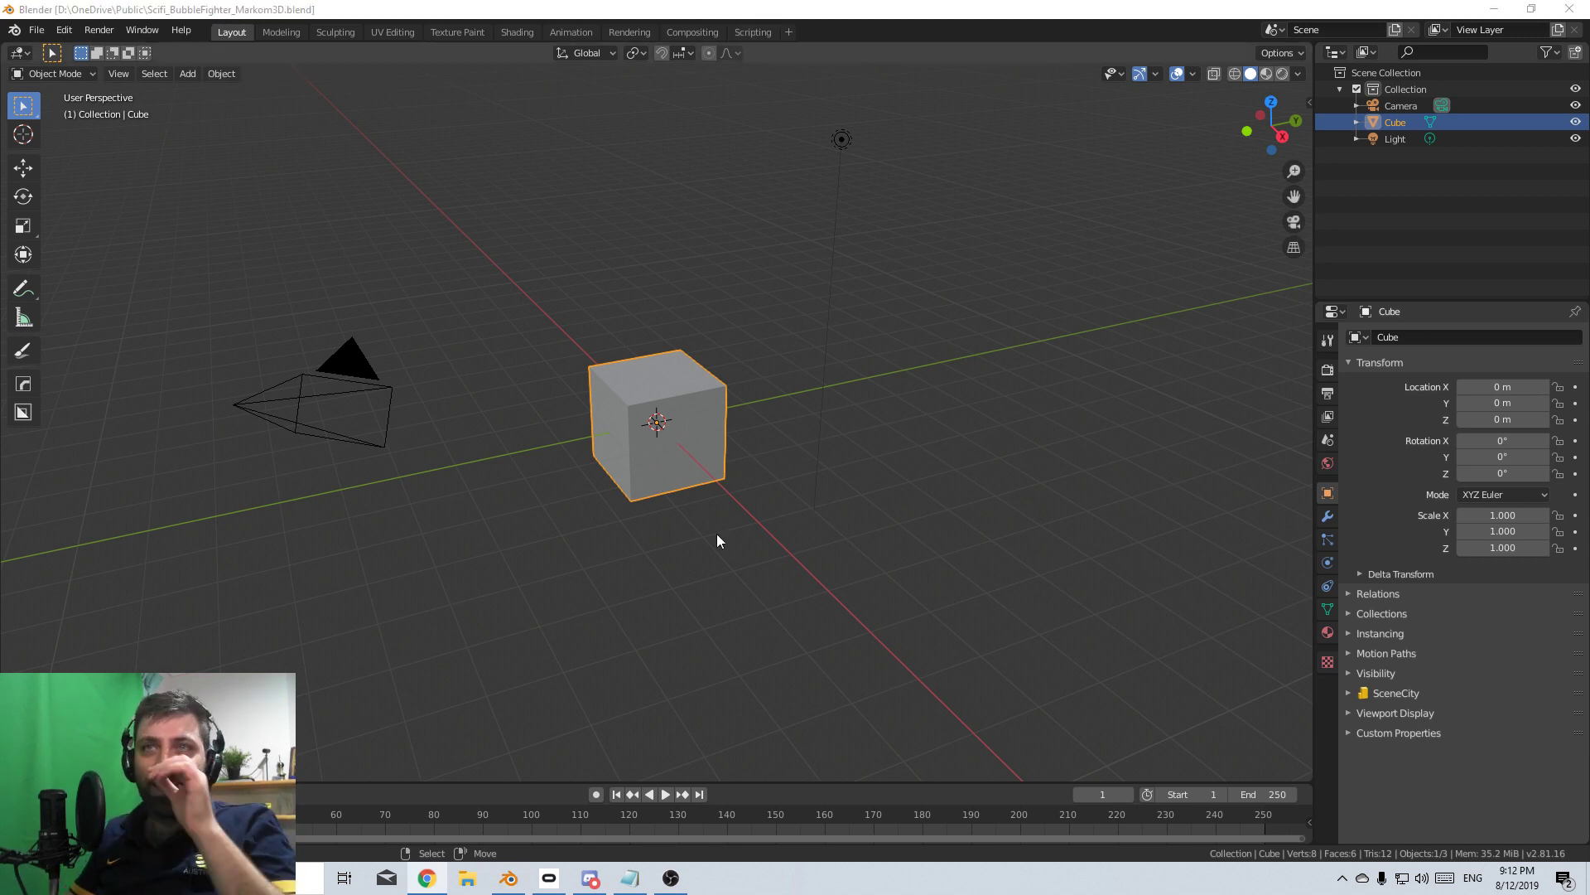
# - Delete the default cube and add a UV sphere at the scene's origin
pyautogui.click(633, 412)
pyautogui.moveTo(651, 464); pyautogui.dragTo(616, 449, button='middle')
pyautogui.press('Delete')
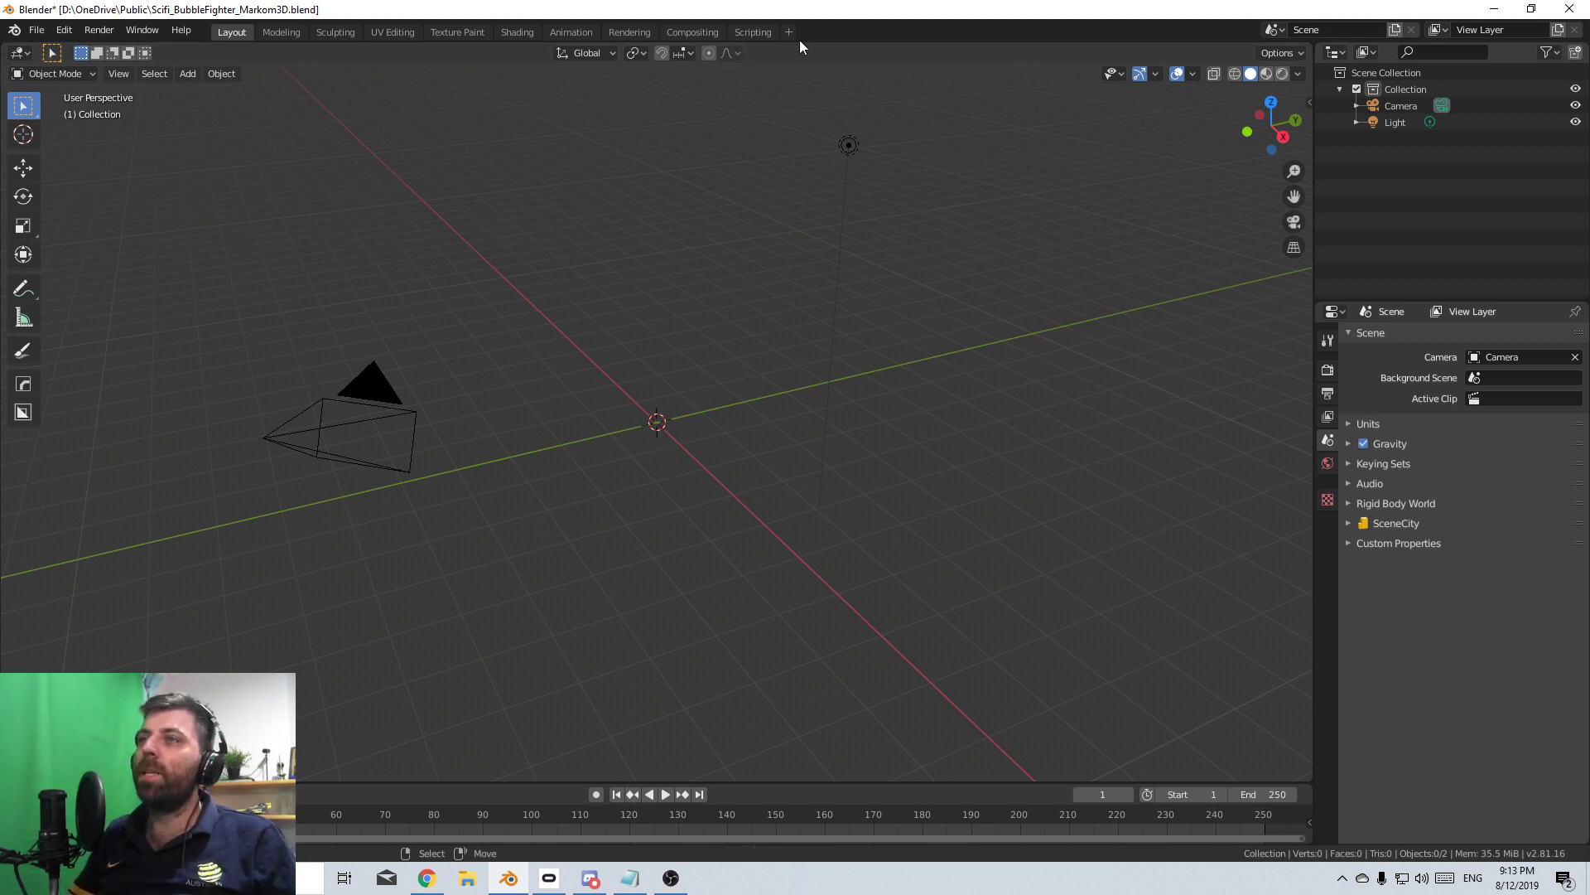
pyautogui.hotkey('shift', 'a')
pyautogui.moveTo(704, 370)
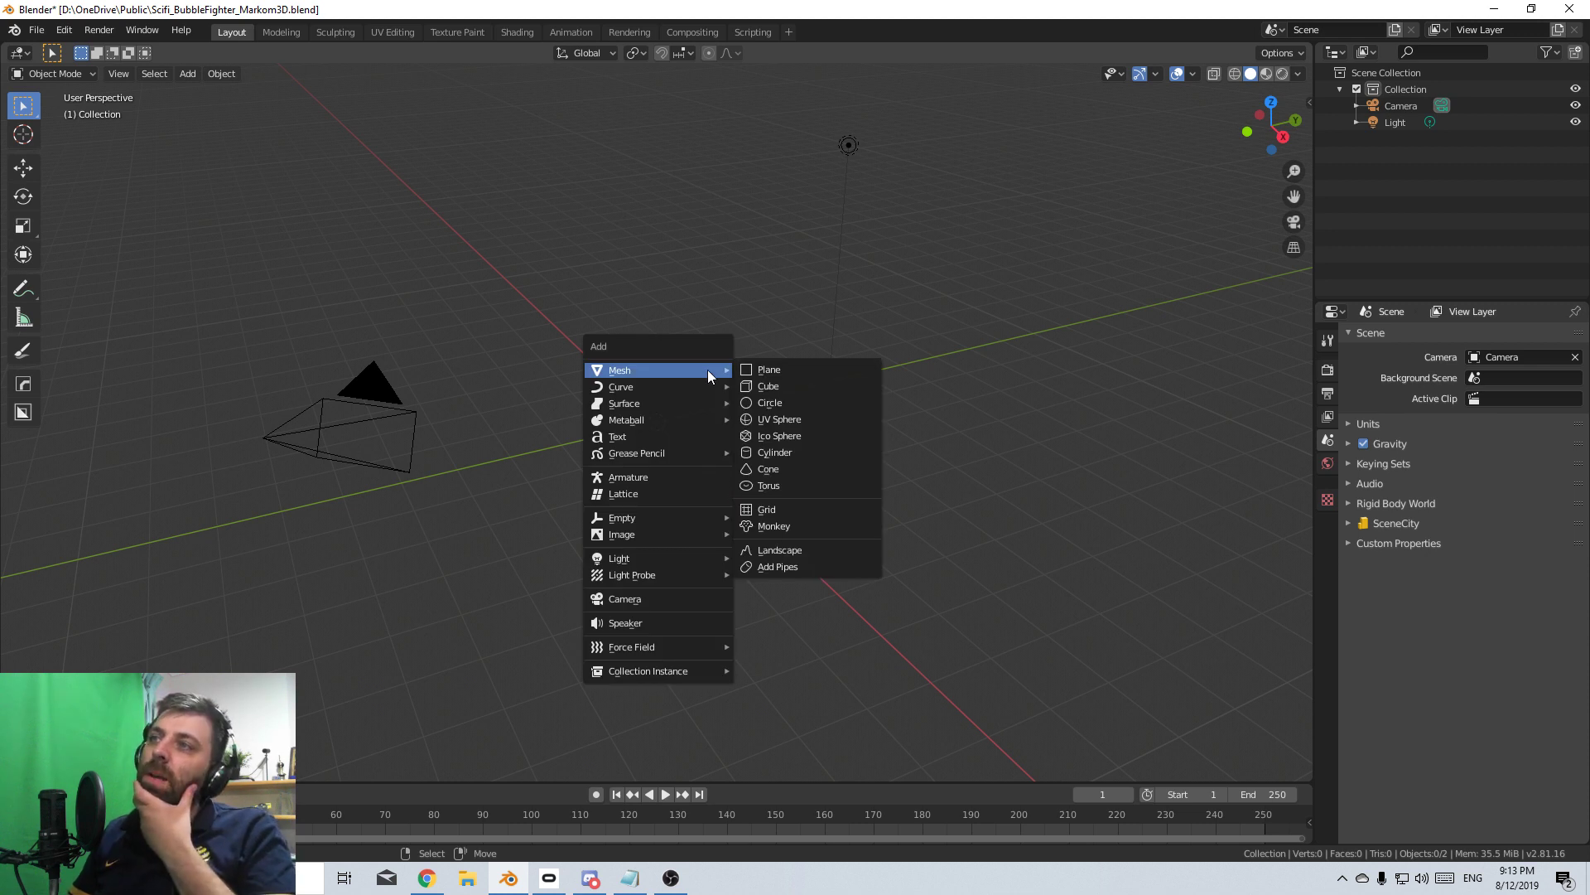
pyautogui.click(803, 420)
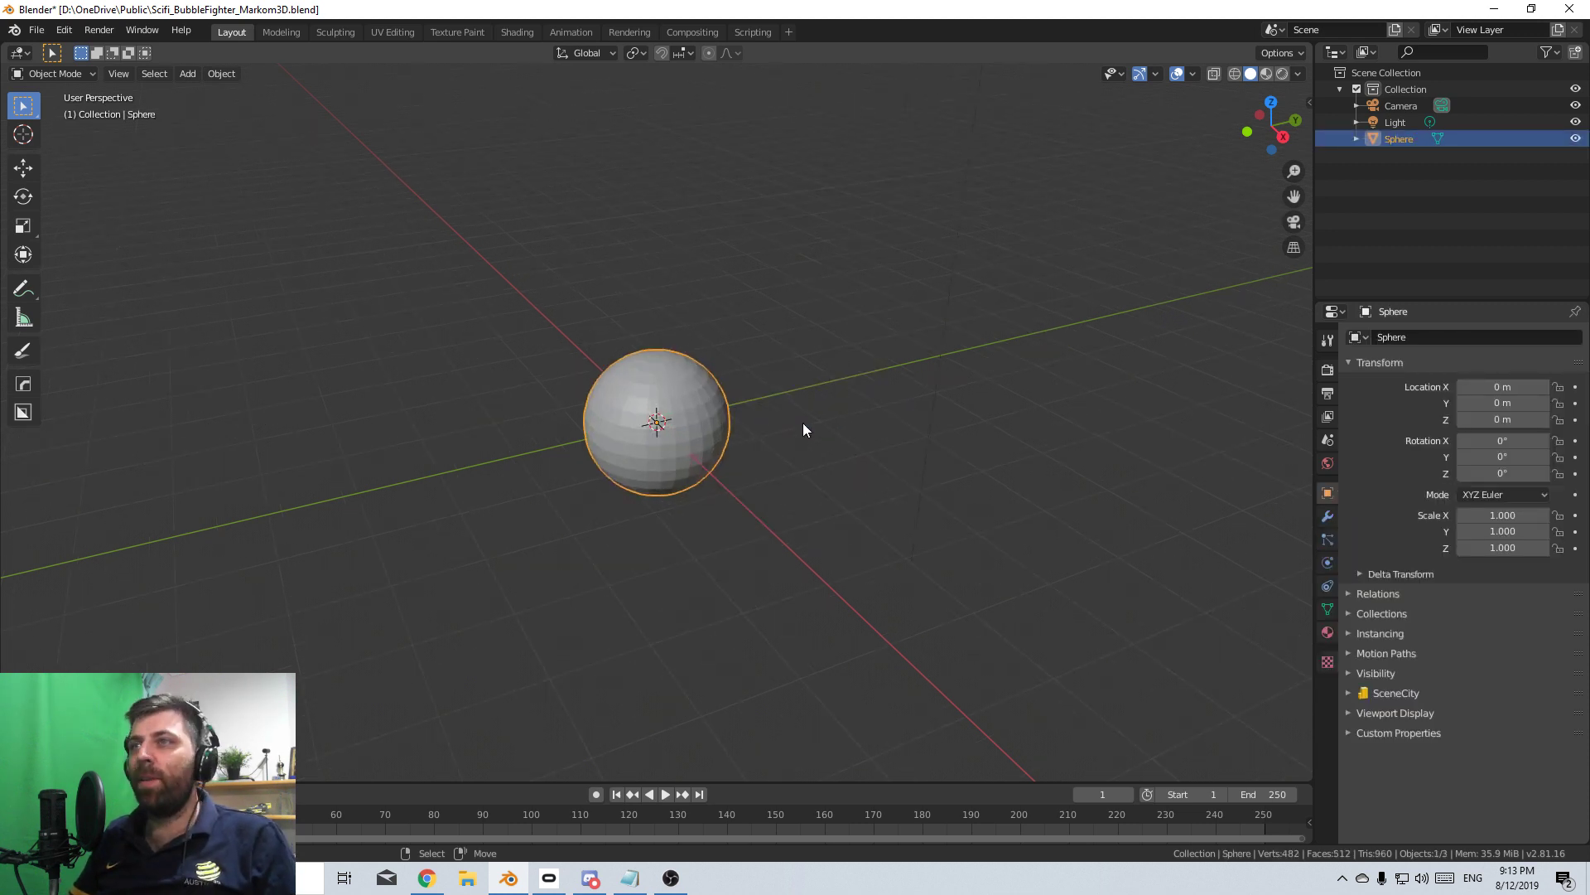
# - Rotate the sphere 90° about the global X axis
pyautogui.press('r')
pyautogui.press('x')
pyautogui.press('9')
pyautogui.press('0')
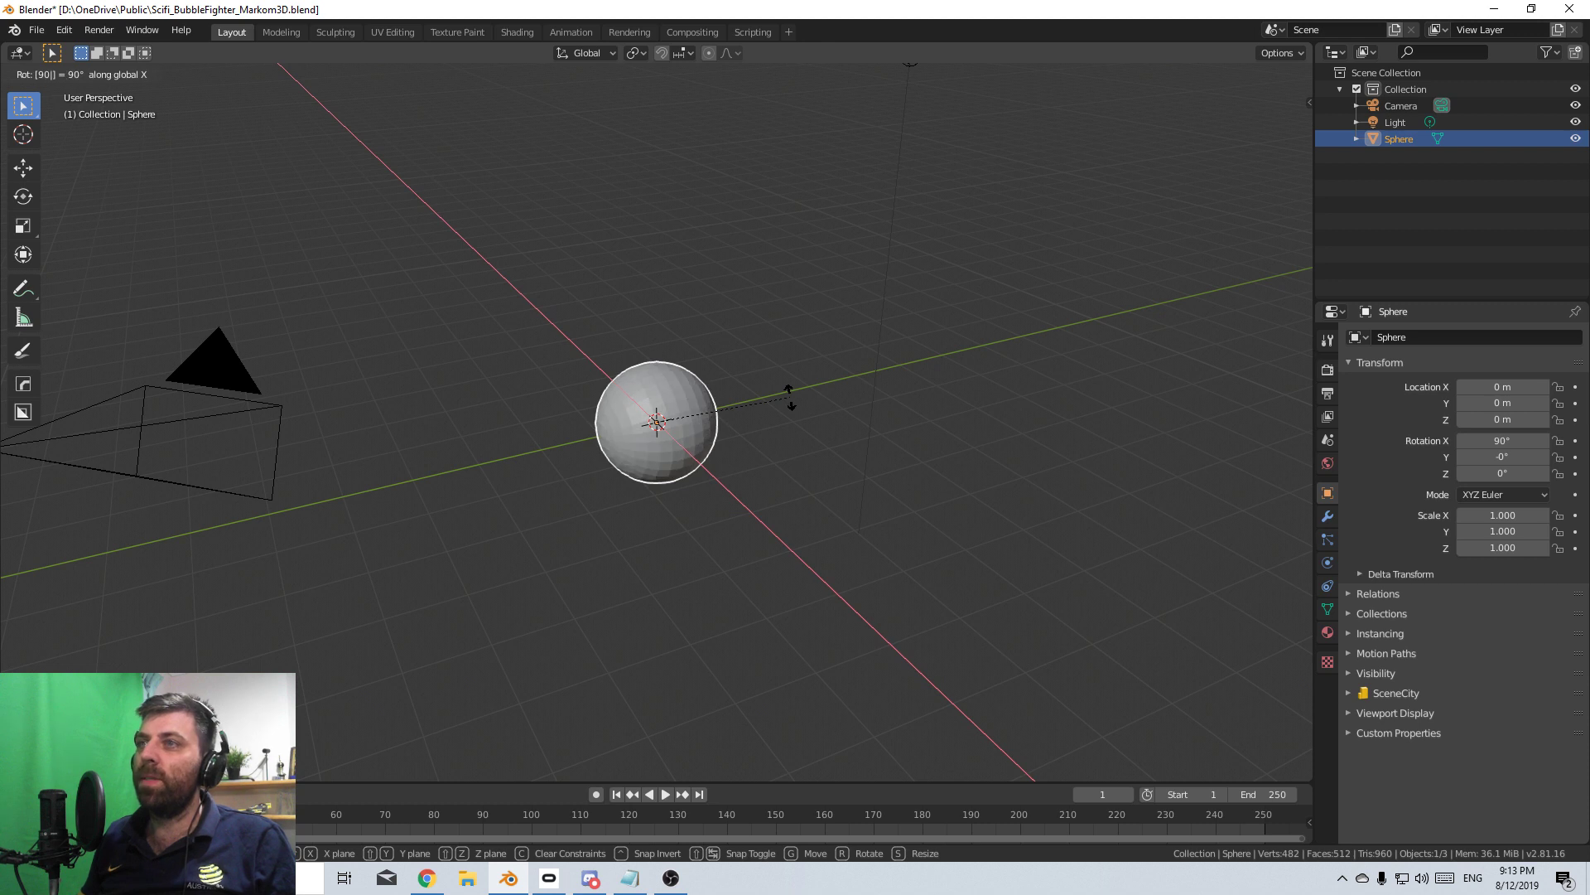
pyautogui.press('Return')
pyautogui.press('KP_3')
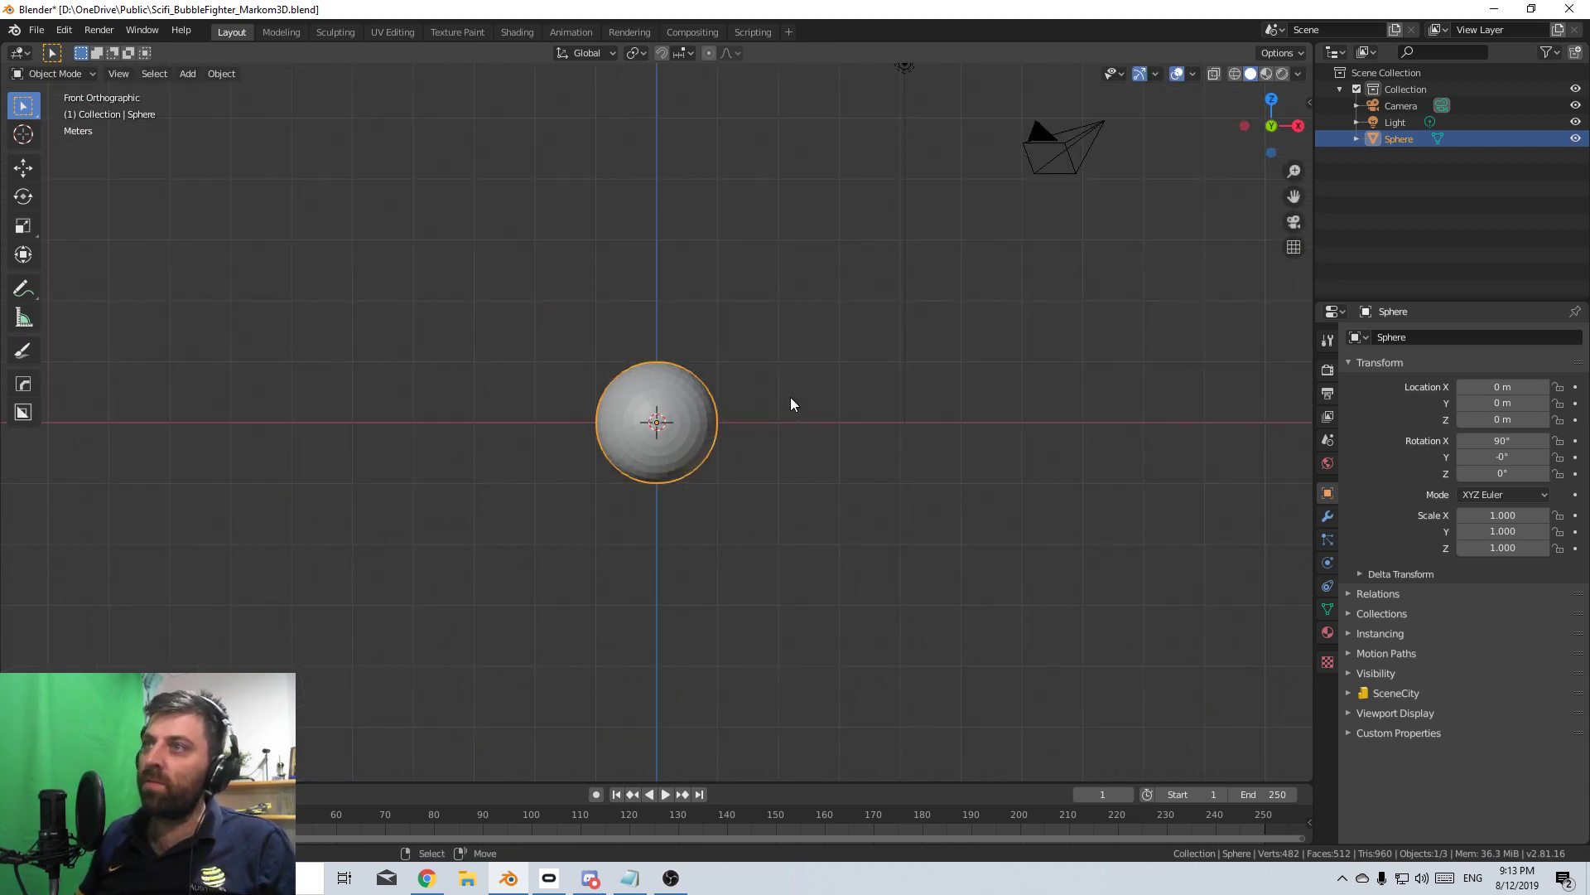
# - Add a plane at the origin and, in Edit Mode, stand its mesh upright with a 90° rotation so it faces along the X axis
pyautogui.moveTo(787, 420); pyautogui.dragTo(713, 474, button='middle')
pyautogui.scroll(1, 713, 473)
pyautogui.hotkey('shift', 'a')
pyautogui.moveTo(712, 470)
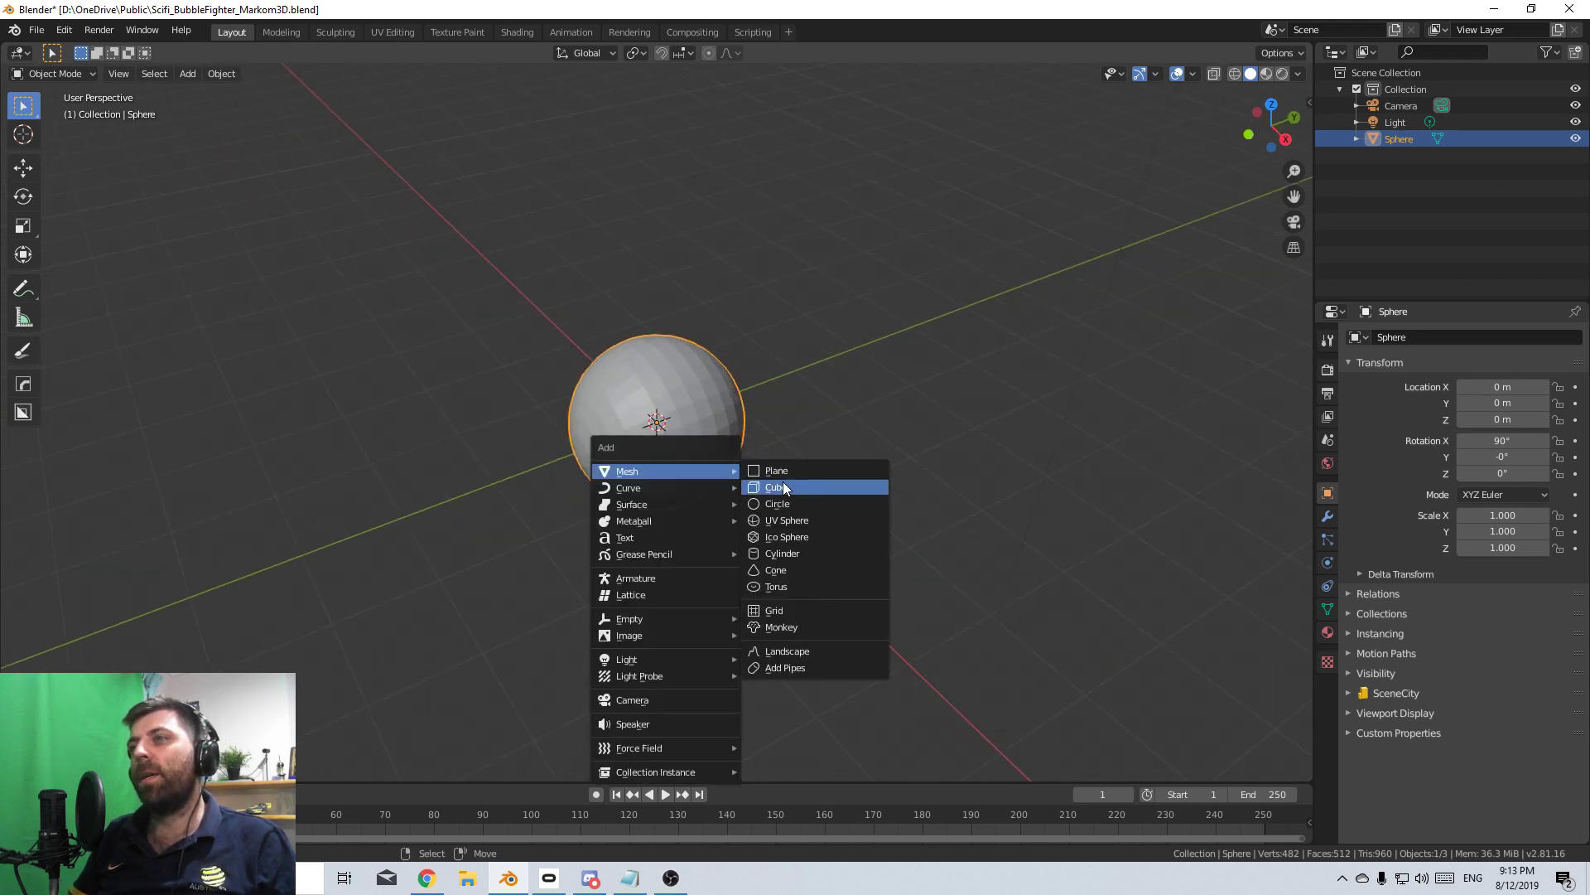
pyautogui.click(787, 468)
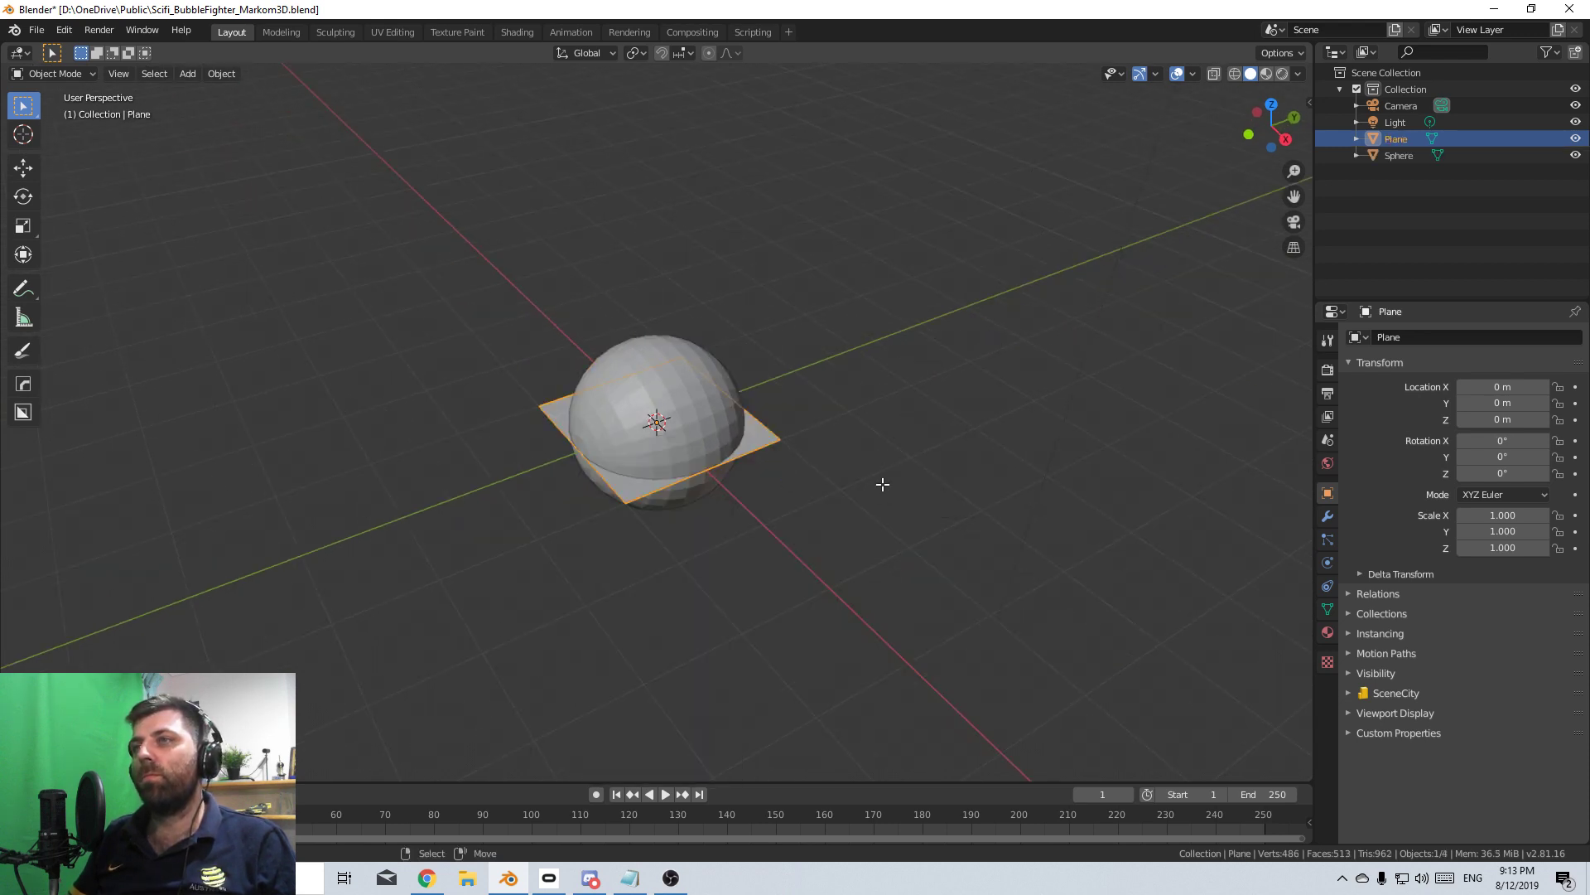
pyautogui.press('Tab')
pyautogui.write('rx90')
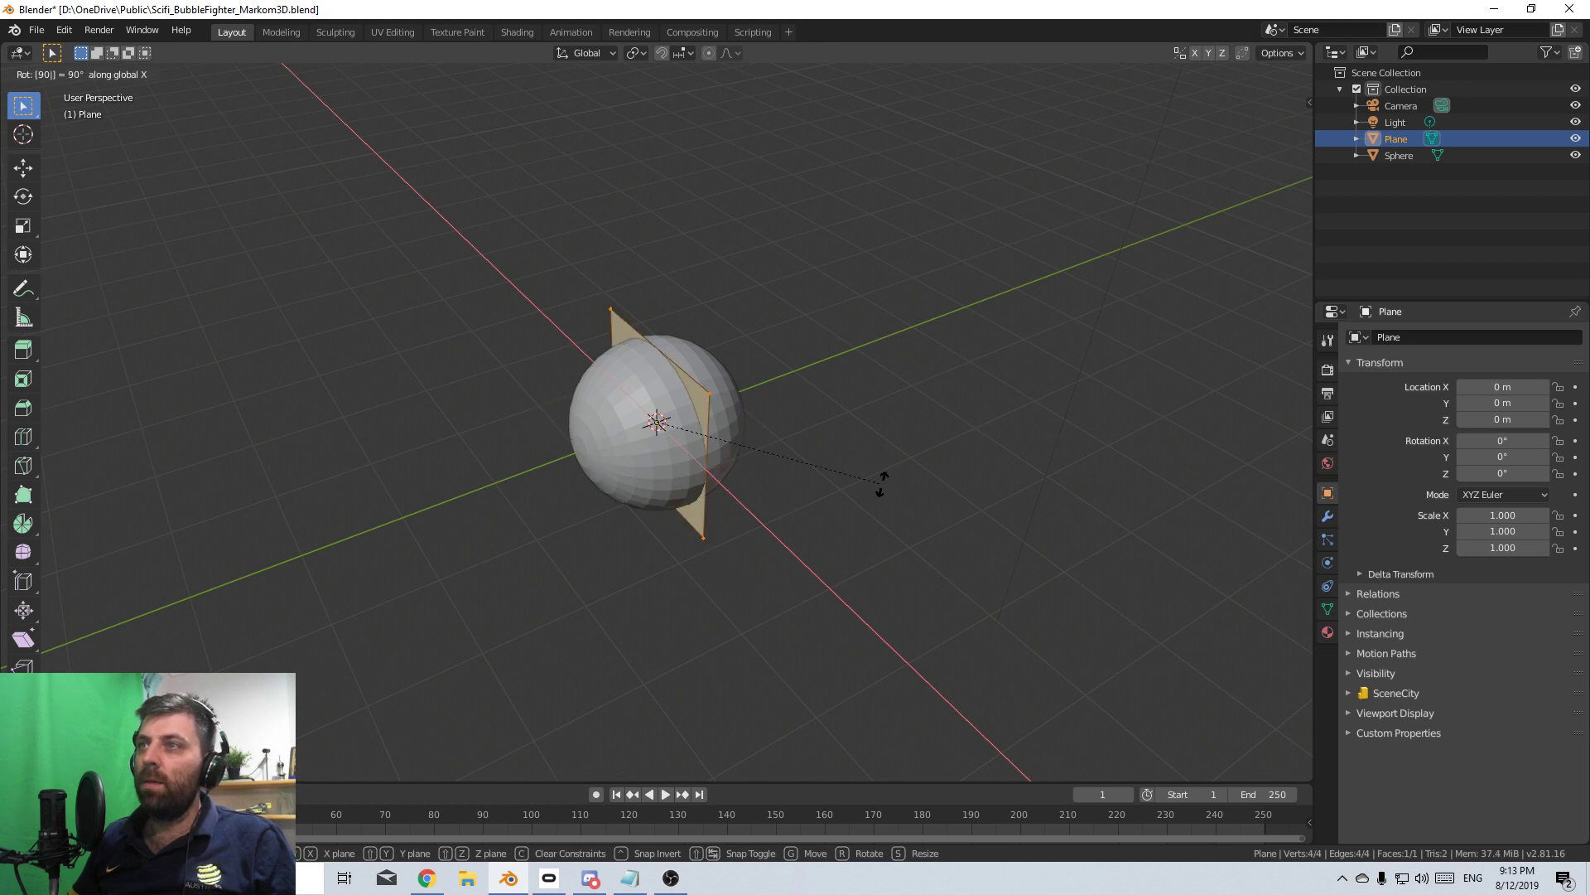
pyautogui.press('Return')
pyautogui.press('KP_3')
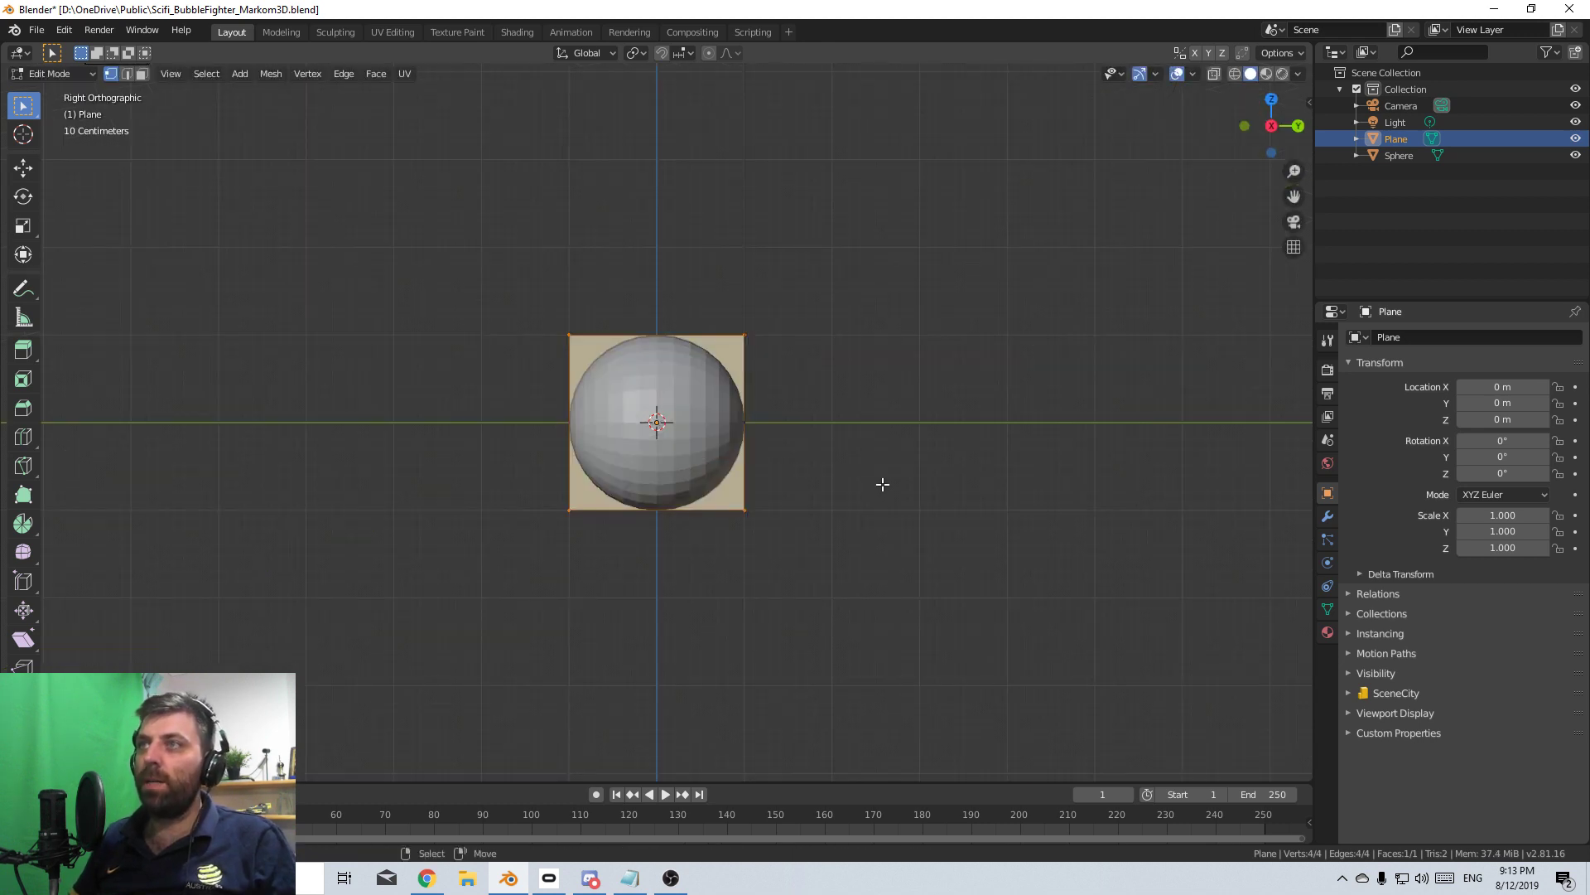
# - Move the plane's mesh about 1 m along Y and 1.3 m up, and reposition its two front corners to form a slanted leading edge
pyautogui.press('g')
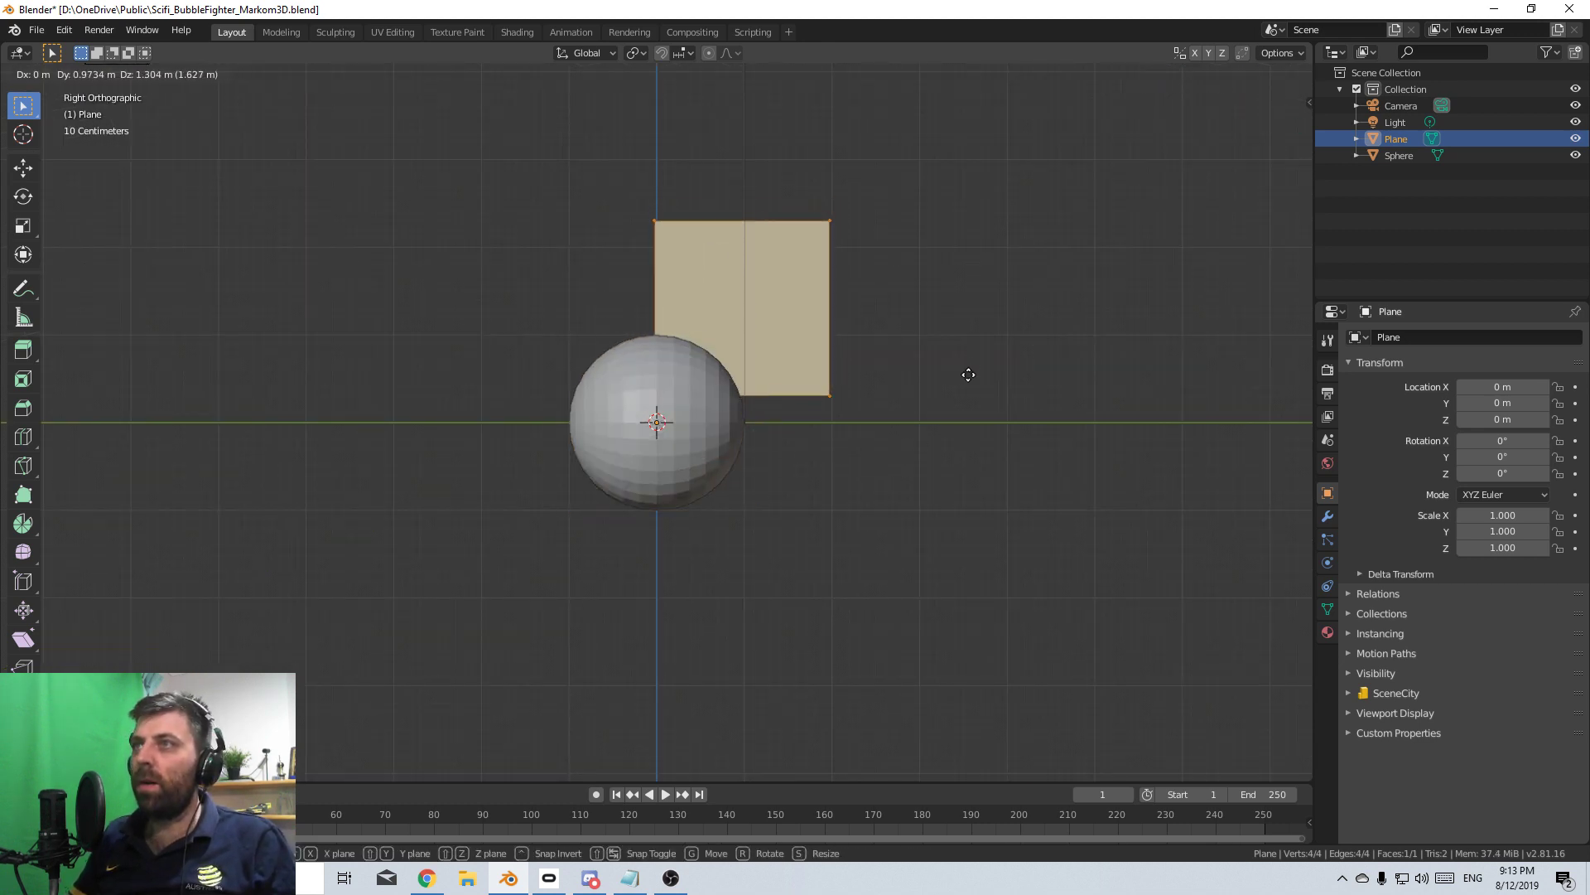
pyautogui.click(971, 378)
pyautogui.click(671, 235)
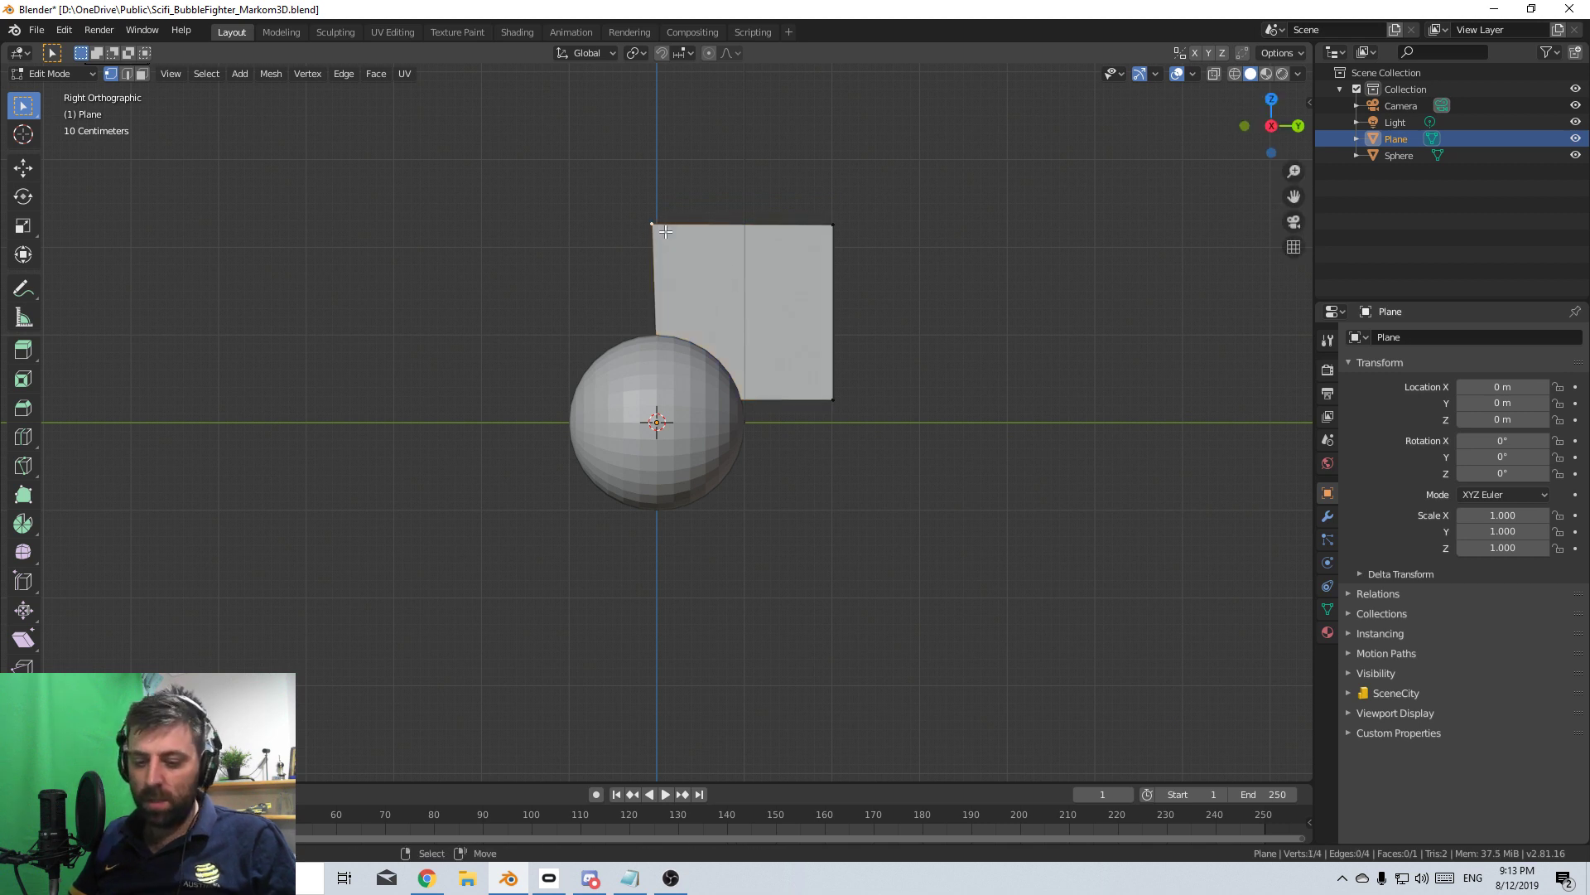
pyautogui.press('g')
pyautogui.click(777, 156)
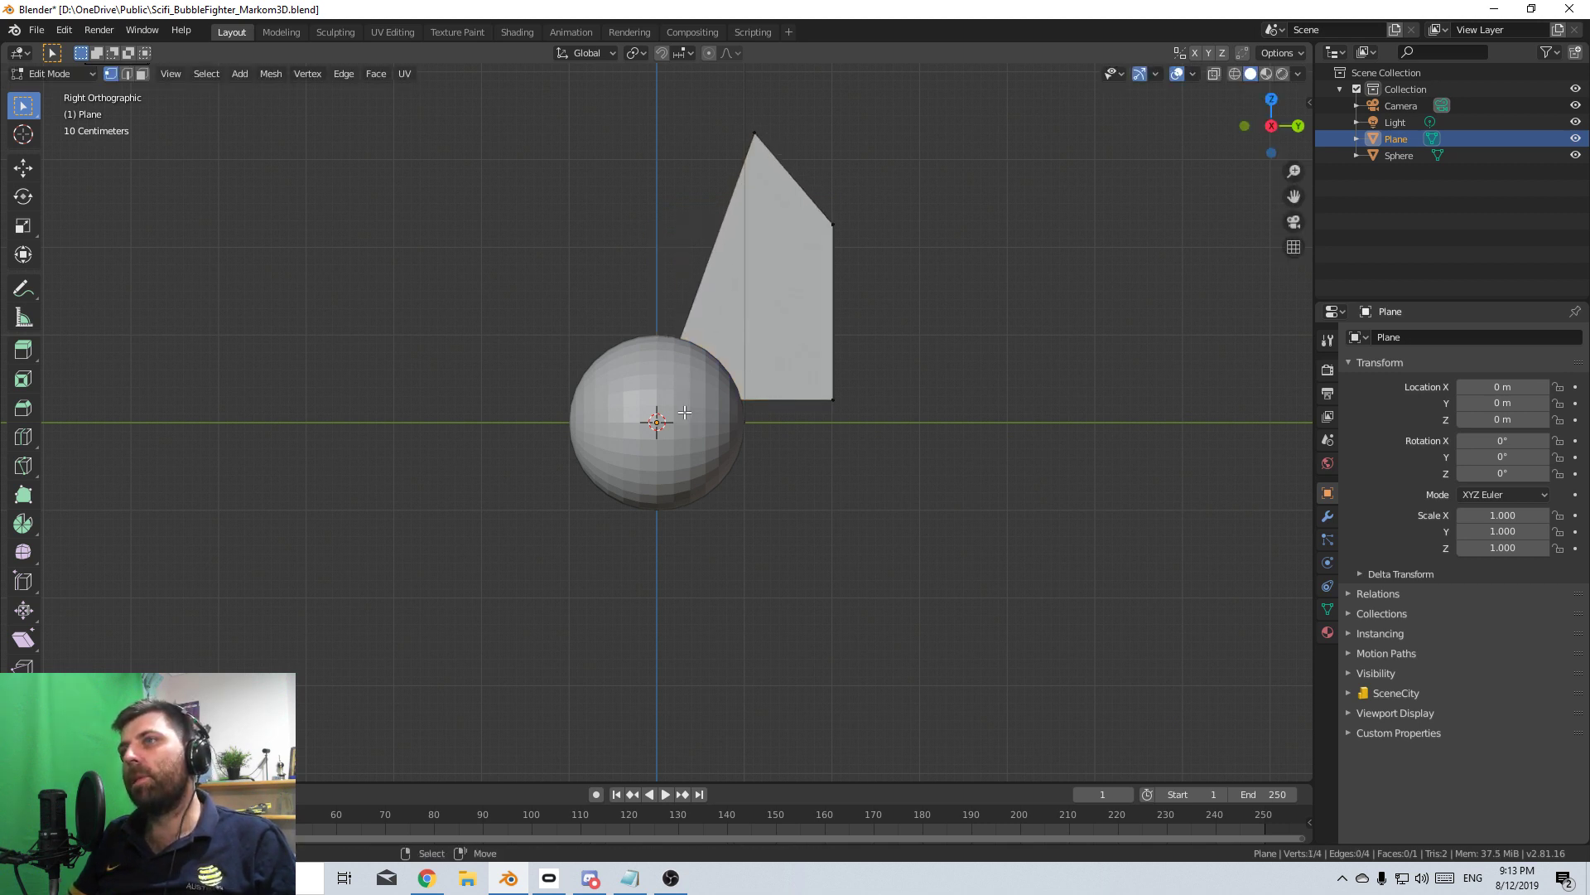
pyautogui.press('g')
pyautogui.click(632, 355)
# - Move the plane's two rear corners up and inward to taper it into a fin, and return to Object Mode
pyautogui.click(810, 241)
pyautogui.press('g')
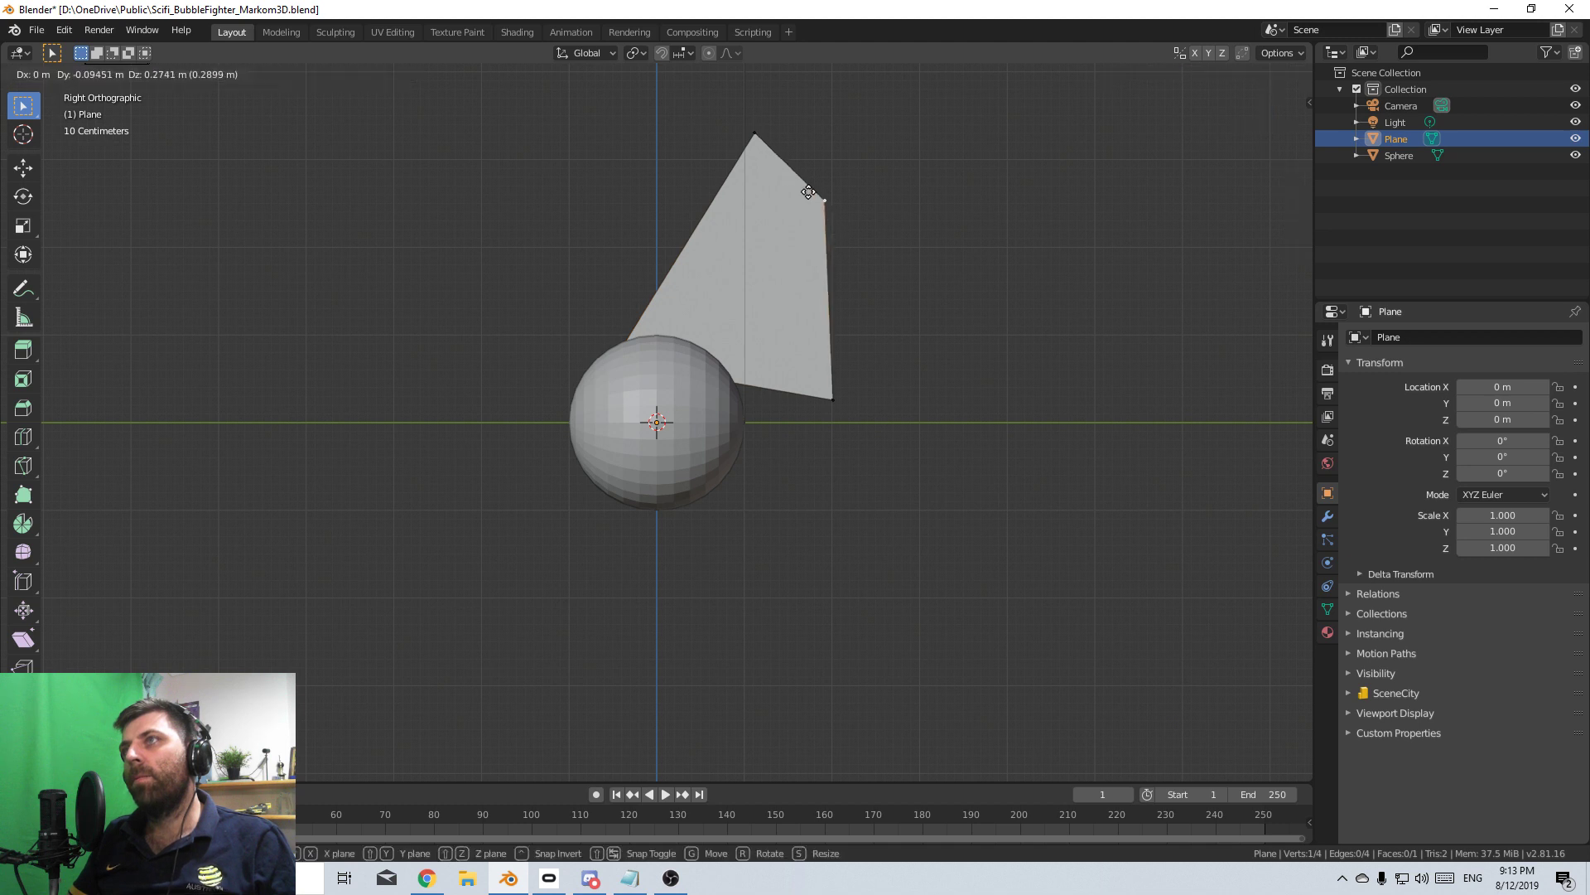
pyautogui.click(786, 151)
pyautogui.click(832, 399)
pyautogui.press('g')
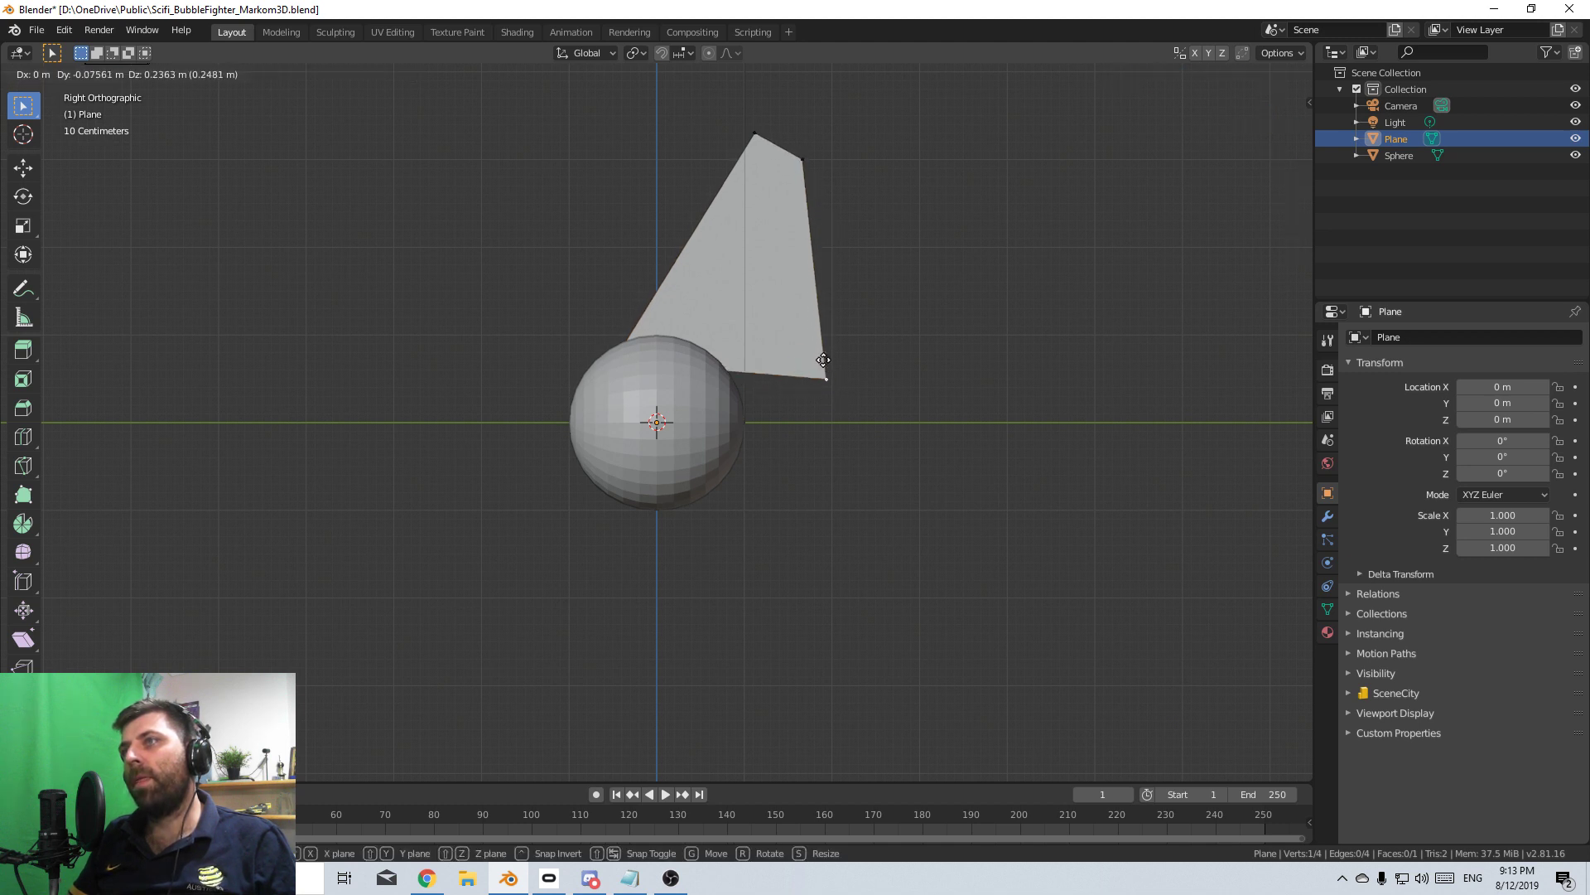
pyautogui.click(823, 363)
pyautogui.press('Tab')
pyautogui.moveTo(823, 363); pyautogui.dragTo(754, 407, button='middle')
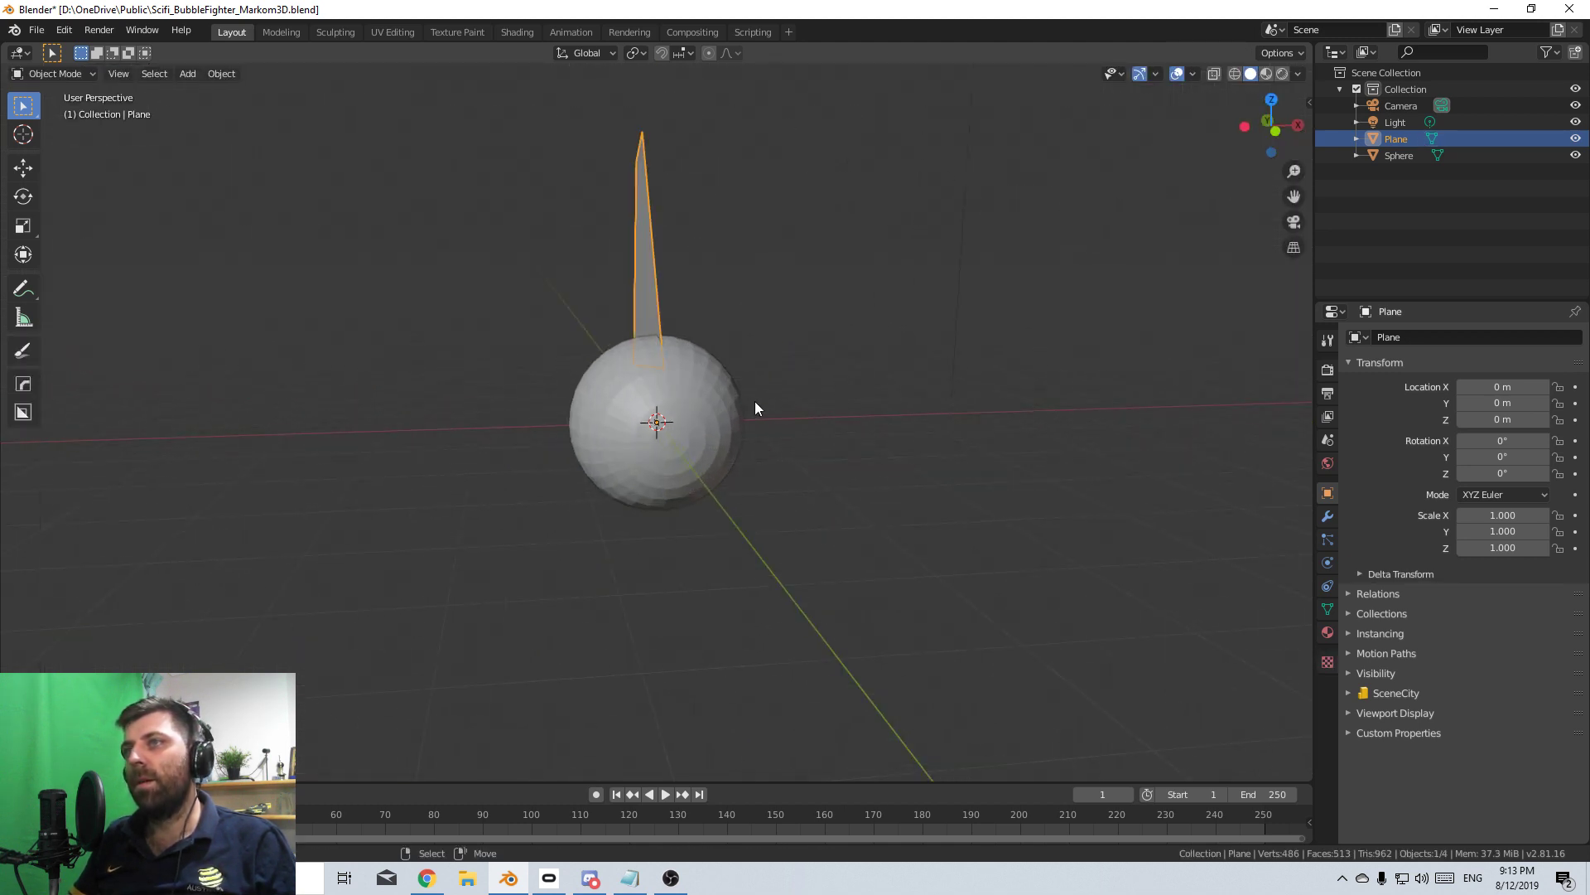
# - Add a Solidify modifier to the fin with a thickness of 0.13 m and an offset of 0
pyautogui.press('KP_1')
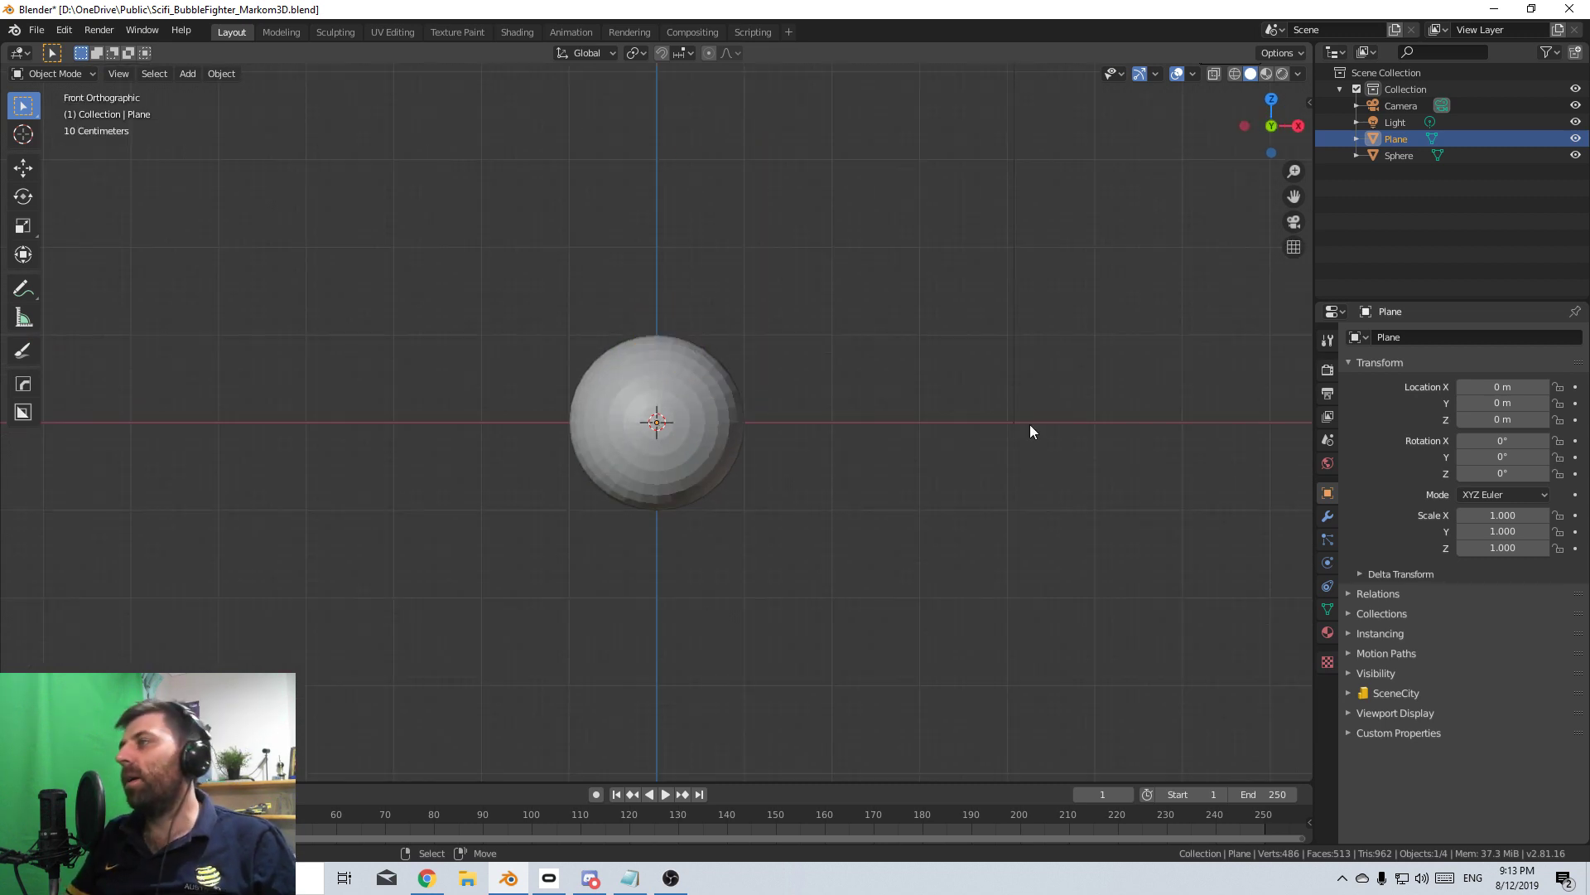
pyautogui.click(1327, 515)
pyautogui.click(1386, 338)
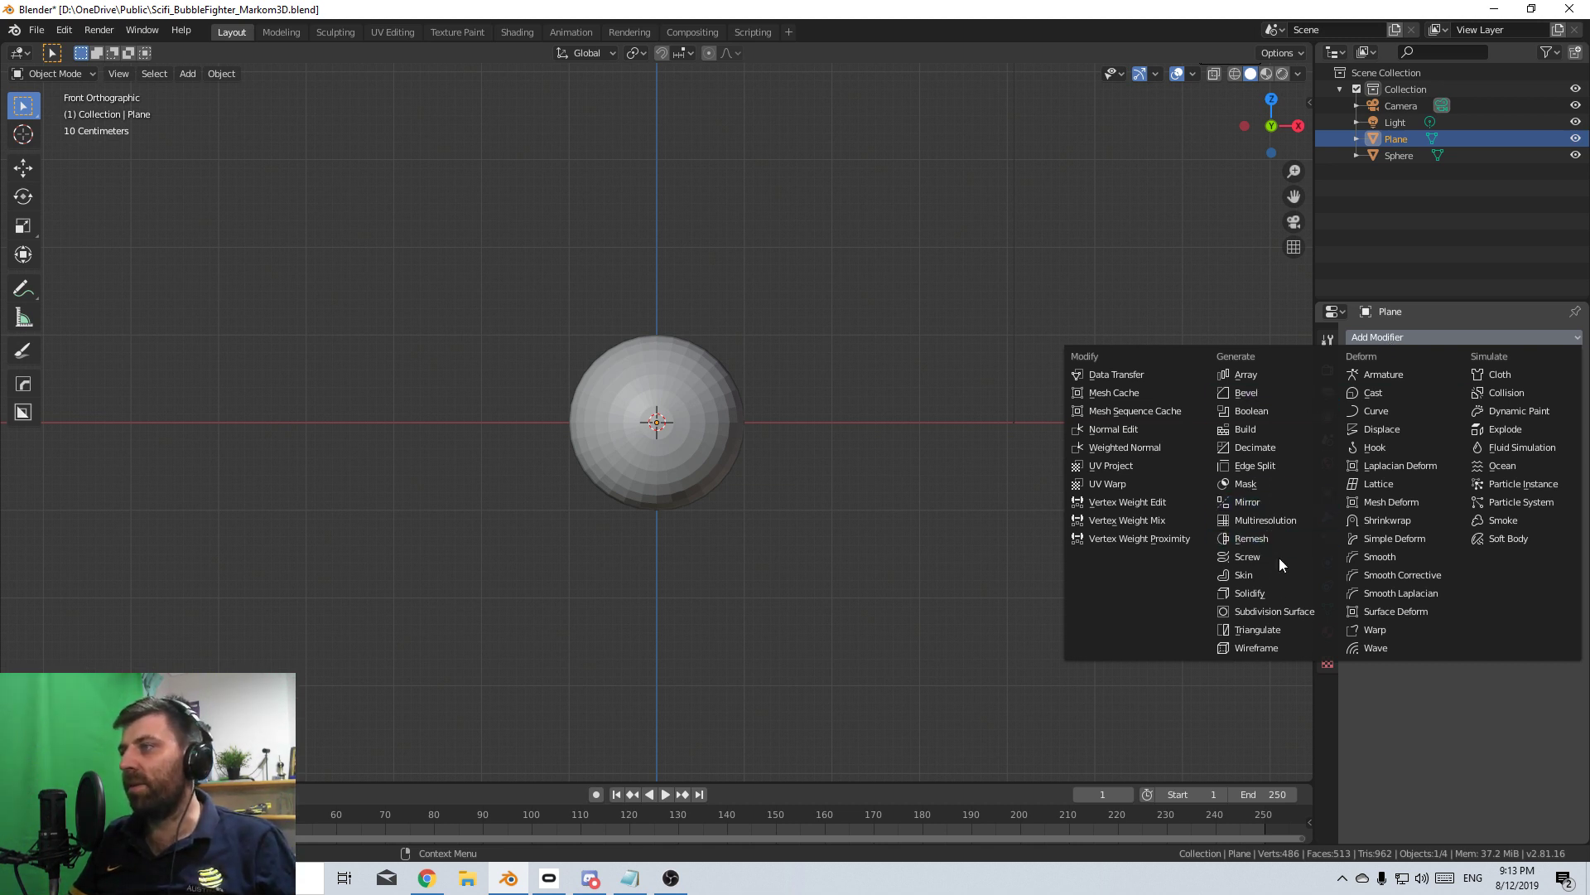
pyautogui.click(1276, 593)
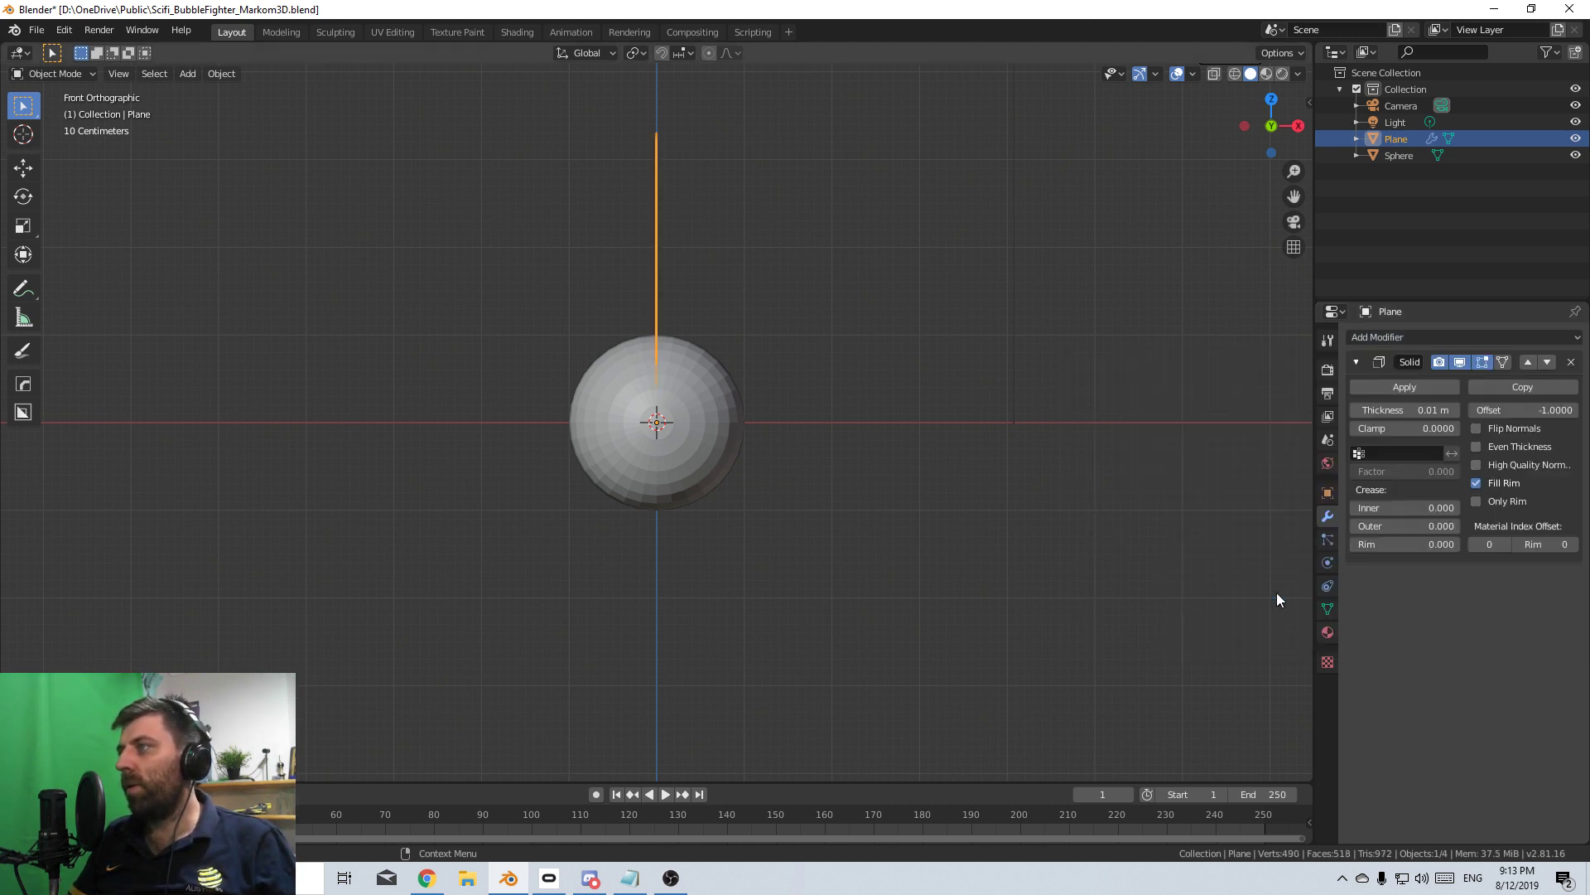
pyautogui.moveTo(1454, 410); pyautogui.dragTo(1532, 410)
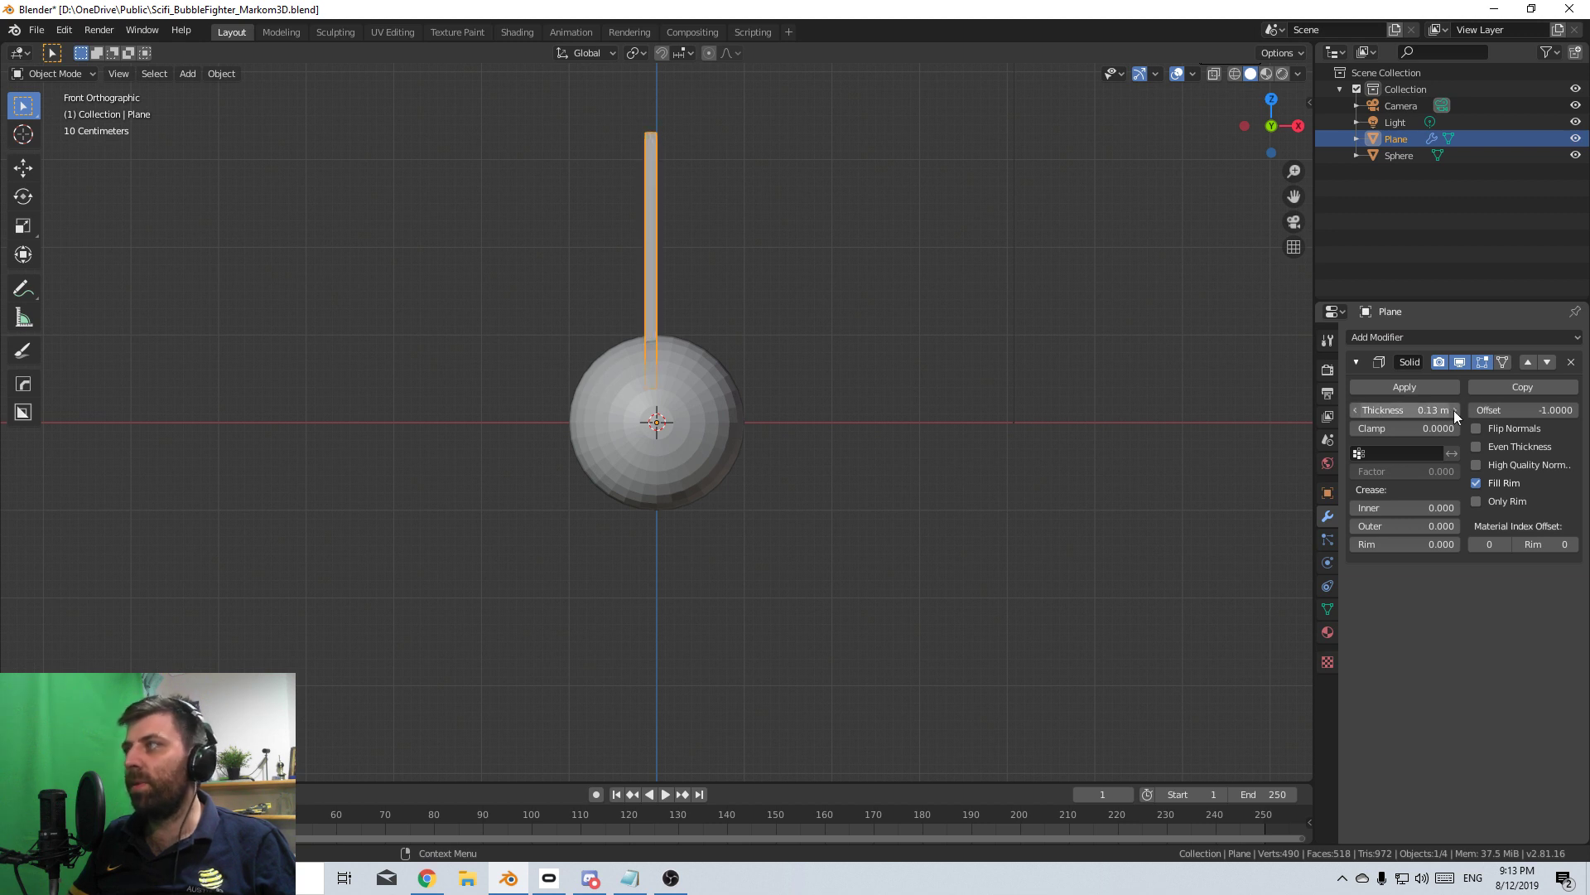
pyautogui.click(1529, 410)
pyautogui.write('0')
pyautogui.press('Return')
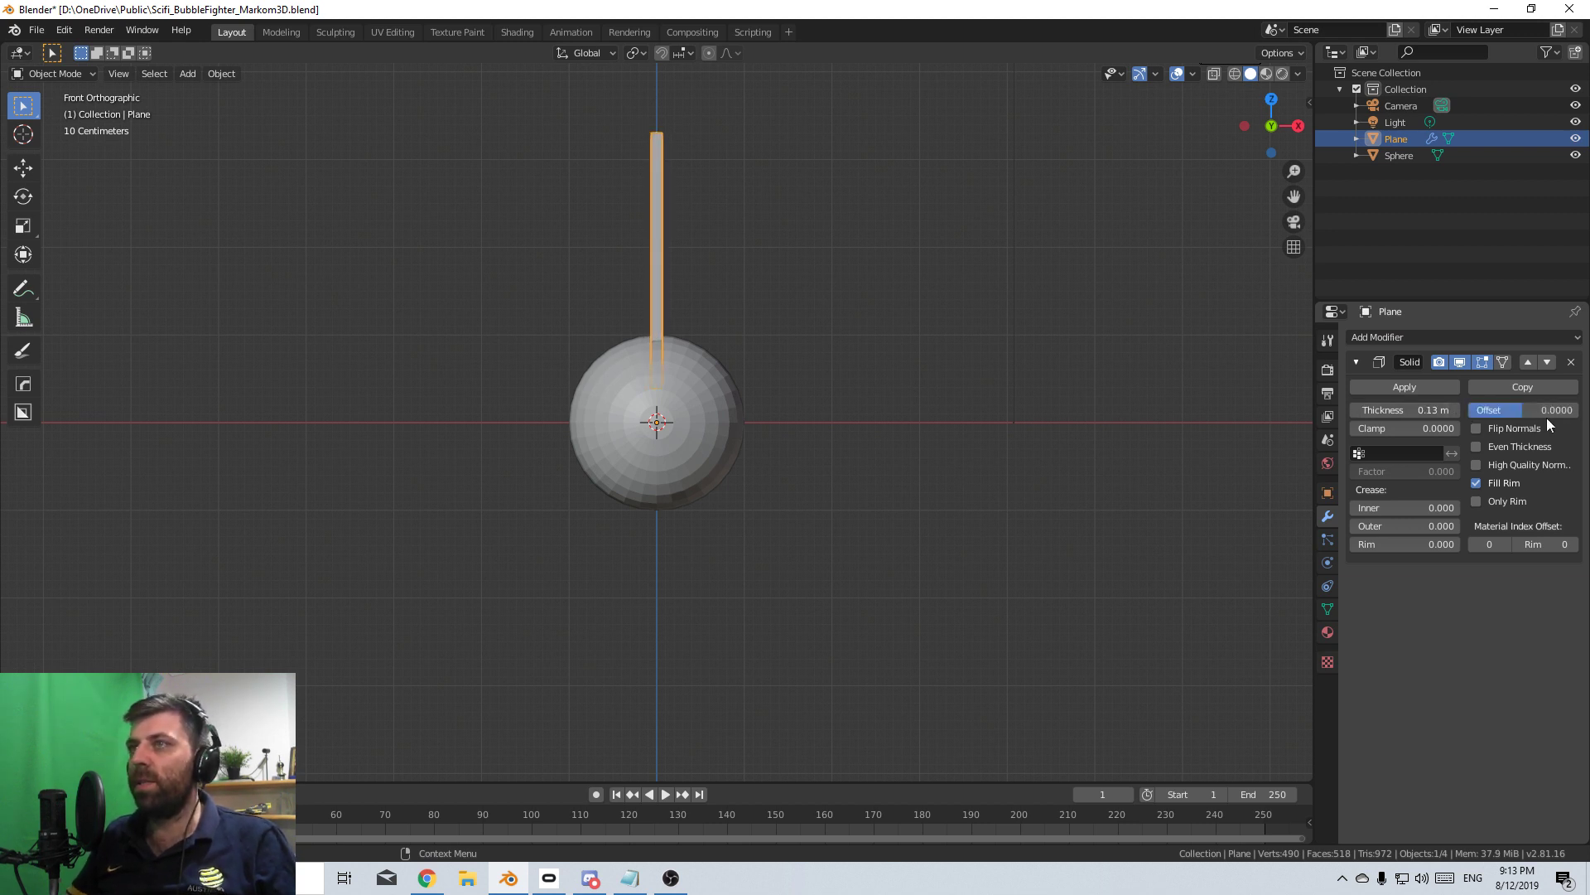
# - Add one centred vertical loop cut through the fin, keeping the cut unslid
pyautogui.moveTo(911, 406); pyautogui.dragTo(753, 401, button='middle')
pyautogui.press('Tab')
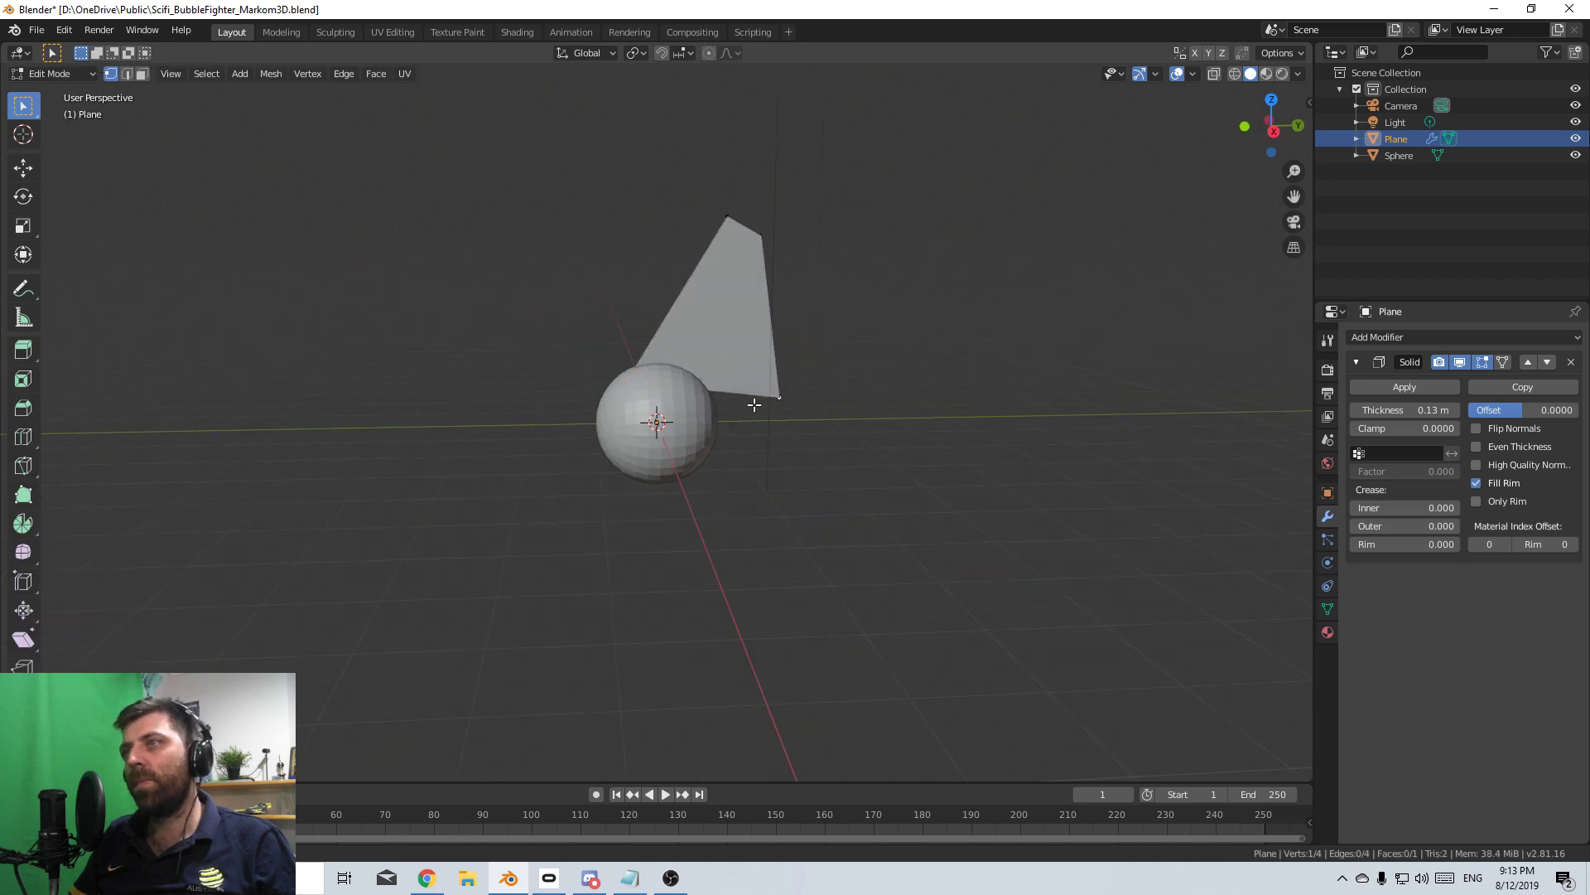
pyautogui.press('Tab')
pyautogui.scroll(3, 779, 401)
pyautogui.press('Tab')
pyautogui.keyDown('shift'); pyautogui.click(789, 384); pyautogui.keyUp('shift')
pyautogui.press('e')
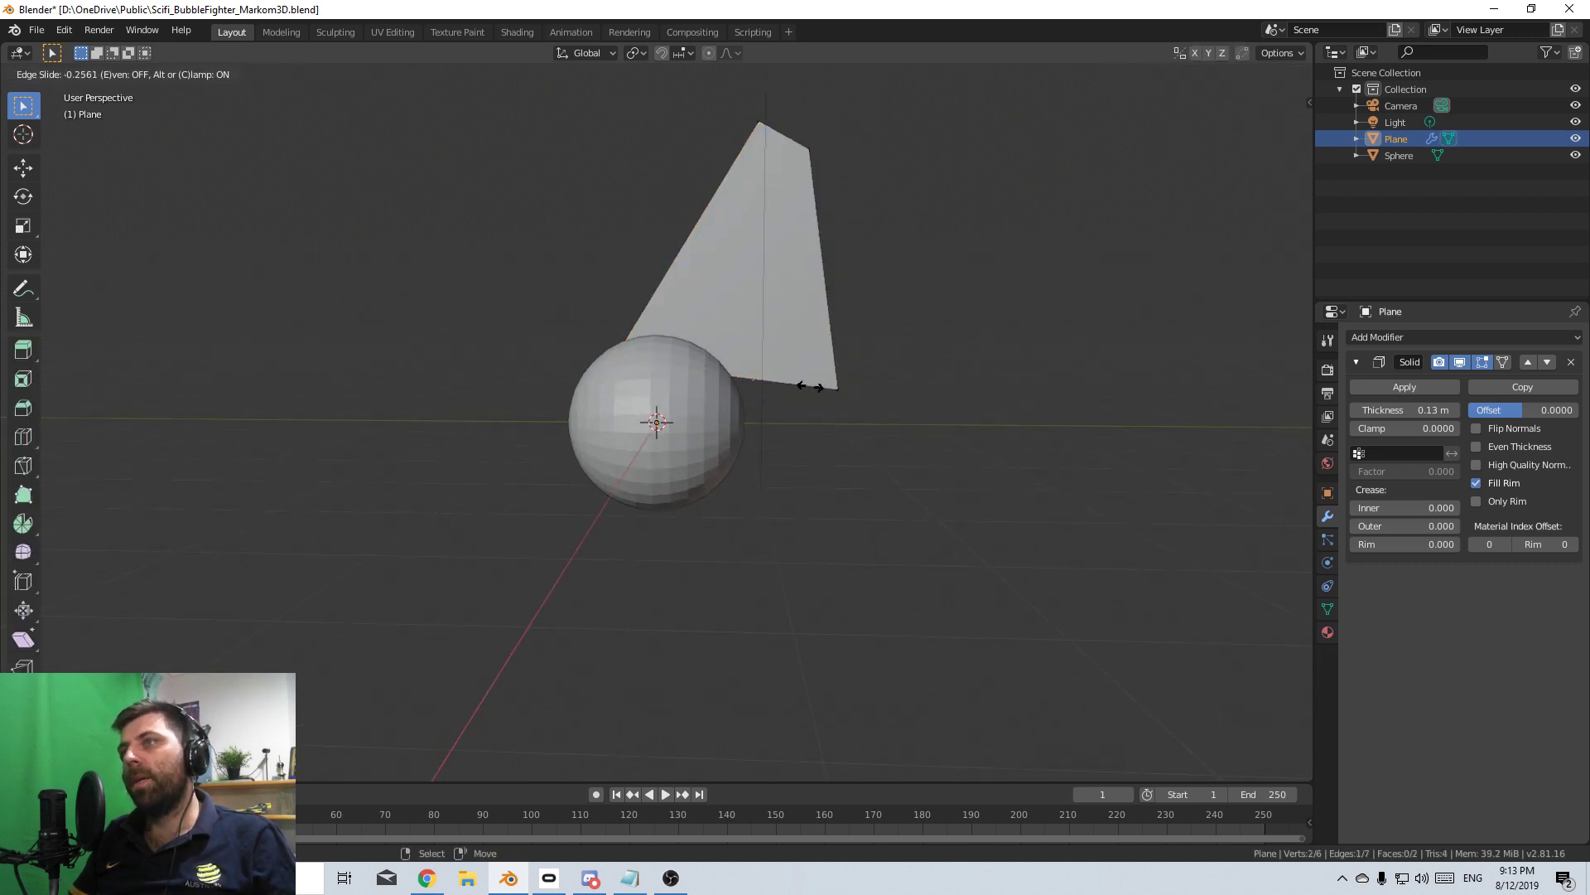
pyautogui.rightClick(810, 394)
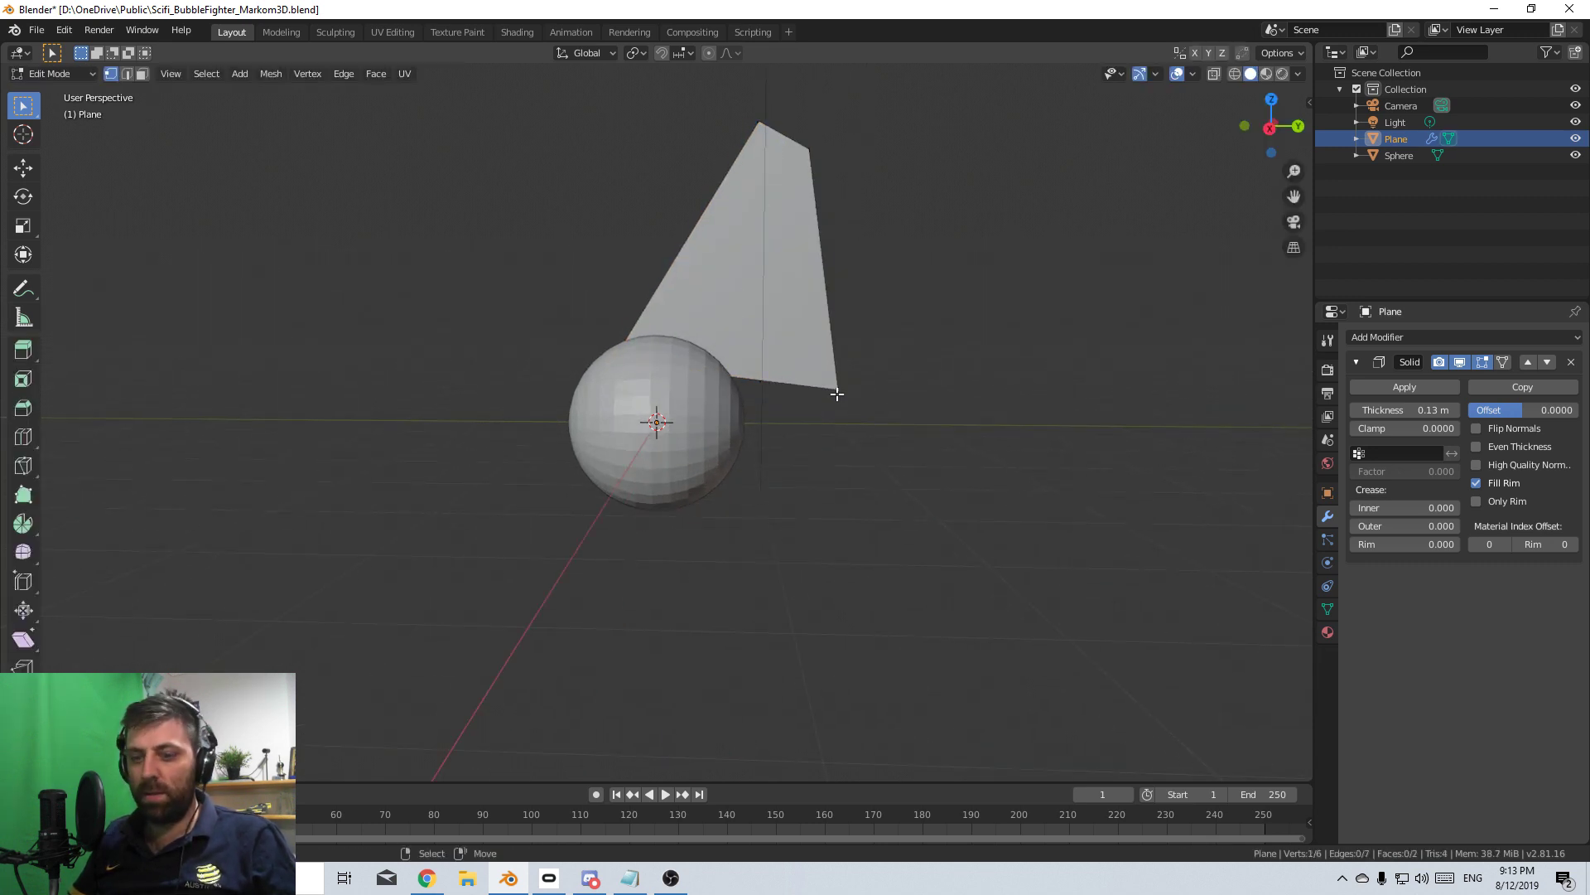
# - Move the fin's lower rear corner slightly upward in the side view to angle its bottom edge, and return to Object Mode
pyautogui.press('KP_3')
pyautogui.press('g')
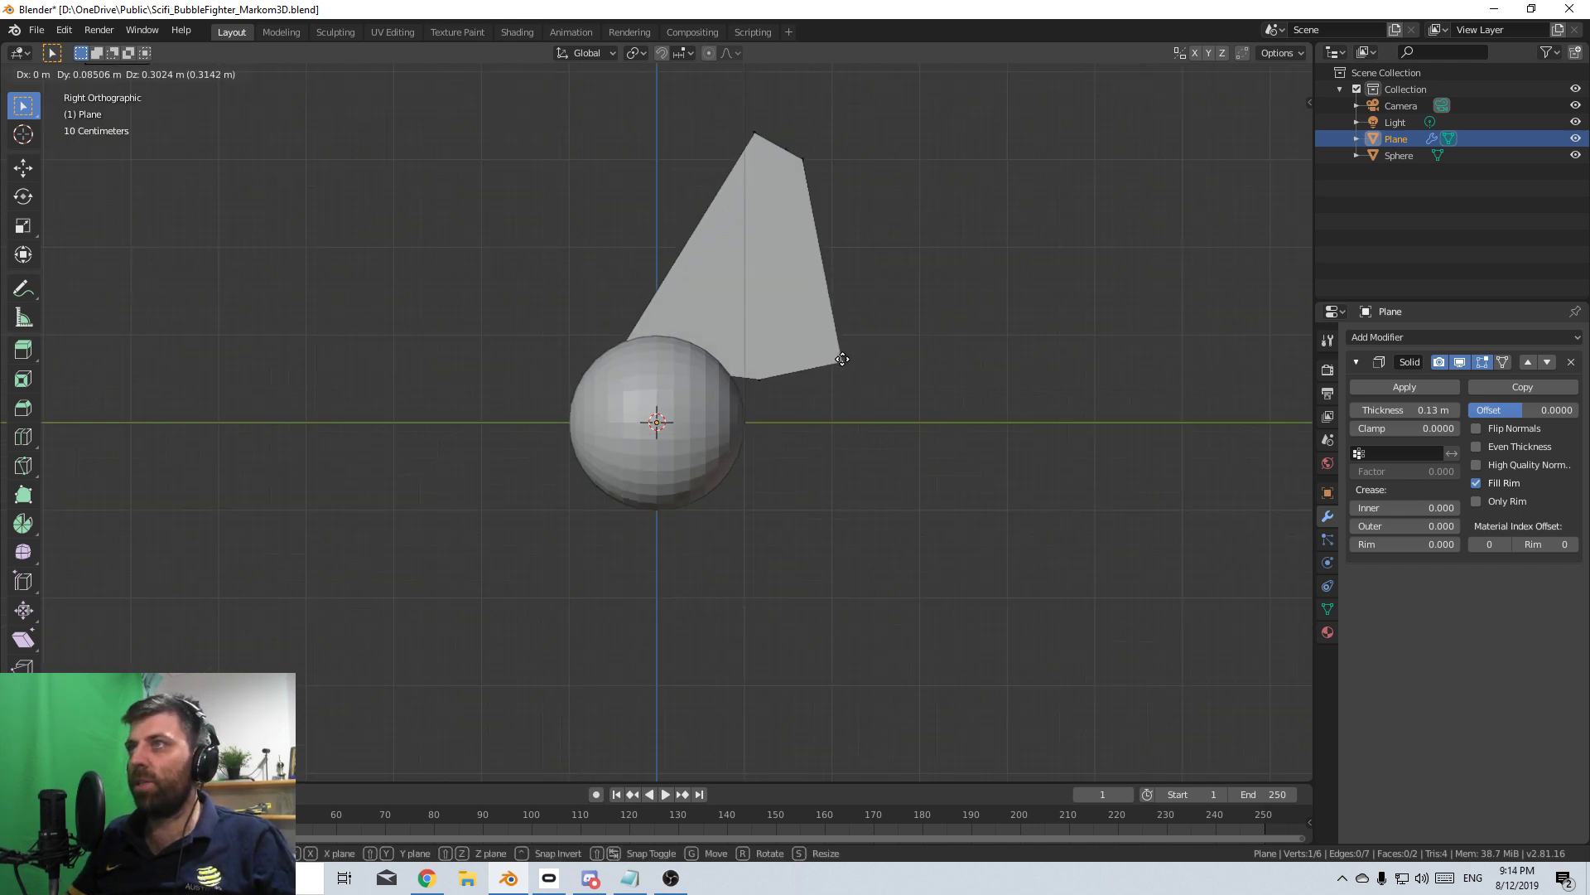
pyautogui.click(831, 370)
pyautogui.moveTo(830, 369); pyautogui.dragTo(729, 410, button='middle')
pyautogui.press('Tab')
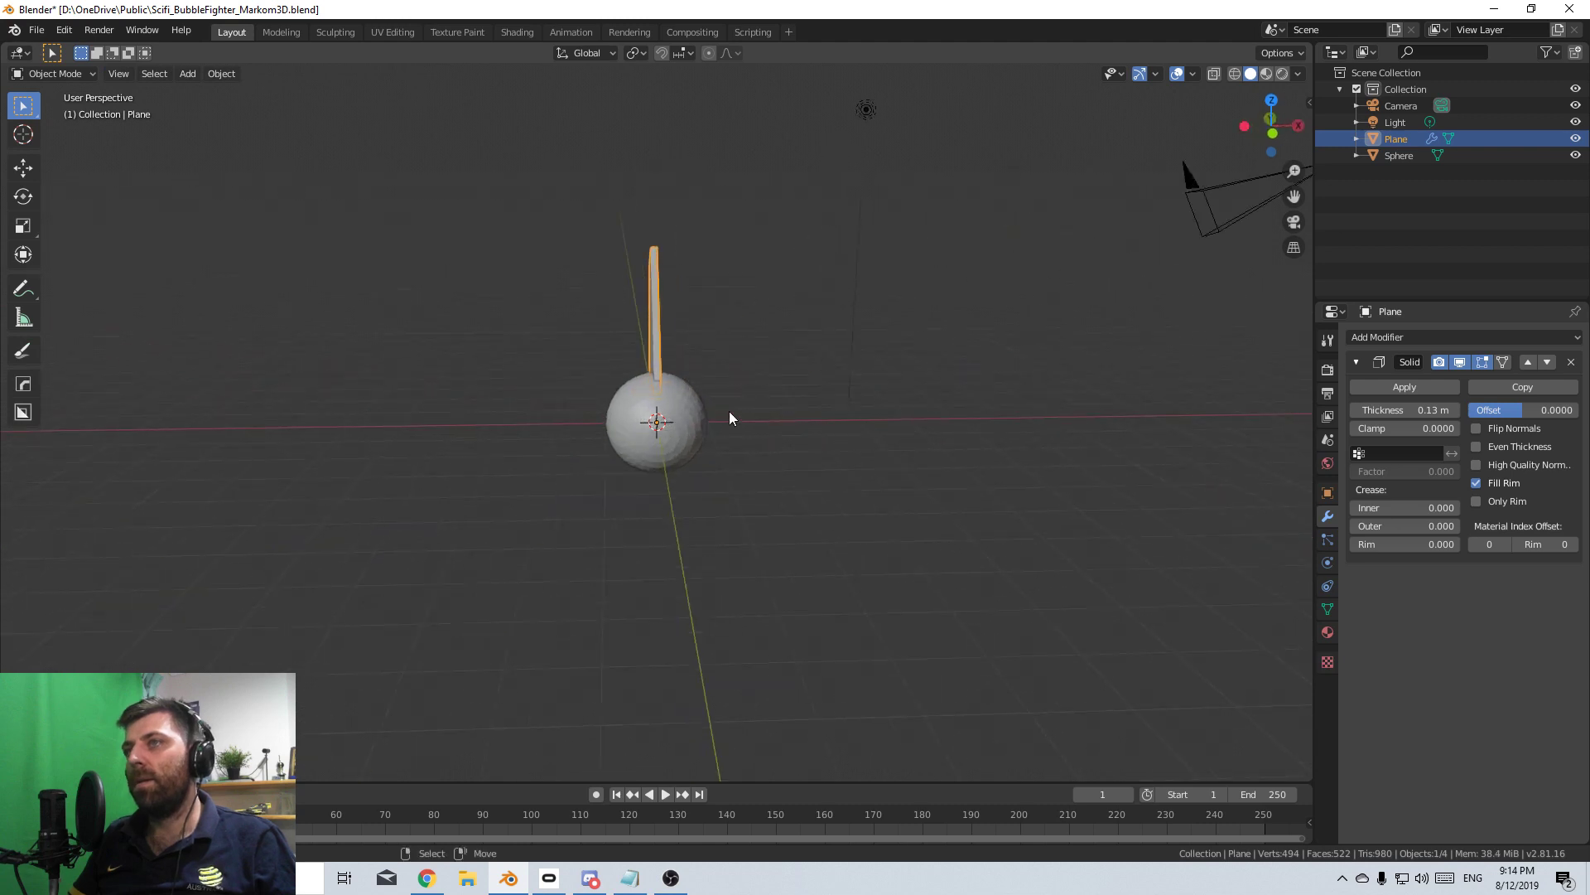
# - Duplicate the fin in place and rotate the copy 120° around the sphere in the front view
pyautogui.press('KP_3')
pyautogui.press('KP_1')
pyautogui.scroll(4, 729, 411)
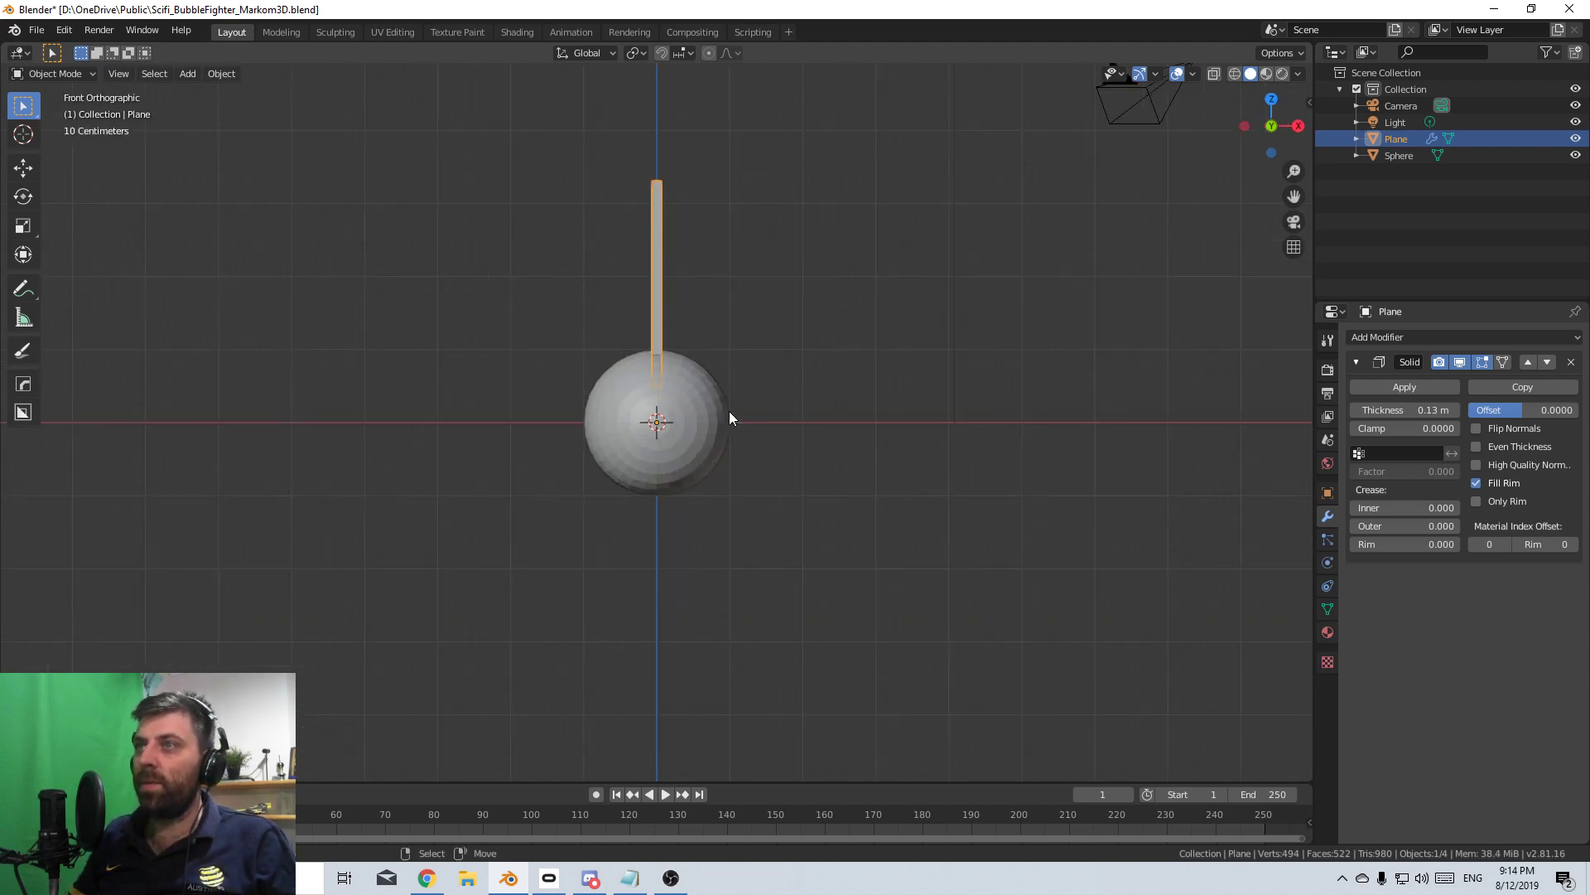
pyautogui.hotkey('shift', 'd')
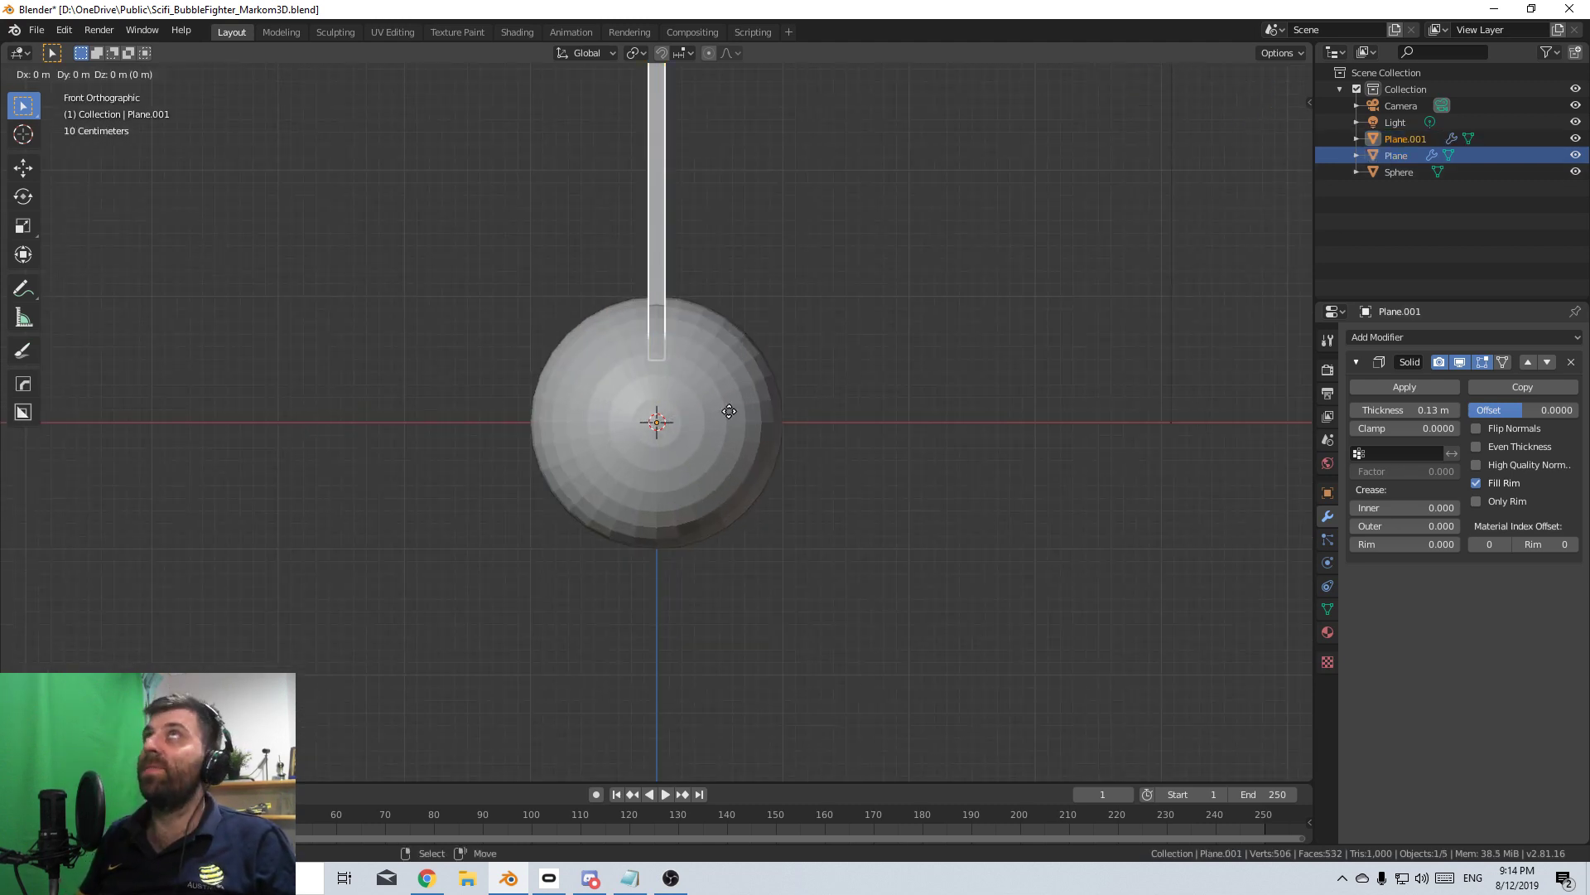
pyautogui.press('r')
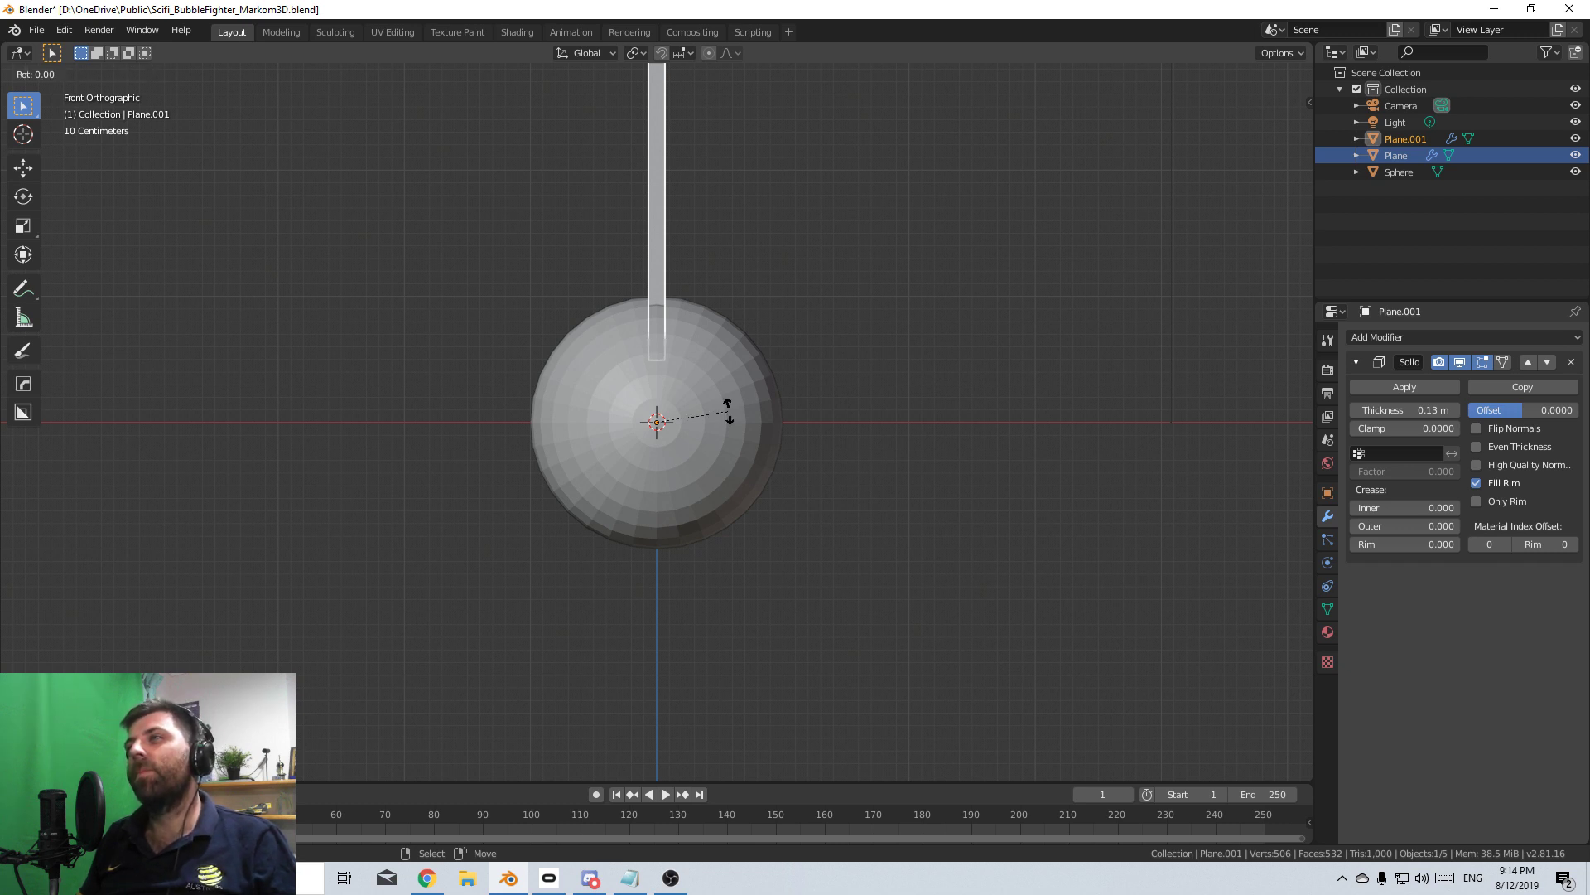
pyautogui.write('120')
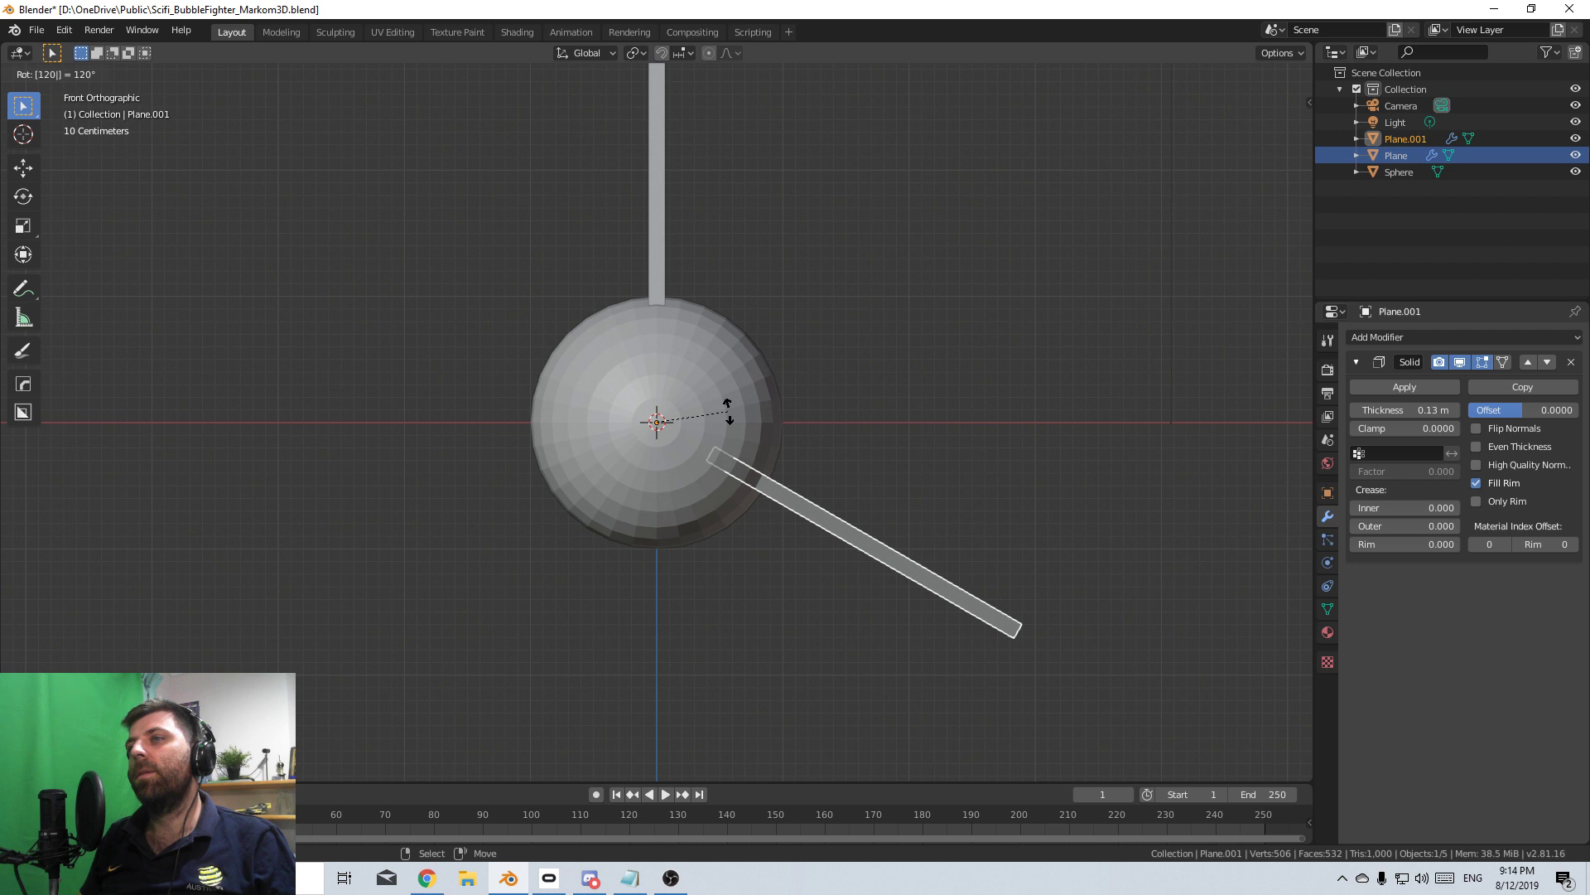
pyautogui.press('Return')
pyautogui.moveTo(728, 410); pyautogui.dragTo(593, 510, button='middle')
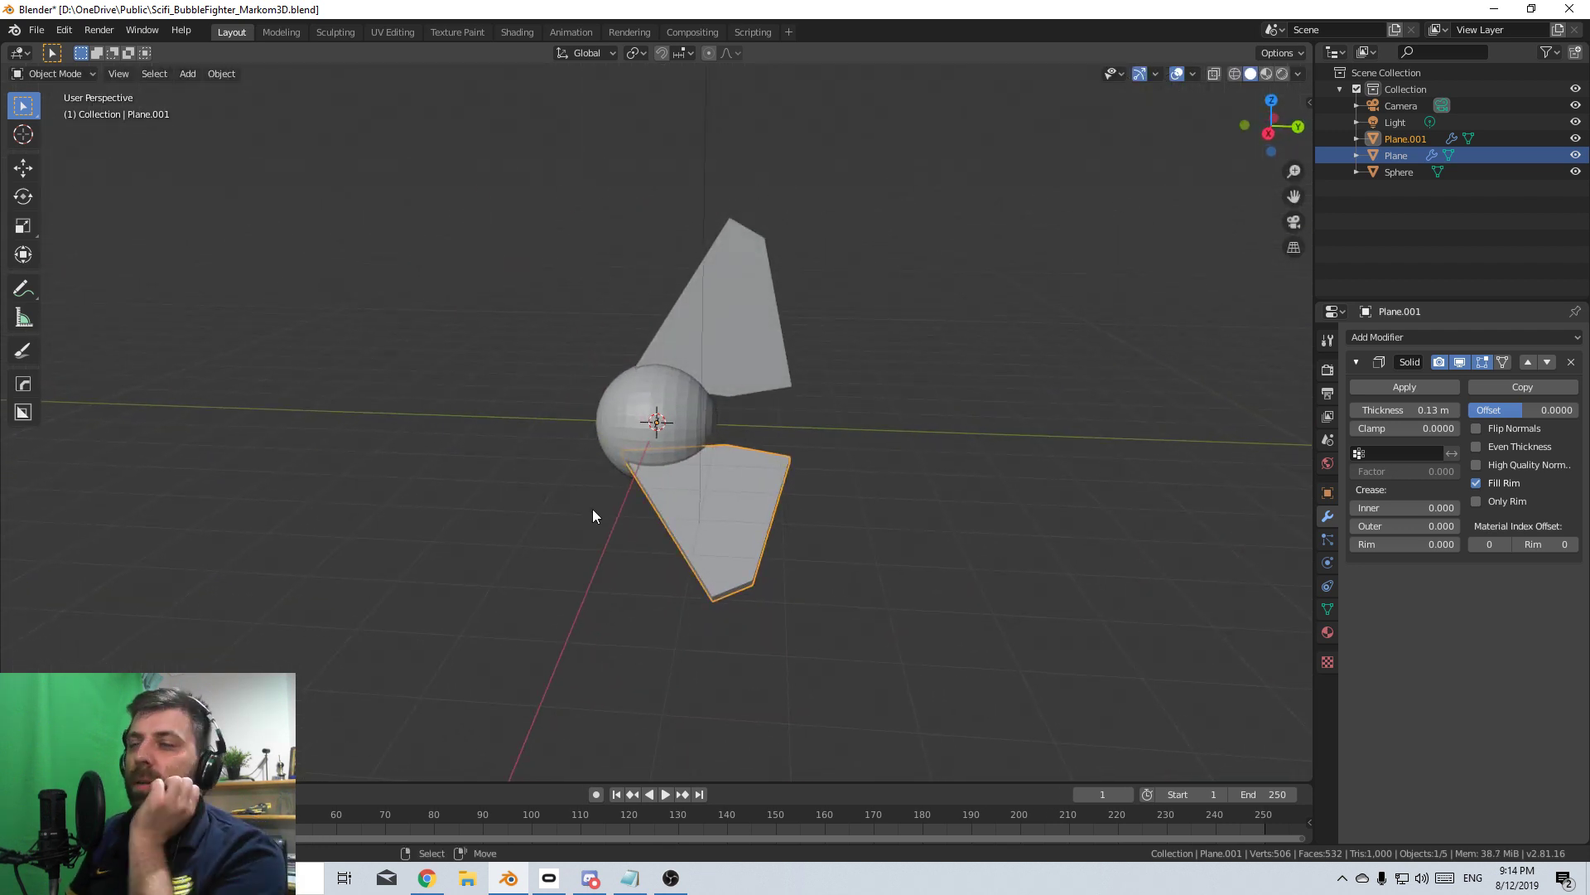
pyautogui.press('KP_7')
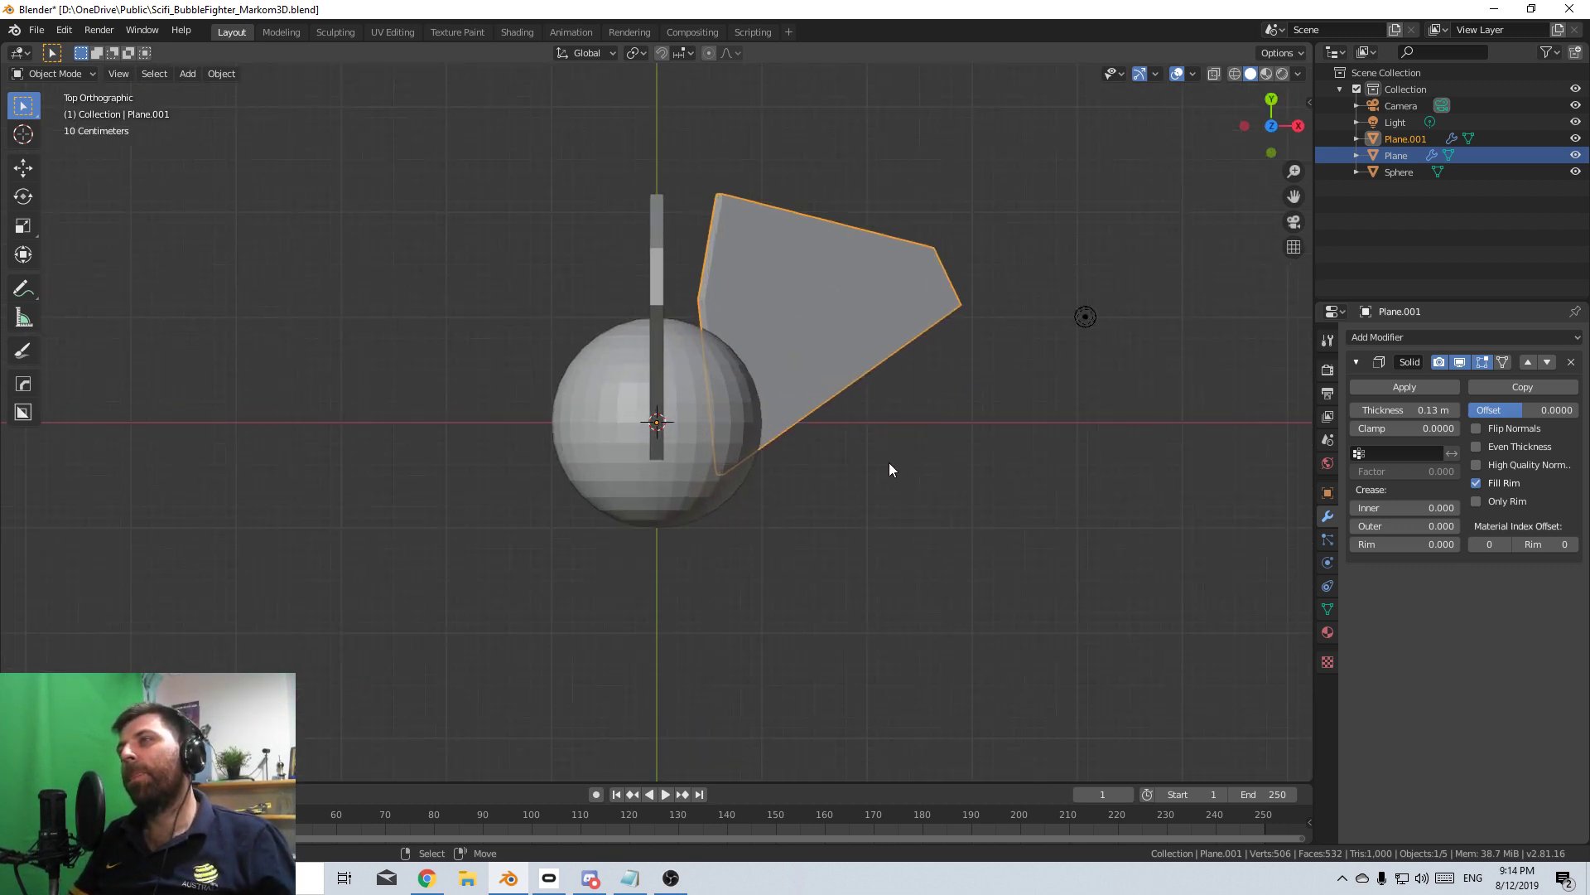
pyautogui.moveTo(891, 469); pyautogui.dragTo(852, 302, button='middle')
pyautogui.press('KP_1')
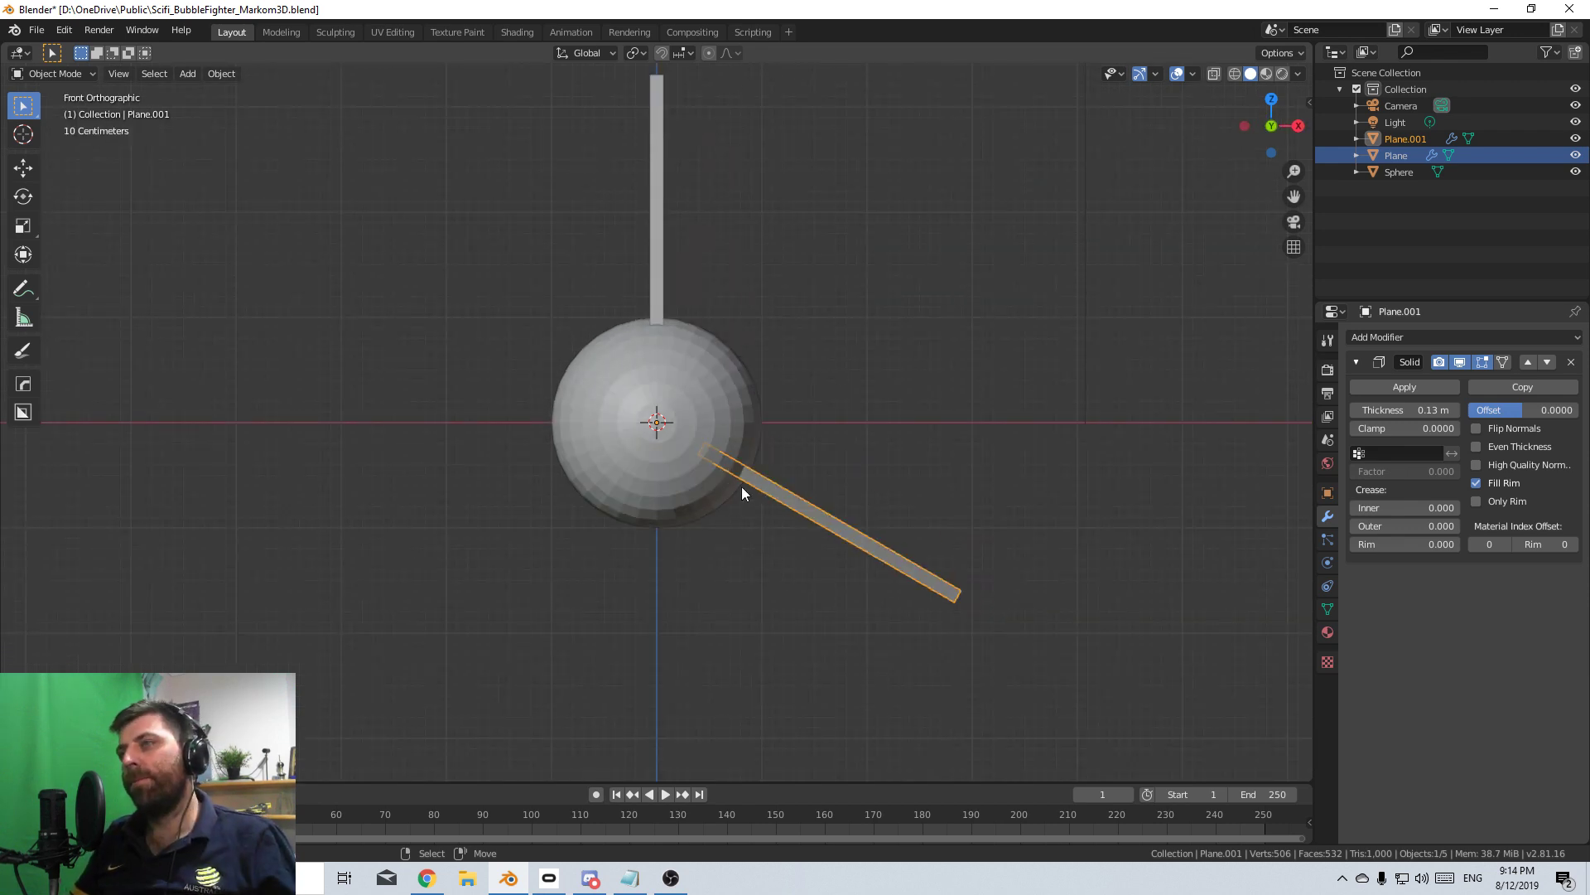
pyautogui.moveTo(749, 473); pyautogui.dragTo(688, 503, button='middle')
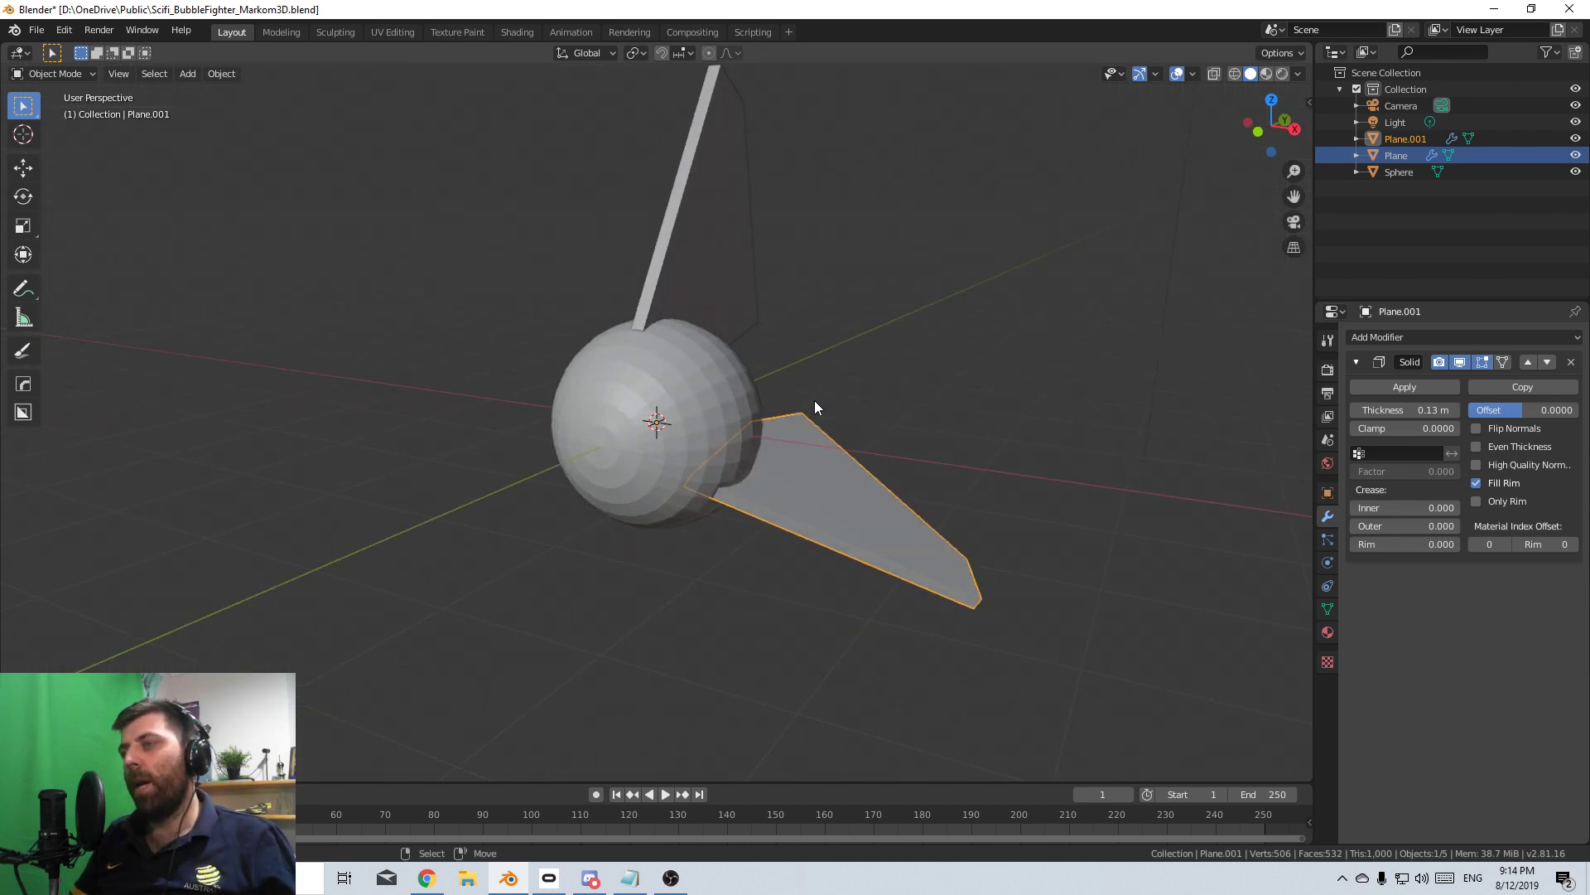
# - Add a cube mesh at the origin, centred on the sphere, from the front view
pyautogui.press('KP_1')
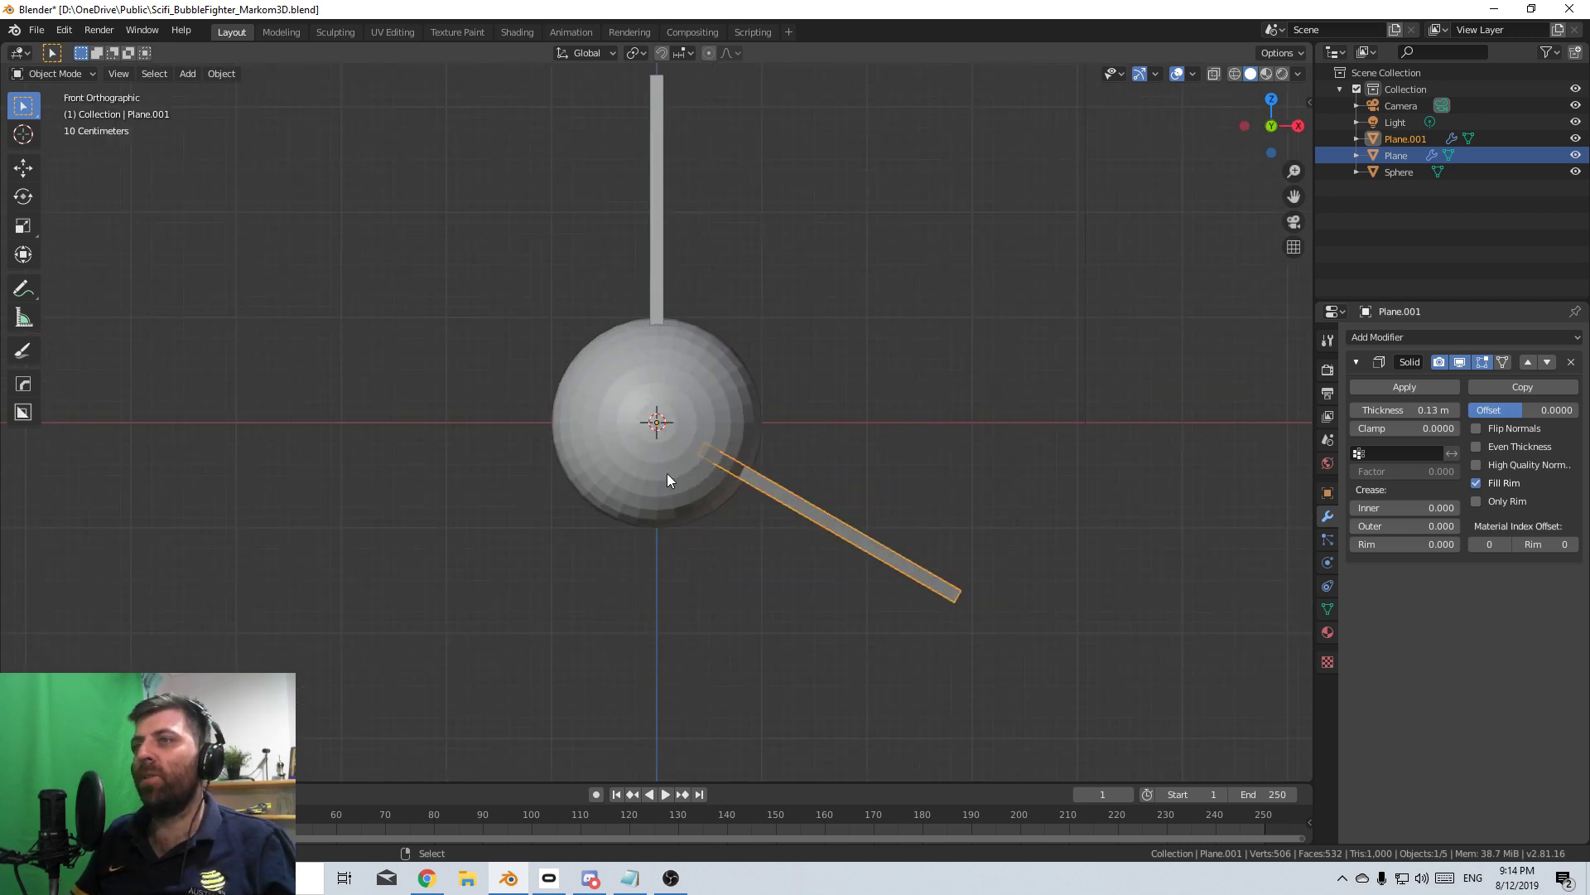
pyautogui.hotkey('shift', 'a')
pyautogui.moveTo(657, 475)
pyautogui.click(706, 489)
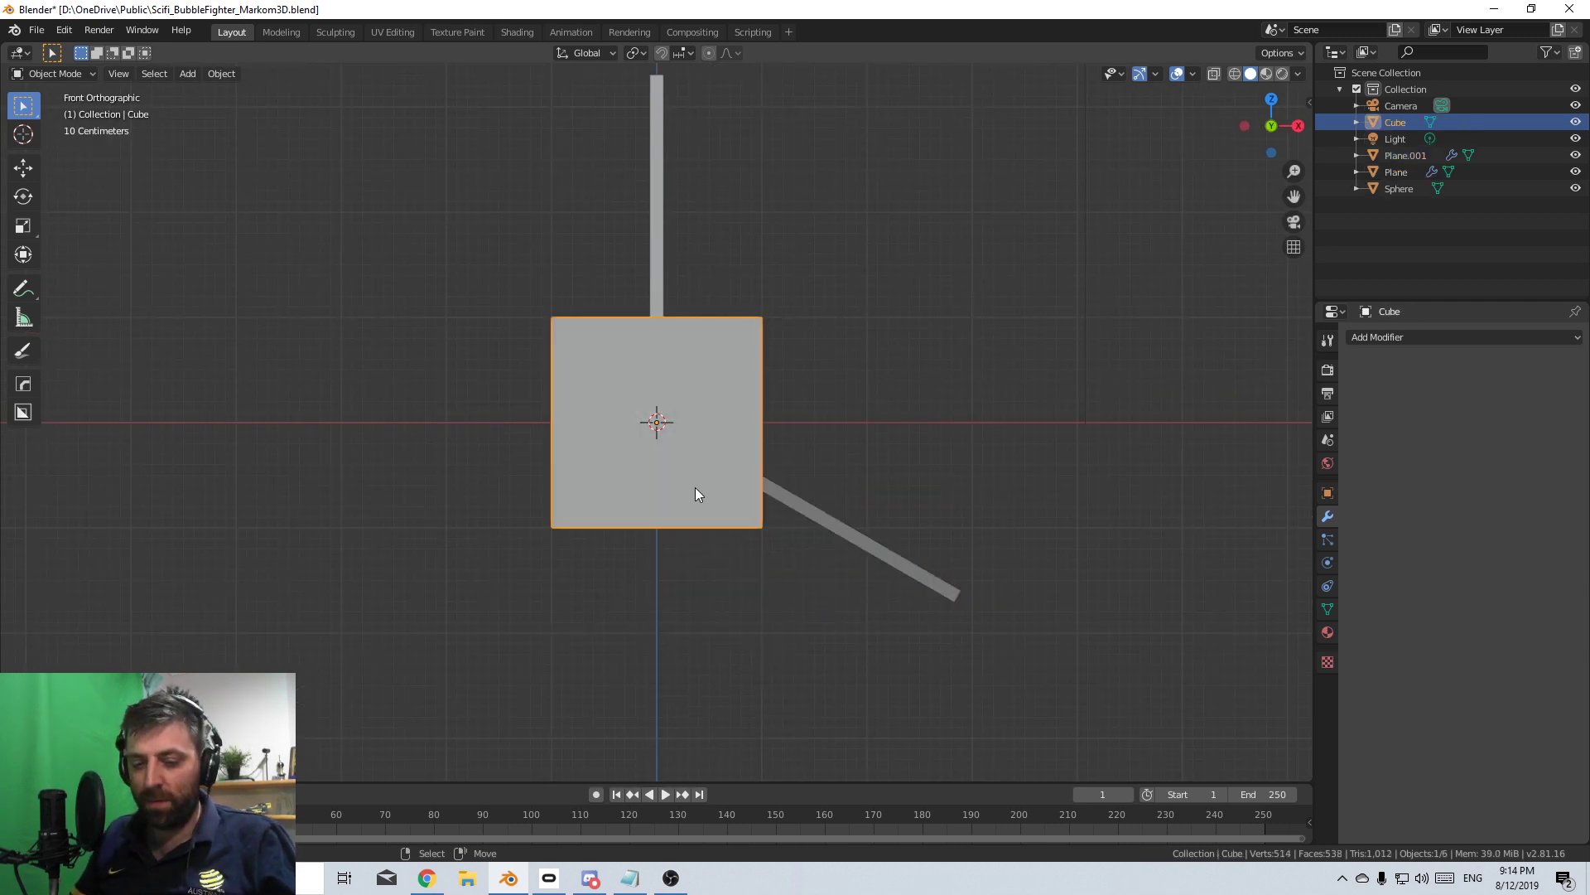
# - Move the cube from the sphere's centre toward the lower fin and rotate it 30° in the front view
pyautogui.press('g')
pyautogui.write('r')
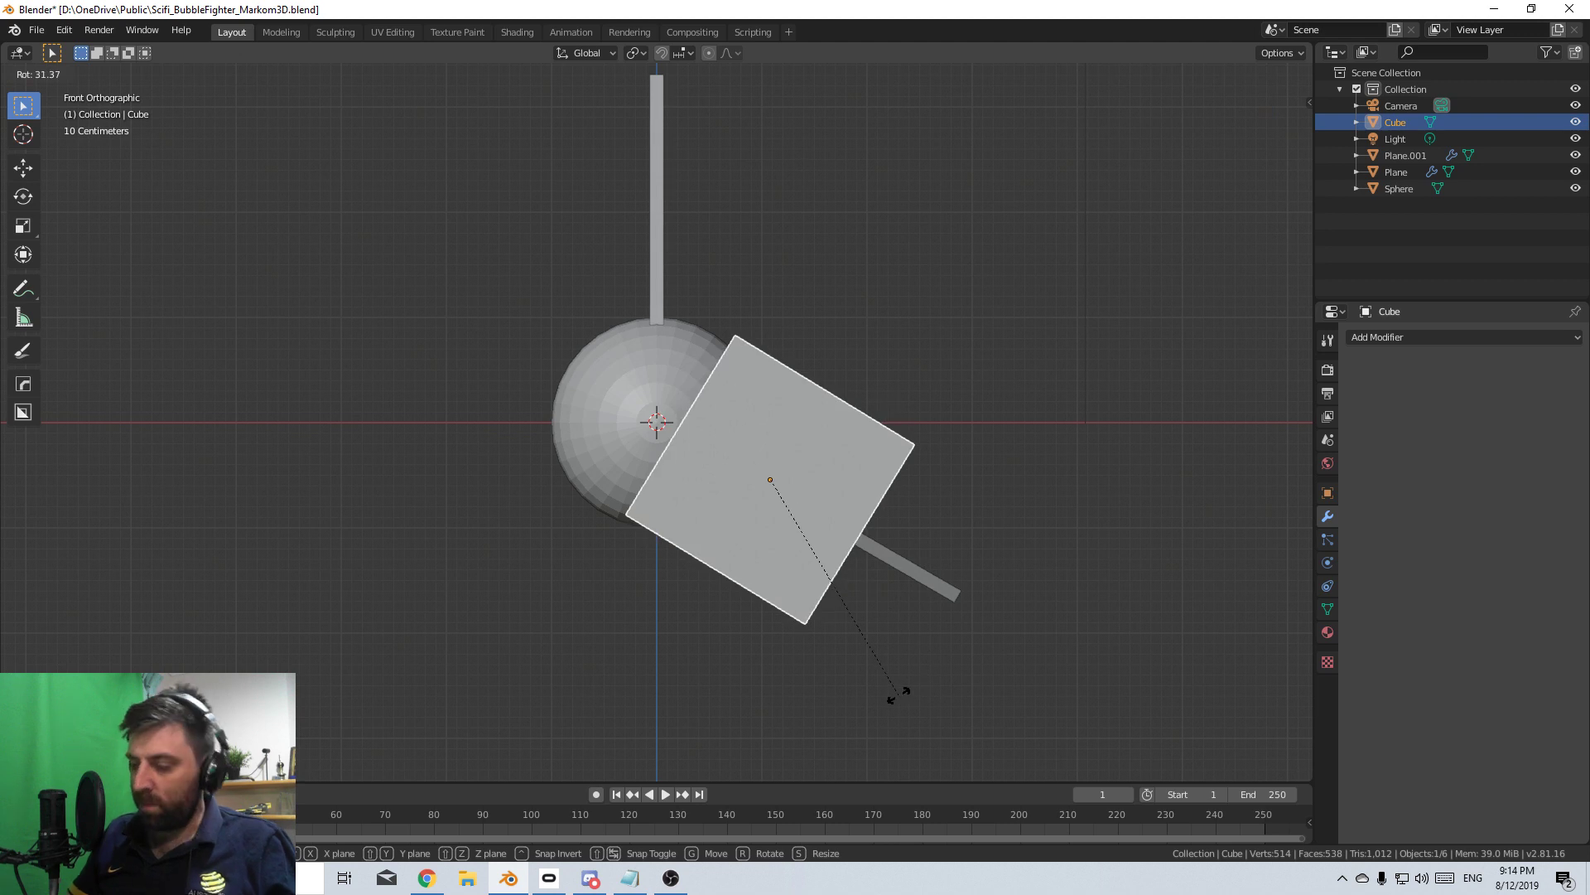
pyautogui.write('30')
pyautogui.press('Return')
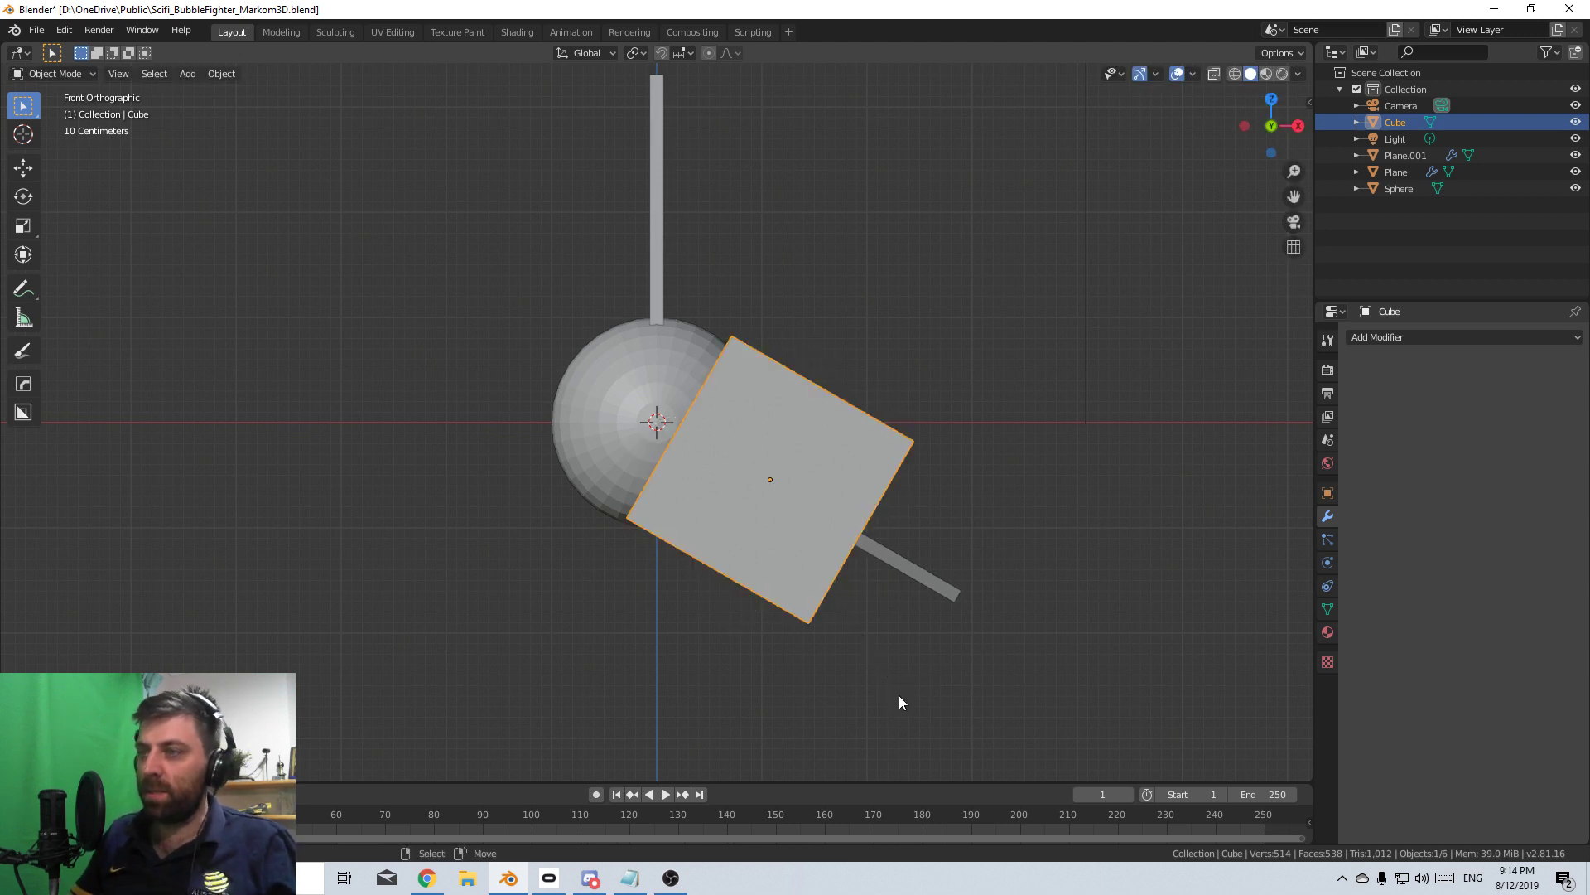
# - Scale the cube down to a small block and seat it on the lower fin's upper face beside the sphere
pyautogui.press('s')
pyautogui.click(929, 429)
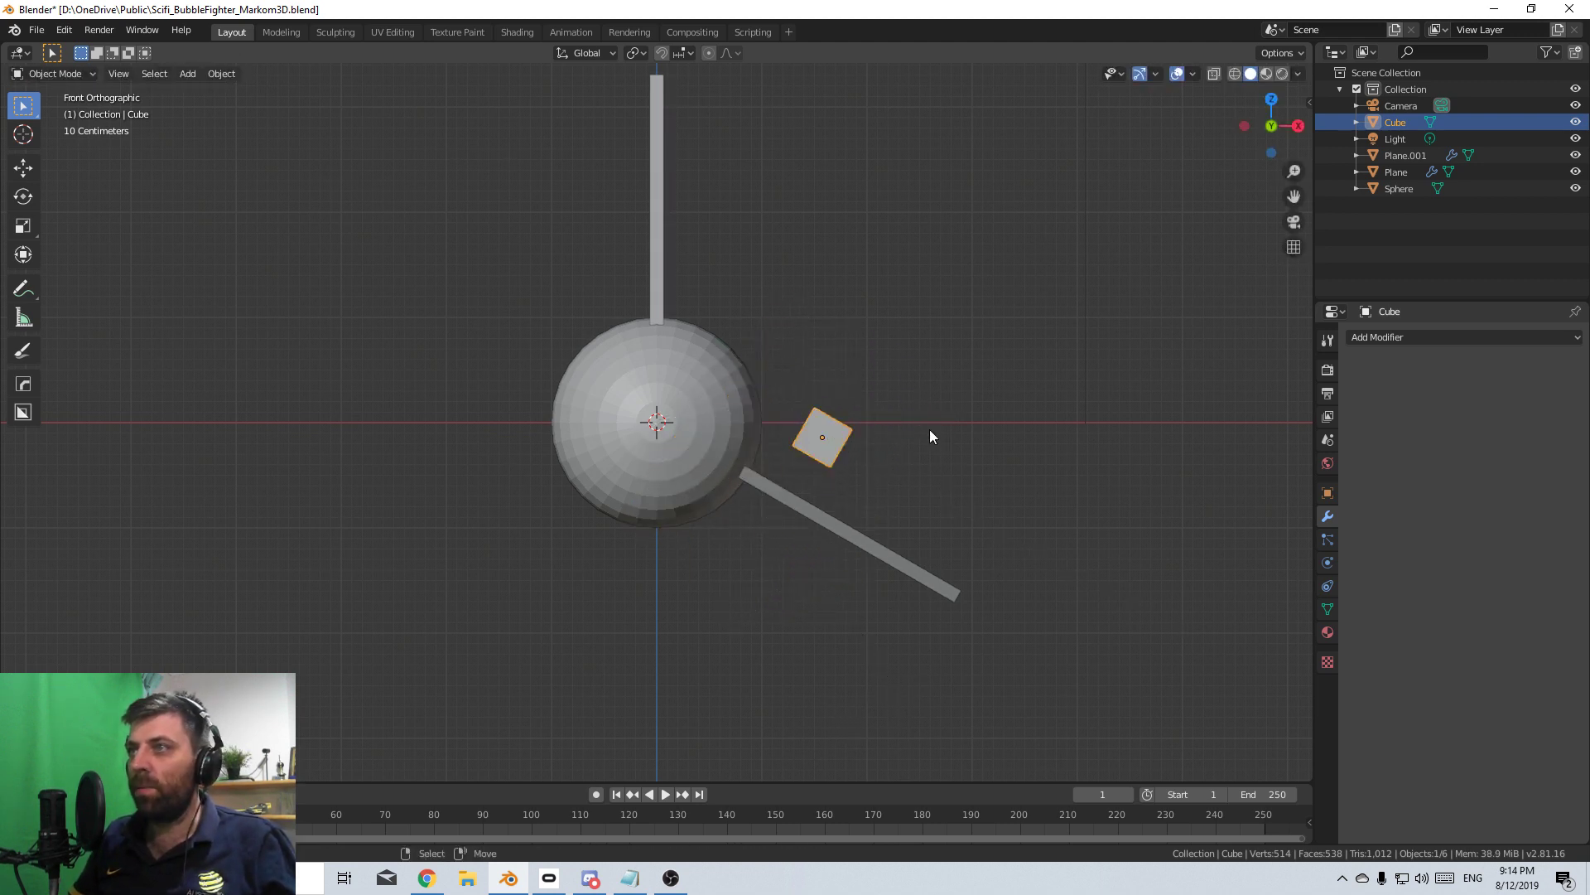
pyautogui.press('g')
pyautogui.click(895, 455)
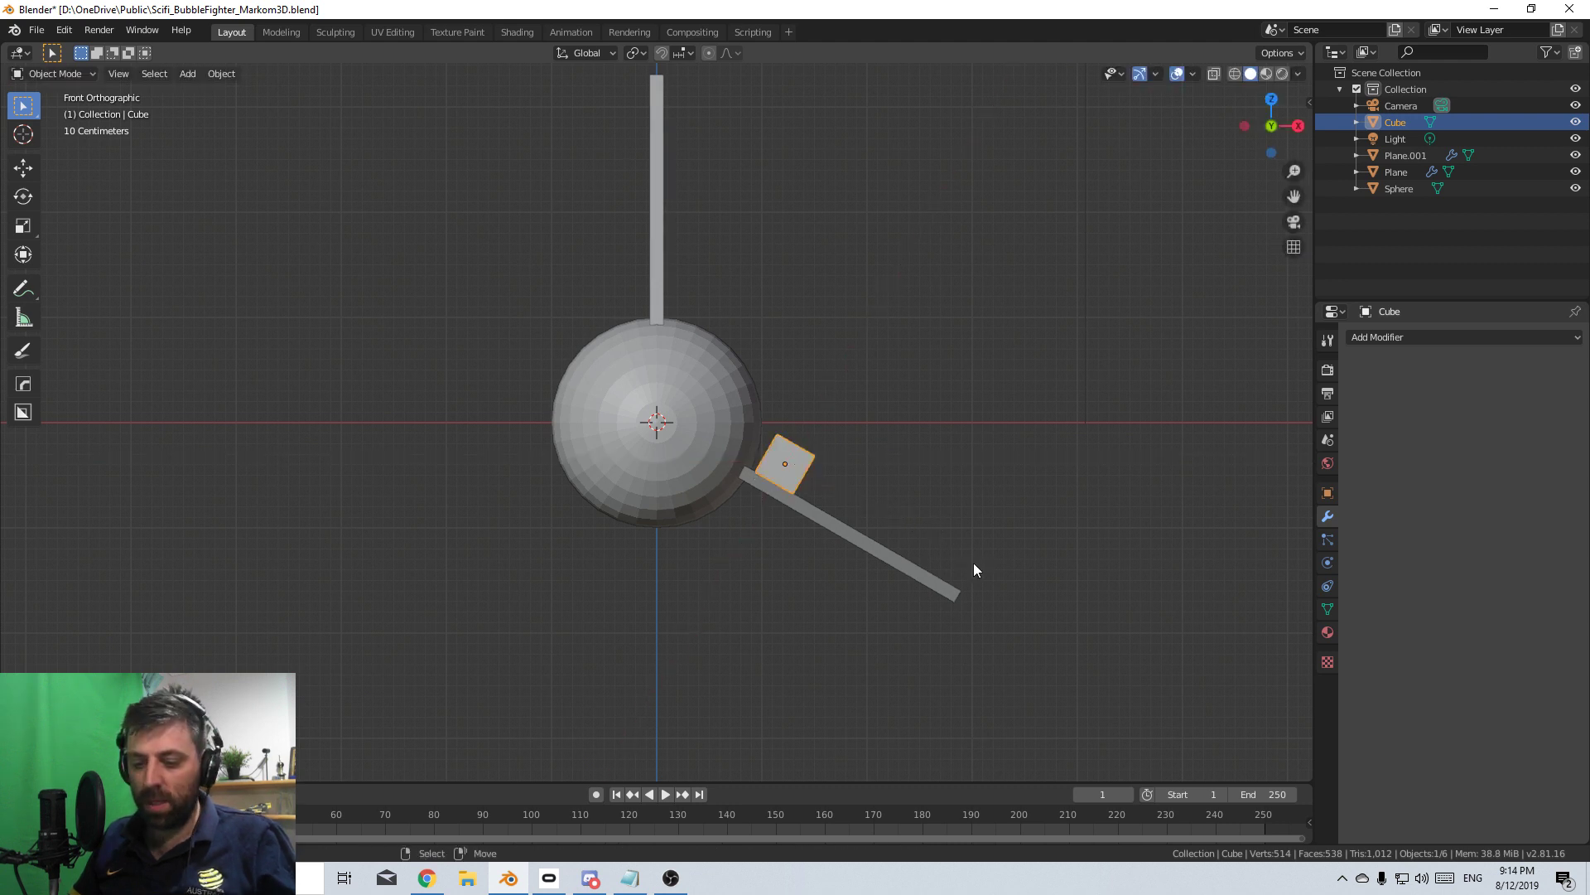
# - Stretch the small block along its local axis so it extends outward along the lower fin
pyautogui.press('s')
pyautogui.press('y')
pyautogui.press('y')
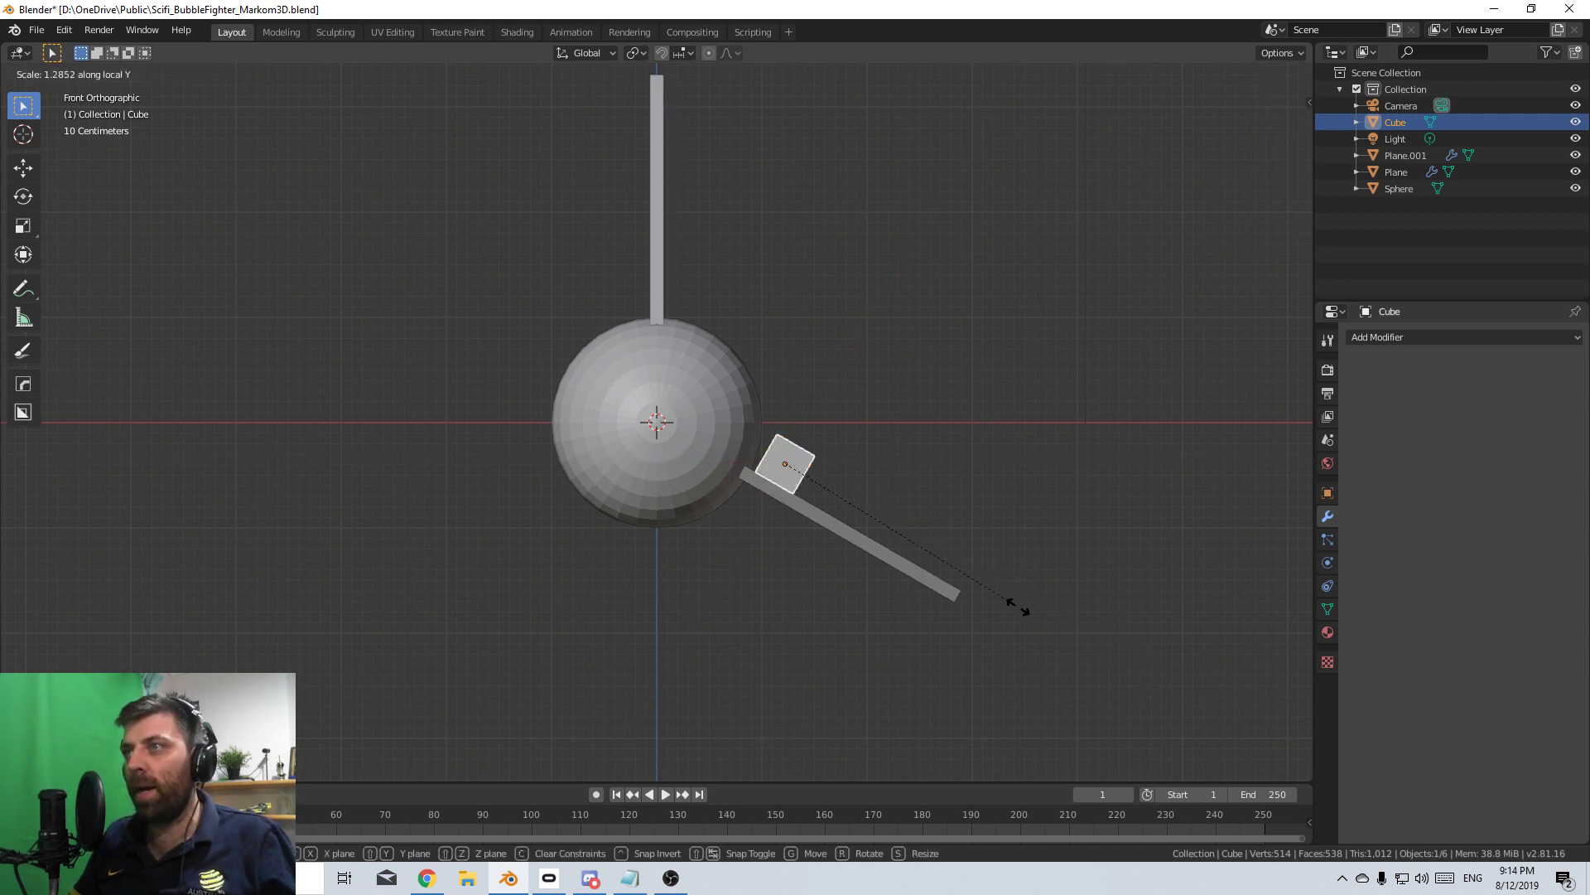
pyautogui.click(1115, 643)
pyautogui.moveTo(997, 568); pyautogui.dragTo(777, 588, button='middle')
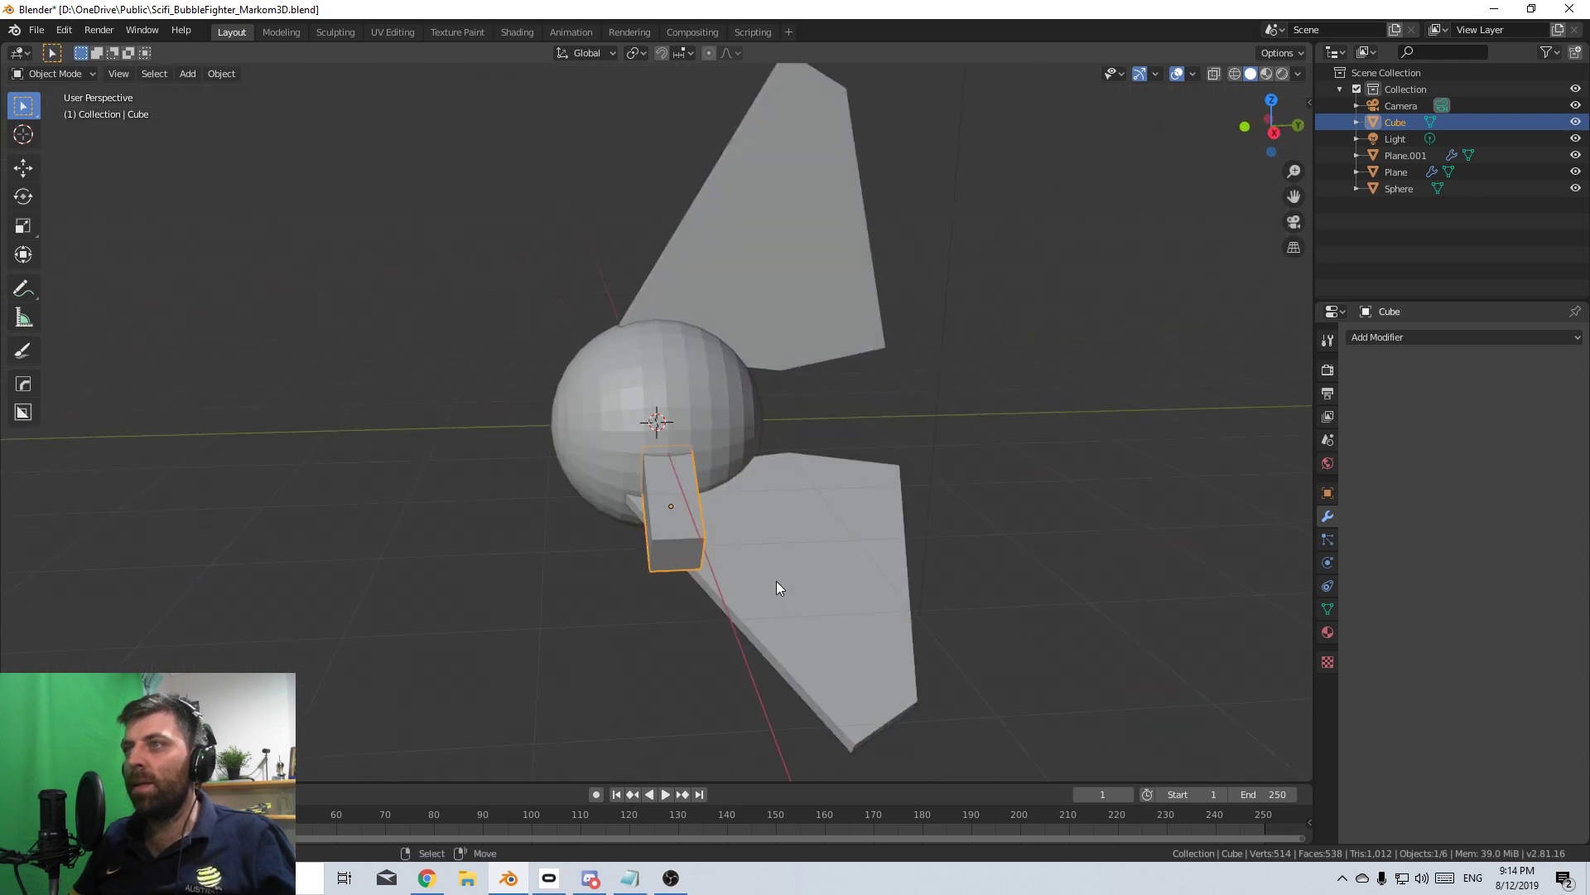
# - Lengthen the block along Y in the side view and slide it back along Y behind the sphere, over the fin's rear
pyautogui.press('KP_3')
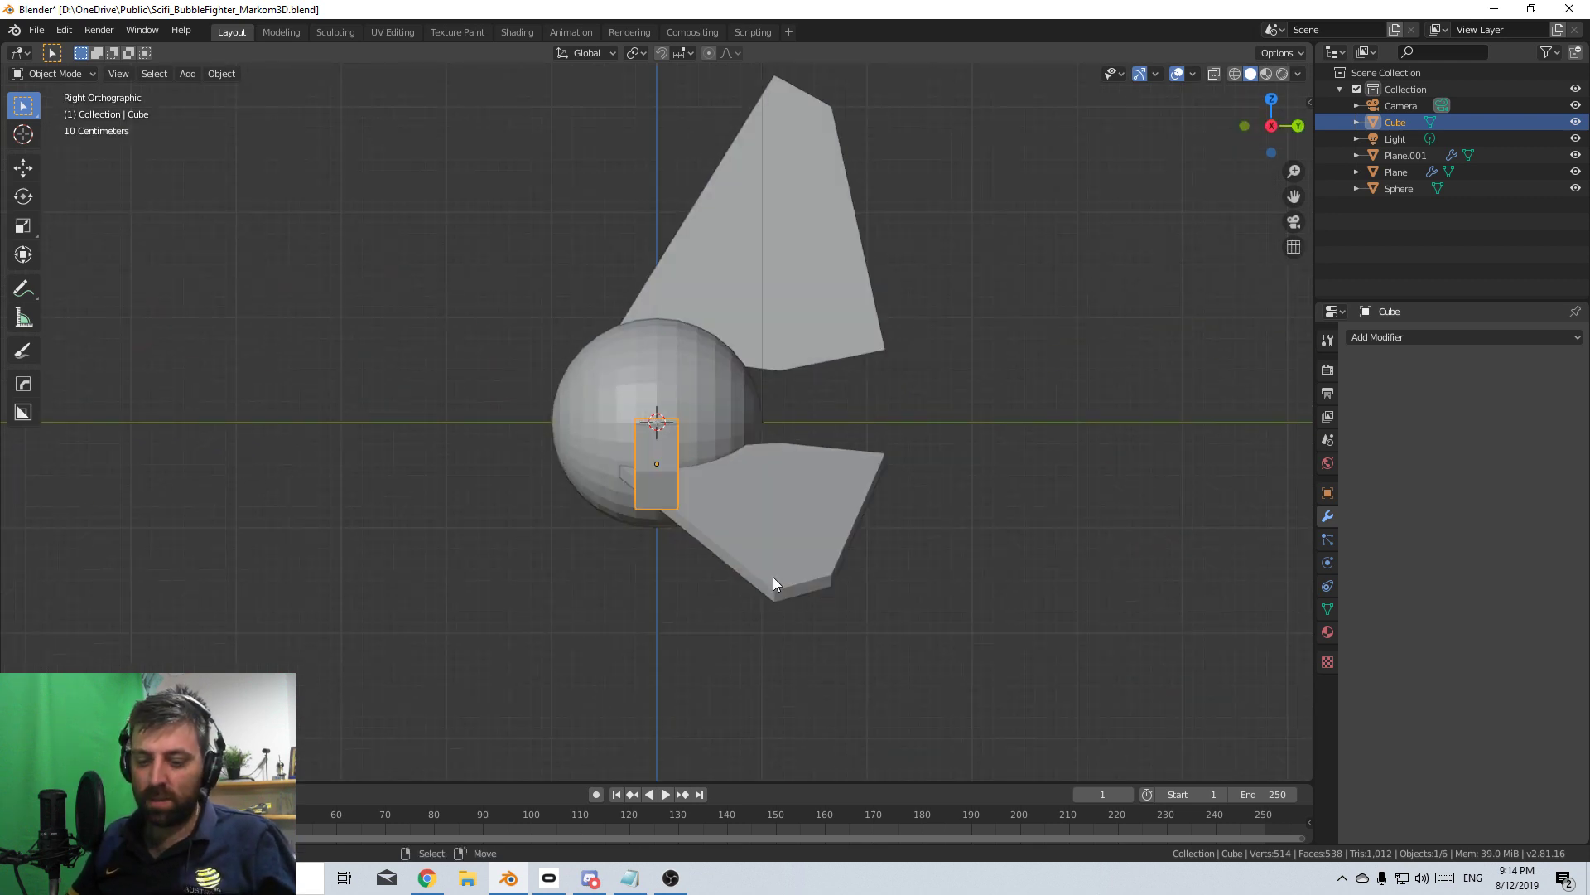
pyautogui.press('s')
pyautogui.press('y')
pyautogui.click(1175, 615)
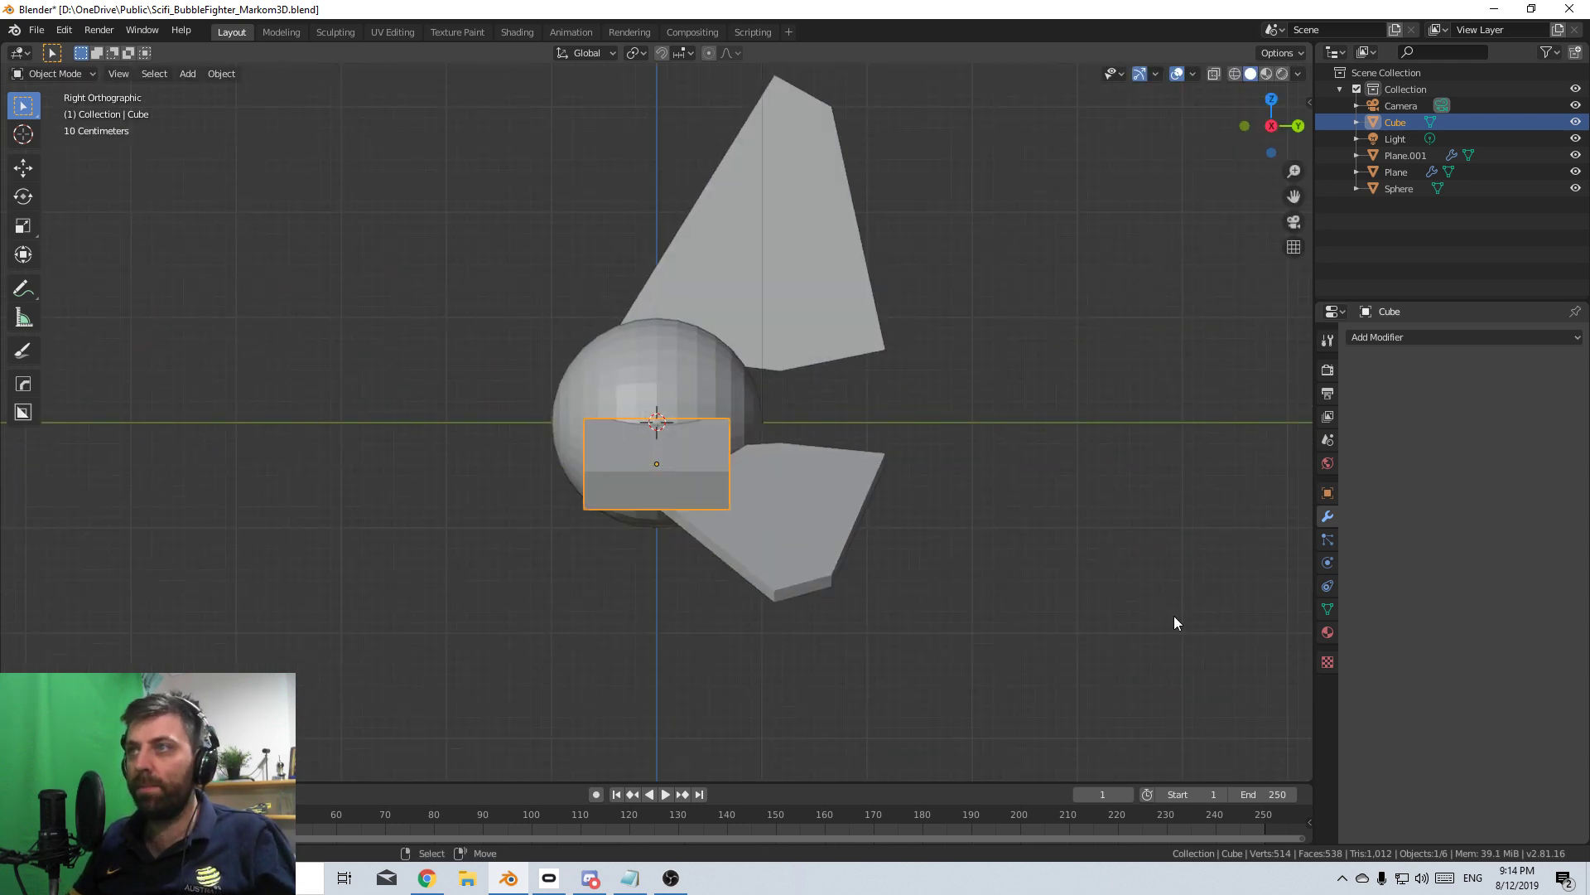
pyautogui.press('g')
pyautogui.press('y')
pyautogui.click(1118, 579)
pyautogui.moveTo(1118, 579); pyautogui.dragTo(771, 577, button='middle')
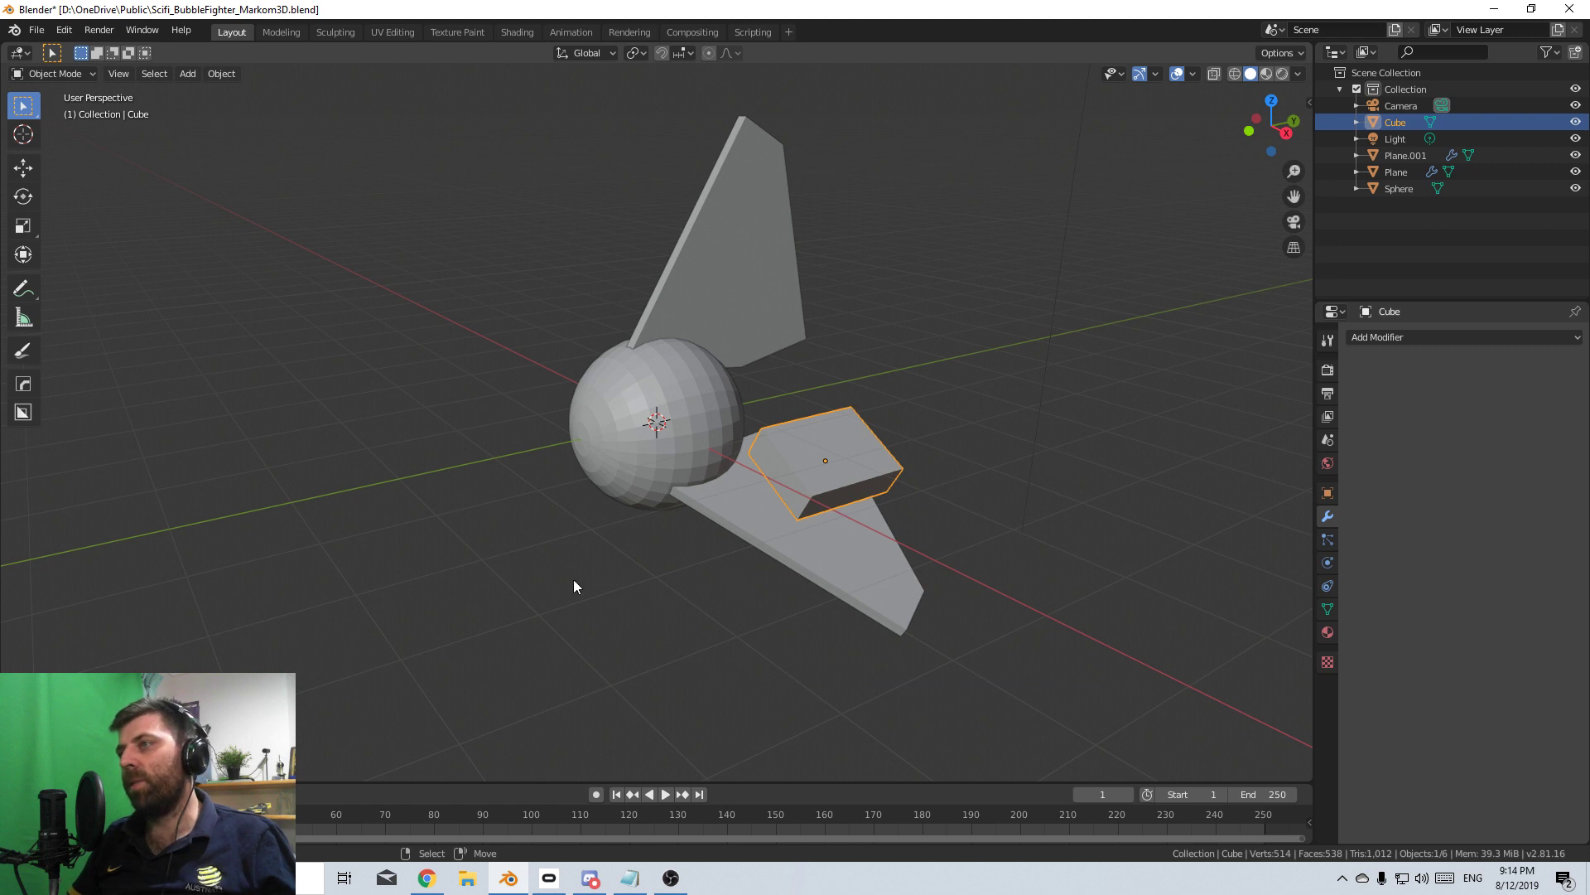
pyautogui.moveTo(828, 544); pyautogui.dragTo(916, 496, button='middle')
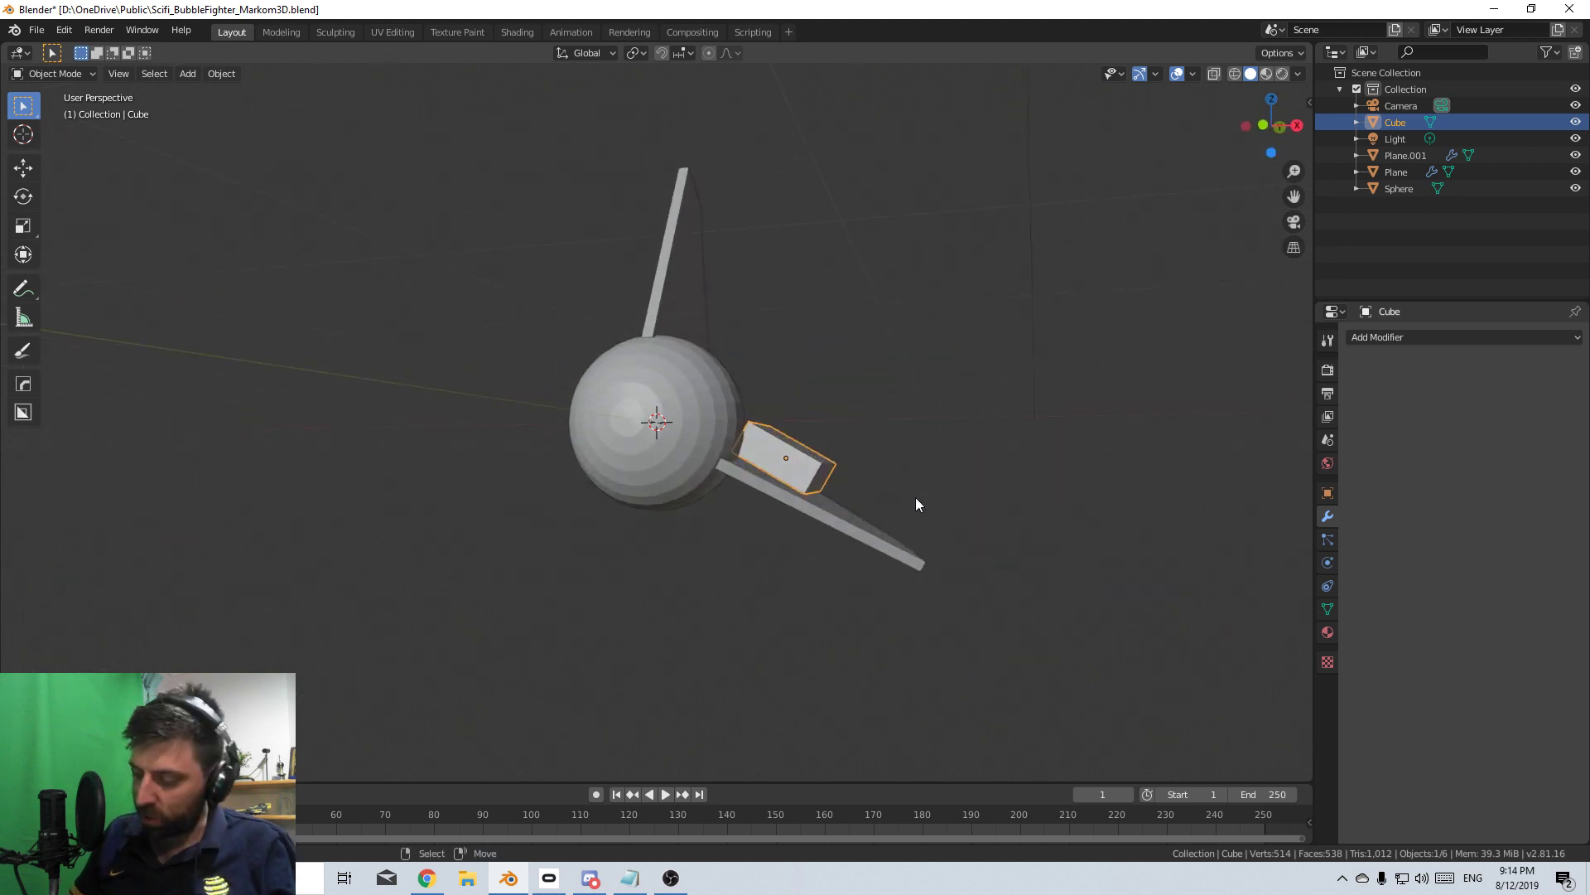
# - Add the lower fin to the selection and give the block a Mirror modifier
pyautogui.press('KP_3')
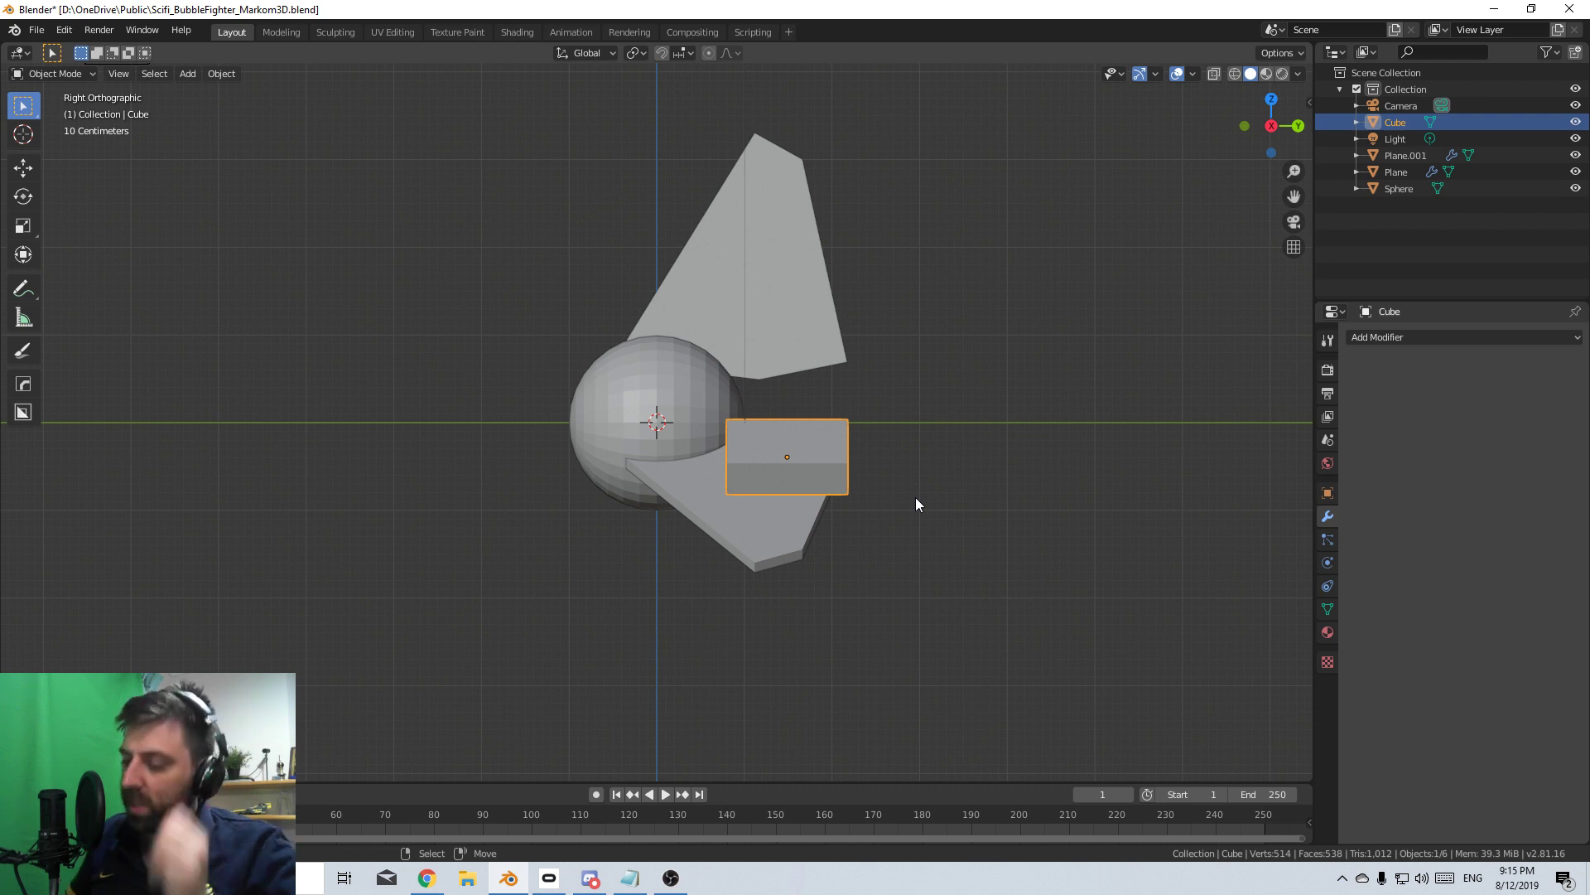
pyautogui.scroll(4, 914, 497)
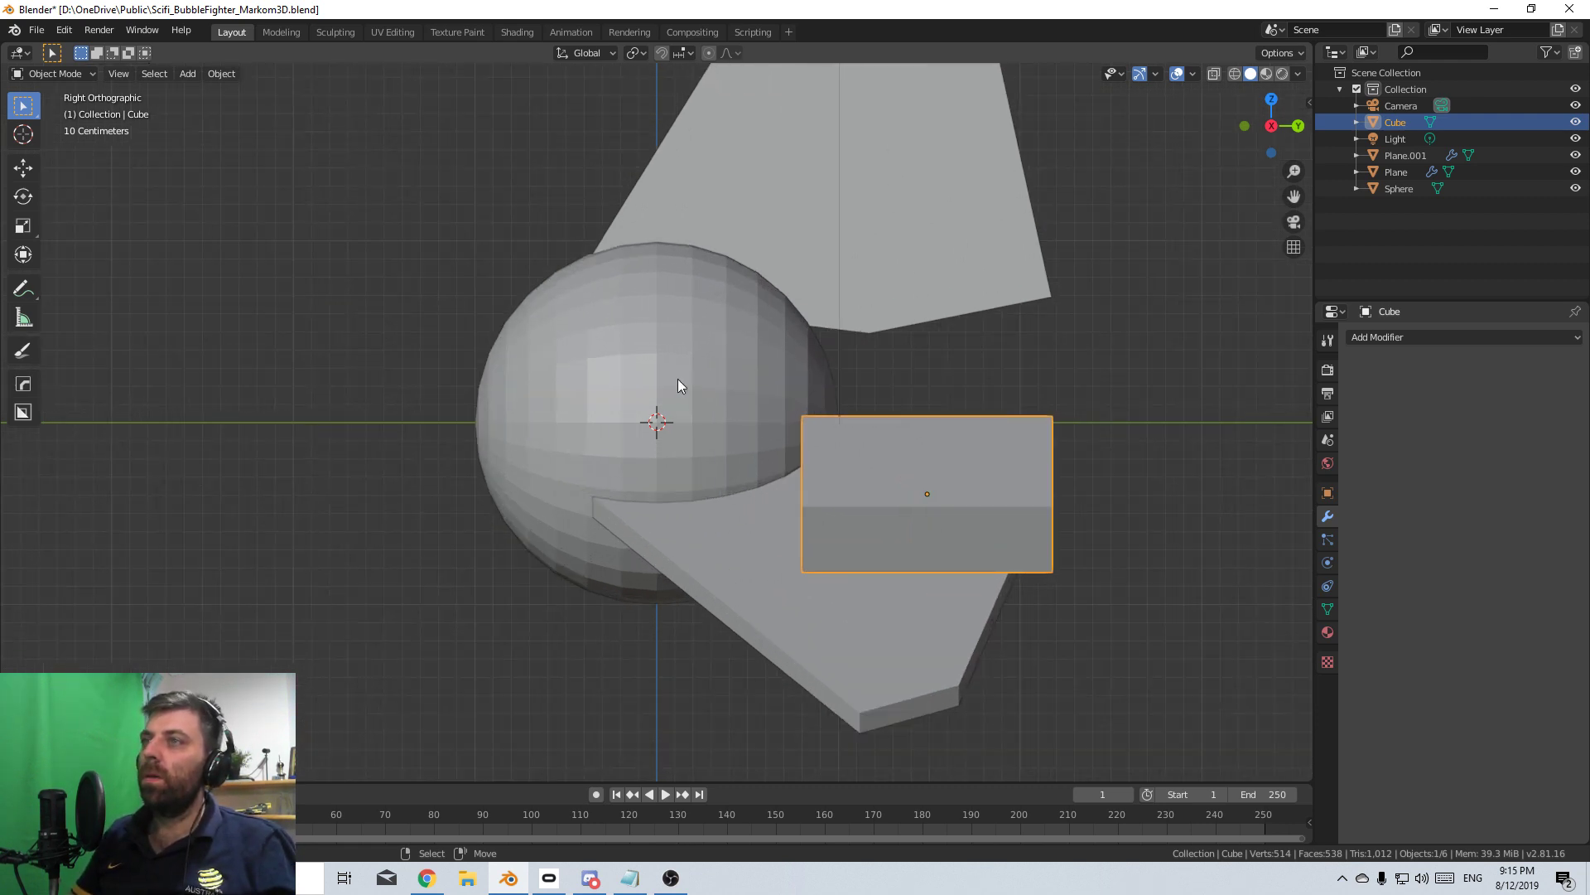
pyautogui.scroll(-4, 677, 386)
pyautogui.moveTo(692, 471); pyautogui.dragTo(831, 504, button='middle')
pyautogui.keyDown('shift'); pyautogui.click(831, 504); pyautogui.keyUp('shift')
pyautogui.keyDown('shift'); pyautogui.click(806, 461); pyautogui.keyUp('shift')
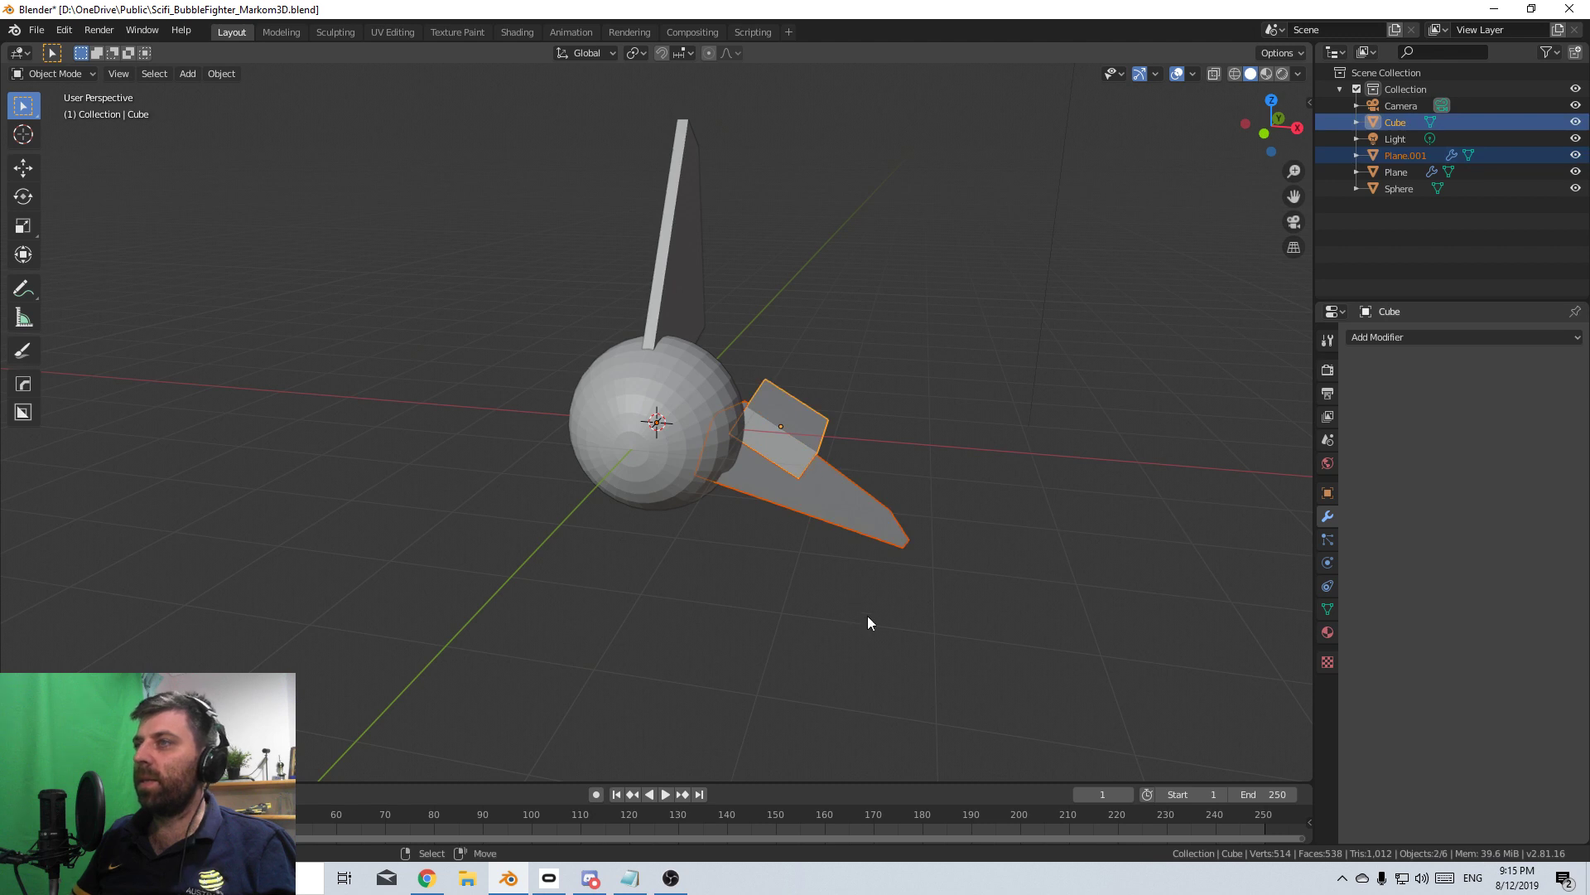
pyautogui.click(1406, 333)
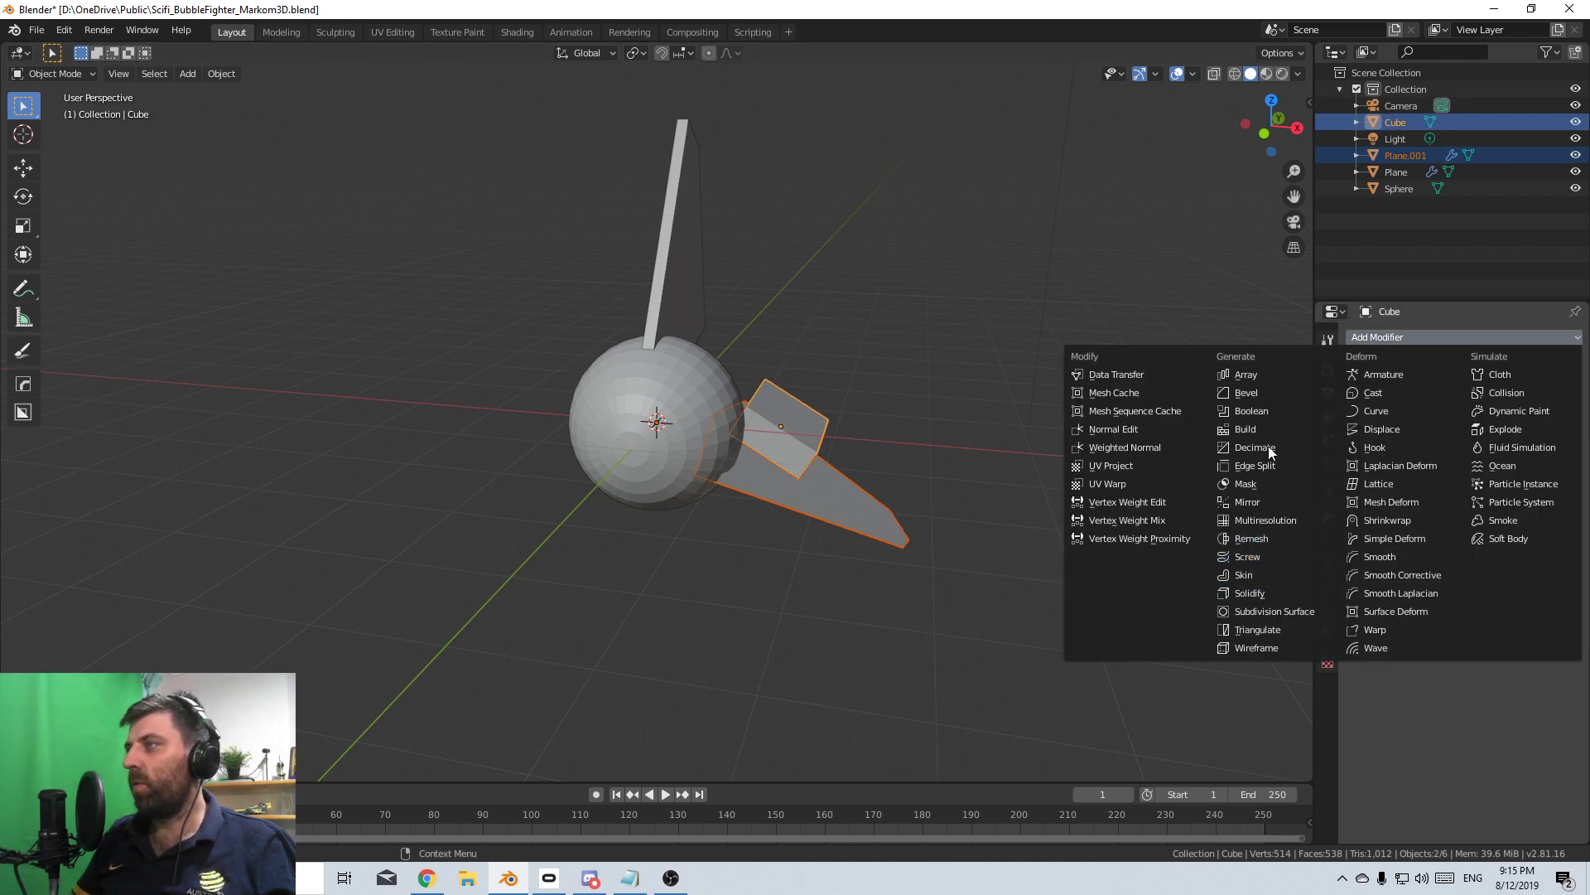
pyautogui.click(1251, 502)
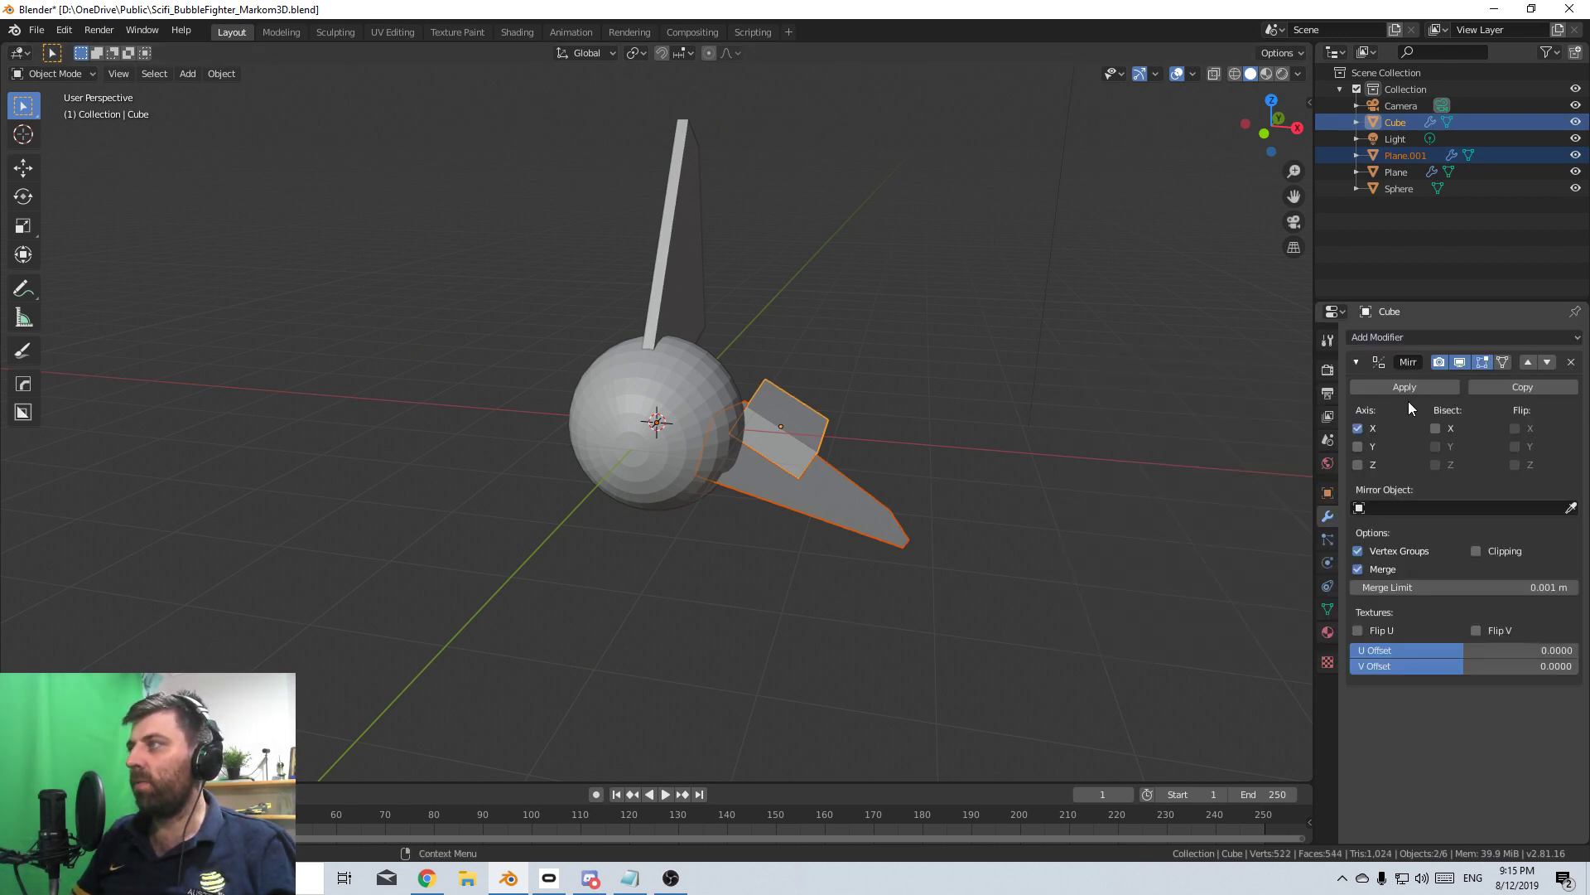
# - Try other axis settings on the block's Mirror modifier, return to X only, and select the block alone
pyautogui.click(1357, 446)
pyautogui.click(1358, 428)
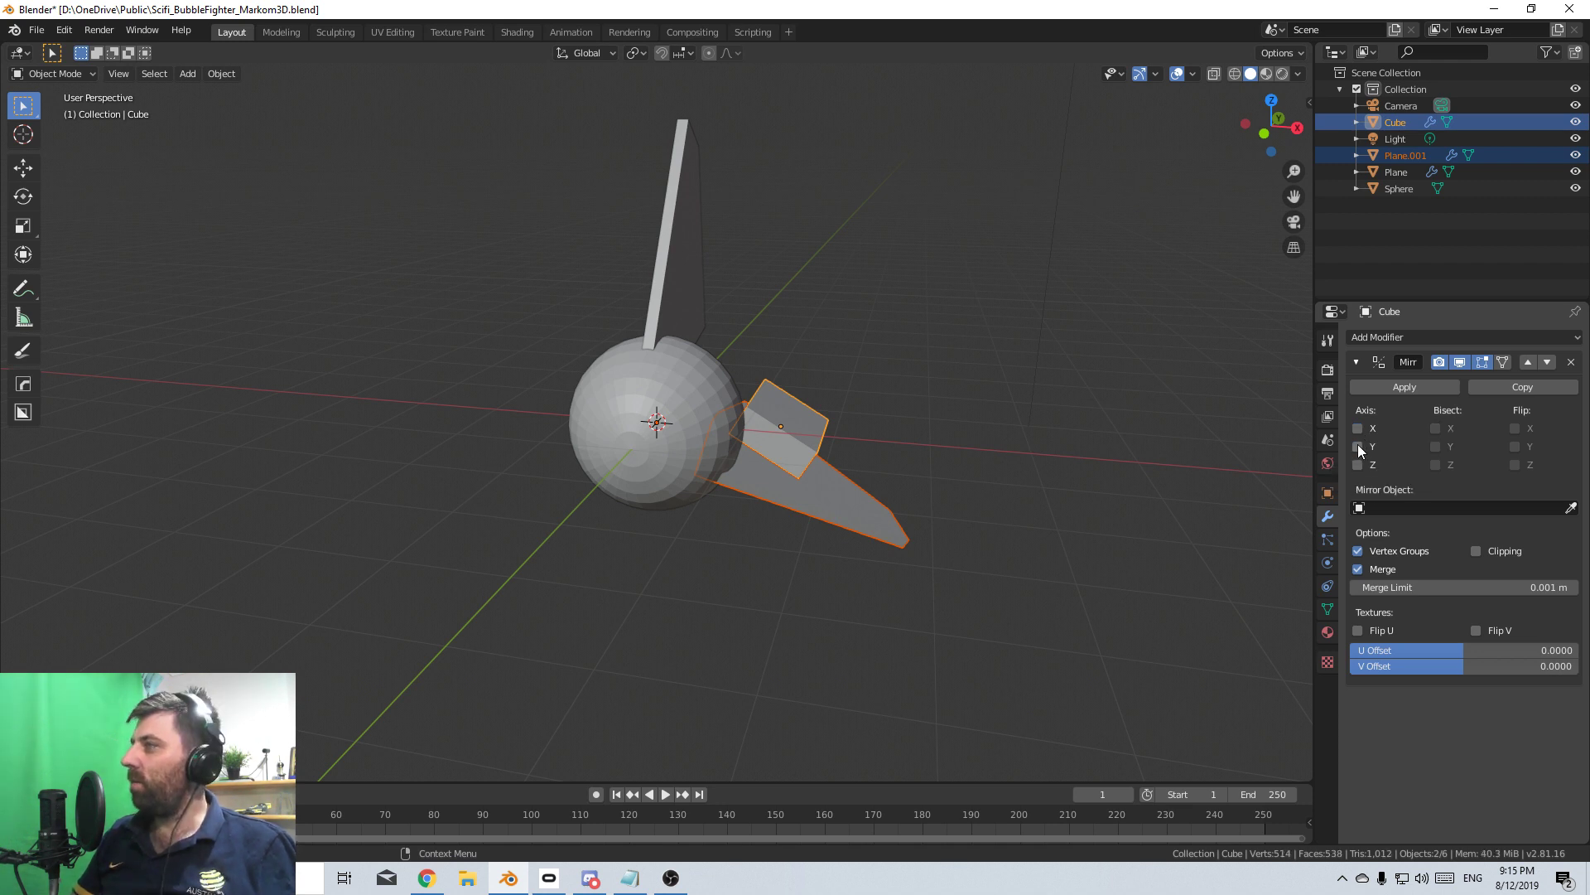
pyautogui.click(1357, 428)
pyautogui.rightClick(736, 409)
pyautogui.rightClick(793, 427)
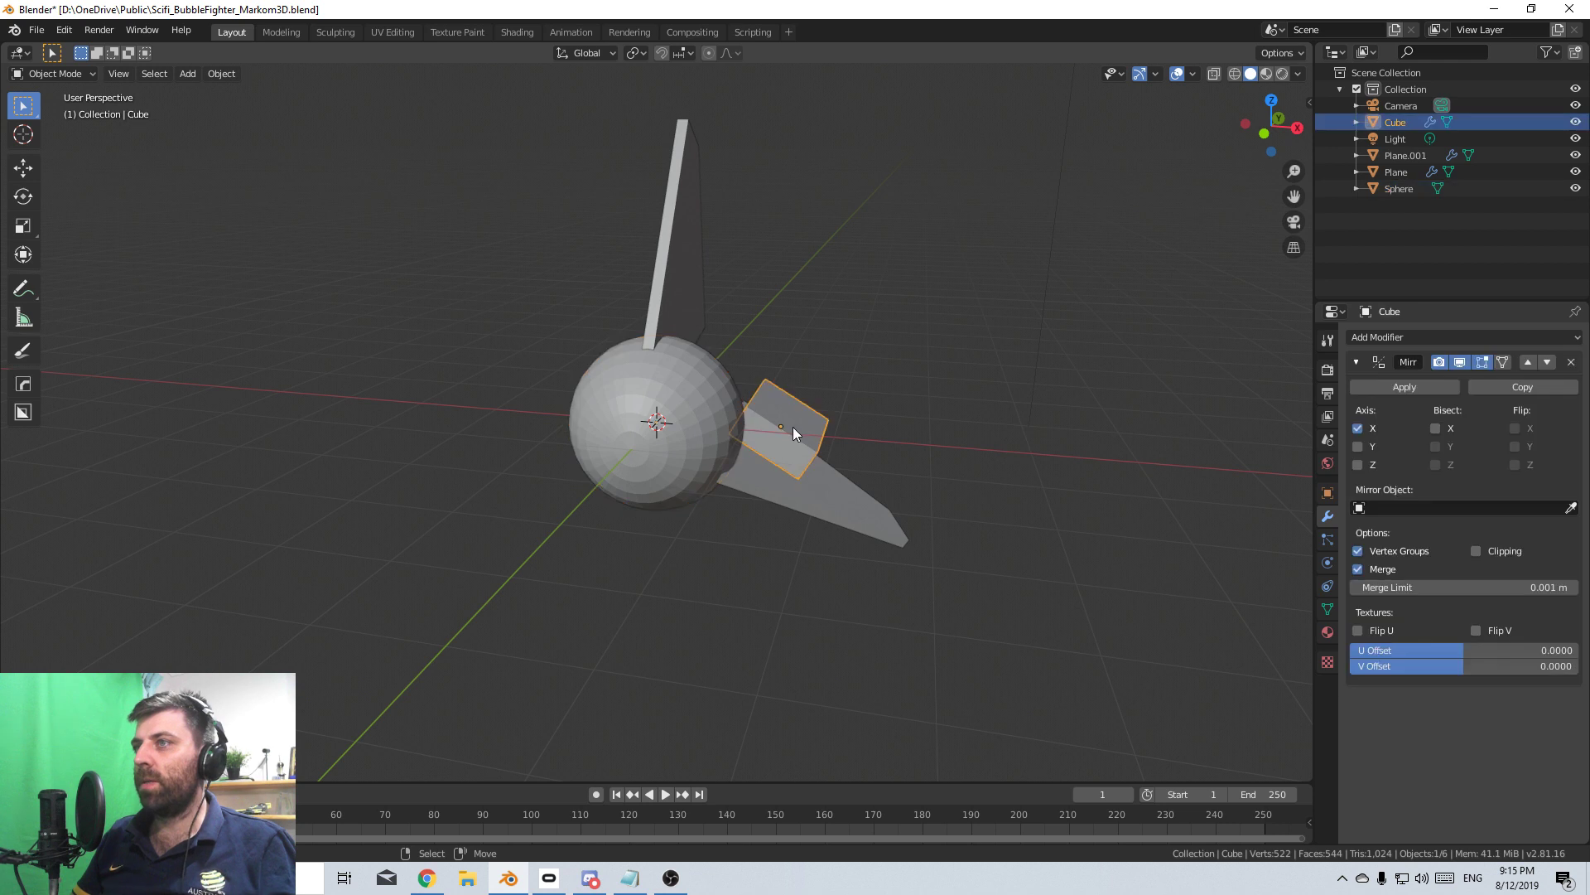
# - Set the central sphere as the mirror object of the block's Mirror modifier
pyautogui.moveTo(793, 427); pyautogui.dragTo(837, 417, button='middle')
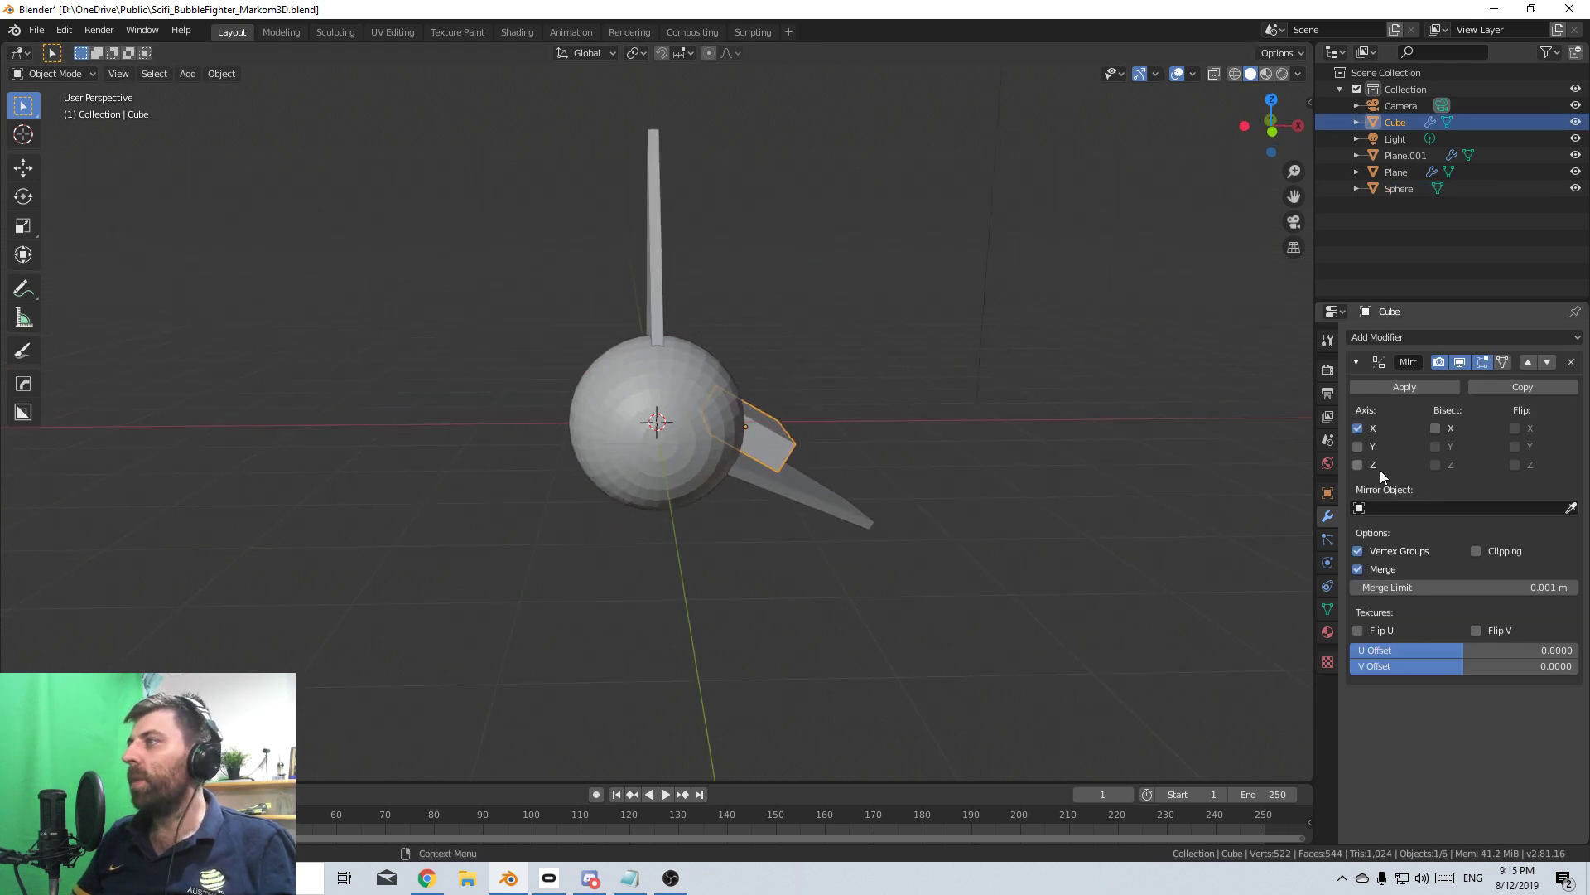
pyautogui.moveTo(1077, 506); pyautogui.dragTo(787, 411, button='middle')
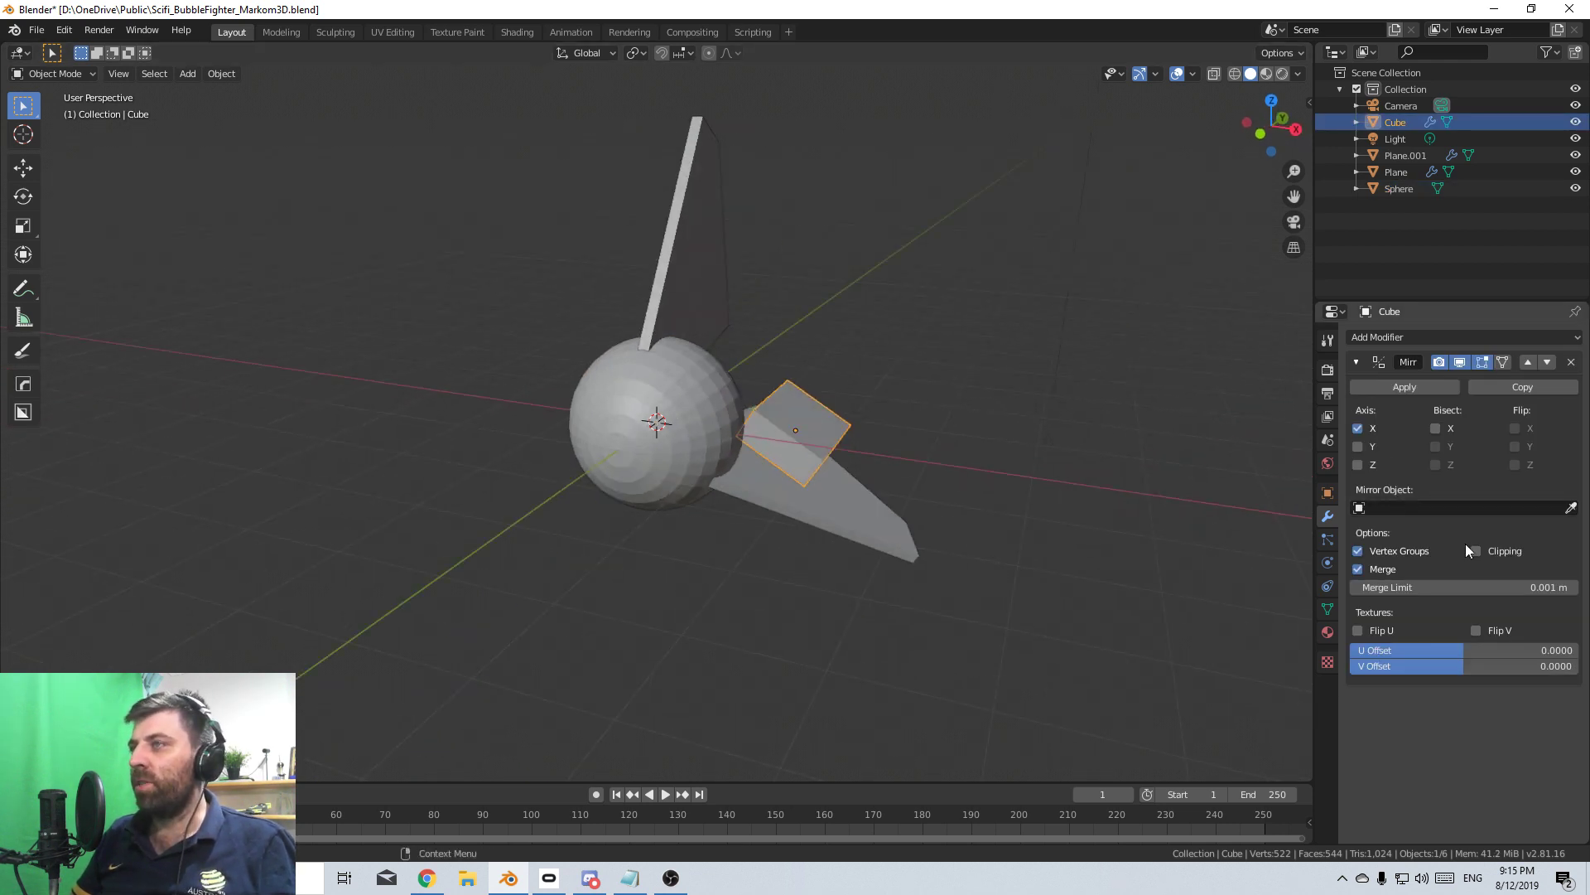
pyautogui.click(1572, 508)
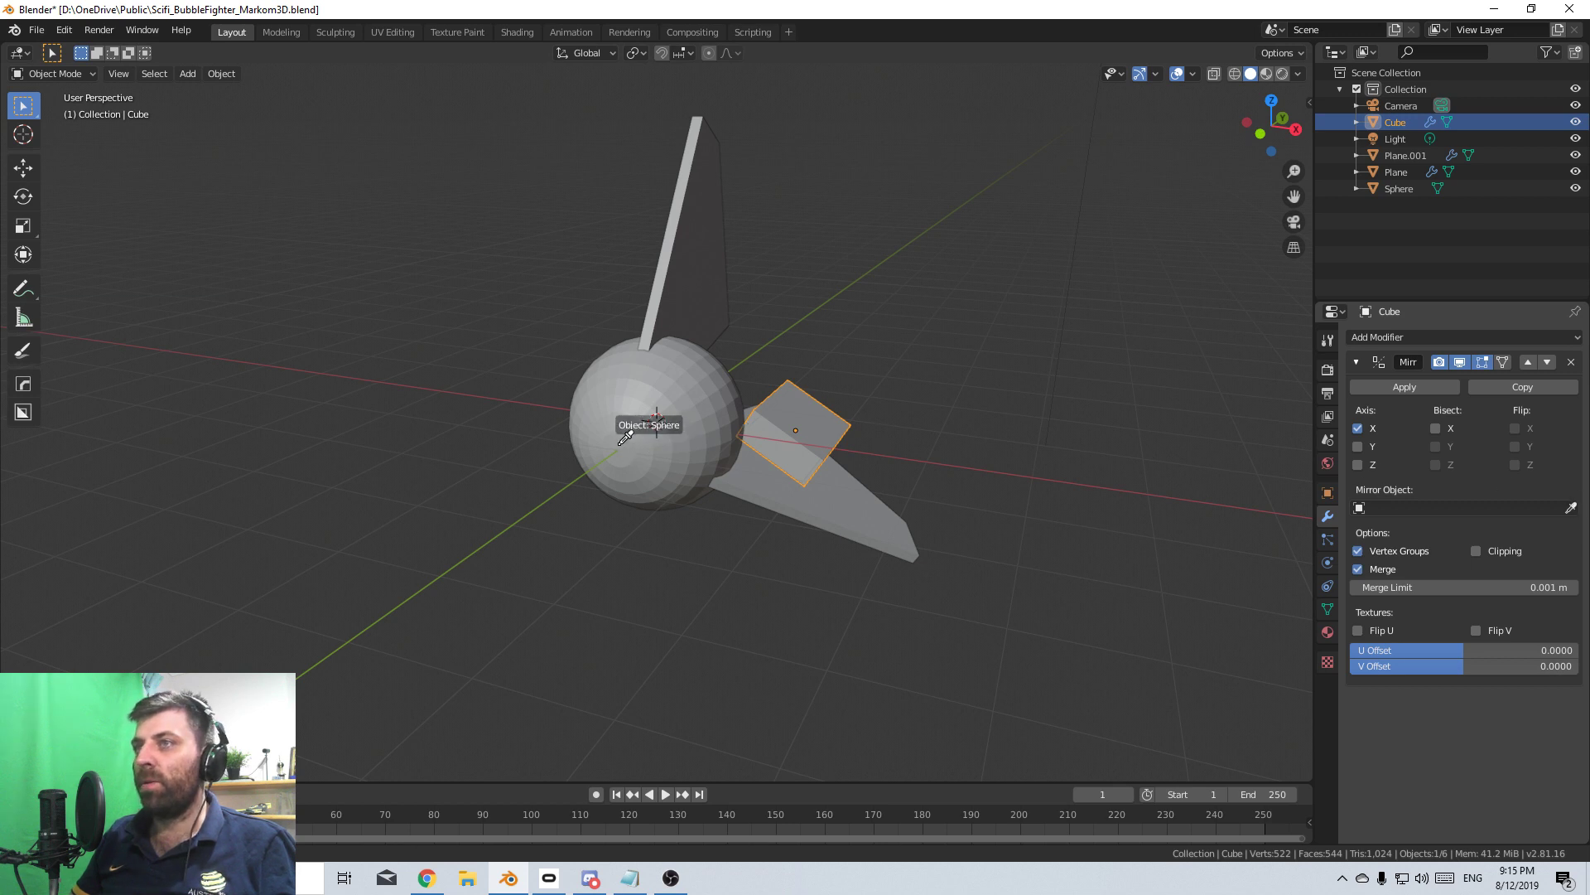
pyautogui.click(630, 418)
# - Select the lower fin and add a Mirror modifier below its Solidify modifier
pyautogui.moveTo(748, 492); pyautogui.dragTo(833, 497, button='middle')
pyautogui.click(851, 495)
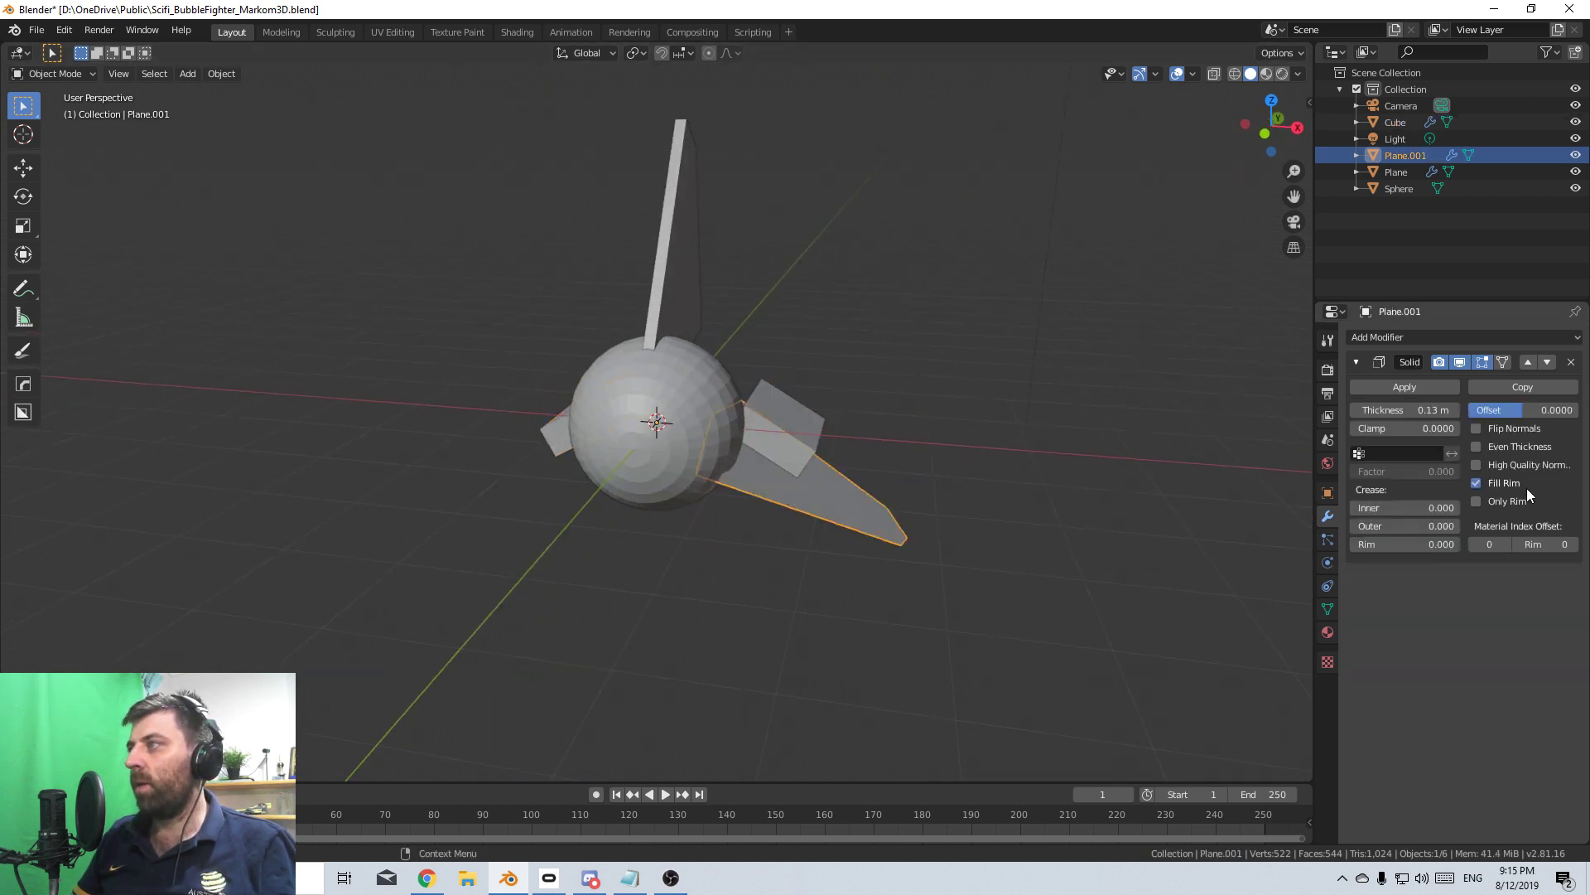
pyautogui.click(1418, 335)
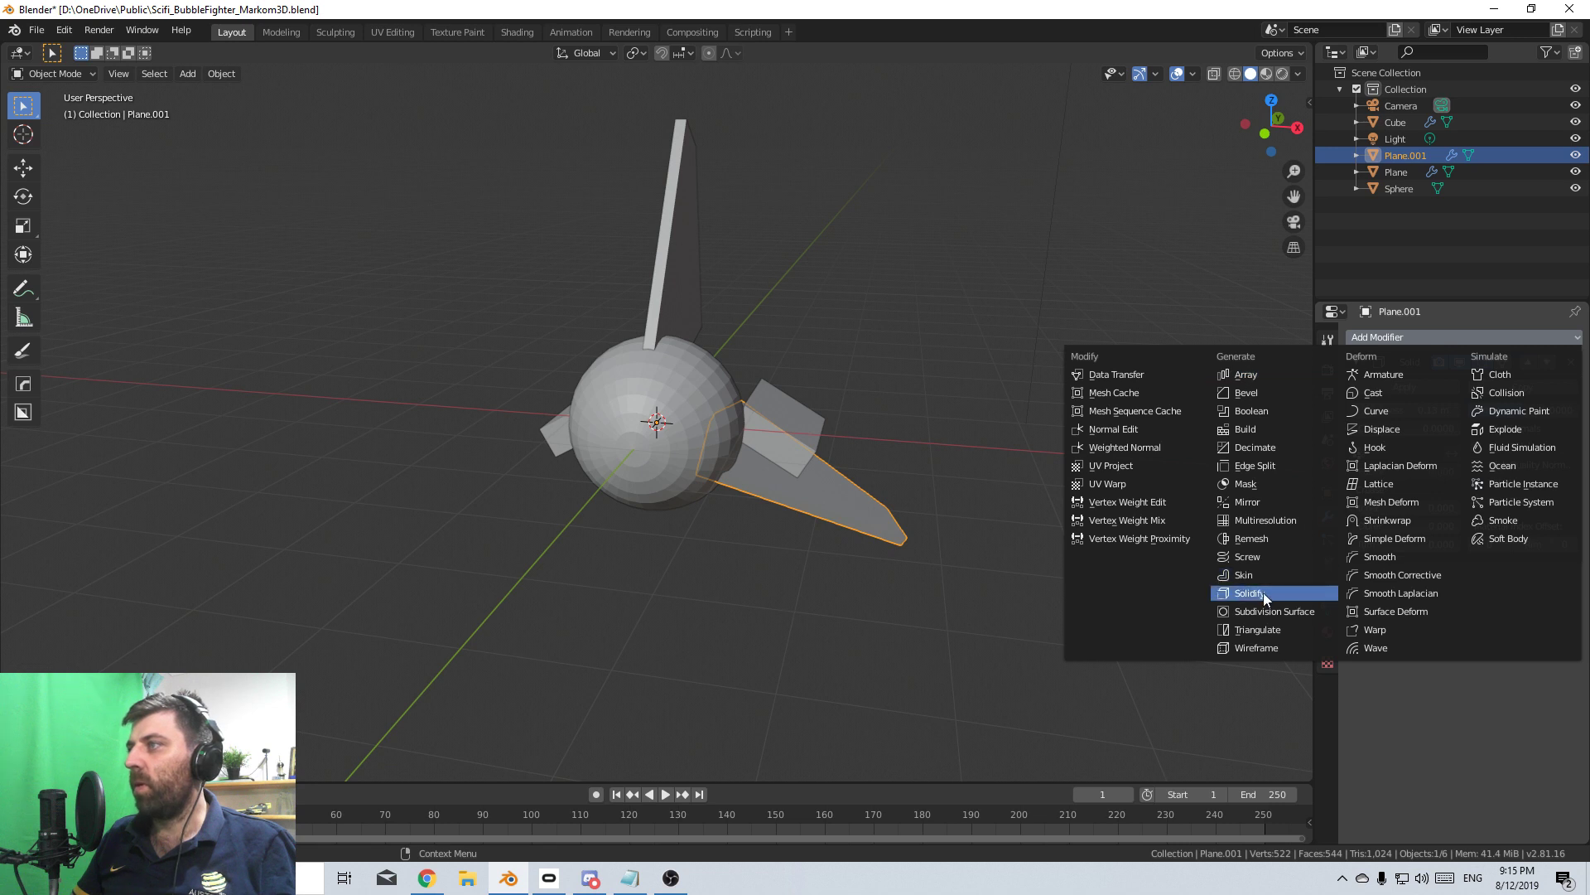
pyautogui.click(1247, 502)
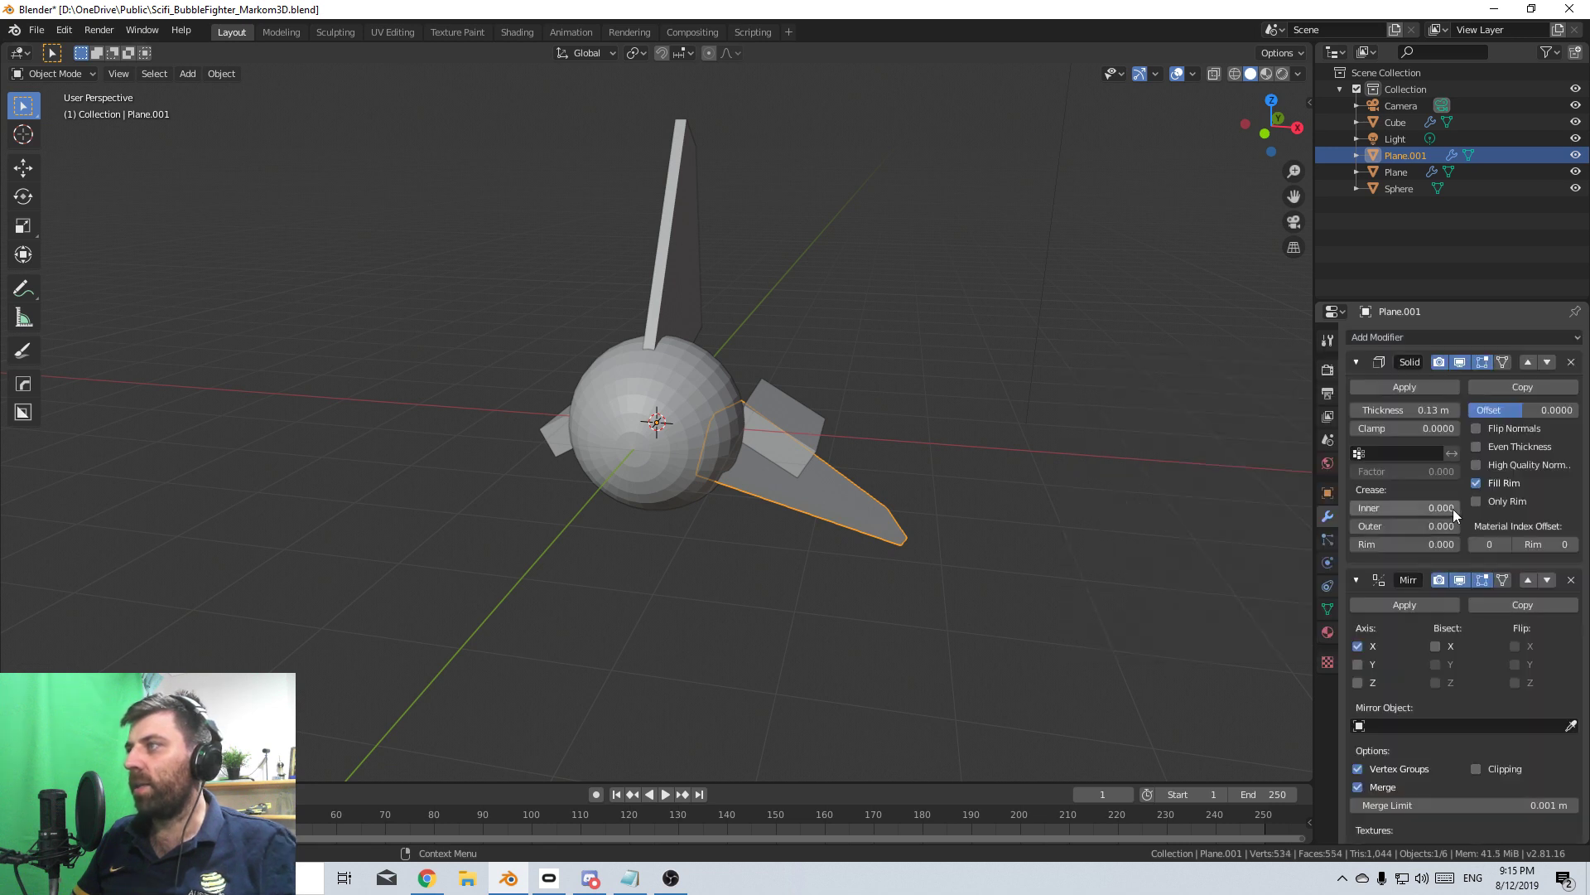
# - Set the central sphere as the fin's mirror object and mirror the fin across the X axis only
pyautogui.click(1358, 664)
pyautogui.moveTo(1361, 663); pyautogui.dragTo(1355, 643)
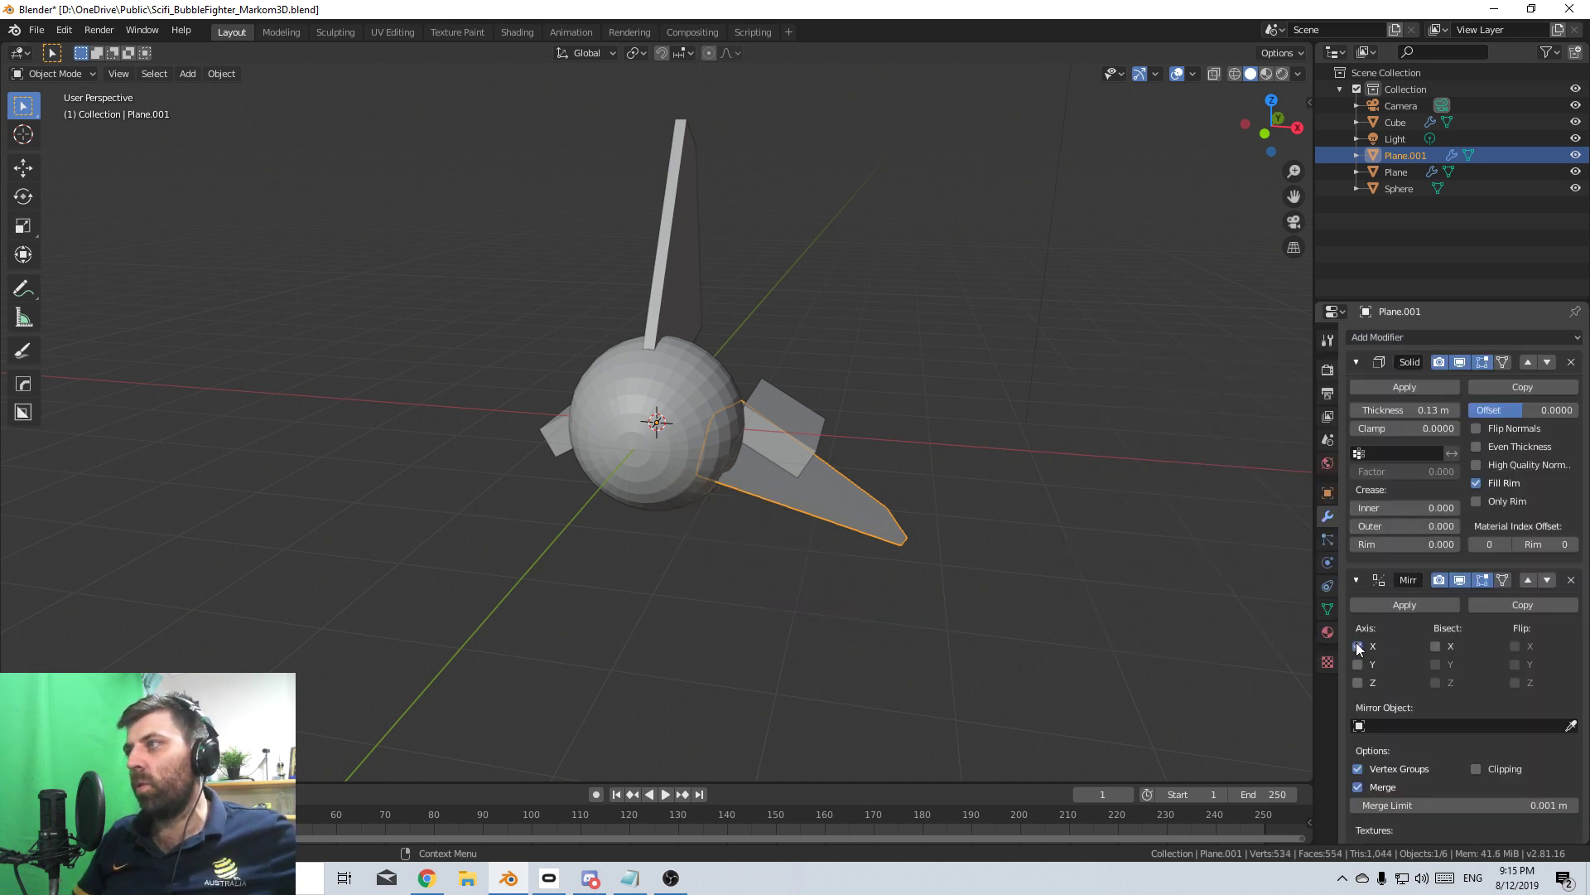
pyautogui.click(1358, 646)
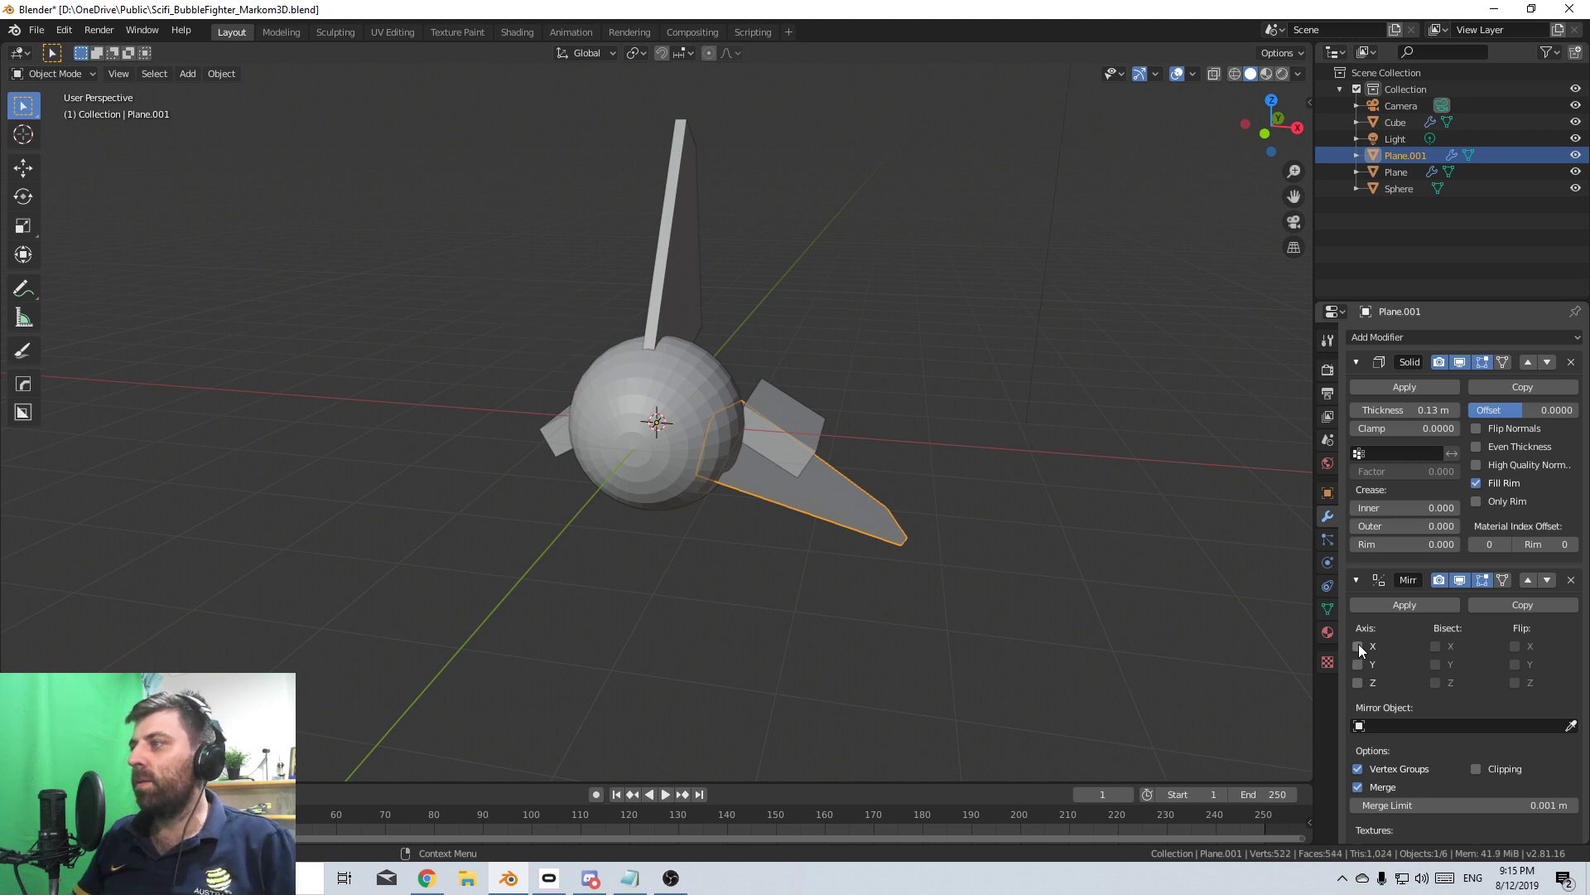
pyautogui.scroll(-2, 1527, 678)
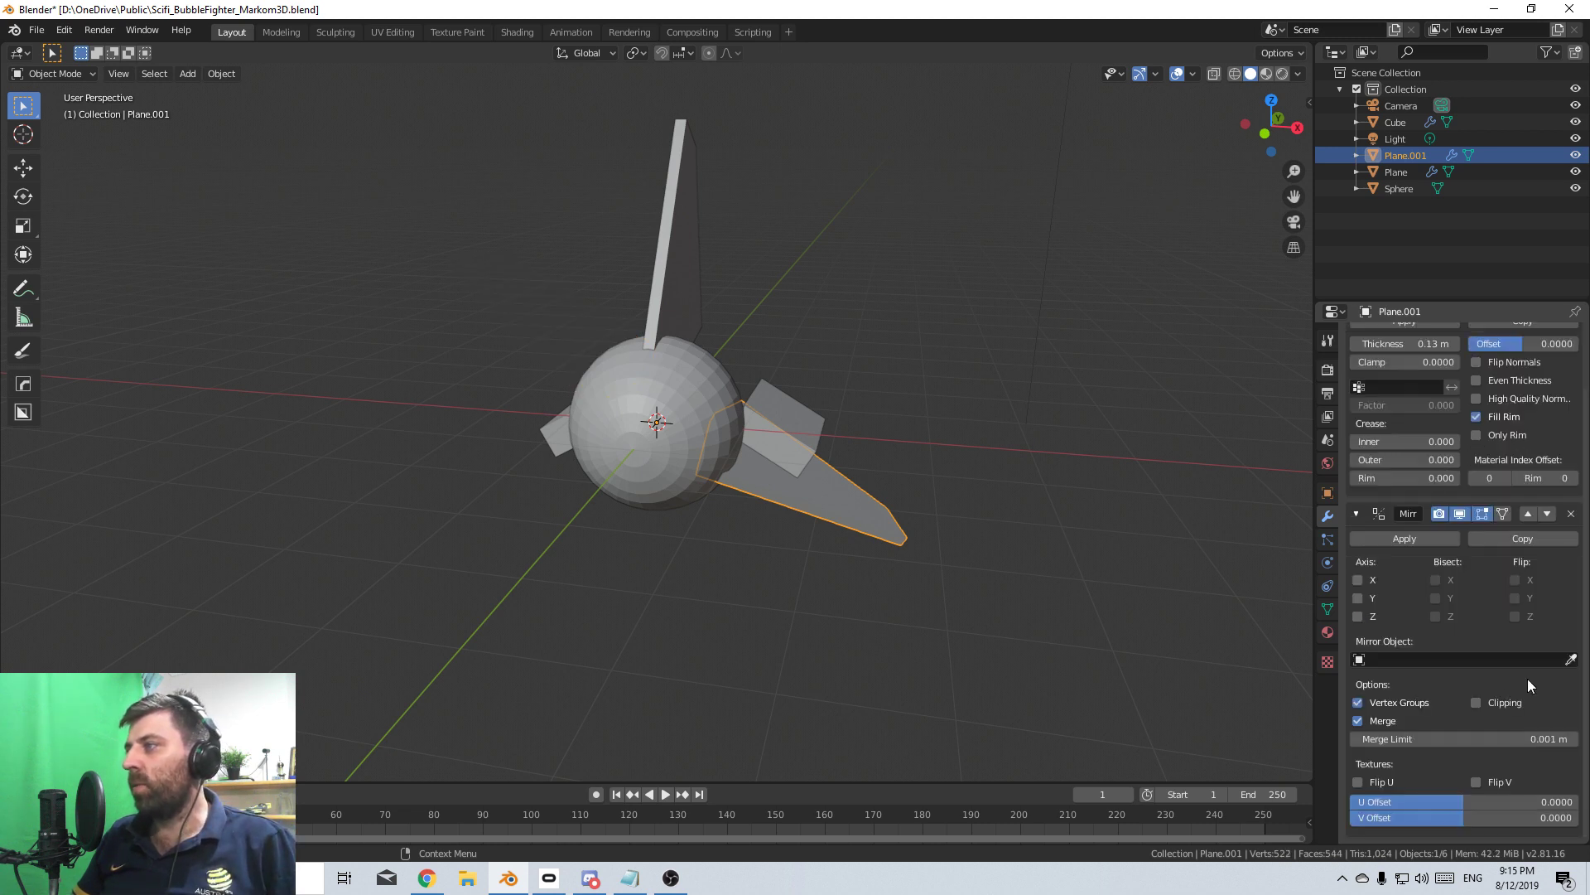
pyautogui.click(1571, 656)
pyautogui.click(675, 452)
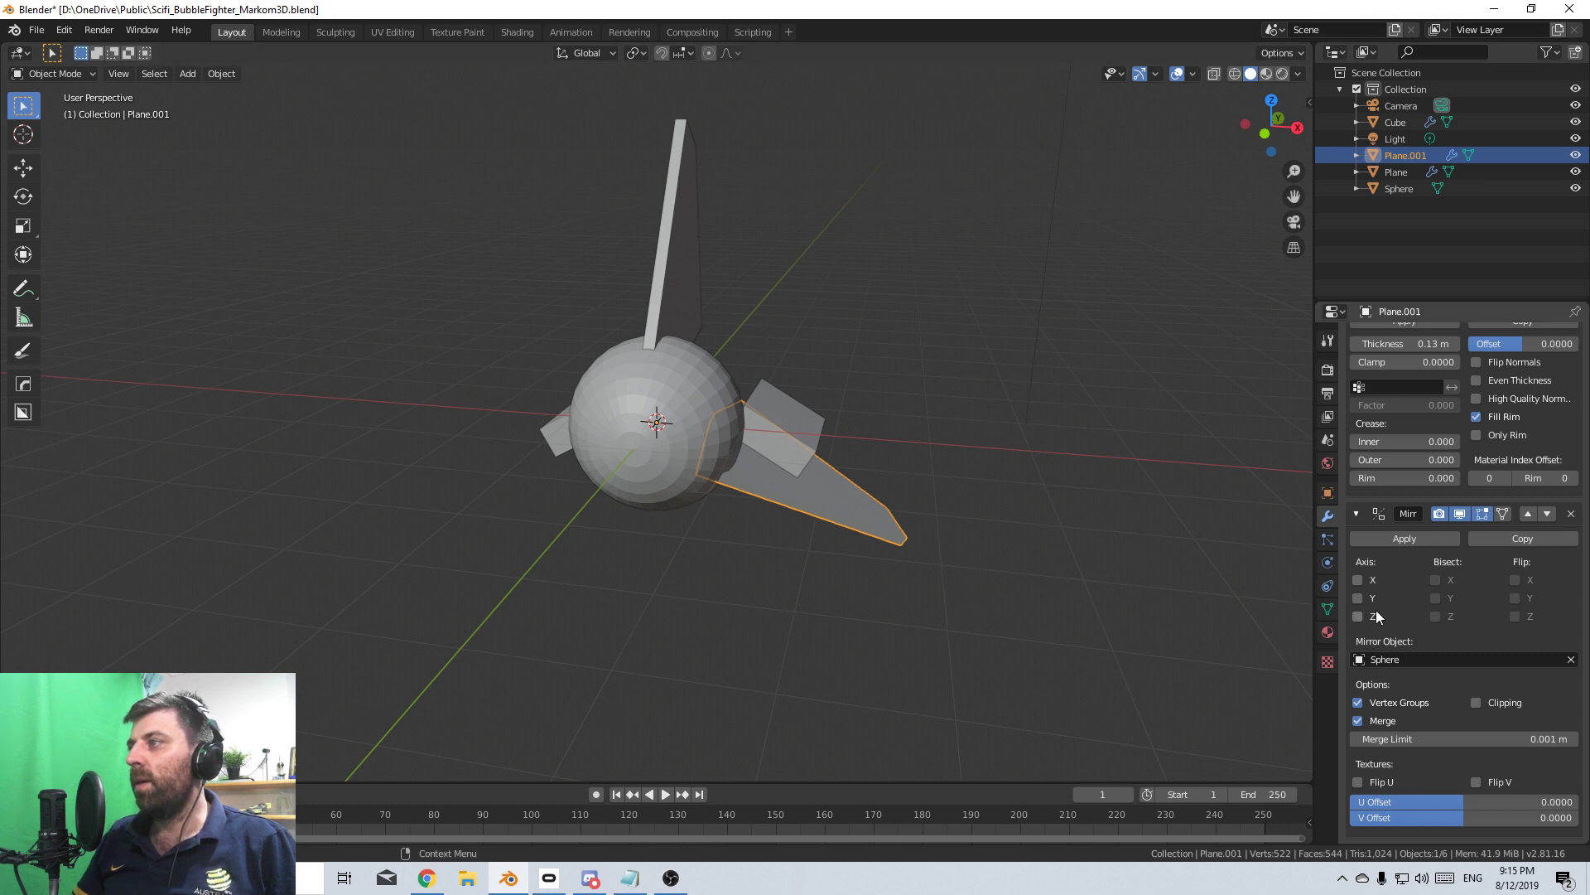
pyautogui.click(1357, 579)
# - Examine the mirrored fins and blocks around the sphere from several angles
pyautogui.moveTo(876, 545); pyautogui.dragTo(967, 549, button='middle')
pyautogui.scroll(-3, 842, 503)
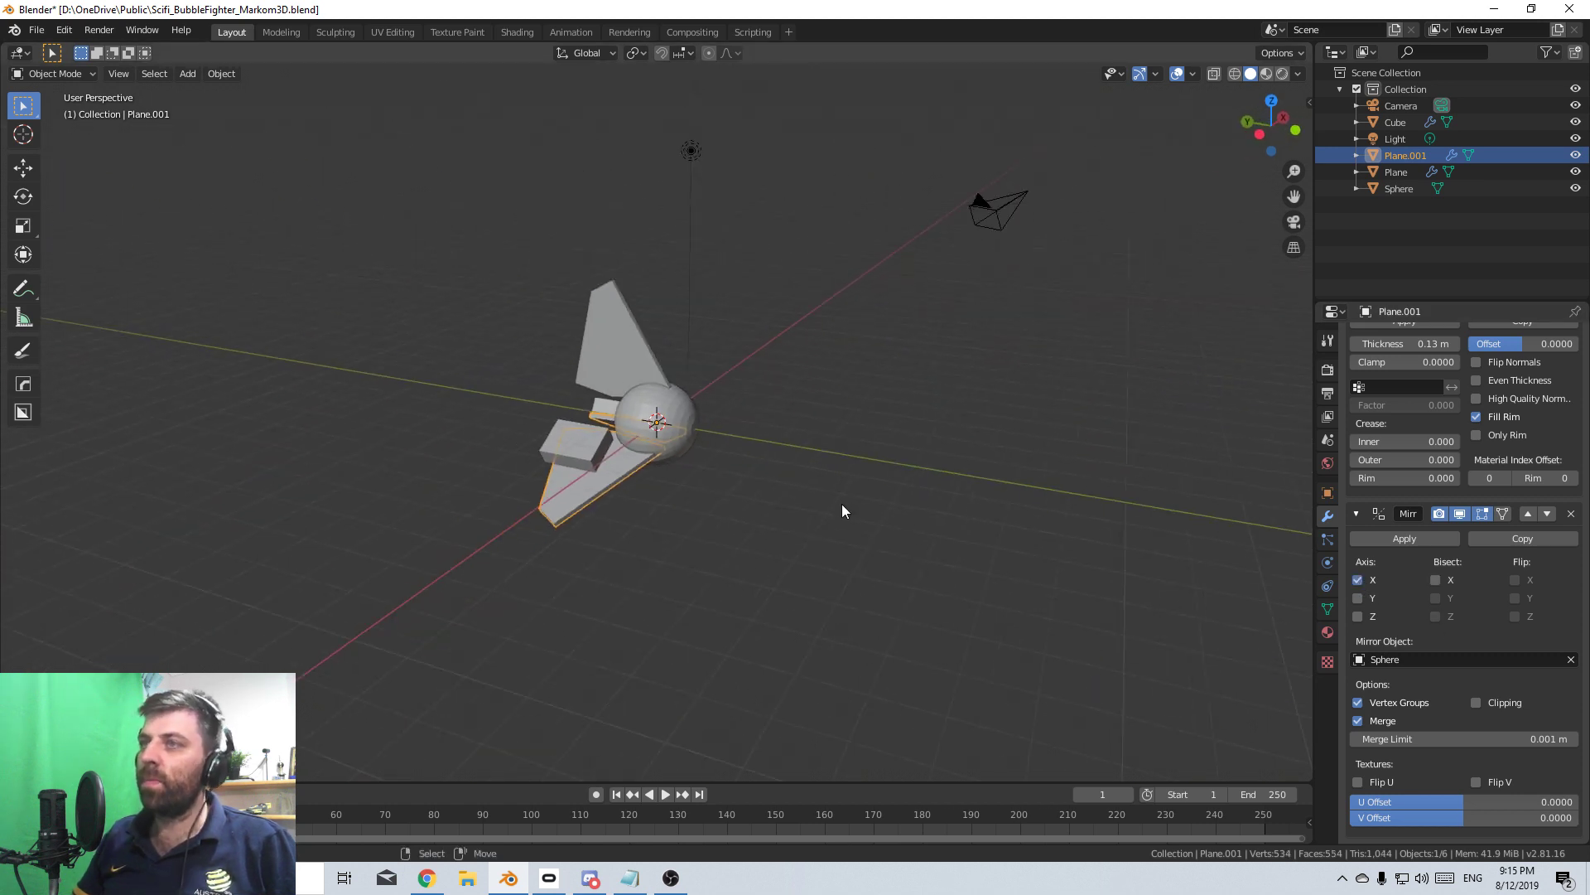
pyautogui.moveTo(841, 504); pyautogui.dragTo(676, 531, button='middle')
pyautogui.scroll(6, 684, 503)
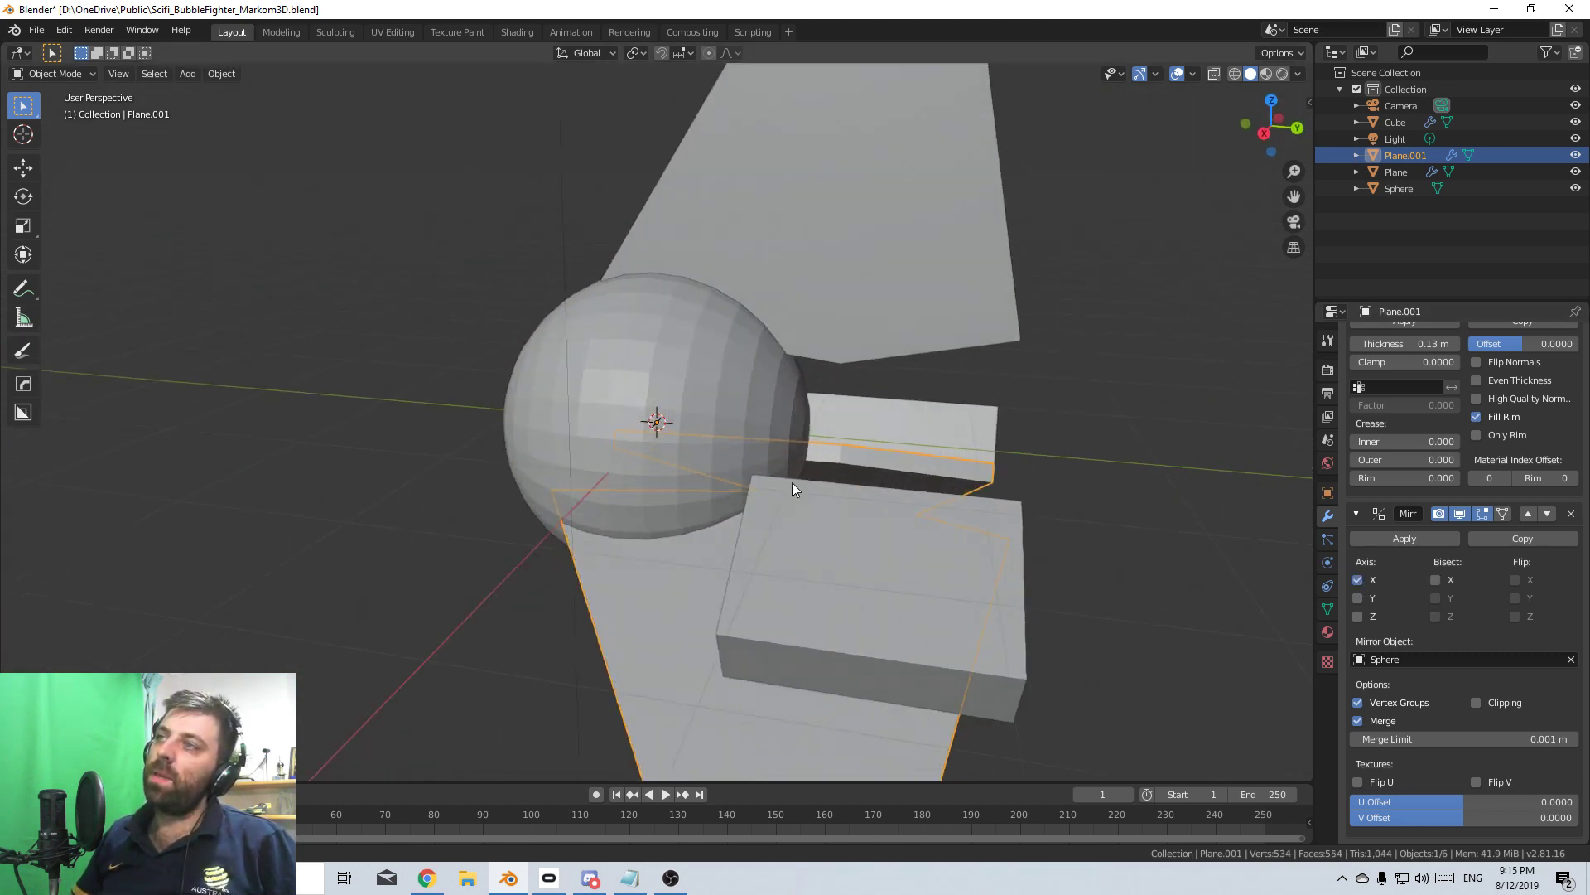
pyautogui.moveTo(792, 486); pyautogui.dragTo(710, 473, button='middle')
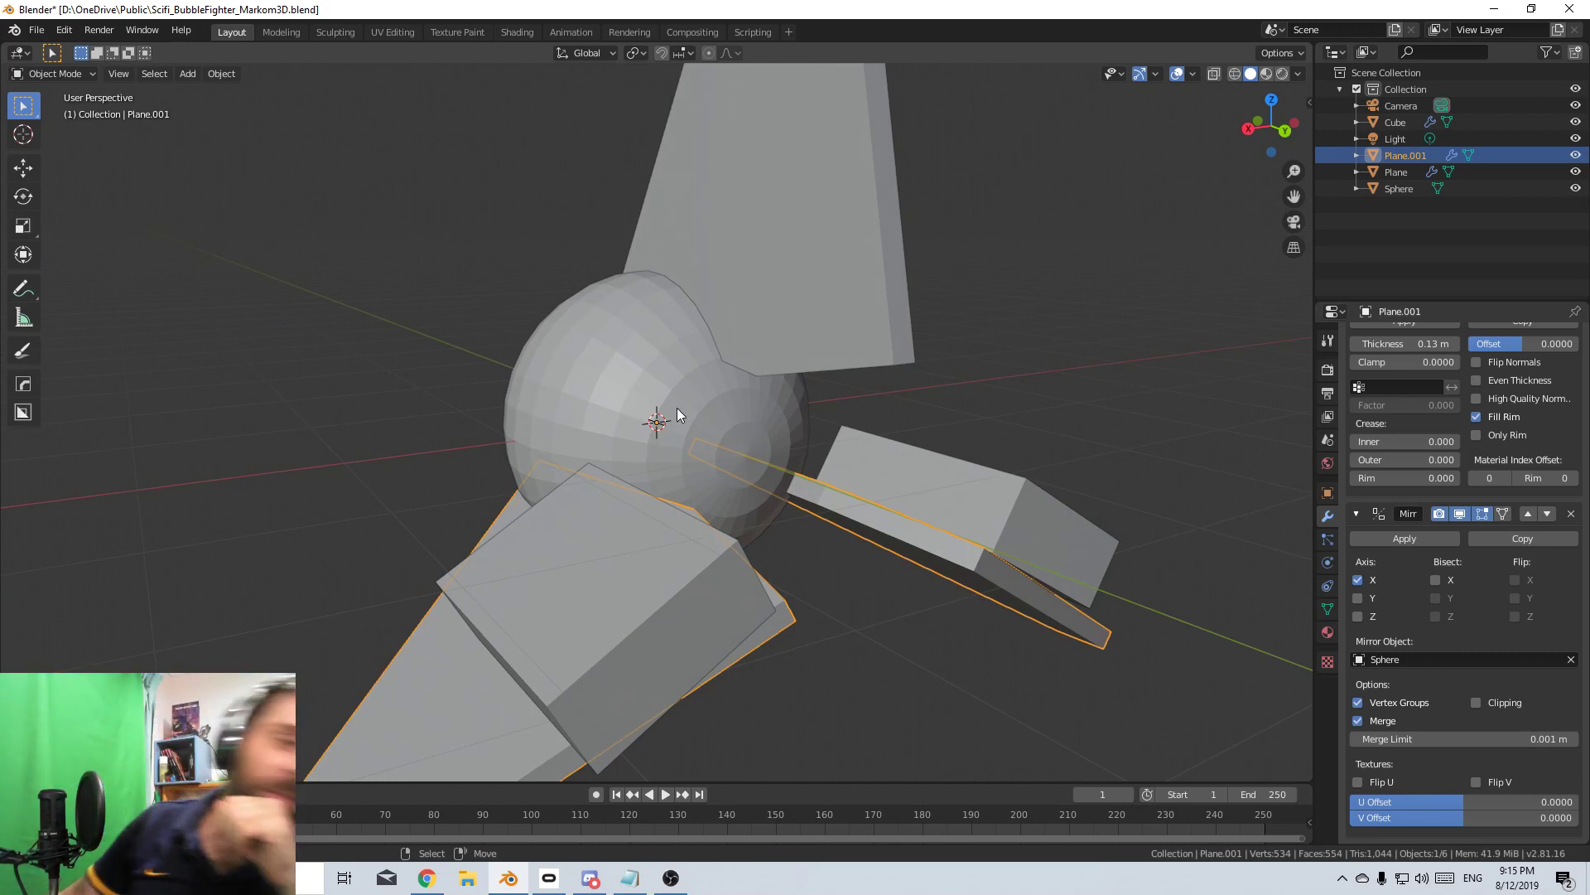
pyautogui.moveTo(611, 320); pyautogui.dragTo(598, 352, button='middle')
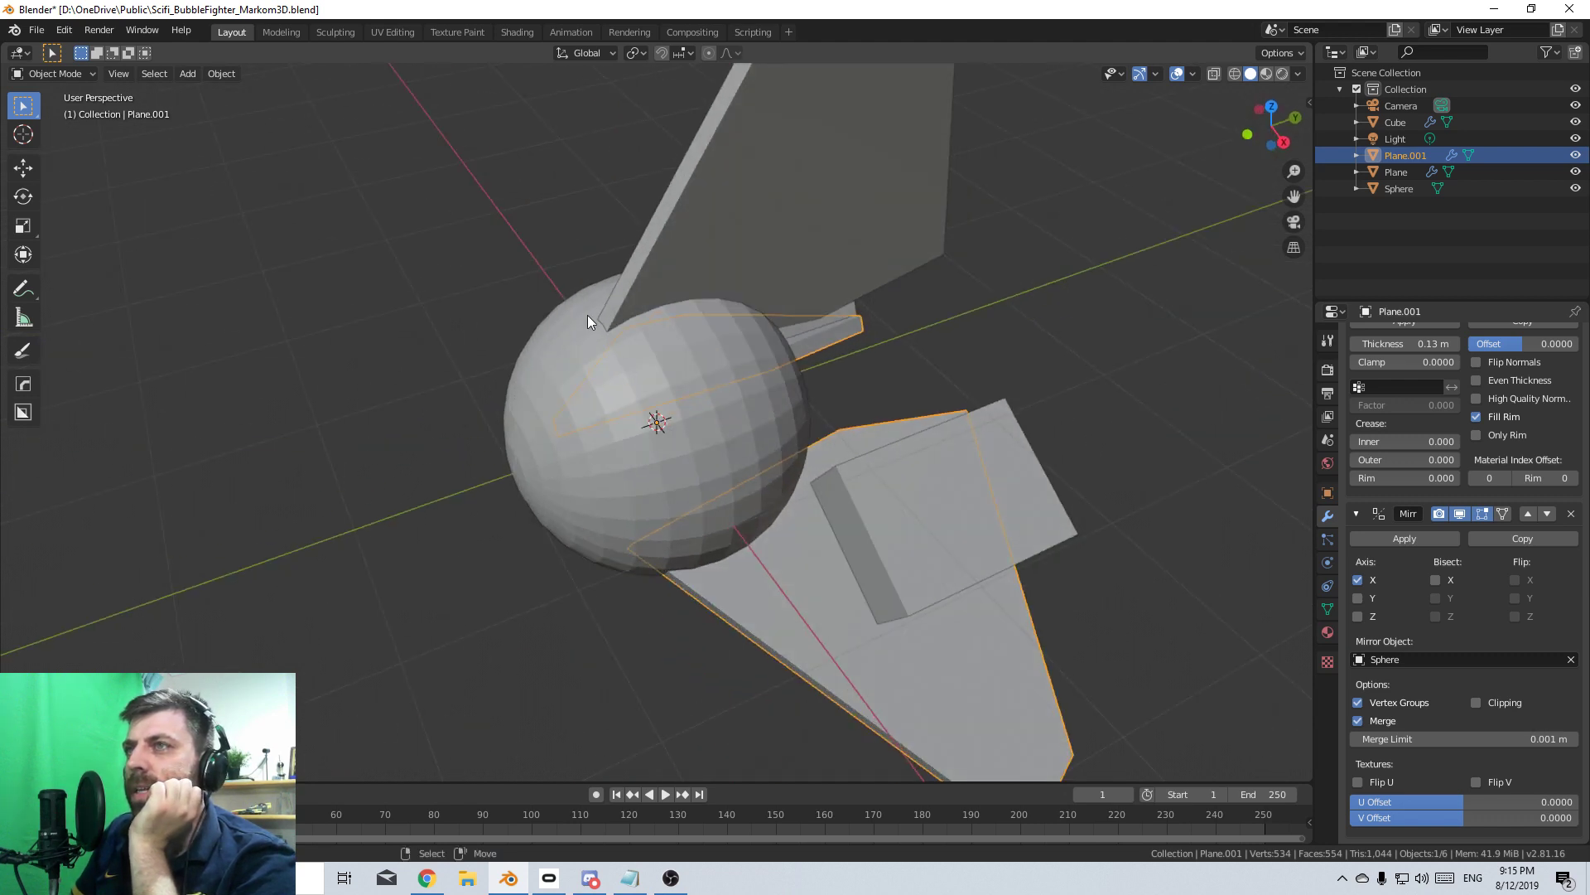
# - Duplicate the central sphere in place, keeping the copy at the original position and size
pyautogui.click(638, 435)
pyautogui.moveTo(637, 435); pyautogui.dragTo(699, 482, button='middle')
pyautogui.hotkey('shift', 'd')
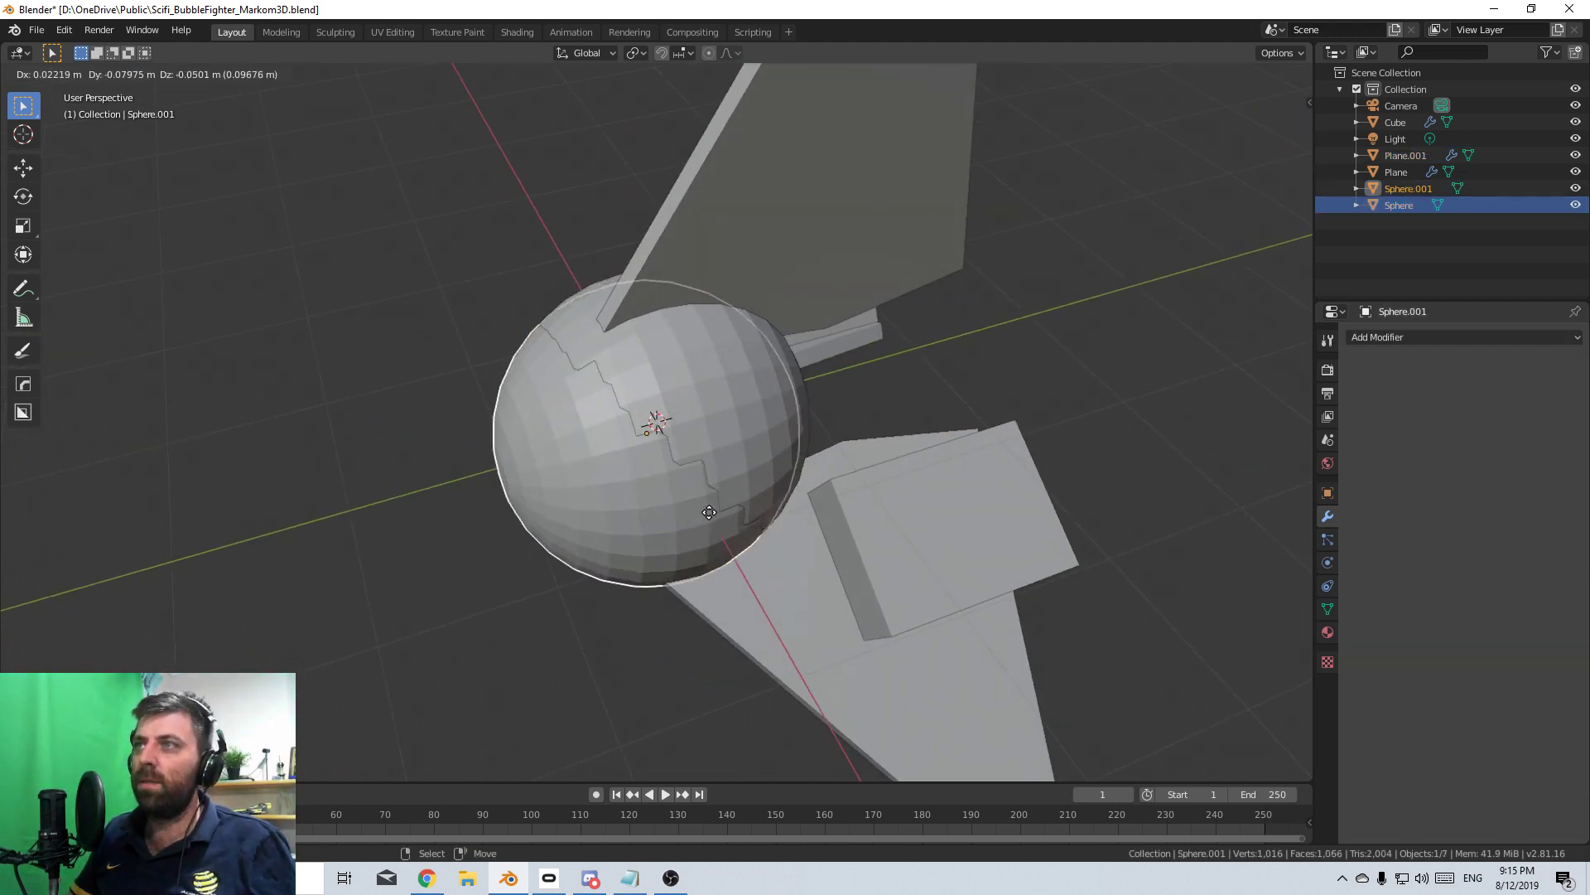
pyautogui.rightClick(792, 511)
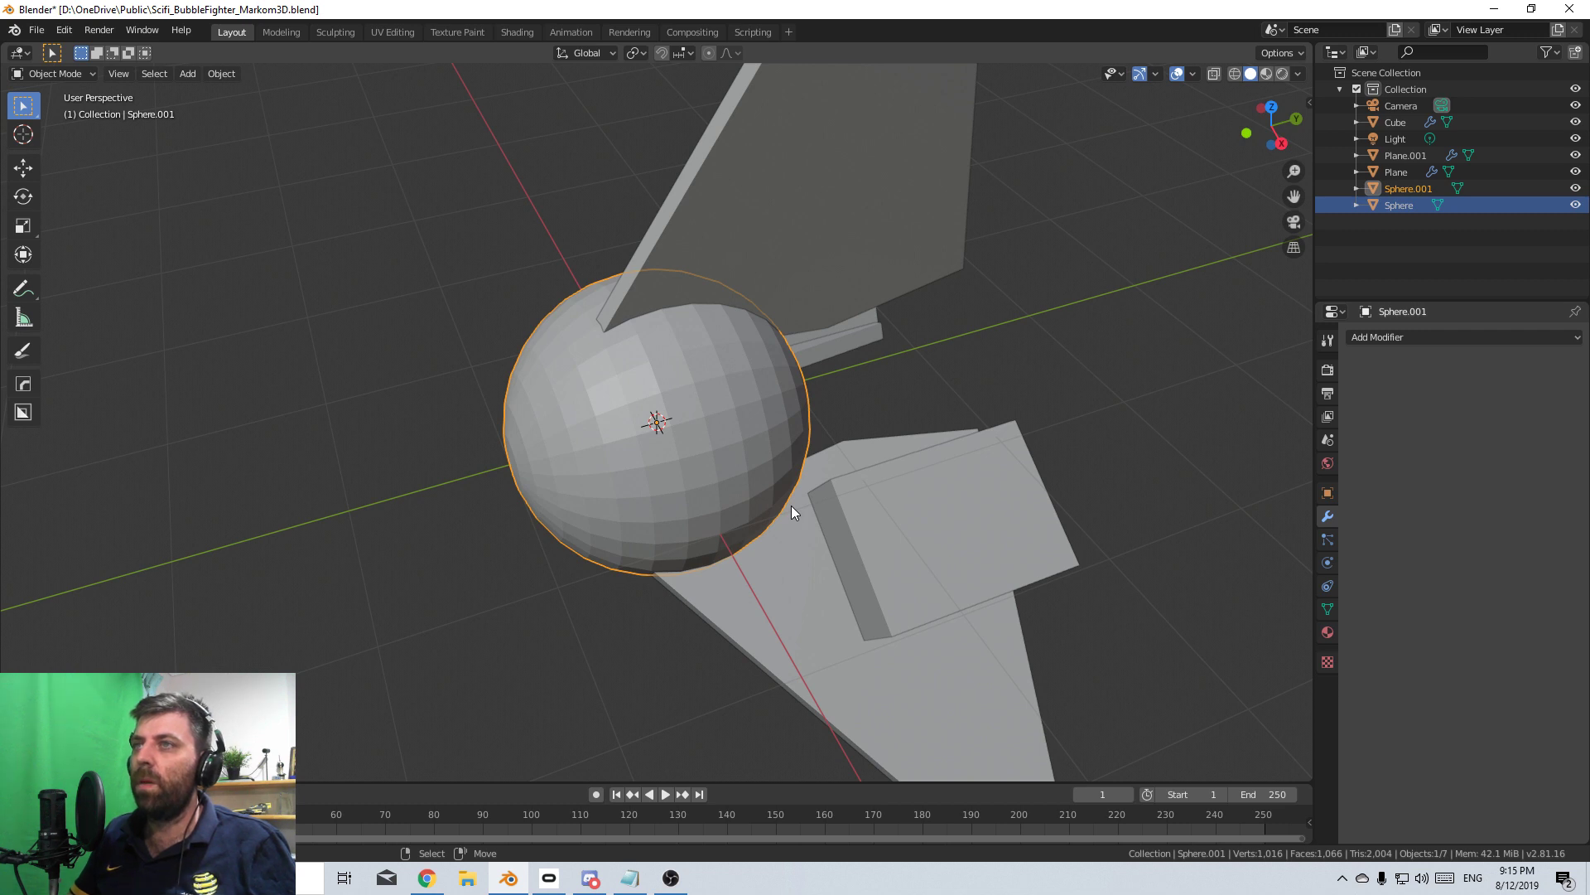
pyautogui.press('s')
pyautogui.rightClick(857, 514)
# - Delete the vertices of the duplicated sphere's left half in top view, keeping the right half and its centre line
pyautogui.moveTo(858, 514); pyautogui.dragTo(787, 449, button='middle')
pyautogui.press('KP_7')
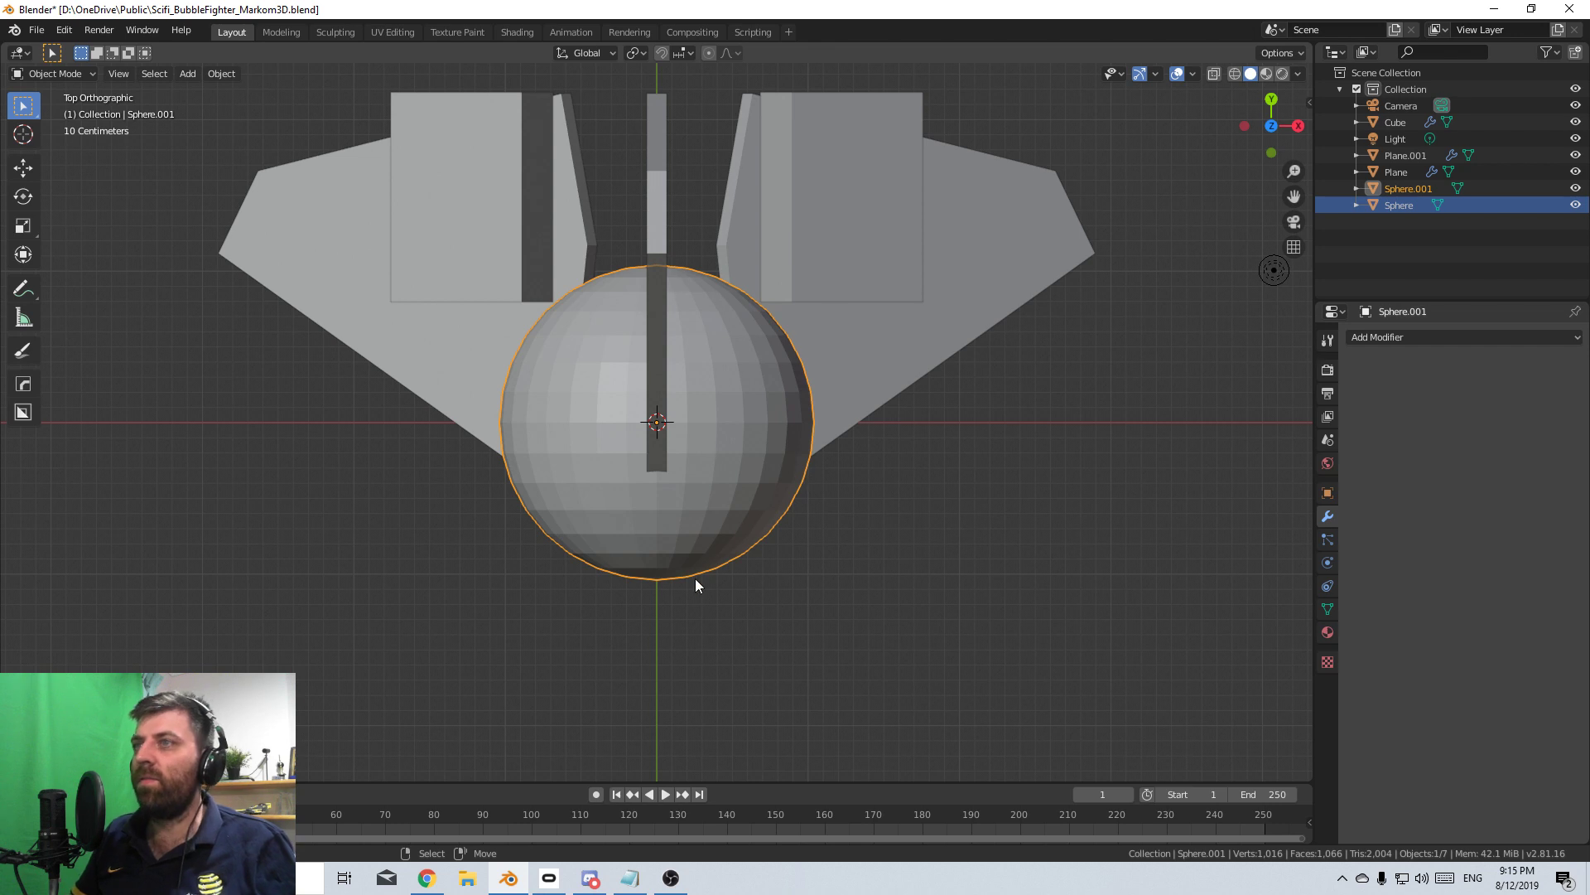
pyautogui.press('Tab')
pyautogui.hotkey('shift', 'z')
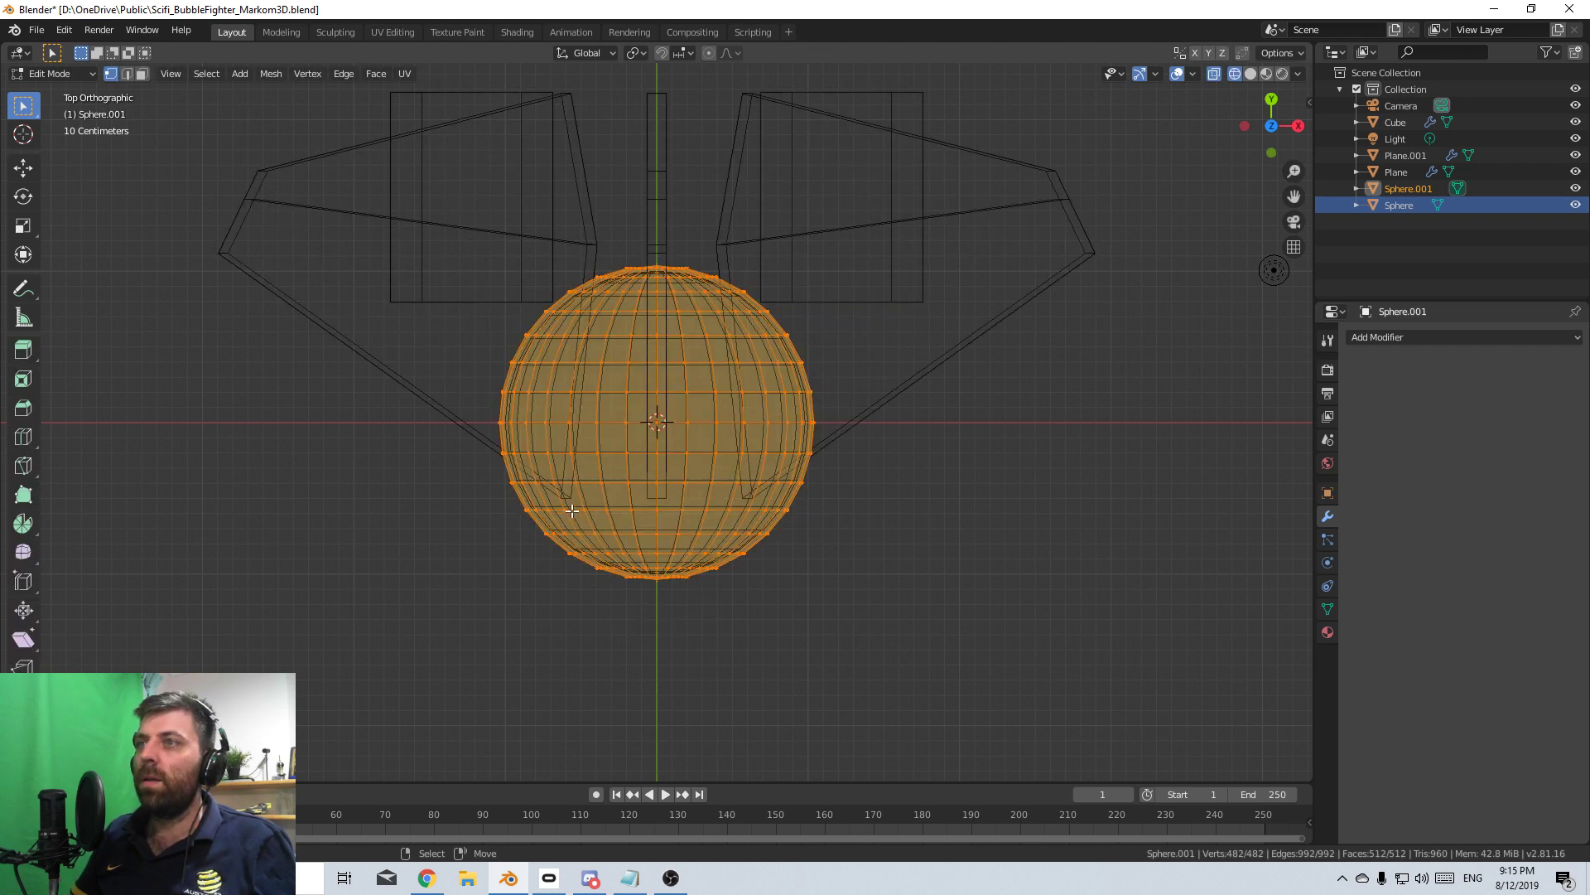
pyautogui.scroll(-2, 646, 296)
pyautogui.click(646, 295)
pyautogui.moveTo(514, 290); pyautogui.dragTo(651, 563)
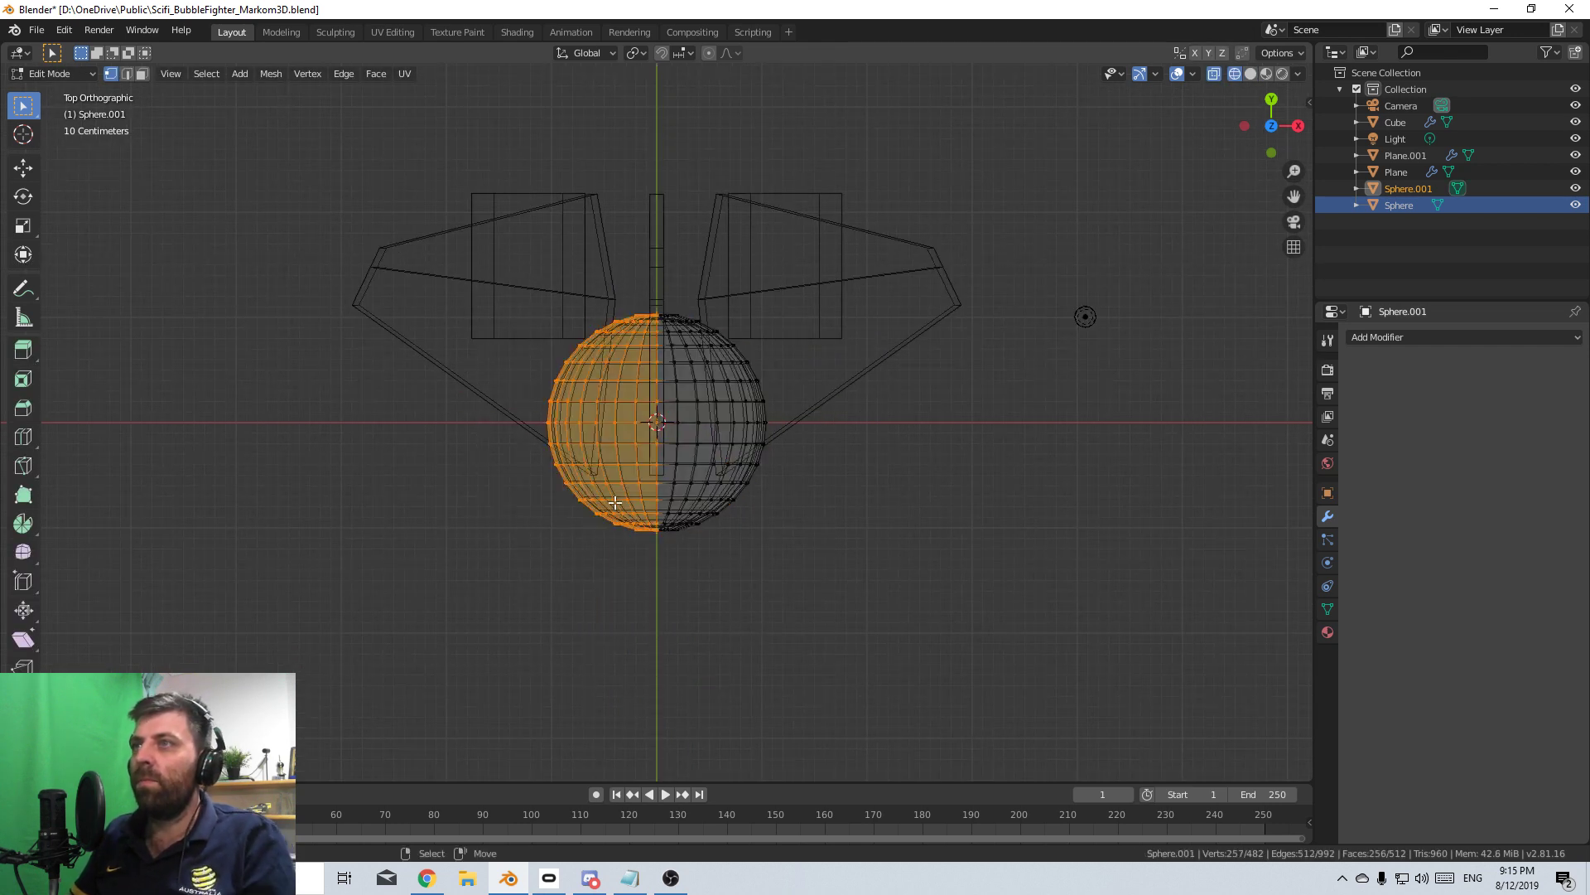
pyautogui.rightClick(614, 502)
pyautogui.click(603, 538)
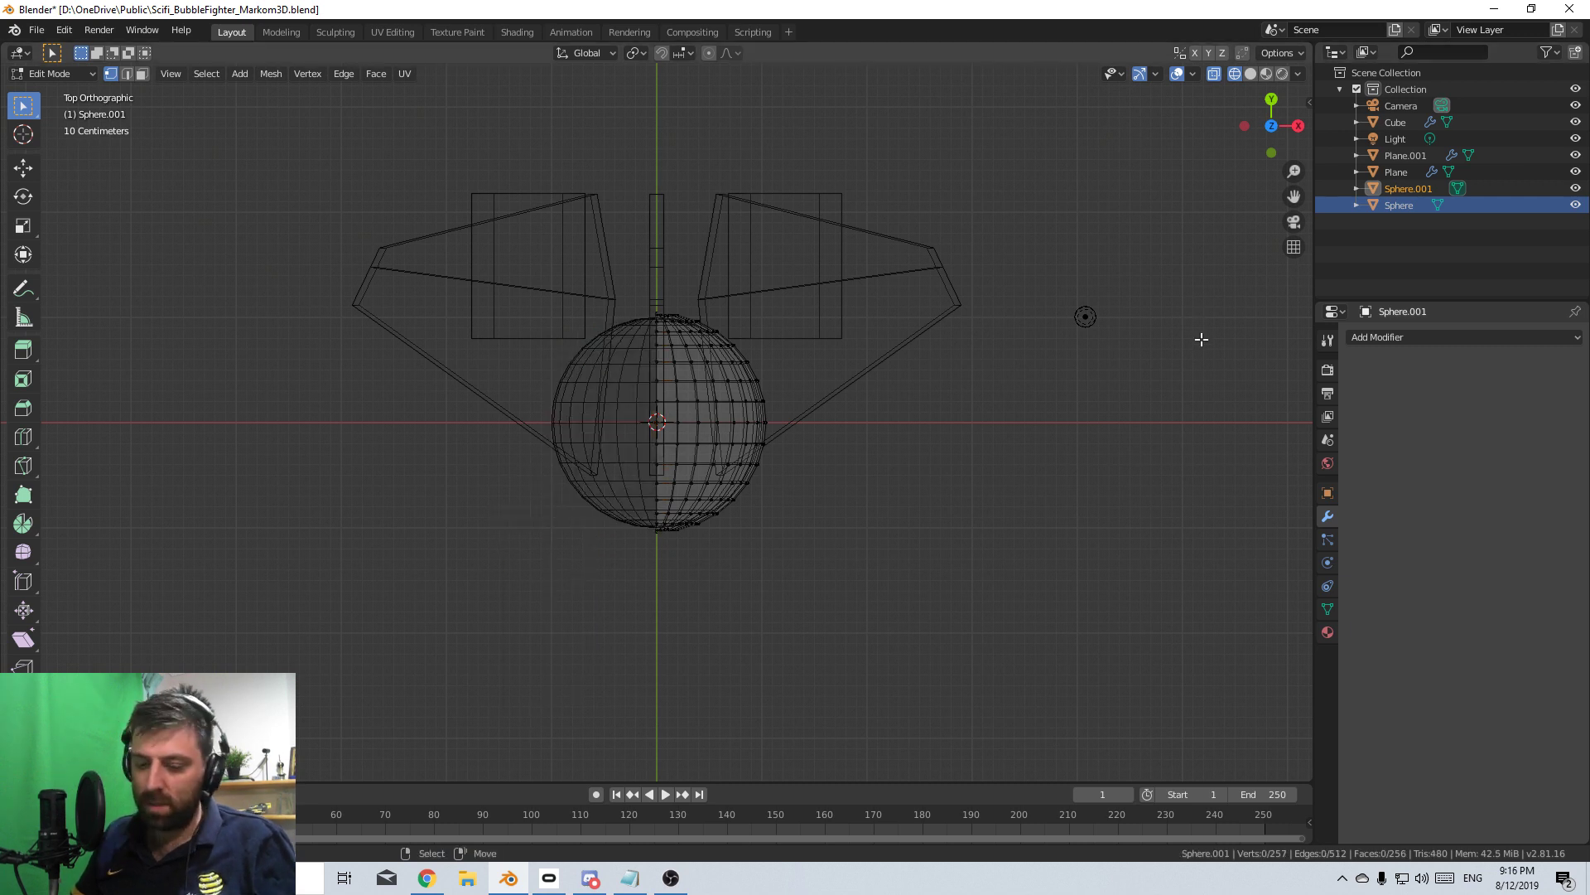
# - Start the Shortcut VUr key display in the viewport
pyautogui.press('n')
pyautogui.click(1303, 209)
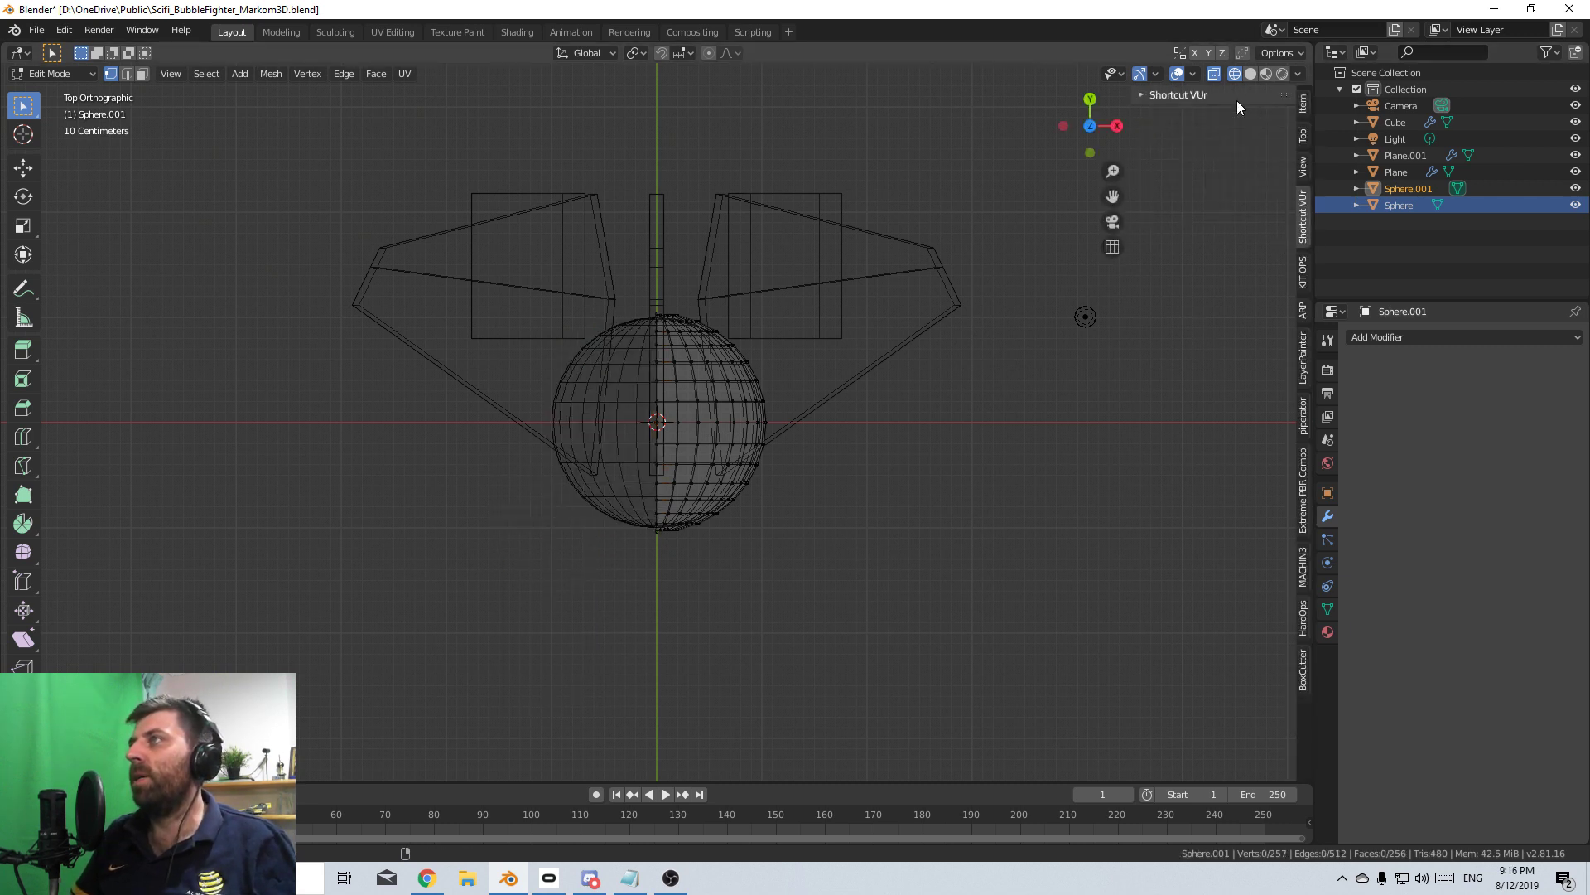
pyautogui.click(1219, 122)
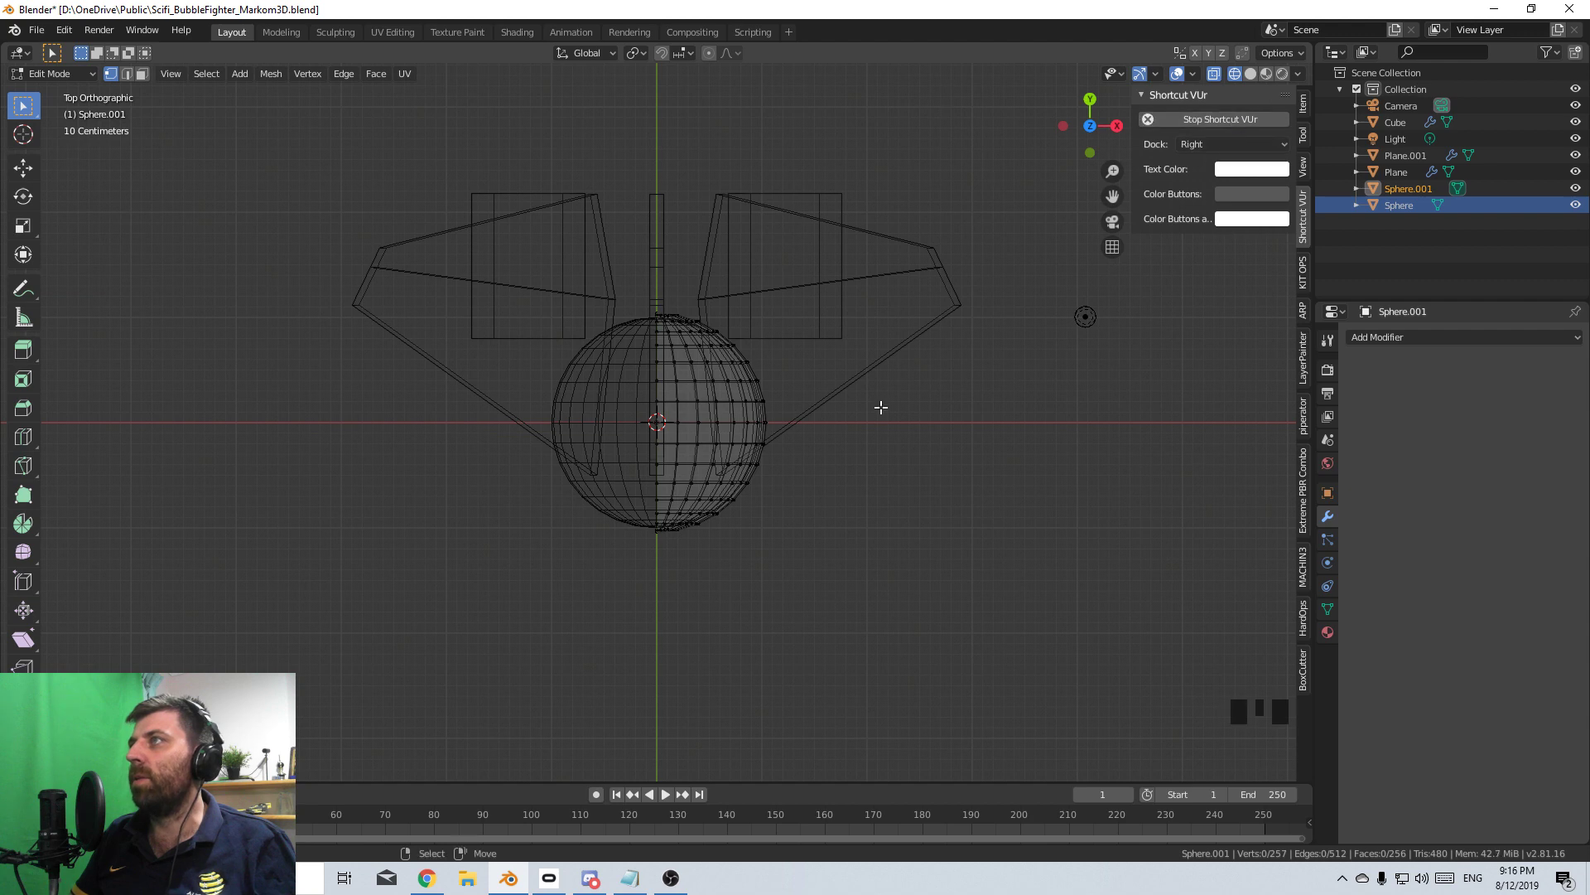
pyautogui.press('n')
# - Return the viewport to solid shading and reopen the half sphere's mesh for editing in the right side view
pyautogui.moveTo(870, 407)
pyautogui.mouseDown(button='middle')
pyautogui.moveTo(802, 444)
pyautogui.moveTo(749, 529)
pyautogui.moveTo(634, 369)
pyautogui.moveTo(593, 365)
pyautogui.mouseUp(button='middle')
pyautogui.scroll(3, 748, 529)
pyautogui.press('Tab')
pyautogui.press('z')
pyautogui.click(542, 376)
pyautogui.press('z')
pyautogui.click(724, 369)
pyautogui.scroll(-1, 661, 425)
pyautogui.press('Tab')
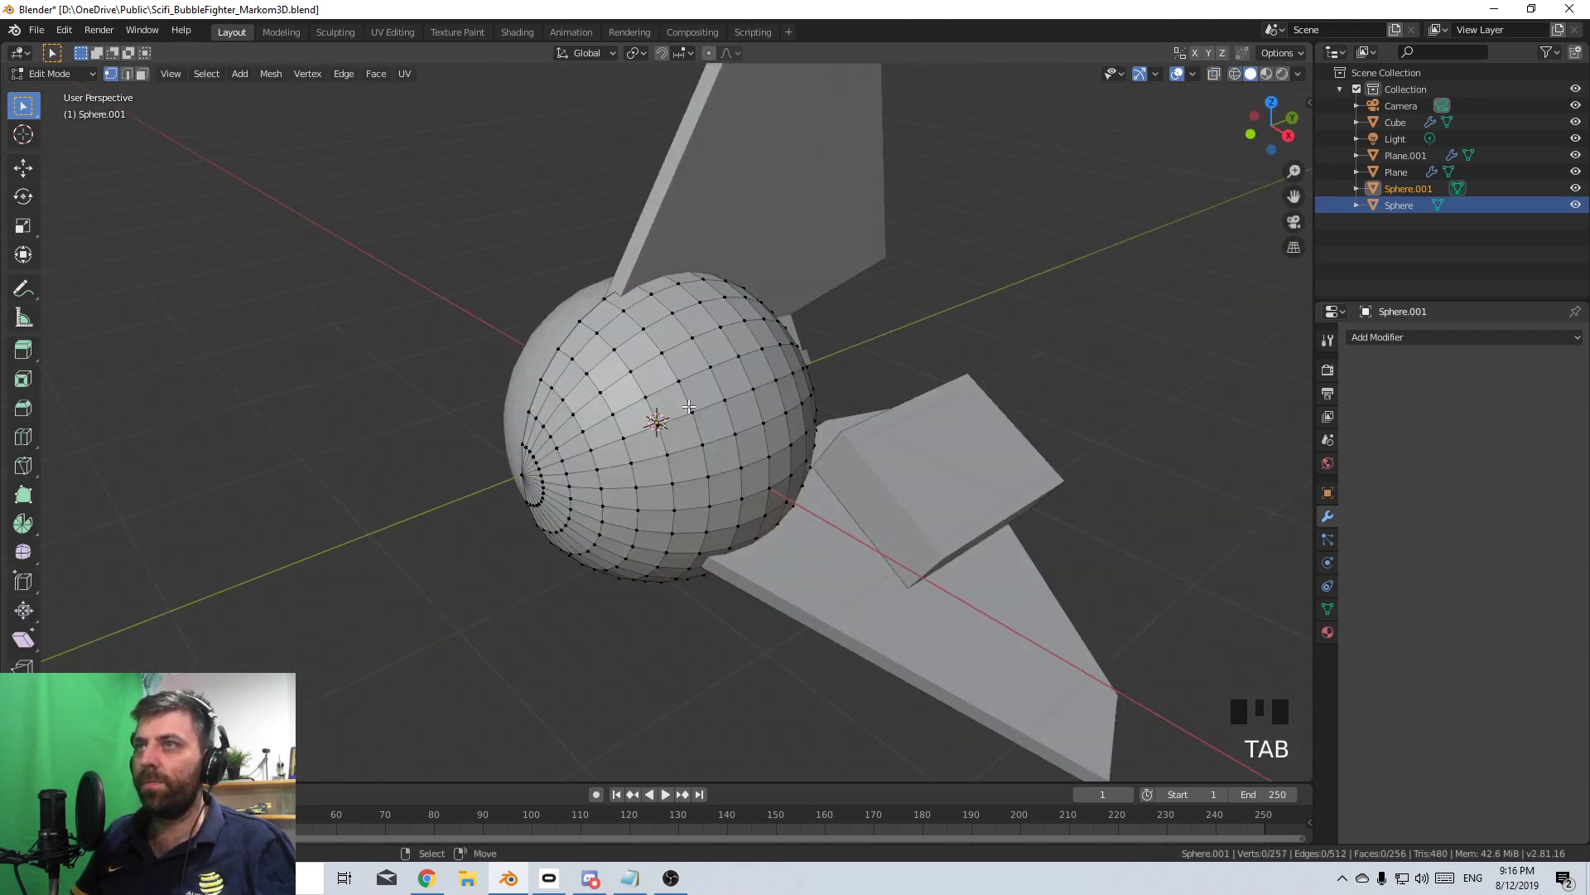
pyautogui.moveTo(661, 423); pyautogui.dragTo(651, 393, button='middle')
pyautogui.press('KP_3')
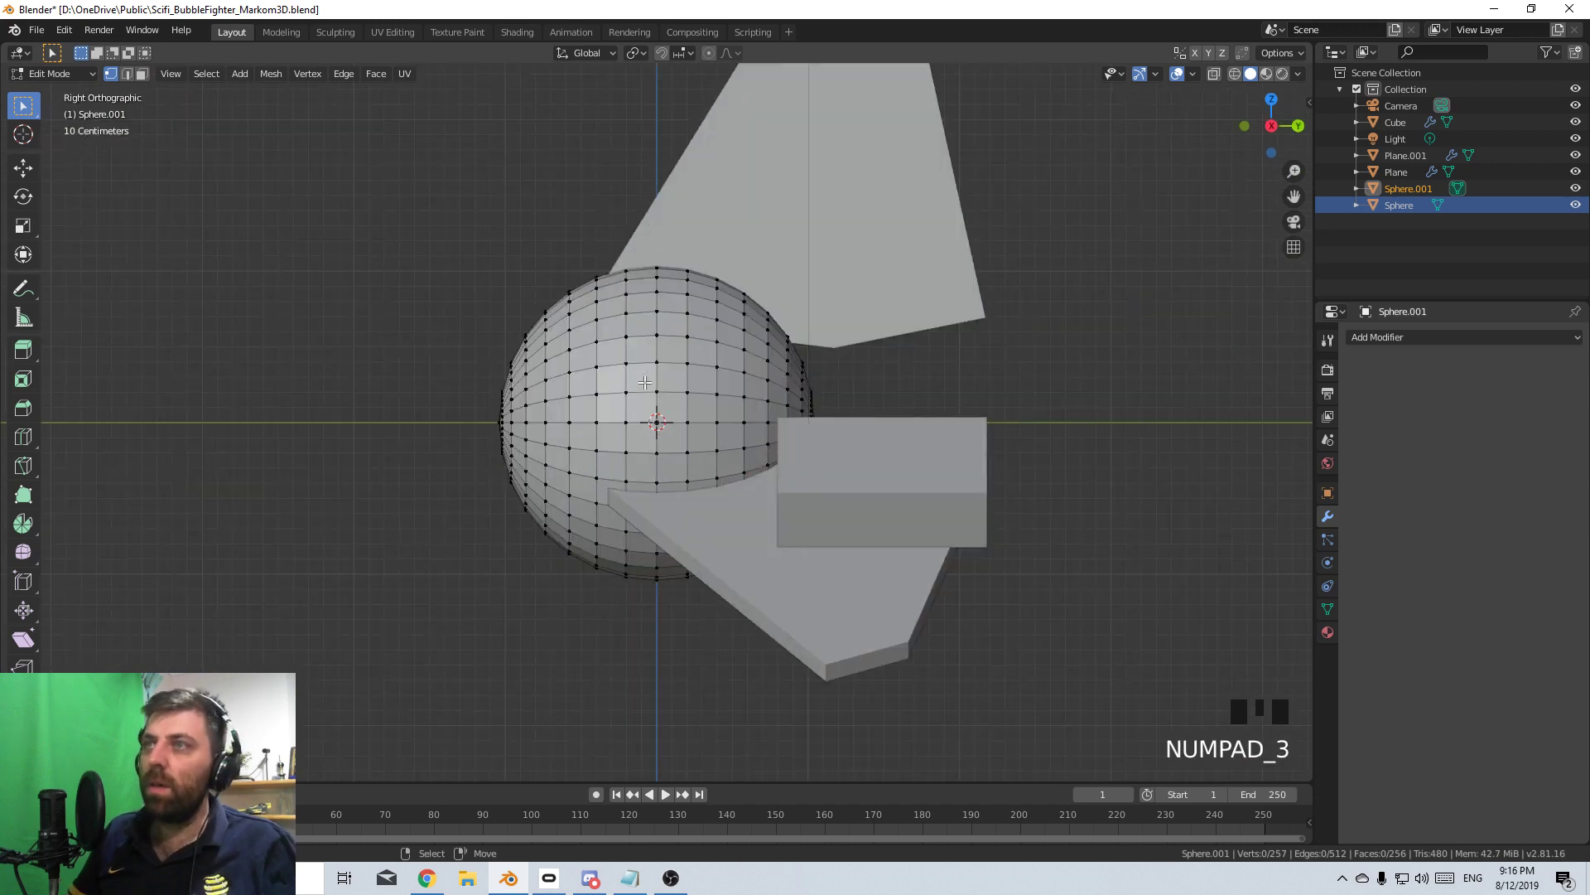
# - Circle-select the half sphere's front and middle band and delete those vertices, leaving an upper and a lower shell panel
pyautogui.click(569, 301)
pyautogui.press('g')
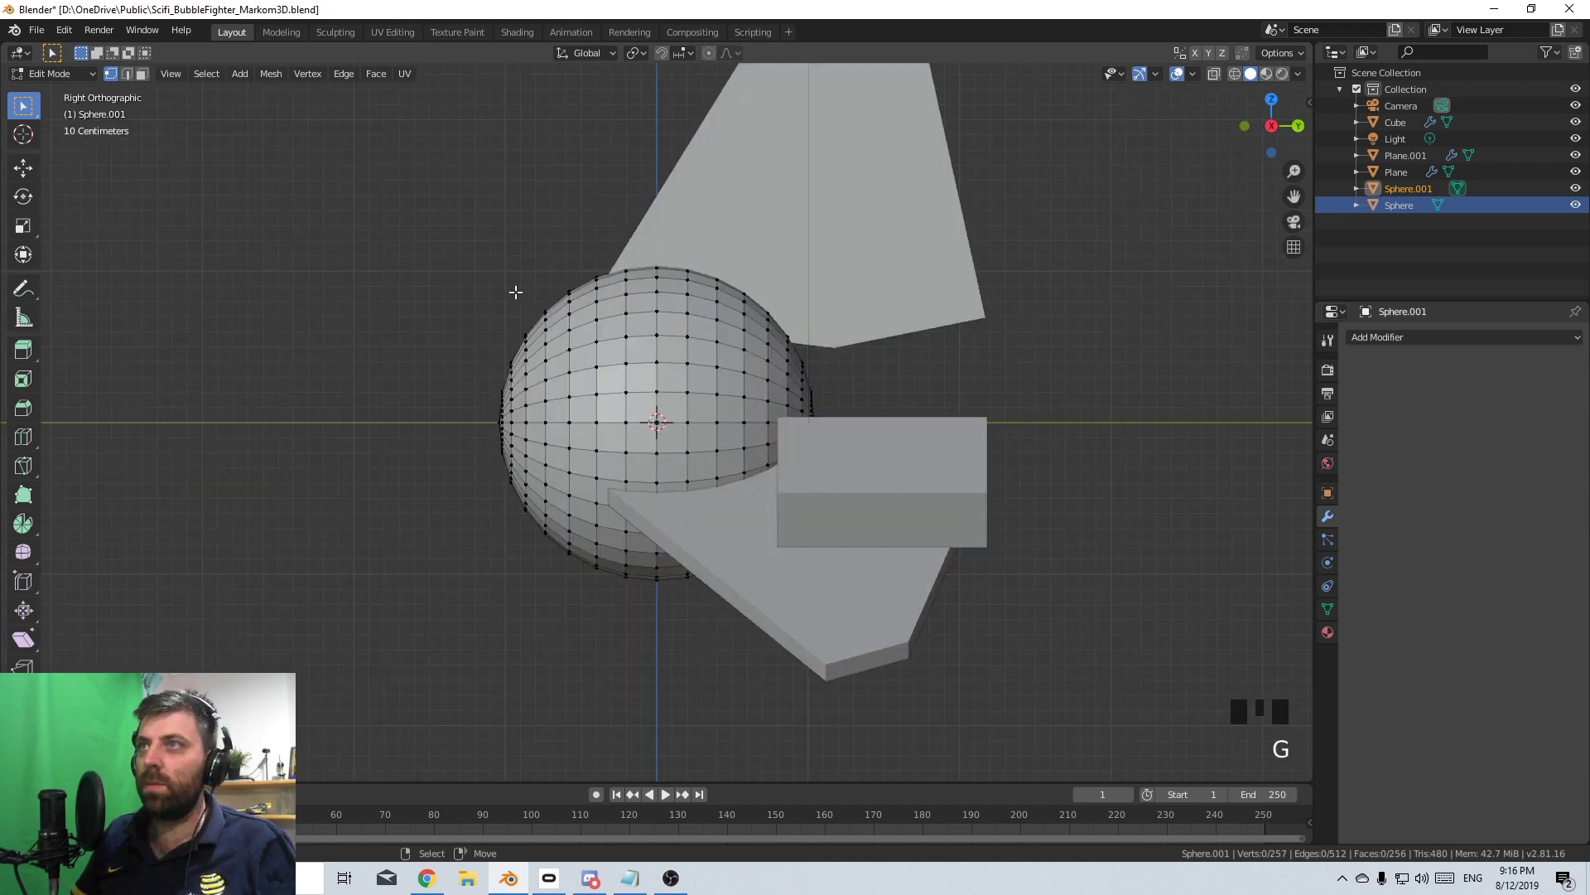
pyautogui.rightClick(590, 359)
pyautogui.press('b')
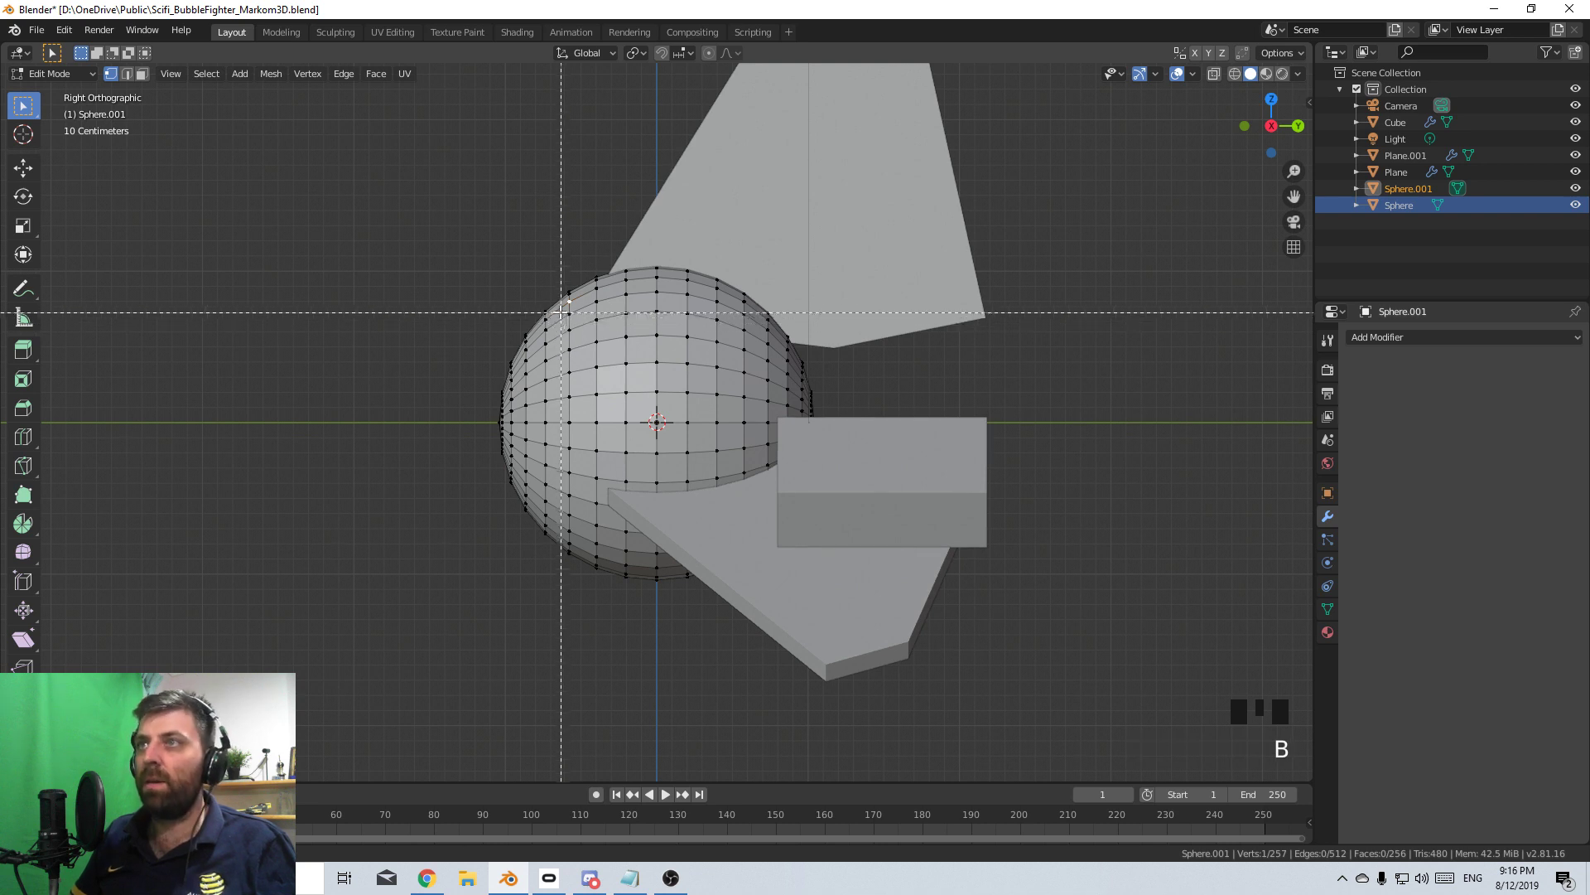
pyautogui.press('c')
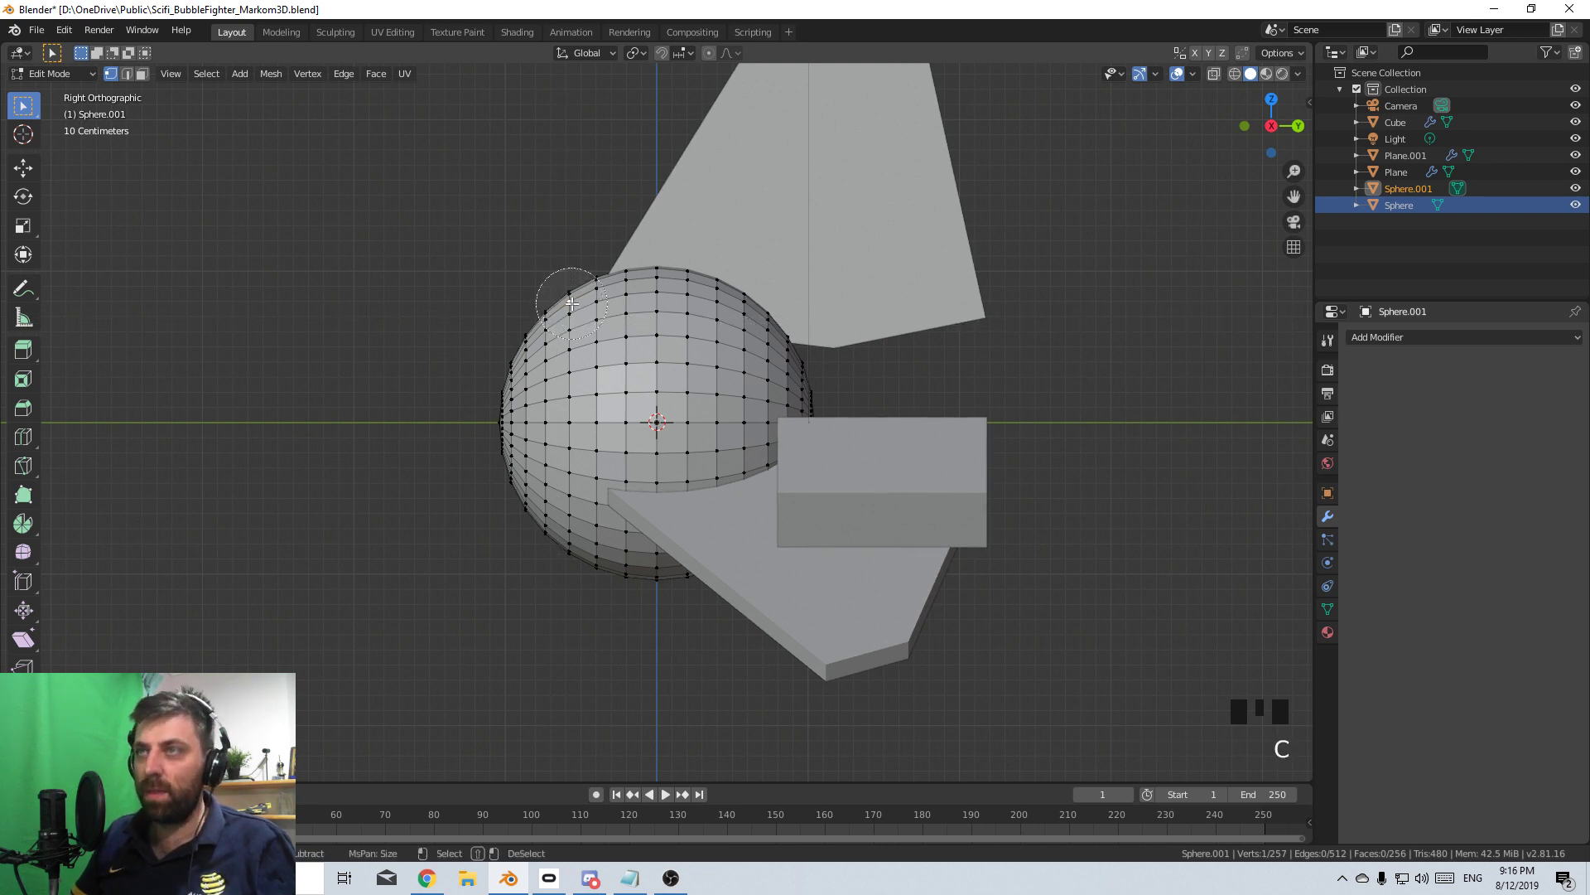
pyautogui.moveTo(567, 301)
pyautogui.mouseDown()
pyautogui.moveTo(532, 320)
pyautogui.moveTo(550, 284)
pyautogui.moveTo(501, 385)
pyautogui.moveTo(578, 347)
pyautogui.mouseUp()
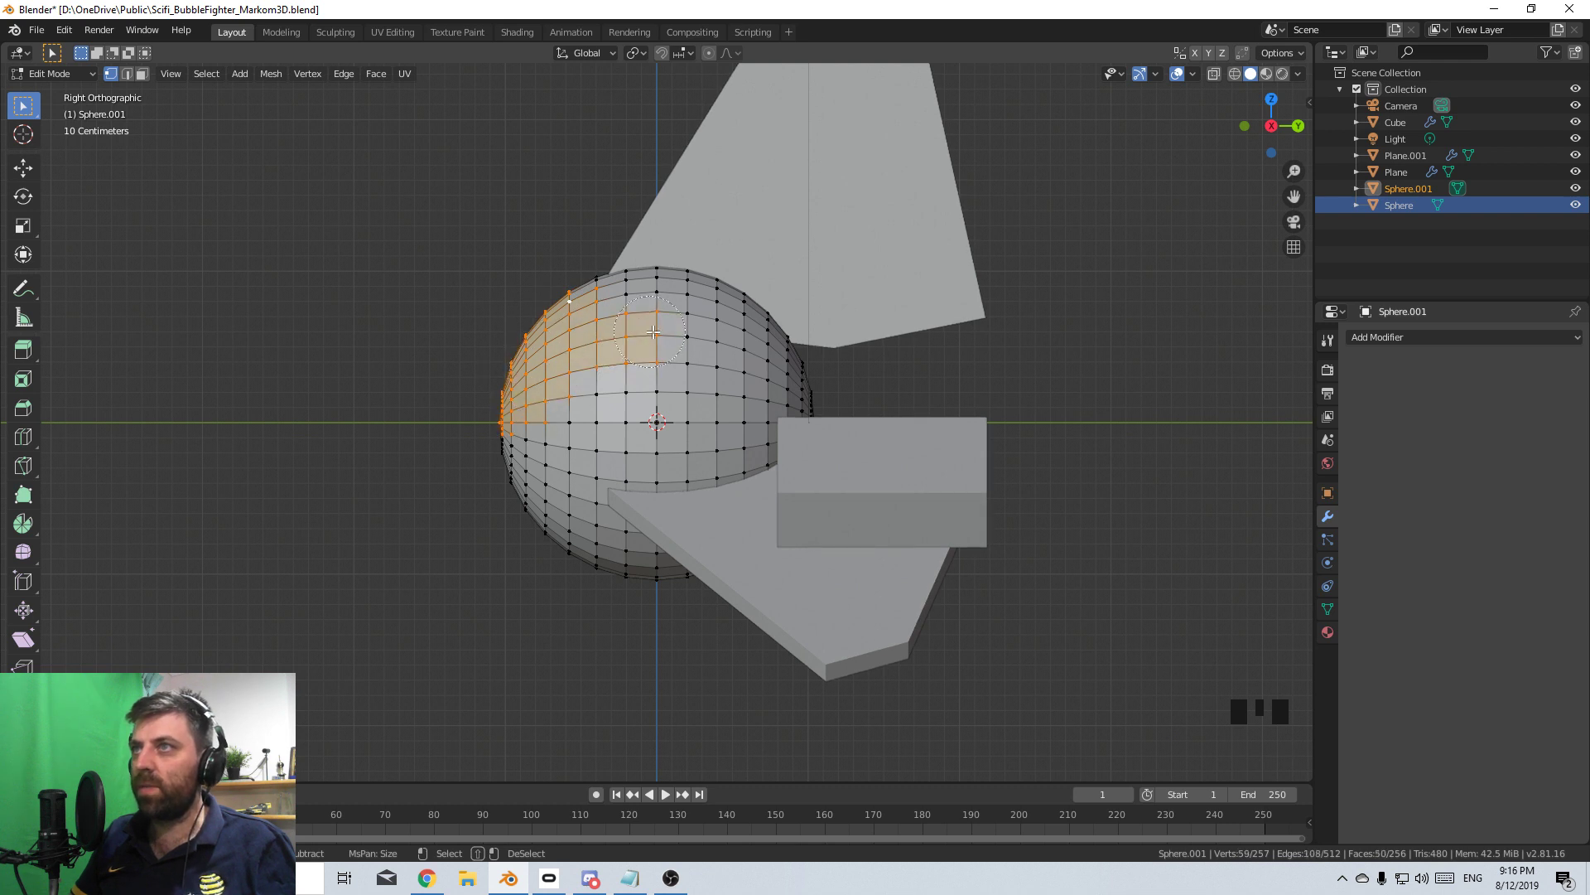
pyautogui.moveTo(725, 388)
pyautogui.mouseDown()
pyautogui.moveTo(820, 404)
pyautogui.moveTo(755, 401)
pyautogui.moveTo(755, 429)
pyautogui.moveTo(722, 403)
pyautogui.moveTo(566, 422)
pyautogui.moveTo(536, 569)
pyautogui.moveTo(497, 451)
pyautogui.moveTo(539, 357)
pyautogui.mouseUp()
pyautogui.press('Escape')
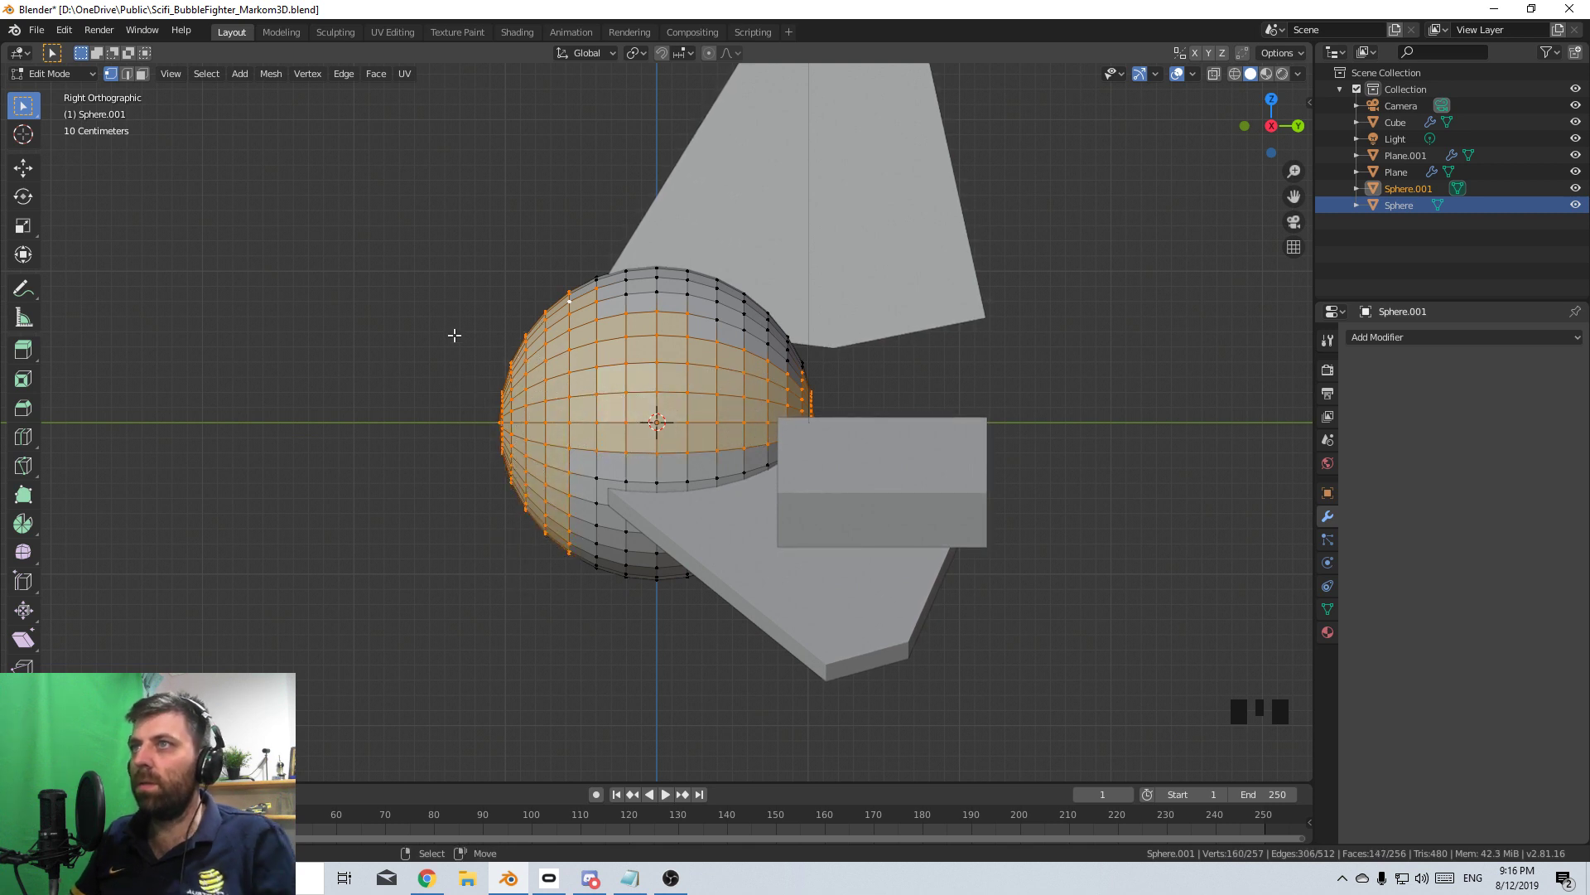
pyautogui.press('Delete')
pyautogui.click(454, 335)
pyautogui.moveTo(405, 324); pyautogui.dragTo(662, 350, button='middle')
pyautogui.press('Tab')
# - Add a Solidify modifier to the cut shell at its default thickness of 0.01 m
pyautogui.scroll(-3, 820, 356)
pyautogui.scroll(2, 663, 350)
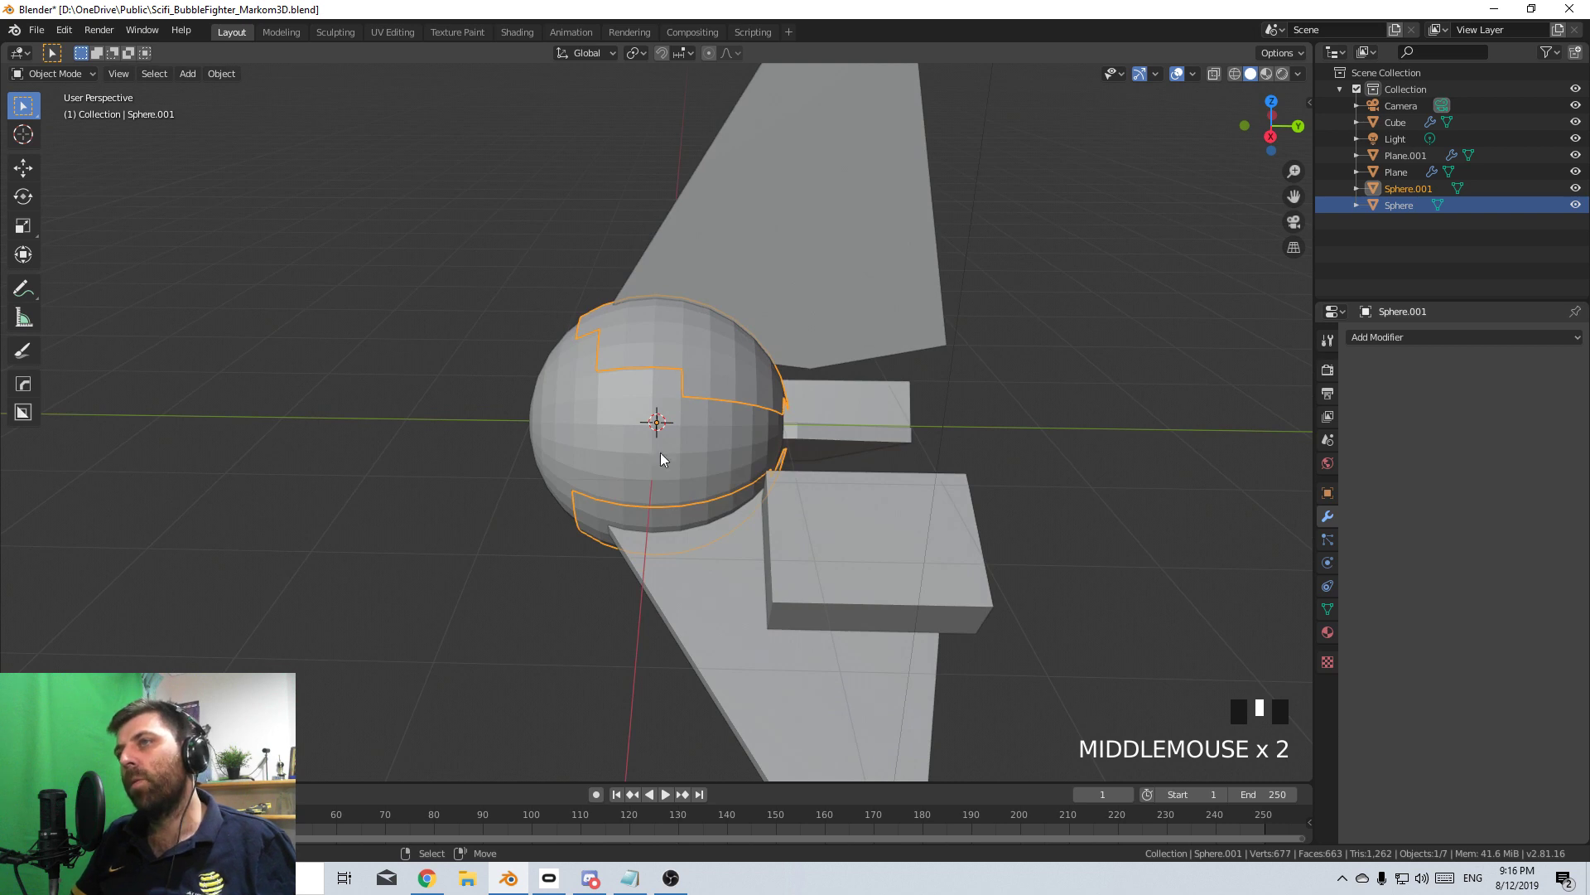
pyautogui.moveTo(661, 444); pyautogui.dragTo(1017, 415, button='middle')
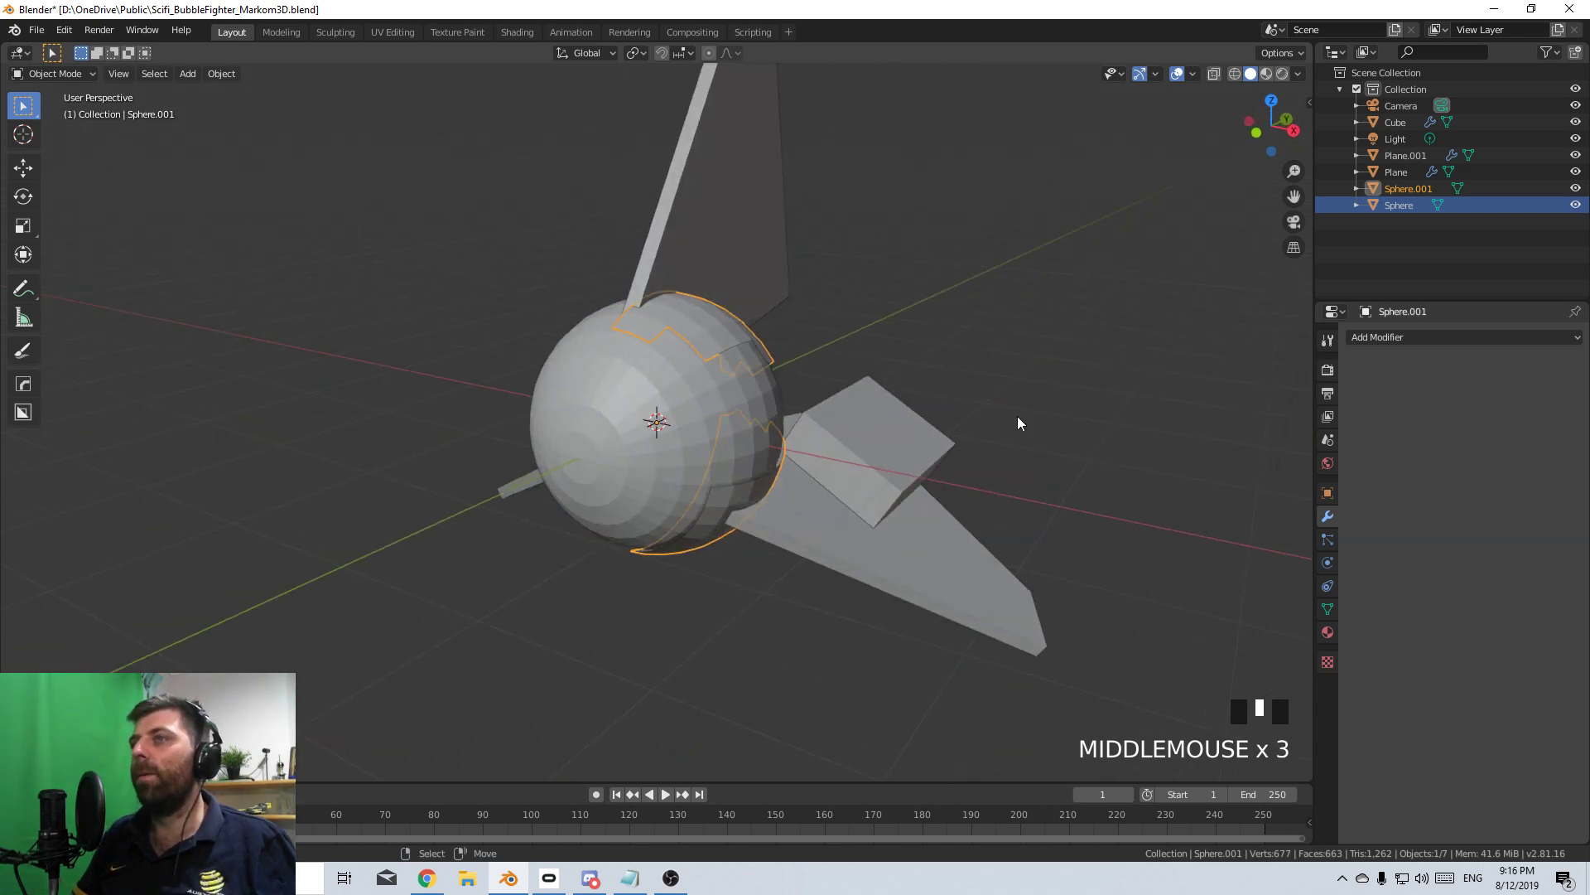
pyautogui.click(1406, 347)
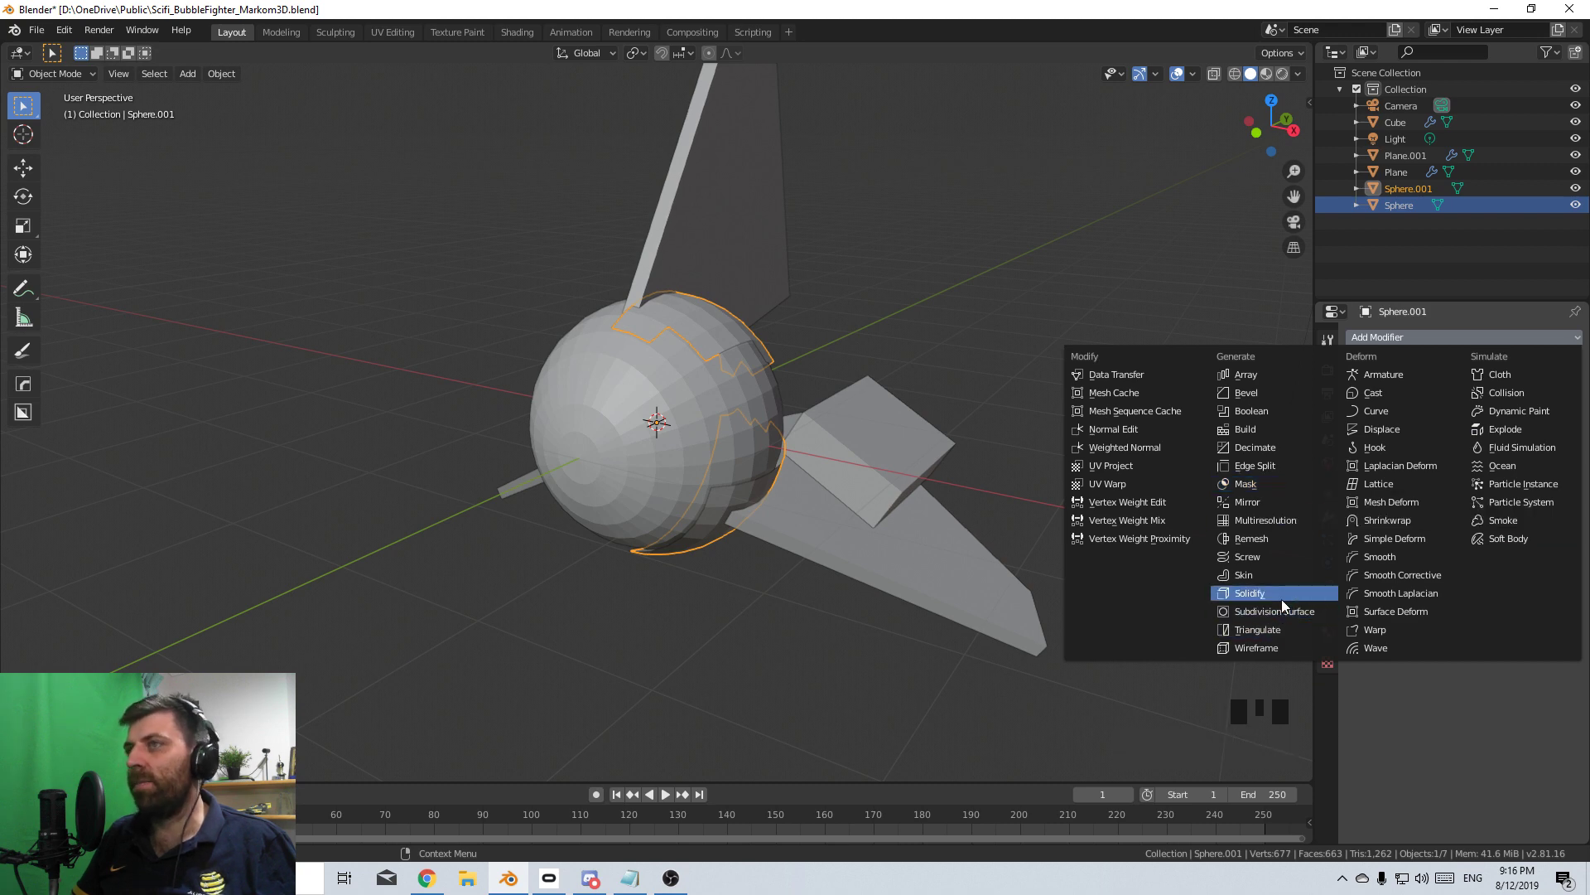
pyautogui.click(1250, 593)
pyautogui.moveTo(1110, 530); pyautogui.dragTo(795, 425, button='middle')
pyautogui.click(1101, 431)
pyautogui.scroll(-3, 1097, 468)
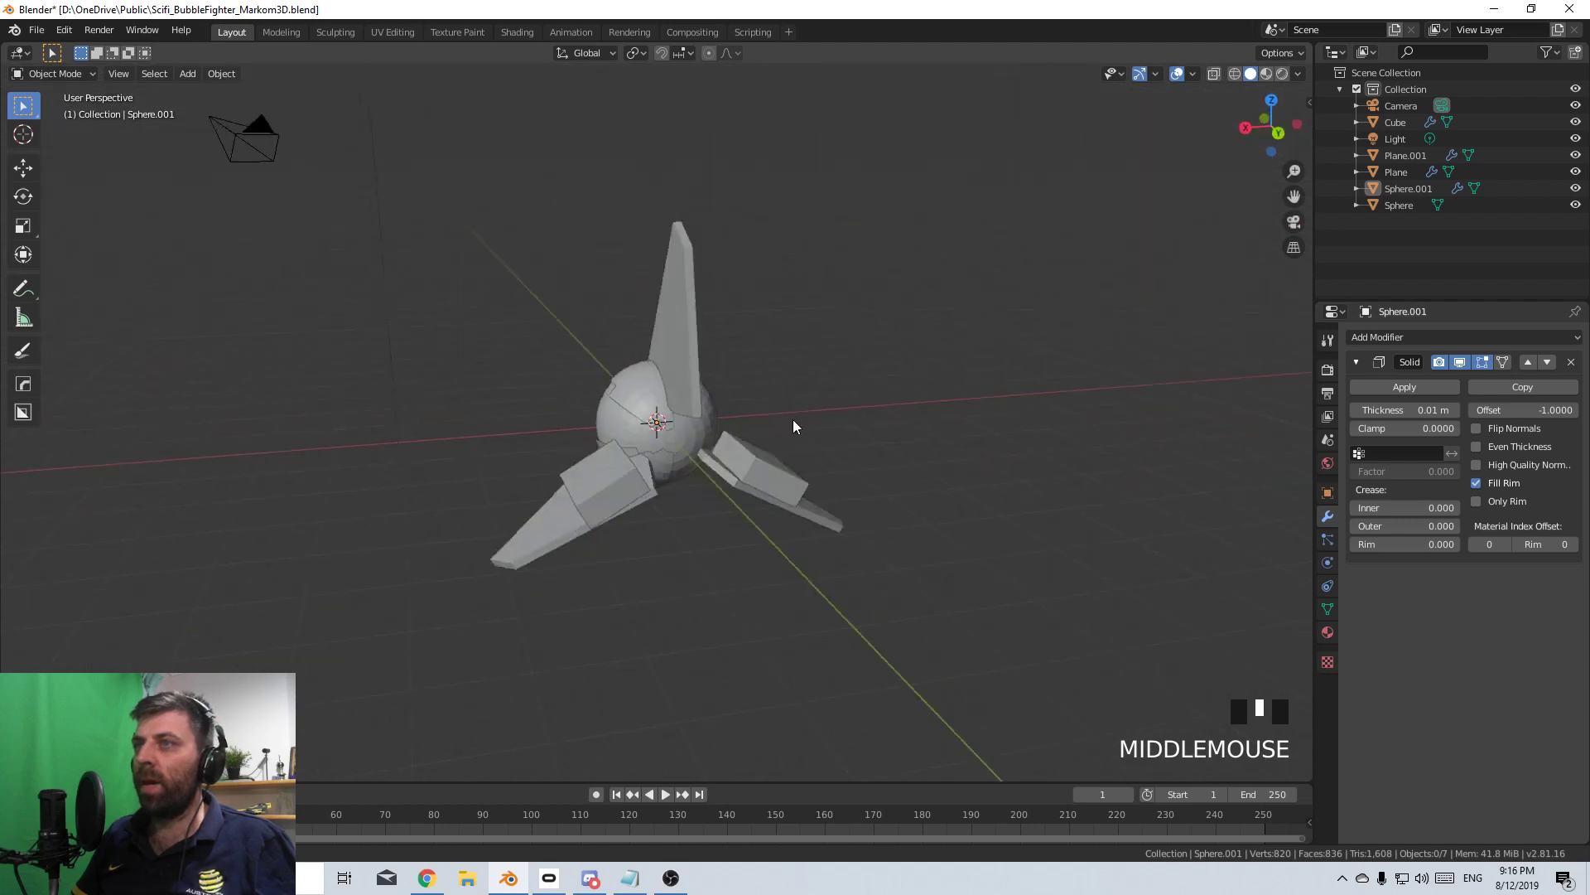
# - Add a Mirror modifier on the X axis to the shell and place it above the Solidify modifier
pyautogui.scroll(5, 687, 504)
pyautogui.moveTo(688, 504); pyautogui.dragTo(615, 395, button='middle')
pyautogui.rightClick(615, 395)
pyautogui.click(1355, 334)
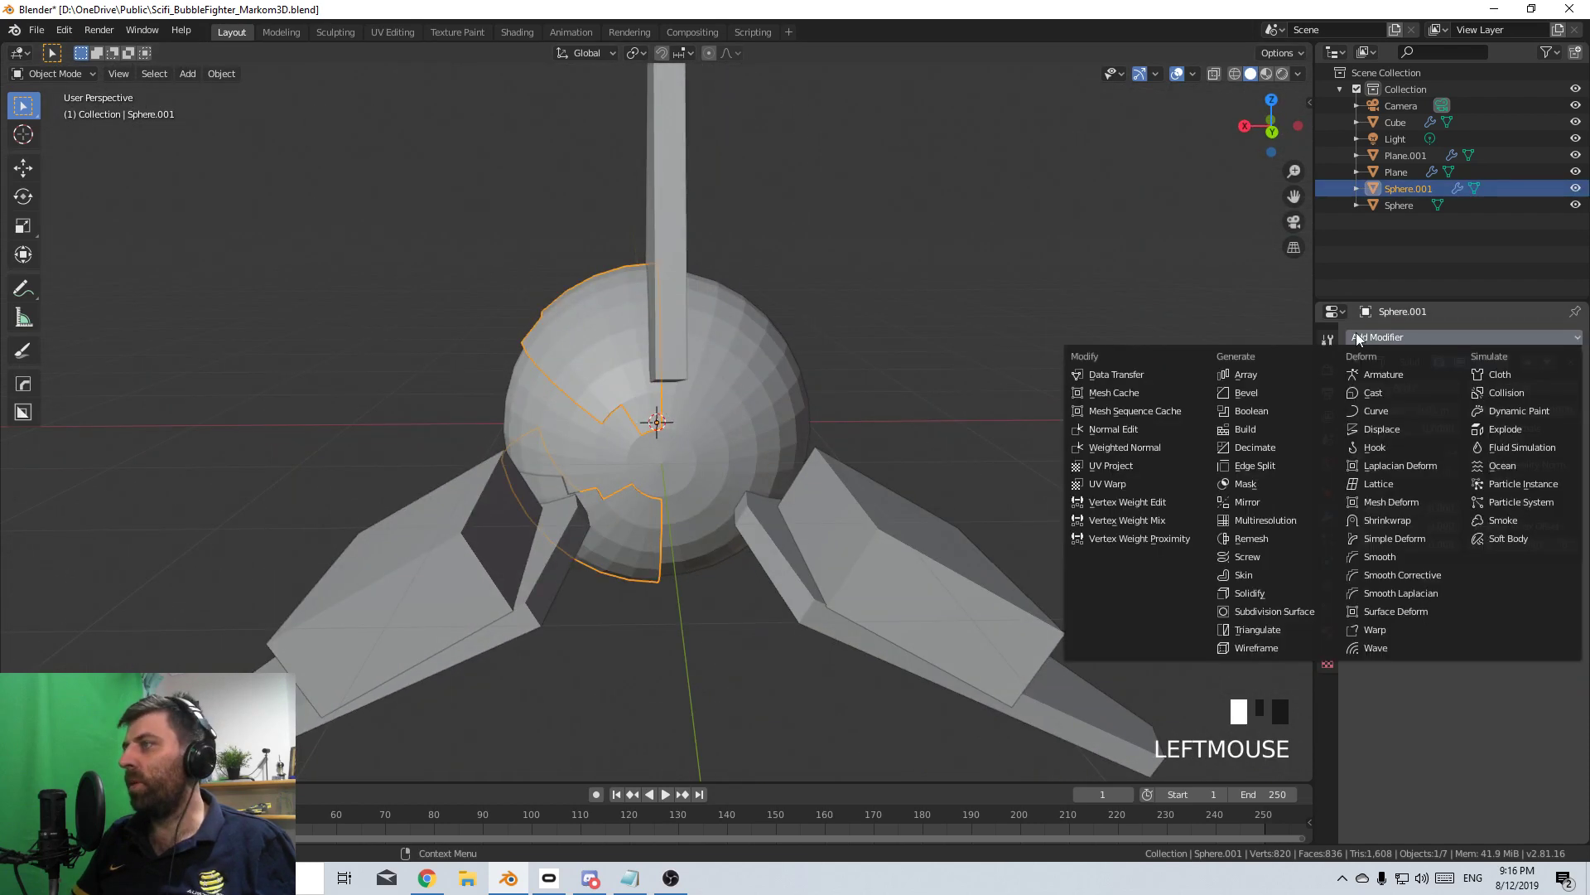
pyautogui.click(1262, 501)
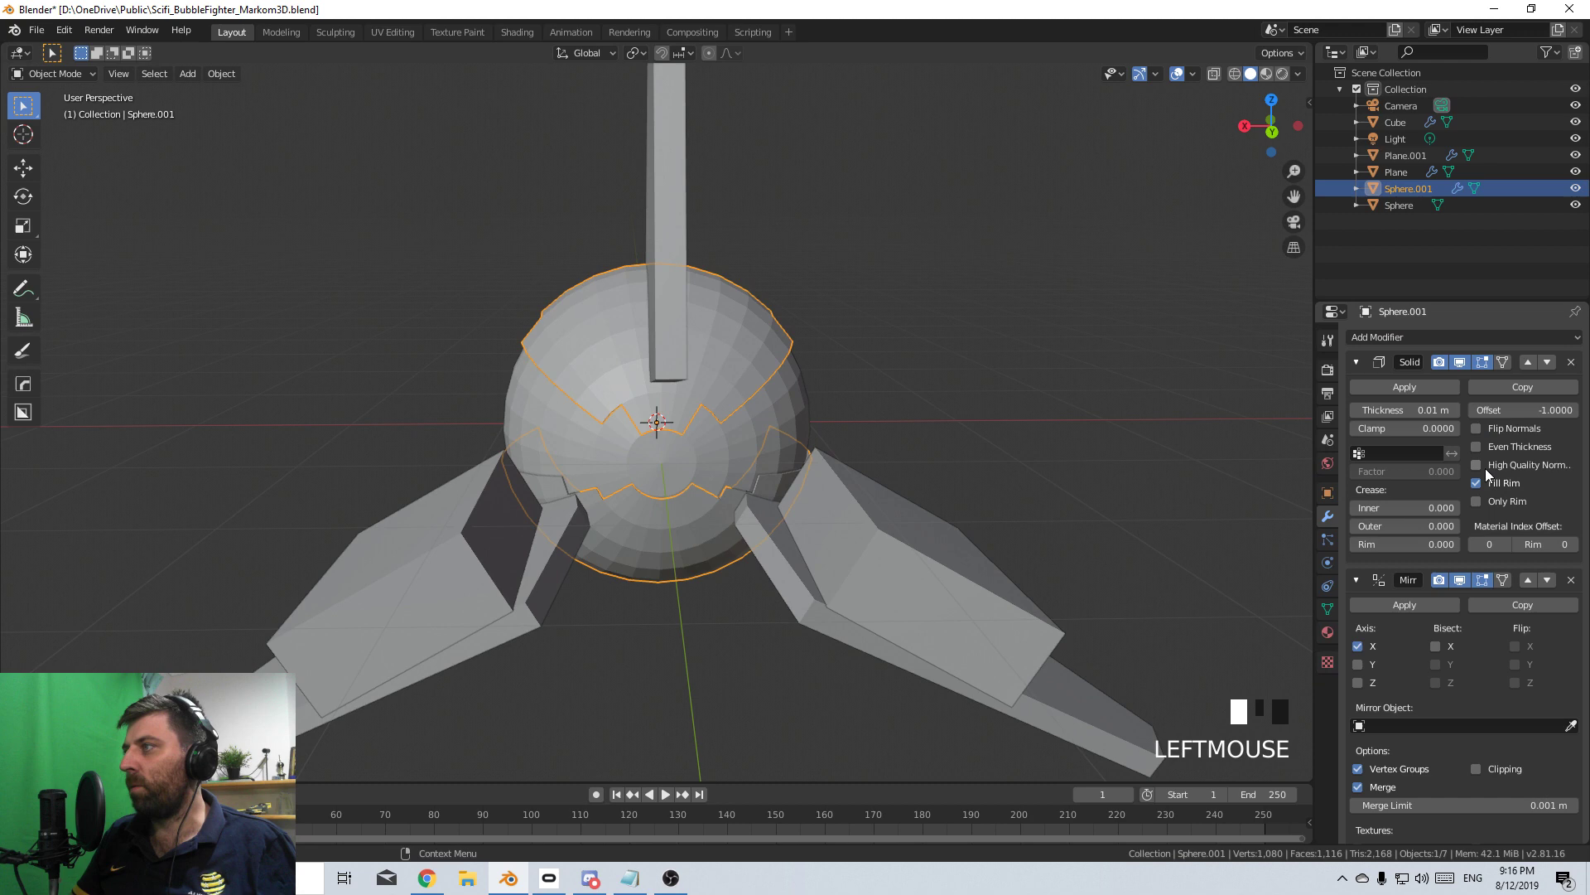
pyautogui.click(1527, 579)
# - Examine the mirrored shell panels around the sphere from several angles
pyautogui.moveTo(911, 481); pyautogui.dragTo(847, 451, button='middle')
pyautogui.scroll(-2, 847, 451)
pyautogui.moveTo(769, 598); pyautogui.dragTo(451, 514, button='middle')
pyautogui.click(830, 590)
pyautogui.scroll(-1, 820, 584)
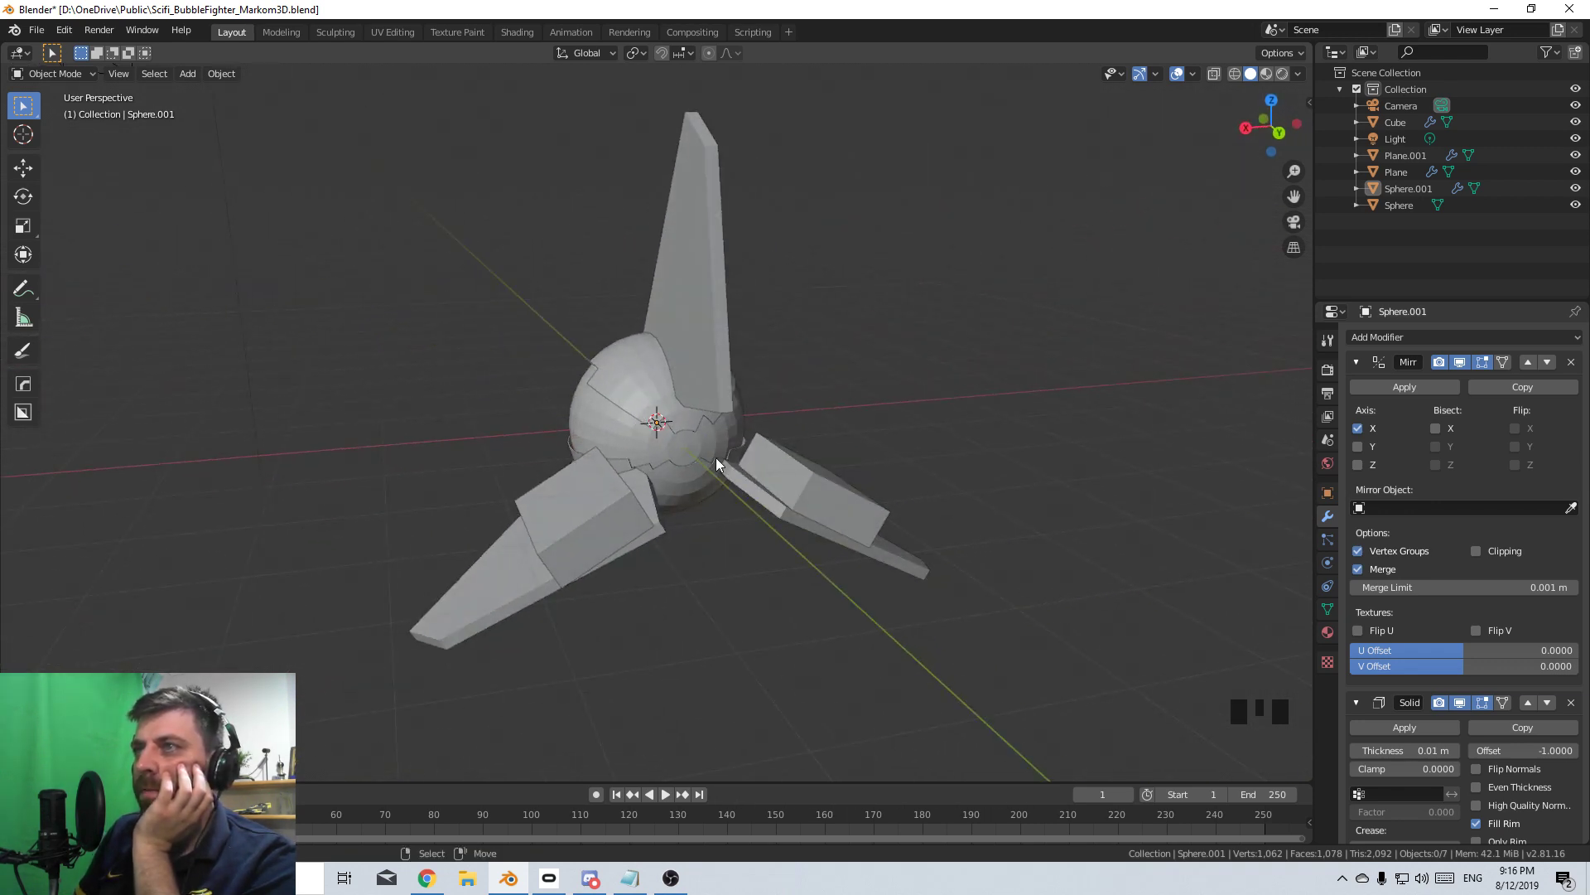
pyautogui.moveTo(716, 458); pyautogui.dragTo(822, 438, button='middle')
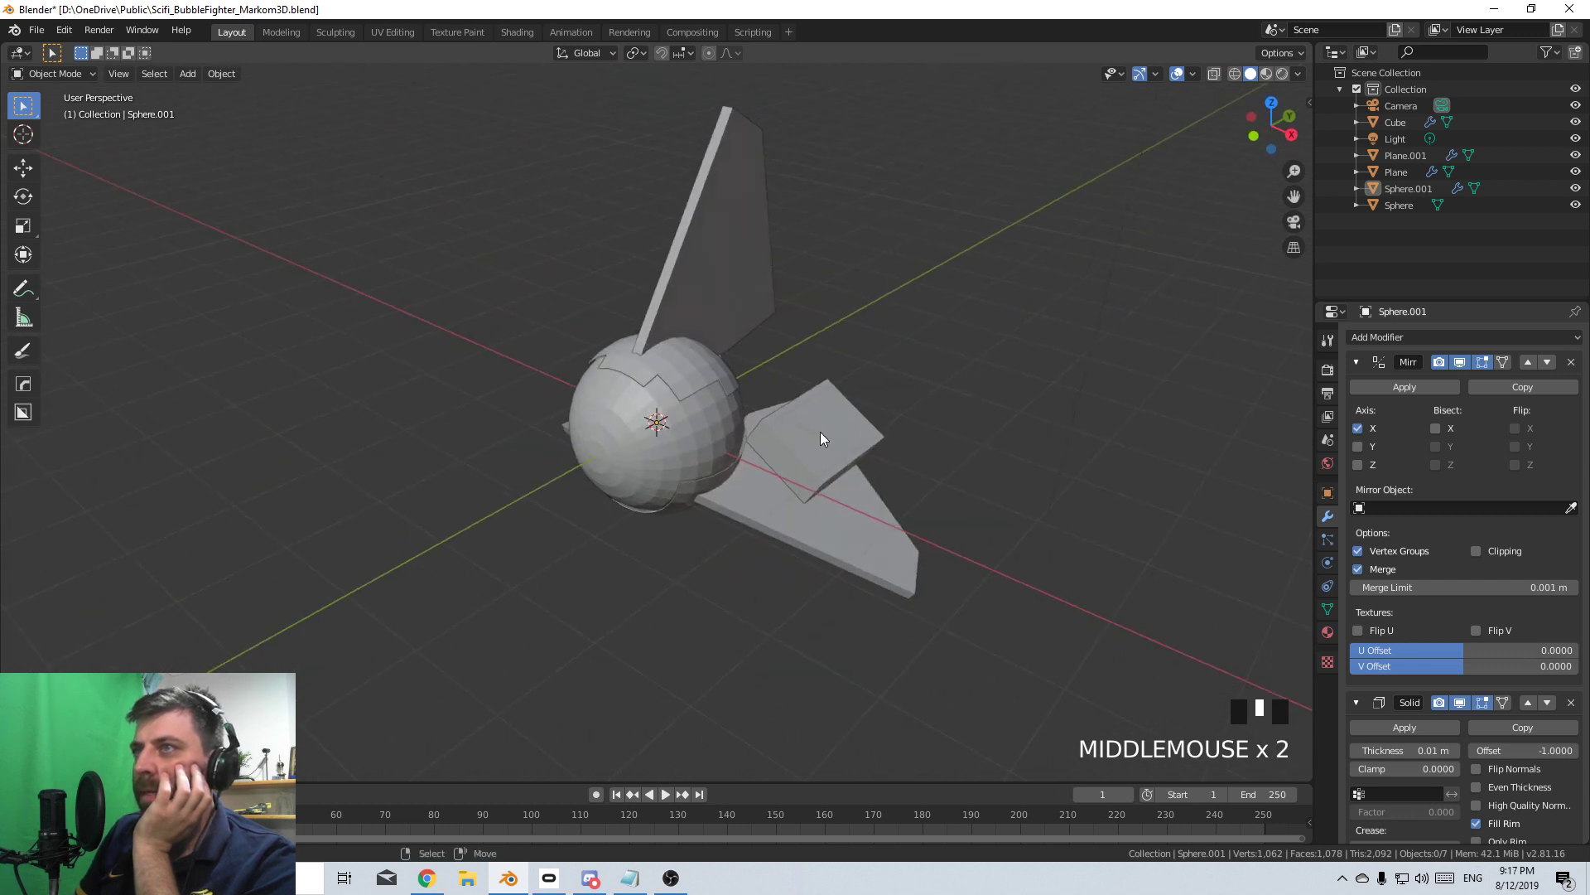
pyautogui.moveTo(647, 432); pyautogui.dragTo(611, 469, button='middle')
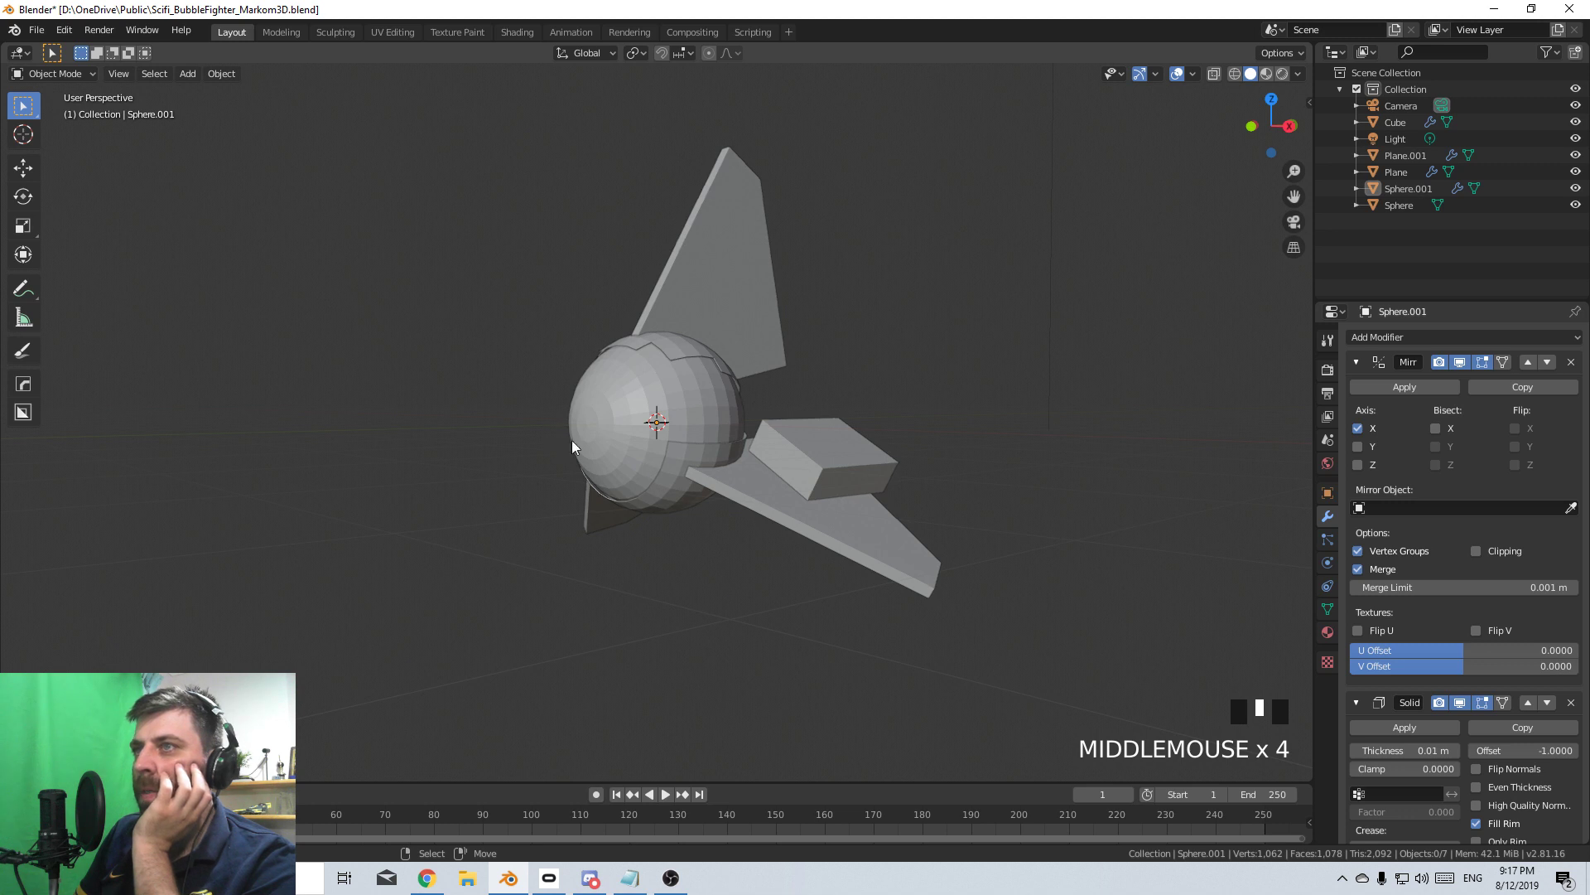
pyautogui.moveTo(567, 478); pyautogui.dragTo(612, 477, button='middle')
# - Select the shell and the central sphere together and open both meshes for editing in a wireframe side view
pyautogui.press('Tab')
pyautogui.scroll(1, 613, 475)
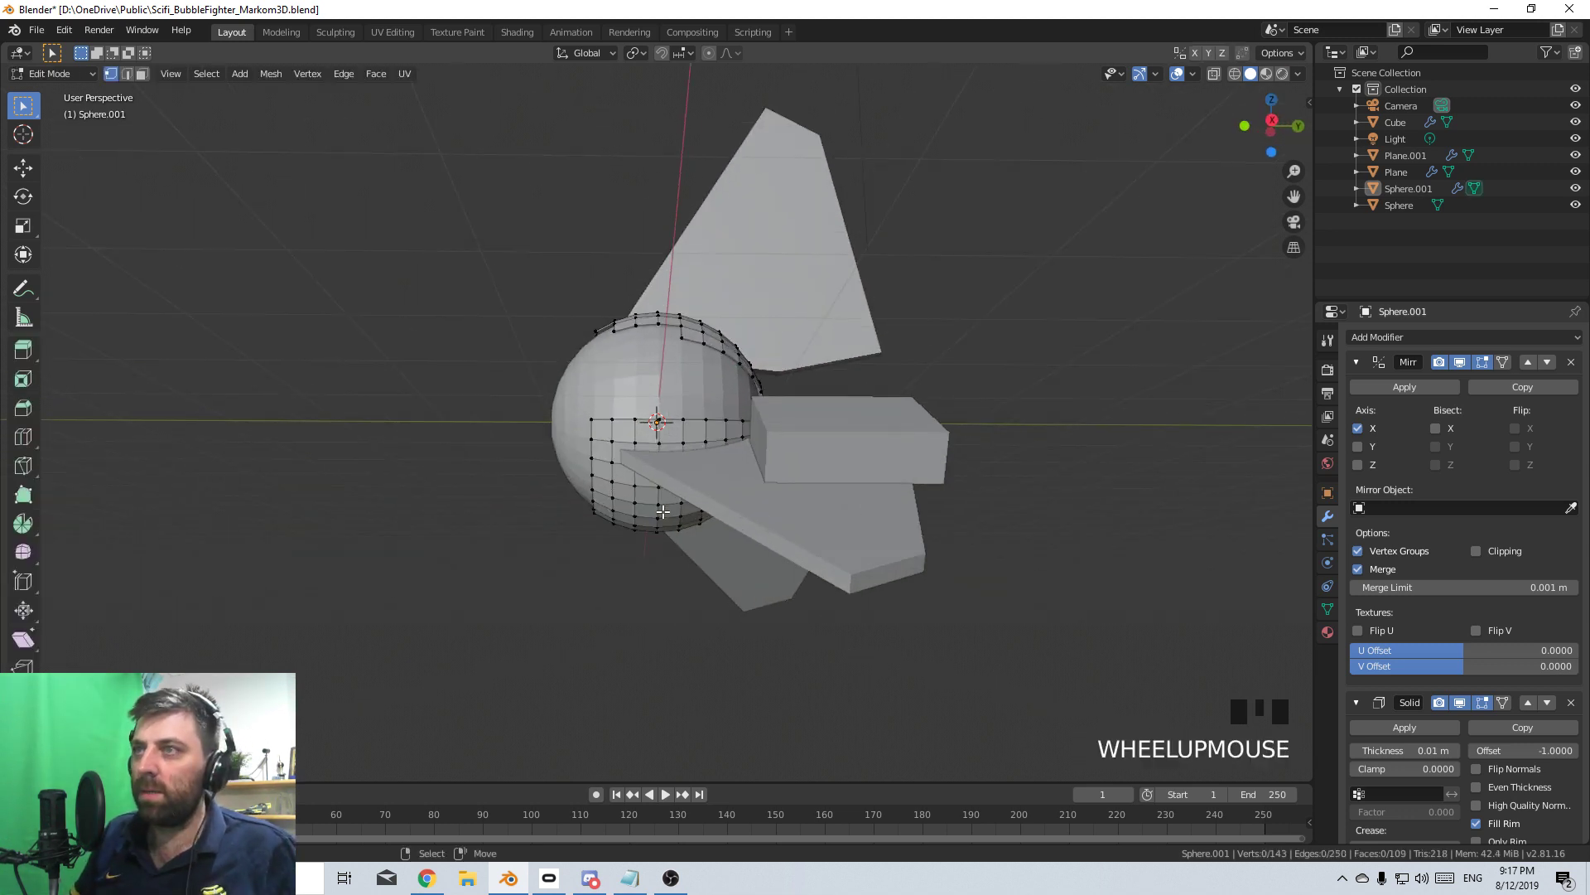
pyautogui.press('Tab')
pyautogui.rightClick(637, 495)
pyautogui.keyDown('shift'); pyautogui.rightClick(642, 524); pyautogui.keyUp('shift')
pyautogui.press('Tab')
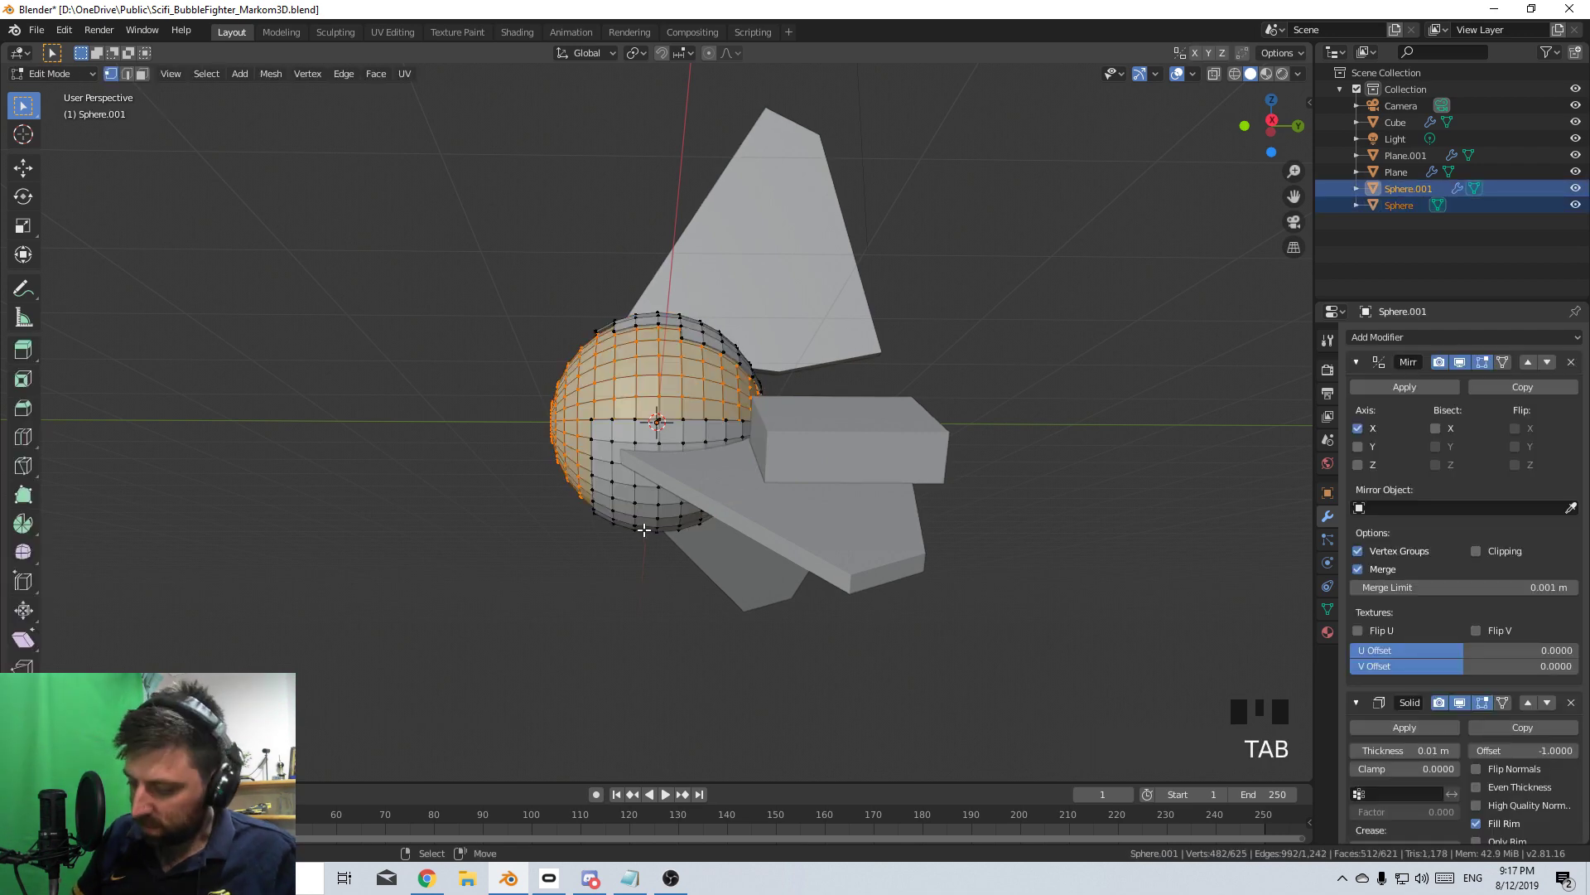
pyautogui.press('KP_3')
pyautogui.press('z')
pyautogui.click(515, 526)
pyautogui.scroll(4, 705, 540)
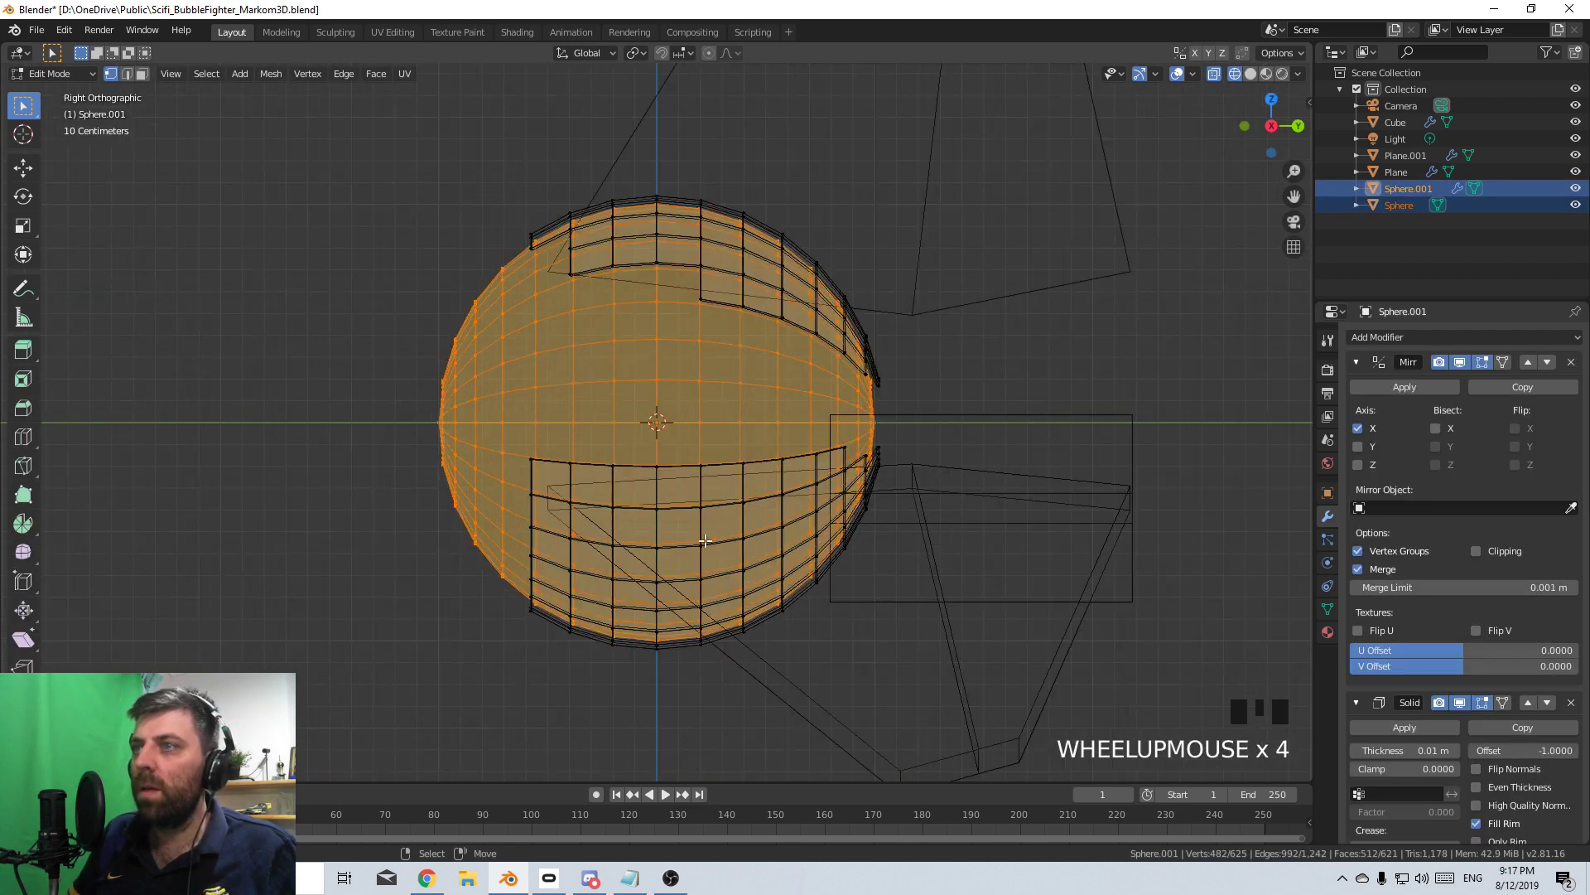
# - Select the bottom vertices of both spheres and flatten them along the Z axis with proportional editing enabled
pyautogui.rightClick(657, 645)
pyautogui.keyDown('shift'); pyautogui.rightClick(656, 645); pyautogui.keyUp('shift')
pyautogui.press('b')
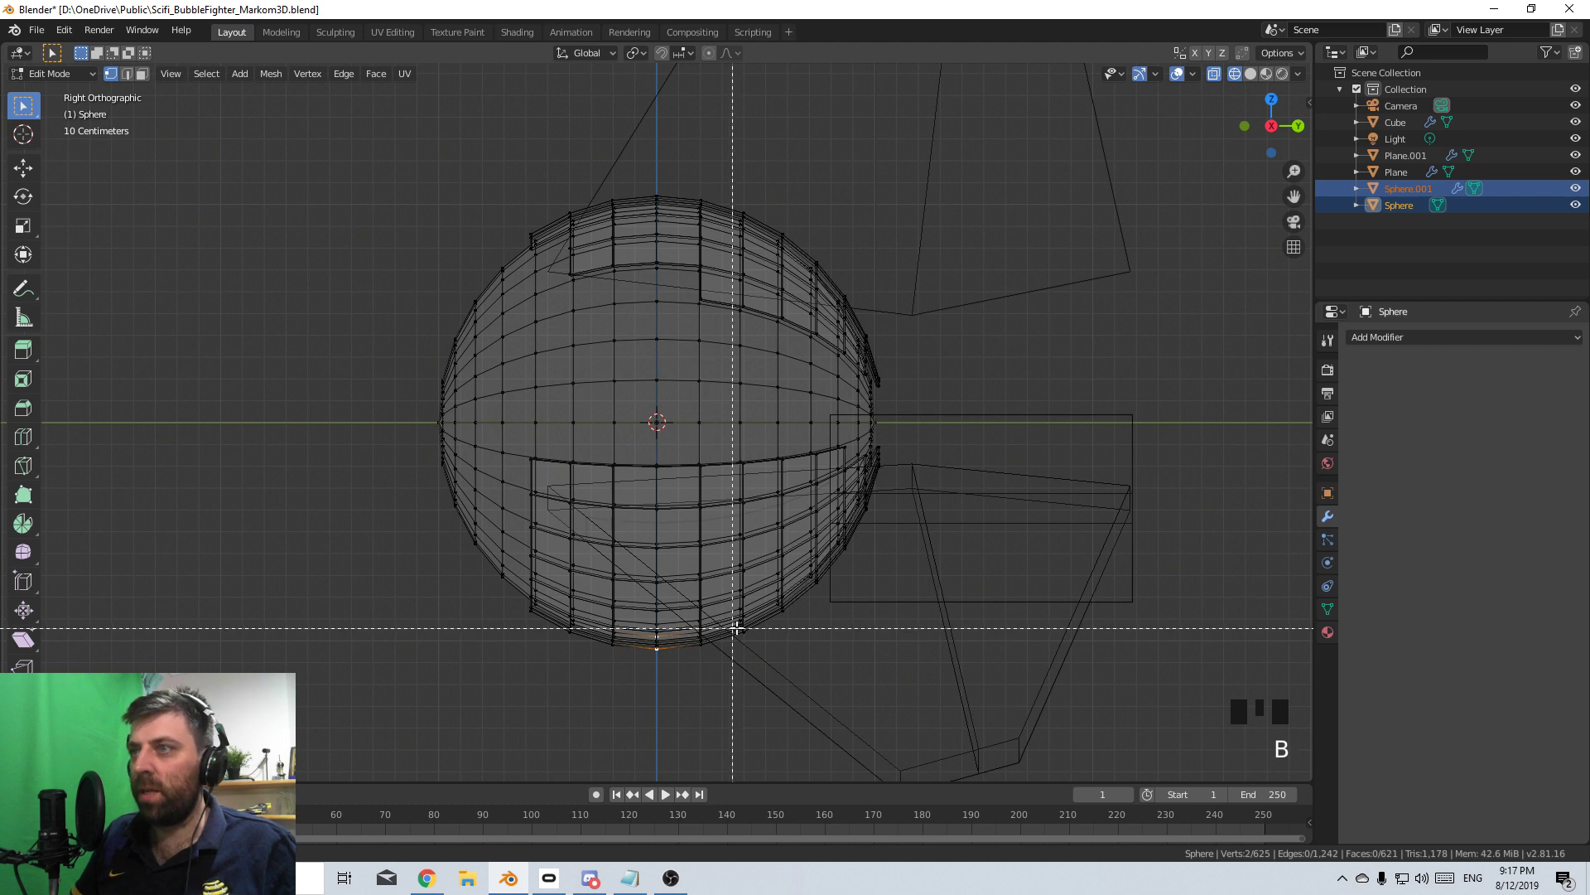
pyautogui.moveTo(758, 616); pyautogui.dragTo(534, 685)
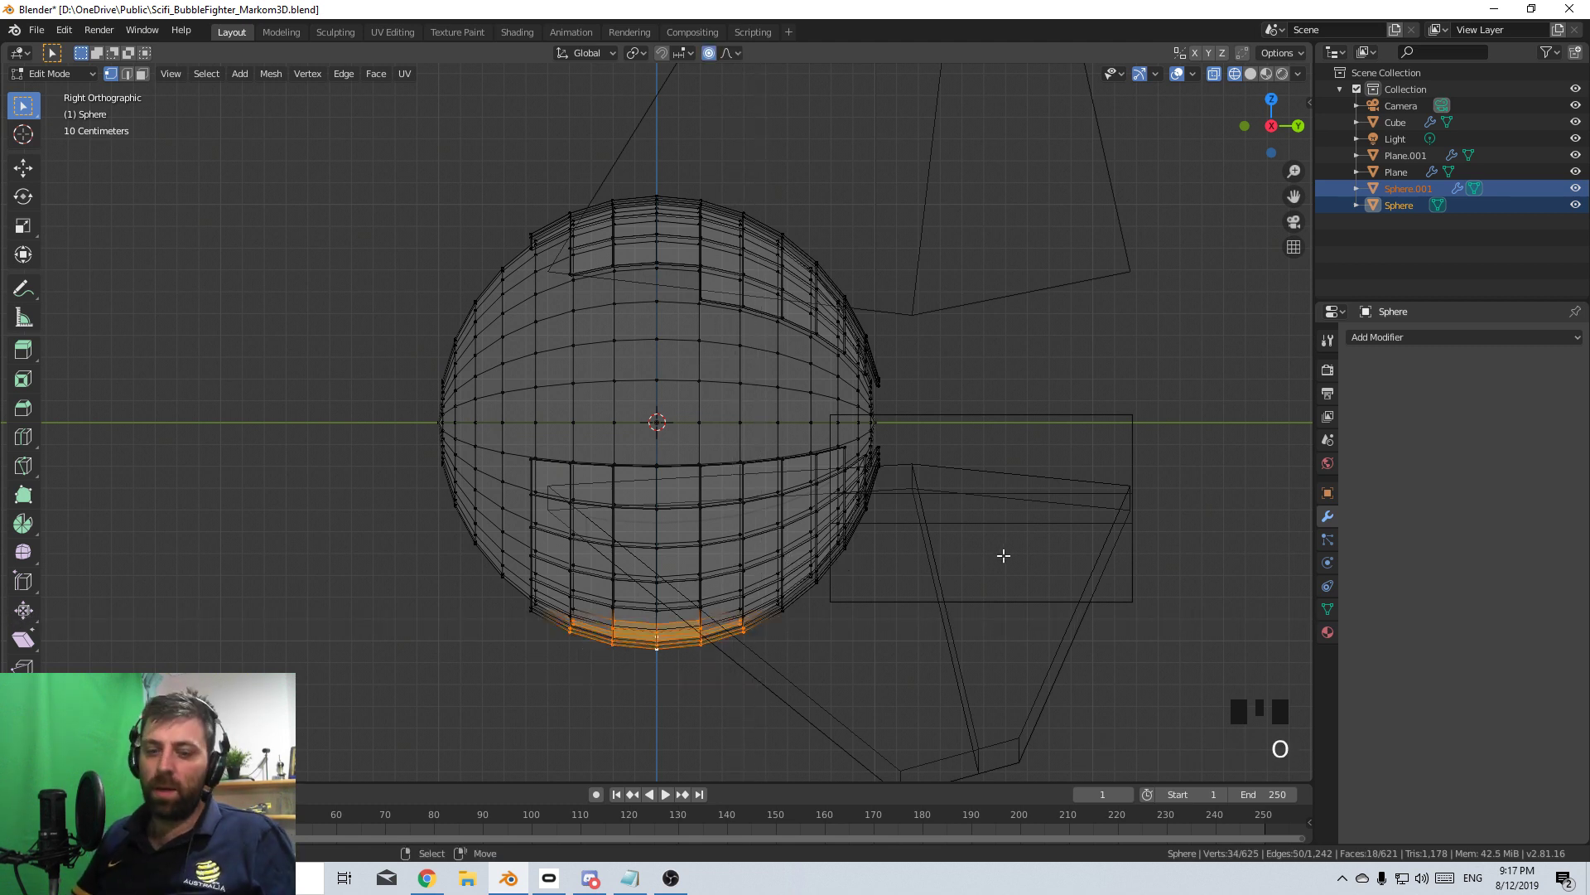
pyautogui.press('s')
pyautogui.press('z')
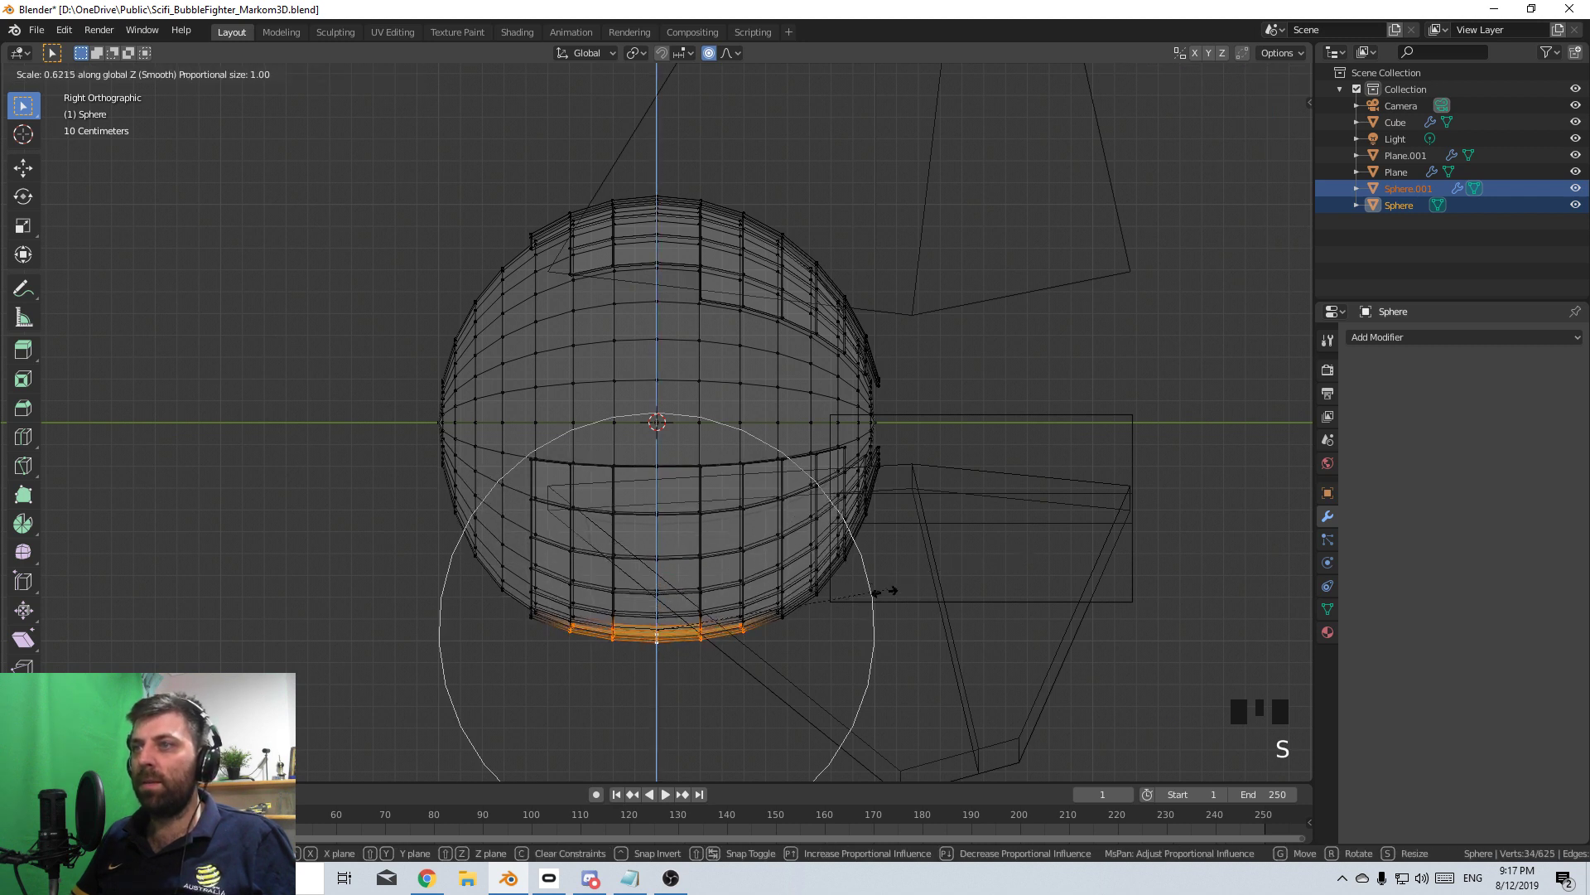
pyautogui.rightClick(834, 608)
# - Raise the bottom vertices of both spheres along Z, leave mesh editing and restore solid shading
pyautogui.press('g')
pyautogui.press('z')
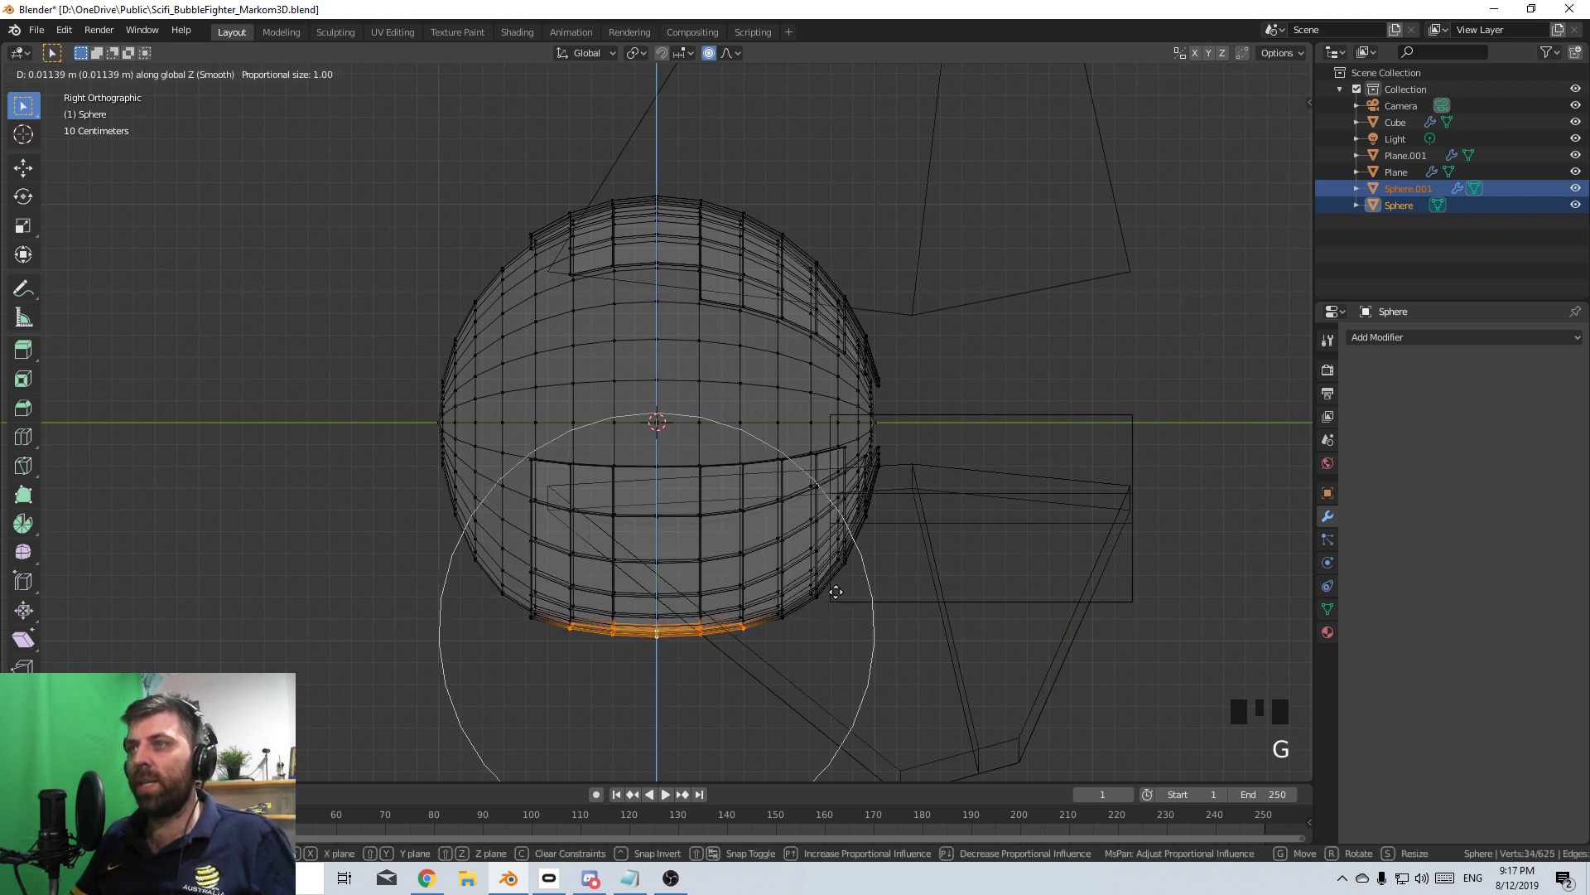
pyautogui.click(842, 544)
pyautogui.press('Tab')
pyautogui.moveTo(842, 544); pyautogui.dragTo(657, 501, button='middle')
pyautogui.press('z')
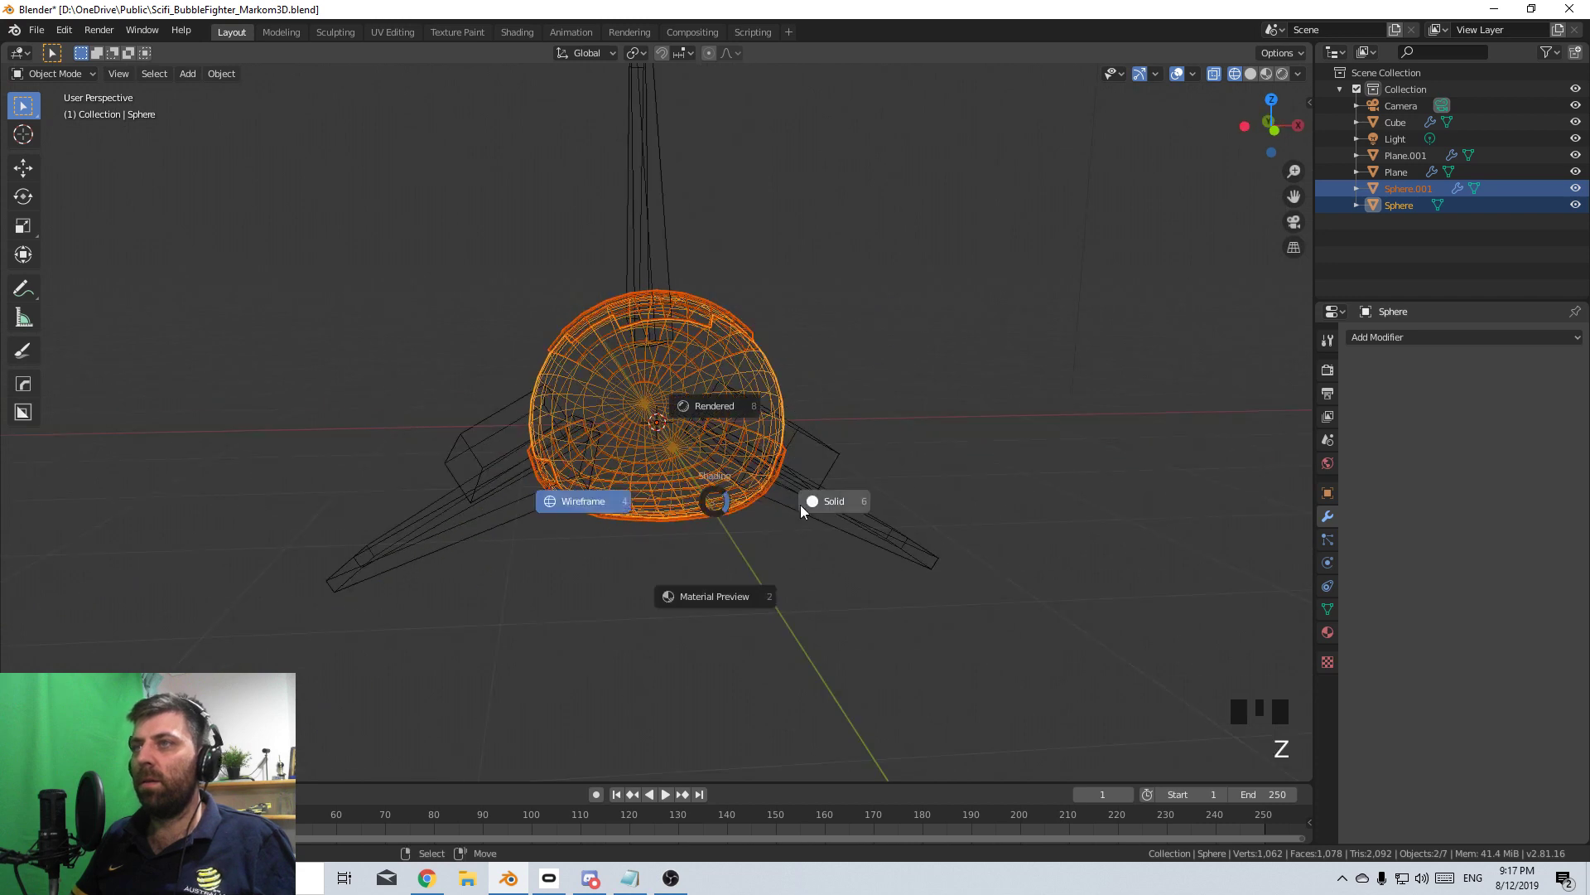
pyautogui.click(820, 502)
# - Examine the flattened body, fins and engine blocks from several angles
pyautogui.scroll(-3, 819, 530)
pyautogui.moveTo(819, 532); pyautogui.dragTo(596, 542, button='middle')
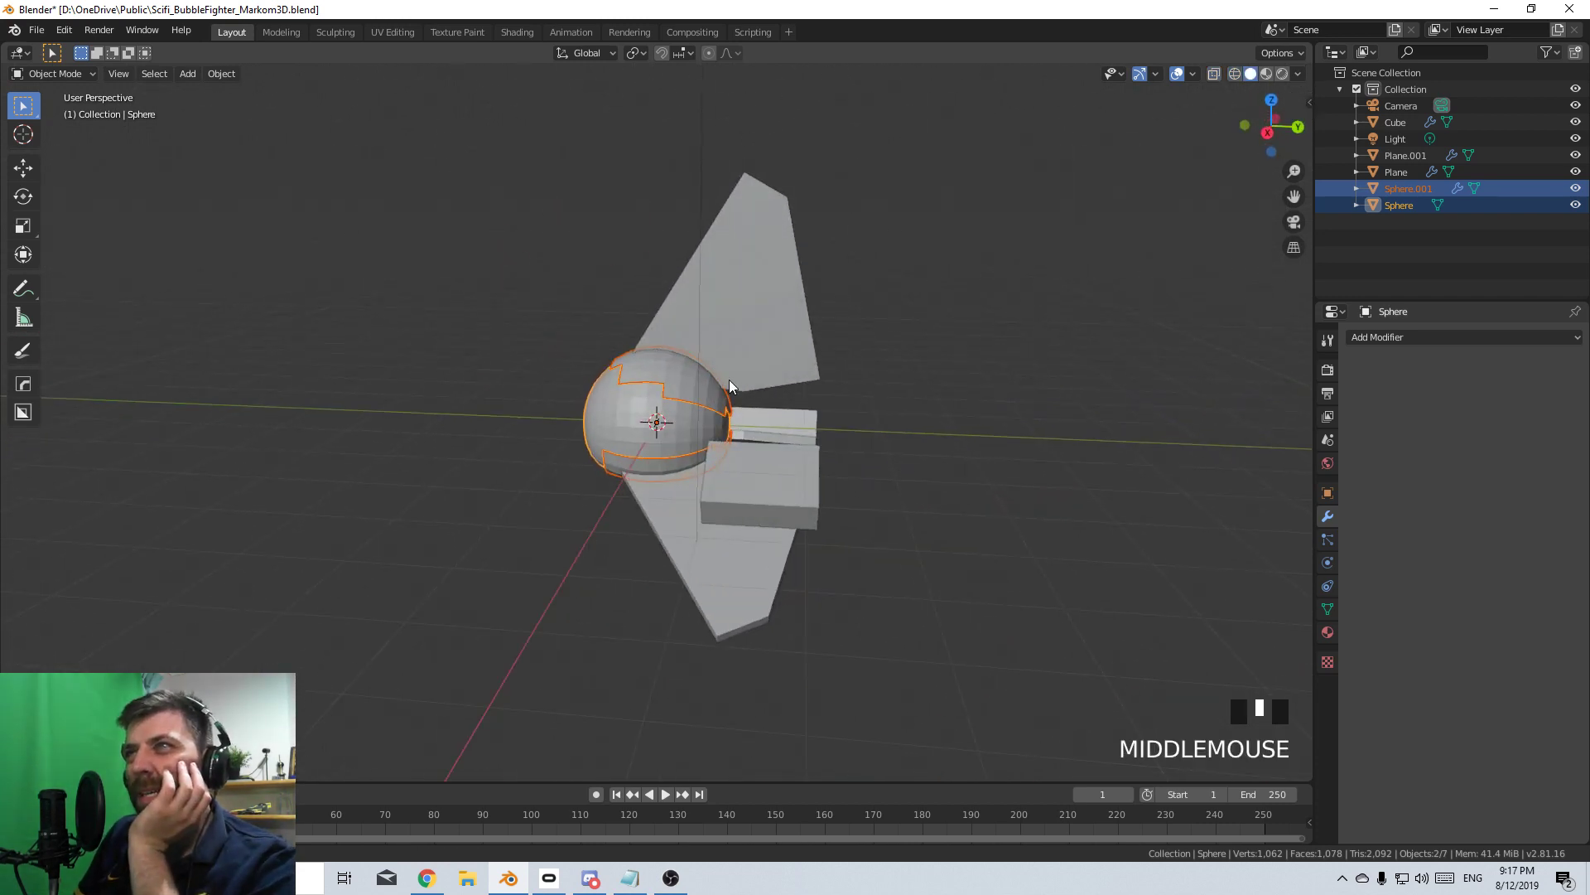
pyautogui.moveTo(728, 380); pyautogui.dragTo(704, 290, button='middle')
pyautogui.moveTo(667, 215)
pyautogui.mouseDown(button='middle')
pyautogui.moveTo(730, 246)
pyautogui.moveTo(695, 218)
pyautogui.mouseUp(button='middle')
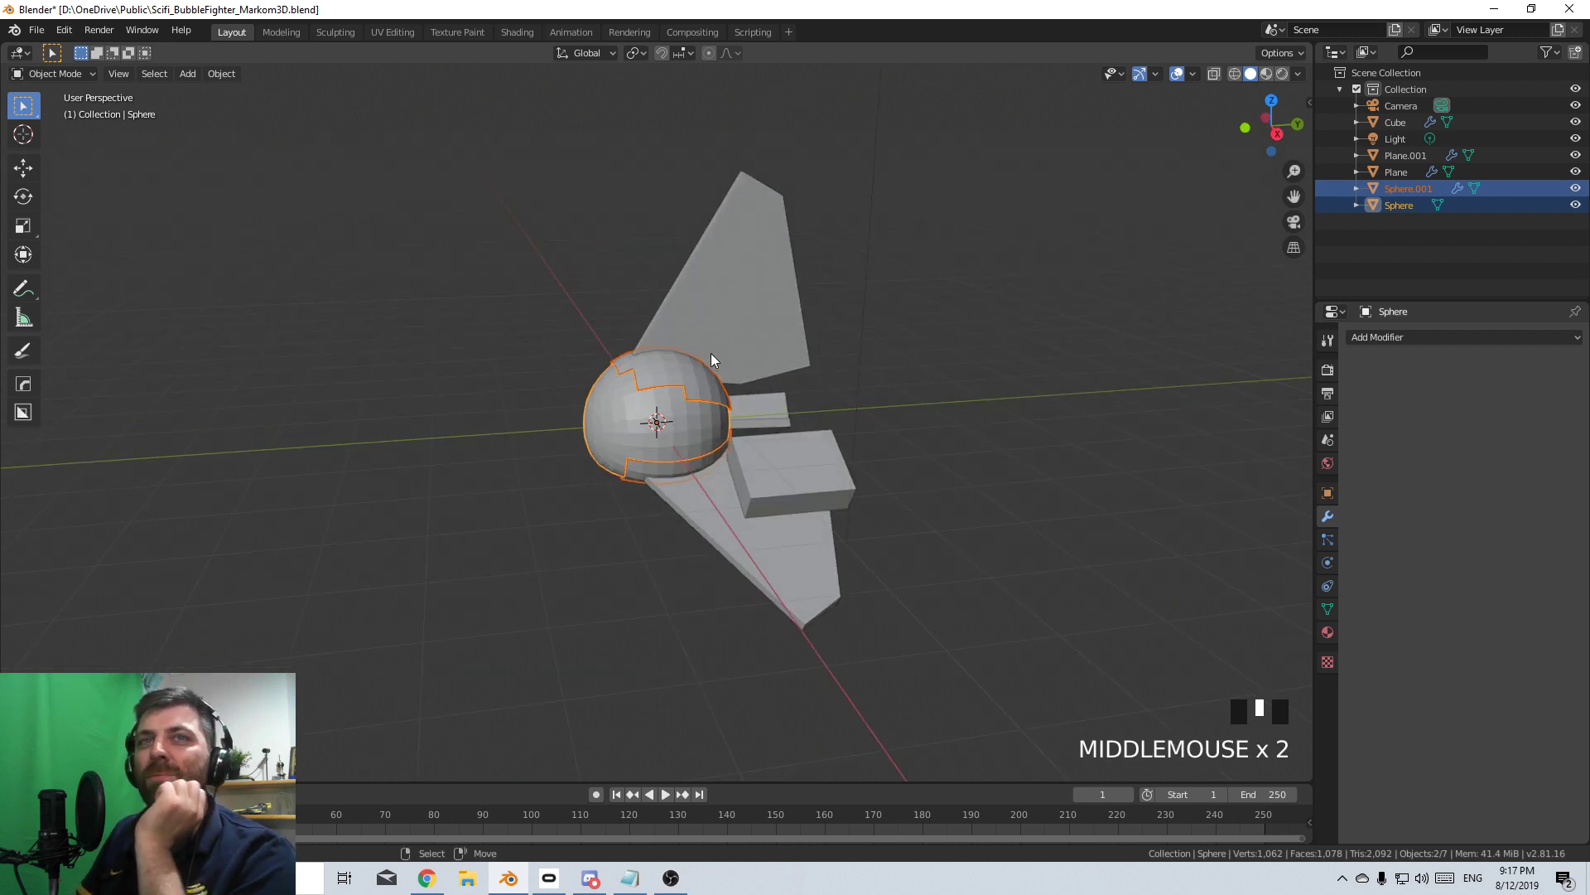
pyautogui.moveTo(778, 499); pyautogui.dragTo(572, 431, button='middle')
pyautogui.rightClick(823, 472)
pyautogui.scroll(2, 732, 530)
pyautogui.moveTo(732, 530); pyautogui.dragTo(762, 579, button='middle')
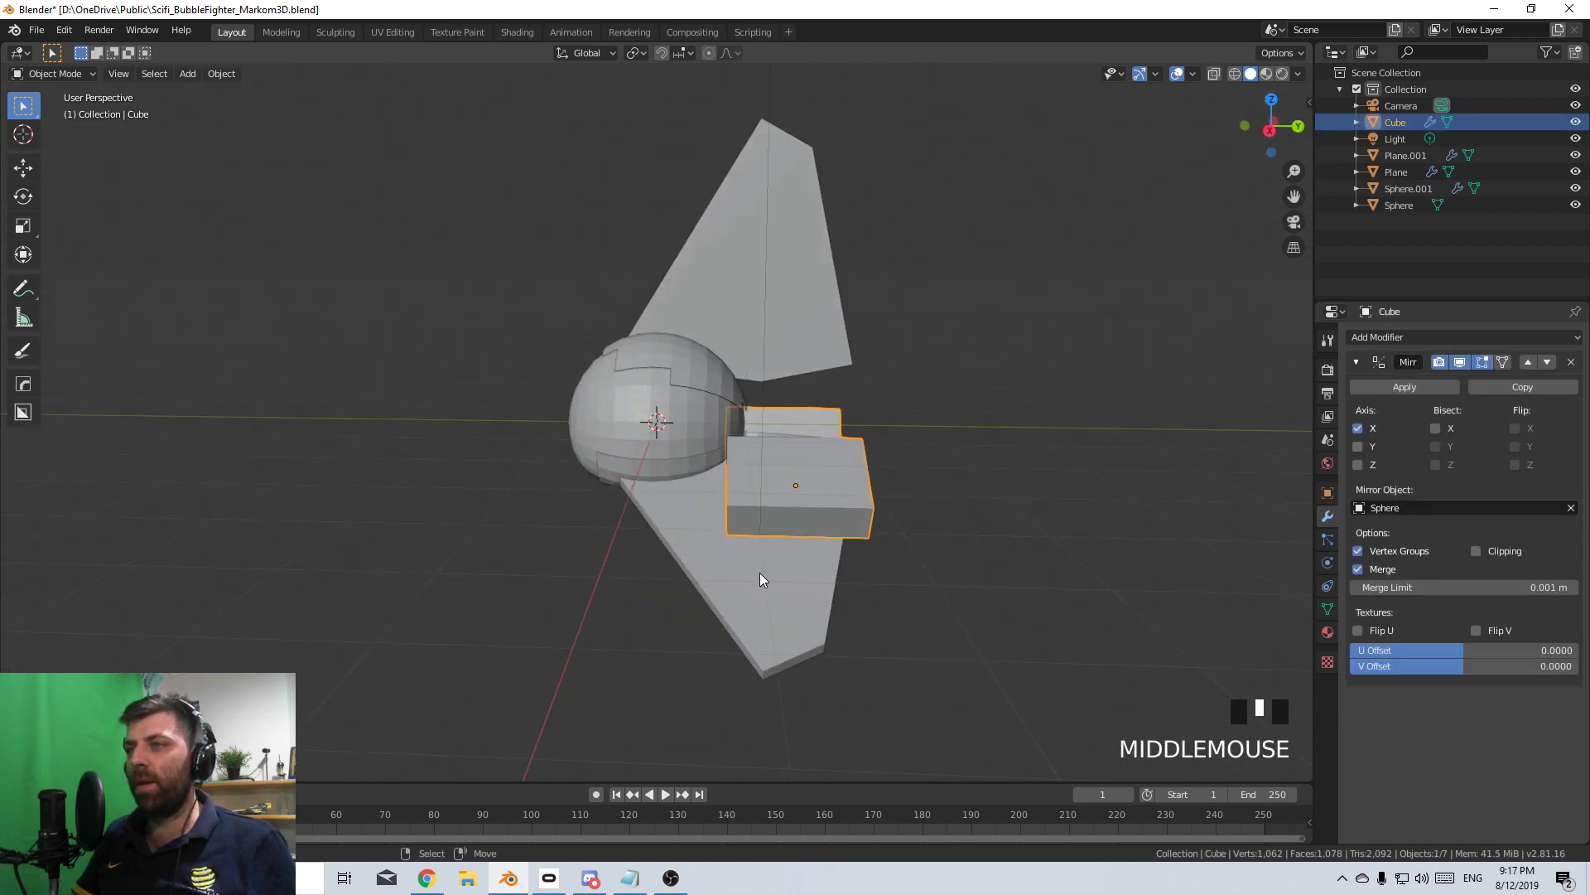
# - Edit the lower side wing in a wireframe top view and knife-cut it straight along the Y direction just outside the engine block
pyautogui.rightClick(755, 613)
pyautogui.press('Tab')
pyautogui.press('KP_7')
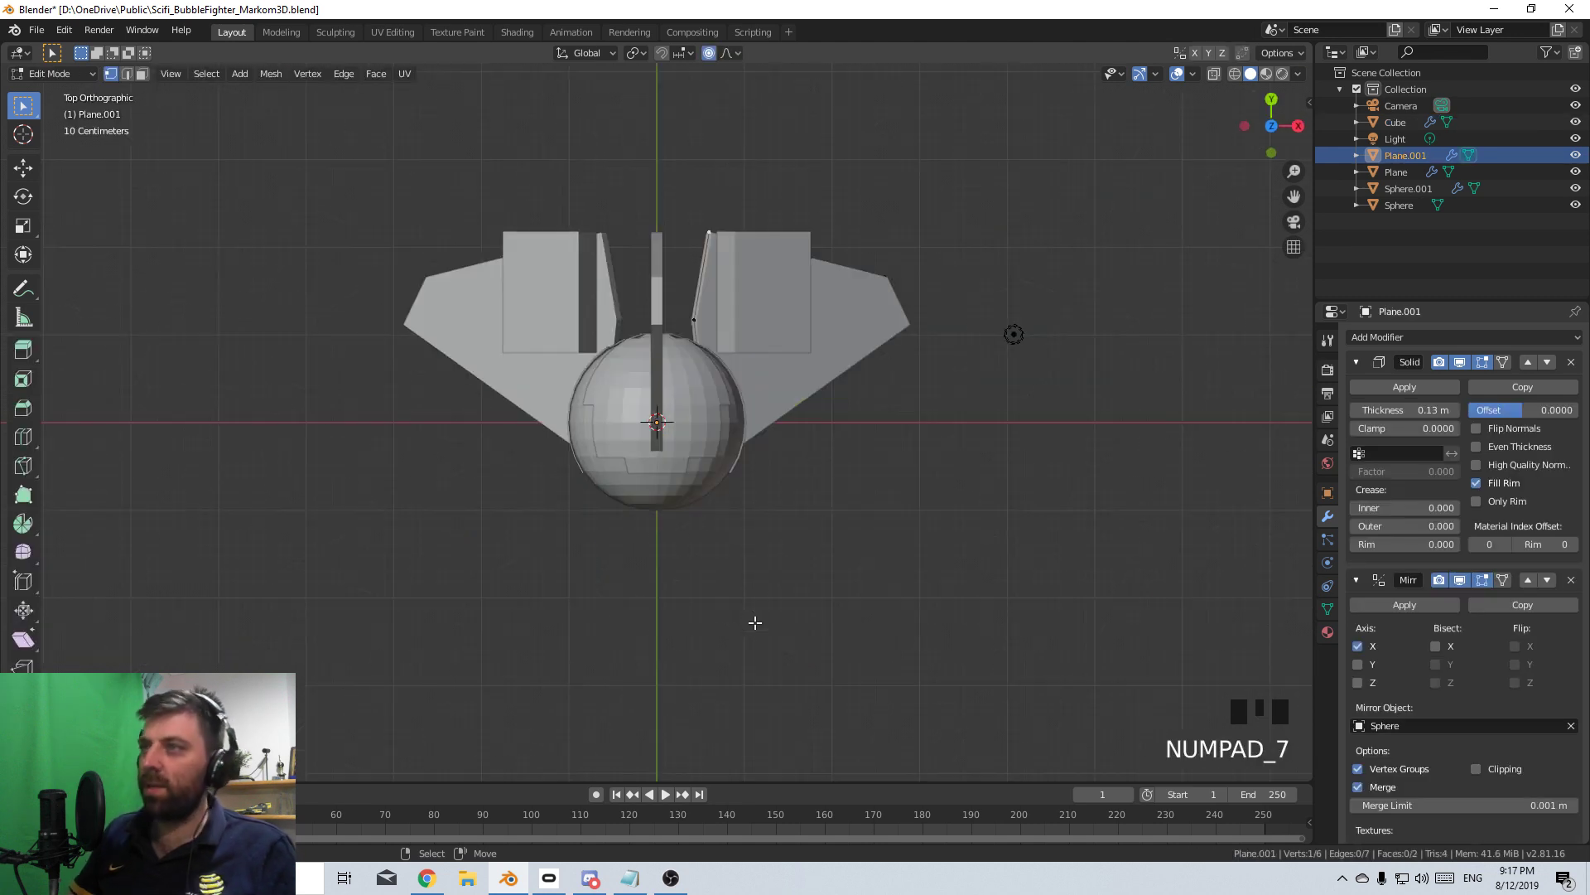
pyautogui.press('z')
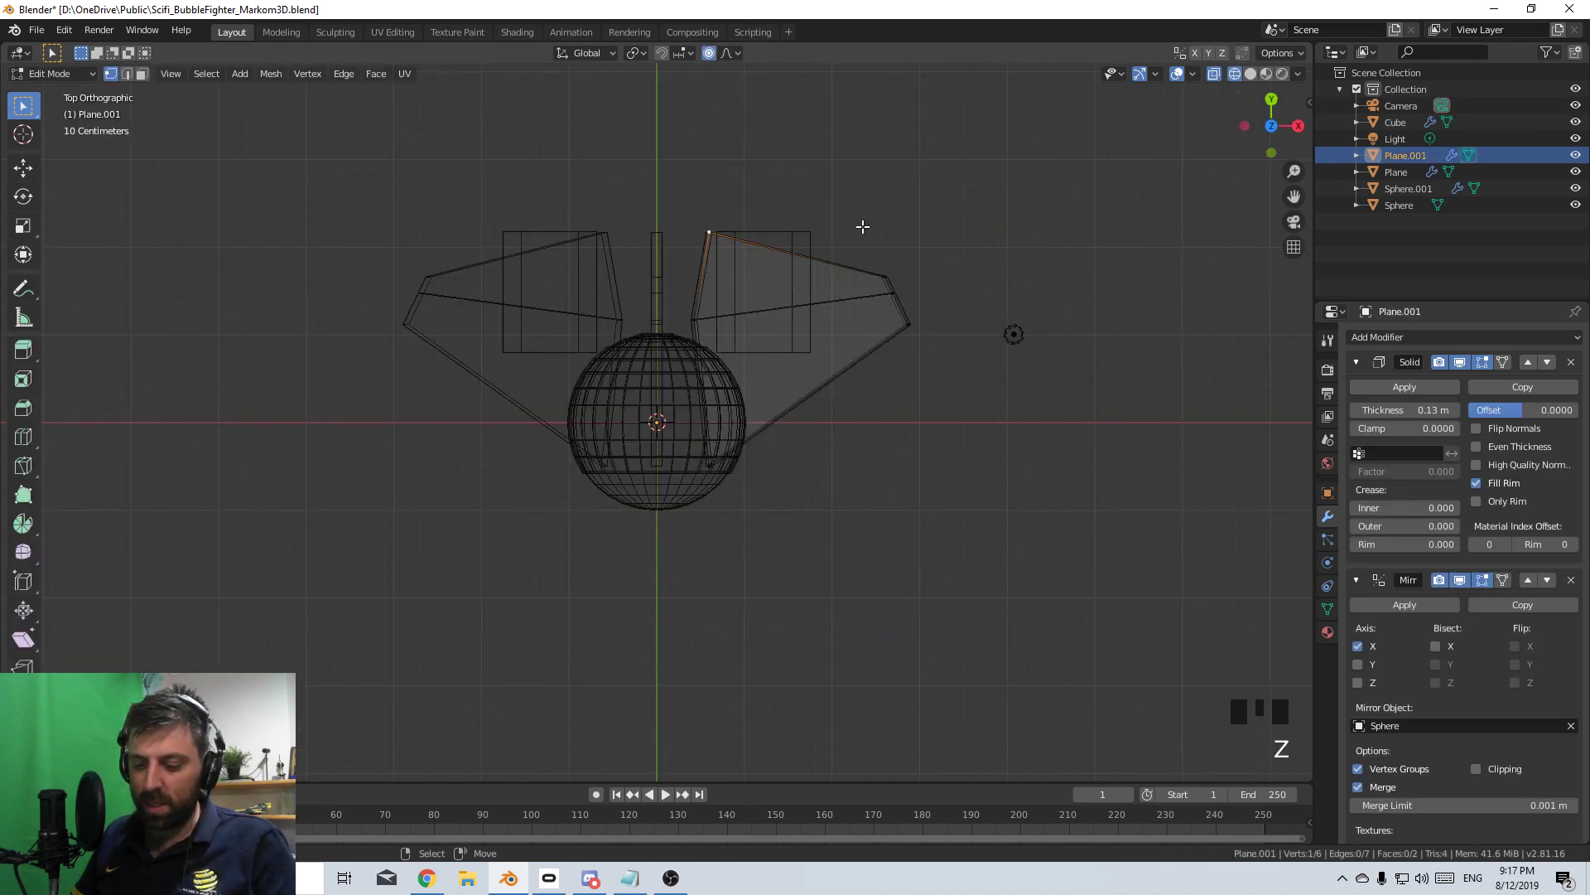
pyautogui.rightClick(861, 224)
pyautogui.rightClick(884, 274)
pyautogui.press('k')
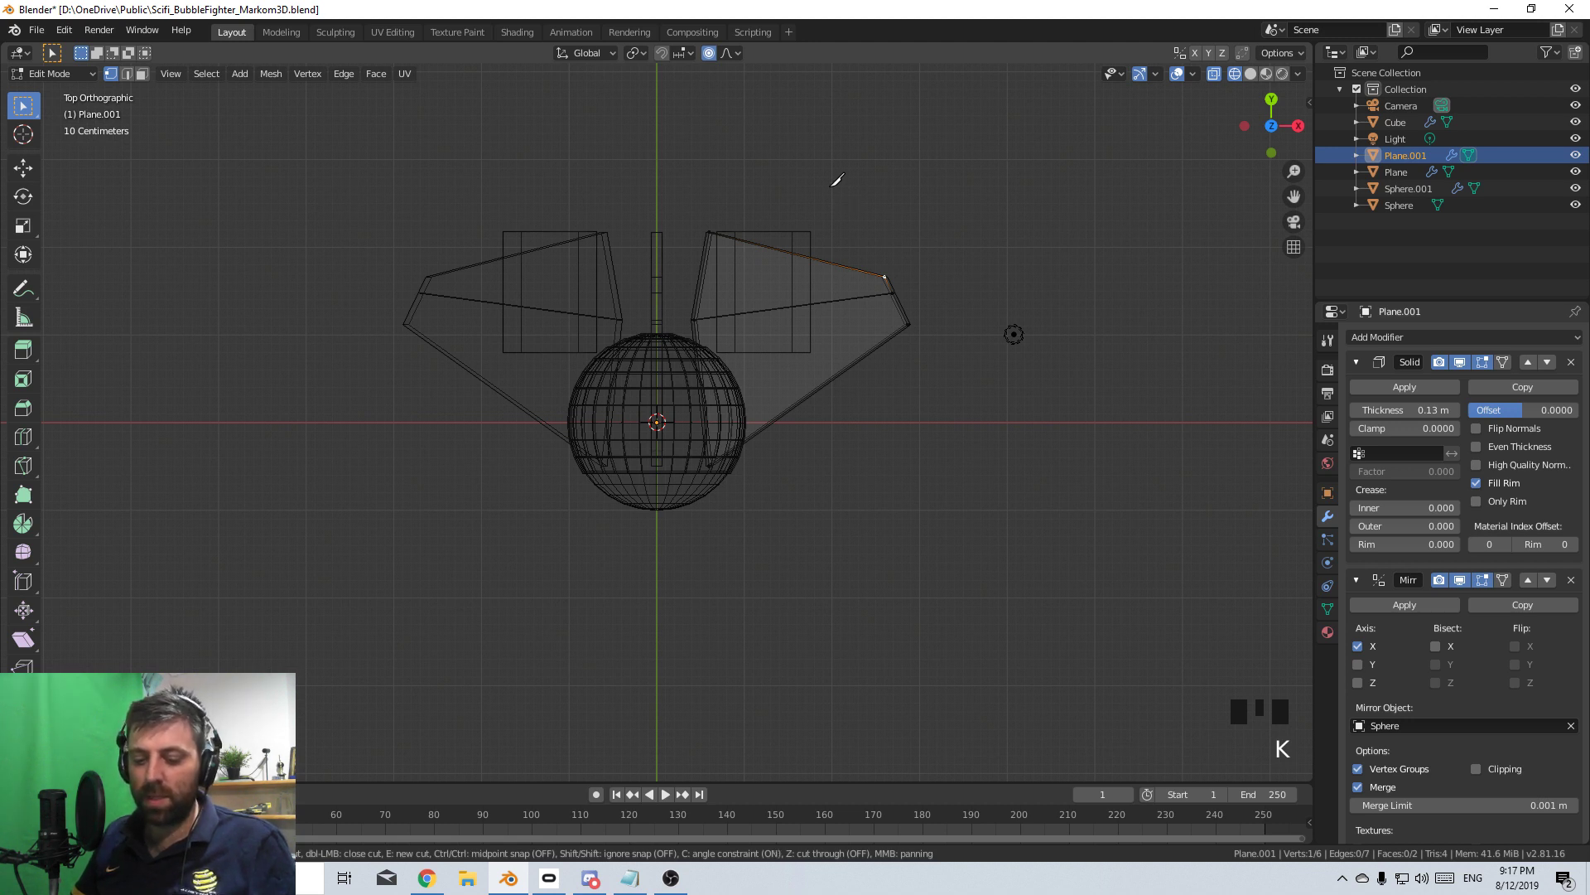
pyautogui.click(829, 188)
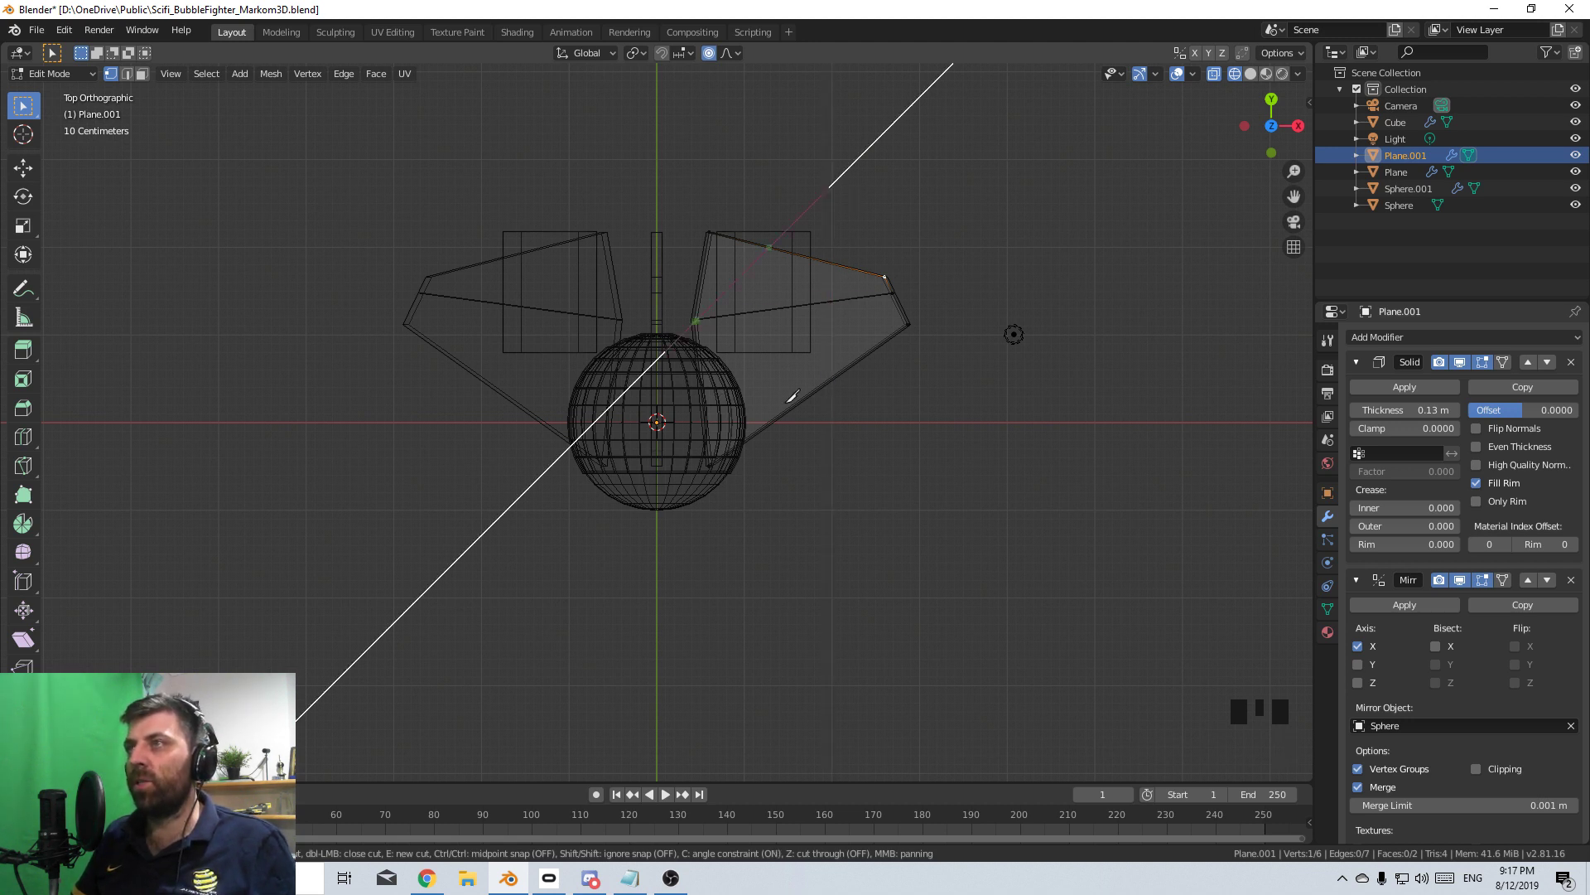
pyautogui.click(849, 412)
pyautogui.press('Return')
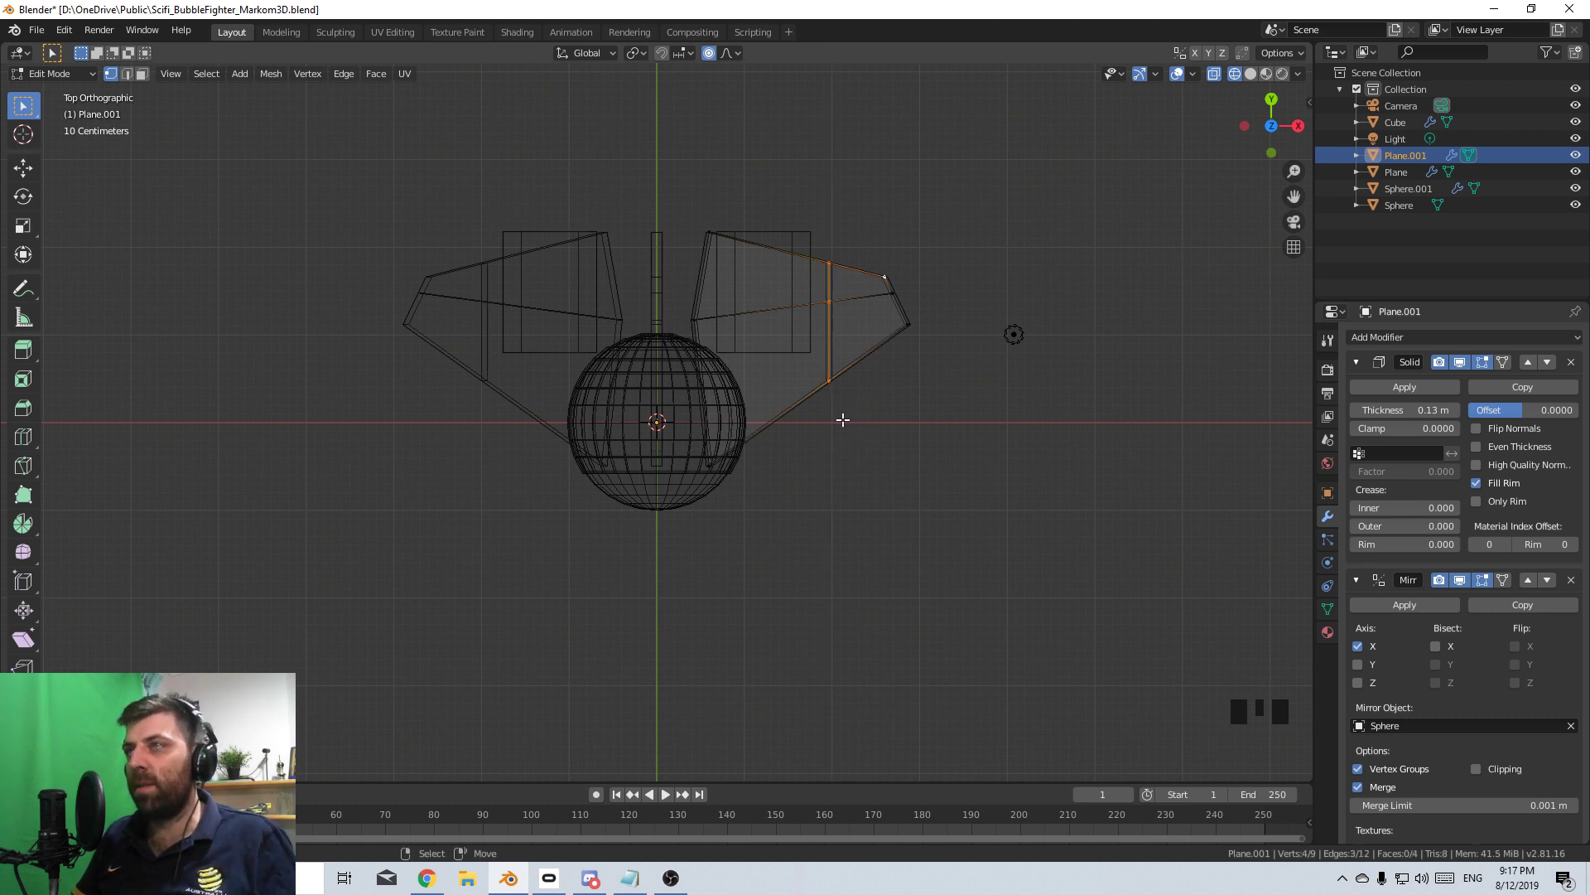
# - Rip the wing along the cut, delete its outer tip, then leave mesh editing and restore solid shading
pyautogui.press('v')
pyautogui.click(912, 325)
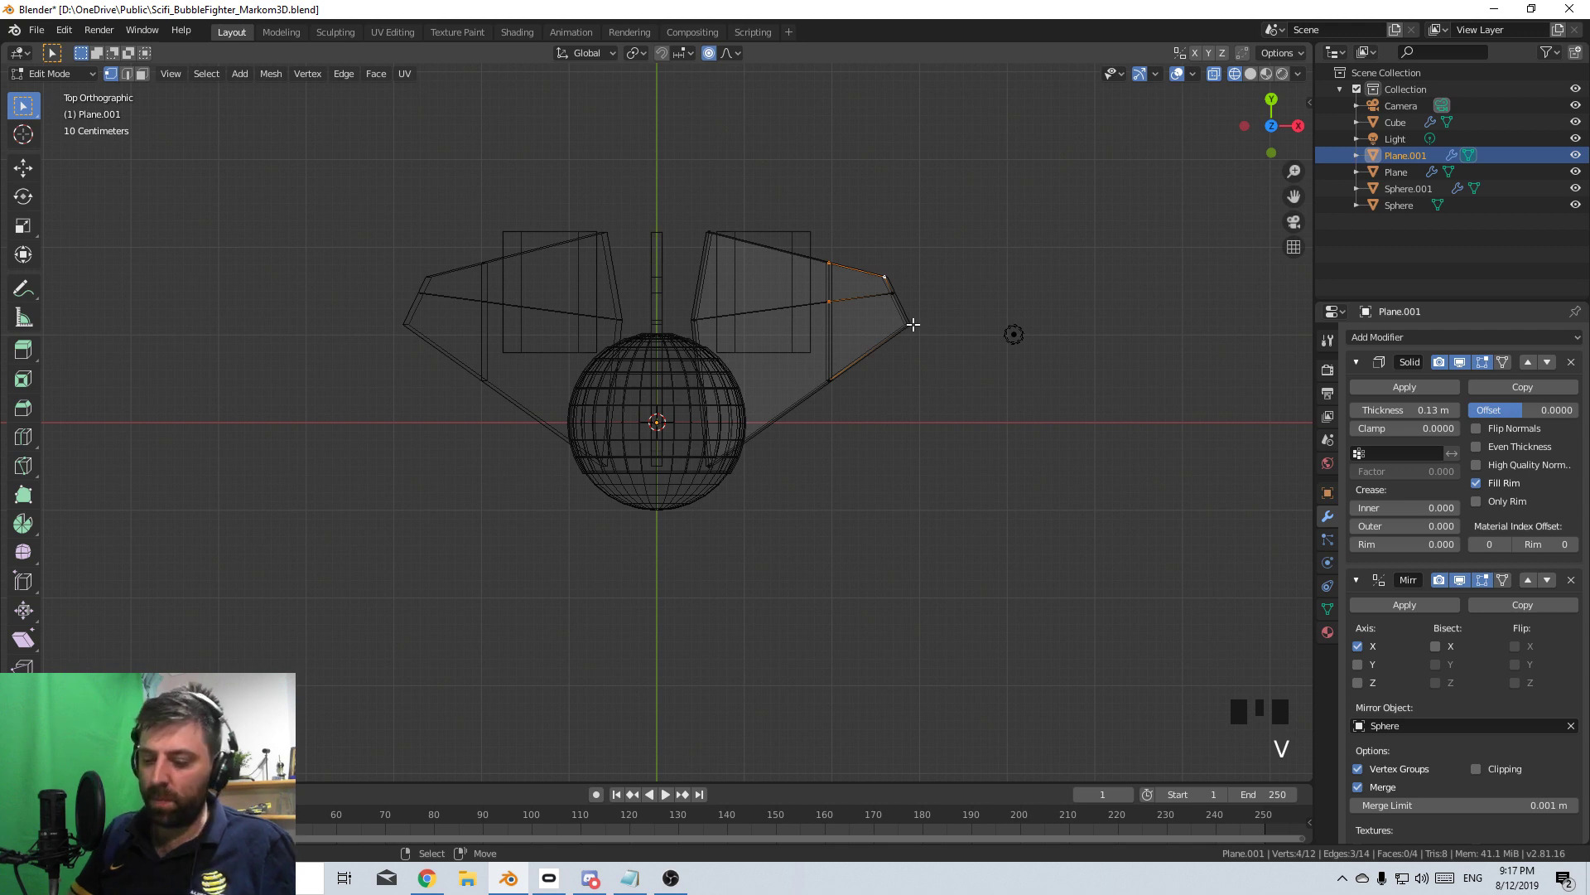
pyautogui.hotkey('ctrl', 'l')
pyautogui.press('Delete')
pyautogui.click(903, 290)
pyautogui.scroll(-3, 927, 399)
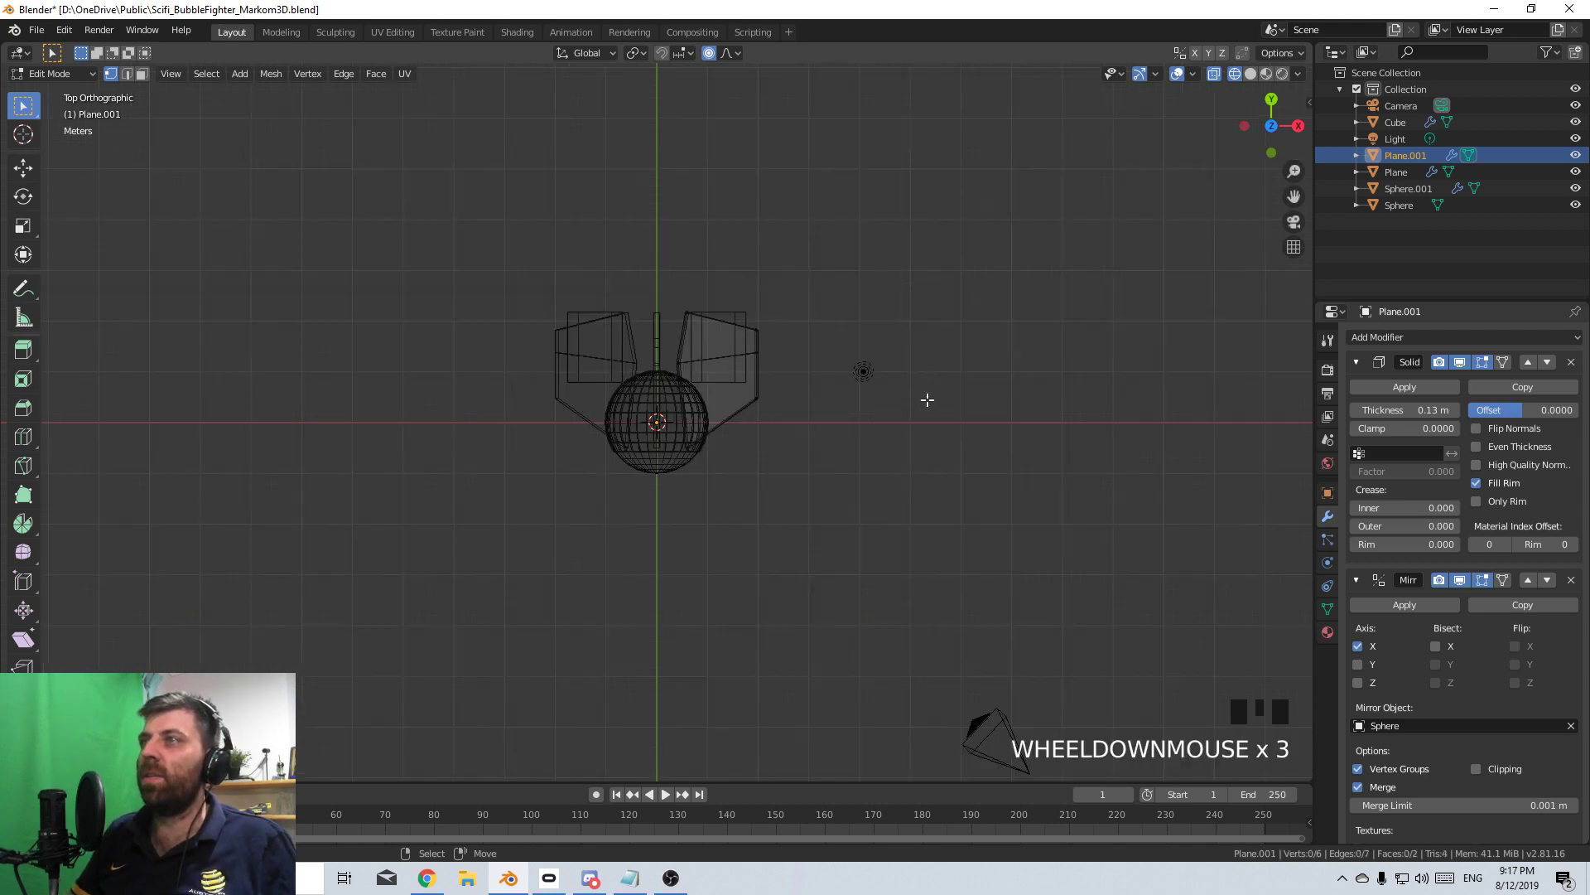
pyautogui.moveTo(927, 400)
pyautogui.mouseDown(button='middle')
pyautogui.moveTo(807, 331)
pyautogui.moveTo(776, 405)
pyautogui.mouseUp(button='middle')
pyautogui.press('Tab')
pyautogui.press('z')
# - Examine the fighter with its shortened wings from several angles and distances
pyautogui.moveTo(908, 411)
pyautogui.mouseDown(button='middle')
pyautogui.moveTo(842, 413)
pyautogui.moveTo(1010, 407)
pyautogui.moveTo(1056, 355)
pyautogui.moveTo(982, 396)
pyautogui.moveTo(848, 422)
pyautogui.moveTo(897, 422)
pyautogui.moveTo(583, 483)
pyautogui.mouseUp(button='middle')
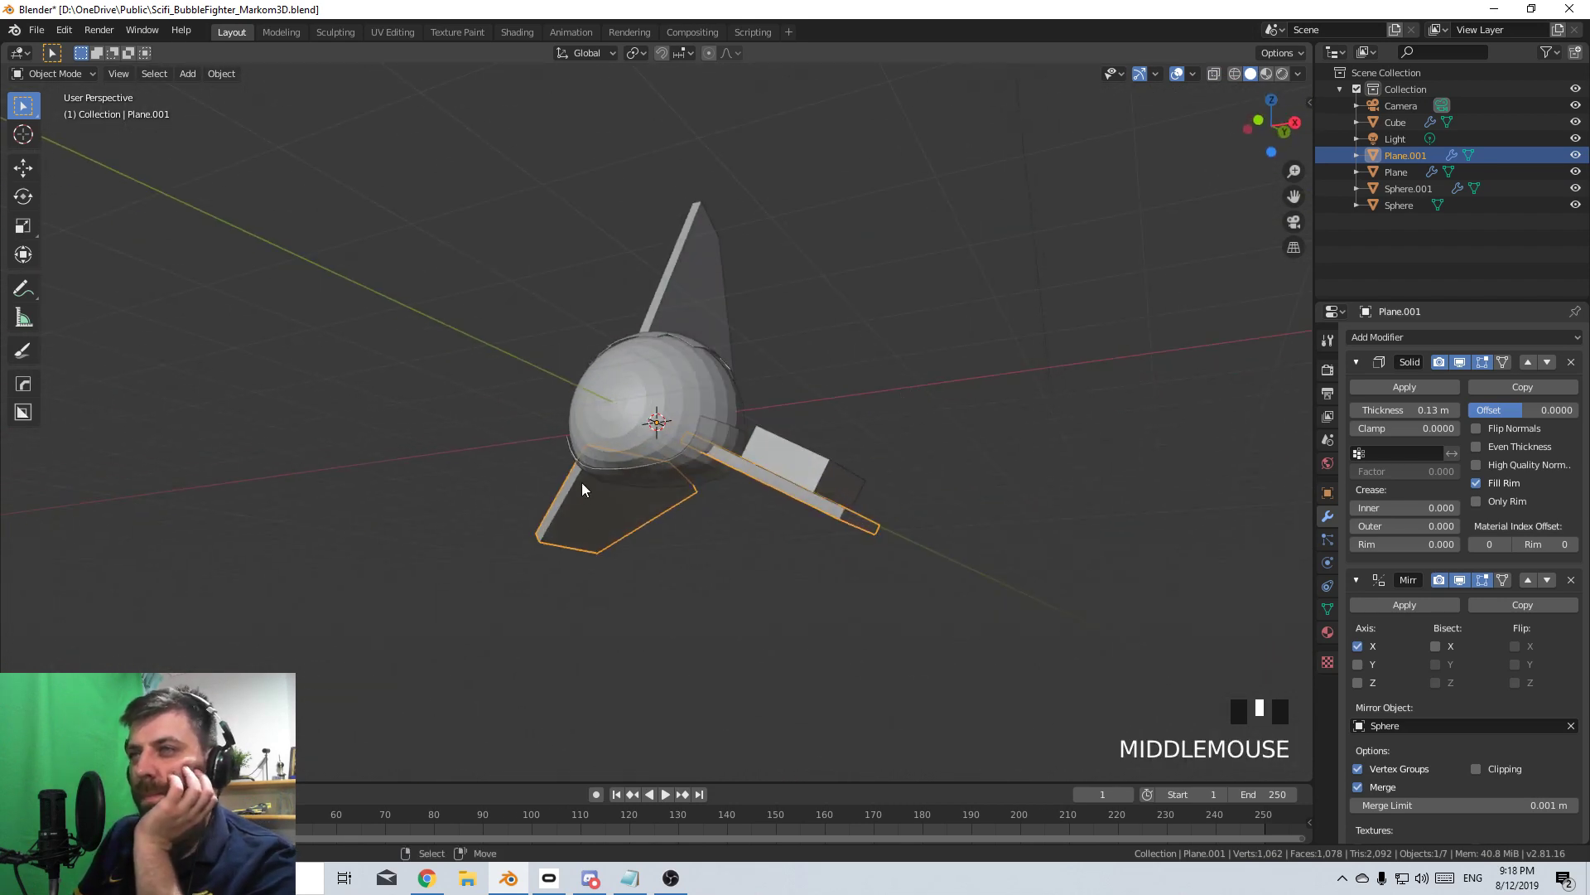
pyautogui.moveTo(696, 494); pyautogui.dragTo(639, 482, button='middle')
pyautogui.scroll(-2, 681, 412)
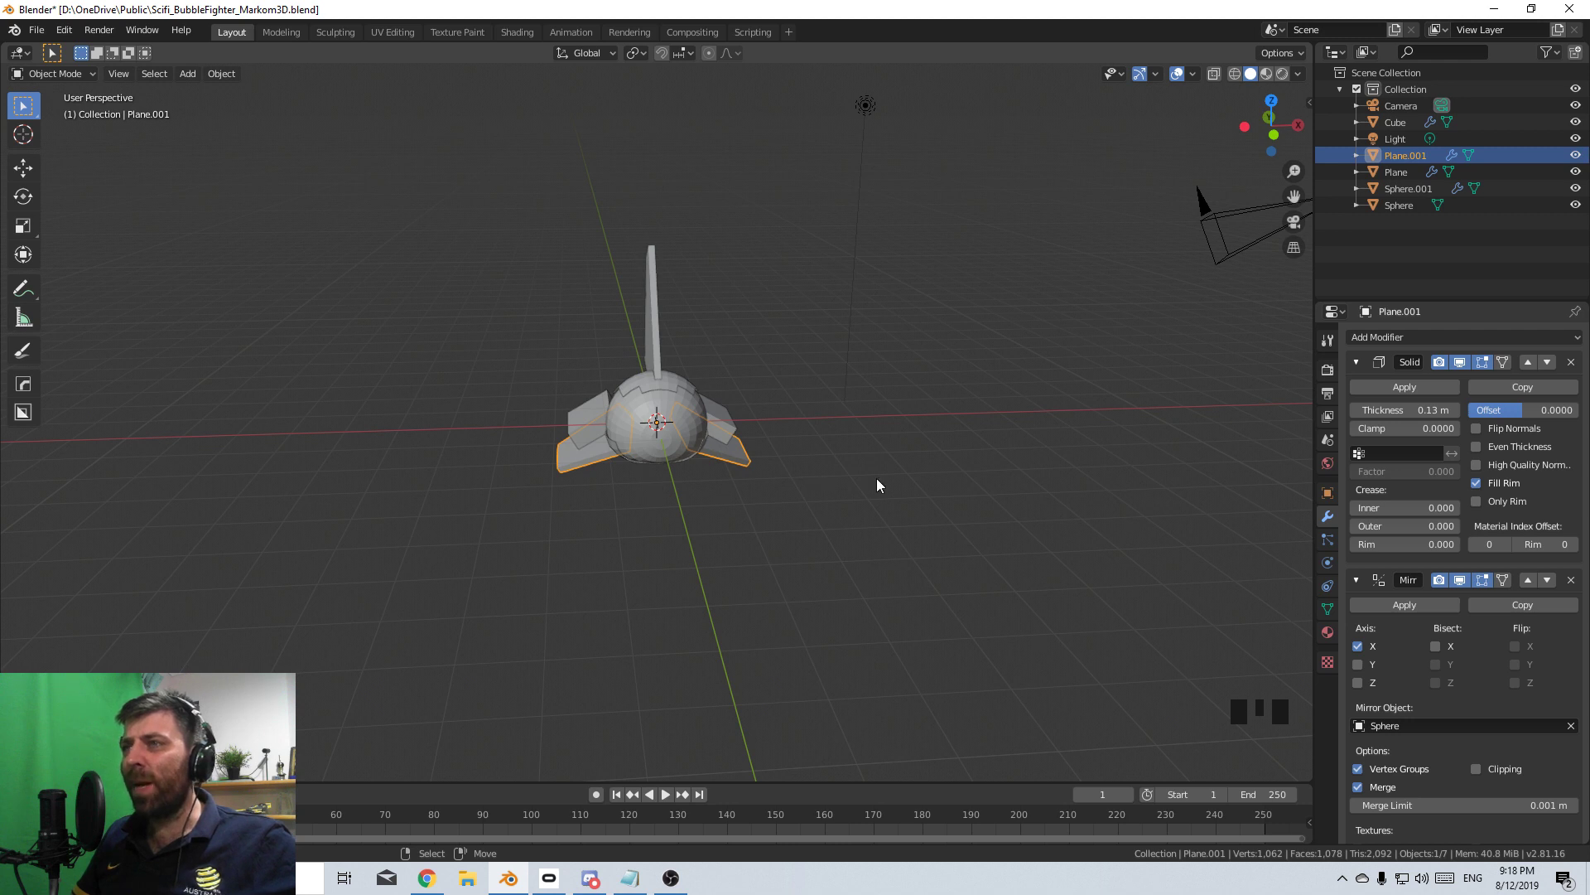
pyautogui.moveTo(877, 481); pyautogui.dragTo(739, 496, button='middle')
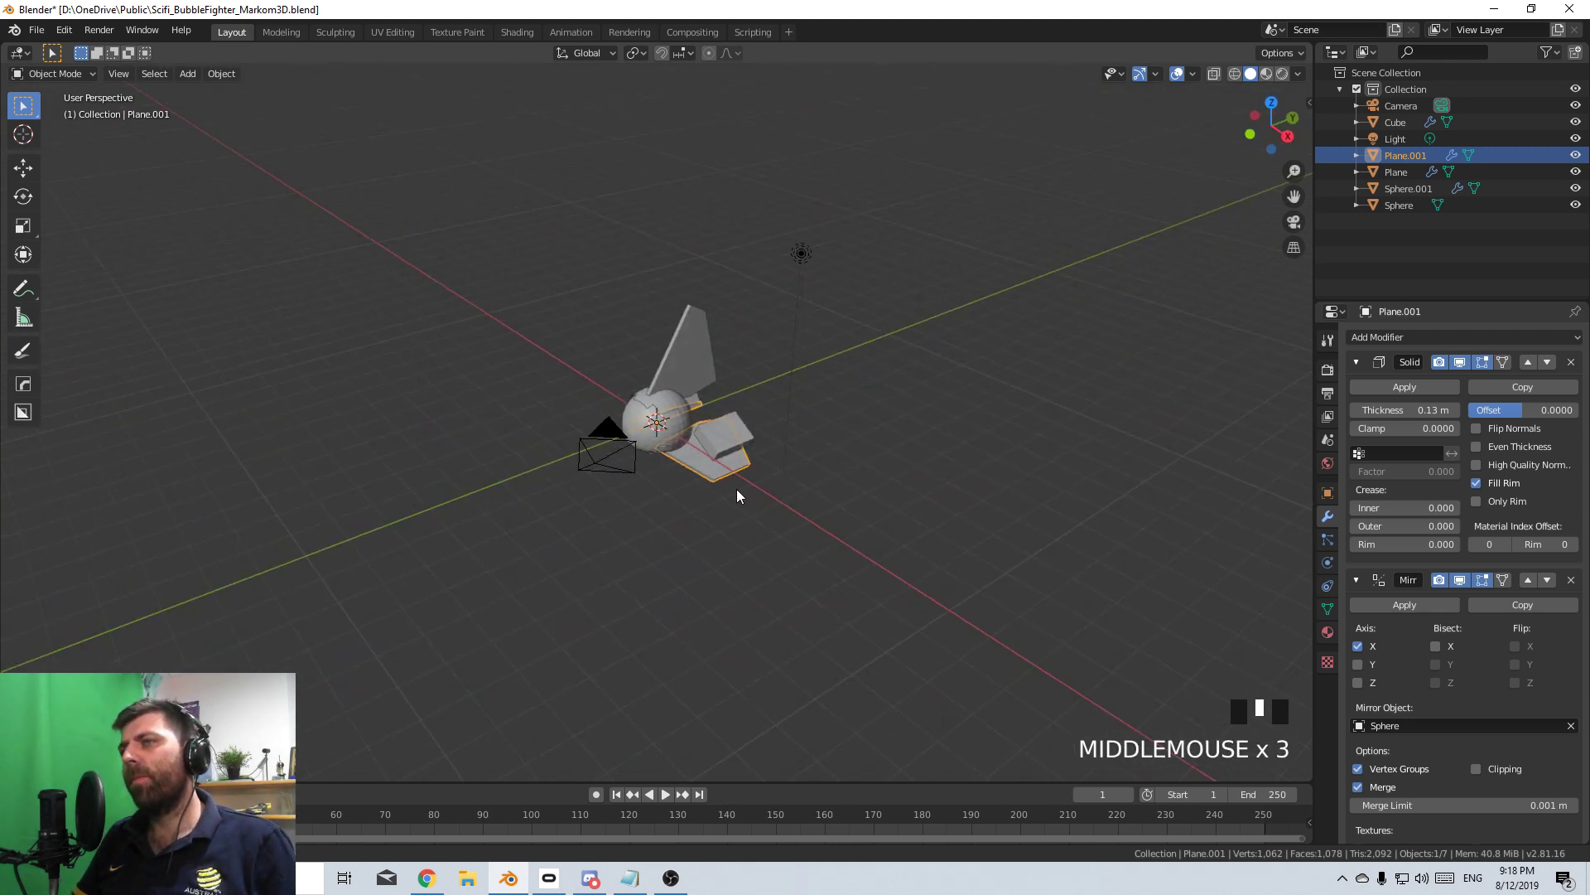
pyautogui.scroll(1, 738, 488)
pyautogui.scroll(-5, 809, 456)
pyautogui.moveTo(808, 455); pyautogui.dragTo(729, 454, button='middle')
pyautogui.scroll(4, 729, 453)
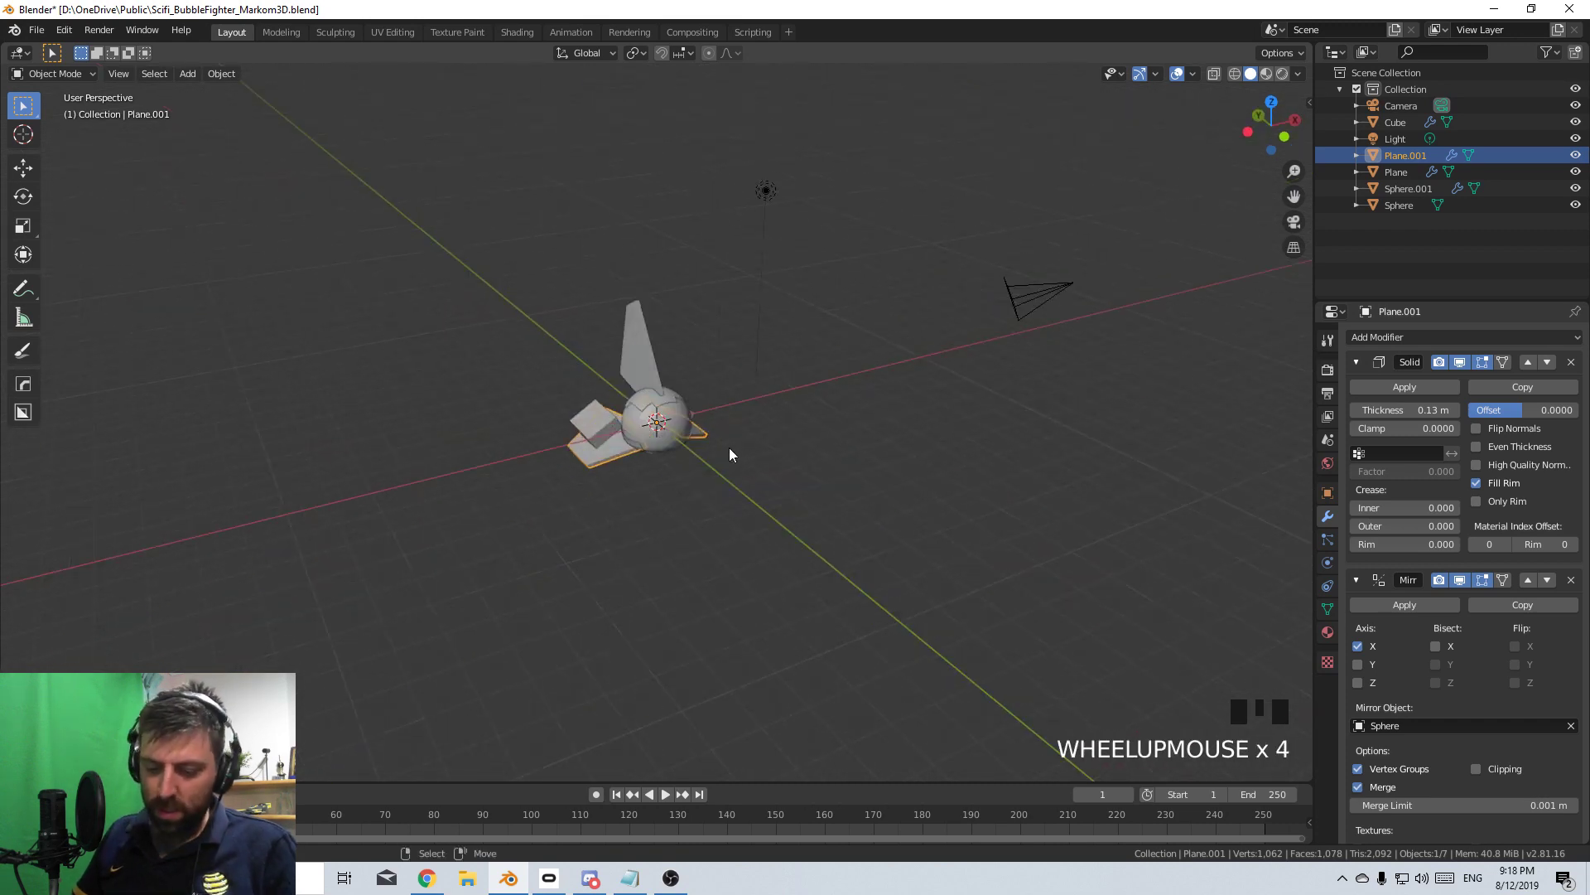
# - Select all parts of the ship with the central sphere as the active object and parent them to it
pyautogui.rightClick(674, 431)
pyautogui.press('b')
pyautogui.moveTo(727, 334); pyautogui.dragTo(514, 502)
pyautogui.rightClick(651, 452)
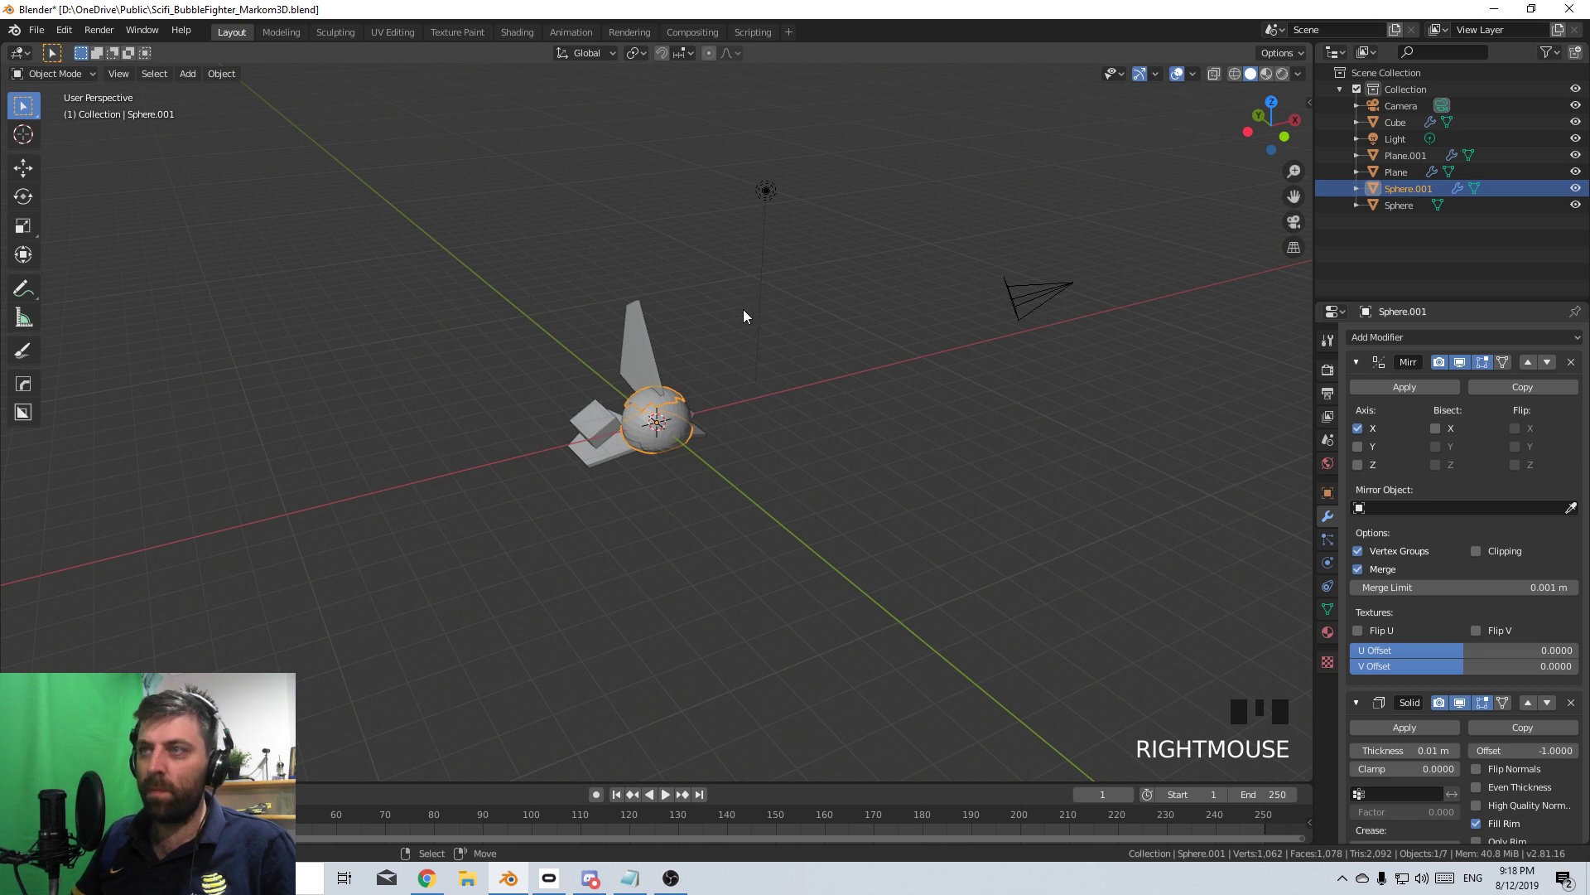
pyautogui.press('b')
pyautogui.moveTo(745, 313); pyautogui.dragTo(381, 509)
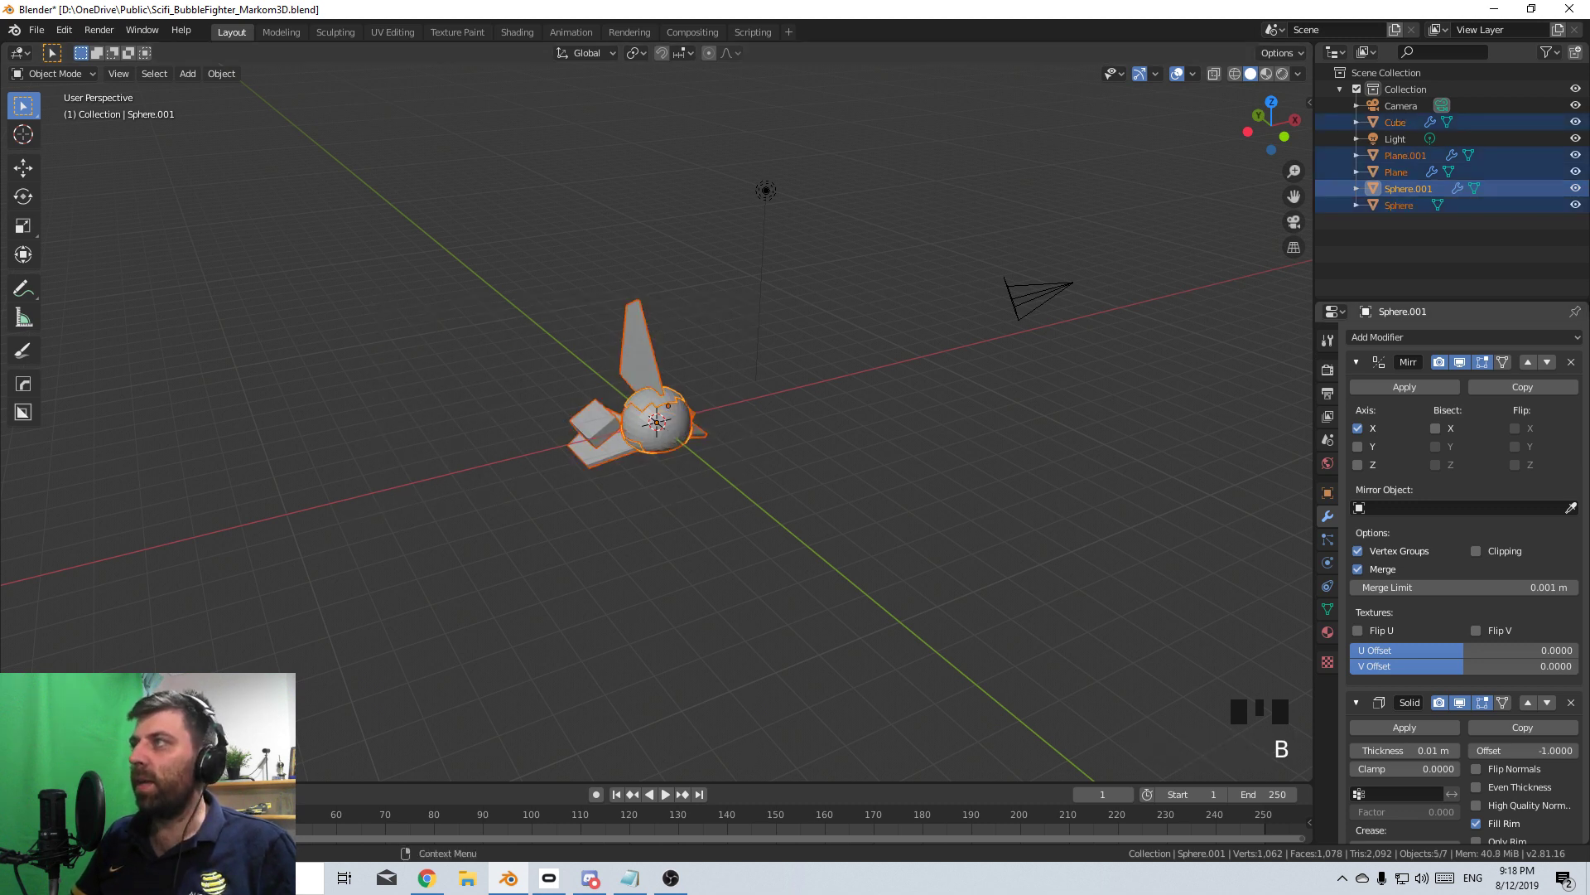
pyautogui.scroll(5, 669, 529)
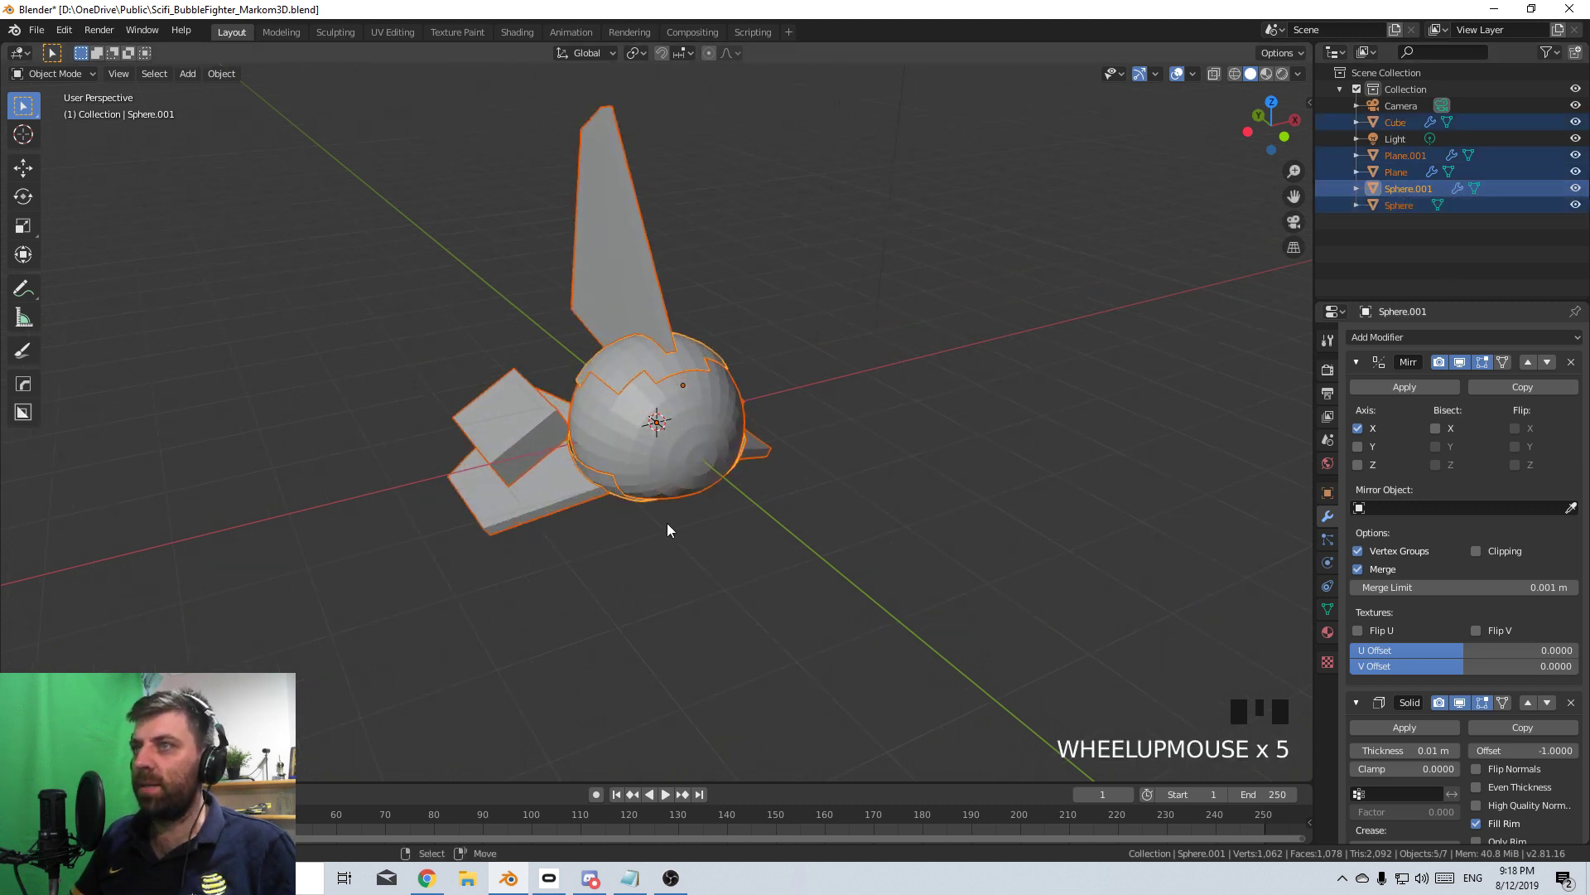
pyautogui.keyDown('shift'); pyautogui.rightClick(691, 418); pyautogui.keyUp('shift')
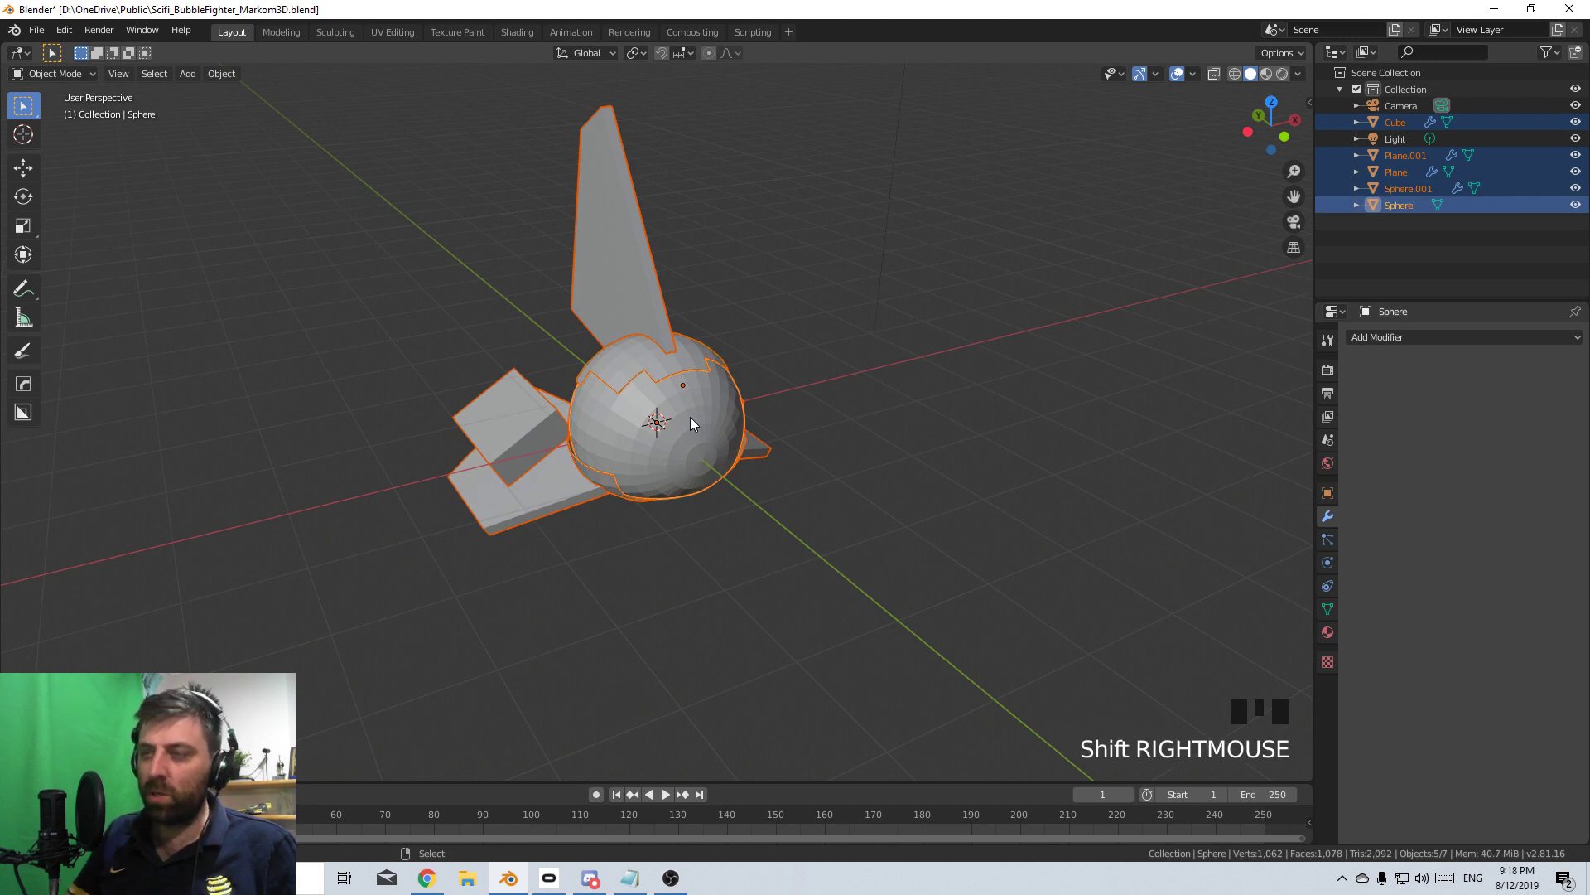
pyautogui.hotkey('ctrl', 'p')
pyautogui.click(691, 421)
# - Select the central sphere and move the parented ship away from the world origin in the top view
pyautogui.rightClick(690, 416)
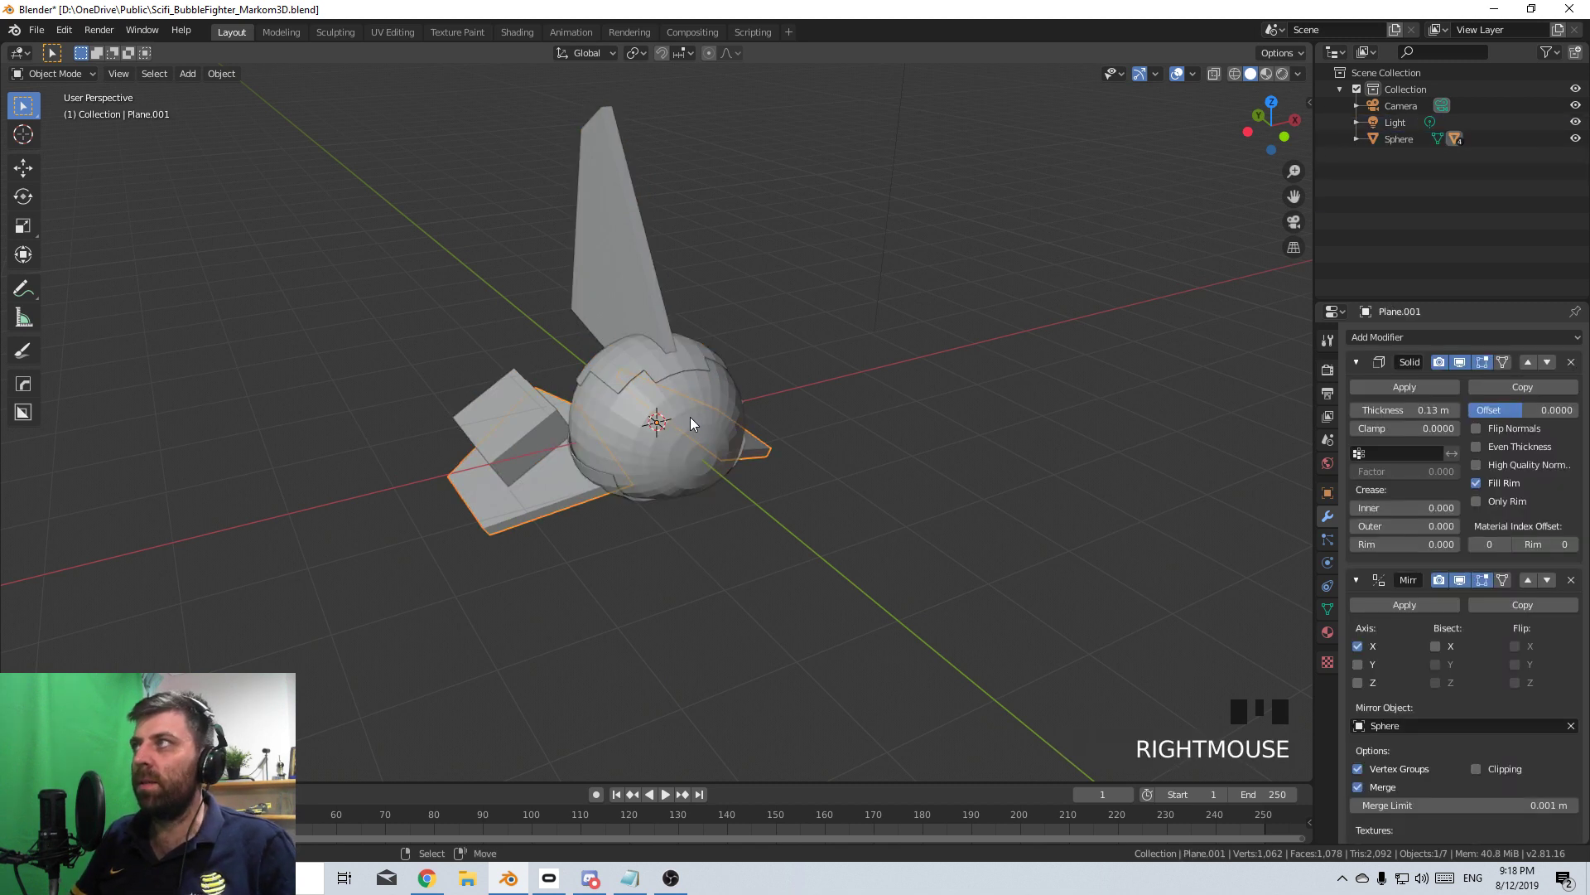
pyautogui.scroll(-4, 689, 415)
pyautogui.rightClick(674, 449)
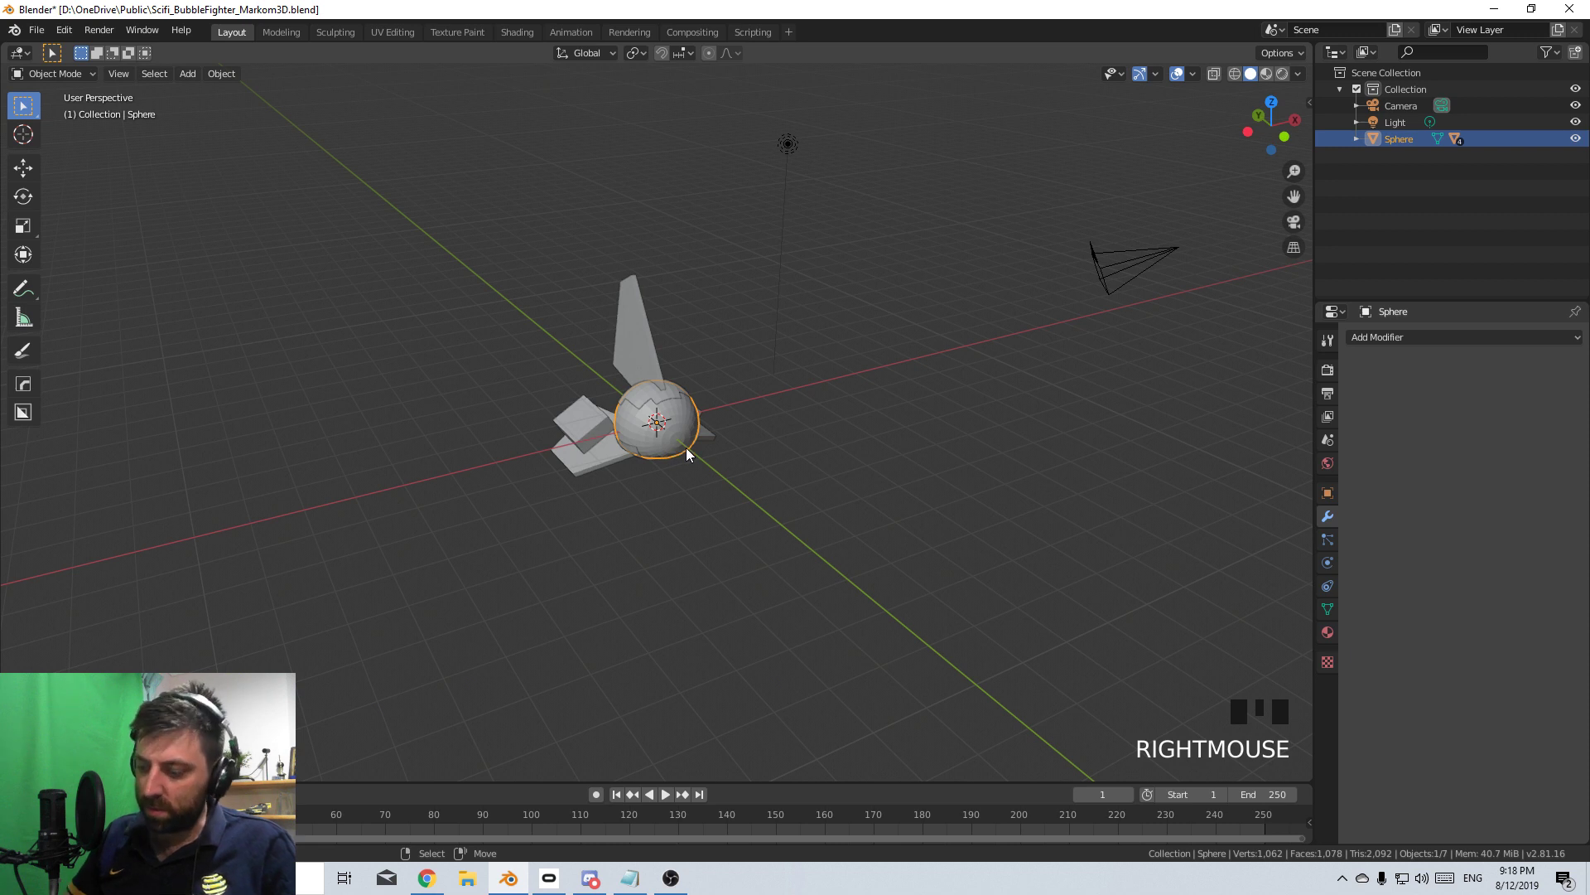
pyautogui.press('KP_7')
pyautogui.press('g')
pyautogui.click(451, 122)
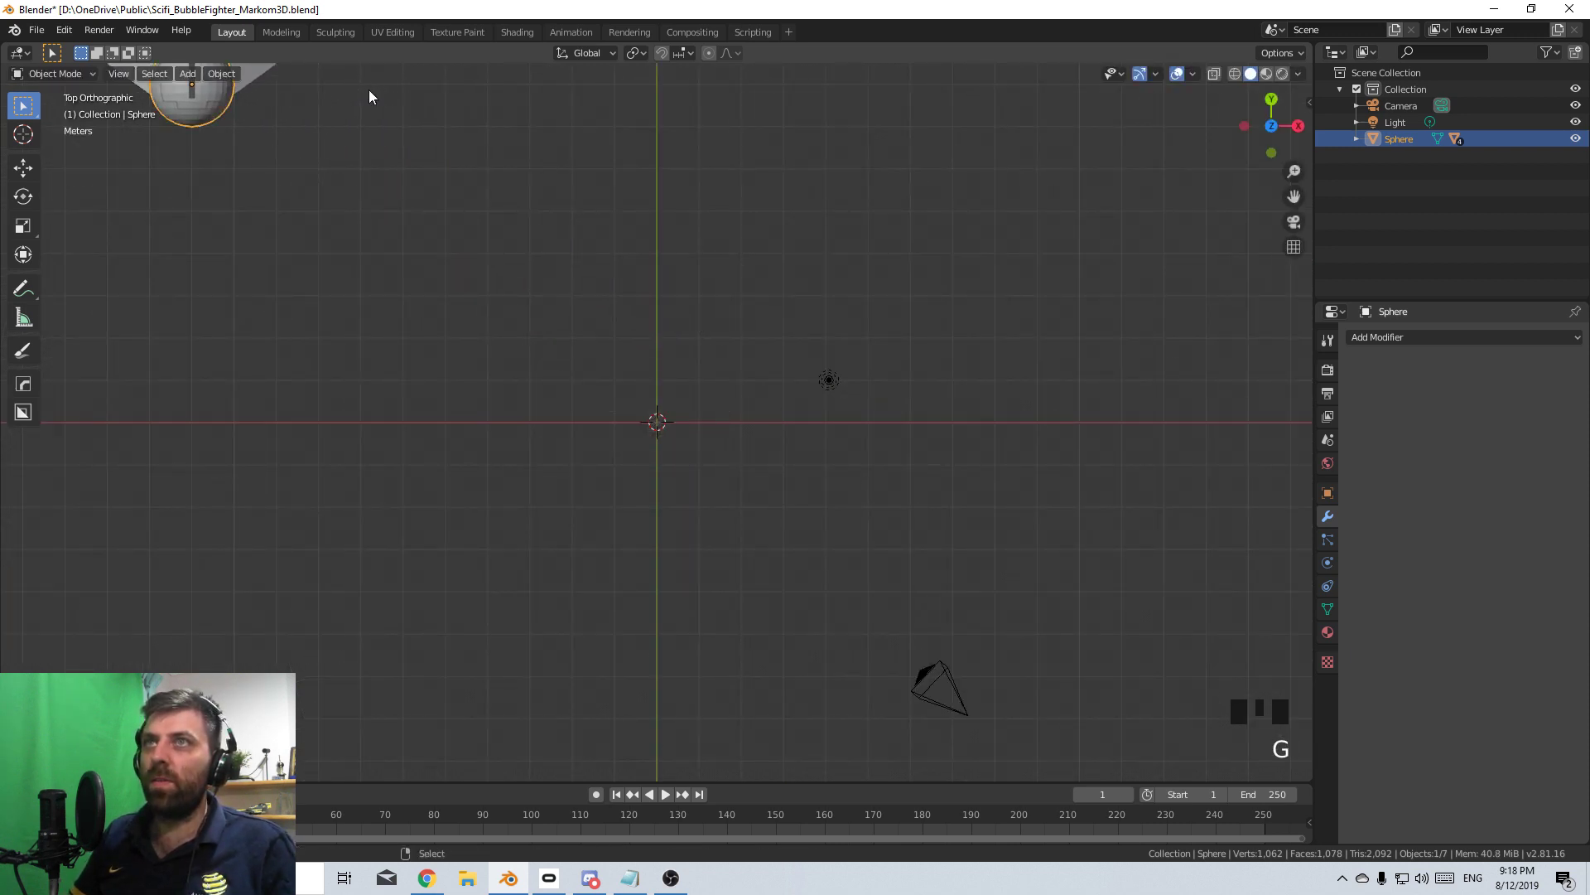
# - Add a UV sphere at the world origin and rotate its mesh about the global X axis so its poles point along Y
pyautogui.scroll(-3, 594, 373)
pyautogui.scroll(5, 594, 371)
pyautogui.moveTo(594, 371); pyautogui.dragTo(740, 396, button='middle')
pyautogui.scroll(4, 693, 421)
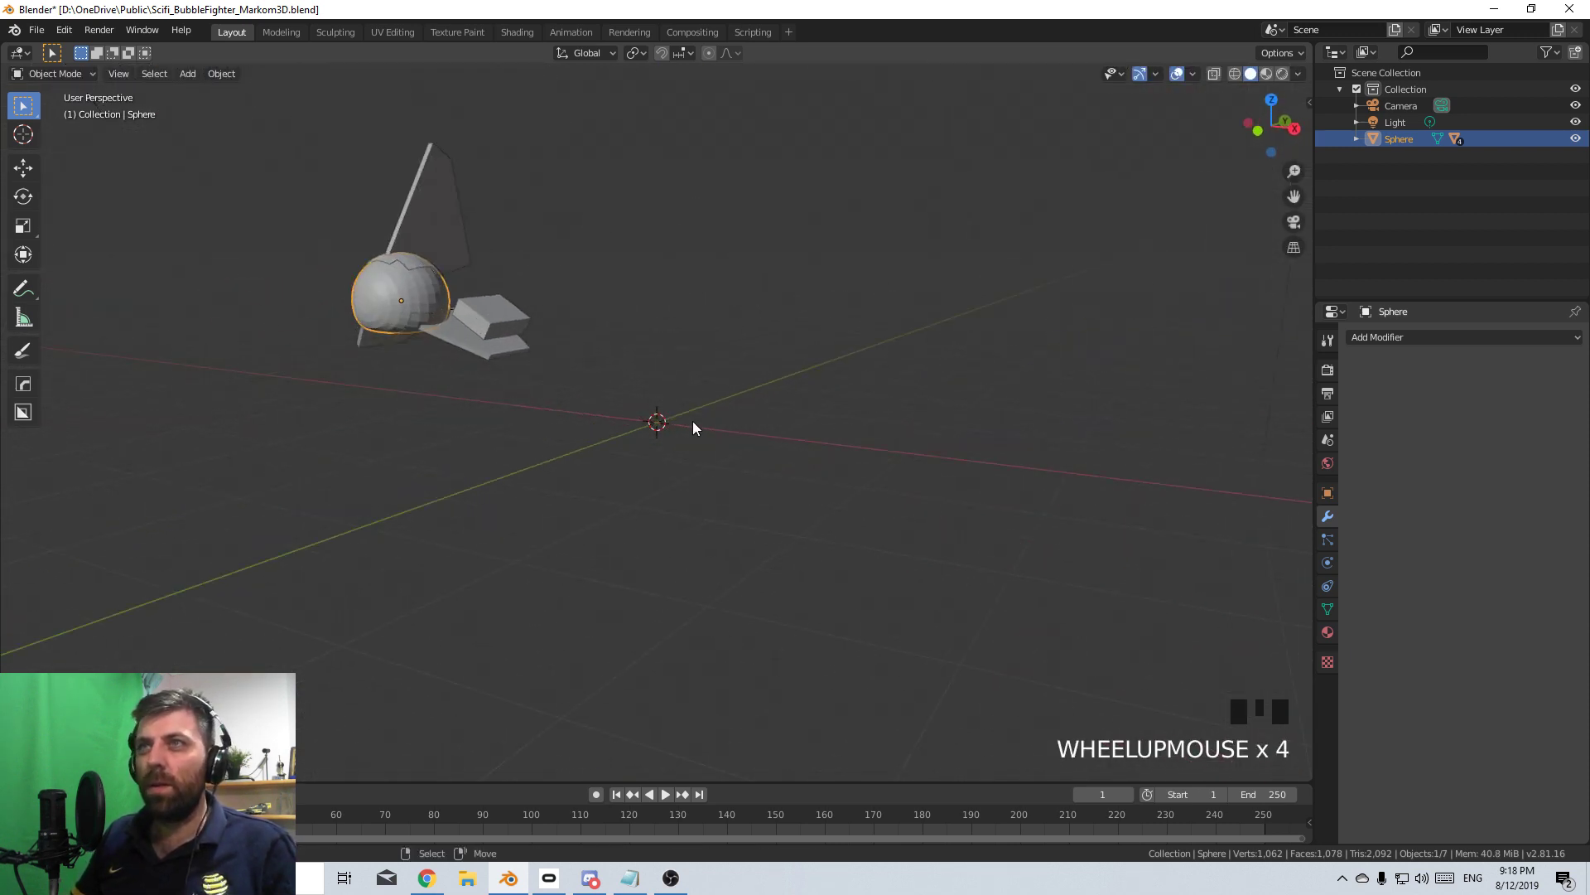
pyautogui.scroll(-1, 694, 421)
pyautogui.hotkey('shift', 'a')
pyautogui.moveTo(695, 422)
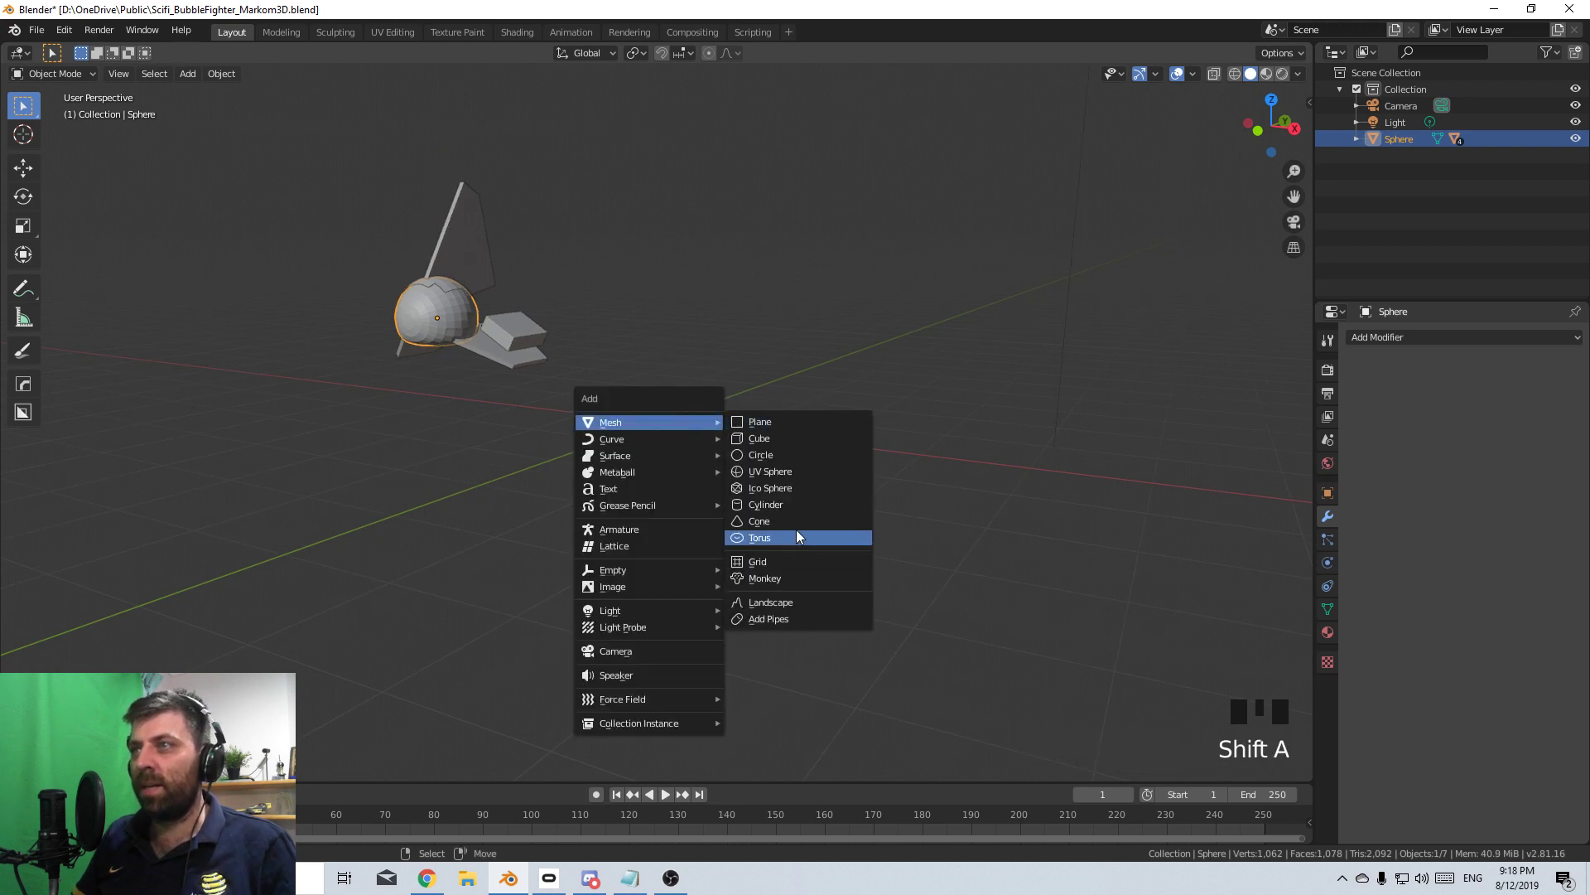
pyautogui.click(803, 470)
pyautogui.scroll(2, 797, 473)
pyautogui.press('Tab')
pyautogui.press('r')
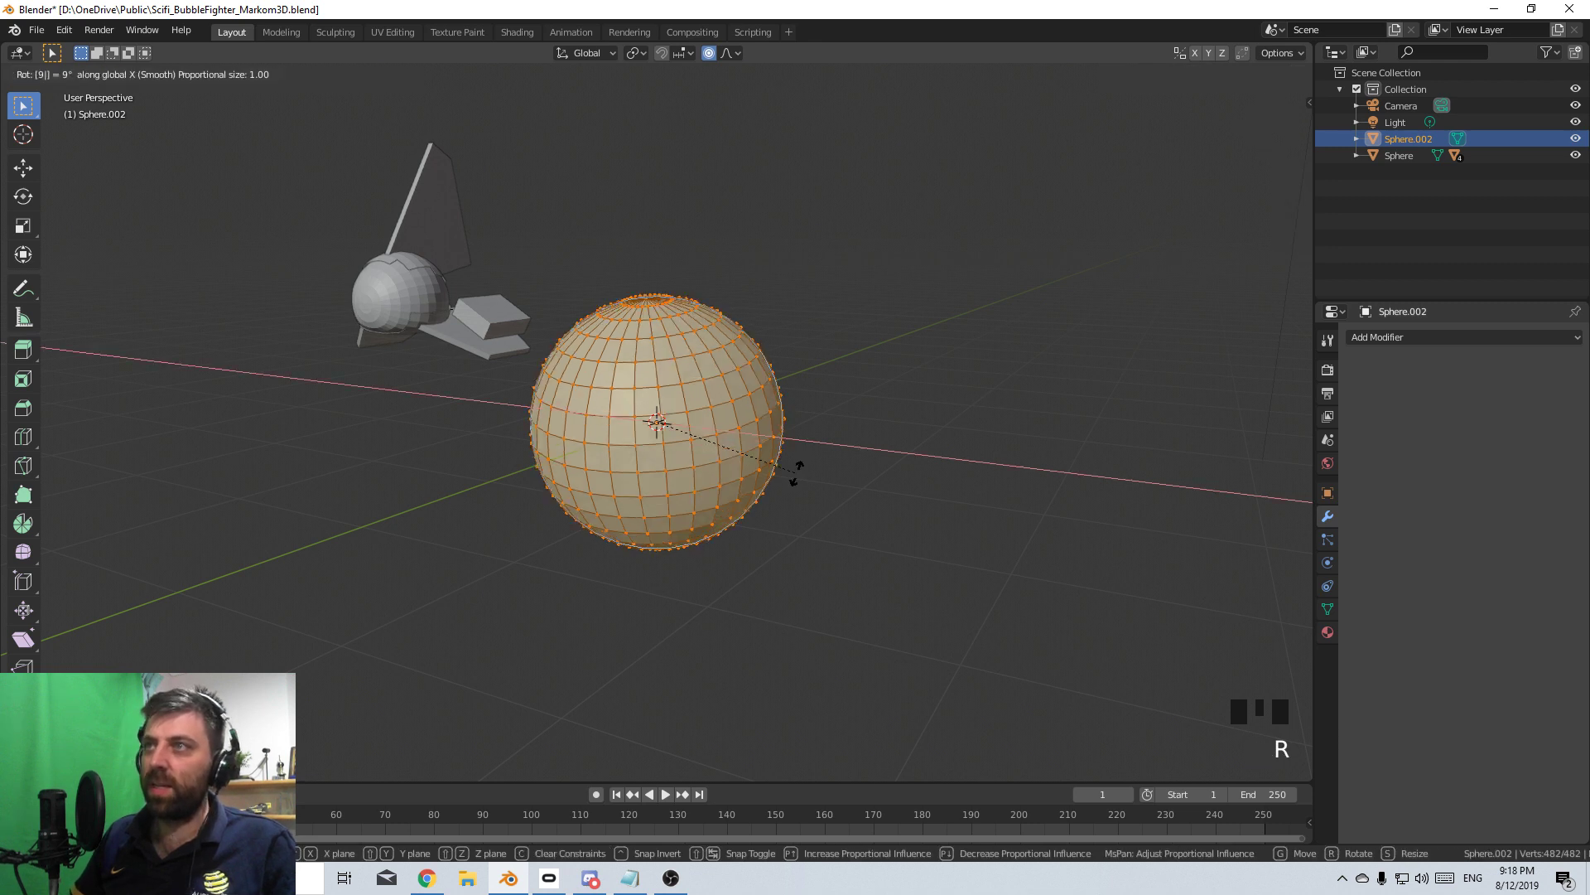
pyautogui.click(797, 473)
# - Delete the faces of the new sphere's negative-X half in a wireframe top view
pyautogui.press('KP_3')
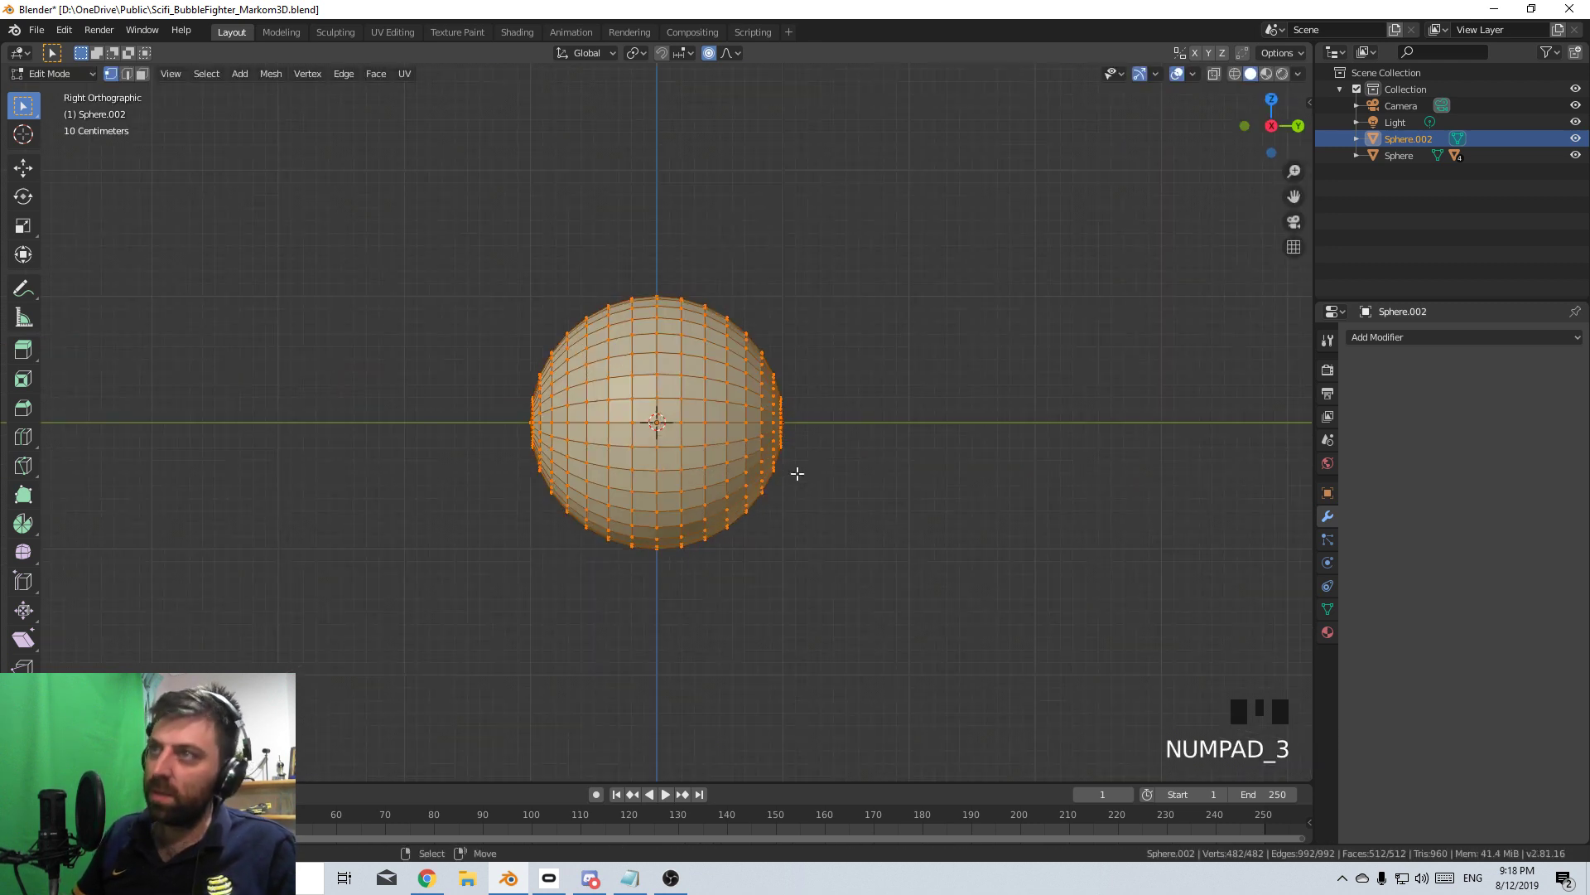
pyautogui.press('KP_7')
pyautogui.press('z')
pyautogui.rightClick(656, 501)
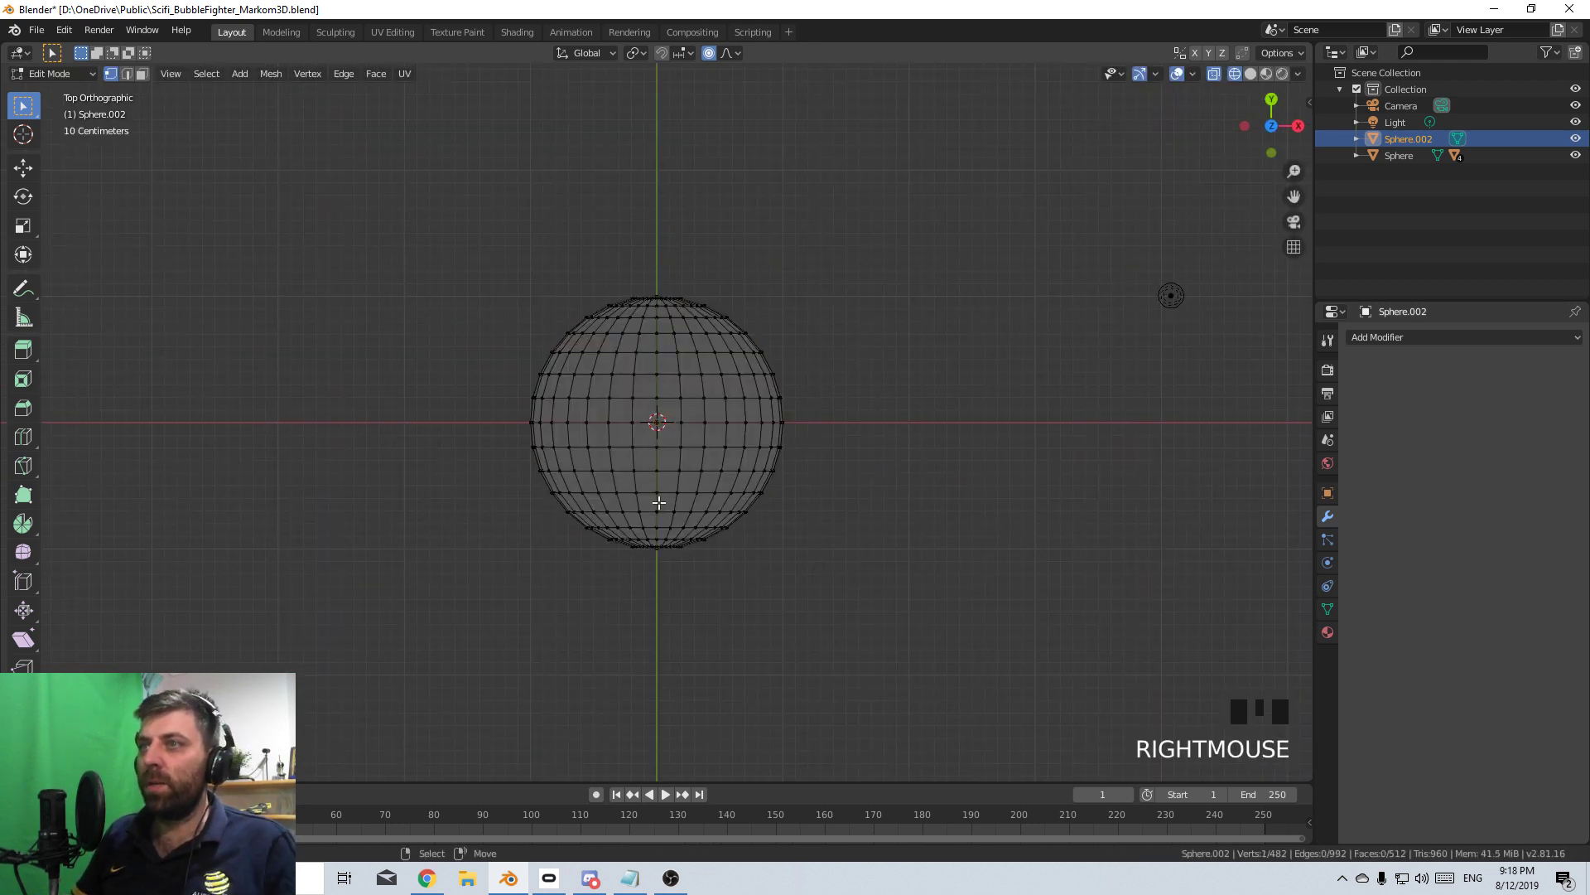
pyautogui.scroll(-1, 655, 493)
pyautogui.press('b')
pyautogui.moveTo(657, 266); pyautogui.dragTo(462, 501)
pyautogui.press('Delete')
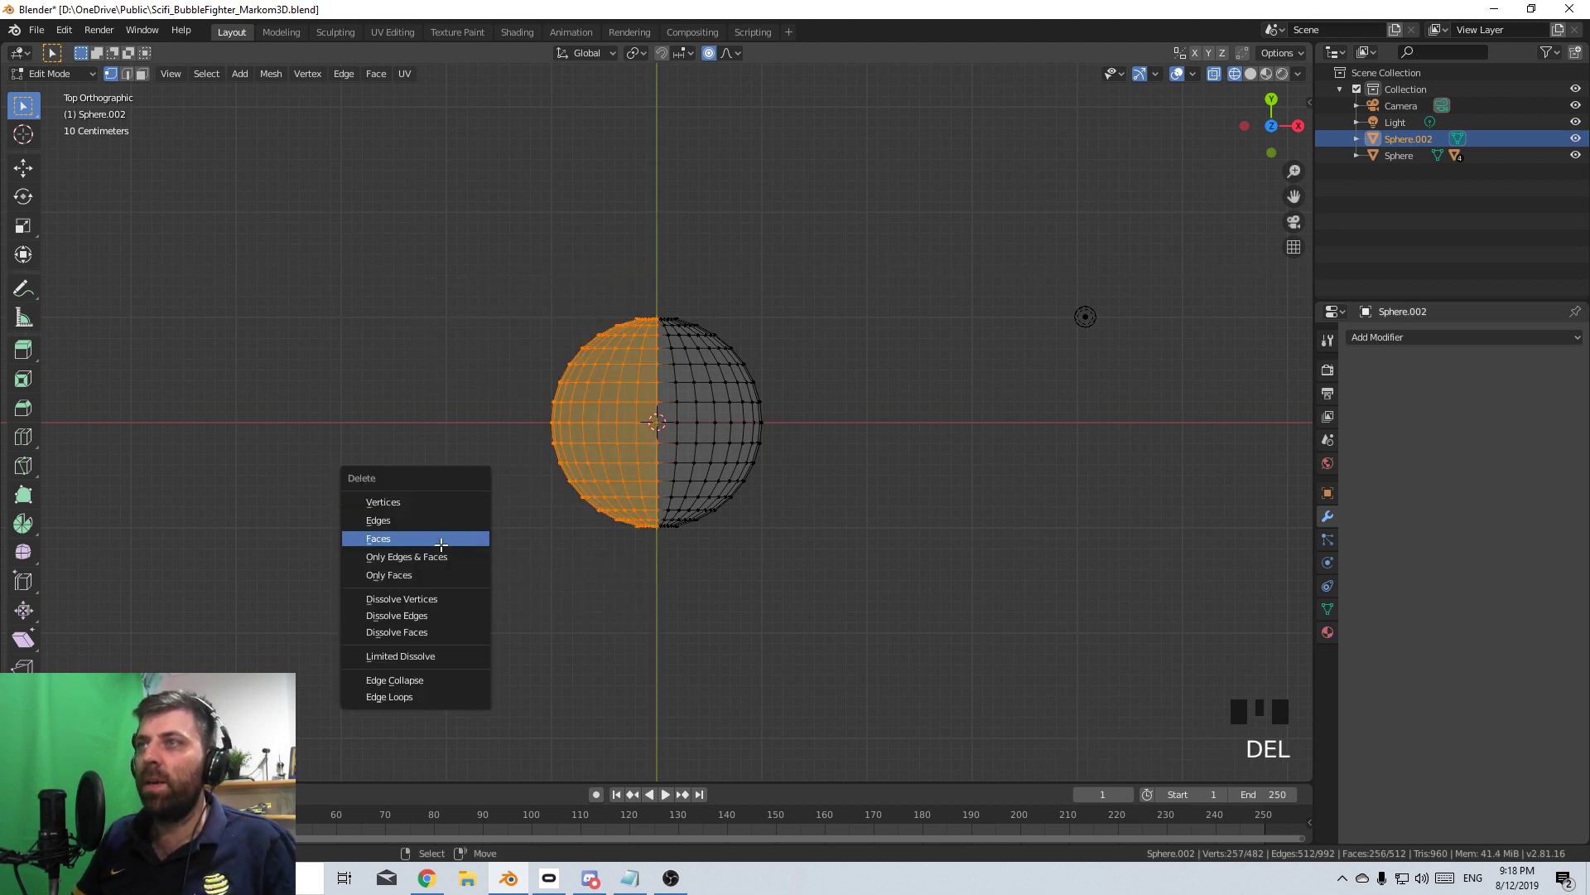
pyautogui.click(462, 539)
# - Add a Mirror modifier on the X axis to the remaining half sphere
pyautogui.moveTo(462, 539); pyautogui.dragTo(924, 440, button='middle')
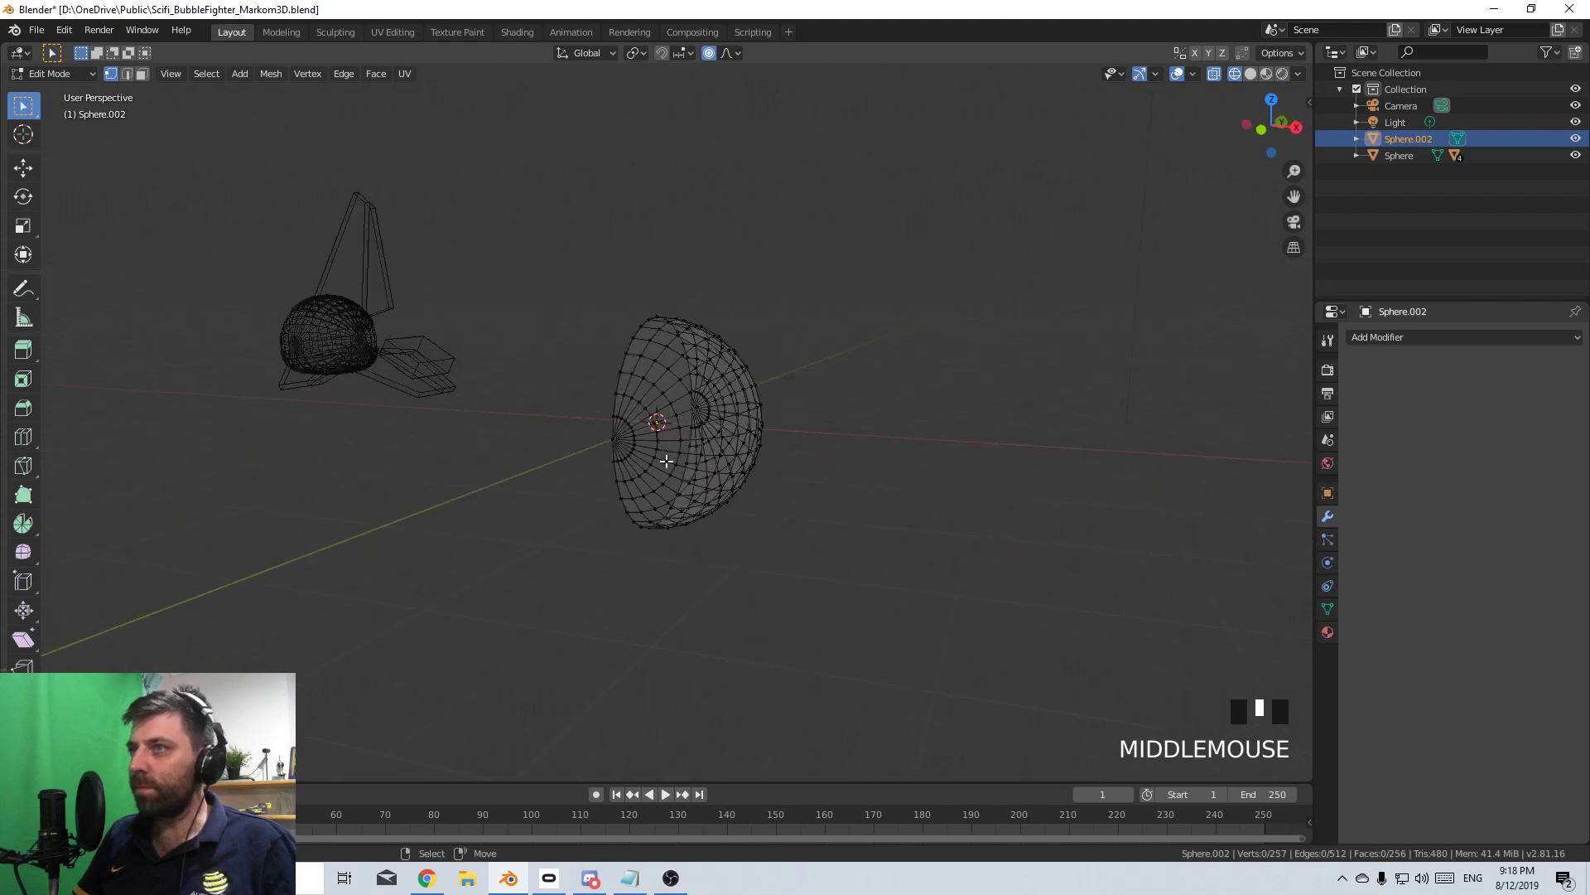
pyautogui.click(1474, 338)
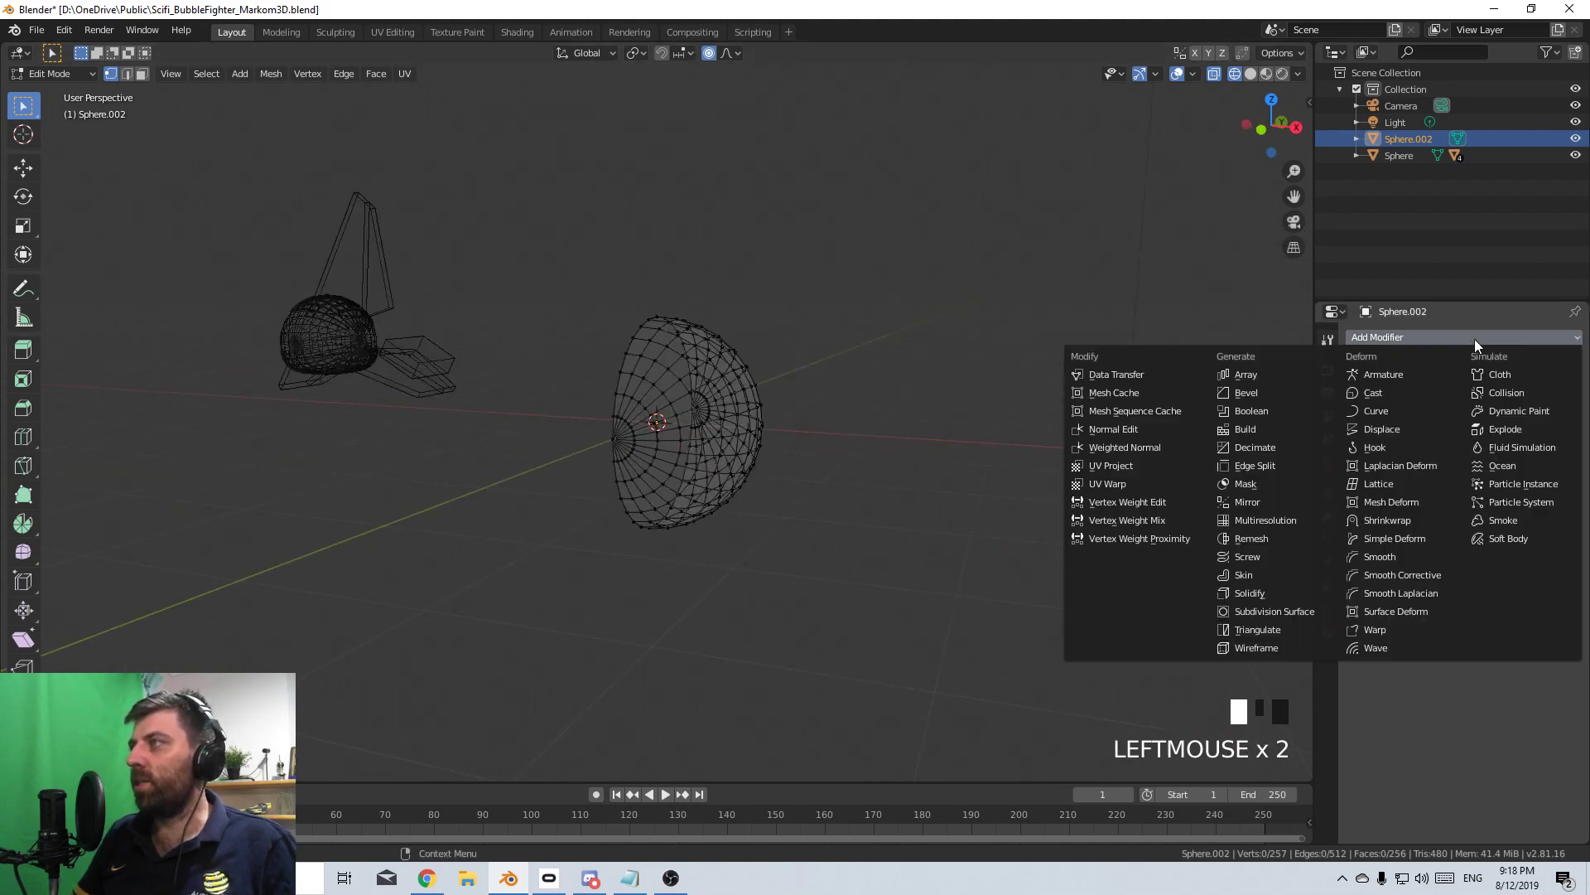
pyautogui.click(1247, 502)
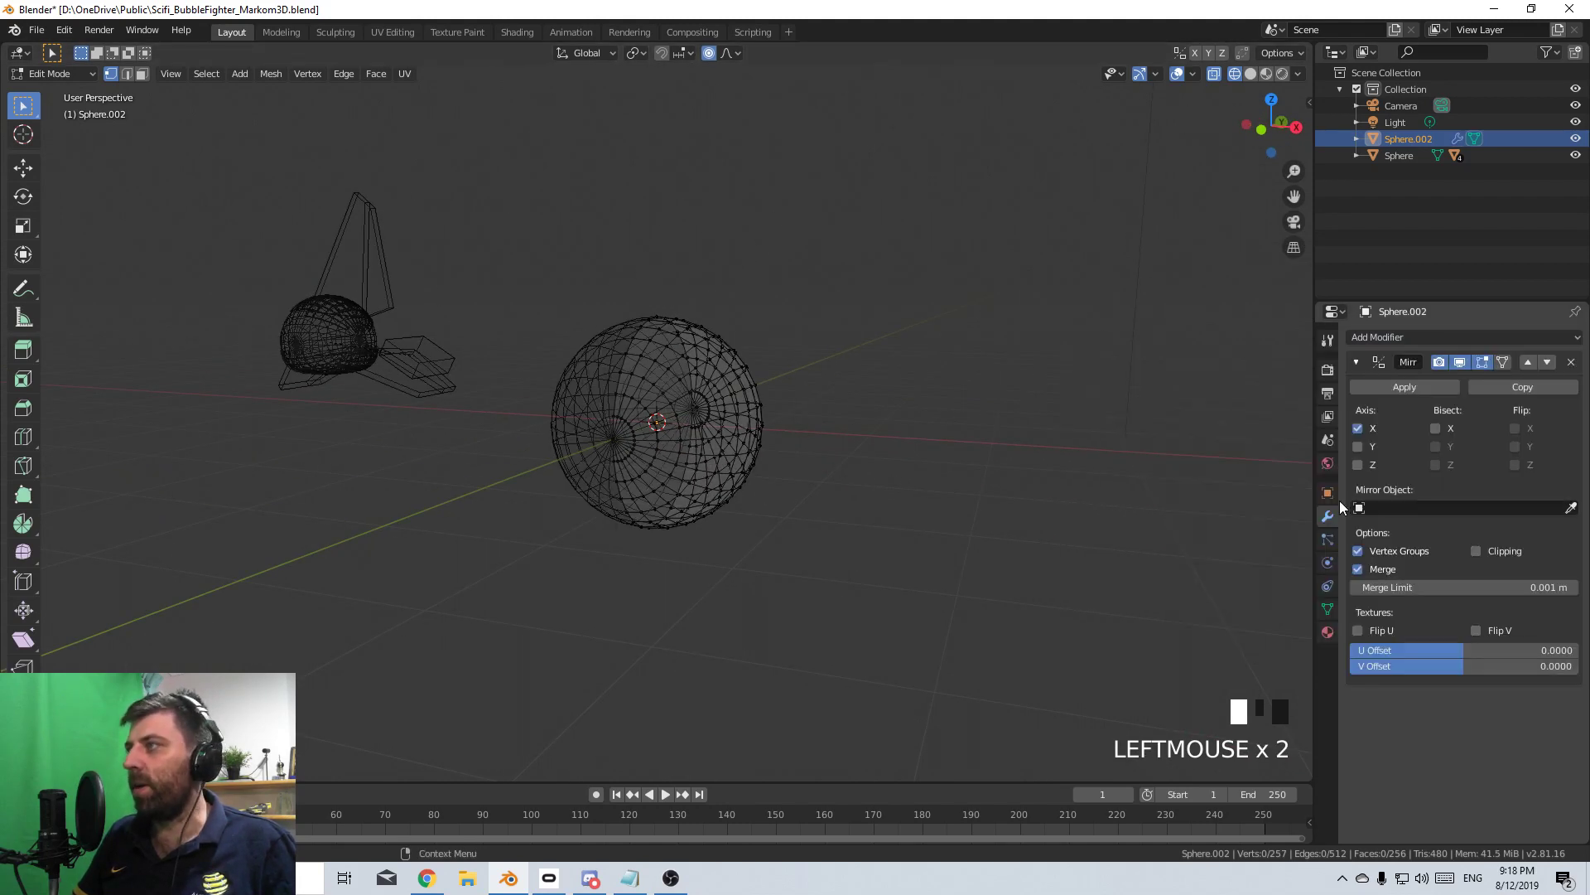
pyautogui.moveTo(1246, 497); pyautogui.dragTo(1002, 544, button='middle')
pyautogui.scroll(2, 670, 282)
# - Select the strip of seven faces along the upper rear of the sphere and extrude it up about 1.76 m along Z
pyautogui.press('KP_3')
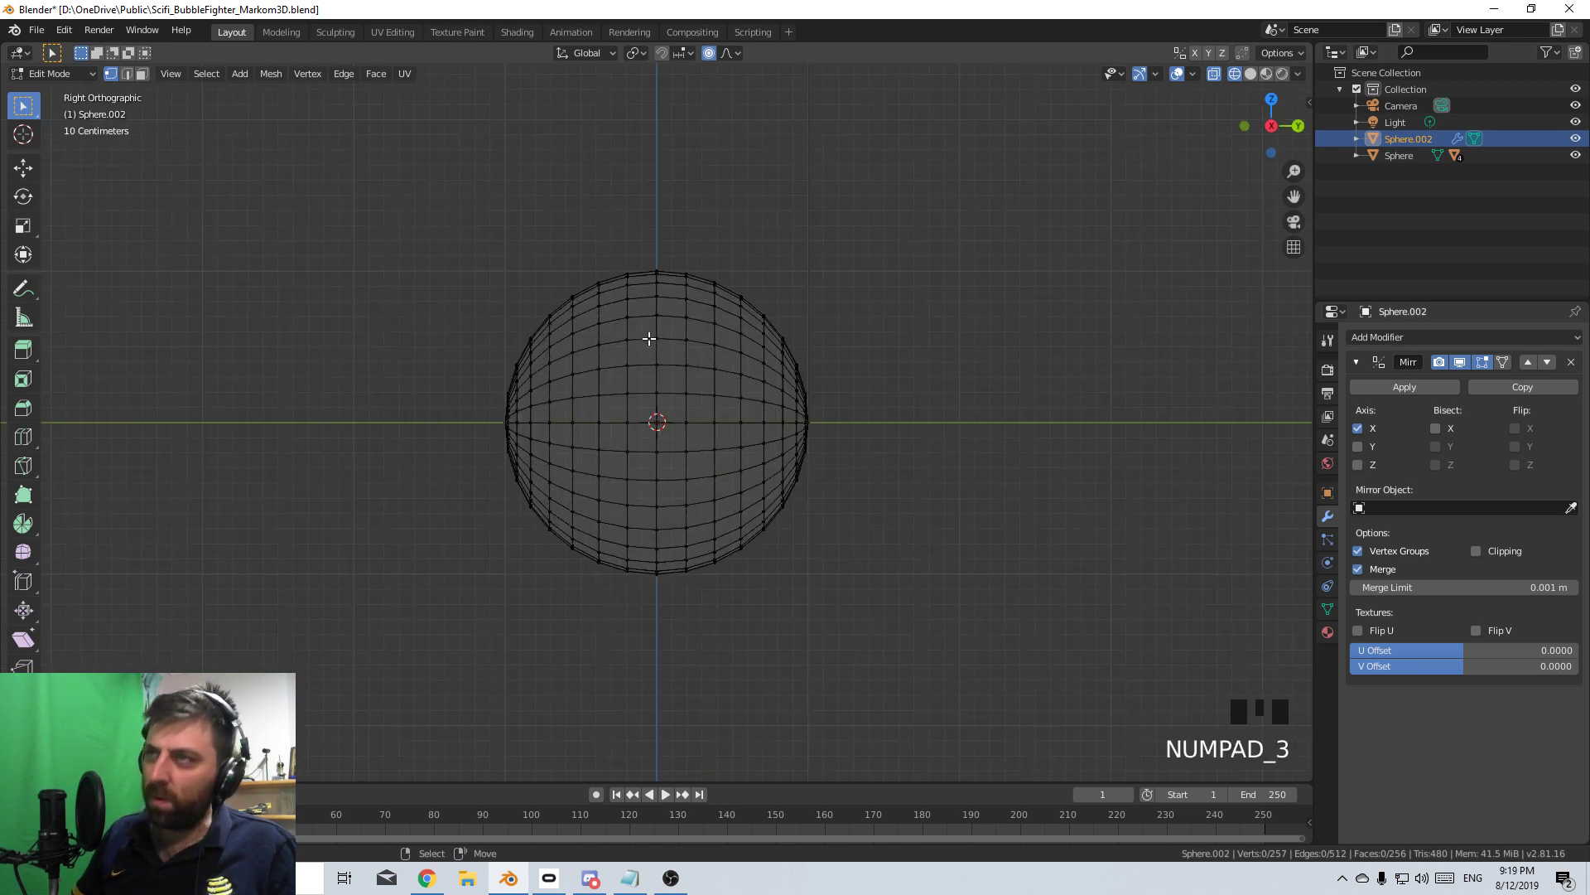
pyautogui.scroll(-2, 654, 342)
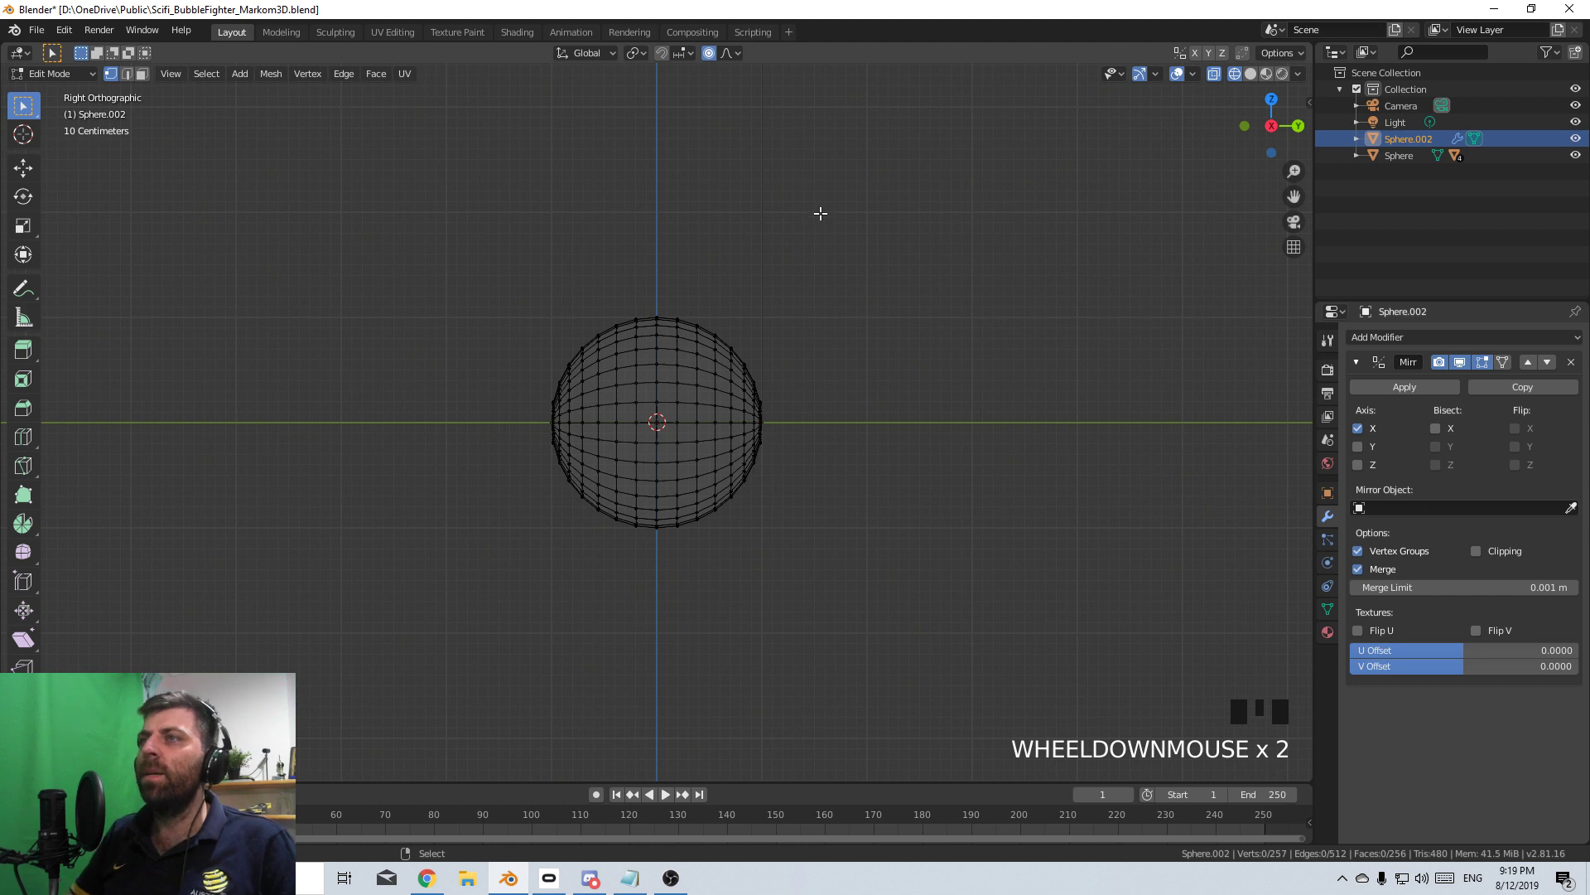
pyautogui.scroll(2, 820, 213)
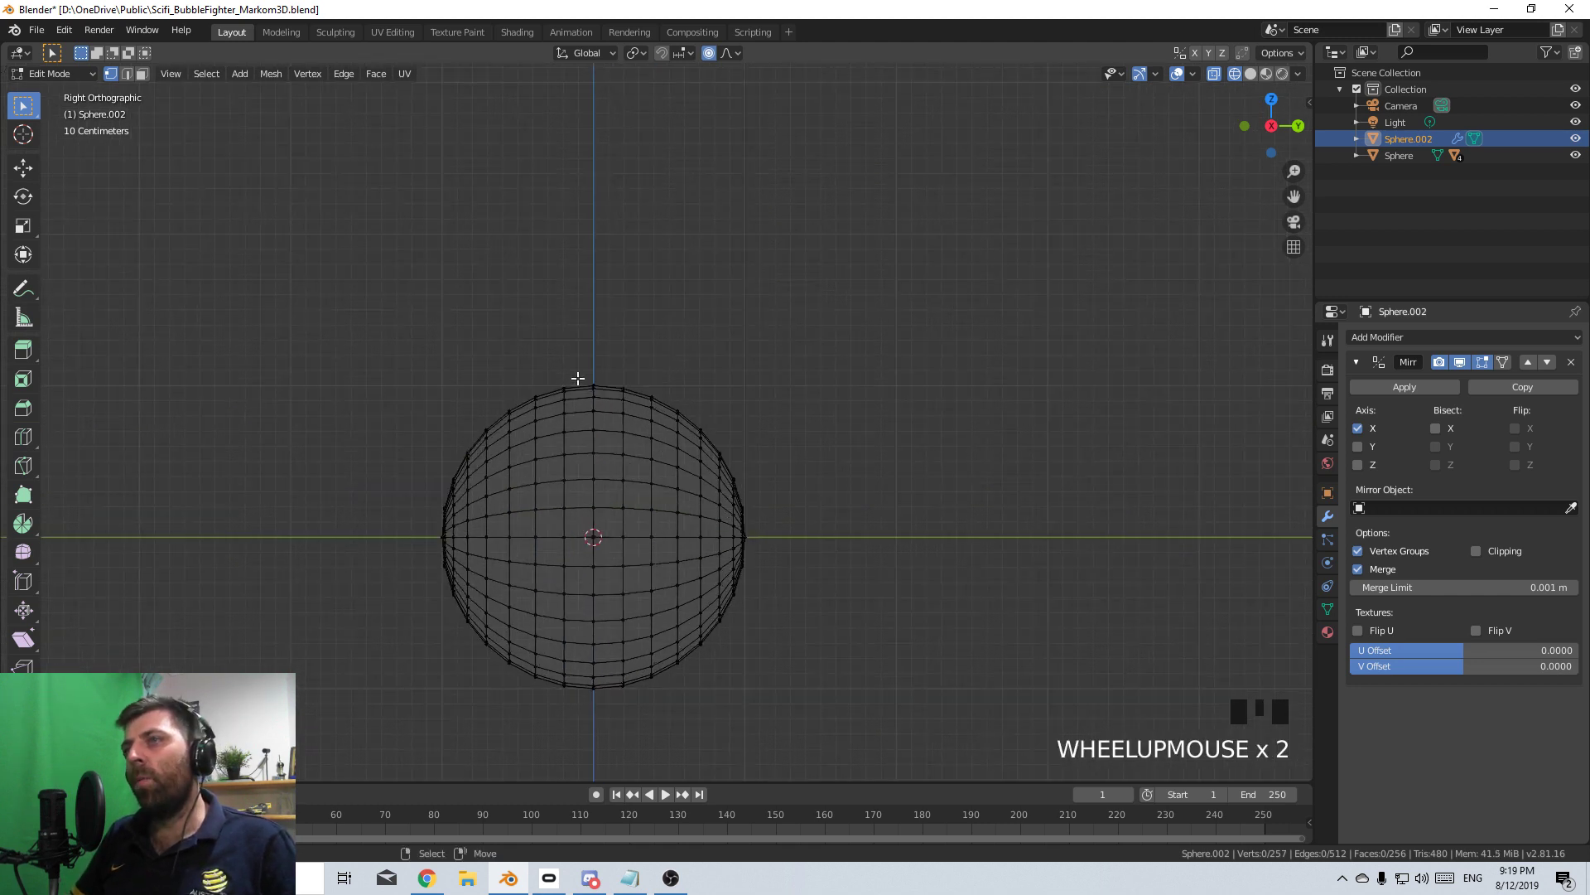
pyautogui.click(143, 75)
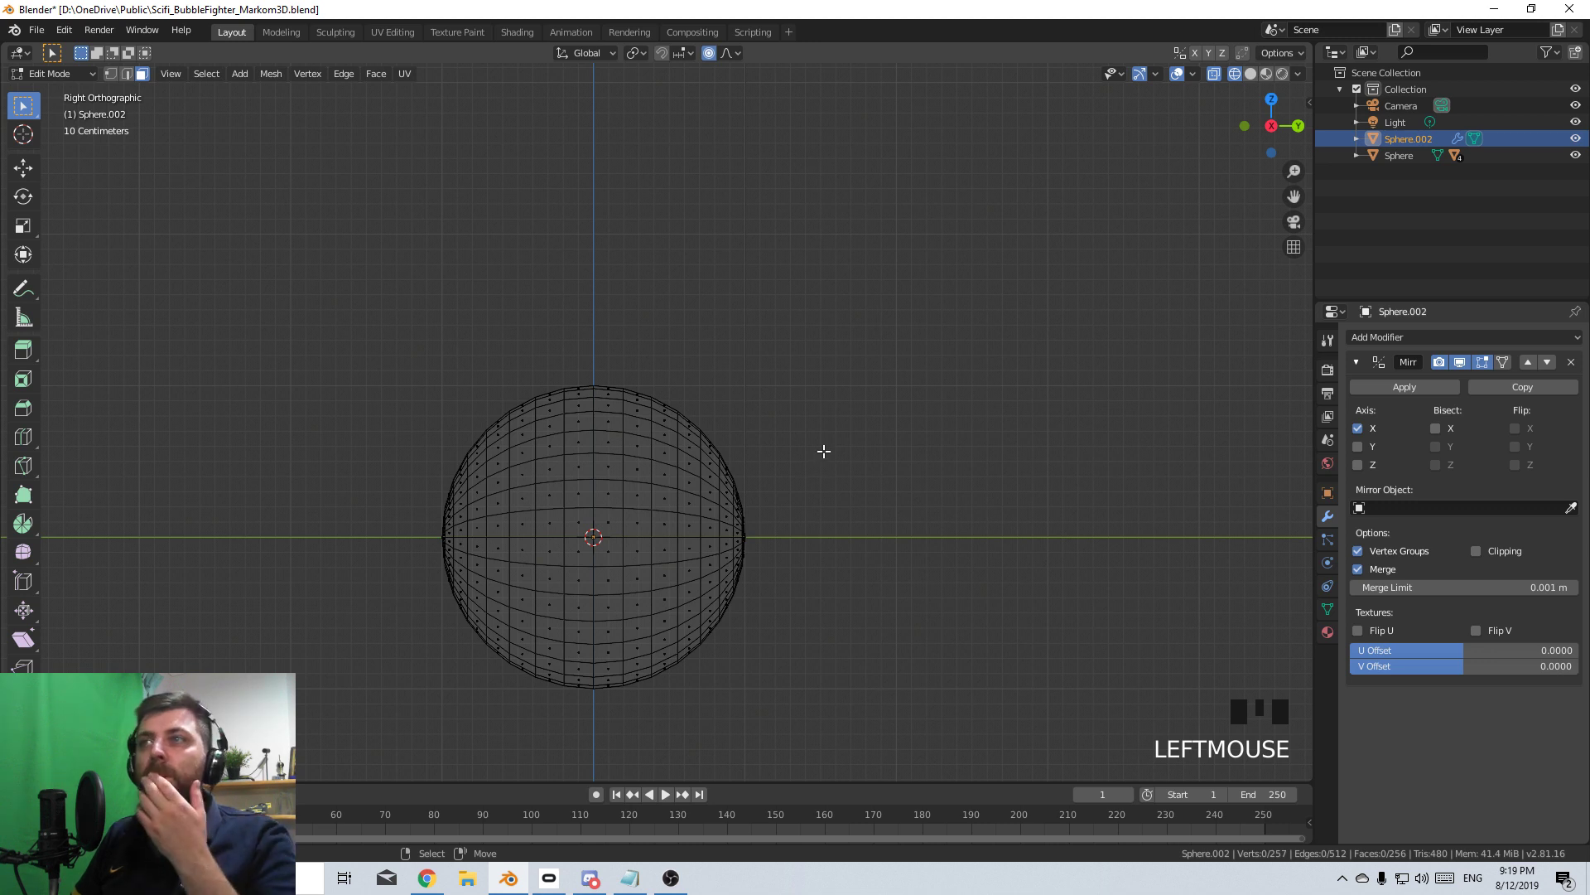
pyautogui.rightClick(610, 379)
pyautogui.keyDown('shift'); pyautogui.rightClick(646, 382); pyautogui.keyUp('shift')
pyautogui.keyDown('shift'); pyautogui.rightClick(691, 397); pyautogui.keyUp('shift')
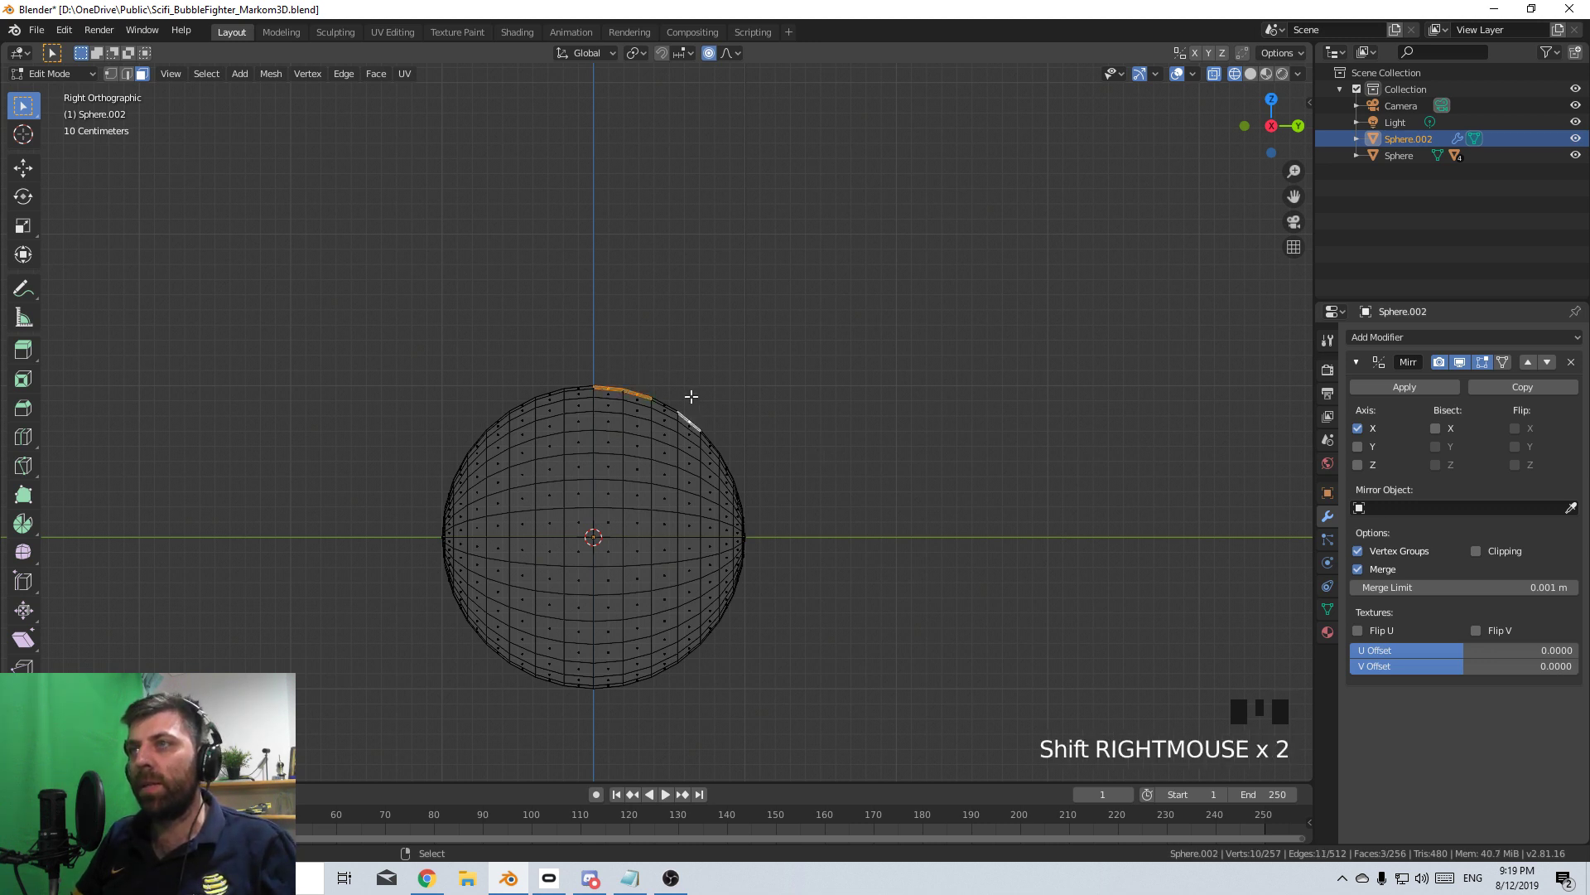
pyautogui.keyDown('shift'); pyautogui.rightClick(709, 418); pyautogui.keyUp('shift')
pyautogui.keyDown('shift'); pyautogui.rightClick(709, 417); pyautogui.keyUp('shift')
pyautogui.keyDown('shift'); pyautogui.rightClick(709, 417); pyautogui.keyUp('shift')
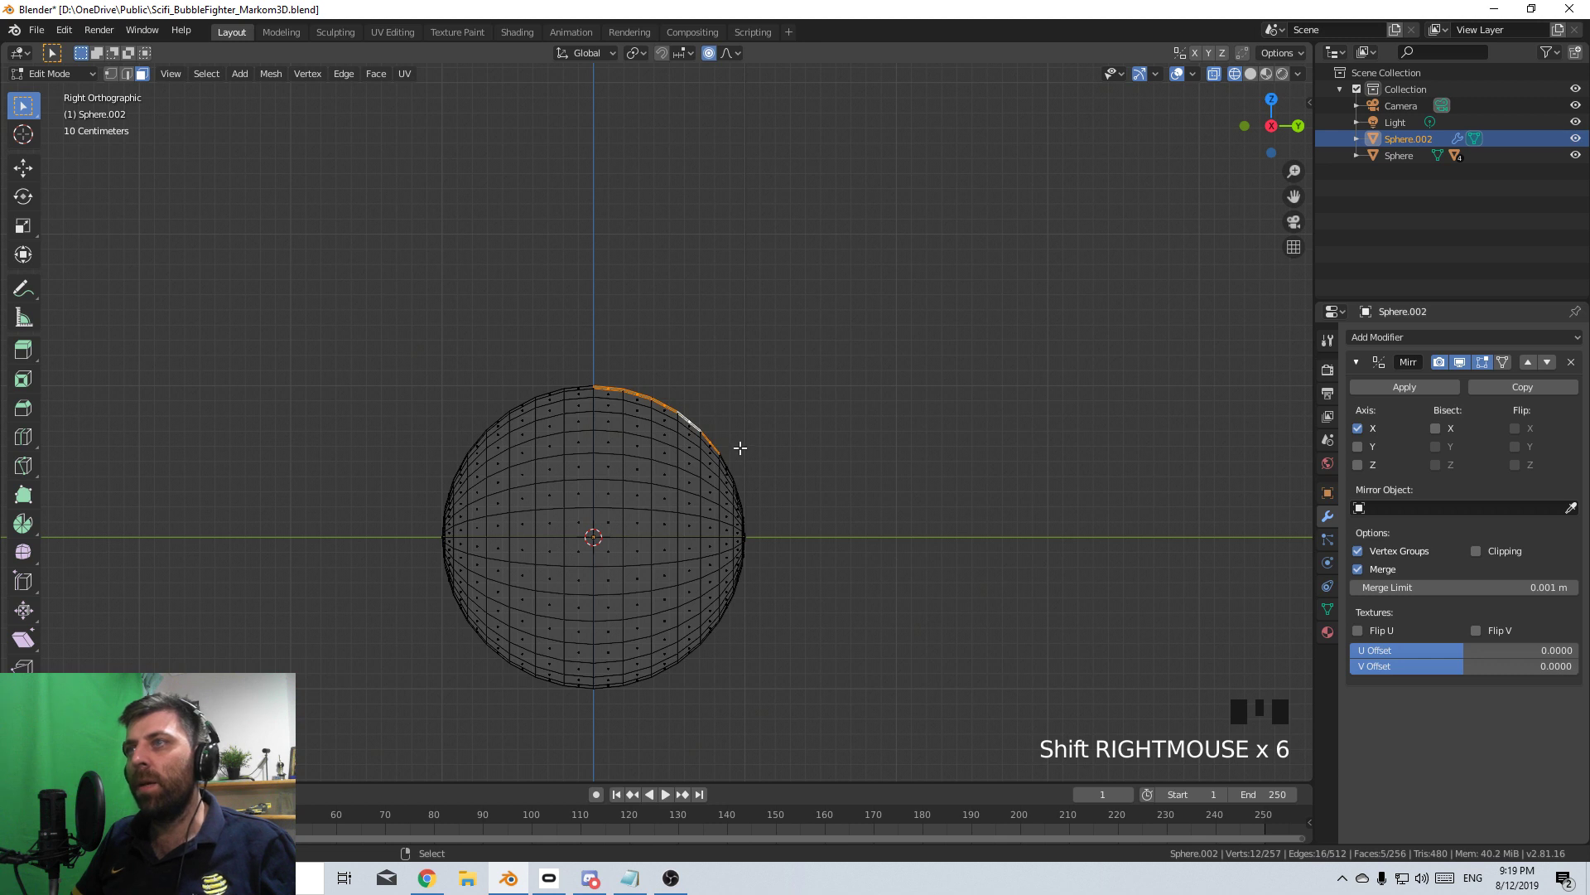
pyautogui.keyDown('shift'); pyautogui.rightClick(591, 379); pyautogui.keyUp('shift')
pyautogui.keyDown('shift'); pyautogui.scroll(-1, 668, 412); pyautogui.keyUp('shift')
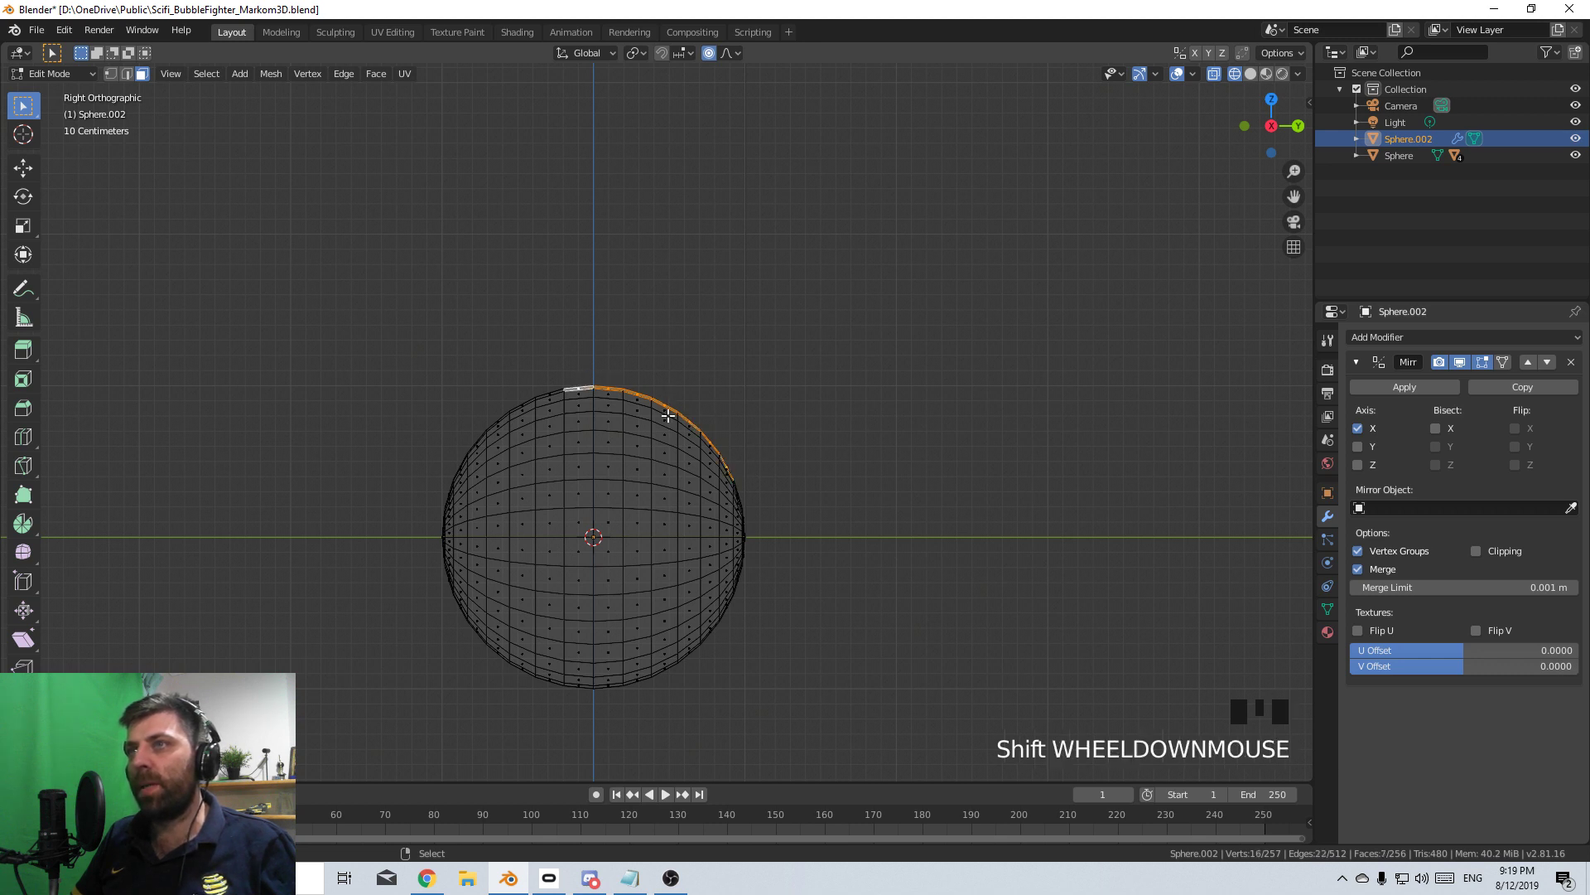
pyautogui.scroll(-3, 673, 418)
pyautogui.keyDown('shift'); pyautogui.moveTo(676, 422); pyautogui.dragTo(638, 500, button='middle'); pyautogui.keyUp('shift')
pyautogui.press('e')
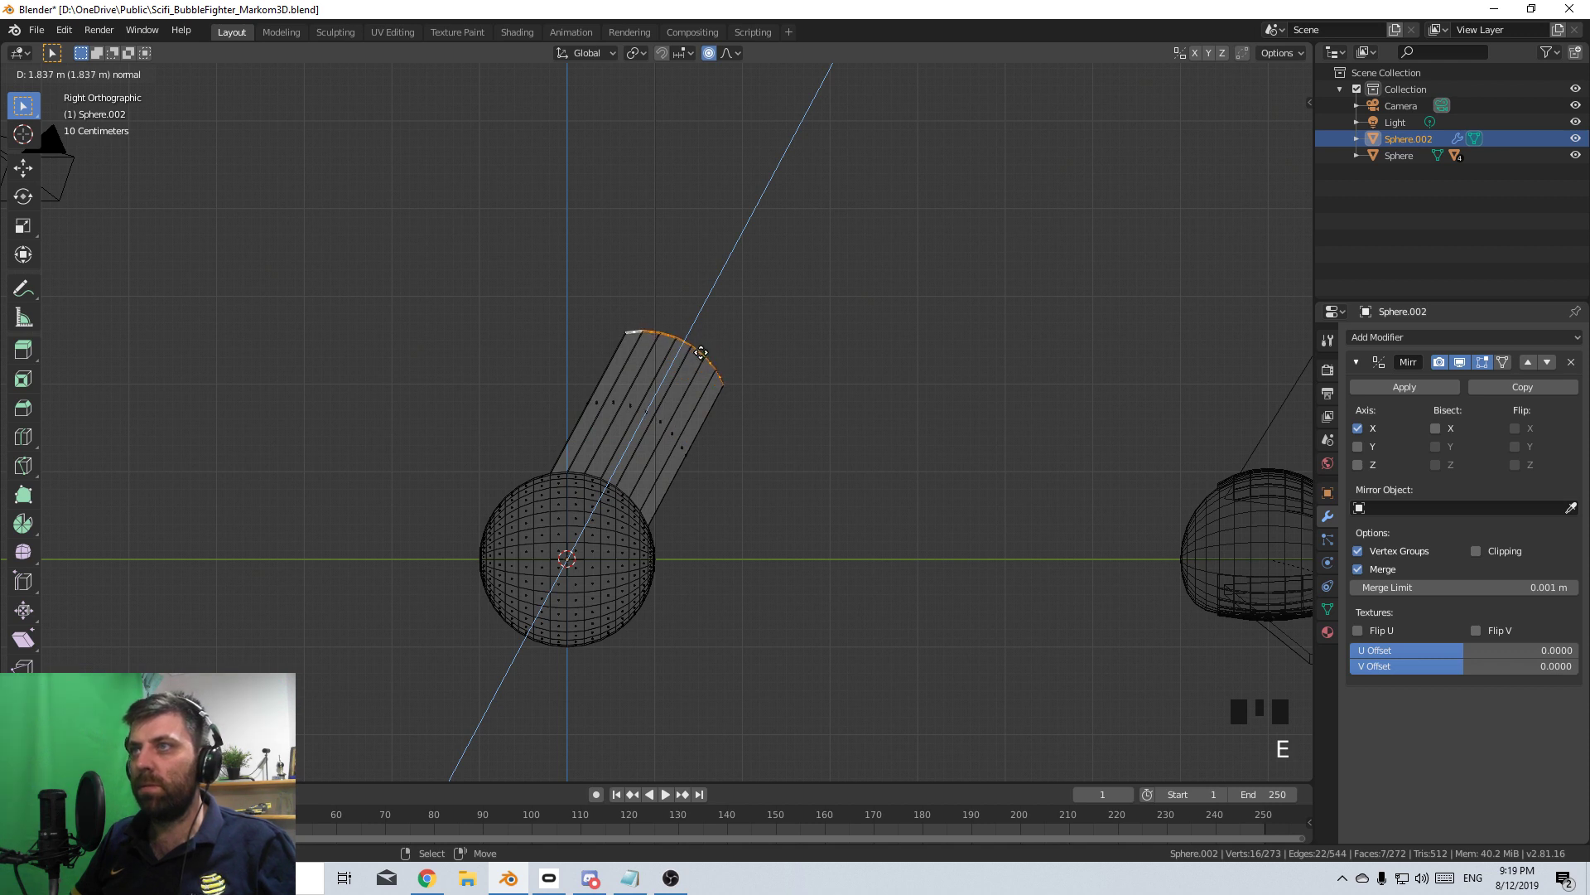
pyautogui.press('z')
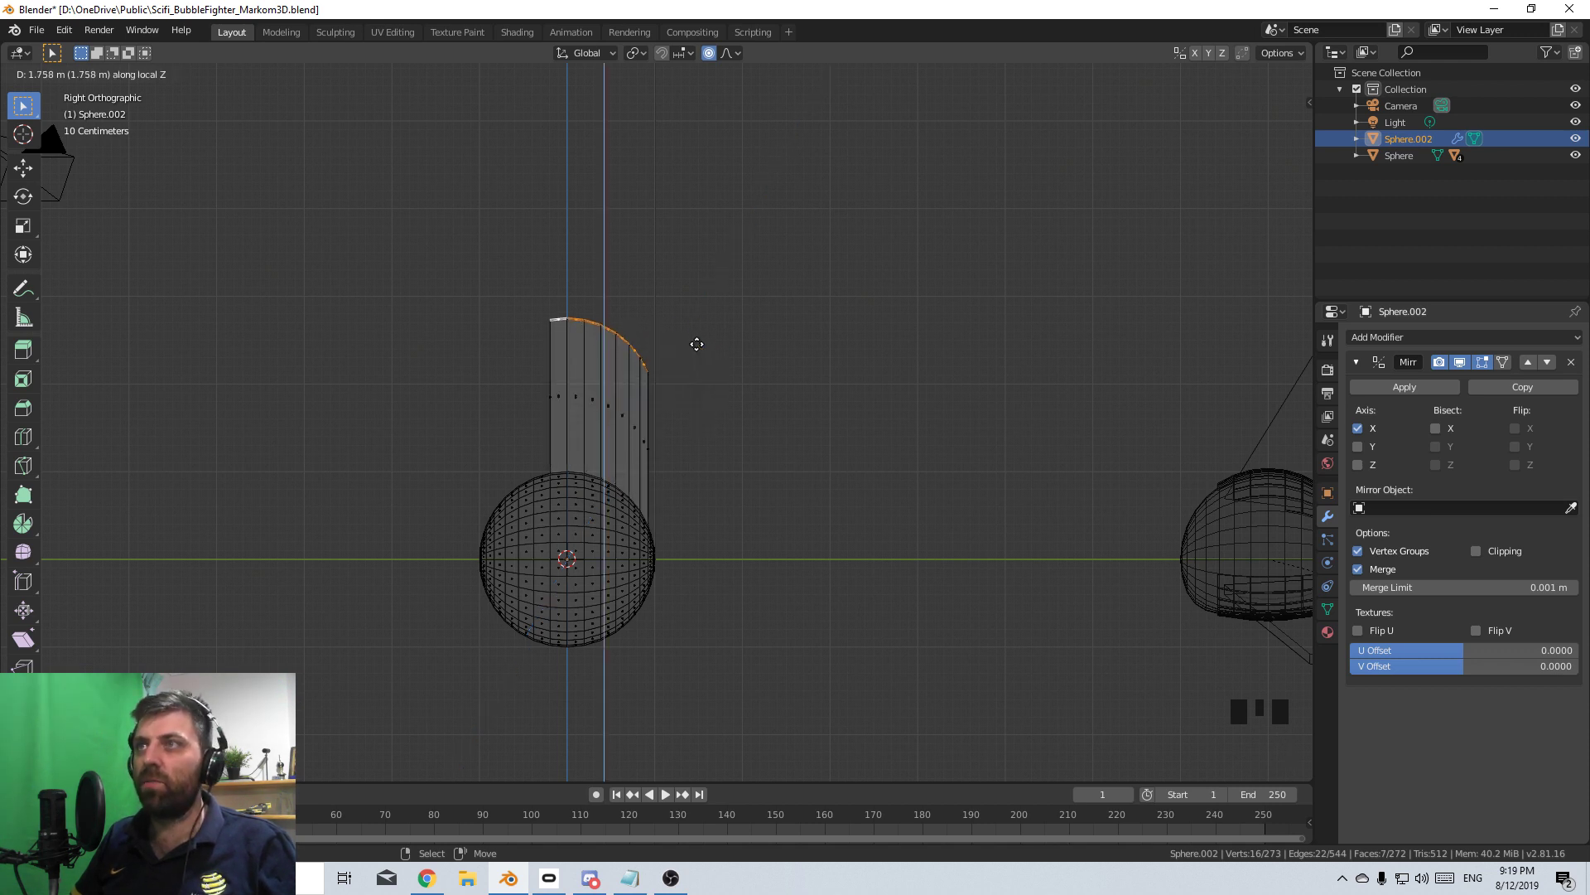
pyautogui.click(694, 344)
# - Flatten the extruded strip's upper faces by scaling them to 0 along Z
pyautogui.press('s')
pyautogui.press('z')
pyautogui.press('0')
pyautogui.press('Return')
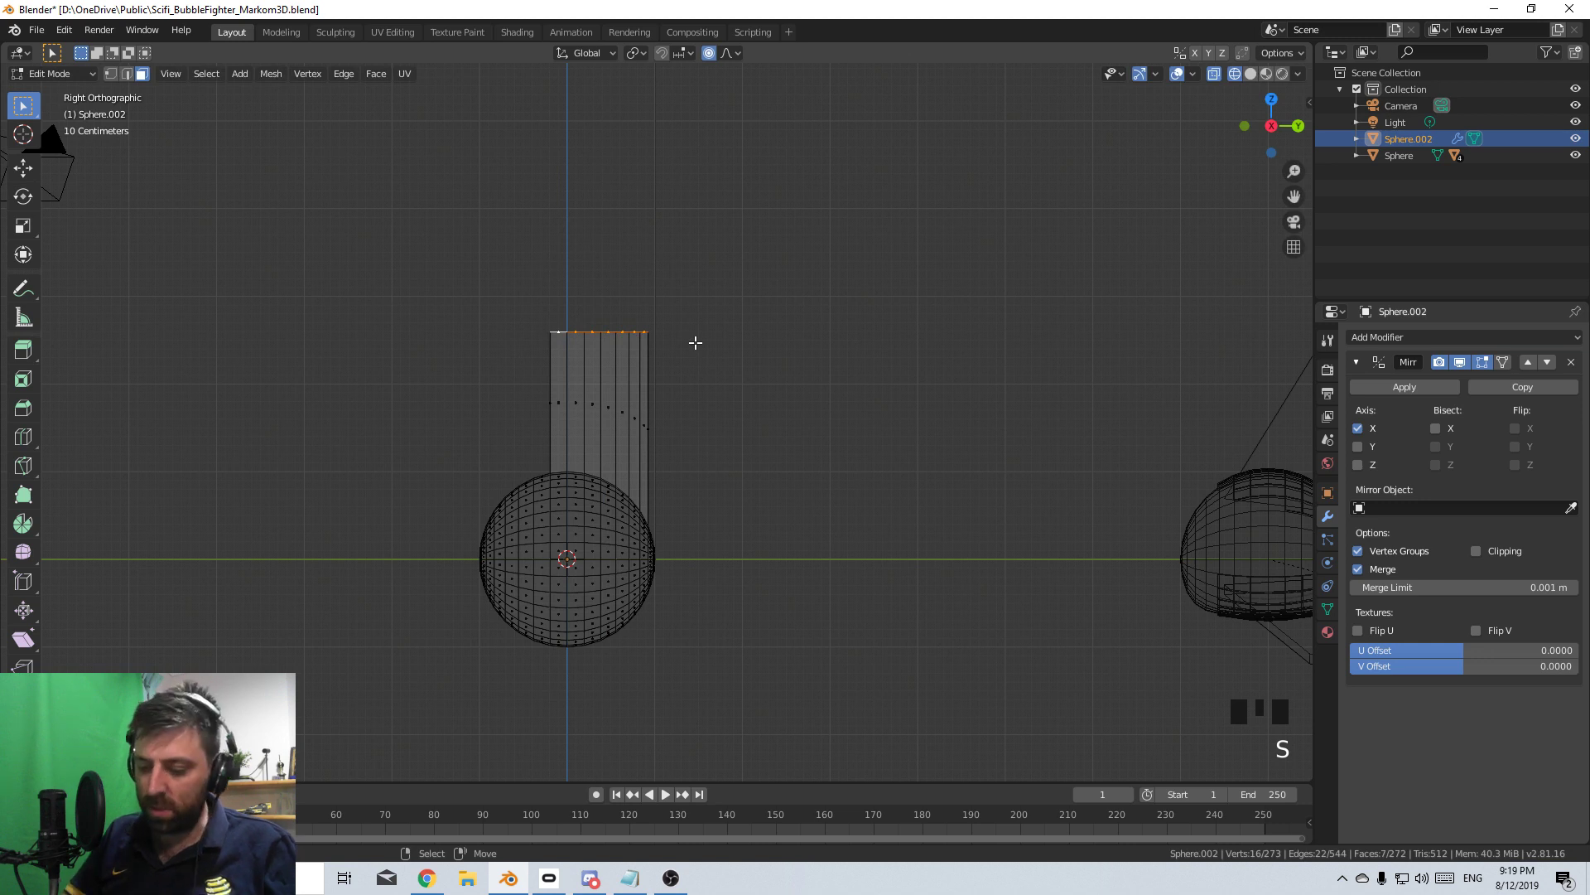
# - Narrow the fin's flat tip and shift and rotate it so the fin sweeps toward positive Y
pyautogui.scroll(2, 702, 348)
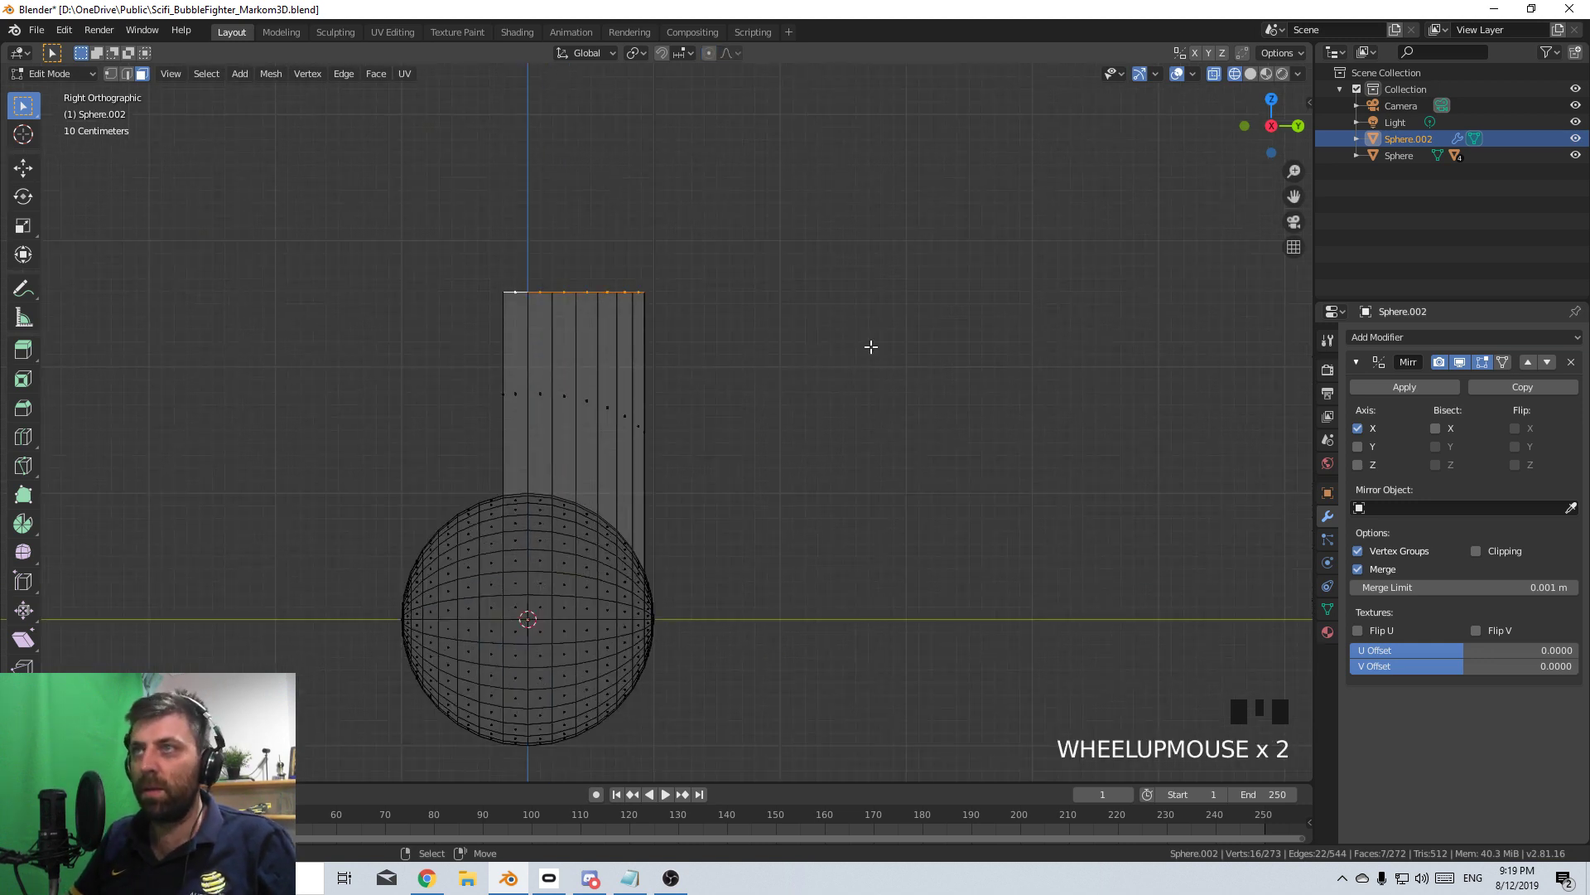
pyautogui.press('s')
pyautogui.click(745, 283)
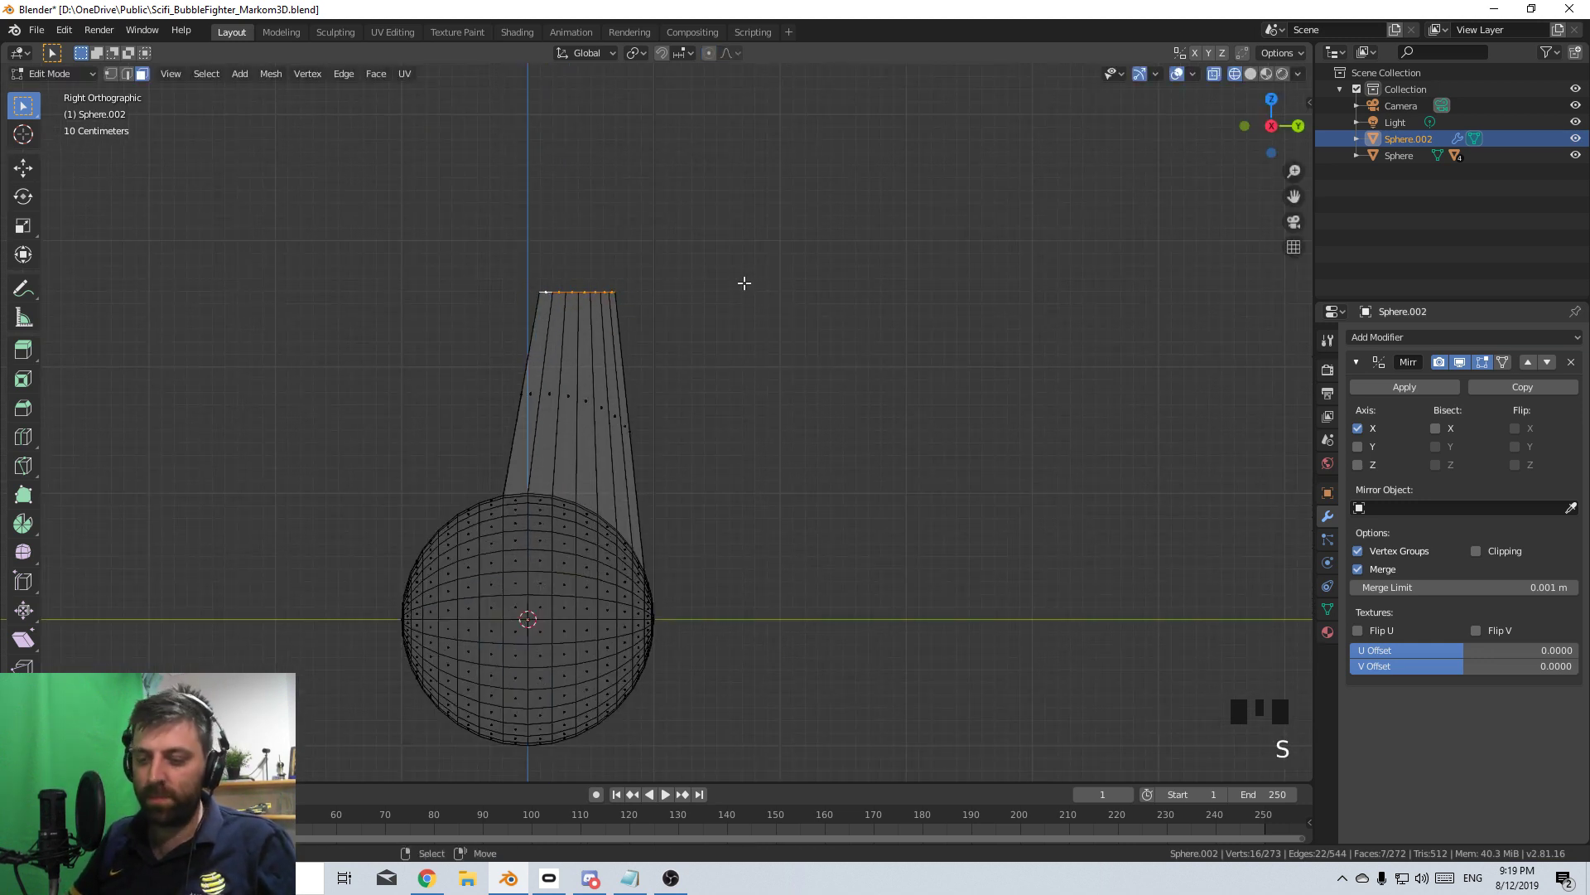
pyautogui.press('g')
pyautogui.press('r')
pyautogui.click(801, 419)
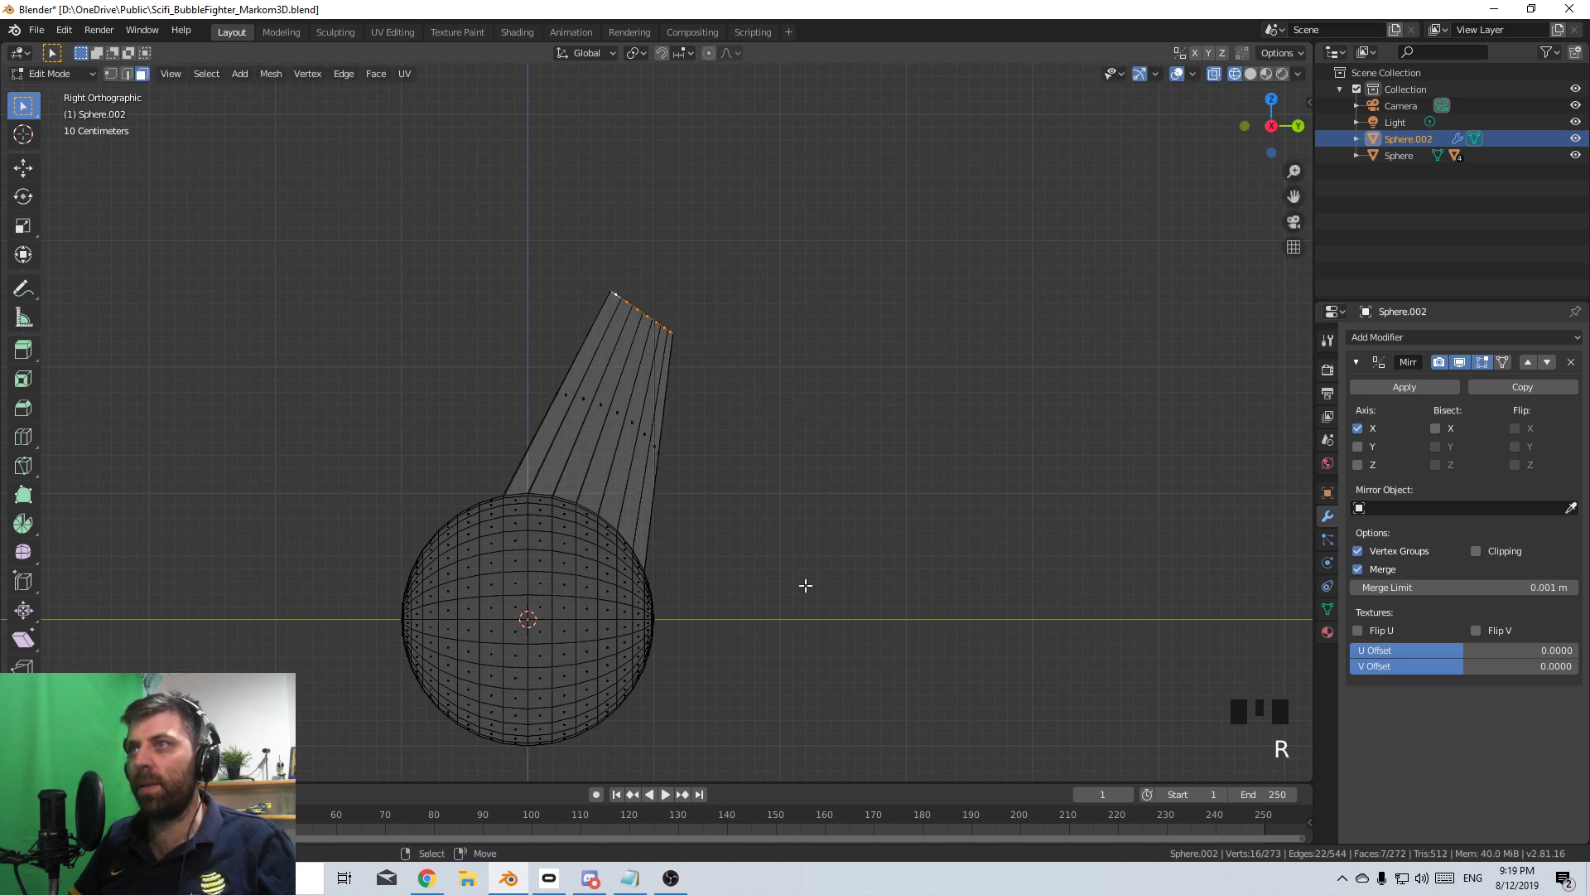
# - Extrude the fin's rear face about 0.47 m, shrink the new face and lower it about 0.3 m along Z
pyautogui.keyDown('shift'); pyautogui.moveTo(806, 585); pyautogui.dragTo(774, 545, button='middle'); pyautogui.keyUp('shift')
pyautogui.rightClick(642, 417)
pyautogui.press('e')
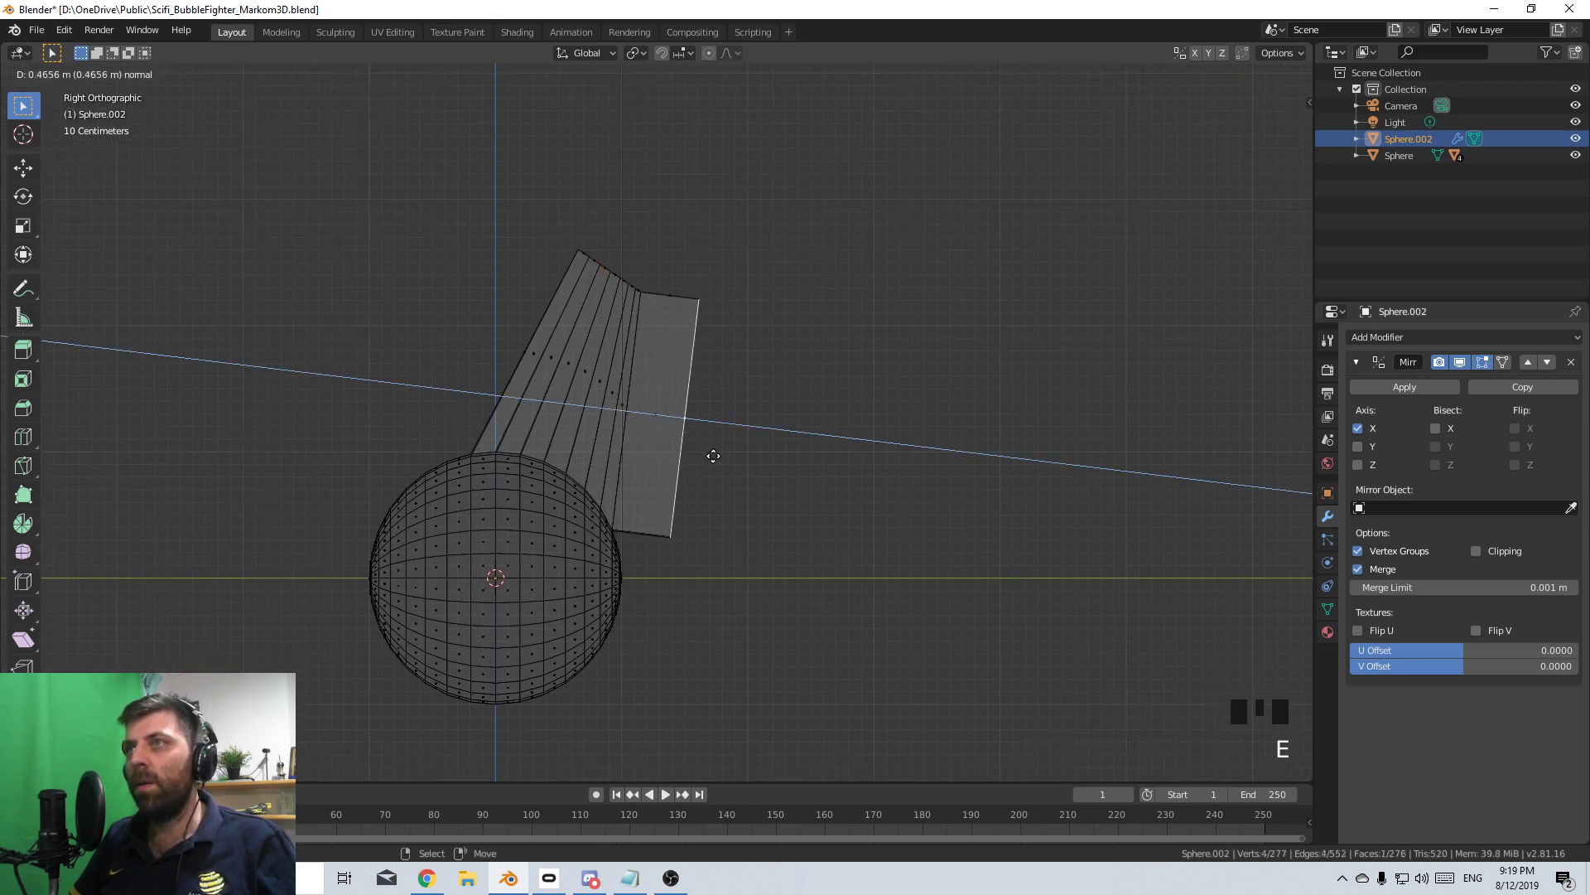
pyautogui.click(713, 451)
pyautogui.press('s')
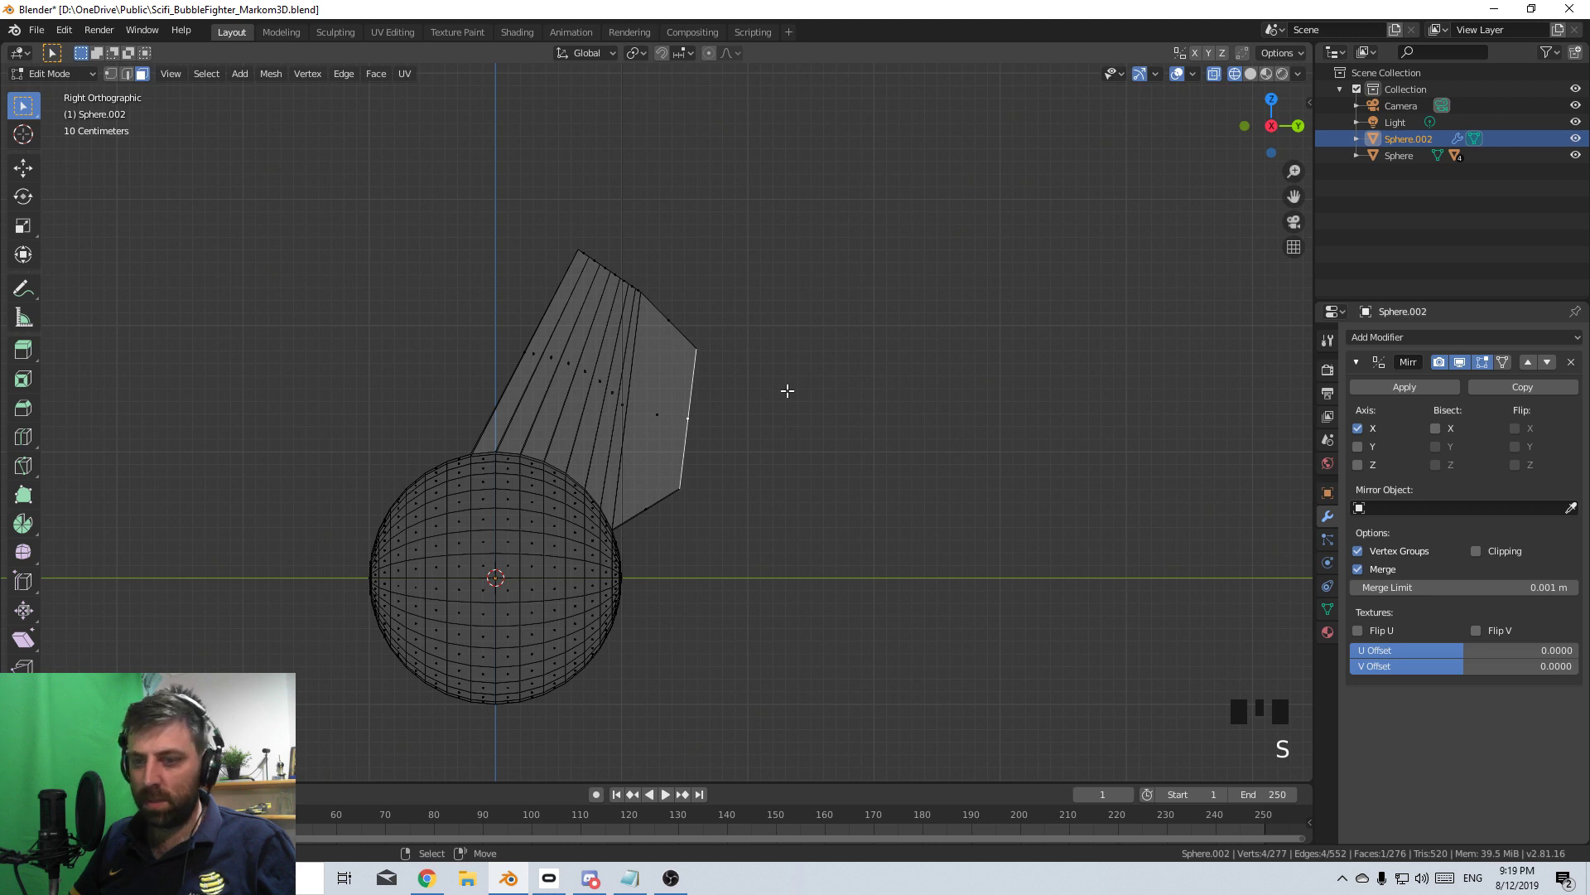
pyautogui.press('g')
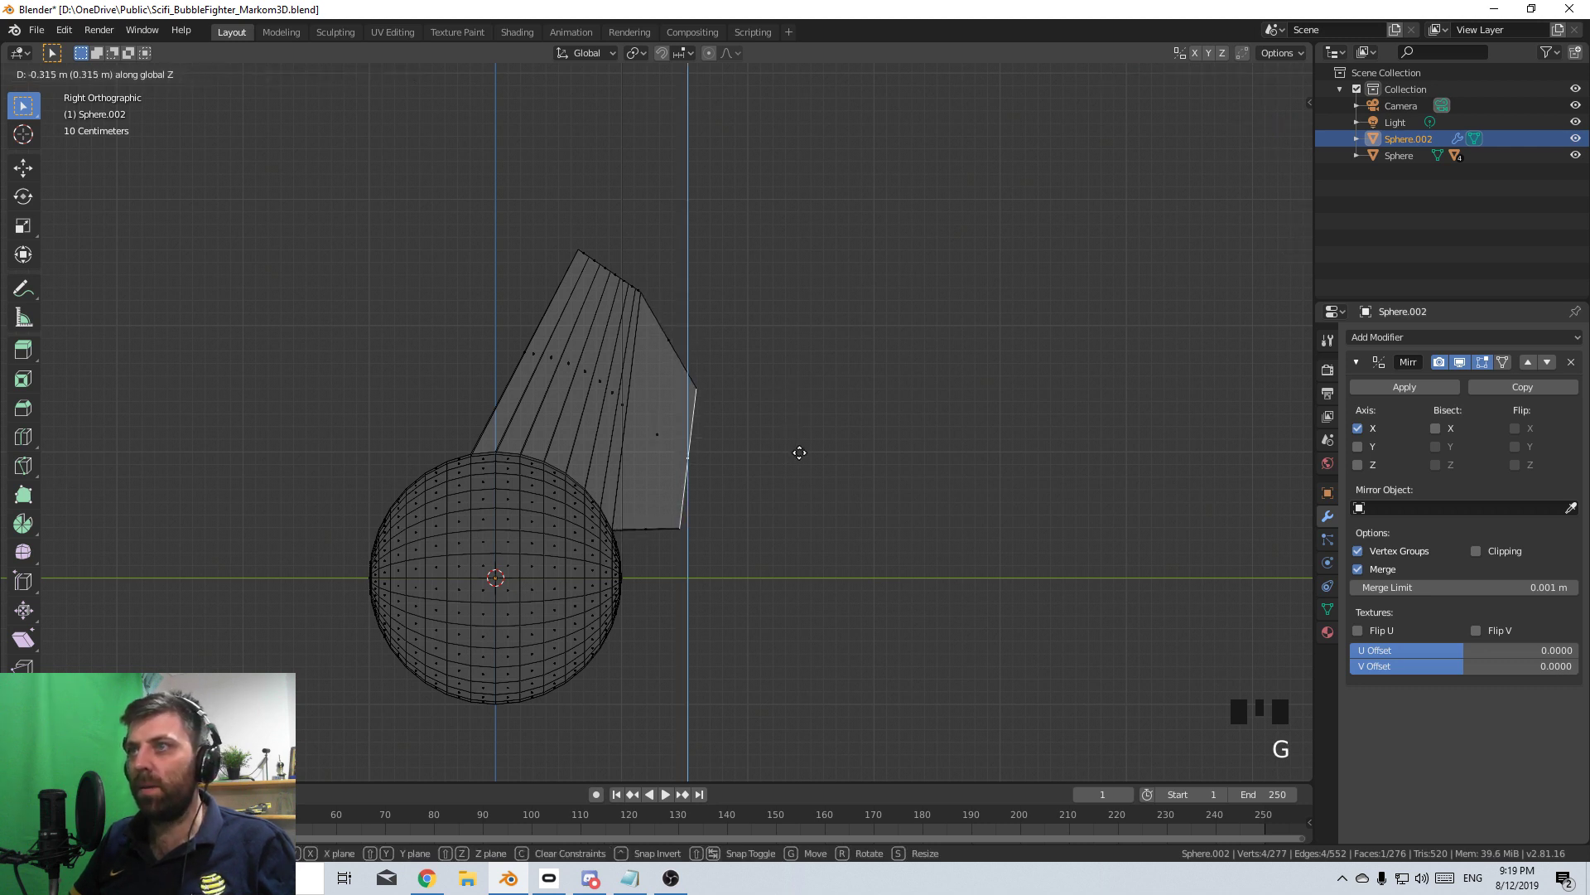
pyautogui.click(797, 460)
# - Switch the viewport to solid shading and enable Clipping on the Mirror modifier
pyautogui.press('Tab')
pyautogui.moveTo(797, 460)
pyautogui.mouseDown(button='middle')
pyautogui.moveTo(671, 475)
pyautogui.moveTo(822, 493)
pyautogui.moveTo(778, 429)
pyautogui.mouseUp(button='middle')
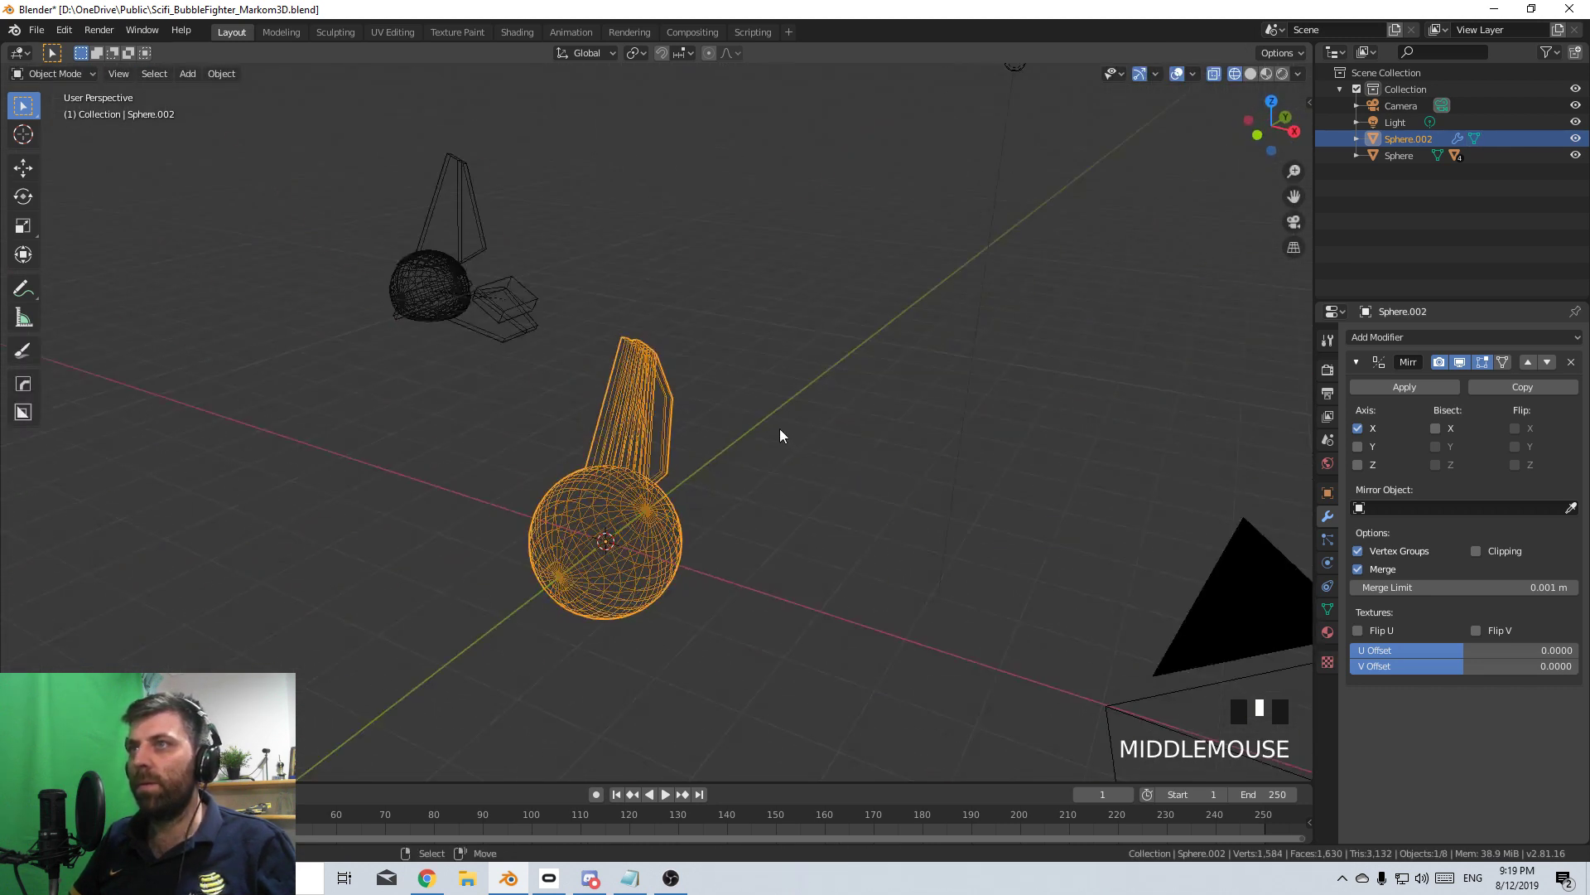
pyautogui.press('z')
pyautogui.click(646, 426)
pyautogui.moveTo(646, 427); pyautogui.dragTo(798, 454, button='middle')
pyautogui.press('z')
pyautogui.click(890, 439)
pyautogui.moveTo(891, 439)
pyautogui.mouseDown(button='middle')
pyautogui.moveTo(669, 431)
pyautogui.moveTo(717, 426)
pyautogui.mouseUp(button='middle')
pyautogui.scroll(2, 673, 435)
pyautogui.press('Tab')
pyautogui.scroll(4, 717, 425)
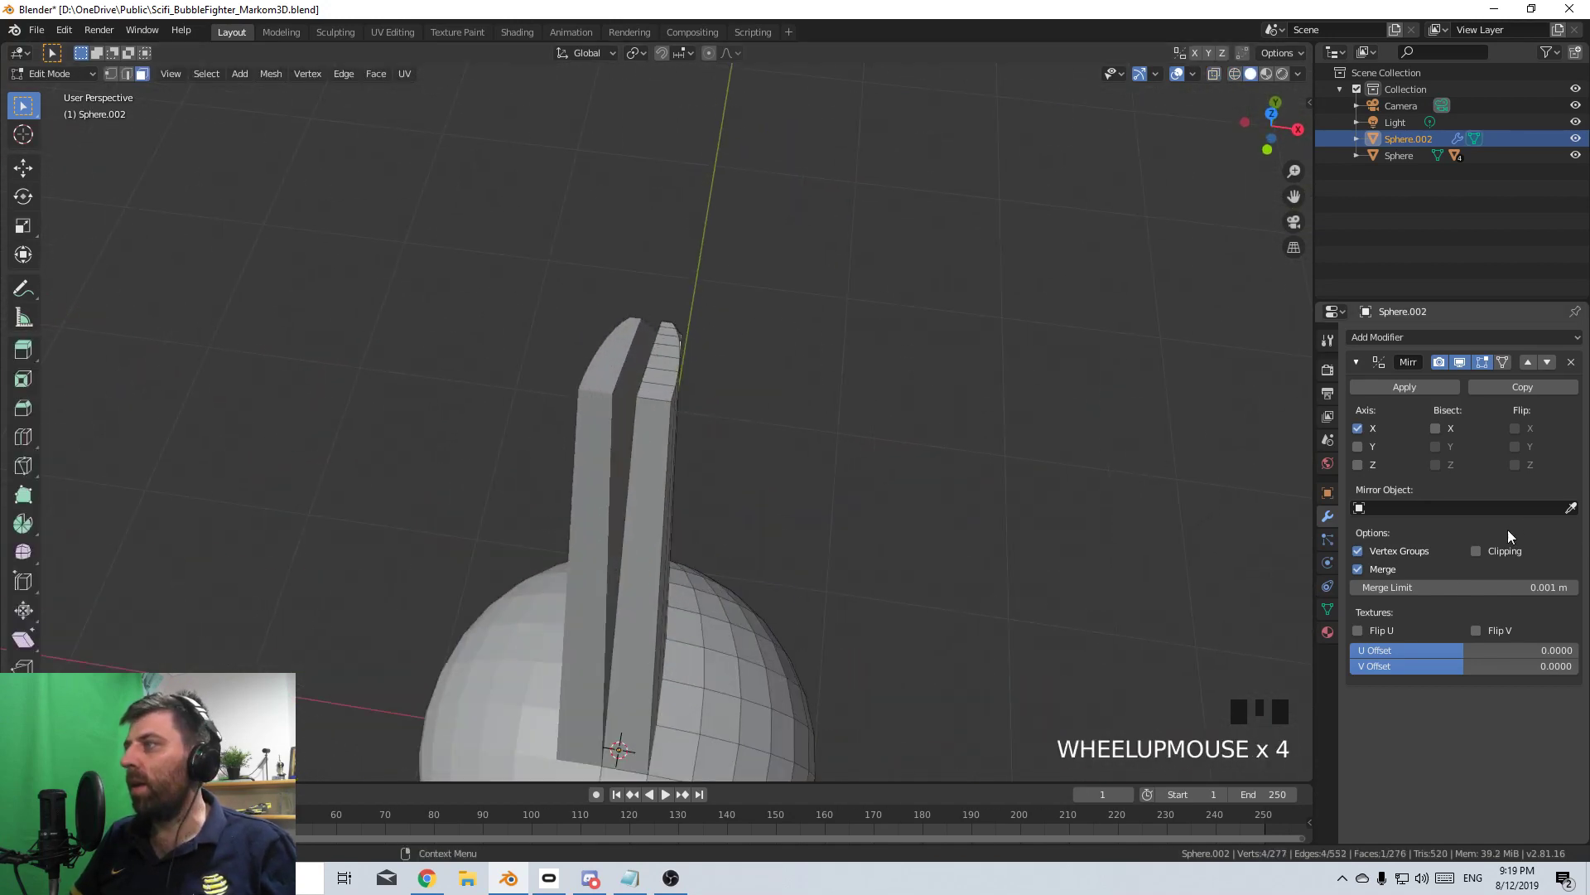
pyautogui.click(1475, 551)
# - Select the inner side faces of the fin and move them onto the mirror plane to close the gap
pyautogui.moveTo(1226, 530); pyautogui.dragTo(727, 441, button='middle')
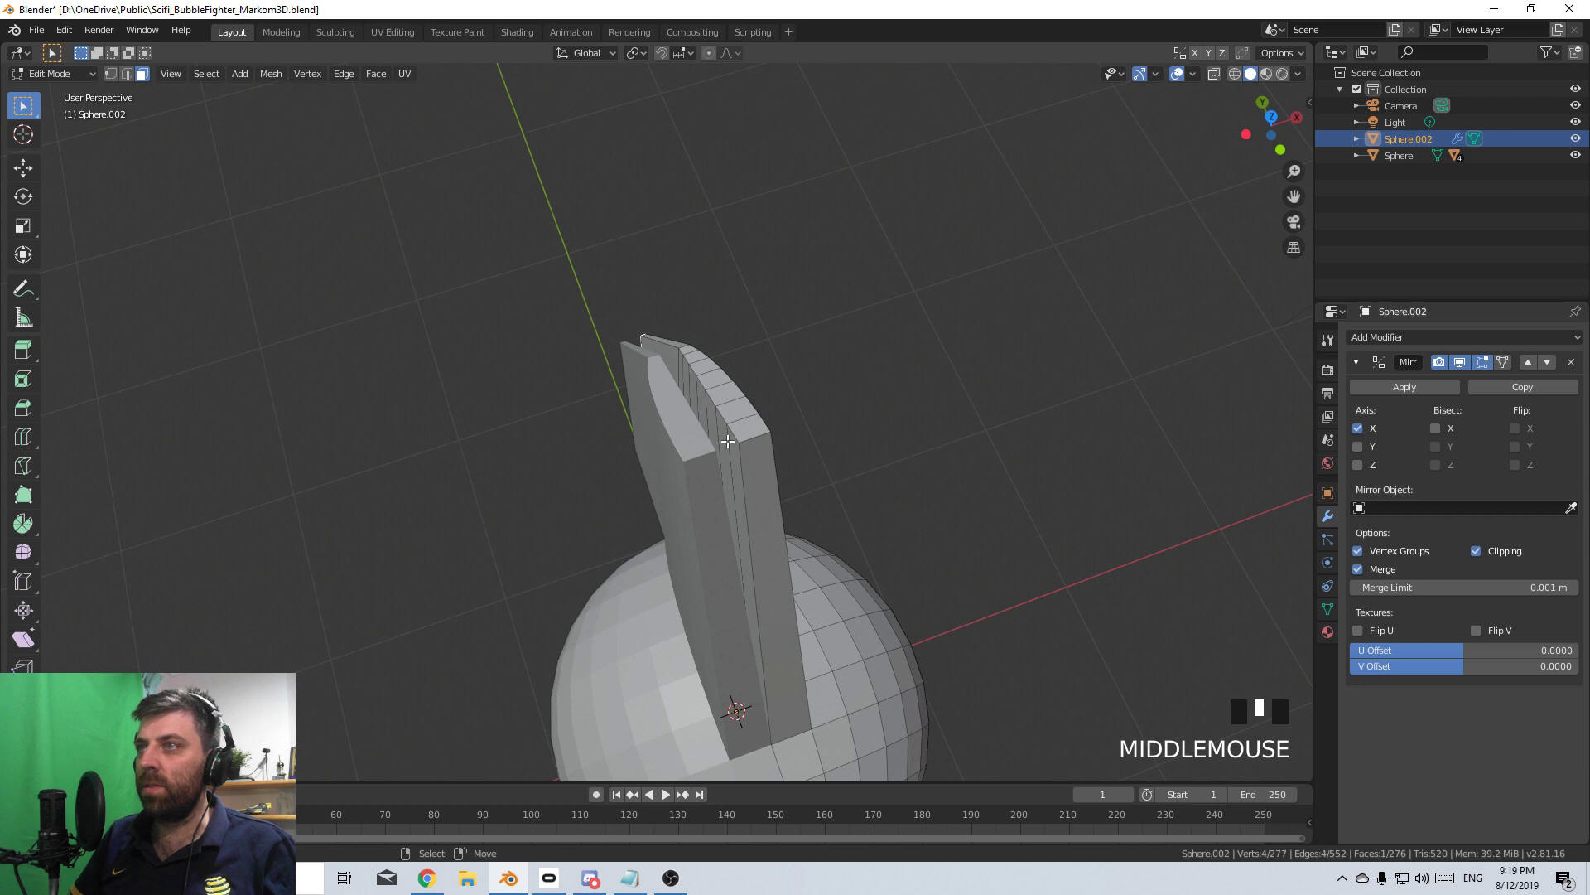
pyautogui.click(145, 77)
pyautogui.rightClick(736, 502)
pyautogui.rightClick(735, 497)
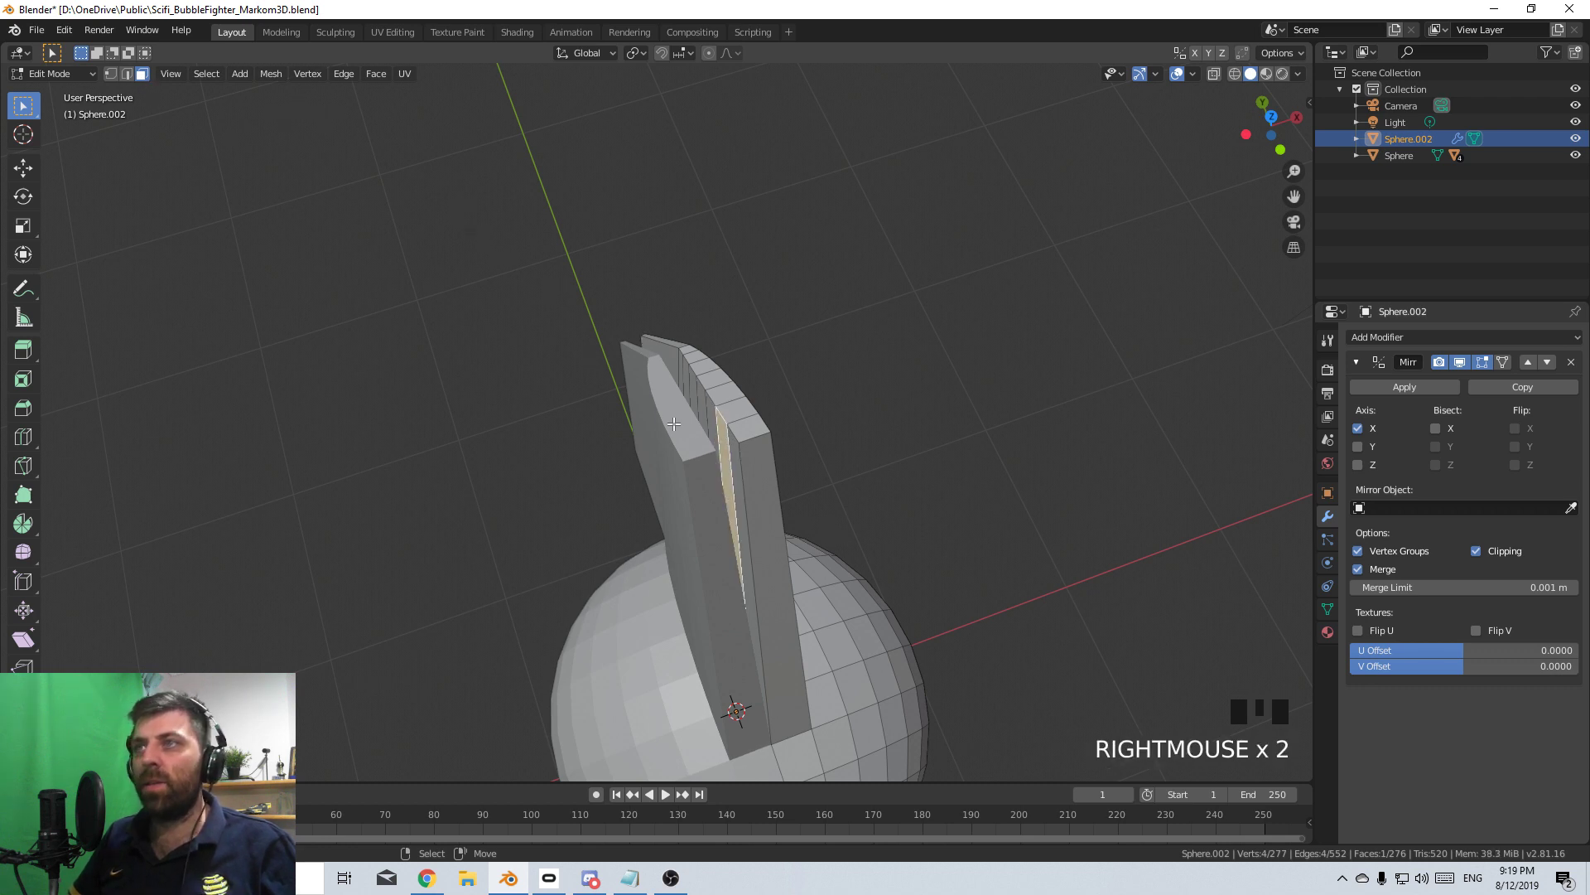
pyautogui.keyDown('shift'); pyautogui.rightClick(743, 475); pyautogui.keyUp('shift')
pyautogui.rightClick(734, 497)
pyautogui.keyDown('shift'); pyautogui.rightClick(728, 497); pyautogui.keyUp('shift')
pyautogui.keyDown('shift'); pyautogui.rightClick(714, 464); pyautogui.keyUp('shift')
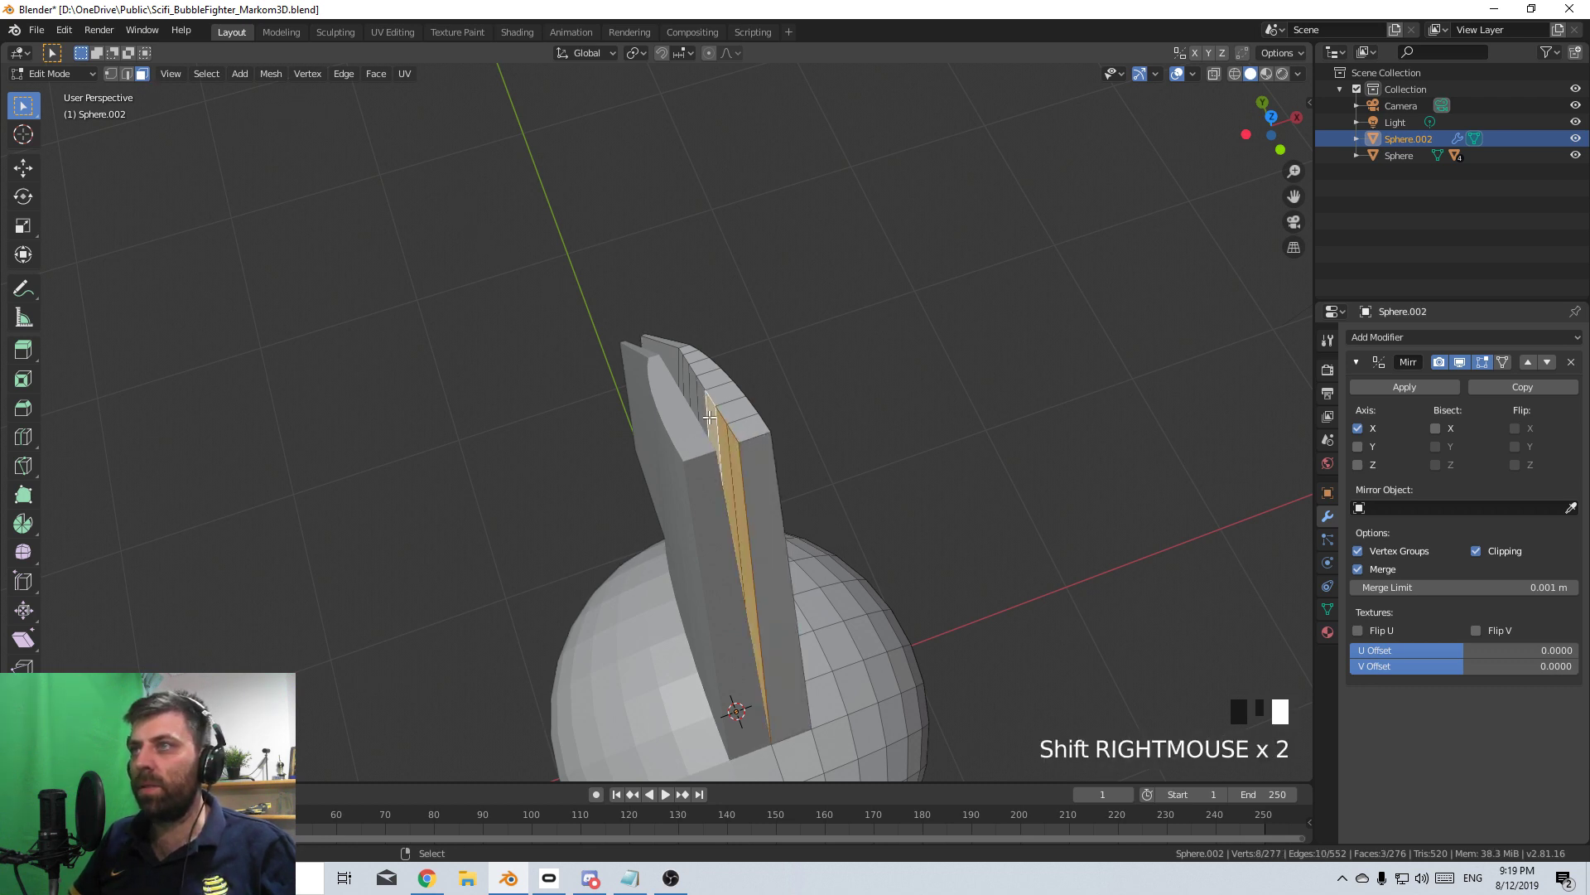
pyautogui.keyDown('shift'); pyautogui.rightClick(692, 387); pyautogui.keyUp('shift')
pyautogui.keyDown('shift'); pyautogui.rightClick(684, 371); pyautogui.keyUp('shift')
pyautogui.keyDown('shift'); pyautogui.rightClick(683, 370); pyautogui.keyUp('shift')
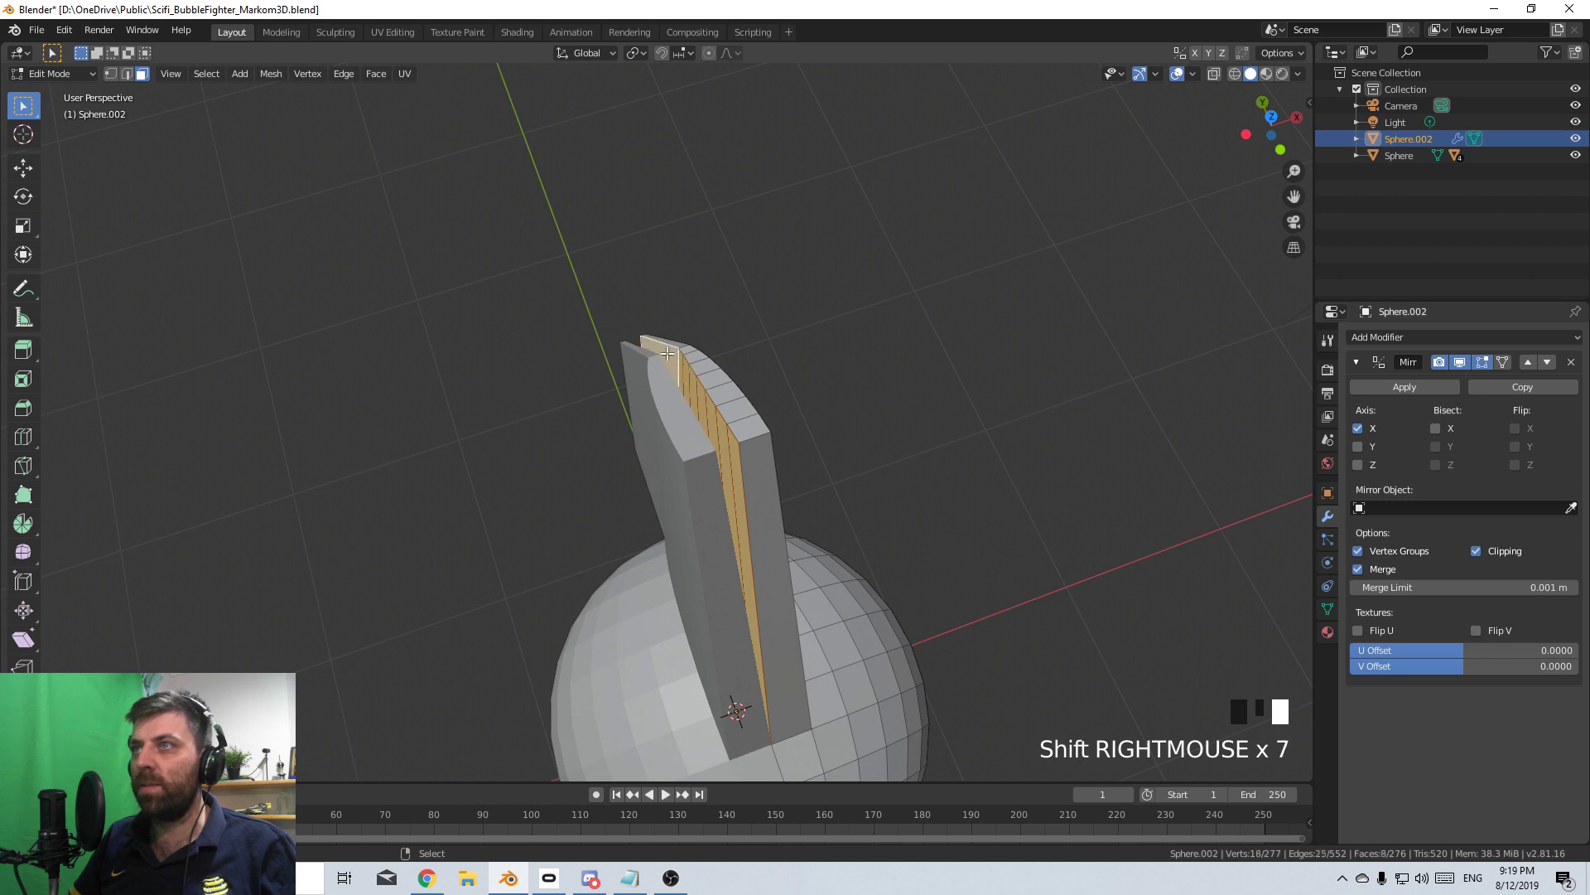
pyautogui.moveTo(687, 377); pyautogui.dragTo(752, 463, button='middle')
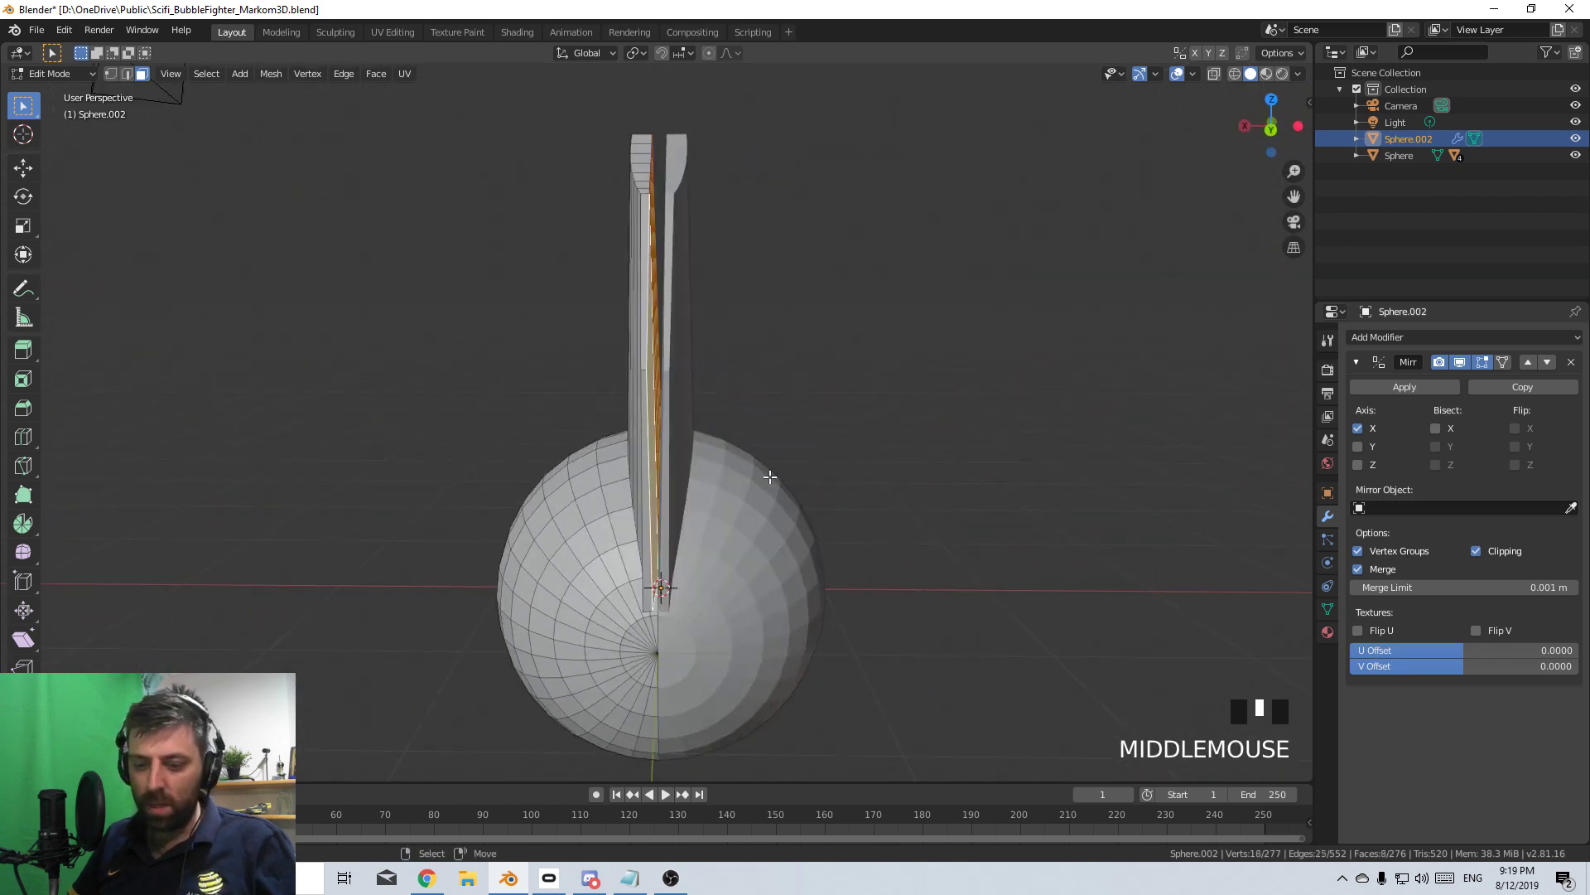
pyautogui.press('g')
pyautogui.click(911, 501)
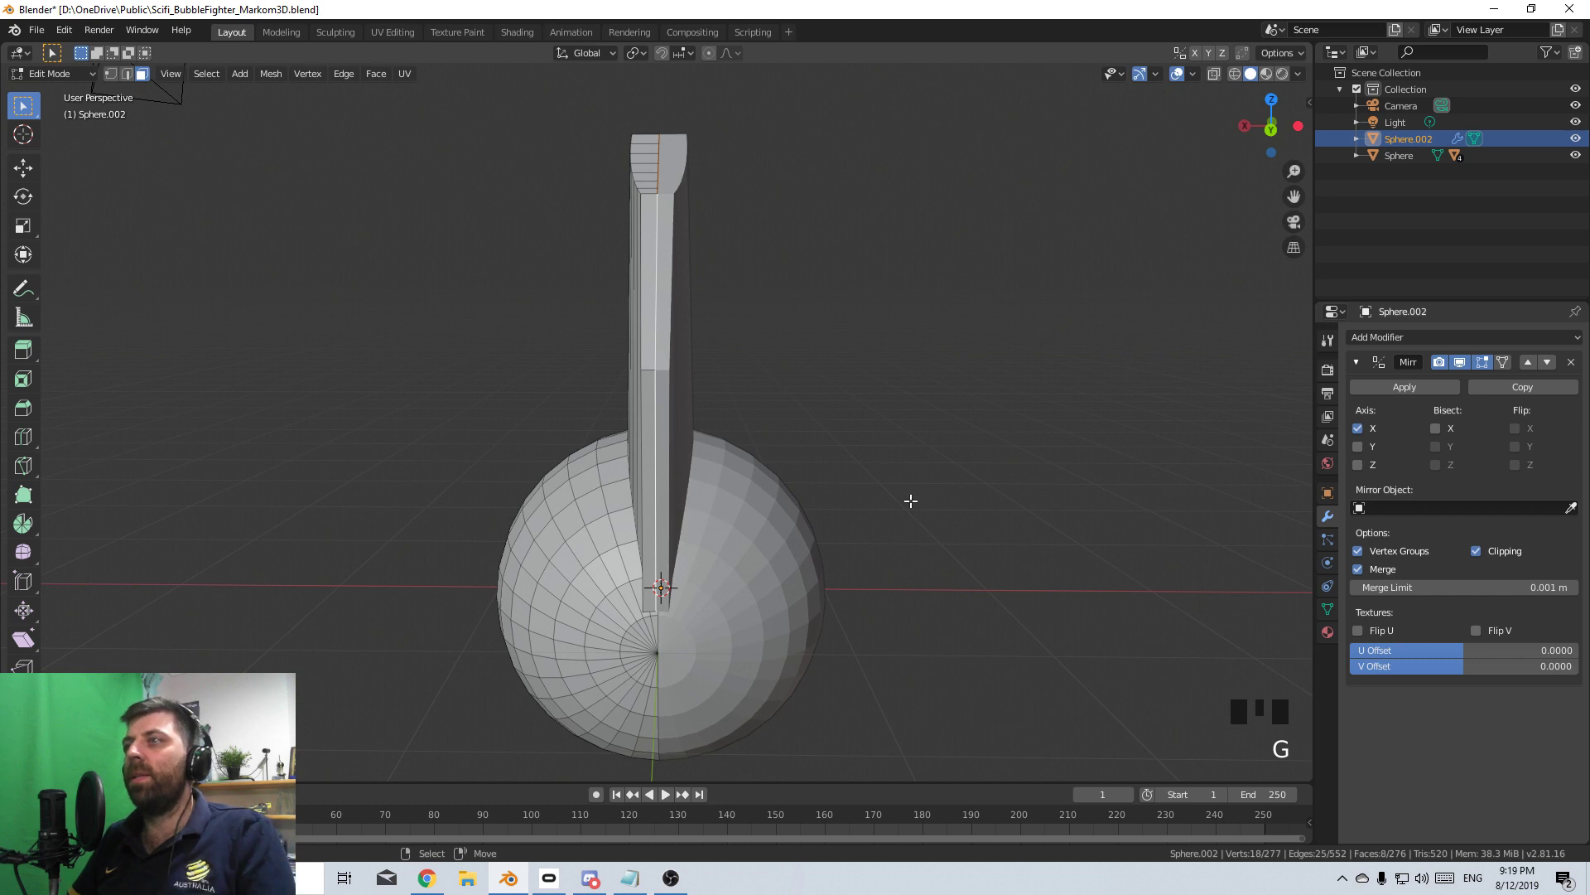
# - Delete the fin's selected inner faces on the mirror plane
pyautogui.press('Delete')
pyautogui.click(911, 500)
pyautogui.scroll(-2, 952, 522)
pyautogui.moveTo(912, 500); pyautogui.dragTo(809, 449, button='middle')
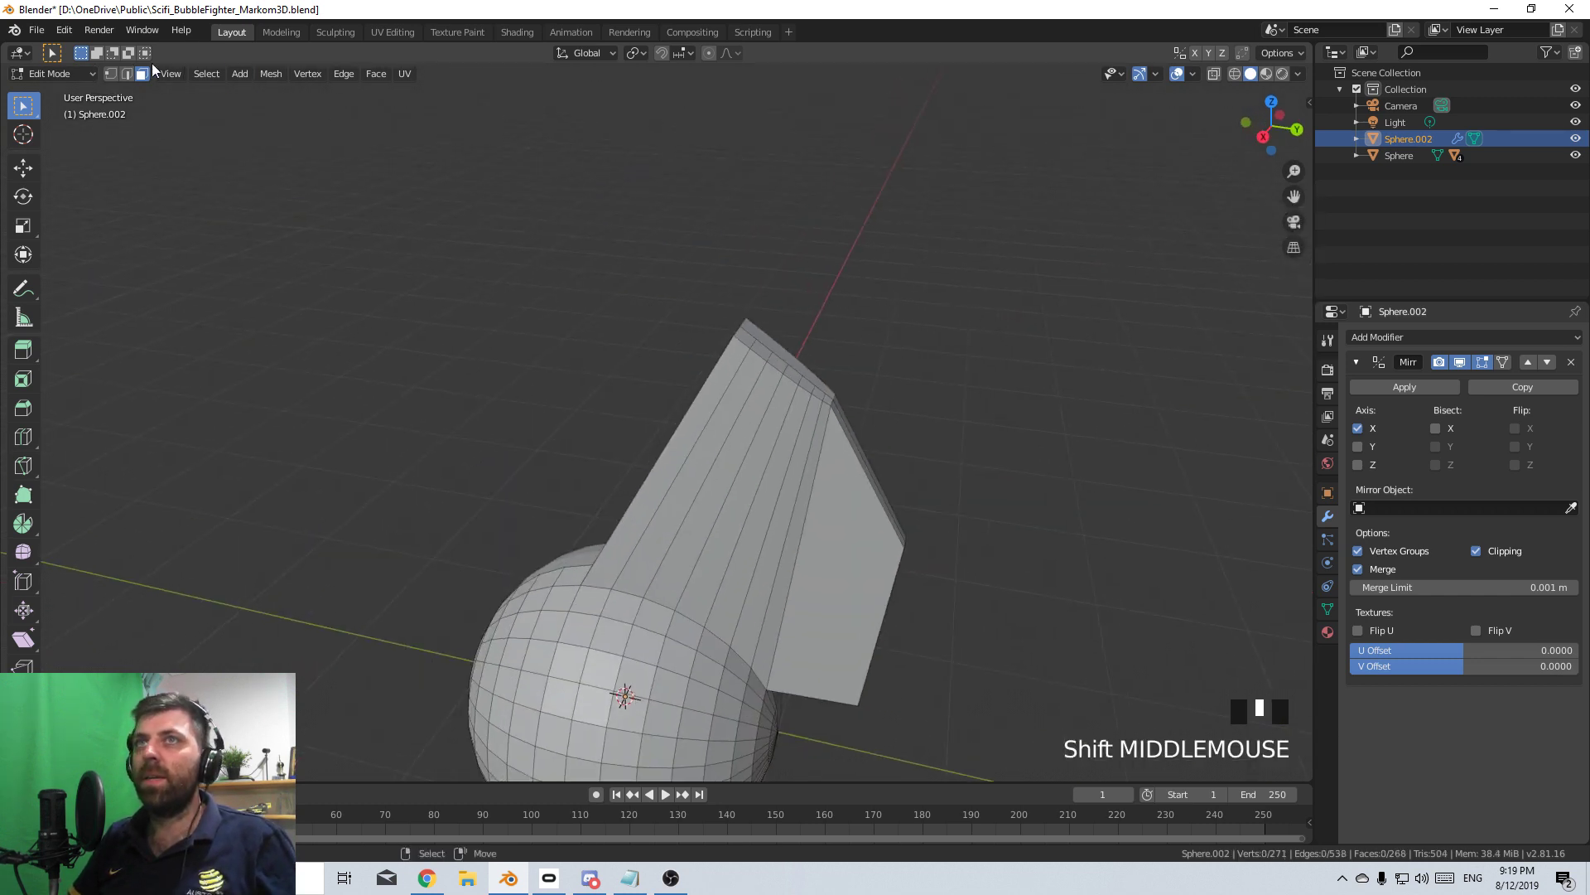
# - Select the outer vertices along the fin's tip and upper rear corner and scale them along X into line
pyautogui.click(110, 74)
pyautogui.moveTo(679, 348); pyautogui.dragTo(728, 309, button='middle')
pyautogui.rightClick(740, 296)
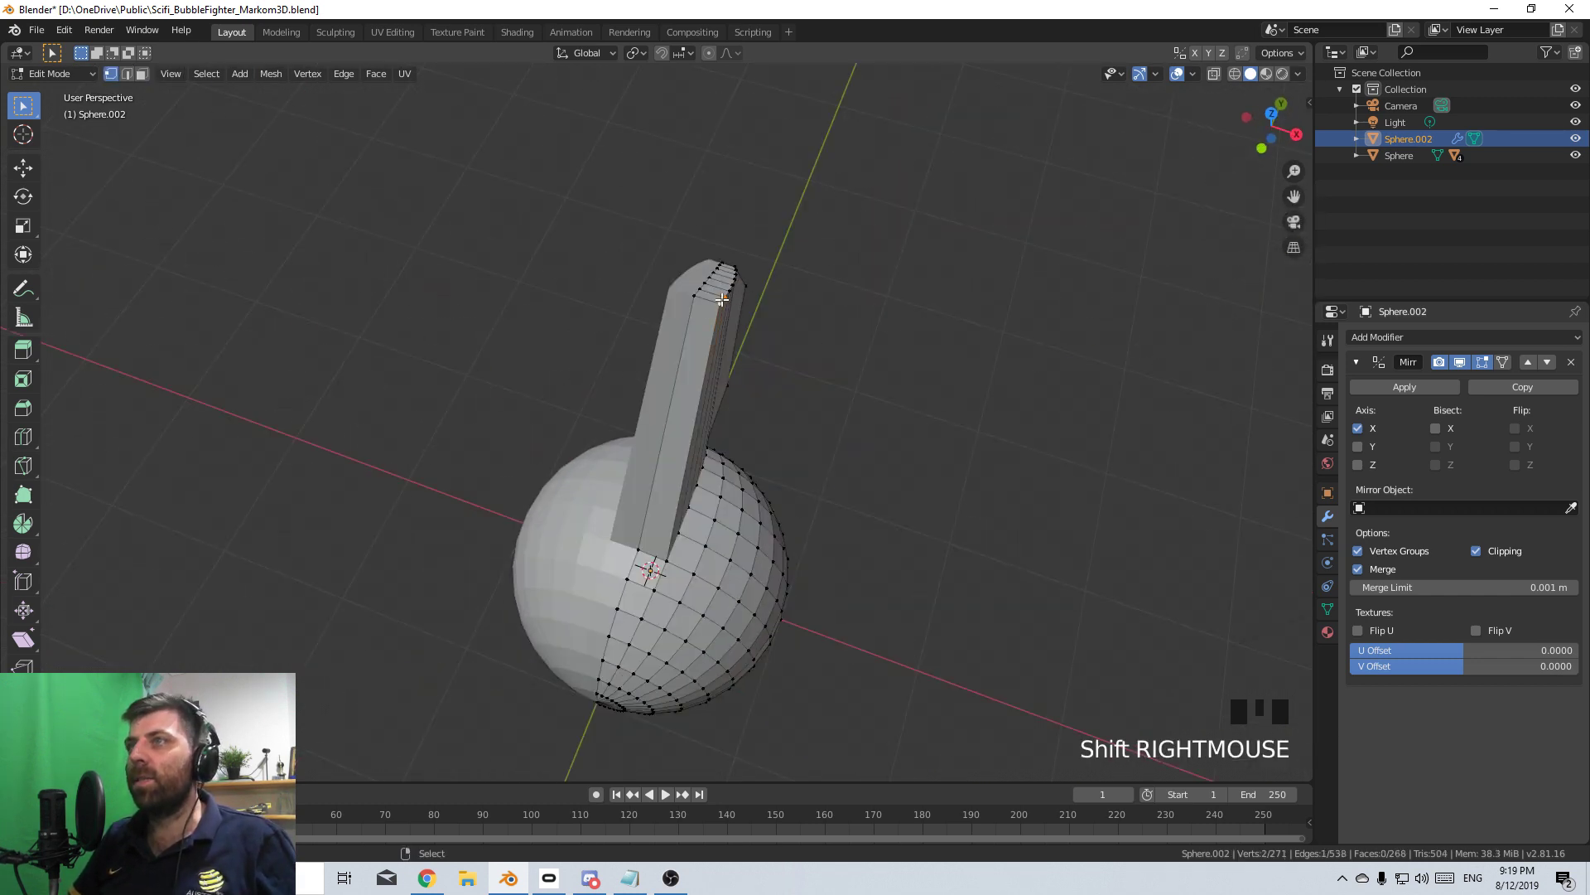
pyautogui.press('c')
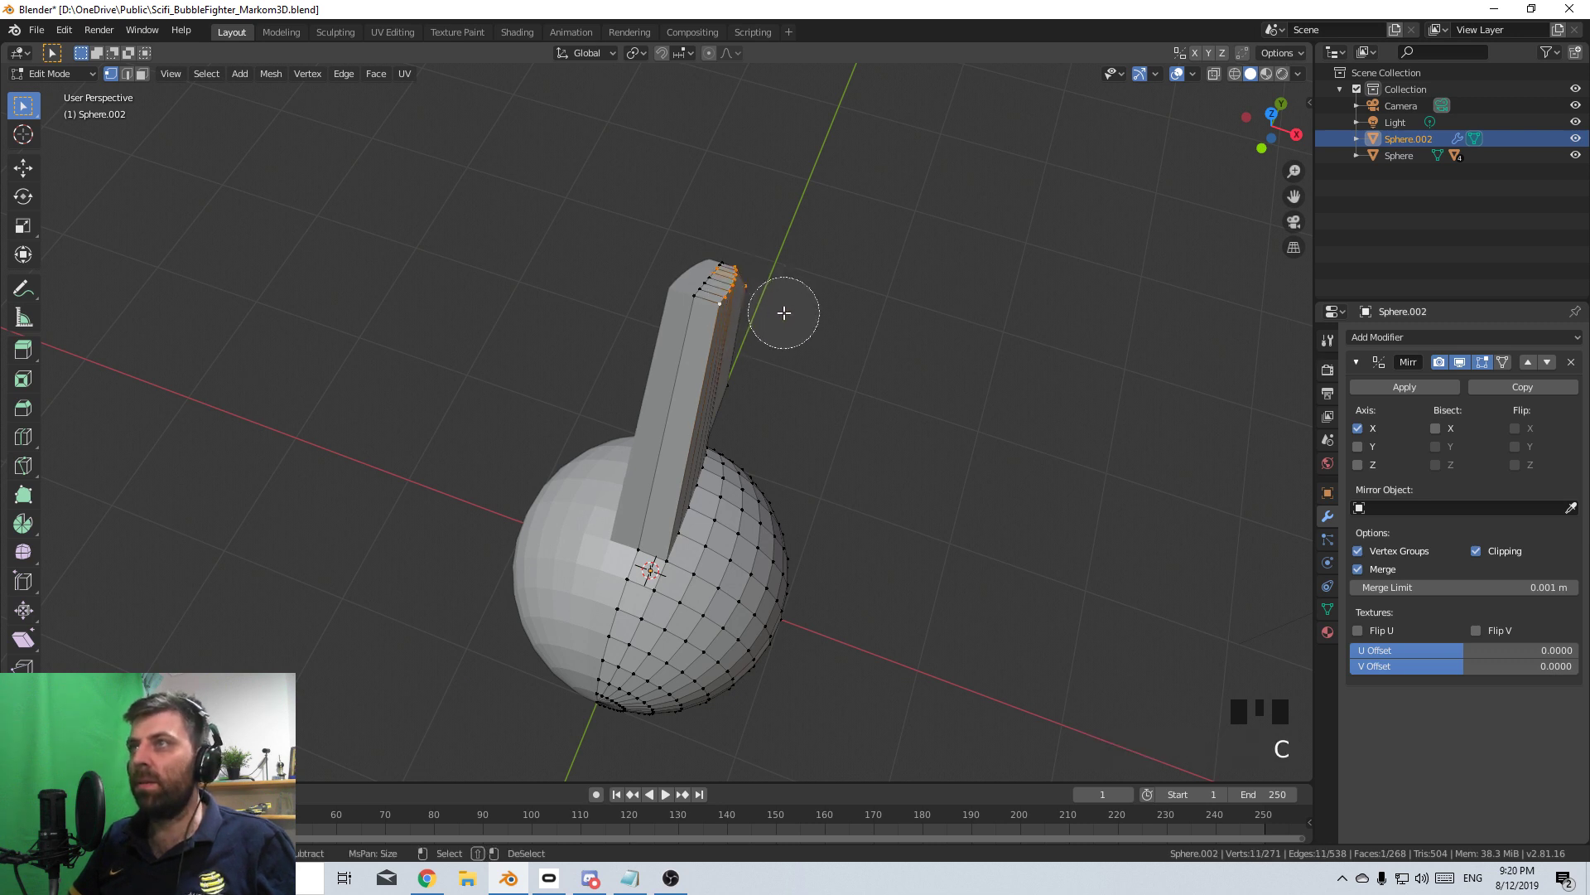
pyautogui.moveTo(781, 312); pyautogui.dragTo(724, 261)
pyautogui.rightClick(724, 261)
pyautogui.keyDown('shift'); pyautogui.rightClick(715, 271); pyautogui.keyUp('shift')
pyautogui.keyDown('shift'); pyautogui.rightClick(715, 273); pyautogui.keyUp('shift')
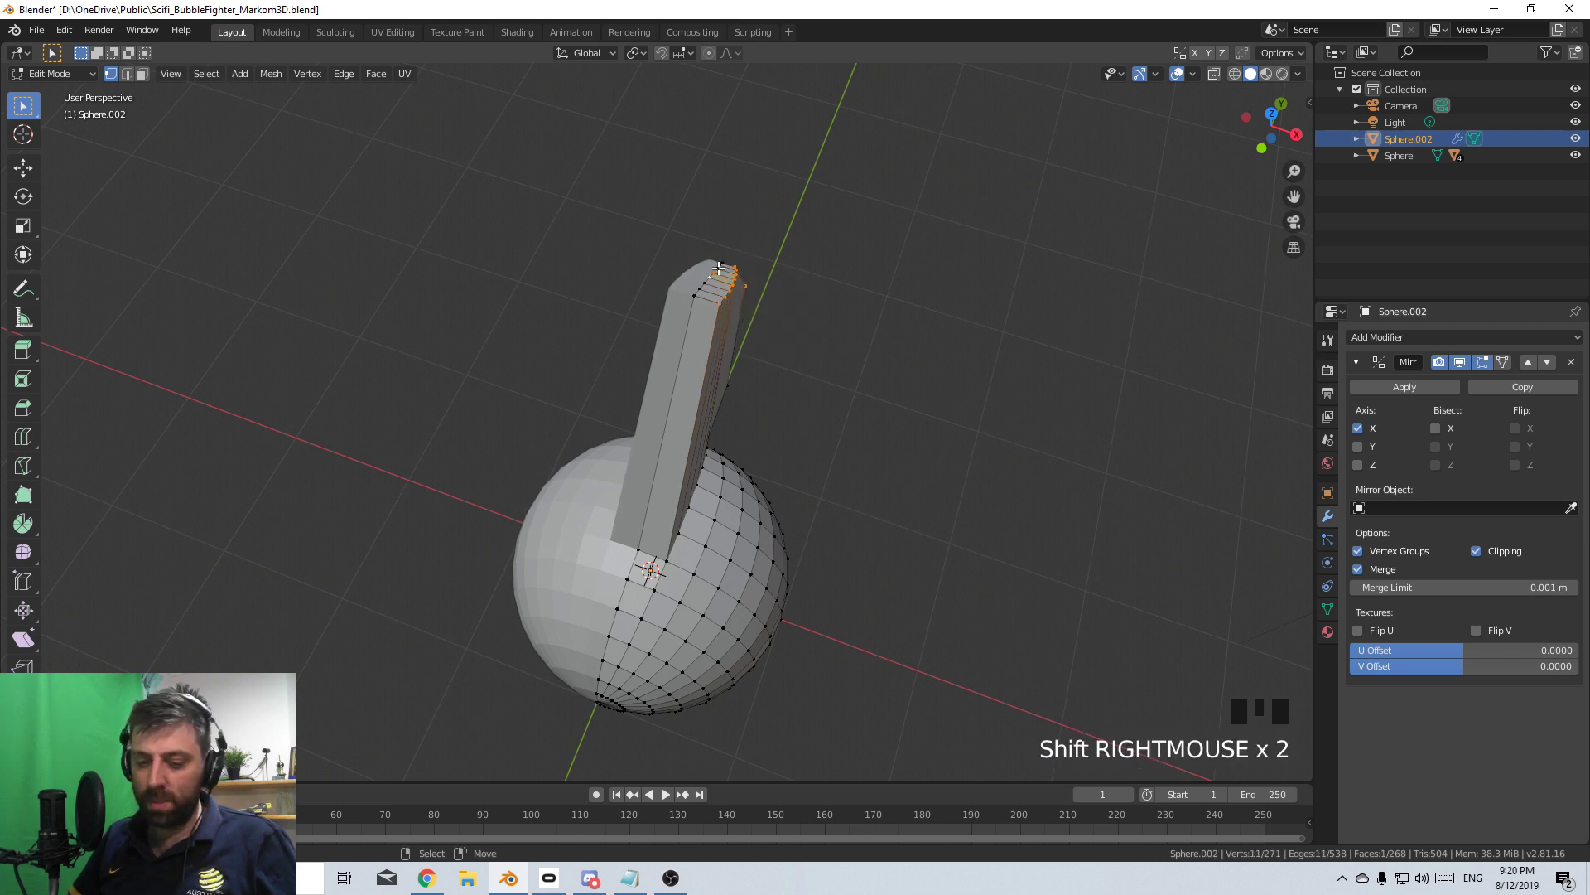
pyautogui.press('b')
pyautogui.moveTo(721, 263); pyautogui.dragTo(713, 293, button='middle')
pyautogui.moveTo(849, 373); pyautogui.dragTo(654, 422, button='middle')
pyautogui.scroll(2, 758, 454)
pyautogui.press('s')
pyautogui.press('x')
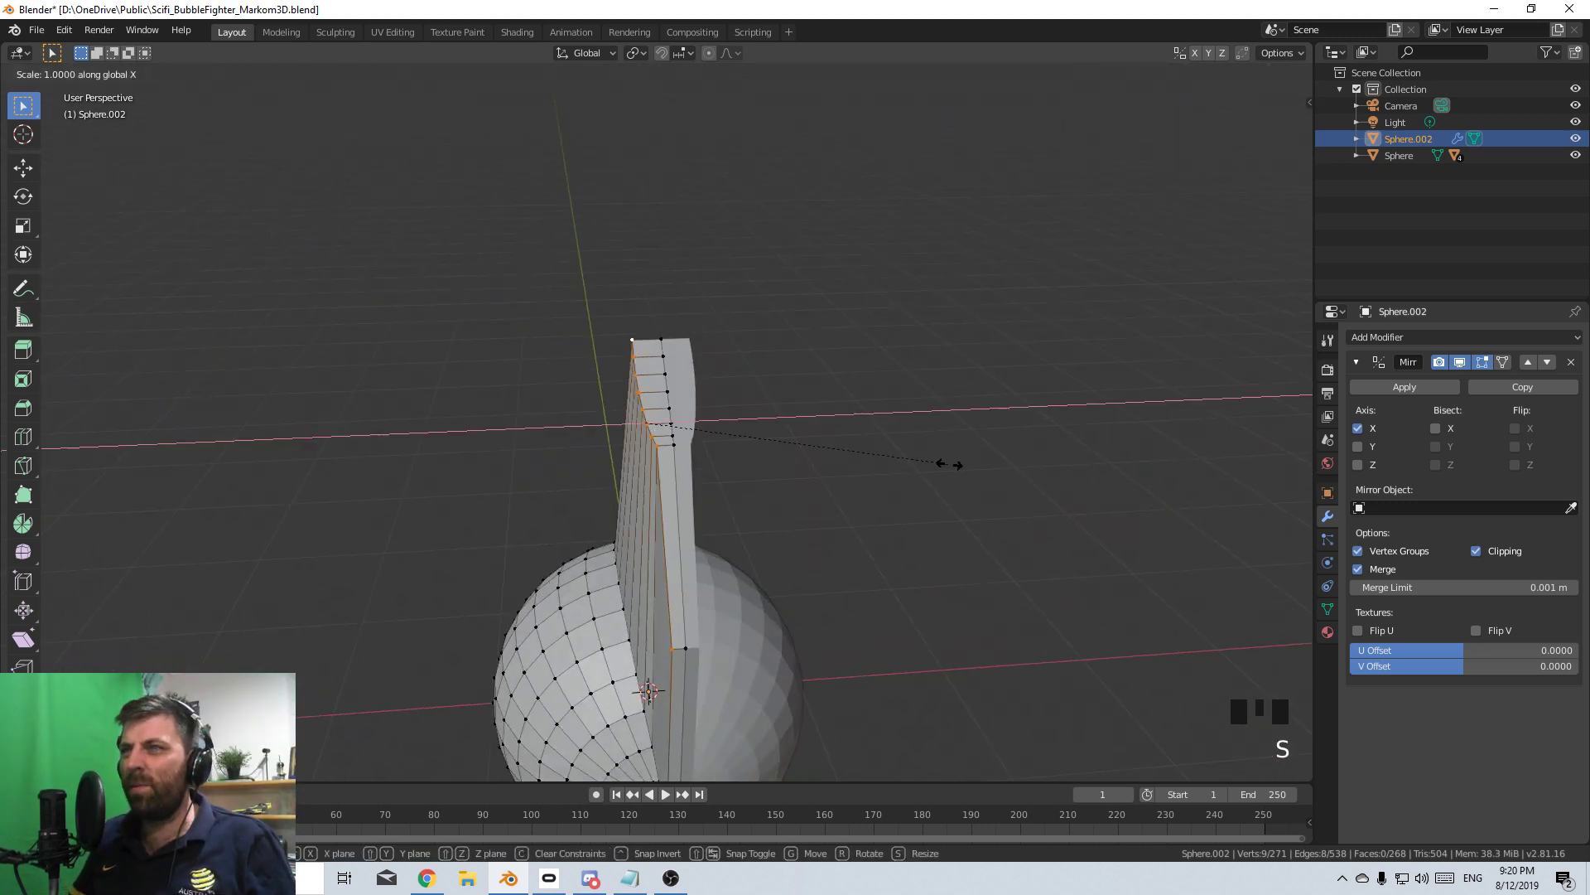
pyautogui.click(949, 465)
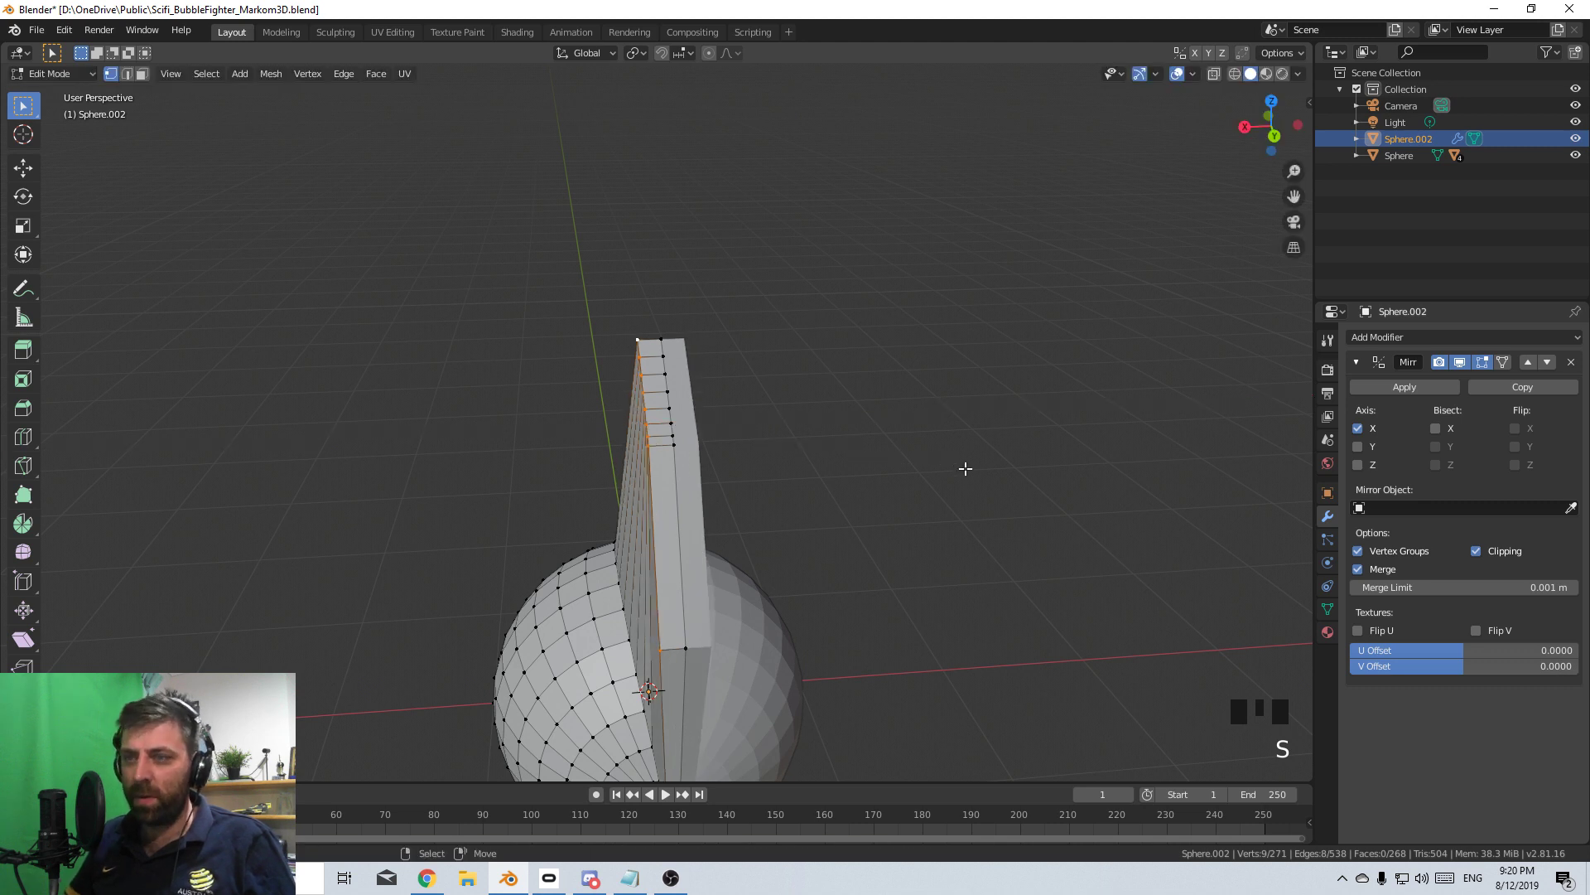
# - Move the selected outer vertices along X toward the mirror plane to taper the fin to a thin edge
pyautogui.press('g')
pyautogui.press('x')
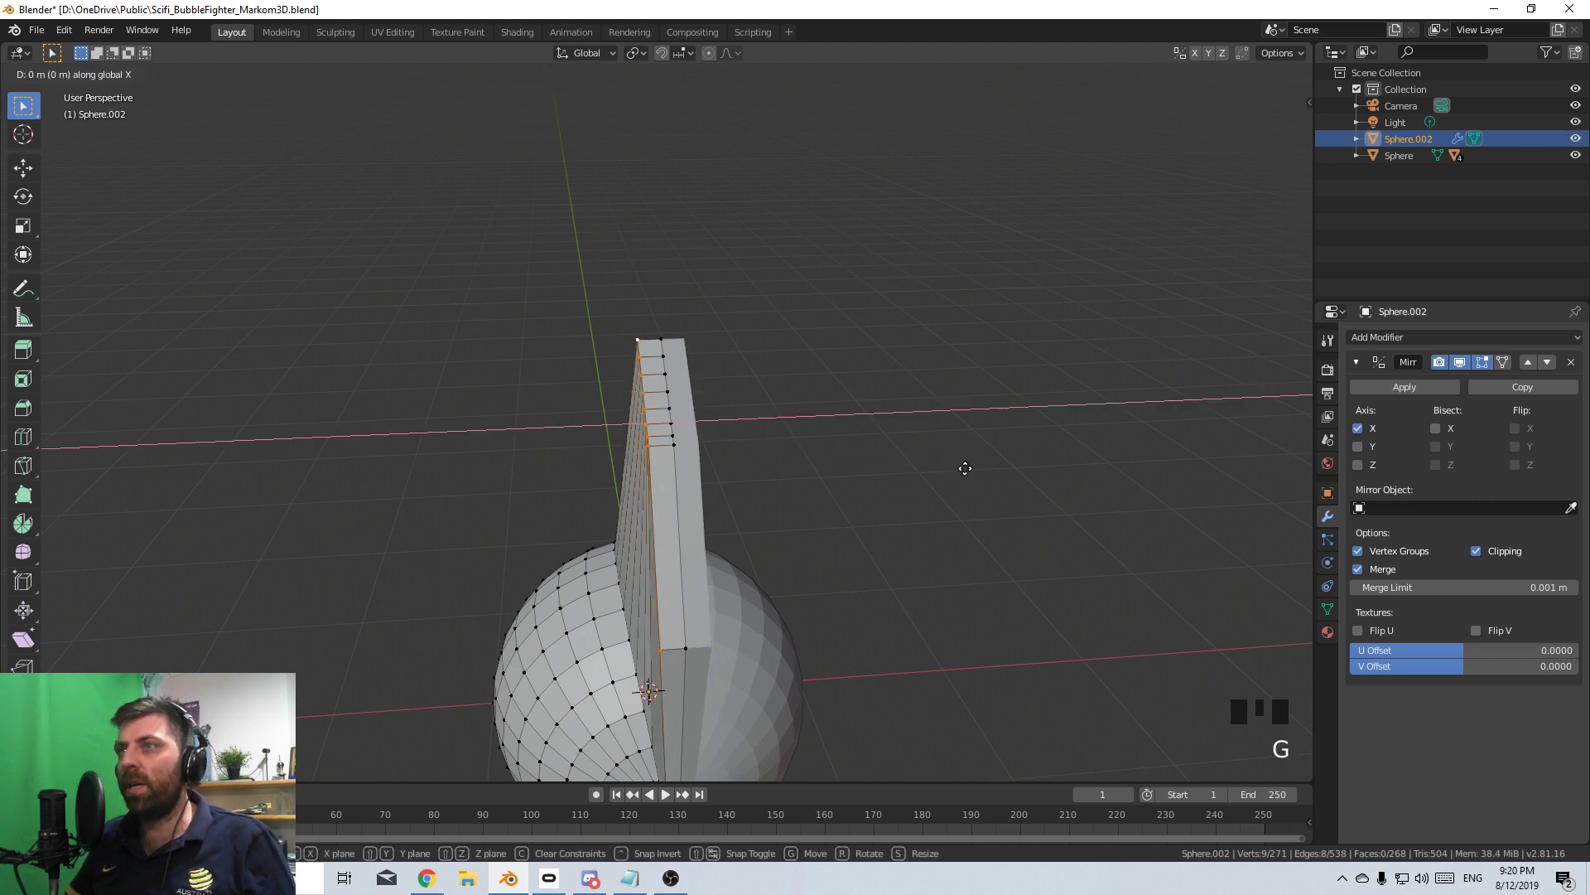
pyautogui.click(1002, 465)
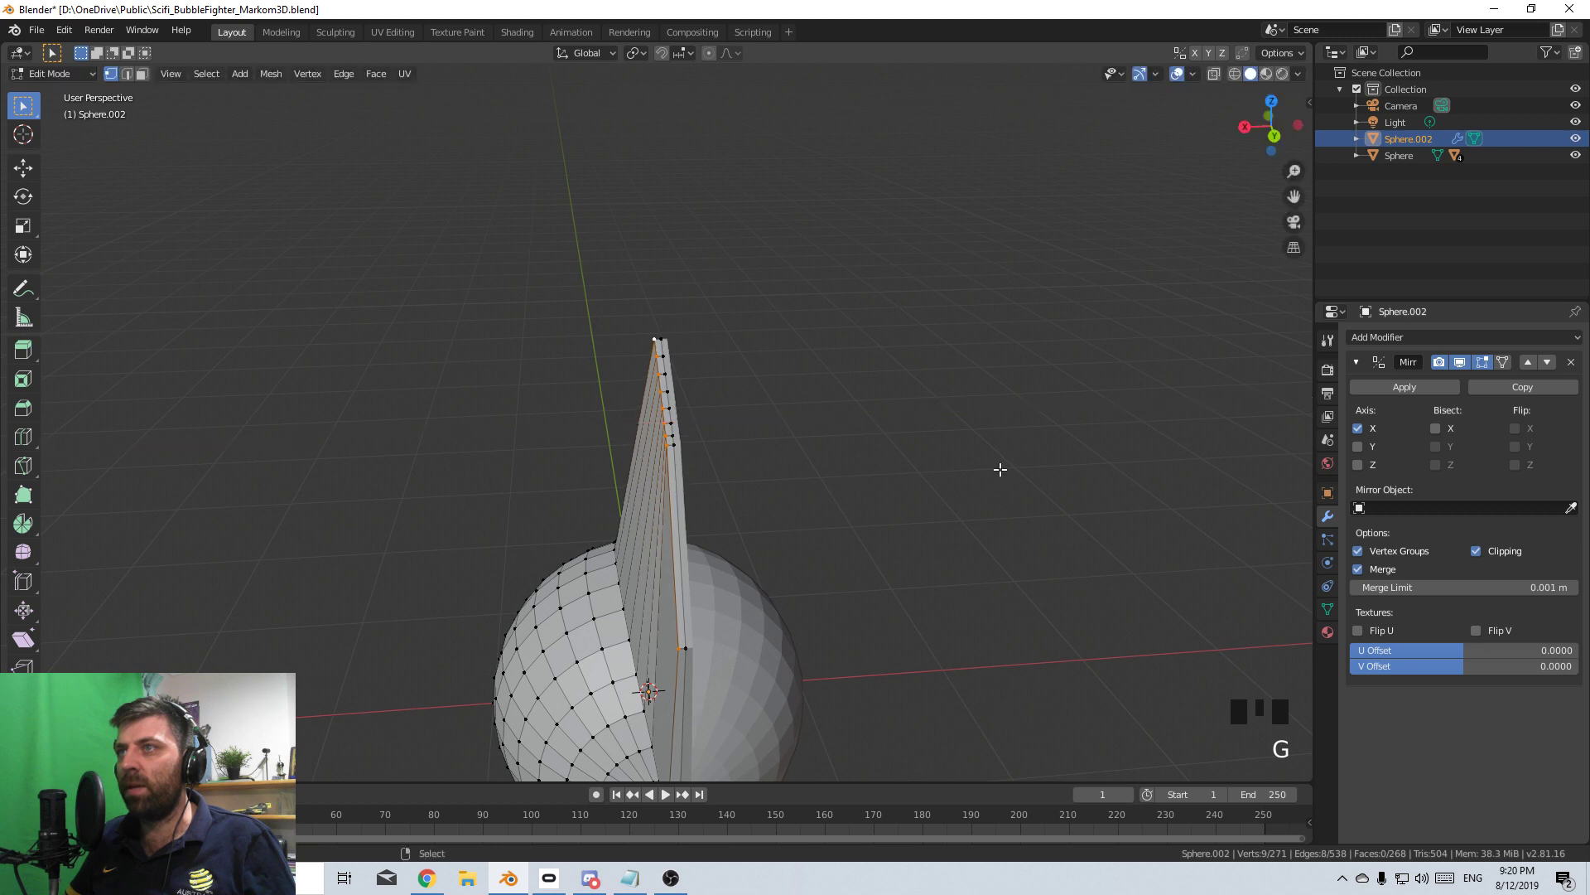
# - Examine the tapered fin's shape and its join with the sphere from several angles, including beside the first ship
pyautogui.press('Tab')
pyautogui.scroll(-3, 540, 525)
pyautogui.scroll(3, 971, 531)
pyautogui.moveTo(539, 525); pyautogui.dragTo(990, 480, button='middle')
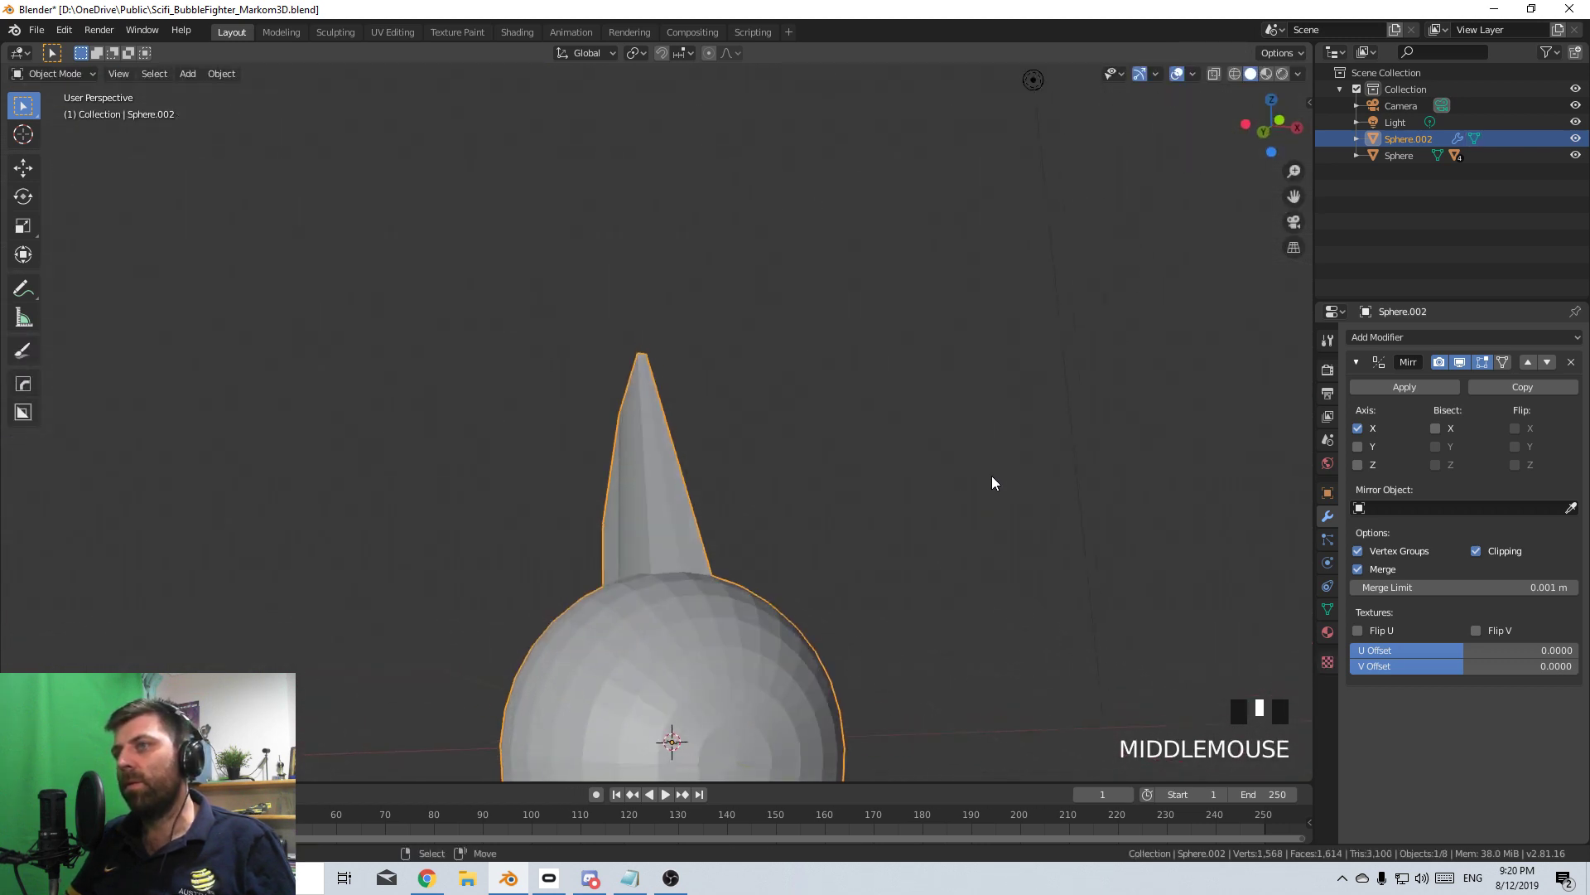
pyautogui.press('Tab')
pyautogui.moveTo(660, 519); pyautogui.dragTo(663, 599, button='middle')
pyautogui.scroll(-3, 663, 413)
pyautogui.moveTo(663, 413); pyautogui.dragTo(530, 467, button='middle')
pyautogui.scroll(5, 742, 571)
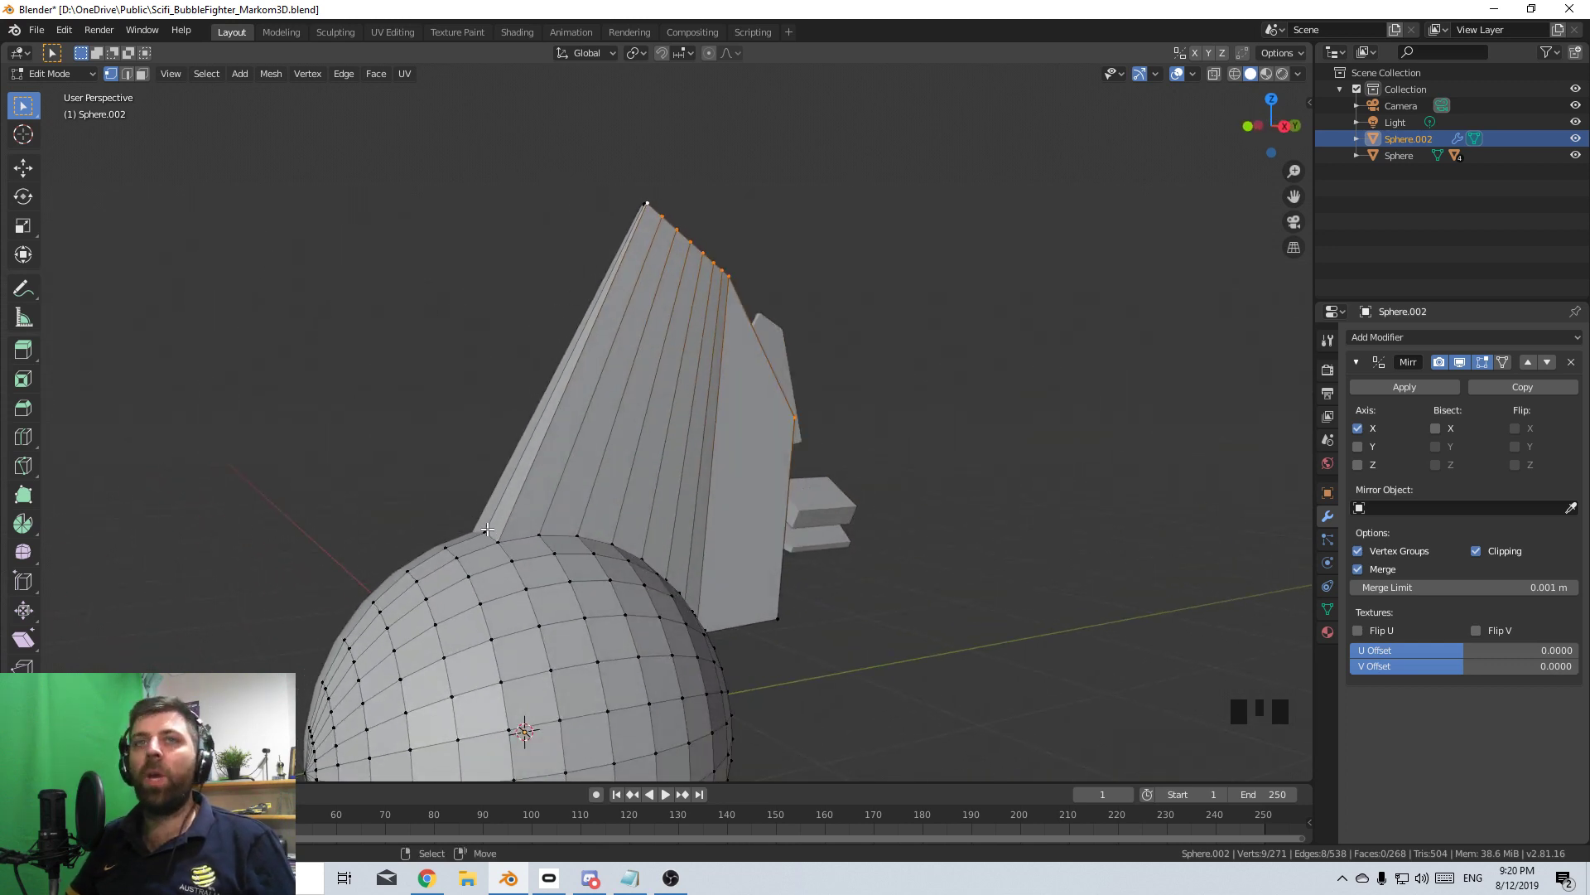
pyautogui.scroll(-2, 487, 528)
pyautogui.keyDown('shift'); pyautogui.moveTo(487, 529); pyautogui.dragTo(508, 486, button='middle'); pyautogui.keyUp('shift')
pyautogui.scroll(3, 669, 577)
pyautogui.scroll(-6, 669, 577)
pyautogui.press('KP_3')
pyautogui.press('KP_1')
pyautogui.press('Tab')
pyautogui.scroll(3, 447, 419)
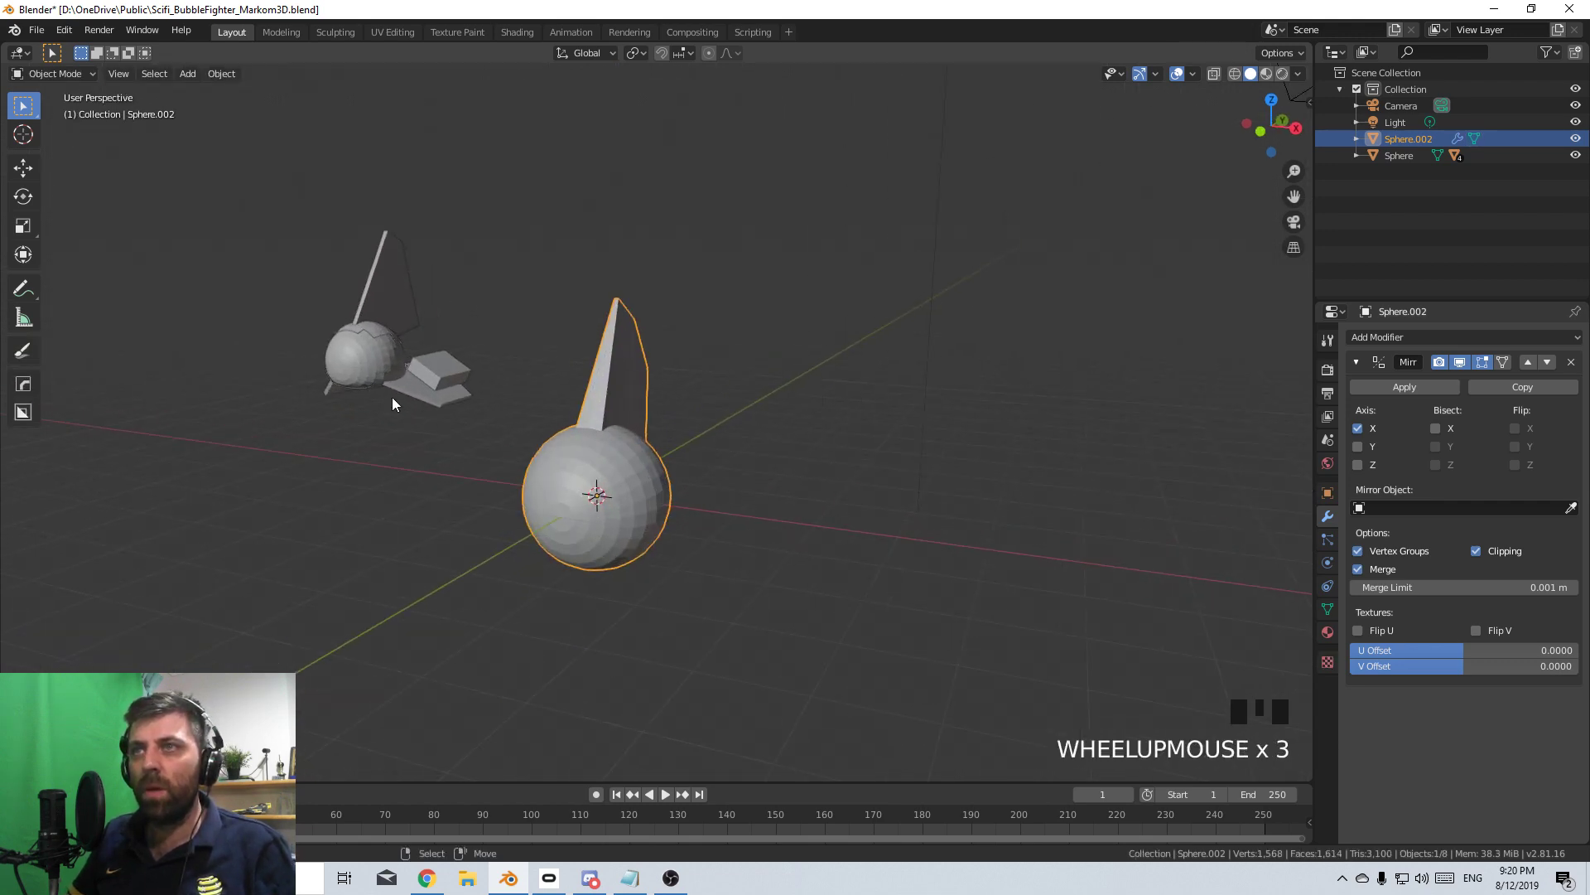
# - Extrude the curved row of seven faces on the sphere's lower side outward about 1.6 m into a wing
pyautogui.moveTo(406, 382); pyautogui.dragTo(864, 375, button='middle')
pyautogui.press('Tab')
pyautogui.scroll(2, 679, 464)
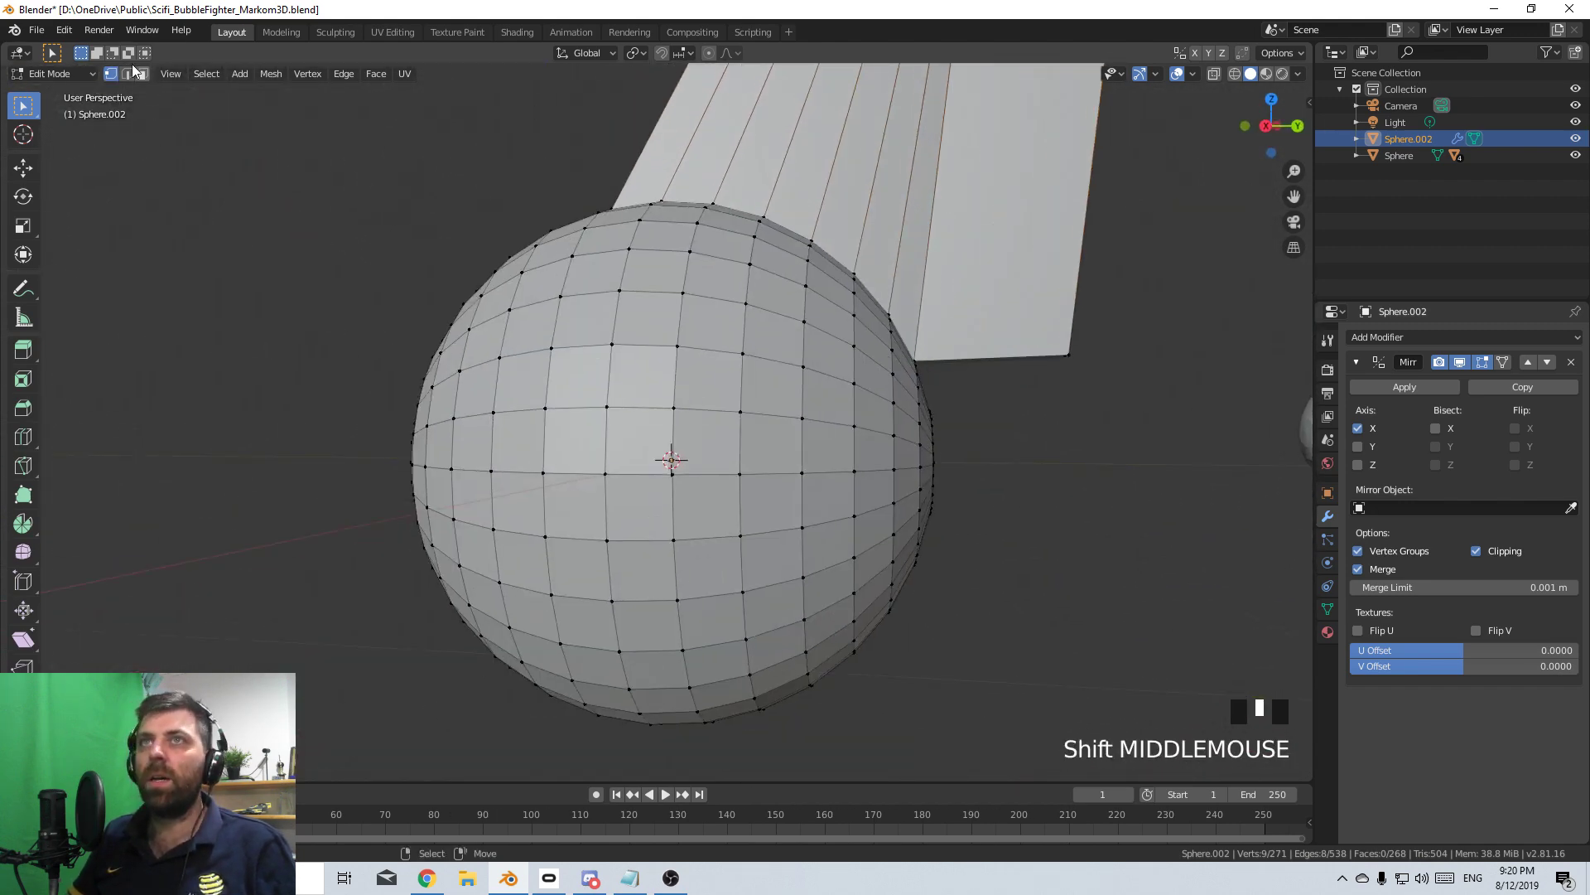
pyautogui.click(141, 74)
pyautogui.press('KP_3')
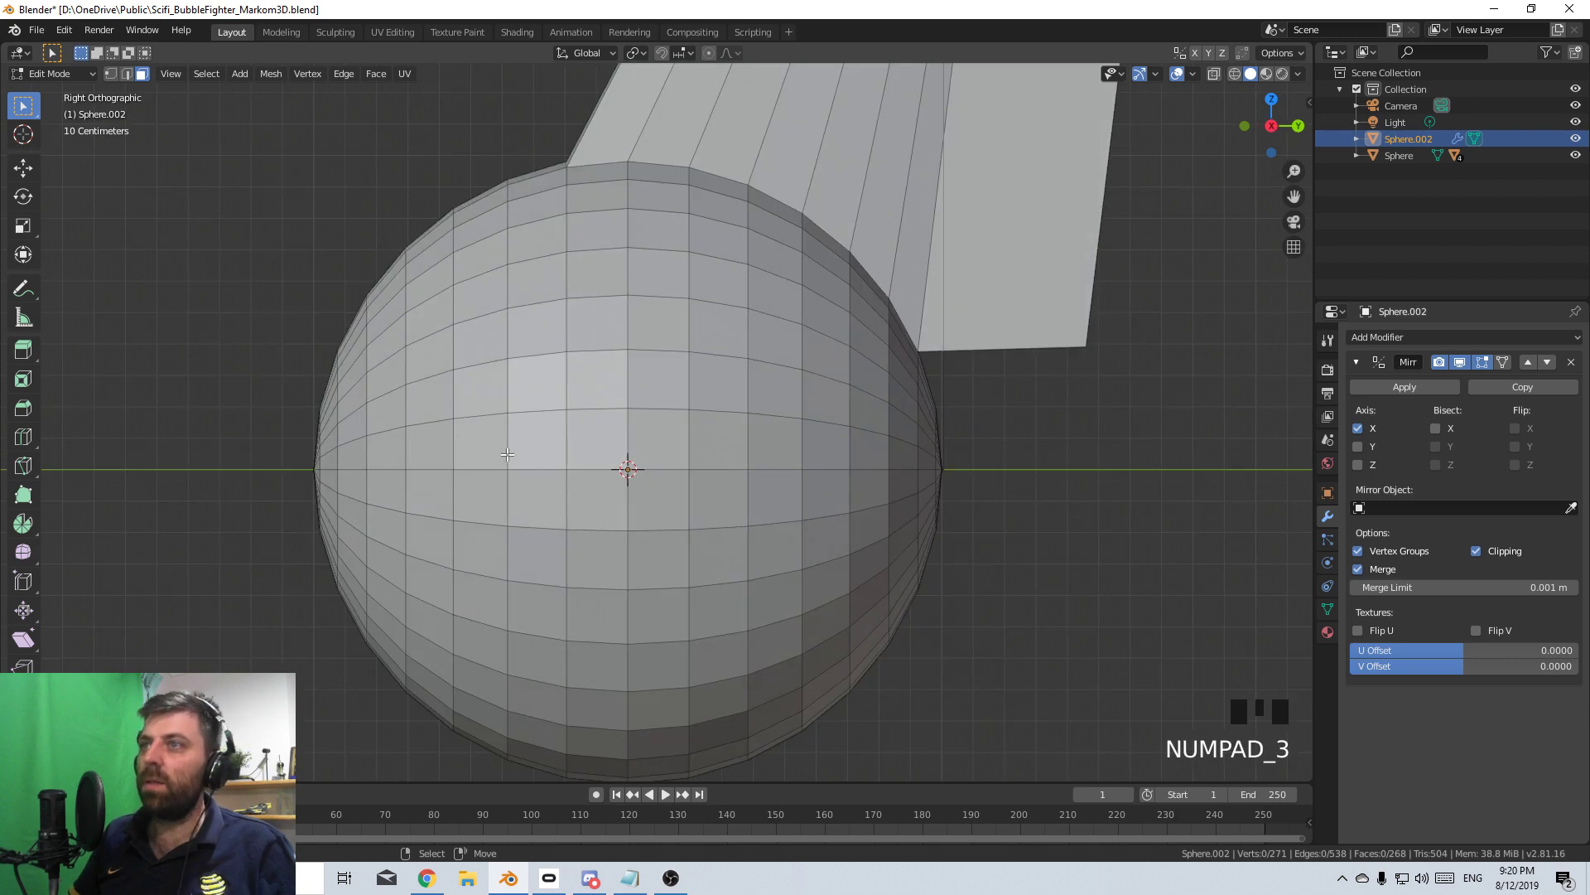
pyautogui.scroll(-3, 507, 454)
pyautogui.keyDown('shift'); pyautogui.moveTo(624, 555); pyautogui.dragTo(561, 512, button='middle'); pyautogui.keyUp('shift')
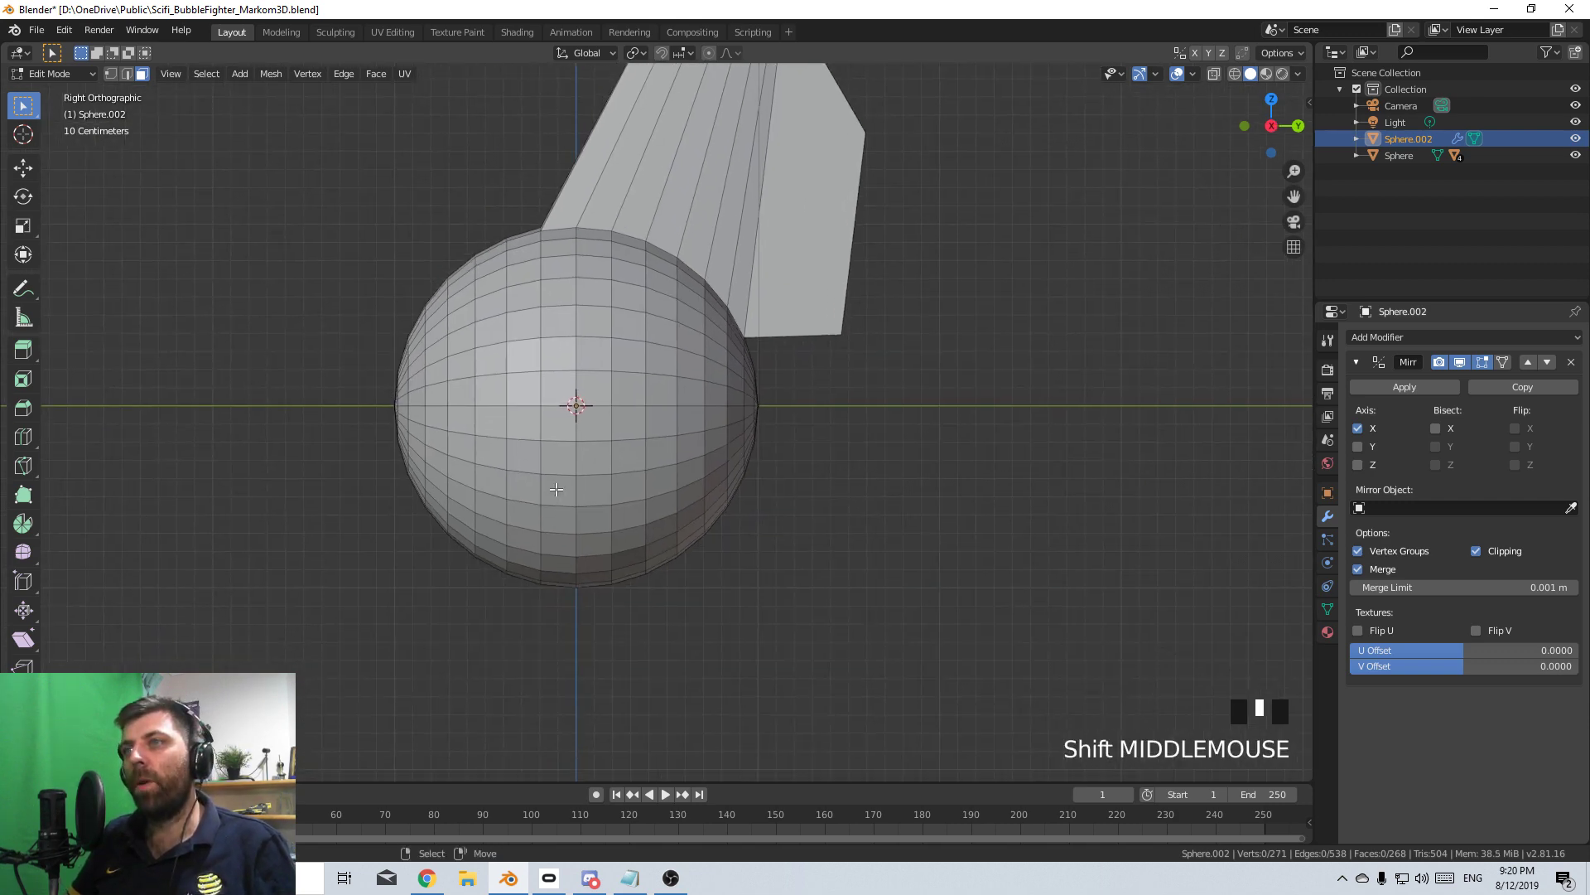
pyautogui.keyDown('shift'); pyautogui.rightClick(558, 497); pyautogui.keyUp('shift')
pyautogui.keyDown('shift'); pyautogui.rightClick(593, 491); pyautogui.keyUp('shift')
pyautogui.keyDown('shift'); pyautogui.rightClick(629, 487); pyautogui.keyUp('shift')
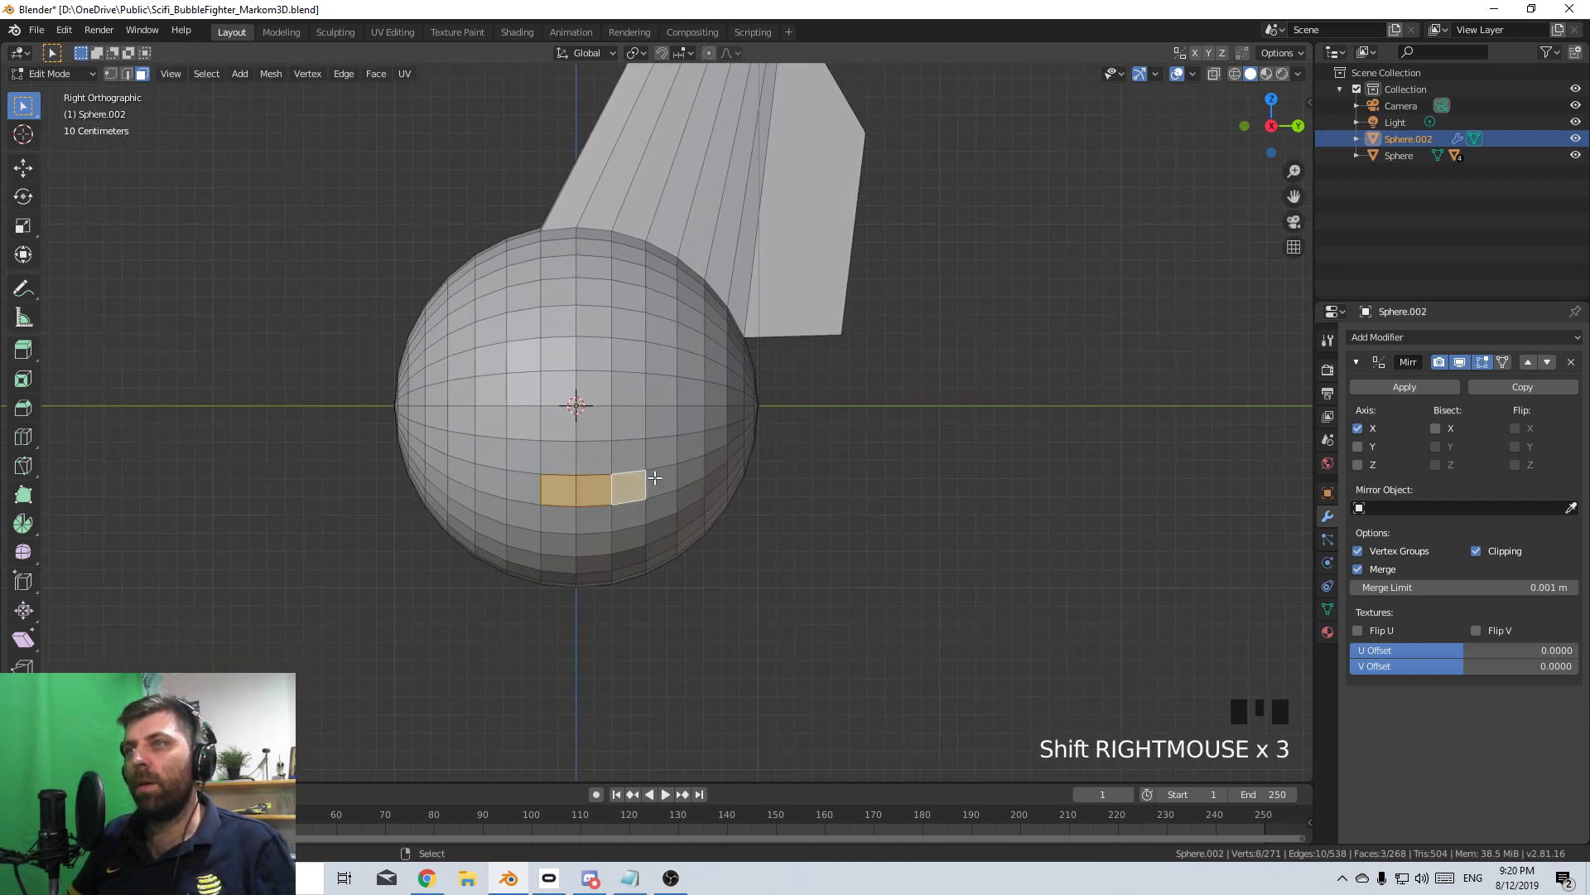
pyautogui.keyDown('shift'); pyautogui.rightClick(661, 479); pyautogui.keyUp('shift')
pyautogui.keyDown('shift'); pyautogui.rightClick(703, 465); pyautogui.keyUp('shift')
pyautogui.keyDown('shift'); pyautogui.rightClick(735, 445); pyautogui.keyUp('shift')
pyautogui.keyDown('shift'); pyautogui.rightClick(715, 459); pyautogui.keyUp('shift')
pyautogui.keyDown('shift'); pyautogui.rightClick(690, 472); pyautogui.keyUp('shift')
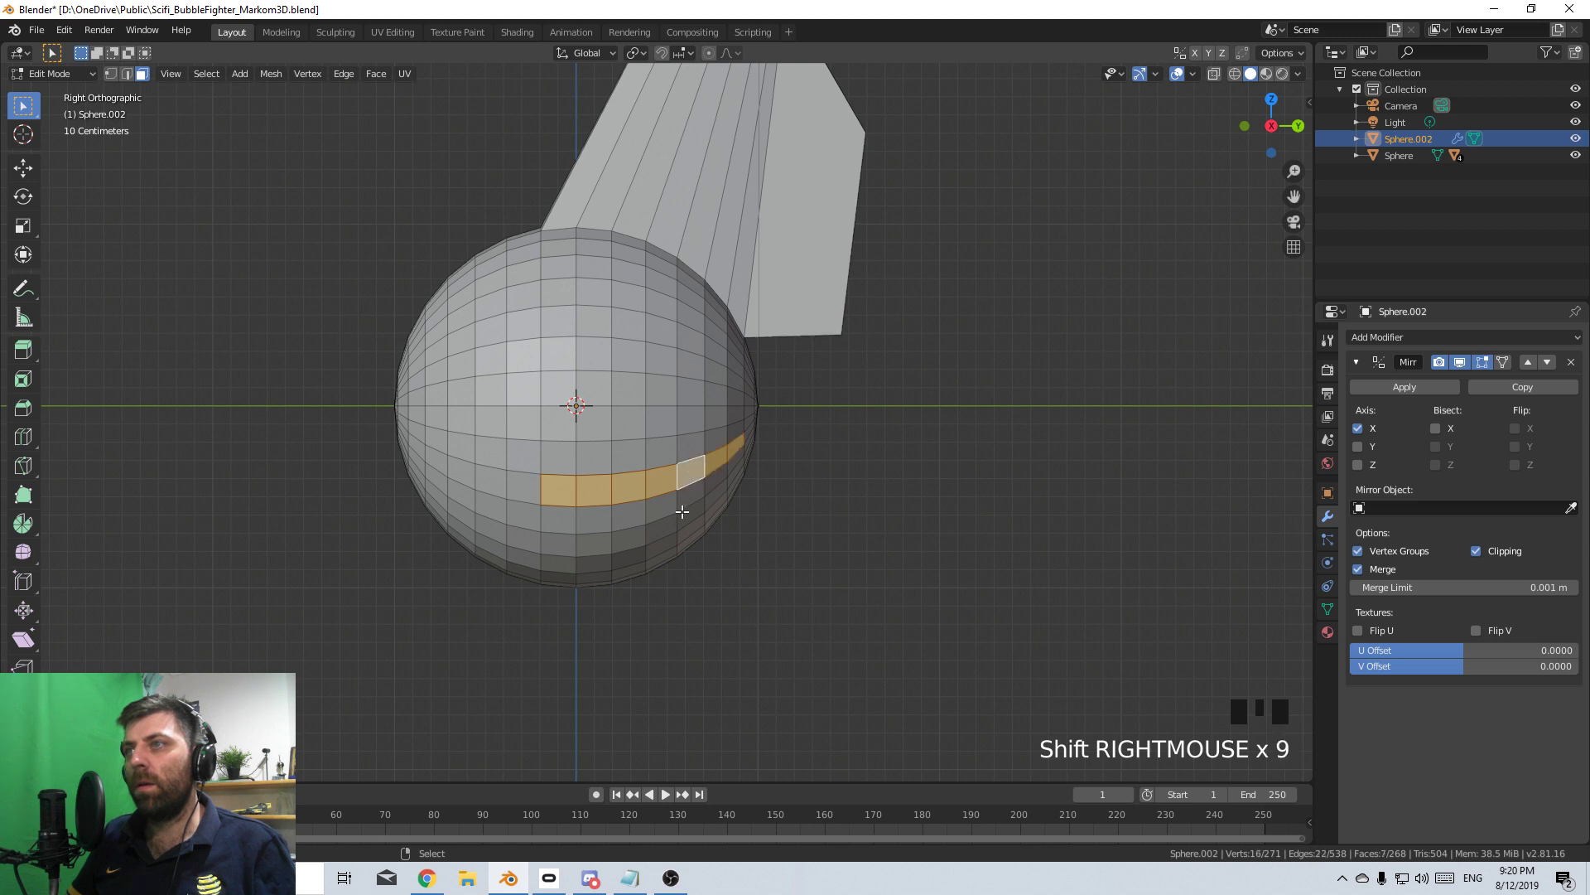
pyautogui.moveTo(678, 512); pyautogui.dragTo(713, 530, button='middle')
pyautogui.press('e')
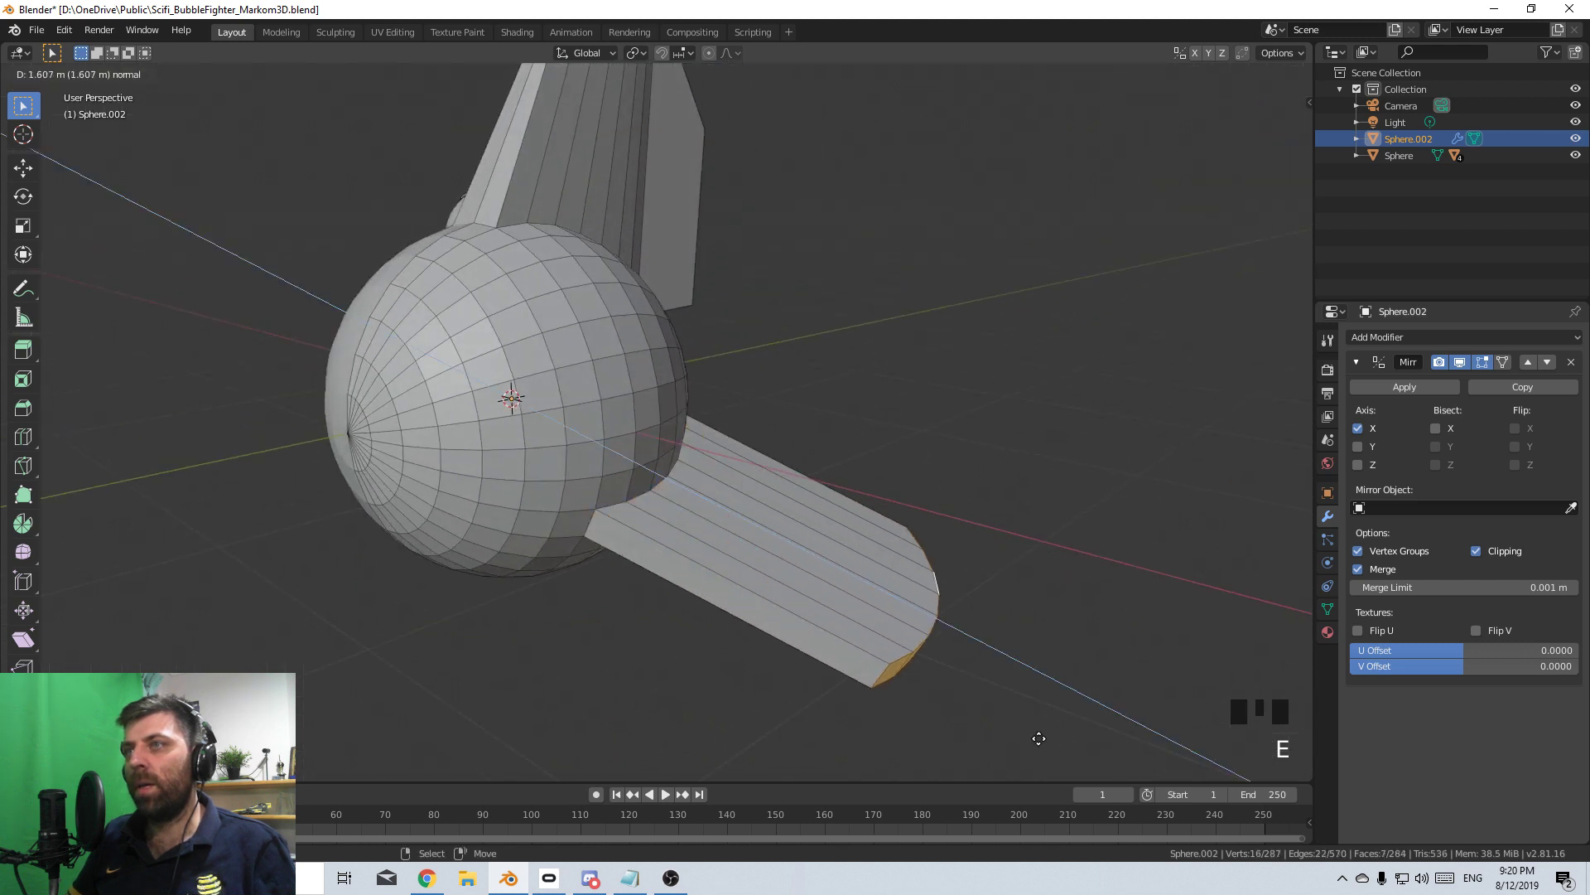
pyautogui.click(1048, 741)
# - Scale the wing's tip faces down to about 0.2 overall and widen them again along Y
pyautogui.moveTo(857, 494); pyautogui.dragTo(939, 423, button='middle')
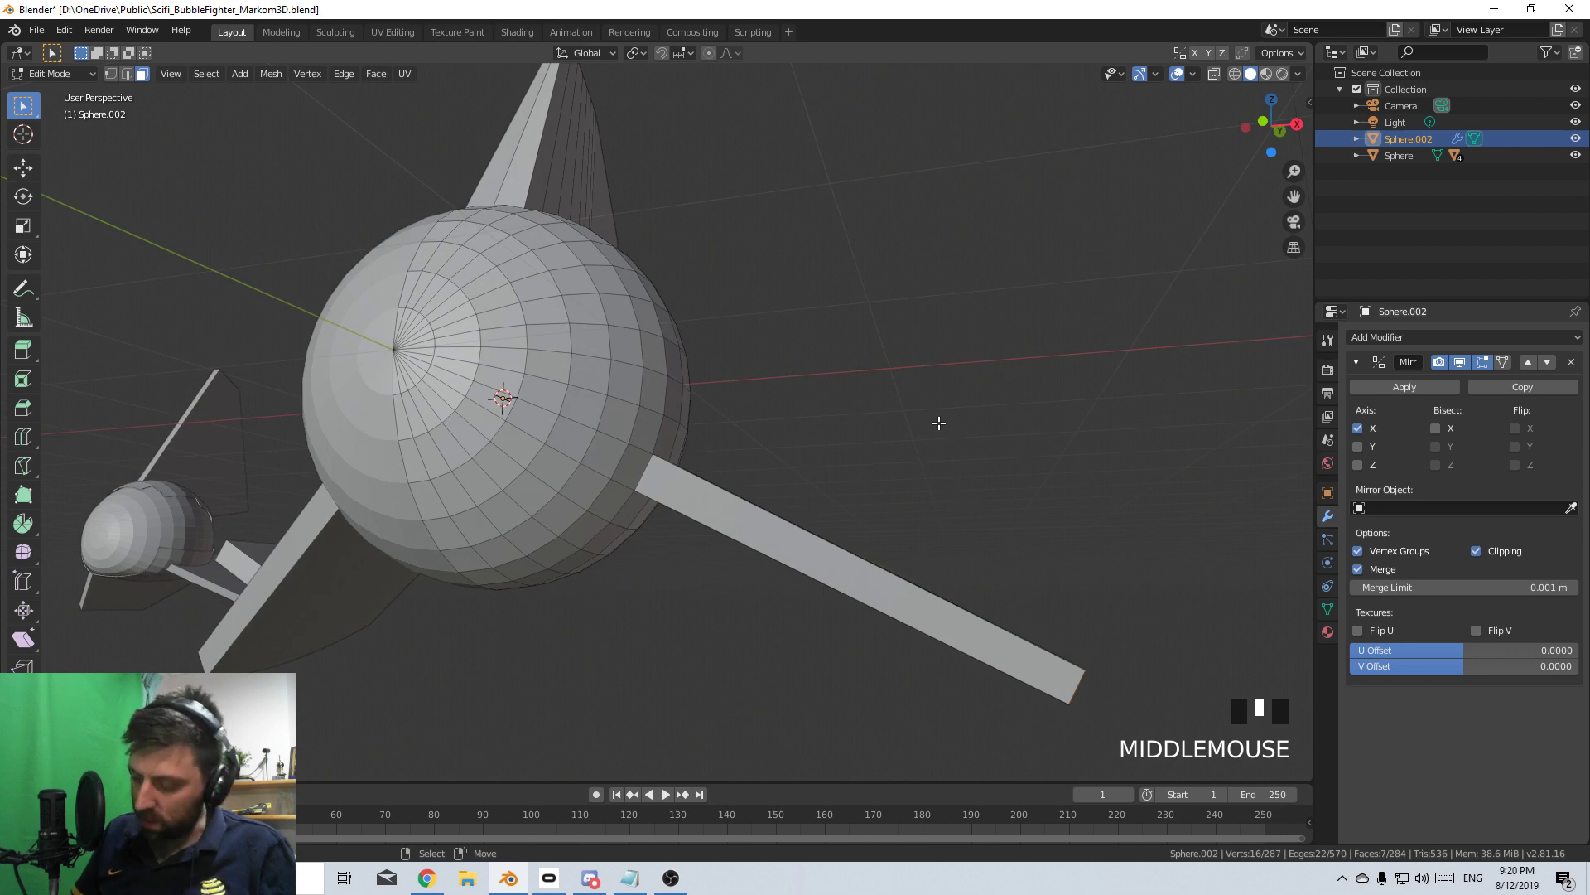
pyautogui.press('KP_3')
pyautogui.press('KP_1')
pyautogui.keyDown('shift'); pyautogui.moveTo(1031, 535); pyautogui.dragTo(1139, 252, button='middle'); pyautogui.keyUp('shift')
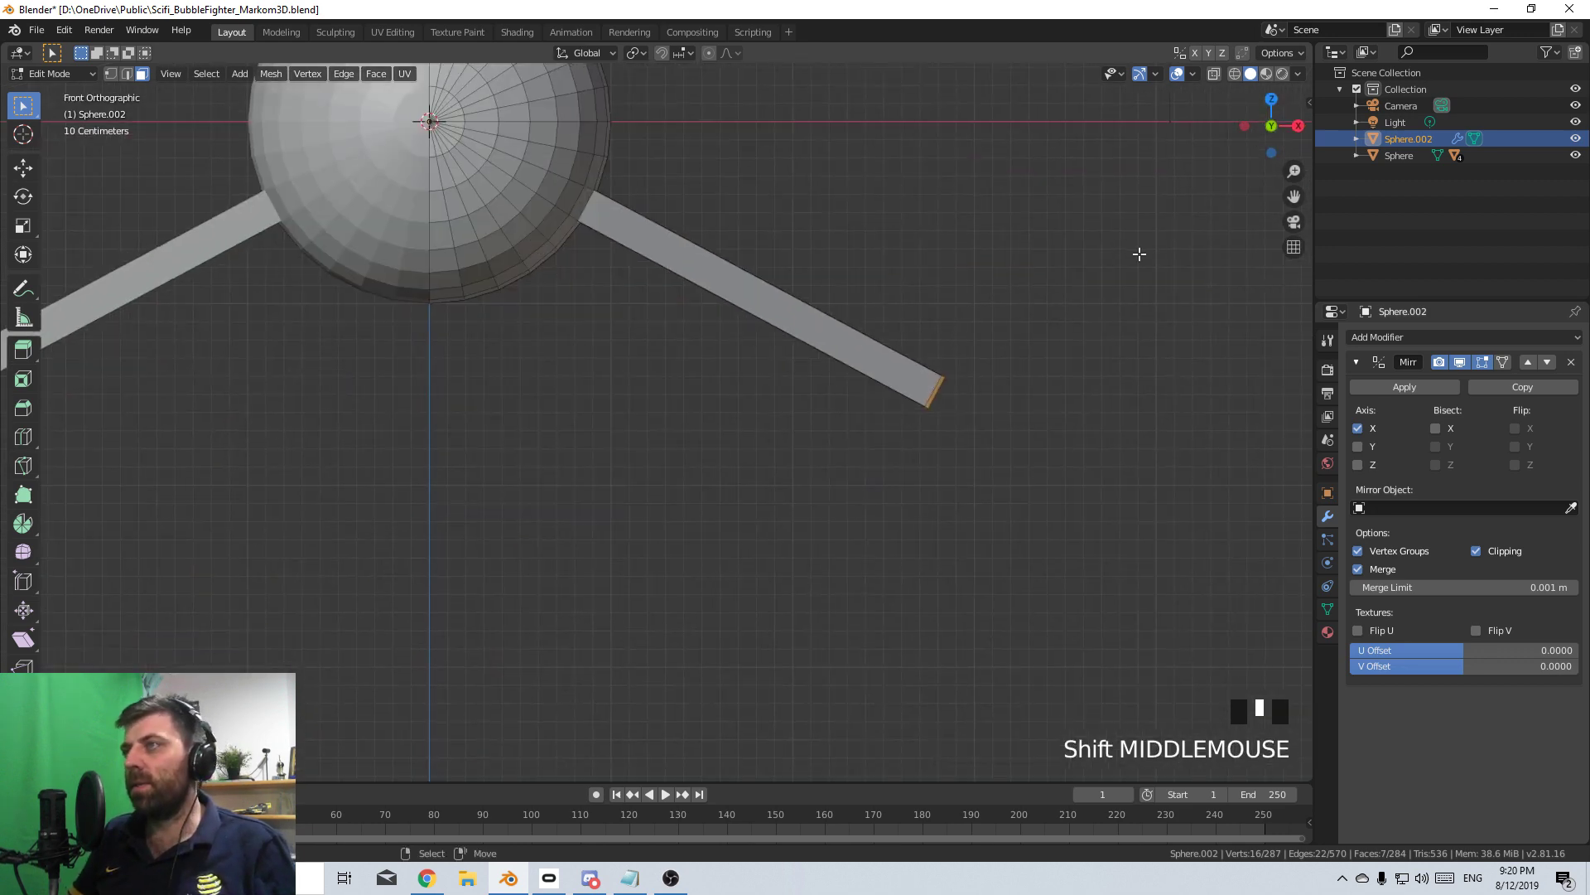
pyautogui.press('s')
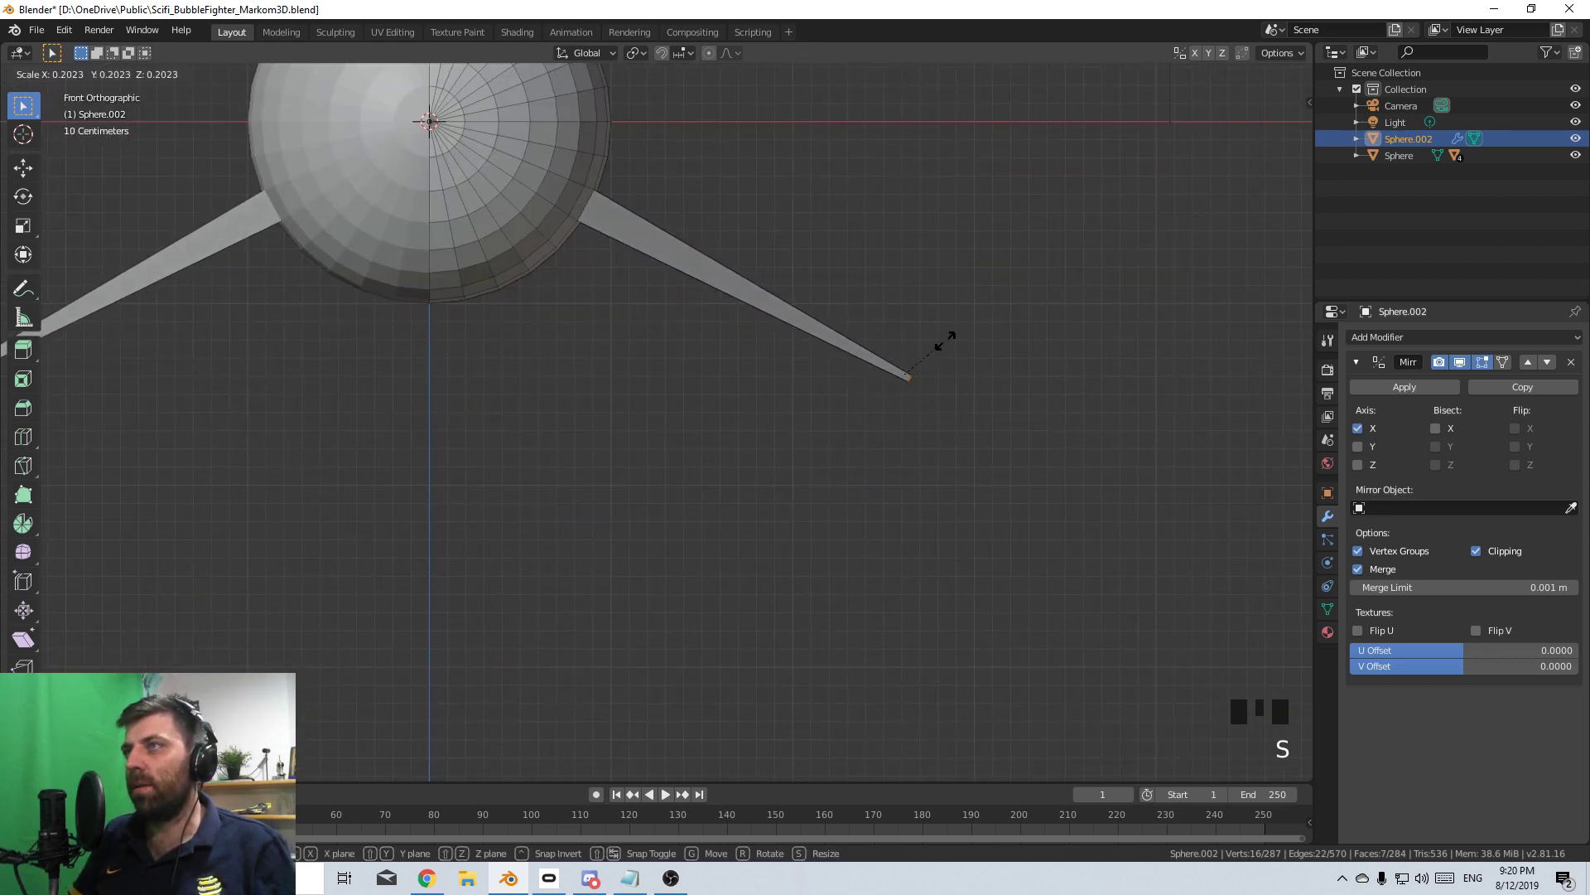
pyautogui.moveTo(945, 341); pyautogui.dragTo(748, 487, button='middle')
pyautogui.scroll(-3, 749, 486)
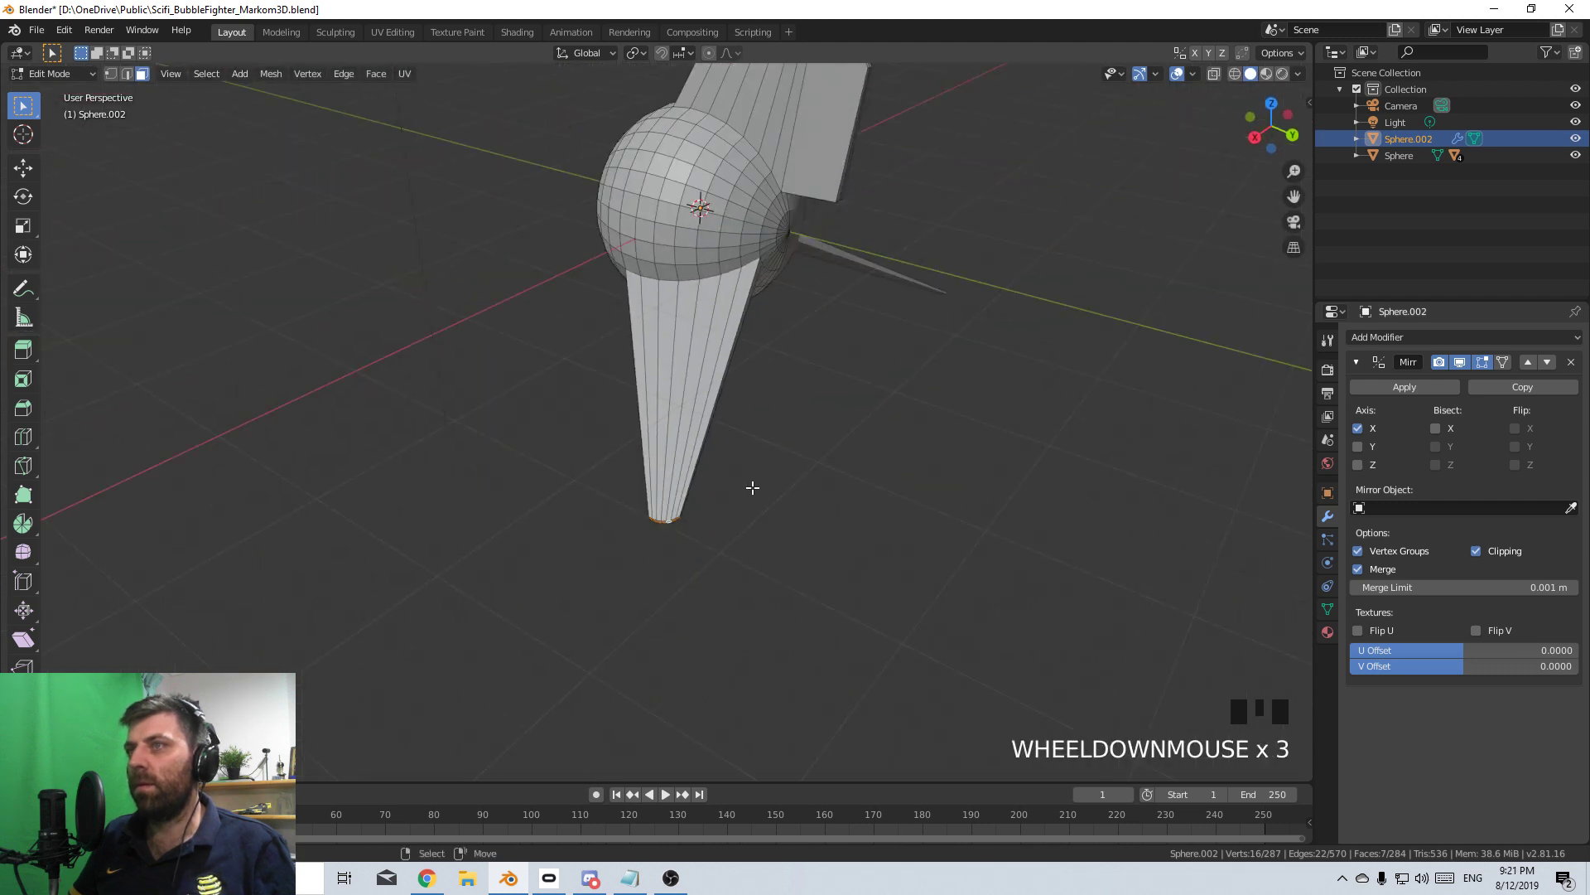
pyautogui.press('x')
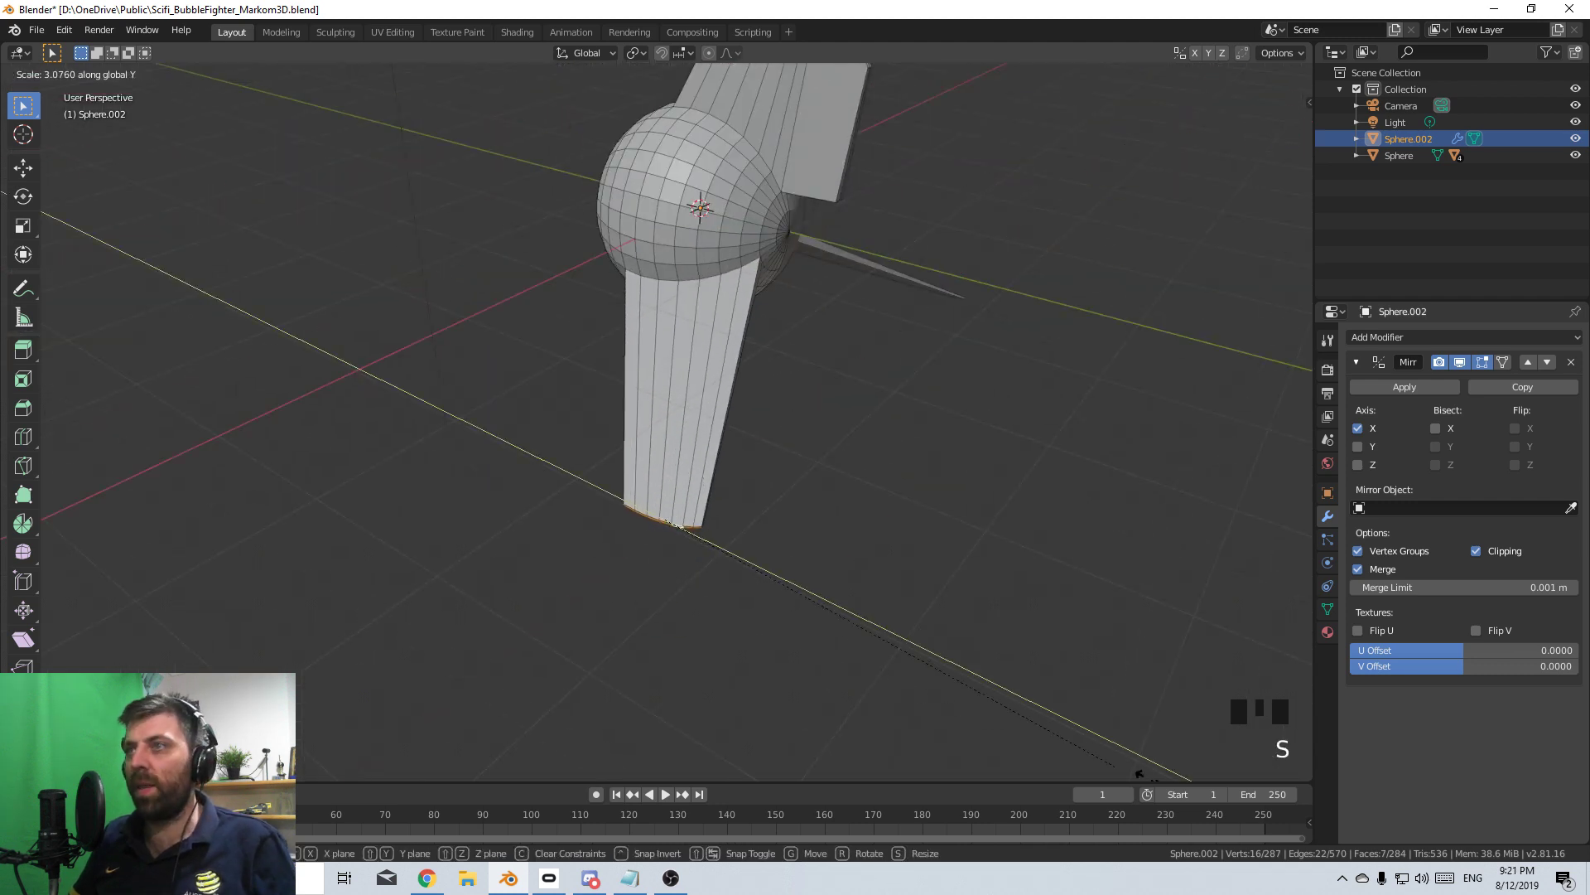
pyautogui.click(768, 547)
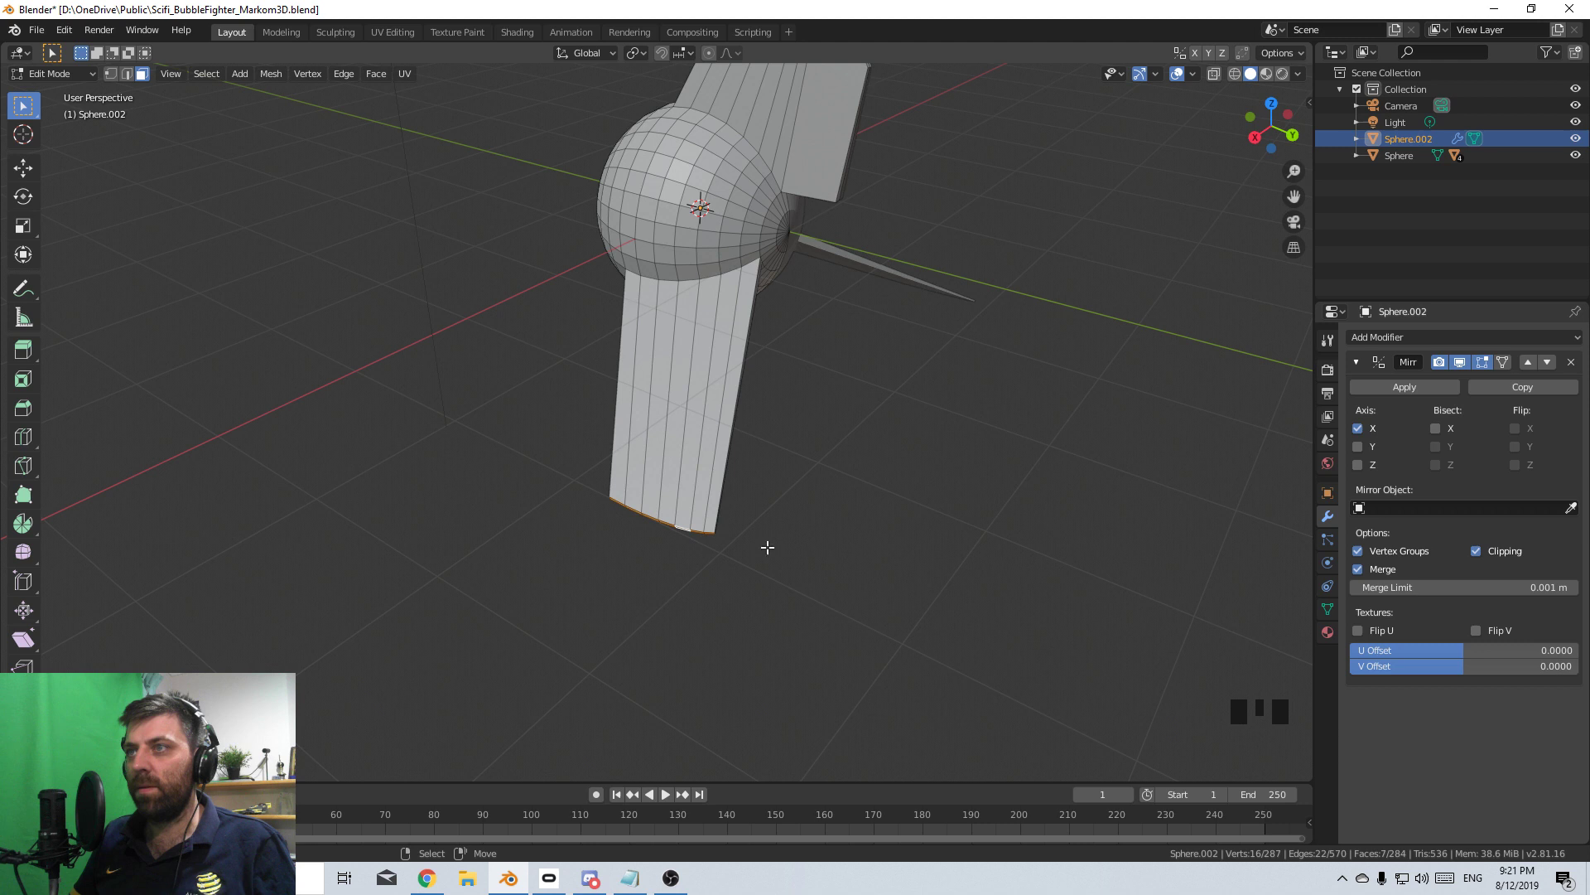
# - Move the wing's tip faces toward the rear along Y and reposition them inward in top view to sweep the wing
pyautogui.press('g')
pyautogui.press('y')
pyautogui.click(696, 518)
pyautogui.moveTo(781, 448); pyautogui.dragTo(678, 468, button='middle')
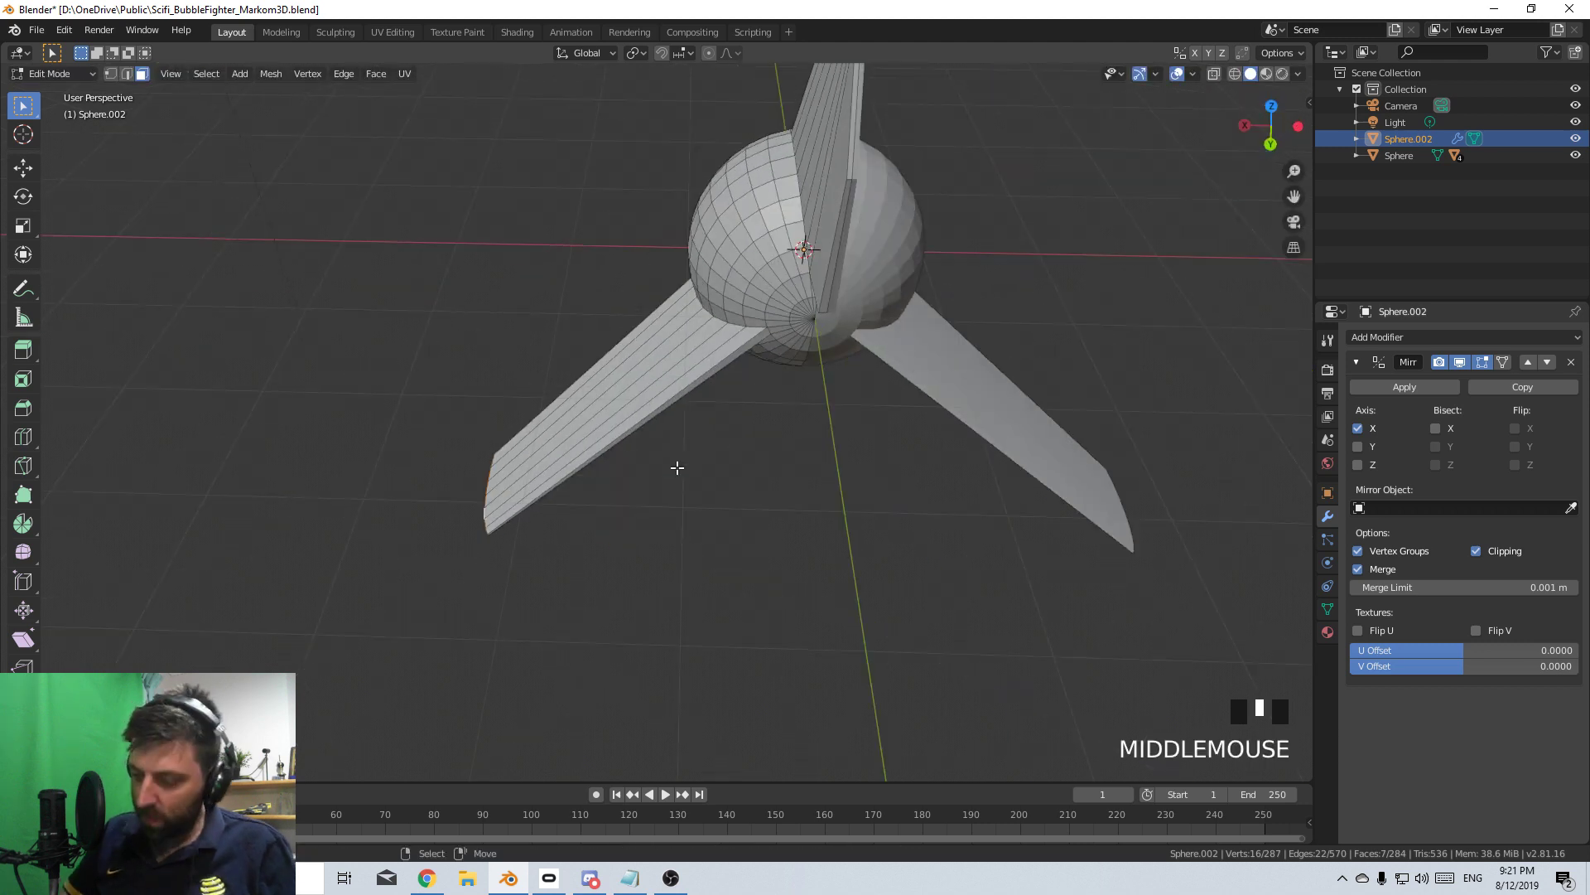
pyautogui.press('KP_7')
pyautogui.press('g')
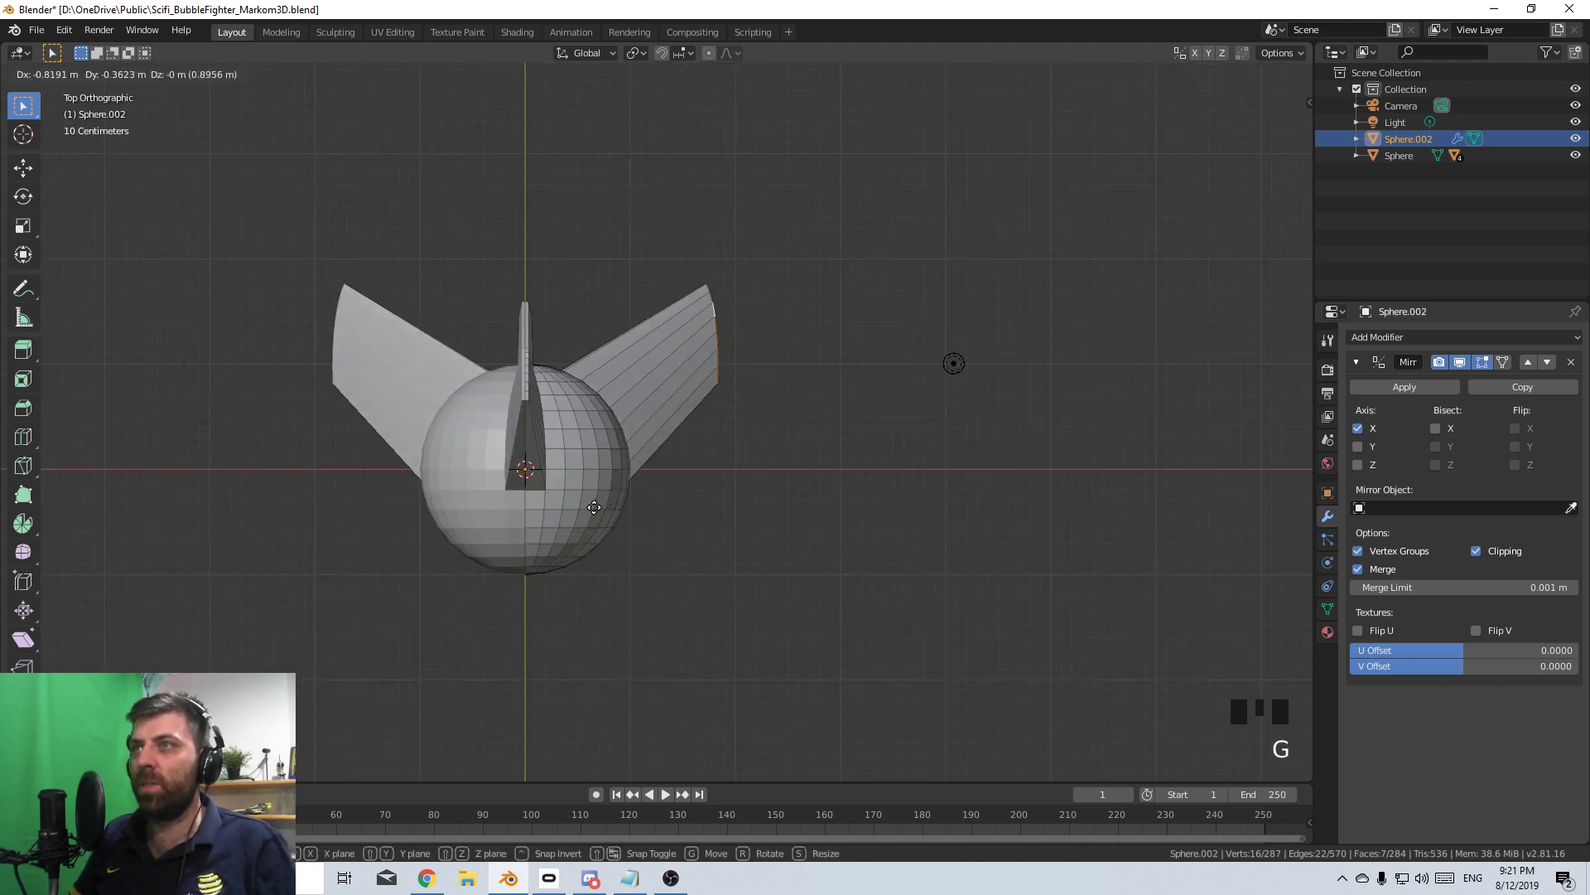
pyautogui.click(587, 505)
# - Extrude the narrow face along the wing's rear edge backward and scale it down slightly
pyautogui.moveTo(731, 393); pyautogui.dragTo(367, 55, button='middle')
pyautogui.scroll(3, 728, 398)
pyautogui.scroll(-5, 557, 152)
pyautogui.keyDown('shift'); pyautogui.moveTo(754, 262); pyautogui.dragTo(623, 379, button='middle'); pyautogui.keyUp('shift')
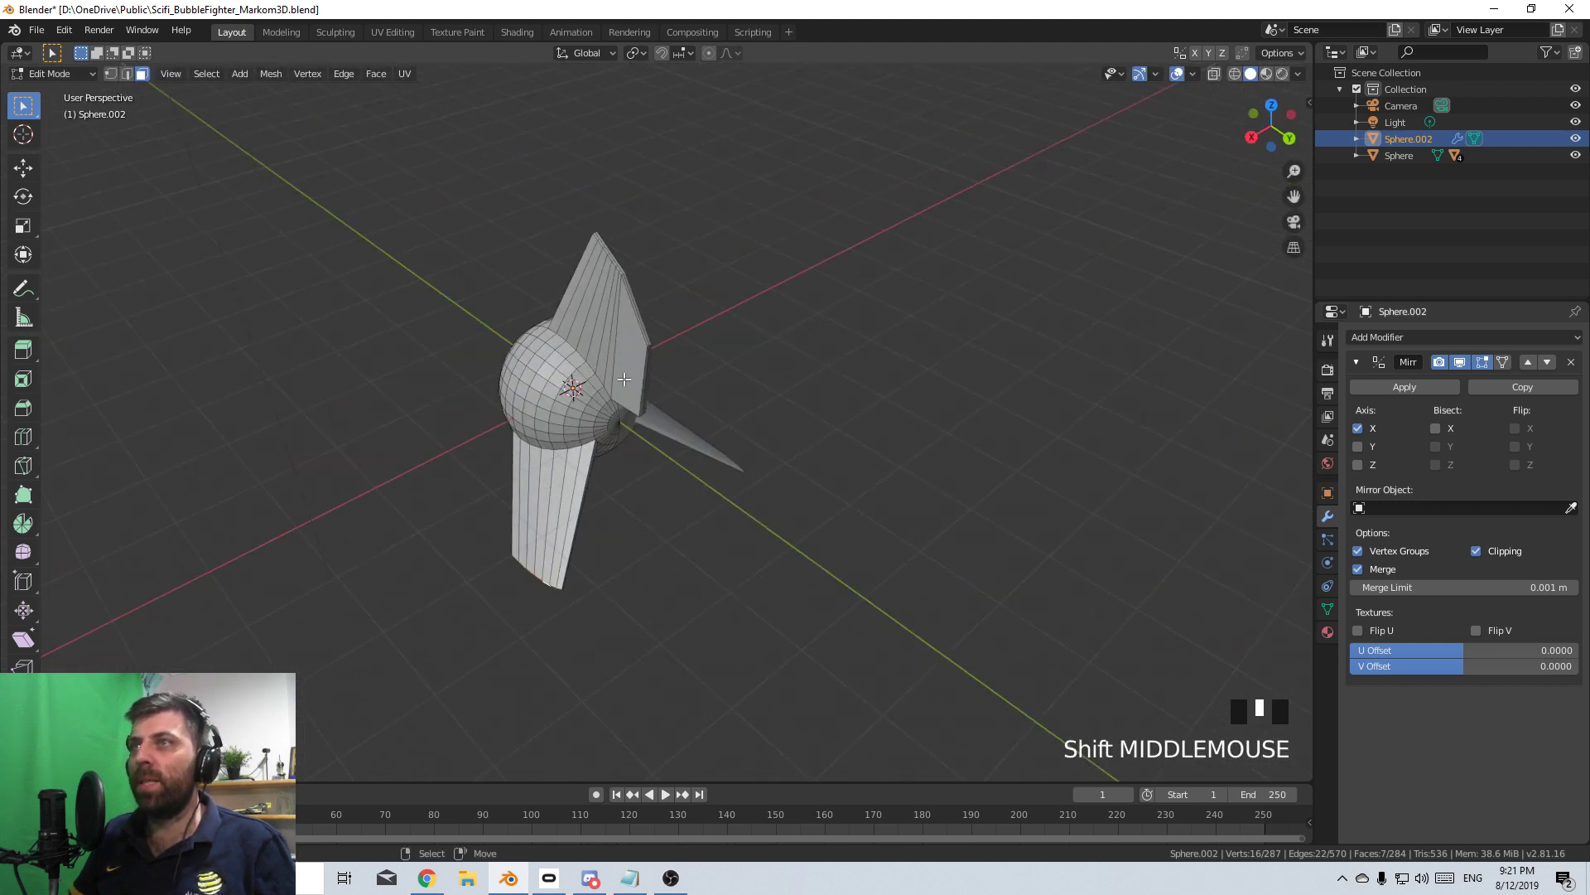
pyautogui.moveTo(398, 107); pyautogui.dragTo(455, 128, button='middle')
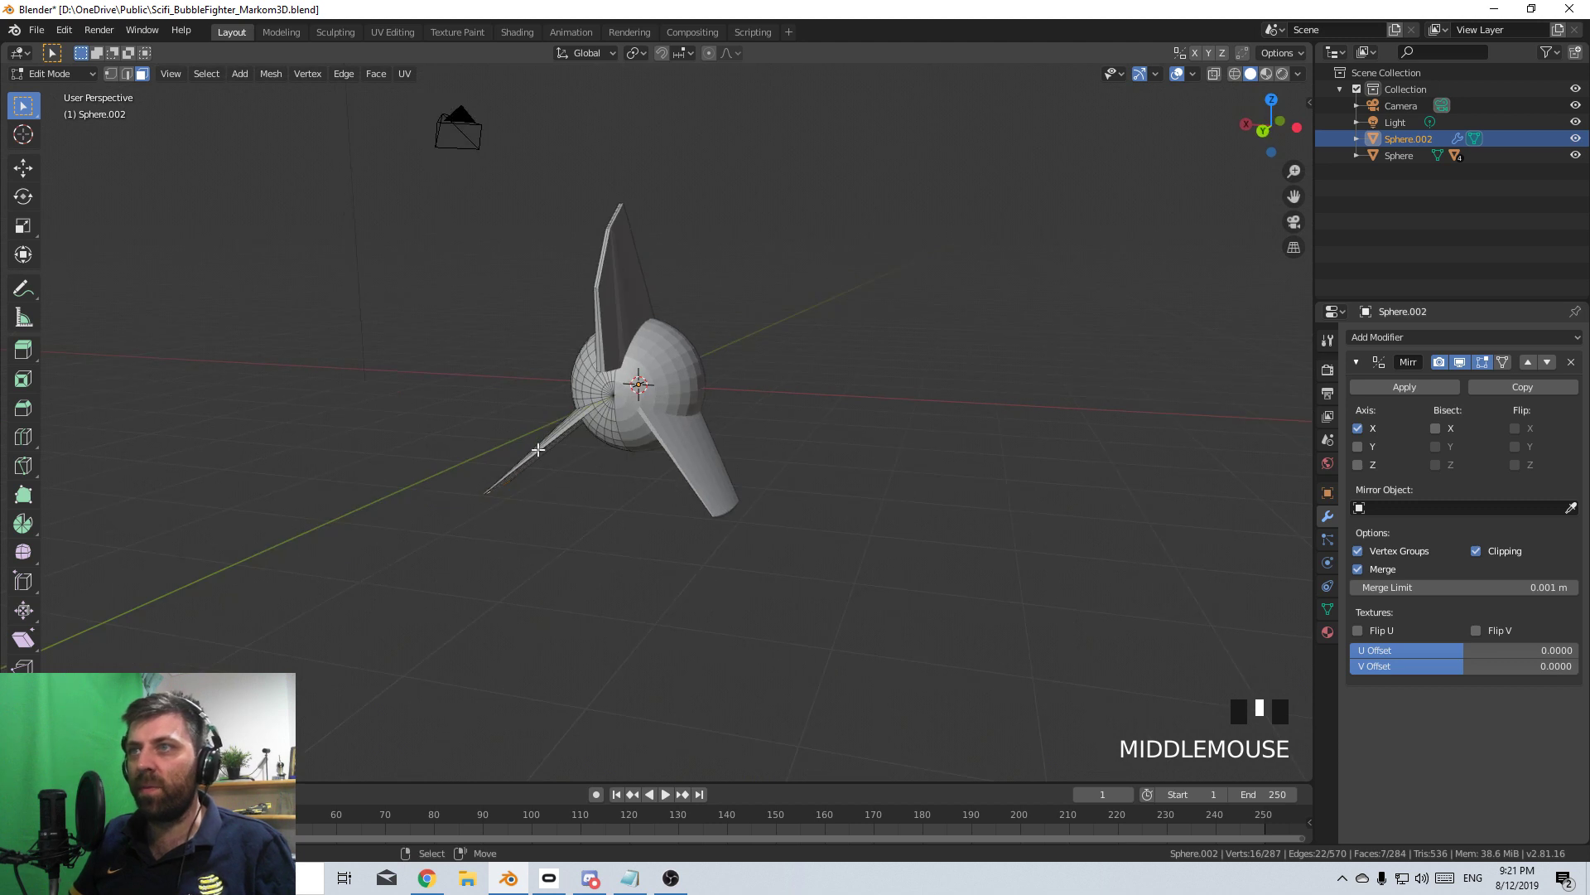
pyautogui.scroll(6, 550, 477)
pyautogui.rightClick(424, 422)
pyautogui.moveTo(435, 430); pyautogui.dragTo(596, 598, button='middle')
pyautogui.press('KP_7')
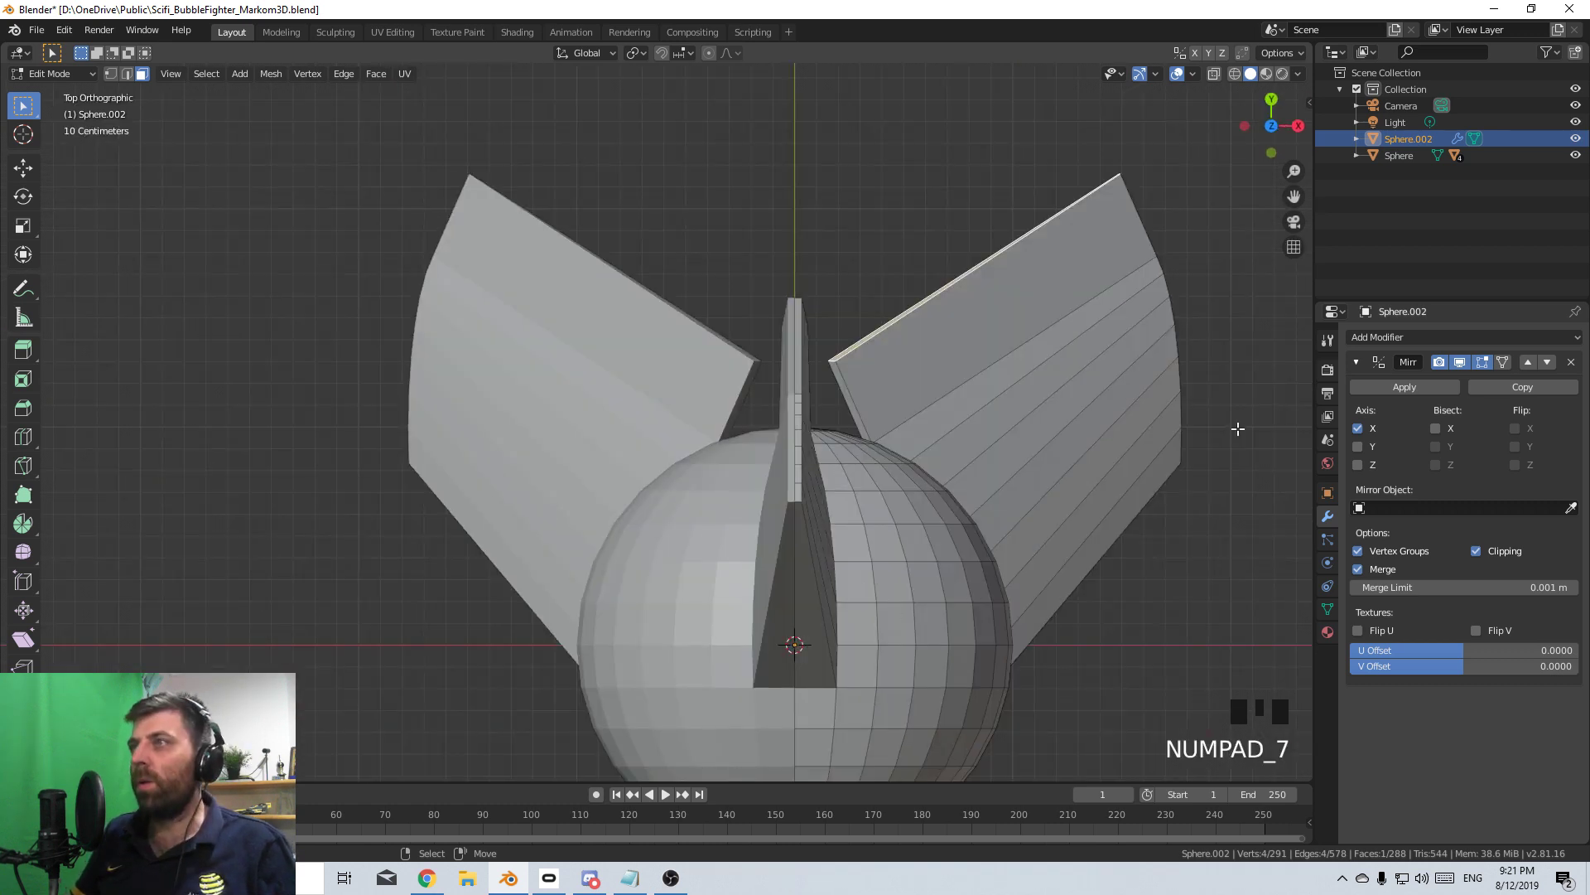
pyautogui.press('KP_5')
pyautogui.press('KP_5')
pyautogui.keyDown('shift'); pyautogui.moveTo(1186, 412); pyautogui.dragTo(1110, 433, button='middle'); pyautogui.keyUp('shift')
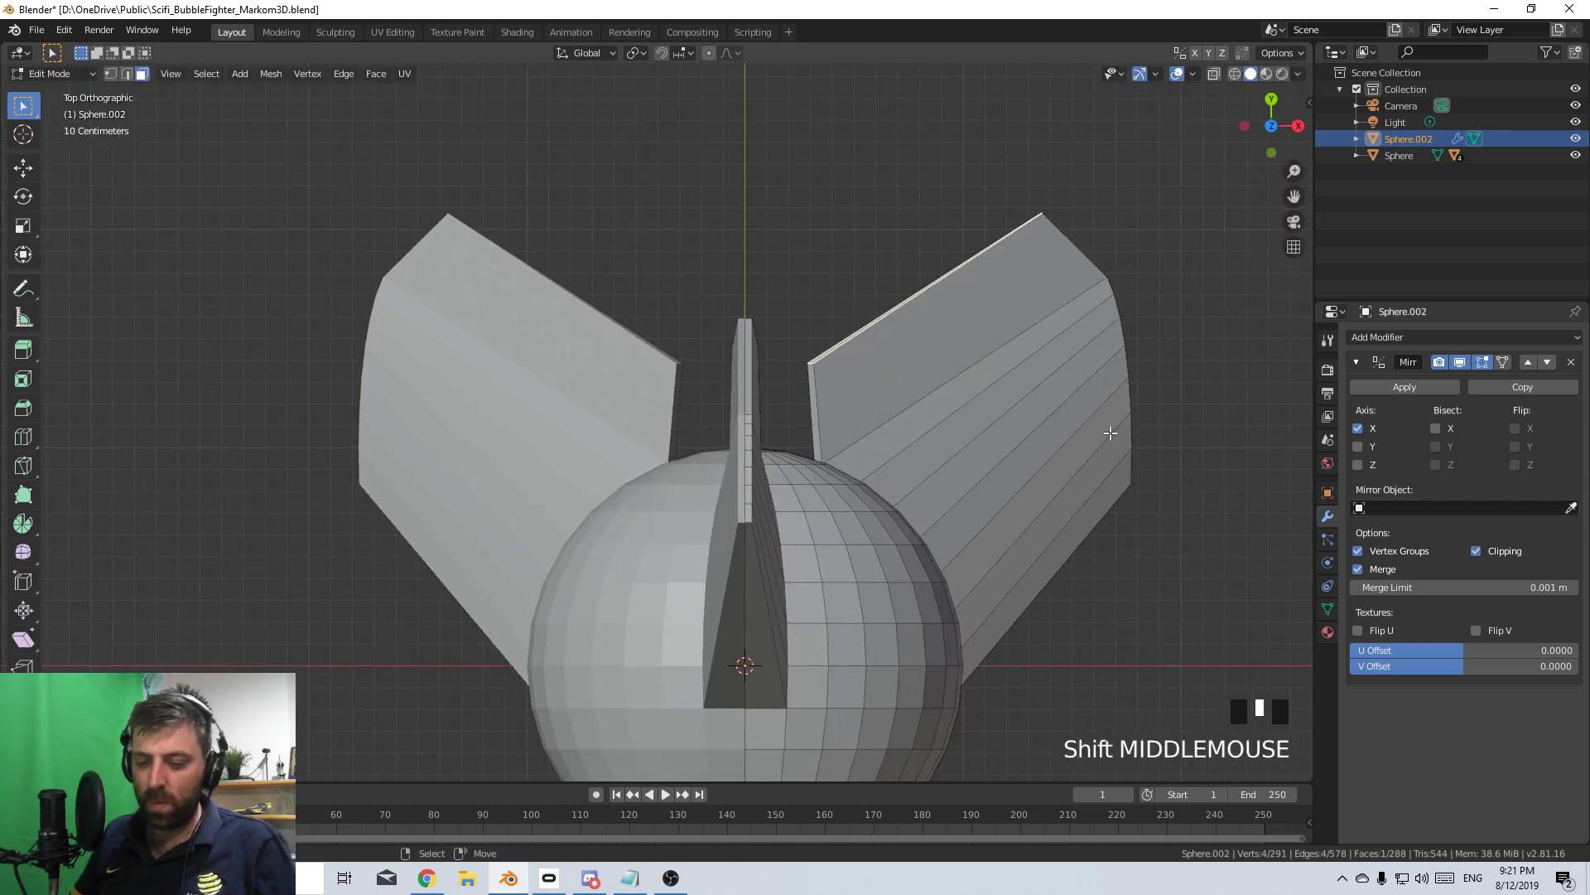
# - Move the wing's extruded rear face slightly outward along X
pyautogui.press('g')
pyautogui.press('y')
pyautogui.press('Escape')
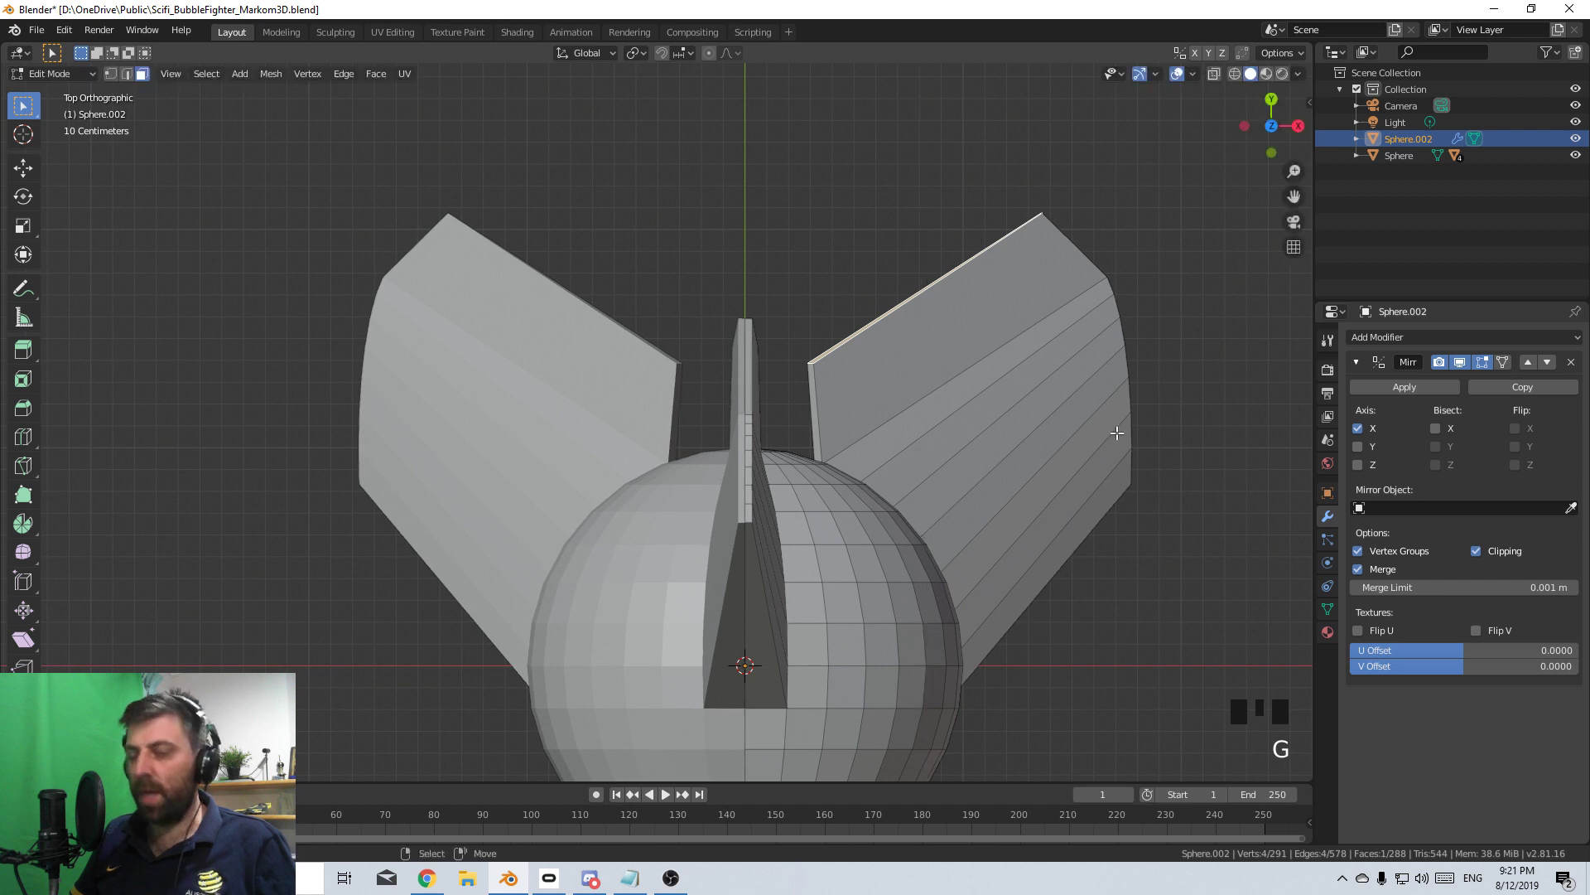
pyautogui.press('g')
pyautogui.press('x')
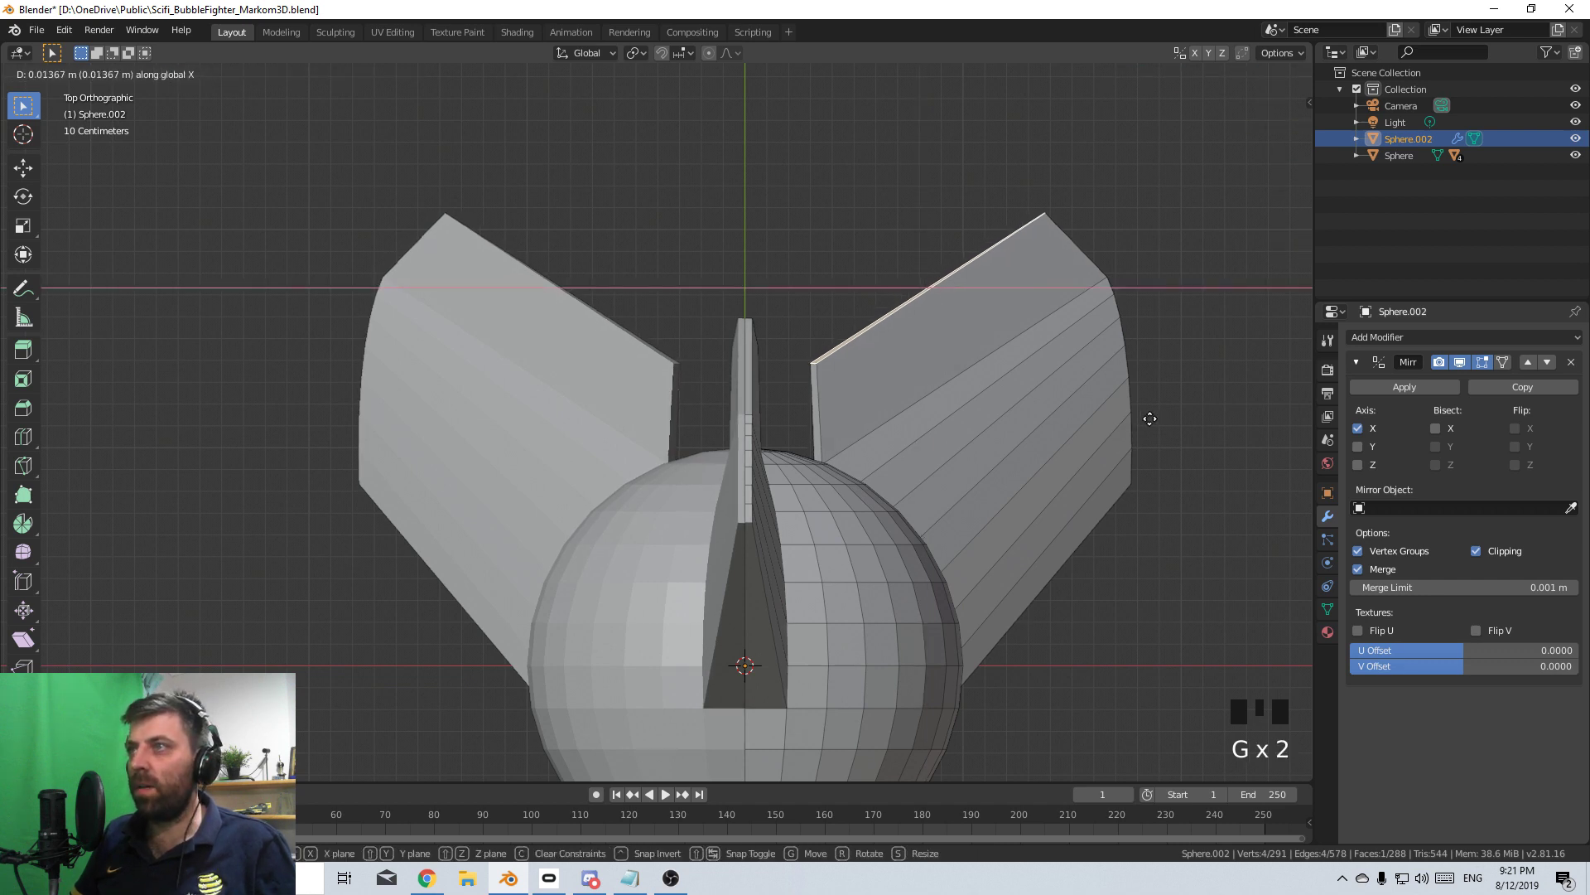
pyautogui.click(1173, 407)
# - Examine the winged variant's overall shape in object mode from several angles and compare it with the first ship
pyautogui.scroll(-4, 1135, 477)
pyautogui.press('Tab')
pyautogui.moveTo(1118, 477); pyautogui.dragTo(883, 345, button='middle')
pyautogui.scroll(-3, 861, 365)
pyautogui.moveTo(791, 443); pyautogui.dragTo(632, 524, button='middle')
pyautogui.scroll(3, 798, 521)
pyautogui.scroll(-4, 631, 524)
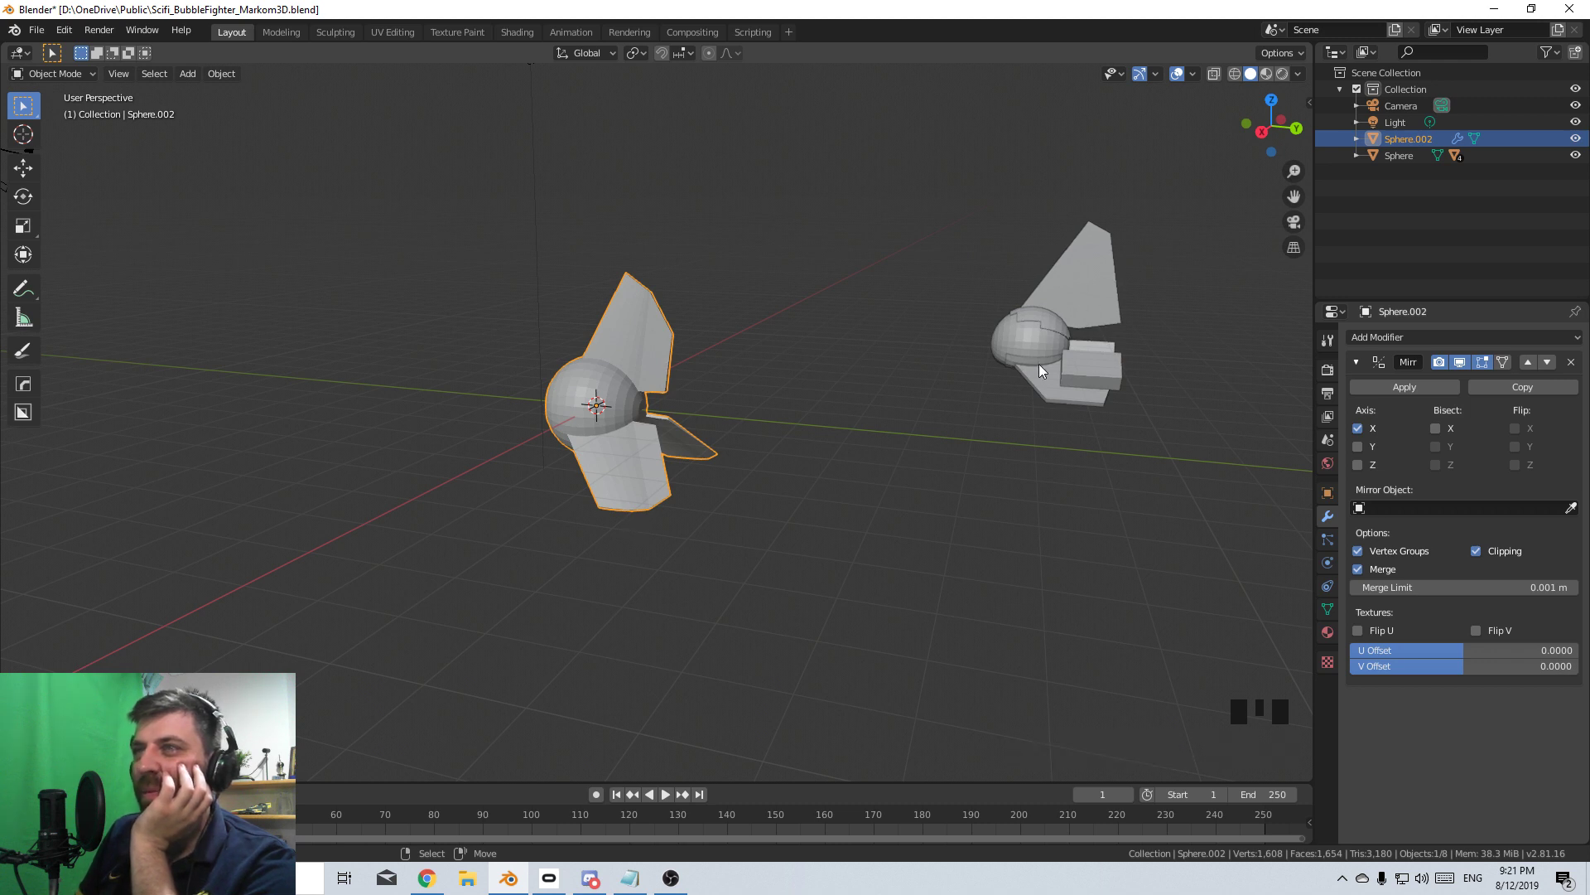
pyautogui.scroll(-3, 861, 459)
pyautogui.moveTo(862, 459); pyautogui.dragTo(788, 419, button='middle')
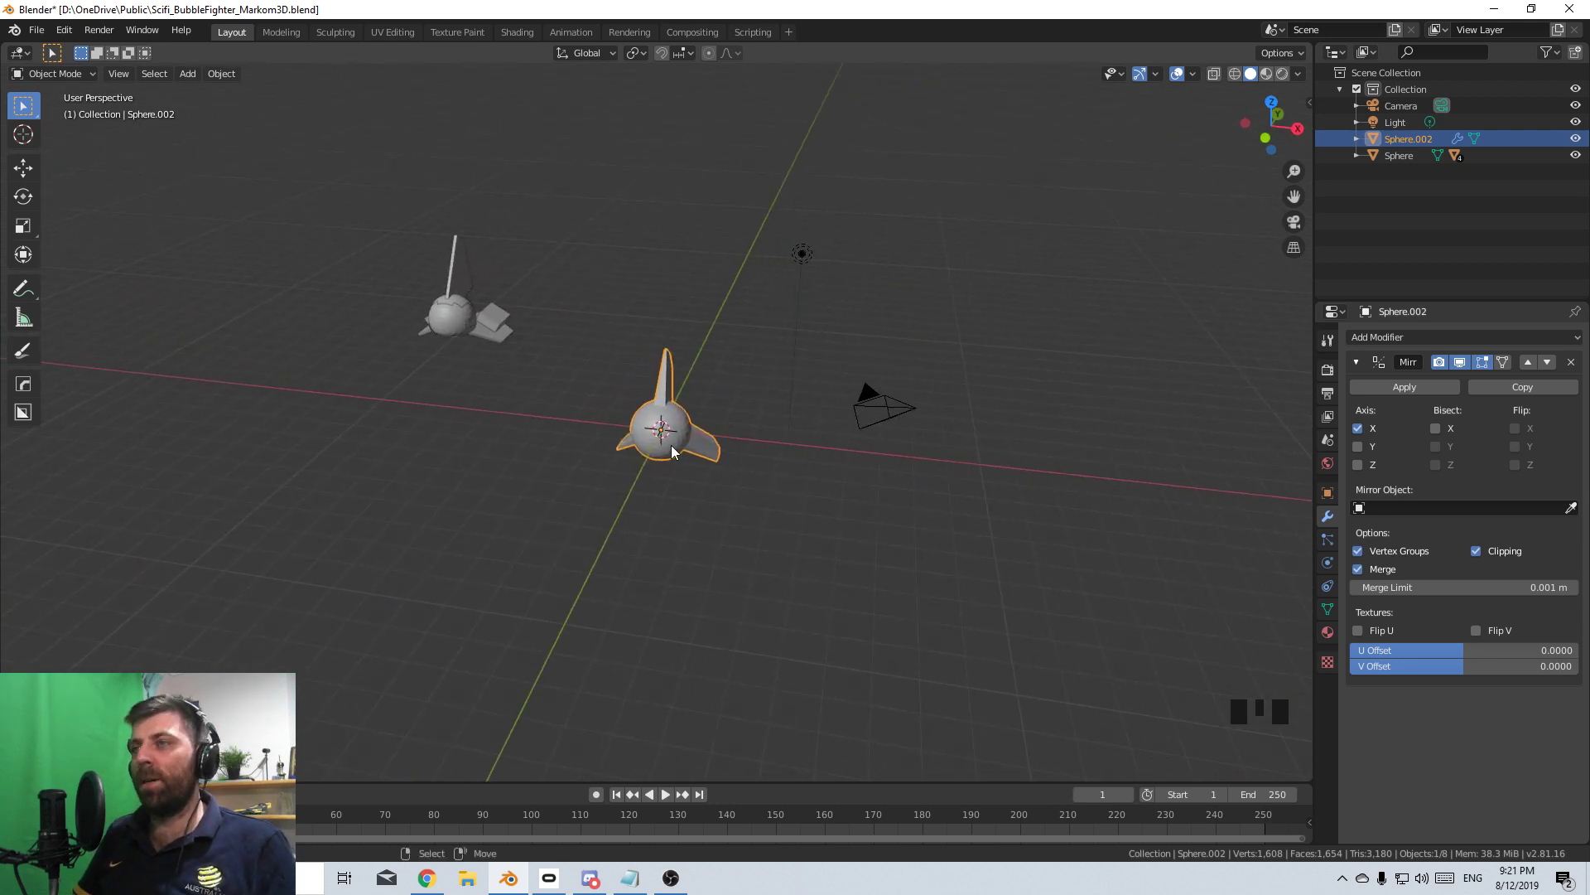
# - Delete the winged second variant and clear the first ship's location so it sits at the world origin
pyautogui.press('Delete')
pyautogui.rightClick(464, 324)
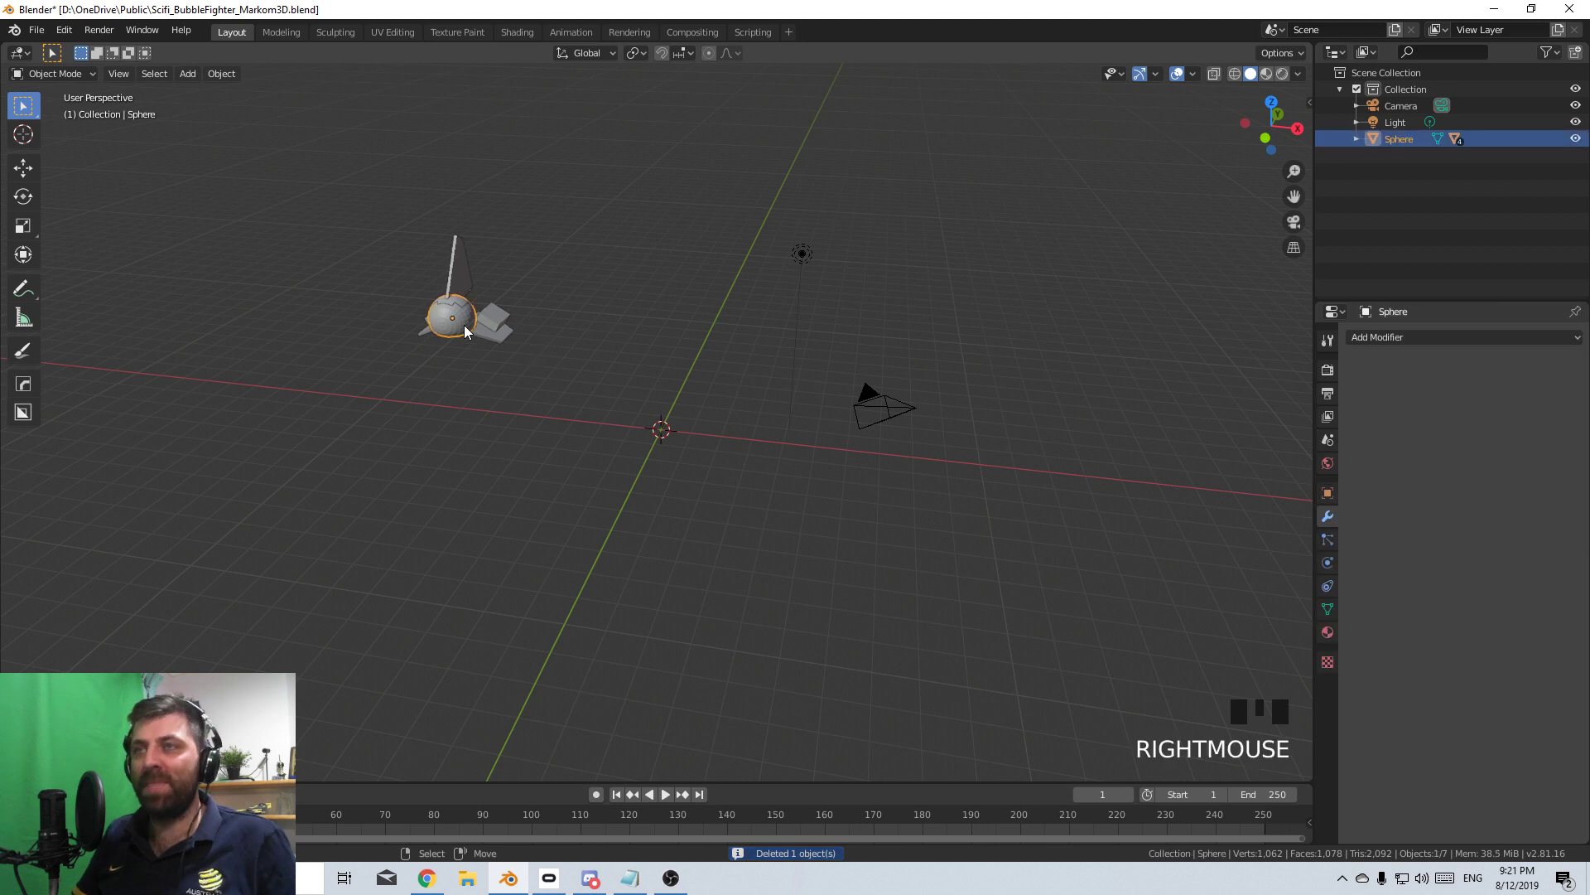
pyautogui.press('KP_7')
pyautogui.hotkey('alt', 'g')
pyautogui.scroll(4, 727, 621)
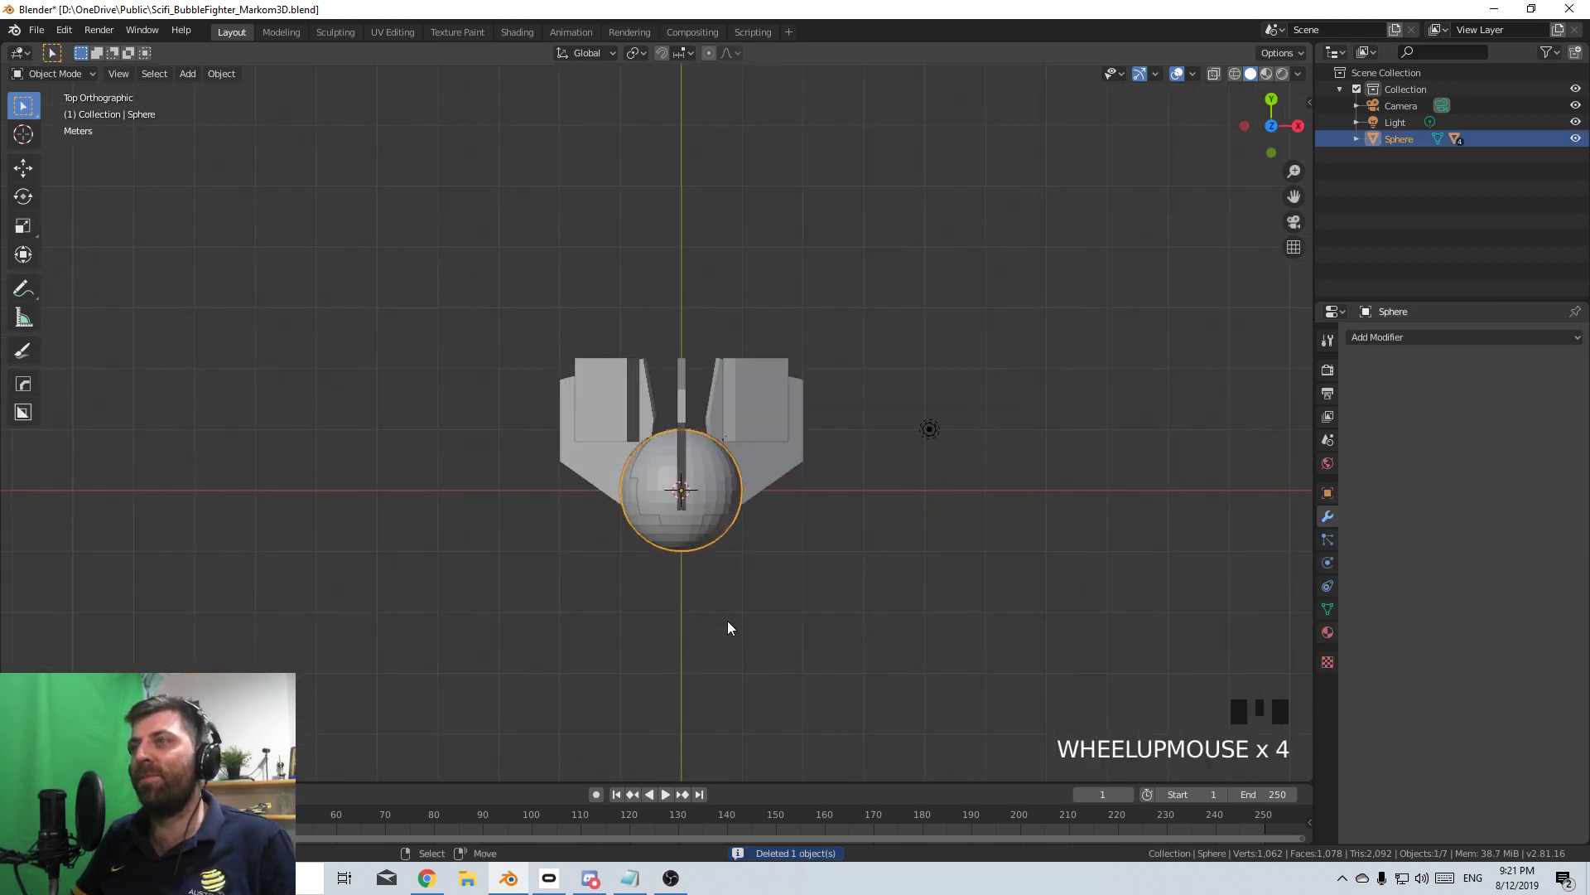
# - Delete all of the mesh geometry inside the first ship's main sphere object
pyautogui.moveTo(727, 621); pyautogui.dragTo(712, 381, button='middle')
pyautogui.scroll(3, 638, 469)
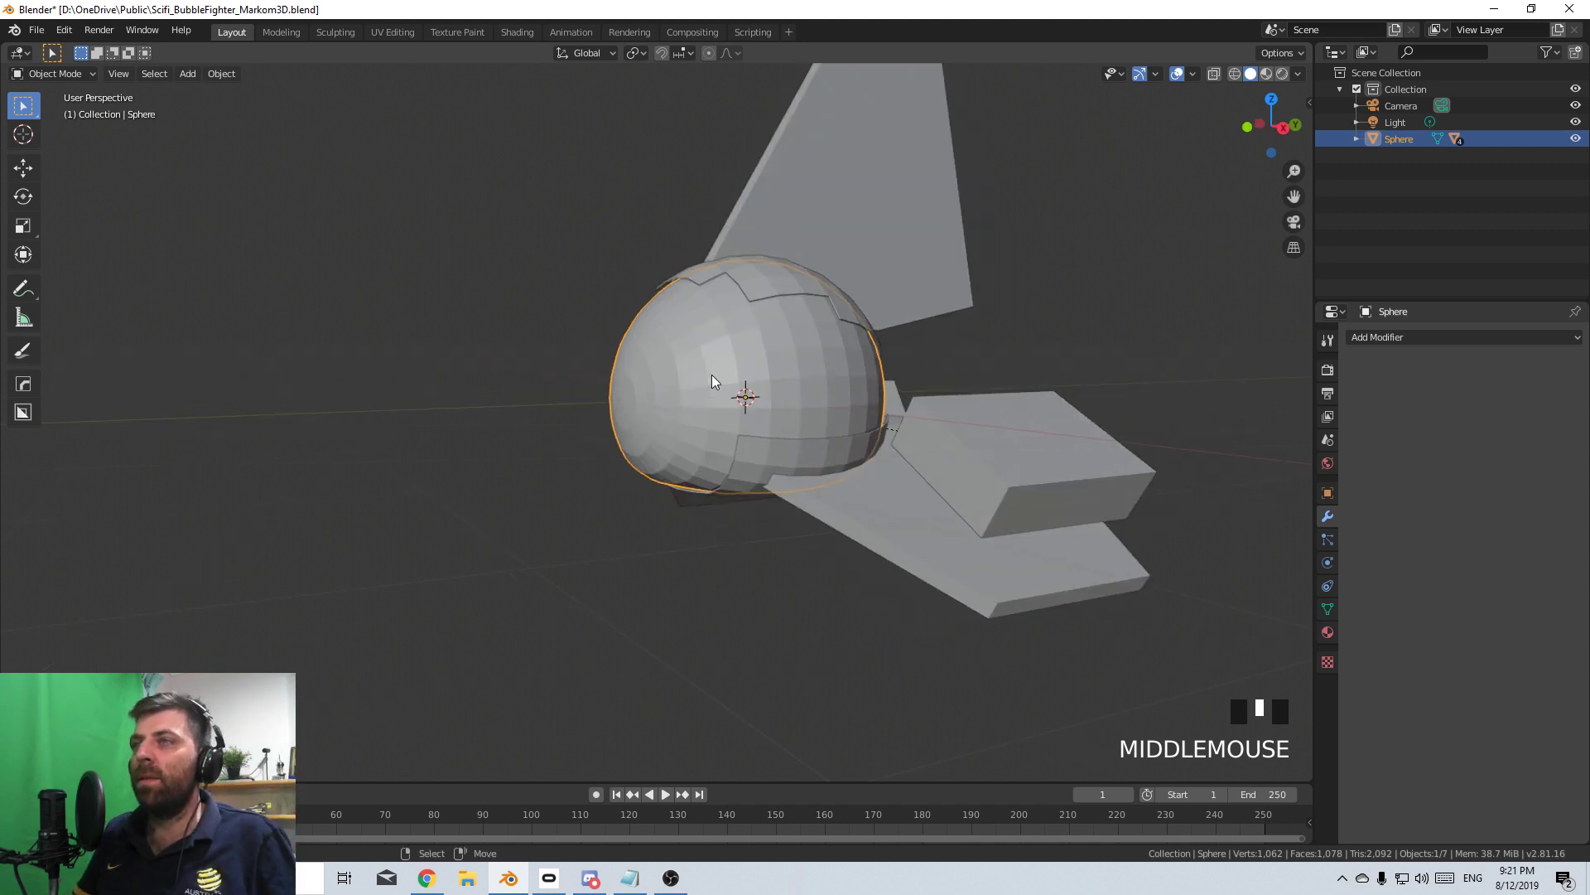
pyautogui.press('Tab')
pyautogui.press('a')
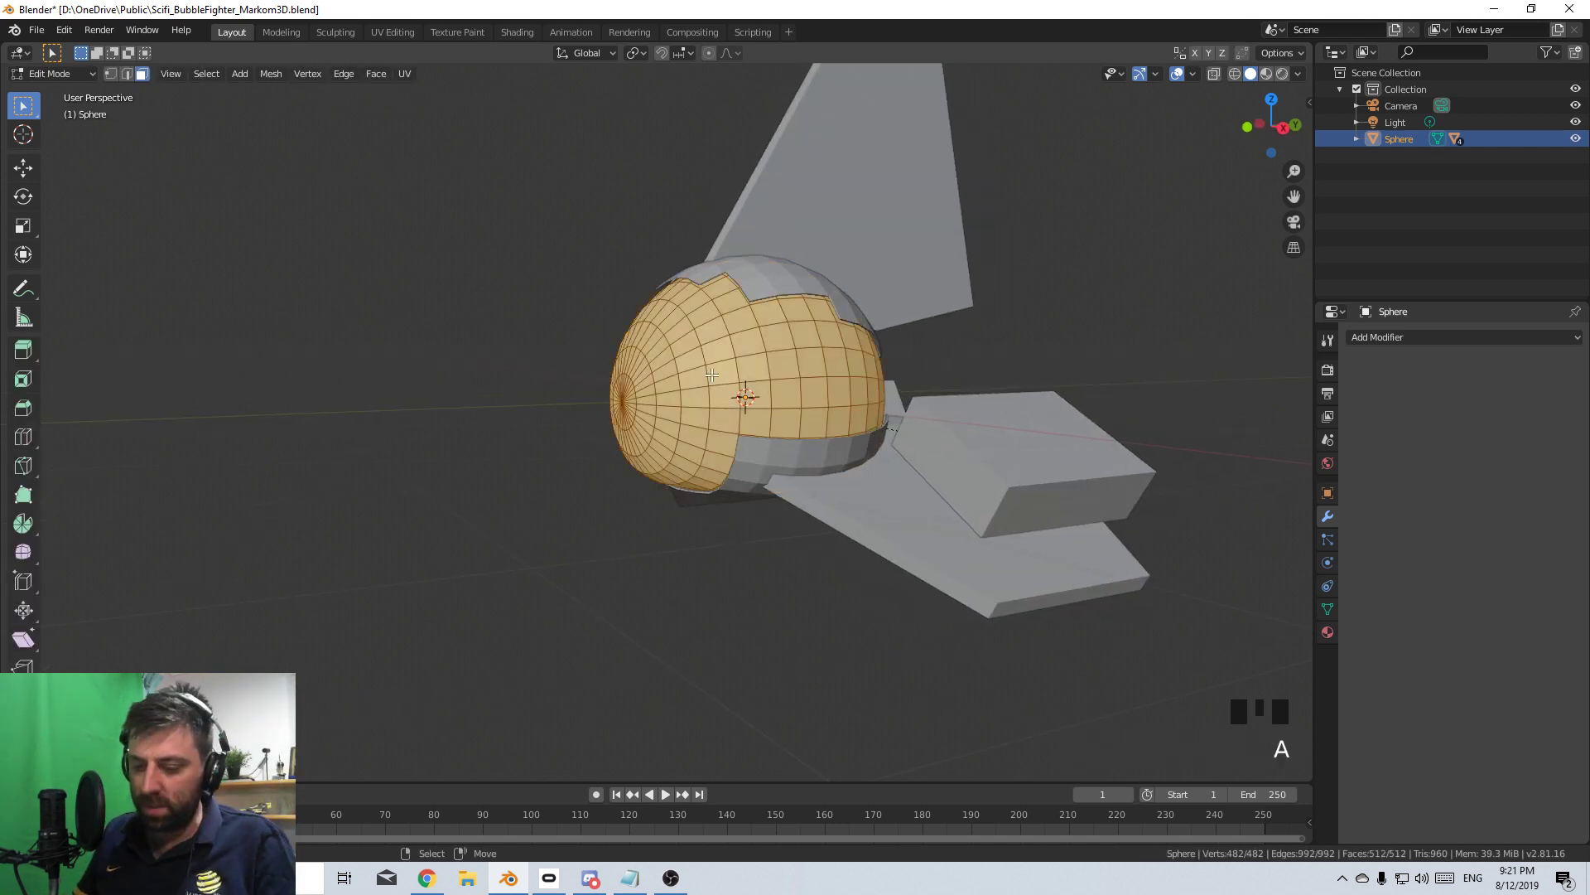
pyautogui.press('Delete')
pyautogui.click(709, 369)
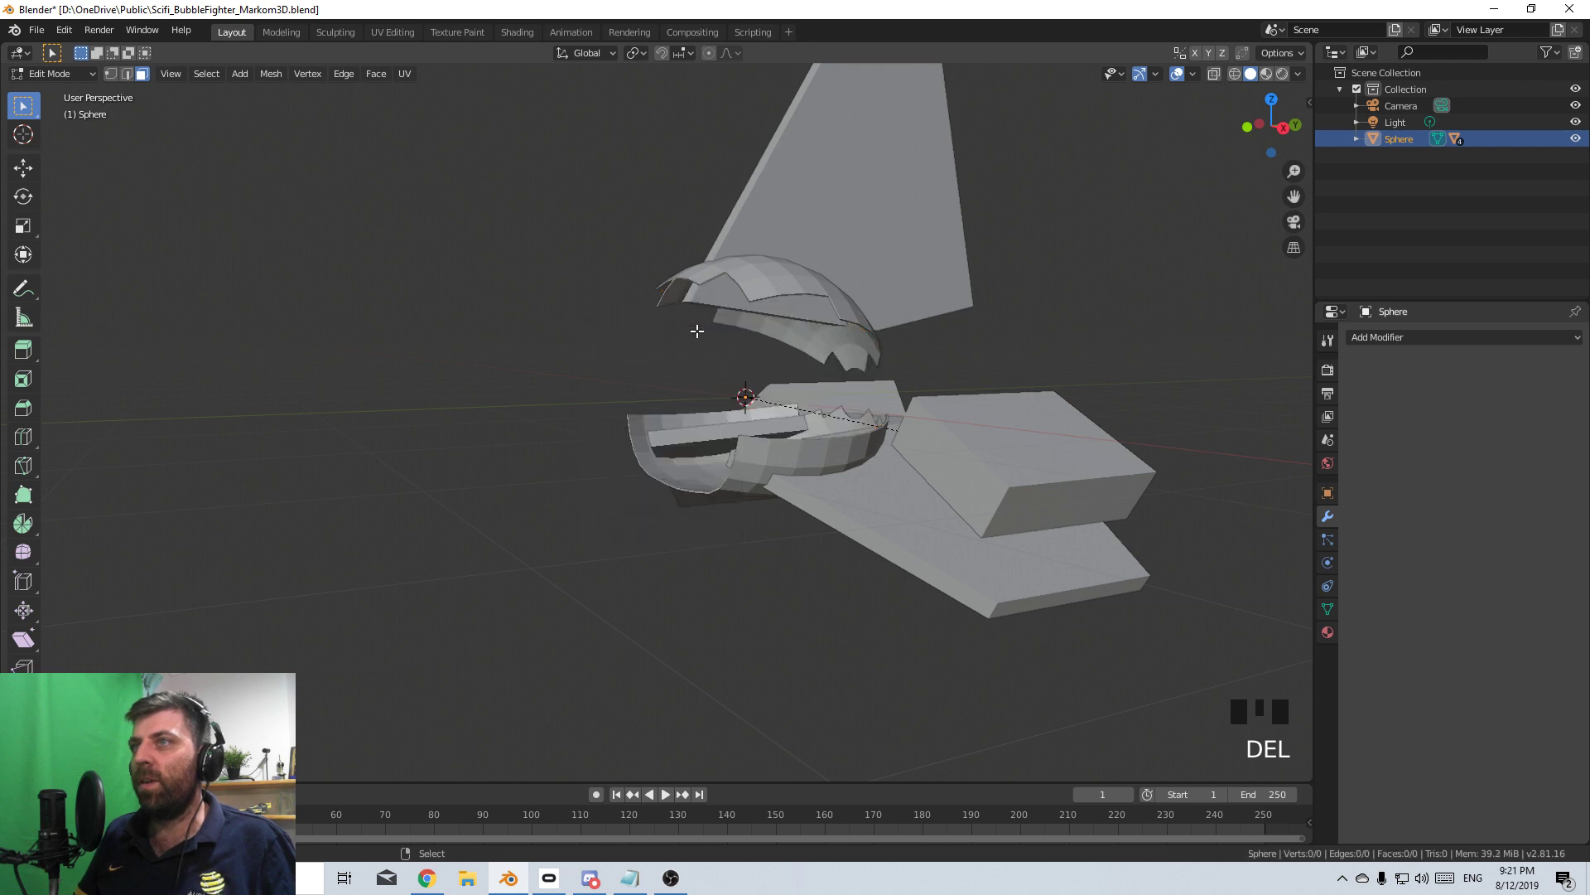
pyautogui.hotkey('shift', 'a')
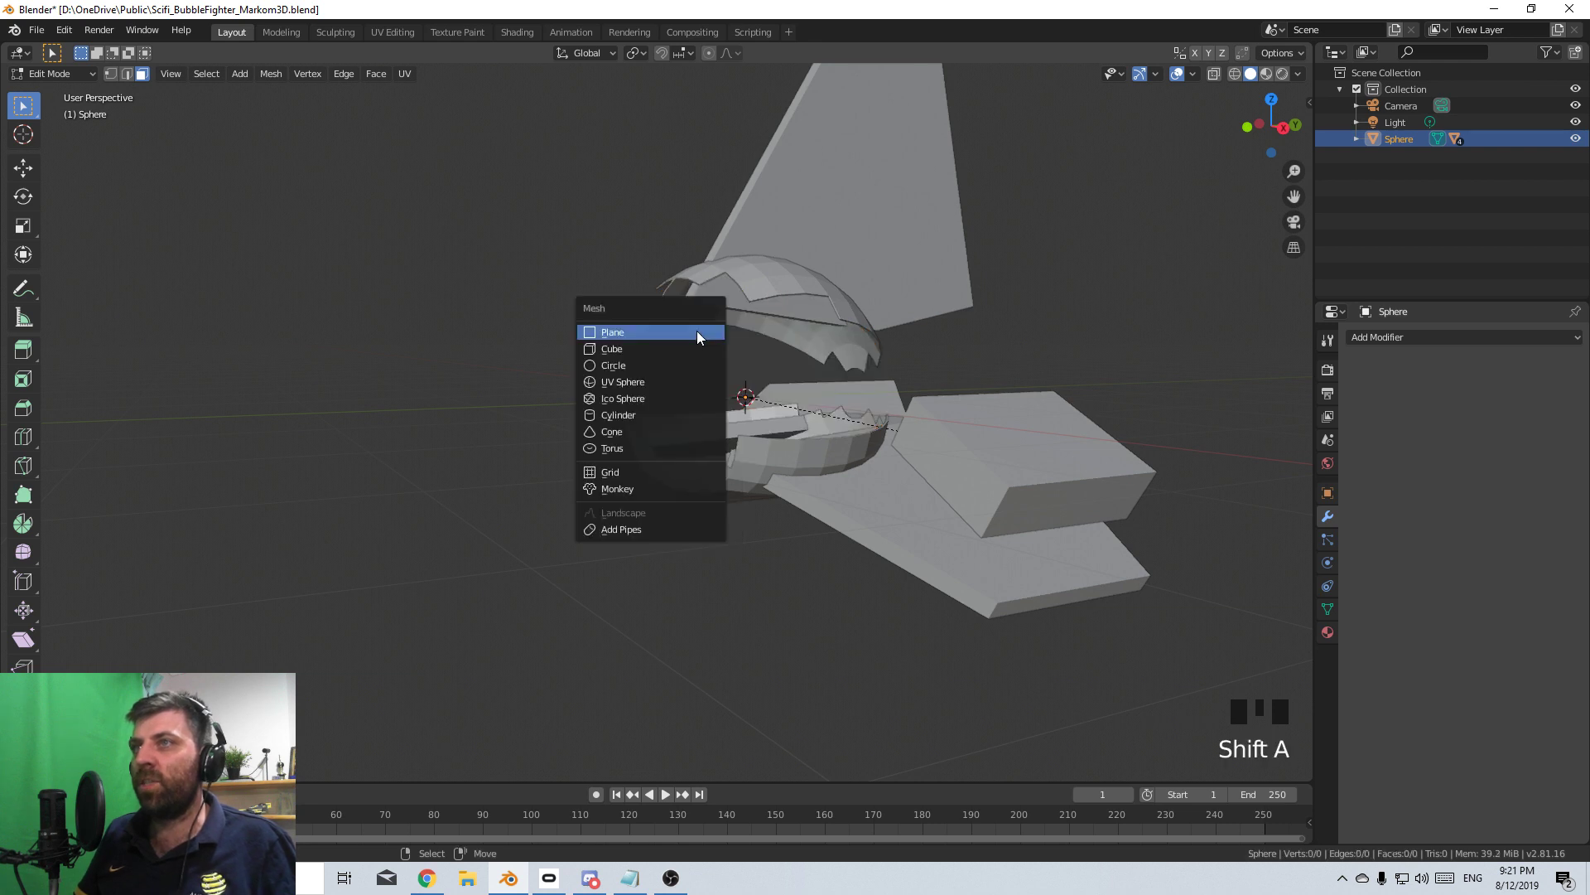
pyautogui.click(702, 396)
pyautogui.press('Delete')
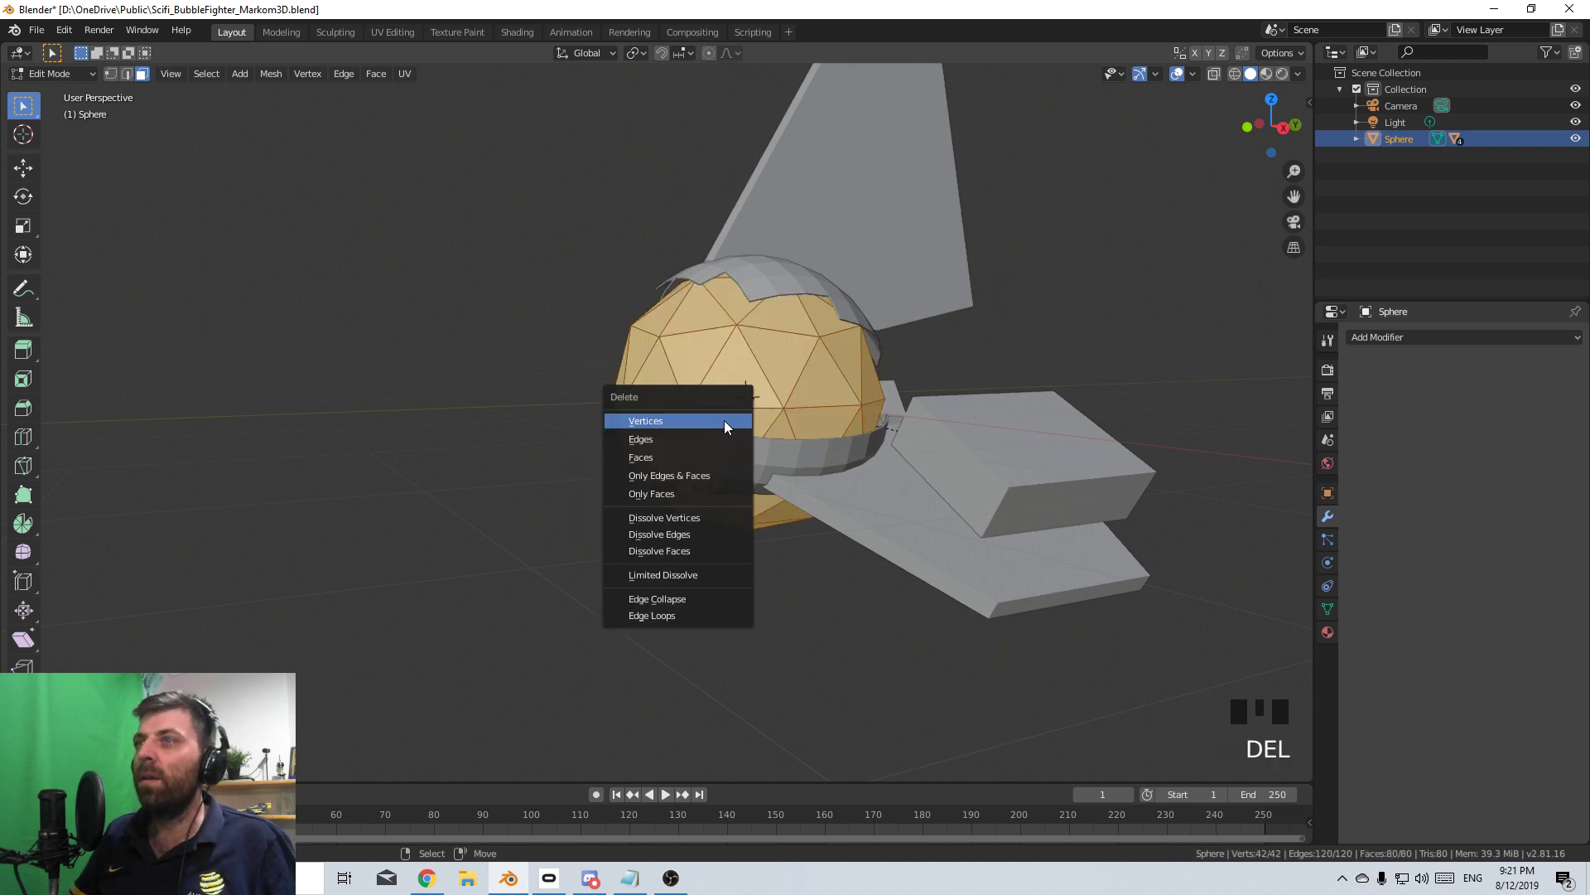
pyautogui.press('Delete')
pyautogui.click(709, 425)
# - Add a UV sphere to the emptied main sphere object and rotate it 90° about X
pyautogui.hotkey('shift', 'a')
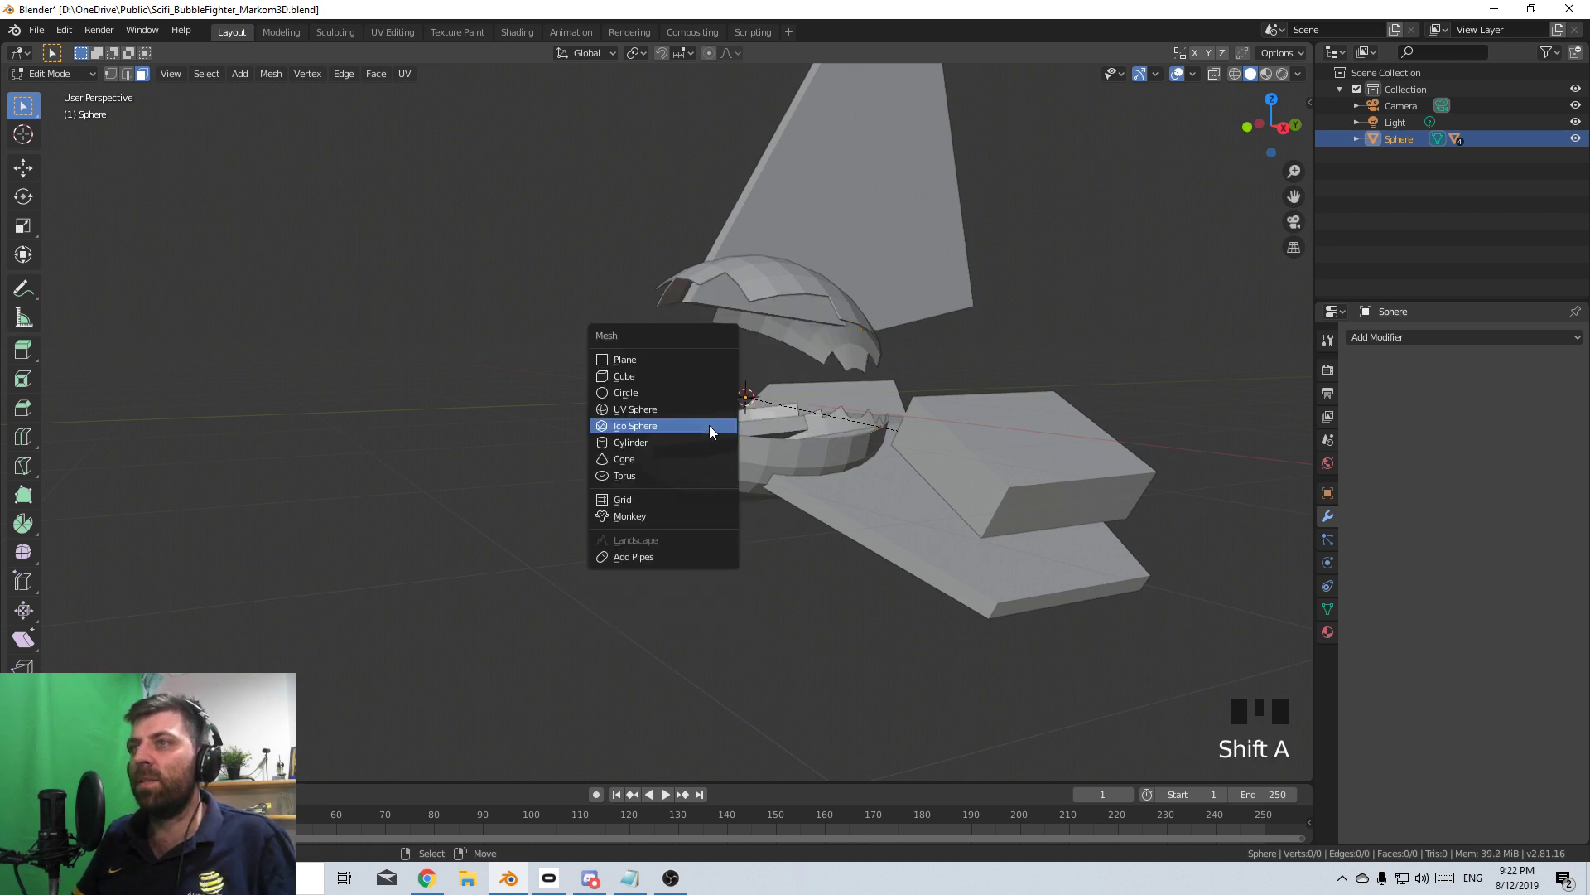
pyautogui.click(709, 425)
pyautogui.write('rx90')
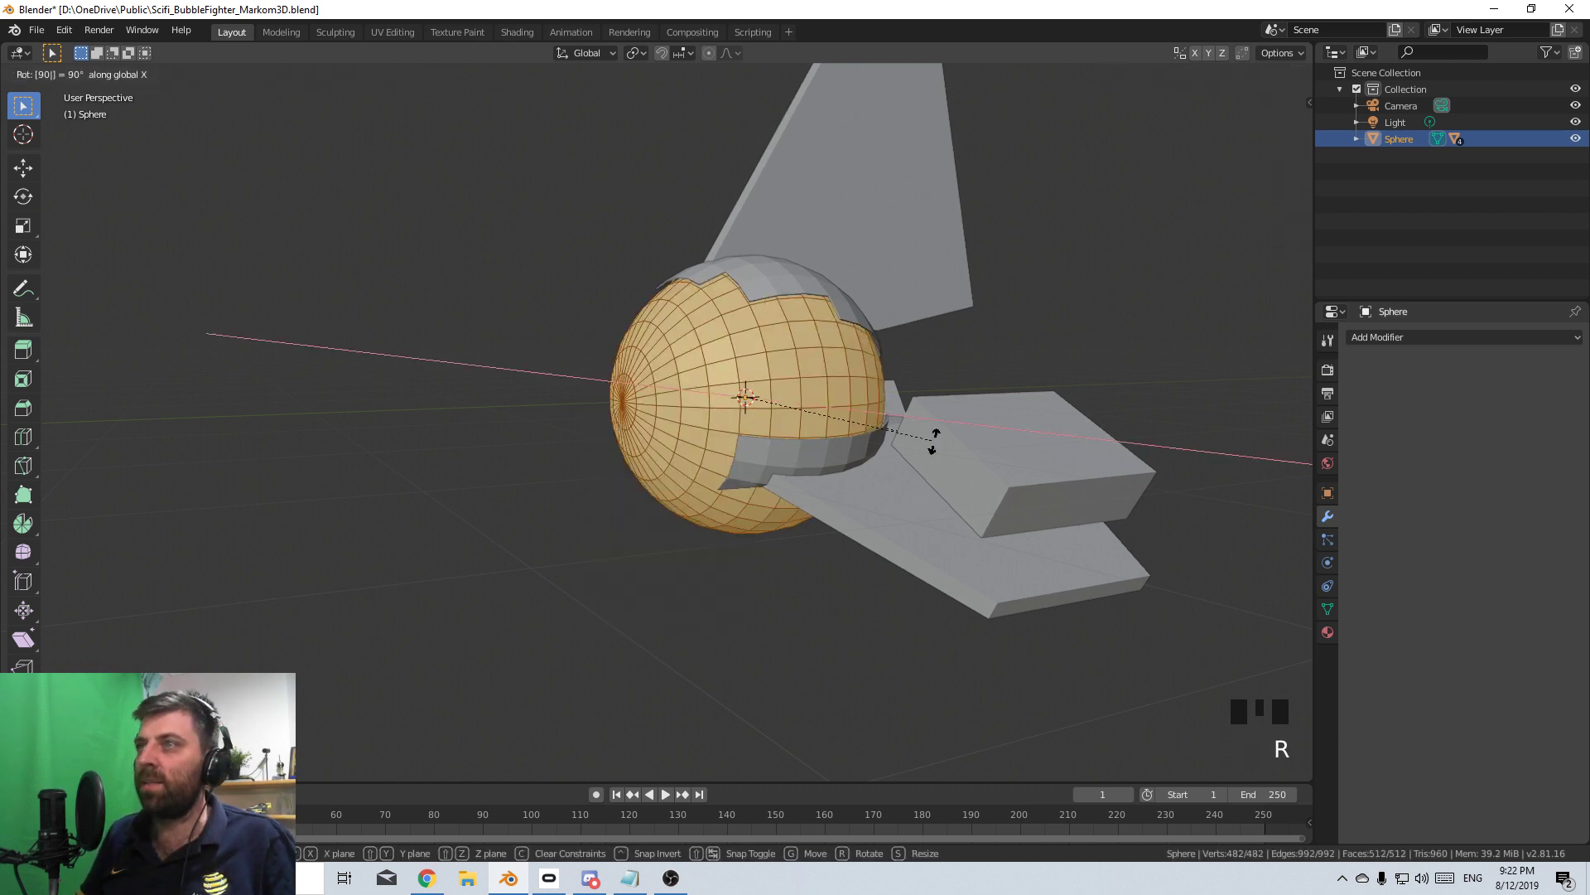
pyautogui.press('Return')
# - Delete all of the mesh geometry inside the mirrored hull panel object around the sphere
pyautogui.press('Tab')
pyautogui.rightClick(812, 462)
pyautogui.press('Tab')
pyautogui.moveTo(813, 461); pyautogui.dragTo(909, 479, button='middle')
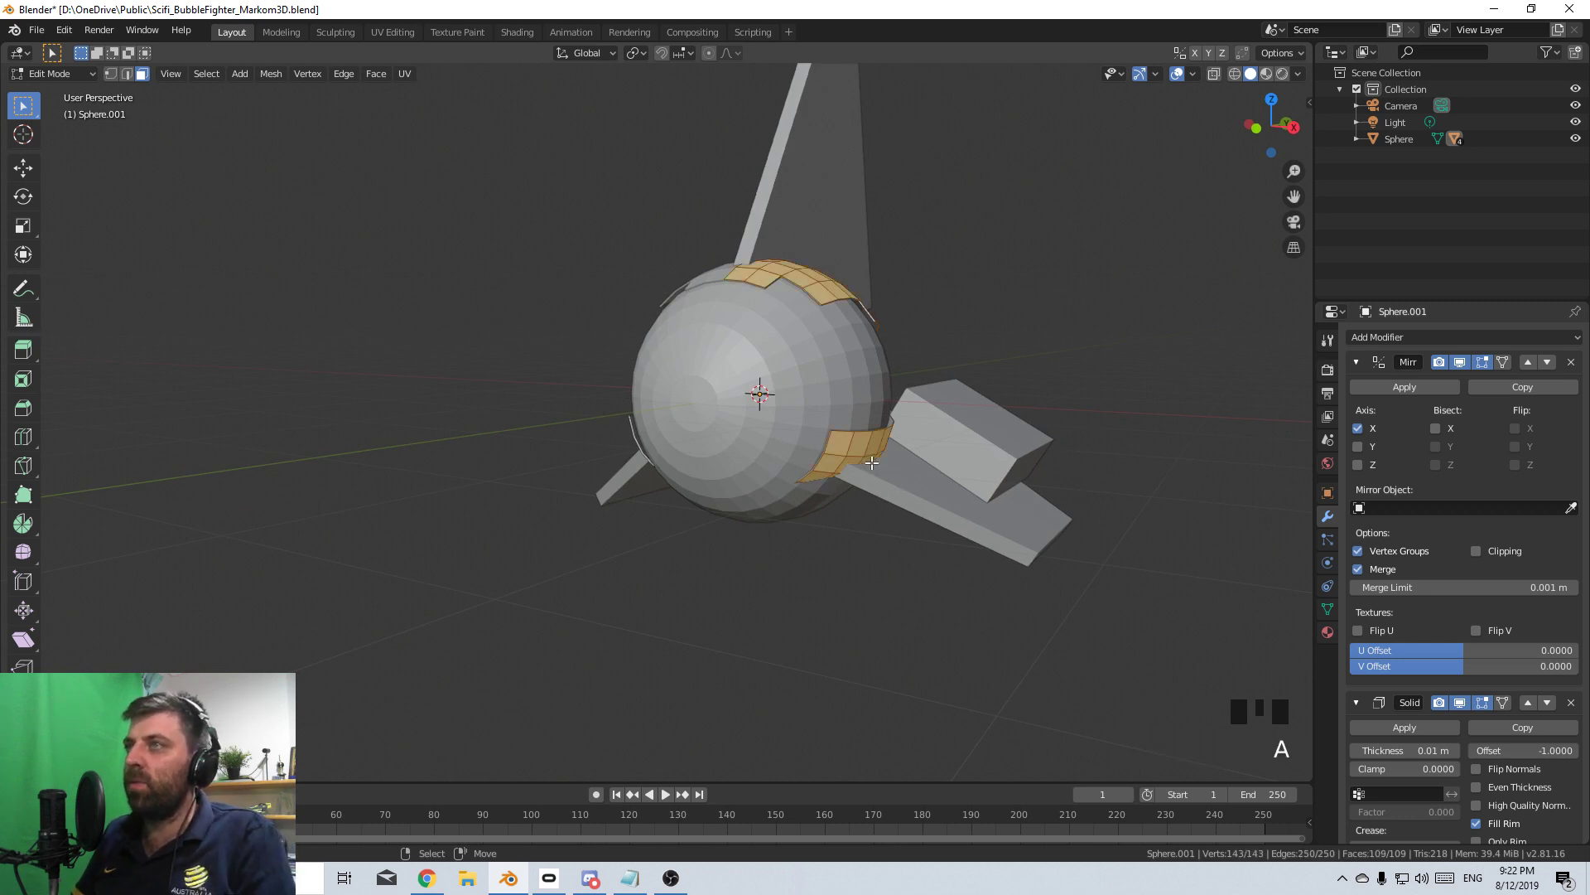
pyautogui.press('Delete')
pyautogui.click(871, 462)
# - Add a UV sphere to the emptied hull panel object and rotate it 90° about X
pyautogui.hotkey('shift', 'a')
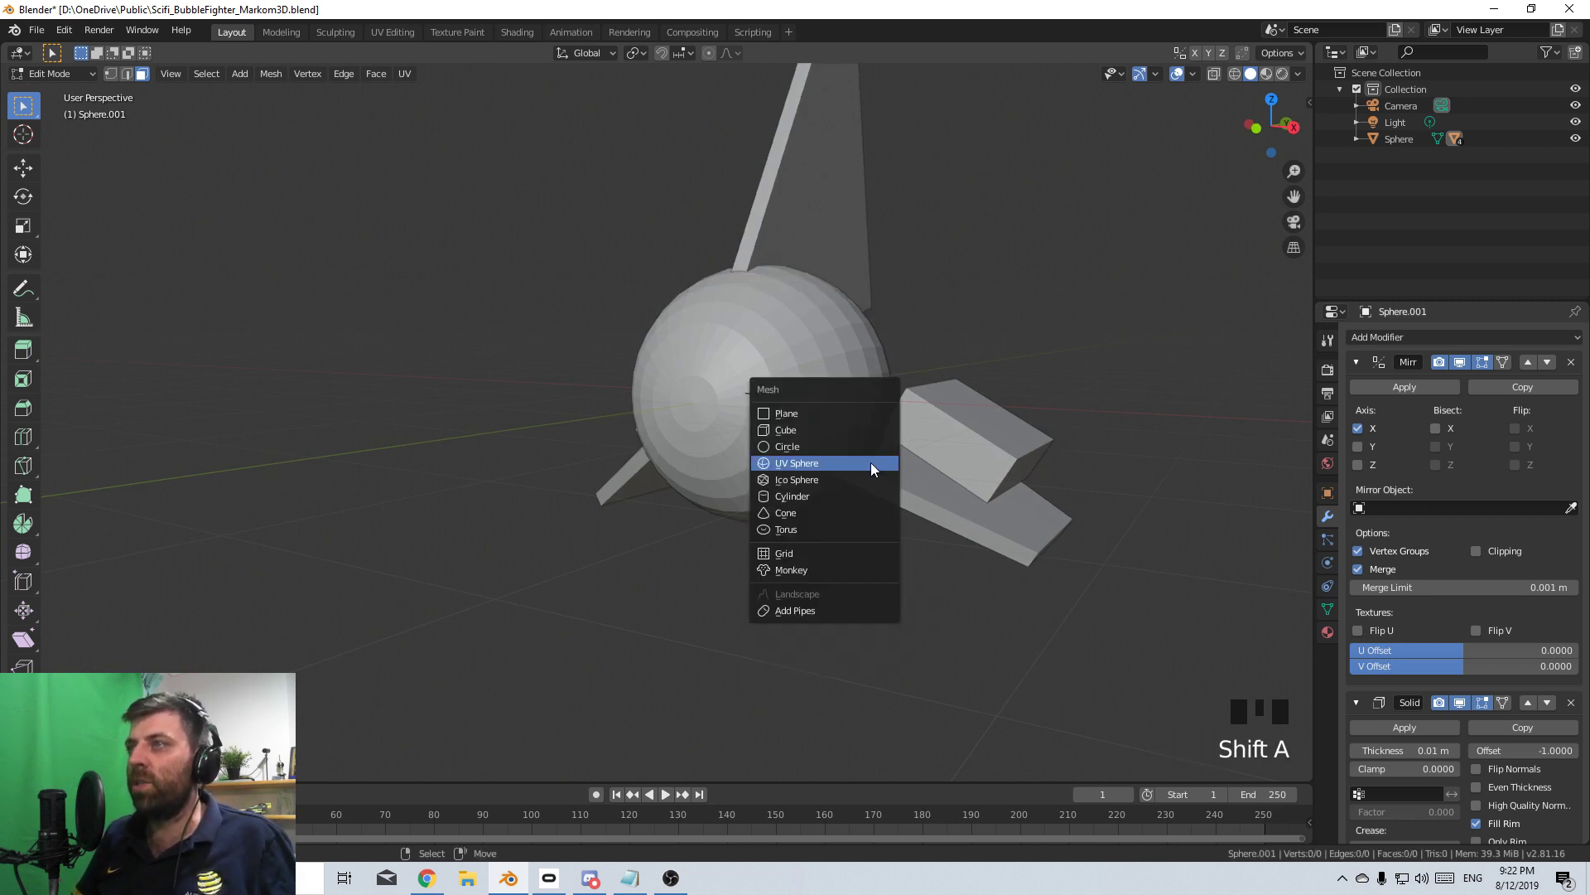
pyautogui.click(871, 463)
pyautogui.write('rx90')
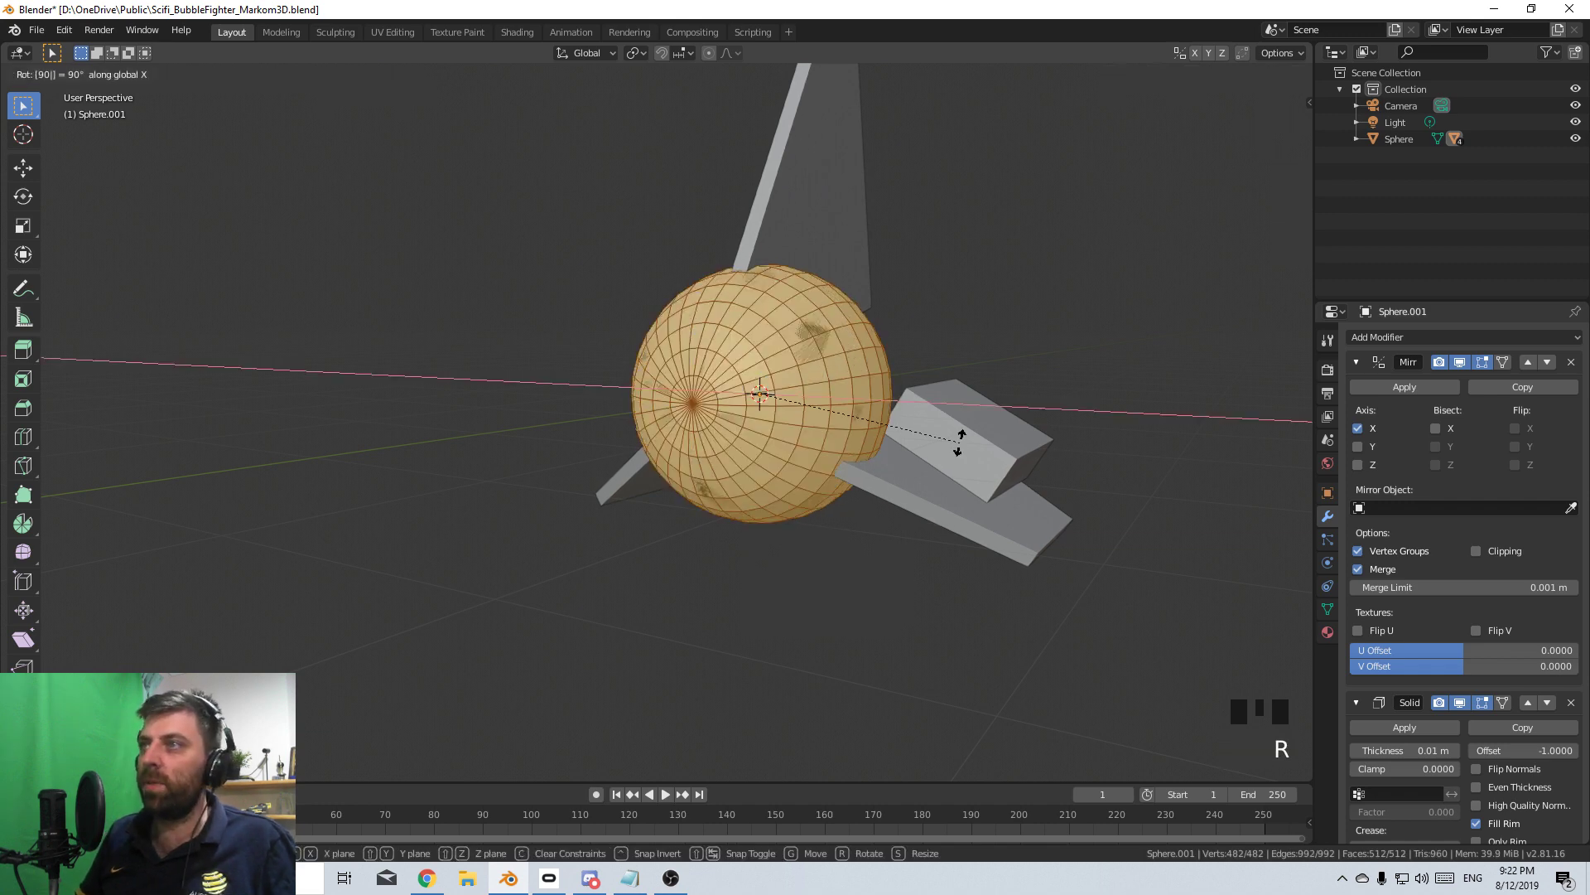
pyautogui.press('Return')
# - Scale the hull panel object's sphere up slightly around the main sphere and select the object in Object Mode
pyautogui.press('s')
pyautogui.click(978, 448)
pyautogui.moveTo(978, 447); pyautogui.dragTo(776, 445, button='middle')
pyautogui.press('Tab')
pyautogui.rightClick(723, 367)
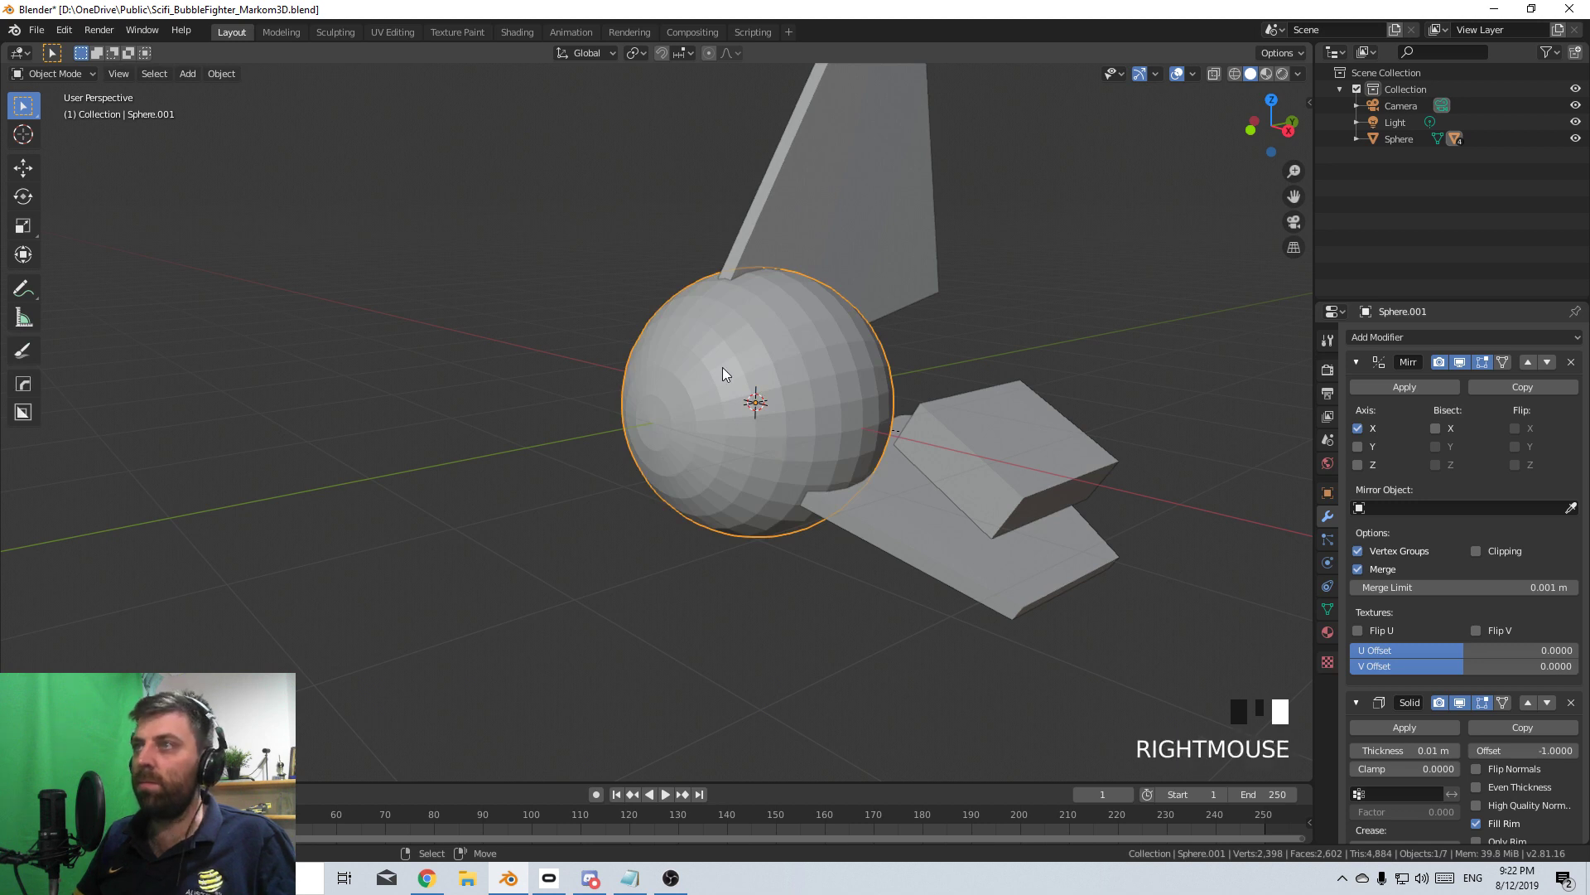
# - Hide the hull shell object that surrounds the main sphere
pyautogui.press('h')
pyautogui.rightClick(709, 420)
pyautogui.scroll(3, 841, 435)
pyautogui.moveTo(709, 421); pyautogui.dragTo(426, 402, button='middle')
pyautogui.scroll(3, 688, 486)
pyautogui.scroll(-3, 863, 369)
pyautogui.press('Tab')
pyautogui.press('Tab')
# - Apply the Solidify modifier on the tail fin and open the fin's mesh in Edit Mode
pyautogui.rightClick(598, 323)
pyautogui.press('Tab')
pyautogui.rightClick(558, 274)
pyautogui.rightClick(572, 297)
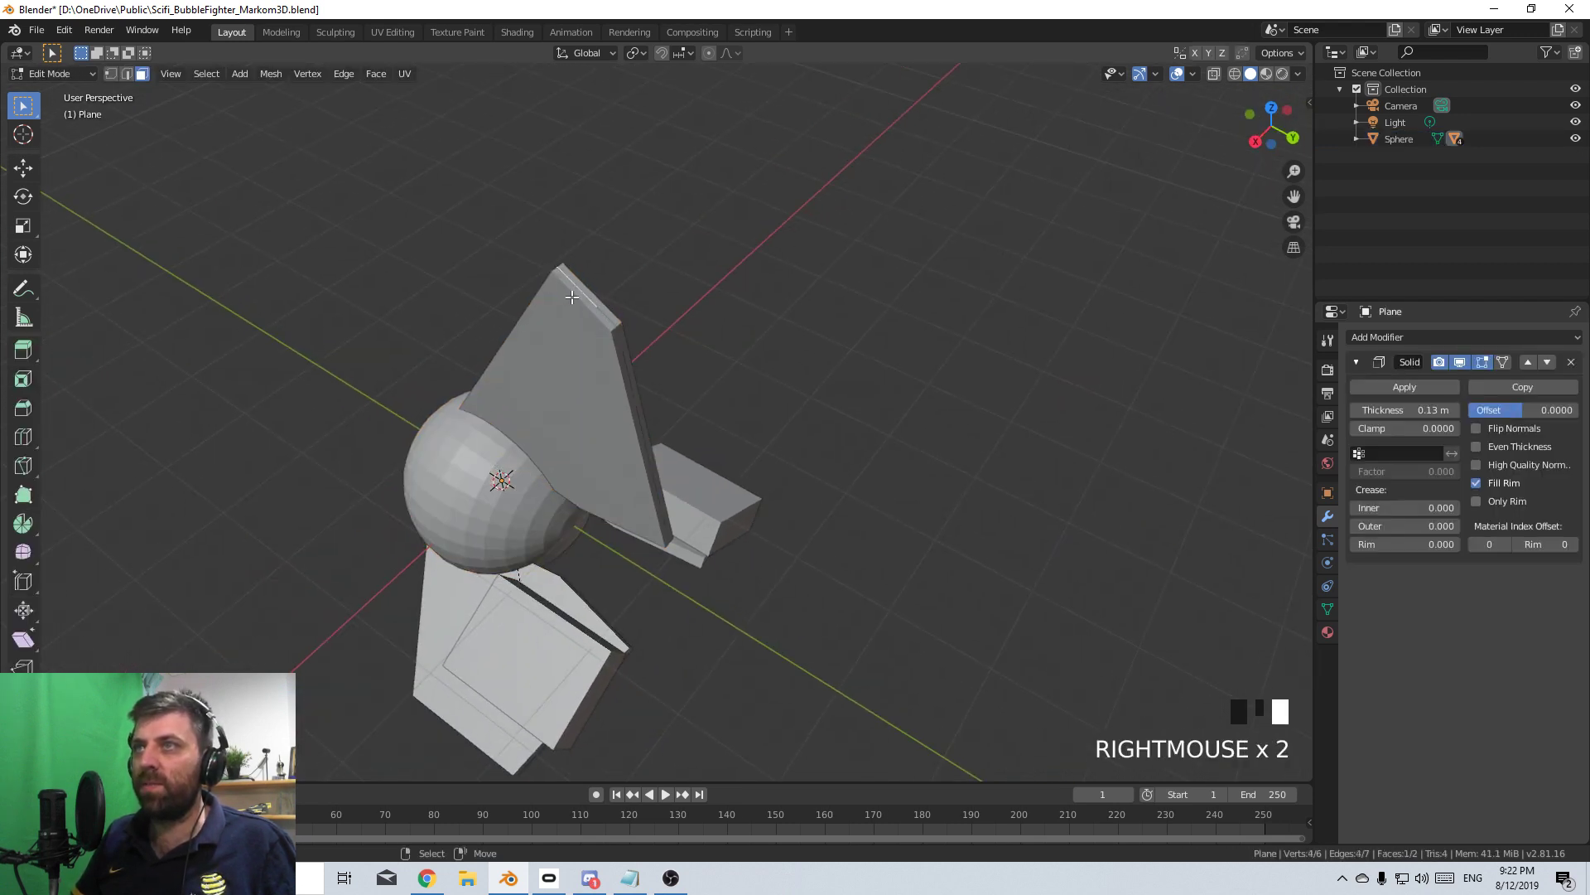
pyautogui.rightClick(606, 335)
pyautogui.rightClick(611, 295)
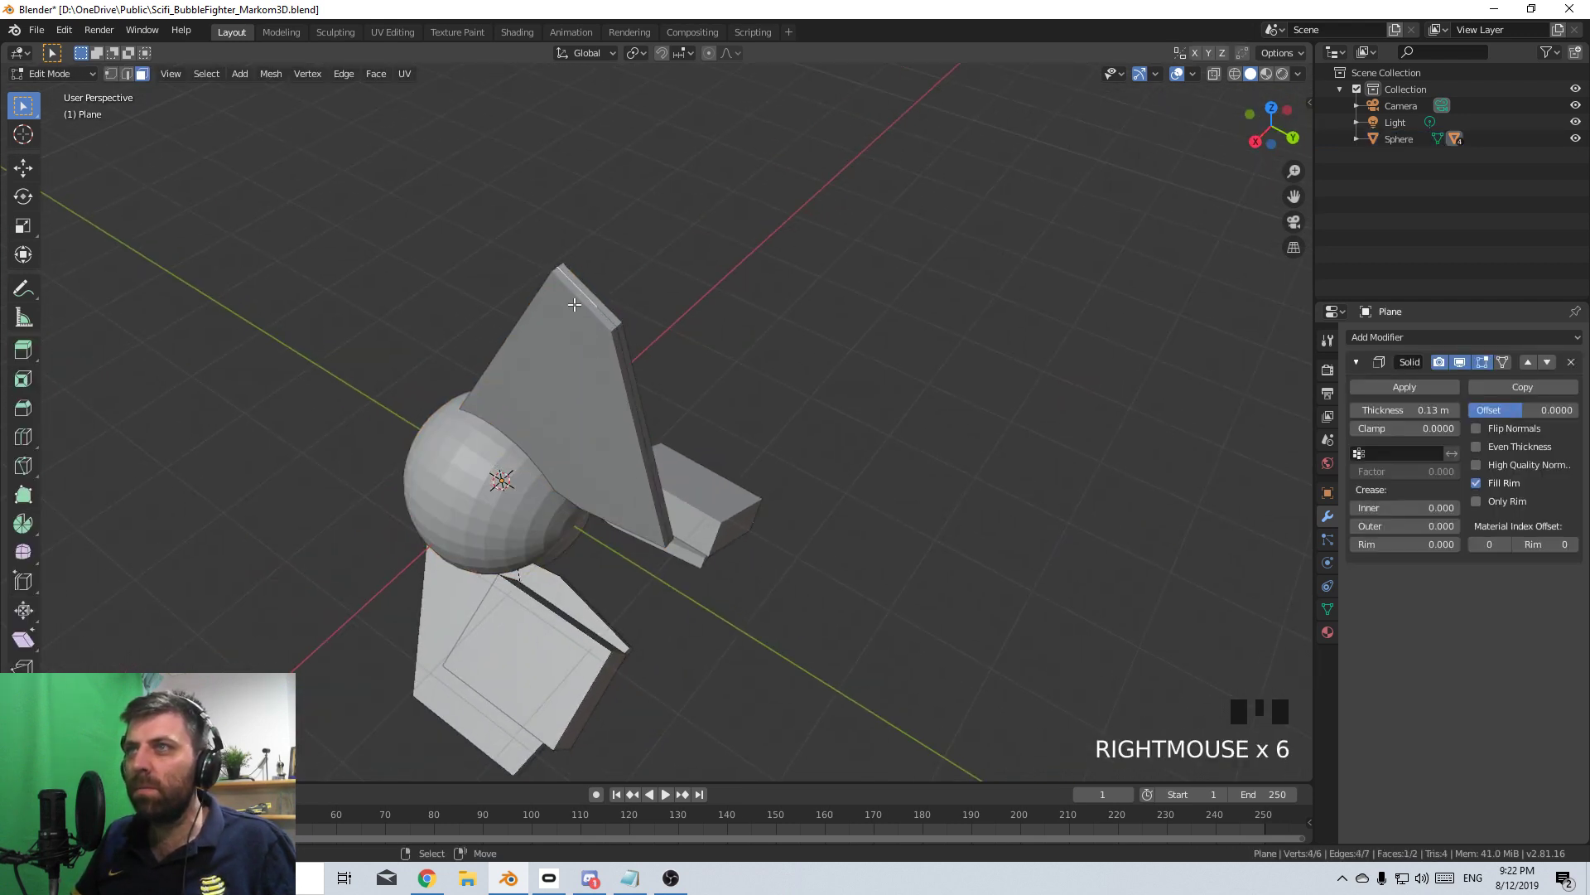
pyautogui.click(1423, 388)
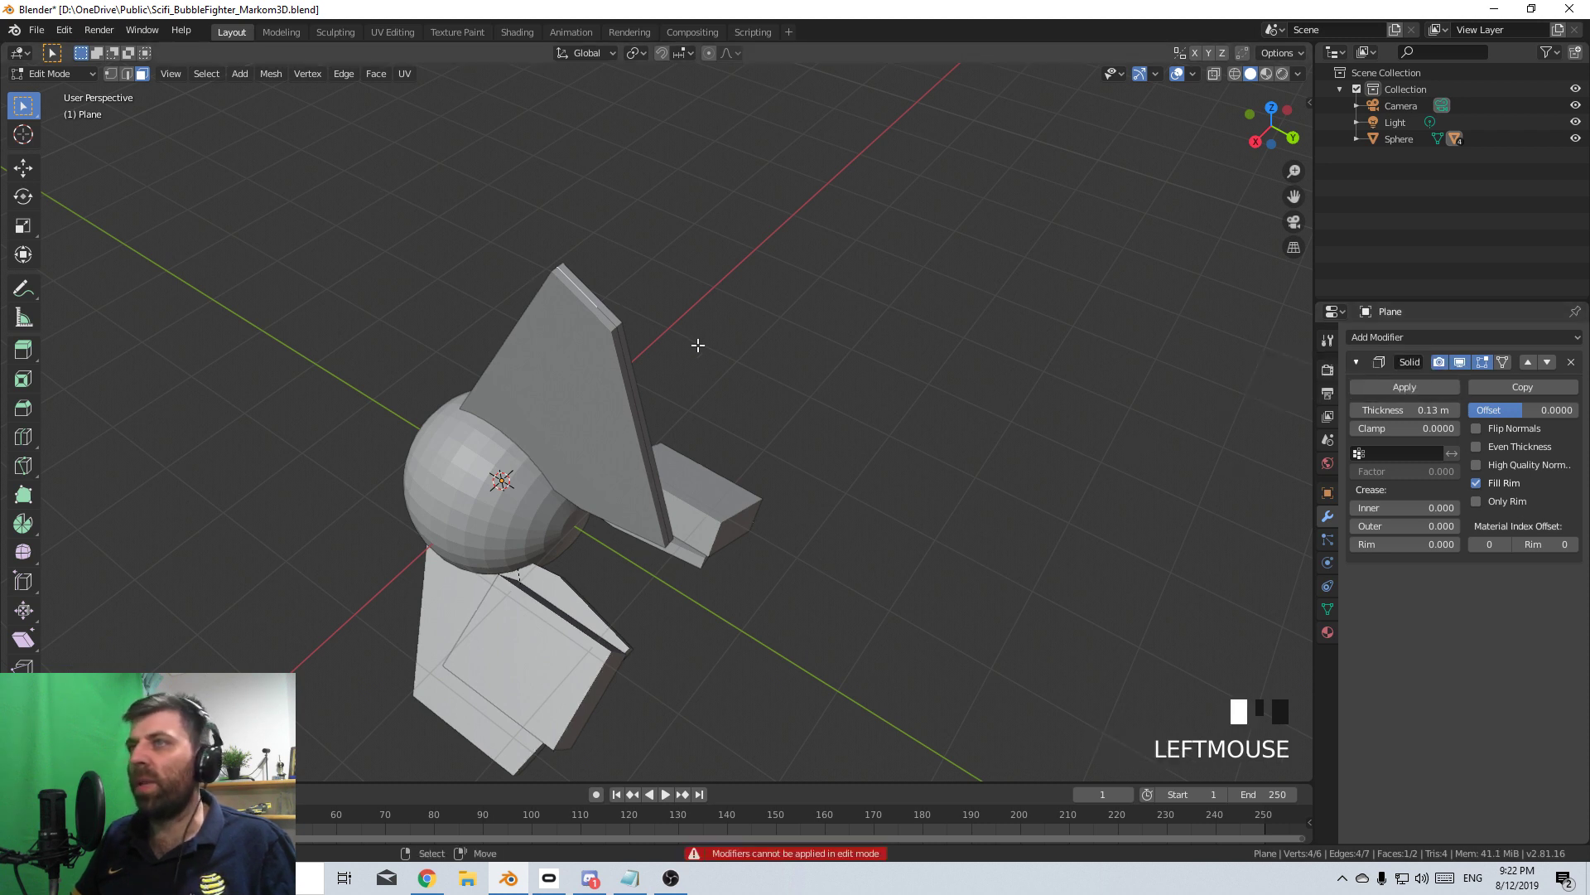
pyautogui.press('Tab')
pyautogui.click(1405, 387)
pyautogui.press('Tab')
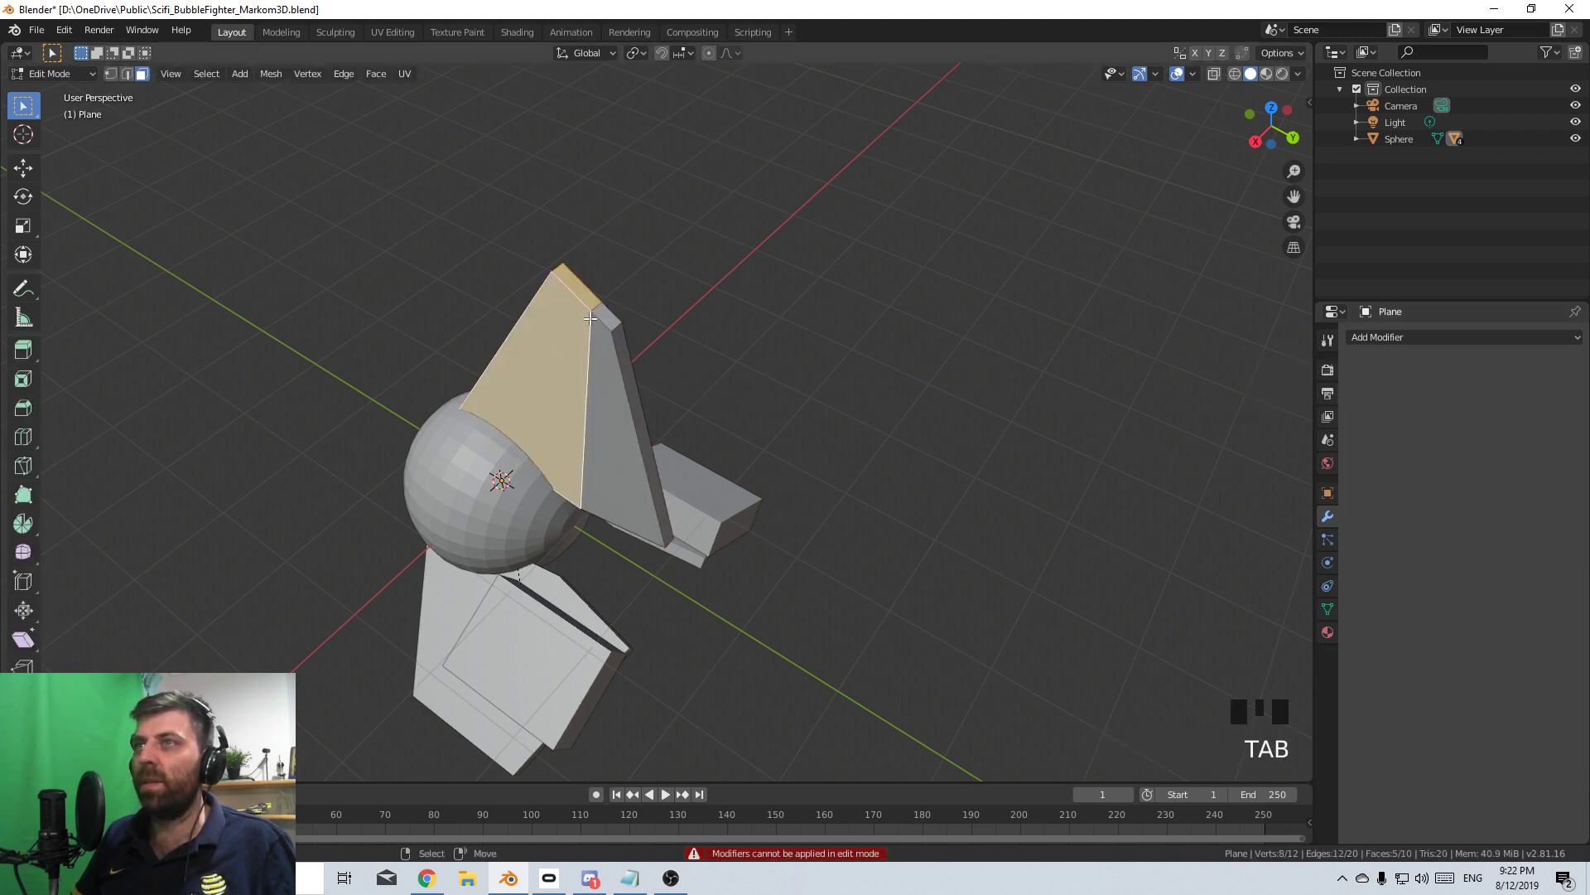
# - Add a centred loop cut around the tail fin that divides its thickness in half lengthwise
pyautogui.rightClick(574, 286)
pyautogui.keyDown('shift'); pyautogui.rightClick(605, 315); pyautogui.keyUp('shift')
pyautogui.click(126, 73)
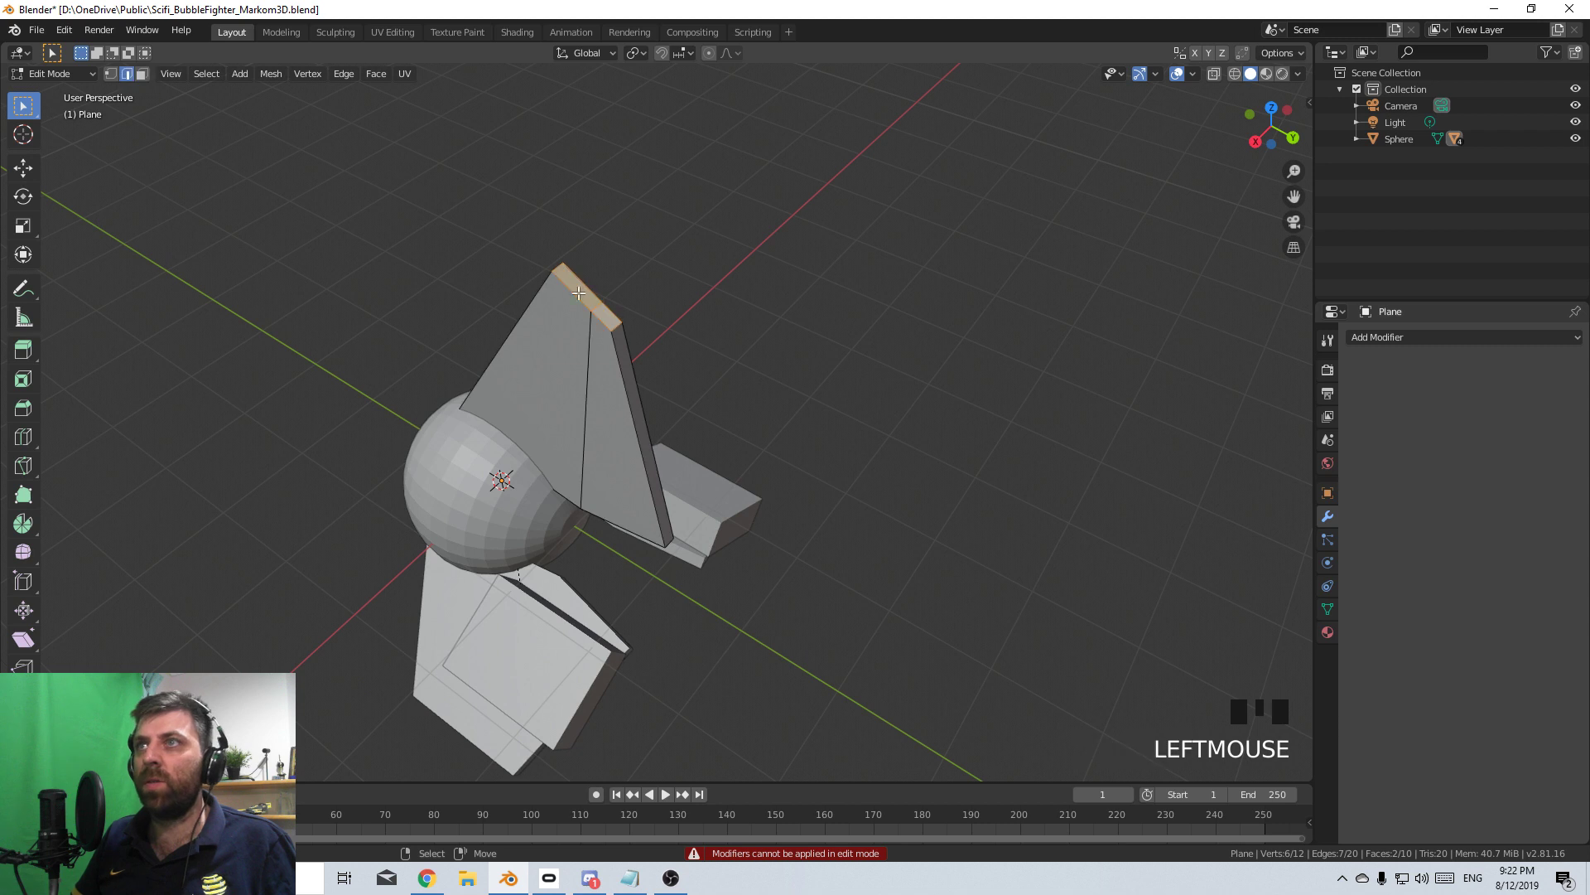
pyautogui.moveTo(617, 367); pyautogui.dragTo(687, 385, button='middle')
pyautogui.hotkey('ctrl', 'r')
pyautogui.click(710, 394)
pyautogui.rightClick(710, 394)
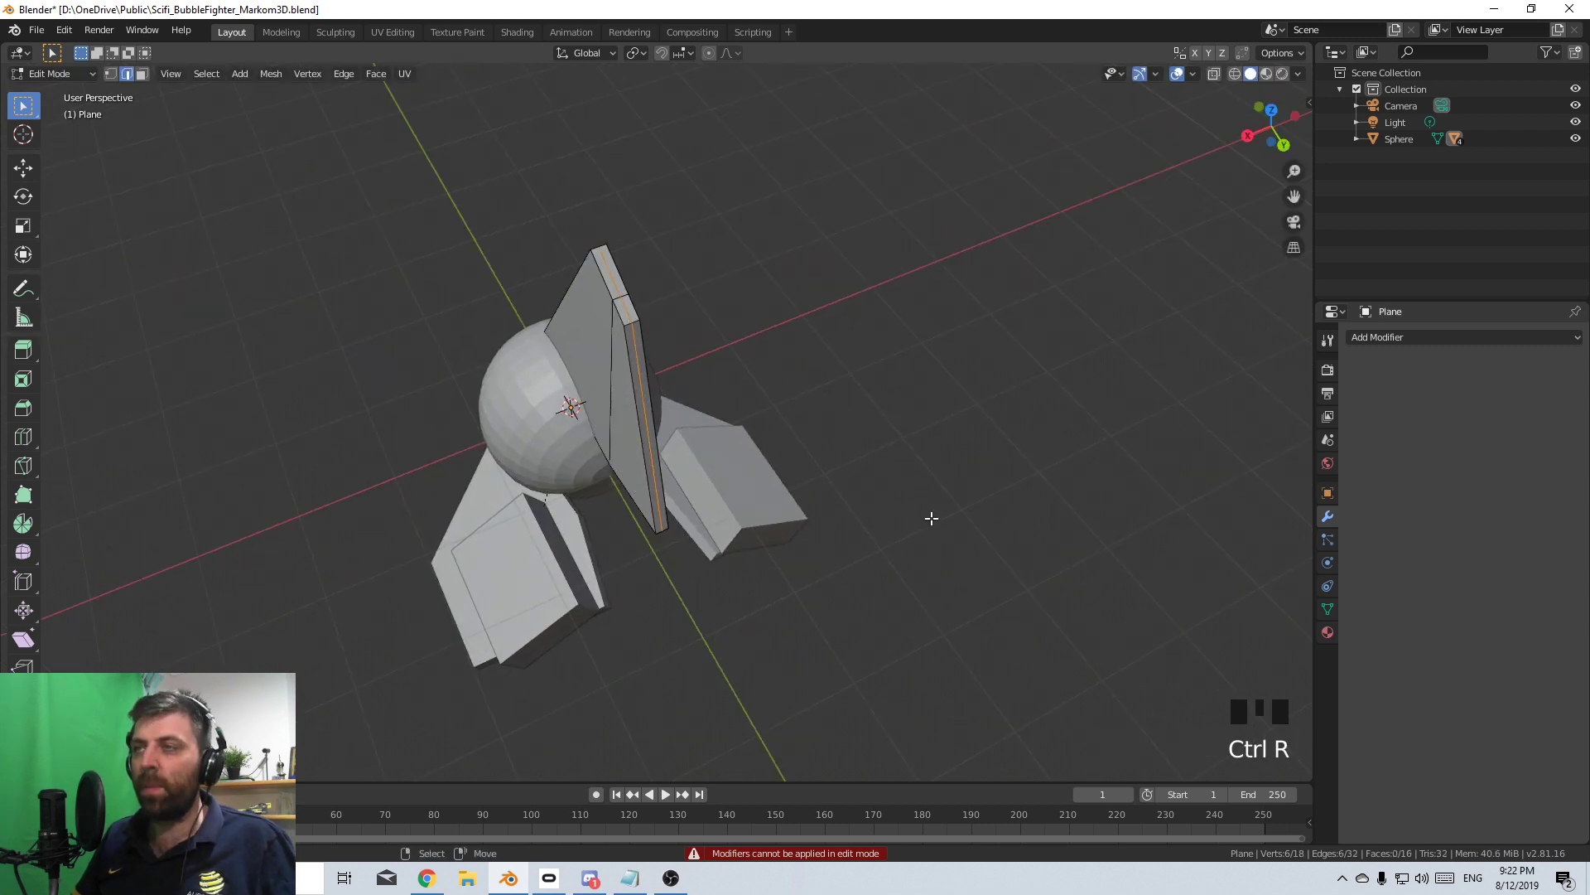
# - Split the fin along its centre loop and delete the vertices of the half on the negative X side
pyautogui.rightClick(634, 352)
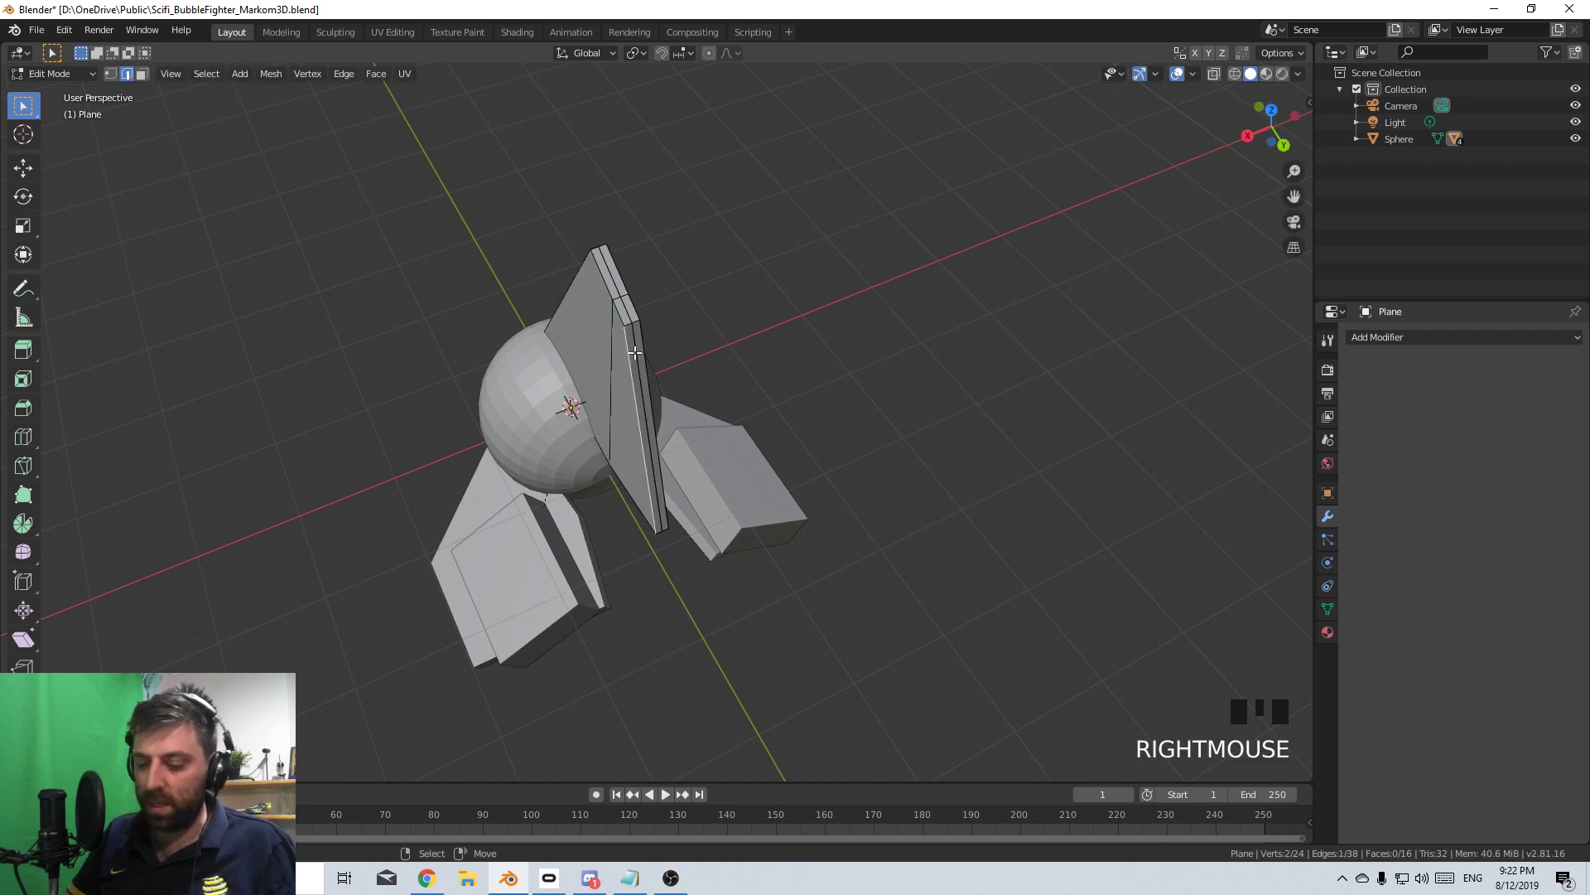
pyautogui.hotkey('ctrl', 'l')
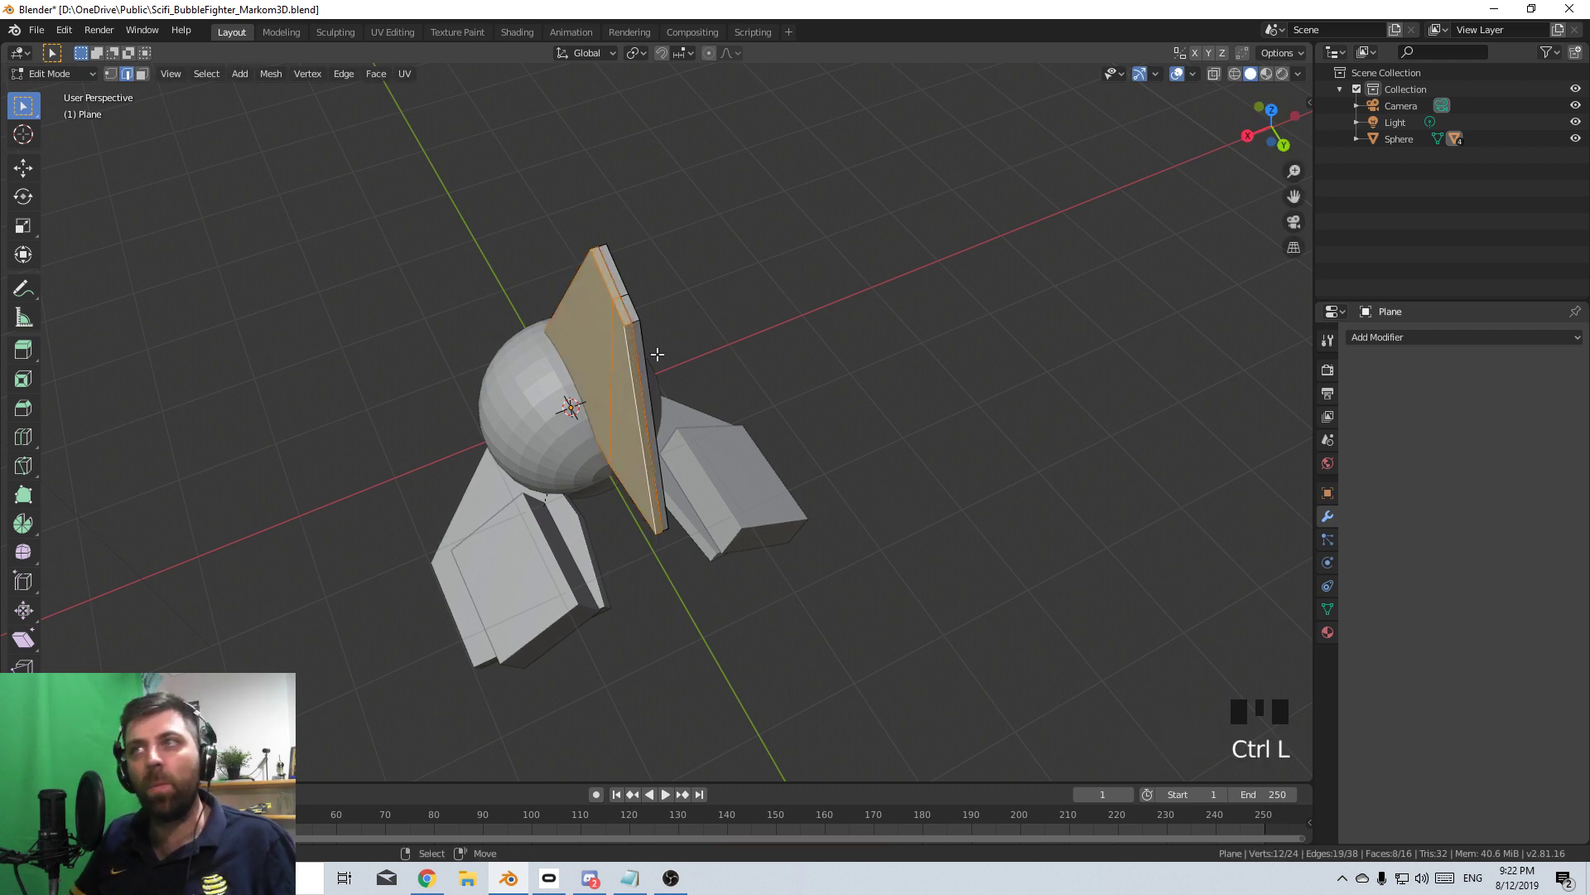
pyautogui.rightClick(646, 338)
pyautogui.hotkey('ctrl', 'l')
pyautogui.press('Delete')
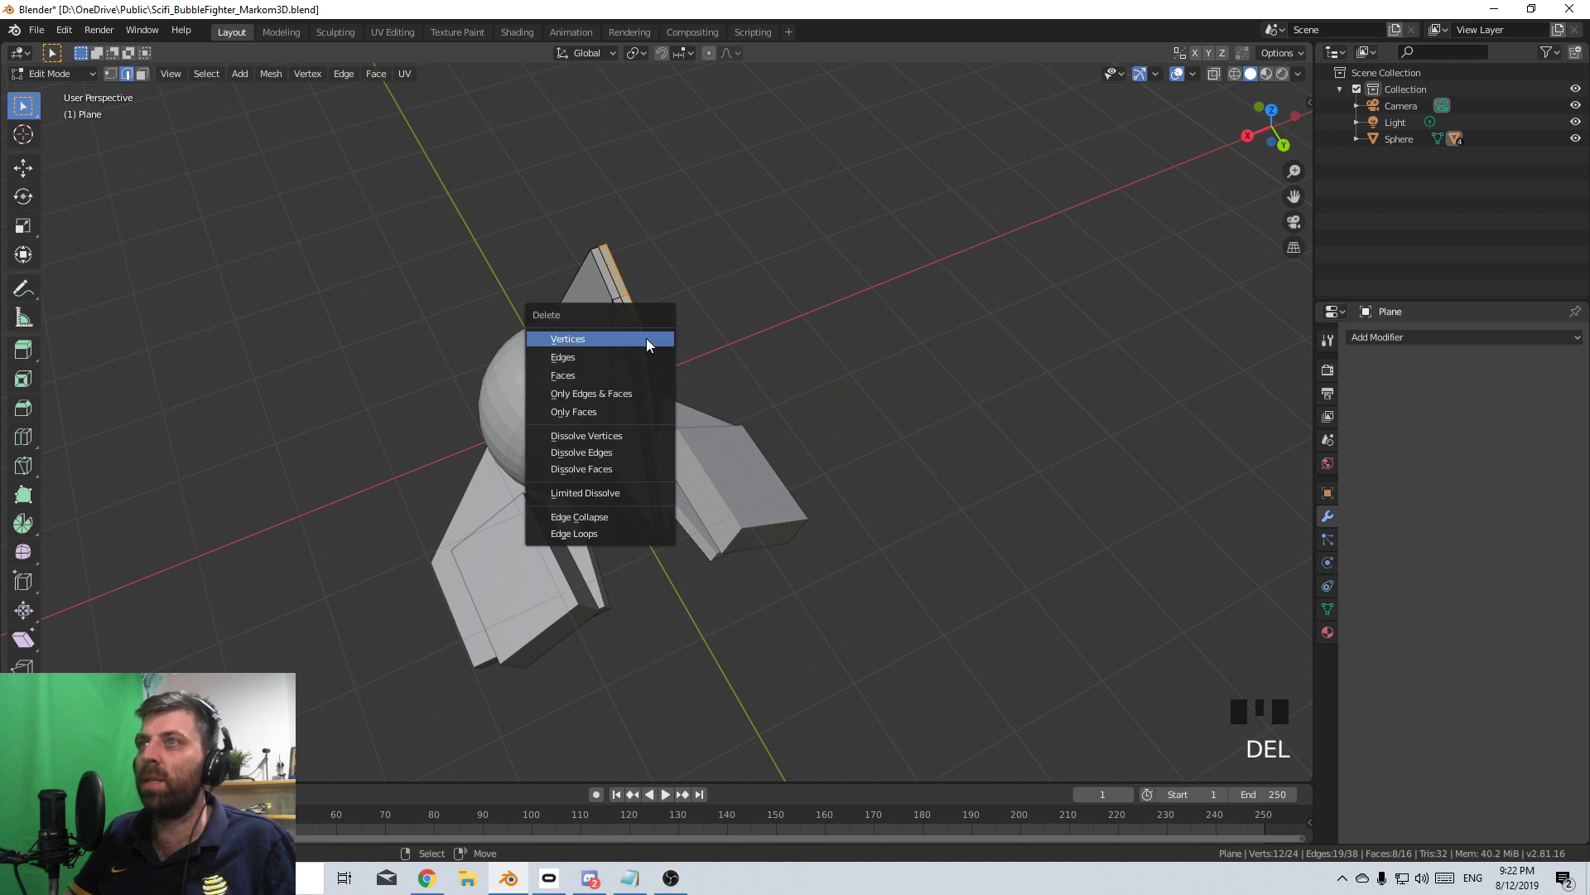
pyautogui.click(646, 338)
# - Add an X-axis Mirror modifier to the fin half and move its outer top edges about 0.04 m inward along X
pyautogui.click(1364, 330)
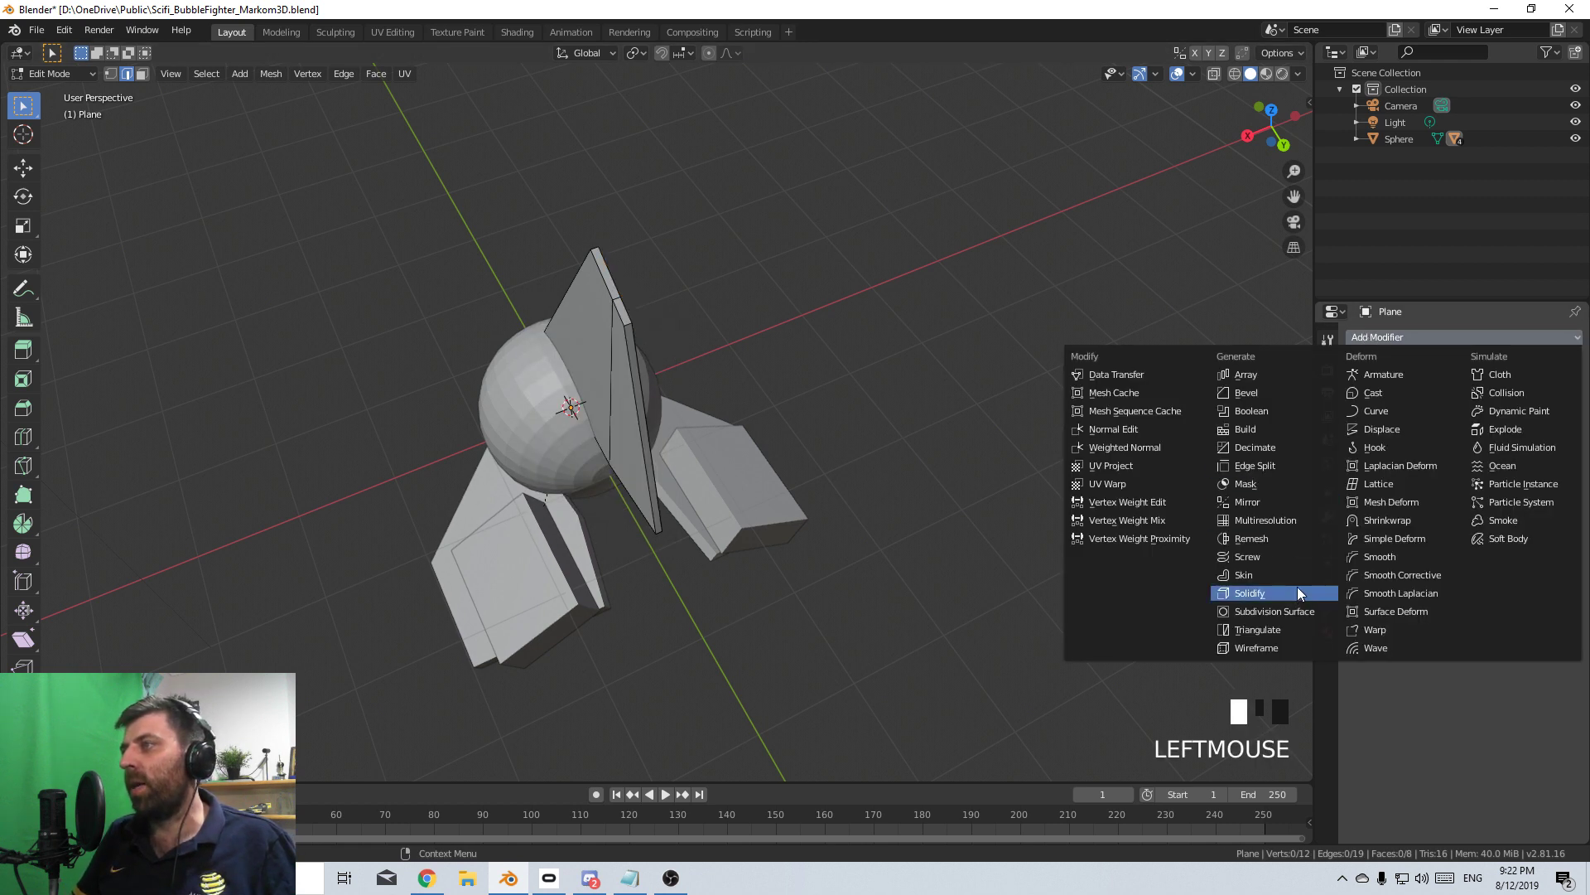
pyautogui.click(1275, 497)
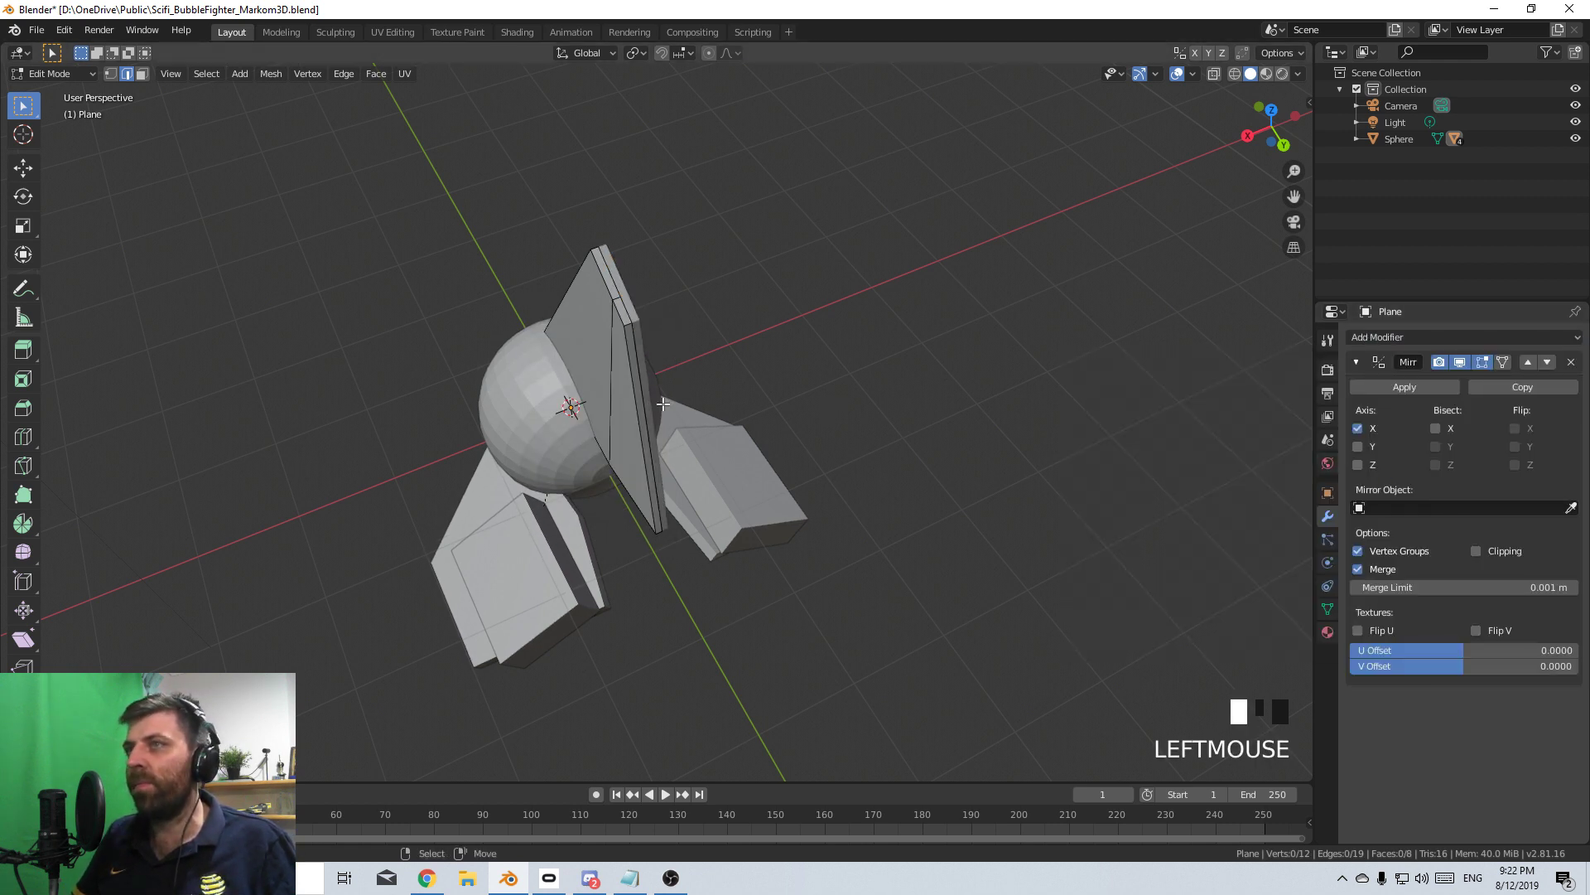
pyautogui.rightClick(655, 329)
pyautogui.keyDown('shift'); pyautogui.rightClick(664, 332); pyautogui.keyUp('shift')
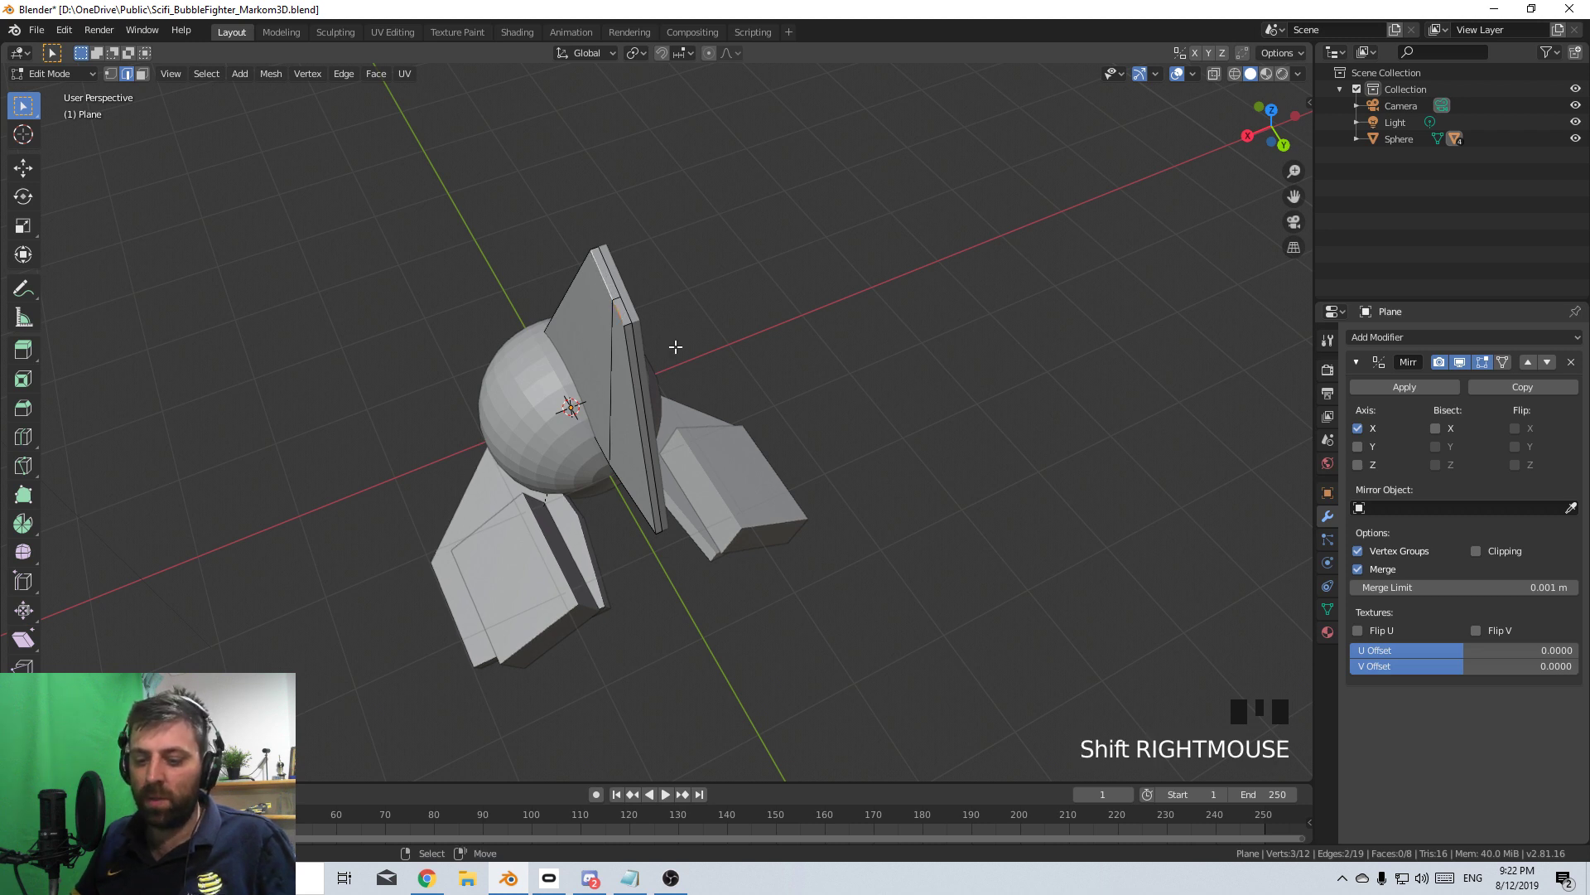
pyautogui.press('g')
pyautogui.press('x')
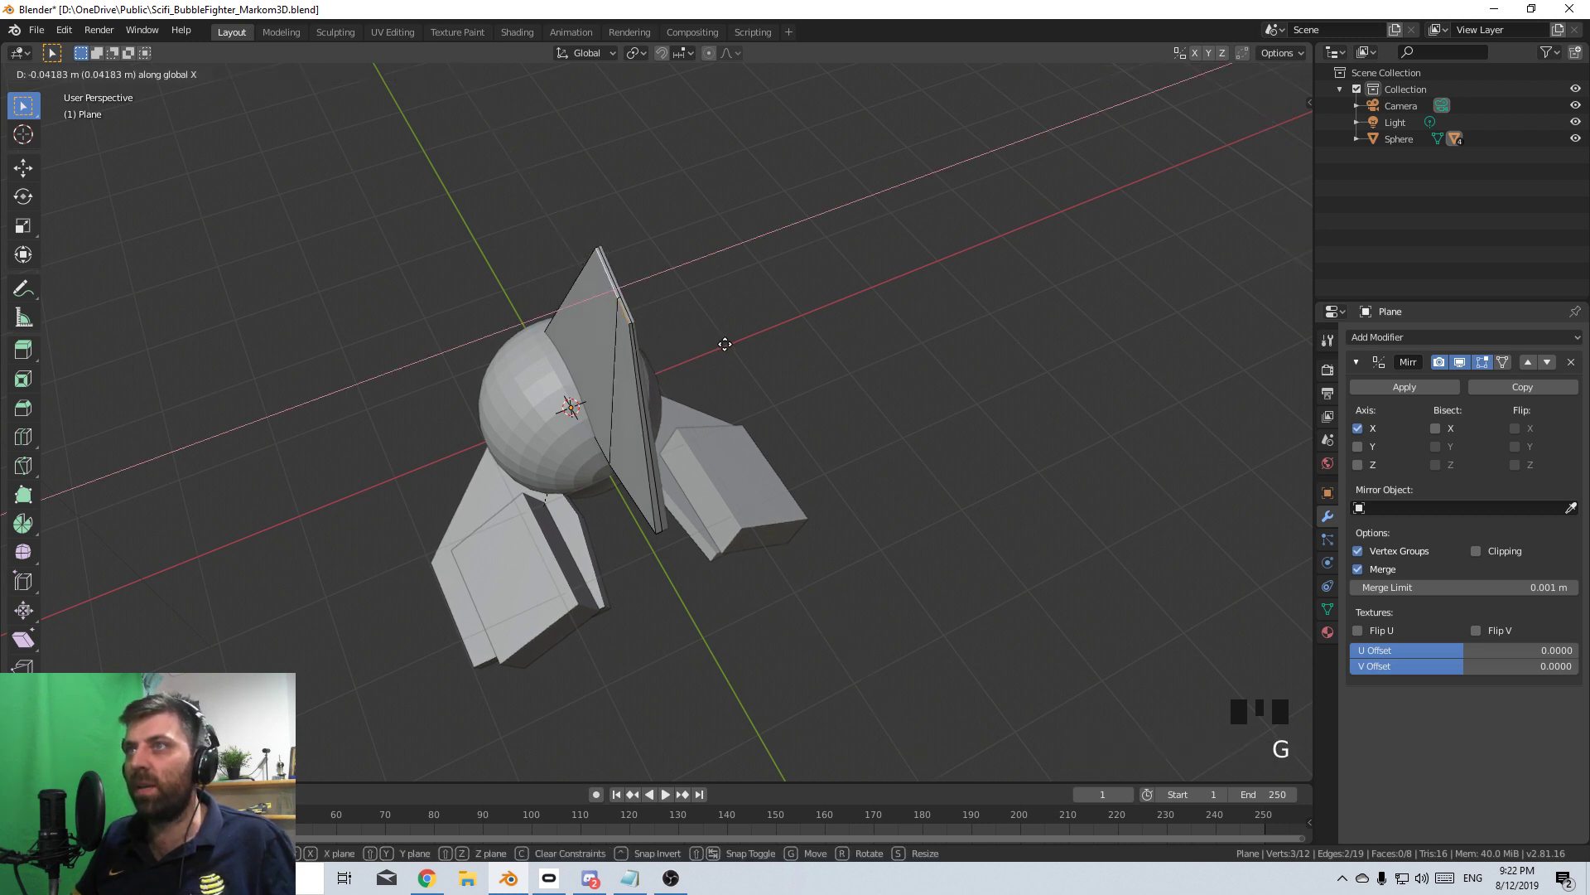
pyautogui.click(724, 344)
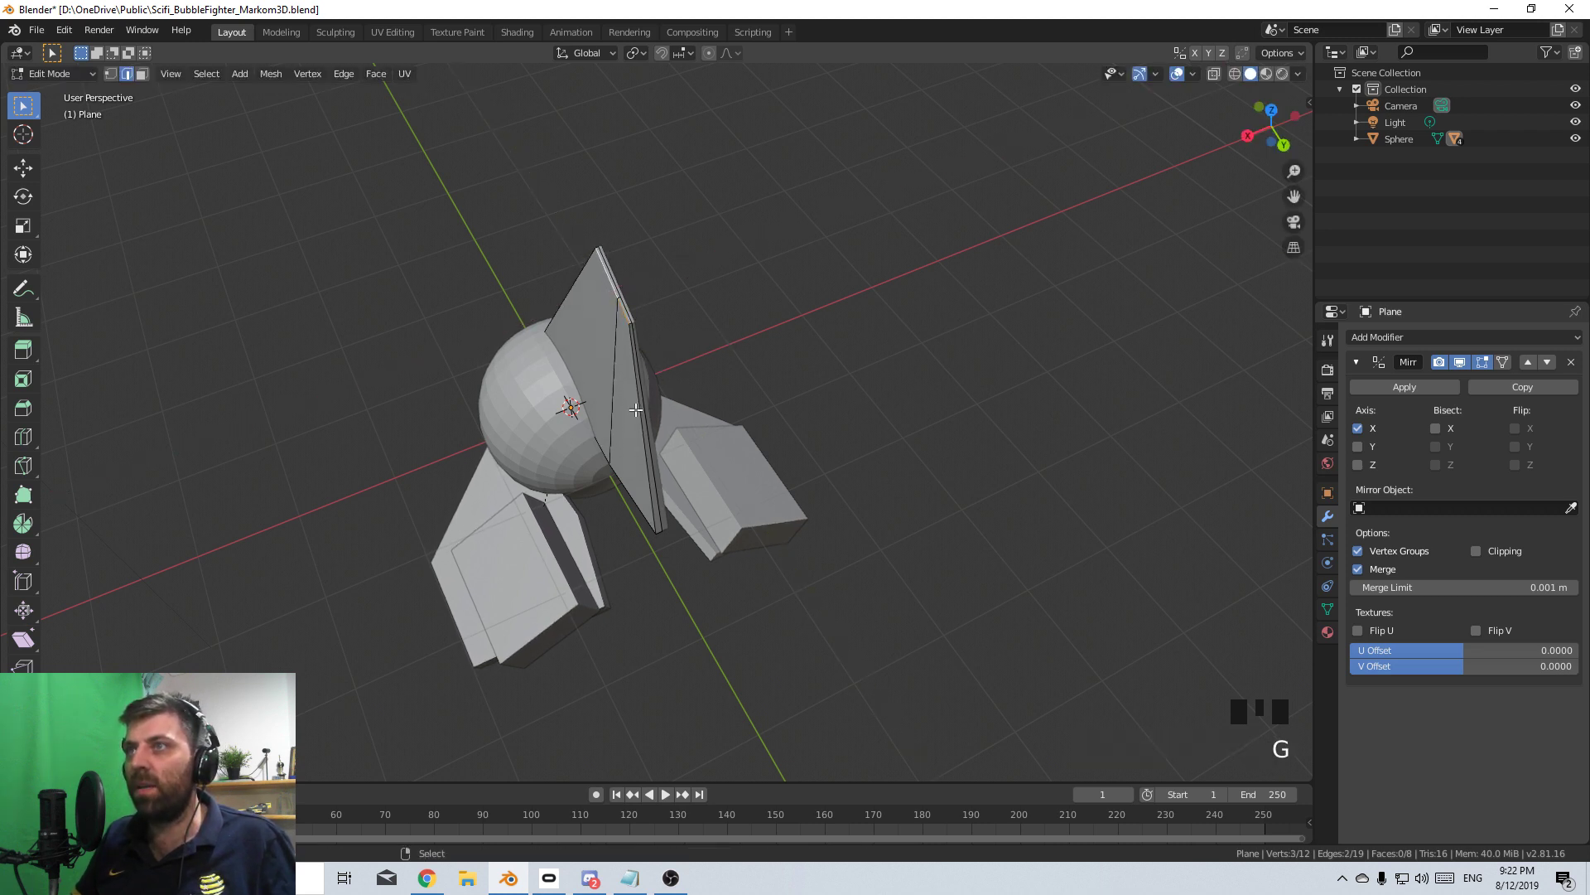
# - Try to move the fin's lower rear vertex about 0.03 m inward along X in vertex select mode
pyautogui.click(113, 73)
pyautogui.rightClick(654, 534)
pyautogui.press('g')
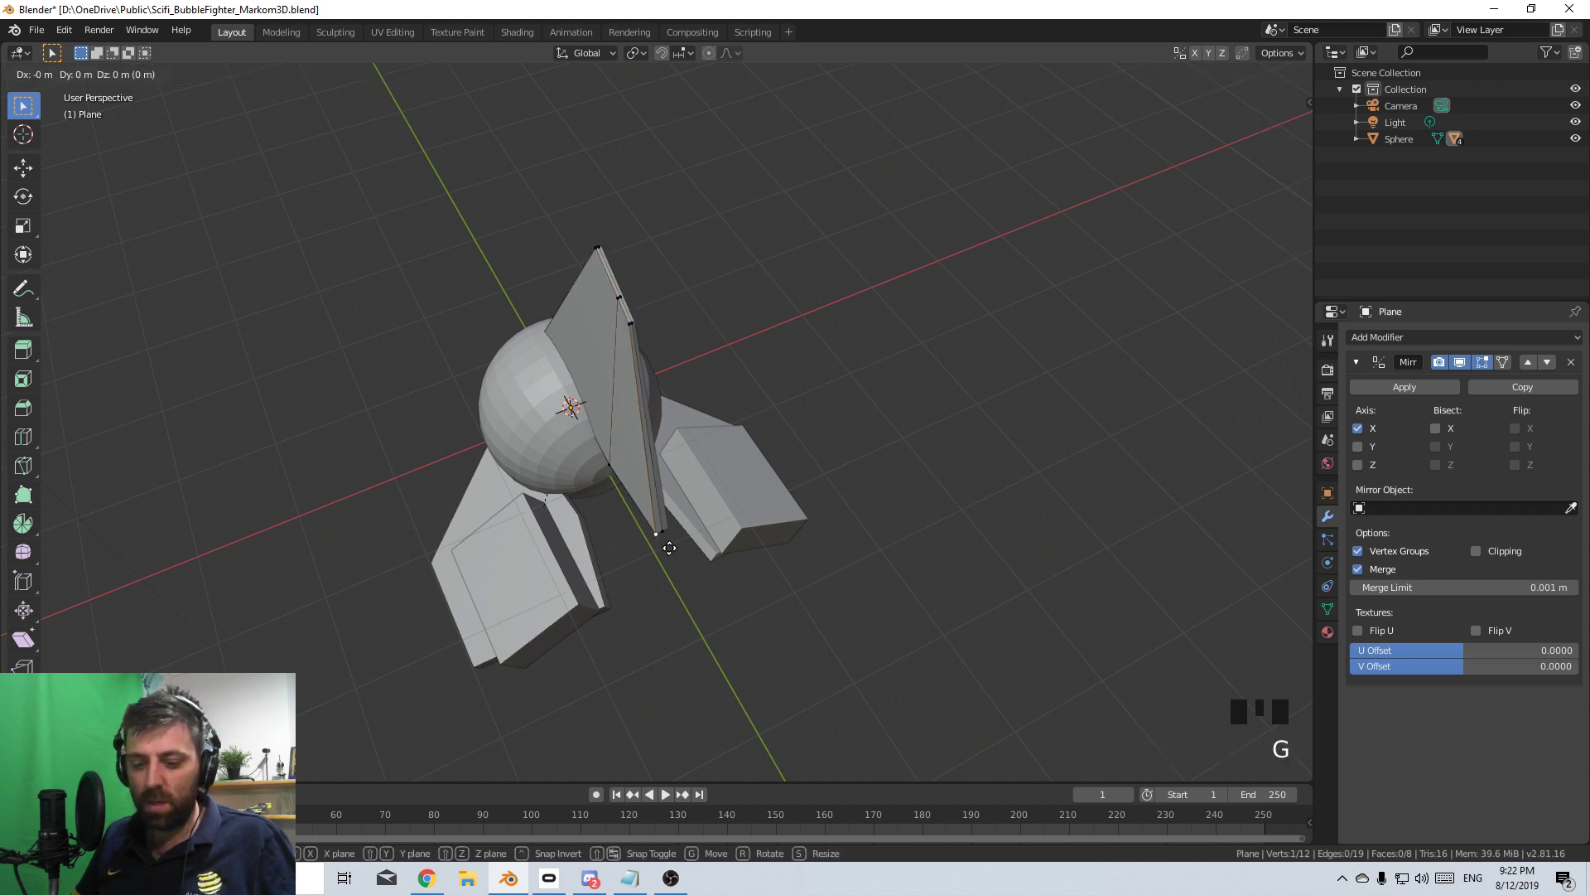
pyautogui.press('y')
pyautogui.press('x')
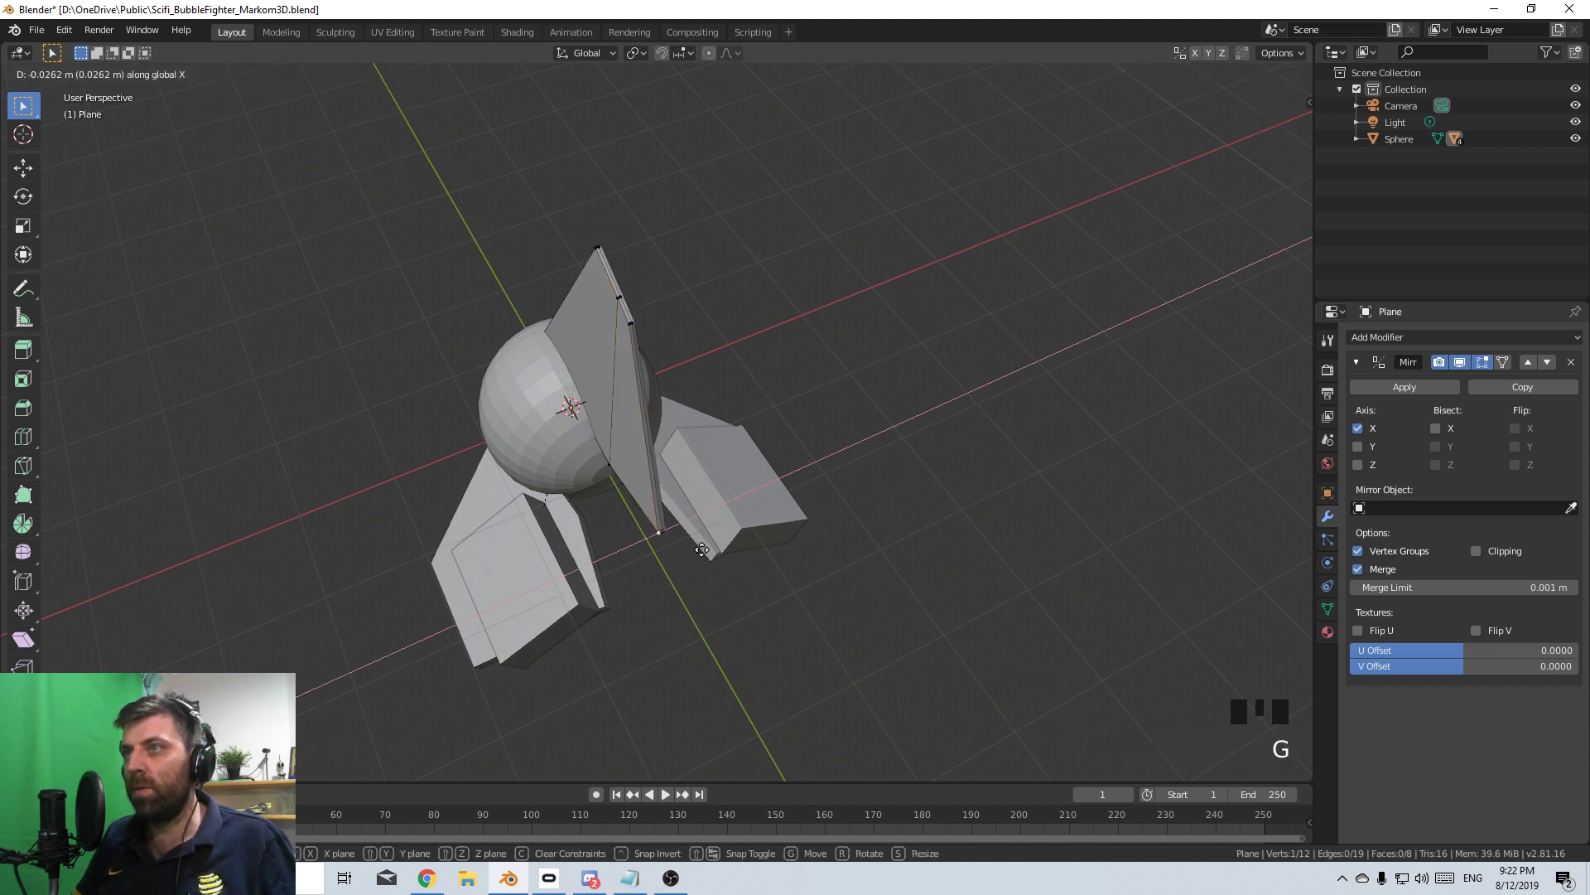
pyautogui.press('Escape')
# - Select the two outer leading-edge vertices of the fin in wireframe view and move them slightly outward along X
pyautogui.scroll(-4, 670, 548)
pyautogui.moveTo(556, 522); pyautogui.dragTo(823, 435, button='middle')
pyautogui.scroll(3, 822, 435)
pyautogui.moveTo(773, 547); pyautogui.dragTo(750, 528, button='middle')
pyautogui.scroll(5, 750, 528)
pyautogui.keyDown('shift'); pyautogui.moveTo(646, 391); pyautogui.dragTo(690, 346, button='middle'); pyautogui.keyUp('shift')
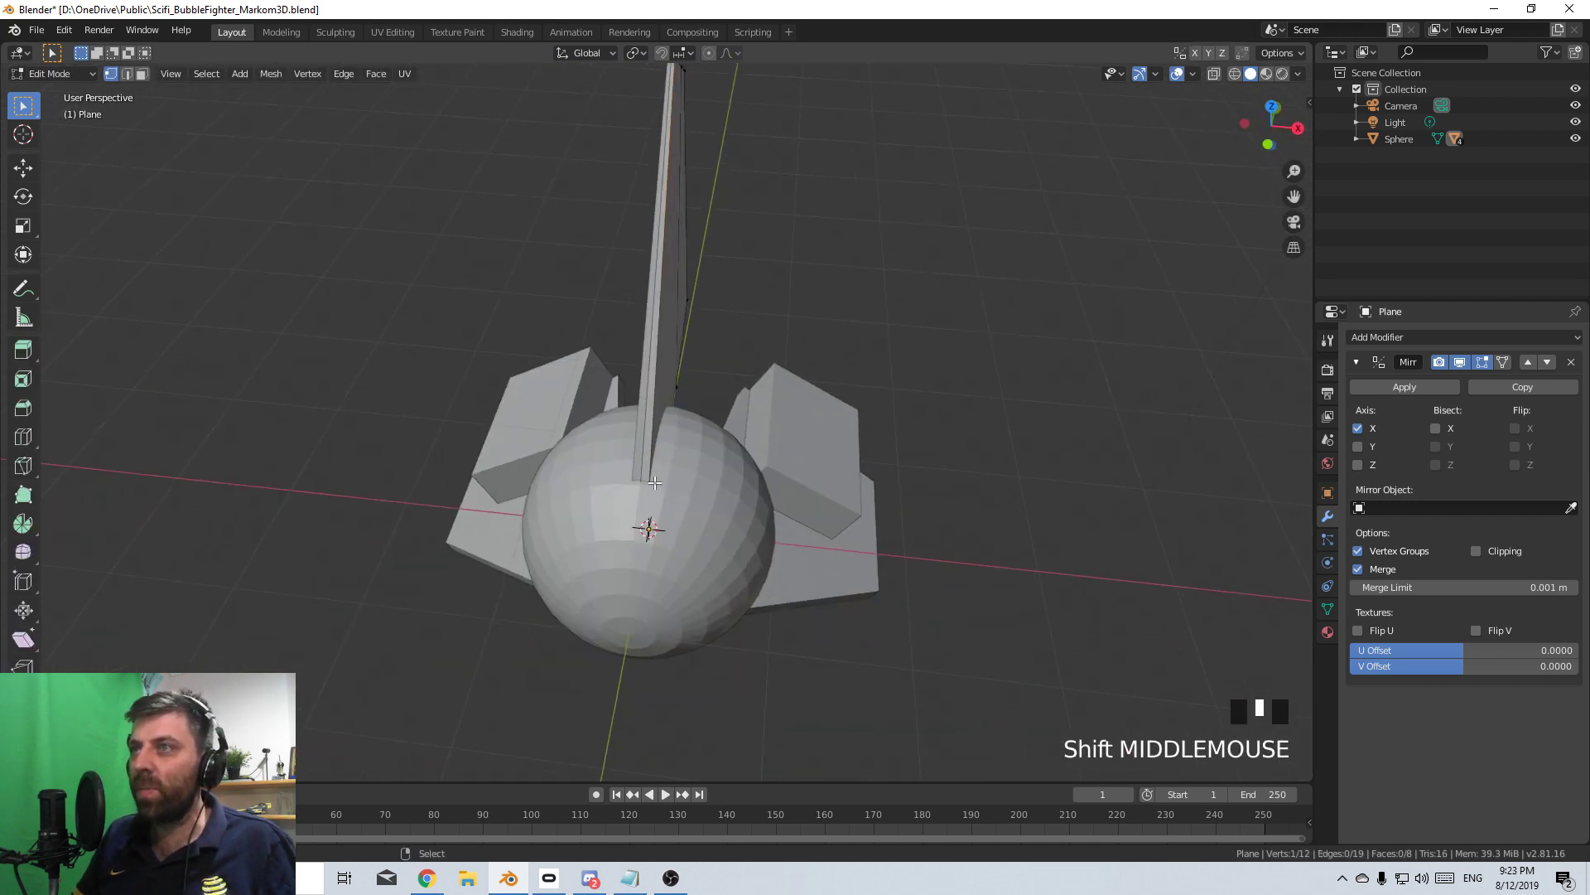
pyautogui.keyDown('shift'); pyautogui.rightClick(729, 508); pyautogui.keyUp('shift')
pyautogui.press('z')
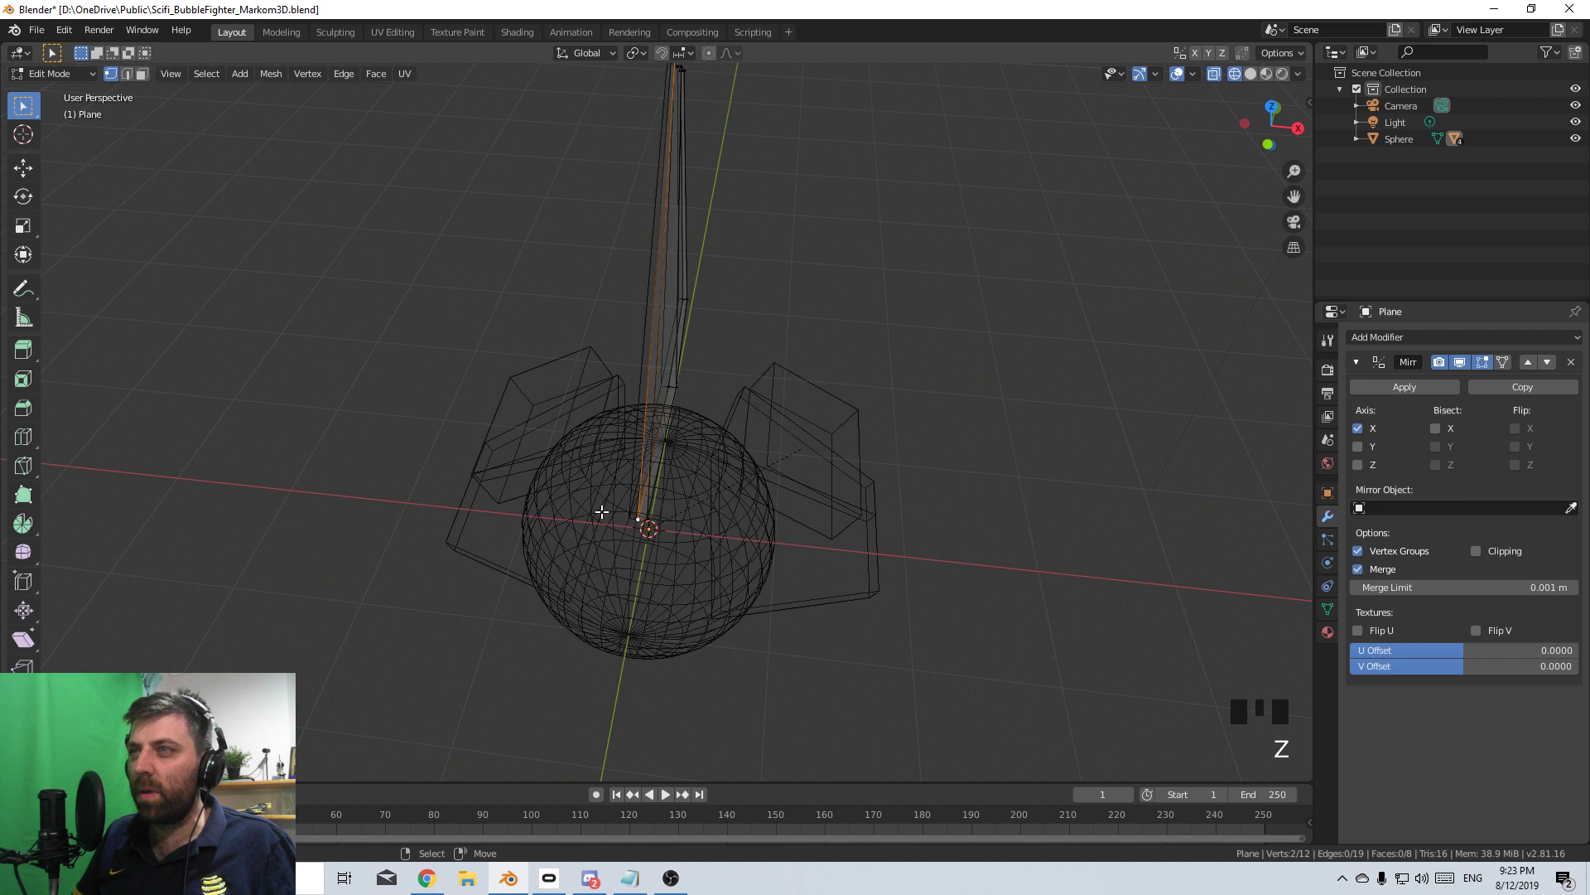
pyautogui.rightClick(651, 527)
pyautogui.keyDown('shift'); pyautogui.moveTo(651, 527); pyautogui.dragTo(688, 569, button='middle'); pyautogui.keyUp('shift')
pyautogui.keyDown('shift'); pyautogui.rightClick(695, 411); pyautogui.keyUp('shift')
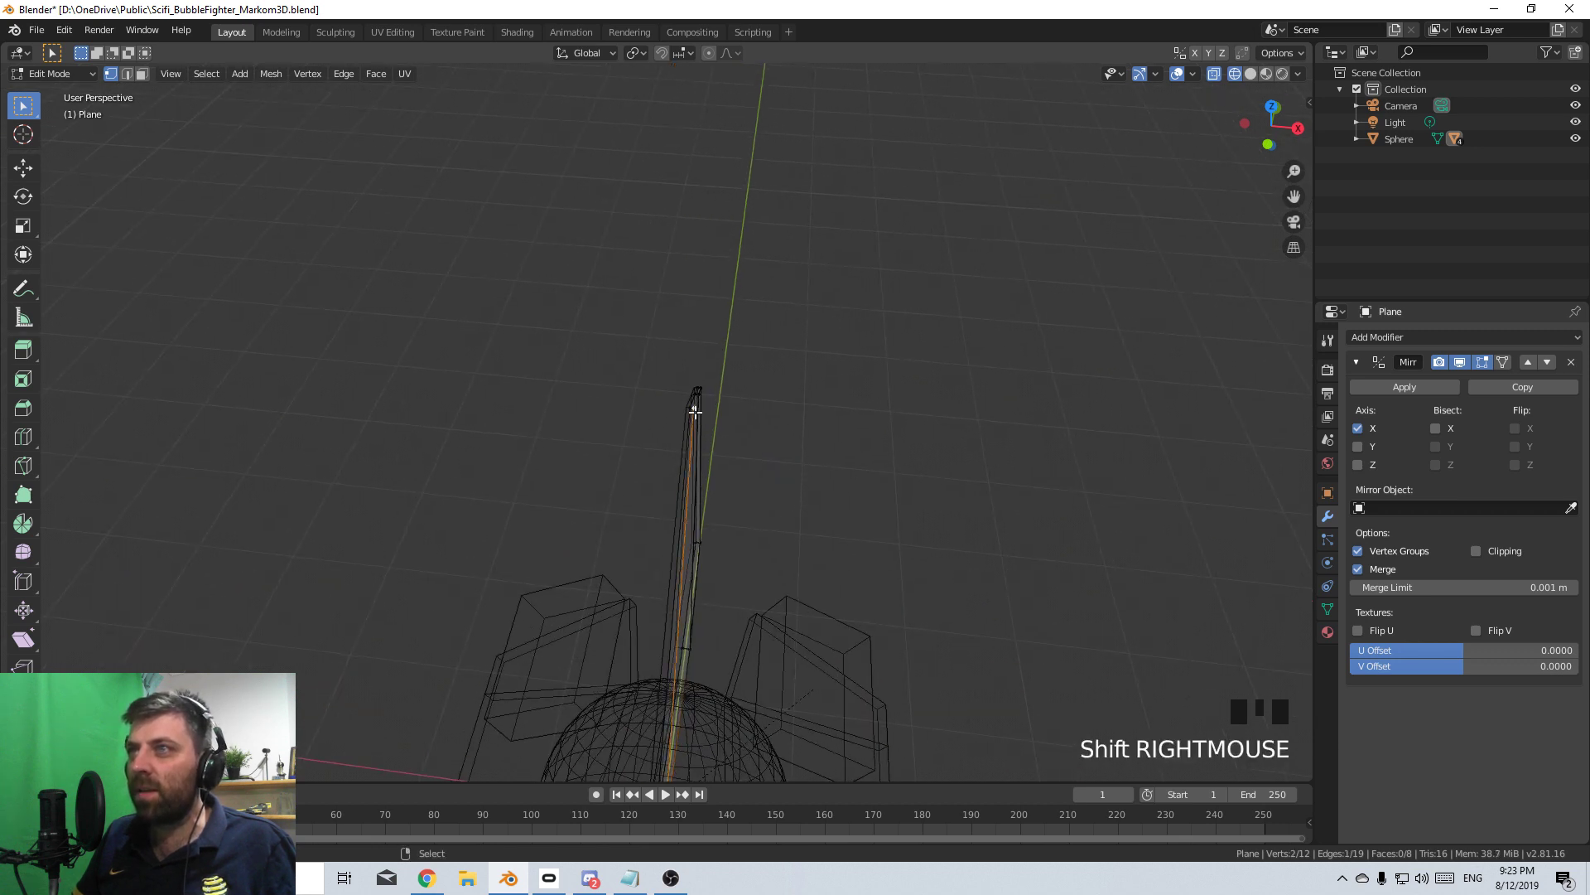
pyautogui.press('g')
pyautogui.press('x')
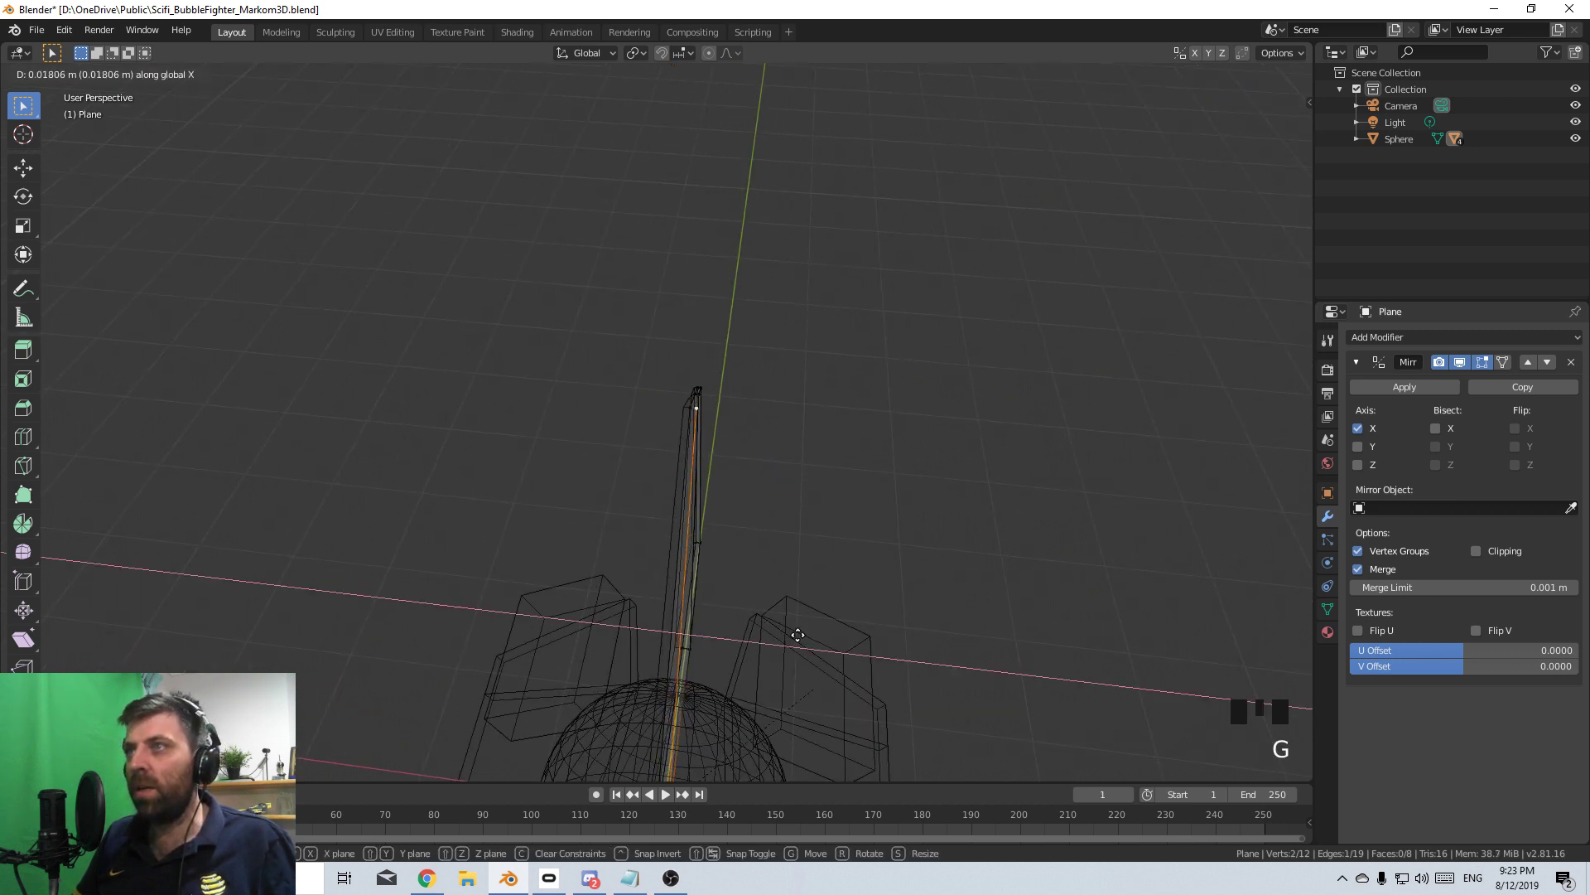
pyautogui.click(836, 641)
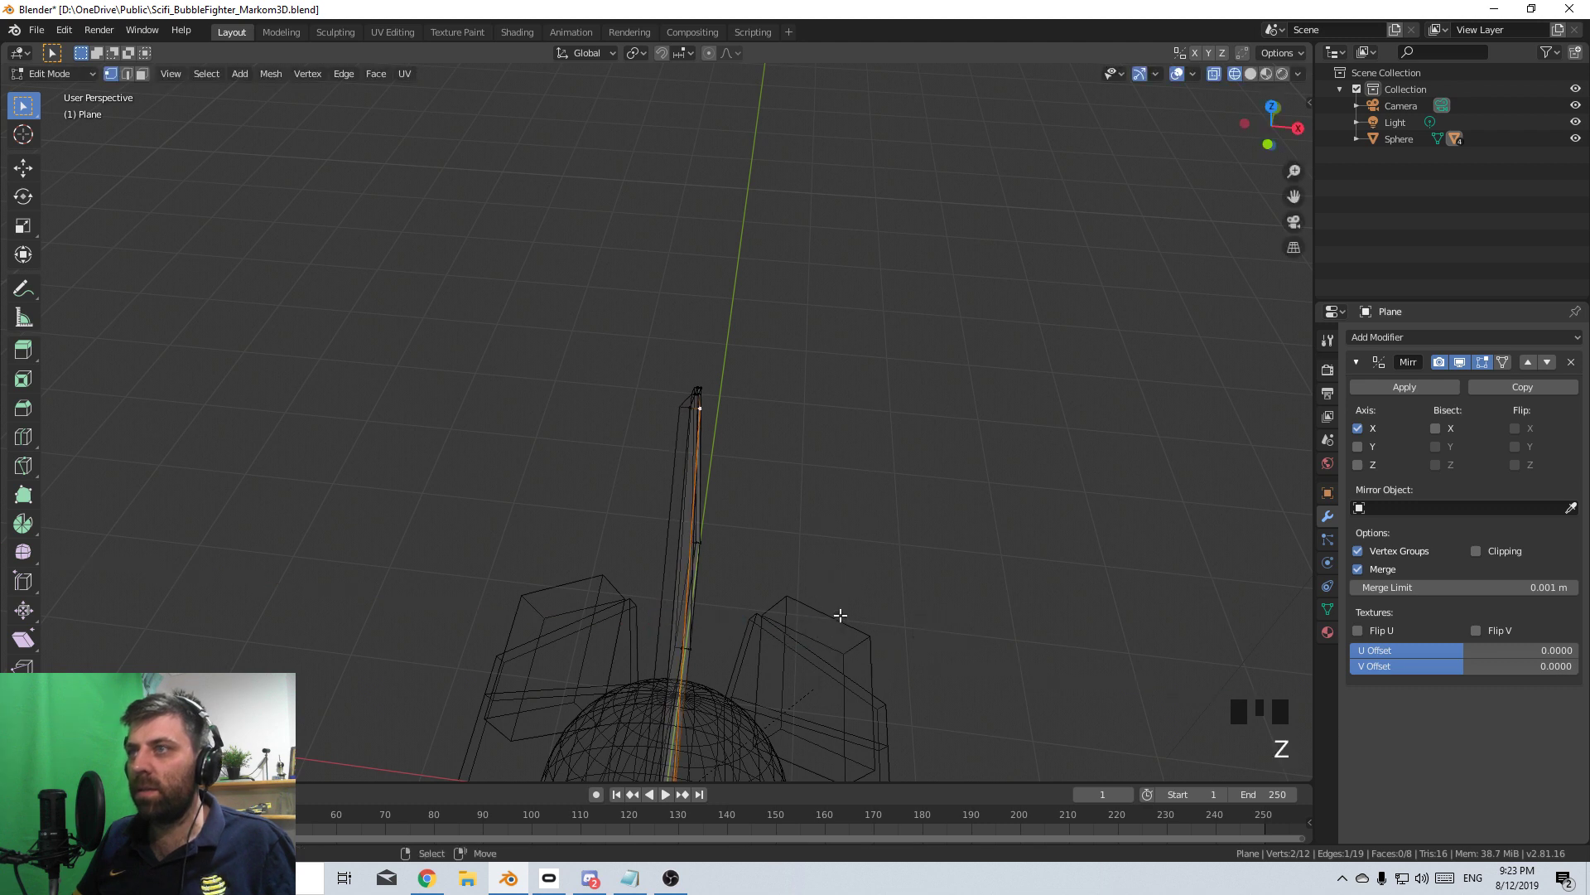
# - Move the vertex at the upper end of the fin's leading edge about 0.03 m inward along X in solid view
pyautogui.press('Tab')
pyautogui.press('z')
pyautogui.moveTo(863, 590)
pyautogui.mouseDown(button='middle')
pyautogui.moveTo(628, 560)
pyautogui.moveTo(660, 628)
pyautogui.moveTo(641, 620)
pyautogui.mouseUp(button='middle')
pyautogui.press('Tab')
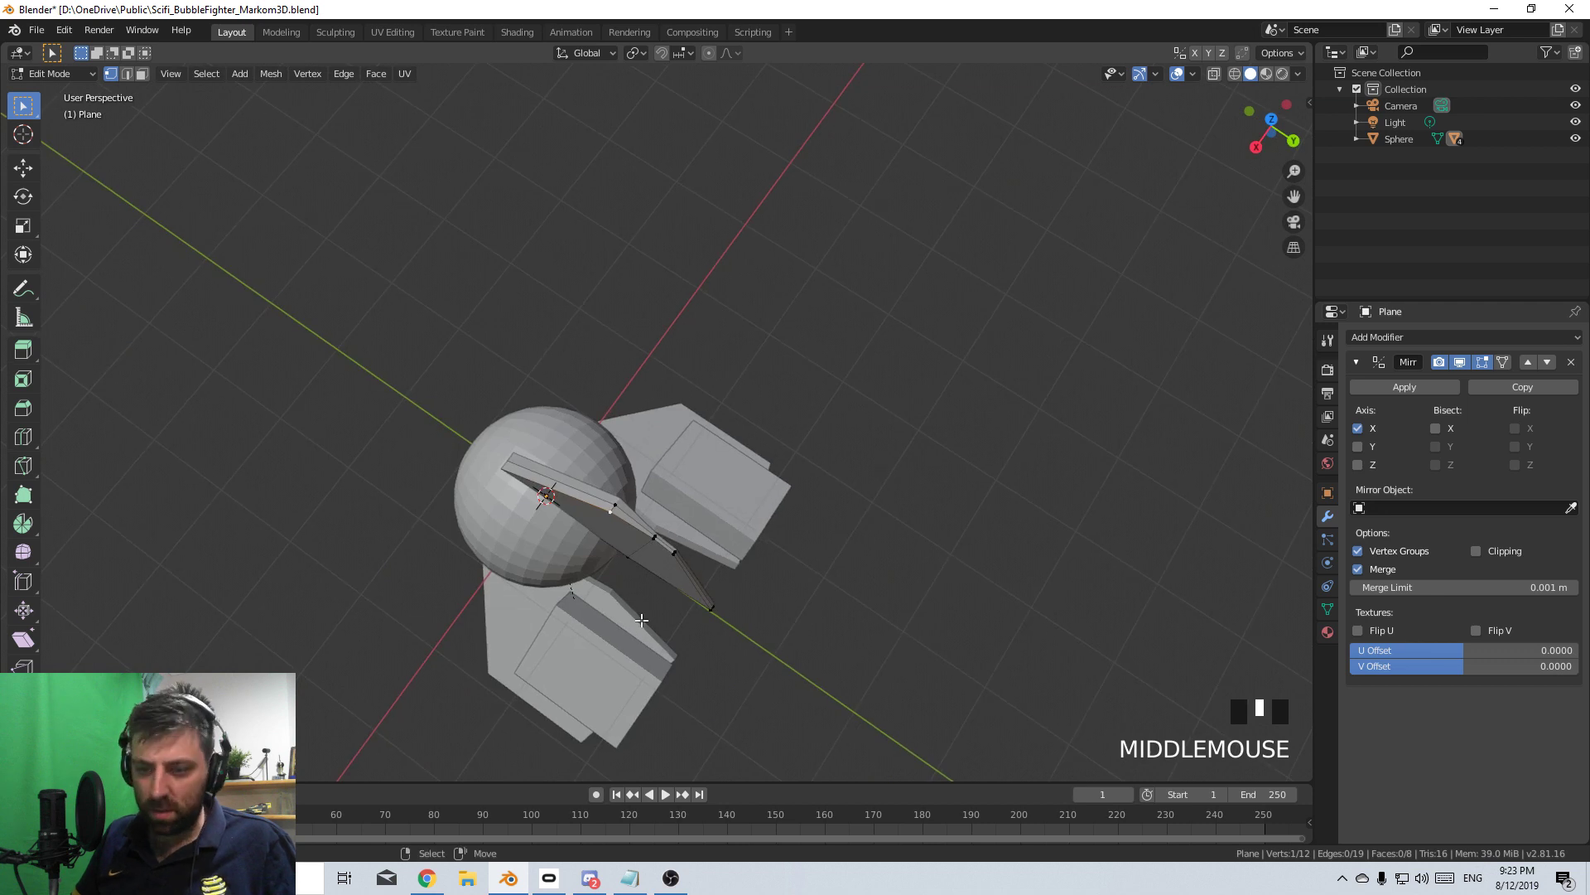
pyautogui.press('g')
pyautogui.press('x')
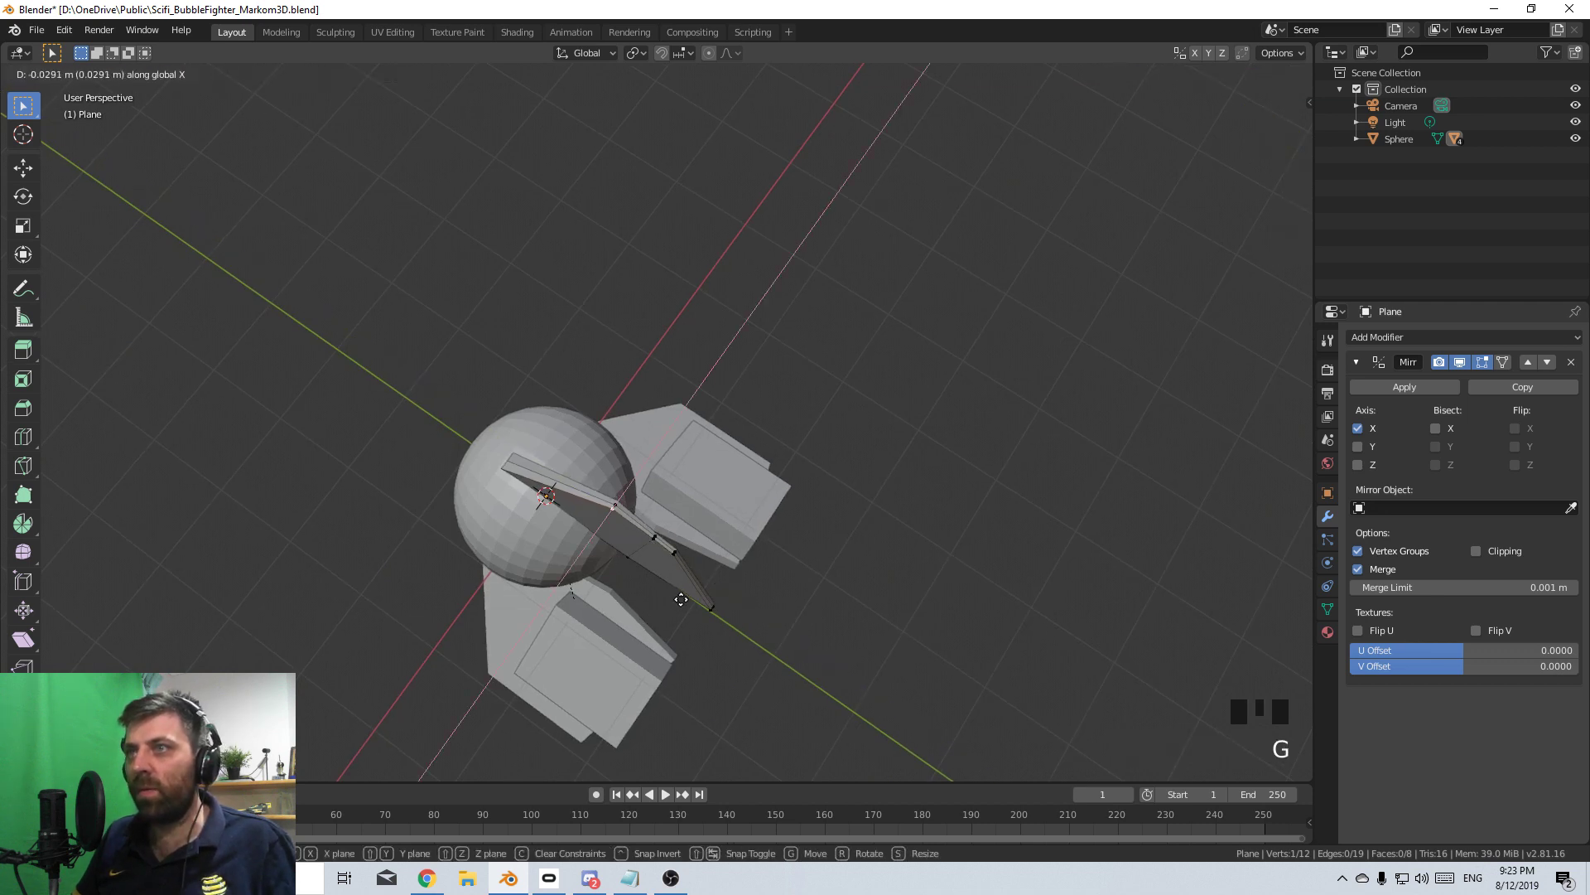
pyautogui.scroll(-1, 681, 598)
pyautogui.press('Tab')
# - Apply smooth shading to the main sphere
pyautogui.moveTo(681, 598)
pyautogui.mouseDown(button='middle')
pyautogui.moveTo(778, 525)
pyautogui.moveTo(804, 642)
pyautogui.moveTo(710, 597)
pyautogui.moveTo(501, 394)
pyautogui.mouseUp(button='middle')
pyautogui.press('z')
pyautogui.scroll(4, 687, 571)
pyautogui.rightClick(677, 476)
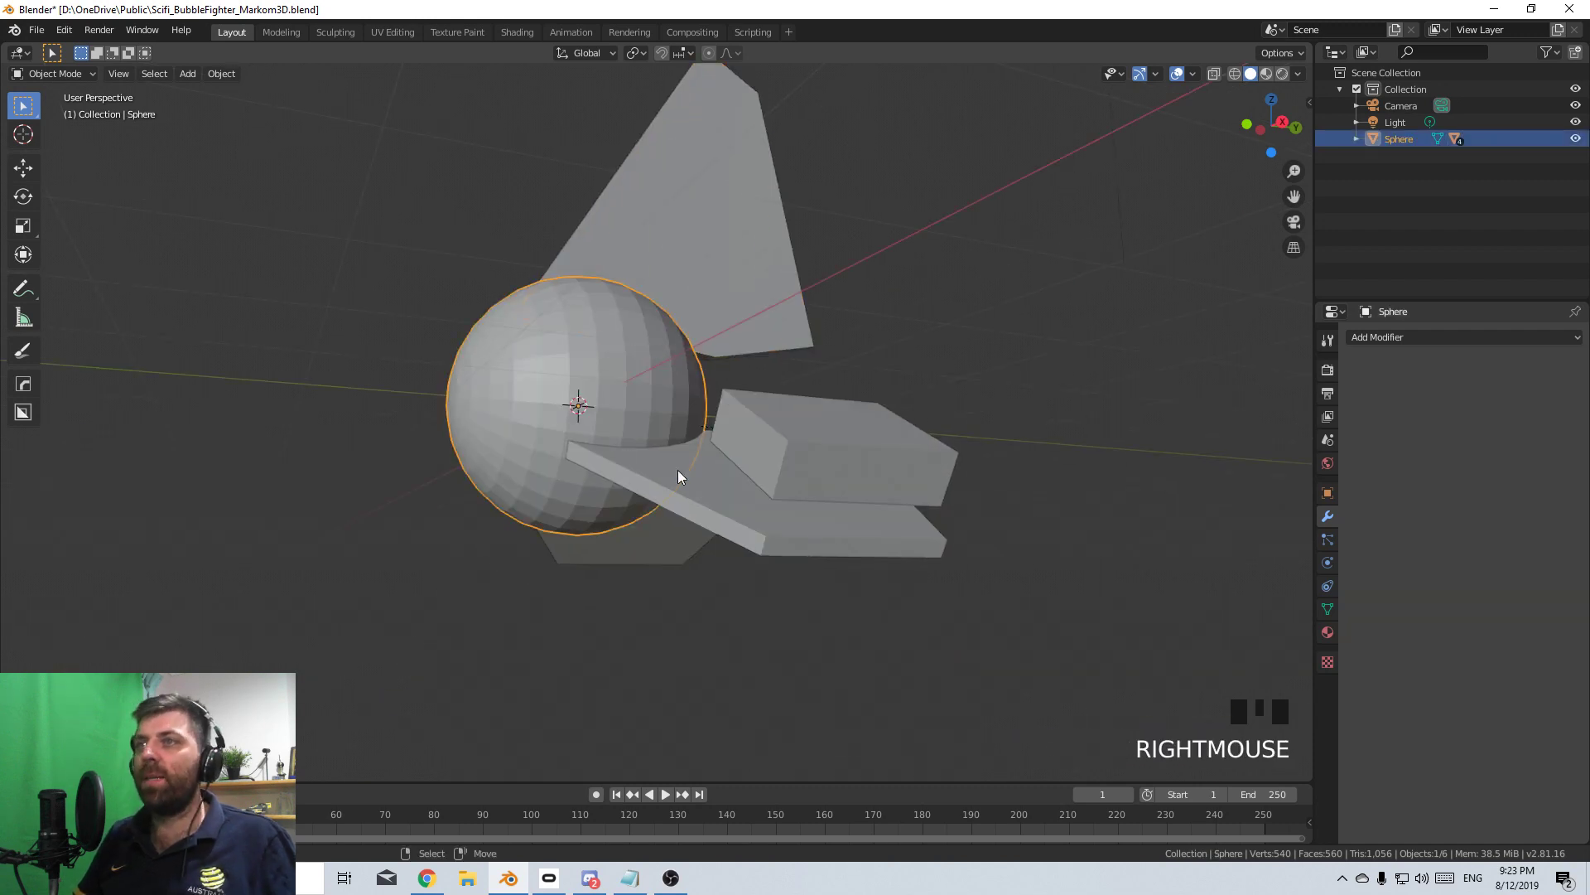
pyautogui.press('space')
pyautogui.write('smooth')
pyautogui.press('Return')
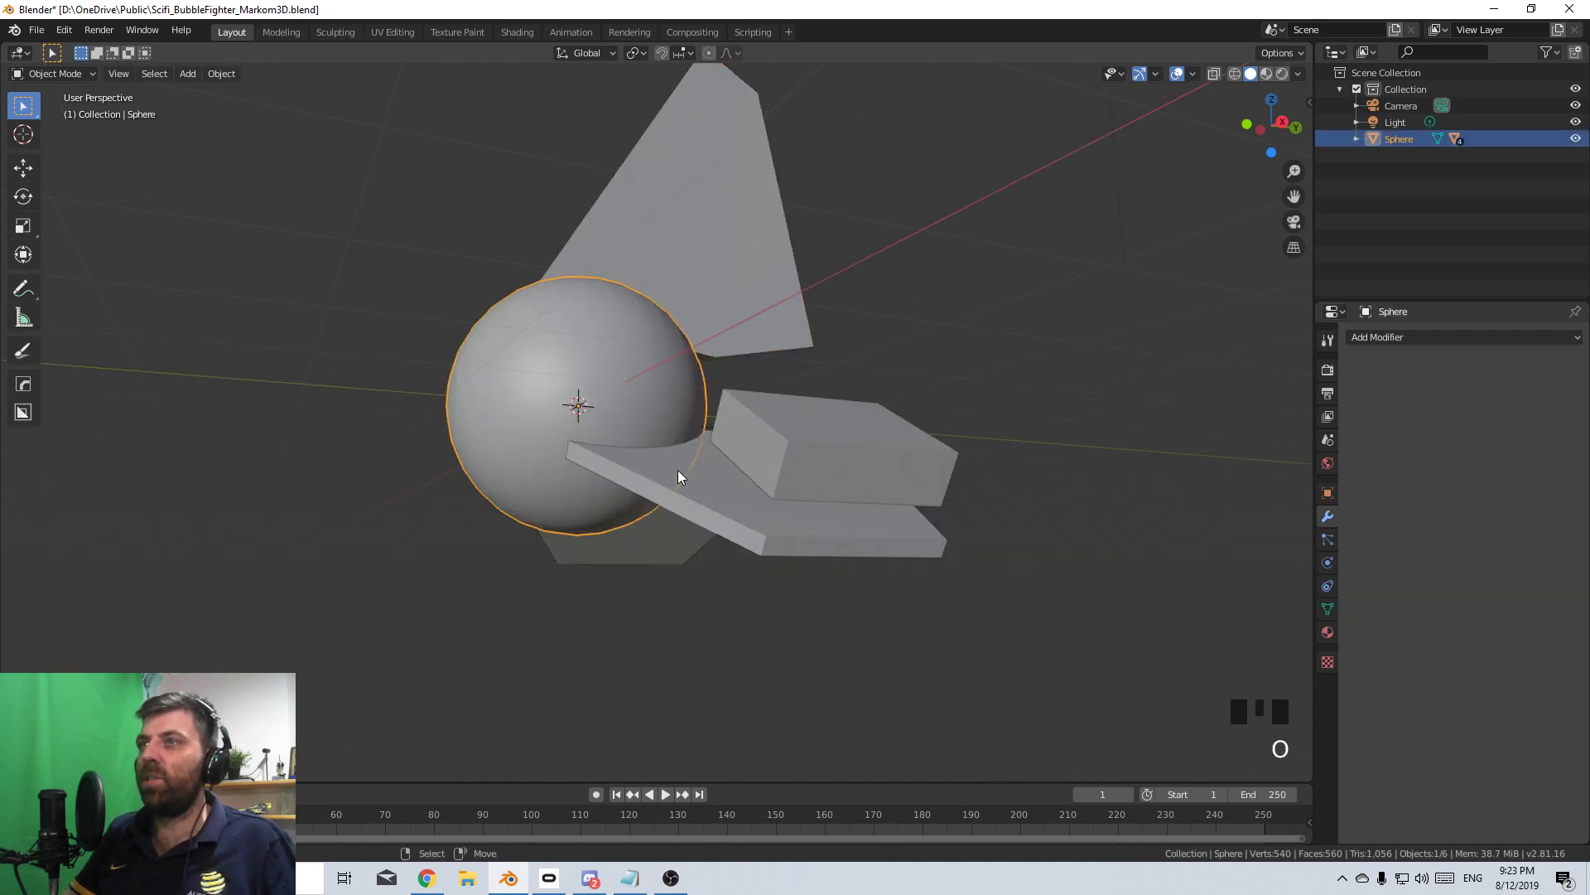
# - Reveal the hidden hull shell object around the main sphere with the sphere selected
pyautogui.moveTo(678, 476); pyautogui.dragTo(638, 505, button='middle')
pyautogui.scroll(5, 850, 521)
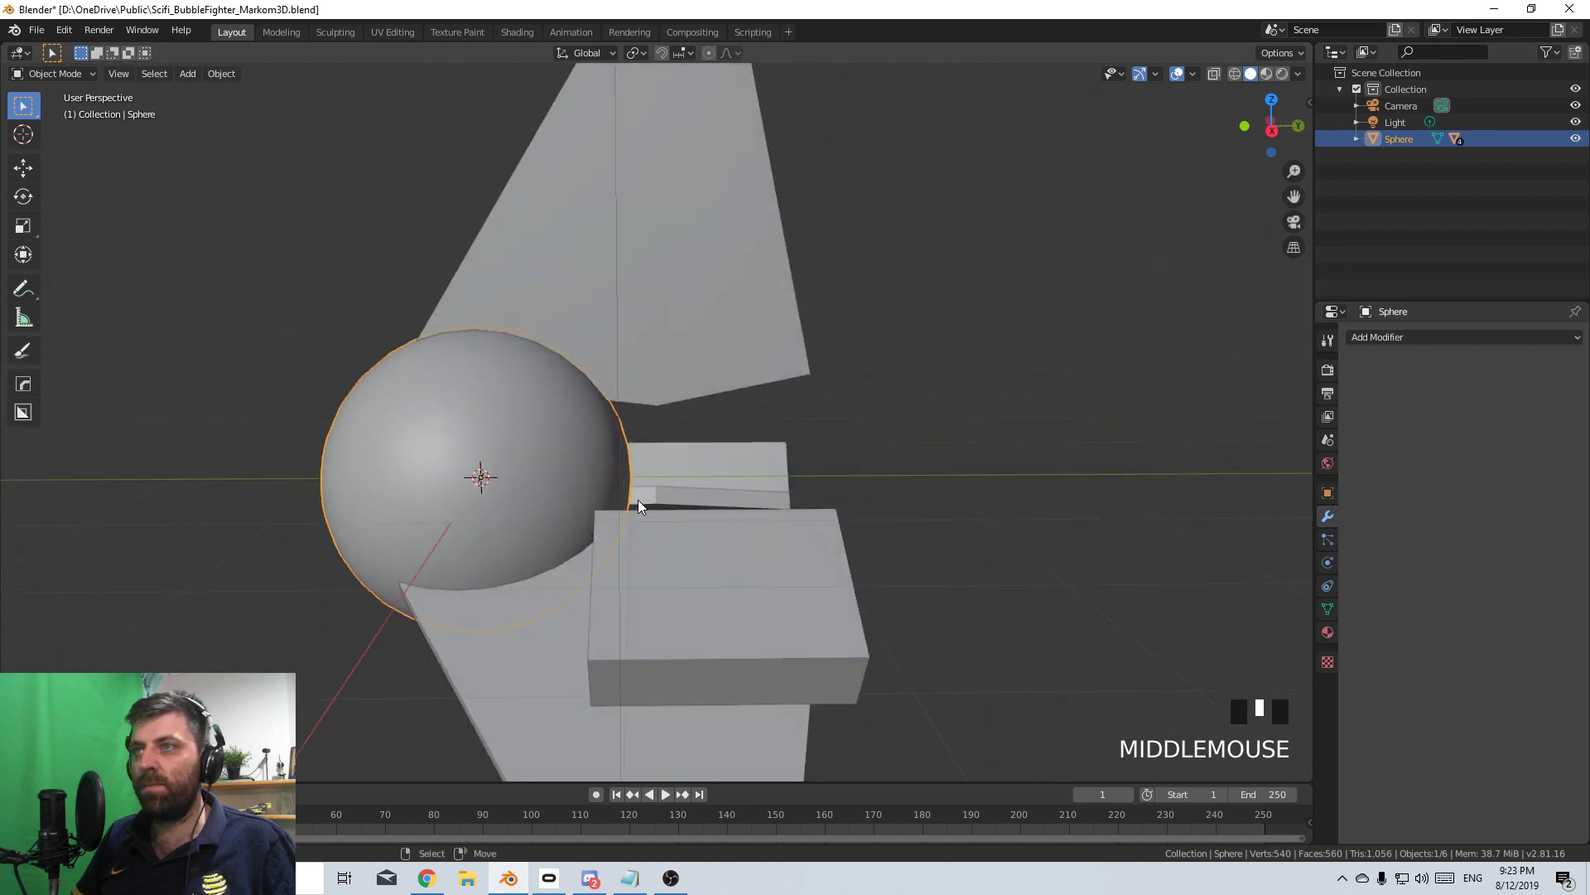
pyautogui.rightClick(623, 356)
pyautogui.keyDown('shift'); pyautogui.moveTo(623, 356); pyautogui.dragTo(804, 521, button='middle'); pyautogui.keyUp('shift')
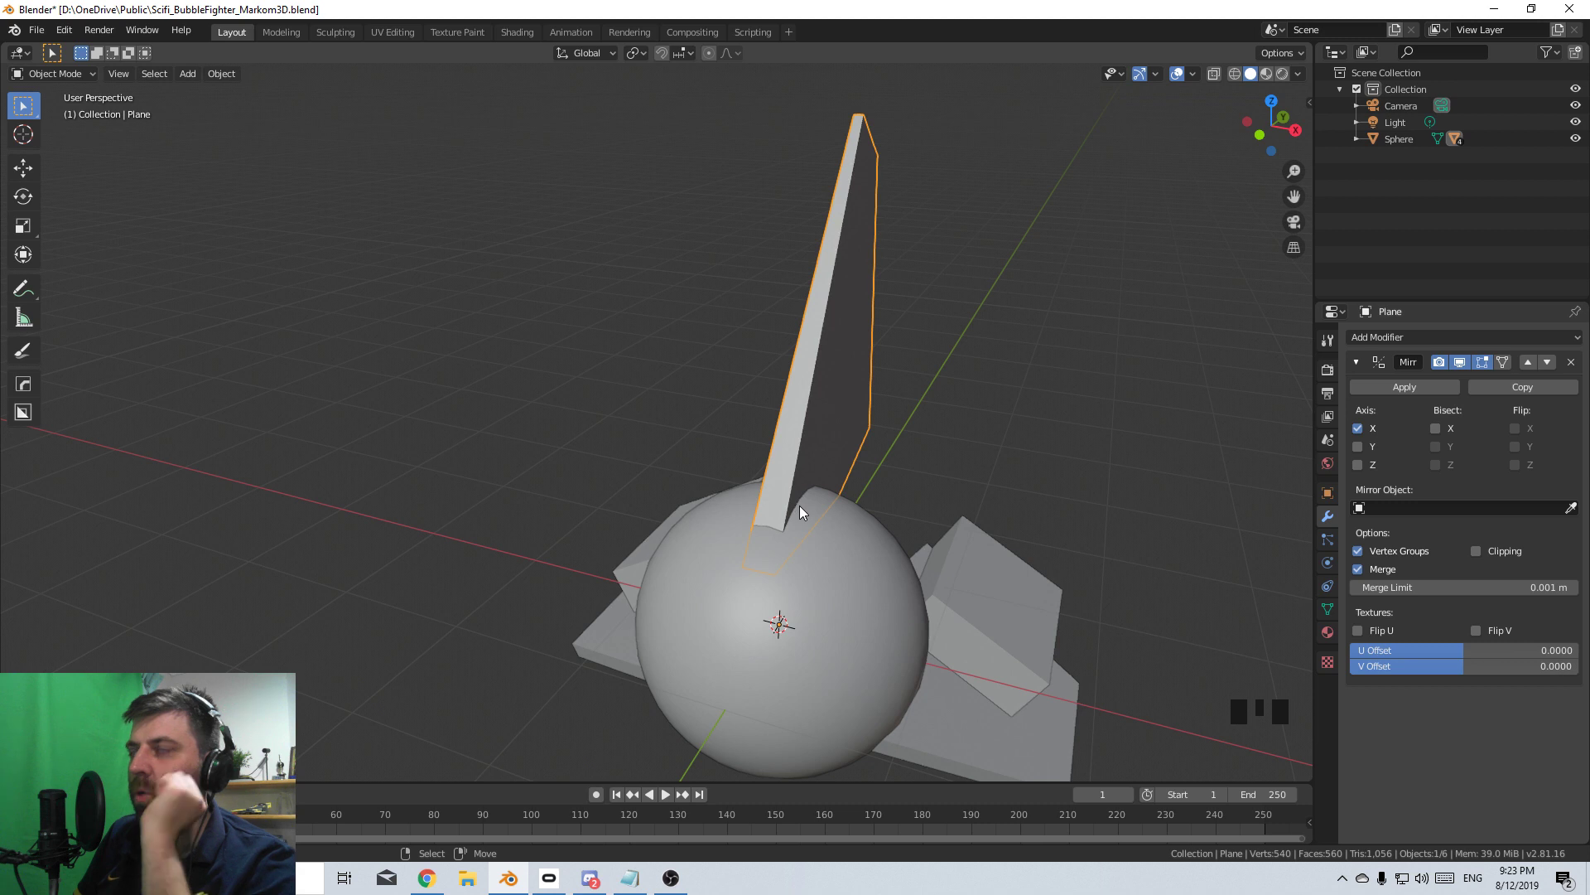
pyautogui.rightClick(787, 430)
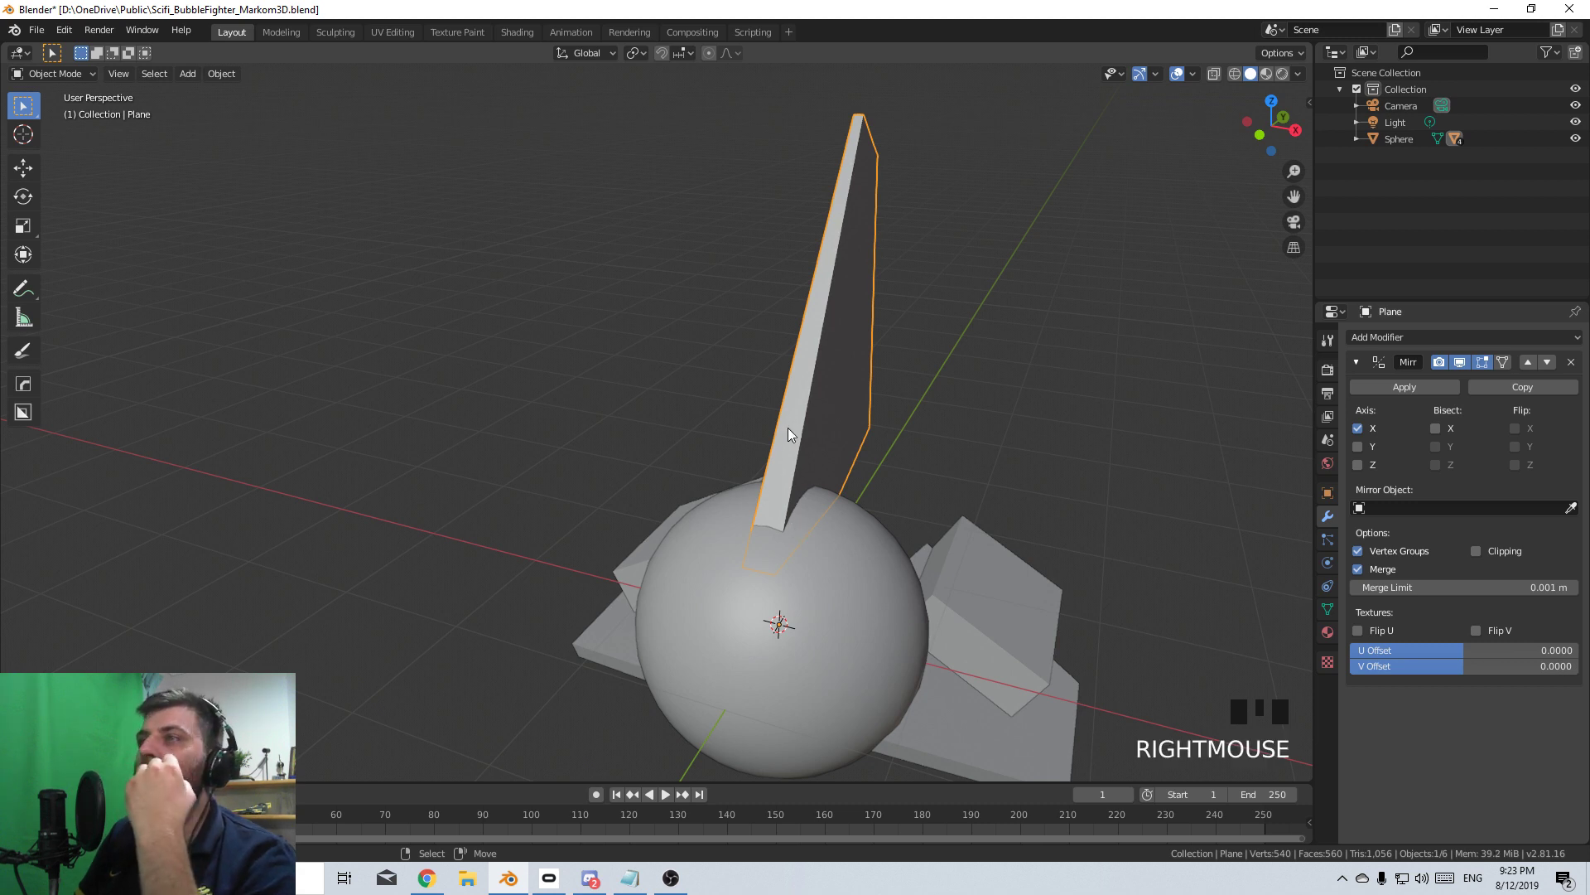
pyautogui.rightClick(807, 563)
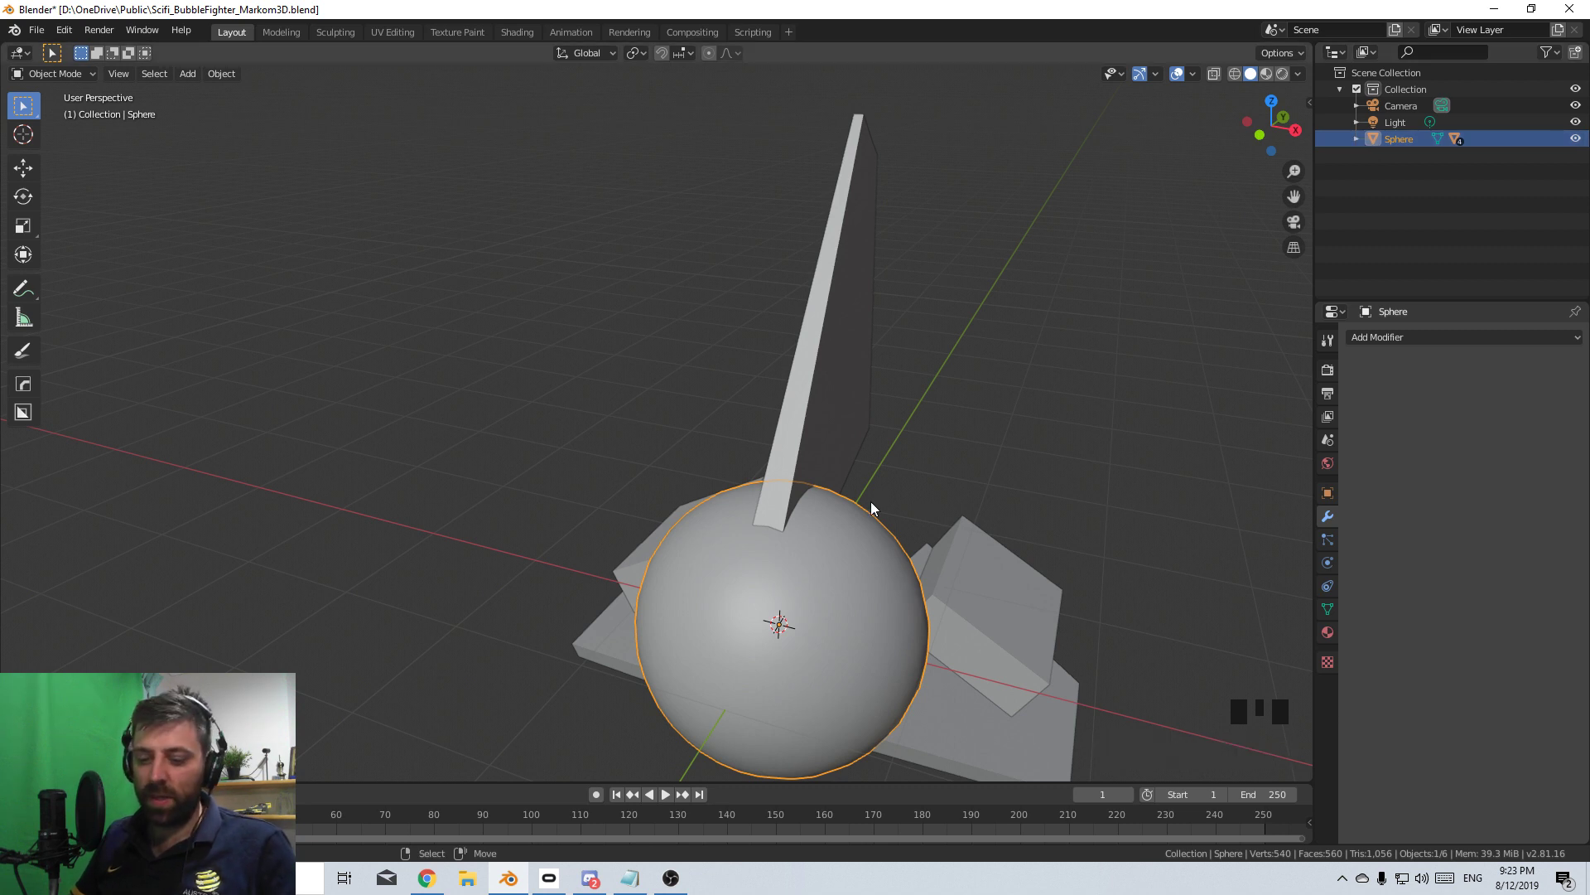
pyautogui.hotkey('alt', 'h')
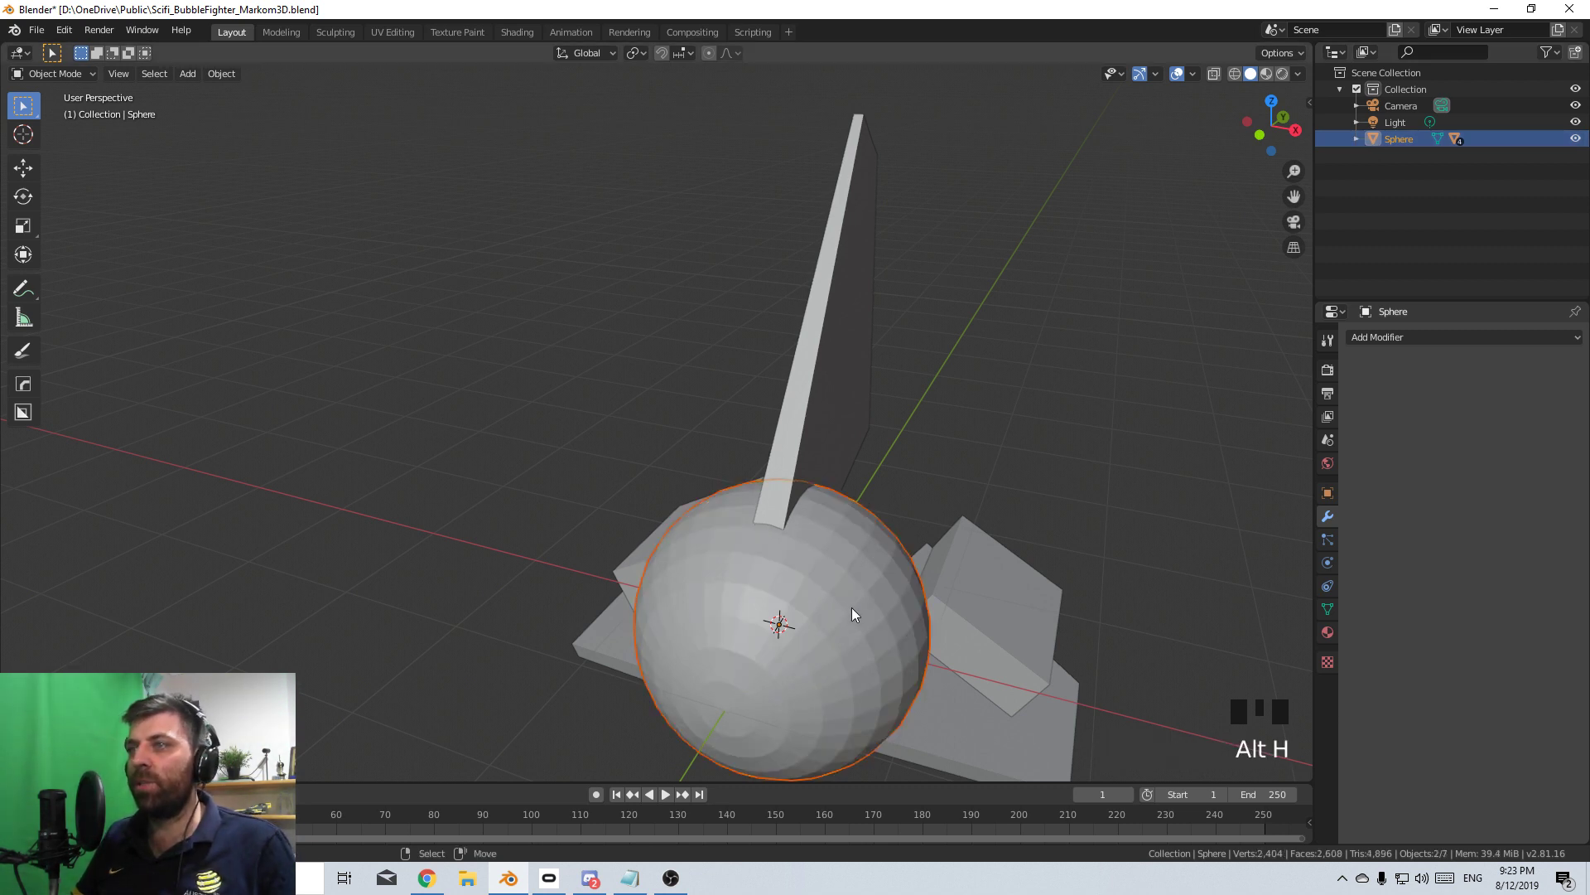
pyautogui.scroll(-2, 851, 614)
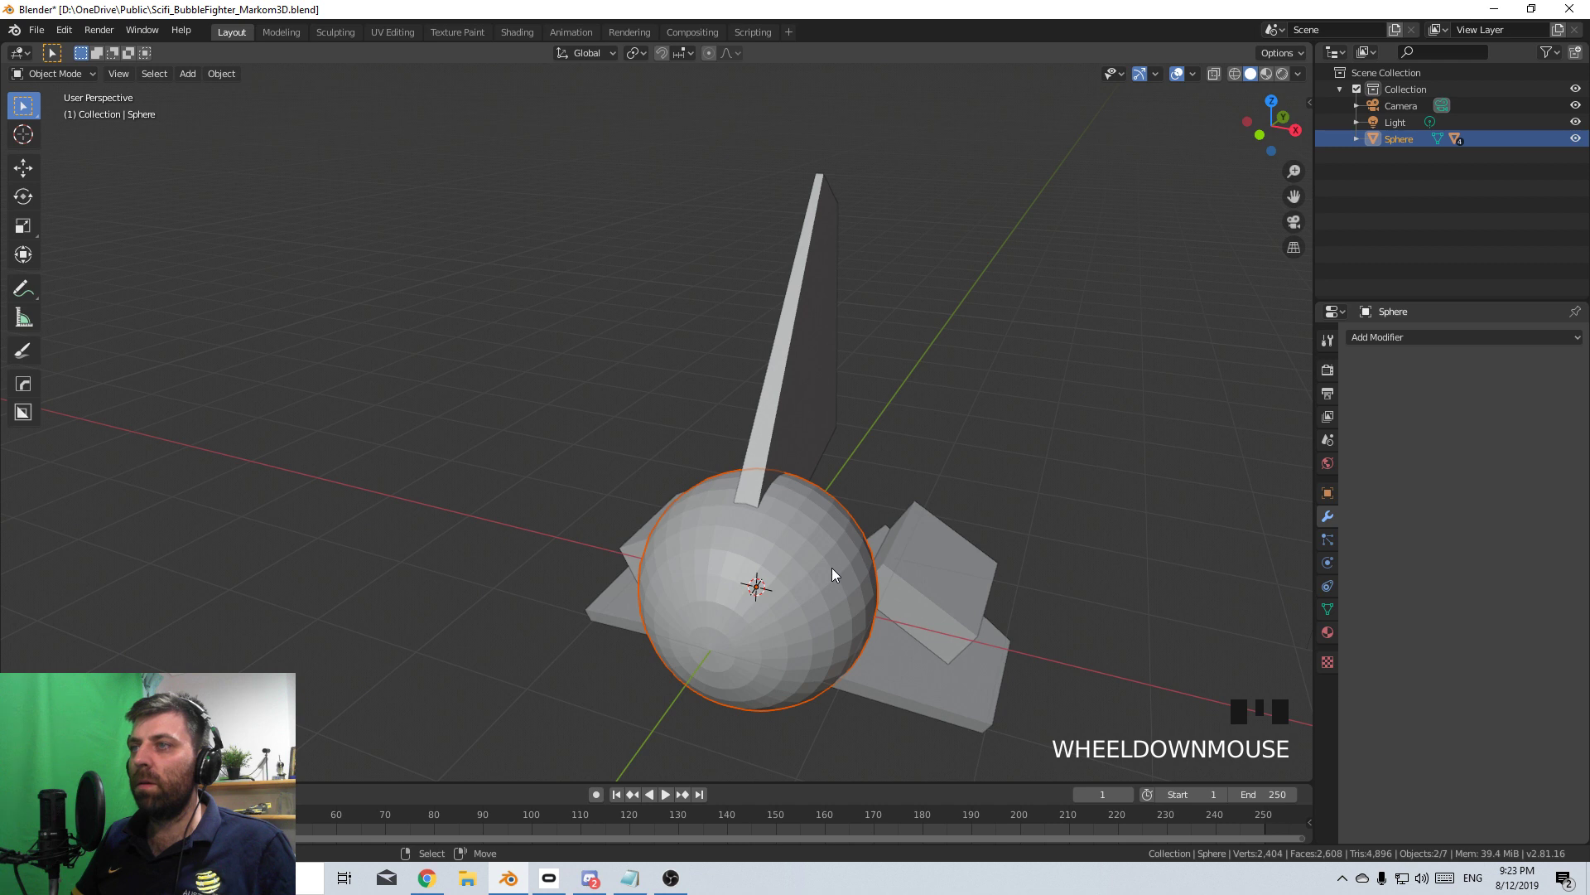
# - Put the main sphere and hull shell into Edit Mode together and switch to face selection
pyautogui.press('Tab')
pyautogui.moveTo(832, 568); pyautogui.dragTo(510, 335, button='middle')
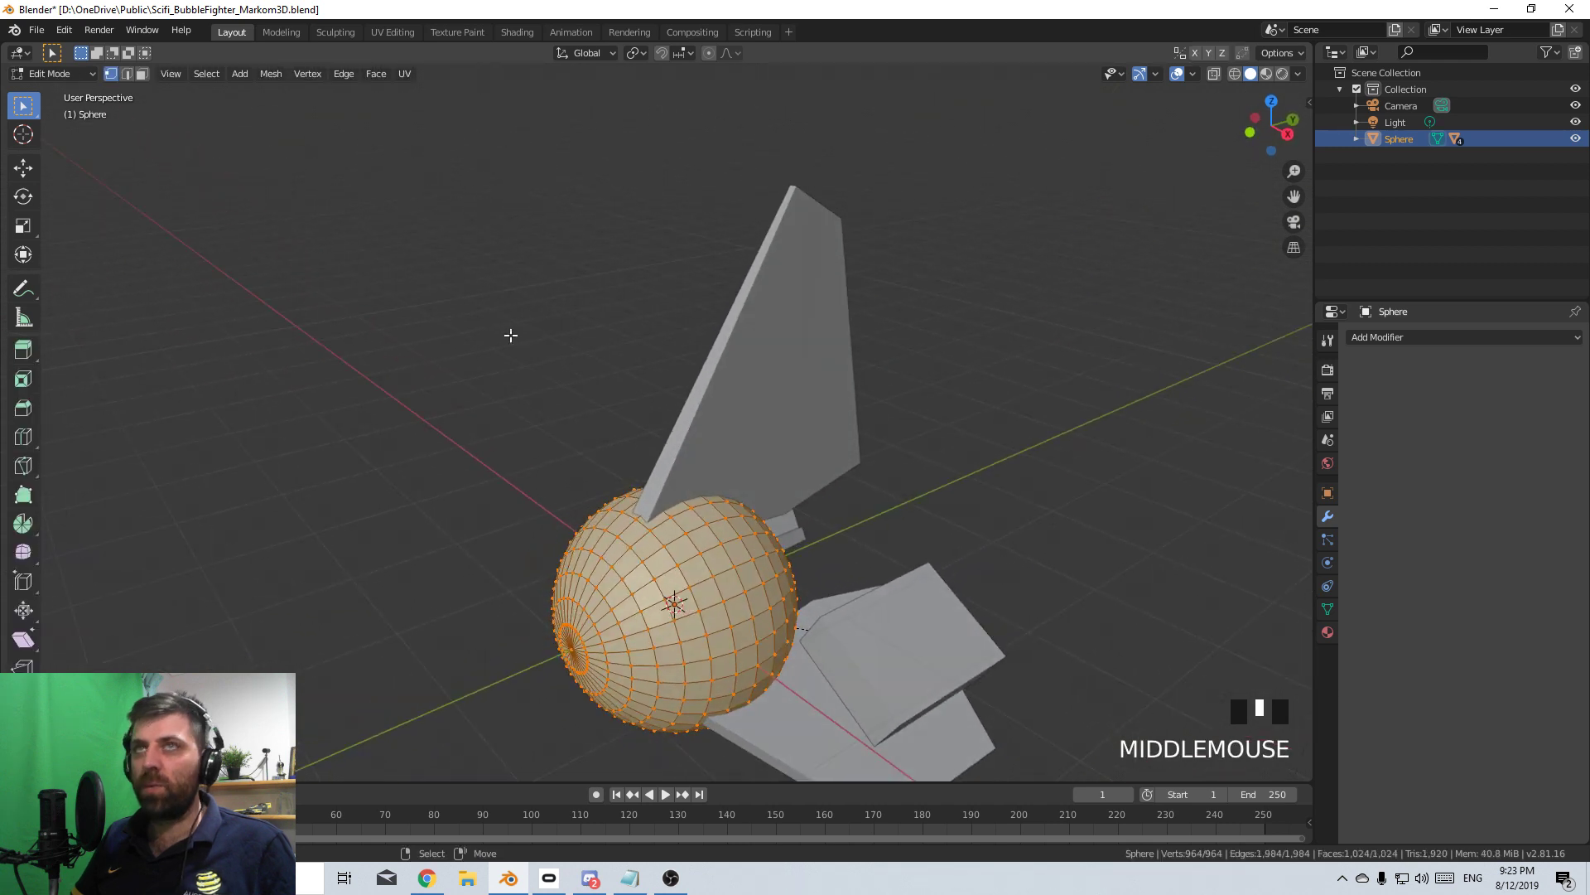
pyautogui.click(142, 74)
pyautogui.keyDown('shift'); pyautogui.moveTo(708, 580); pyautogui.dragTo(708, 551, button='middle'); pyautogui.keyUp('shift')
pyautogui.scroll(2, 708, 551)
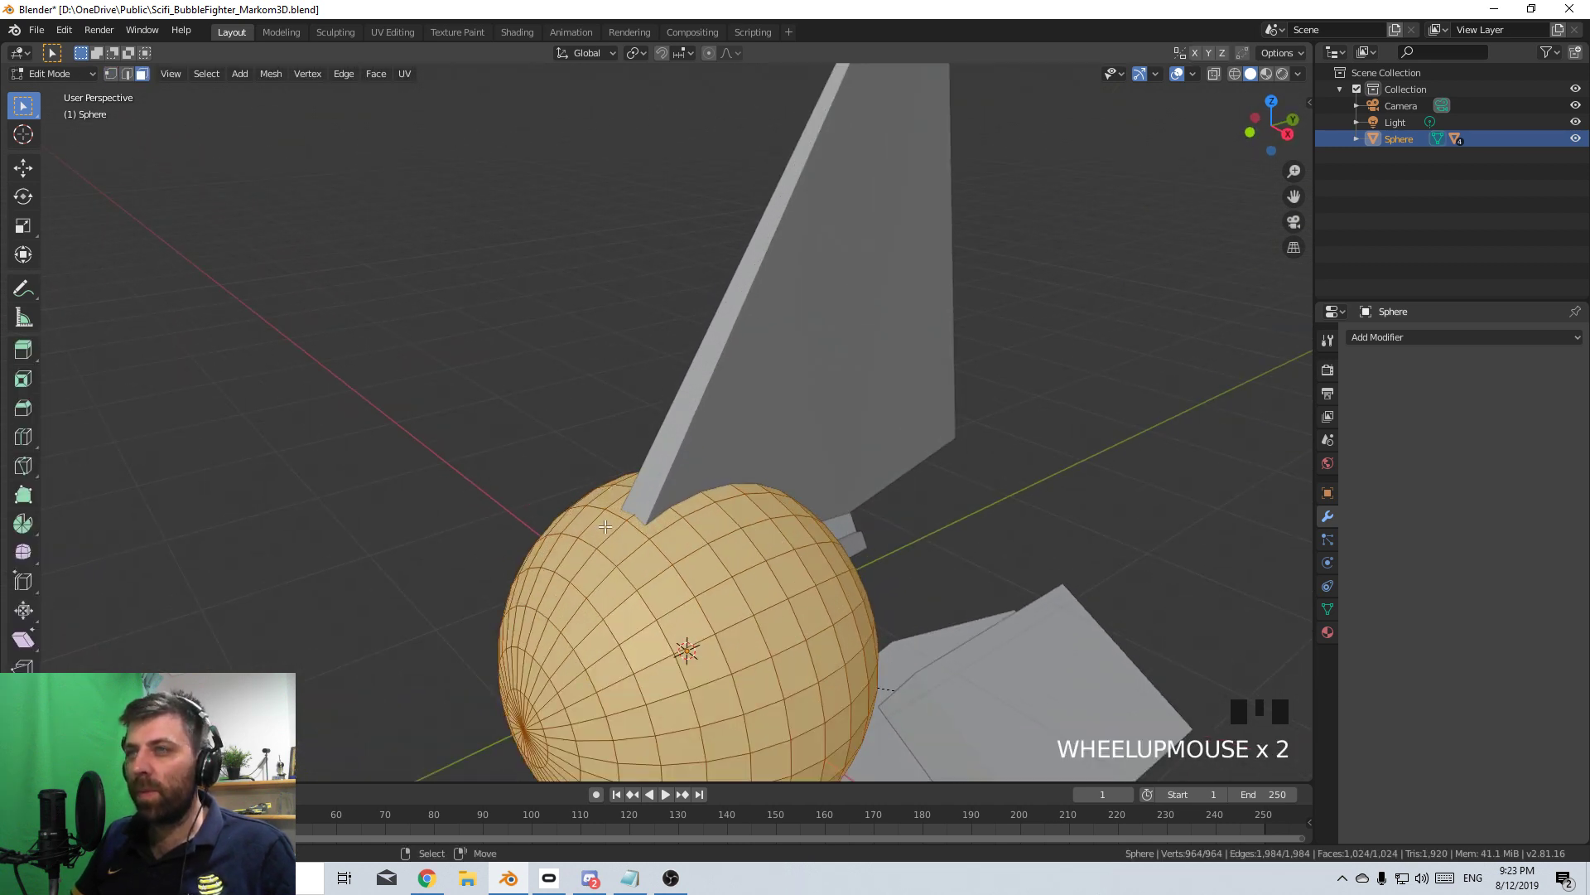
# - Delete all main sphere and hull shell faces except the shell strip surrounding the base of the fin
pyautogui.keyDown('shift'); pyautogui.rightClick(646, 523); pyautogui.keyUp('shift')
pyautogui.keyDown('shift'); pyautogui.rightClick(646, 518); pyautogui.keyUp('shift')
pyautogui.rightClick(650, 523)
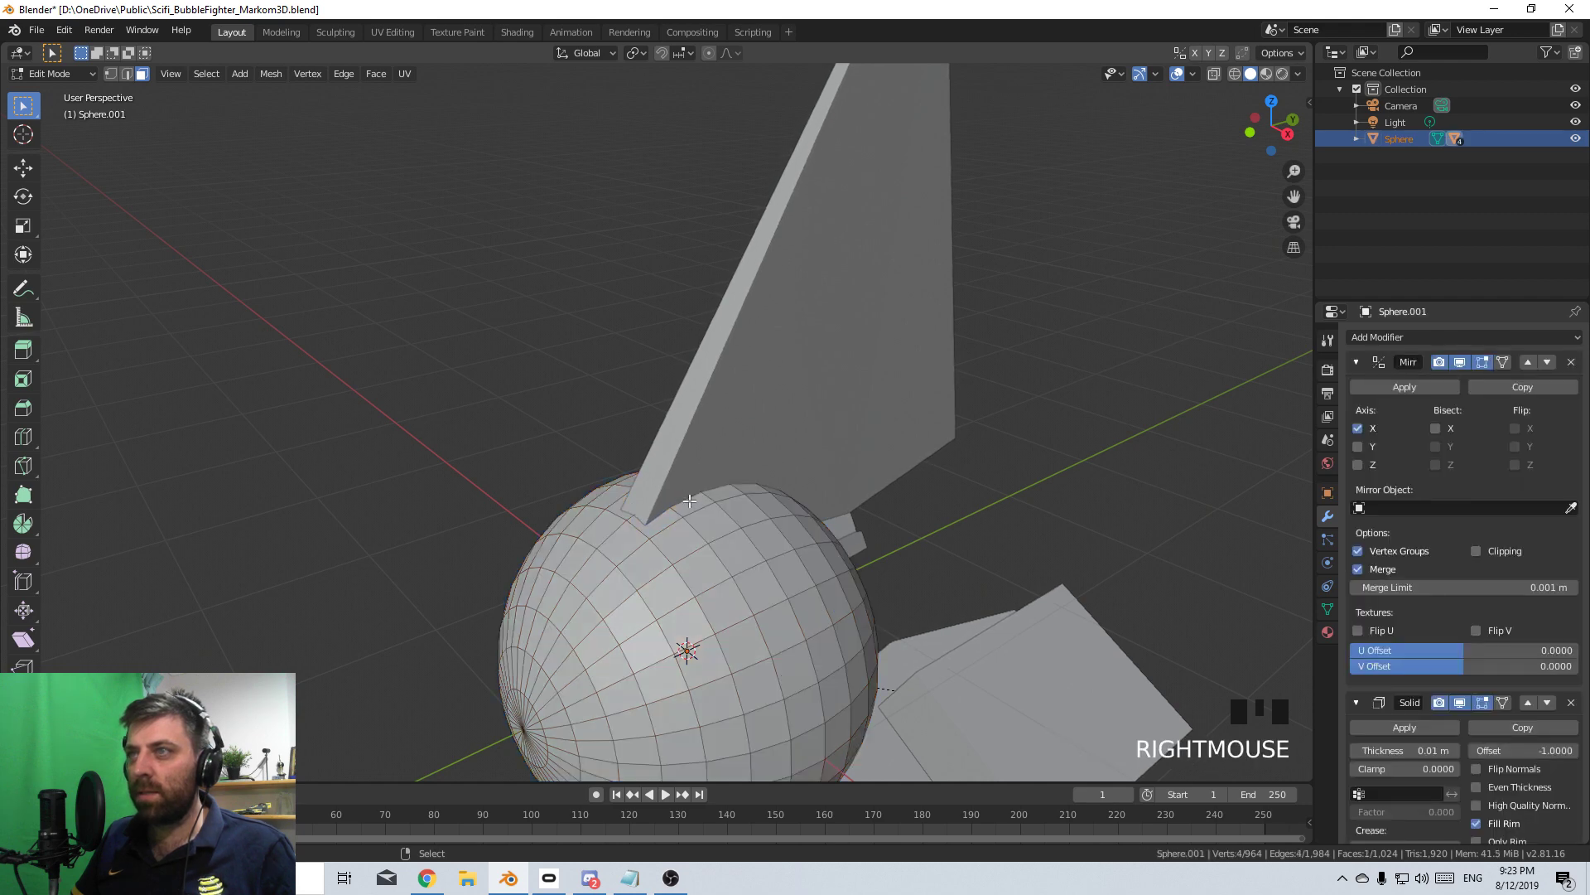
pyautogui.keyDown('shift'); pyautogui.rightClick(668, 515); pyautogui.keyUp('shift')
pyautogui.keyDown('shift'); pyautogui.rightClick(658, 527); pyautogui.keyUp('shift')
pyautogui.keyDown('shift'); pyautogui.rightClick(678, 521); pyautogui.keyUp('shift')
pyautogui.moveTo(668, 520); pyautogui.dragTo(852, 548, button='middle')
pyautogui.press('KP_7')
pyautogui.scroll(3, 792, 610)
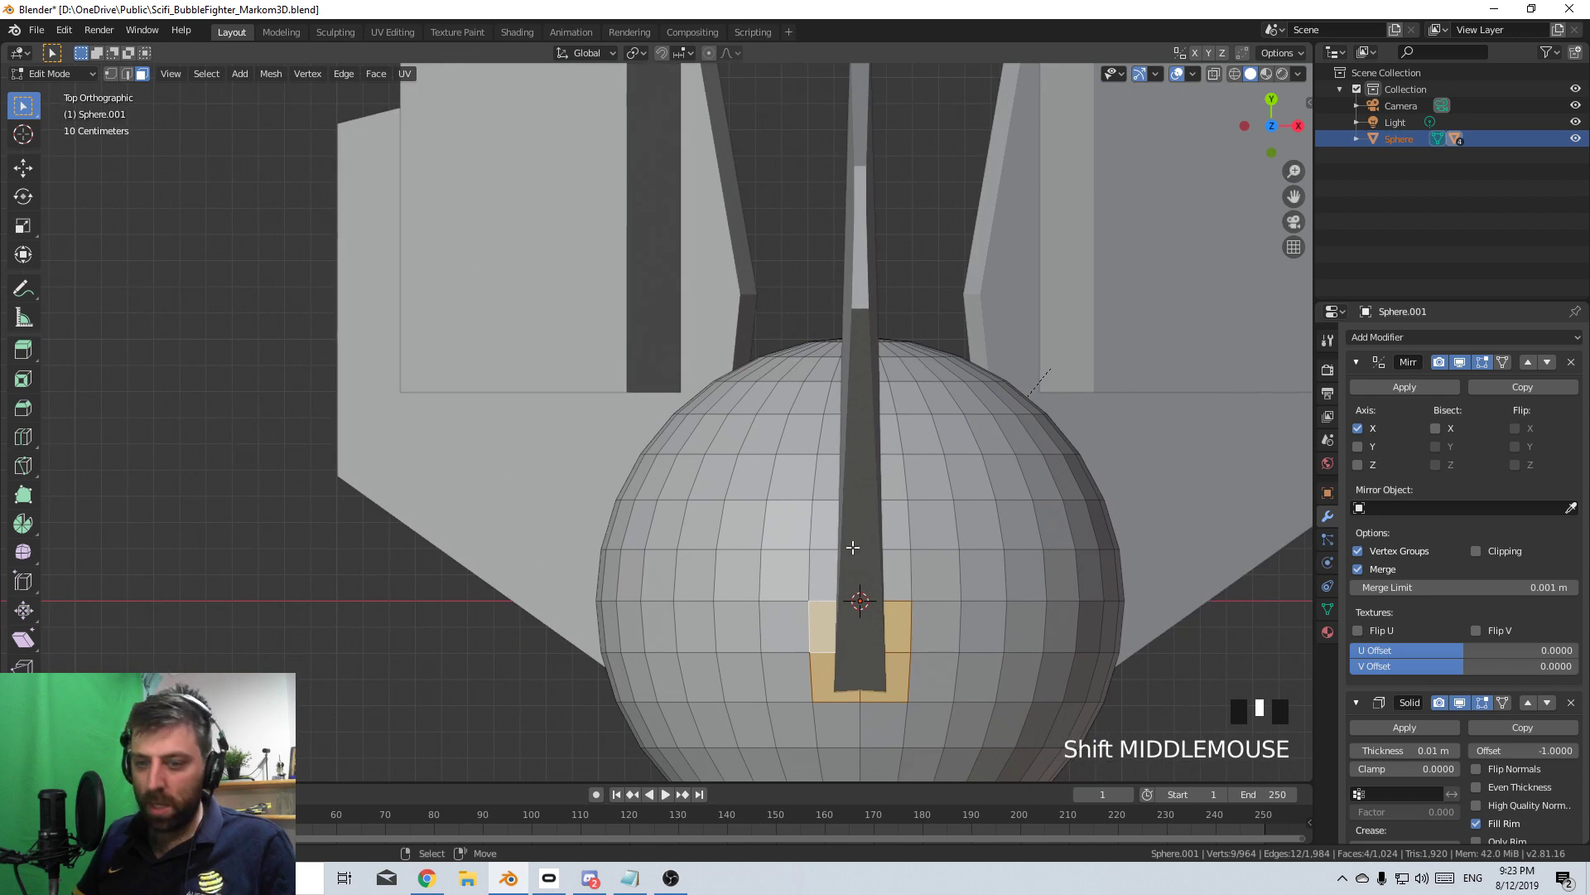
pyautogui.press('c')
pyautogui.moveTo(860, 592); pyautogui.dragTo(853, 470)
pyautogui.press('Escape')
pyautogui.moveTo(853, 470)
pyautogui.mouseDown(button='middle')
pyautogui.moveTo(675, 384)
pyautogui.moveTo(589, 525)
pyautogui.moveTo(455, 534)
pyautogui.moveTo(471, 464)
pyautogui.moveTo(464, 491)
pyautogui.moveTo(608, 599)
pyautogui.mouseUp(button='middle')
pyautogui.keyDown('shift'); pyautogui.rightClick(498, 540); pyautogui.keyUp('shift')
pyautogui.keyDown('shift'); pyautogui.rightClick(498, 540); pyautogui.keyUp('shift')
pyautogui.keyDown('shift'); pyautogui.rightClick(498, 540); pyautogui.keyUp('shift')
pyautogui.keyDown('shift'); pyautogui.rightClick(471, 464); pyautogui.keyUp('shift')
pyautogui.keyDown('shift'); pyautogui.rightClick(471, 464); pyautogui.keyUp('shift')
pyautogui.keyDown('shift'); pyautogui.rightClick(445, 504); pyautogui.keyUp('shift')
pyautogui.hotkey('ctrl', 'i')
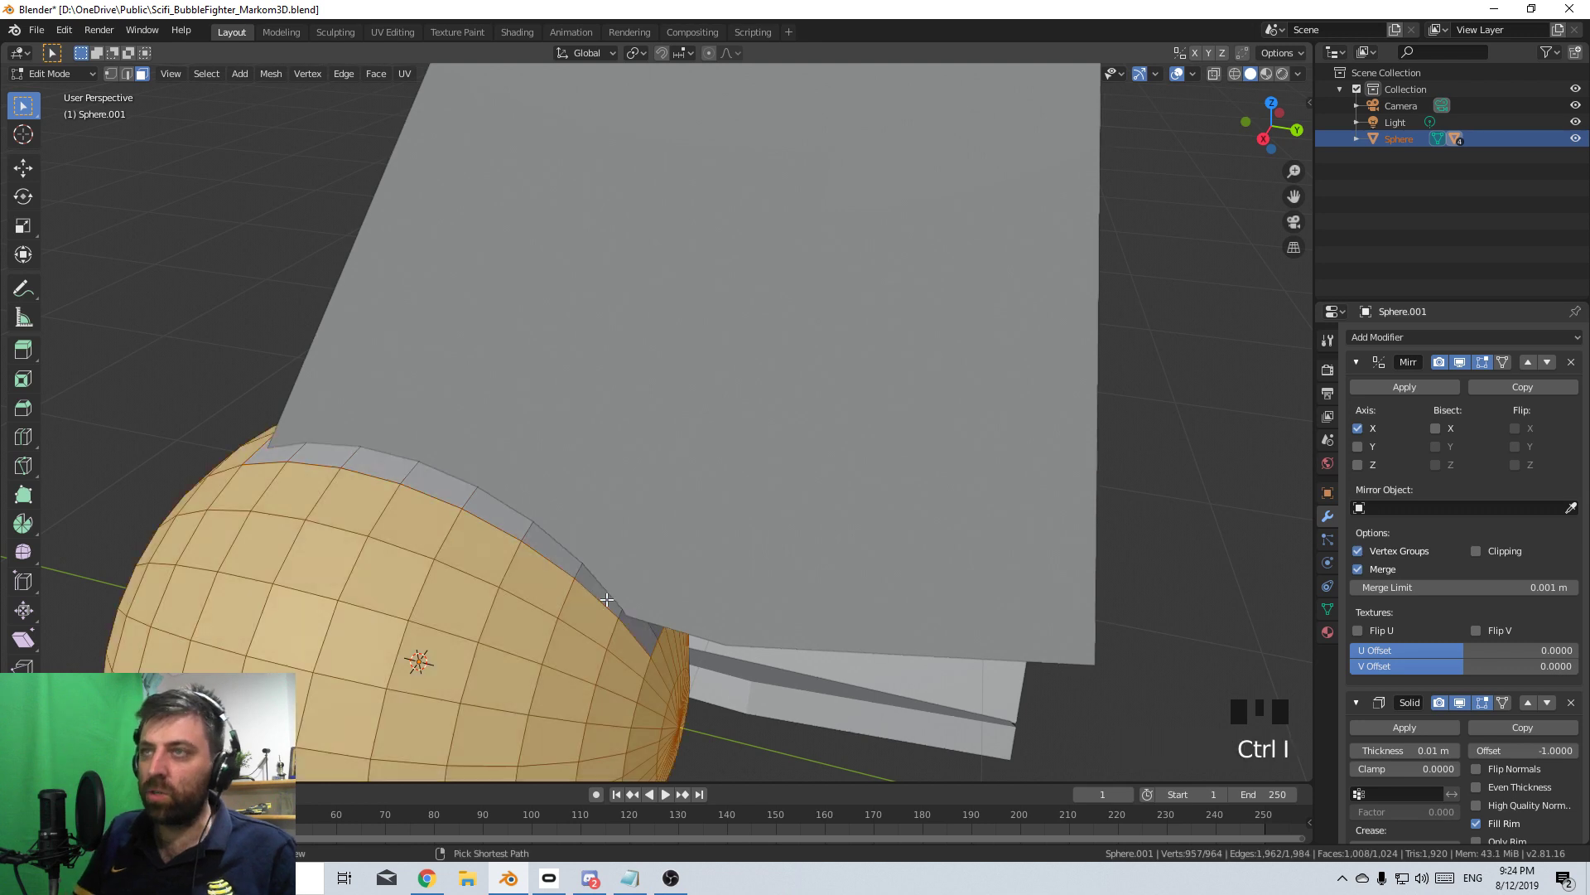
pyautogui.press('Delete')
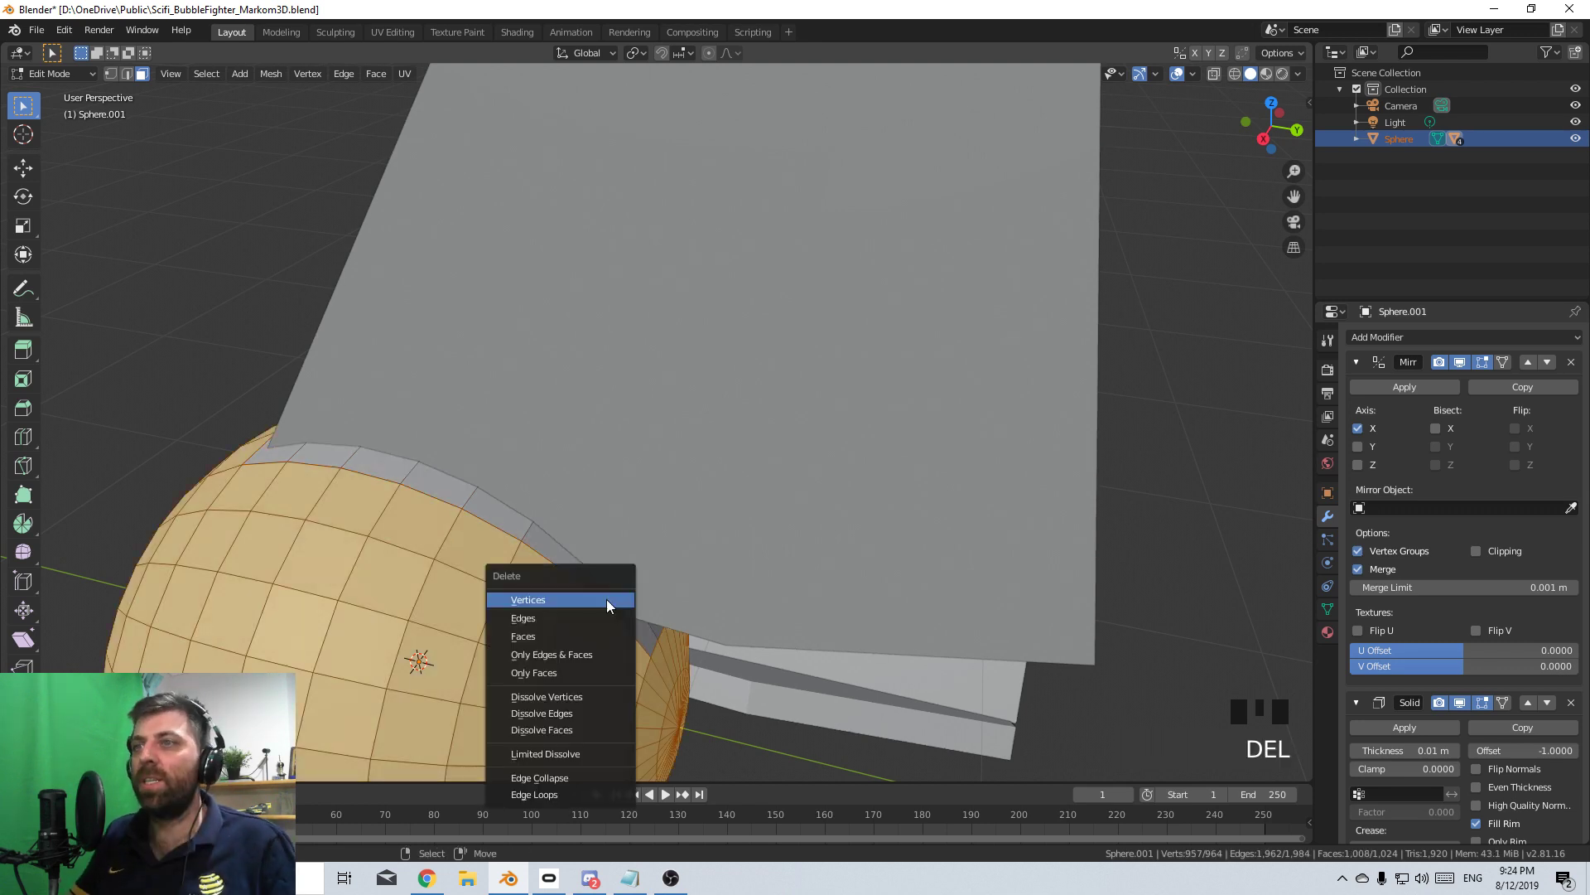
pyautogui.click(609, 638)
# - Return to Object Mode and try to reveal hidden objects to bring back the main sphere
pyautogui.moveTo(609, 638); pyautogui.dragTo(668, 539, button='middle')
pyautogui.scroll(-2, 623, 562)
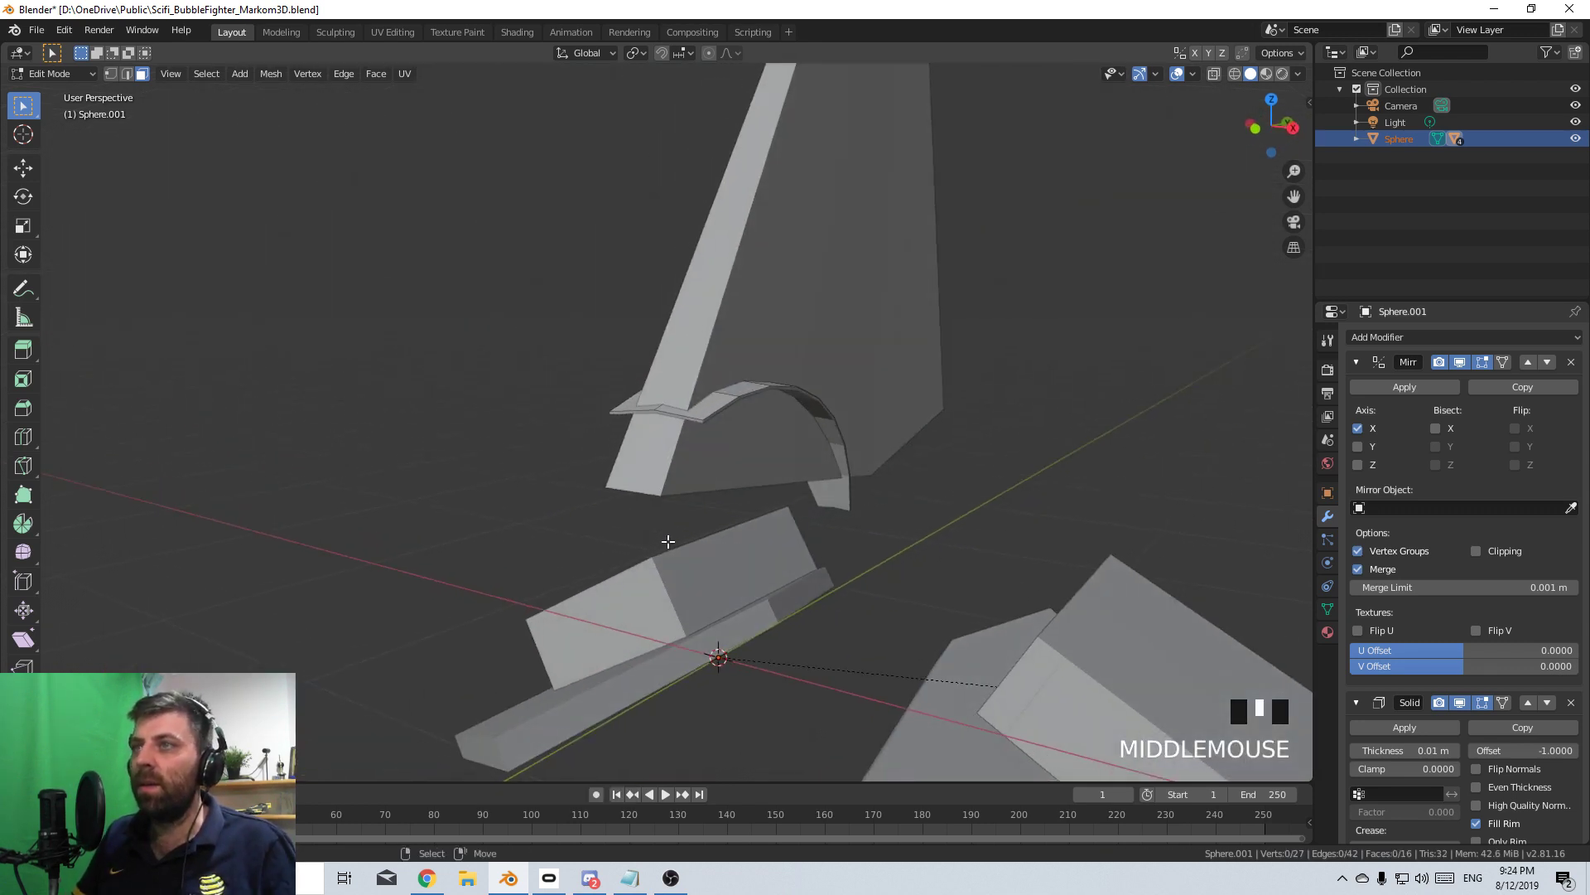
pyautogui.middleClick(667, 539)
pyautogui.scroll(-2, 853, 504)
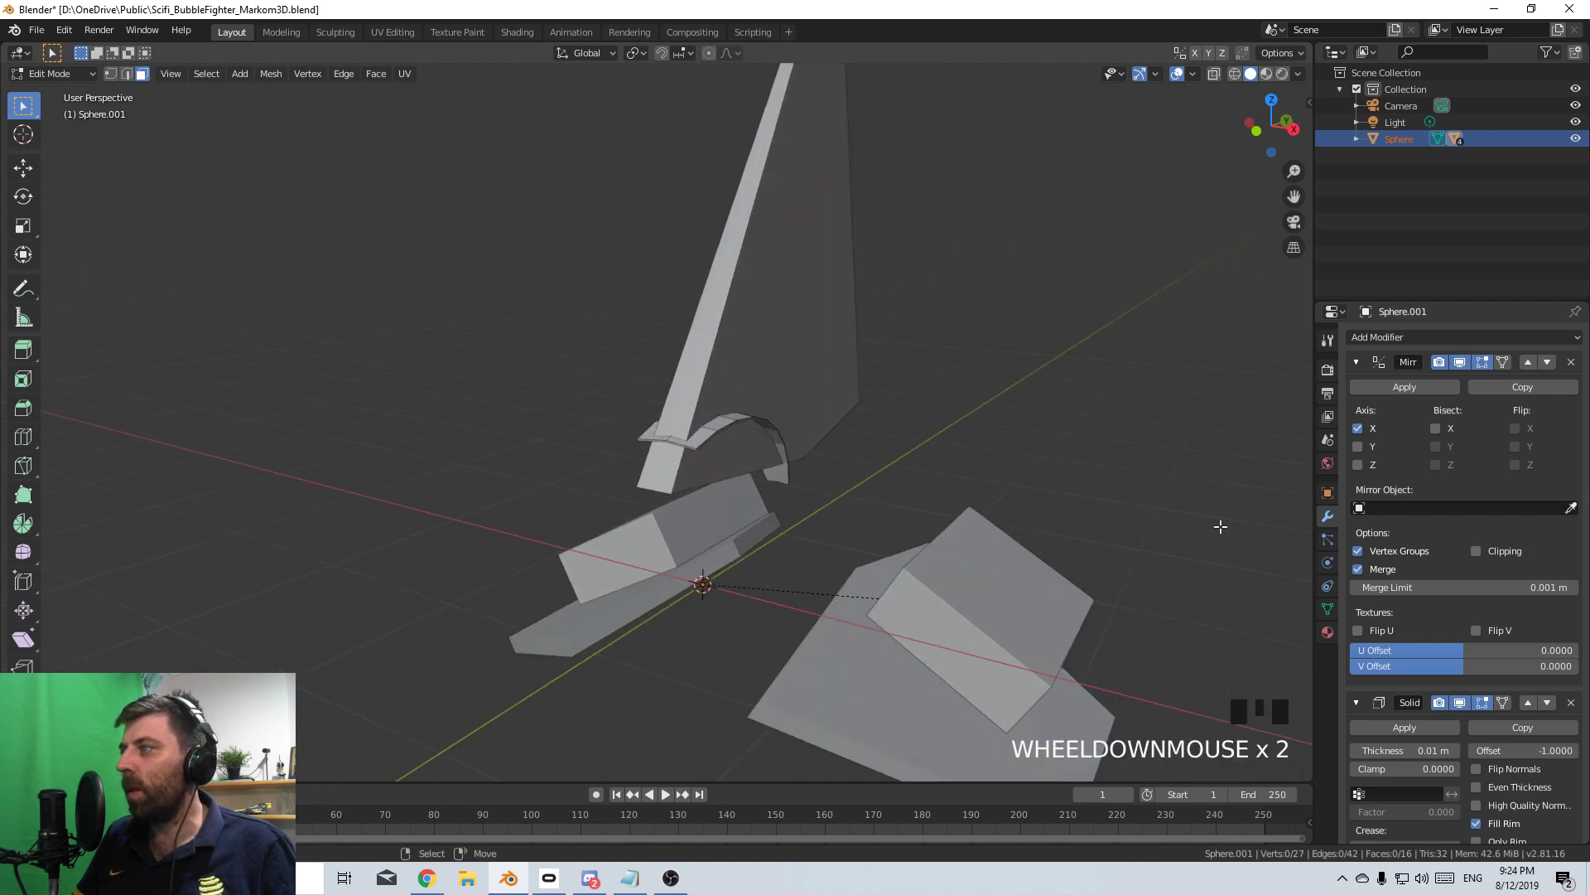
pyautogui.scroll(-2, 760, 583)
pyautogui.press('Tab')
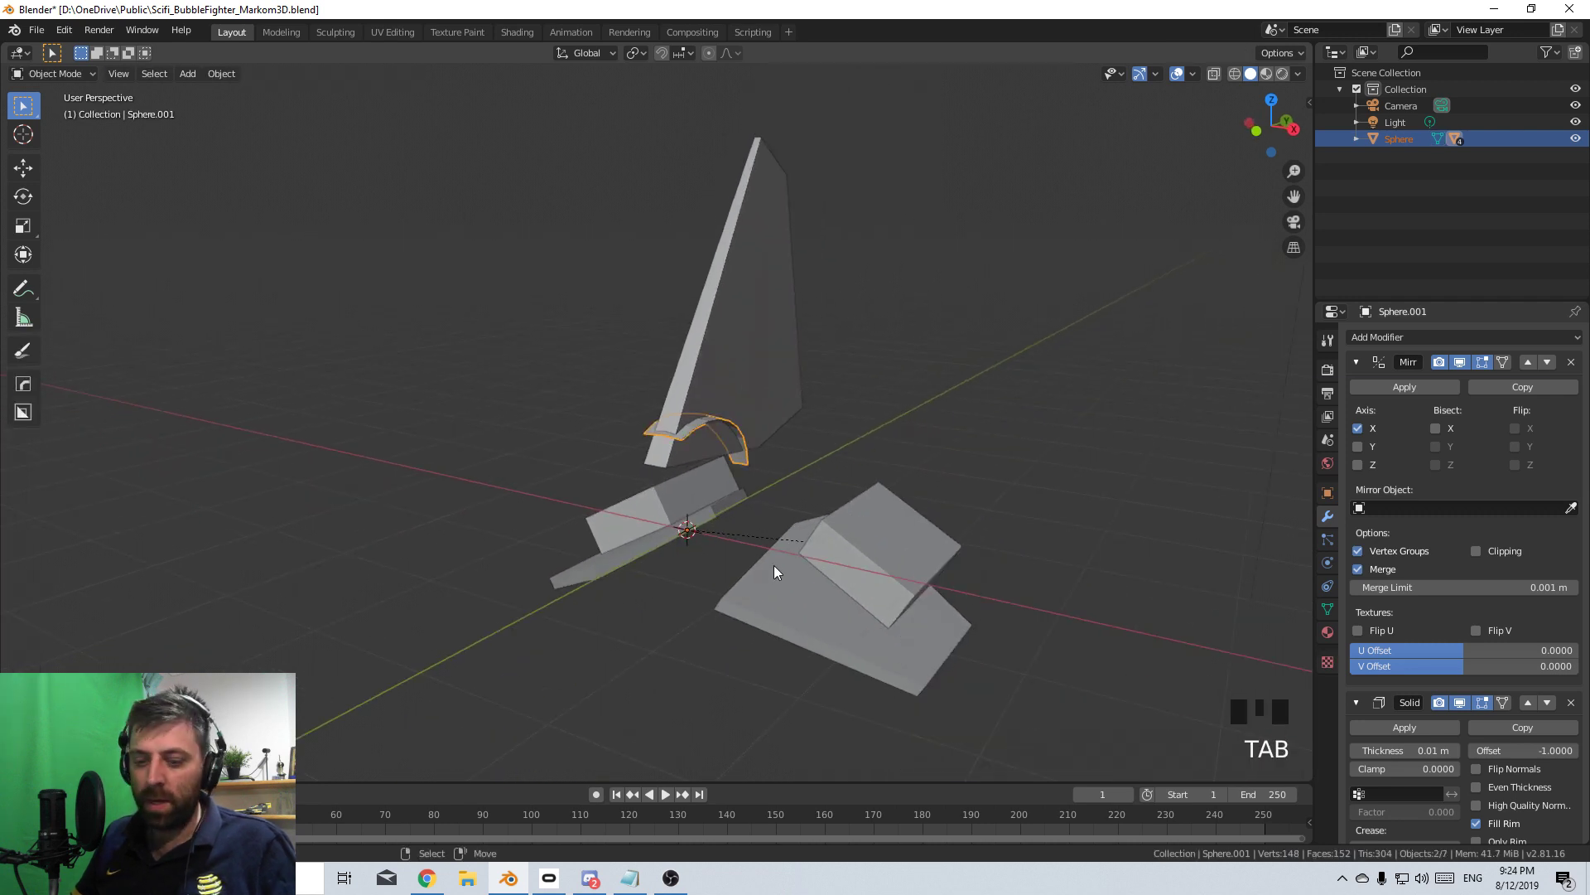
pyautogui.press('Tab')
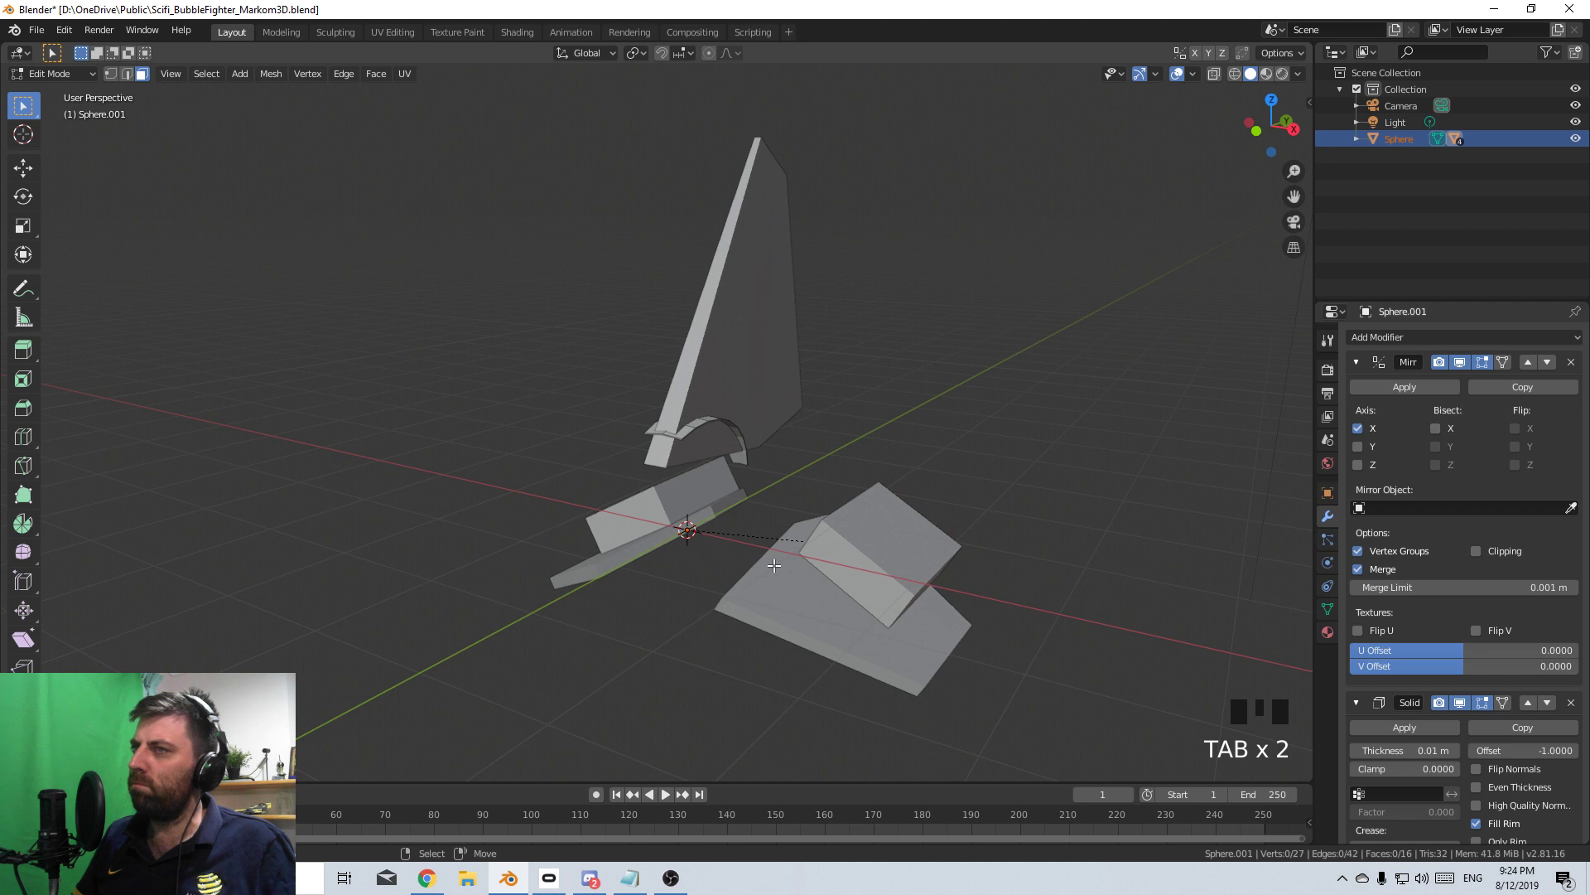
pyautogui.press('Tab')
pyautogui.hotkey('alt', 'h')
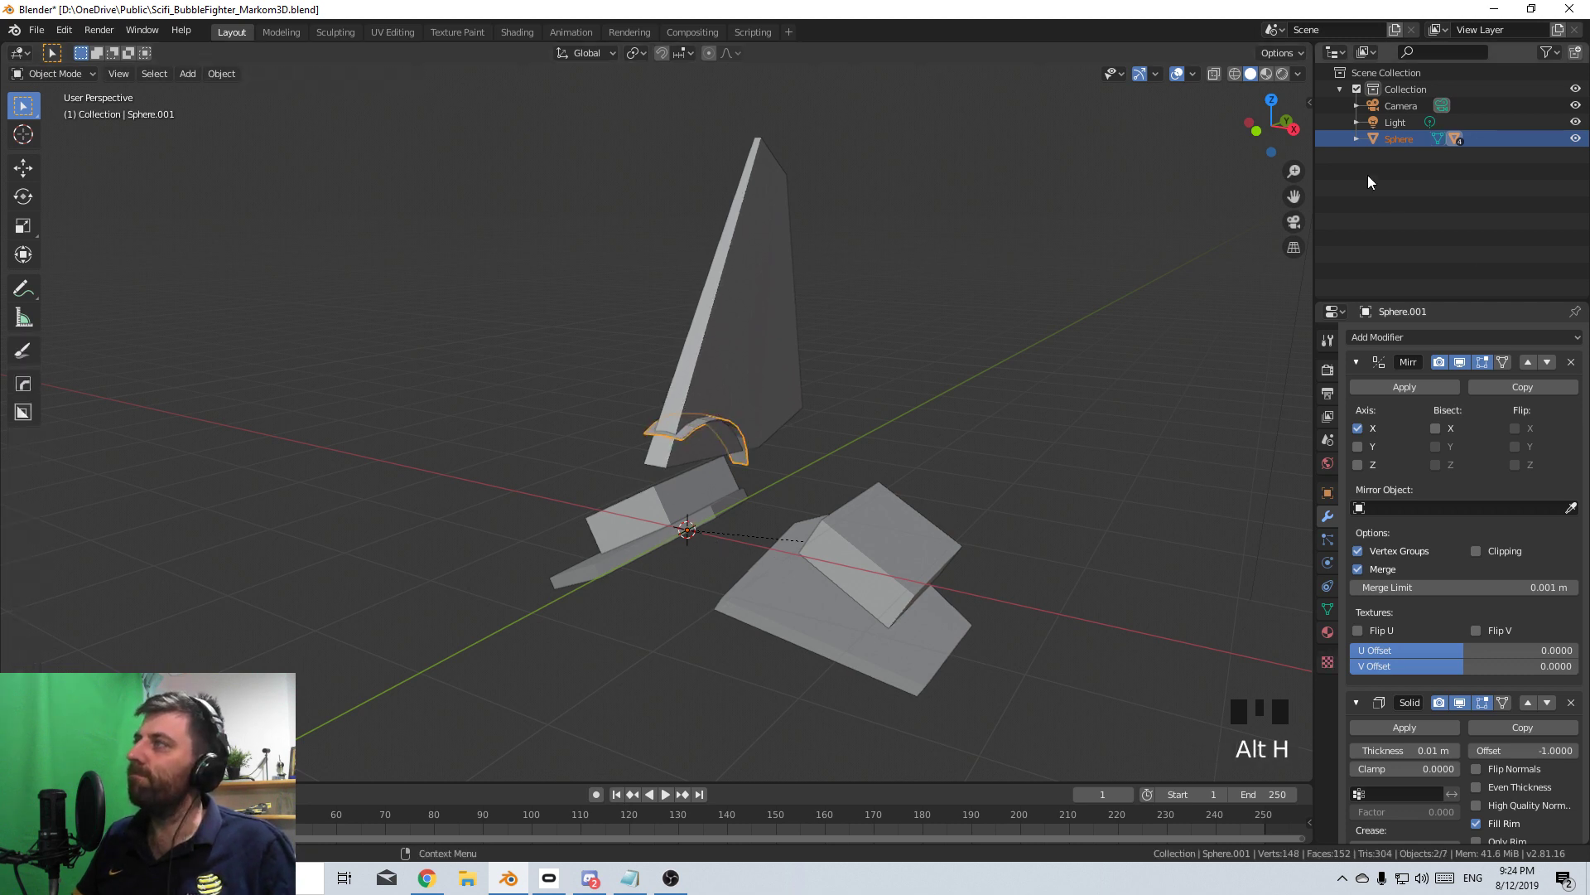
# - Add a new UV sphere mesh inside the emptied Sphere object and rotate it so its poles lie along Y
pyautogui.click(1357, 138)
pyautogui.click(1399, 138)
pyautogui.press('Tab')
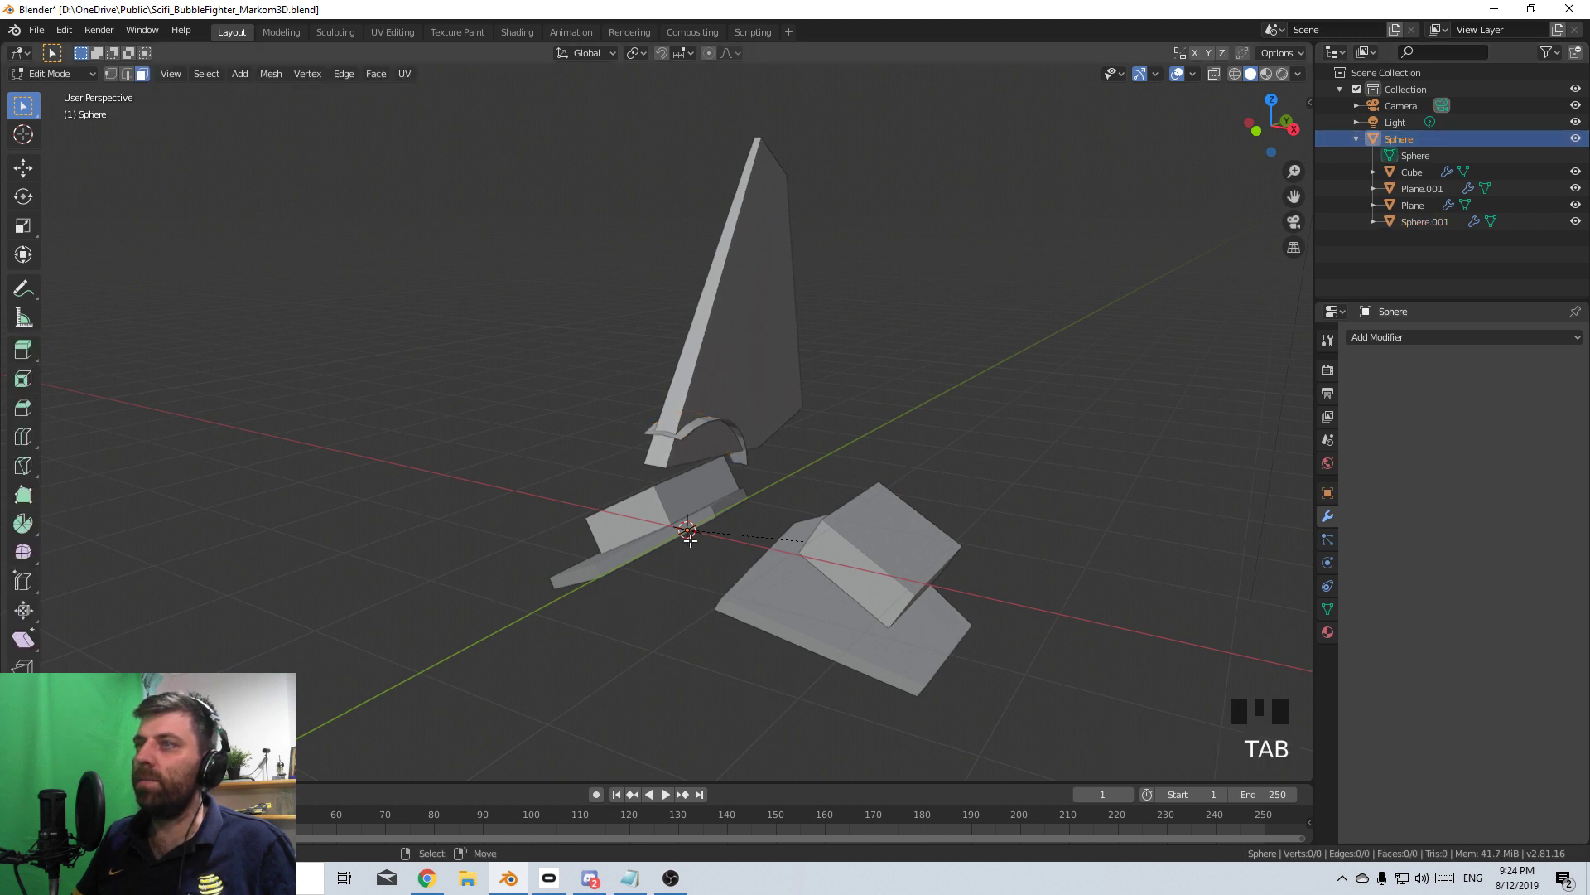
pyautogui.press('a')
pyautogui.hotkey('alt', 'h')
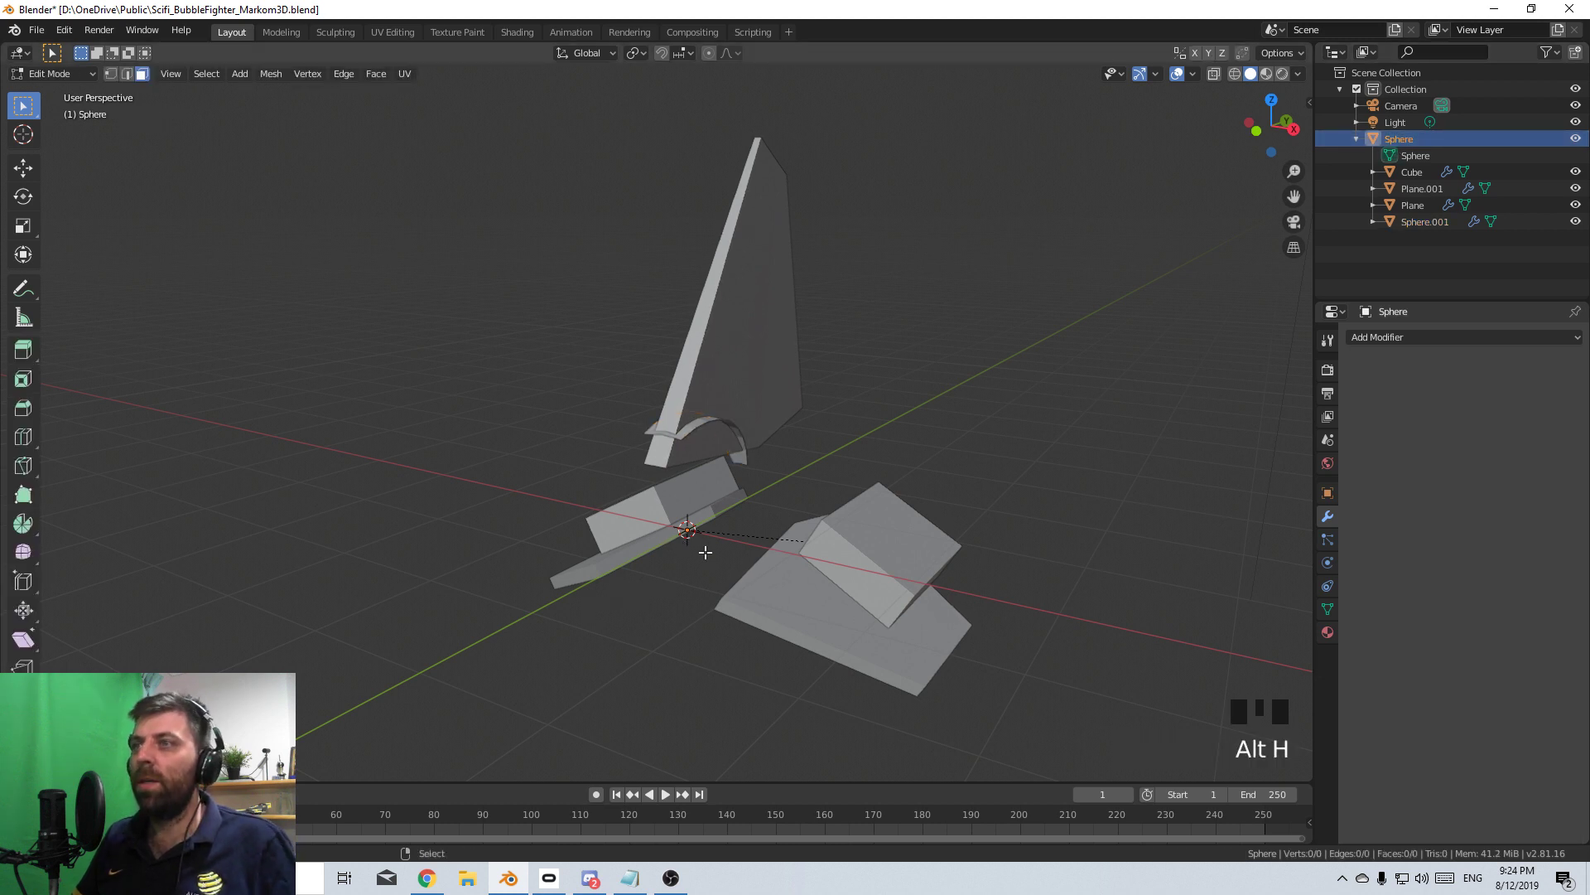
pyautogui.hotkey('shift', 'a')
pyautogui.click(705, 552)
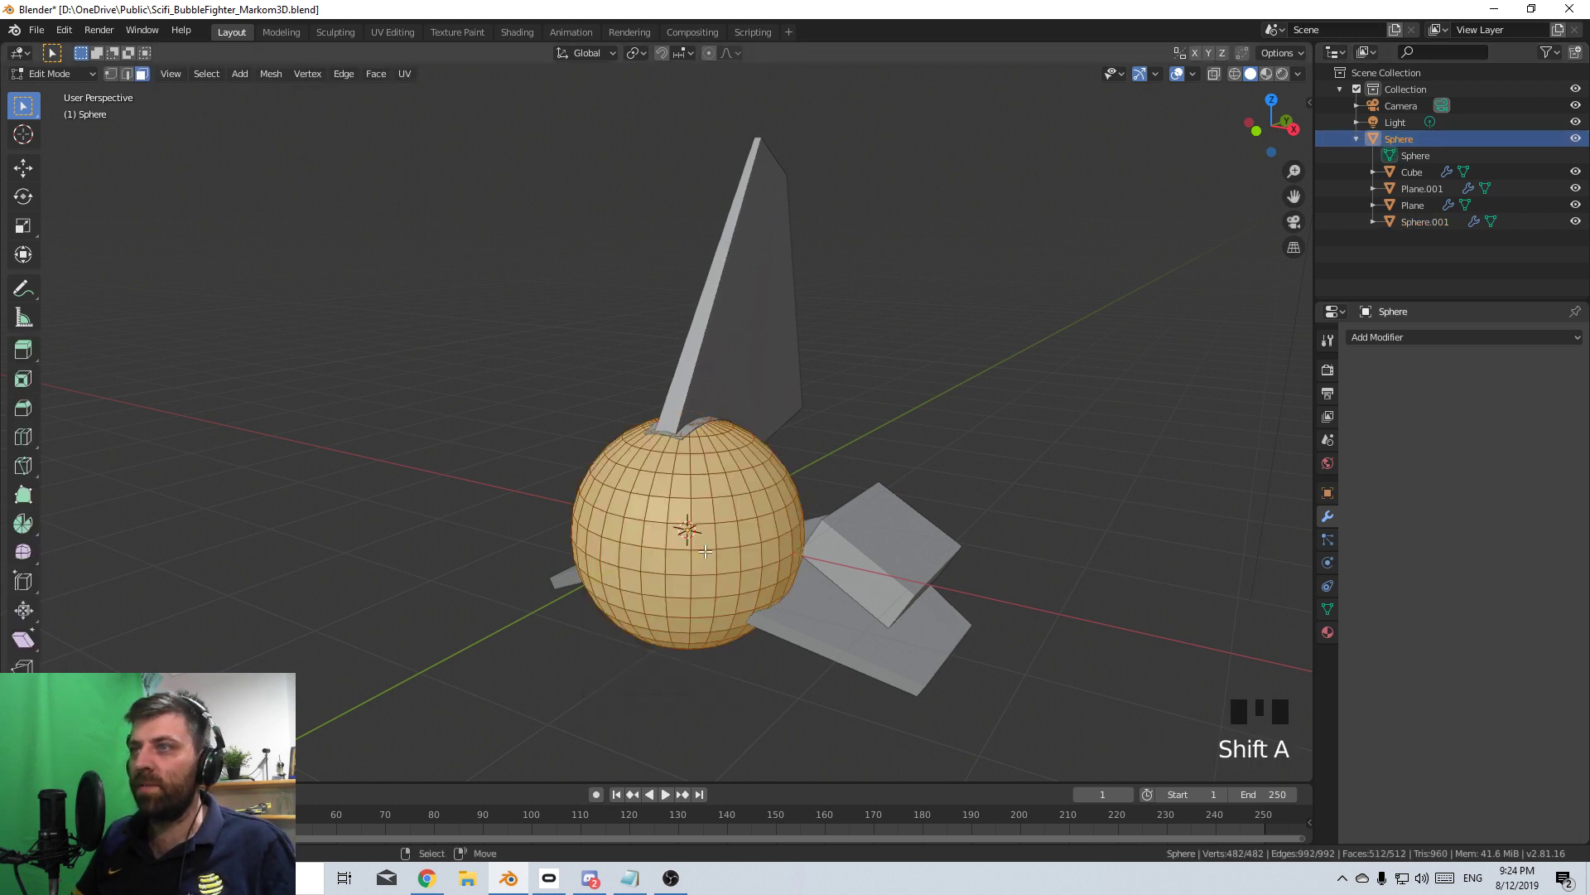
pyautogui.press('r')
pyautogui.click(848, 532)
pyautogui.press('Tab')
# - Examine how the trimmed shell strip fits between the fin and sphere, and where the wings meet the sphere
pyautogui.scroll(4, 843, 534)
pyautogui.moveTo(843, 532); pyautogui.dragTo(573, 513, button='middle')
pyautogui.rightClick(569, 536)
pyautogui.press('space')
pyautogui.rightClick(728, 551)
pyautogui.press('Tab')
pyautogui.scroll(2, 637, 464)
pyautogui.press('Tab')
pyautogui.scroll(3, 614, 502)
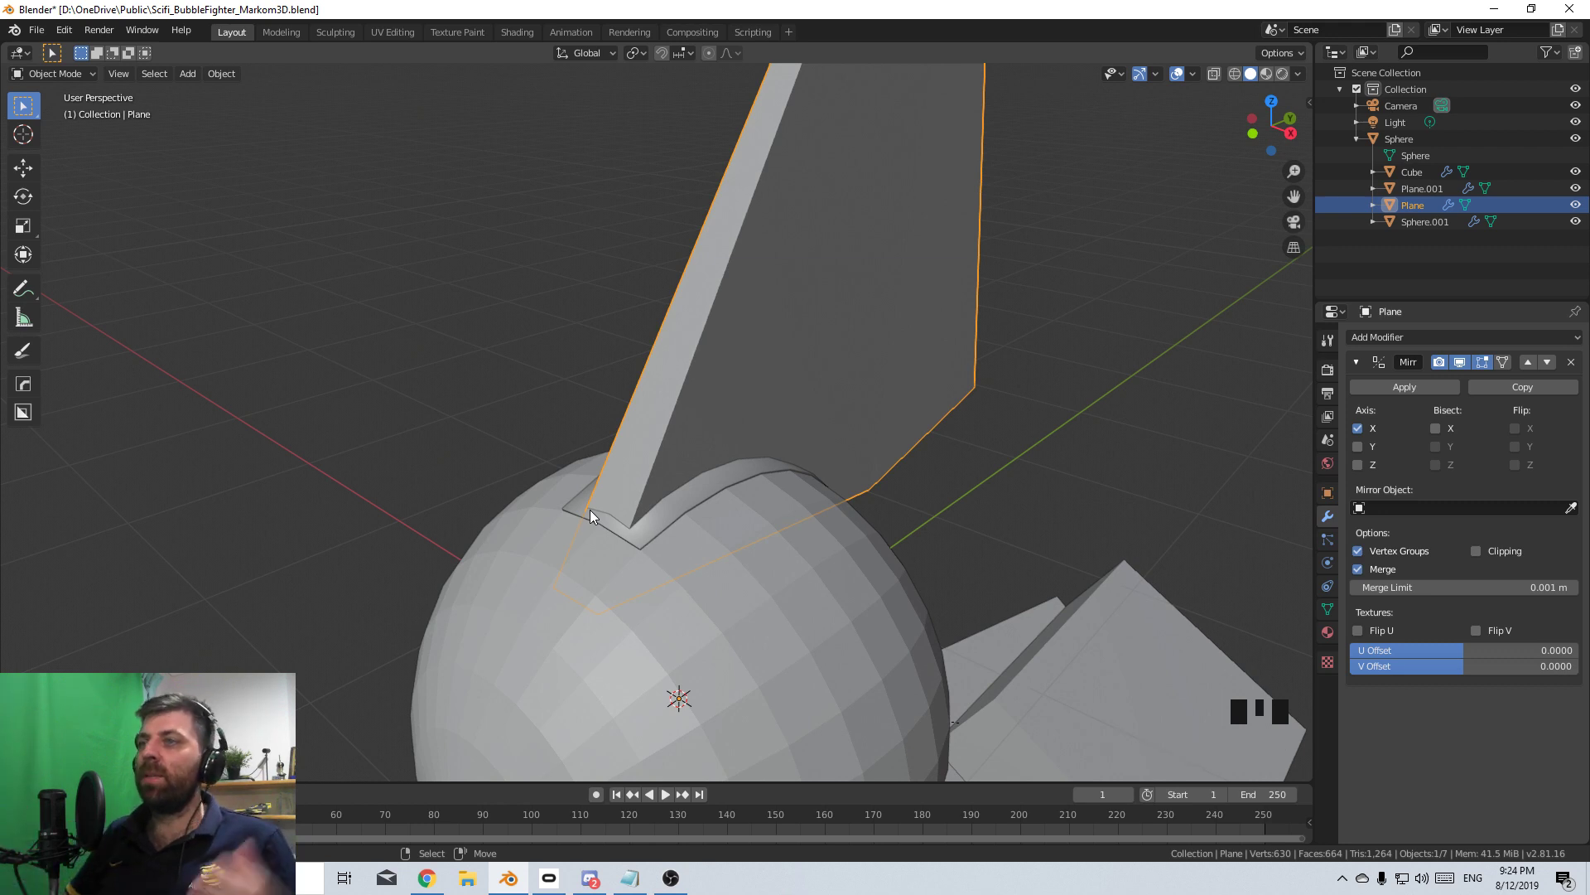
pyautogui.moveTo(716, 579); pyautogui.dragTo(578, 484, button='middle')
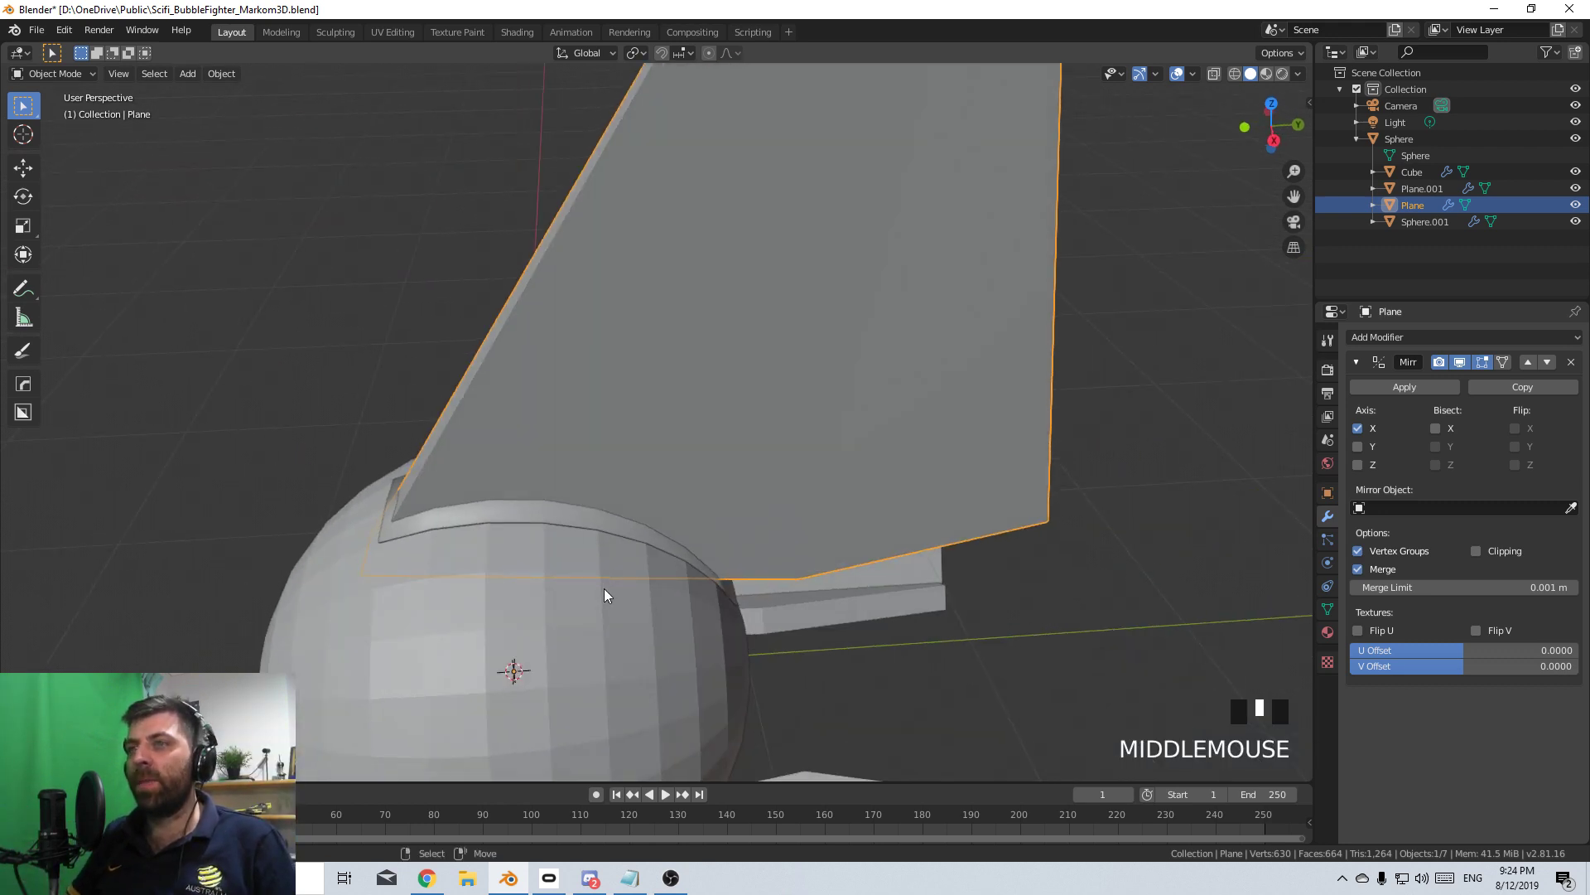
pyautogui.moveTo(604, 588); pyautogui.dragTo(686, 613, button='middle')
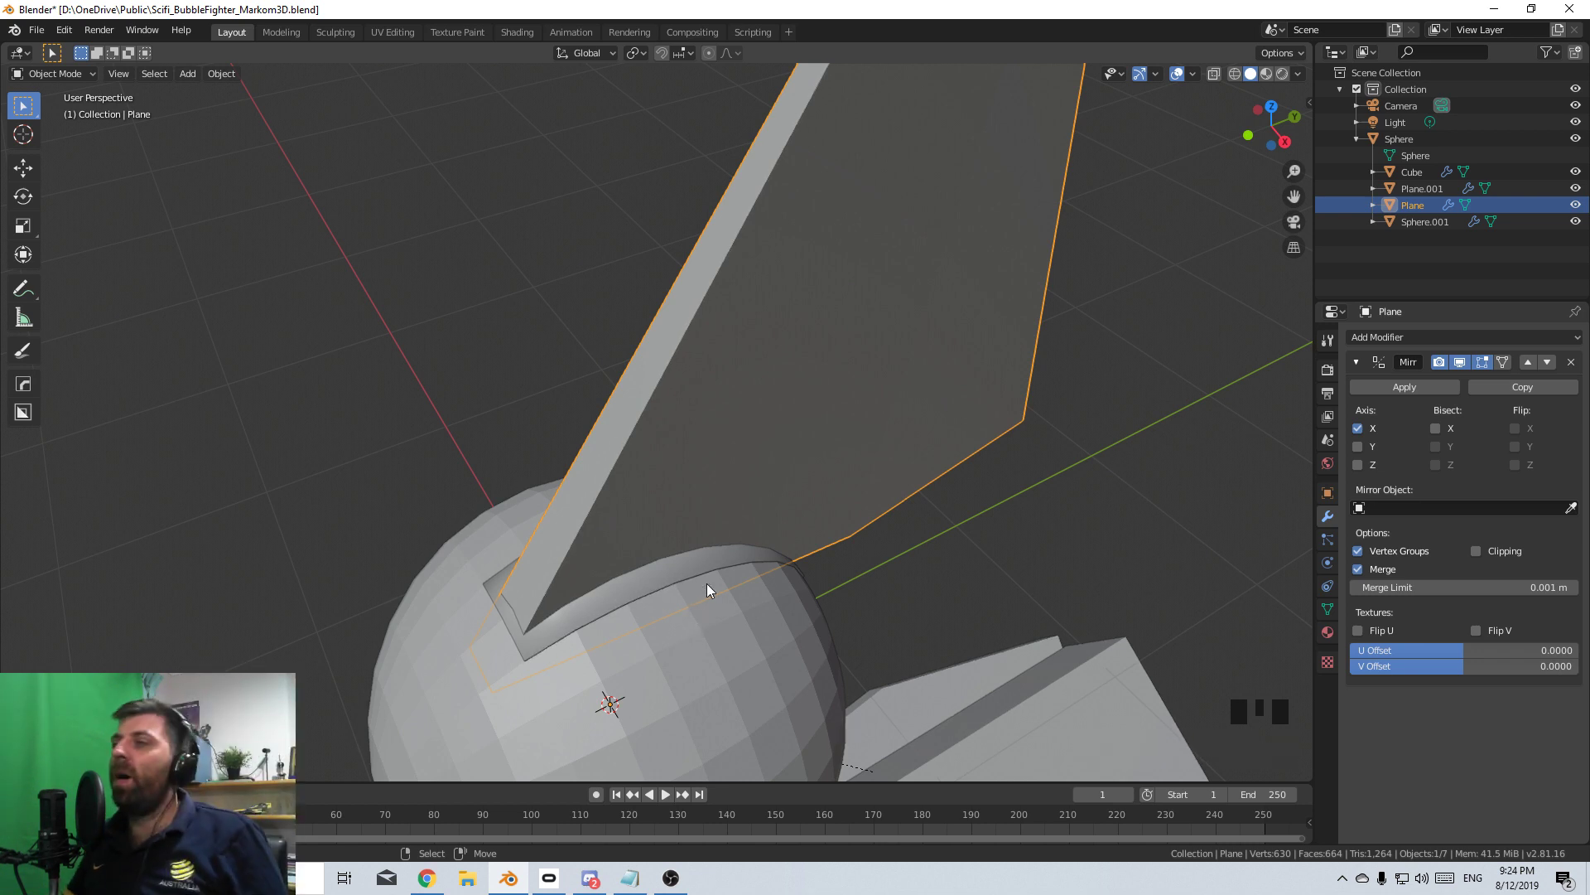
pyautogui.rightClick(692, 559)
pyautogui.moveTo(703, 578); pyautogui.dragTo(560, 555, button='middle')
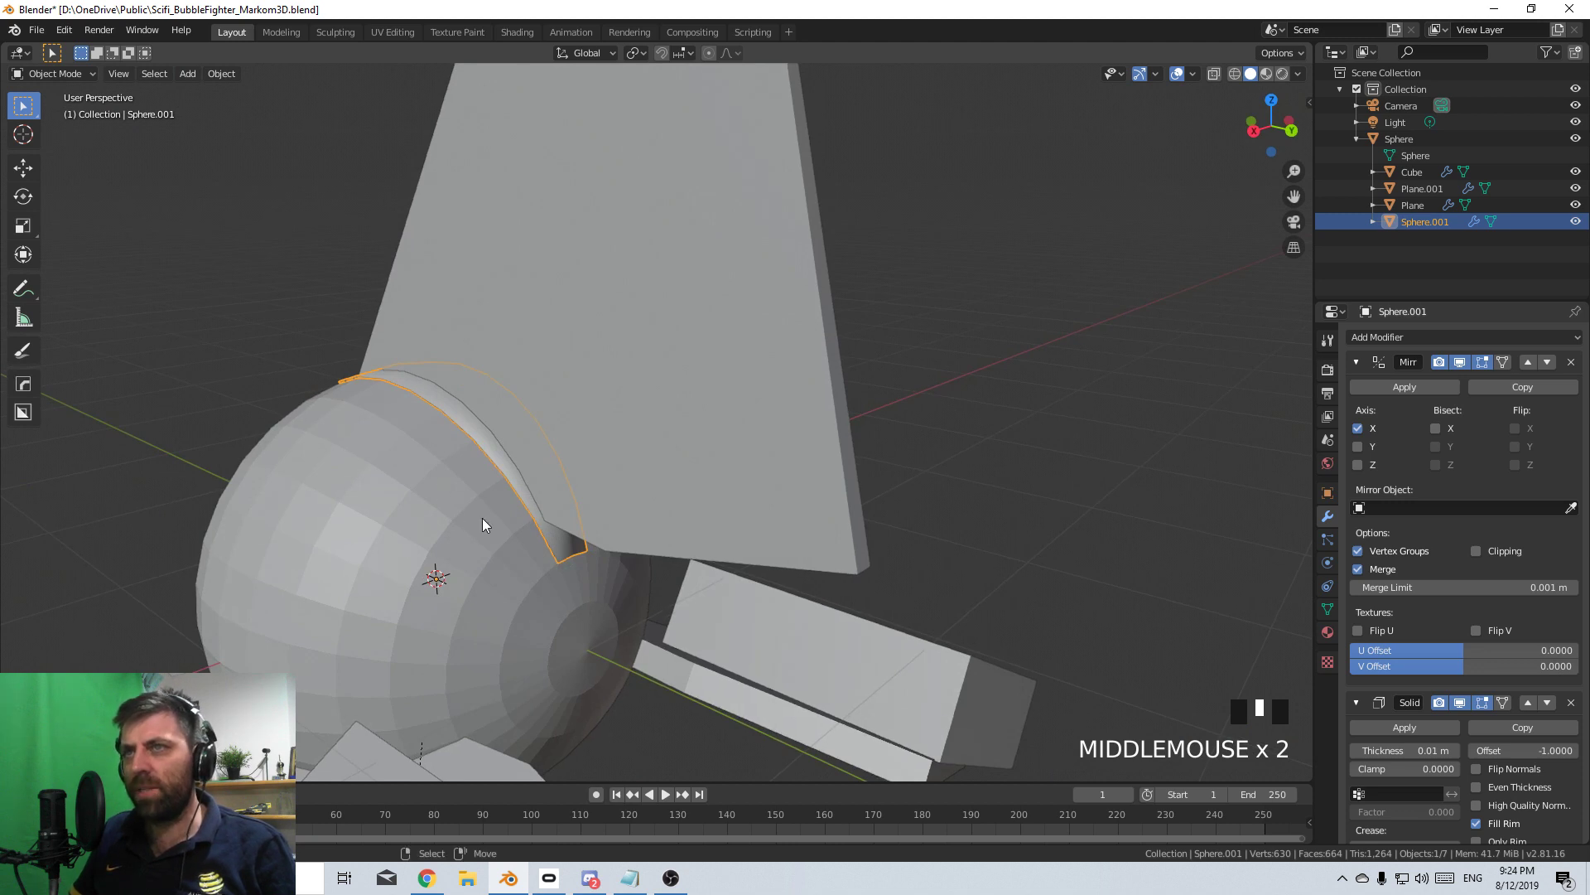
pyautogui.keyDown('shift'); pyautogui.moveTo(483, 519); pyautogui.dragTo(430, 455, button='middle'); pyautogui.keyUp('shift')
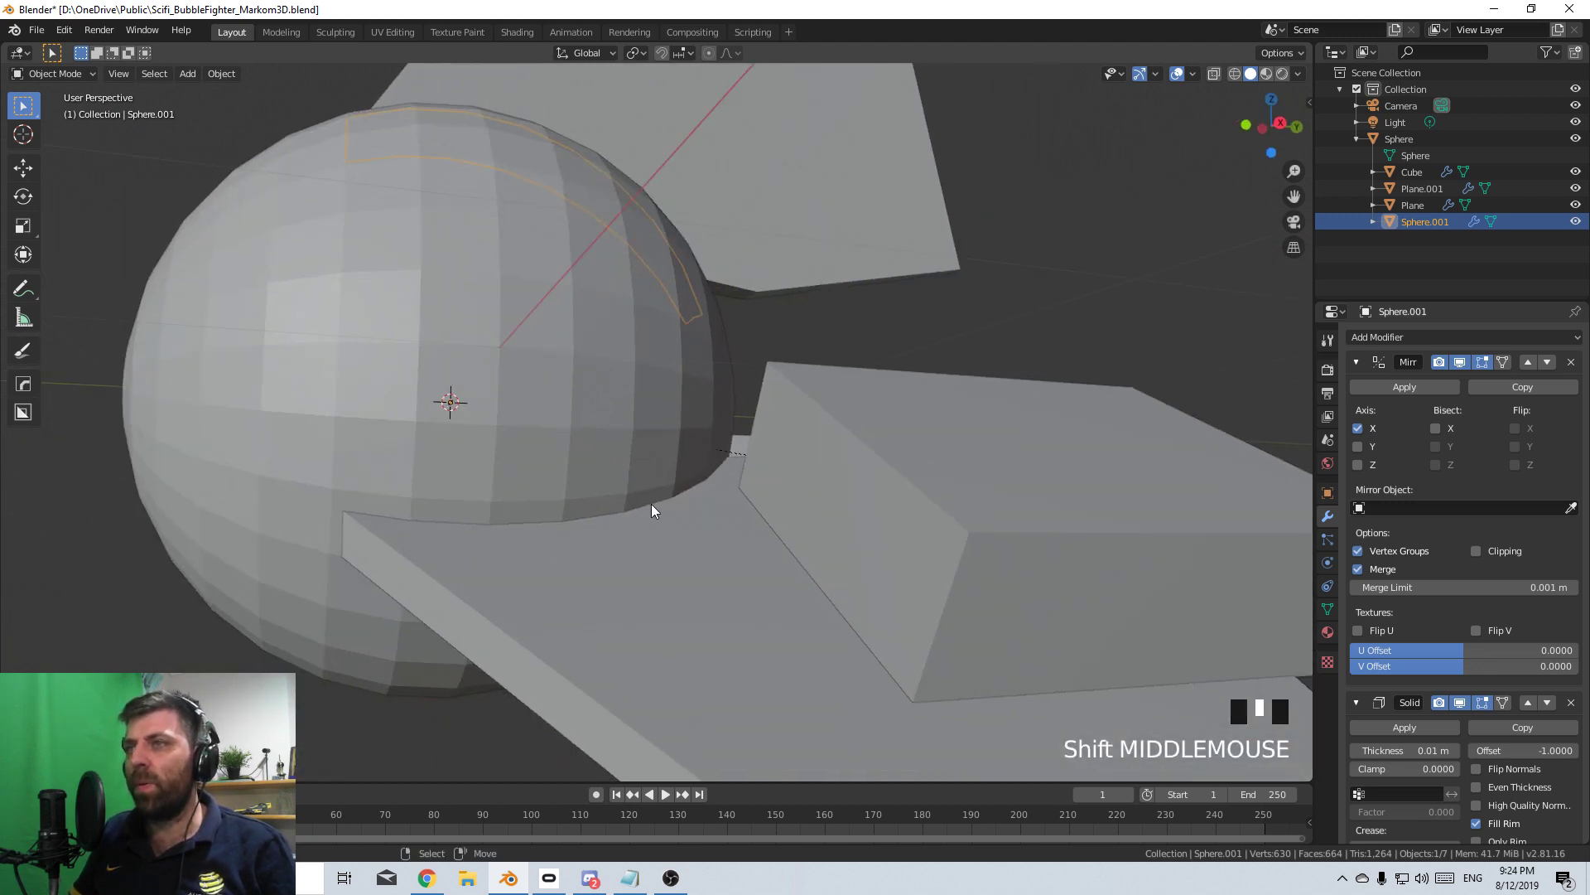
pyautogui.moveTo(341, 552); pyautogui.dragTo(482, 487, button='middle')
pyautogui.scroll(-2, 448, 416)
# - Duplicate the main sphere in place and scale the copy up slightly
pyautogui.click(453, 418)
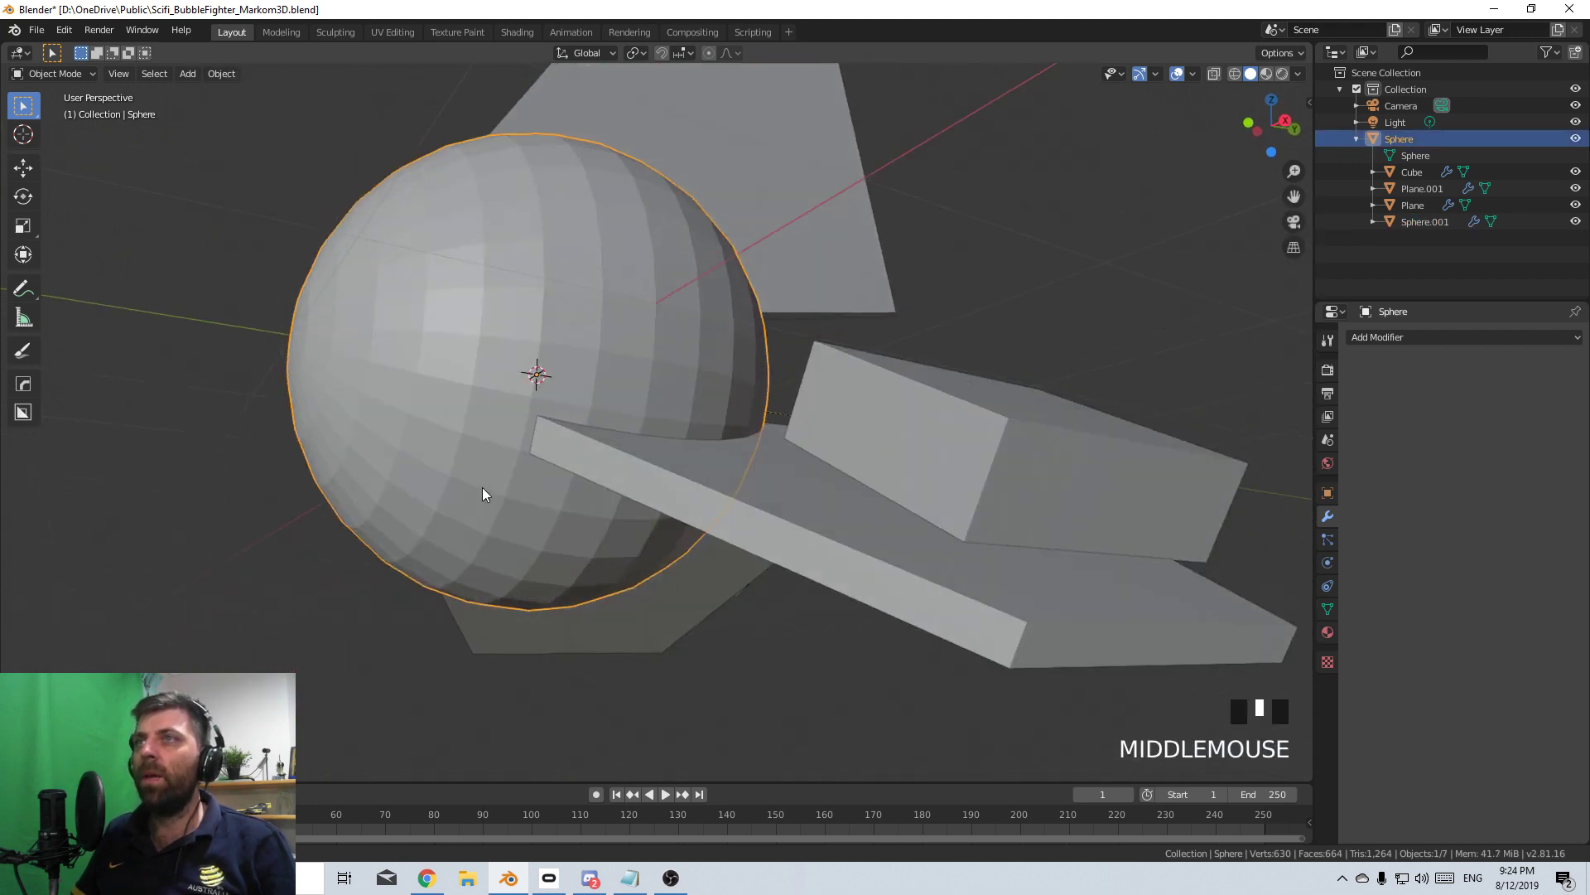
pyautogui.hotkey('shift', 'd')
pyautogui.click(551, 626)
pyautogui.moveTo(574, 659); pyautogui.dragTo(630, 694, button='middle')
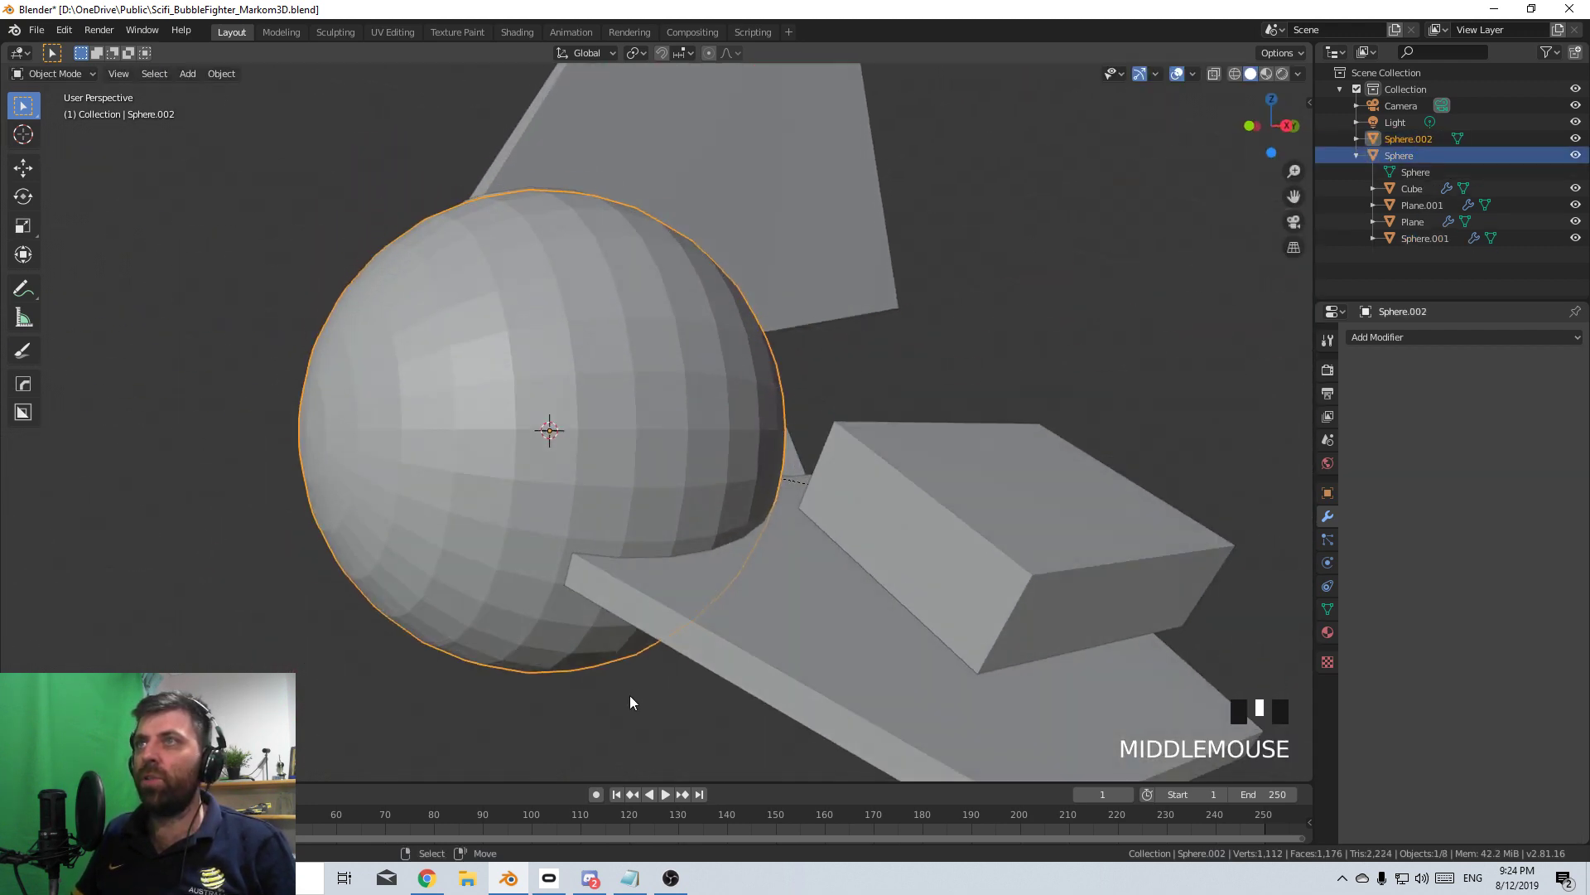
pyautogui.moveTo(727, 664); pyautogui.dragTo(663, 633, button='middle')
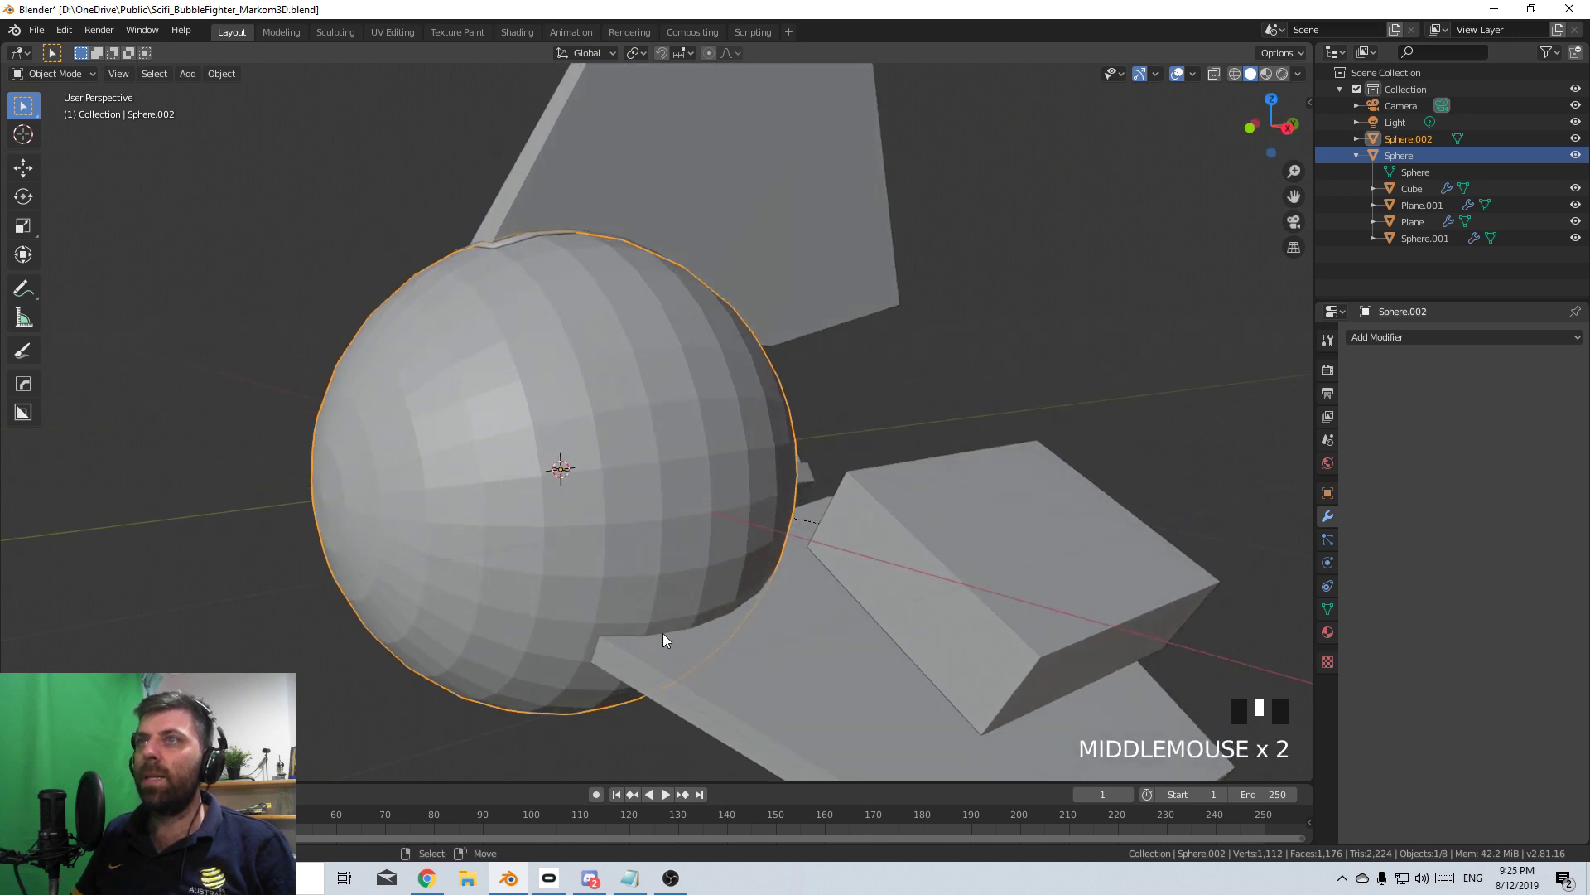
pyautogui.press('s')
pyautogui.click(684, 639)
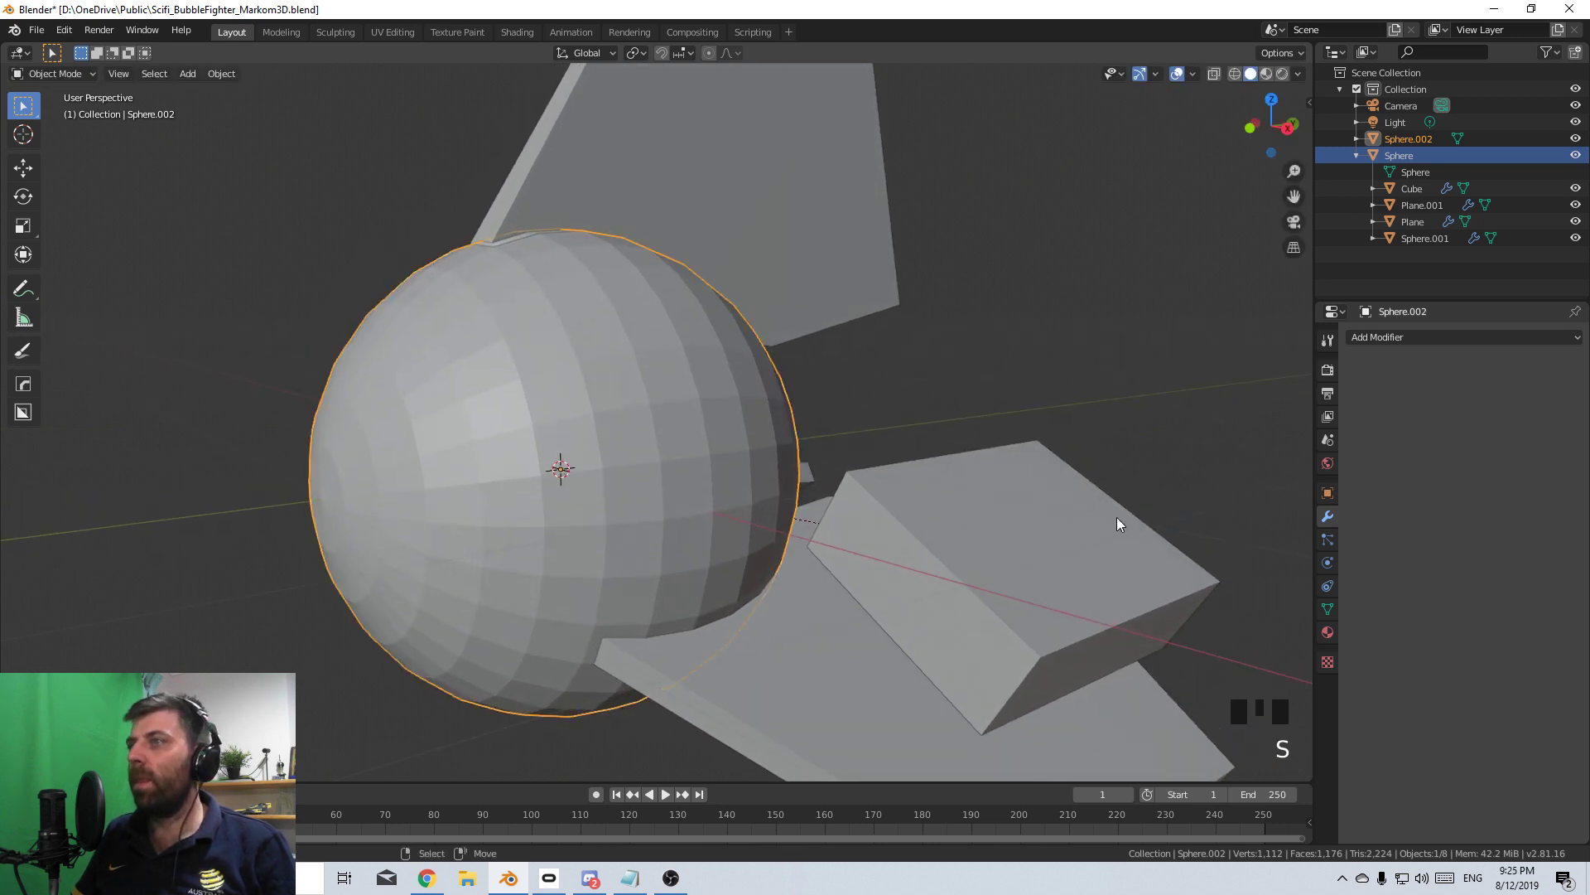
# - Add a Solidify modifier to the duplicated sphere with offset 0 and thickness 0.05 m
pyautogui.click(1446, 340)
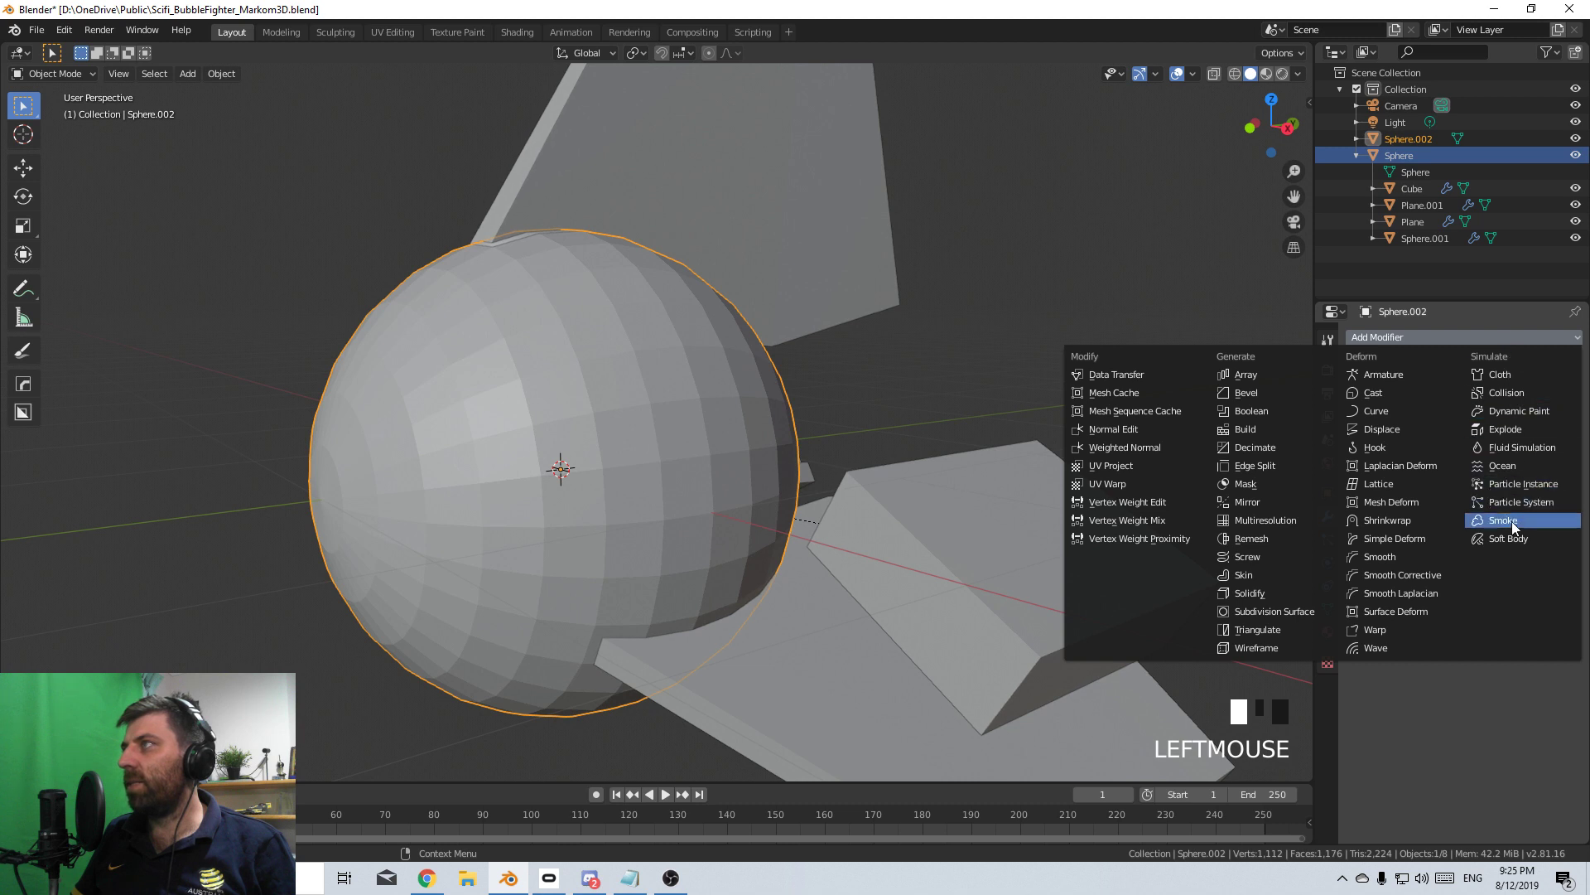
pyautogui.click(1408, 139)
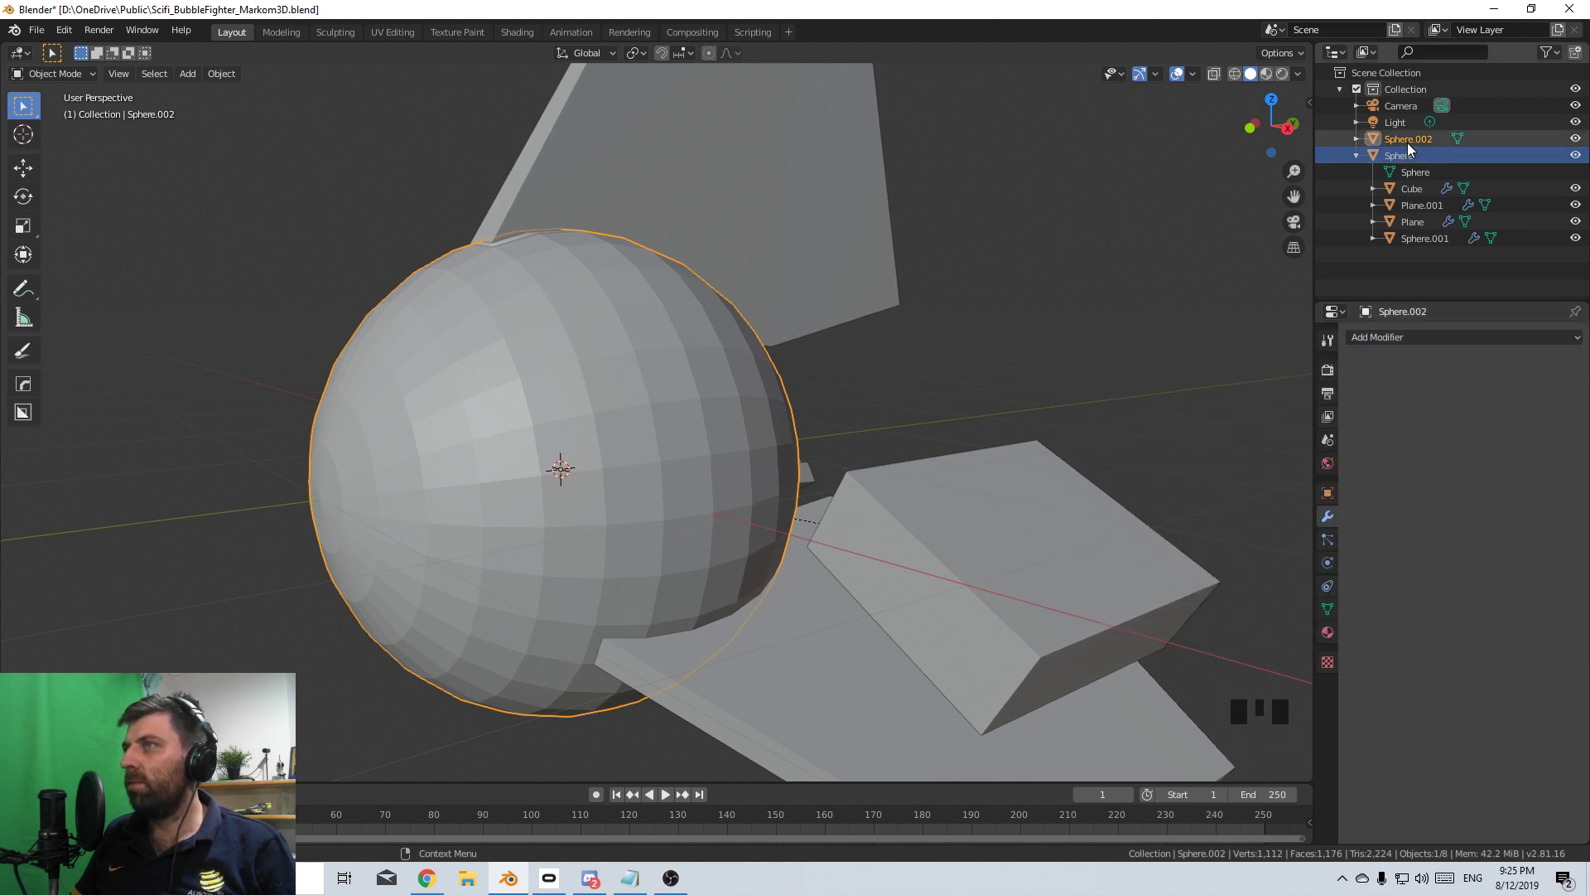
pyautogui.click(1437, 337)
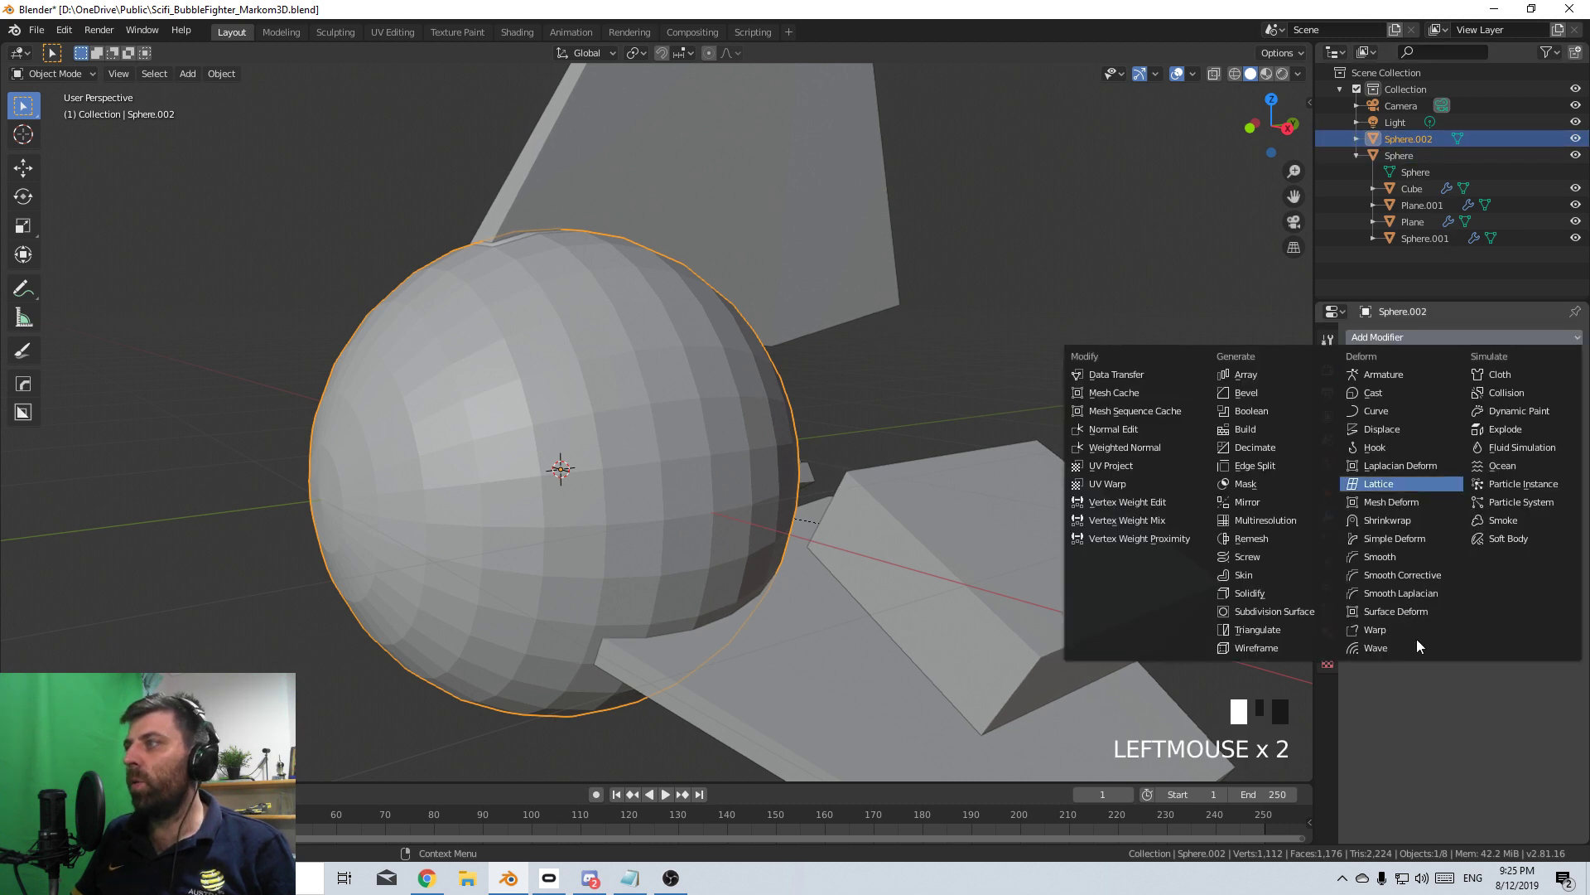
pyautogui.click(1423, 339)
pyautogui.click(1193, 612)
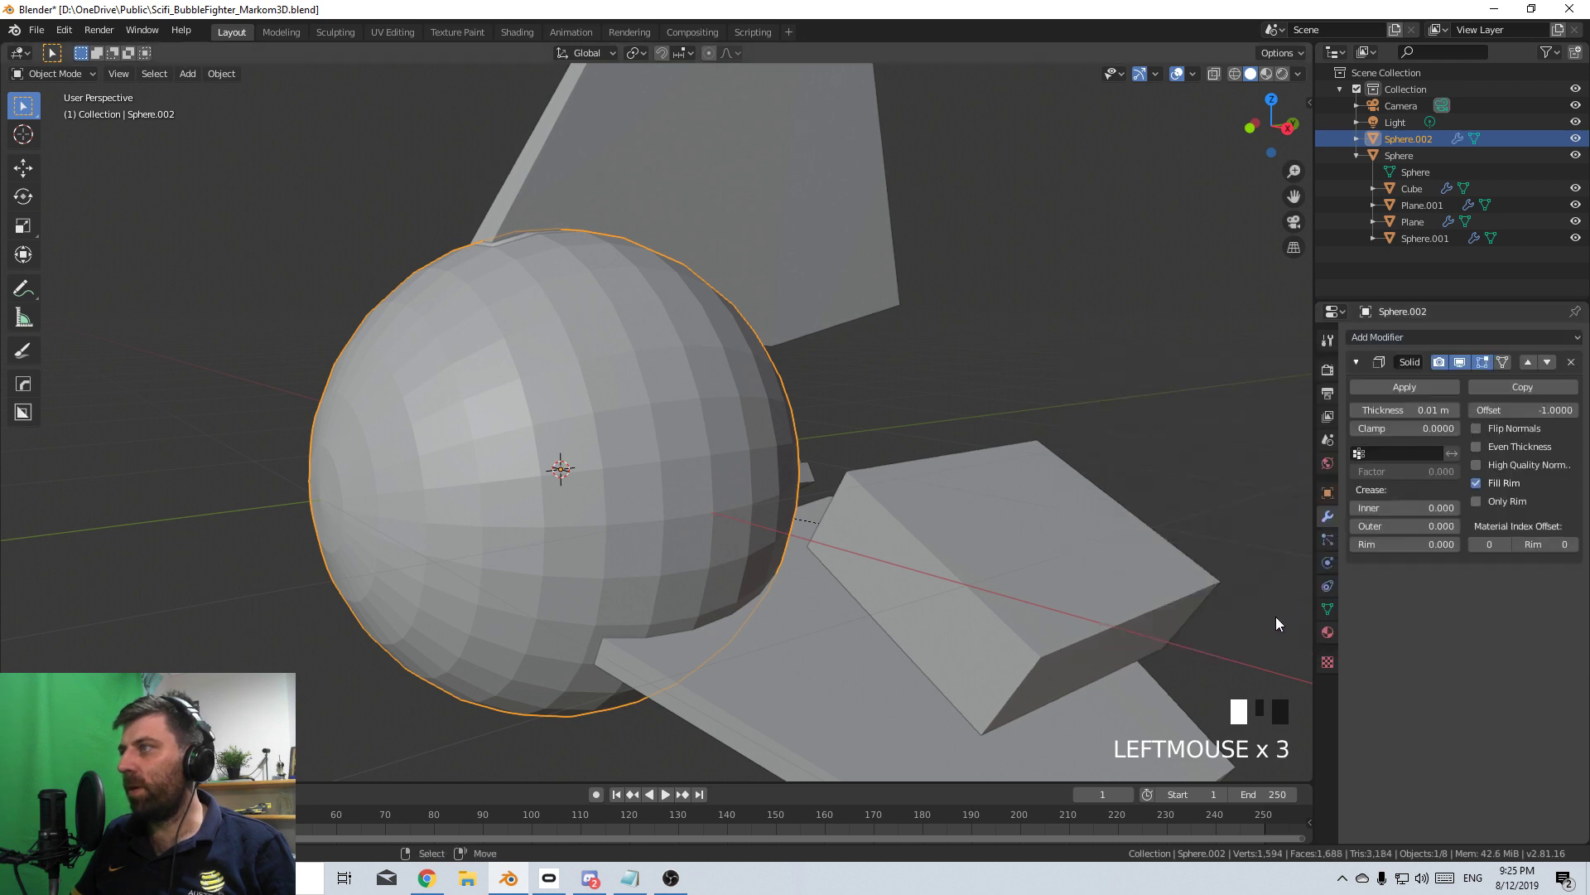
pyautogui.click(1527, 410)
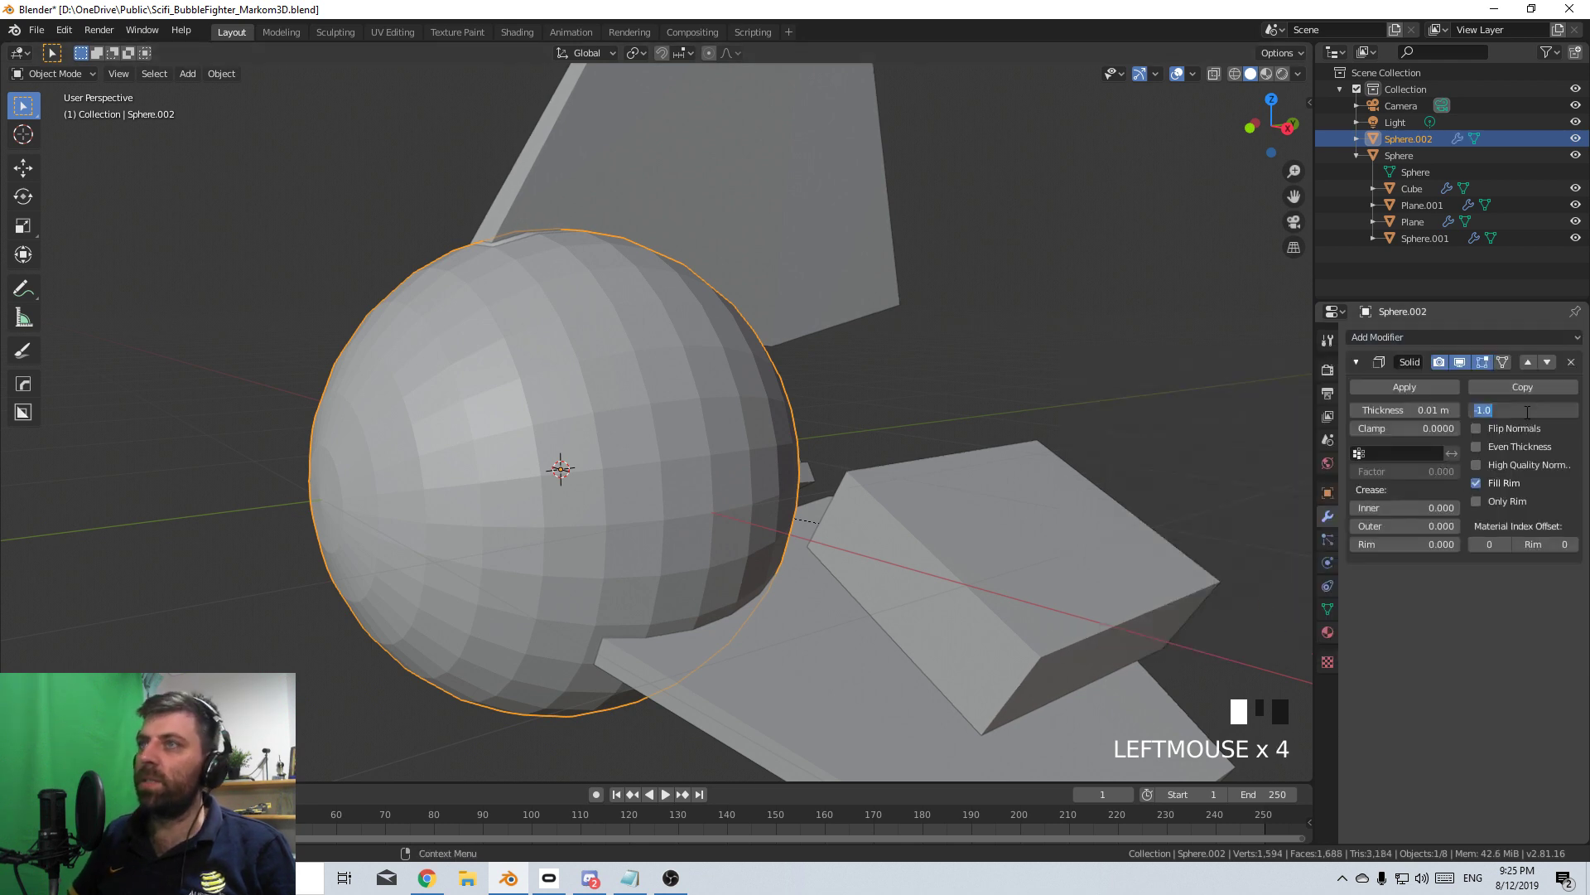
pyautogui.write('0')
pyautogui.press('Return')
pyautogui.click(1412, 410)
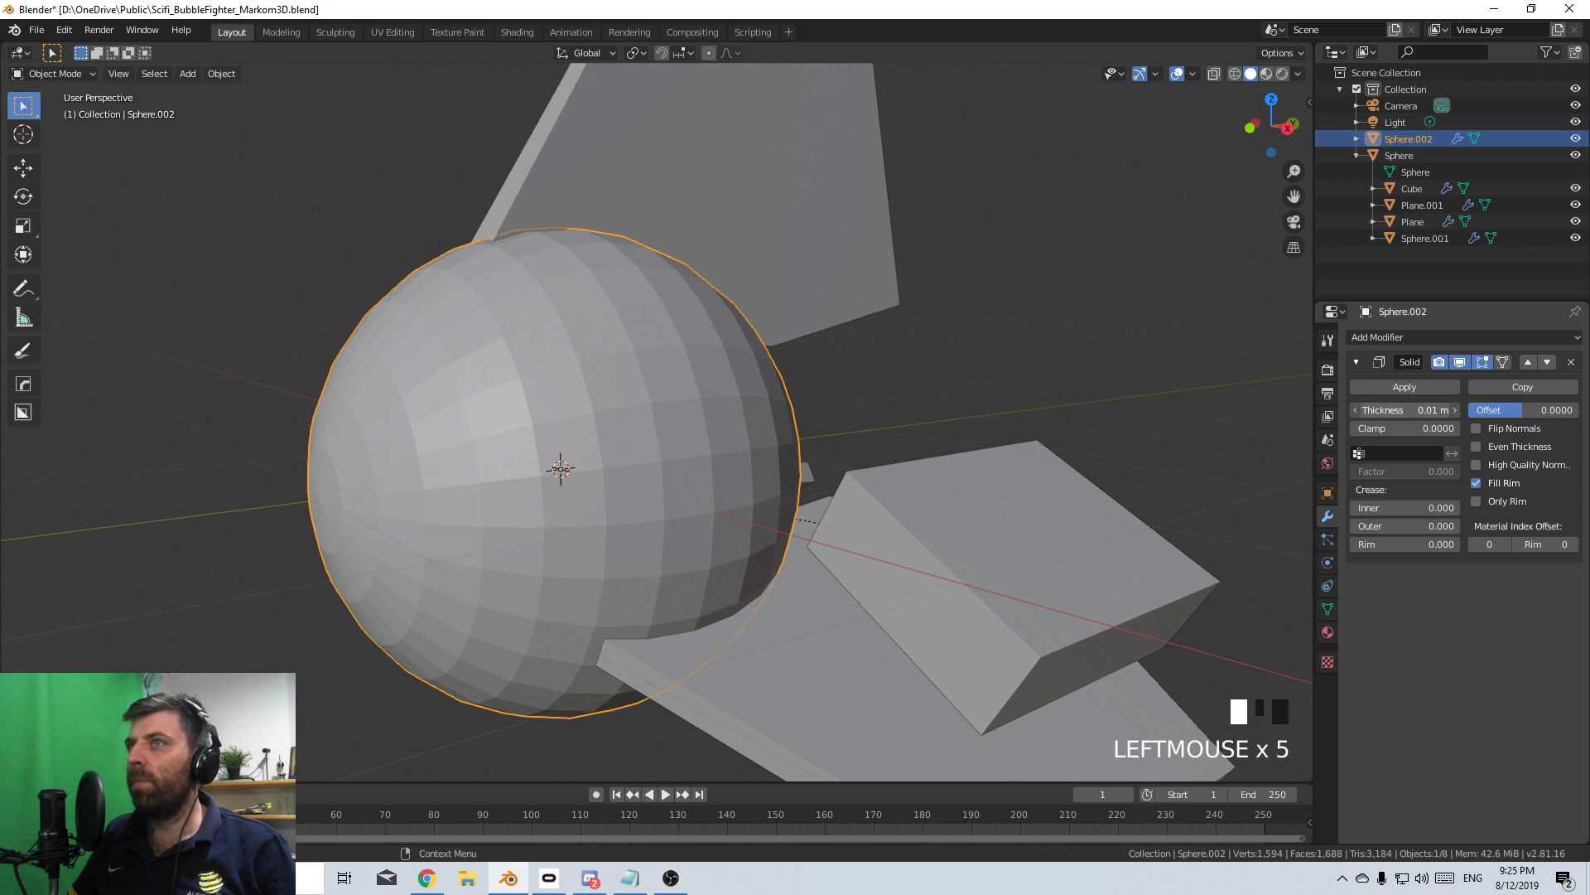
pyautogui.moveTo(1412, 410); pyautogui.dragTo(1427, 410)
# - Turn off the viewport display of the duplicated sphere's Solidify modifier
pyautogui.scroll(-3, 693, 626)
pyautogui.moveTo(693, 626); pyautogui.dragTo(691, 434, button='middle')
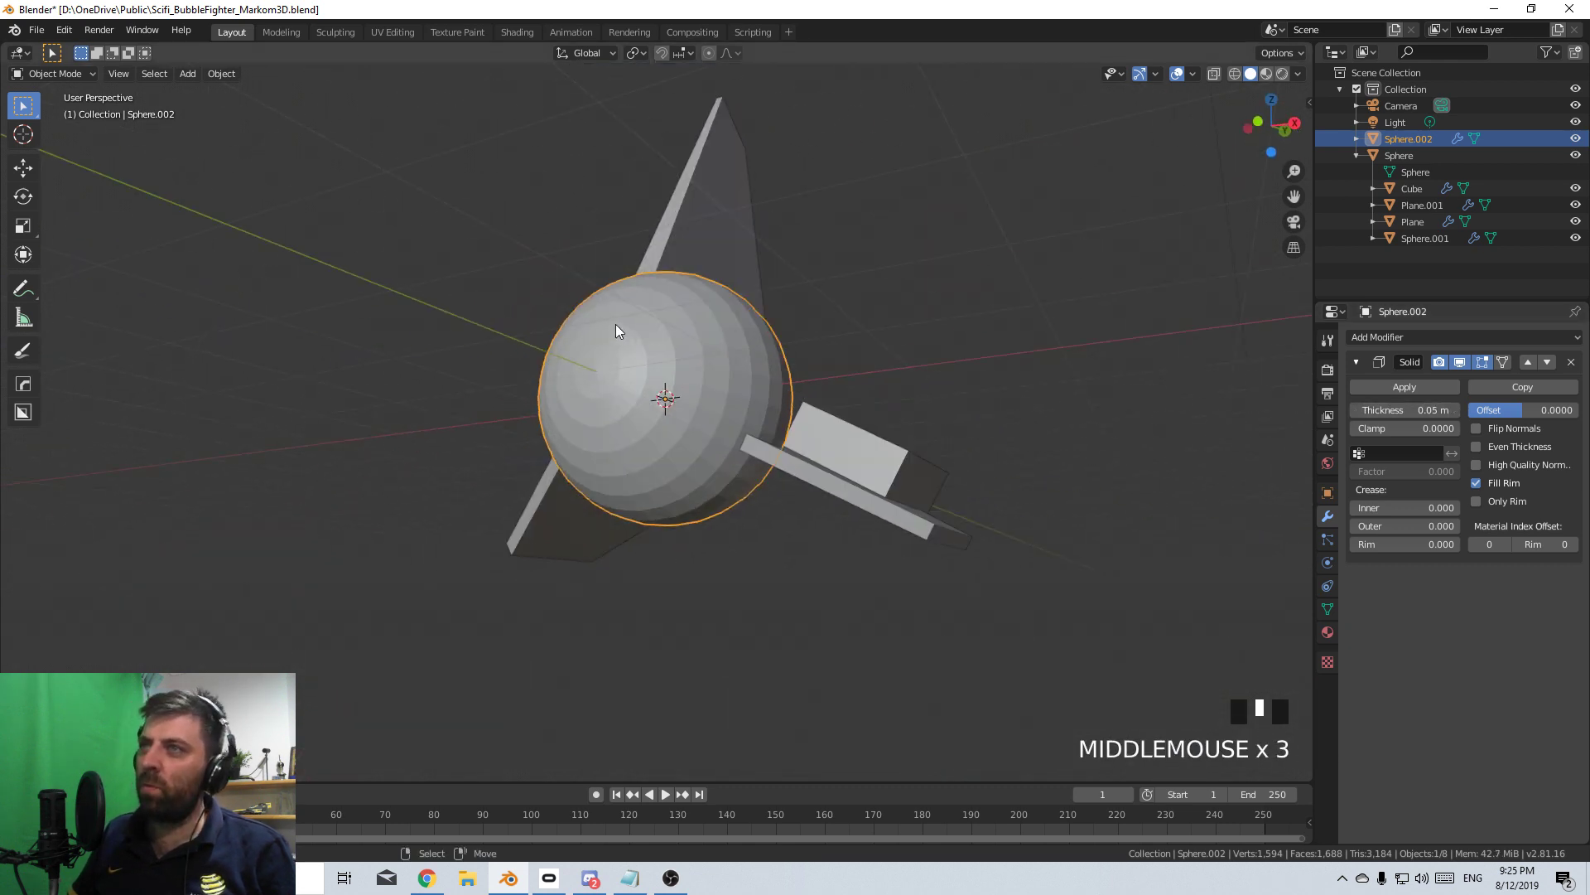
pyautogui.moveTo(615, 330); pyautogui.dragTo(771, 513, button='middle')
pyautogui.press('Tab')
pyautogui.press('Tab')
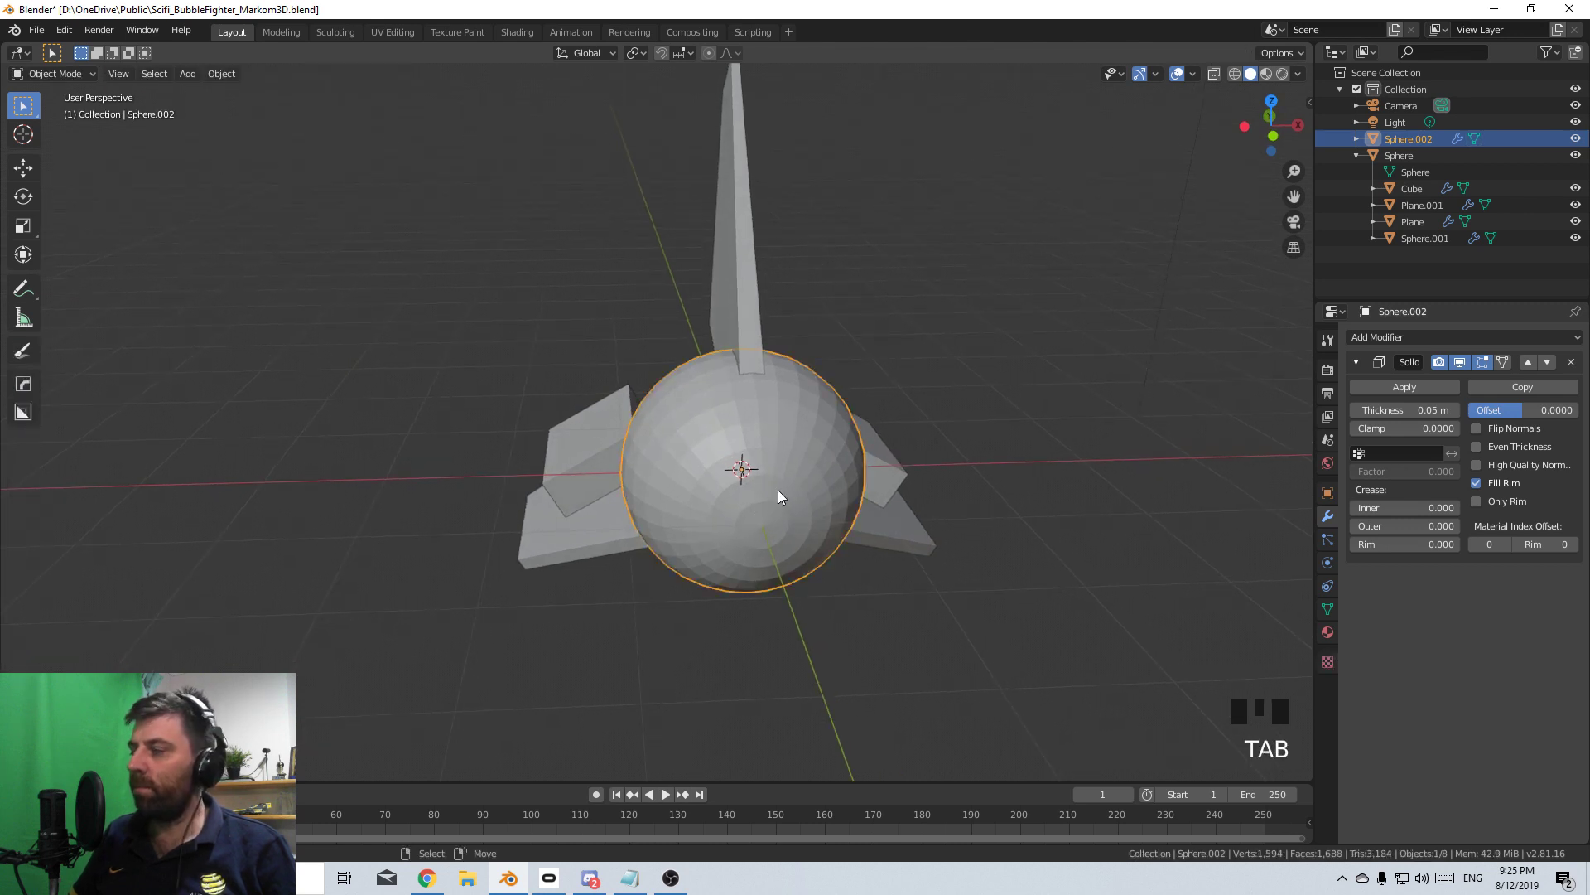
pyautogui.click(1442, 361)
pyautogui.click(1443, 361)
pyautogui.click(1459, 361)
# - Edit the duplicated sphere and deselect all faces of its front cap, keeping the rest selected
pyautogui.press('Tab')
pyautogui.scroll(2, 859, 585)
pyautogui.moveTo(859, 586); pyautogui.dragTo(754, 471, button='middle')
pyautogui.press('KP_1')
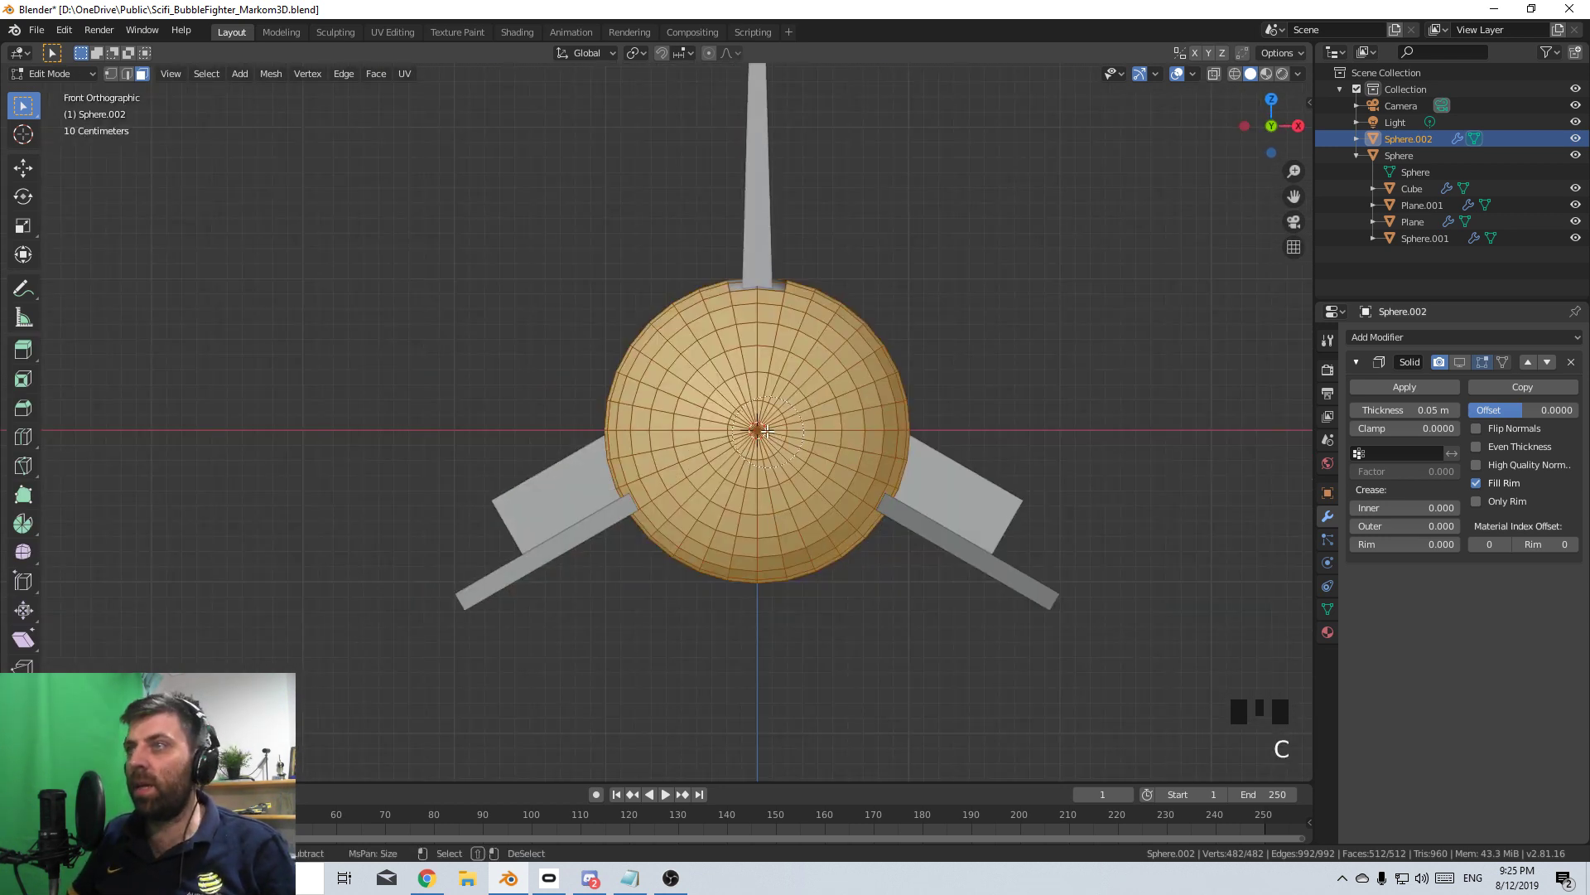
pyautogui.press('c')
pyautogui.press('c')
pyautogui.moveTo(769, 434)
pyautogui.mouseDown(button='middle')
pyautogui.moveTo(759, 397)
pyautogui.moveTo(760, 433)
pyautogui.moveTo(777, 437)
pyautogui.moveTo(810, 360)
pyautogui.moveTo(716, 360)
pyautogui.mouseUp(button='middle')
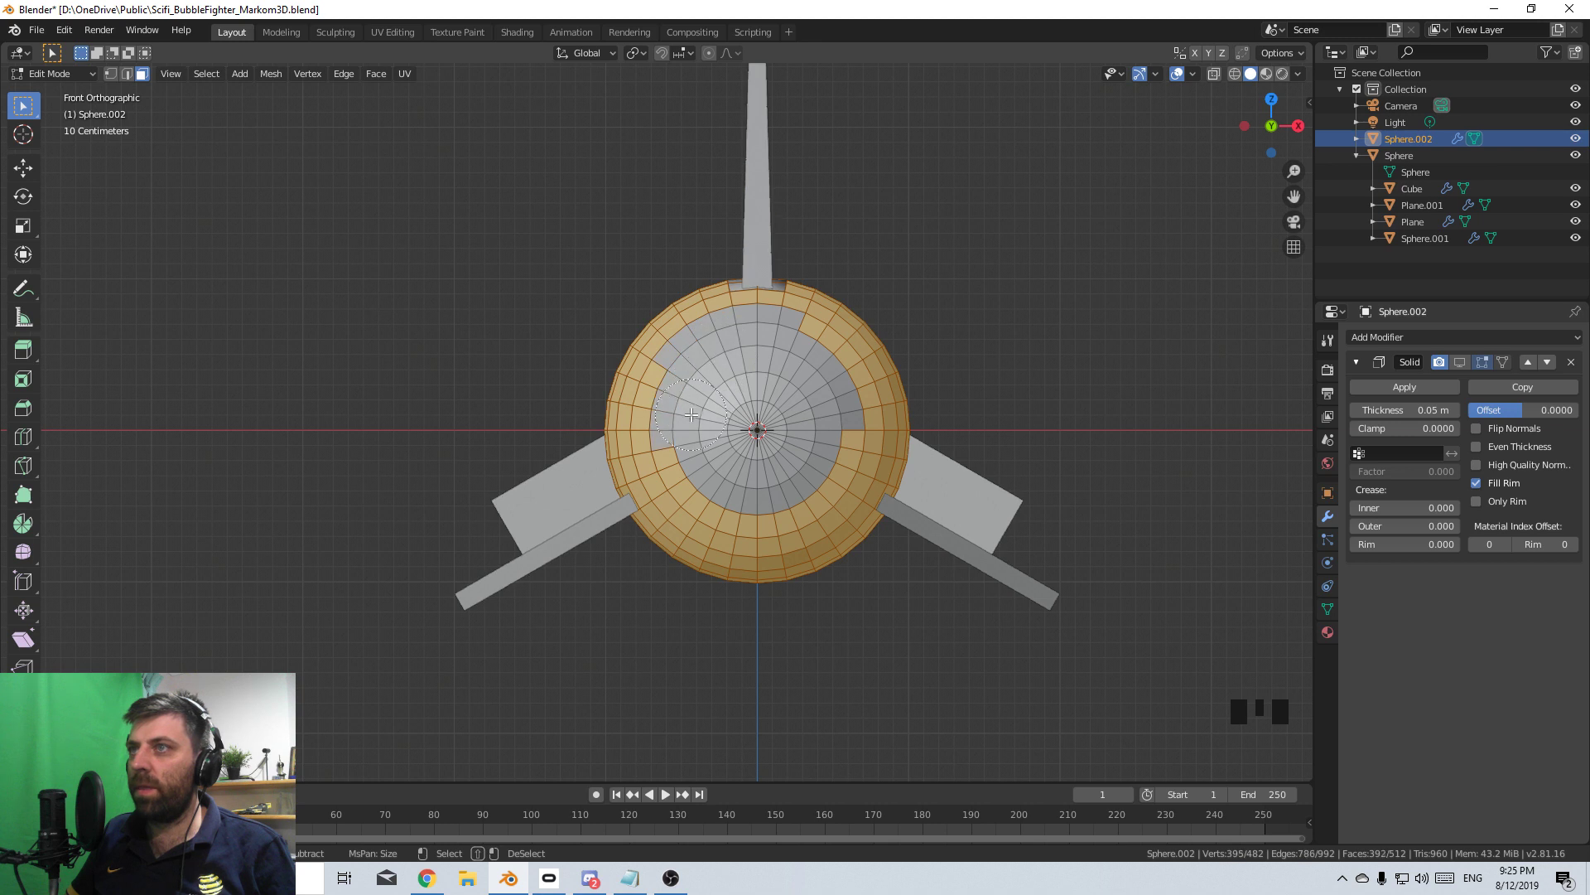
pyautogui.moveTo(691, 414)
pyautogui.mouseDown(button='middle')
pyautogui.moveTo(666, 472)
pyautogui.moveTo(709, 510)
pyautogui.moveTo(795, 509)
pyautogui.moveTo(816, 462)
pyautogui.moveTo(874, 443)
pyautogui.moveTo(745, 463)
pyautogui.moveTo(548, 447)
pyautogui.moveTo(710, 461)
pyautogui.mouseUp(button='middle')
pyautogui.rightClick(874, 443)
pyautogui.keyDown('alt'); pyautogui.keyDown('shift'); pyautogui.rightClick(874, 452); pyautogui.keyUp('shift'); pyautogui.keyUp('alt')
pyautogui.scroll(-3, 878, 478)
pyautogui.scroll(1, 549, 447)
pyautogui.scroll(2, 669, 411)
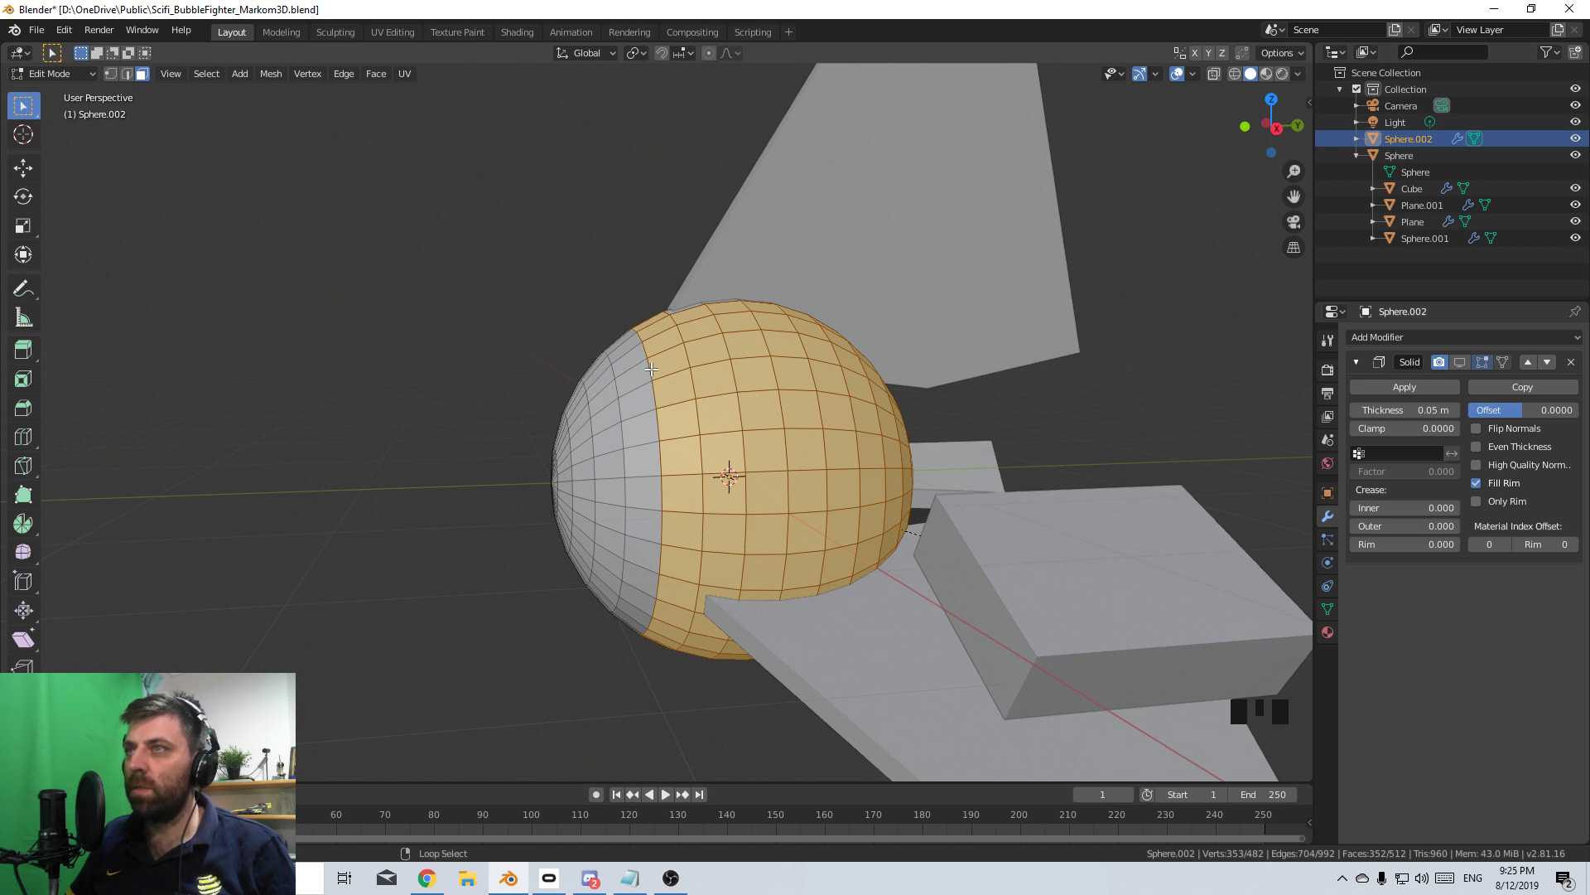
# - Deselect six rows of side faces on the duplicated sphere, between the fin strip and the wing
pyautogui.keyDown('alt'); pyautogui.keyDown('shift'); pyautogui.click(651, 369); pyautogui.keyUp('shift'); pyautogui.keyUp('alt')
pyautogui.keyDown('alt'); pyautogui.keyDown('shift'); pyautogui.click(656, 389); pyautogui.keyUp('shift'); pyautogui.keyUp('alt')
pyautogui.keyDown('alt'); pyautogui.keyDown('shift'); pyautogui.click(659, 410); pyautogui.keyUp('shift'); pyautogui.keyUp('alt')
pyautogui.keyDown('alt'); pyautogui.keyDown('shift'); pyautogui.click(666, 461); pyautogui.keyUp('shift'); pyautogui.keyUp('alt')
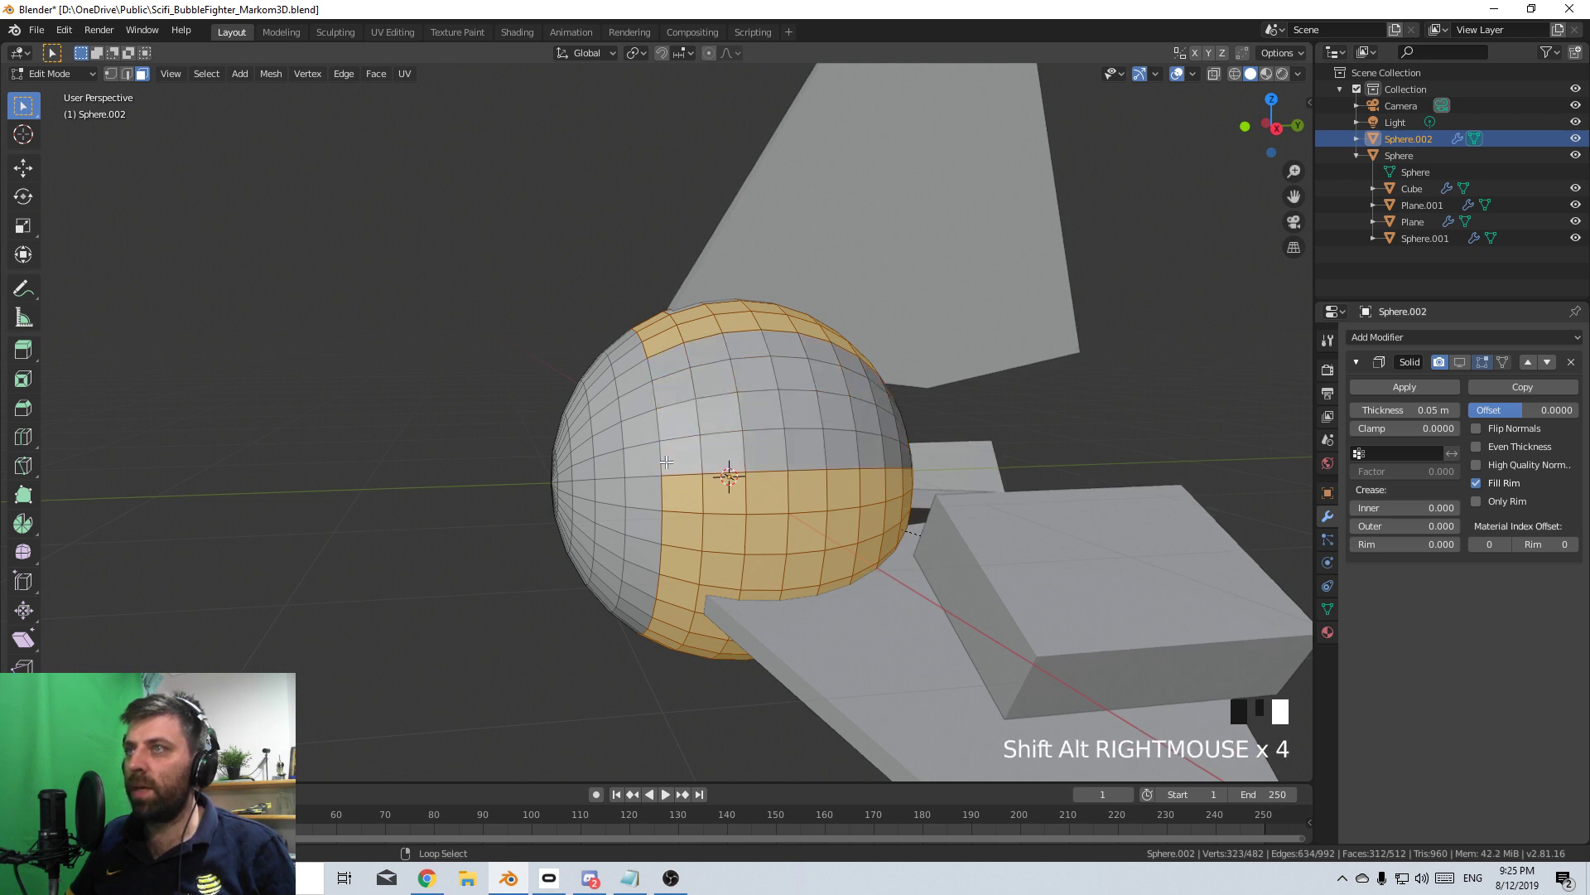
pyautogui.scroll(-4, 667, 462)
pyautogui.moveTo(667, 461)
pyautogui.mouseDown(button='middle')
pyautogui.moveTo(947, 458)
pyautogui.moveTo(713, 462)
pyautogui.moveTo(745, 444)
pyautogui.moveTo(629, 471)
pyautogui.moveTo(663, 447)
pyautogui.mouseUp(button='middle')
pyautogui.scroll(-1, 902, 488)
pyautogui.keyDown('alt'); pyautogui.keyDown('shift'); pyautogui.rightClick(667, 444); pyautogui.keyUp('shift'); pyautogui.keyUp('alt')
pyautogui.keyDown('alt'); pyautogui.keyDown('shift'); pyautogui.rightClick(668, 486); pyautogui.keyUp('shift'); pyautogui.keyUp('alt')
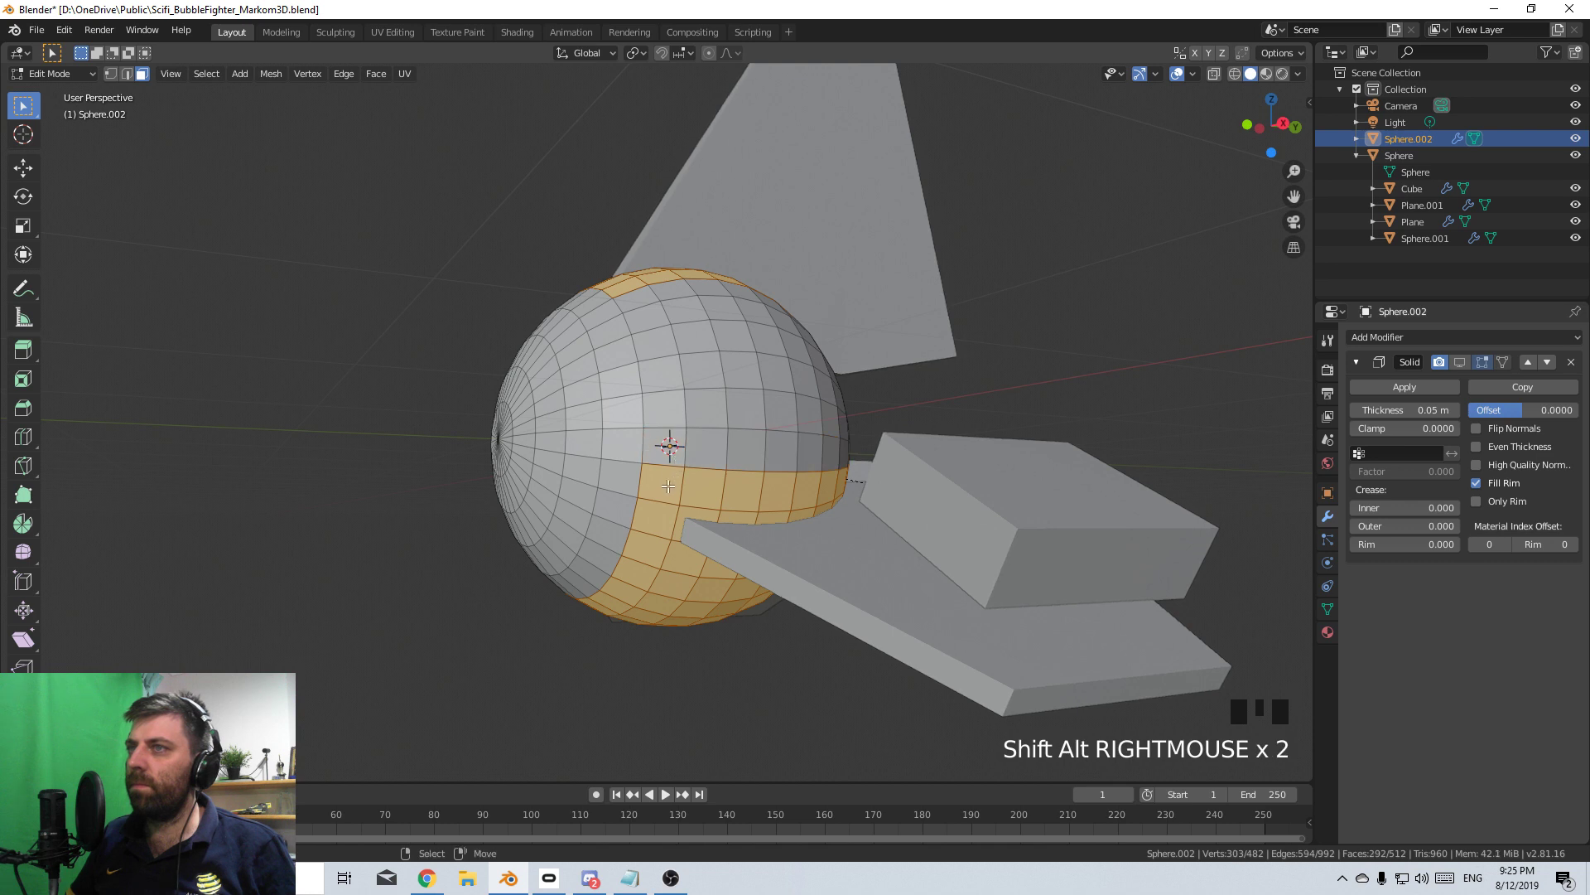
# - Add the six vertical face columns at the rear of the sphere's side back to the selection
pyautogui.press('KP_3')
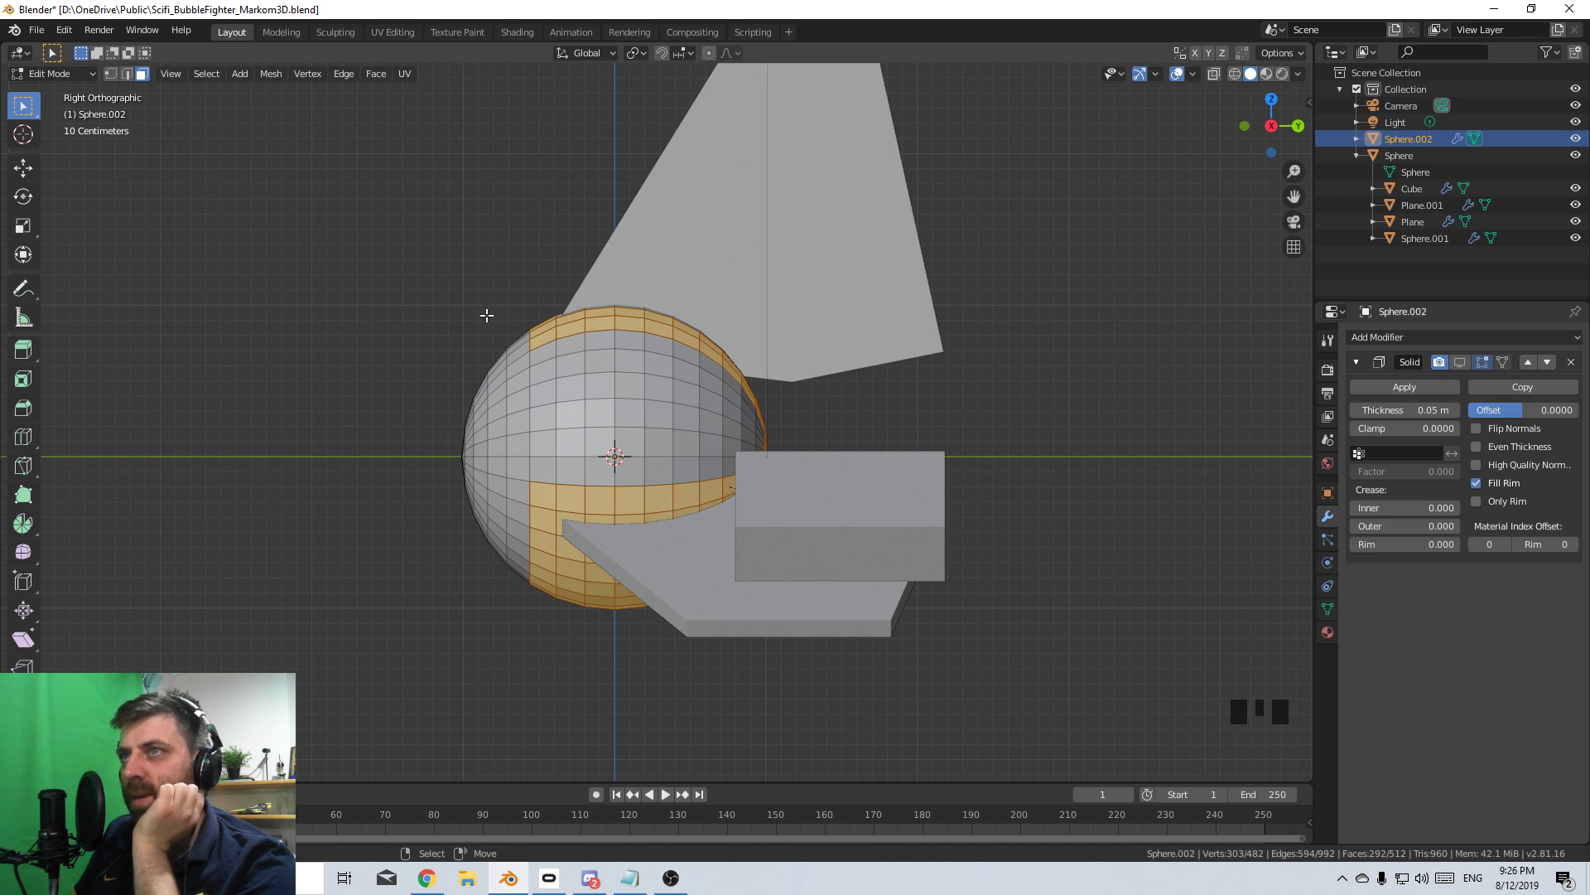
pyautogui.keyDown('alt'); pyautogui.keyDown('shift'); pyautogui.rightClick(655, 378); pyautogui.keyUp('shift'); pyautogui.keyUp('alt')
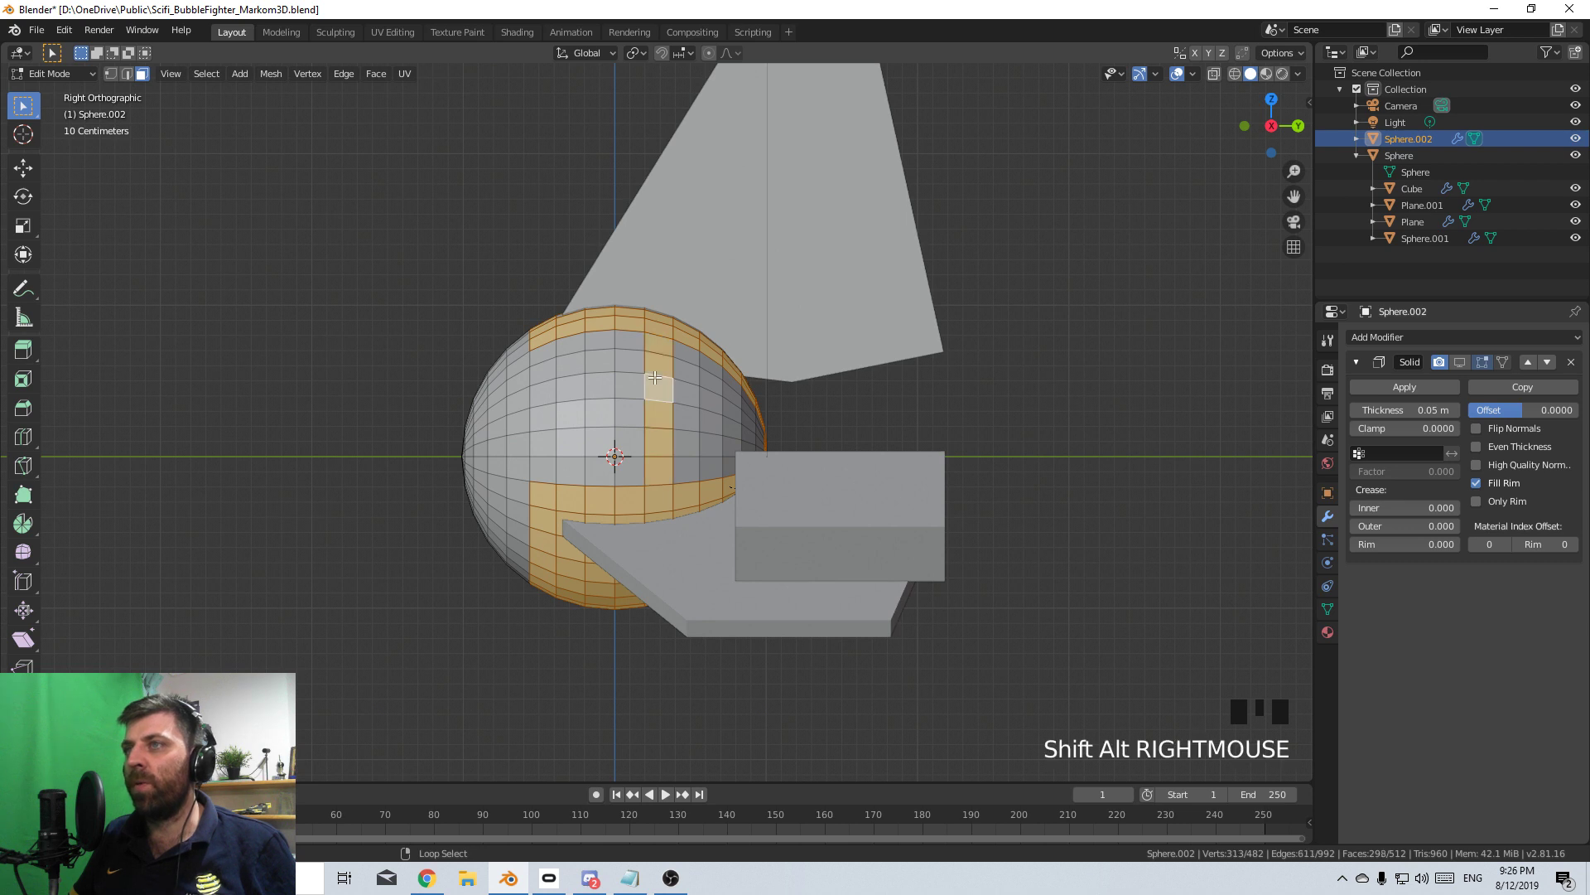
pyautogui.keyDown('alt'); pyautogui.keyDown('shift'); pyautogui.rightClick(687, 390); pyautogui.keyUp('shift'); pyautogui.keyUp('alt')
pyautogui.keyDown('alt'); pyautogui.keyDown('shift'); pyautogui.rightClick(710, 397); pyautogui.keyUp('shift'); pyautogui.keyUp('alt')
pyautogui.keyDown('alt'); pyautogui.keyDown('shift'); pyautogui.rightClick(729, 407); pyautogui.keyUp('shift'); pyautogui.keyUp('alt')
pyautogui.keyDown('alt'); pyautogui.keyDown('shift'); pyautogui.rightClick(748, 421); pyautogui.keyUp('shift'); pyautogui.keyUp('alt')
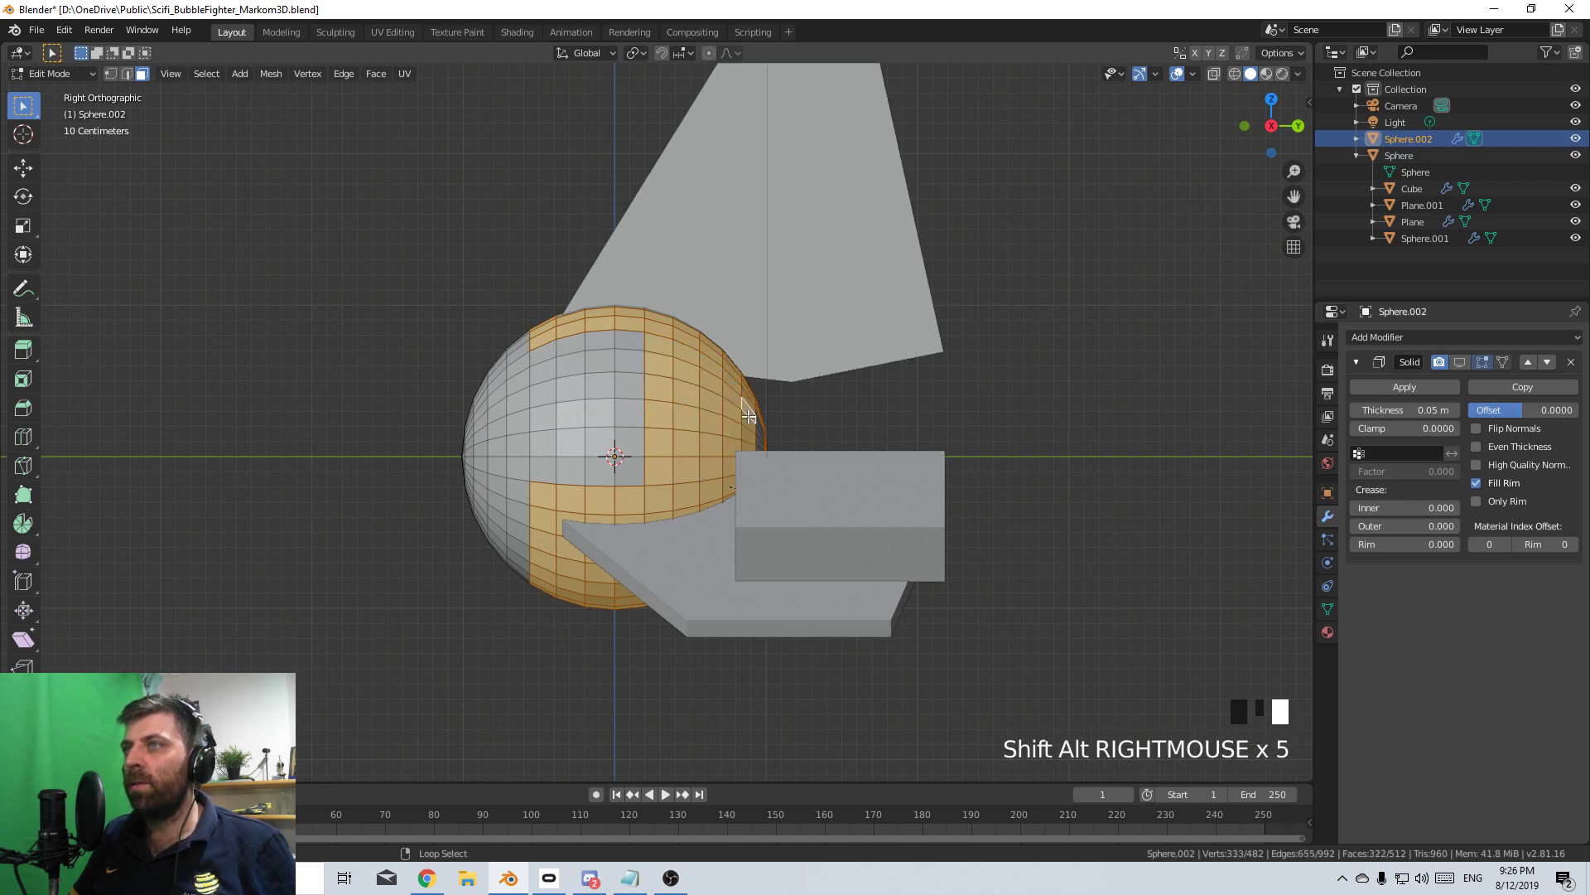
pyautogui.keyDown('alt'); pyautogui.keyDown('shift'); pyautogui.rightClick(760, 430); pyautogui.keyUp('shift'); pyautogui.keyUp('alt')
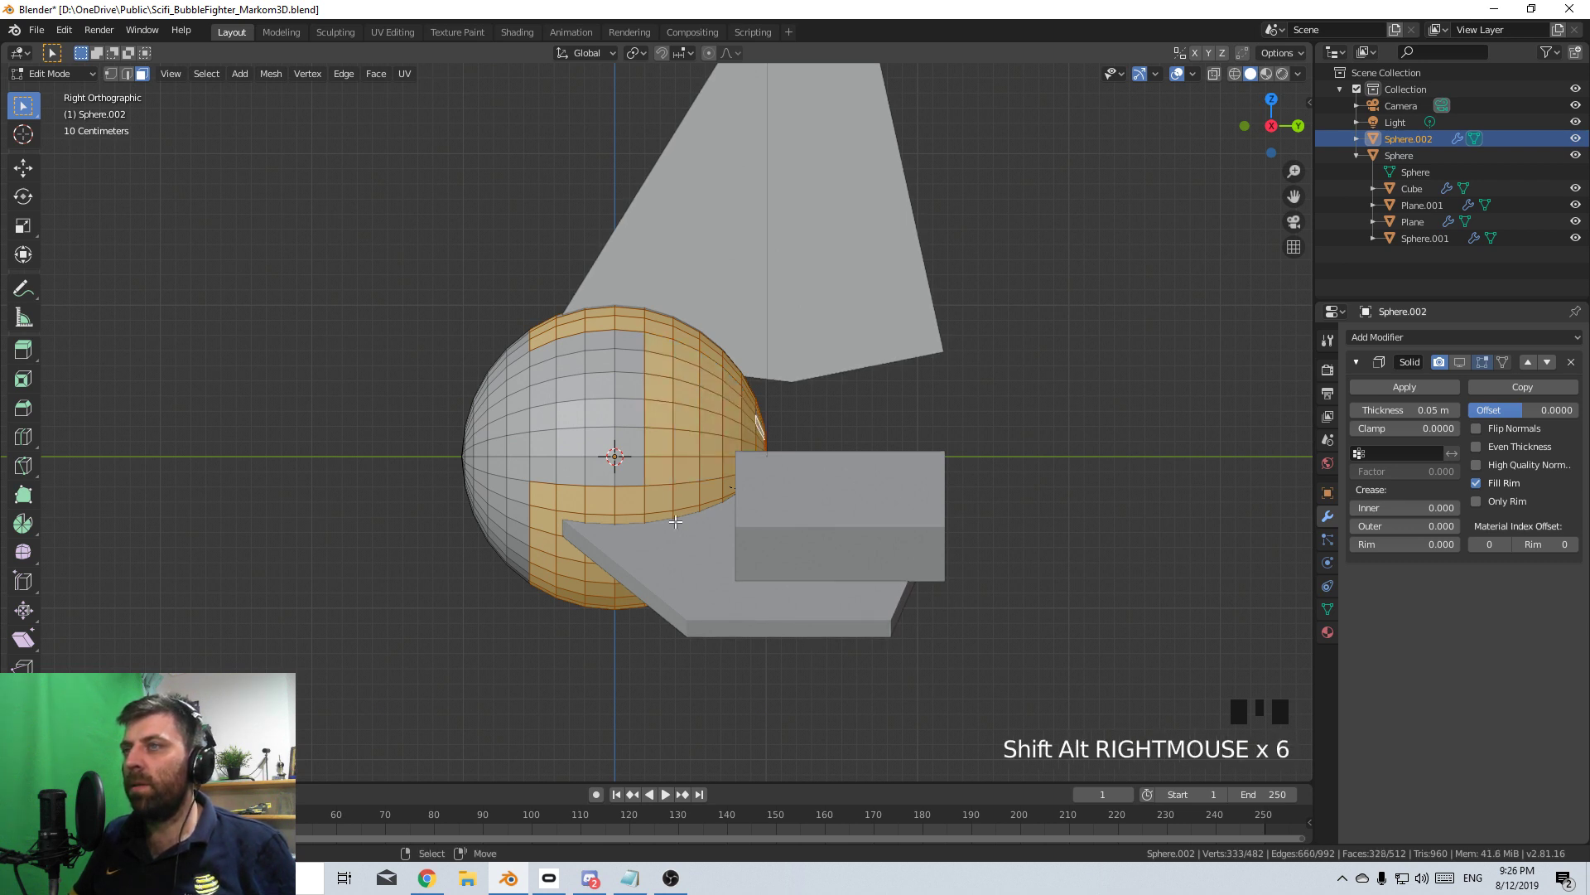
# - Deselect the front row of faces on the sphere's underside between the two lower wings
pyautogui.keyDown('shift'); pyautogui.moveTo(616, 528); pyautogui.dragTo(654, 432, button='middle'); pyautogui.keyUp('shift')
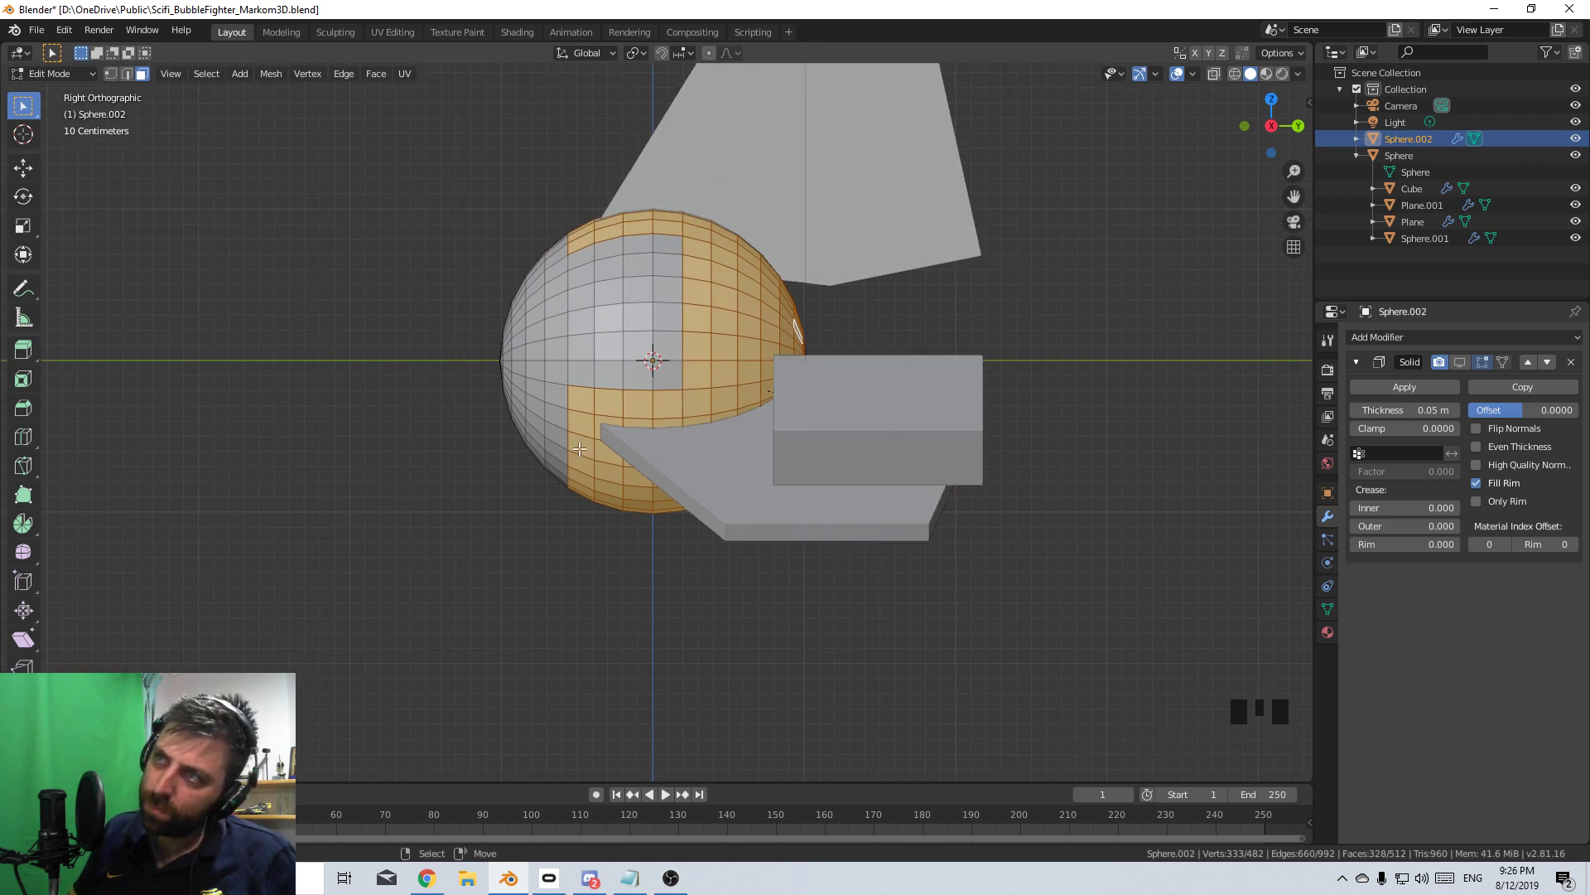
pyautogui.moveTo(631, 431); pyautogui.dragTo(850, 313, button='middle')
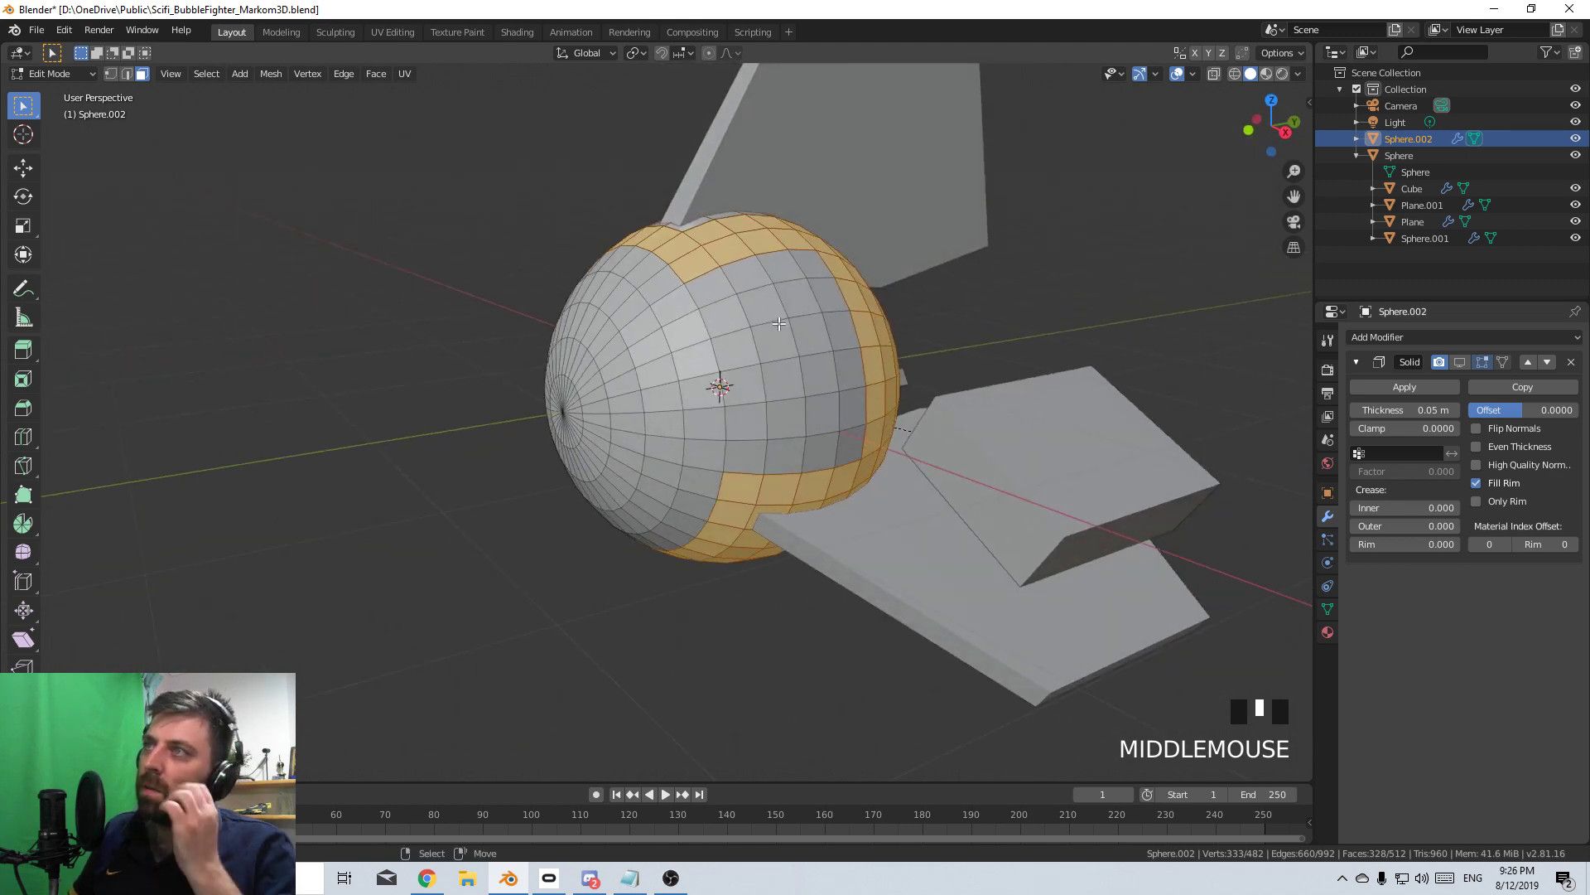
pyautogui.moveTo(696, 381); pyautogui.dragTo(808, 375, button='middle')
pyautogui.press('KP_3')
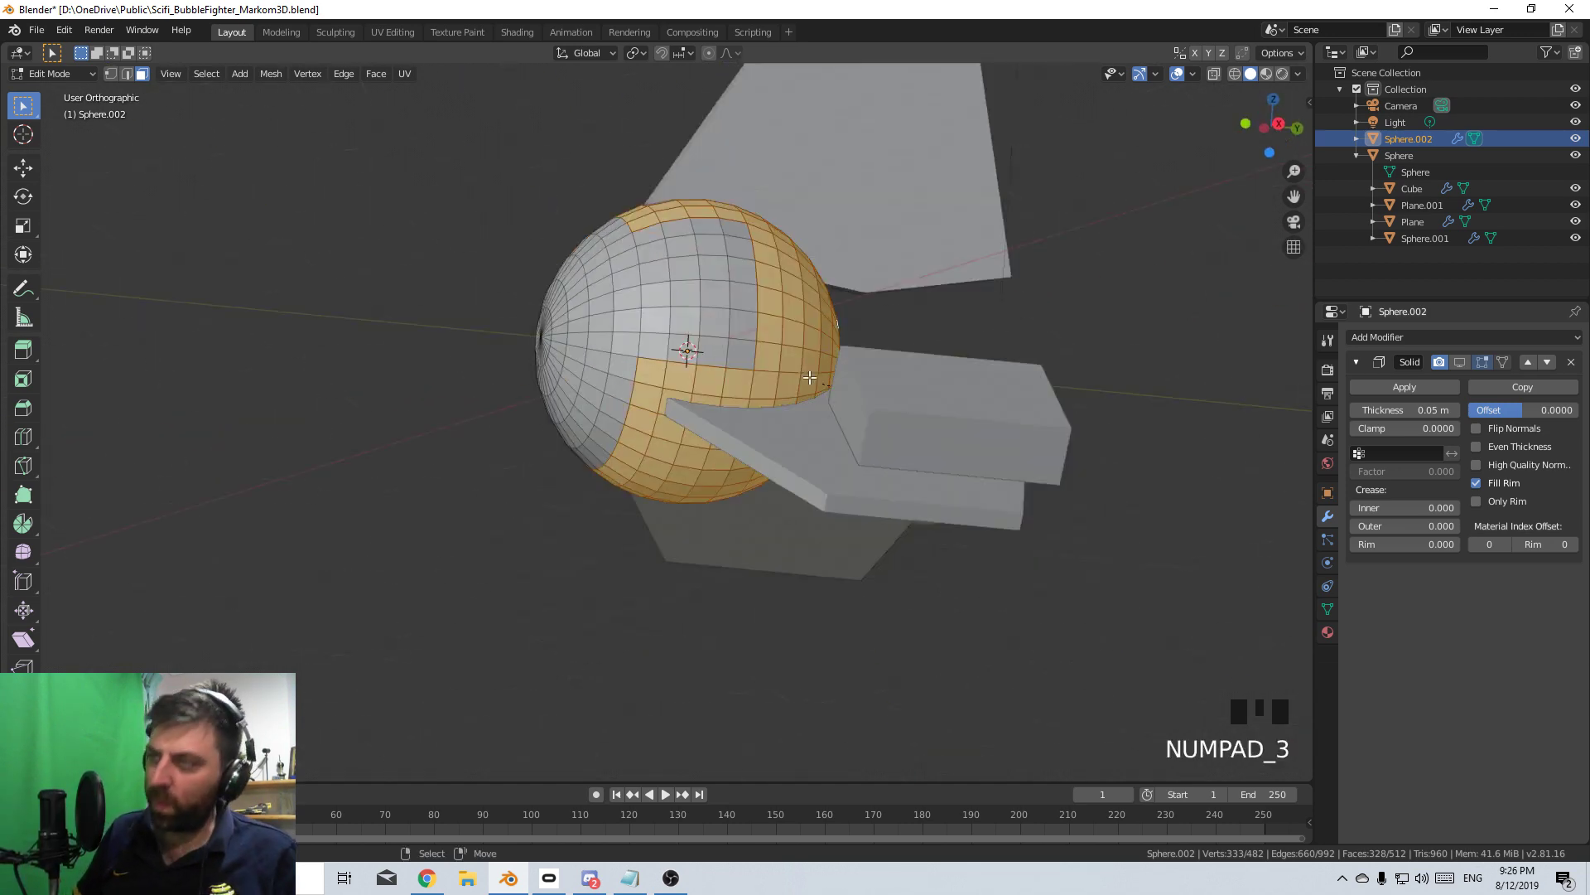
pyautogui.press('KP_1')
pyautogui.keyDown('shift'); pyautogui.moveTo(870, 420); pyautogui.dragTo(749, 419, button='middle'); pyautogui.keyUp('shift')
pyautogui.scroll(2, 690, 365)
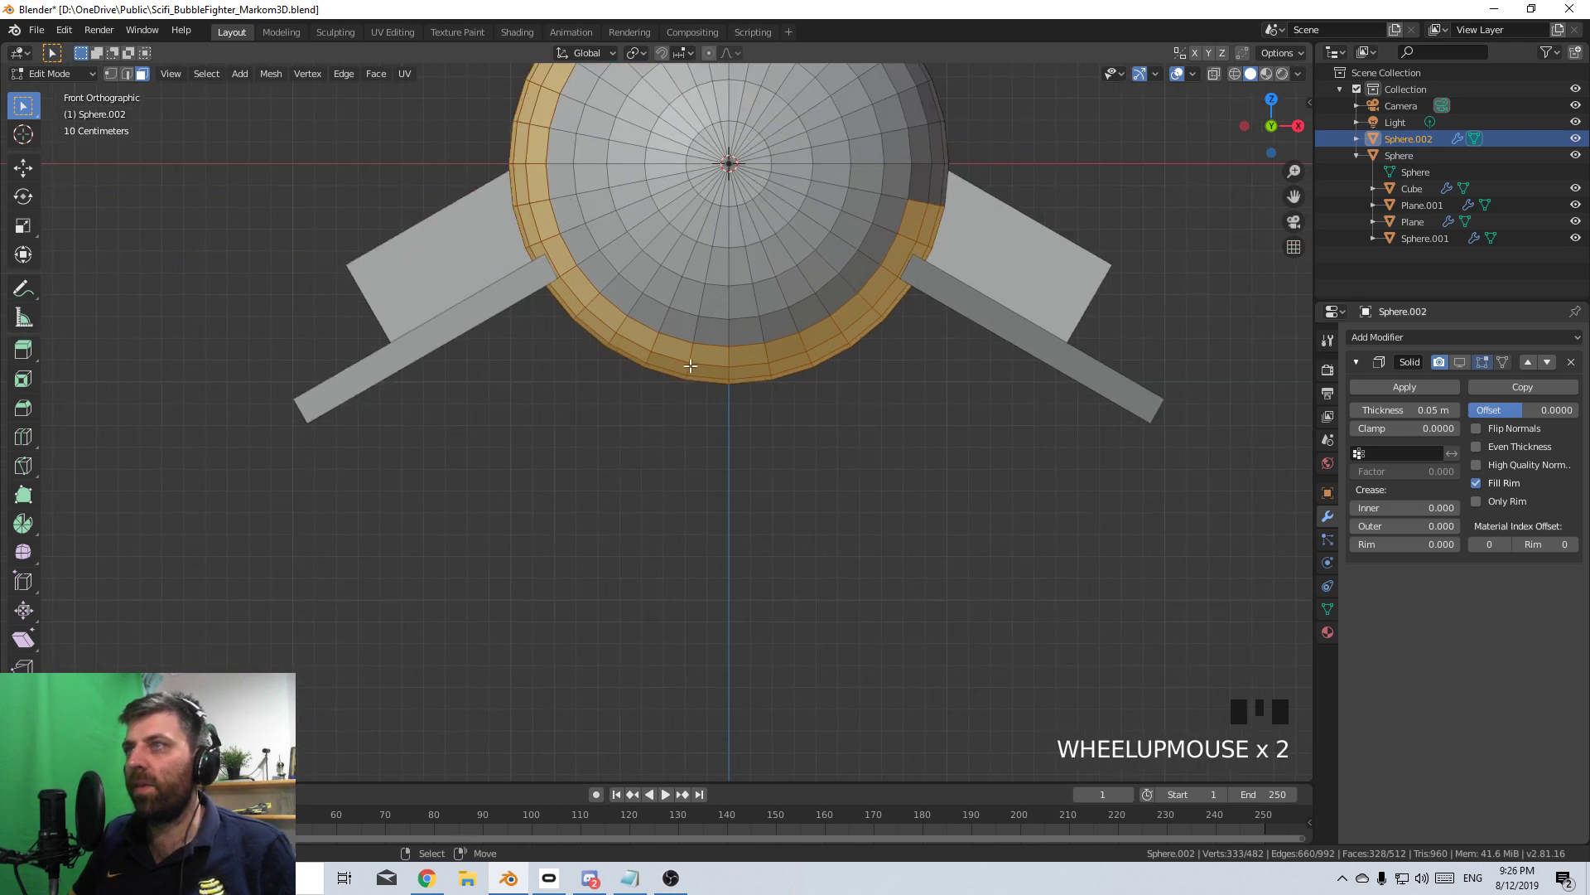
pyautogui.hotkey('alt', 'shift')
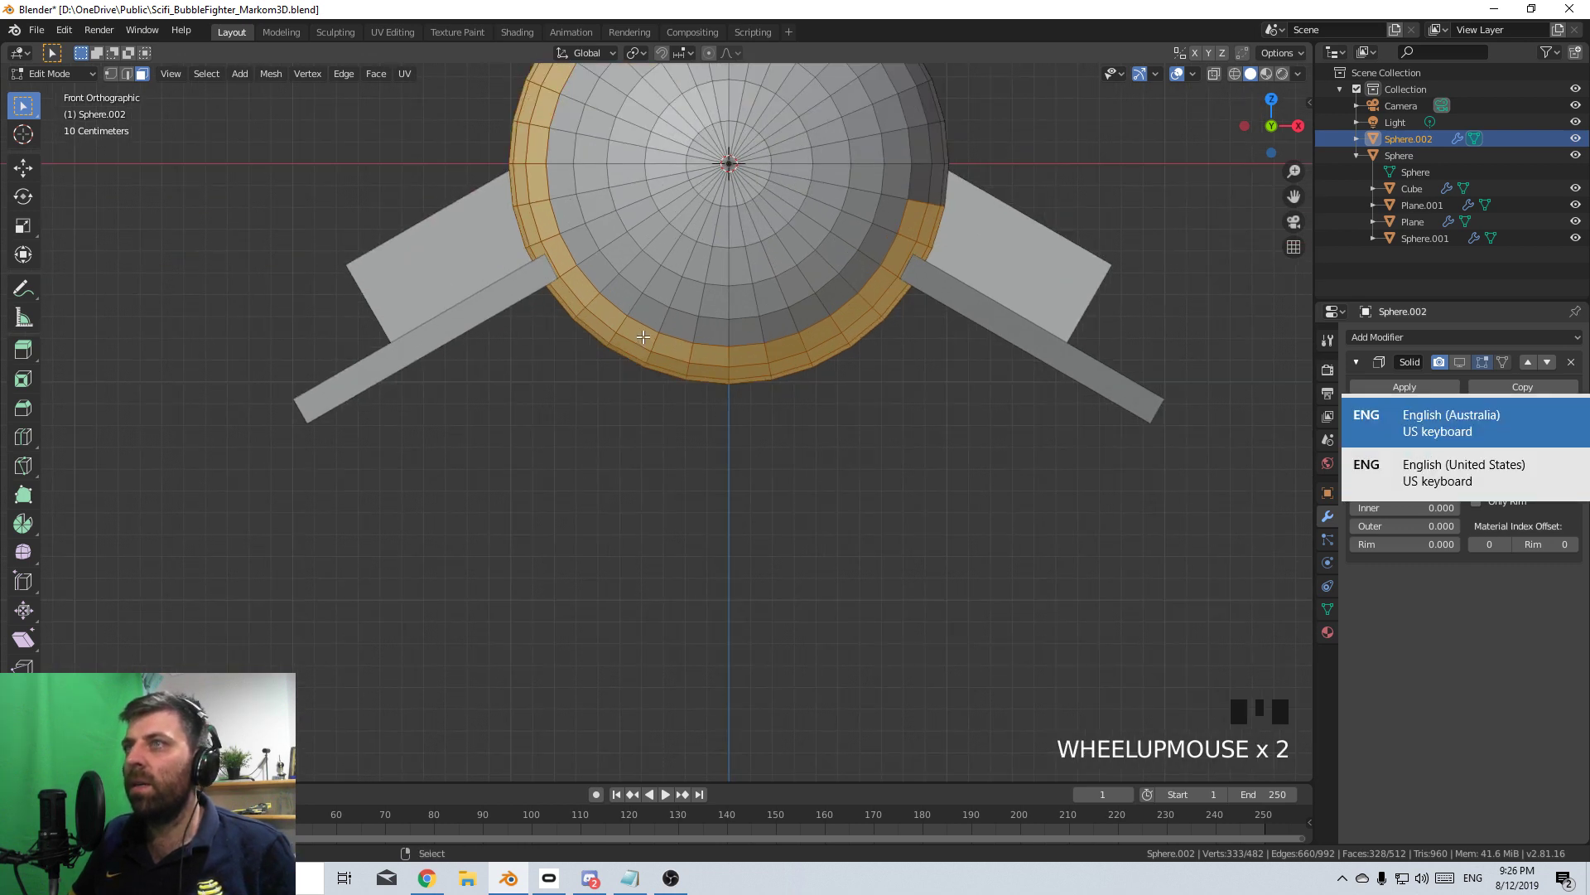
pyautogui.keyDown('shift'); pyautogui.rightClick(636, 332); pyautogui.keyUp('shift')
pyautogui.keyDown('shift'); pyautogui.rightClick(671, 345); pyautogui.keyUp('shift')
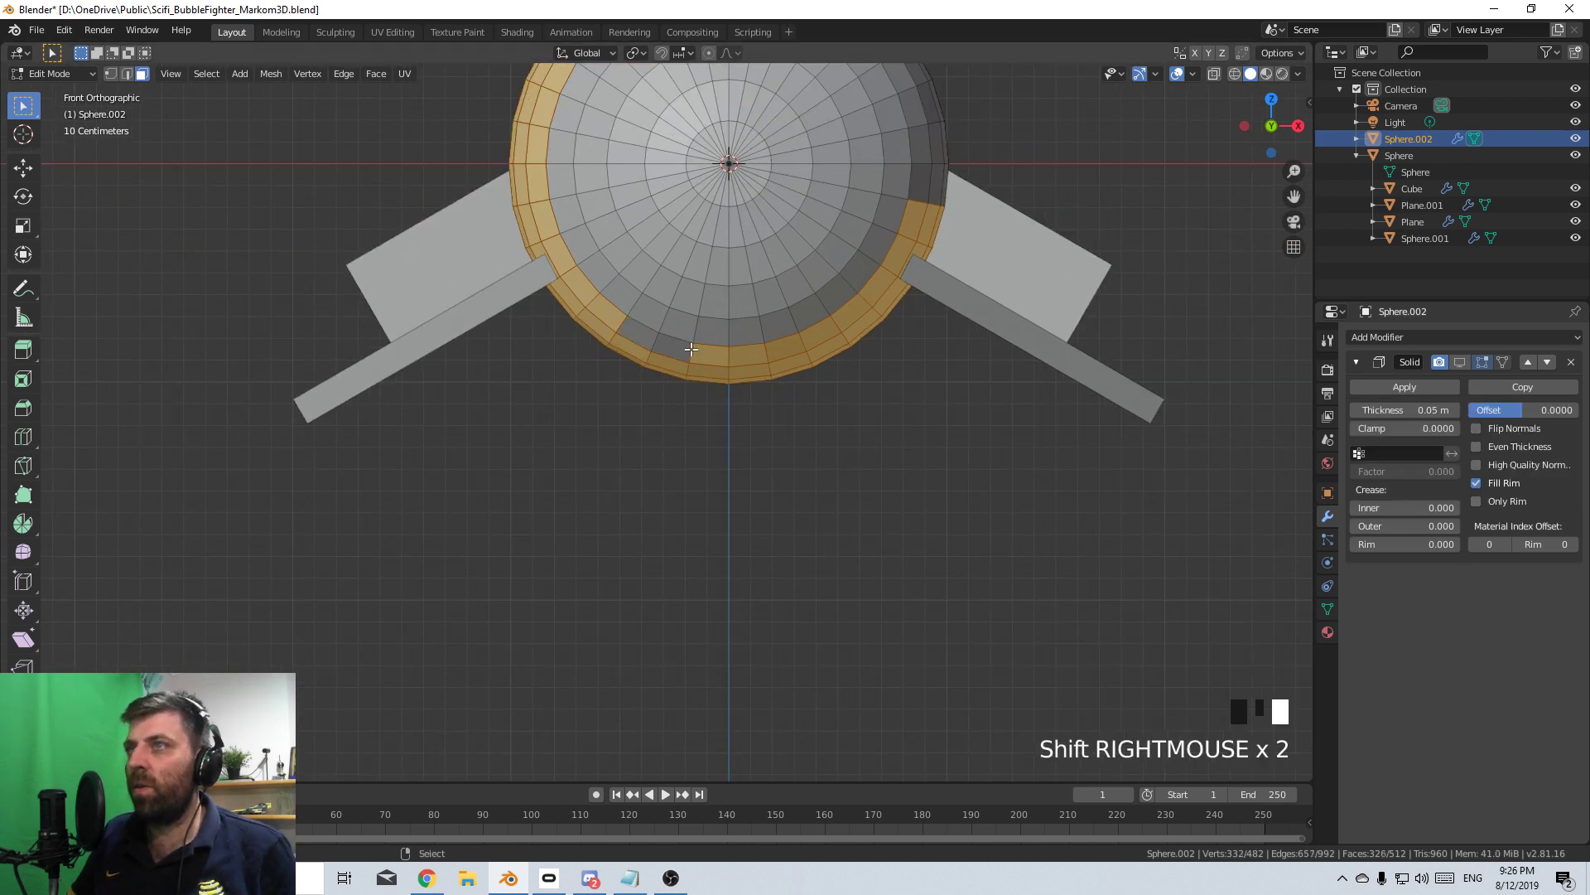
pyautogui.keyDown('shift'); pyautogui.rightClick(696, 351); pyautogui.keyUp('shift')
pyautogui.keyDown('shift'); pyautogui.rightClick(733, 354); pyautogui.keyUp('shift')
pyautogui.keyDown('shift'); pyautogui.rightClick(779, 346); pyautogui.keyUp('shift')
pyautogui.keyDown('shift'); pyautogui.rightClick(816, 332); pyautogui.keyUp('shift')
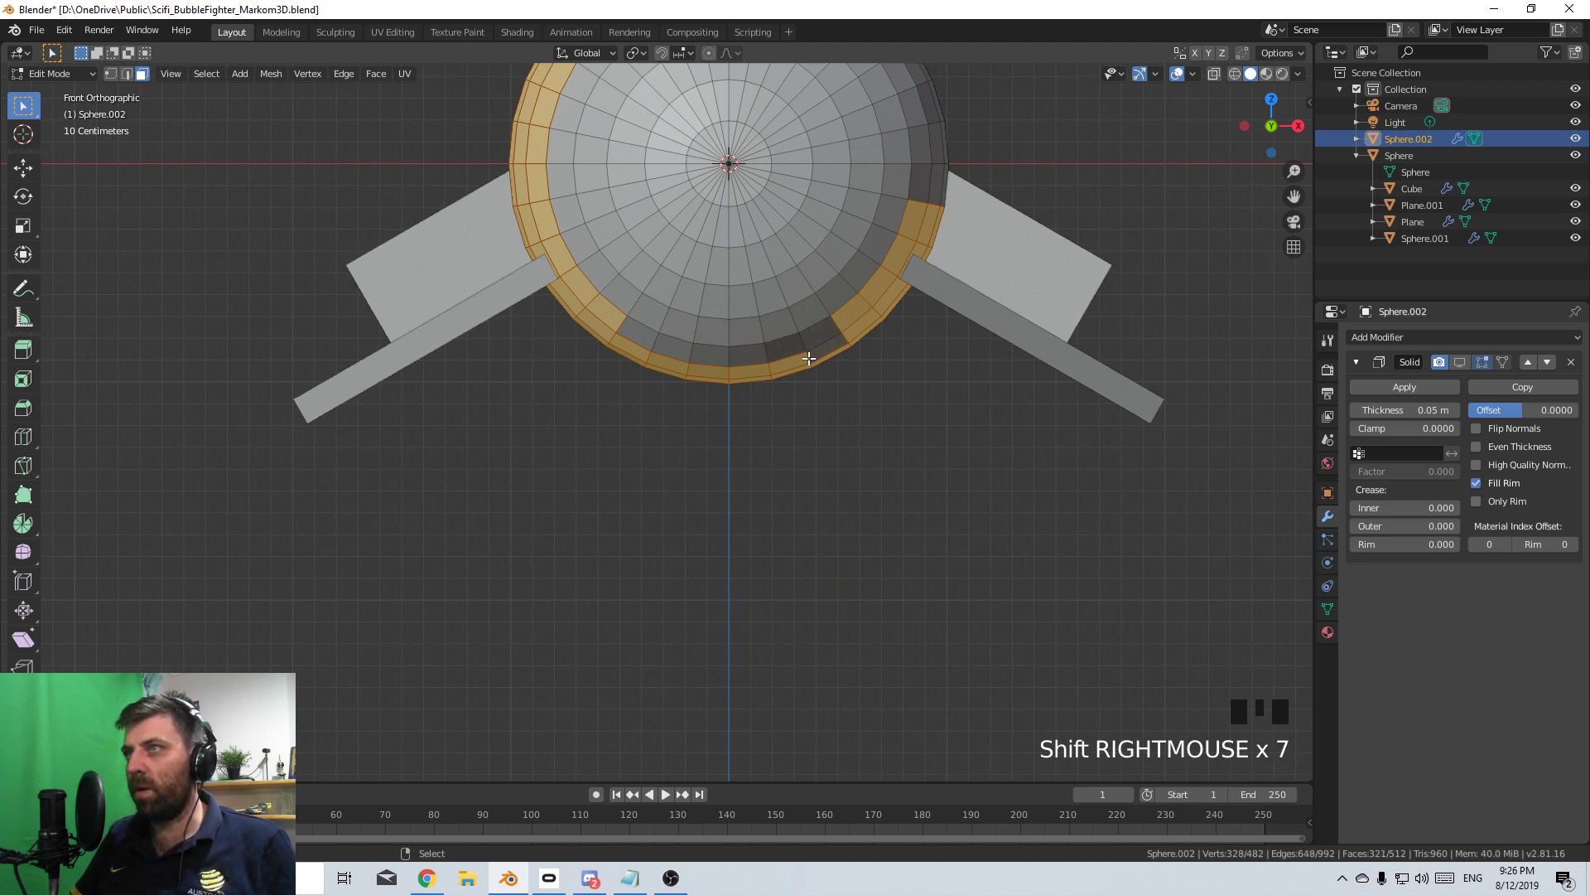
# - Deselect the second row of underside faces between the lower wings, directly behind the first
pyautogui.keyDown('shift'); pyautogui.rightClick(807, 360); pyautogui.keyUp('shift')
pyautogui.keyDown('shift'); pyautogui.rightClick(704, 370); pyautogui.keyUp('shift')
pyautogui.keyDown('shift'); pyautogui.rightClick(665, 361); pyautogui.keyUp('shift')
pyautogui.keyDown('shift'); pyautogui.rightClick(629, 348); pyautogui.keyUp('shift')
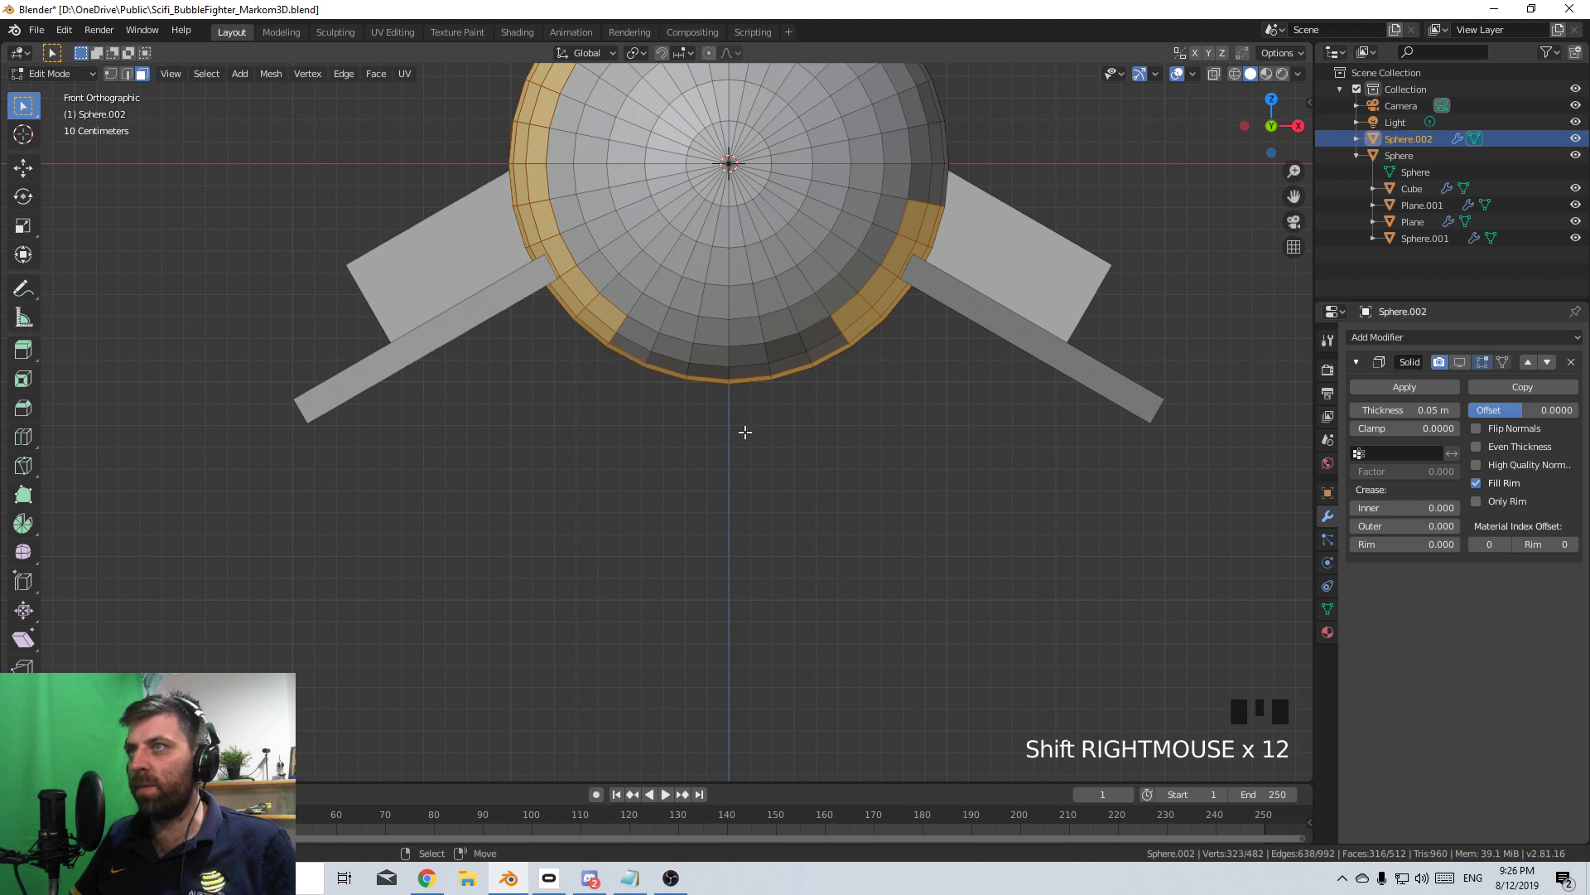
# - Try deleting the selected hull strip faces of the duplicated sphere, and undo the deletion
pyautogui.scroll(-2, 789, 414)
pyautogui.moveTo(788, 397); pyautogui.dragTo(671, 429, button='middle')
pyautogui.scroll(-3, 673, 428)
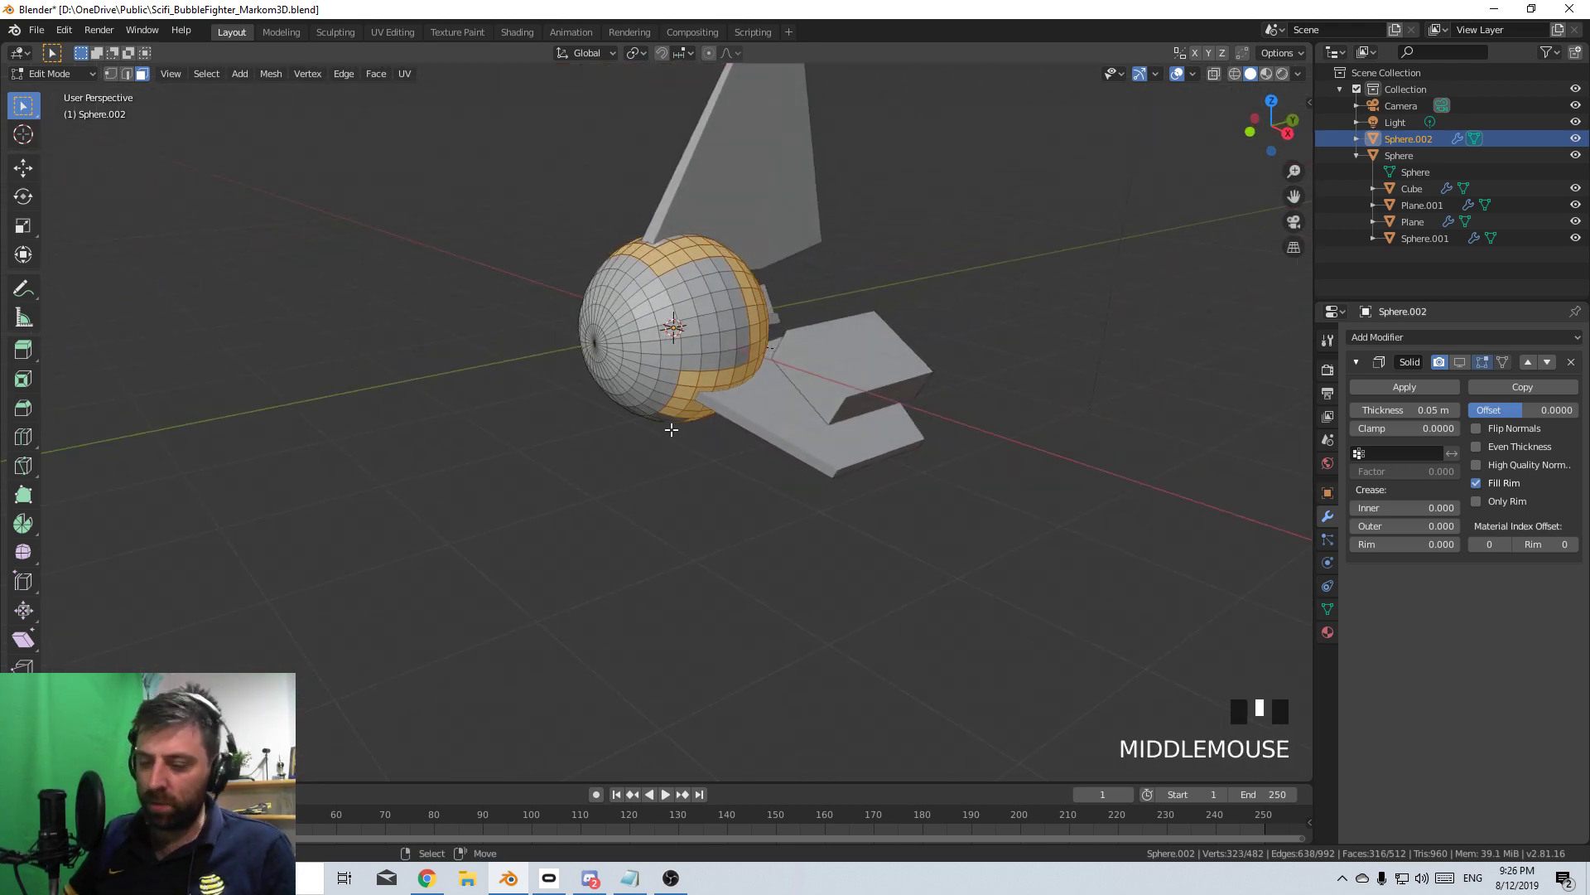
pyautogui.press('Delete')
pyautogui.click(671, 429)
pyautogui.scroll(3, 671, 429)
pyautogui.scroll(-3, 671, 429)
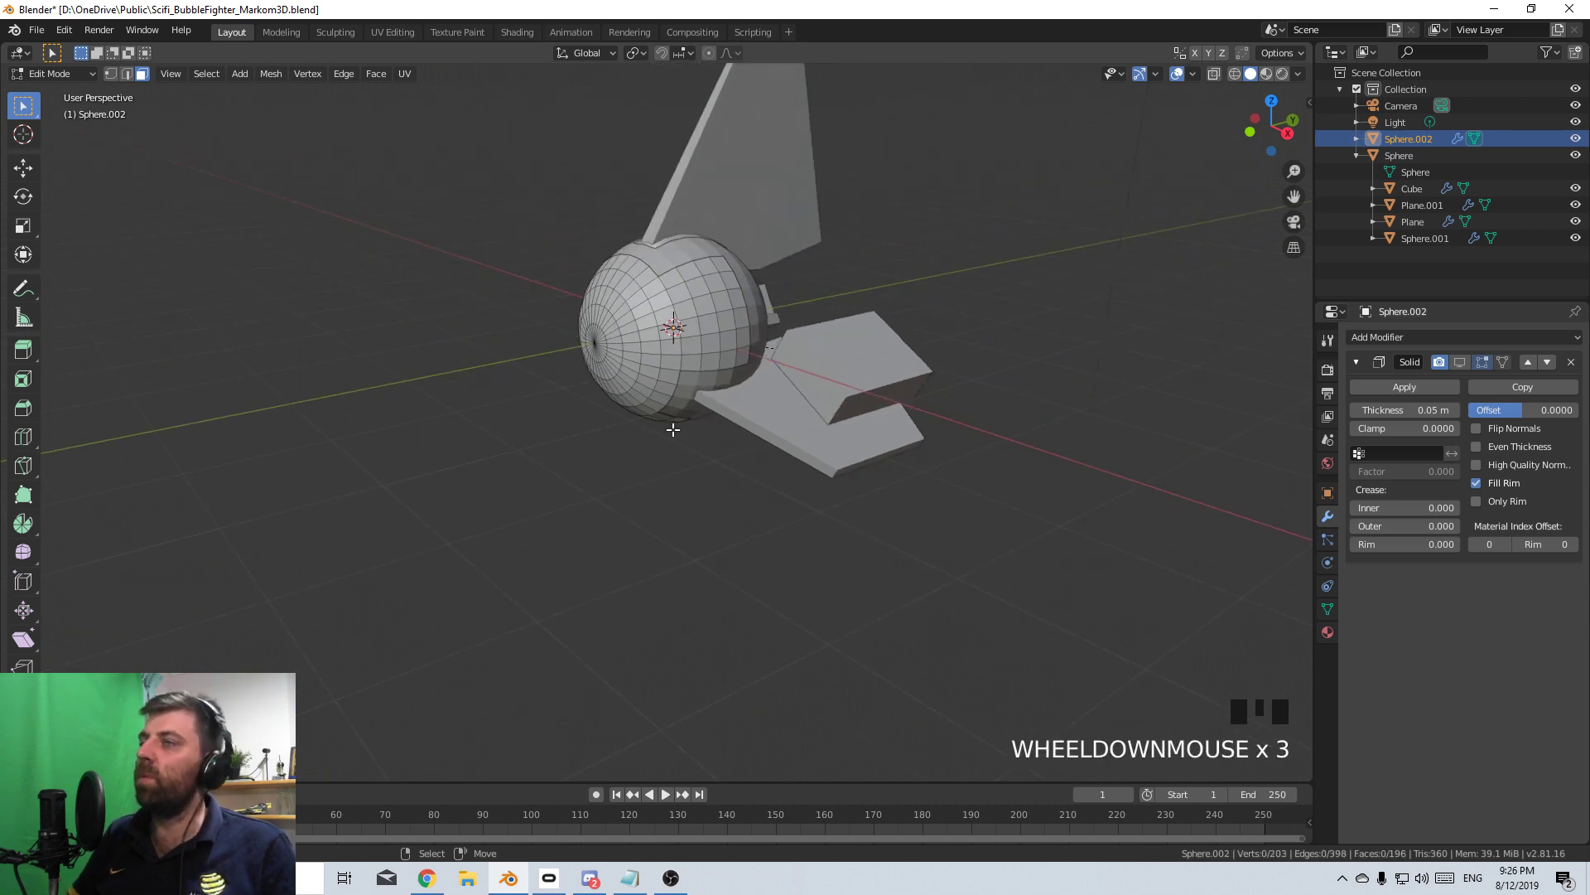
pyautogui.hotkey('ctrl', 'z')
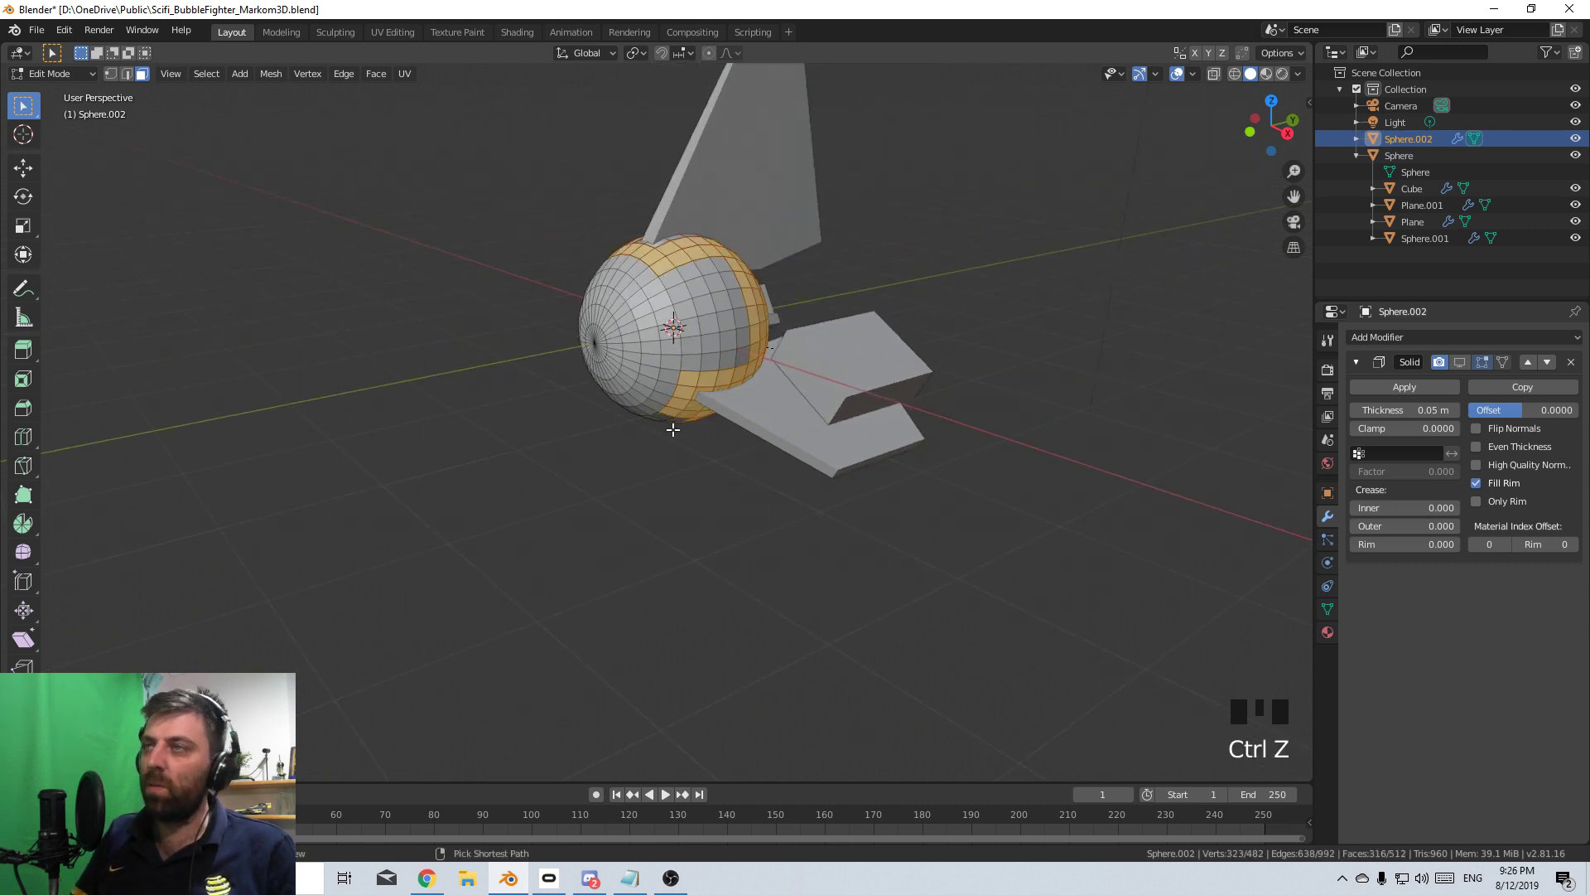
# - Invert the face selection and delete those faces, keeping only the hull strips around the fin and wings
pyautogui.hotkey('ctrl', 'i')
pyautogui.press('Delete')
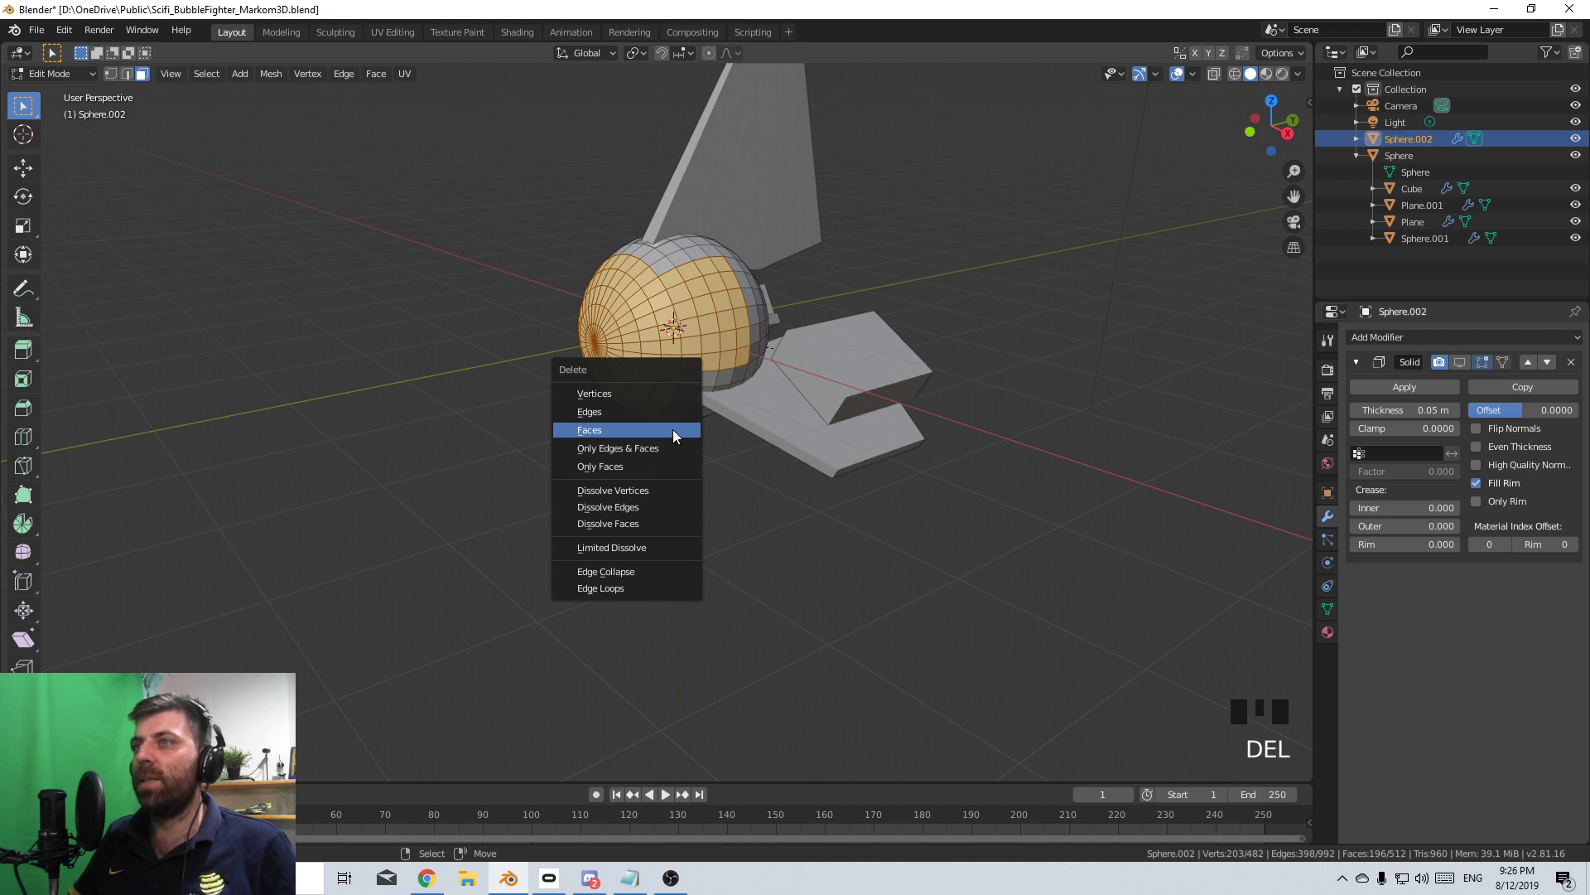
pyautogui.click(672, 429)
pyautogui.moveTo(685, 433); pyautogui.dragTo(777, 436, button='middle')
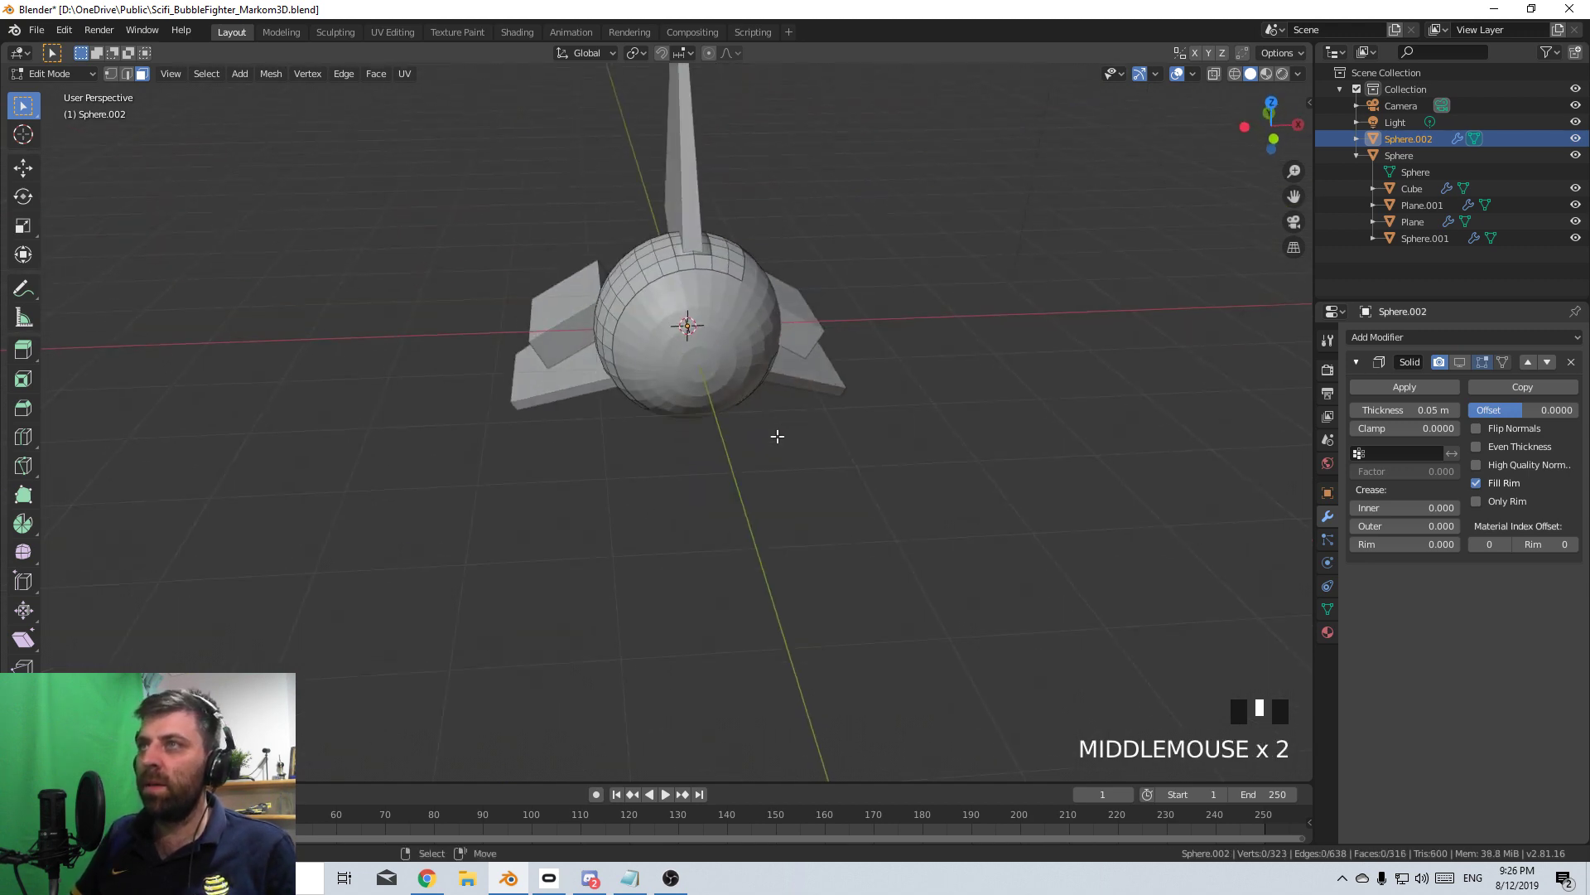
# - In a wireframe front view, delete the faces of the hull shell's negative X half
pyautogui.press('KP_7')
pyautogui.press('KP_1')
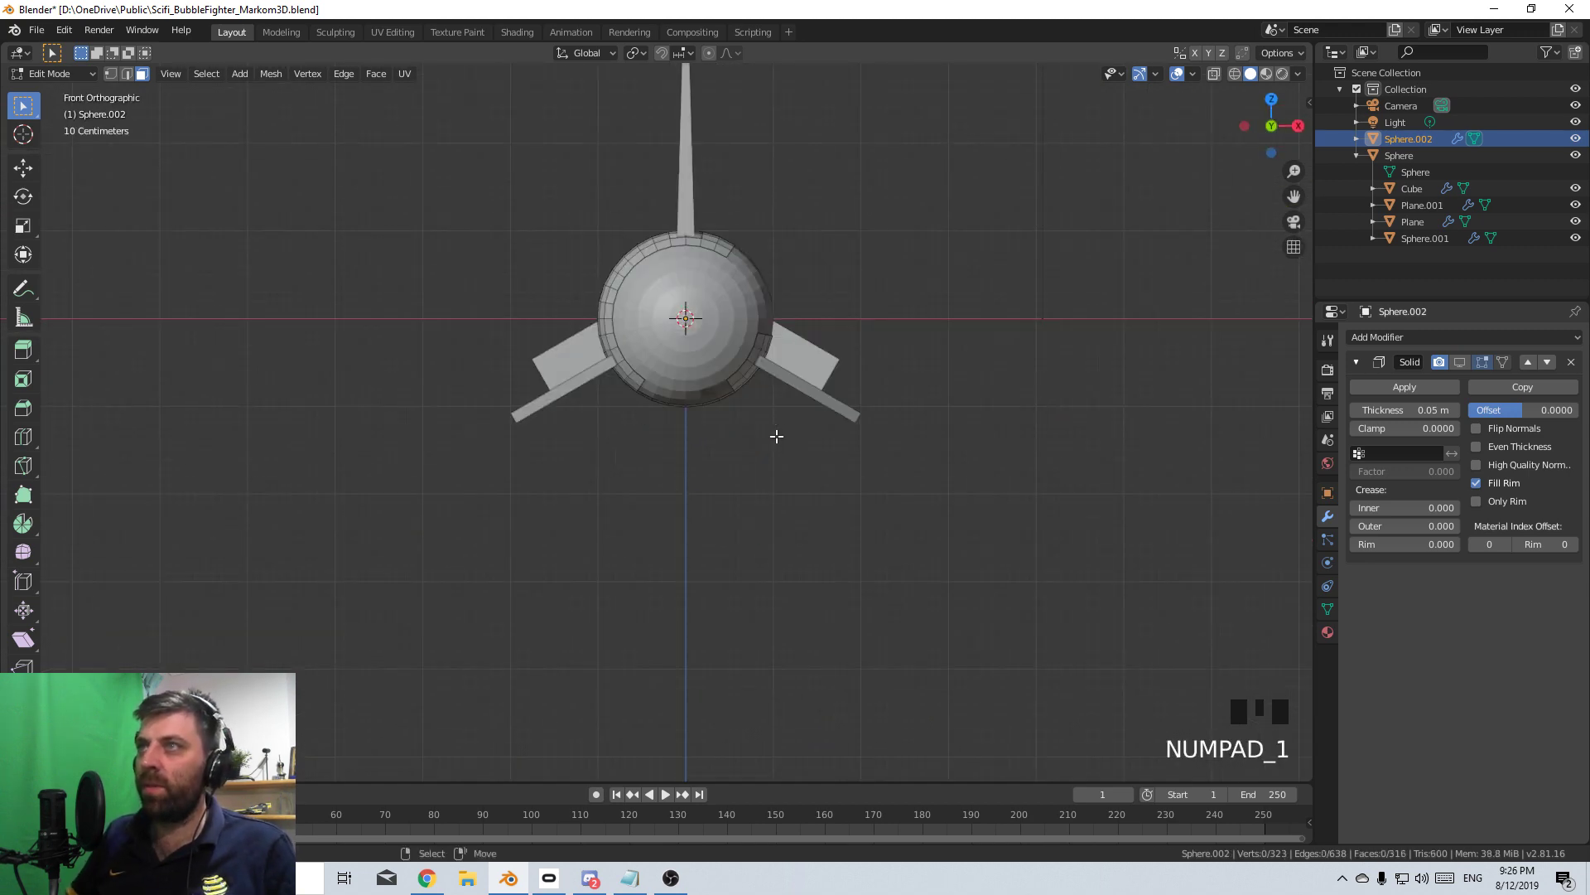
pyautogui.moveTo(767, 324)
pyautogui.mouseDown(button='middle')
pyautogui.moveTo(760, 435)
pyautogui.moveTo(696, 687)
pyautogui.moveTo(711, 306)
pyautogui.mouseUp(button='middle')
pyautogui.press('KP_1')
pyautogui.press('z')
pyautogui.click(685, 436)
pyautogui.scroll(2, 711, 307)
pyautogui.rightClick(693, 252)
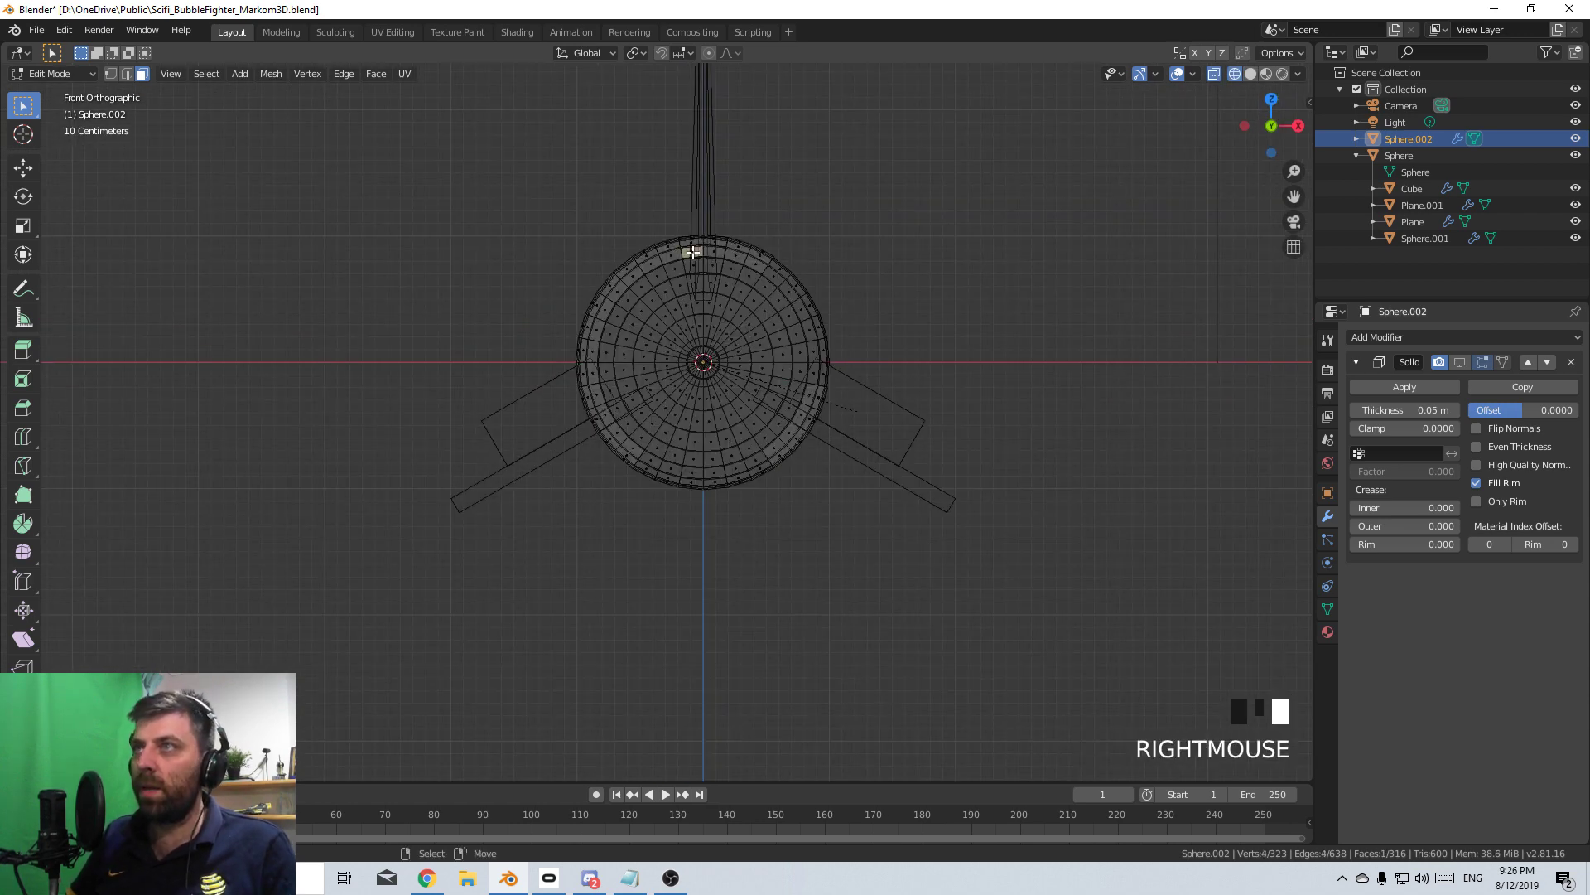
pyautogui.press('b')
pyautogui.moveTo(704, 194); pyautogui.dragTo(425, 641)
pyautogui.press('Delete')
pyautogui.click(490, 560)
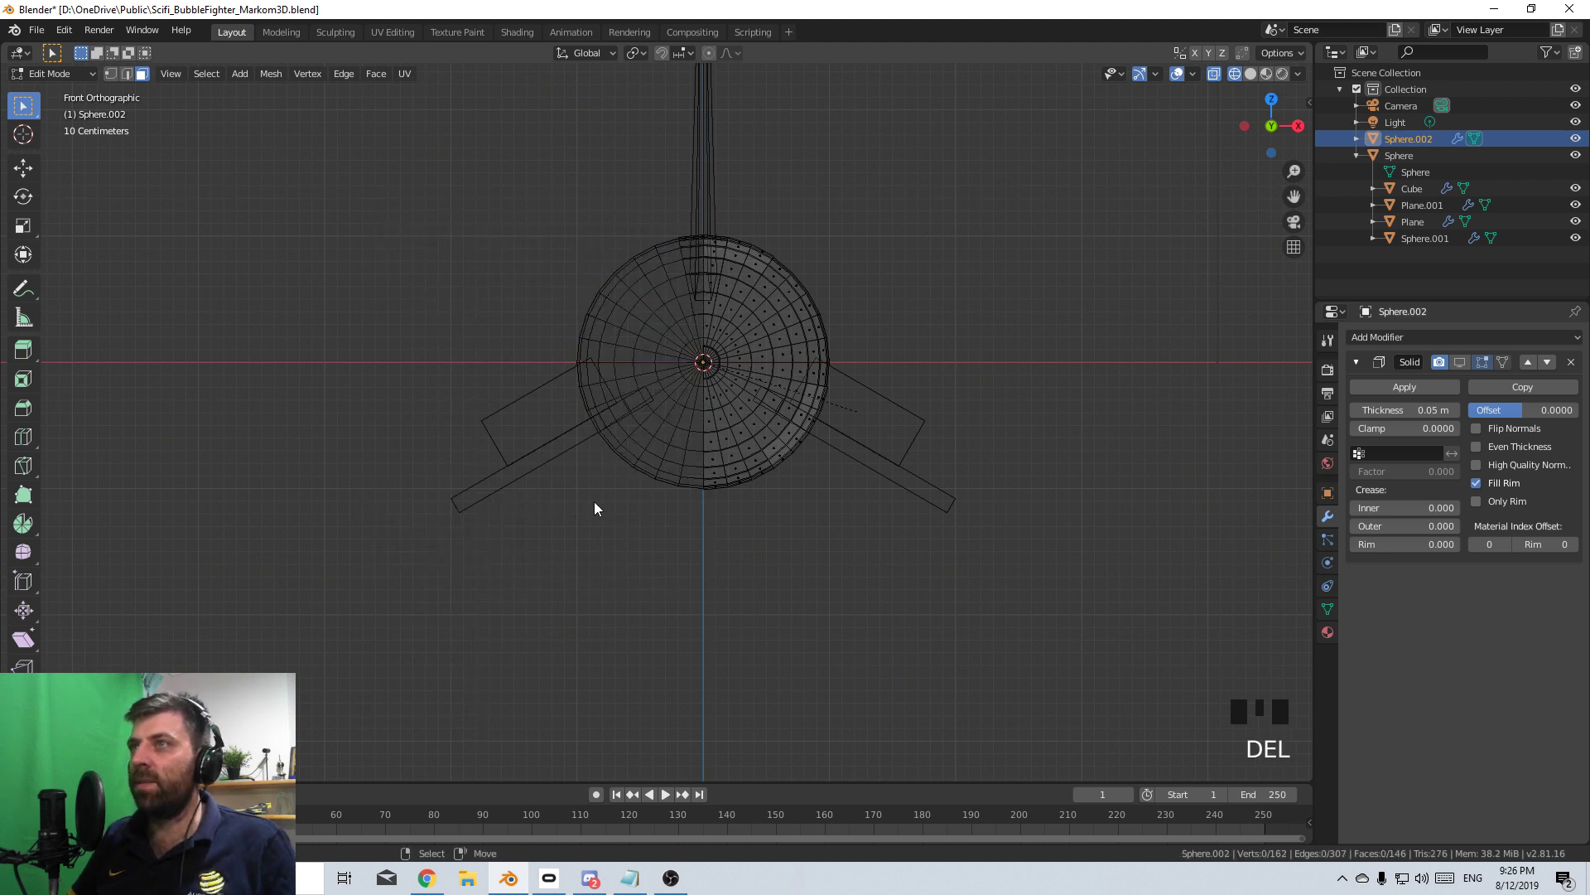
# - Add an X-axis Mirror modifier to the half hull shell and move it above the Solidify modifier
pyautogui.press('Tab')
pyautogui.click(1417, 338)
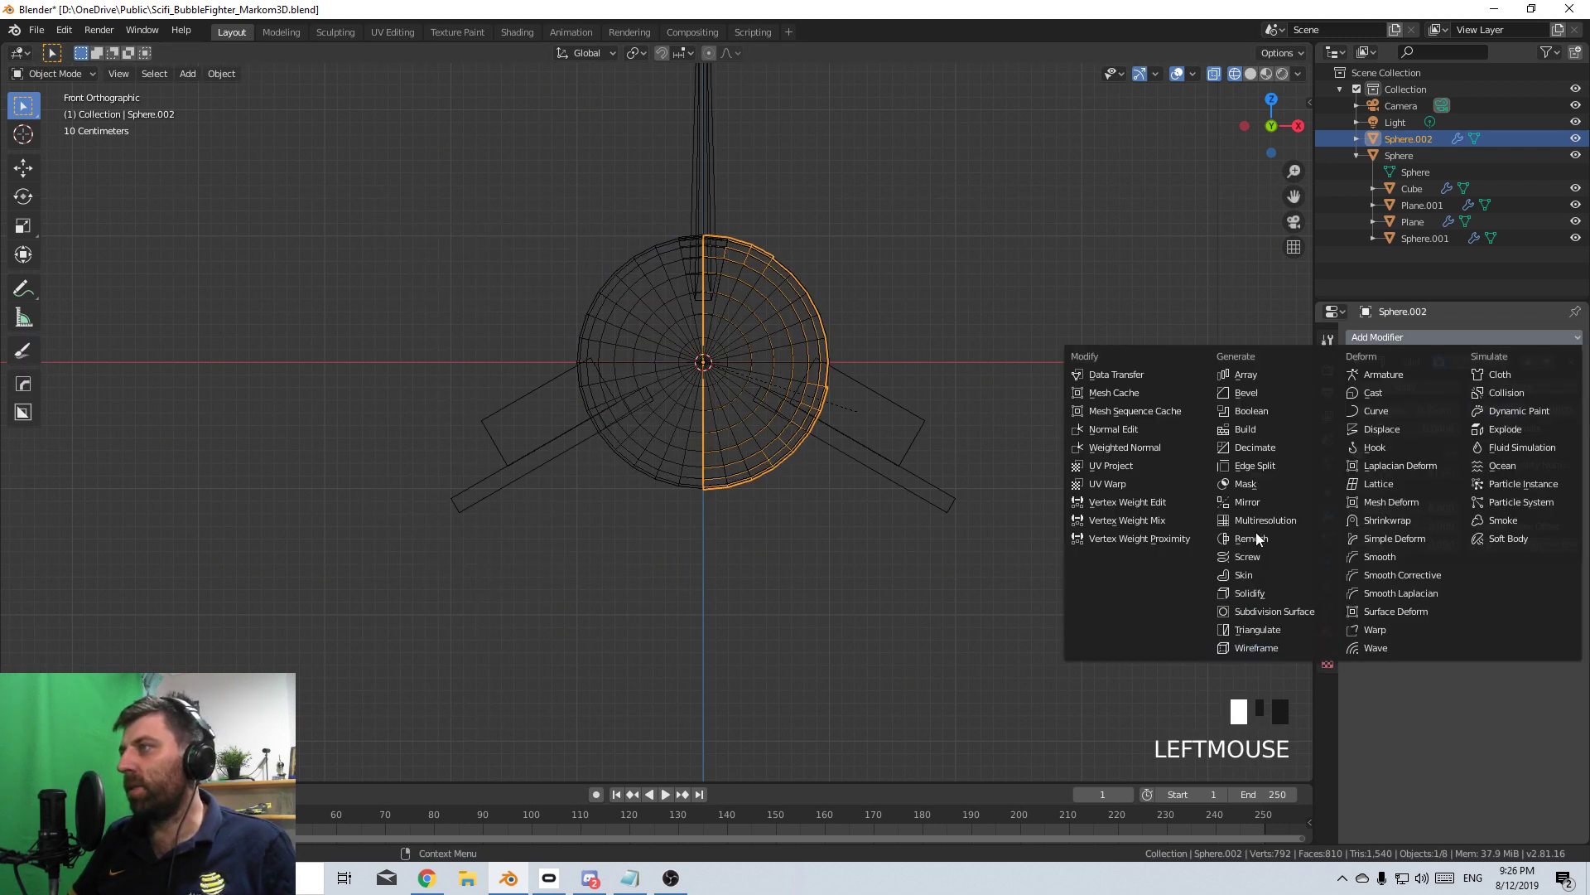
pyautogui.click(1250, 502)
pyautogui.click(1528, 580)
# - Return the viewport to solid shading and bring the mirrored hull shell up close
pyautogui.moveTo(837, 431)
pyautogui.mouseDown(button='middle')
pyautogui.moveTo(874, 466)
pyautogui.moveTo(766, 547)
pyautogui.moveTo(847, 486)
pyautogui.moveTo(777, 454)
pyautogui.moveTo(748, 376)
pyautogui.moveTo(704, 419)
pyautogui.mouseUp(button='middle')
pyautogui.press('z')
pyautogui.click(875, 537)
pyautogui.scroll(-1, 798, 533)
pyautogui.rightClick(767, 507)
pyautogui.scroll(4, 830, 454)
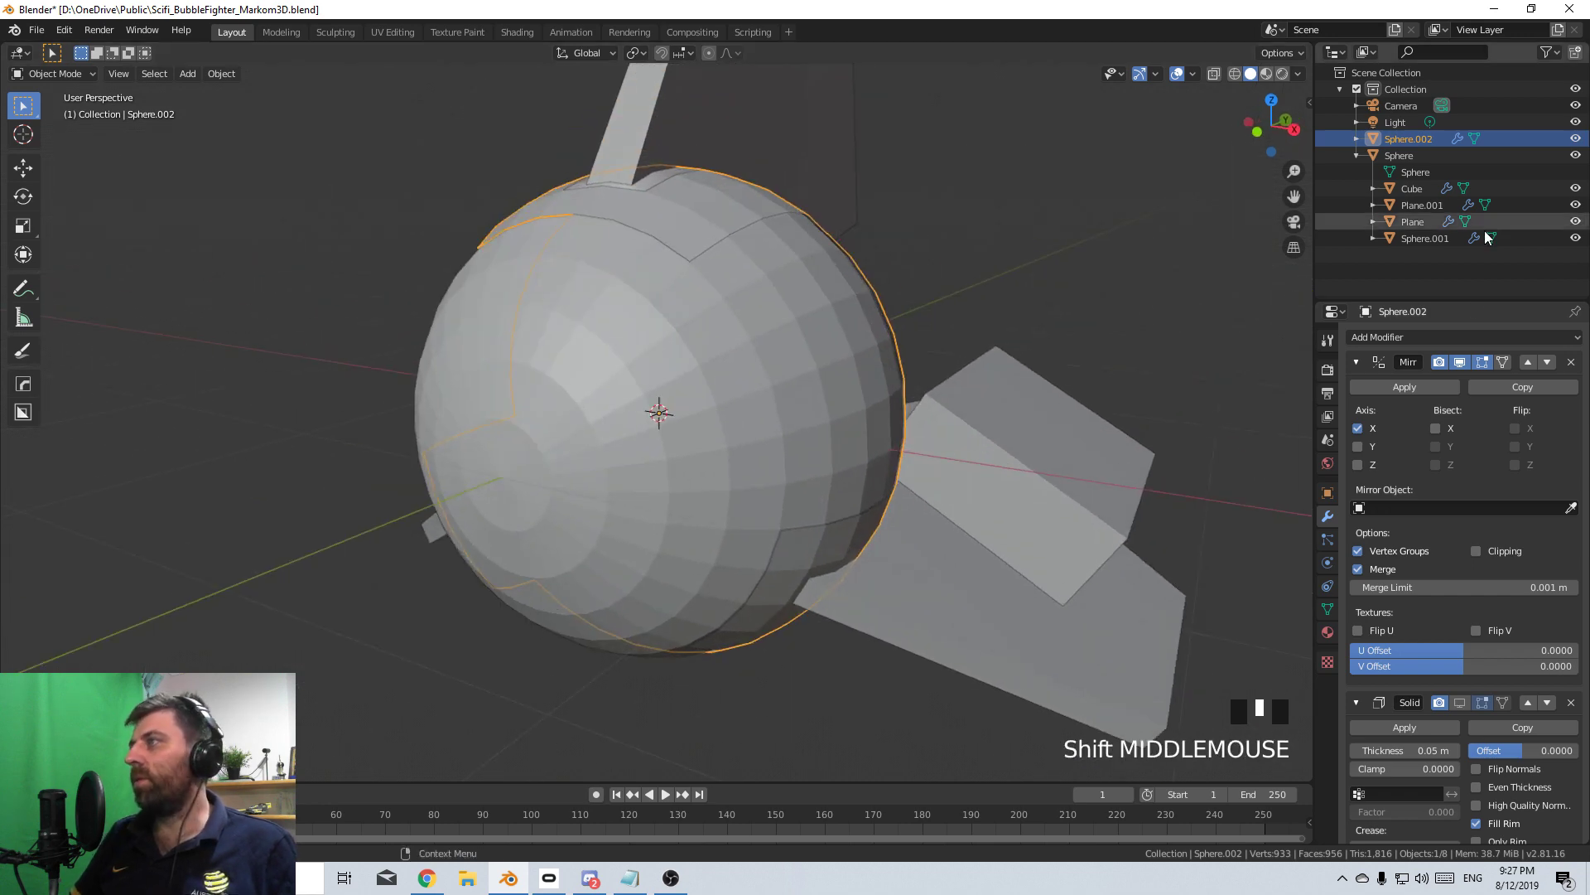
# - Turn on the viewport display of the hull shell's Solidify modifier and set its offset to -1
pyautogui.click(1463, 703)
pyautogui.moveTo(1278, 665); pyautogui.dragTo(1044, 559, button='middle')
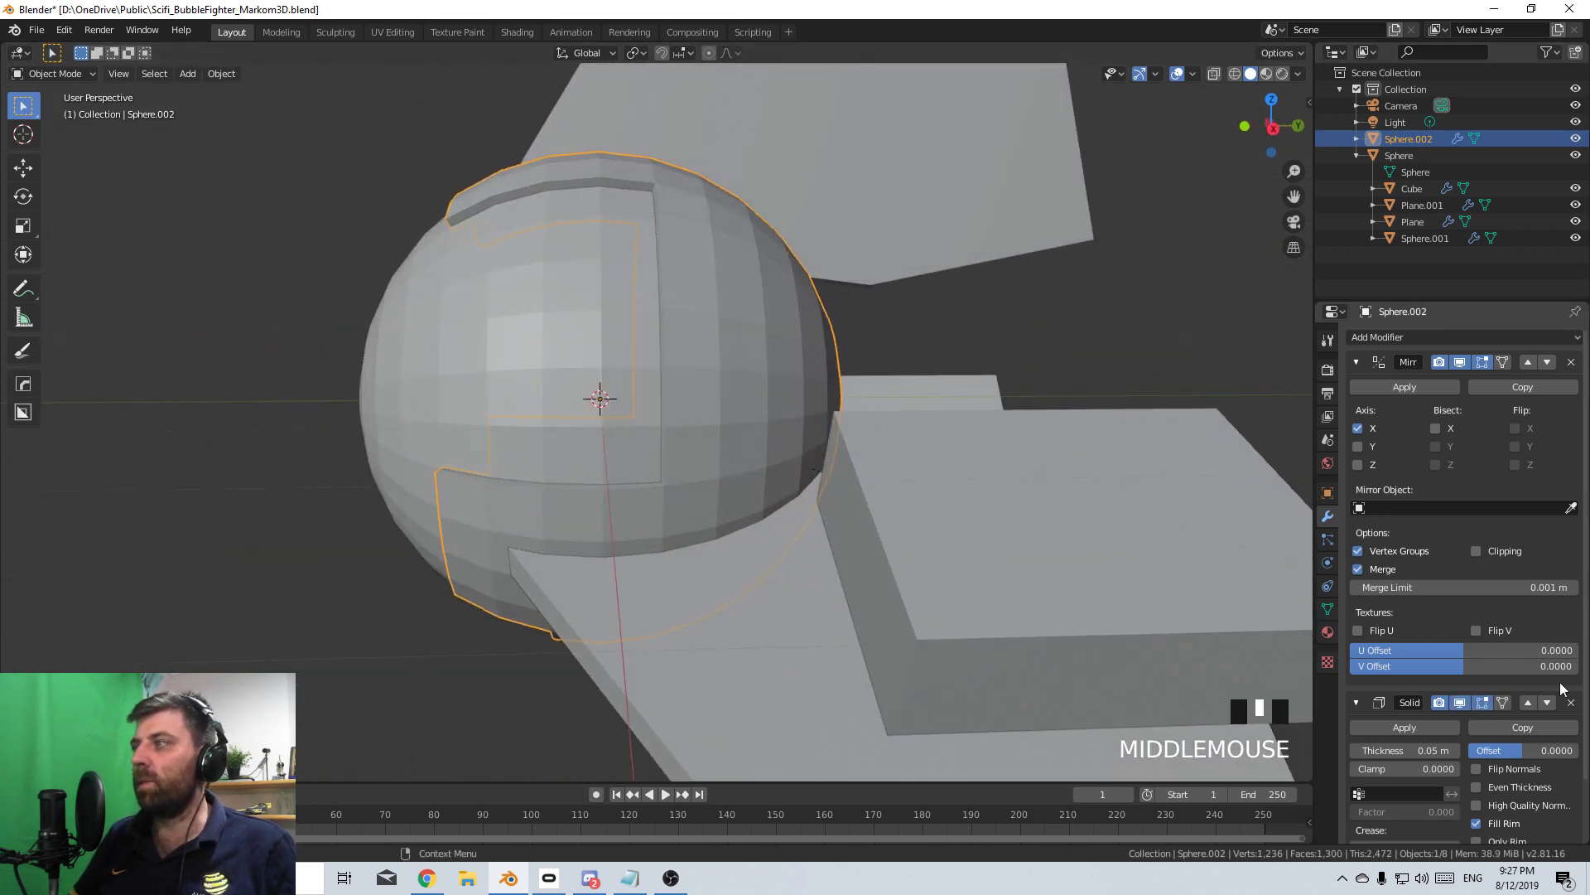
pyautogui.moveTo(1544, 751); pyautogui.dragTo(1466, 750)
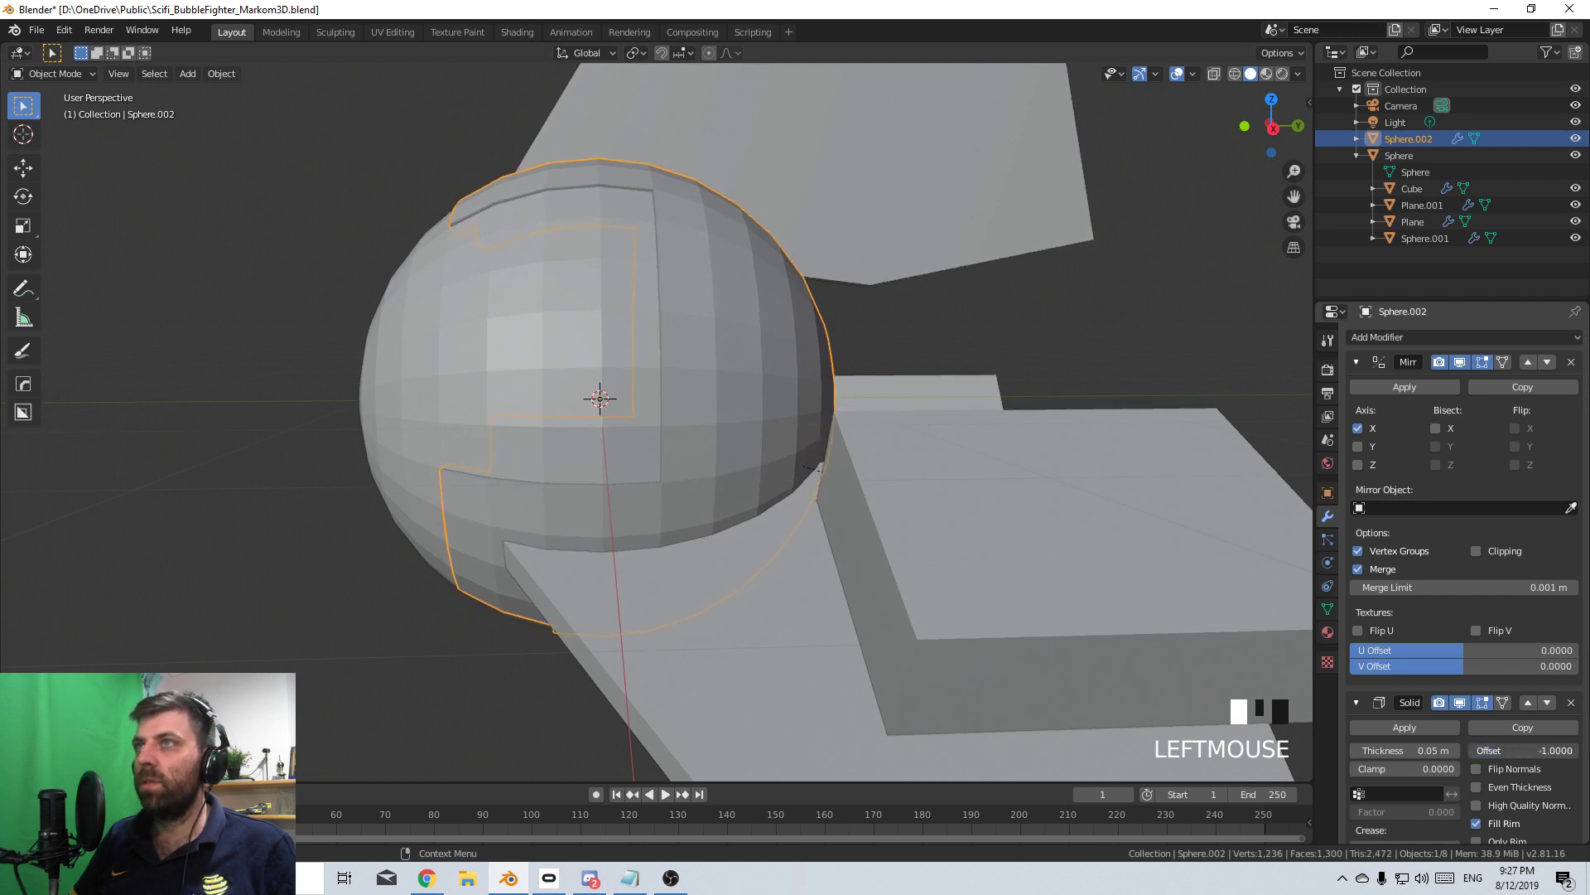
pyautogui.scroll(-3, 734, 629)
pyautogui.moveTo(735, 628); pyautogui.dragTo(838, 610, button='middle')
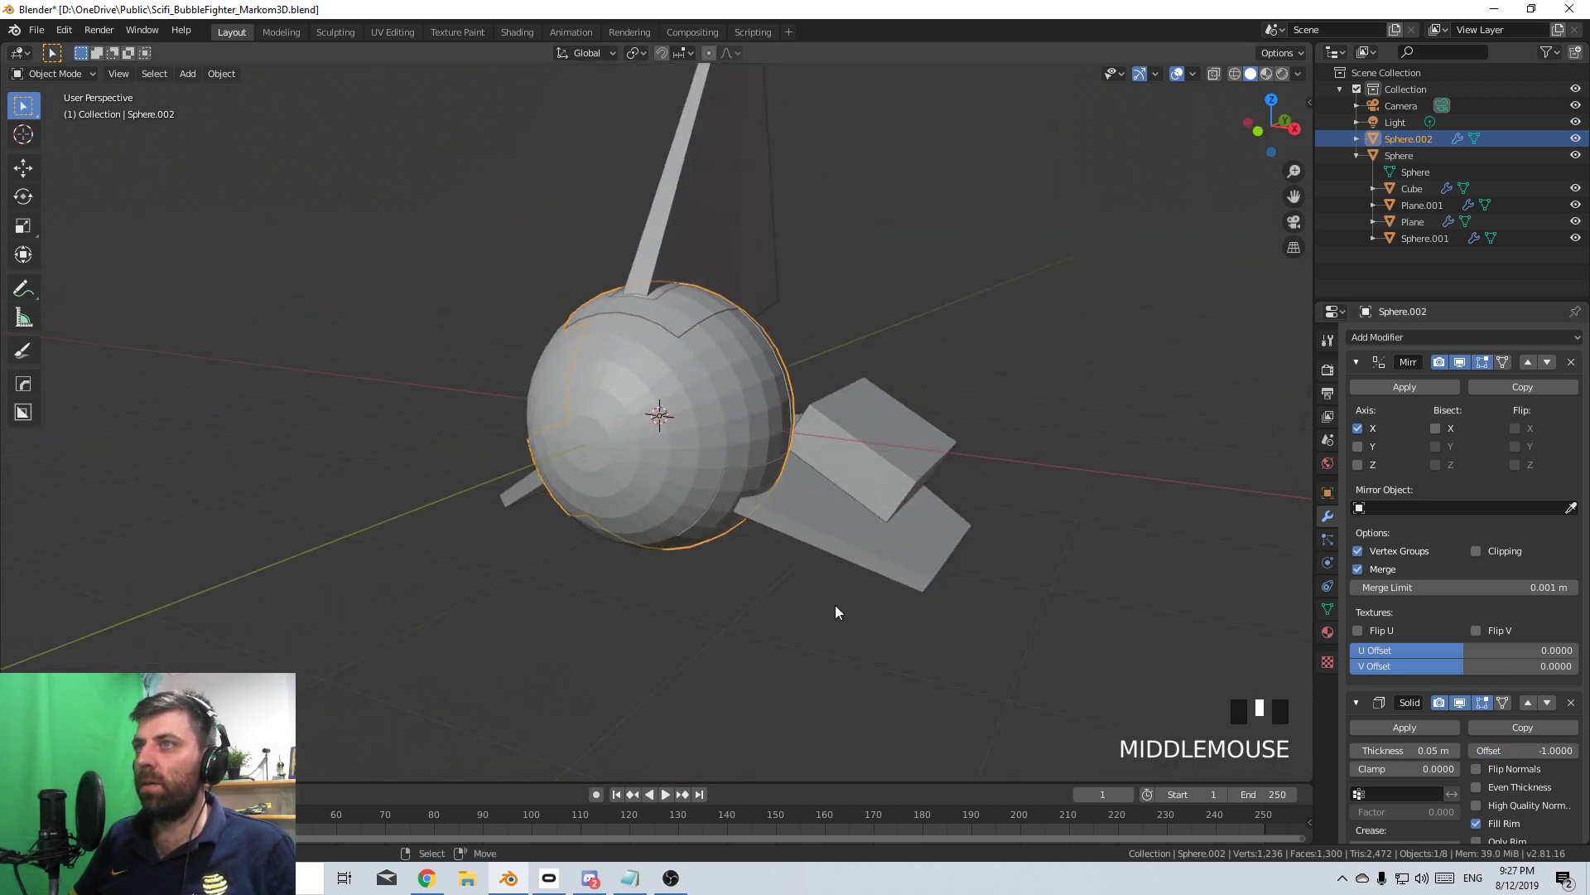
# - Shade the hull shell smooth and enable Auto Smooth for its normals
pyautogui.scroll(1, 884, 575)
pyautogui.press('space')
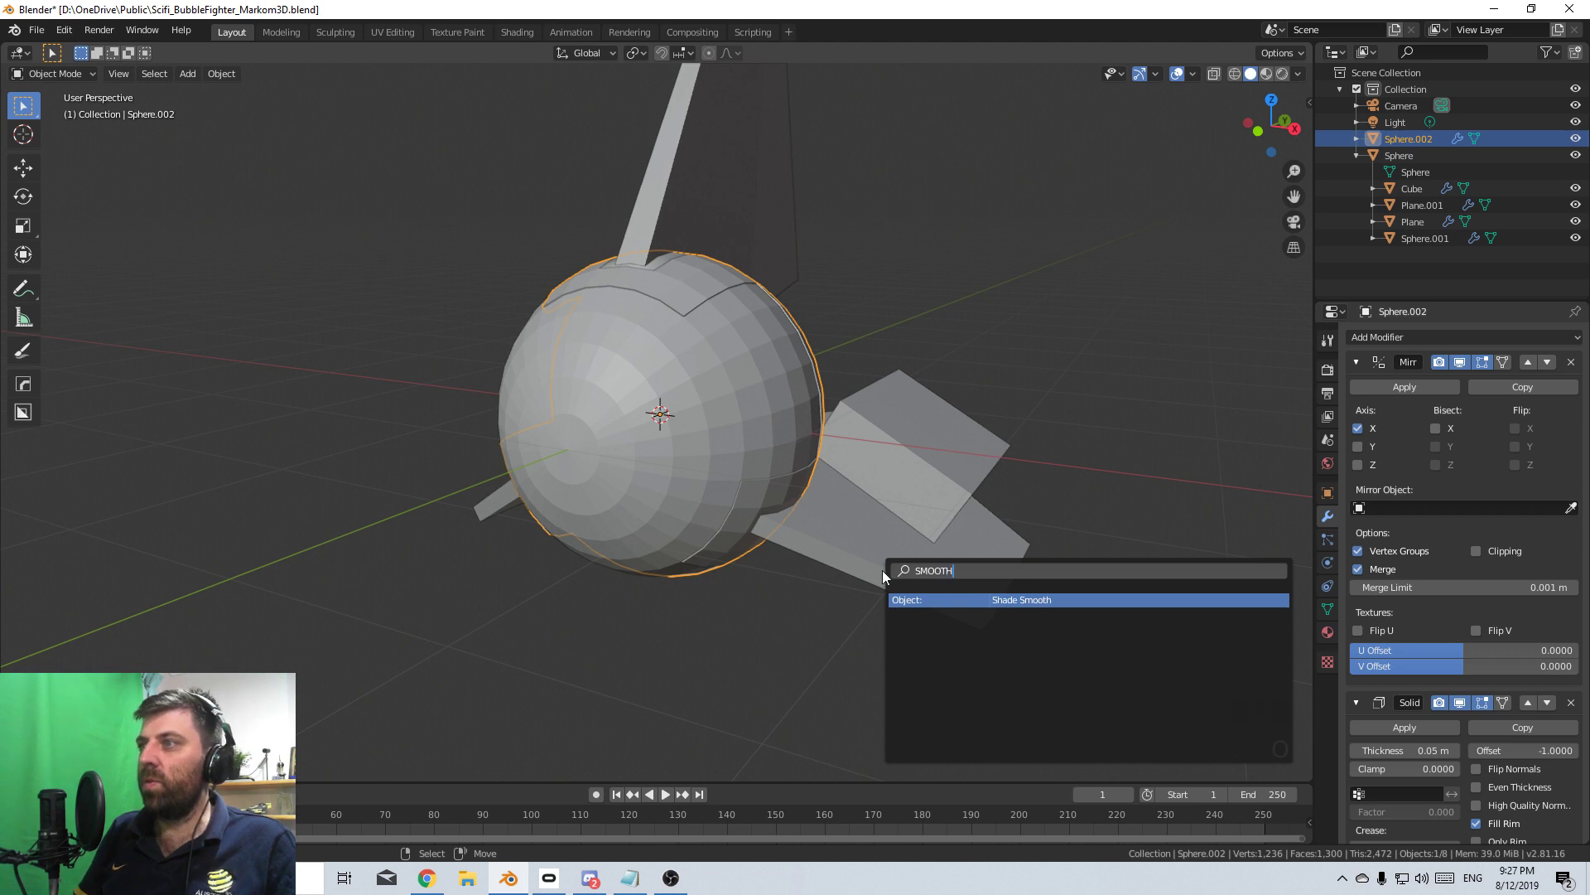
pyautogui.press('Return')
pyautogui.click(1327, 610)
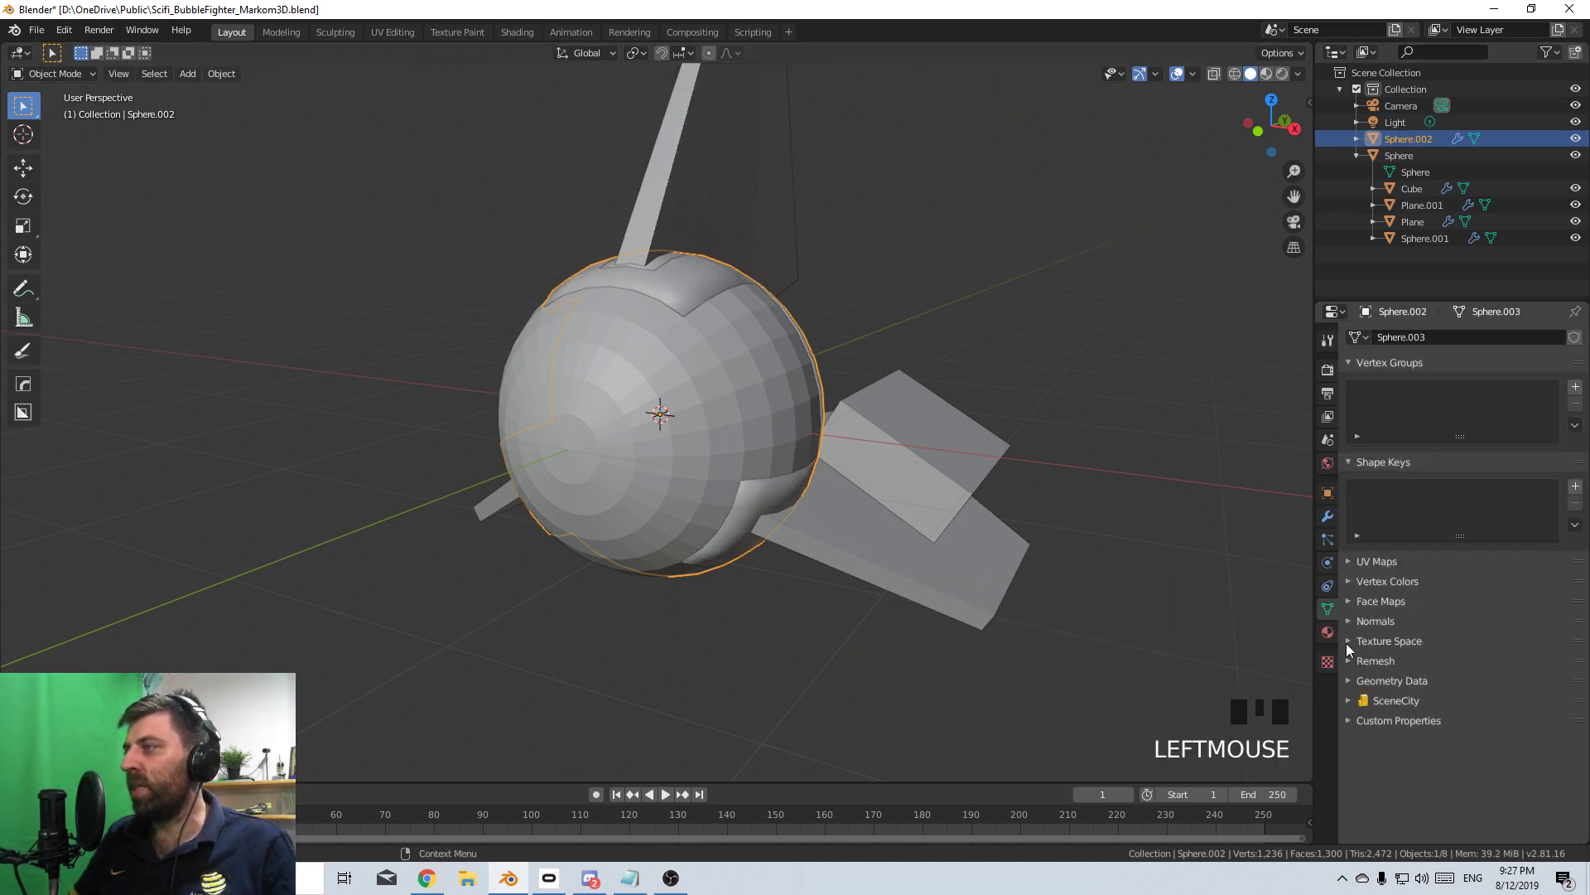
pyautogui.click(1350, 621)
pyautogui.click(1375, 641)
# - Examine the smoothed hull shell's edges and corners around the side openings and the fin
pyautogui.moveTo(745, 480); pyautogui.dragTo(593, 507, button='middle')
pyautogui.scroll(2, 828, 525)
pyautogui.scroll(2, 703, 292)
pyautogui.moveTo(702, 292); pyautogui.dragTo(620, 224, button='middle')
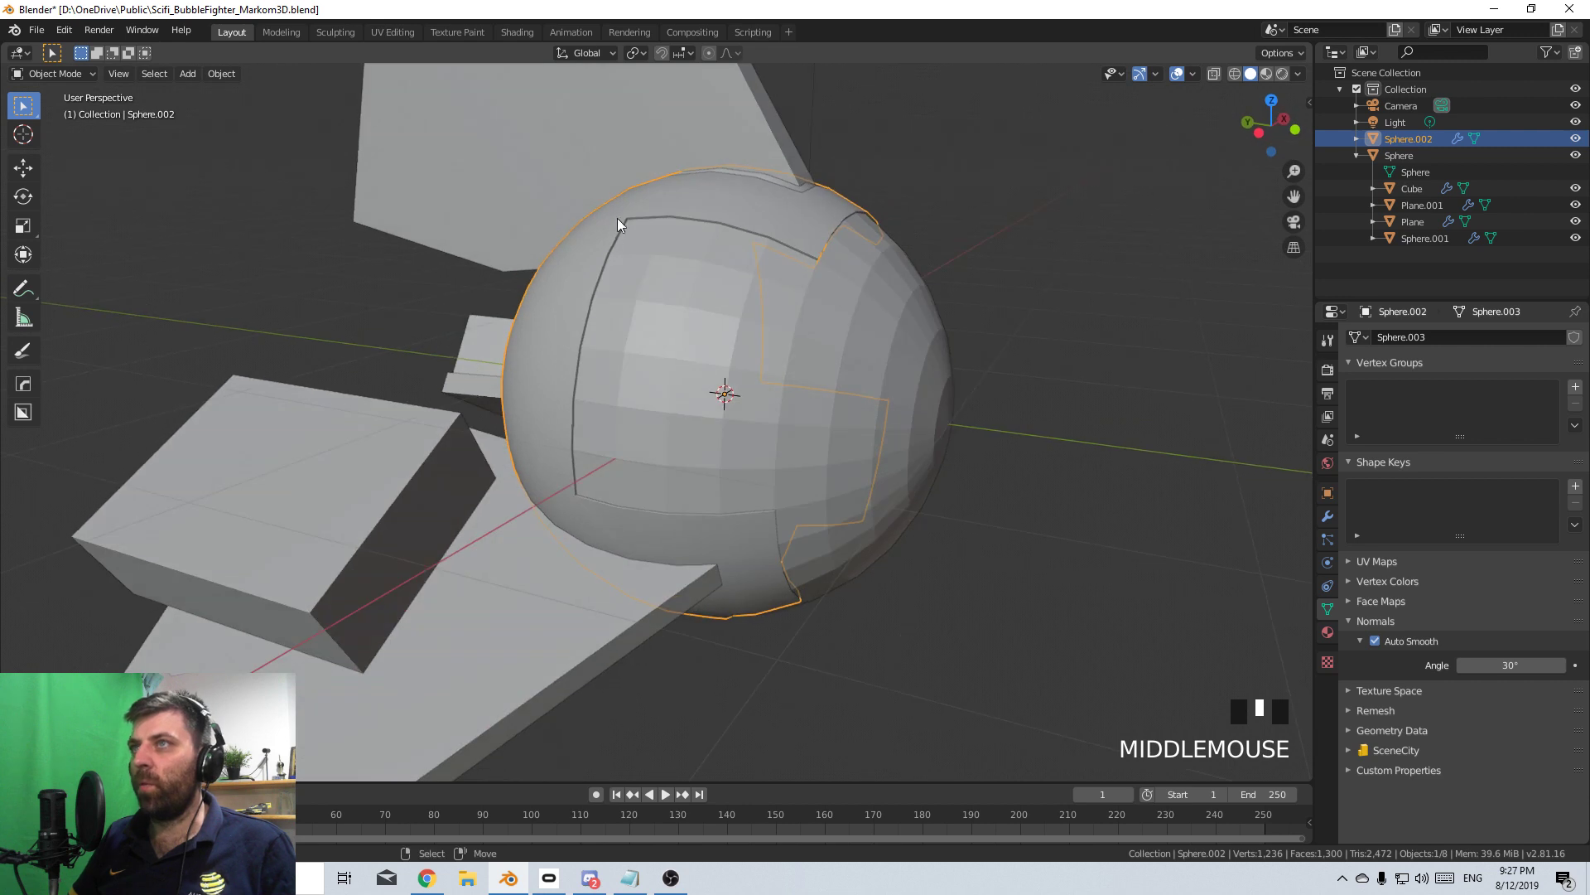
pyautogui.moveTo(717, 470); pyautogui.dragTo(834, 231, button='middle')
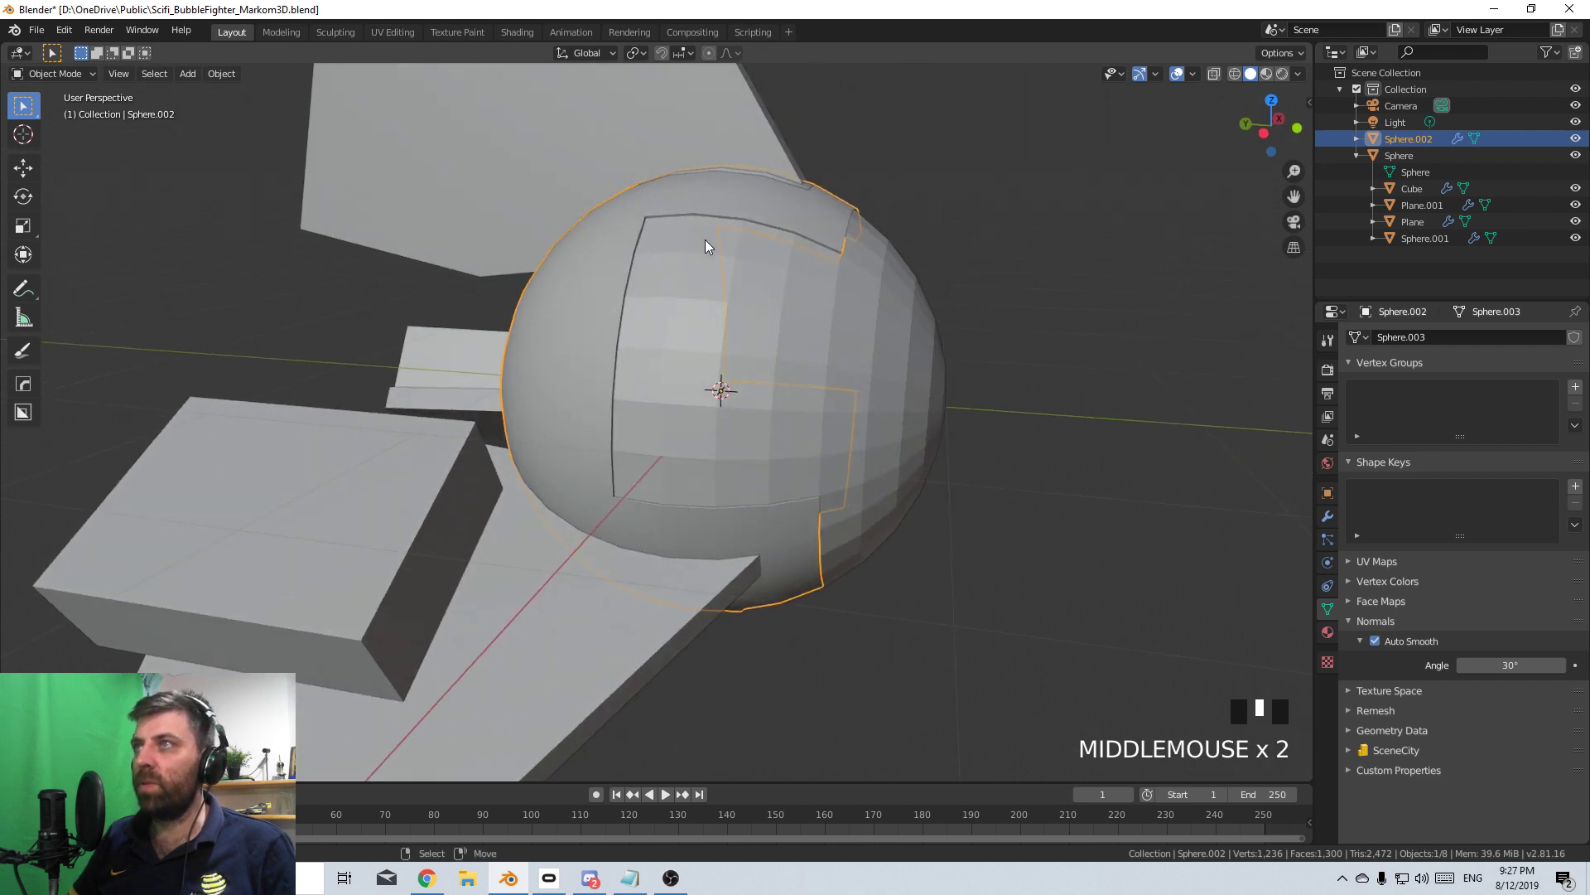
pyautogui.moveTo(705, 246); pyautogui.dragTo(825, 237, button='middle')
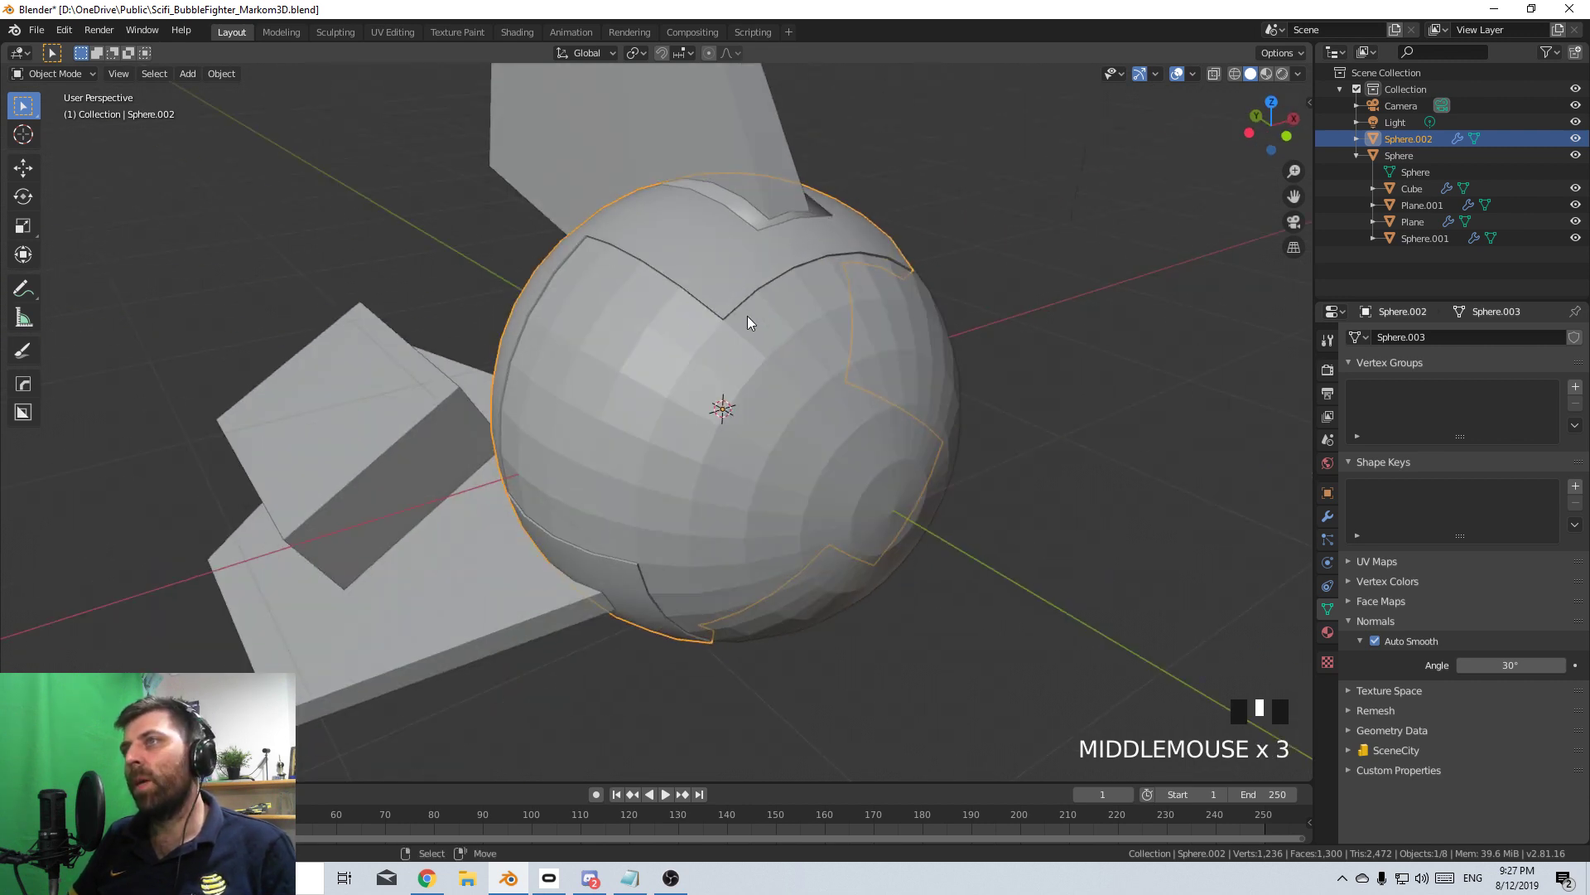
pyautogui.moveTo(747, 321); pyautogui.dragTo(752, 472, button='middle')
pyautogui.scroll(2, 718, 276)
pyautogui.scroll(1, 803, 431)
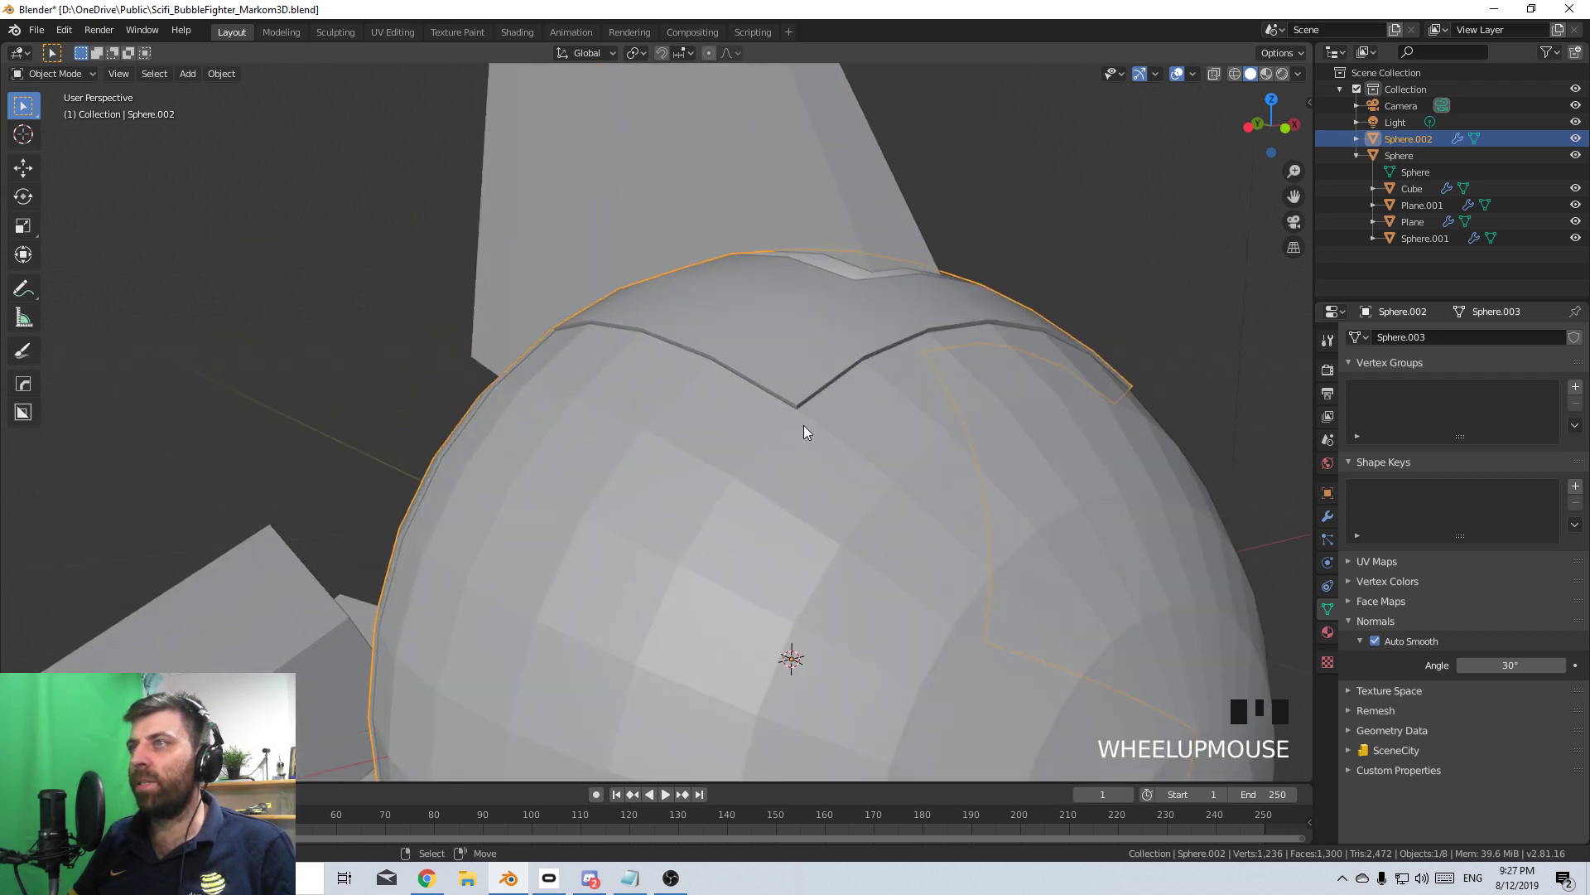
pyautogui.press('Tab')
pyautogui.press('Tab')
pyautogui.moveTo(810, 421)
pyautogui.mouseDown(button='middle')
pyautogui.moveTo(902, 298)
pyautogui.moveTo(791, 423)
pyautogui.mouseUp(button='middle')
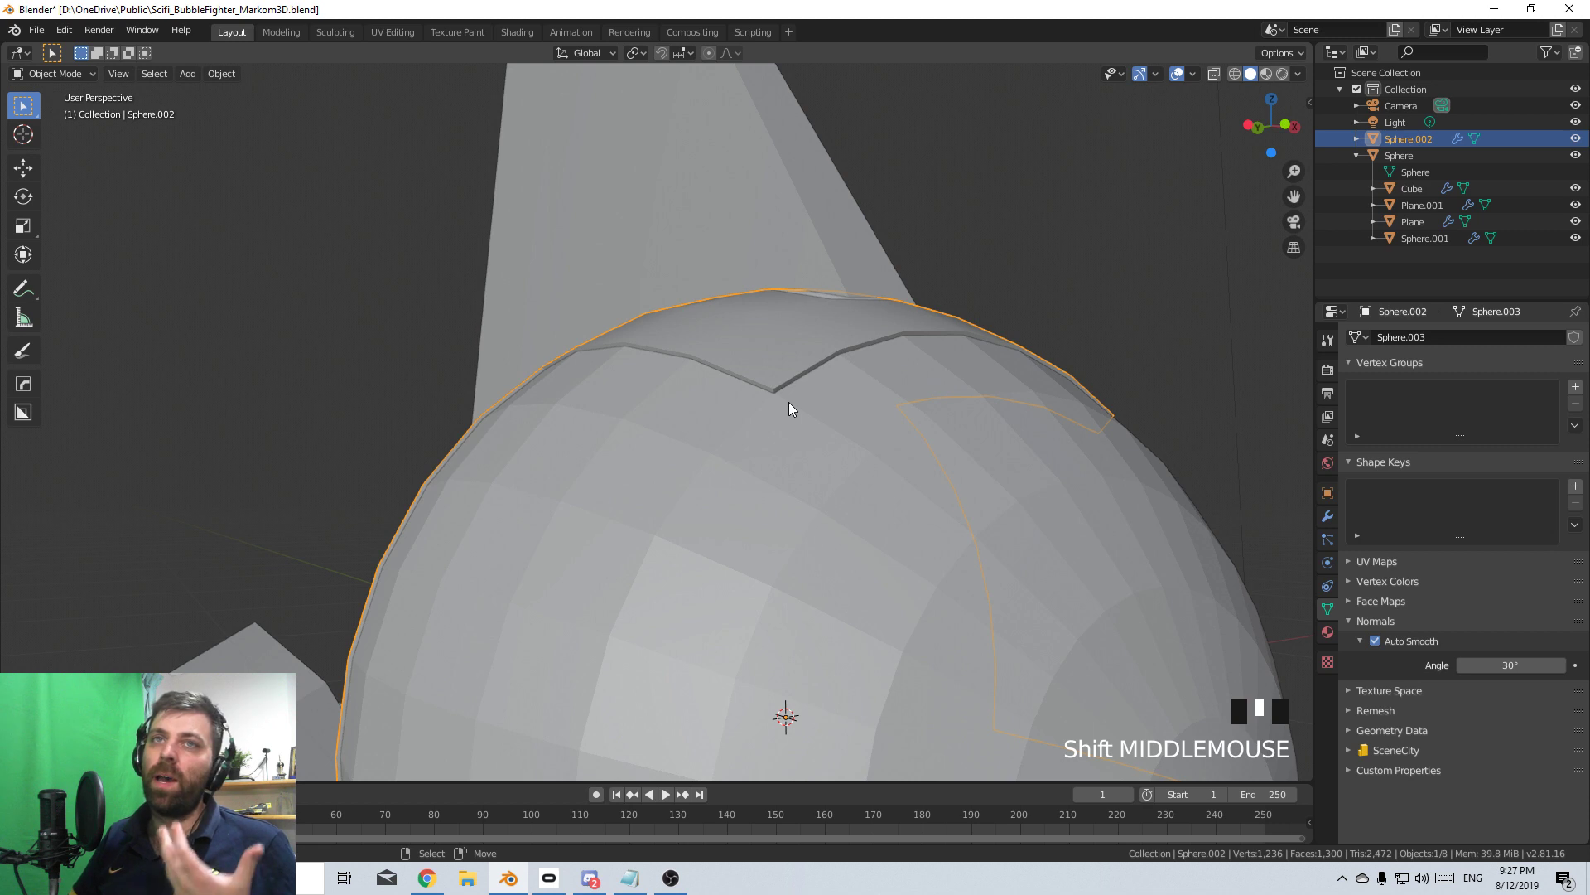
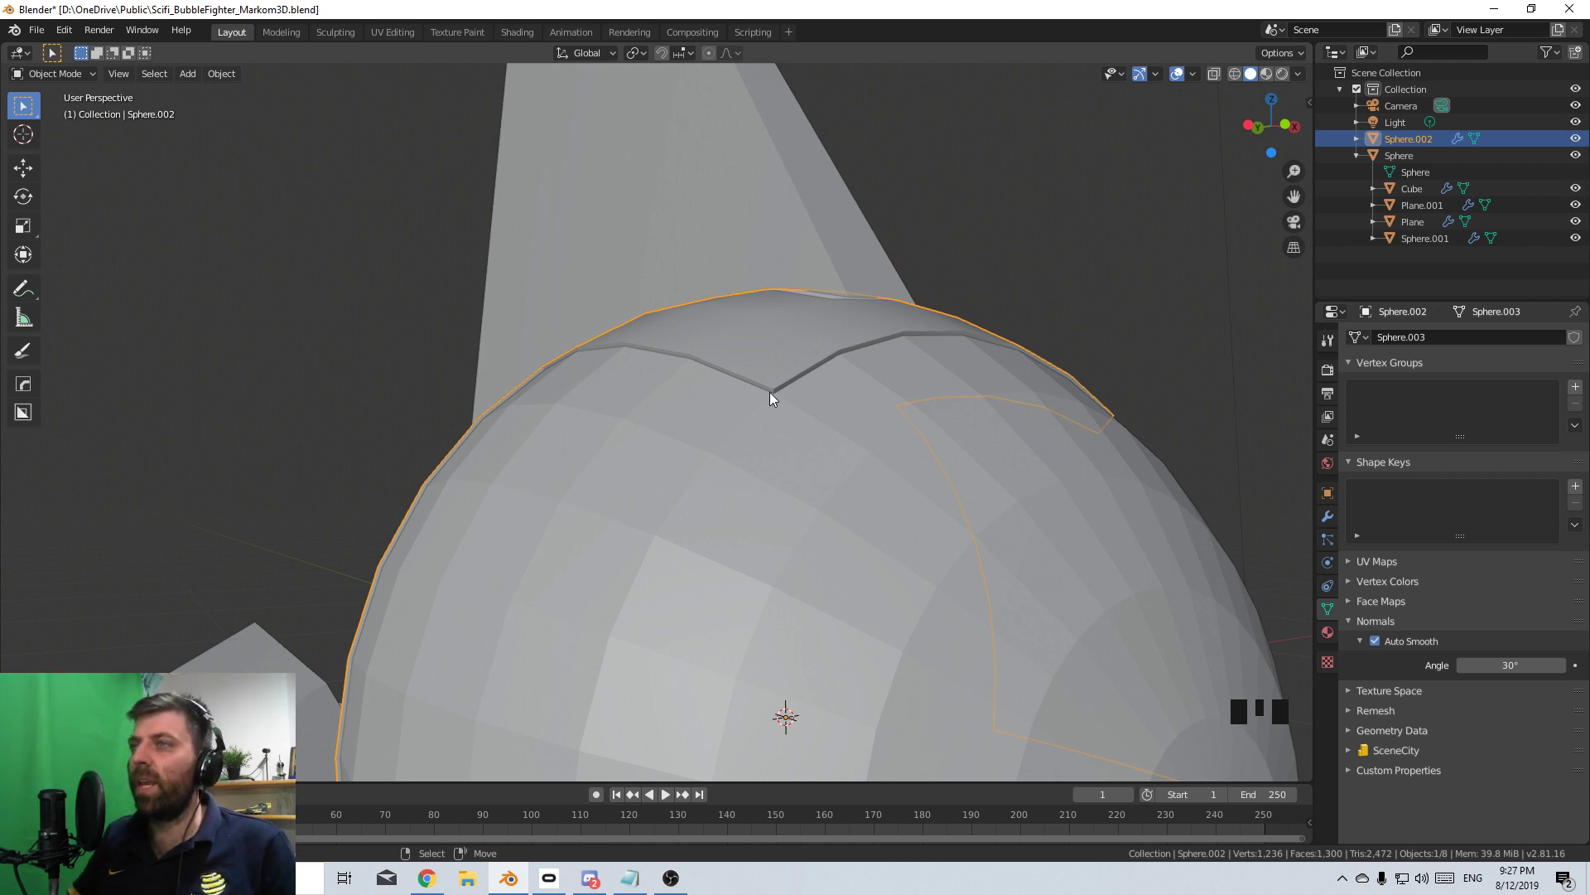
# - Shade the main sphere smooth inside the hull shell
pyautogui.scroll(-2, 769, 391)
pyautogui.moveTo(772, 349); pyautogui.dragTo(663, 323, button='middle')
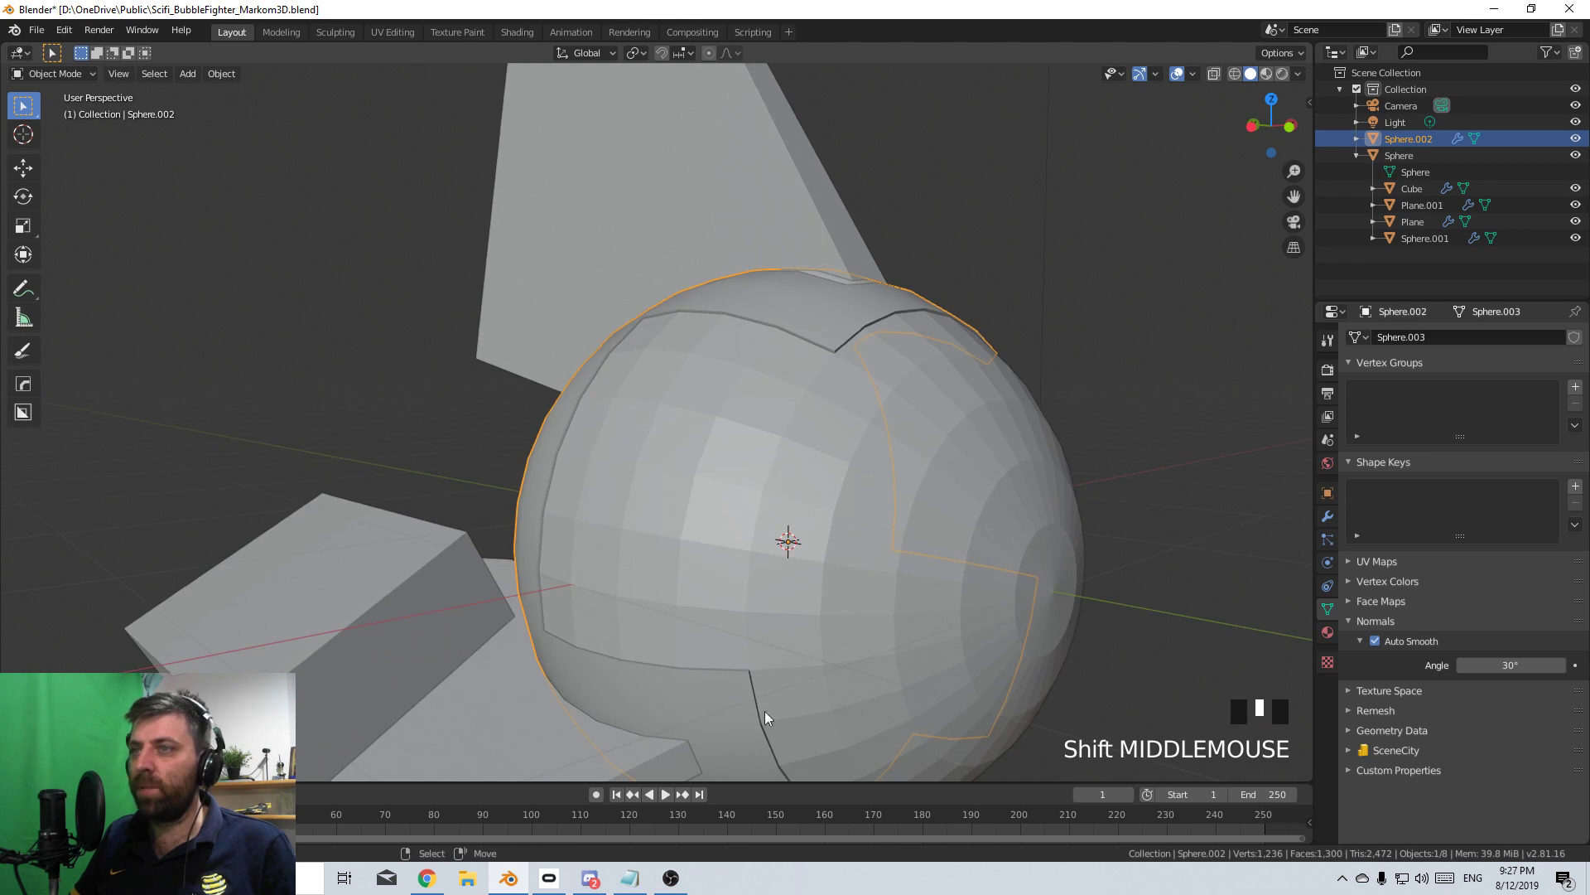
pyautogui.keyDown('shift'); pyautogui.moveTo(765, 717); pyautogui.dragTo(719, 416, button='middle'); pyautogui.keyUp('shift')
pyautogui.rightClick(575, 515)
pyautogui.press('space')
pyautogui.scroll(-3, 579, 525)
pyautogui.scroll(2, 799, 411)
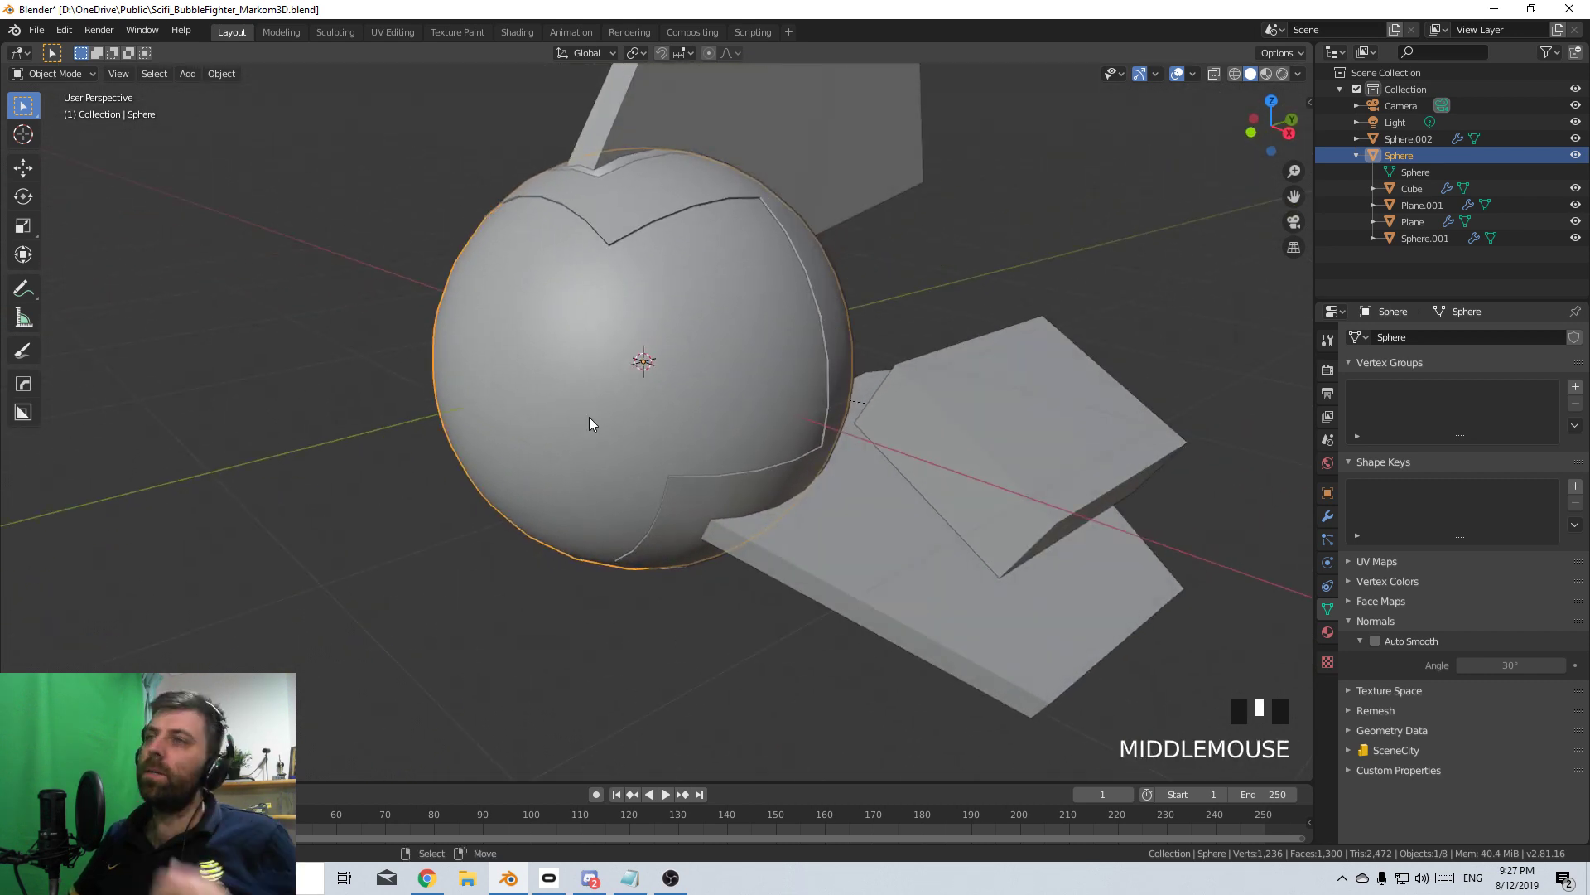
pyautogui.moveTo(588, 422); pyautogui.dragTo(688, 325, button='middle')
# - Add a lengthwise loop cut around the box mounted on the wing, close to its lower edge
pyautogui.press('KP_3')
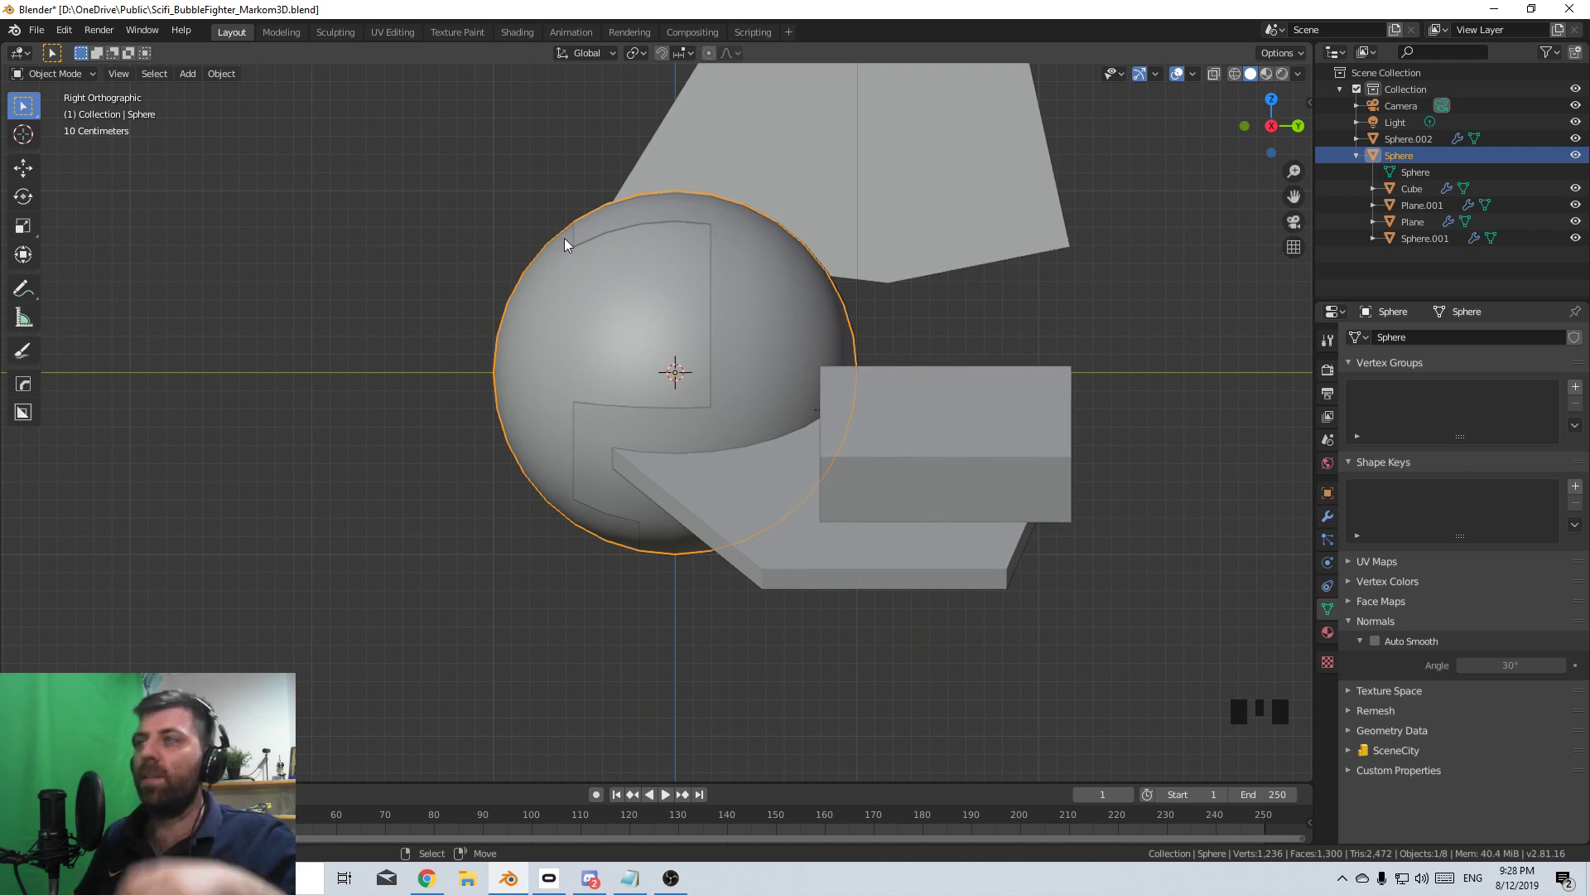
pyautogui.click(887, 392)
pyautogui.scroll(-2, 1012, 483)
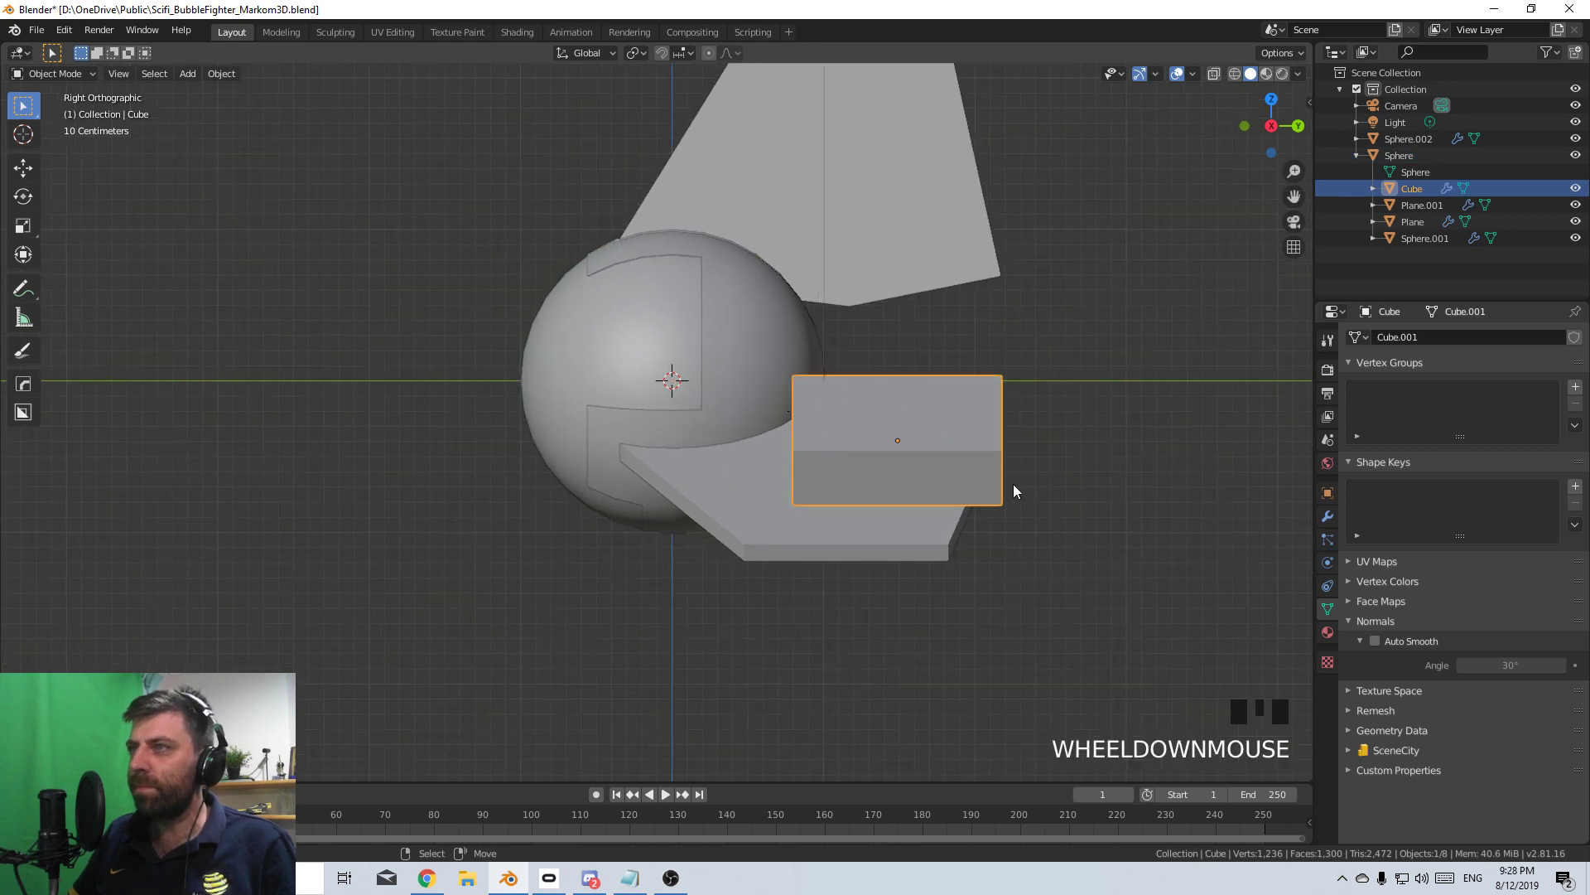
pyautogui.moveTo(1012, 484); pyautogui.dragTo(1120, 490, button='middle')
pyautogui.keyDown('shift'); pyautogui.scroll(-2, 1115, 564); pyautogui.keyUp('shift')
pyautogui.press('KP_Decimal')
pyautogui.press('Tab')
pyautogui.moveTo(896, 579); pyautogui.dragTo(781, 537, button='middle')
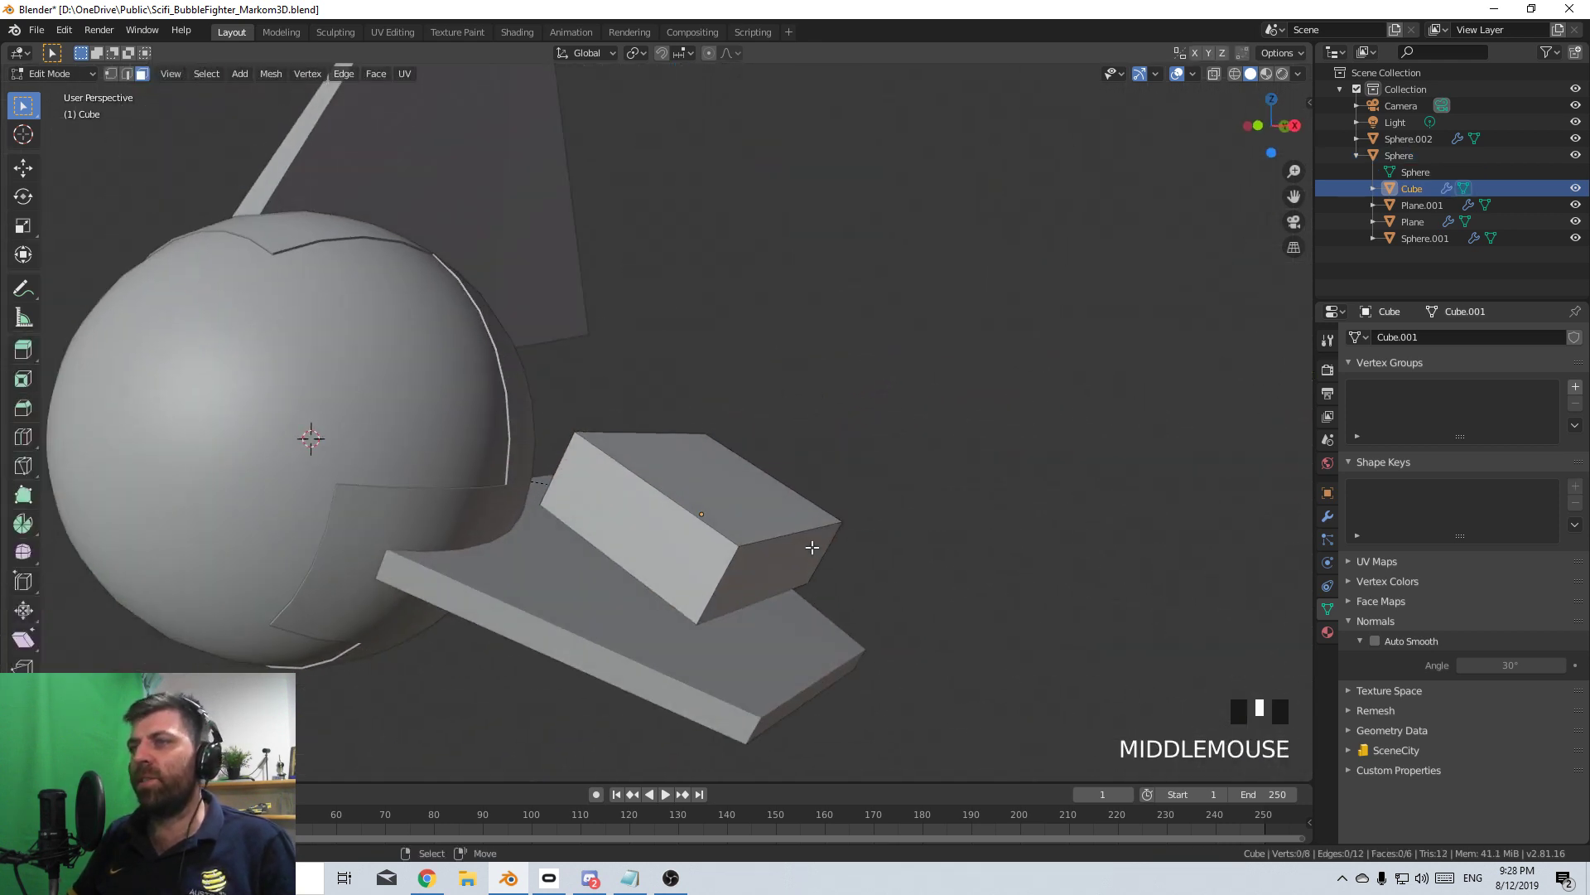
pyautogui.rightClick(781, 537)
pyautogui.click(125, 74)
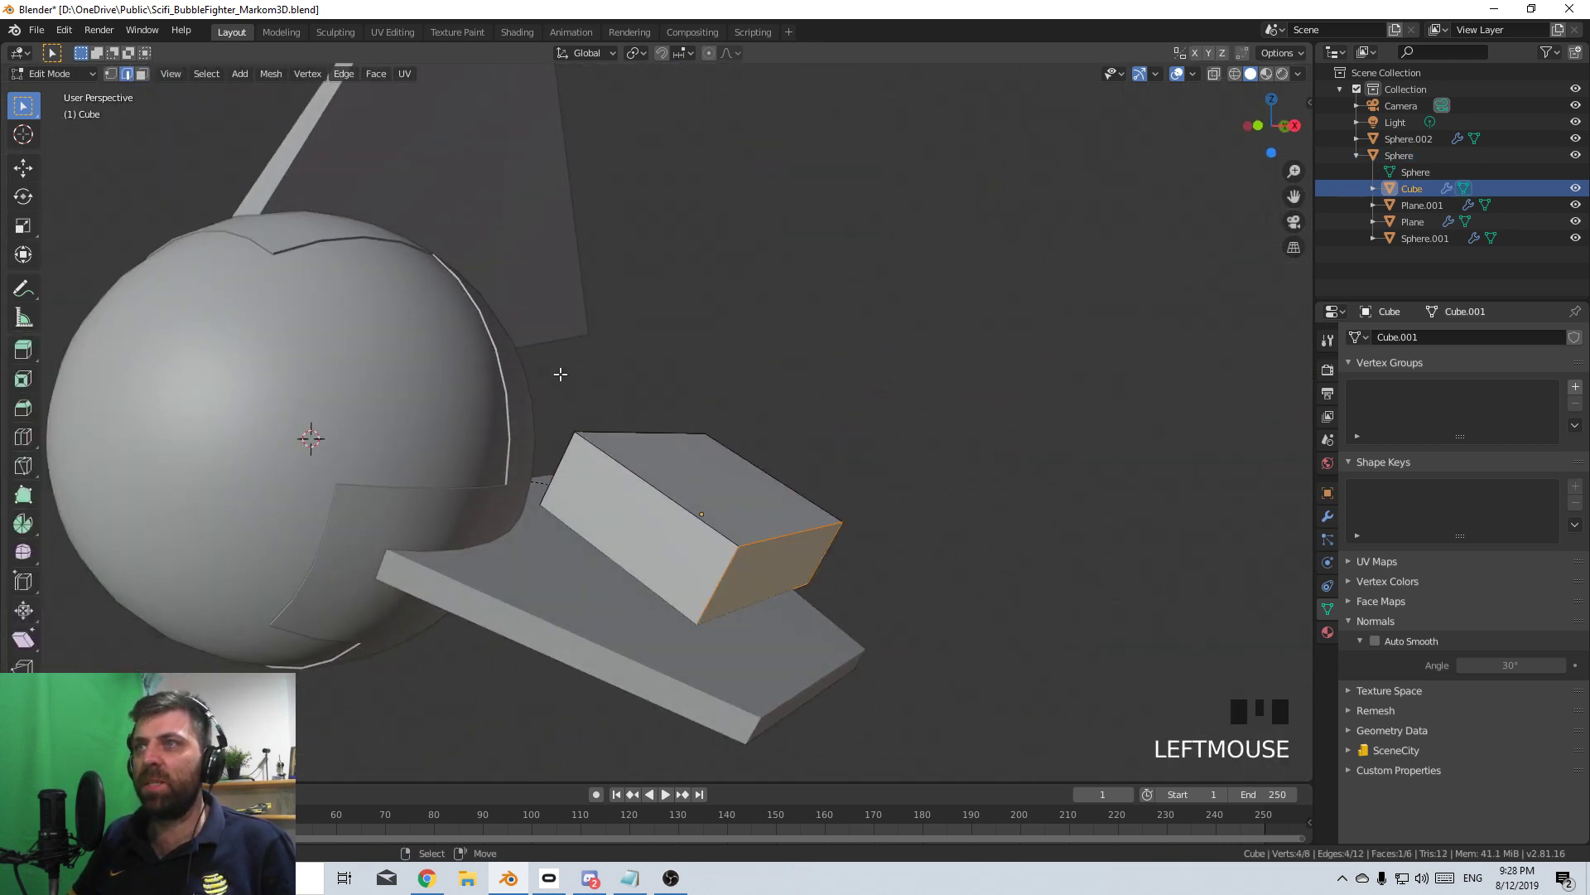
pyautogui.hotkey('ctrl', 'r')
pyautogui.click(702, 587)
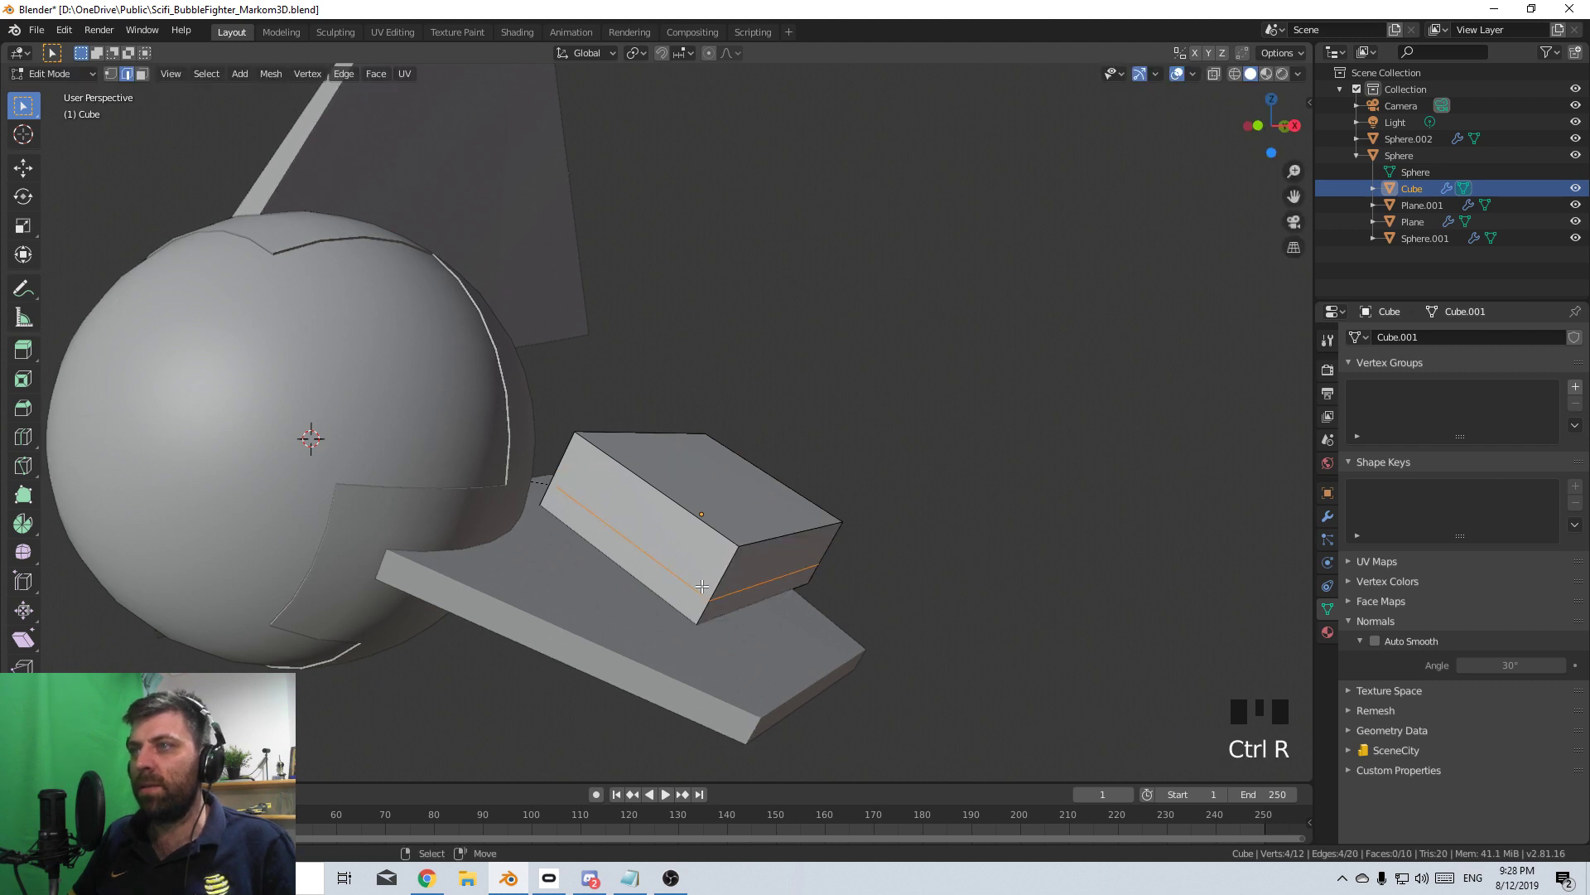
# - Move the box's upper long edges inward so its cross-section tapers above the loop cut
pyautogui.rightClick(754, 534)
pyautogui.rightClick(744, 524)
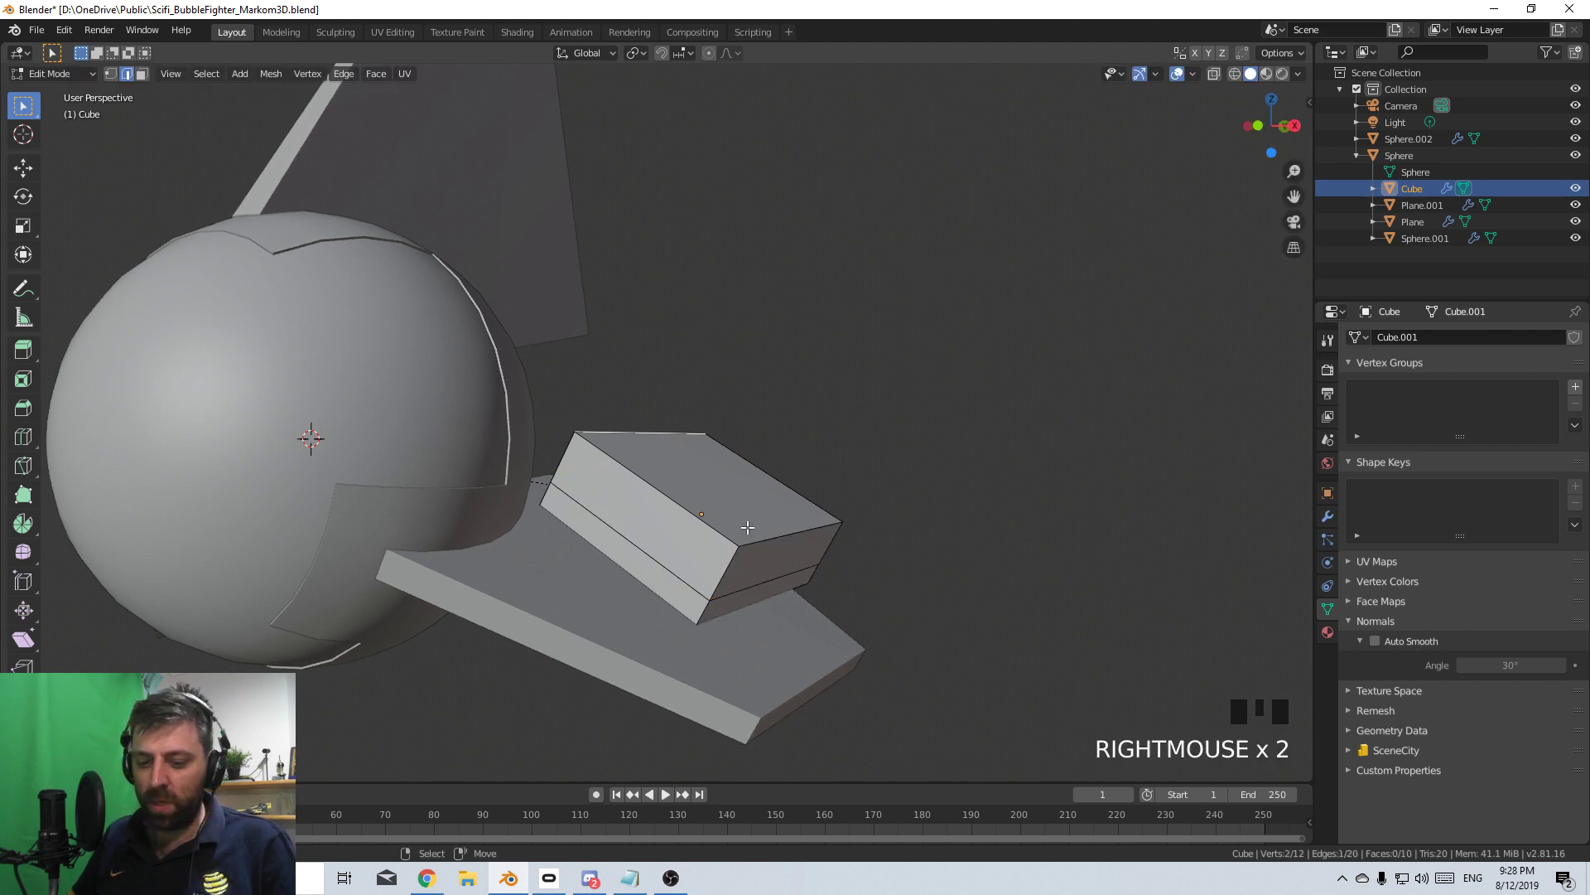
pyautogui.press('g')
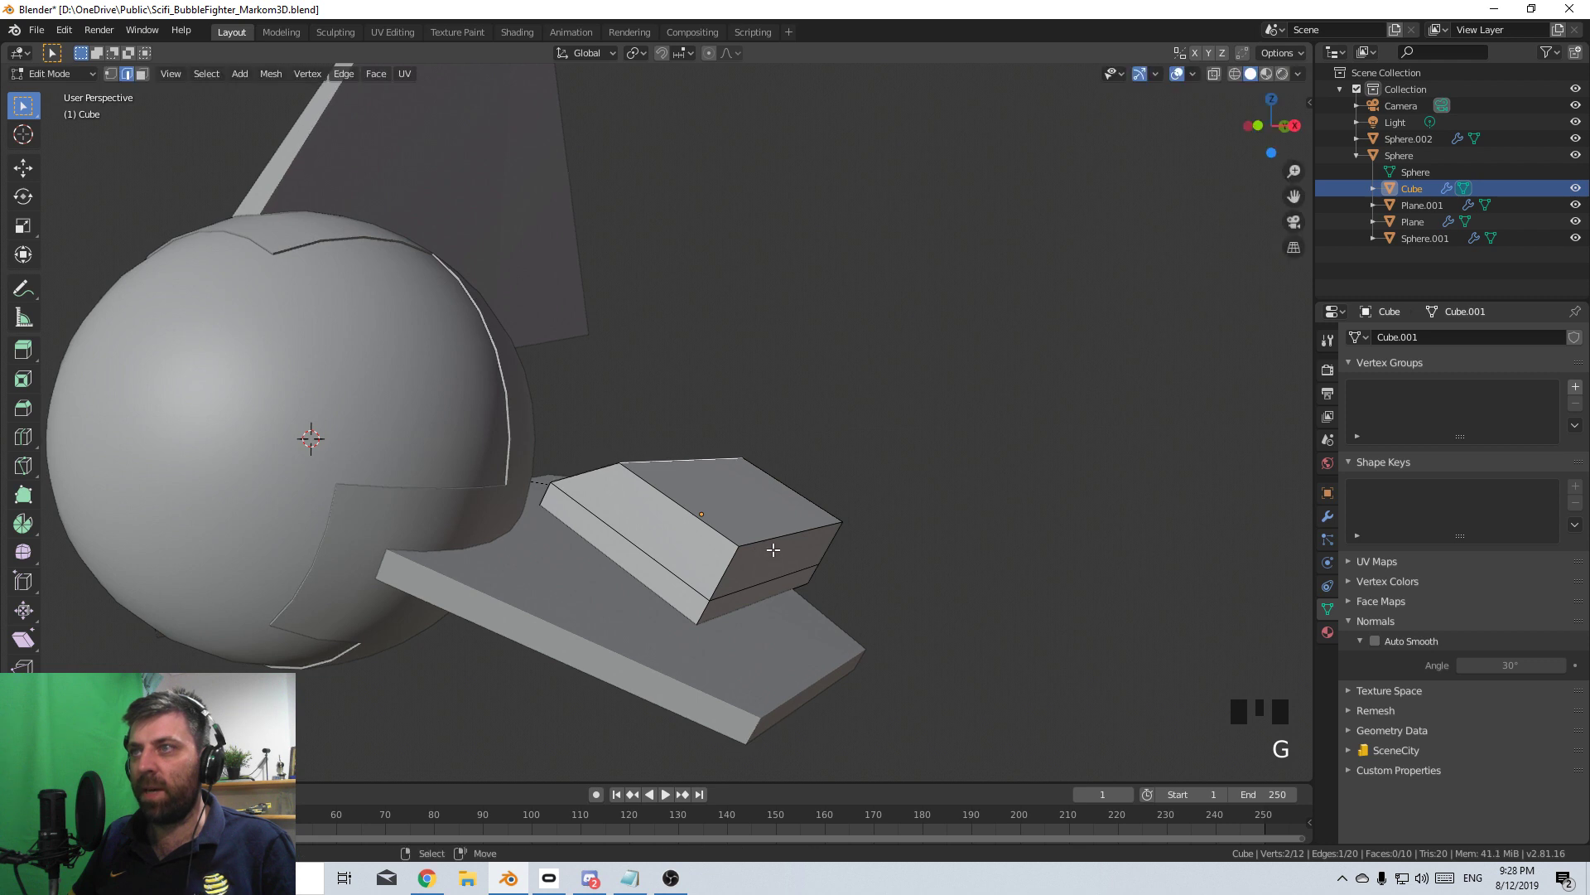
pyautogui.click(1015, 594)
pyautogui.moveTo(1019, 596); pyautogui.dragTo(820, 632, button='middle')
pyautogui.scroll(-4, 1042, 606)
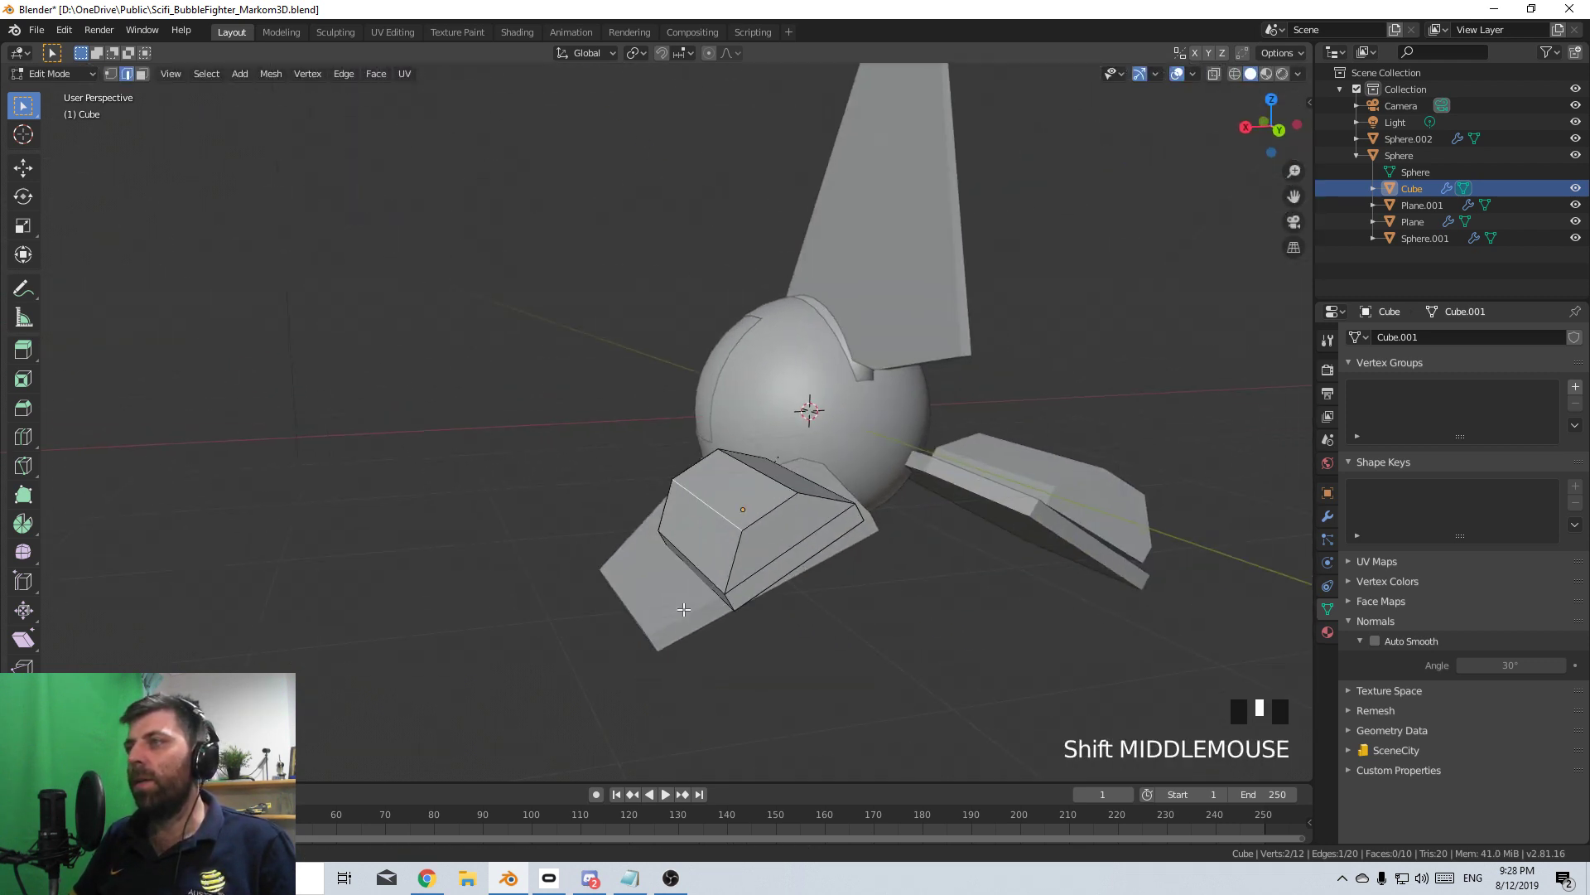
# - Inset the two rear end faces of the engine pod and extrude them inward into a narrowing exhaust recess
pyautogui.scroll(3, 644, 653)
pyautogui.moveTo(643, 654); pyautogui.dragTo(787, 553, button='middle')
pyautogui.click(142, 74)
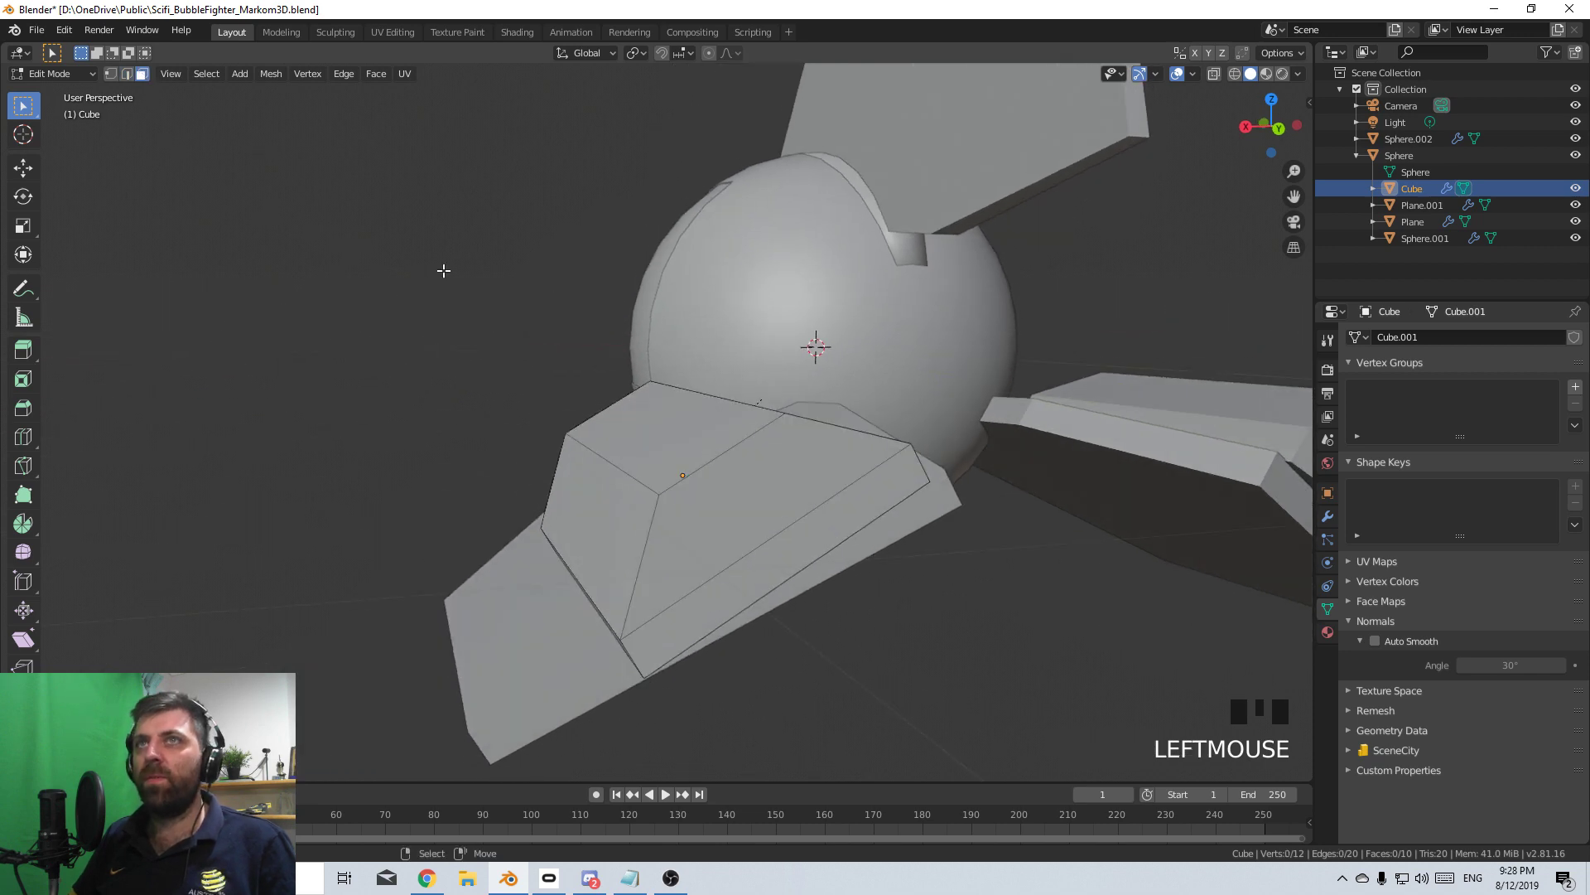
pyautogui.rightClick(753, 502)
pyautogui.keyDown('shift'); pyautogui.rightClick(828, 464); pyautogui.keyUp('shift')
pyautogui.moveTo(828, 464); pyautogui.dragTo(1022, 579, button='middle')
pyautogui.press('i')
pyautogui.click(1017, 582)
pyautogui.press('e')
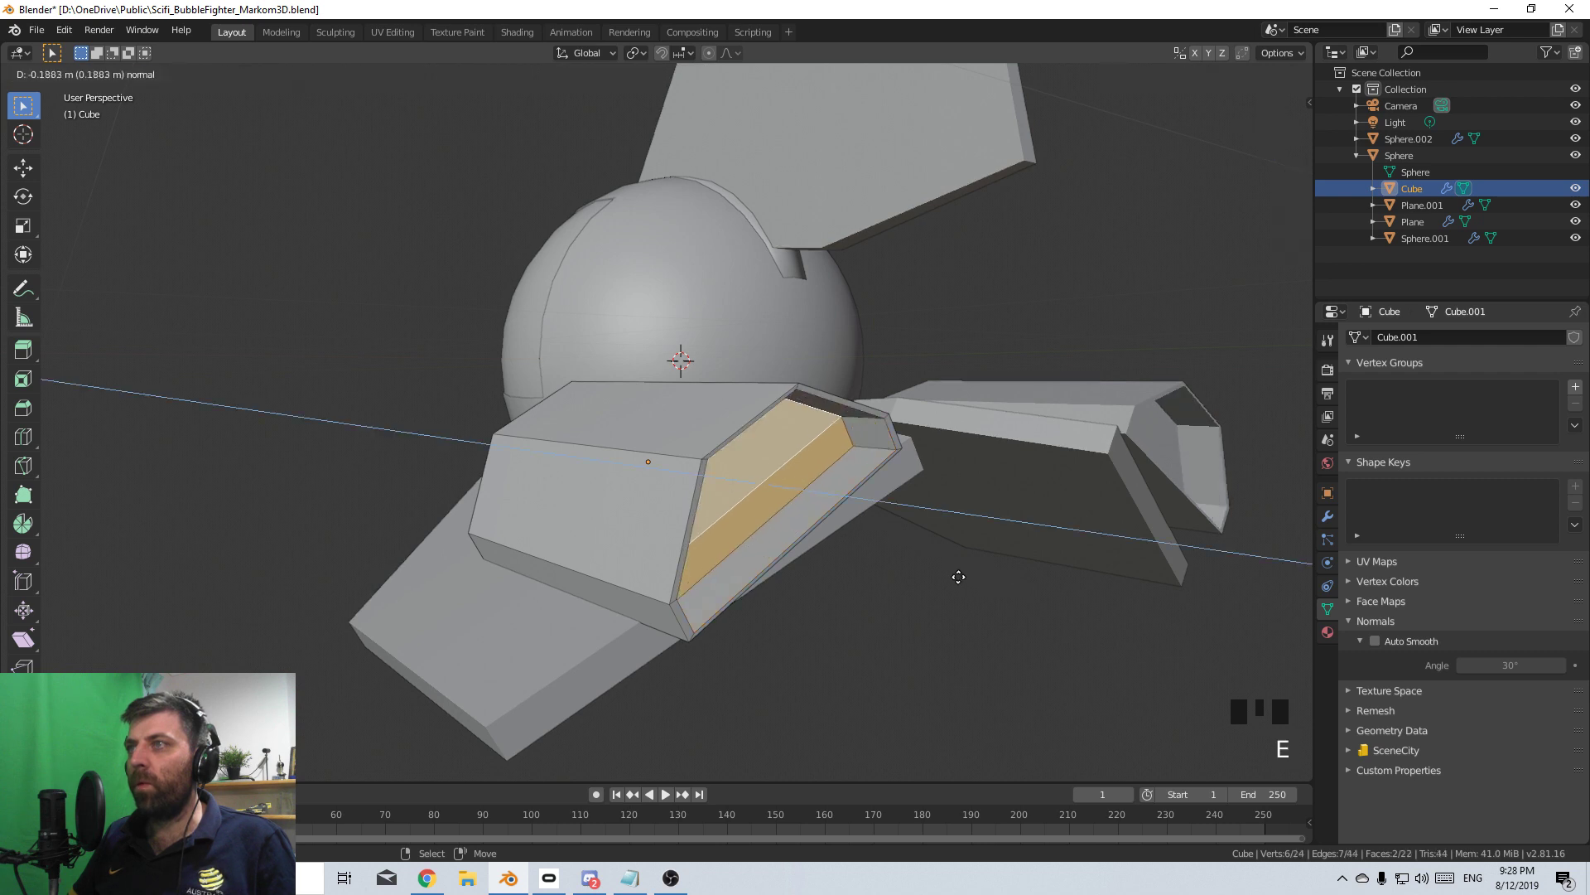
pyautogui.click(903, 572)
pyautogui.press('s')
pyautogui.click(886, 579)
# - Inset the pod's two front end faces and extrude them about 0.59 m inward to form an intake
pyautogui.press('Tab')
pyautogui.scroll(-3, 886, 580)
pyautogui.moveTo(870, 576); pyautogui.dragTo(718, 568, button='middle')
pyautogui.scroll(-3, 971, 539)
pyautogui.scroll(2, 745, 588)
pyautogui.press('Tab')
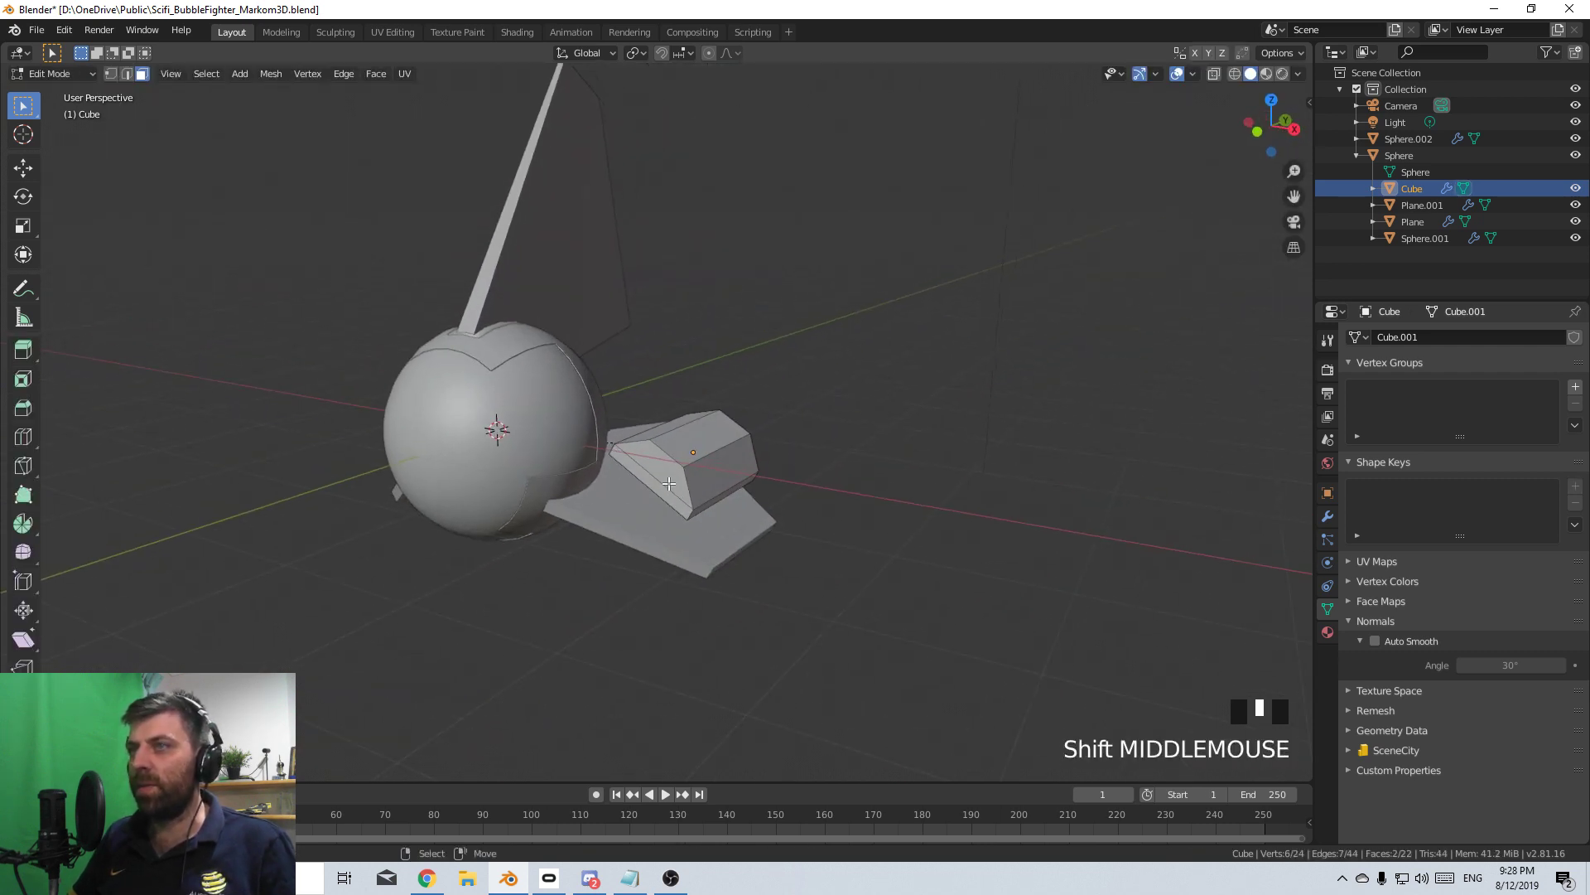
pyautogui.keyDown('shift'); pyautogui.rightClick(650, 476); pyautogui.keyUp('shift')
pyautogui.press('Tab')
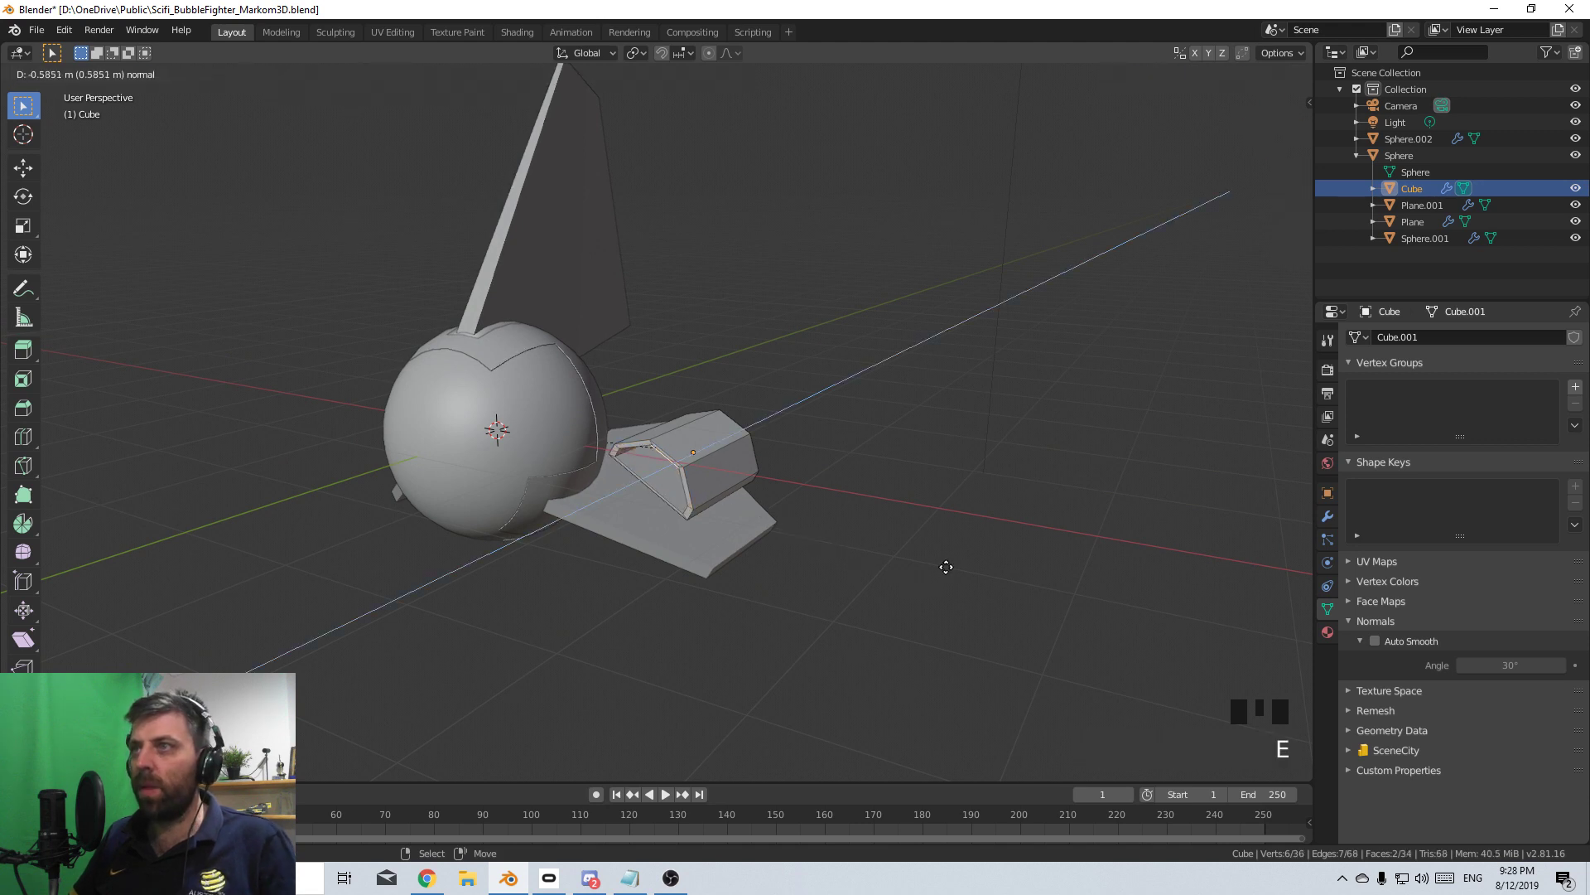
pyautogui.scroll(-3, 944, 569)
pyautogui.moveTo(944, 568); pyautogui.dragTo(618, 563, button='middle')
pyautogui.scroll(5, 792, 608)
pyautogui.moveTo(792, 608); pyautogui.dragTo(918, 627, button='middle')
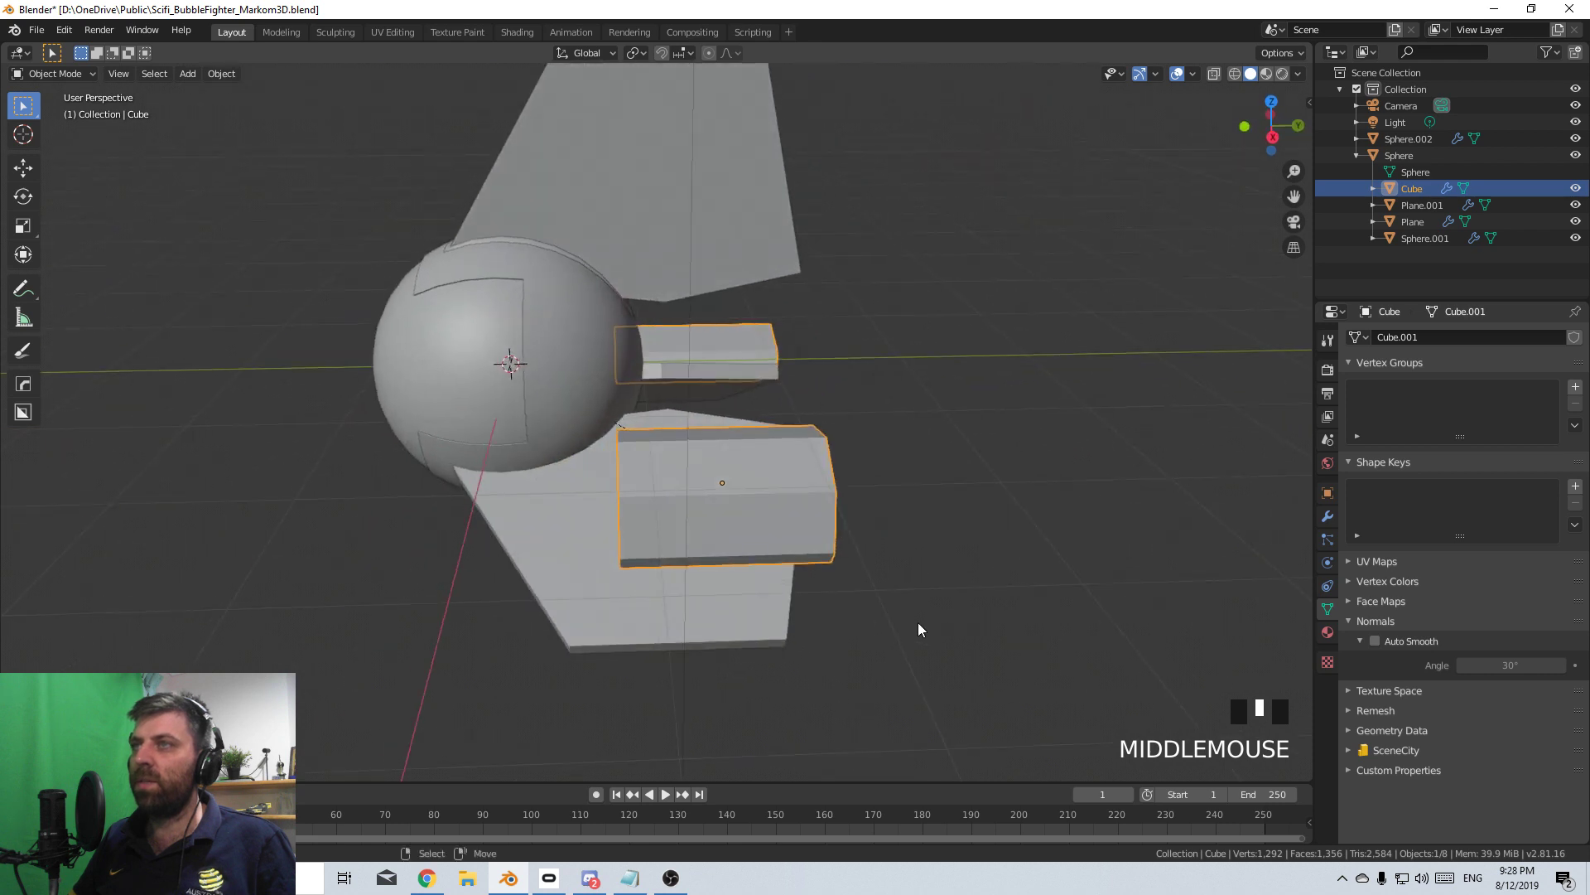
pyautogui.scroll(-3, 664, 560)
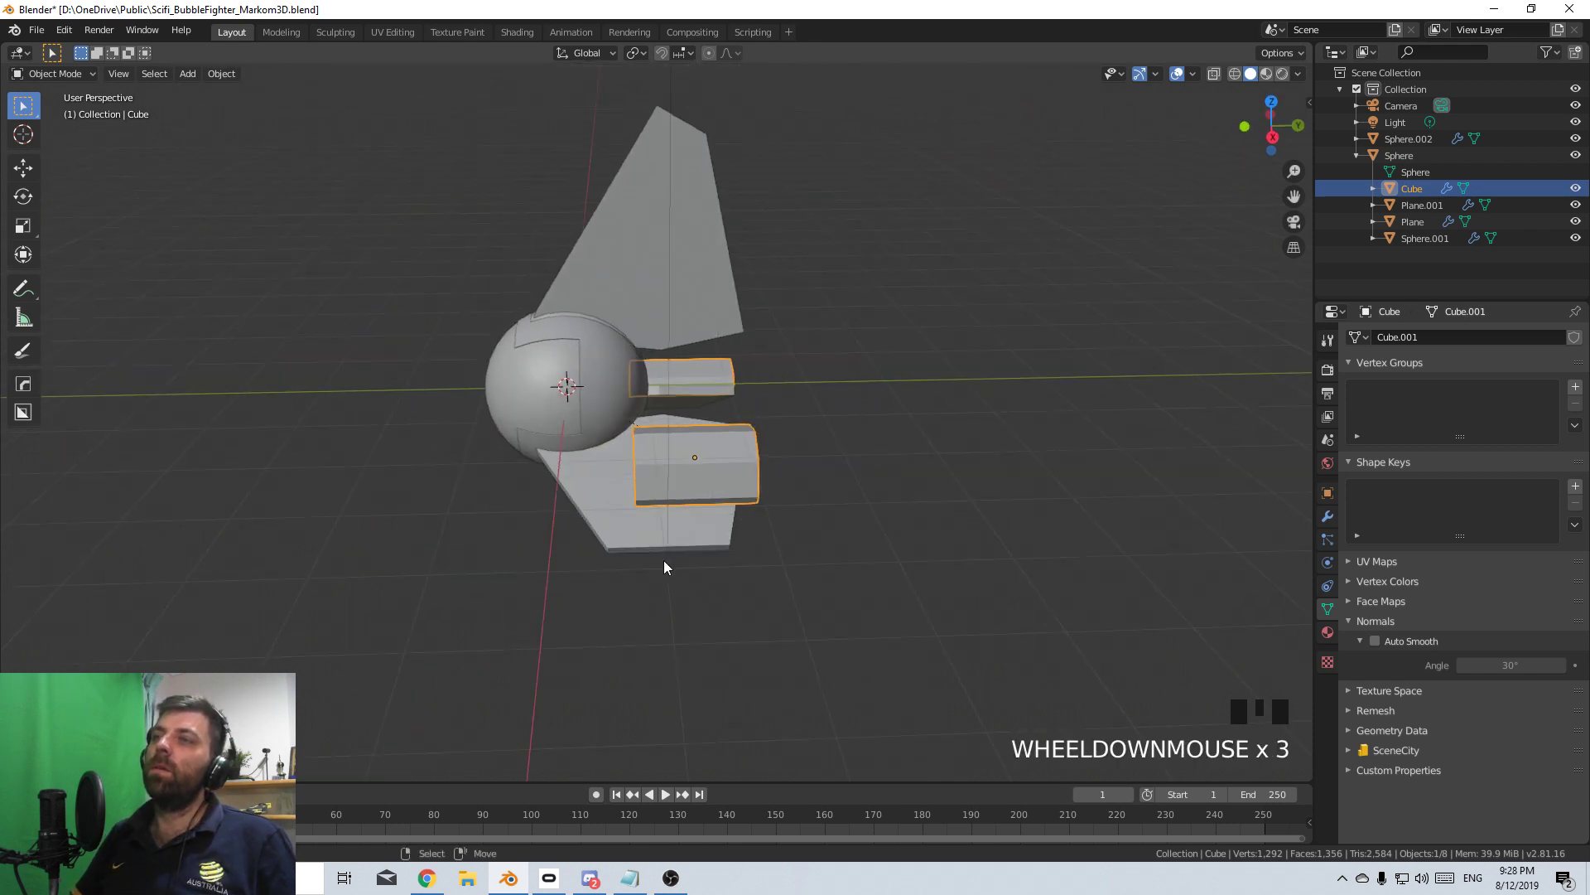
pyautogui.moveTo(651, 555); pyautogui.dragTo(1015, 493, button='middle')
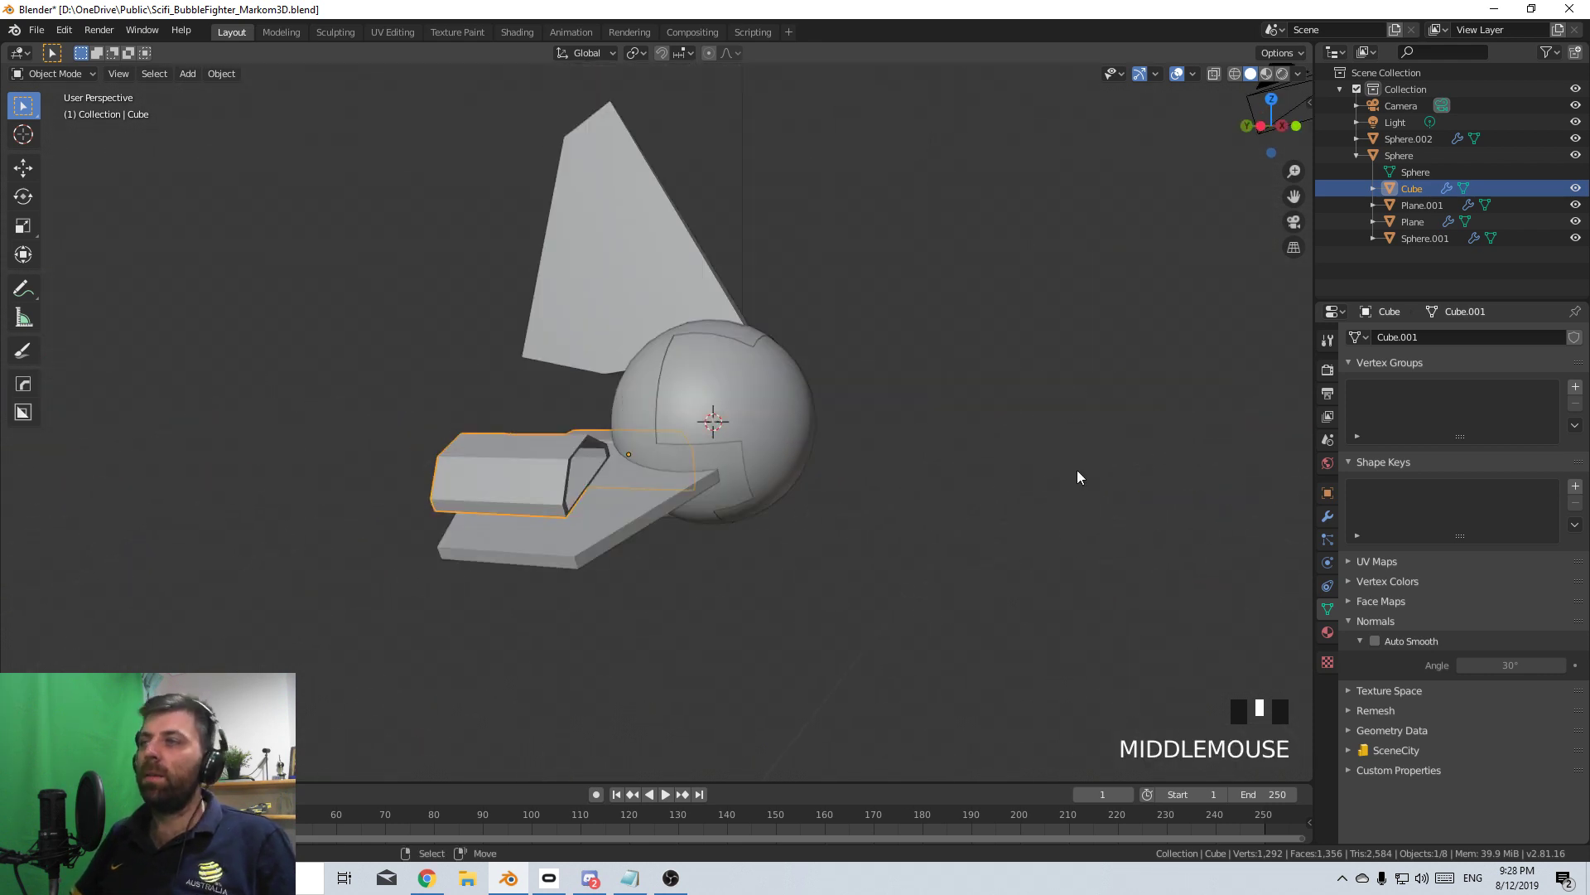
# - Turn off the viewport display of the engine pod's Mirror modifier and look at the ship from the front
pyautogui.click(1327, 516)
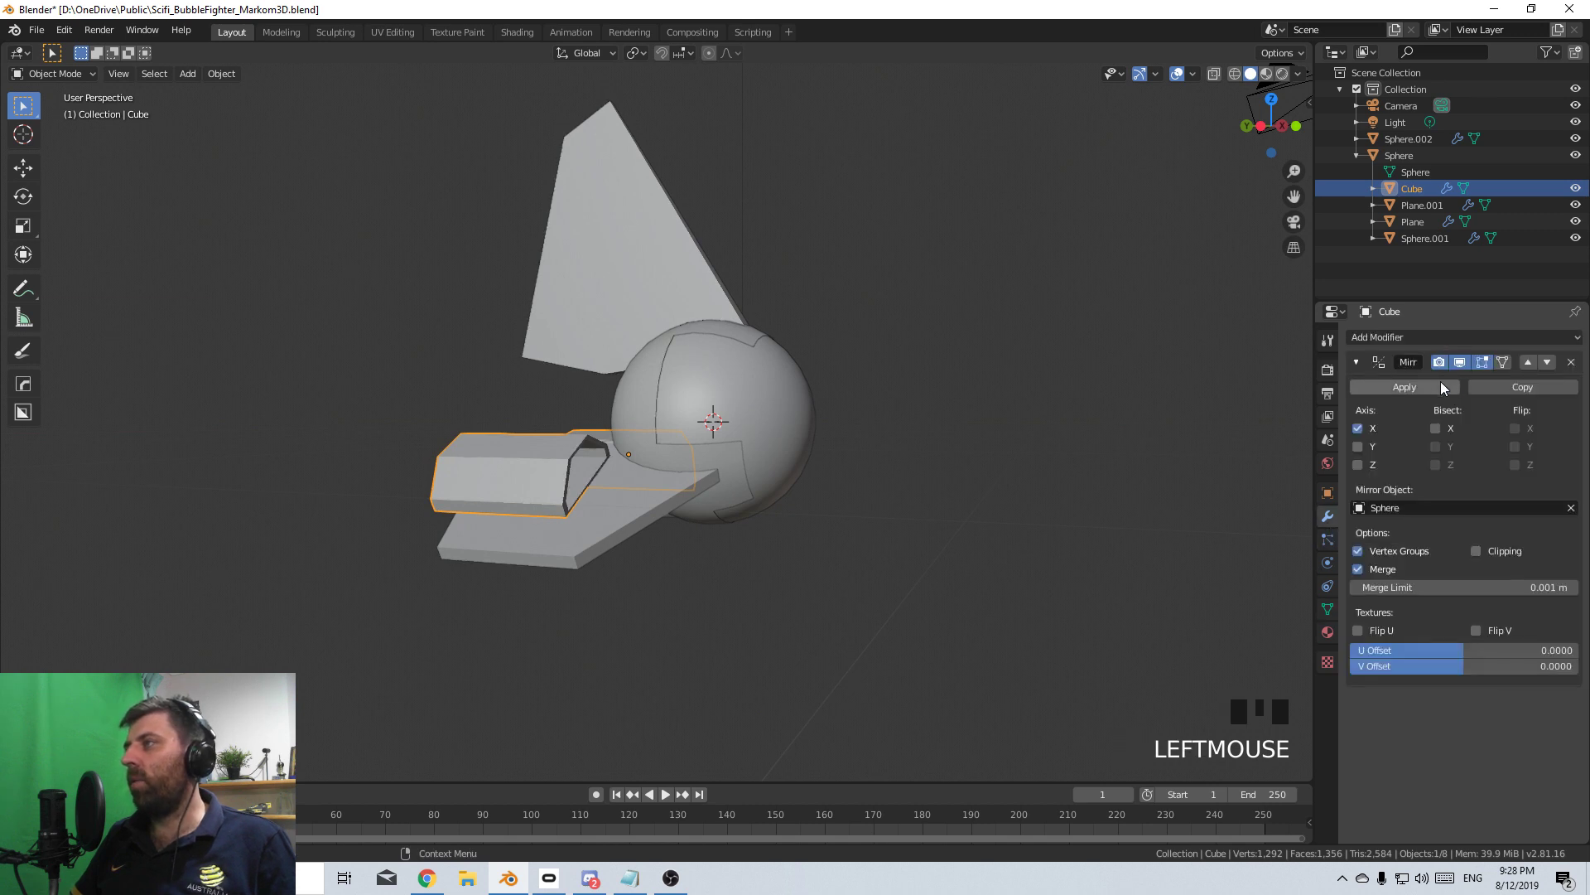
pyautogui.click(1460, 362)
pyautogui.moveTo(412, 706); pyautogui.dragTo(688, 591, button='middle')
pyautogui.press('KP_3')
pyautogui.press('KP_1')
# - Add a cylinder mesh and rotate its geometry 90° about the X axis in Edit Mode
pyautogui.hotkey('shift', 'a')
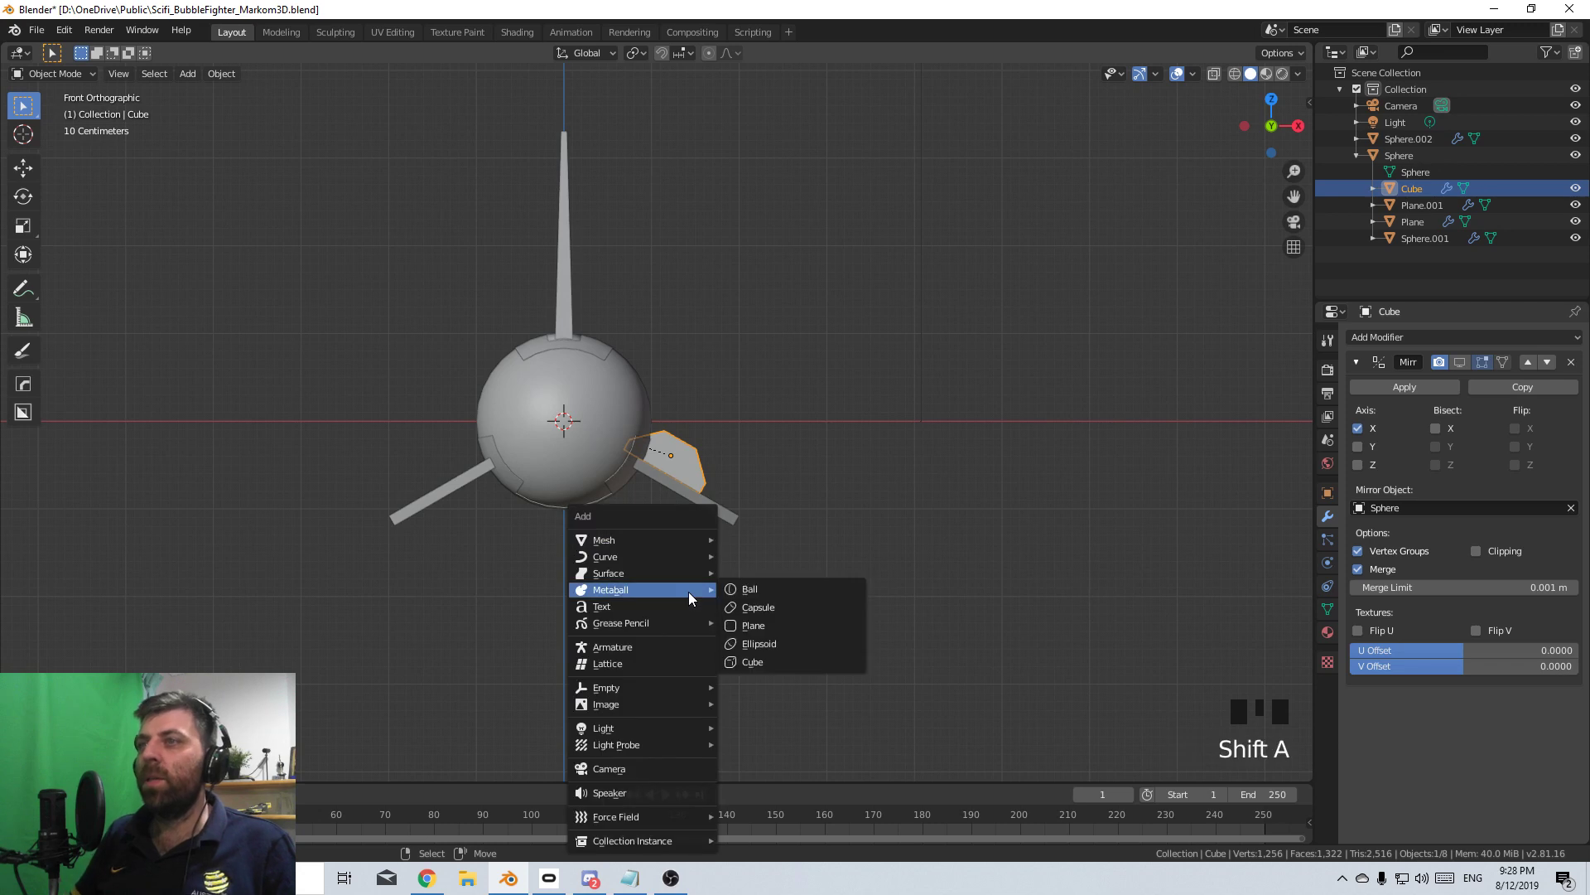
pyautogui.moveTo(679, 542)
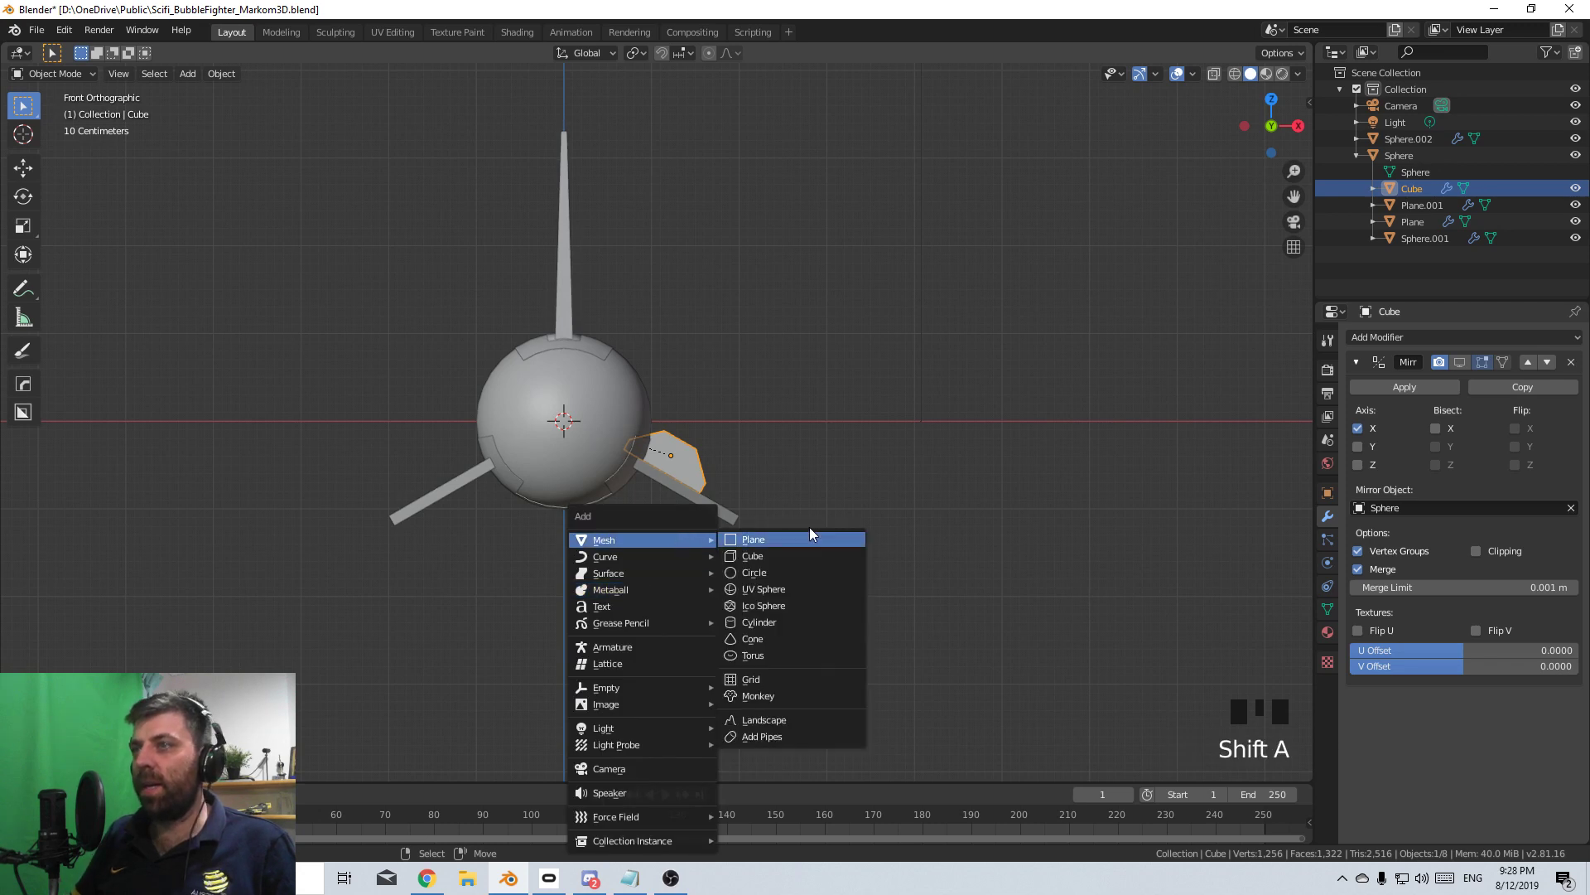
pyautogui.click(811, 625)
pyautogui.press('Tab')
pyautogui.press('r')
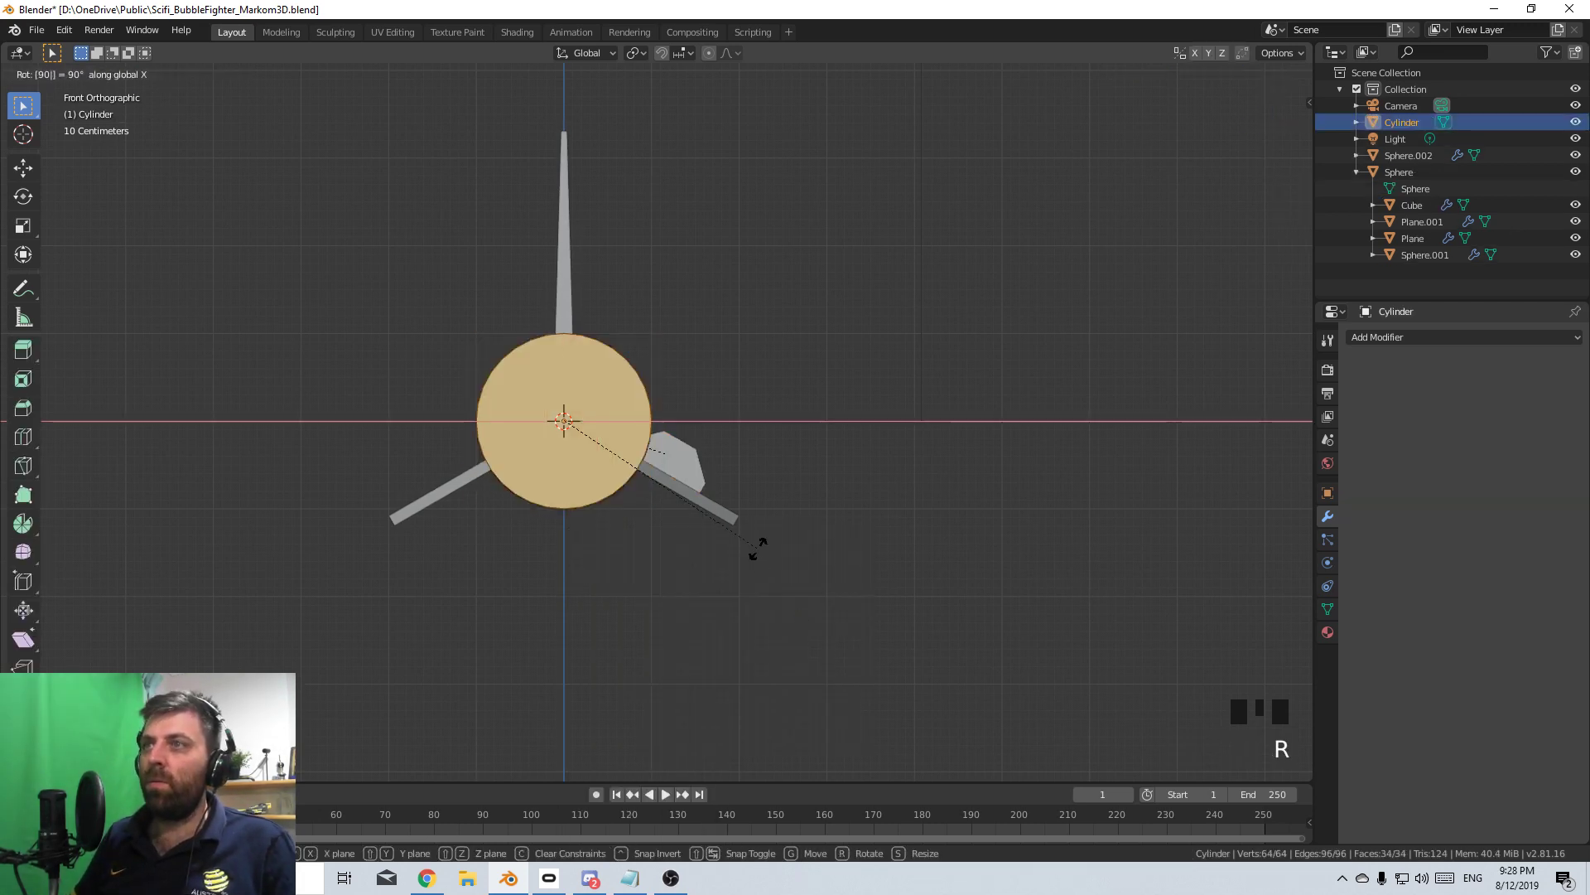
pyautogui.click(760, 549)
pyautogui.press('Tab')
# - Scale the cylinder down and place it over the wing opposite the engine pod
pyautogui.press('g')
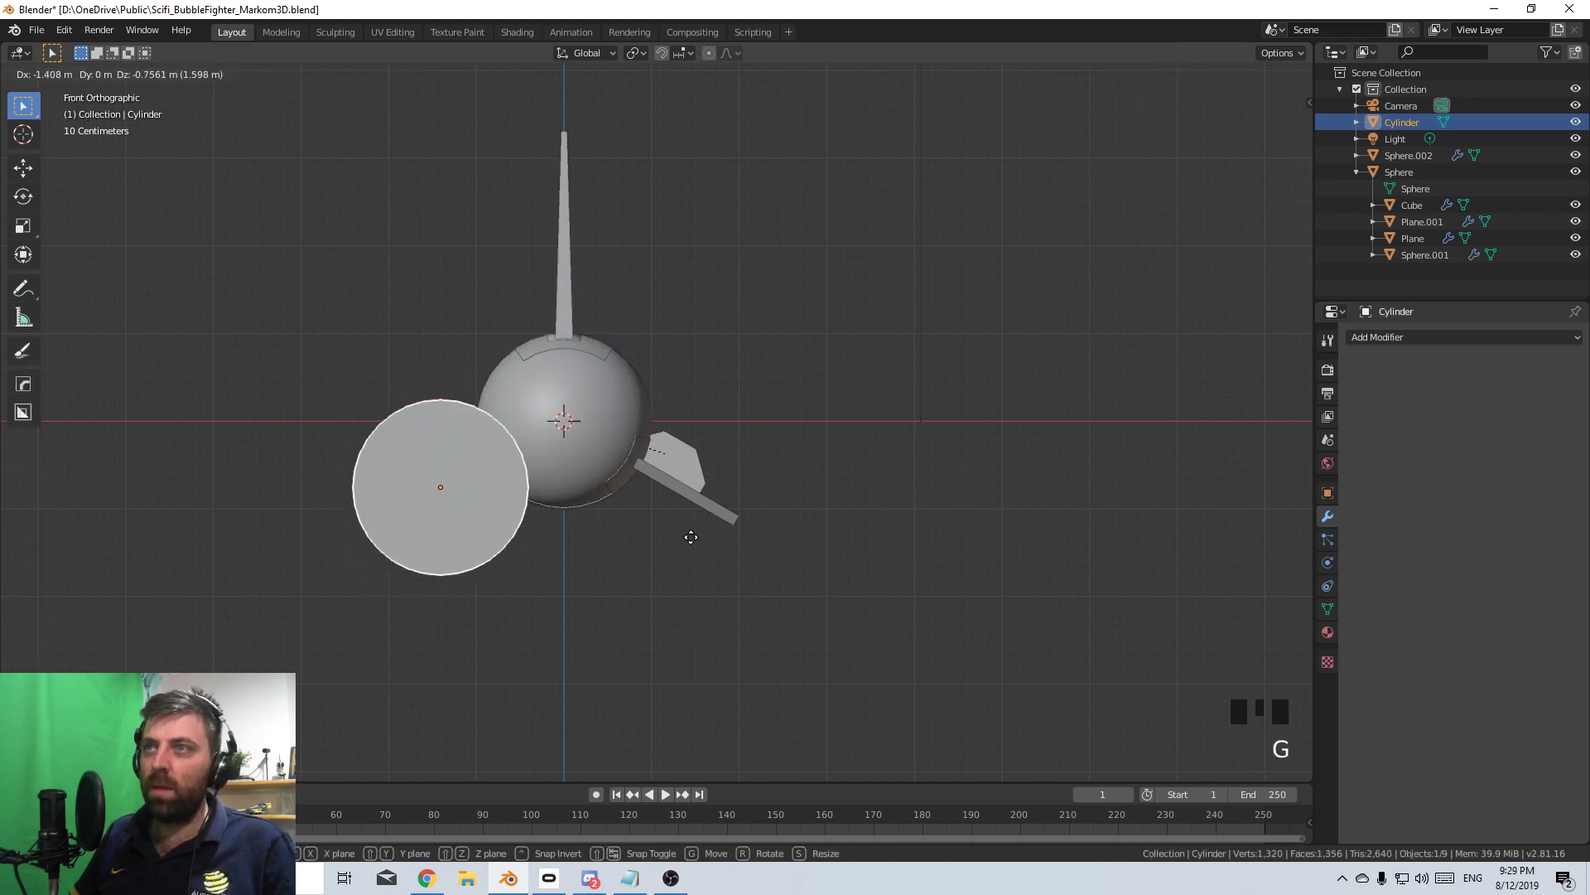
pyautogui.press('s')
pyautogui.click(560, 509)
pyautogui.press('g')
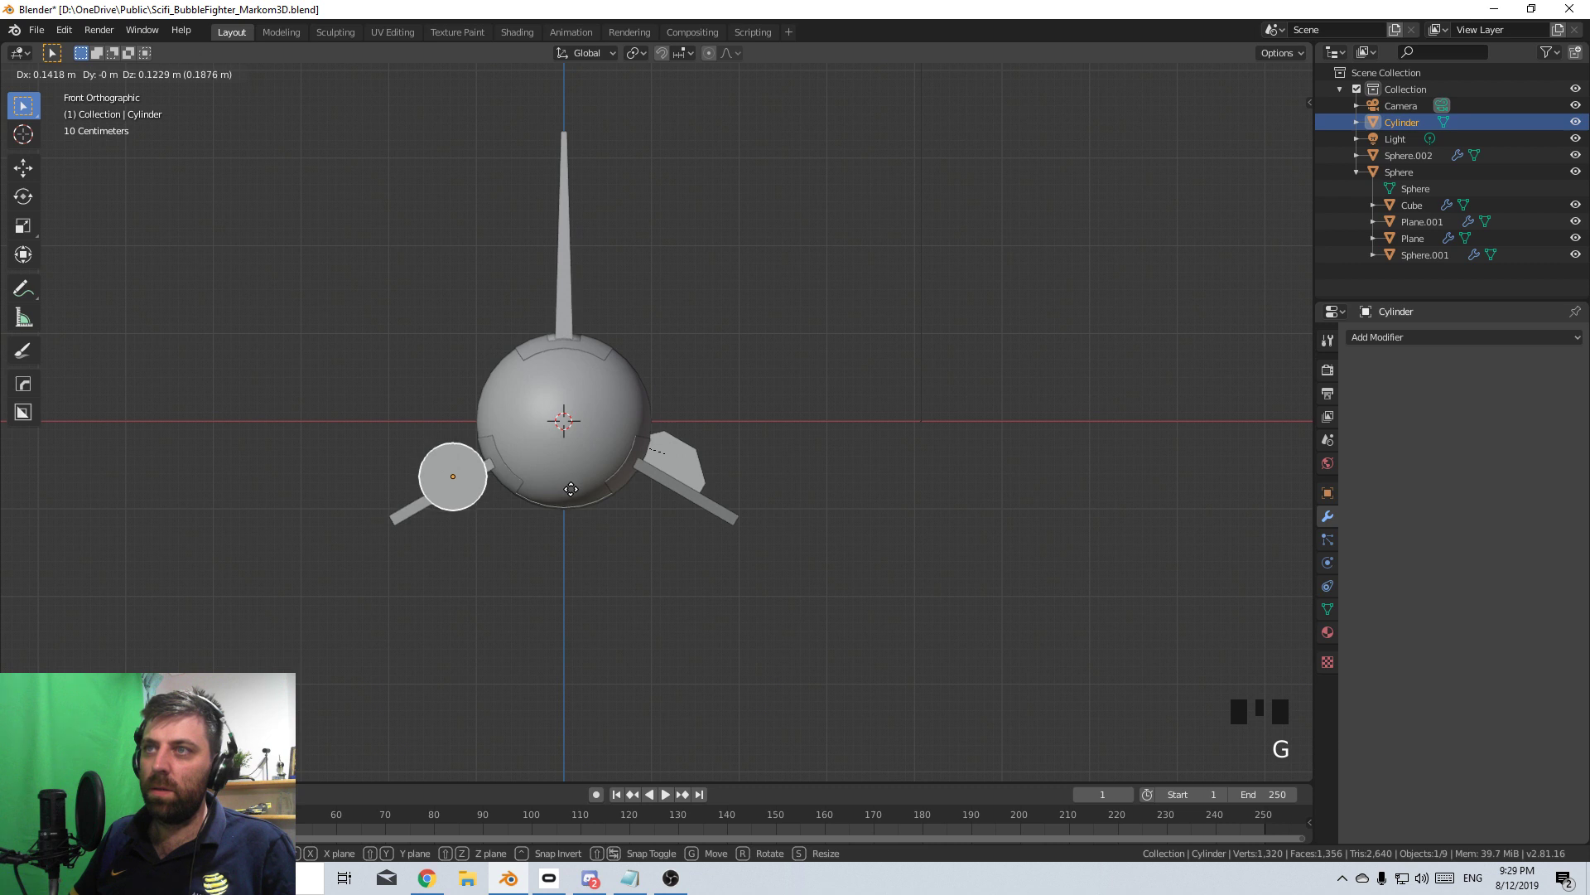
pyautogui.click(570, 485)
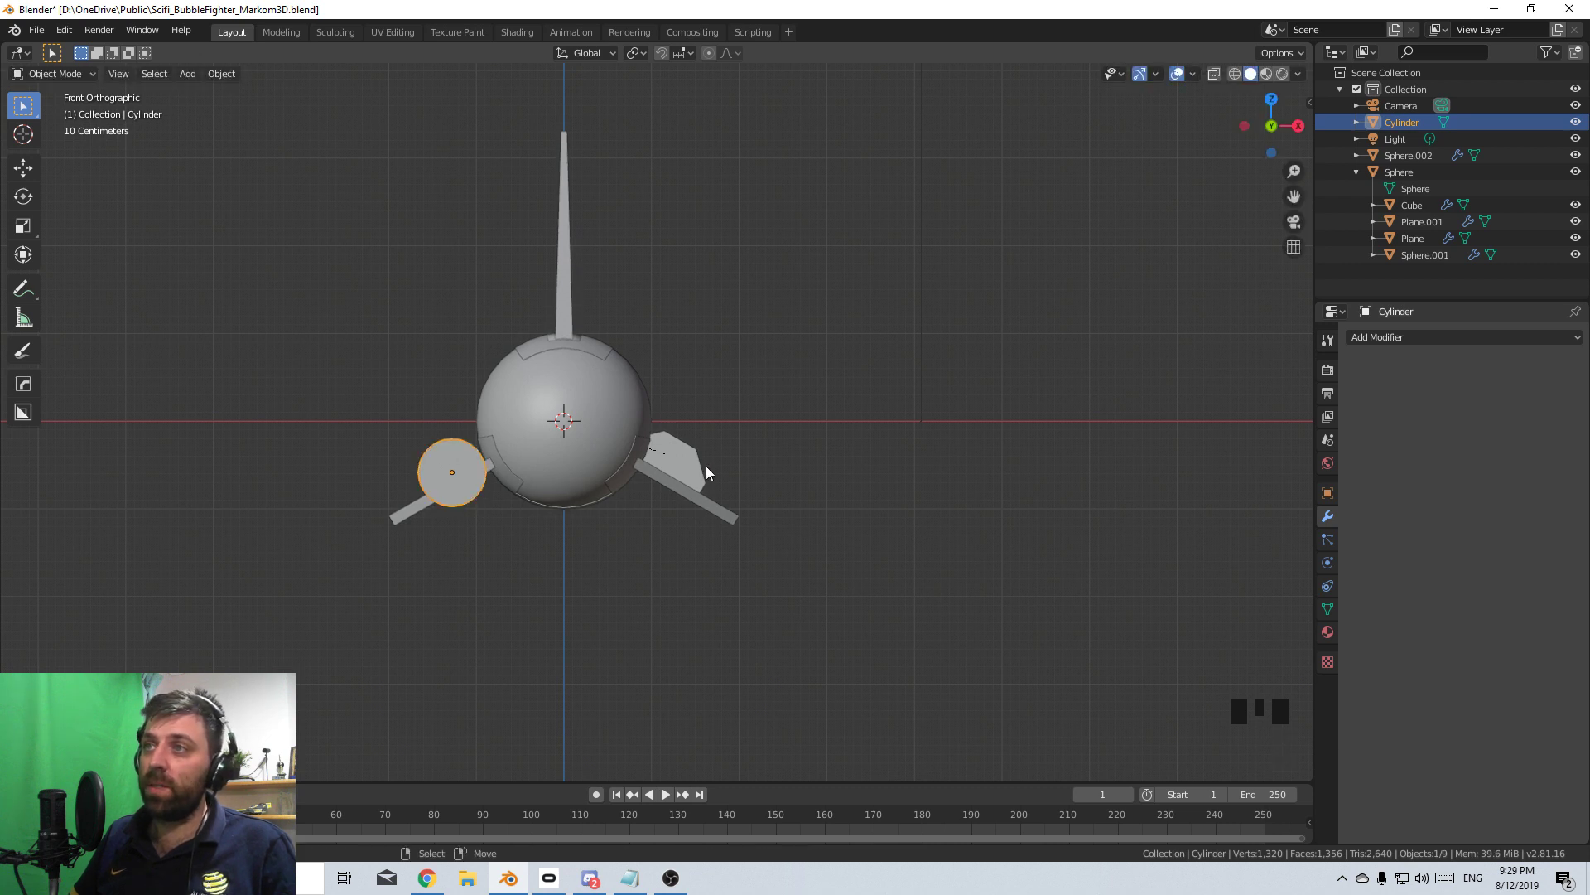
# - Move the cylinder back from beside the sphere onto the wing's surface
pyautogui.scroll(4, 502, 541)
pyautogui.moveTo(444, 550); pyautogui.dragTo(784, 626, button='middle')
pyautogui.scroll(-3, 784, 626)
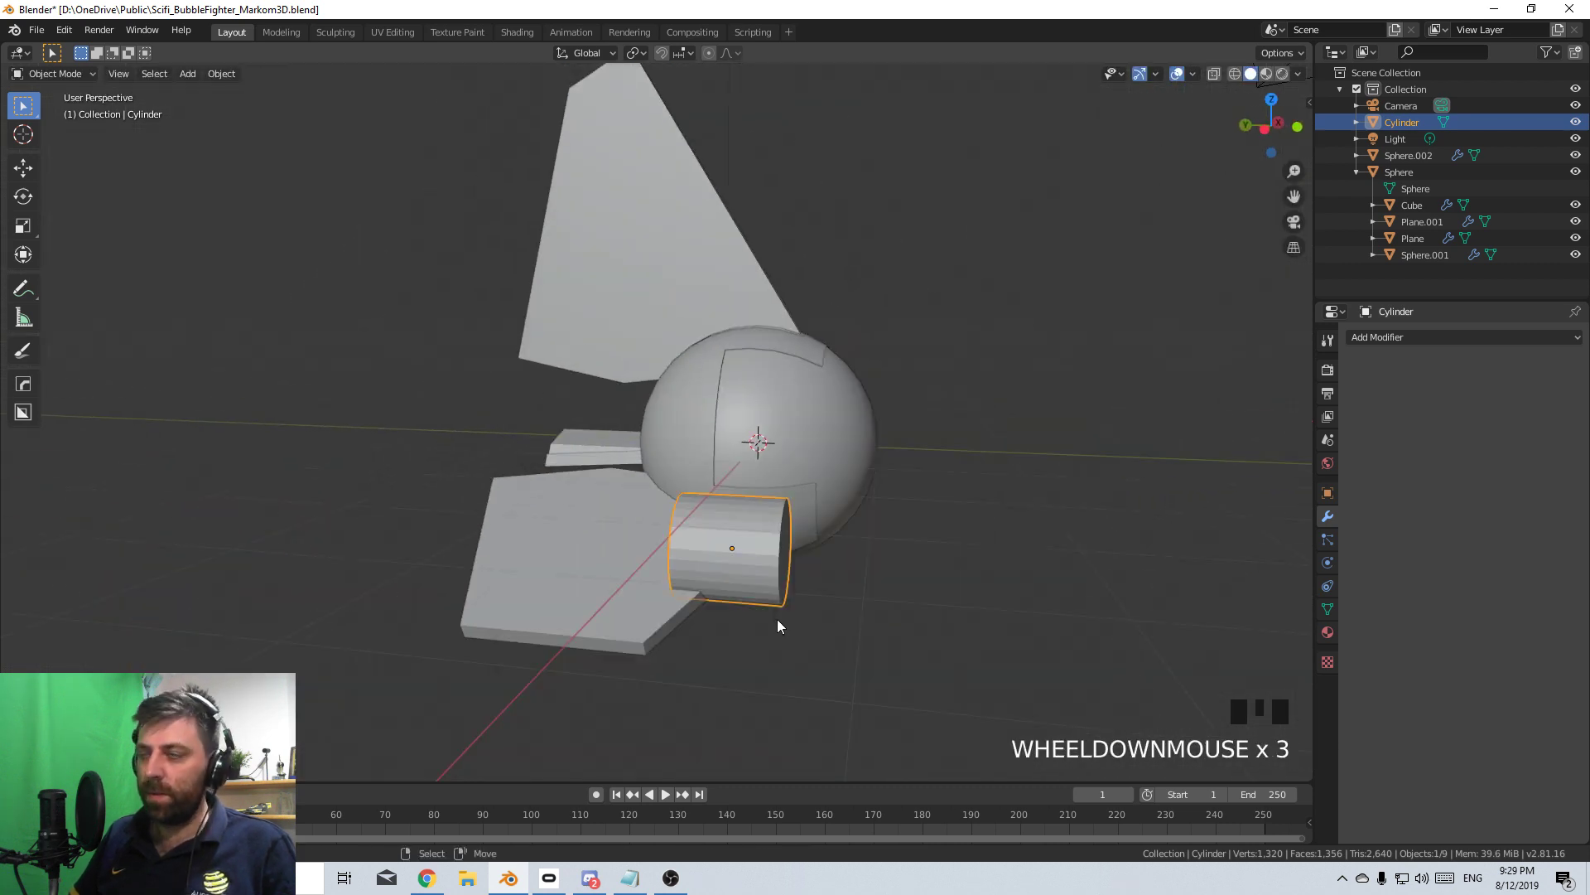
pyautogui.press('g')
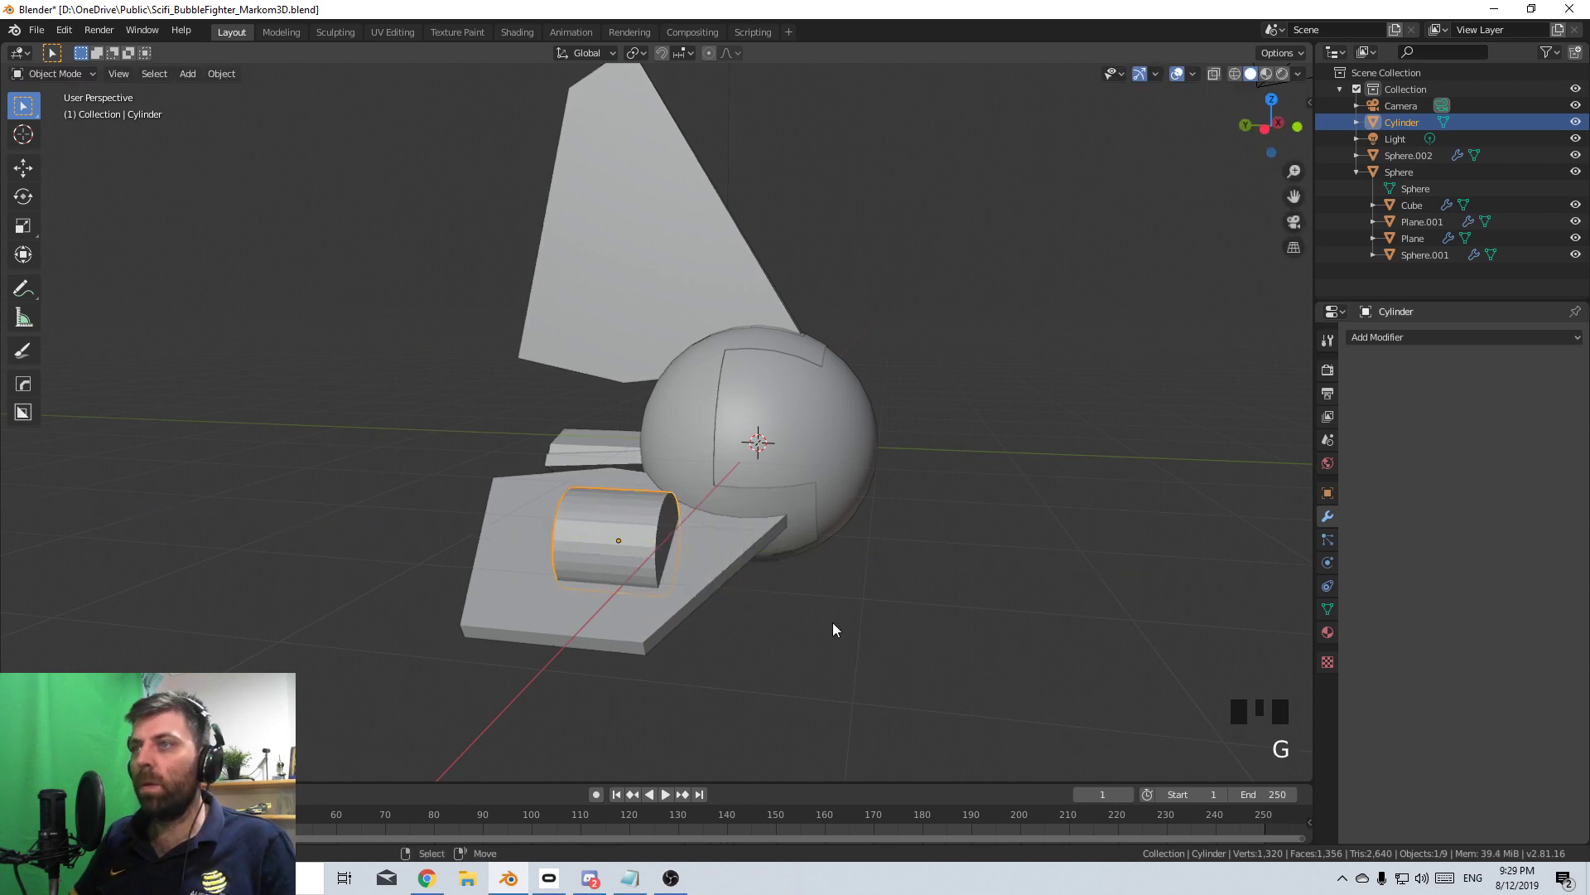
pyautogui.press('s')
pyautogui.rightClick(843, 615)
pyautogui.press('s')
pyautogui.press('x')
pyautogui.rightClick(956, 618)
# - Lengthen the cylinder along the Y axis and move it about 0.8 m rearward along Y
pyautogui.press('s')
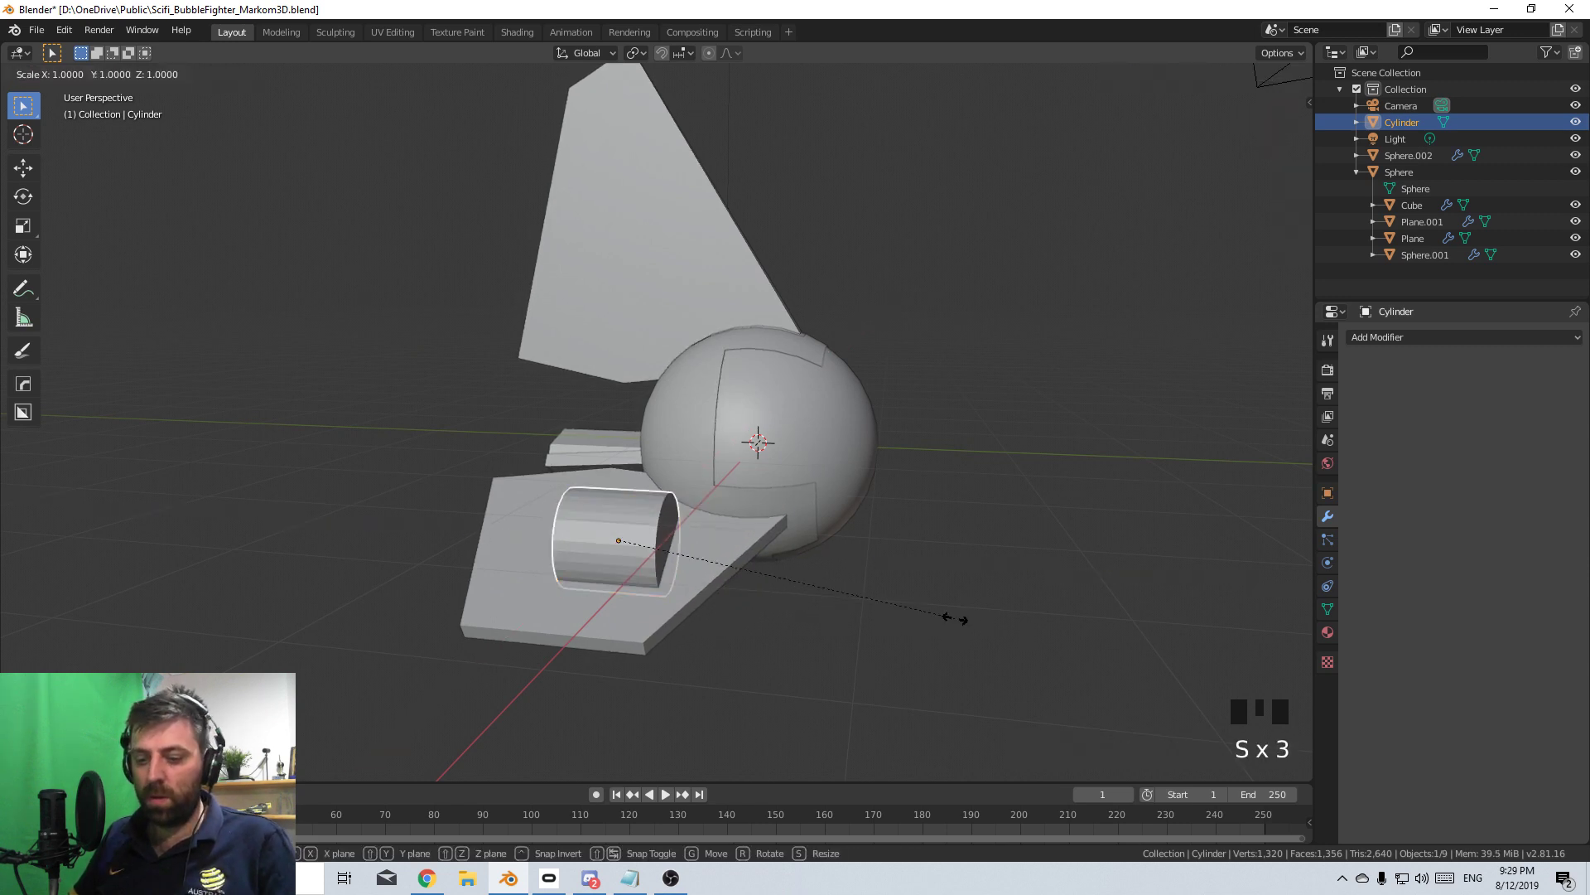
pyautogui.press('y')
pyautogui.click(1097, 638)
pyautogui.press('g')
pyautogui.press('y')
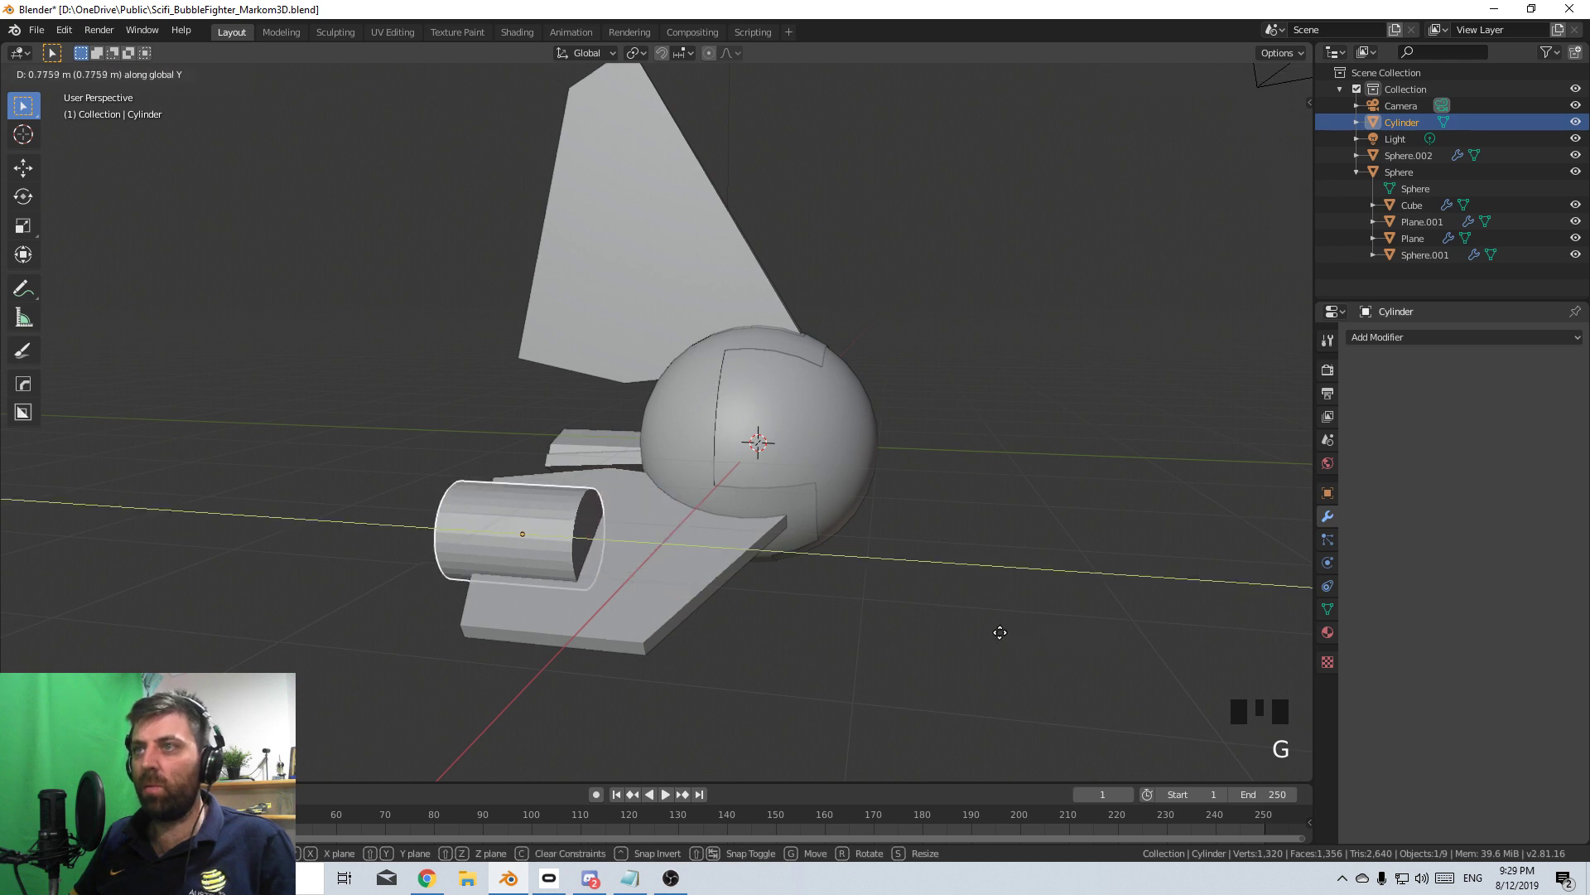
pyautogui.click(1003, 632)
pyautogui.press('KP_3')
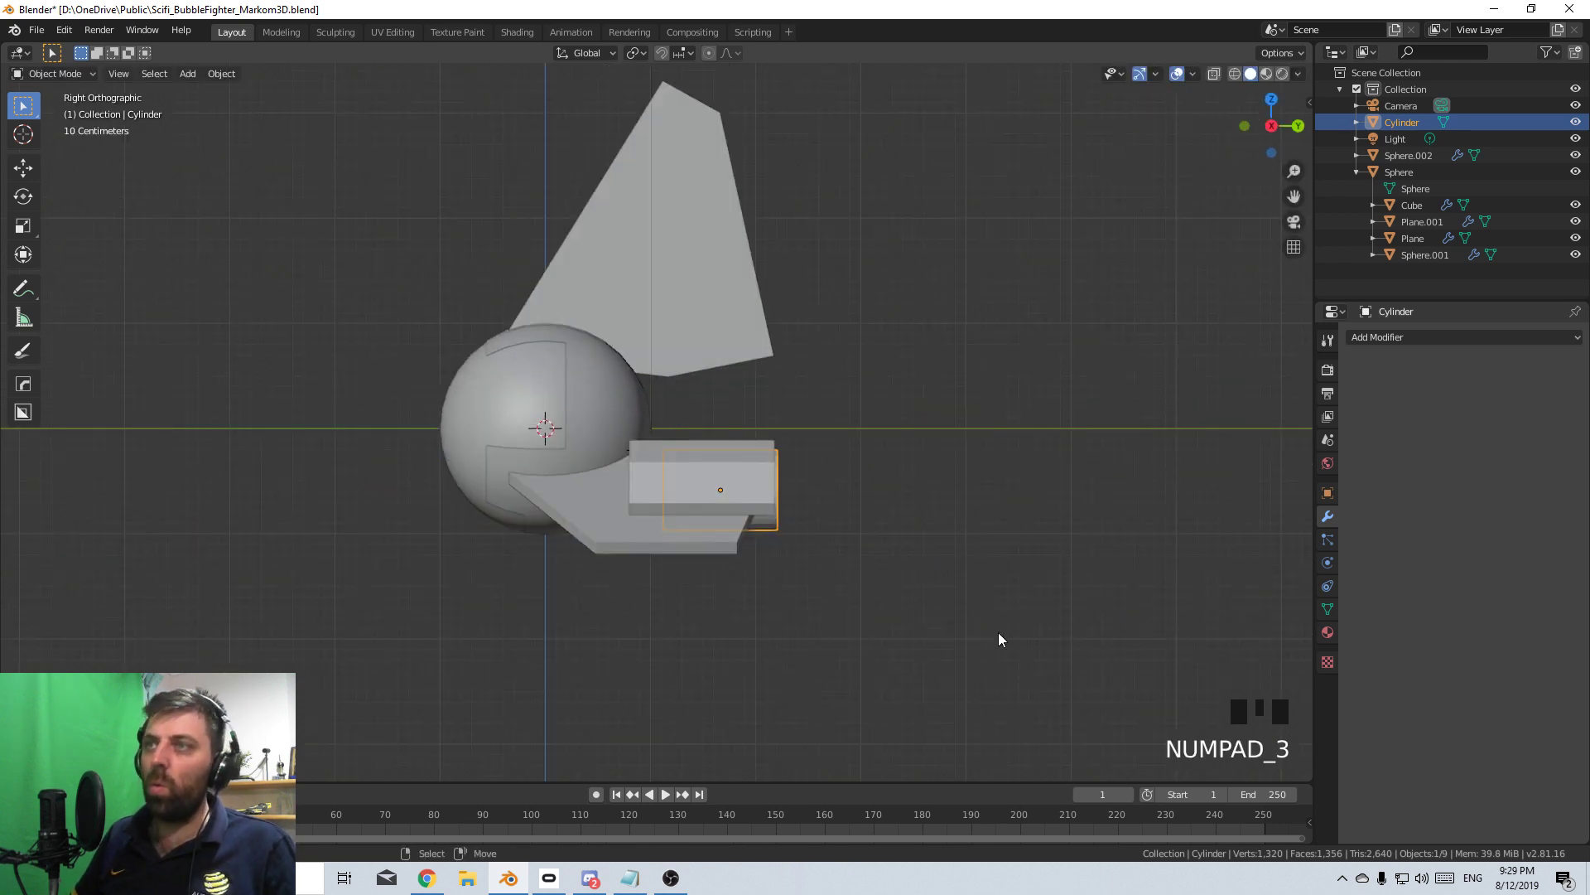
# - Enlarge the cylinder slightly and centre it on the wing's thickness in the front view
pyautogui.press('KP_1')
pyautogui.scroll(5, 998, 638)
pyautogui.keyDown('shift'); pyautogui.moveTo(341, 552); pyautogui.dragTo(580, 497, button='middle'); pyautogui.keyUp('shift')
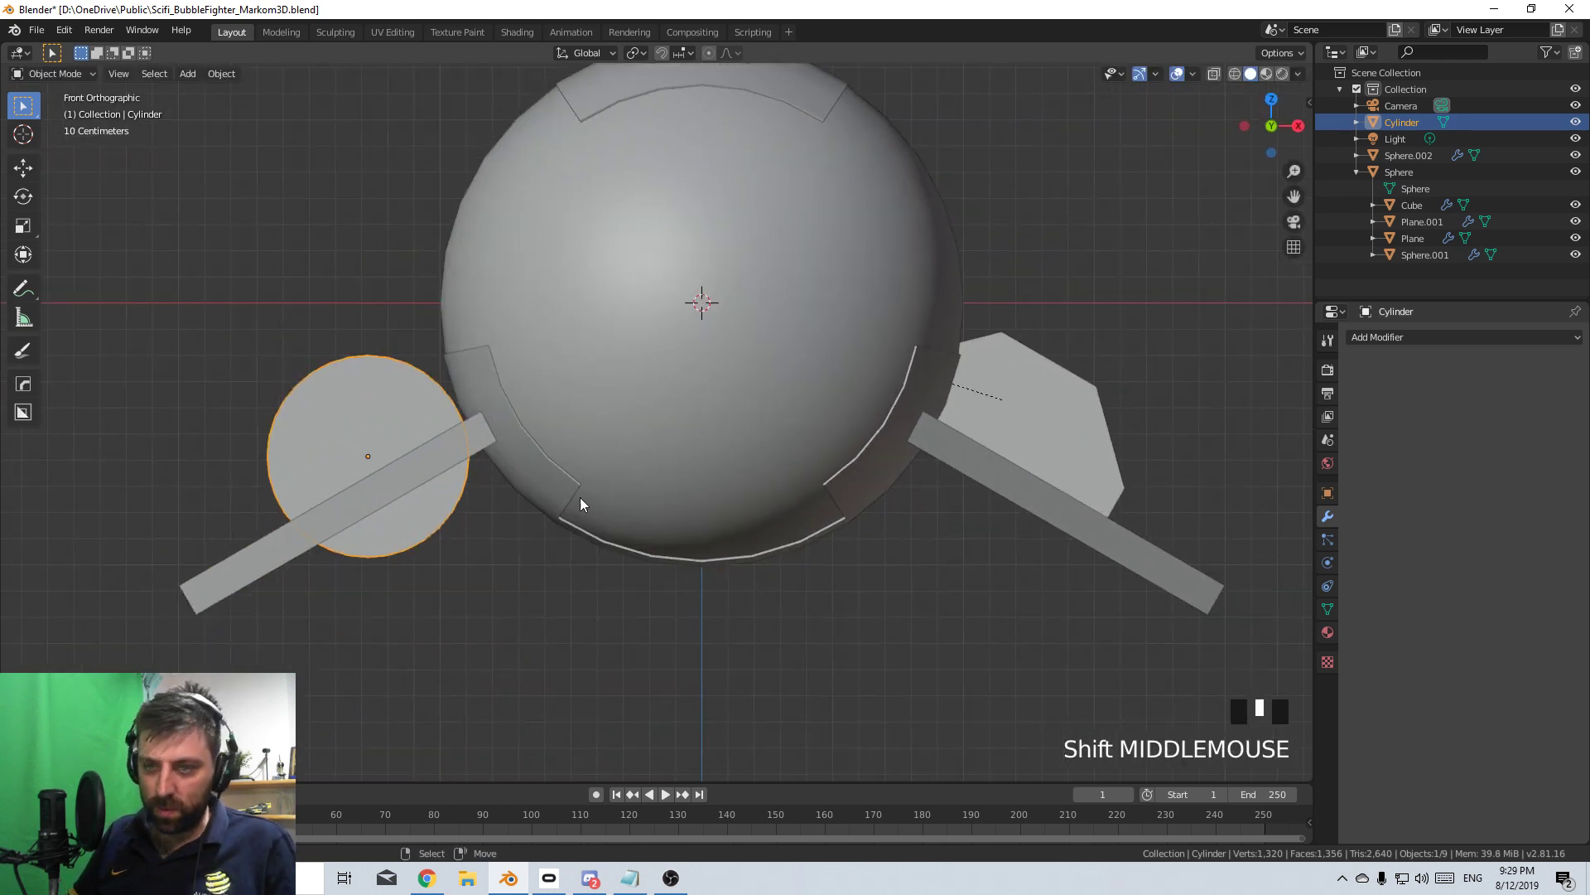
pyautogui.press('g')
pyautogui.press('s')
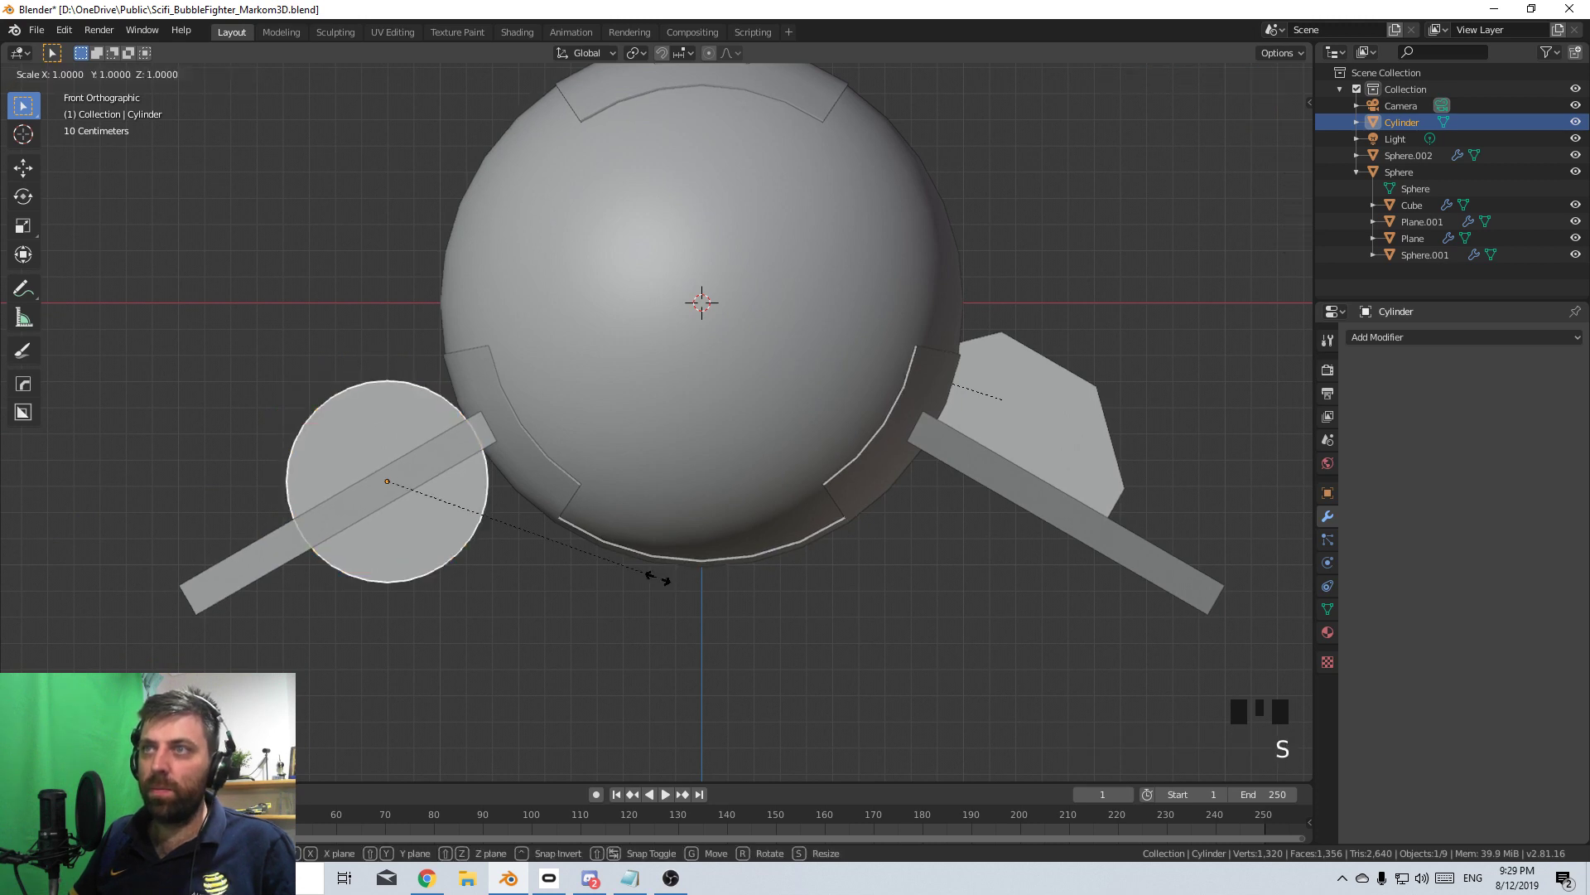
pyautogui.click(969, 648)
pyautogui.press('g')
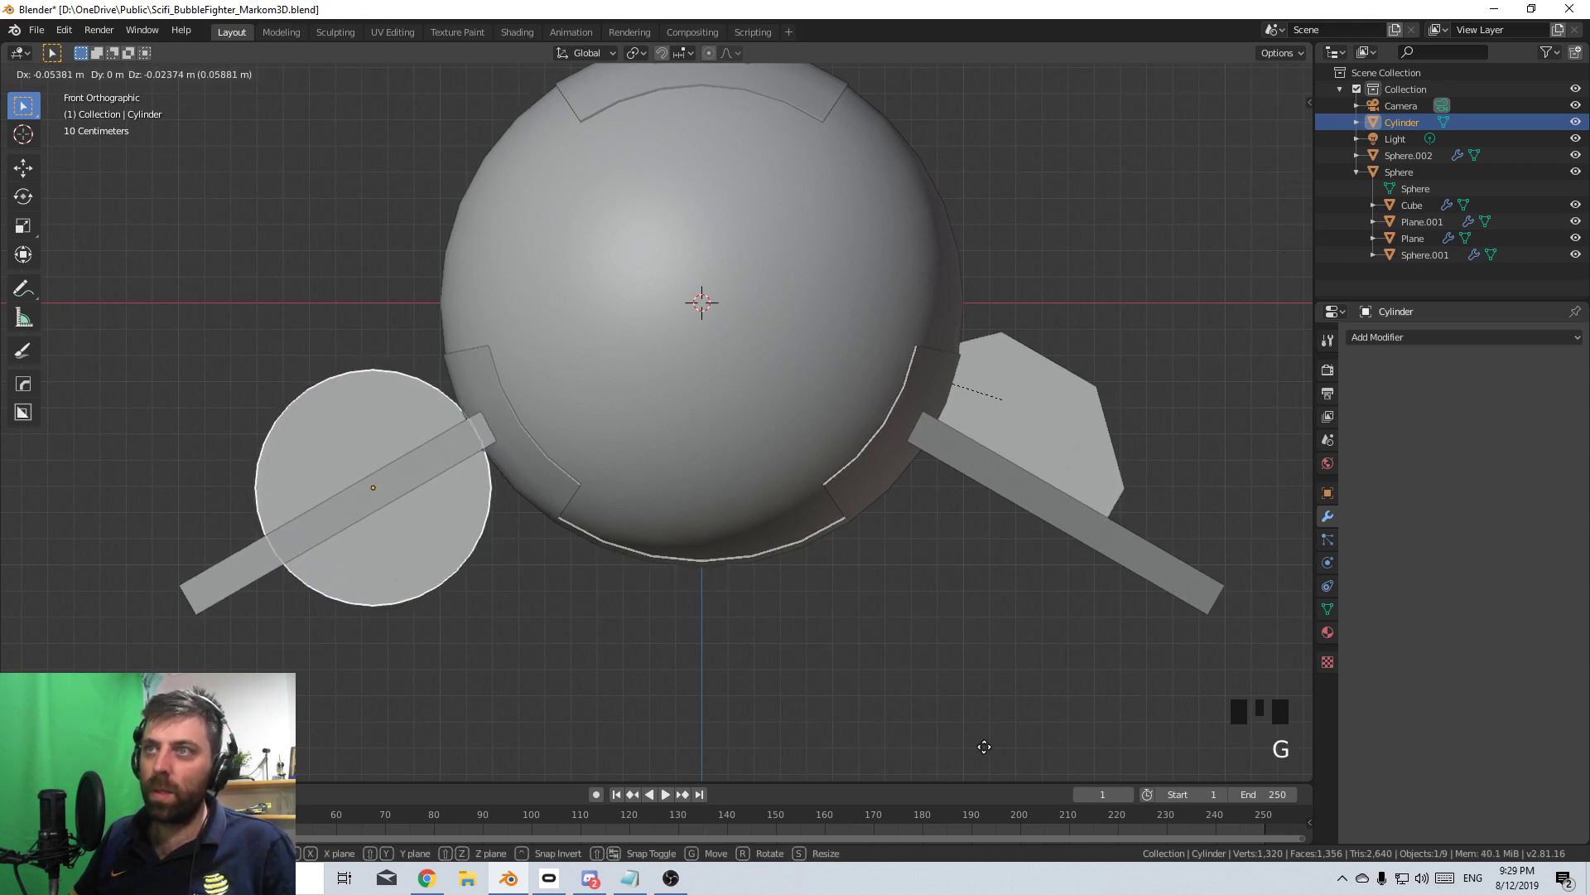
pyautogui.click(943, 768)
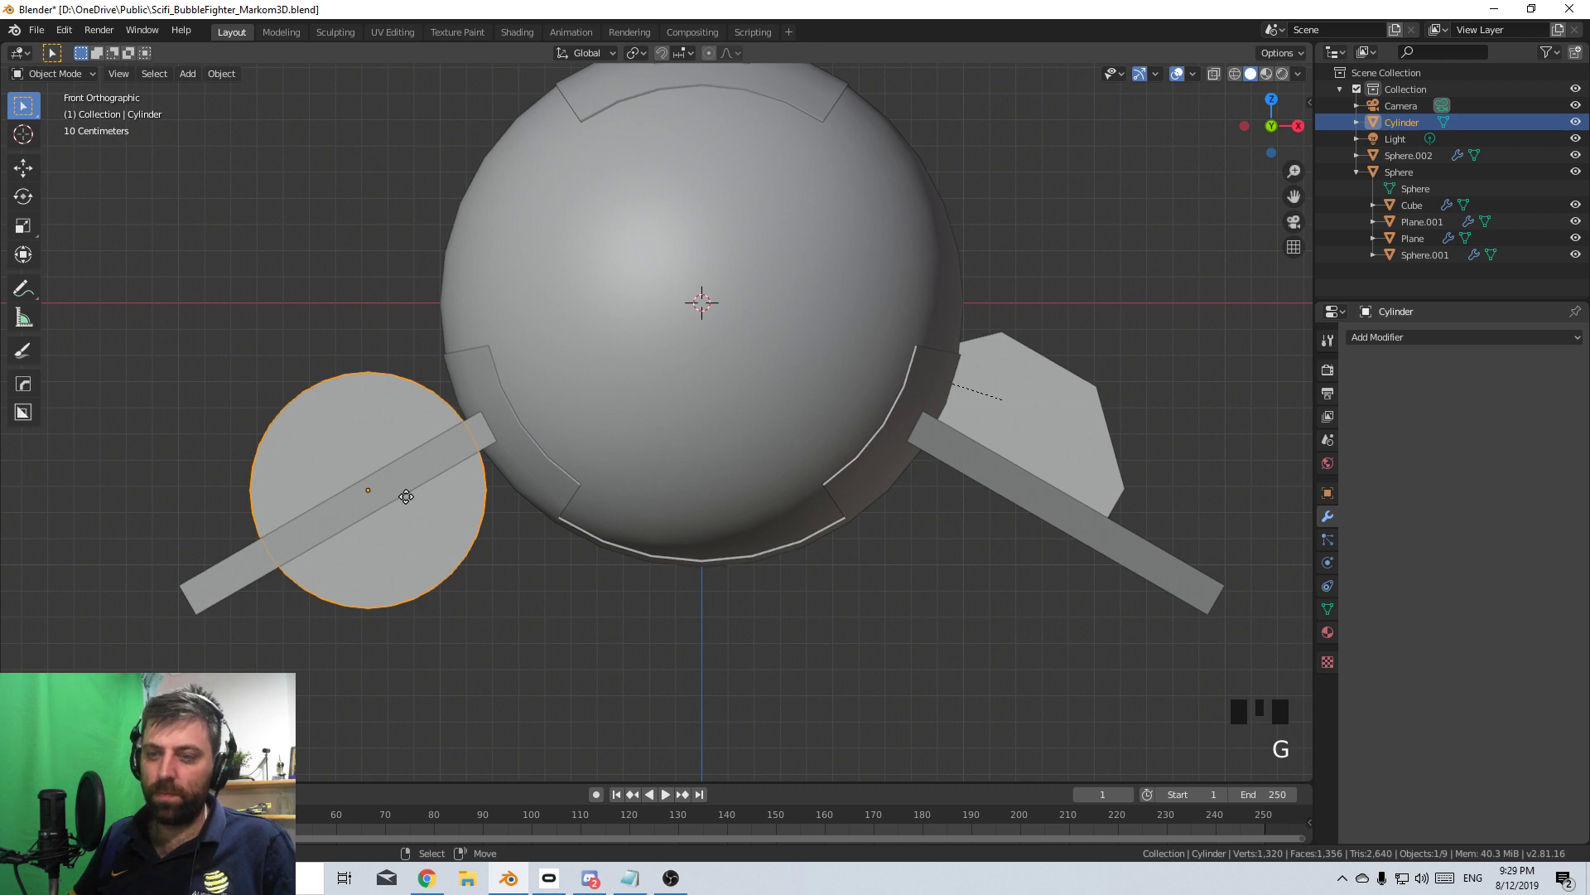
pyautogui.press('g')
pyautogui.click(441, 595)
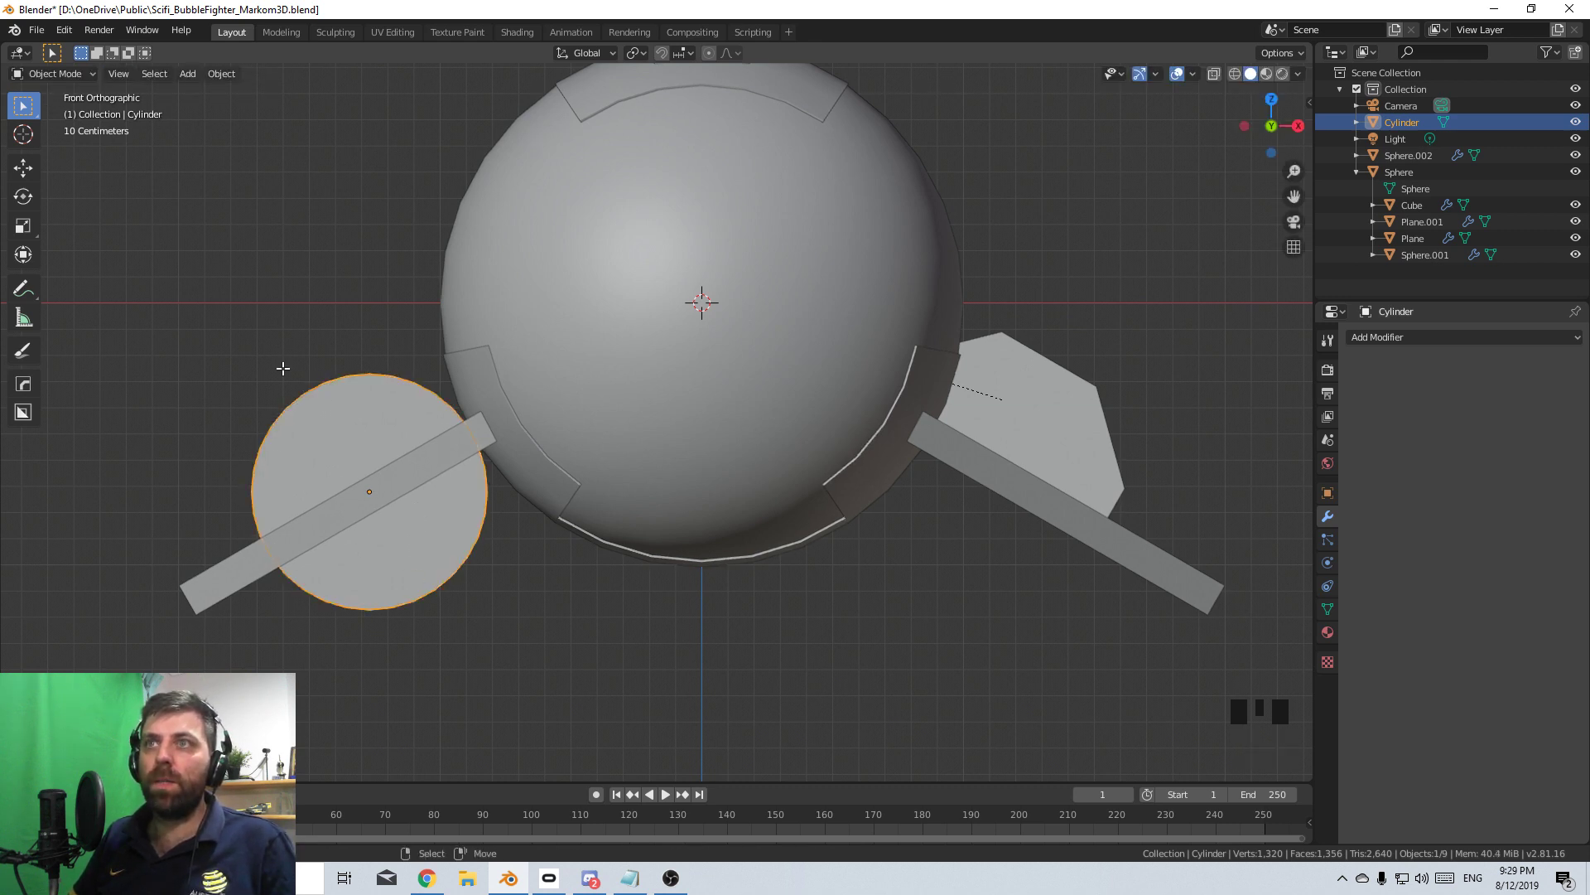
# - Delete the face that caps the front end of the cylinder
pyautogui.press('Tab')
pyautogui.rightClick(327, 460)
pyautogui.press('Delete')
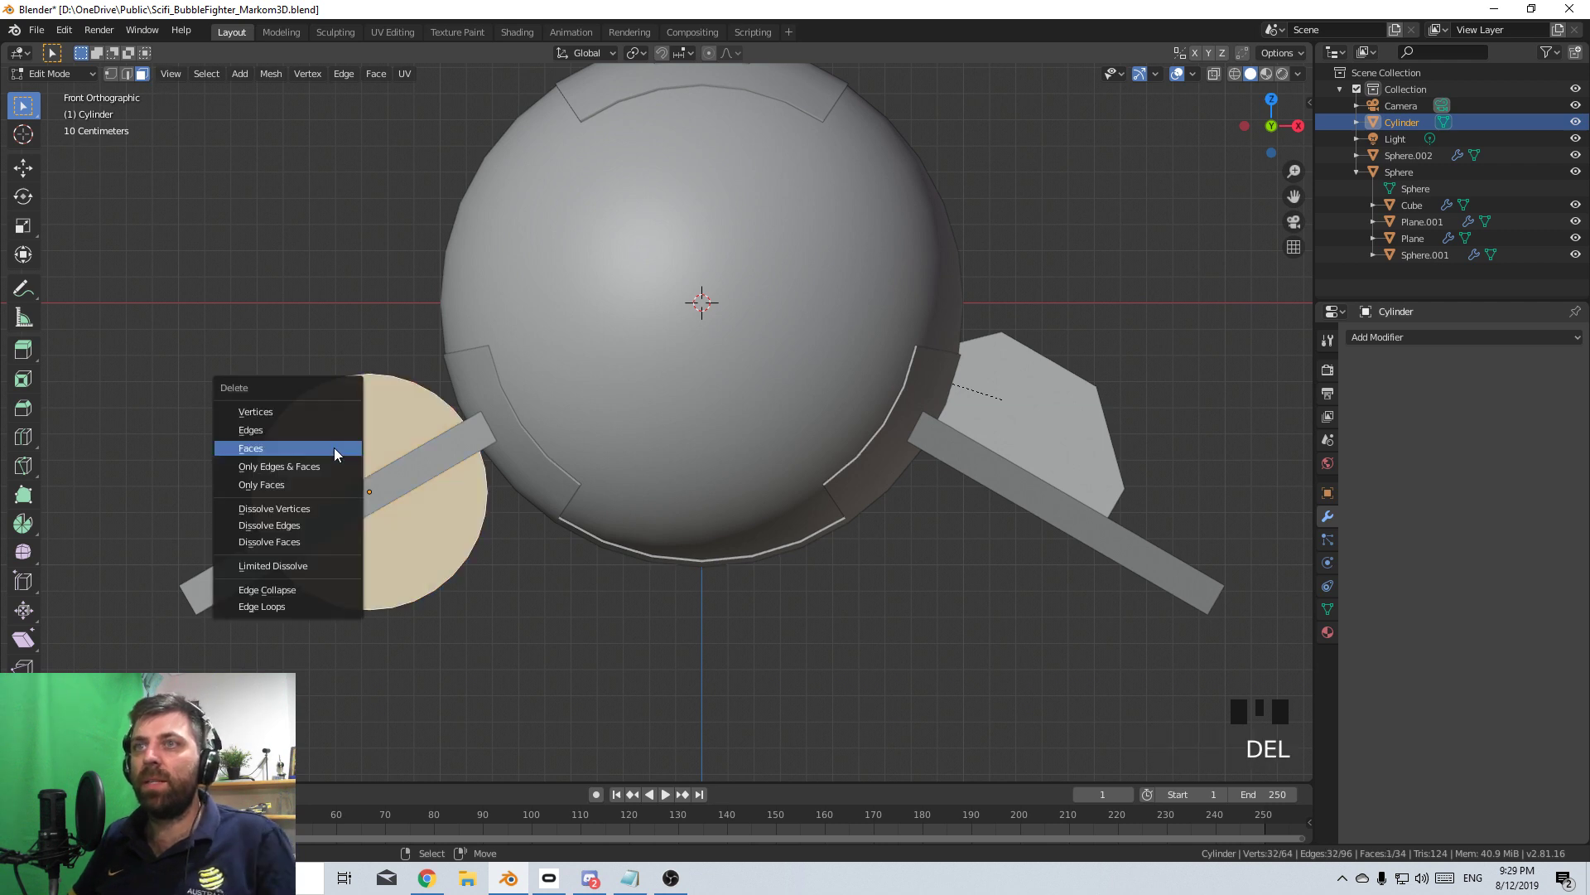
pyautogui.click(335, 447)
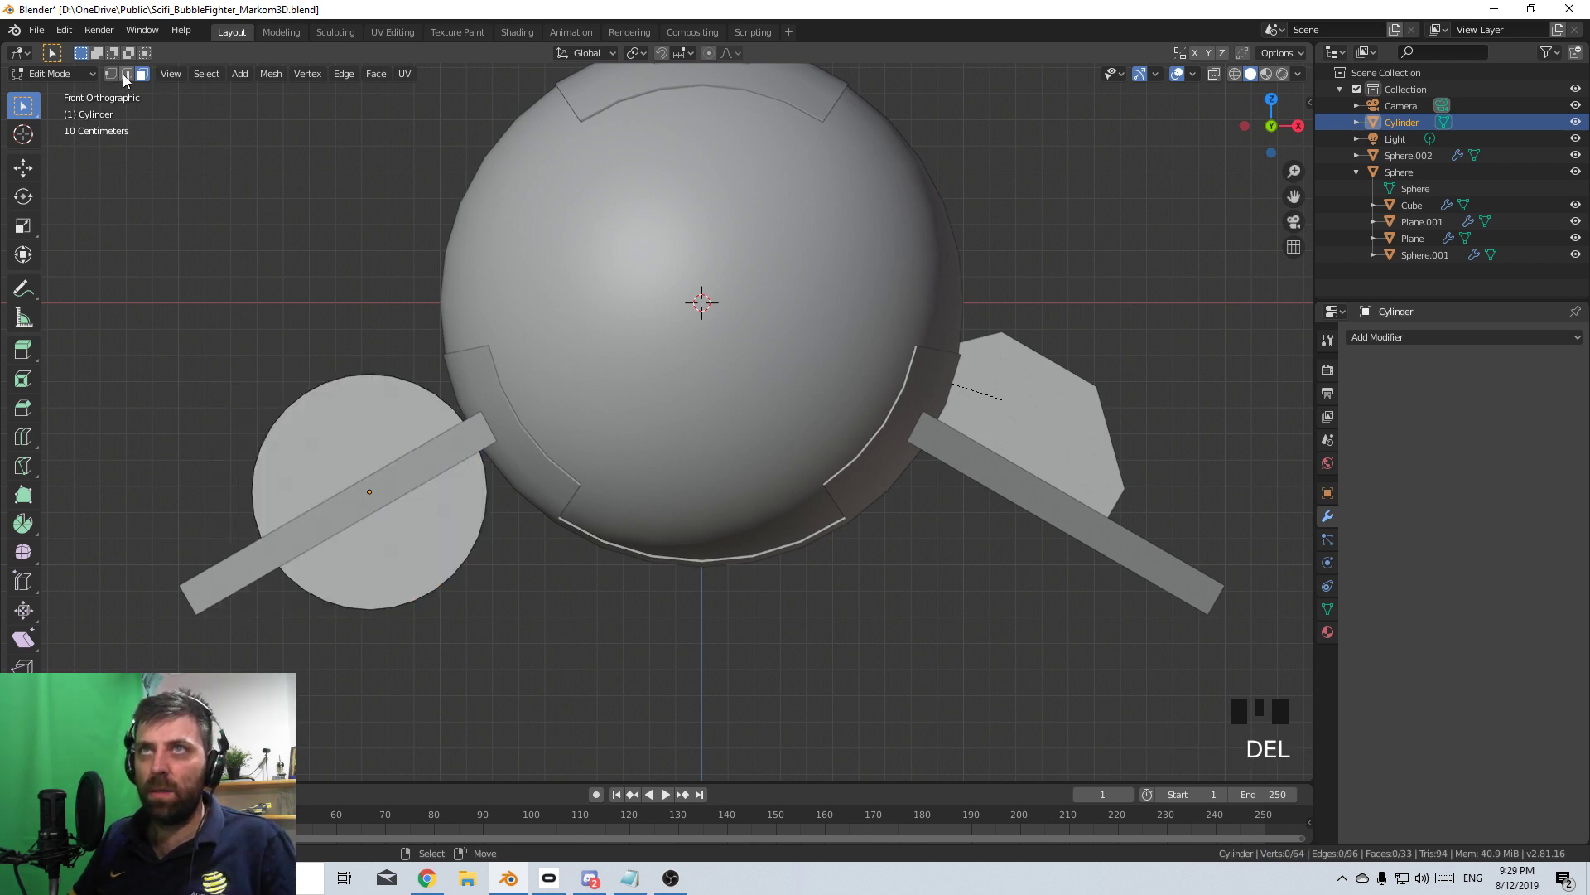
# - Fill the half of the cylinder's open front end above the wing with a face built from its rim vertices
pyautogui.moveTo(377, 447); pyautogui.dragTo(411, 540, button='middle')
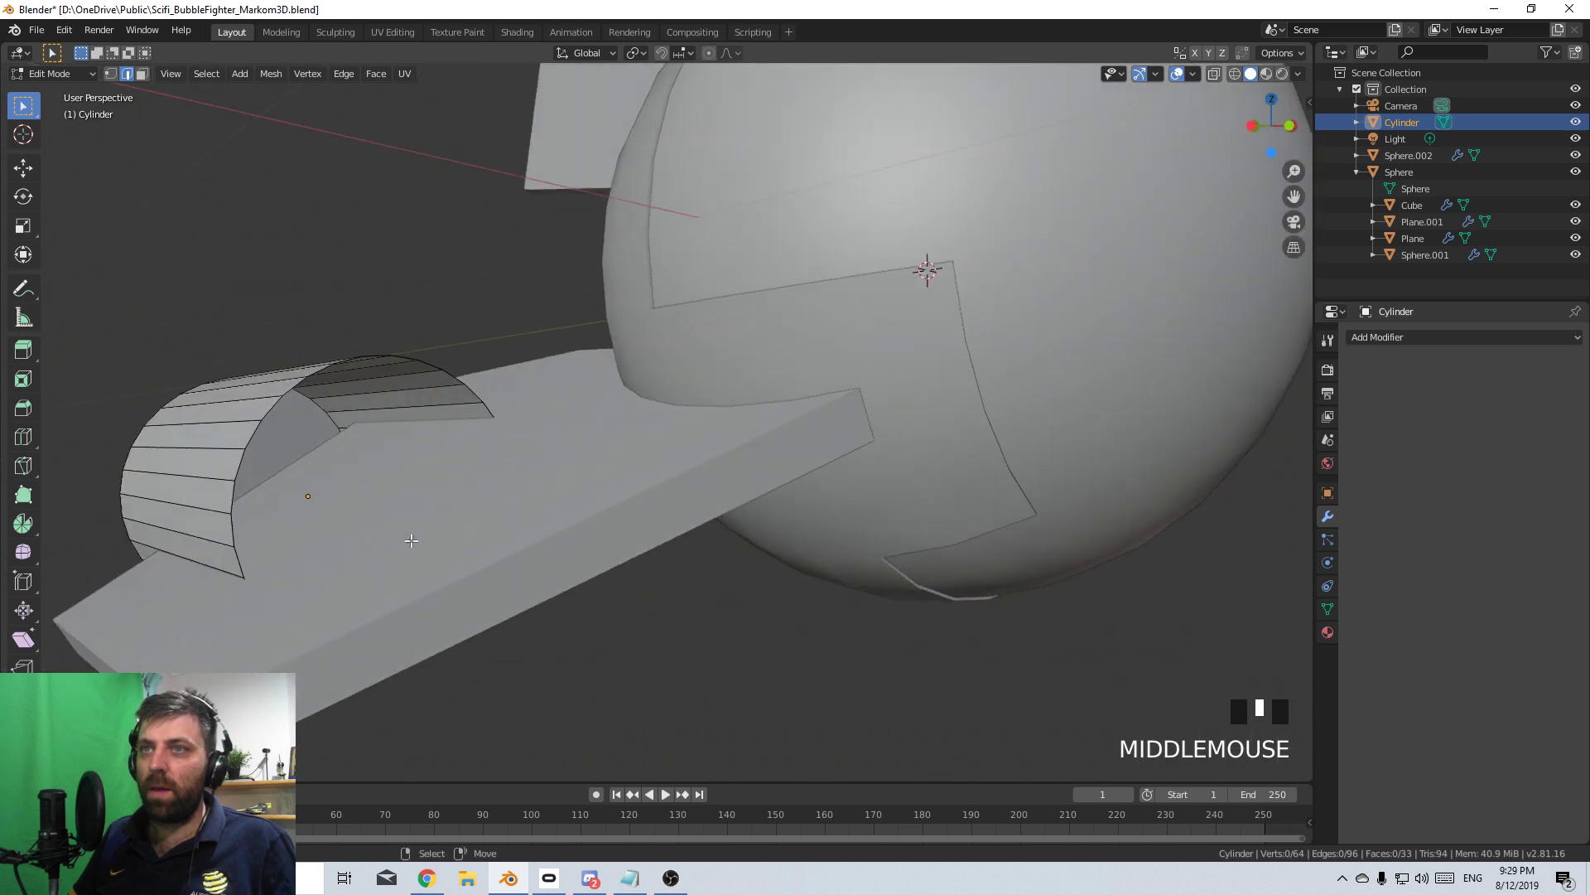
pyautogui.rightClick(240, 559)
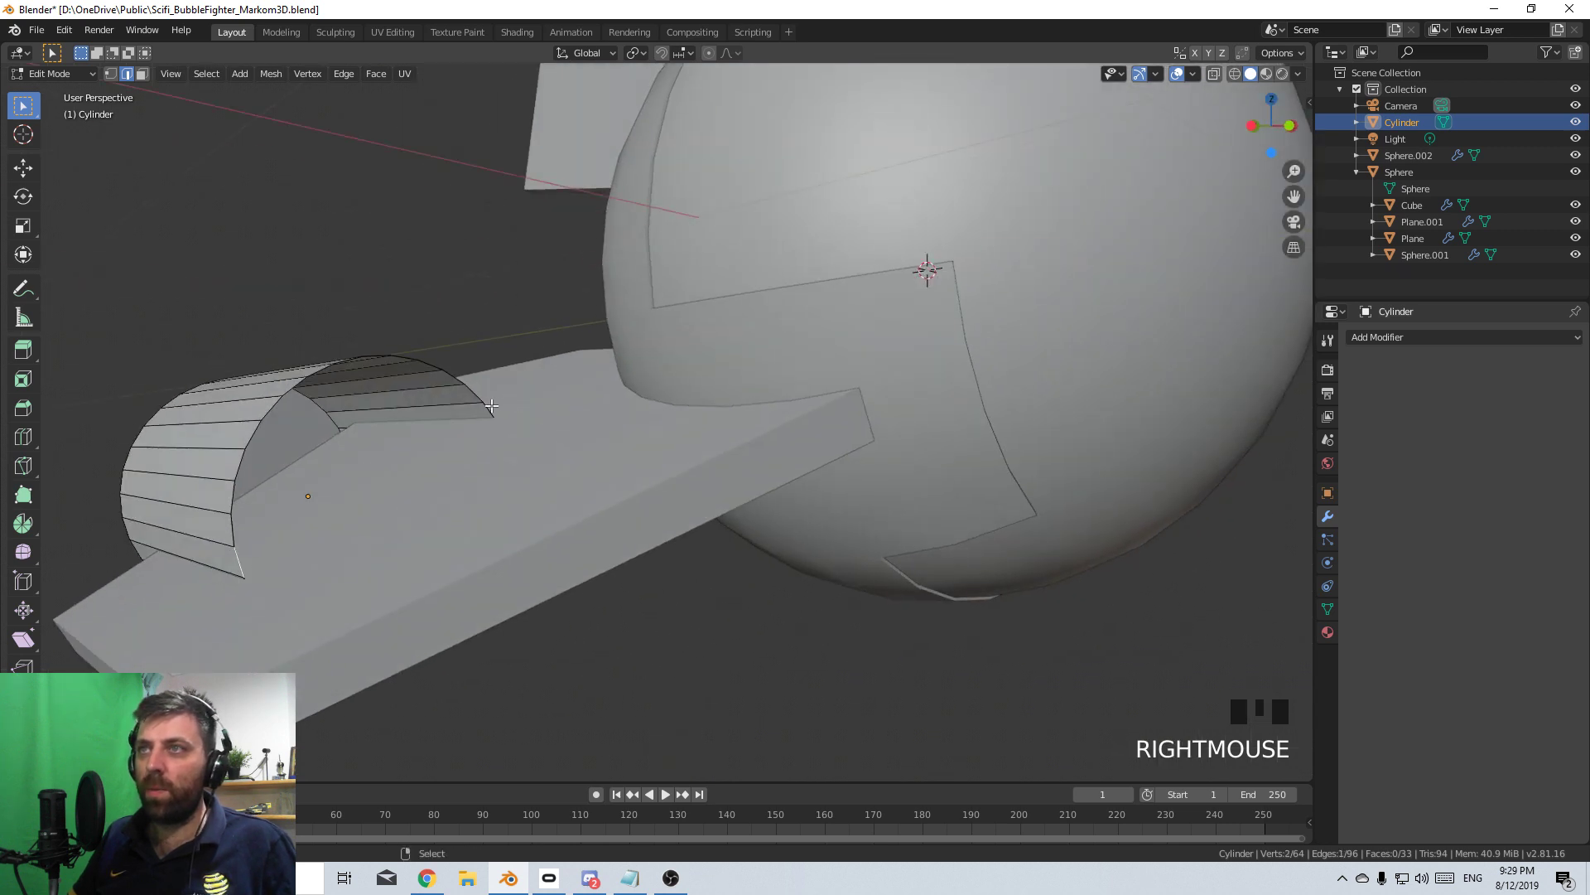
pyautogui.moveTo(492, 427); pyautogui.dragTo(533, 400, button='middle')
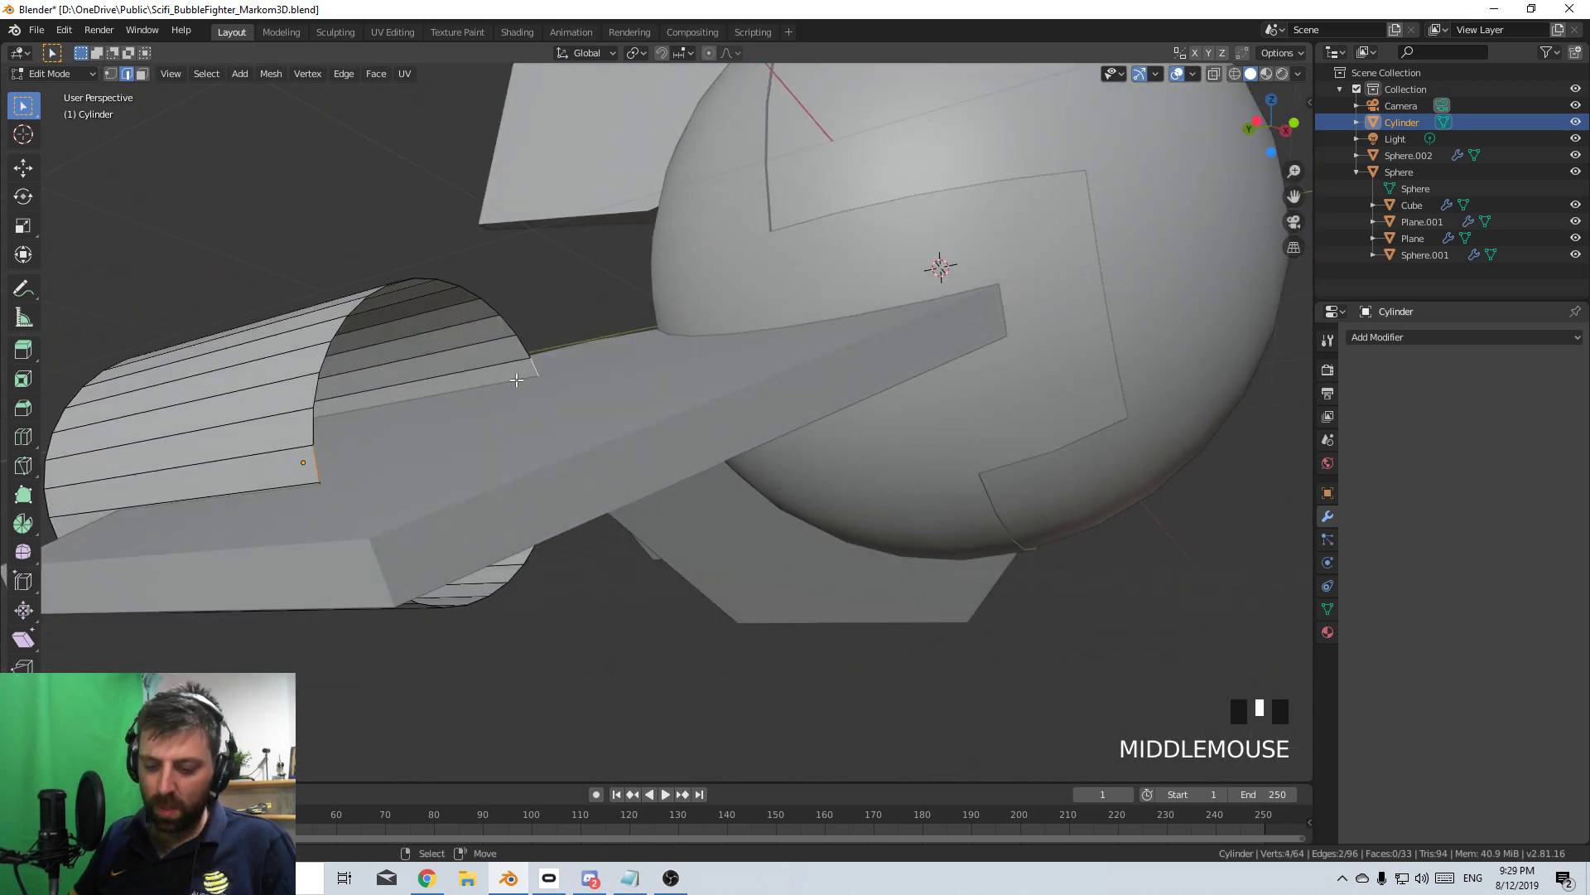
pyautogui.press('c')
pyautogui.moveTo(533, 348)
pyautogui.mouseDown()
pyautogui.moveTo(525, 323)
pyautogui.moveTo(414, 261)
pyautogui.mouseUp()
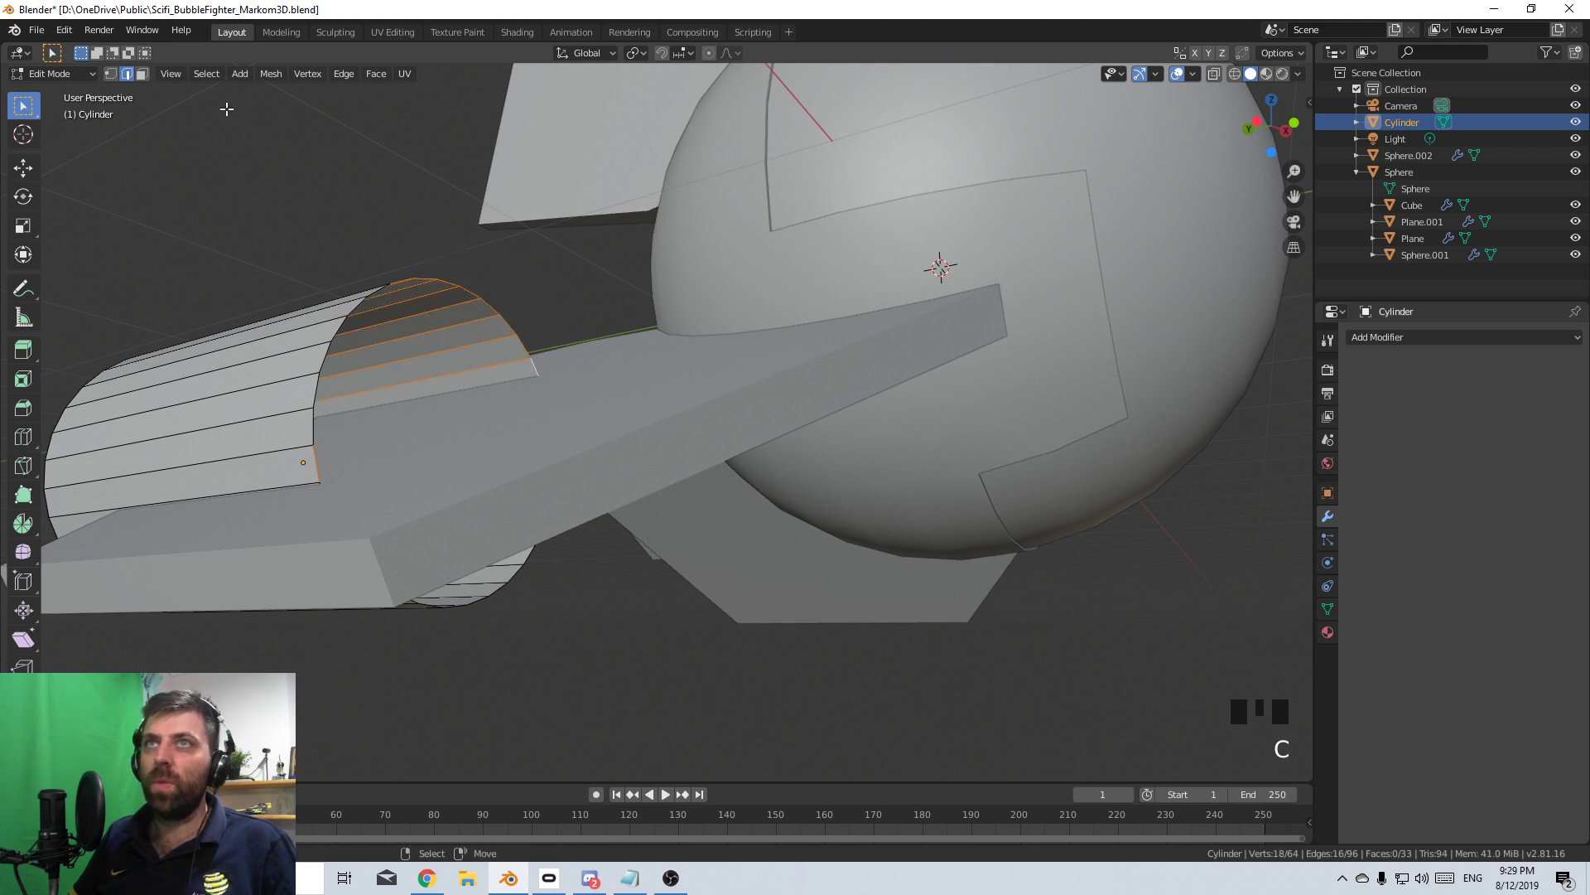
pyautogui.click(113, 74)
pyautogui.scroll(-4, 342, 416)
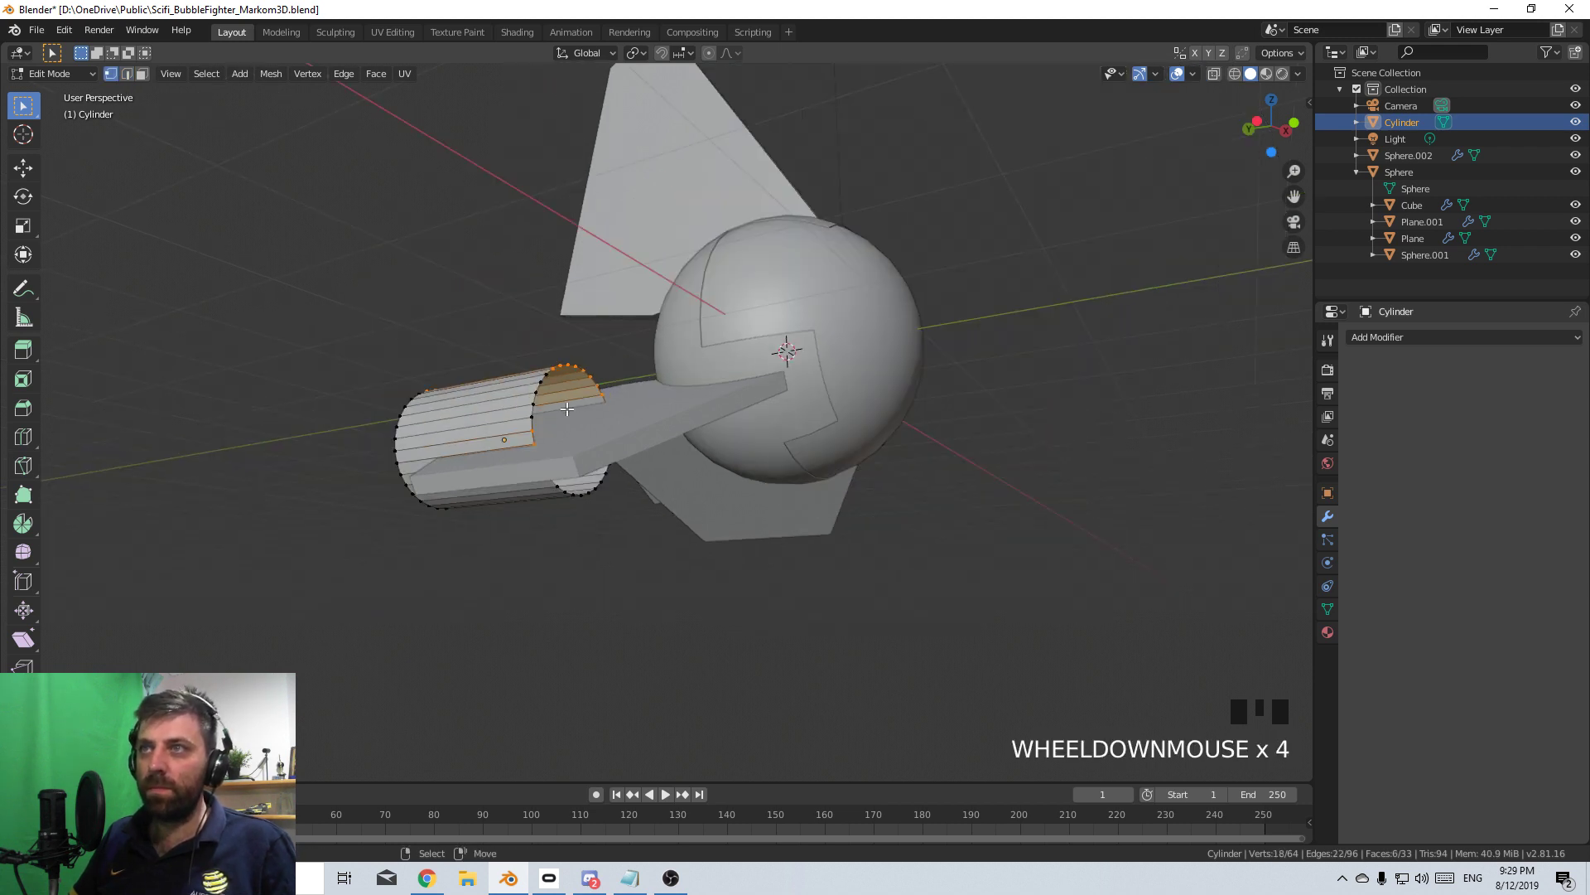
pyautogui.keyDown('shift'); pyautogui.click(584, 369); pyautogui.keyUp('shift')
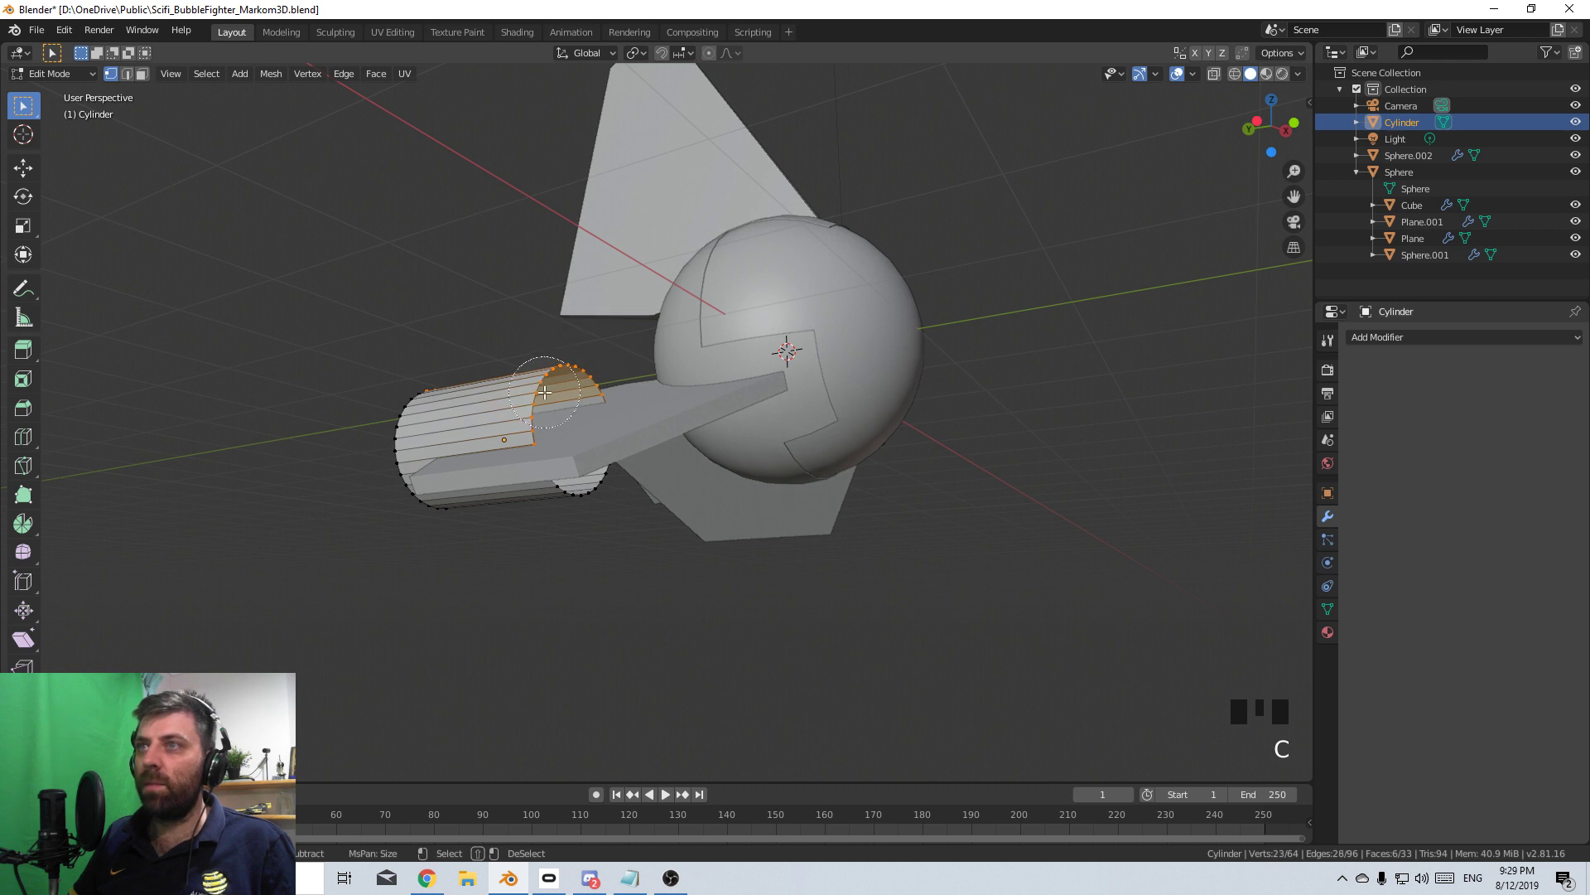
pyautogui.moveTo(583, 370); pyautogui.dragTo(589, 357, button='middle')
pyautogui.keyDown('ctrl'); pyautogui.moveTo(623, 286); pyautogui.dragTo(525, 391); pyautogui.keyUp('ctrl')
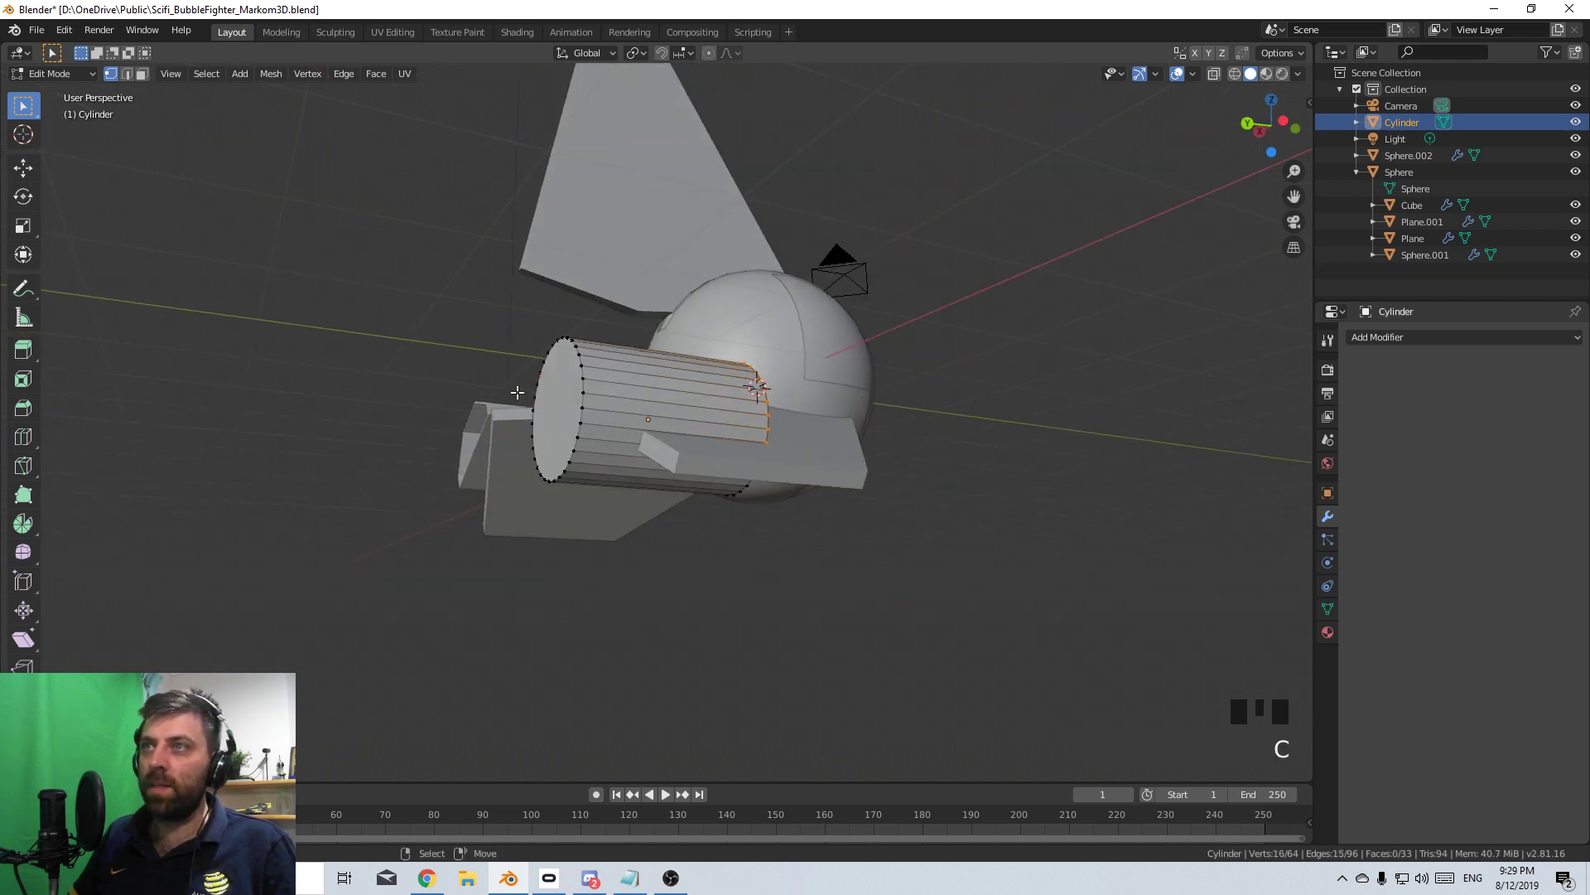
pyautogui.moveTo(525, 391); pyautogui.dragTo(554, 371, button='middle')
pyautogui.scroll(1, 534, 518)
pyautogui.press('f')
pyautogui.scroll(2, 531, 515)
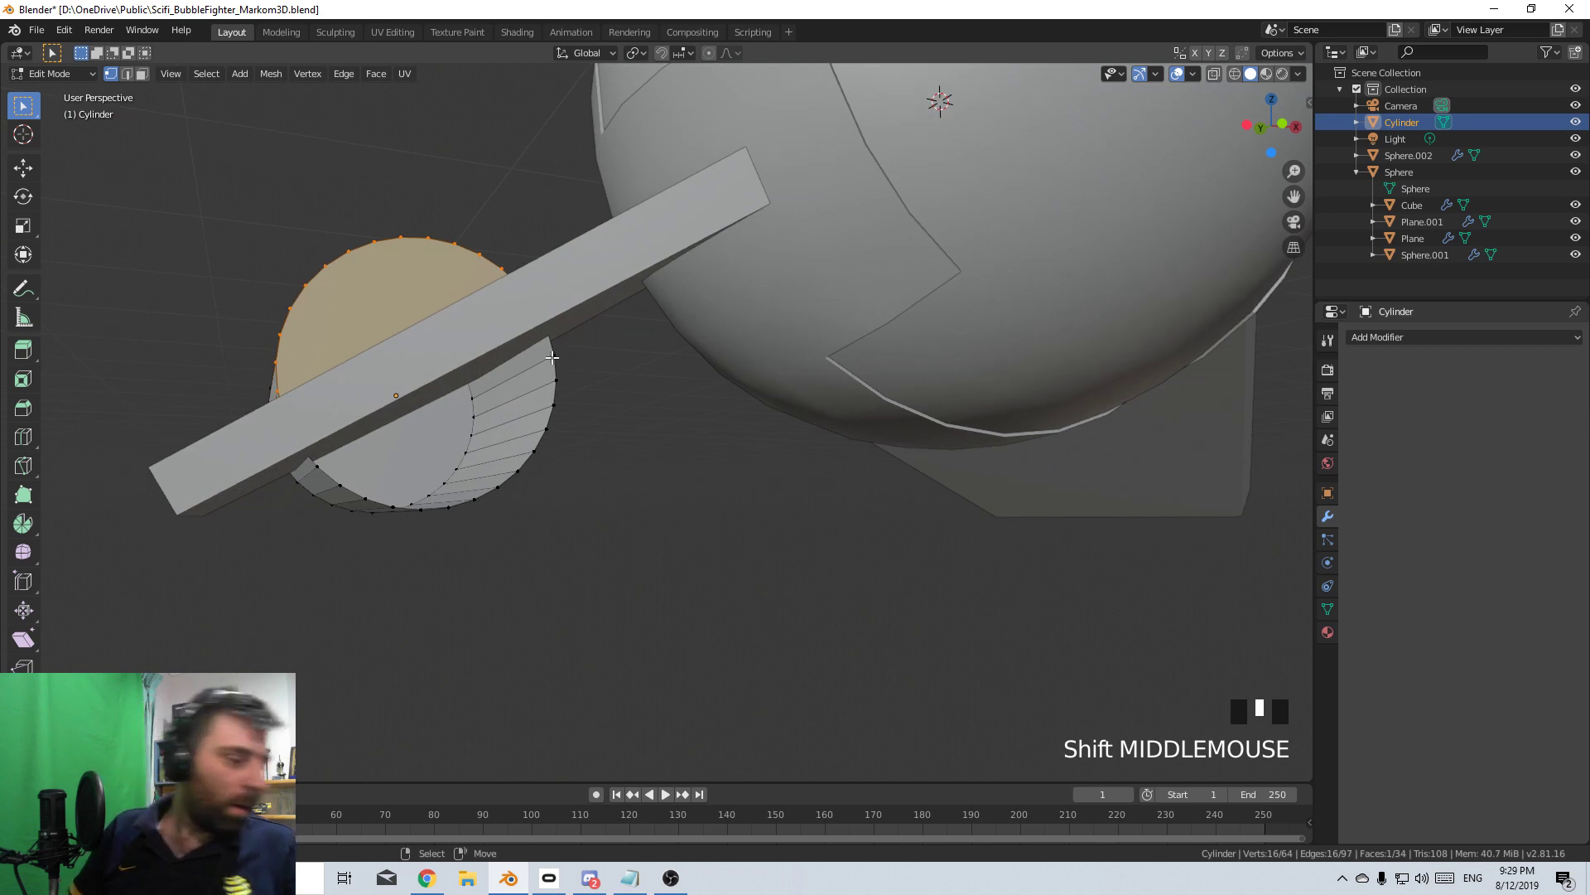
# - Fill the remaining half of the front opening below the wing with a second face, selecting its rim vertices in wireframe
pyautogui.press('z')
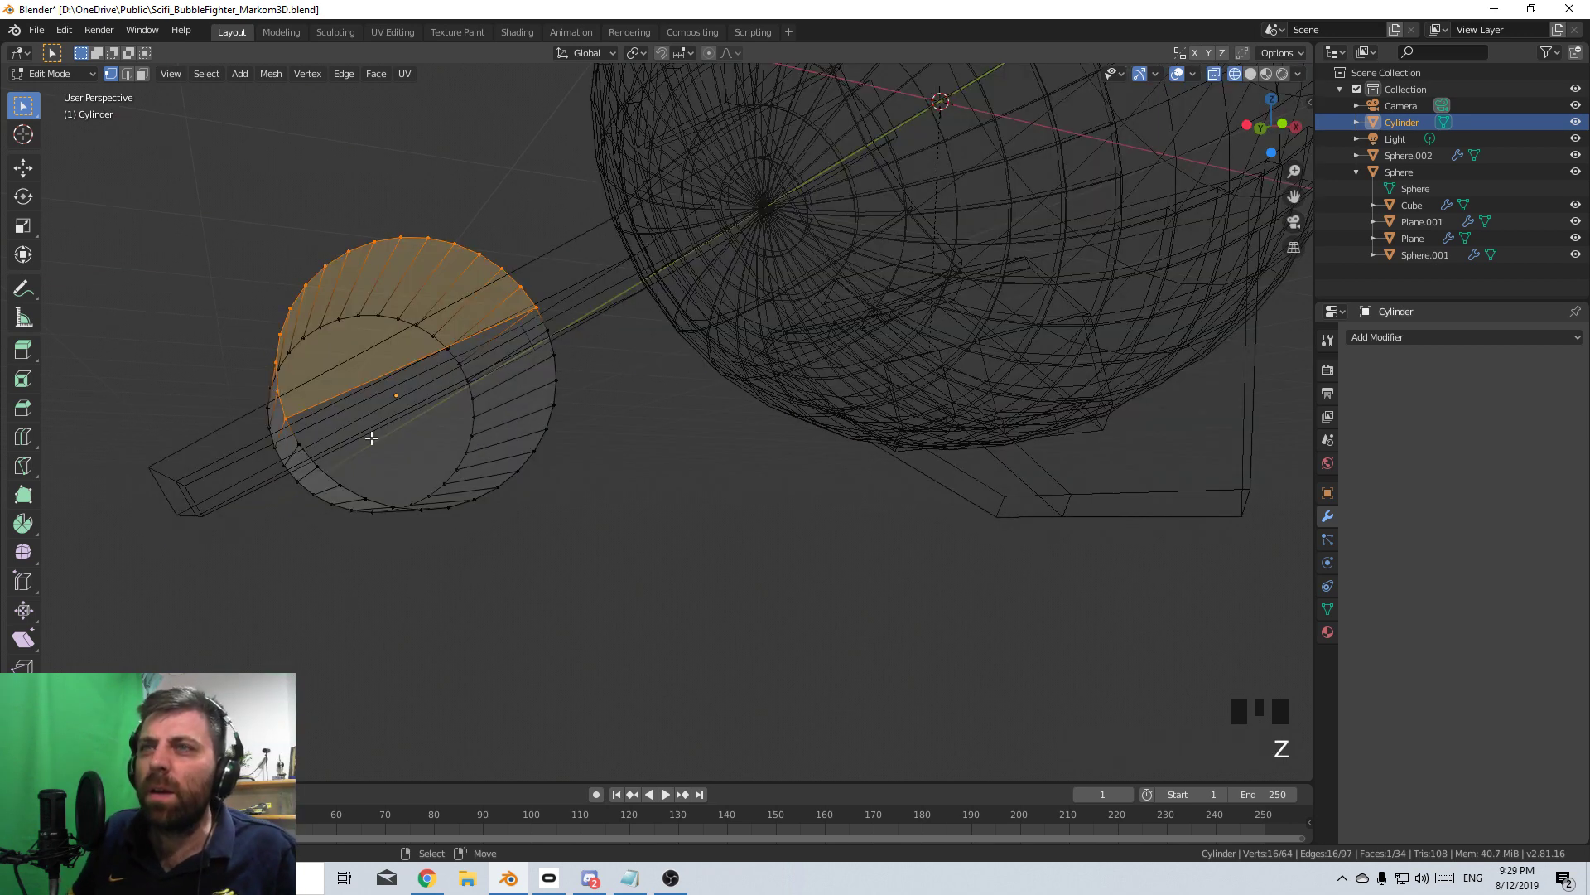
pyautogui.moveTo(303, 442); pyautogui.dragTo(583, 385, button='middle')
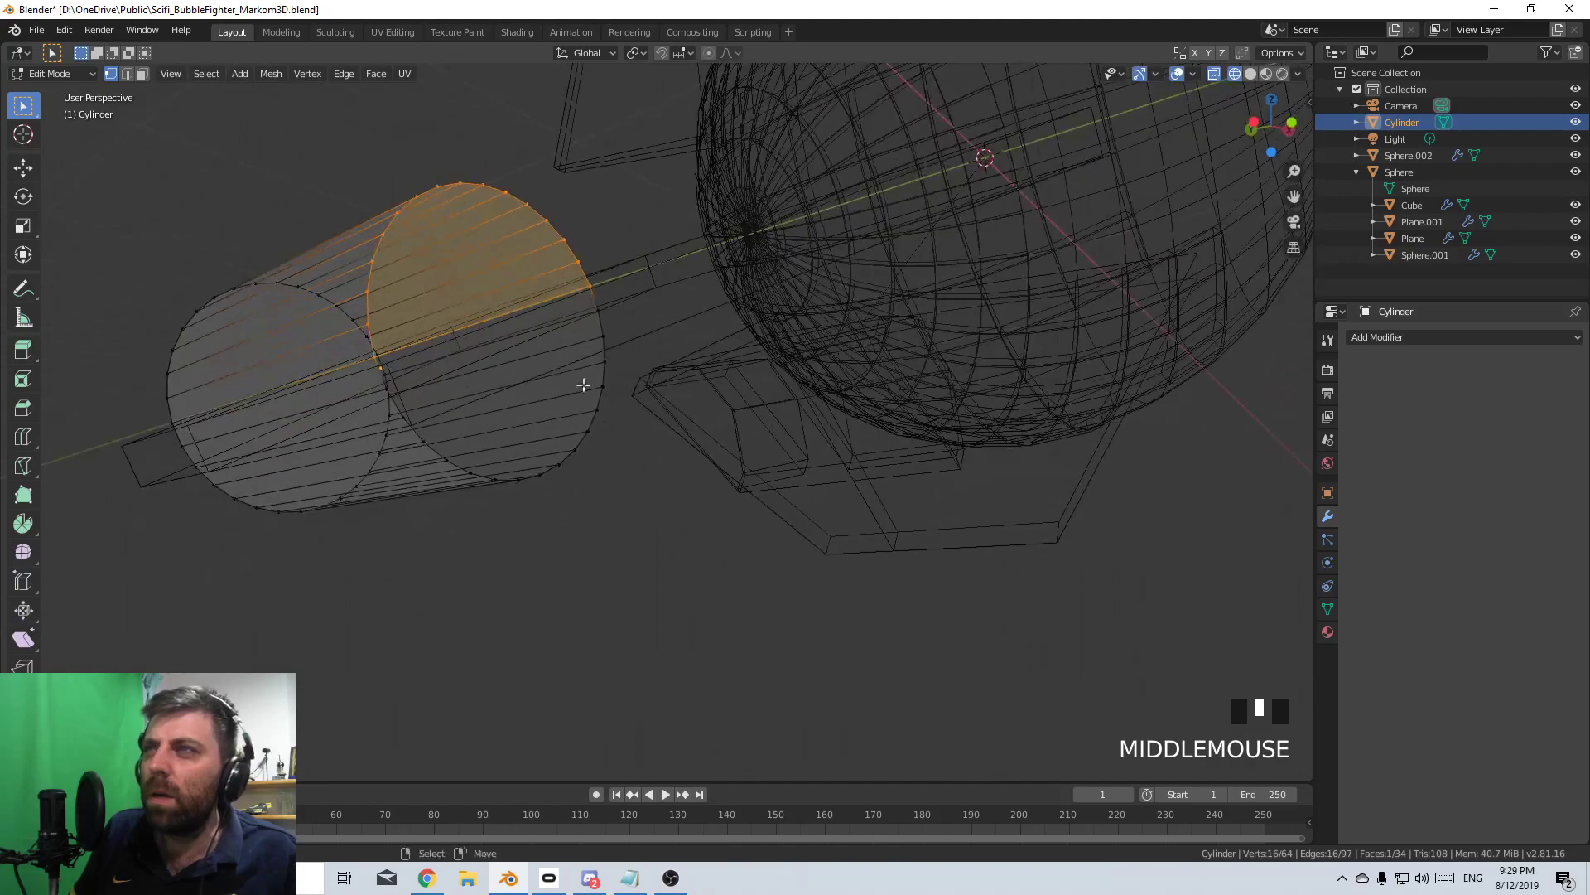
pyautogui.rightClick(597, 312)
pyautogui.keyDown('shift'); pyautogui.rightClick(388, 385); pyautogui.keyUp('shift')
pyautogui.press('z')
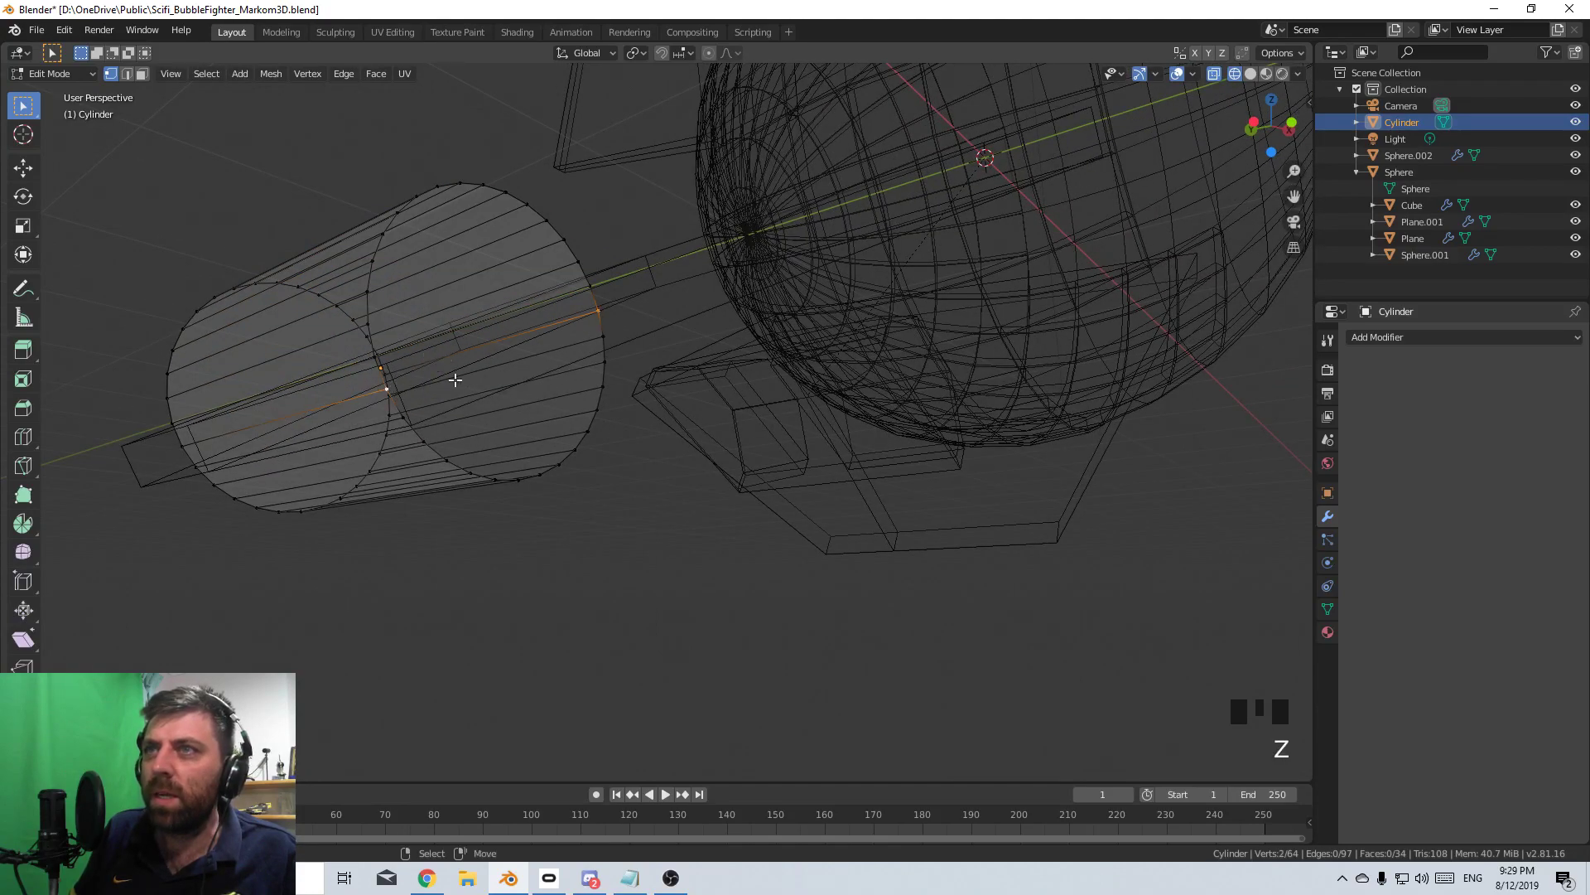
pyautogui.moveTo(438, 435); pyautogui.dragTo(573, 395, button='middle')
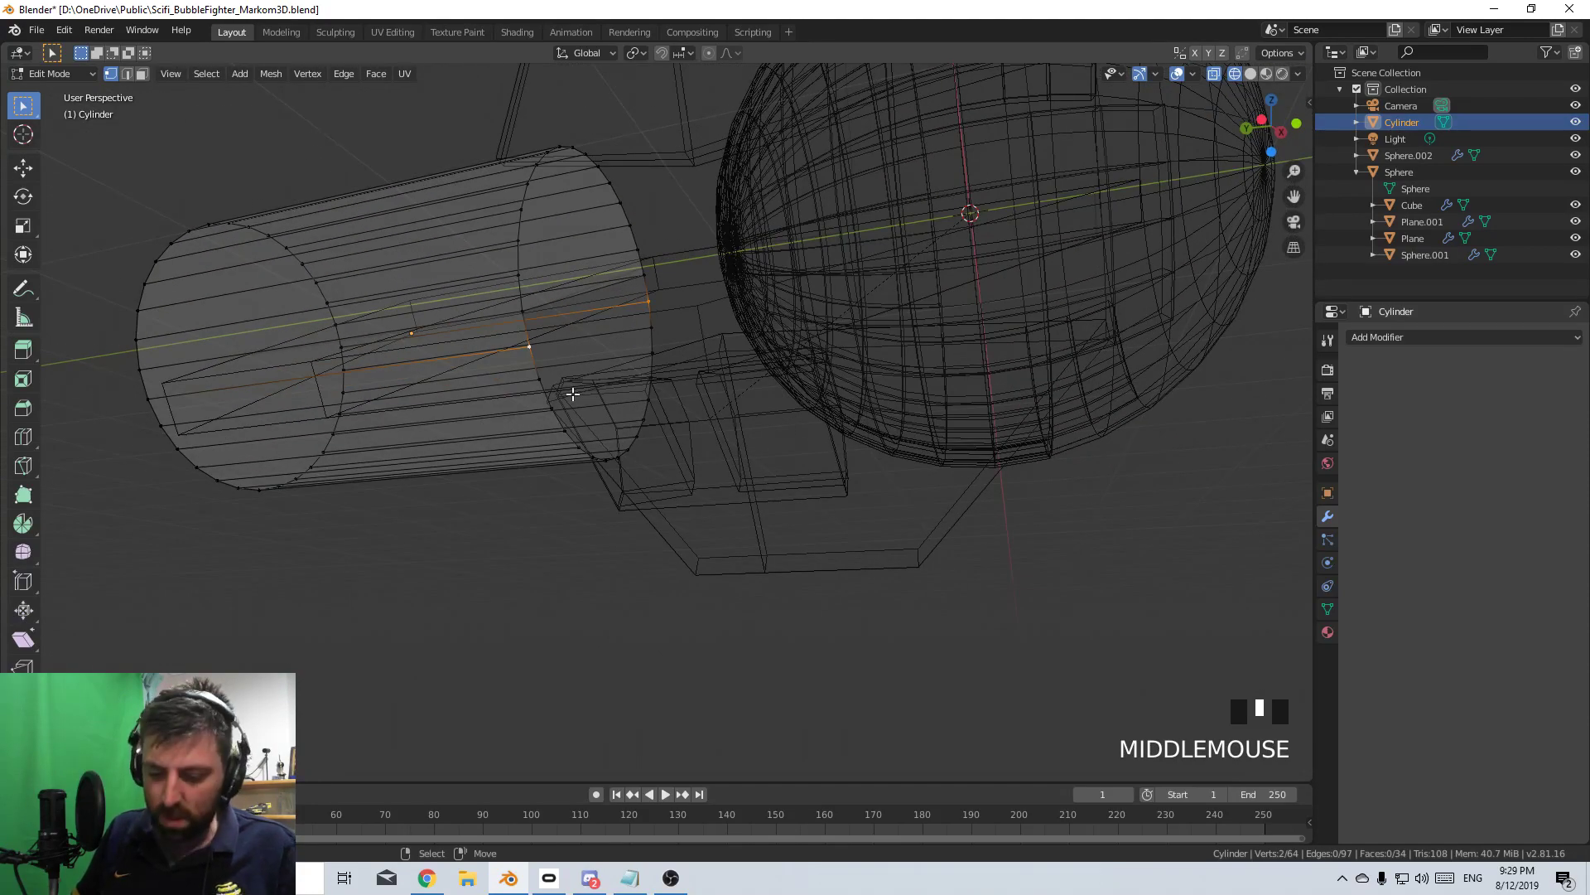
pyautogui.press('c')
pyautogui.moveTo(561, 366)
pyautogui.mouseDown()
pyautogui.moveTo(660, 369)
pyautogui.moveTo(658, 351)
pyautogui.mouseUp()
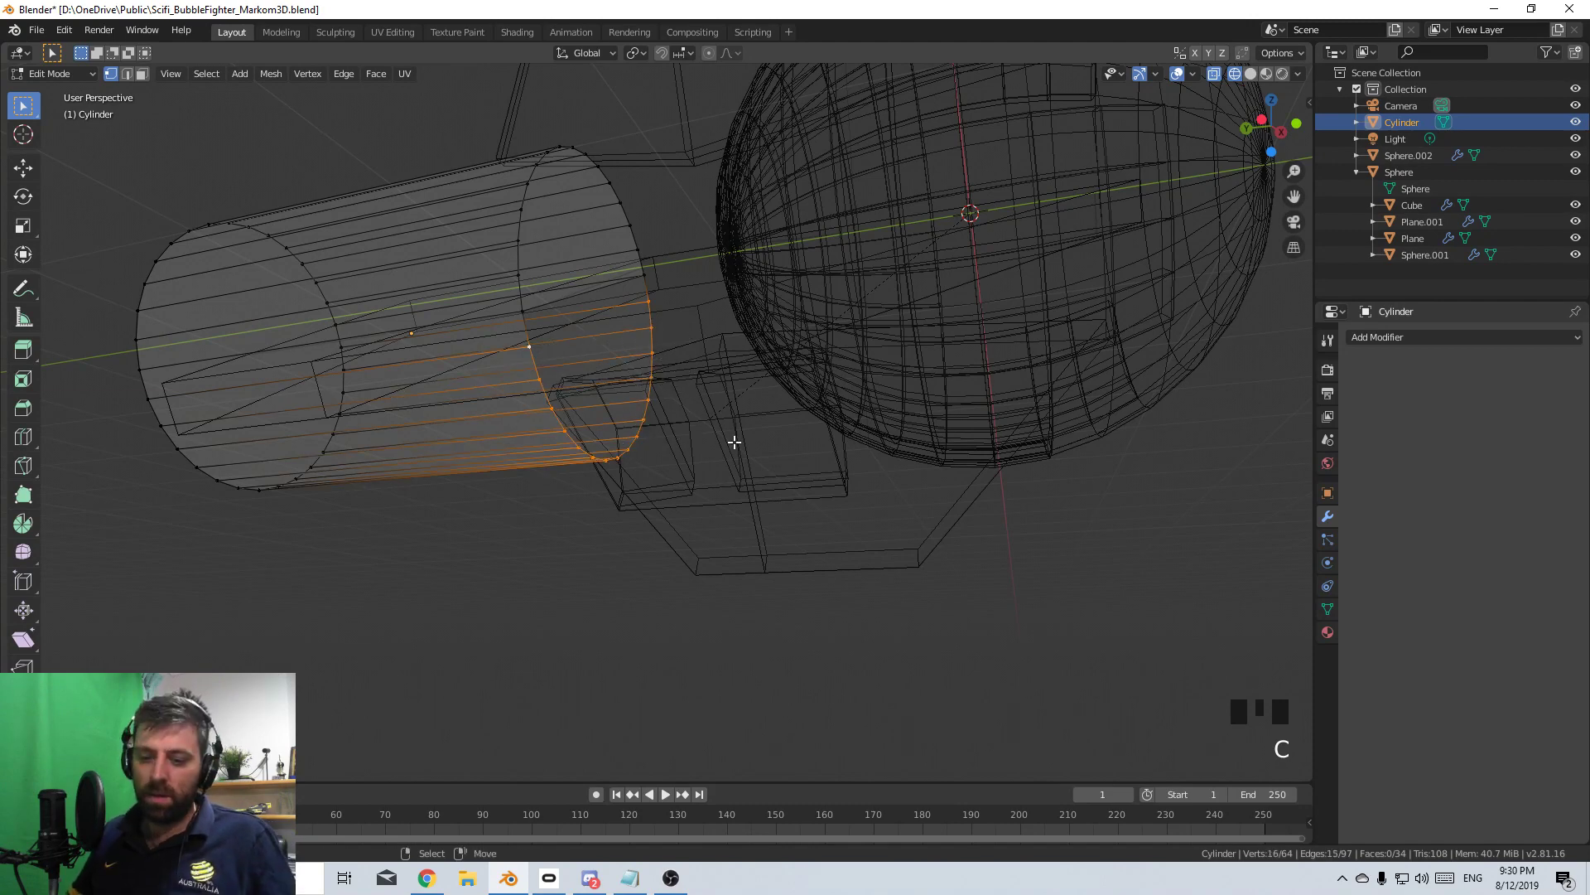
pyautogui.scroll(-3, 734, 442)
pyautogui.press('f')
# - Inset both half-circle front faces of the cylinder by about 0.12 m in solid shading
pyautogui.moveTo(747, 454); pyautogui.dragTo(685, 486, button='middle')
pyautogui.press('z')
pyautogui.click(817, 464)
pyautogui.scroll(2, 685, 486)
pyautogui.click(141, 75)
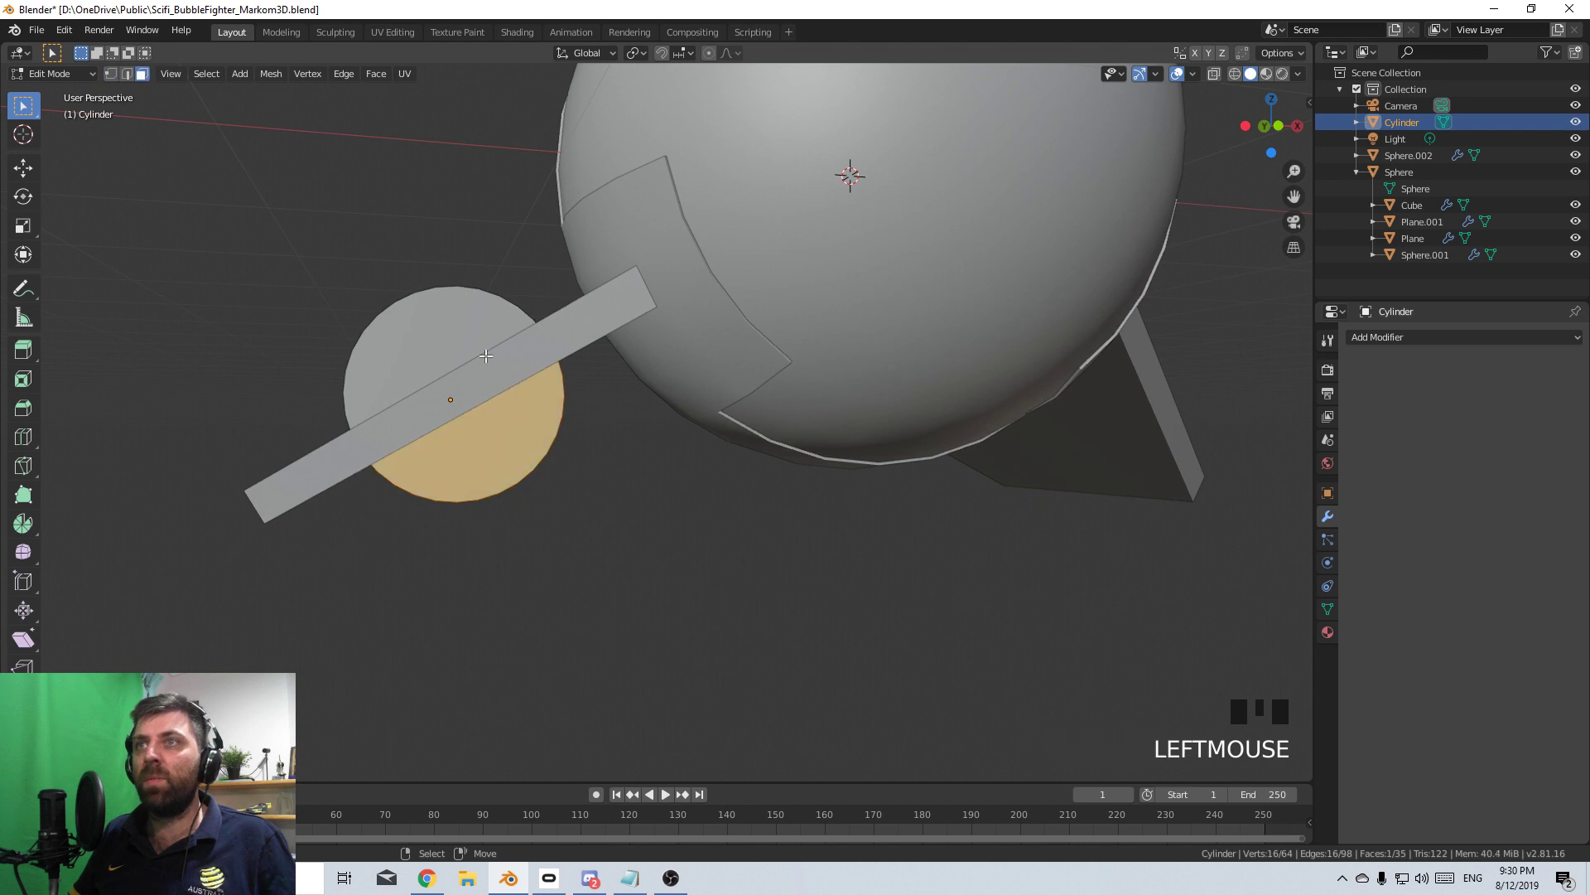
pyautogui.rightClick(487, 354)
pyautogui.keyDown('shift'); pyautogui.rightClick(497, 456); pyautogui.keyUp('shift')
pyautogui.press('i')
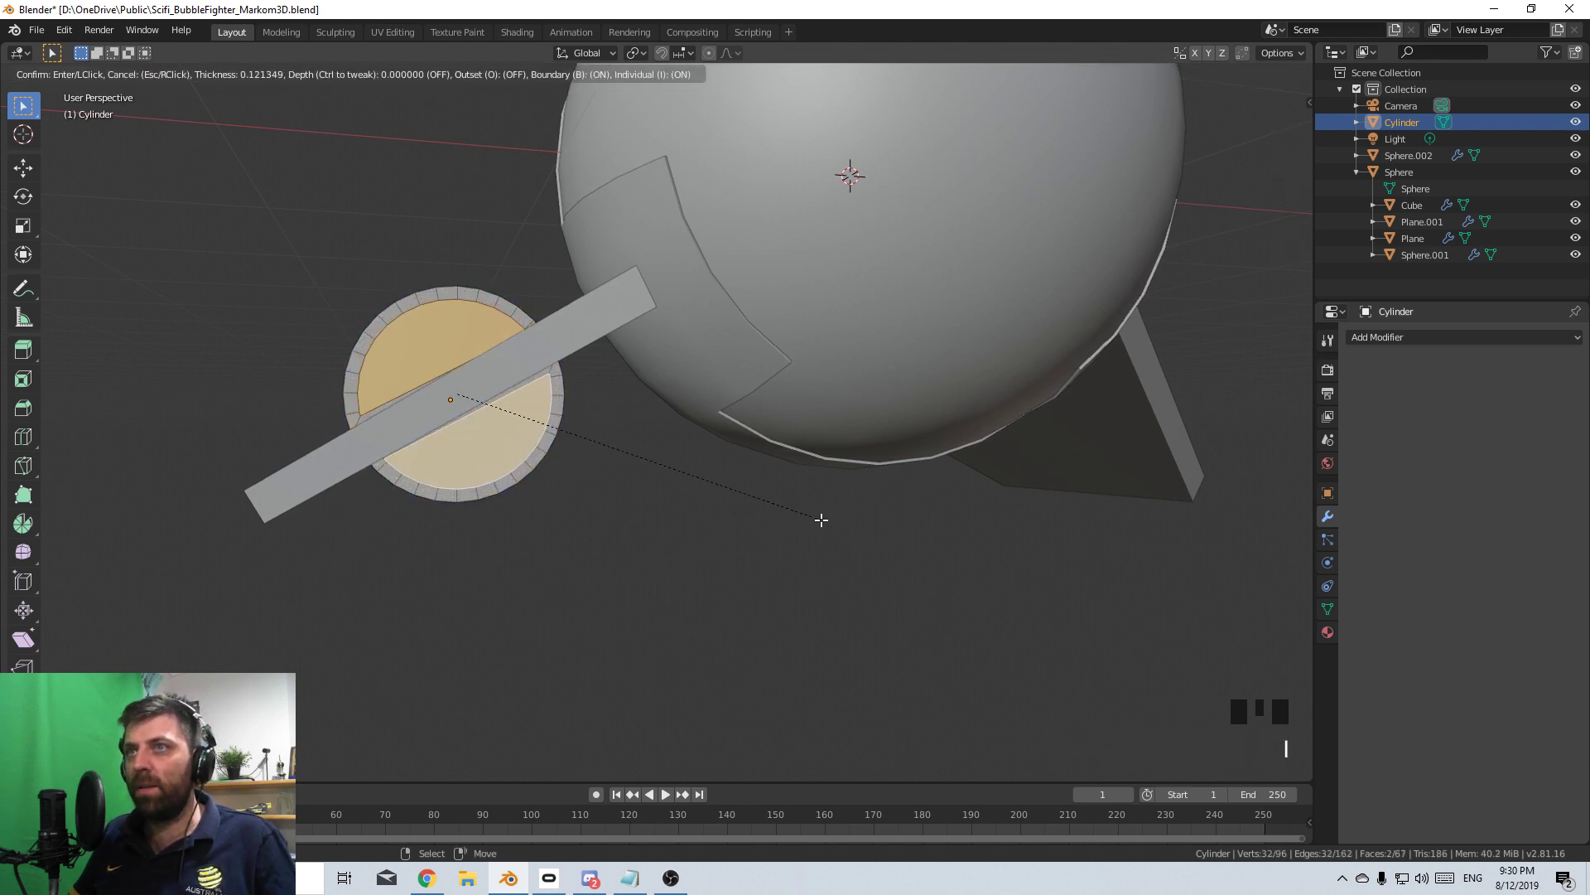
pyautogui.click(821, 519)
# - Extrude the two inset front faces inward to form recessed engine intakes
pyautogui.press('KP_1')
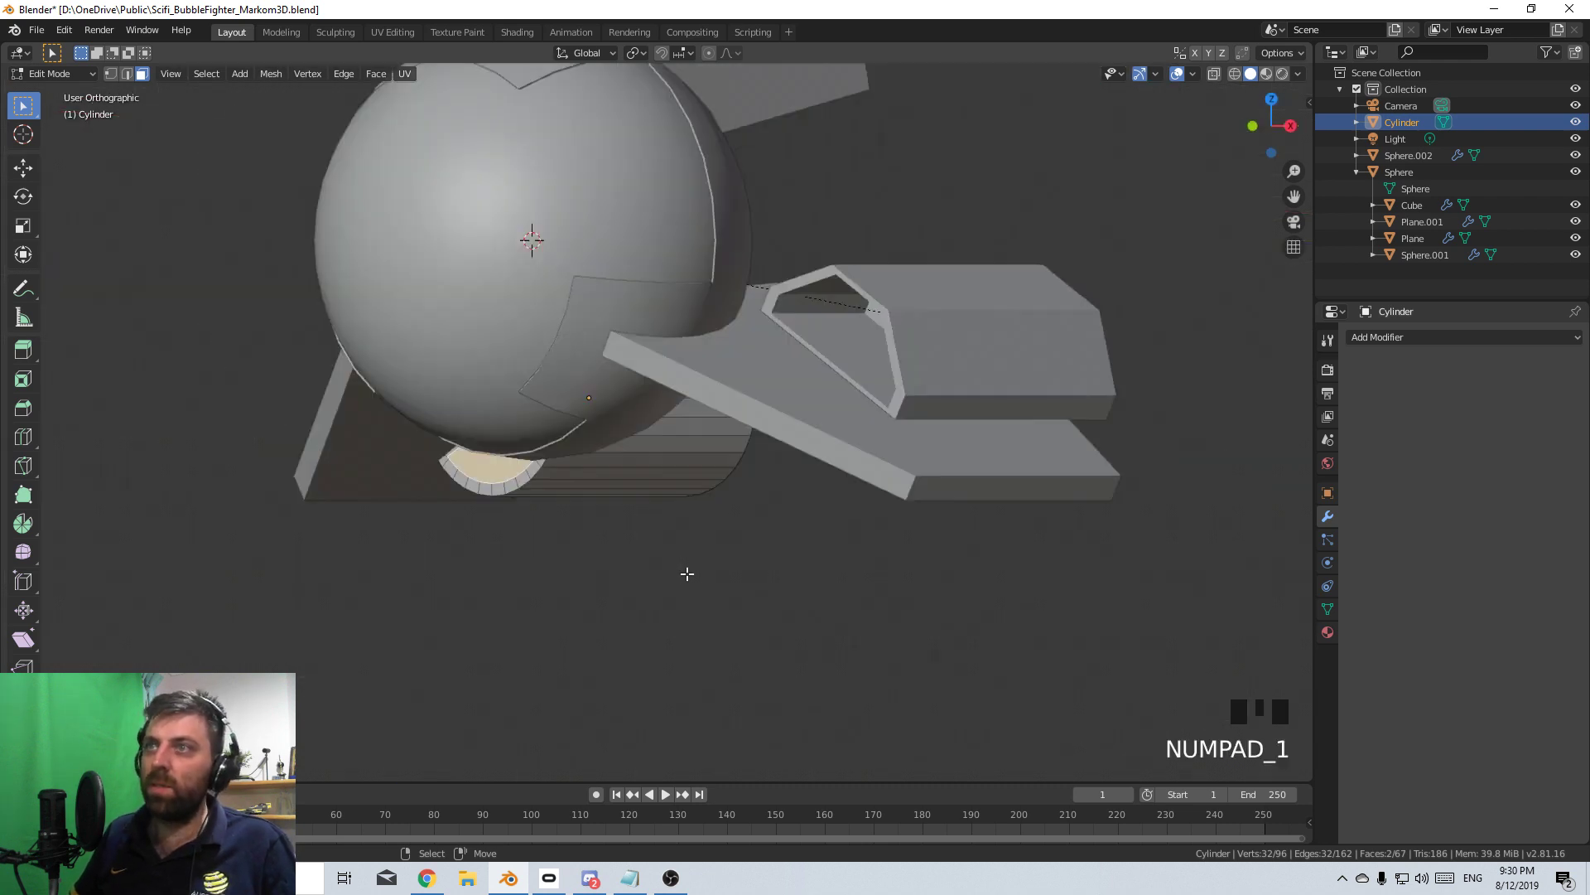
pyautogui.scroll(3, 686, 576)
pyautogui.keyDown('shift'); pyautogui.moveTo(686, 575); pyautogui.dragTo(728, 539, button='middle'); pyautogui.keyUp('shift')
pyautogui.press('e')
pyautogui.click(972, 579)
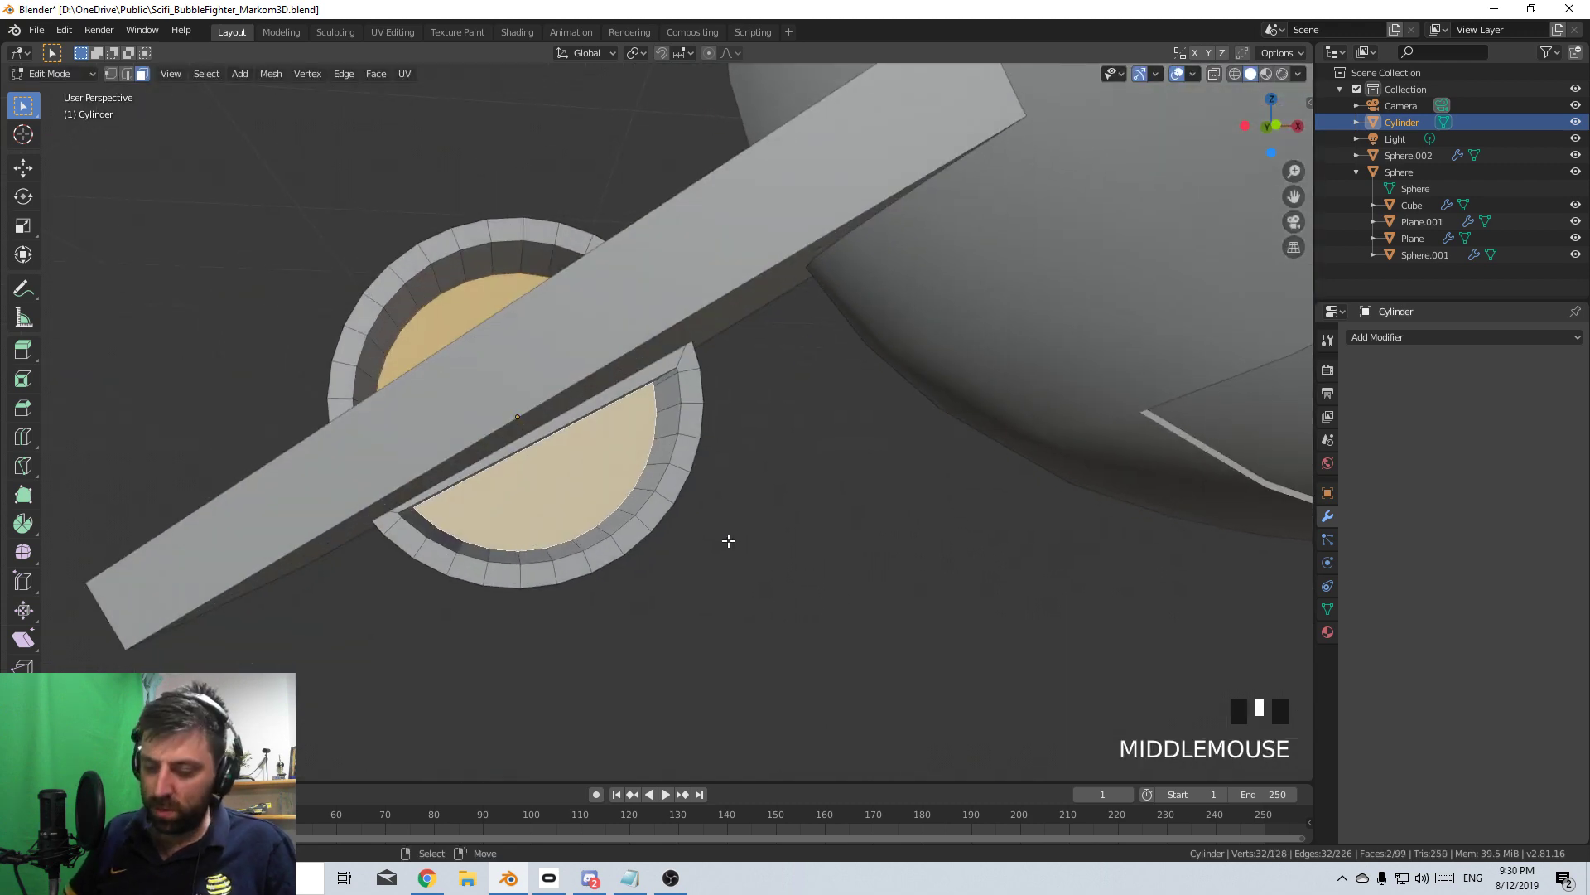
# - Rotate the whole cylinder mesh about -2.25° in the front view to match the wing's slope, and nudge the object onto the wing
pyautogui.hotkey('ctrl', 'l')
pyautogui.press('KP_3')
pyautogui.press('KP_1')
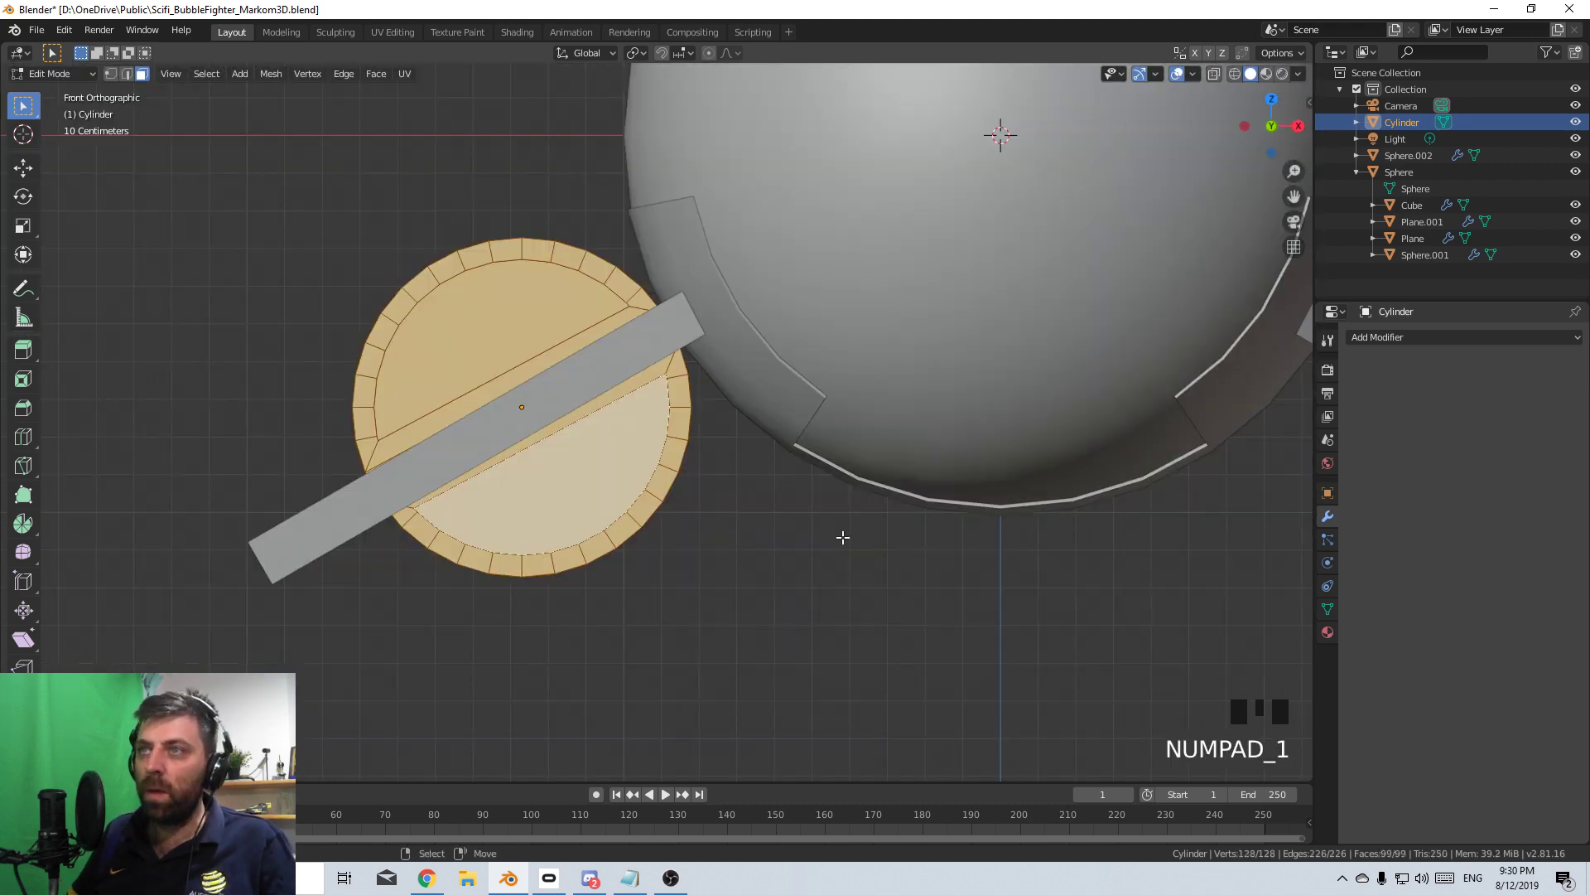
pyautogui.press('r')
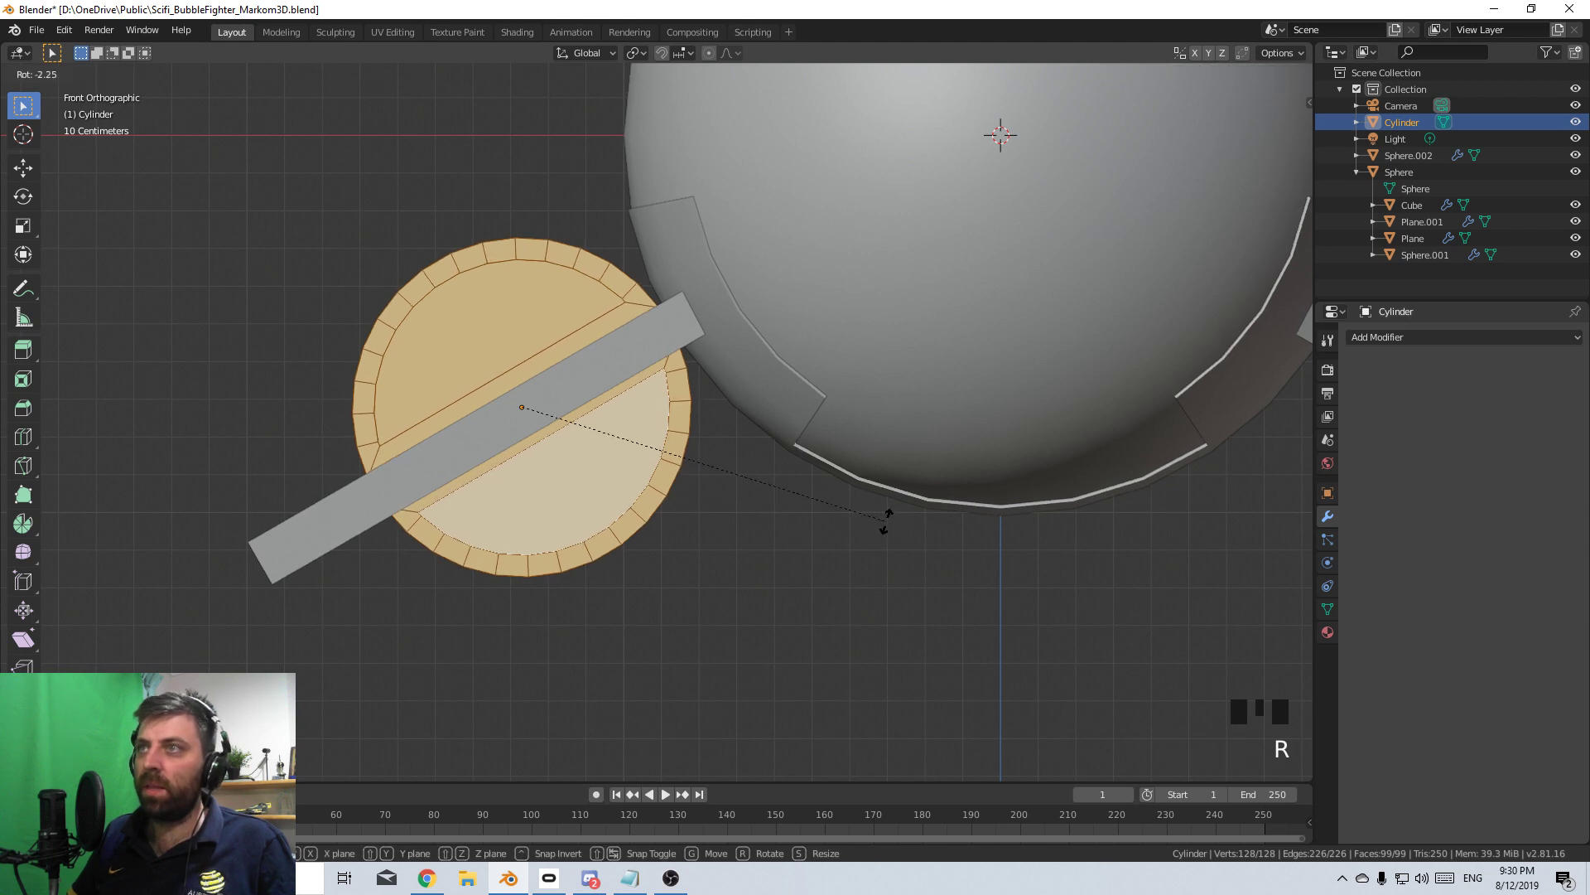
pyautogui.click(883, 521)
pyautogui.press('Tab')
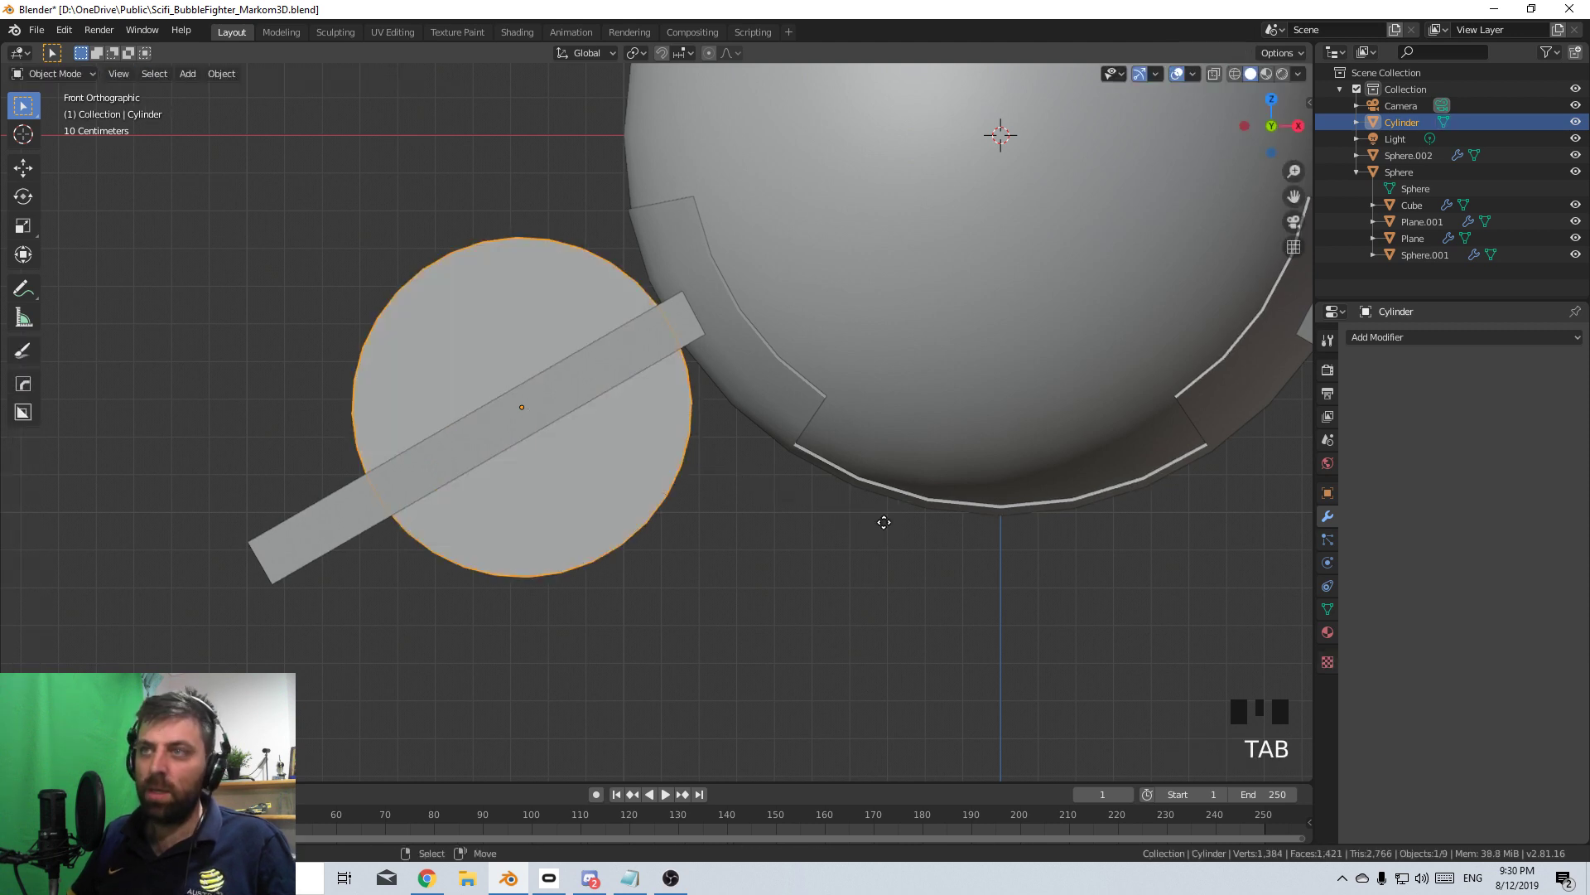
pyautogui.press('g')
pyautogui.click(893, 538)
pyautogui.press('Tab')
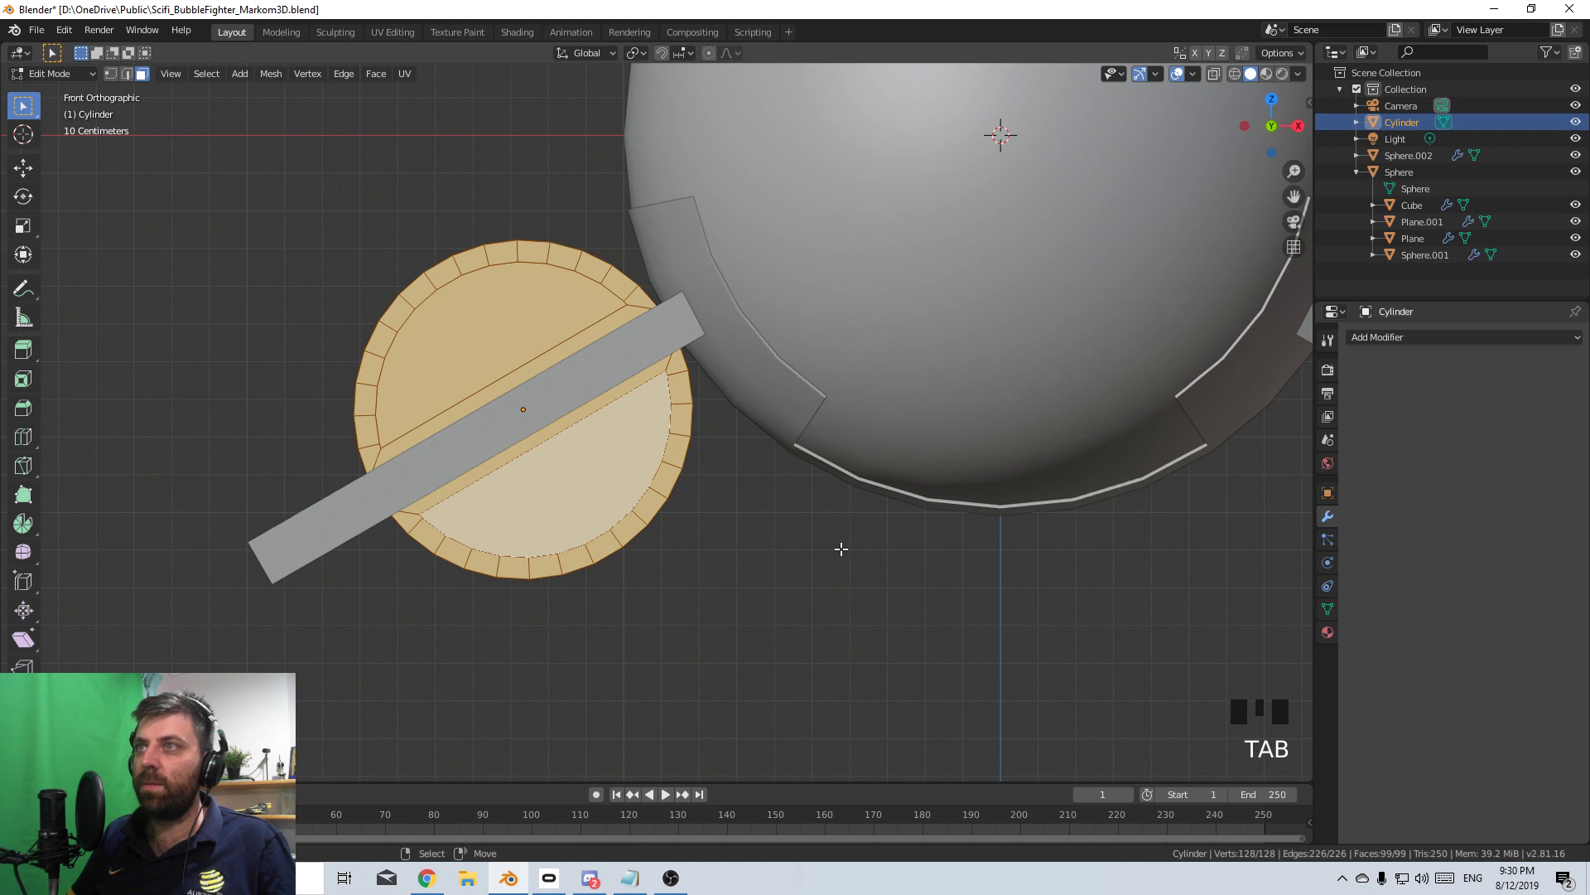
# - Extrude the cylinder's rear face with a slight taper and recess its inner face to leave a thin rim
pyautogui.scroll(-3, 728, 561)
pyautogui.moveTo(728, 560); pyautogui.dragTo(1040, 572, button='middle')
pyautogui.scroll(-3, 863, 575)
pyautogui.rightClick(655, 464)
pyautogui.moveTo(771, 460); pyautogui.dragTo(763, 480, button='middle')
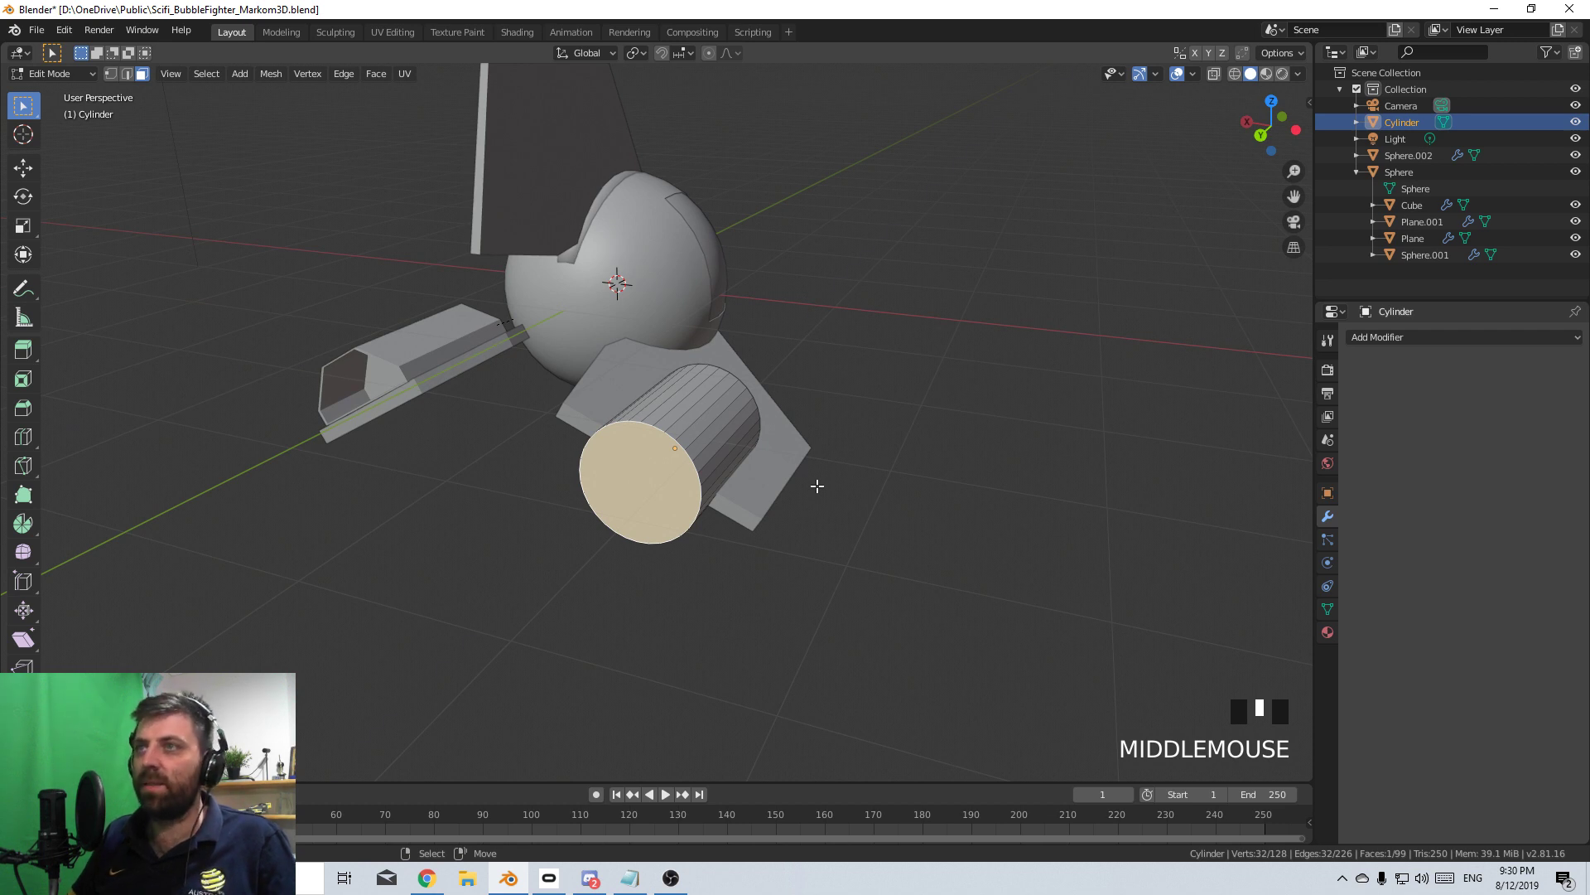
pyautogui.press('e')
pyautogui.press('s')
pyautogui.click(845, 494)
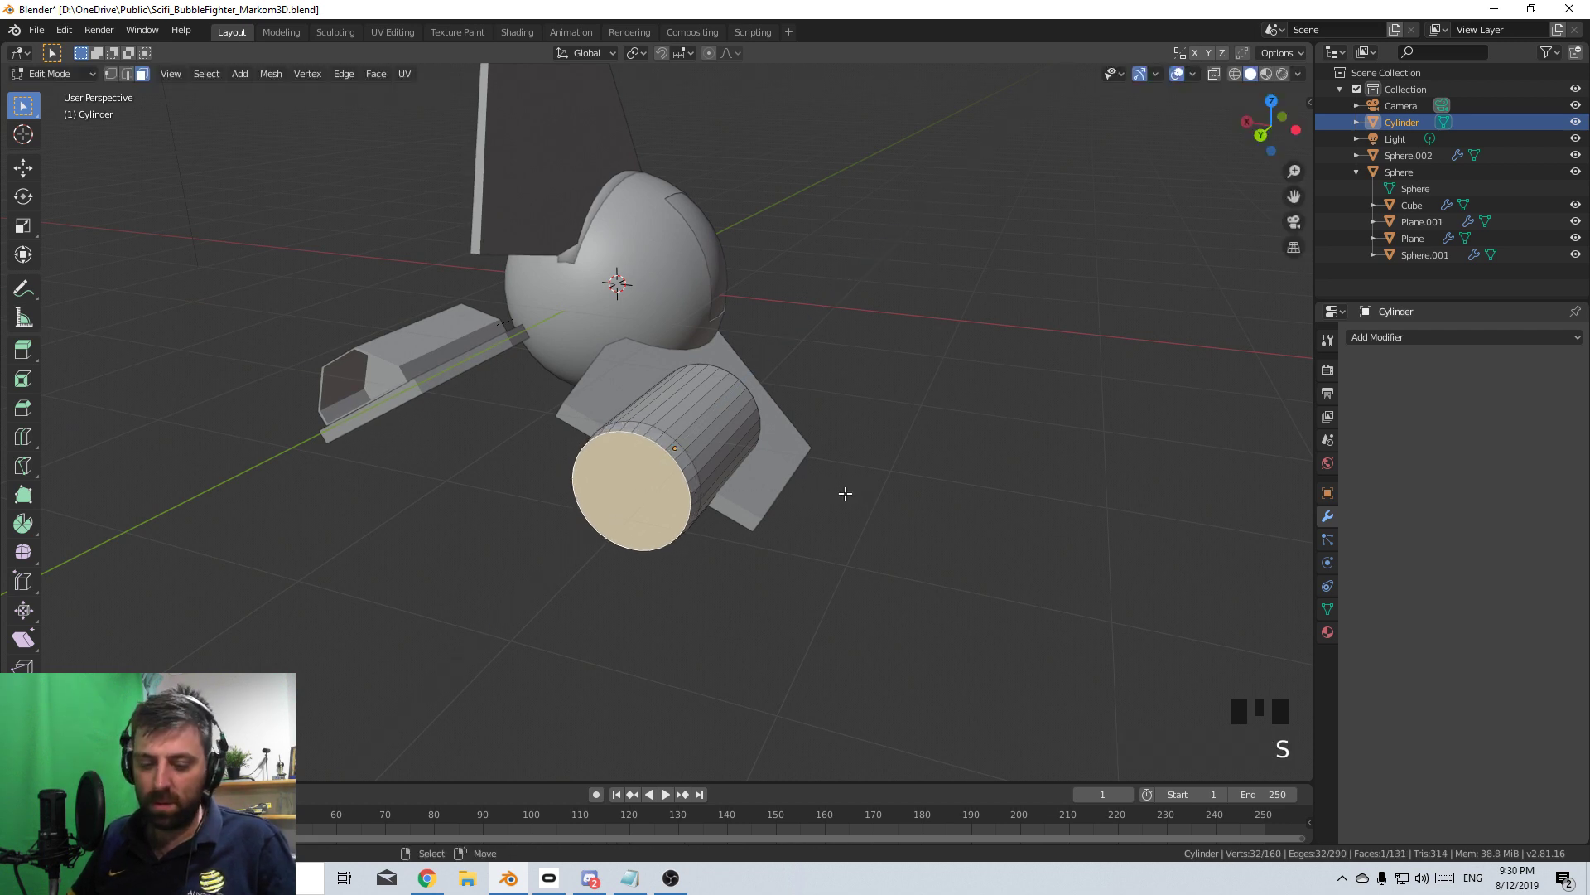
pyautogui.press('e')
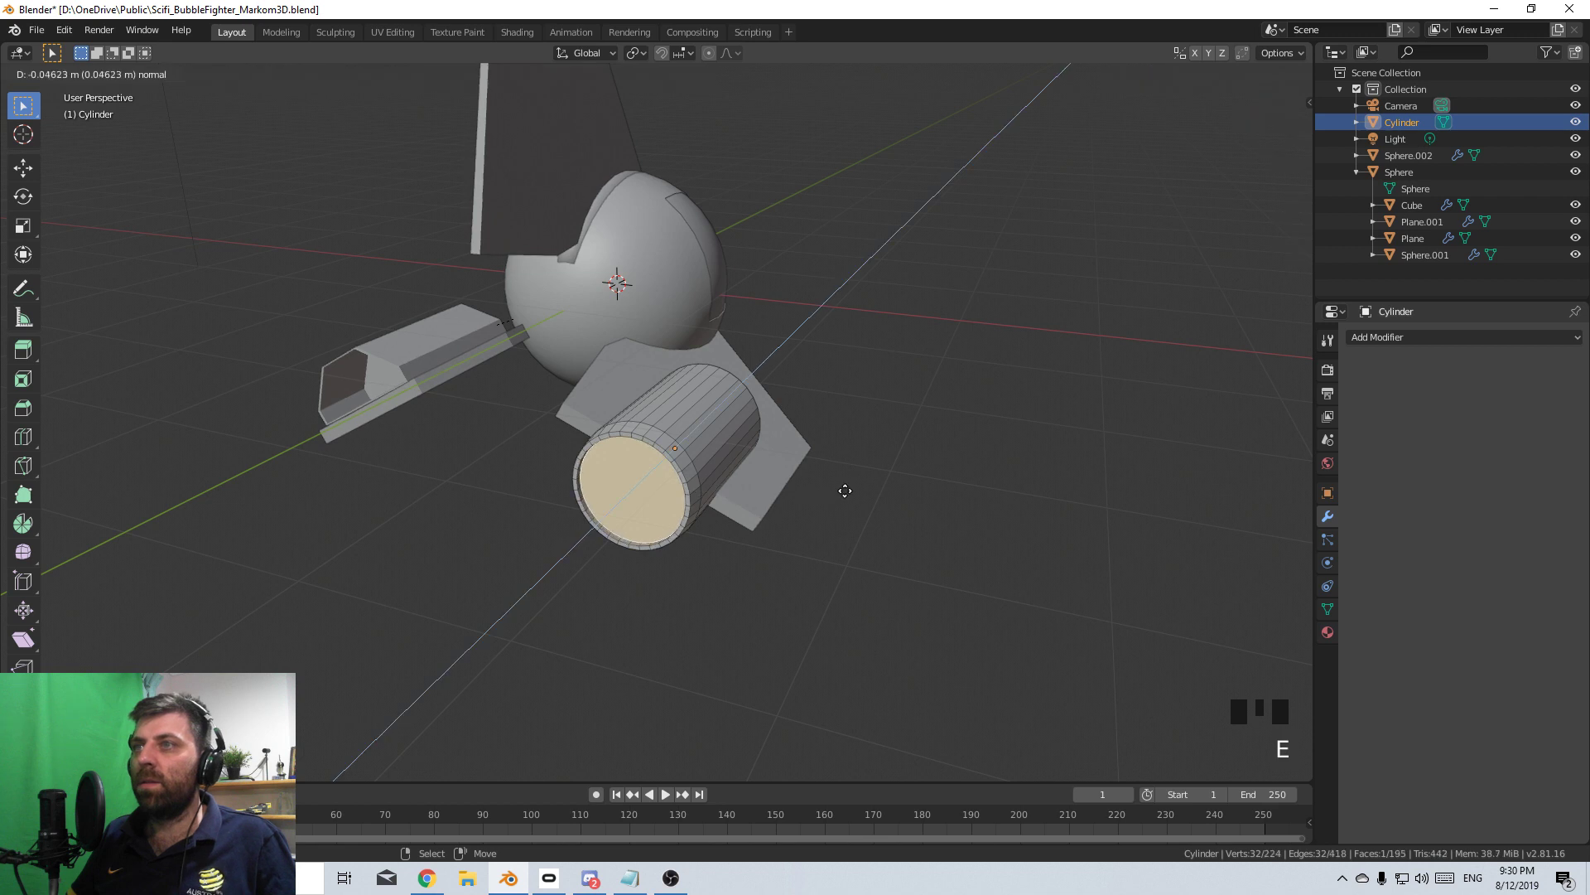
pyautogui.click(853, 488)
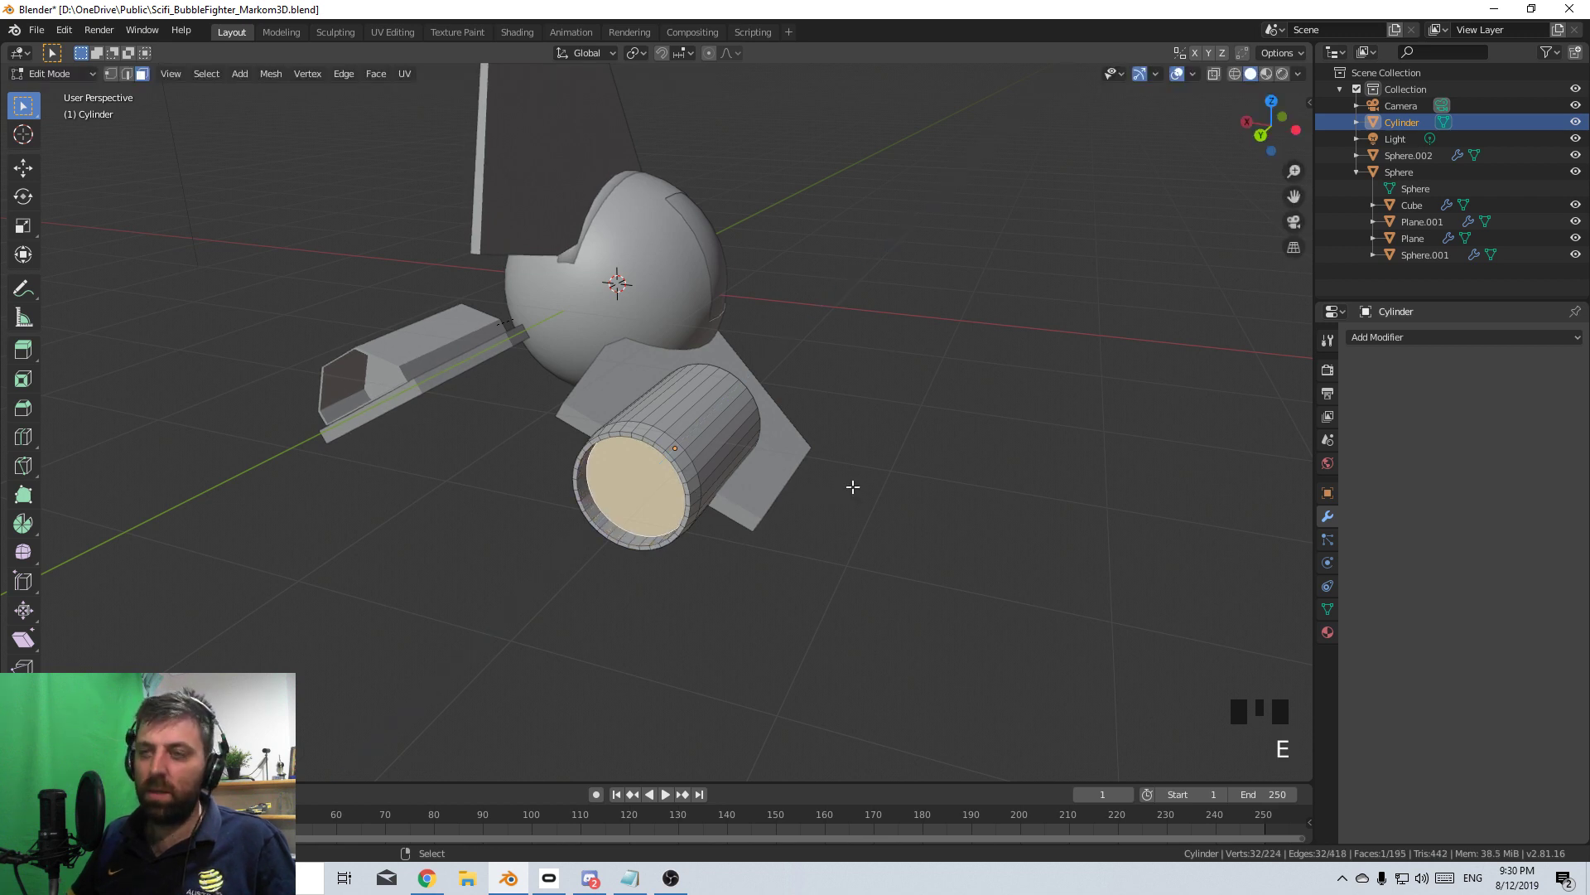
# - Duplicate the recessed rear face in place and extrude it rearward past the rim into a nozzle with a tapered end
pyautogui.hotkey('shift', 'd')
pyautogui.rightClick(861, 492)
pyautogui.press('e')
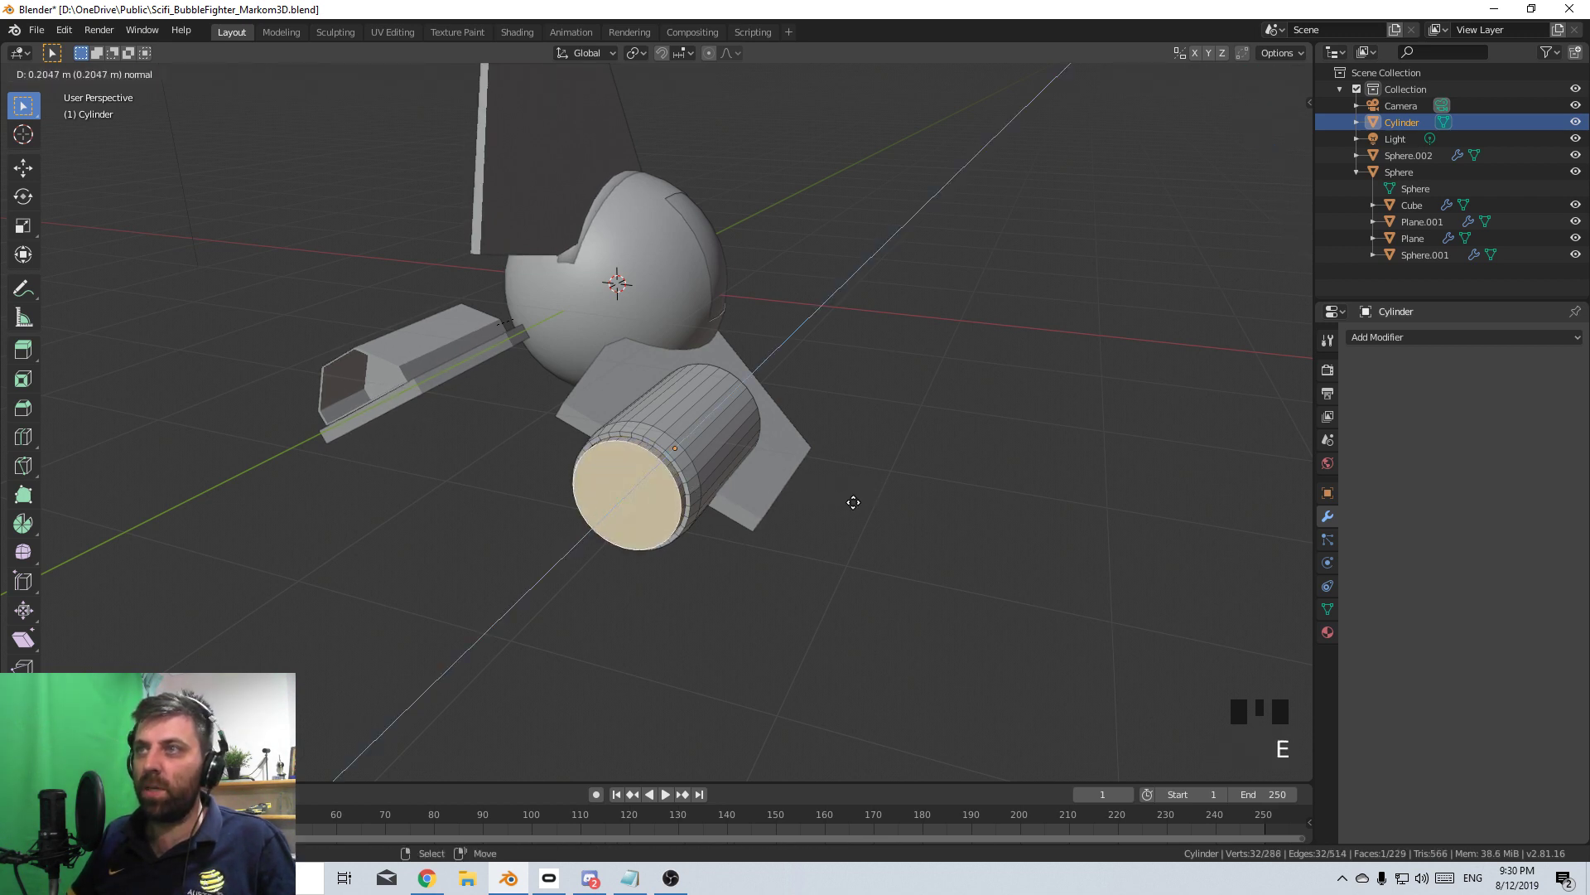
pyautogui.click(921, 504)
pyautogui.press('e')
pyautogui.rightClick(901, 514)
pyautogui.press('s')
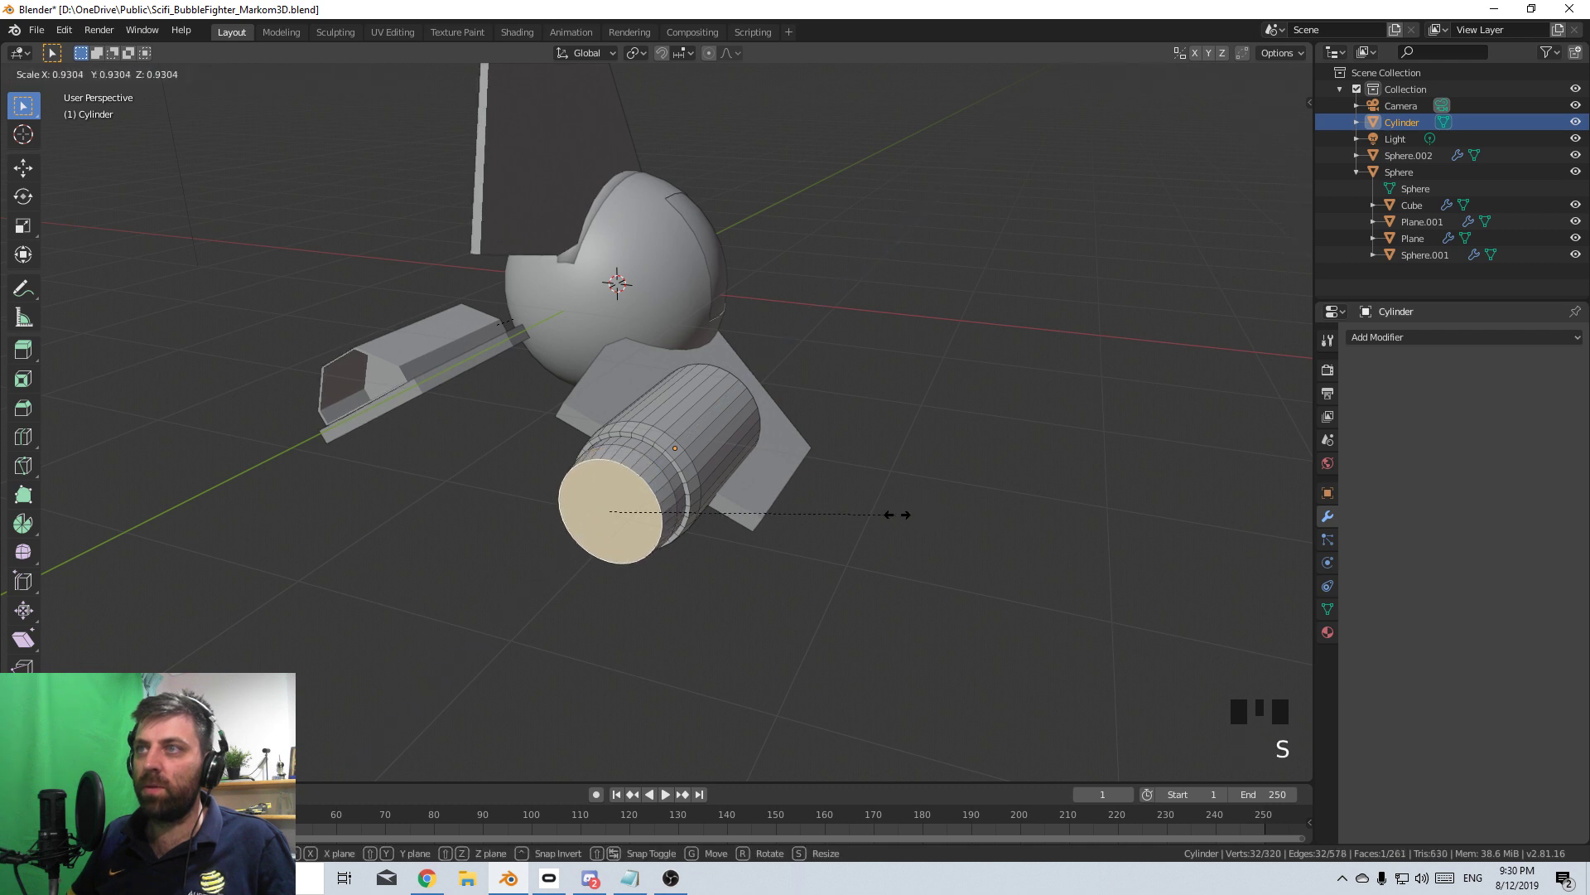
pyautogui.click(866, 510)
# - Inset the end face of the engine nozzle
pyautogui.scroll(-2, 720, 565)
pyautogui.press('i')
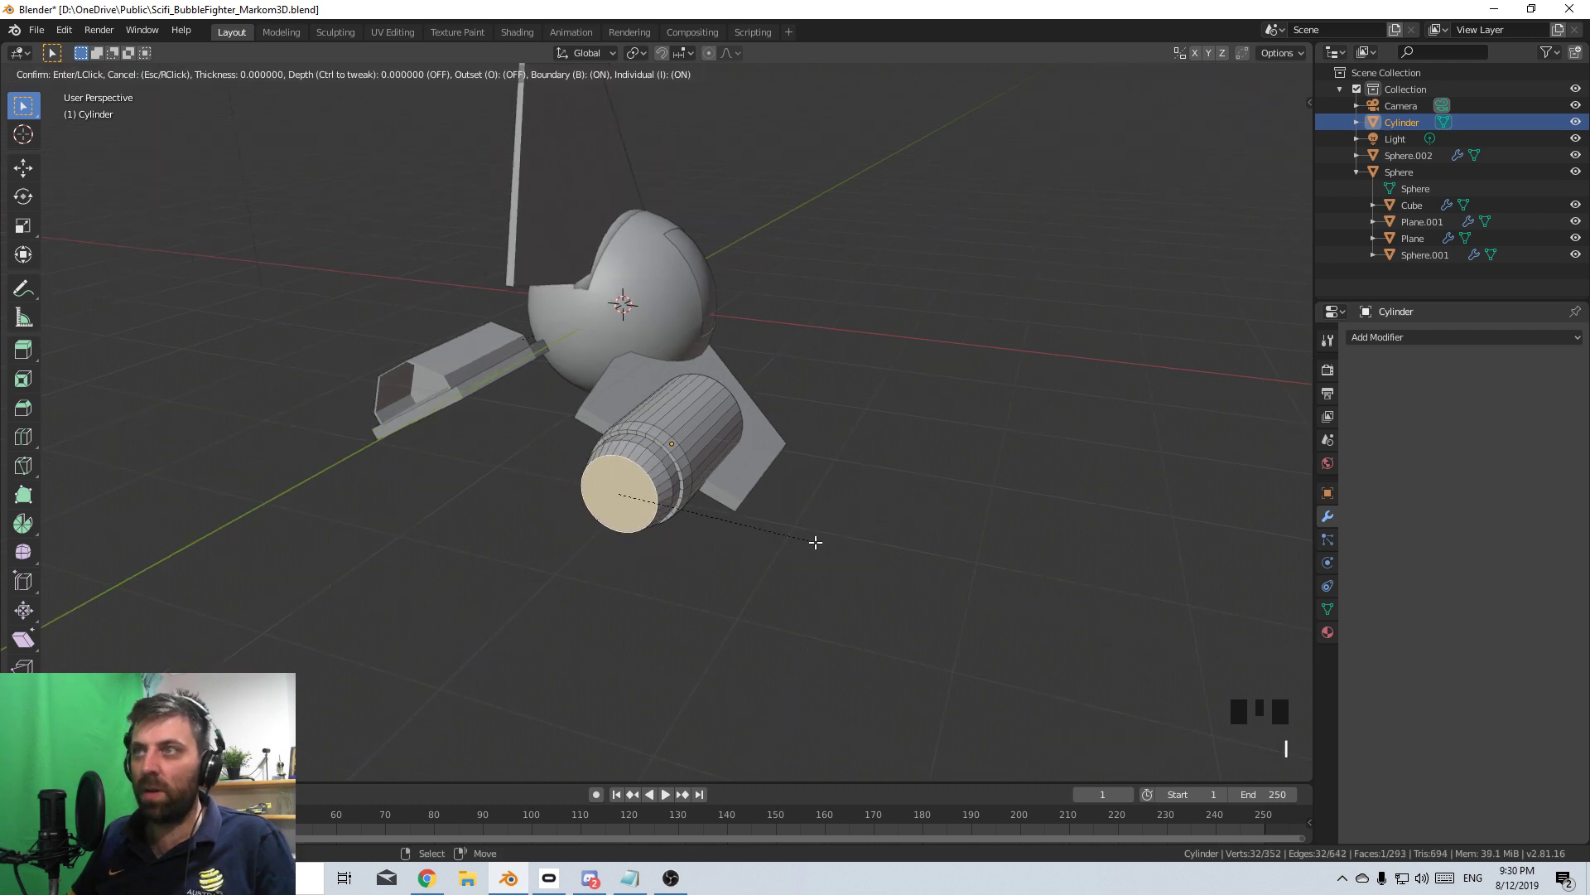
# - Inset the cylinder engine's end face and extrude it inward by about 0.43 m to form a hollow nozzle
pyautogui.click(809, 543)
pyautogui.press('e')
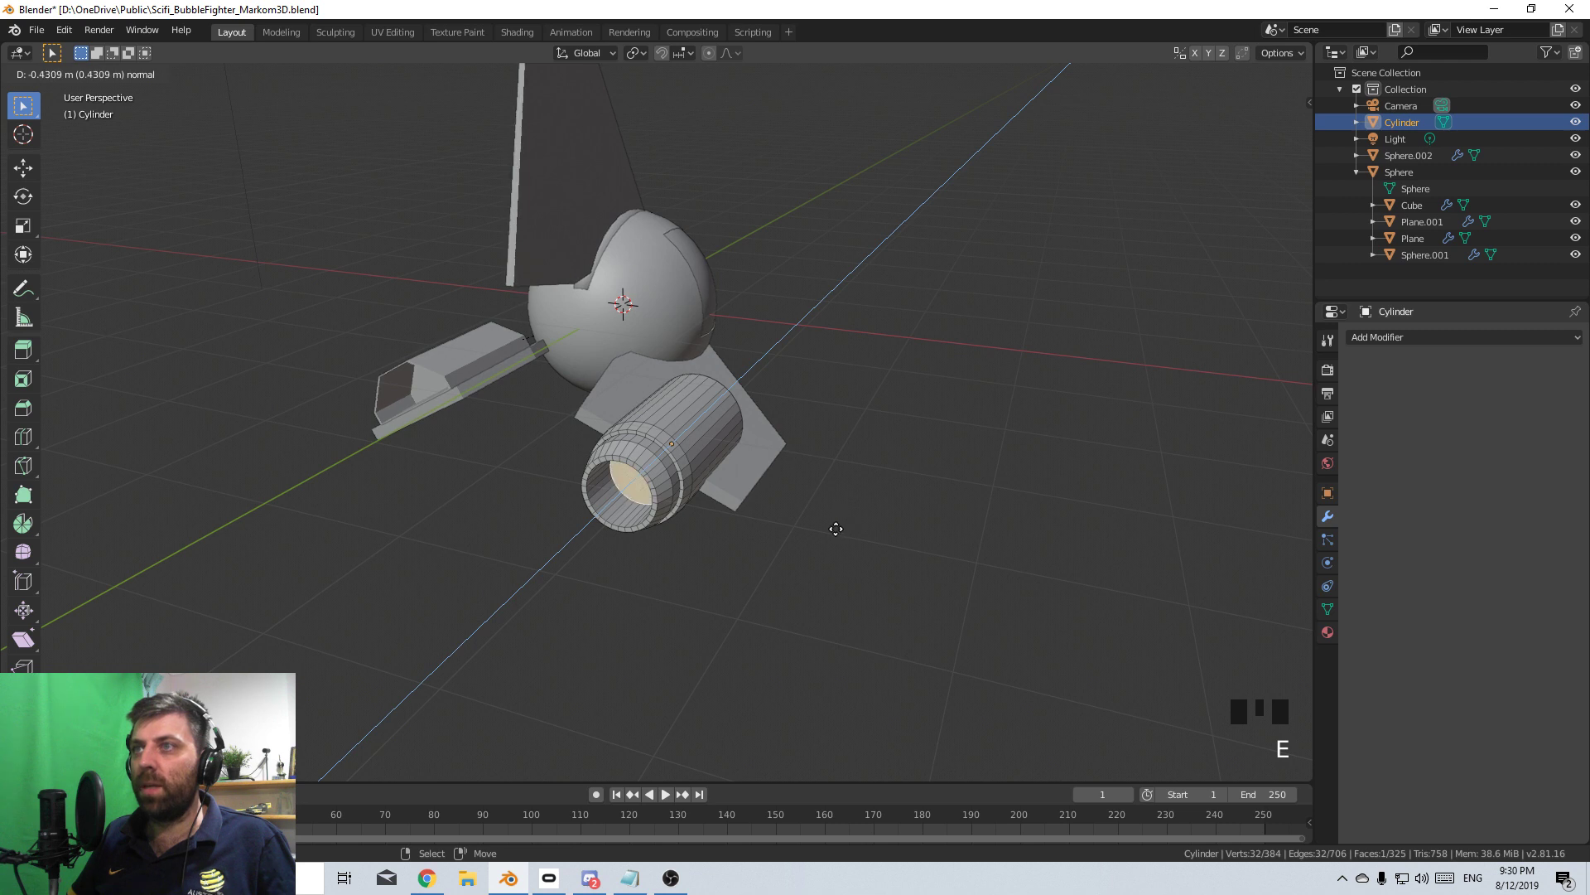
pyautogui.click(831, 533)
pyautogui.press('Tab')
pyautogui.moveTo(827, 536); pyautogui.dragTo(303, 444, button='middle')
pyautogui.scroll(5, 712, 539)
pyautogui.scroll(-5, 609, 509)
pyautogui.rightClick(848, 408)
pyautogui.rightClick(632, 406)
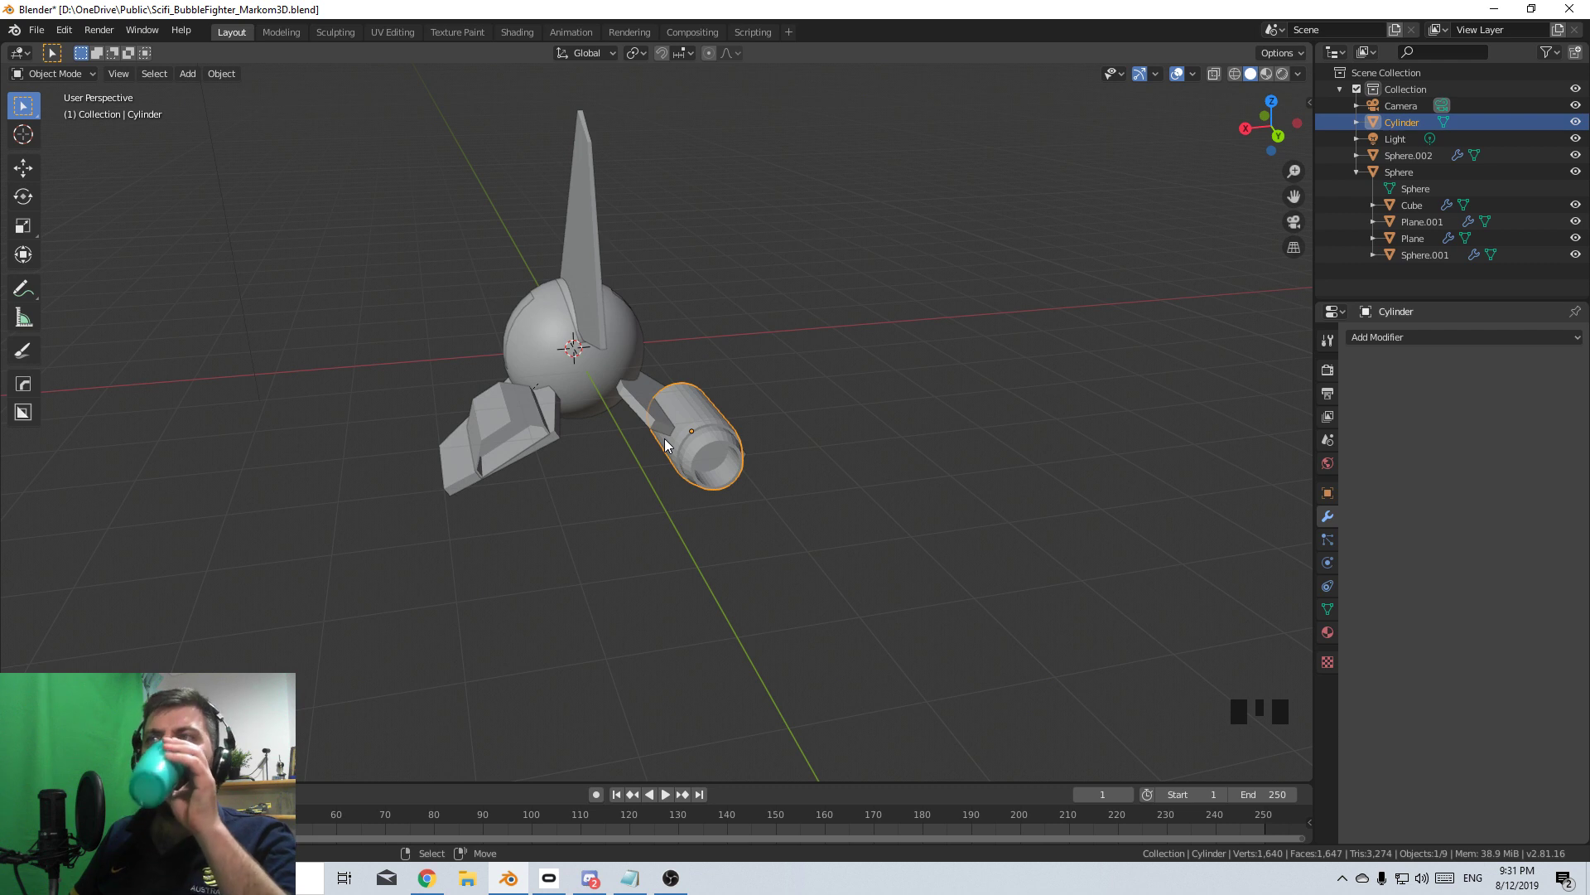
pyautogui.rightClick(494, 434)
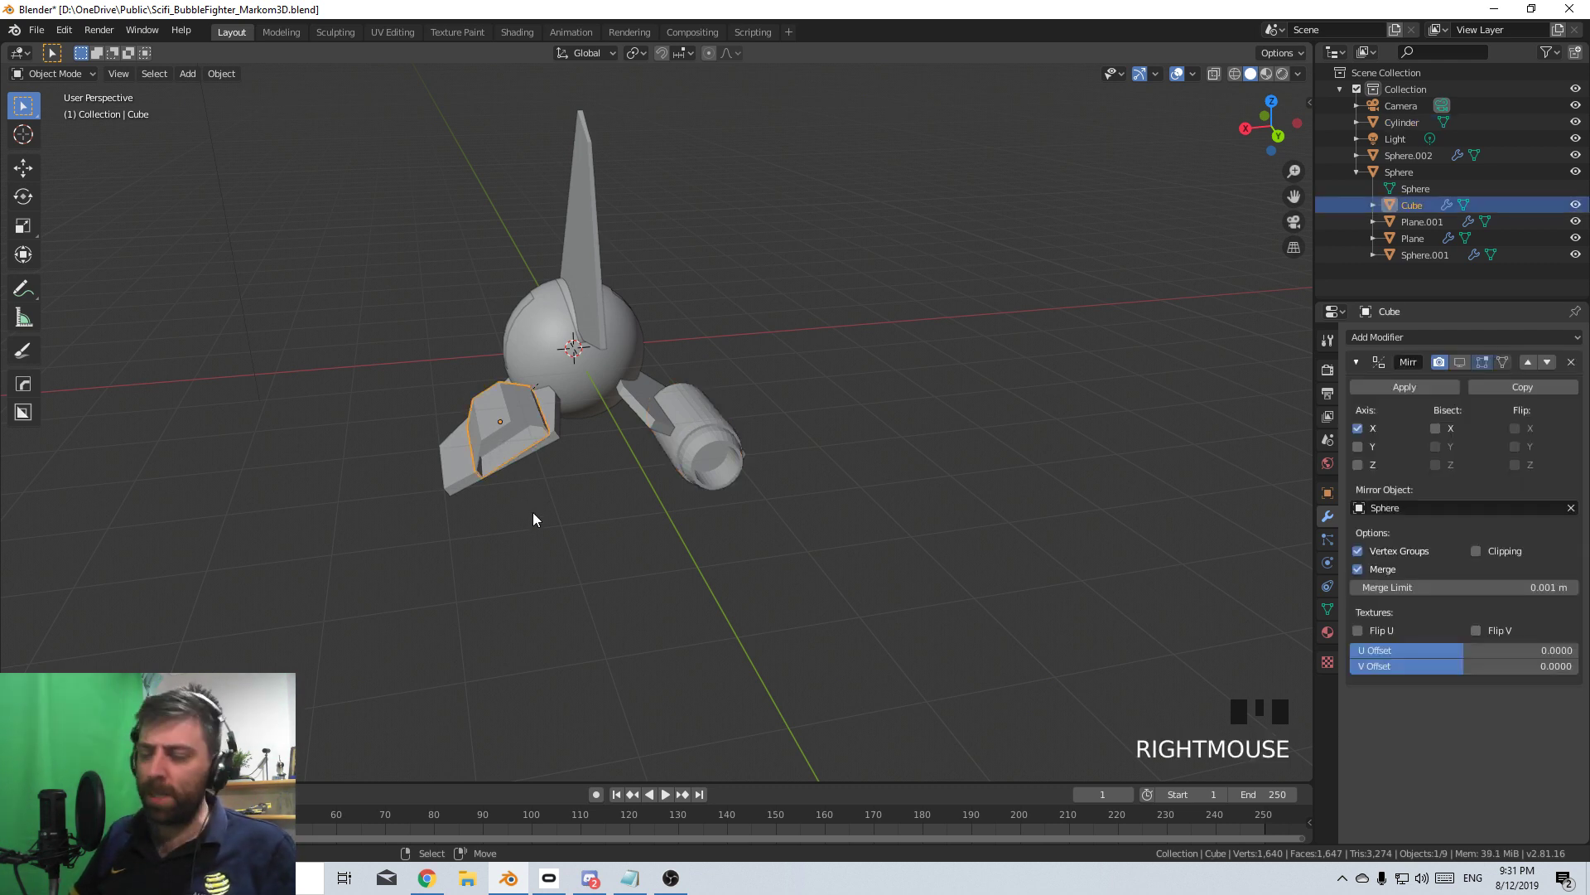
# - Add a text object and move it in top view over the angular engine block
pyautogui.hotkey('shift', 'a')
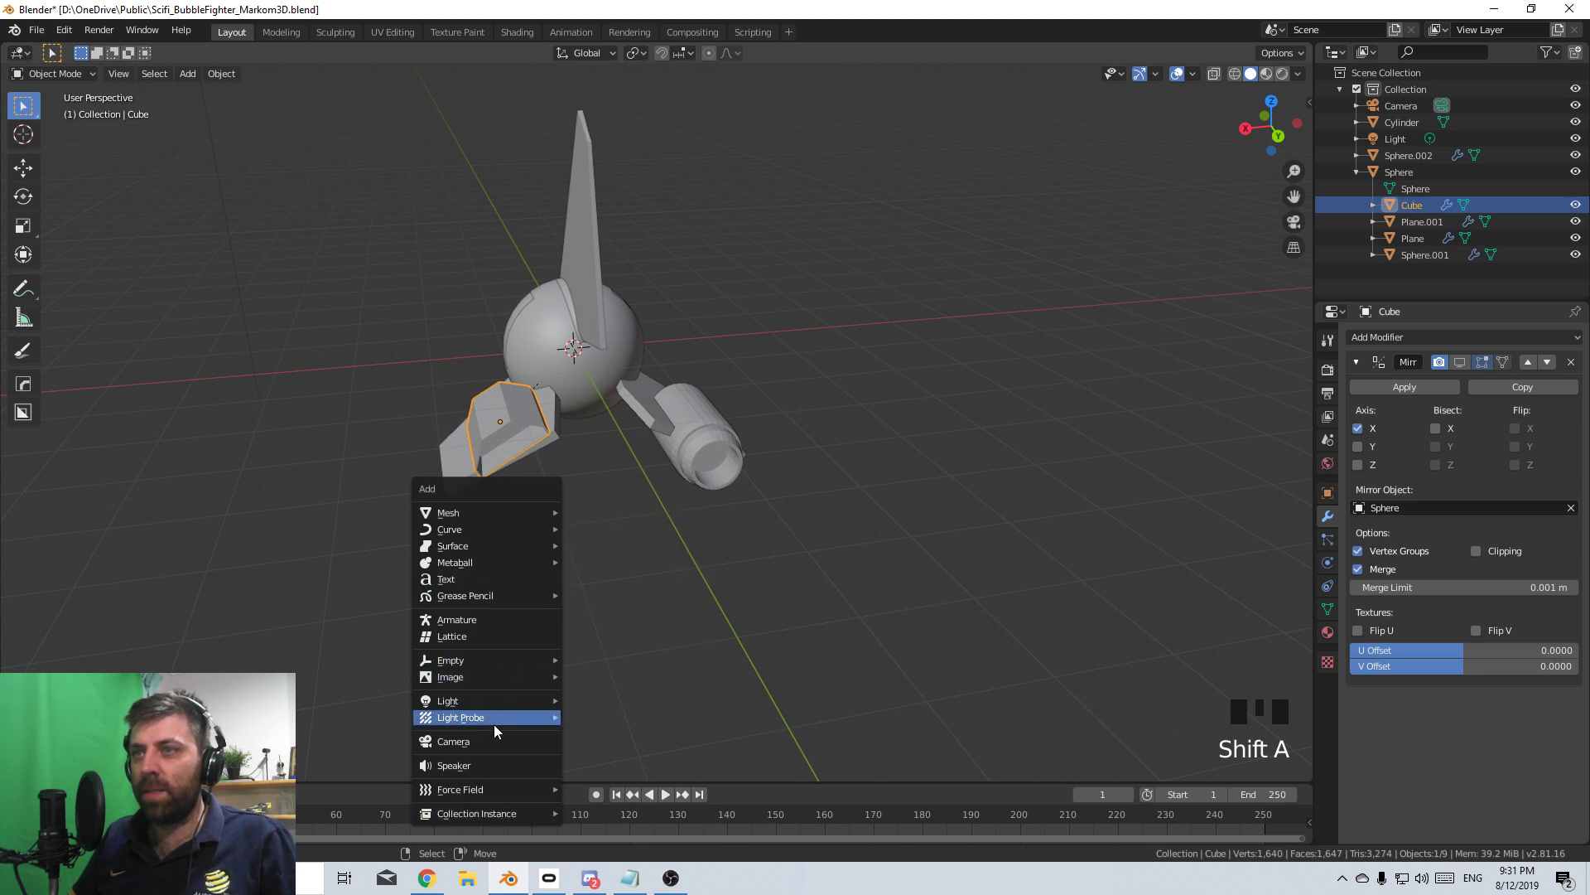
pyautogui.press('Escape')
pyautogui.hotkey('shift', 'a')
pyautogui.click(469, 602)
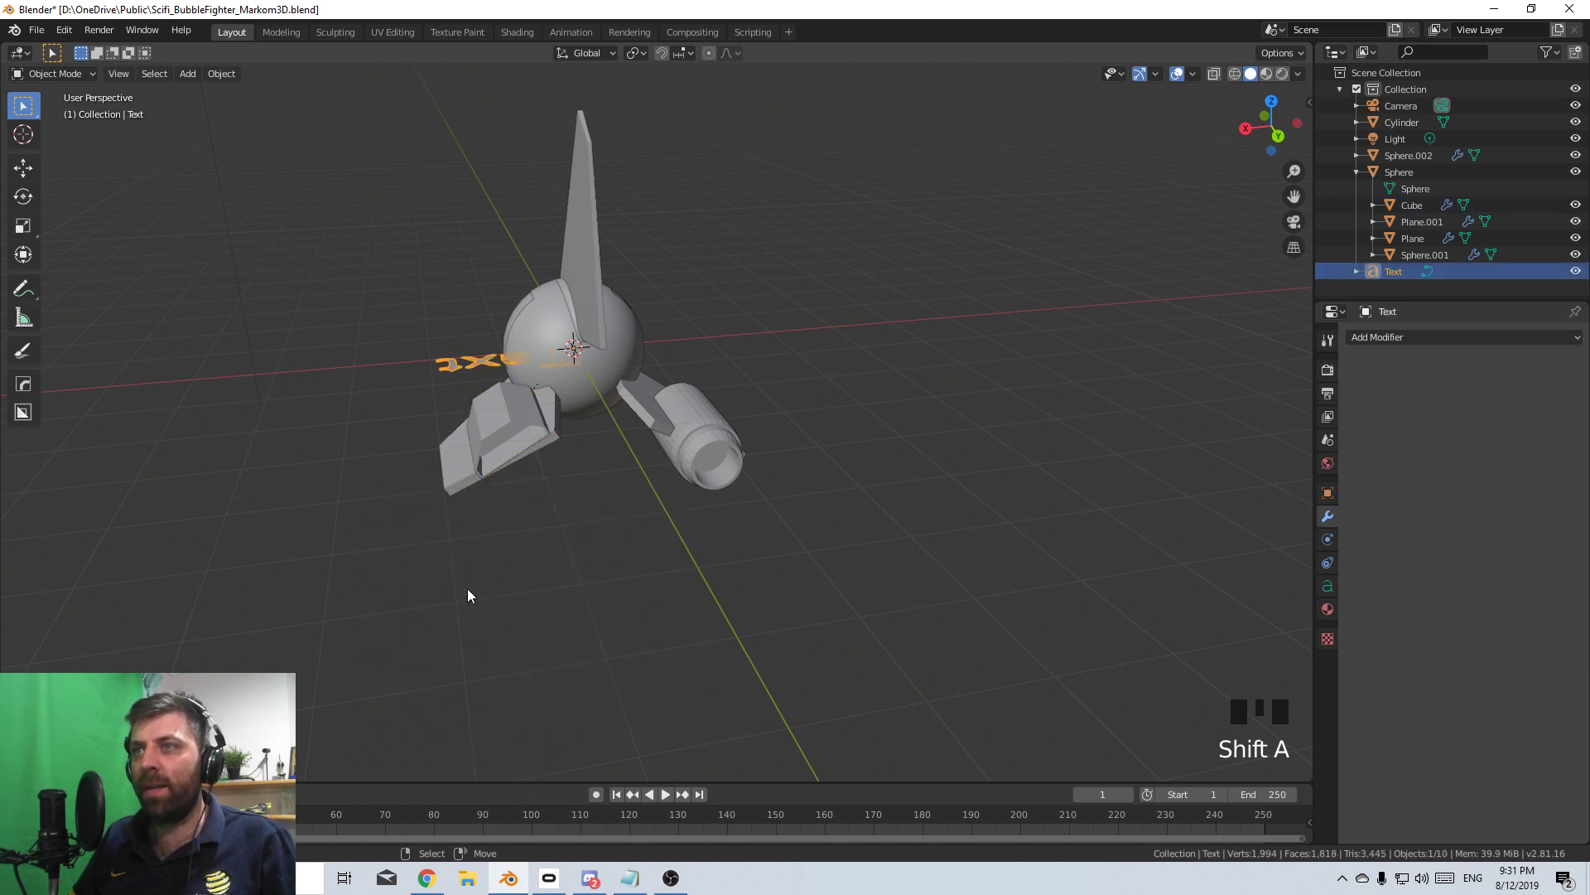
pyautogui.press('KP_1')
pyautogui.press('KP_3')
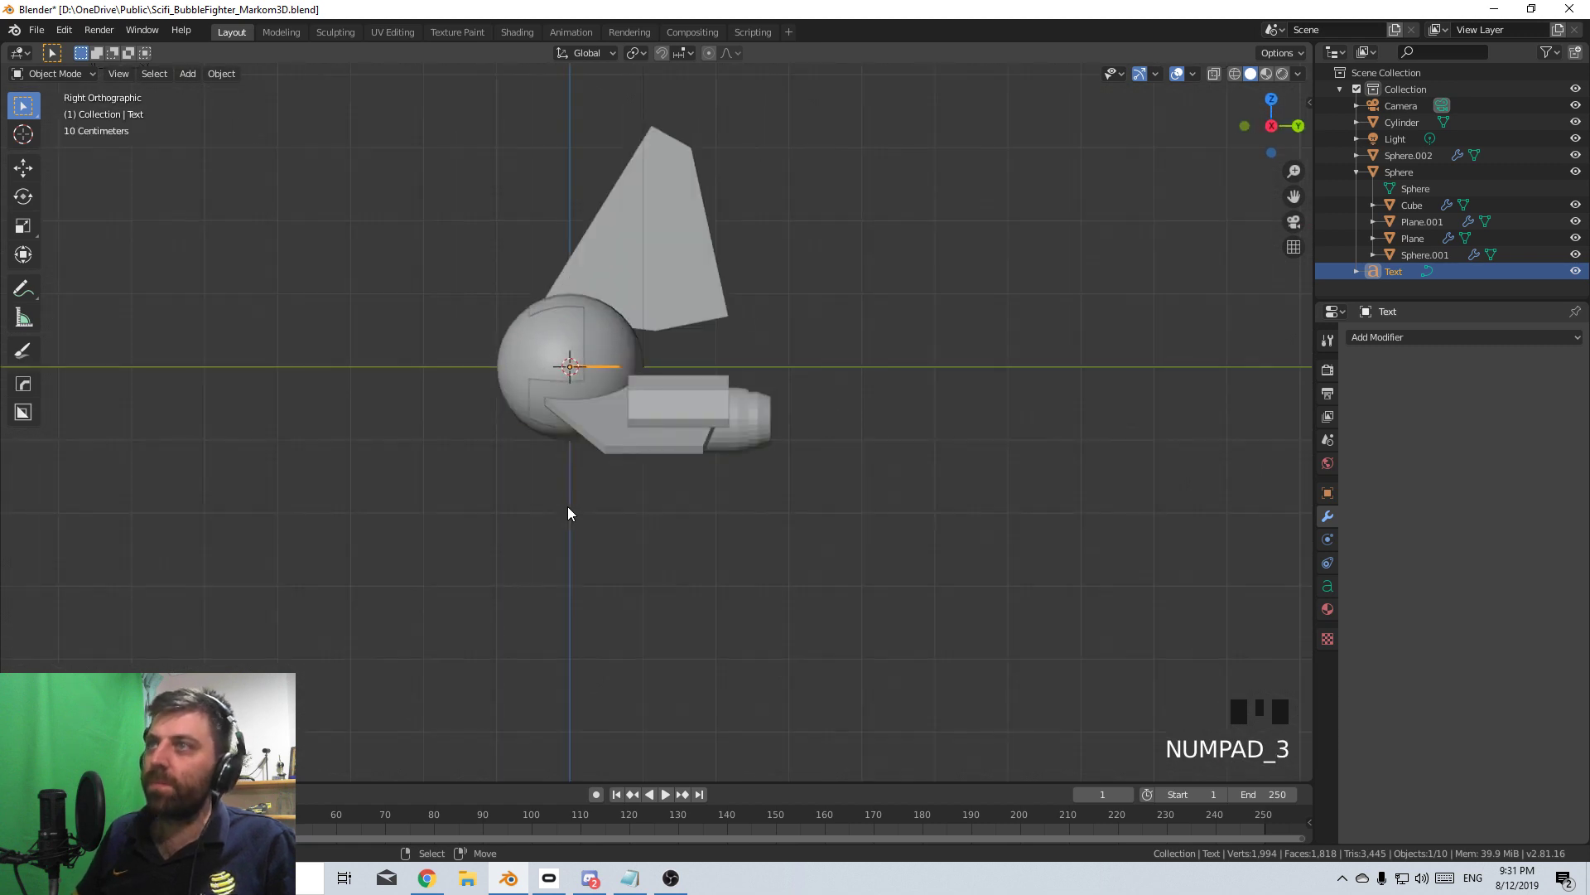
pyautogui.press('KP_7')
pyautogui.press('g')
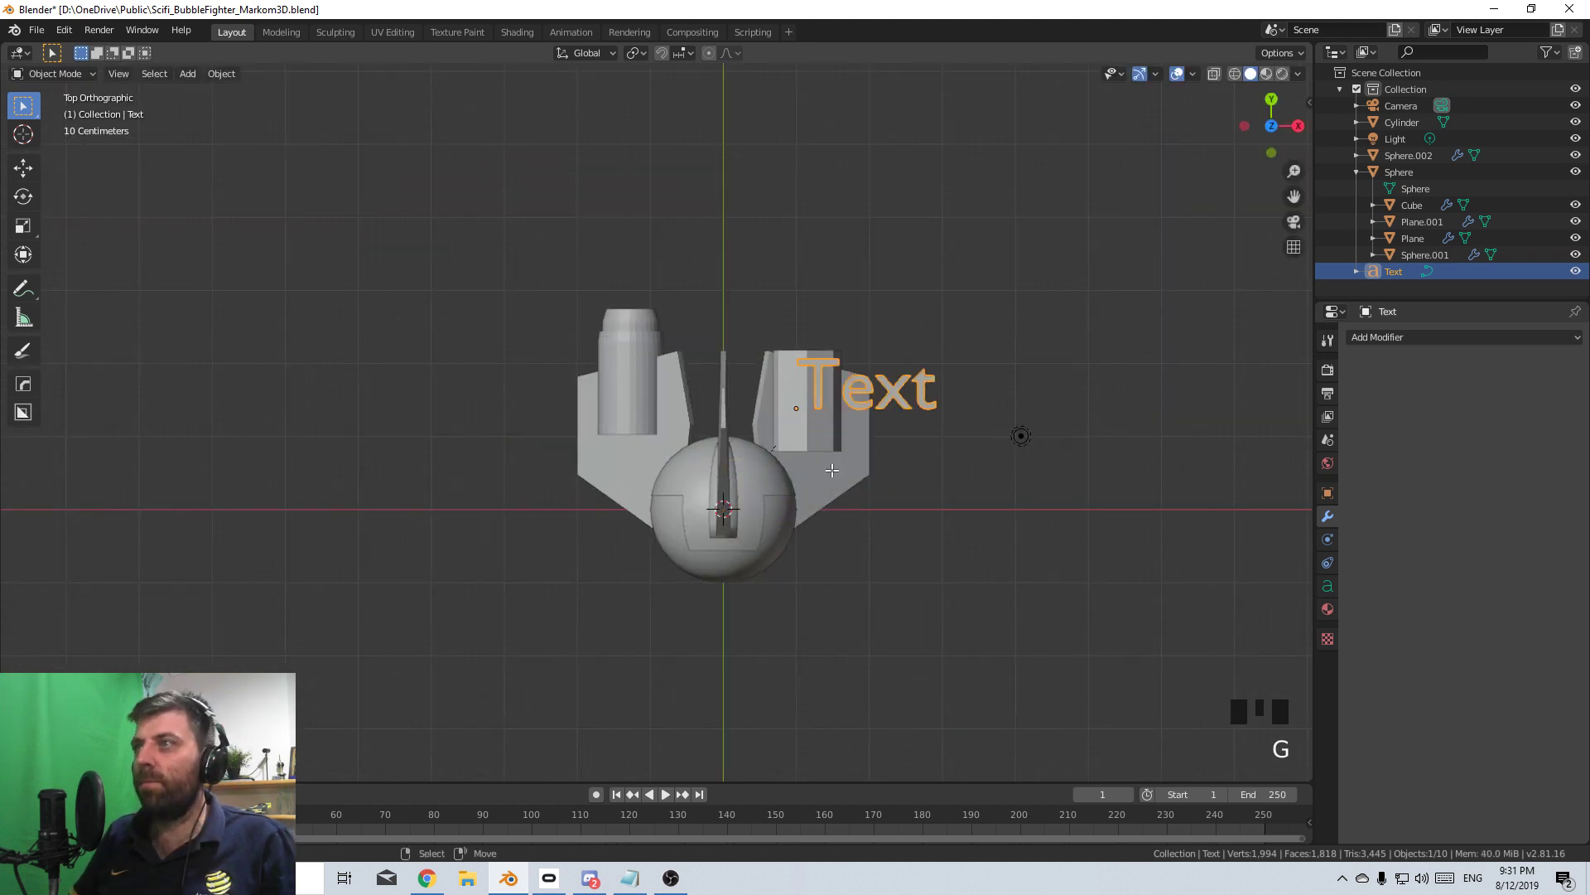
pyautogui.click(926, 433)
# - Replace the default wording of the text object with the number 1
pyautogui.press('Tab')
pyautogui.press('BackSpace')
pyautogui.press('BackSpace')
pyautogui.press('BackSpace')
pyautogui.press('BackSpace')
pyautogui.press('BackSpace')
pyautogui.press('BackSpace')
pyautogui.write('1')
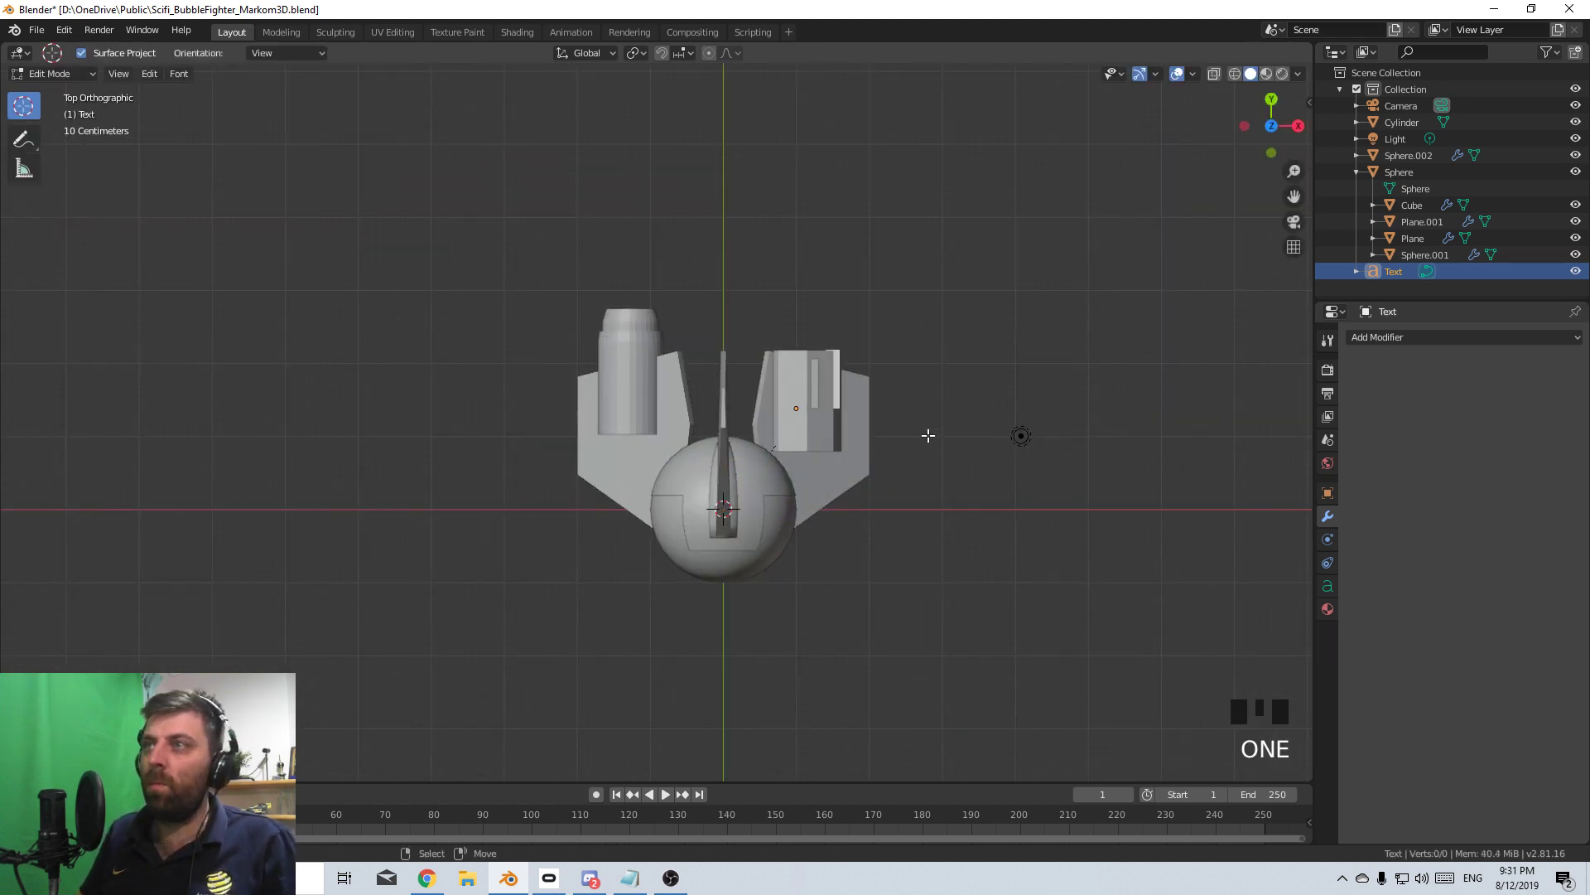
pyautogui.press('Return')
pyautogui.press('Tab')
# - Duplicate the number over to the cylindrical engine and change the copy's text to 2
pyautogui.hotkey('shift', 'd')
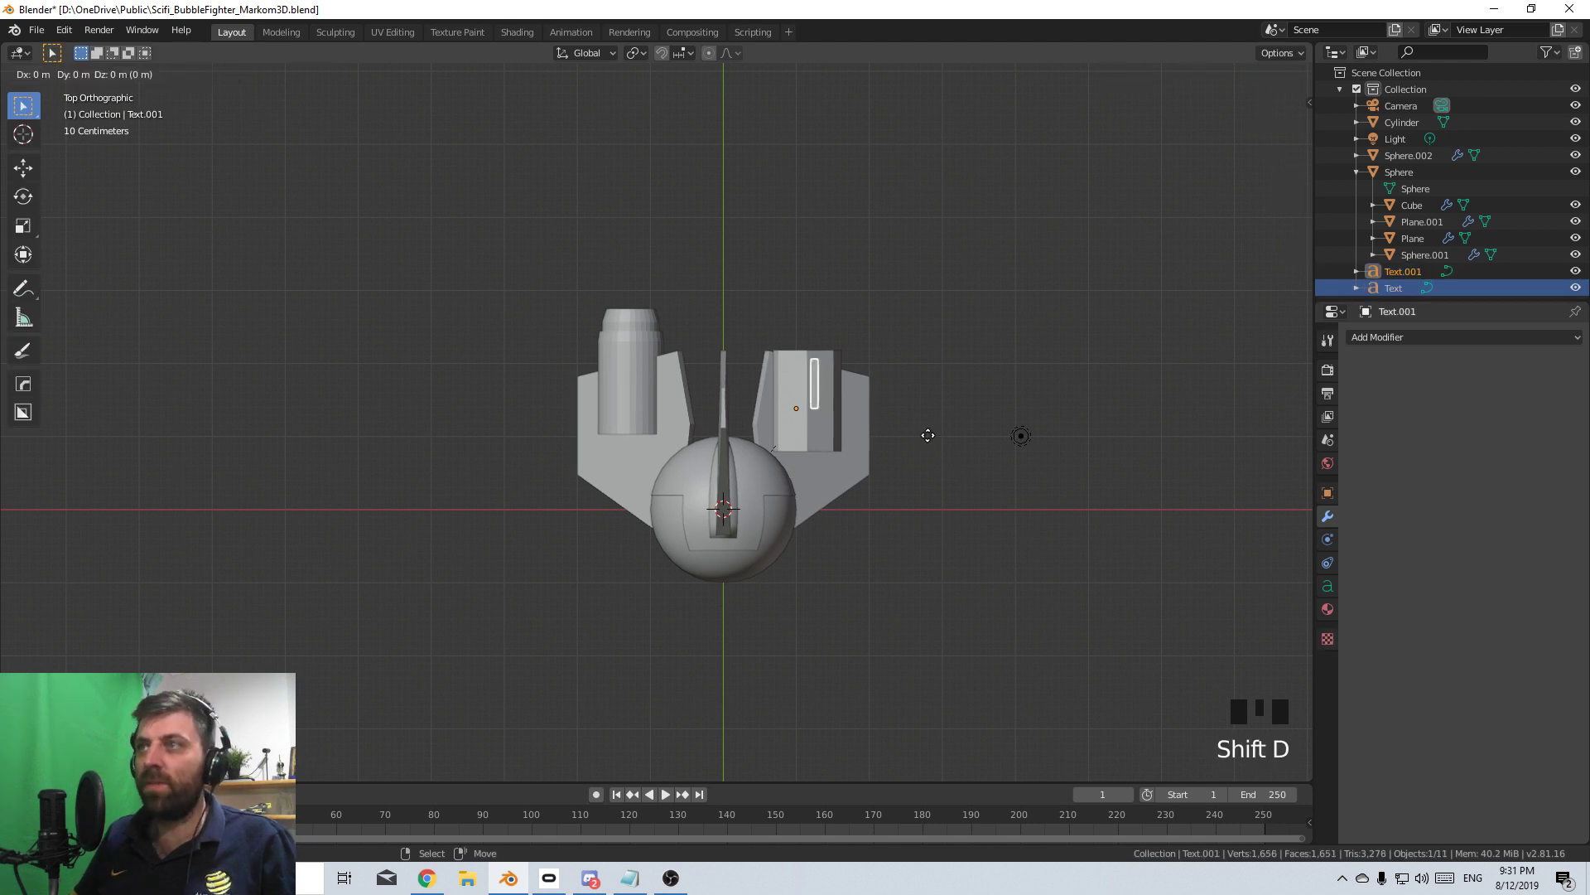
pyautogui.click(732, 425)
pyautogui.press('Tab')
pyautogui.press('BackSpace')
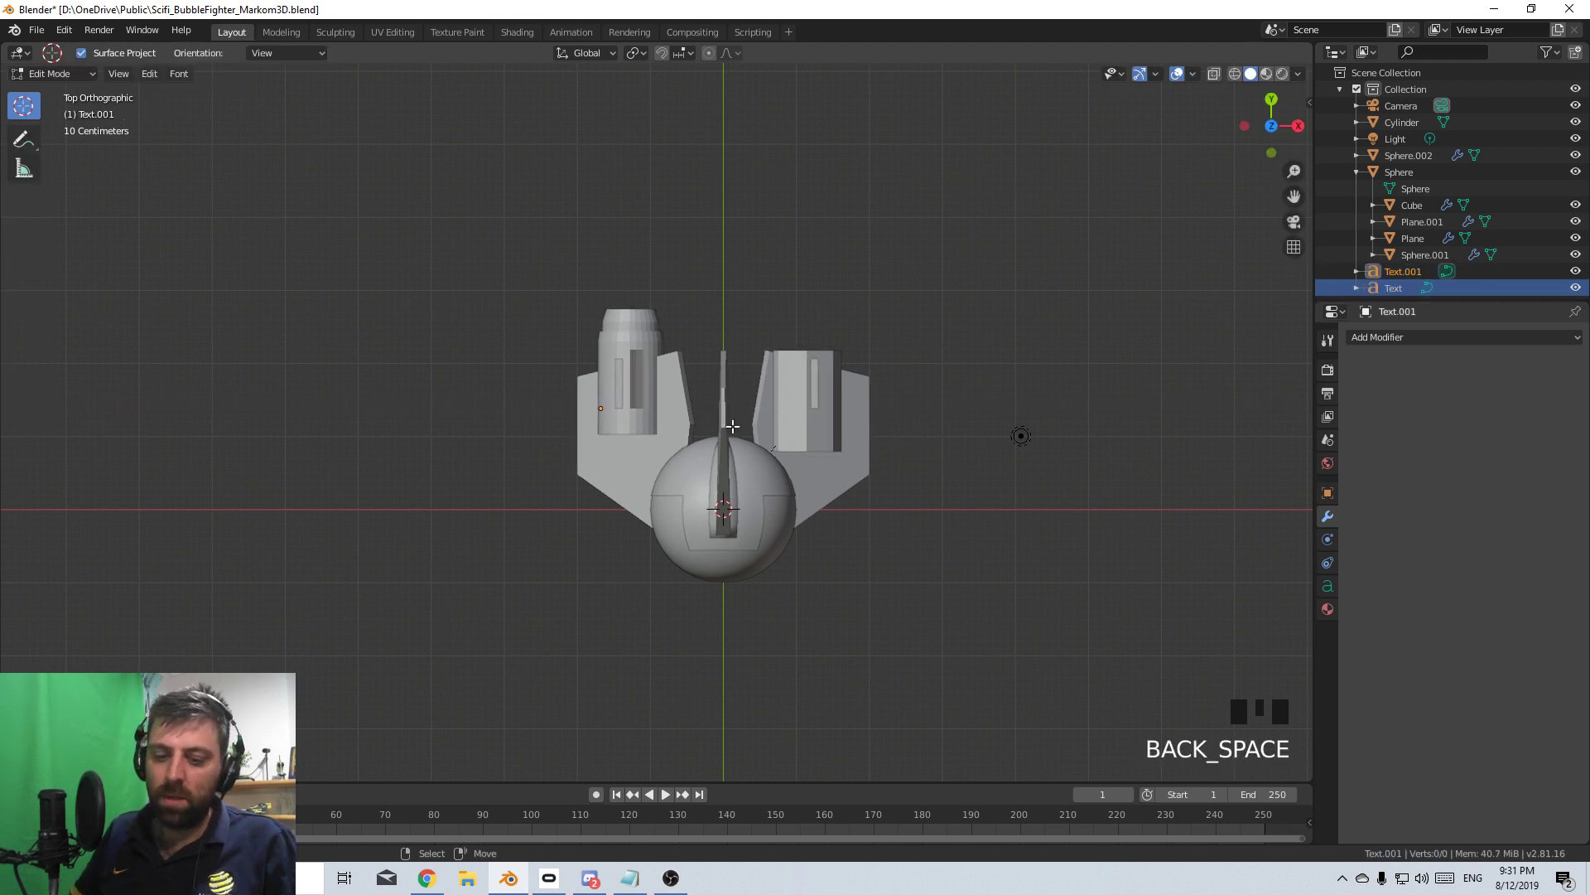
pyautogui.write('2')
pyautogui.press('Tab')
# - Rotate both text numbers 90 degrees around the X axis so they stand upright
pyautogui.moveTo(729, 426); pyautogui.dragTo(796, 343, button='middle')
pyautogui.scroll(3, 792, 459)
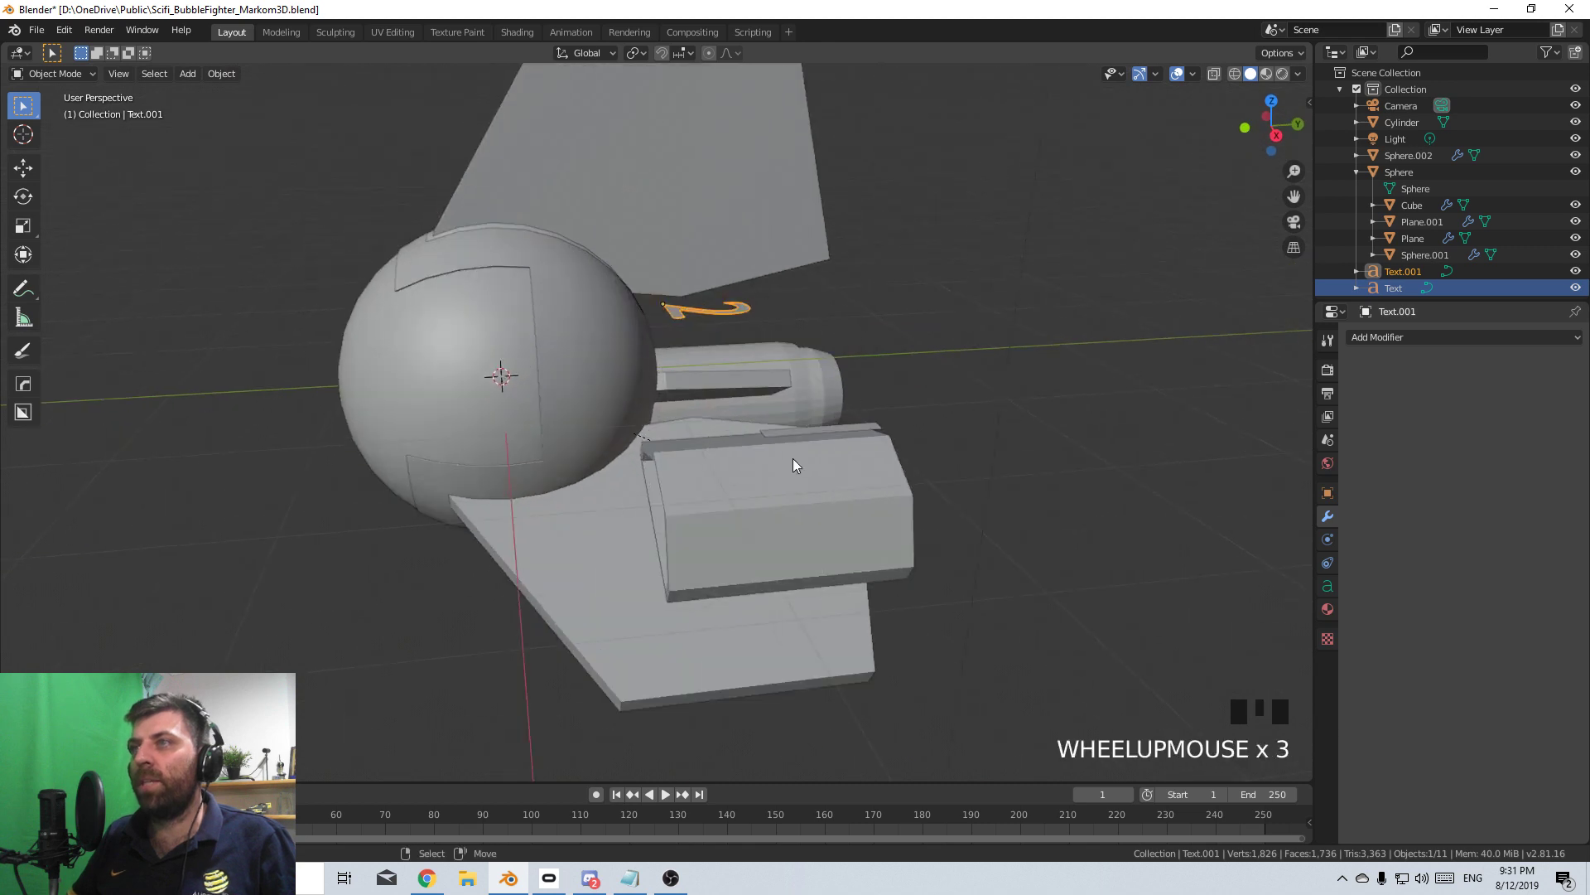
pyautogui.moveTo(793, 459); pyautogui.dragTo(888, 515, button='middle')
pyautogui.rightClick(961, 454)
pyautogui.keyDown('shift'); pyautogui.rightClick(631, 313); pyautogui.keyUp('shift')
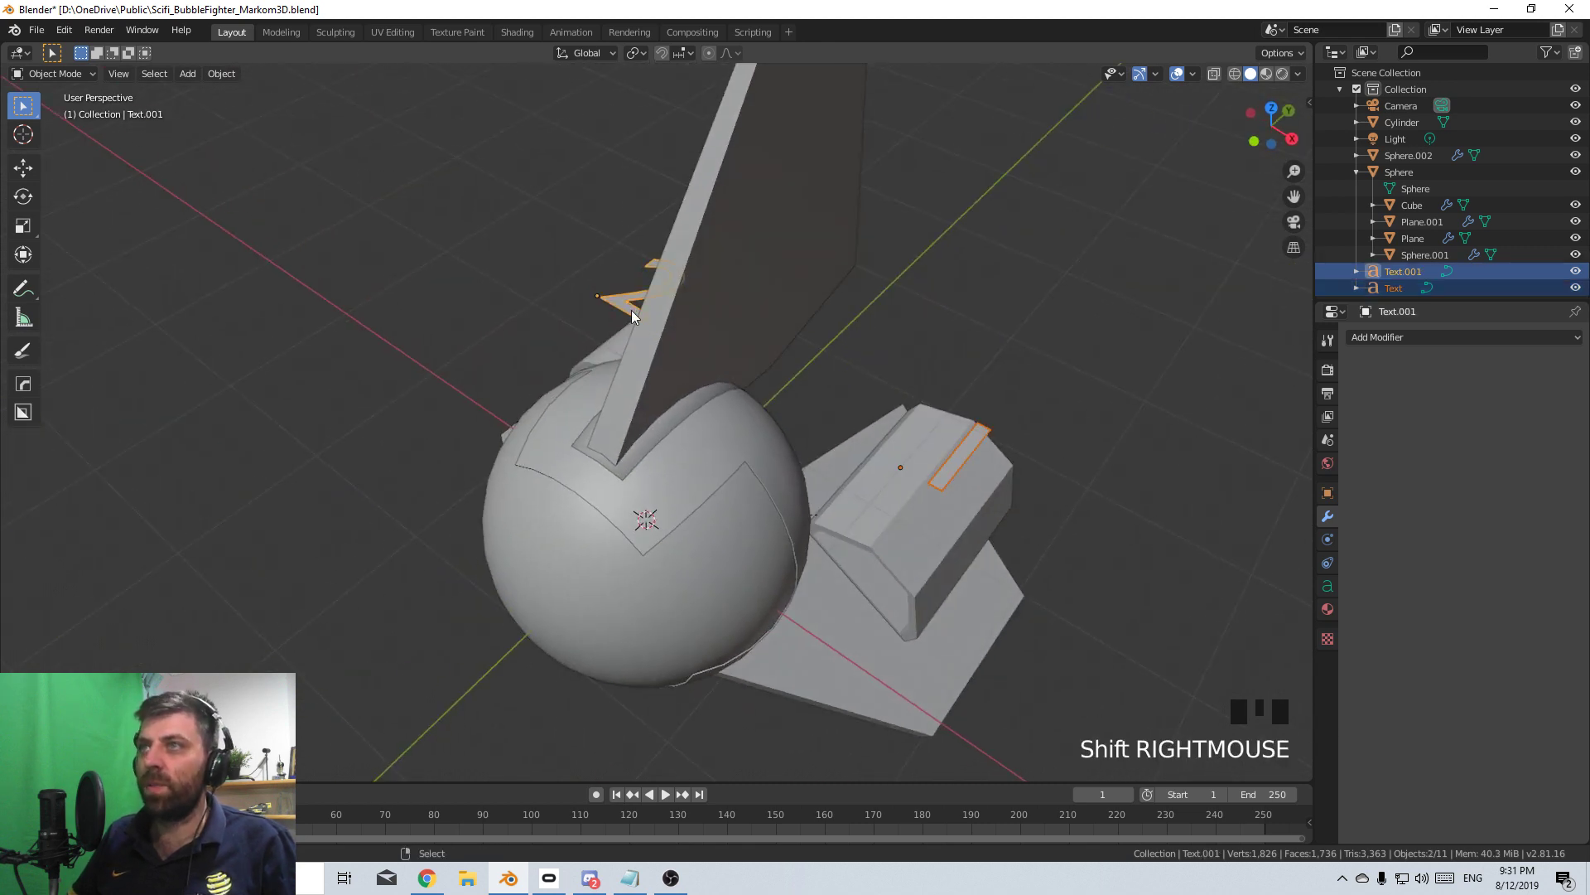
pyautogui.press('r')
pyautogui.press('x')
pyautogui.press('9')
pyautogui.press('0')
pyautogui.press('Return')
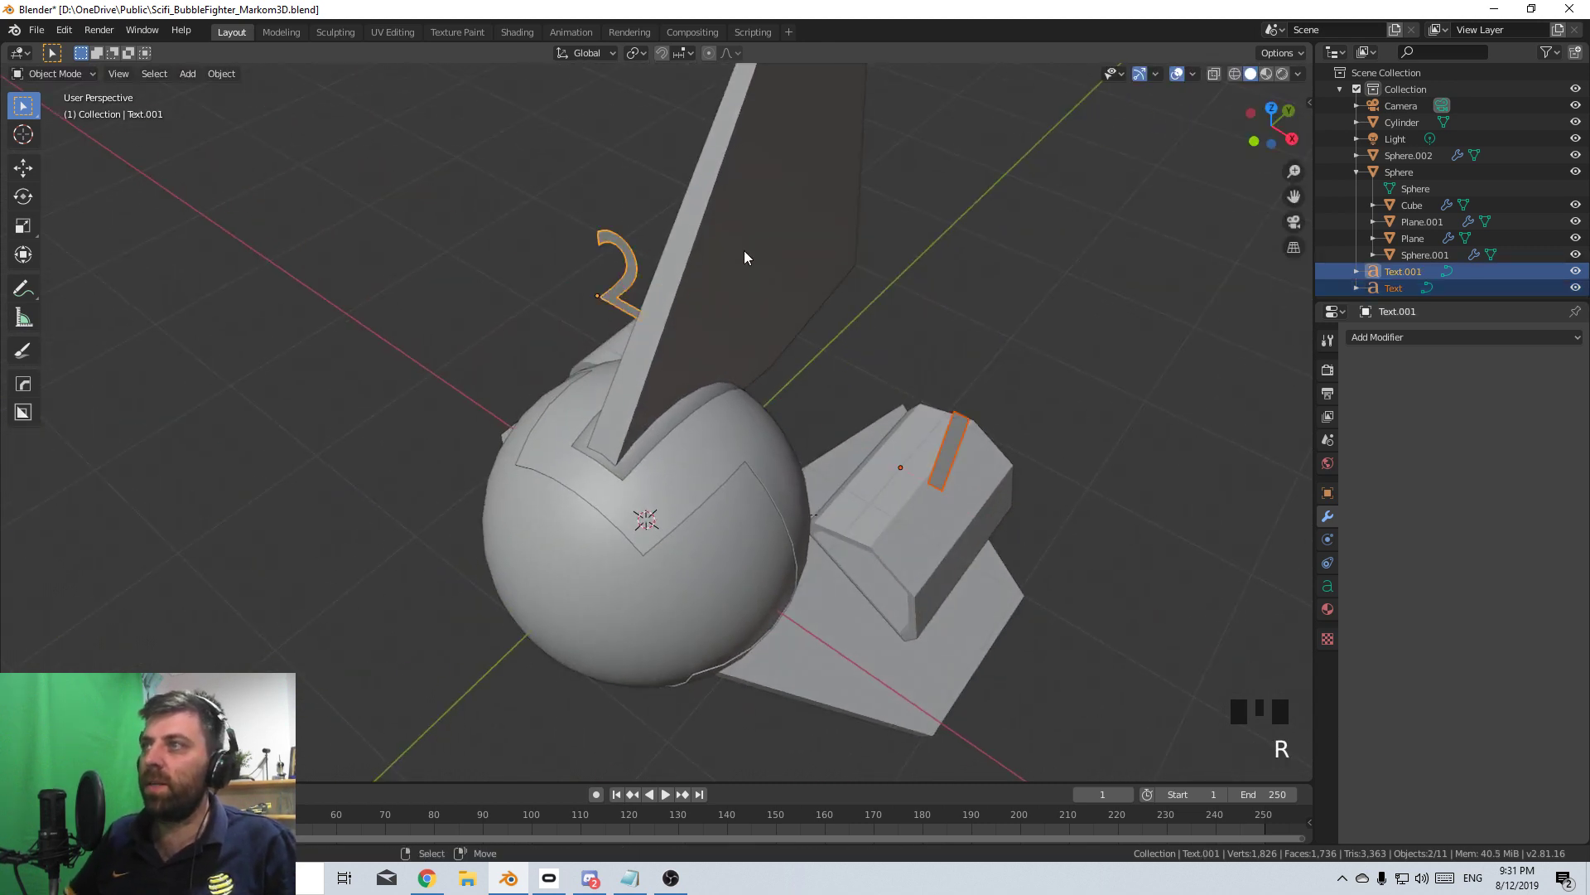
# - Examine the tail fin and the recessed strip around its base on the sphere
pyautogui.moveTo(745, 255); pyautogui.dragTo(760, 418, button='middle')
pyautogui.rightClick(972, 494)
pyautogui.scroll(-1, 903, 452)
pyautogui.rightClick(760, 419)
pyautogui.press('KP_3')
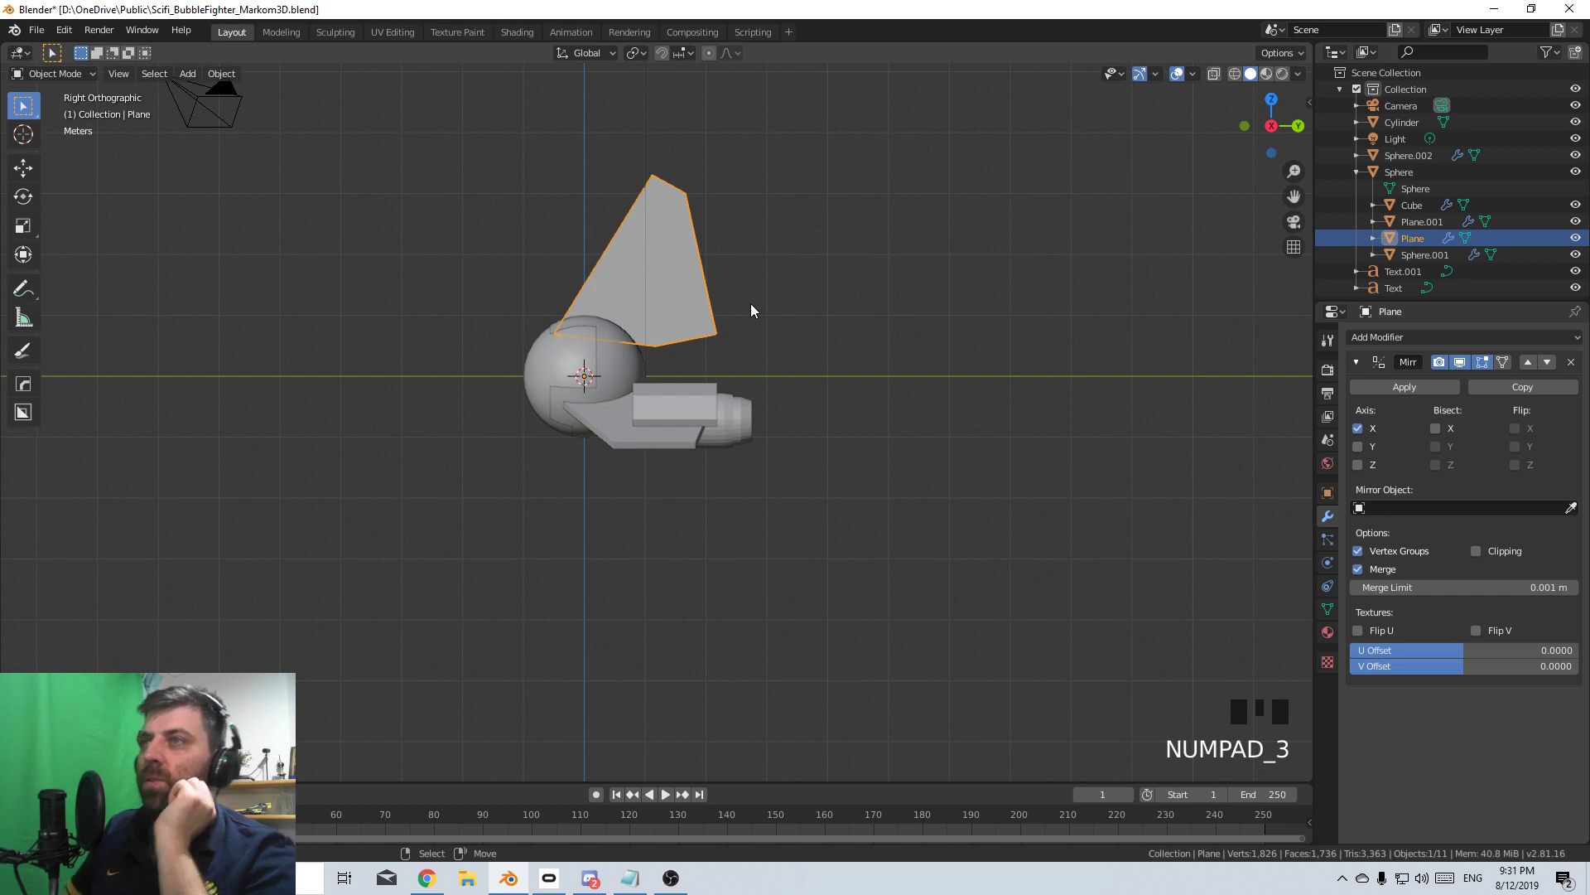
pyautogui.scroll(3, 723, 355)
pyautogui.keyDown('shift'); pyautogui.moveTo(723, 355); pyautogui.dragTo(691, 502, button='middle'); pyautogui.keyUp('shift')
pyautogui.rightClick(733, 430)
pyautogui.moveTo(627, 617); pyautogui.dragTo(434, 632, button='middle')
pyautogui.scroll(1, 568, 662)
pyautogui.scroll(2, 612, 524)
pyautogui.keyDown('shift'); pyautogui.moveTo(612, 519); pyautogui.dragTo(727, 659, button='middle'); pyautogui.keyUp('shift')
pyautogui.scroll(3, 756, 475)
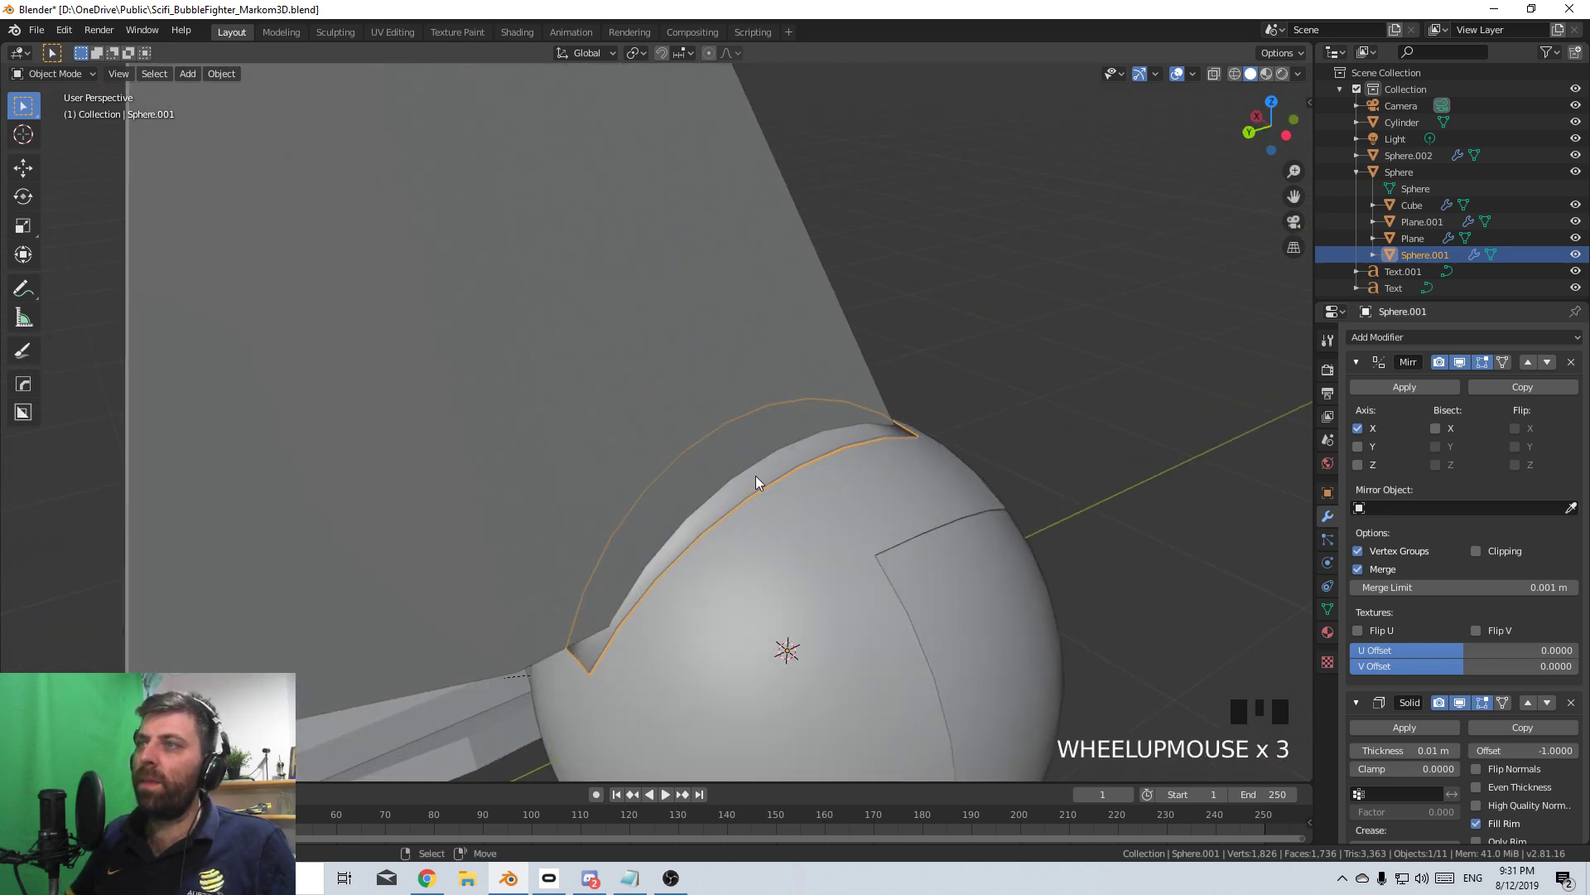
# - Inspect the recessed strip's mesh and how the fin meets the sphere from several angles
pyautogui.rightClick(770, 469)
pyautogui.press('Tab')
pyautogui.moveTo(831, 506); pyautogui.dragTo(742, 527, button='middle')
pyautogui.press('Tab')
pyautogui.scroll(-2, 937, 575)
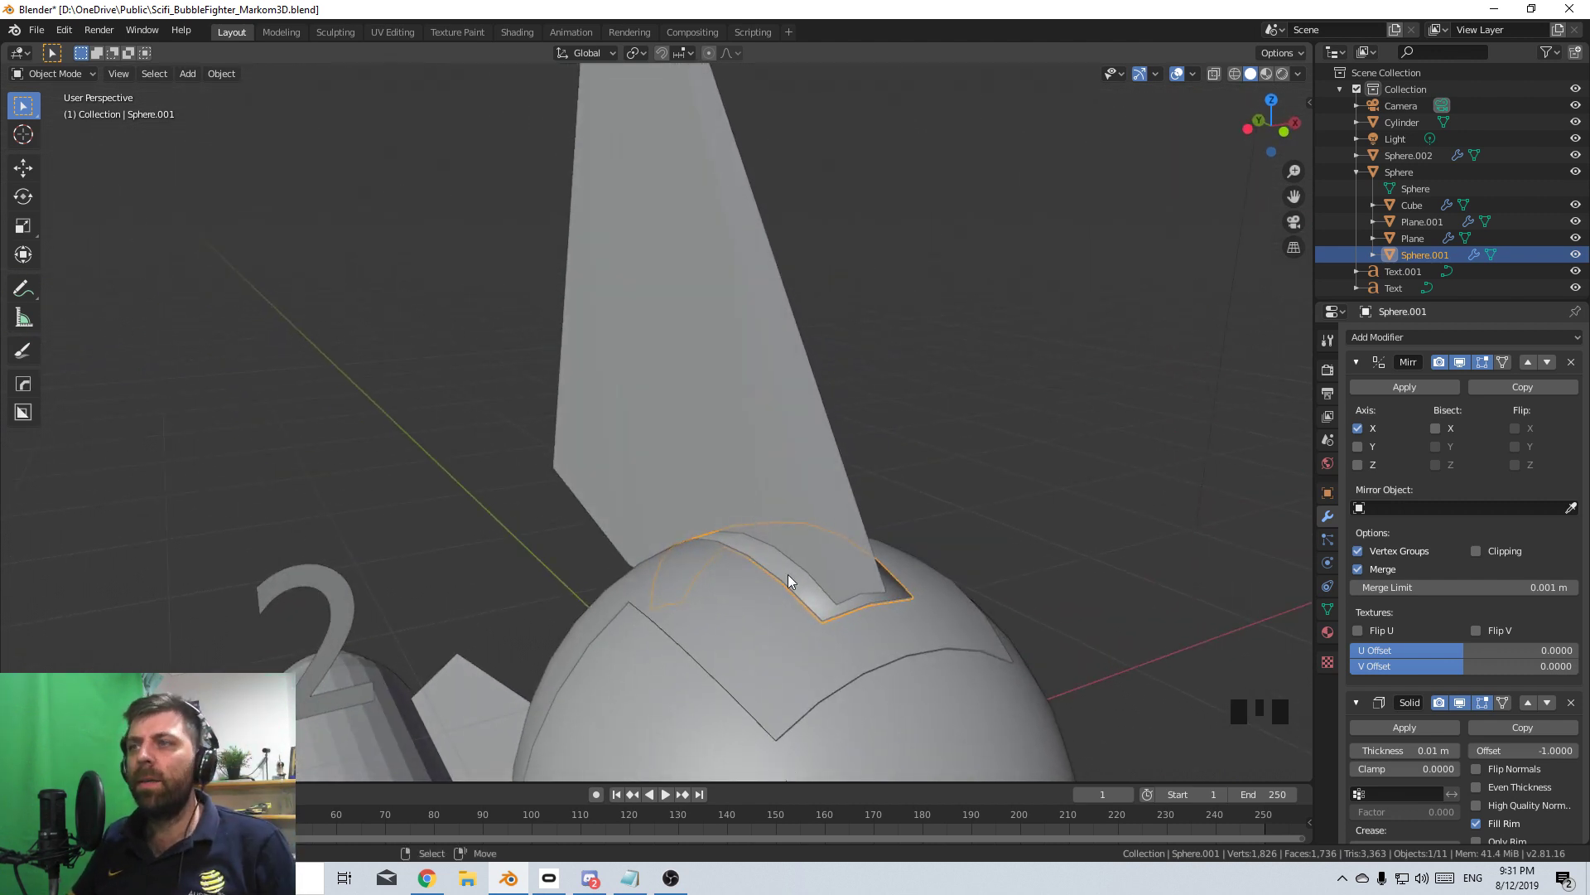
pyautogui.moveTo(787, 574); pyautogui.dragTo(703, 601, button='middle')
pyautogui.scroll(-2, 688, 590)
pyautogui.scroll(-3, 684, 589)
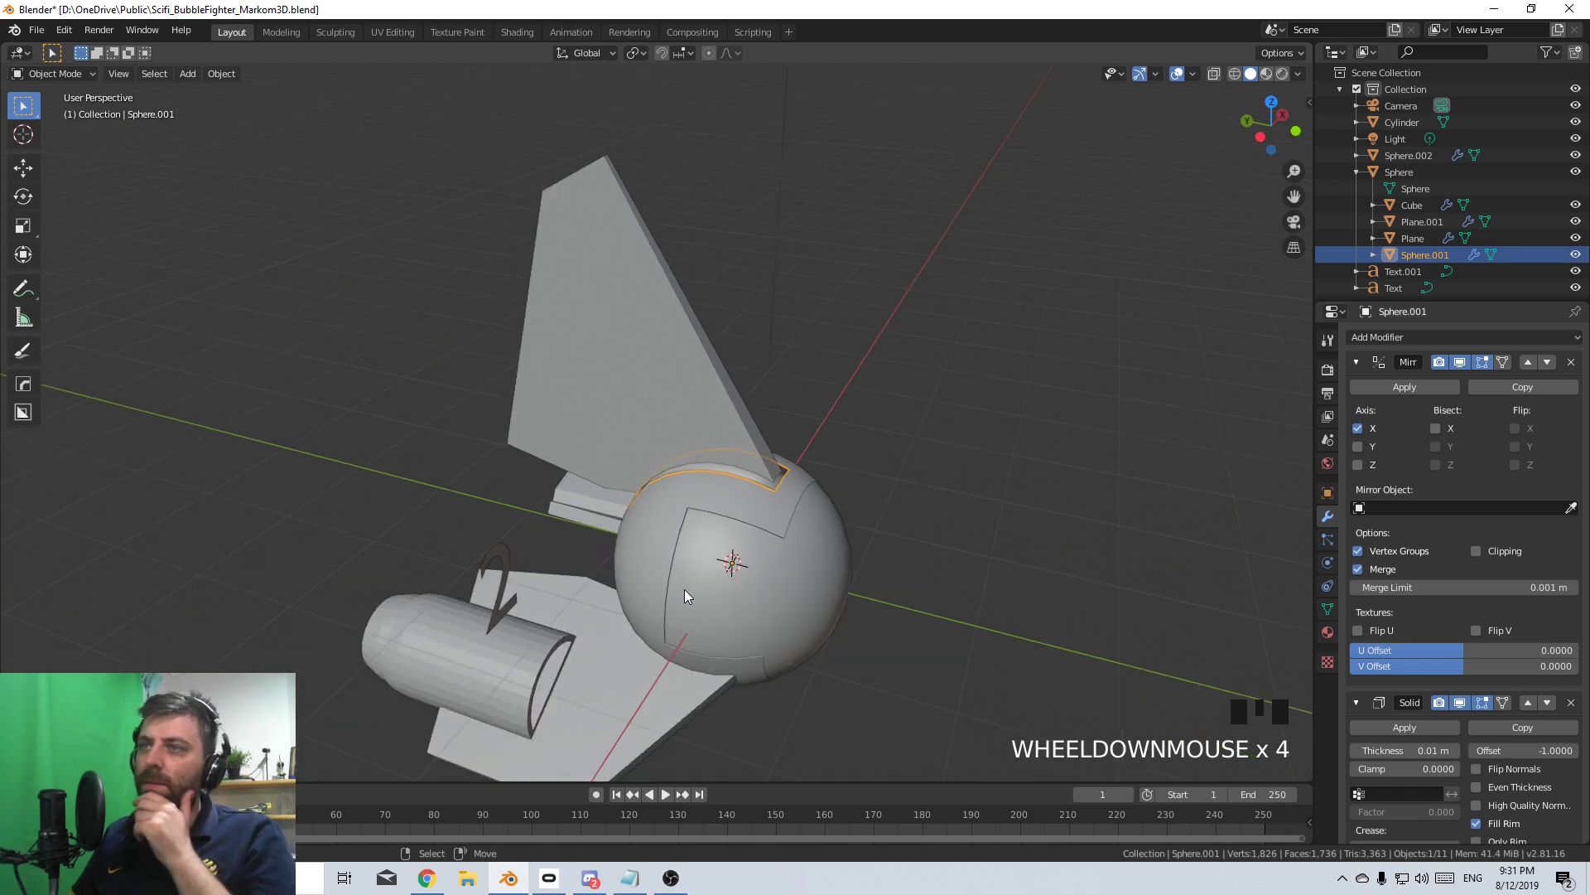
pyautogui.moveTo(680, 583); pyautogui.dragTo(712, 446, button='middle')
pyautogui.scroll(2, 693, 569)
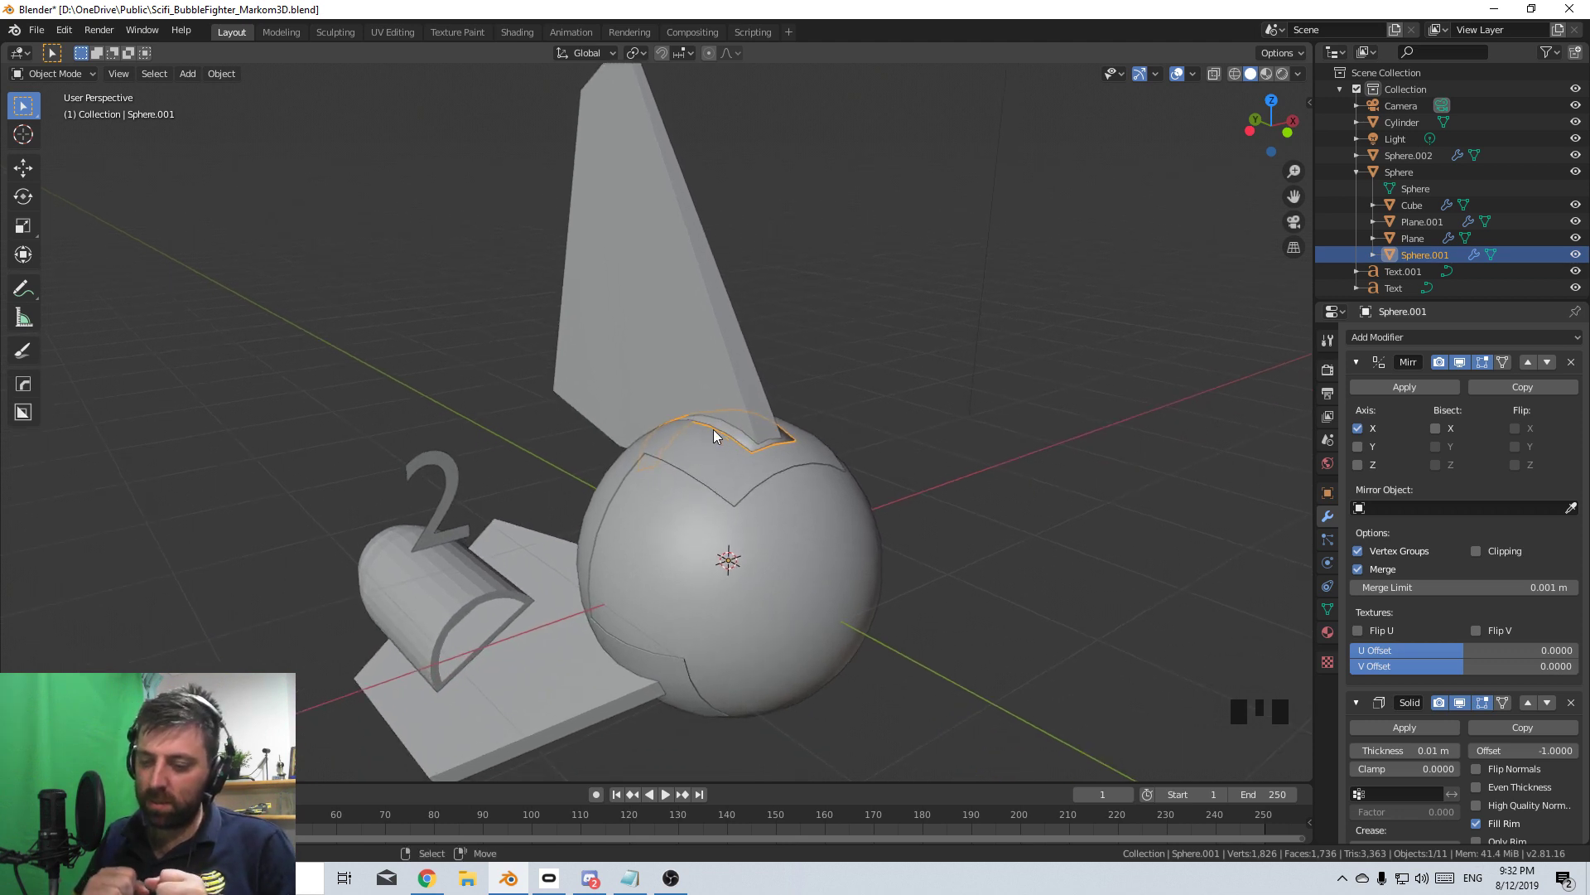
pyautogui.scroll(2, 713, 429)
pyautogui.keyDown('shift'); pyautogui.moveTo(713, 429); pyautogui.dragTo(678, 477, button='middle'); pyautogui.keyUp('shift')
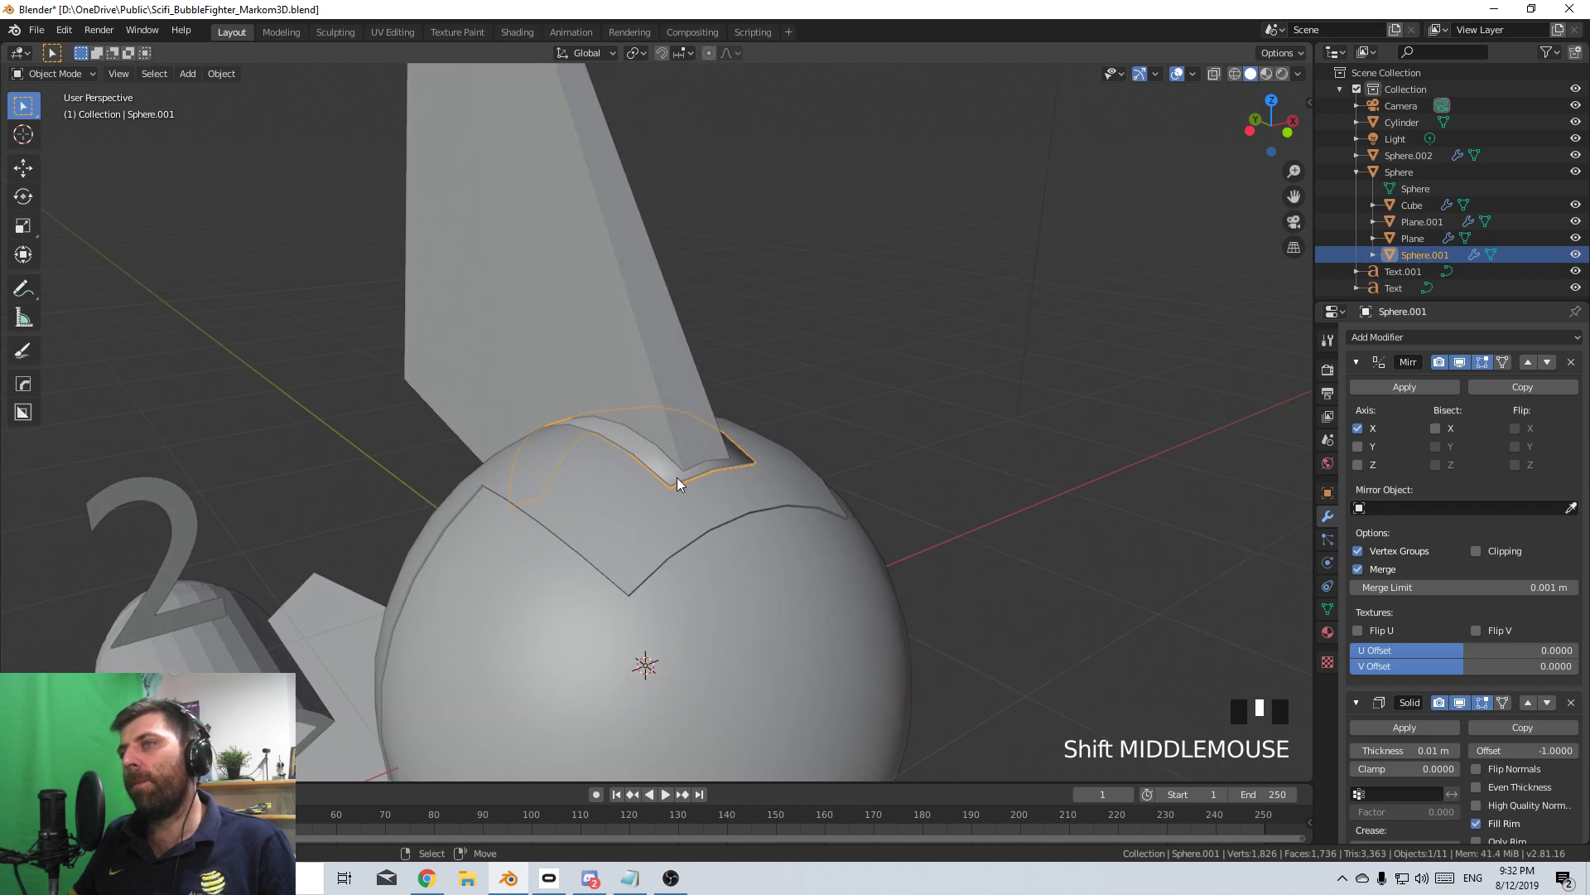
# - Snap the 3D cursor to the world origin
pyautogui.press('KP_1')
pyautogui.scroll(3, 677, 478)
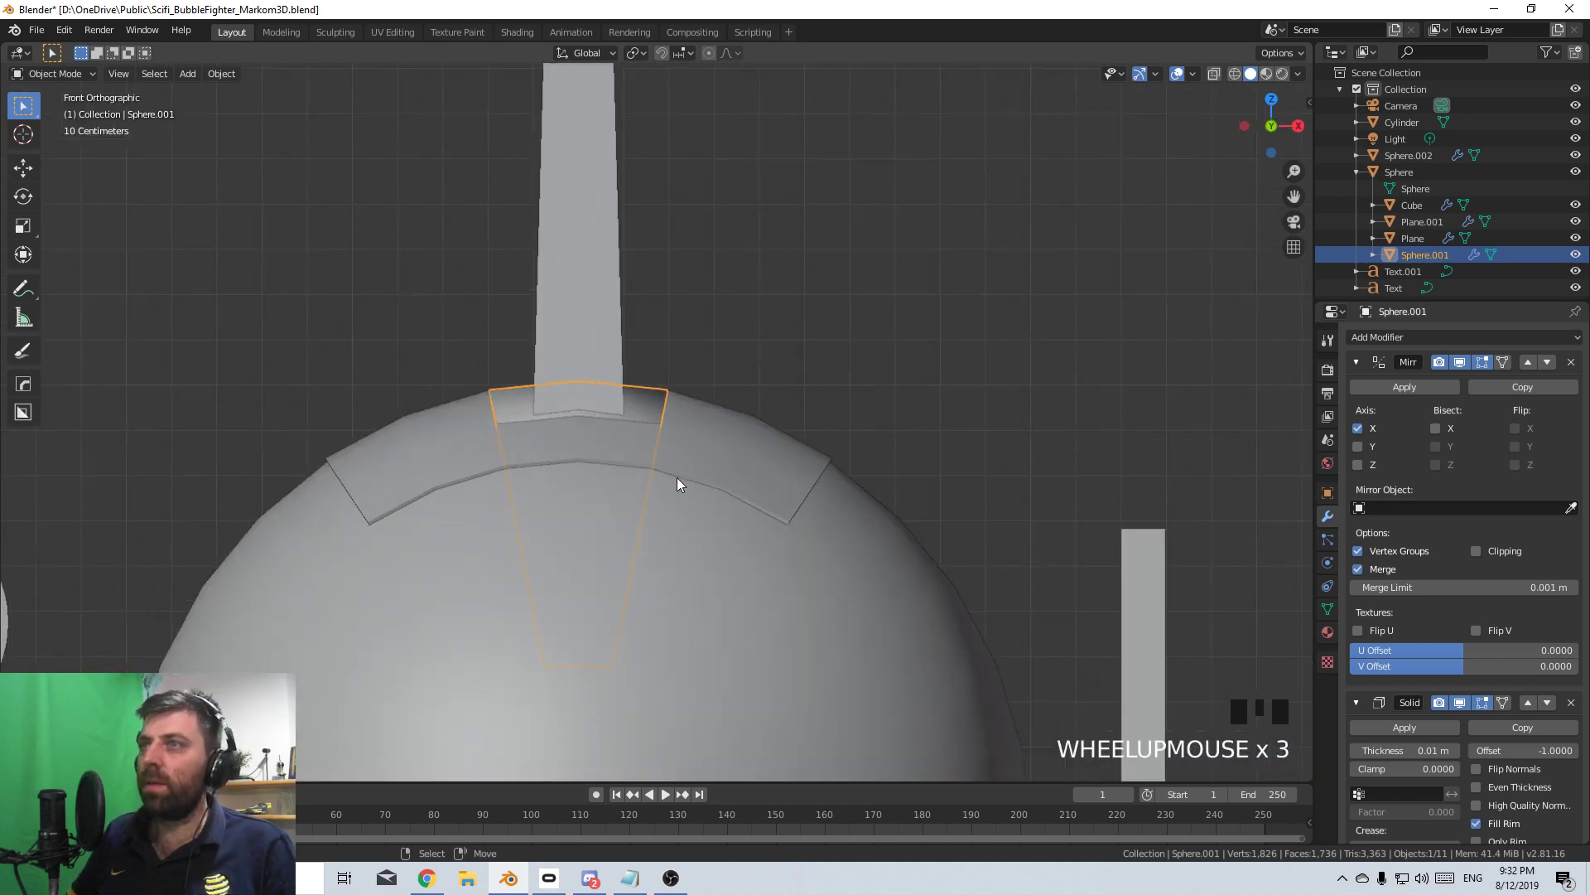
pyautogui.keyDown('shift'); pyautogui.scroll(-2, 667, 504); pyautogui.keyUp('shift')
pyautogui.hotkey('shift', 'a')
pyautogui.hotkey('shift', 's')
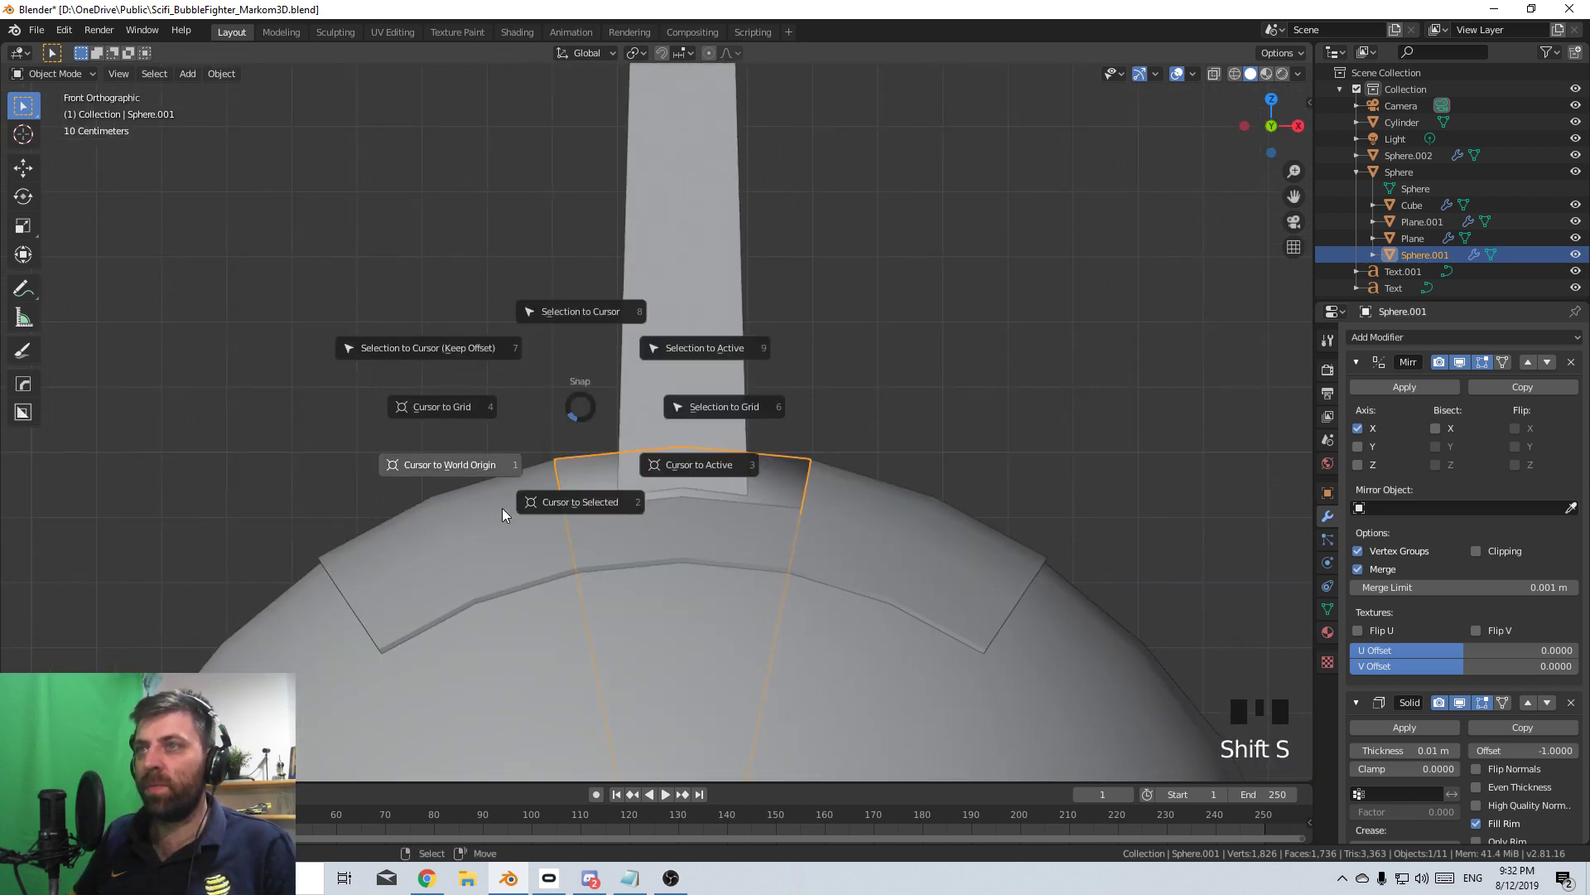
pyautogui.click(454, 464)
pyautogui.hotkey('shift', 's')
pyautogui.click(368, 527)
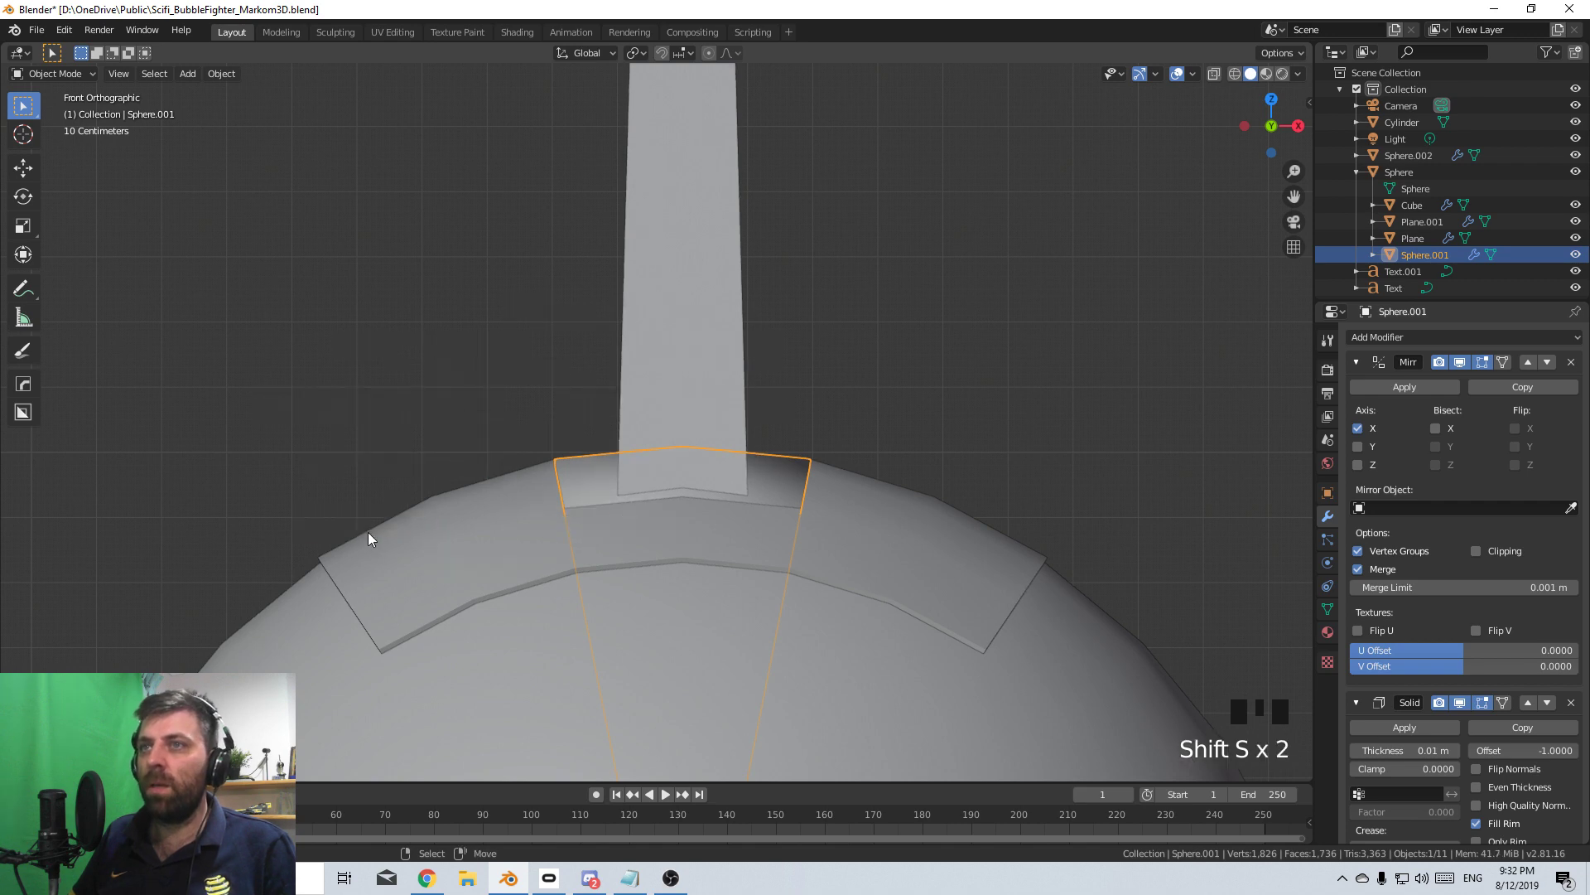
# - Add a cube, scale it down to a tiny block and move it beside the fin's base on the sphere
pyautogui.scroll(-8, 740, 582)
pyautogui.hotkey('shift', 'a')
pyautogui.moveTo(728, 503)
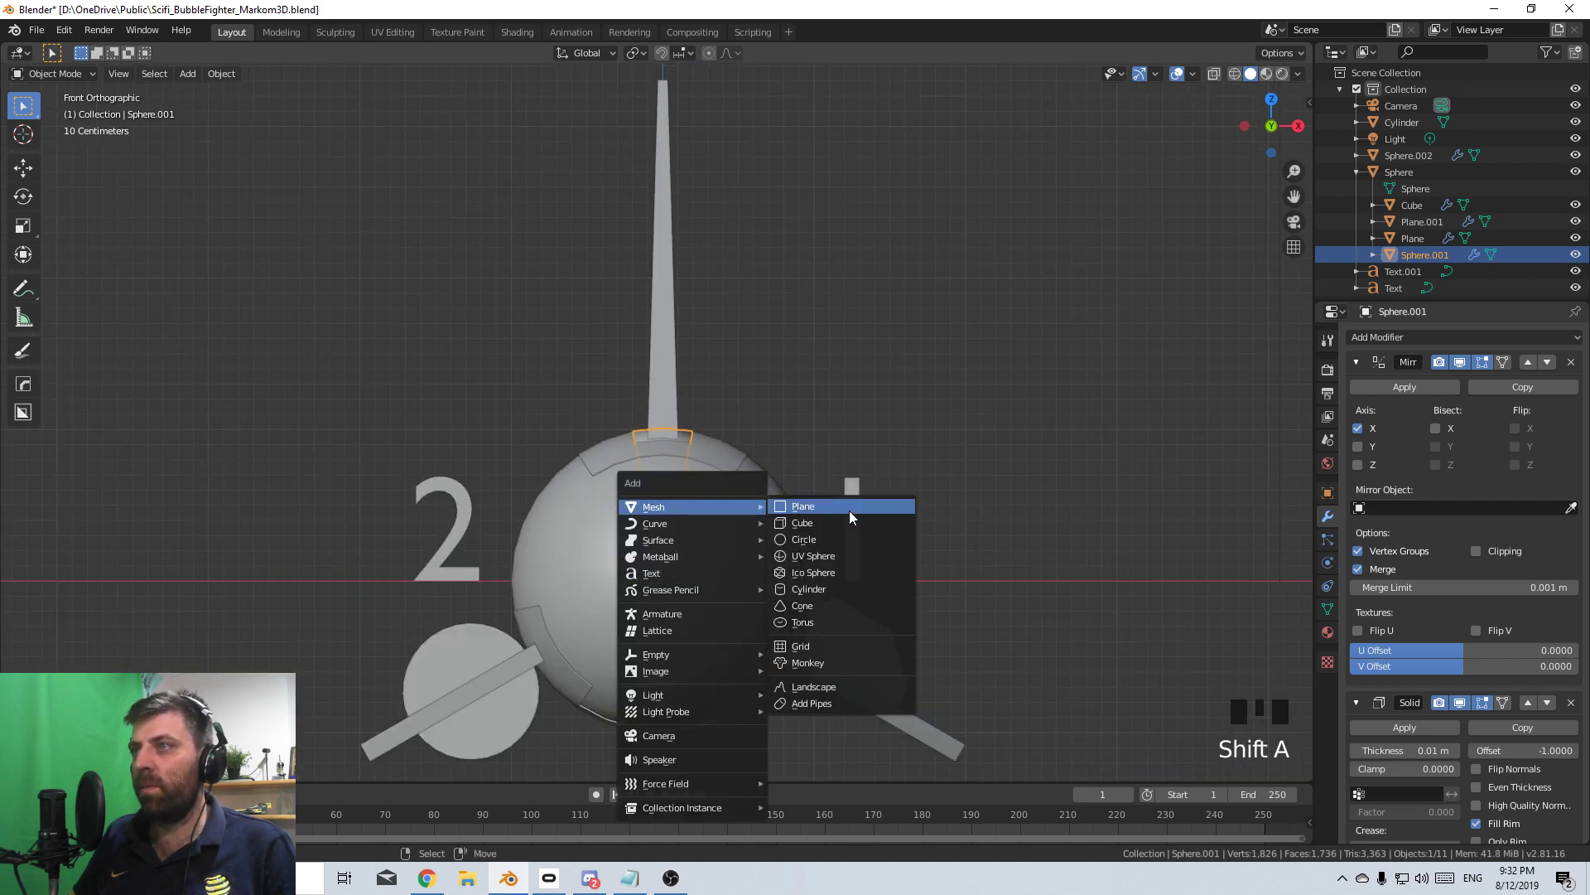
pyautogui.click(847, 521)
pyautogui.press('g')
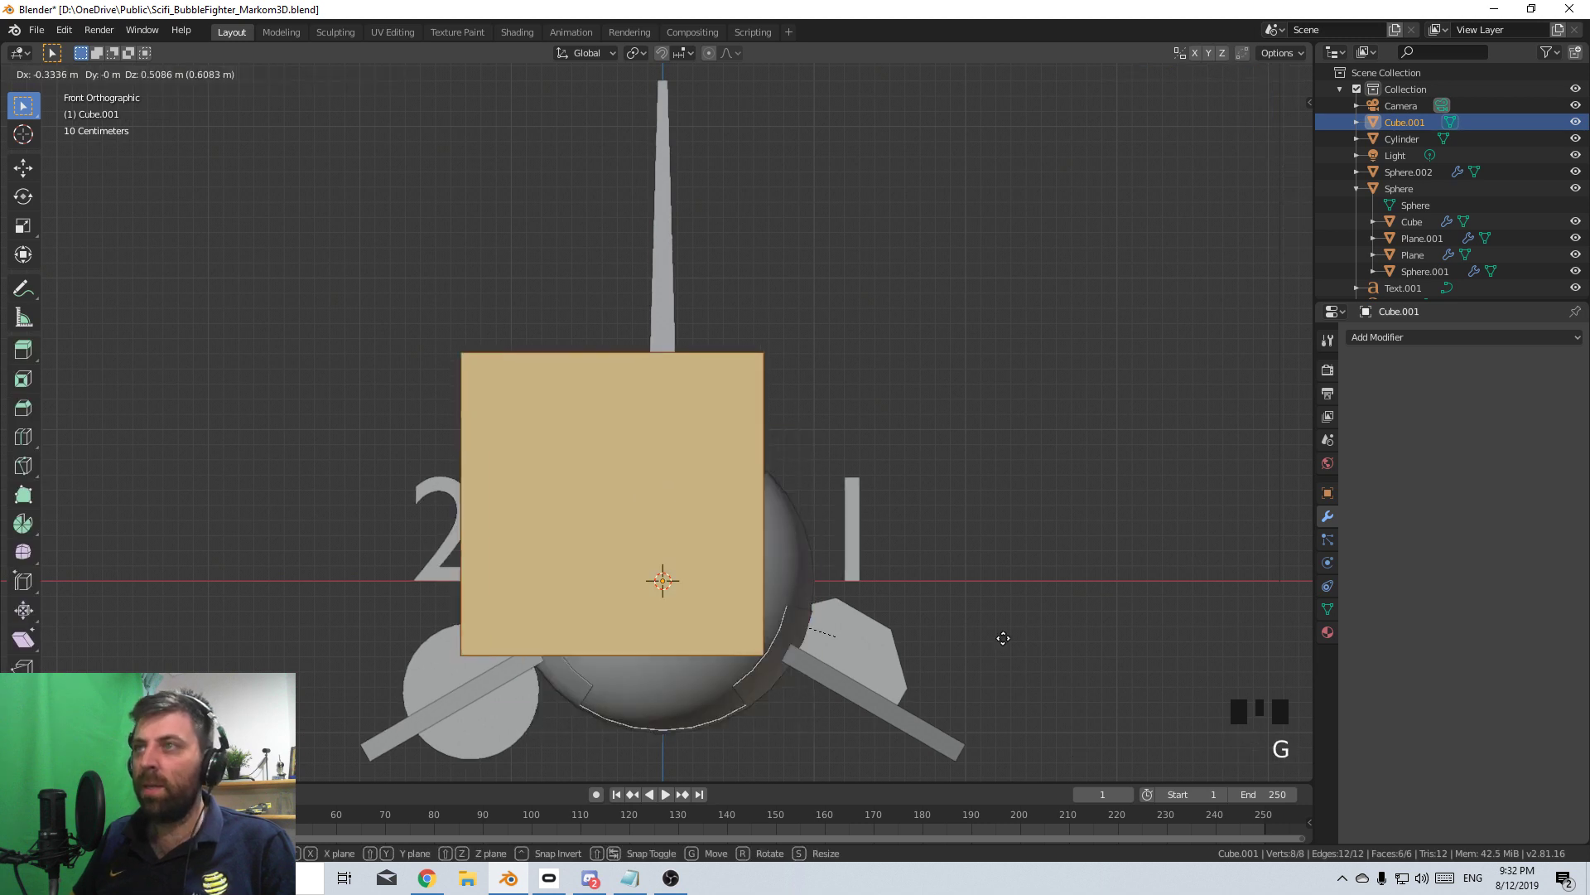
pyautogui.press('s')
pyautogui.press('g')
pyautogui.click(682, 449)
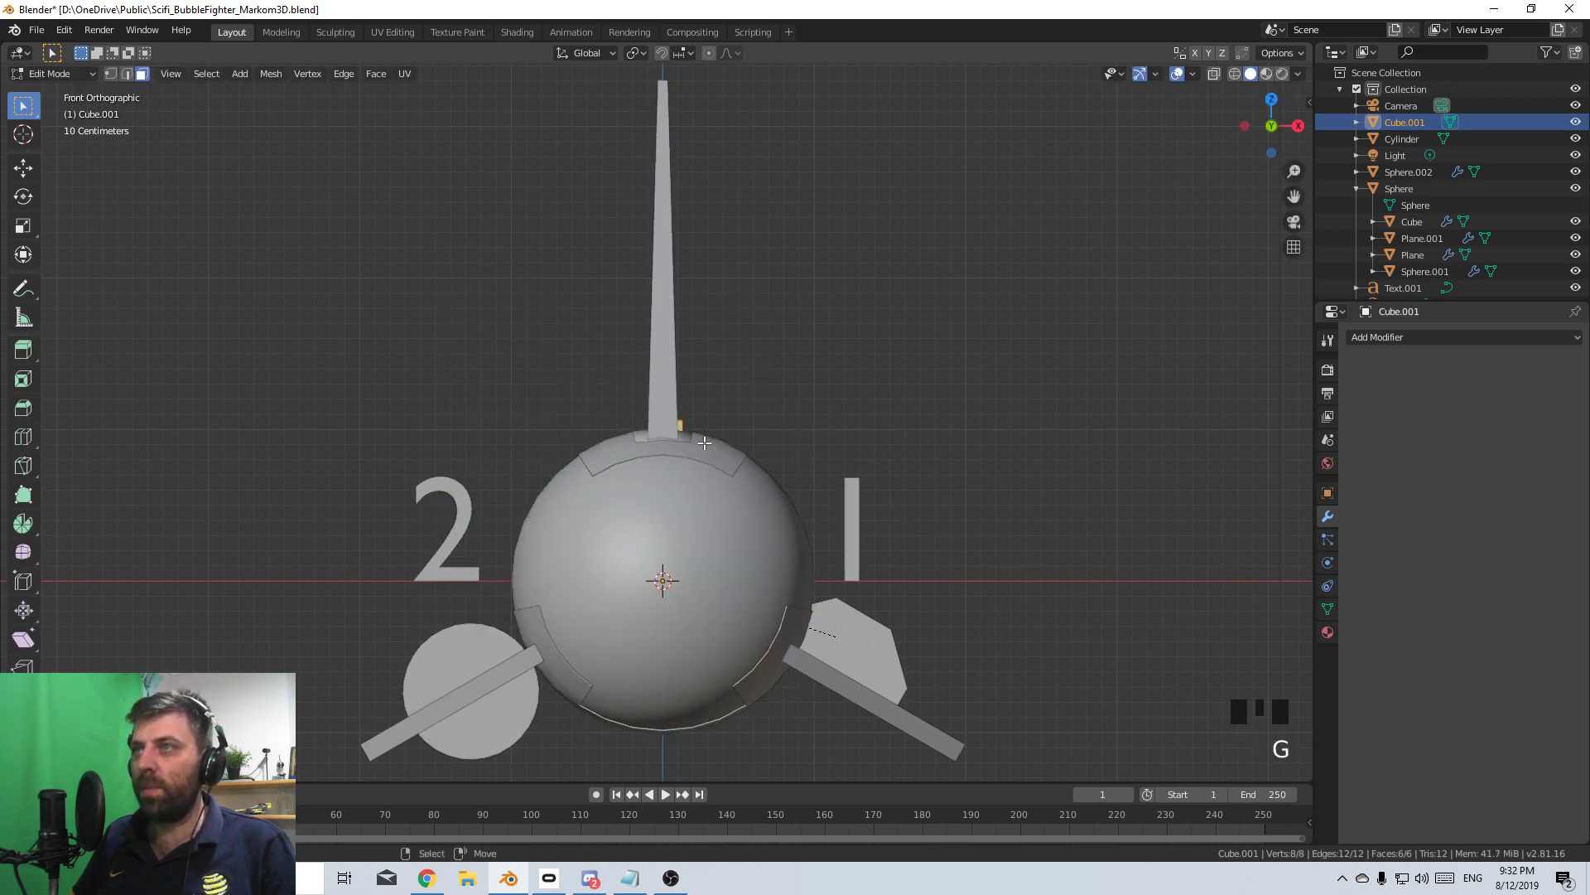
# - Narrow the small block along the X axis and position it against the fin's side
pyautogui.scroll(3, 682, 448)
pyautogui.keyDown('shift'); pyautogui.moveTo(682, 448); pyautogui.dragTo(831, 519, button='middle'); pyautogui.keyUp('shift')
pyautogui.scroll(5, 728, 579)
pyautogui.keyDown('shift'); pyautogui.moveTo(728, 579); pyautogui.dragTo(562, 480, button='middle'); pyautogui.keyUp('shift')
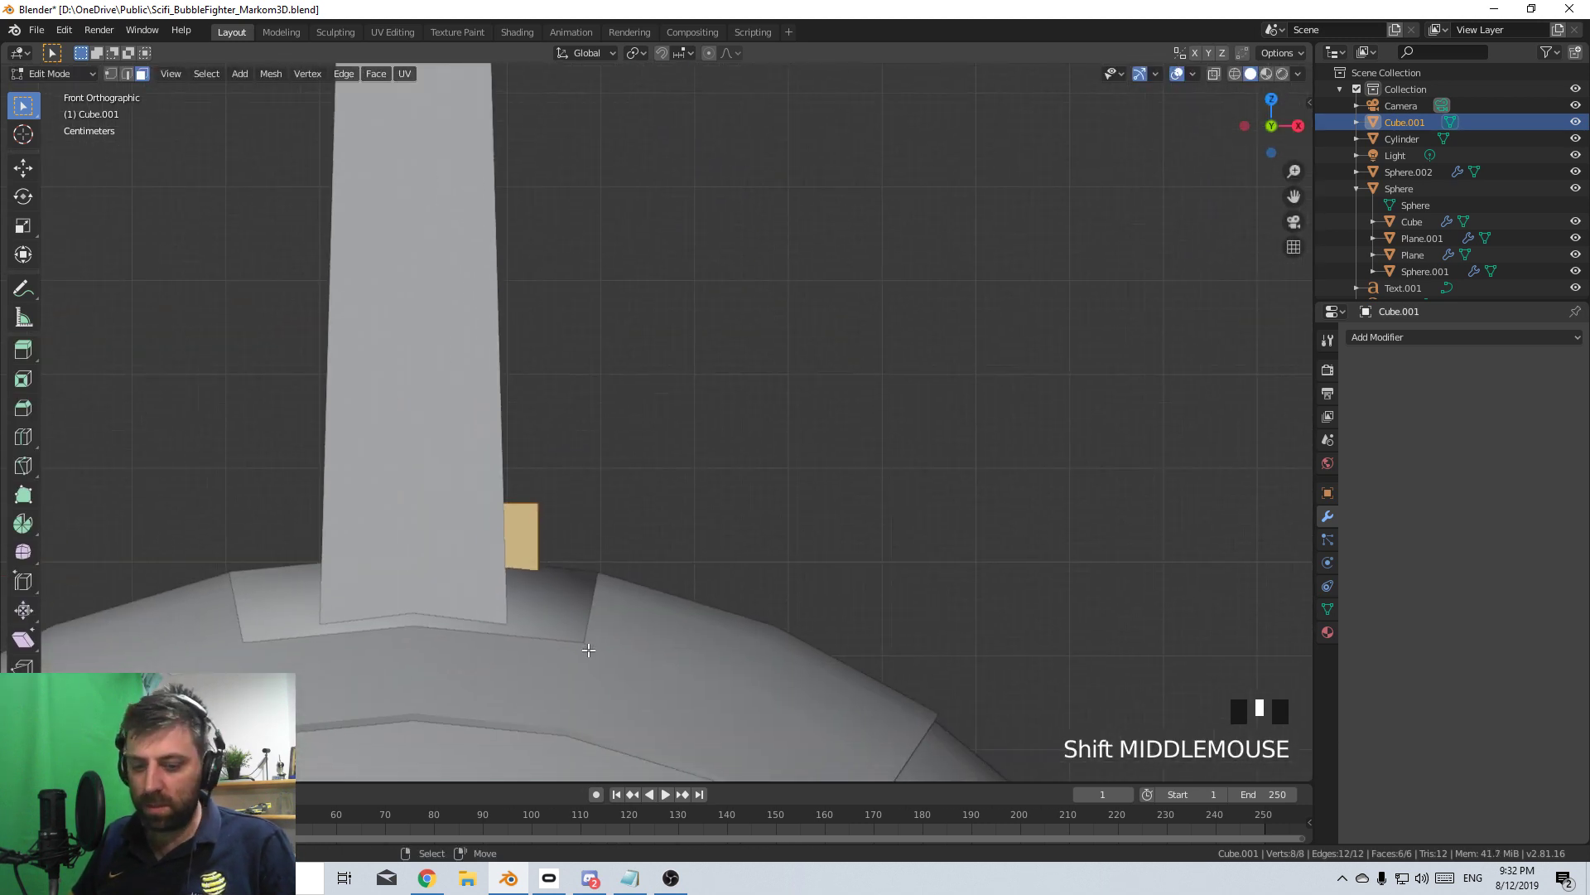
pyautogui.press('s')
pyautogui.press('x')
pyautogui.click(594, 571)
pyautogui.press('g')
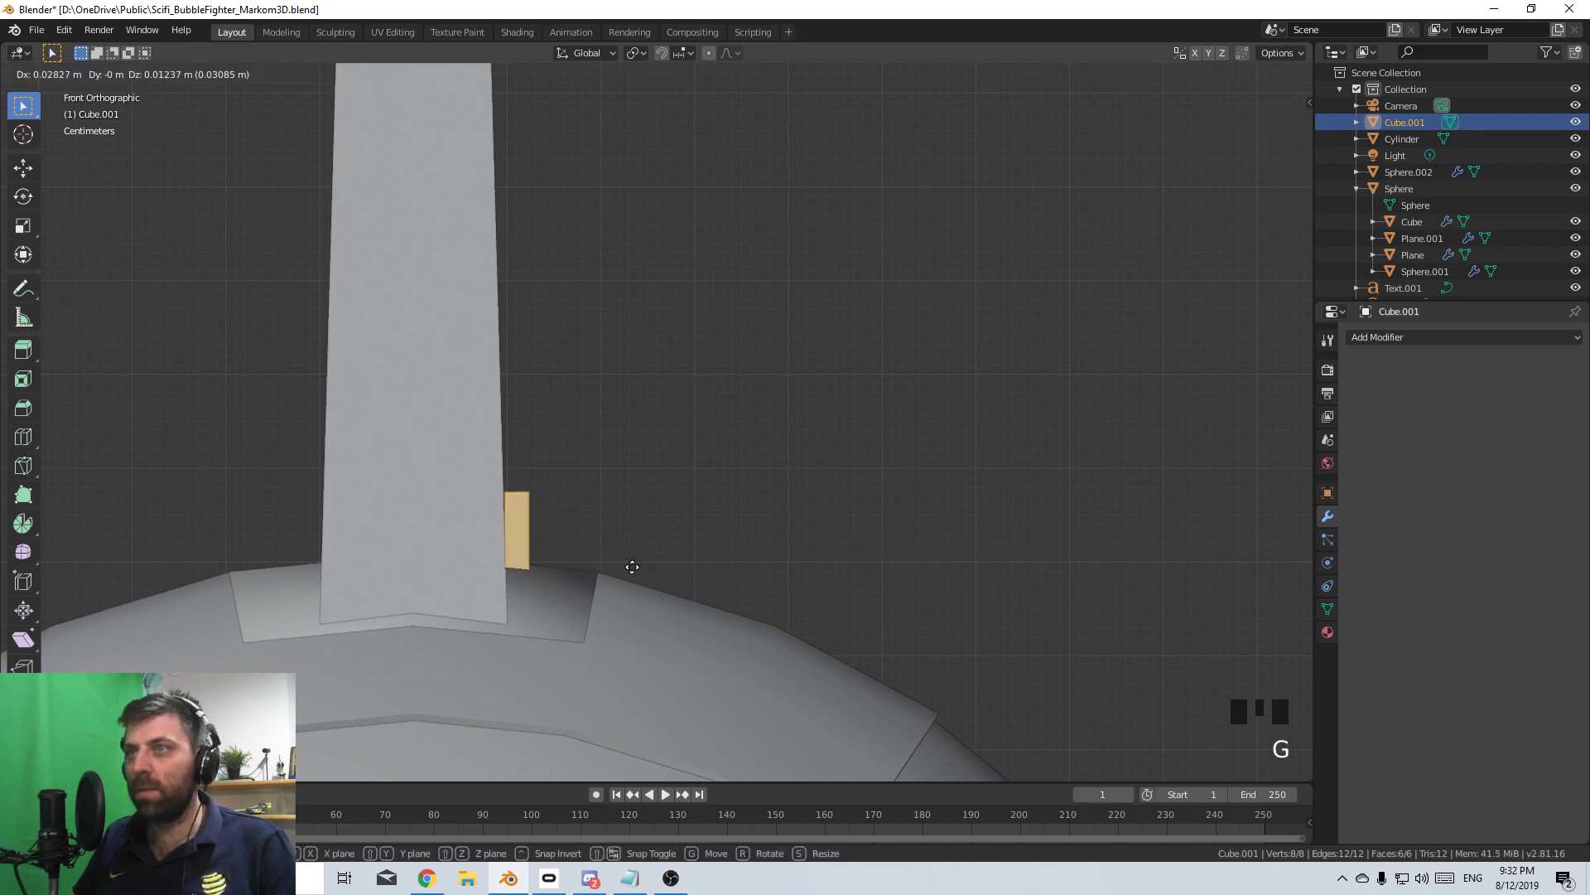
pyautogui.click(622, 543)
# - Cut a horizontal edge loop close to the bottom of the small block
pyautogui.moveTo(621, 543)
pyautogui.mouseDown(button='middle')
pyautogui.moveTo(575, 554)
pyautogui.moveTo(395, 496)
pyautogui.mouseUp(button='middle')
pyautogui.press('z')
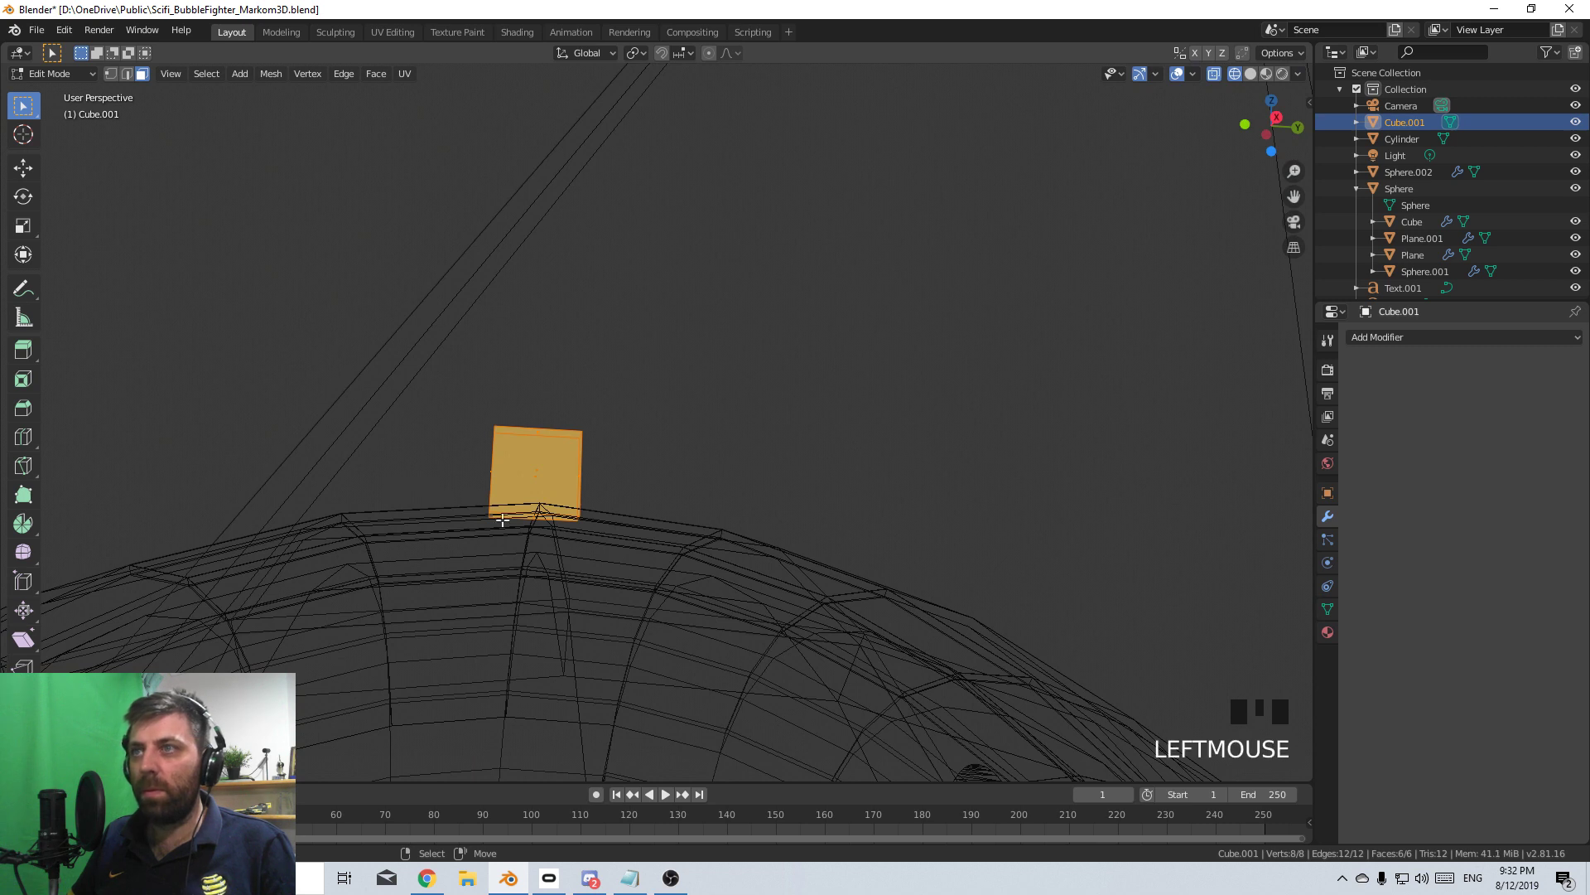
pyautogui.rightClick(538, 520)
pyautogui.press('KP_3')
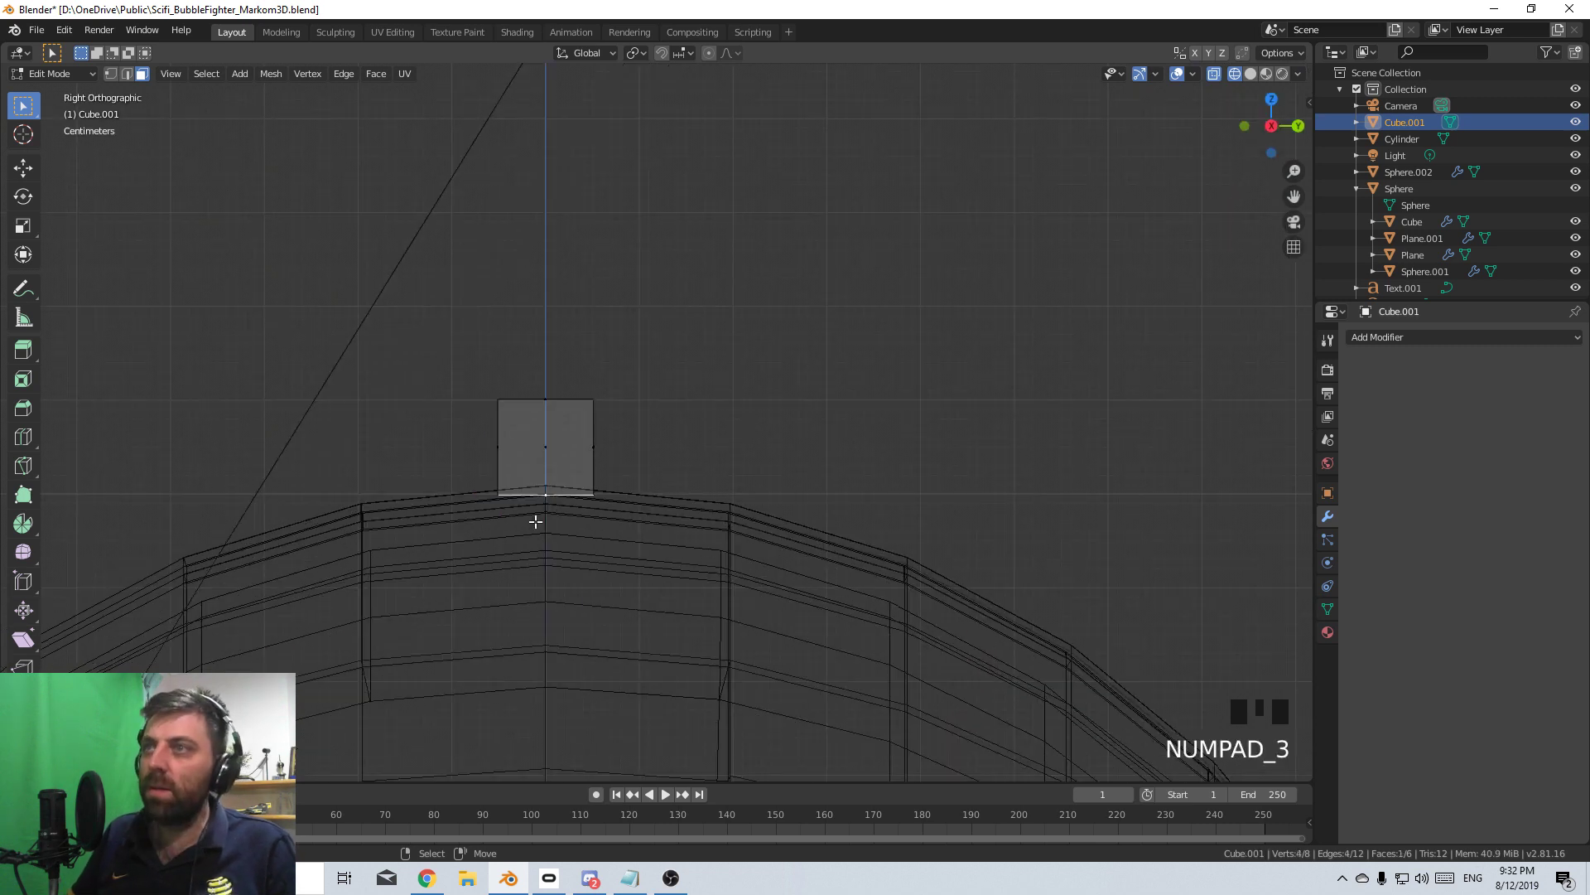
pyautogui.scroll(3, 535, 521)
pyautogui.hotkey('ctrl', 'r')
pyautogui.click(539, 531)
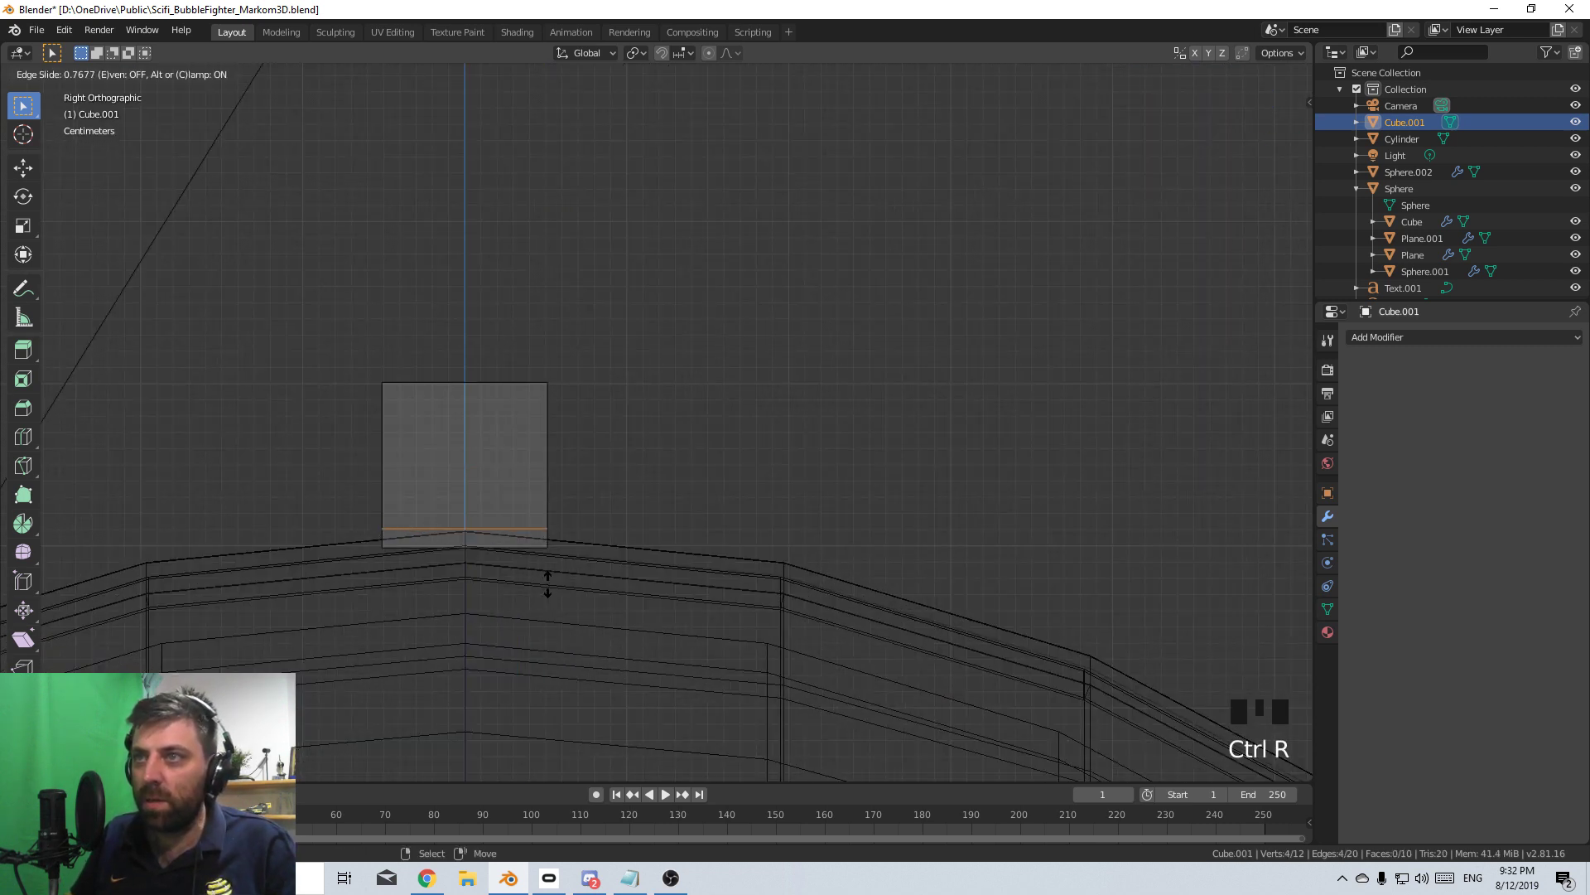
pyautogui.rightClick(547, 583)
# - Extrude the narrow lower strip of the block's outer side away from the fin to form an L-shaped bracket
pyautogui.moveTo(461, 533); pyautogui.dragTo(408, 548, button='middle')
pyautogui.keyDown('shift'); pyautogui.rightClick(409, 548); pyautogui.keyUp('shift')
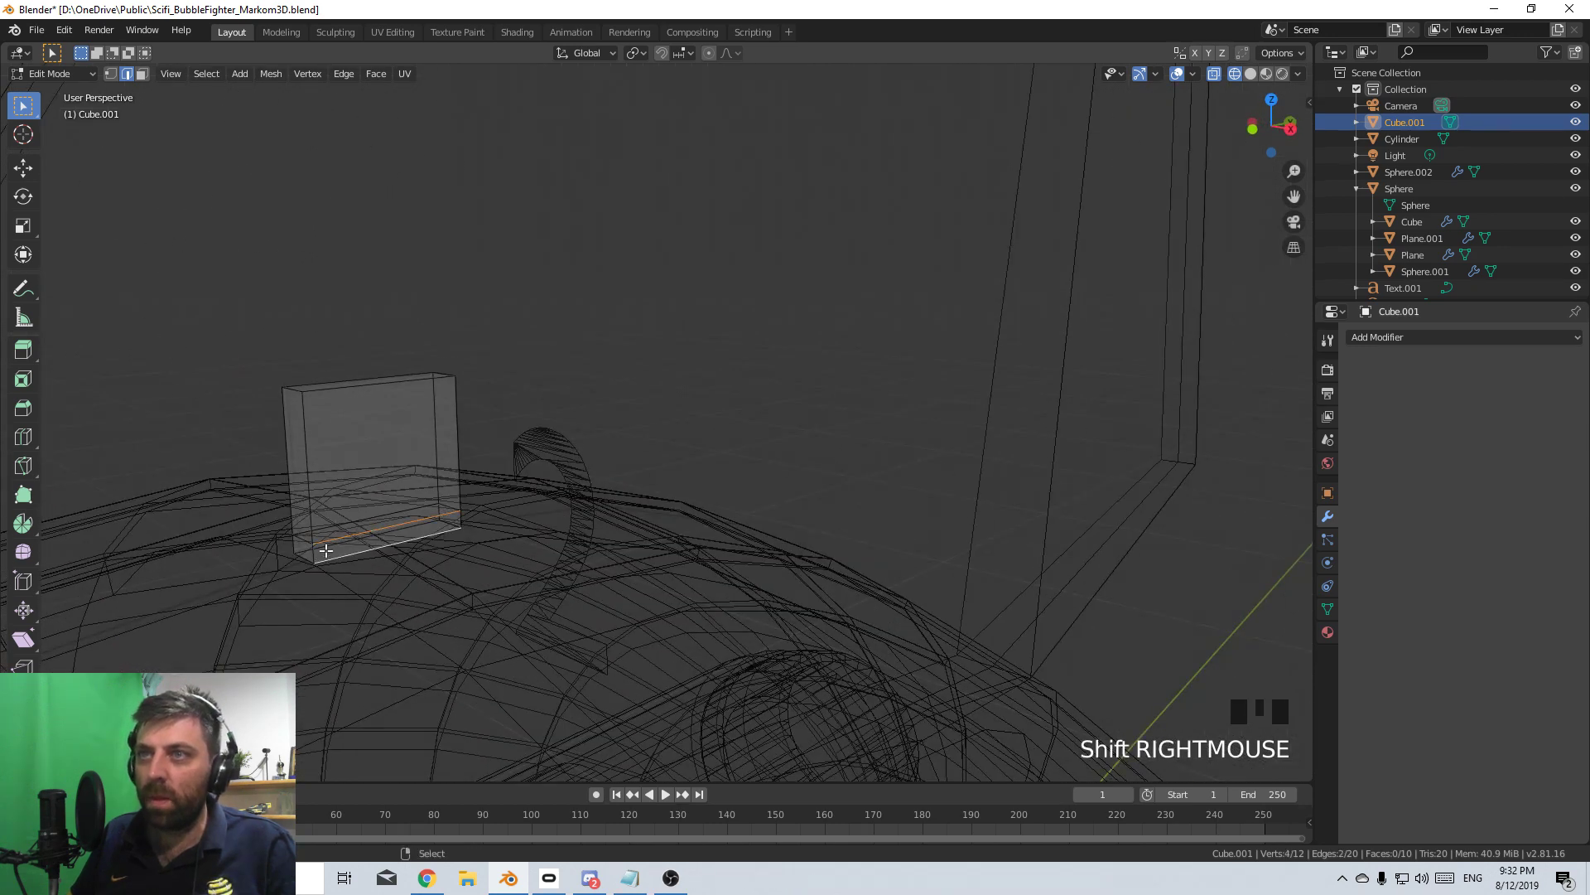
pyautogui.keyDown('shift'); pyautogui.rightClick(447, 531); pyautogui.keyUp('shift')
pyautogui.rightClick(447, 515)
pyautogui.keyDown('shift'); pyautogui.rightClick(459, 520); pyautogui.keyUp('shift')
pyautogui.keyDown('shift'); pyautogui.rightClick(376, 546); pyautogui.keyUp('shift')
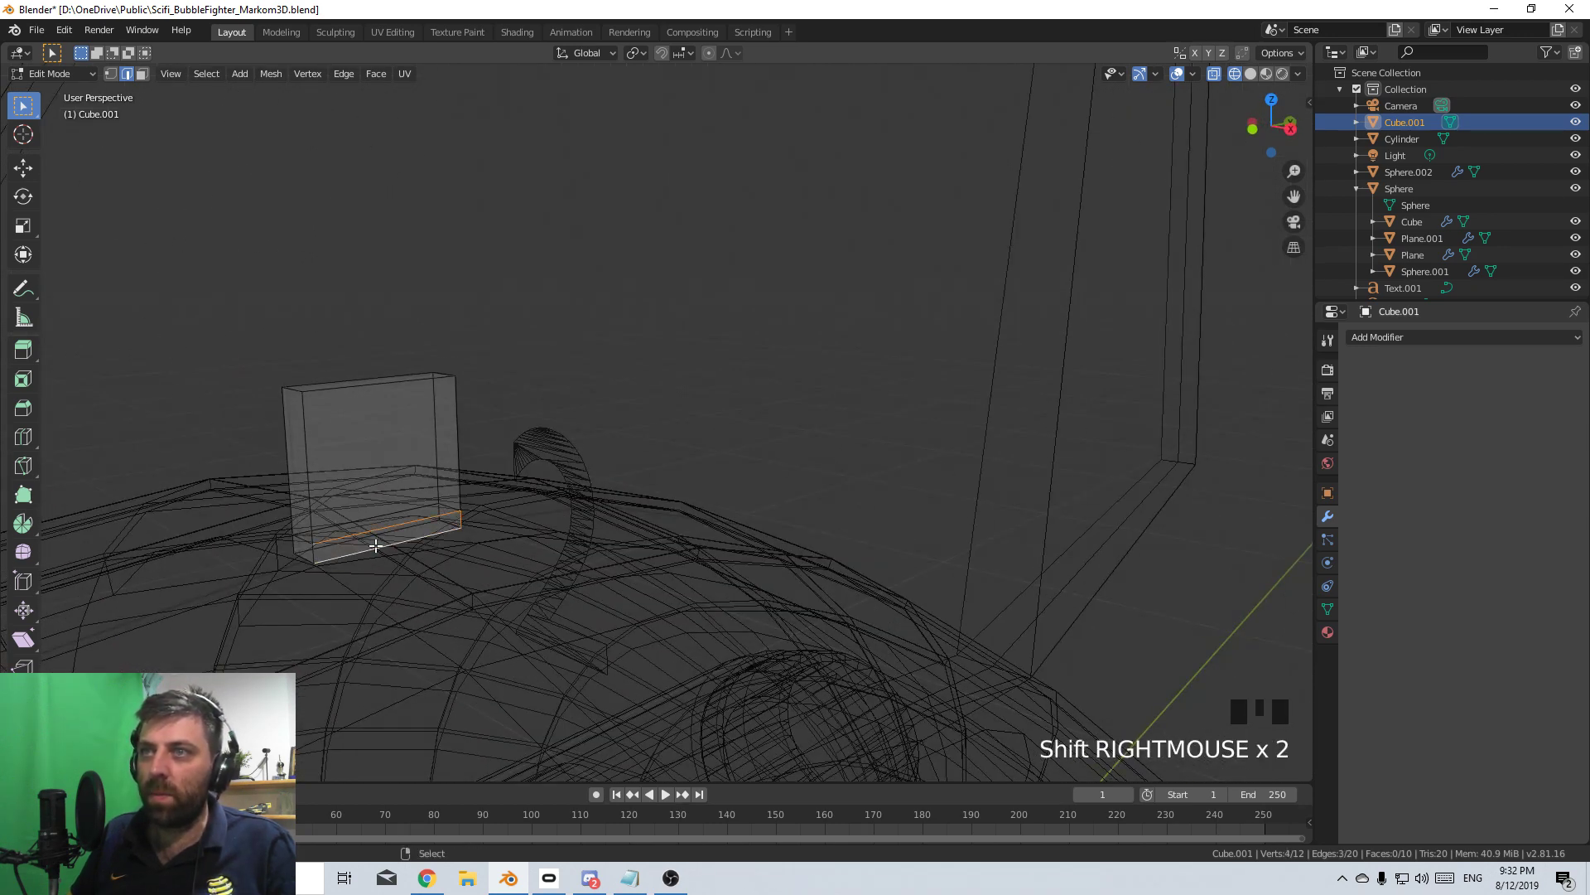
pyautogui.press('f')
pyautogui.moveTo(315, 553)
pyautogui.mouseDown(button='middle')
pyautogui.moveTo(525, 586)
pyautogui.moveTo(632, 628)
pyautogui.mouseUp(button='middle')
pyautogui.press('e')
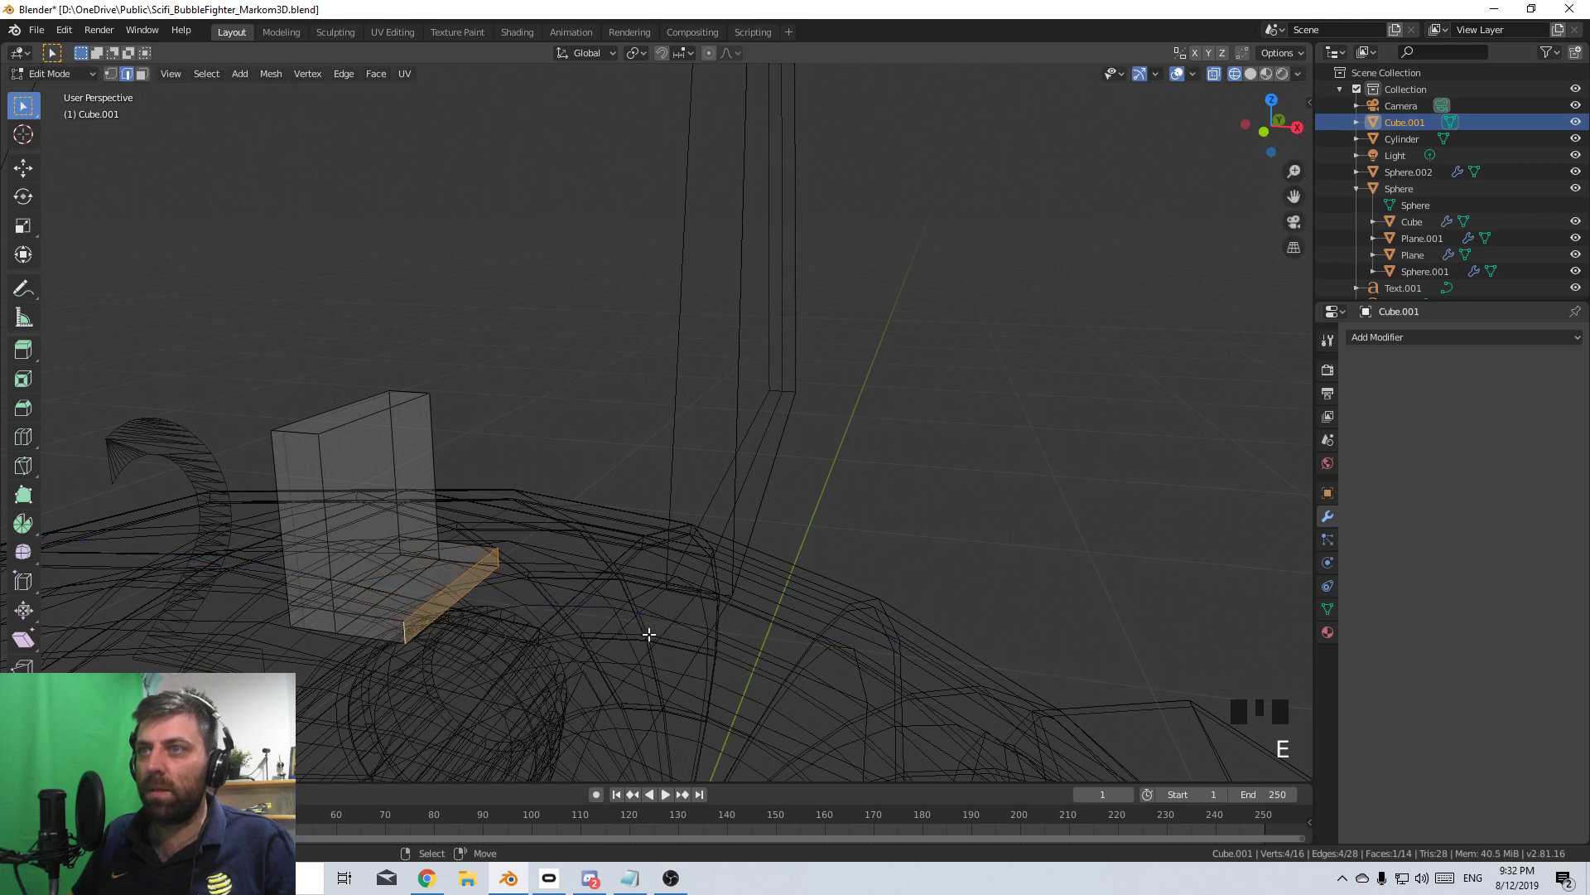
pyautogui.click(795, 639)
pyautogui.press('z')
pyautogui.moveTo(863, 645); pyautogui.dragTo(708, 555, button='middle')
pyautogui.press('Tab')
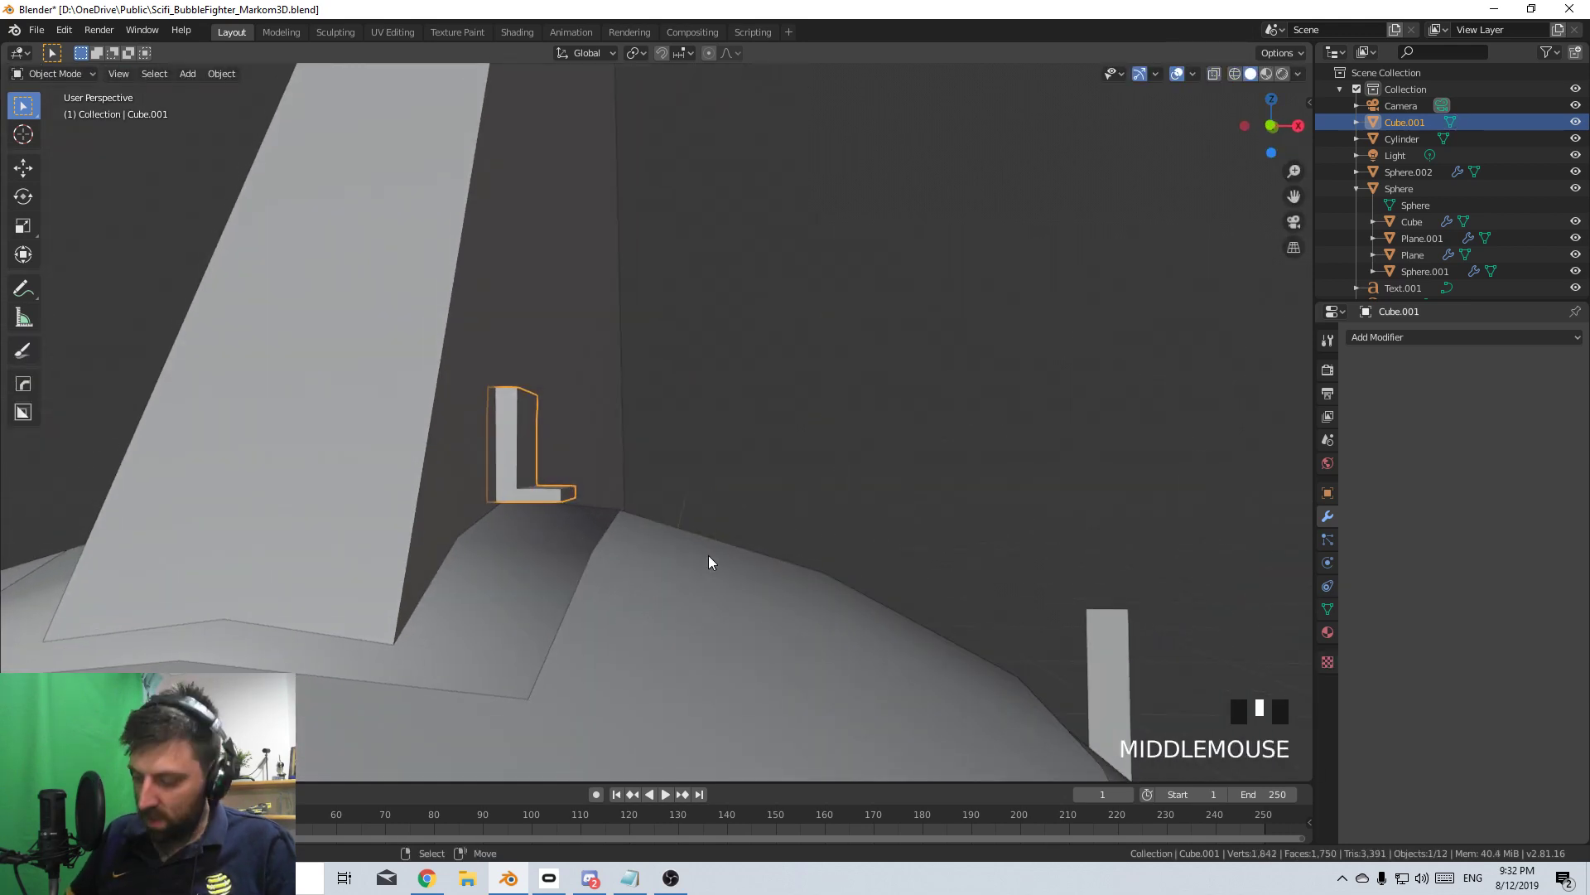
pyautogui.press('KP_3')
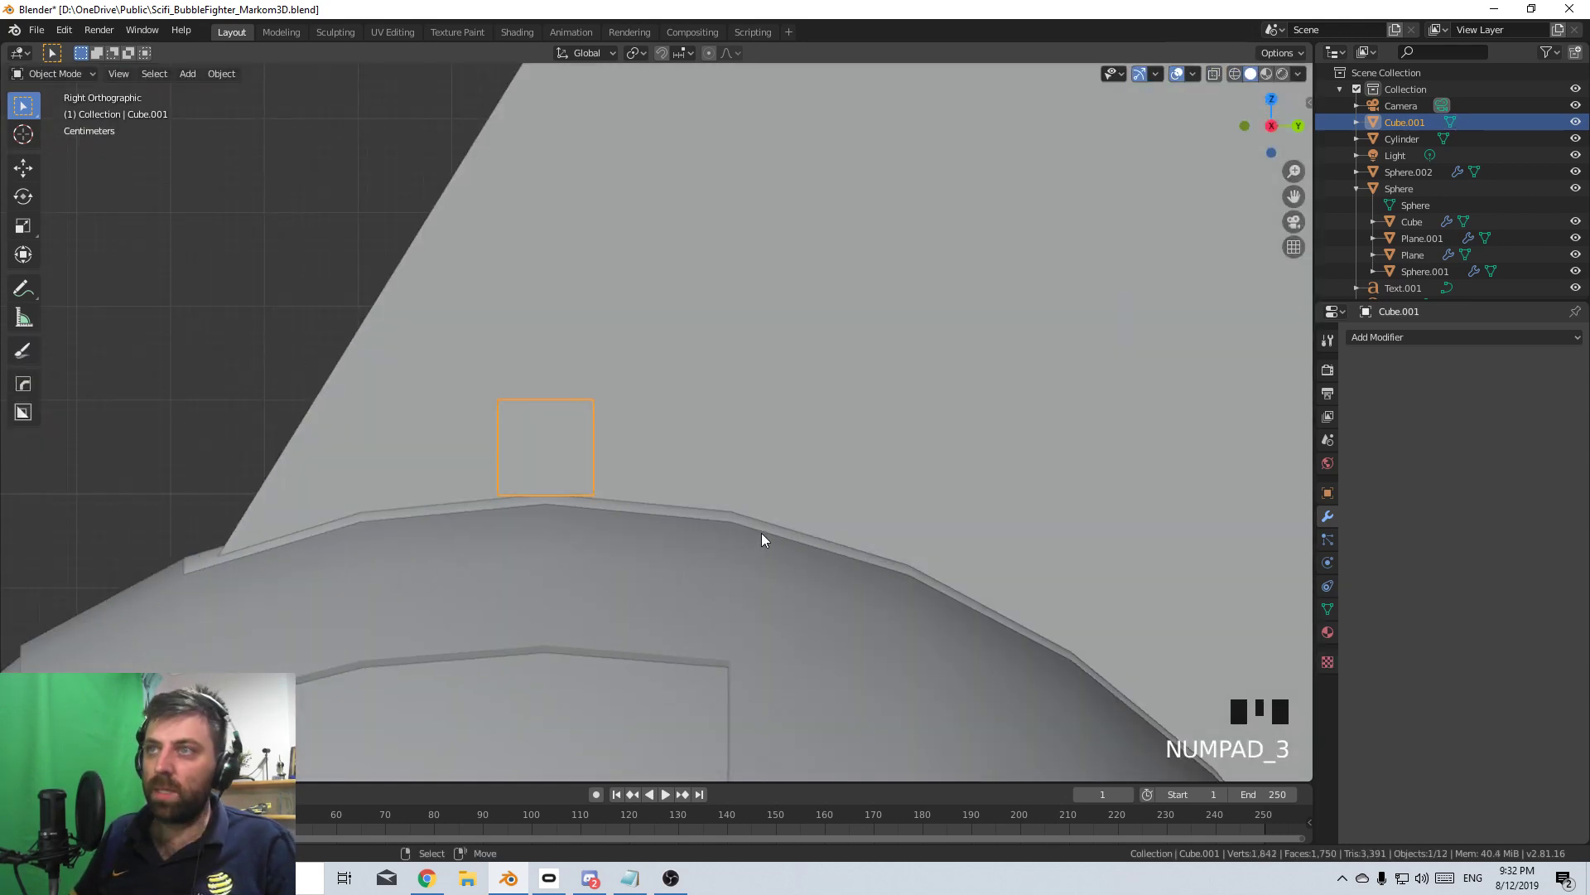
# - Move the whole bracket mesh toward the fin's front edge and rotate it slightly to follow the sphere's curve
pyautogui.press('Tab')
pyautogui.press('a')
pyautogui.press('g')
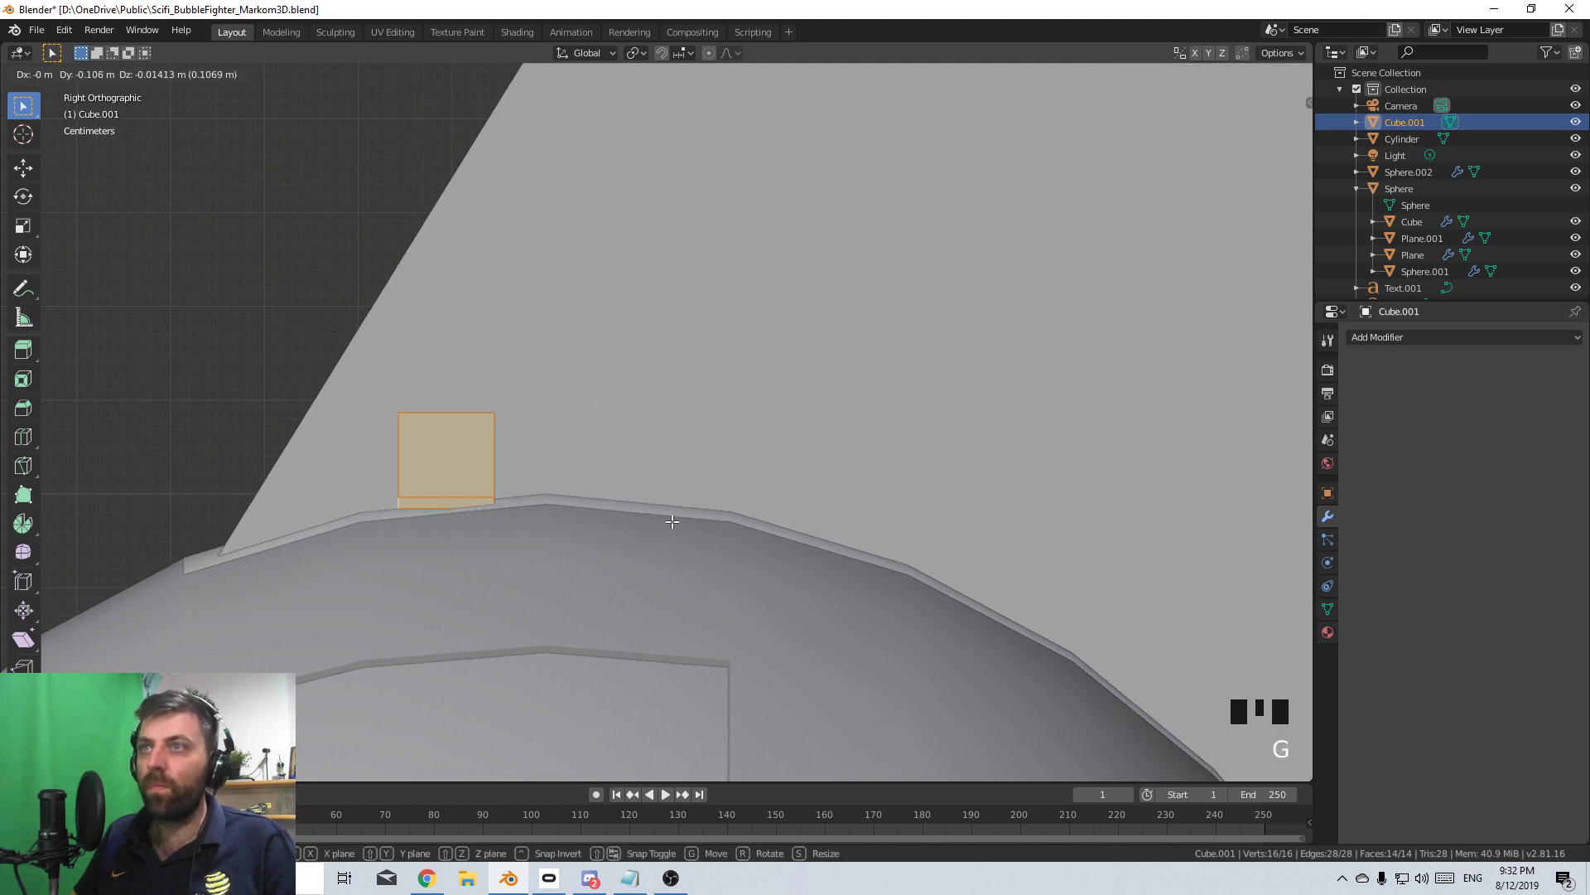
pyautogui.press('r')
pyautogui.click(675, 497)
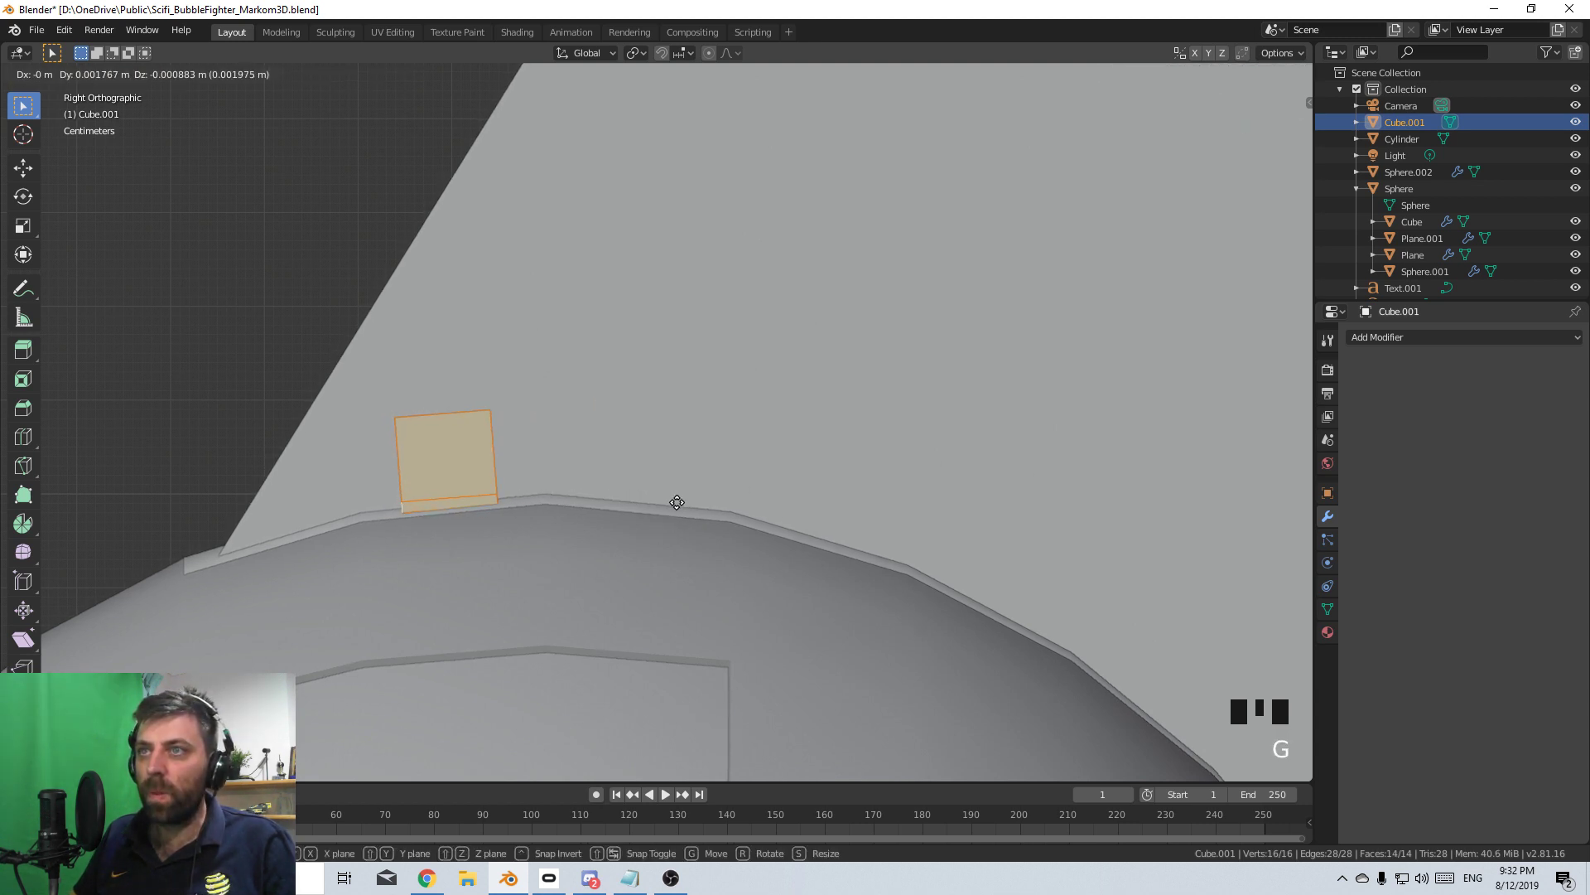
# - Duplicate the bracket within the same mesh, then move and rotate the copy to sit on the sphere's rear slope beside the fin
pyautogui.keyDown('shift'); pyautogui.moveTo(676, 497); pyautogui.dragTo(440, 361, button='middle'); pyautogui.keyUp('shift')
pyautogui.hotkey('shift', 'd')
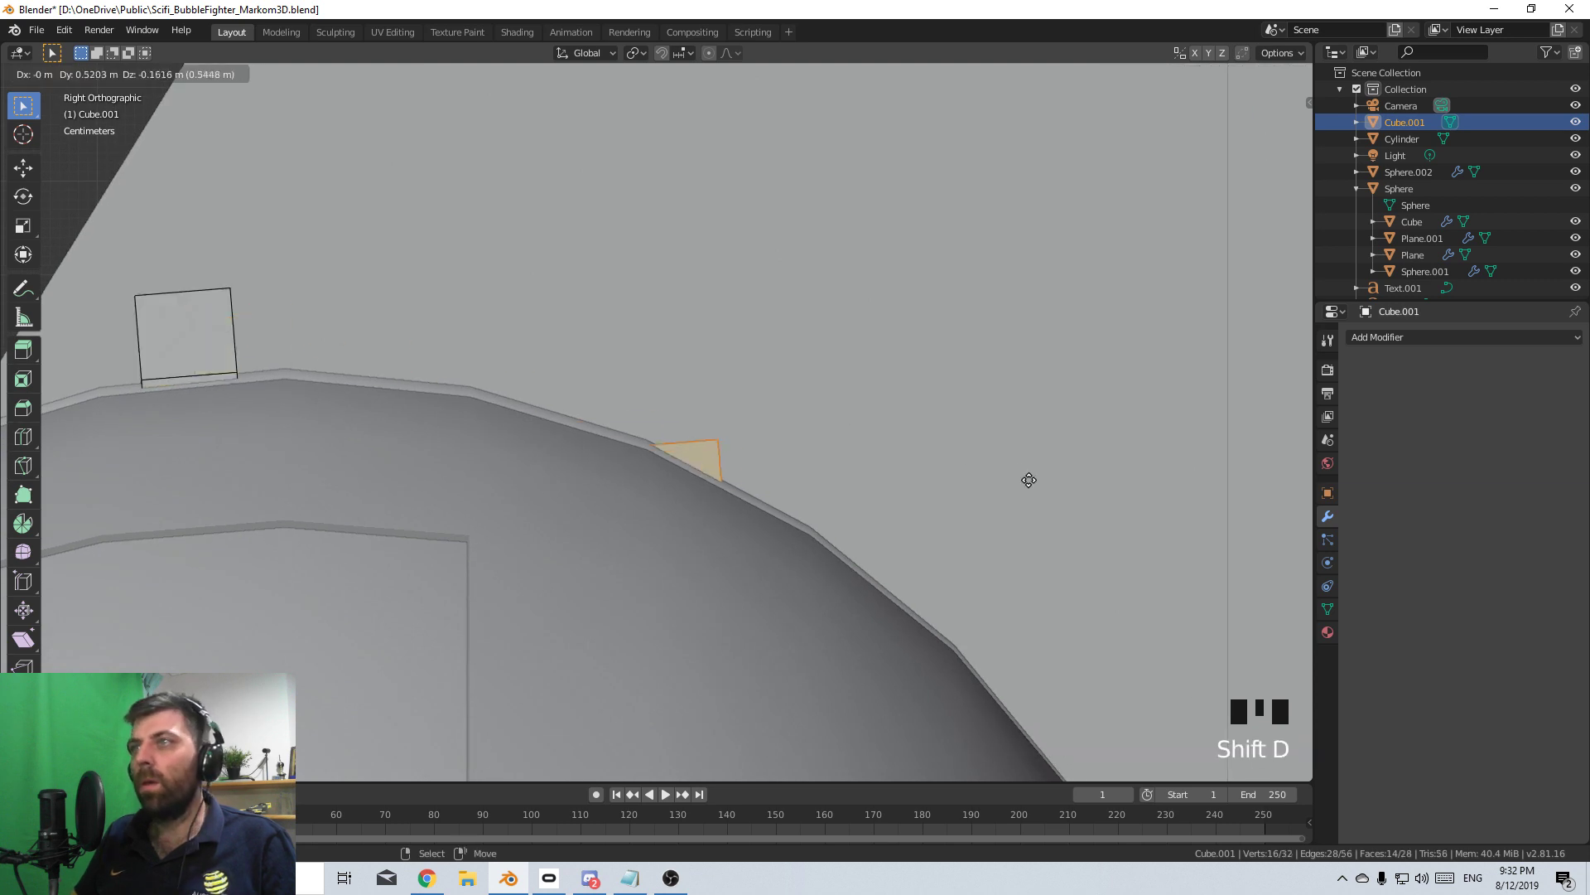
pyautogui.press('r')
pyautogui.click(986, 725)
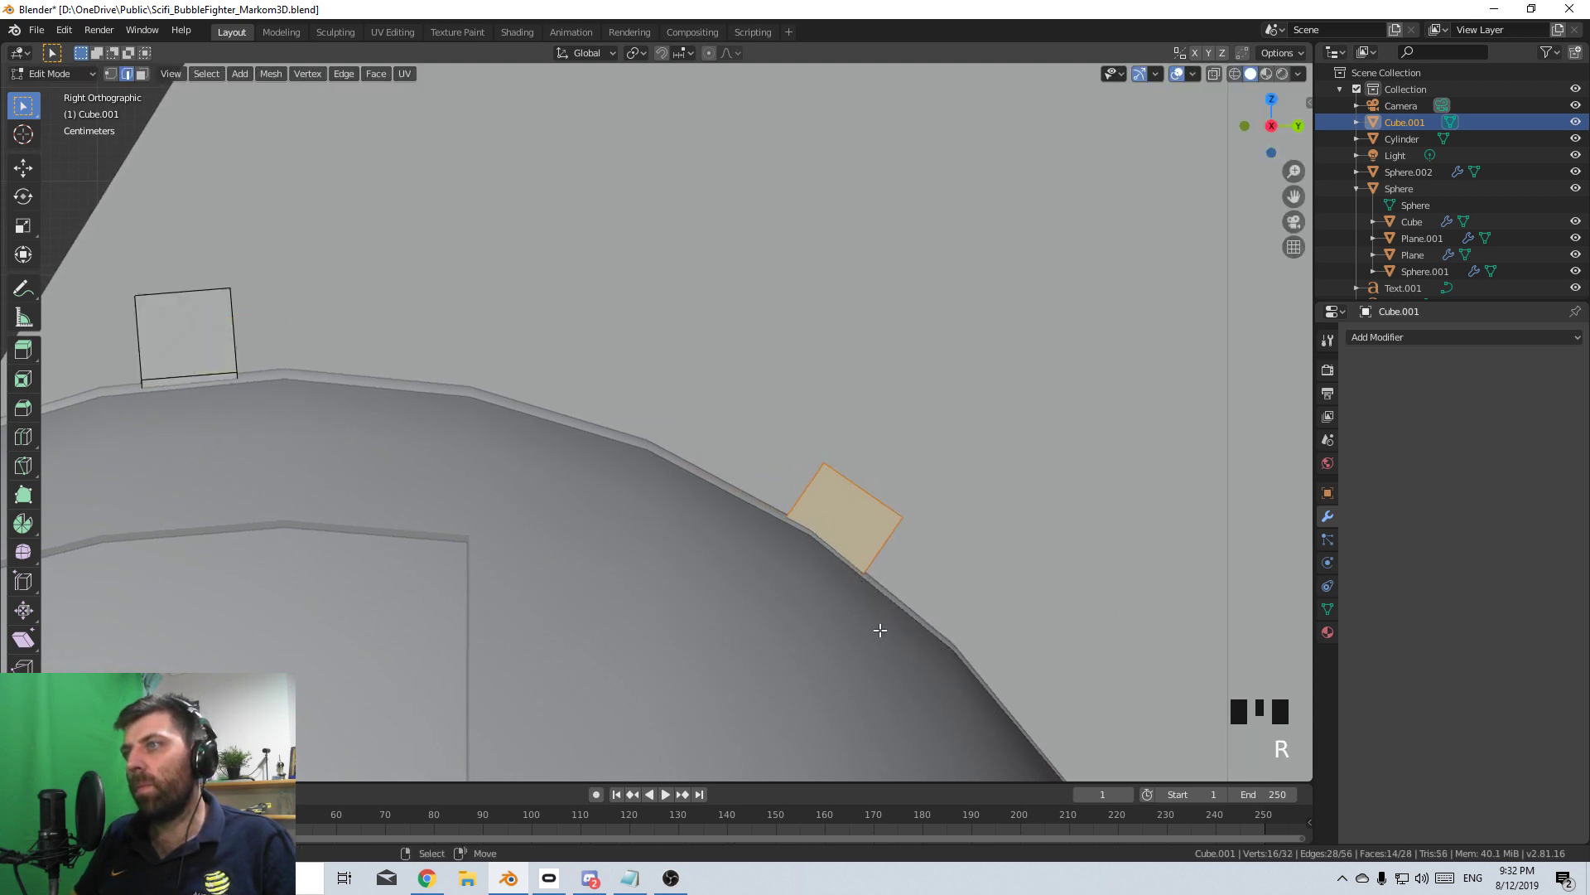
pyautogui.press('g')
pyautogui.click(1104, 600)
pyautogui.press('r')
pyautogui.click(1111, 643)
pyautogui.press('g')
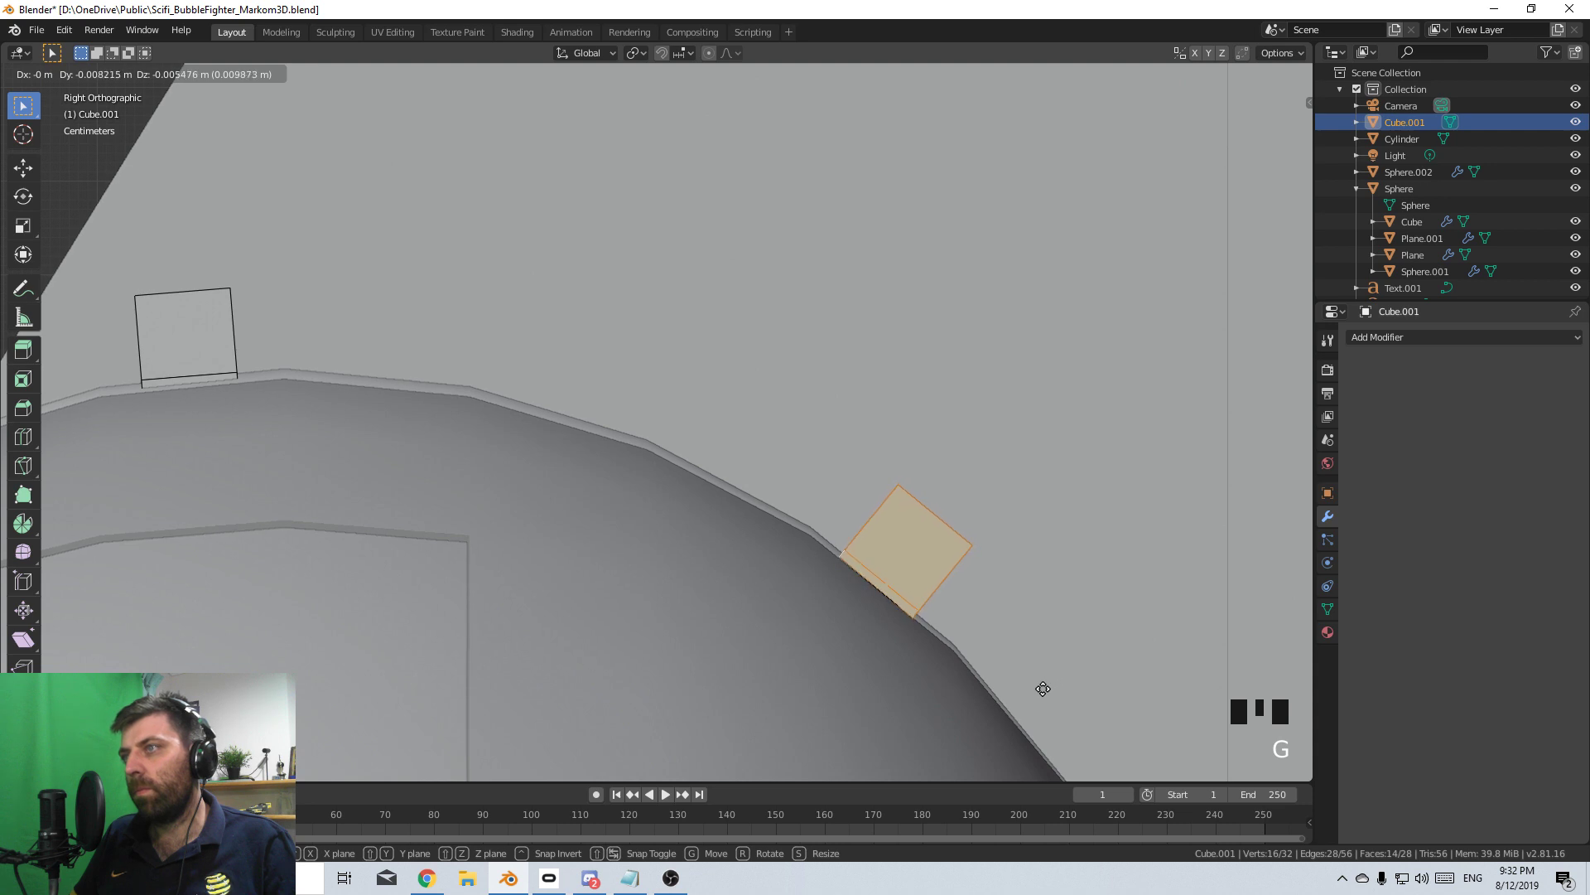
pyautogui.click(1040, 688)
# - Add a Mirror modifier on the X axis to the bracket object for the fin's opposite side
pyautogui.moveTo(604, 572); pyautogui.dragTo(783, 648, button='middle')
pyautogui.press('Tab')
pyautogui.scroll(-4, 734, 565)
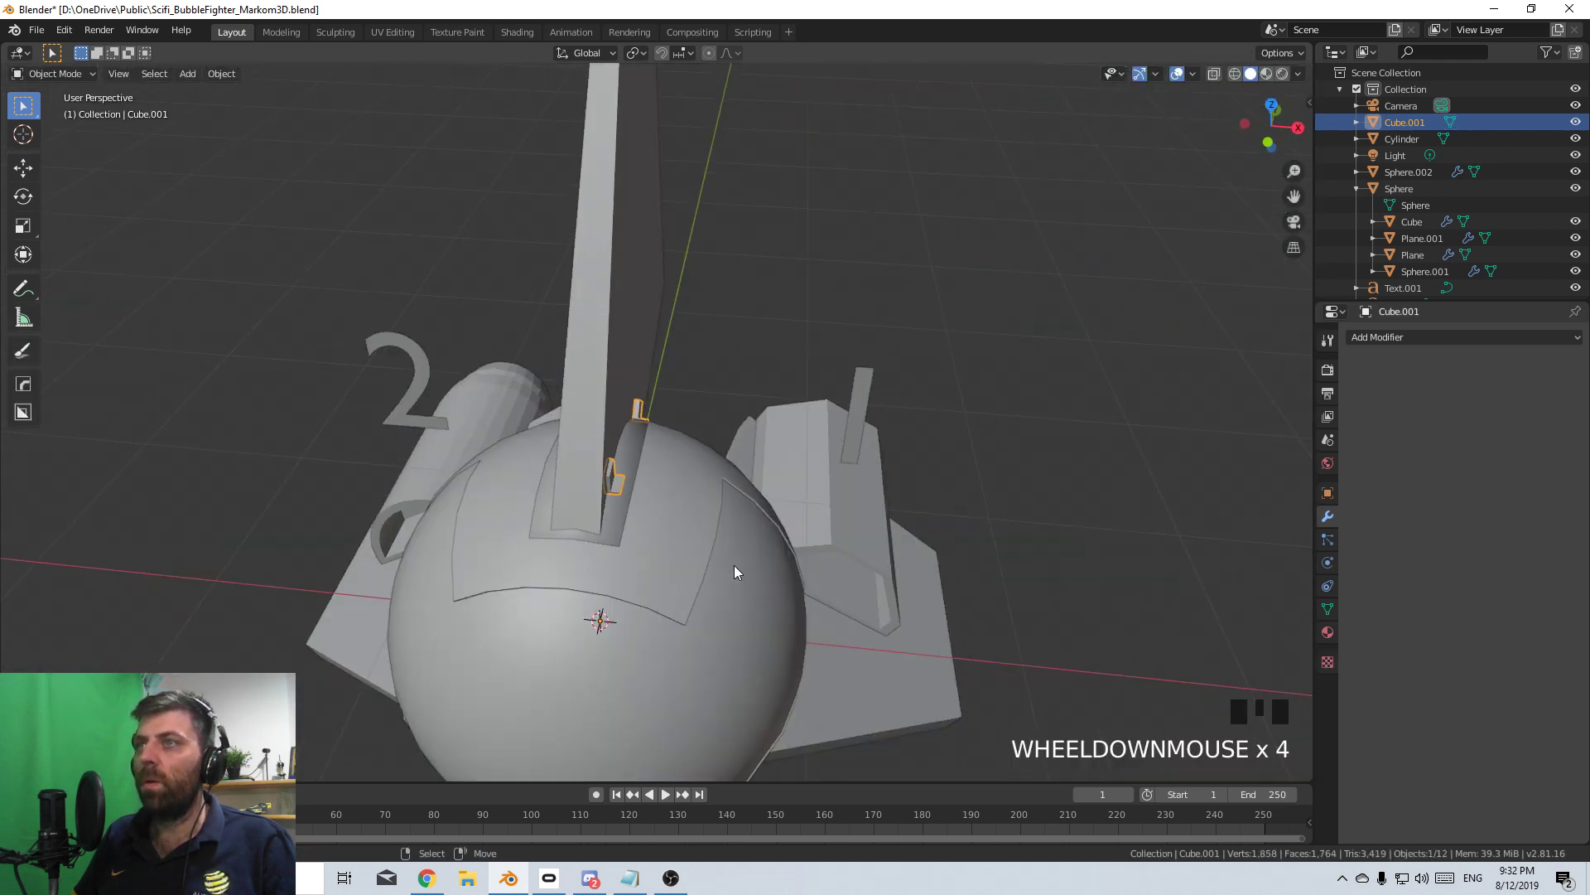
pyautogui.moveTo(734, 565); pyautogui.dragTo(779, 572, button='middle')
pyautogui.click(1414, 340)
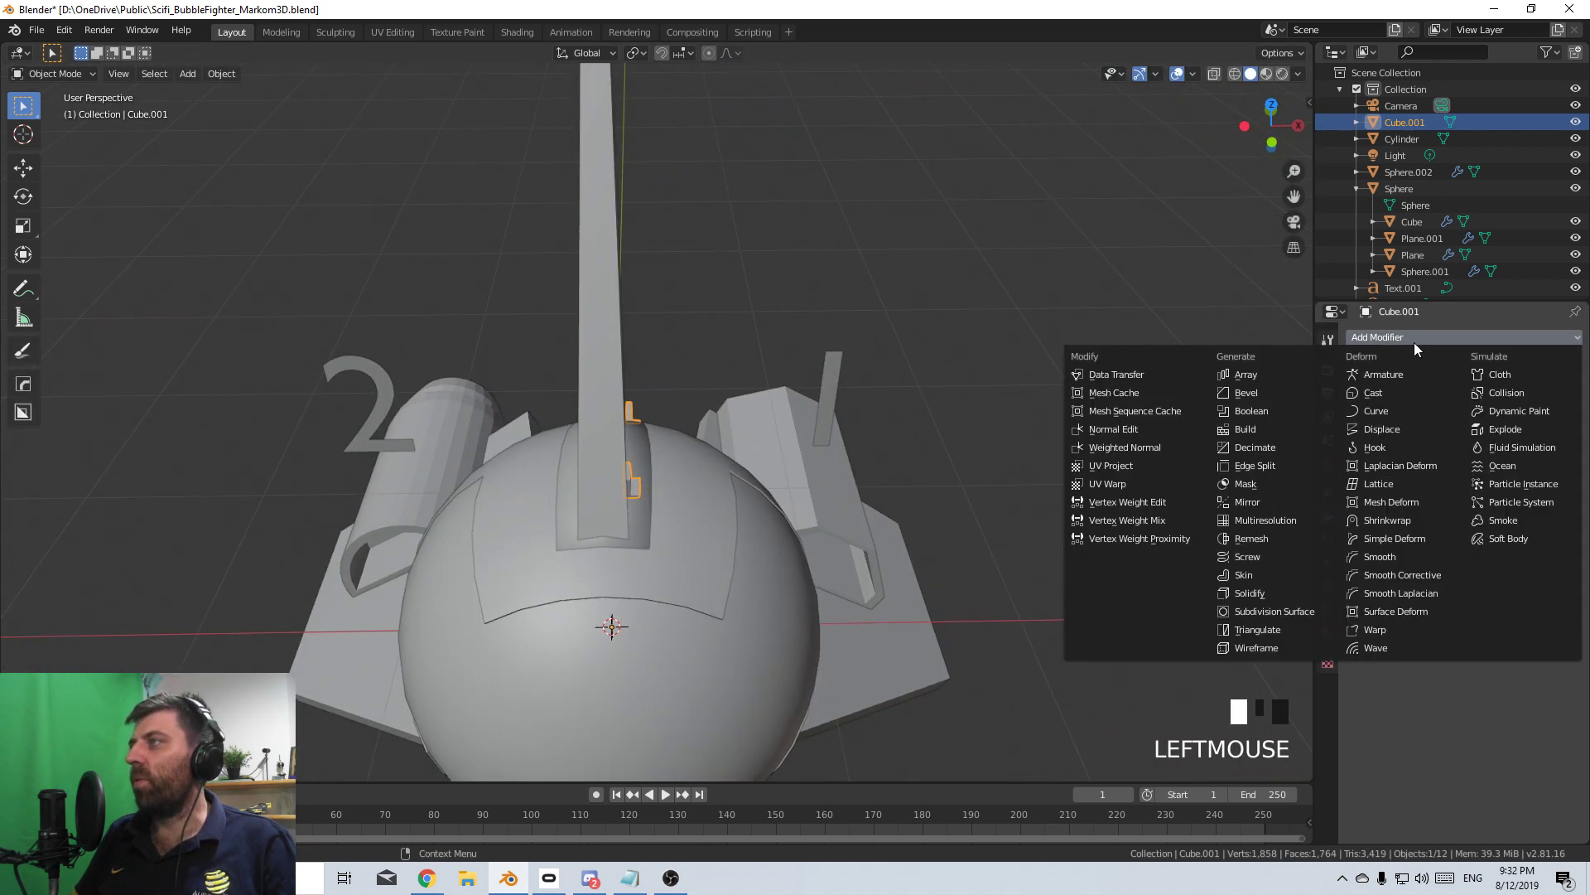
pyautogui.click(1276, 503)
# - Move the rear bracket along the X axis by about 0.017 m toward the fin, then deselect the bracket object
pyautogui.moveTo(1275, 505); pyautogui.dragTo(868, 514, button='middle')
pyautogui.click(1261, 486)
pyautogui.scroll(3, 793, 519)
pyautogui.click(732, 520)
pyautogui.press('Tab')
pyautogui.moveTo(801, 569); pyautogui.dragTo(805, 571, button='middle')
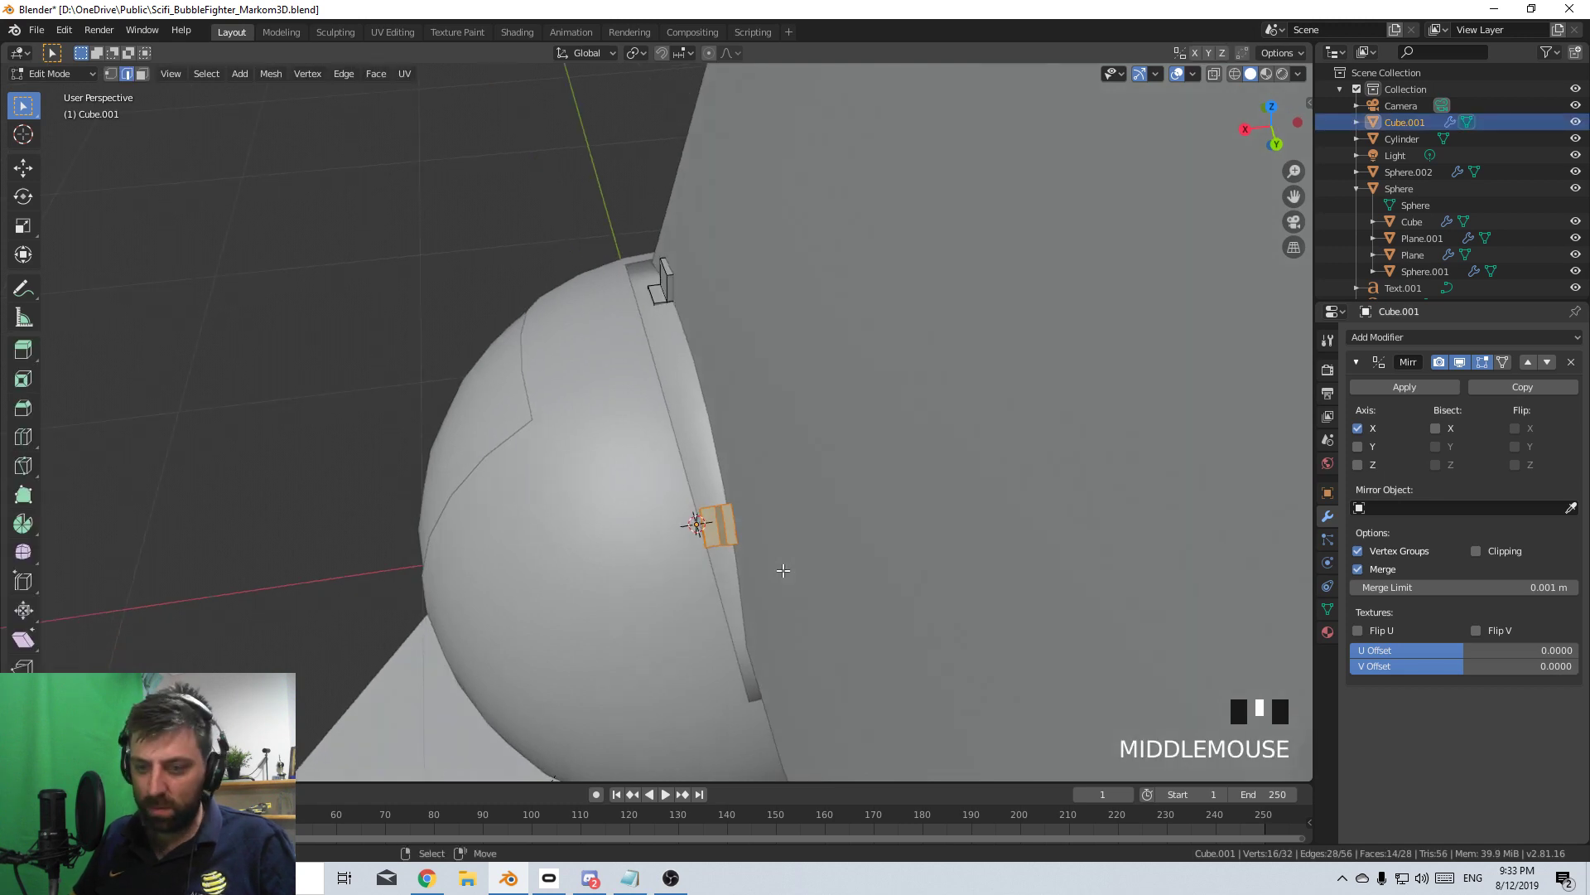
pyautogui.press('g')
pyautogui.press('x')
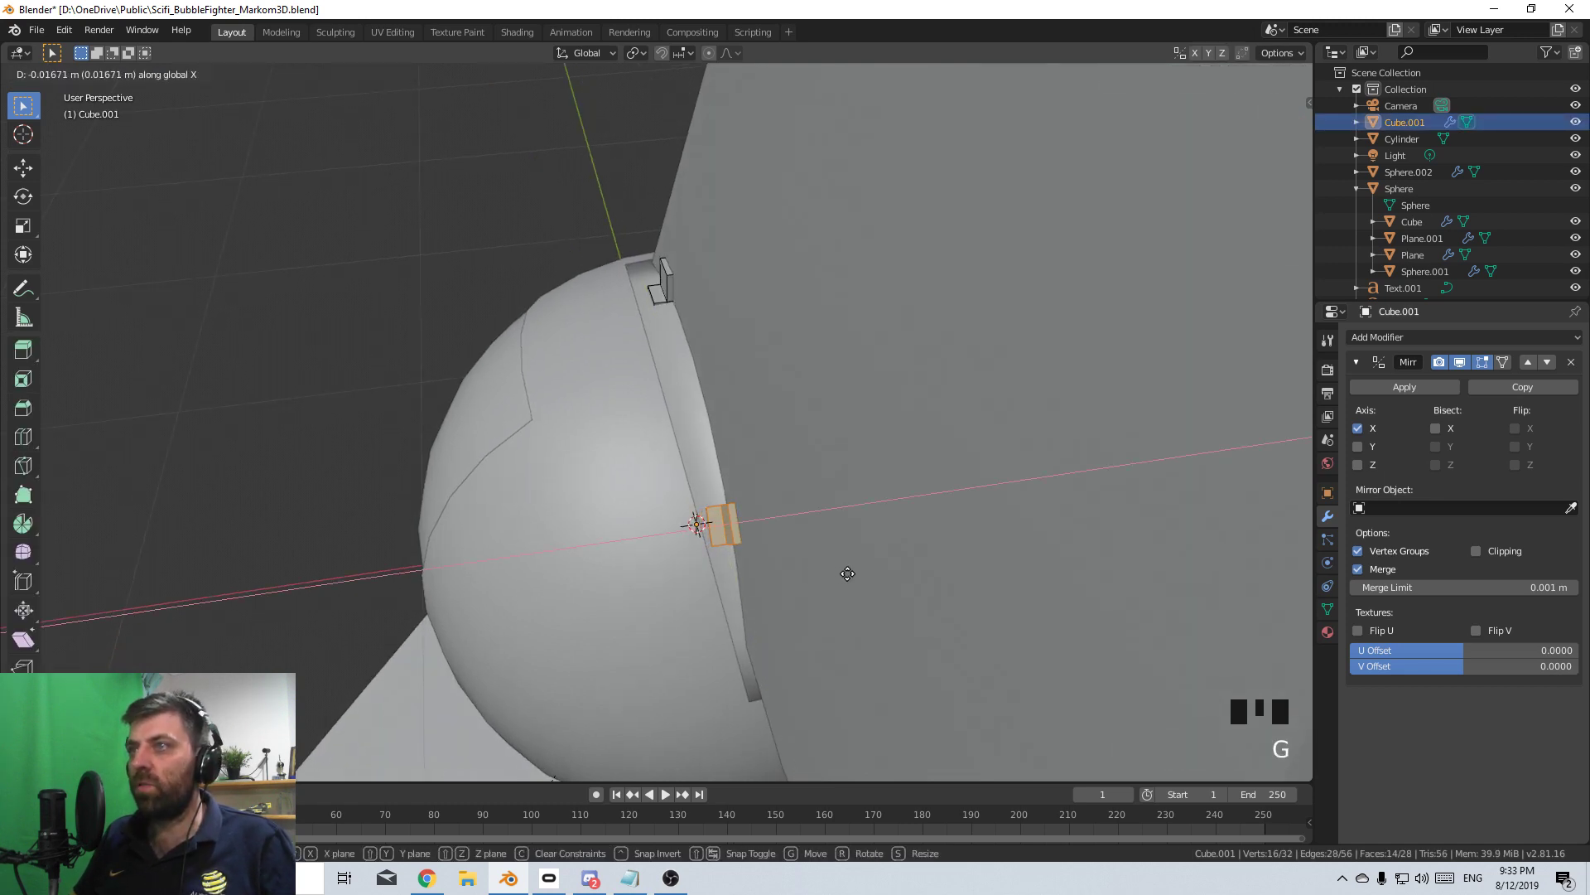
pyautogui.click(845, 571)
pyautogui.press('Tab')
pyautogui.scroll(-8, 837, 563)
pyautogui.moveTo(837, 563); pyautogui.dragTo(1056, 534, button='middle')
pyautogui.rightClick(912, 634)
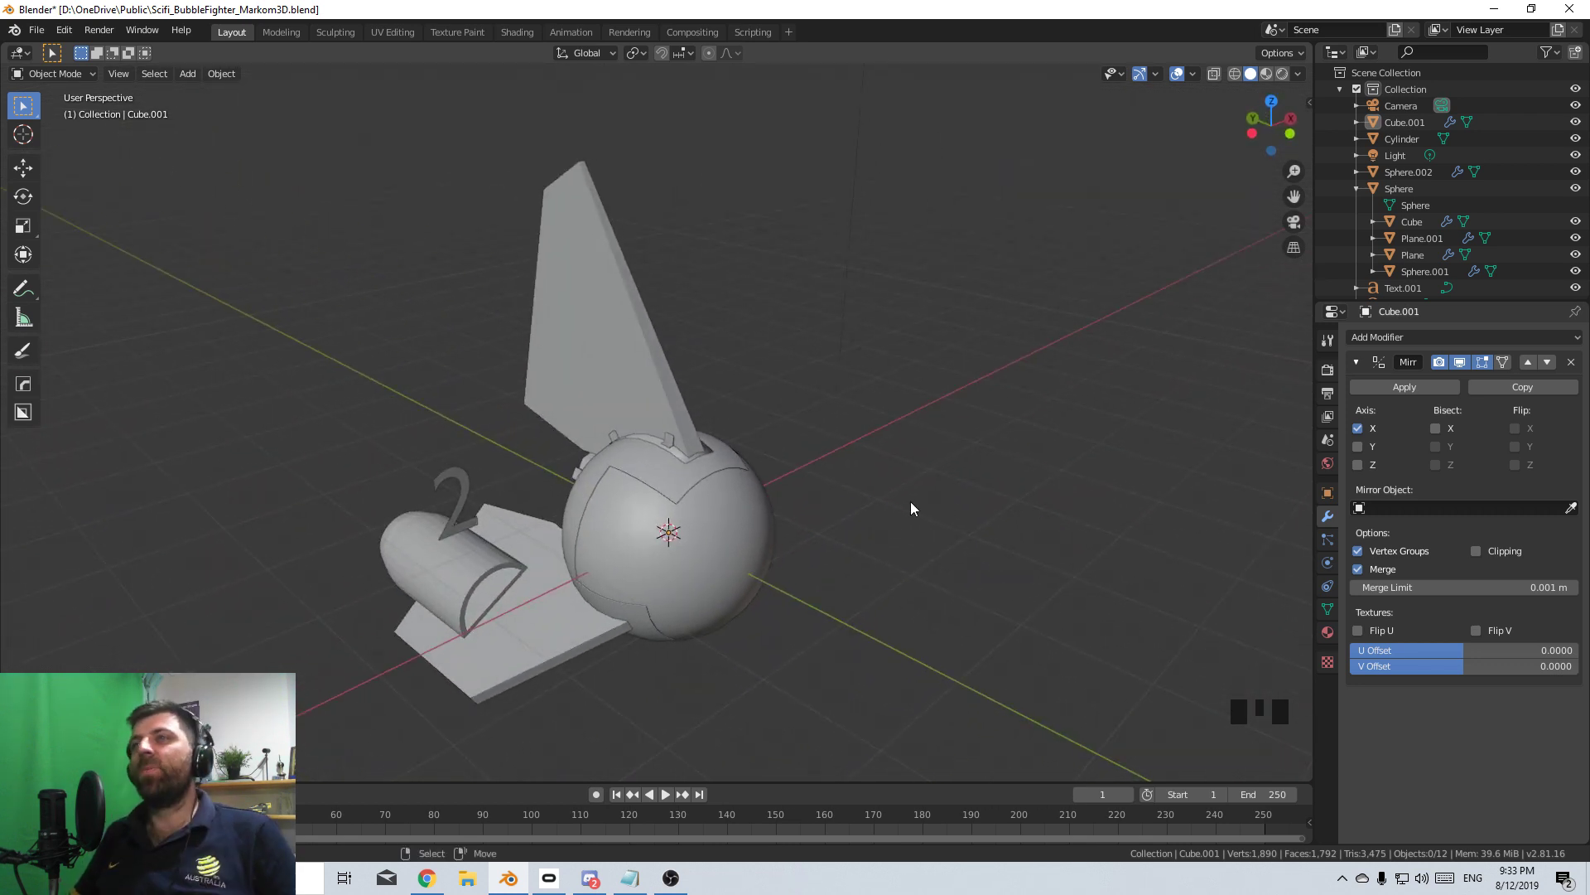
# - Duplicate the tail fin object in place as a base for surface panels
pyautogui.press('KP_3')
pyautogui.scroll(1, 841, 454)
pyautogui.keyDown('shift'); pyautogui.moveTo(841, 454); pyautogui.dragTo(660, 618, button='middle'); pyautogui.keyUp('shift')
pyautogui.scroll(2, 660, 617)
pyautogui.scroll(-5, 660, 620)
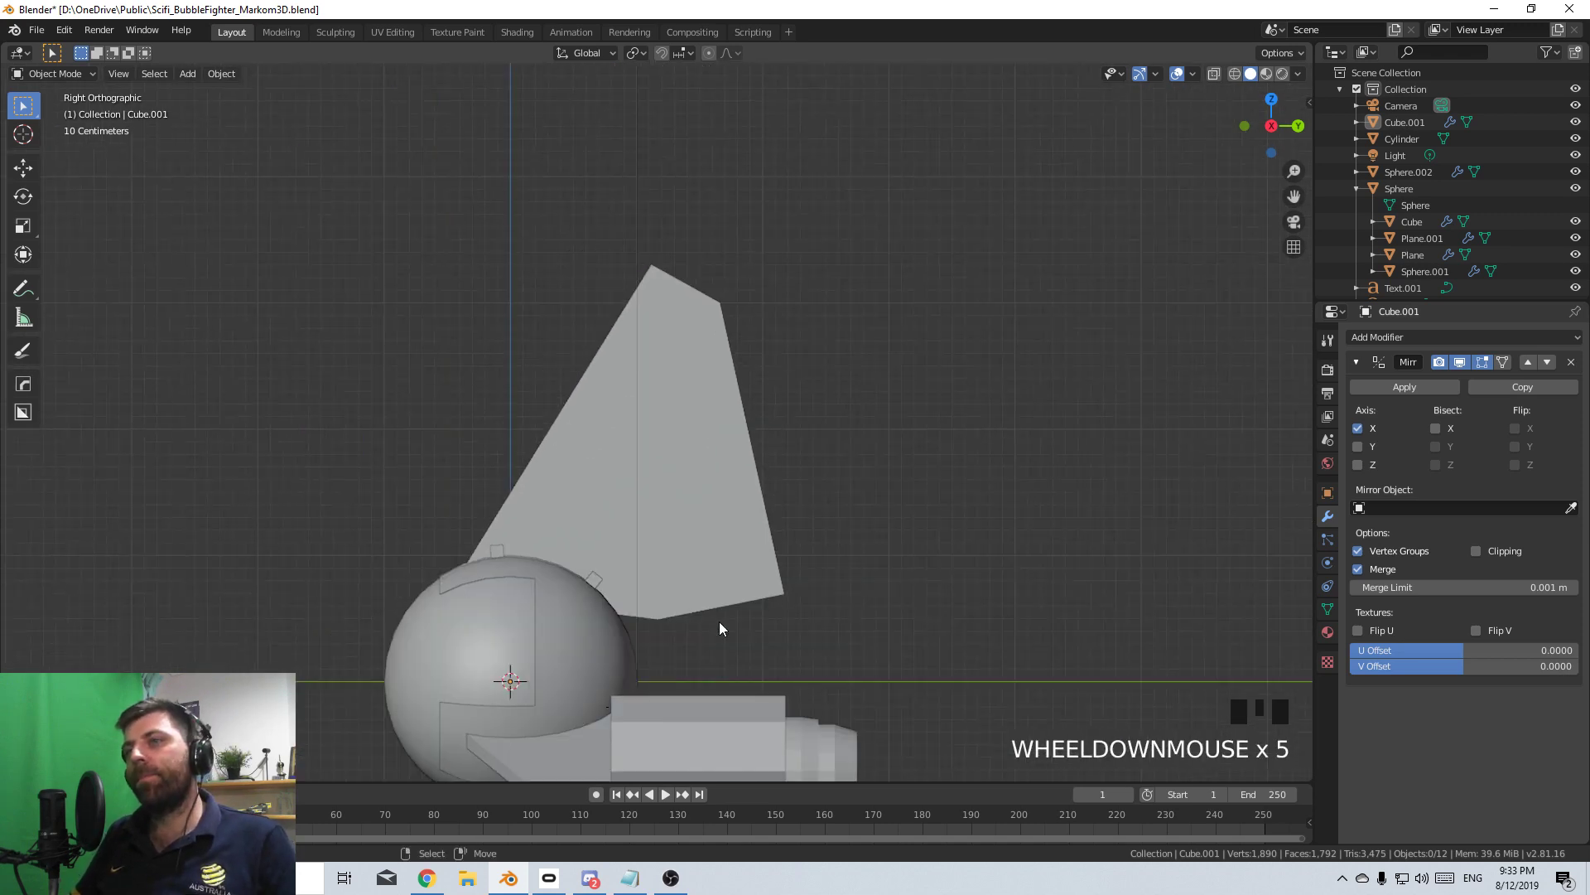
pyautogui.click(710, 584)
pyautogui.scroll(1, 727, 612)
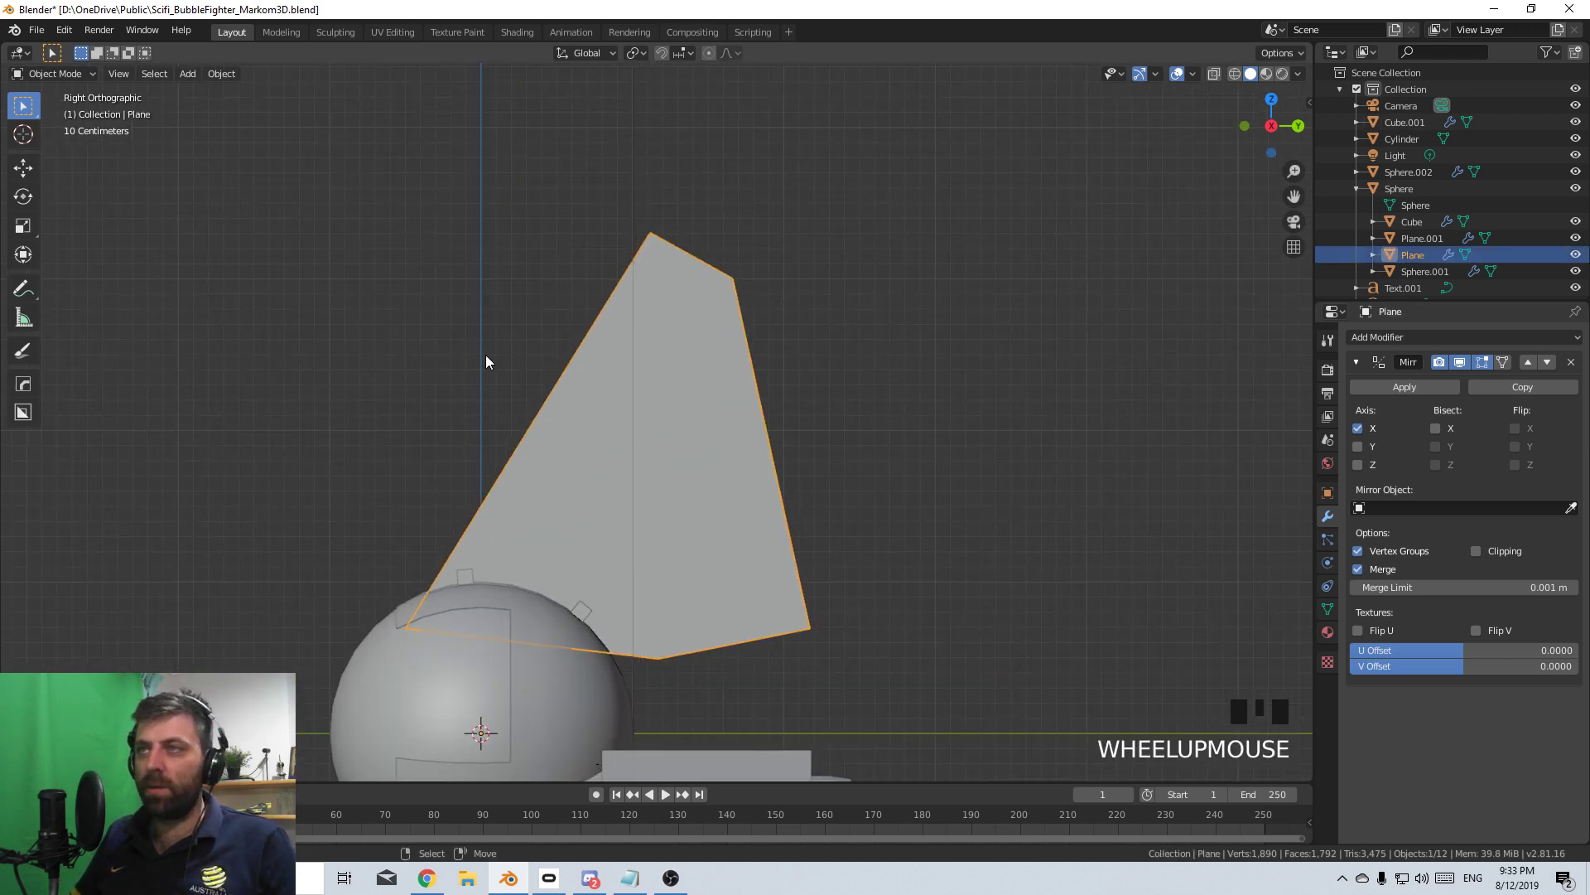
pyautogui.press('Tab')
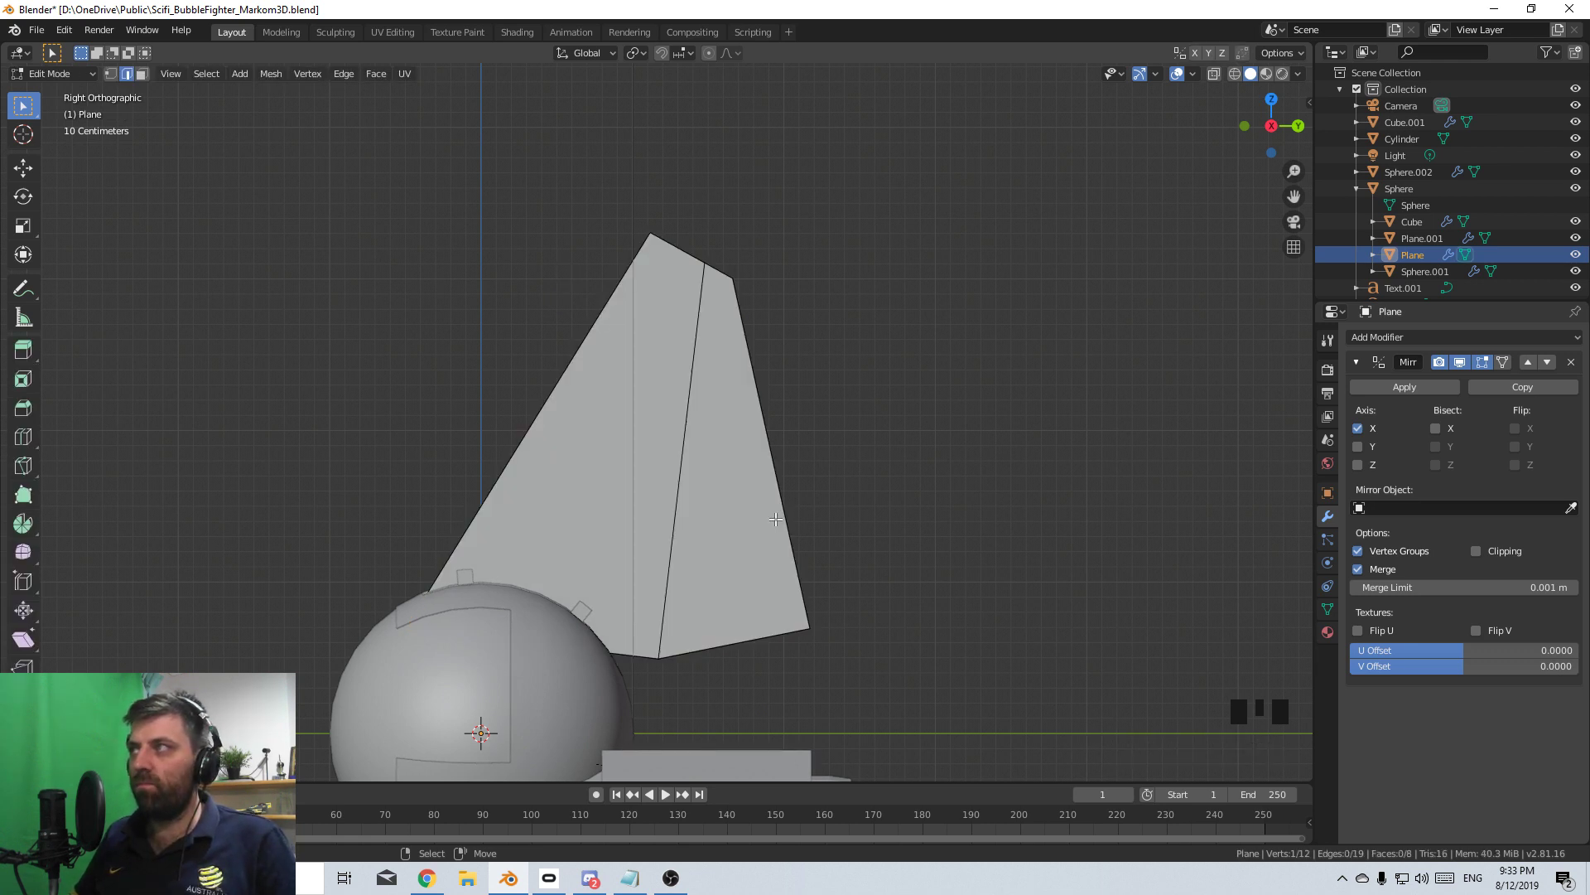
pyautogui.press('Tab')
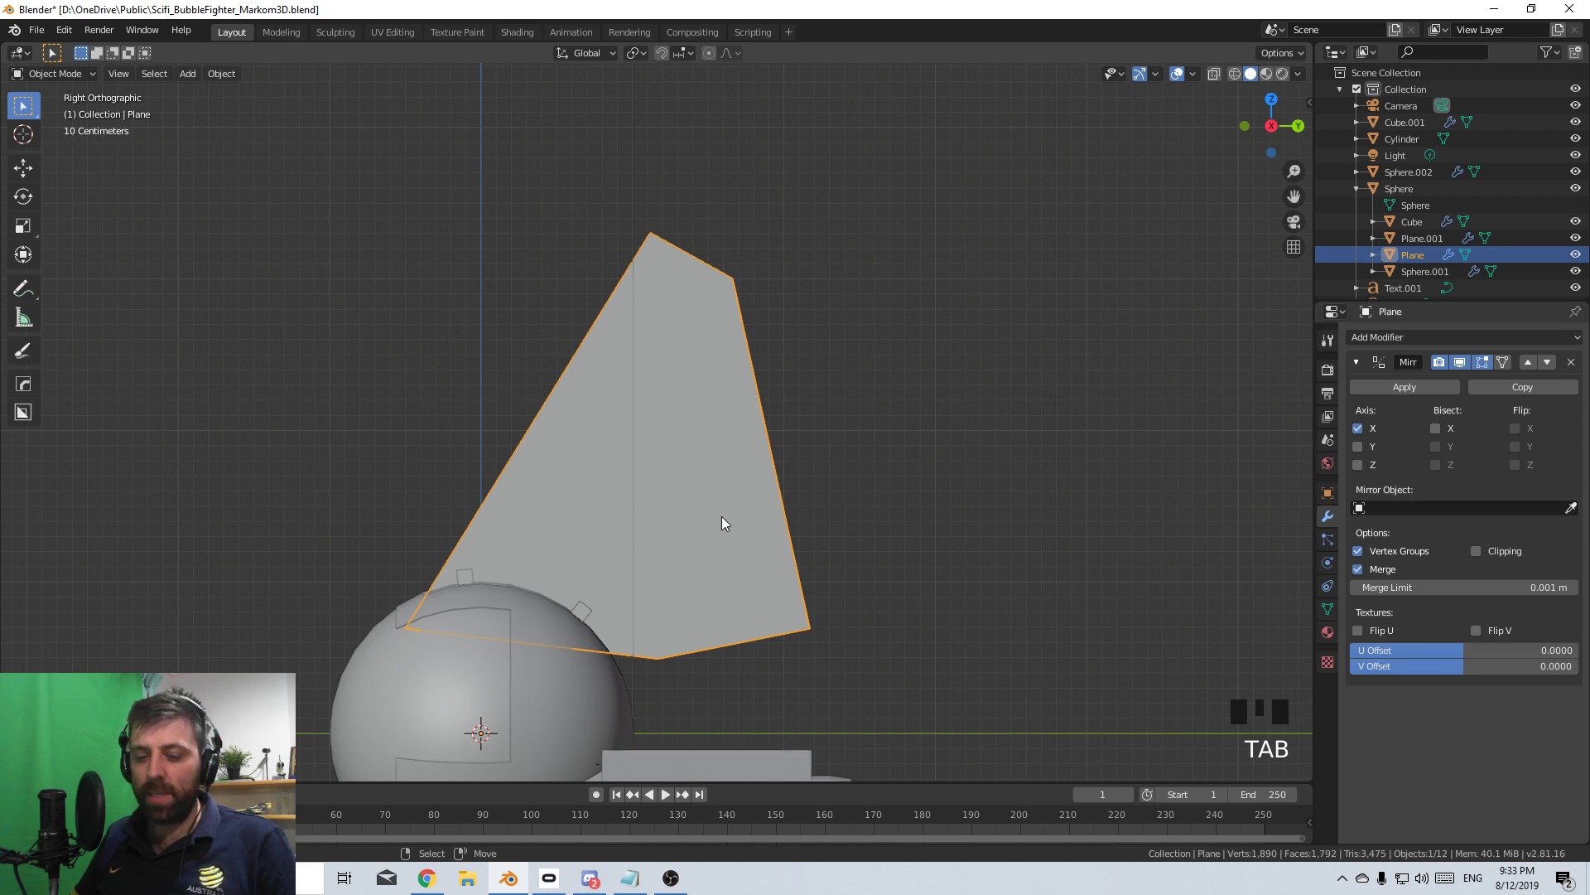
pyautogui.hotkey('shift', 'd')
pyautogui.rightClick(667, 500)
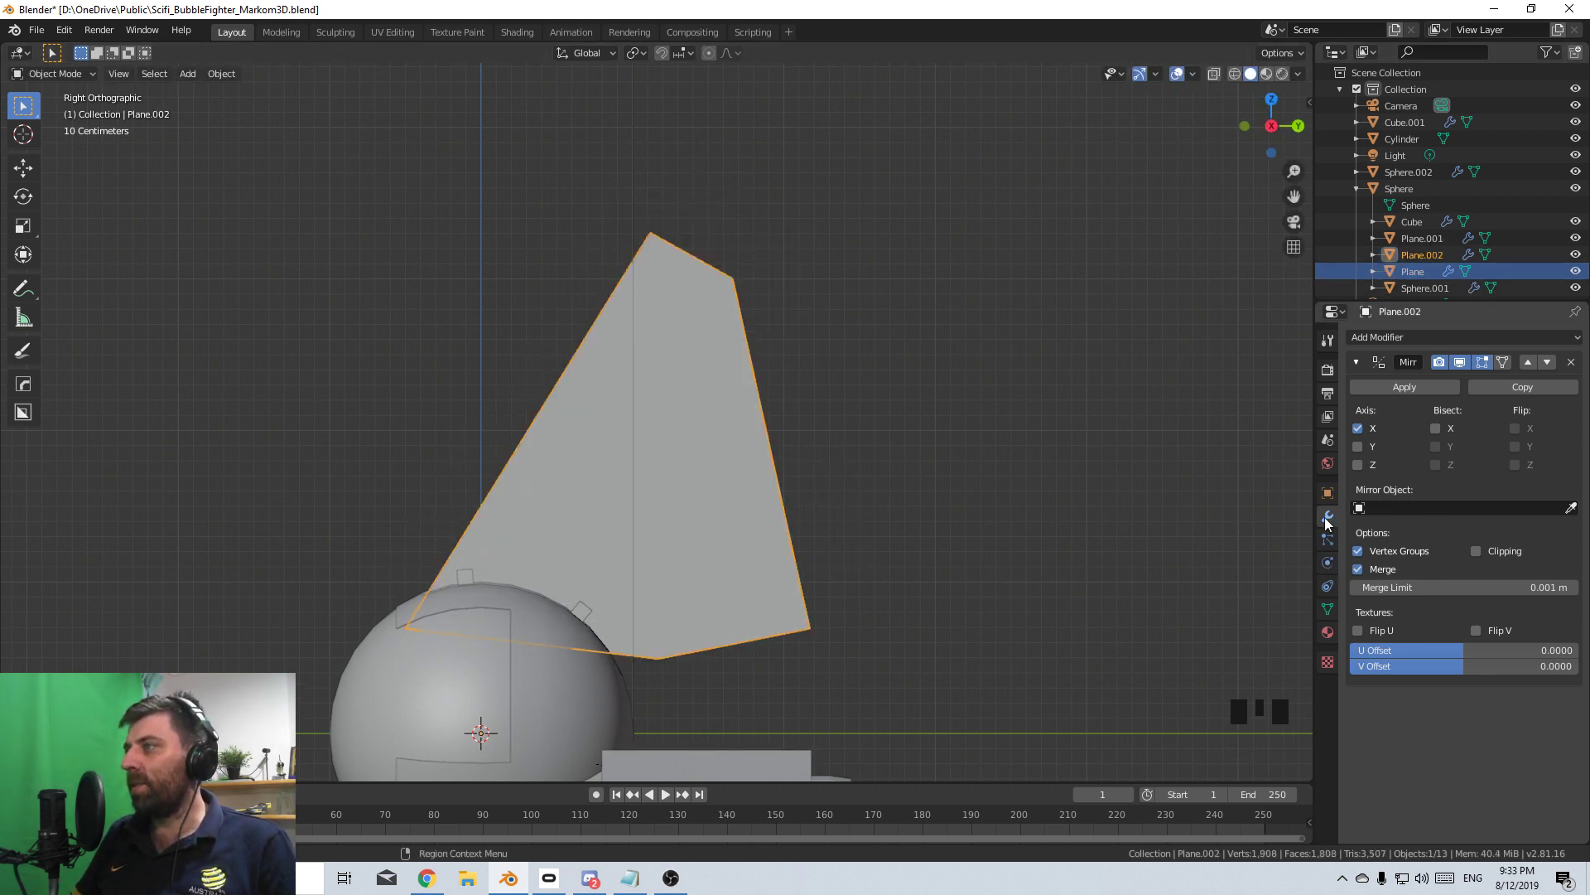
# - Add a Solidify modifier to the fin copy and set its offset to 1
pyautogui.click(1419, 340)
pyautogui.click(1280, 592)
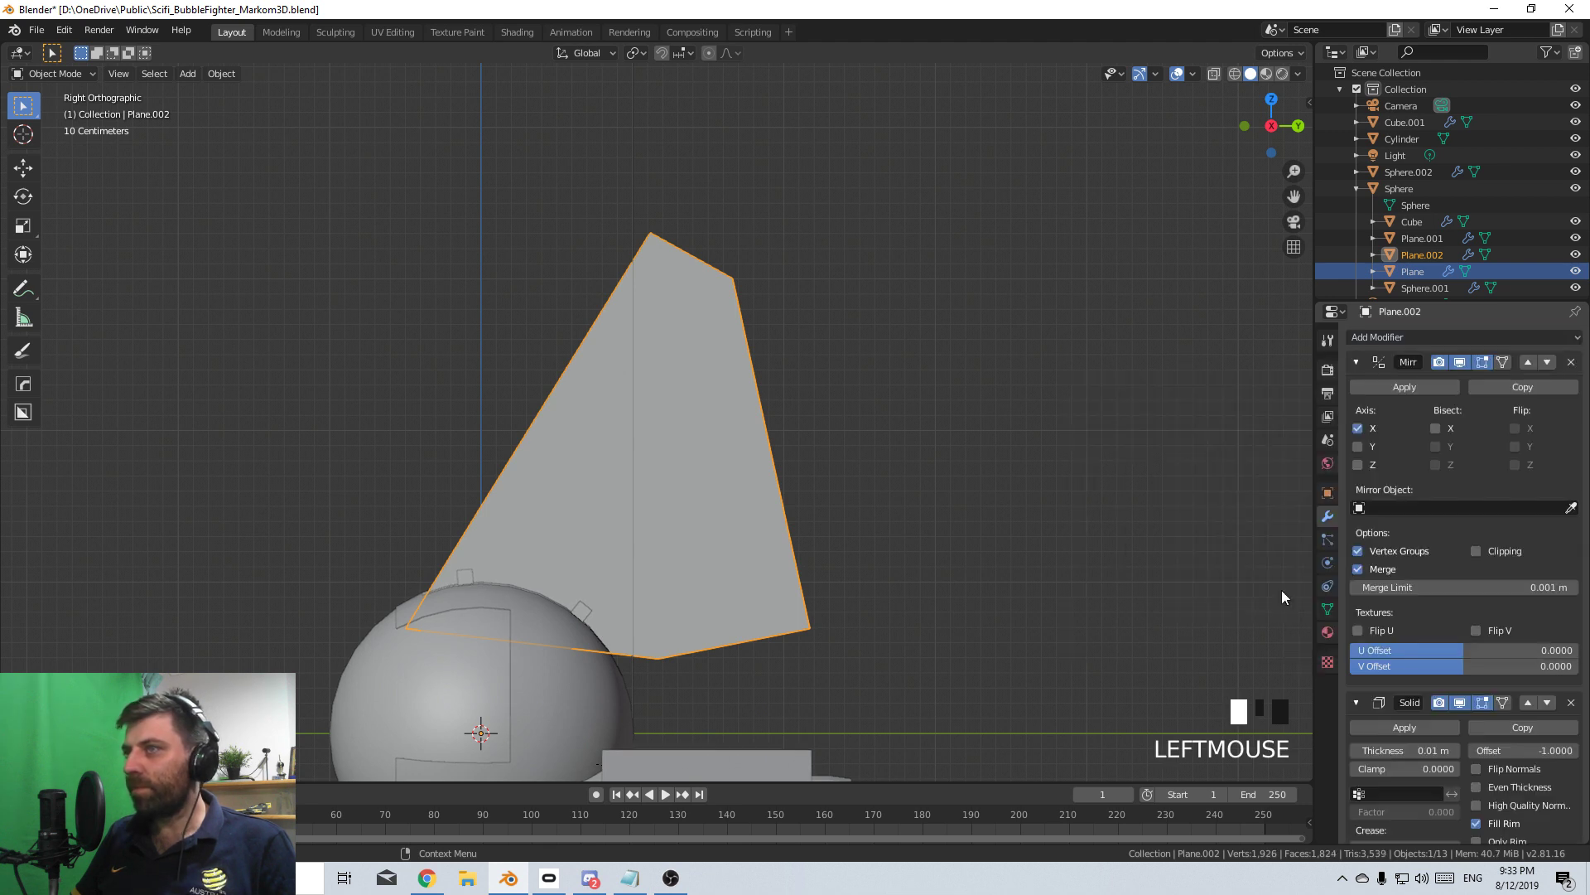
pyautogui.moveTo(1281, 590); pyautogui.dragTo(1512, 630, button='middle')
pyautogui.moveTo(1512, 746); pyautogui.dragTo(1574, 749)
pyautogui.moveTo(845, 680); pyautogui.dragTo(535, 557, button='middle')
pyautogui.scroll(2, 921, 684)
# - Knife-cut through the fin copy in side view, outlining a long three-sided panel along the middle of its leading edge
pyautogui.press('KP_3')
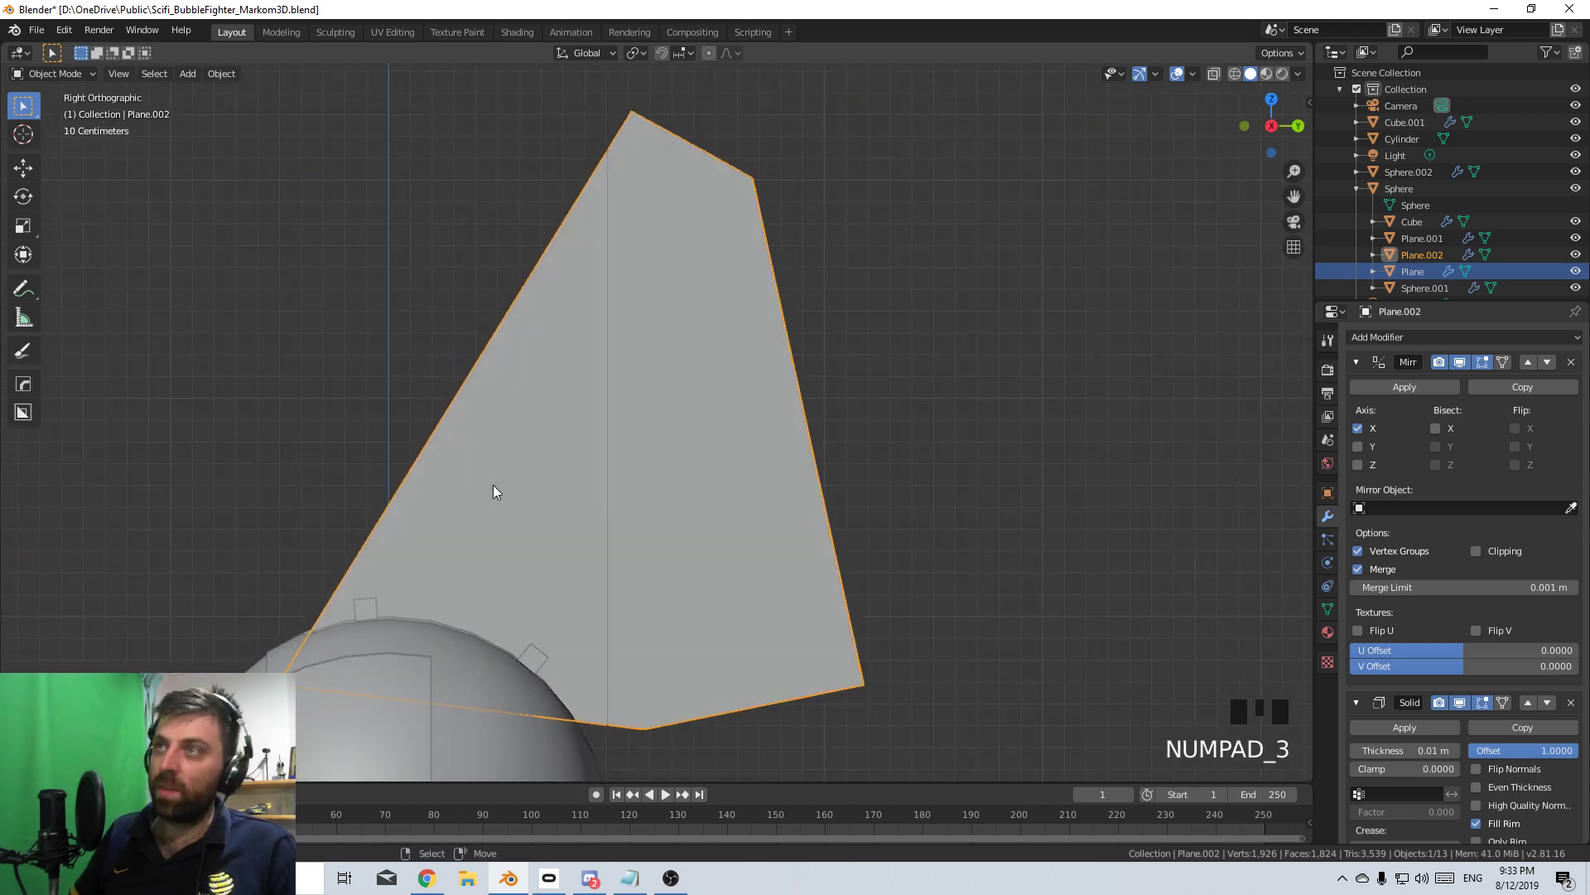
pyautogui.press('Tab')
pyautogui.keyDown('shift'); pyautogui.moveTo(493, 489); pyautogui.dragTo(627, 491, button='middle'); pyautogui.keyUp('shift')
pyautogui.scroll(-2, 571, 430)
pyautogui.press('k')
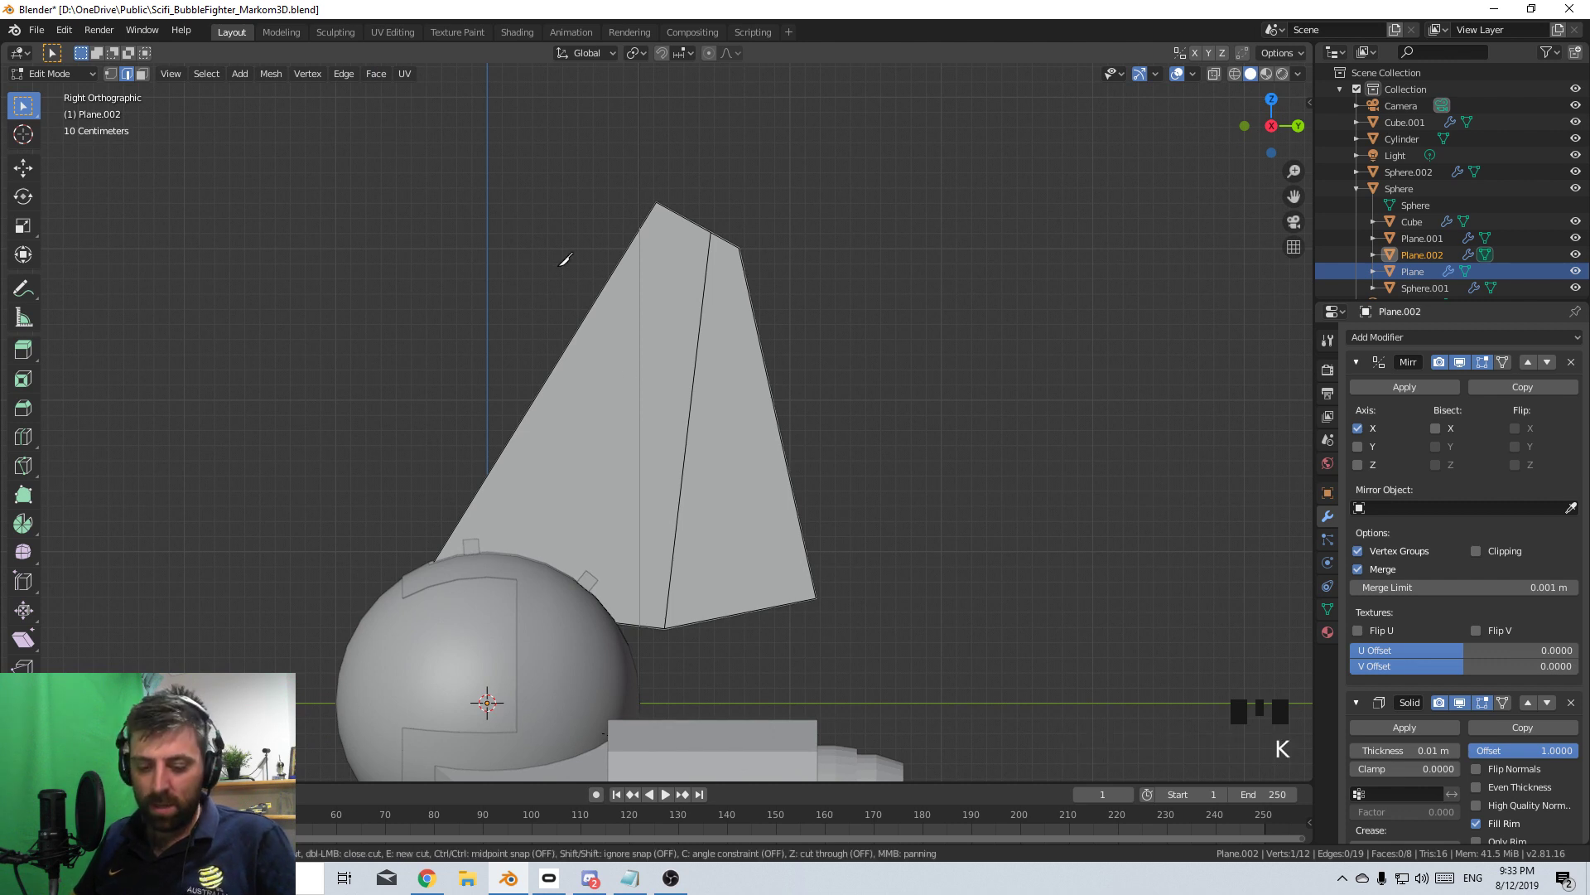
pyautogui.press('c')
pyautogui.press('c')
pyautogui.press('z')
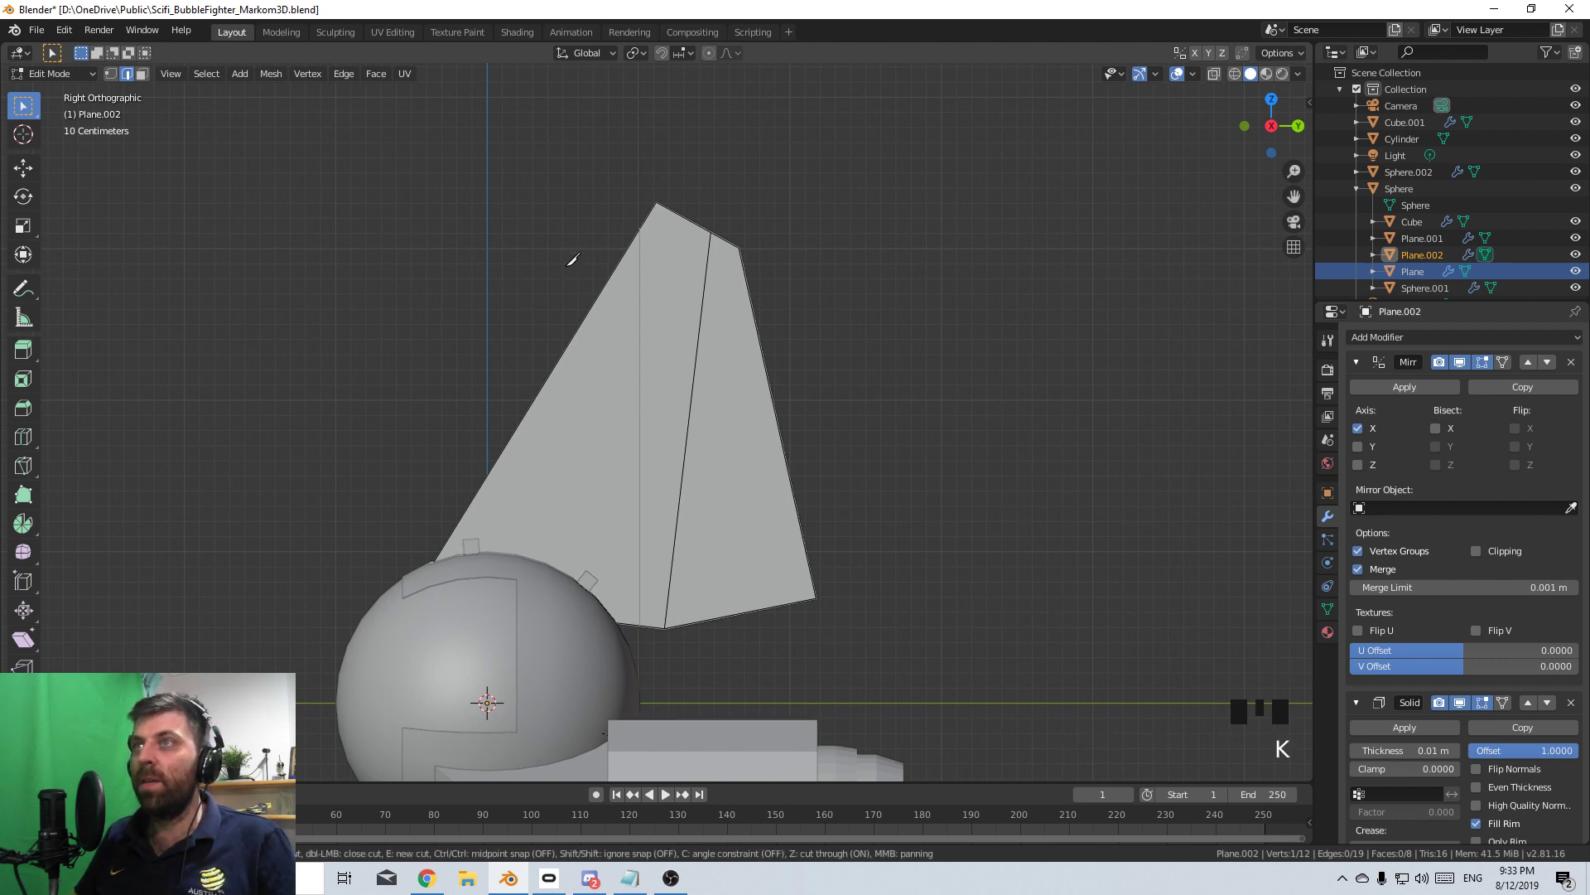
pyautogui.click(656, 312)
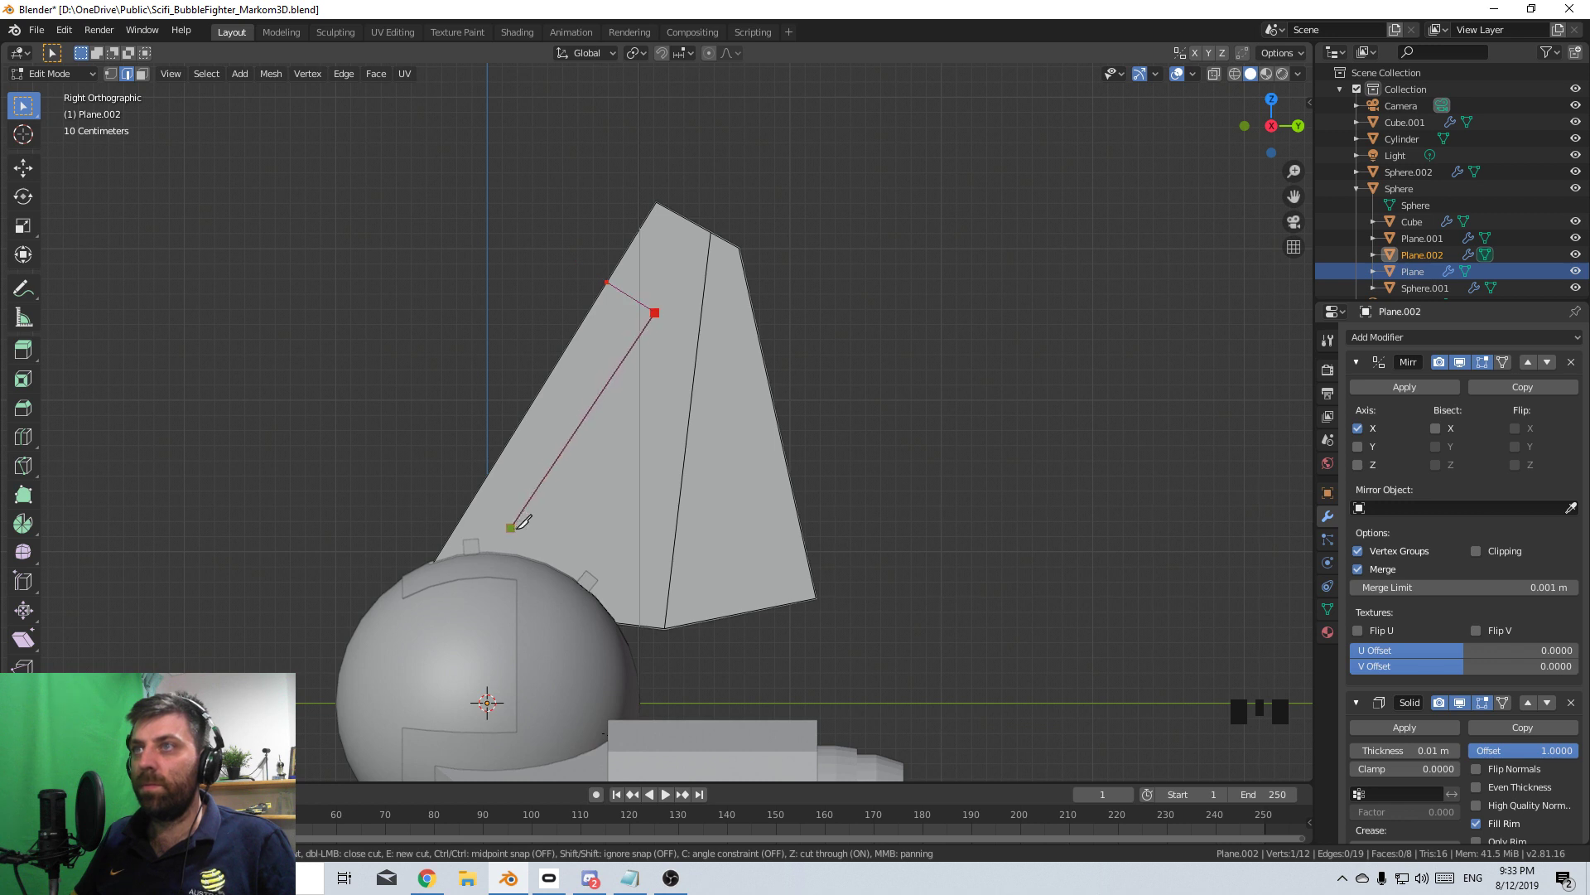
pyautogui.click(543, 524)
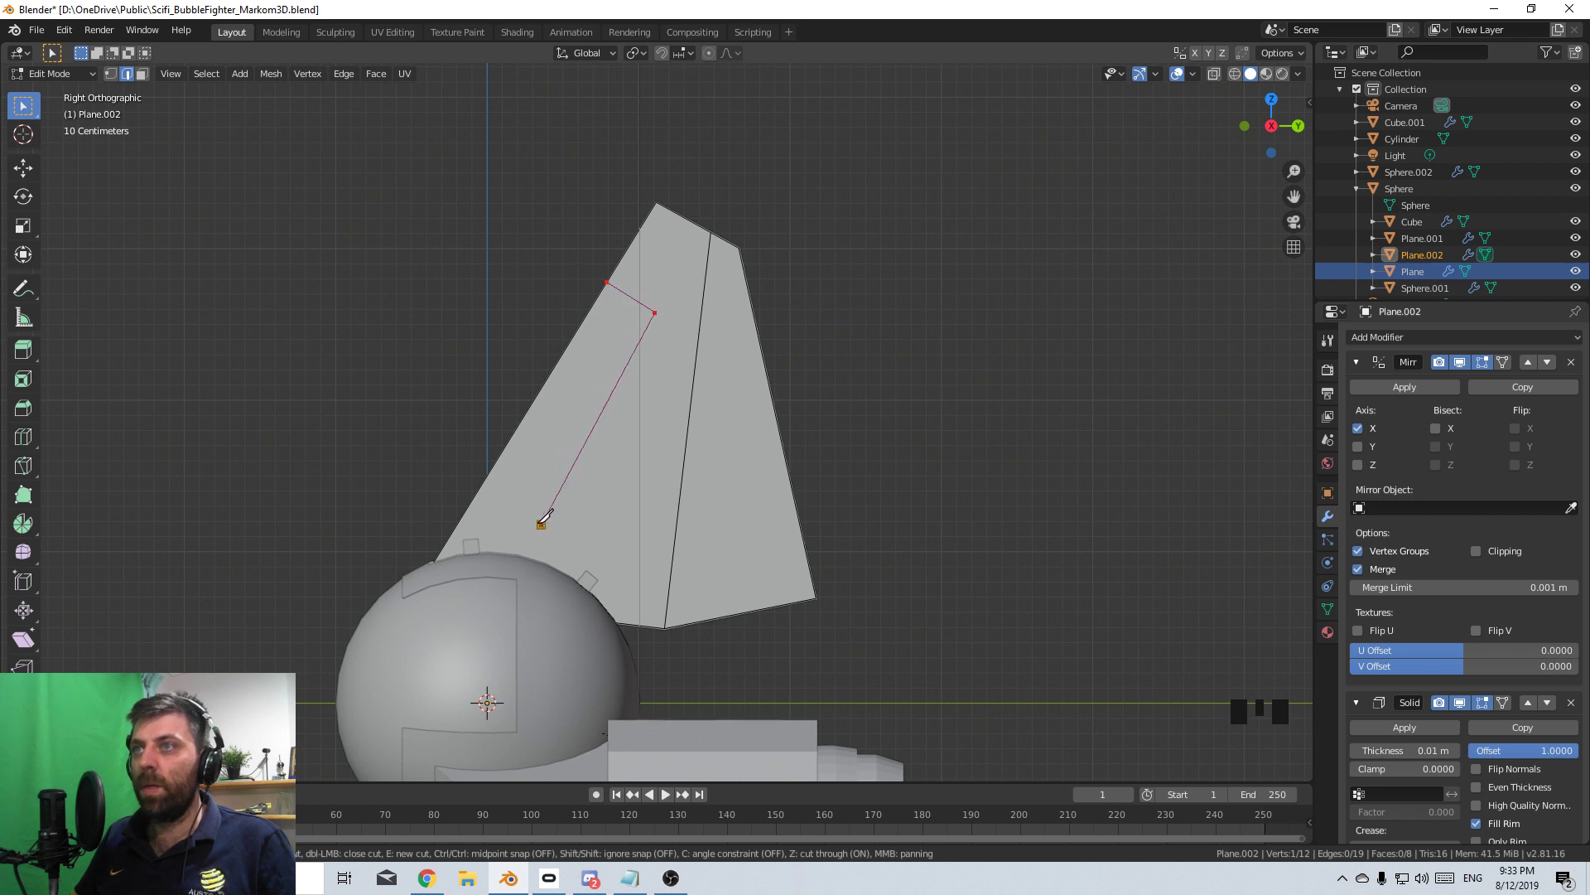
pyautogui.click(398, 428)
pyautogui.press('Return')
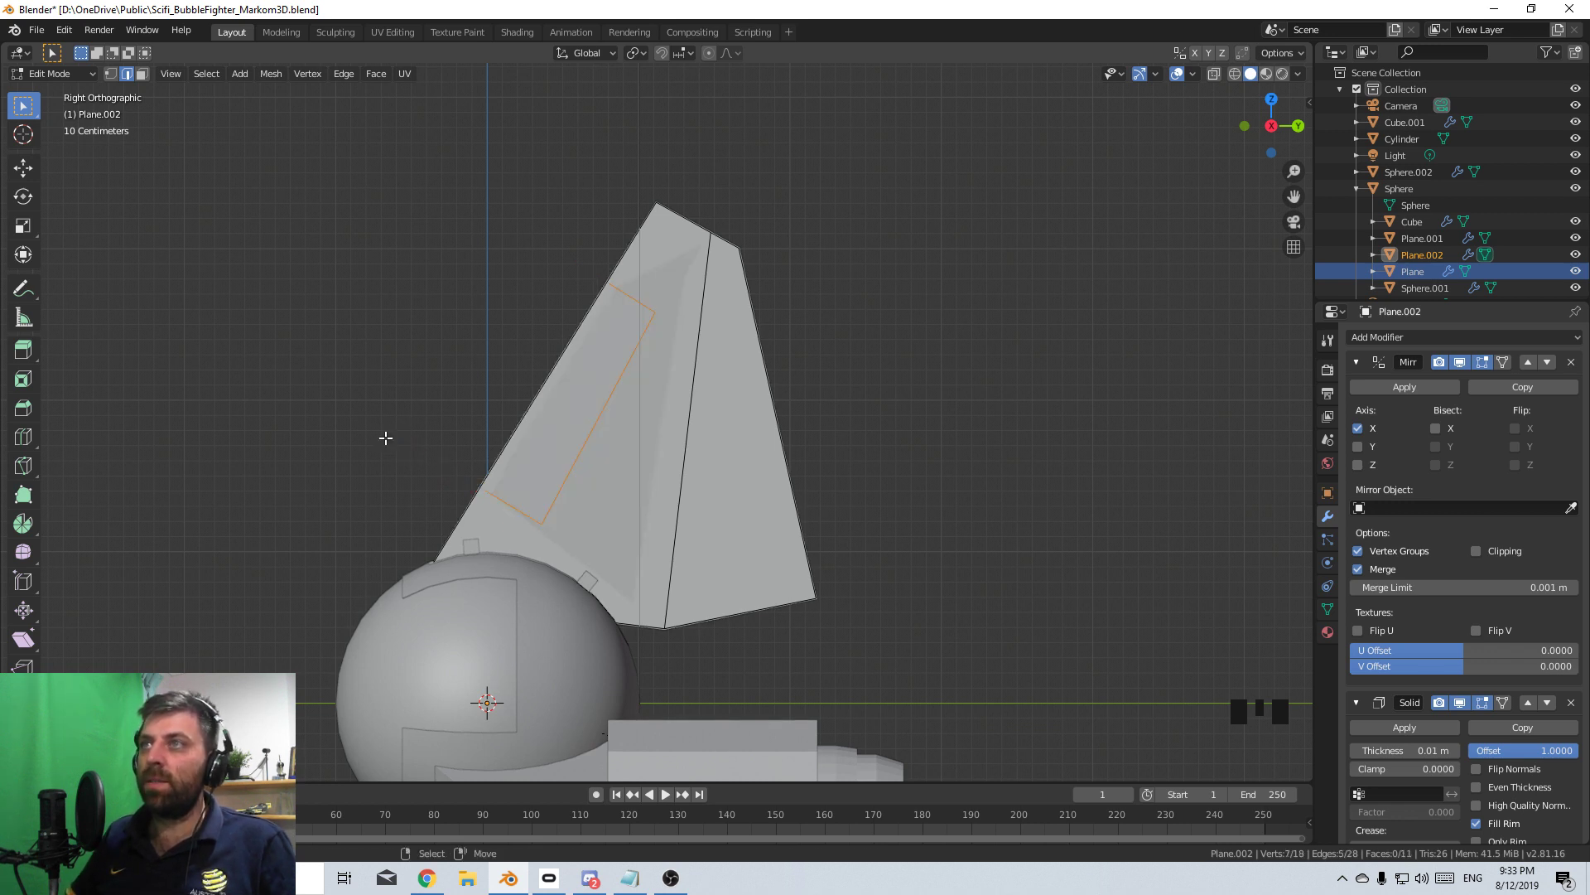
# - Turn off the Solidify modifier's viewport display on the fin copy
pyautogui.moveTo(383, 437); pyautogui.dragTo(449, 494, button='middle')
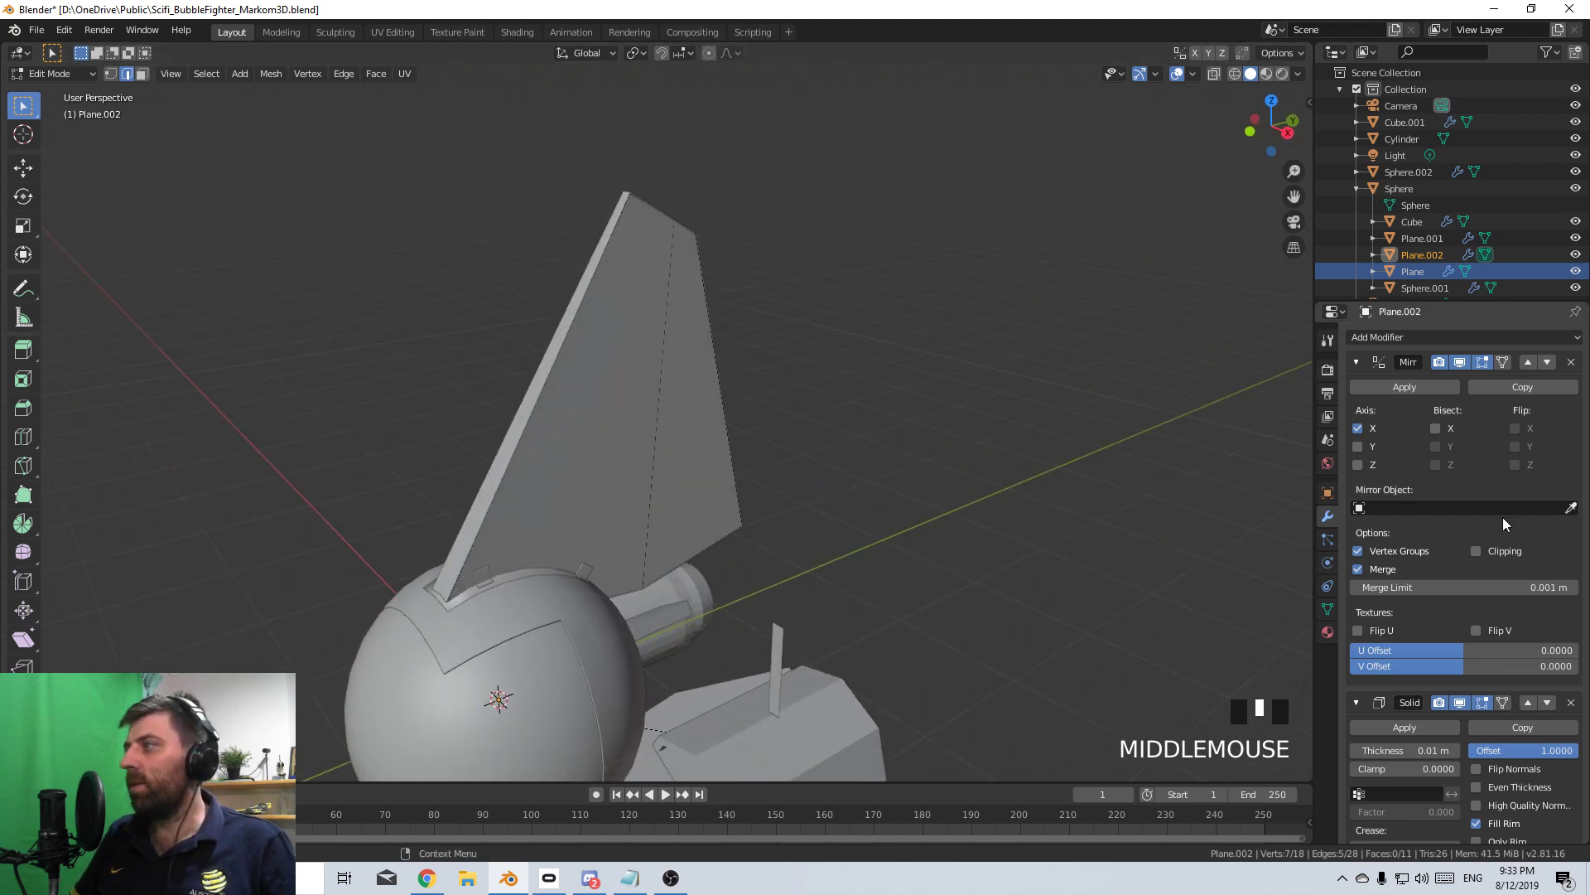
pyautogui.click(1458, 702)
pyautogui.moveTo(629, 506)
pyautogui.mouseDown(button='middle')
pyautogui.moveTo(670, 521)
pyautogui.moveTo(652, 501)
pyautogui.mouseUp(button='middle')
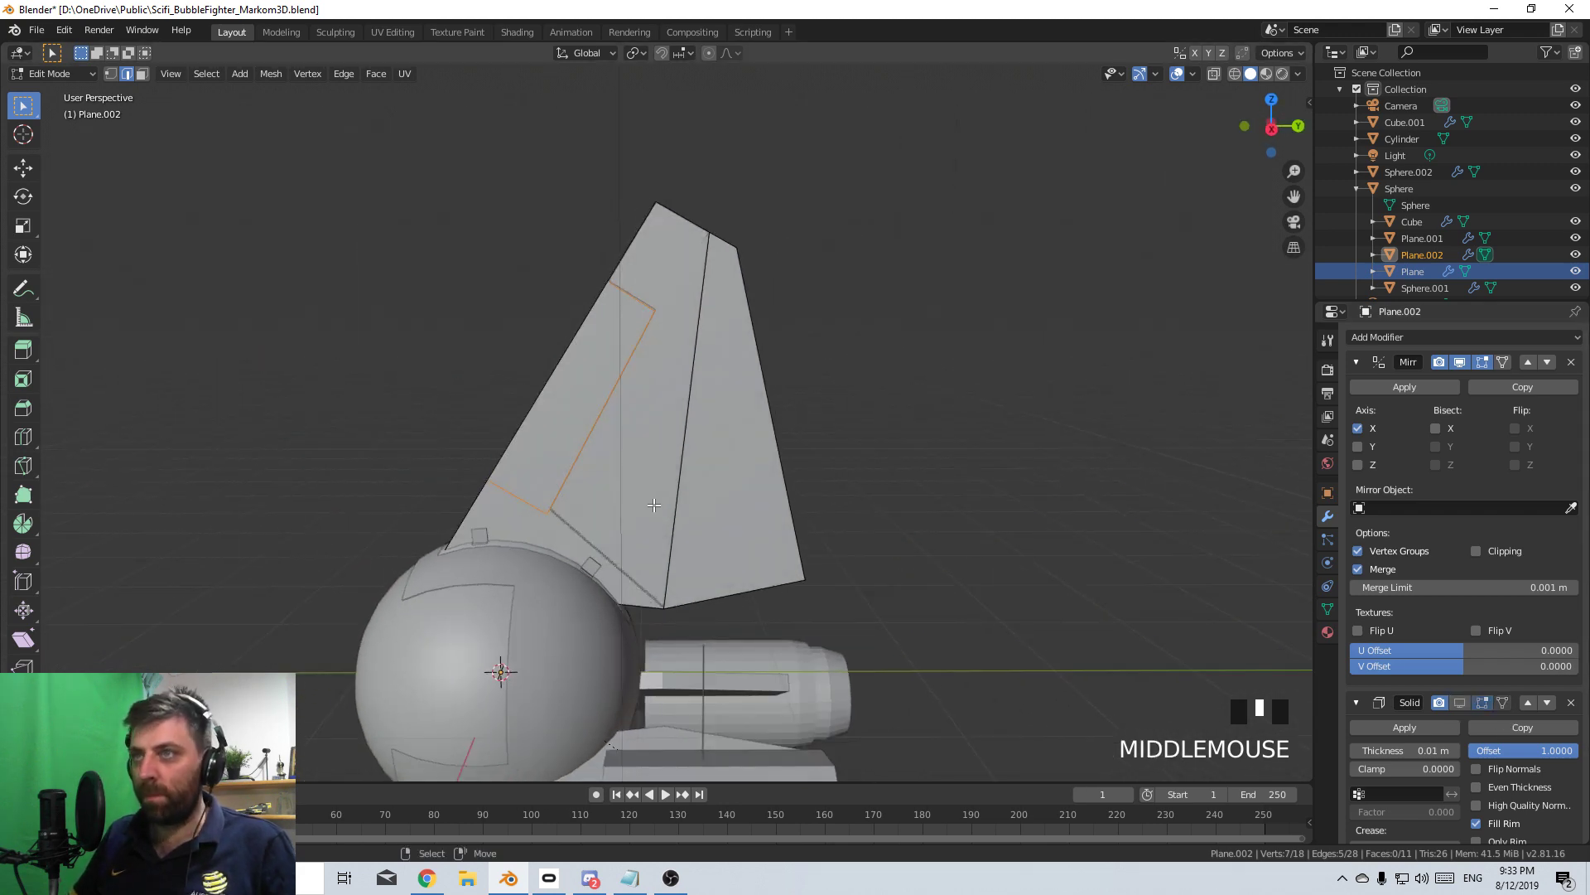
# - Bevel the panel outline edges by about 0.01 m and delete the resulting strip faces to leave a gap
pyautogui.scroll(1, 640, 464)
pyautogui.press('KP_3')
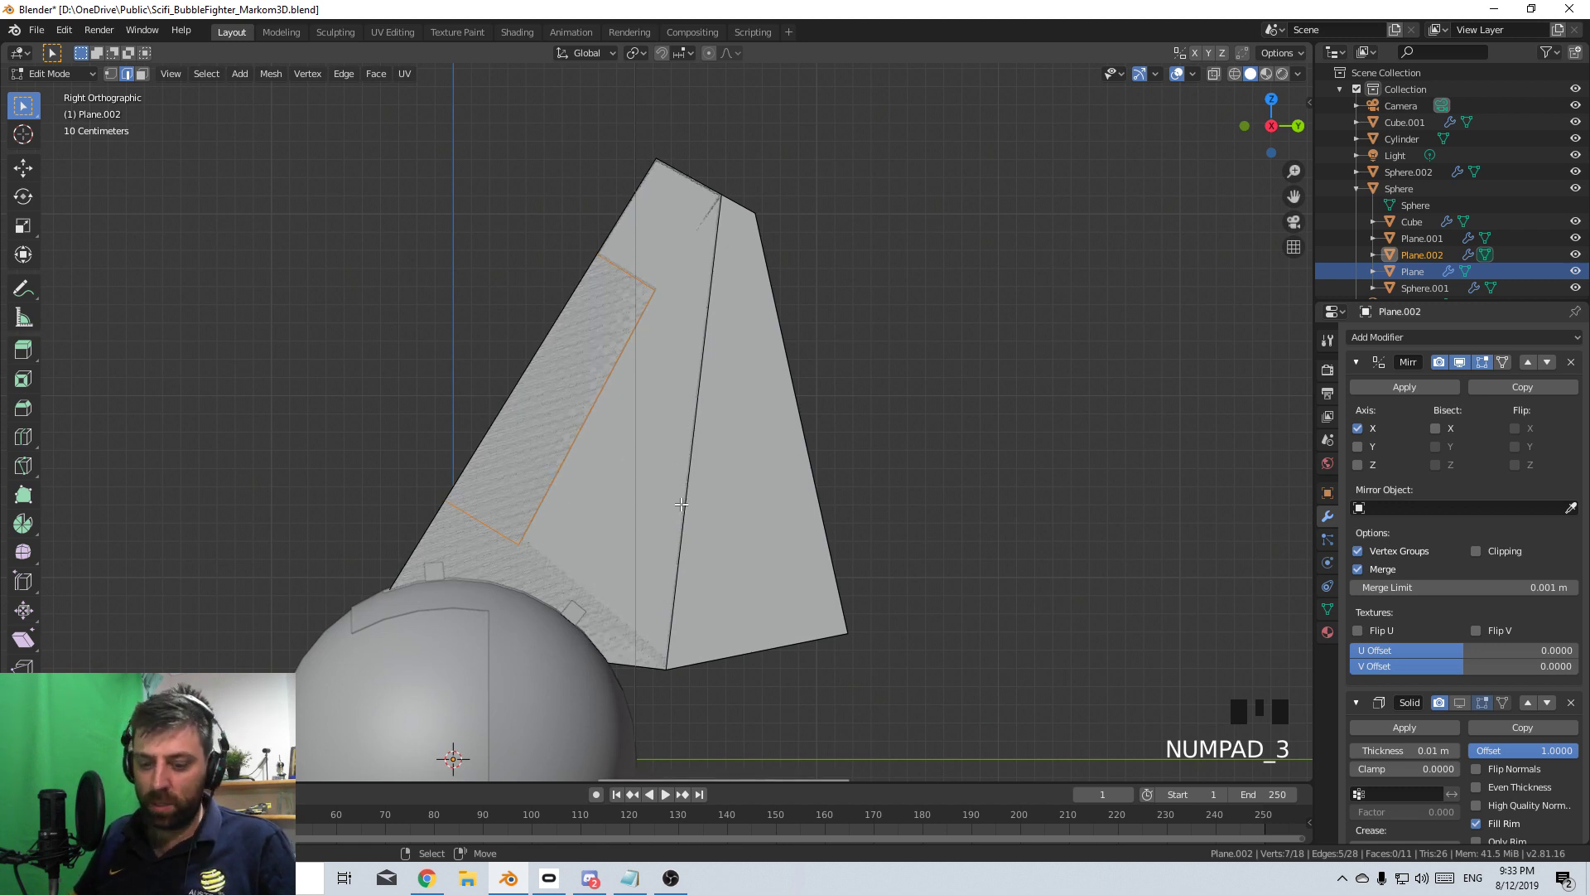
pyautogui.hotkey('ctrl', 'b')
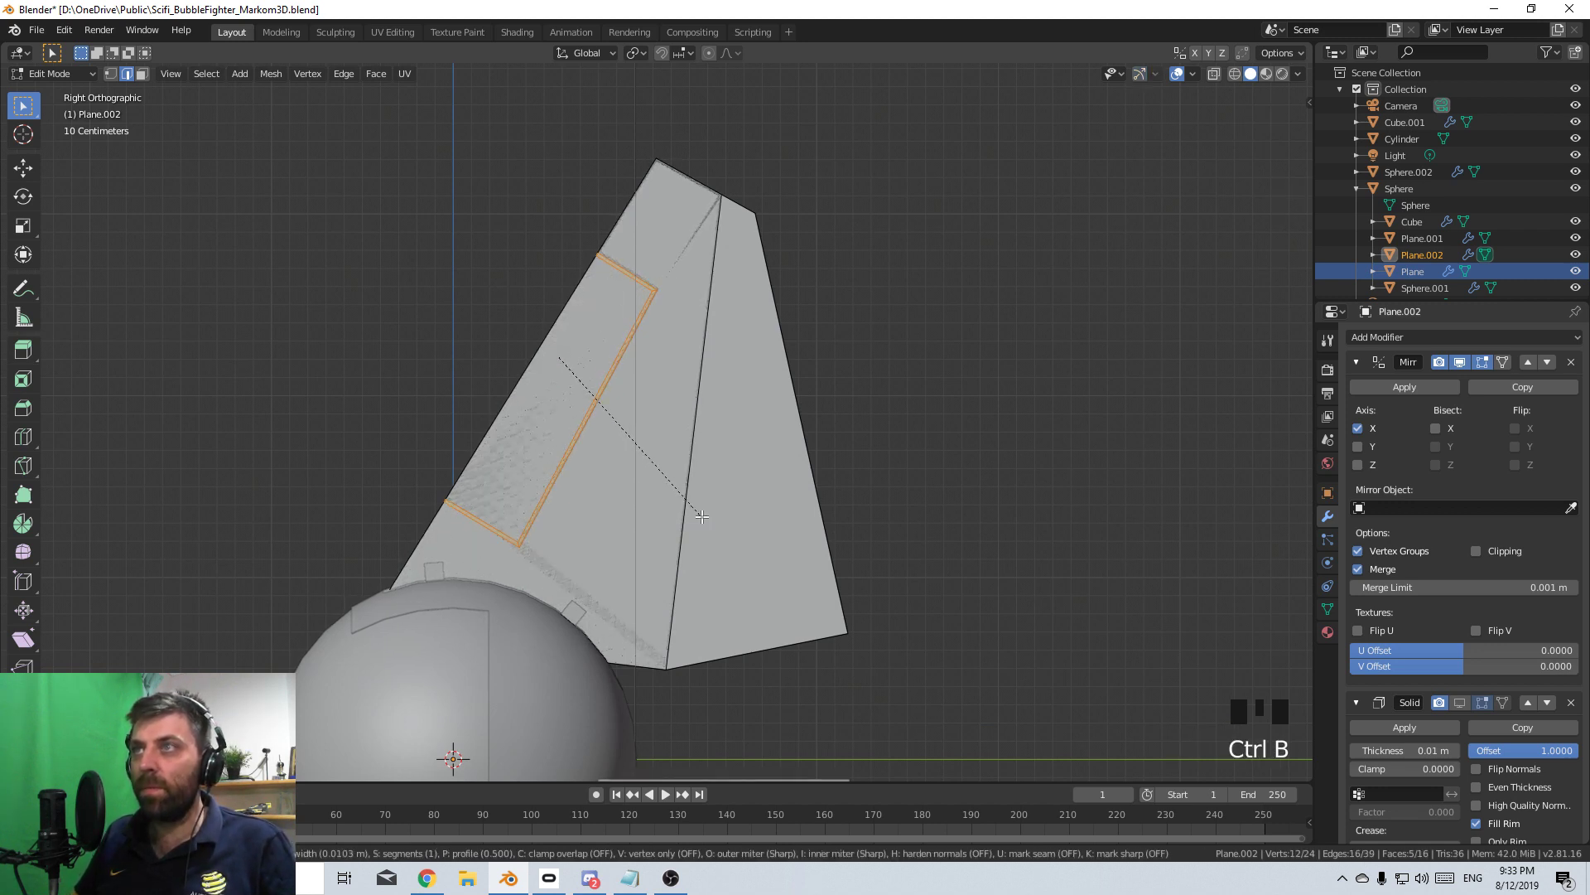
pyautogui.click(701, 516)
pyautogui.press('Delete')
pyautogui.click(701, 516)
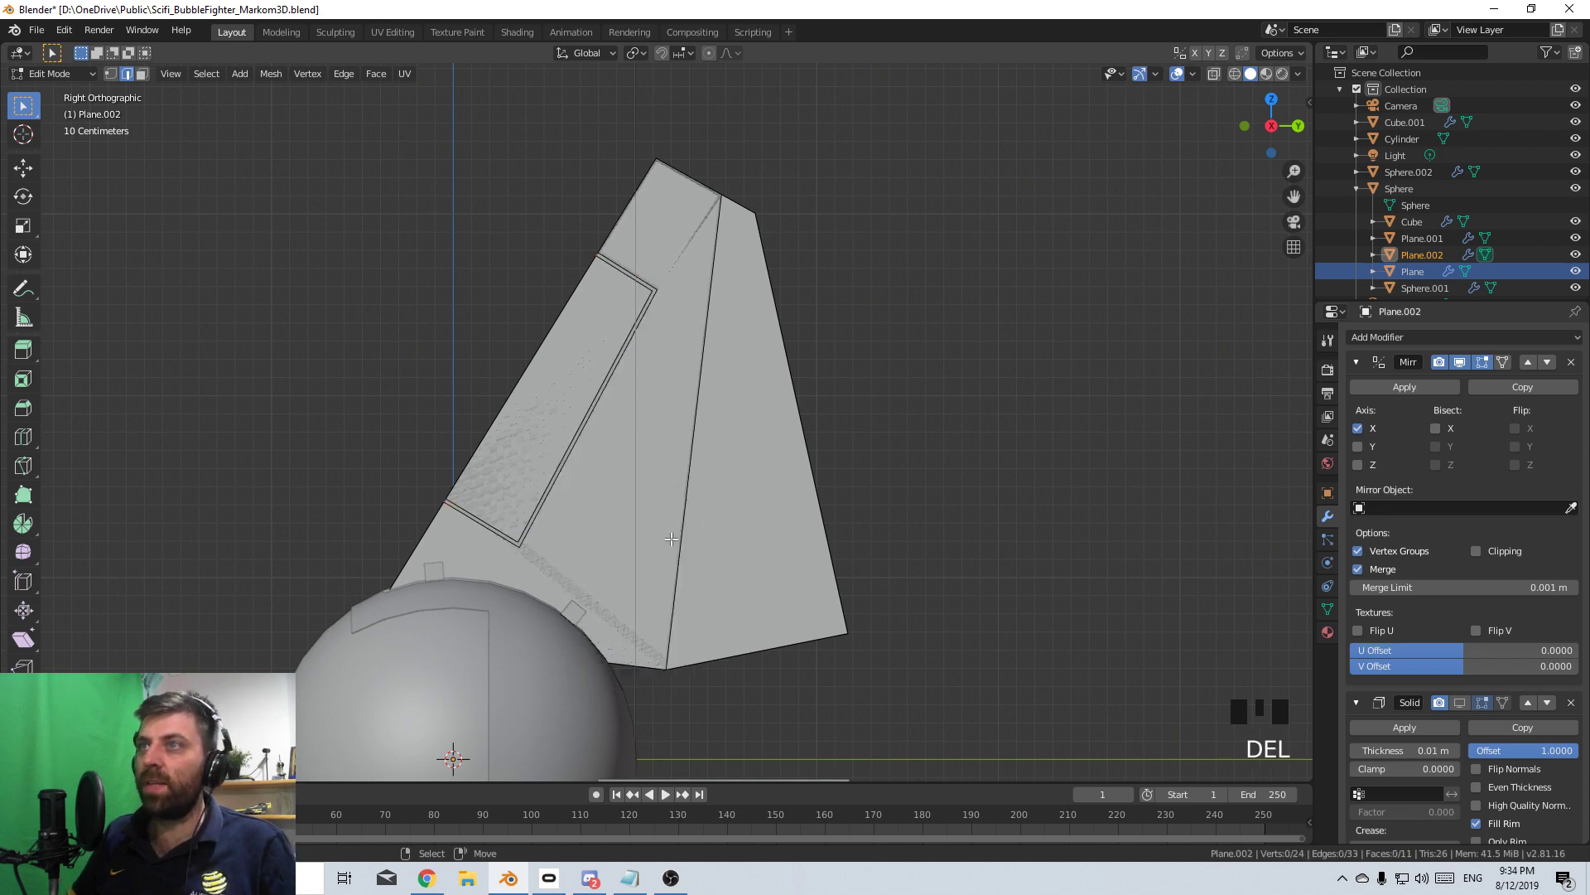
pyautogui.press('Tab')
pyautogui.moveTo(701, 515); pyautogui.dragTo(663, 525, button='middle')
pyautogui.scroll(3, 712, 564)
pyautogui.press('Tab')
pyautogui.press('KP_3')
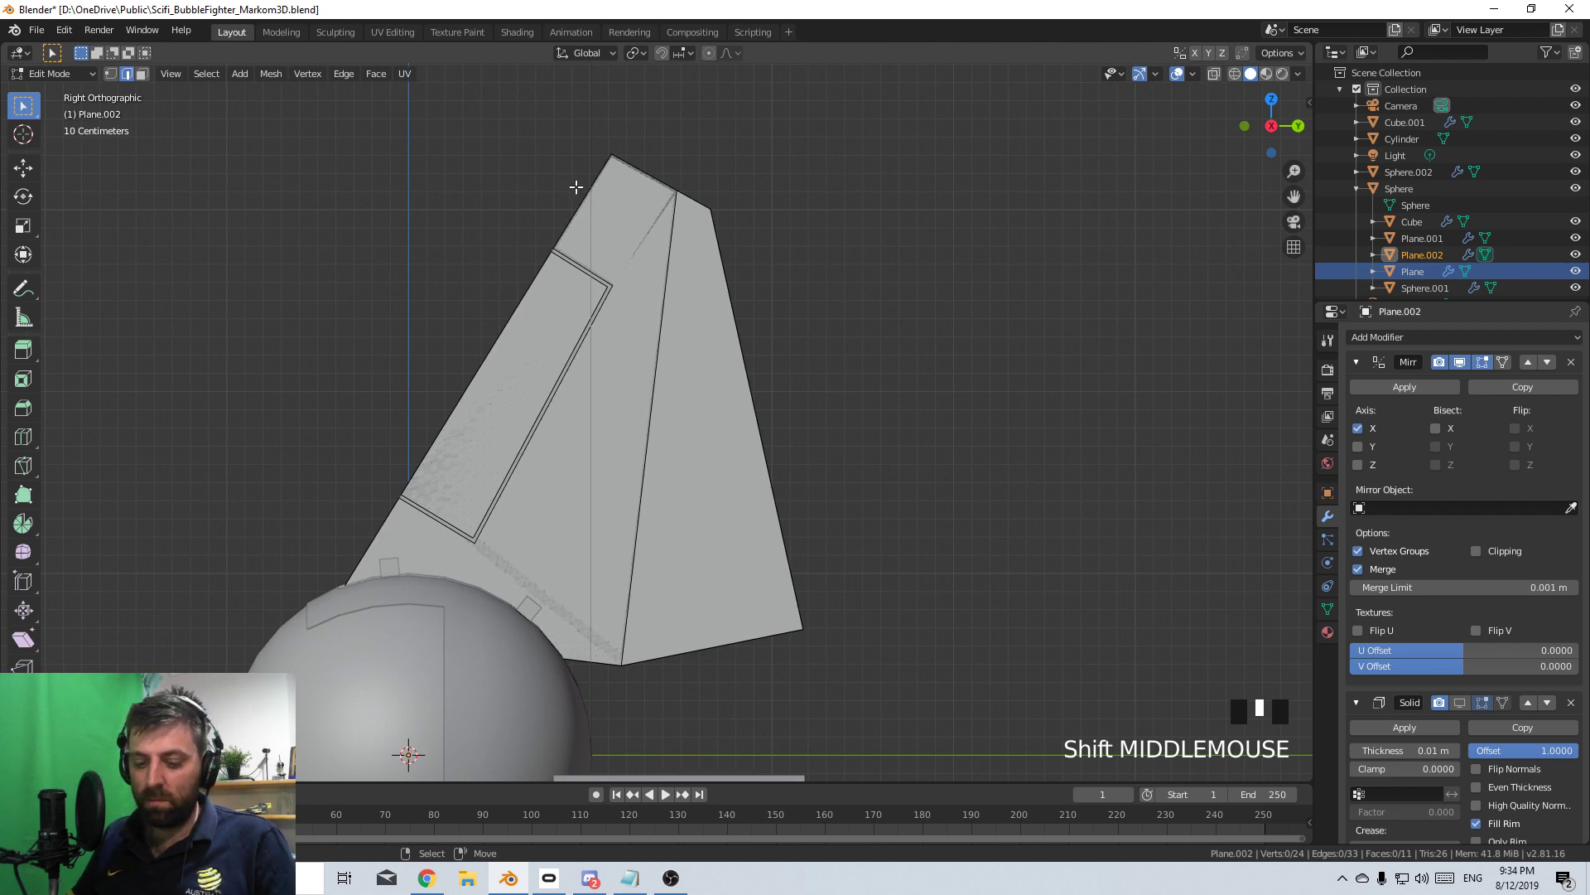
pyautogui.press('k')
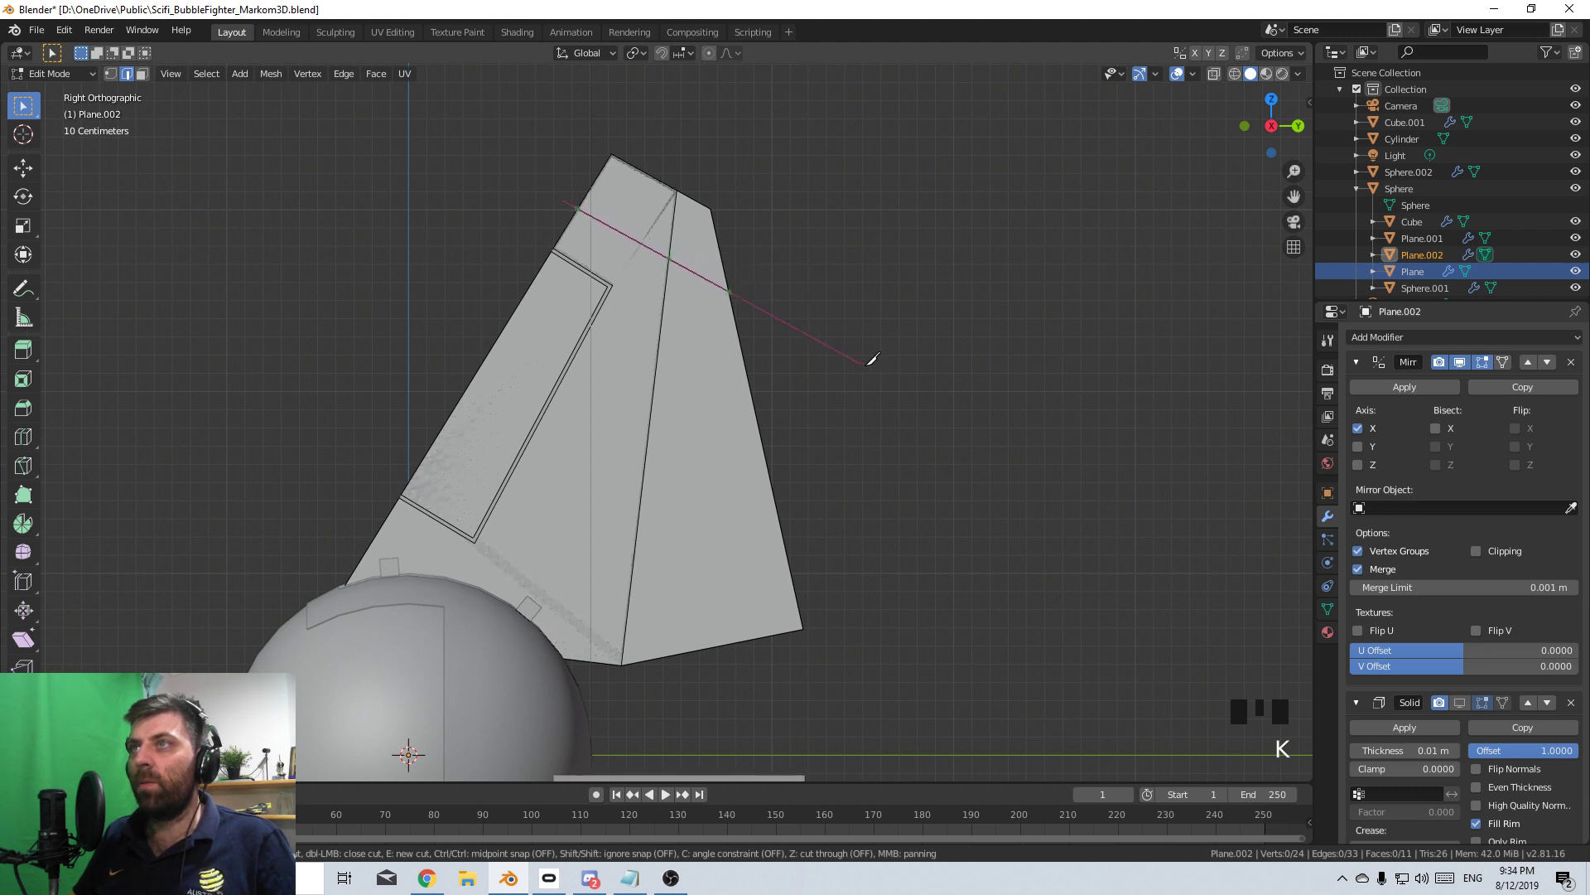
pyautogui.press('z')
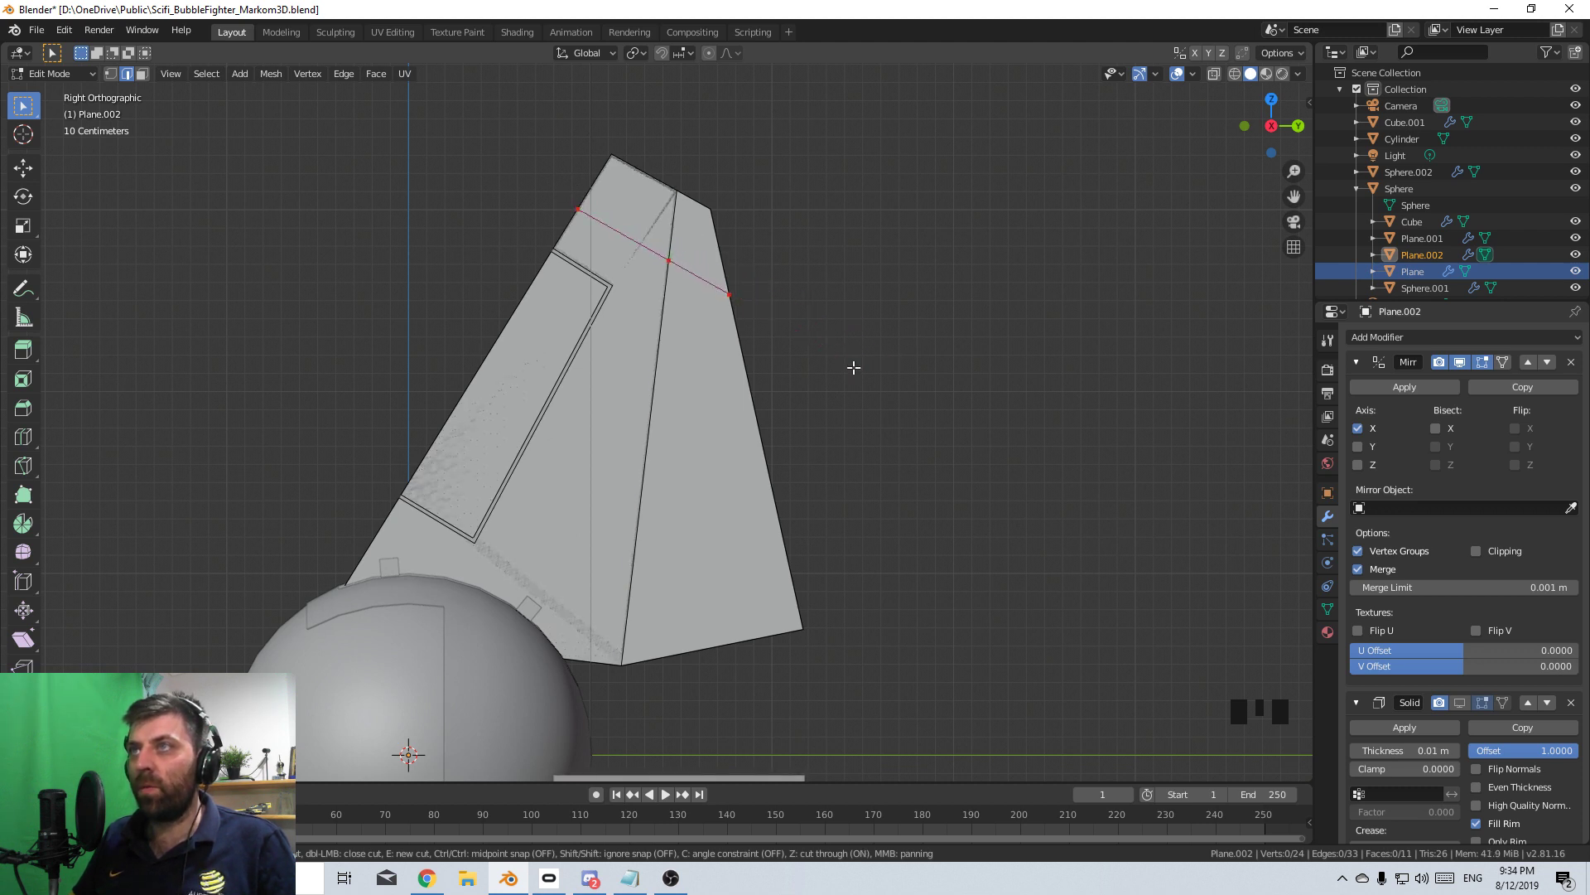
pyautogui.press('Escape')
# - Knife-cut through the full width of the fin copy just below its tip, roughly parallel to the slanted top edge
pyautogui.press('k')
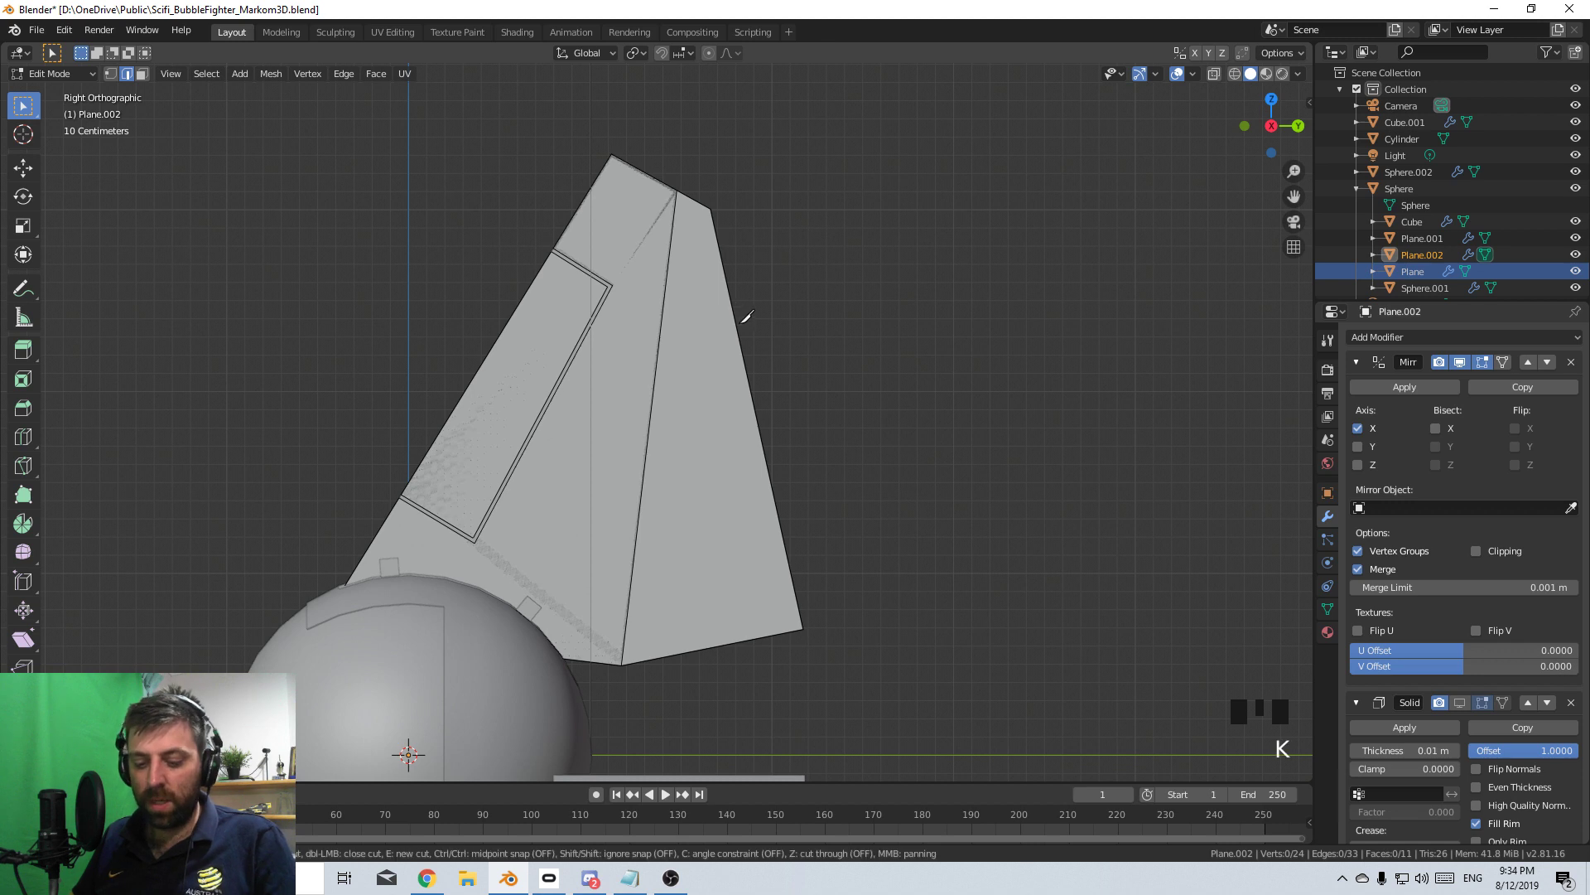
pyautogui.click(579, 205)
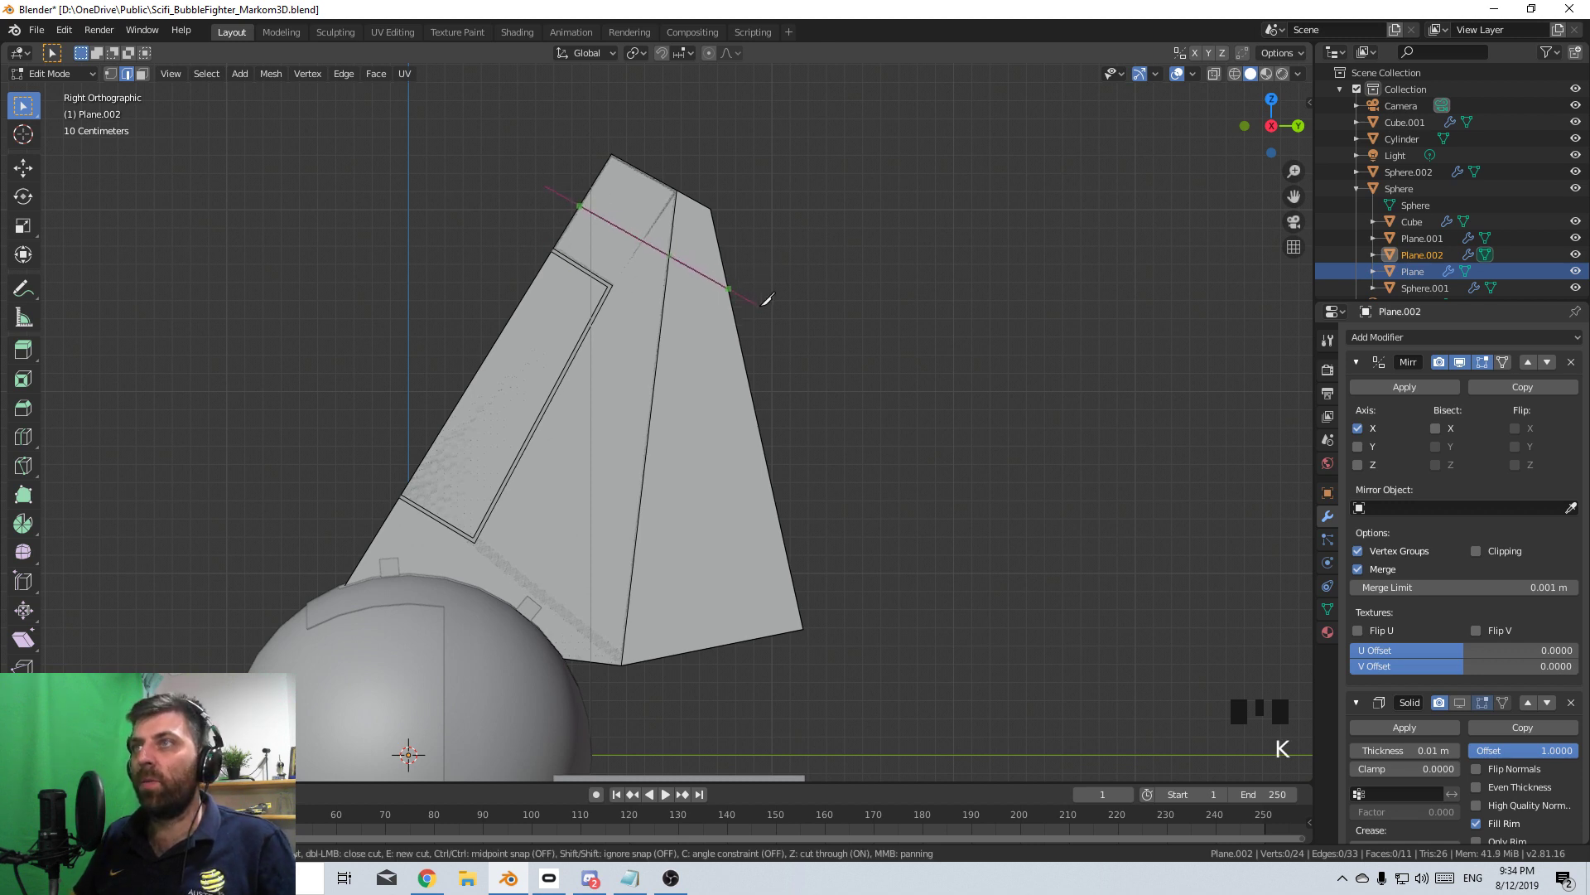
pyautogui.press('z')
pyautogui.press('Return')
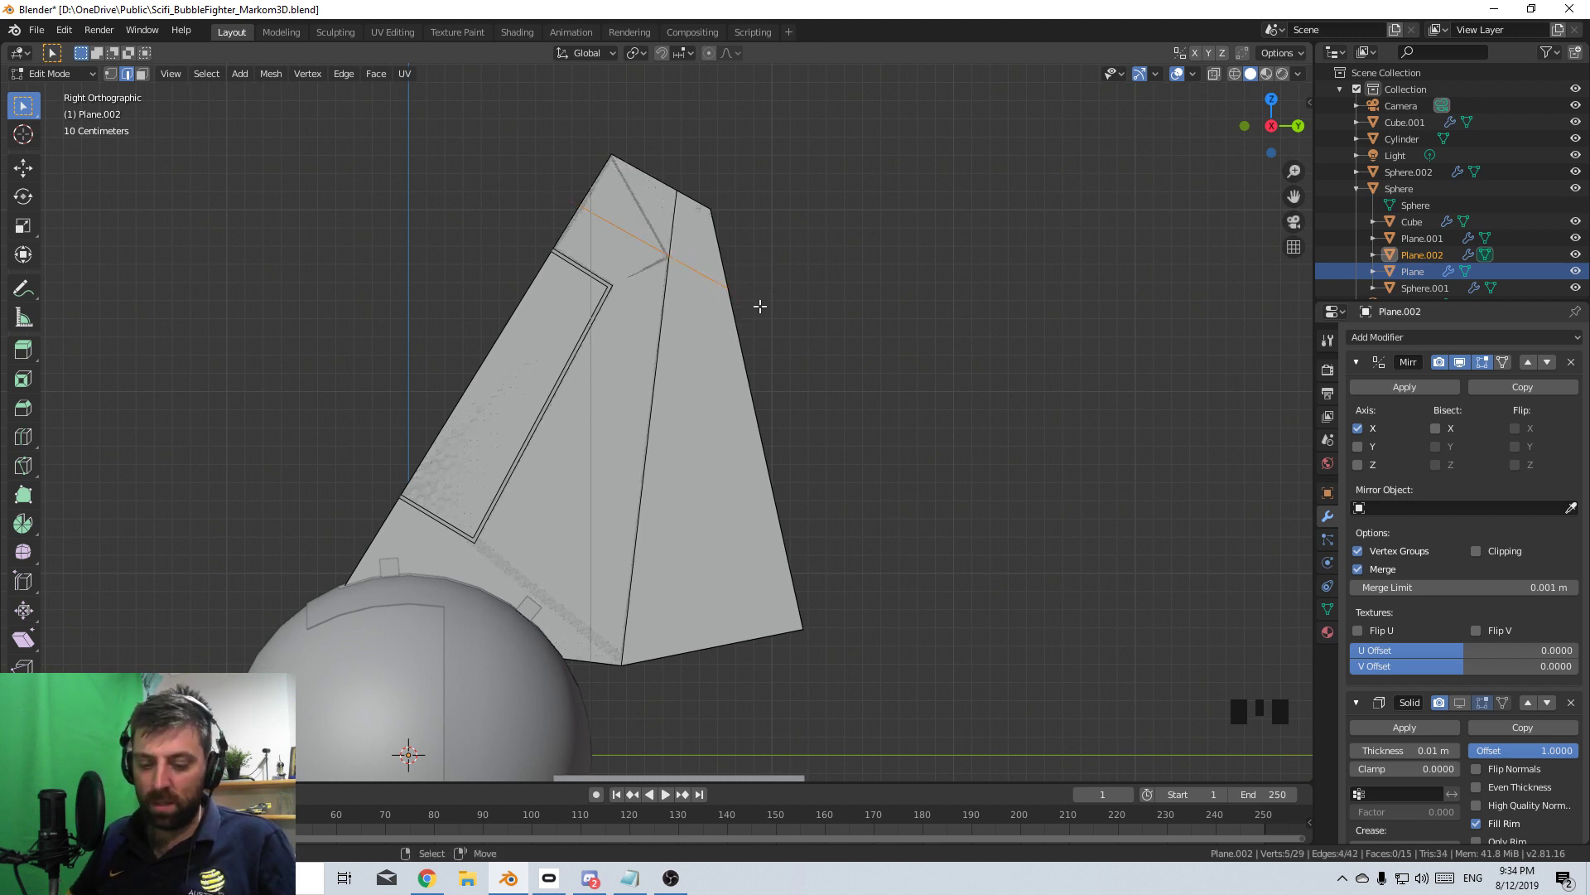
# - Bevel the new cut below the fin's tip by about 0.011 m and delete the strip faces to form a panel gap
pyautogui.hotkey('ctrl', 'b')
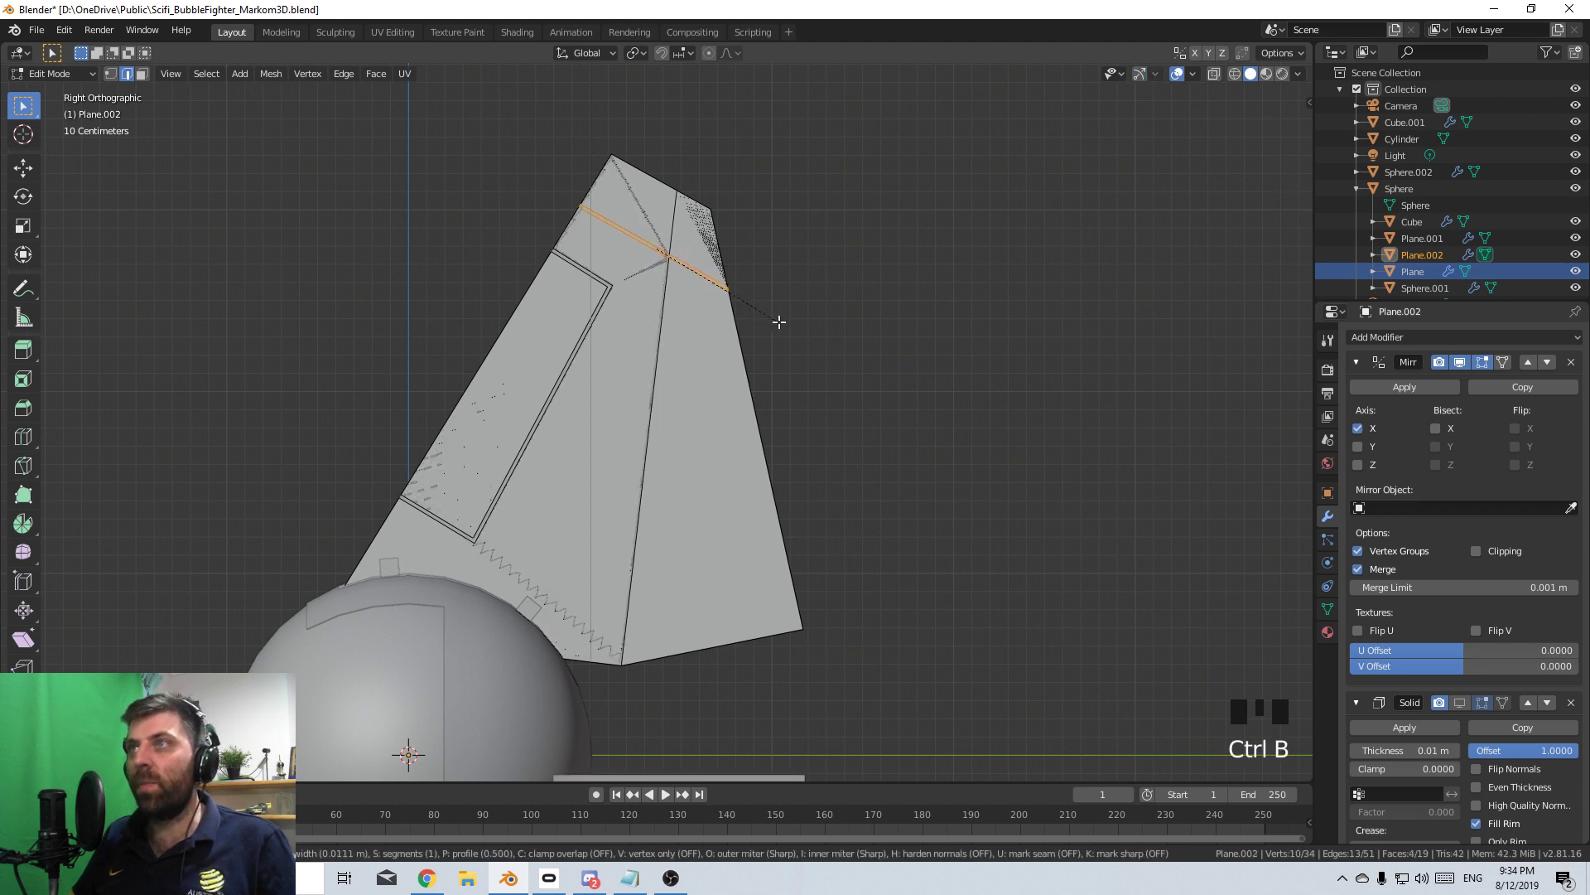
pyautogui.press('Delete')
pyautogui.click(778, 326)
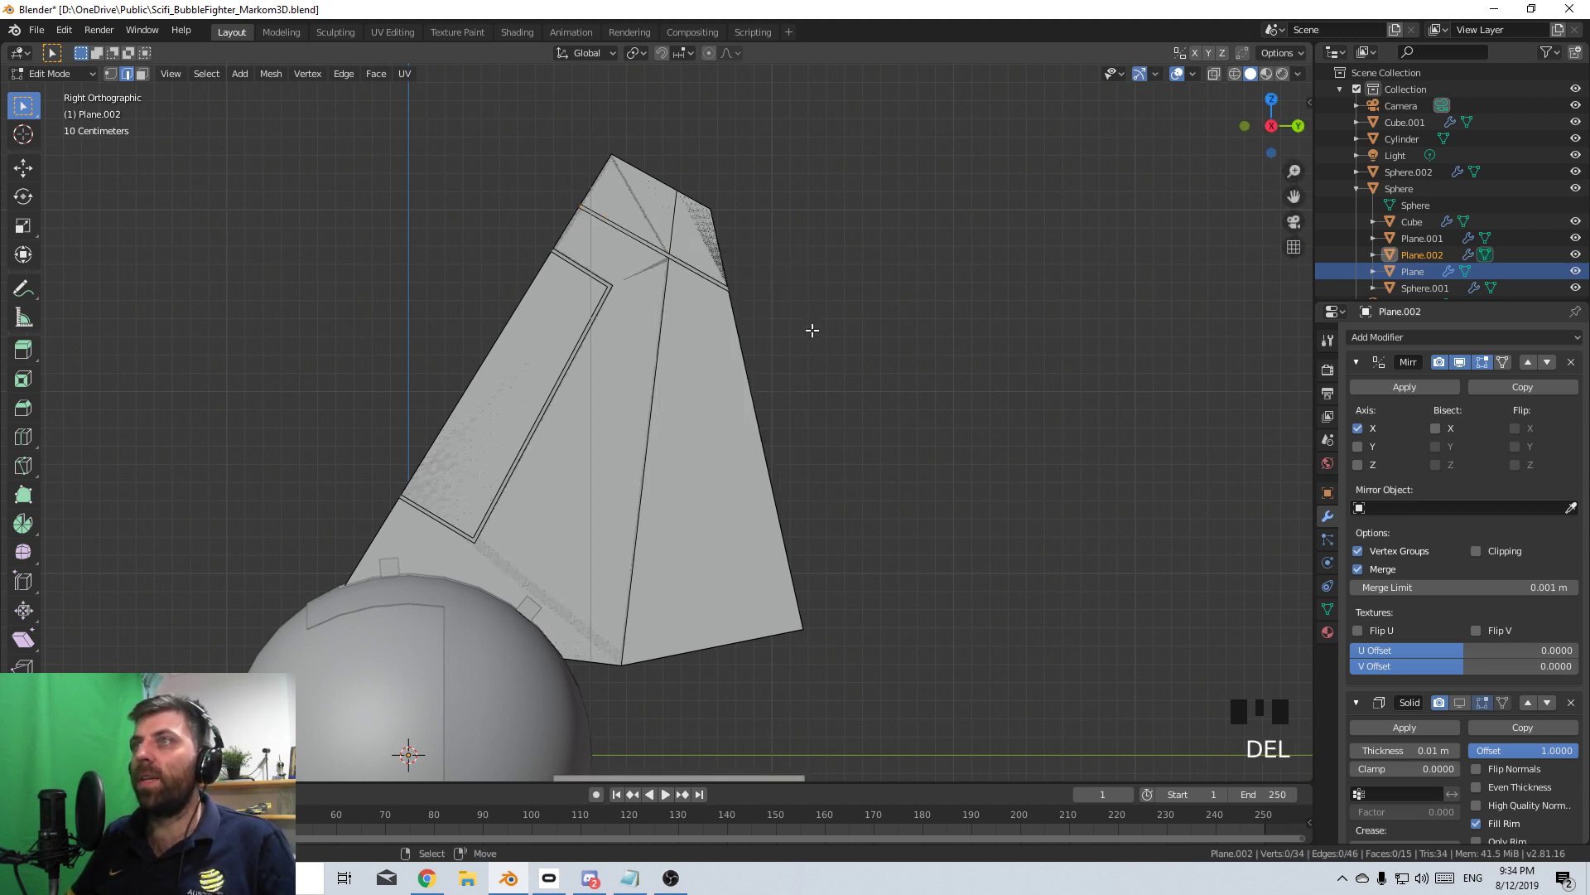
# - Bevel the lengthwise centre edge of the fin copy below the tip cut and delete the strip faces to form a panel gap
pyautogui.scroll(-4, 807, 336)
pyautogui.keyDown('shift'); pyautogui.moveTo(794, 403); pyautogui.dragTo(772, 326, button='middle'); pyautogui.keyUp('shift')
pyautogui.scroll(3, 772, 326)
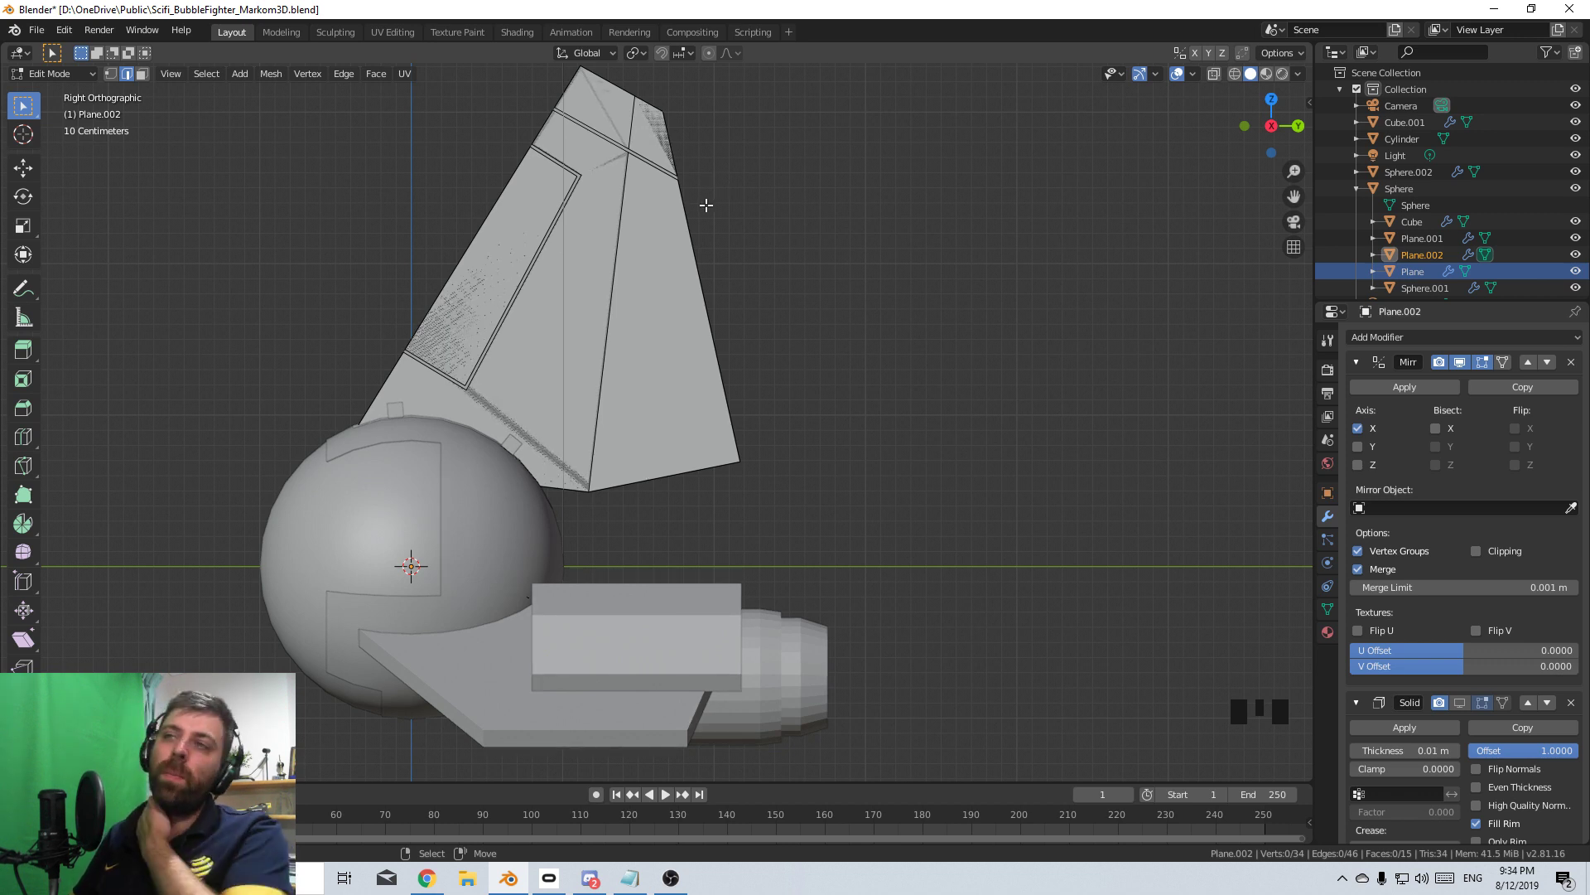
pyautogui.keyDown('shift'); pyautogui.moveTo(704, 203); pyautogui.dragTo(777, 188, button='middle'); pyautogui.keyUp('shift')
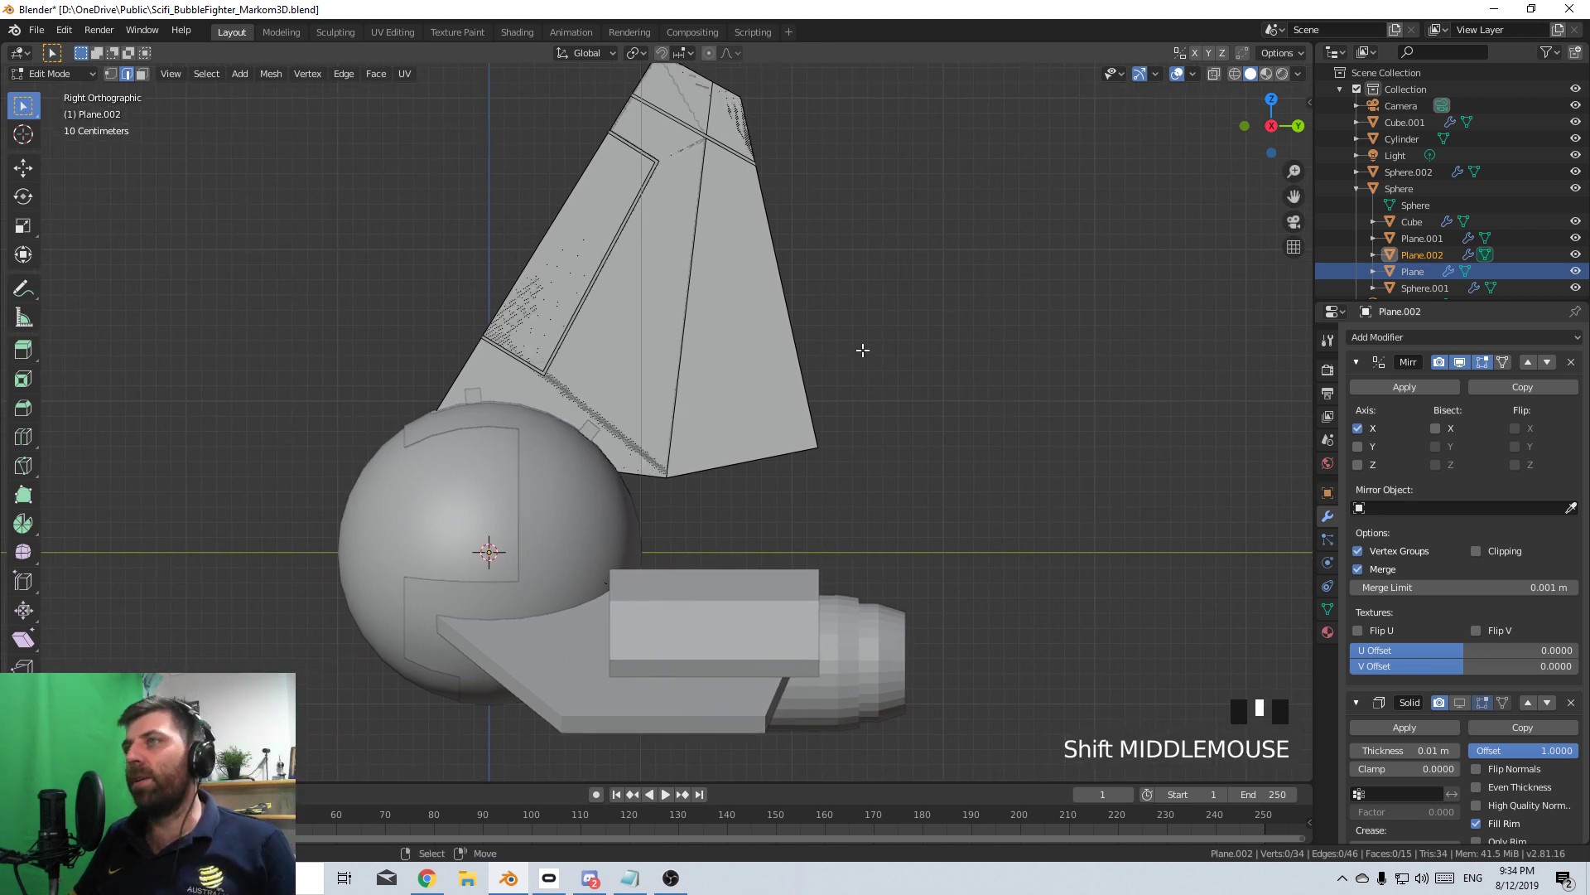
pyautogui.keyDown('alt'); pyautogui.rightClick(700, 178); pyautogui.keyUp('alt')
pyautogui.moveTo(855, 408)
pyautogui.mouseDown(button='middle')
pyautogui.moveTo(749, 251)
pyautogui.moveTo(869, 419)
pyautogui.mouseUp(button='middle')
pyautogui.hotkey('ctrl', 'b')
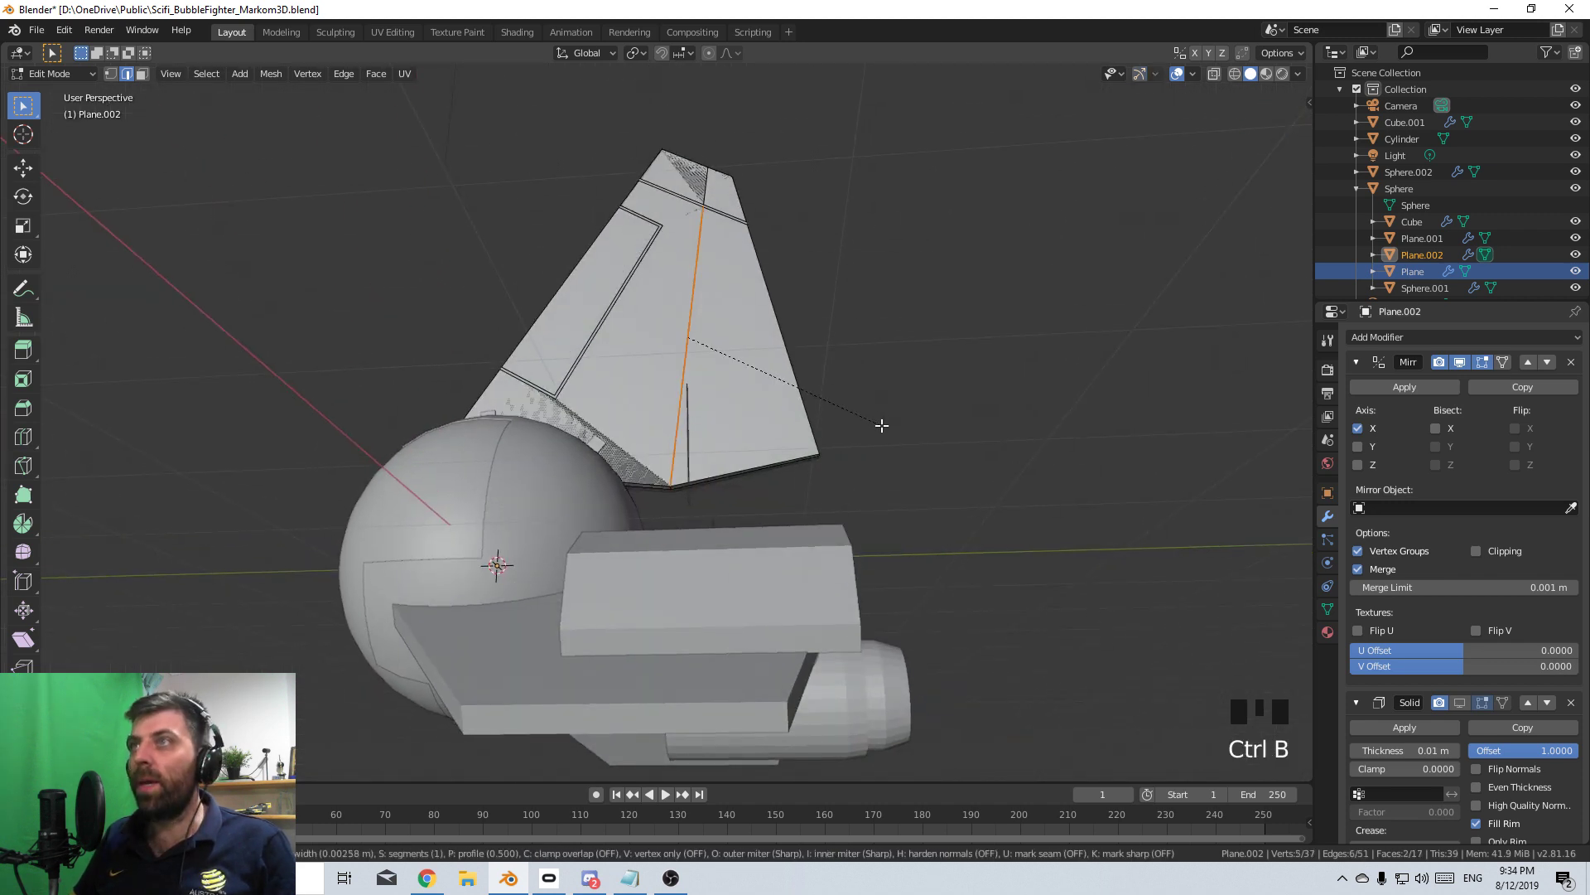
pyautogui.click(885, 429)
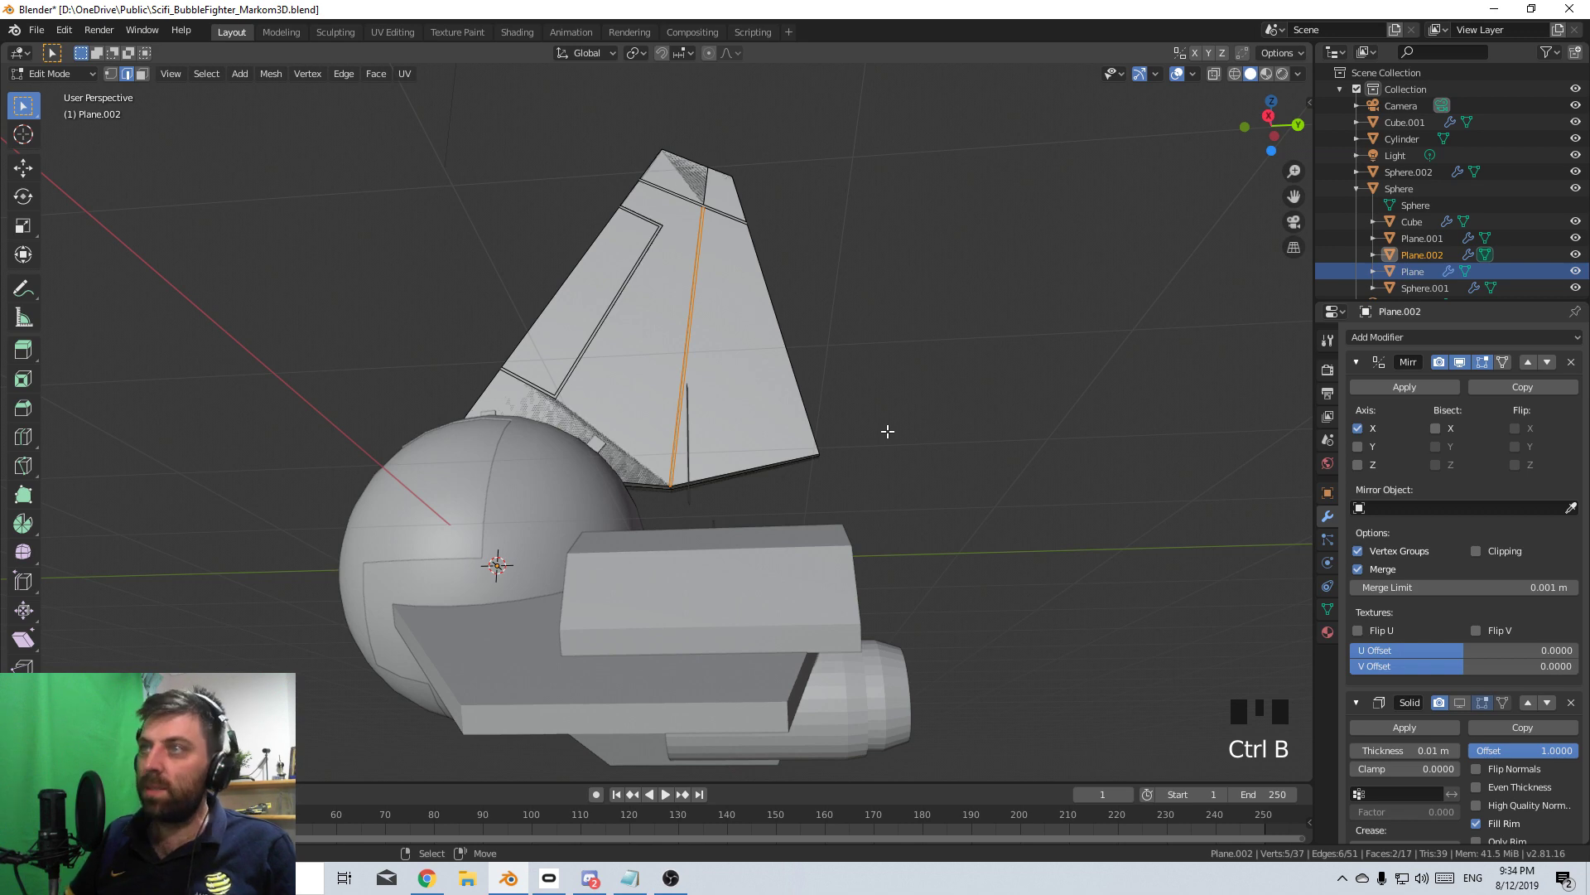
pyautogui.press('Delete')
pyautogui.click(887, 431)
# - Add loop cuts to the fin copy's rear section: one across near its top, one lengthwise, and one across near its bottom
pyautogui.moveTo(887, 431); pyautogui.dragTo(740, 345, button='middle')
pyautogui.hotkey('ctrl', 'r')
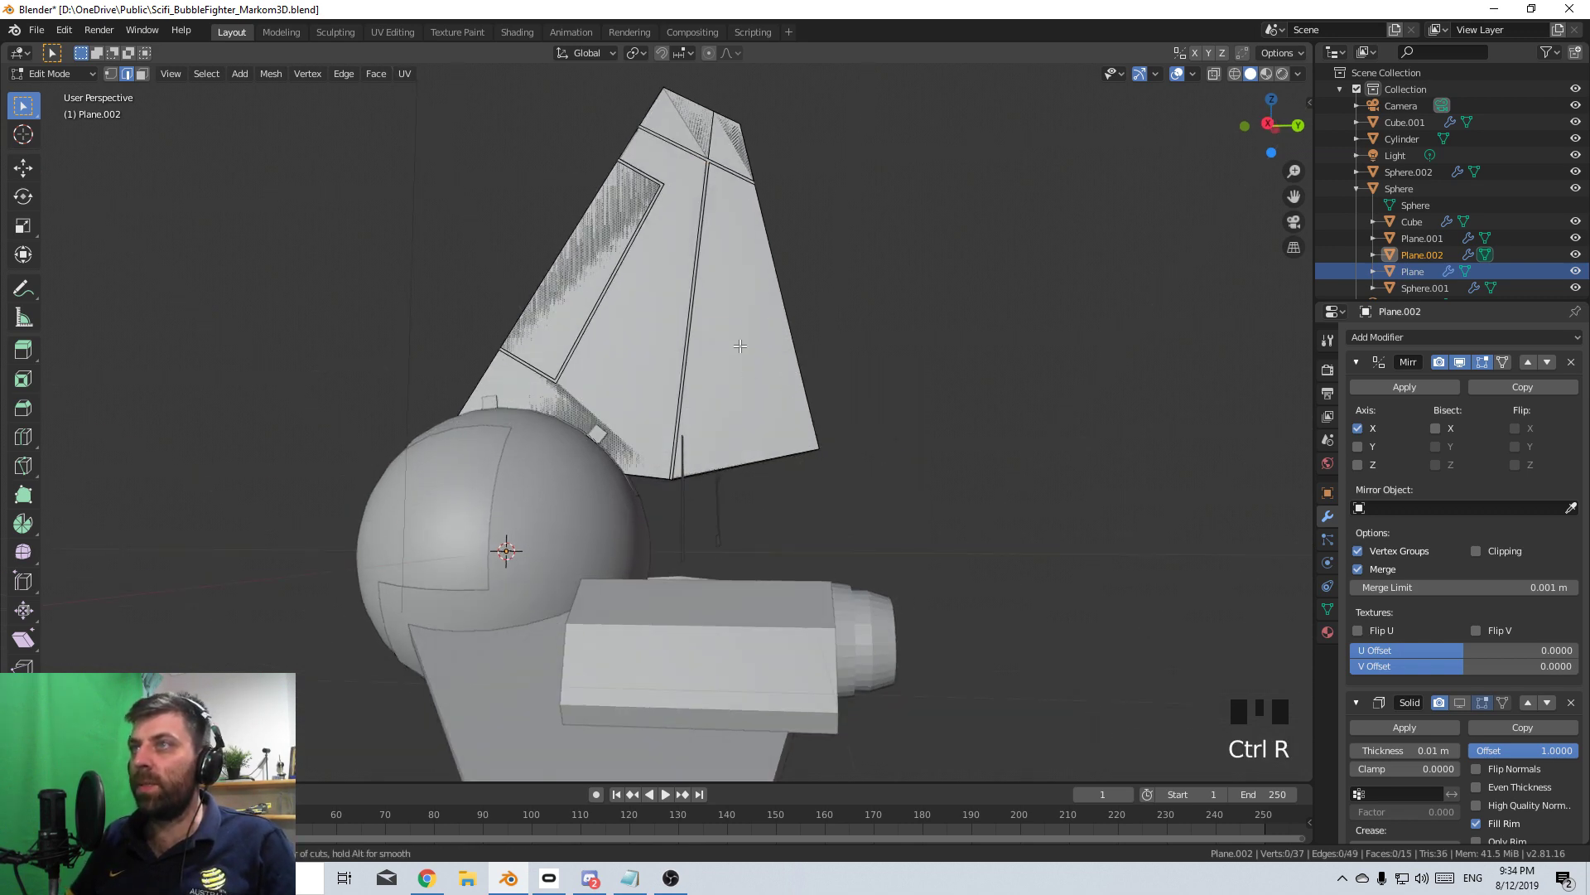
pyautogui.click(740, 345)
pyautogui.click(766, 195)
pyautogui.hotkey('ctrl', 'r')
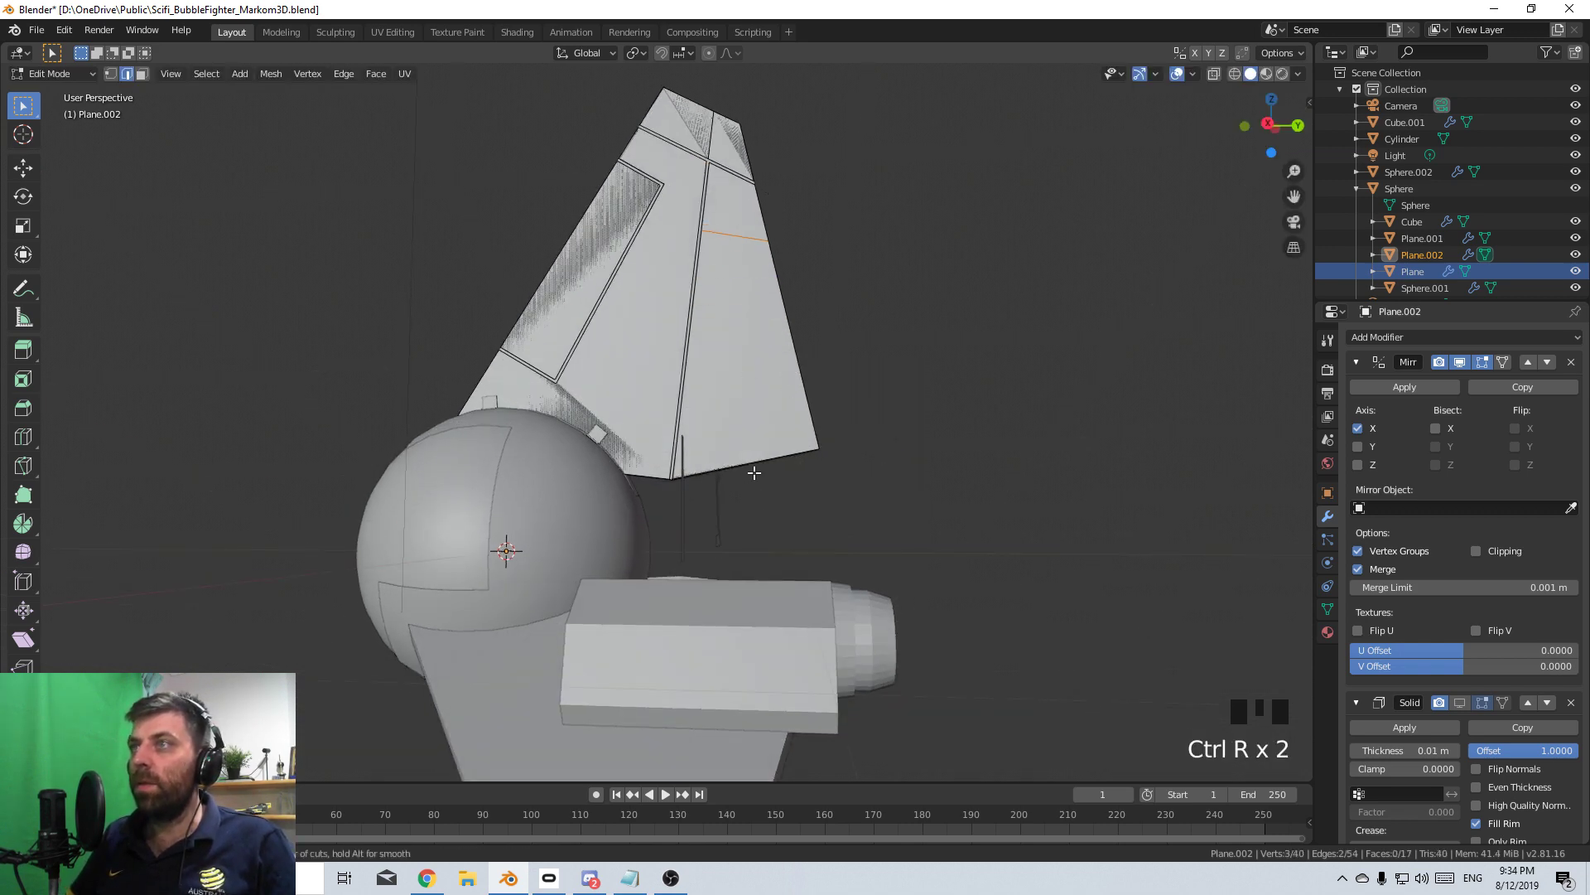
pyautogui.click(753, 468)
pyautogui.click(766, 400)
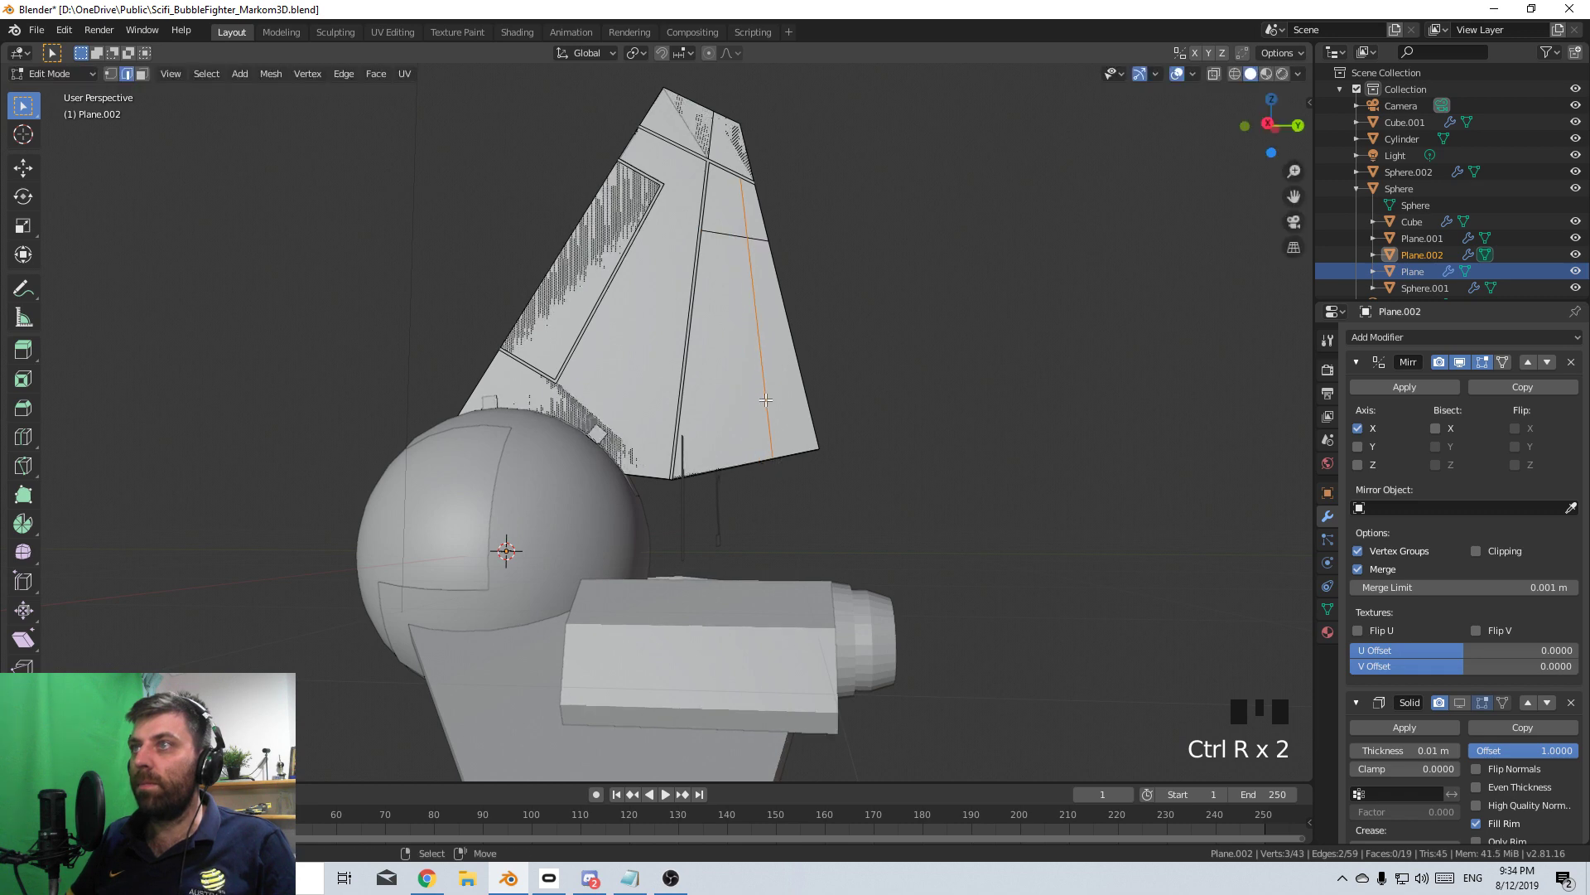
pyautogui.hotkey('ctrl', 'r')
pyautogui.click(773, 454)
pyautogui.rightClick(881, 455)
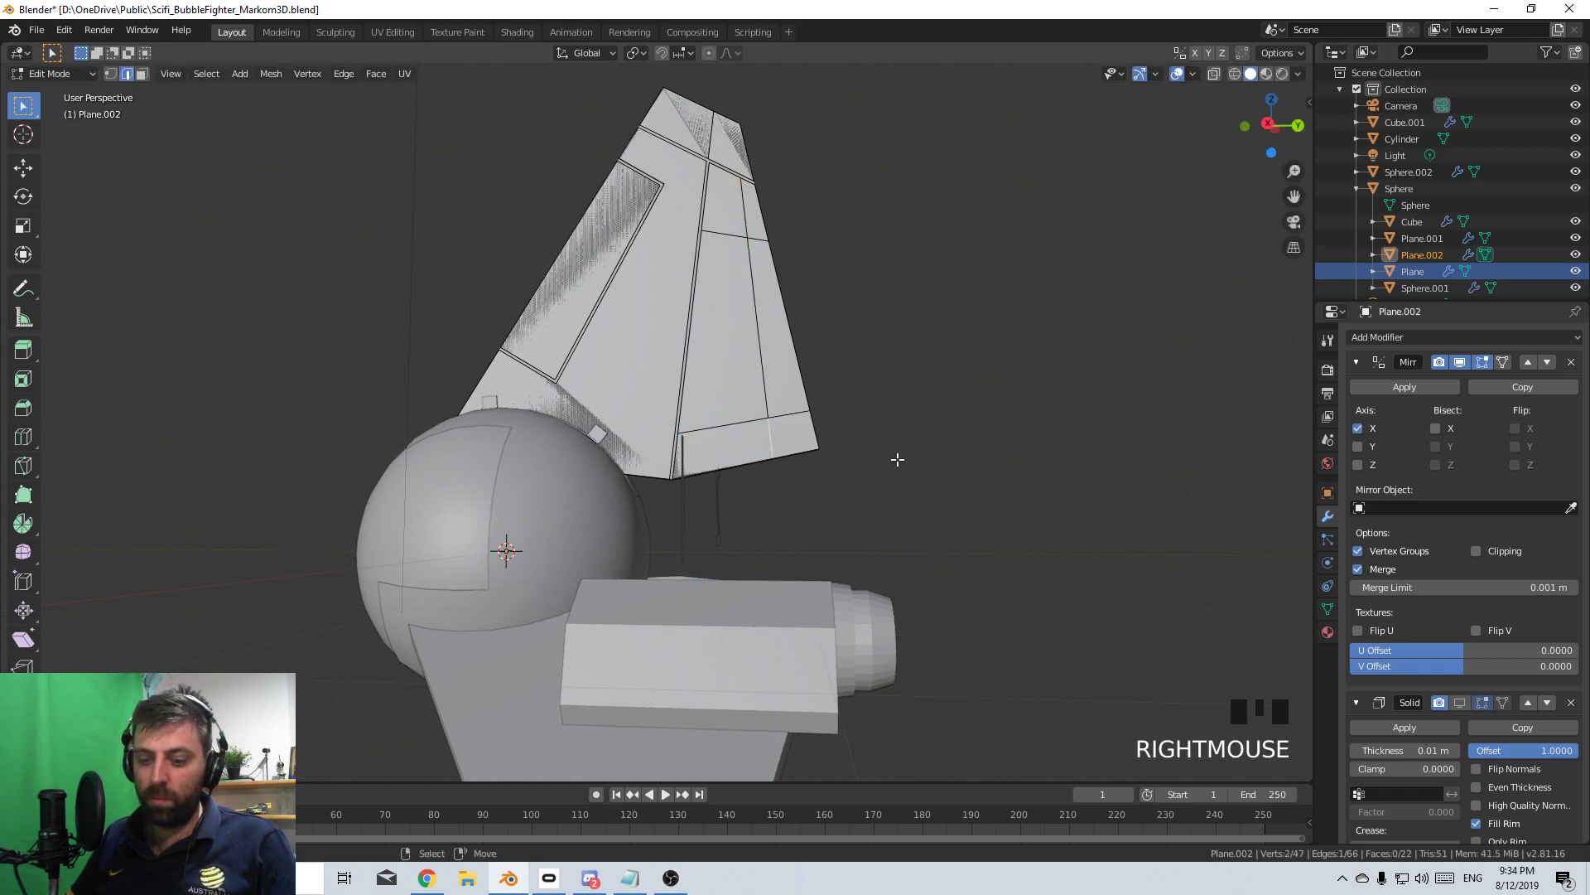
# - Switch to wireframe shading and isolate the short lengthwise edge below the lowest cross cut on the fin's rear section
pyautogui.moveTo(823, 455); pyautogui.dragTo(788, 464, button='middle')
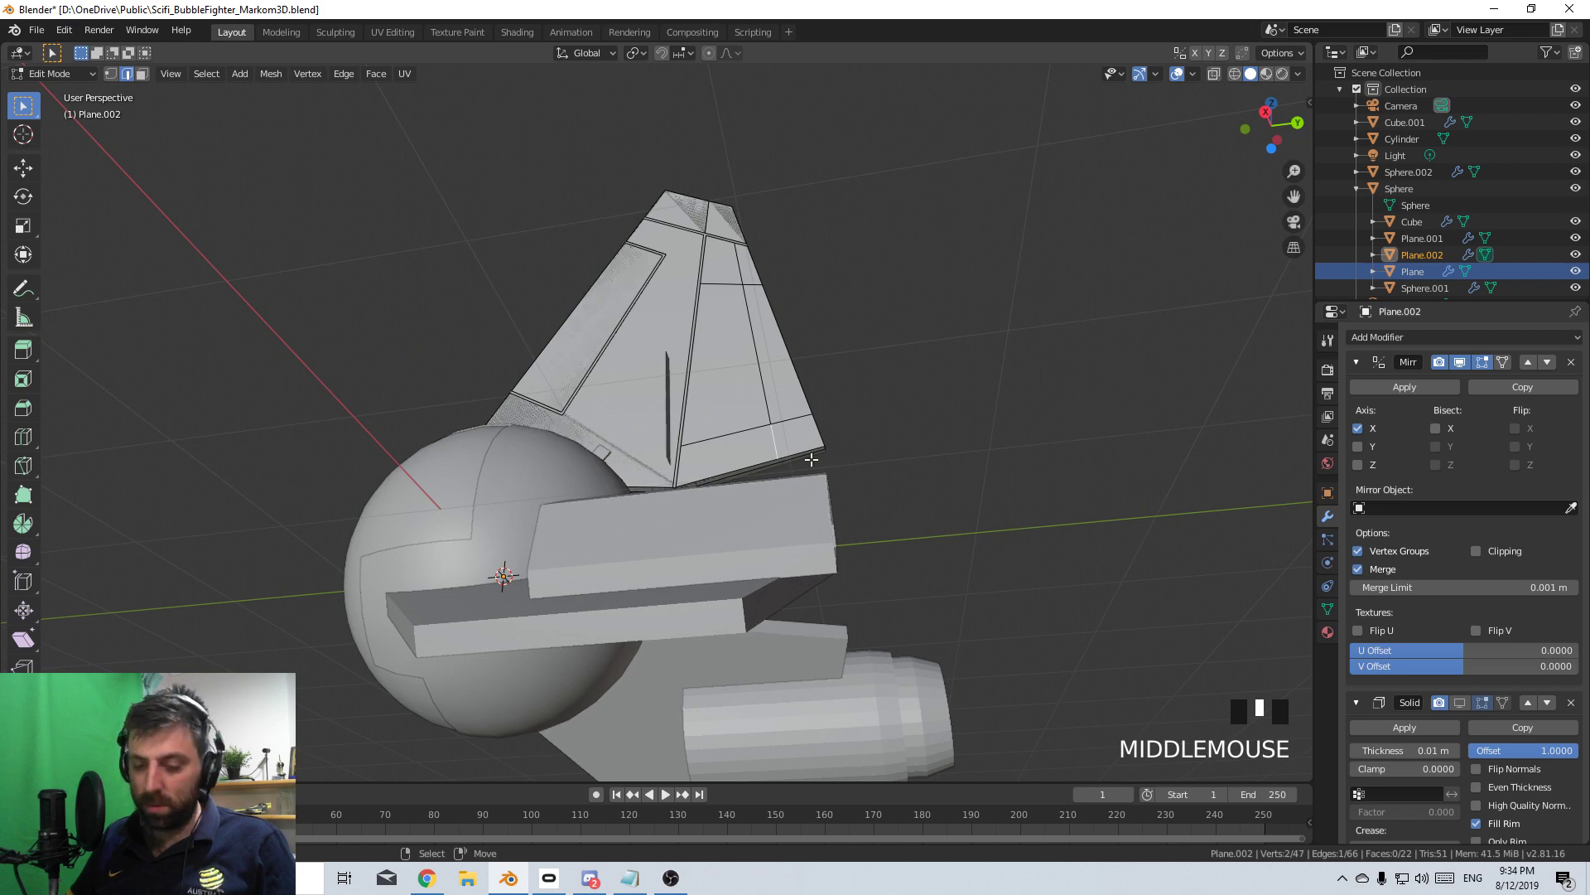
pyautogui.keyDown('shift'); pyautogui.rightClick(789, 462); pyautogui.keyUp('shift')
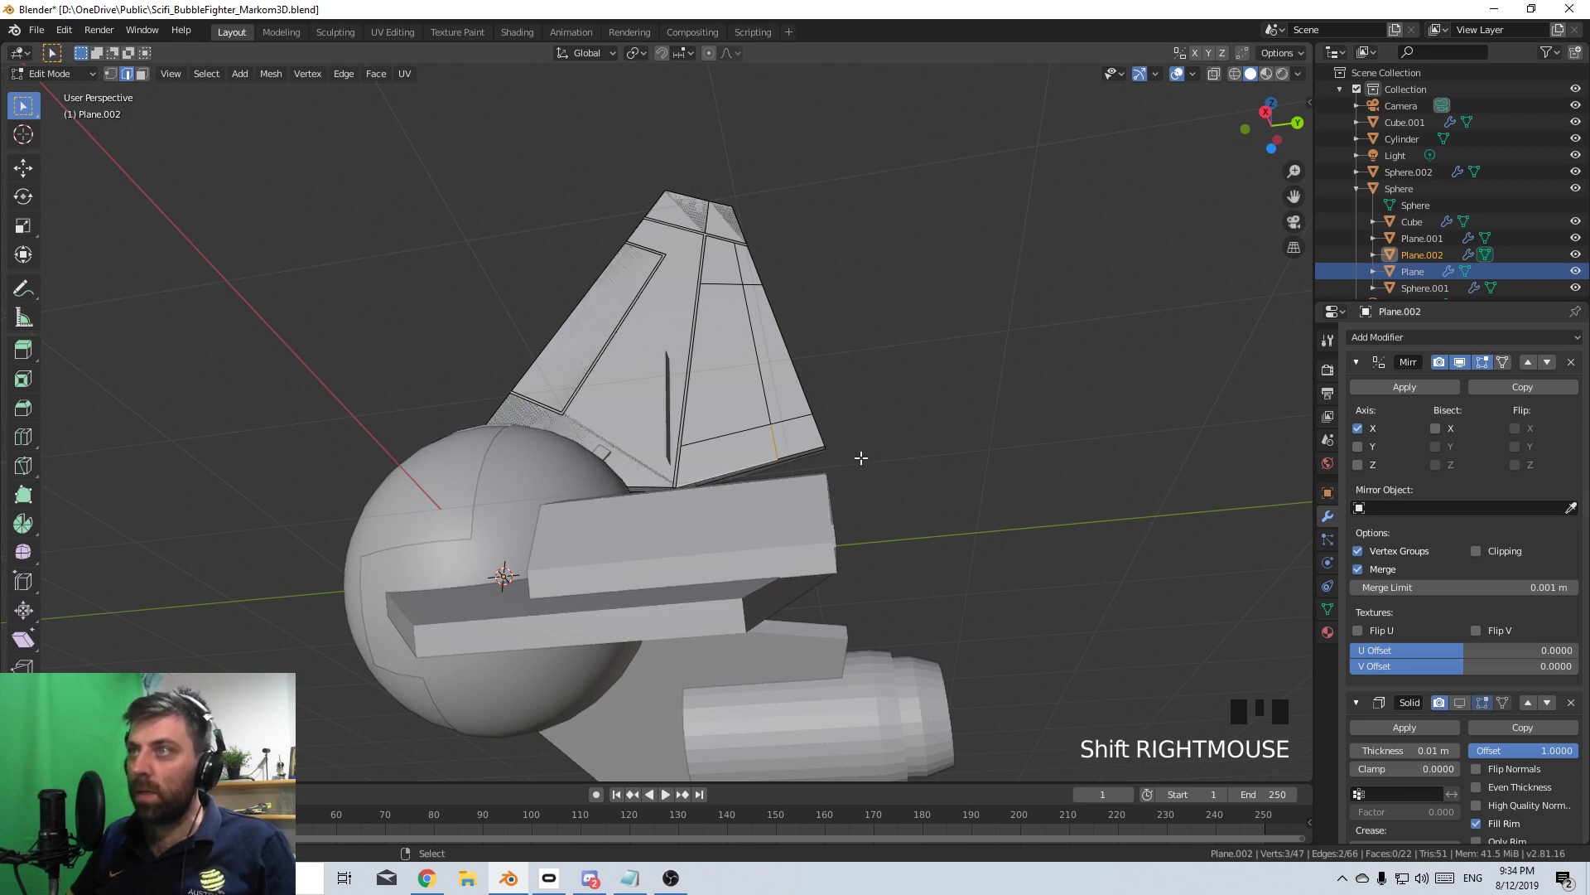
pyautogui.rightClick(779, 461)
pyautogui.rightClick(780, 461)
pyautogui.moveTo(779, 461)
pyautogui.keyDown('shift'); pyautogui.mouseDown(button='middle')
pyautogui.moveTo(758, 471)
pyautogui.moveTo(746, 439)
pyautogui.mouseUp(button='middle'); pyautogui.keyUp('shift')
pyautogui.scroll(4, 749, 477)
pyautogui.rightClick(745, 439)
pyautogui.press('z')
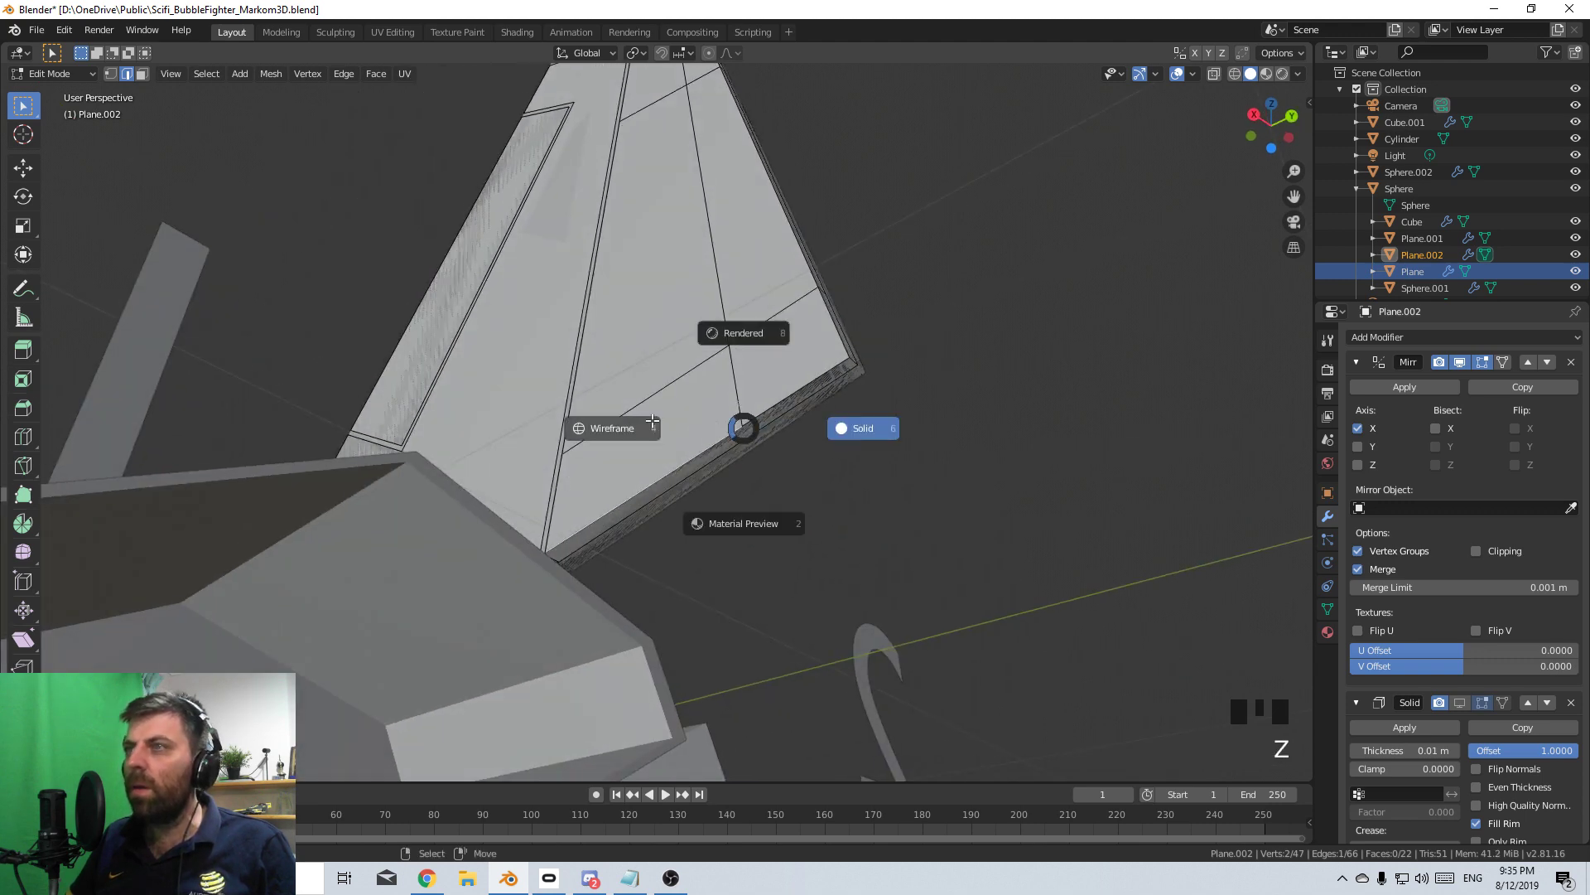
pyautogui.click(653, 421)
pyautogui.rightClick(729, 416)
pyautogui.hotkey('ctrl', 'z')
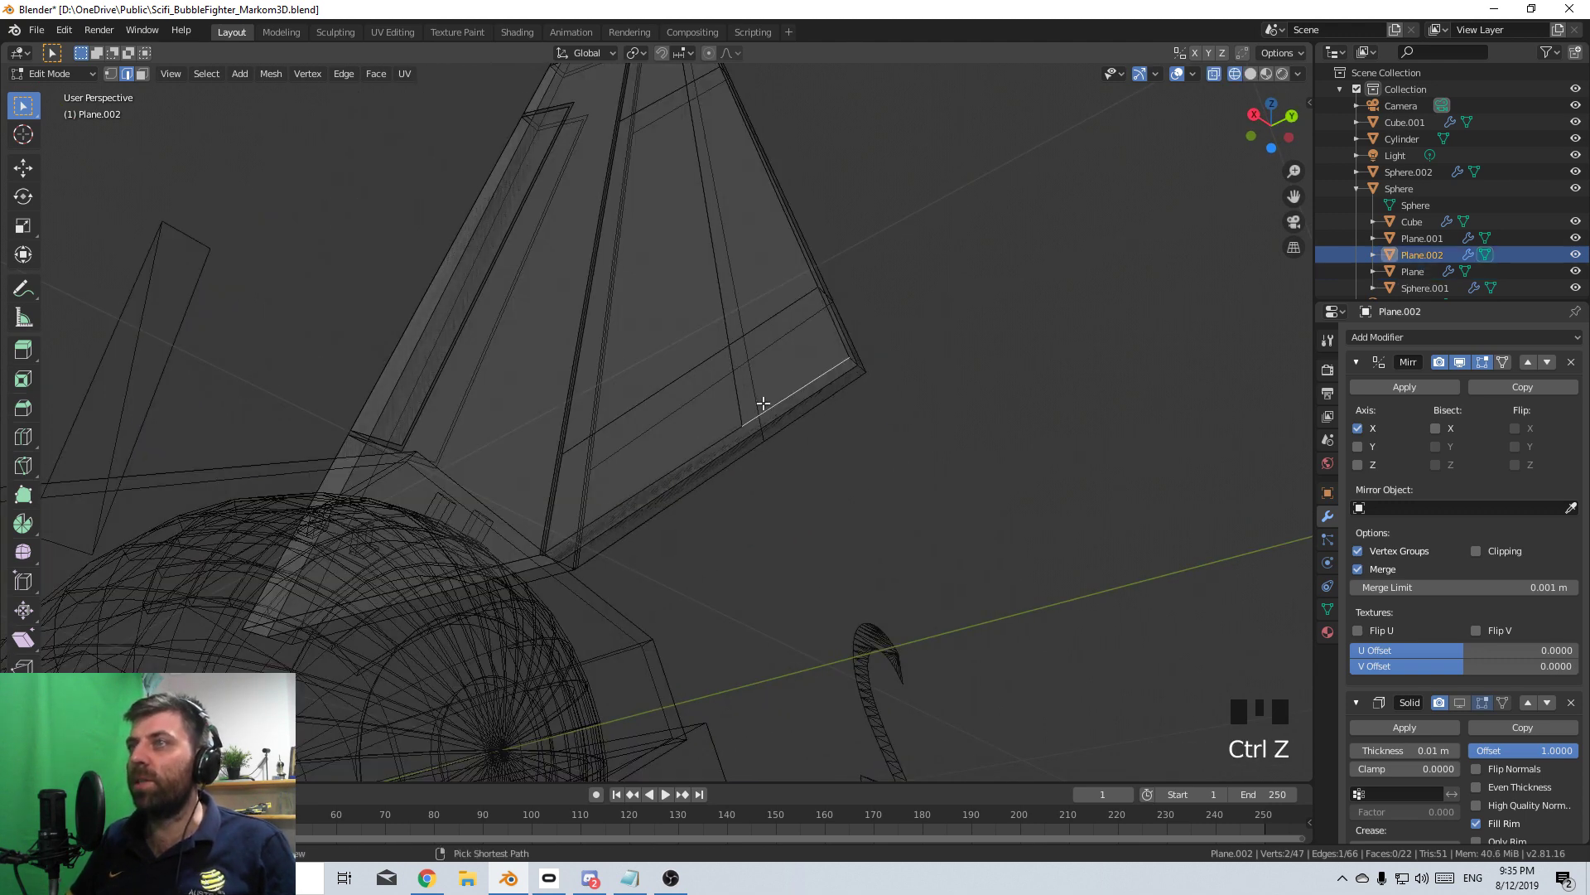
# - Edge-slide the short bottom edge towards the trailing edge until it lines up with the lengthwise cut above it
pyautogui.moveTo(762, 404); pyautogui.dragTo(813, 455, button='middle')
pyautogui.press('KP_1')
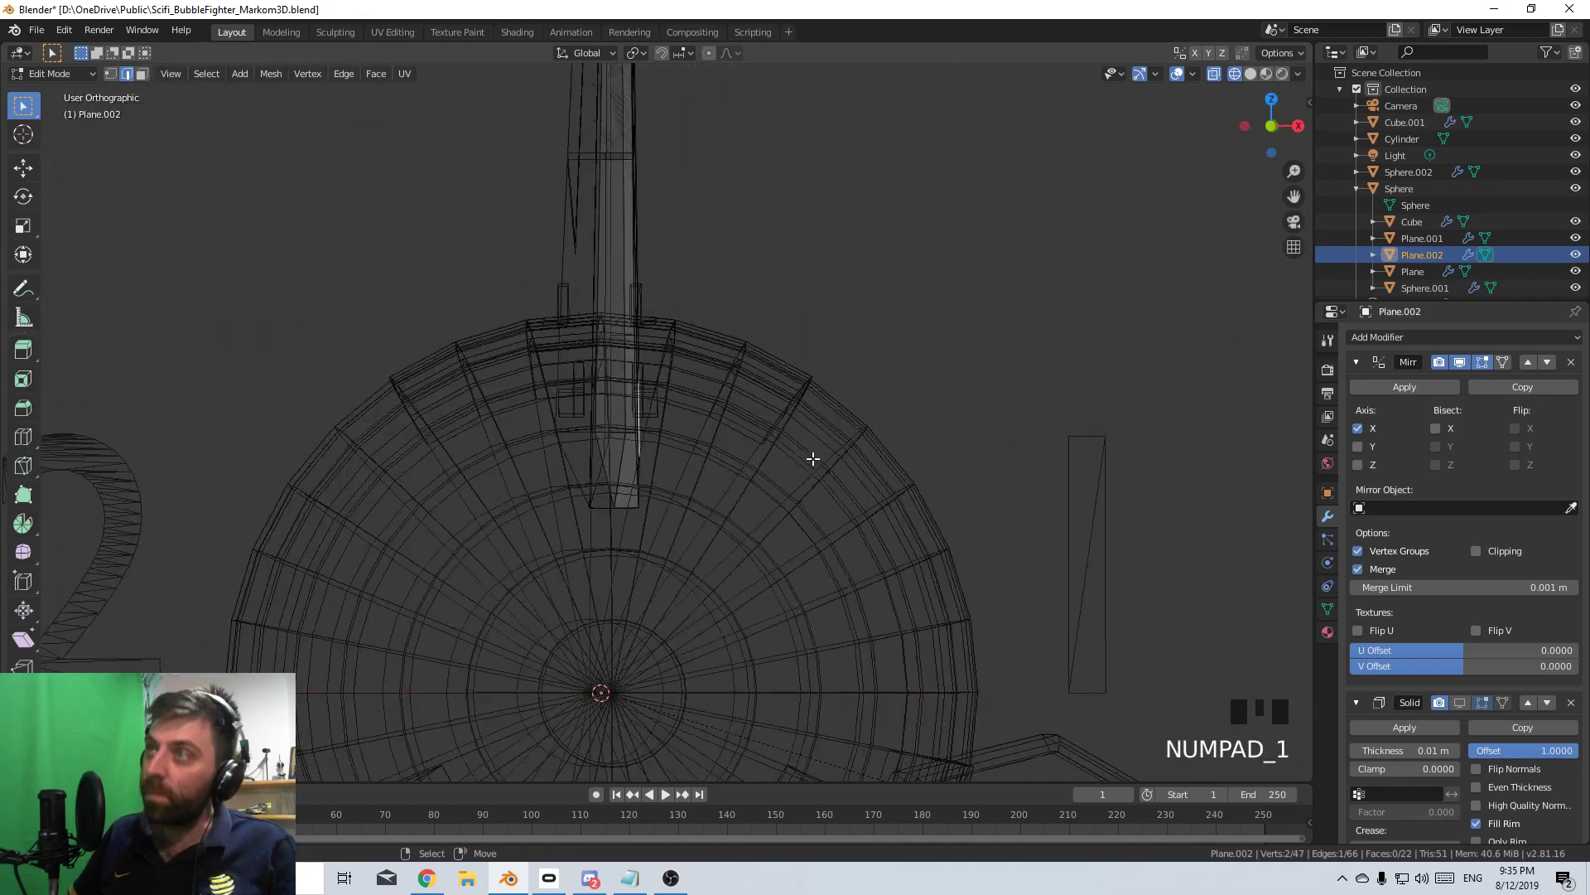
pyautogui.press('KP_7')
pyautogui.press('KP_3')
pyautogui.scroll(-3, 813, 458)
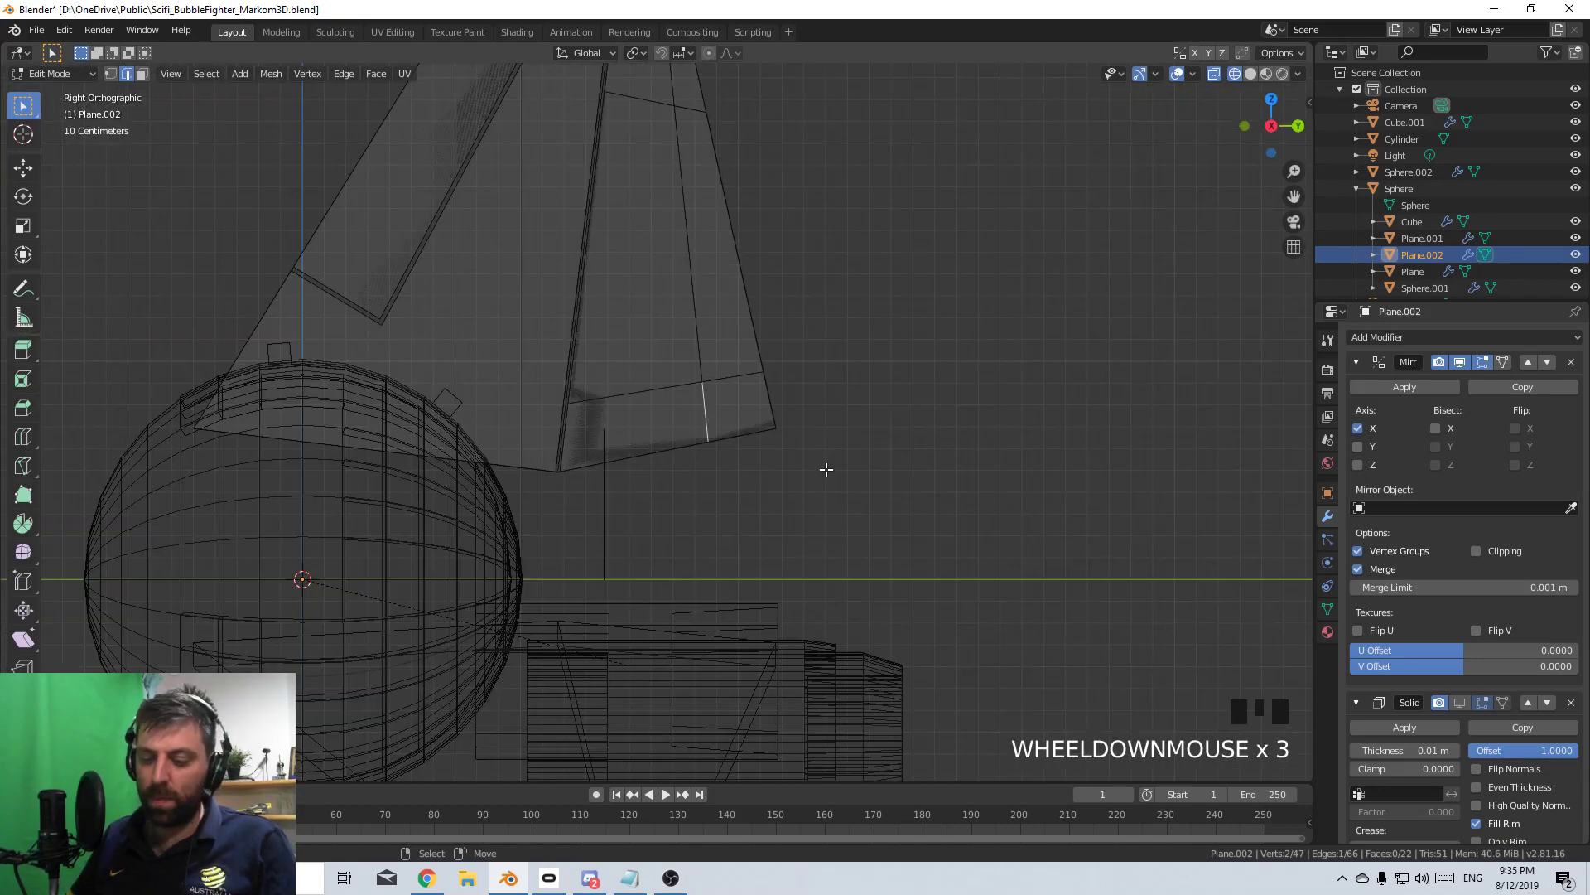
pyautogui.press('g')
pyautogui.press('g')
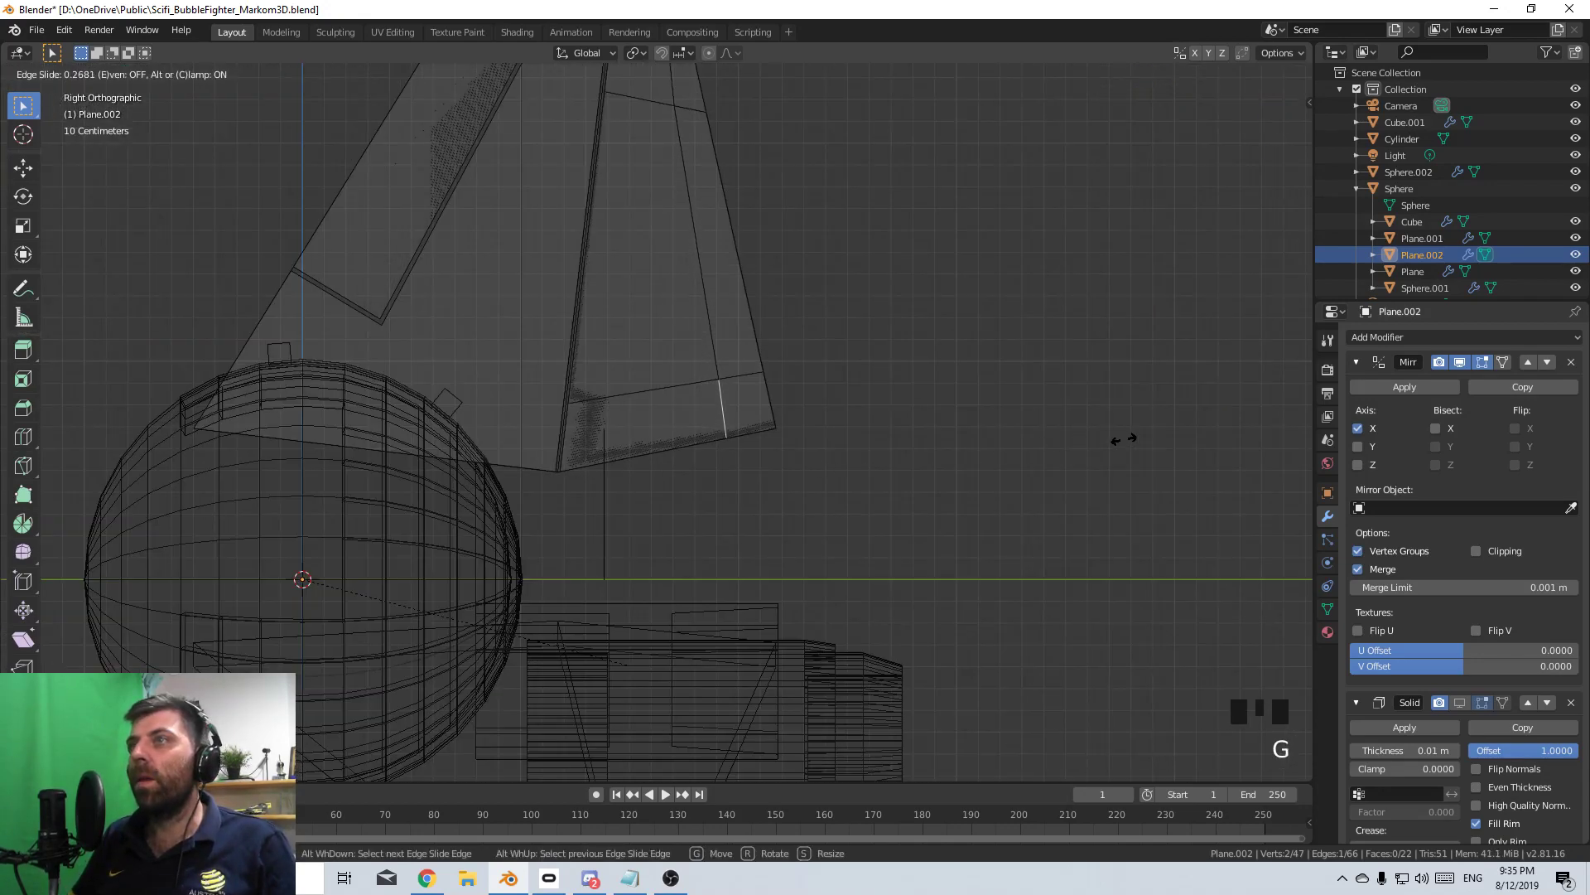
pyautogui.click(926, 397)
# - Bevel the lengthwise cut and both cross cuts on the fin's rear section and delete the strip faces to leave panel gaps
pyautogui.keyDown('shift'); pyautogui.moveTo(858, 397); pyautogui.dragTo(855, 480, button='middle'); pyautogui.keyUp('shift')
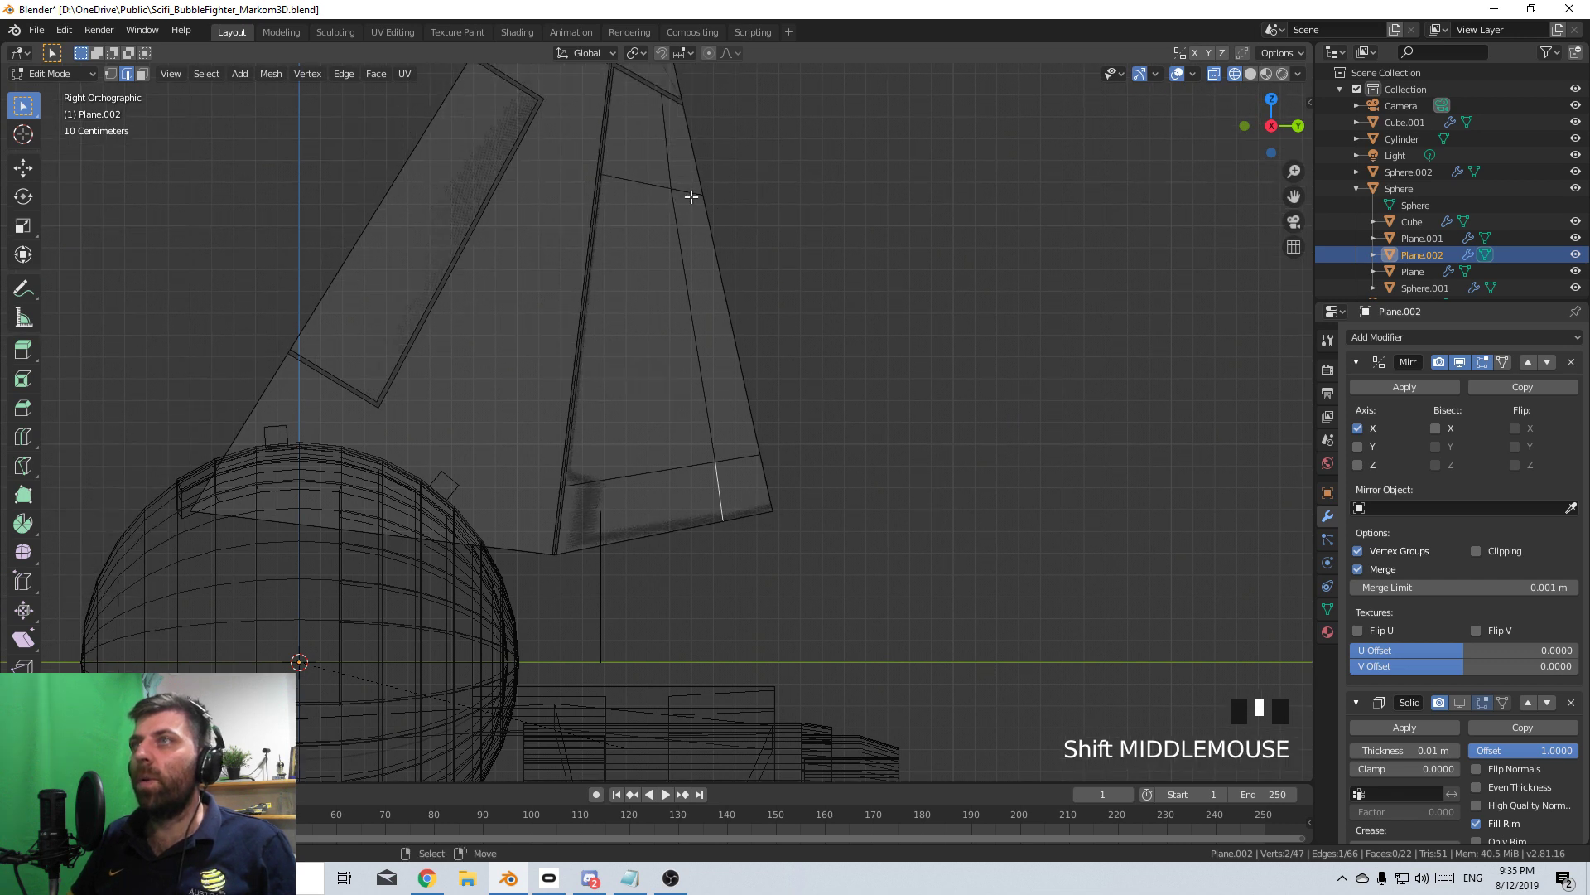
pyautogui.keyDown('alt'); pyautogui.rightClick(652, 189); pyautogui.keyUp('alt')
pyautogui.keyDown('alt'); pyautogui.keyDown('shift'); pyautogui.rightClick(697, 364); pyautogui.keyUp('shift'); pyautogui.keyUp('alt')
pyautogui.keyDown('alt'); pyautogui.keyDown('shift'); pyautogui.rightClick(741, 459); pyautogui.keyUp('shift'); pyautogui.keyUp('alt')
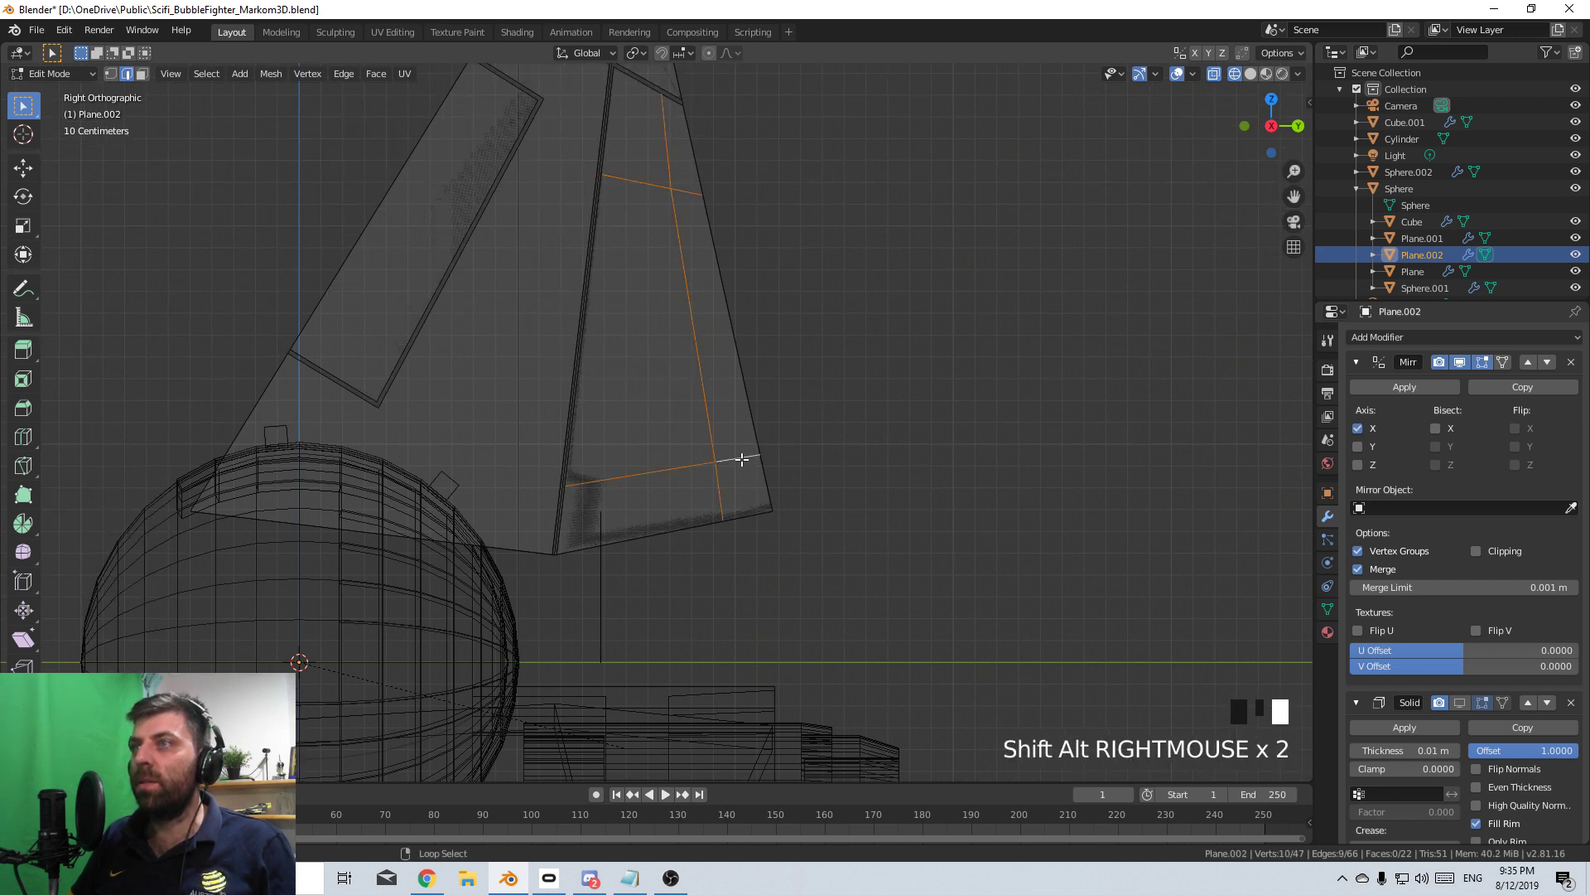
pyautogui.hotkey('ctrl', 'b')
pyautogui.click(934, 490)
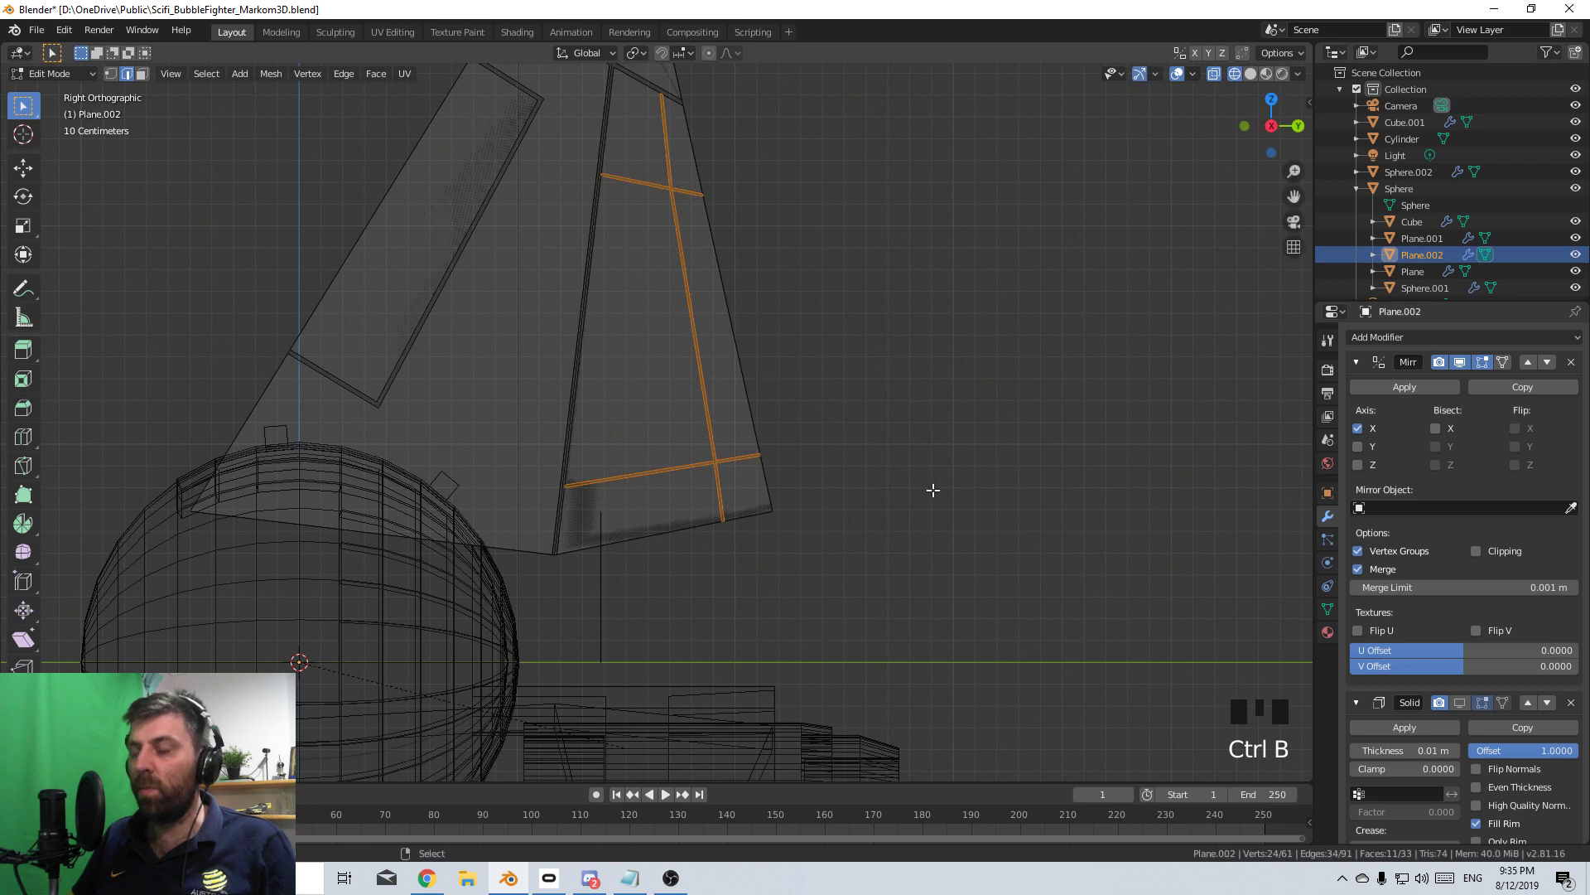
pyautogui.press('Delete')
pyautogui.click(934, 490)
# - Return the viewport to solid shading and leave Edit Mode on the fin copy
pyautogui.press('z')
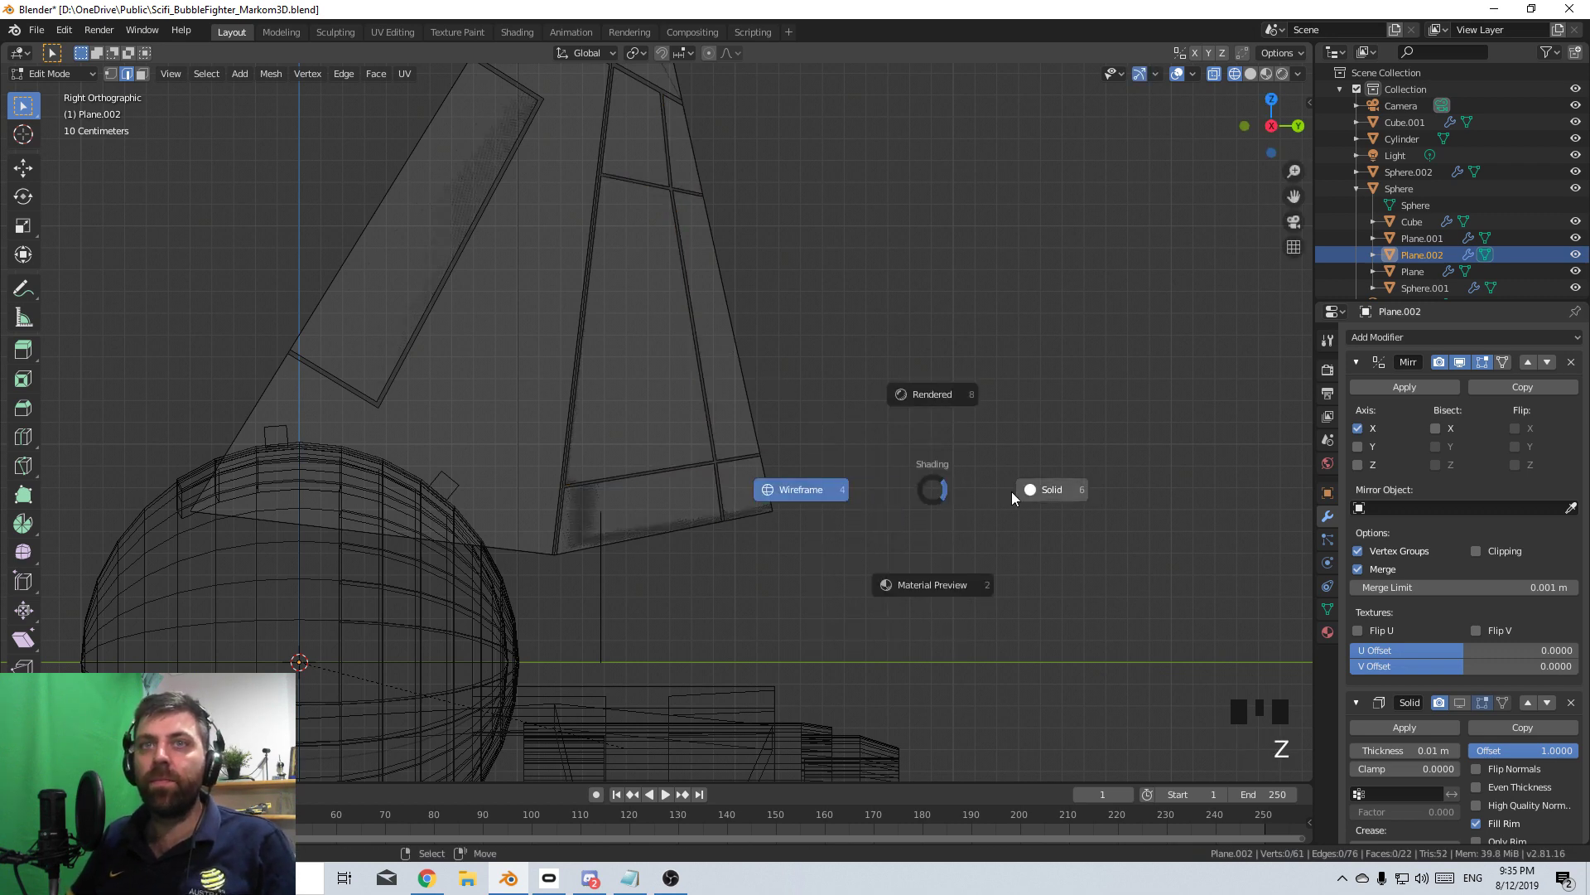
pyautogui.click(1052, 494)
pyautogui.scroll(-3, 785, 449)
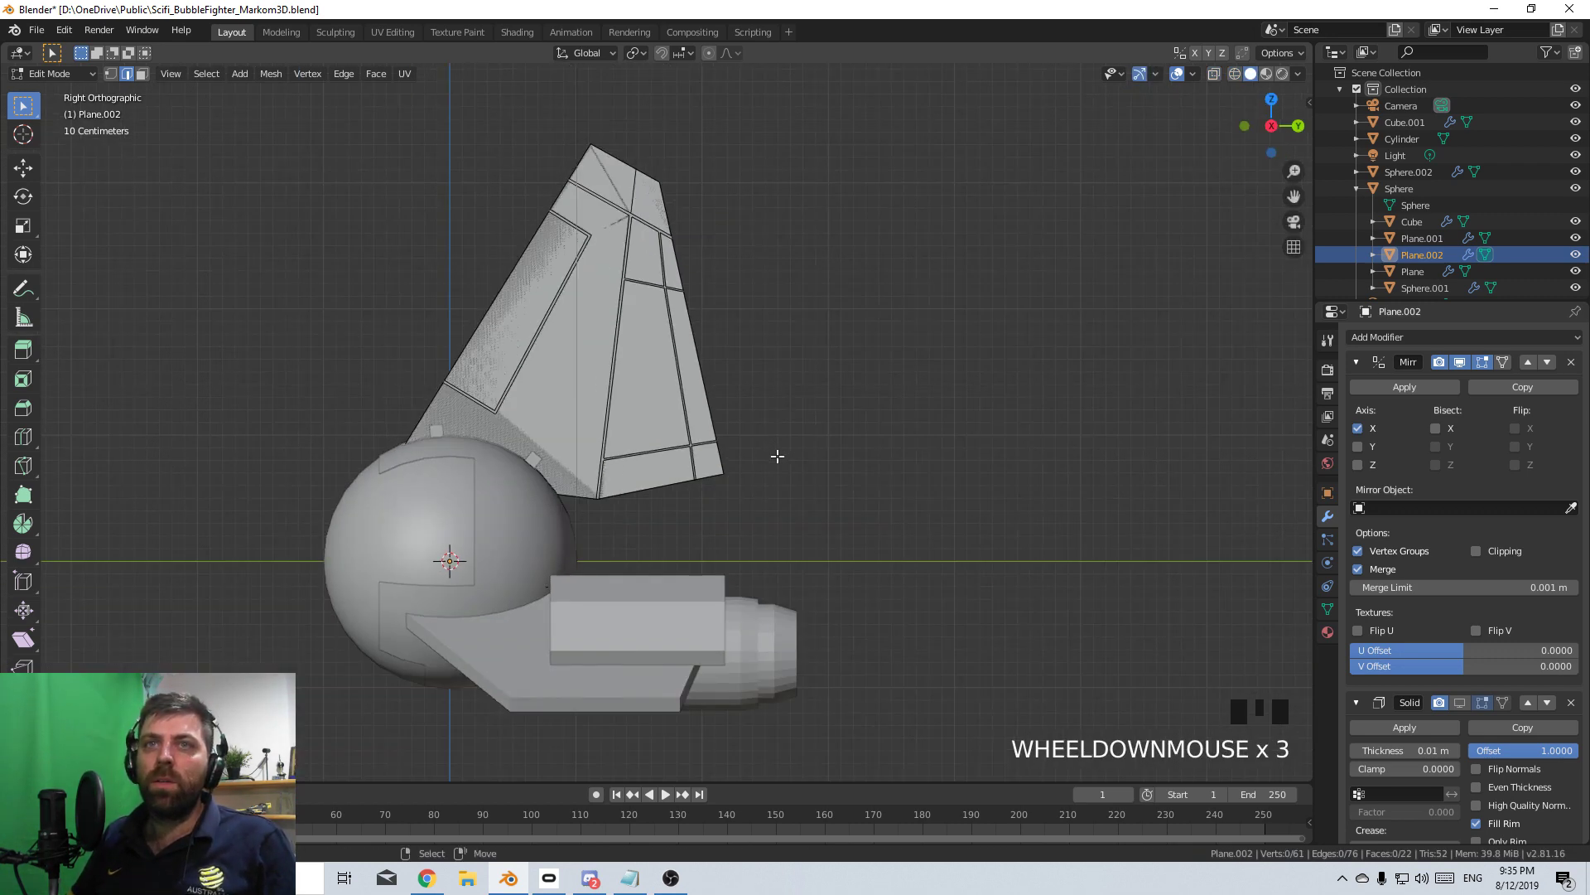
pyautogui.moveTo(778, 454); pyautogui.dragTo(703, 434, button='middle')
pyautogui.press('Tab')
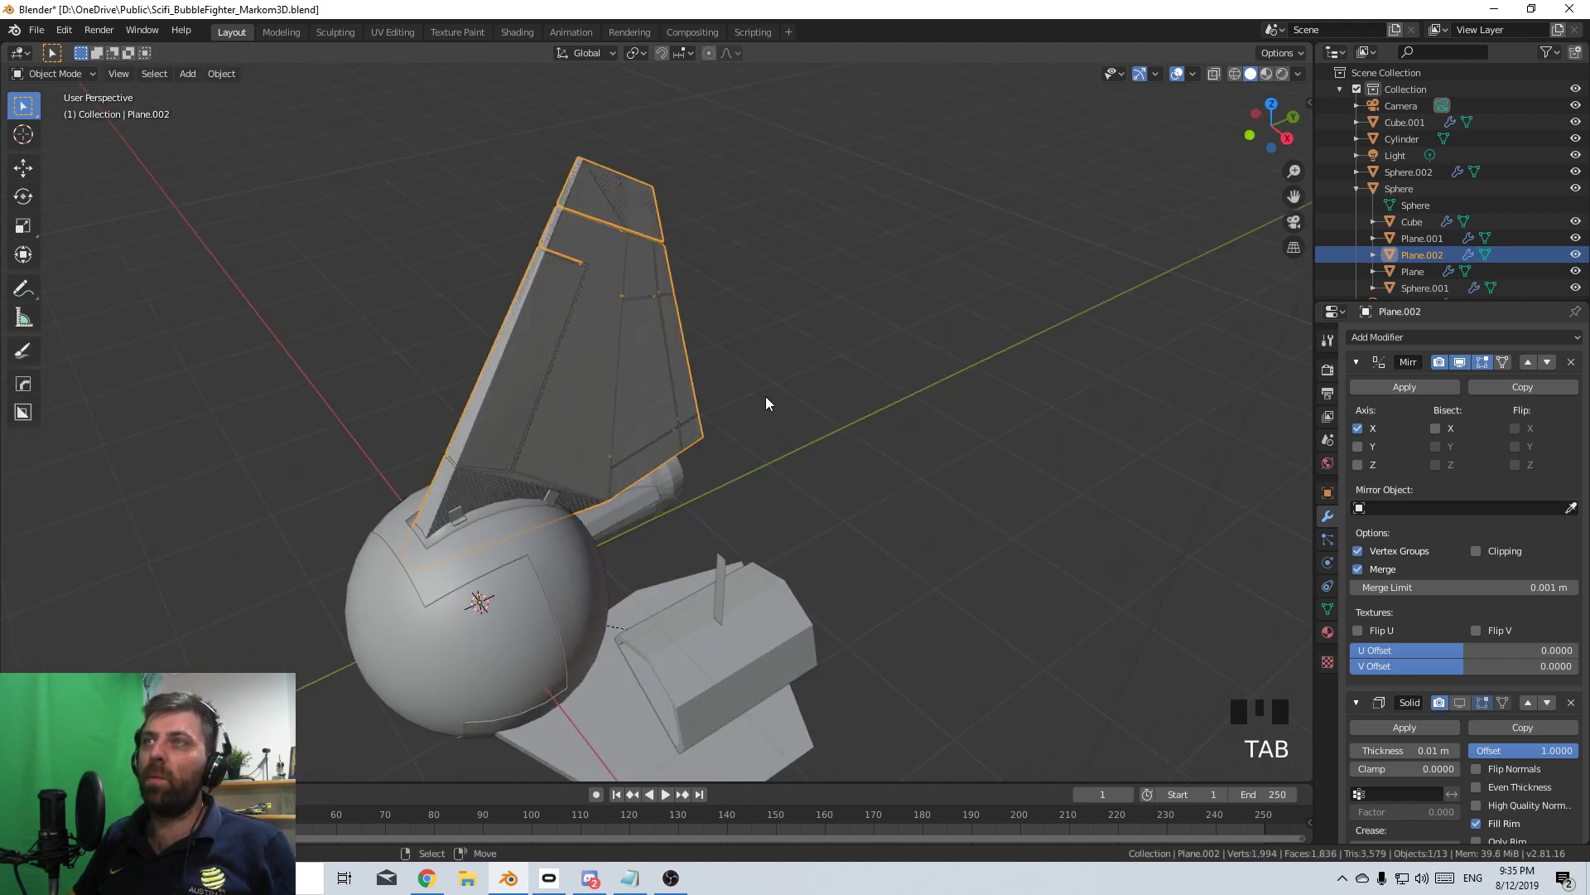
# - Temporarily hide the panelled fin copy to examine the original fin beneath it, and show the copy again
pyautogui.click(1573, 255)
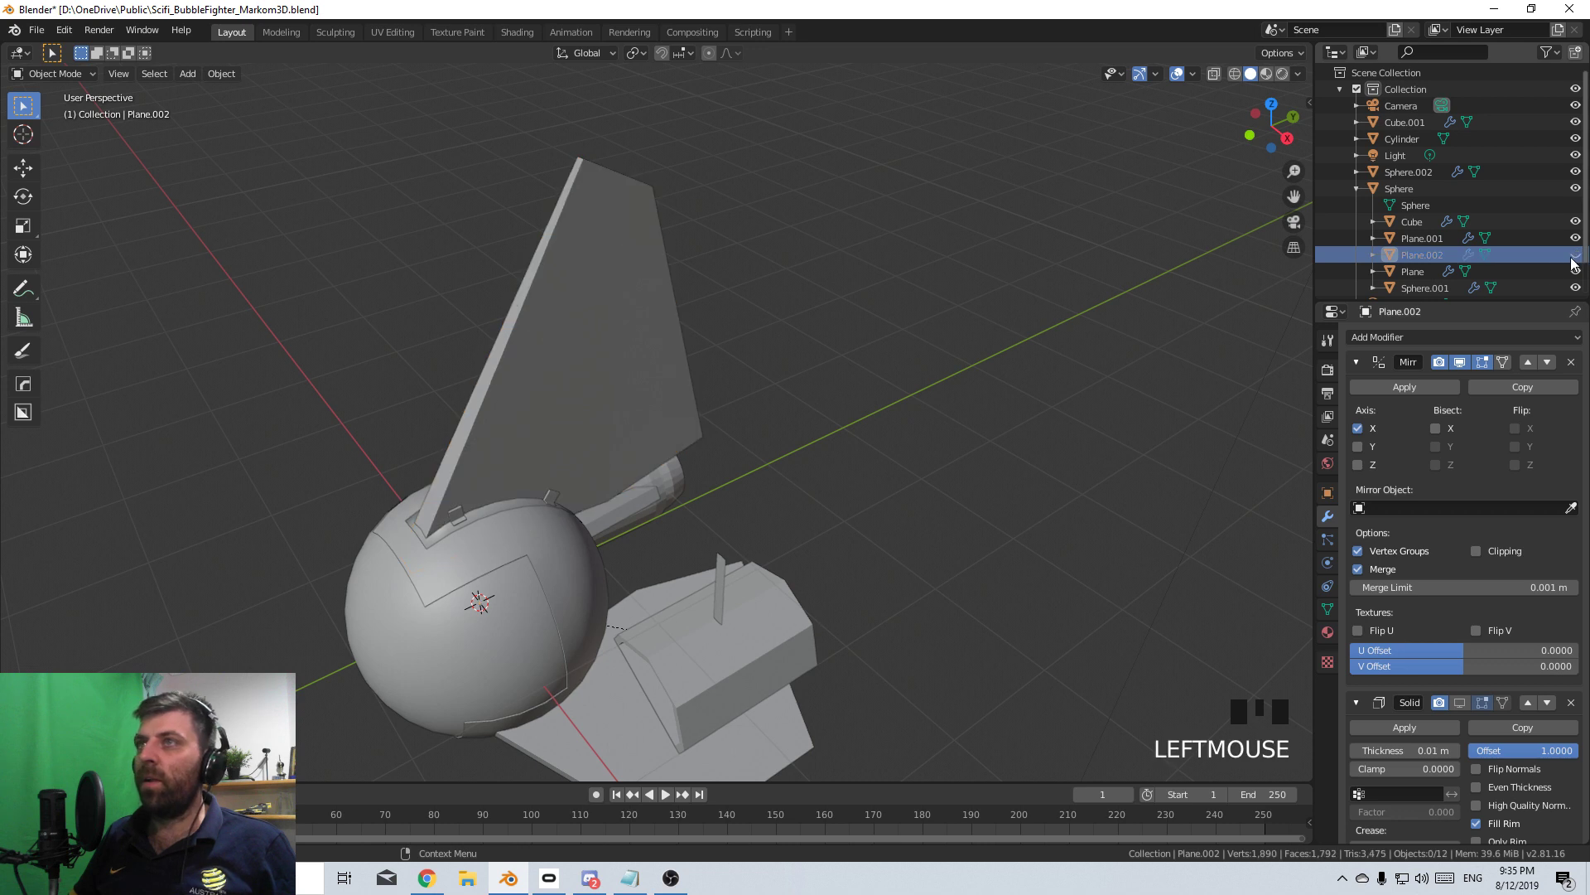
pyautogui.moveTo(878, 340); pyautogui.dragTo(845, 355, button='middle')
pyautogui.rightClick(670, 369)
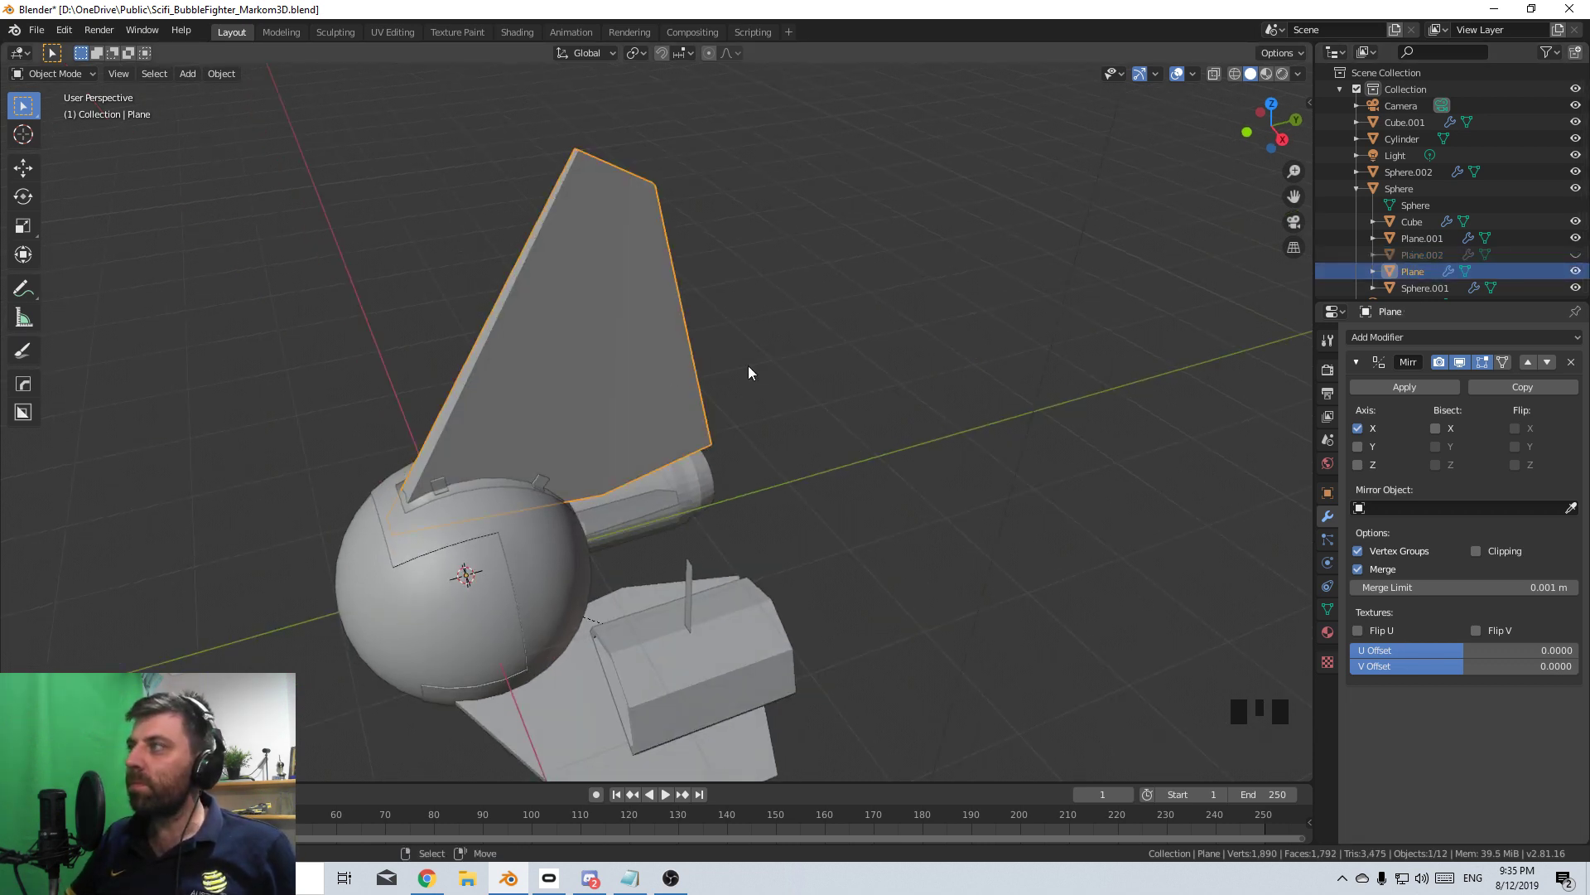
pyautogui.click(1574, 255)
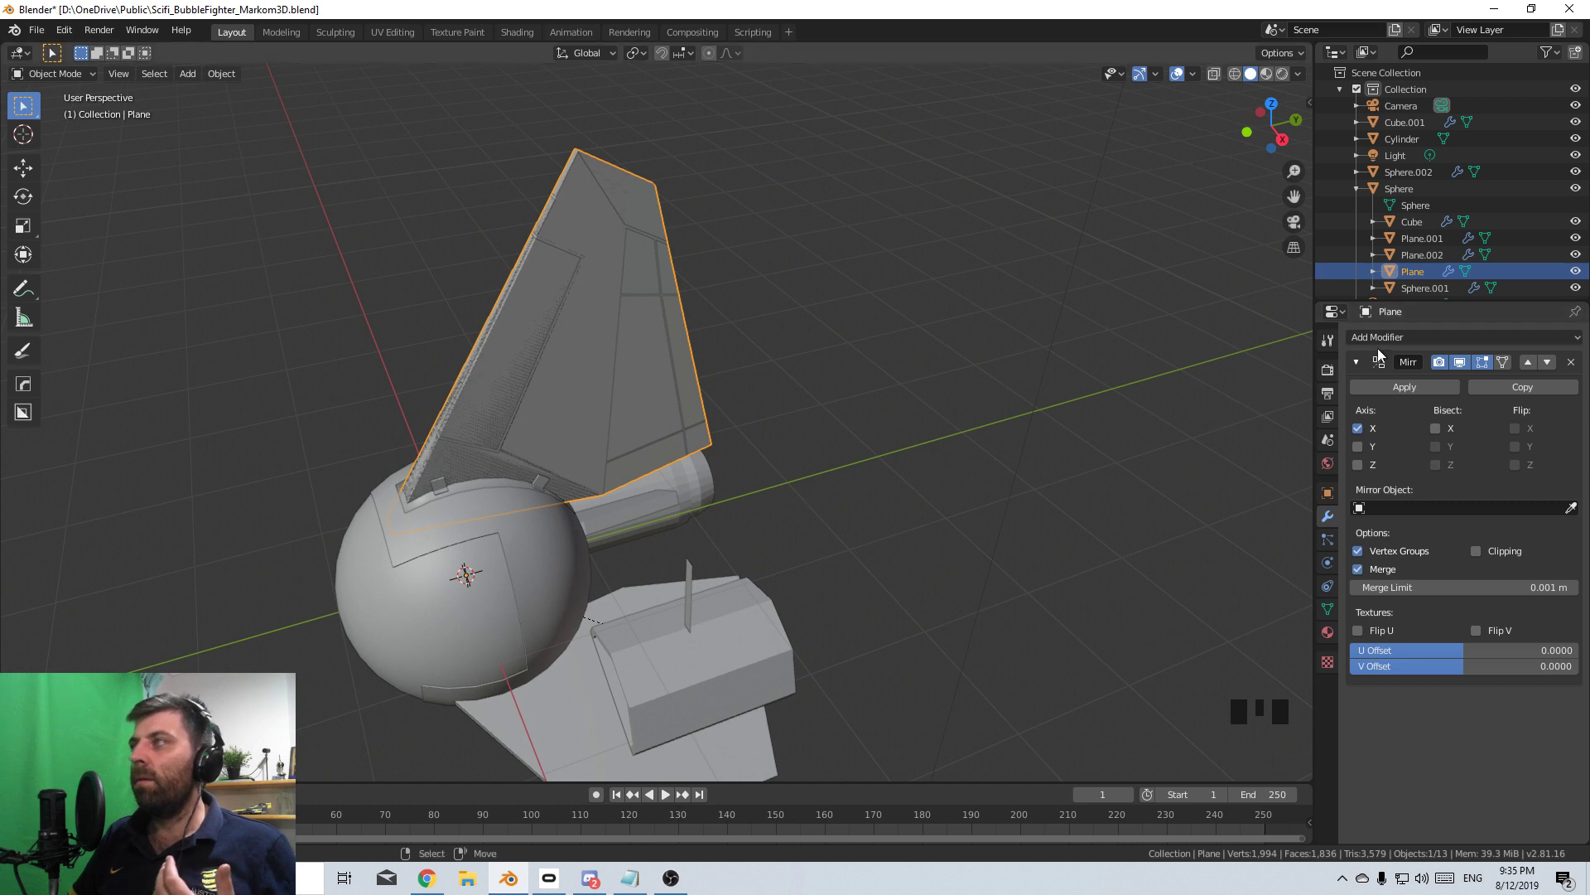
# - Turn the Solidify modifier's viewport display back on for the panelled fin copy and deselect it
pyautogui.click(1423, 270)
pyautogui.click(1418, 256)
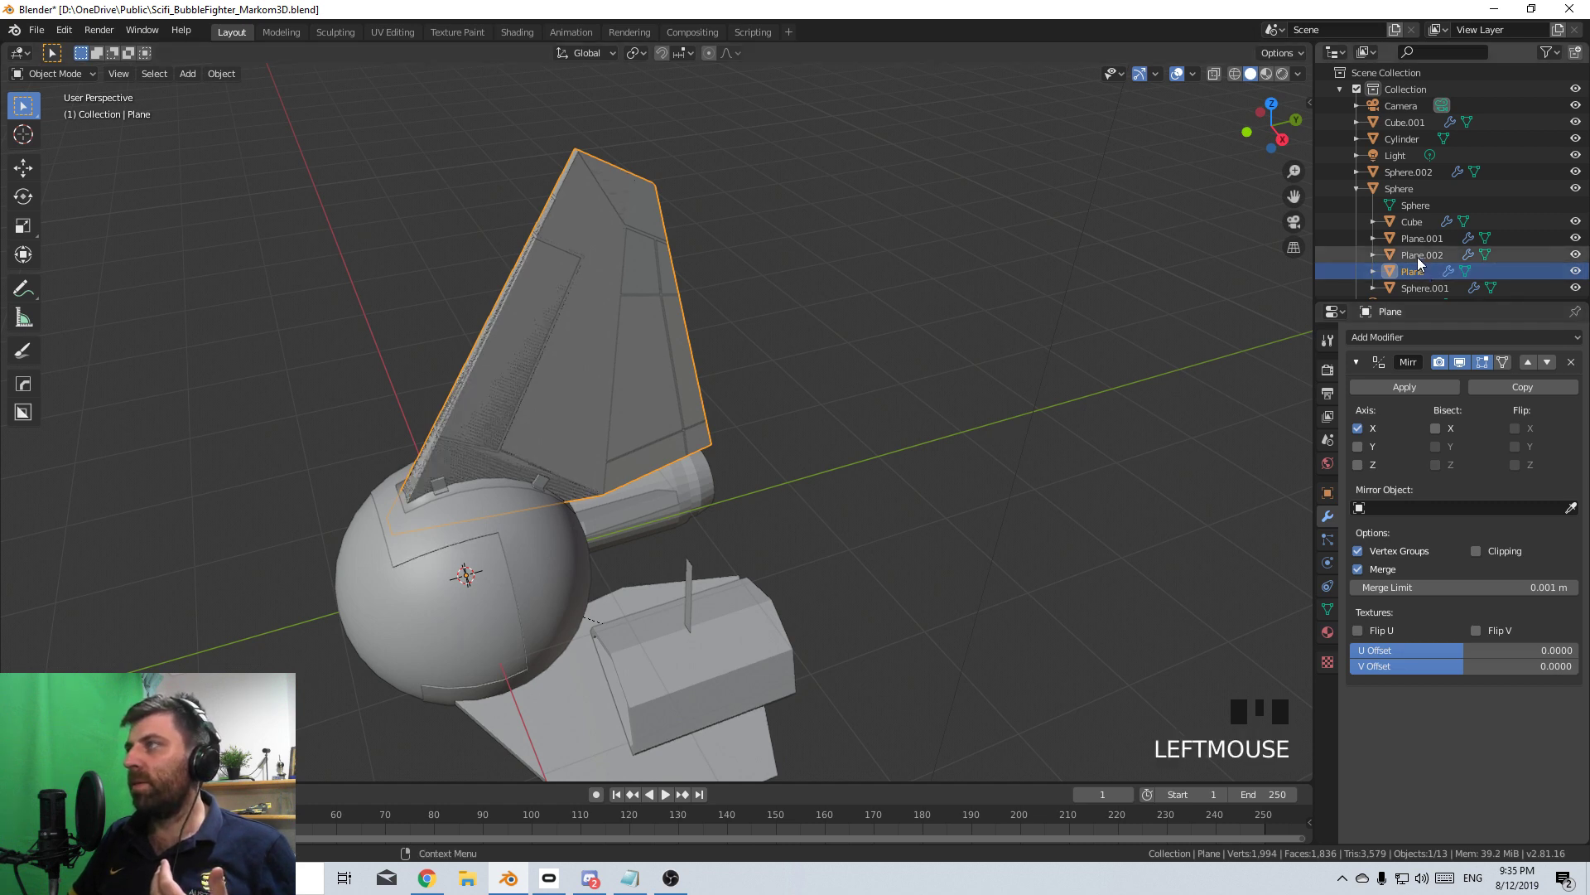
pyautogui.scroll(-5, 1424, 613)
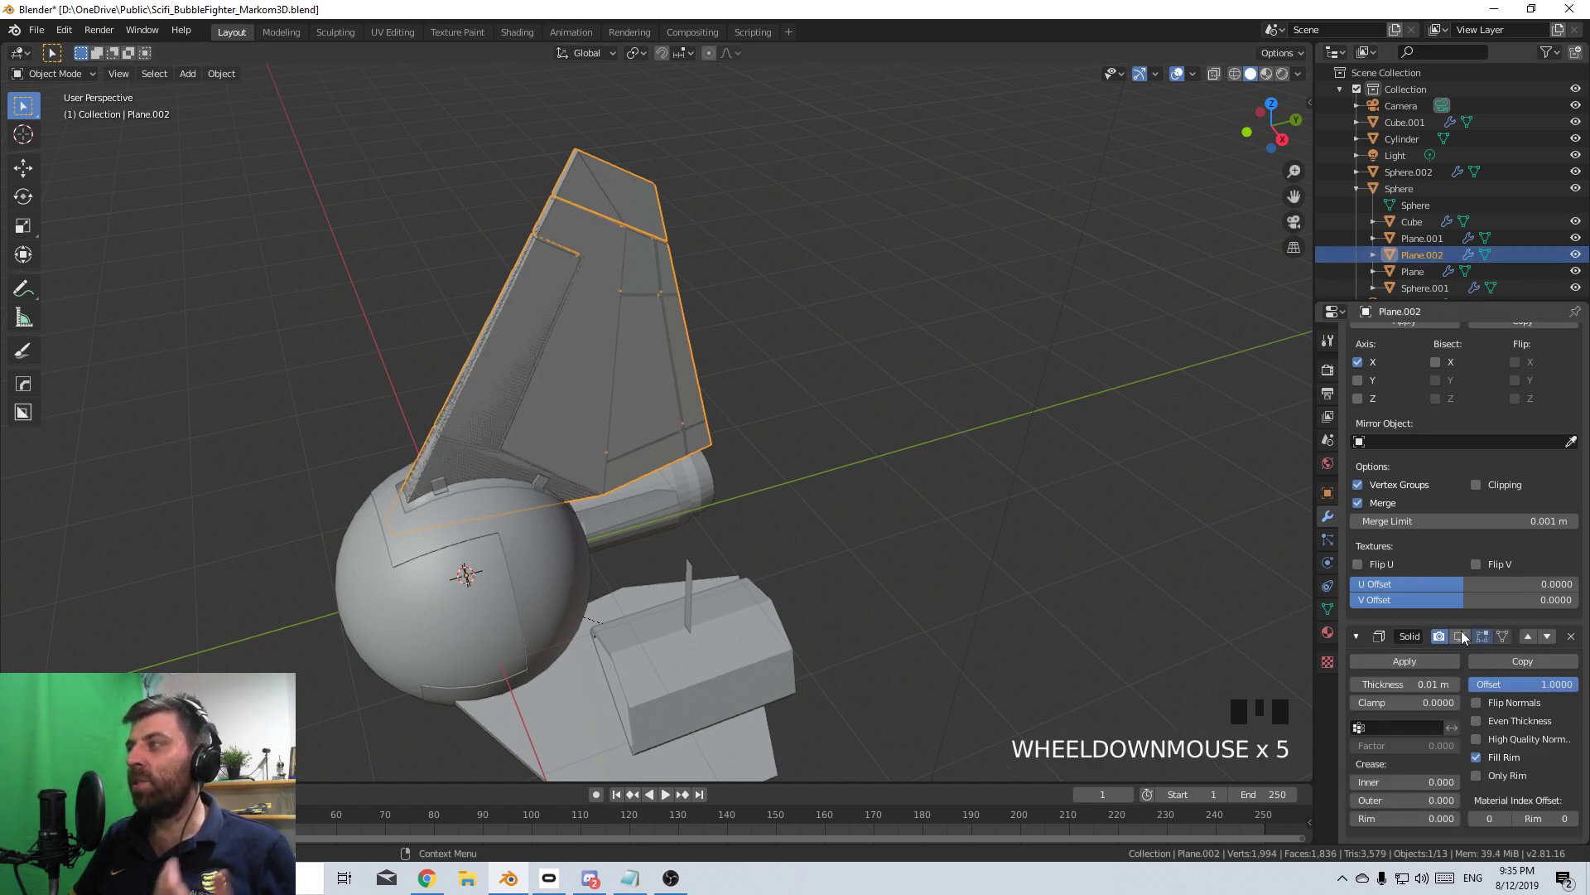
pyautogui.click(1459, 634)
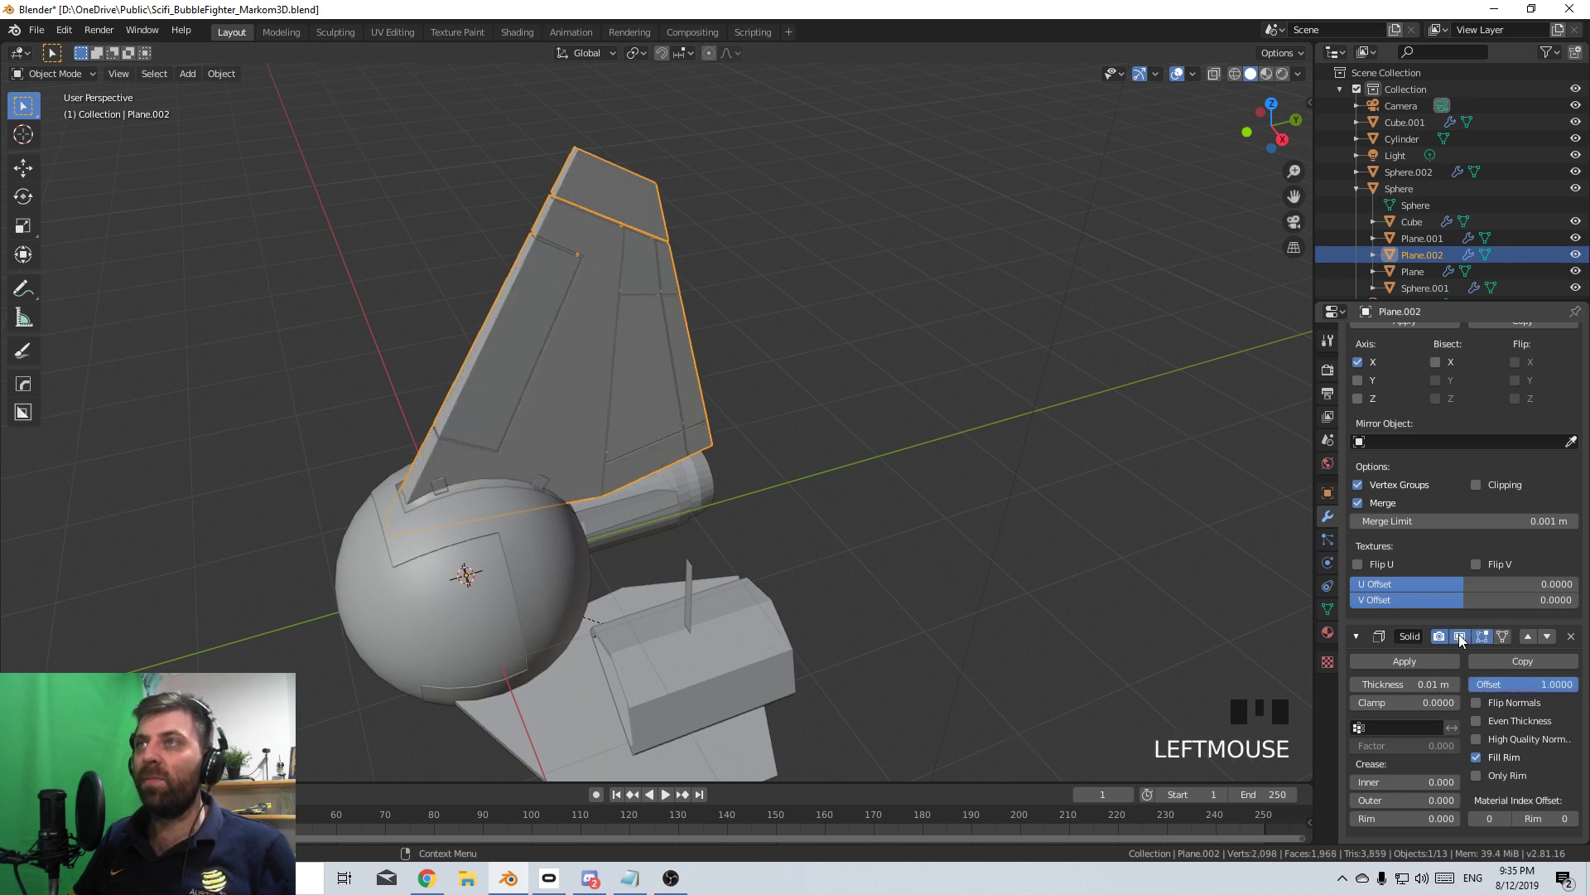
pyautogui.rightClick(866, 452)
pyautogui.moveTo(842, 460); pyautogui.dragTo(724, 410, button='middle')
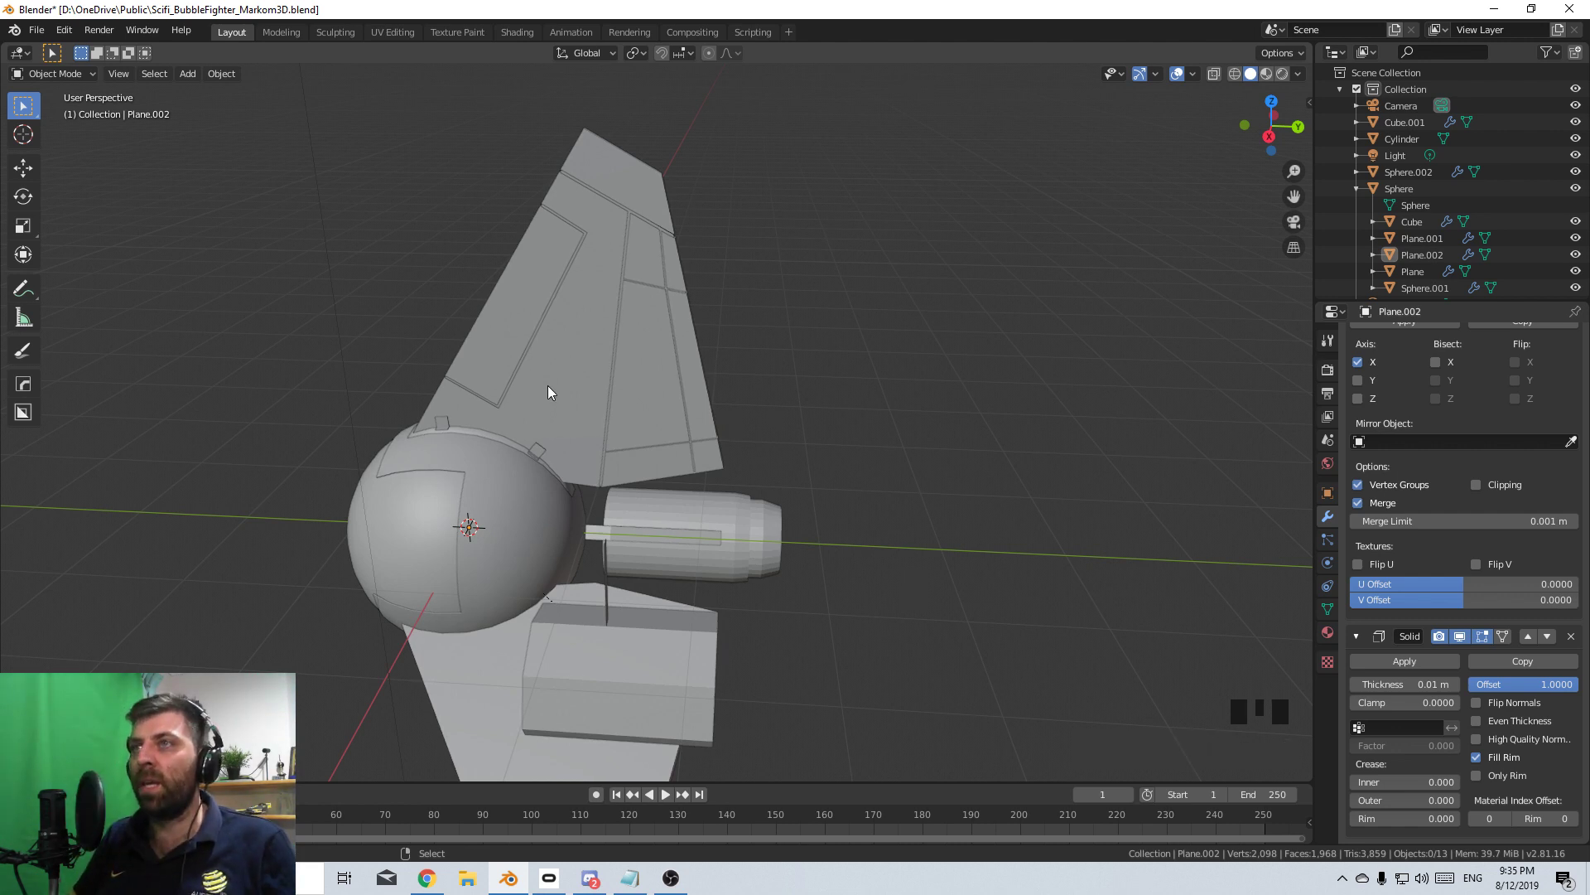
pyautogui.moveTo(548, 385); pyautogui.dragTo(641, 417, button='middle')
pyautogui.scroll(2, 647, 393)
pyautogui.press('Tab')
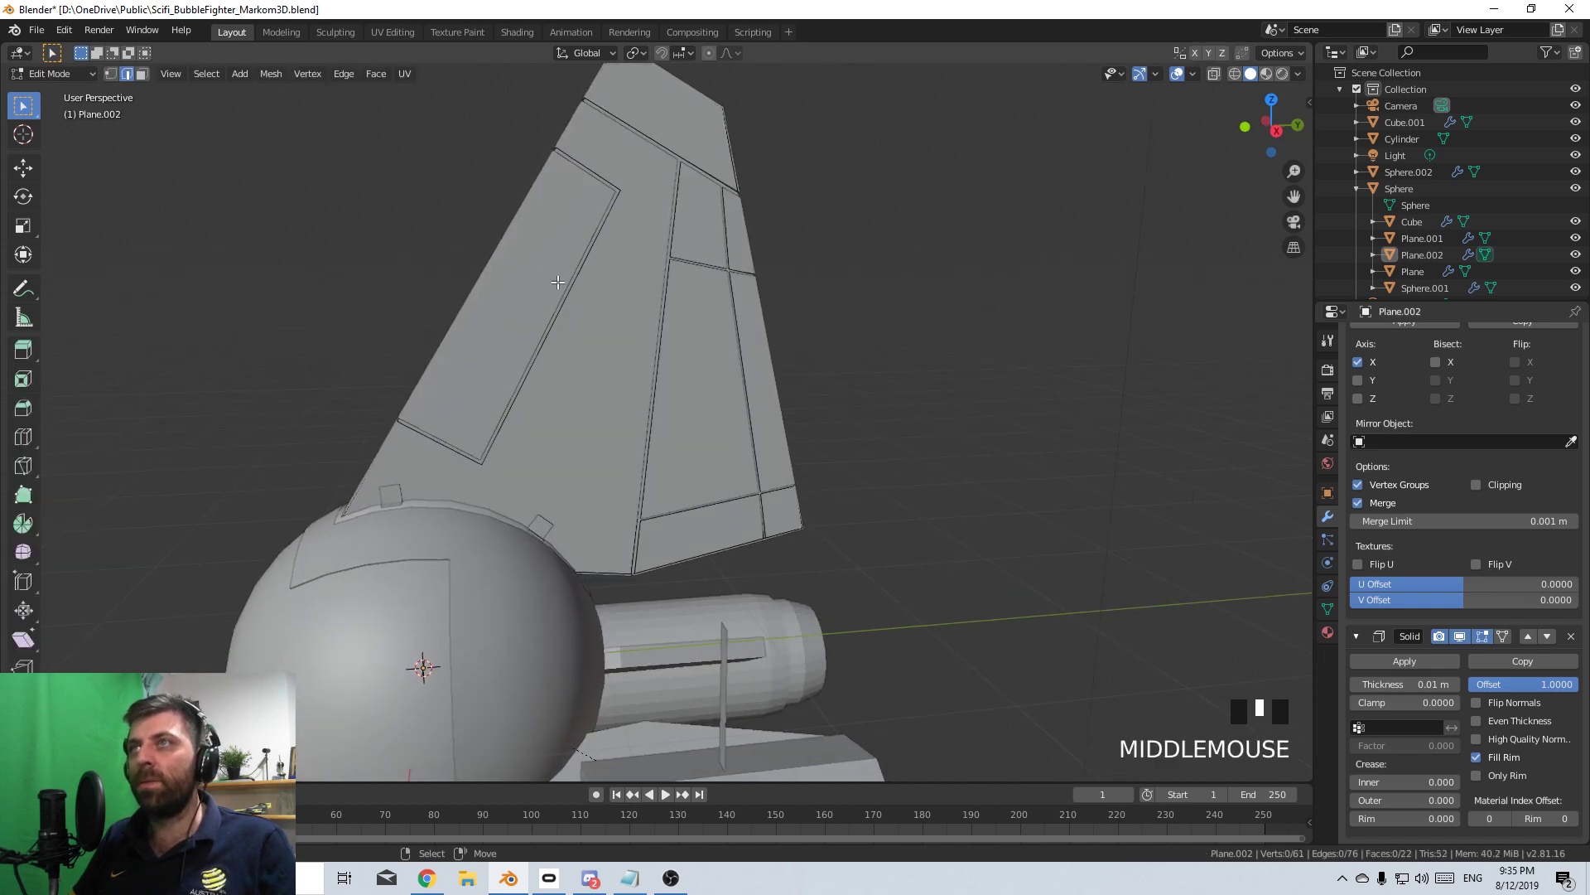
pyautogui.hotkey('ctrl', 'r')
pyautogui.rightClick(546, 365)
pyautogui.press('Tab')
pyautogui.press('Tab')
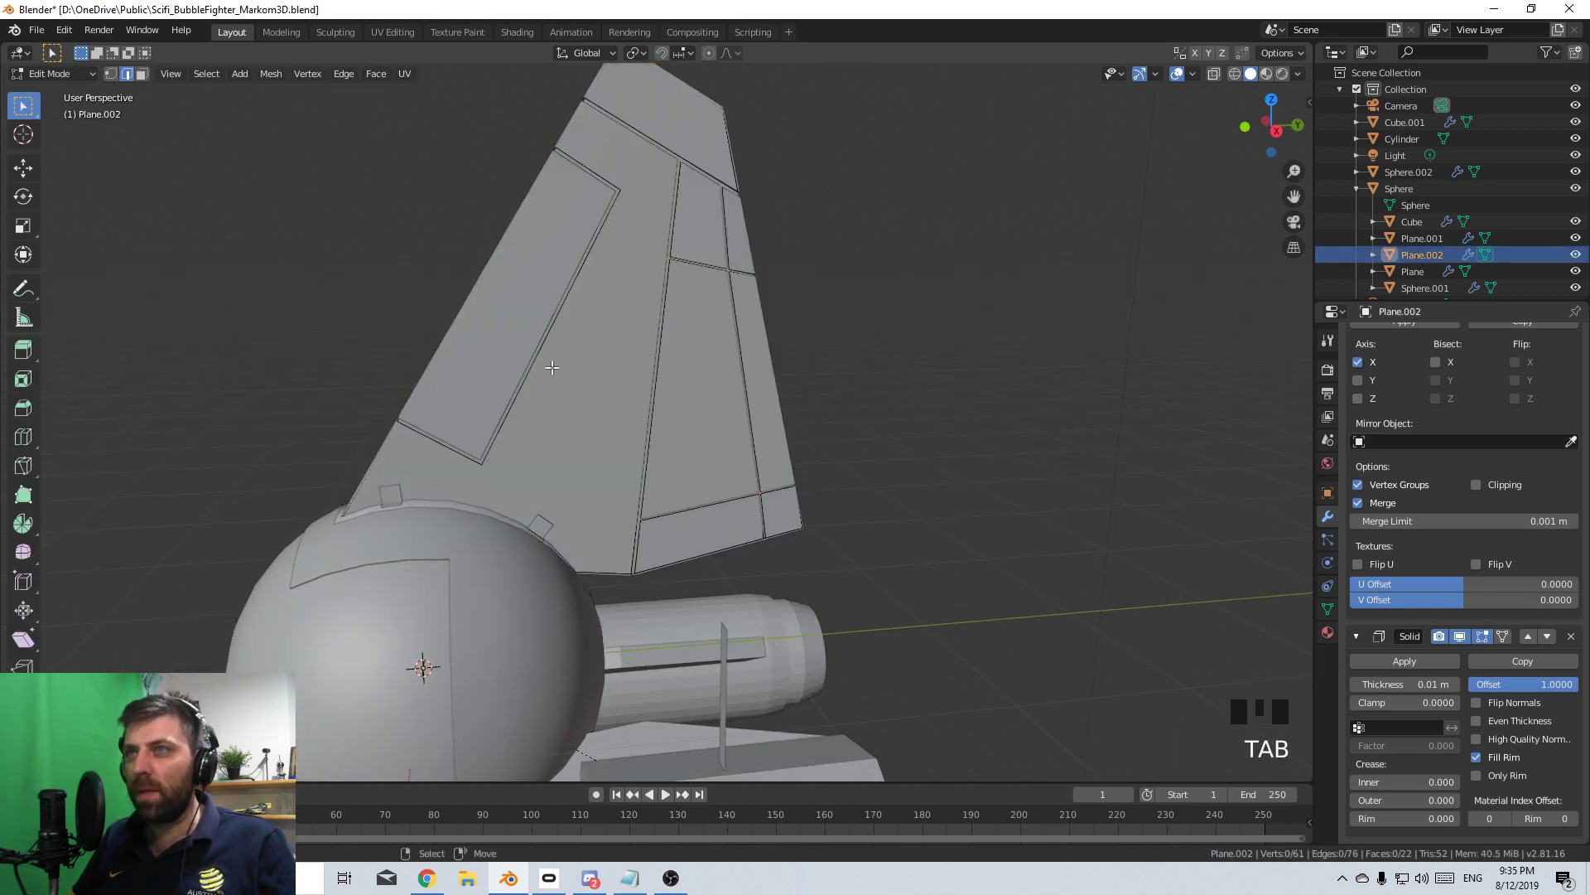
# - Show the fin copy in wireframe from the right side and try a knife cut from the front panel's outline to the central gap
pyautogui.press('KP_3')
pyautogui.press('KP_1')
pyautogui.press('KP_3')
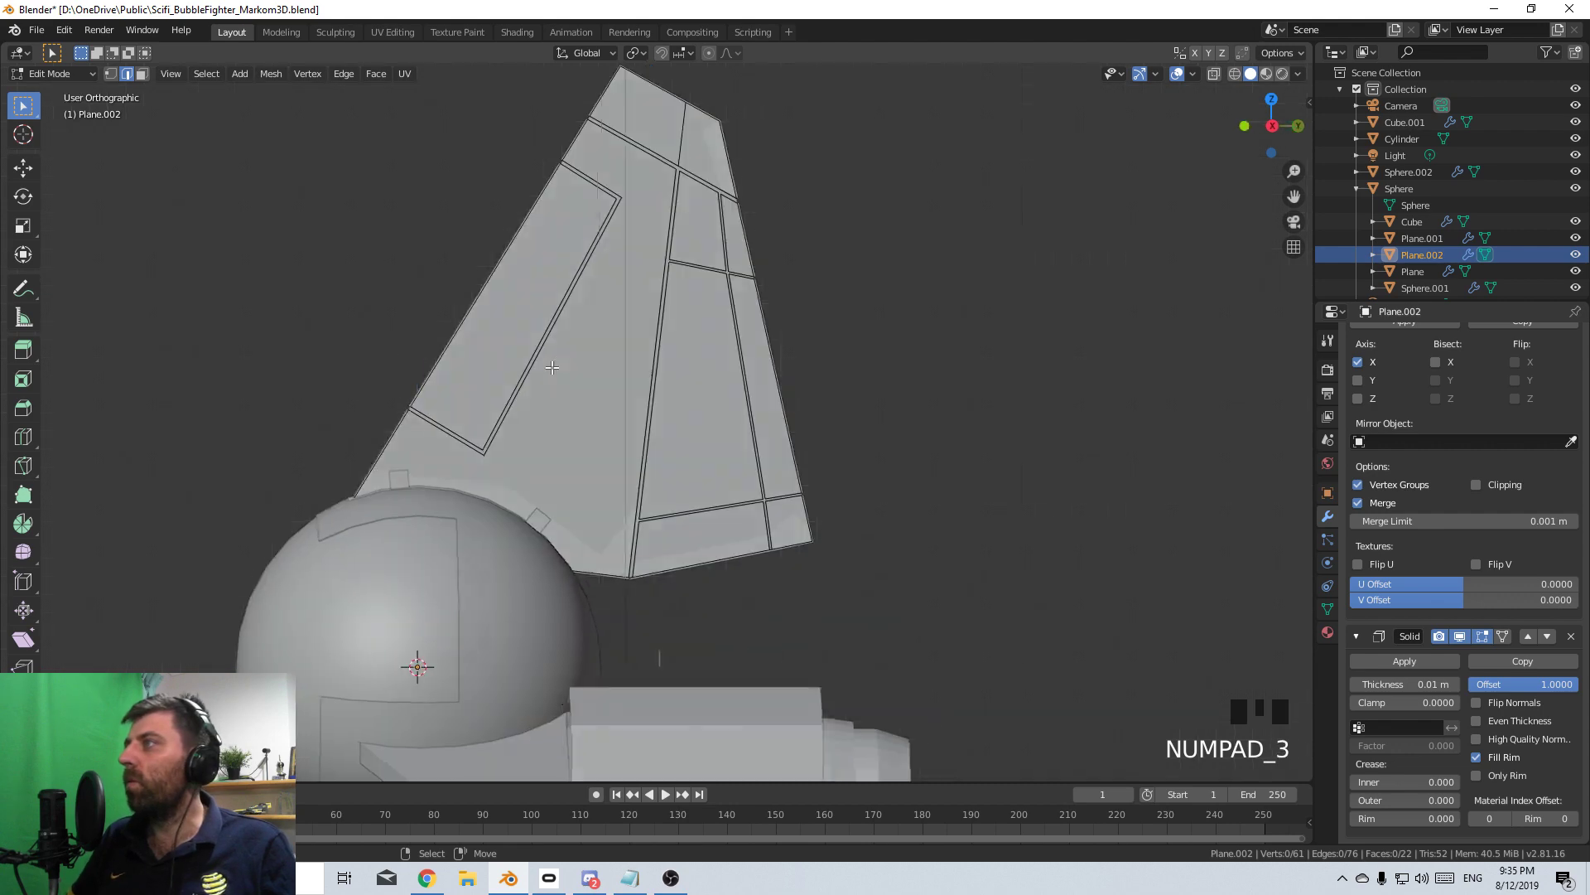
pyautogui.scroll(3, 551, 367)
pyautogui.scroll(-1, 551, 367)
pyautogui.scroll(2, 515, 401)
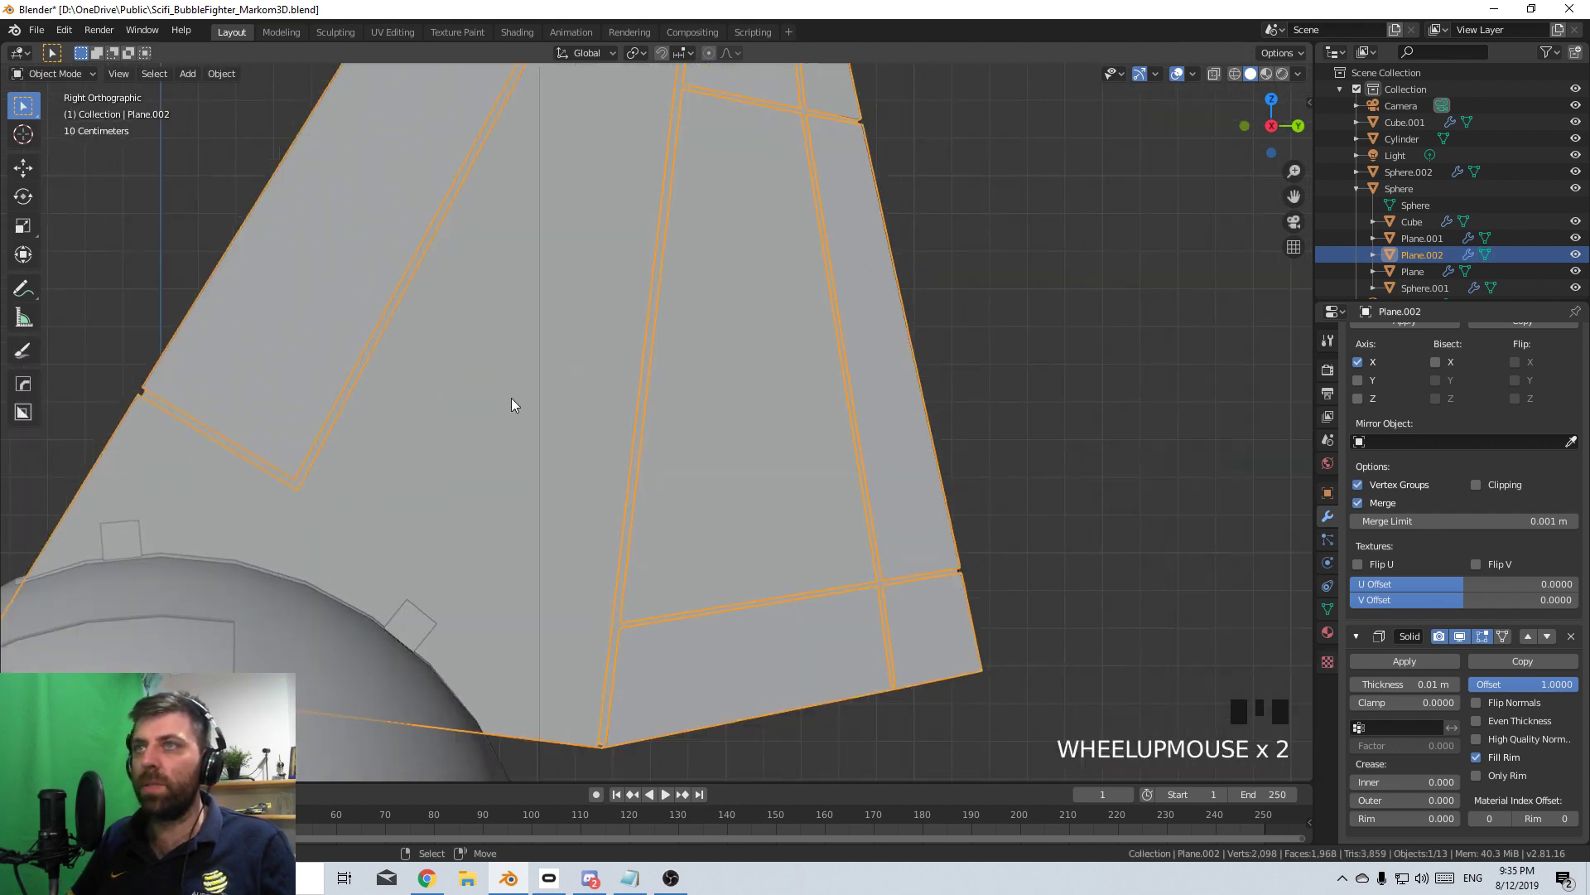
pyautogui.scroll(-2, 514, 401)
pyautogui.press('Tab')
pyautogui.press('Tab')
pyautogui.press('z')
pyautogui.click(370, 366)
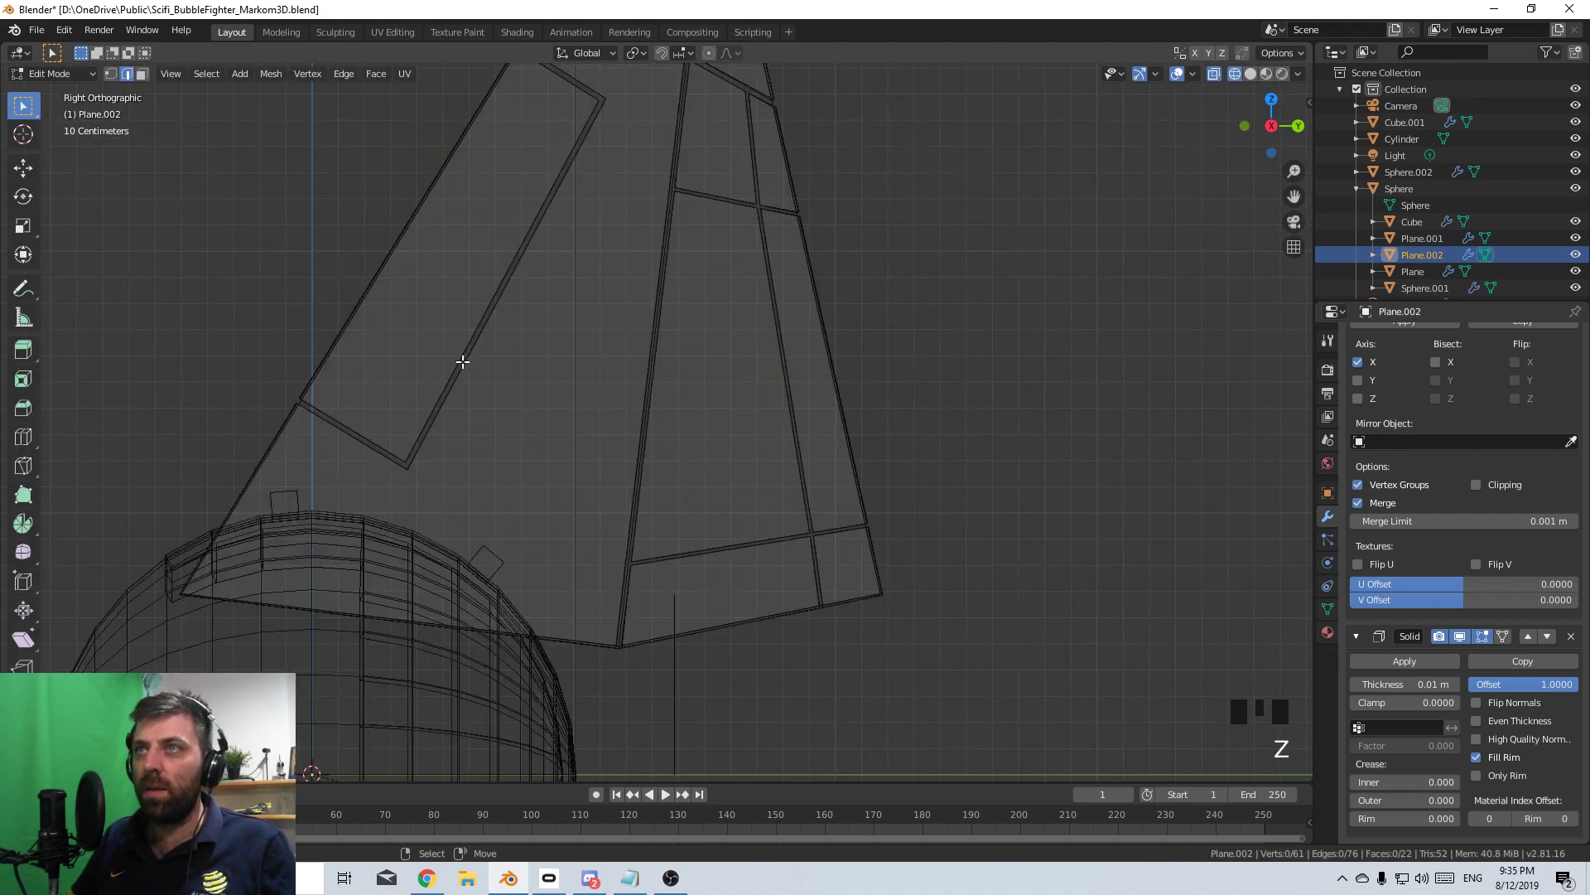
pyautogui.press('k')
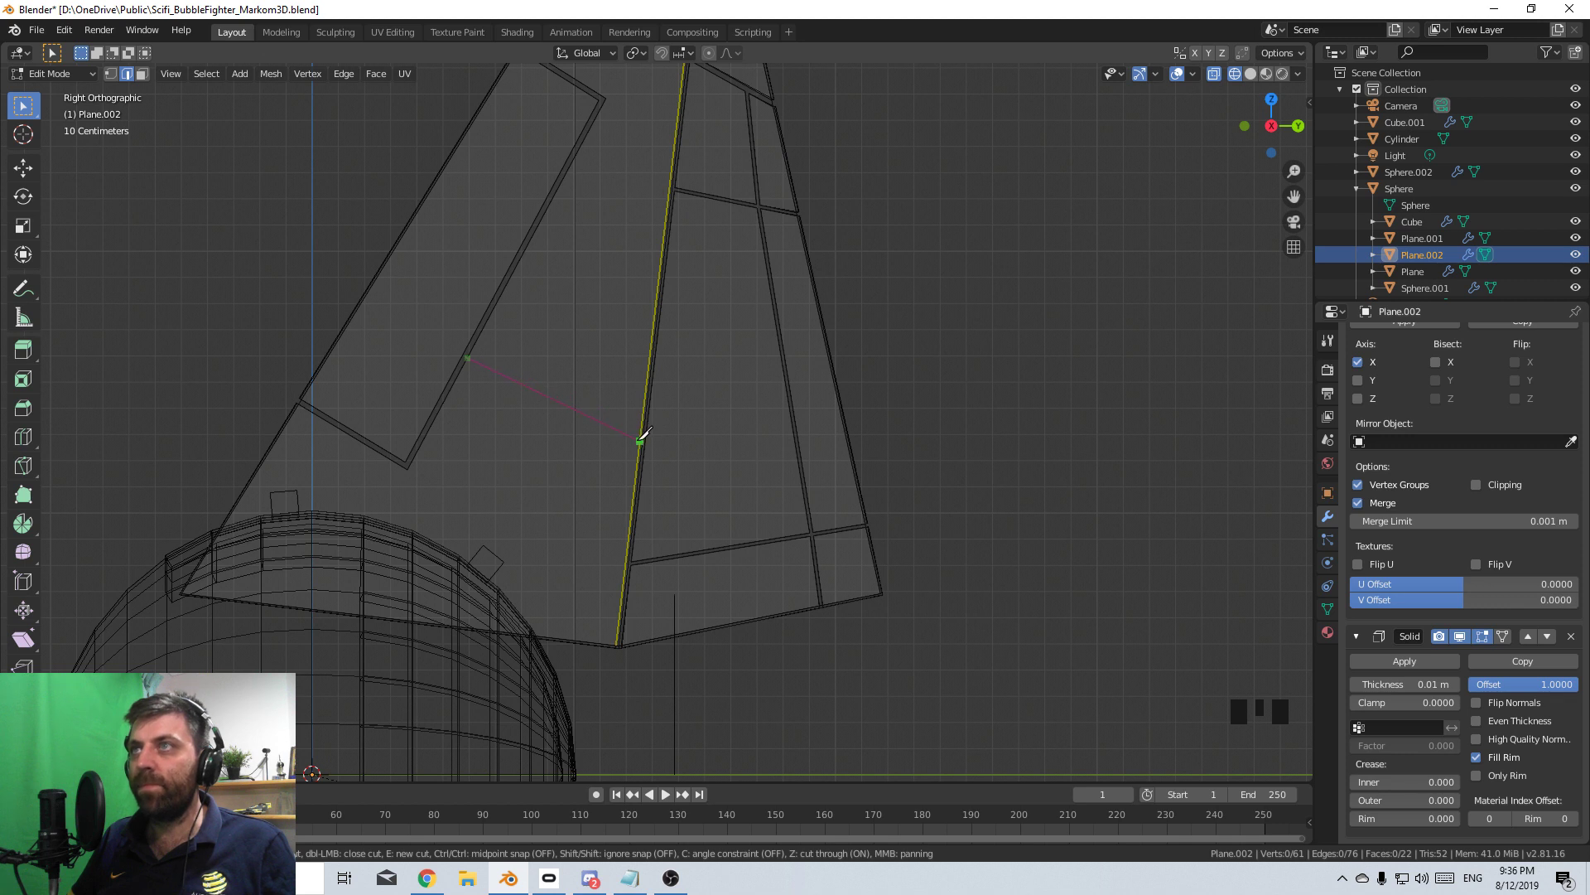
pyautogui.press('Escape')
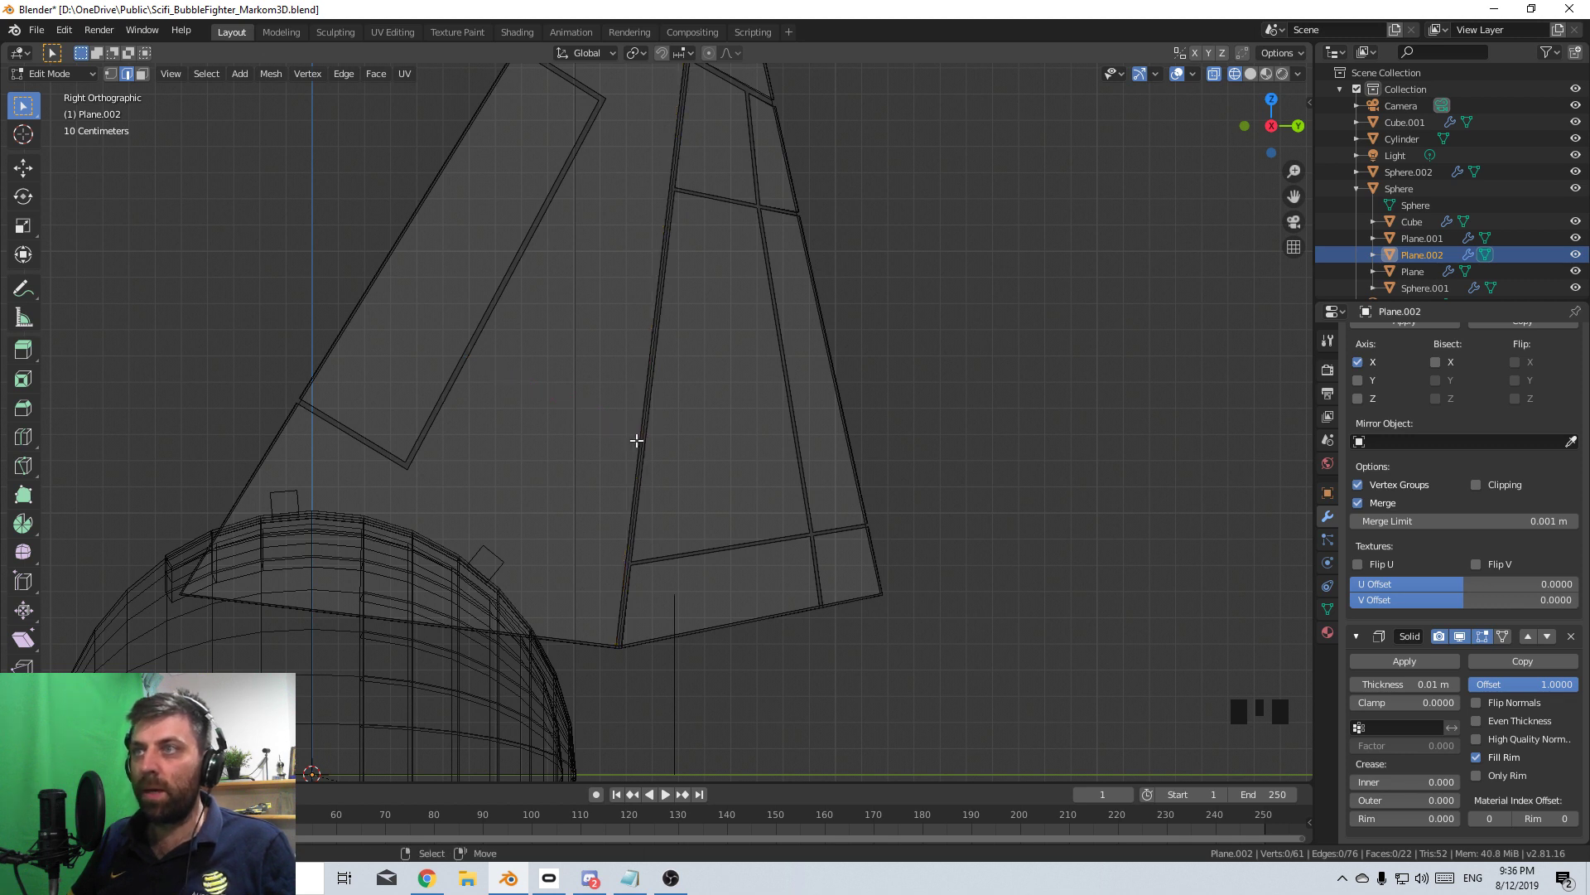
# - Knife-cut from the front panel's long edge to the central gap, bevel the cut, and delete the narrow strip to open a gap
pyautogui.press('k')
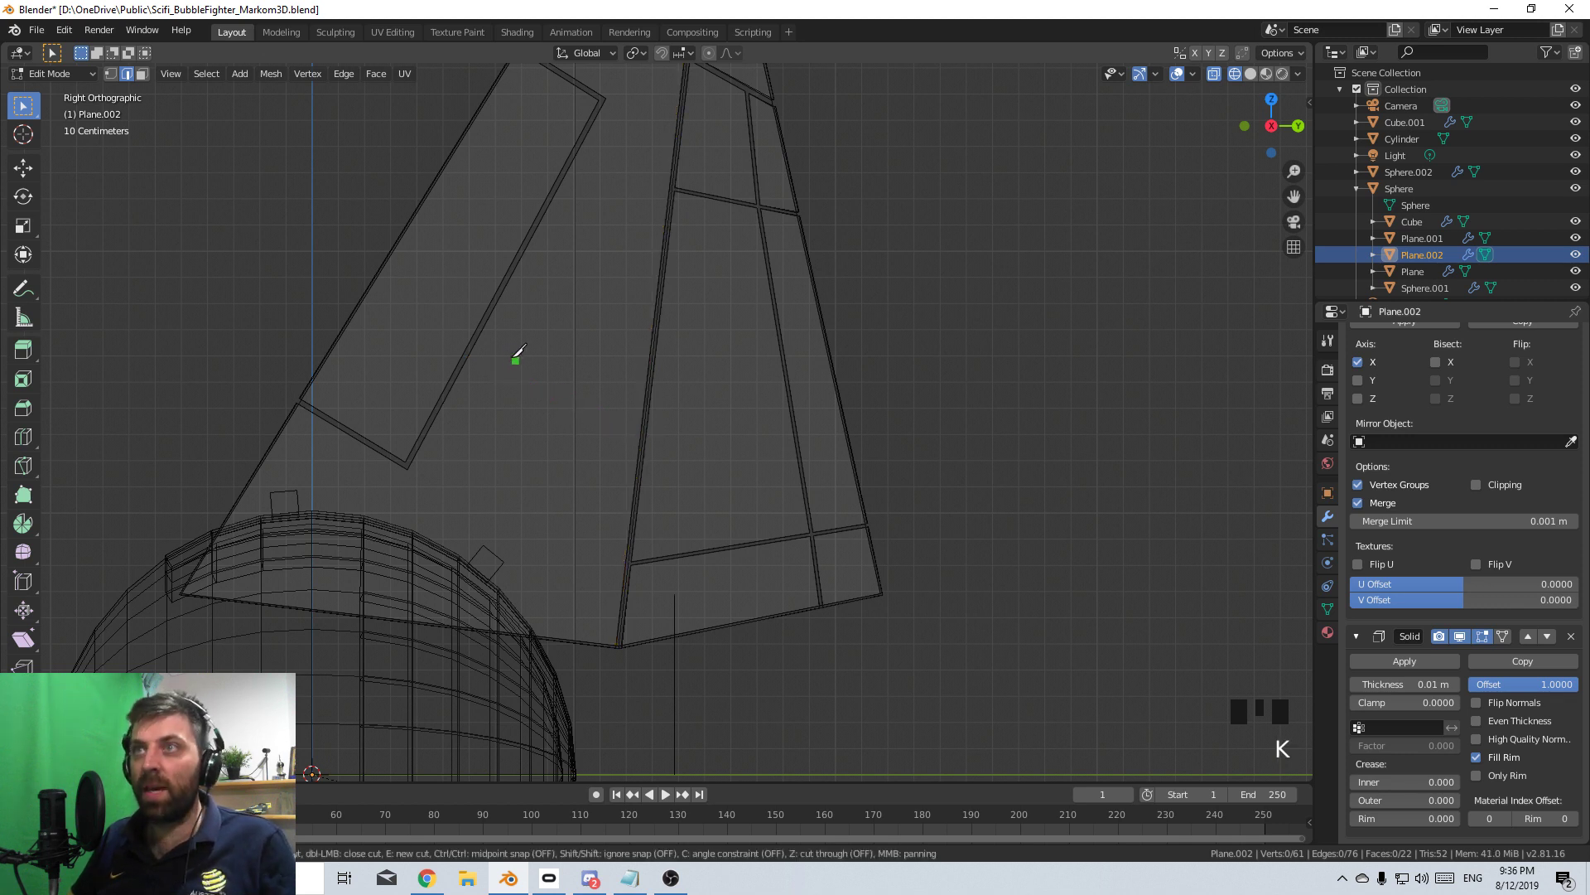
pyautogui.click(469, 354)
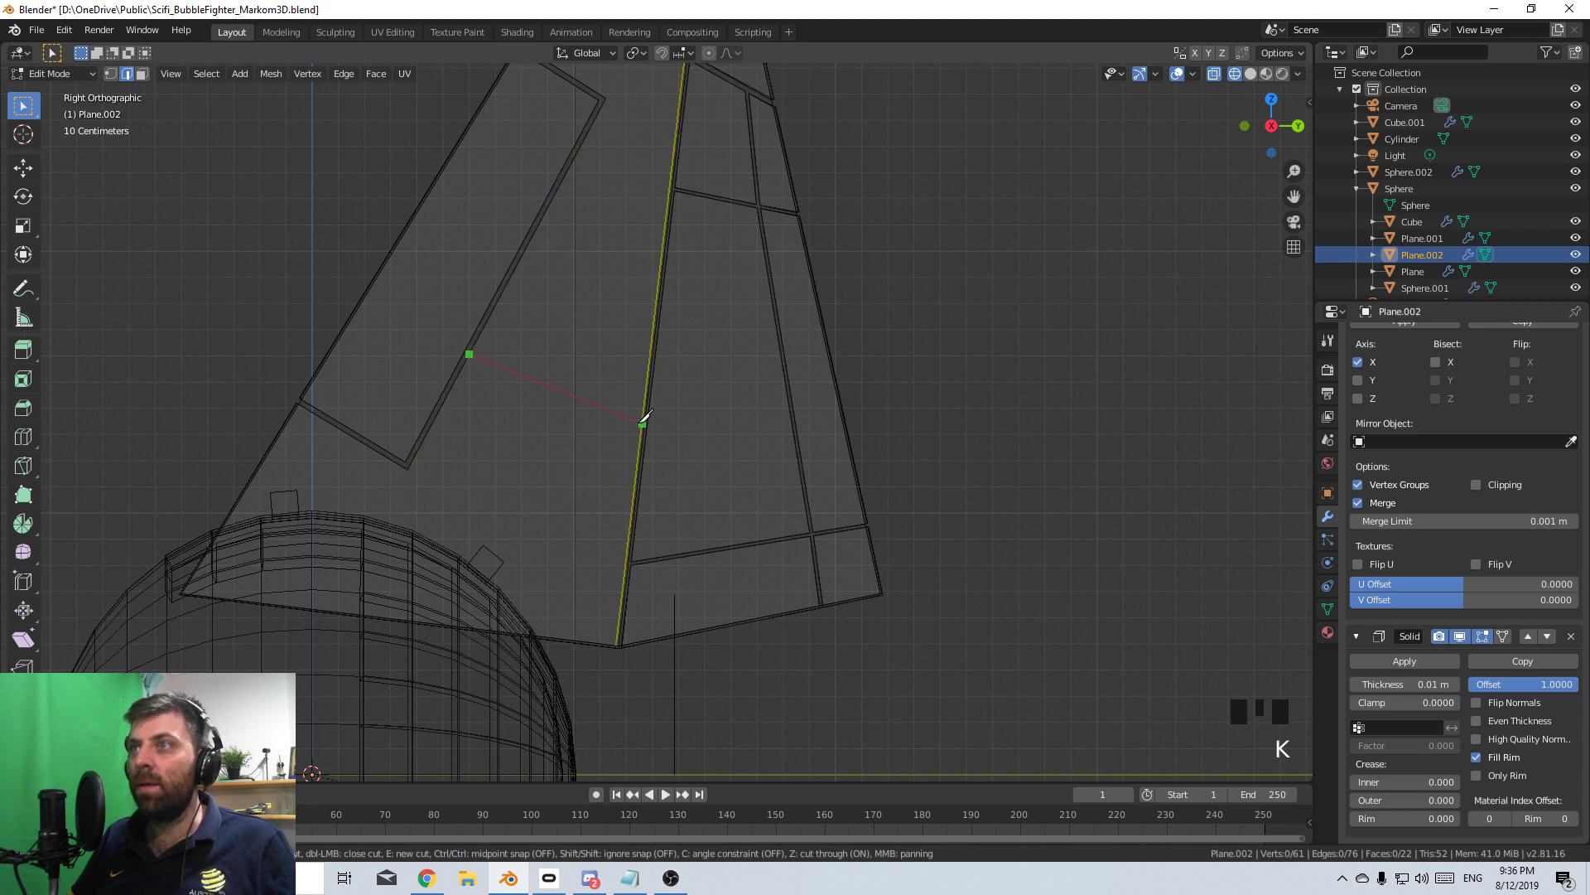
pyautogui.click(643, 423)
pyautogui.press('Return')
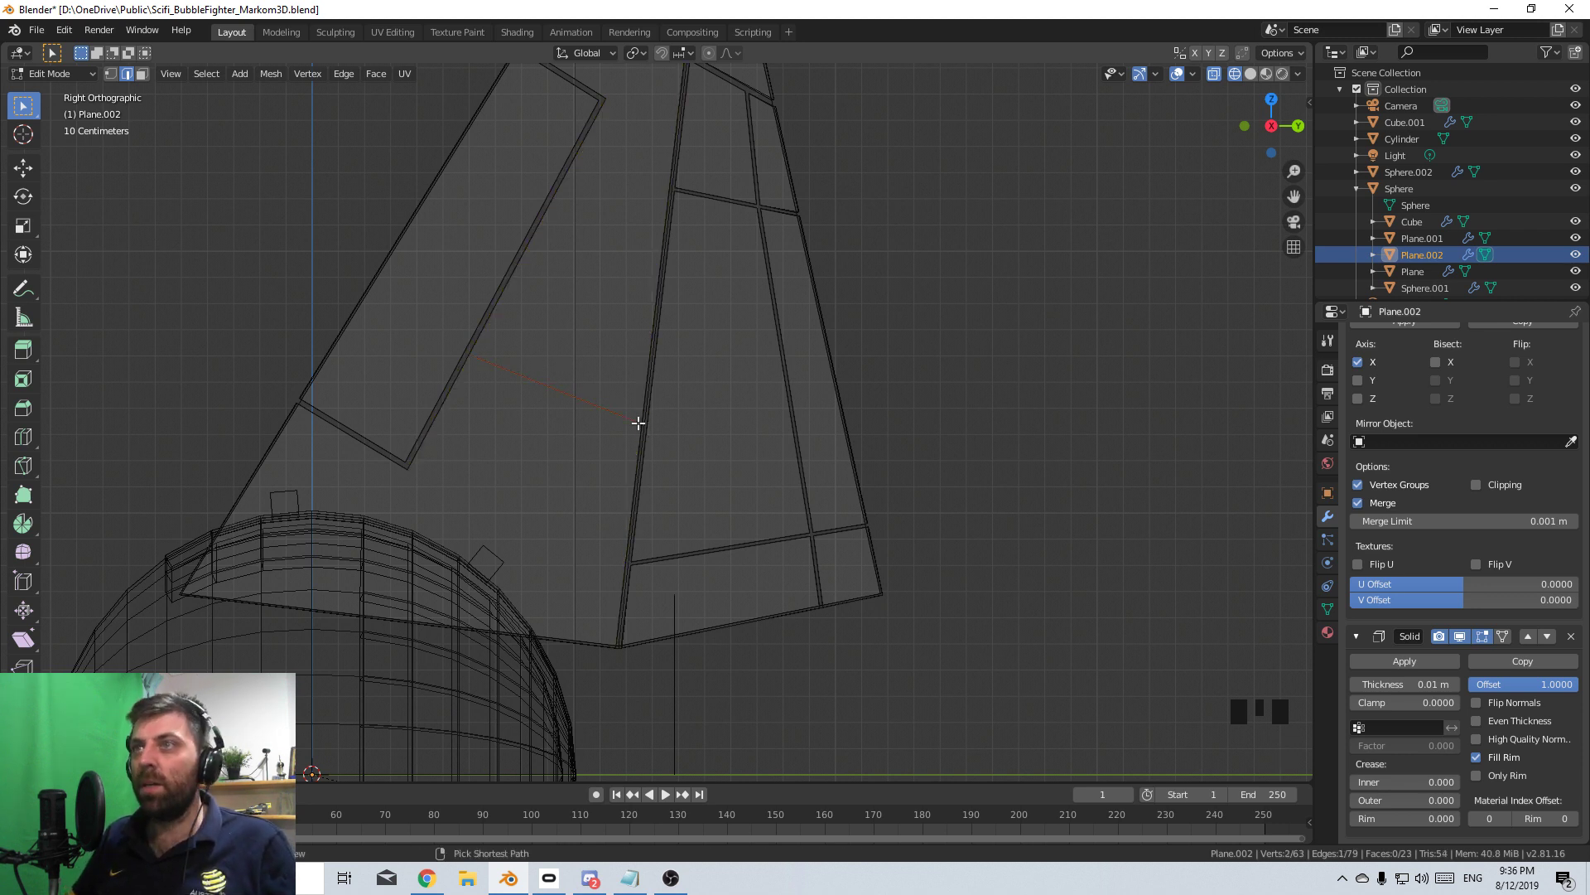
pyautogui.hotkey('ctrl', 'b')
pyautogui.click(665, 445)
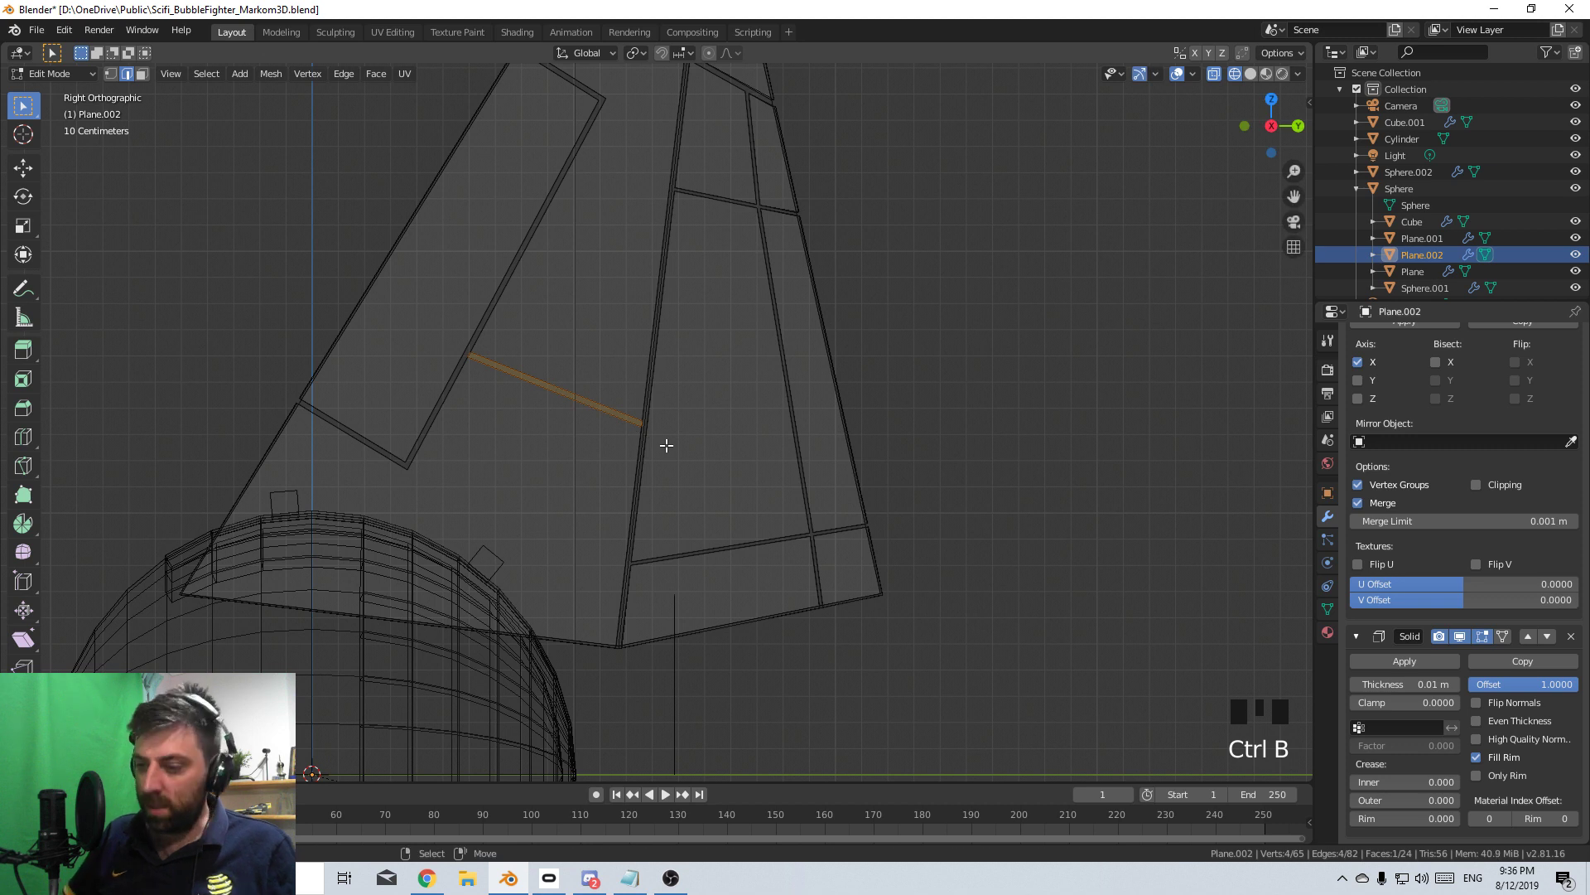
pyautogui.press('Delete')
pyautogui.click(666, 444)
# - Knife-cut from the new slanted gap to the fin's bottom edge, bevel the cut, and delete the narrow strip
pyautogui.keyDown('shift'); pyautogui.moveTo(665, 445); pyautogui.dragTo(789, 264, button='middle'); pyautogui.keyUp('shift')
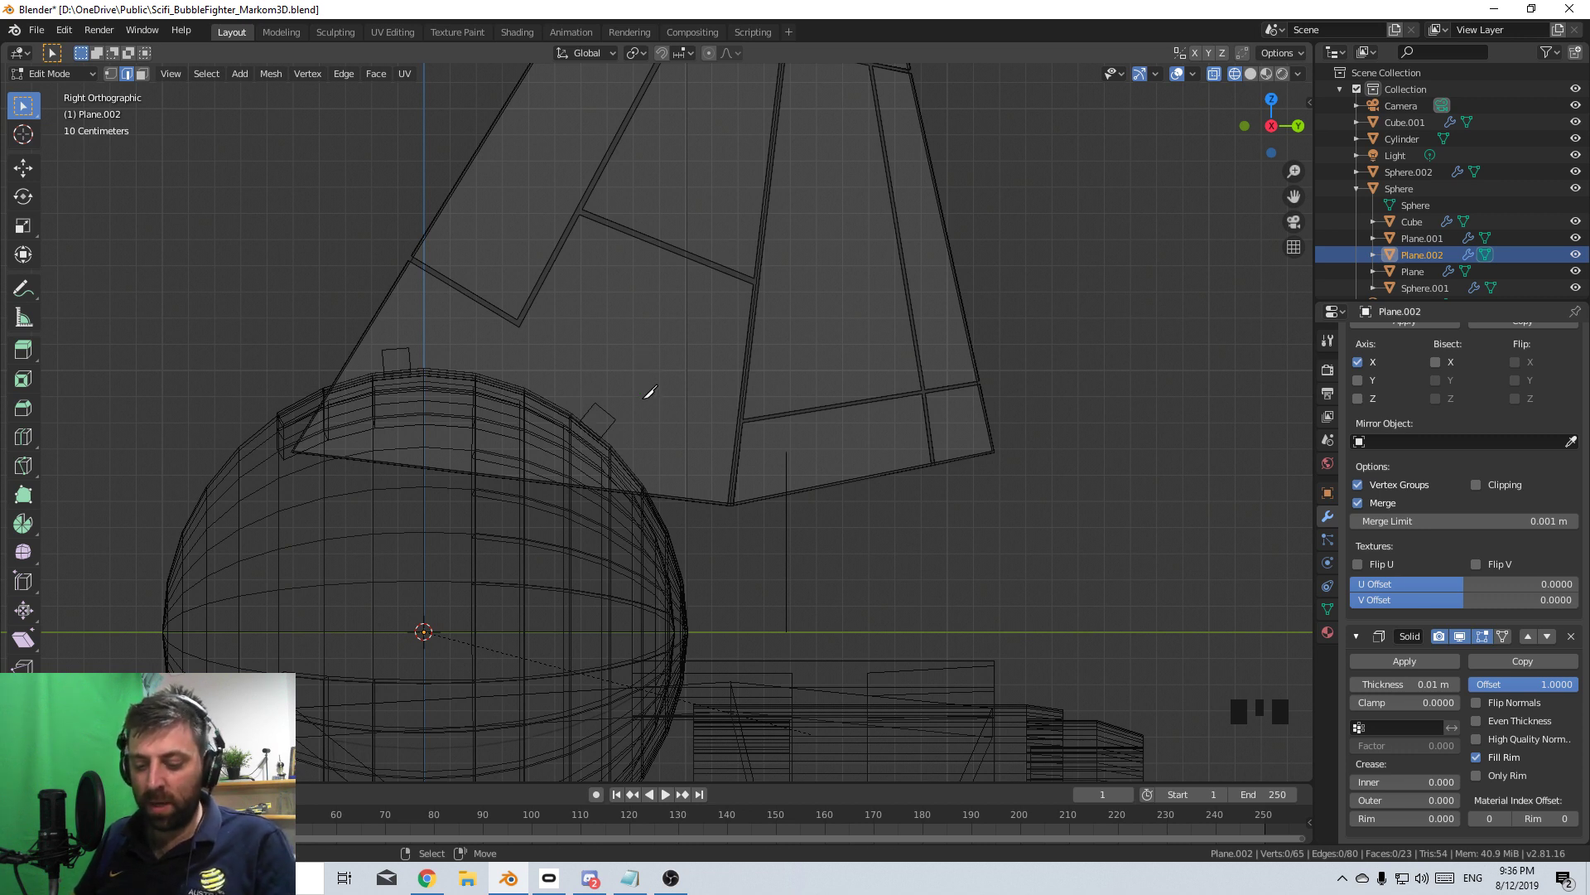
pyautogui.press('k')
pyautogui.click(650, 242)
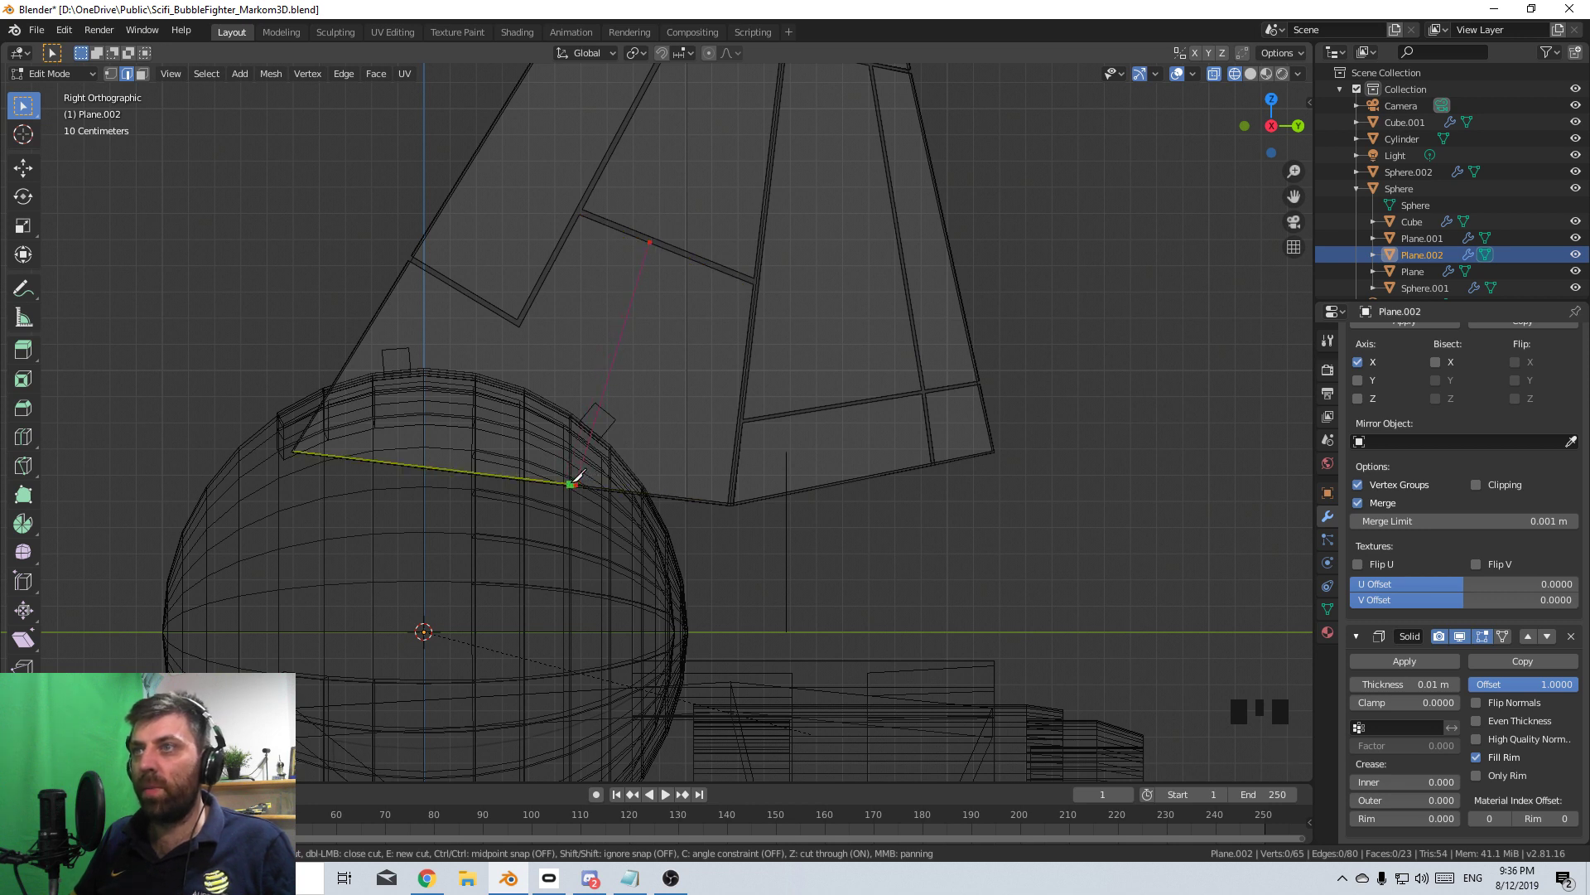
pyautogui.click(570, 483)
pyautogui.press('Return')
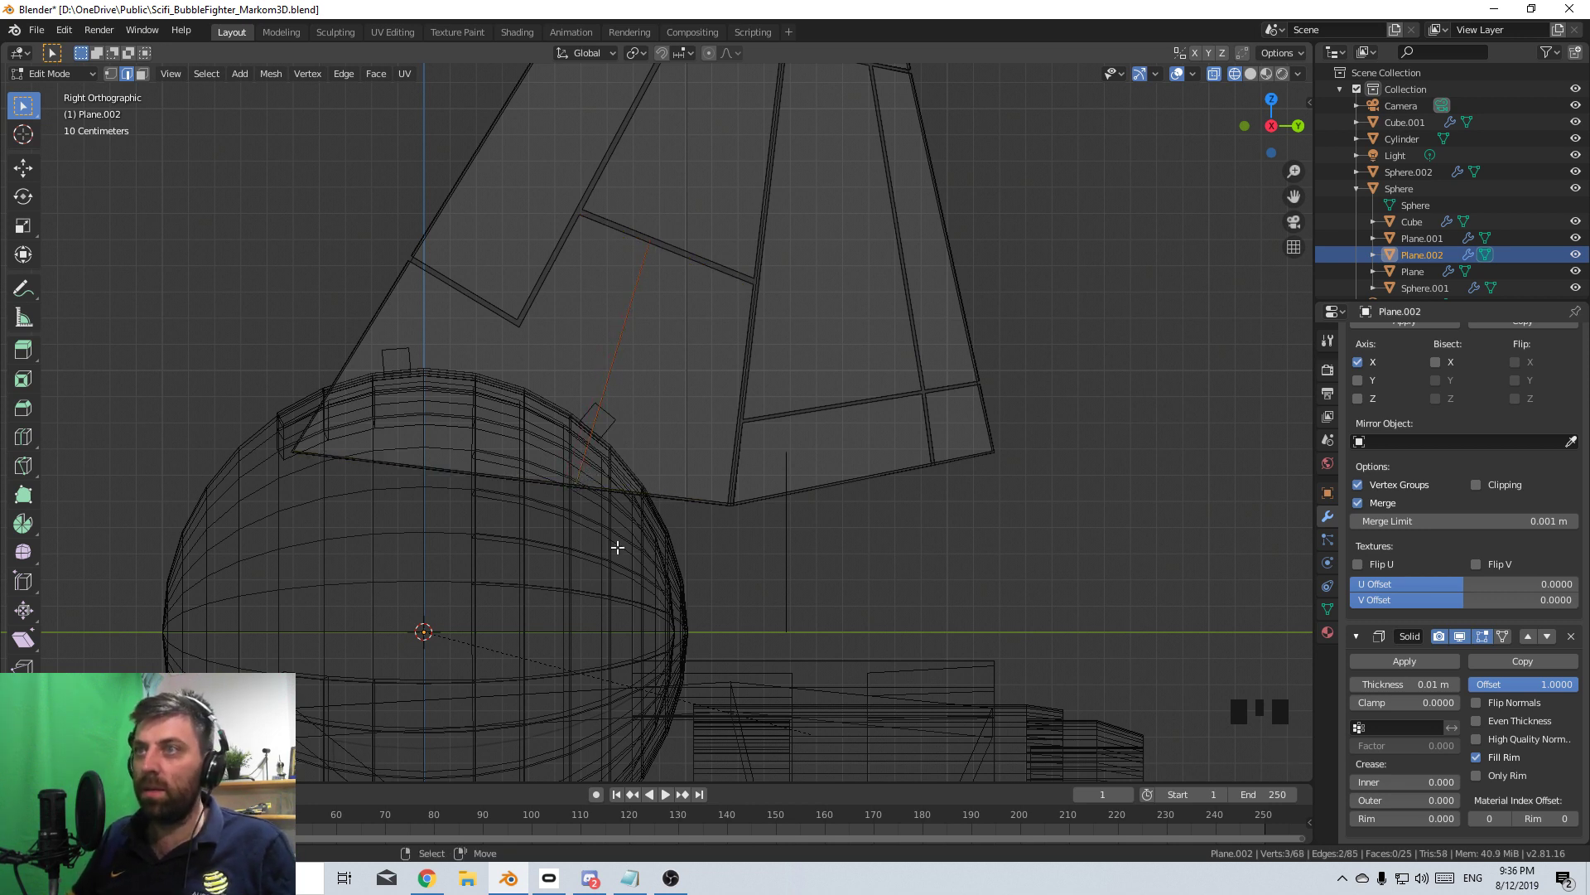
pyautogui.hotkey('ctrl', 'b')
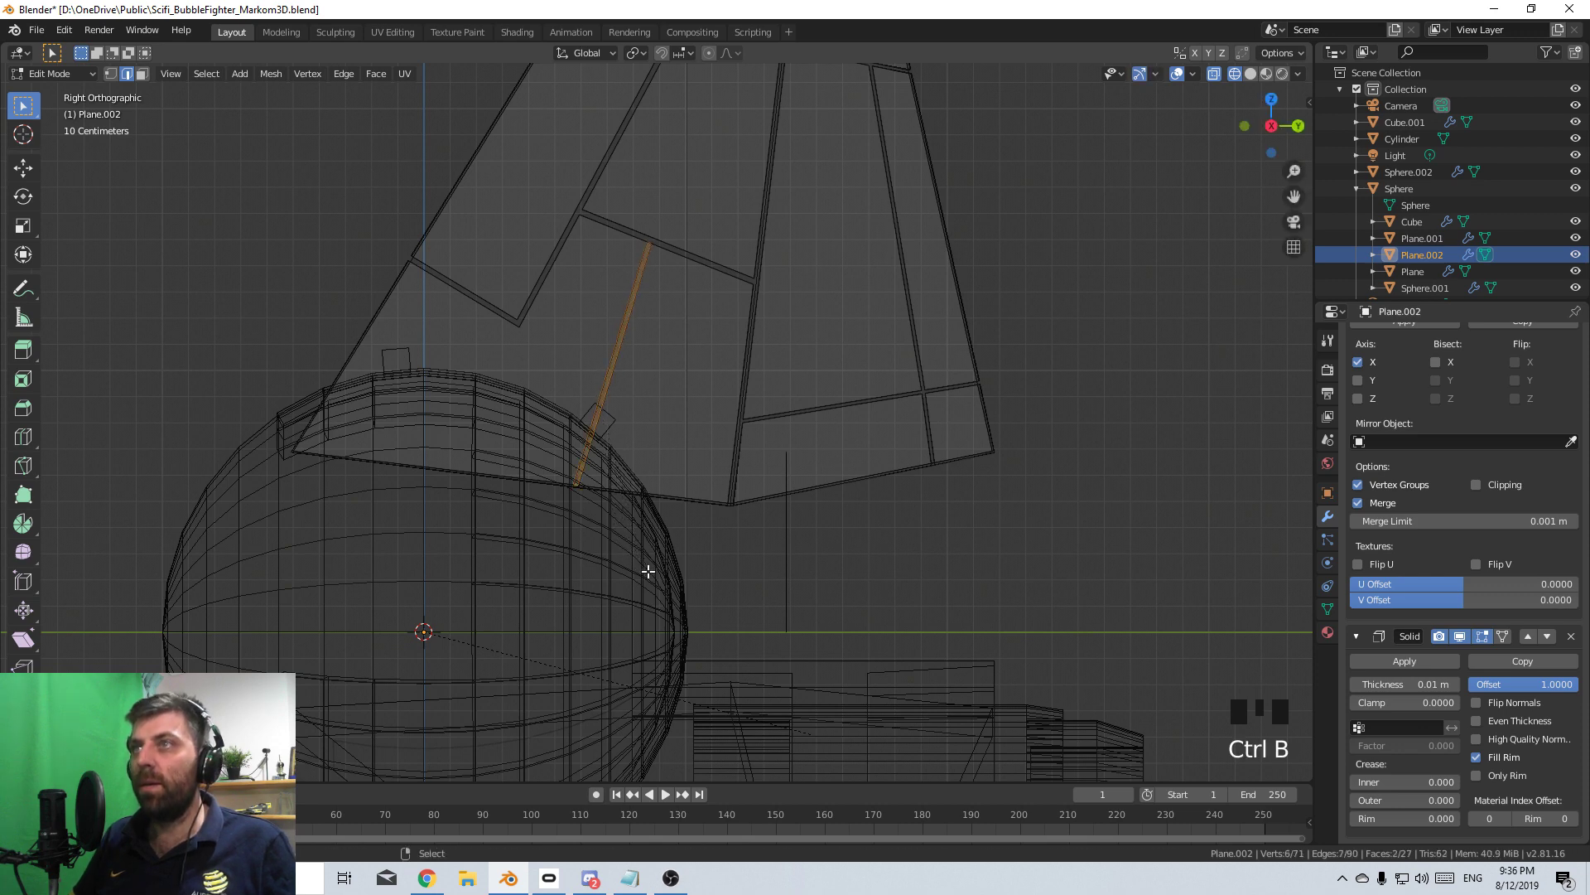
pyautogui.press('Delete')
pyautogui.click(645, 568)
# - Return to solid shading, leave Edit Mode, and examine the fin's panel gaps from several angles
pyautogui.scroll(-4, 644, 568)
pyautogui.press('z')
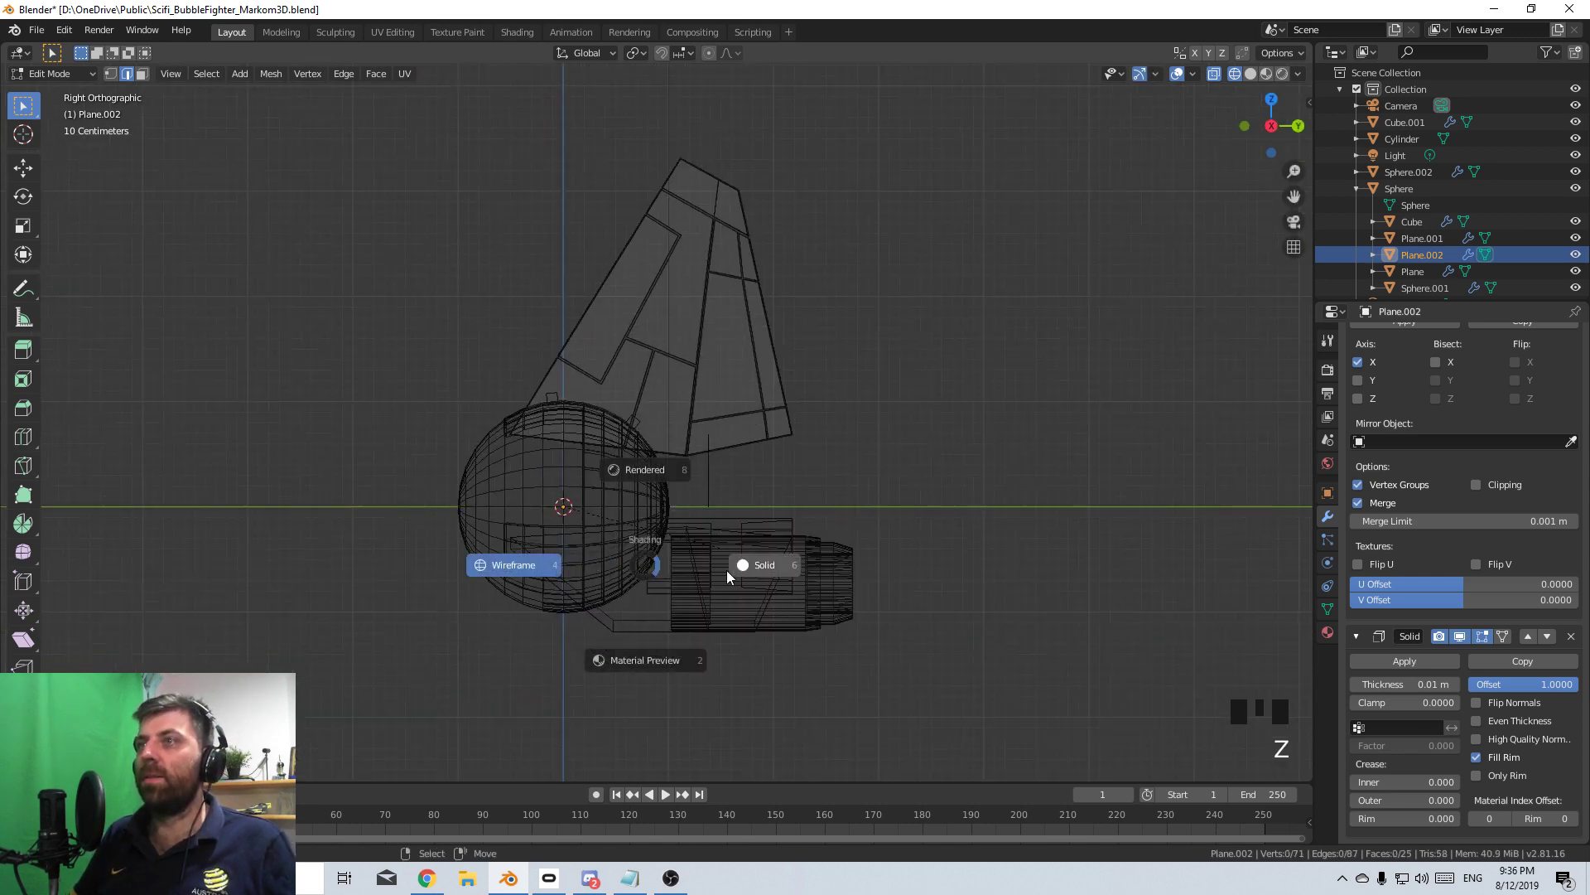
pyautogui.click(727, 570)
pyautogui.scroll(-3, 727, 569)
pyautogui.press('Tab')
pyautogui.moveTo(728, 570)
pyautogui.mouseDown(button='middle')
pyautogui.moveTo(862, 554)
pyautogui.moveTo(717, 549)
pyautogui.moveTo(893, 546)
pyautogui.moveTo(764, 539)
pyautogui.moveTo(720, 562)
pyautogui.mouseUp(button='middle')
pyautogui.scroll(2, 721, 561)
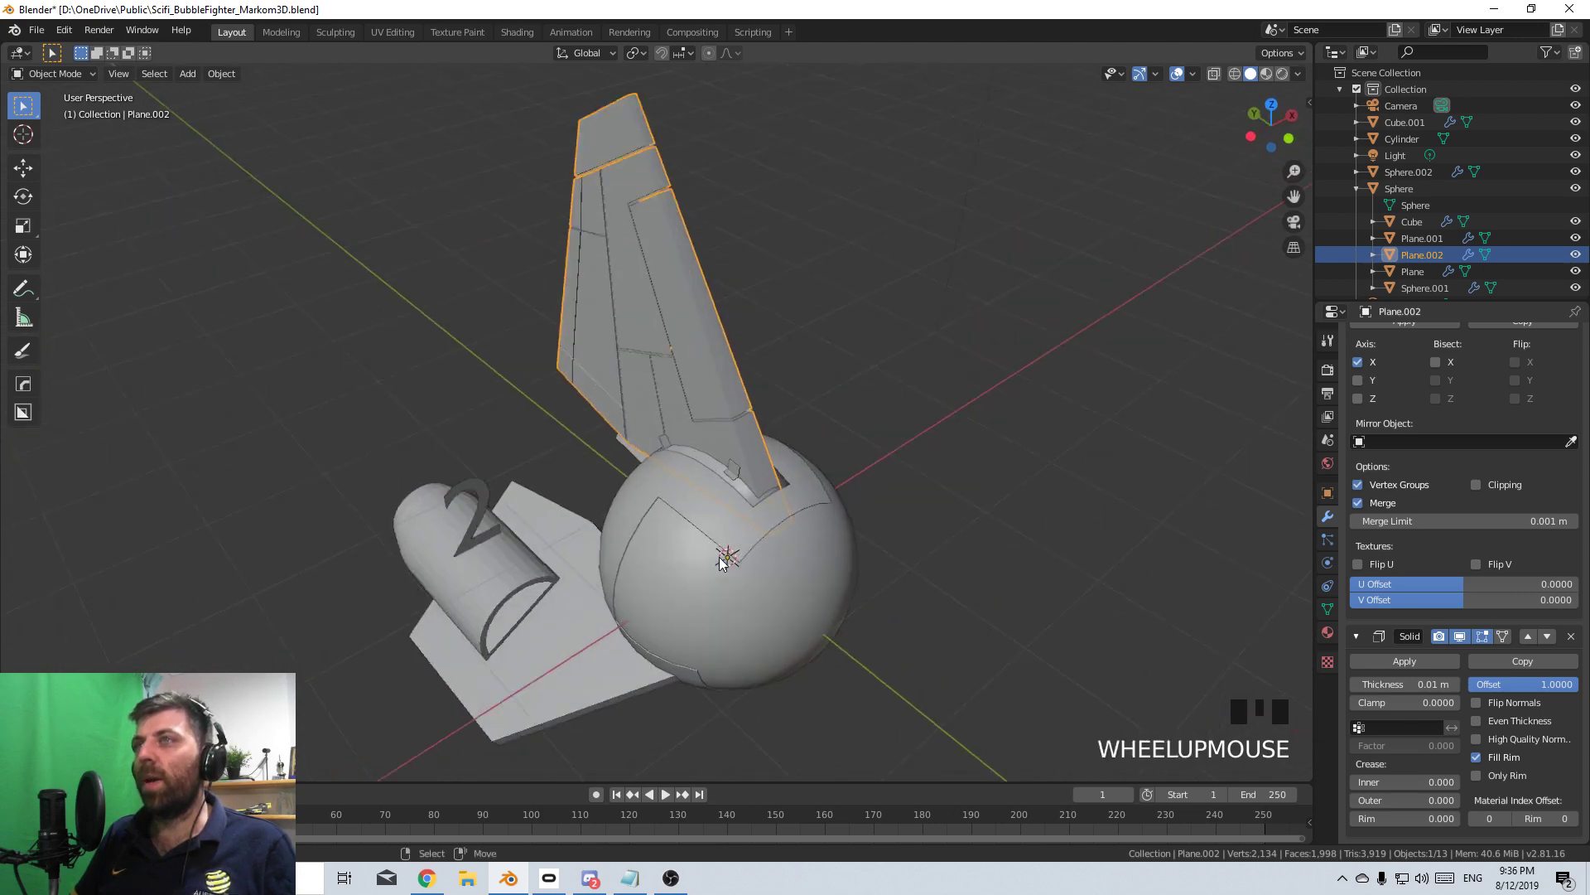
pyautogui.scroll(1, 681, 398)
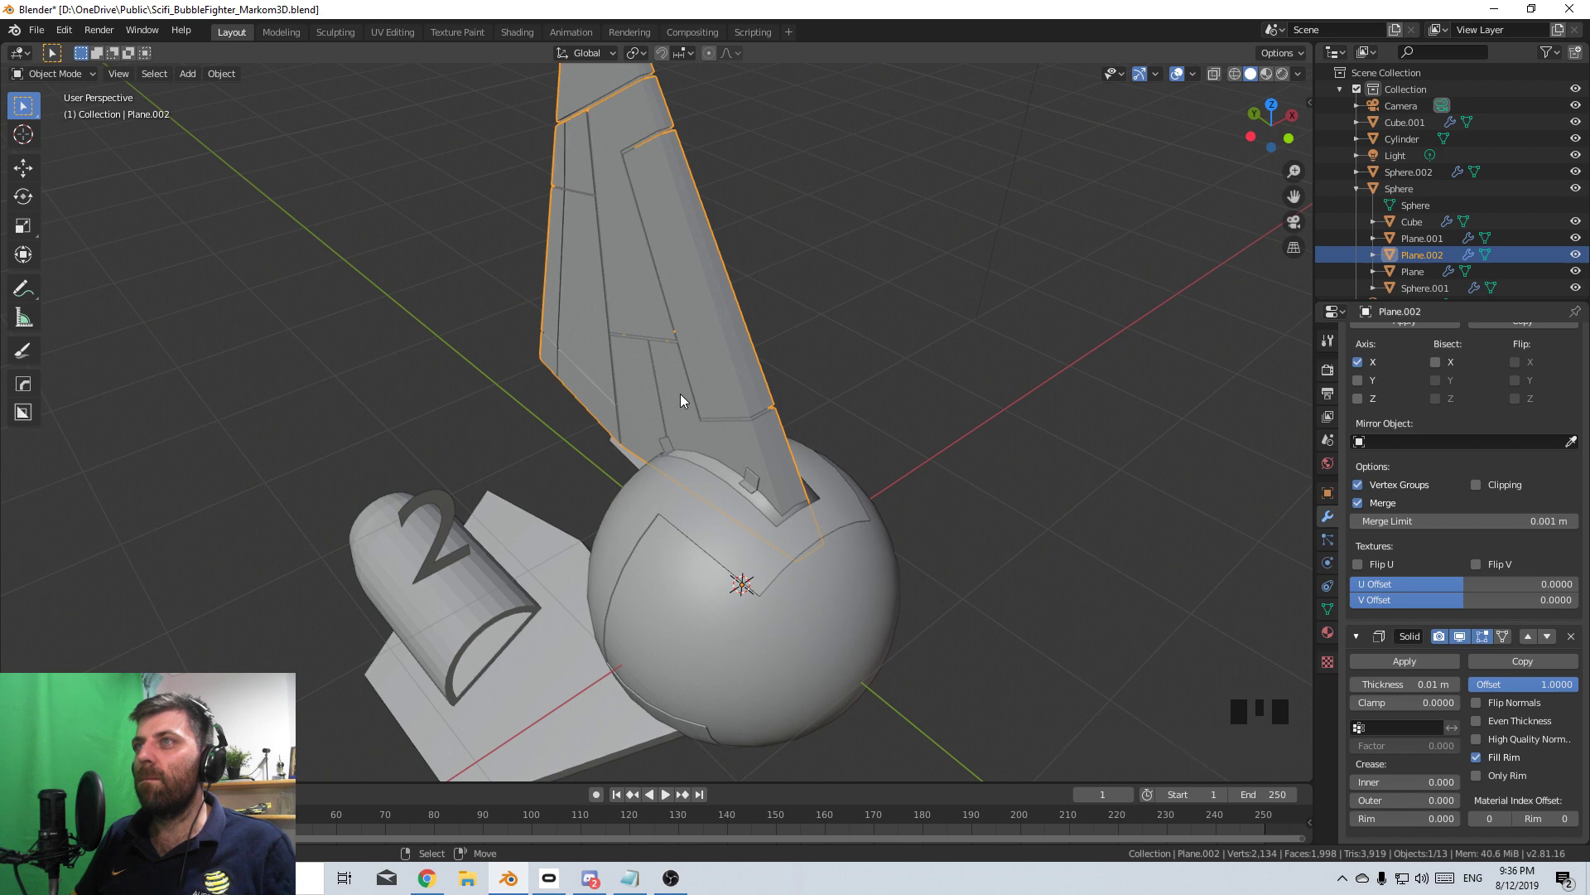
pyautogui.scroll(-1, 684, 403)
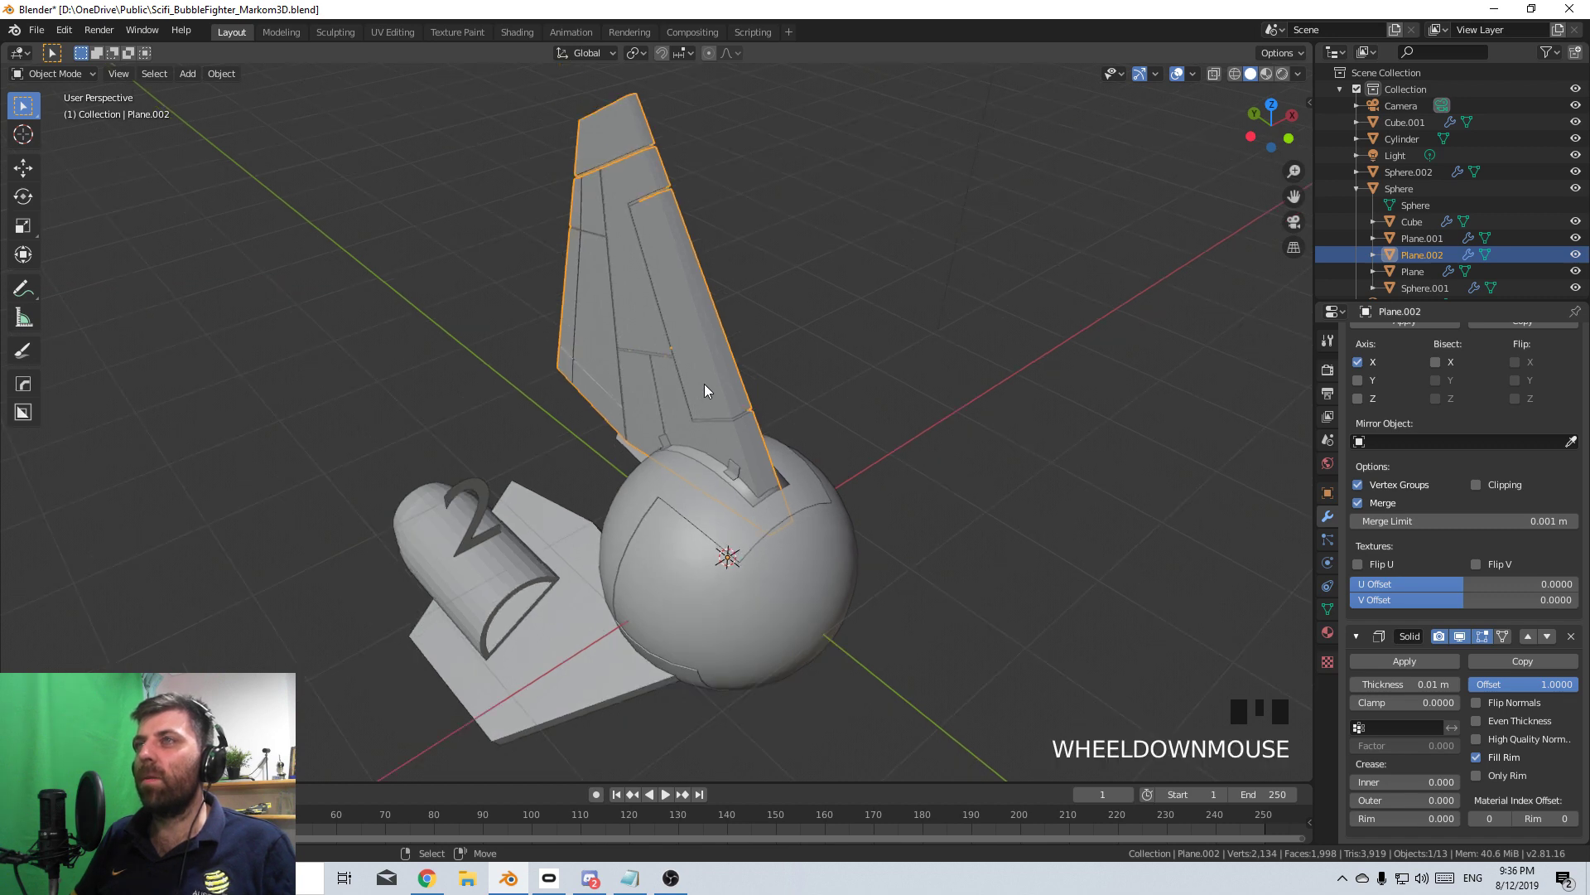
pyautogui.moveTo(704, 384); pyautogui.dragTo(810, 356, button='middle')
pyautogui.scroll(4, 978, 363)
pyautogui.press('Tab')
pyautogui.press('Tab')
pyautogui.rightClick(1007, 346)
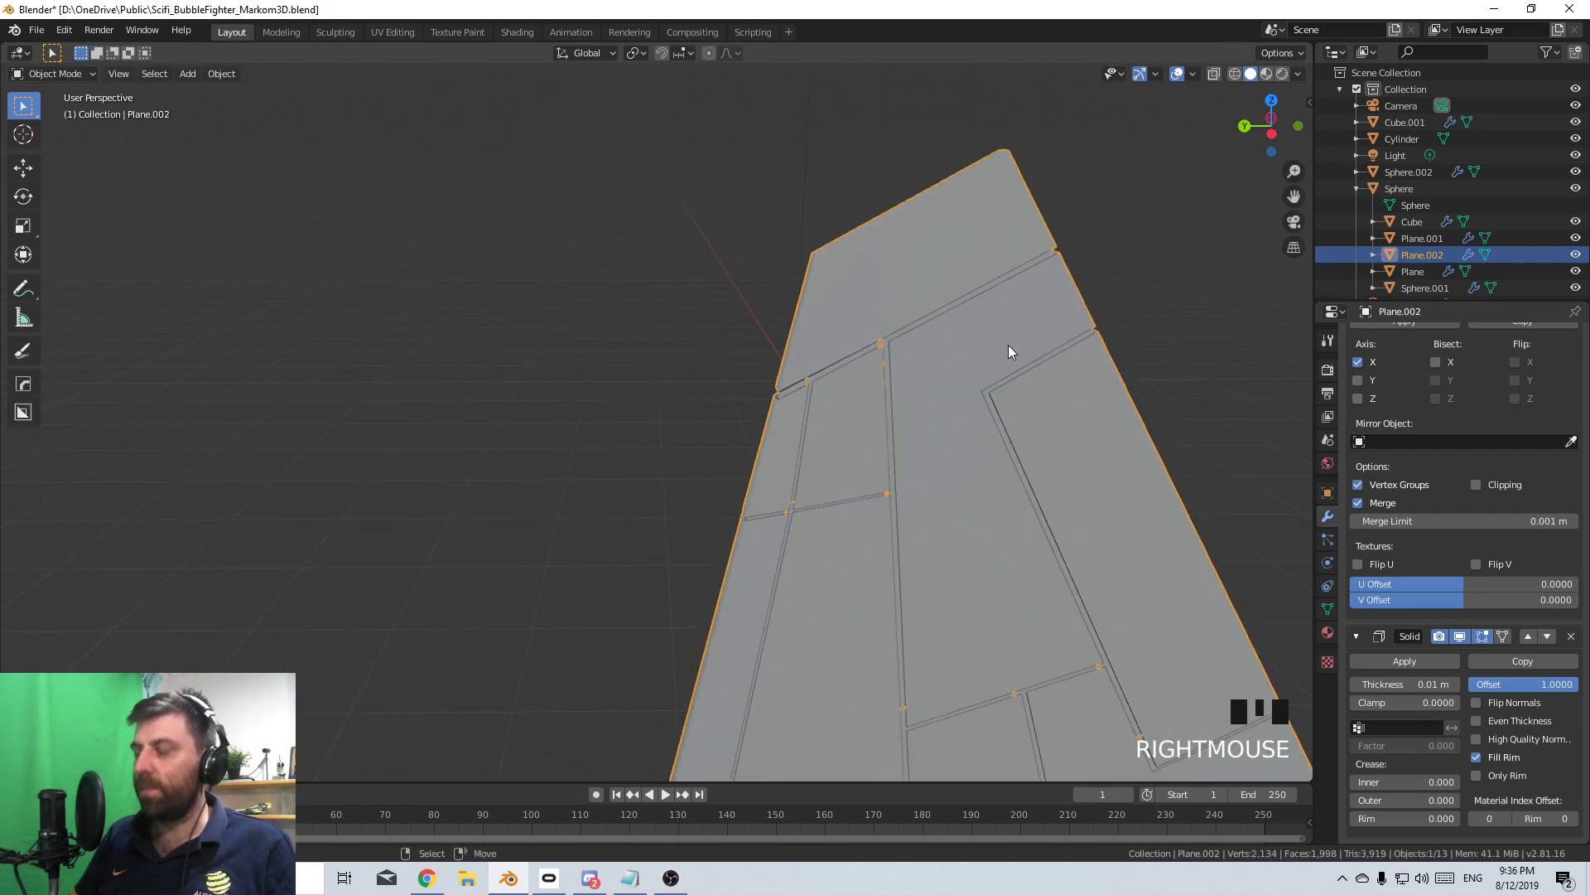
# - In a see-through right side view of the fin copy's mesh, add a loop cut across the front part of the tip panel
pyautogui.press('KP_3')
pyautogui.keyDown('shift'); pyautogui.moveTo(1007, 346); pyautogui.dragTo(648, 468, button='middle'); pyautogui.keyUp('shift')
pyautogui.scroll(2, 468, 371)
pyautogui.press('Tab')
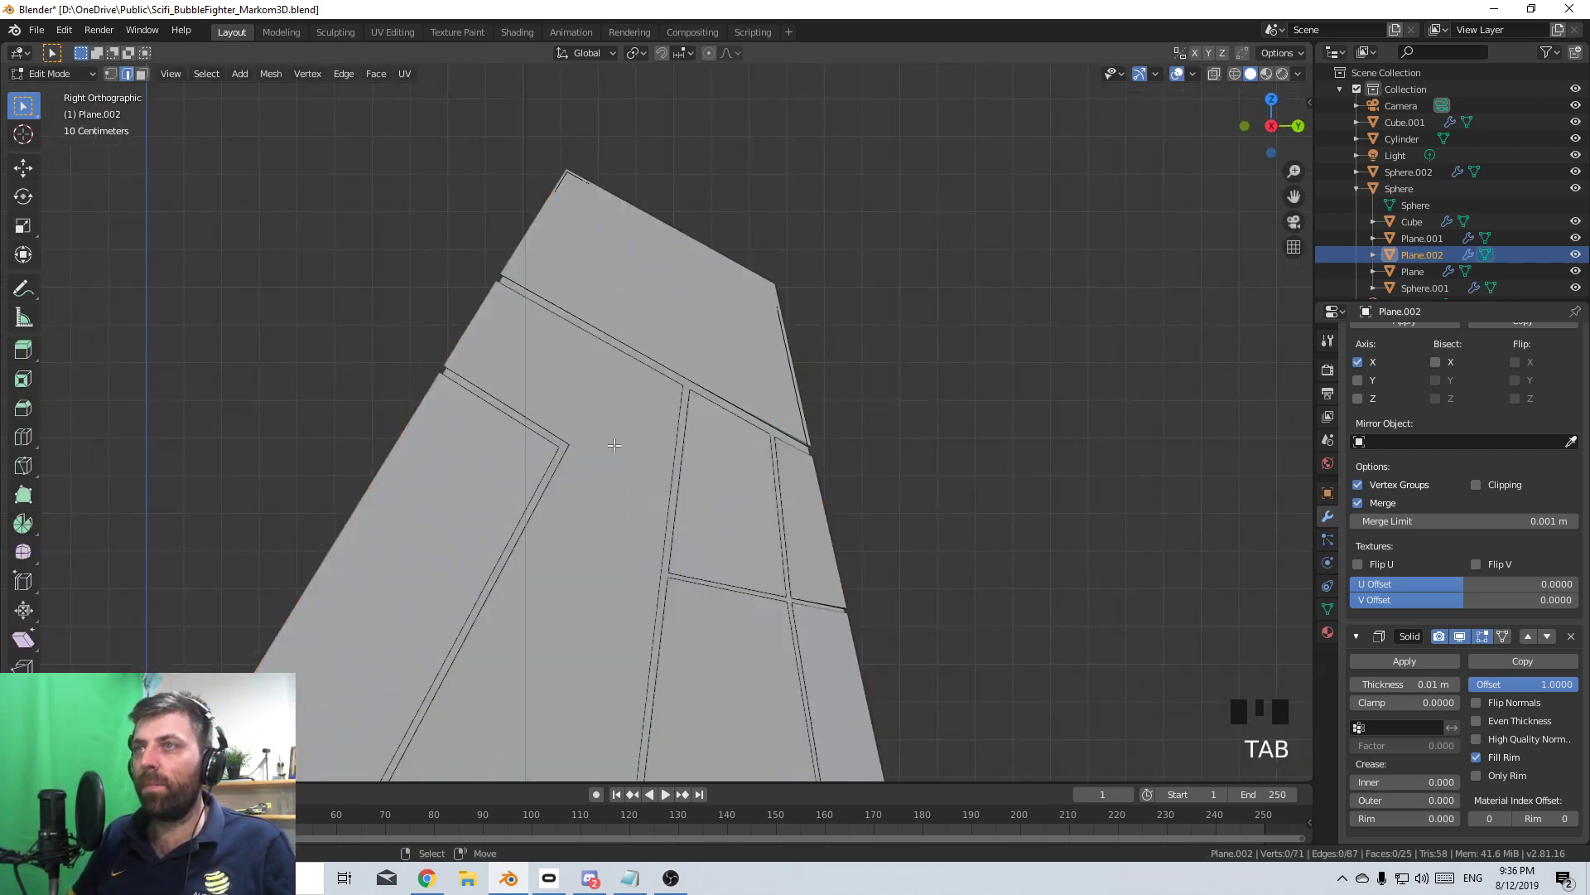
pyautogui.click(110, 74)
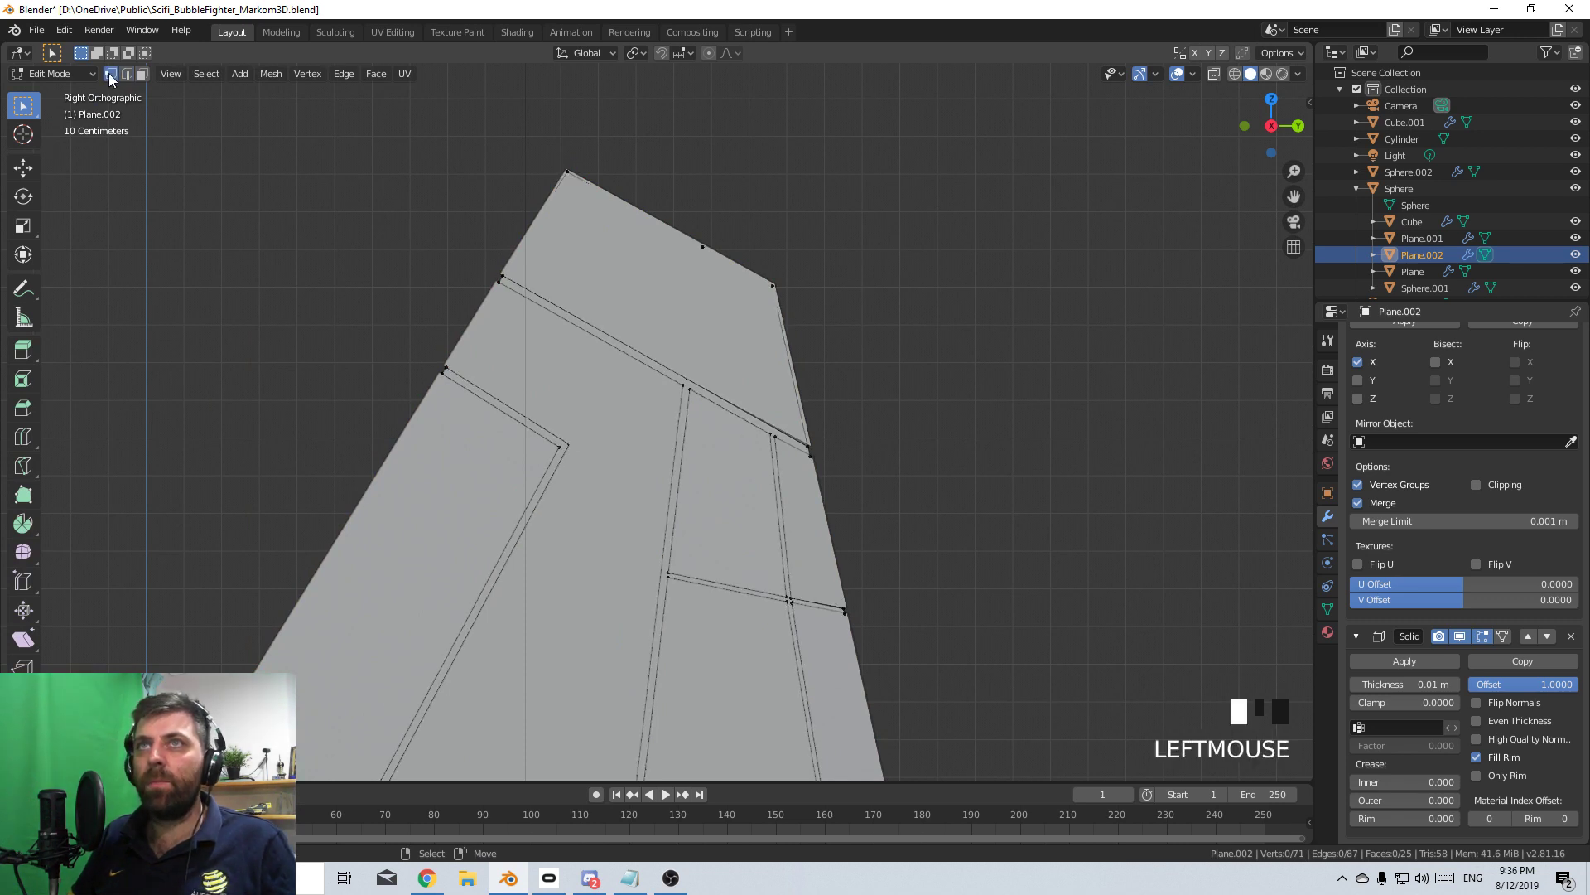
pyautogui.hotkey('alt', 'z')
pyautogui.hotkey('ctrl', 'r')
pyautogui.click(608, 330)
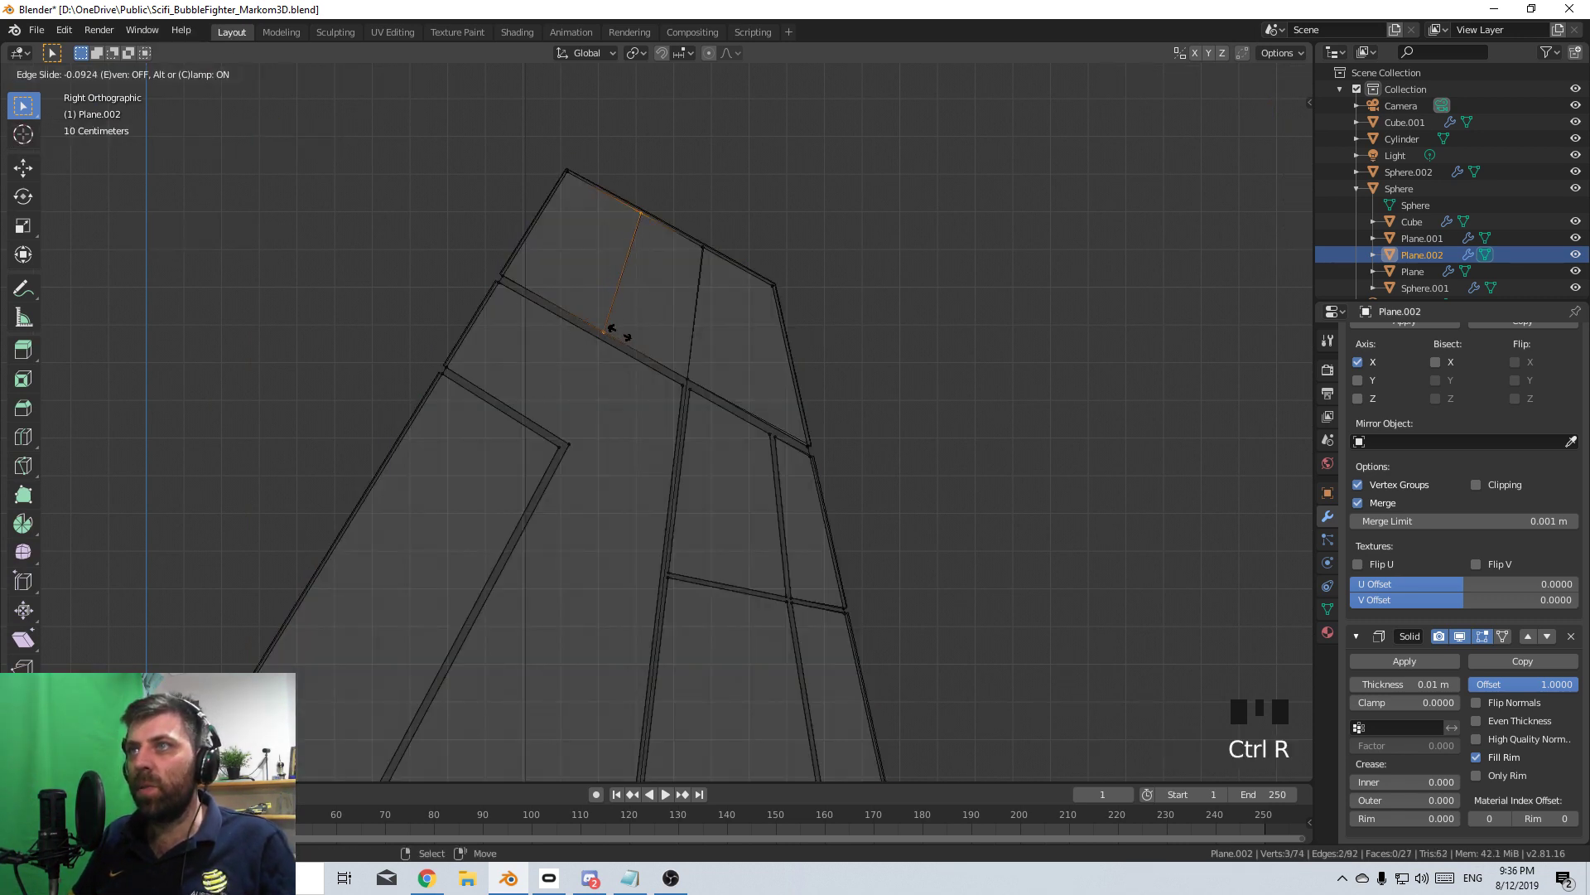
pyautogui.click(629, 338)
# - Select the two end vertices of the central panel's upper edge and subdivide that edge
pyautogui.rightClick(514, 298)
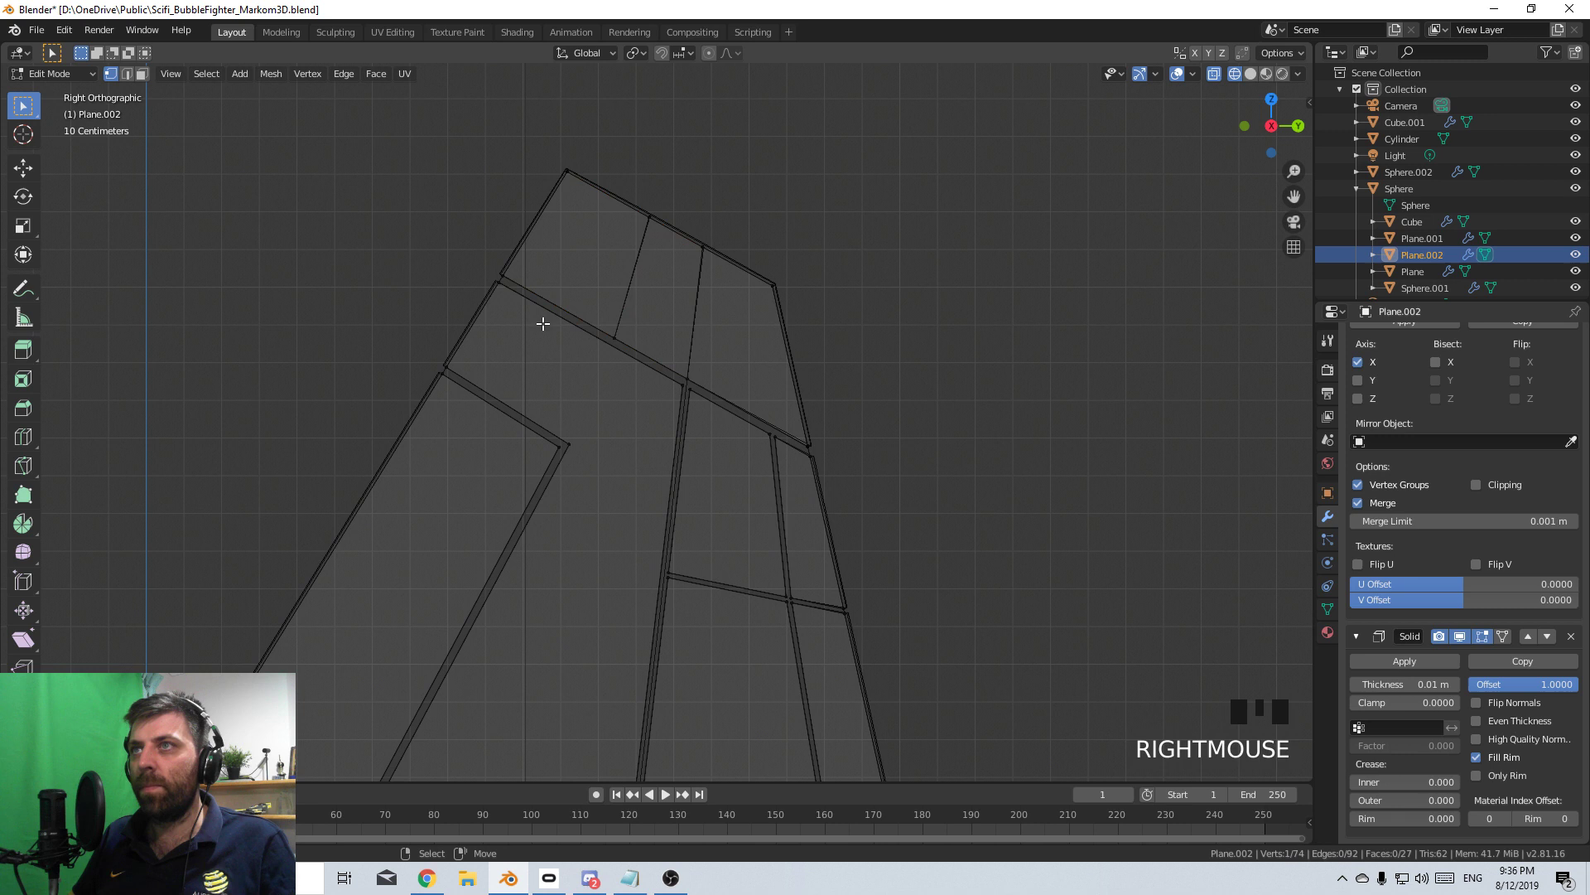
pyautogui.rightClick(497, 284)
pyautogui.keyDown('shift'); pyautogui.rightClick(675, 387); pyautogui.keyUp('shift')
pyautogui.moveTo(675, 387); pyautogui.dragTo(681, 440, button='middle')
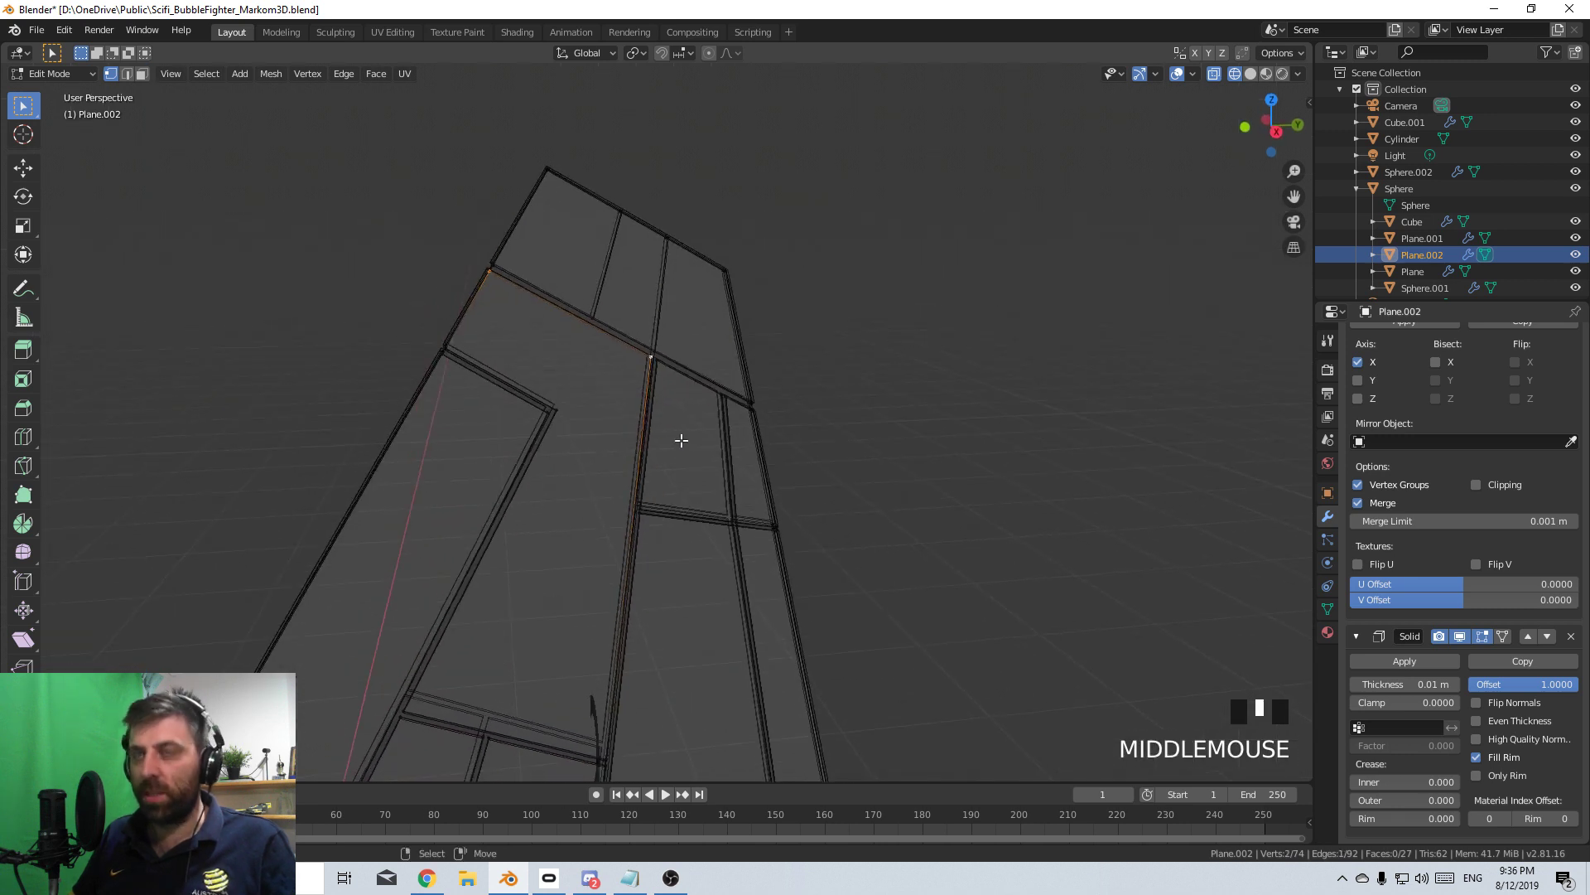
pyautogui.press('w')
pyautogui.click(655, 412)
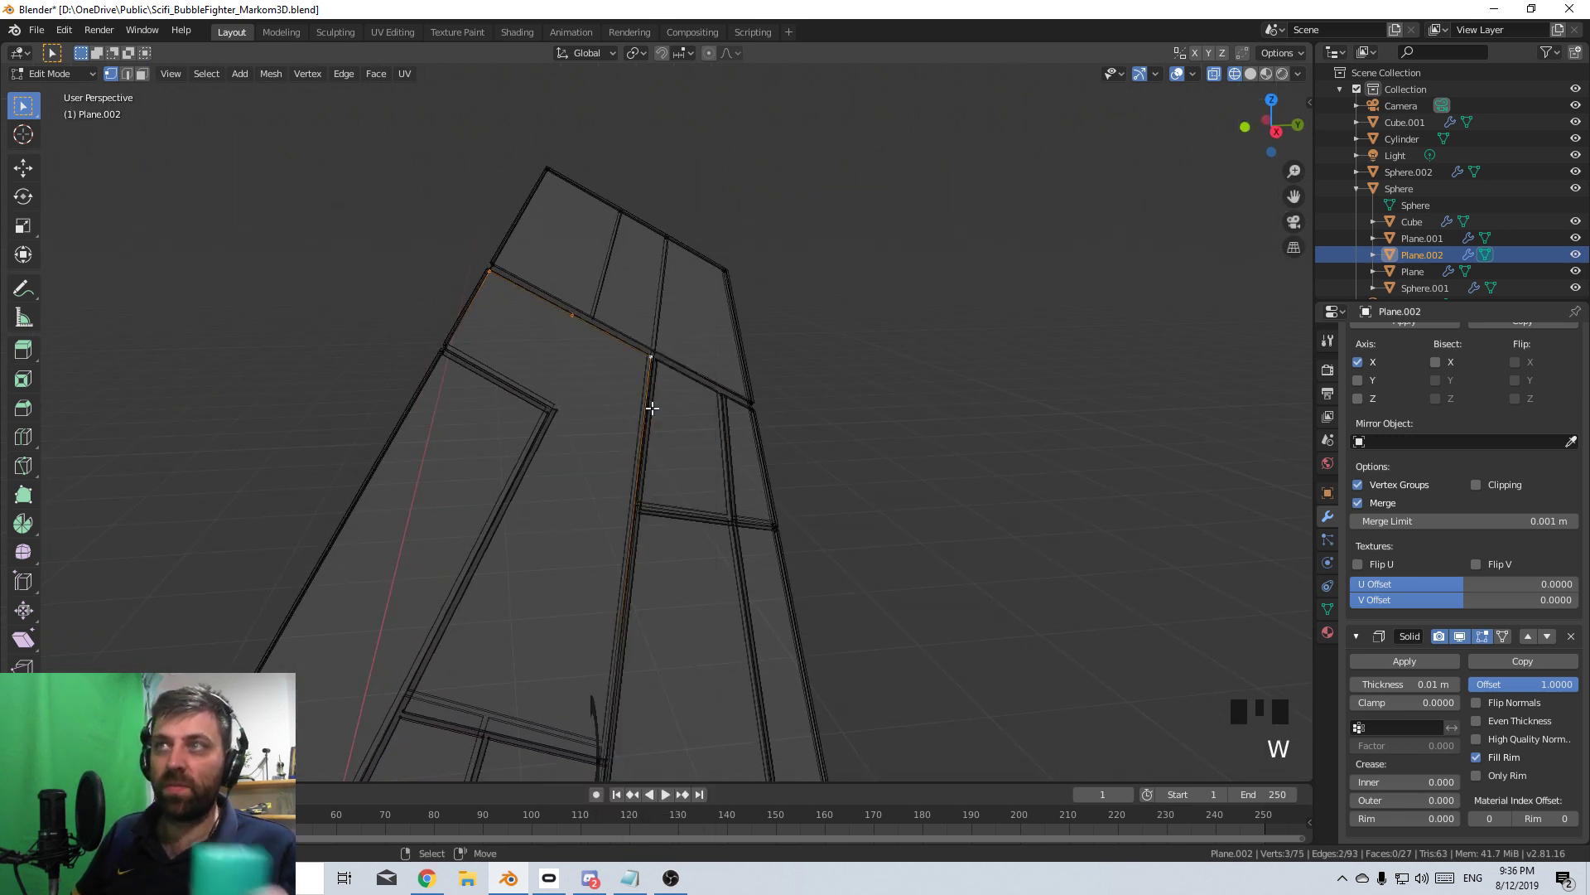
# - Slide the subdivided edge's middle vertex along the edge to line up with the tip panel's front loop cut
pyautogui.rightClick(573, 316)
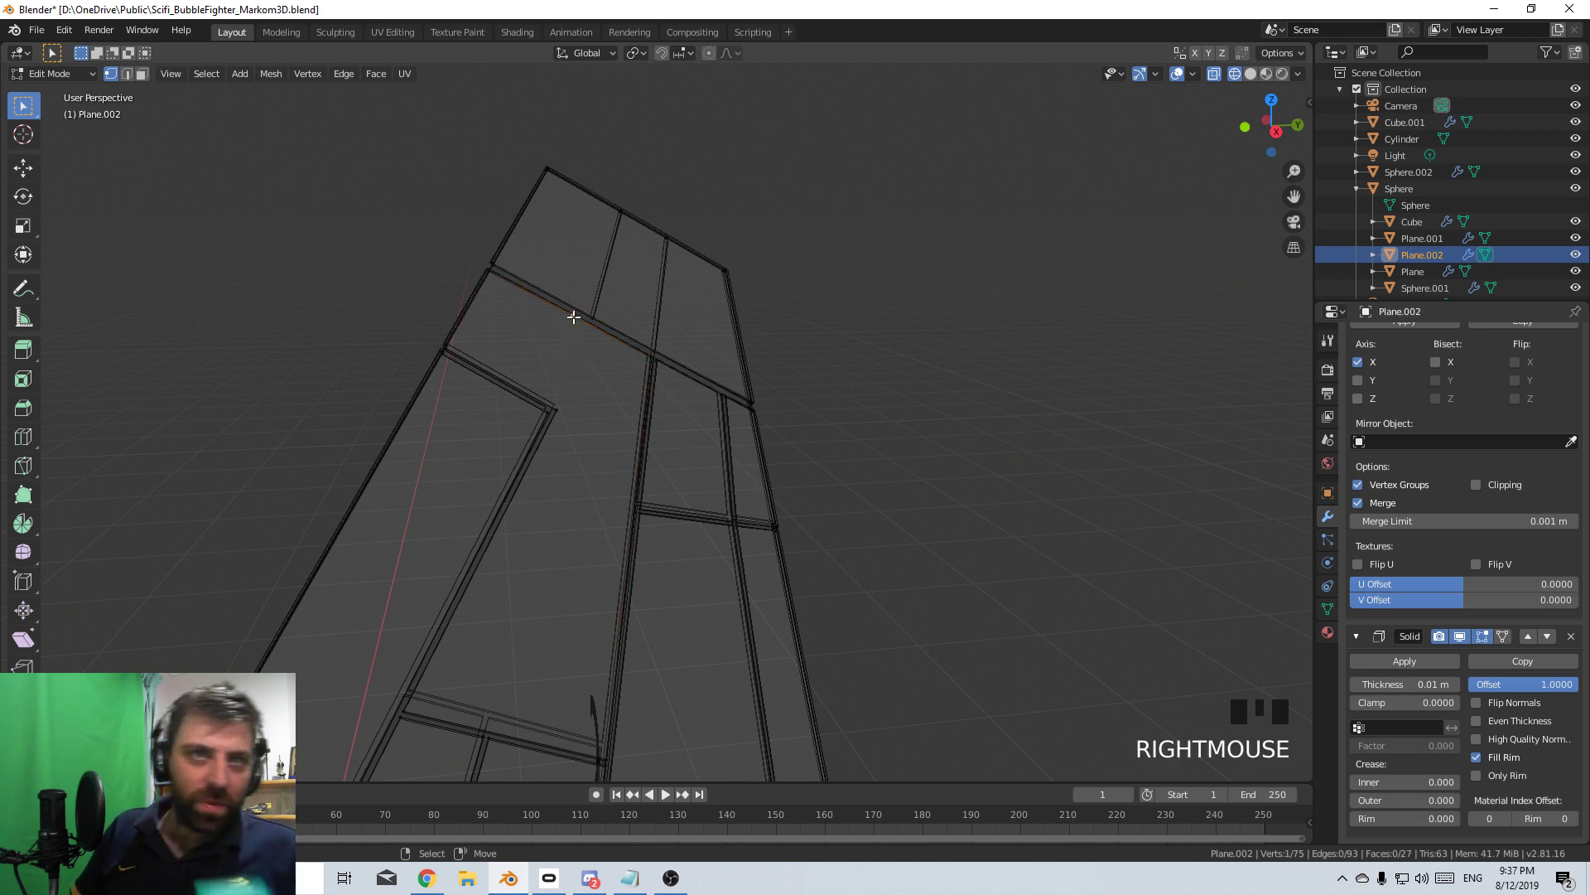
pyautogui.press('KP_3')
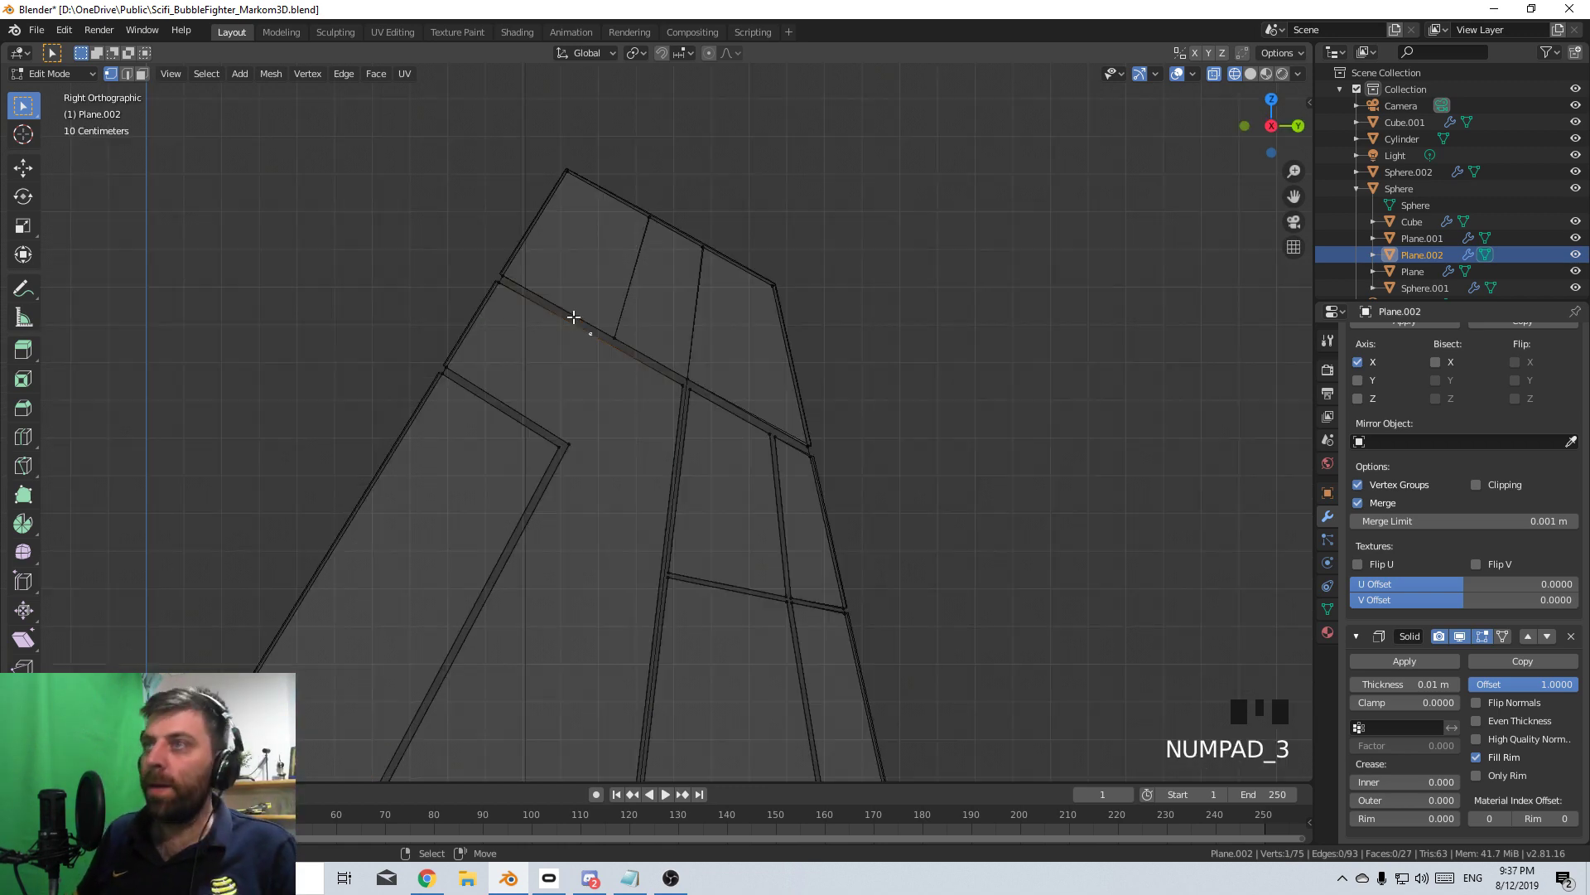
pyautogui.press('g')
pyautogui.press('g')
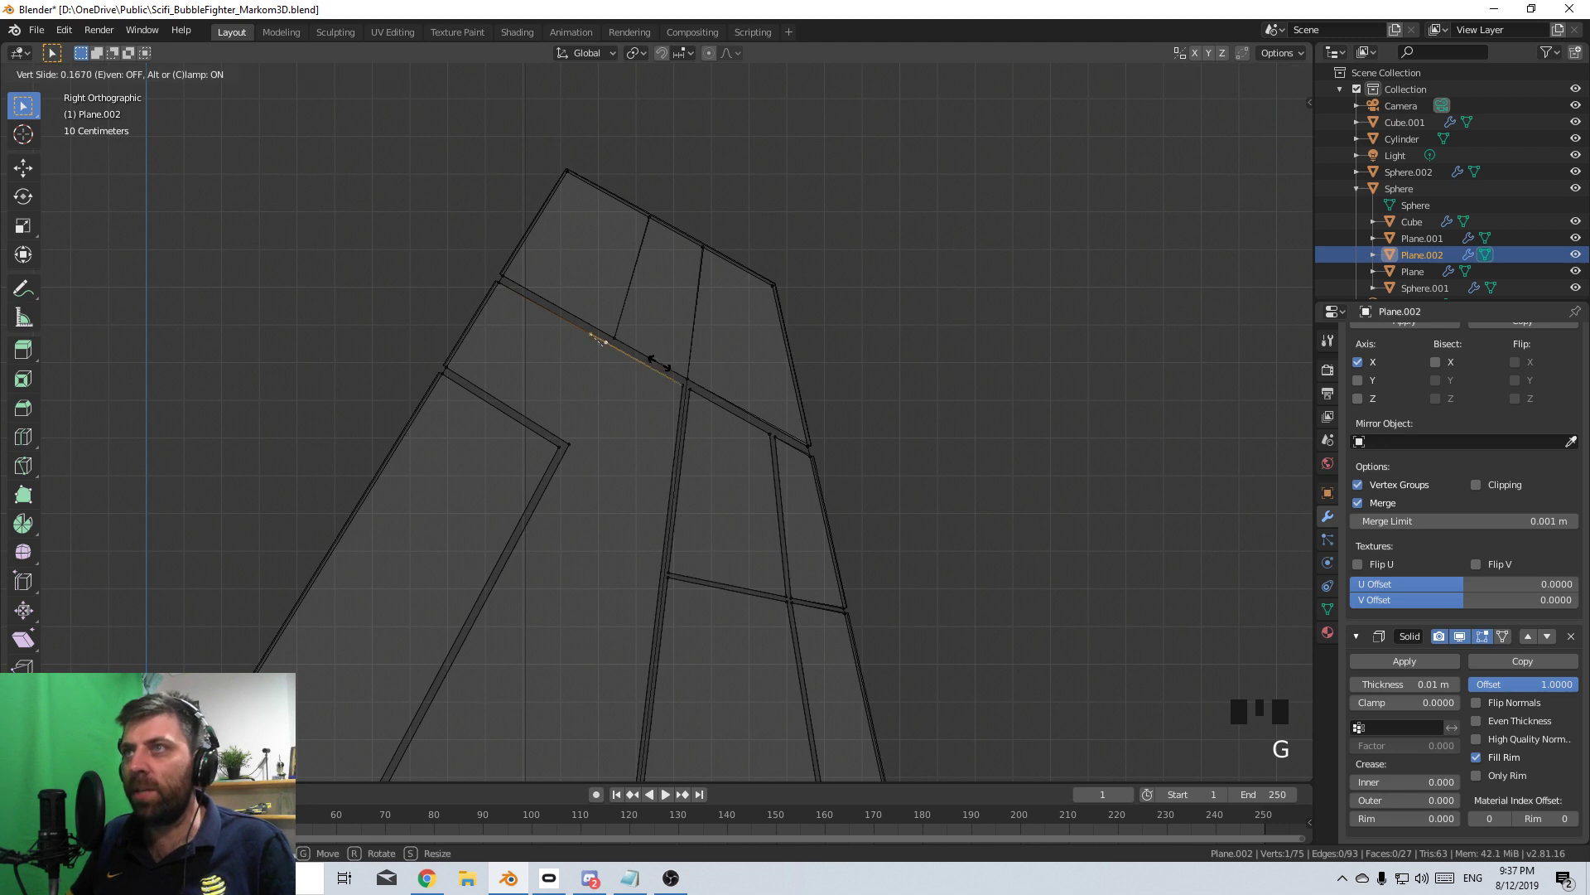
pyautogui.click(692, 392)
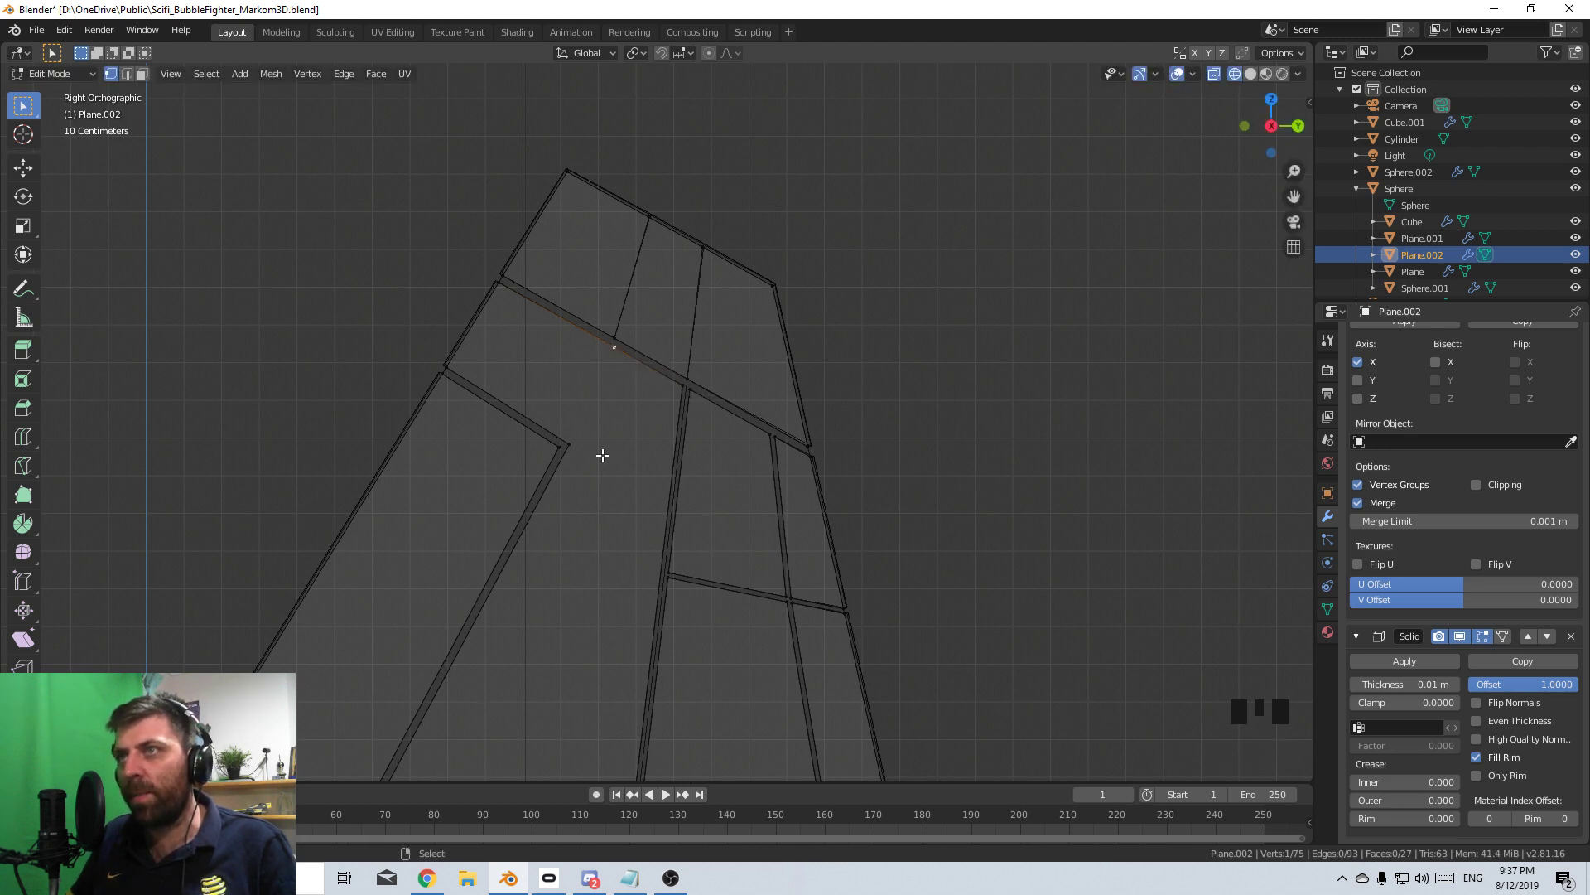
# - Remove only the face of the bent central panel with Only Faces, keeping its boundary edges
pyautogui.click(142, 77)
pyautogui.rightClick(518, 401)
pyautogui.rightClick(582, 522)
pyautogui.rightClick(554, 517)
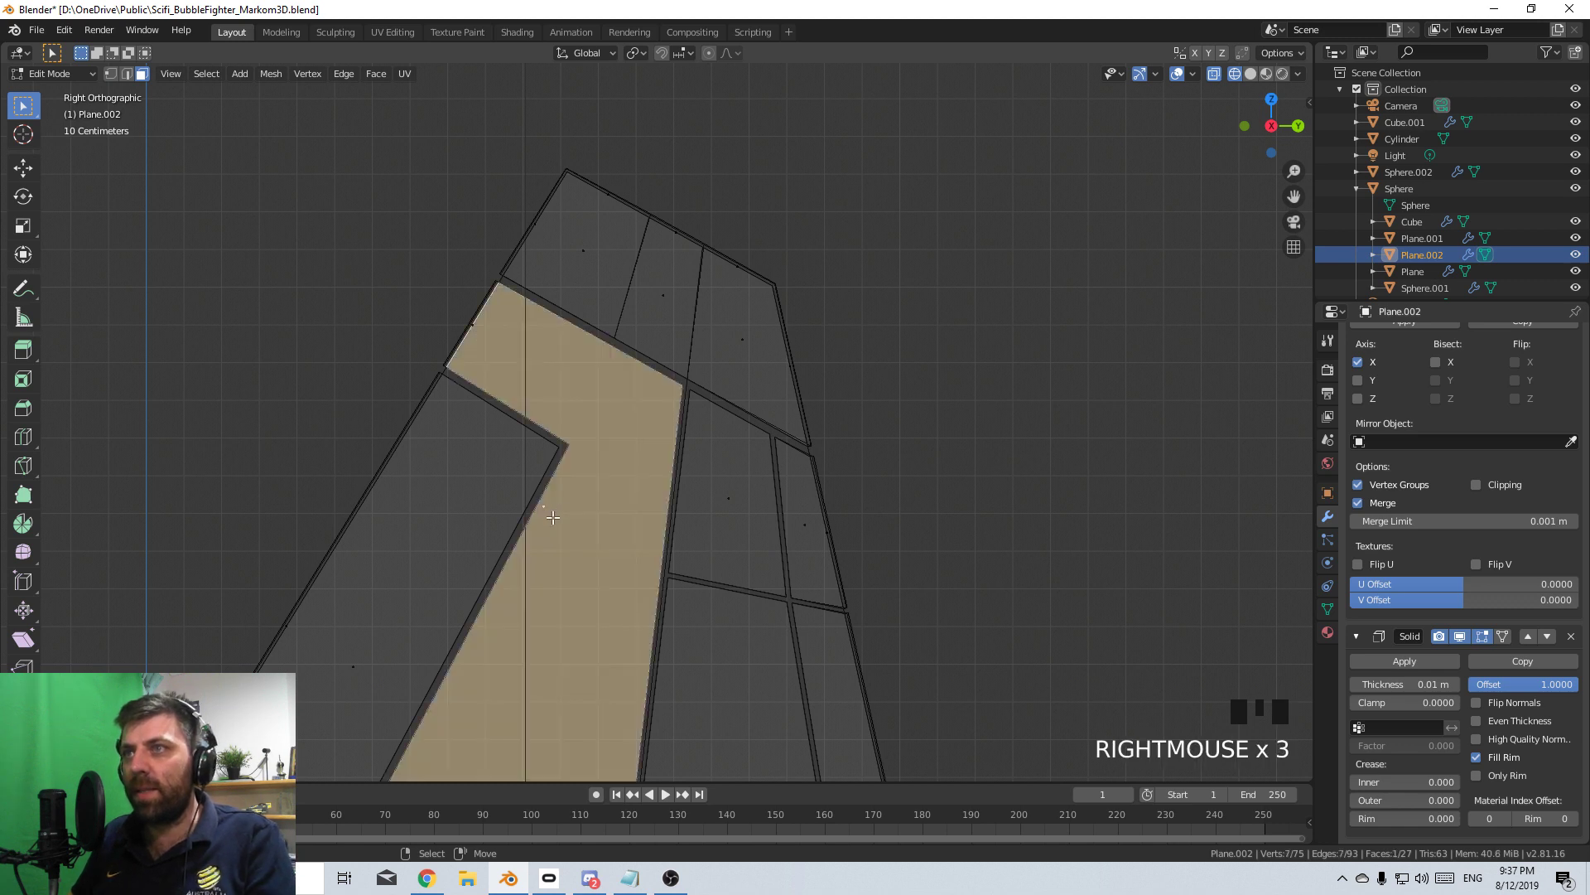
pyautogui.press('Delete')
pyautogui.click(551, 520)
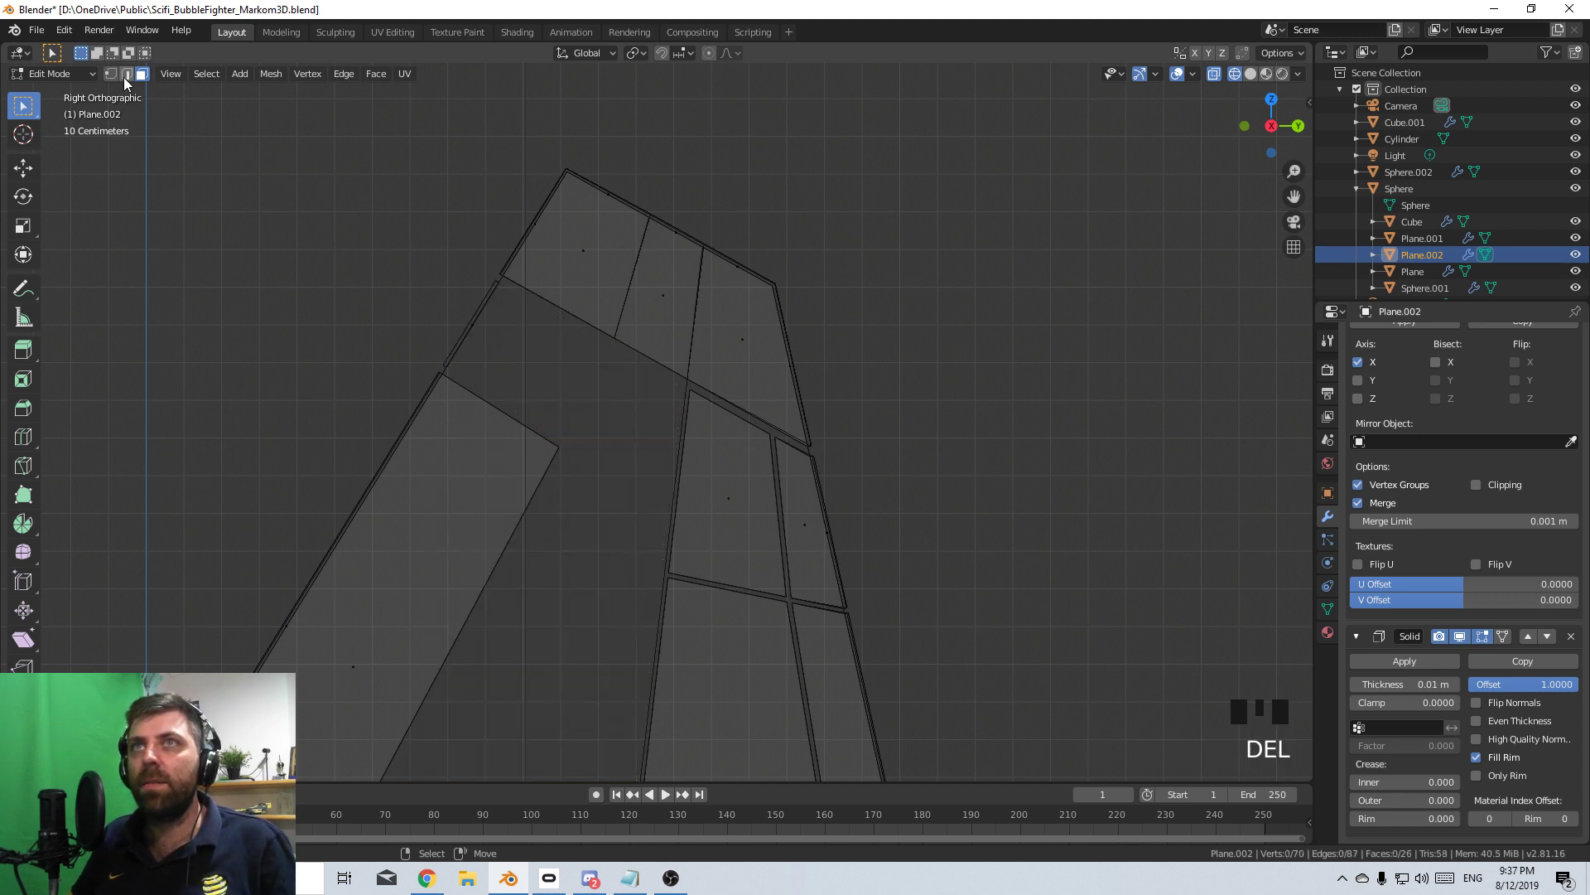
pyautogui.hotkey('ctrl', 'z')
pyautogui.press('Delete')
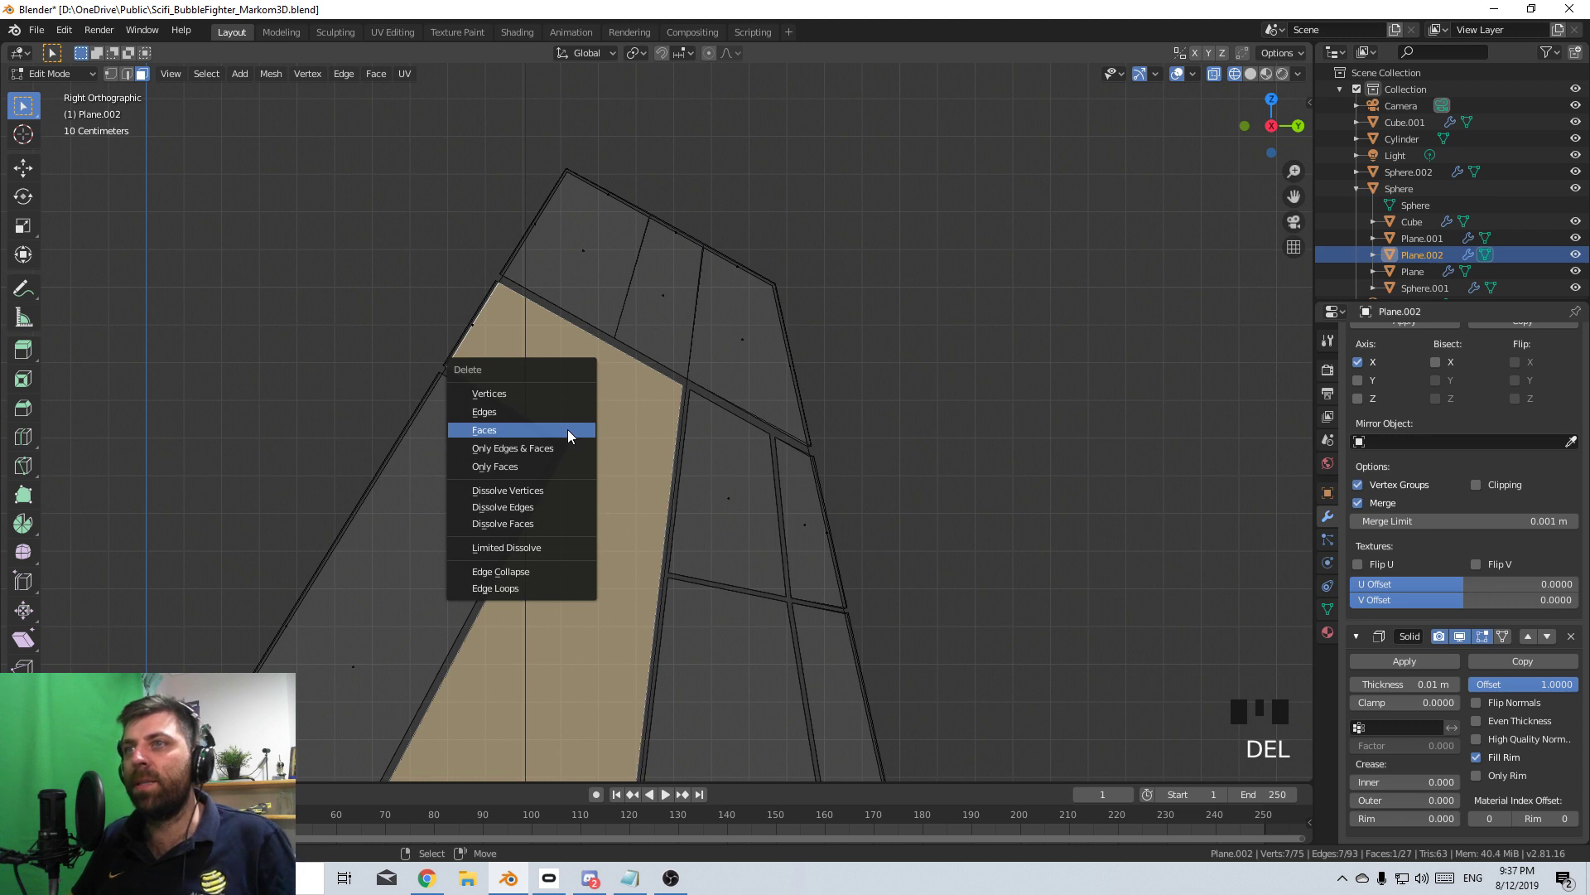
pyautogui.click(562, 468)
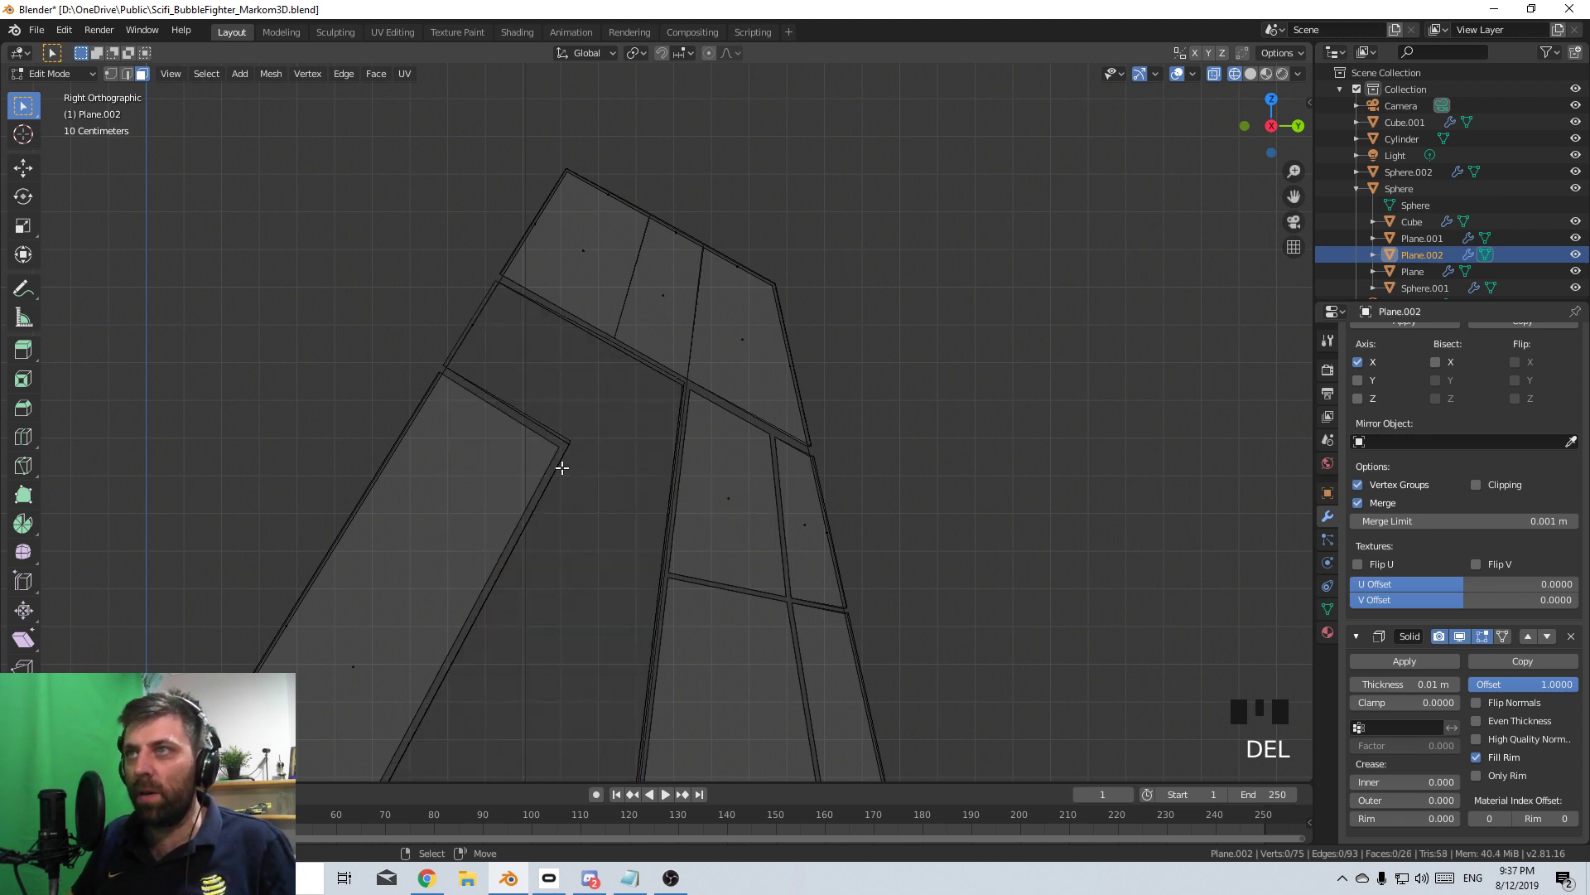
# - Select the emptied central panel's boundary edges and box-deselect those near the fin's leading edge
pyautogui.click(133, 76)
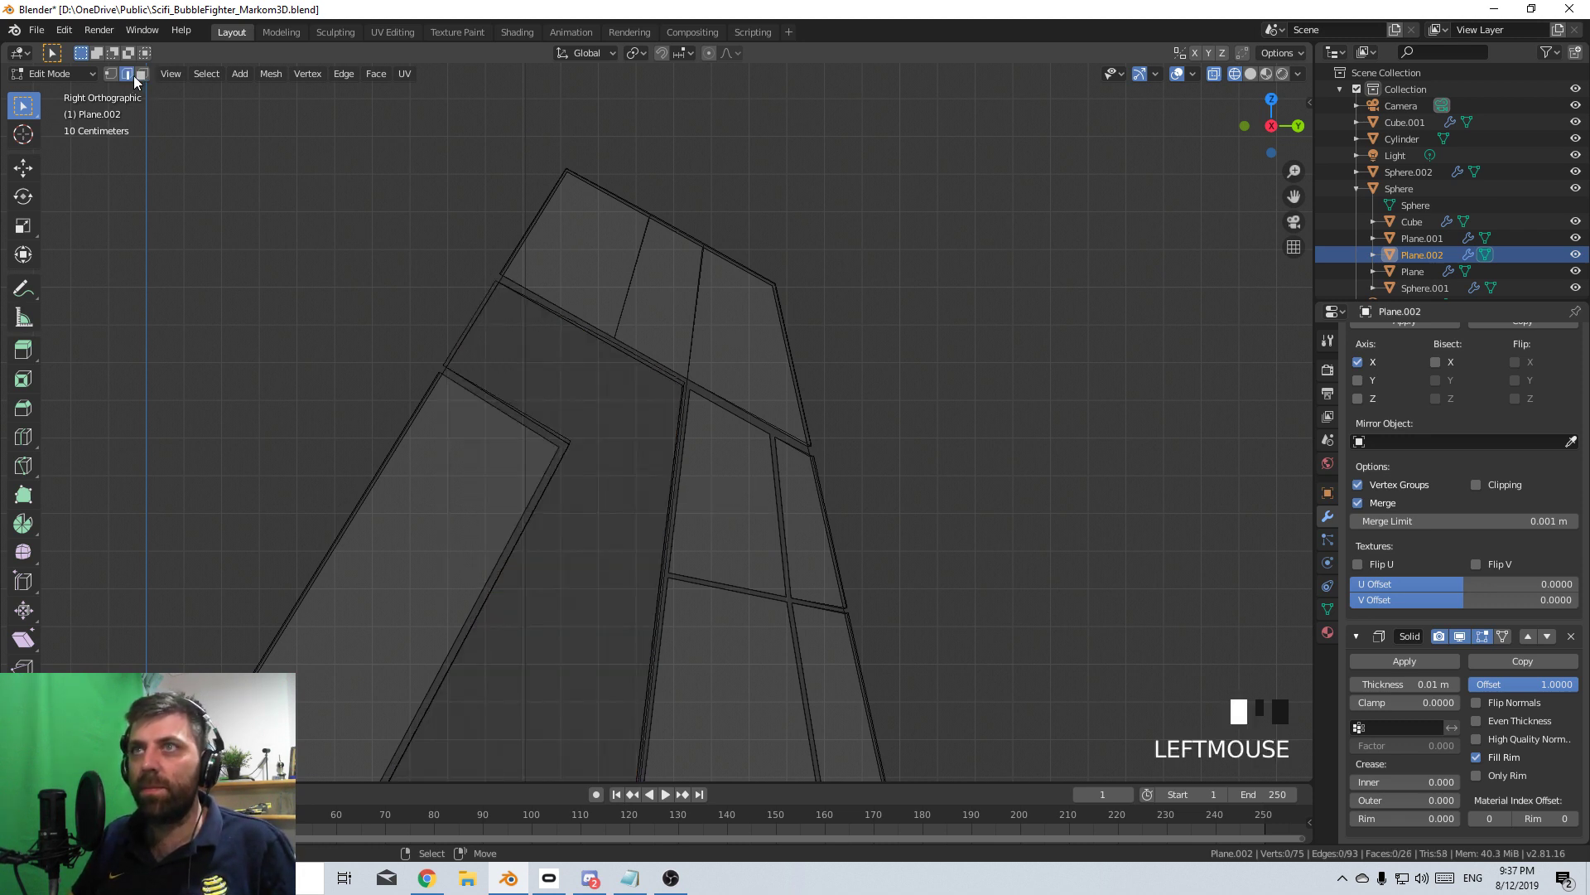
pyautogui.keyDown('alt'); pyautogui.rightClick(550, 493); pyautogui.keyUp('alt')
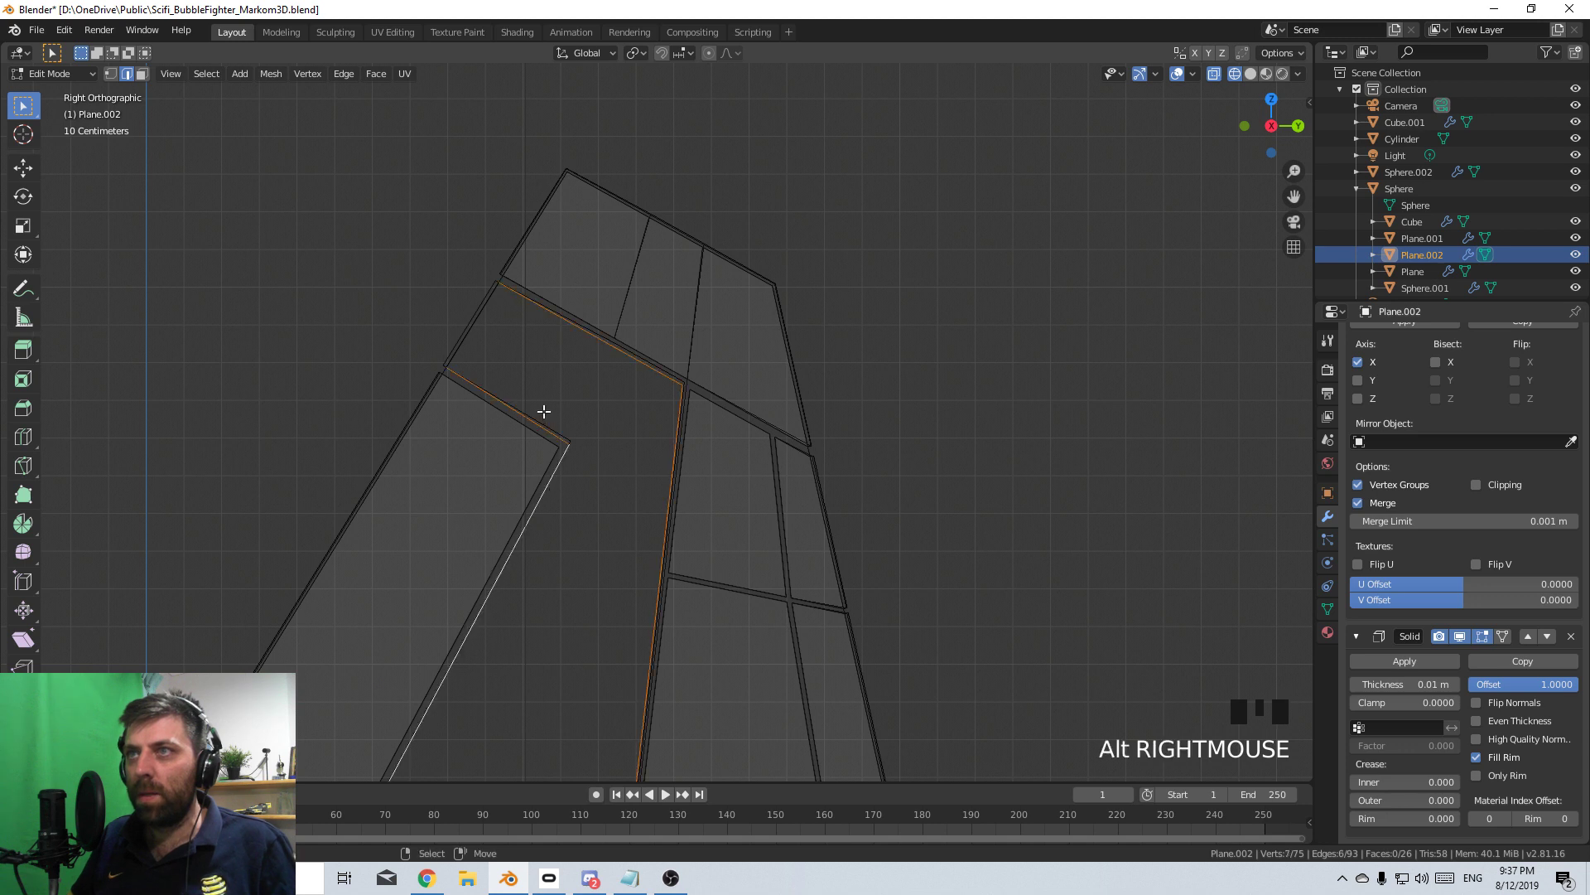
pyautogui.press('b')
pyautogui.moveTo(556, 261); pyautogui.dragTo(263, 434, button='middle')
pyautogui.press('Delete')
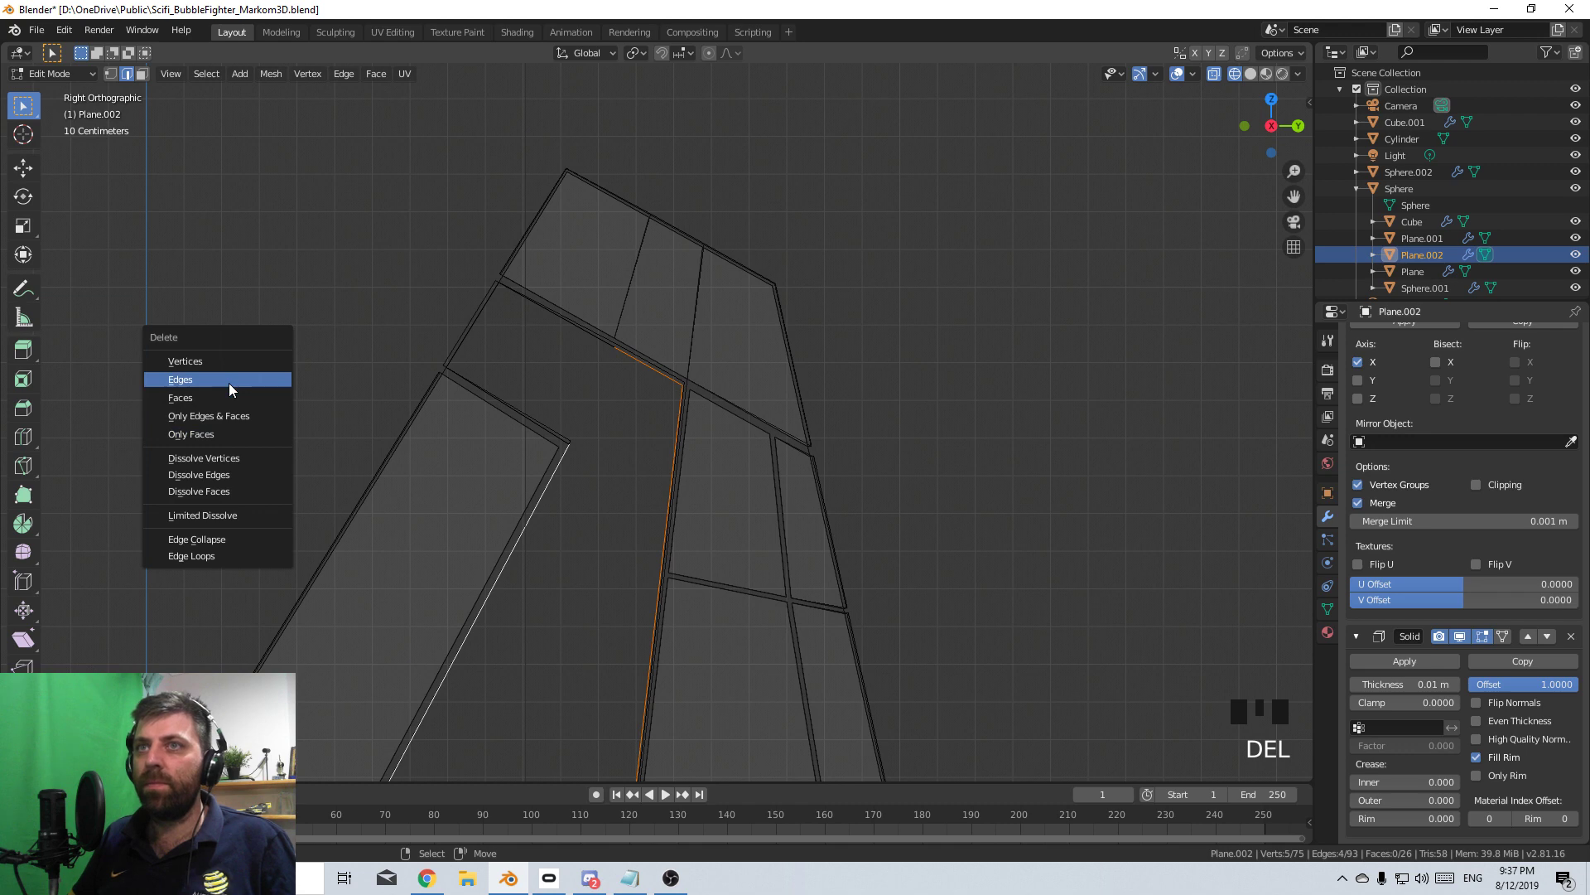
pyautogui.press('Delete')
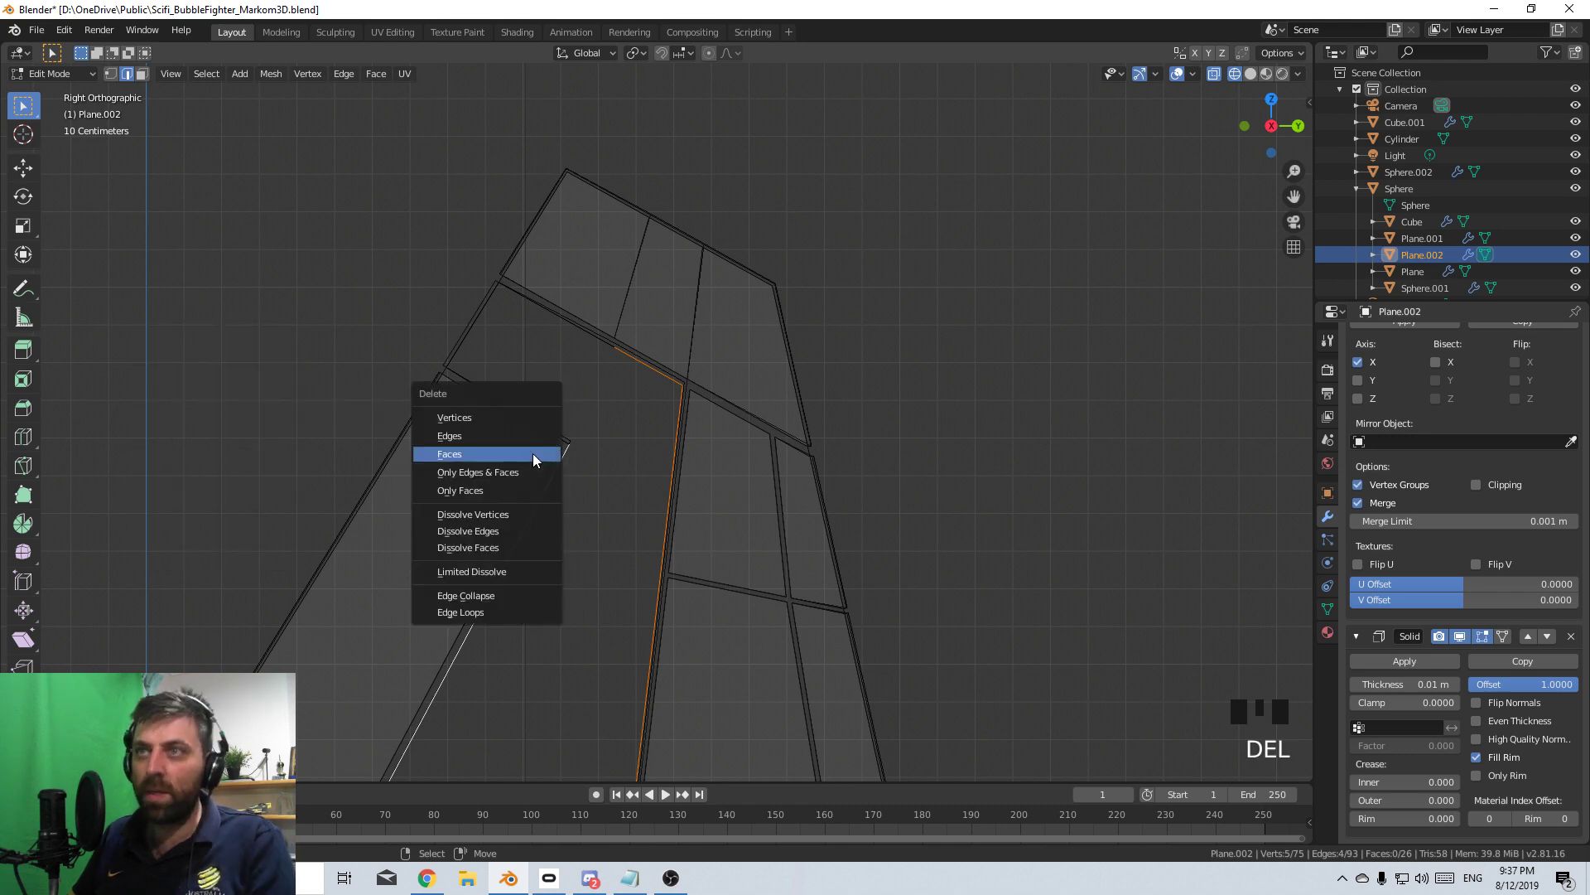
# - Examine the emptied central panel's remaining boundary edges and the notch near the fin's leading edge from several angles
pyautogui.scroll(-8, 547, 618)
pyautogui.scroll(7, 548, 618)
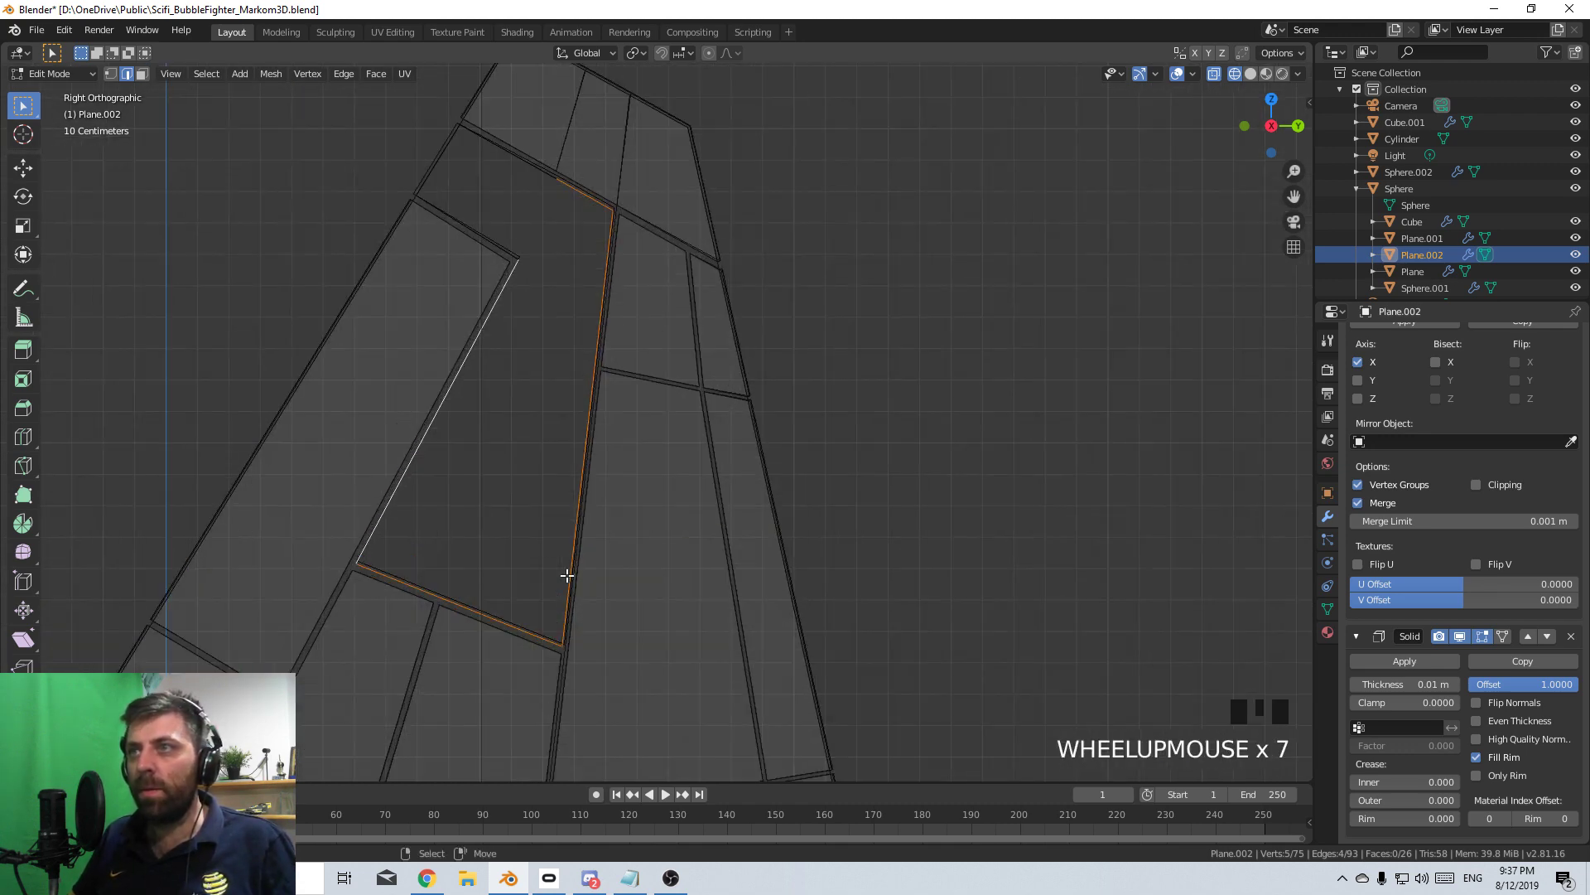
pyautogui.moveTo(564, 575); pyautogui.dragTo(675, 195, button='middle')
pyautogui.scroll(4, 522, 450)
pyautogui.scroll(-1, 675, 196)
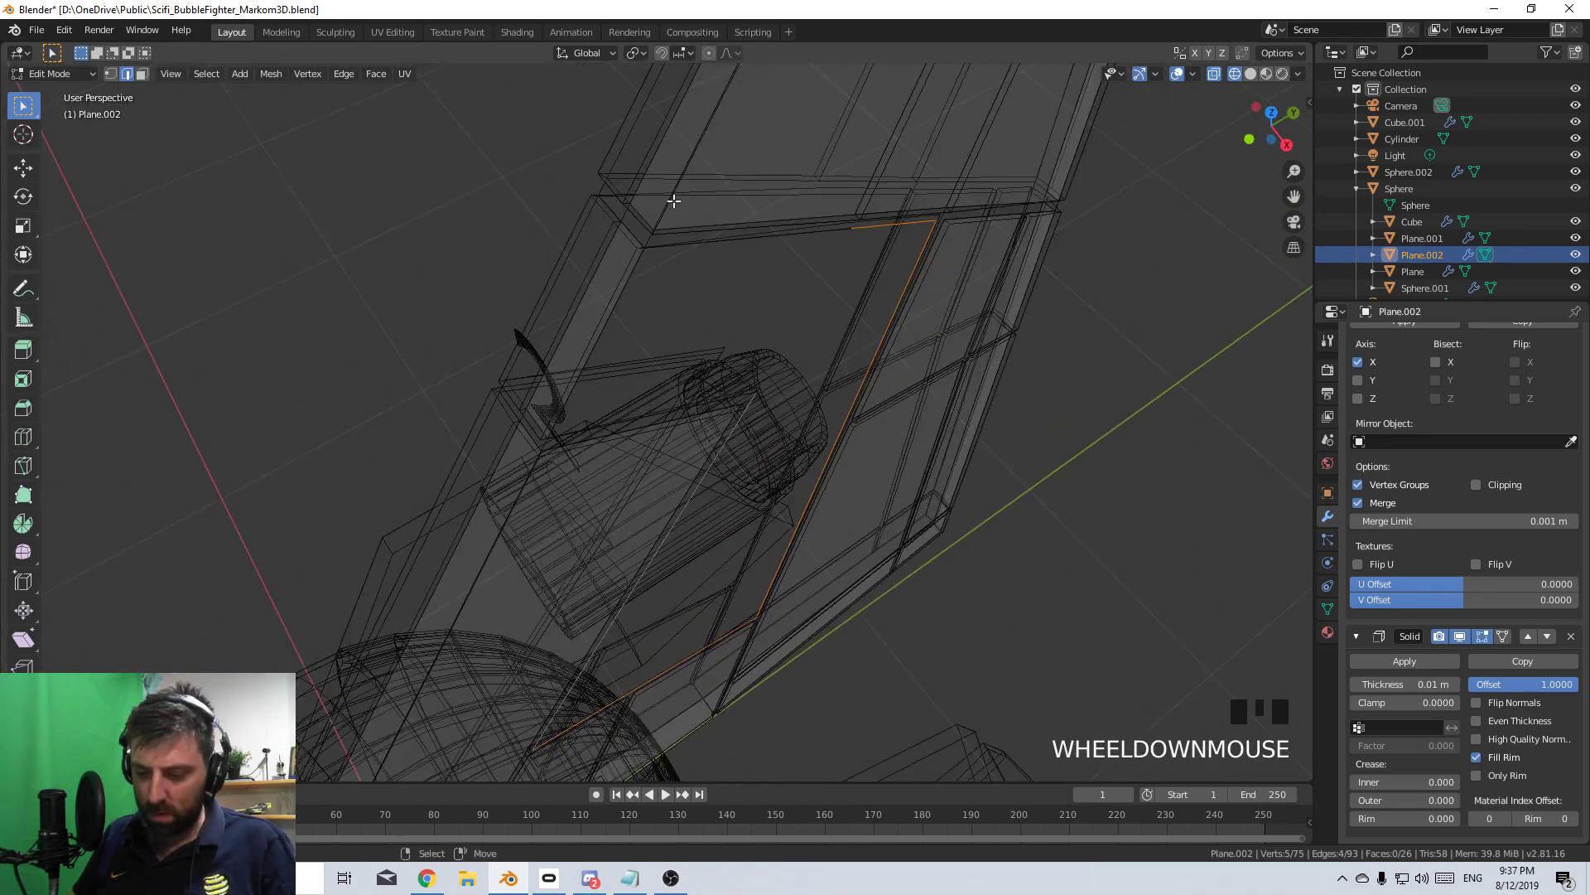
pyautogui.press('b')
pyautogui.moveTo(685, 539)
pyautogui.mouseDown(button='middle')
pyautogui.moveTo(741, 451)
pyautogui.moveTo(718, 433)
pyautogui.moveTo(650, 494)
pyautogui.moveTo(716, 533)
pyautogui.mouseUp(button='middle')
pyautogui.keyDown('shift'); pyautogui.rightClick(742, 450); pyautogui.keyUp('shift')
pyautogui.scroll(2, 649, 494)
pyautogui.scroll(2, 716, 534)
pyautogui.scroll(-3, 733, 514)
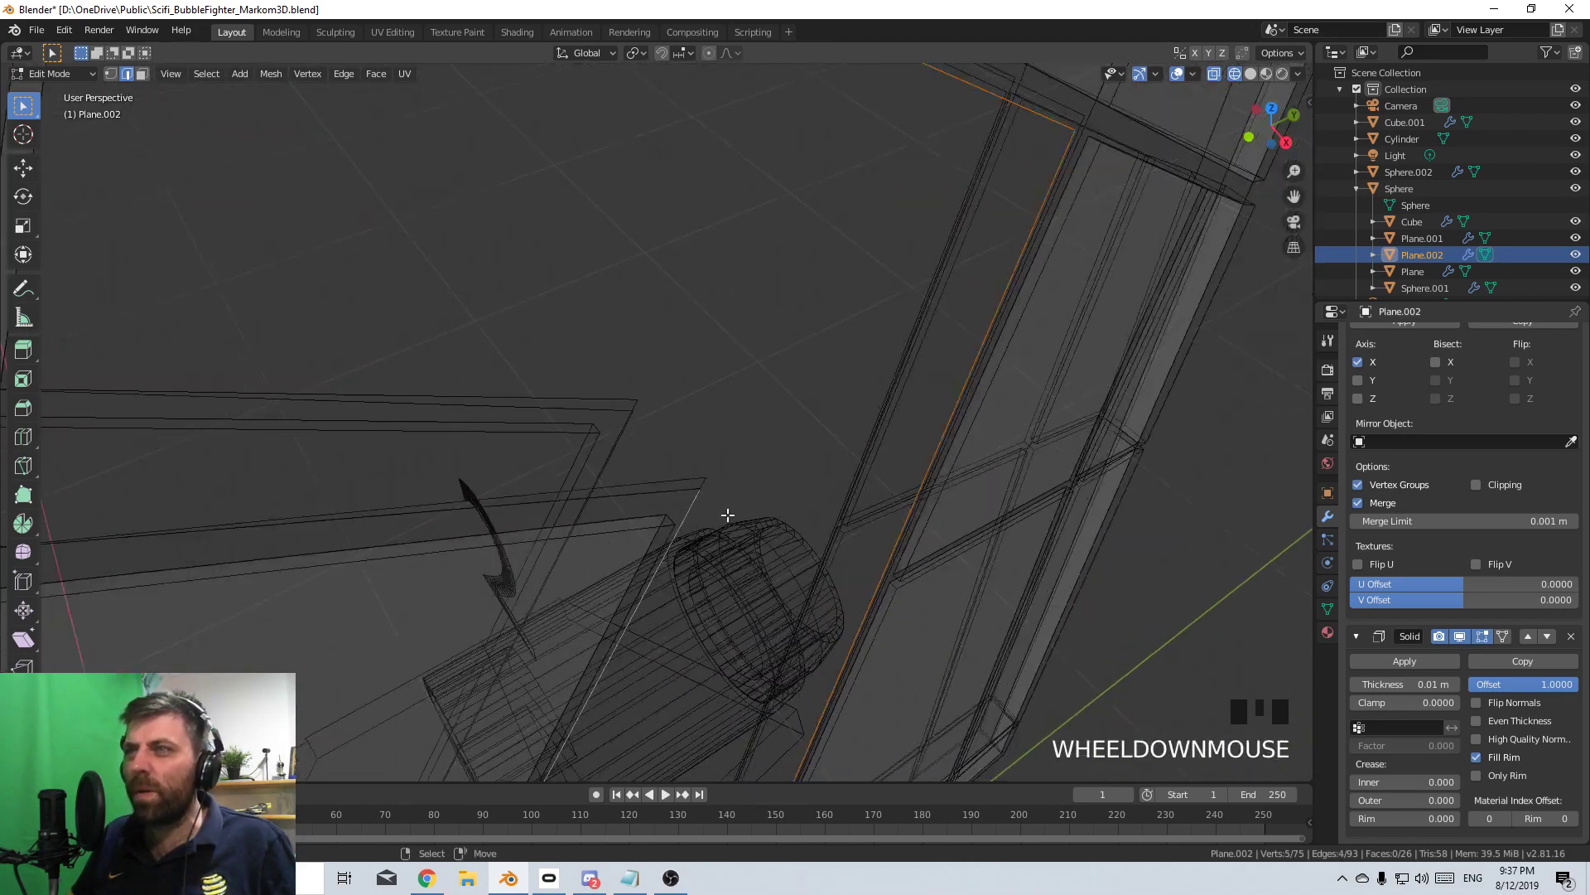
pyautogui.rightClick(657, 455)
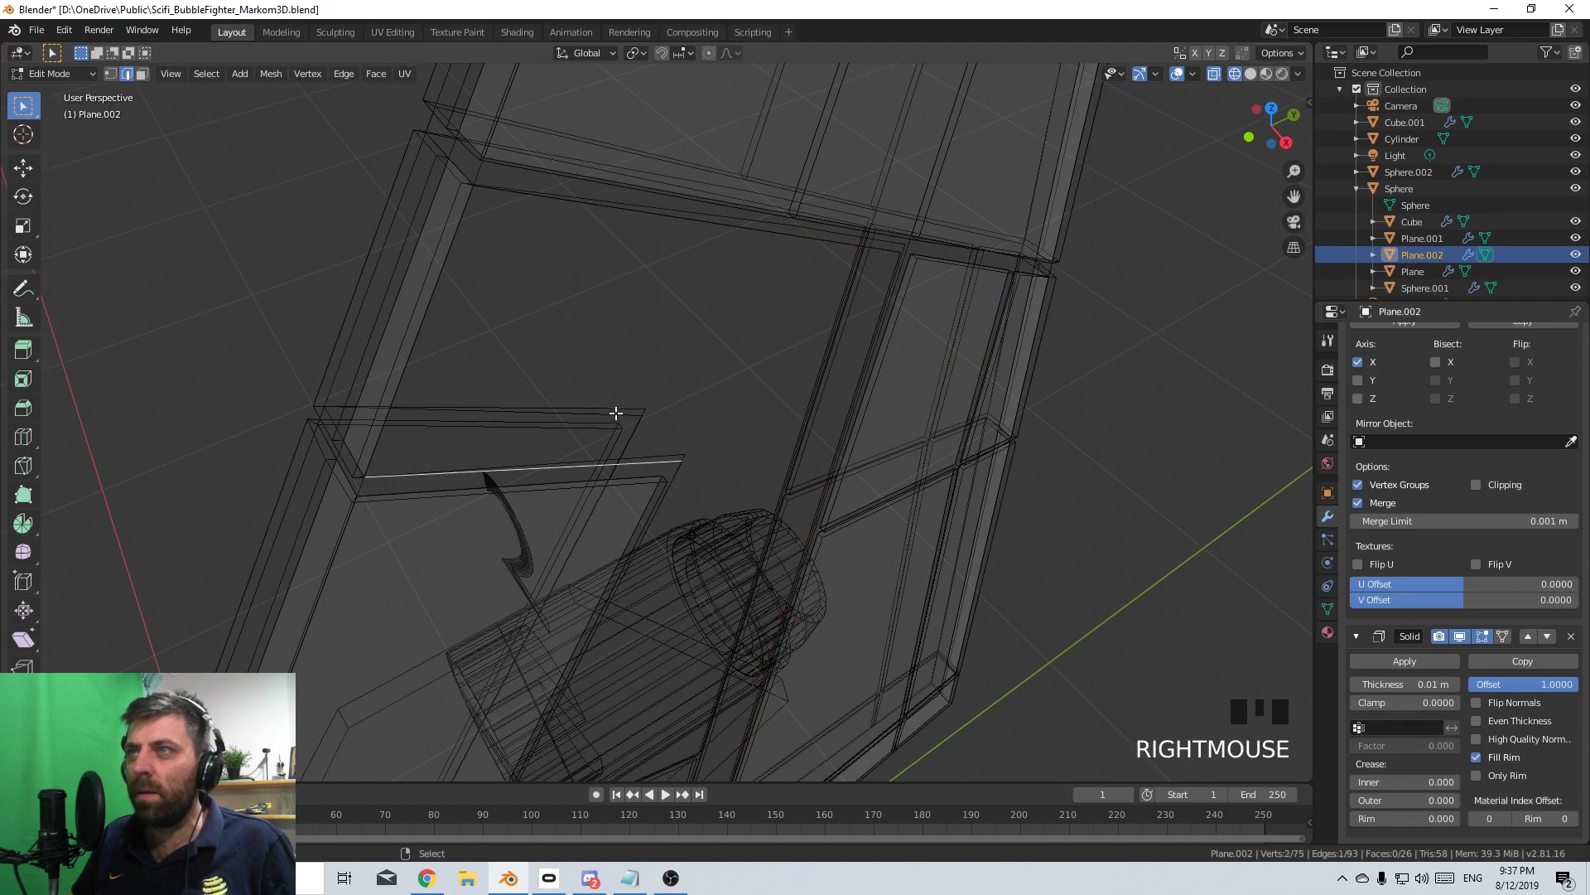
pyautogui.keyDown('shift'); pyautogui.rightClick(547, 460); pyautogui.keyUp('shift')
pyautogui.moveTo(539, 419); pyautogui.dragTo(341, 331, button='middle')
pyautogui.click(122, 115)
pyautogui.rightClick(300, 314)
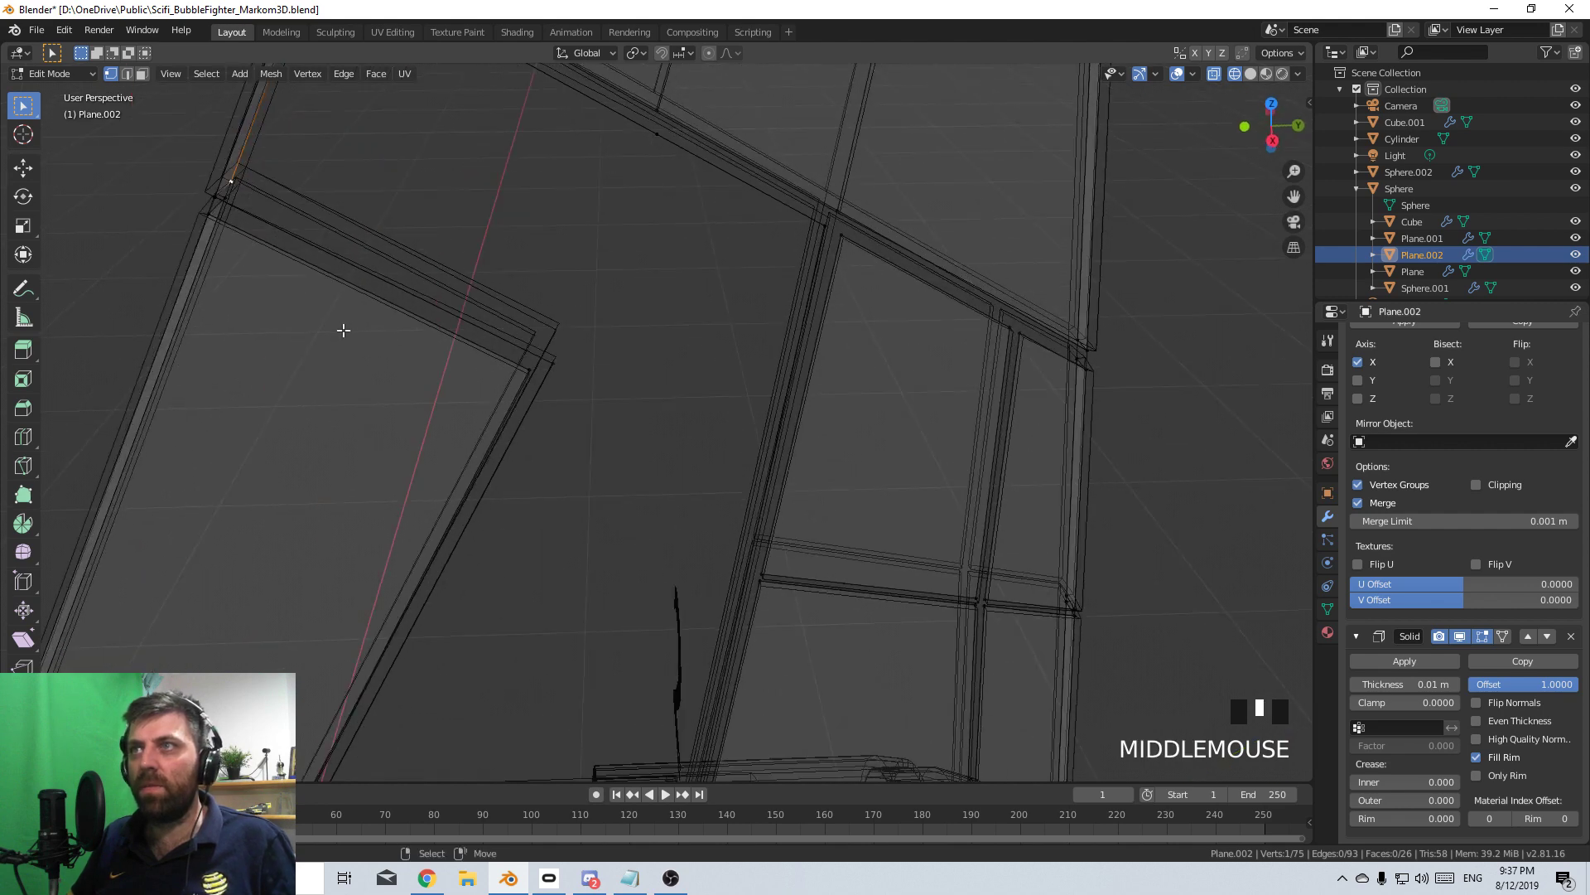
pyautogui.scroll(-3, 749, 301)
pyautogui.rightClick(699, 117)
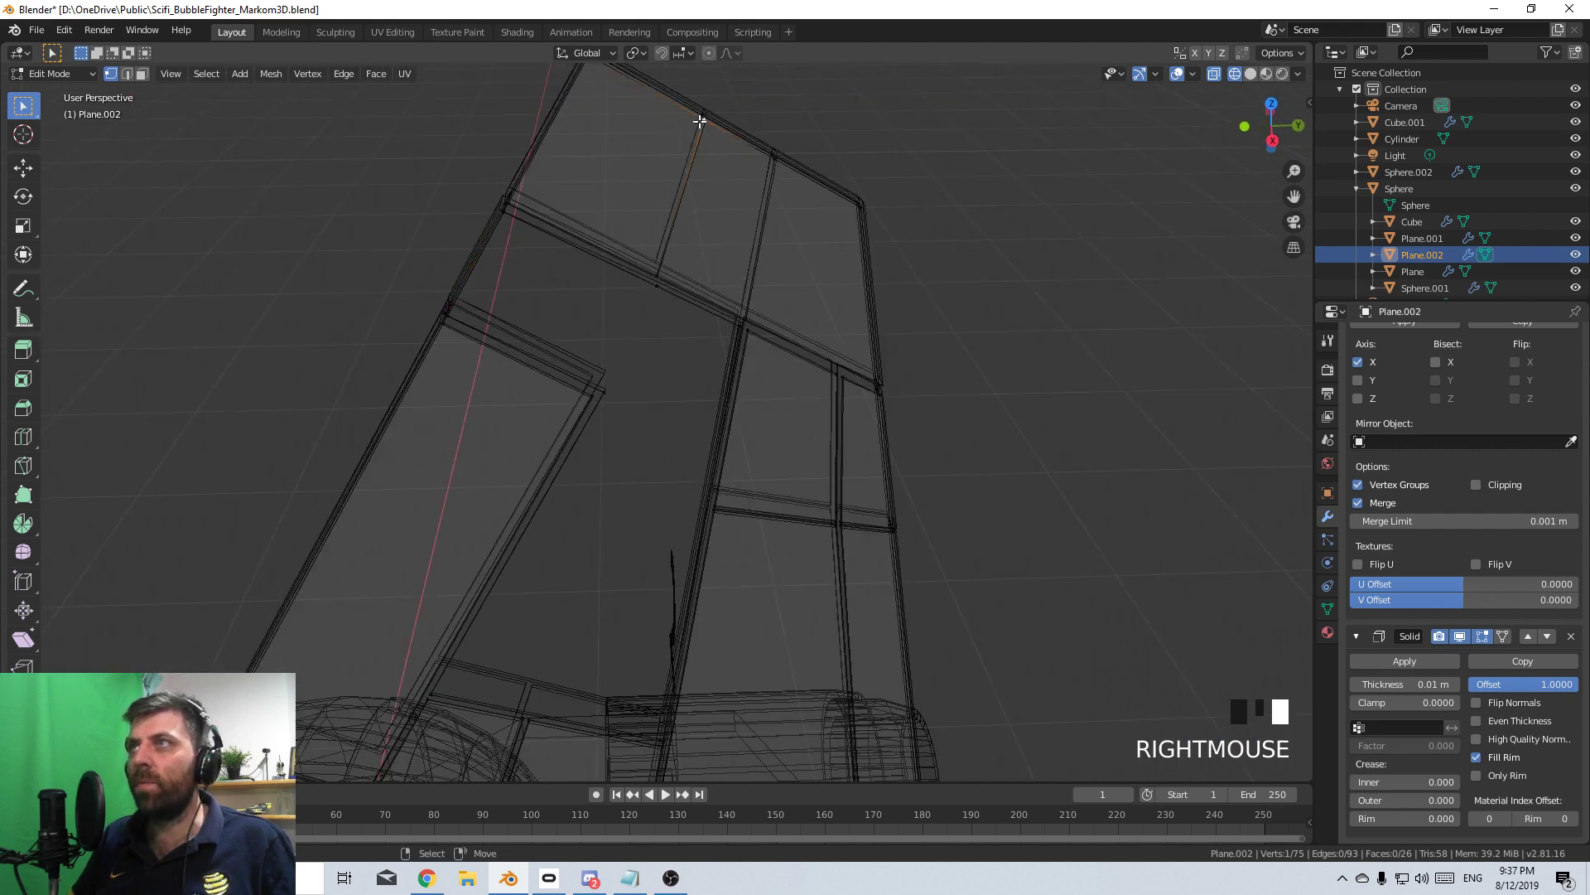
pyautogui.hotkey('ctrl', 'z')
# - Hide the tip panel, the long leading-edge panel and the lower trailing-edge panel by selecting their linked geometry
pyautogui.rightClick(755, 152)
pyautogui.hotkey('ctrl', 'l')
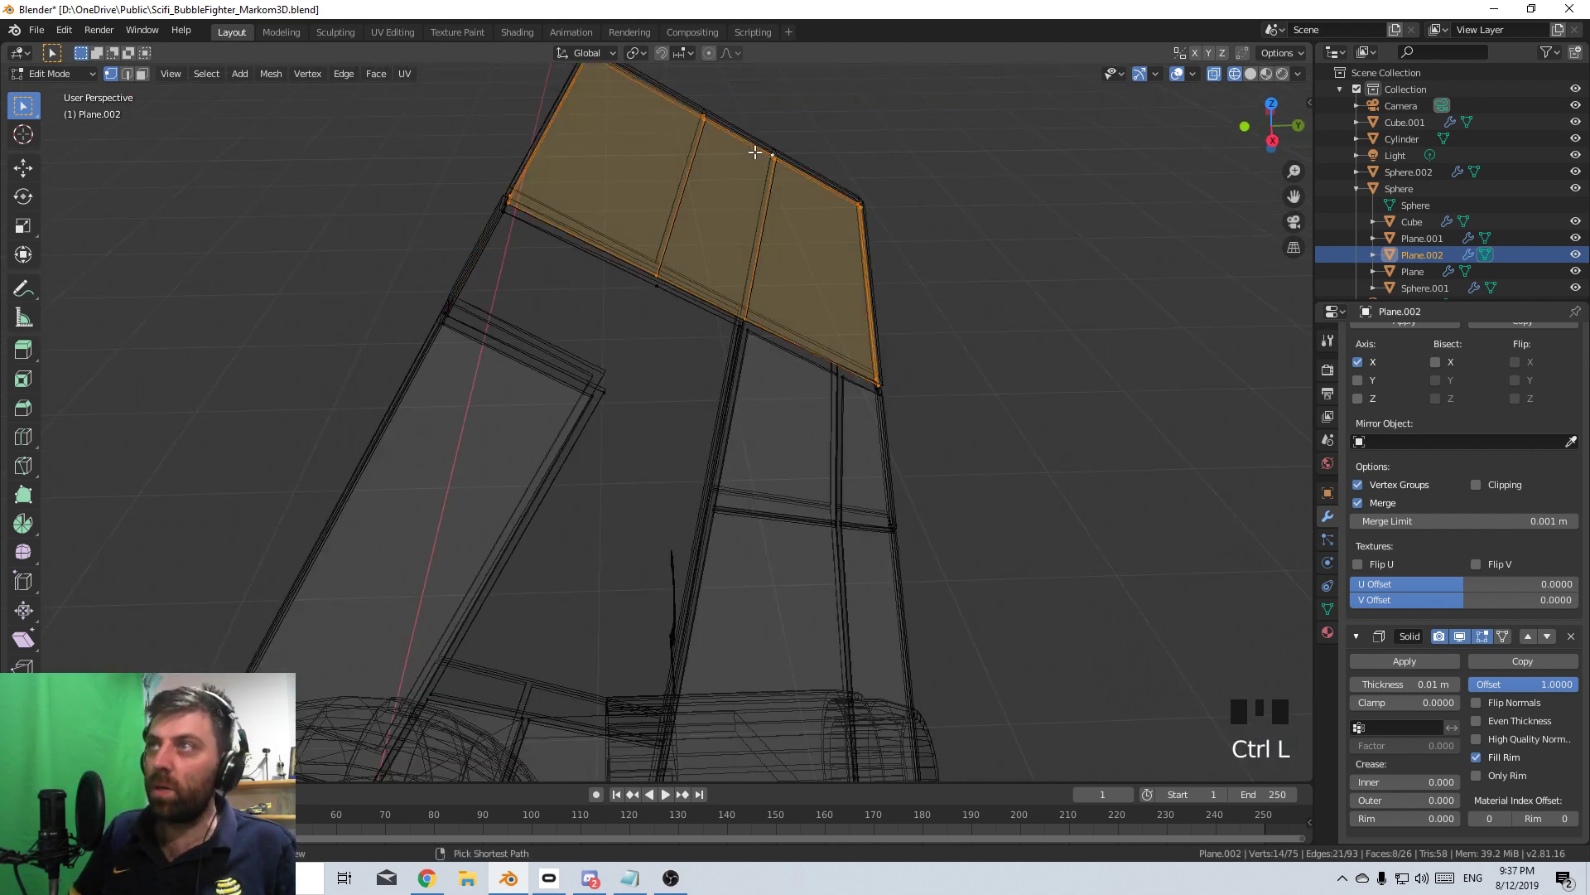
pyautogui.scroll(-2, 764, 170)
pyautogui.press('h')
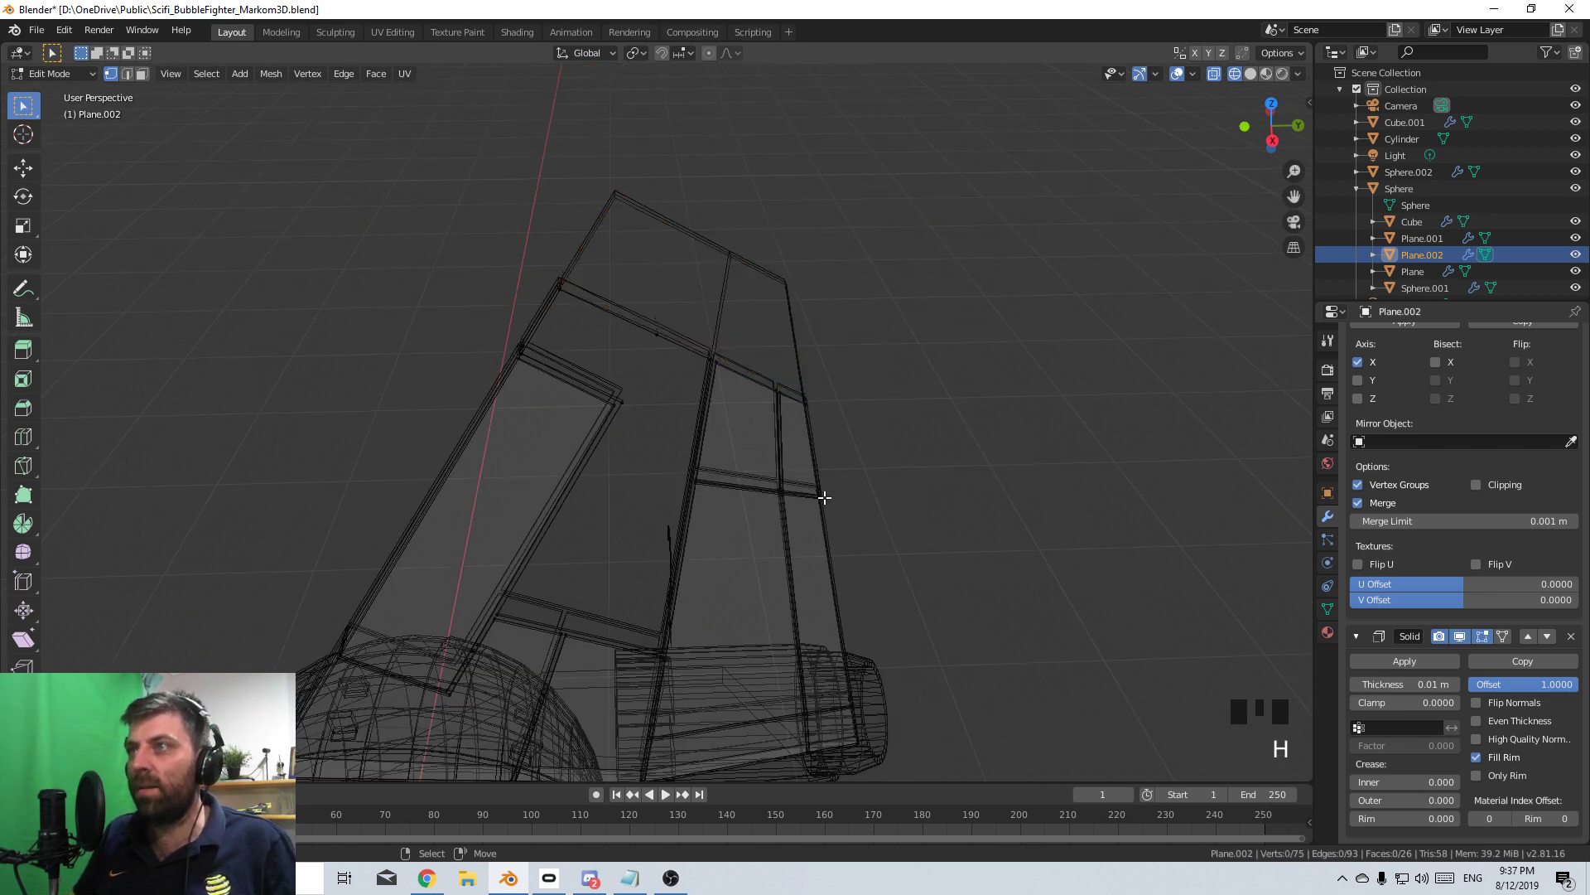
pyautogui.rightClick(822, 497)
pyautogui.keyDown('shift'); pyautogui.rightClick(479, 375); pyautogui.keyUp('shift')
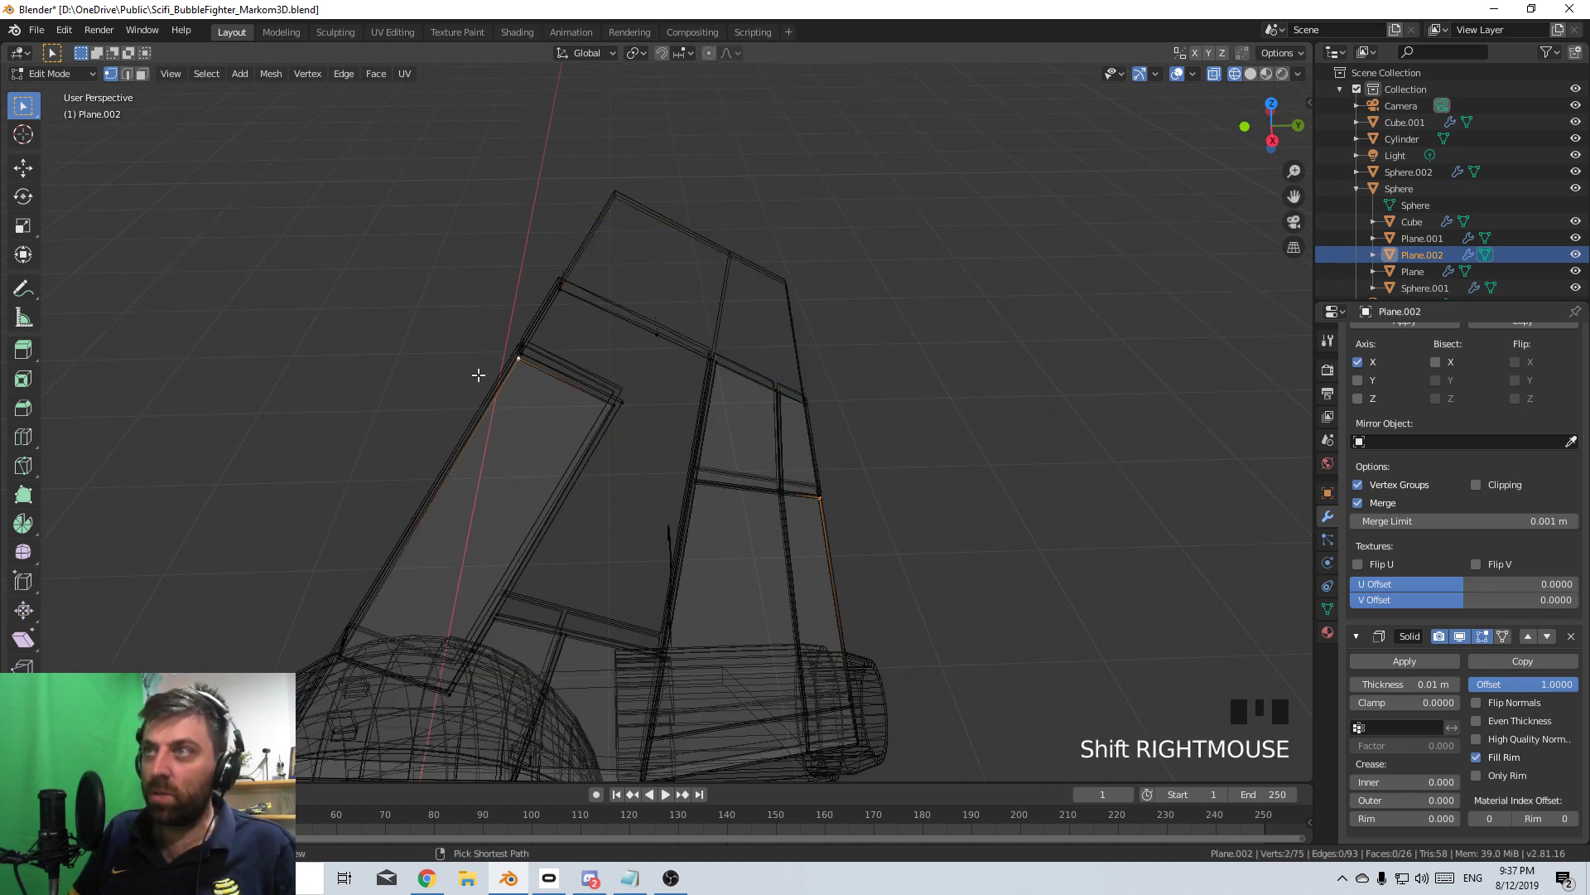
pyautogui.hotkey('ctrl', 'l')
pyautogui.press('h')
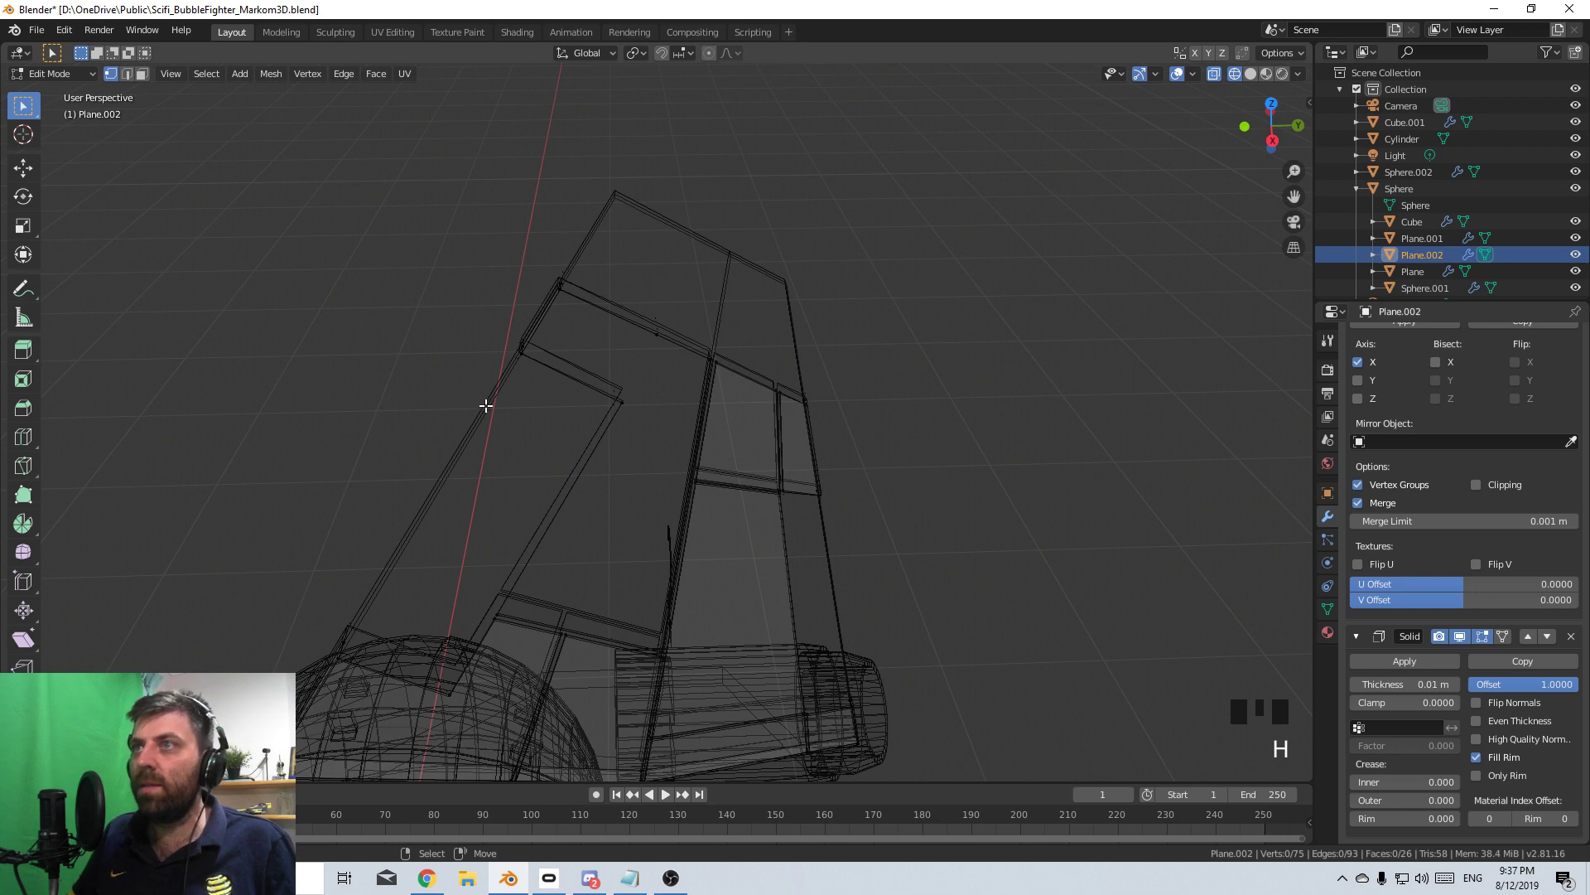
# - Select the vertices at the leading-edge end of the old central panel boundary and delete them with the Vertices option
pyautogui.moveTo(485, 405); pyautogui.dragTo(576, 306, button='middle')
pyautogui.rightClick(579, 316)
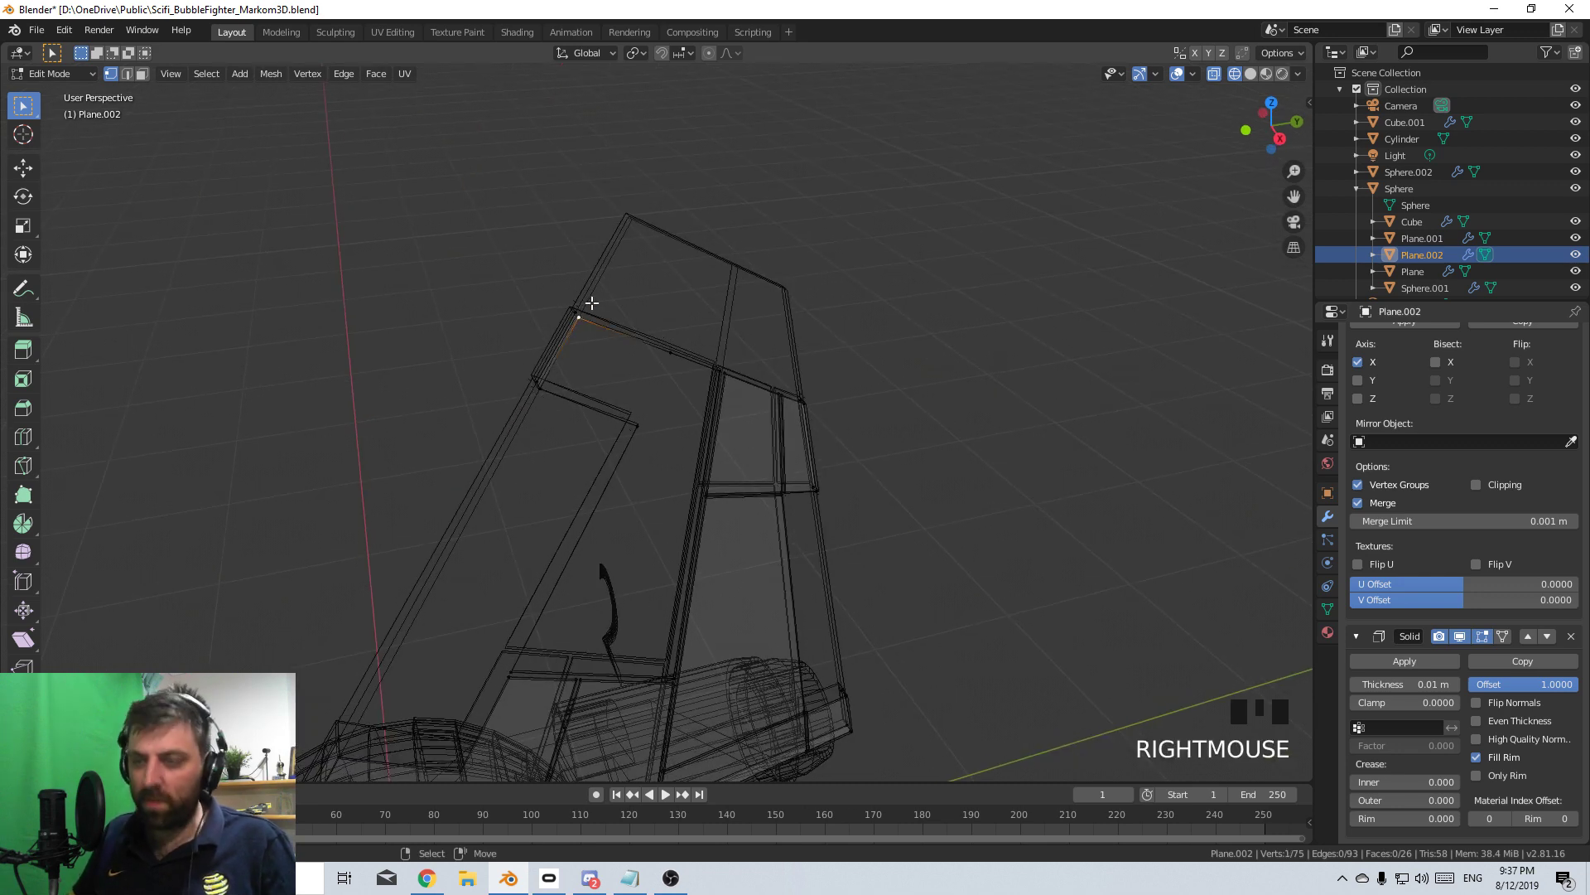
pyautogui.moveTo(591, 303); pyautogui.dragTo(406, 396)
pyautogui.press('Delete')
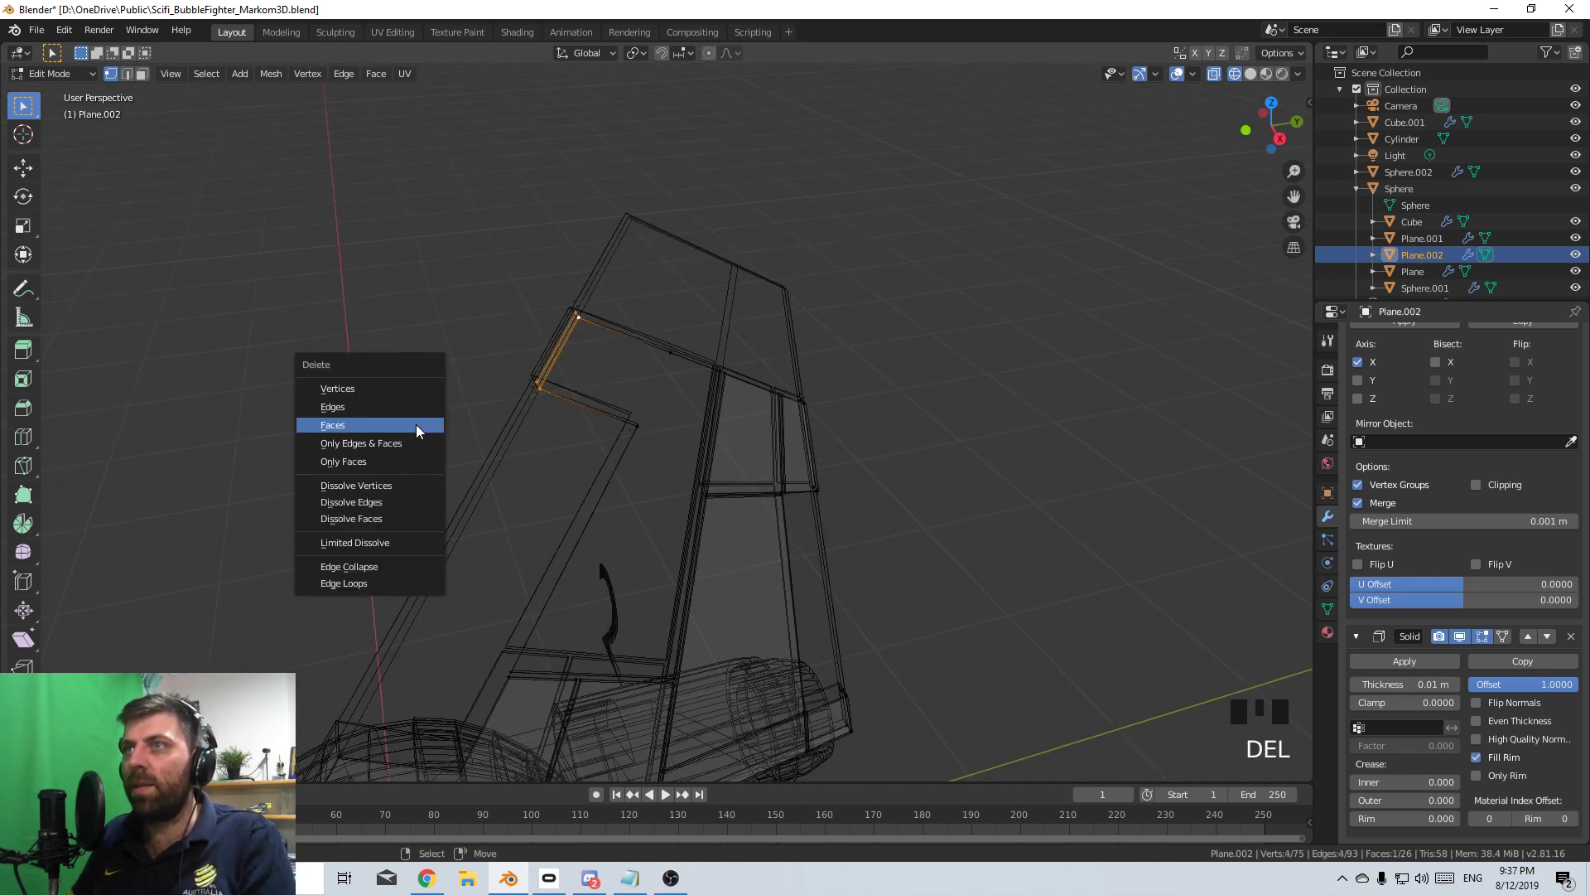
pyautogui.click(399, 388)
pyautogui.moveTo(618, 394)
pyautogui.mouseDown(button='middle')
pyautogui.moveTo(579, 359)
pyautogui.moveTo(636, 399)
pyautogui.mouseUp(button='middle')
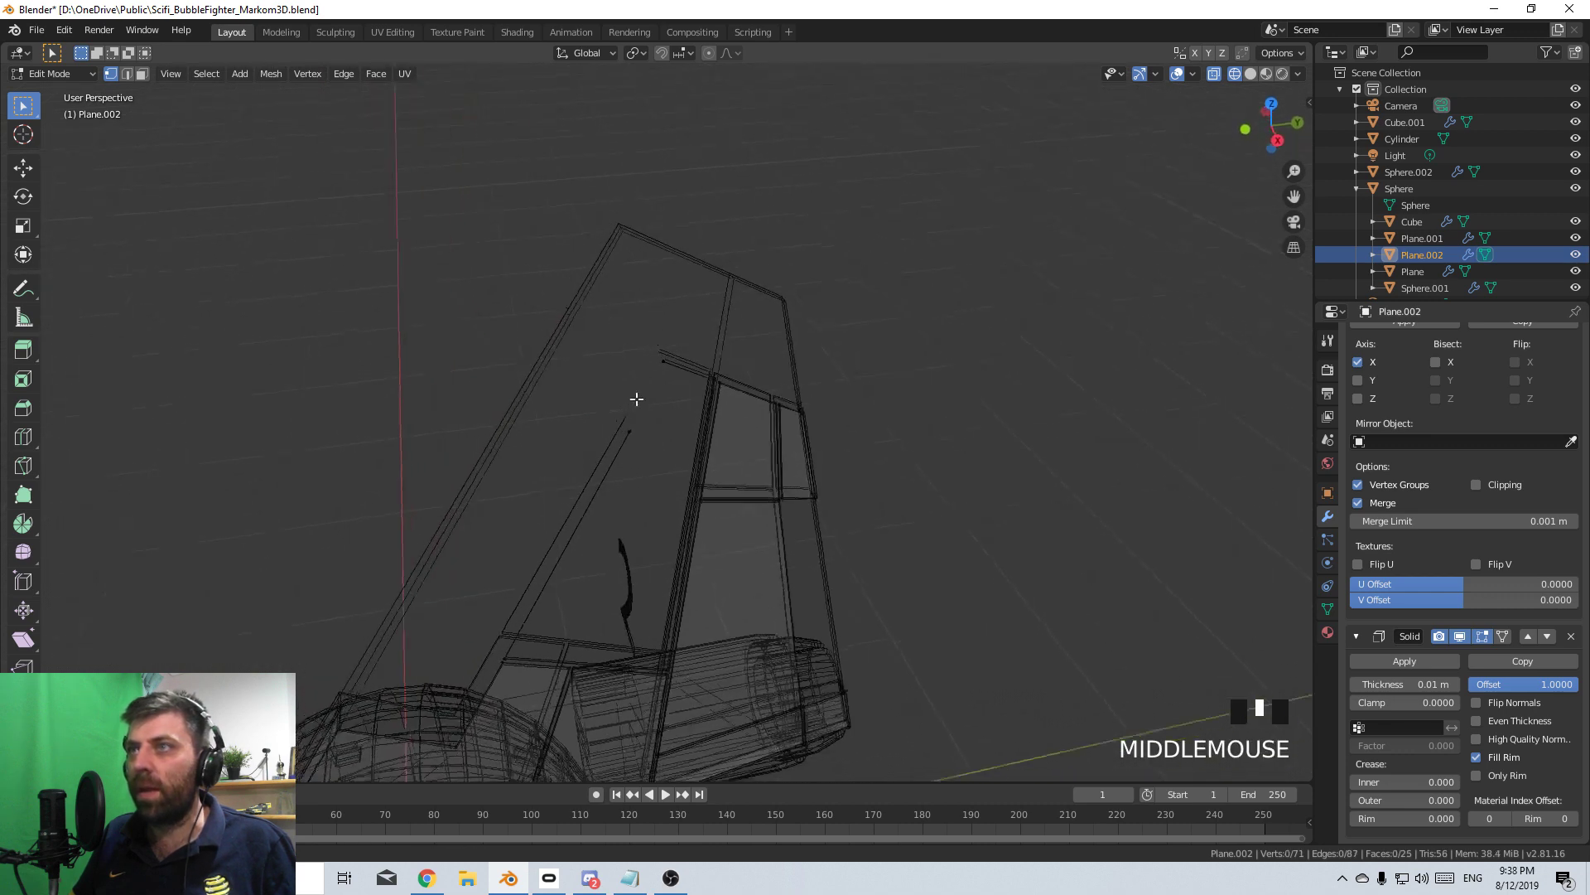
# - Select the open boundary's end vertices and extend to linked geometry to check that the remaining edges belong together
pyautogui.scroll(8, 636, 398)
pyautogui.rightClick(635, 525)
pyautogui.rightClick(641, 526)
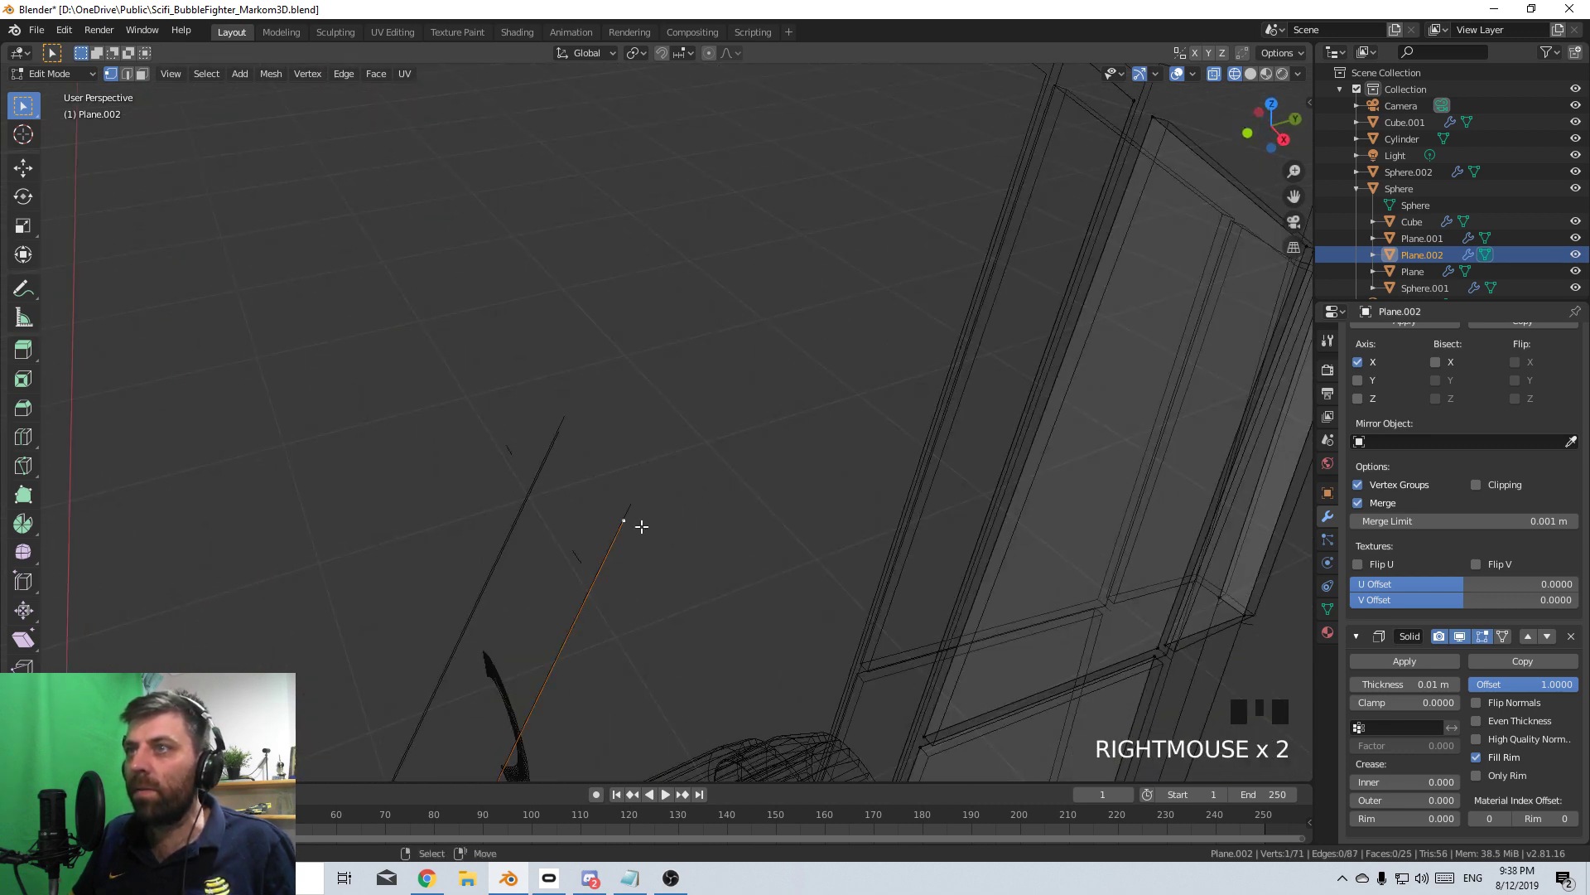
pyautogui.click(129, 74)
pyautogui.rightClick(632, 504)
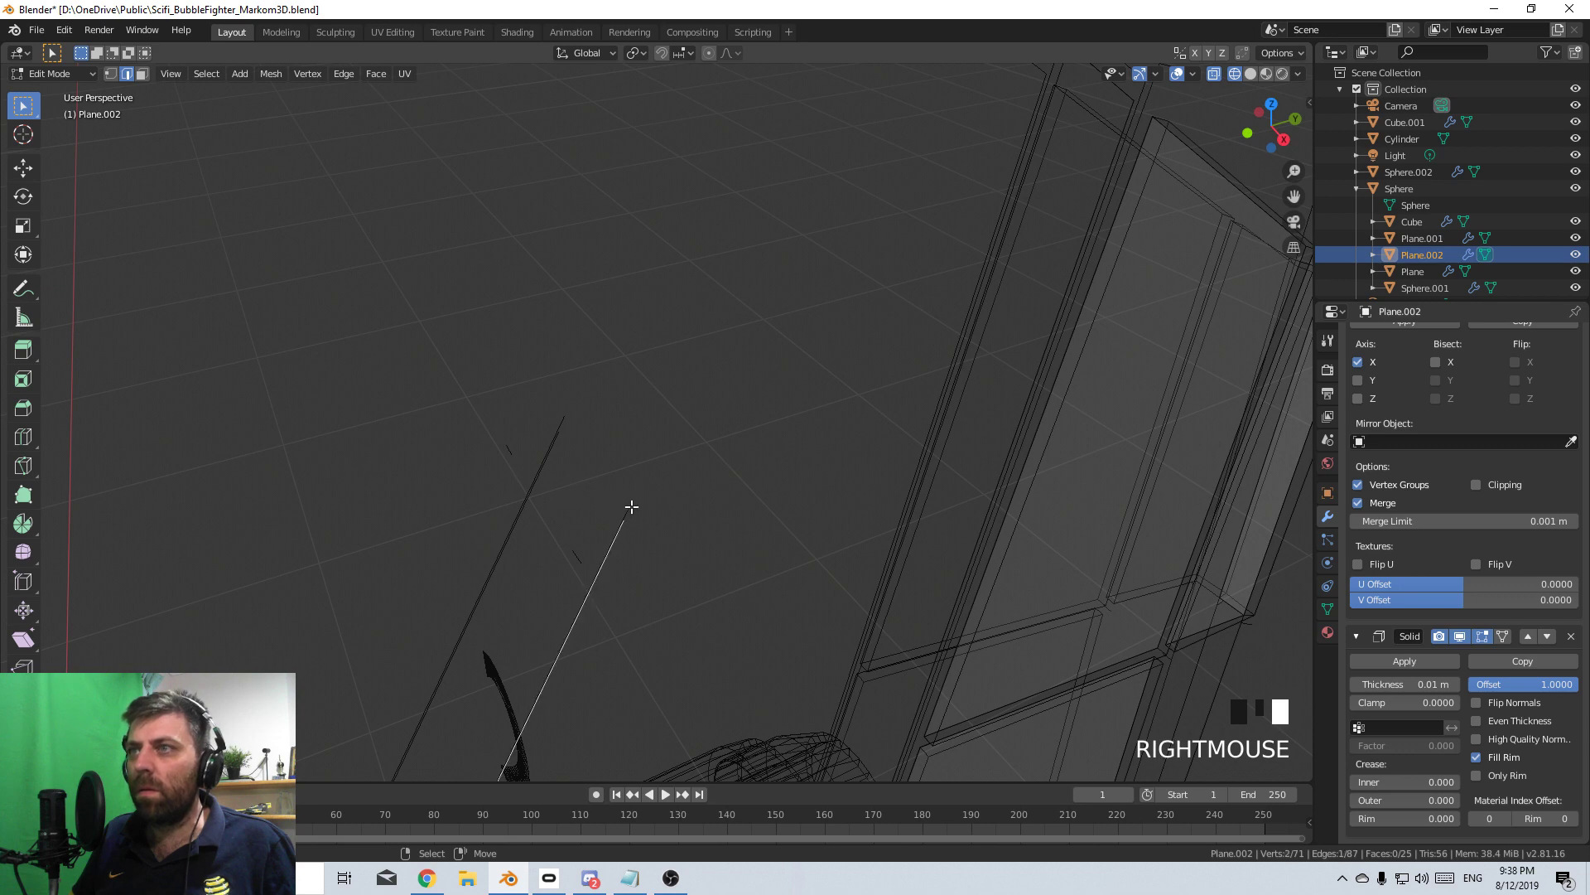
pyautogui.rightClick(630, 507)
pyautogui.click(111, 74)
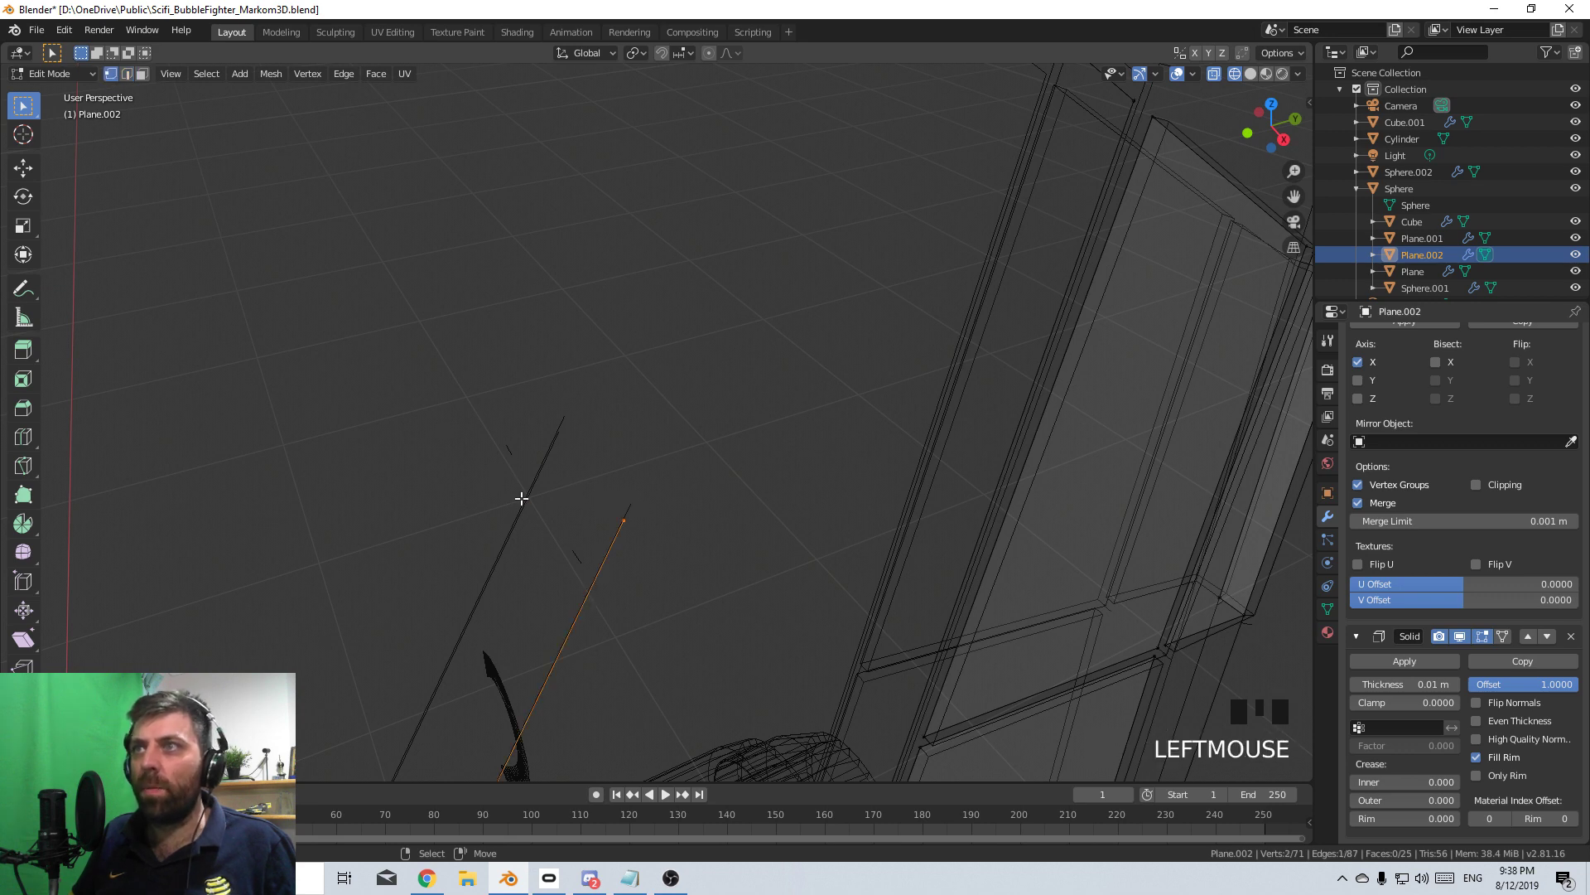
pyautogui.rightClick(655, 518)
pyautogui.moveTo(655, 518); pyautogui.dragTo(692, 471, button='middle')
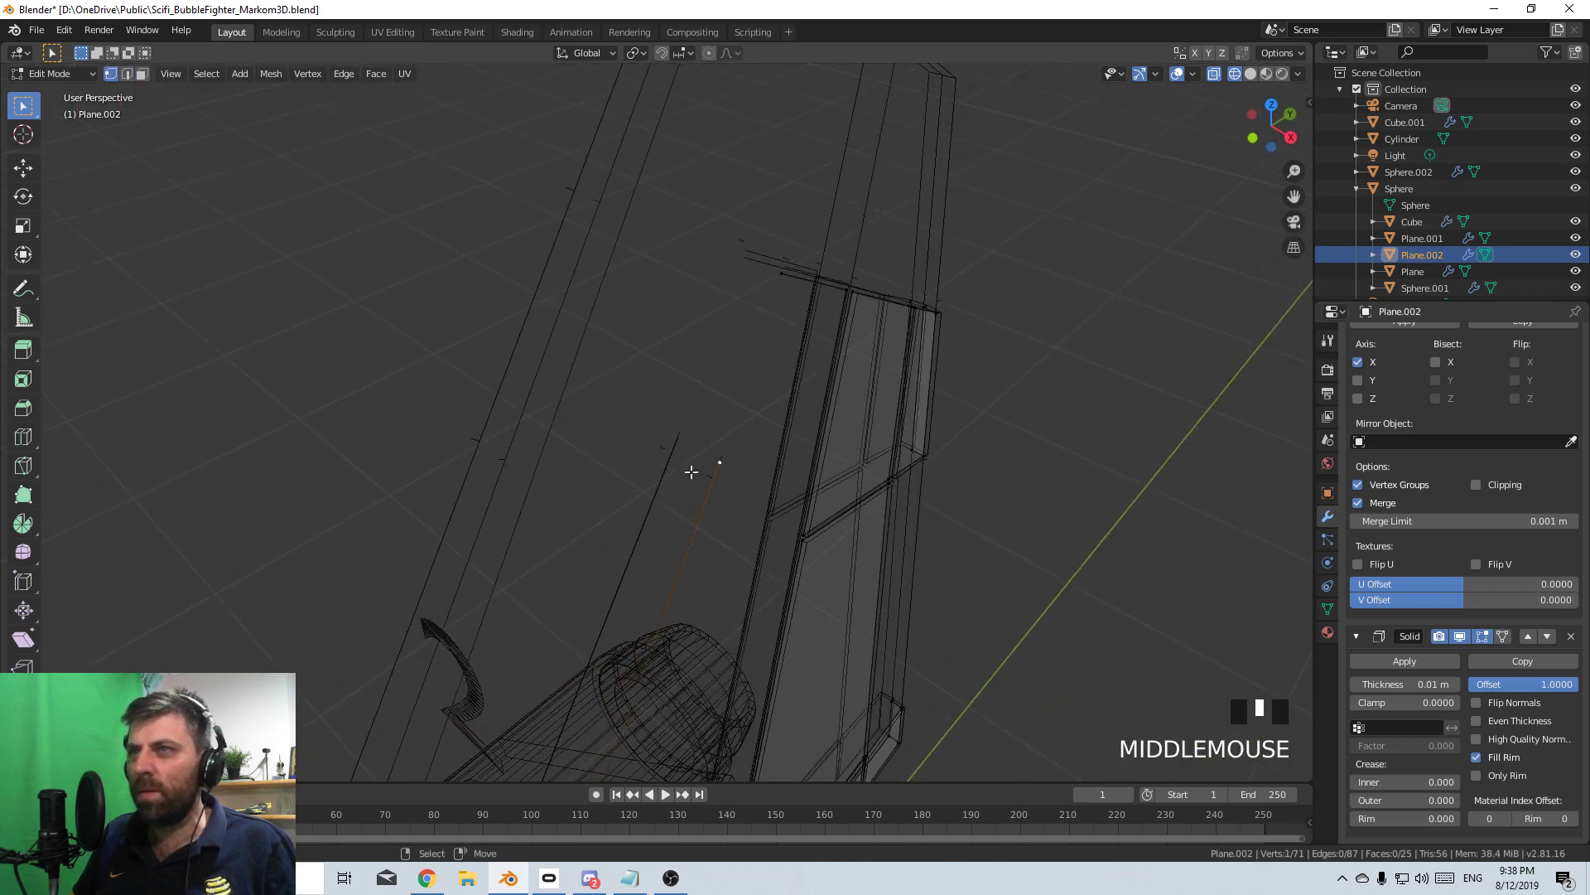
pyautogui.keyDown('shift'); pyautogui.rightClick(763, 284); pyautogui.keyUp('shift')
pyautogui.moveTo(762, 284); pyautogui.dragTo(699, 376, button='middle')
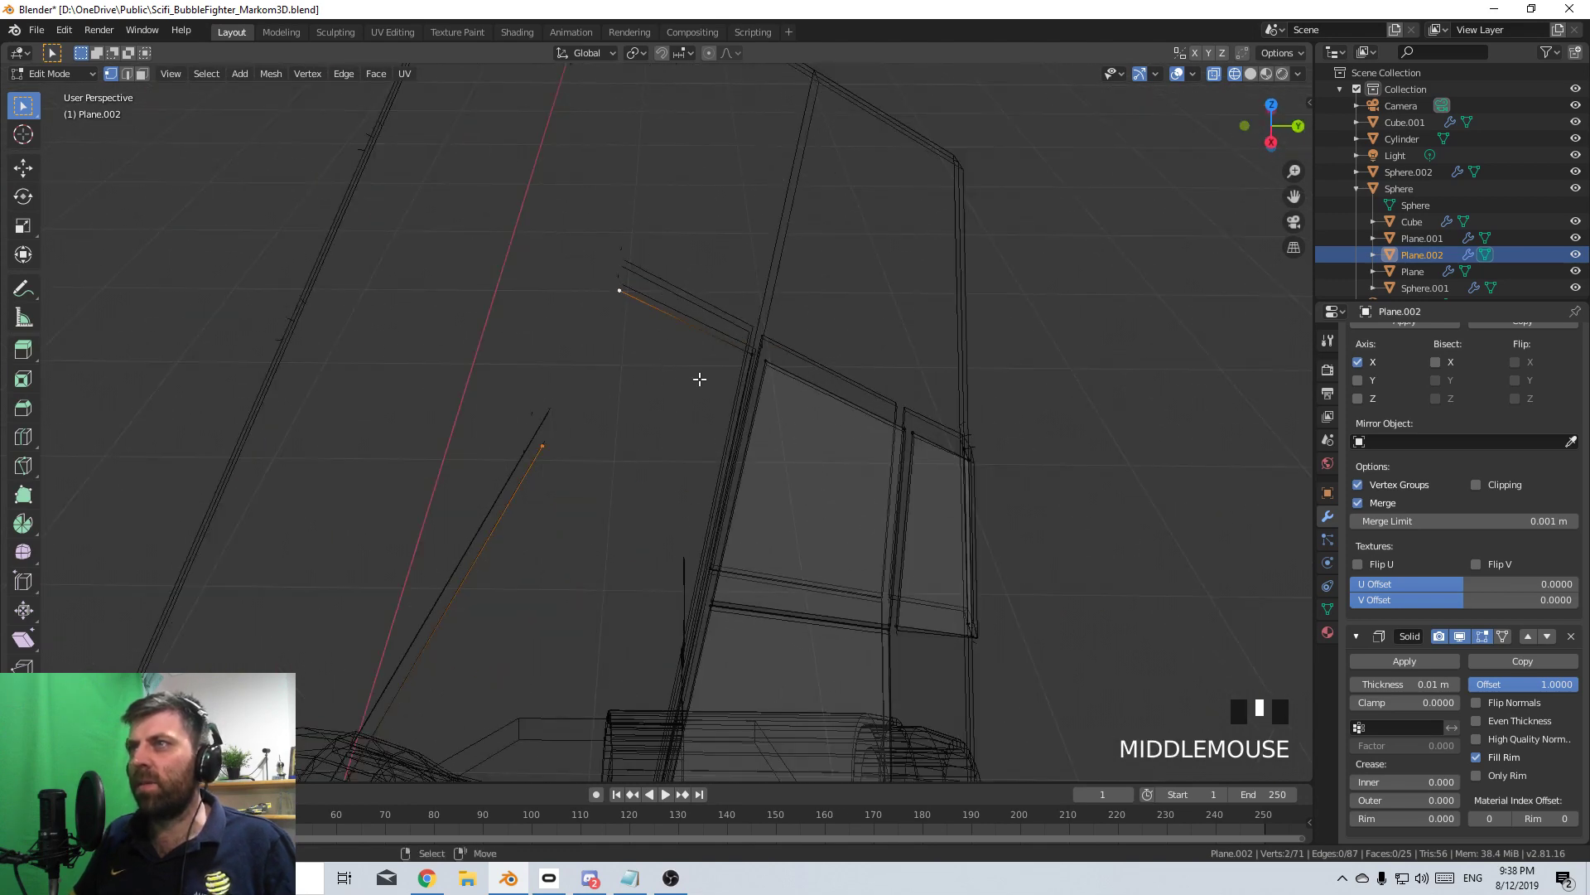
pyautogui.keyDown('shift'); pyautogui.rightClick(744, 356); pyautogui.keyUp('shift')
pyautogui.hotkey('ctrl', 'l')
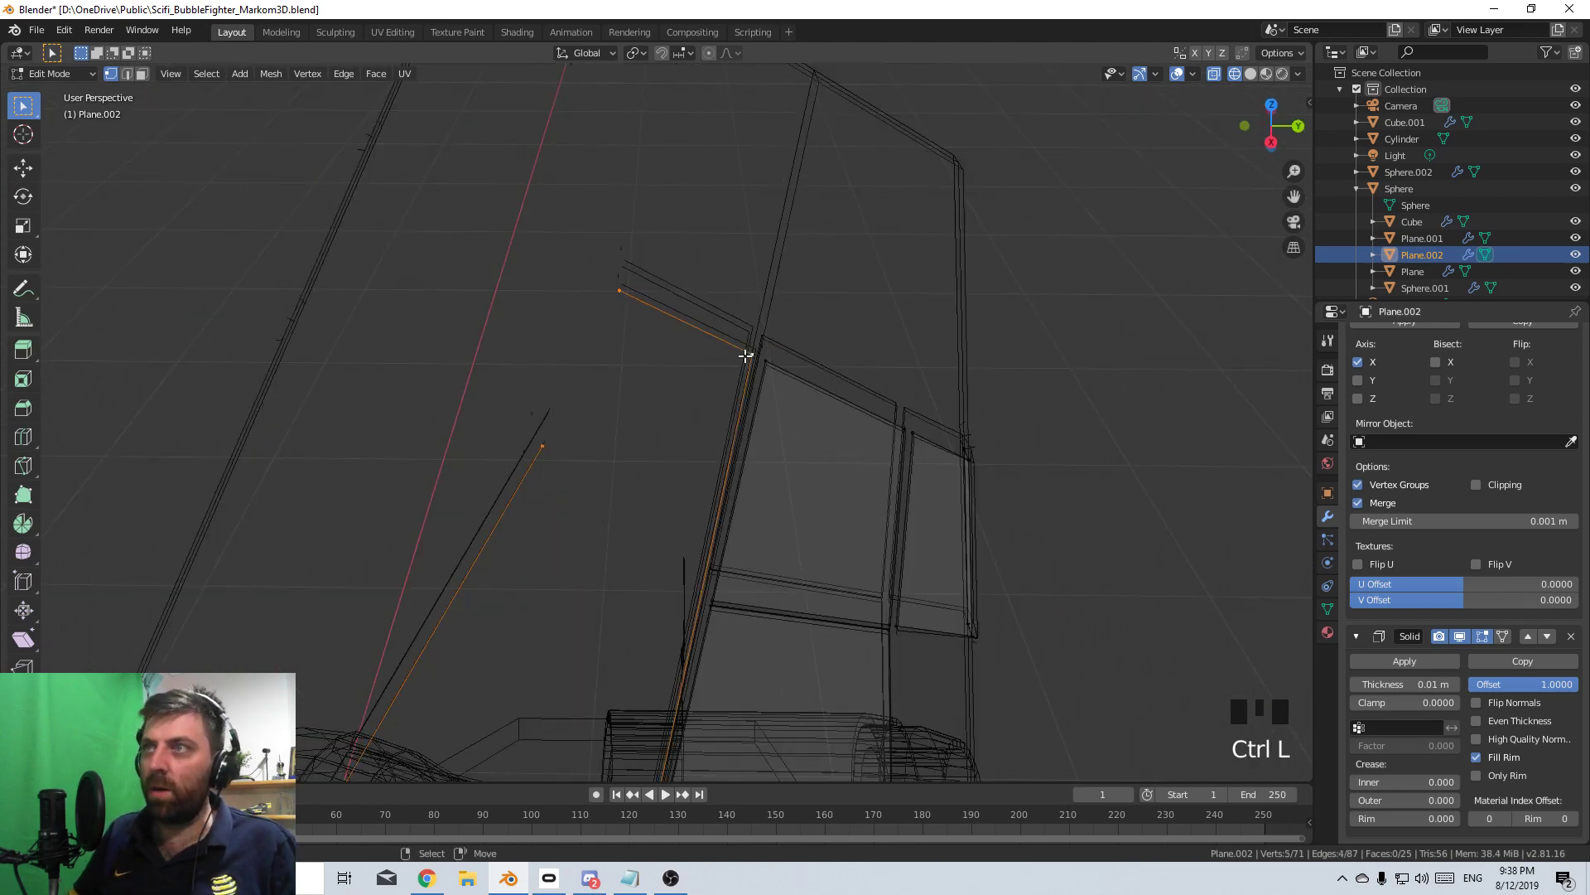
pyautogui.scroll(-3, 830, 442)
pyautogui.scroll(-2, 830, 443)
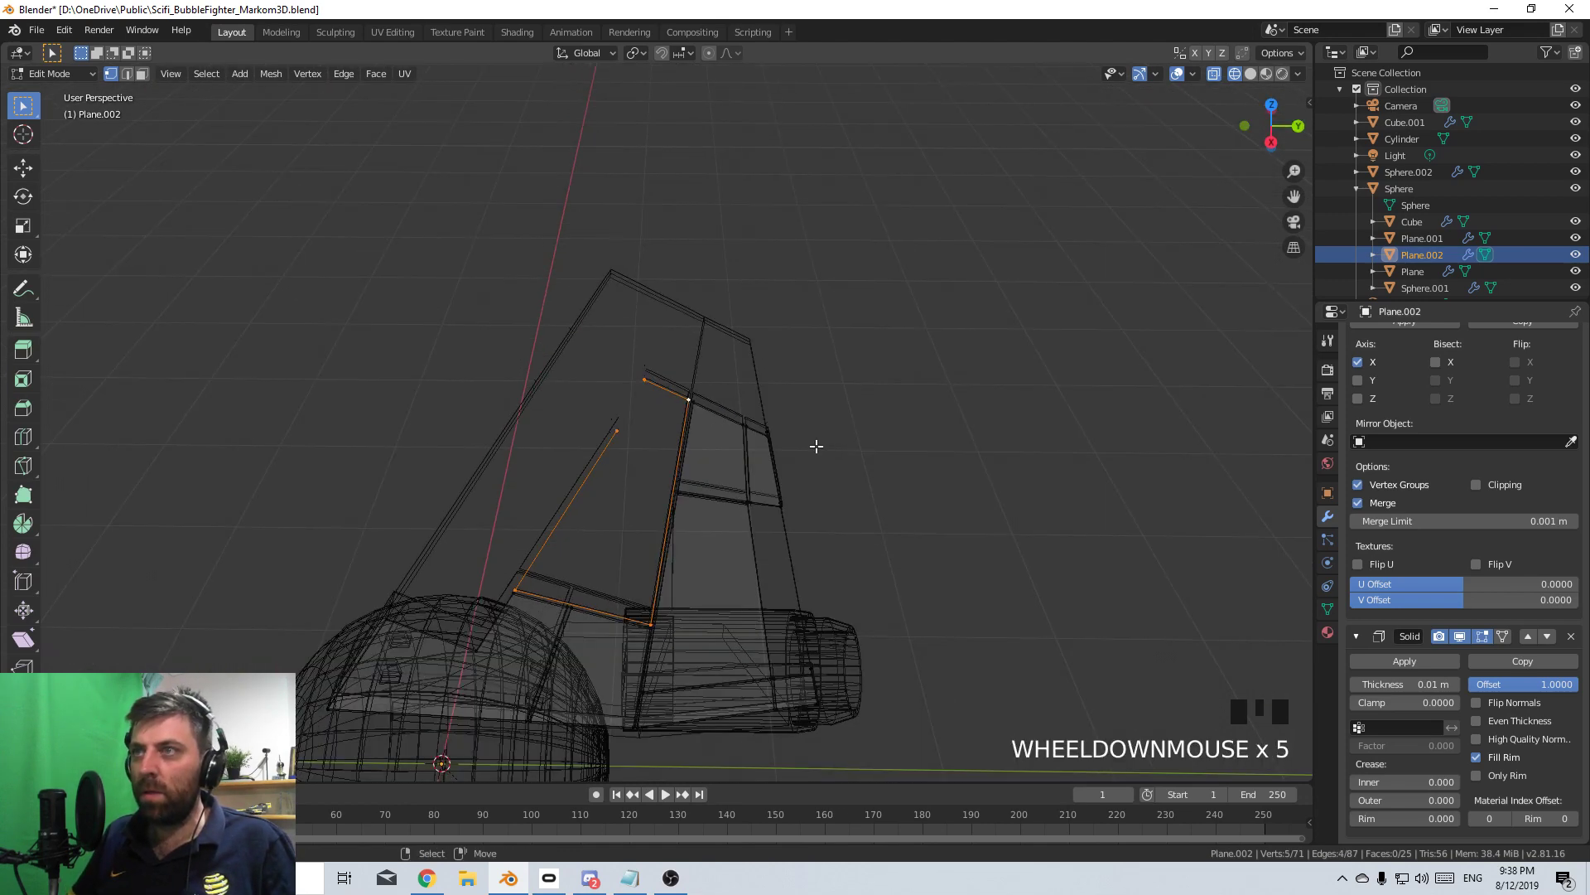
# - Merge the open boundary's lower loose end vertex into the loose end vertex of the upper edge
pyautogui.rightClick(616, 429)
pyautogui.keyDown('shift'); pyautogui.rightClick(645, 380); pyautogui.keyUp('shift')
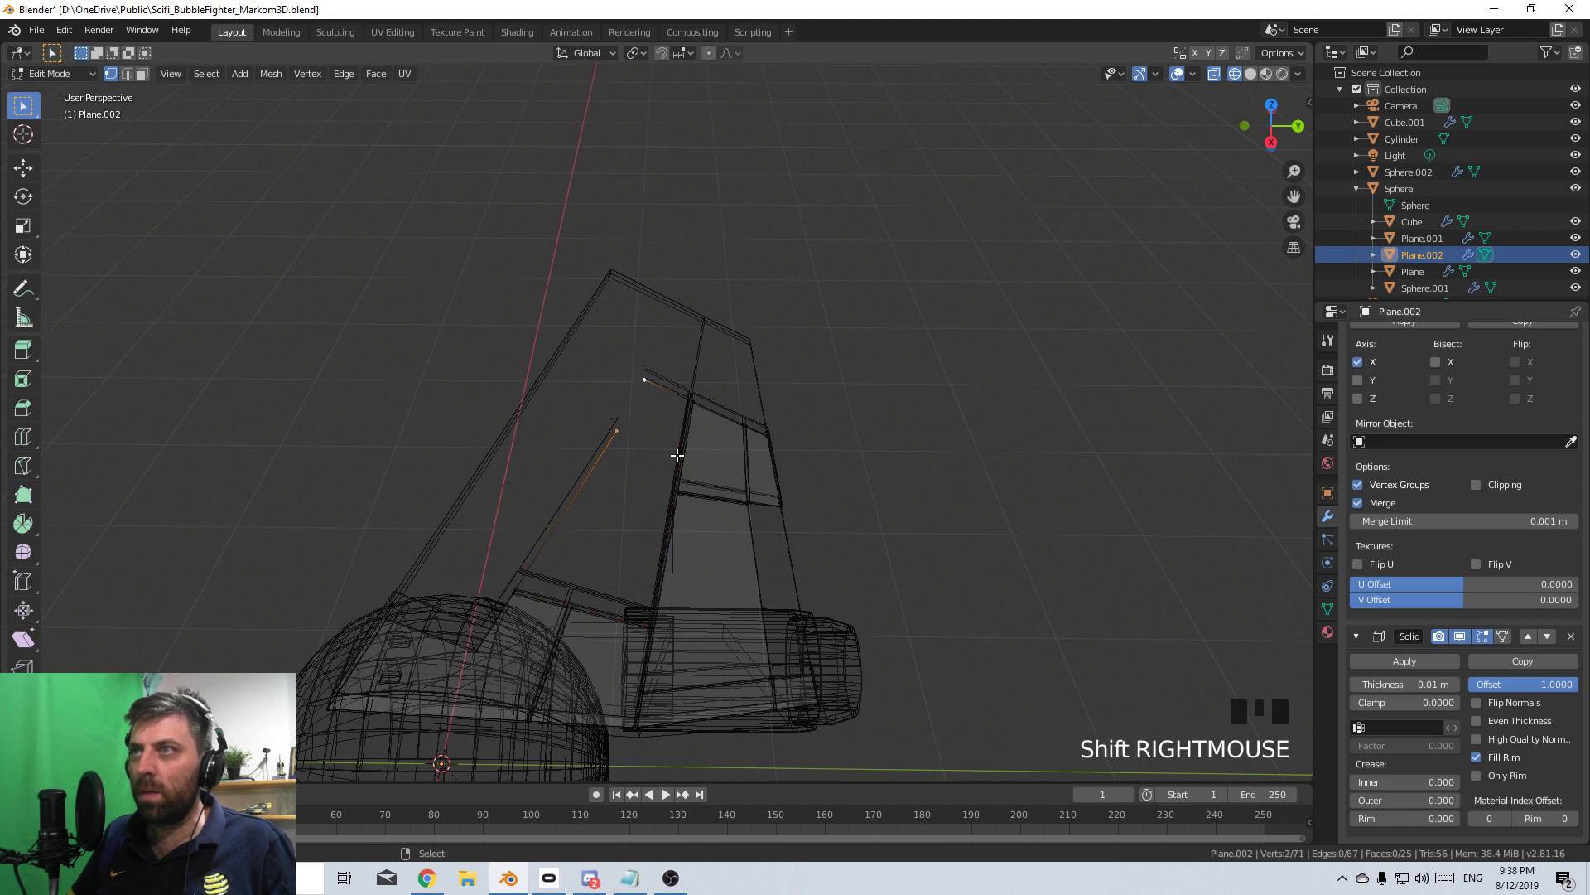
pyautogui.hotkey('alt', 'm')
pyautogui.click(615, 461)
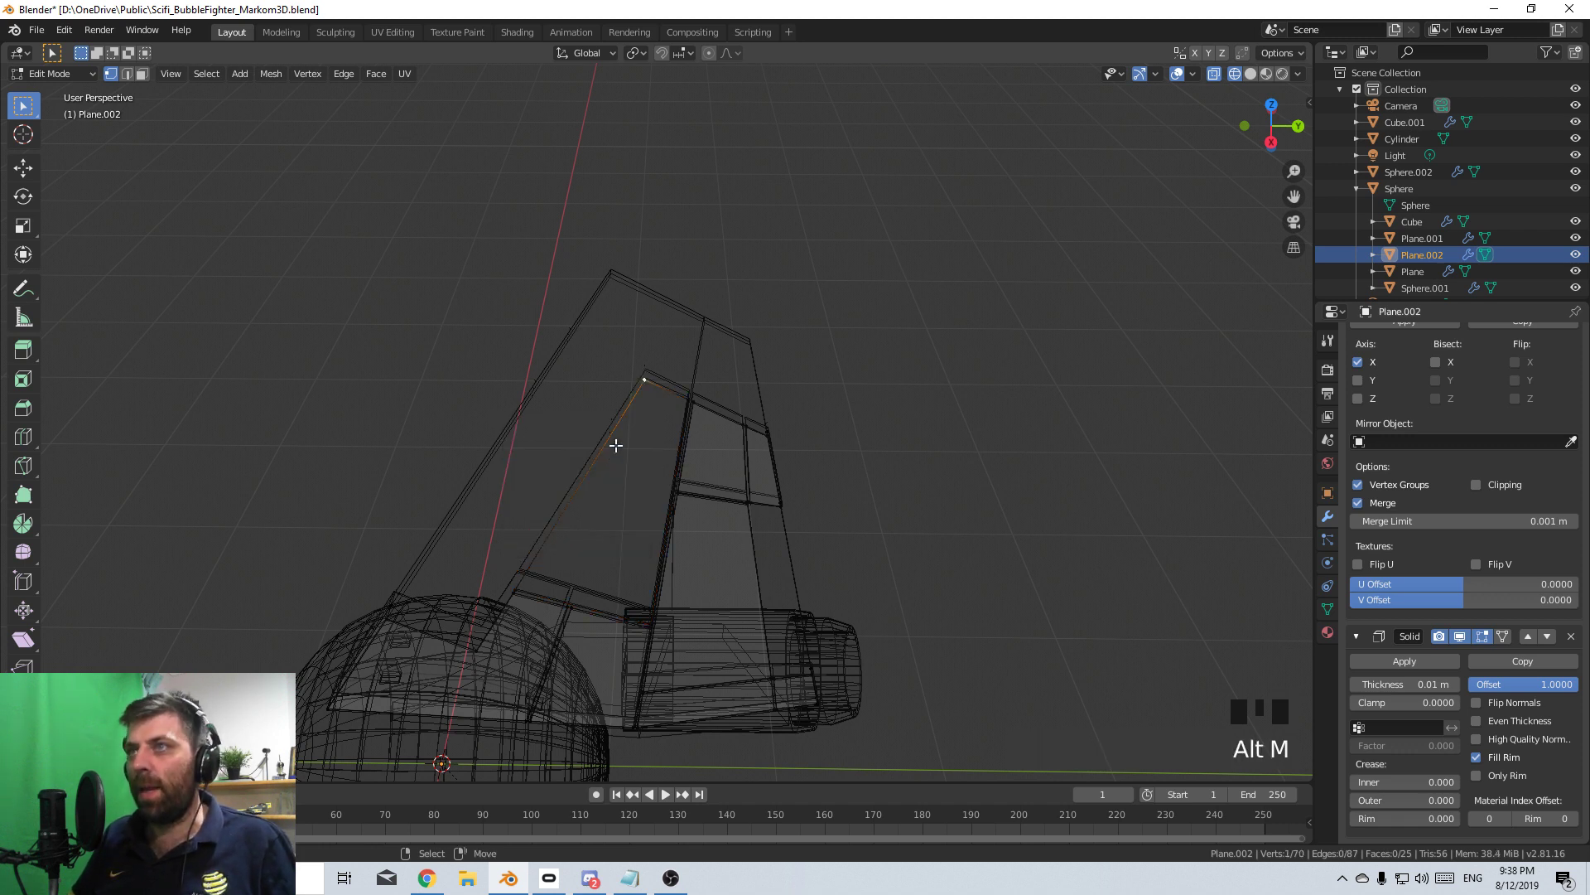
# - Select the closed central boundary as linked geometry and fill it with a single face
pyautogui.scroll(7, 731, 471)
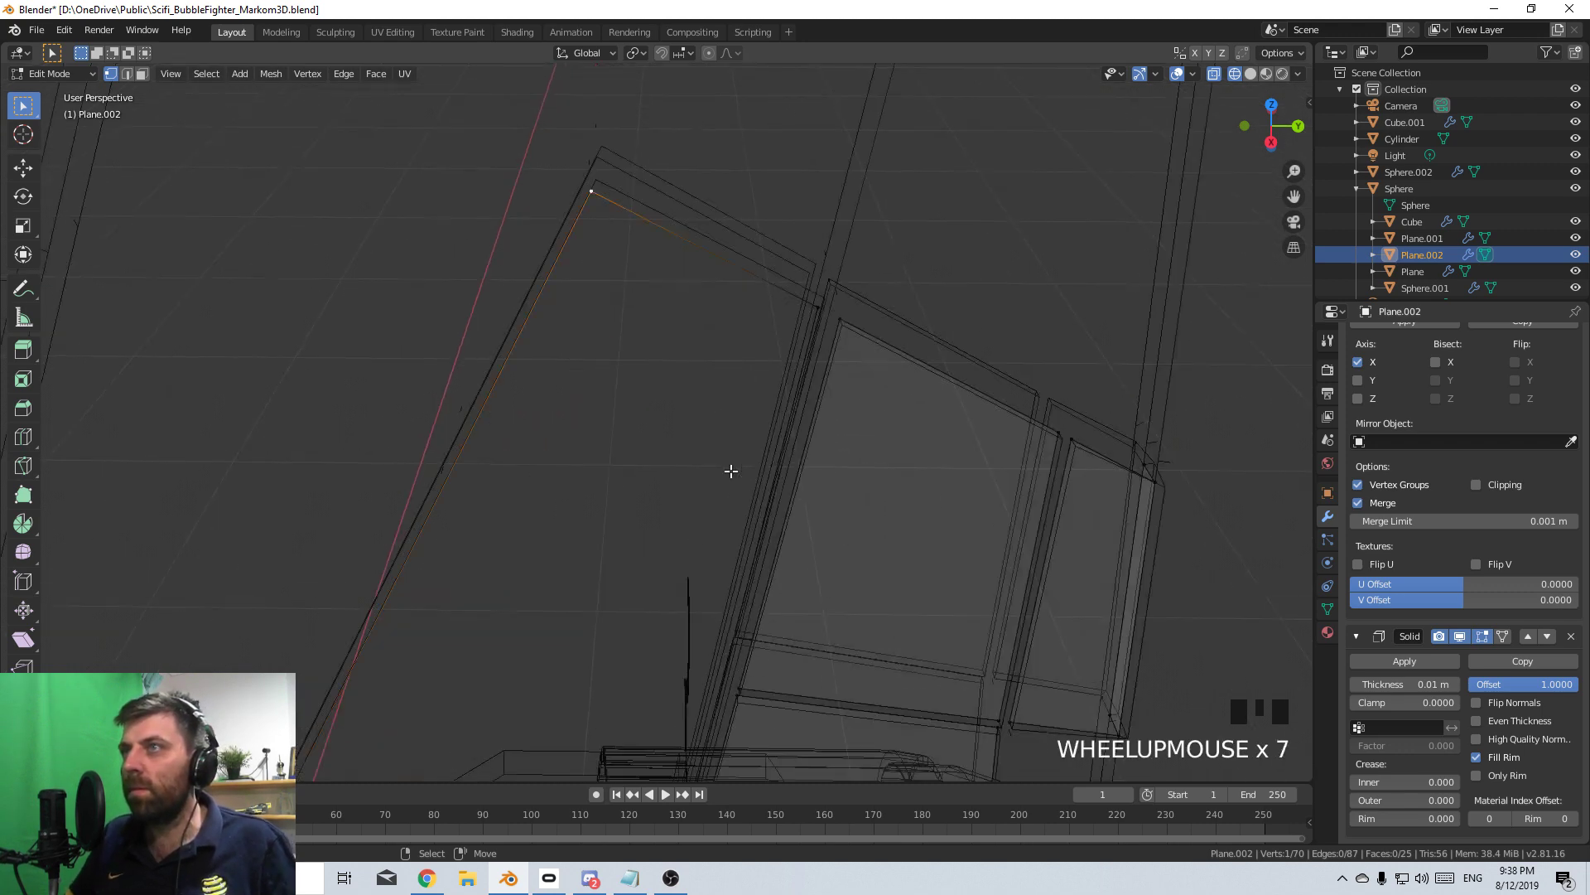
pyautogui.moveTo(730, 471); pyautogui.dragTo(707, 474, button='middle')
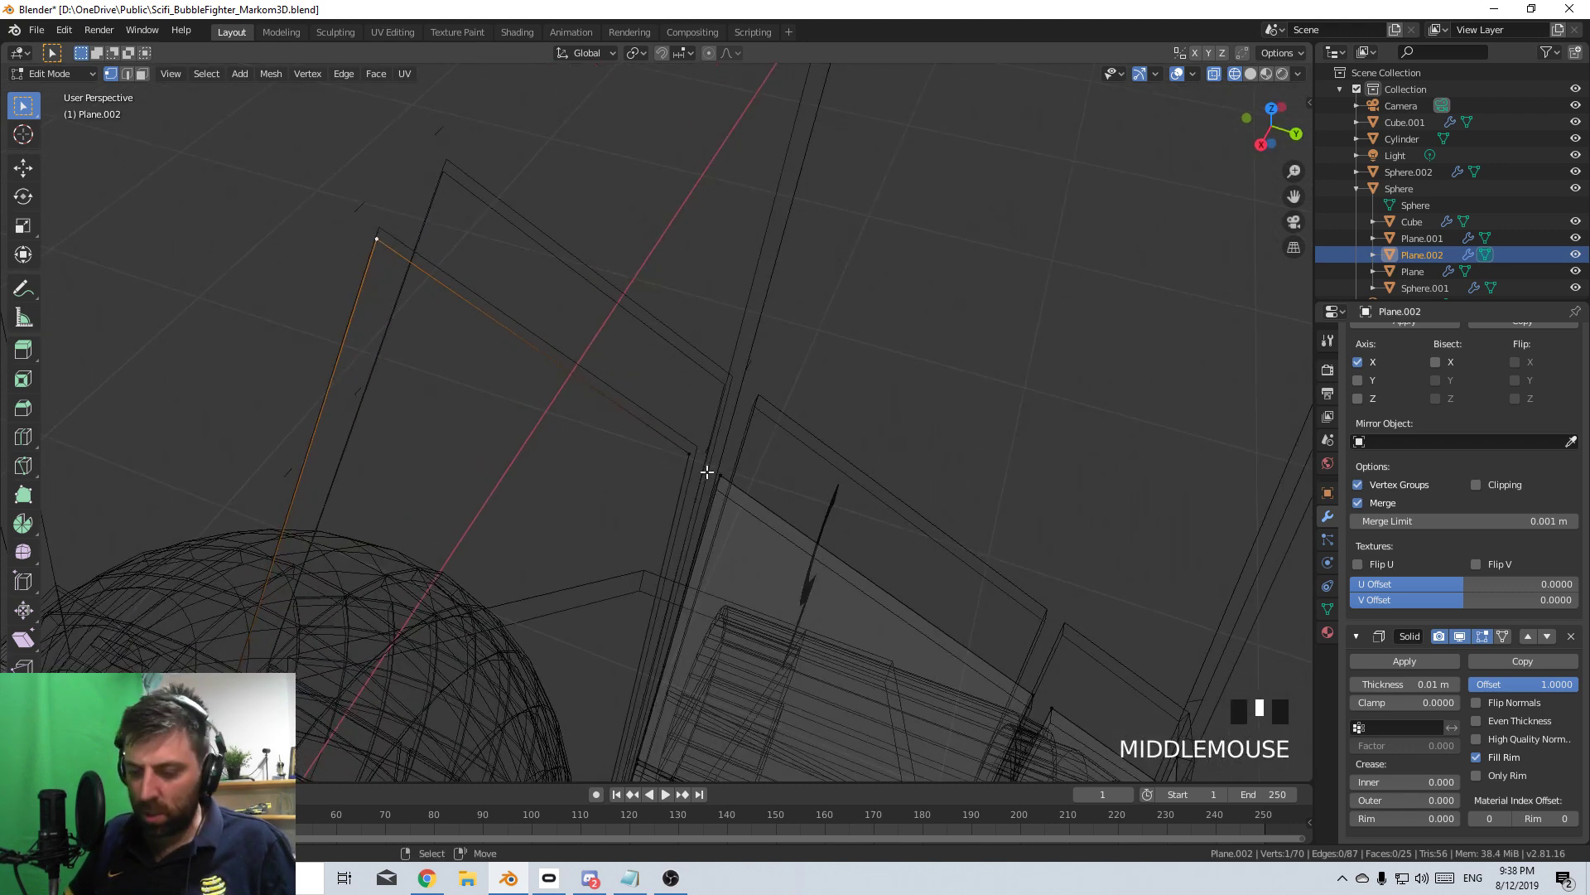
pyautogui.hotkey('ctrl', 'l')
pyautogui.press('f')
# - Switch the viewport to Solid shading, reveal the hidden panels and check the fin in Object Mode
pyautogui.scroll(-4, 611, 576)
pyautogui.press('z')
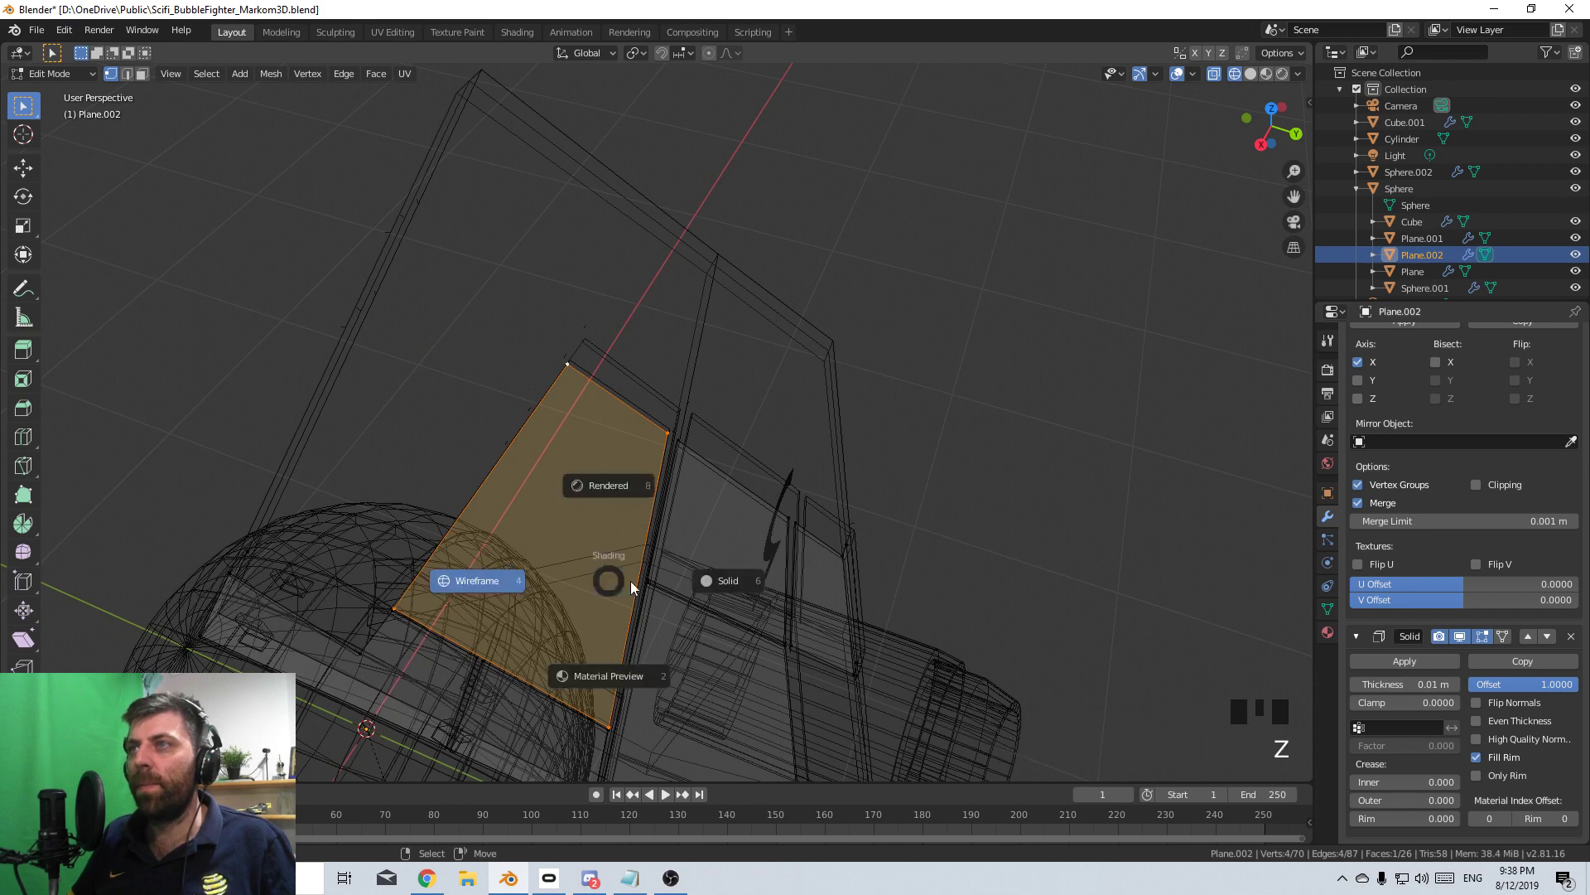
pyautogui.click(663, 581)
pyautogui.scroll(-1, 662, 581)
pyautogui.moveTo(628, 609); pyautogui.dragTo(672, 572, button='middle')
pyautogui.press('Tab')
pyautogui.press('Tab')
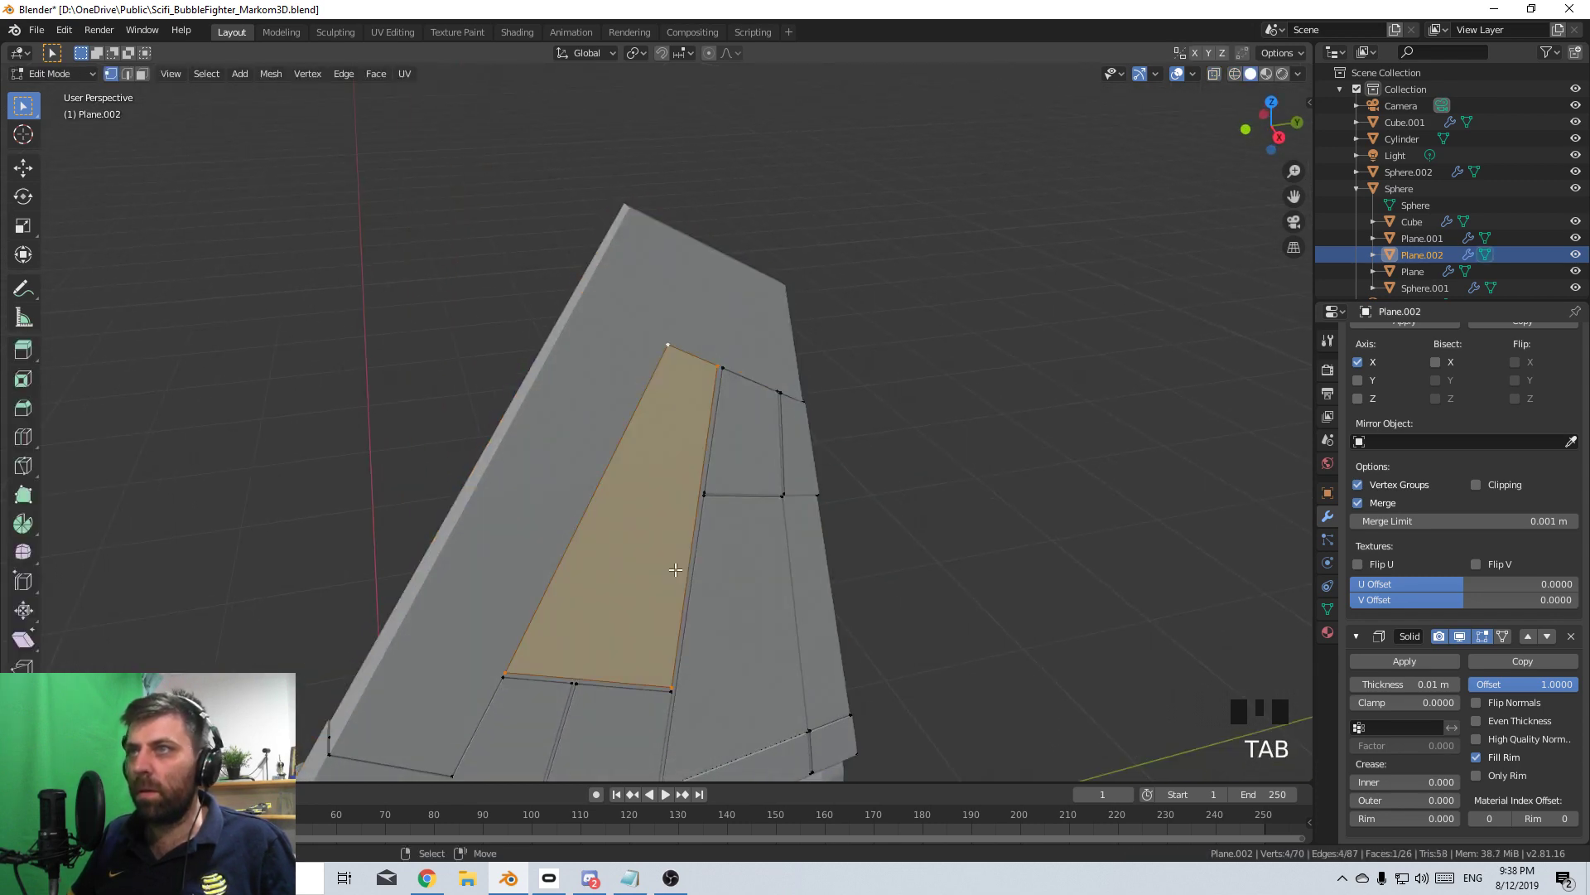
pyautogui.hotkey('alt', 'h')
pyautogui.press('Tab')
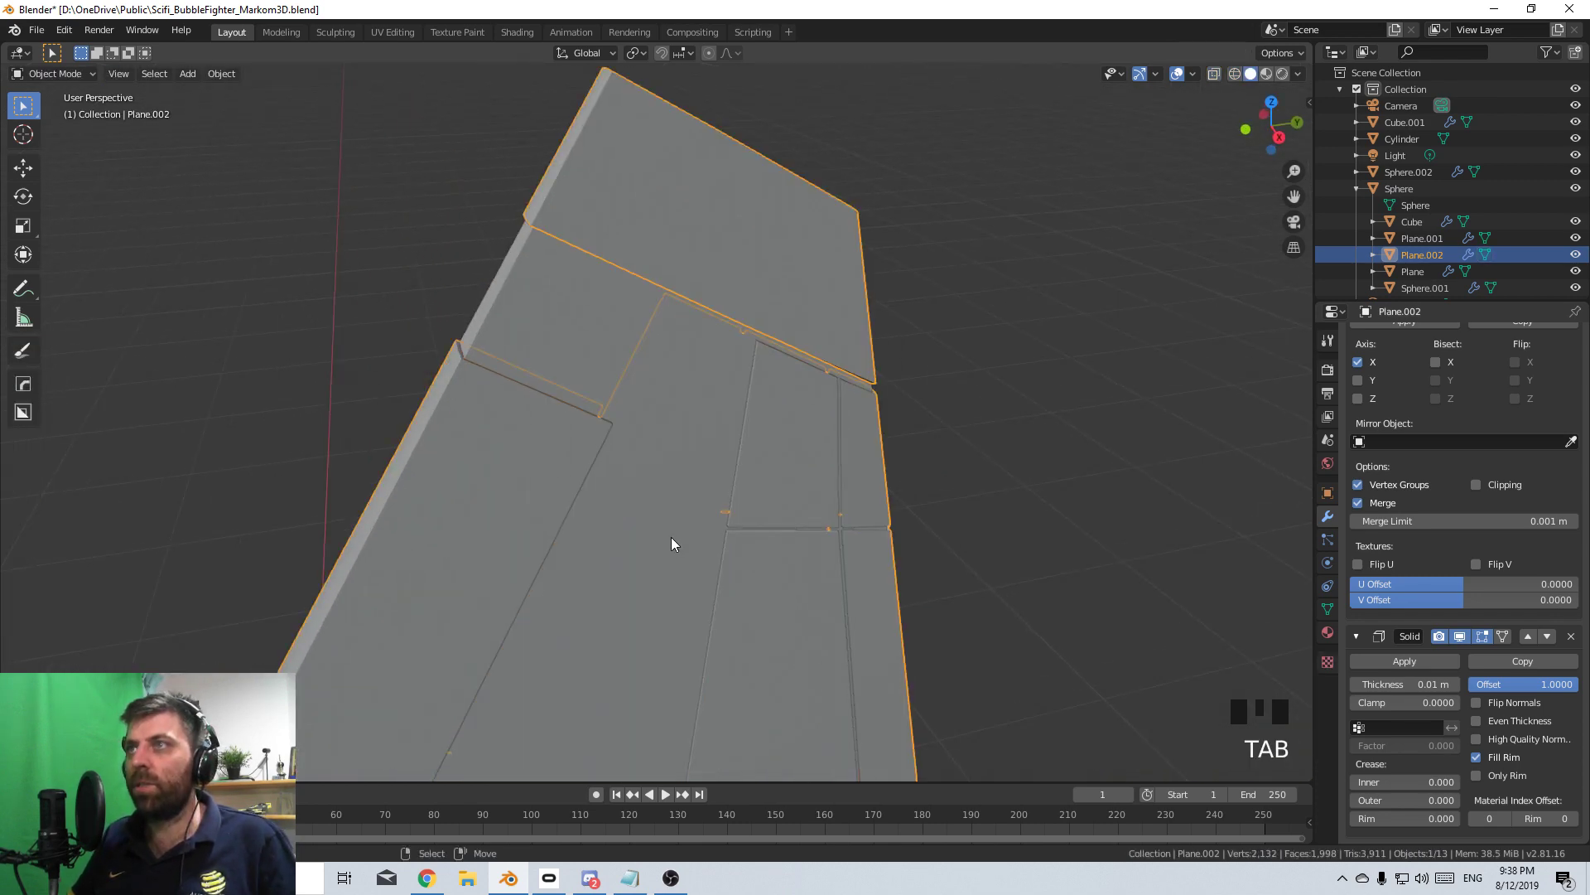
pyautogui.moveTo(673, 543); pyautogui.dragTo(561, 547, button='middle')
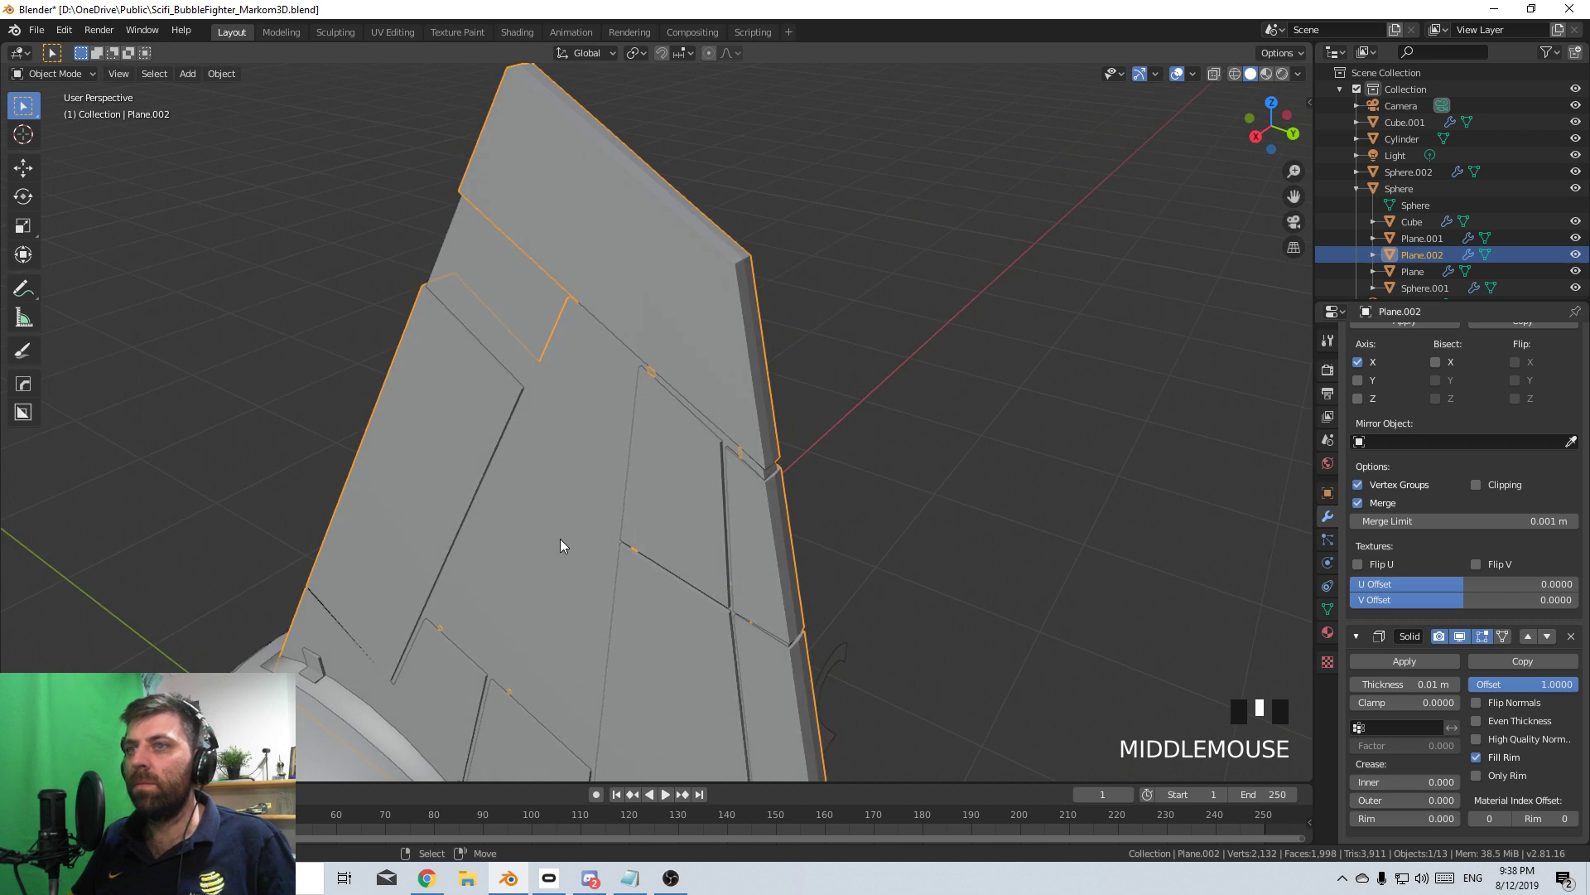
# - Recalculate the normals of all the fin's surface panels and return to Object Mode
pyautogui.press('Tab')
pyautogui.press('a')
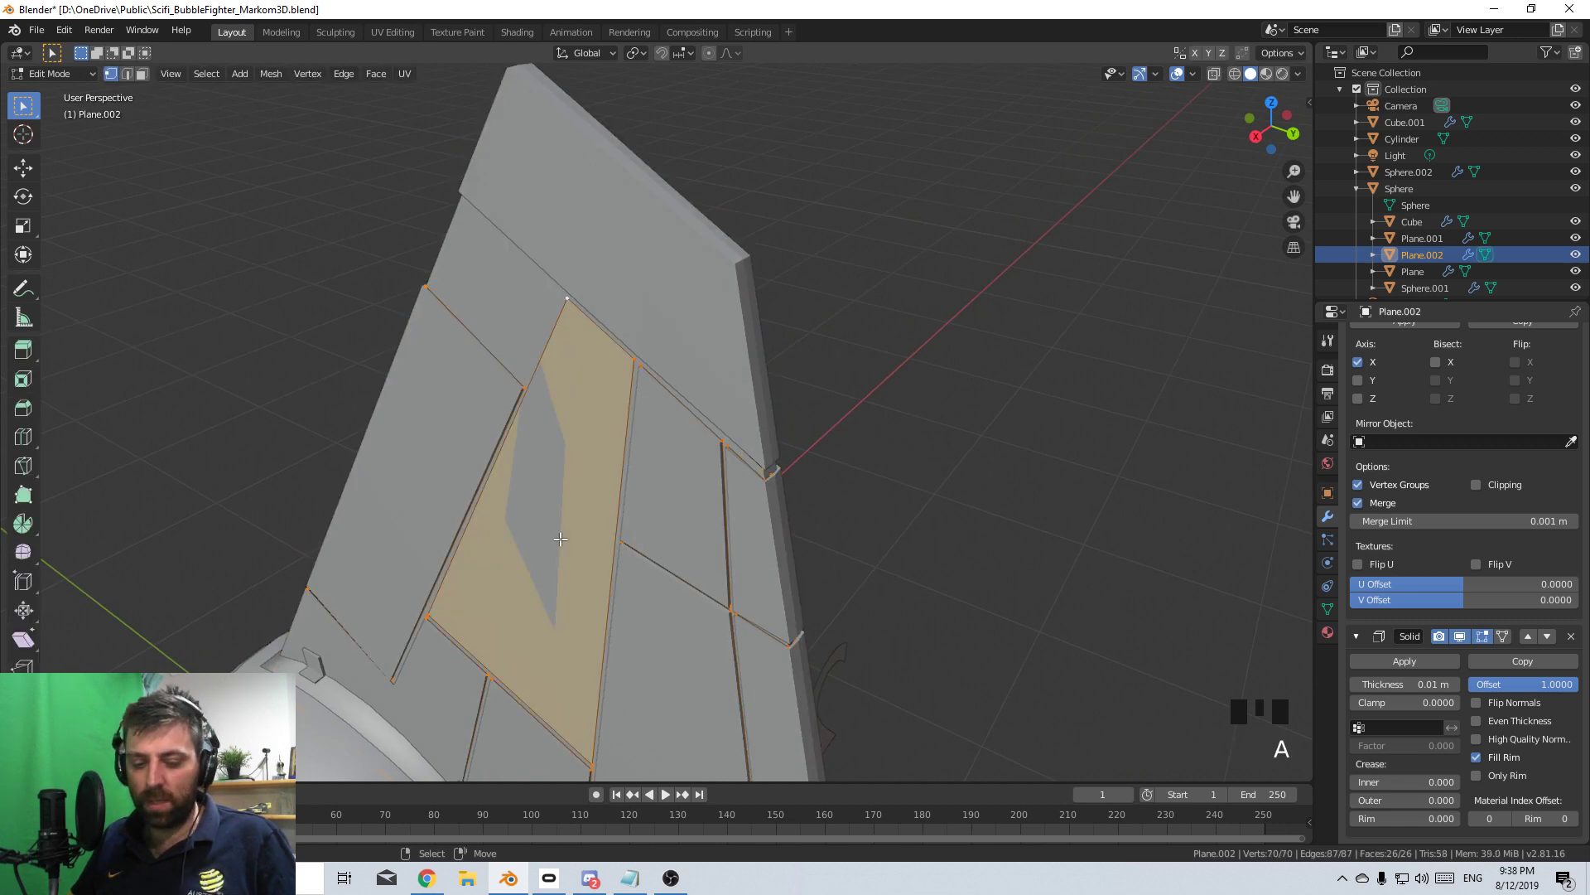
pyautogui.hotkey('shift', 'n')
pyautogui.scroll(-3, 560, 539)
pyautogui.press('Tab')
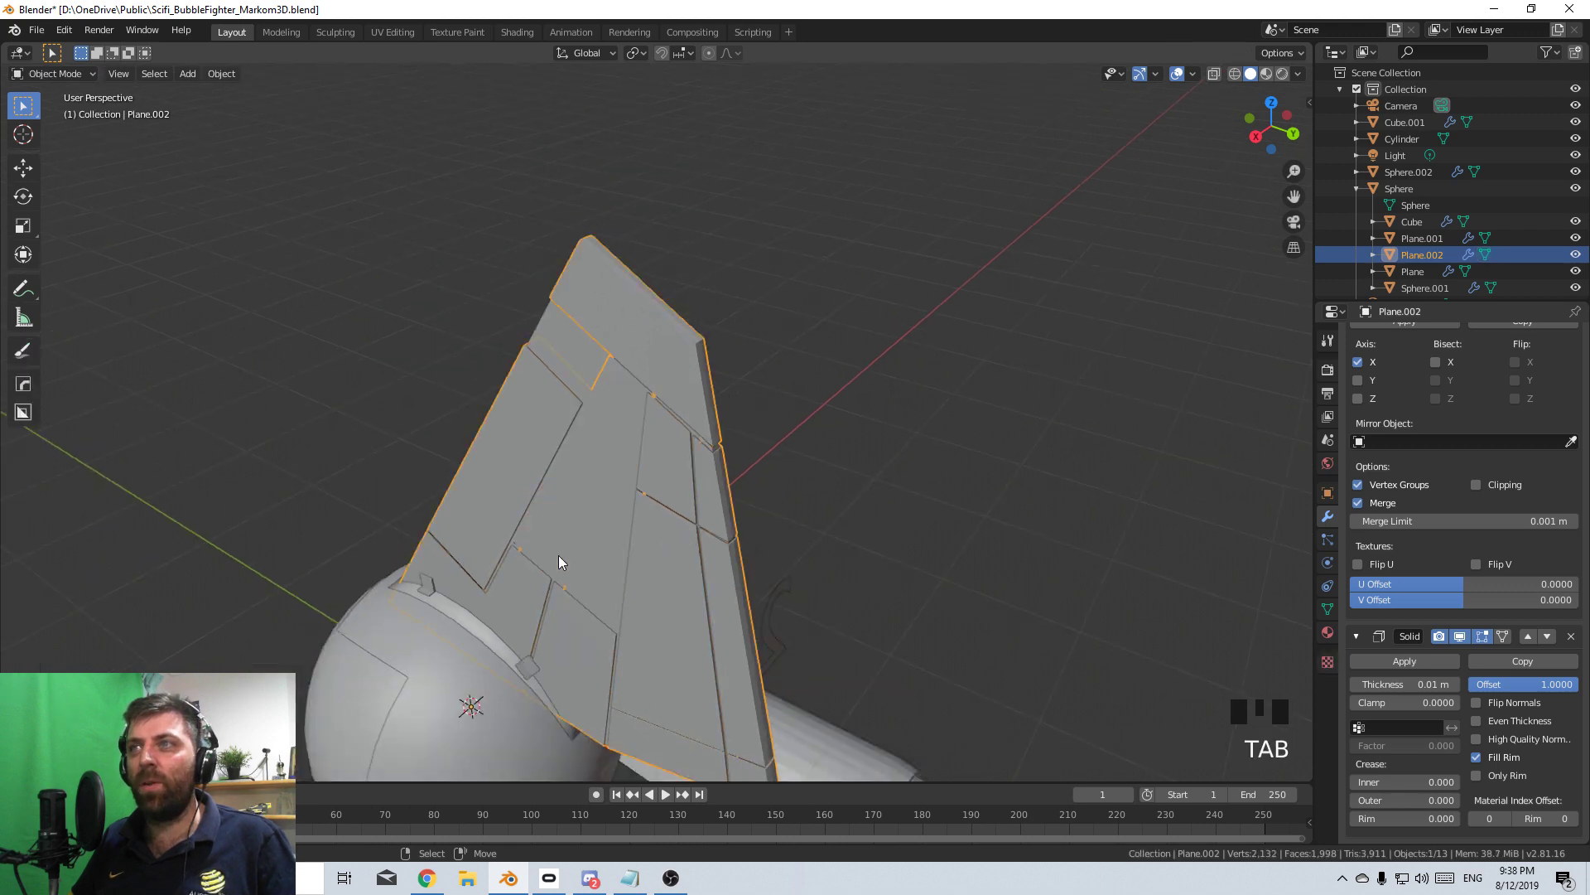
# - Select the central panel's face in face select mode and turn on face normals in the viewport overlays
pyautogui.press('Tab')
pyautogui.click(142, 74)
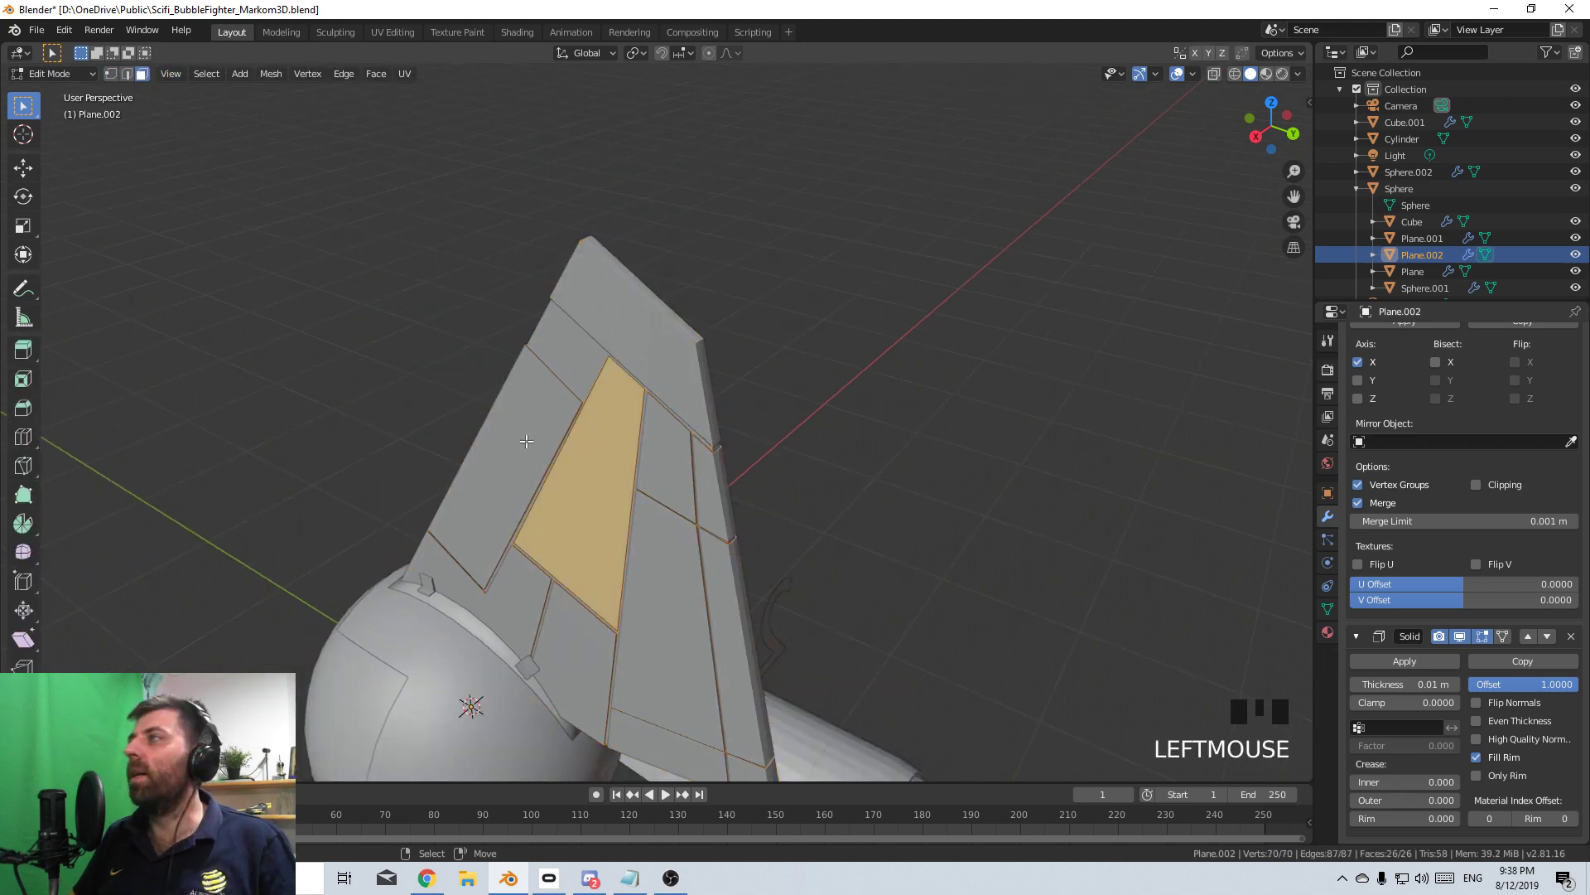
pyautogui.rightClick(574, 551)
pyautogui.moveTo(539, 516)
pyautogui.mouseDown(button='middle')
pyautogui.moveTo(784, 531)
pyautogui.moveTo(820, 558)
pyautogui.moveTo(657, 455)
pyautogui.moveTo(686, 492)
pyautogui.moveTo(511, 499)
pyautogui.mouseUp(button='middle')
pyautogui.scroll(3, 820, 557)
pyautogui.press('z')
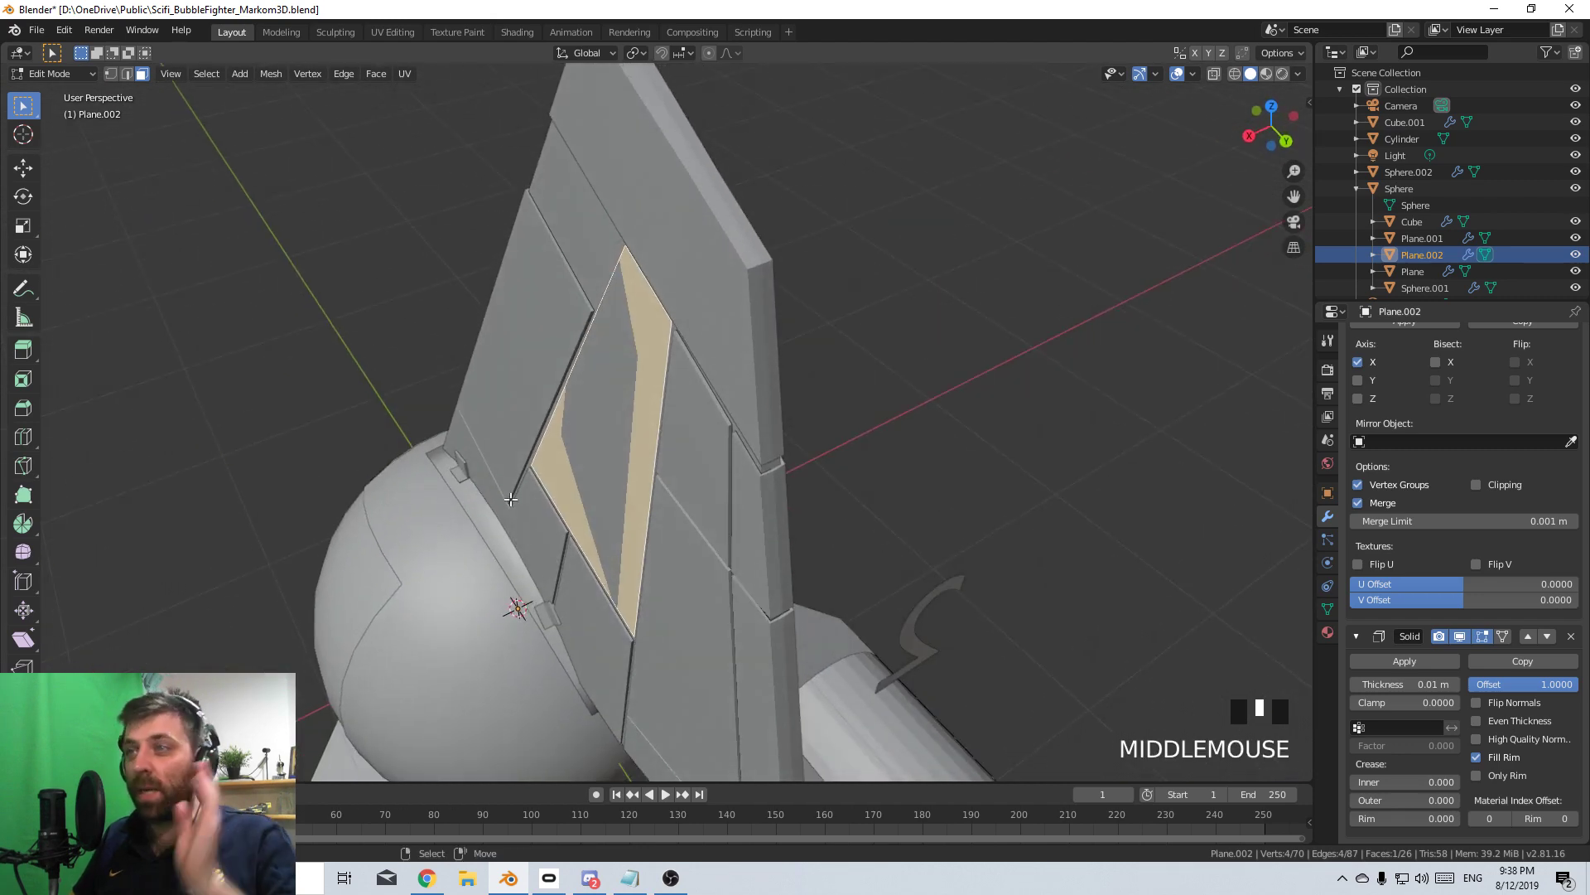
pyautogui.click(1194, 73)
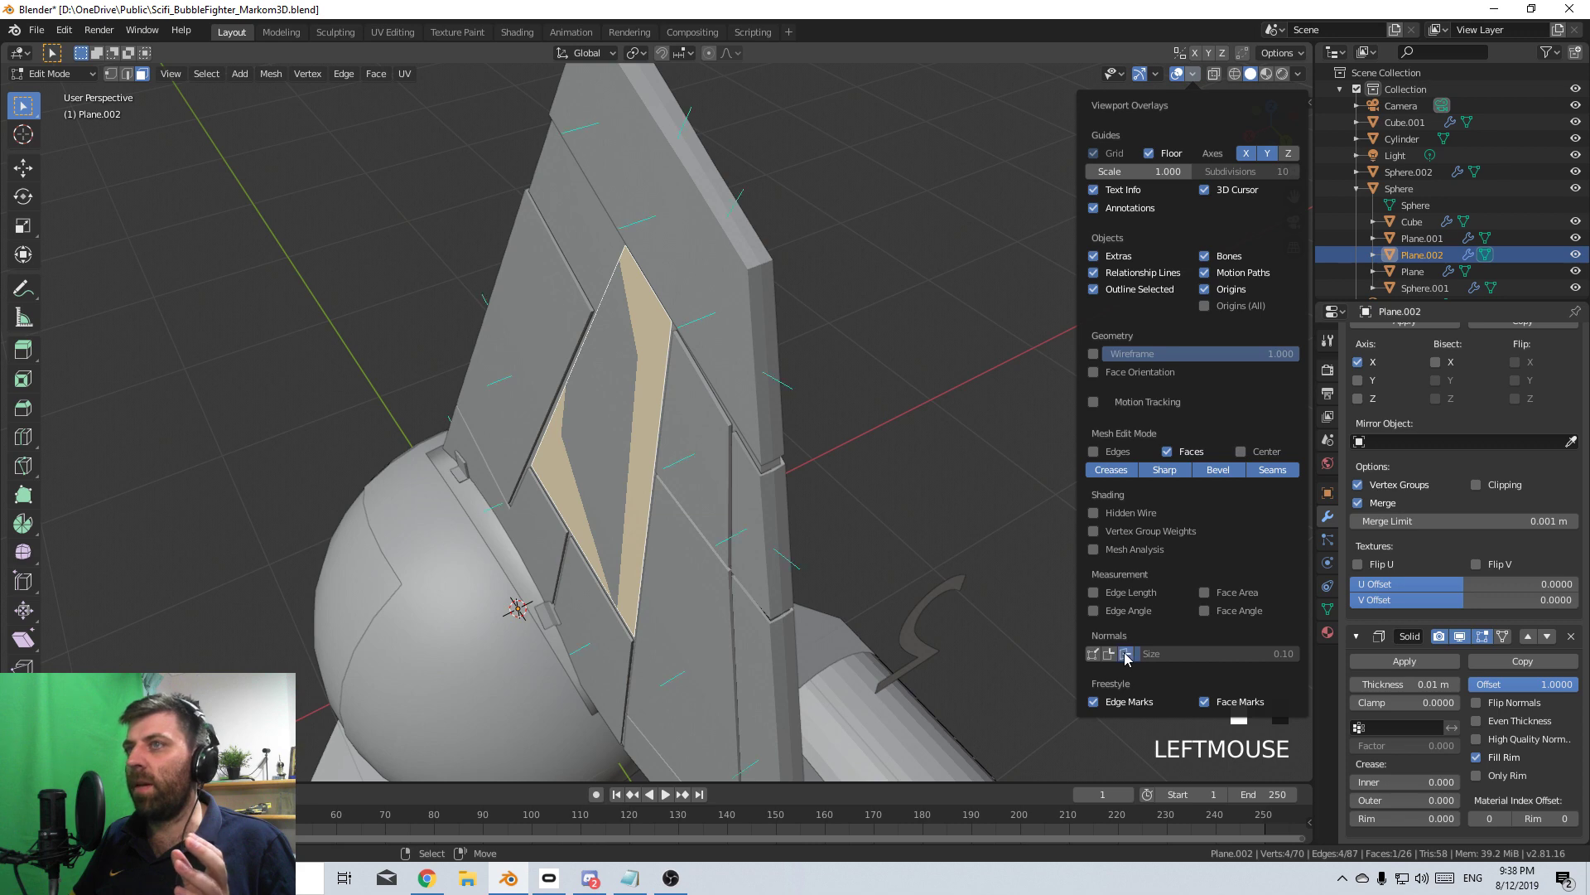
# - Recalculate the normals of only the selected central panel face
pyautogui.moveTo(1035, 580); pyautogui.dragTo(633, 387, button='middle')
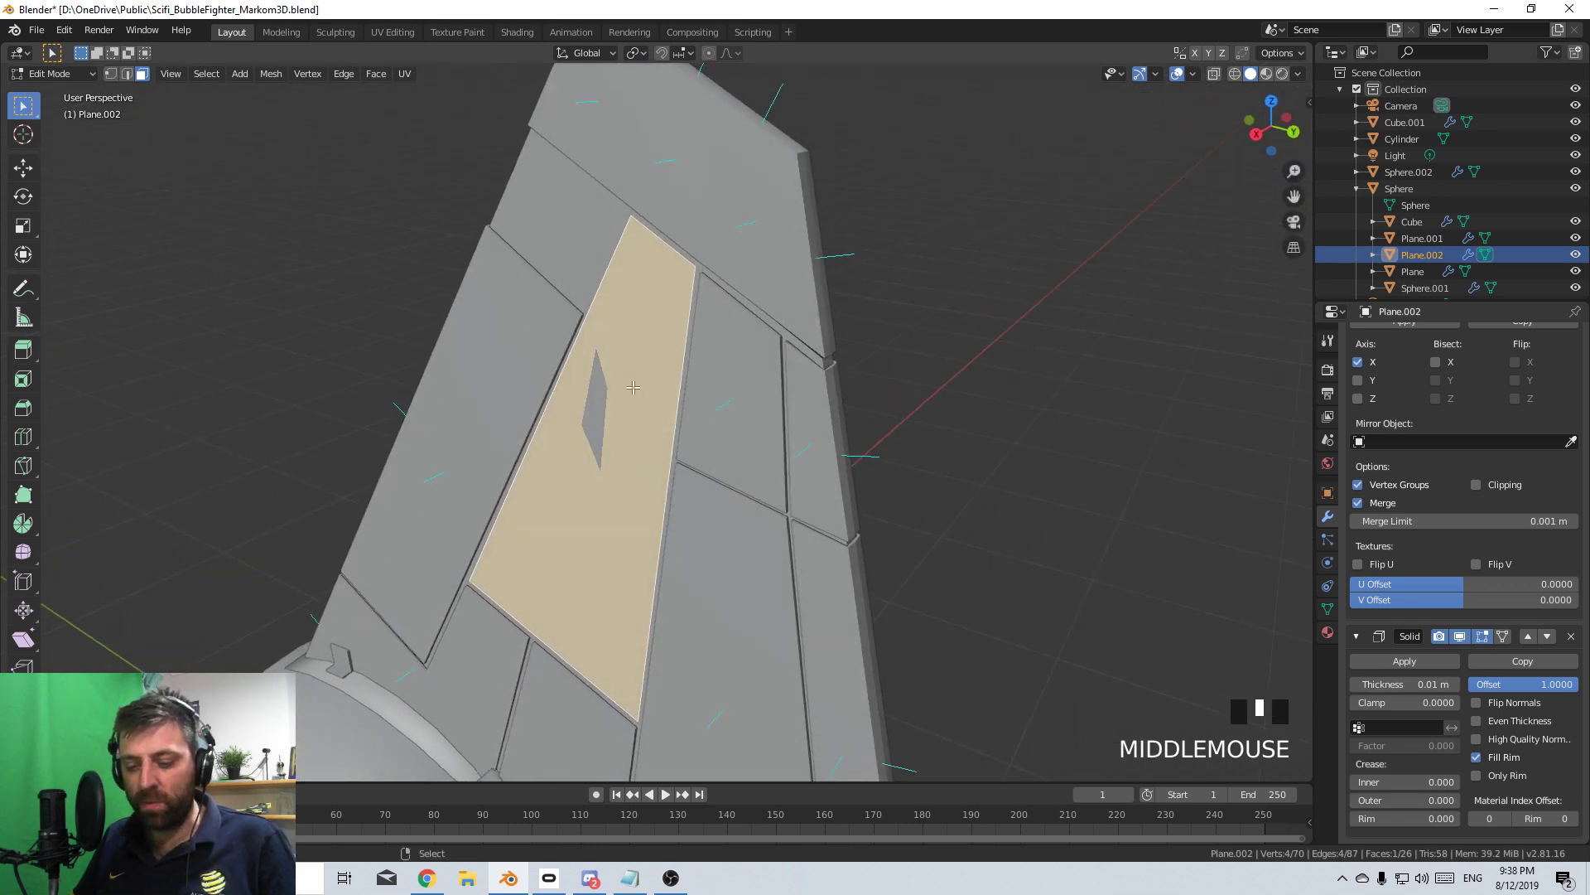
pyautogui.hotkey('shift', 'n')
pyautogui.click(633, 387)
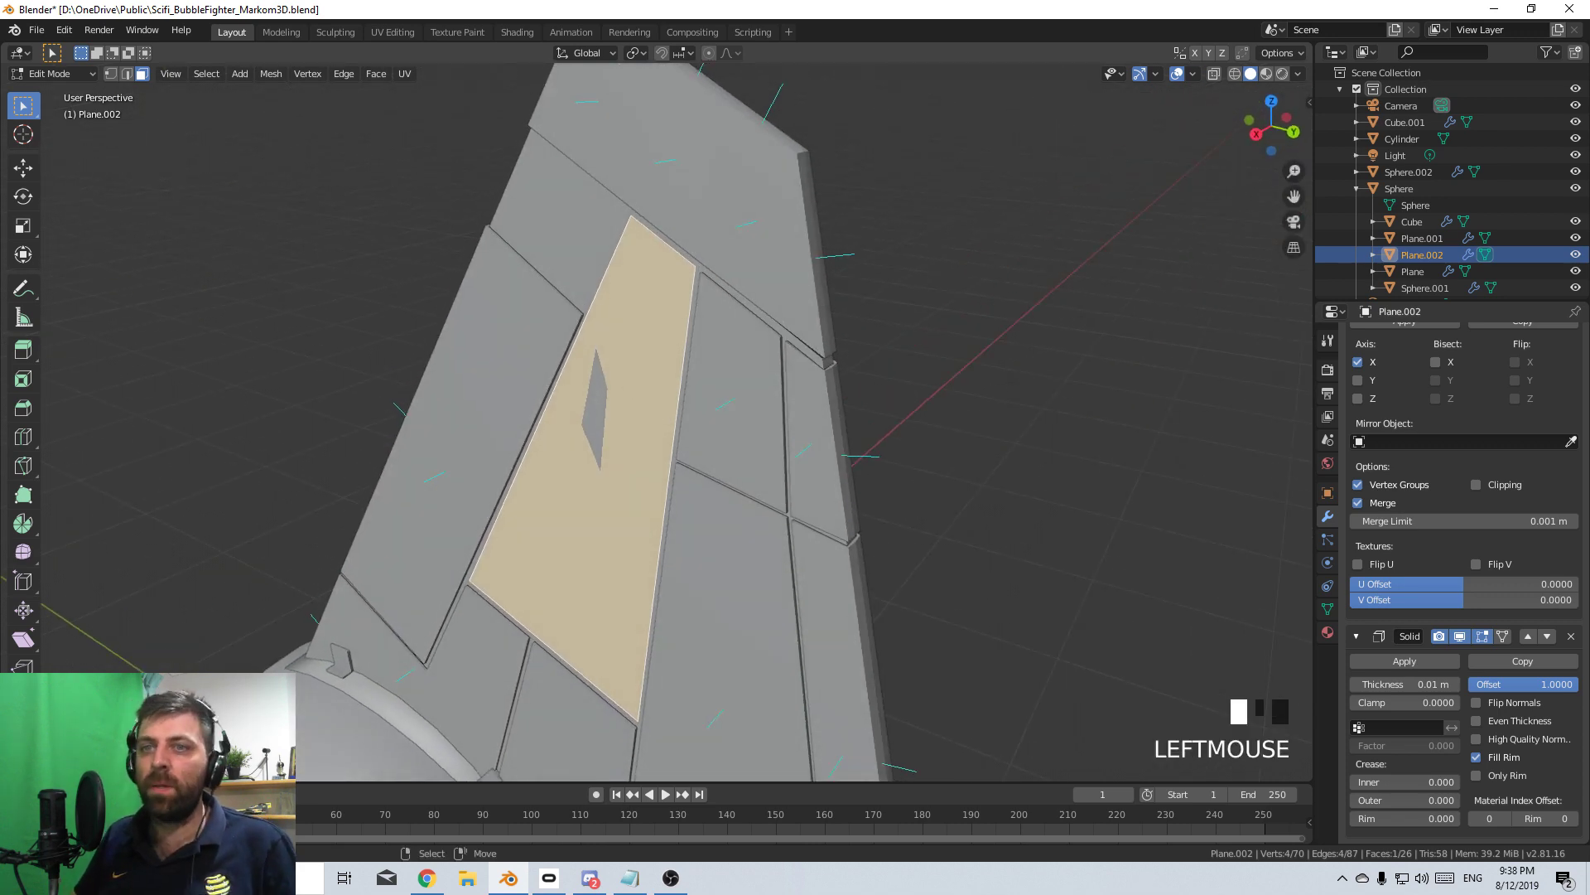
# - Flip the selected central panel face's normal outward and check the fin in Object Mode
pyautogui.click(303, 472)
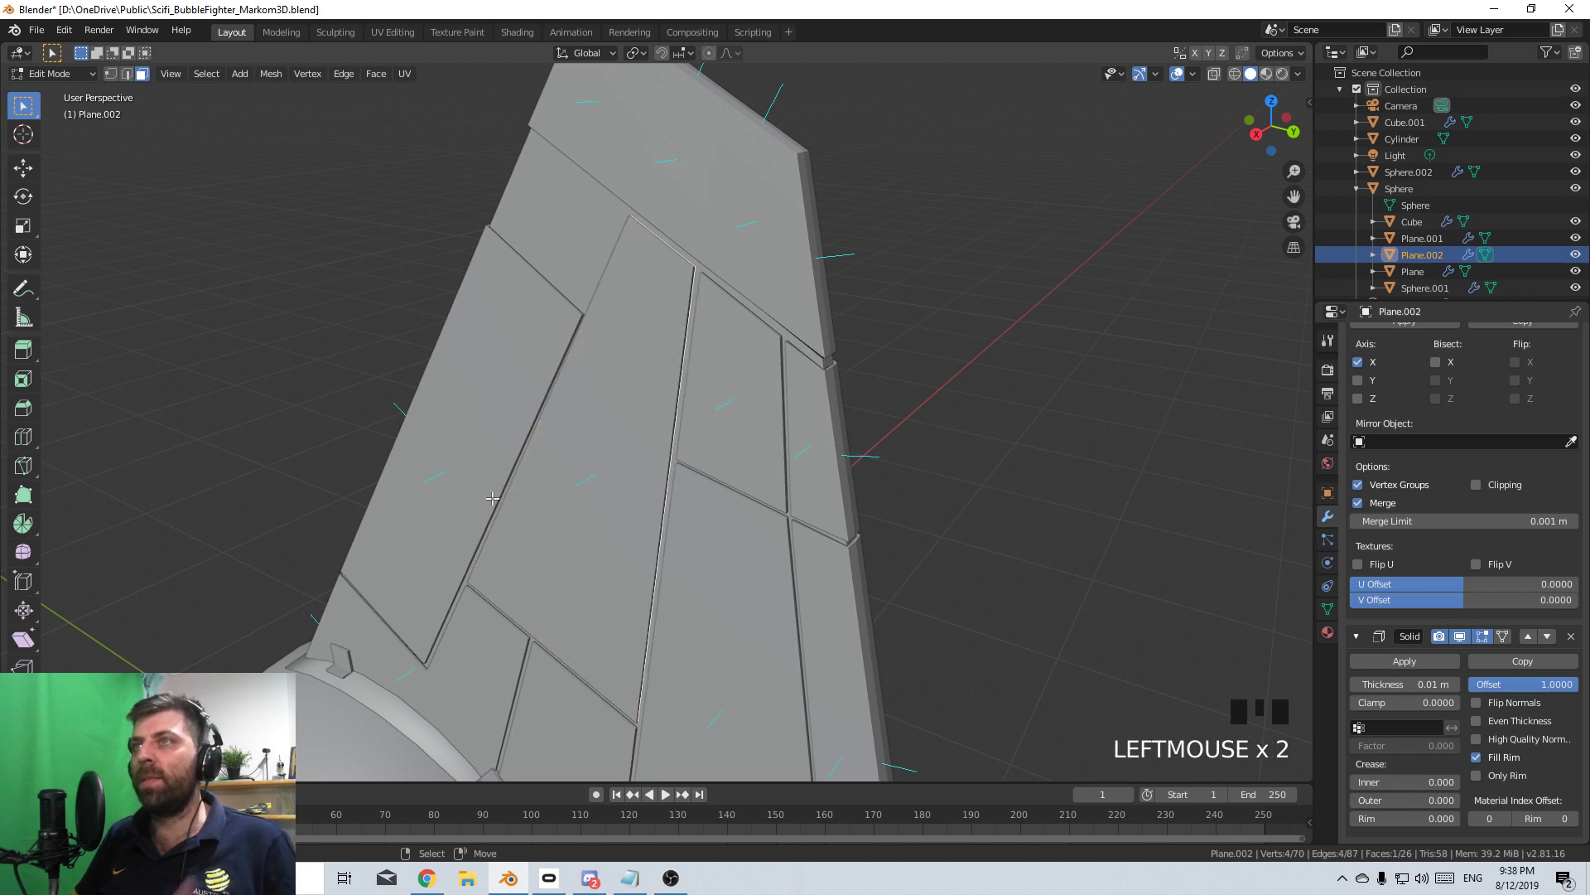
pyautogui.scroll(-3, 597, 489)
pyautogui.press('Tab')
pyautogui.moveTo(596, 489)
pyautogui.mouseDown(button='middle')
pyautogui.moveTo(735, 451)
pyautogui.moveTo(632, 522)
pyautogui.moveTo(718, 480)
pyautogui.moveTo(663, 433)
pyautogui.mouseUp(button='middle')
pyautogui.press('z')
pyautogui.scroll(-3, 718, 531)
pyautogui.scroll(3, 638, 397)
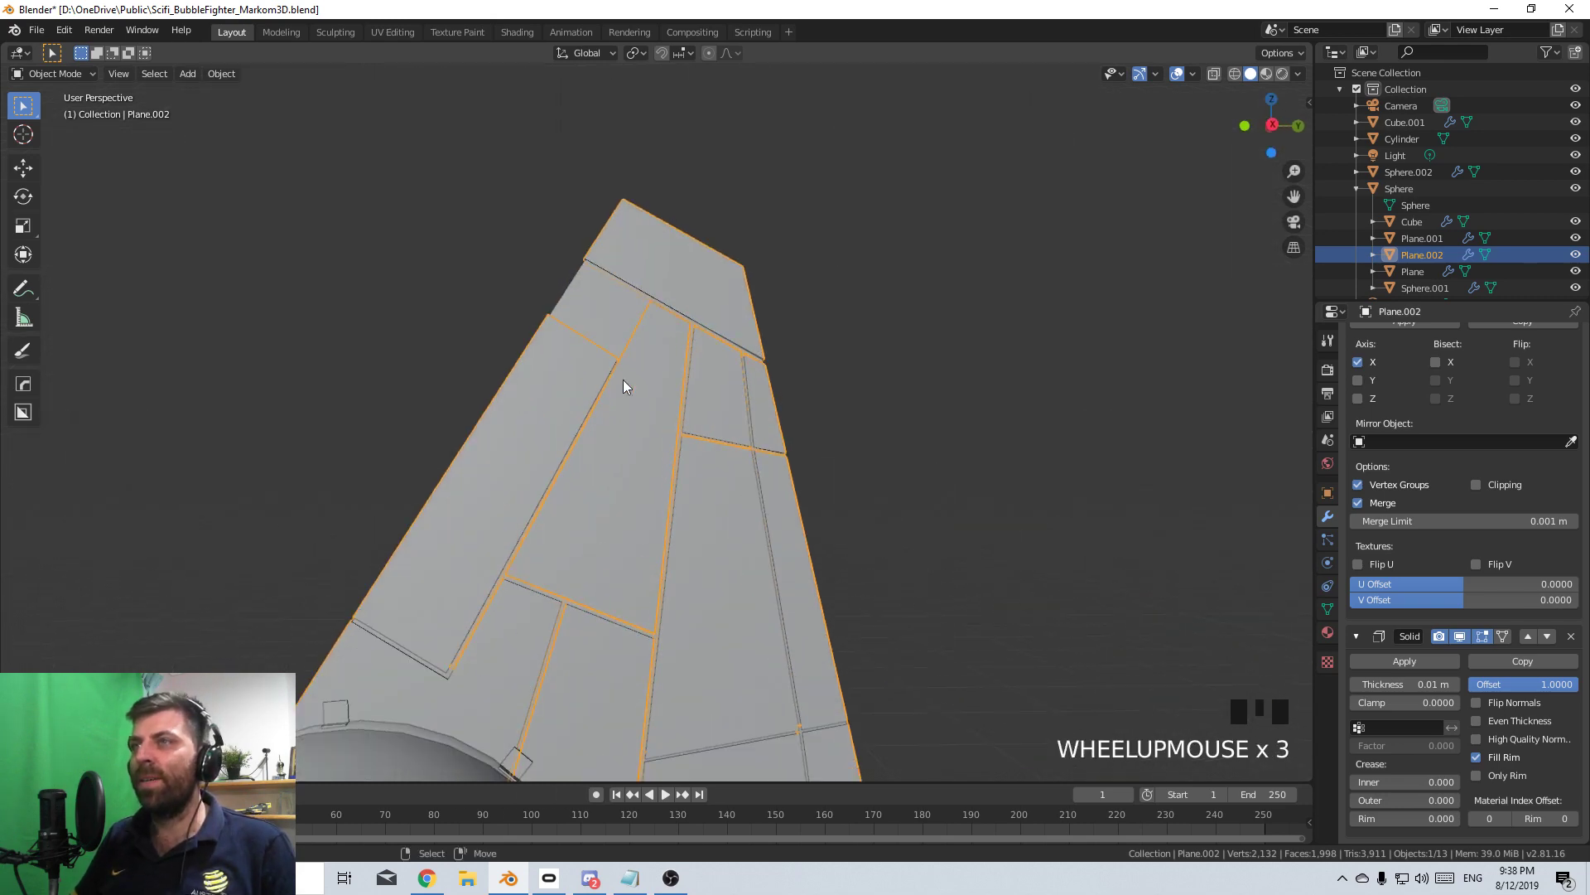
# - Slide the central panel's upper front corner vertex slightly along its top edge, working in right orthographic wireframe view
pyautogui.press('Tab')
pyautogui.scroll(1, 625, 374)
pyautogui.press('KP_3')
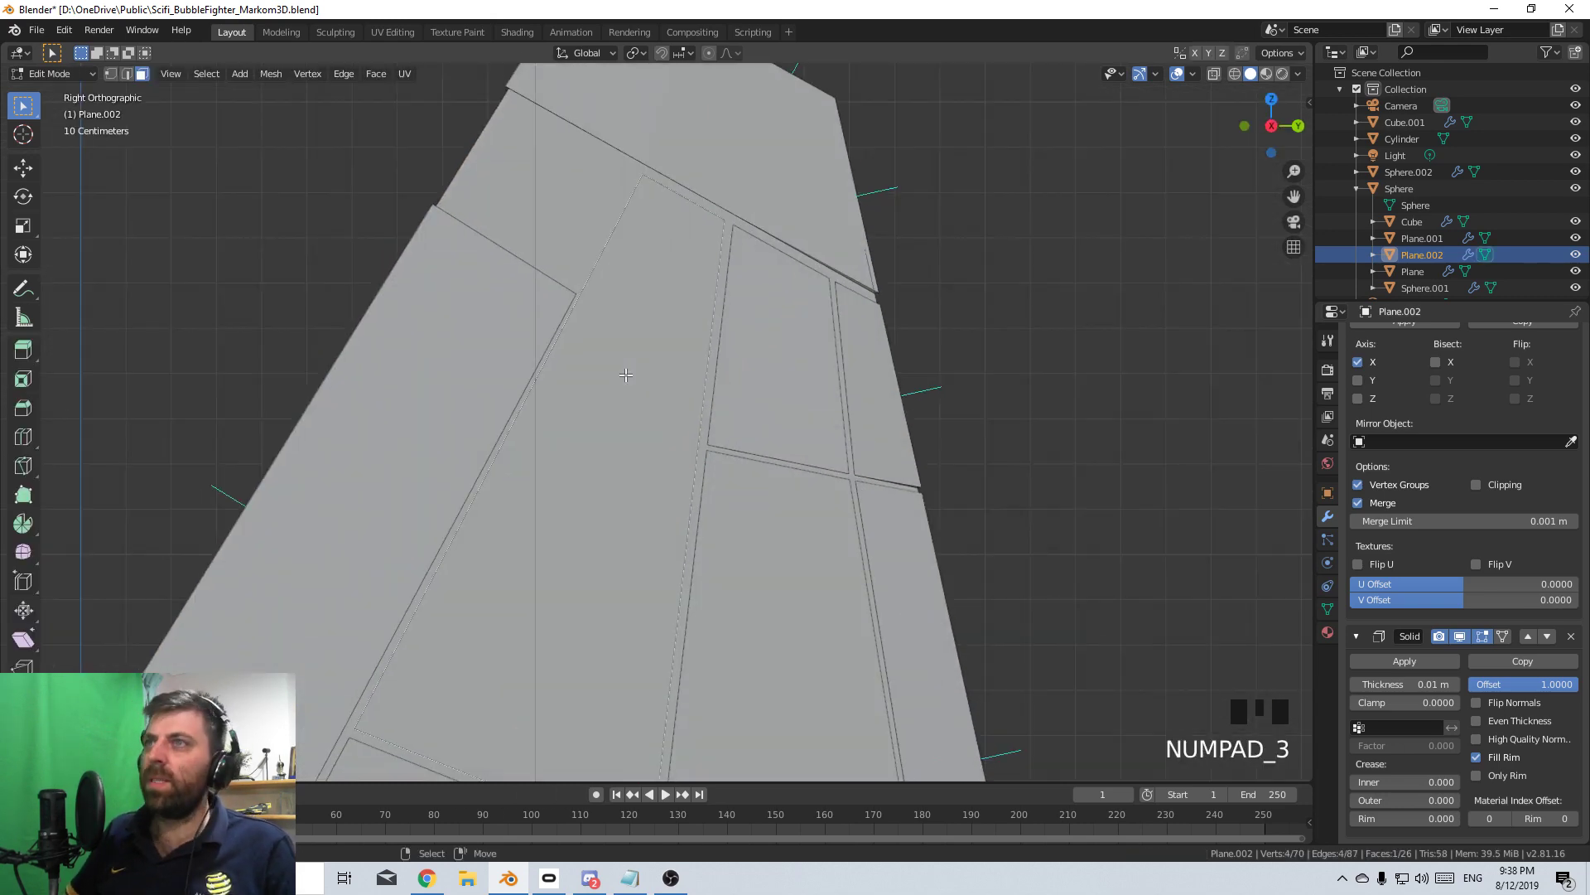
pyautogui.press('z')
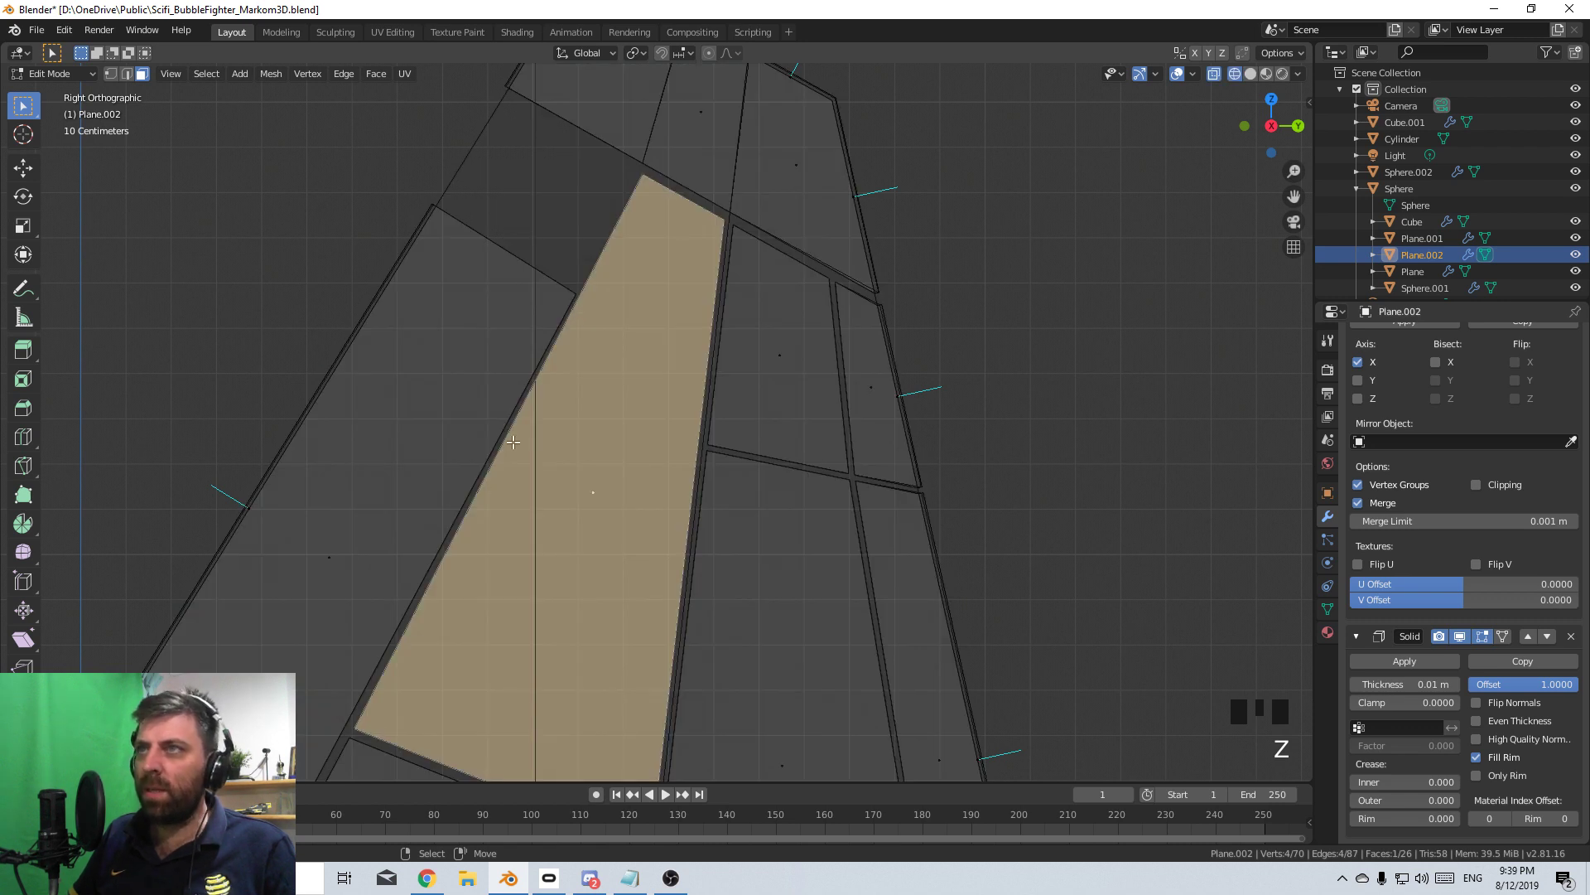
pyautogui.click(110, 74)
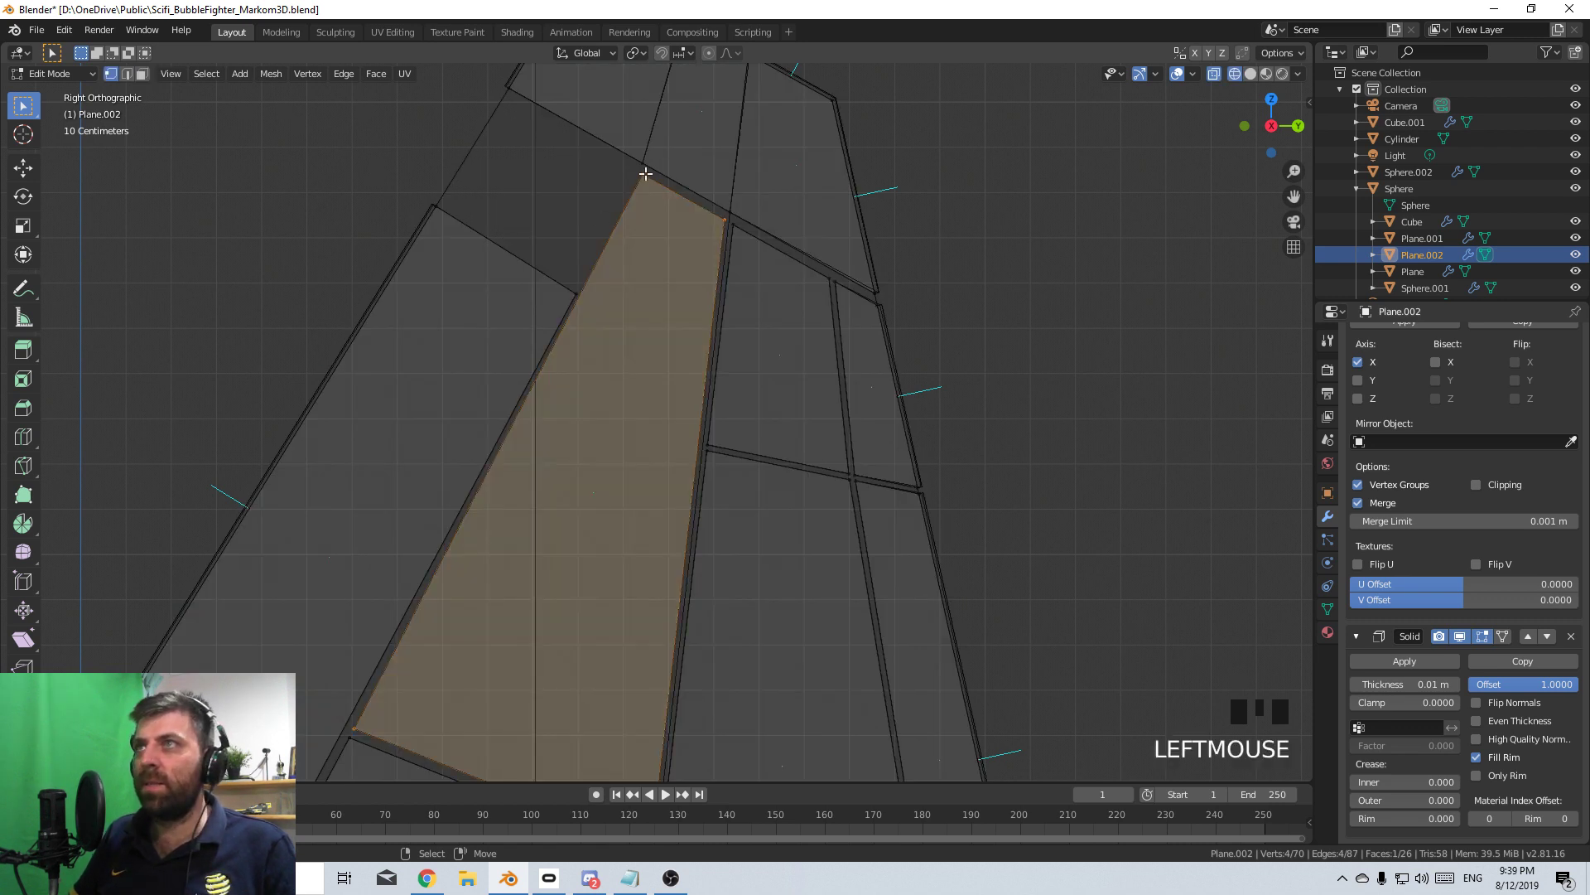
pyautogui.rightClick(642, 174)
pyautogui.press('g')
pyautogui.press('g')
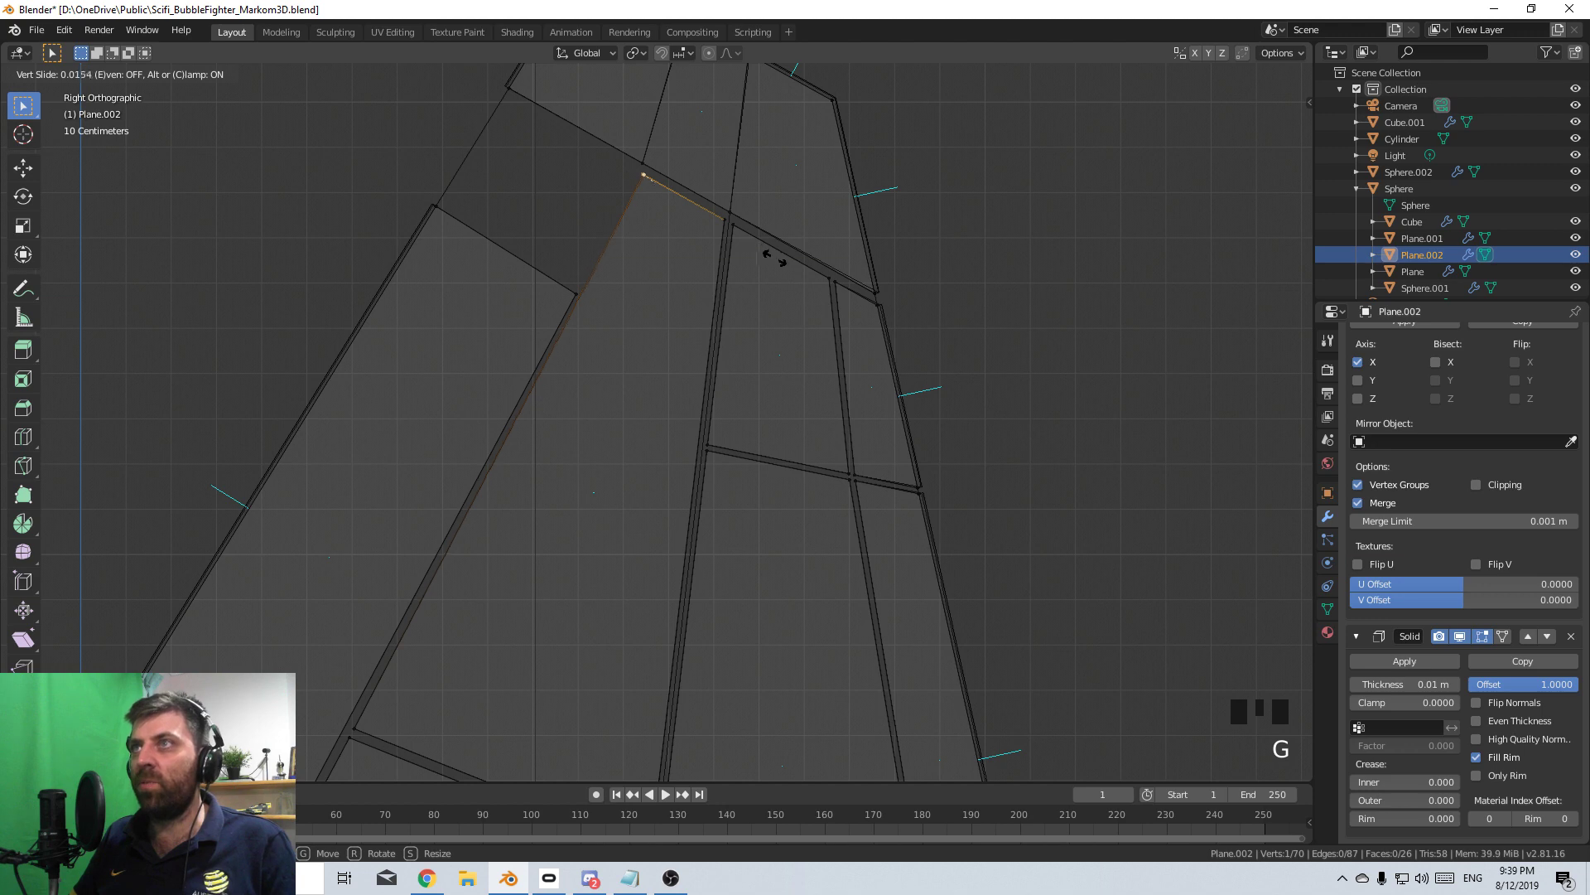
pyautogui.click(807, 280)
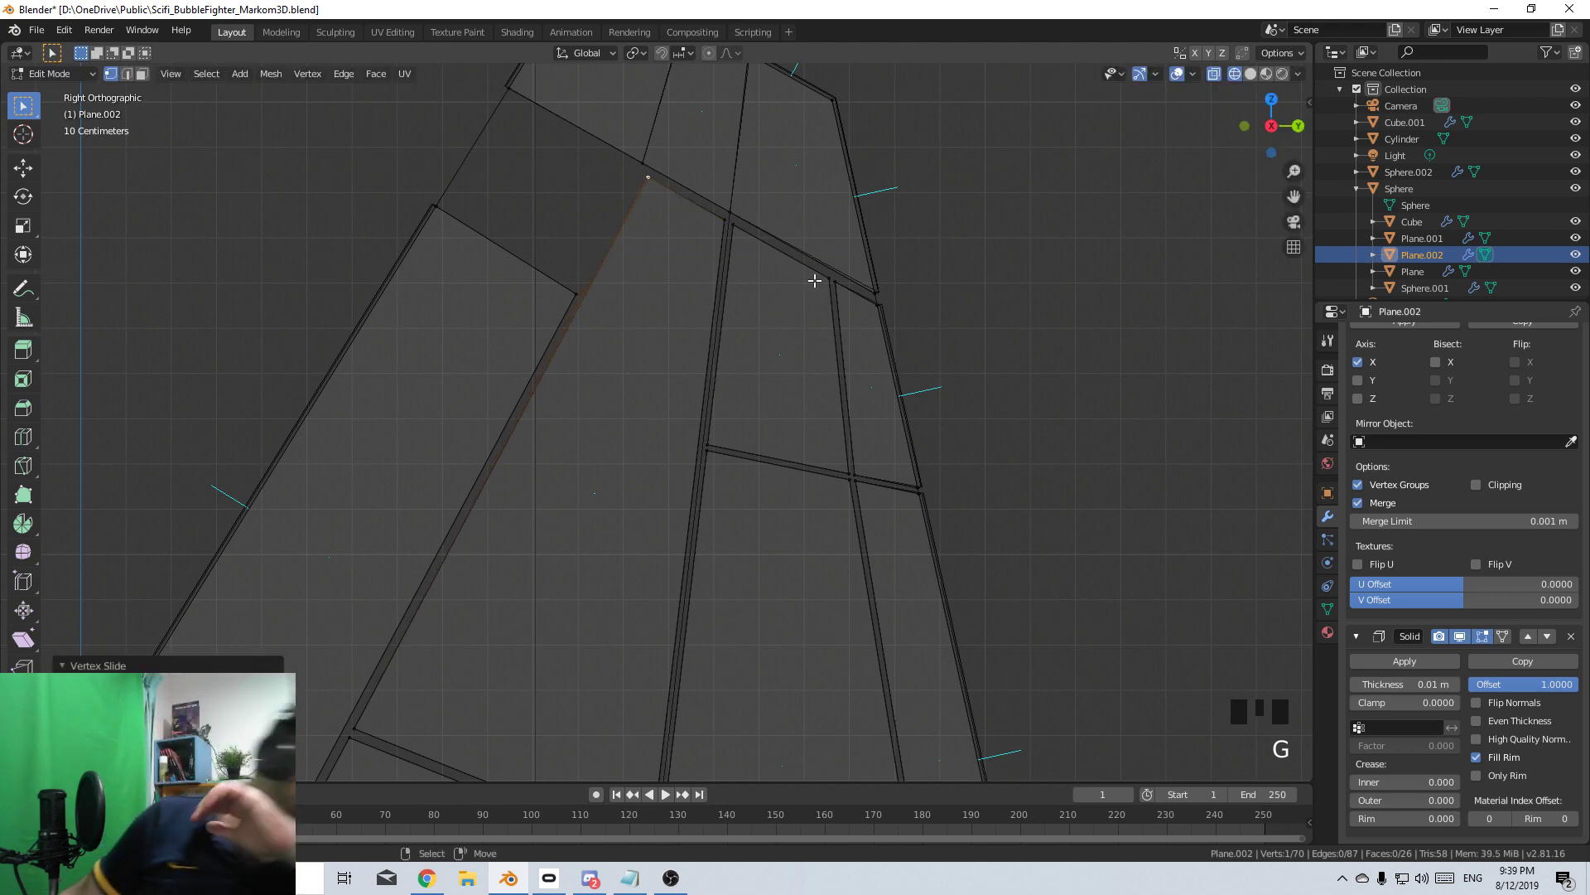
# - Return to Object Mode, switch the viewport back to Solid shading and check the whole fin
pyautogui.scroll(-3, 808, 307)
pyautogui.scroll(-1, 809, 401)
pyautogui.press('Tab')
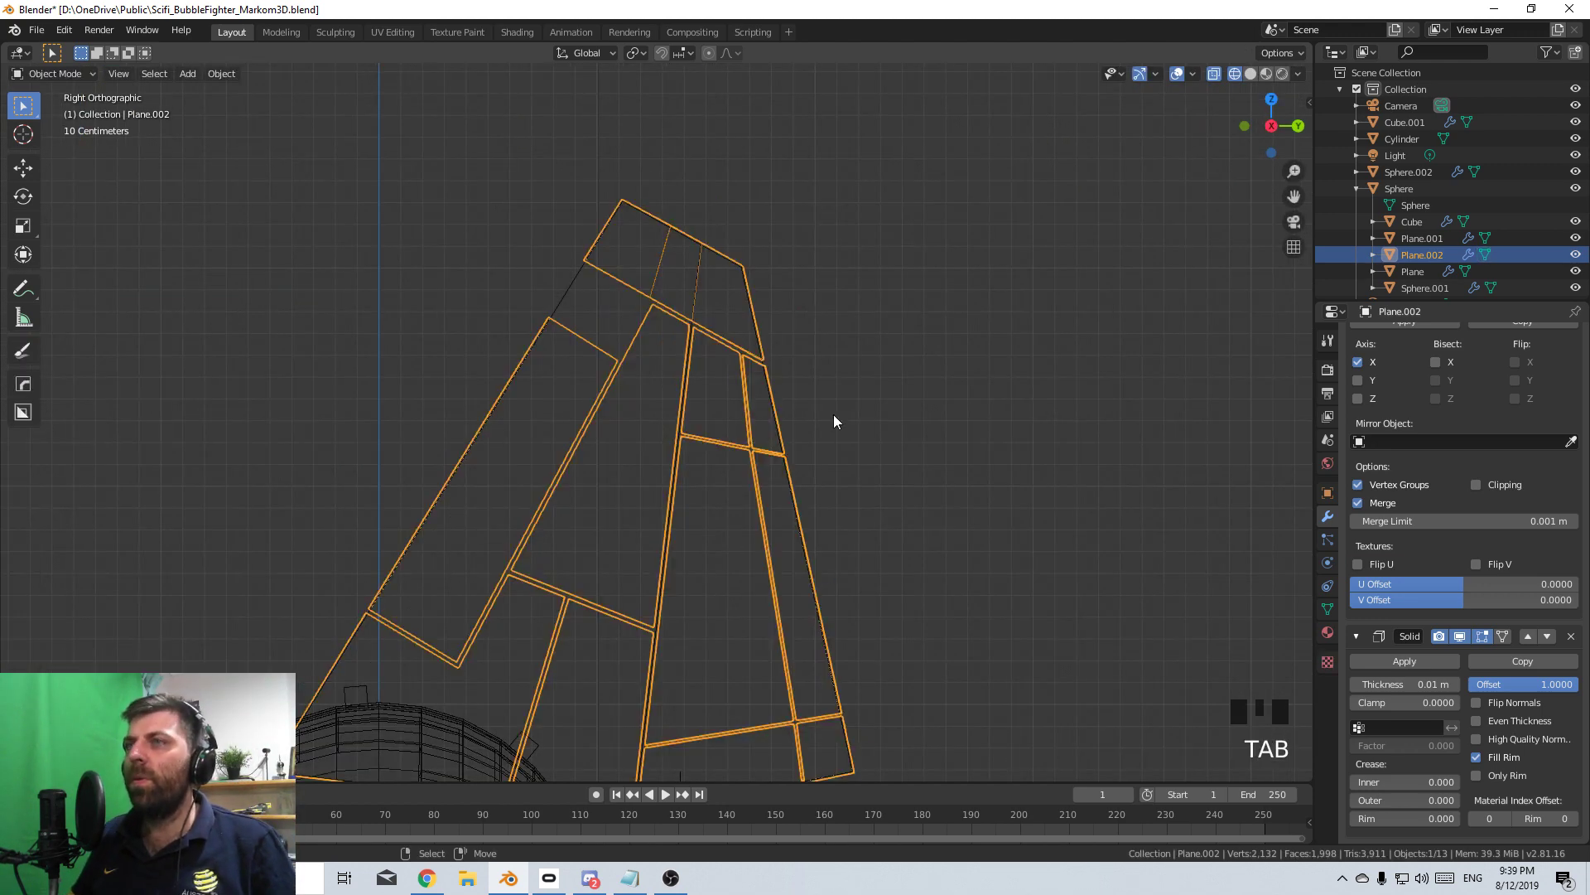
pyautogui.scroll(-2, 834, 426)
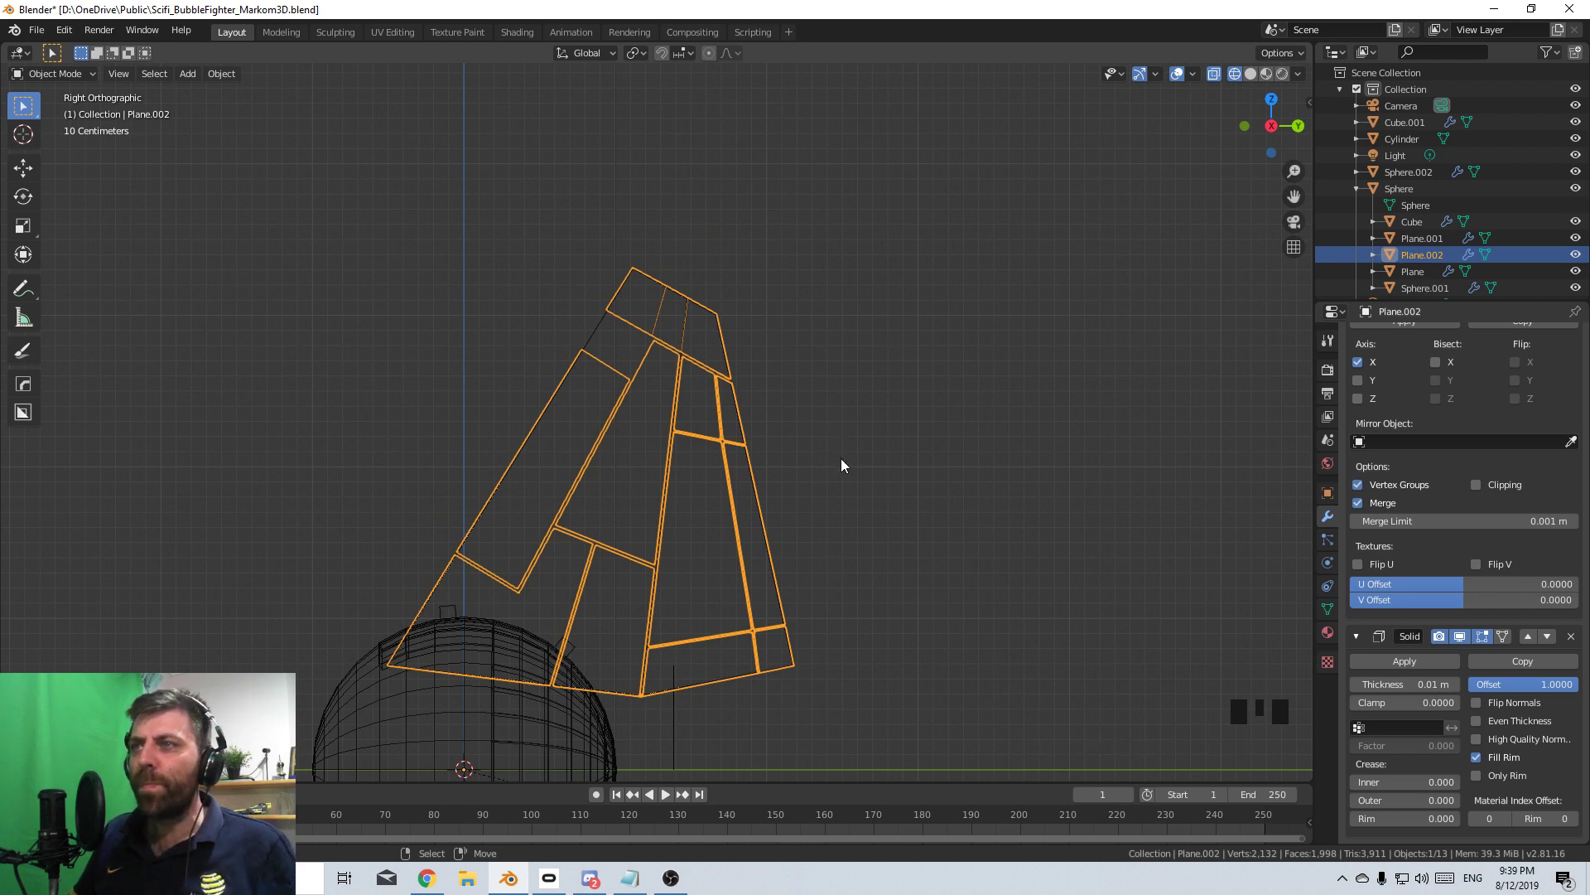
pyautogui.press('z')
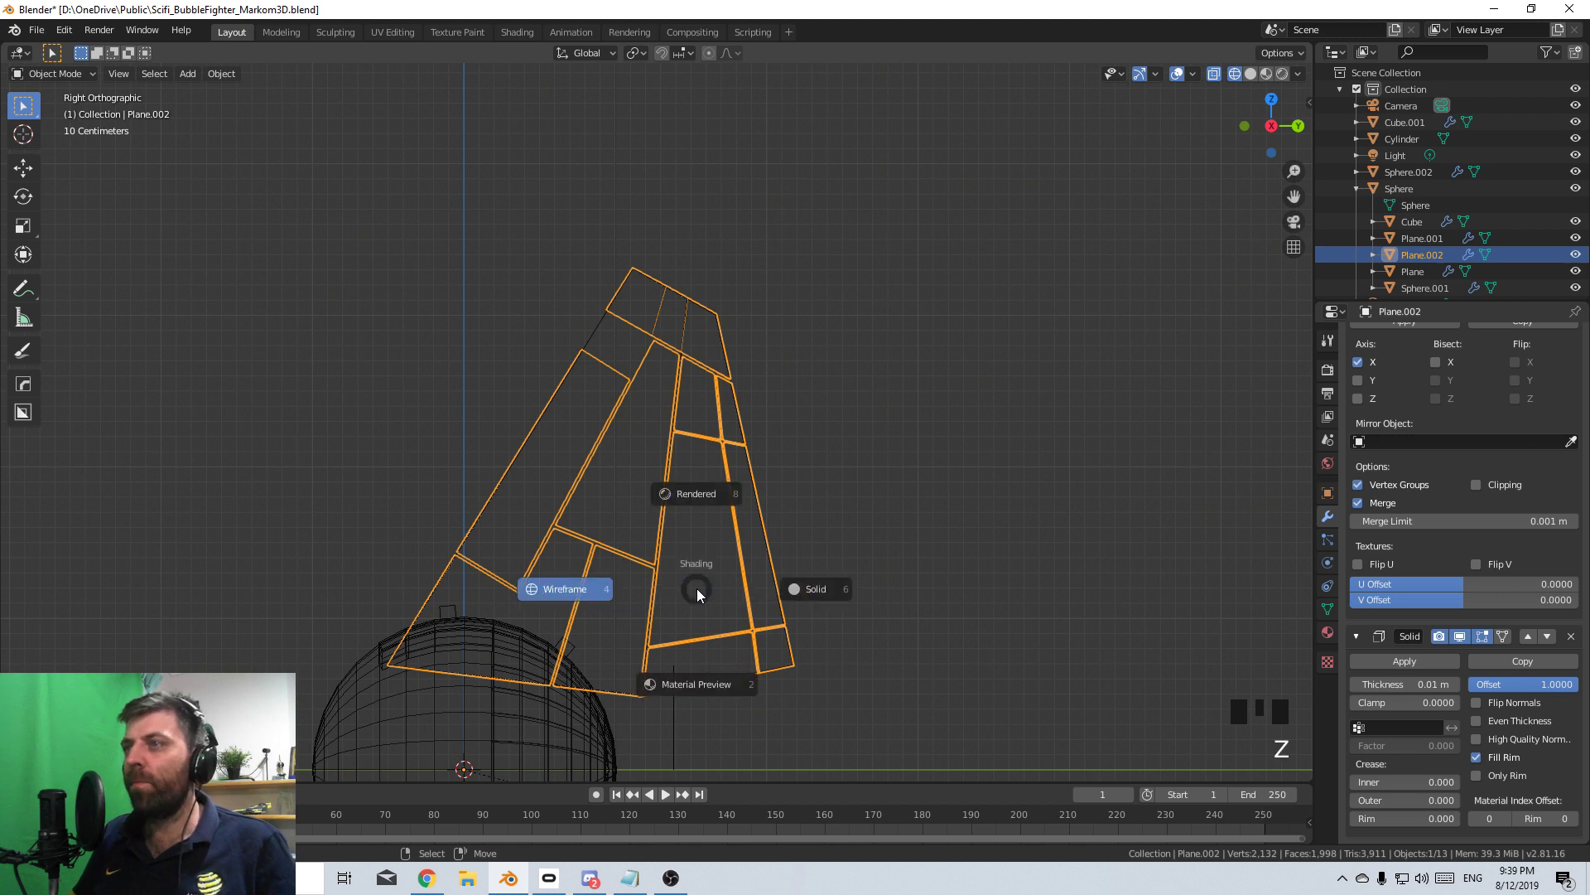
pyautogui.moveTo(729, 601); pyautogui.dragTo(638, 453, button='middle')
# - Inset the face of the fin's large rear panel by about 0.086 m in right orthographic view
pyautogui.press('Tab')
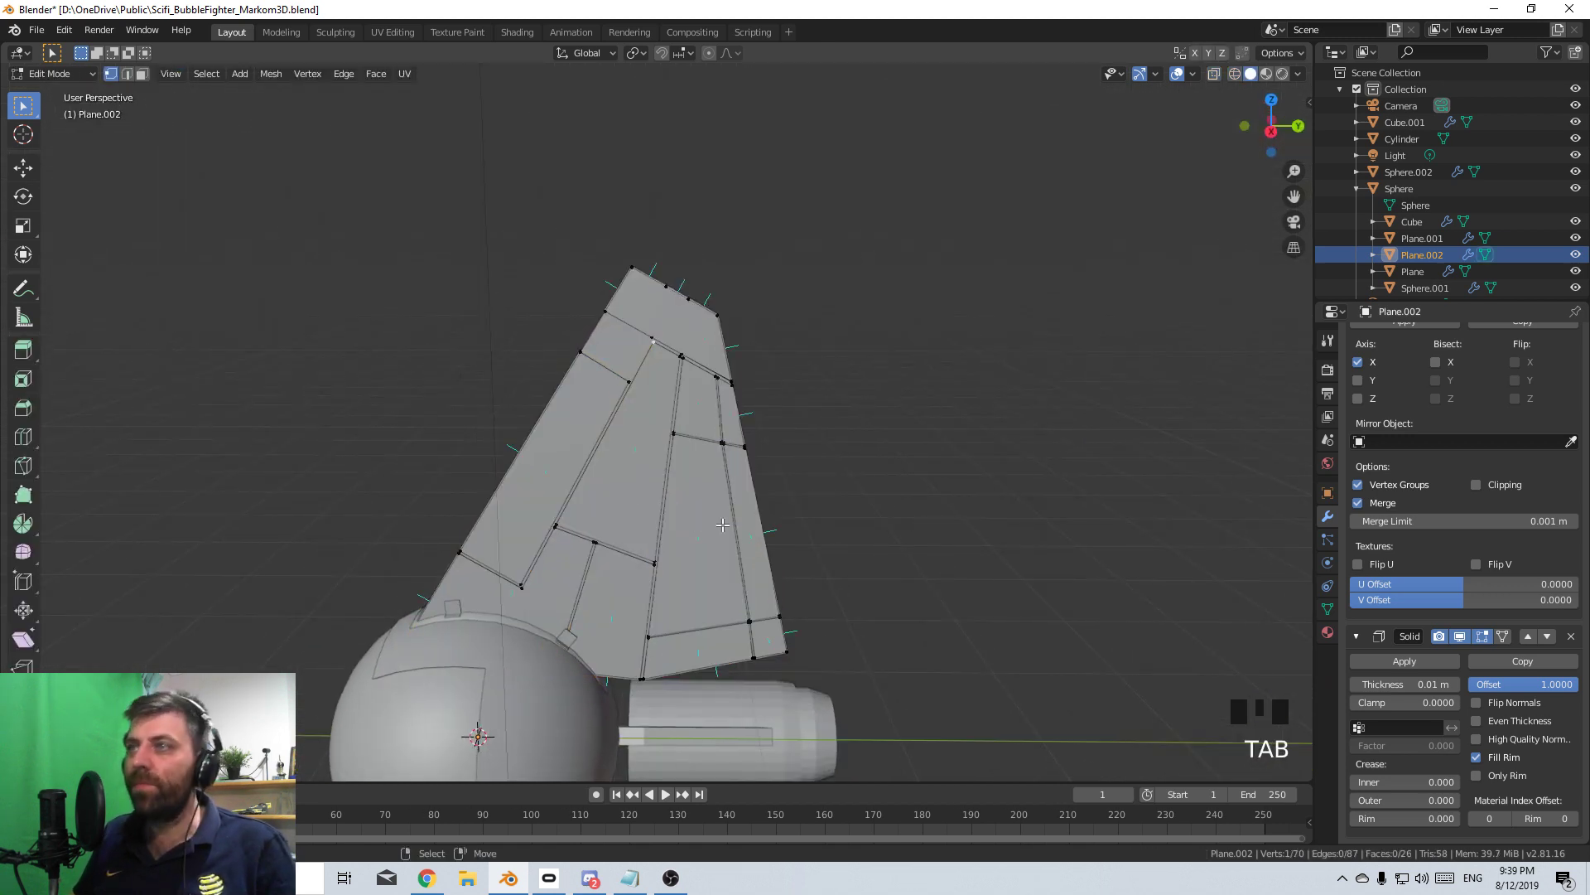
pyautogui.click(142, 73)
pyautogui.rightClick(684, 512)
pyautogui.moveTo(684, 511); pyautogui.dragTo(669, 442, button='middle')
pyautogui.press('KP_3')
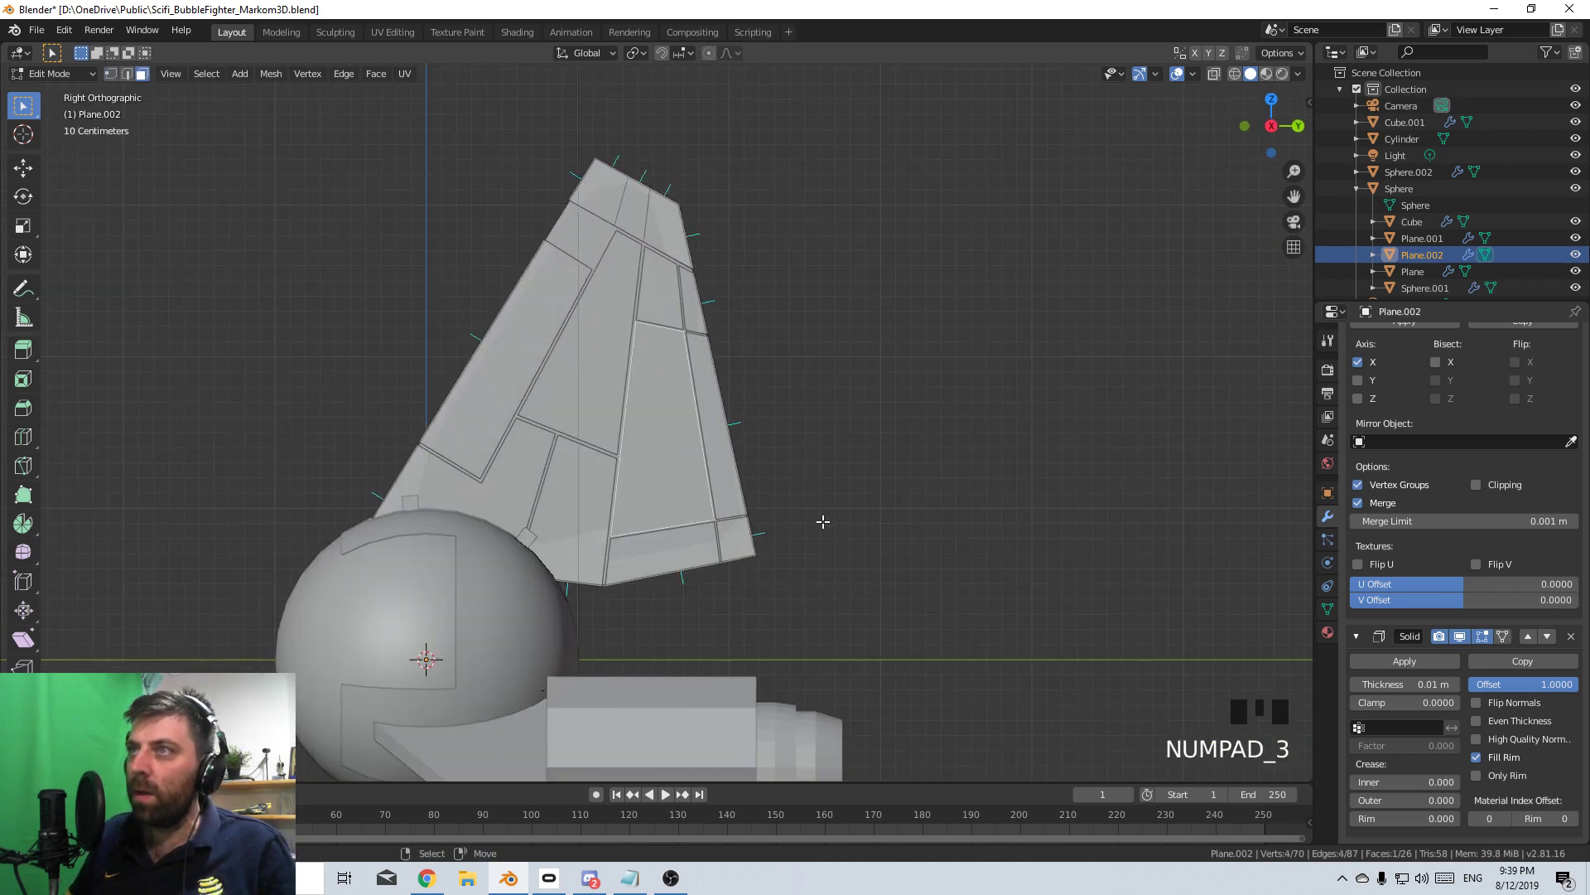
pyautogui.scroll(2, 891, 570)
pyautogui.press('i')
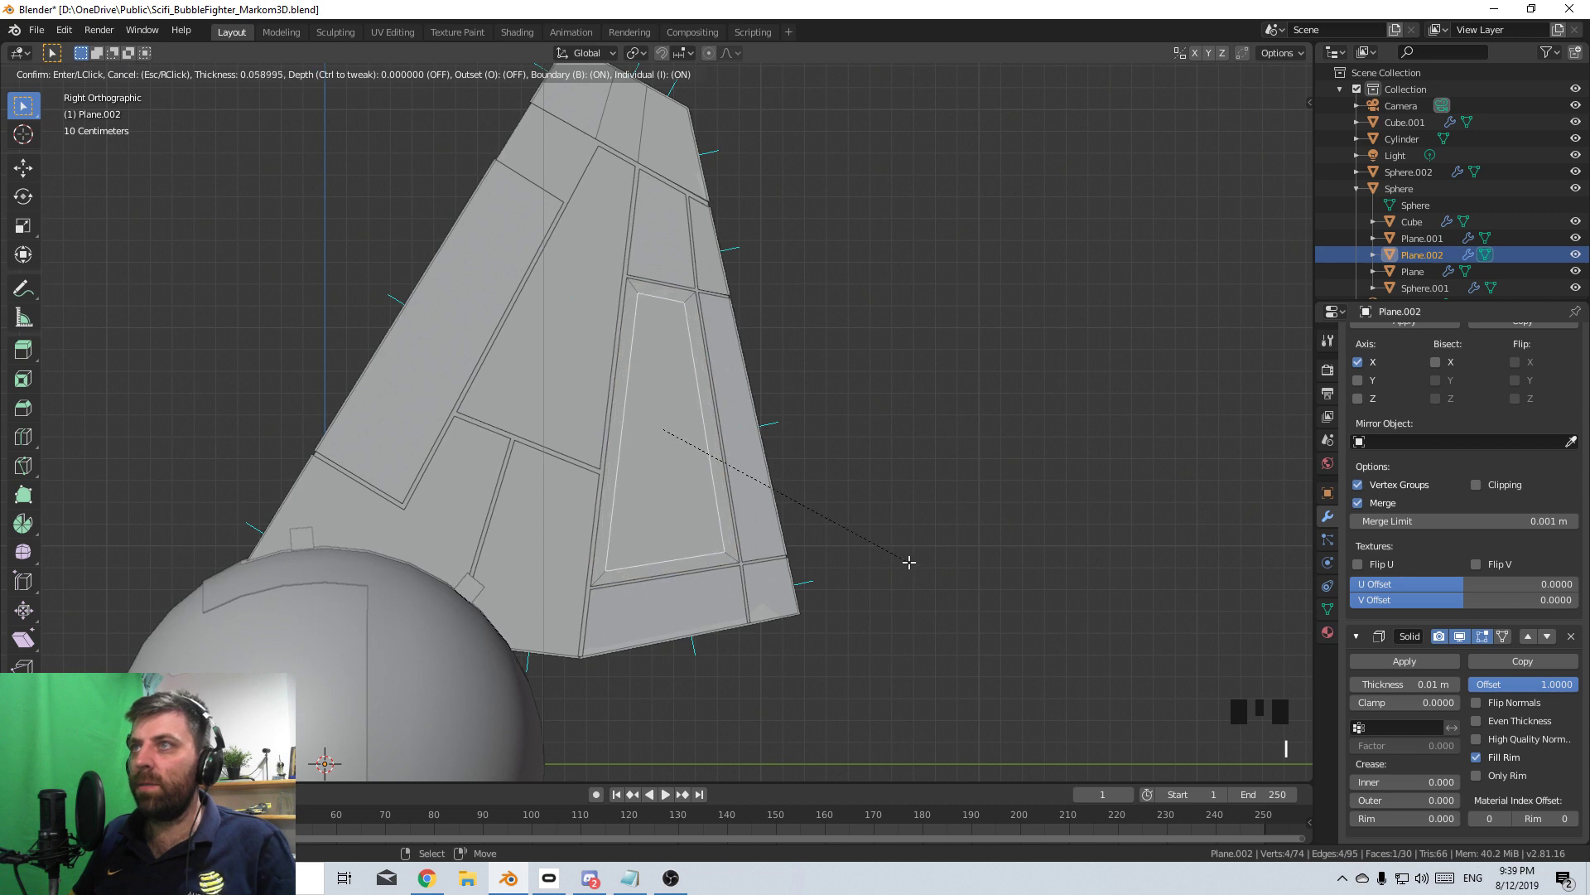
pyautogui.click(909, 560)
# - Level the inset face's top edge by scaling its two upper vertices flat on Z
pyautogui.click(126, 77)
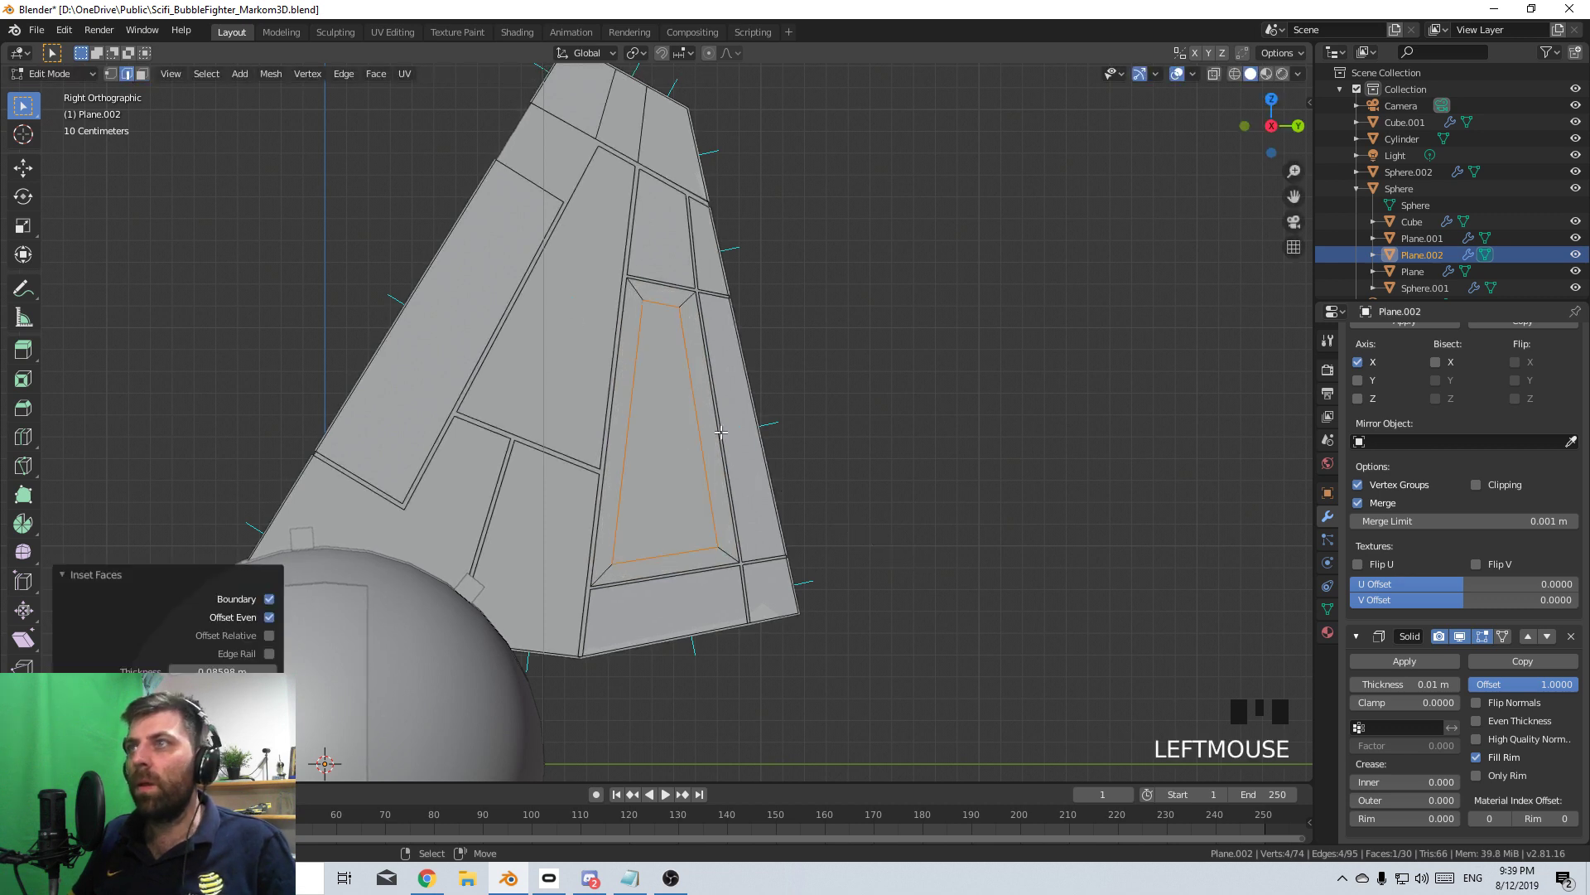
pyautogui.rightClick(676, 420)
pyautogui.rightClick(676, 420)
pyautogui.click(110, 74)
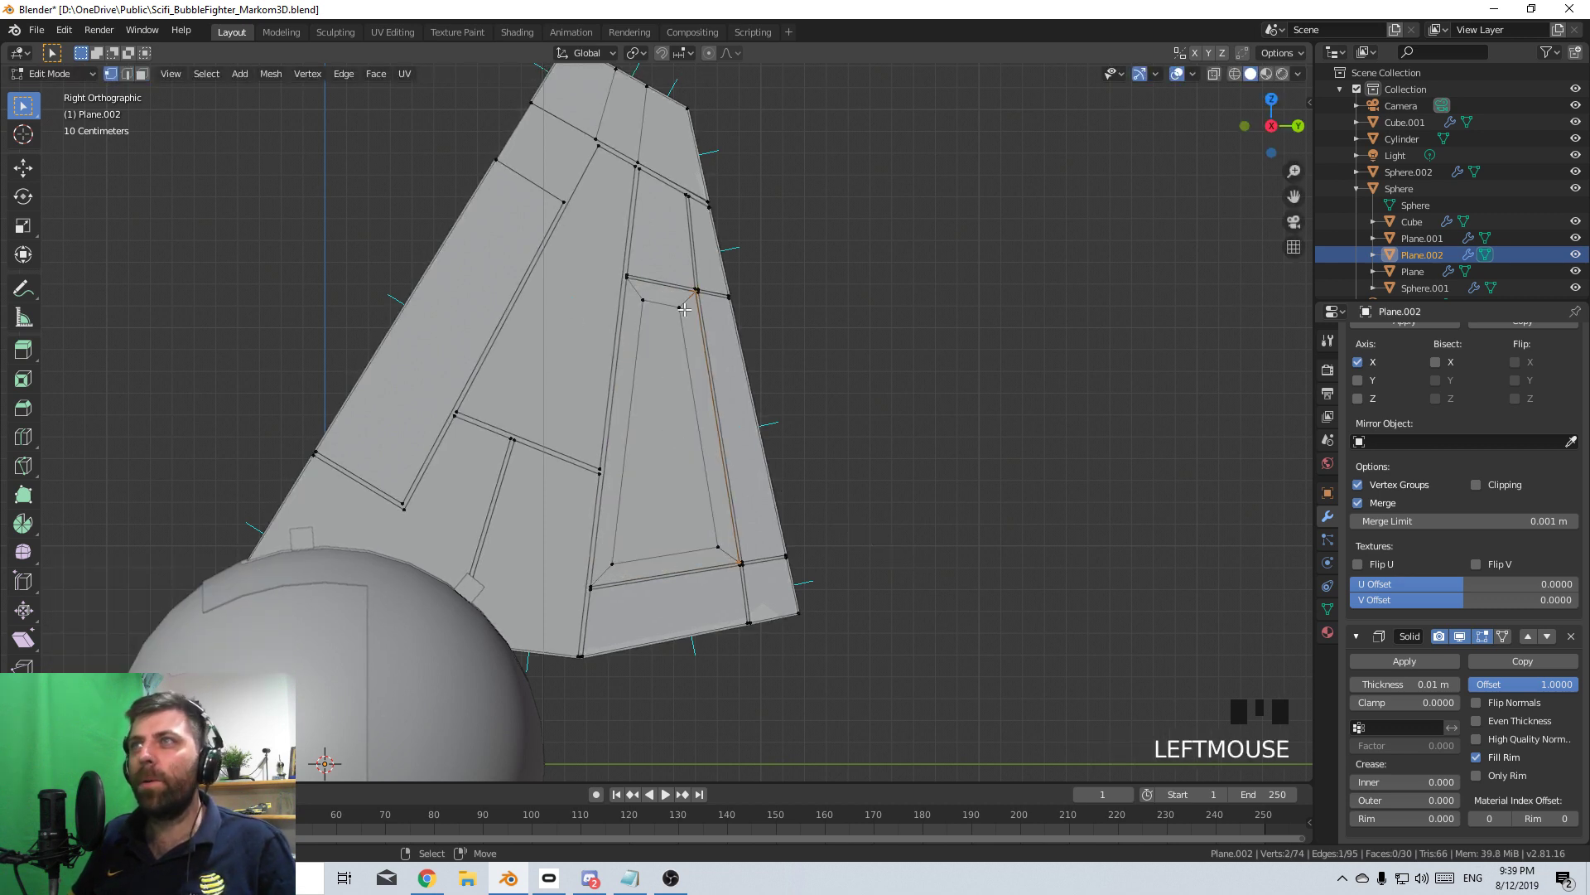
pyautogui.rightClick(685, 311)
pyautogui.keyDown('shift'); pyautogui.rightClick(696, 315); pyautogui.keyUp('shift')
pyautogui.keyDown('shift'); pyautogui.rightClick(696, 315); pyautogui.keyUp('shift')
pyautogui.rightClick(673, 309)
pyautogui.keyDown('shift'); pyautogui.rightClick(672, 309); pyautogui.keyUp('shift')
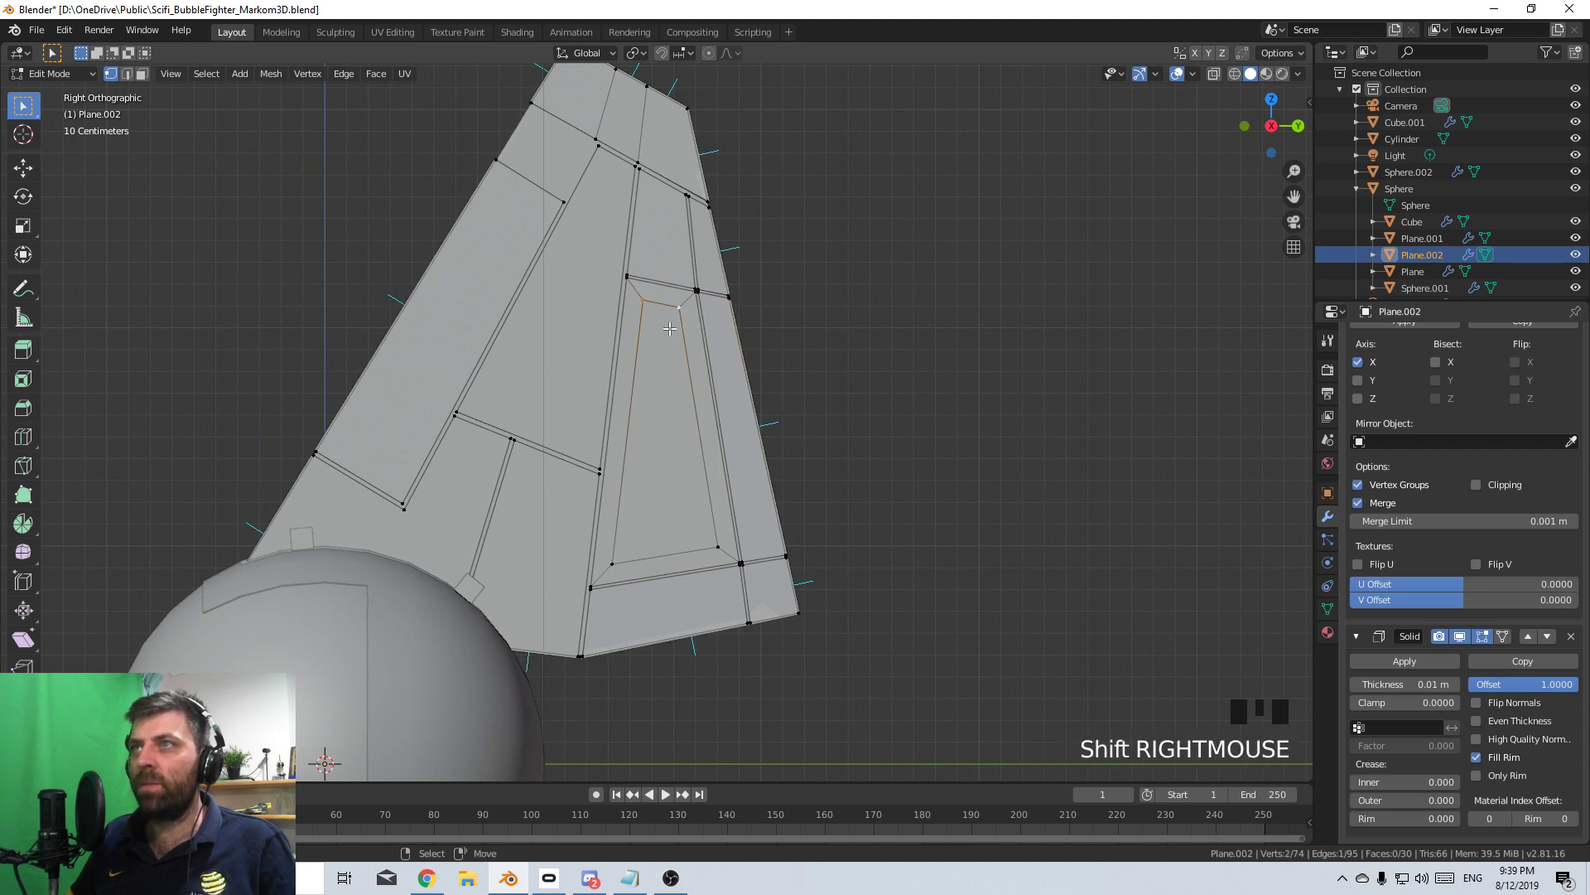
pyautogui.press('s')
pyautogui.click(670, 329)
# - Level the inset face's bottom edge by scaling its two lower vertices to 0 on Z
pyautogui.rightClick(617, 562)
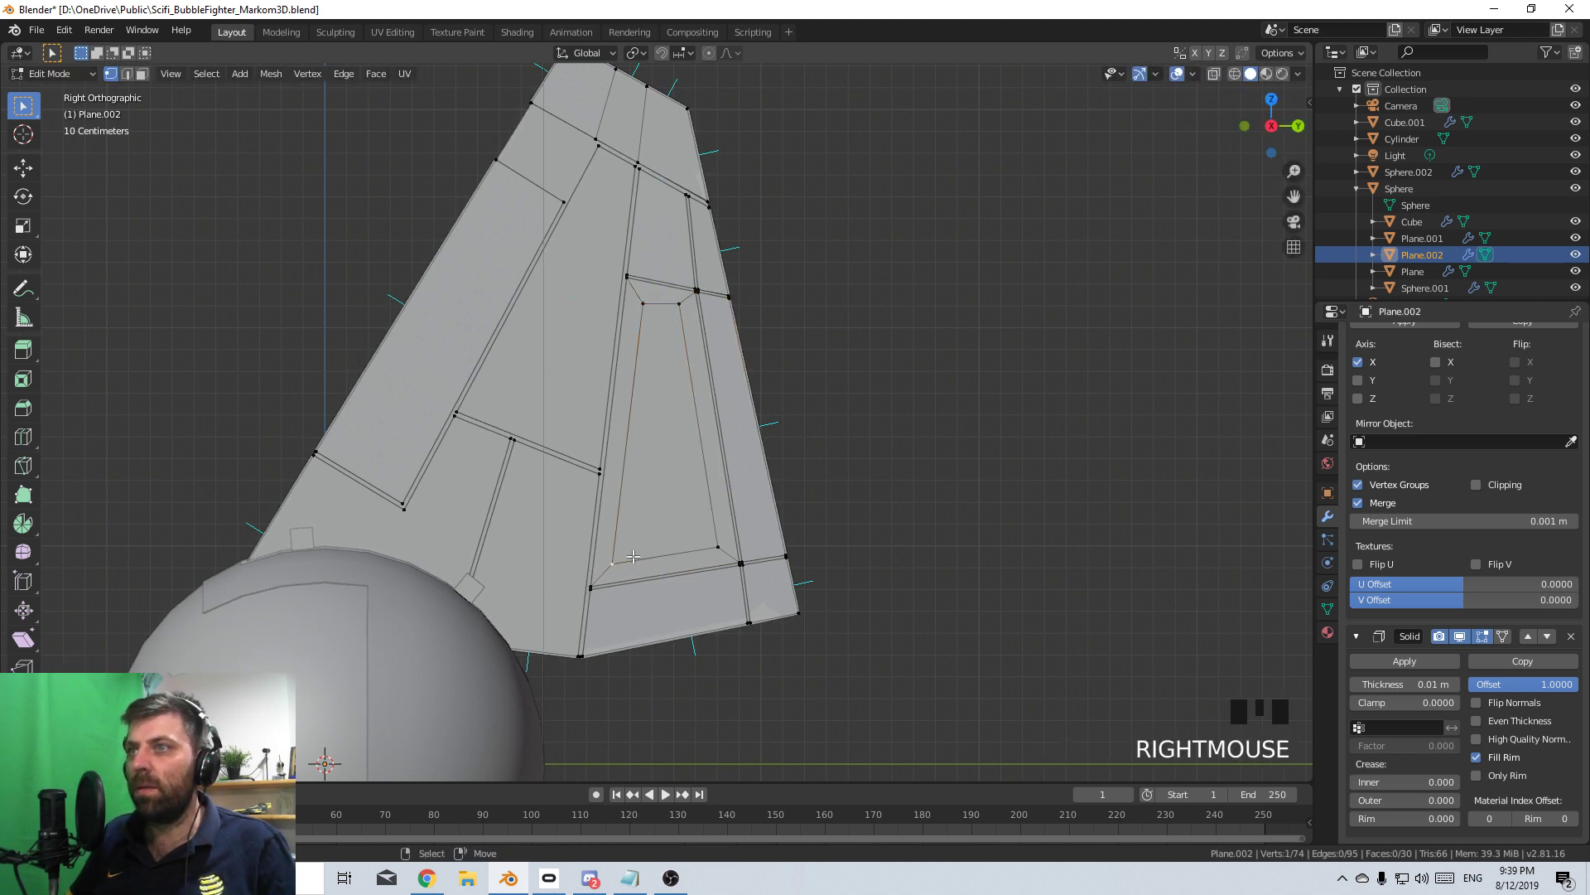
pyautogui.keyDown('shift'); pyautogui.rightClick(718, 548); pyautogui.keyUp('shift')
pyautogui.press('s')
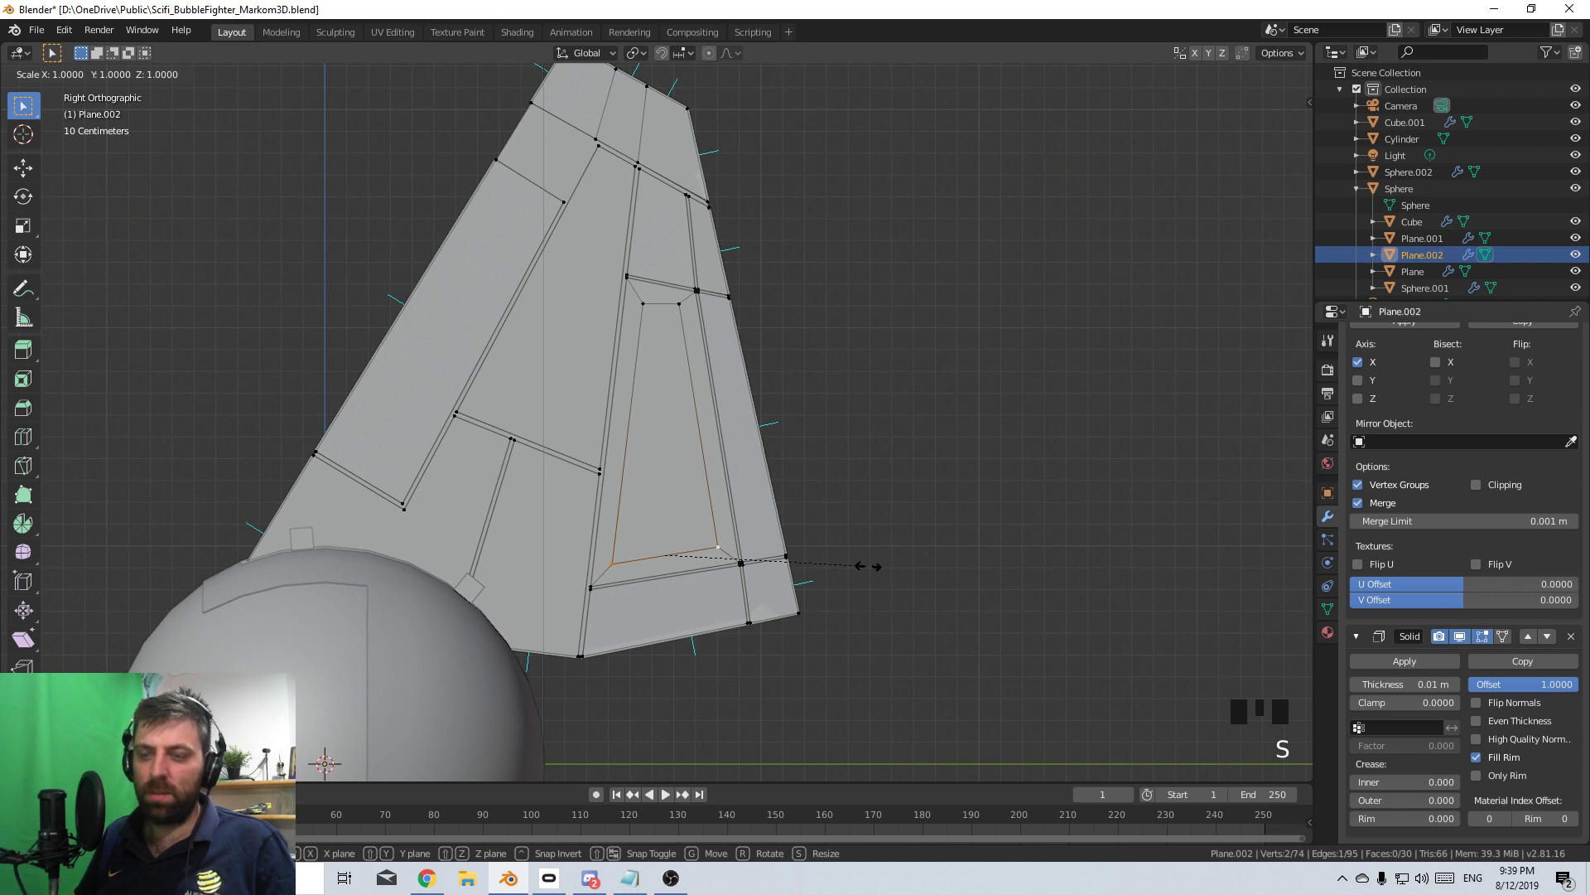
pyautogui.press('z')
pyautogui.press('0')
pyautogui.press('Return')
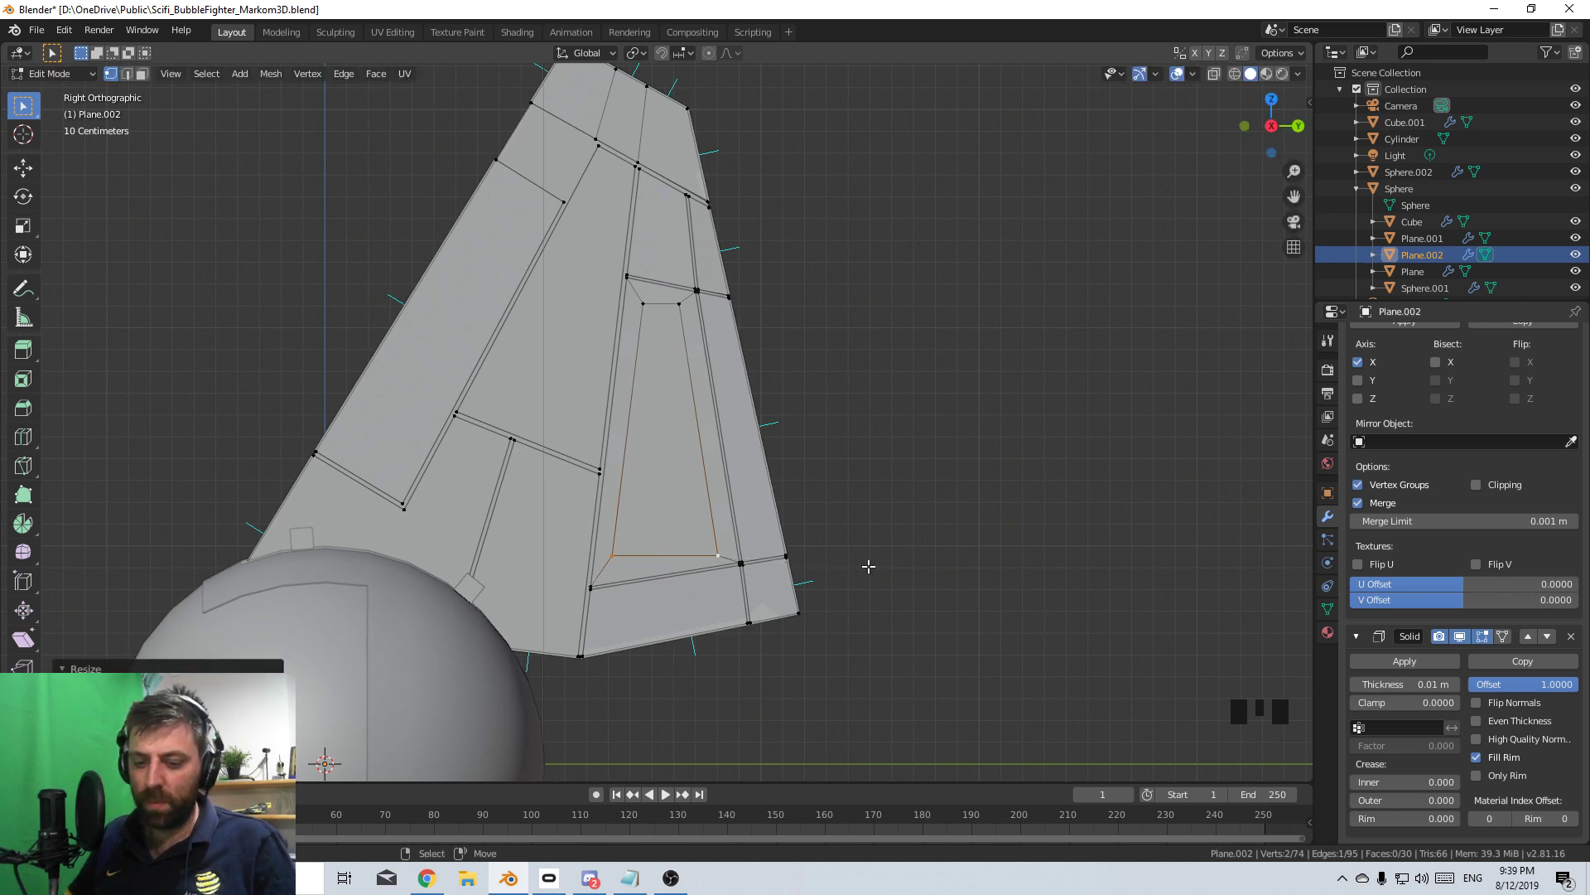
# - Slide the inset face's bottom edge upward to shorten the inner face
pyautogui.press('g')
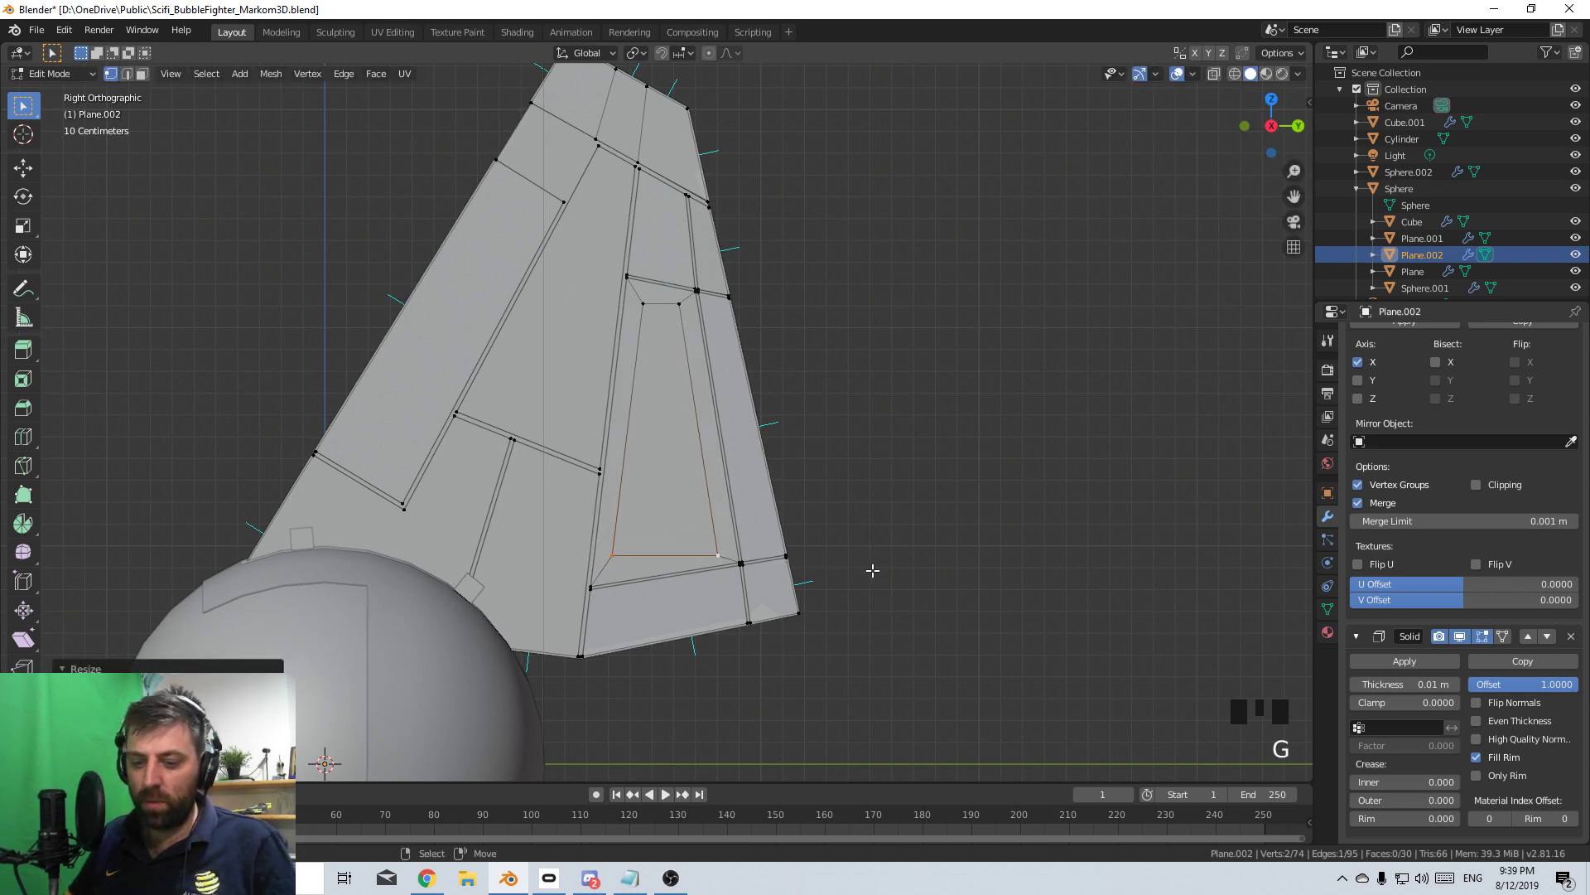
pyautogui.press('g')
pyautogui.click(782, 356)
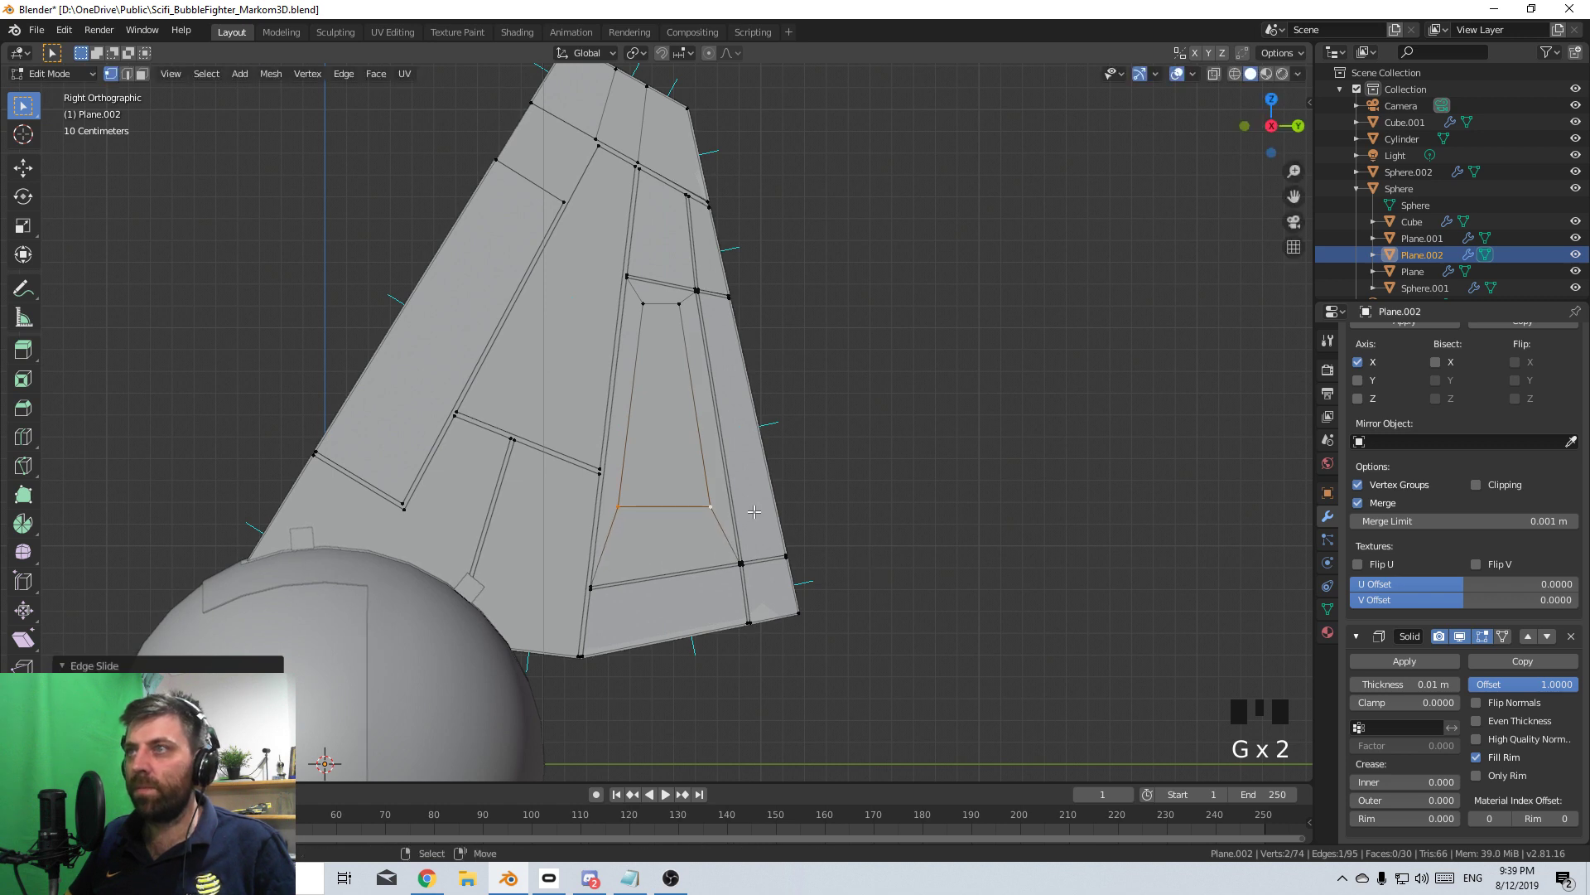
# - Slide both bottom corner vertices of the inset face inward to form a narrow, nearly rectangular strip
pyautogui.rightClick(710, 506)
pyautogui.press('g')
pyautogui.press('g')
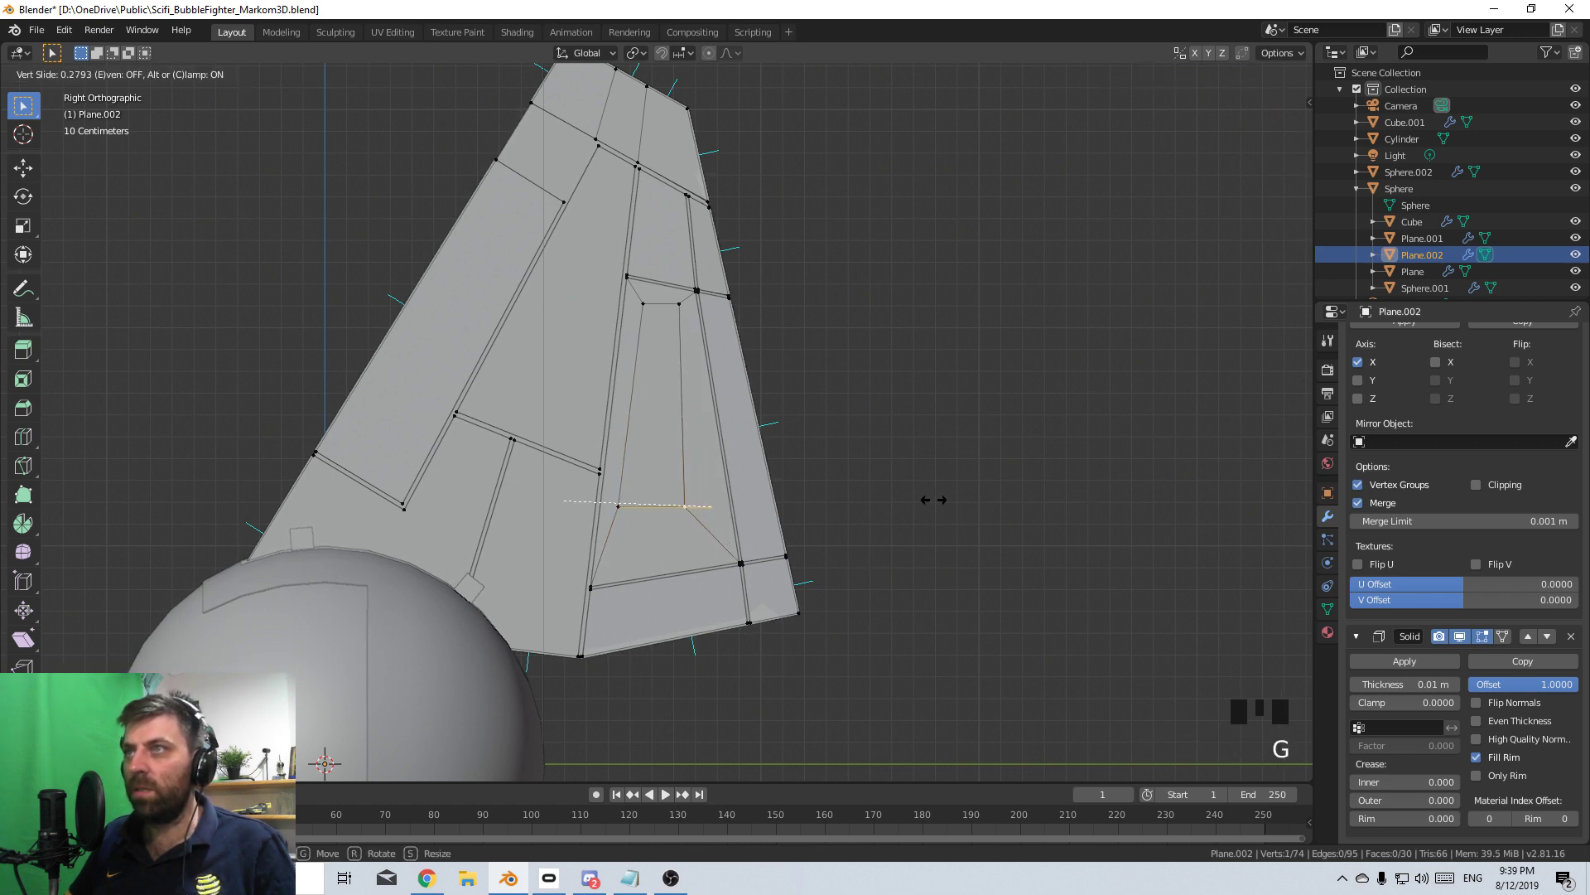
pyautogui.rightClick(754, 517)
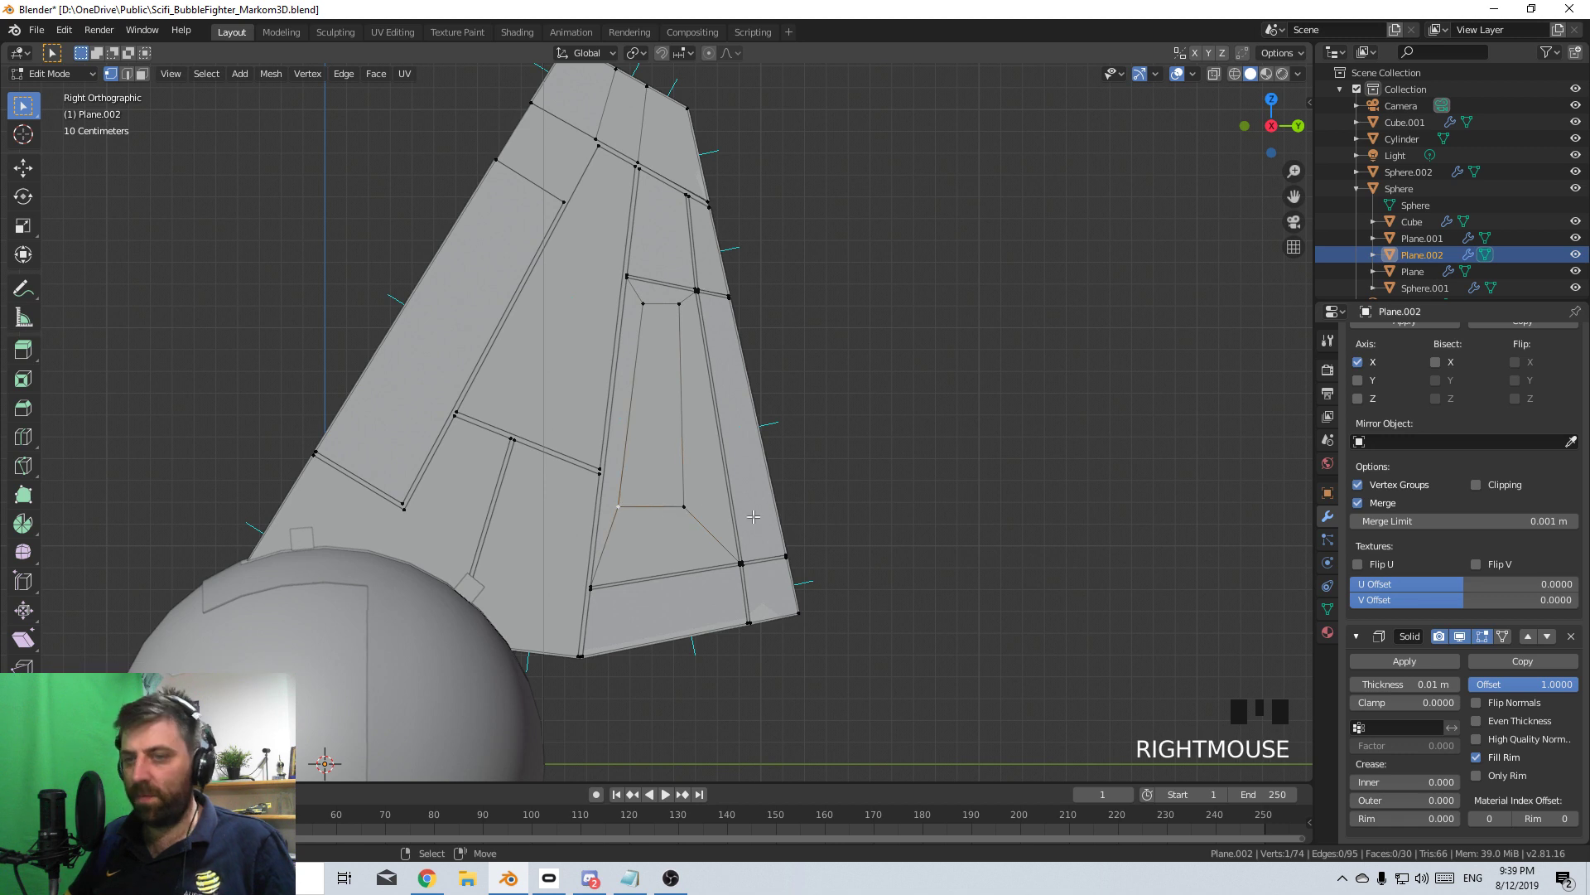
pyautogui.press('g')
pyautogui.press('g')
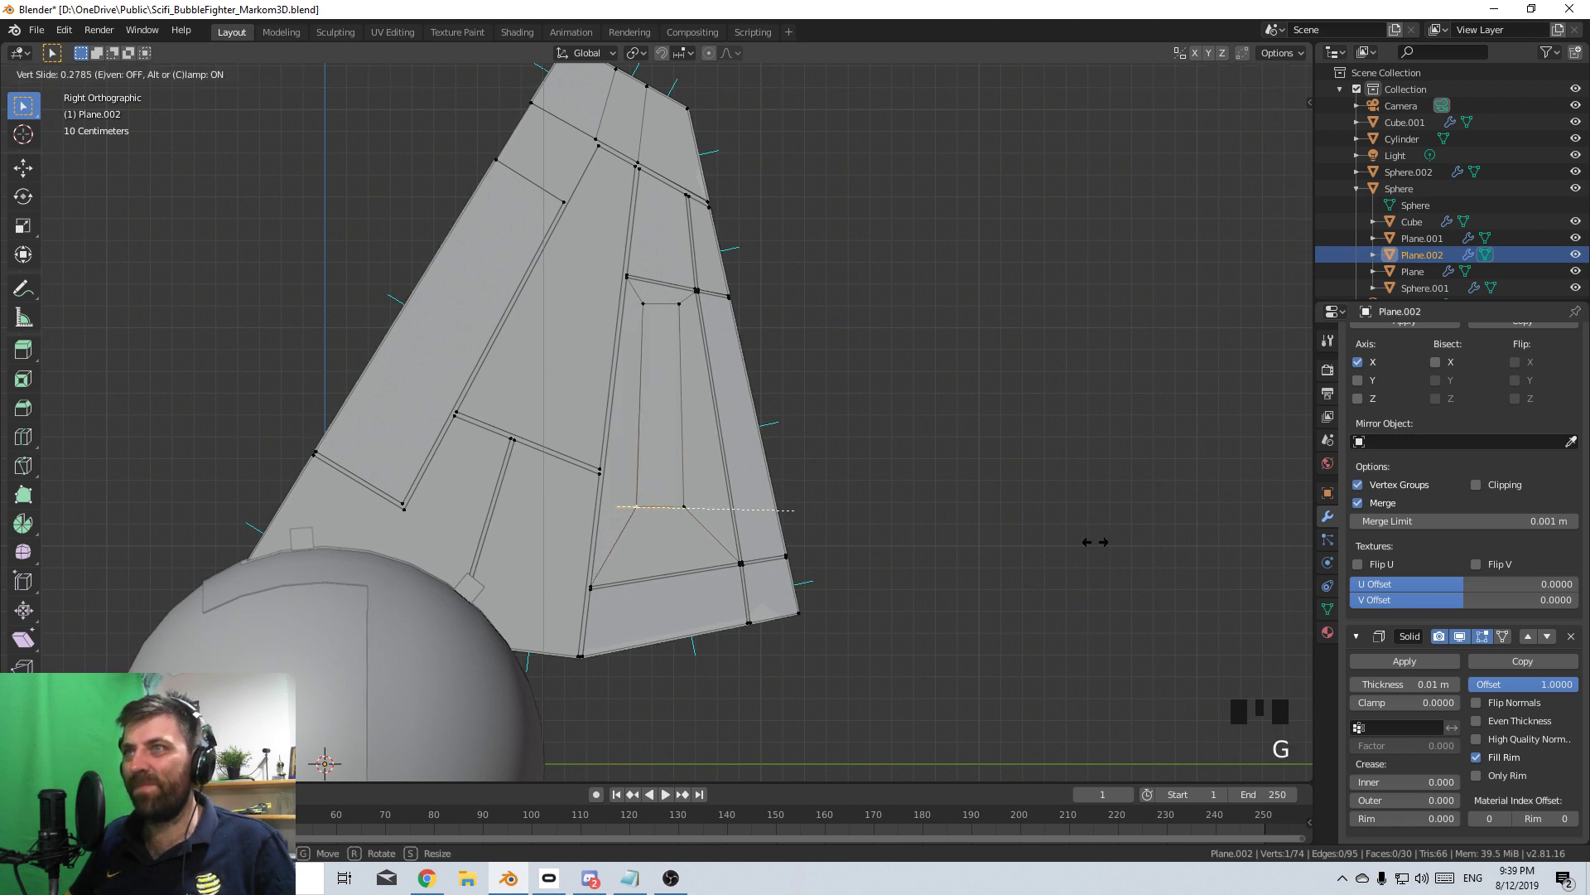
pyautogui.click(1108, 545)
# - Select the narrow inner face in face select mode, duplicate it and move the copy outward along the global X axis
pyautogui.click(143, 74)
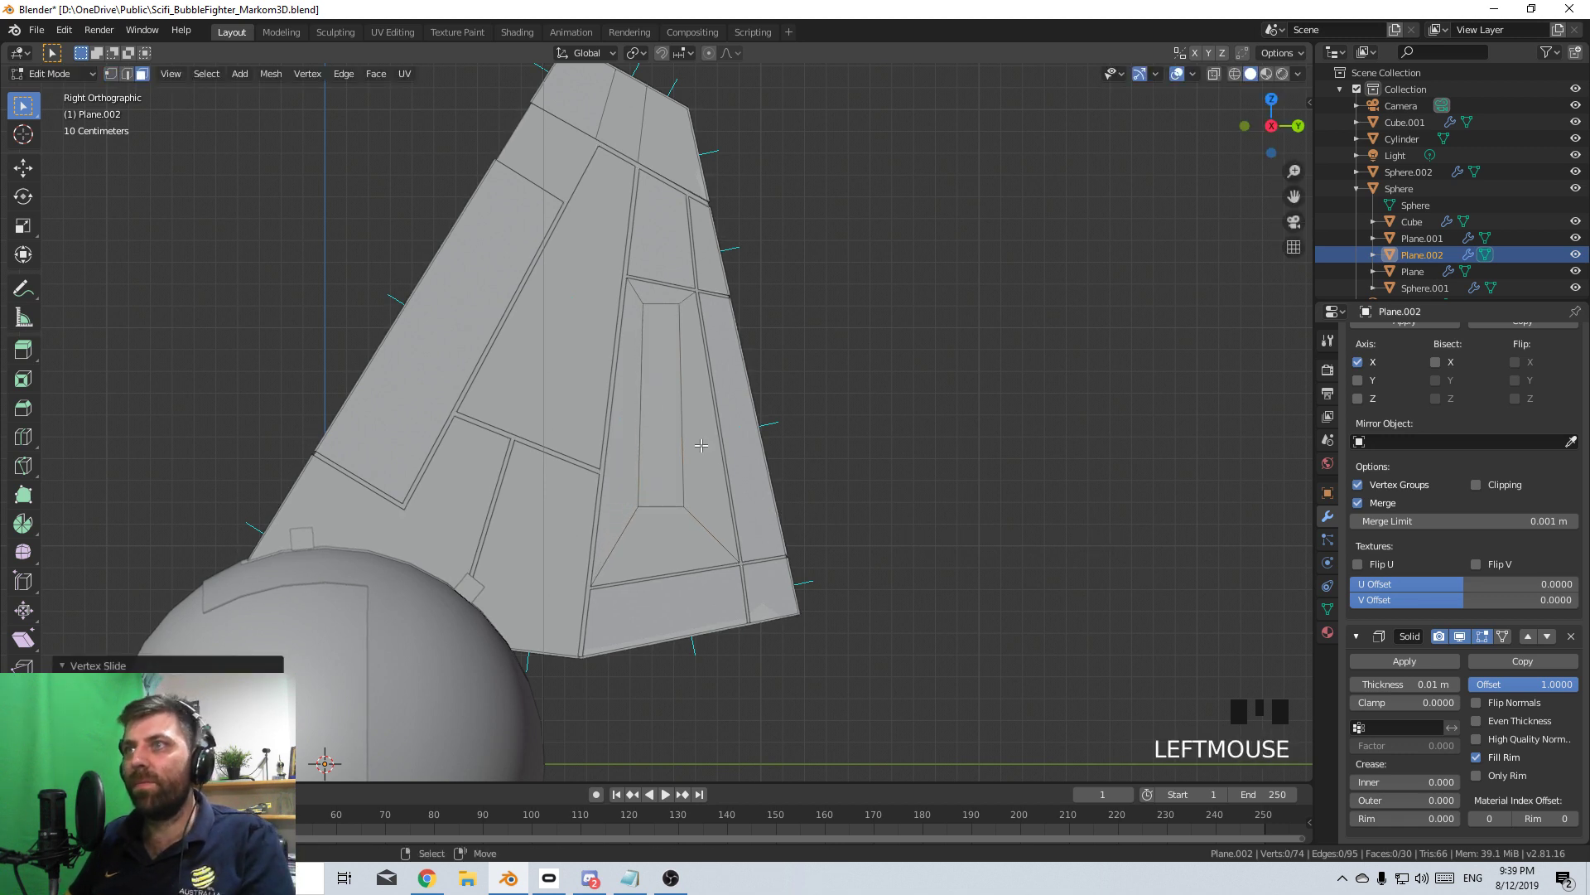
pyautogui.click(661, 447)
pyautogui.press('Delete')
pyautogui.moveTo(1154, 448); pyautogui.dragTo(857, 579, button='middle')
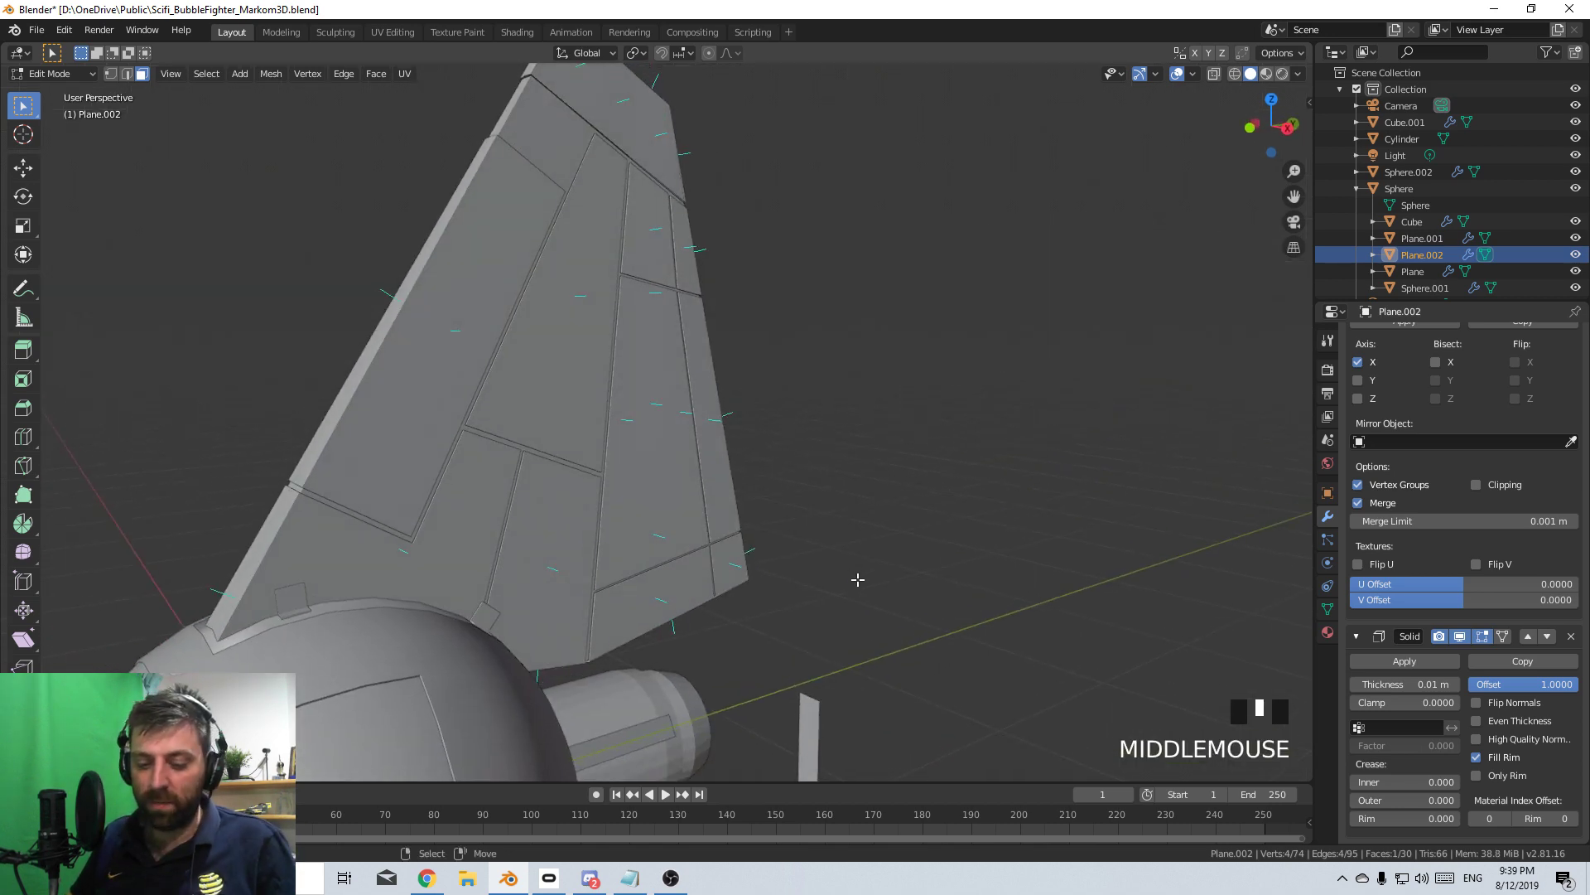
pyautogui.hotkey('shift', 'd')
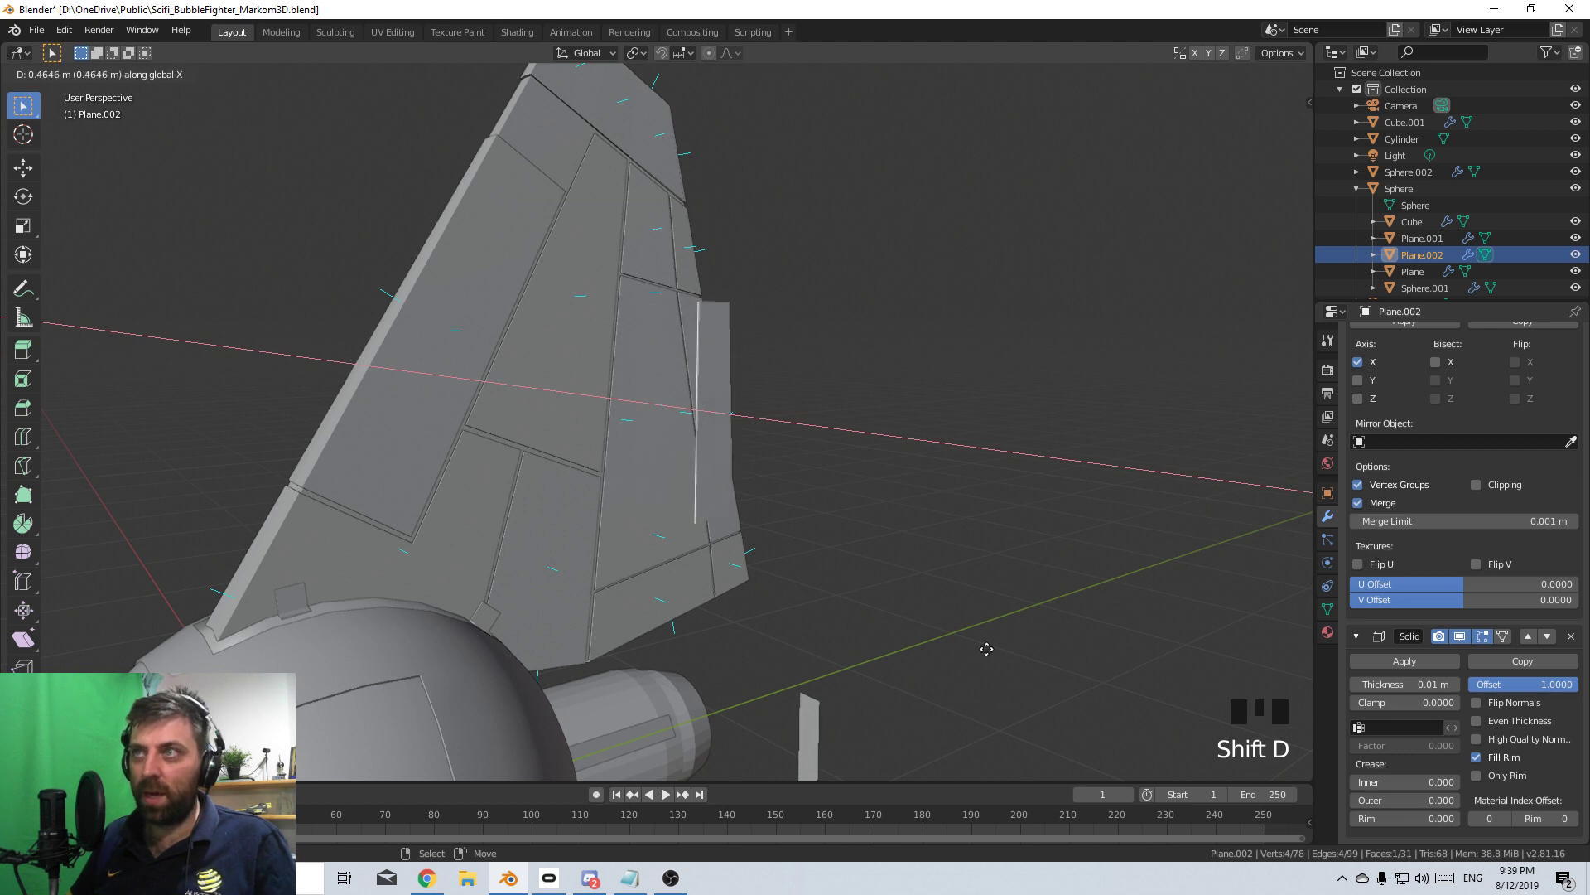
pyautogui.click(743, 468)
# - Delete the original narrow inner face to leave an opening in the rear panel
pyautogui.rightClick(654, 406)
pyautogui.press('Delete')
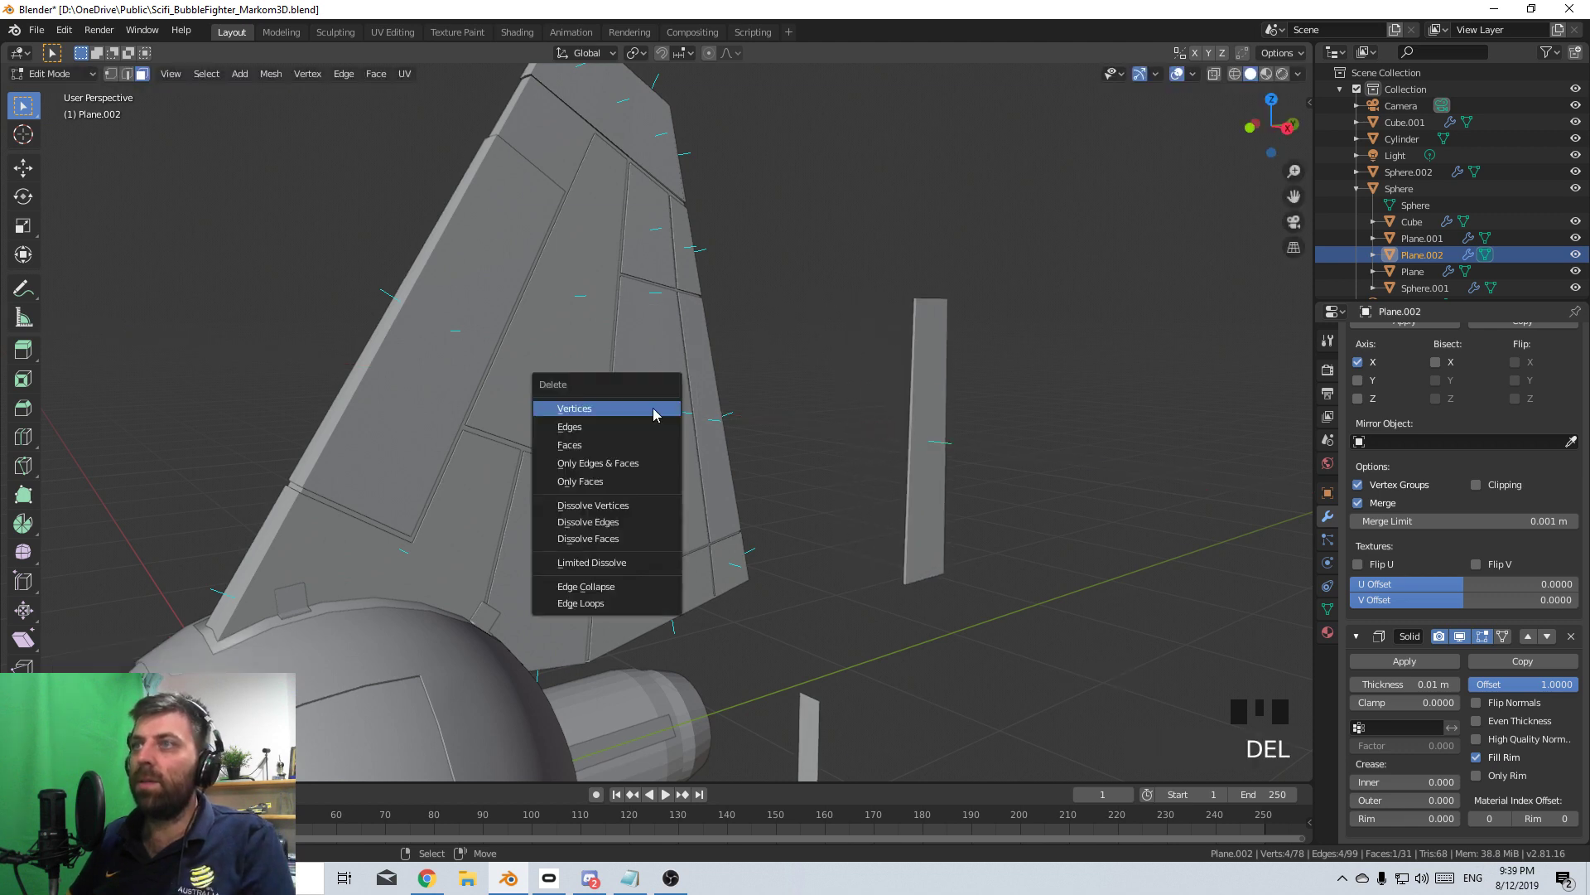
pyautogui.click(615, 449)
# - Separate the duplicated strip face by selection into its own object and return to Object Mode
pyautogui.click(922, 473)
pyautogui.moveTo(922, 474); pyautogui.dragTo(855, 529, button='middle')
pyautogui.press('p')
pyautogui.click(926, 516)
pyautogui.press('Tab')
# - Enter Edit Mode on the separated strip, select all of it and turn off its Solidify modifier's viewport display
pyautogui.click(852, 485)
pyautogui.press('Tab')
pyautogui.press('a')
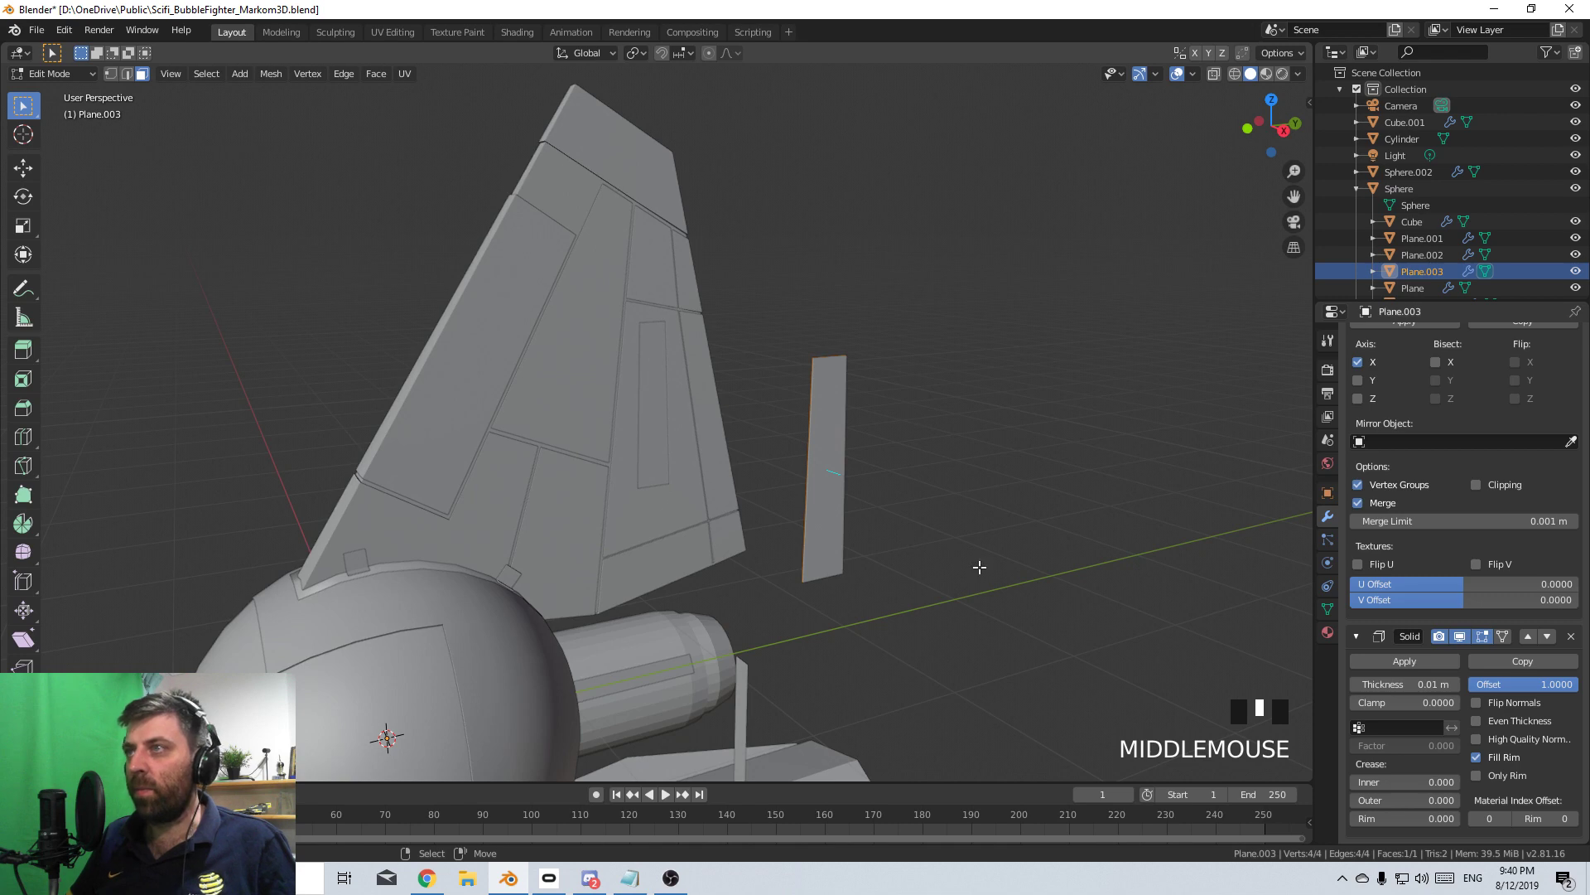
pyautogui.click(1459, 636)
pyautogui.moveTo(1090, 593); pyautogui.dragTo(849, 563, button='middle')
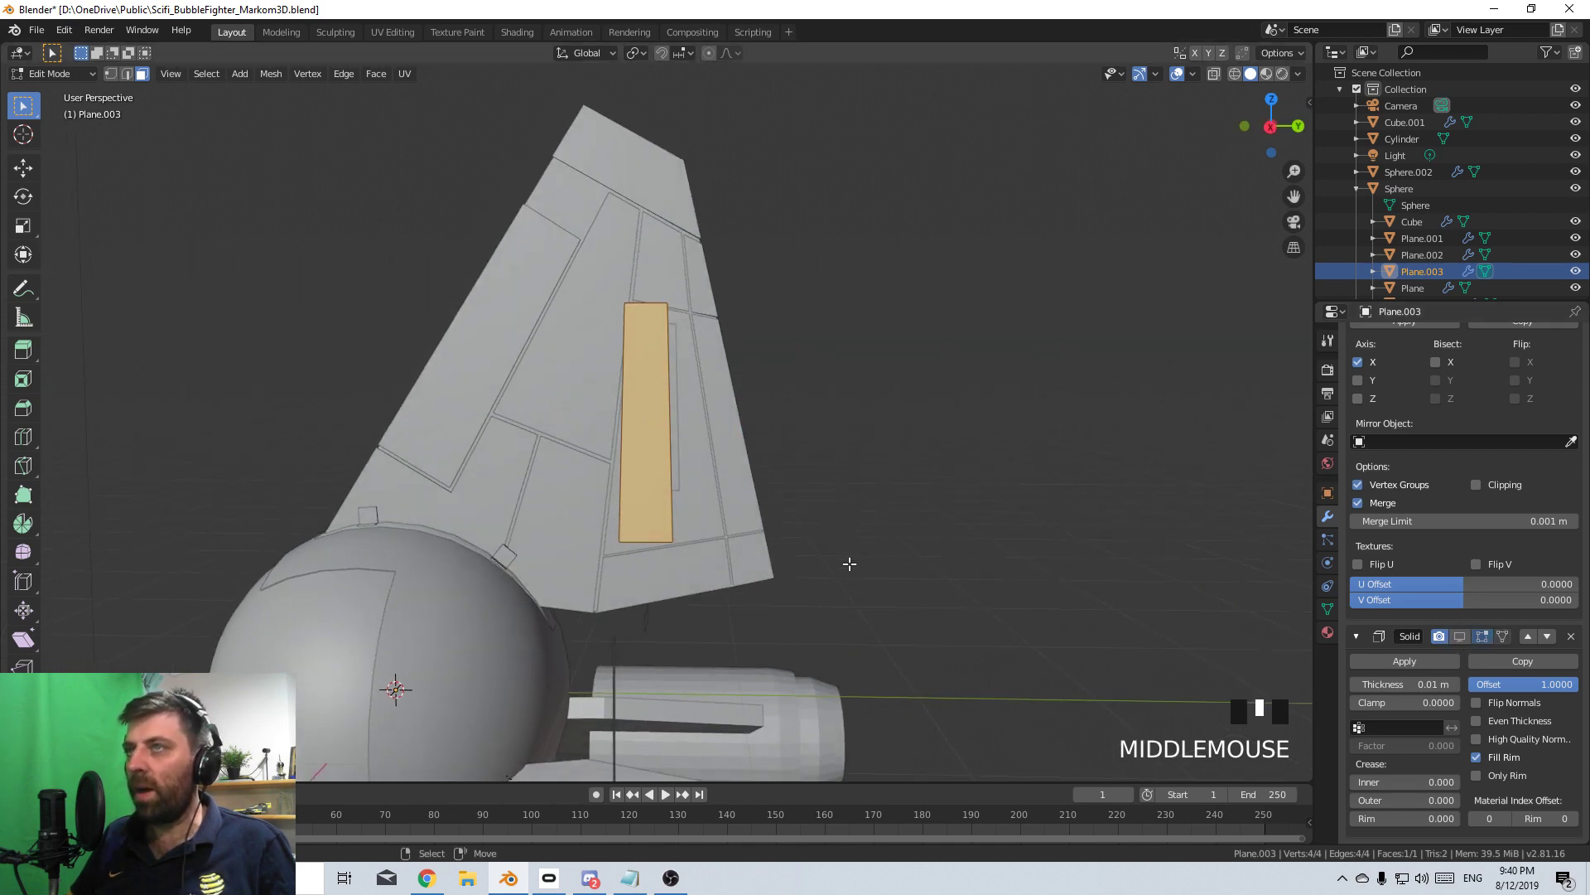
# - Scale the strip face up slightly and scale it along the global X axis
pyautogui.press('s')
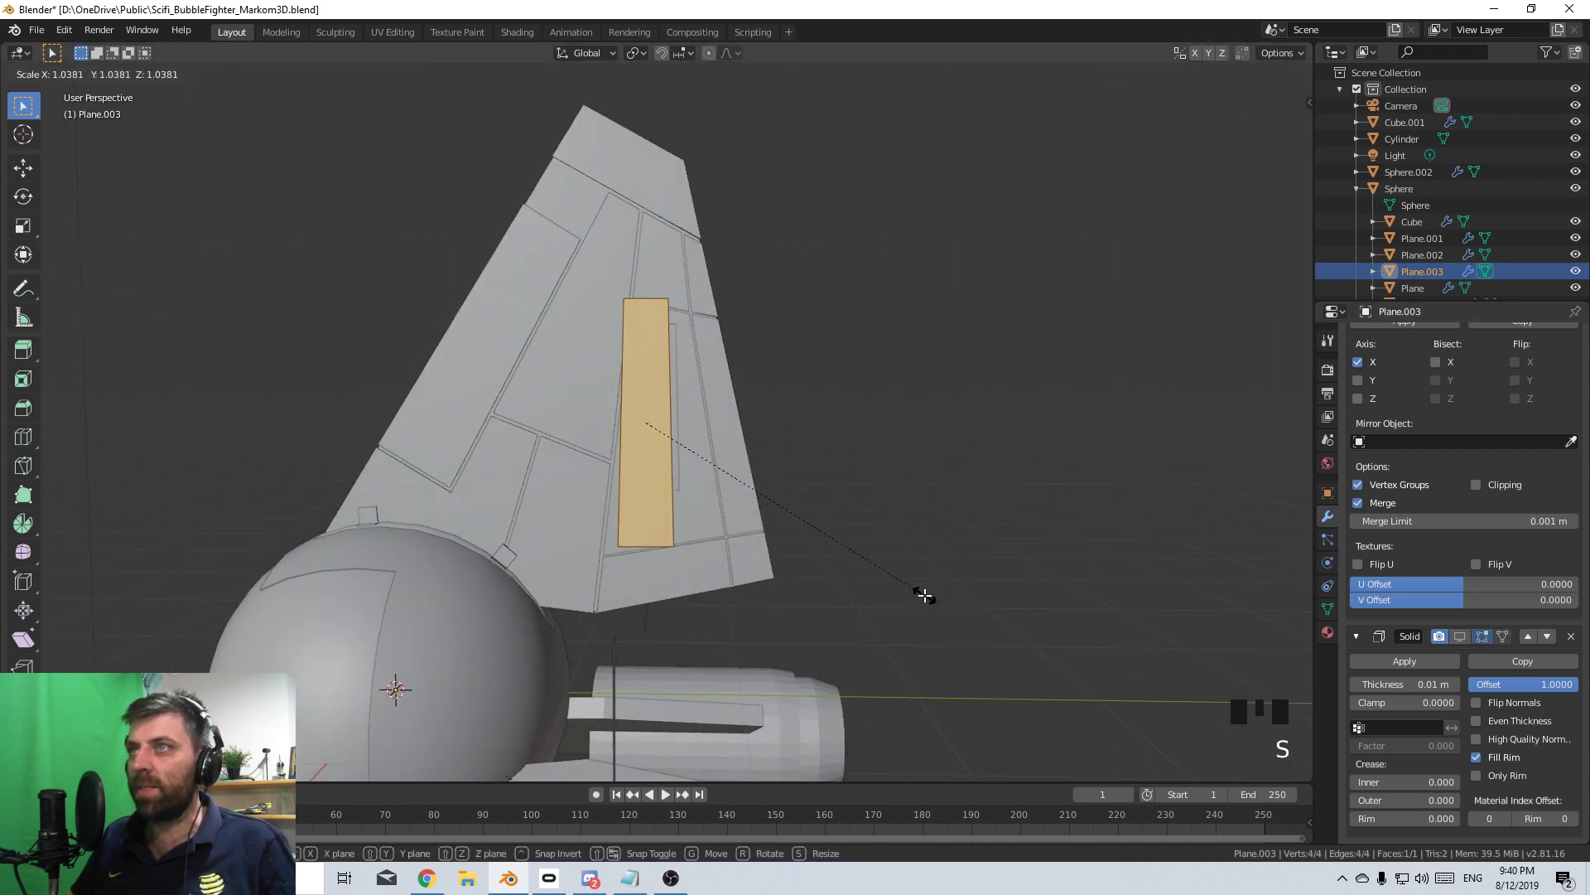
pyautogui.moveTo(926, 595); pyautogui.dragTo(859, 561, button='middle')
pyautogui.press('s')
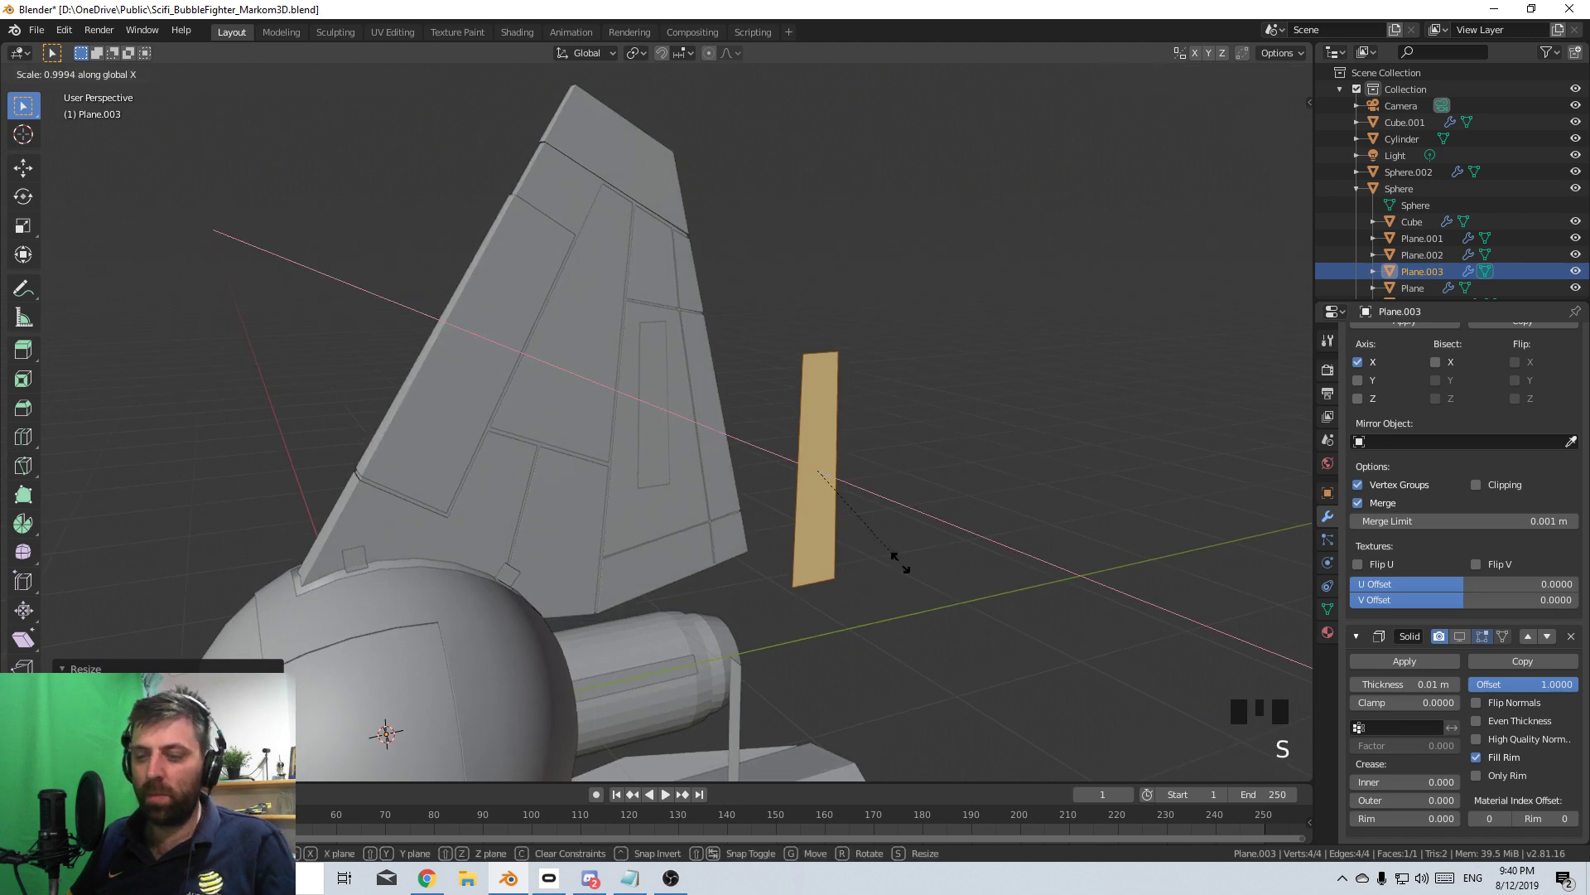
pyautogui.click(949, 573)
pyautogui.moveTo(952, 575); pyautogui.dragTo(944, 593, button='middle')
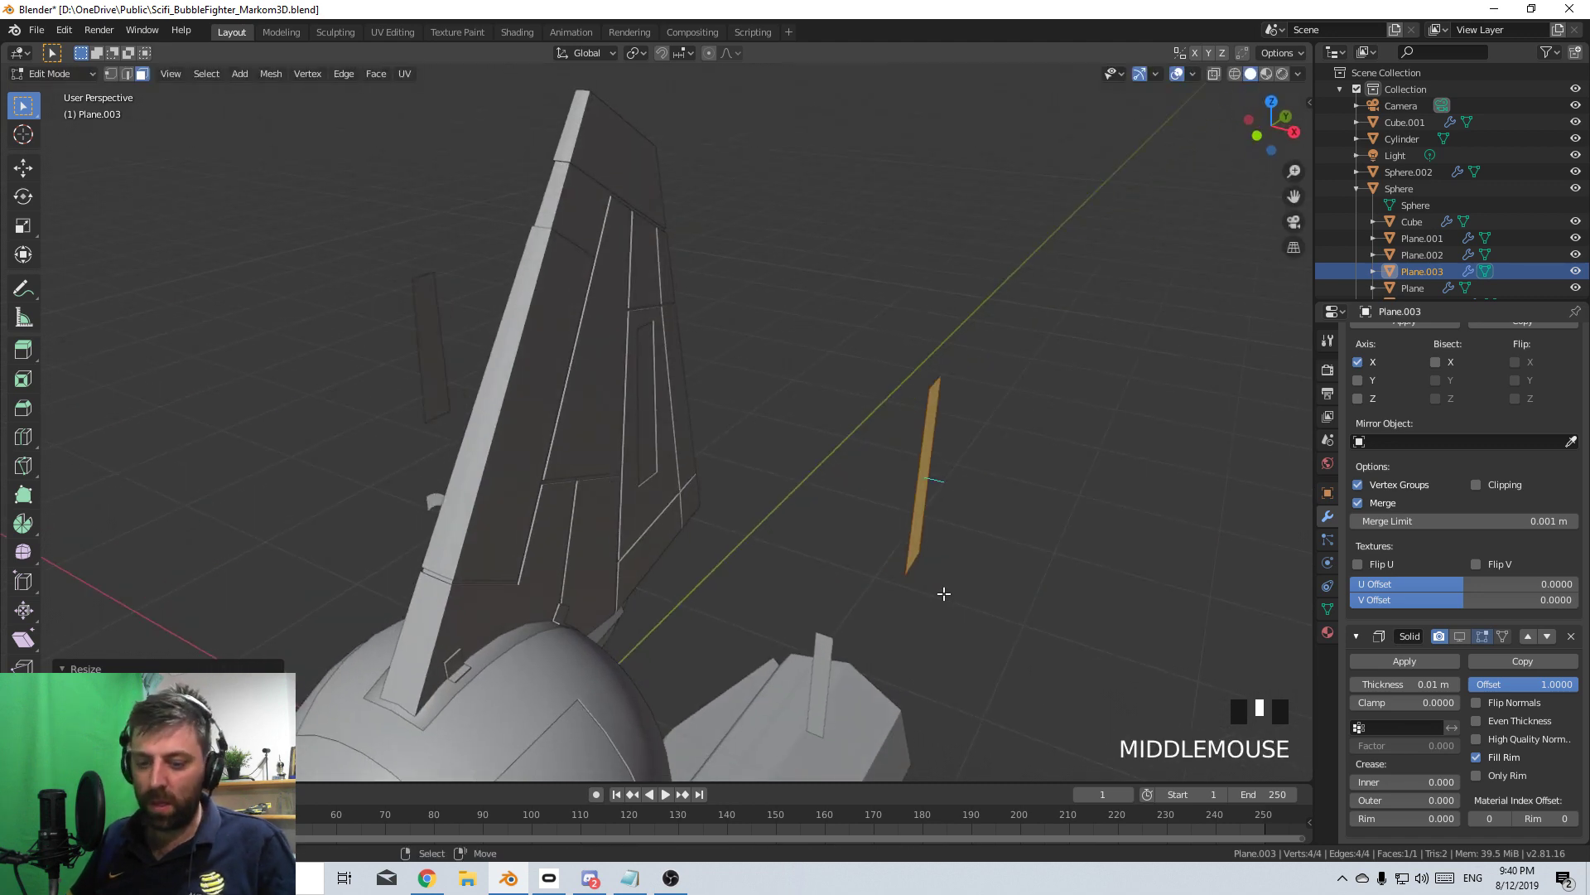
# - Try to extrude the strip face along its normal, undo the extrusion and reselect the face in face select mode
pyautogui.press('e')
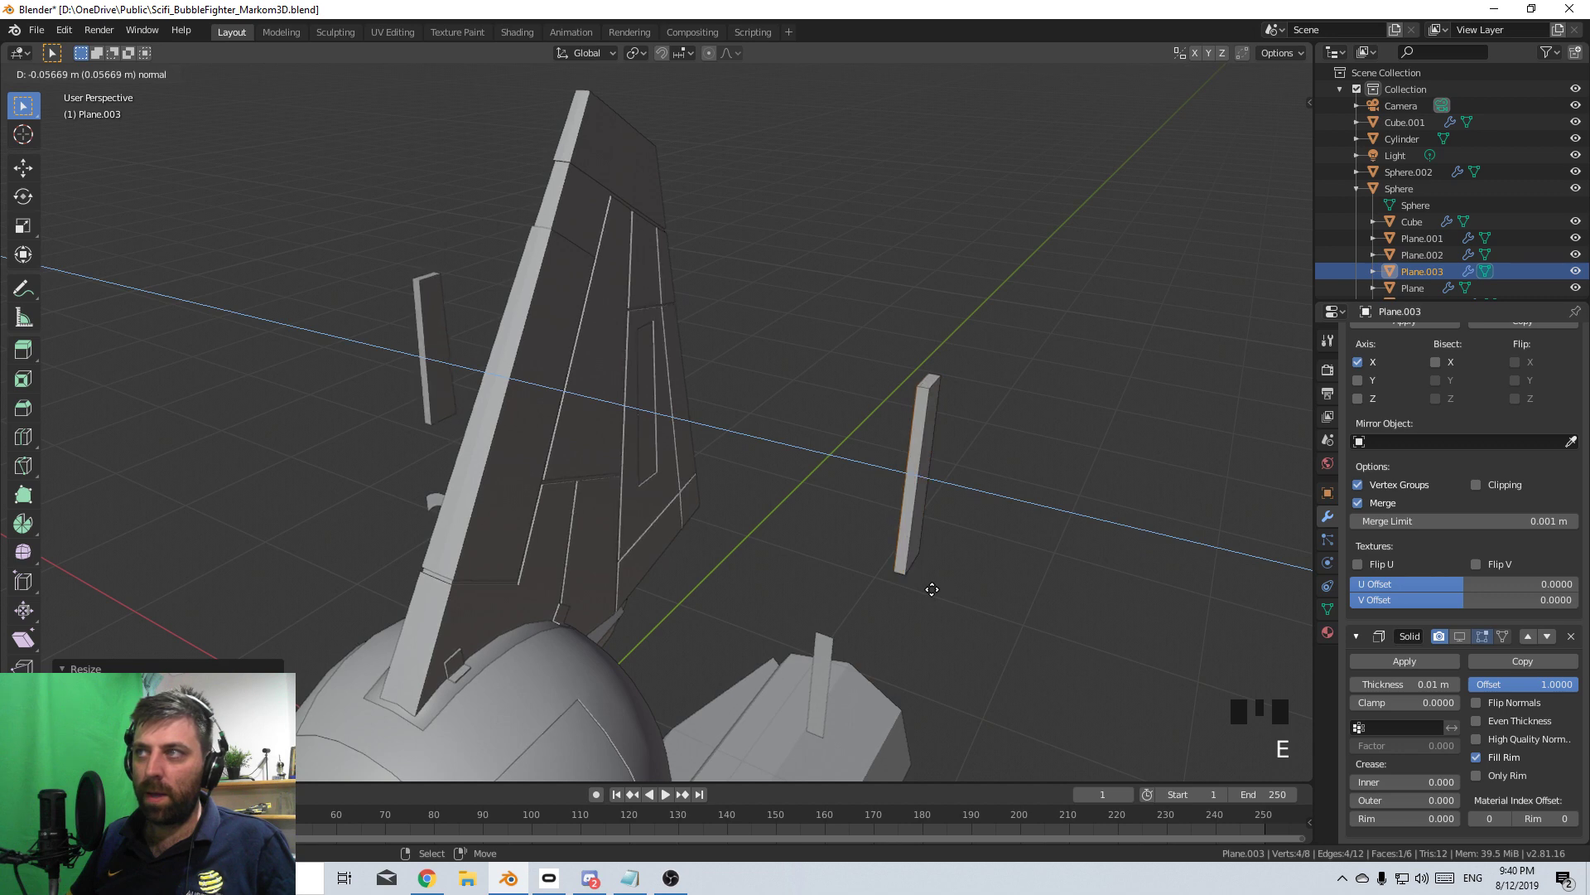
pyautogui.hotkey('ctrl', 'z')
pyautogui.moveTo(958, 578); pyautogui.dragTo(271, 141, button='middle')
pyautogui.click(149, 80)
pyautogui.rightClick(892, 550)
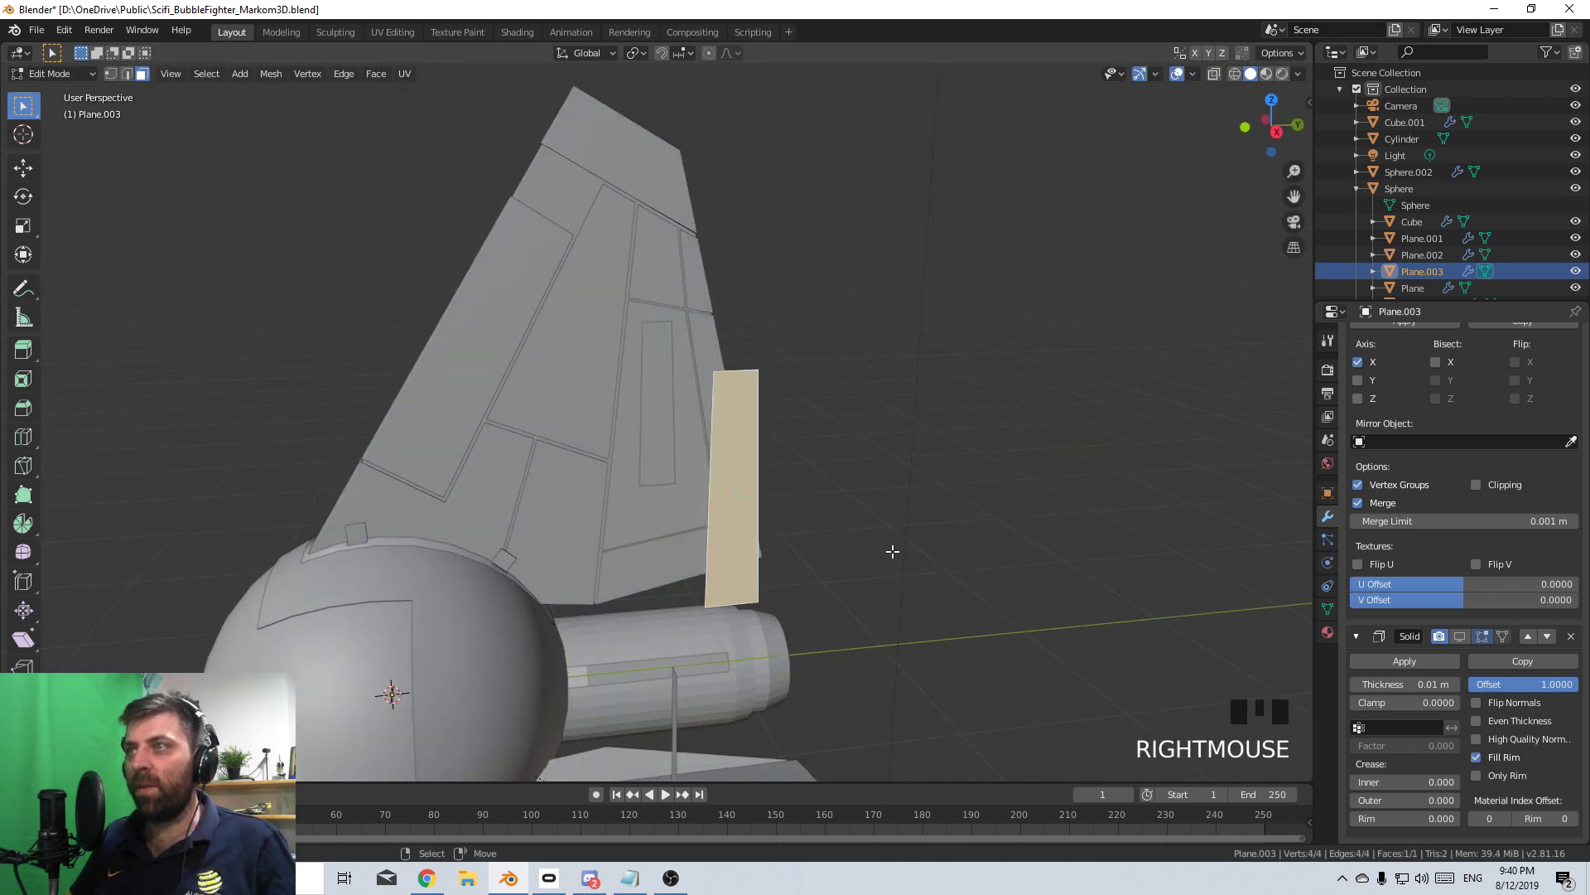
# - Inset the strip face by about 0.018 m and extrude the inner face to form a recess
pyautogui.press('i')
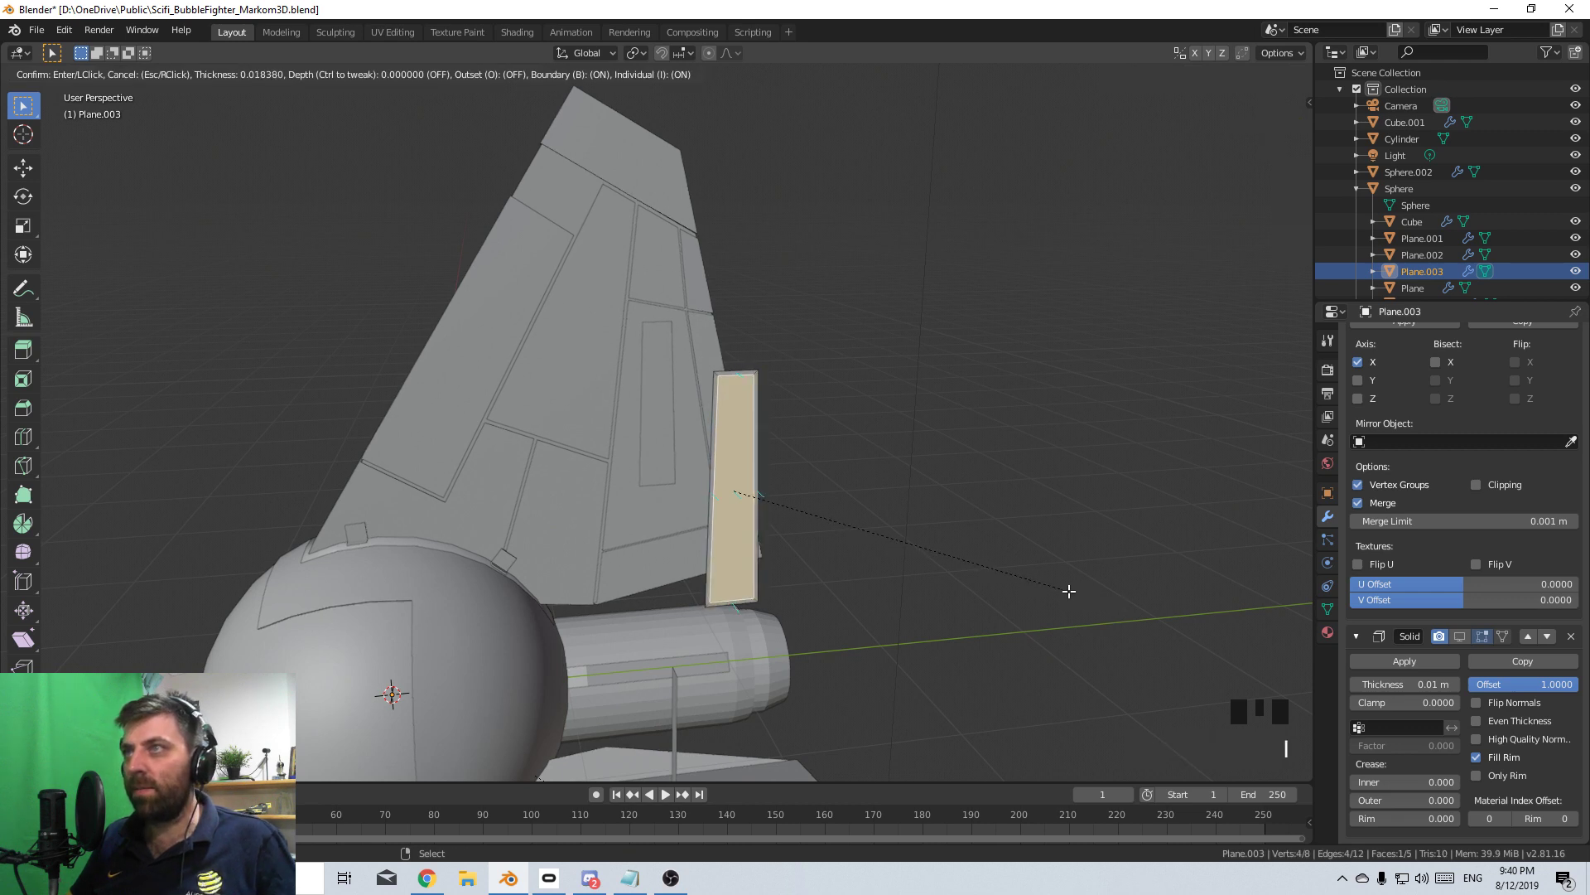
pyautogui.click(1062, 588)
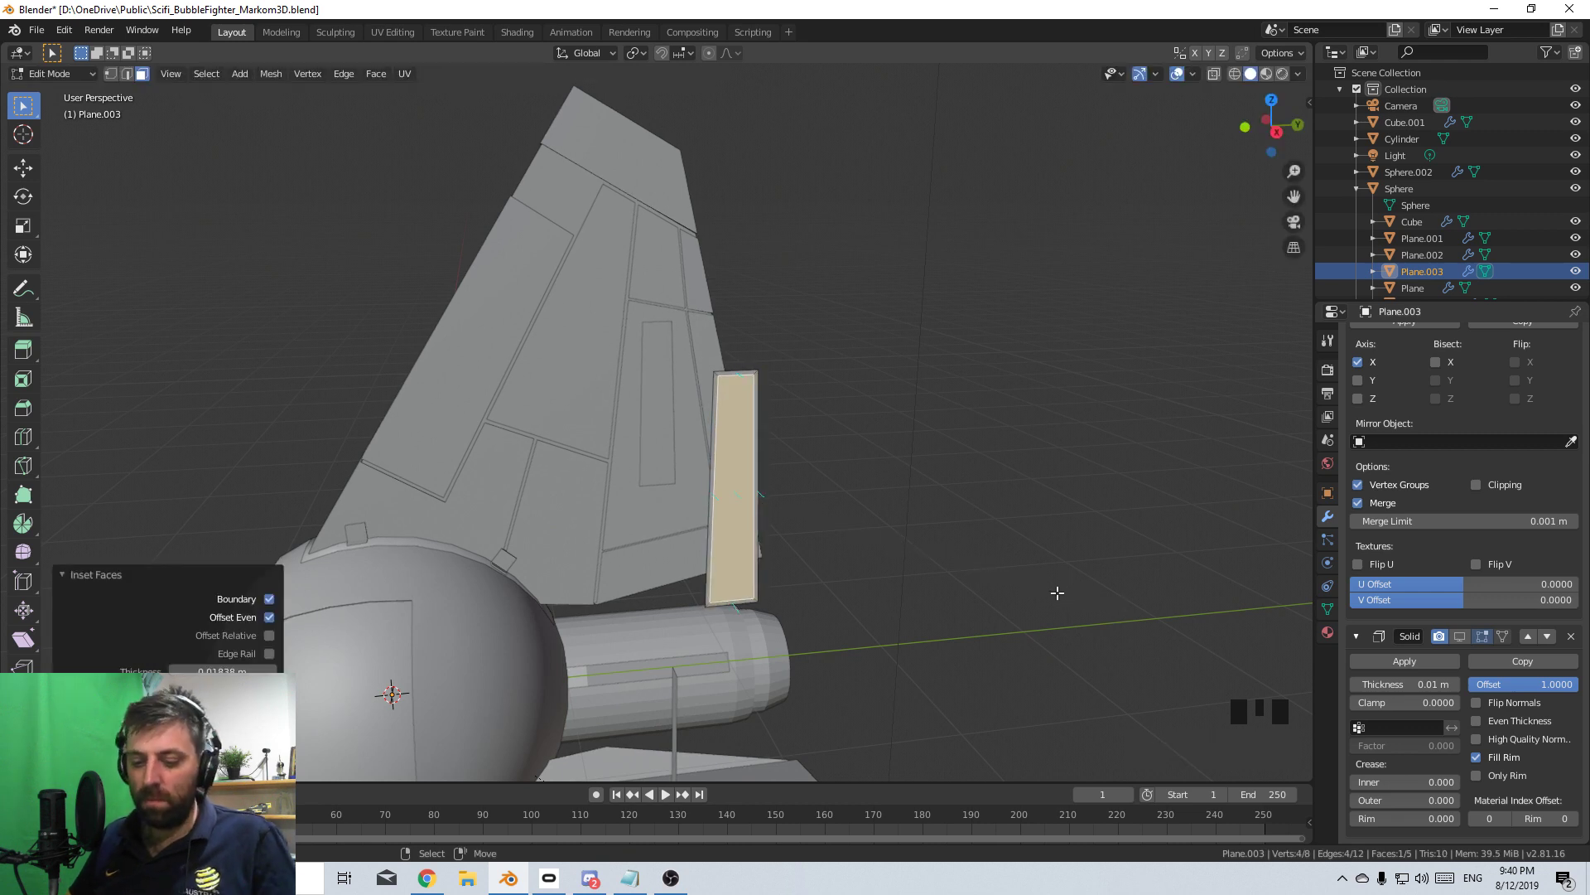
pyautogui.press('e')
pyautogui.click(945, 524)
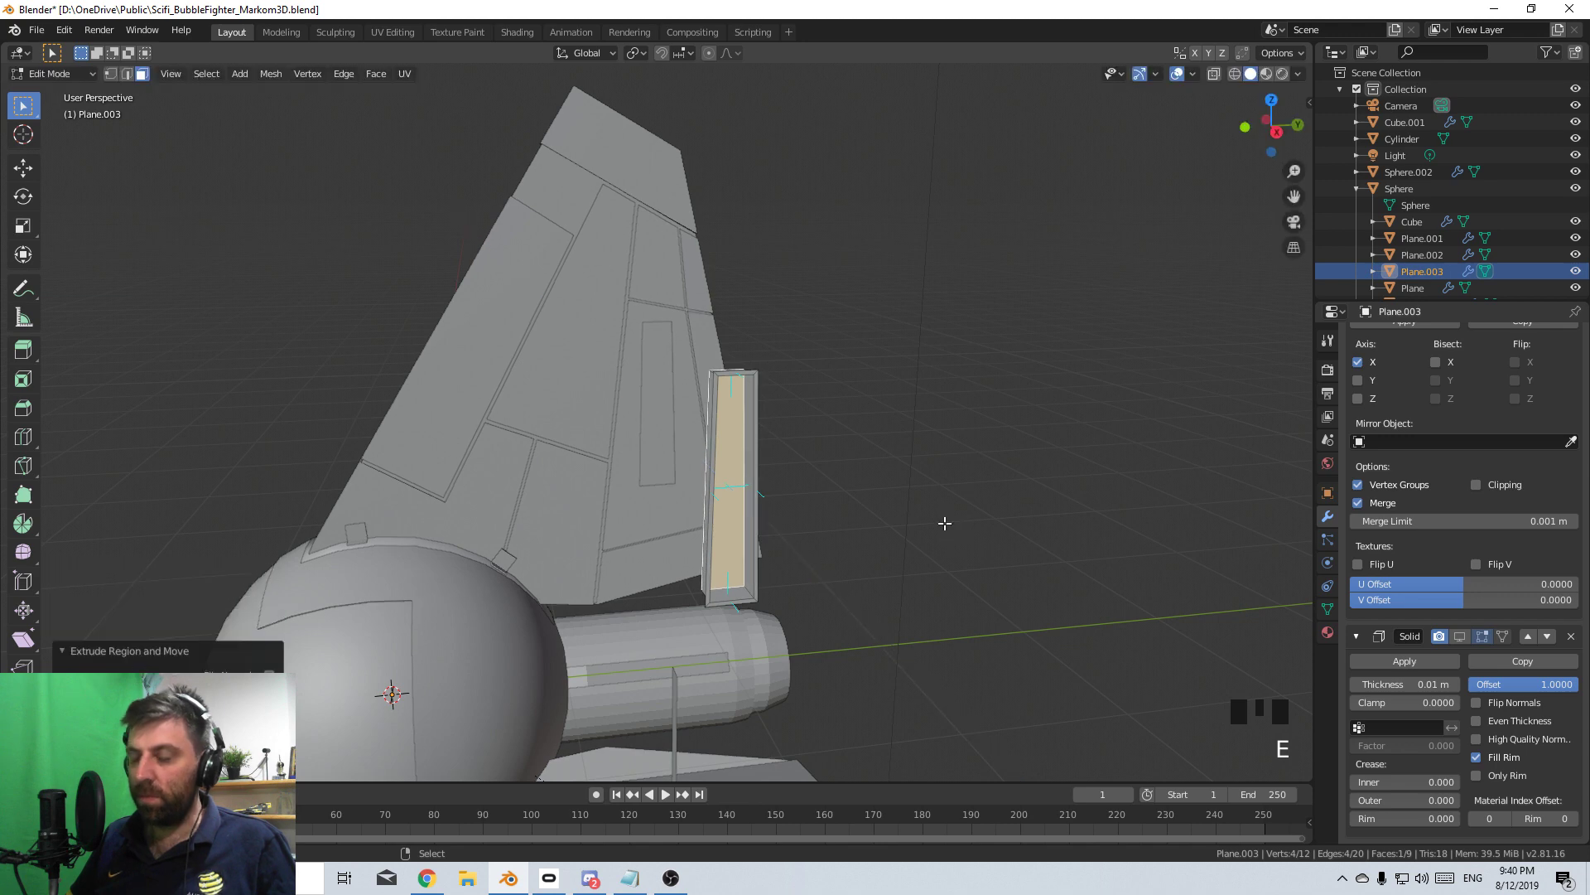
# - Select the strip's whole linked mesh and scale it down along the X axis into a thin frame
pyautogui.hotkey('ctrl', 'l')
pyautogui.press('KP_3')
pyautogui.press('KP_1')
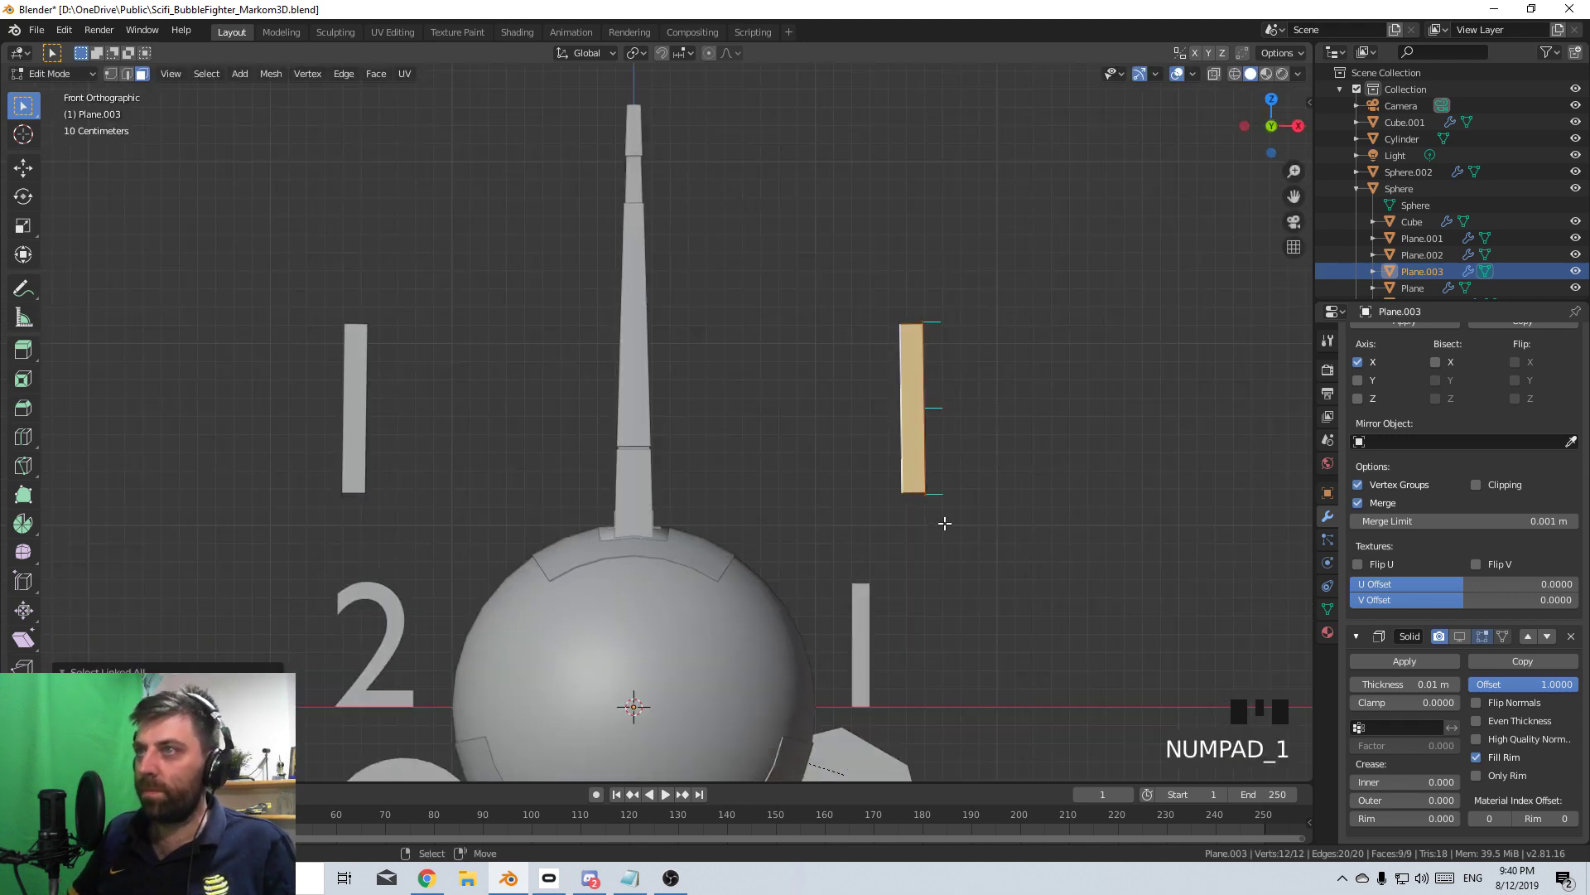
pyautogui.press('g')
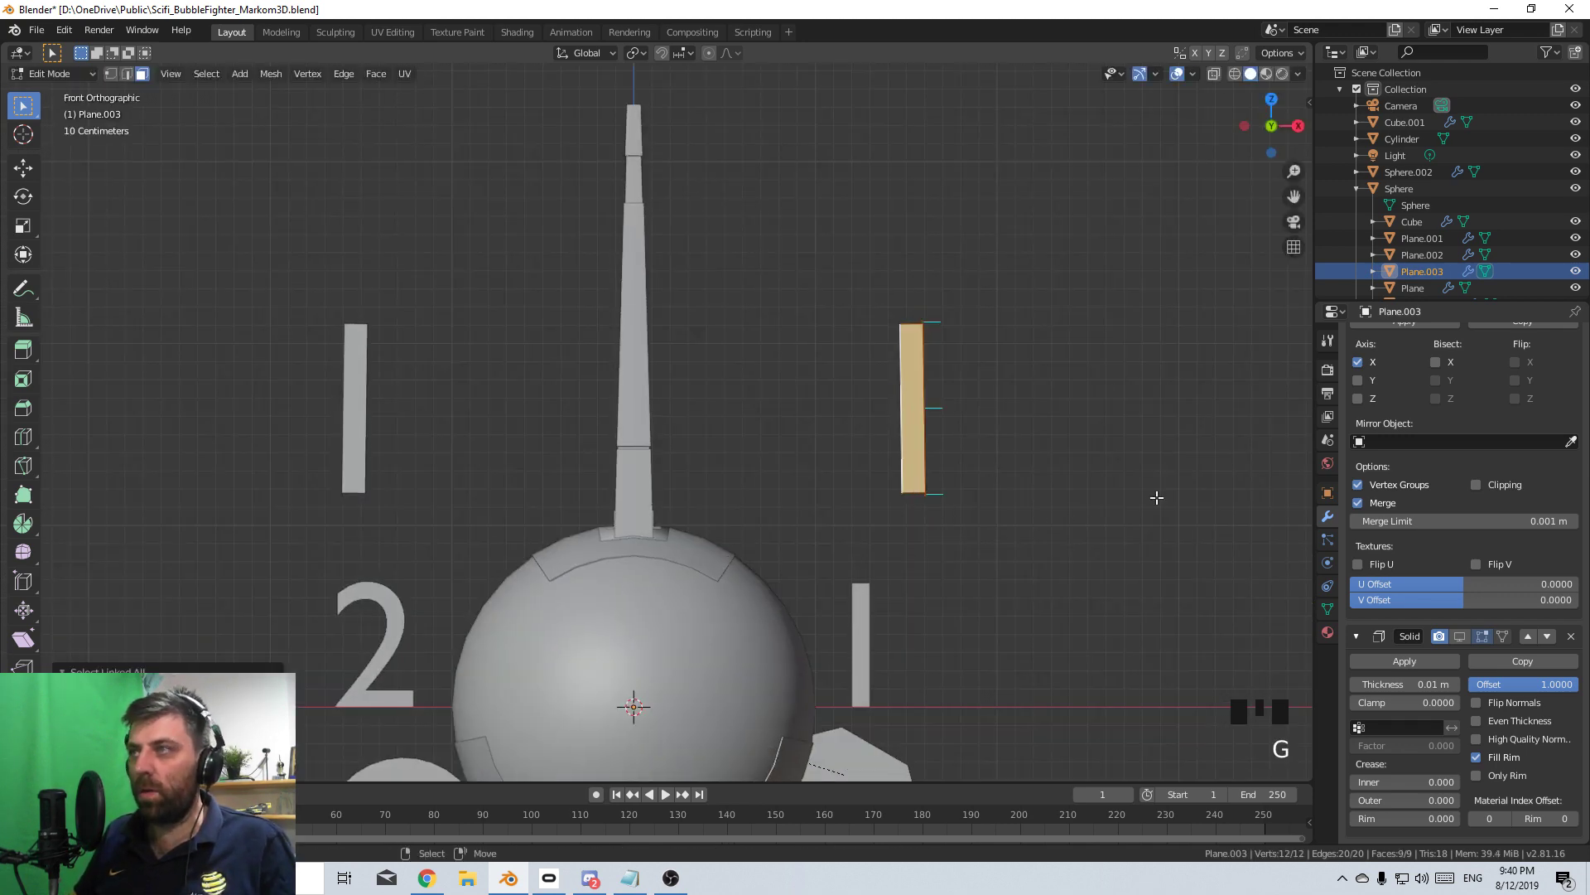
pyautogui.press('s')
pyautogui.click(1005, 418)
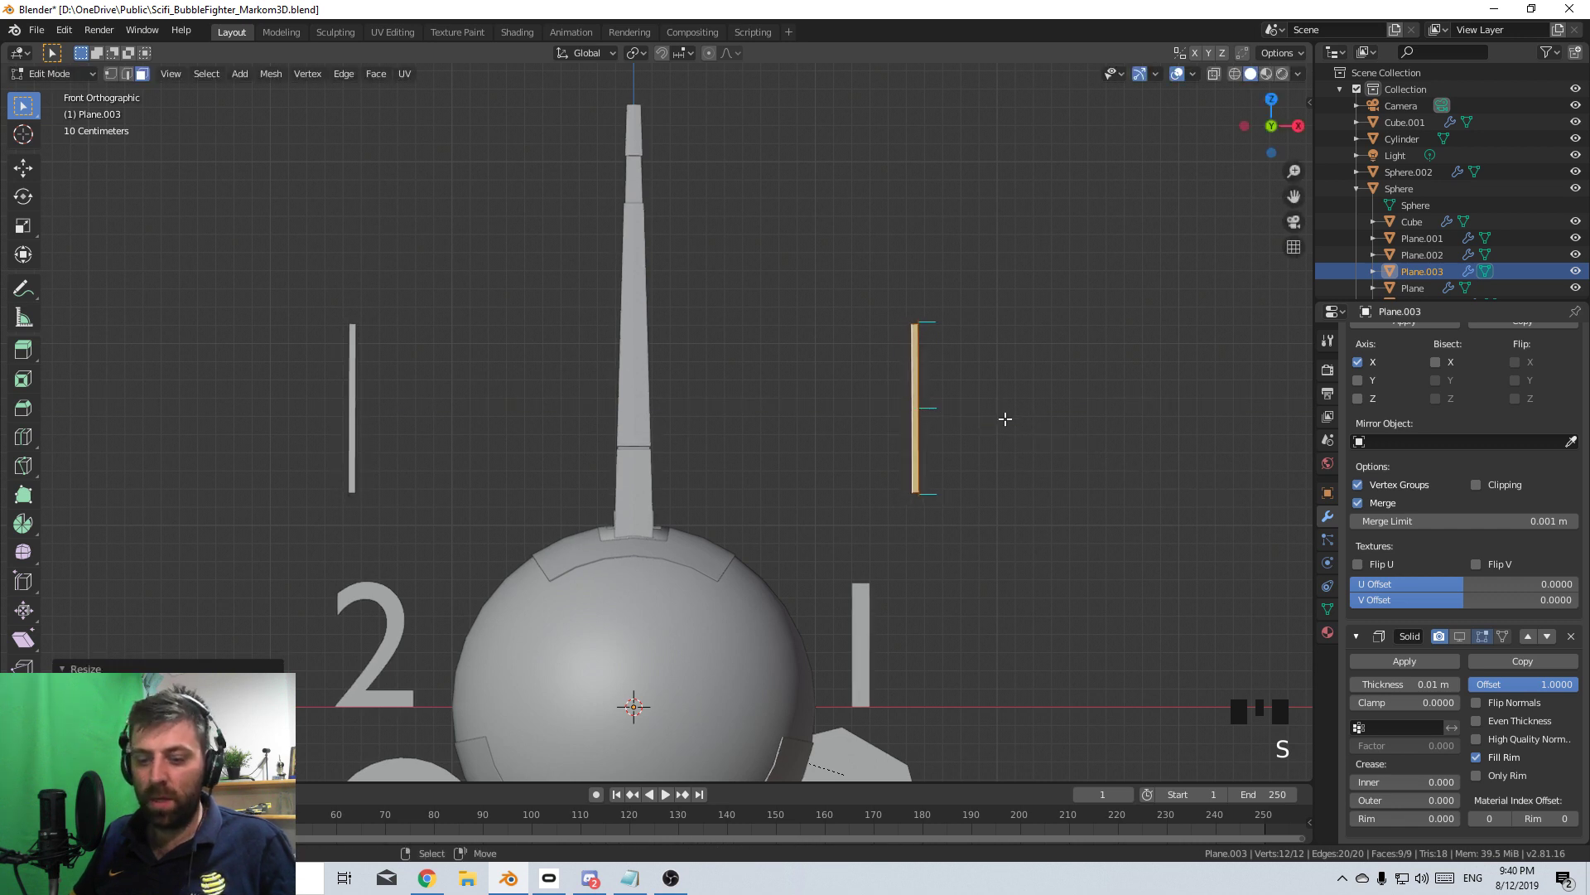
# - Move the thin frame along the global X axis until it sits in the opening on the fin's side
pyautogui.press('g')
pyautogui.press('x')
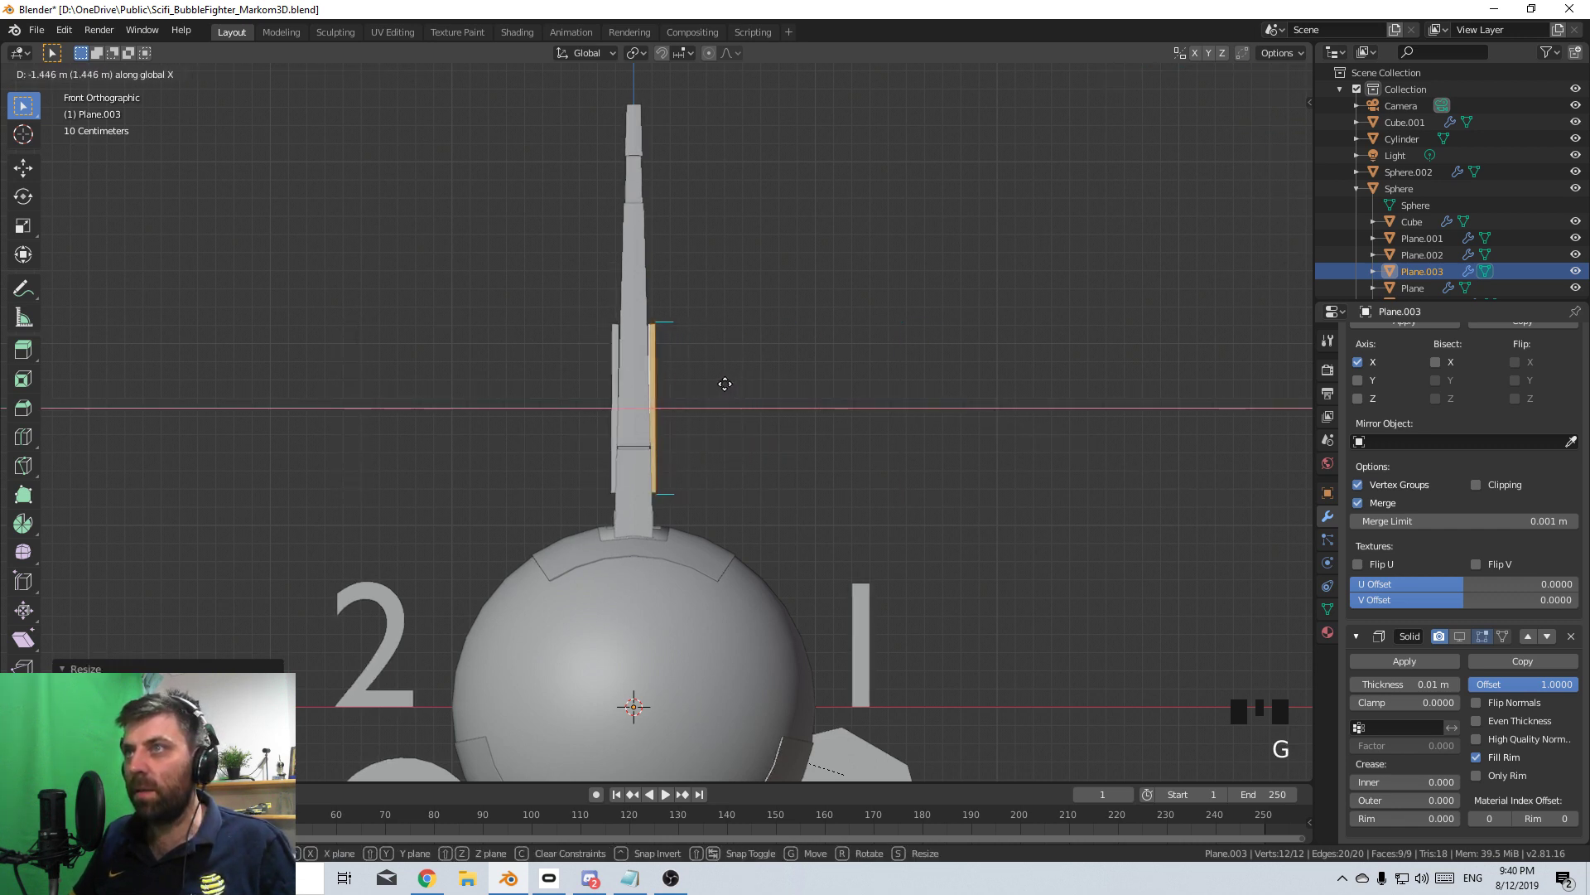
pyautogui.click(686, 380)
pyautogui.moveTo(774, 455); pyautogui.dragTo(576, 638, button='middle')
pyautogui.scroll(5, 662, 625)
pyautogui.press('g')
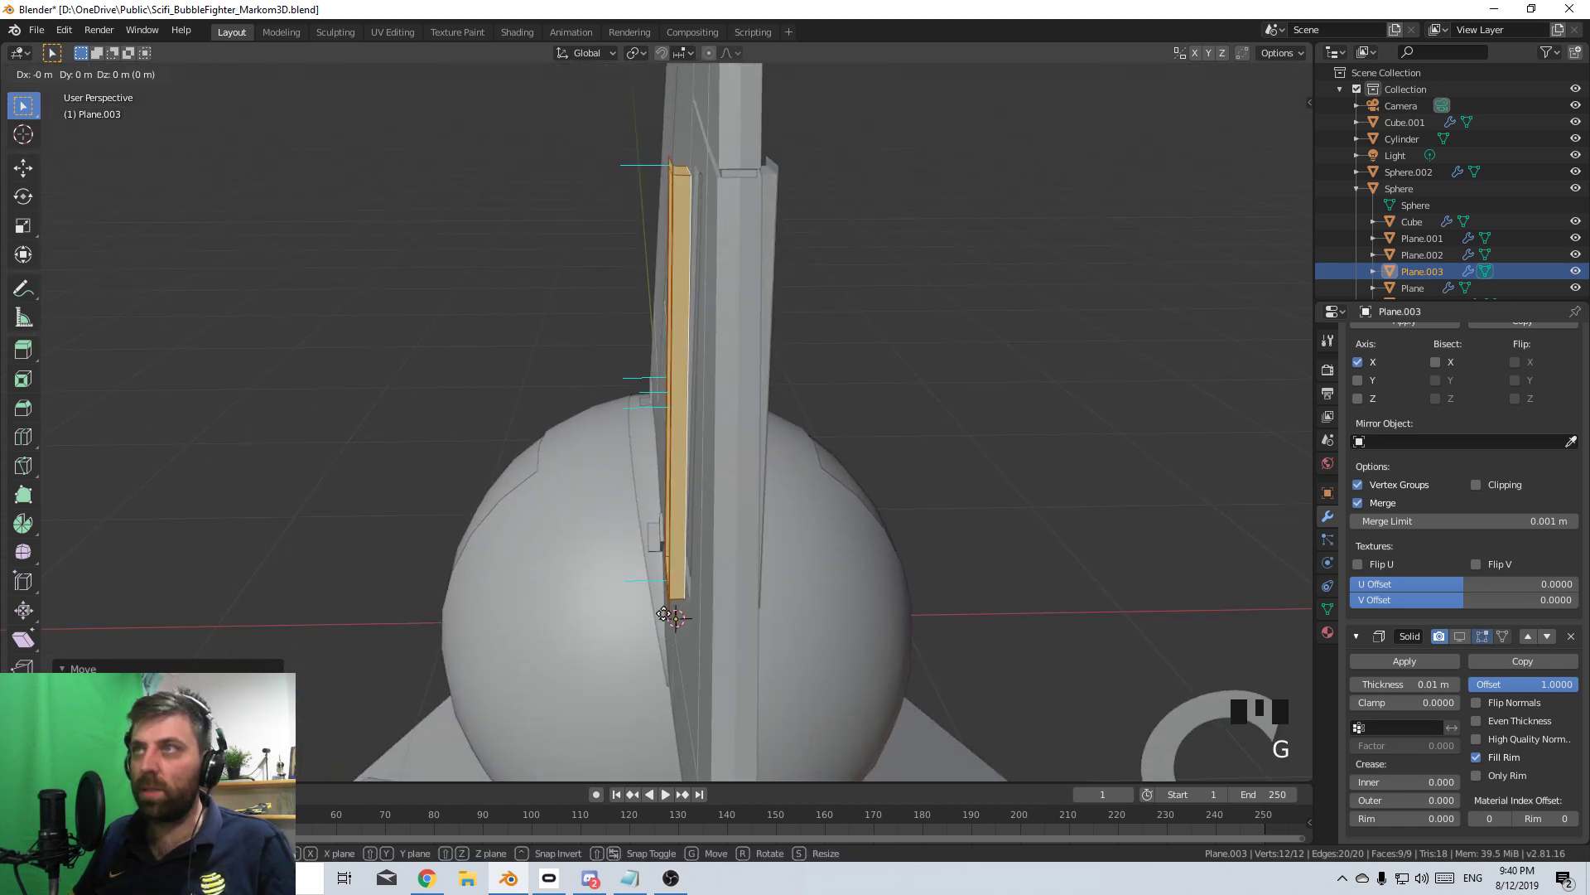
pyautogui.press('x')
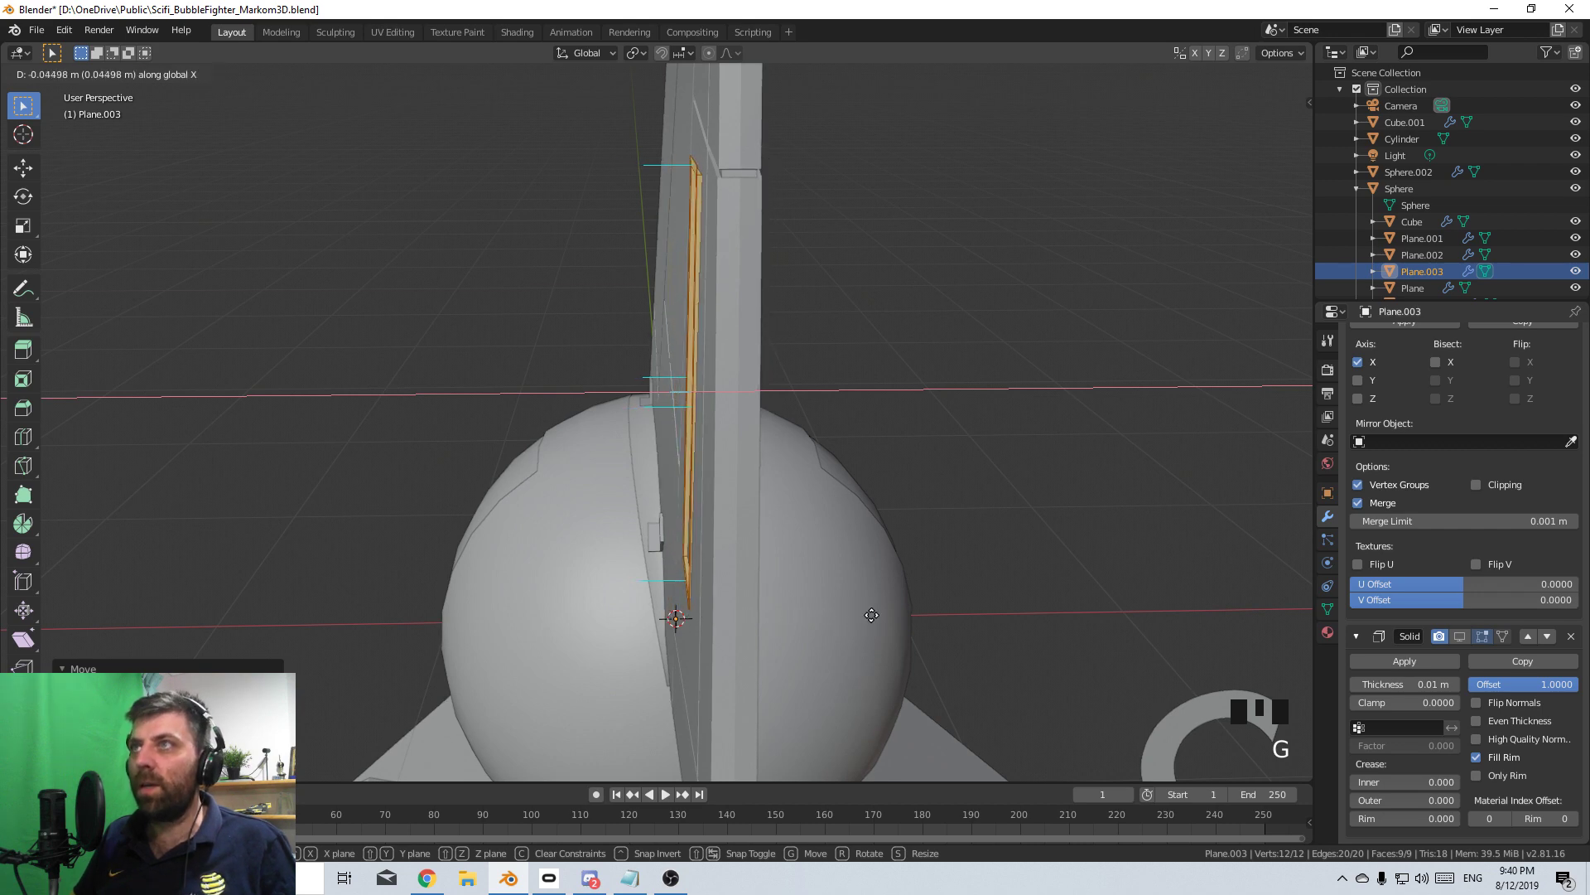
pyautogui.click(832, 617)
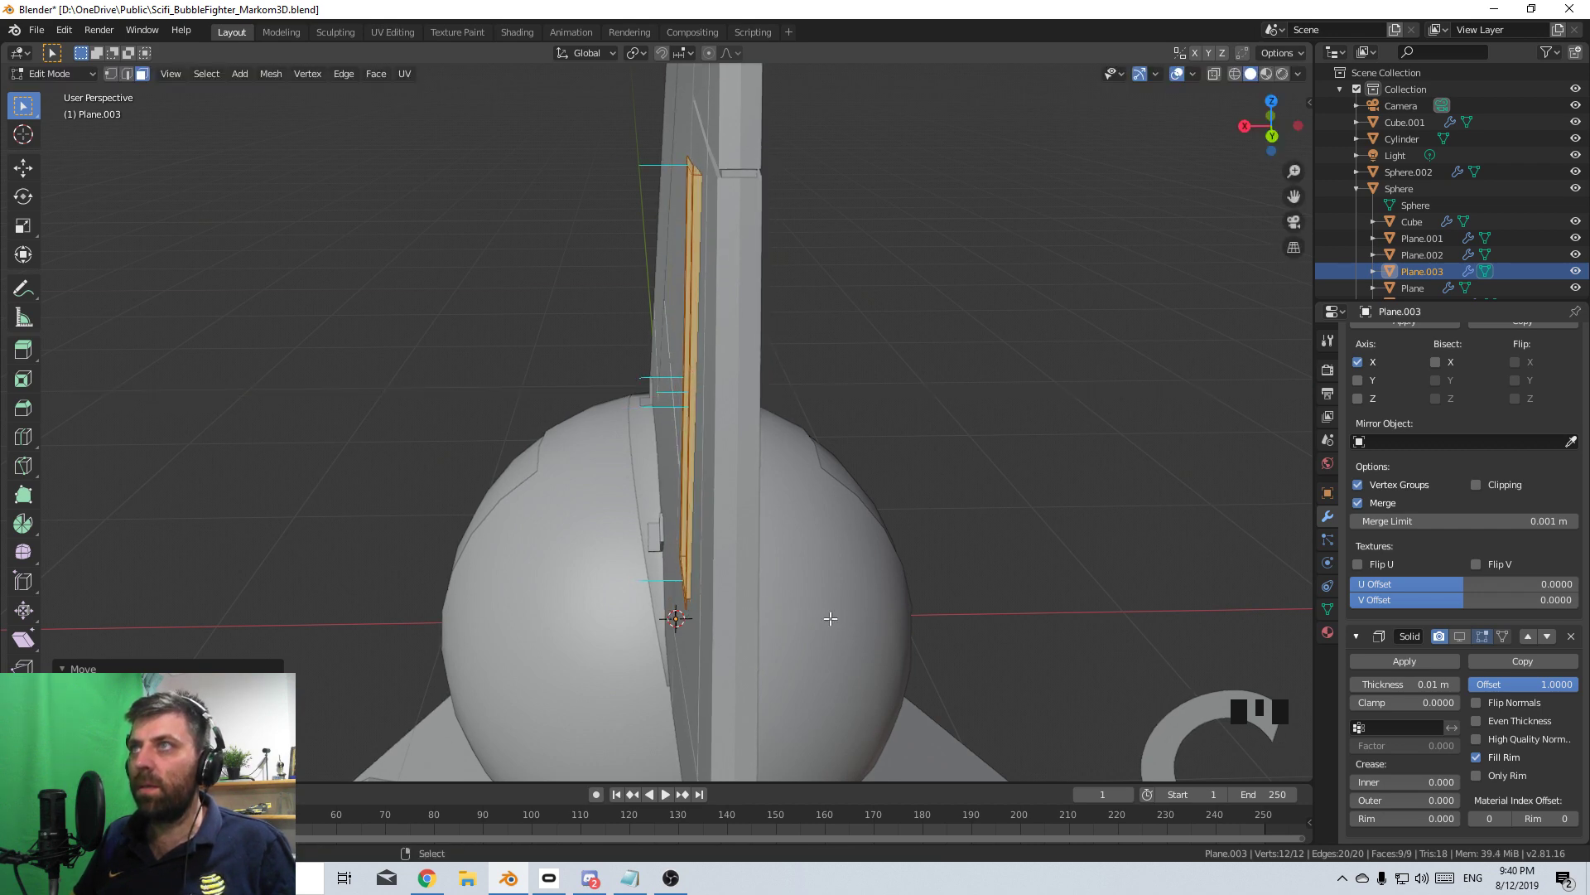
# - Select the frame's border edge loop in edge select mode and extrude it along the global X axis
pyautogui.moveTo(832, 617); pyautogui.dragTo(864, 579, button='middle')
pyautogui.scroll(4, 653, 609)
pyautogui.moveTo(653, 610); pyautogui.dragTo(671, 598, button='middle')
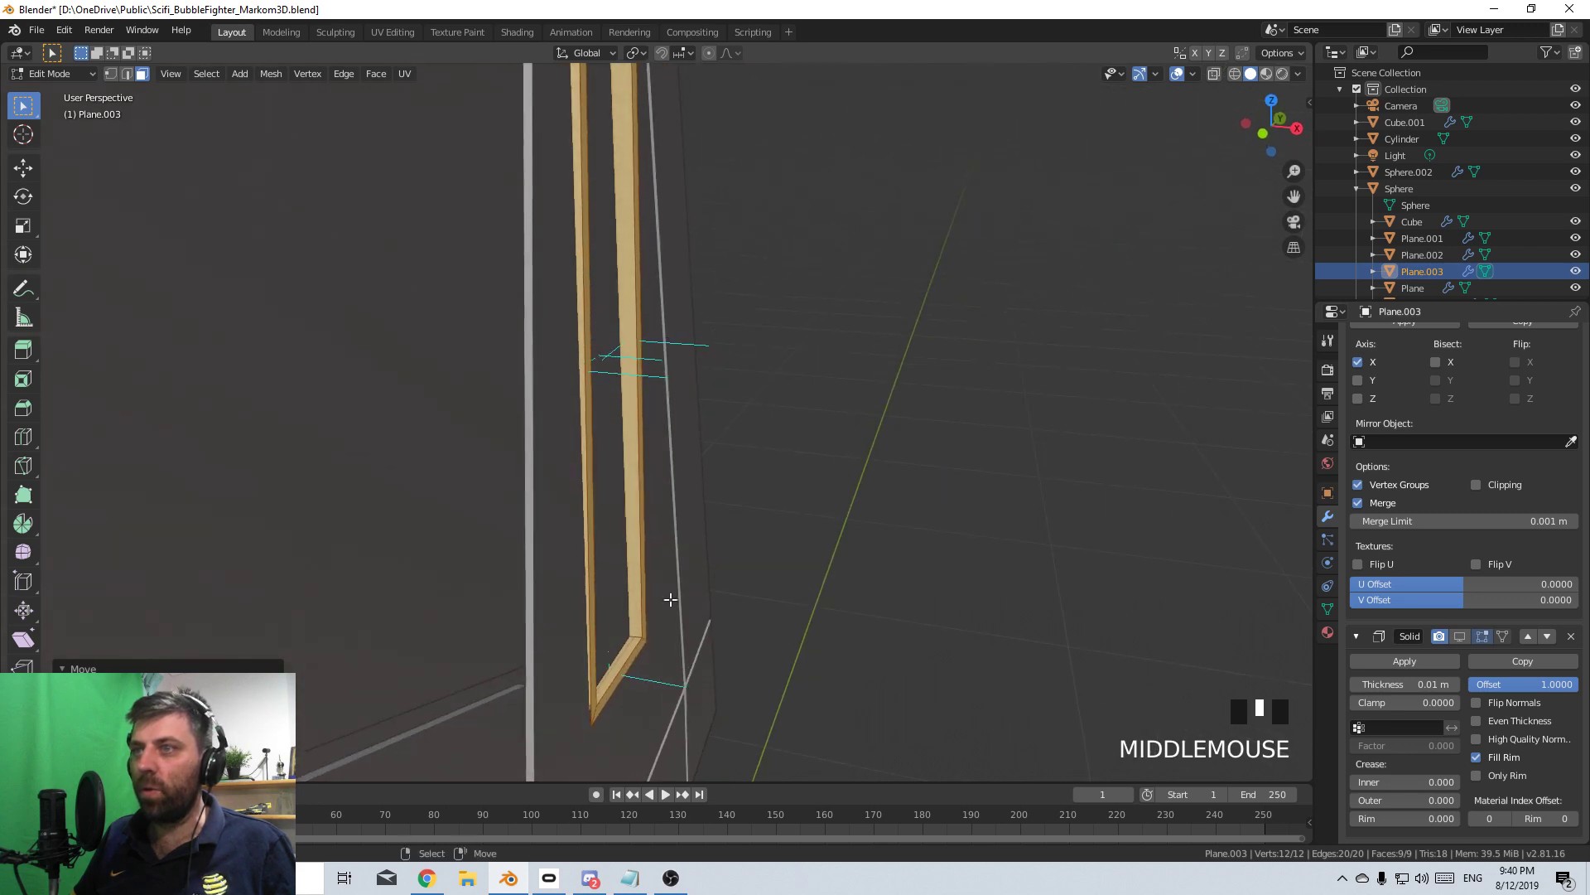
pyautogui.click(128, 74)
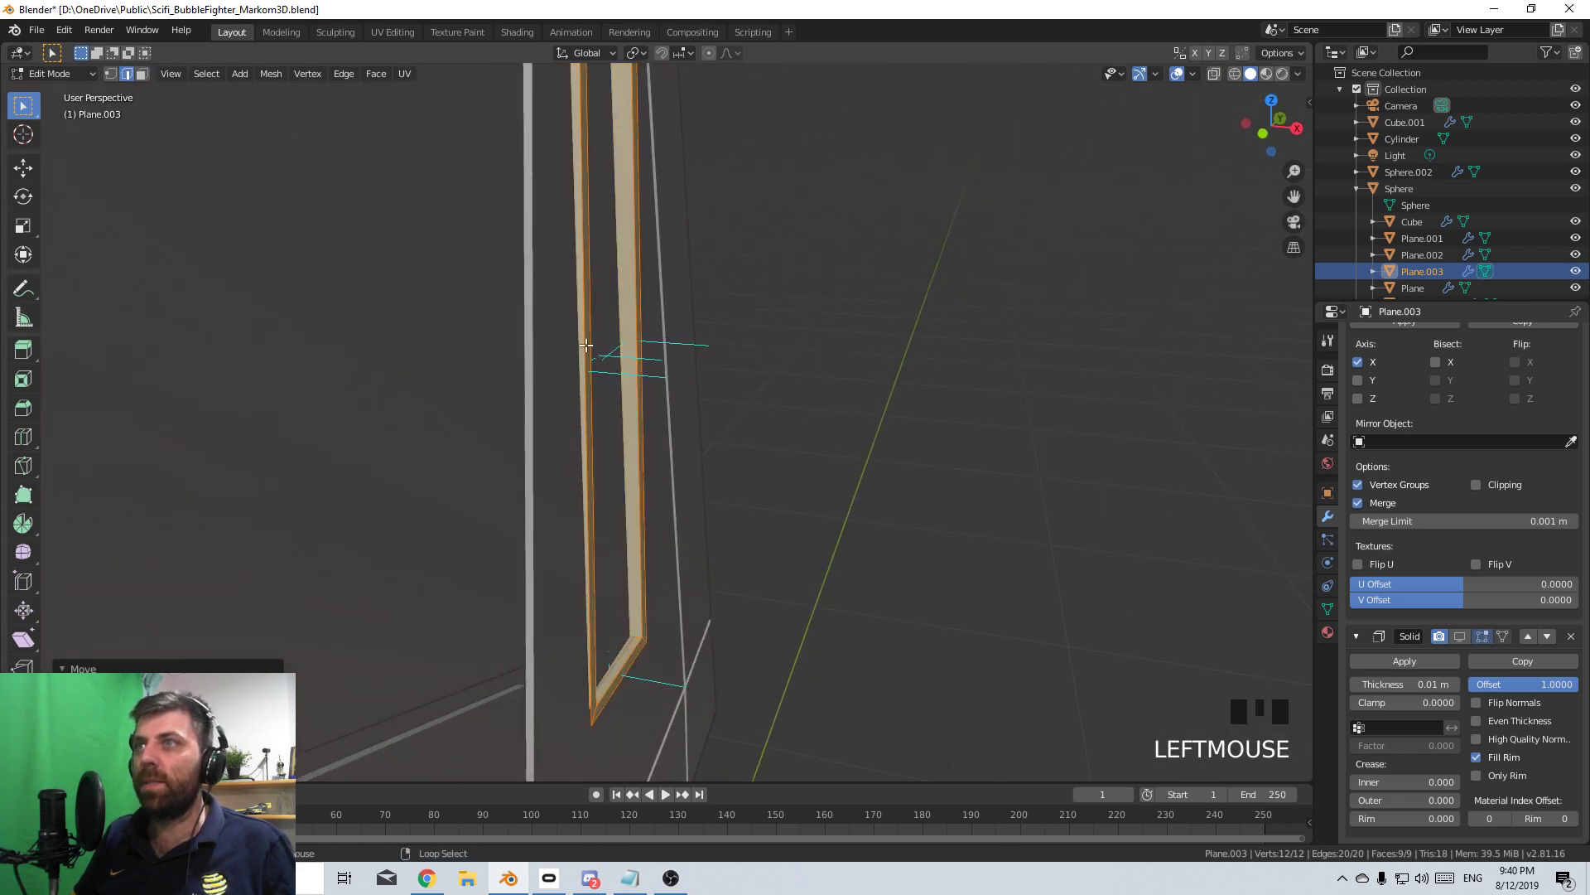
pyautogui.keyDown('alt'); pyautogui.rightClick(610, 362); pyautogui.keyUp('alt')
pyautogui.press('e')
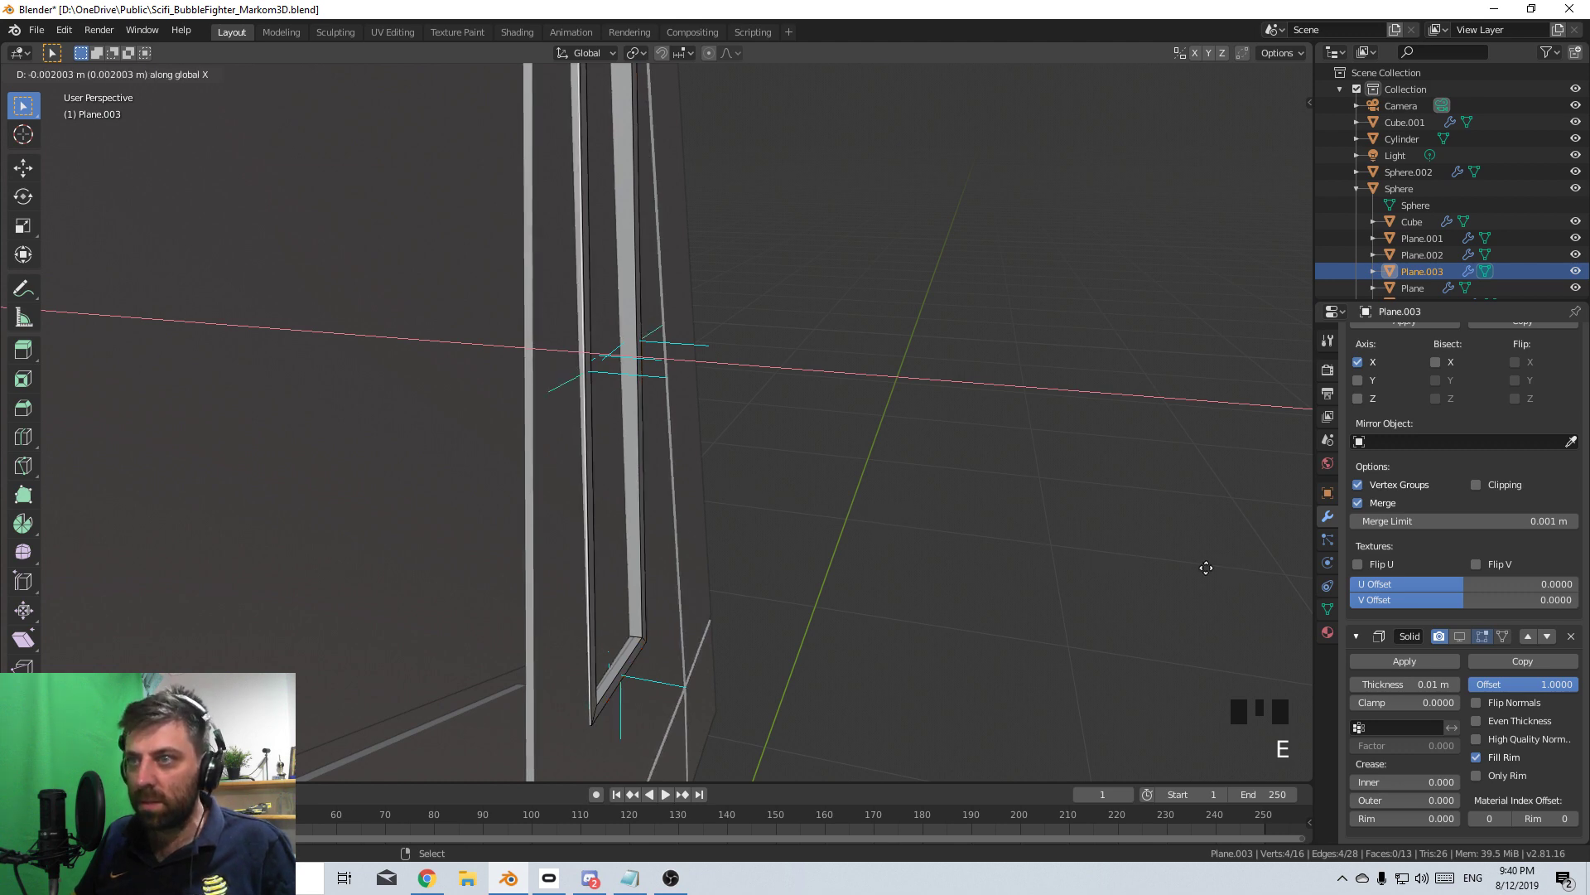
pyautogui.click(976, 550)
# - Return to Object Mode and examine the recessed frame's fit in the fin from both sides
pyautogui.press('Tab')
pyautogui.scroll(-5, 862, 483)
pyautogui.moveTo(862, 483); pyautogui.dragTo(597, 451, button='middle')
pyautogui.scroll(3, 694, 530)
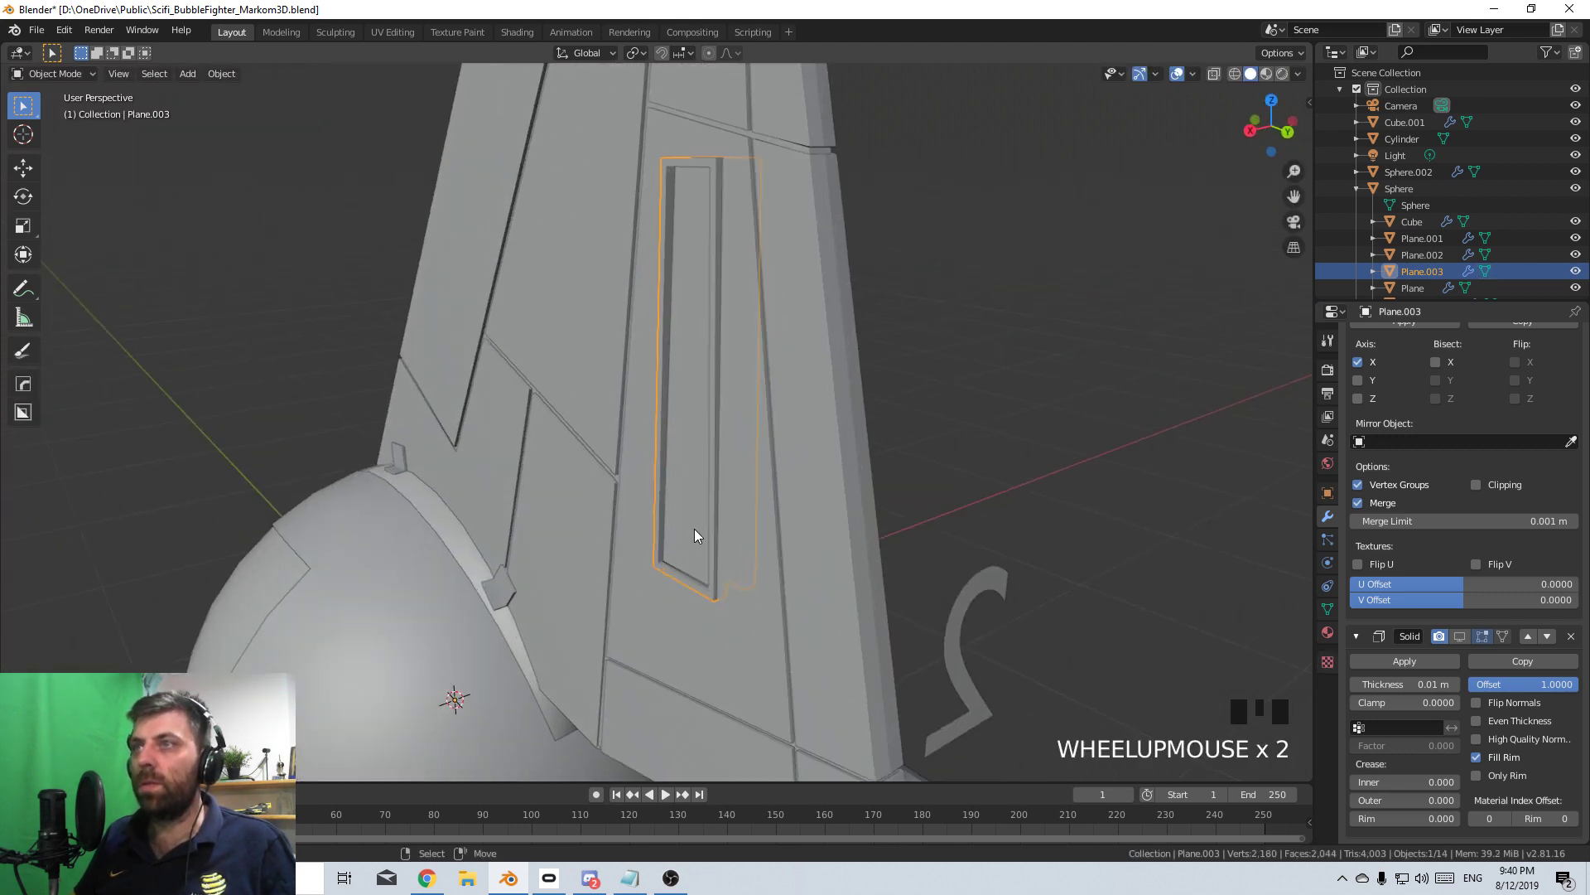
pyautogui.moveTo(728, 556); pyautogui.dragTo(693, 577, button='middle')
pyautogui.scroll(2, 691, 570)
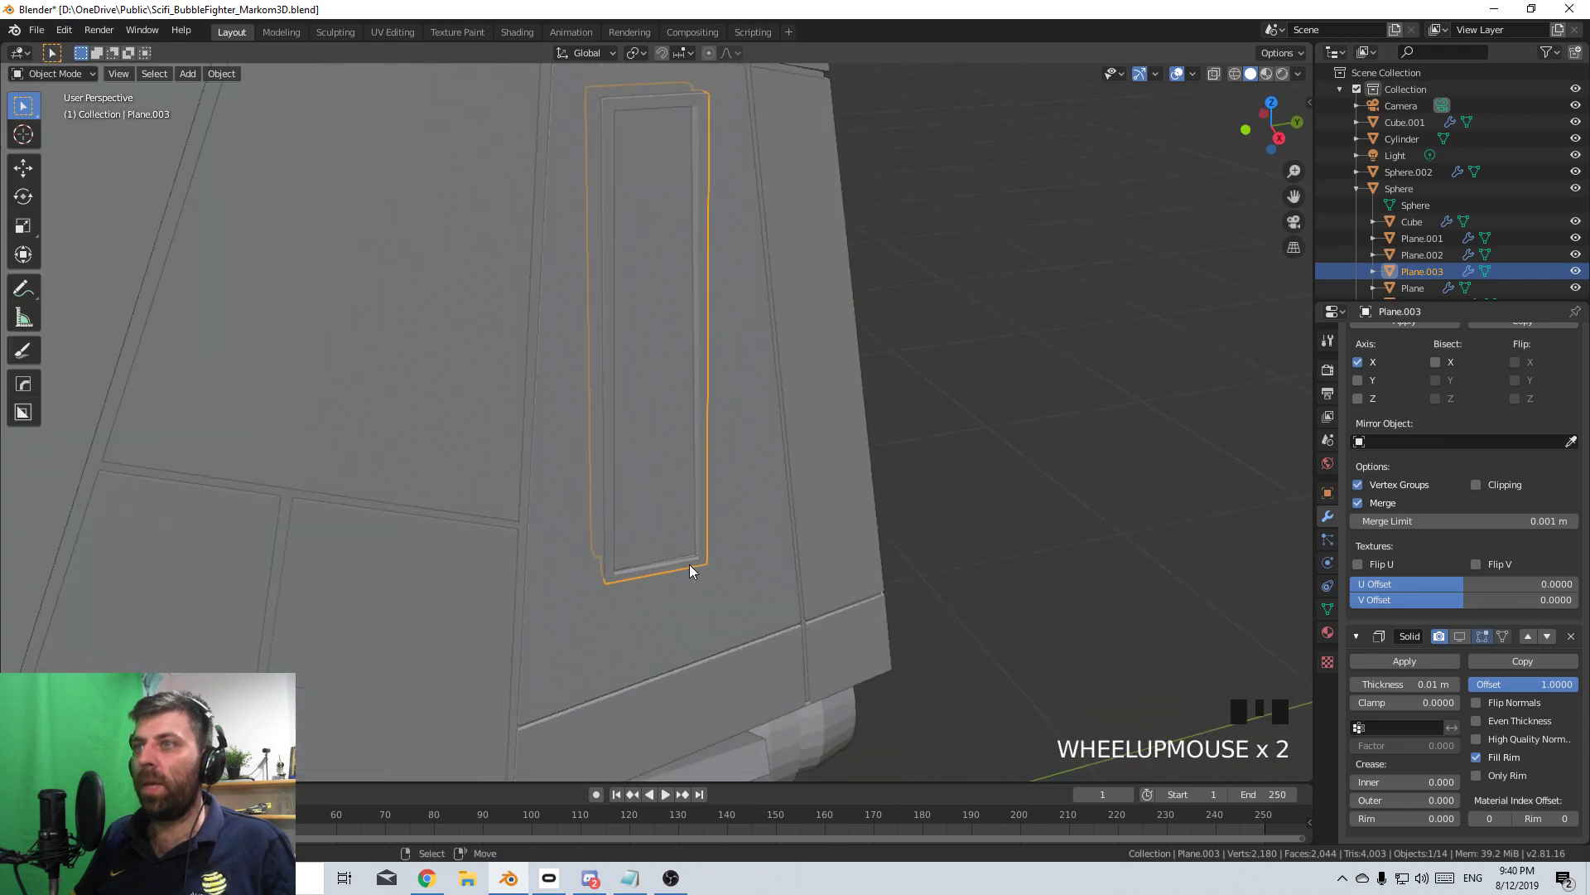
pyautogui.scroll(-1, 689, 564)
pyautogui.scroll(-2, 737, 451)
# - Enter Edit Mode on the frame and turn off the normals display in the viewport overlays
pyautogui.press('Tab')
pyautogui.moveTo(700, 447); pyautogui.dragTo(662, 466, button='middle')
pyautogui.click(1194, 74)
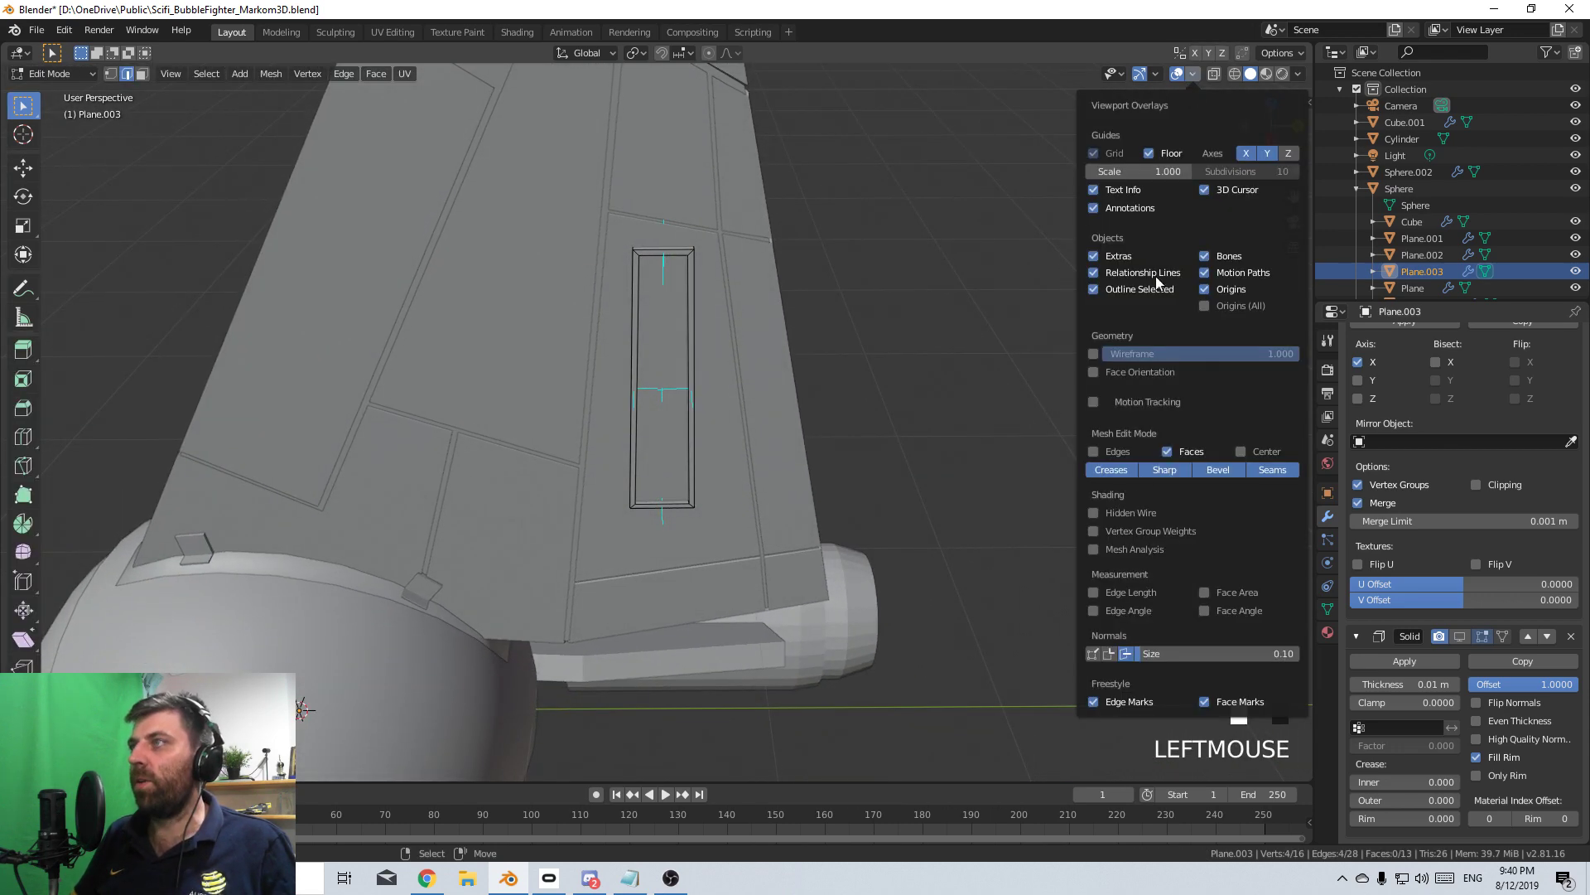
pyautogui.click(1118, 651)
pyautogui.scroll(-3, 653, 468)
pyautogui.moveTo(653, 468); pyautogui.dragTo(656, 465, button='middle')
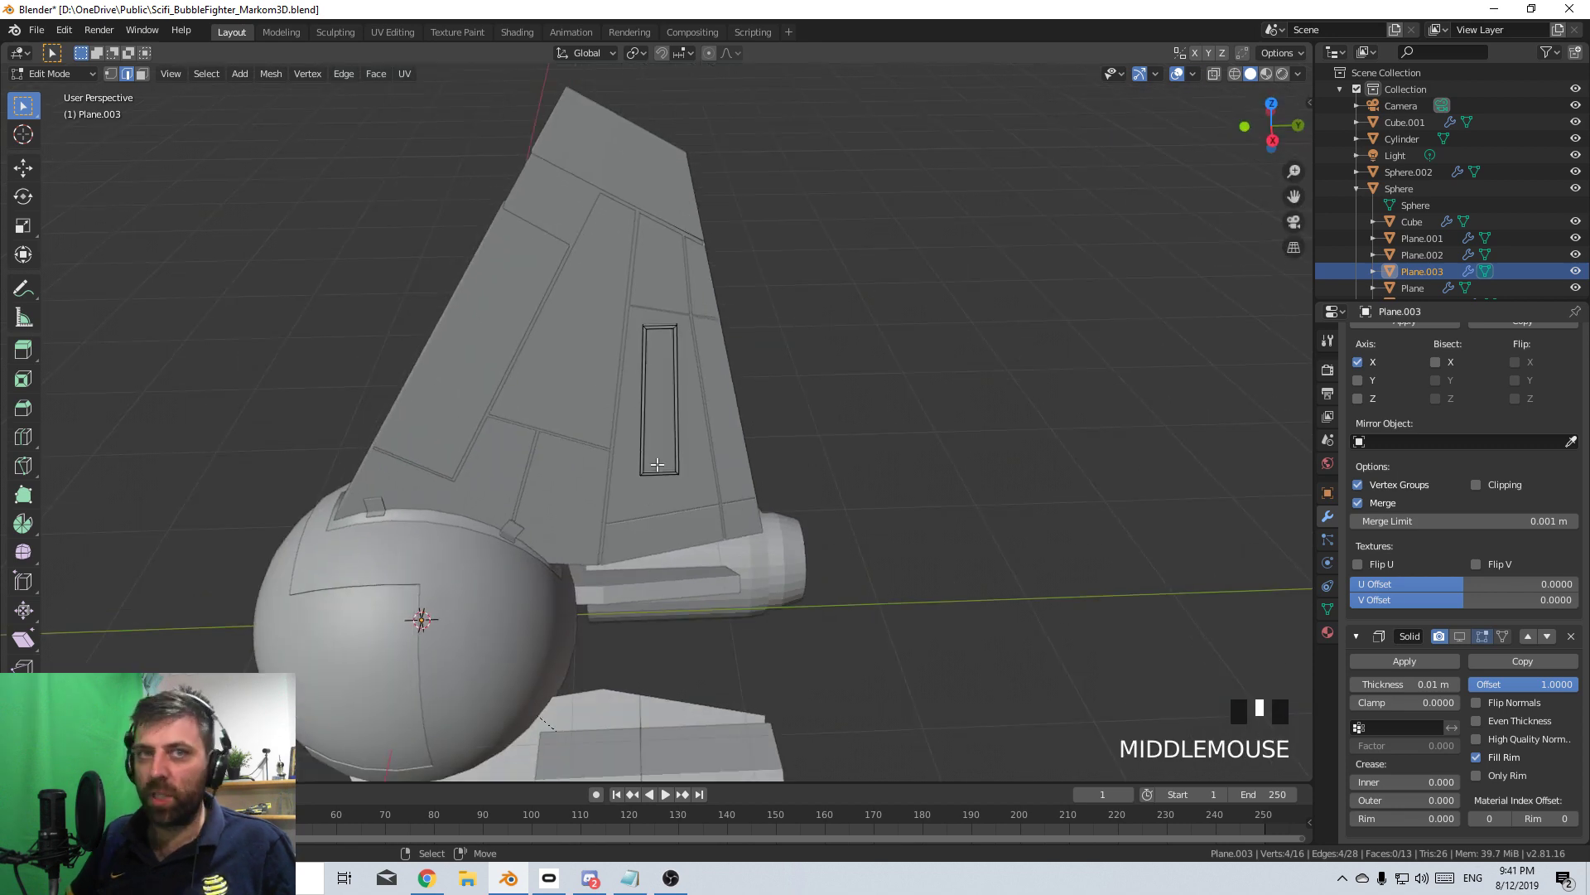
pyautogui.press('KP_3')
pyautogui.hotkey('shift', 'a')
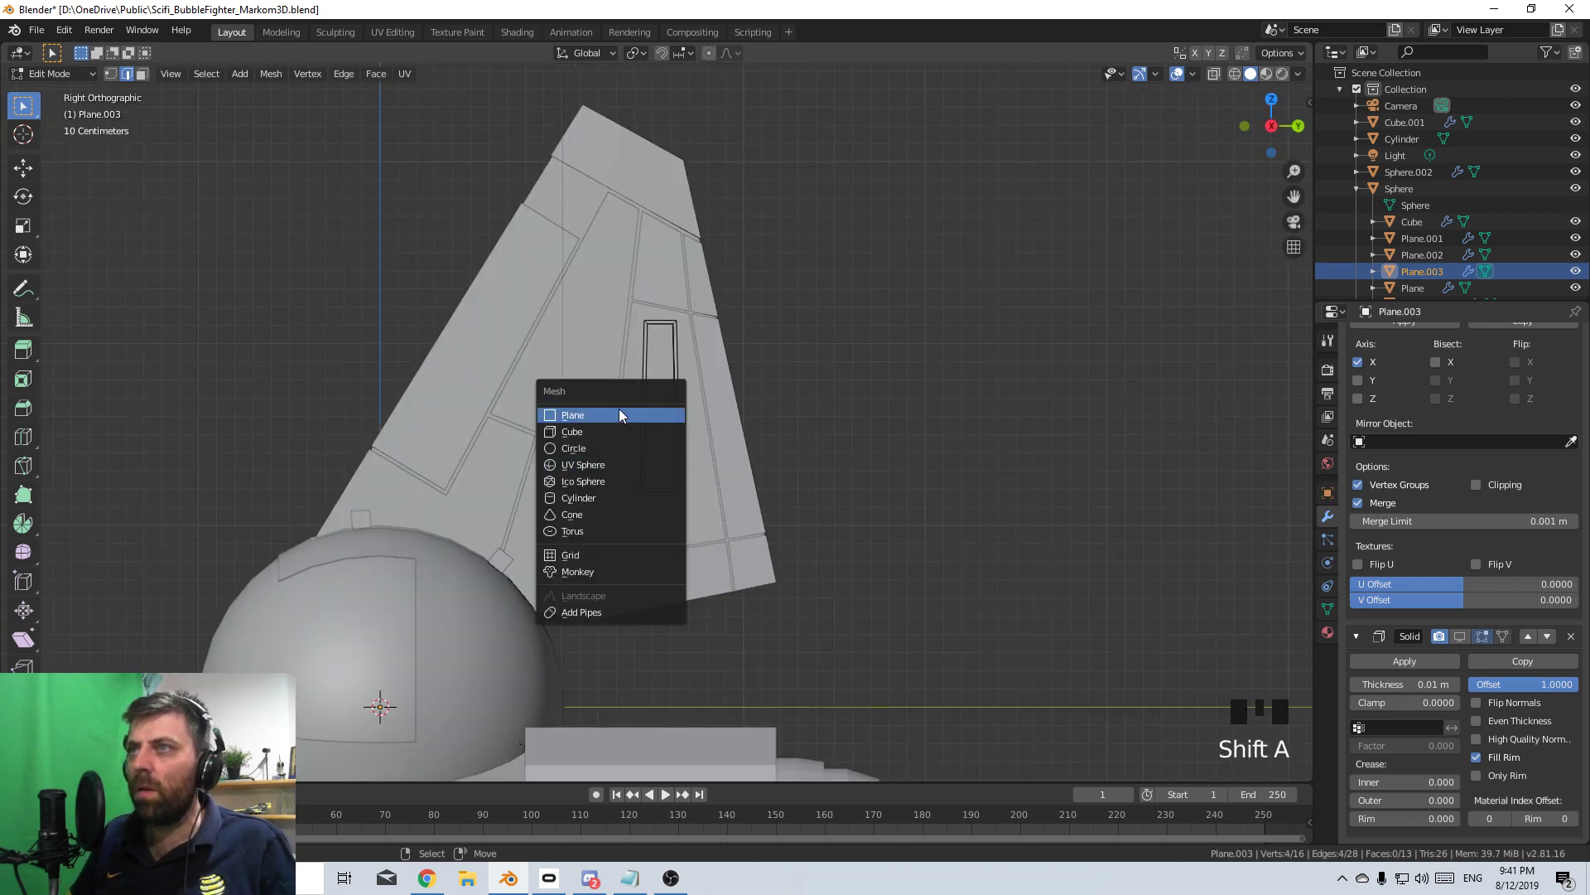
pyautogui.press('Escape')
pyautogui.press('Tab')
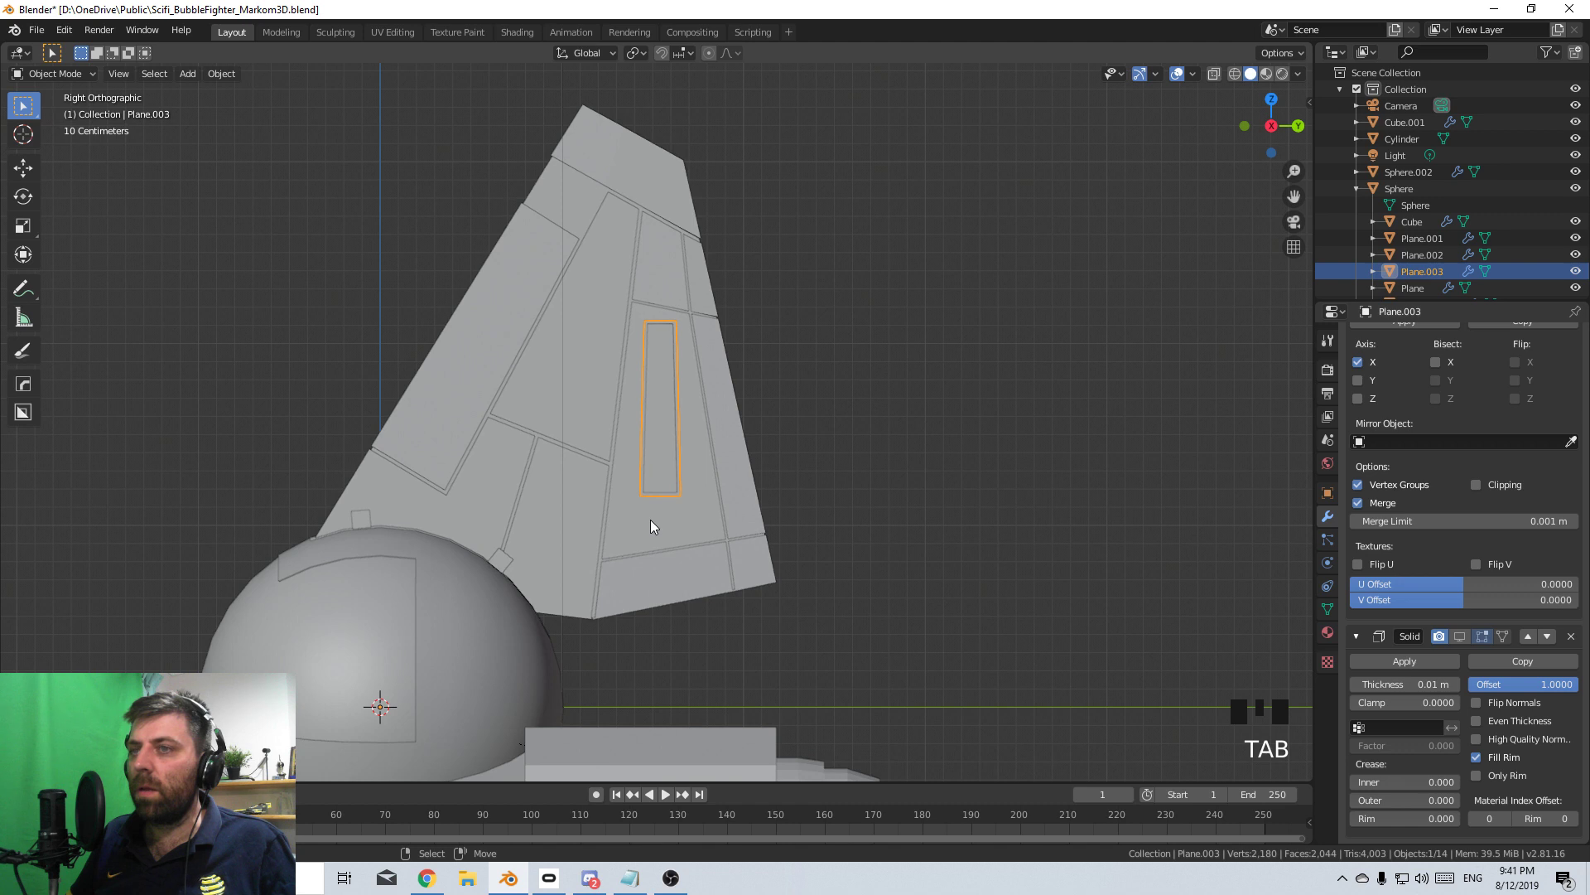
pyautogui.press('Tab')
# - Add a plane to the frame's mesh in Edit Mode and scale it down
pyautogui.hotkey('shift', 'a')
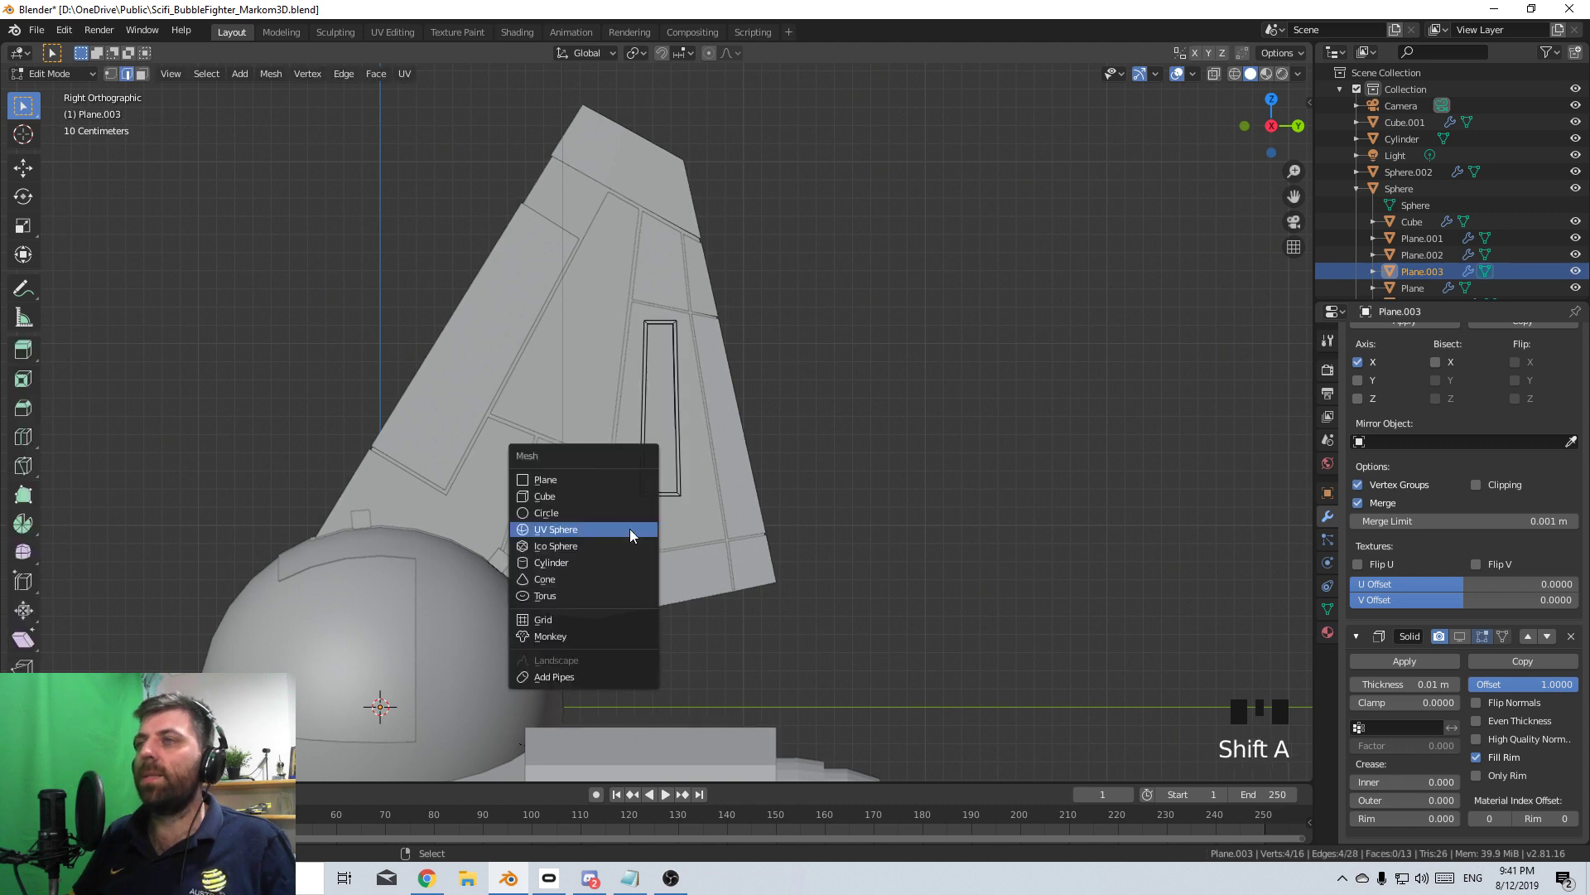
pyautogui.click(599, 481)
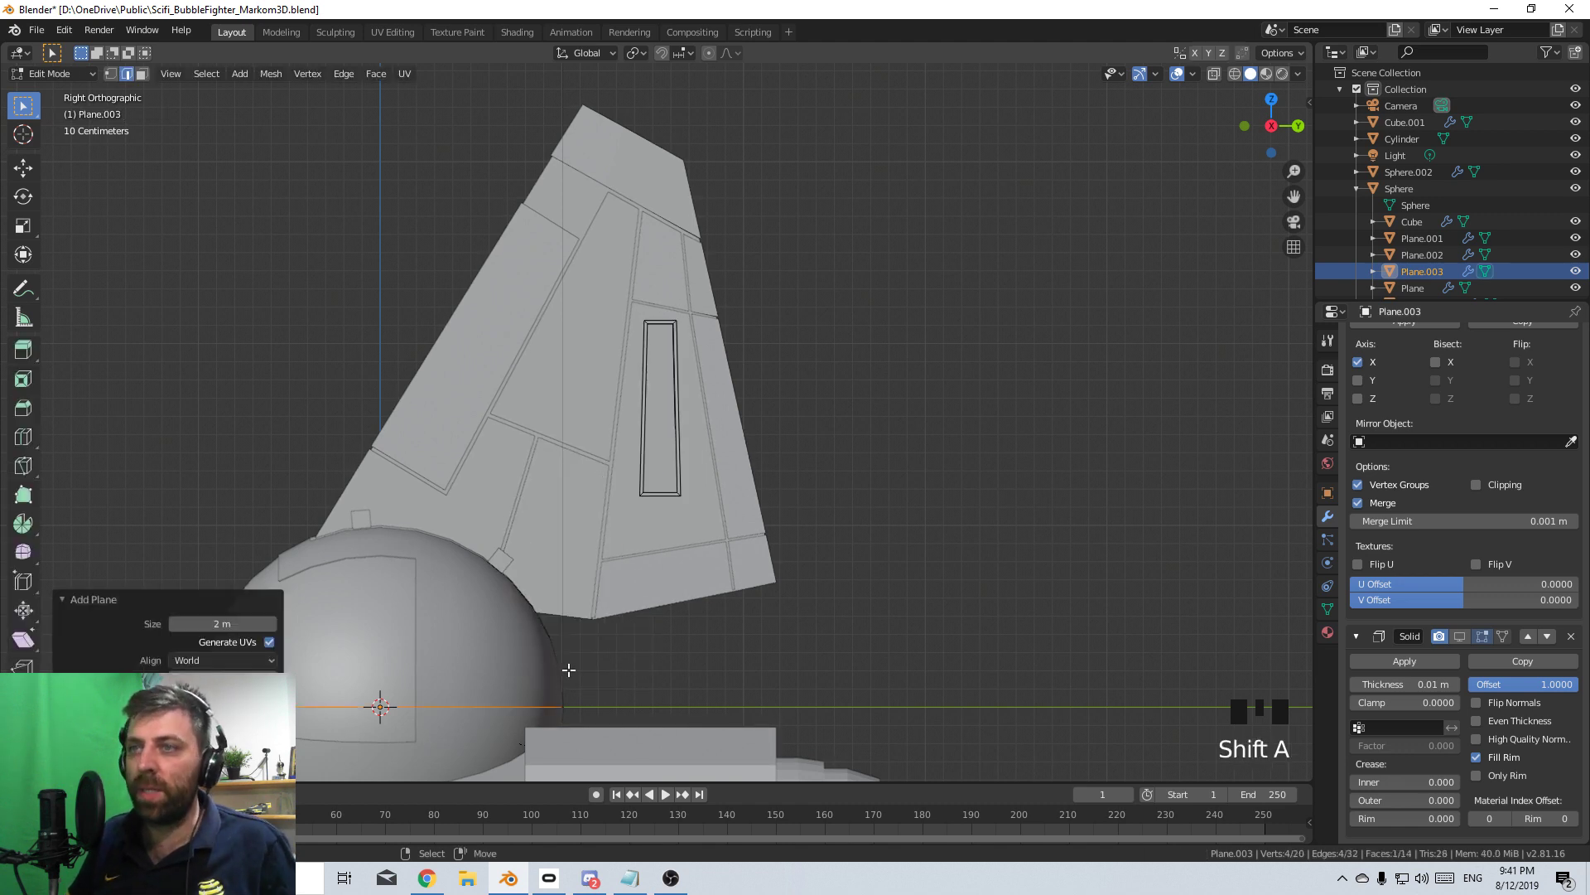
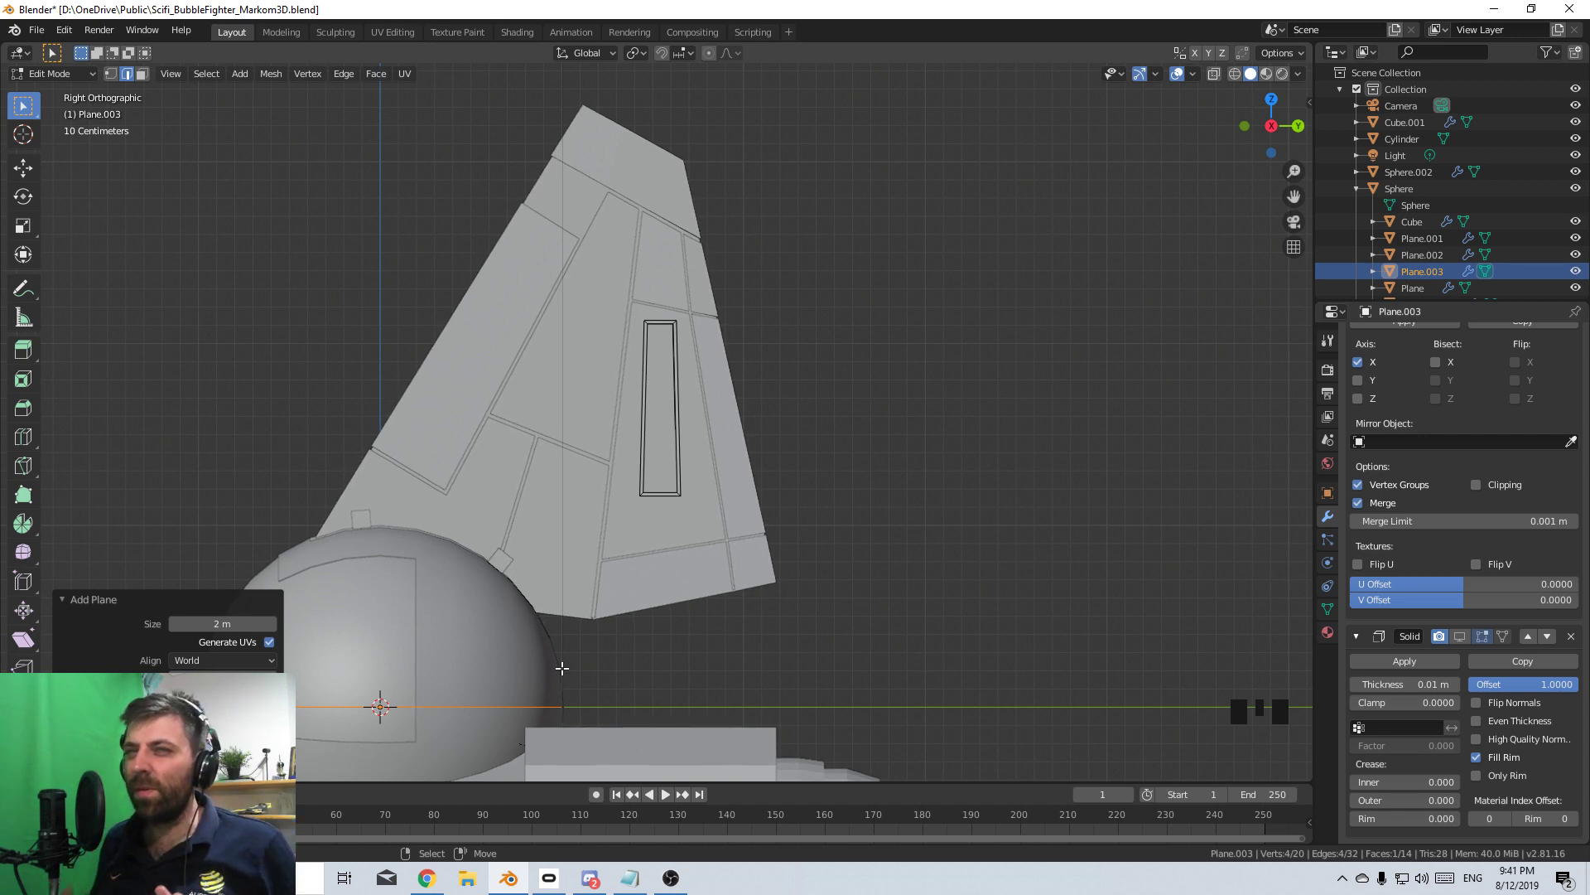
pyautogui.moveTo(488, 572); pyautogui.dragTo(763, 632, button='middle')
pyautogui.scroll(-3, 768, 618)
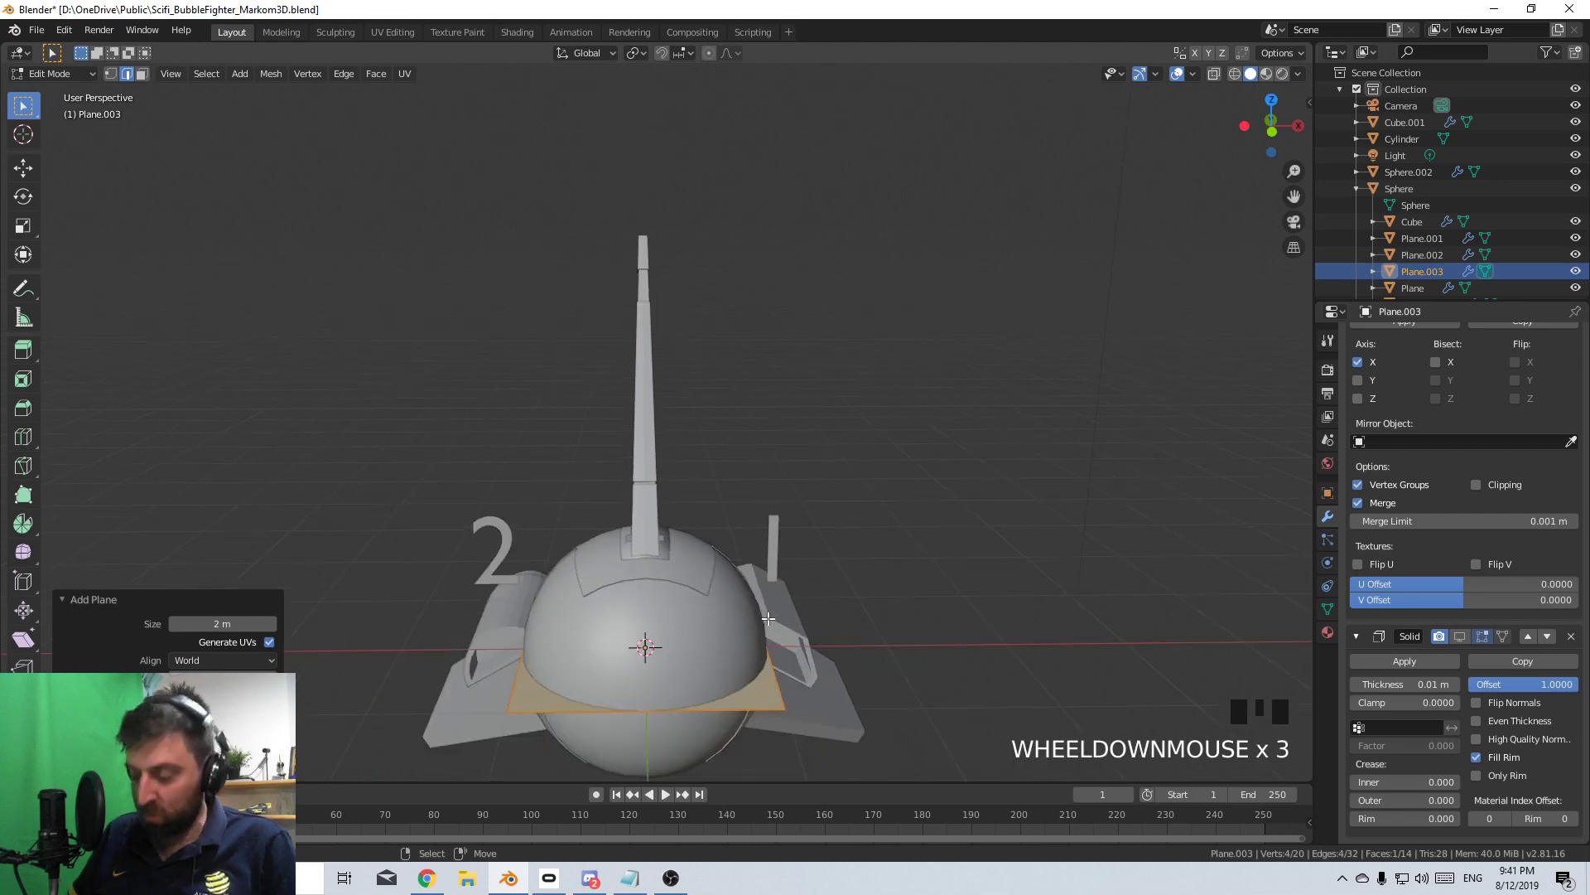
pyautogui.write('s.5')
pyautogui.press('Return')
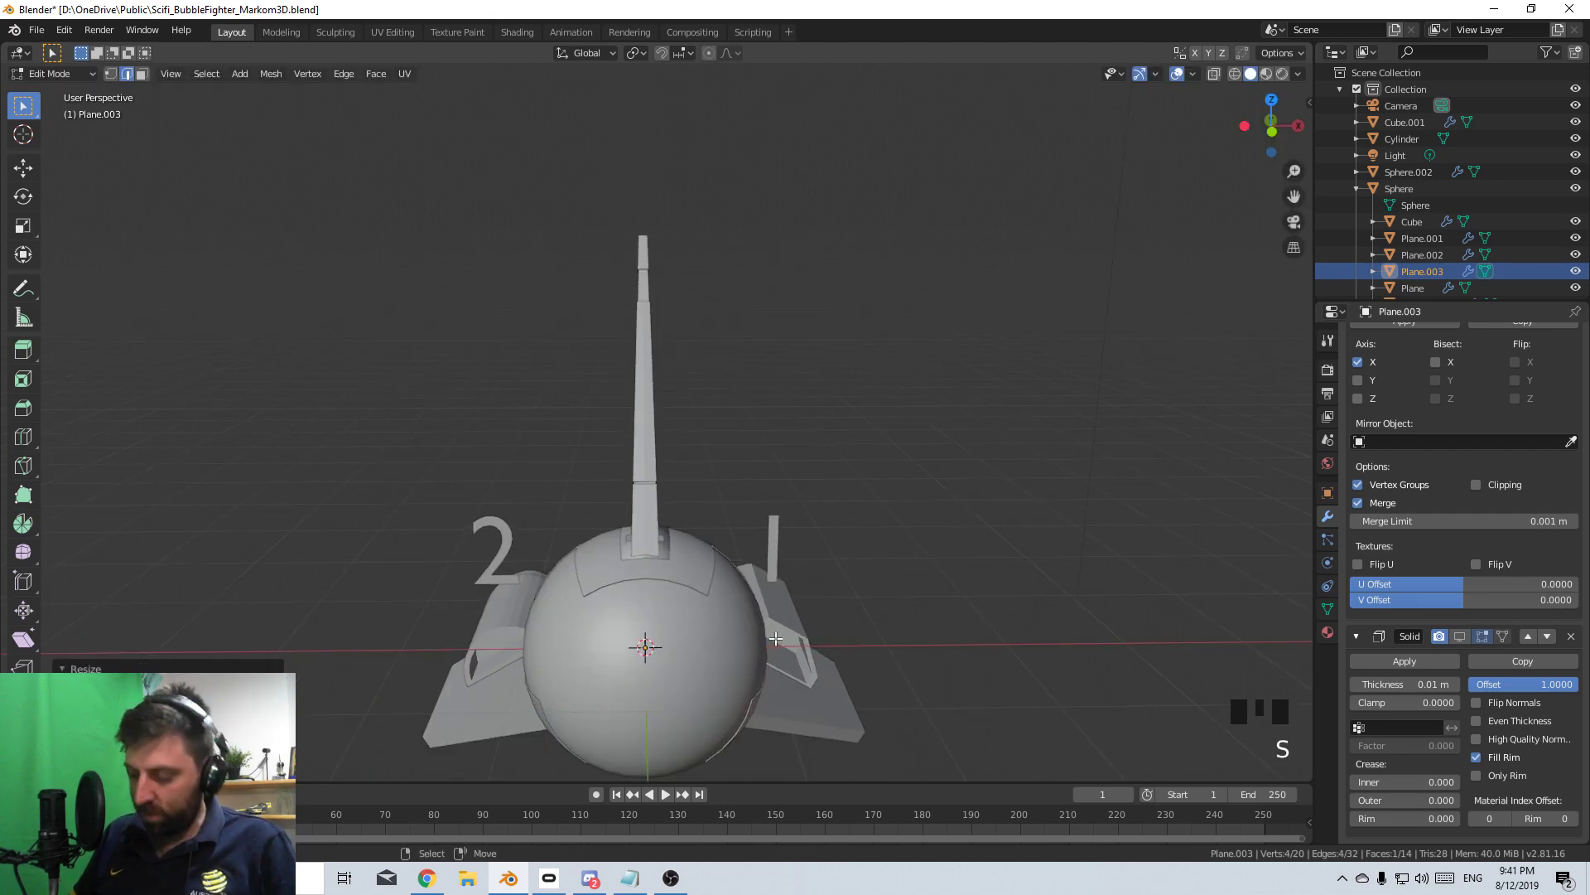
# - Move the new plane up beside the fin in the front view and scale it narrower
pyautogui.press('KP_3')
pyautogui.press('KP_1')
pyautogui.press('g')
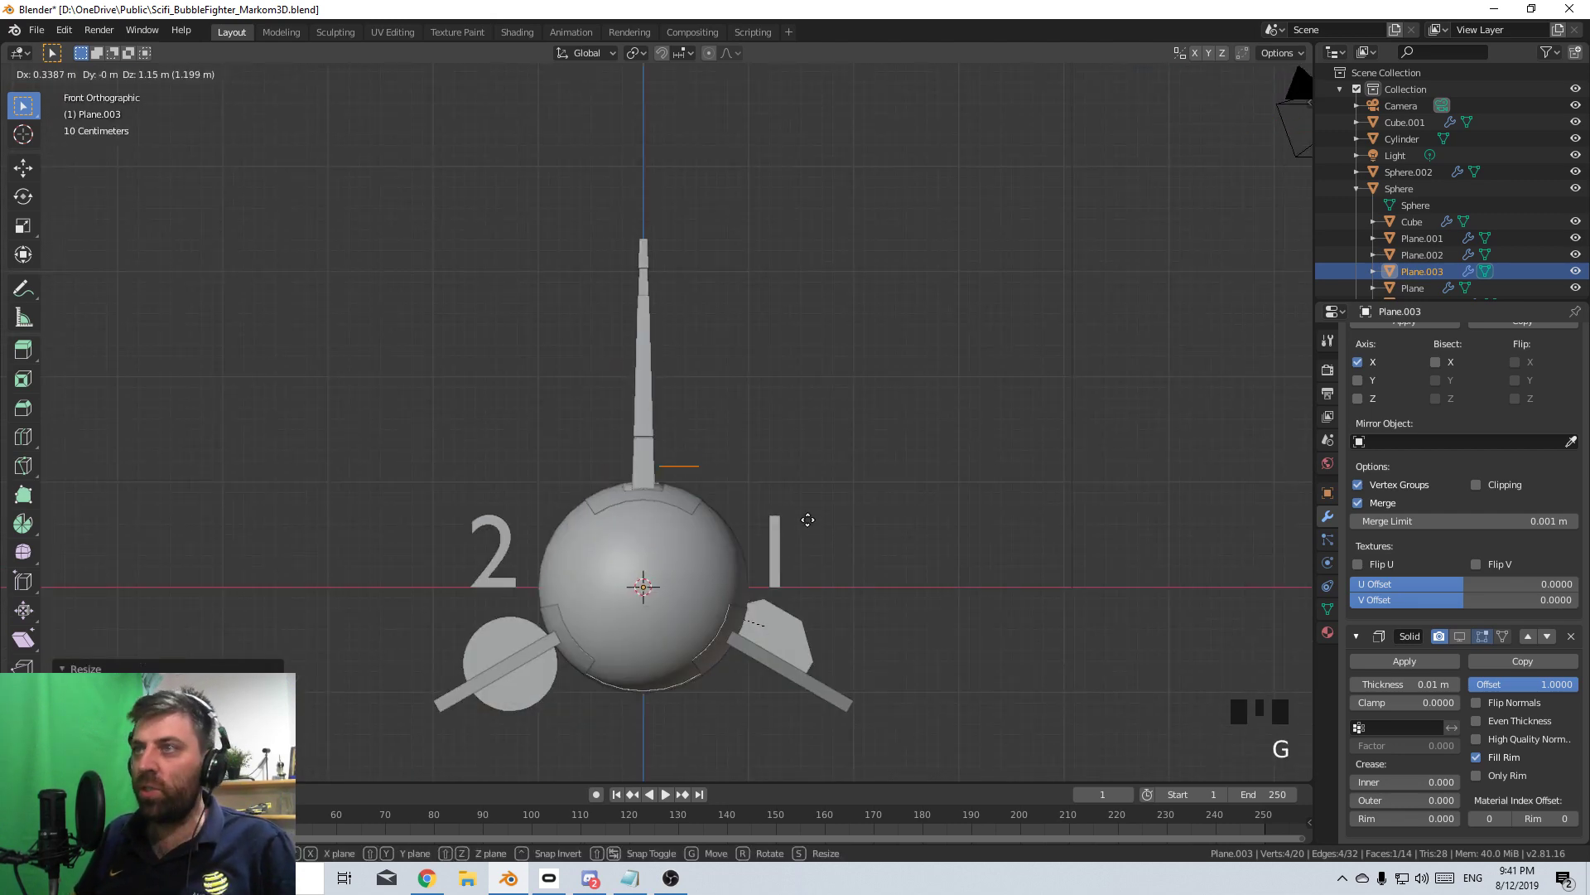
pyautogui.press('s')
pyautogui.click(724, 489)
pyautogui.moveTo(724, 490); pyautogui.dragTo(647, 555, button='middle')
pyautogui.scroll(5, 647, 555)
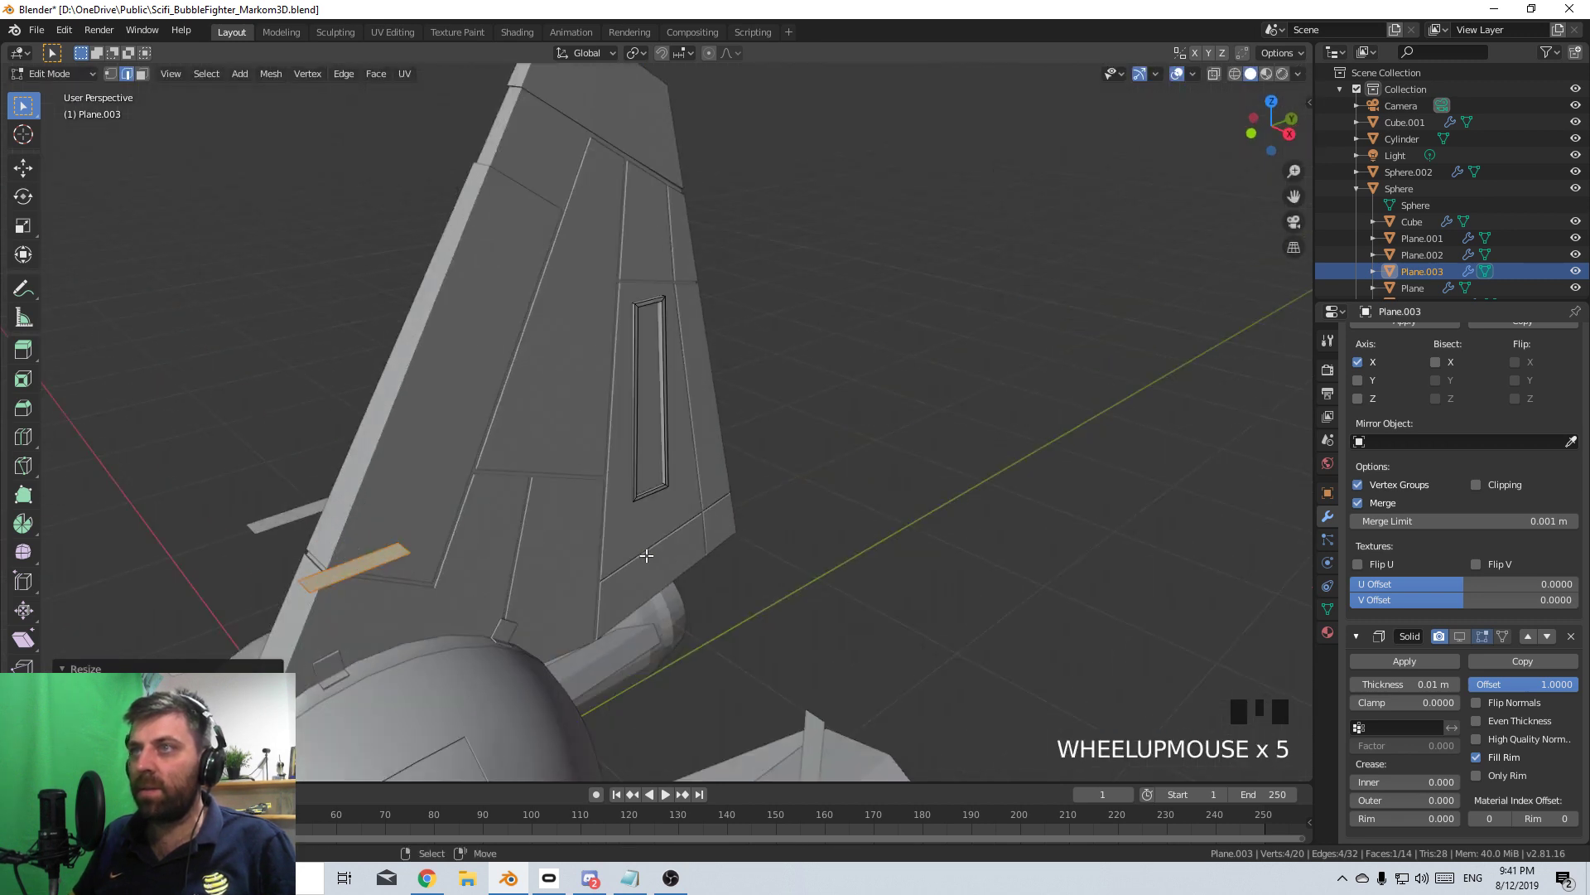
# - Move the plane to the lower end of the recessed frame in the right view and scale it to the frame's width
pyautogui.press('KP_3')
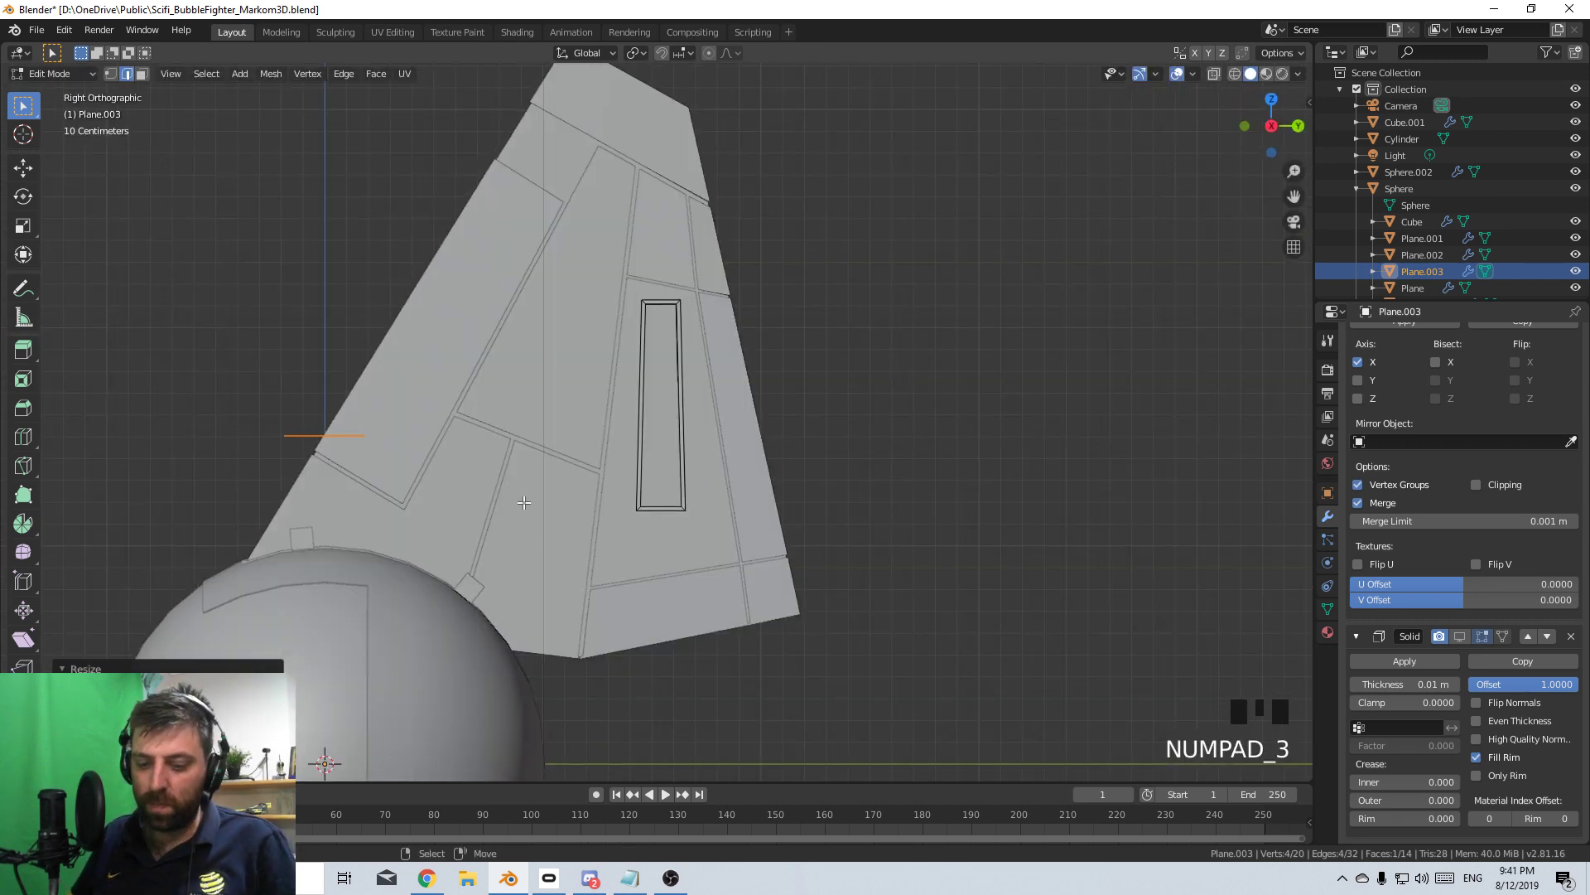
pyautogui.press('g')
pyautogui.press('s')
pyautogui.click(834, 508)
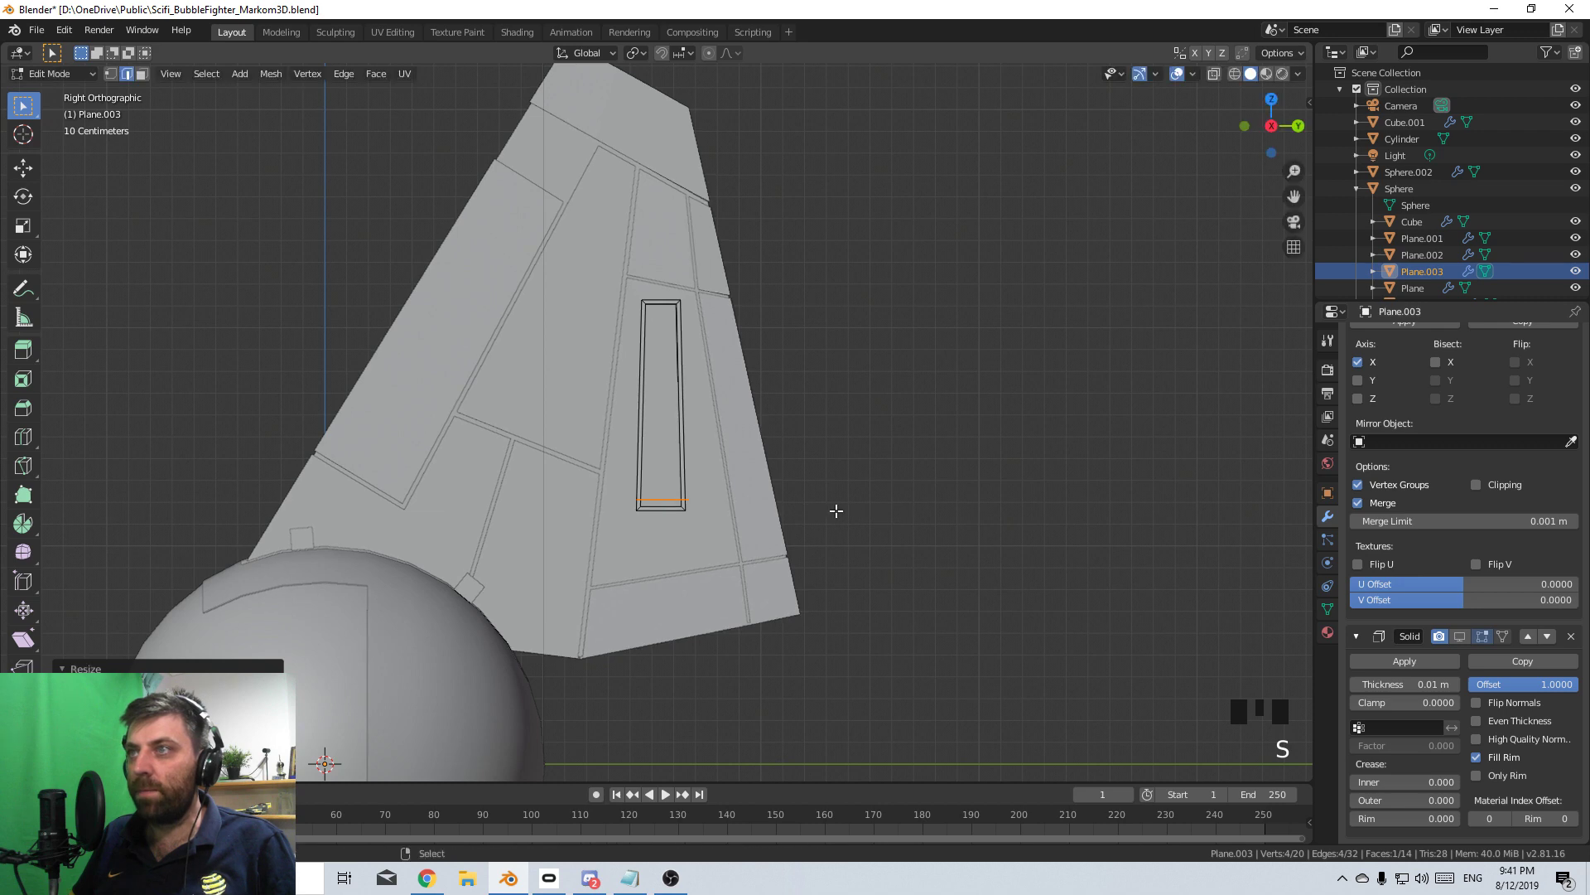
pyautogui.scroll(5, 834, 508)
pyautogui.keyDown('shift'); pyautogui.moveTo(1011, 508); pyautogui.dragTo(1001, 586, button='middle'); pyautogui.keyUp('shift')
pyautogui.press('g')
pyautogui.press('s')
pyautogui.click(886, 508)
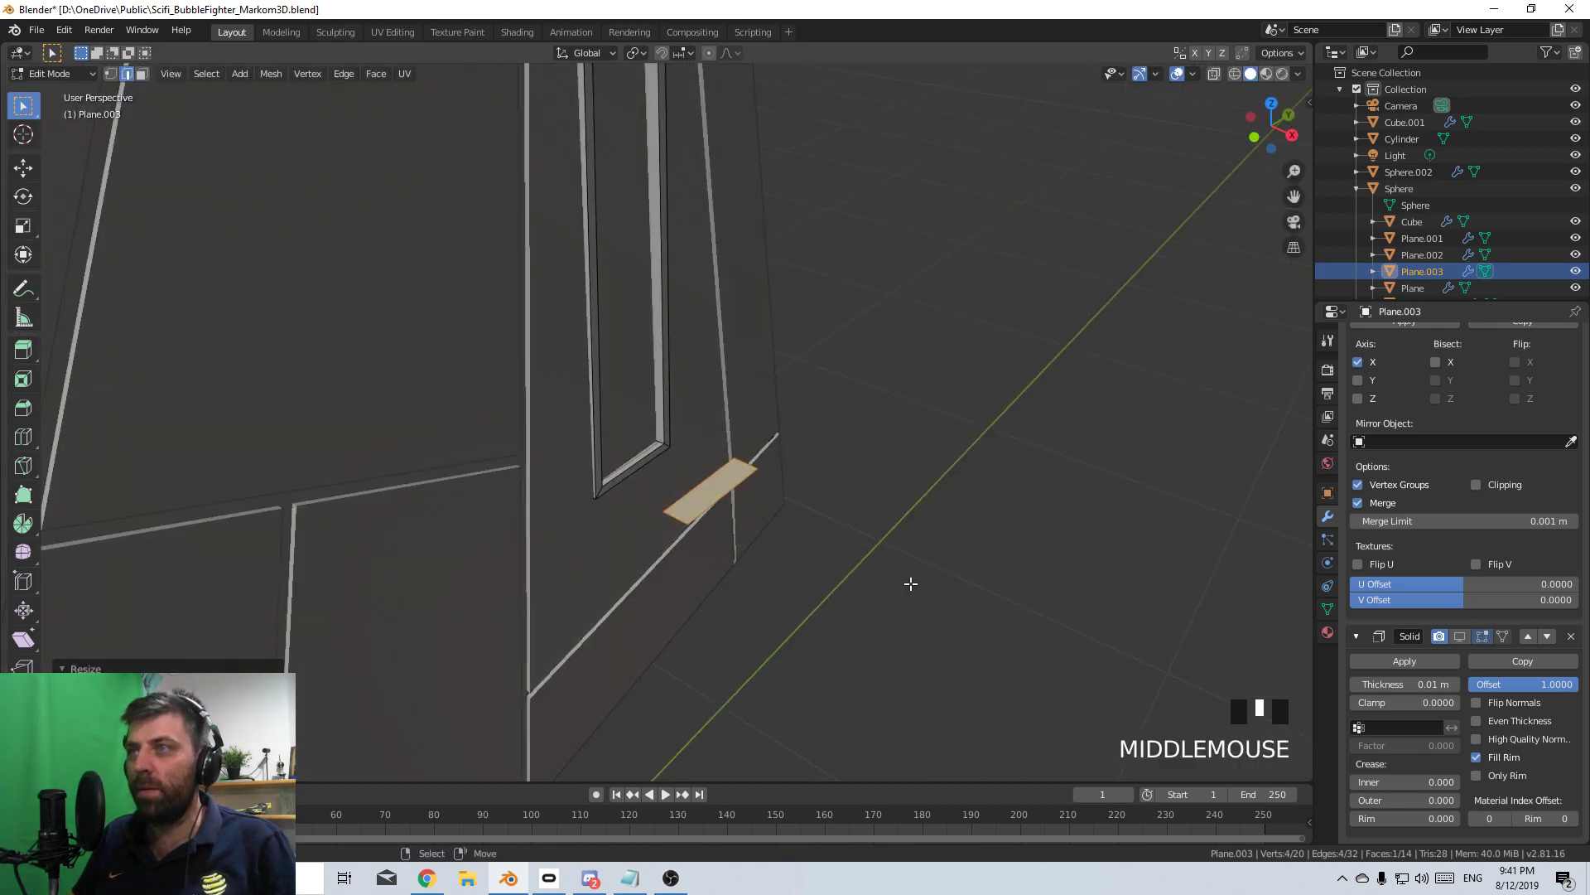
# - Separate the small plane by selection into its own object and return to Object Mode
pyautogui.press('p')
pyautogui.click(749, 519)
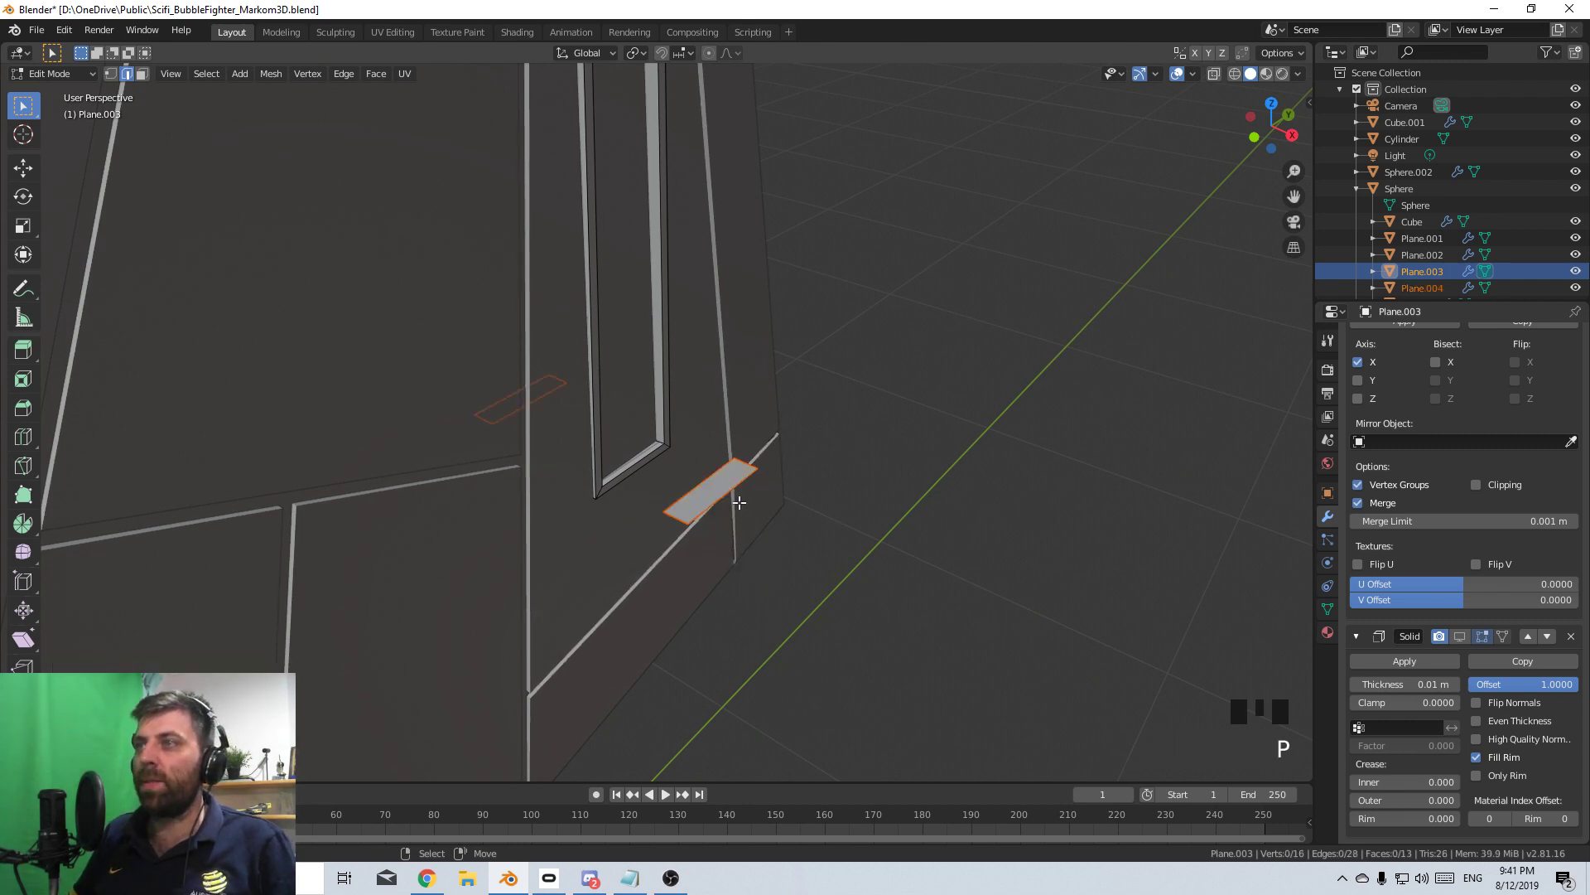
pyautogui.press('Tab')
# - Remove the Solidify modifier from both the separated small plane and the recessed frame
pyautogui.click(712, 491)
pyautogui.moveTo(1580, 656); pyautogui.dragTo(1580, 617)
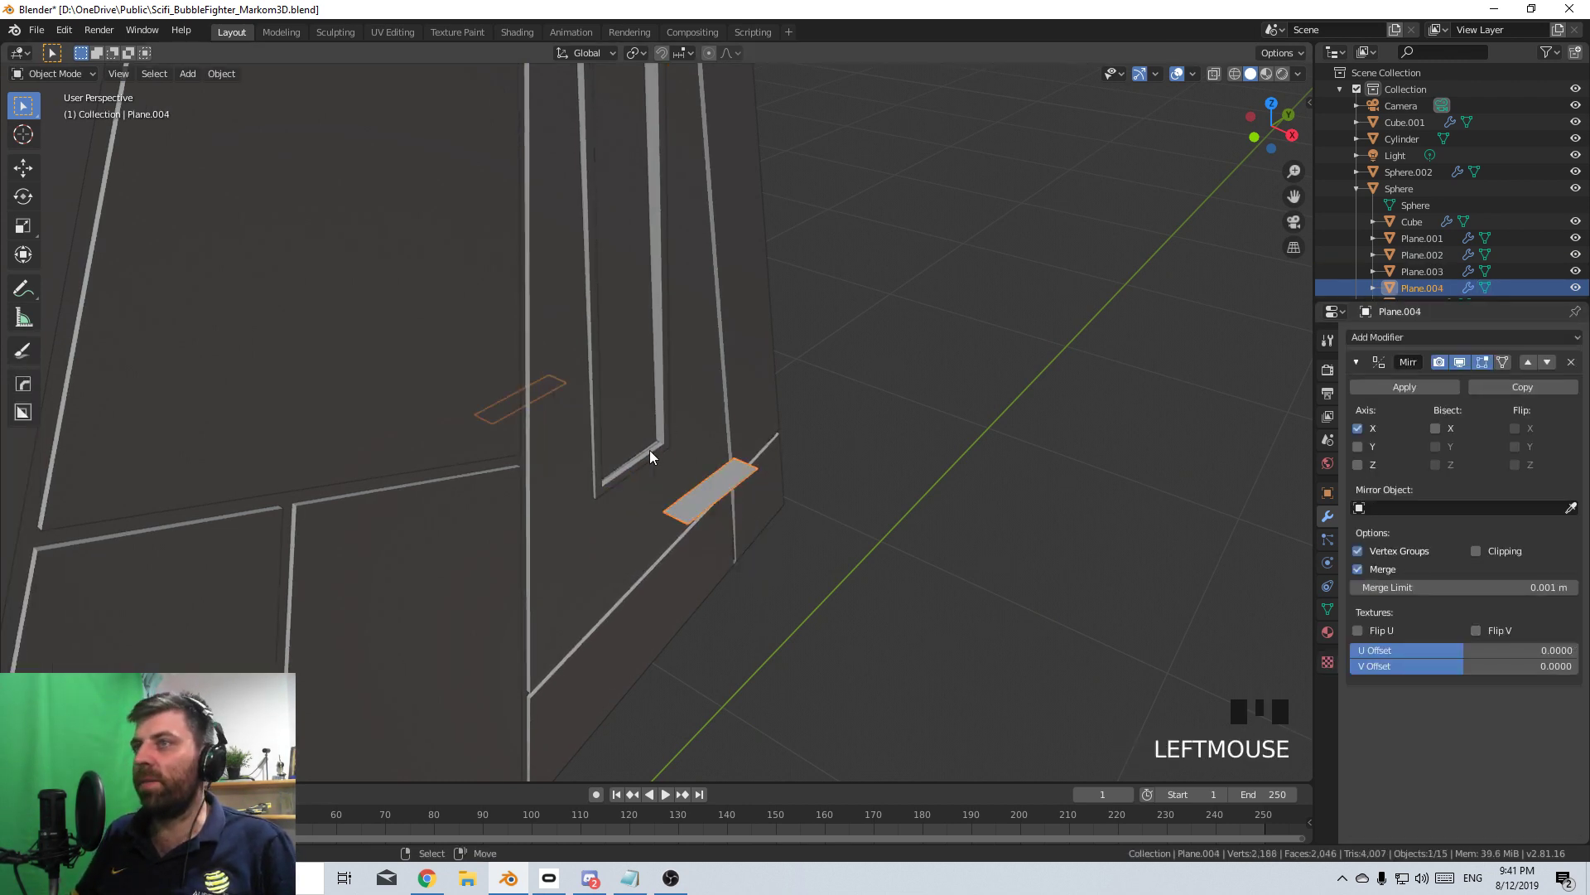
pyautogui.rightClick(651, 454)
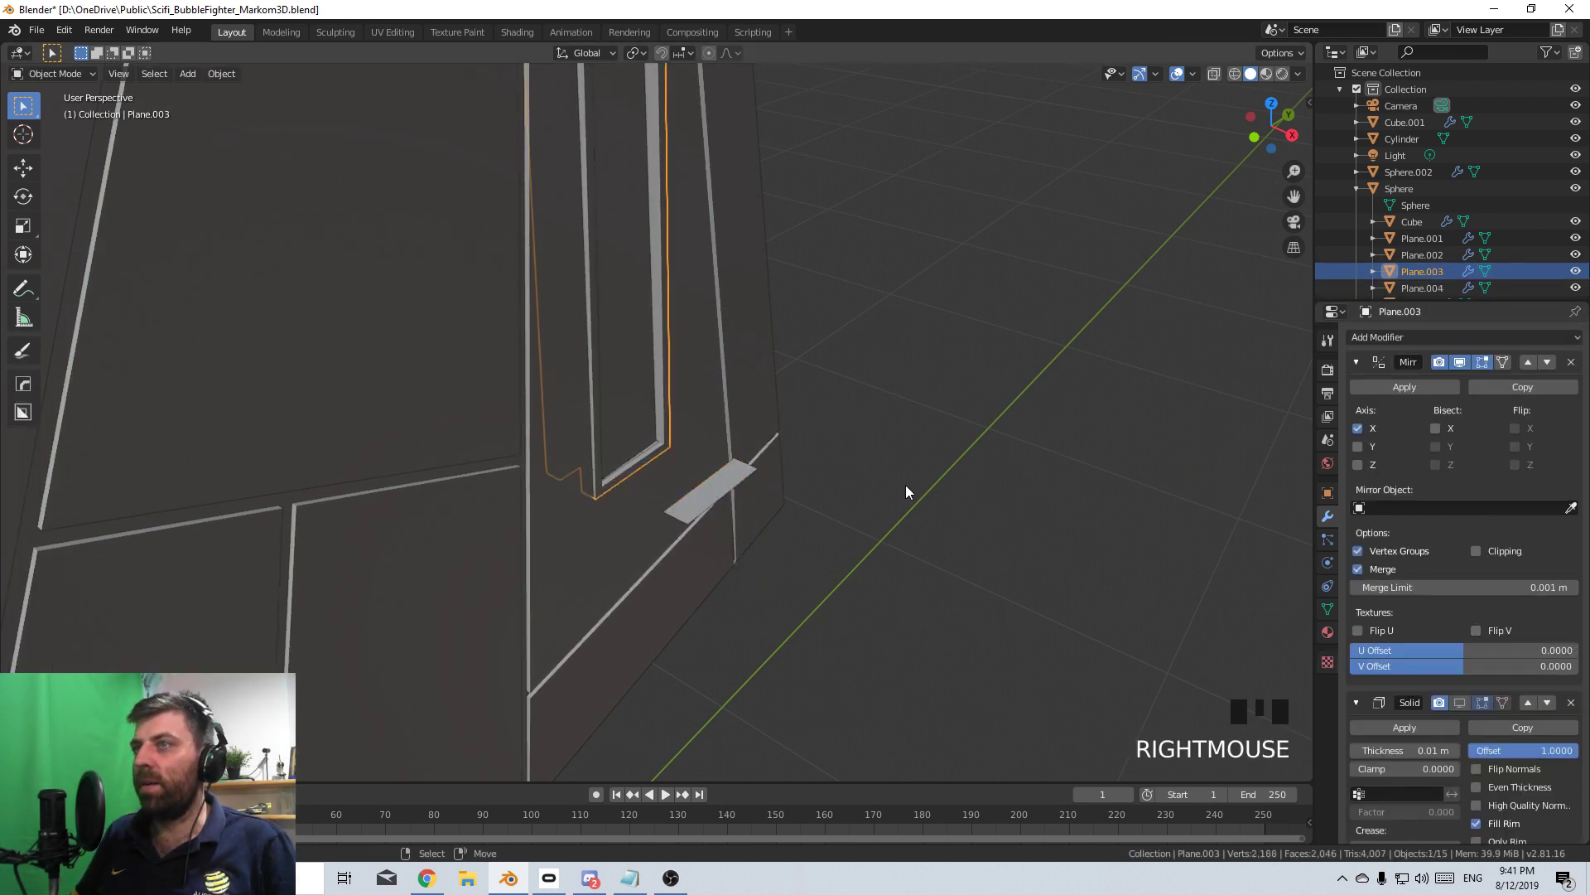
pyautogui.click(1571, 702)
# - Tilt the small slat plane by raising one of its long edges about 0.03 m along Z in Edit Mode
pyautogui.rightClick(713, 491)
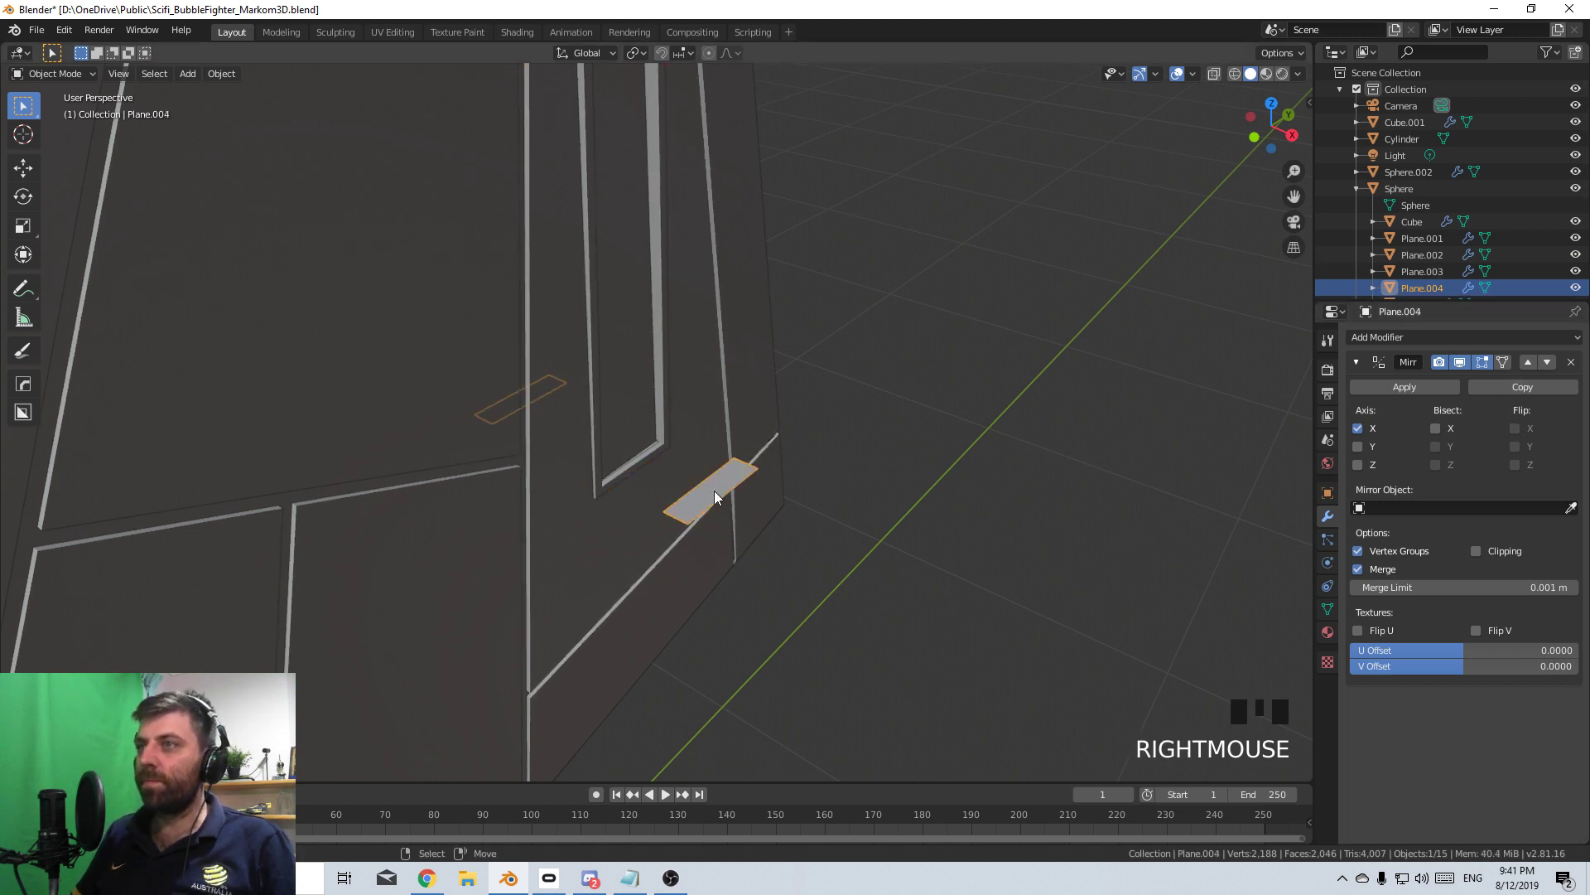
pyautogui.press('Tab')
pyautogui.rightClick(677, 493)
pyautogui.moveTo(677, 493); pyautogui.dragTo(733, 644, button='middle')
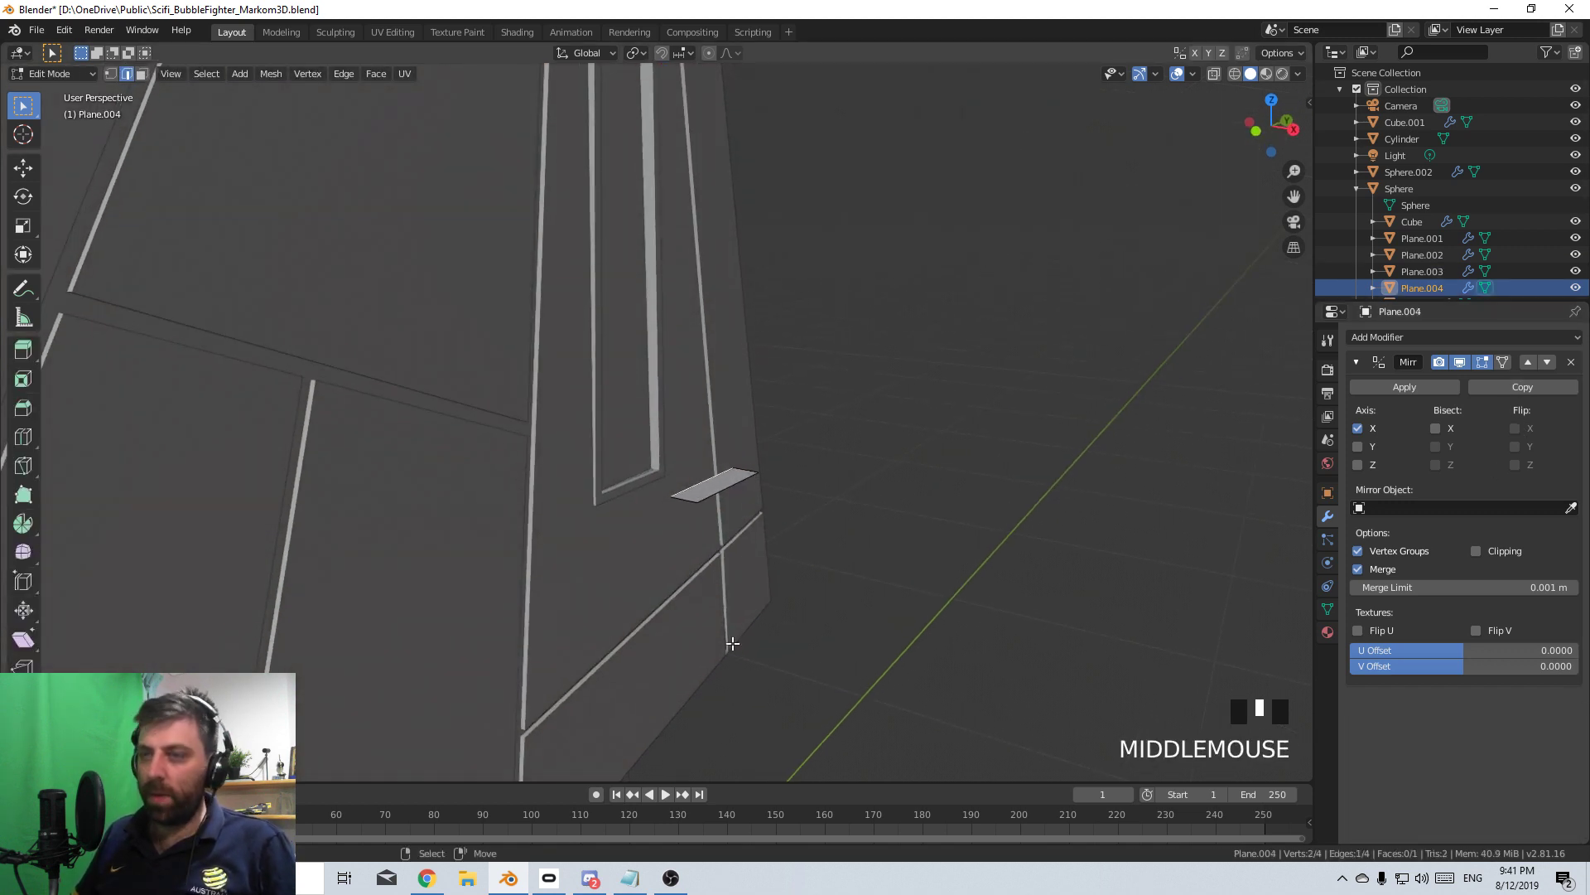
pyautogui.press('g')
pyautogui.press('z')
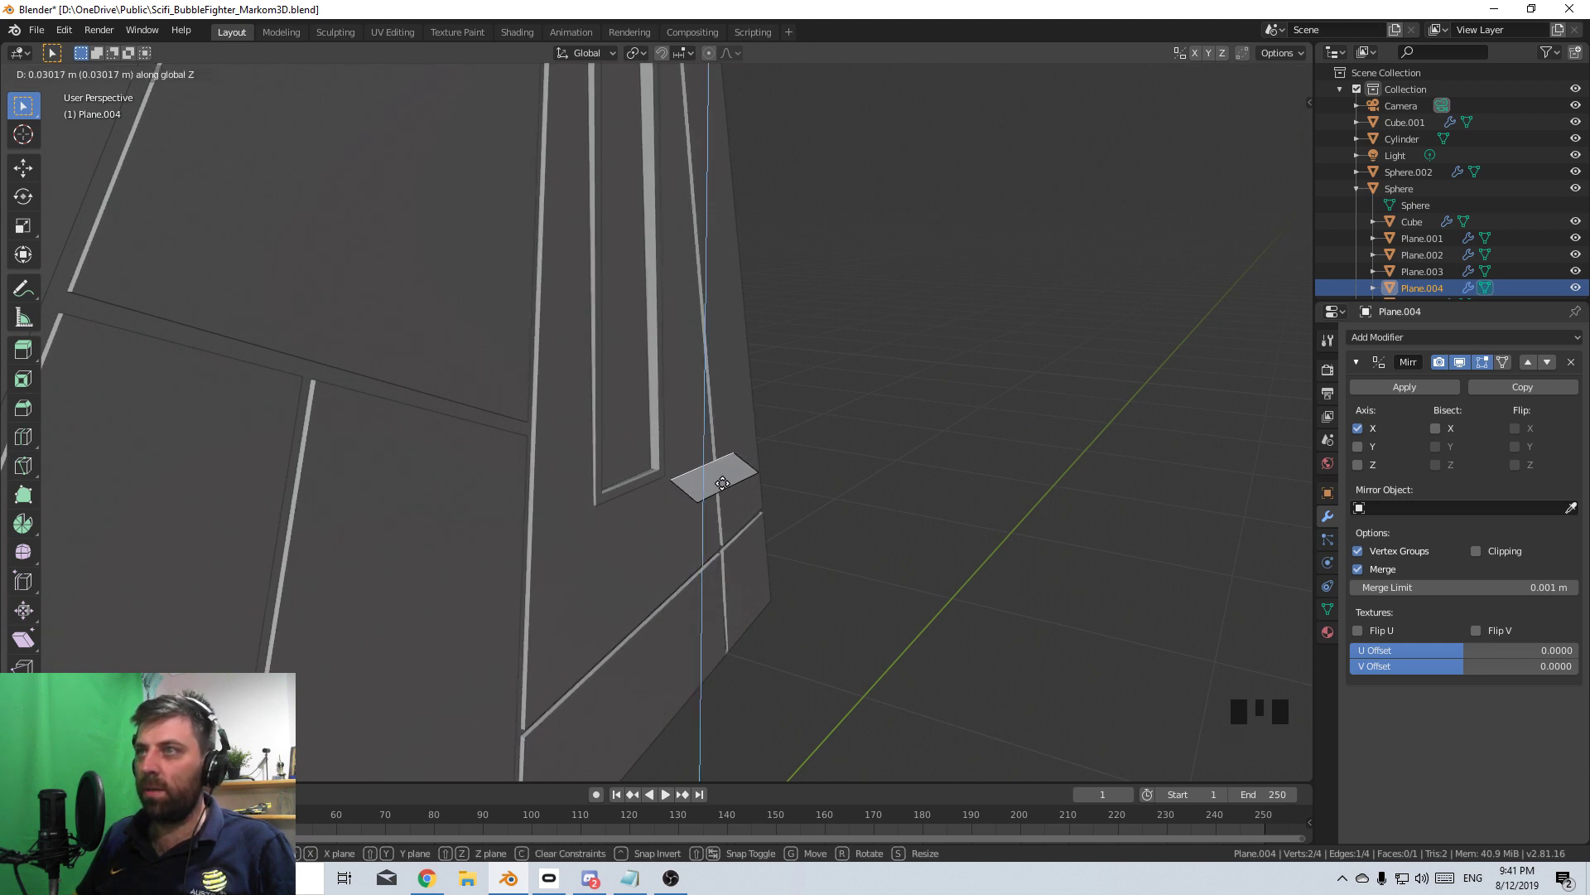
pyautogui.click(722, 483)
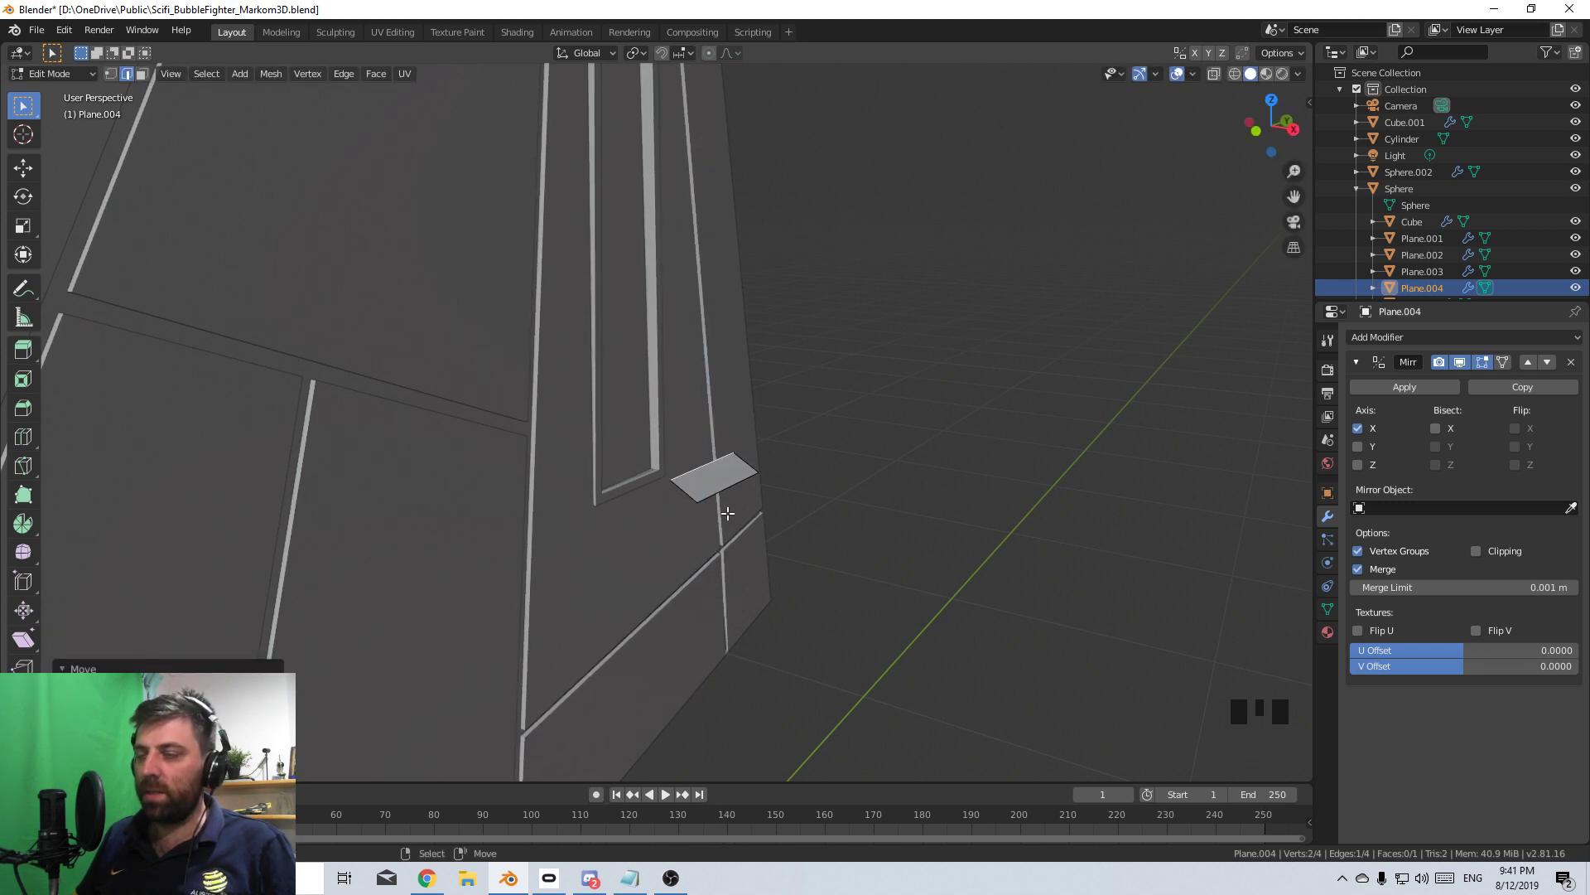
# - Add an Array modifier to the slat plane and place it above the Mirror modifier in the stack
pyautogui.click(1416, 341)
pyautogui.click(1250, 375)
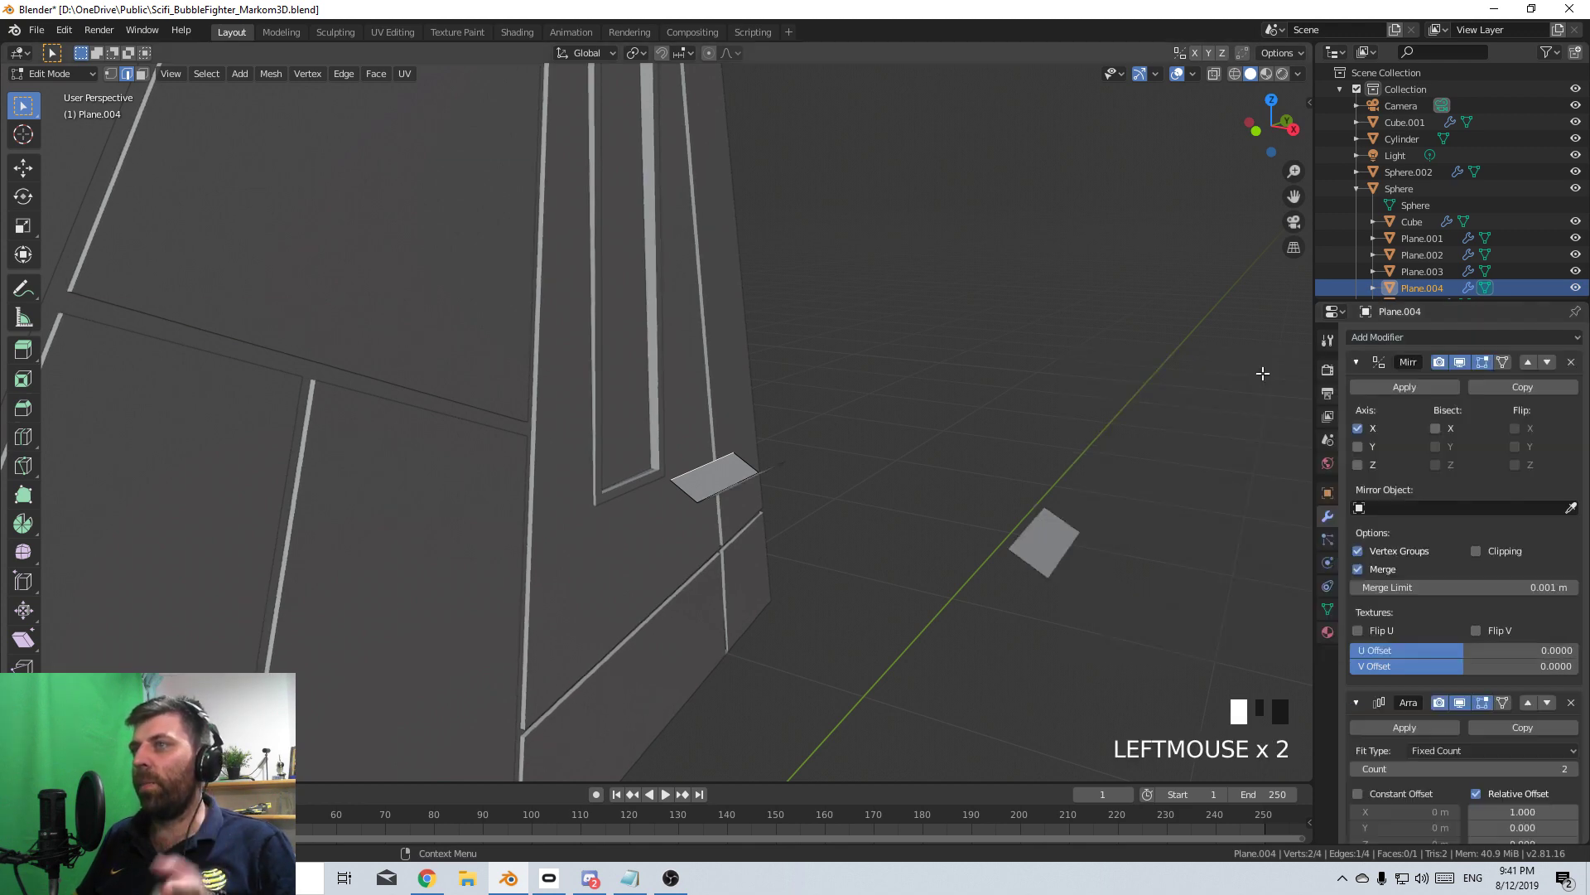
pyautogui.moveTo(880, 593); pyautogui.dragTo(918, 589, button='middle')
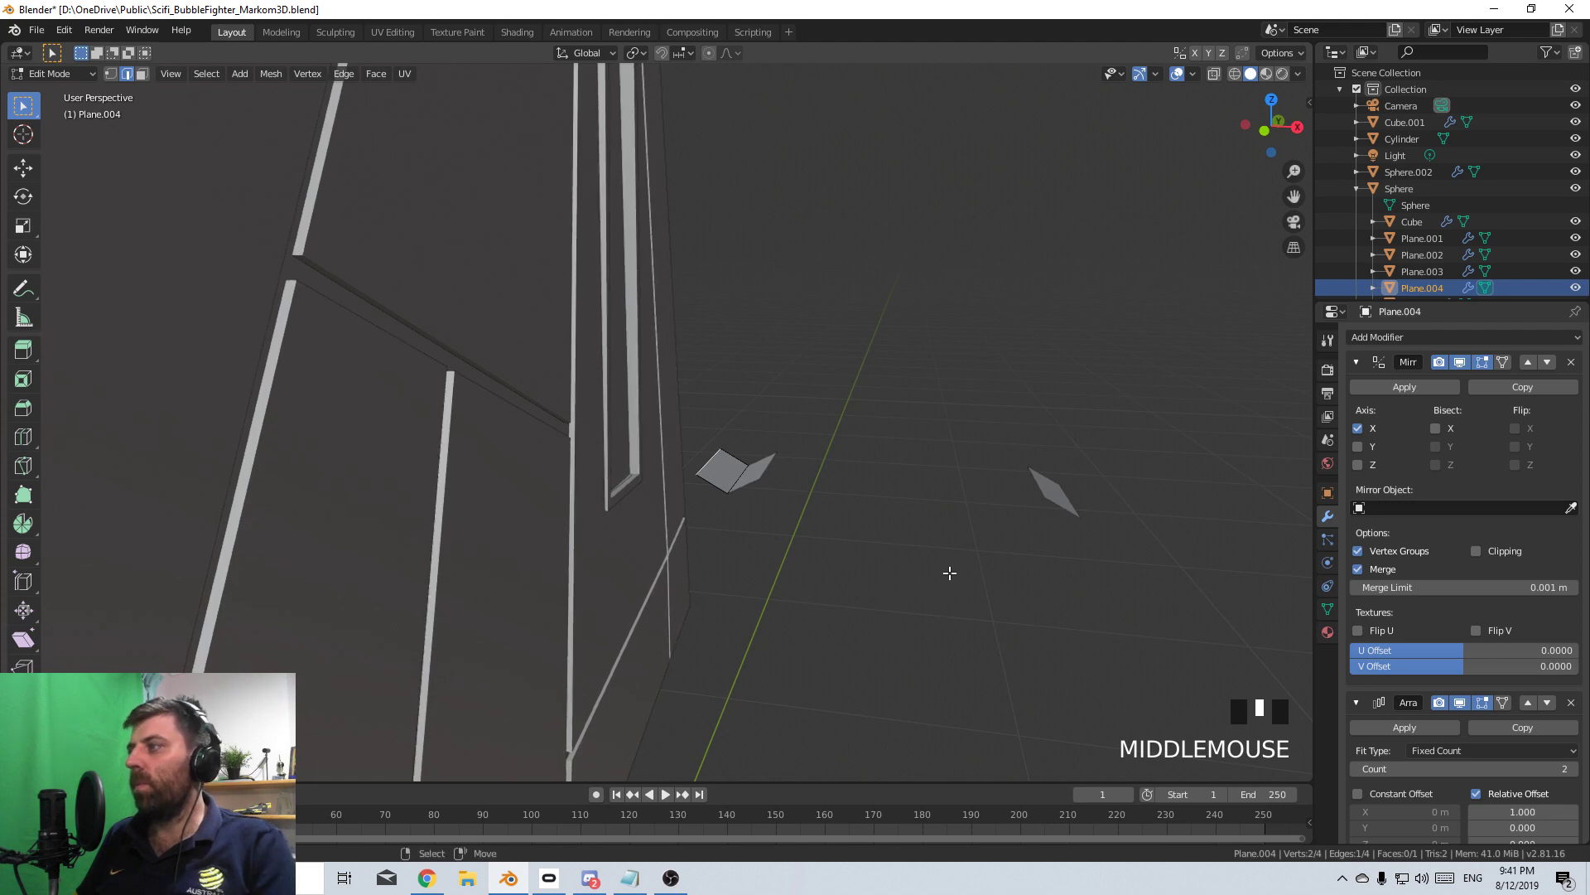
pyautogui.click(1529, 701)
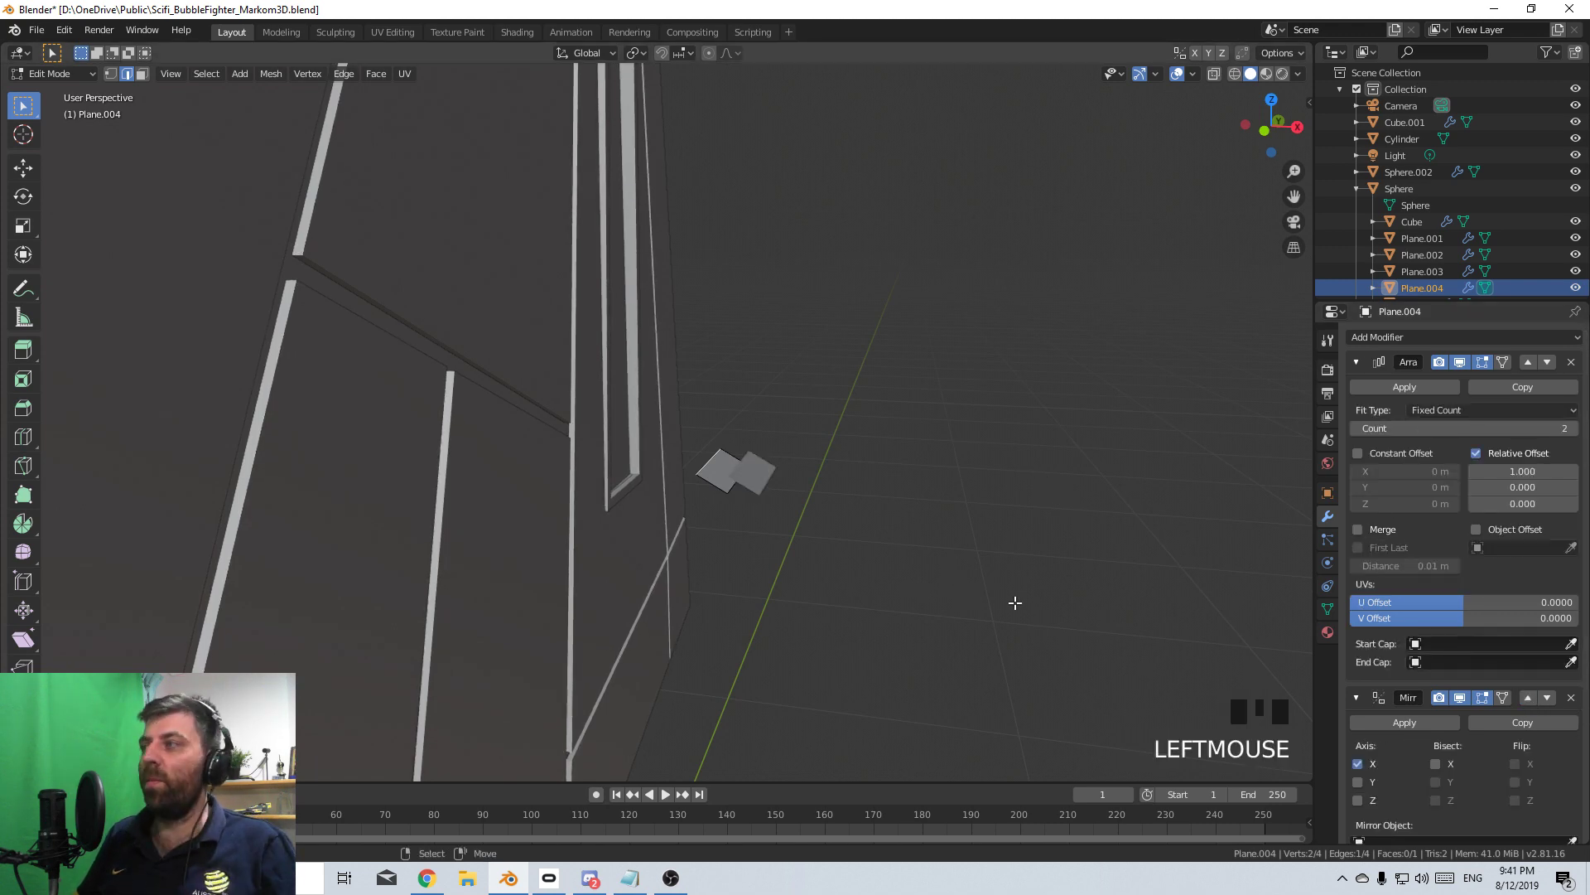
# - Set the array's relative offset to 0 on X and 1 on Z so the slats stack vertically
pyautogui.scroll(-4, 1014, 603)
pyautogui.scroll(-11, 1541, 803)
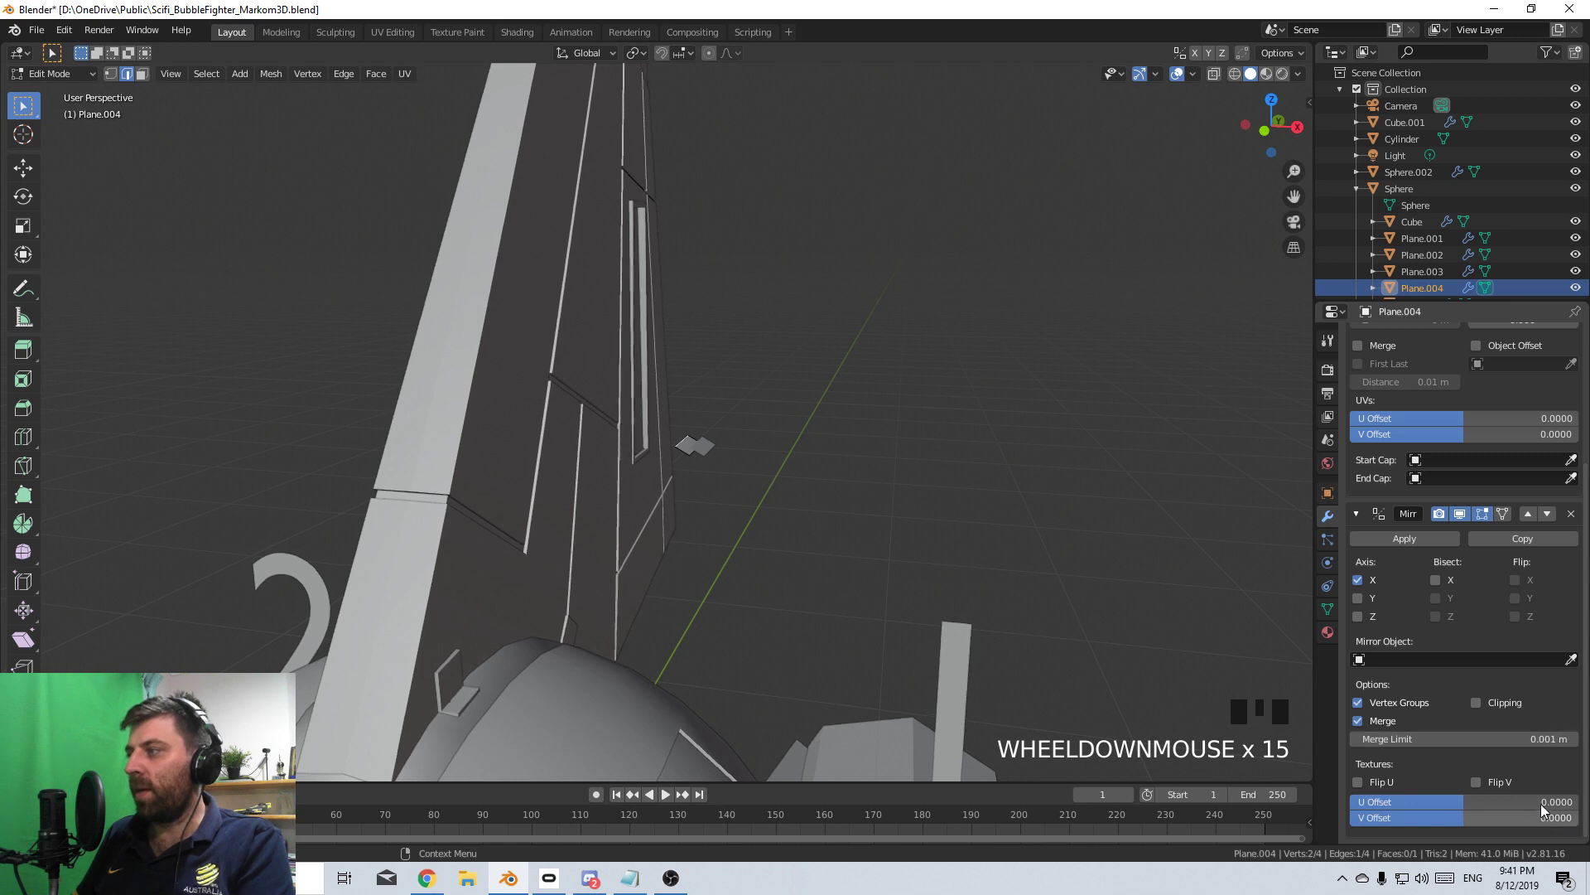
pyautogui.scroll(11, 1489, 579)
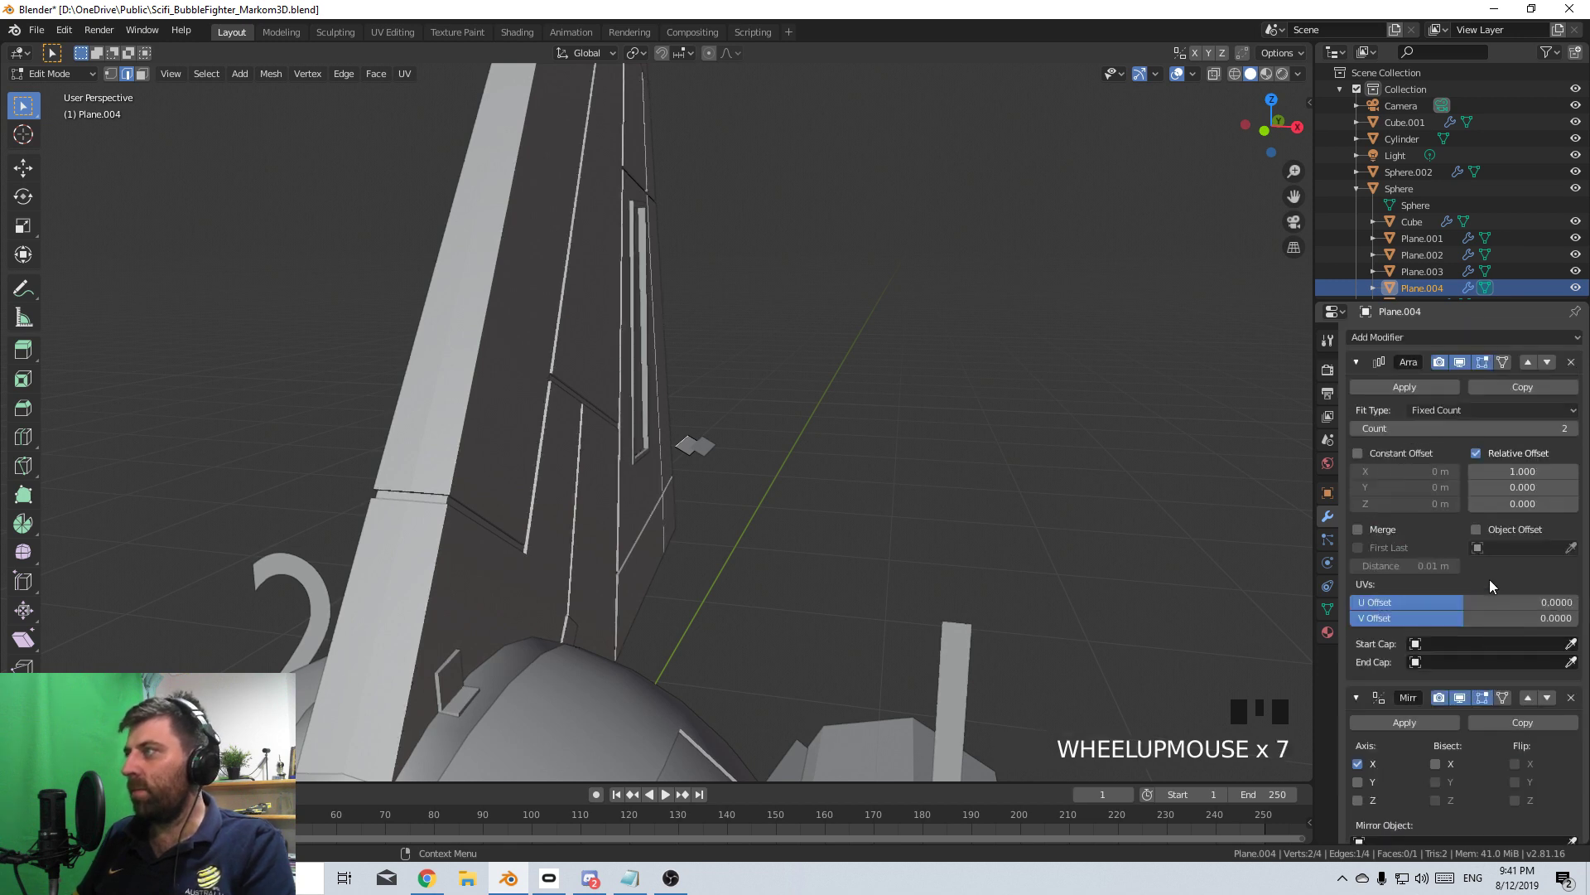
pyautogui.click(1501, 472)
pyautogui.write('0')
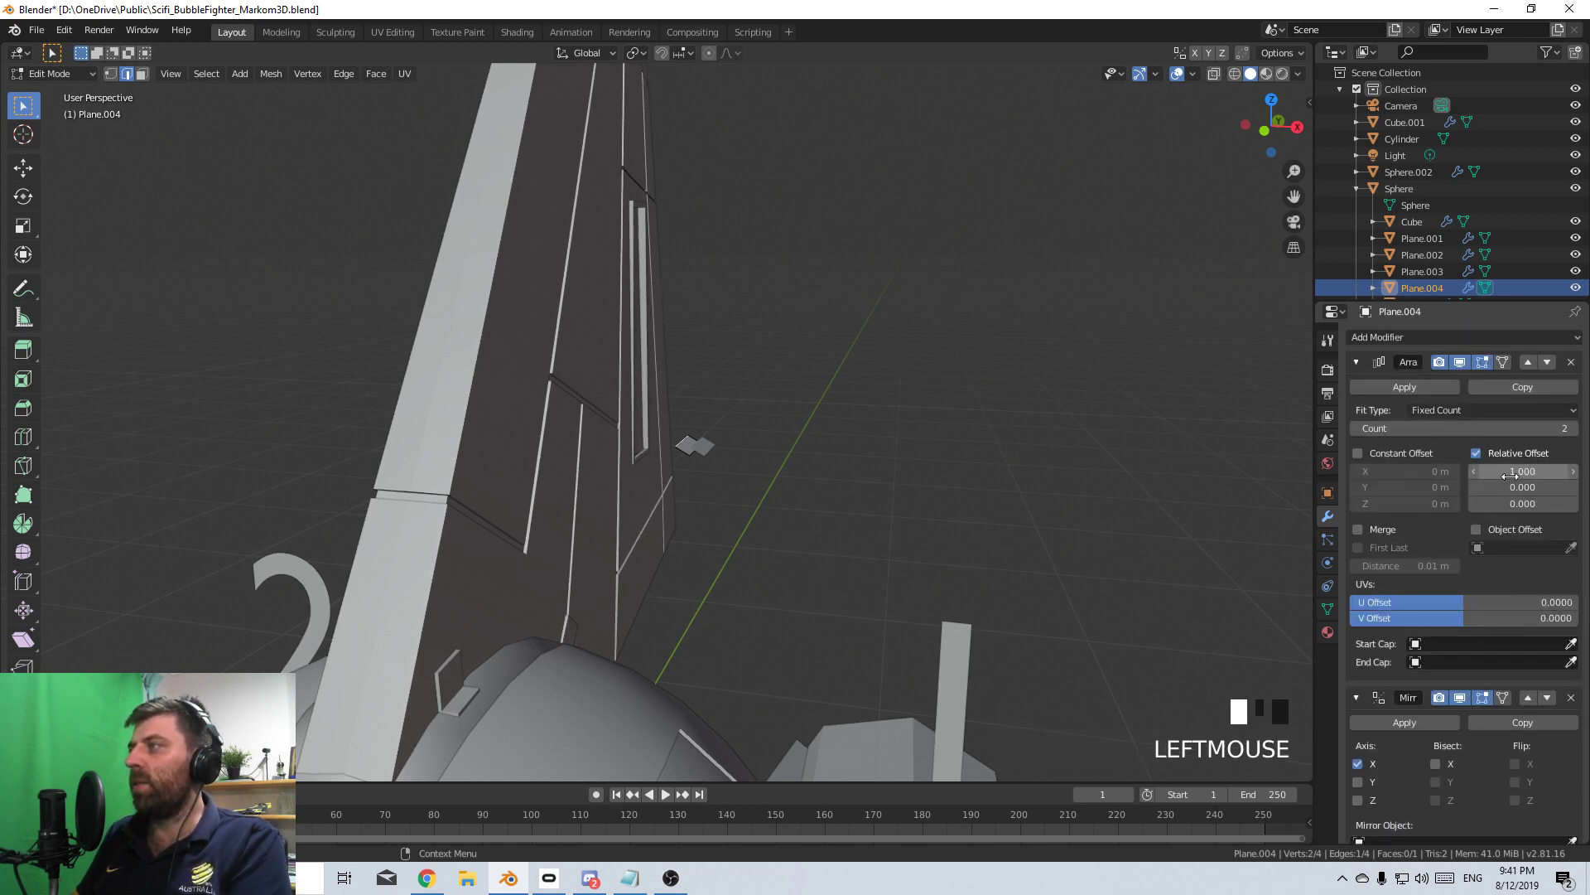
pyautogui.click(1509, 505)
pyautogui.write('1')
pyautogui.press('Return')
pyautogui.moveTo(1153, 543); pyautogui.dragTo(724, 610, button='middle')
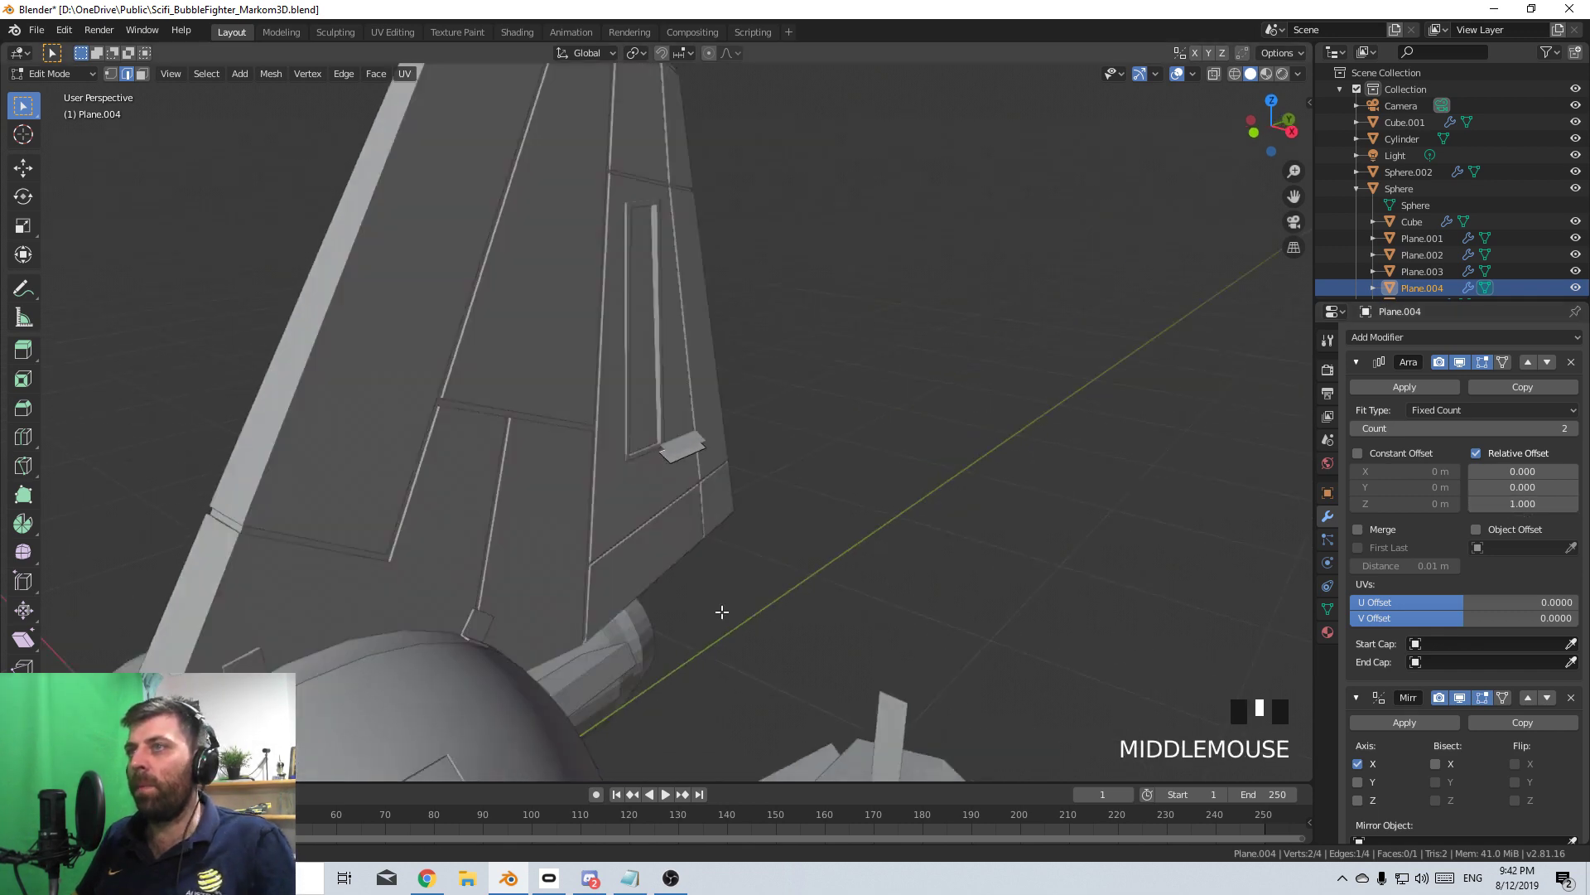
pyautogui.scroll(3, 721, 522)
# - Select the whole slat mesh and move it along X into the fin's recessed frame
pyautogui.click(1445, 337)
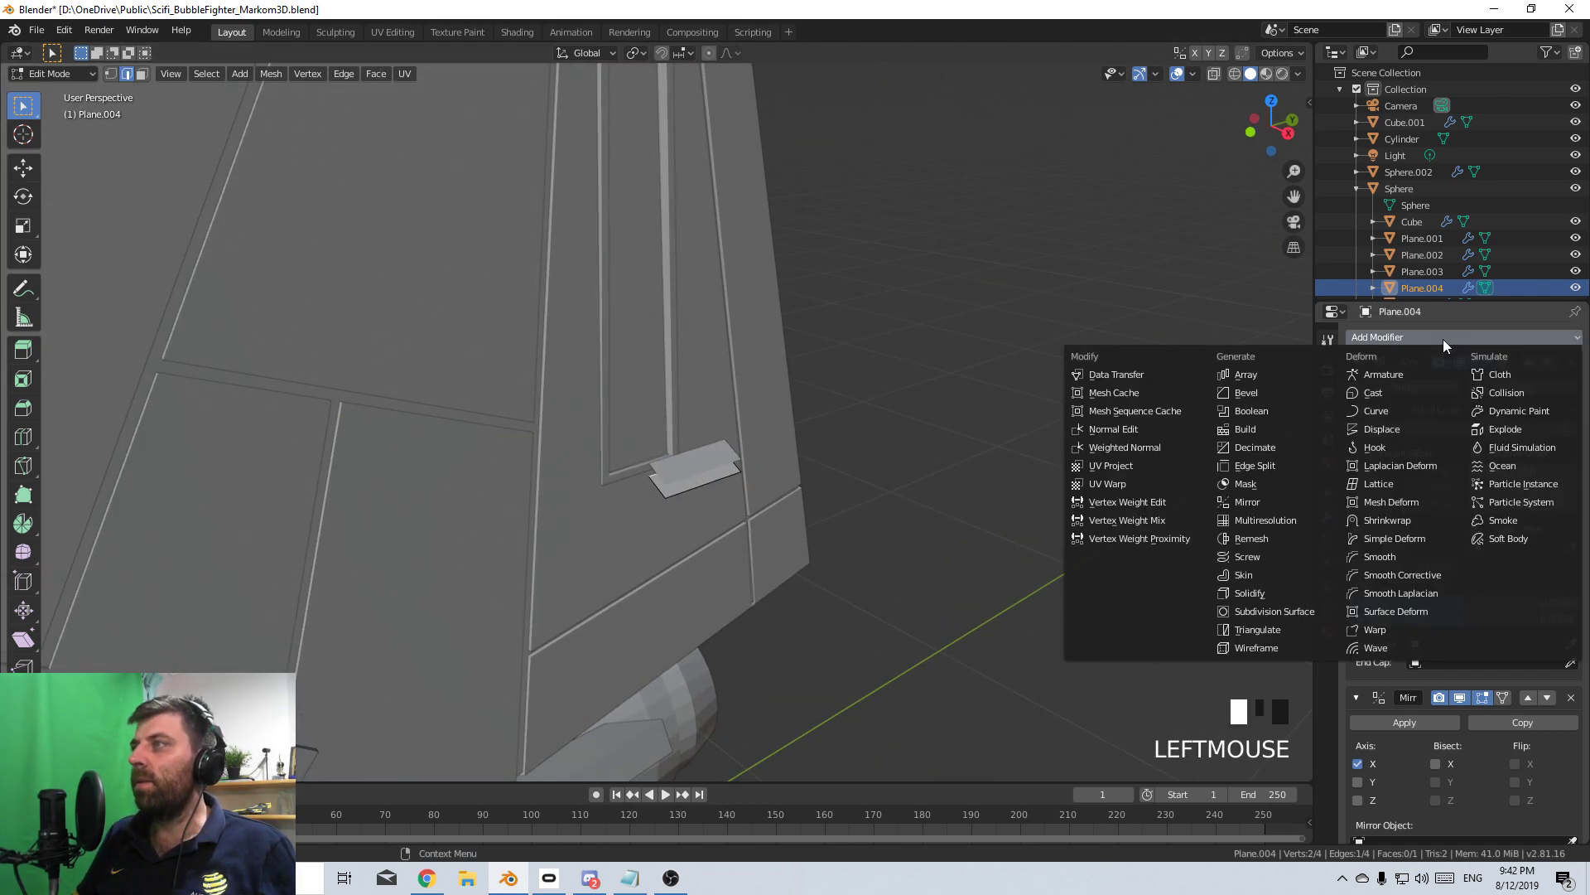
pyautogui.moveTo(1019, 539); pyautogui.dragTo(823, 593, button='middle')
pyautogui.scroll(4, 742, 569)
pyautogui.scroll(-1, 742, 569)
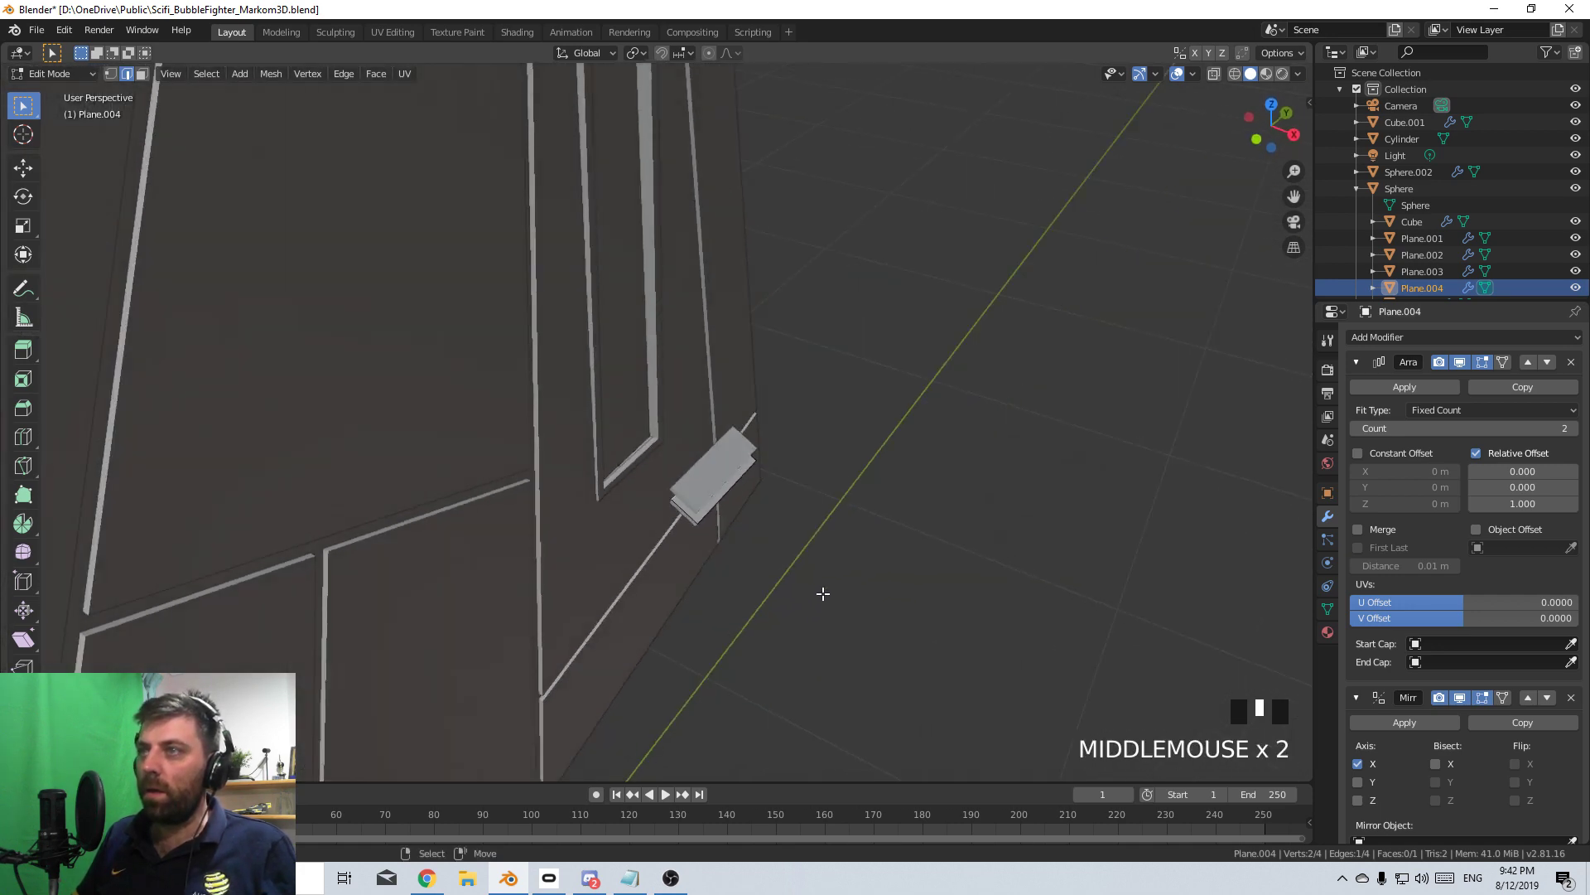
pyautogui.press('a')
pyautogui.press('g')
pyautogui.press('x')
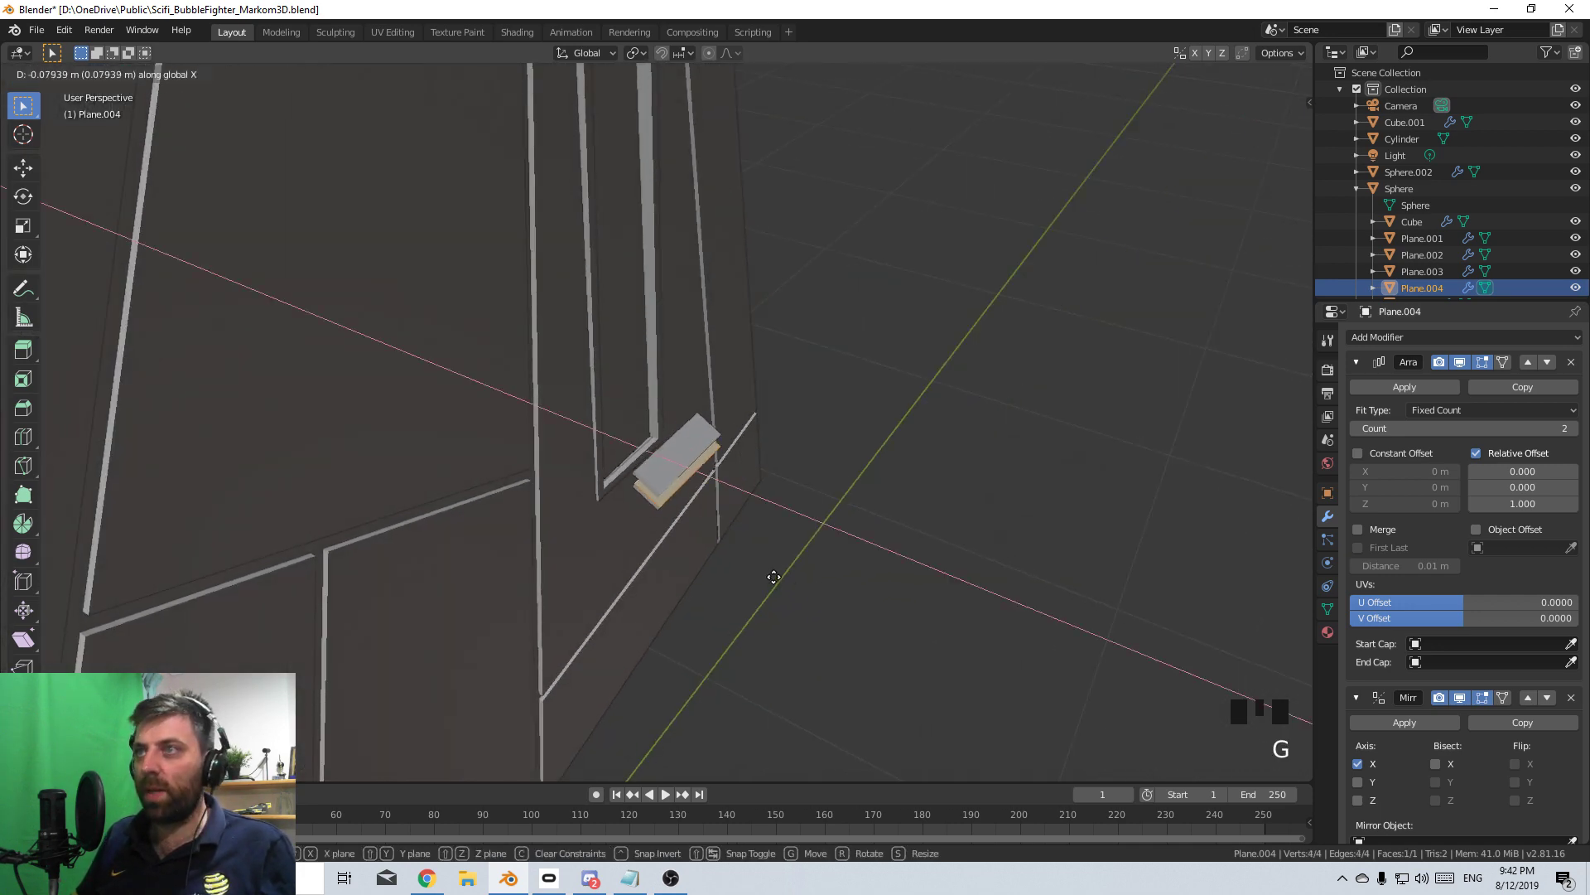
pyautogui.click(536, 464)
pyautogui.moveTo(663, 464); pyautogui.dragTo(730, 460, button='middle')
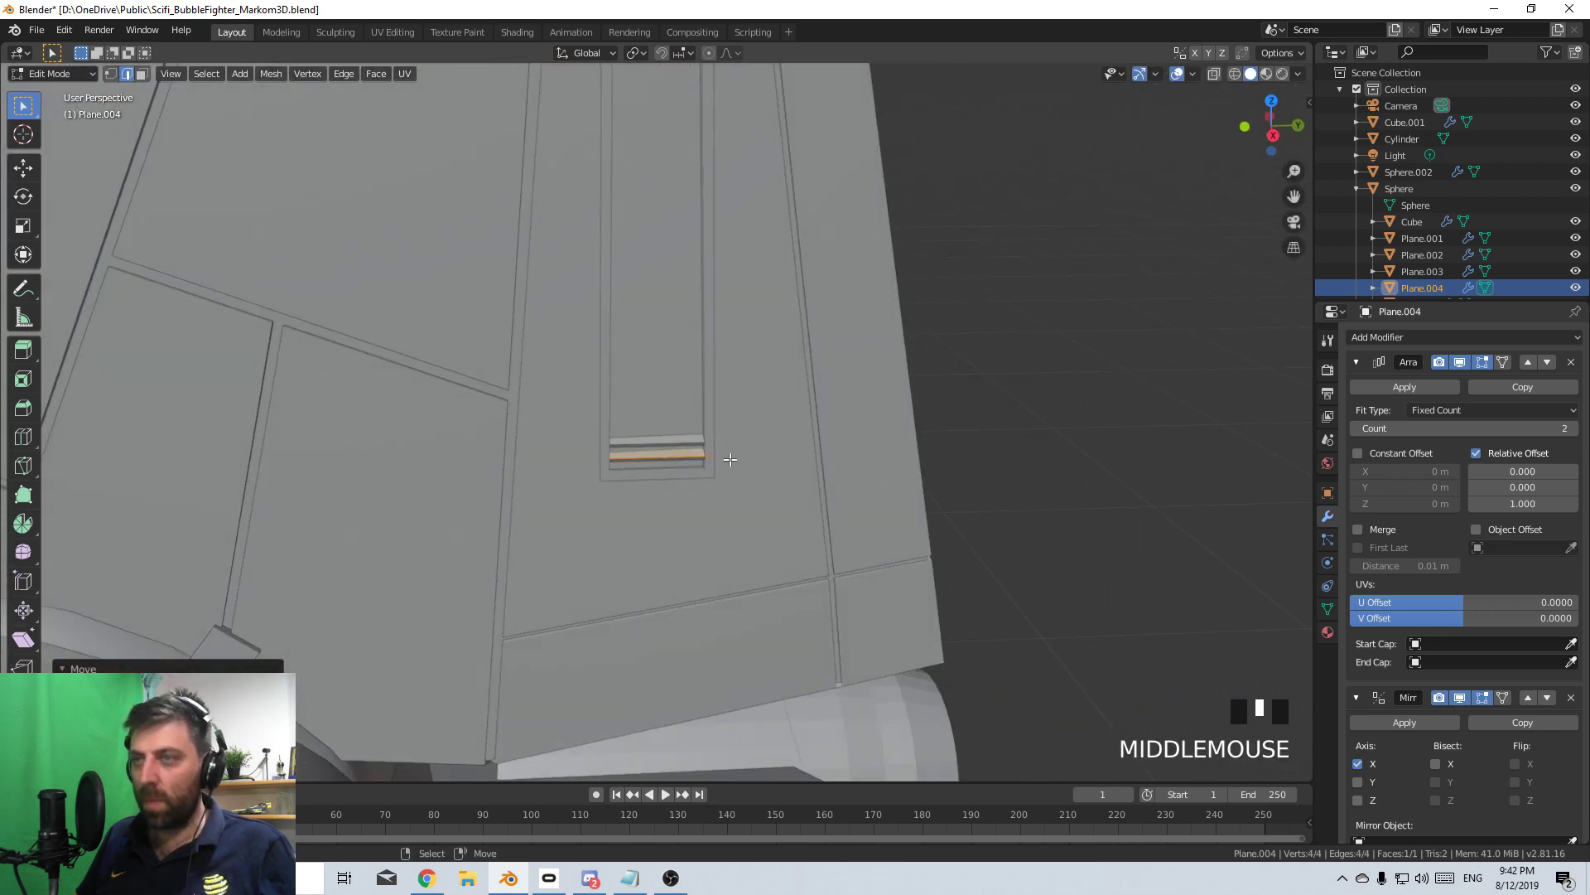
# - Lower the slat about 0.02 m along Z to the frame's lower end and nudge it slightly inward along X
pyautogui.press('g')
pyautogui.press('z')
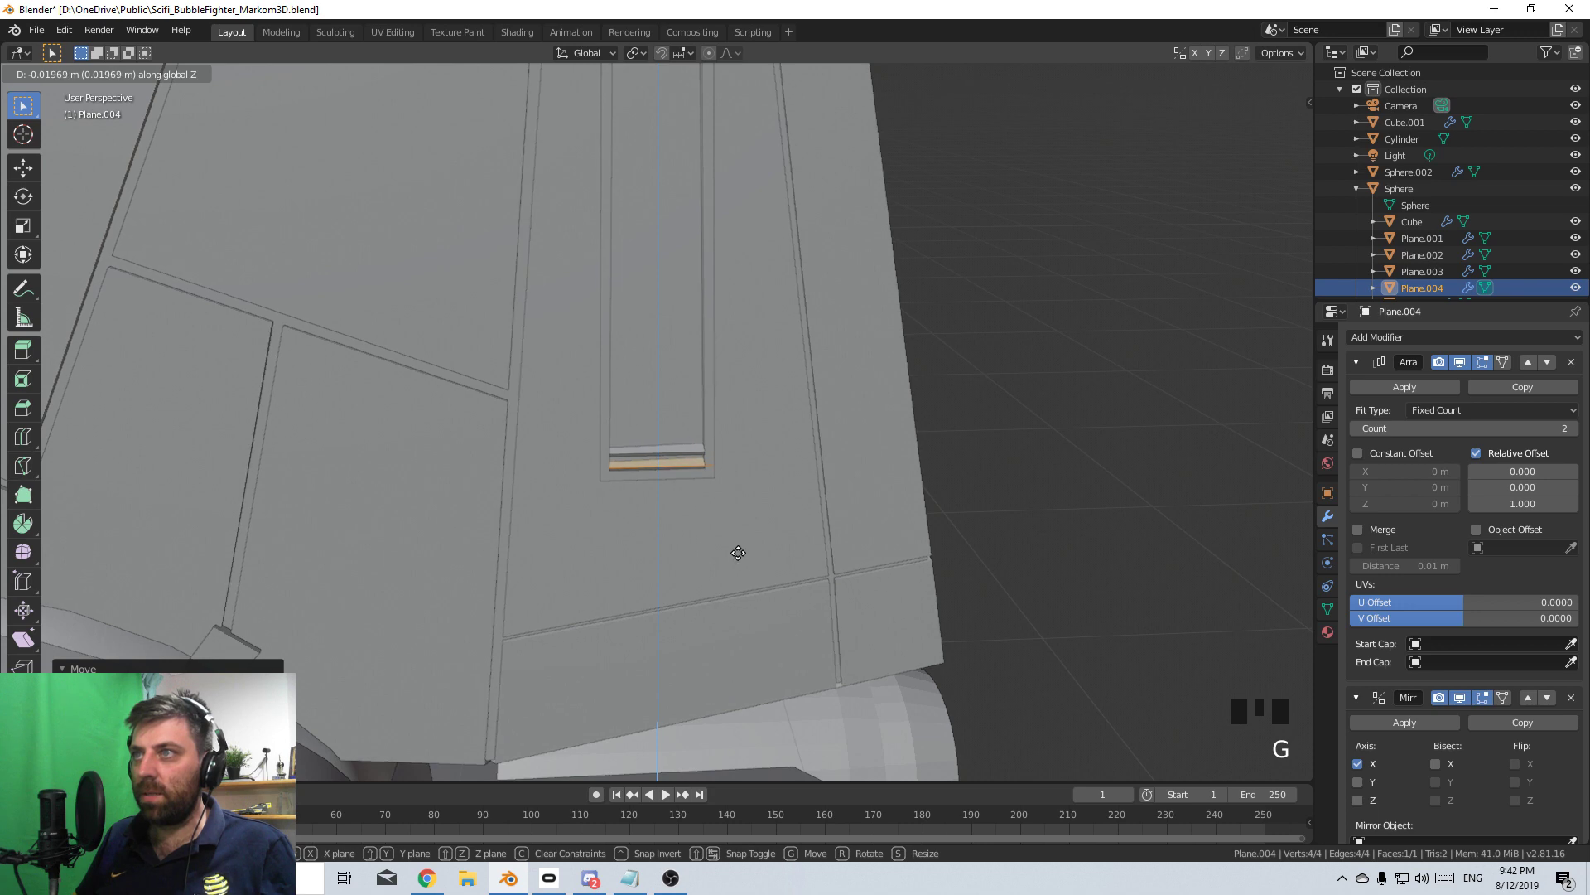
pyautogui.click(740, 543)
pyautogui.moveTo(739, 543); pyautogui.dragTo(746, 502, button='middle')
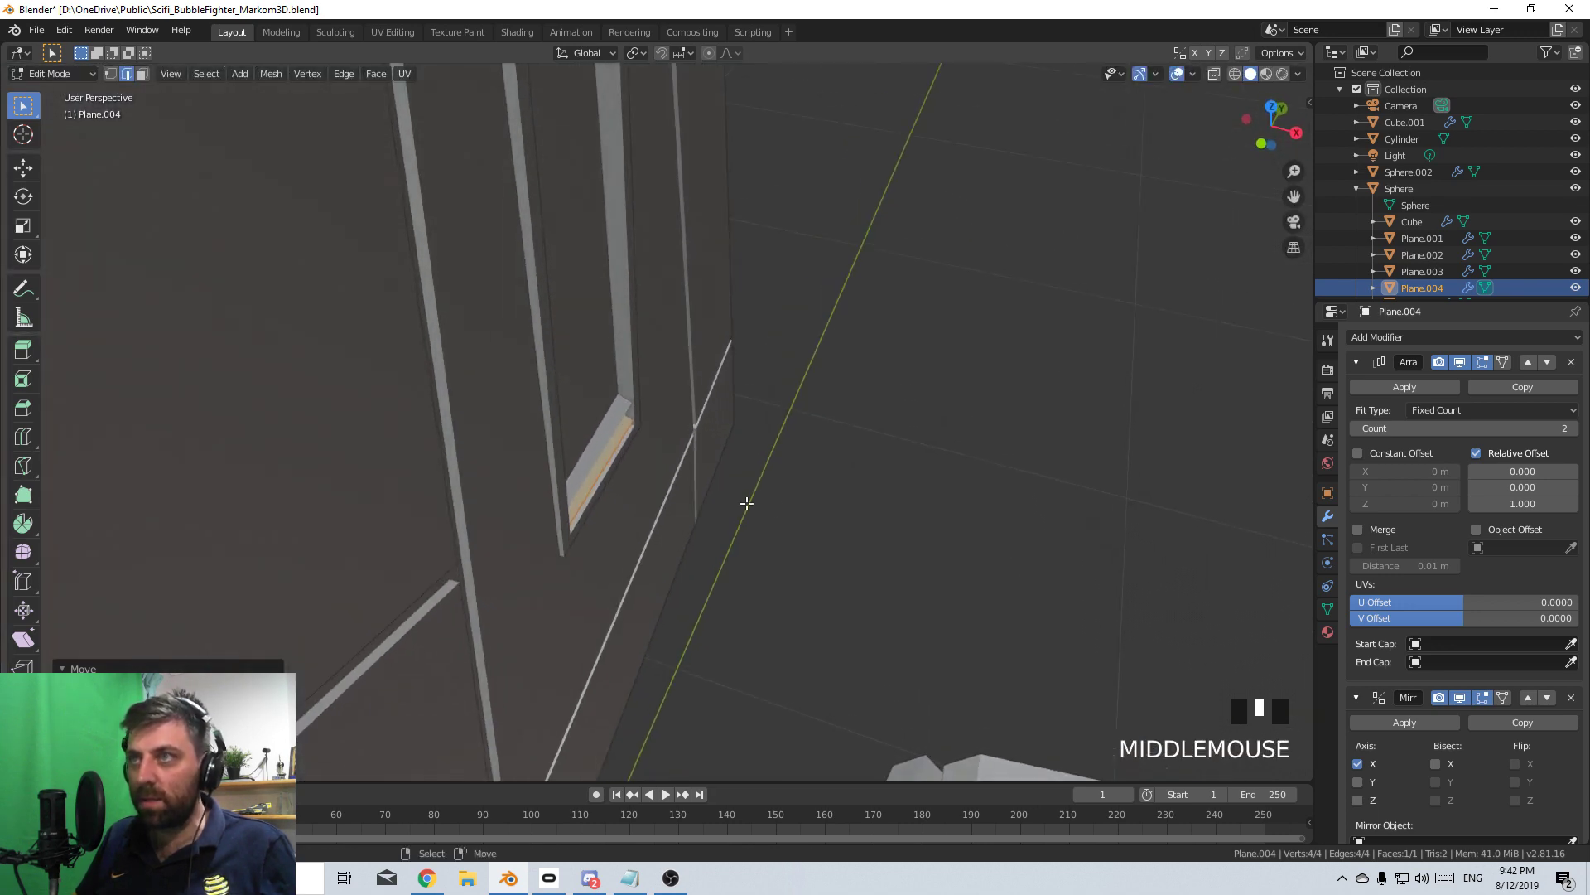
pyautogui.press('g')
pyautogui.press('x')
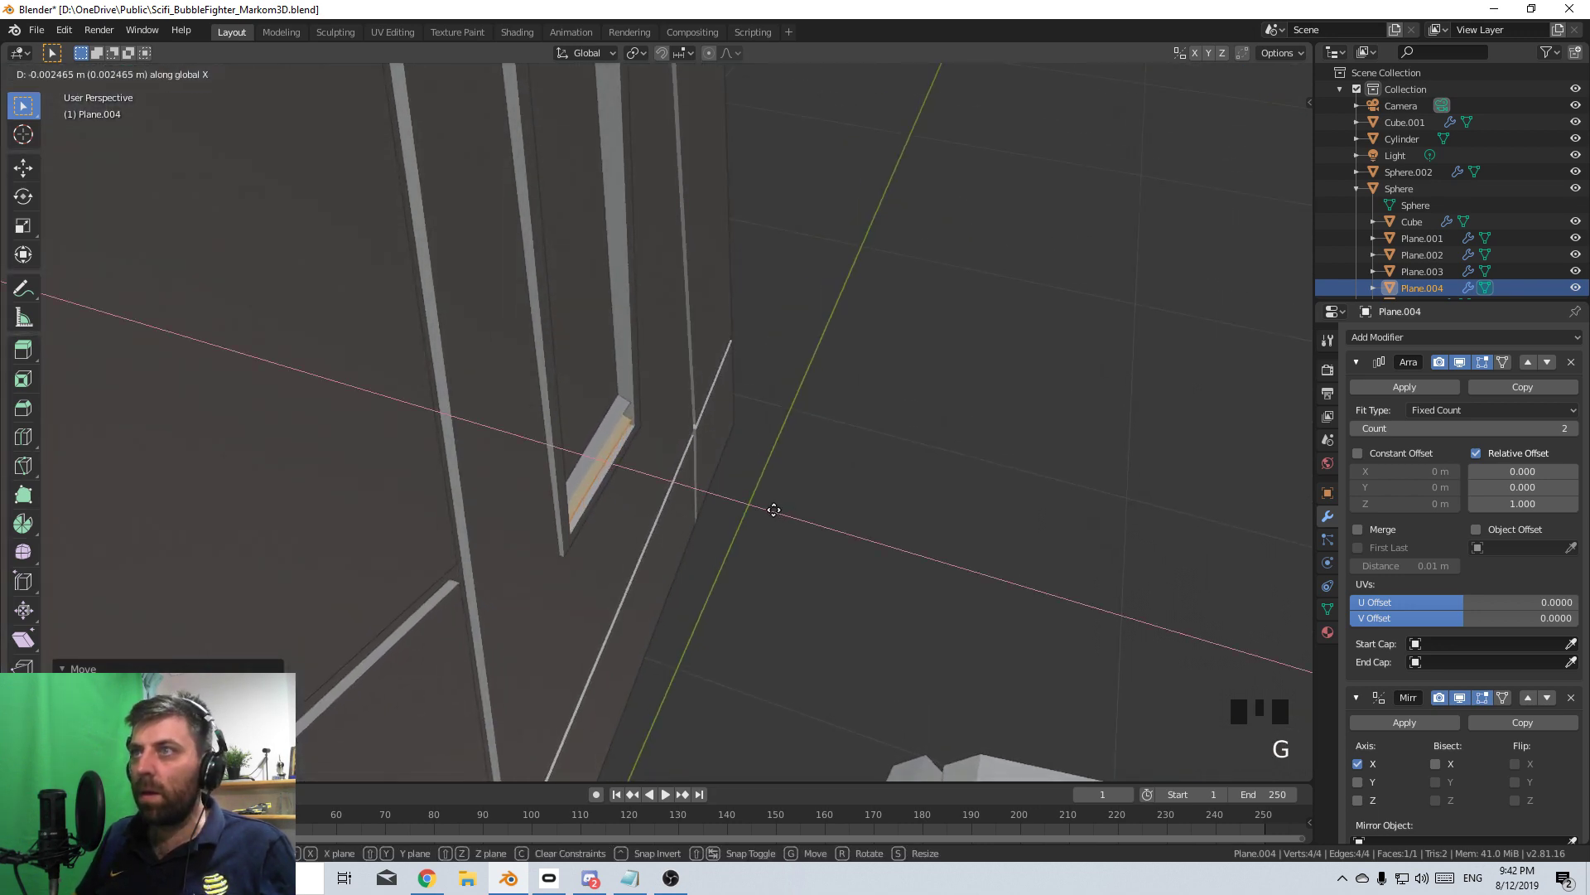
pyautogui.click(774, 510)
pyautogui.moveTo(764, 501); pyautogui.dragTo(591, 286, button='middle')
pyautogui.moveTo(662, 386); pyautogui.dragTo(791, 378, button='middle')
pyautogui.scroll(-2, 714, 370)
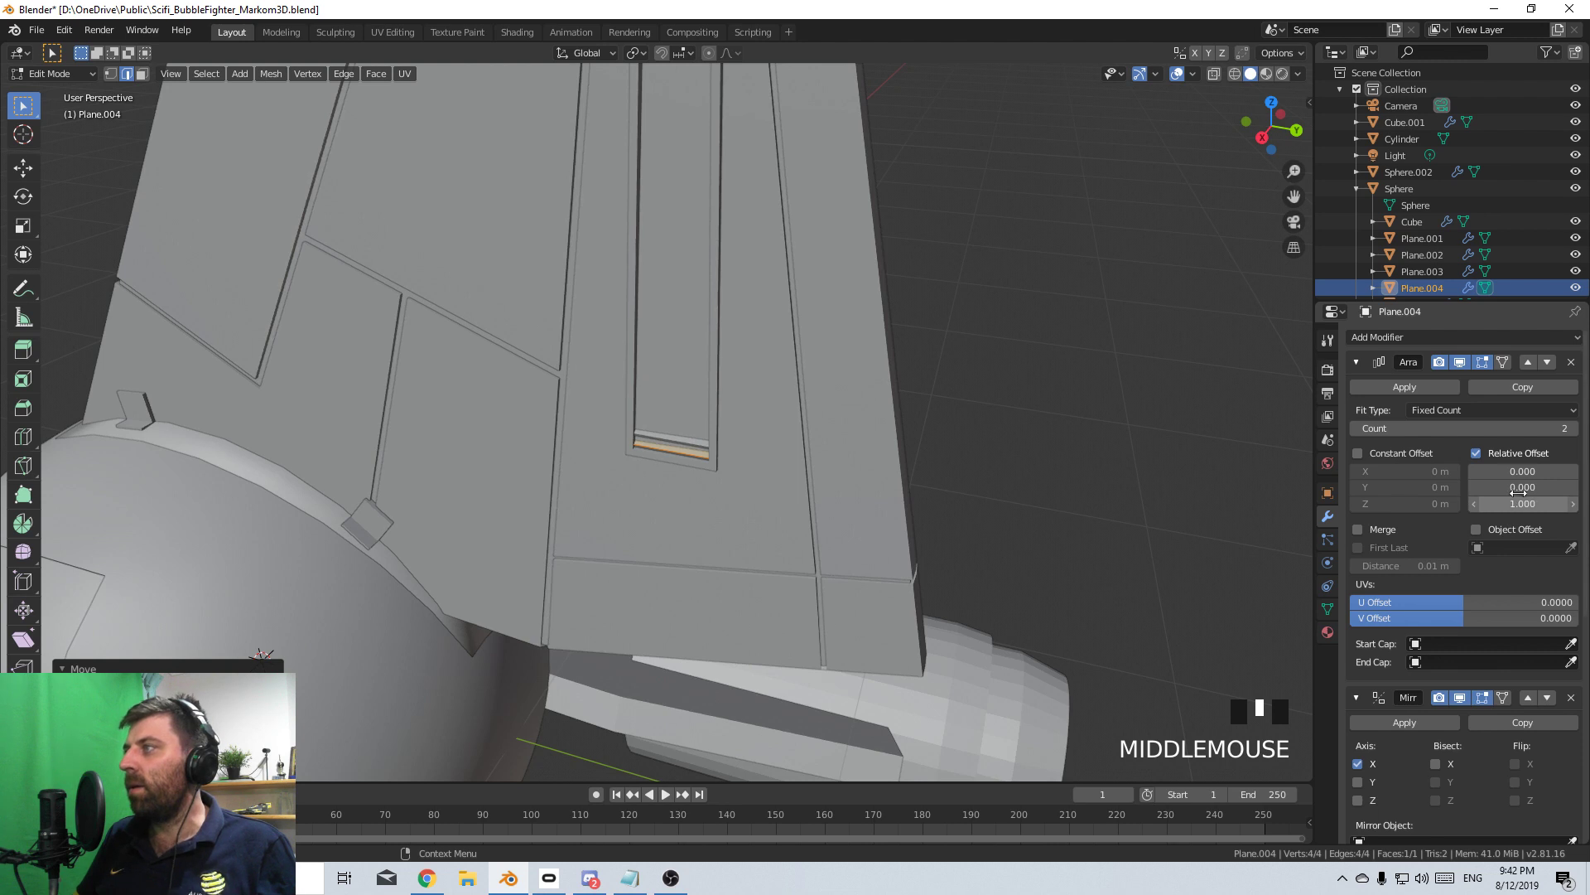
# - Raise the slat array's count to 32 to fill the recessed frame up to its upper end
pyautogui.click(1573, 428)
pyautogui.click(1573, 428)
pyautogui.click(1573, 428)
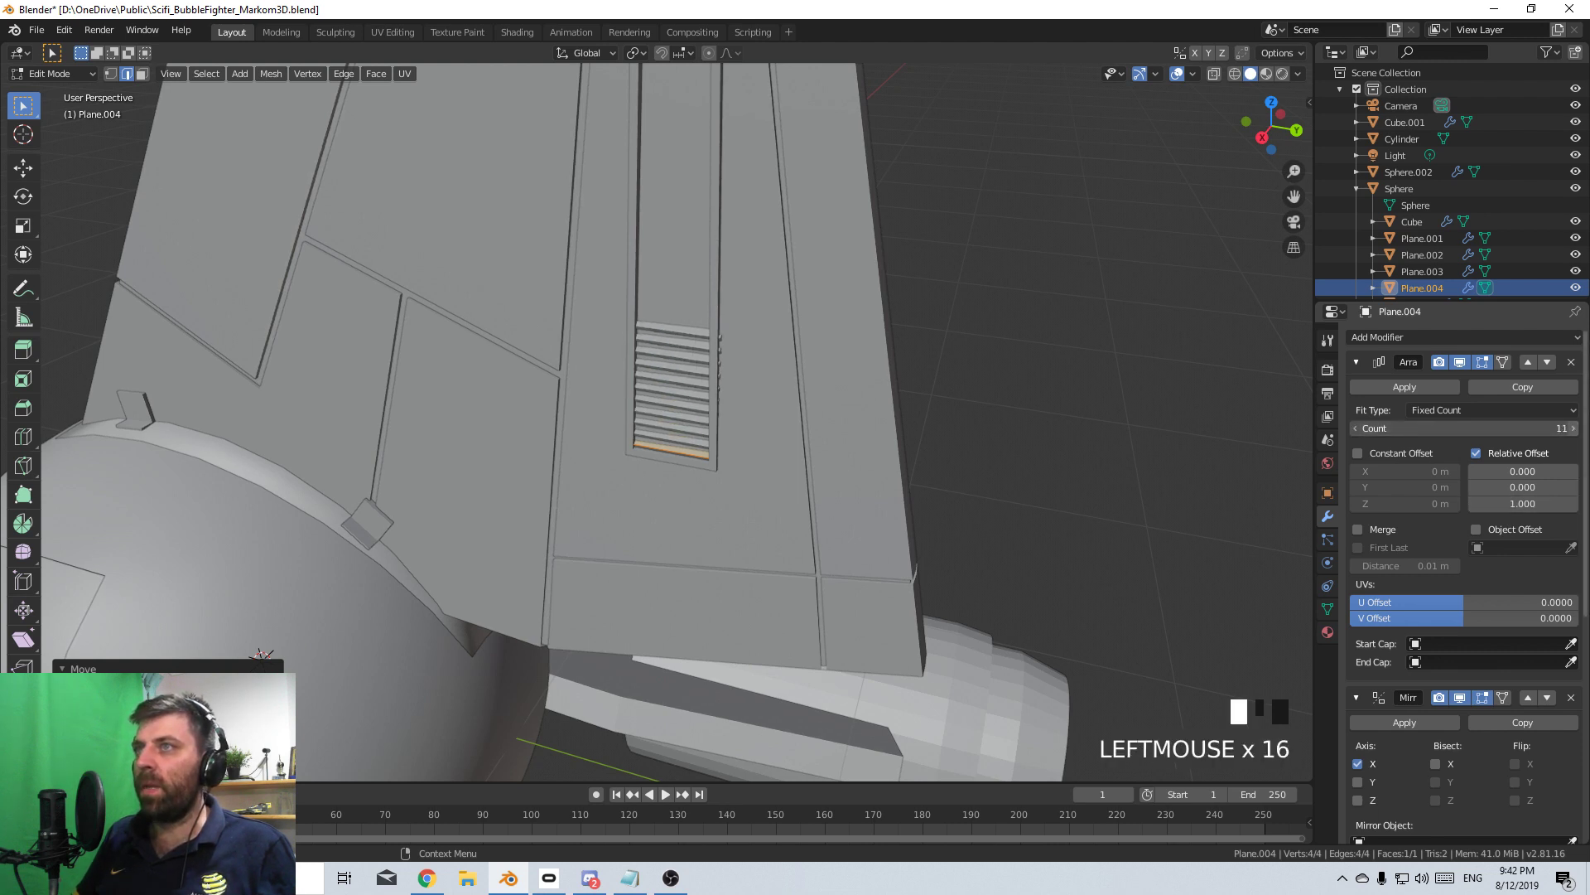
pyautogui.click(1573, 429)
pyautogui.click(1573, 428)
pyautogui.click(1573, 428)
pyautogui.click(1573, 428)
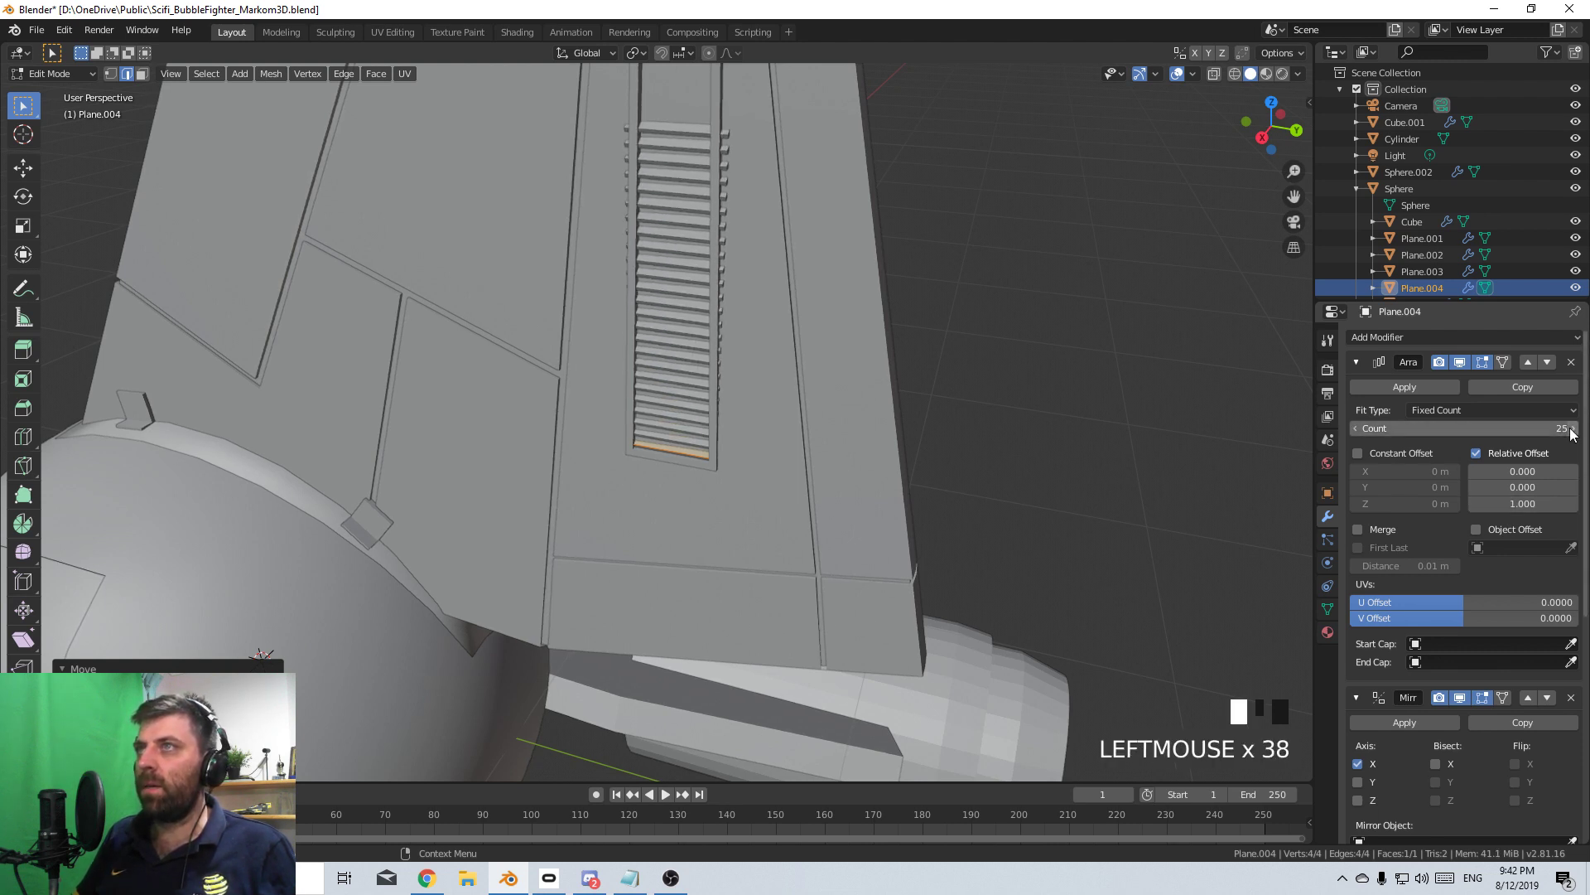
pyautogui.click(1571, 429)
pyautogui.click(1571, 429)
pyautogui.click(1571, 429)
pyautogui.click(1569, 429)
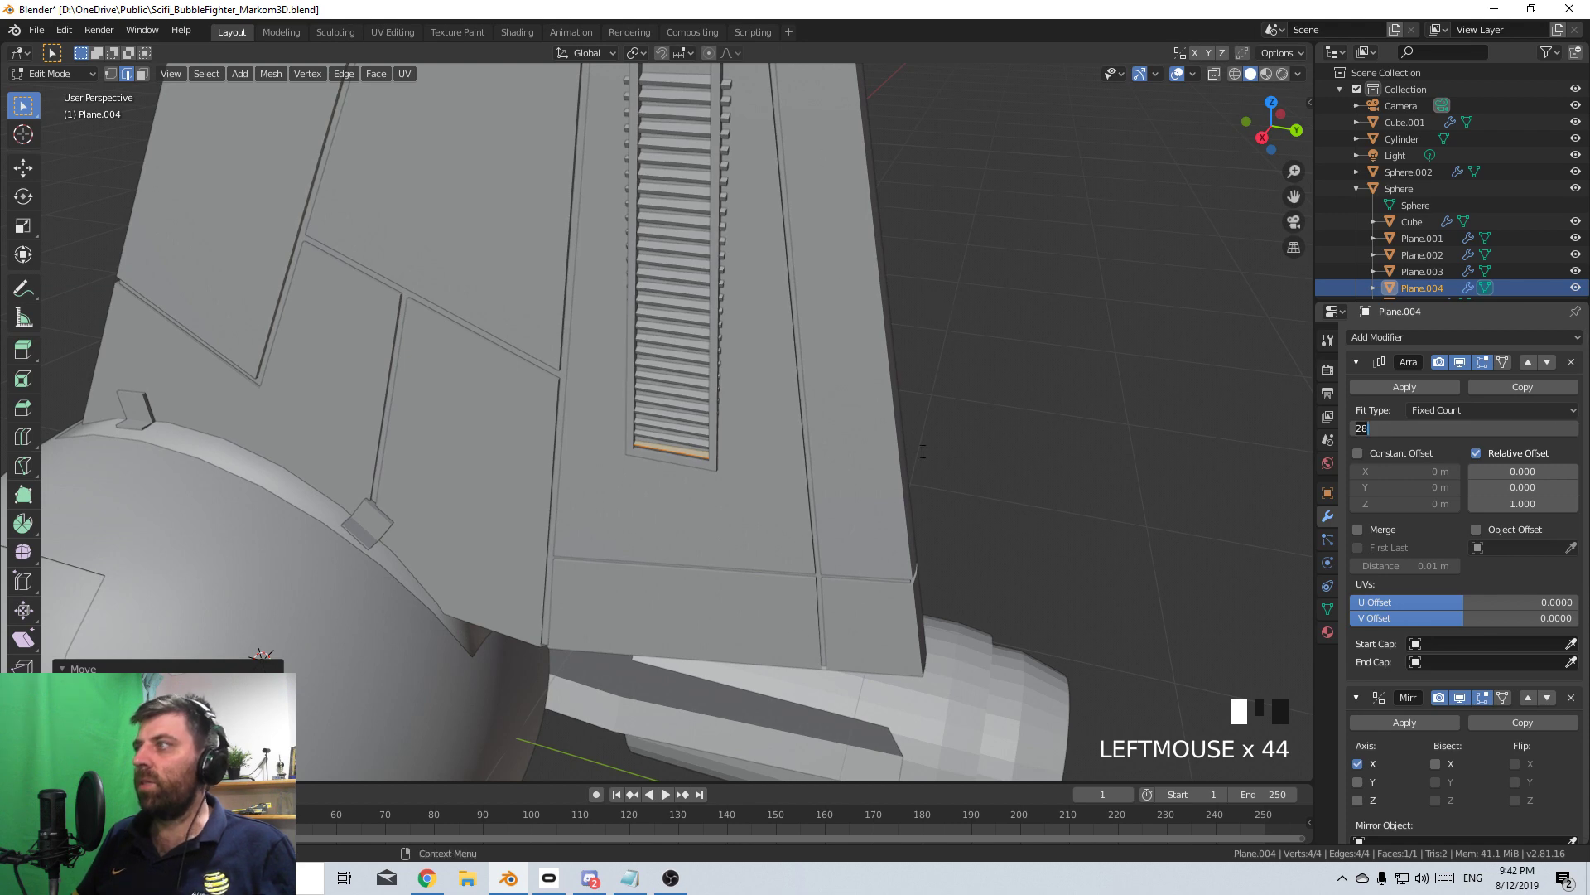
pyautogui.scroll(-3, 922, 452)
pyautogui.keyDown('shift'); pyautogui.moveTo(922, 440); pyautogui.dragTo(973, 468, button='middle'); pyautogui.keyUp('shift')
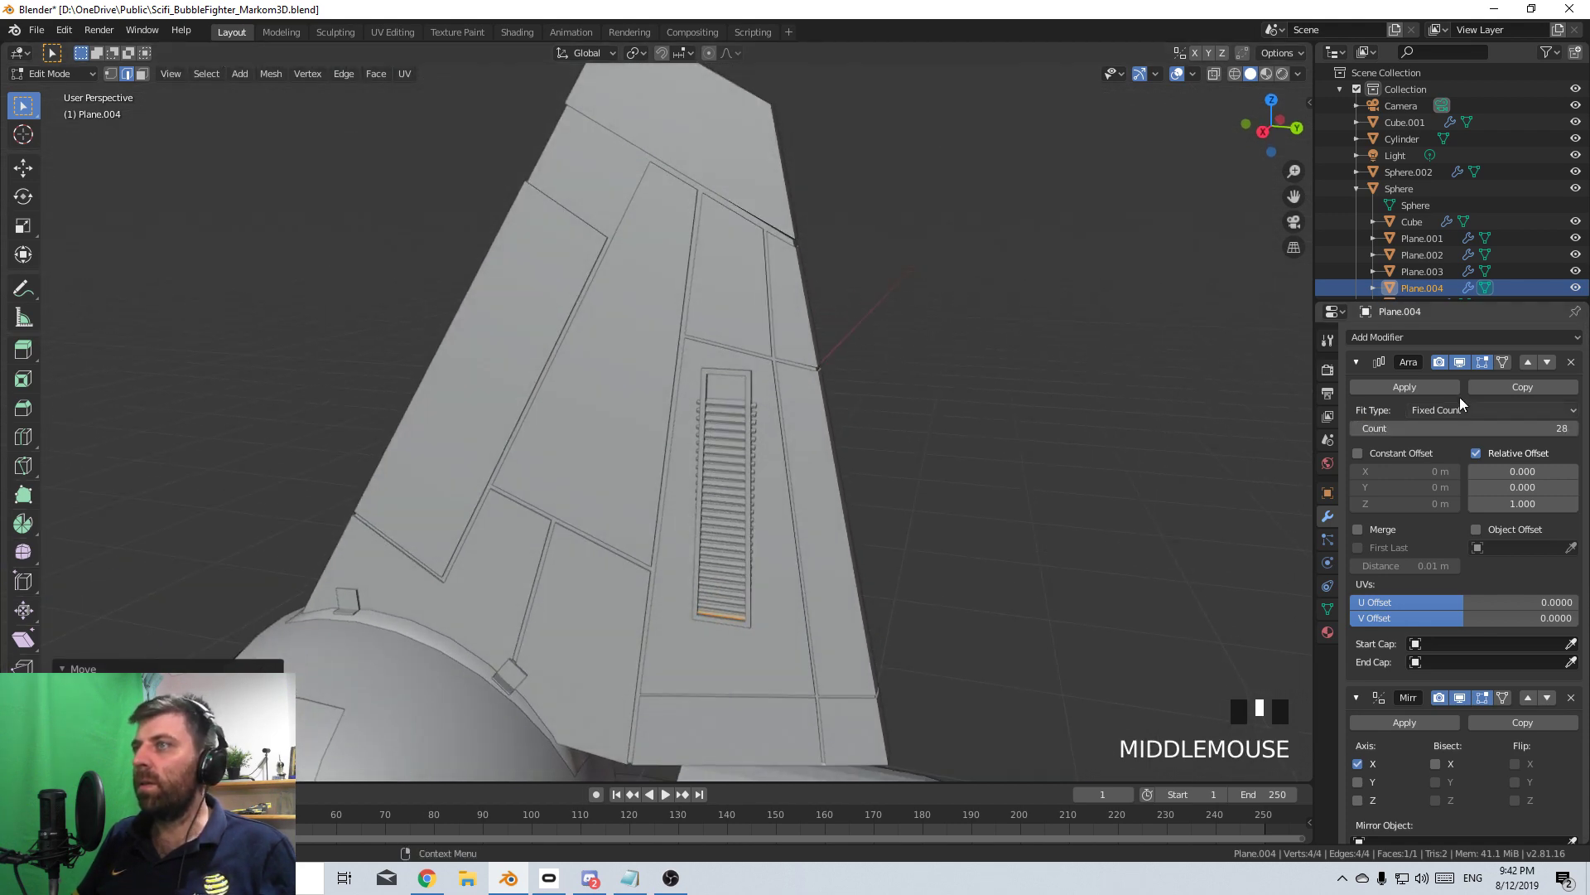
pyautogui.click(1573, 428)
pyautogui.click(1573, 429)
pyautogui.click(1573, 428)
pyautogui.click(1573, 429)
pyautogui.click(1573, 428)
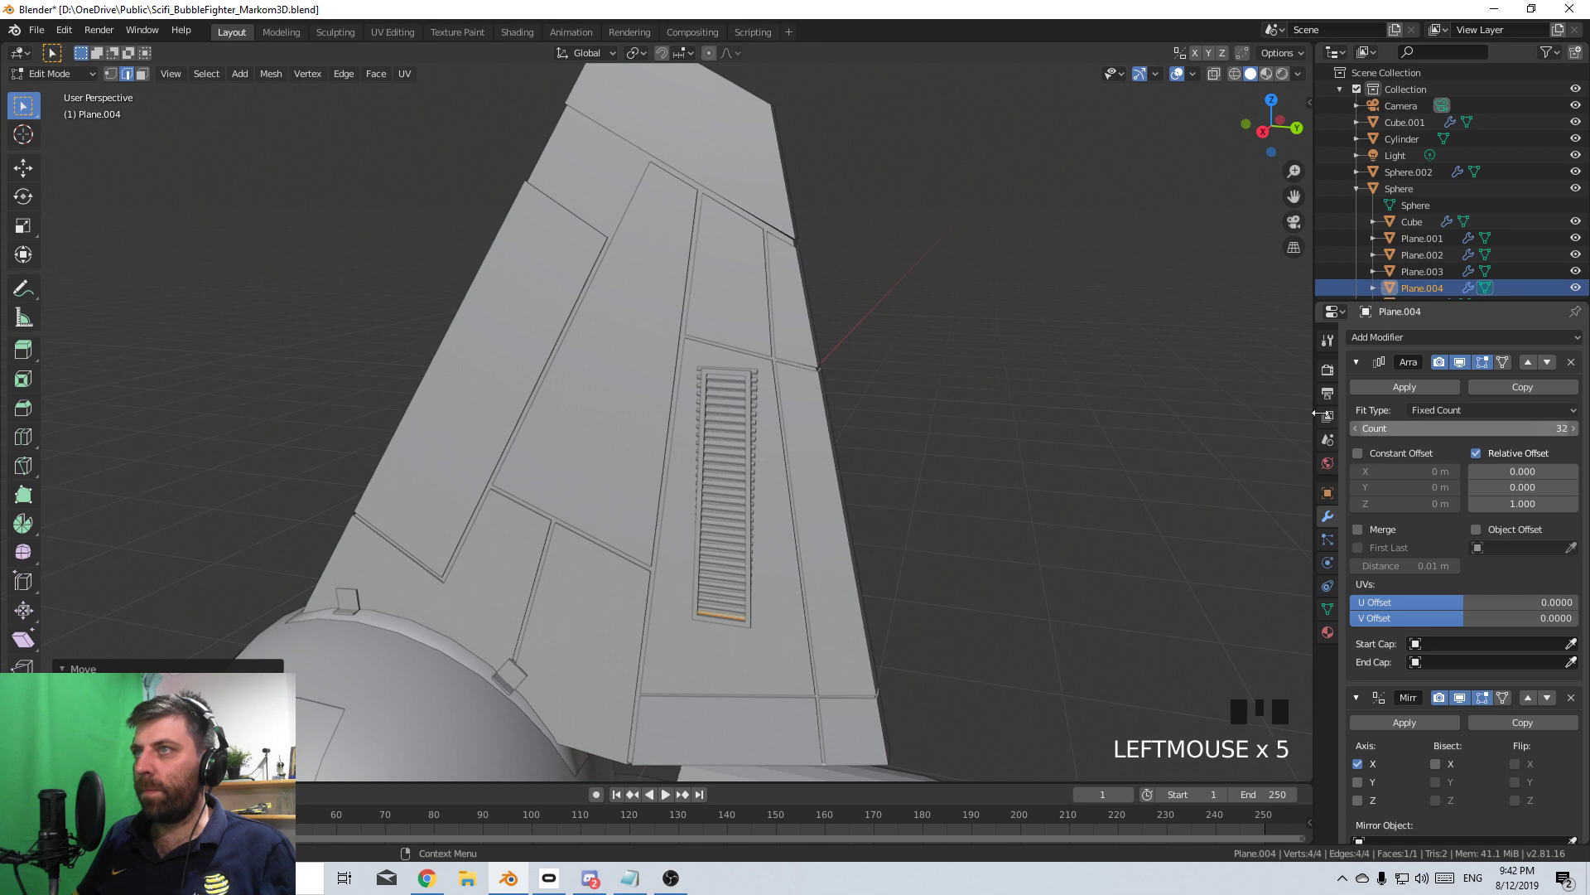
# - Return the slats to Object Mode and open the recessed frame object in Edit Mode at its upper end
pyautogui.scroll(3, 659, 410)
pyautogui.keyDown('shift'); pyautogui.moveTo(659, 409); pyautogui.dragTo(751, 335, button='middle'); pyautogui.keyUp('shift')
pyautogui.scroll(3, 807, 327)
pyautogui.press('Tab')
pyautogui.rightClick(812, 320)
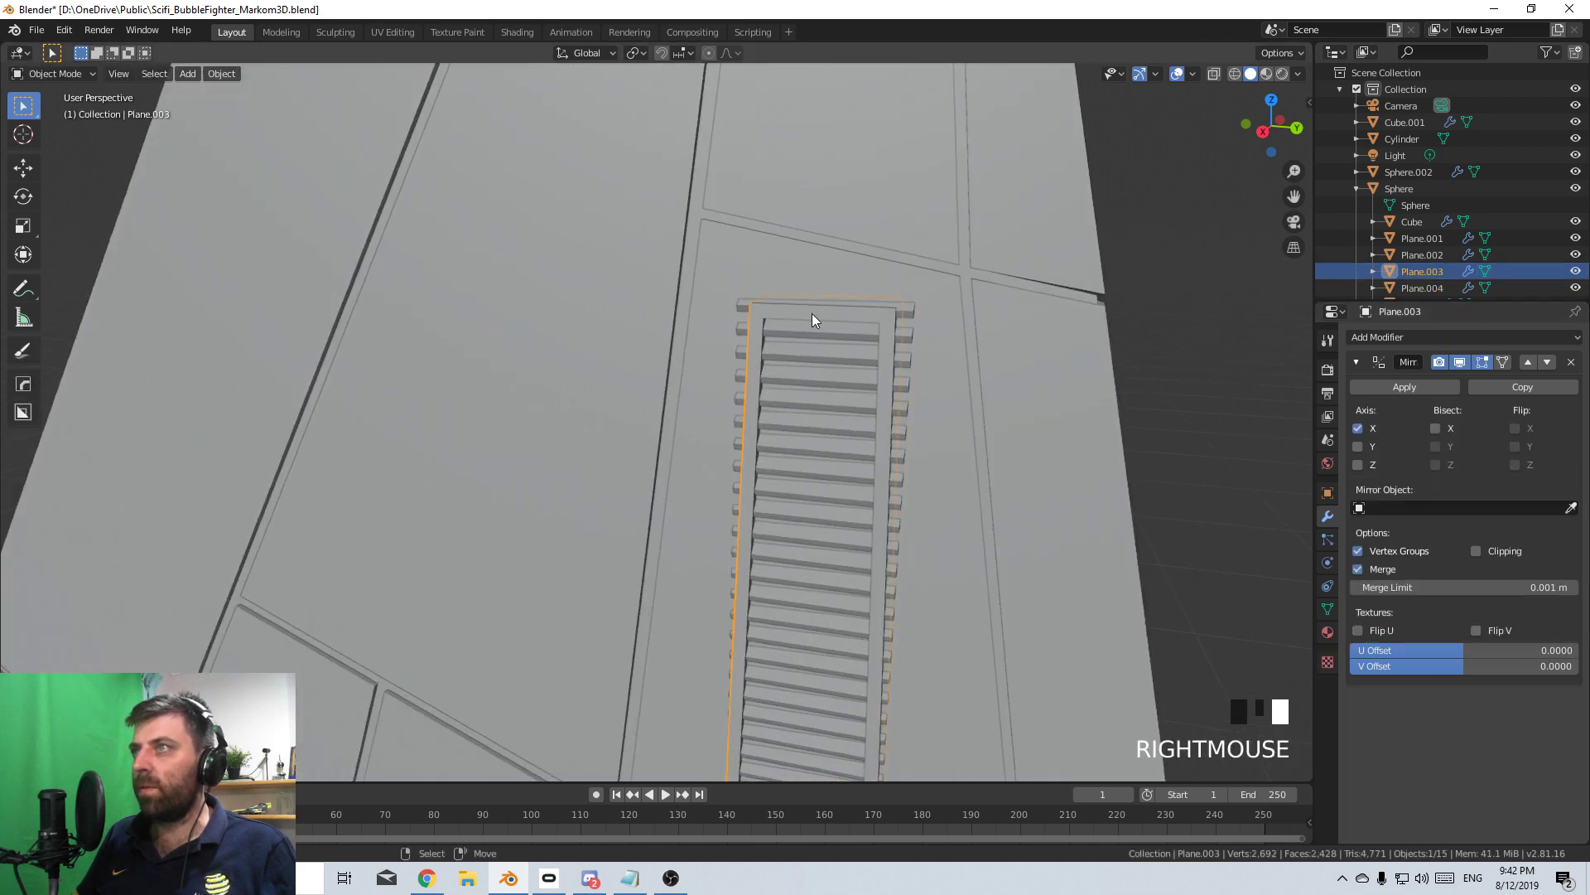
pyautogui.press('Tab')
pyautogui.rightClick(819, 313)
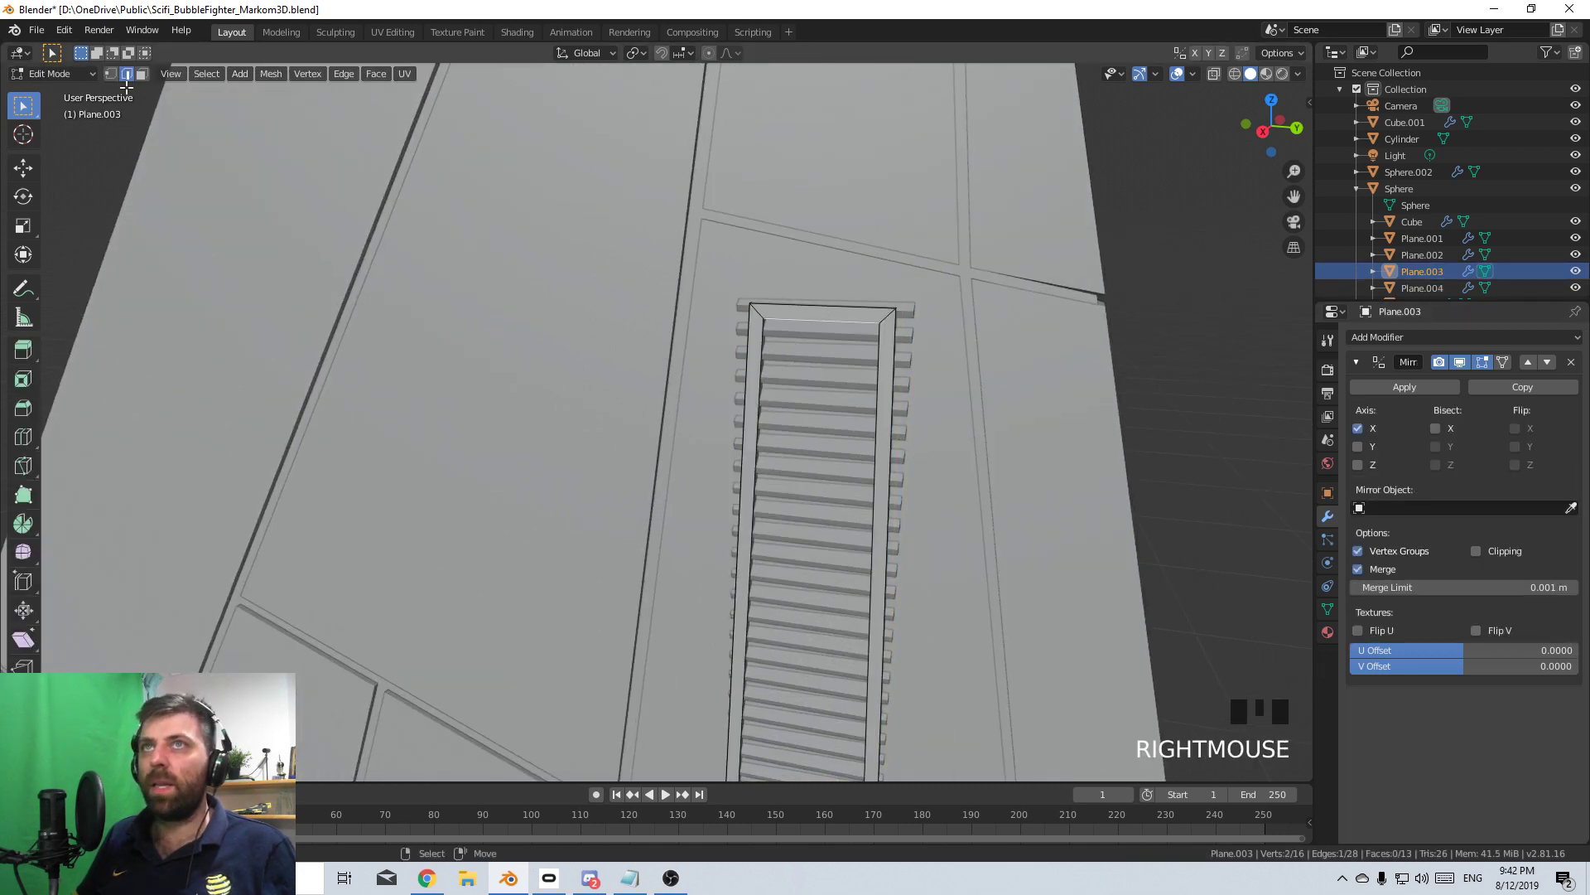
# - Select all vertices at the frame's upper end, using vertex selection and wireframe shading in the right view
pyautogui.click(110, 74)
pyautogui.press('KP_3')
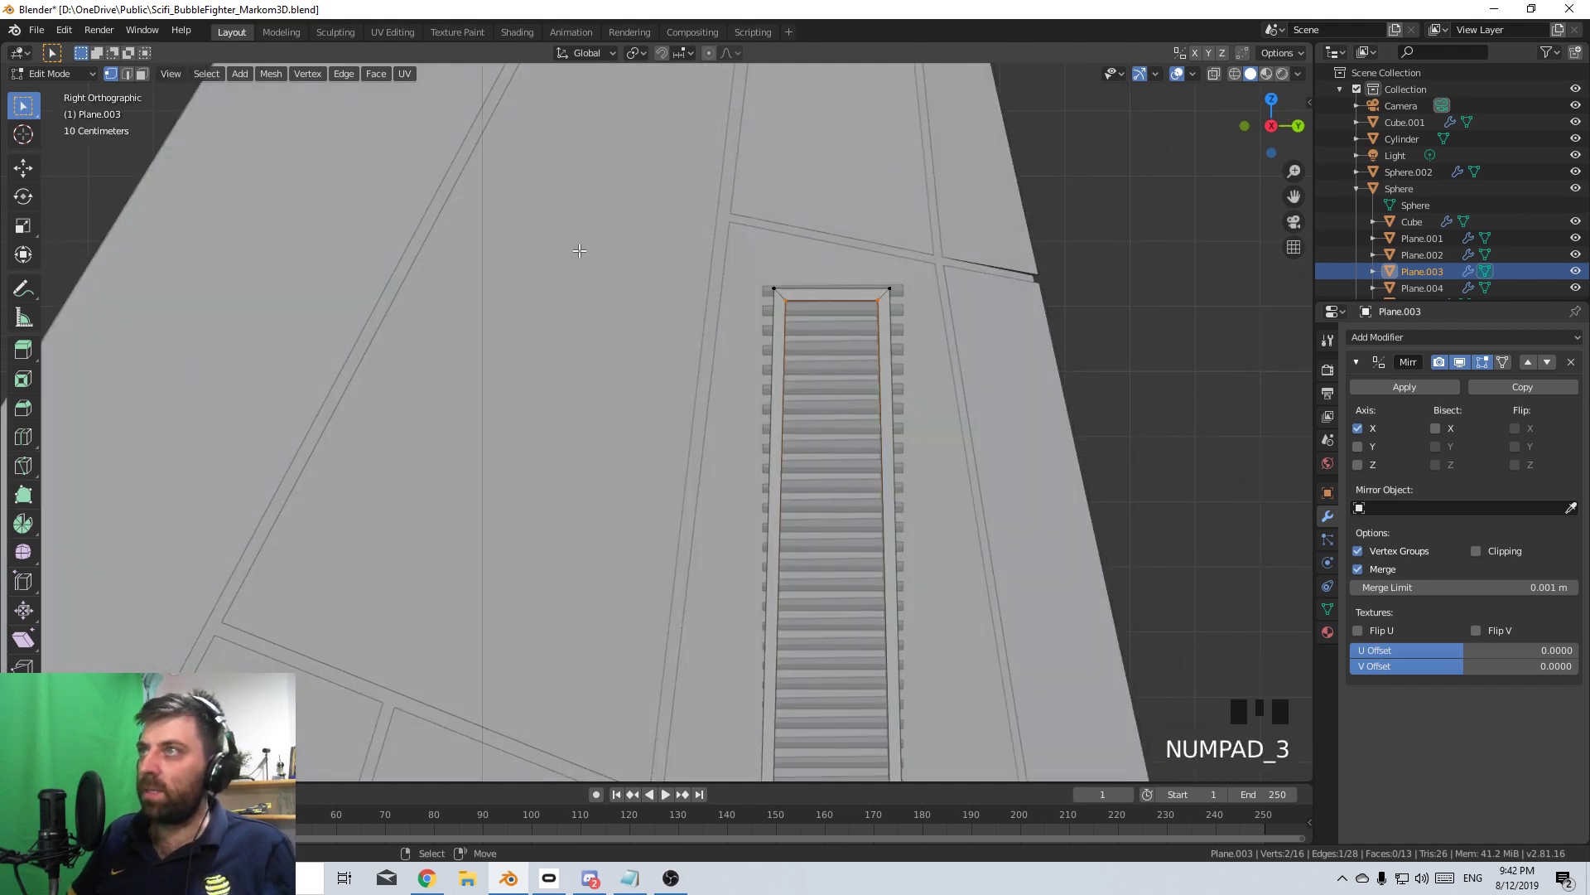
pyautogui.press('b')
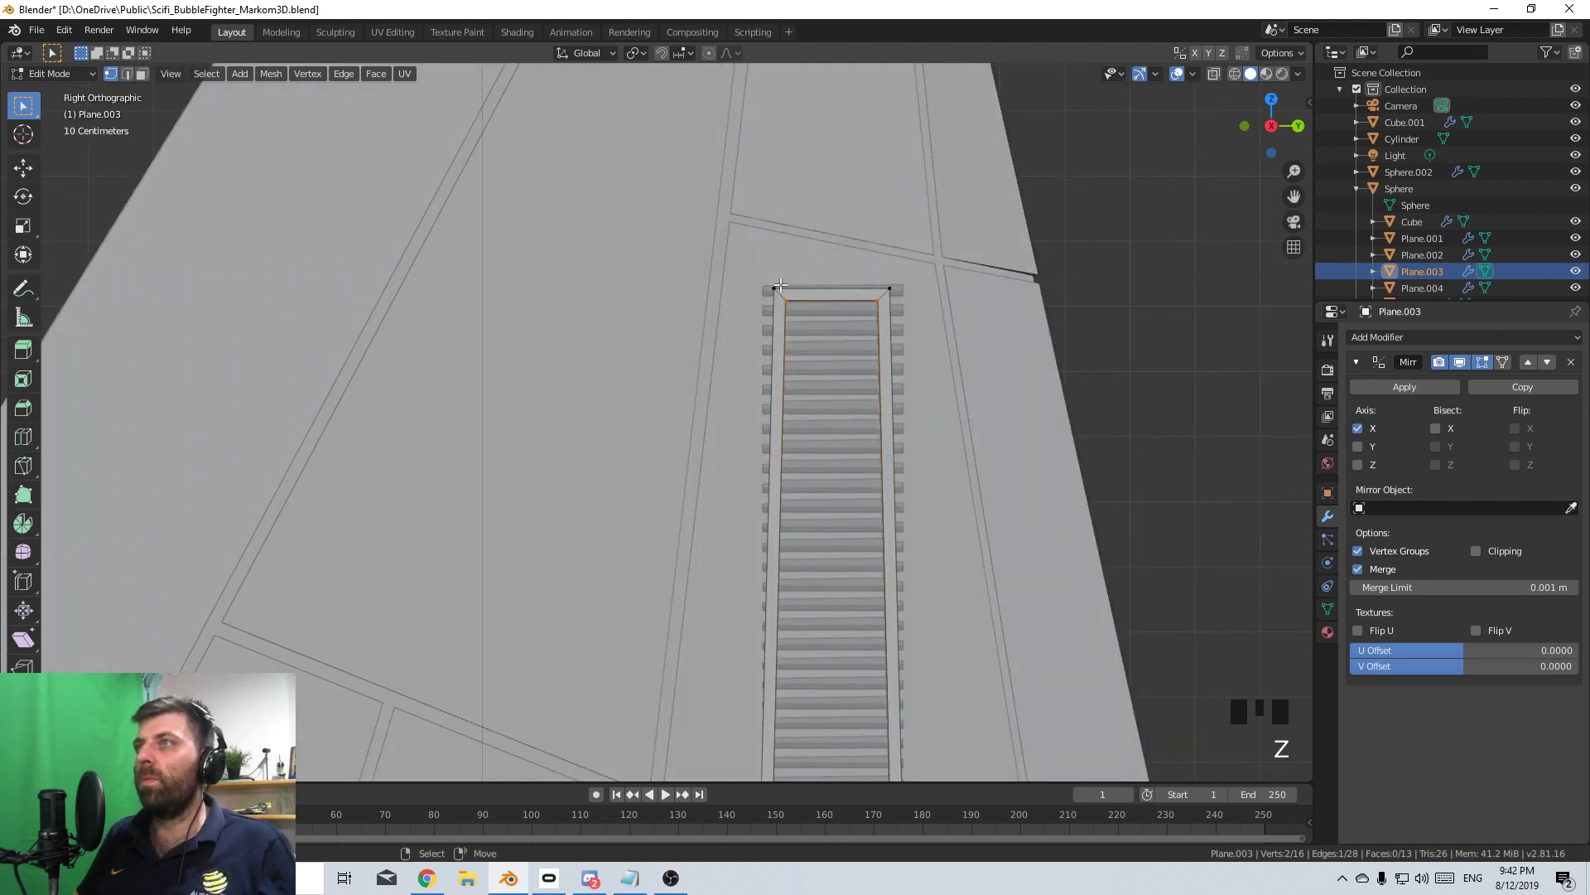
pyautogui.press('z')
pyautogui.press('b')
pyautogui.moveTo(933, 262); pyautogui.dragTo(649, 326)
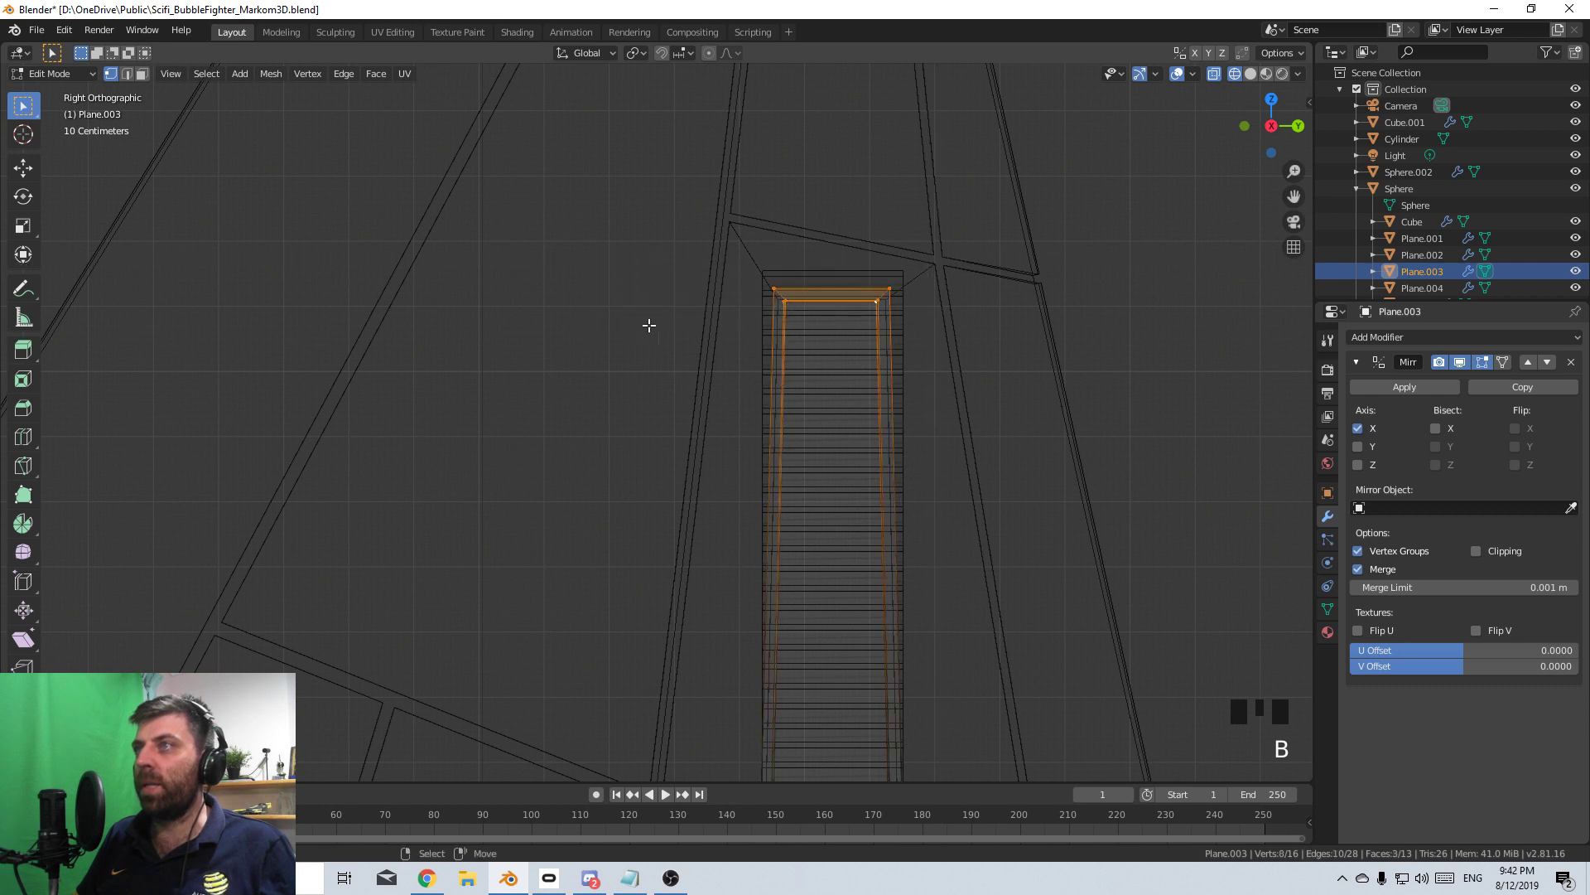
pyautogui.press('s')
pyautogui.press('x')
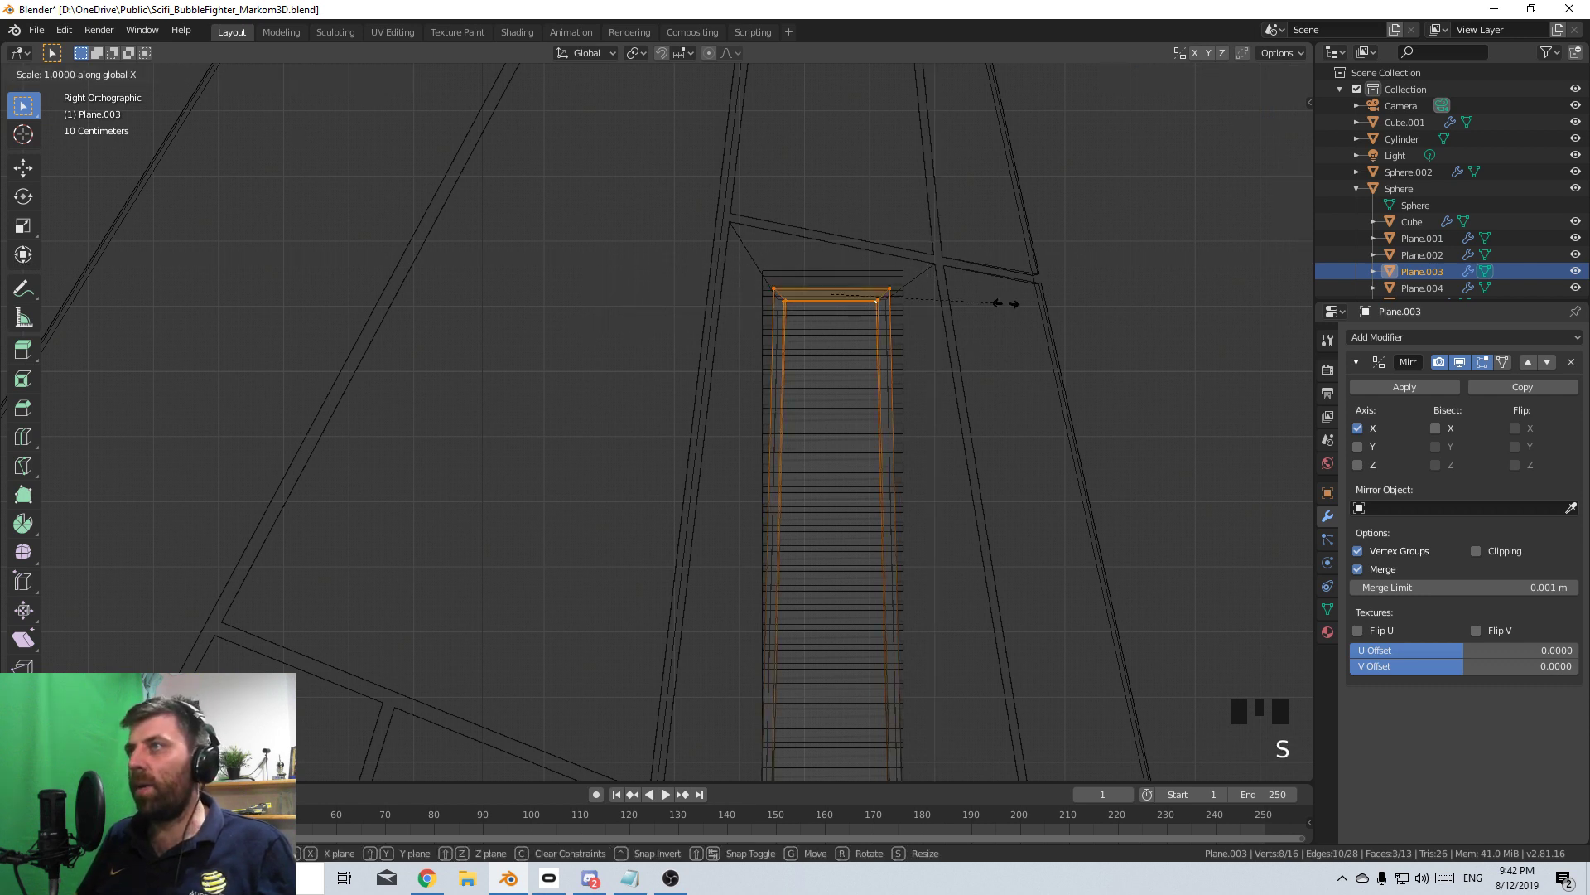
pyautogui.rightClick(1022, 309)
pyautogui.press('s')
pyautogui.press('y')
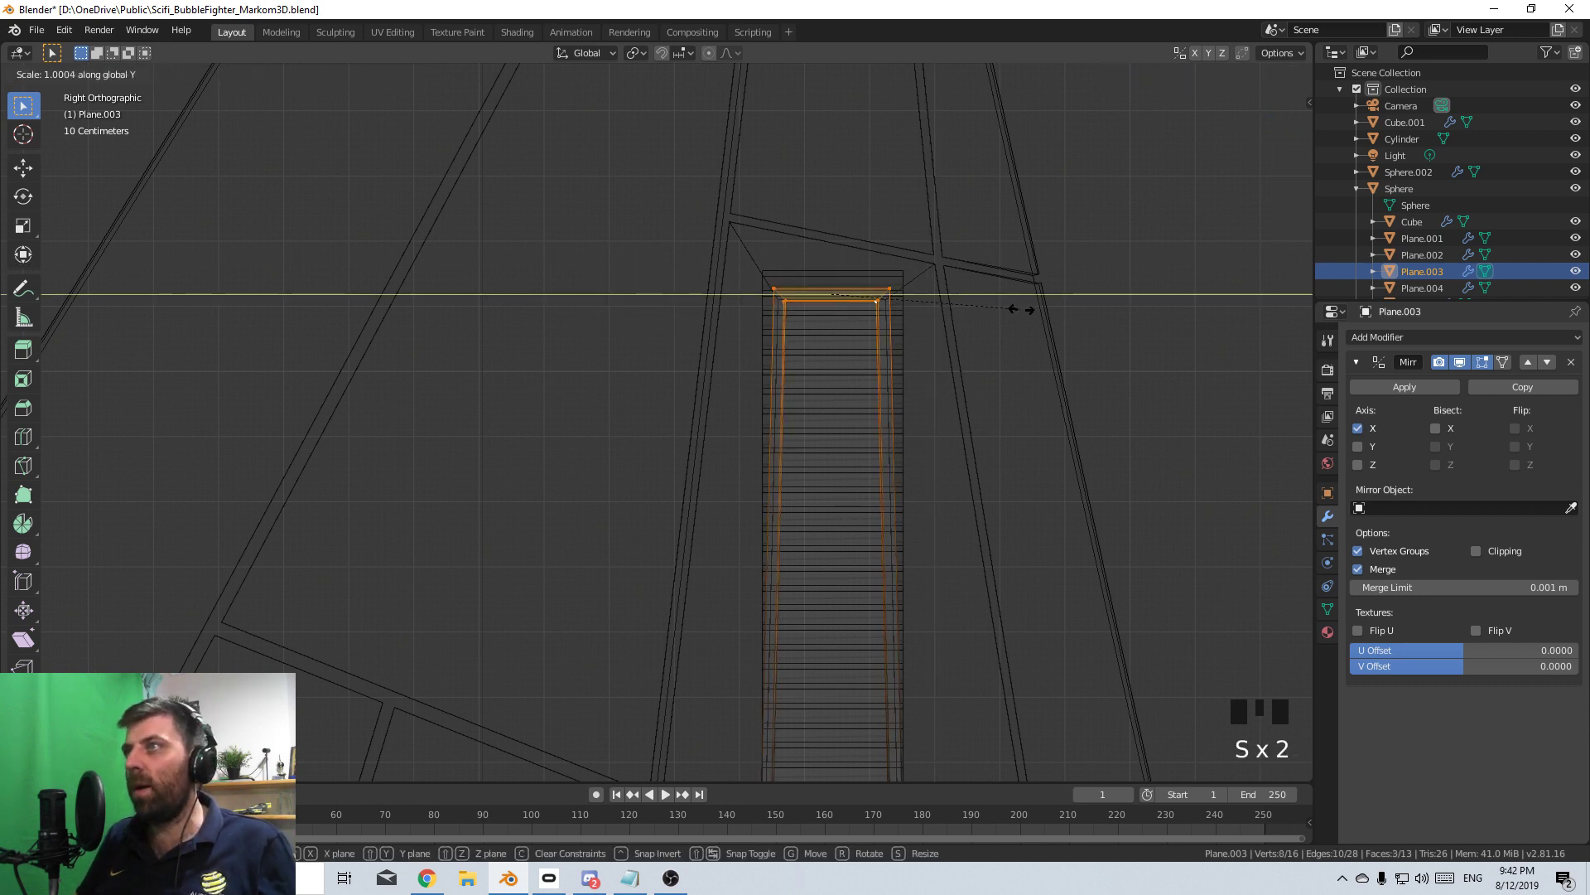
pyautogui.rightClick(141, 350)
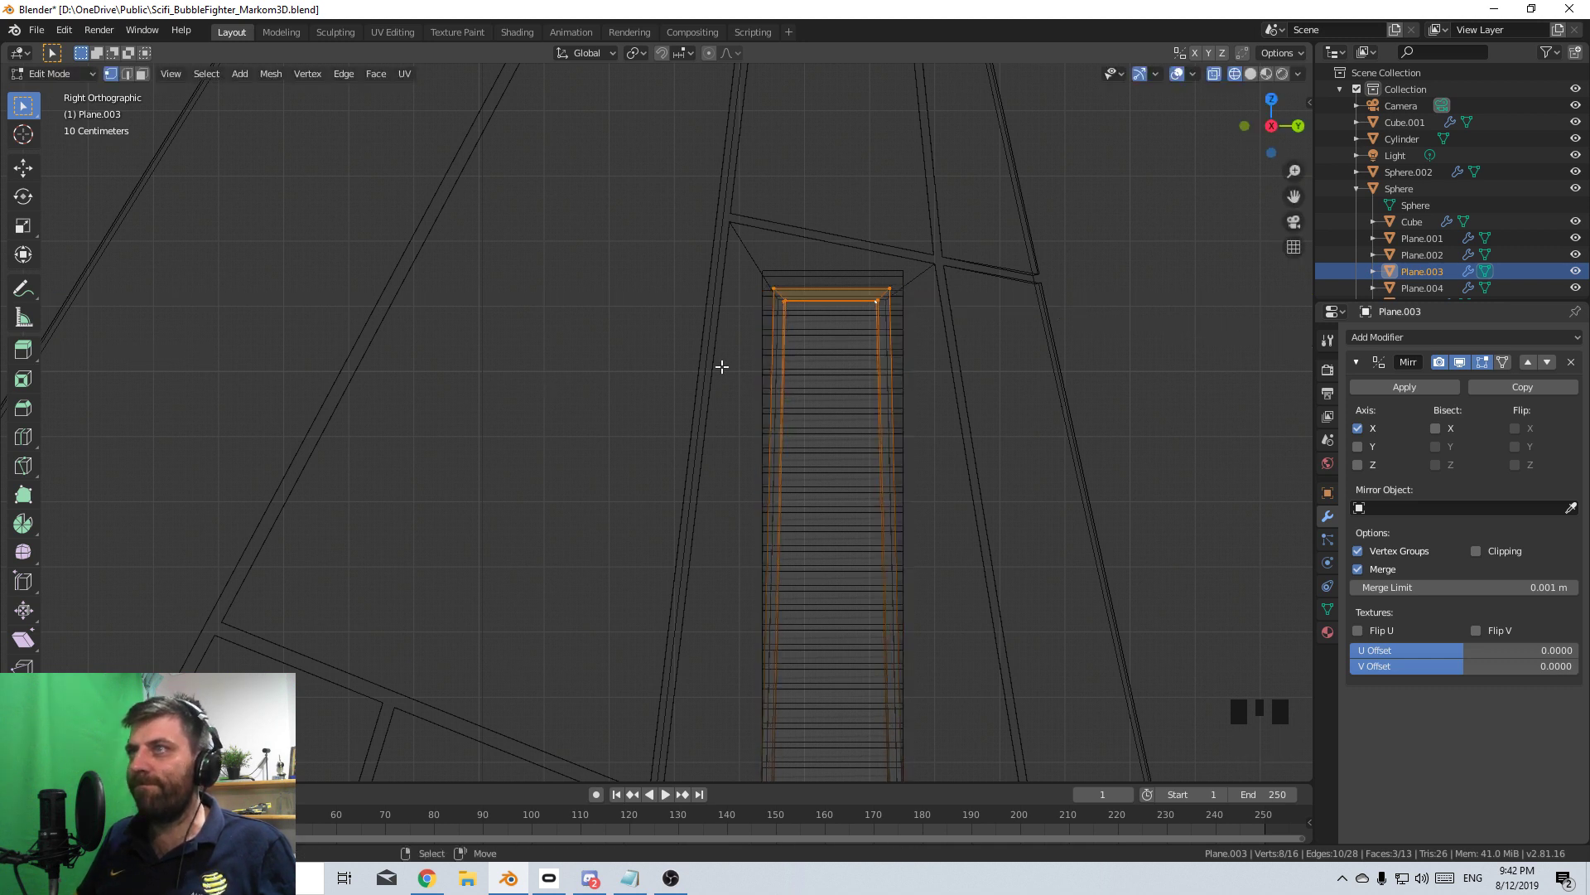
# - Select the frame's upper-end vertices on the negative Y side and move them outward about 0.02 m along Y
pyautogui.press('b')
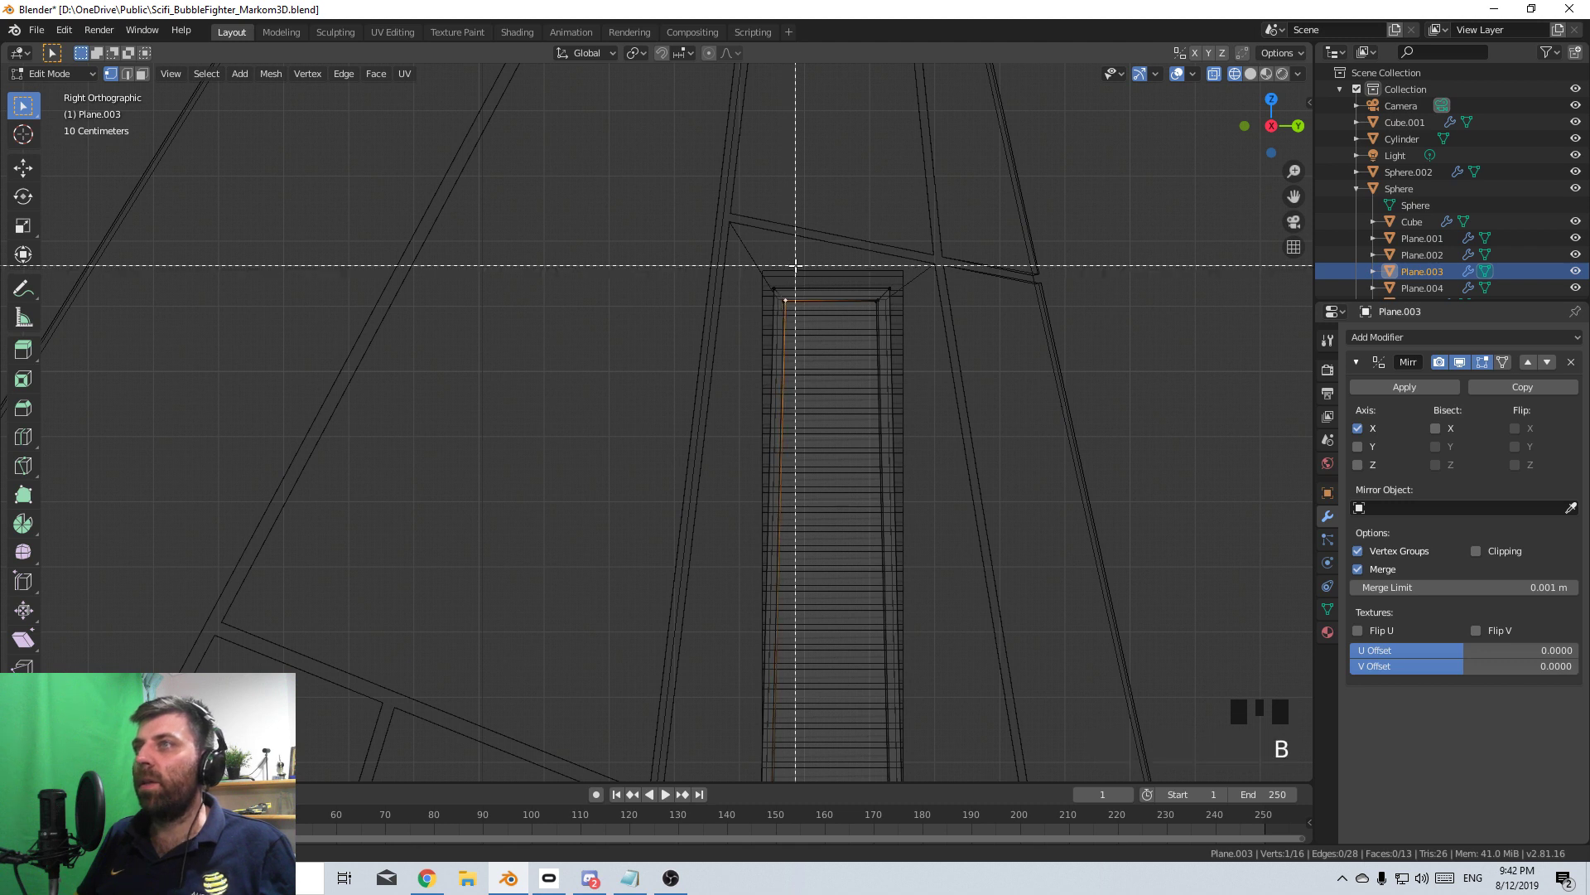
pyautogui.moveTo(768, 264); pyautogui.dragTo(1022, 337)
pyautogui.press('g')
pyautogui.press('y')
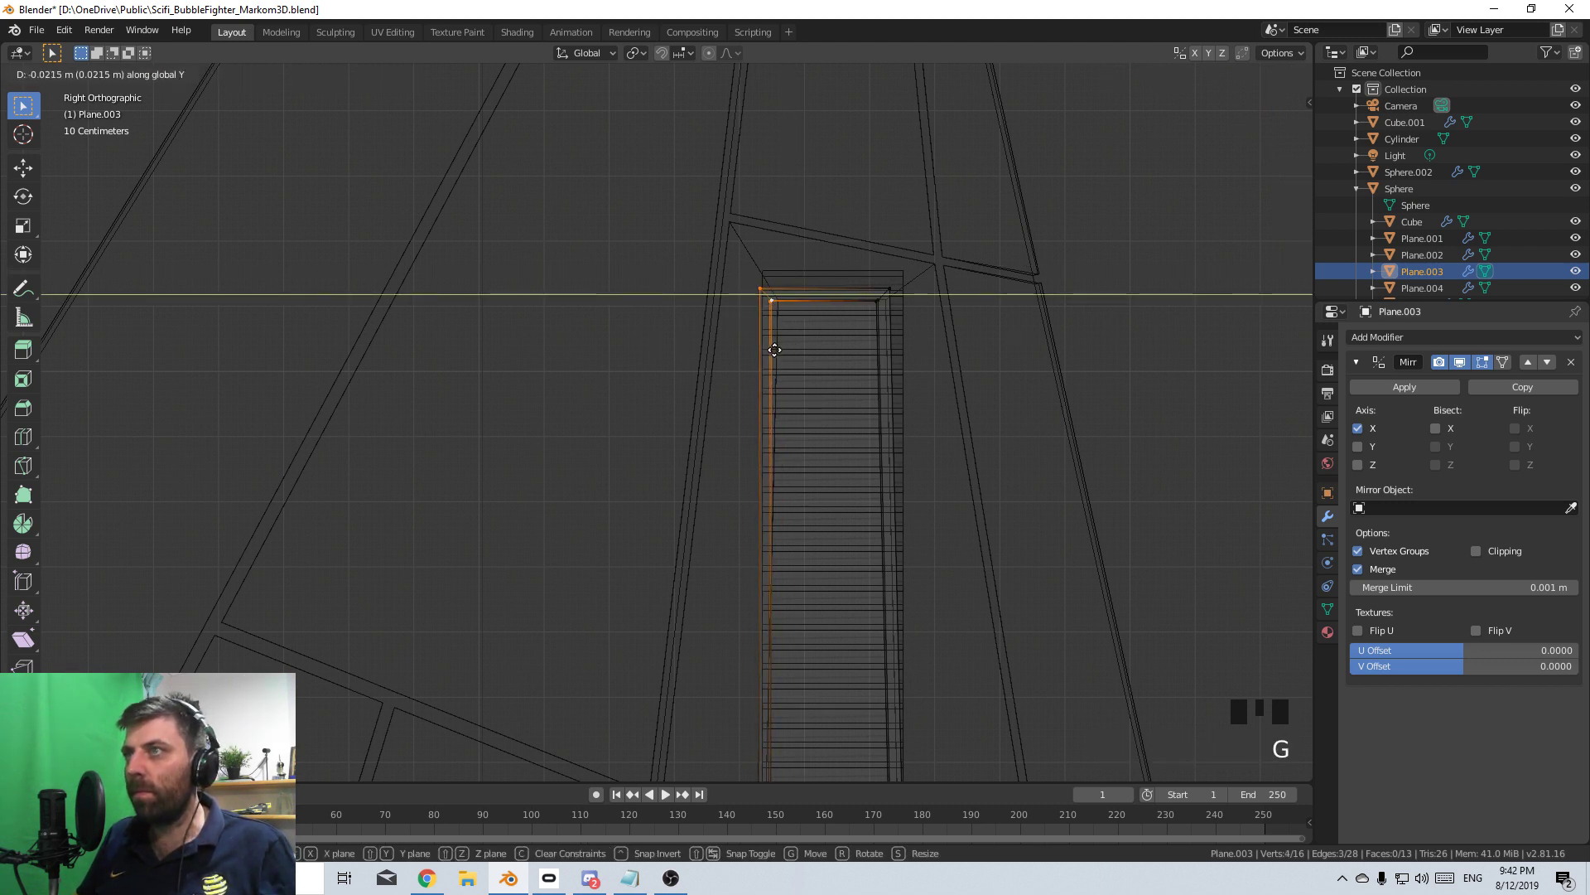
pyautogui.click(773, 351)
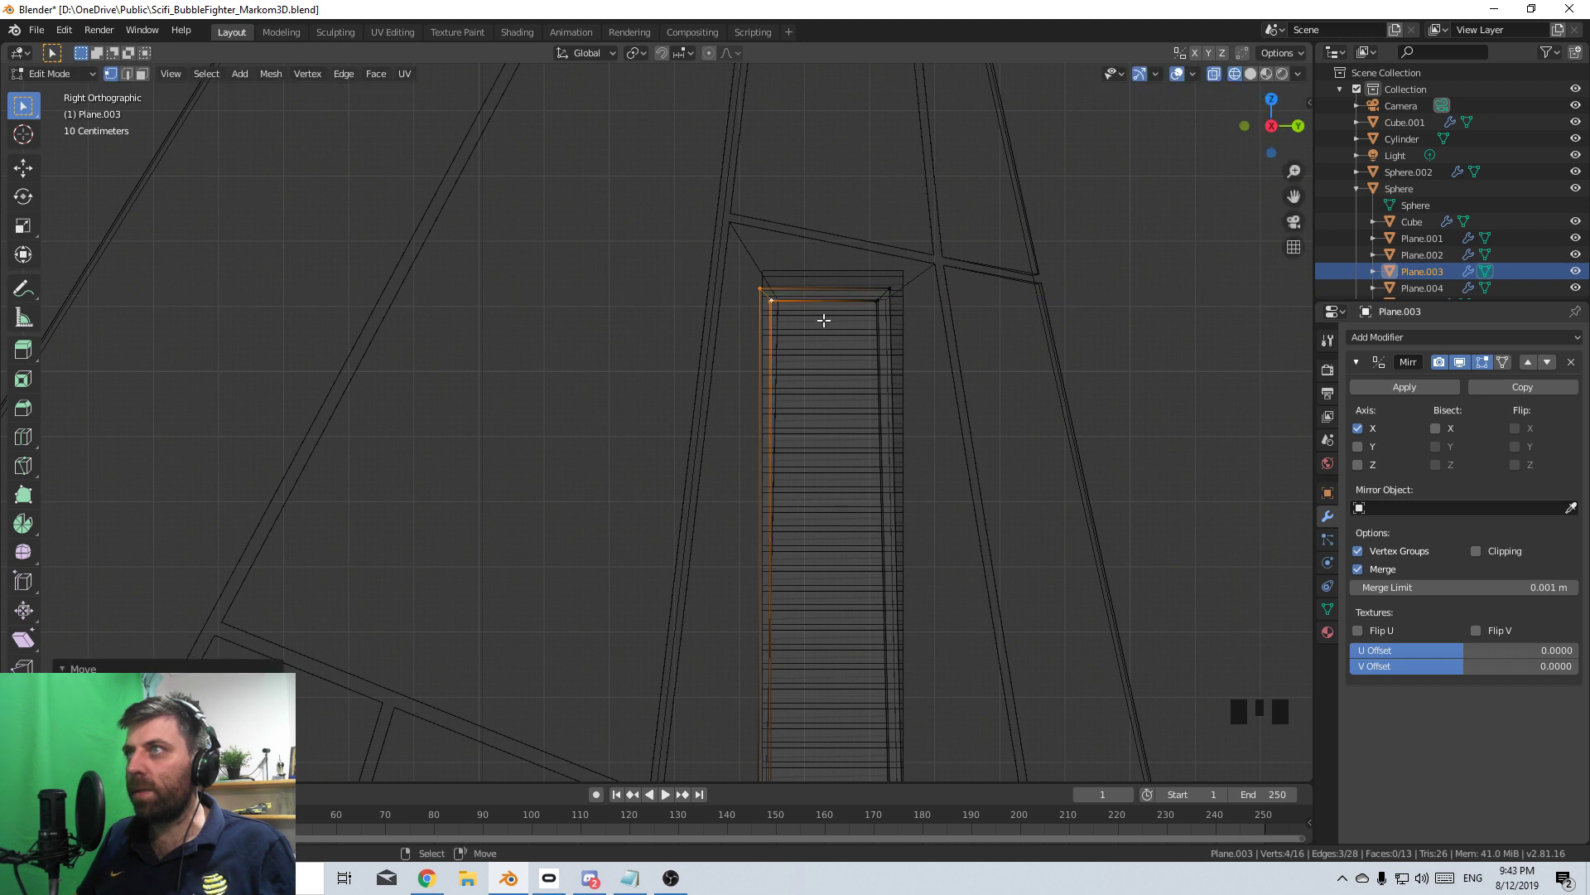
# - Select the frame's upper-end vertices on the positive Y side, move them outward along Y, and return to Object Mode with solid shading
pyautogui.rightClick(885, 292)
pyautogui.press('b')
pyautogui.moveTo(909, 272); pyautogui.dragTo(858, 334)
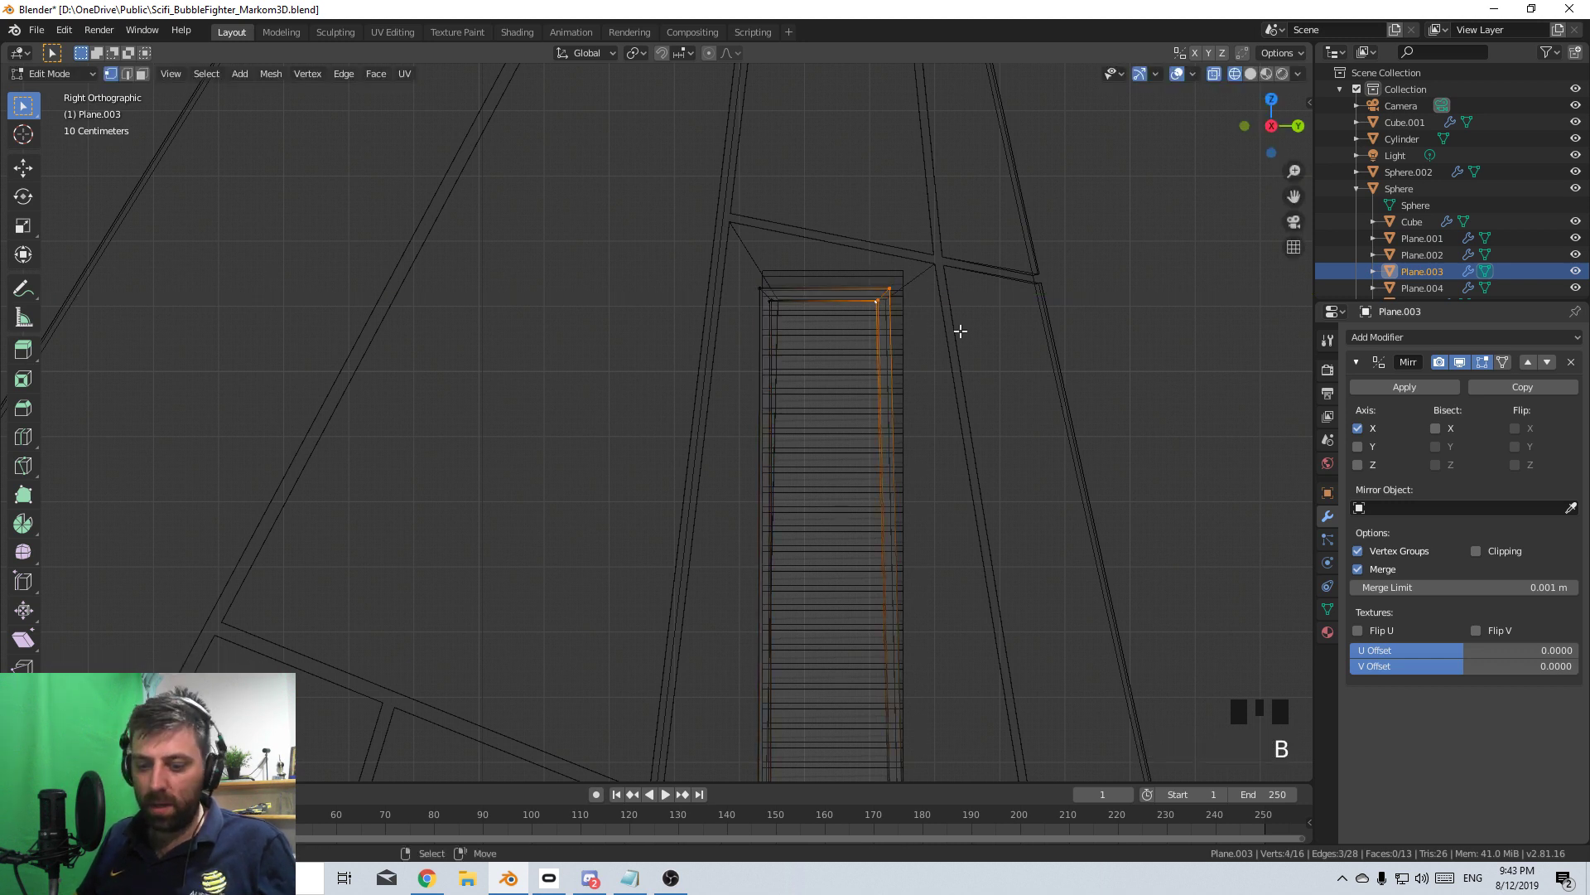
pyautogui.press('g')
pyautogui.press('y')
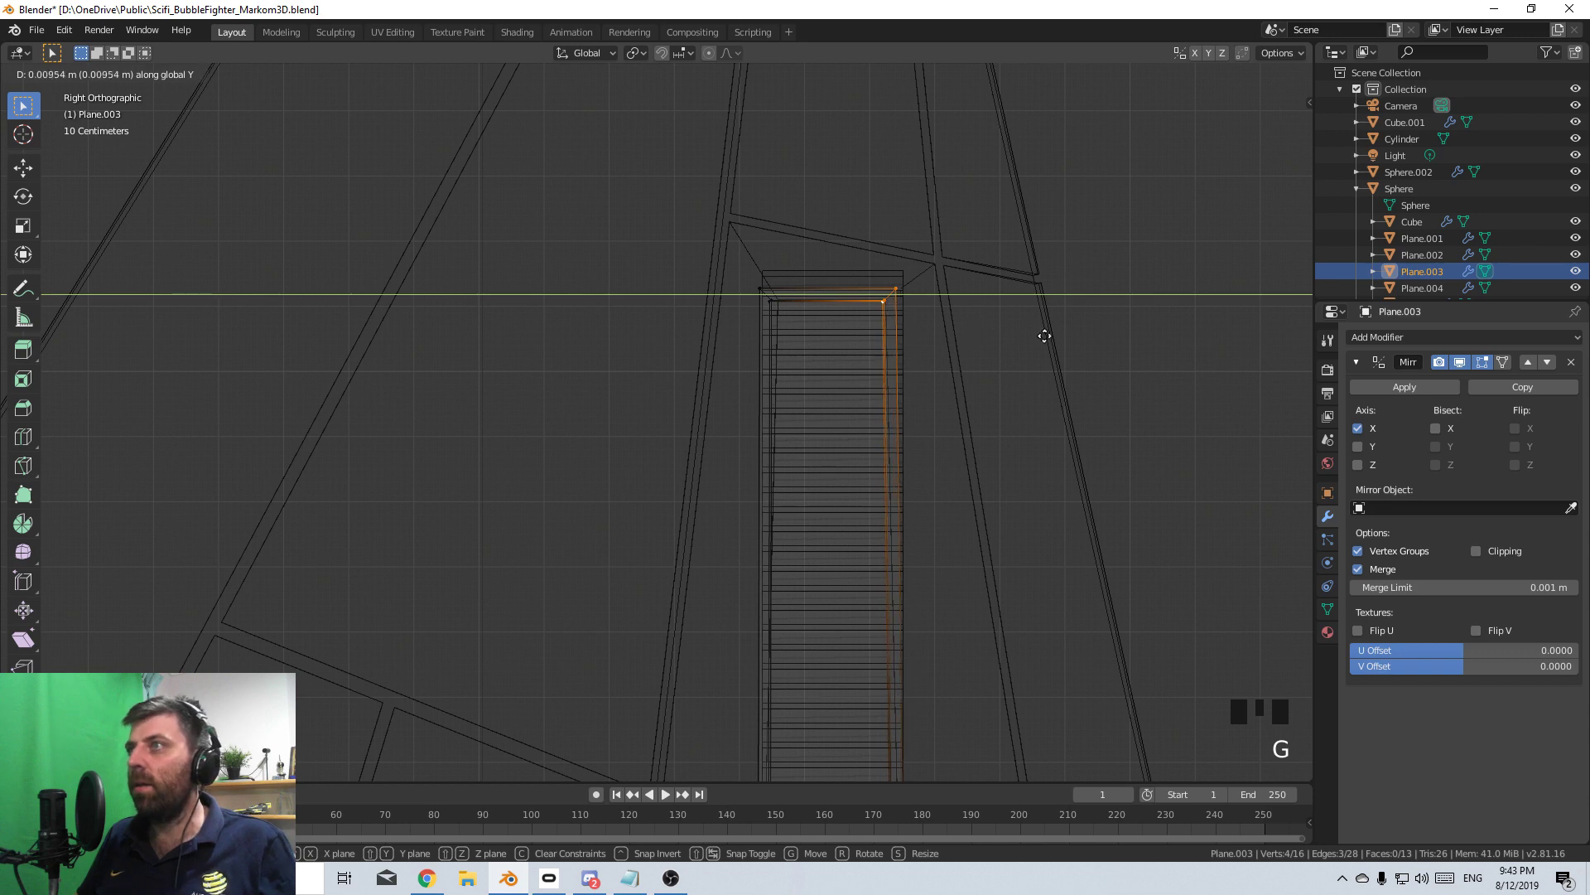
pyautogui.click(1122, 340)
pyautogui.scroll(-3, 862, 363)
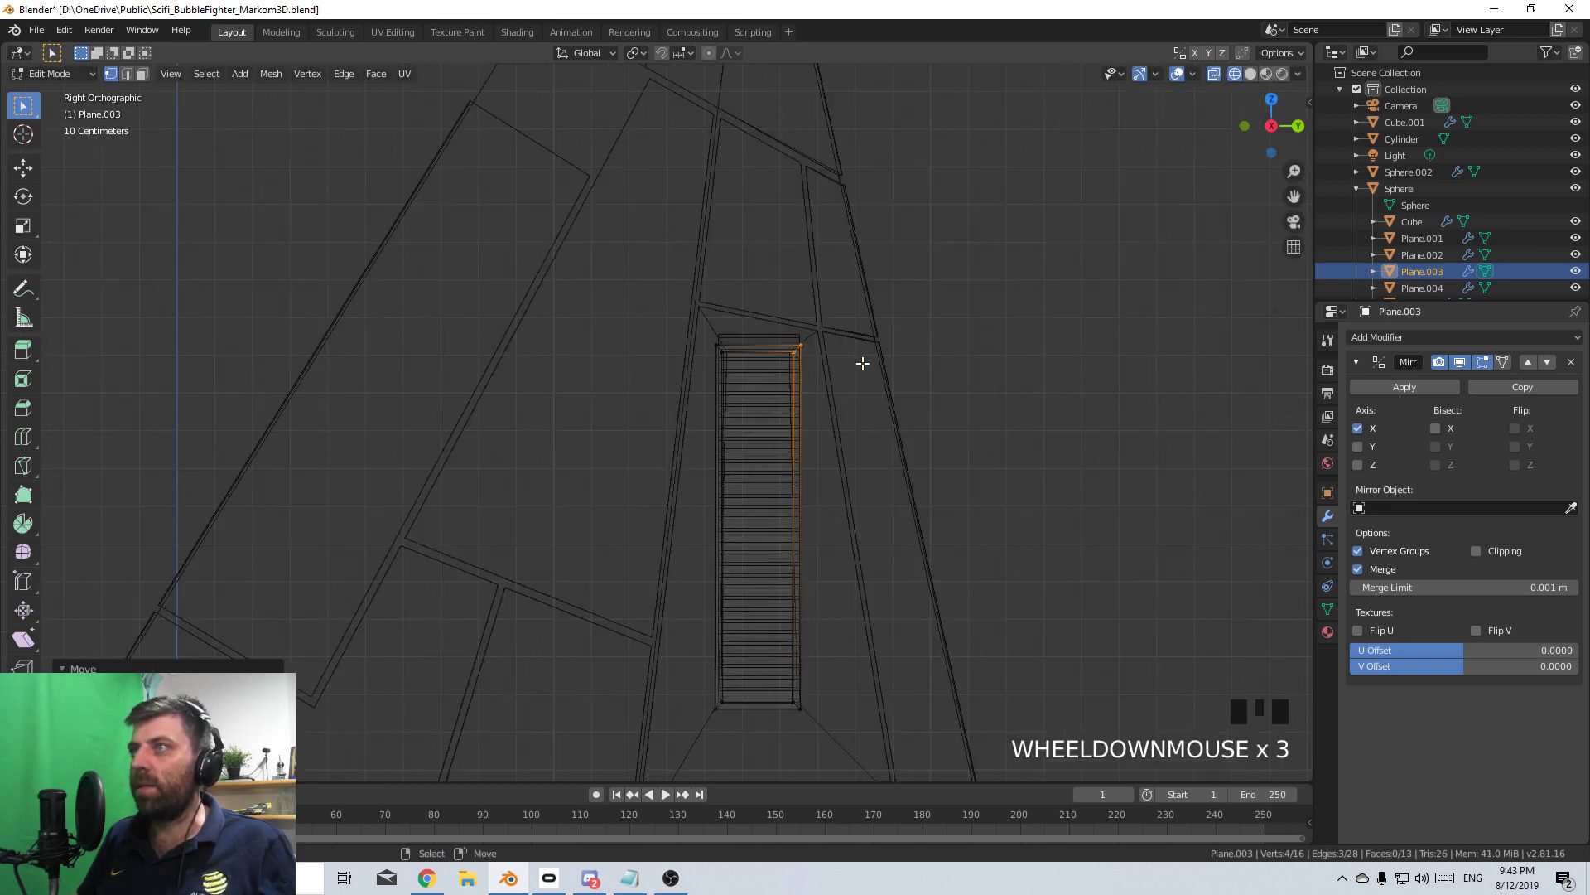
pyautogui.press('Tab')
pyautogui.press('z')
pyautogui.moveTo(853, 361); pyautogui.dragTo(861, 403, button='middle')
pyautogui.scroll(4, 867, 406)
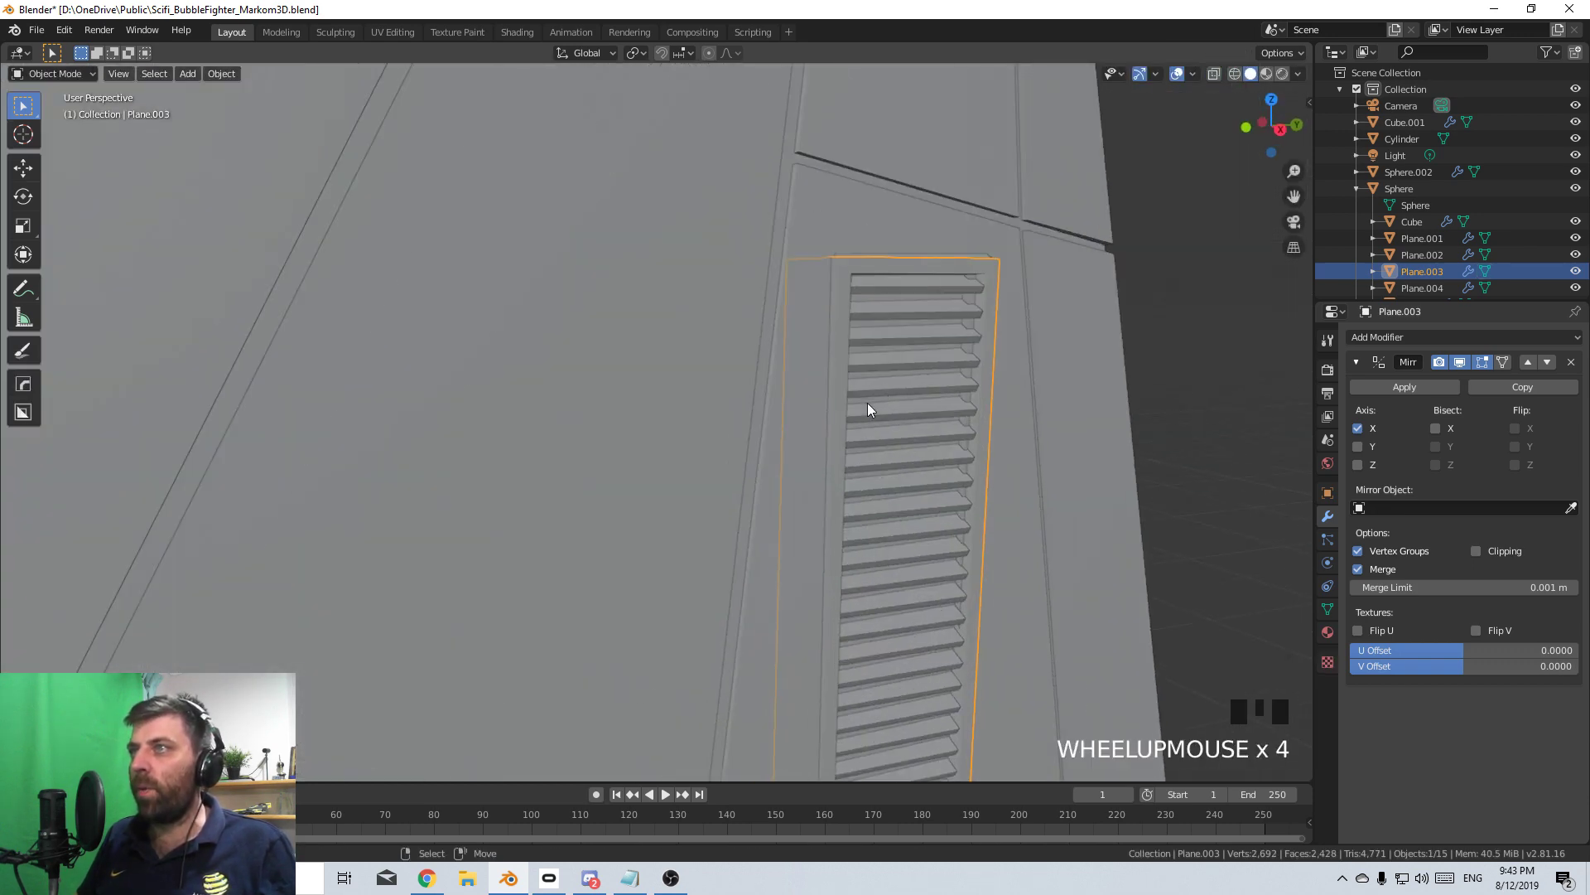
# - Open the fin's panel object Plane.002 in Edit Mode, with wireframe shading in the right view
pyautogui.rightClick(968, 295)
pyautogui.rightClick(968, 297)
pyautogui.press('Tab')
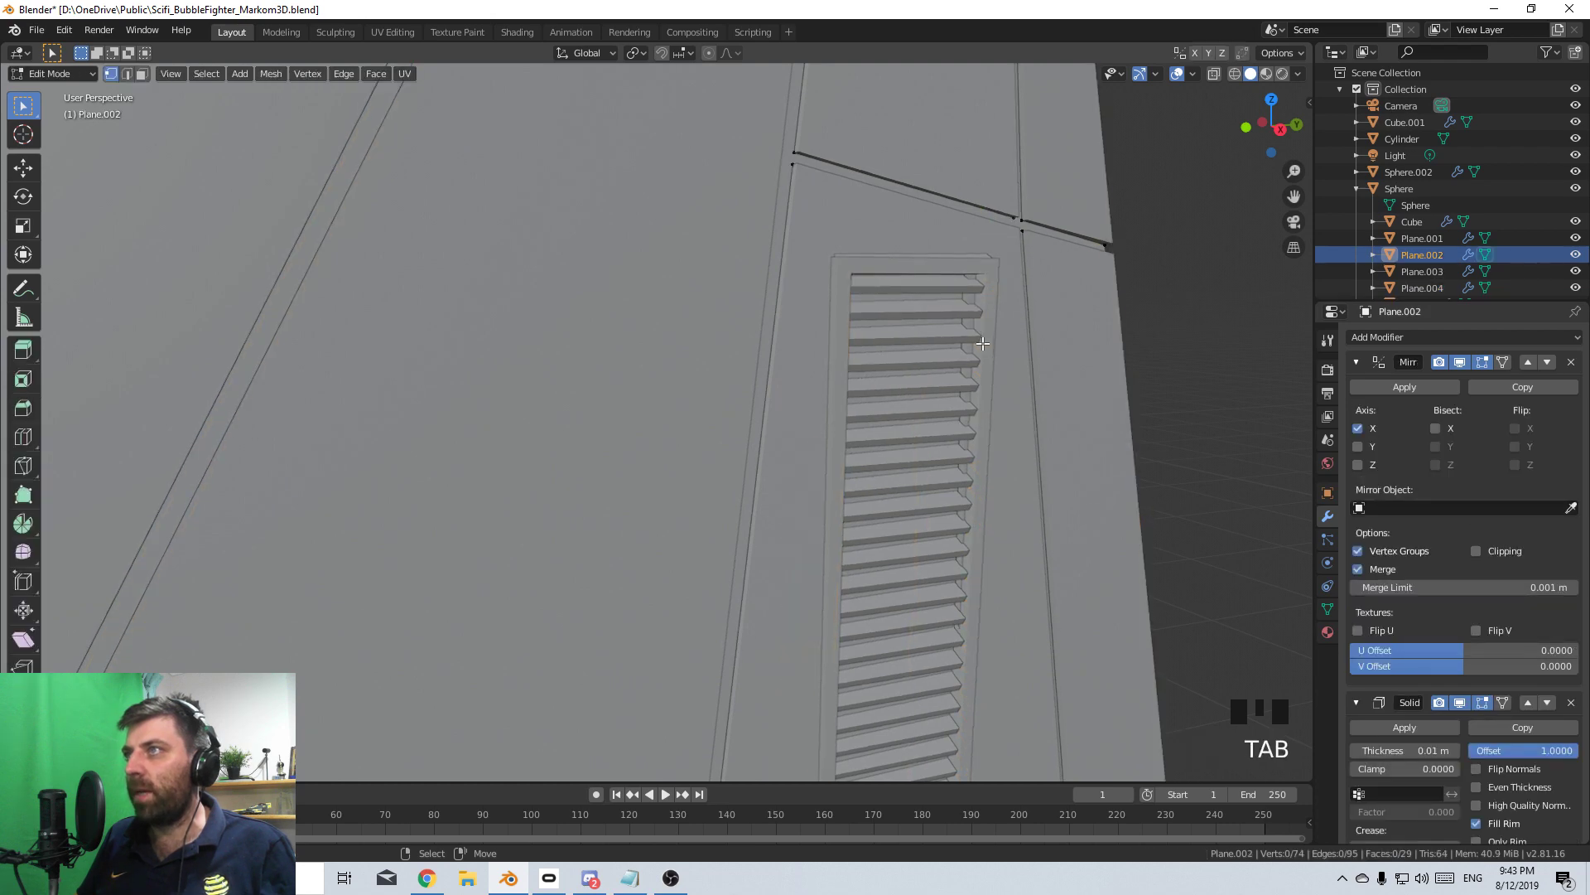
pyautogui.press('z')
pyautogui.click(823, 343)
pyautogui.press('KP_3')
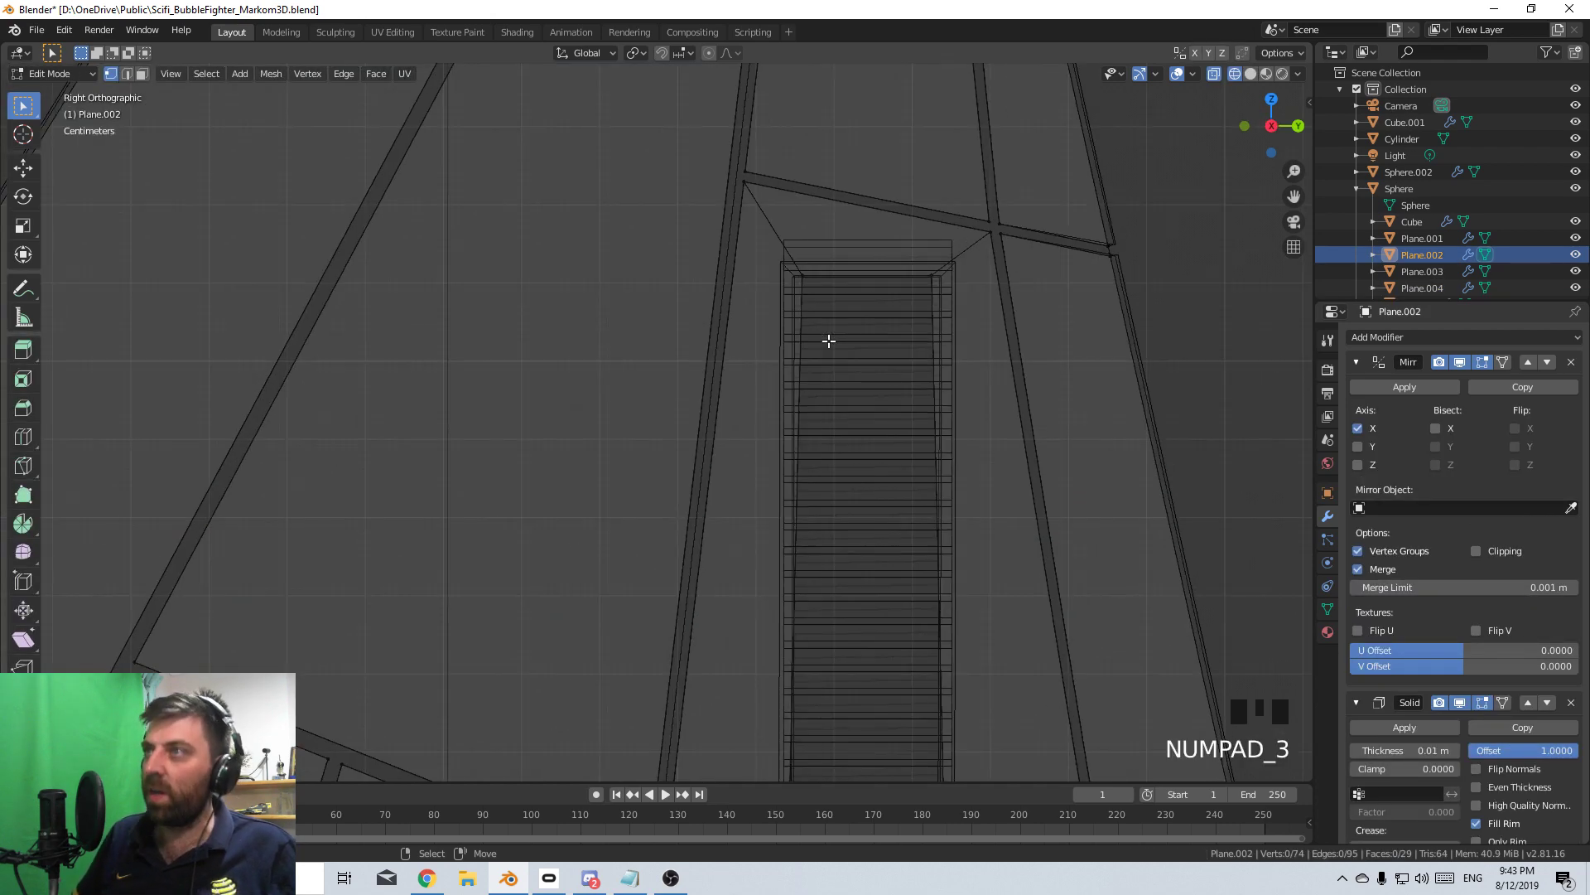
# - Move the panel opening's upper corner vertex on the negative Y side outward along Y to the frame's edge
pyautogui.rightClick(800, 271)
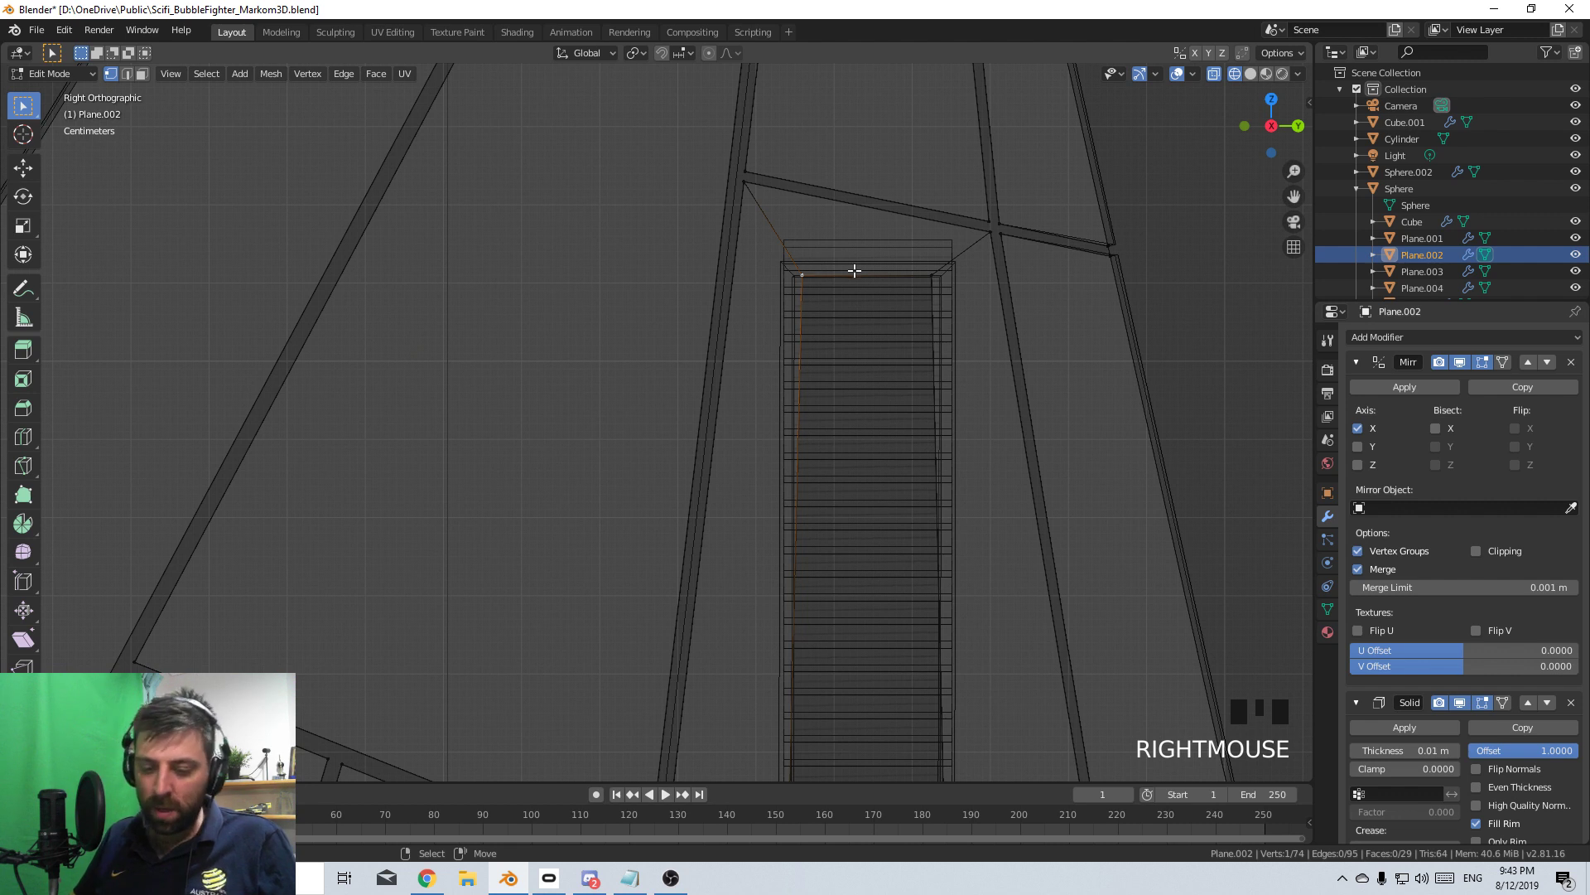
pyautogui.press('g')
pyautogui.press('g')
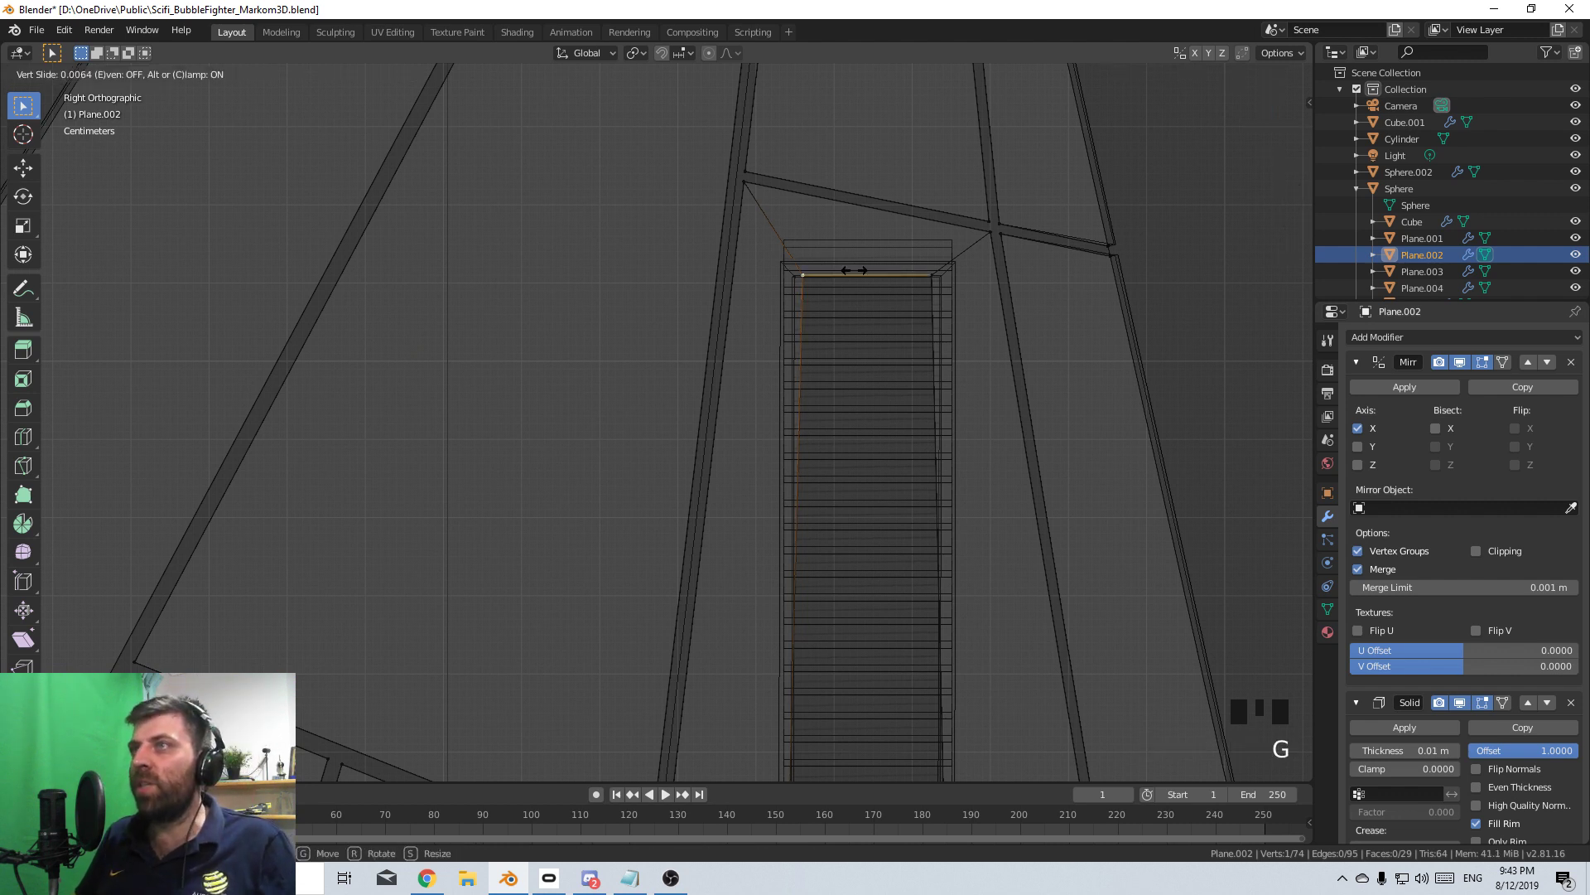
pyautogui.click(734, 286)
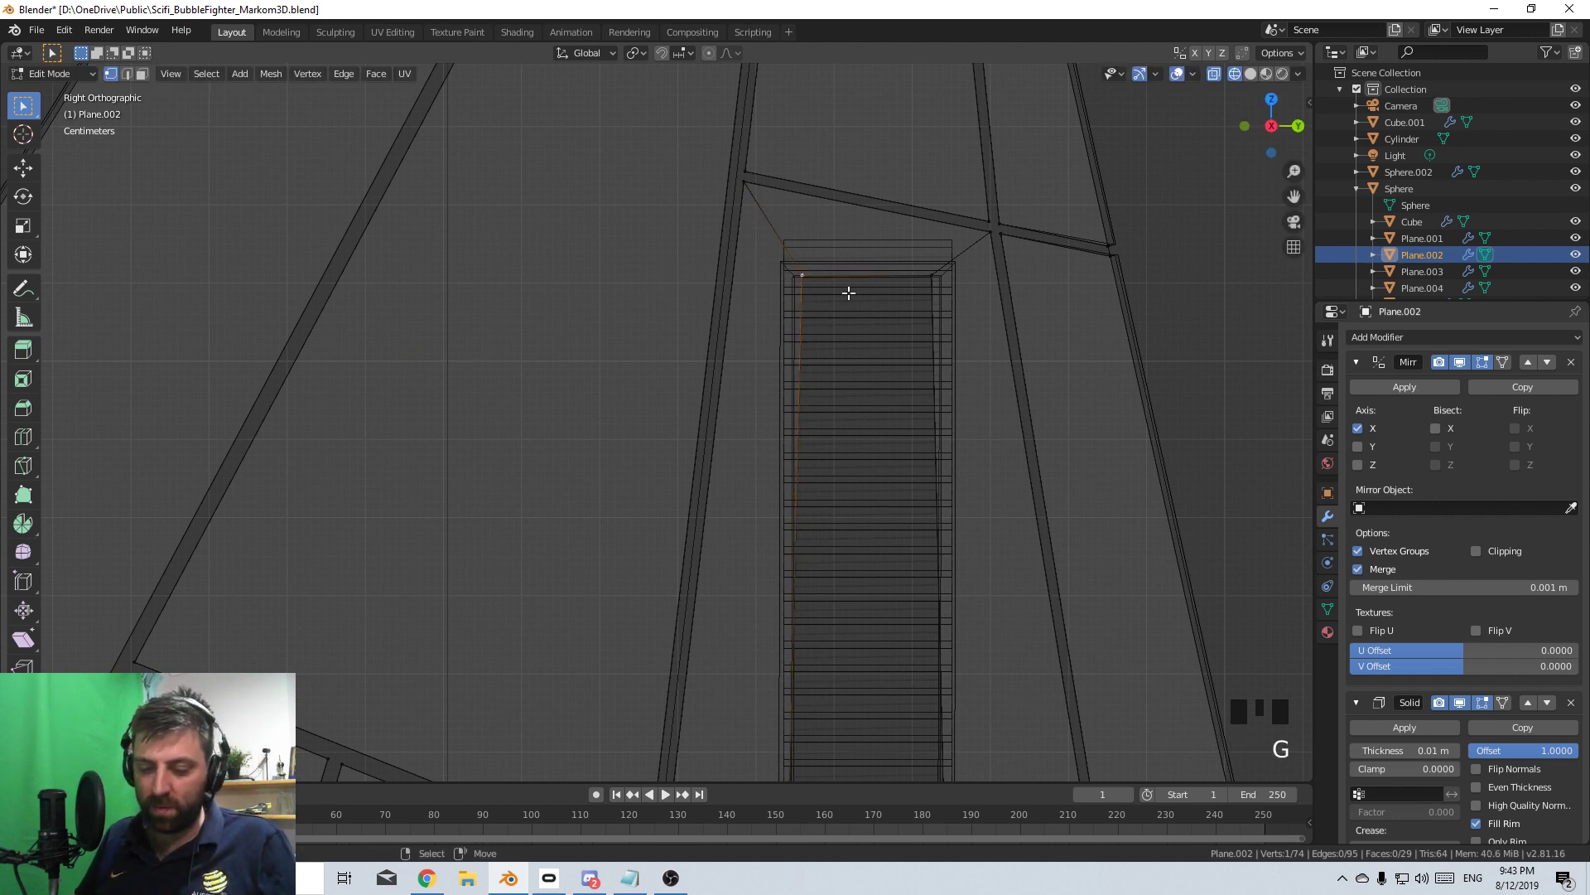
pyautogui.press('g')
pyautogui.press('x')
pyautogui.press('y')
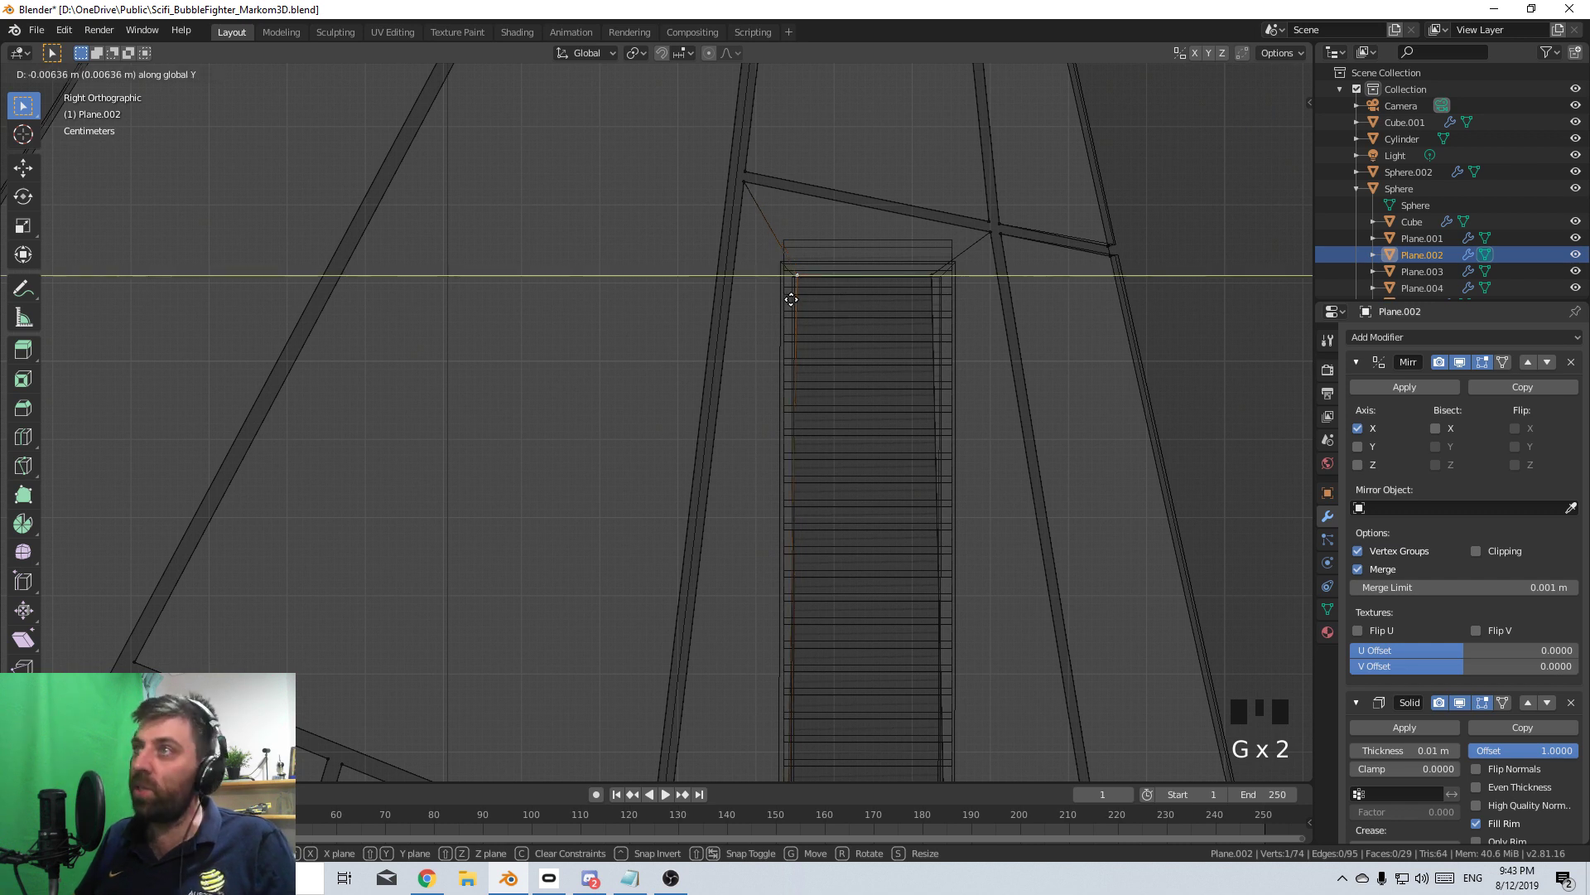
# - Move the panel opening's upper corner vertex on the positive Y side outward along Y and slide it towards the frame corner
pyautogui.rightClick(919, 277)
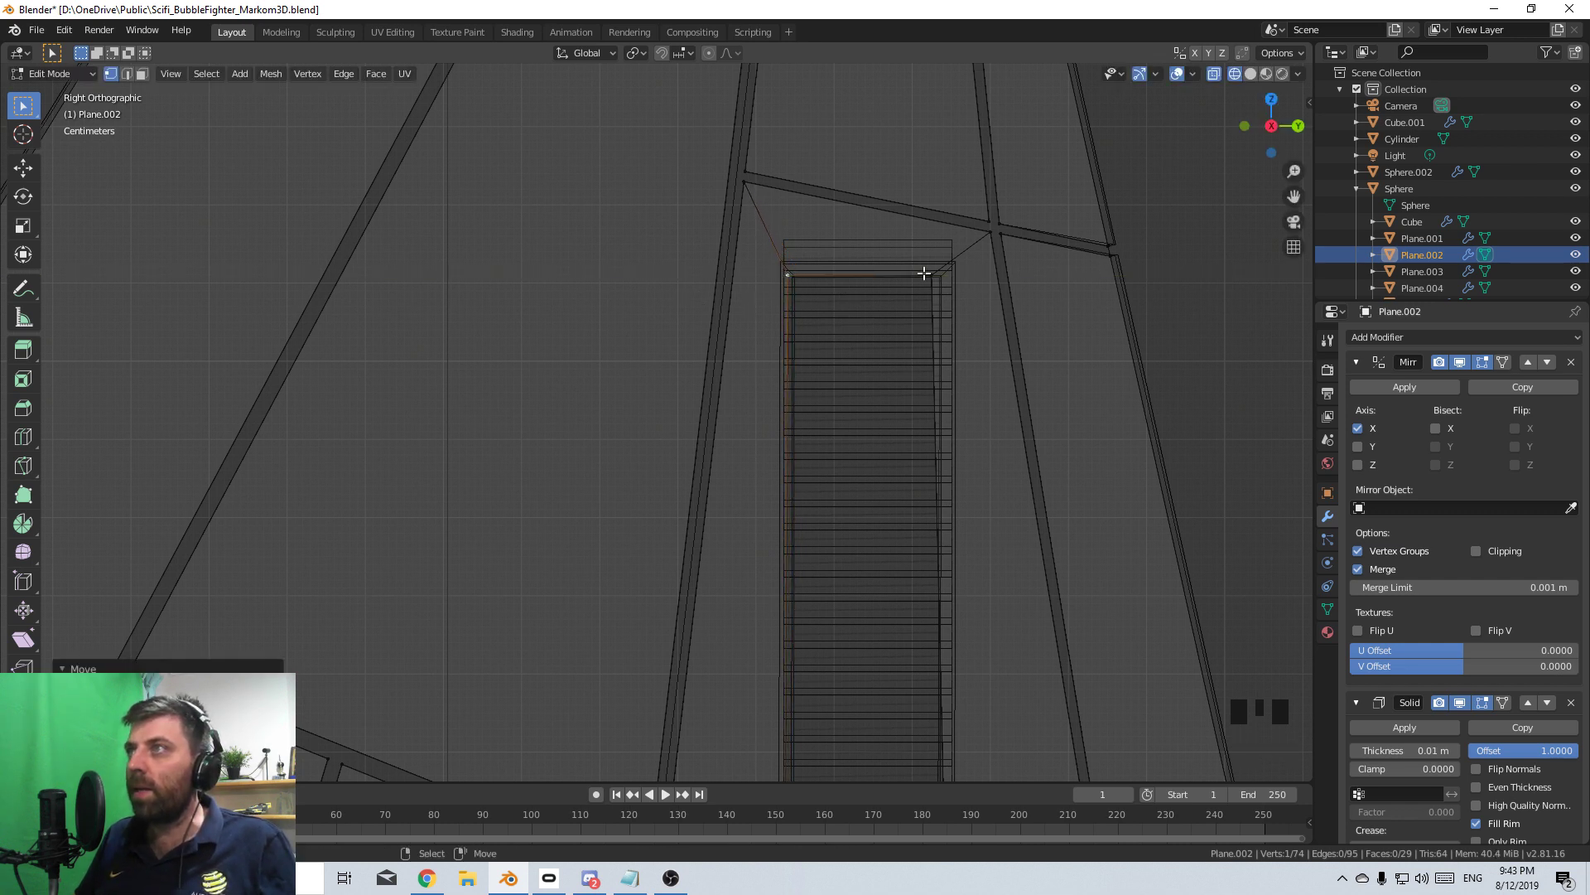
pyautogui.press('g')
pyautogui.press('y')
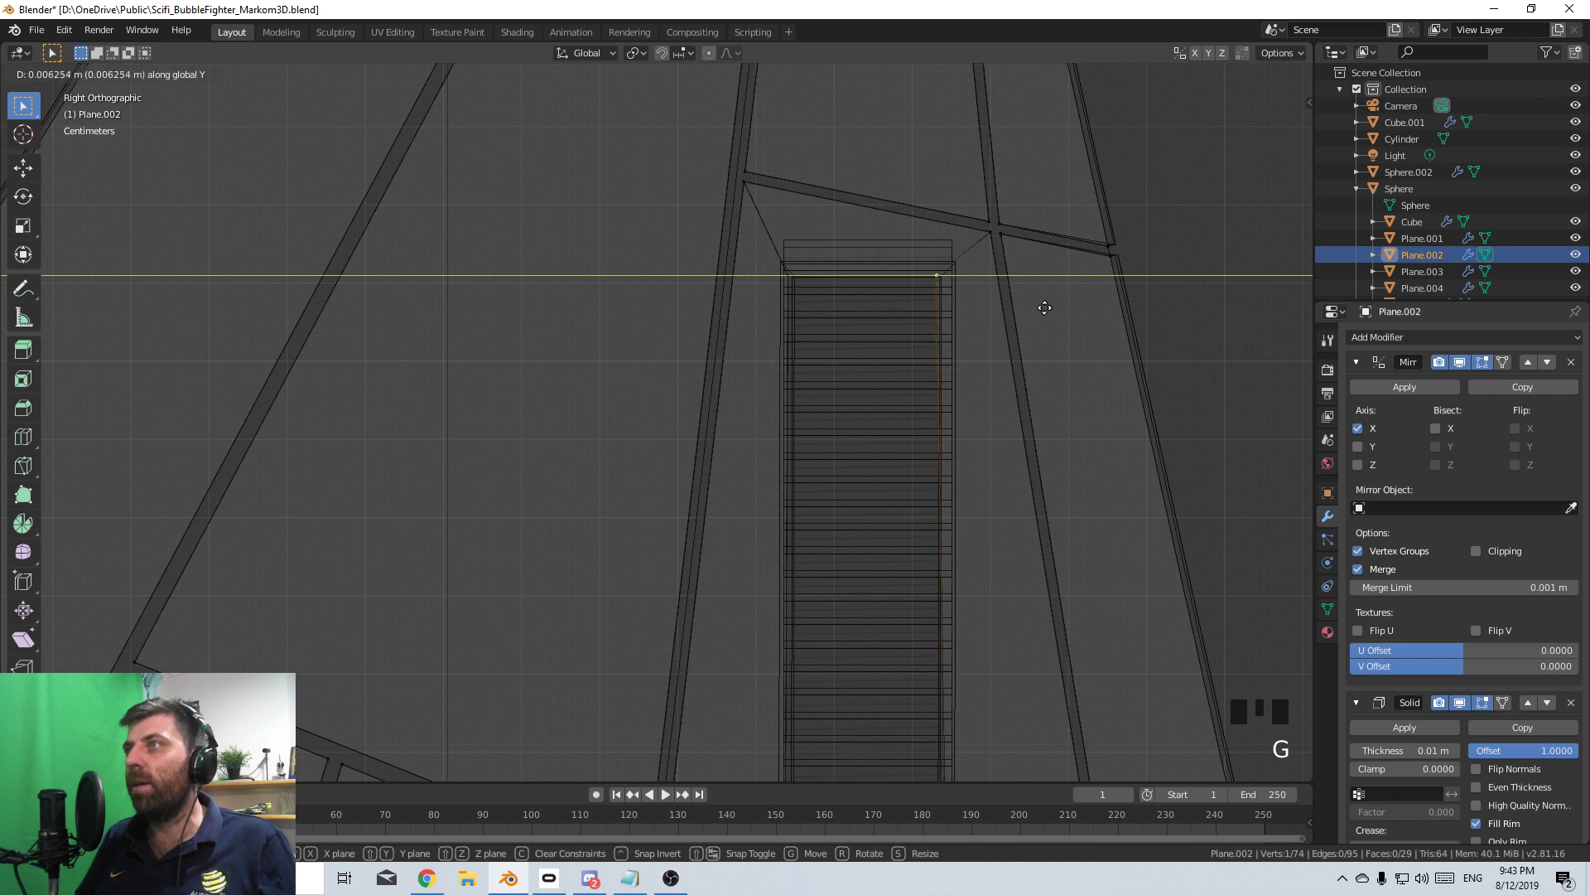
pyautogui.click(1109, 305)
pyautogui.press('g')
pyautogui.press('g')
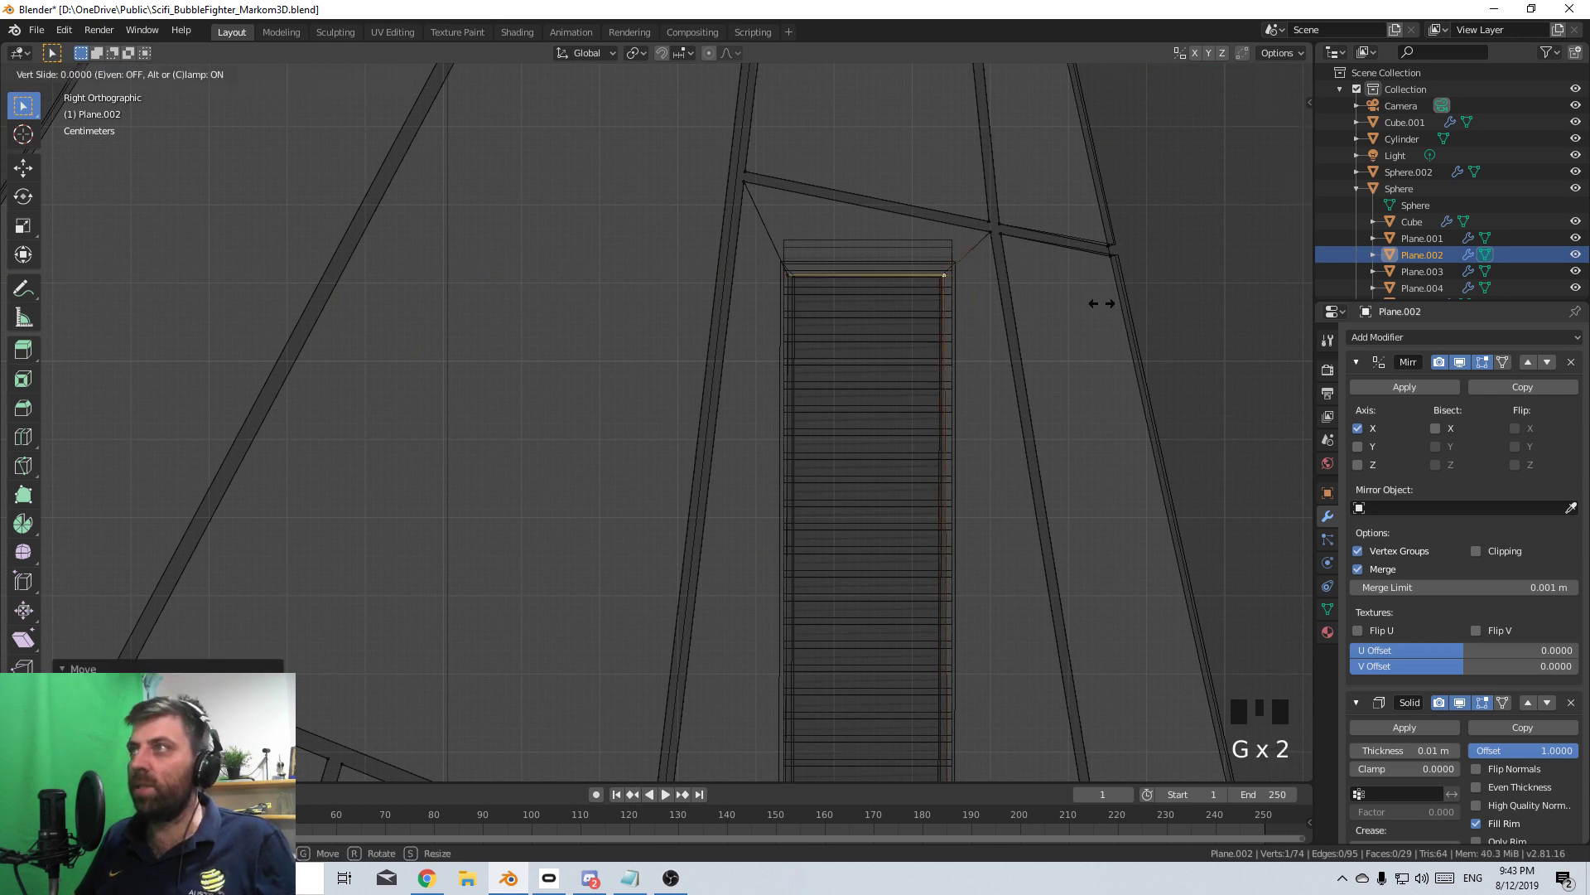
pyautogui.click(1135, 279)
# - Nudge the opening's upper corner vertex on the negative Y side into line with the frame, and return to Object Mode with solid shading
pyautogui.press('g')
pyautogui.press('g')
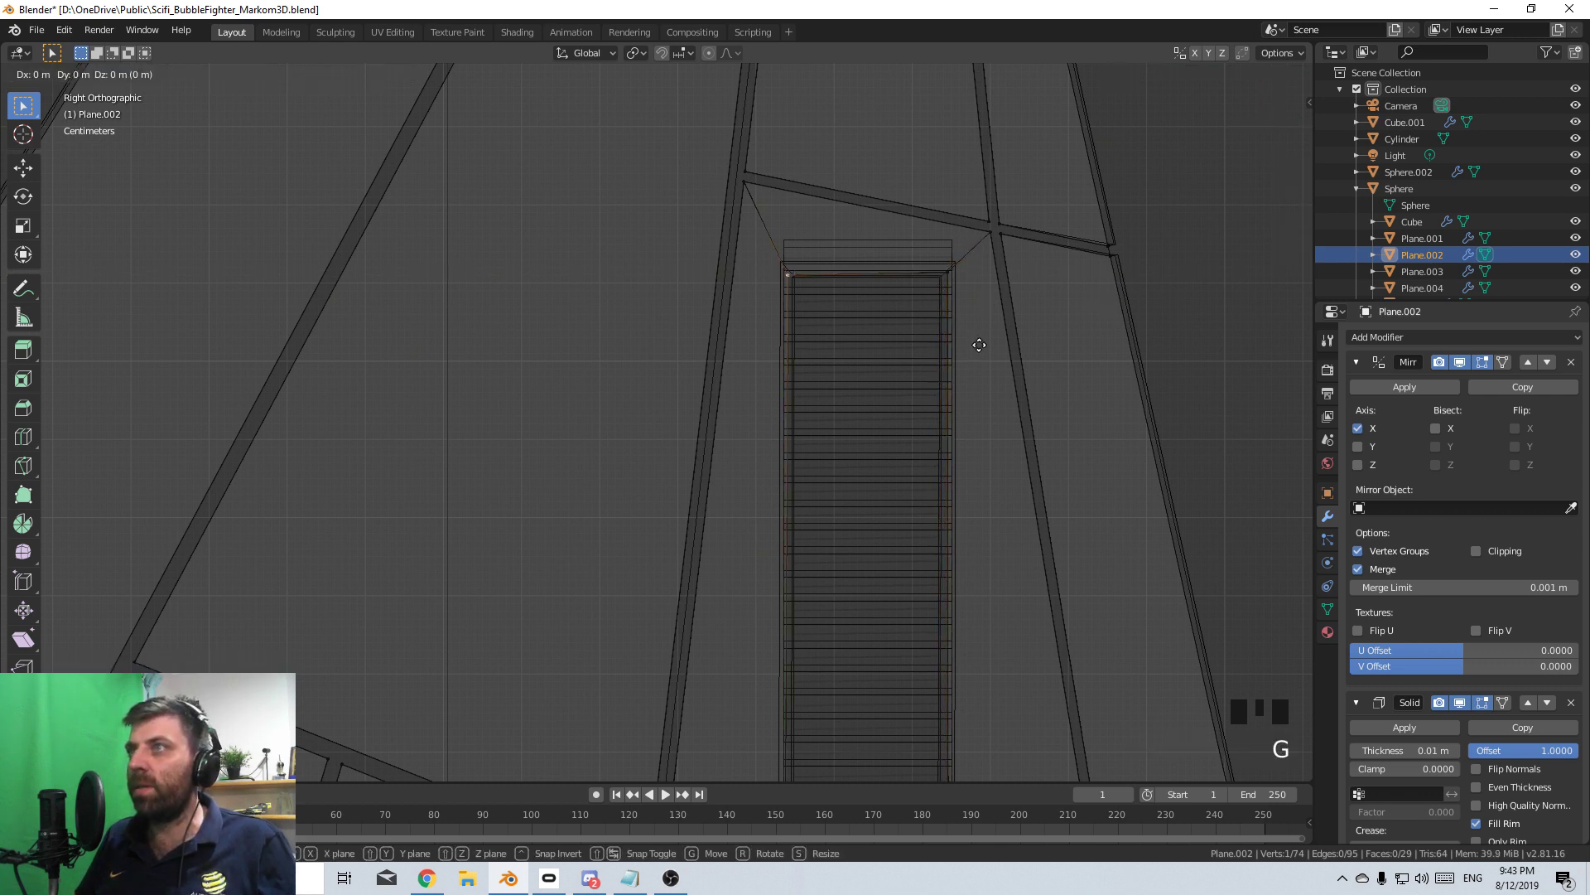
pyautogui.click(973, 326)
pyautogui.press('g')
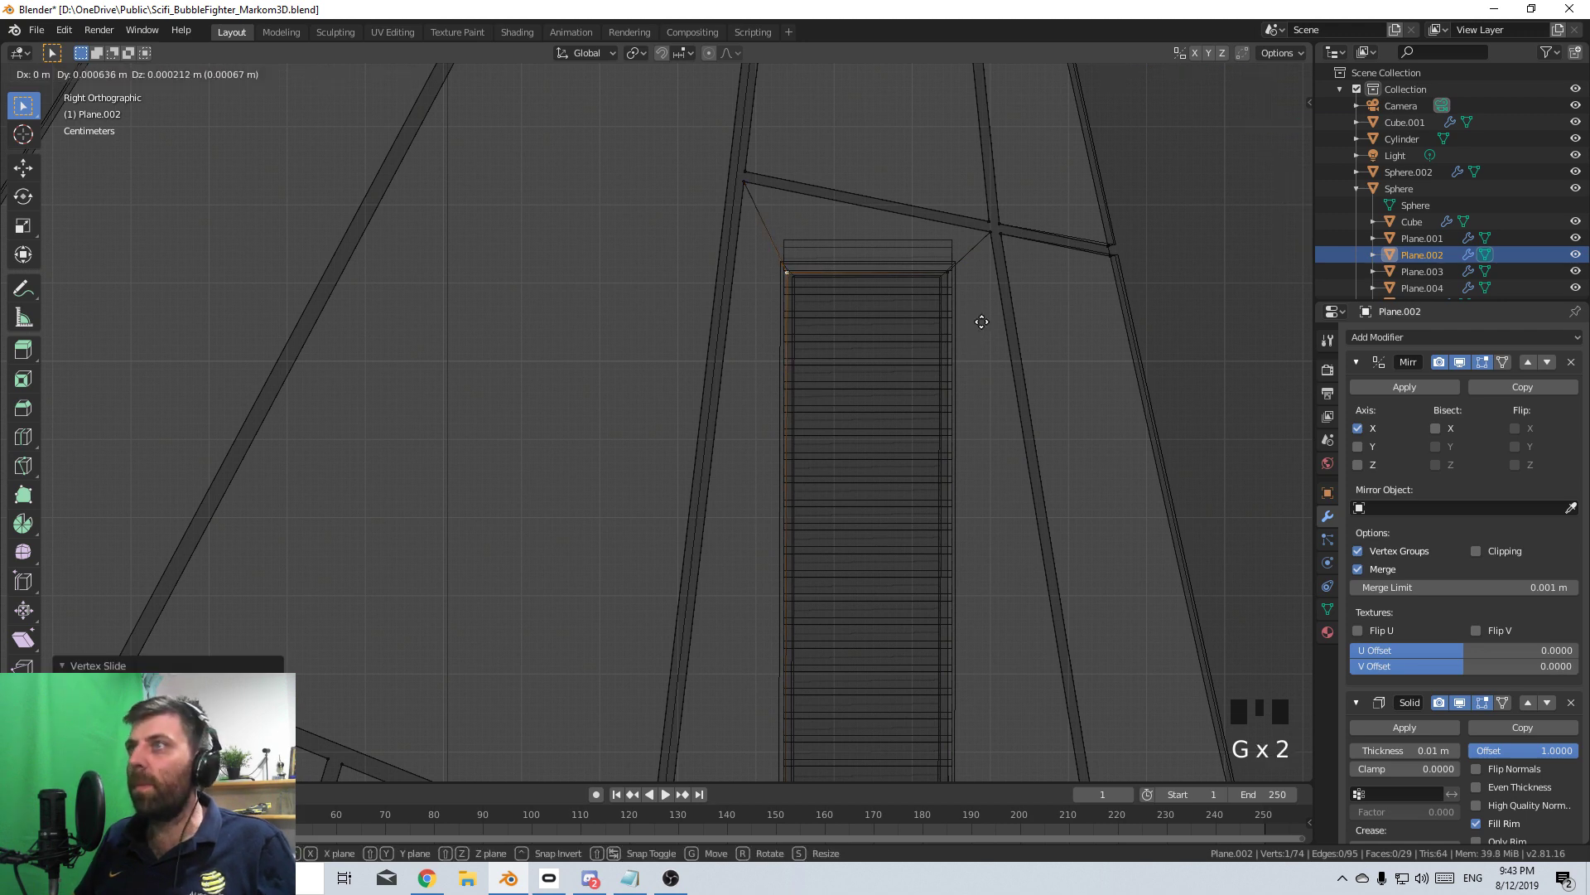
pyautogui.click(987, 310)
pyautogui.press('Tab')
pyautogui.press('z')
pyautogui.moveTo(853, 541); pyautogui.dragTo(893, 560, button='middle')
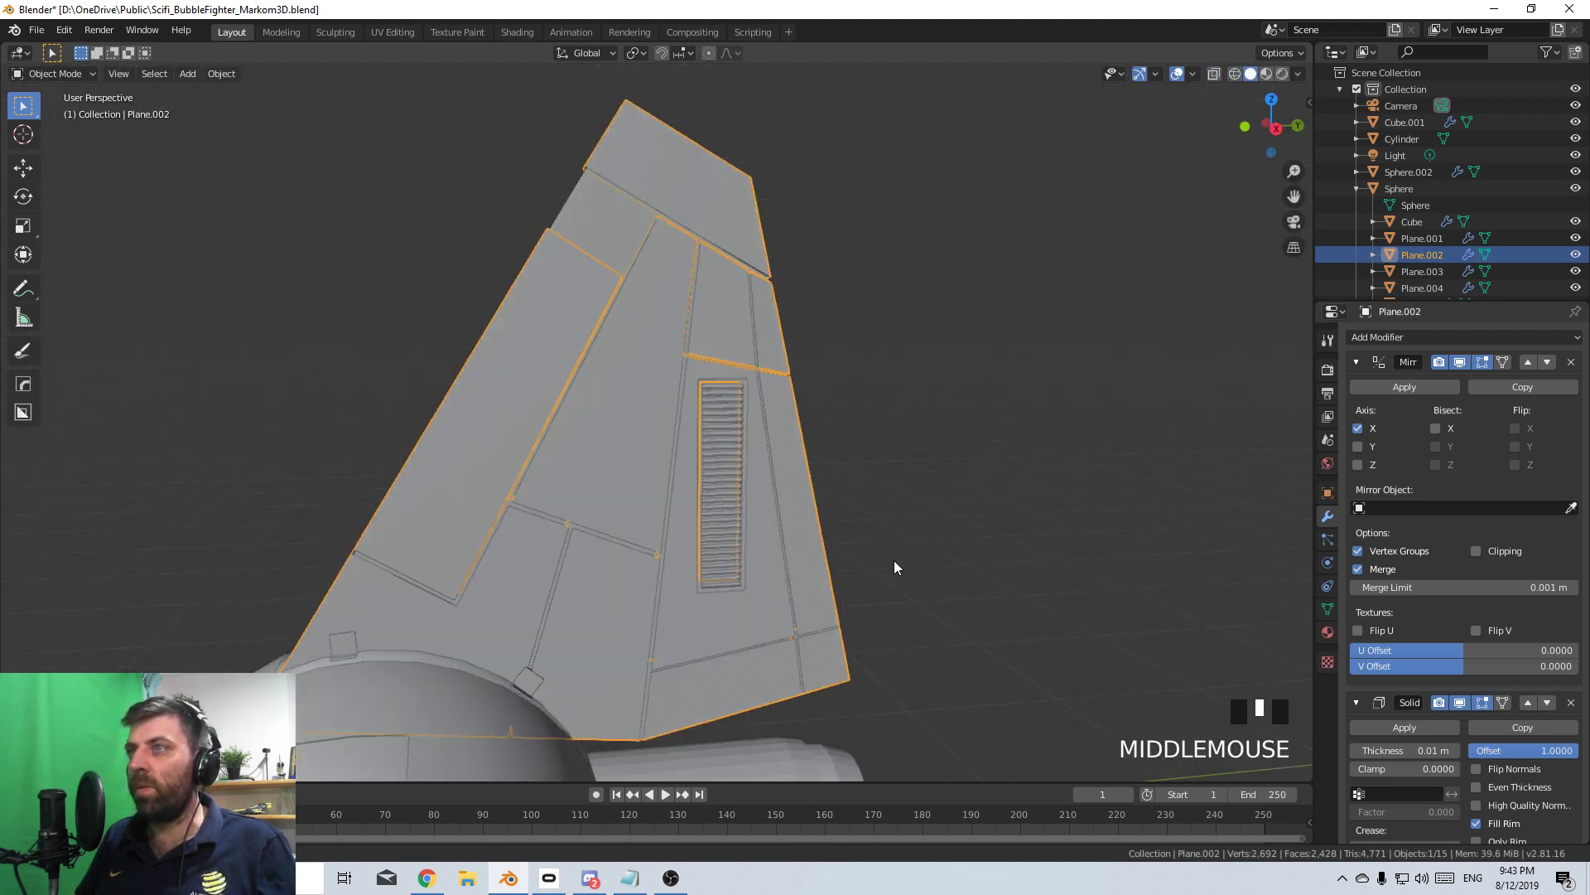
# - Select the slats and reduce their array count to 31
pyautogui.scroll(5, 786, 535)
pyautogui.click(856, 339)
pyautogui.moveTo(857, 339)
pyautogui.mouseDown(button='middle')
pyautogui.moveTo(880, 415)
pyautogui.moveTo(862, 318)
pyautogui.mouseUp(button='middle')
pyautogui.scroll(4, 887, 450)
pyautogui.rightClick(1052, 326)
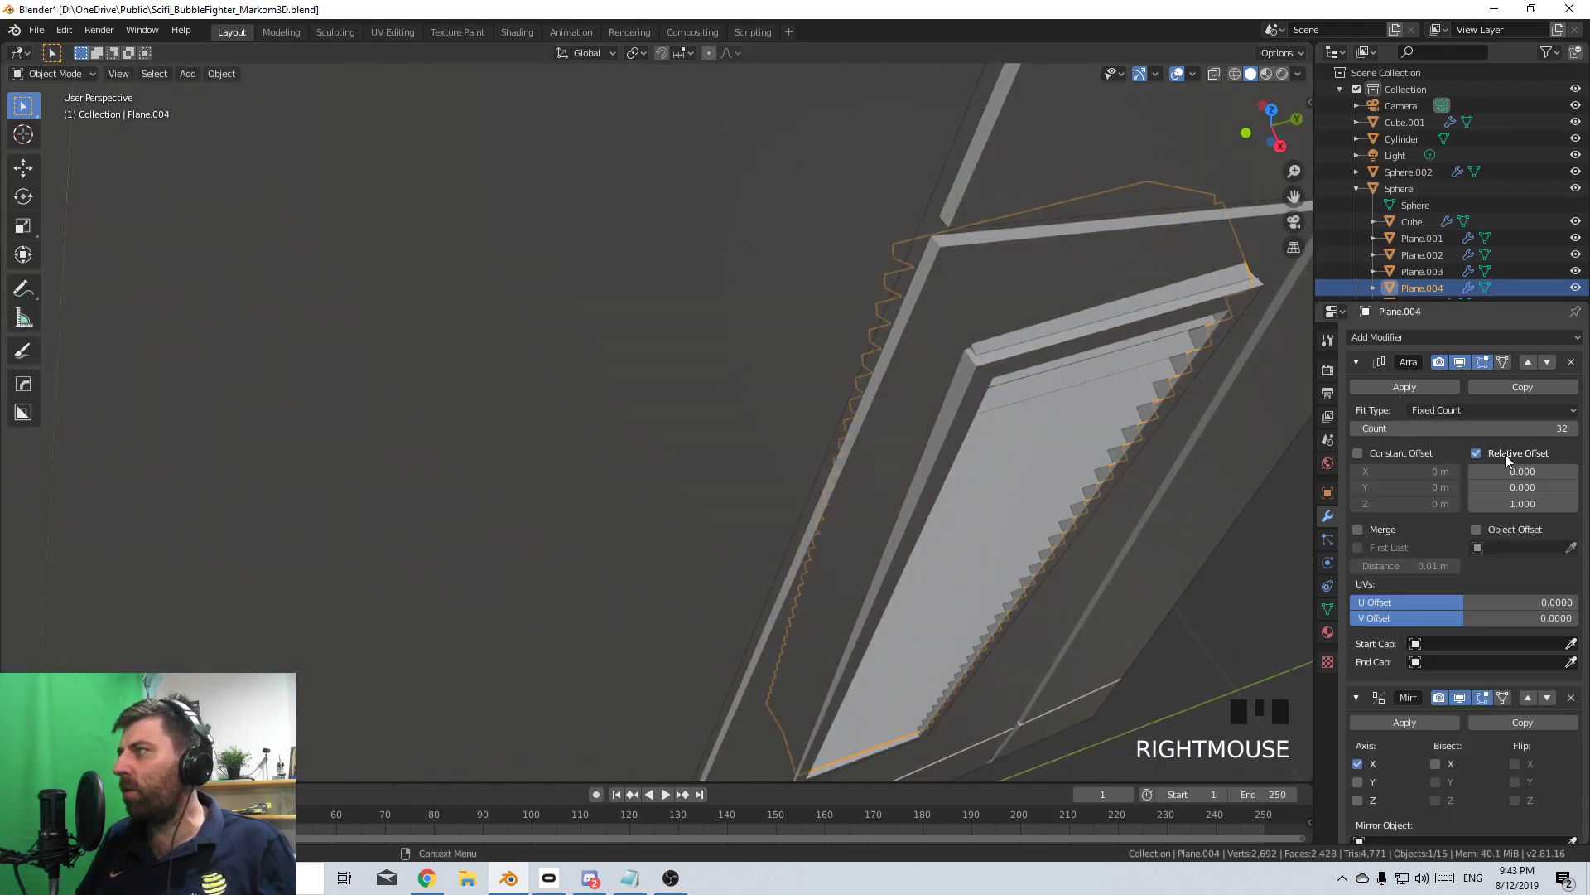
pyautogui.click(1358, 429)
pyautogui.moveTo(1096, 488); pyautogui.dragTo(982, 407, button='middle')
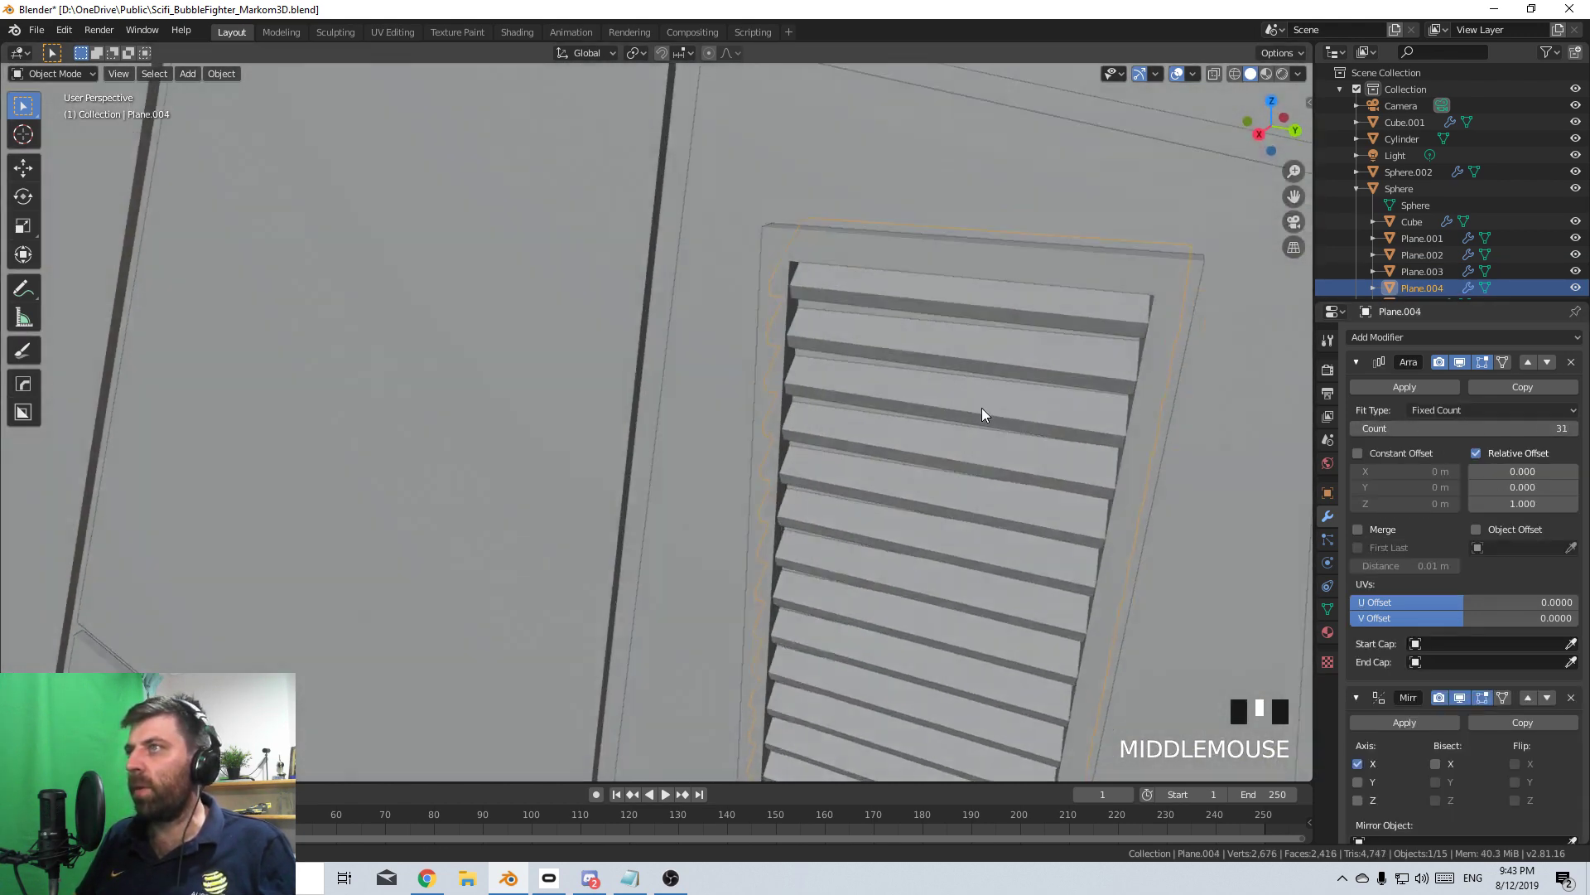
pyautogui.scroll(-8, 982, 407)
pyautogui.moveTo(911, 473); pyautogui.dragTo(851, 550, button='middle')
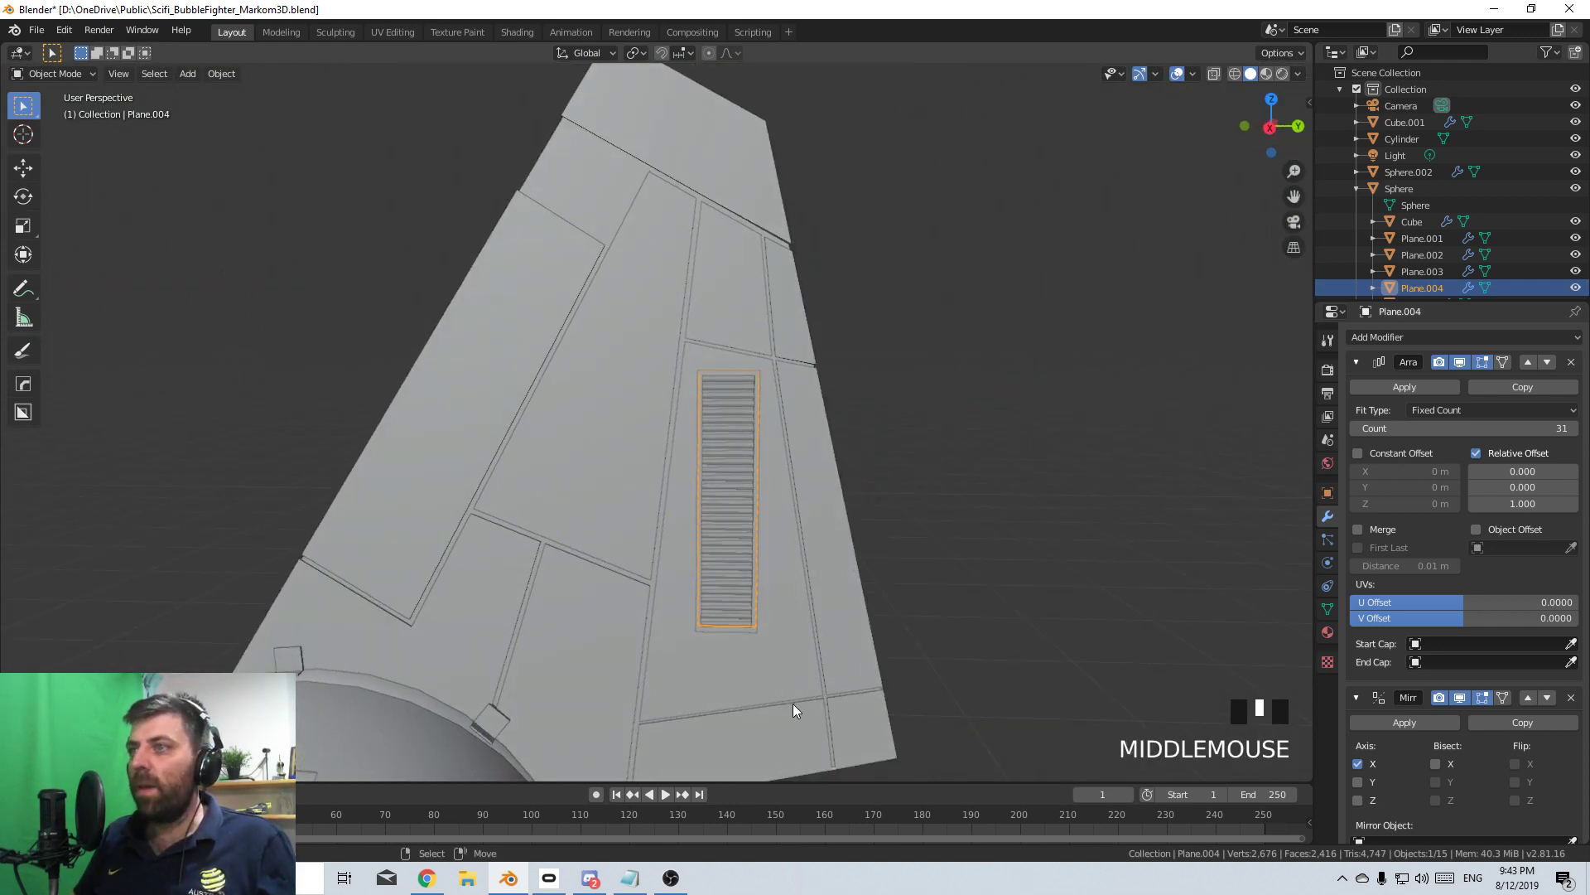
# - Open the underlying fin body, Plane, in Edit Mode with wireframe shading in the right view
pyautogui.rightClick(826, 702)
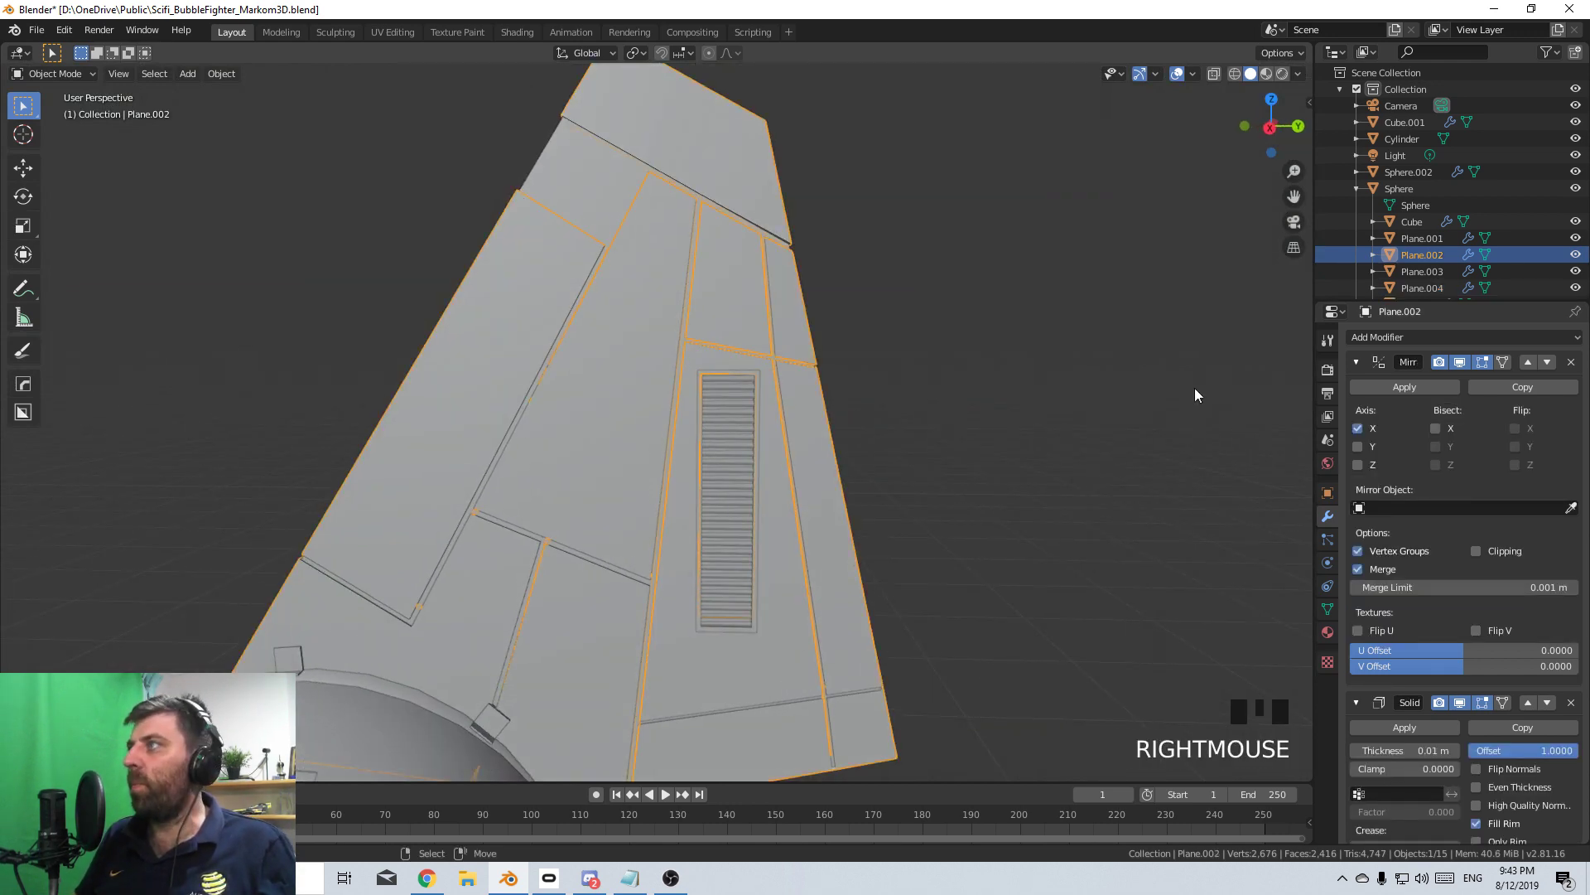
pyautogui.press('z')
pyautogui.scroll(3, 732, 528)
pyautogui.press('Tab')
pyautogui.press('Tab')
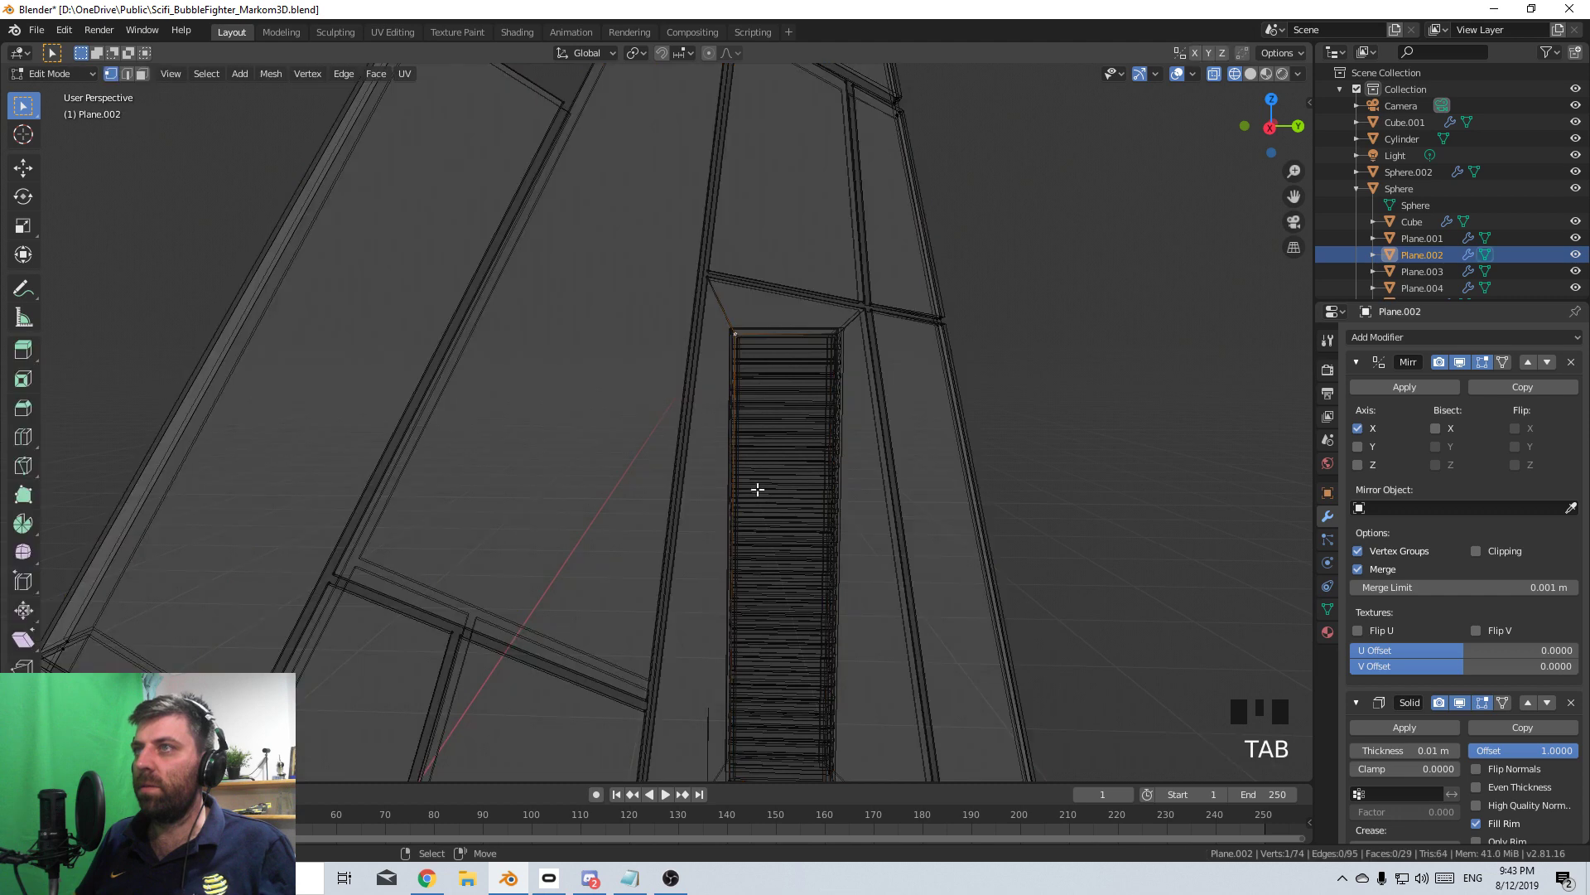
pyautogui.scroll(-1, 695, 305)
pyautogui.rightClick(697, 299)
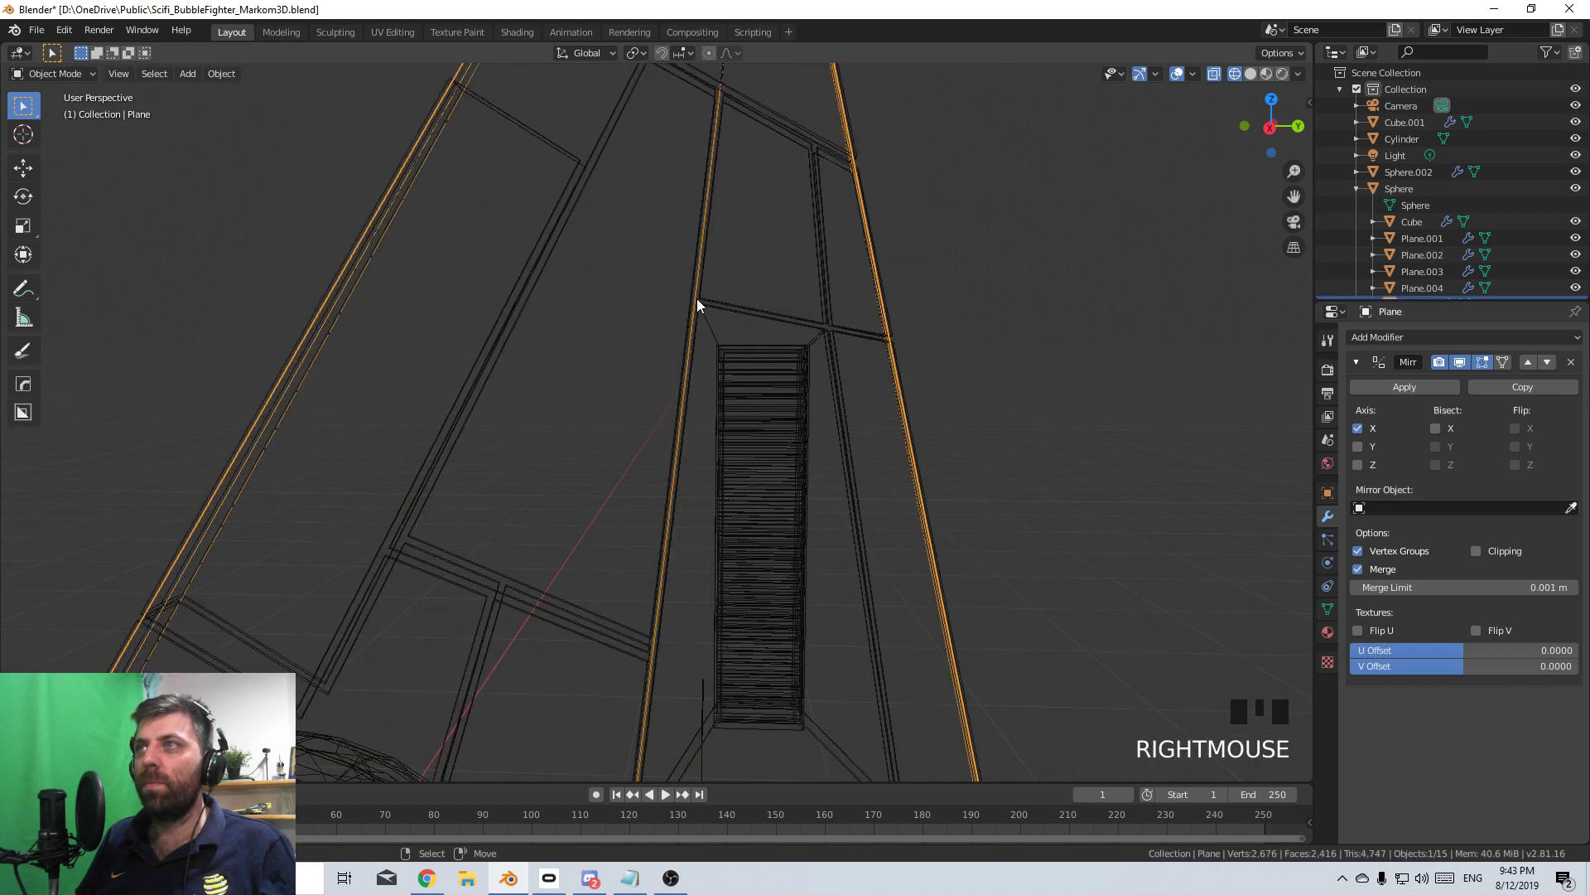
pyautogui.press('Tab')
pyautogui.press('KP_3')
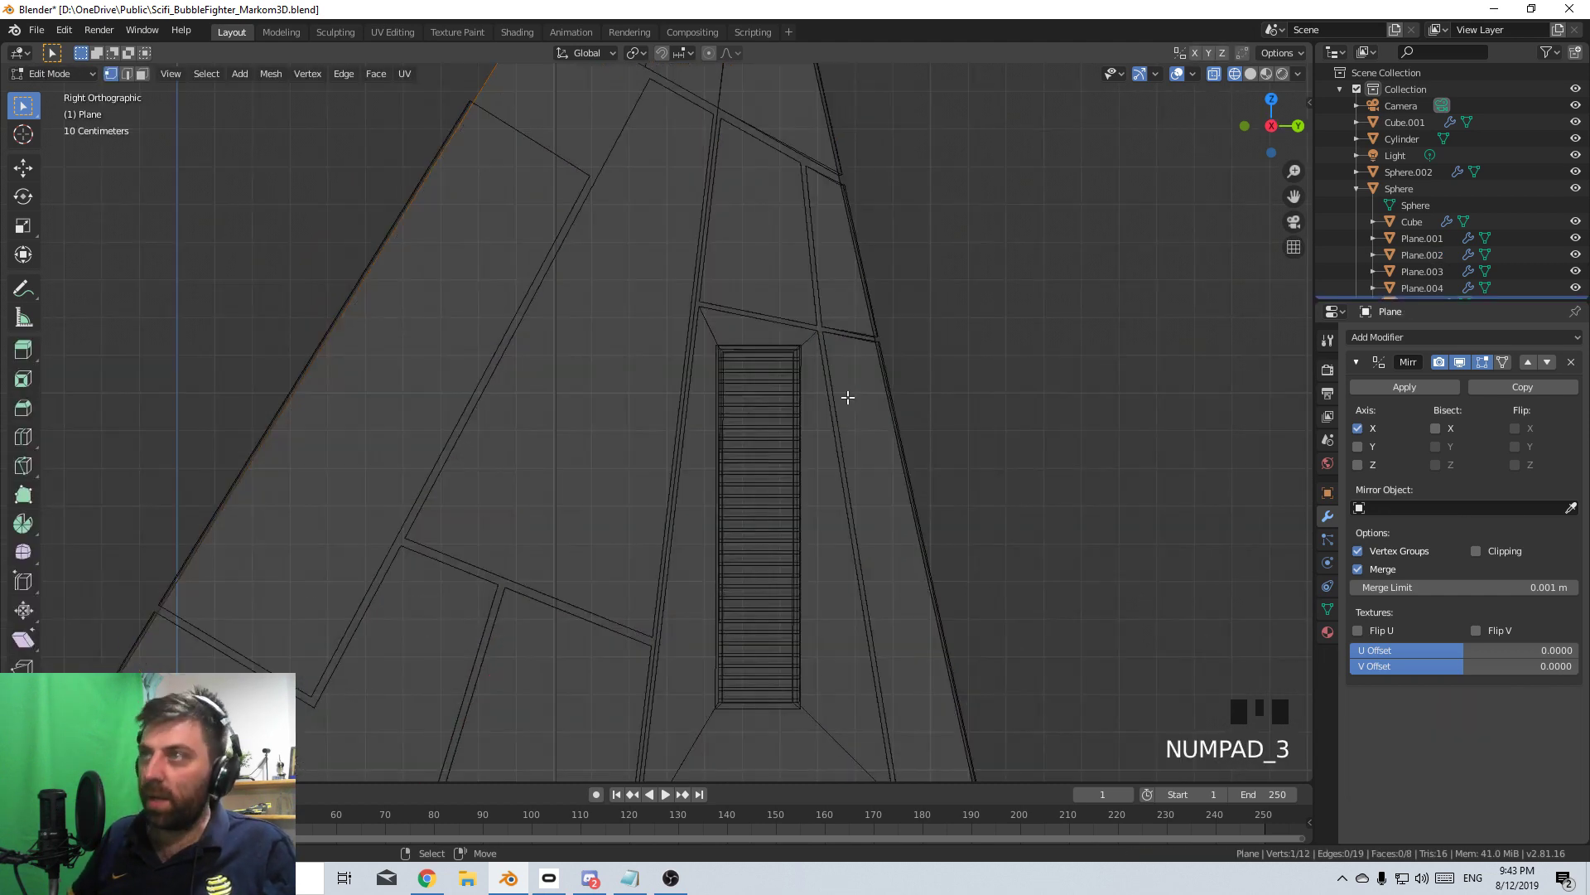
# - Add a horizontal loop cut across the fin body level with the upper end of the slatted opening
pyautogui.hotkey('ctrl', 'r')
pyautogui.click(718, 274)
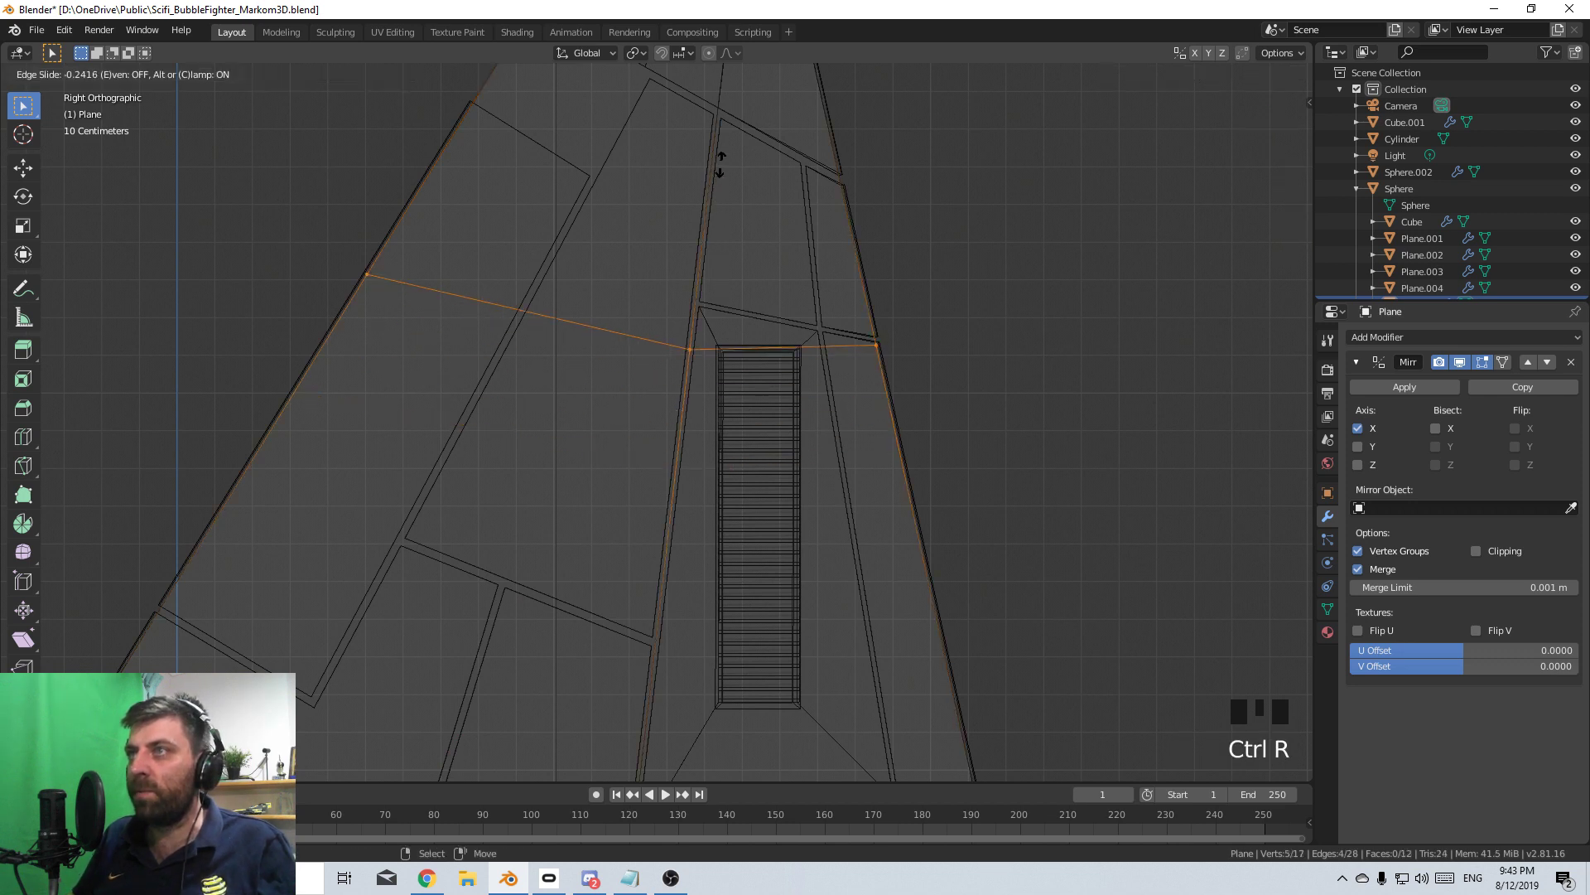
pyautogui.click(722, 163)
# - Add a second loop cut near the slats' lower end and slide its outer-edge vertex down level with the opening's lower edge
pyautogui.keyDown('shift'); pyautogui.moveTo(778, 478); pyautogui.dragTo(781, 345, button='middle'); pyautogui.keyUp('shift')
pyautogui.keyDown('shift'); pyautogui.moveTo(735, 649); pyautogui.dragTo(828, 579, button='middle'); pyautogui.keyUp('shift')
pyautogui.hotkey('ctrl', 'r')
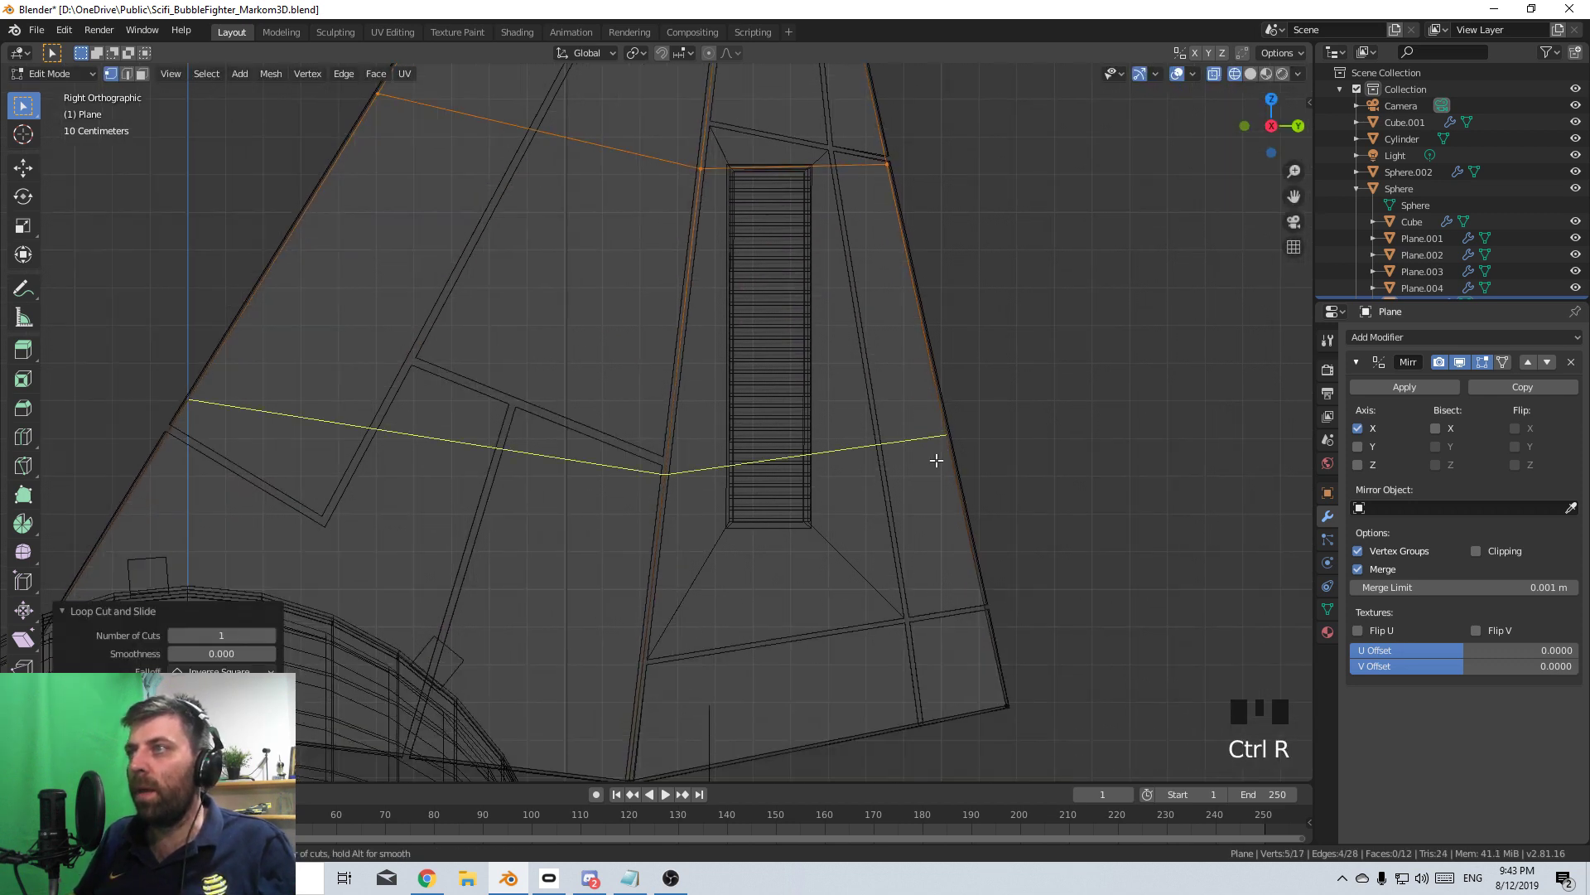
pyautogui.click(936, 464)
pyautogui.rightClick(972, 489)
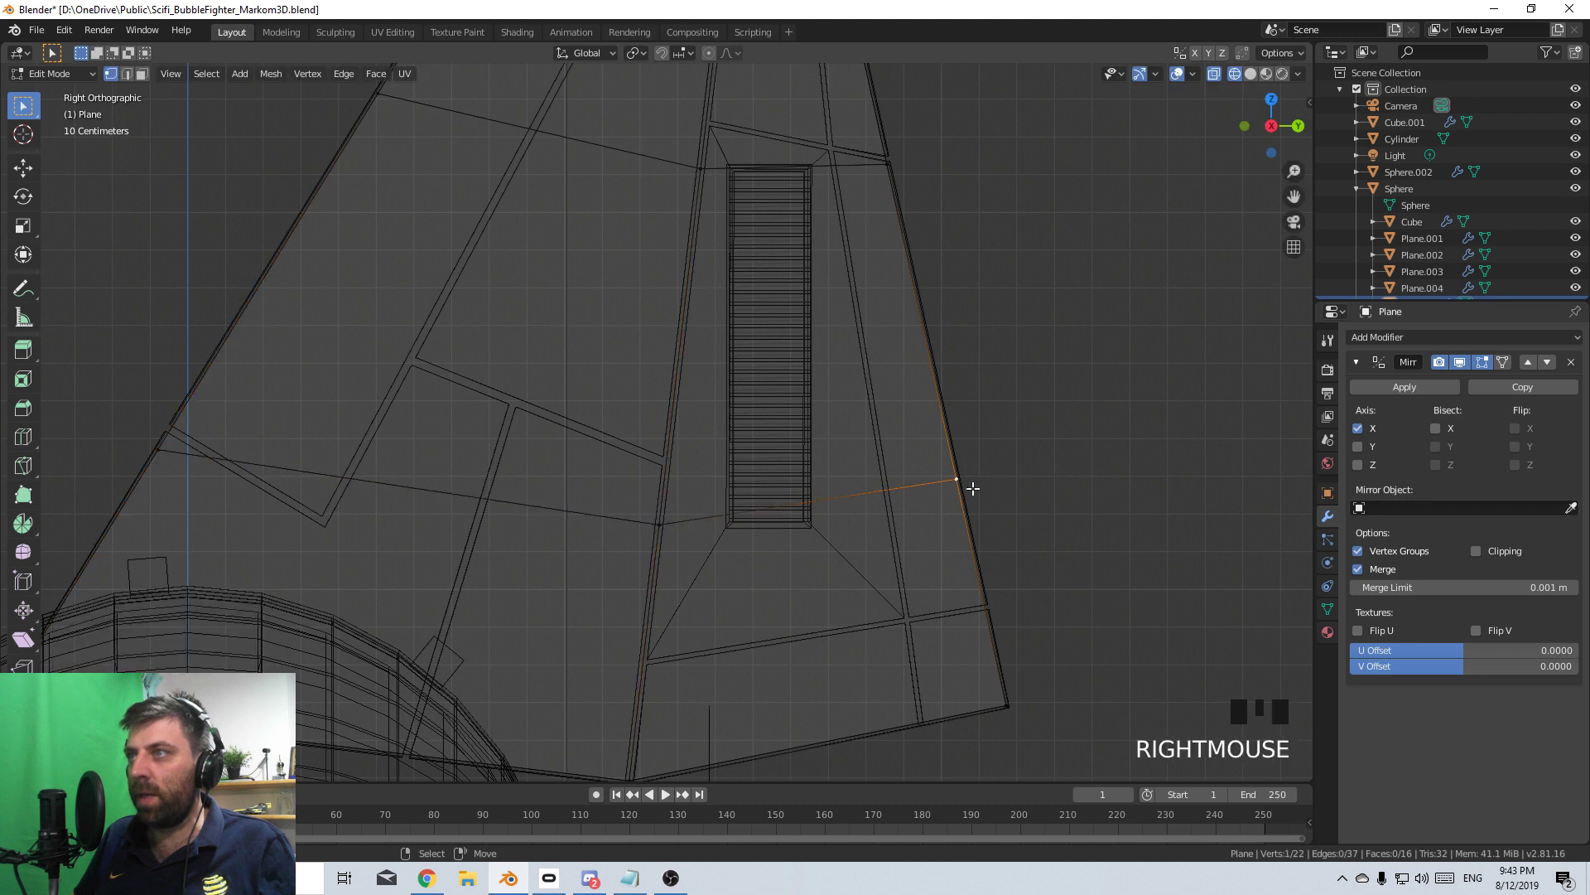
pyautogui.press('g')
pyautogui.press('g')
pyautogui.click(1027, 533)
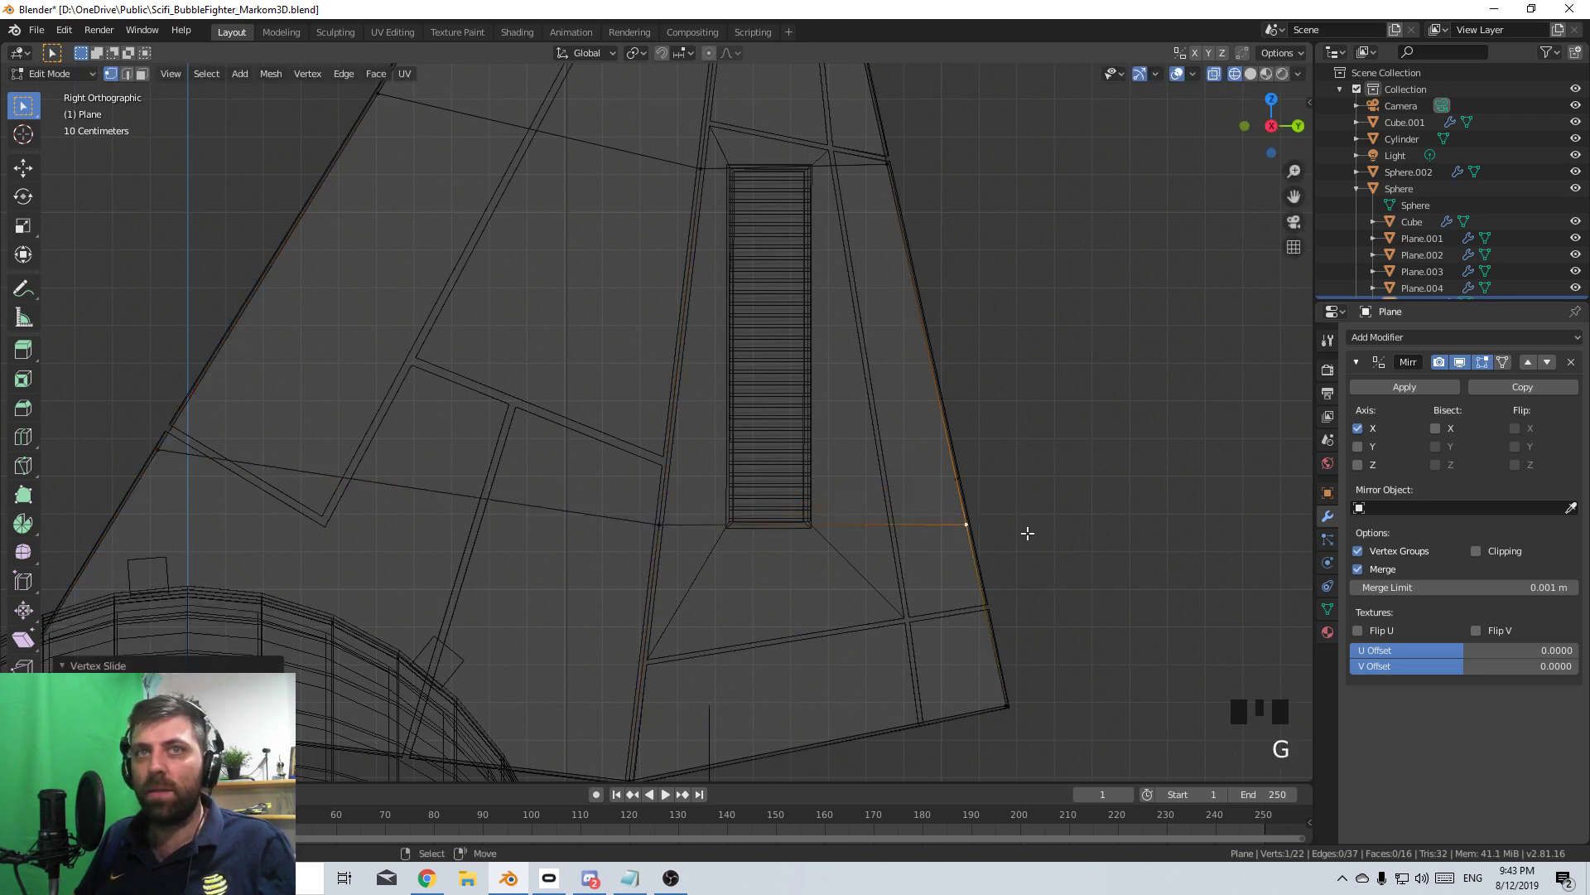
# - Add two lengthwise loop cuts to the fin body, one along each long side of the slatted opening
pyautogui.keyDown('shift'); pyautogui.moveTo(860, 665); pyautogui.dragTo(902, 625, button='middle'); pyautogui.keyUp('shift')
pyautogui.hotkey('ctrl', 'r')
pyautogui.click(898, 624)
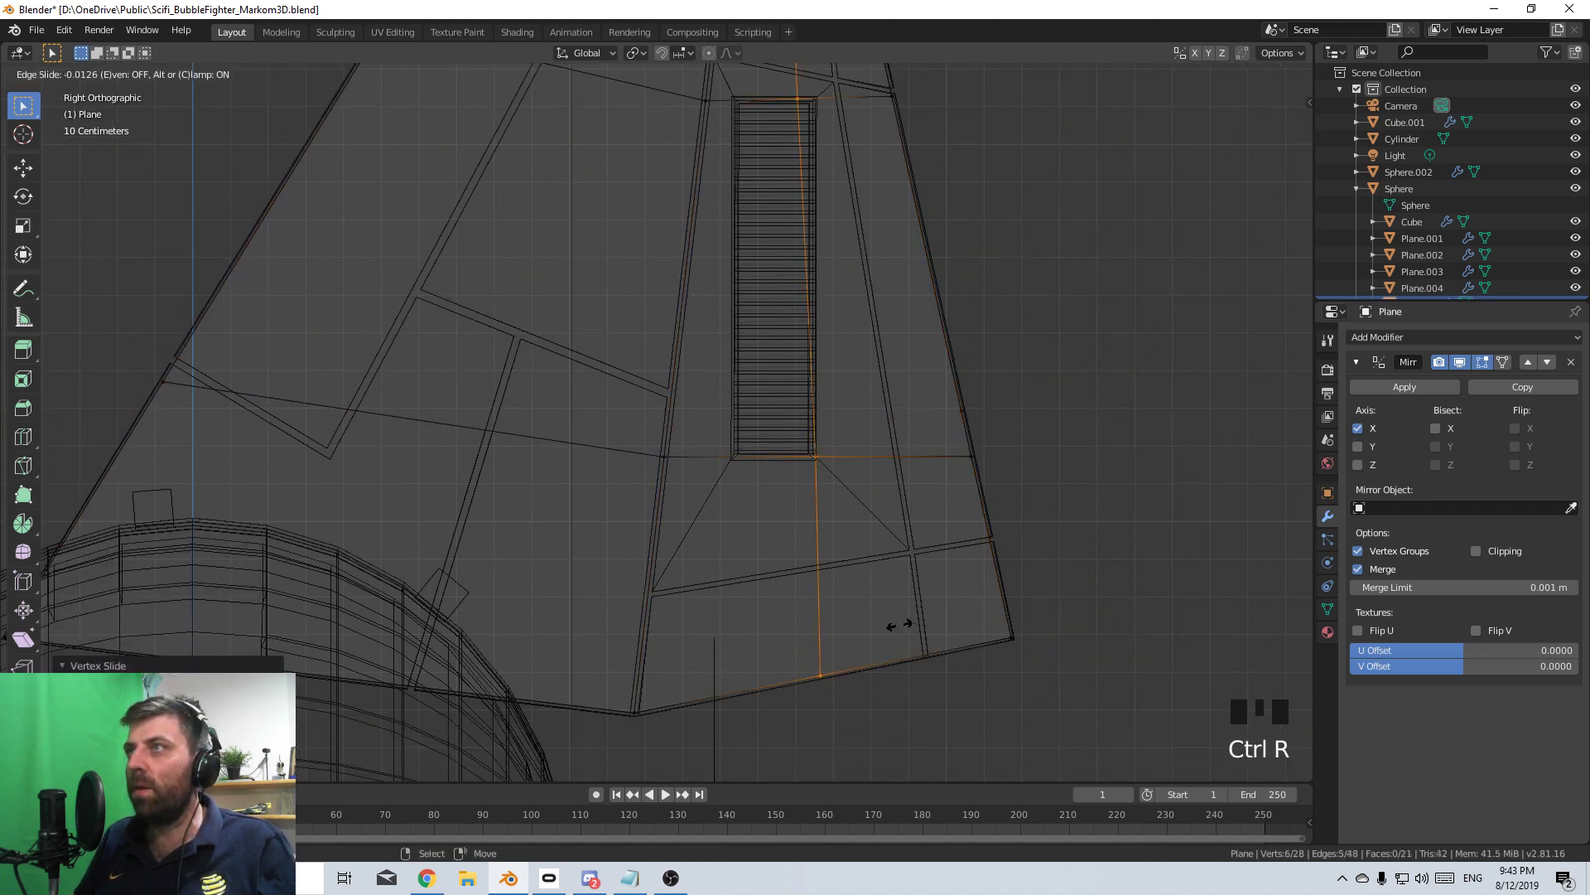
pyautogui.click(895, 625)
pyautogui.hotkey('ctrl', 'r')
pyautogui.click(758, 681)
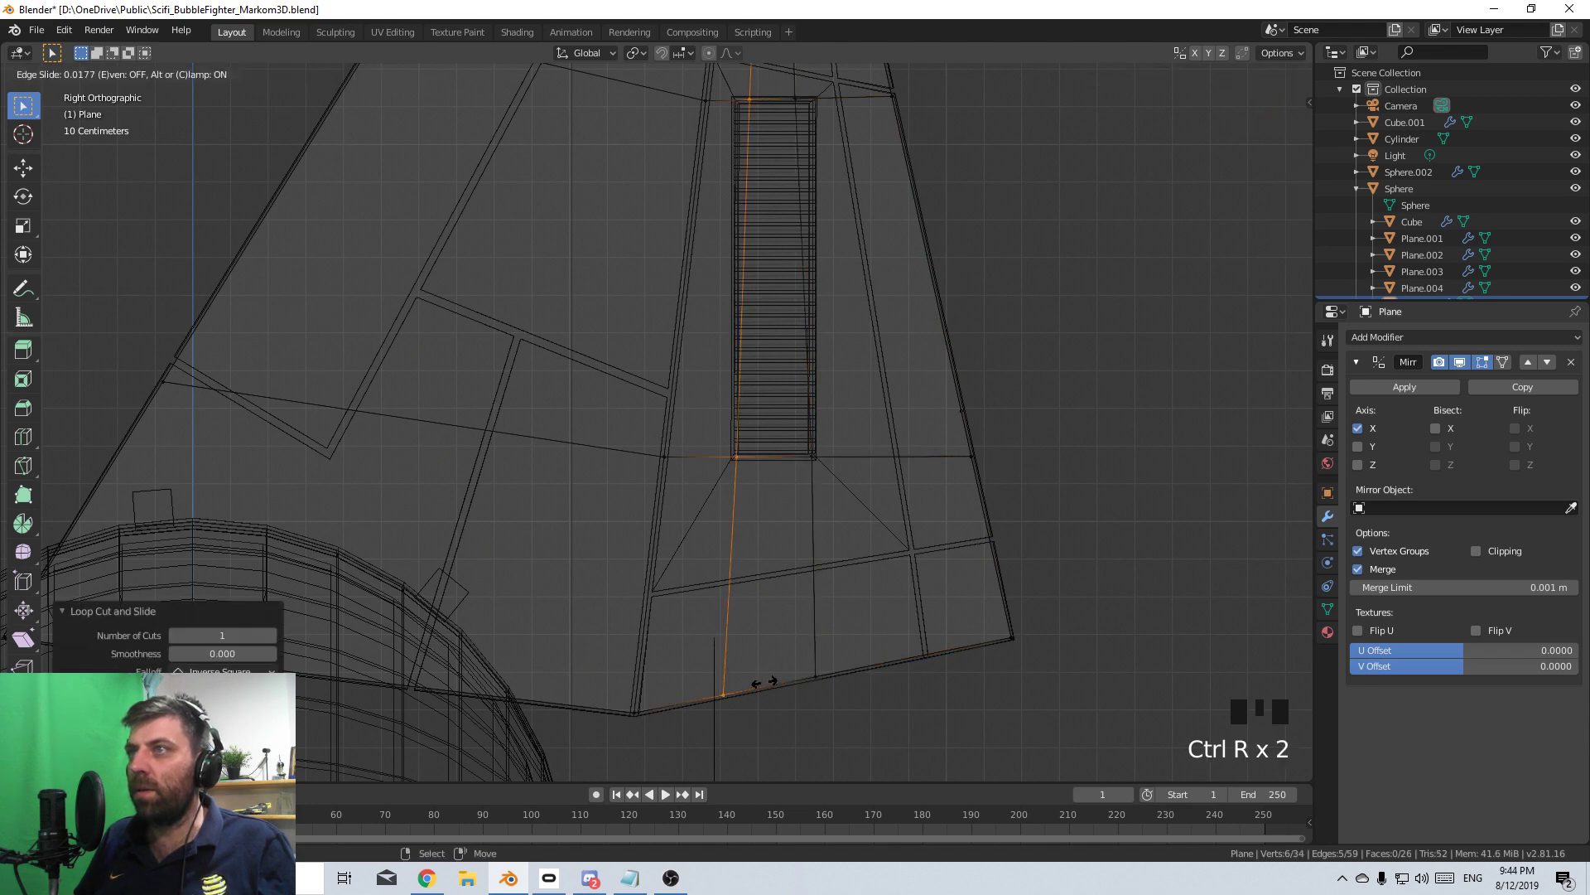
pyautogui.click(760, 681)
# - Slide the two loop-cut vertices at the slats' upper end outward to the opening's upper corners
pyautogui.keyDown('shift'); pyautogui.moveTo(760, 681); pyautogui.dragTo(767, 356, button='middle'); pyautogui.keyUp('shift')
pyautogui.scroll(4, 867, 381)
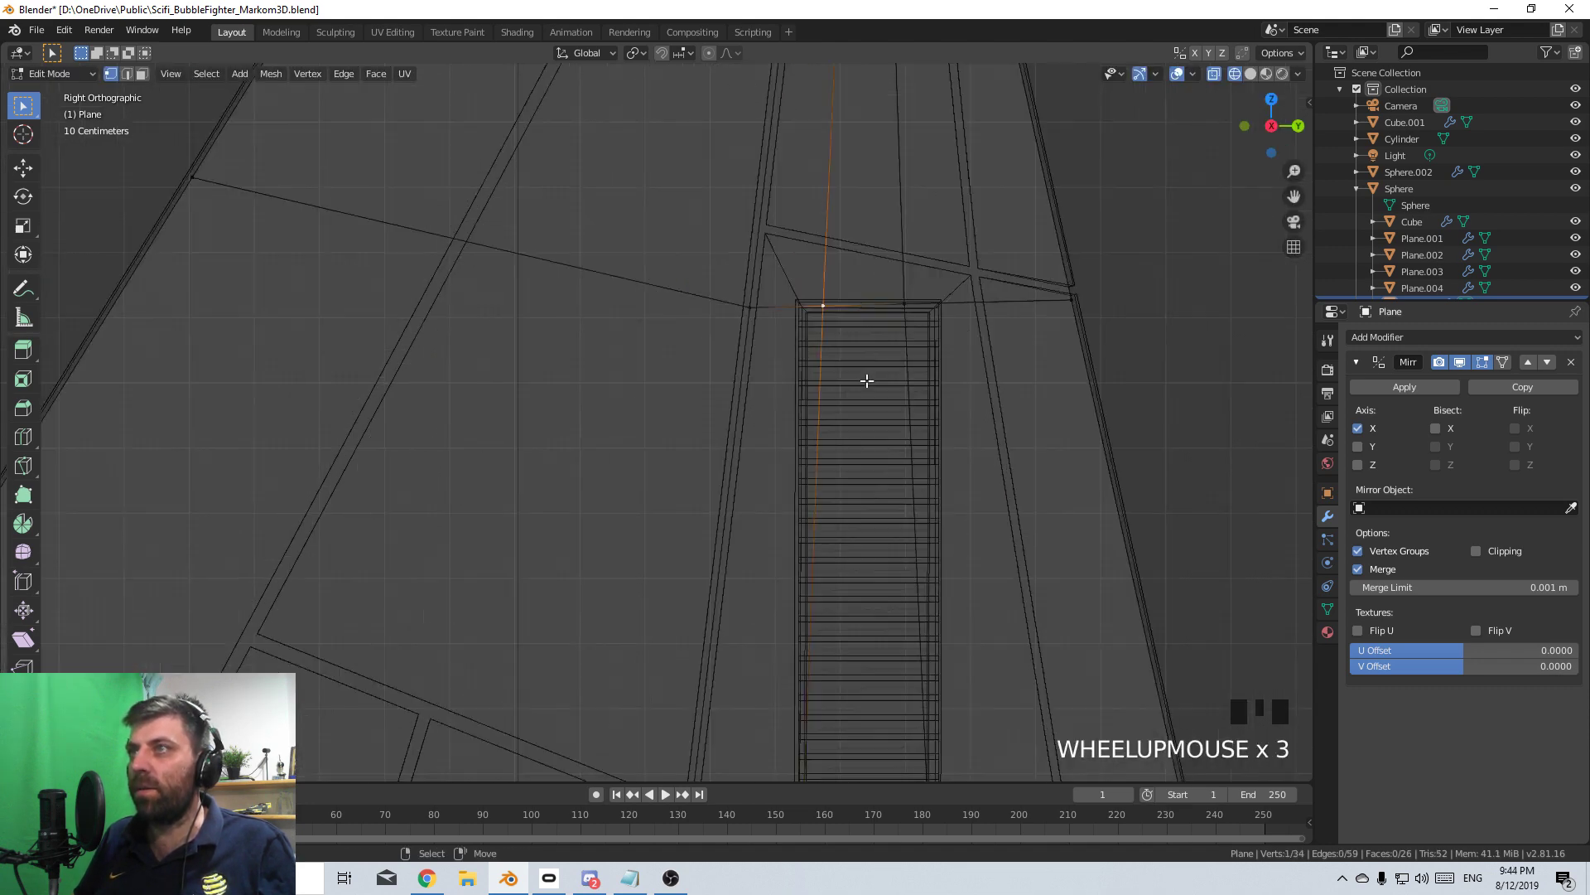
pyautogui.press('g')
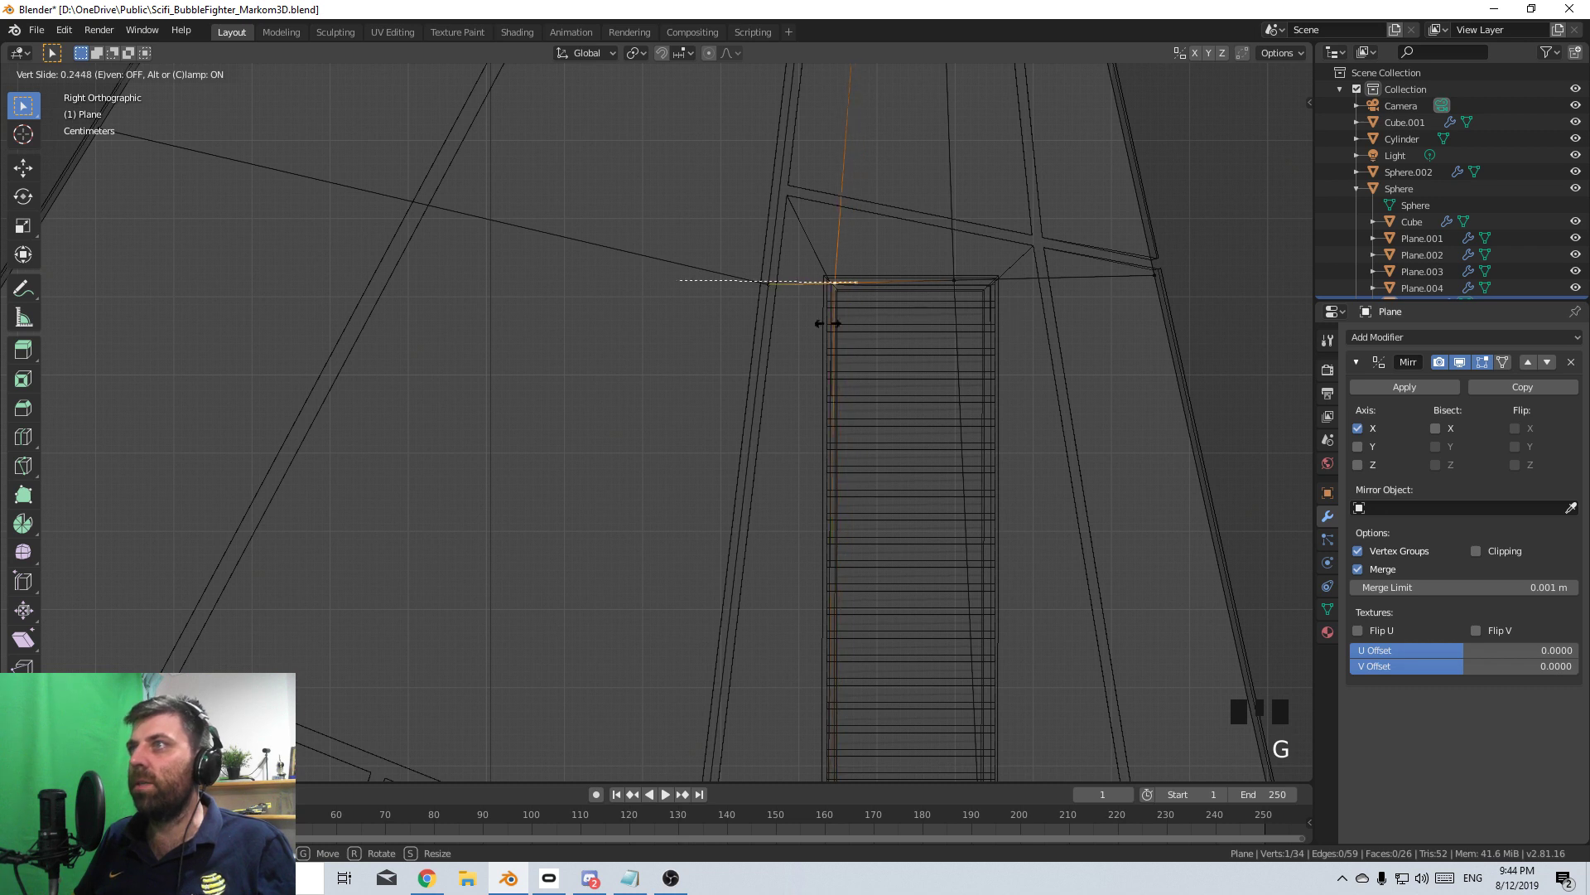
pyautogui.click(813, 327)
pyautogui.rightClick(945, 278)
pyautogui.press('g')
pyautogui.press('g')
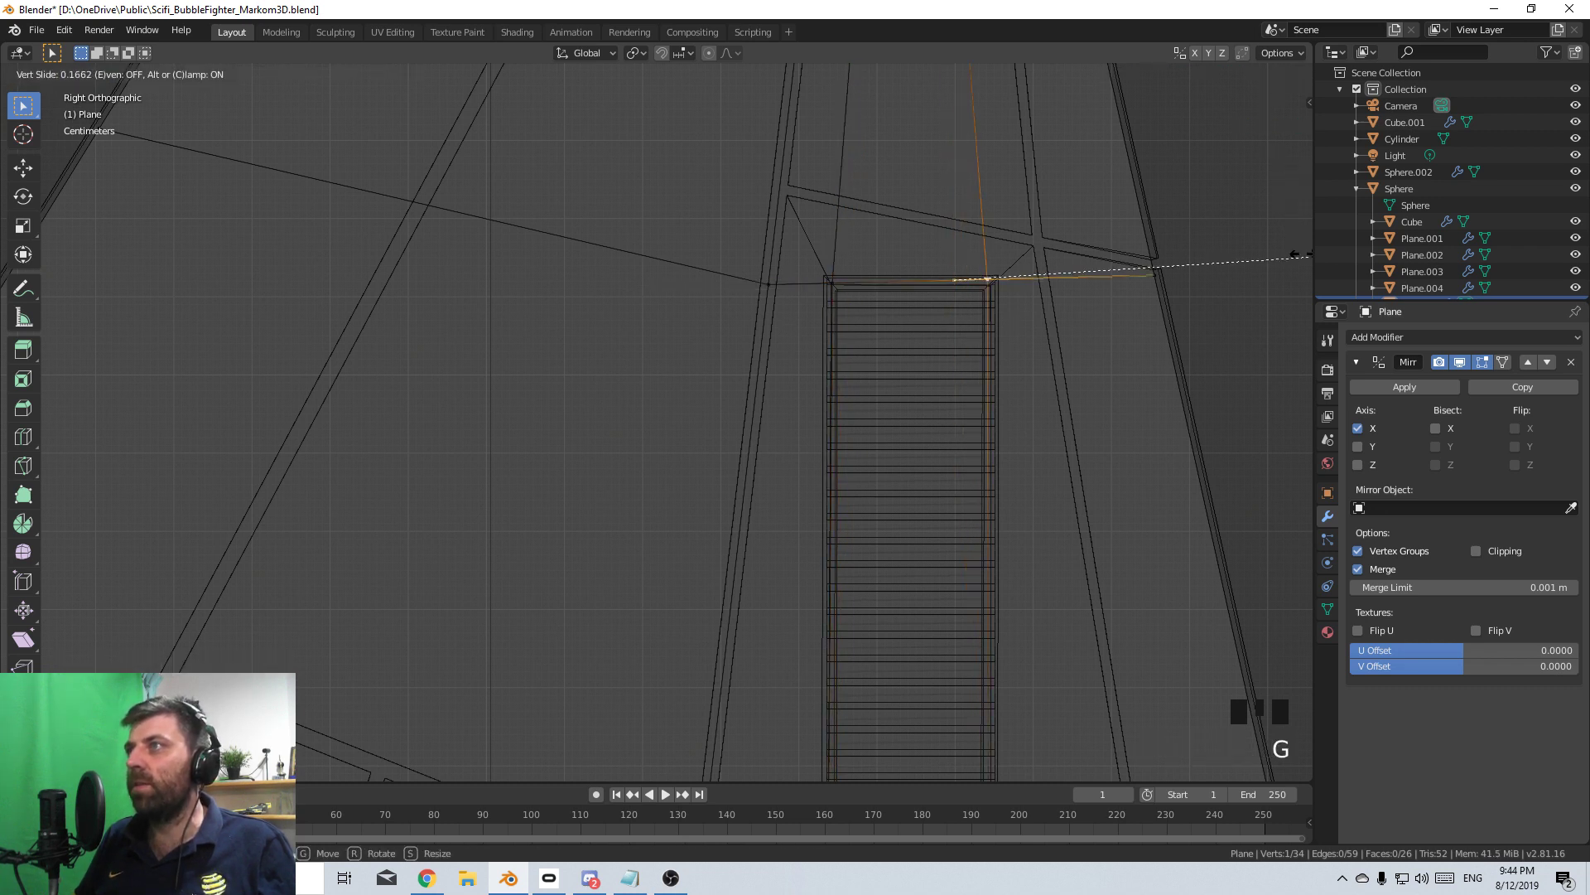
pyautogui.click(8, 260)
# - Delete the fin body's face behind the slats using face selection, and switch back to solid shading
pyautogui.click(141, 74)
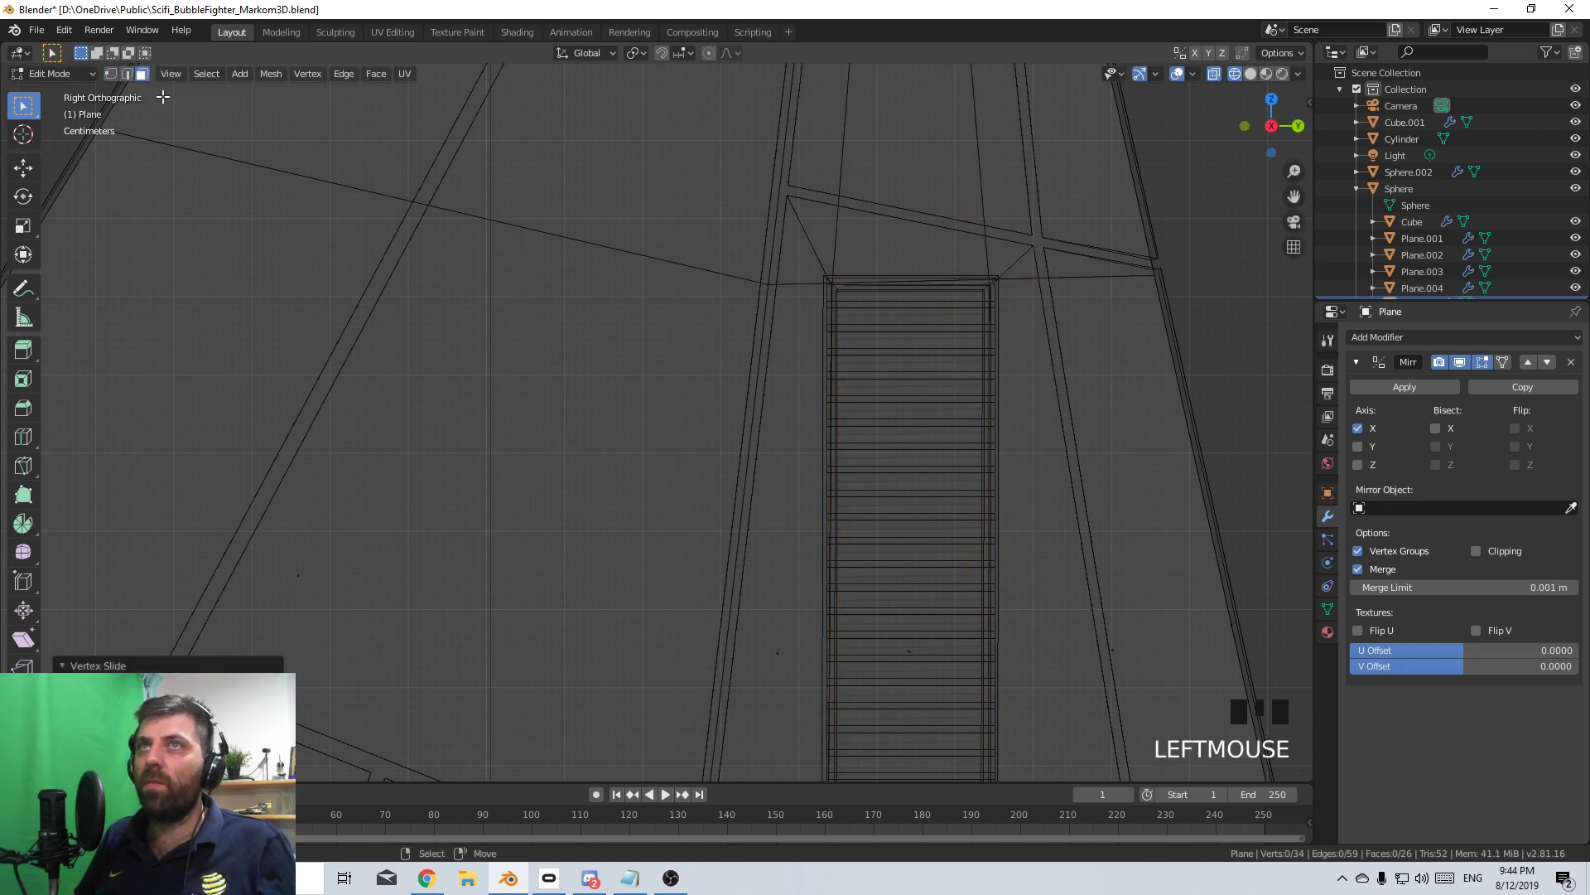
pyautogui.rightClick(948, 516)
pyautogui.rightClick(954, 700)
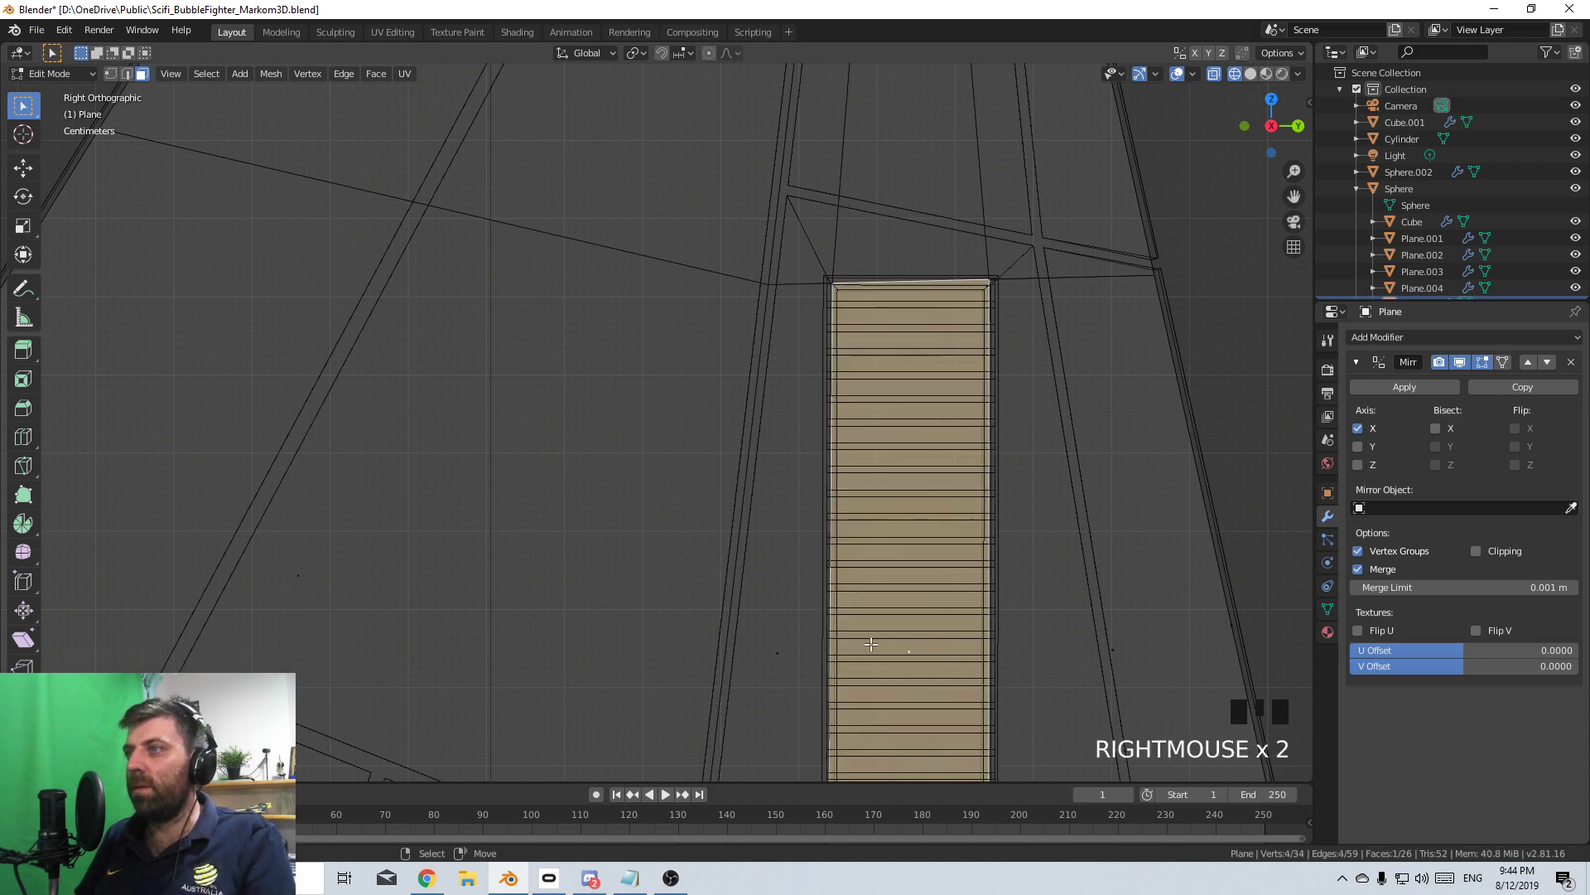
pyautogui.moveTo(954, 700)
pyautogui.mouseDown(button='middle')
pyautogui.moveTo(903, 655)
pyautogui.moveTo(789, 629)
pyautogui.moveTo(942, 559)
pyautogui.mouseUp(button='middle')
pyautogui.press('Delete')
pyautogui.click(947, 679)
pyautogui.scroll(-2, 948, 681)
pyautogui.press('z')
pyautogui.click(1019, 684)
pyautogui.scroll(-2, 861, 588)
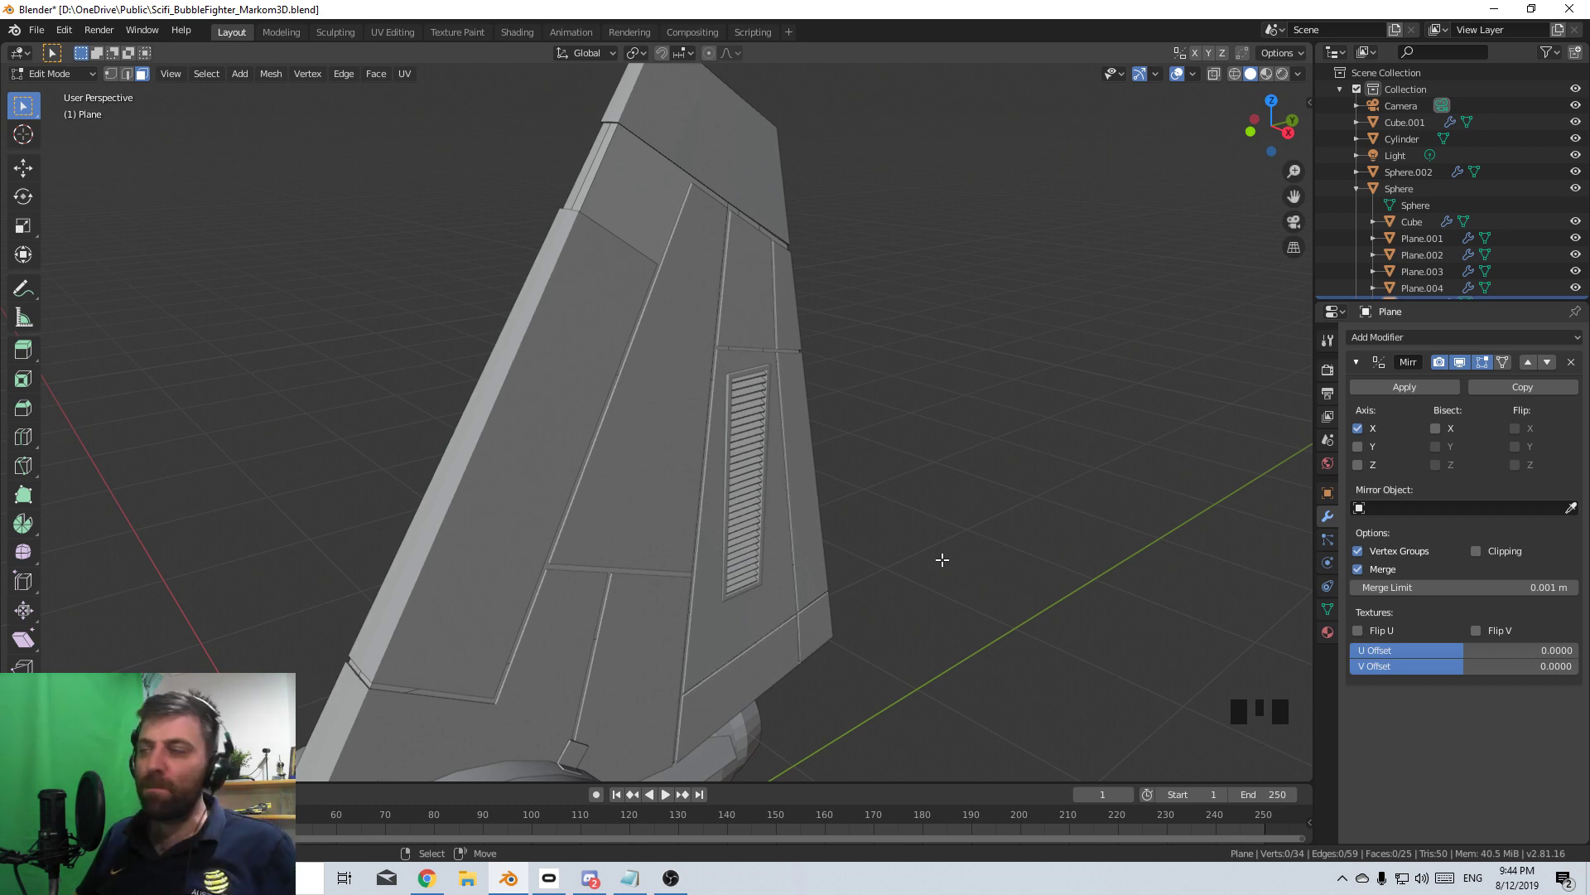
# - Leave edit mode on the fin body and add a Bevel modifier to the tail fin's outer panels
pyautogui.scroll(-5, 915, 573)
pyautogui.moveTo(916, 573); pyautogui.dragTo(803, 576, button='middle')
pyautogui.press('Tab')
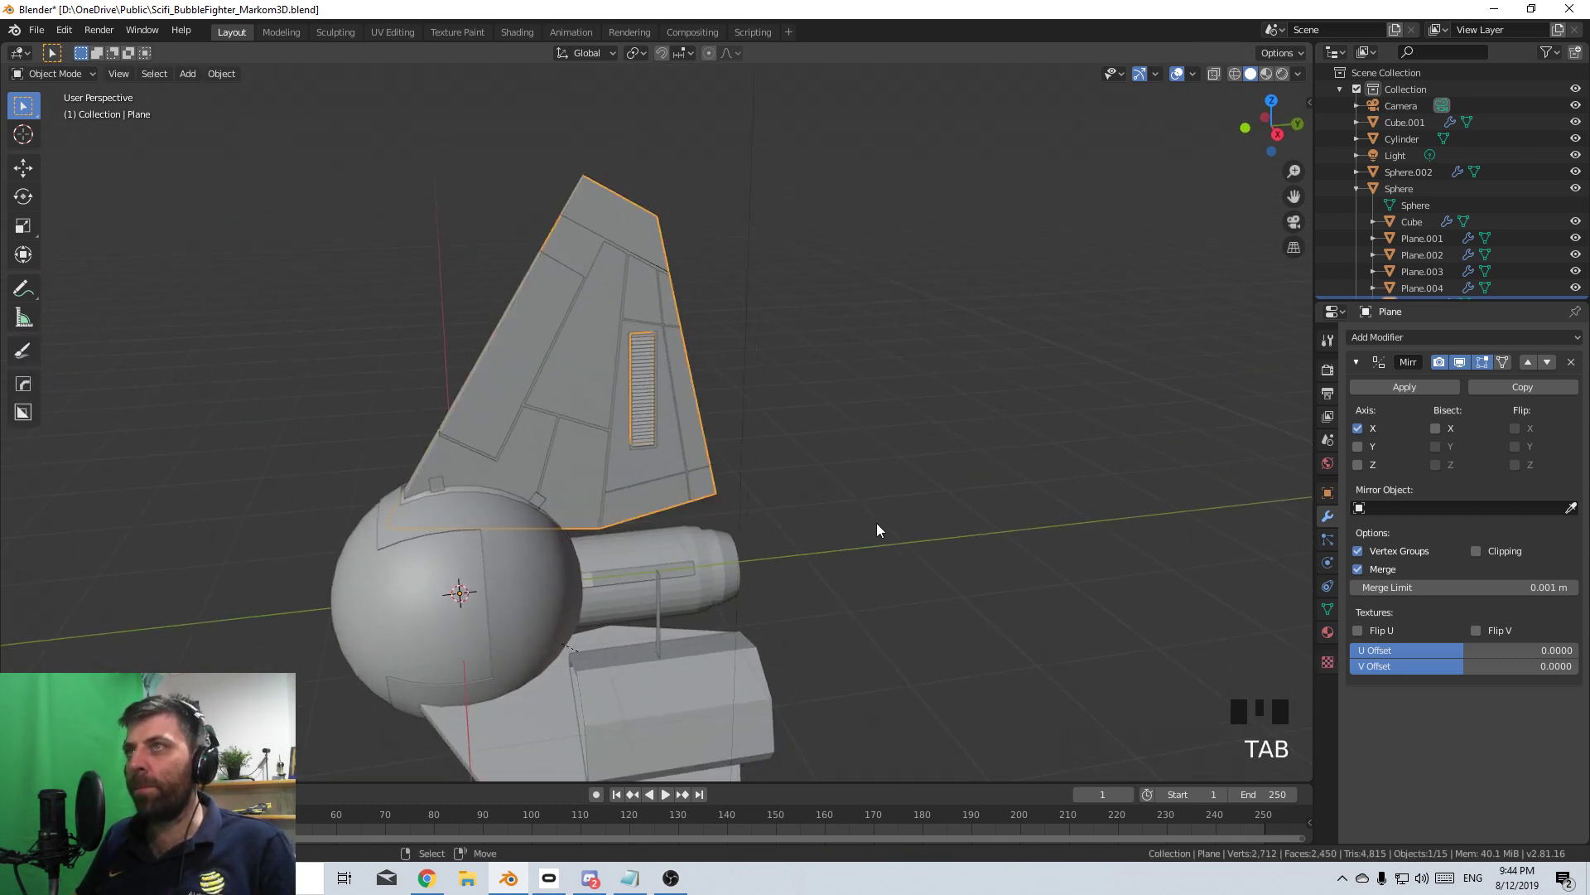
pyautogui.scroll(2, 737, 532)
pyautogui.scroll(1, 737, 530)
pyautogui.moveTo(738, 530)
pyautogui.mouseDown(button='middle')
pyautogui.moveTo(753, 540)
pyautogui.moveTo(734, 549)
pyautogui.mouseUp(button='middle')
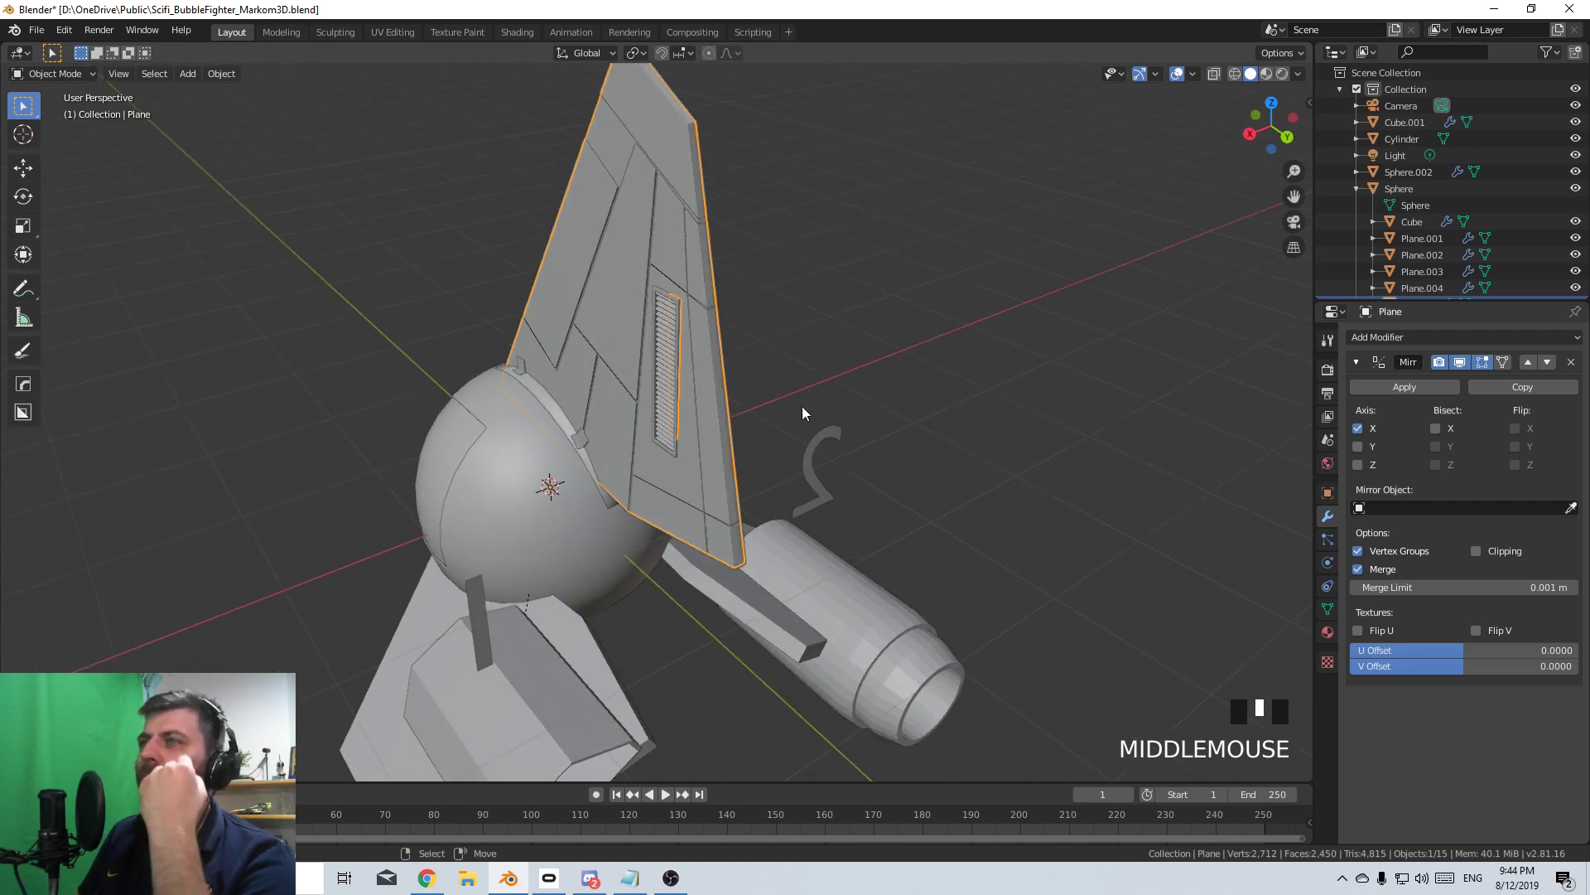
pyautogui.rightClick(718, 402)
pyautogui.click(1478, 336)
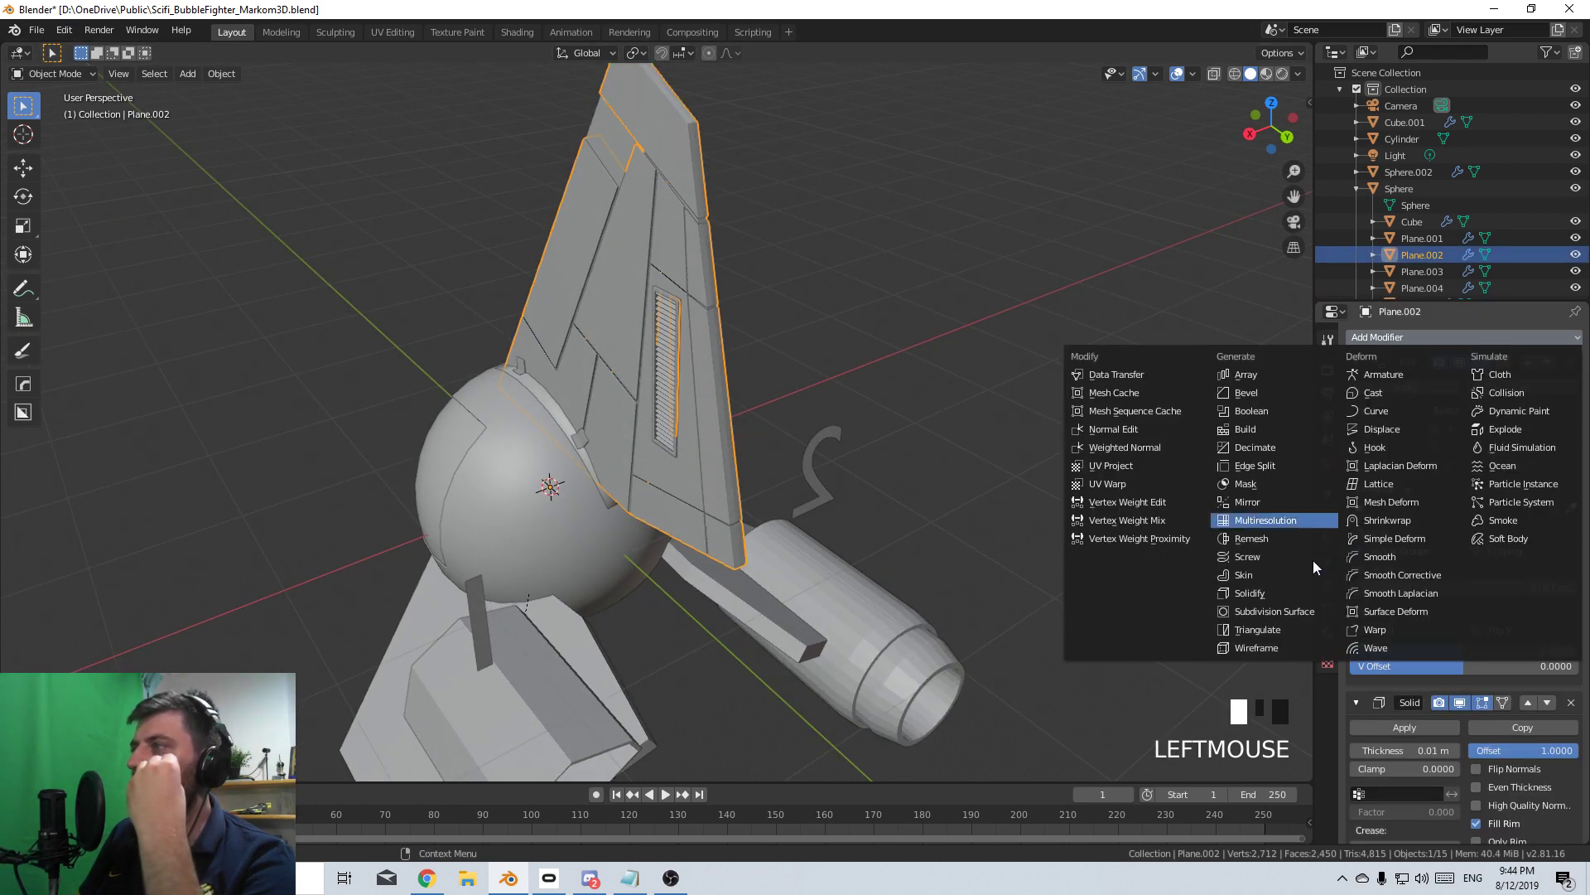
pyautogui.click(1263, 394)
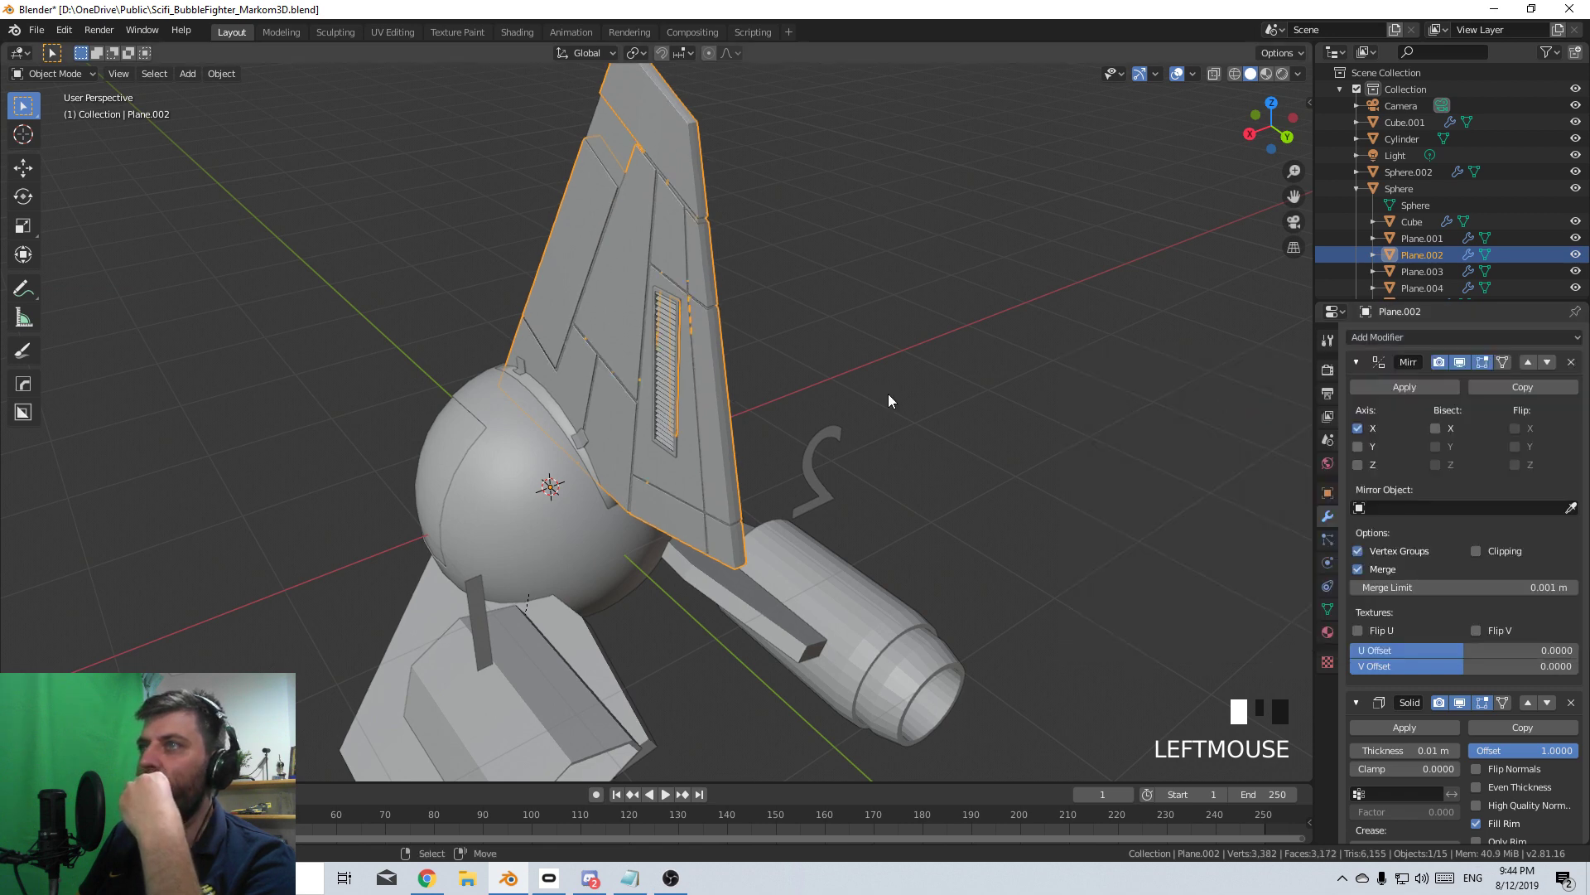
# - Limit the tail fin panels' bevel by angle at 30° and check the panel edges
pyautogui.scroll(4, 888, 395)
pyautogui.moveTo(809, 355); pyautogui.dragTo(1011, 431, button='middle')
pyautogui.scroll(-12, 1501, 752)
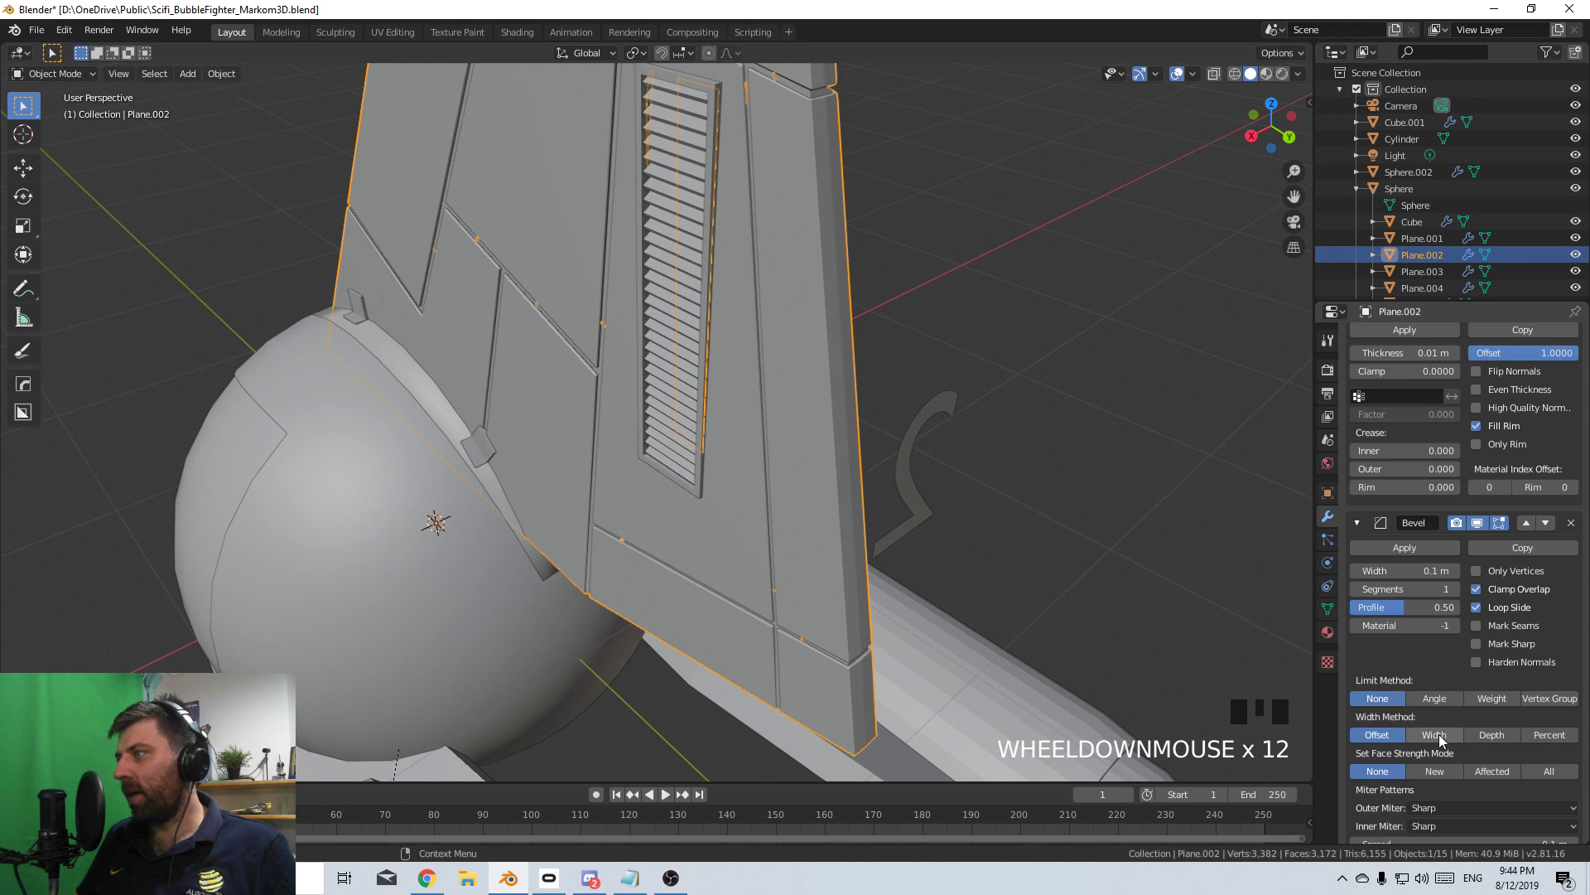
pyautogui.click(1444, 704)
pyautogui.moveTo(1159, 630); pyautogui.dragTo(1305, 709, button='middle')
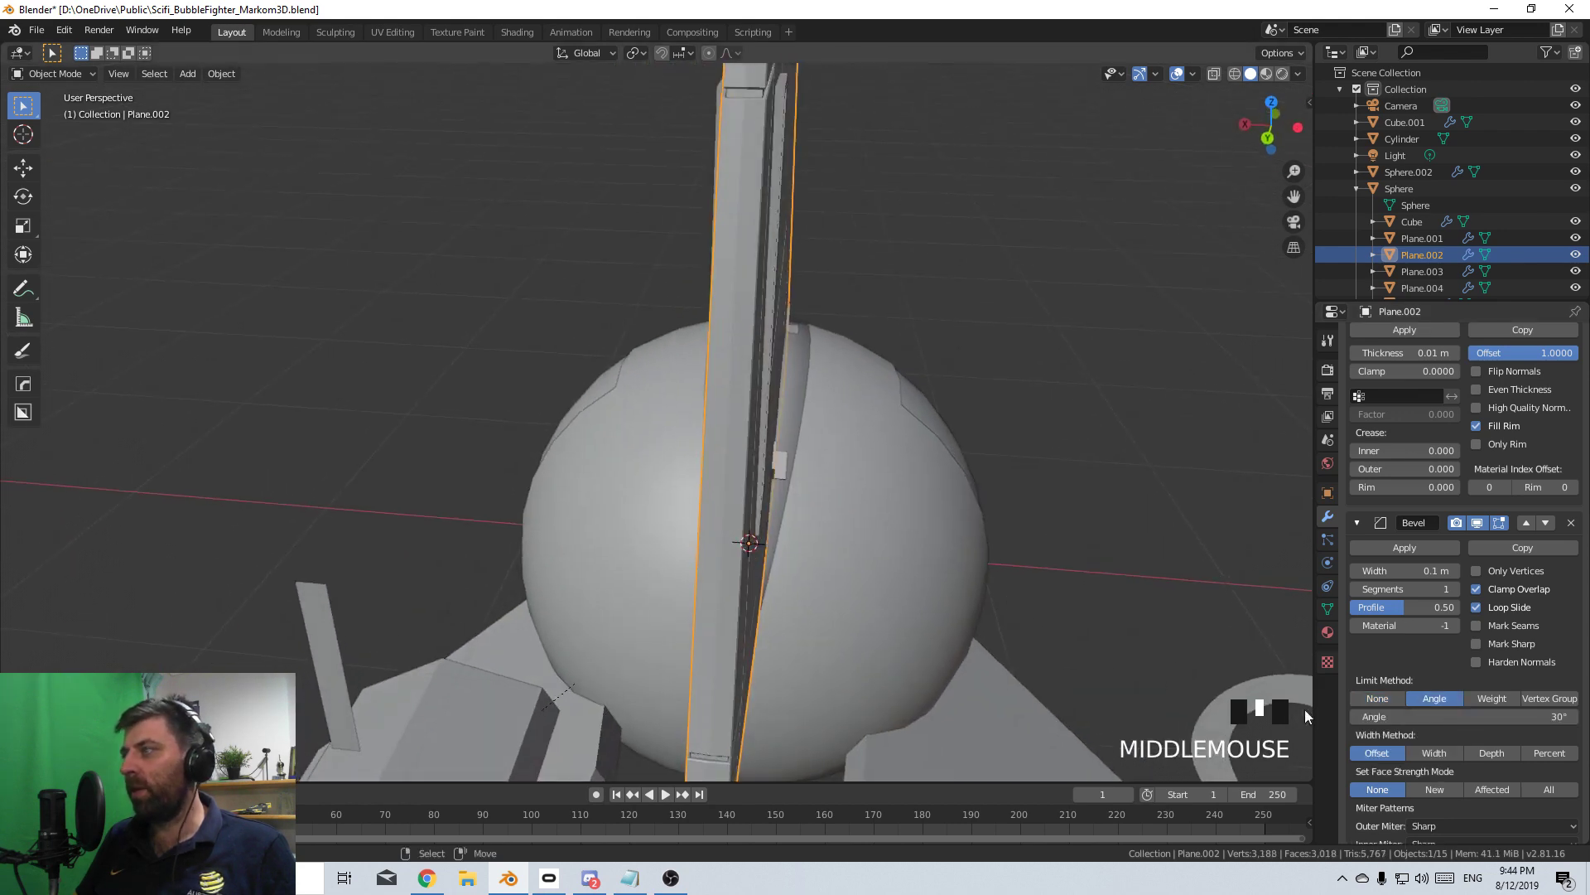
pyautogui.scroll(-4, 777, 572)
pyautogui.moveTo(777, 572); pyautogui.dragTo(807, 520, button='middle')
pyautogui.scroll(5, 718, 532)
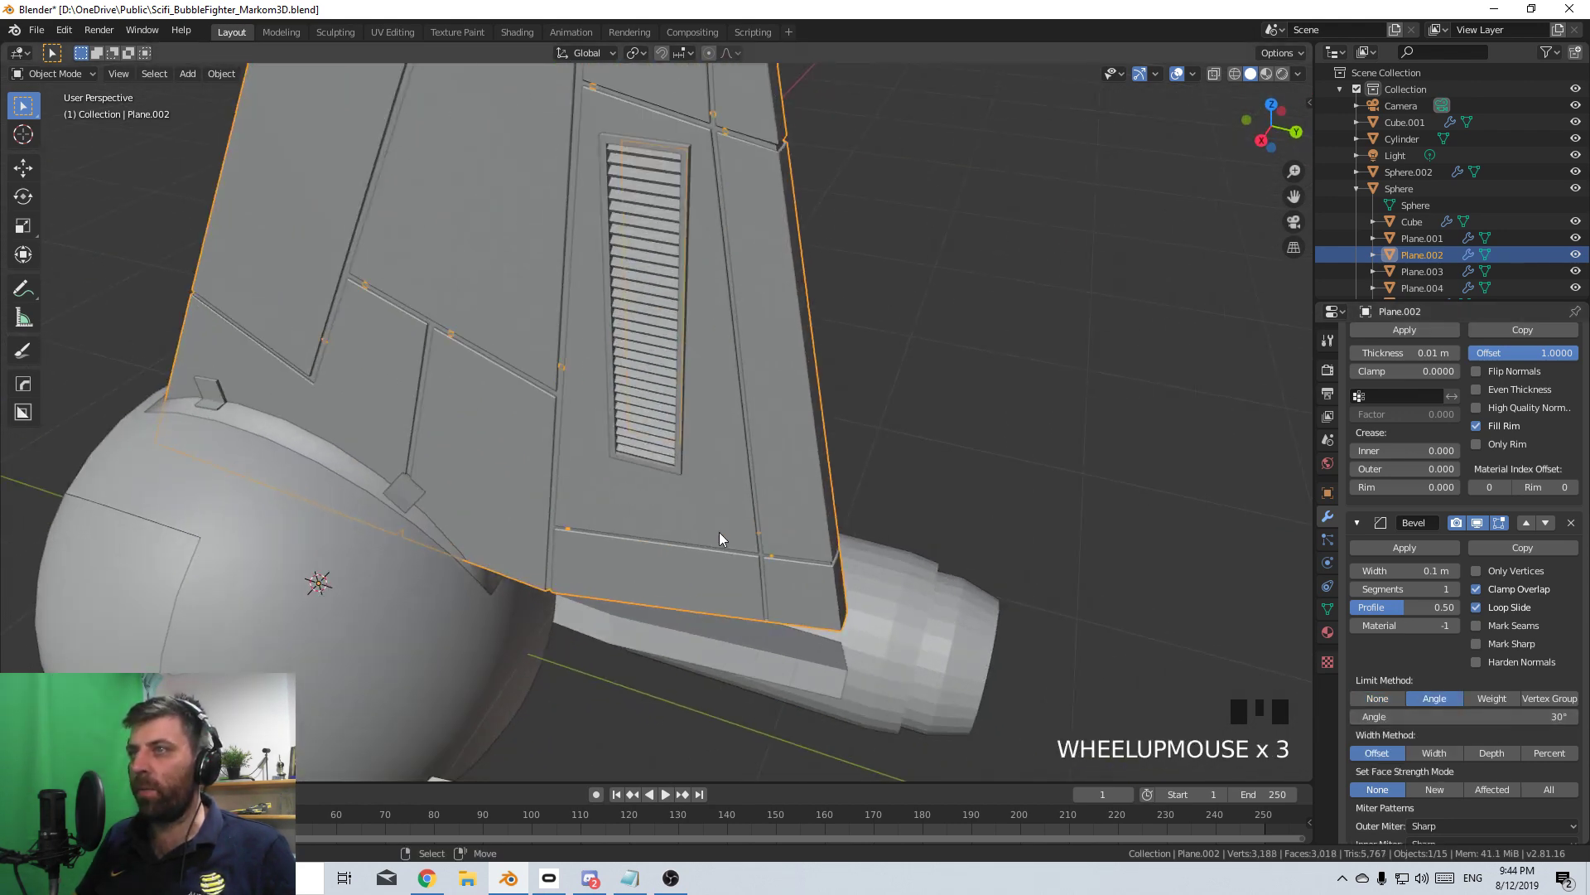
# - Add a Bevel modifier to the frame around the slats and limit it by angle at 30°
pyautogui.rightClick(818, 243)
pyautogui.keyDown('shift'); pyautogui.moveTo(818, 252); pyautogui.dragTo(833, 302, button='middle'); pyautogui.keyUp('shift')
pyautogui.click(1408, 337)
pyautogui.click(1266, 393)
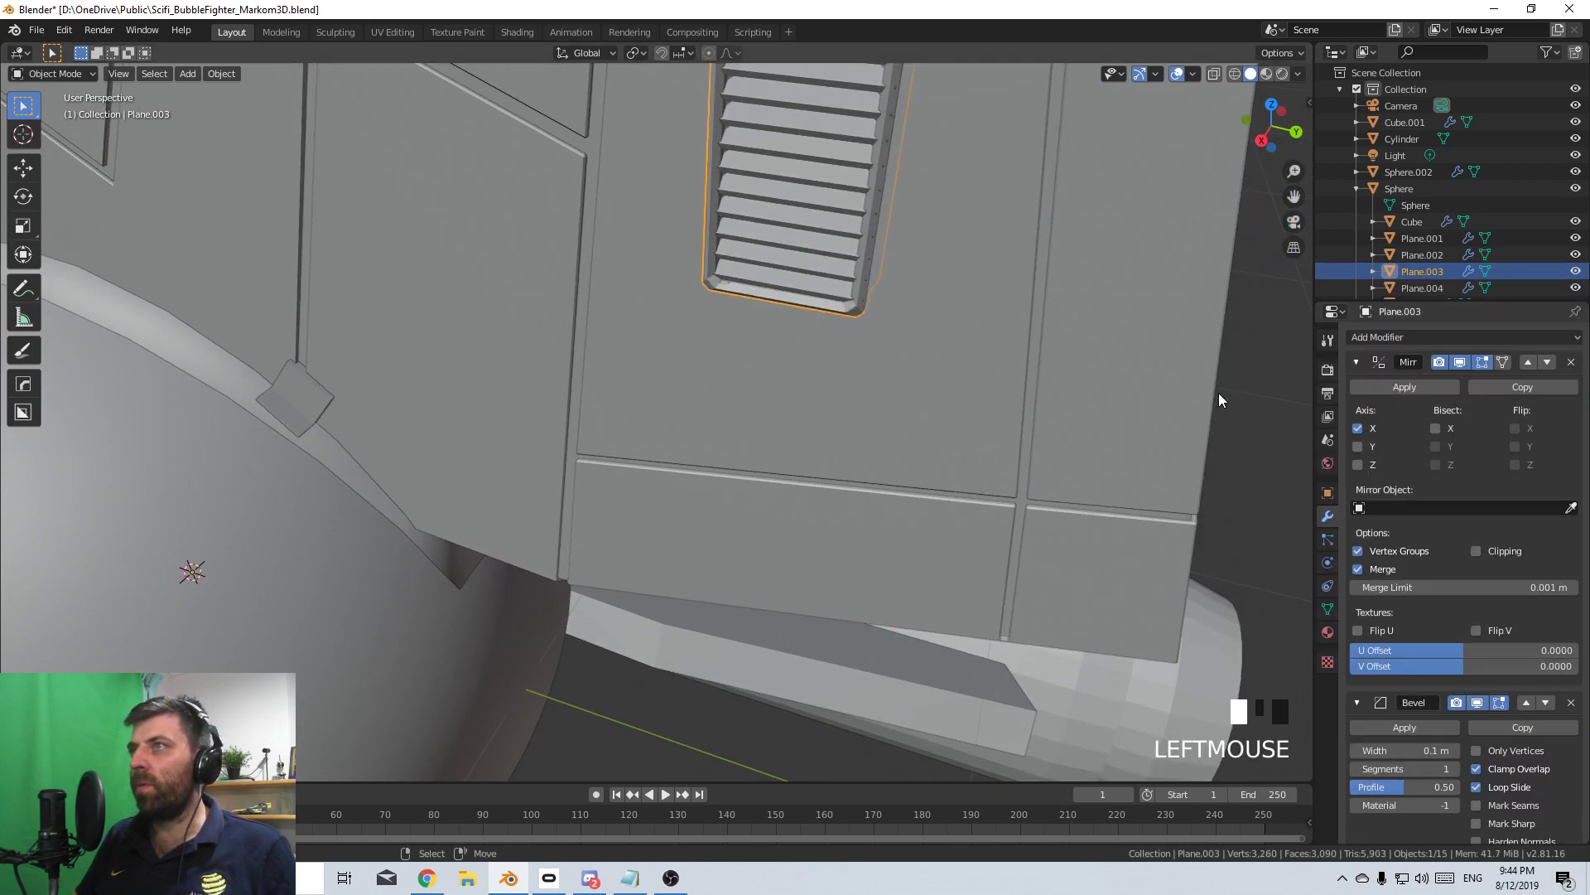
pyautogui.scroll(-7, 1436, 787)
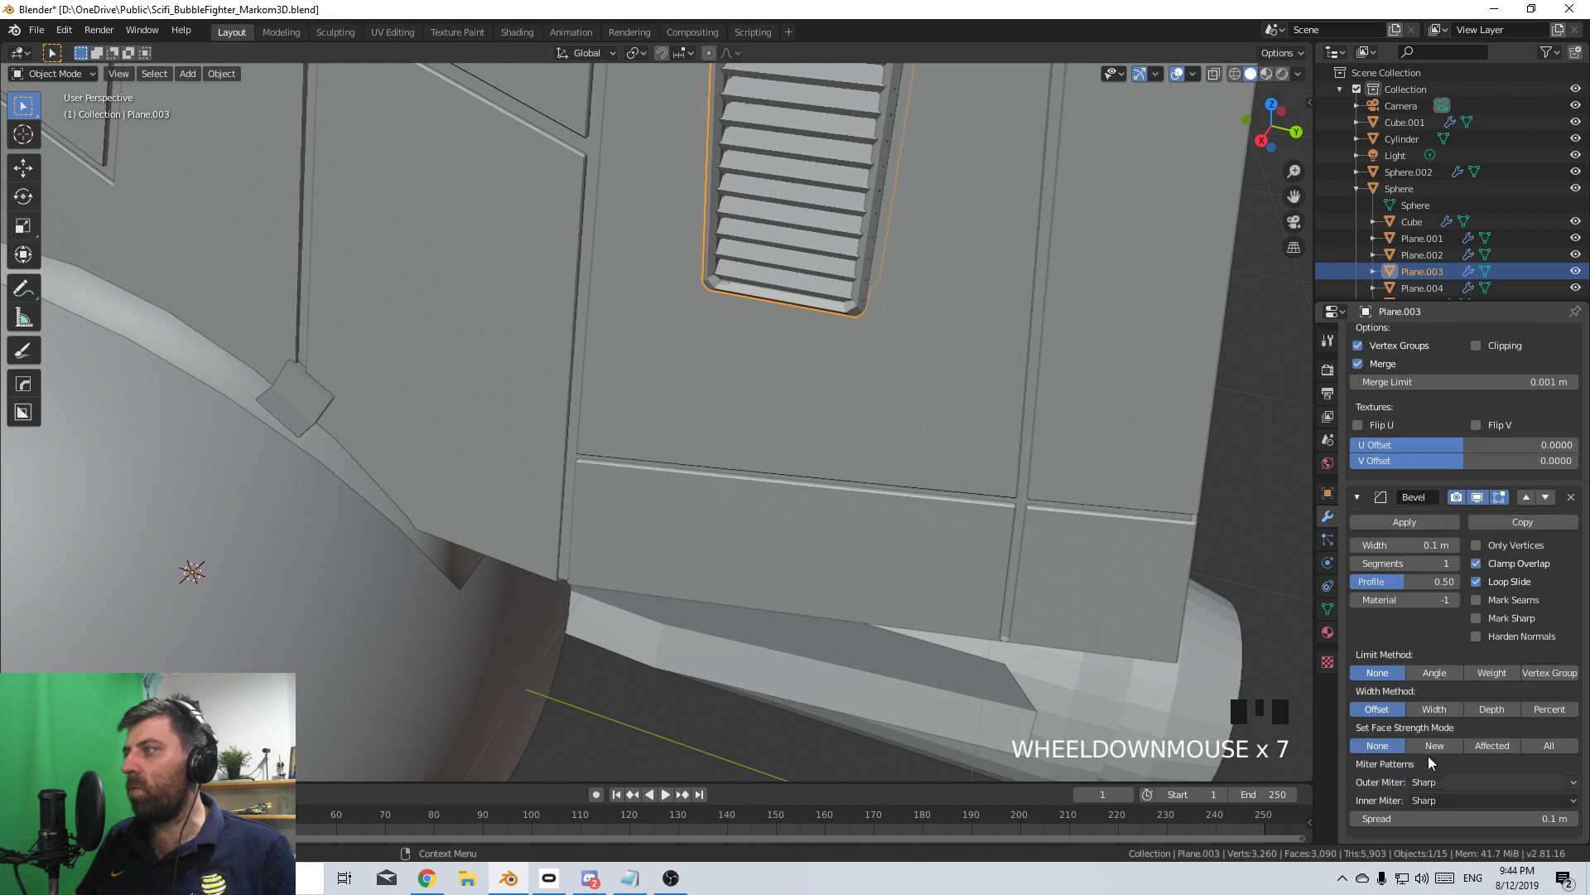
pyautogui.click(1425, 671)
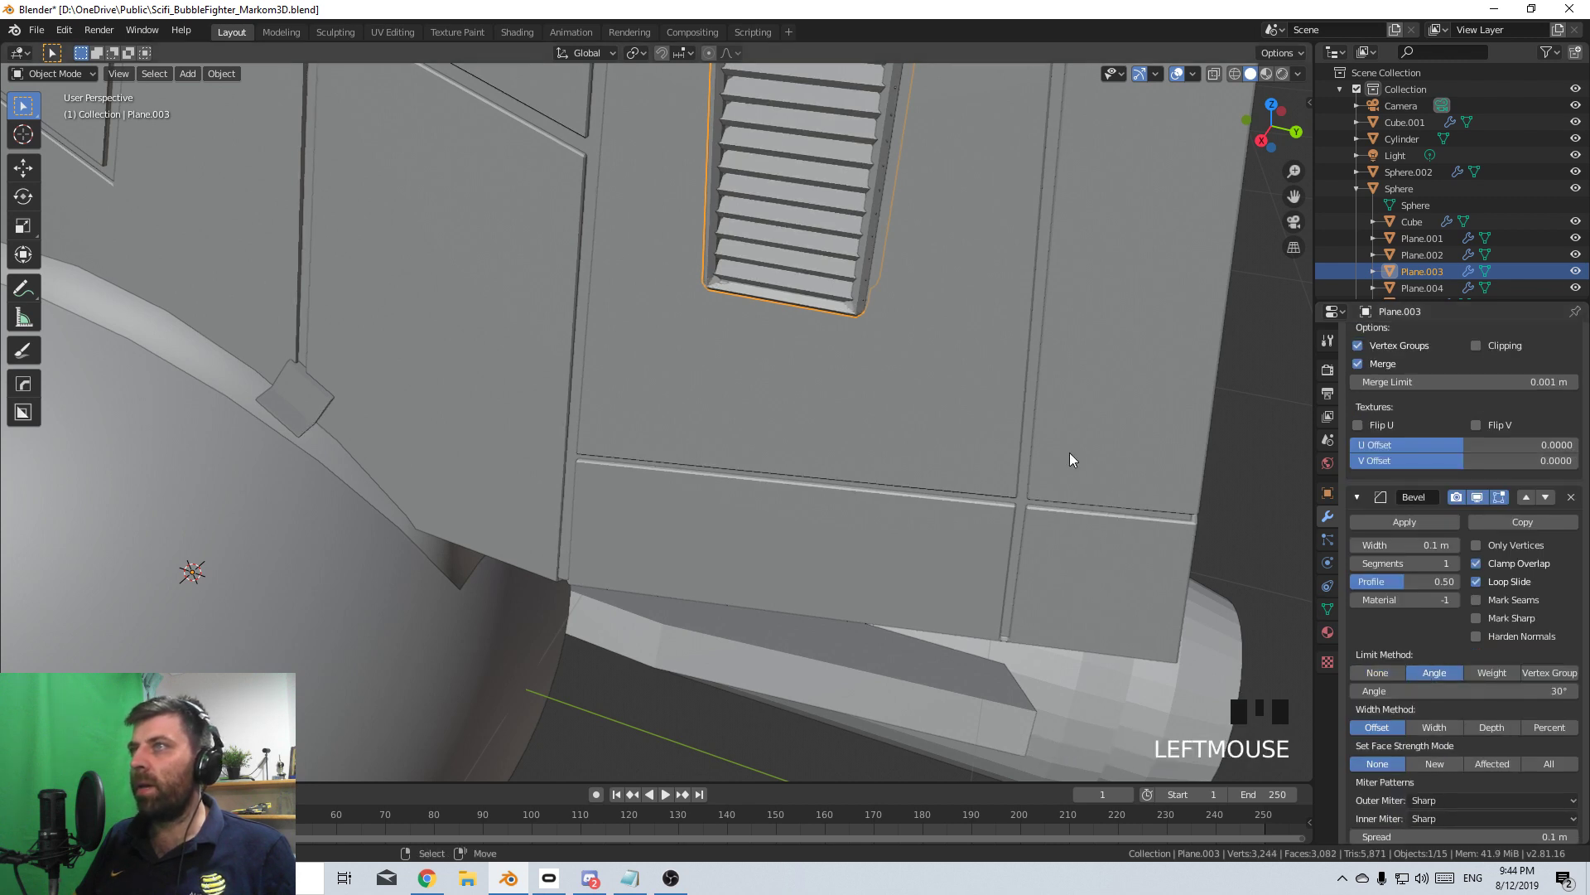
# - Set the bevel width of the slat frame to 0.002 m and return to object mode
pyautogui.moveTo(1406, 545); pyautogui.dragTo(1375, 545)
pyautogui.click(1461, 547)
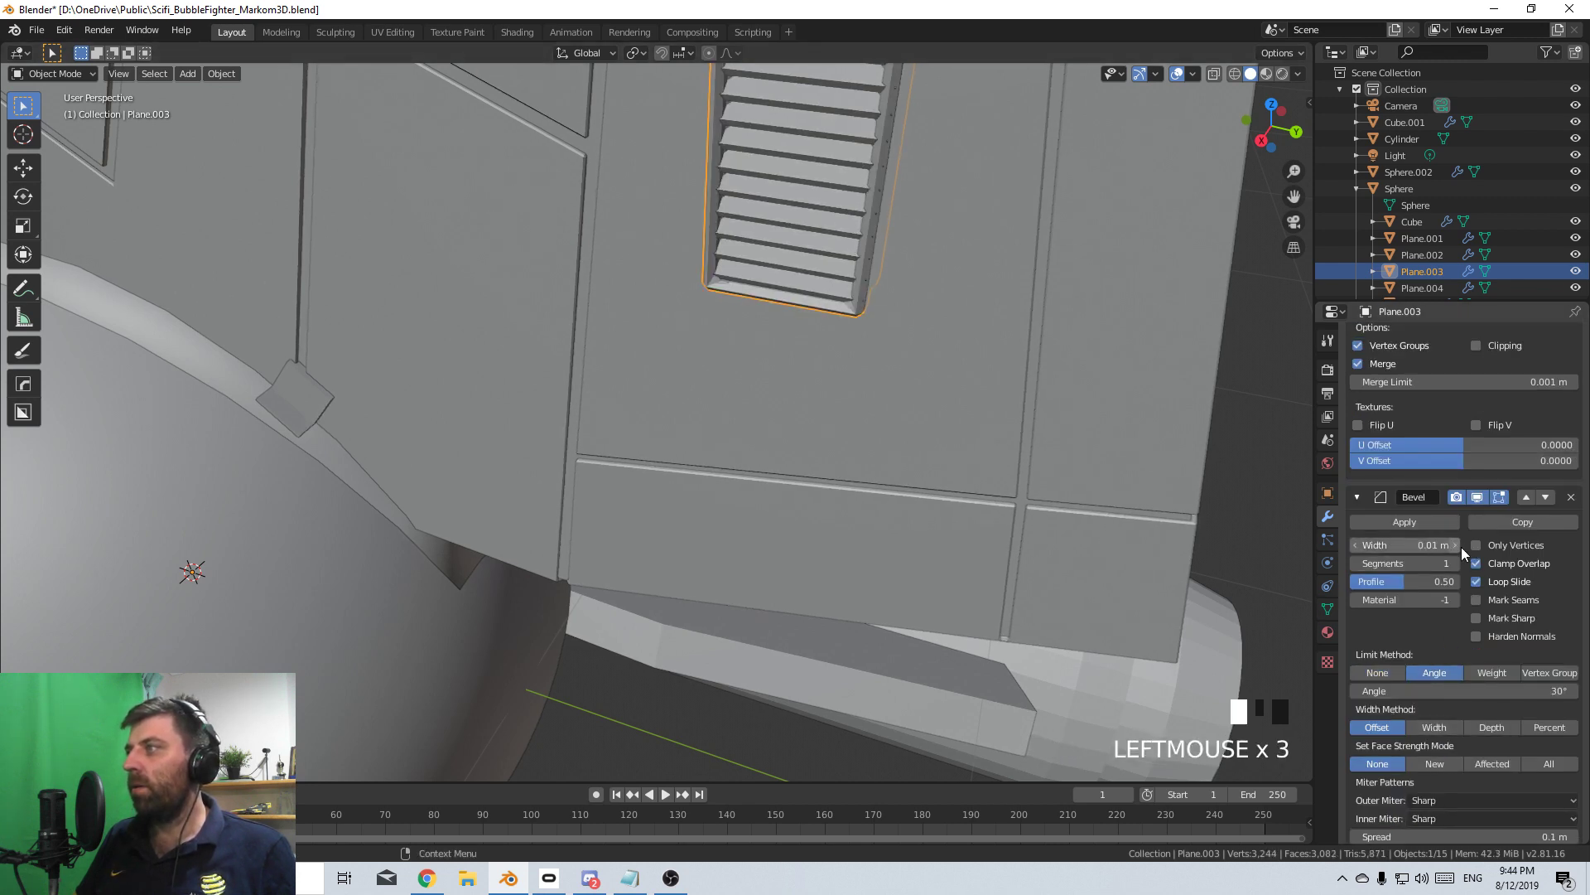
pyautogui.moveTo(1201, 464); pyautogui.dragTo(1035, 310, button='middle')
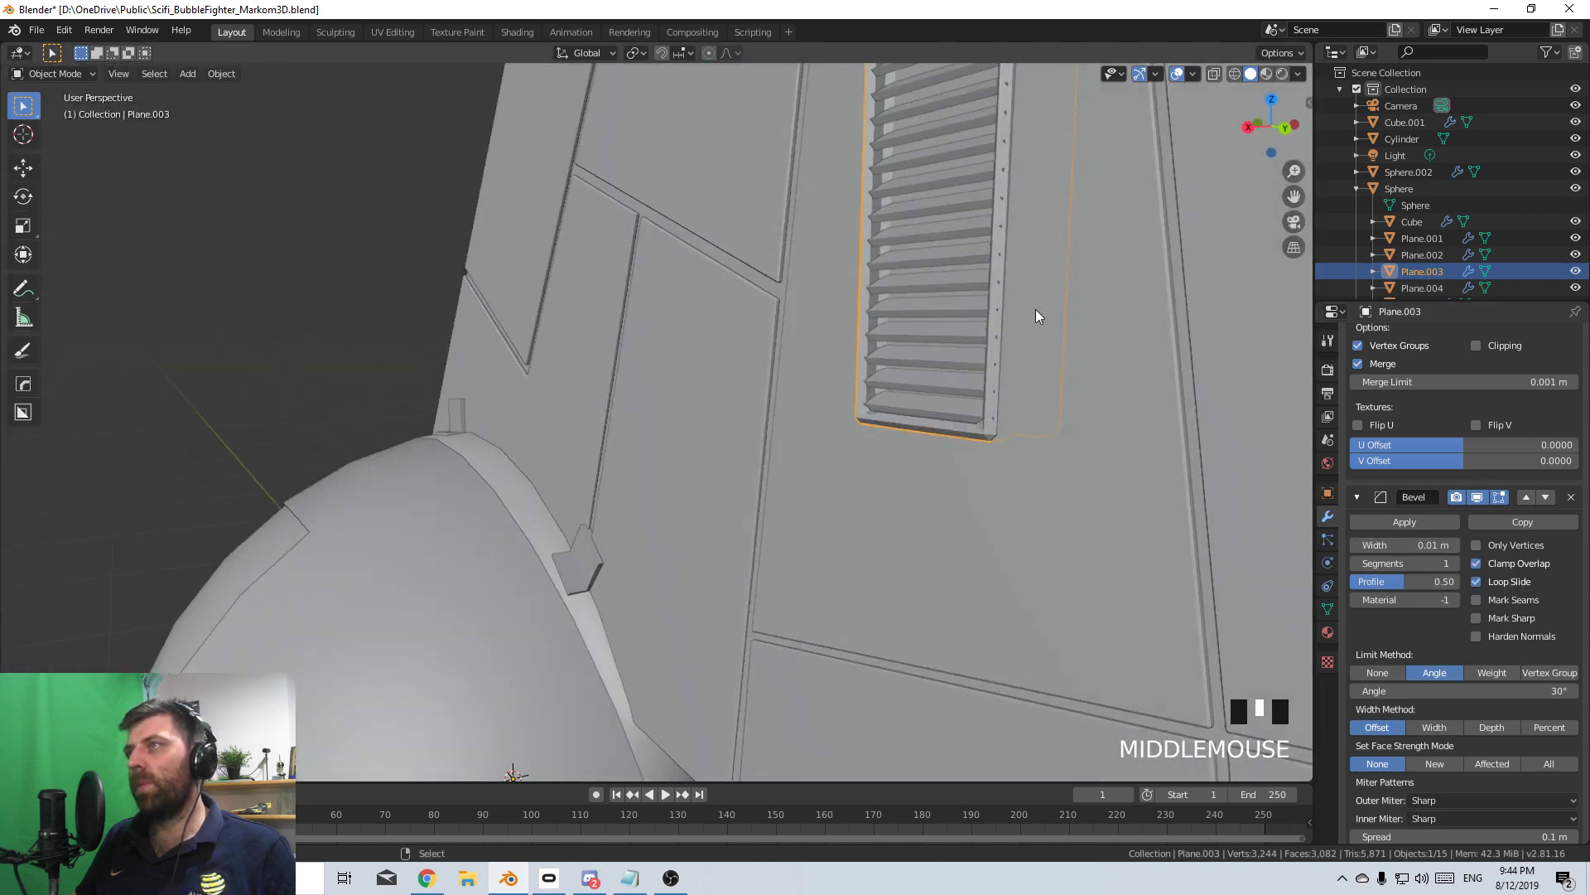
pyautogui.scroll(3, 859, 469)
pyautogui.press('Tab')
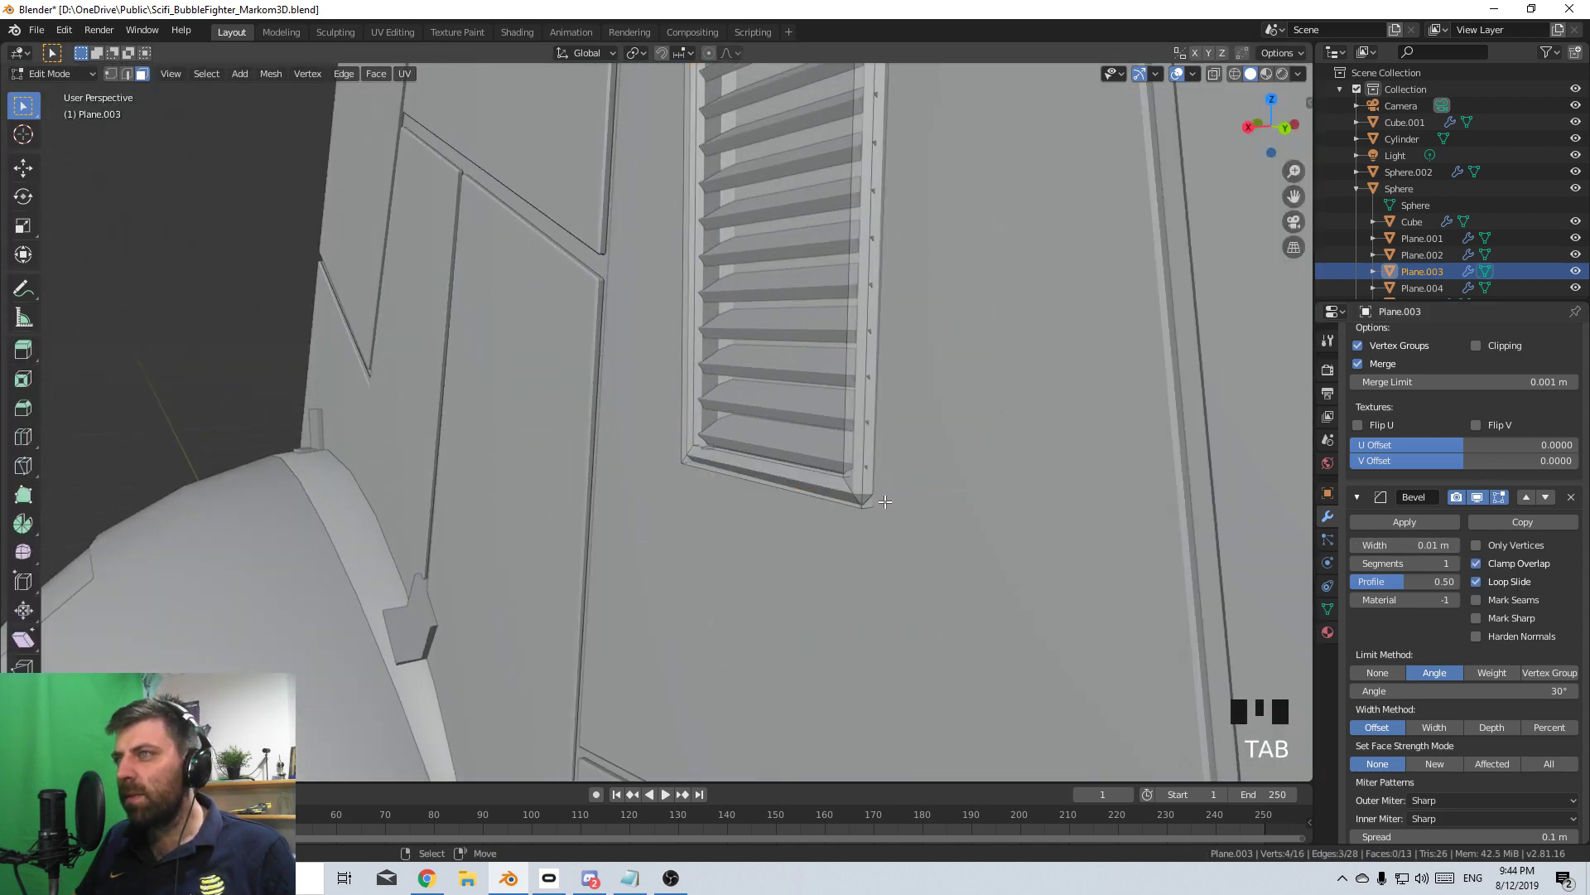
pyautogui.click(1423, 543)
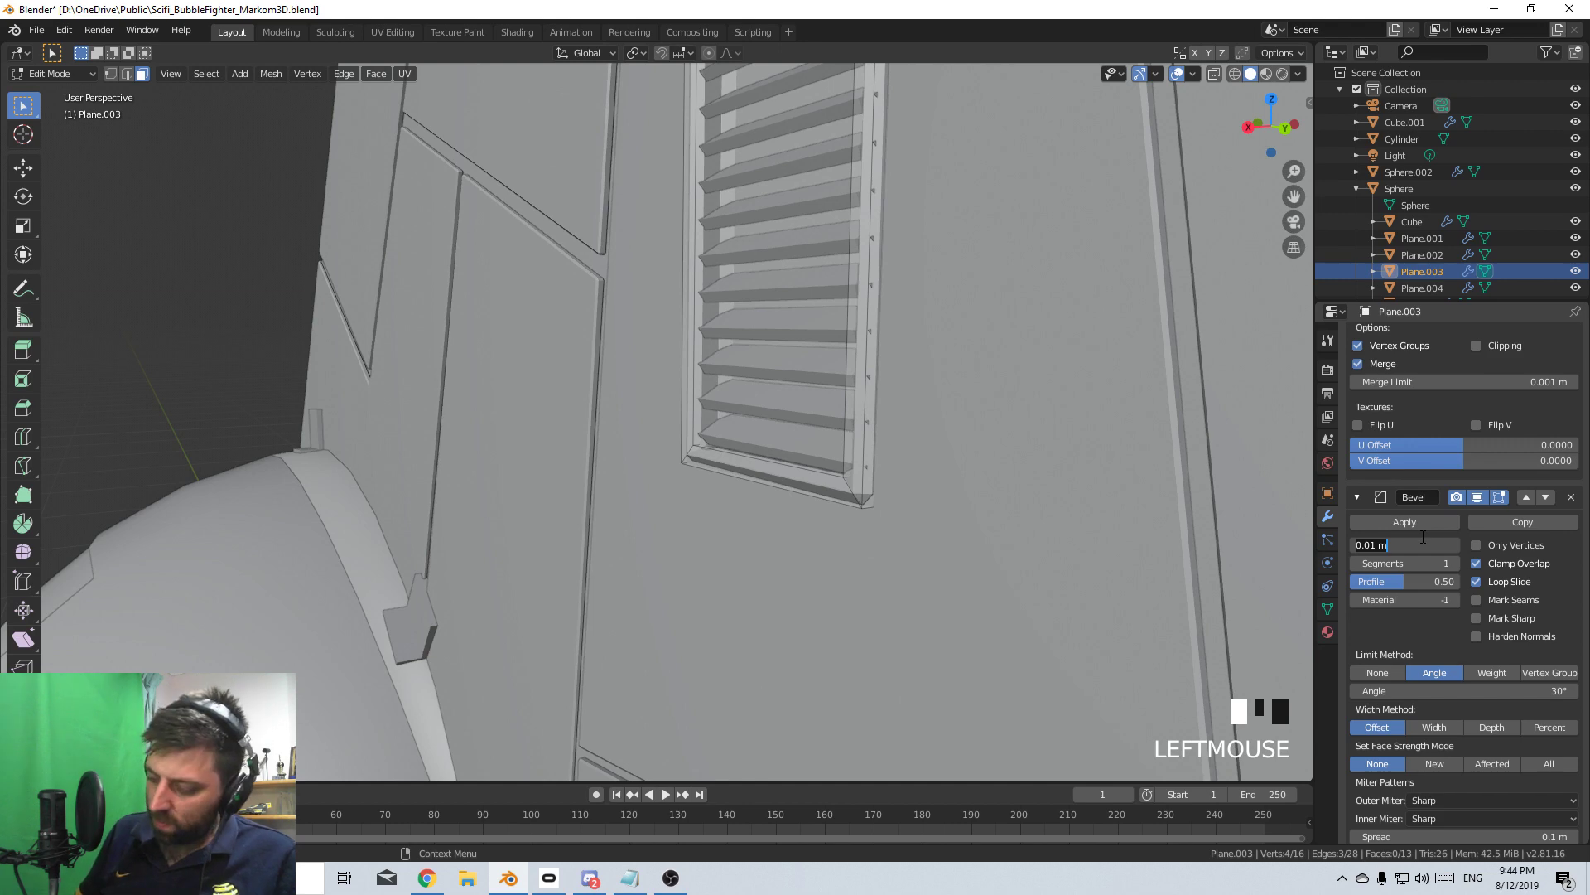
pyautogui.write('.002')
pyautogui.press('Return')
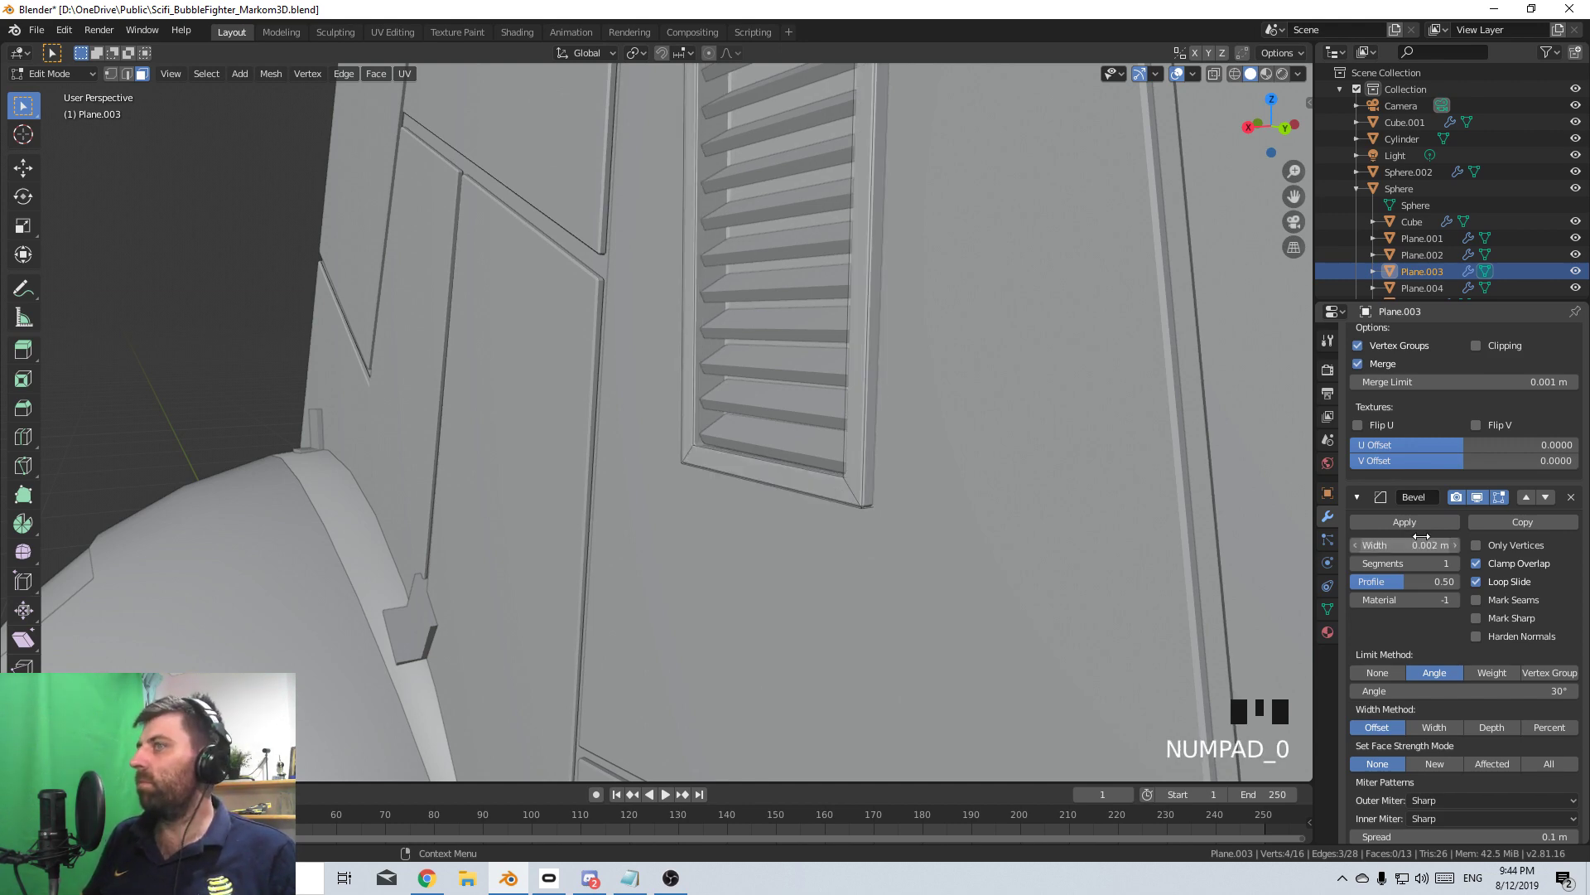
pyautogui.scroll(-3, 727, 400)
pyautogui.press('Tab')
# - Add a Bevel modifier to the arrayed slats, inspect them on the fin, and clear the selection
pyautogui.scroll(-3, 594, 414)
pyautogui.rightClick(593, 367)
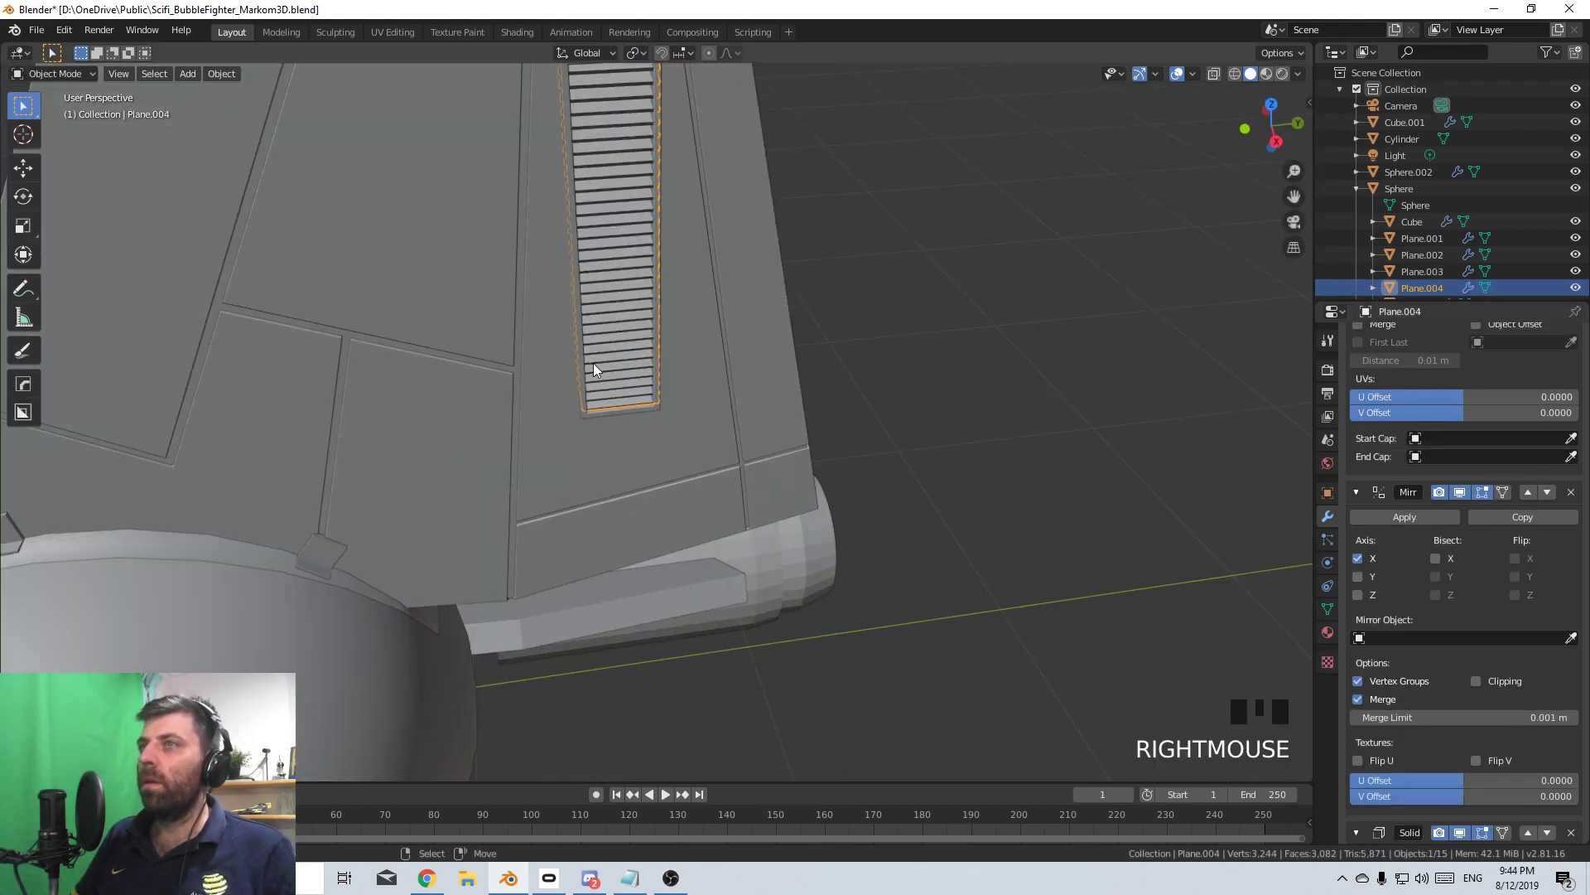
pyautogui.scroll(7, 1458, 340)
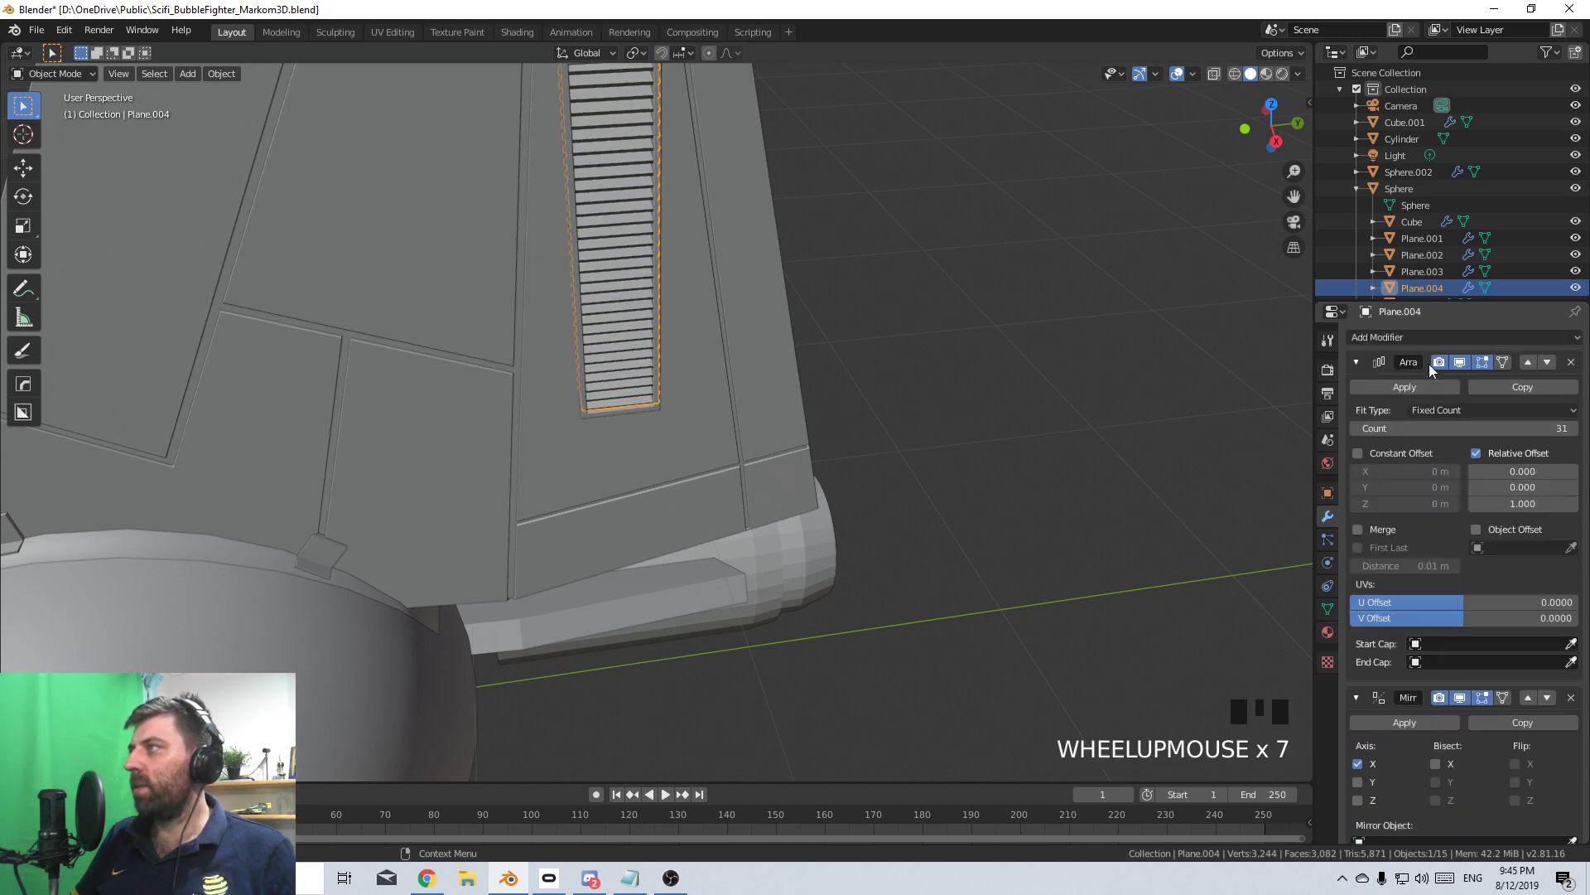
pyautogui.scroll(1, 1433, 352)
pyautogui.click(1440, 338)
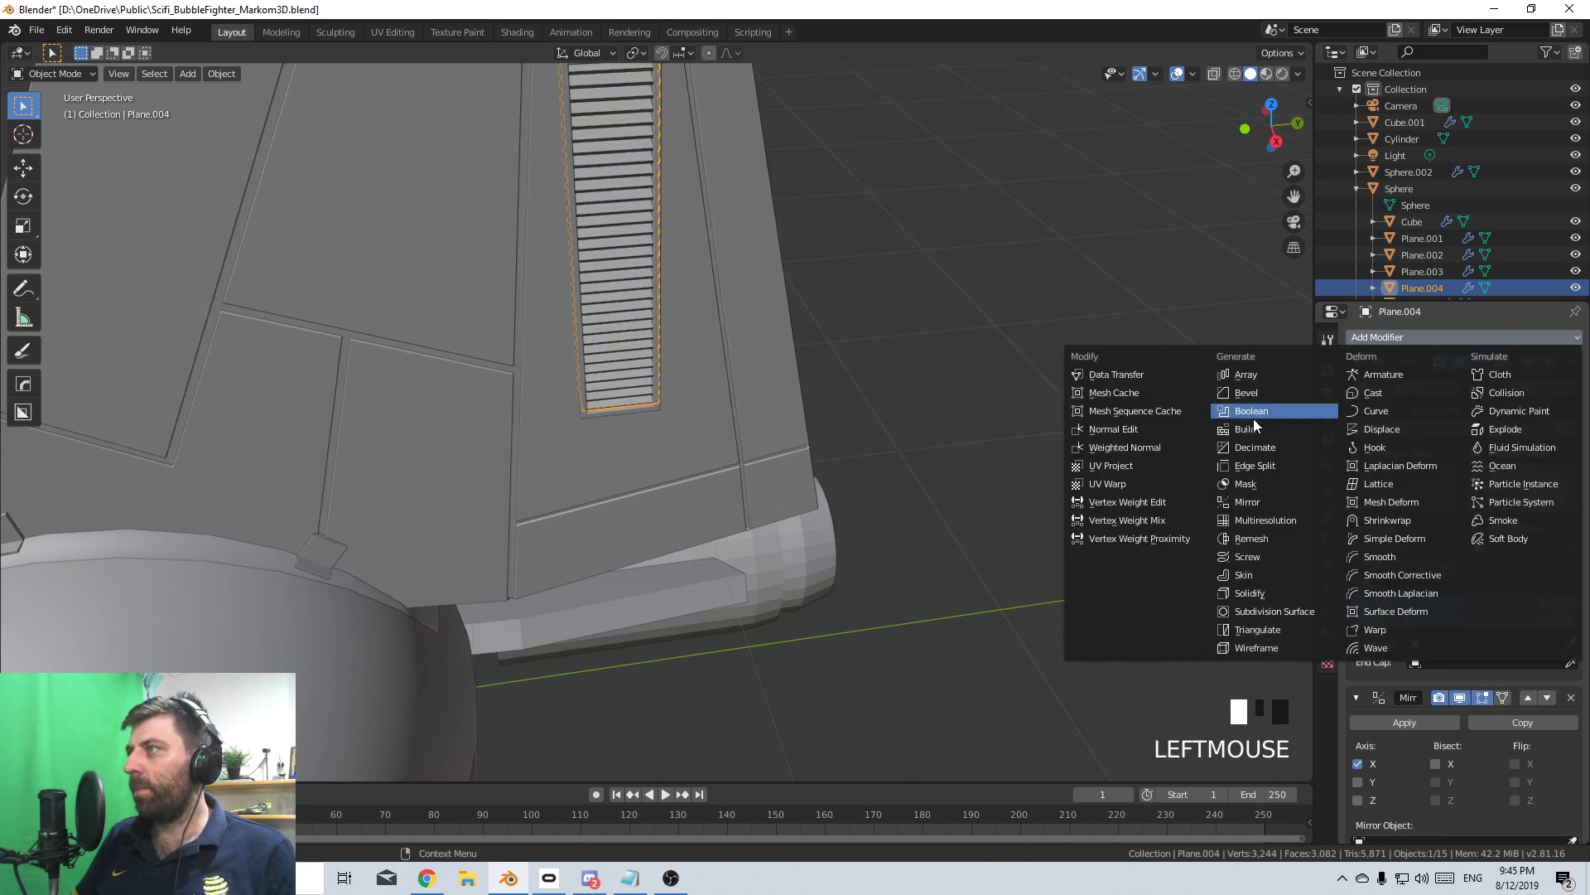
pyautogui.click(1255, 391)
pyautogui.moveTo(897, 510); pyautogui.dragTo(658, 352, button='middle')
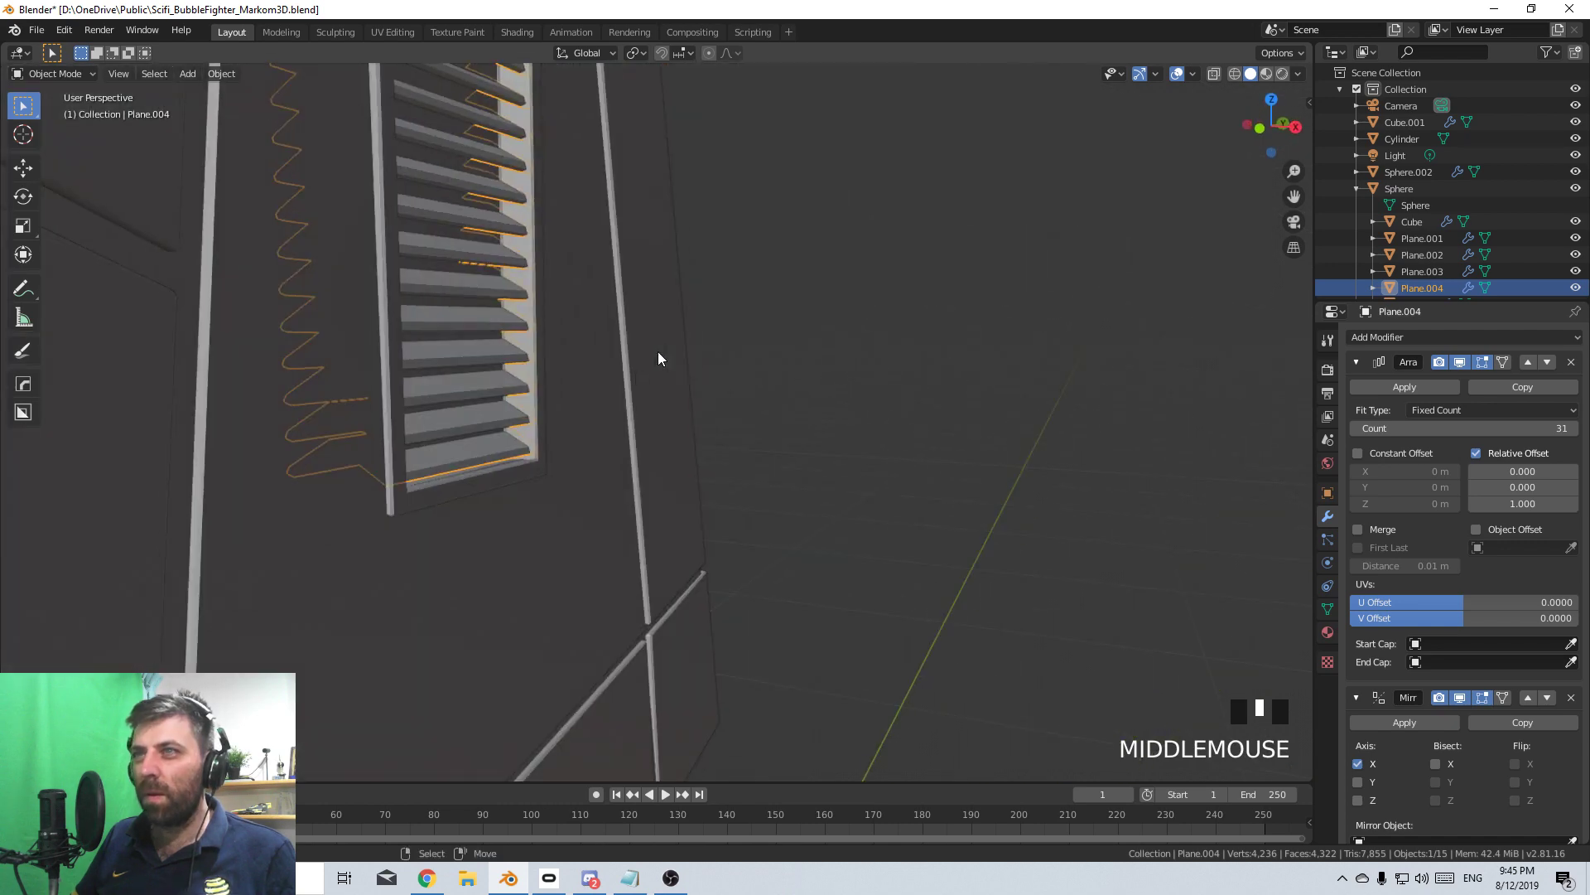
pyautogui.scroll(-10, 503, 390)
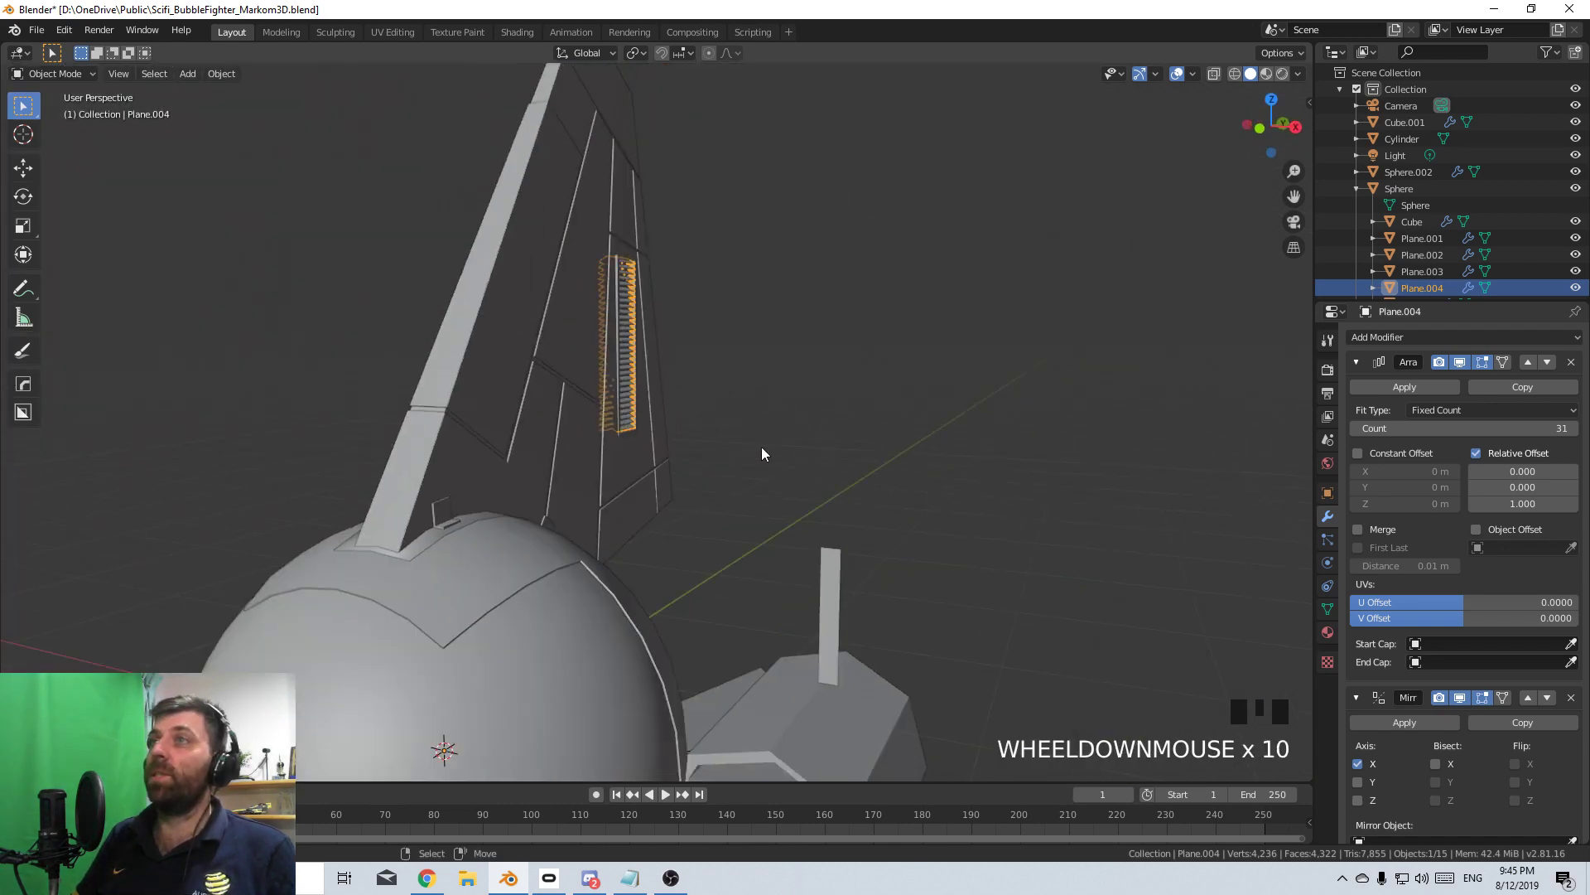
pyautogui.keyDown('shift'); pyautogui.moveTo(762, 446); pyautogui.dragTo(735, 487, button='middle'); pyautogui.keyUp('shift')
pyautogui.click(883, 515)
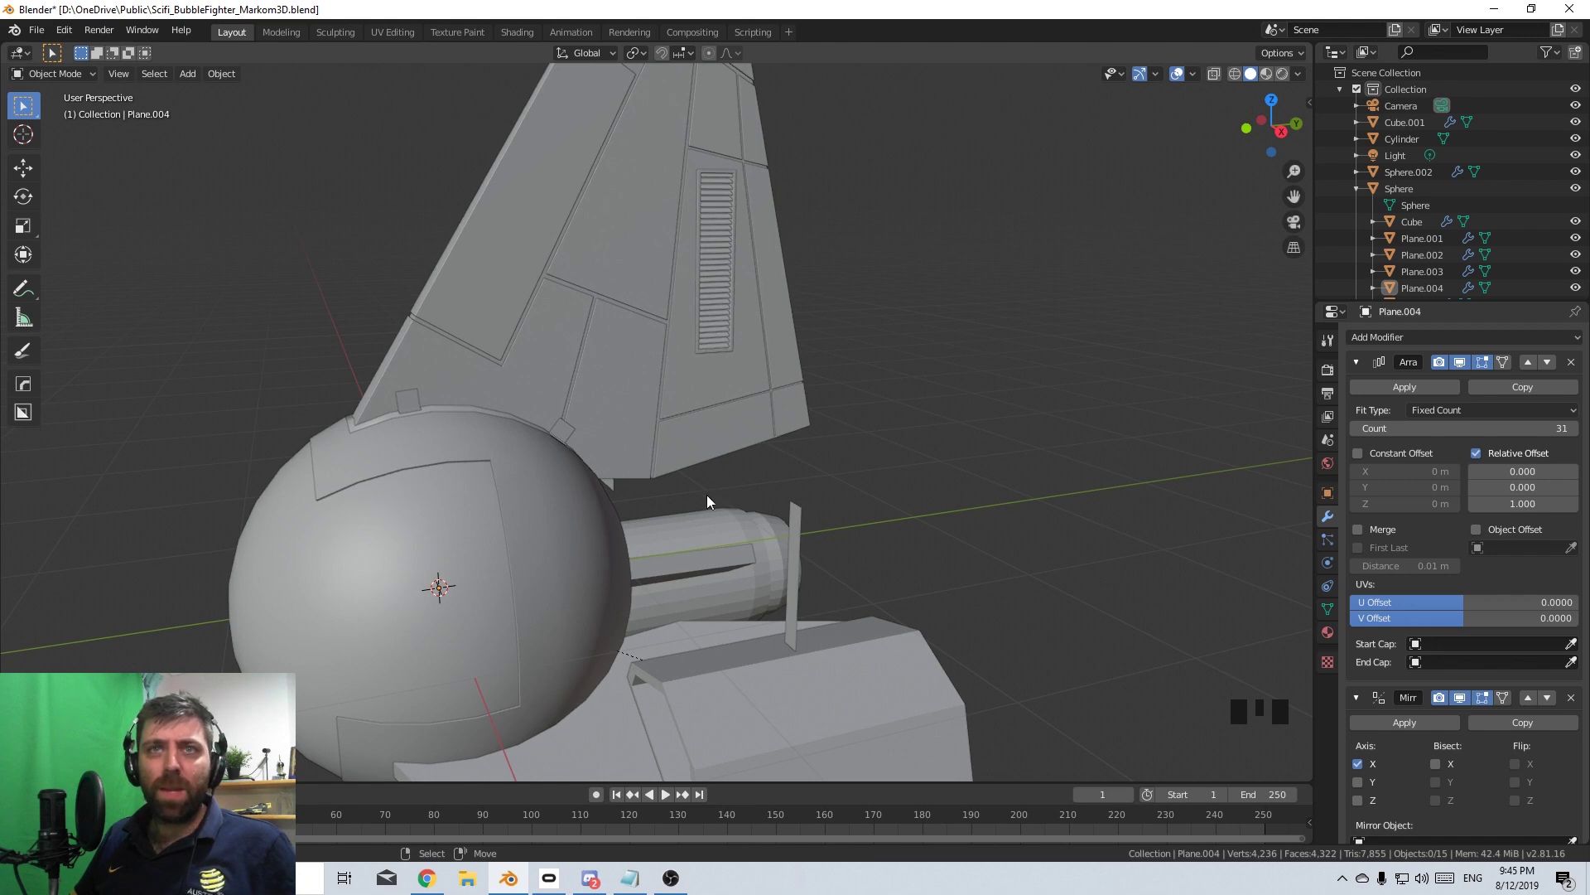
# - Set the material index offset to 2 and the rim offset to 1 in the sphere's outer shell panel Solidify modifier
pyautogui.moveTo(660, 565); pyautogui.dragTo(709, 435, button='middle')
pyautogui.rightClick(617, 405)
pyautogui.moveTo(617, 404); pyautogui.dragTo(711, 394, button='middle')
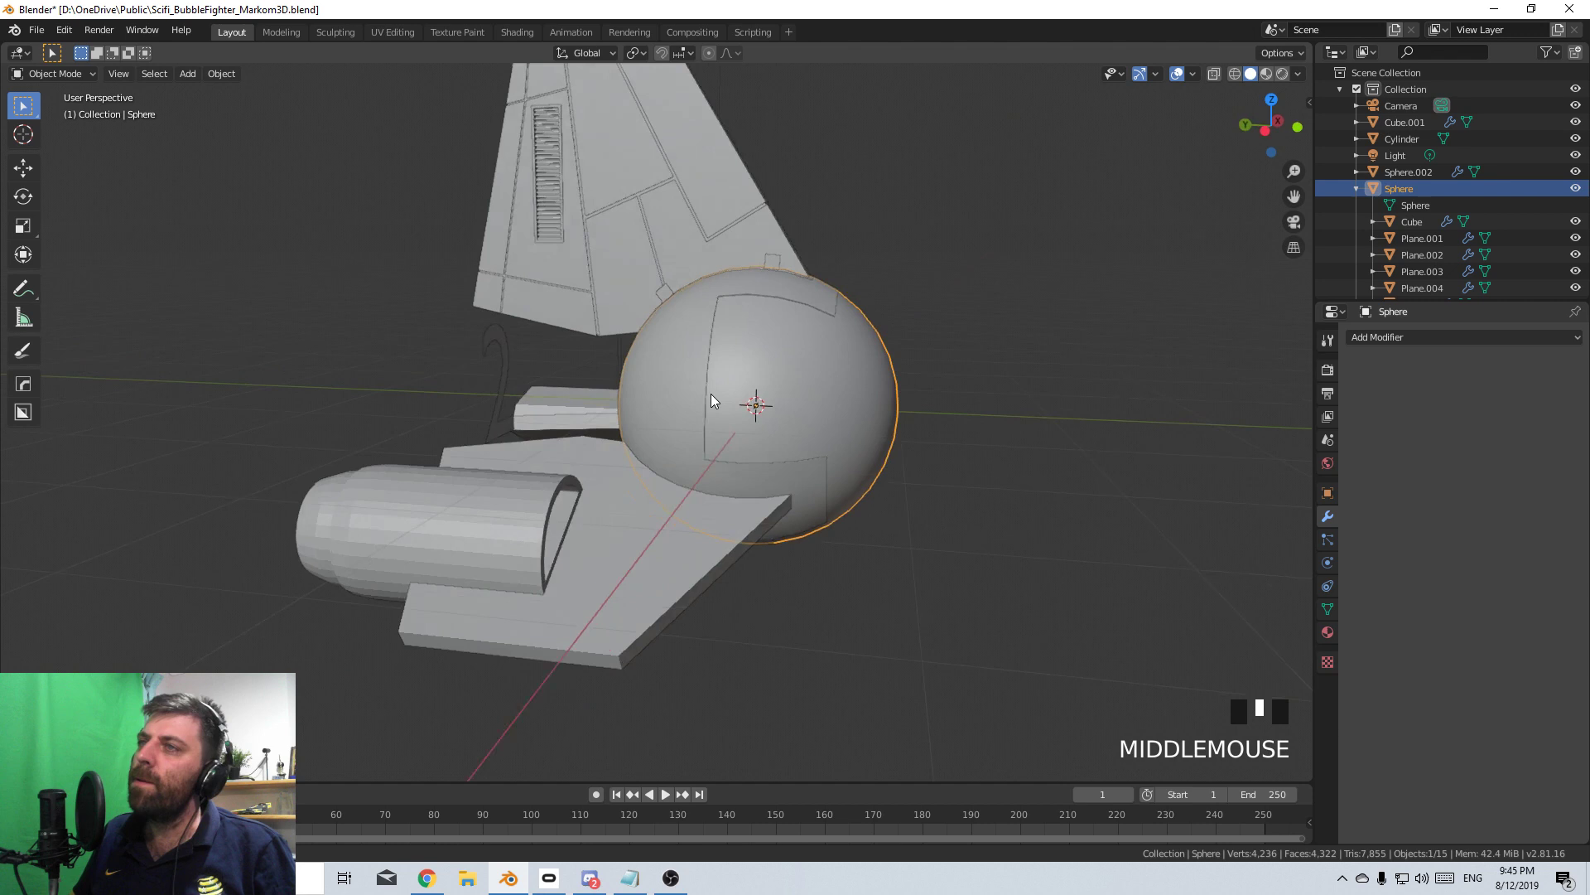
pyautogui.rightClick(760, 290)
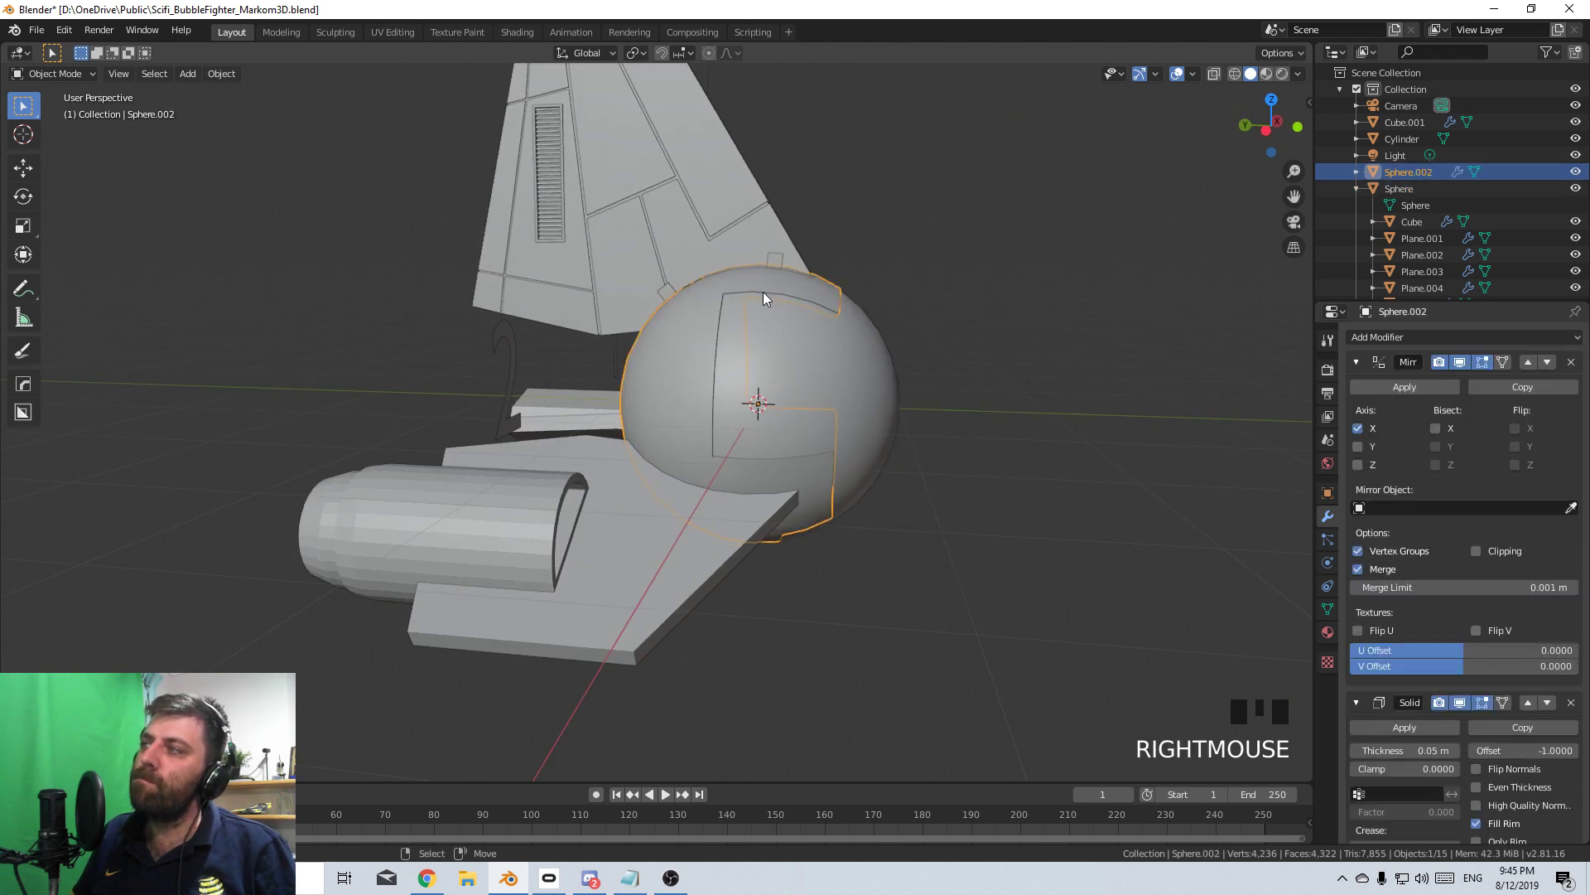
pyautogui.scroll(-11, 1507, 586)
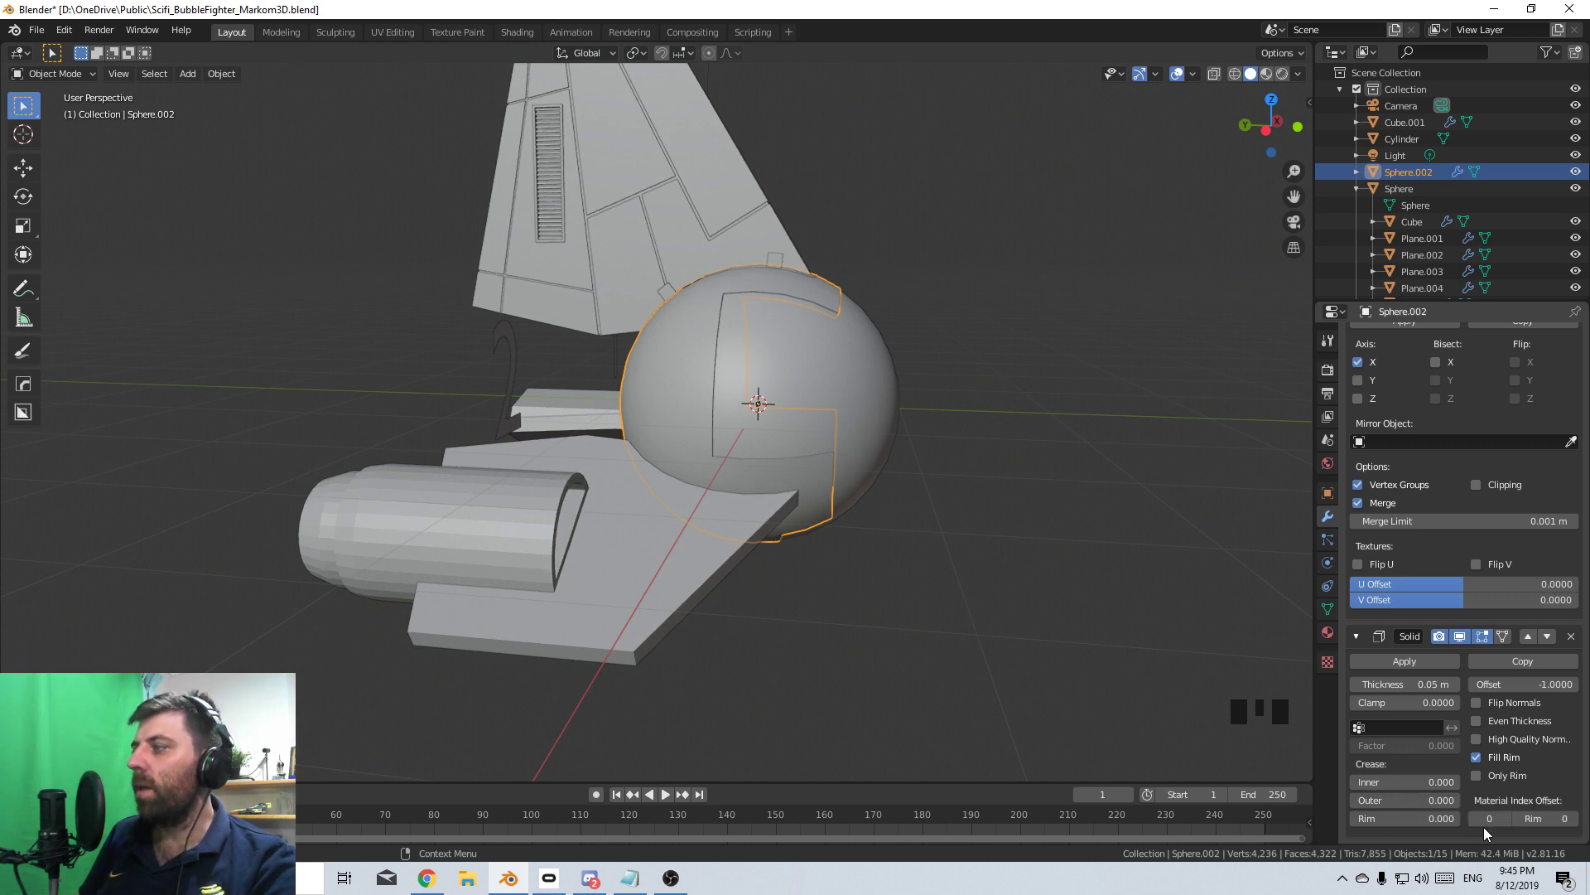
pyautogui.click(1507, 820)
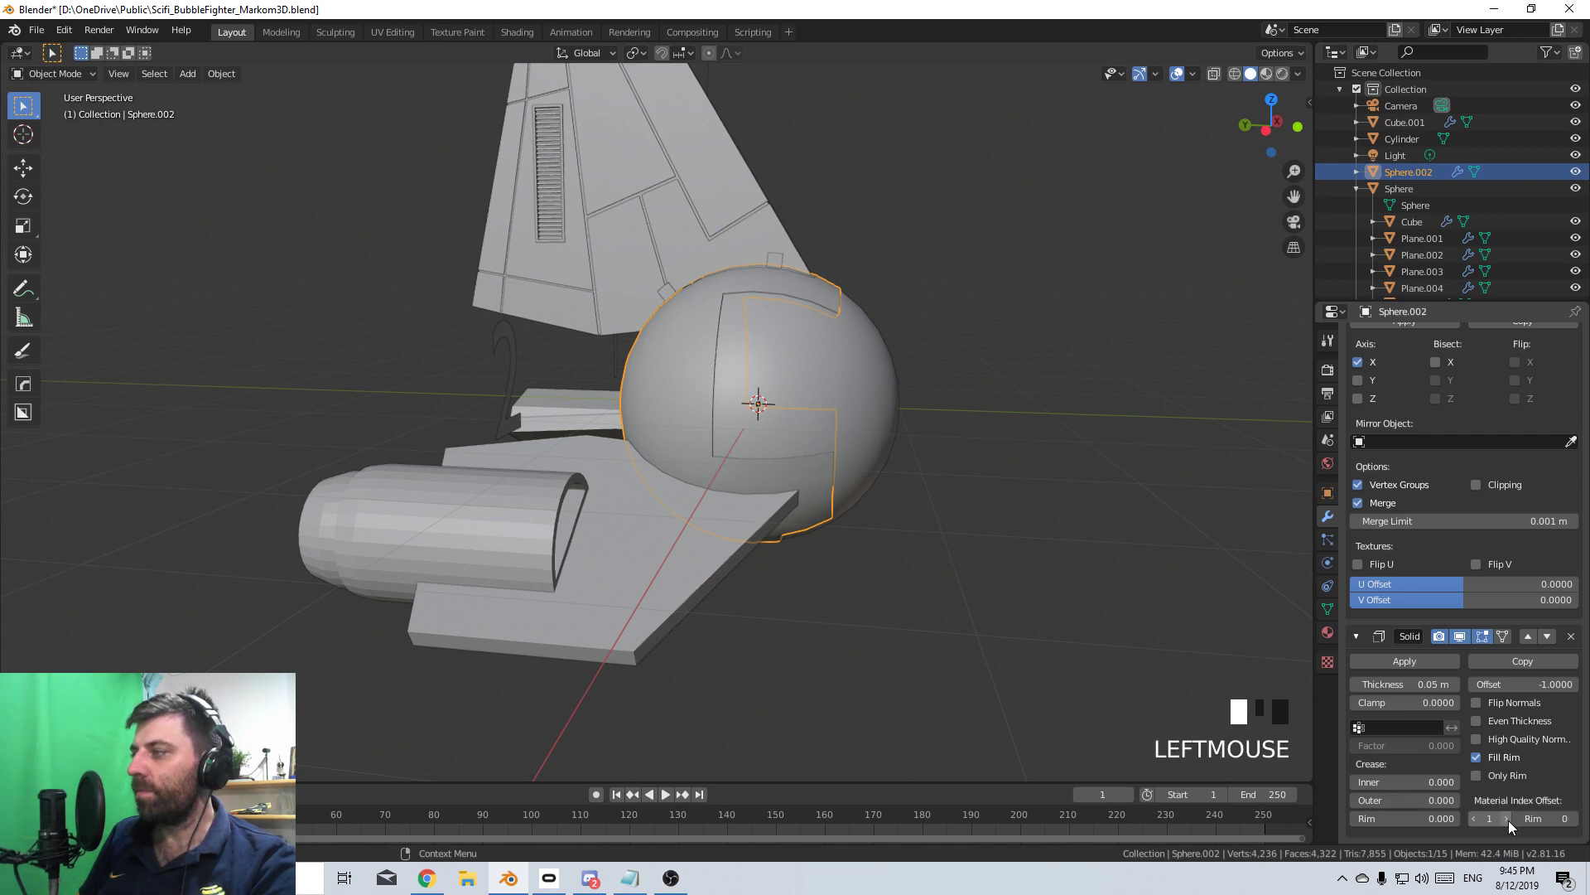
pyautogui.click(1507, 820)
pyautogui.click(1574, 818)
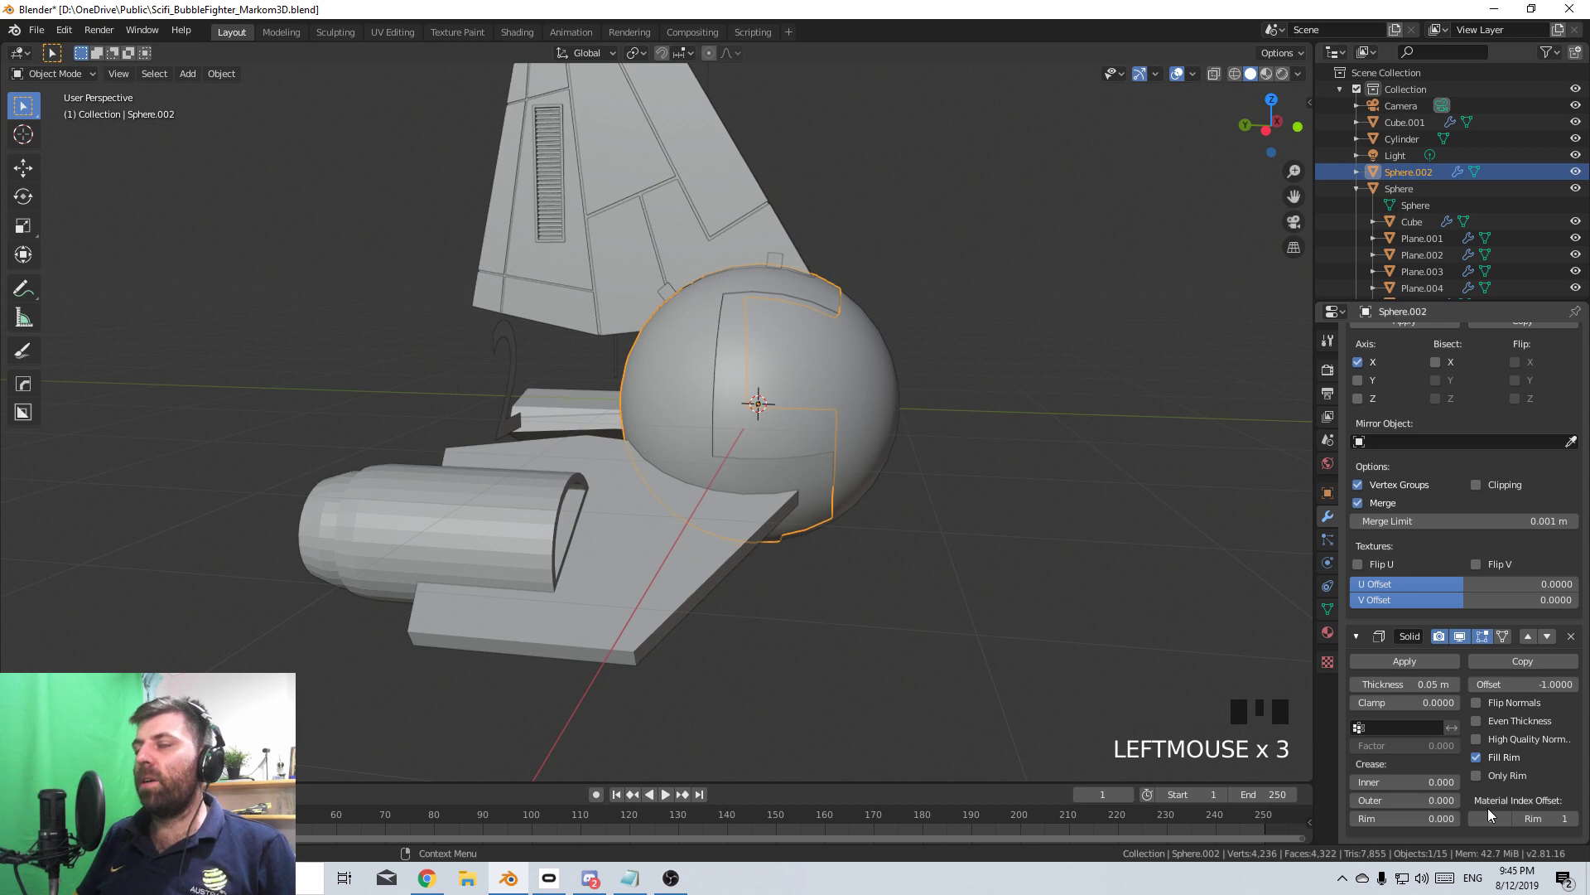
# - Add three empty material slots to the sphere's shell panel and save the file
pyautogui.click(1328, 635)
pyautogui.click(1574, 338)
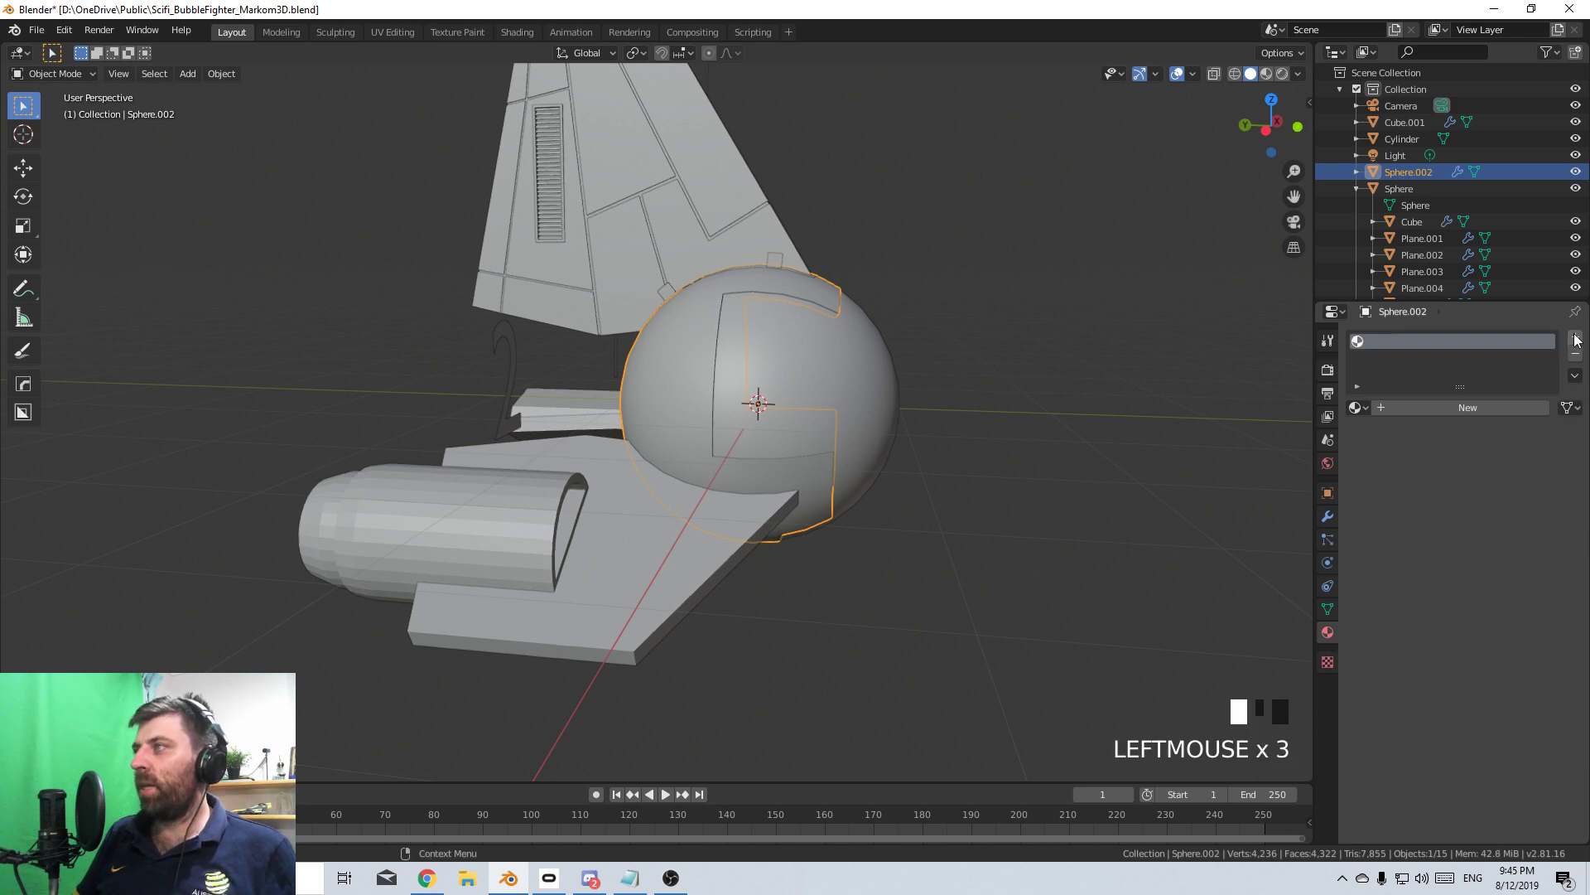
pyautogui.click(1574, 339)
pyautogui.click(1574, 339)
pyautogui.hotkey('ctrl', 's')
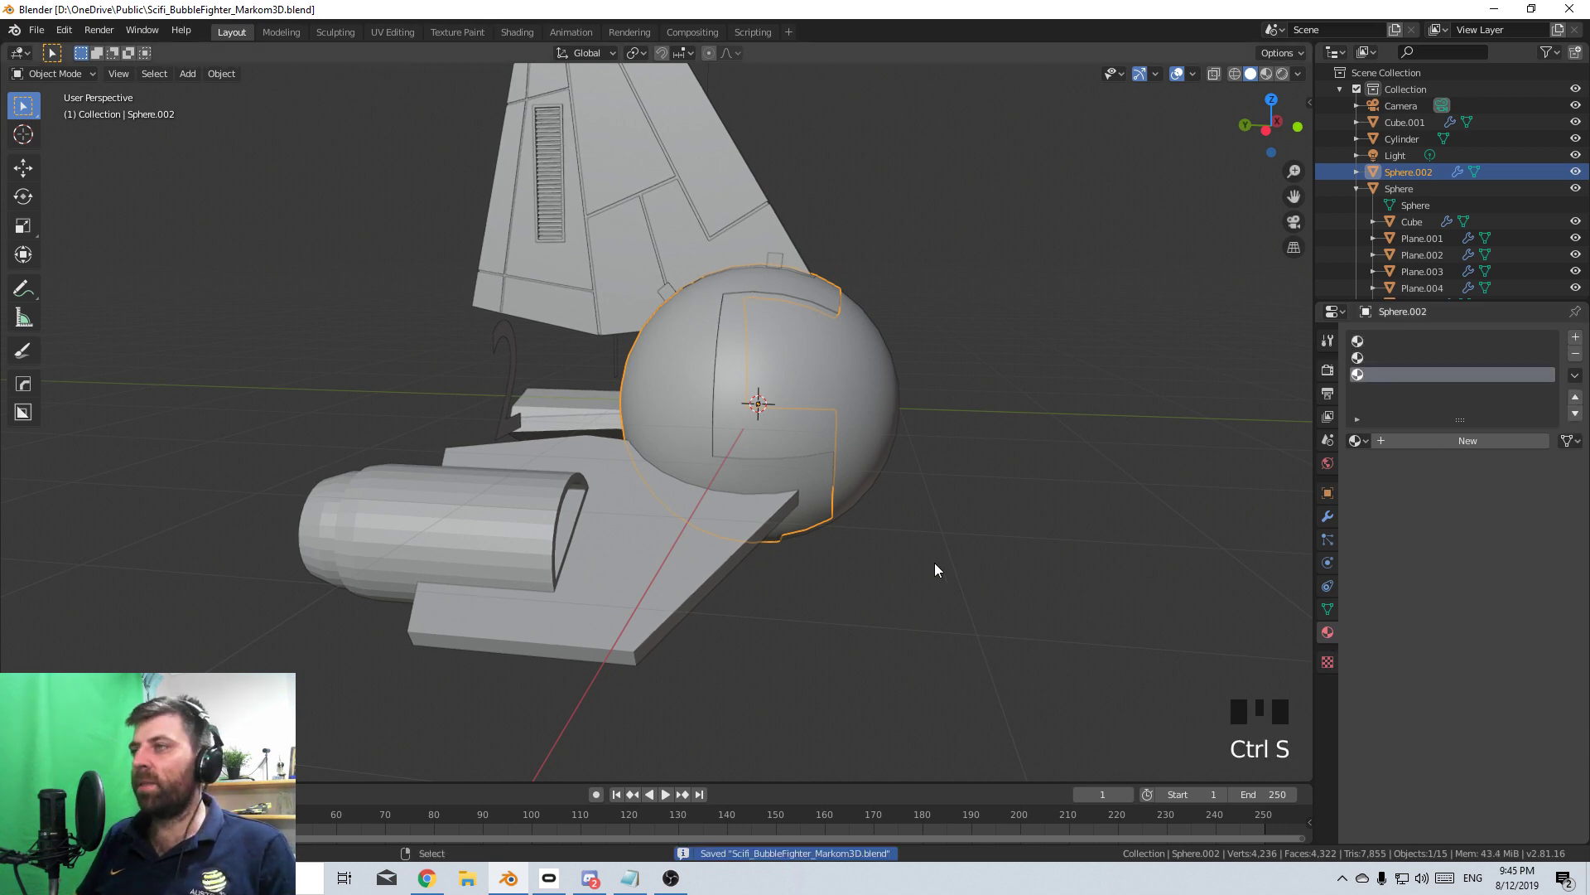
# - Make the shell panel's first material slot active and apply its Solidify modifier
pyautogui.moveTo(930, 567); pyautogui.dragTo(874, 587, button='middle')
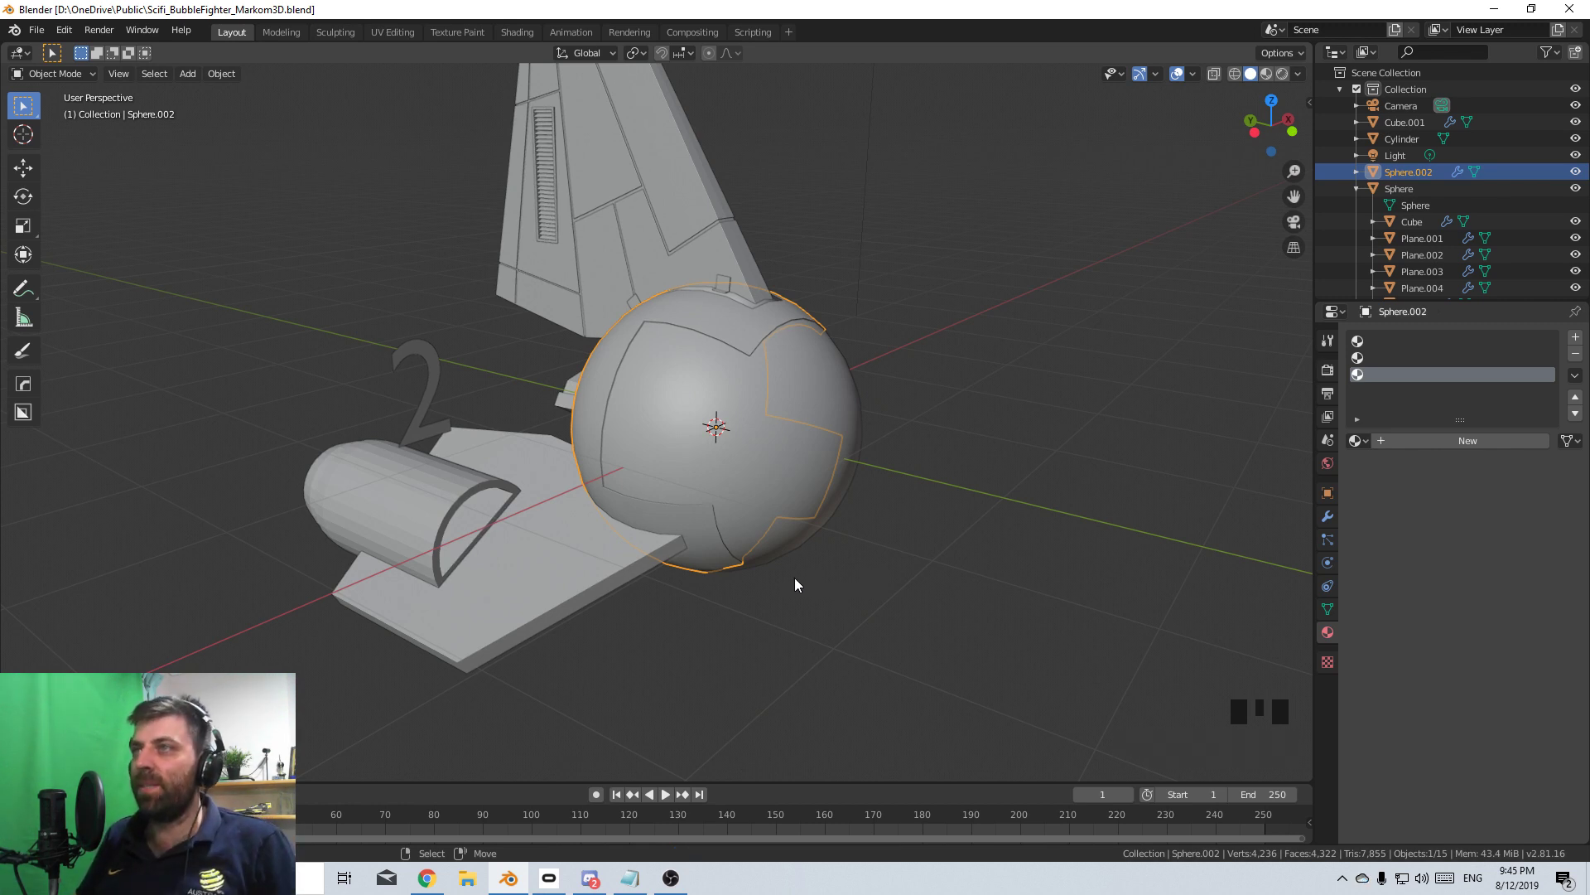
pyautogui.moveTo(794, 581); pyautogui.dragTo(777, 583, button='middle')
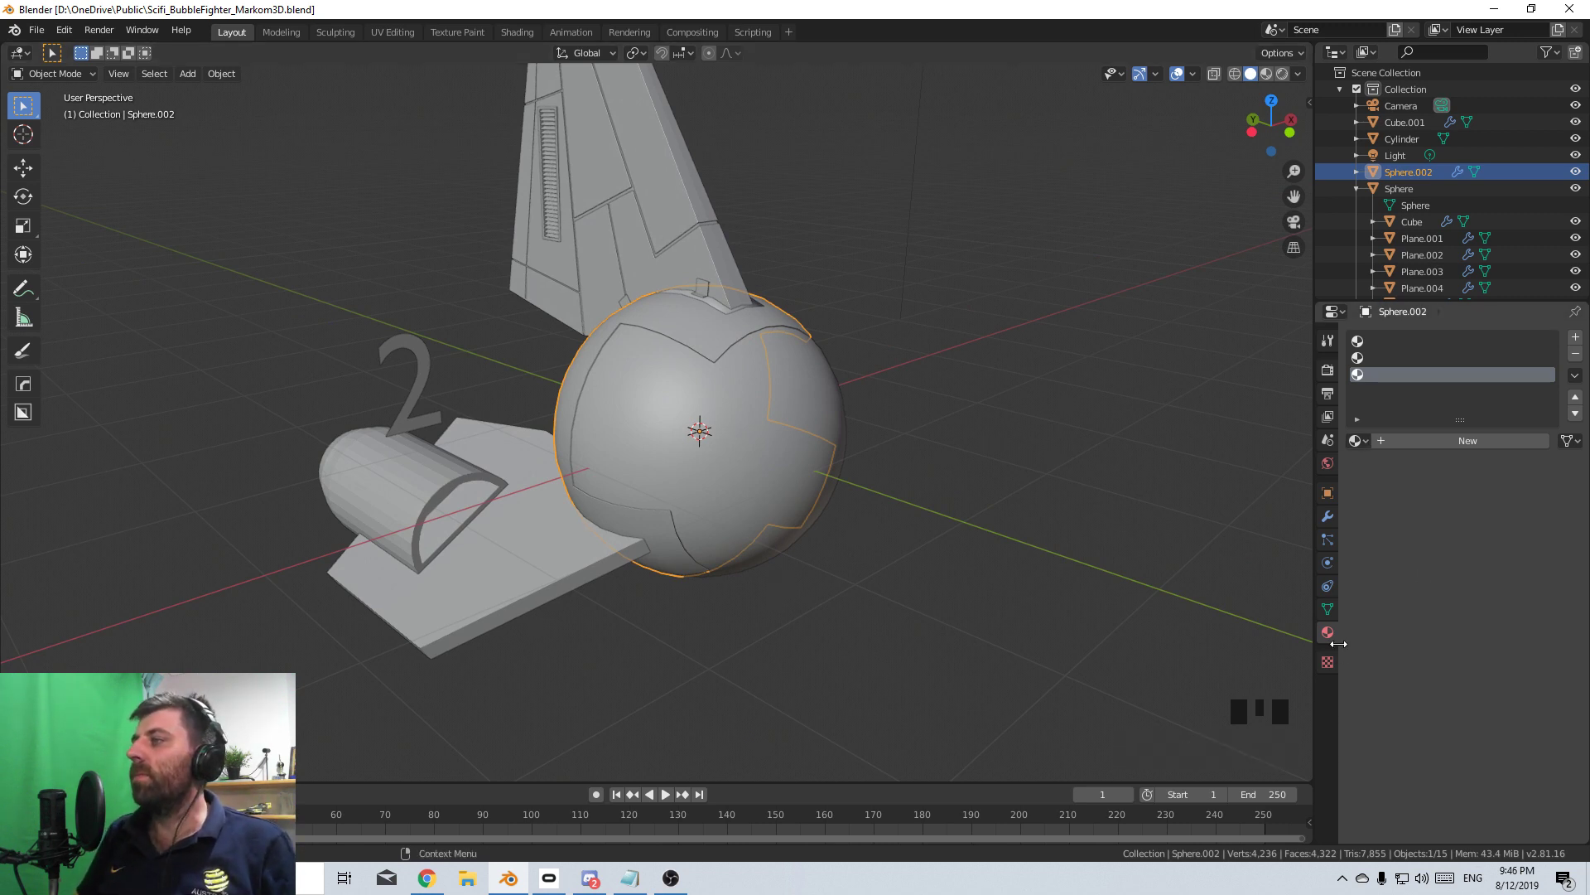
pyautogui.click(1406, 340)
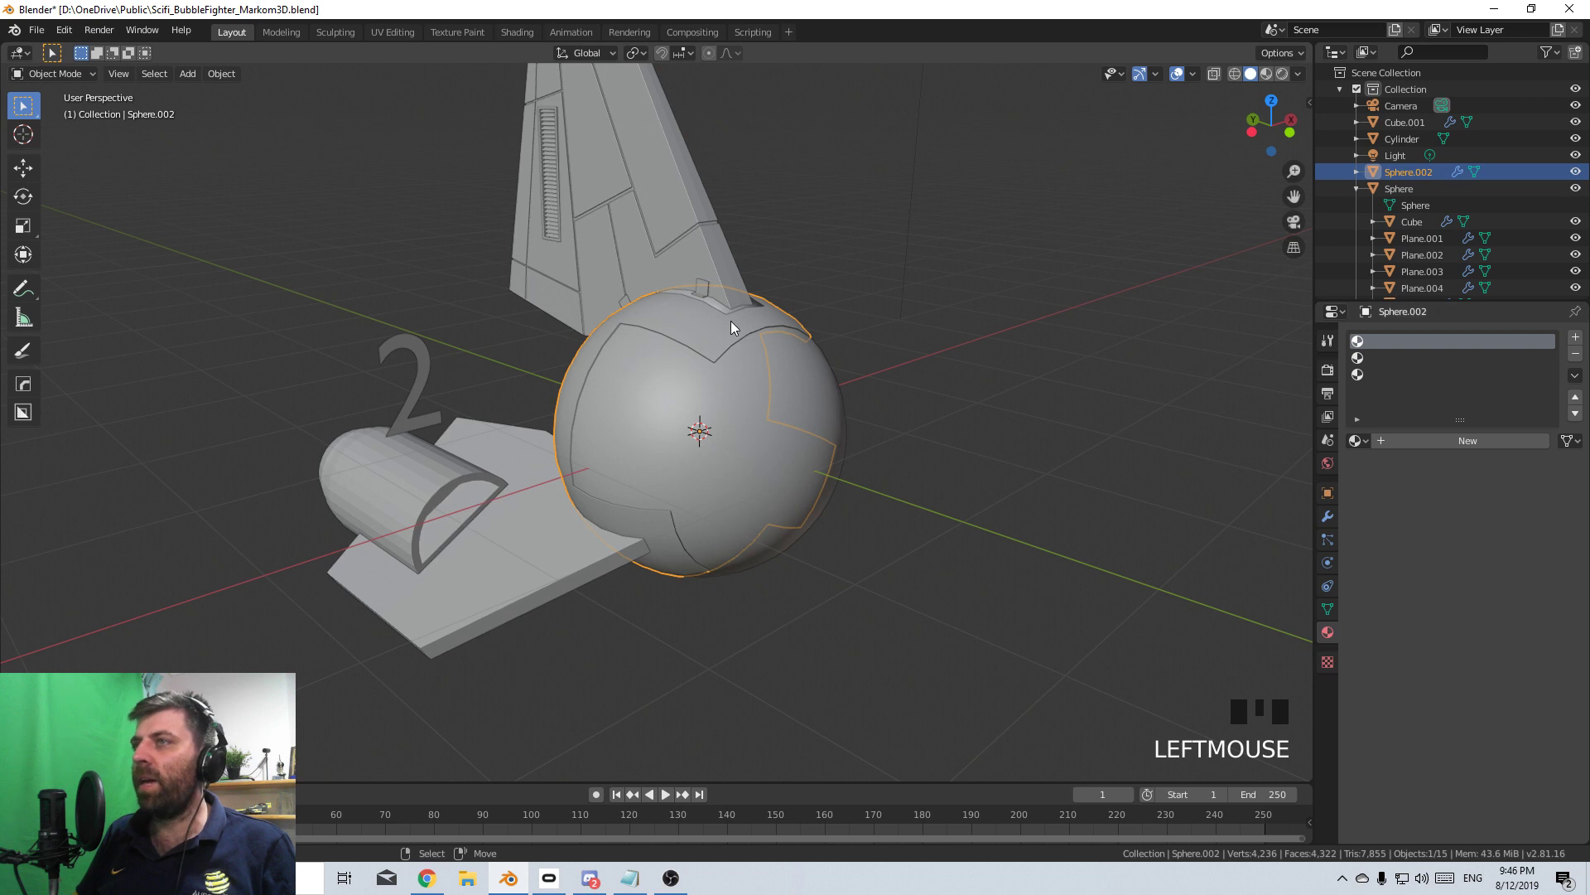
pyautogui.click(1328, 516)
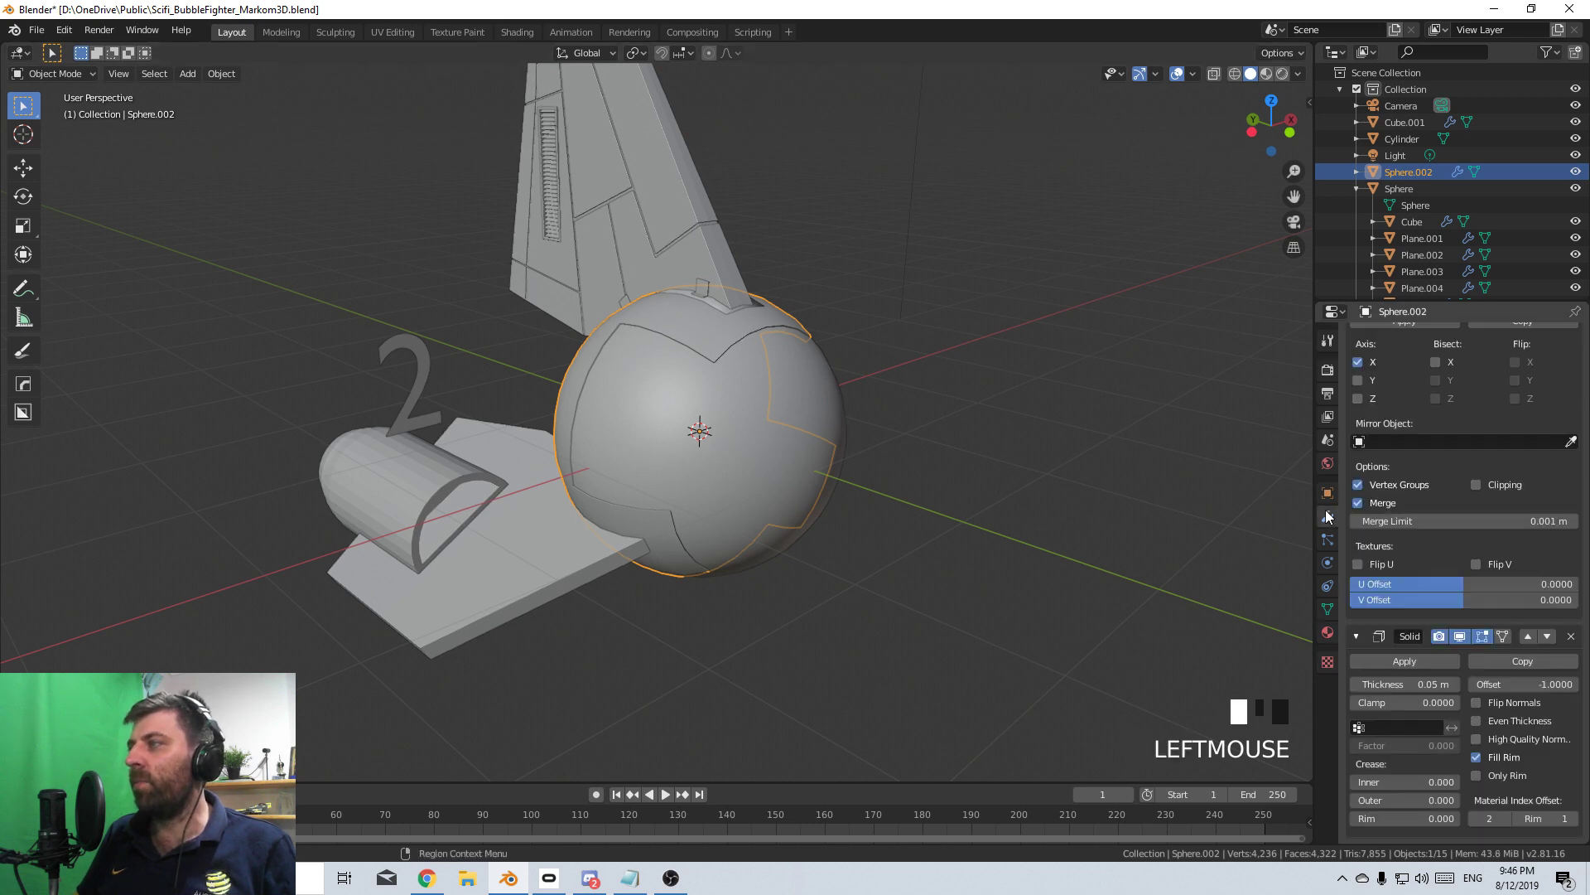
pyautogui.click(1420, 658)
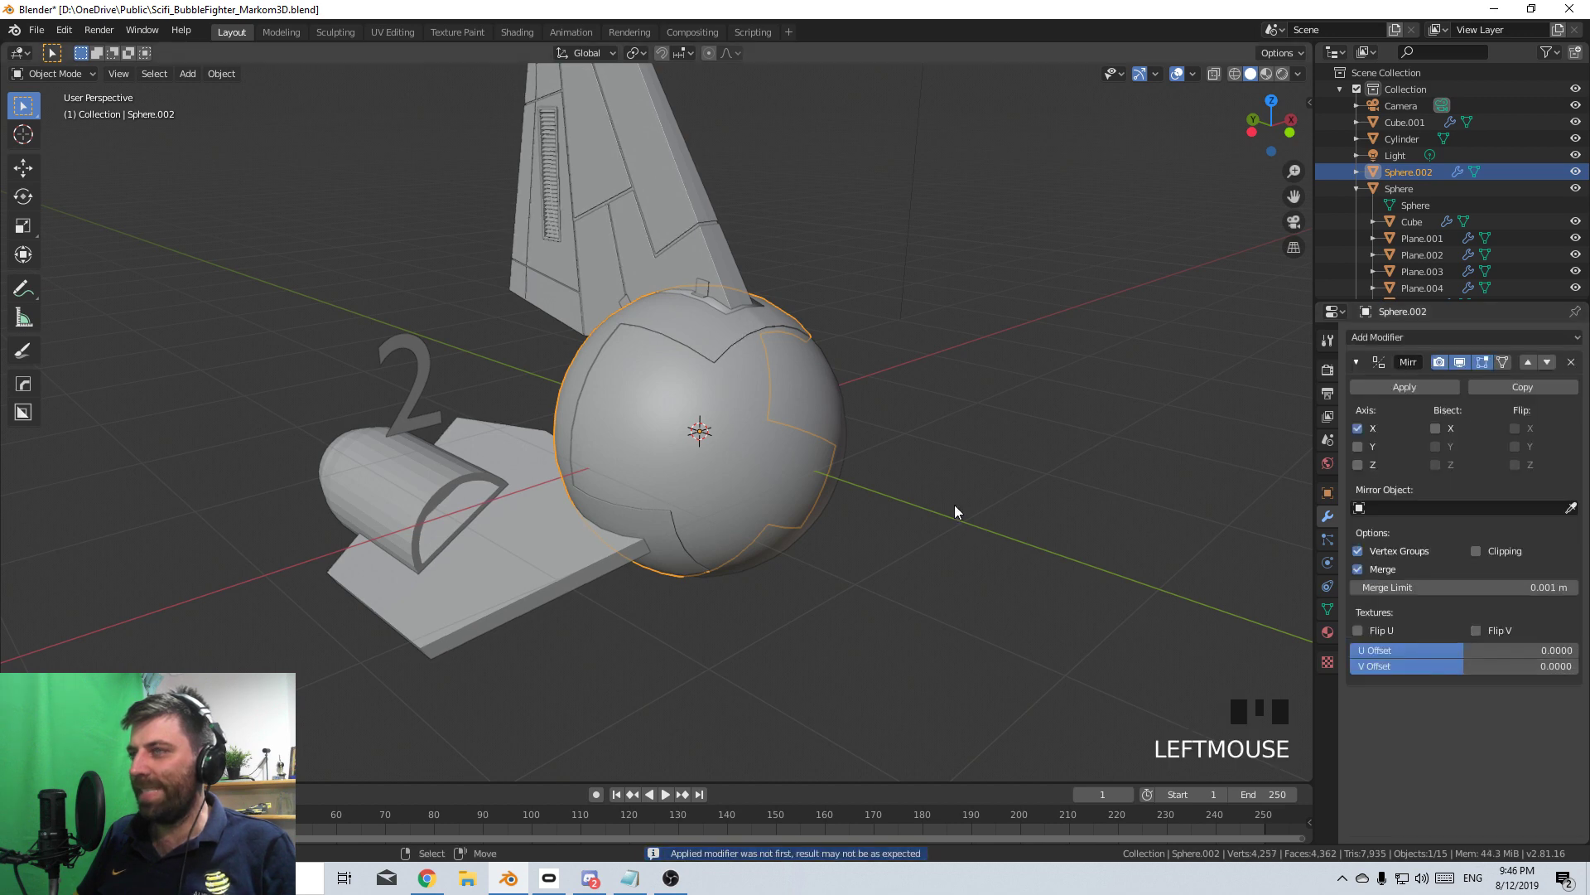
# - Enter edit mode on the shell panel and select all of its geometry
pyautogui.press('Tab')
pyautogui.press('a')
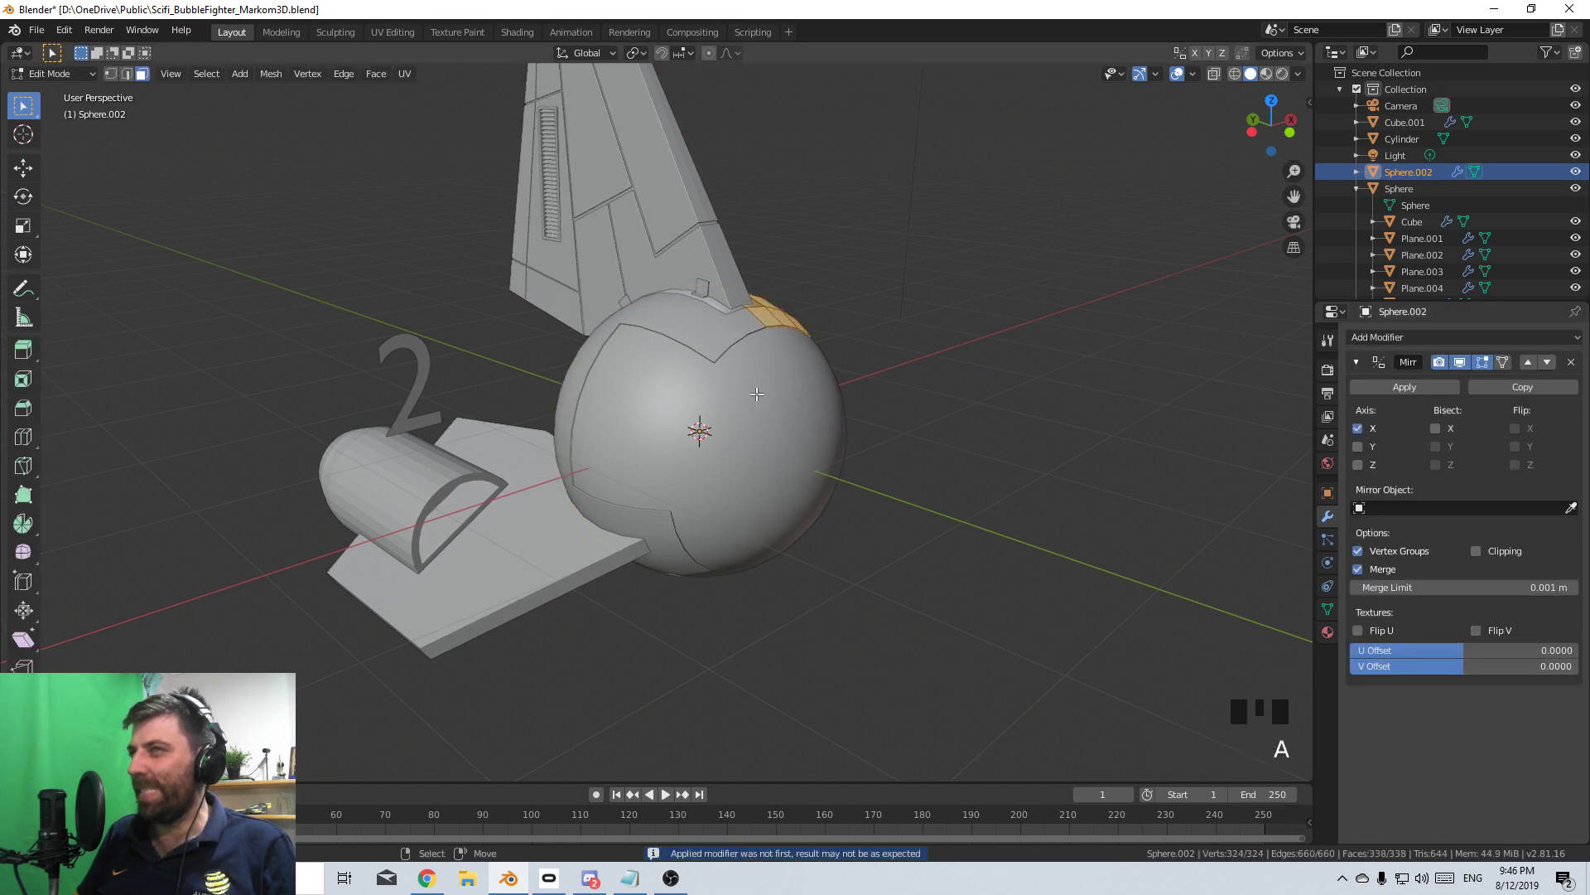
pyautogui.moveTo(756, 393); pyautogui.dragTo(532, 383, button='middle')
pyautogui.scroll(2, 533, 383)
pyautogui.moveTo(889, 471); pyautogui.dragTo(1005, 412, button='middle')
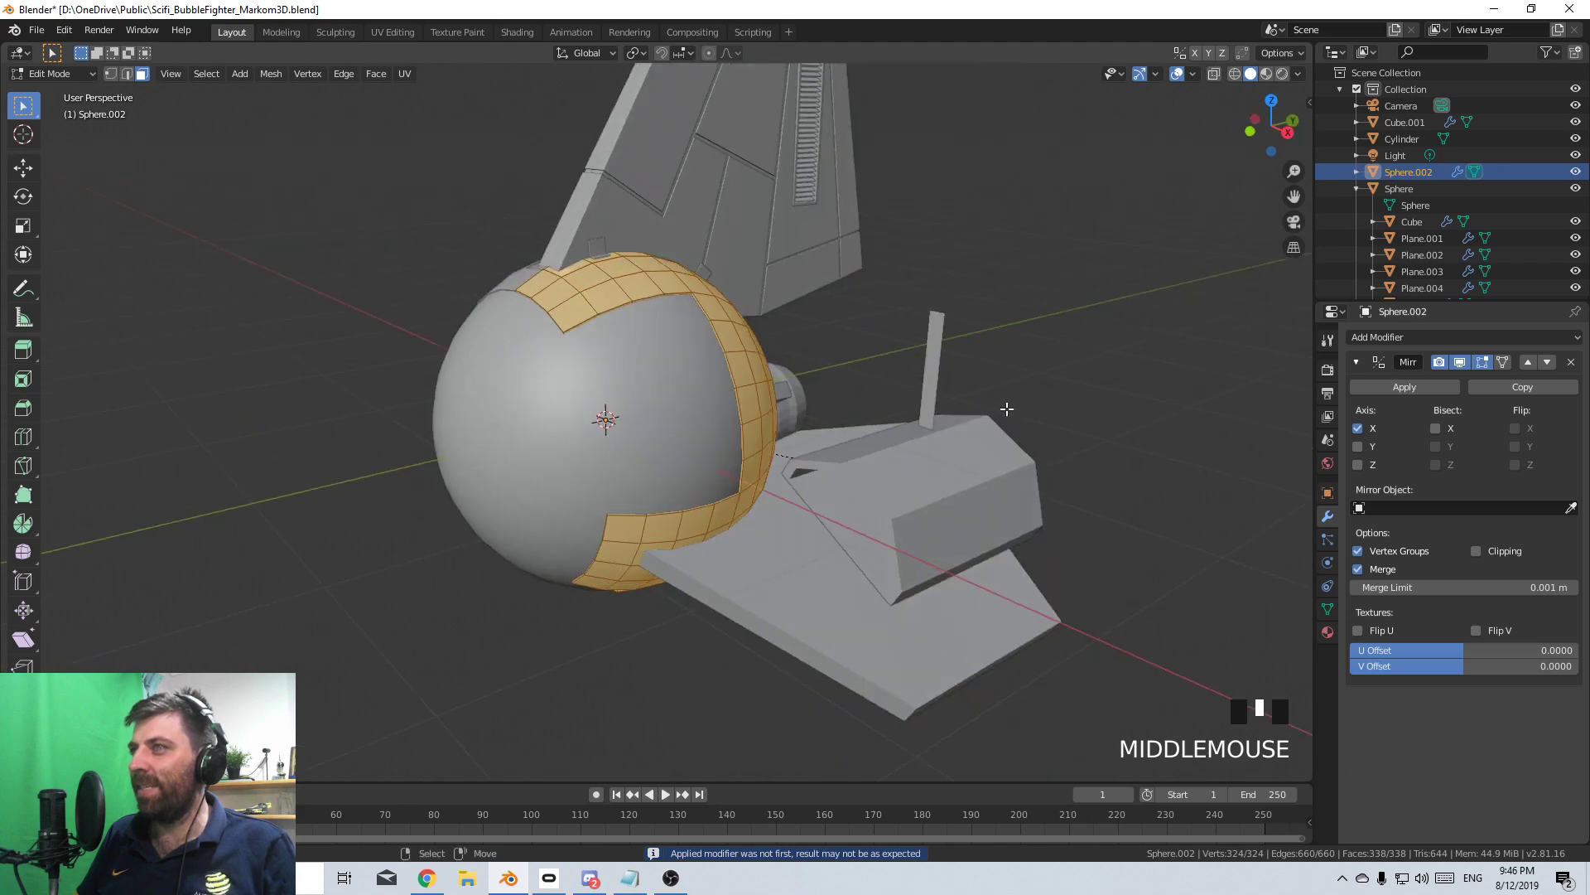
# - Clear the selection, select the shell panel faces assigned to the second material slot, and examine them in wireframe
pyautogui.press('Tab')
pyautogui.press('Tab')
pyautogui.press('a')
pyautogui.press('a')
pyautogui.press('a')
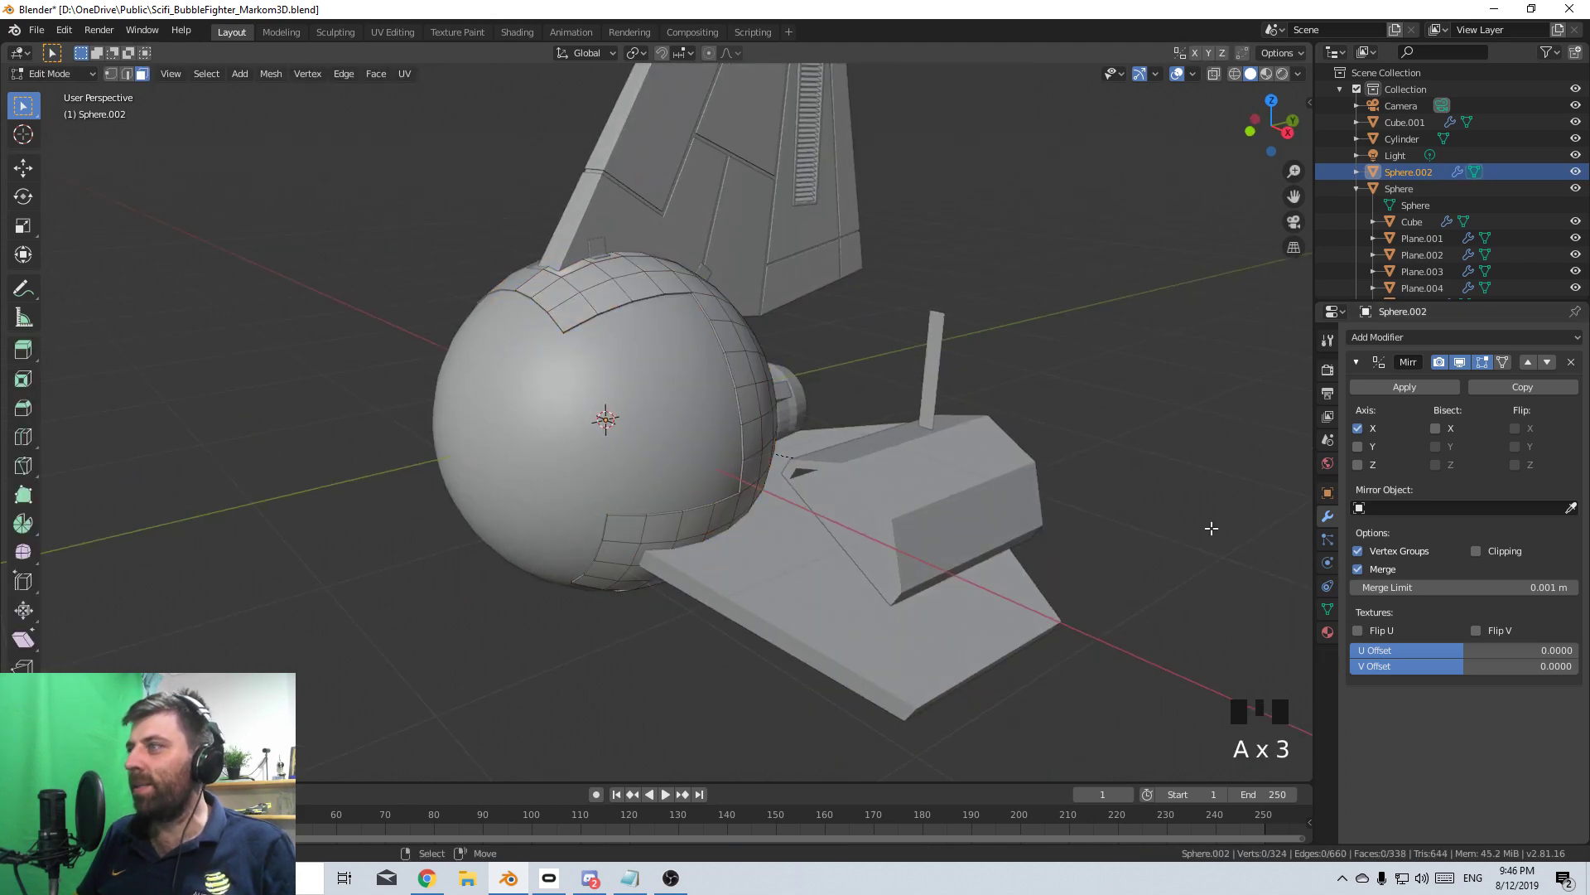
pyautogui.click(1327, 632)
pyautogui.click(1328, 632)
pyautogui.click(1390, 360)
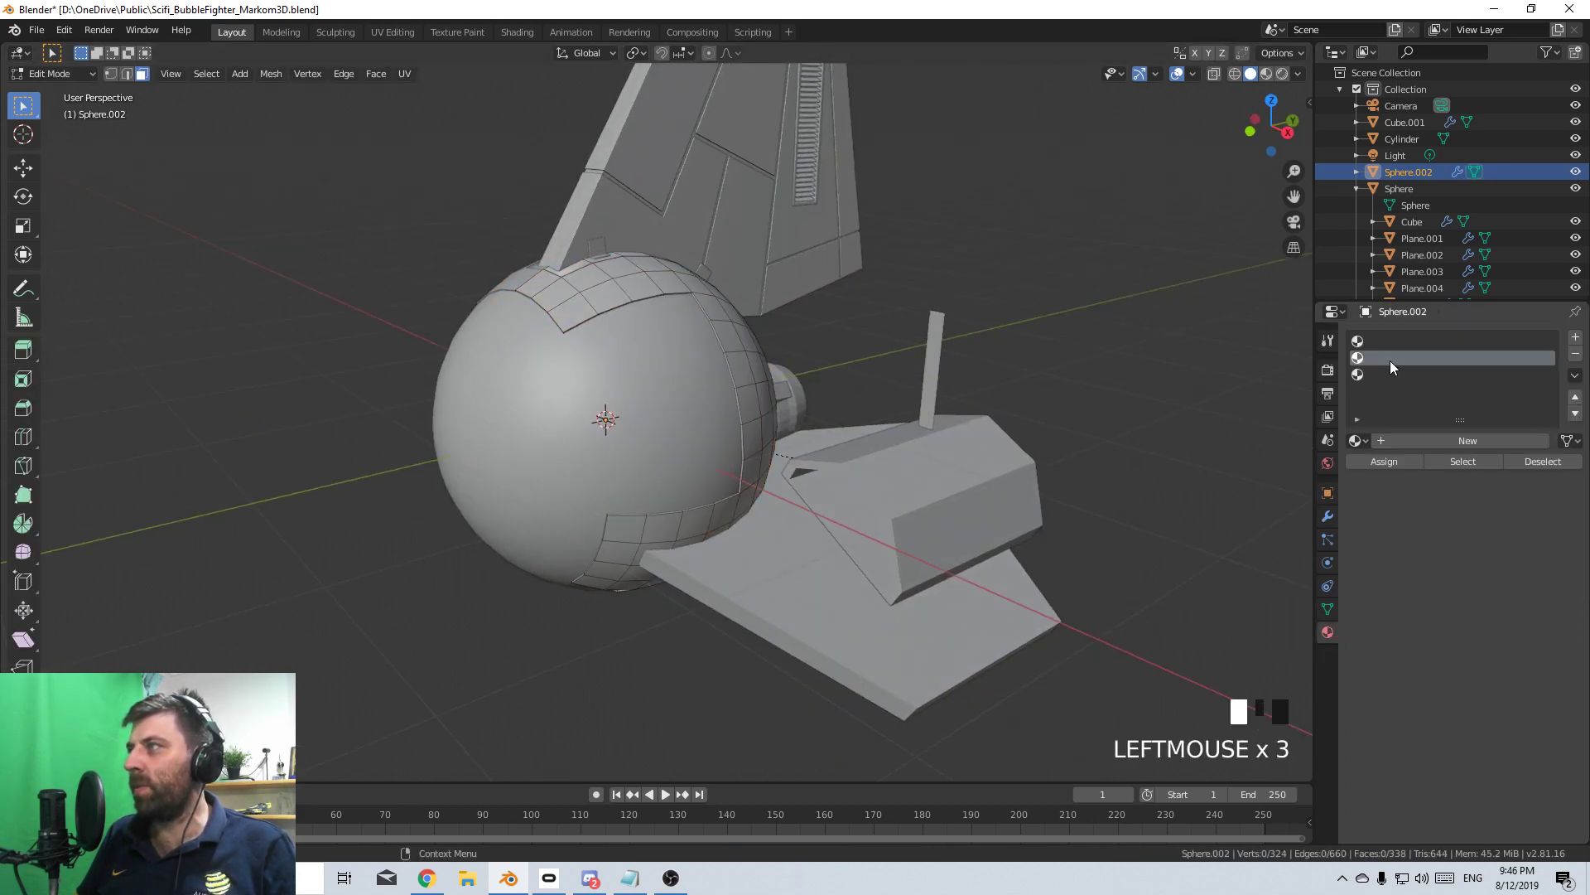
pyautogui.click(1463, 462)
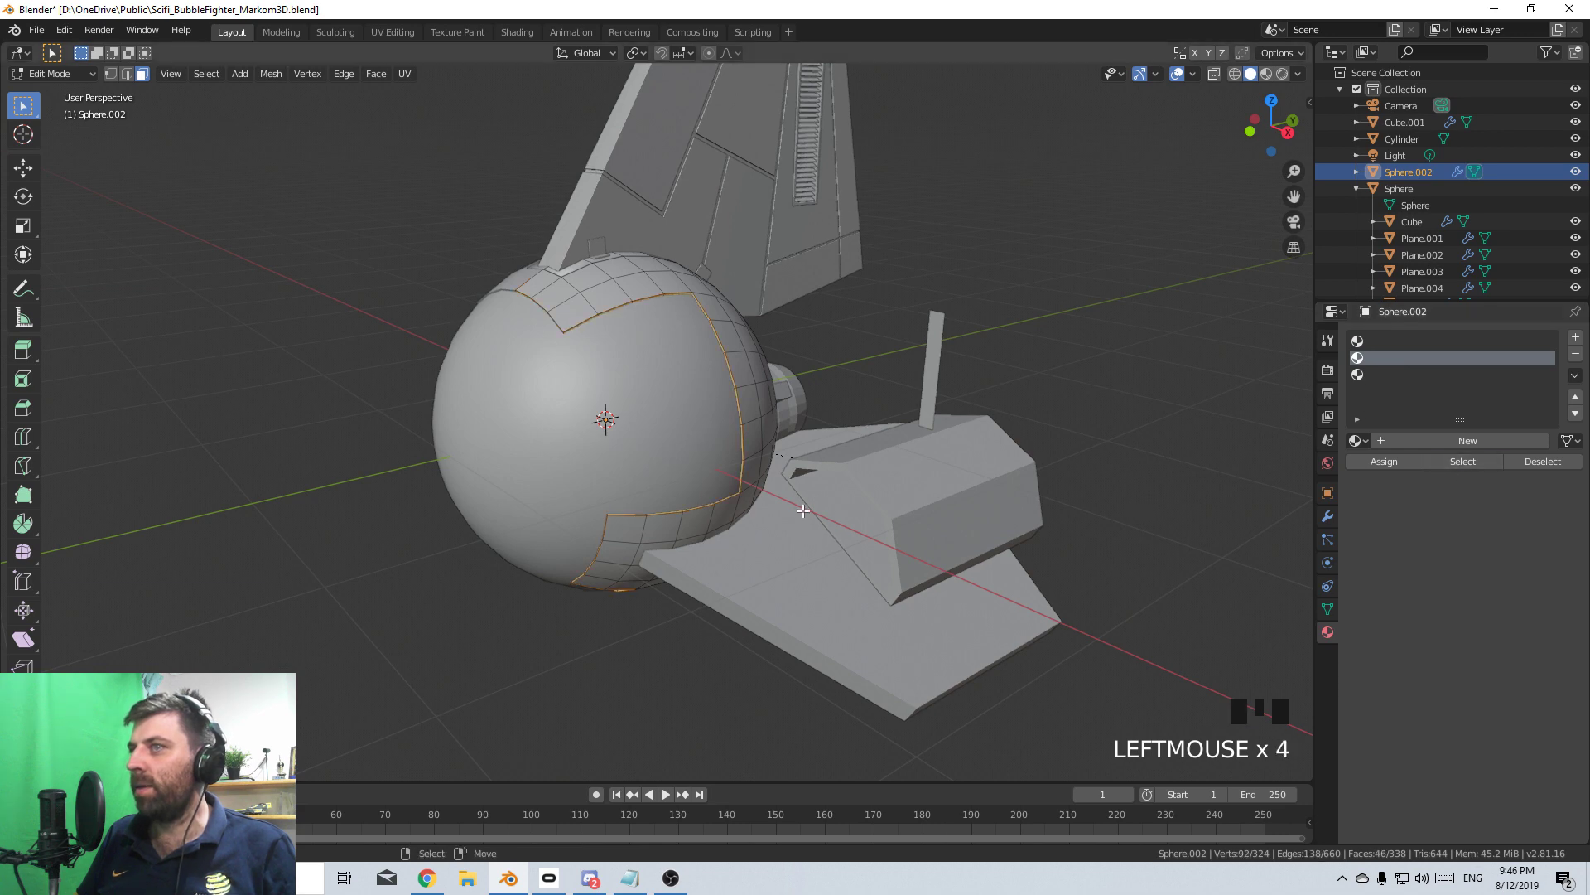
pyautogui.press('z')
pyautogui.click(712, 529)
pyautogui.moveTo(712, 529); pyautogui.dragTo(763, 533, button='middle')
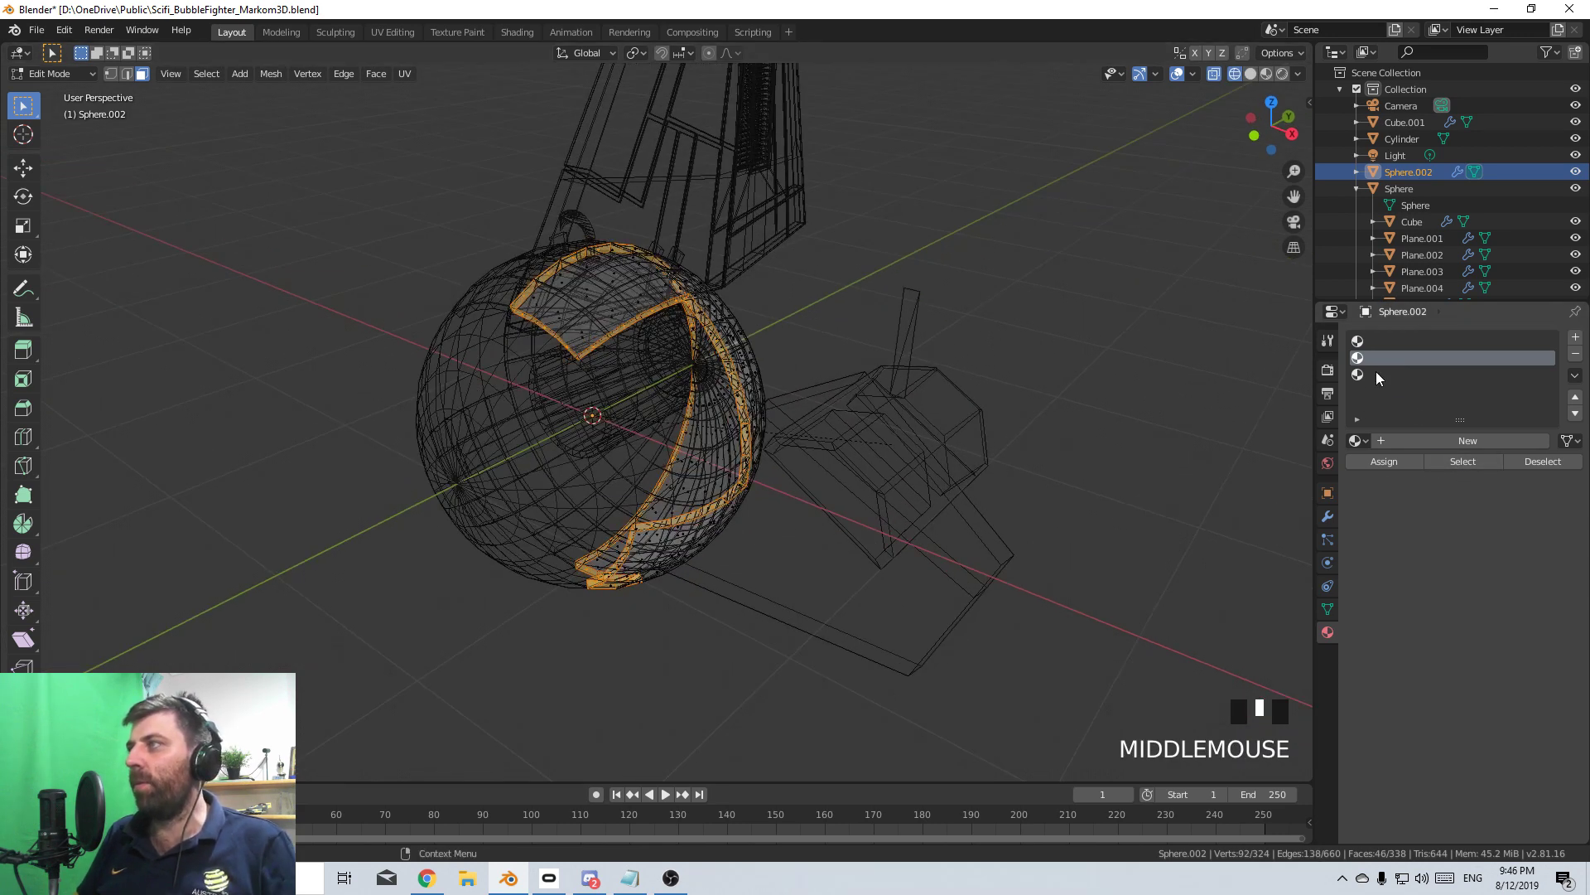
# - Select only the shell panel faces assigned to the third material slot and delete them
pyautogui.click(1549, 462)
pyautogui.click(1379, 376)
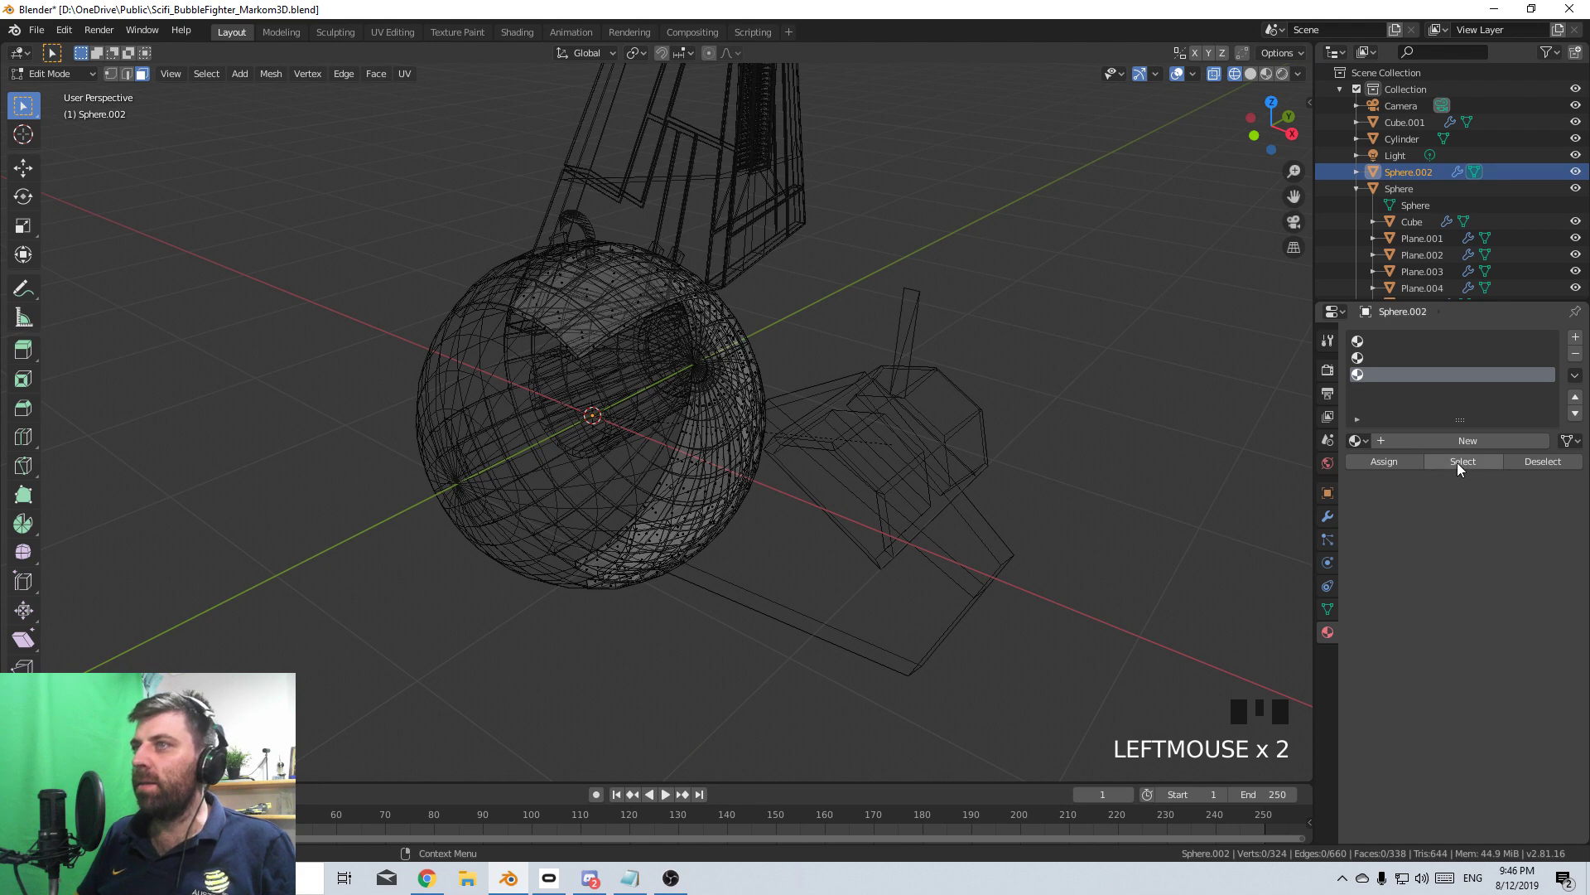
pyautogui.click(1458, 461)
pyautogui.moveTo(1147, 489); pyautogui.dragTo(788, 473, button='middle')
pyautogui.press('z')
pyautogui.moveTo(916, 465); pyautogui.dragTo(760, 480, button='middle')
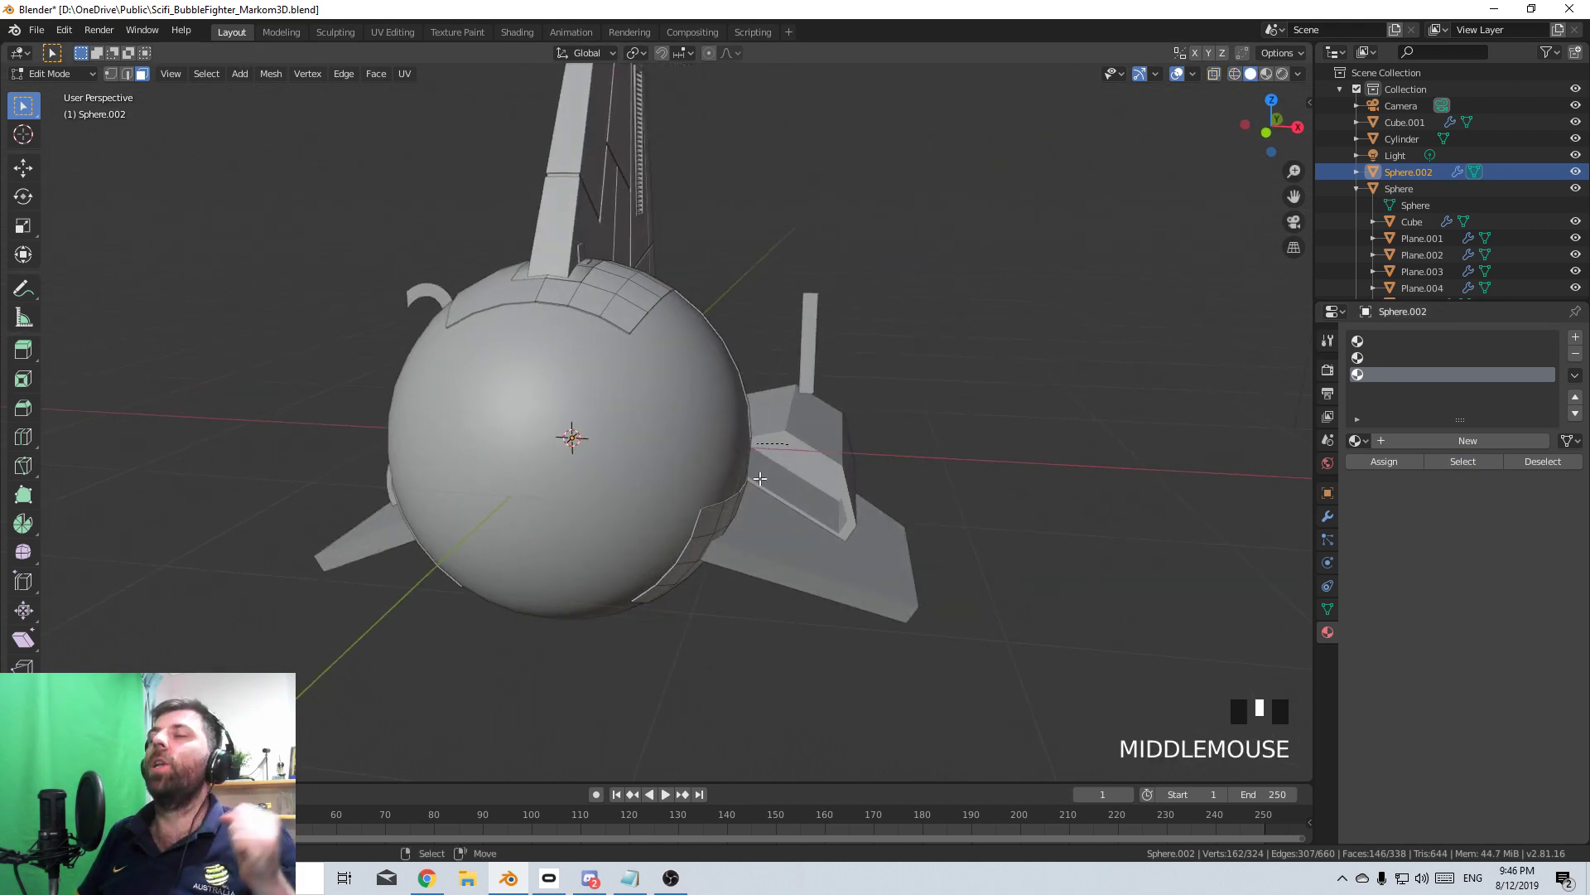
pyautogui.moveTo(1143, 508); pyautogui.dragTo(1015, 557, button='middle')
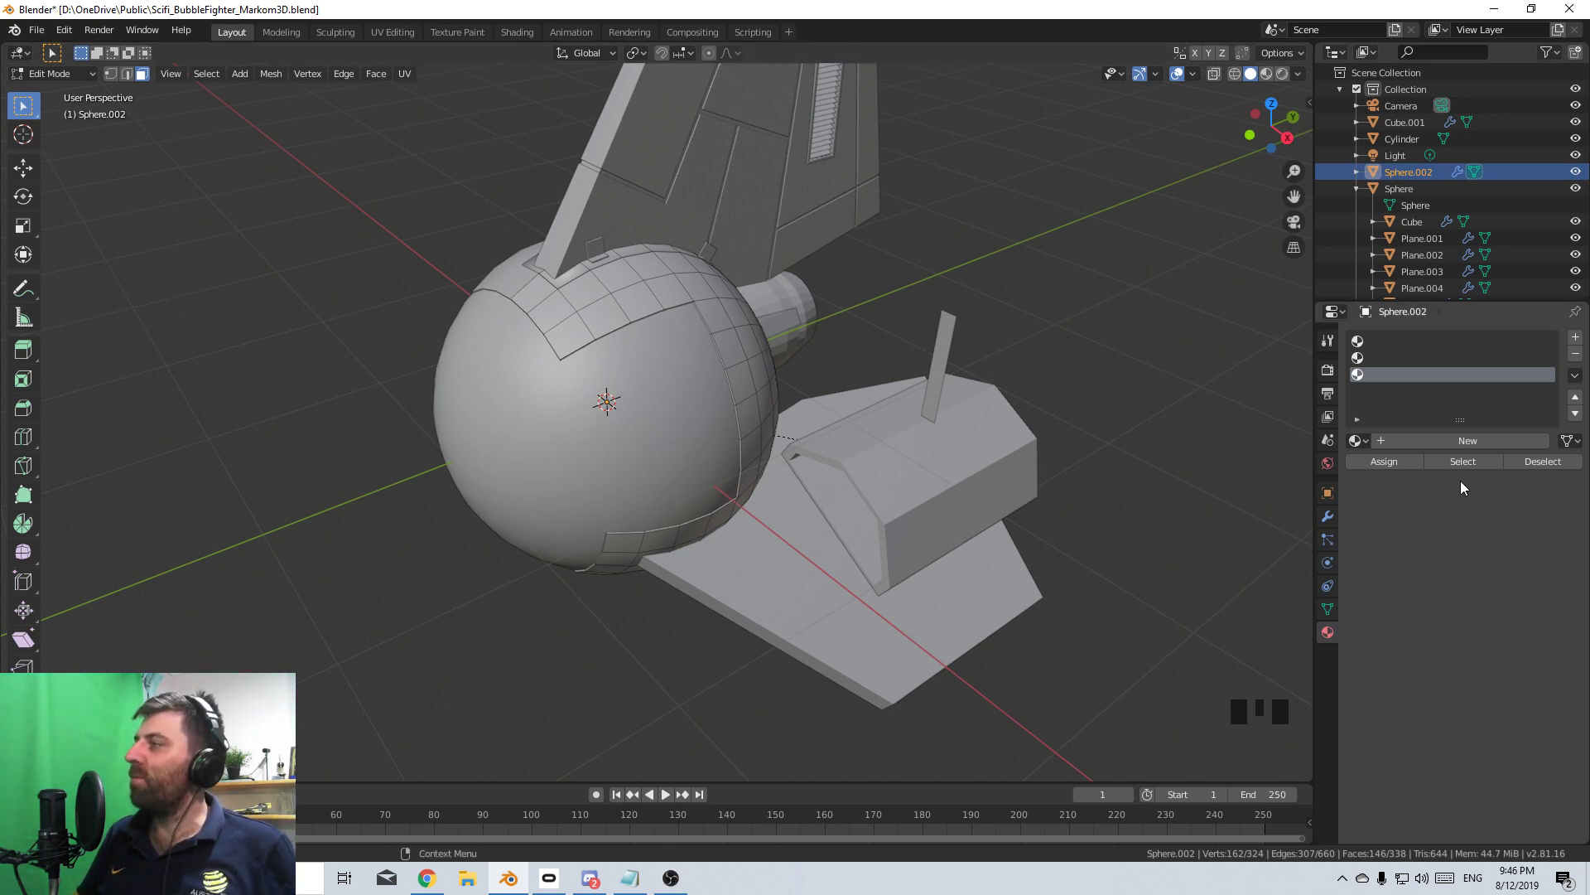
pyautogui.press('Delete')
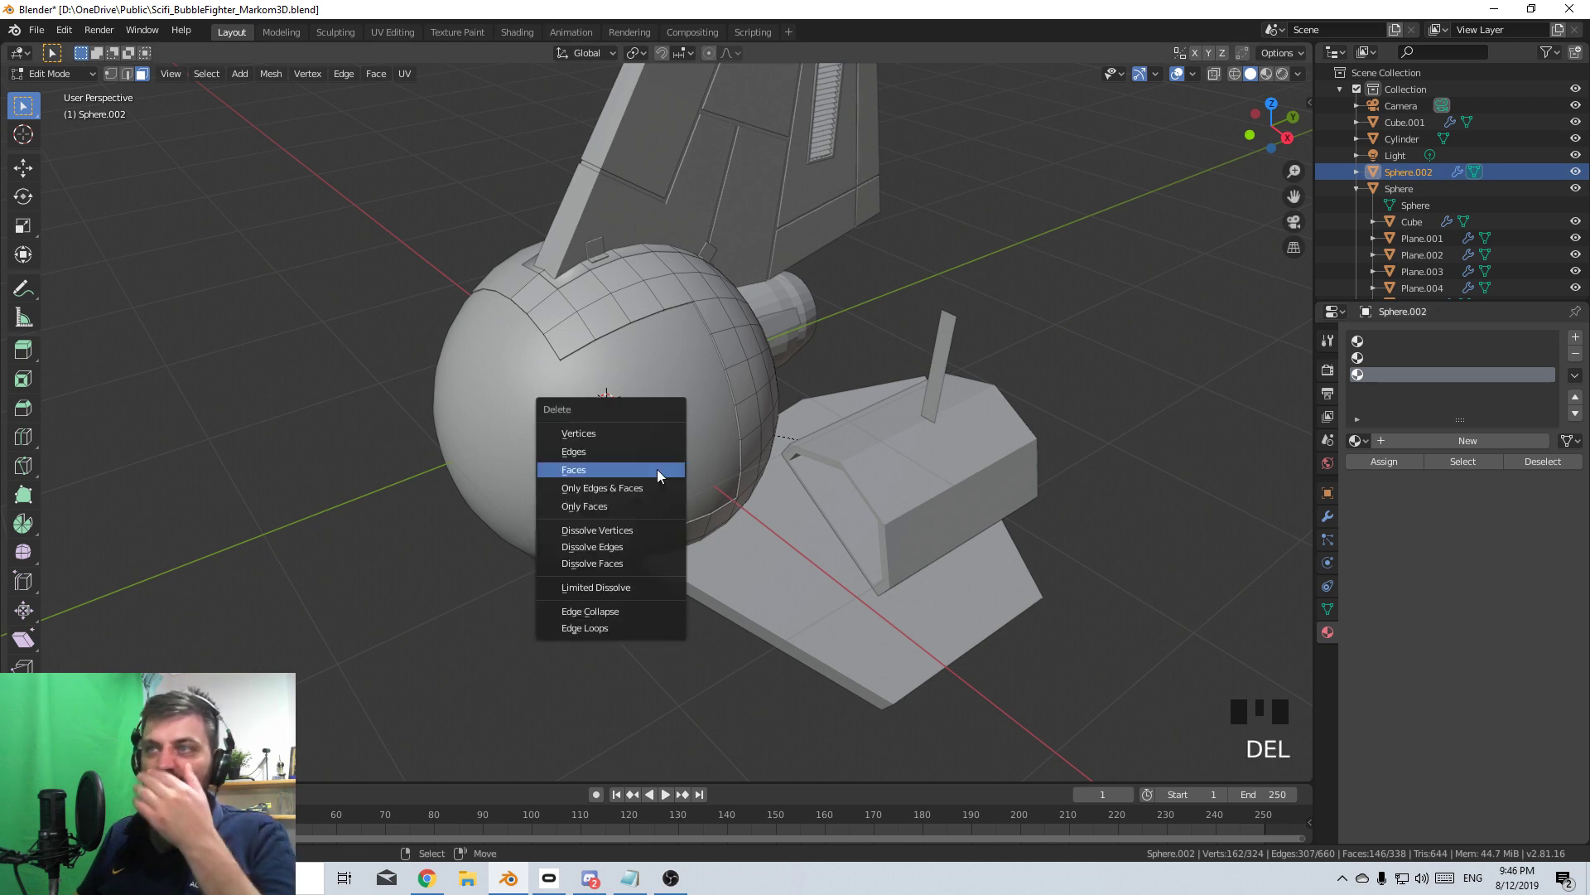
pyautogui.click(659, 470)
# - Switch to edge selection and select the short thickness edges at the corners of the sphere's shell panel
pyautogui.click(126, 73)
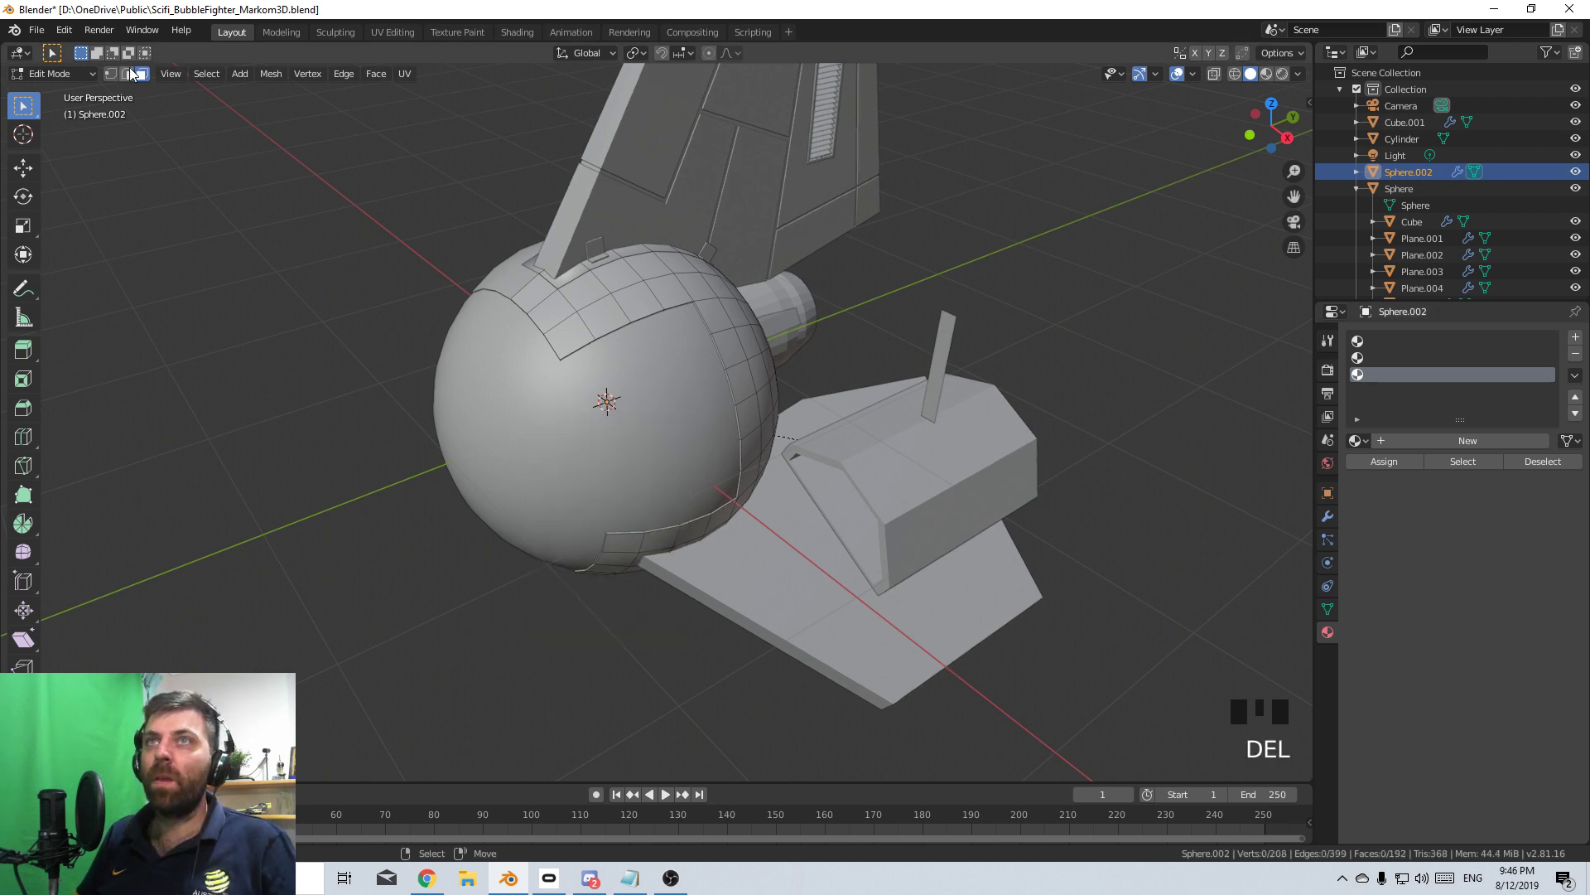
pyautogui.scroll(3, 609, 319)
pyautogui.press('z')
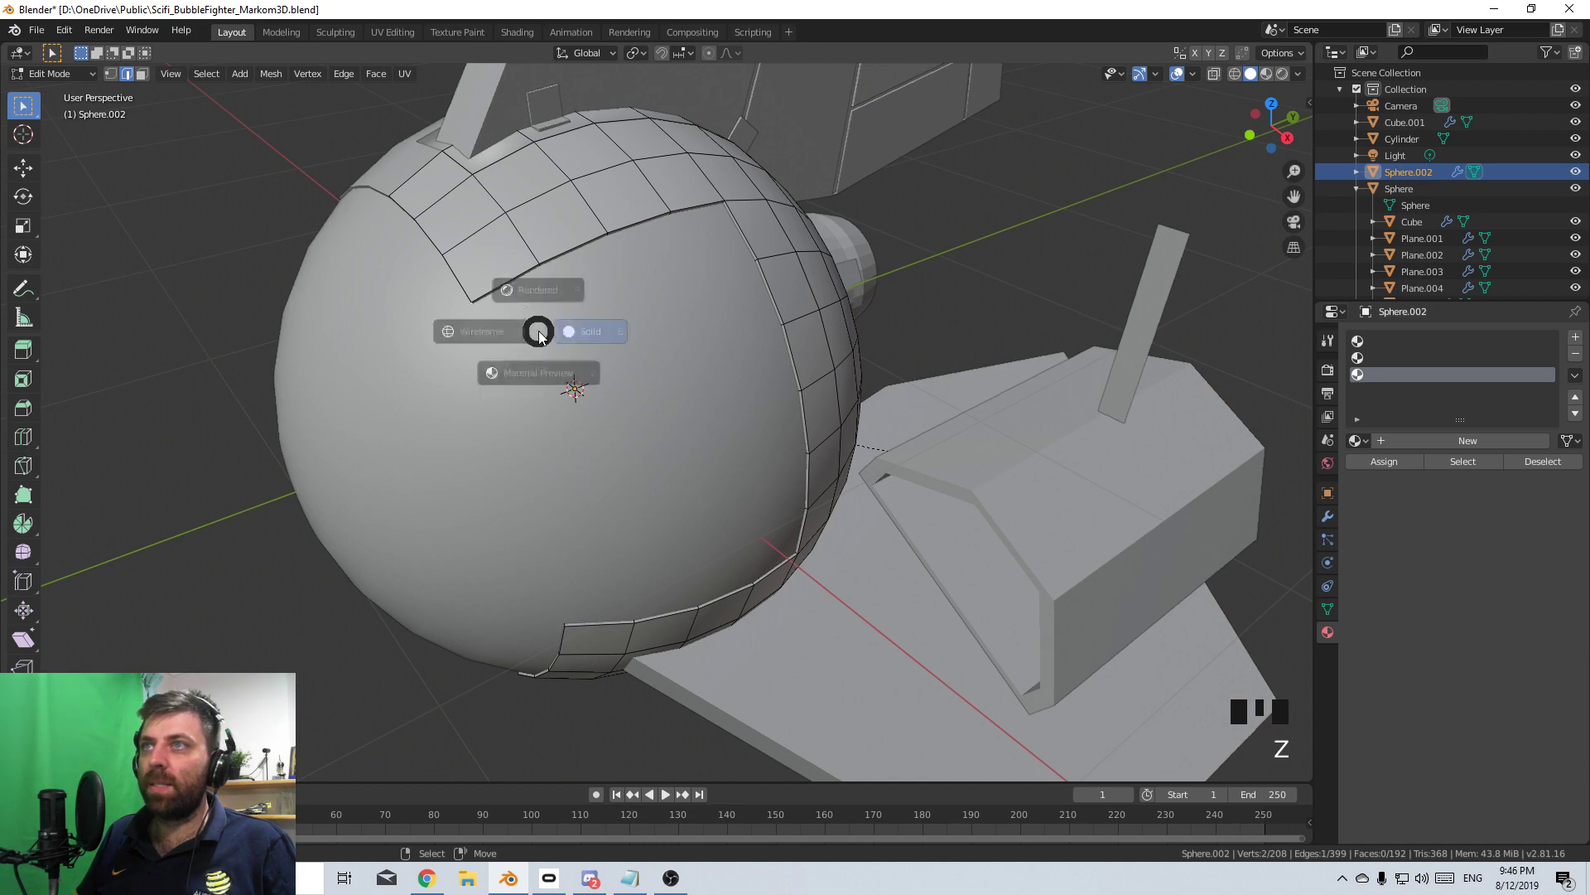
pyautogui.click(485, 326)
pyautogui.click(462, 326)
pyautogui.moveTo(462, 325)
pyautogui.keyDown('shift'); pyautogui.mouseDown(button='middle')
pyautogui.moveTo(568, 355)
pyautogui.moveTo(606, 308)
pyautogui.mouseUp(button='middle'); pyautogui.keyUp('shift')
pyautogui.press('z')
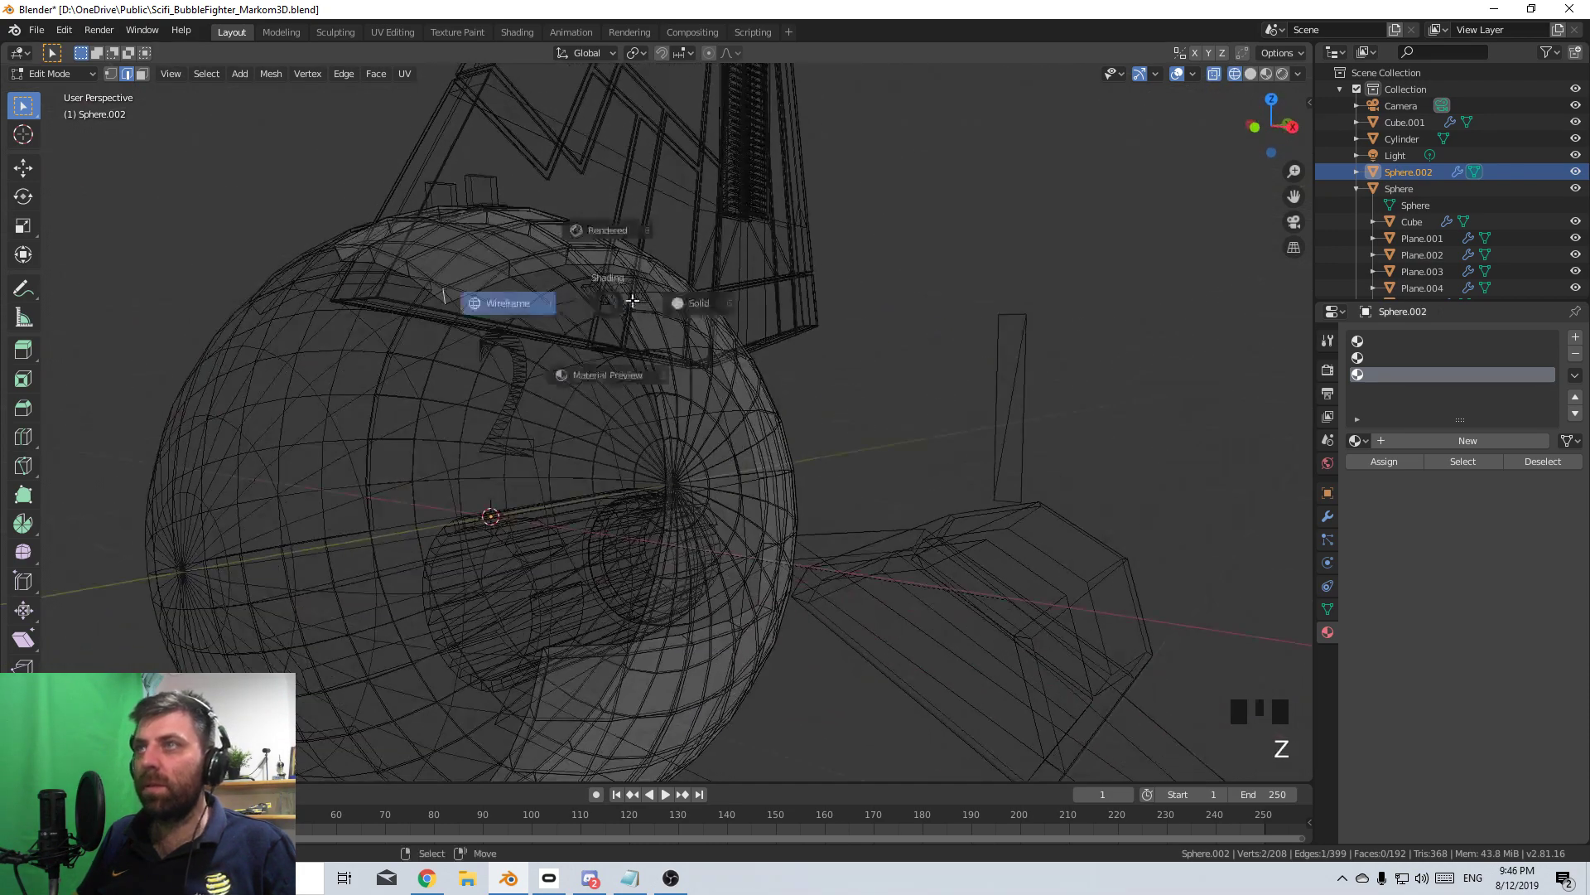
pyautogui.click(703, 308)
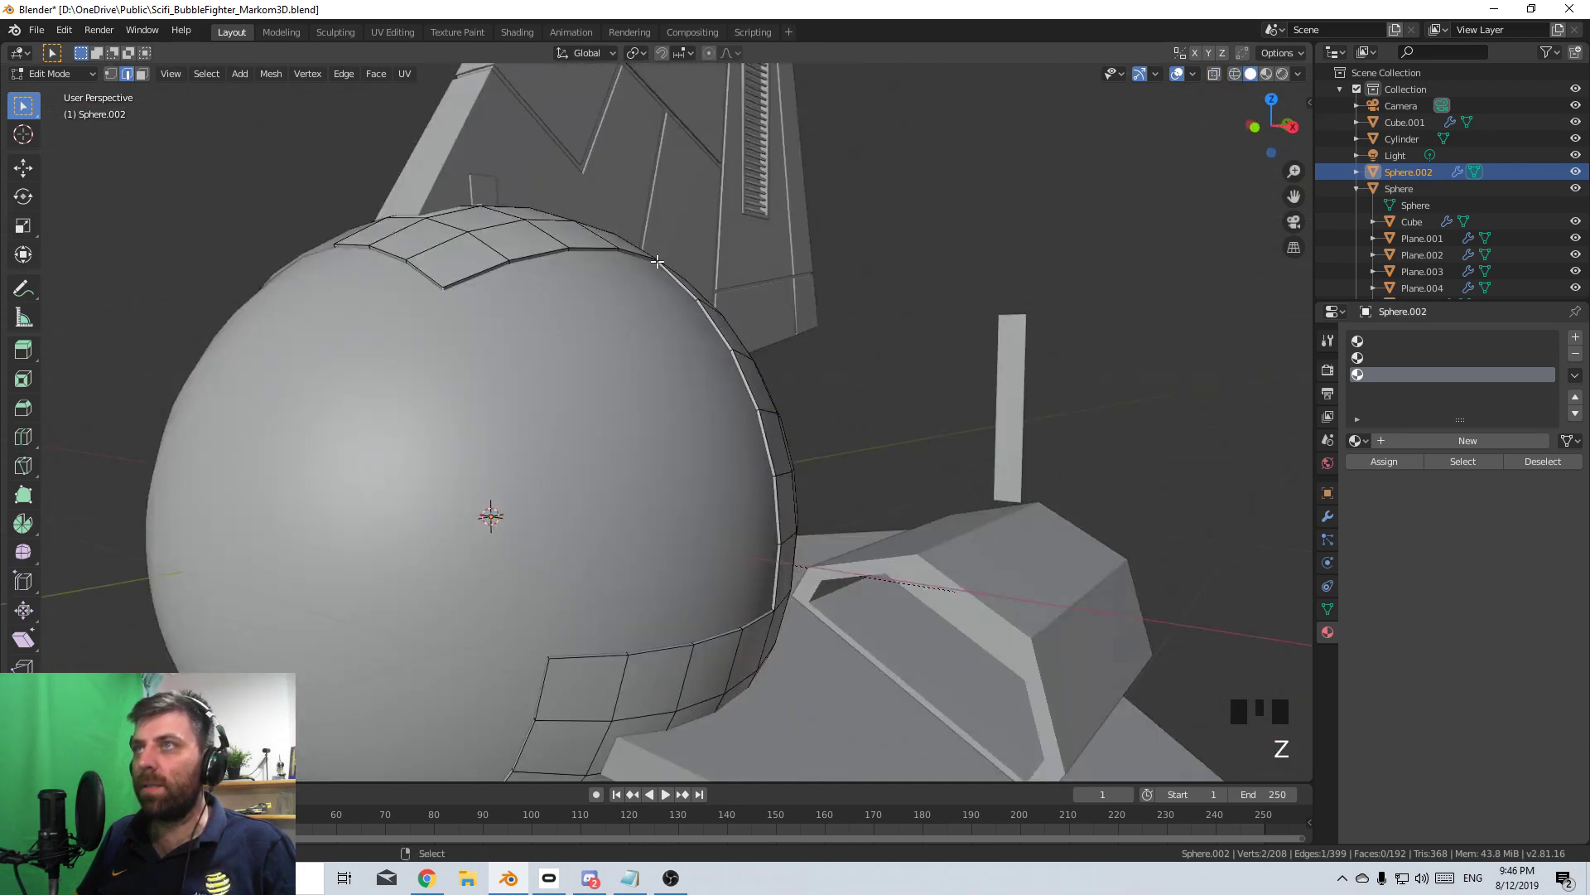
pyautogui.keyDown('shift'); pyautogui.rightClick(728, 477); pyautogui.keyUp('shift')
pyautogui.moveTo(728, 478); pyautogui.dragTo(942, 563, button='middle')
pyautogui.keyDown('shift'); pyautogui.rightClick(760, 502); pyautogui.keyUp('shift')
pyautogui.keyDown('shift'); pyautogui.rightClick(613, 536); pyautogui.keyUp('shift')
pyautogui.keyDown('shift'); pyautogui.rightClick(660, 575); pyautogui.keyUp('shift')
# - Bevel the shell panel's corner edges with 7 segments and a width of about 0.173 m
pyautogui.hotkey('ctrl', 'b')
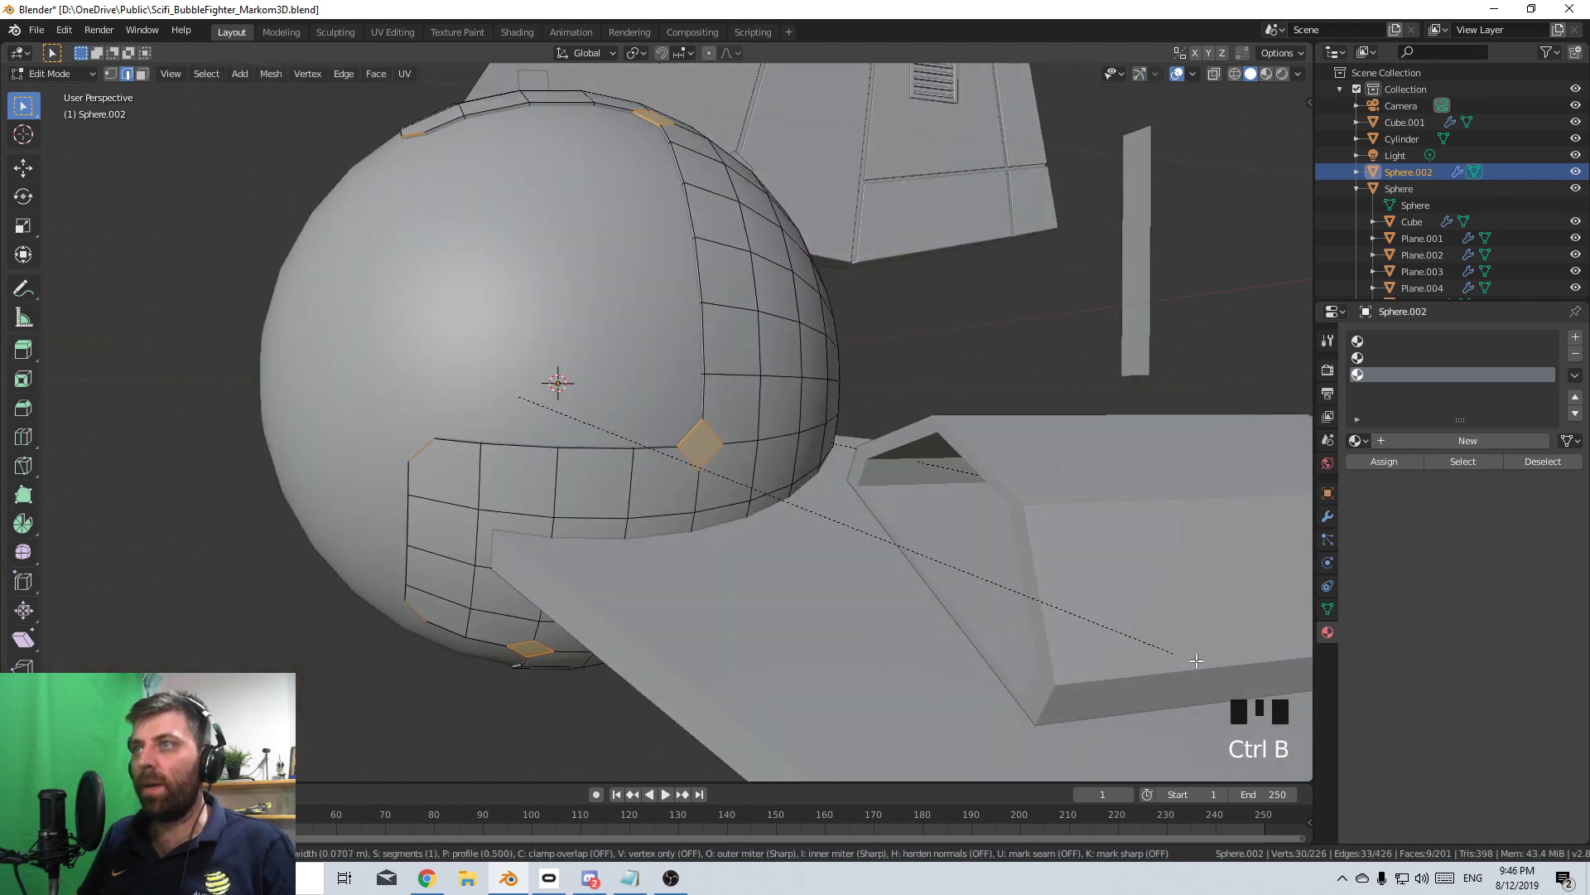
pyautogui.scroll(2, 1309, 694)
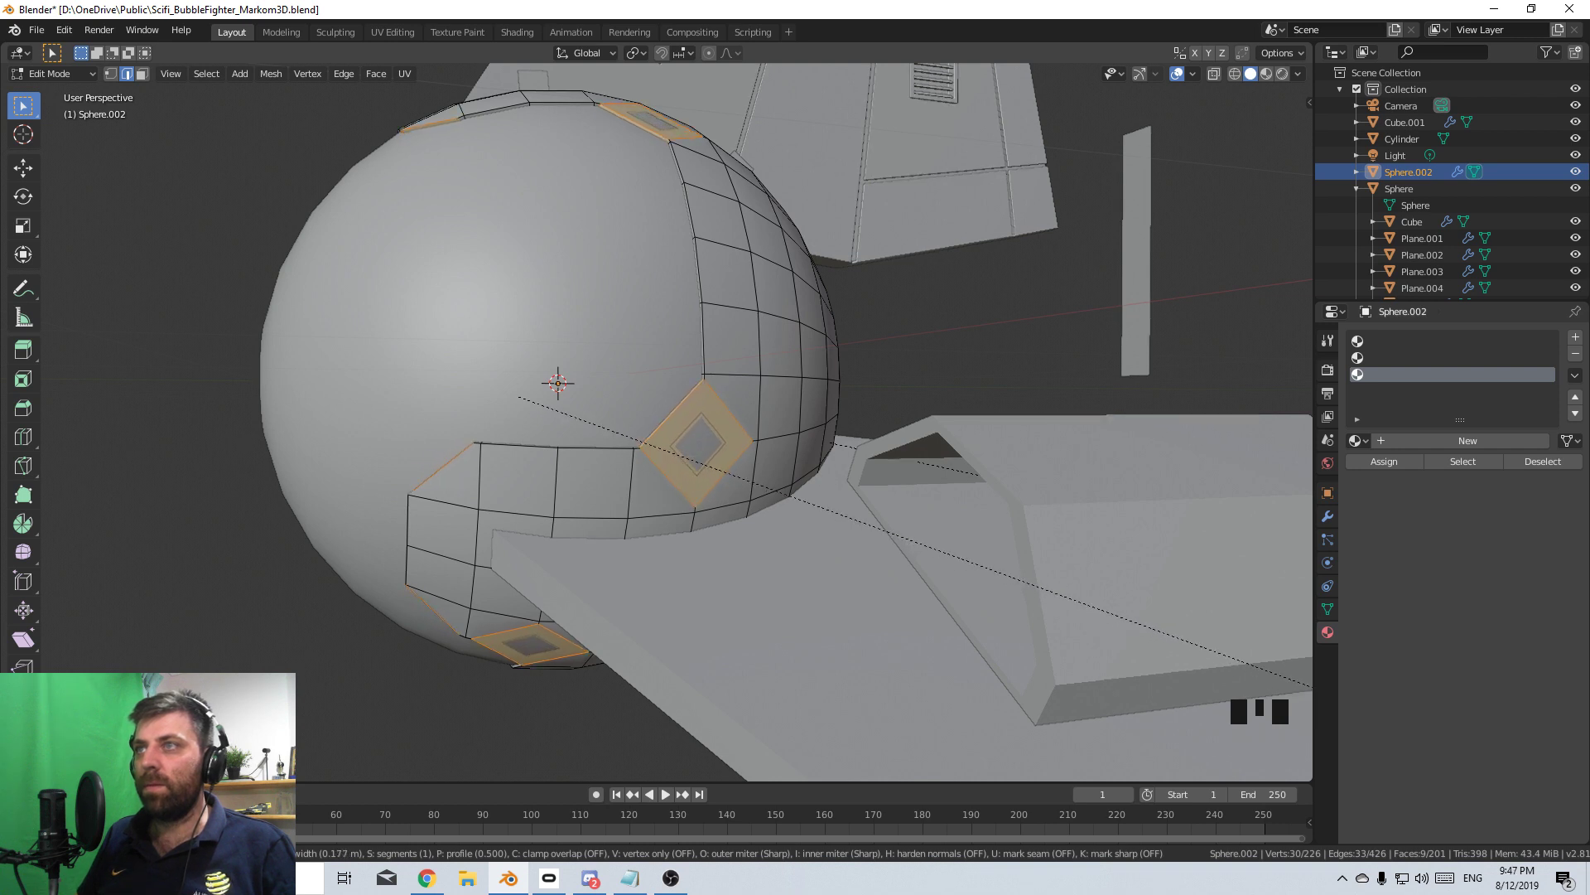
pyautogui.scroll(4, 1311, 681)
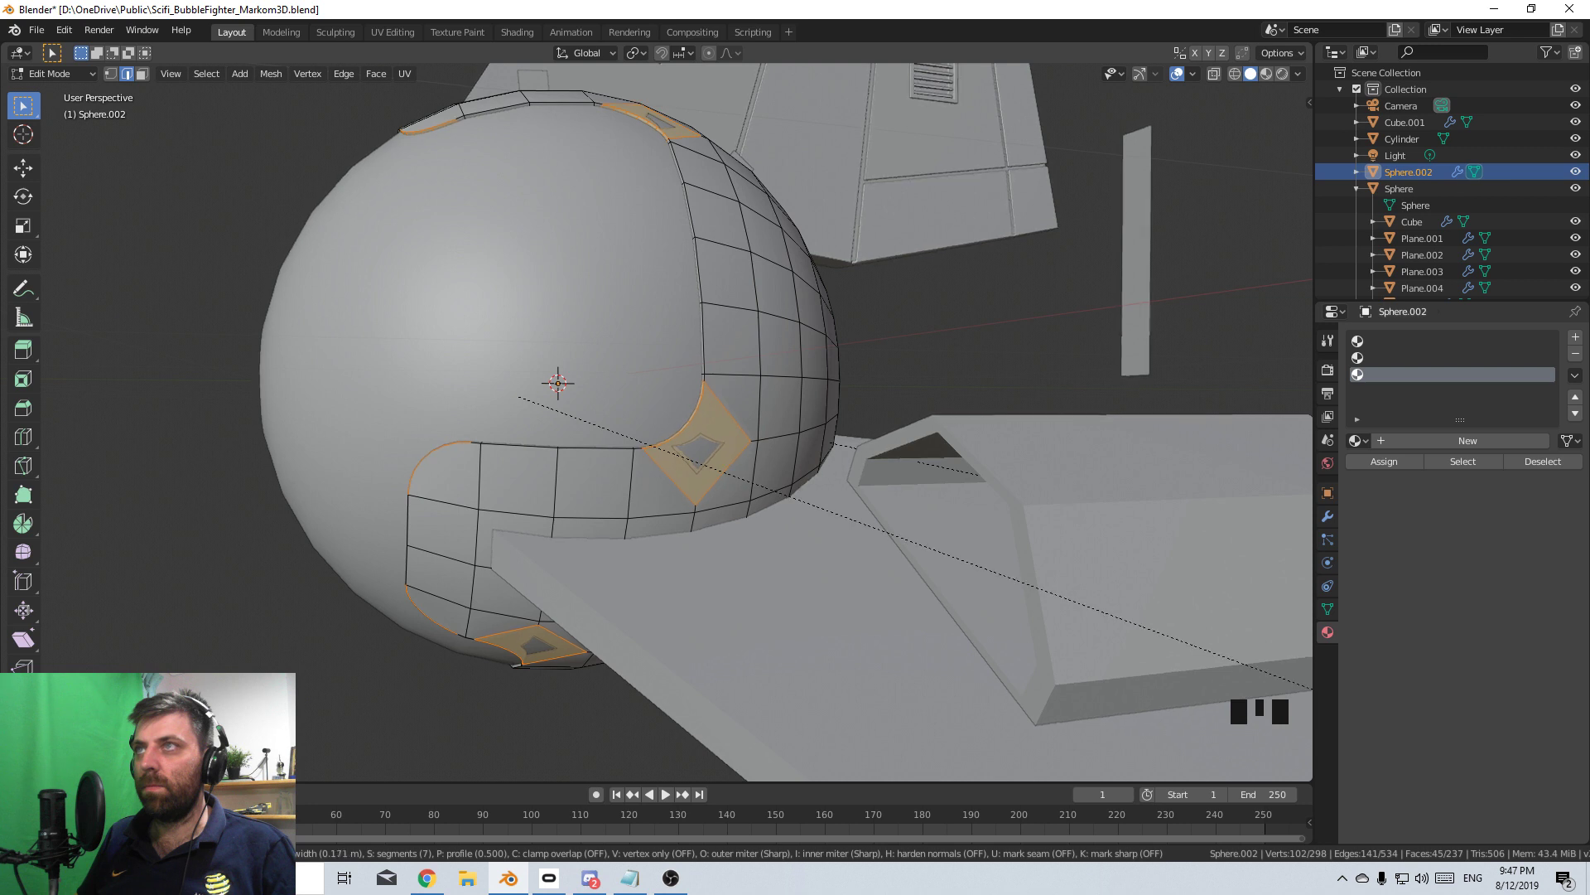
pyautogui.click(1311, 687)
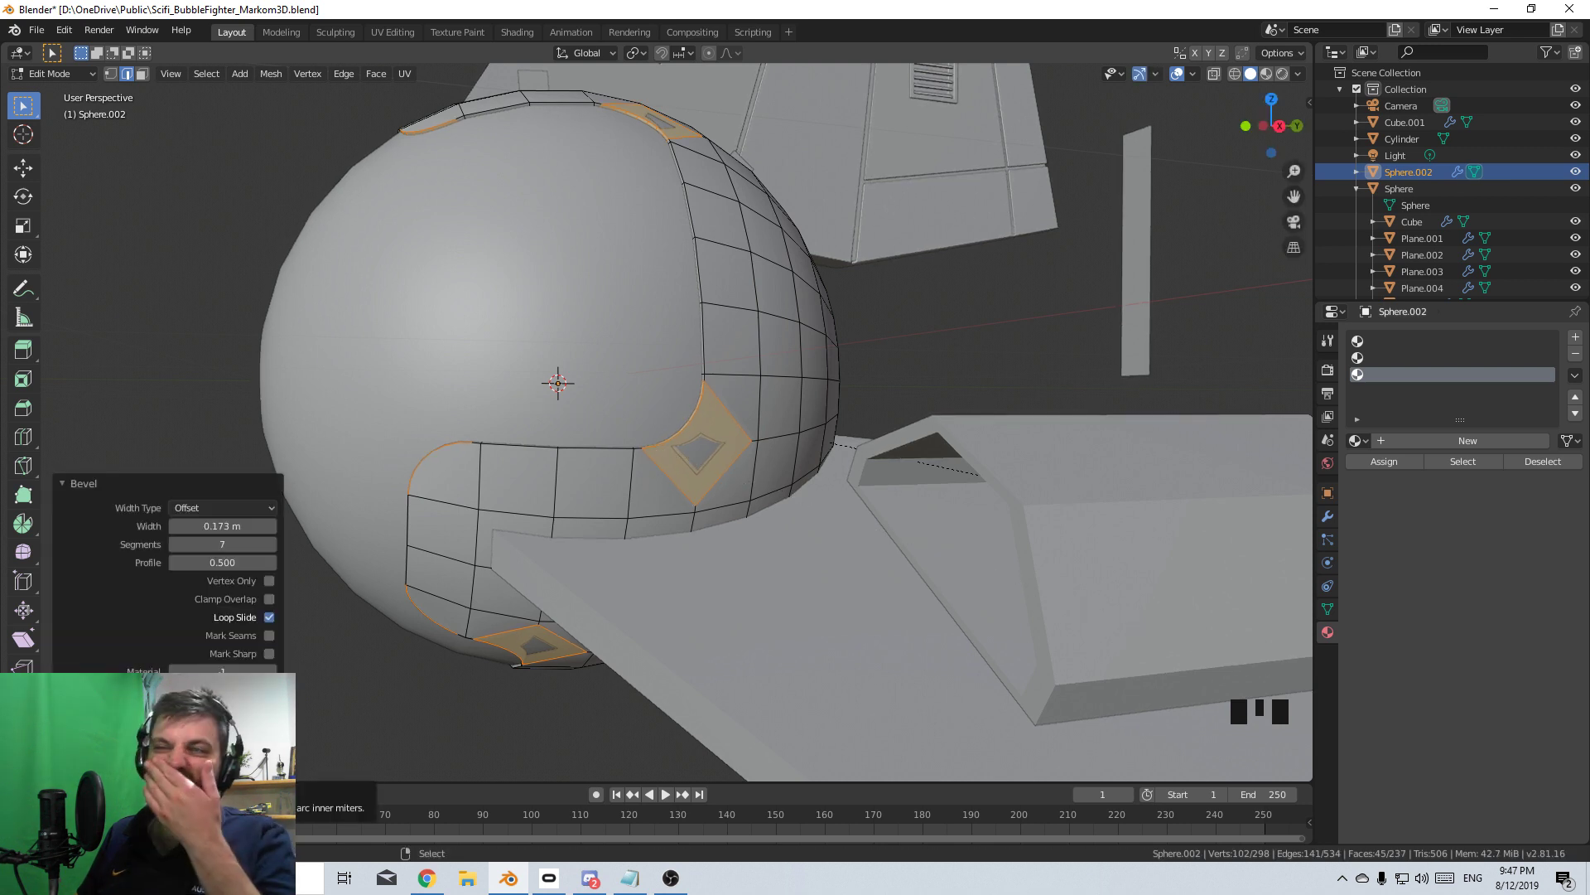
# - Inspect the shell panel's rounded corners in object mode, and undo back to before the corner bevel
pyautogui.middleClick(687, 428)
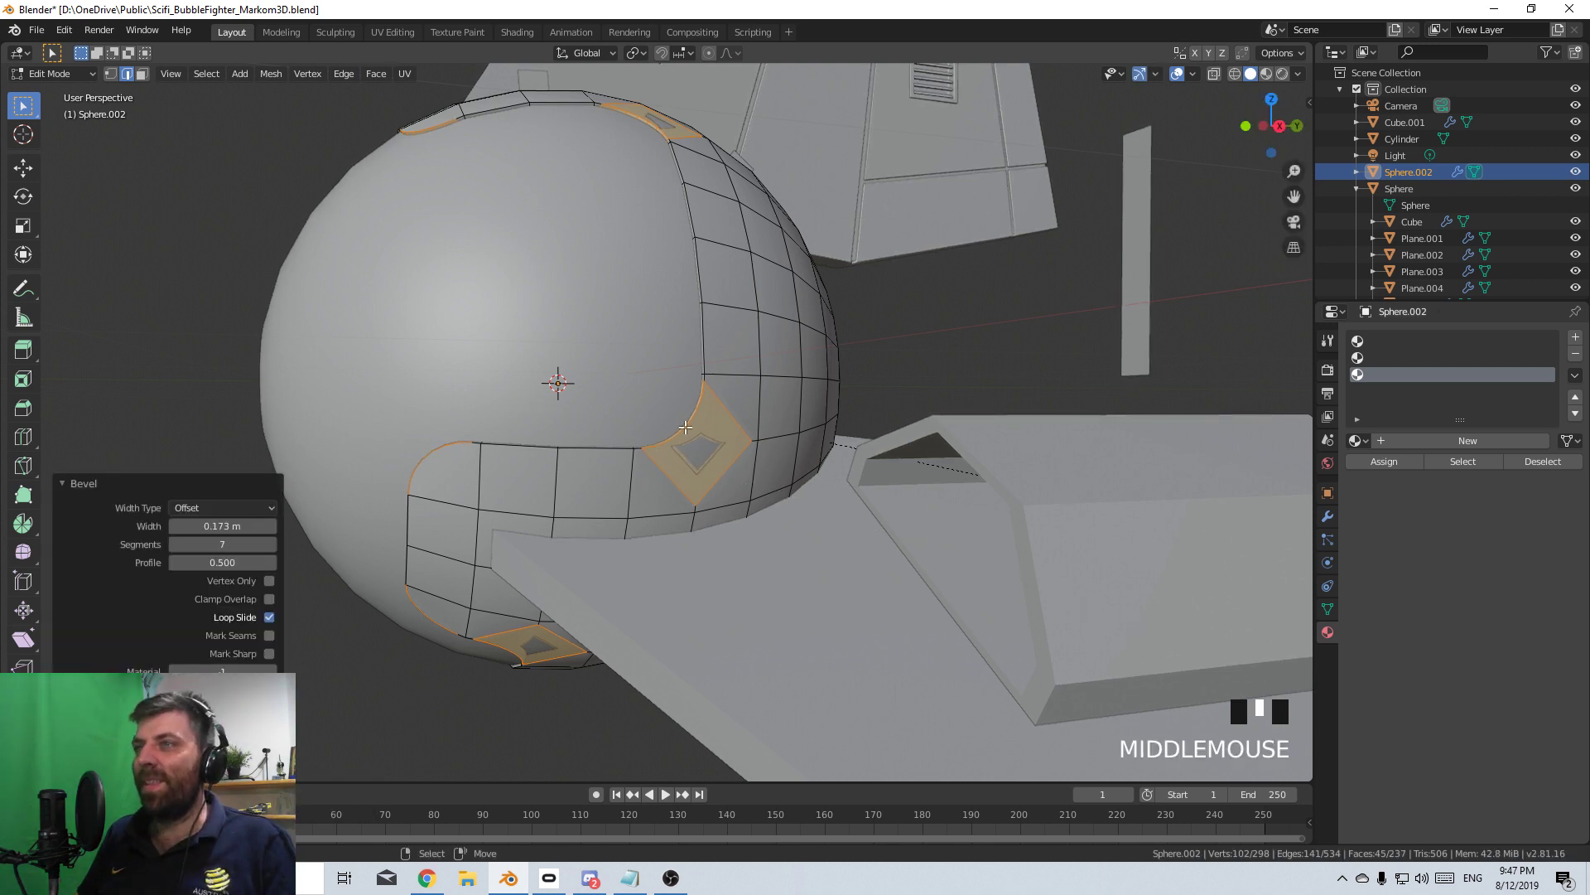
pyautogui.scroll(-4, 691, 430)
pyautogui.press('Tab')
pyautogui.moveTo(691, 430); pyautogui.dragTo(734, 464, button='middle')
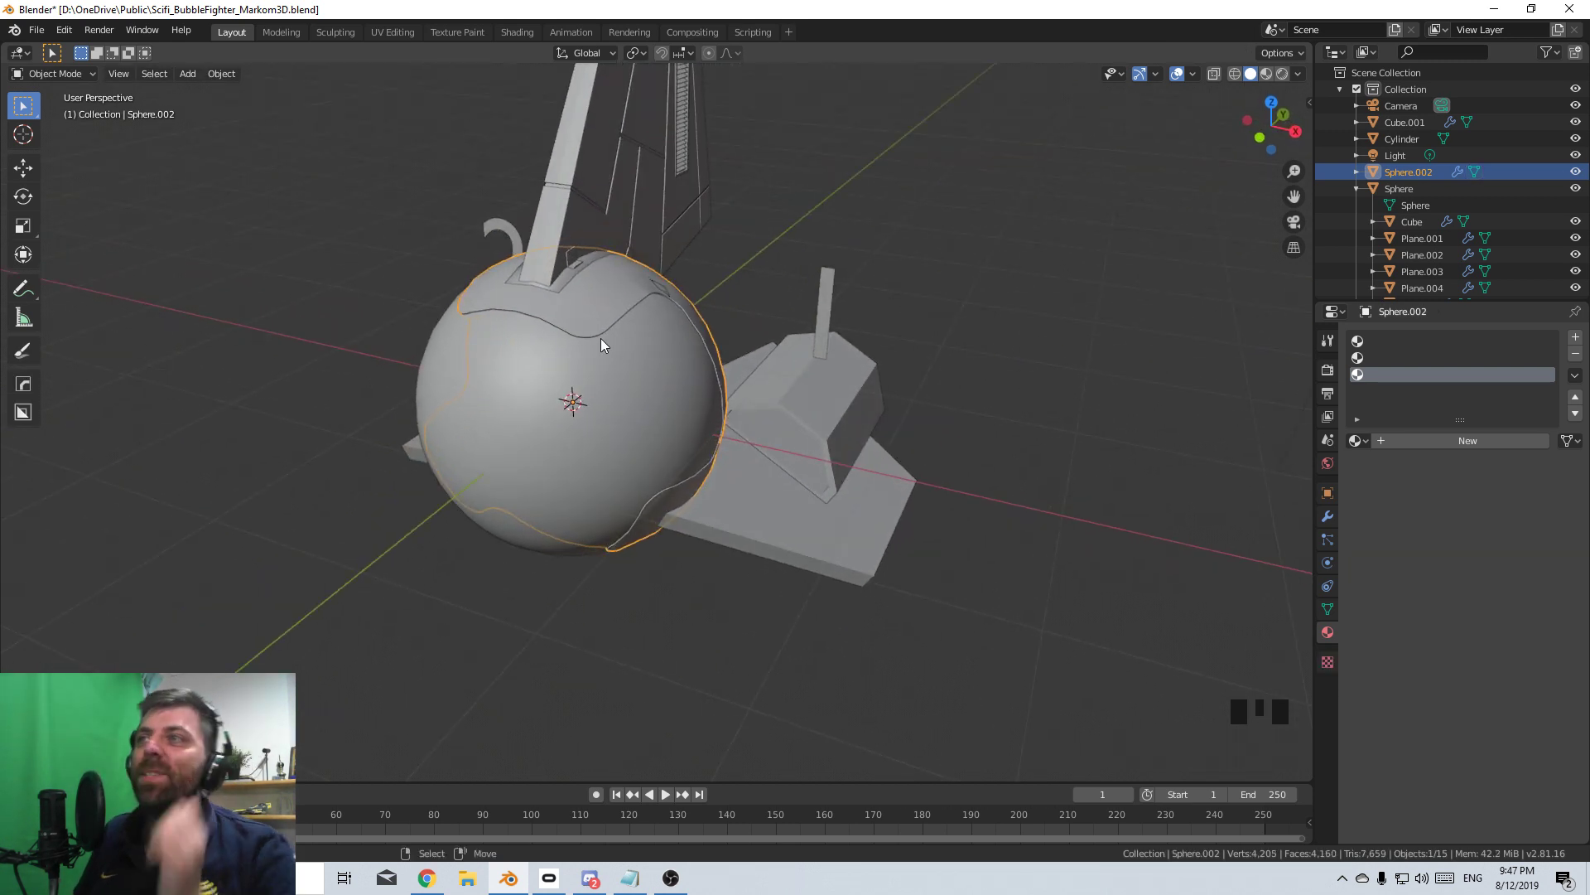
pyautogui.moveTo(601, 340); pyautogui.dragTo(580, 352, button='middle')
pyautogui.scroll(2, 646, 321)
pyautogui.hotkey('ctrl', 'z')
pyautogui.hotkey('ctrl', 'z')
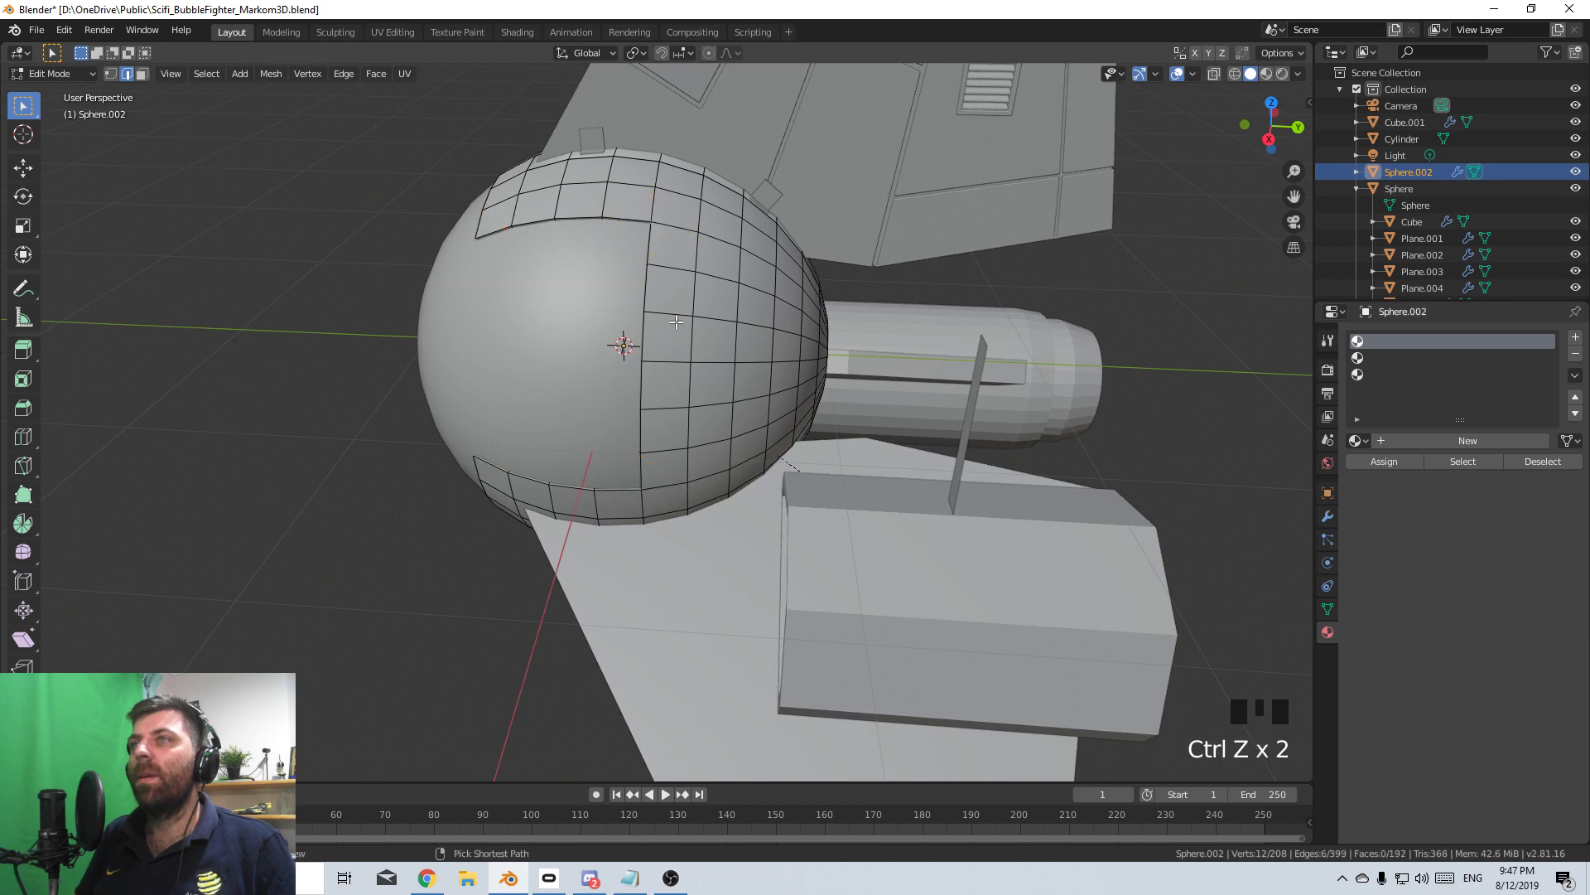
# - Bevel the sharp corner edges of the panel shell around the sphere, with 7 segments and a width of about 0.158 m
pyautogui.keyDown('shift'); pyautogui.moveTo(677, 321); pyautogui.dragTo(591, 305, button='middle'); pyautogui.keyUp('shift')
pyautogui.scroll(2, 686, 335)
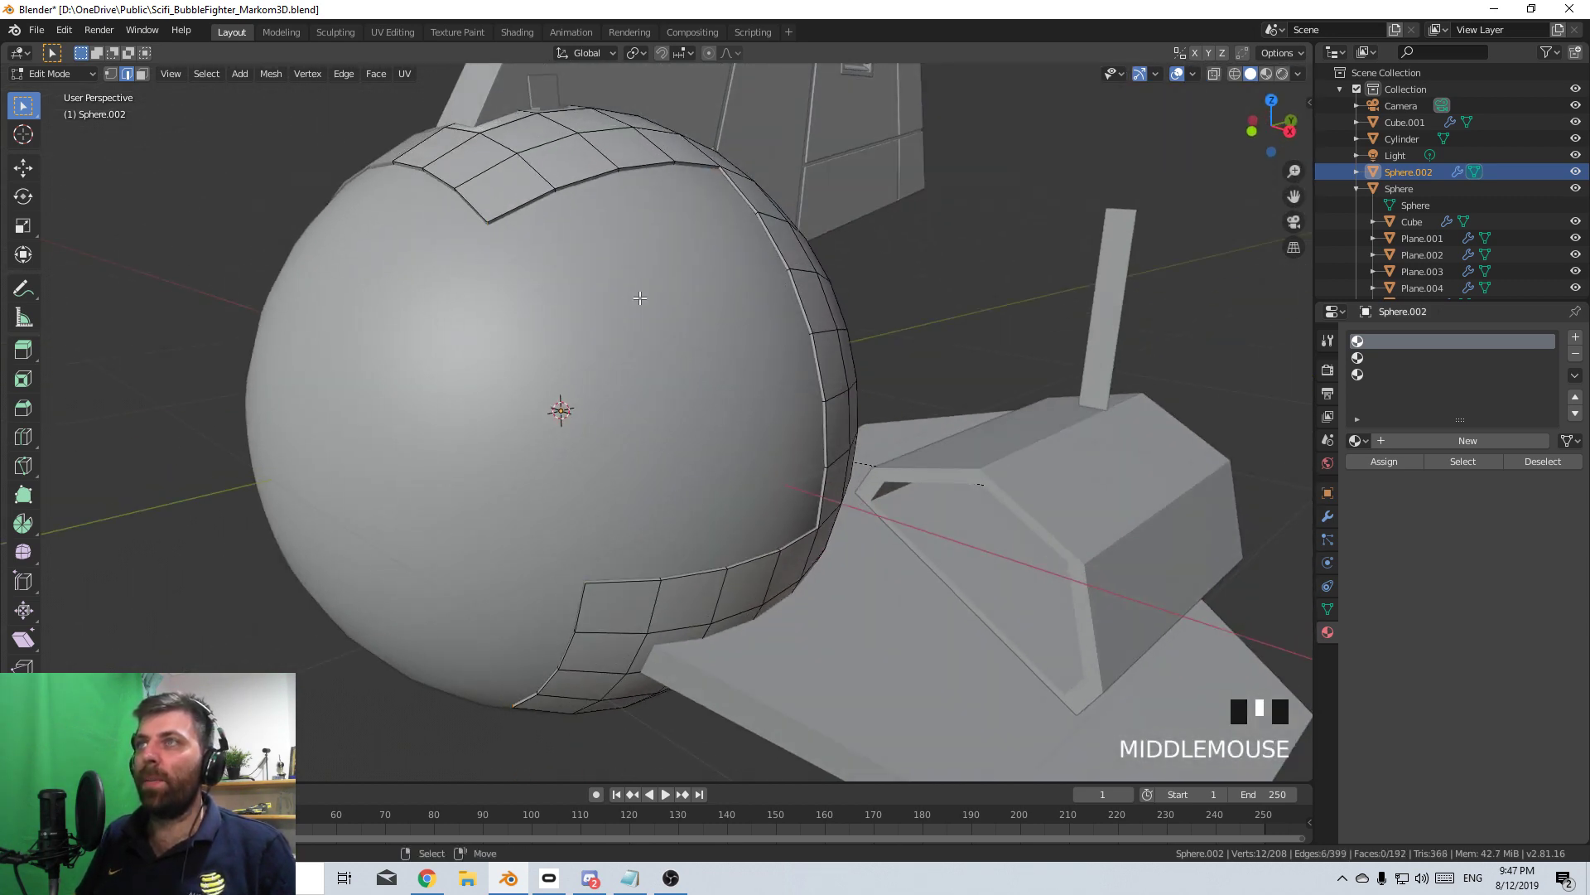
pyautogui.press('b')
pyautogui.press('b')
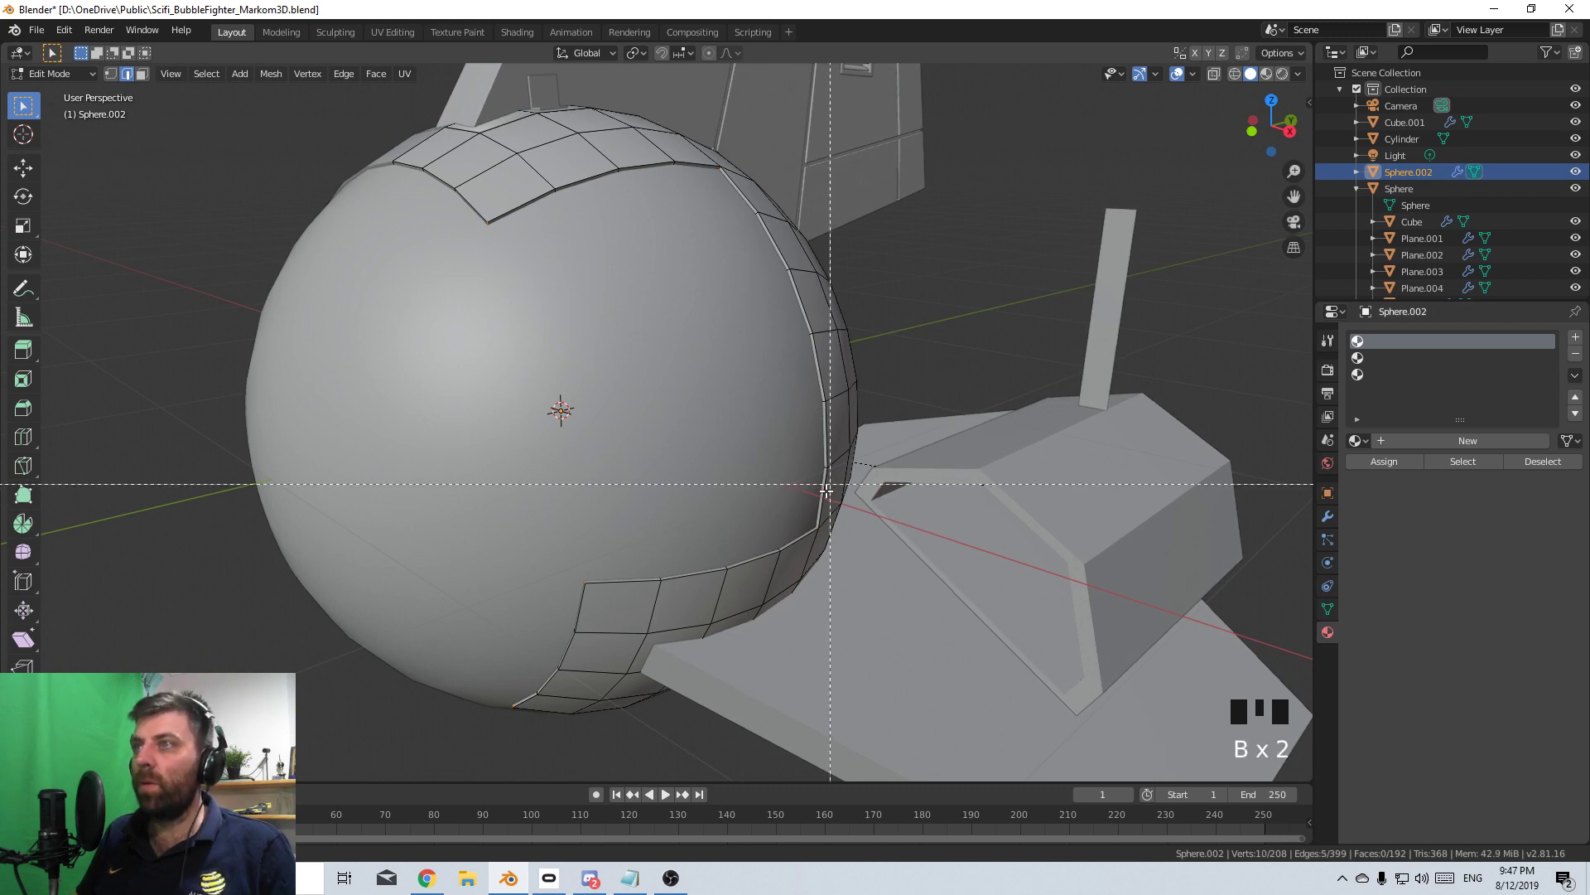
pyautogui.moveTo(797, 556); pyautogui.dragTo(743, 518, button='middle')
pyautogui.hotkey('ctrl', 'b')
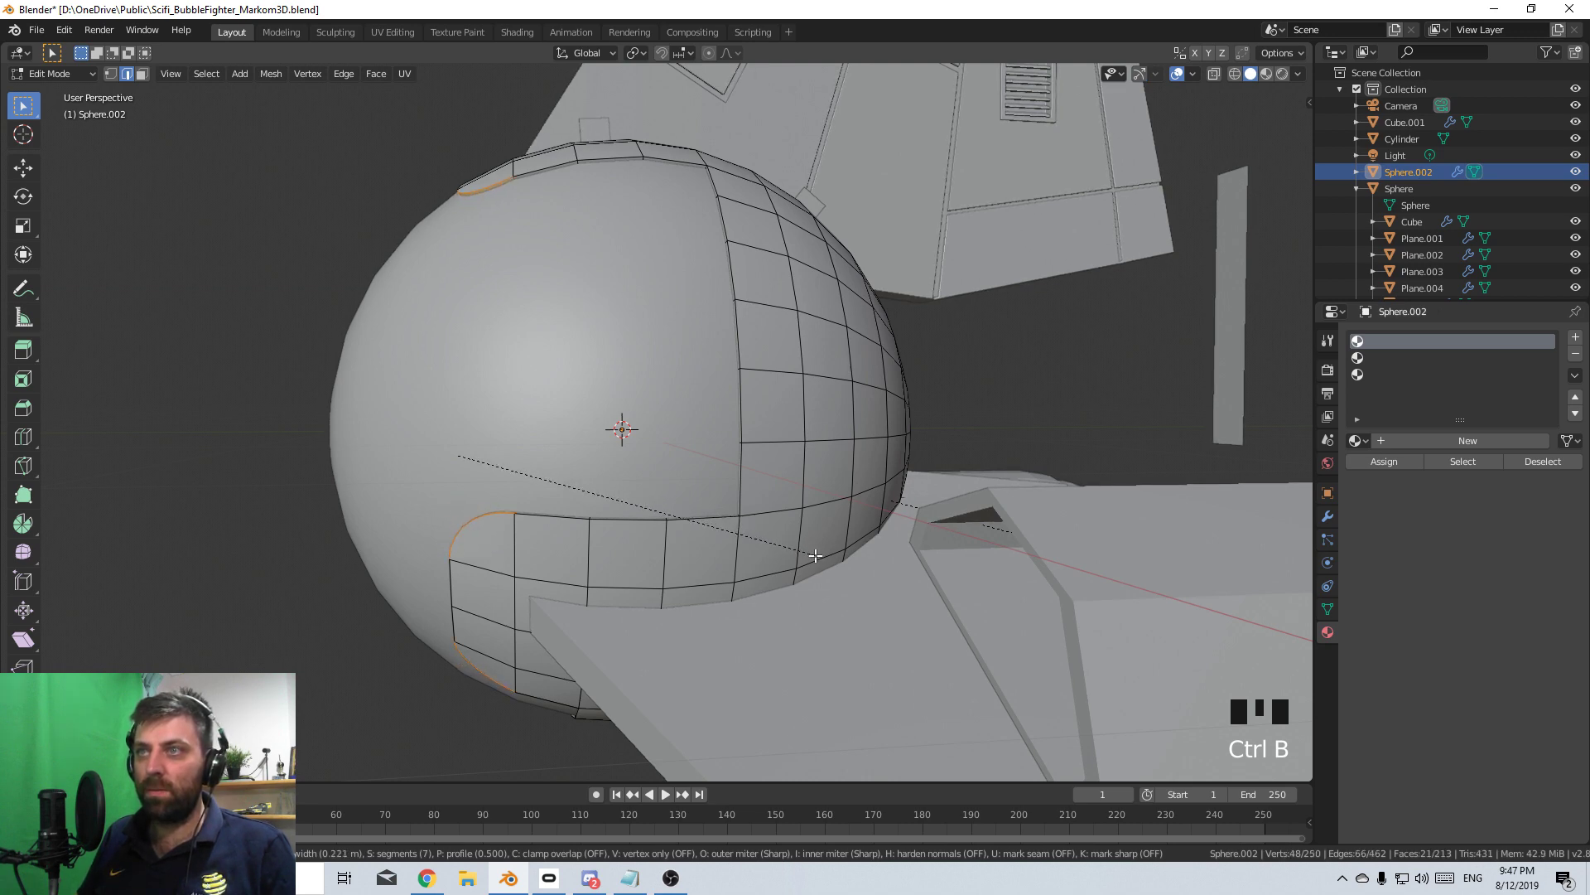
pyautogui.click(795, 553)
pyautogui.scroll(-4, 443, 489)
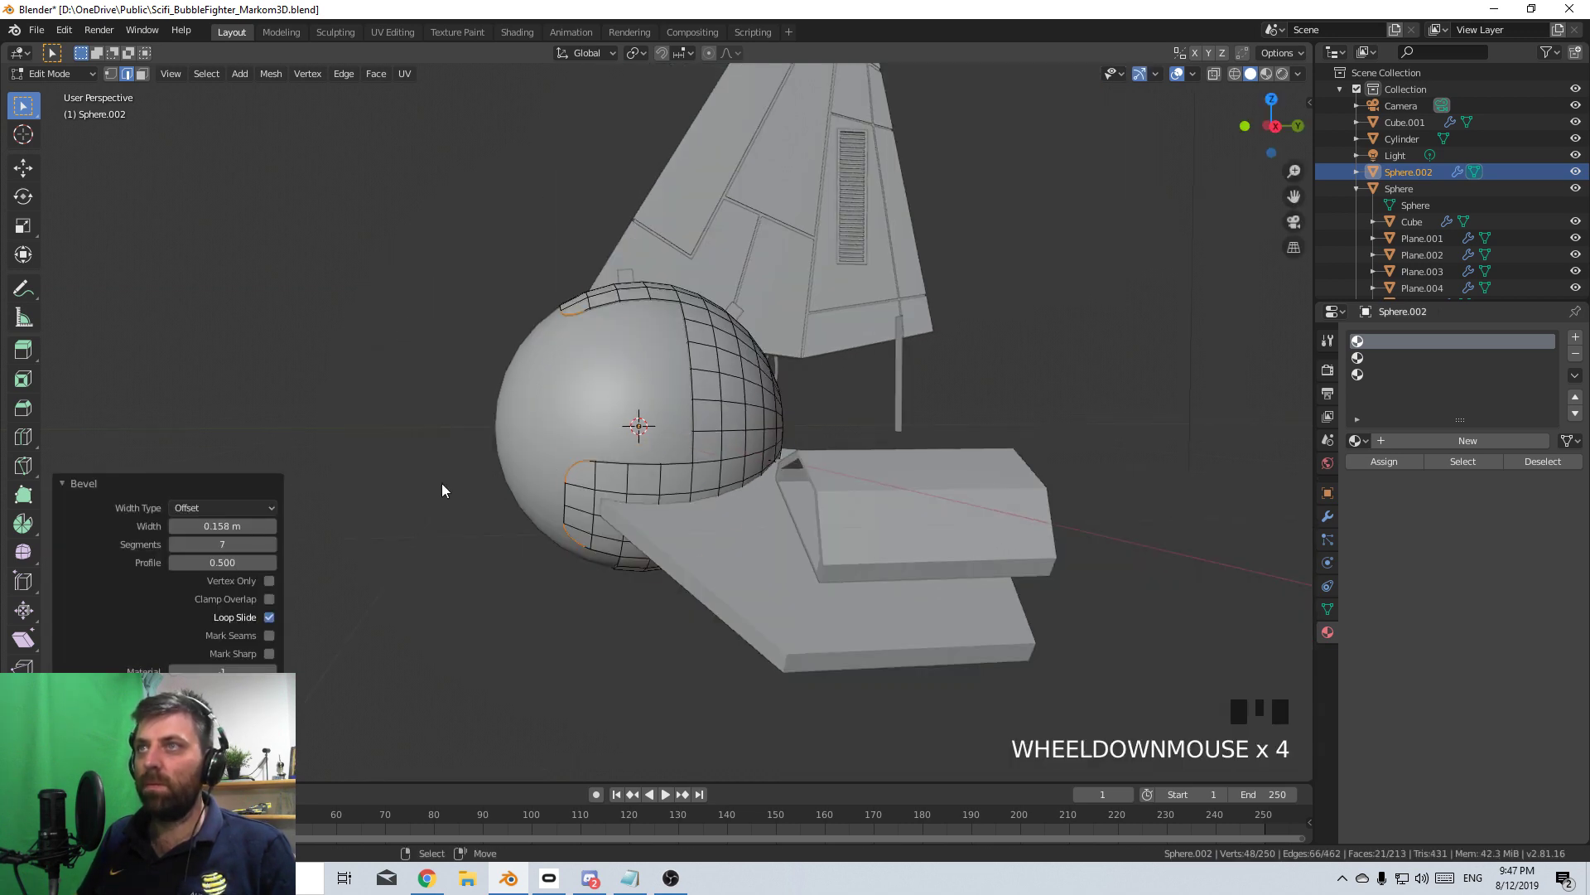
# - Examine the beveled shell from several sides in Object Mode, and its whole mesh in wireframe display
pyautogui.press('Tab')
pyautogui.moveTo(443, 490); pyautogui.dragTo(583, 461, button='middle')
pyautogui.press('Tab')
pyautogui.press('Tab')
pyautogui.press('Tab')
pyautogui.rightClick(585, 367)
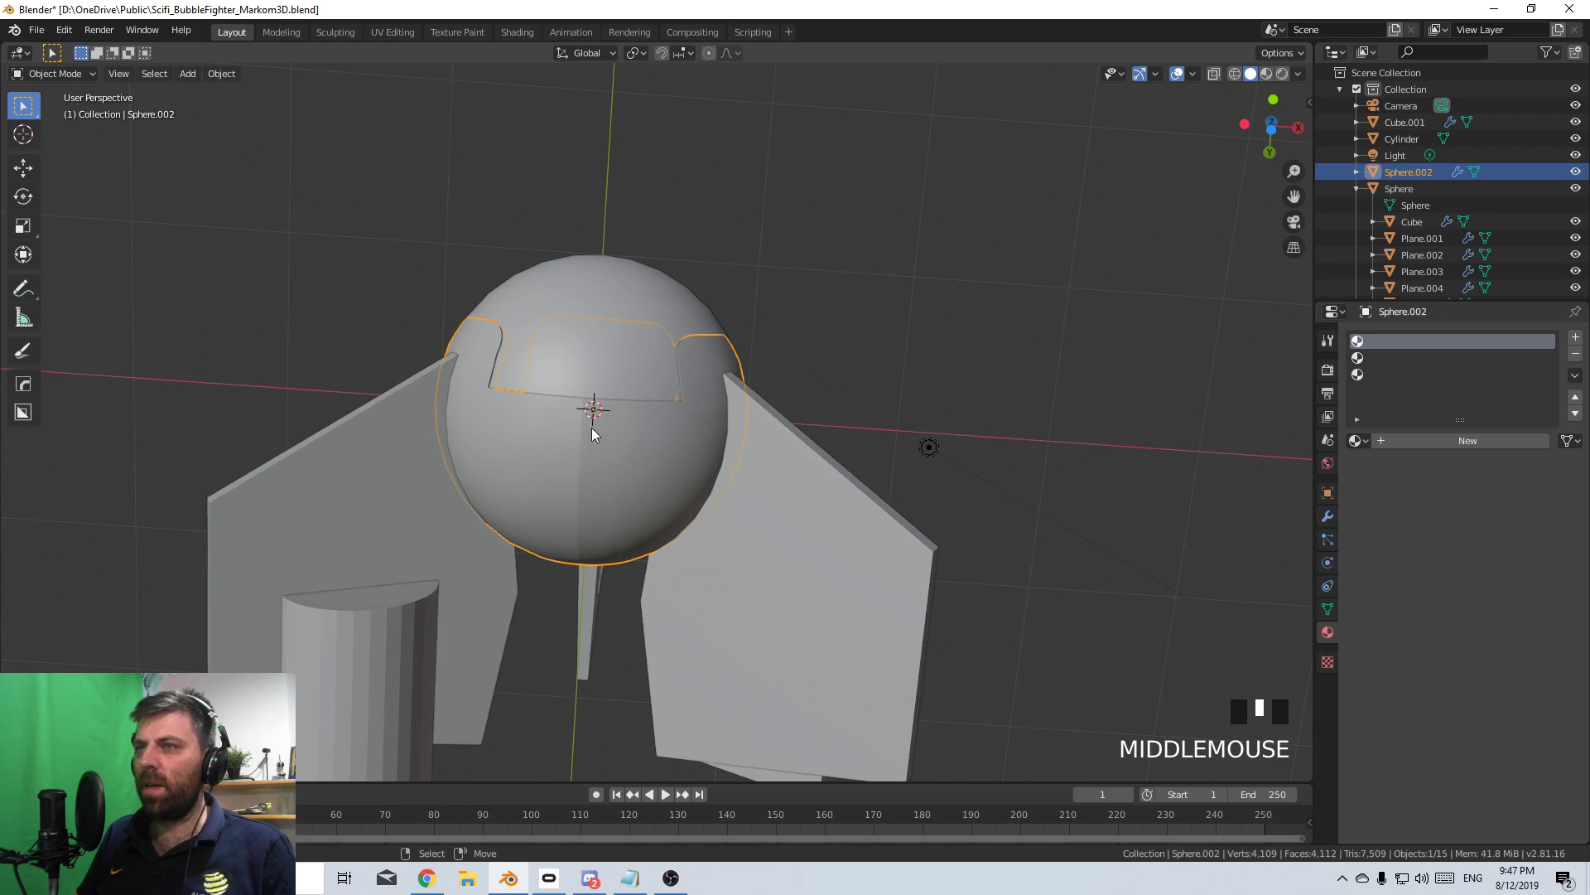
pyautogui.press('Tab')
pyautogui.press('z')
pyautogui.moveTo(450, 486); pyautogui.dragTo(578, 456, button='middle')
pyautogui.scroll(4, 623, 473)
pyautogui.press('a')
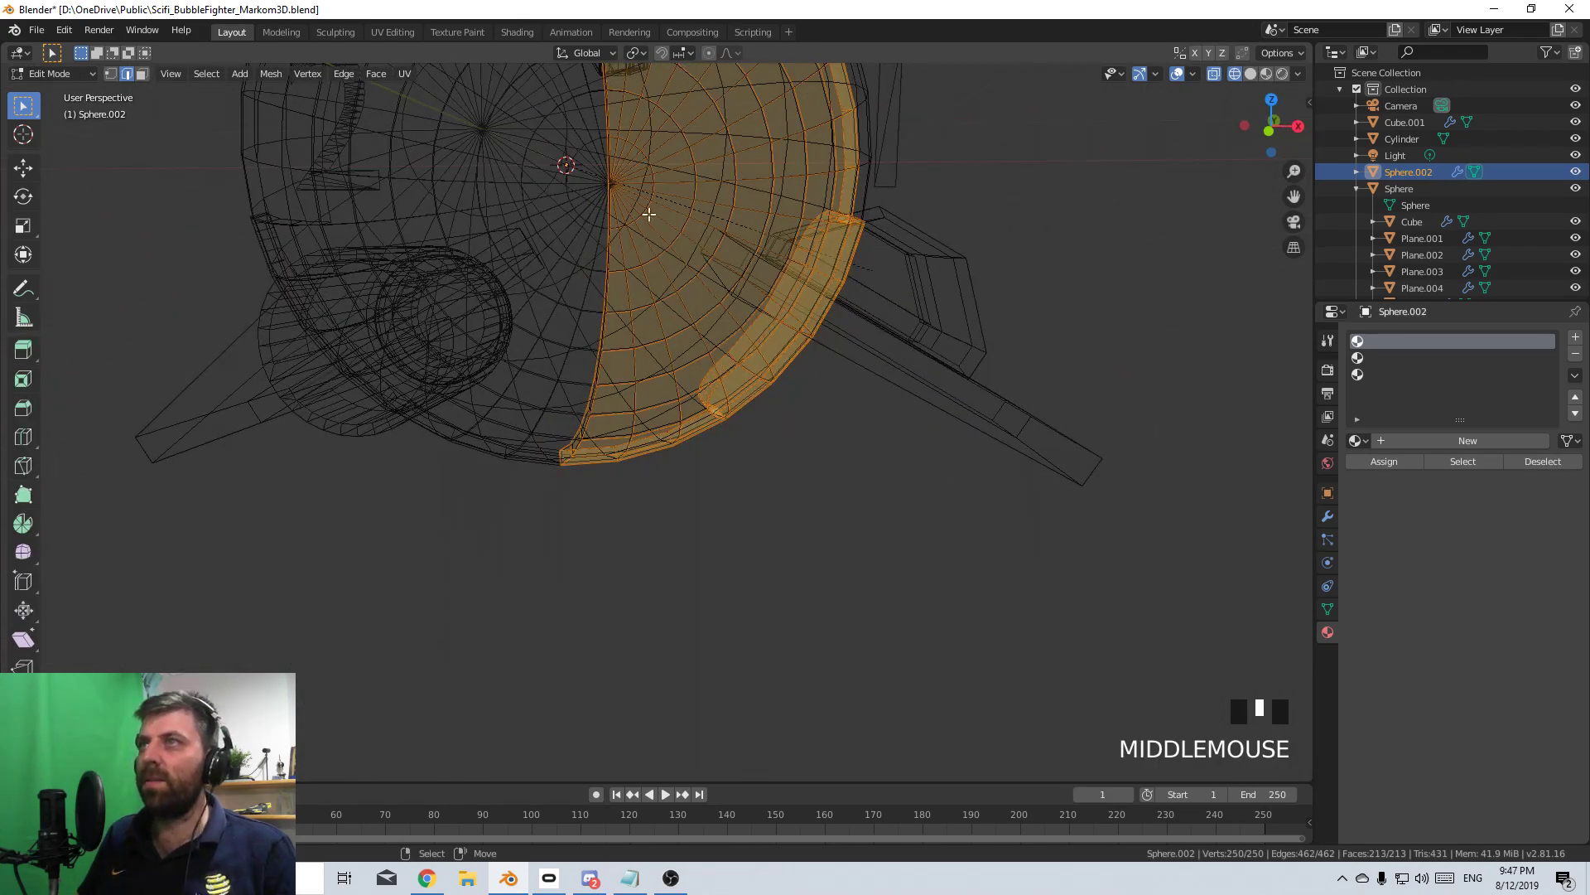
pyautogui.scroll(-4, 649, 213)
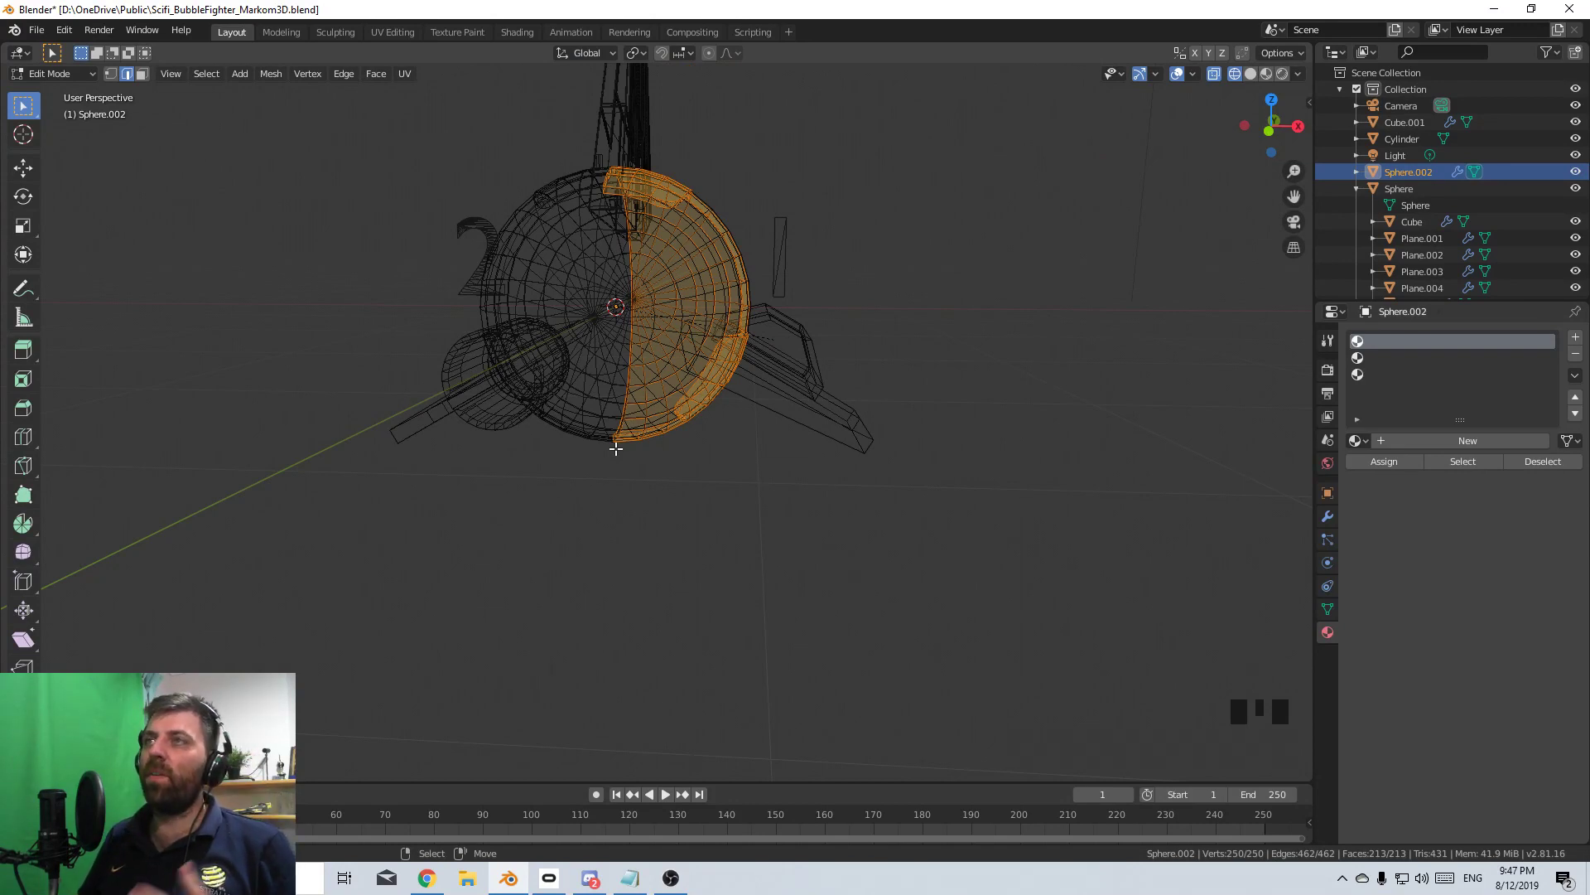
pyautogui.scroll(-2, 691, 411)
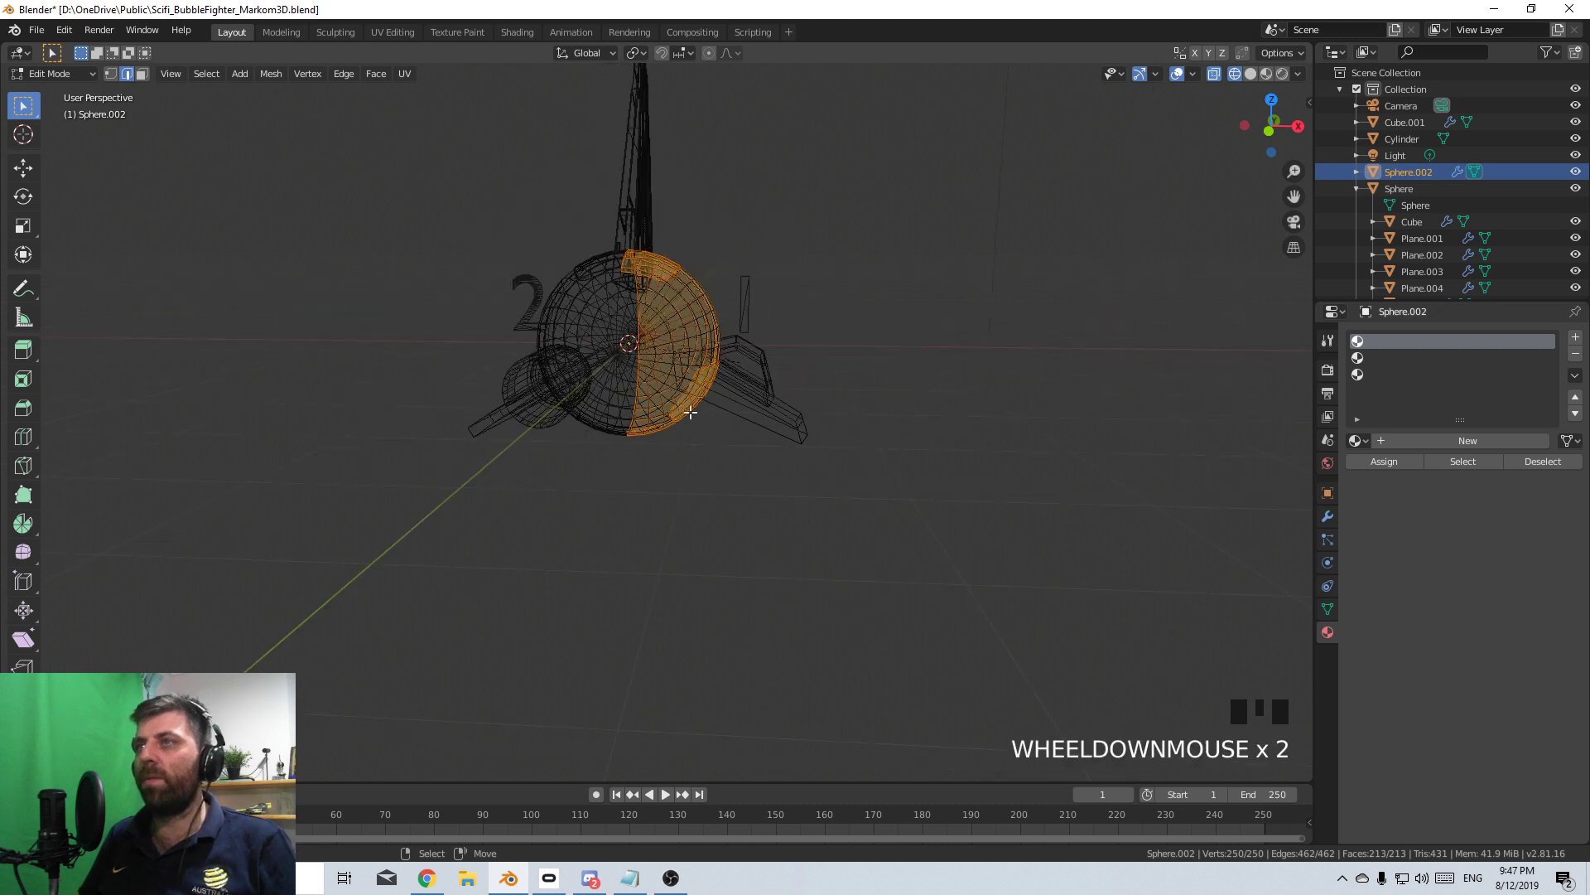
pyautogui.moveTo(691, 412); pyautogui.dragTo(622, 445, button='middle')
pyautogui.press('z')
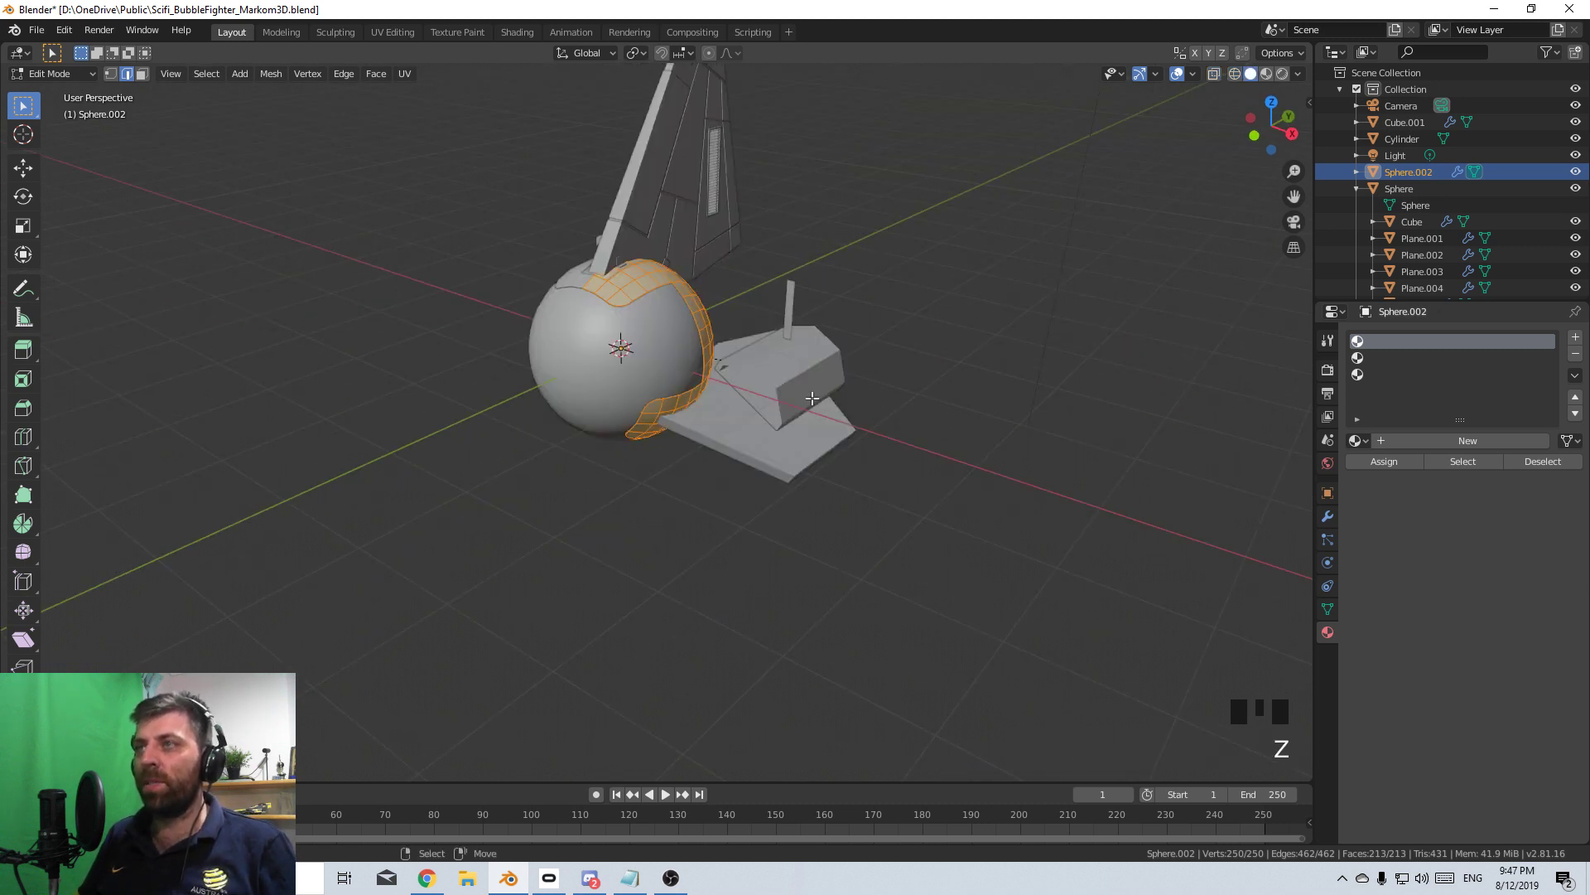
pyautogui.scroll(4, 699, 389)
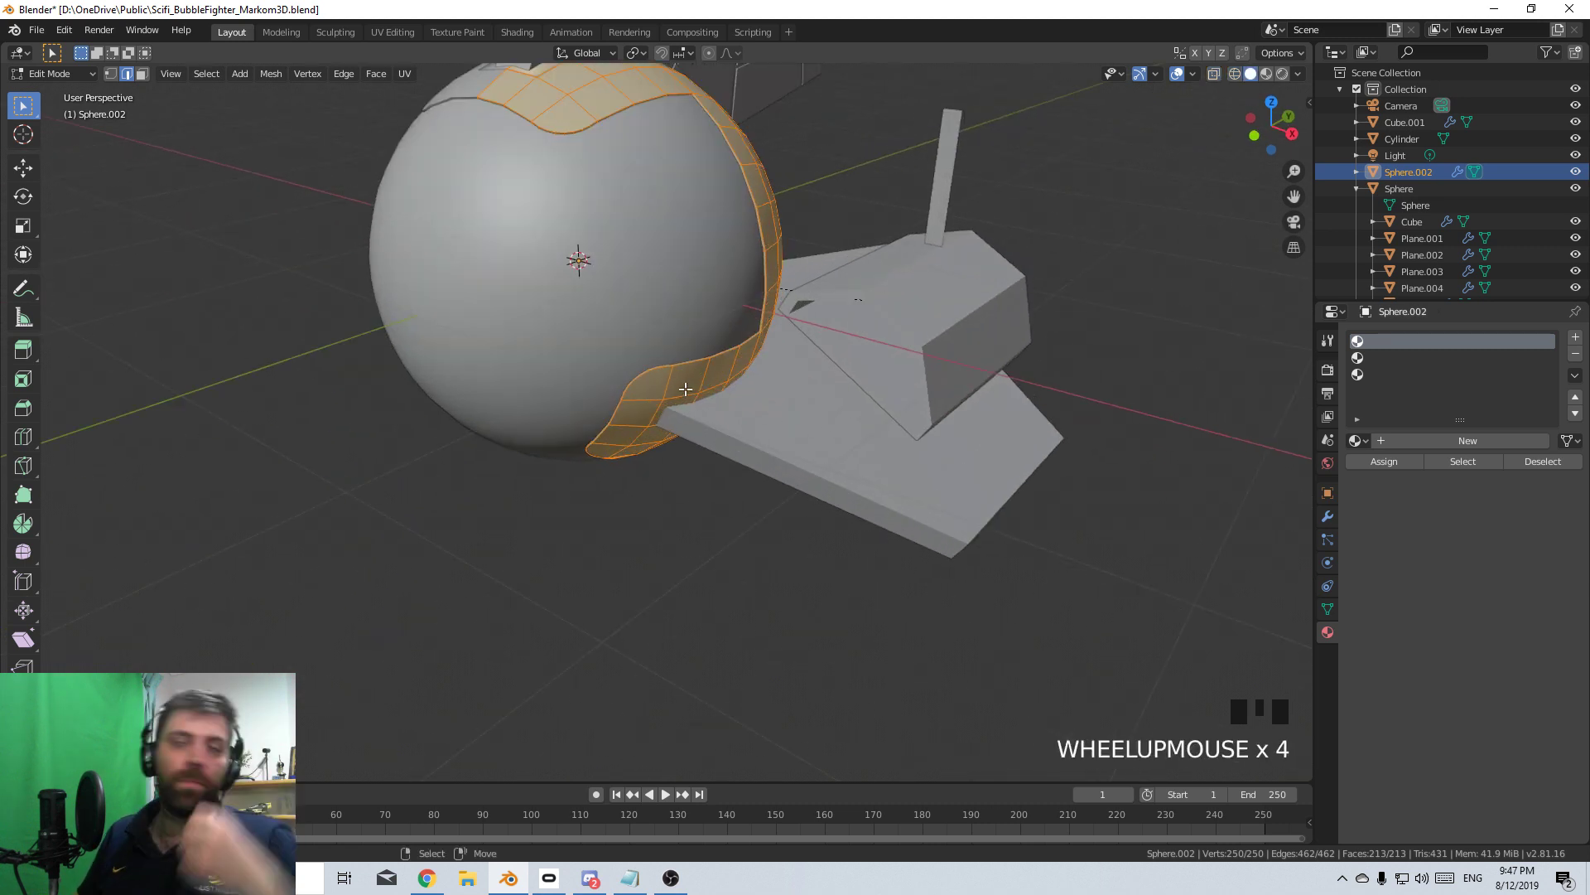
# - Delete the shell faces assigned to the second material slot, starting from an empty selection
pyautogui.press('a')
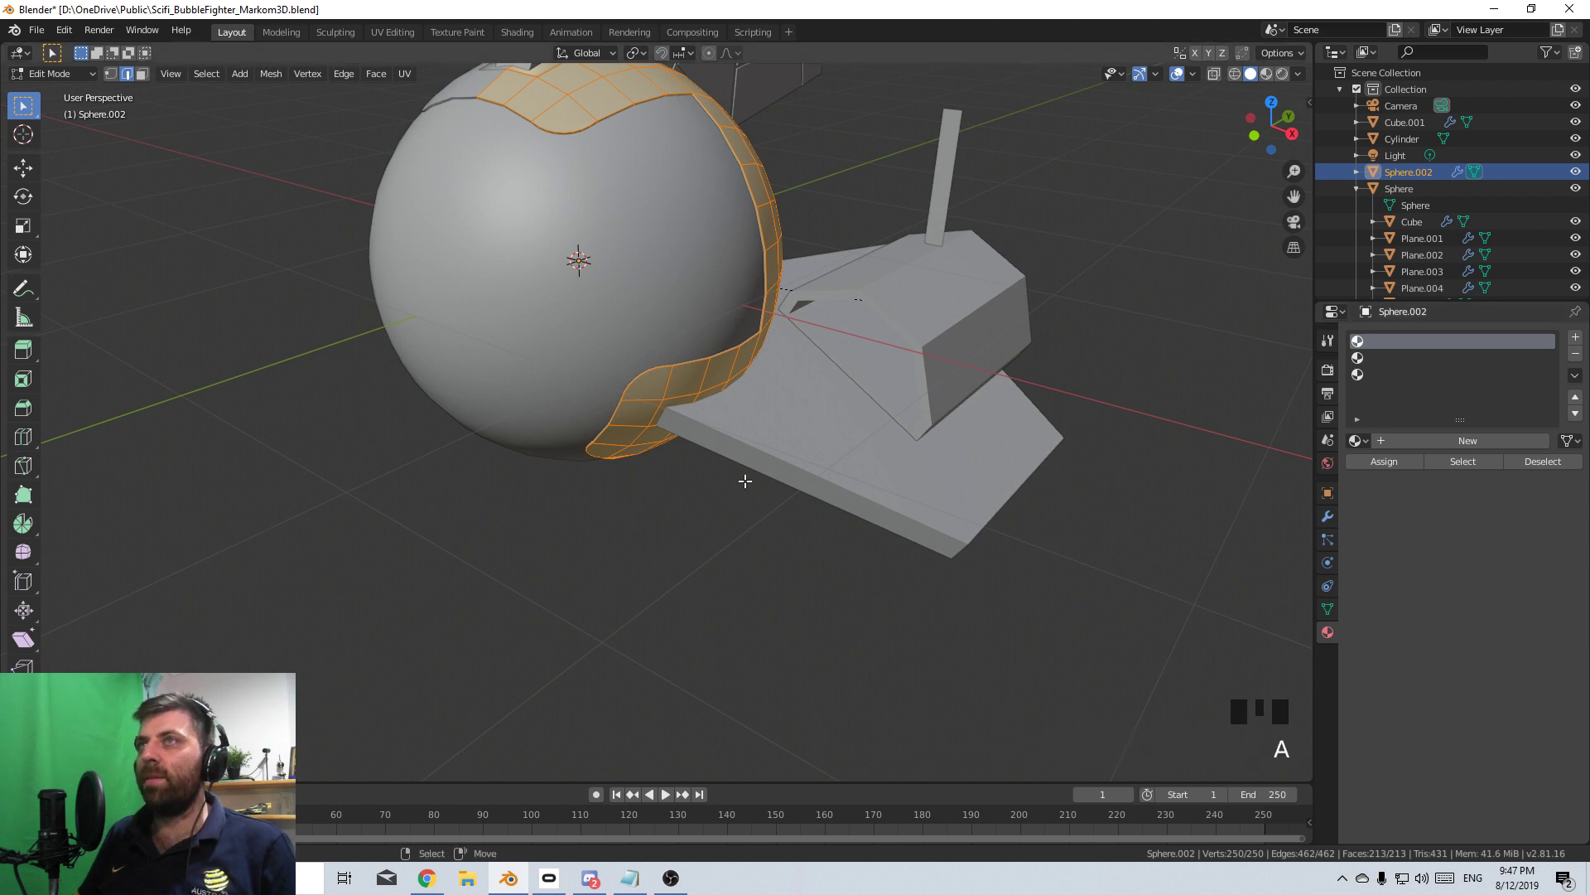
pyautogui.press('a')
pyautogui.press('a')
pyautogui.press('a')
pyautogui.click(1394, 357)
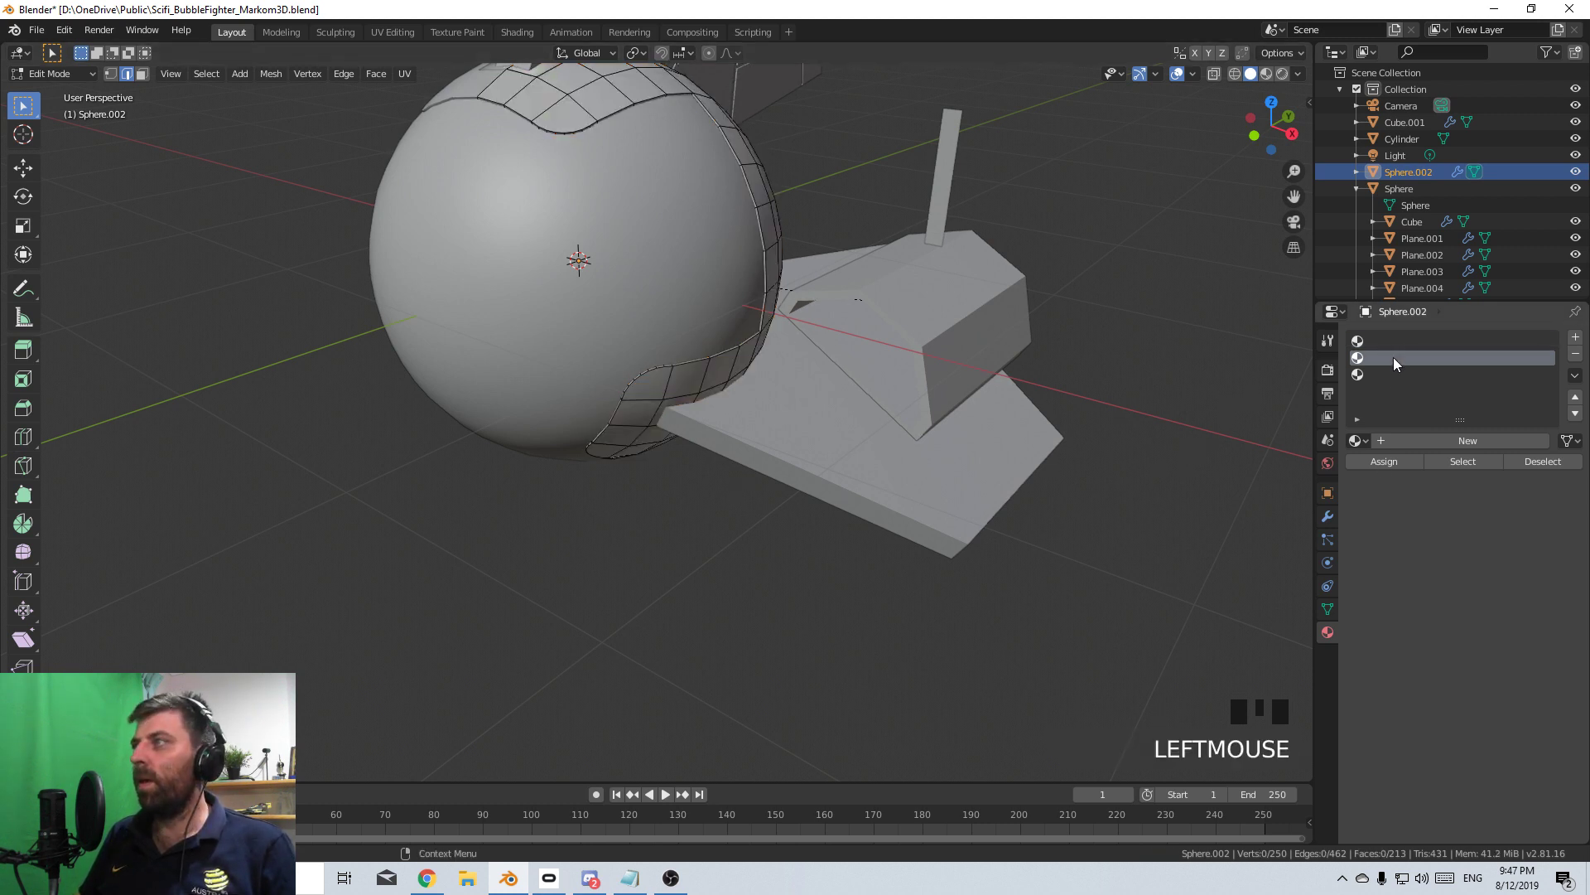
pyautogui.click(1466, 463)
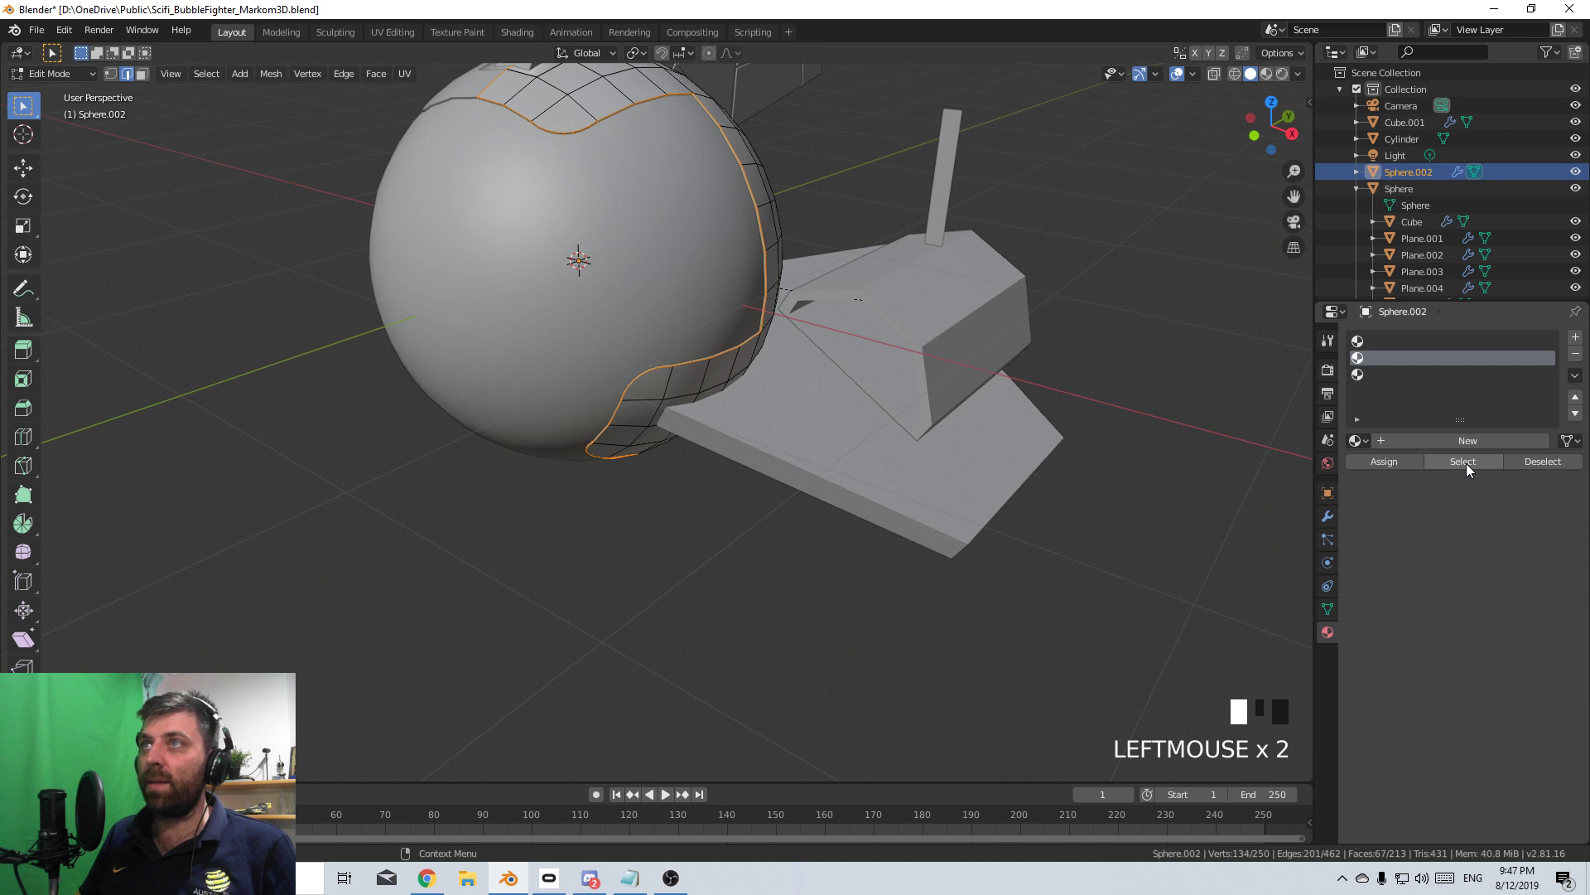
pyautogui.press('Delete')
pyautogui.click(563, 409)
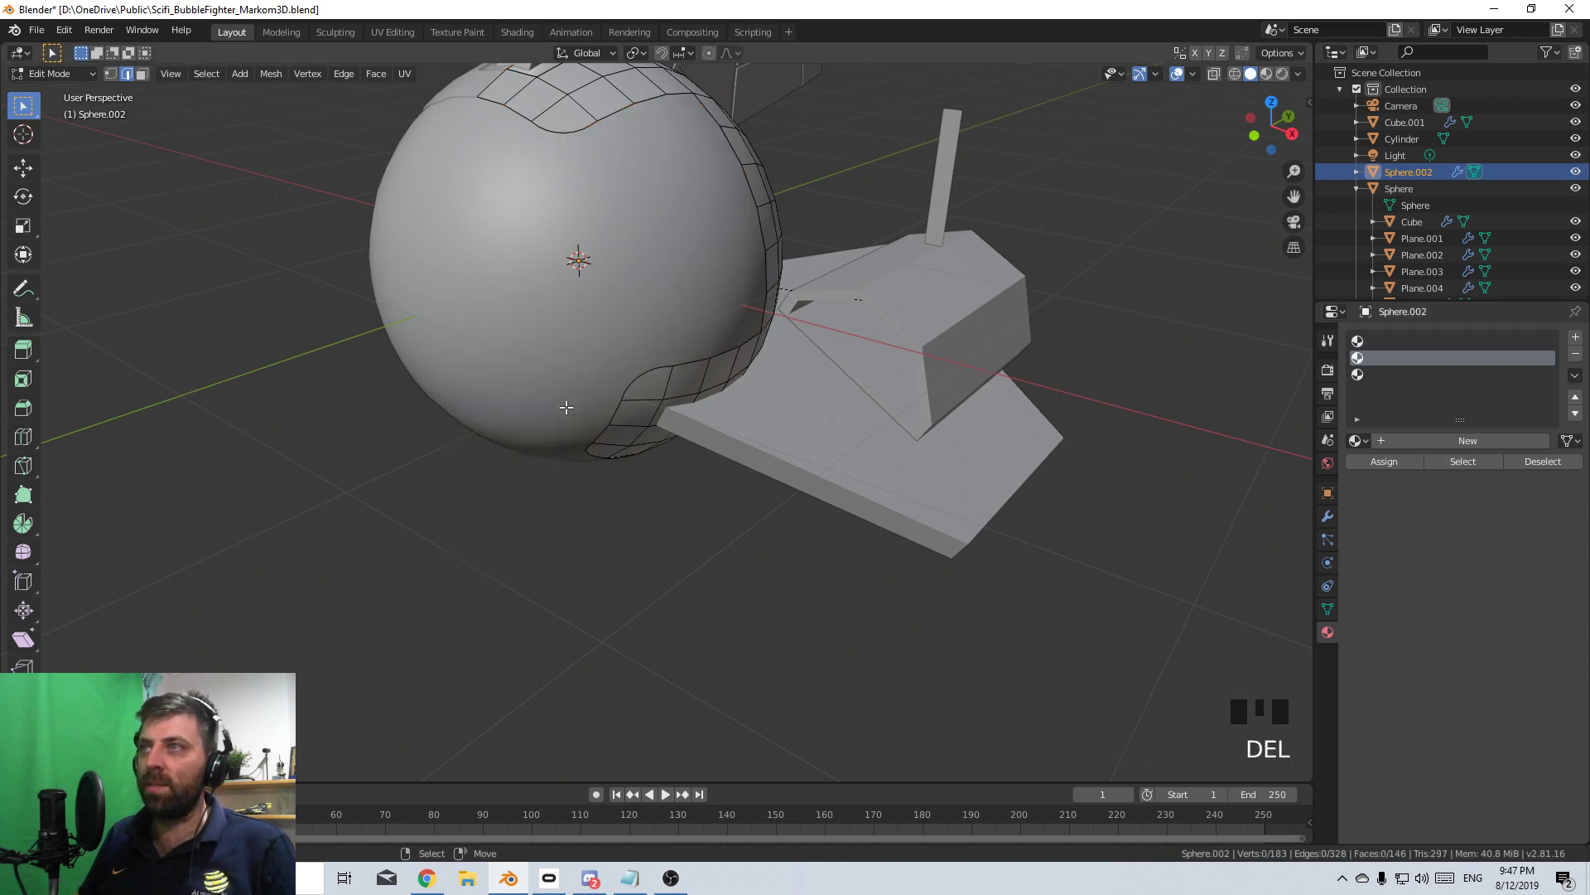
pyautogui.scroll(-1, 562, 404)
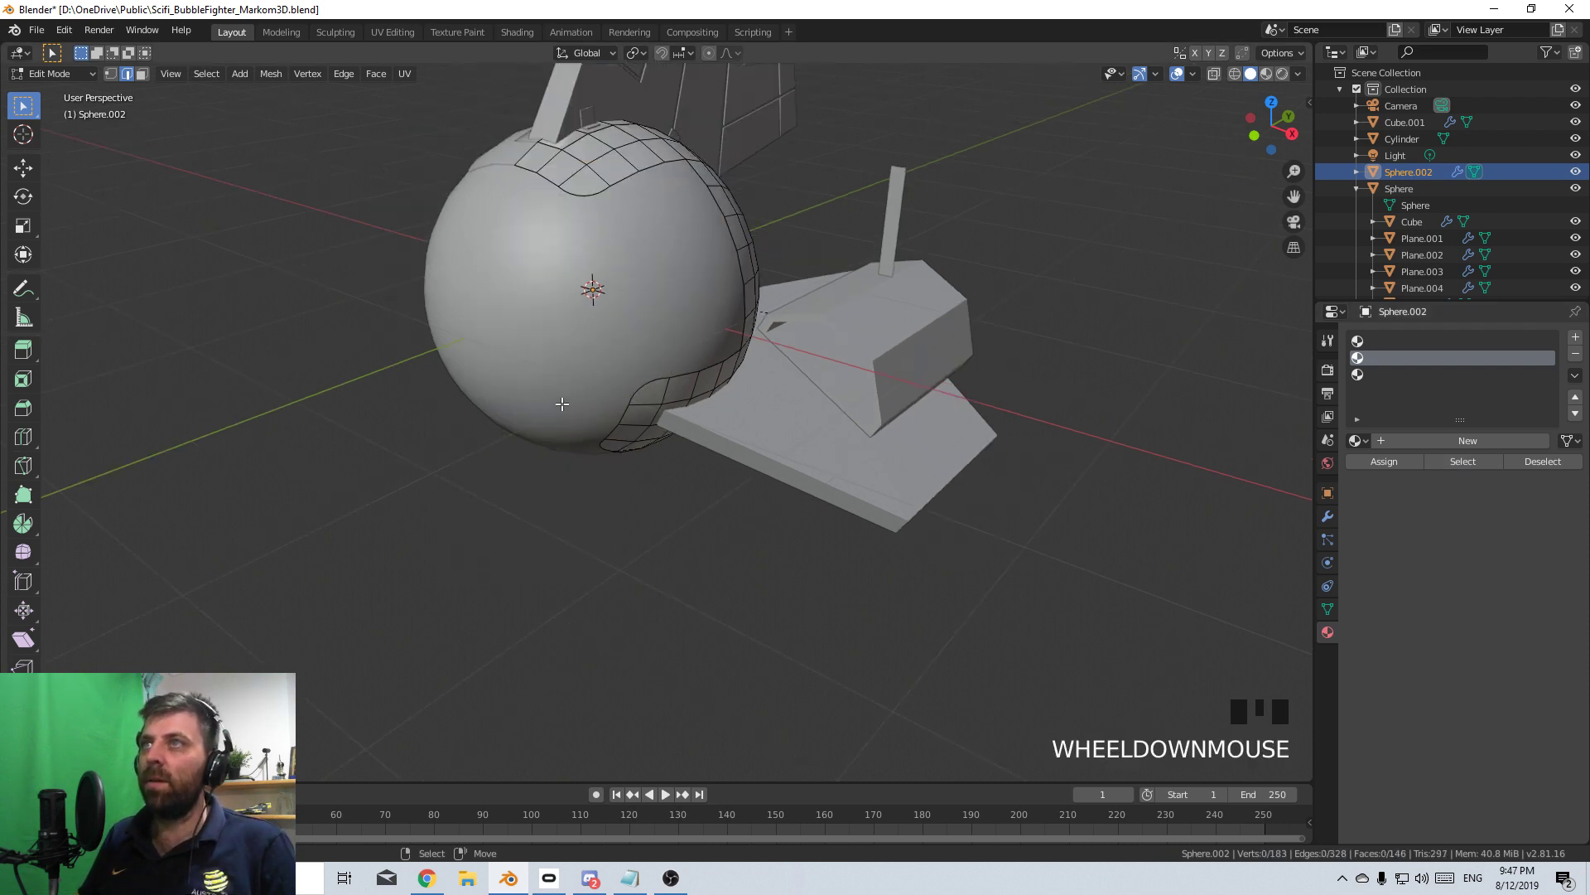
# - Add a Solidify modifier to the mirrored shell and check its rim in Object Mode
pyautogui.click(1327, 516)
pyautogui.click(1421, 336)
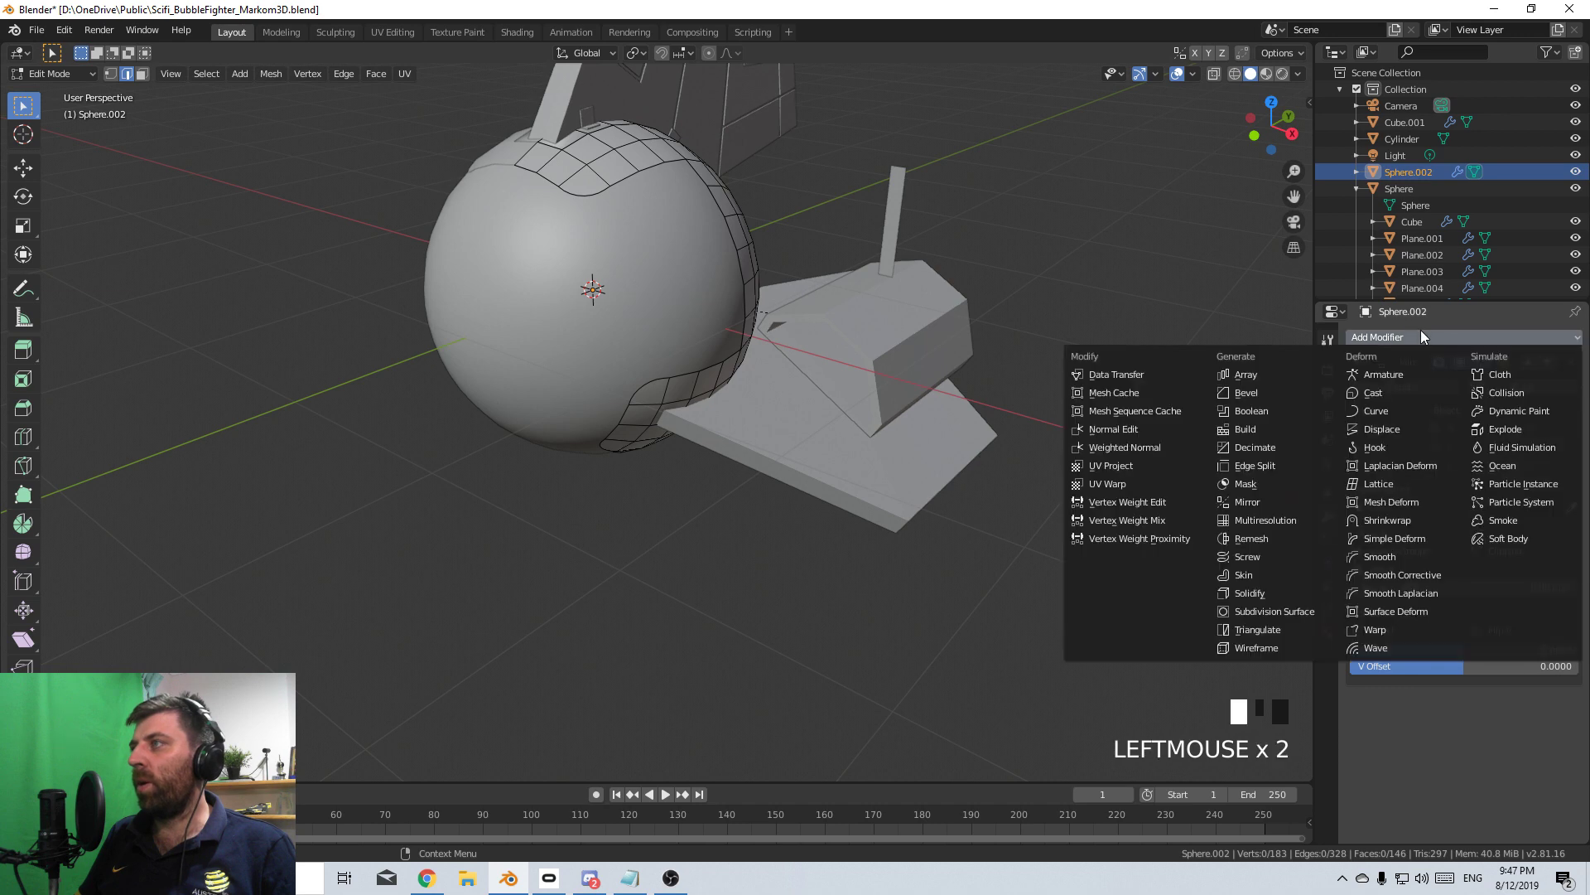
pyautogui.click(1249, 593)
pyautogui.moveTo(845, 454); pyautogui.dragTo(744, 457, button='middle')
pyautogui.scroll(5, 762, 315)
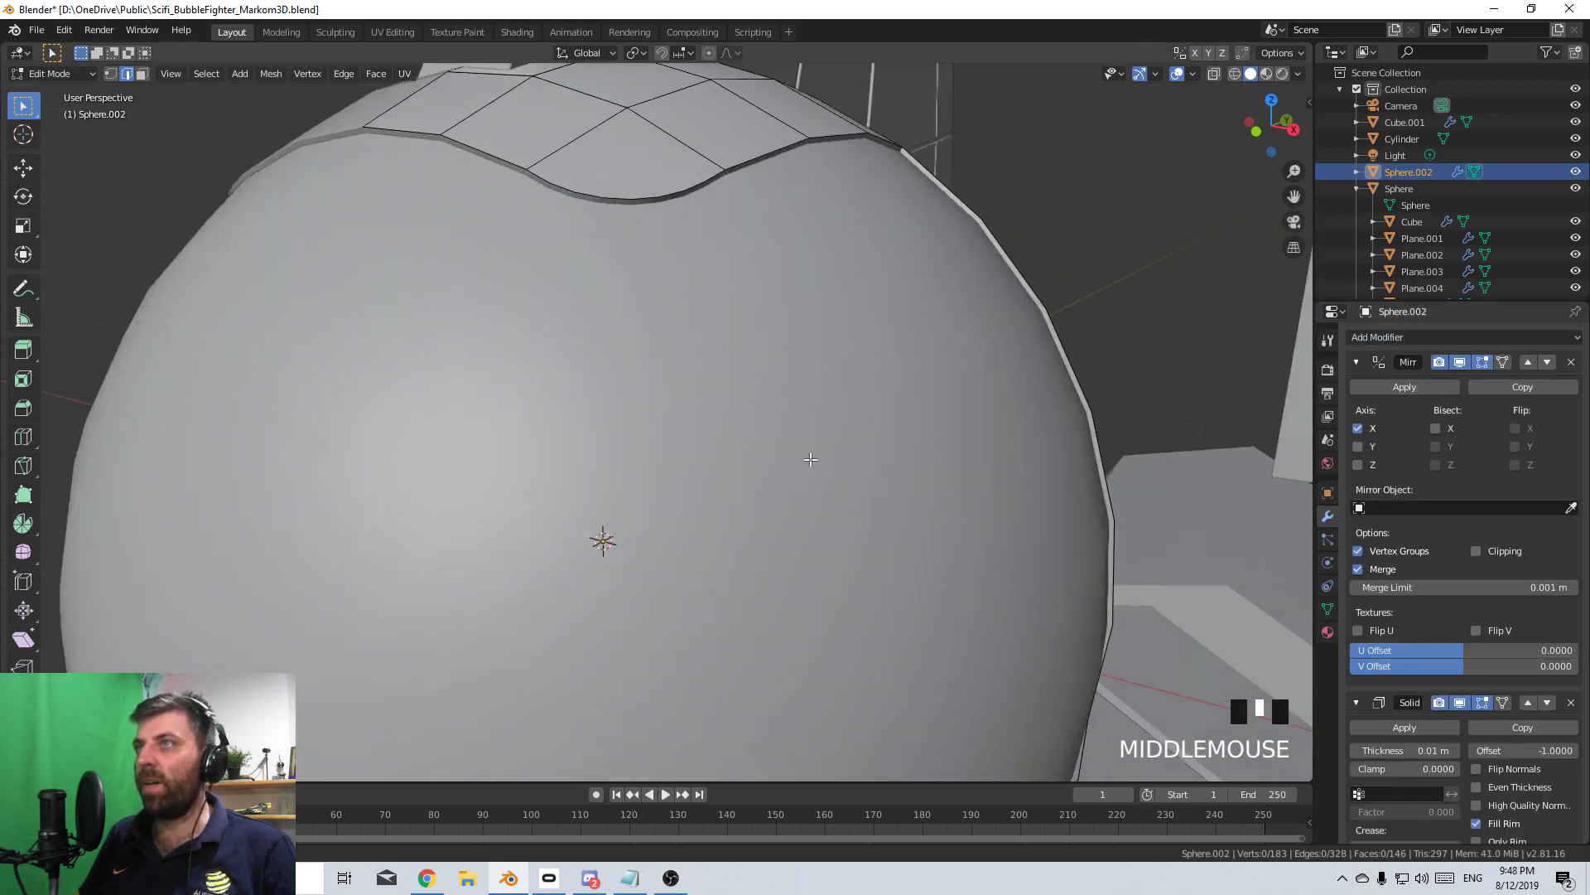
pyautogui.press('Tab')
pyautogui.scroll(-5, 701, 447)
pyautogui.moveTo(566, 405); pyautogui.dragTo(904, 347, button='middle')
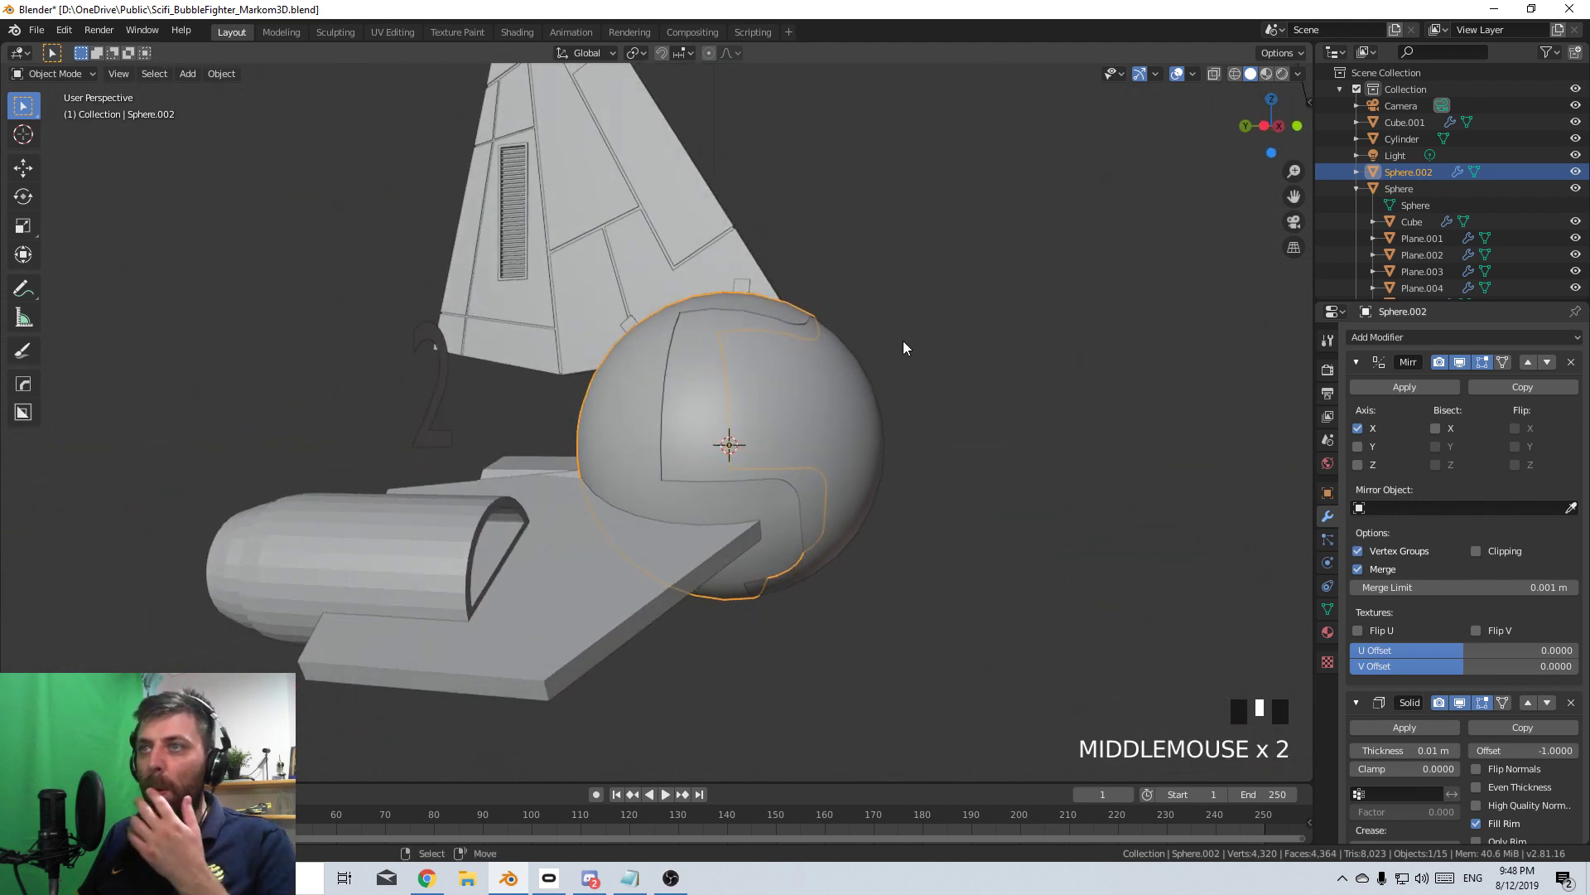
# - Reopen the last saved version of the fighter file from the recent files, discarding the unsaved changes
pyautogui.click(37, 30)
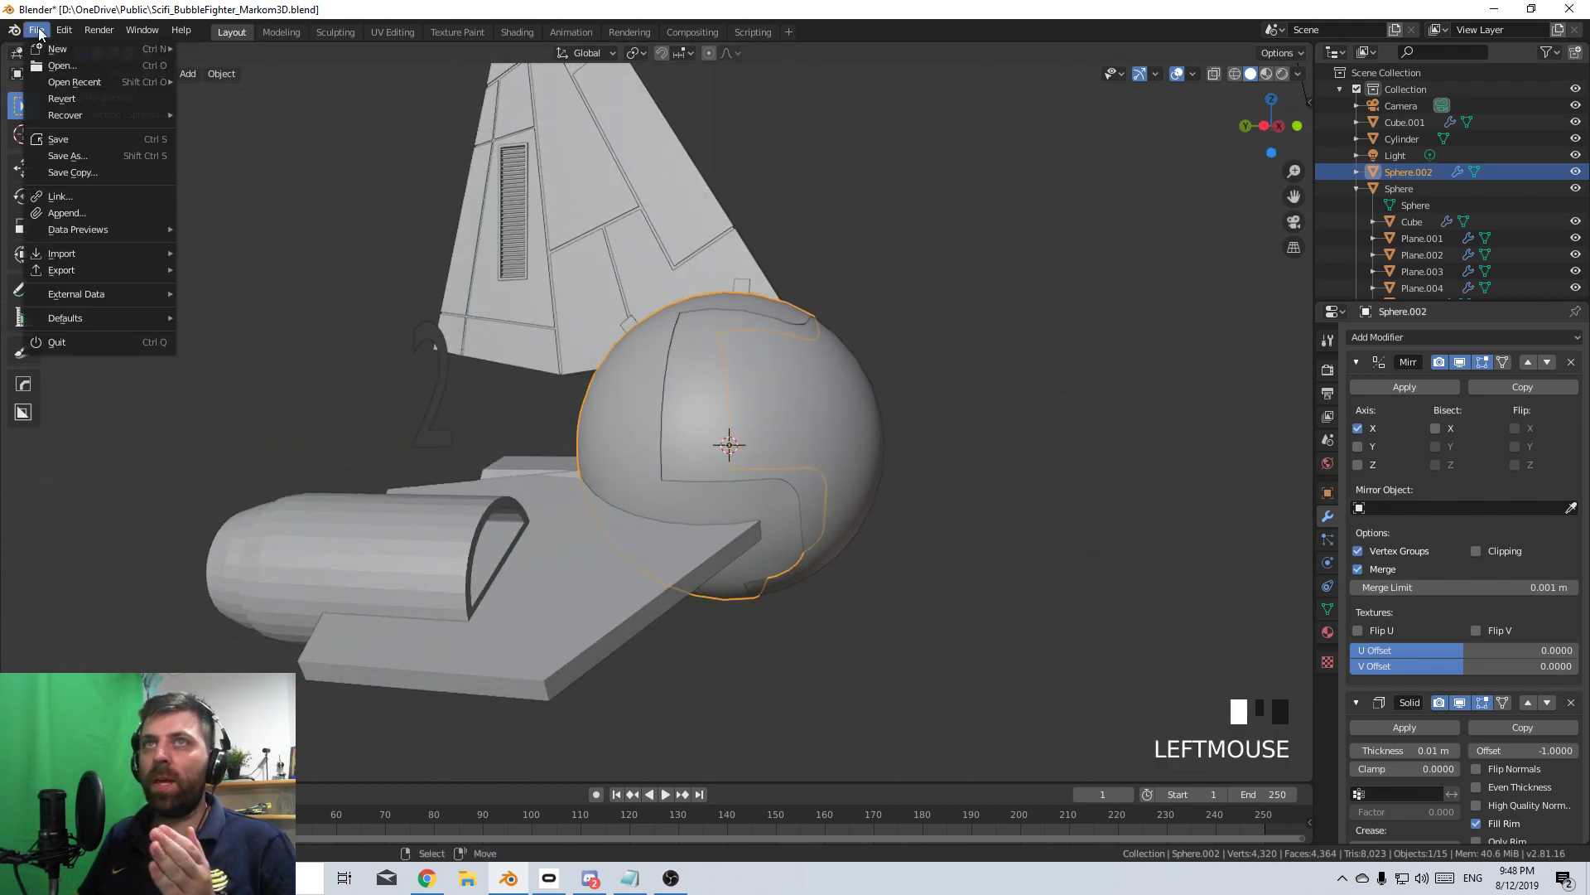
pyautogui.moveTo(85, 81)
pyautogui.click(249, 82)
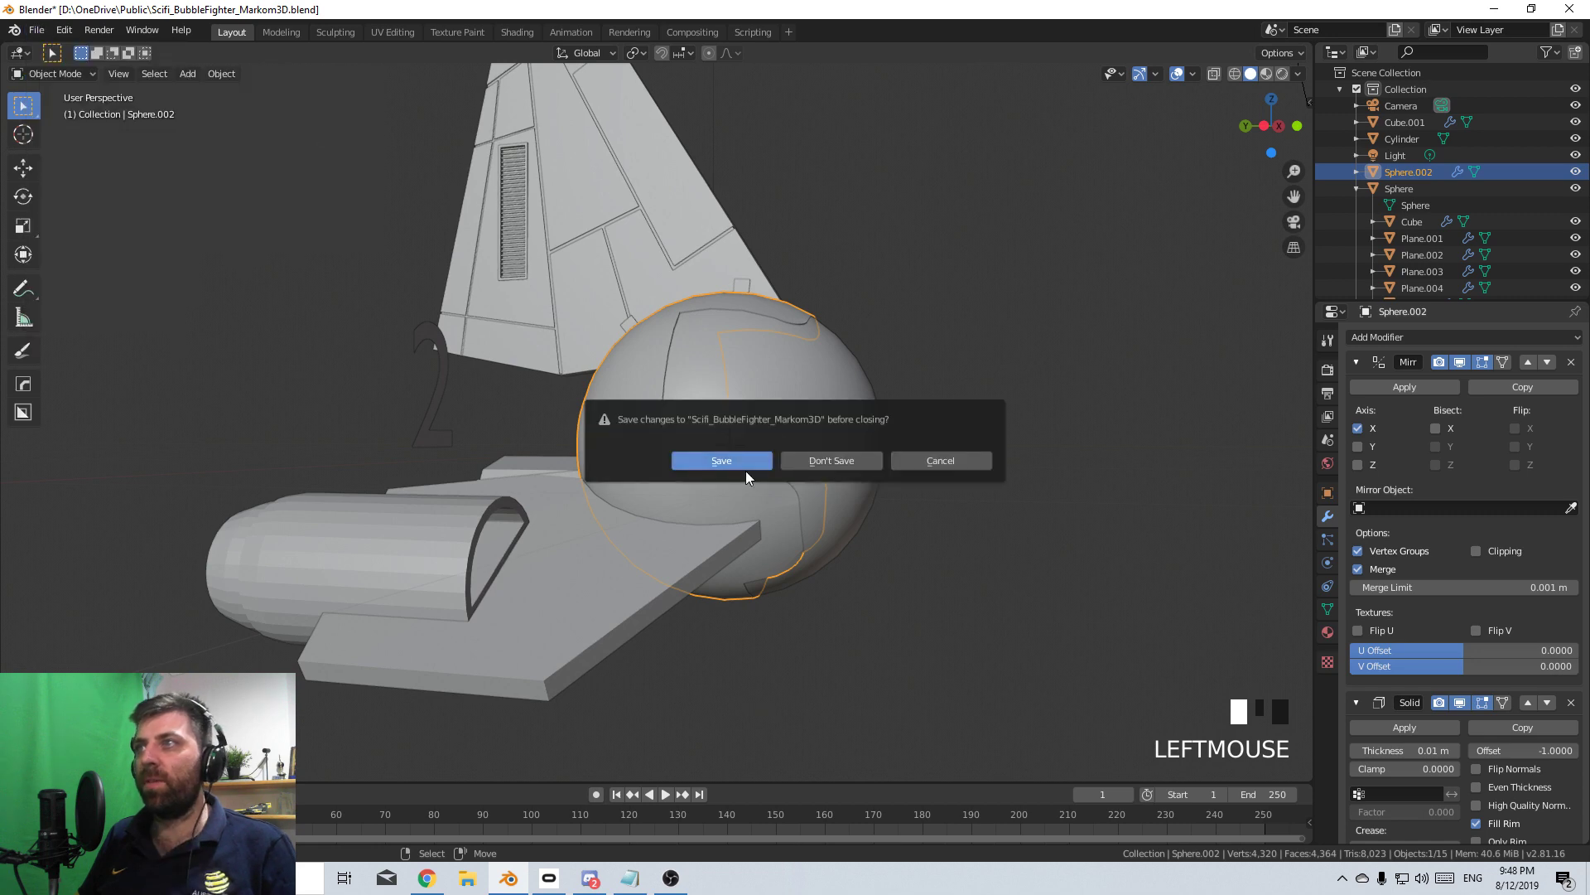
pyautogui.click(813, 467)
pyautogui.moveTo(925, 529); pyautogui.dragTo(668, 554, button='middle')
pyautogui.scroll(3, 667, 553)
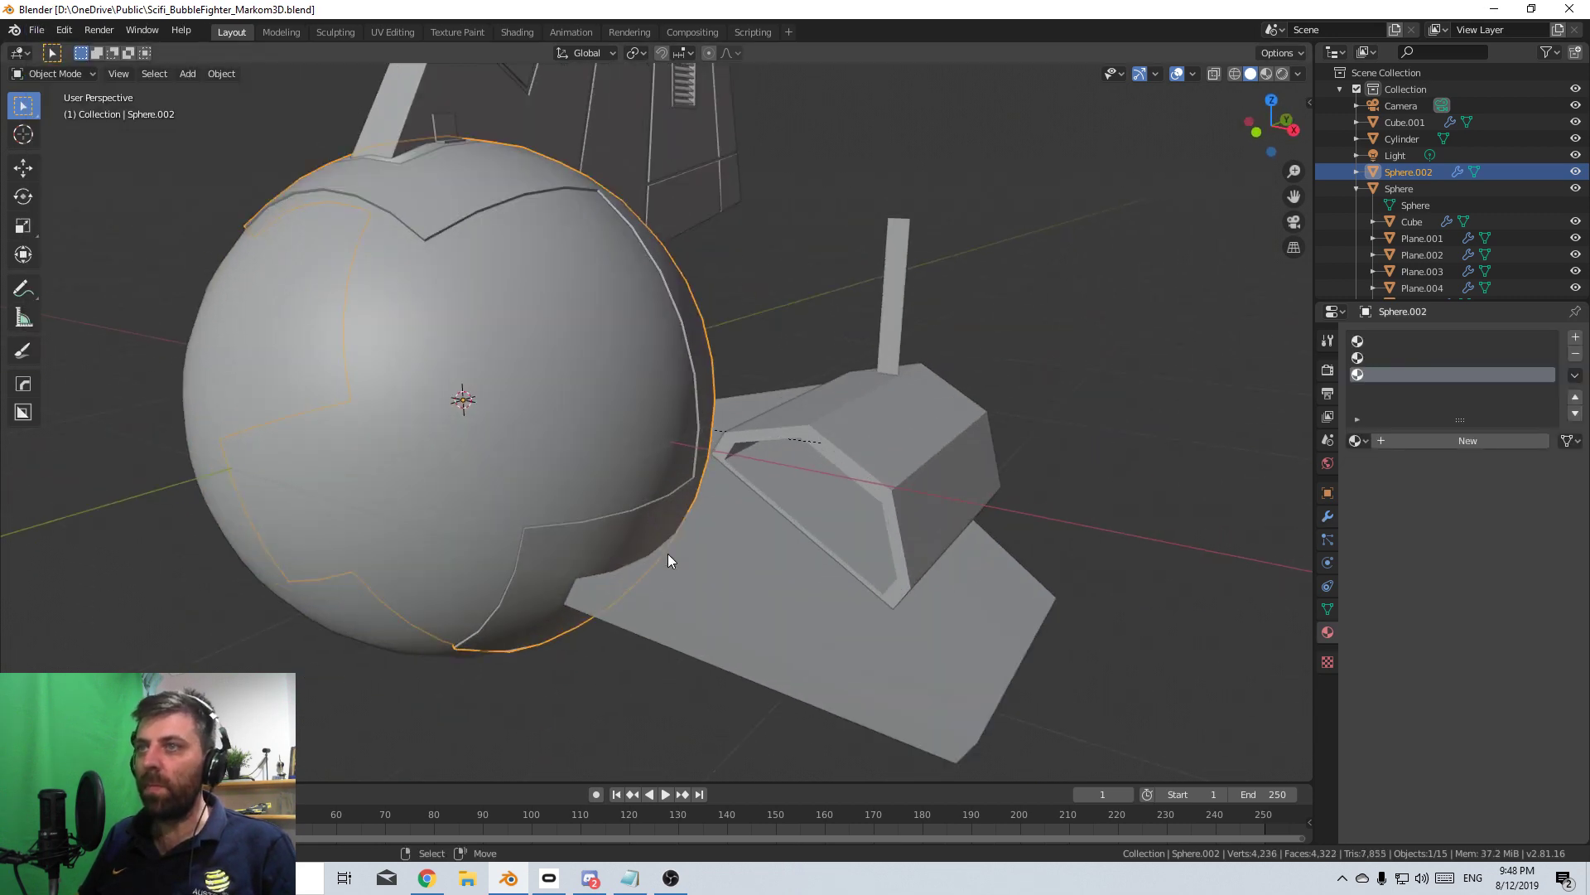
pyautogui.scroll(2, 663, 553)
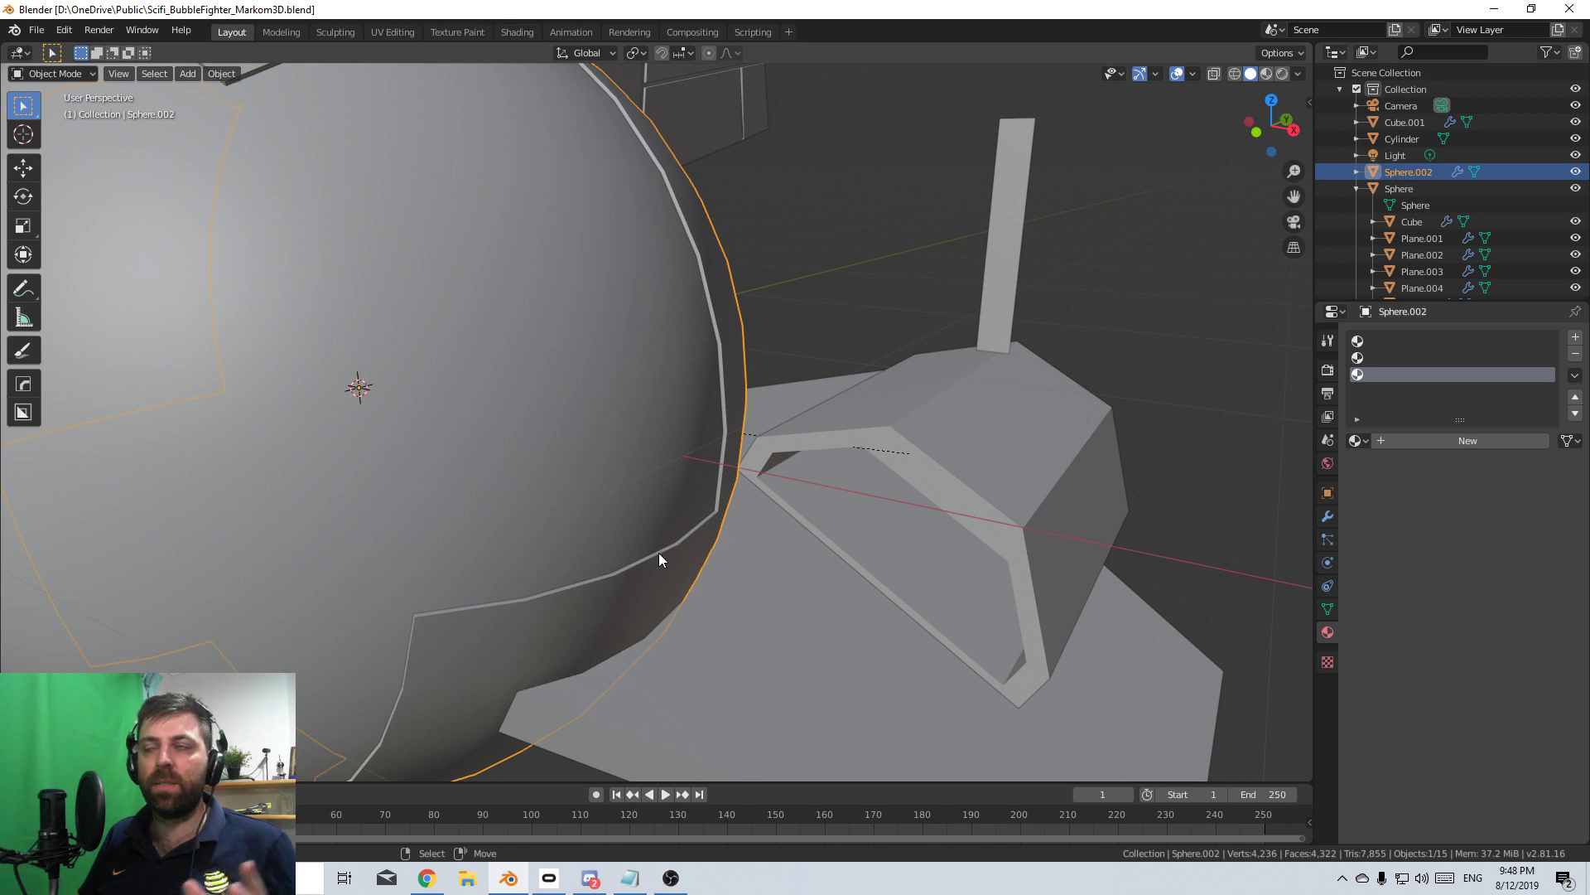
# - Lengthen the engine cylinder by scaling its whole mesh along the global Y axis
pyautogui.scroll(-5, 787, 559)
pyautogui.moveTo(654, 489); pyautogui.dragTo(931, 487, button='middle')
pyautogui.click(946, 540)
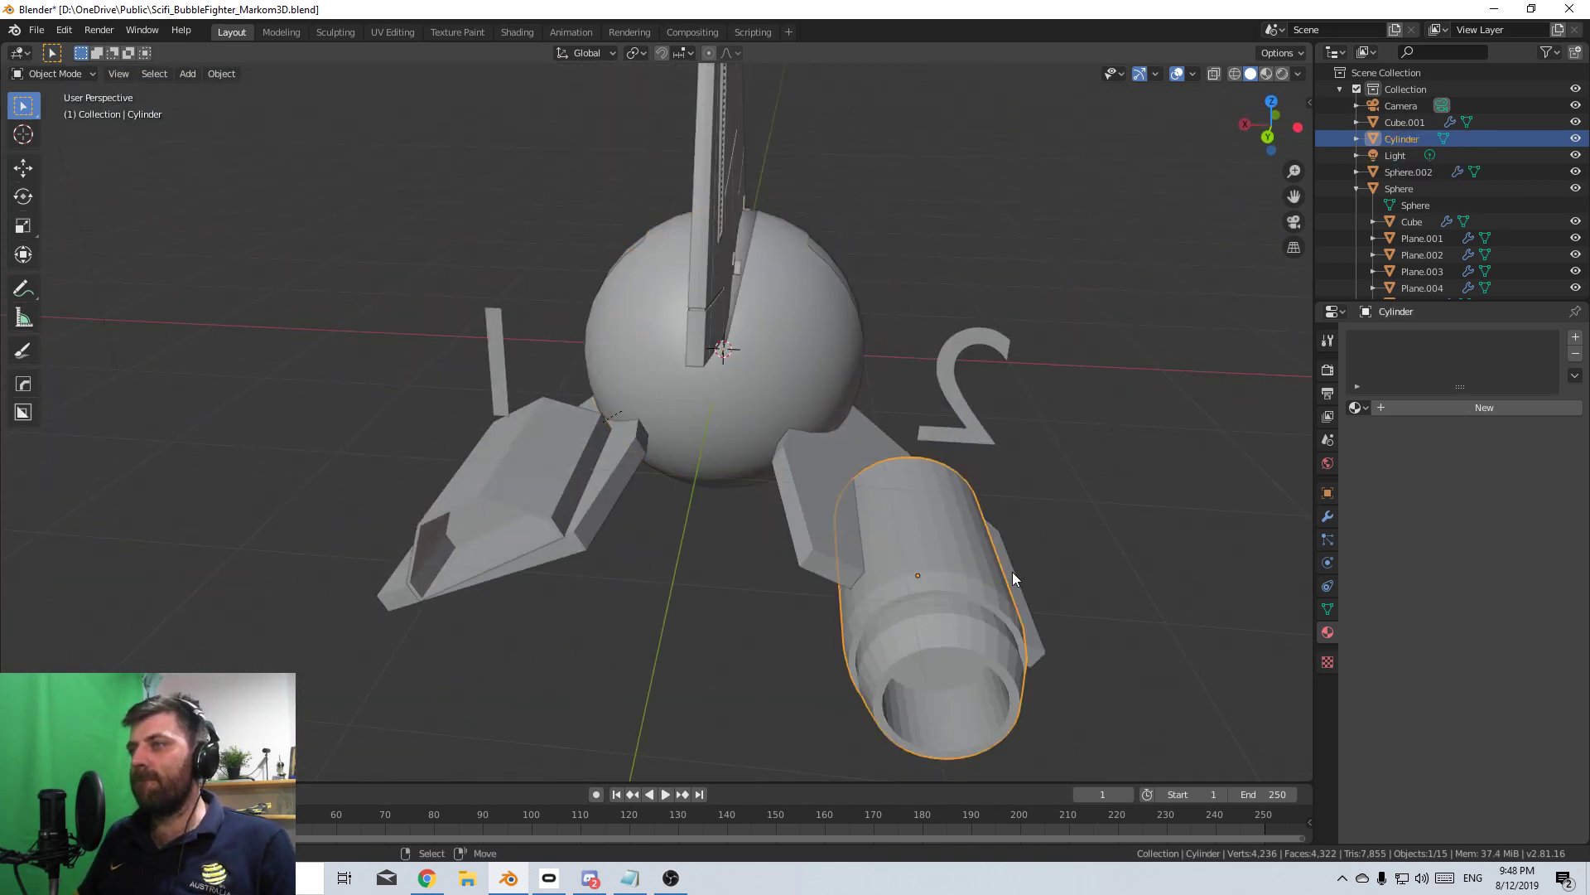
pyautogui.moveTo(1012, 580); pyautogui.dragTo(717, 439, button='middle')
pyautogui.press('KP_3')
pyautogui.press('KP_1')
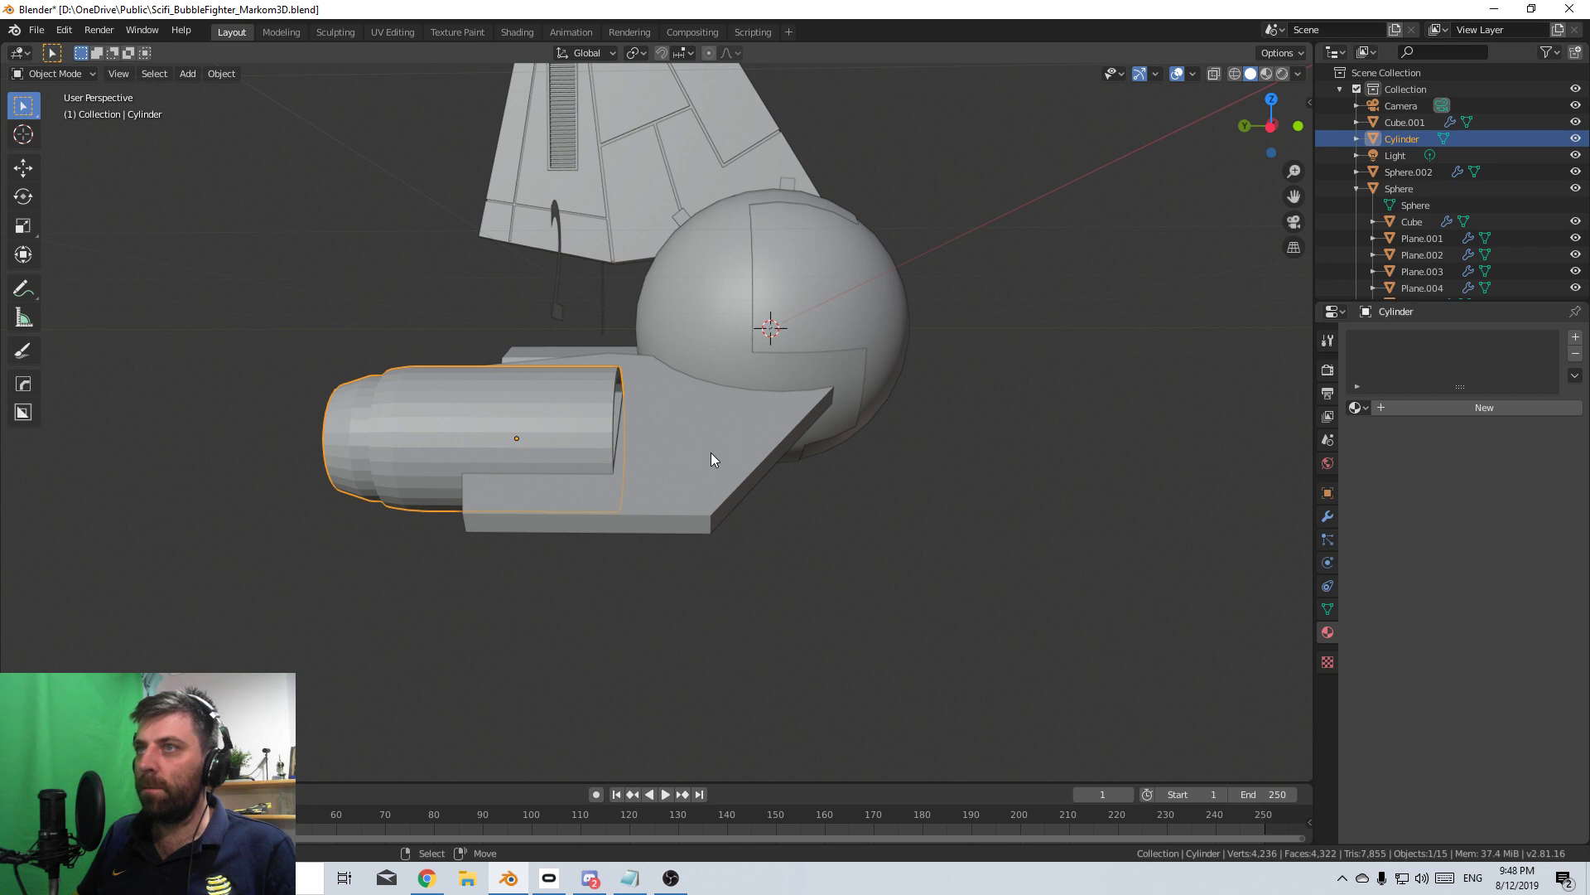
pyautogui.press('Tab')
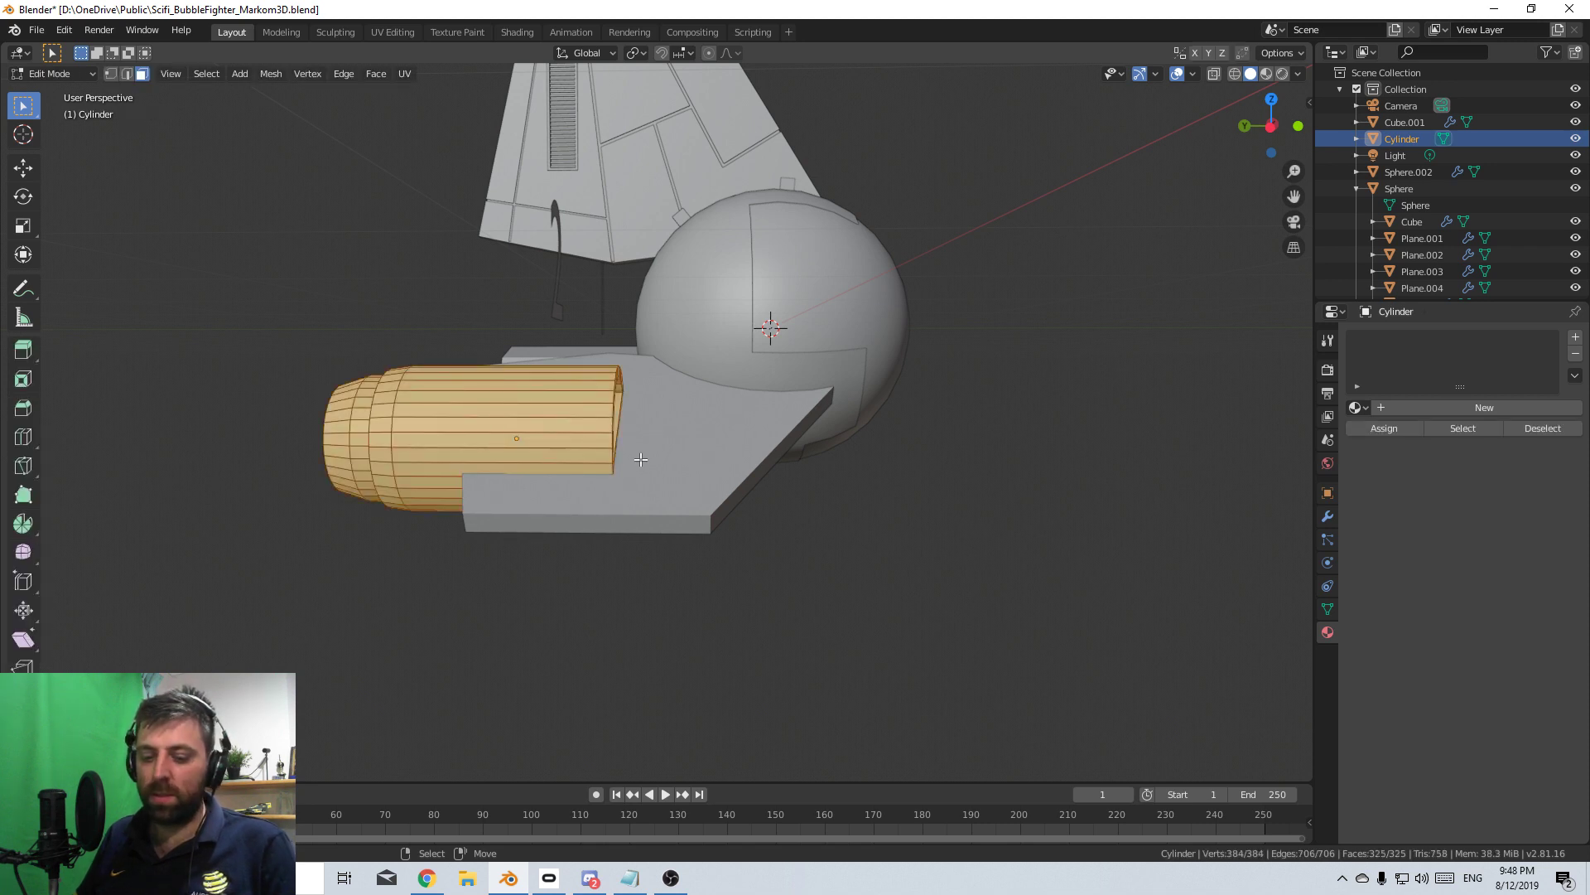
pyautogui.press('s')
pyautogui.press('x')
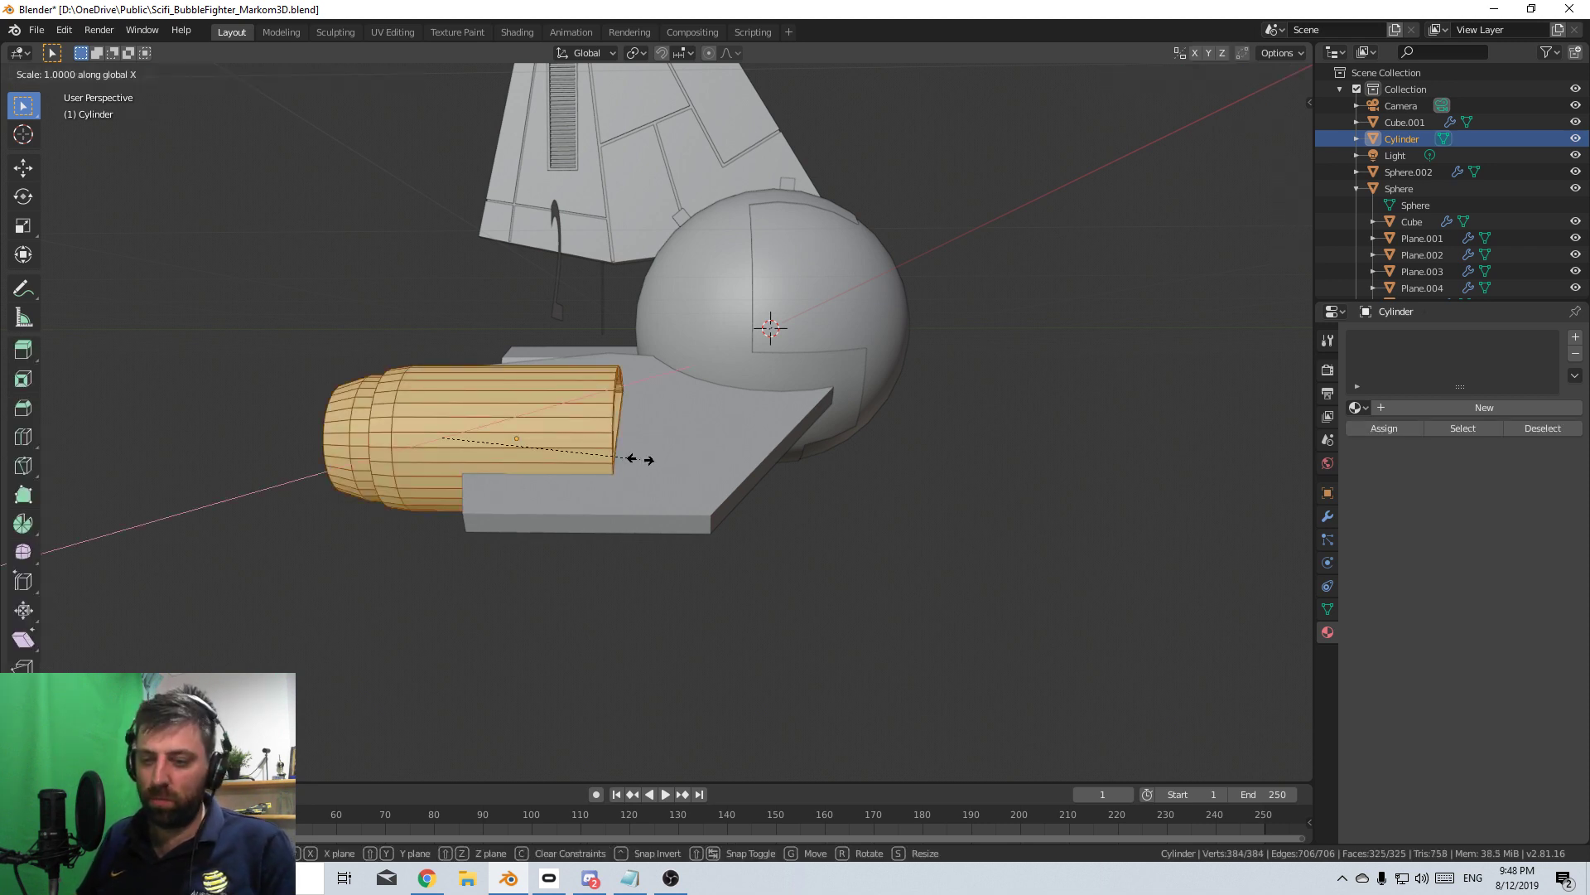
pyautogui.press('y')
pyautogui.click(675, 465)
# - Shift the engine cylinder's mesh forward along the global Y axis
pyautogui.moveTo(675, 466); pyautogui.dragTo(725, 547, button='middle')
pyautogui.press('g')
pyautogui.press('y')
pyautogui.click(745, 540)
# - Examine how the engine cylinder sits on the wing from the side, rear and front, in Edit and Object Mode
pyautogui.scroll(-4, 684, 411)
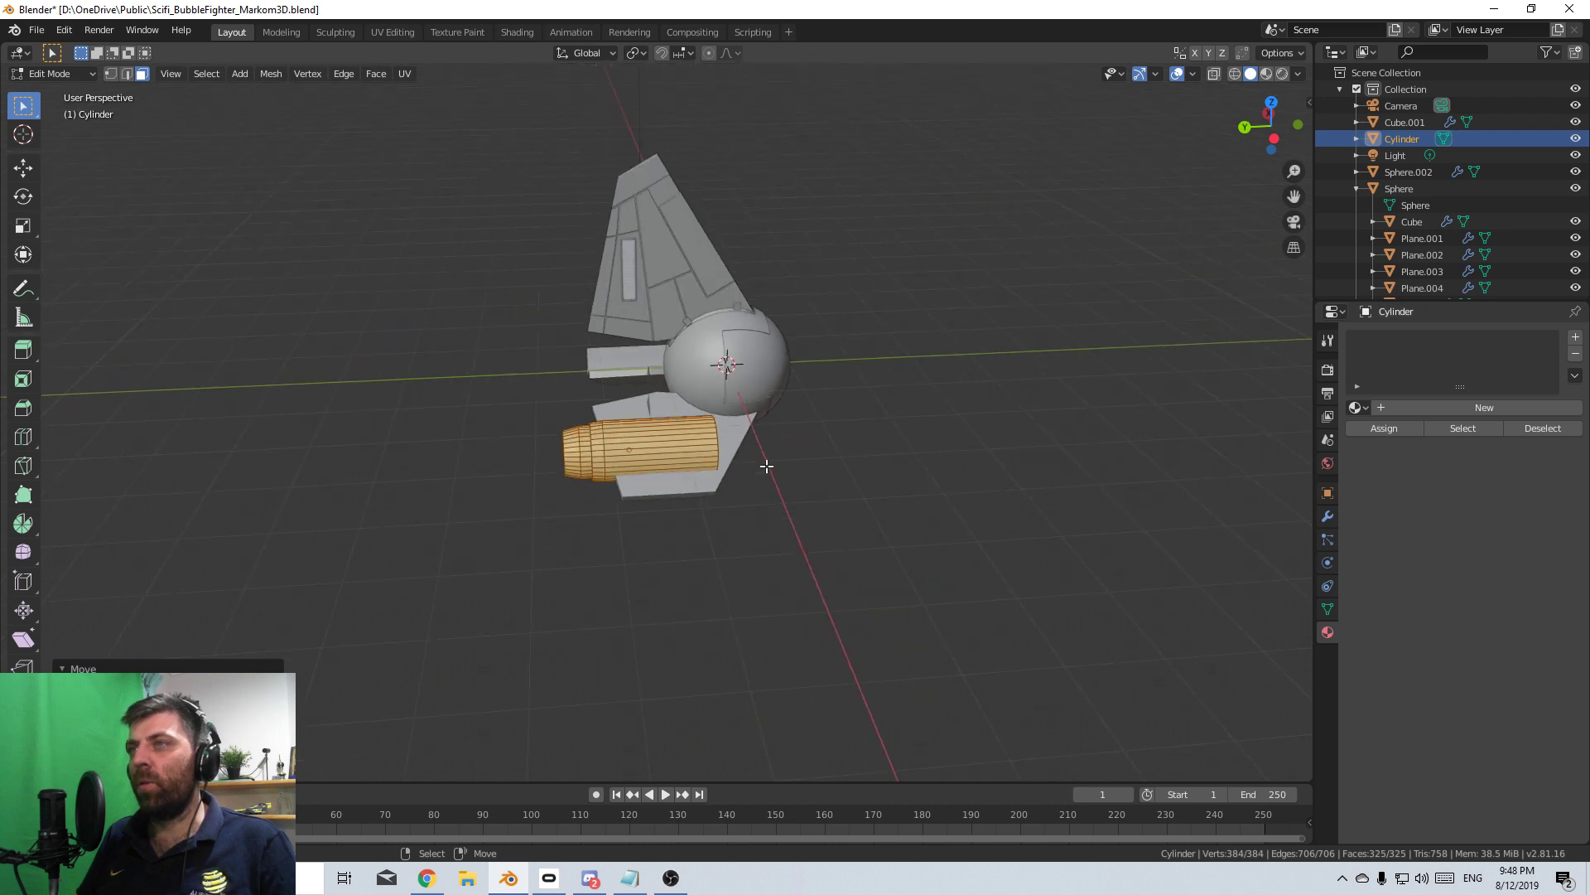
pyautogui.moveTo(762, 455); pyautogui.dragTo(779, 467, button='middle')
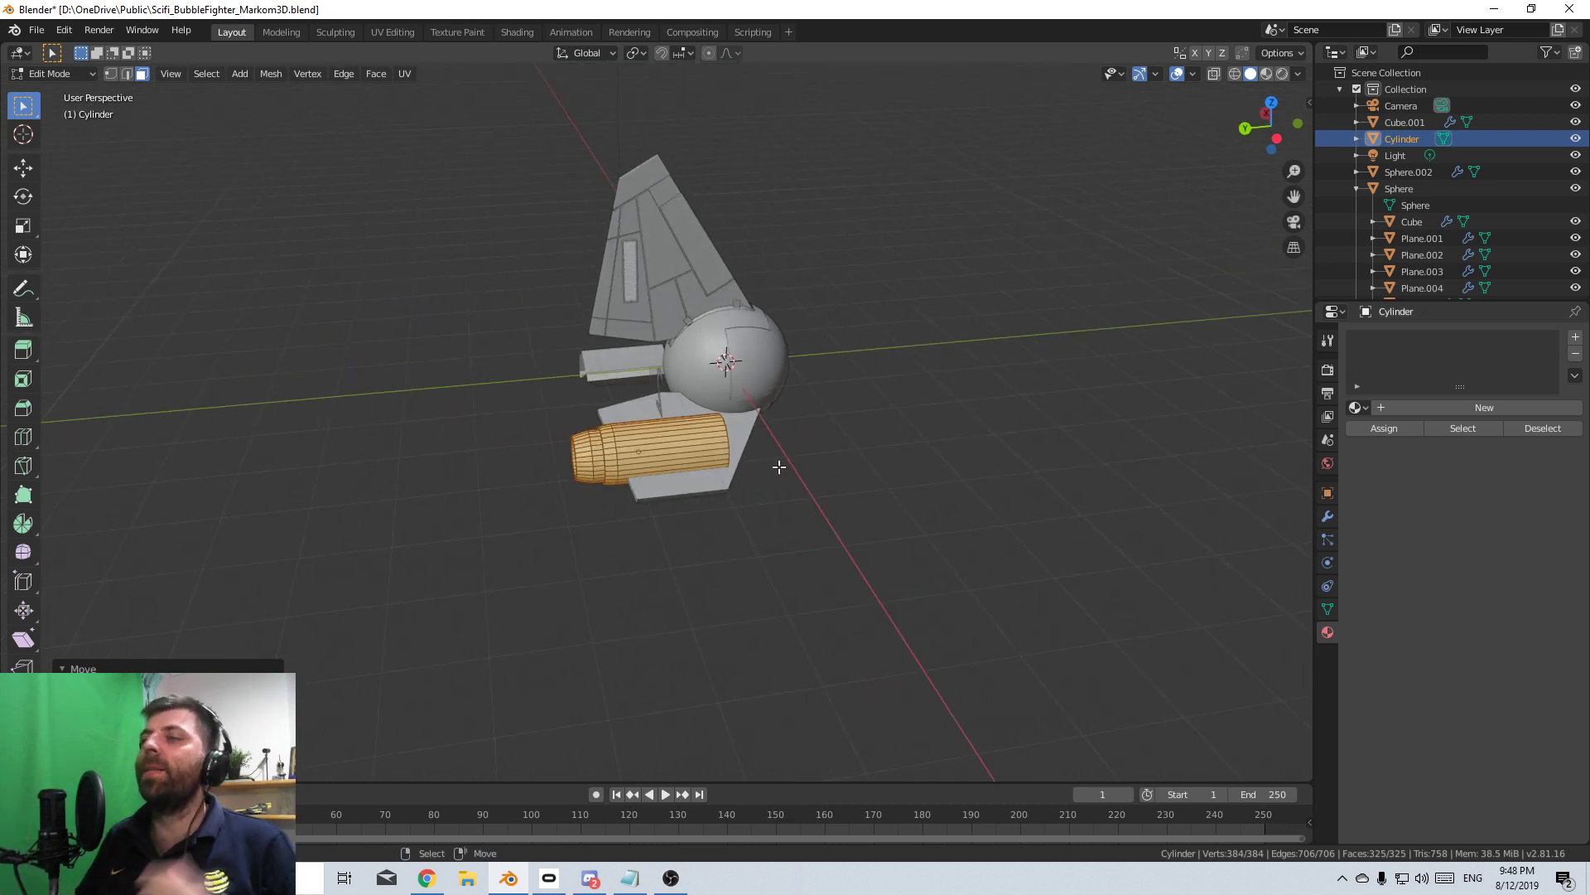
pyautogui.moveTo(777, 467); pyautogui.dragTo(827, 522, button='middle')
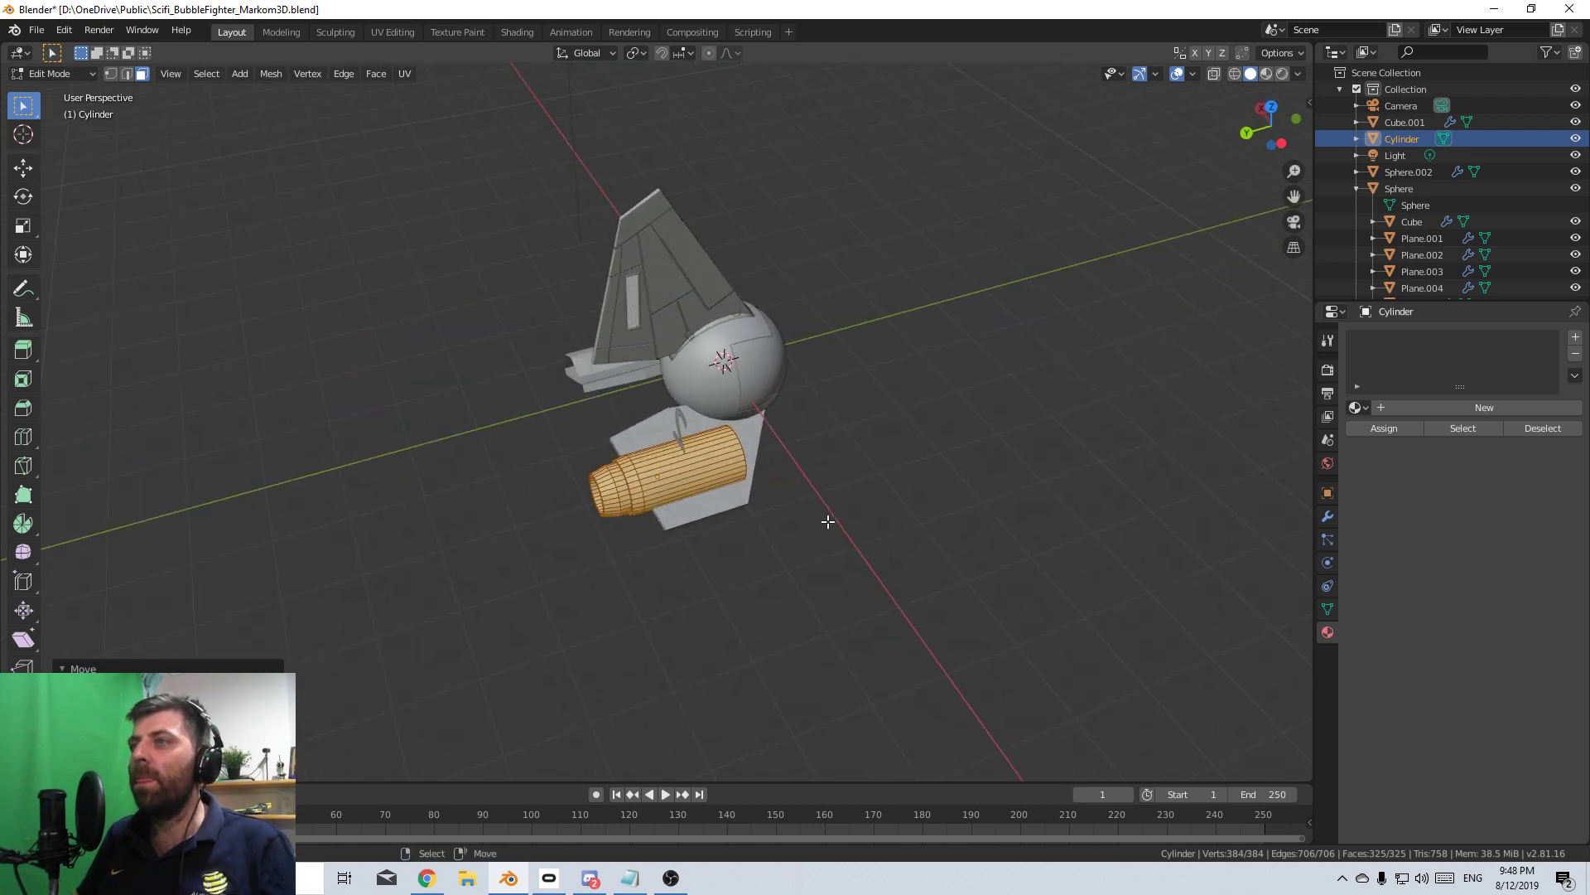
pyautogui.scroll(3, 718, 512)
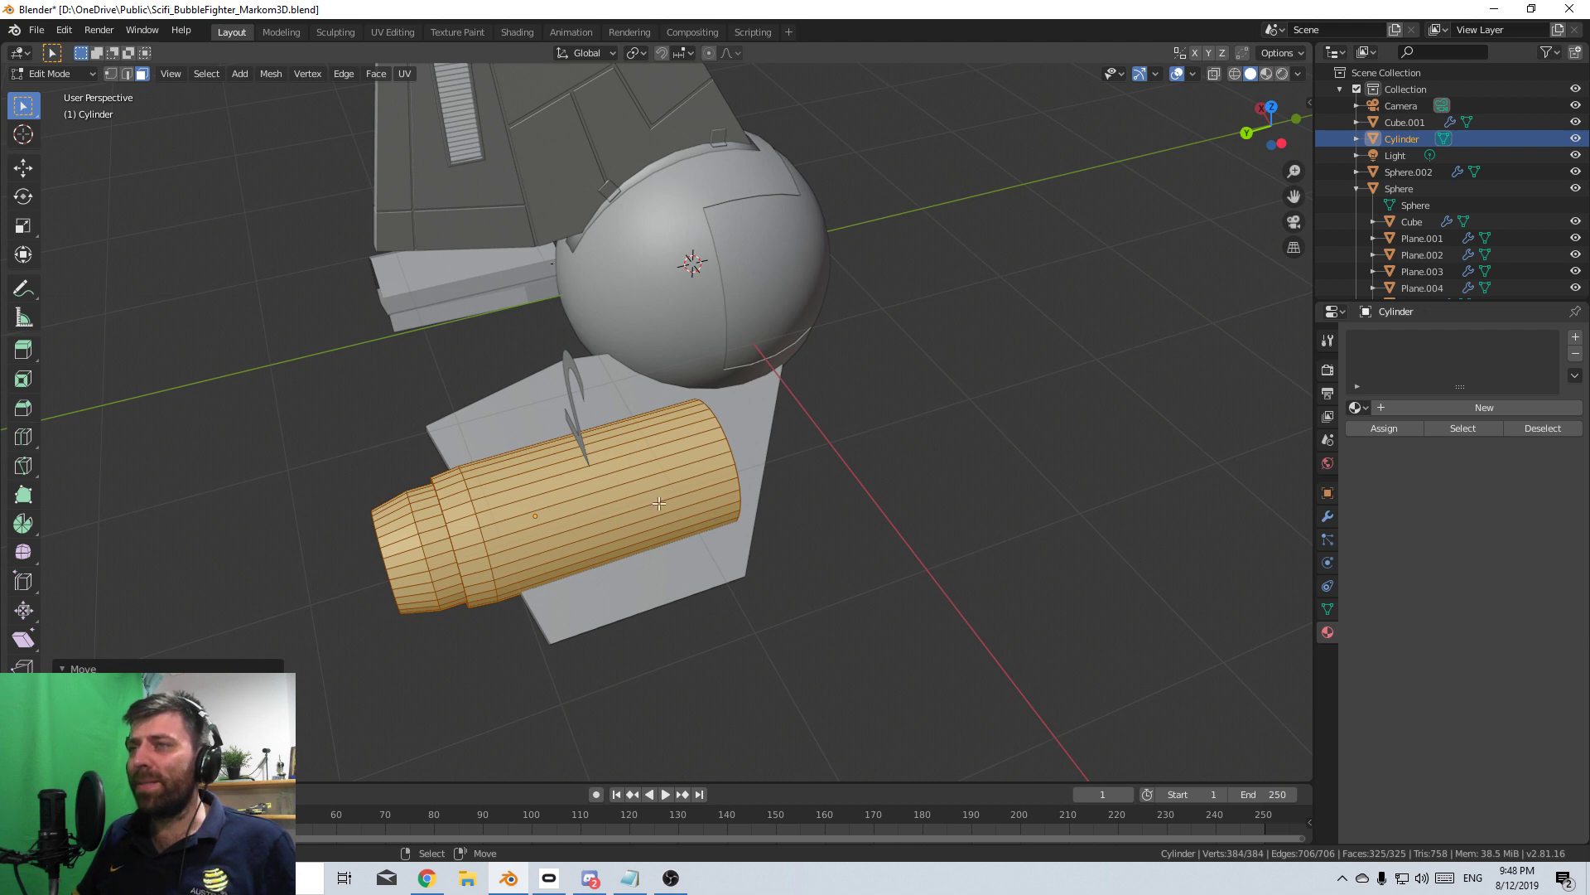
pyautogui.moveTo(658, 503); pyautogui.dragTo(776, 339, button='middle')
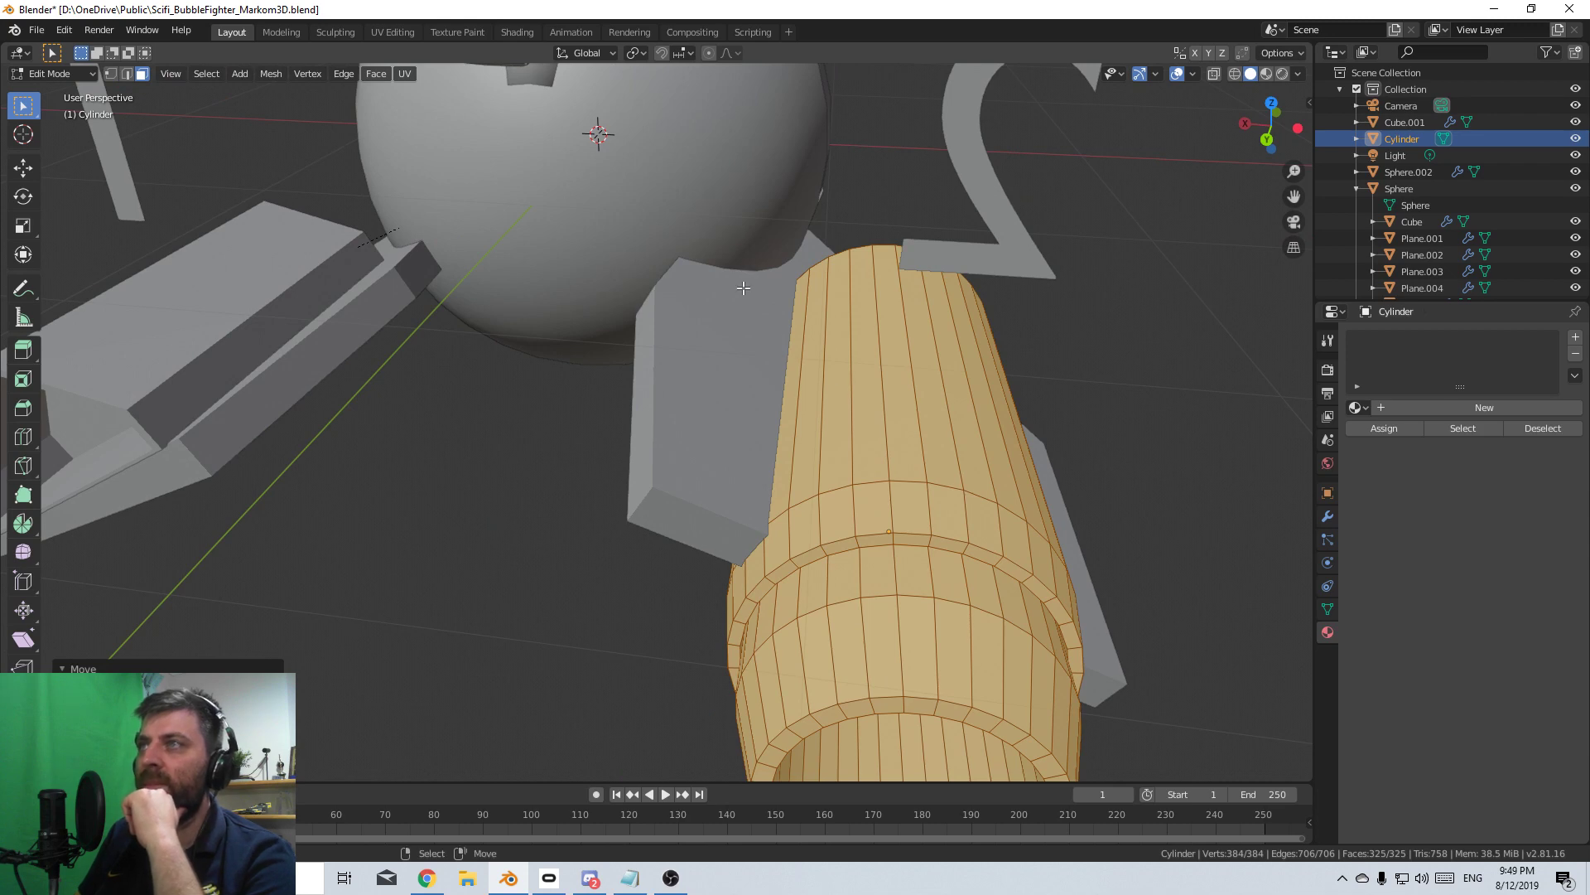
pyautogui.moveTo(786, 370); pyautogui.dragTo(815, 430, button='middle')
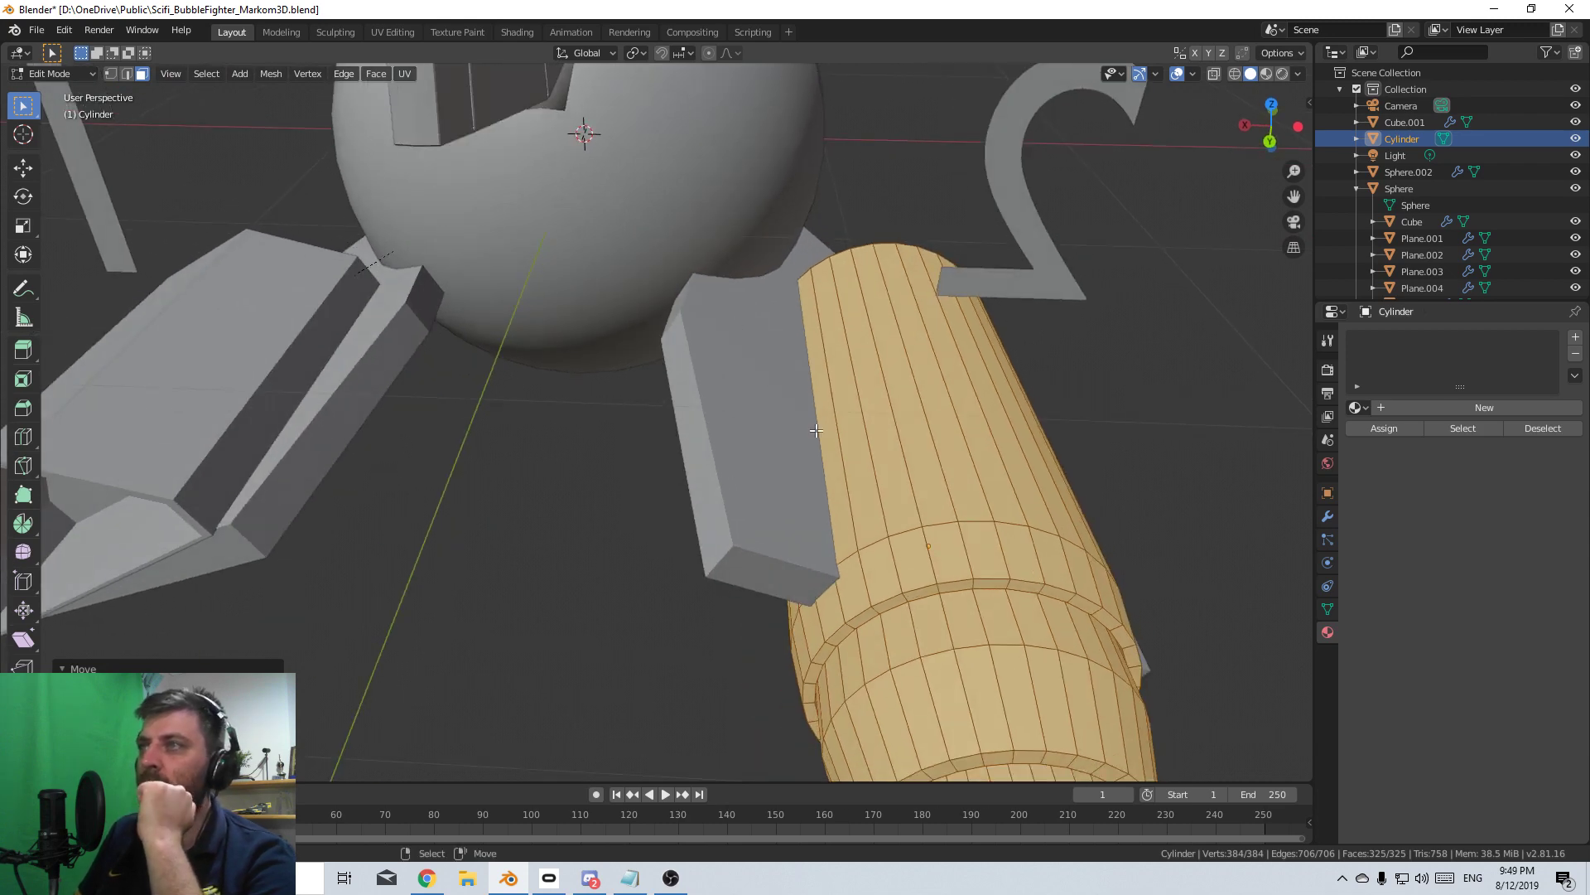
pyautogui.moveTo(880, 367); pyautogui.dragTo(804, 544, button='middle')
pyautogui.press('Tab')
pyautogui.press('Tab')
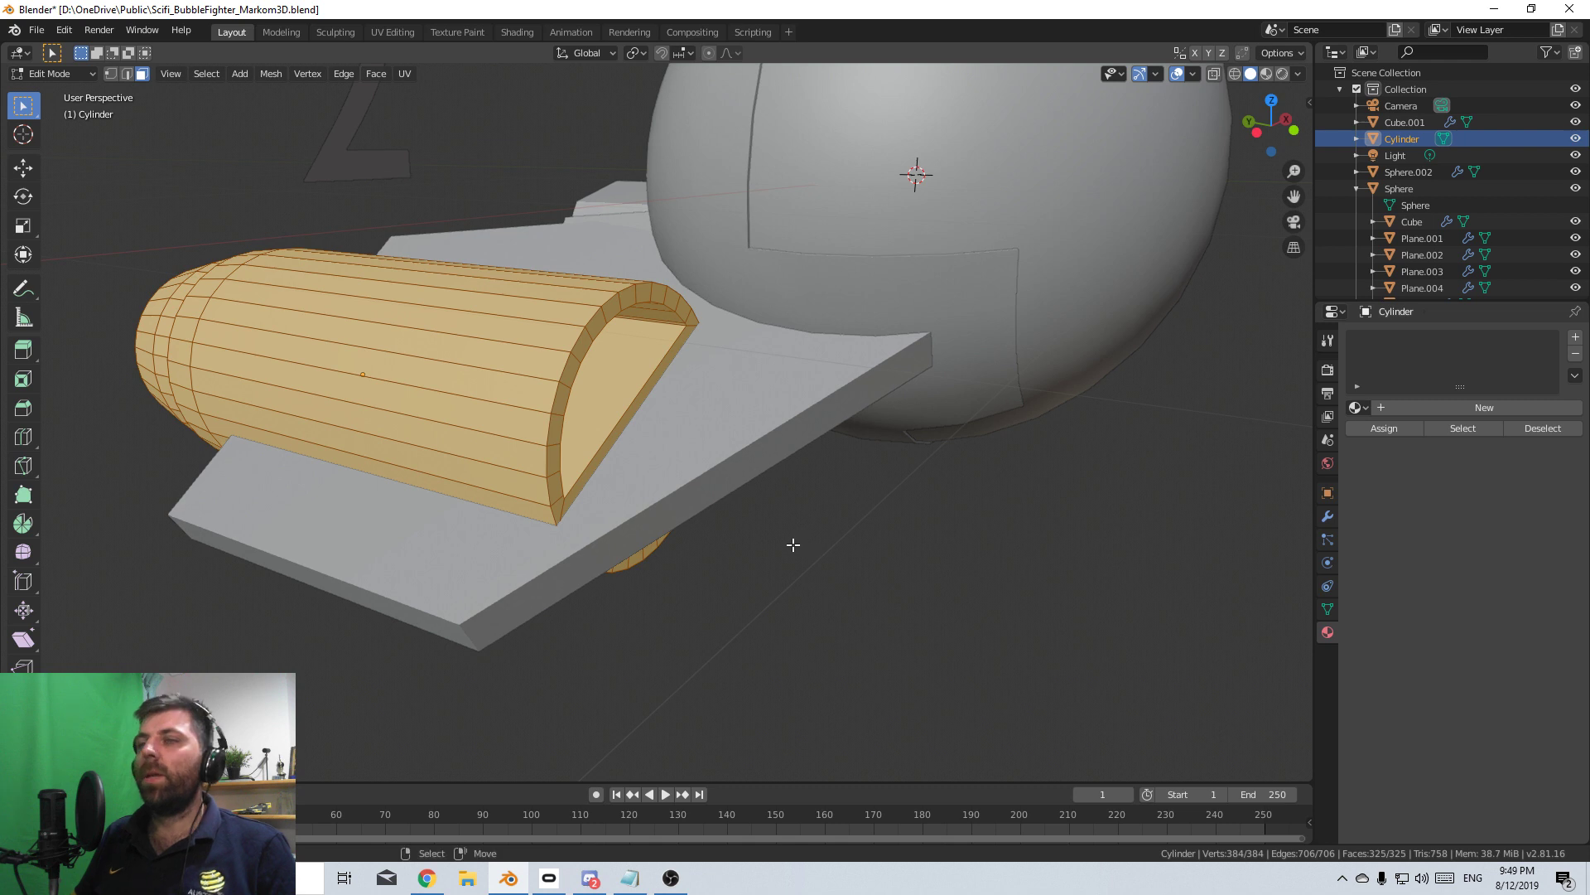
pyautogui.press('Tab')
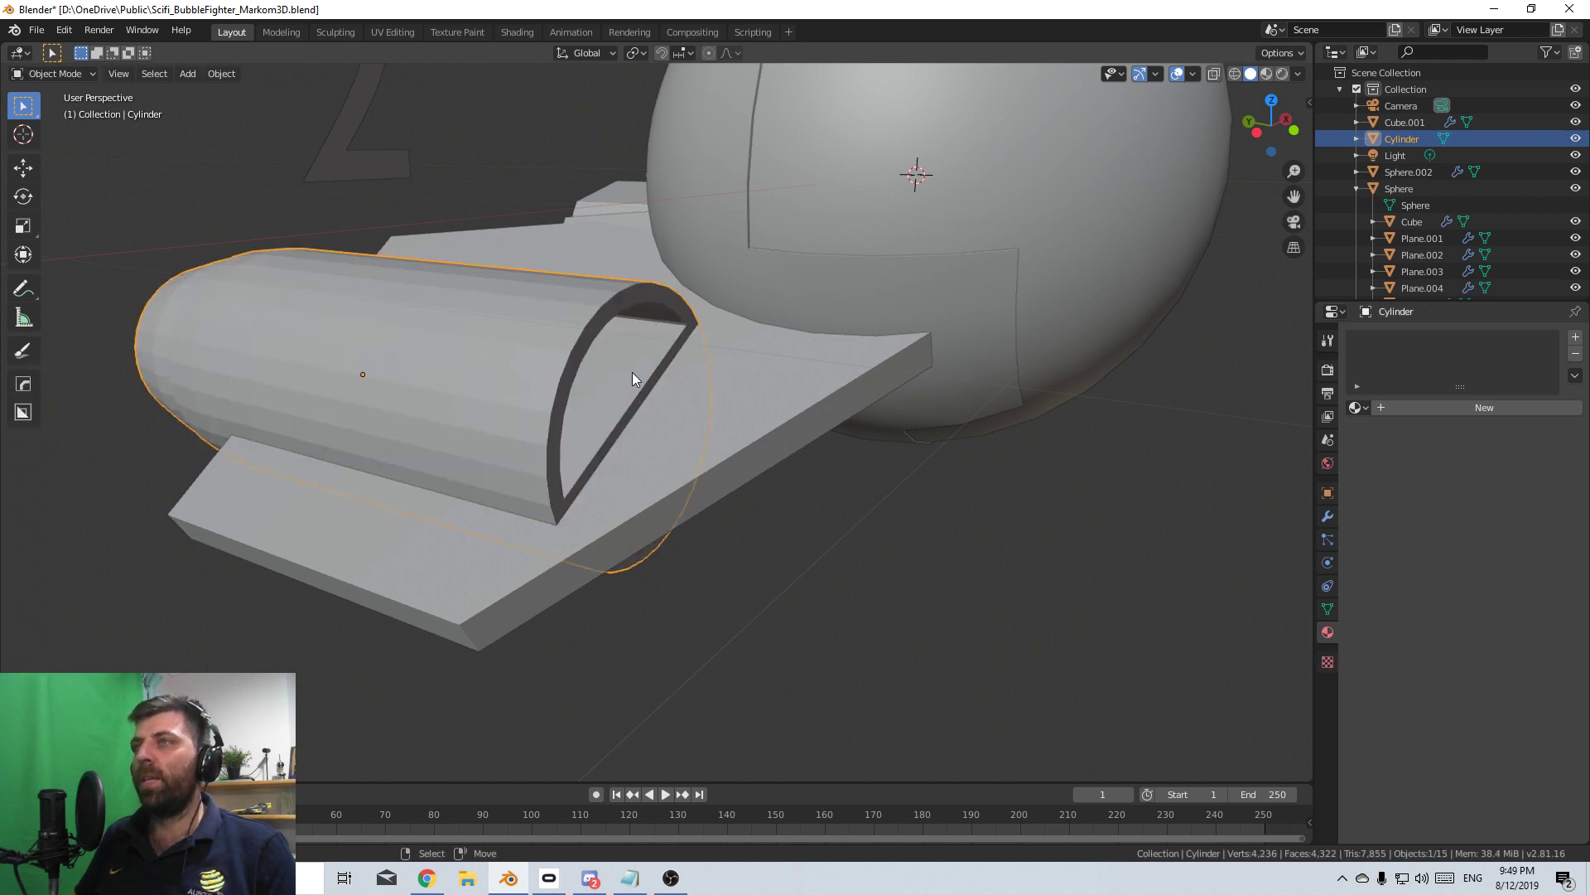
pyautogui.scroll(-4, 633, 378)
pyautogui.moveTo(633, 378); pyautogui.dragTo(762, 439, button='middle')
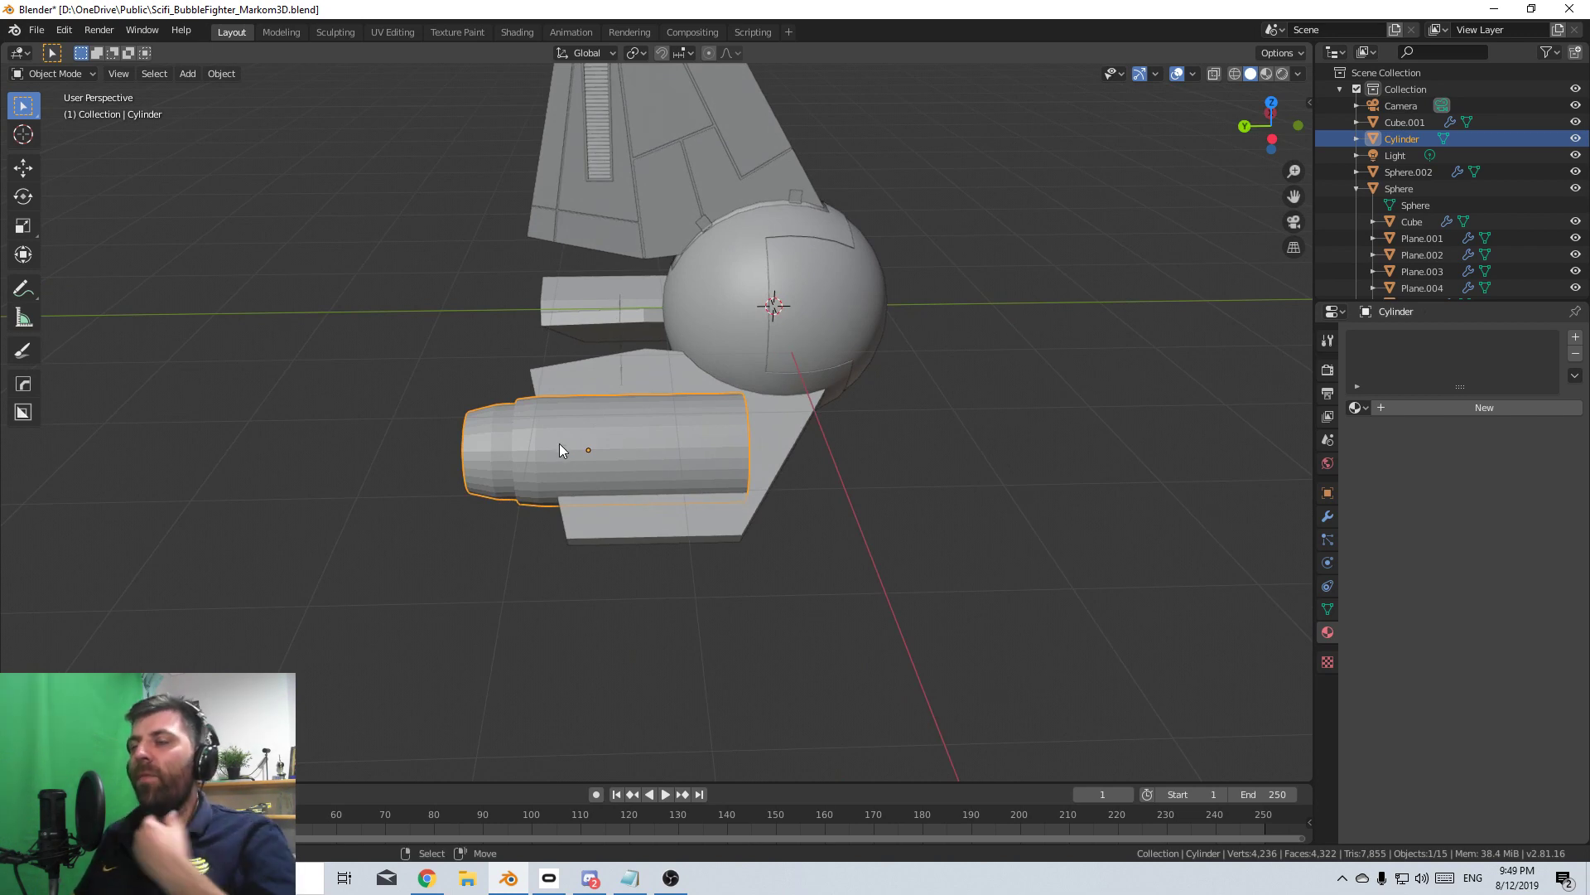
# - Open the engine cylinder in Edit Mode and try cutting two evenly spaced edge loops around its body, then undo the cut
pyautogui.moveTo(577, 449); pyautogui.dragTo(800, 452, button='middle')
pyautogui.moveTo(778, 397); pyautogui.dragTo(539, 522, button='middle')
pyautogui.press('Tab')
pyautogui.hotkey('ctrl', 'r')
pyautogui.scroll(1, 520, 531)
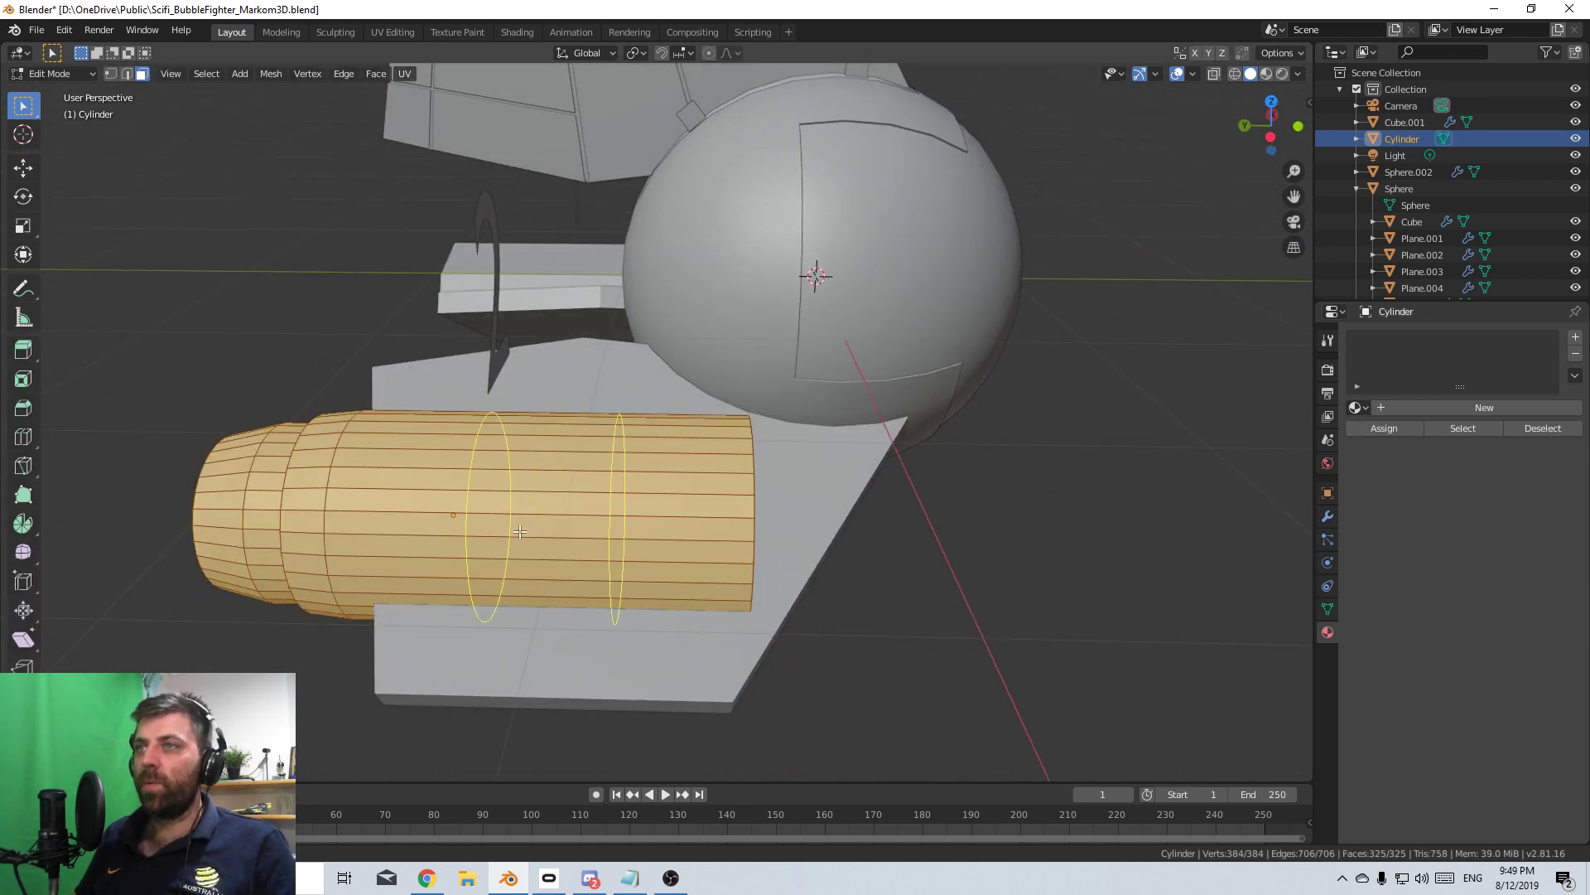
pyautogui.click(521, 532)
pyautogui.rightClick(549, 530)
pyautogui.hotkey('ctrl', 'z')
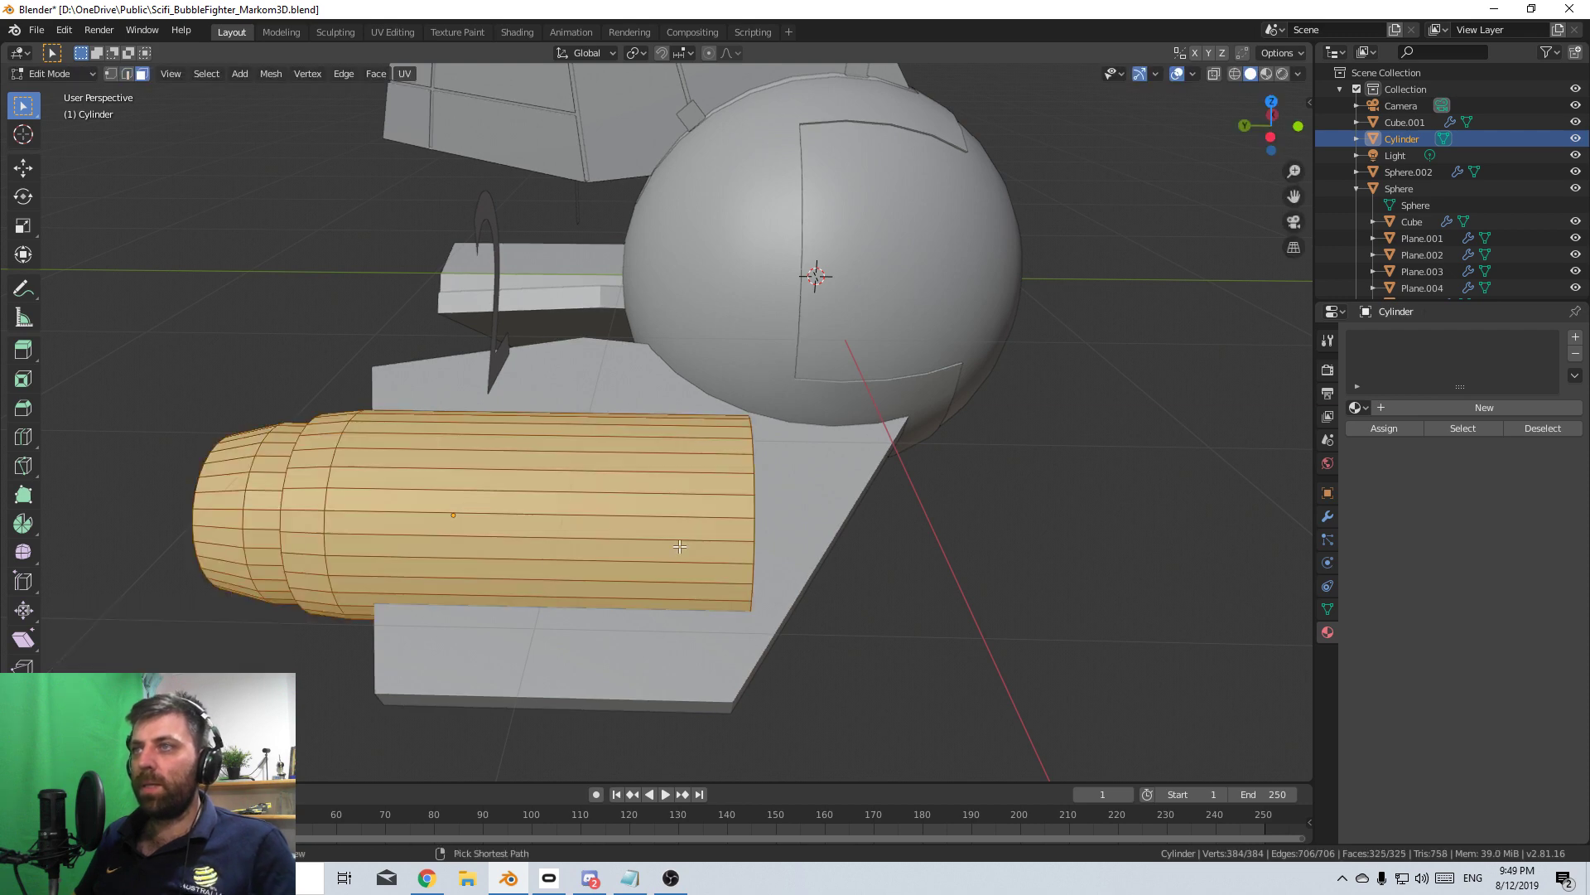
# - Add two separate single edge loops around the engine cylinder's long section, one near its front end and one toward the middle
pyautogui.hotkey('ctrl', 'r')
pyautogui.click(703, 548)
pyautogui.click(807, 555)
pyautogui.hotkey('ctrl', 'r')
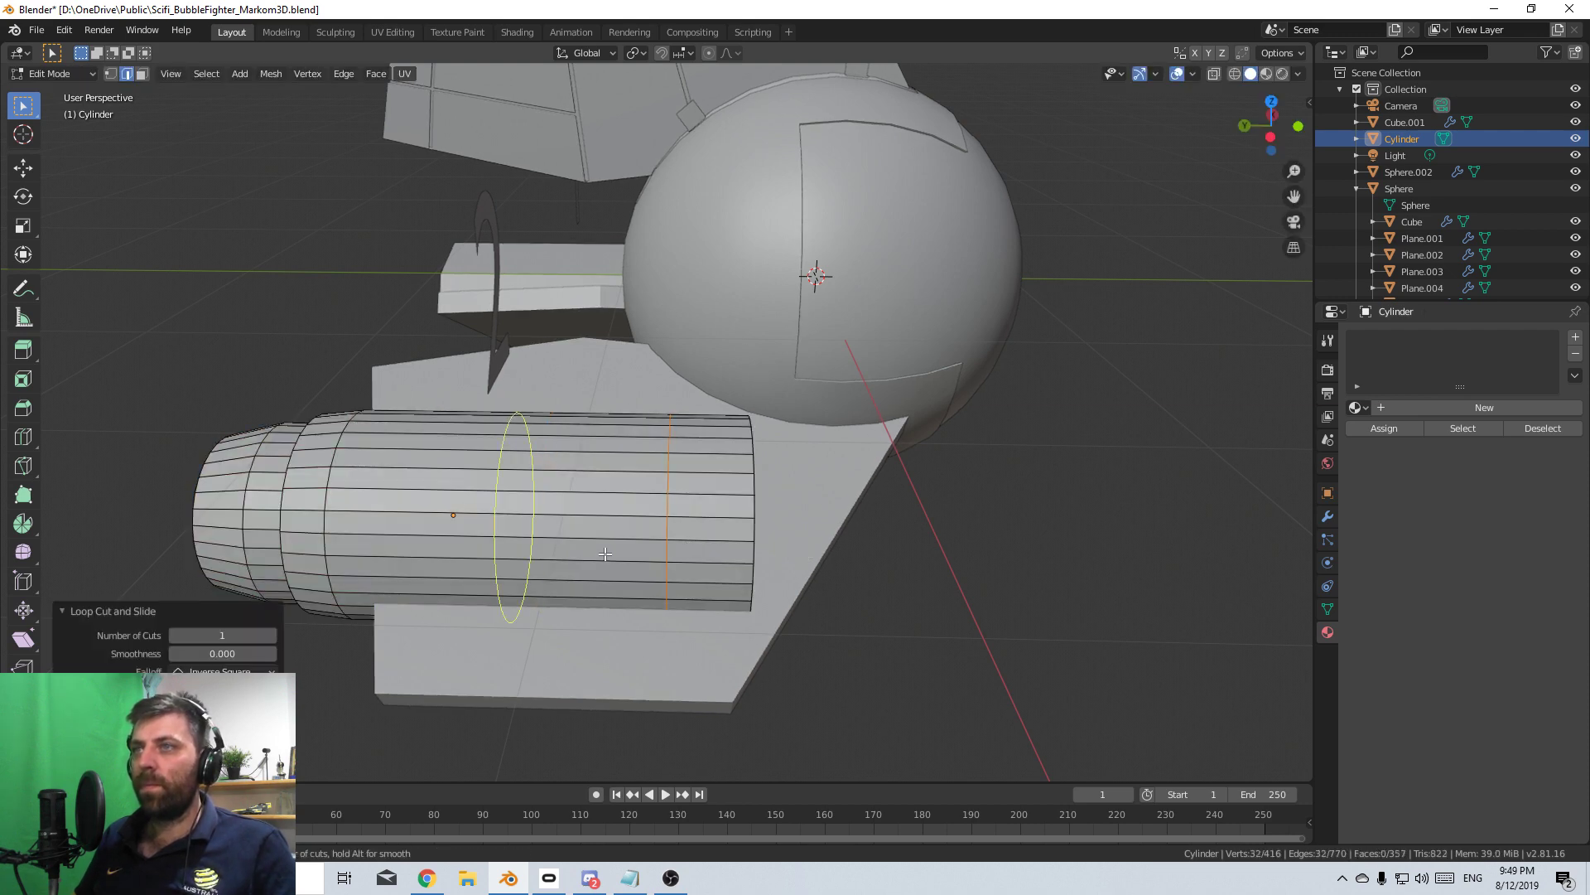
pyautogui.click(507, 542)
# - Bevel both new edge loops on the engine cylinder with one segment and a width of about 0.06 m
pyautogui.moveTo(631, 547); pyautogui.dragTo(186, 153, button='middle')
pyautogui.moveTo(864, 443); pyautogui.dragTo(734, 397, button='middle')
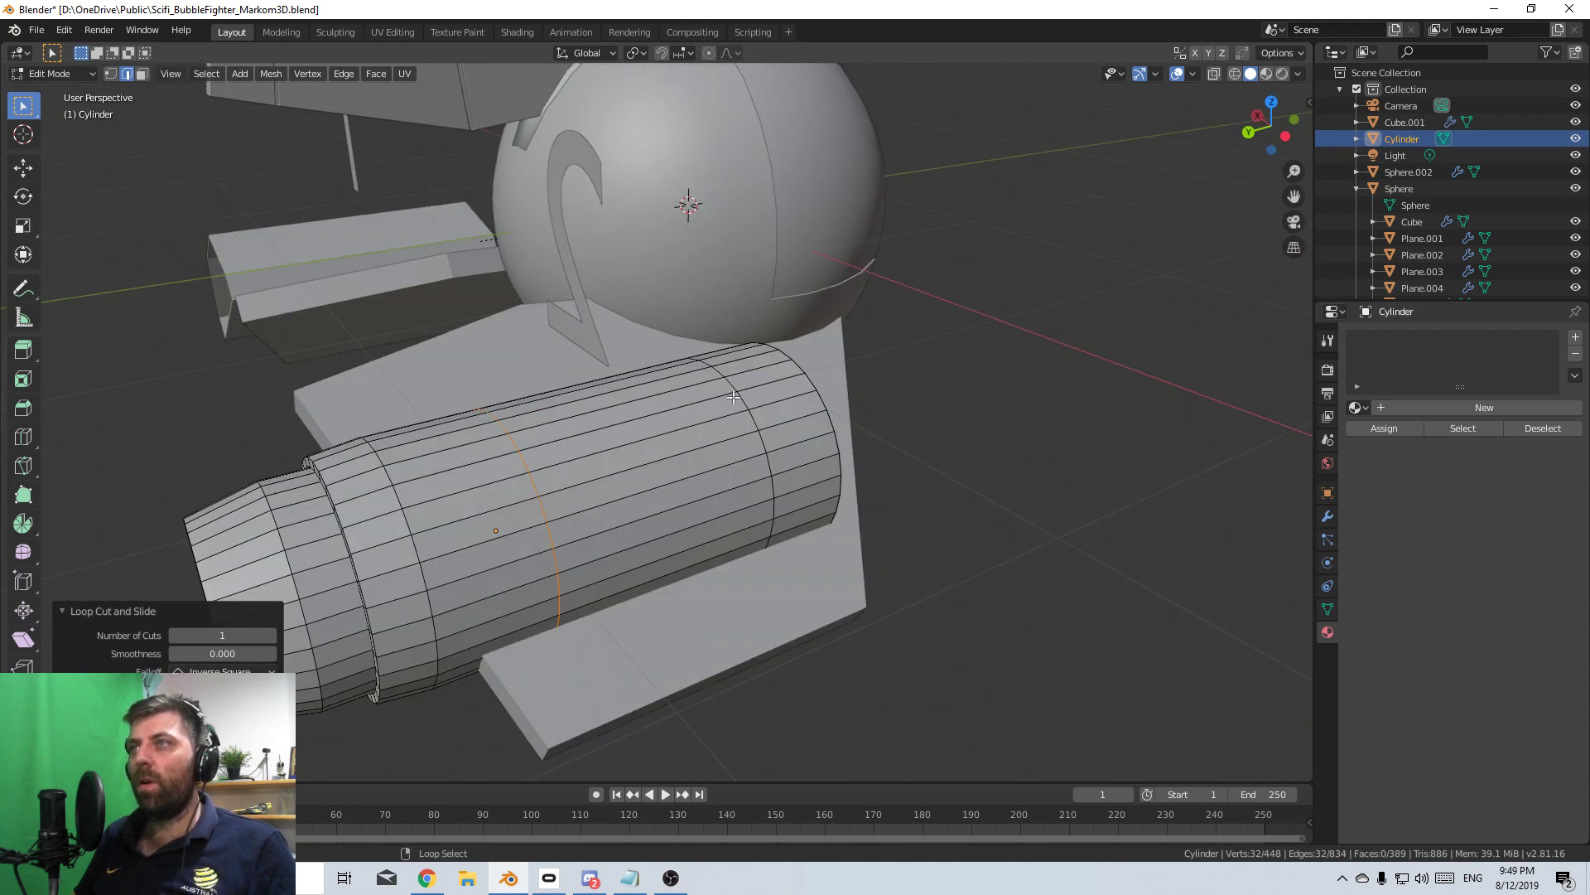
pyautogui.keyDown('alt'); pyautogui.keyDown('shift'); pyautogui.click(747, 398); pyautogui.keyUp('shift'); pyautogui.keyUp('alt')
pyautogui.hotkey('ctrl', 'b')
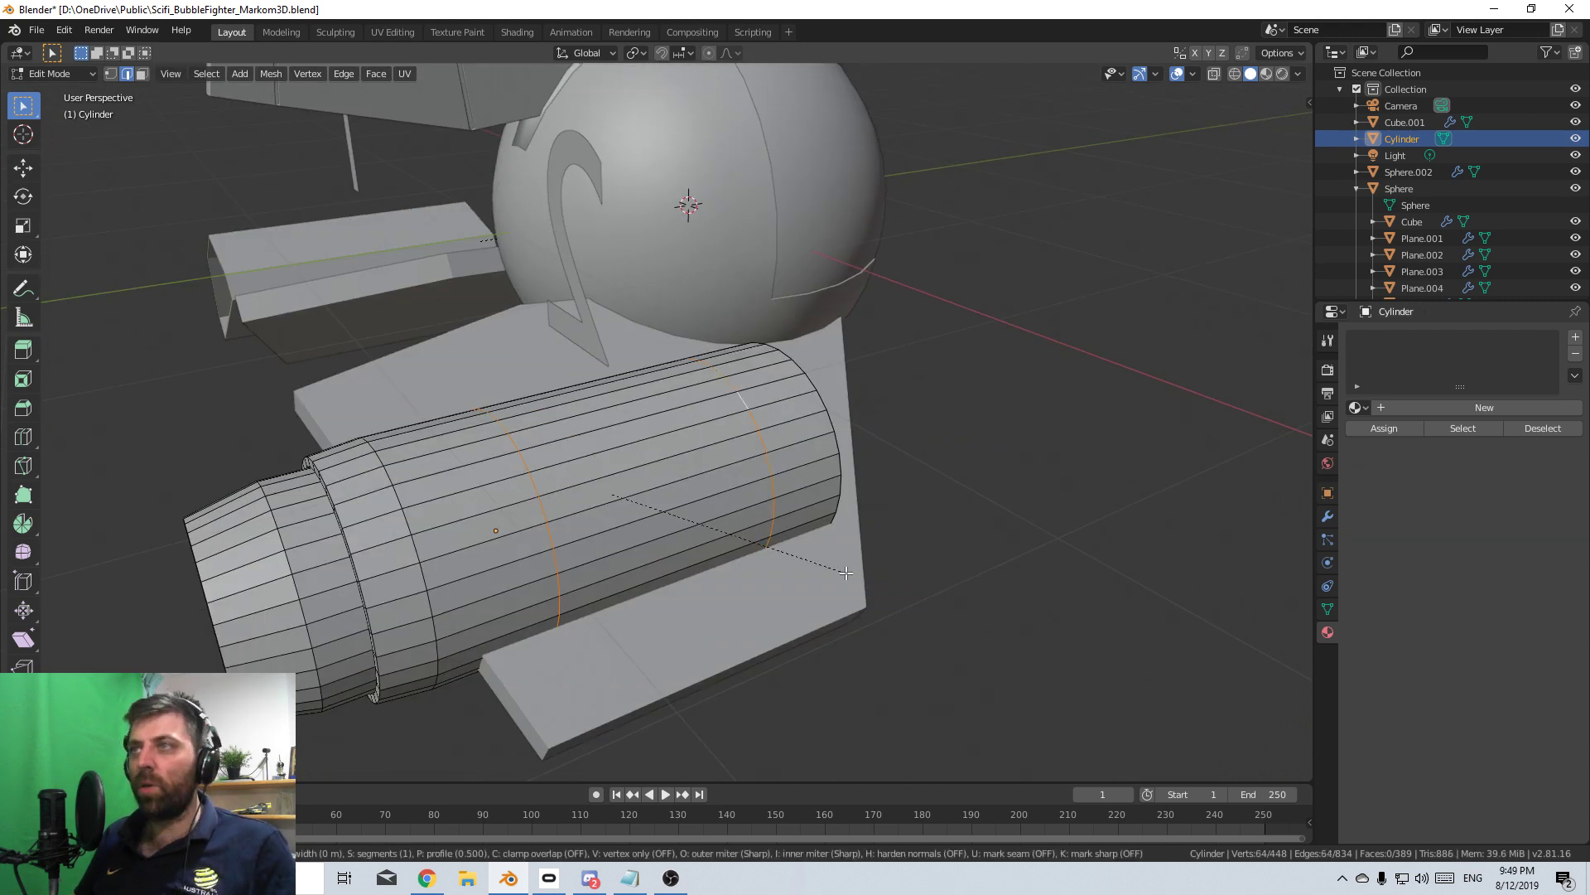
pyautogui.click(916, 596)
# - In face selection mode, select the first long faces between the two beveled bands, above the wing on the side facing the cockpit
pyautogui.click(142, 75)
pyautogui.moveTo(273, 141); pyautogui.dragTo(518, 171, button='middle')
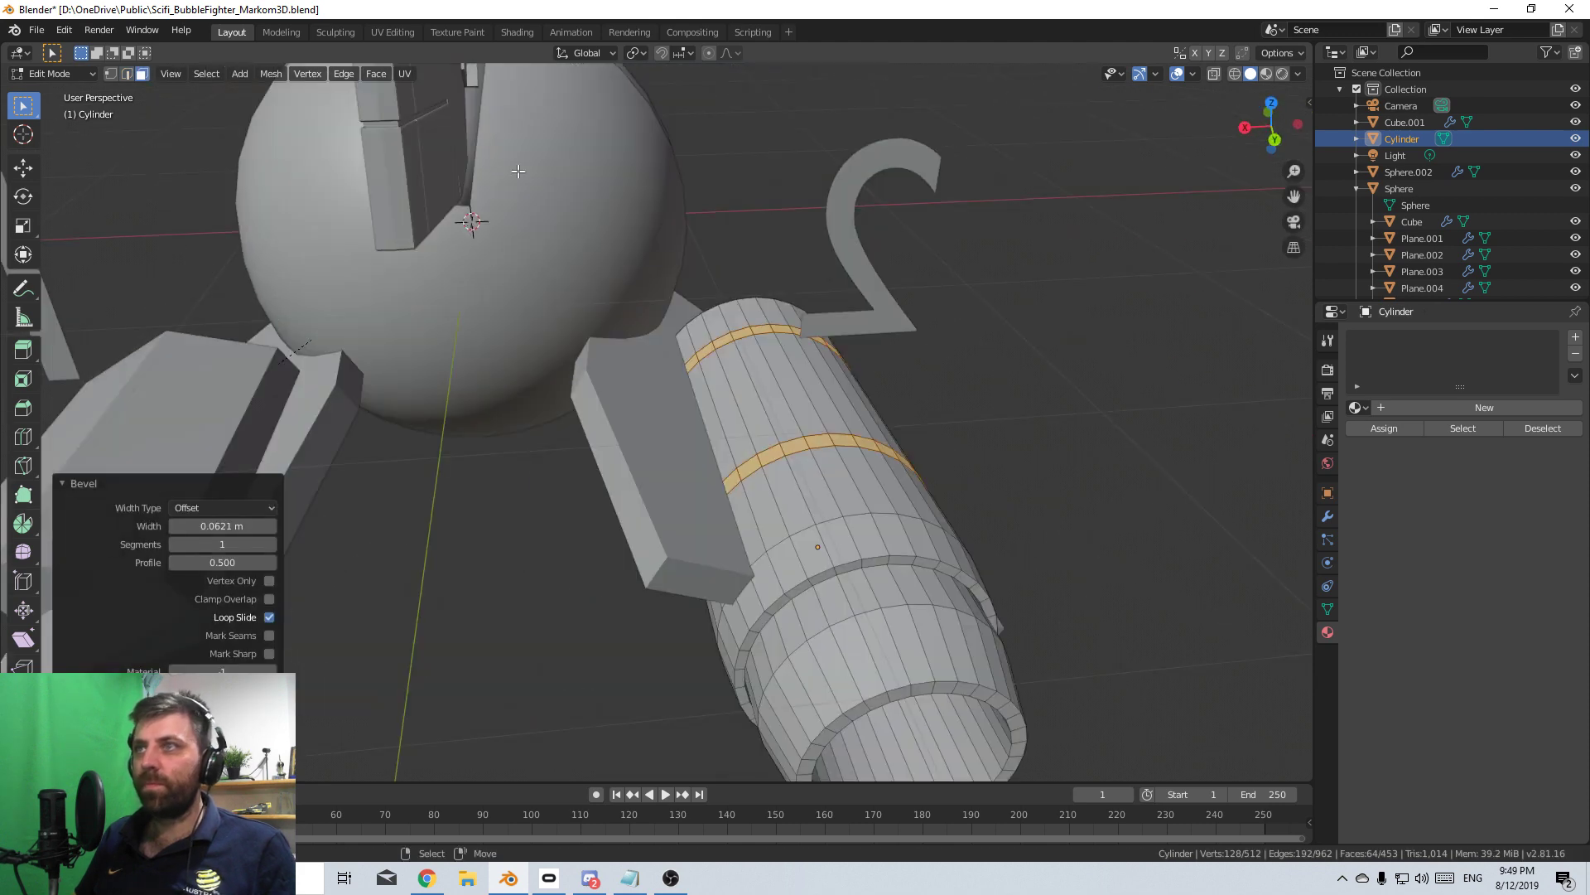
pyautogui.click(716, 420)
pyautogui.keyDown('shift'); pyautogui.click(728, 416); pyautogui.keyUp('shift')
pyautogui.keyDown('shift'); pyautogui.click(746, 407); pyautogui.keyUp('shift')
pyautogui.moveTo(746, 408); pyautogui.dragTo(798, 397, button='middle')
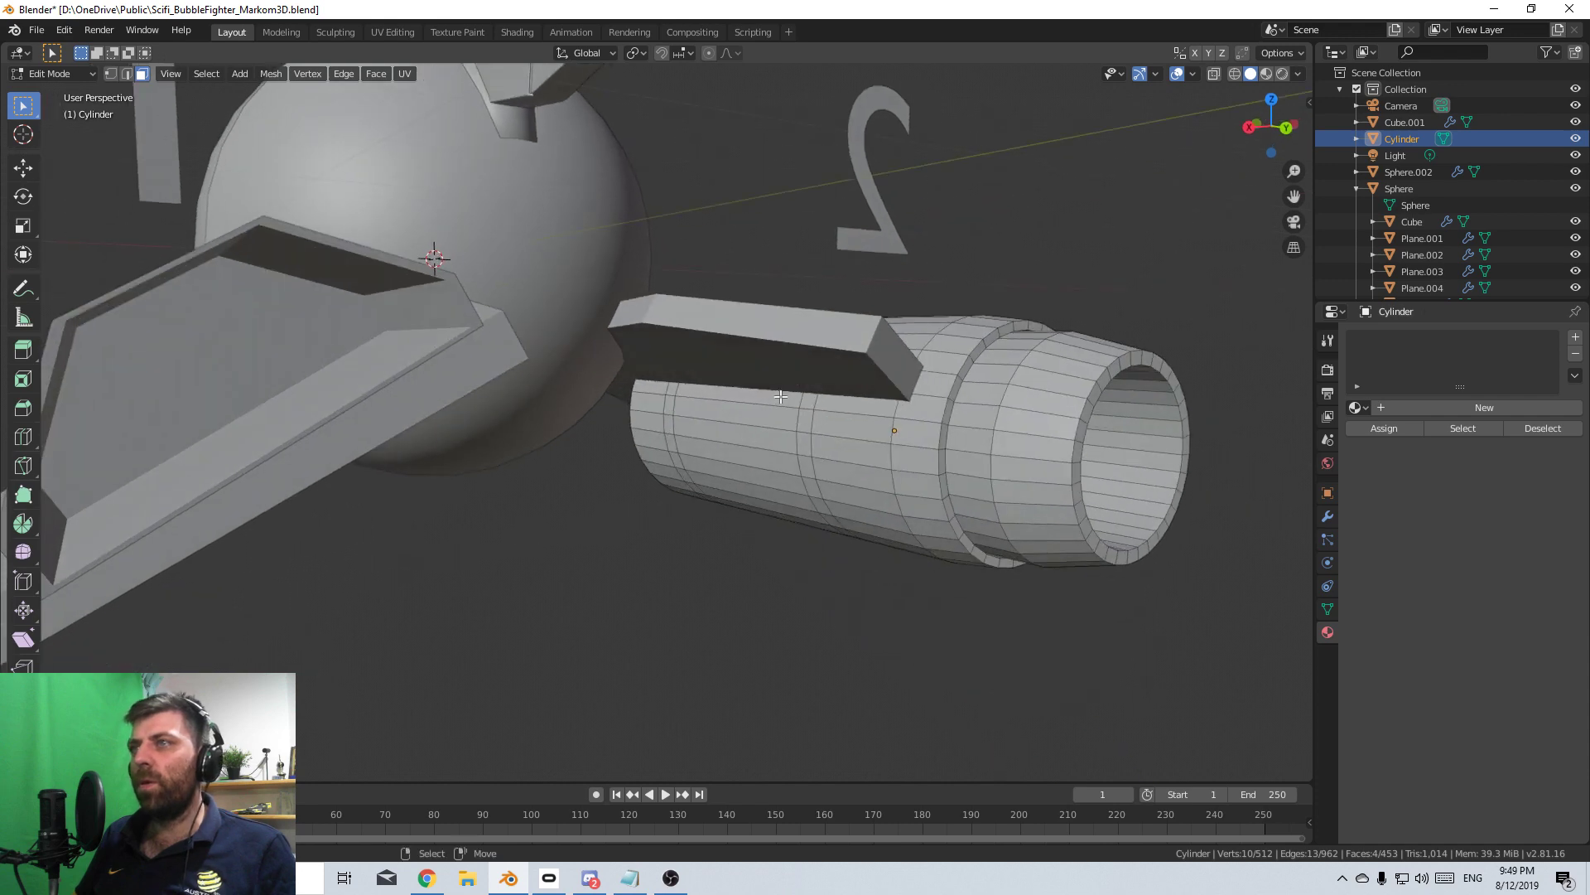
# - Add the long faces below the wing and the one hidden behind it to the selection, using wireframe shading before returning to solid
pyautogui.keyDown('shift'); pyautogui.click(795, 398); pyautogui.keyUp('shift')
pyautogui.keyDown('shift'); pyautogui.click(797, 418); pyautogui.keyUp('shift')
pyautogui.keyDown('shift'); pyautogui.click(799, 430); pyautogui.keyUp('shift')
pyautogui.press('z')
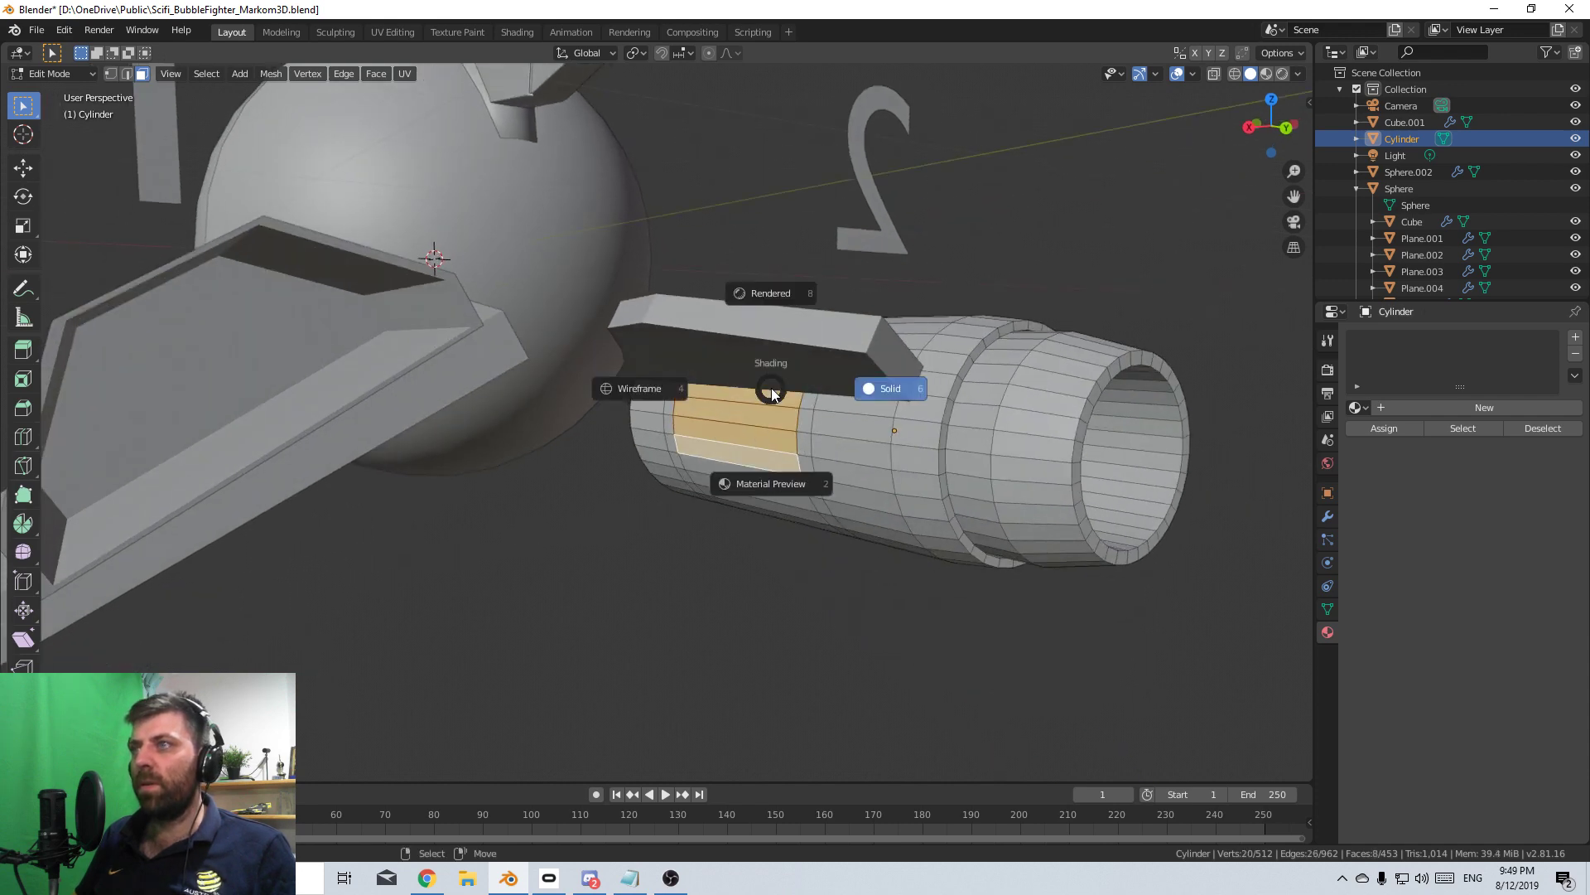
pyautogui.keyDown('shift'); pyautogui.click(746, 381); pyautogui.keyUp('shift')
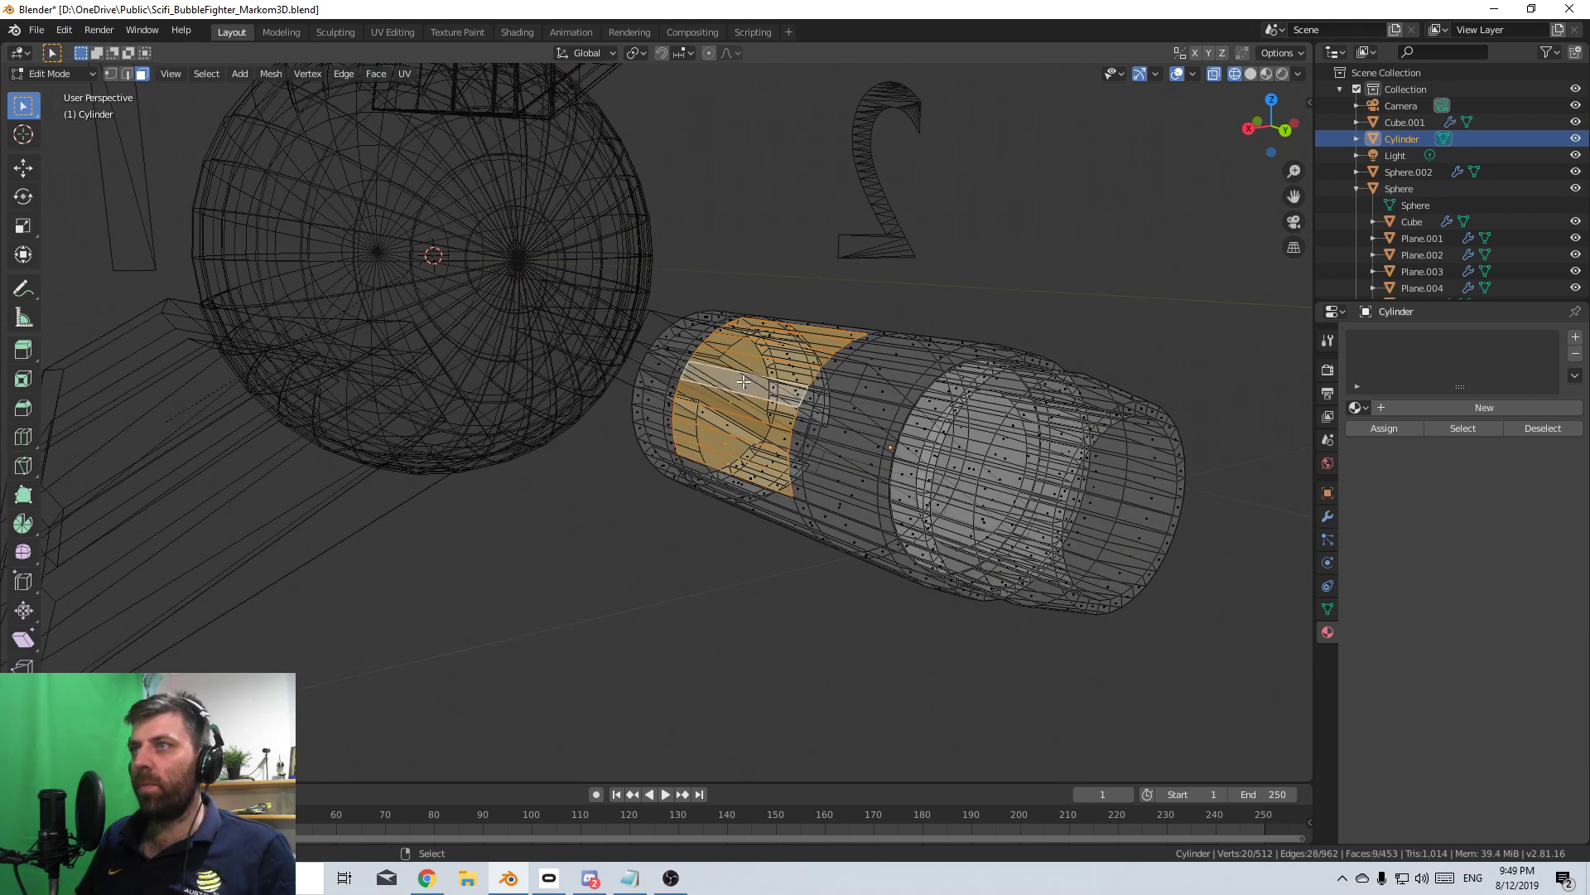
pyautogui.press('z')
pyautogui.click(888, 386)
pyautogui.moveTo(888, 386); pyautogui.dragTo(909, 483, button='middle')
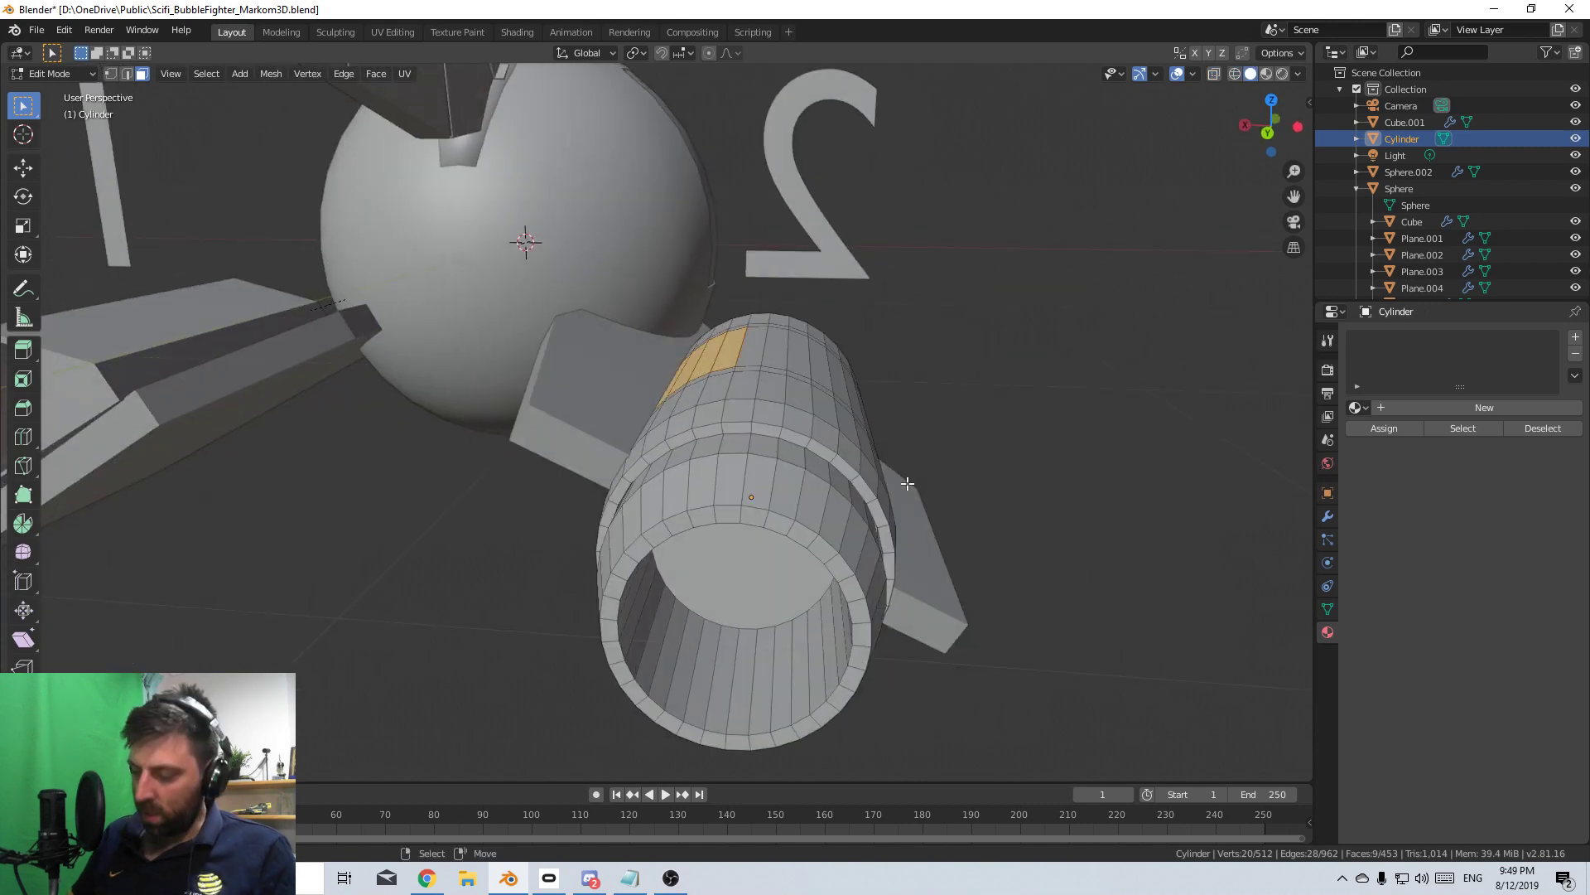
# - Extrude the selected engine faces toward the cockpit in the back view
pyautogui.press('KP_3')
pyautogui.press('KP_1')
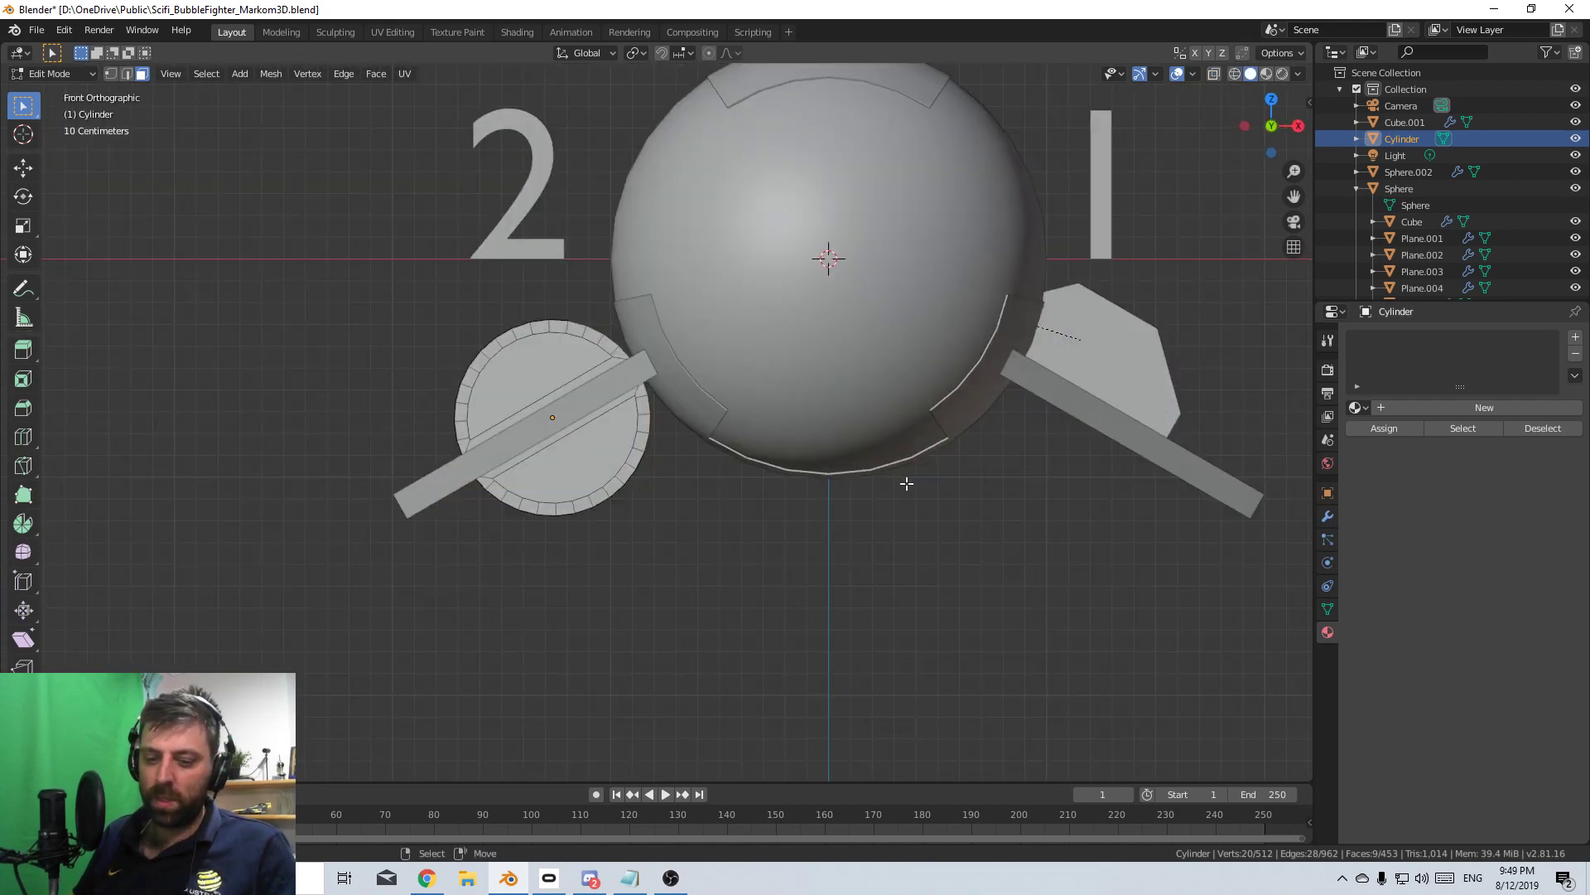
pyautogui.press('ctrl+KP_1')
pyautogui.scroll(3, 906, 484)
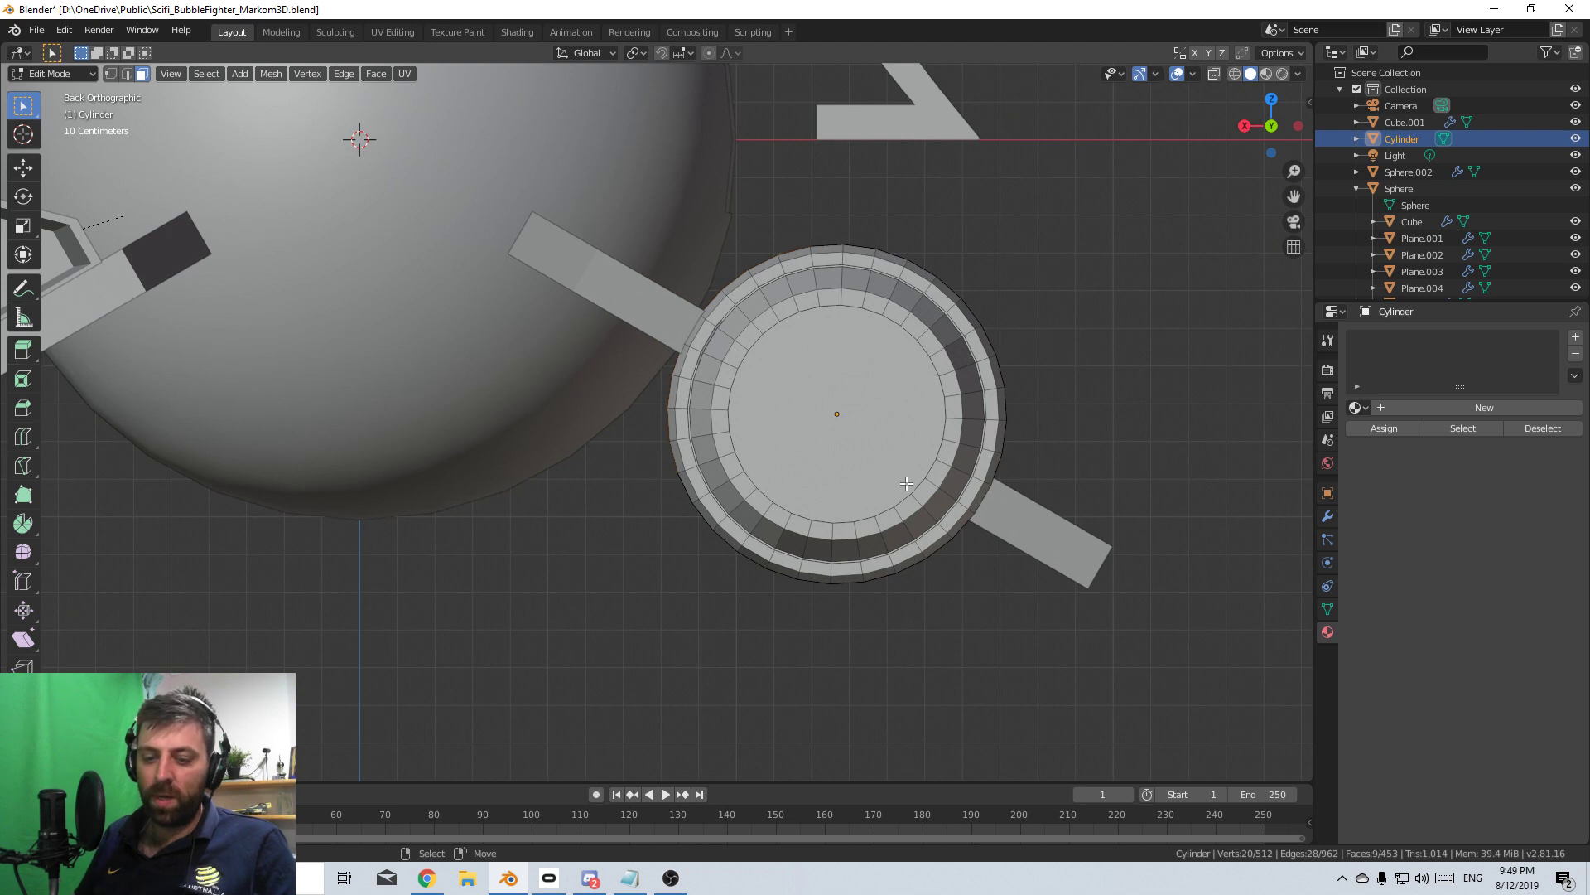
pyautogui.press('e')
pyautogui.click(805, 431)
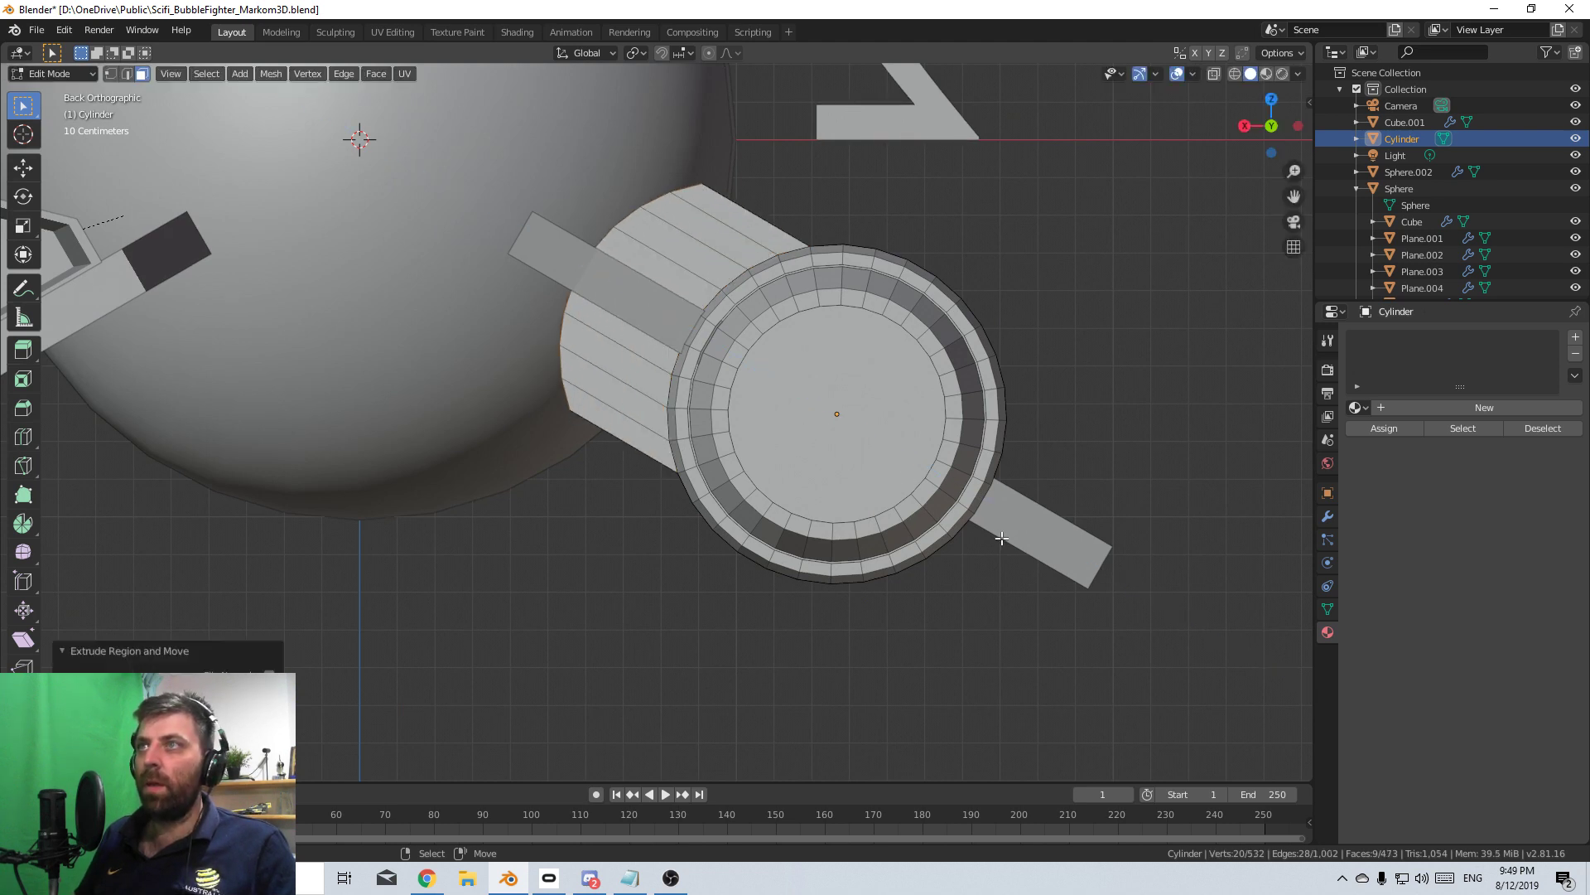
pyautogui.press('s')
pyautogui.press('x')
pyautogui.press('x')
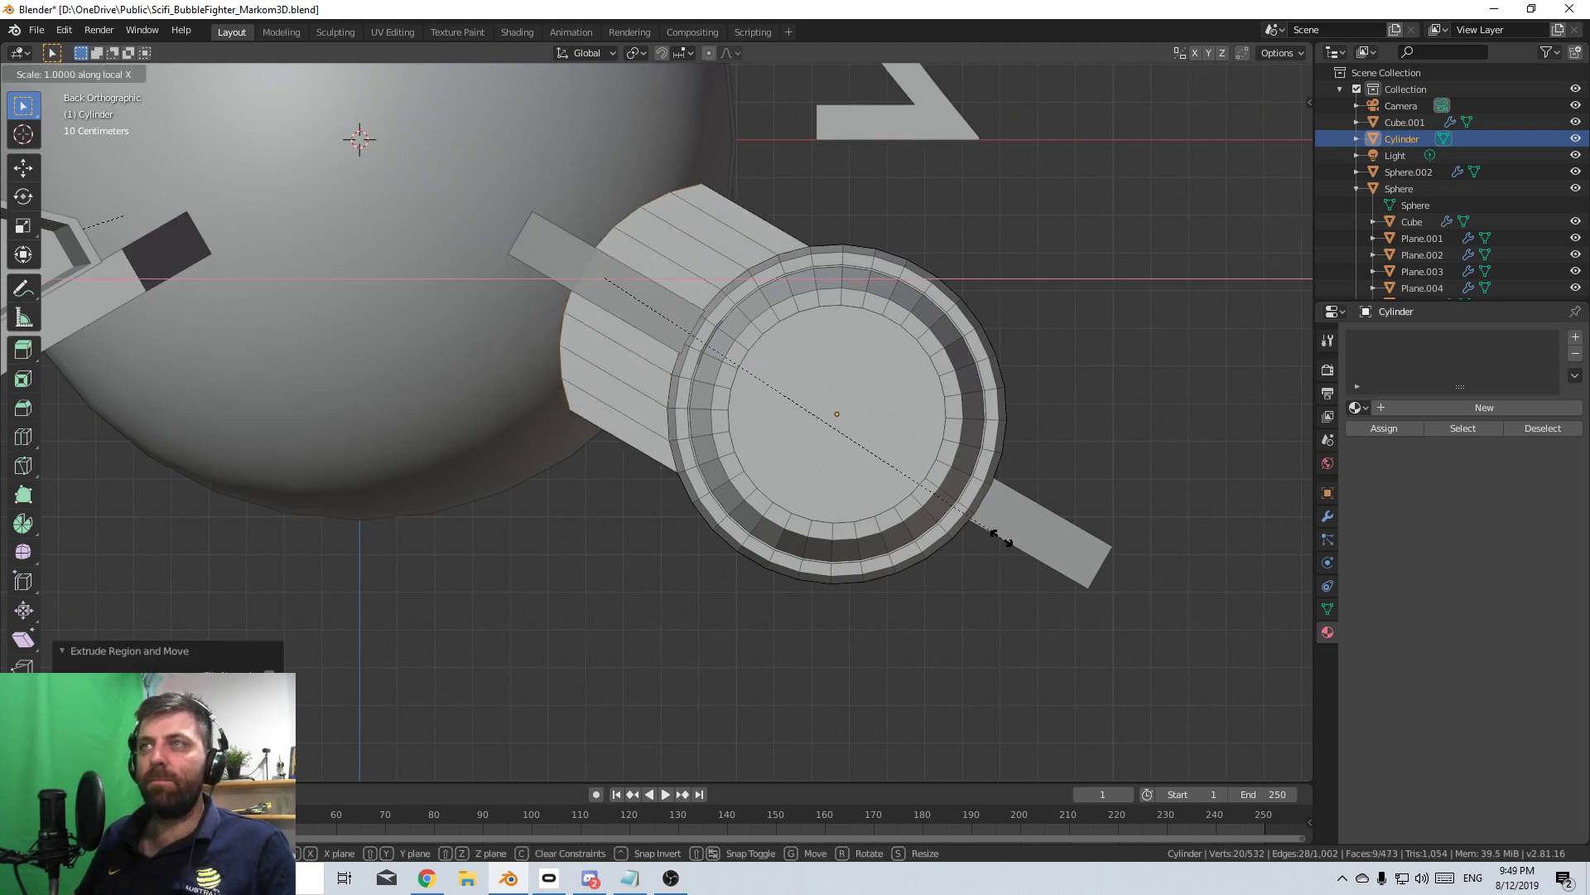
pyautogui.press('x')
pyautogui.press('z')
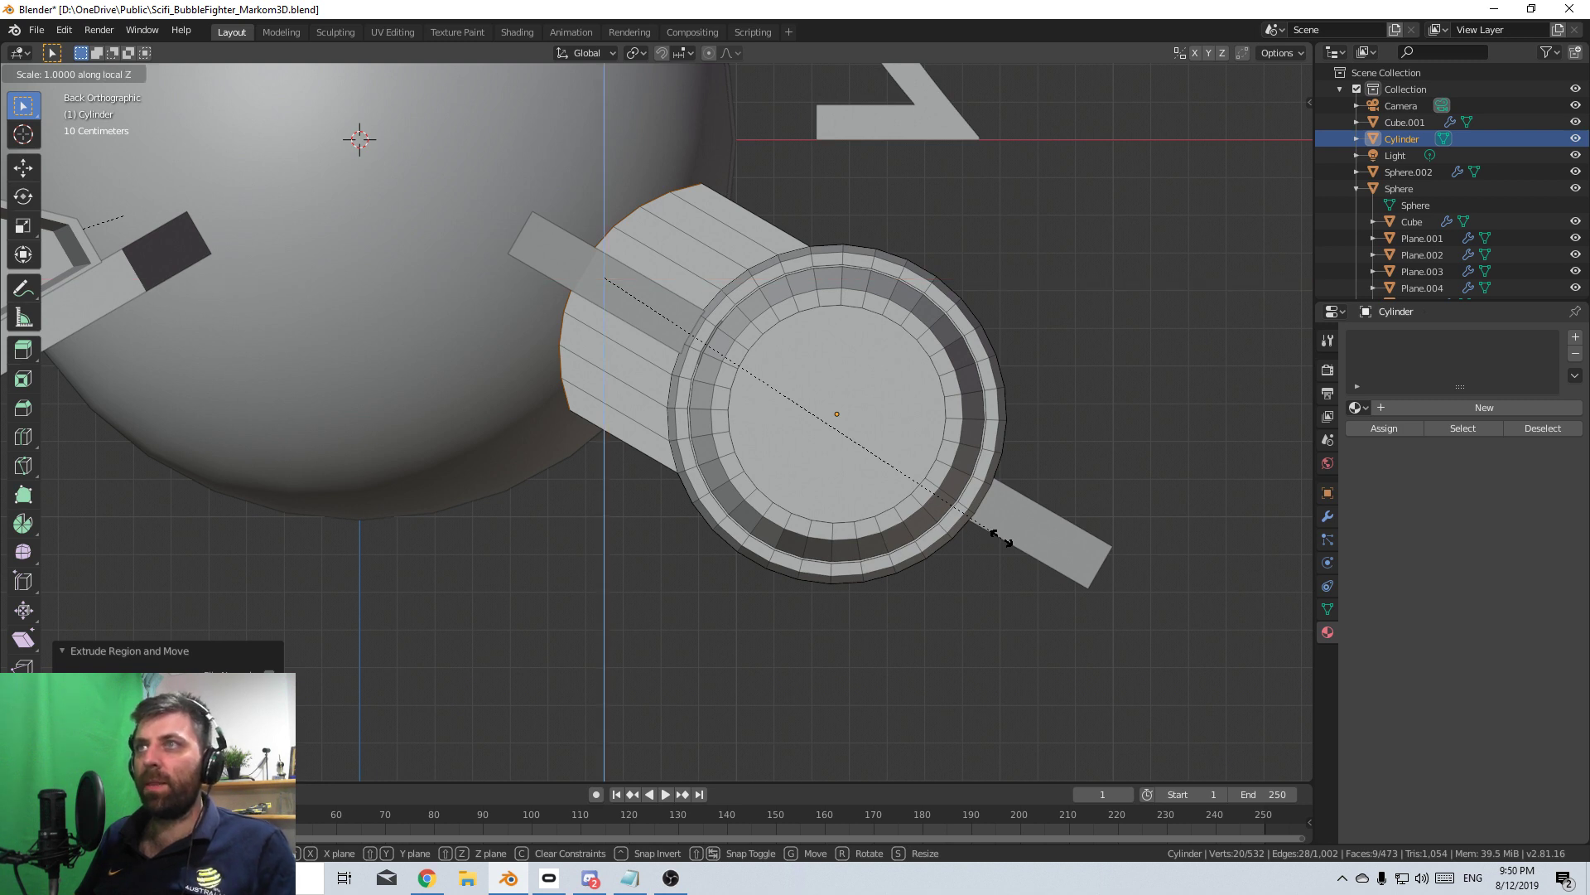
pyautogui.press('Escape')
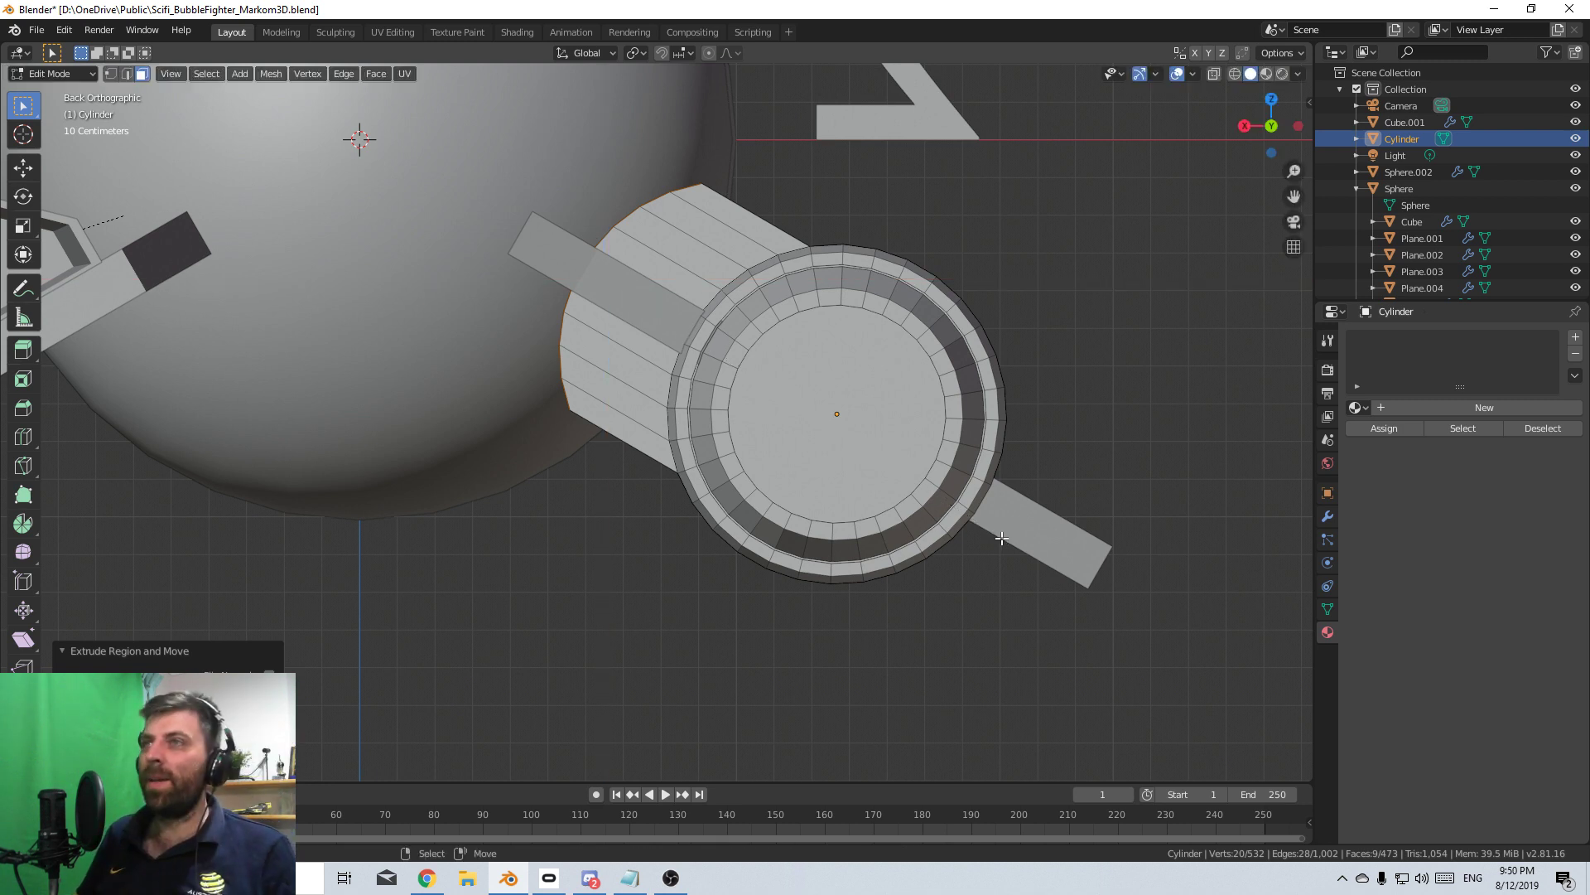
pyautogui.press('g')
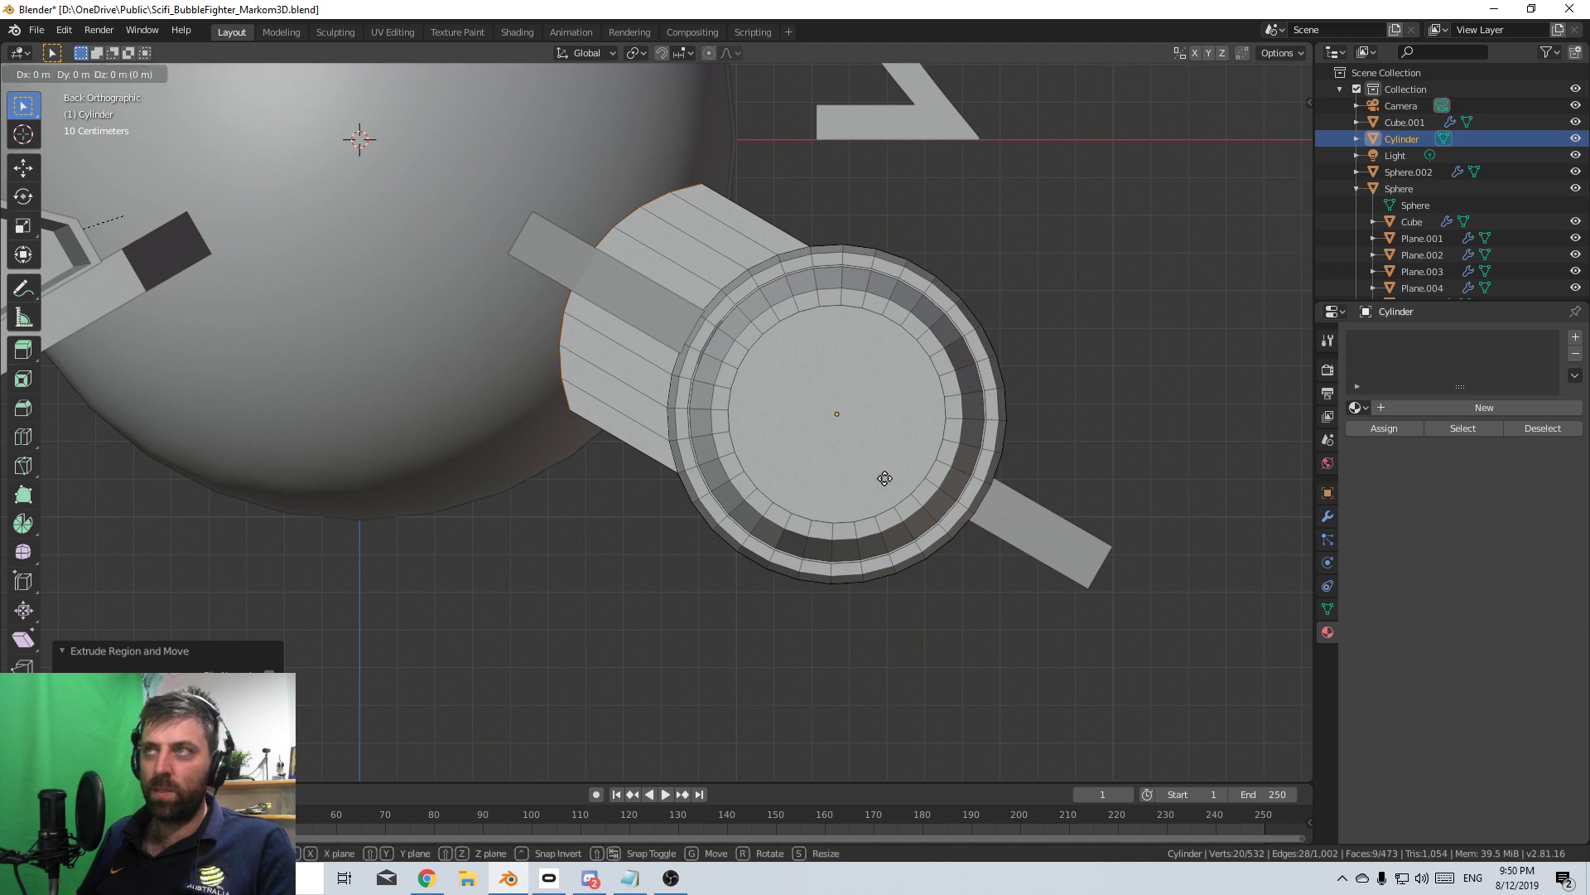
pyautogui.press('x')
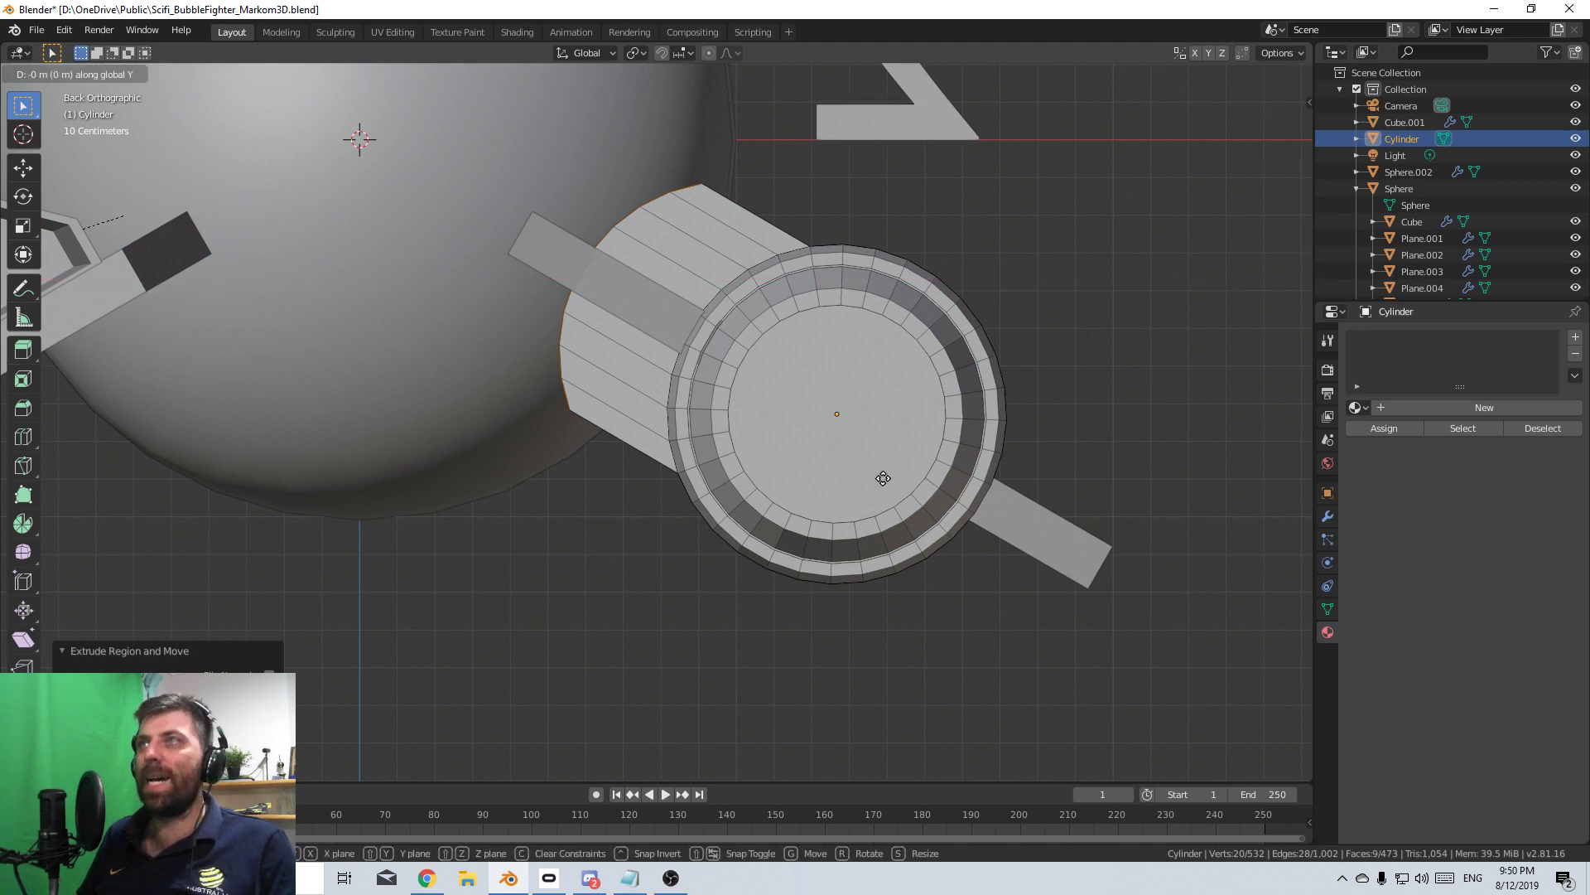
pyautogui.press('Escape')
# - Check the extruded faces from several sides and undo the extrusion
pyautogui.moveTo(885, 478); pyautogui.dragTo(802, 486, button='middle')
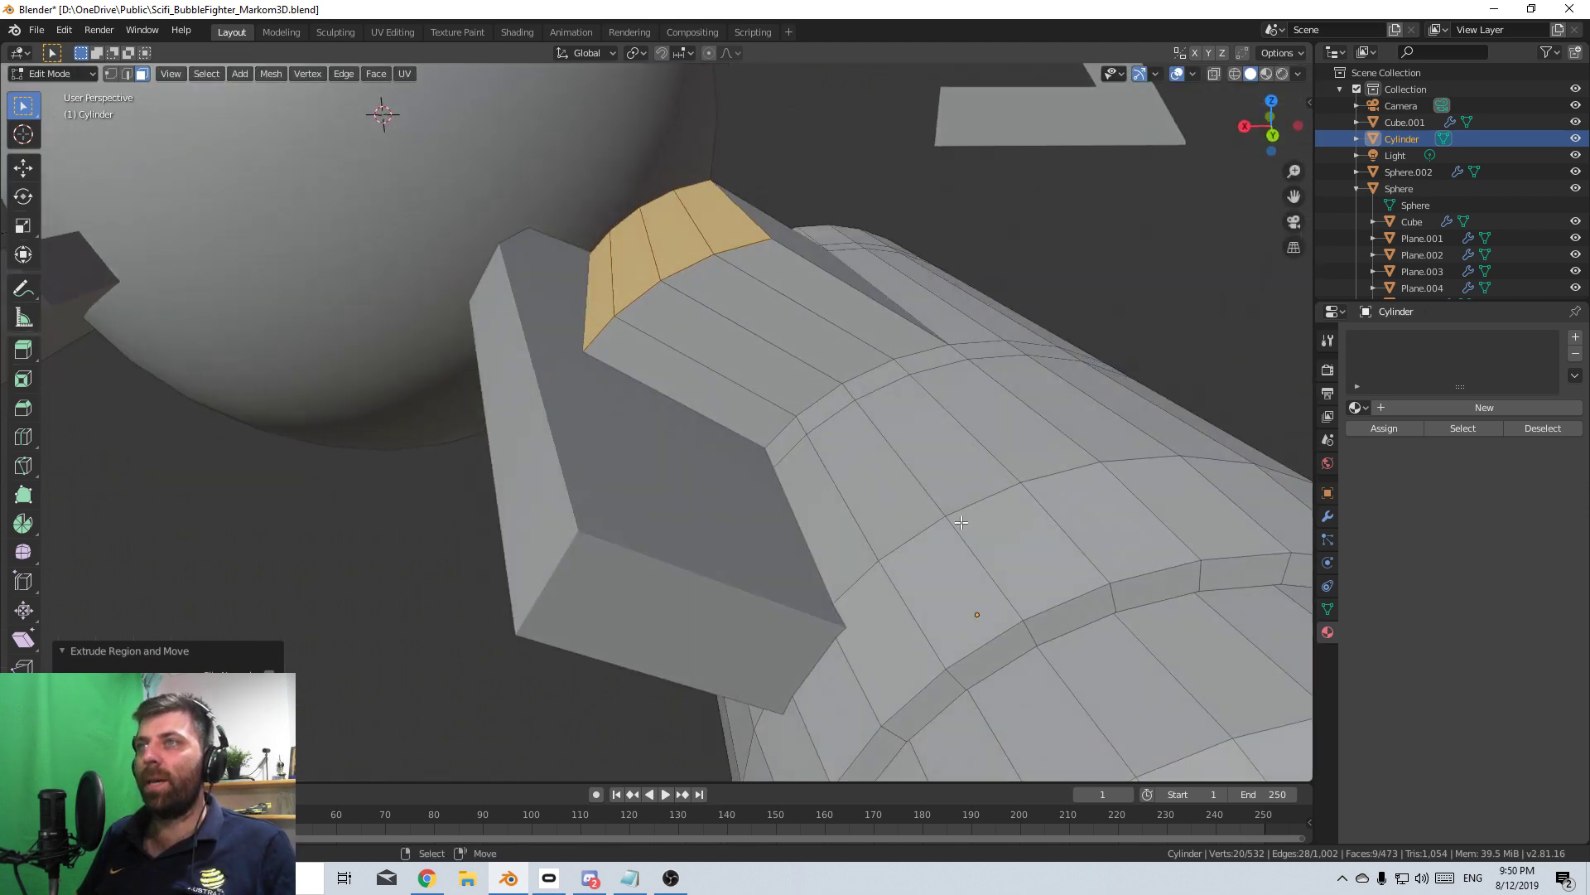
pyautogui.scroll(-6, 921, 496)
pyautogui.press('KP_3')
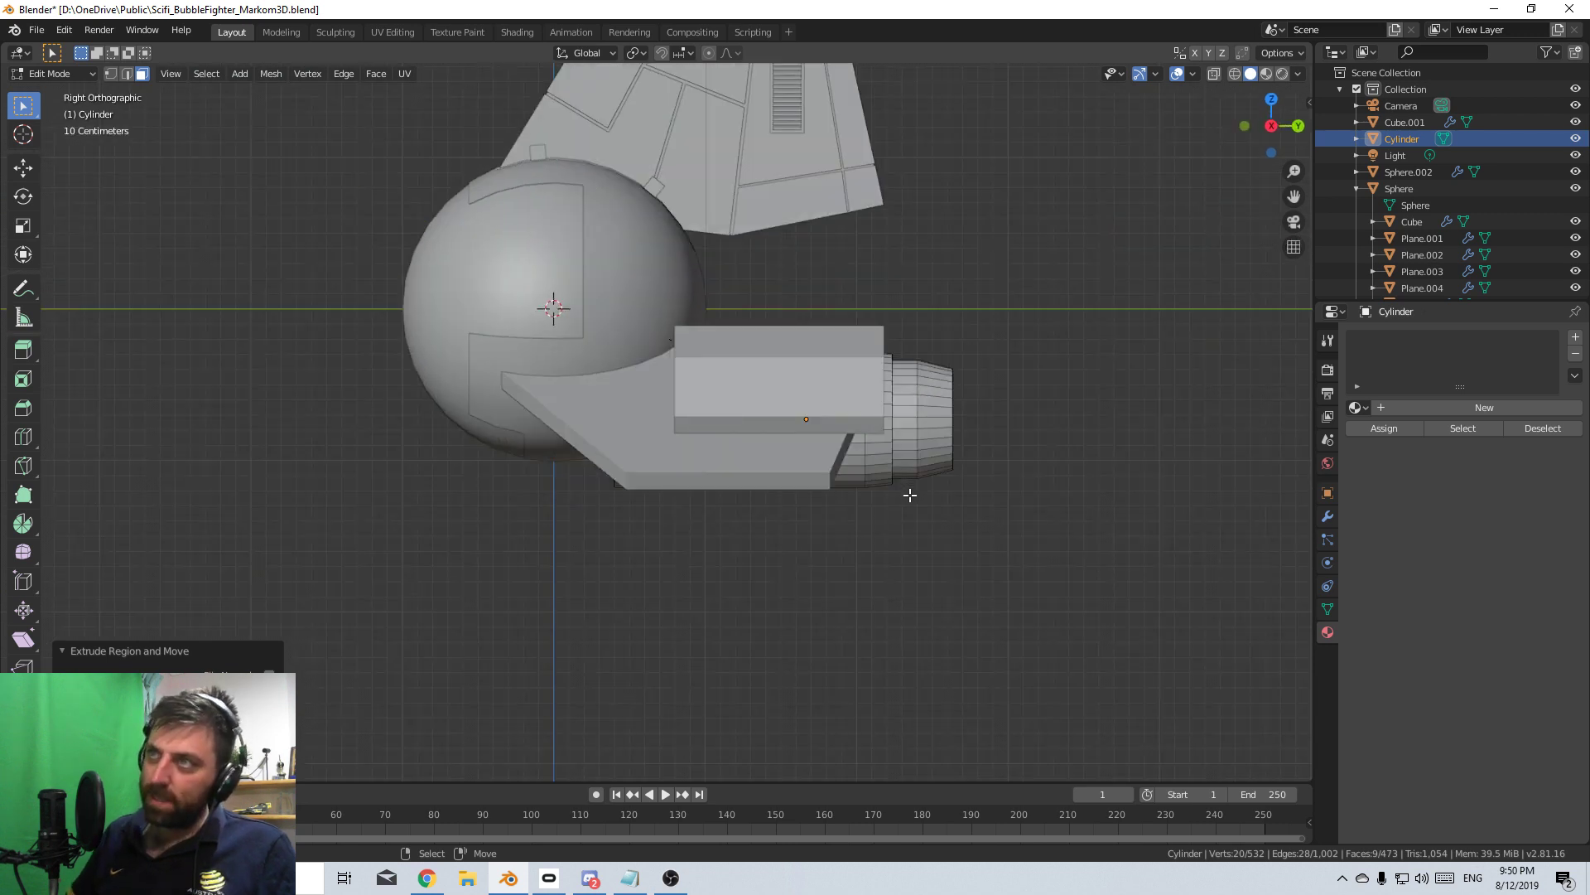
pyautogui.press('KP_1')
pyautogui.press('KP_3')
pyautogui.press('ctrl+KP_1')
pyautogui.hotkey('ctrl', 'z')
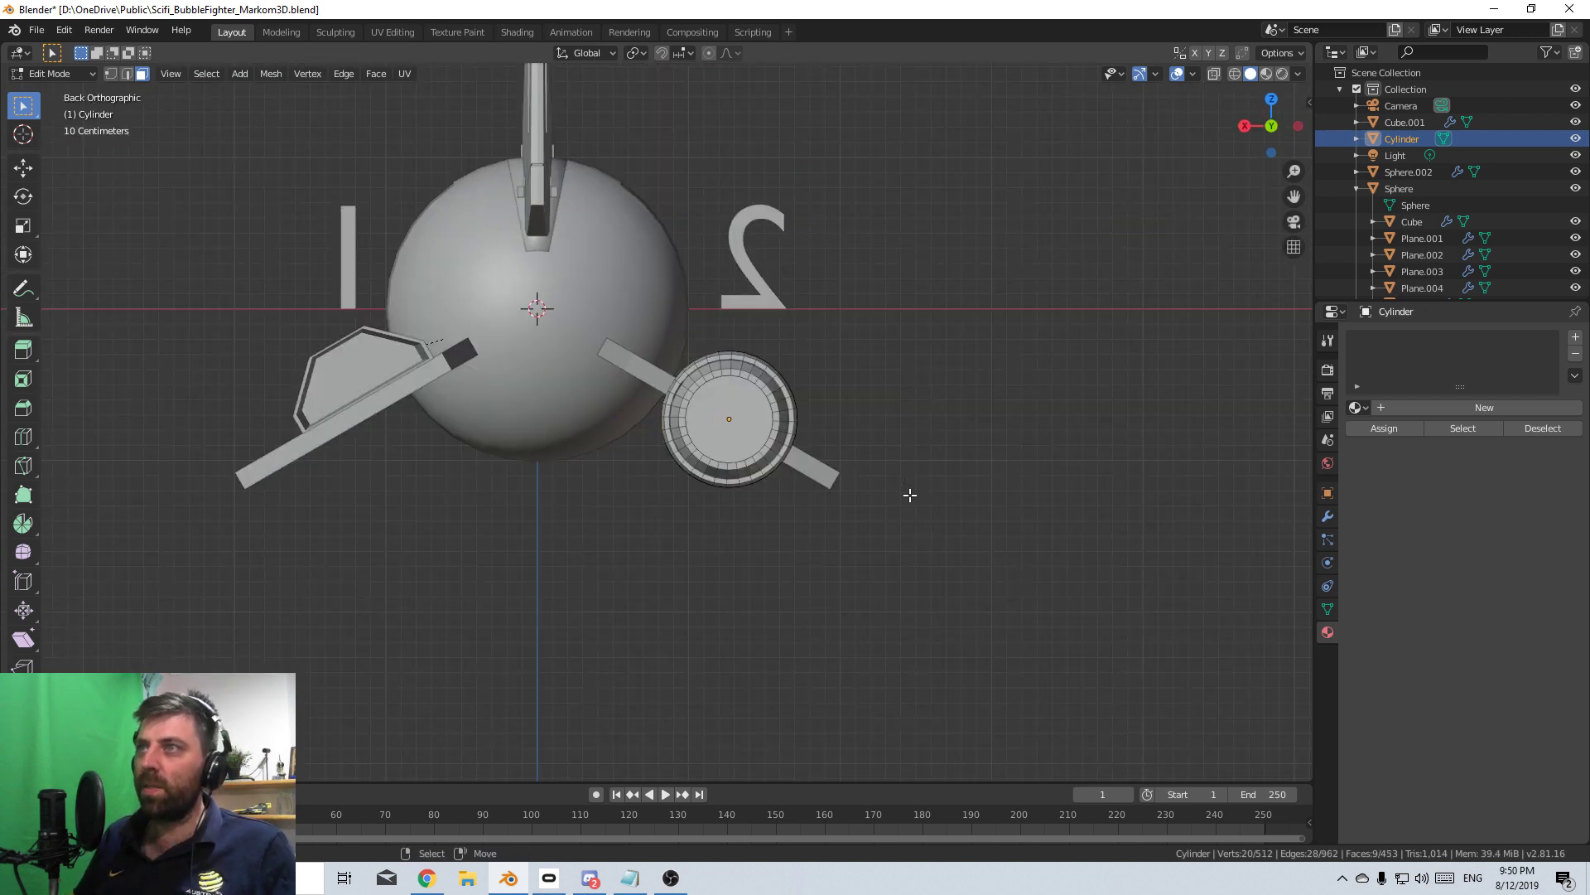
# - Extrude the selected engine faces far past the cockpit in the back view and turn on proportional editing
pyautogui.press('e')
pyautogui.click(262, 125)
pyautogui.keyDown('shift'); pyautogui.moveTo(263, 125); pyautogui.dragTo(694, 102, button='middle'); pyautogui.keyUp('shift')
pyautogui.click(710, 53)
pyautogui.scroll(3, 675, 438)
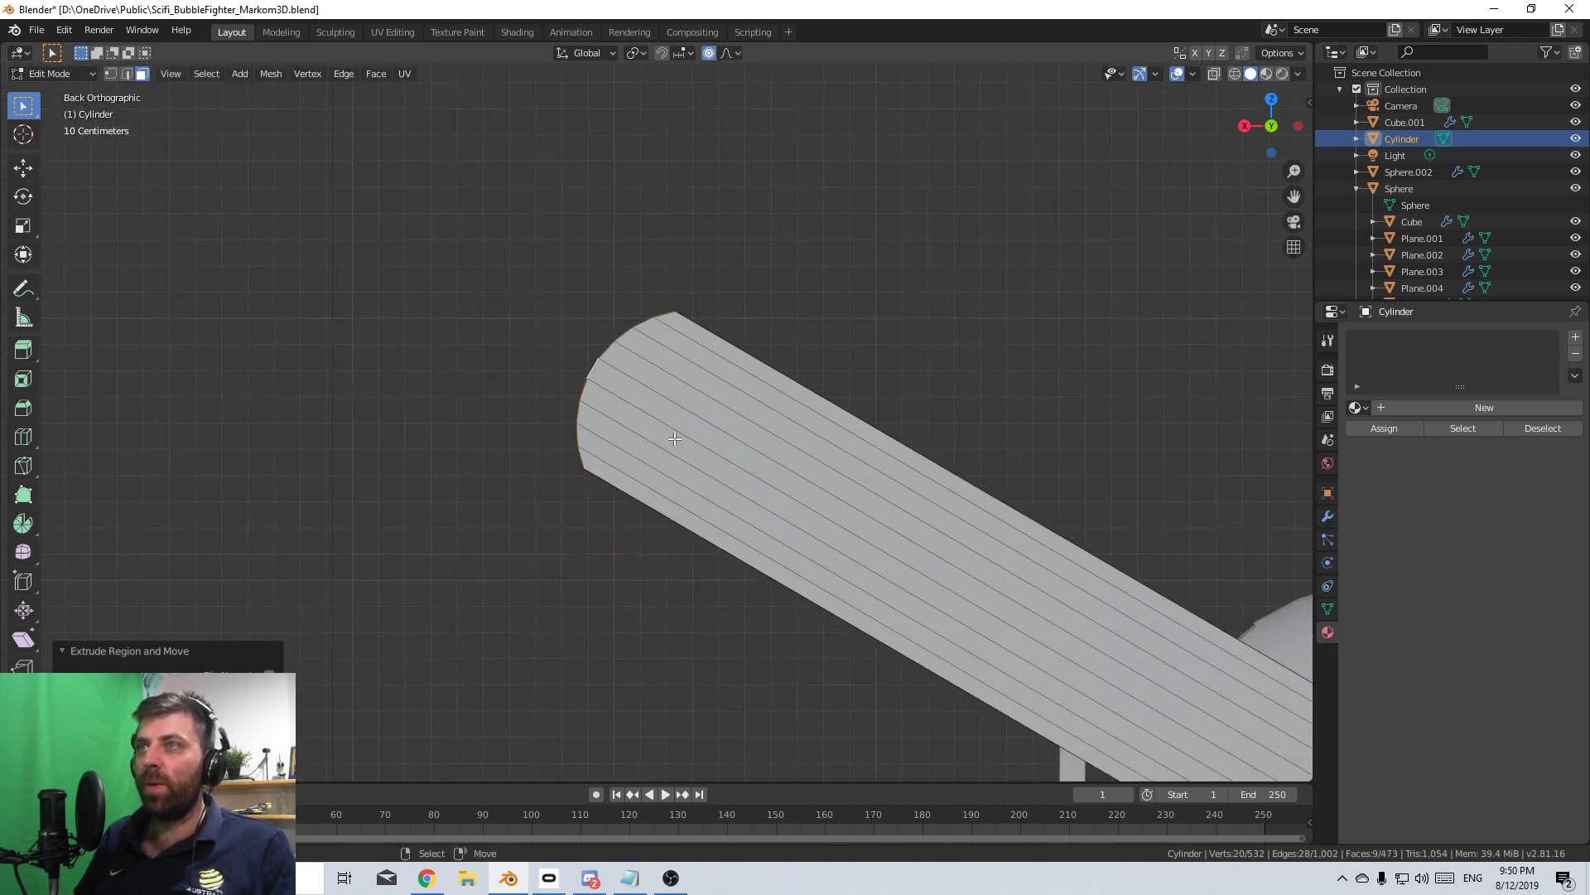
# - Try scaling down a single middle end face of the long extrusion with proportional editing, excluding the global X axis
pyautogui.moveTo(593, 377); pyautogui.dragTo(632, 401, button='middle')
pyautogui.click(632, 401)
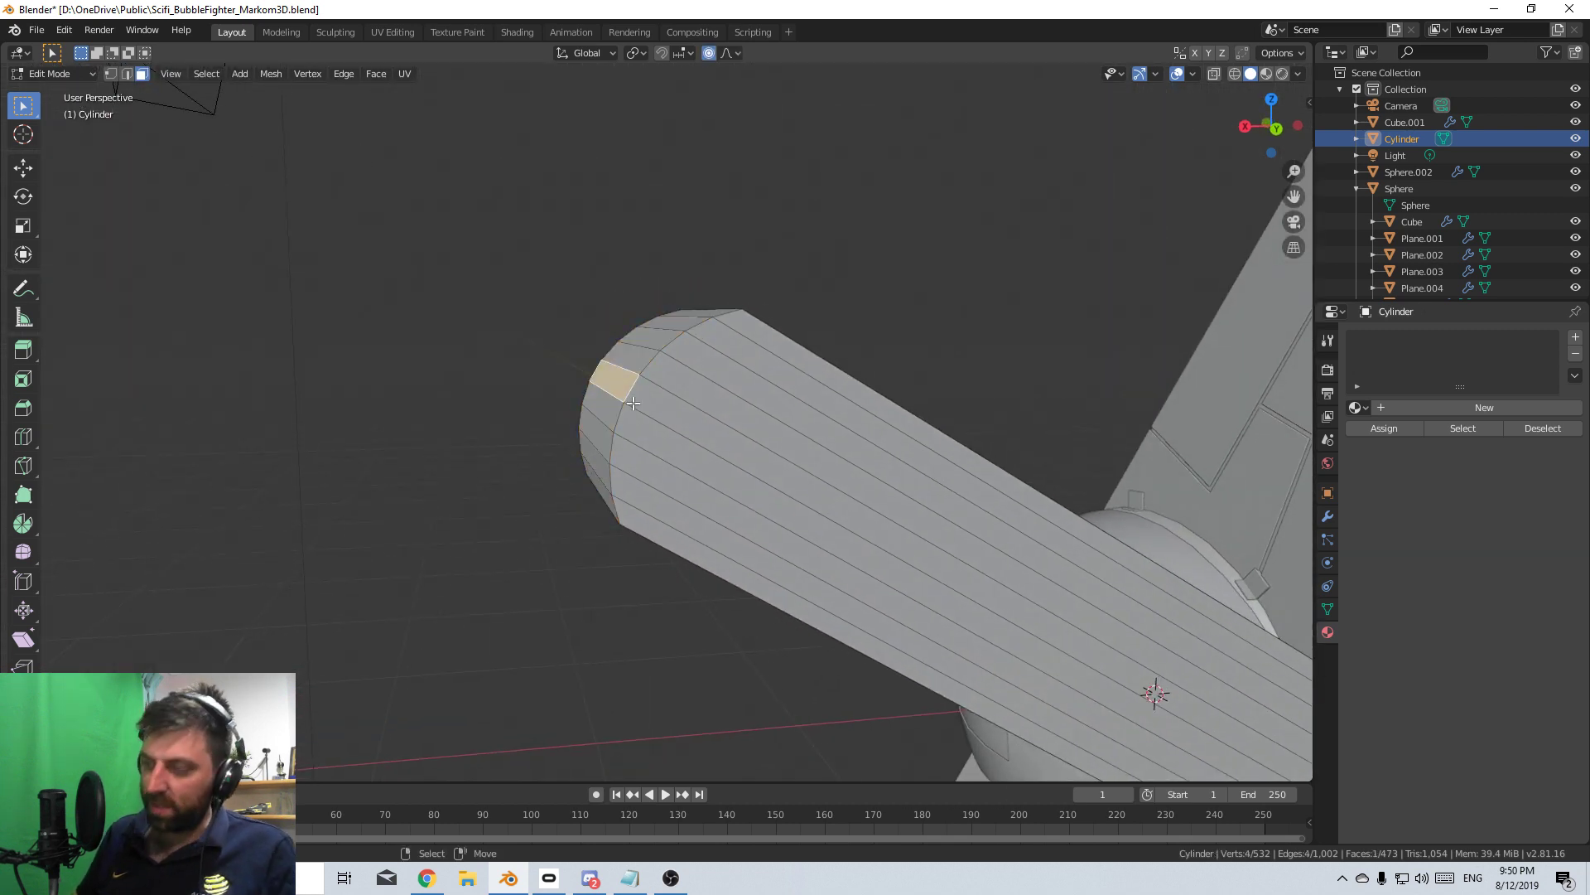
pyautogui.press('KP_3')
pyautogui.press('KP_1')
pyautogui.press('s')
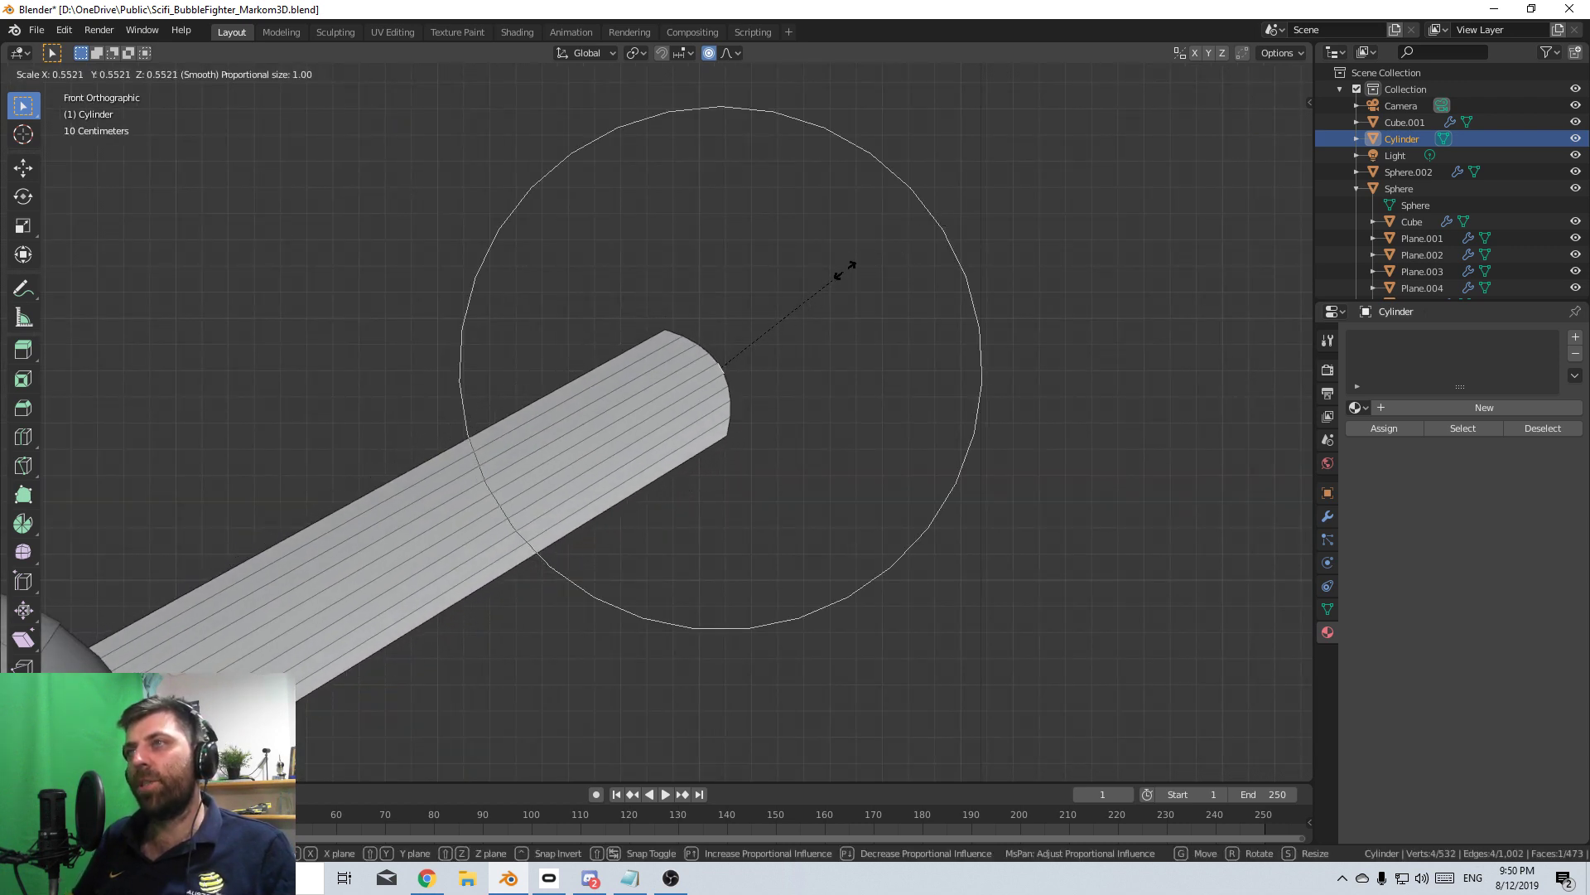
pyautogui.hotkey('shift', 'y')
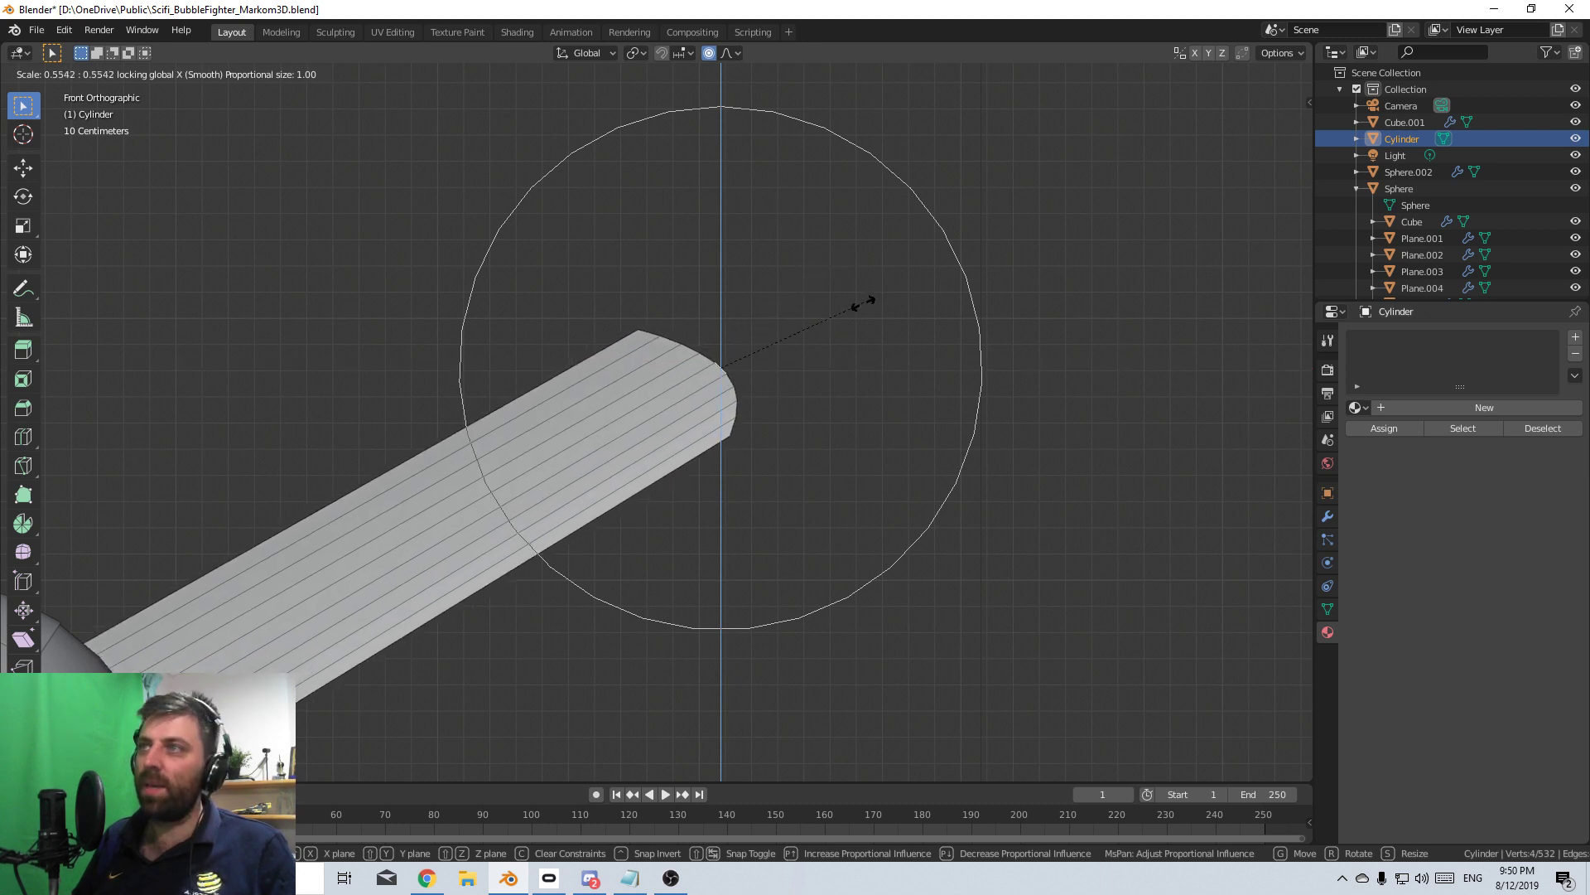
pyautogui.click(898, 312)
# - Undo the proportional scaling and the long extrusion of the engine faces
pyautogui.scroll(-5, 947, 298)
pyautogui.moveTo(947, 298); pyautogui.dragTo(711, 346, button='middle')
pyautogui.hotkey('ctrl', 'z')
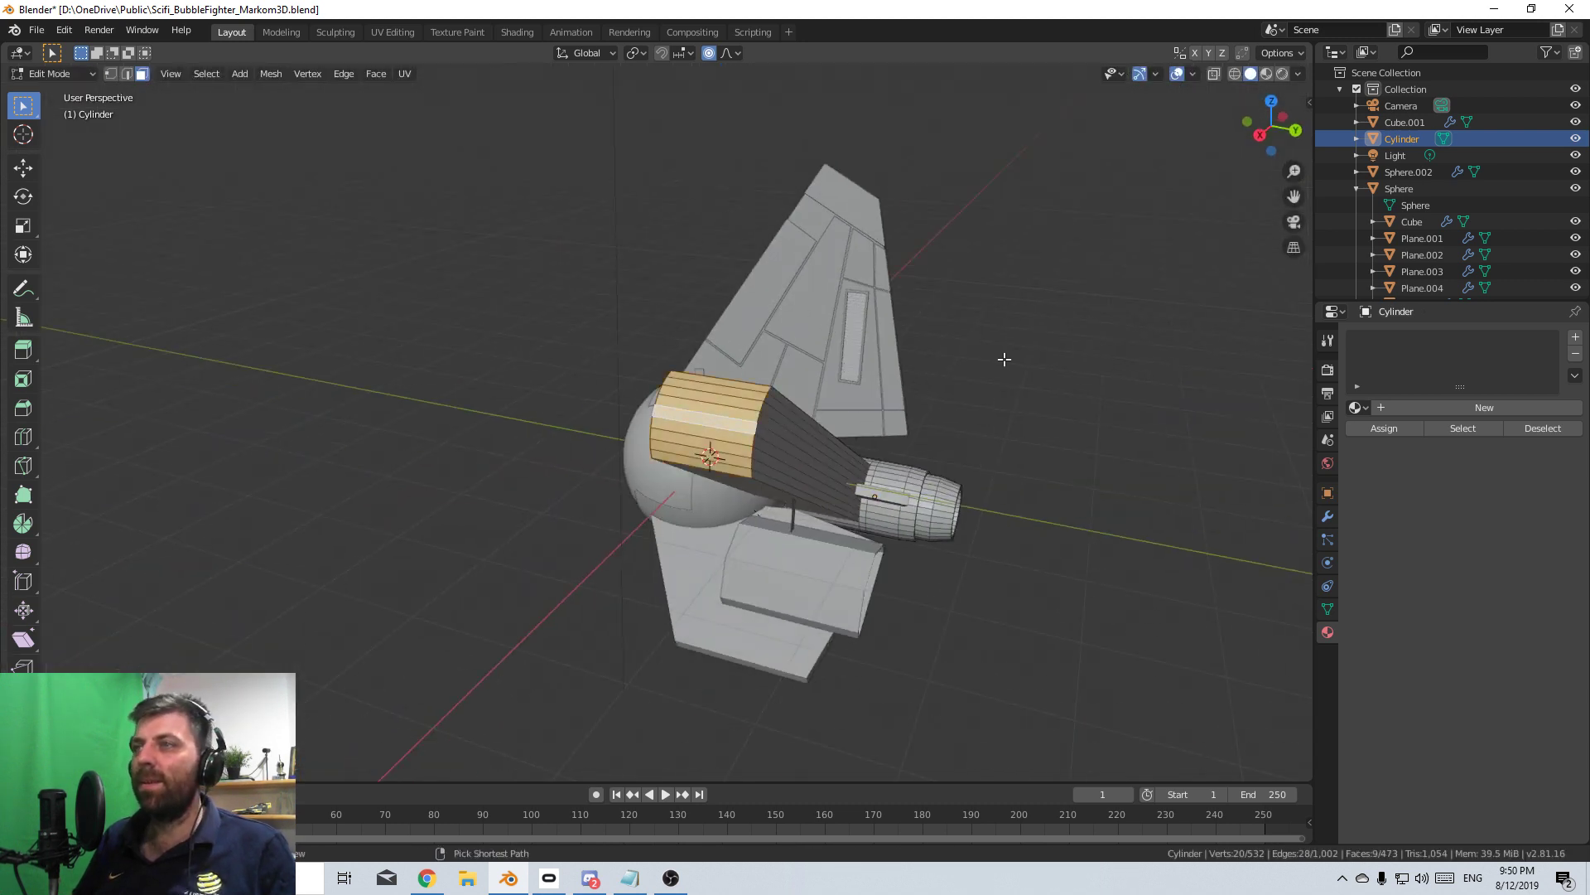
pyautogui.moveTo(1004, 355); pyautogui.dragTo(917, 369, button='middle')
pyautogui.scroll(5, 877, 384)
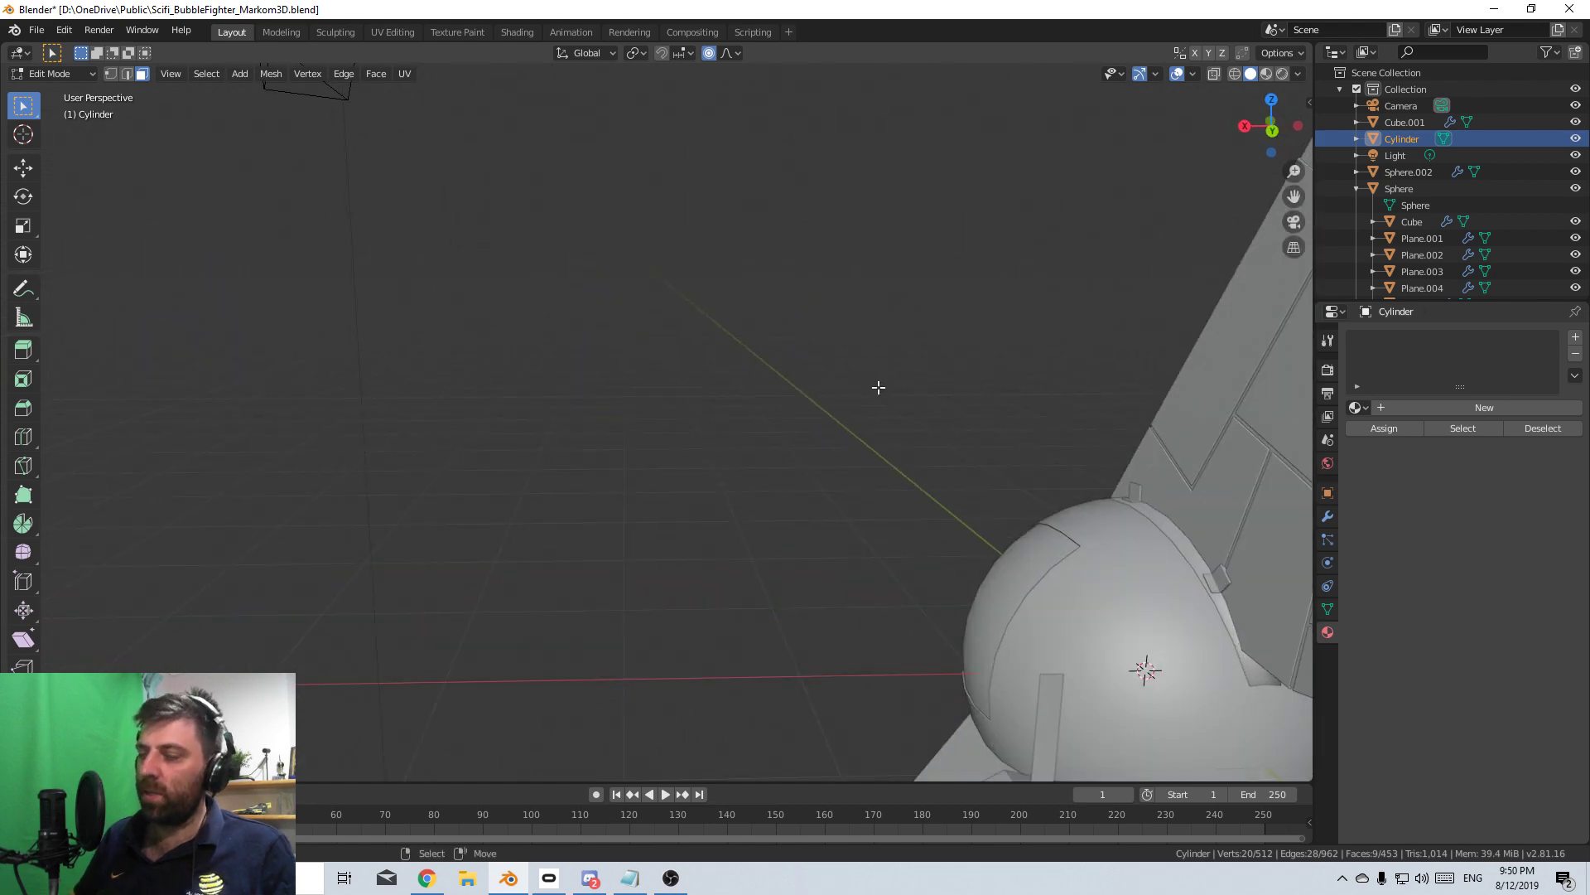
# - Turn off proportional editing and extrude the selected engine faces a short distance toward the cockpit in the back view
pyautogui.press('KP_1')
pyautogui.scroll(4, 878, 387)
pyautogui.press('ctrl+KP_1')
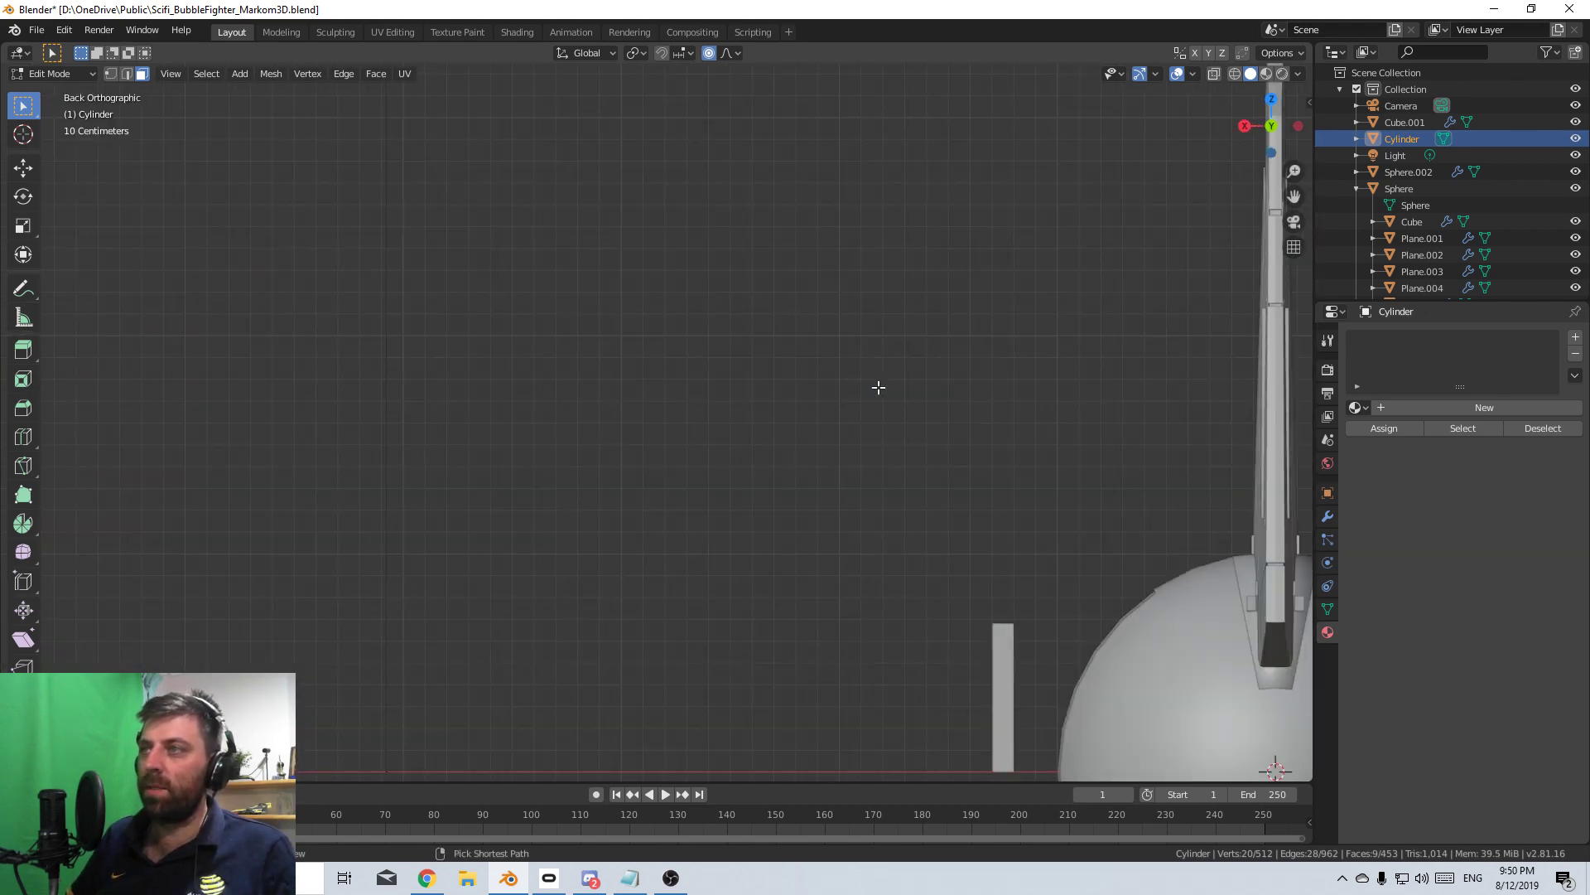
pyautogui.keyDown('shift'); pyautogui.moveTo(1183, 530); pyautogui.dragTo(695, 169, button='middle'); pyautogui.keyUp('shift')
pyautogui.scroll(3, 934, 436)
pyautogui.keyDown('shift'); pyautogui.moveTo(1243, 630); pyautogui.dragTo(718, 457, button='middle'); pyautogui.keyUp('shift')
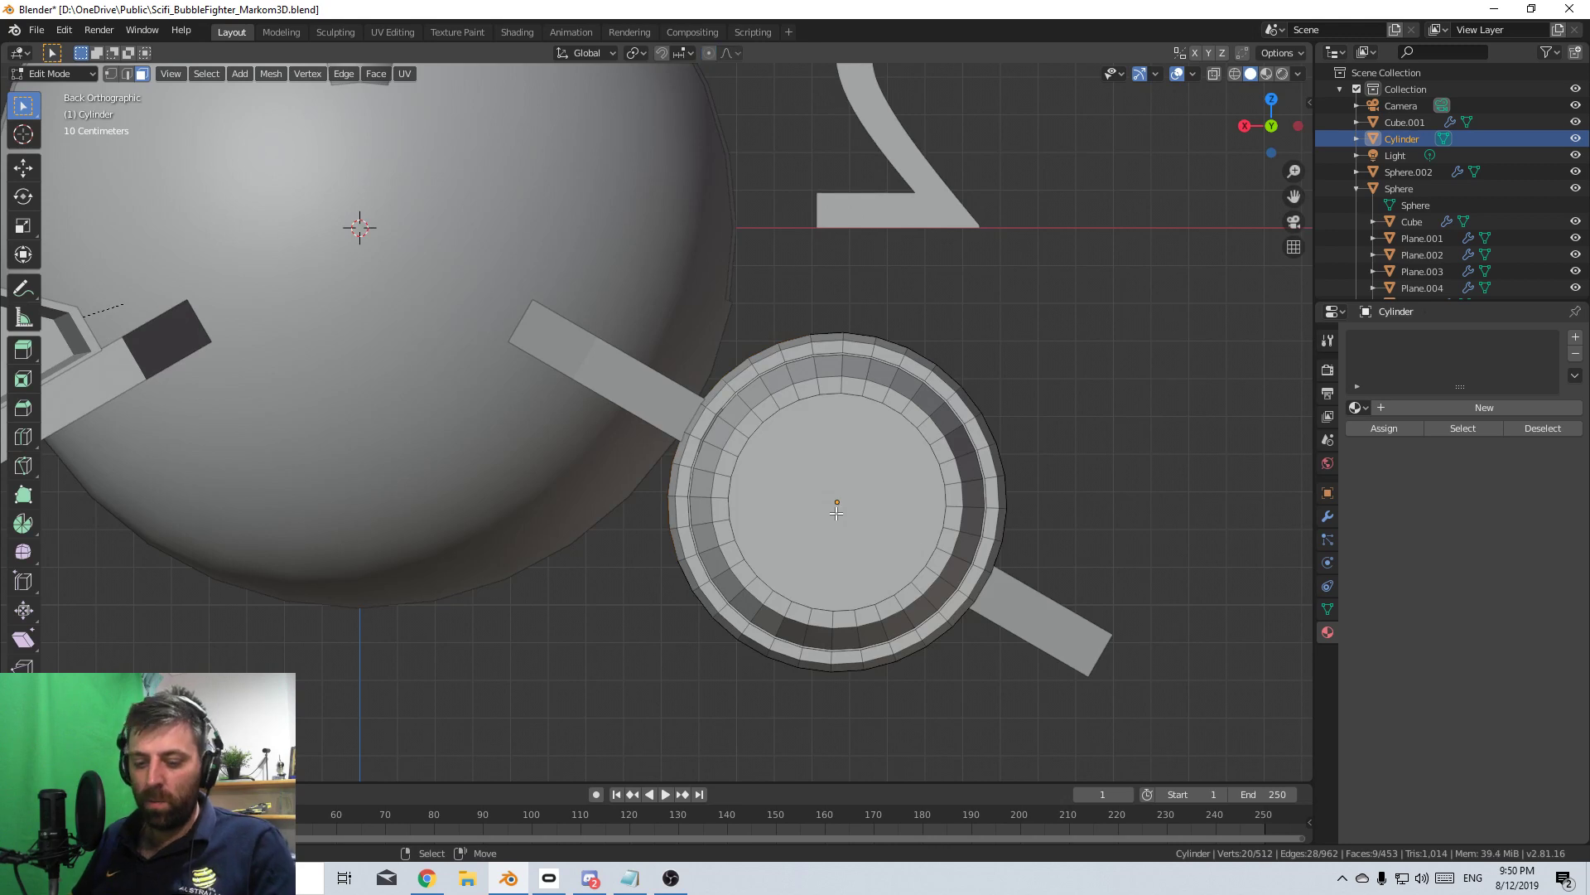
pyautogui.press('e')
pyautogui.click(1069, 475)
# - Flatten the extruded faces by scaling them down along the global X axis
pyautogui.press('s')
pyautogui.press('x')
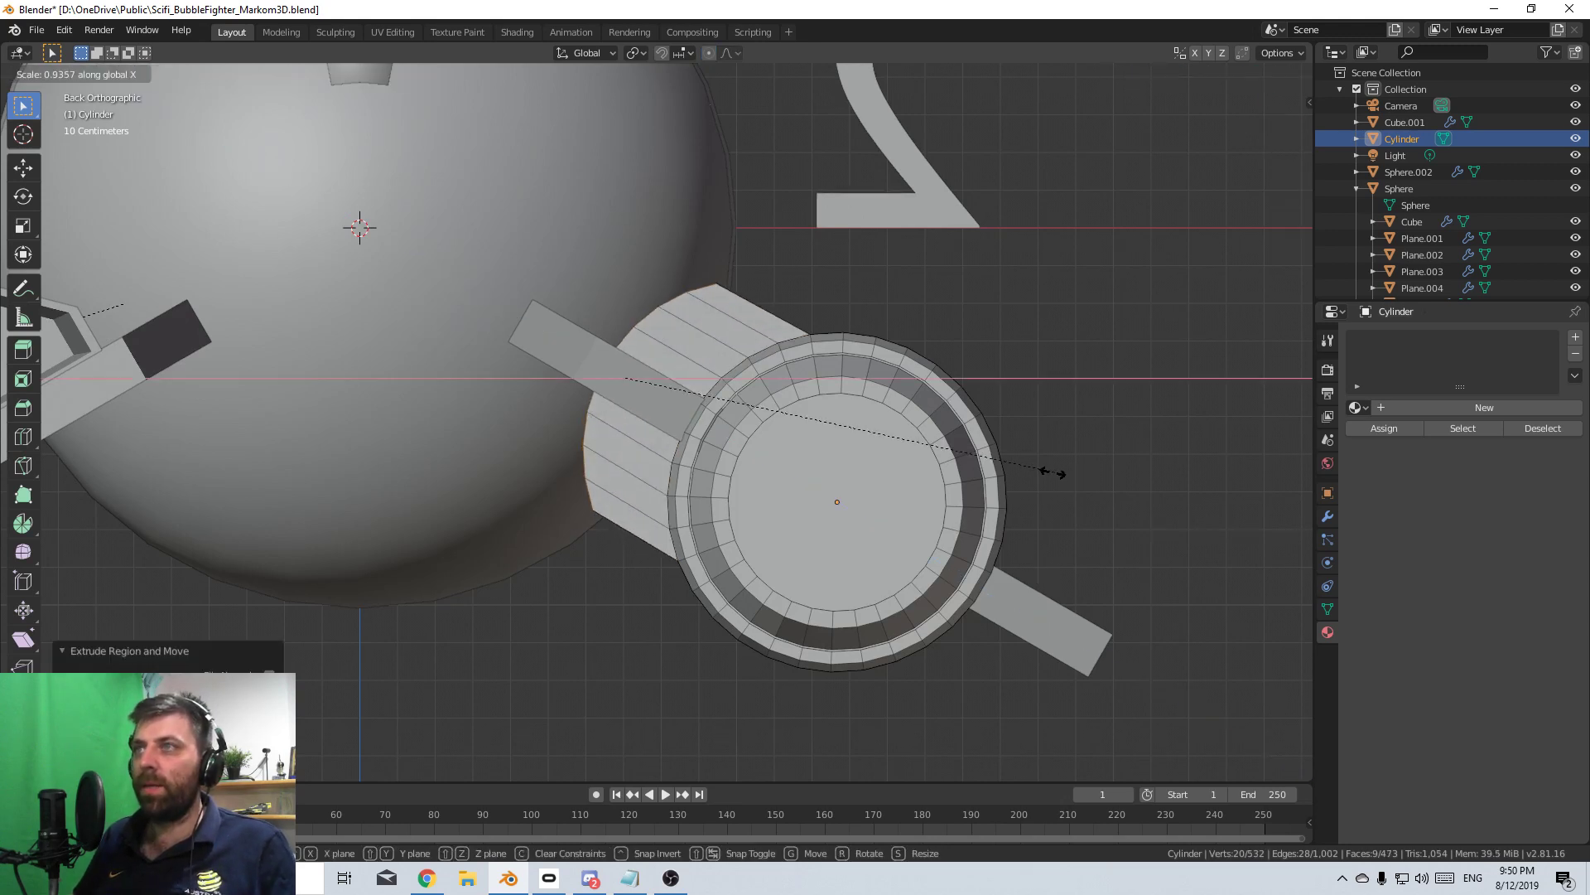
pyautogui.click(999, 455)
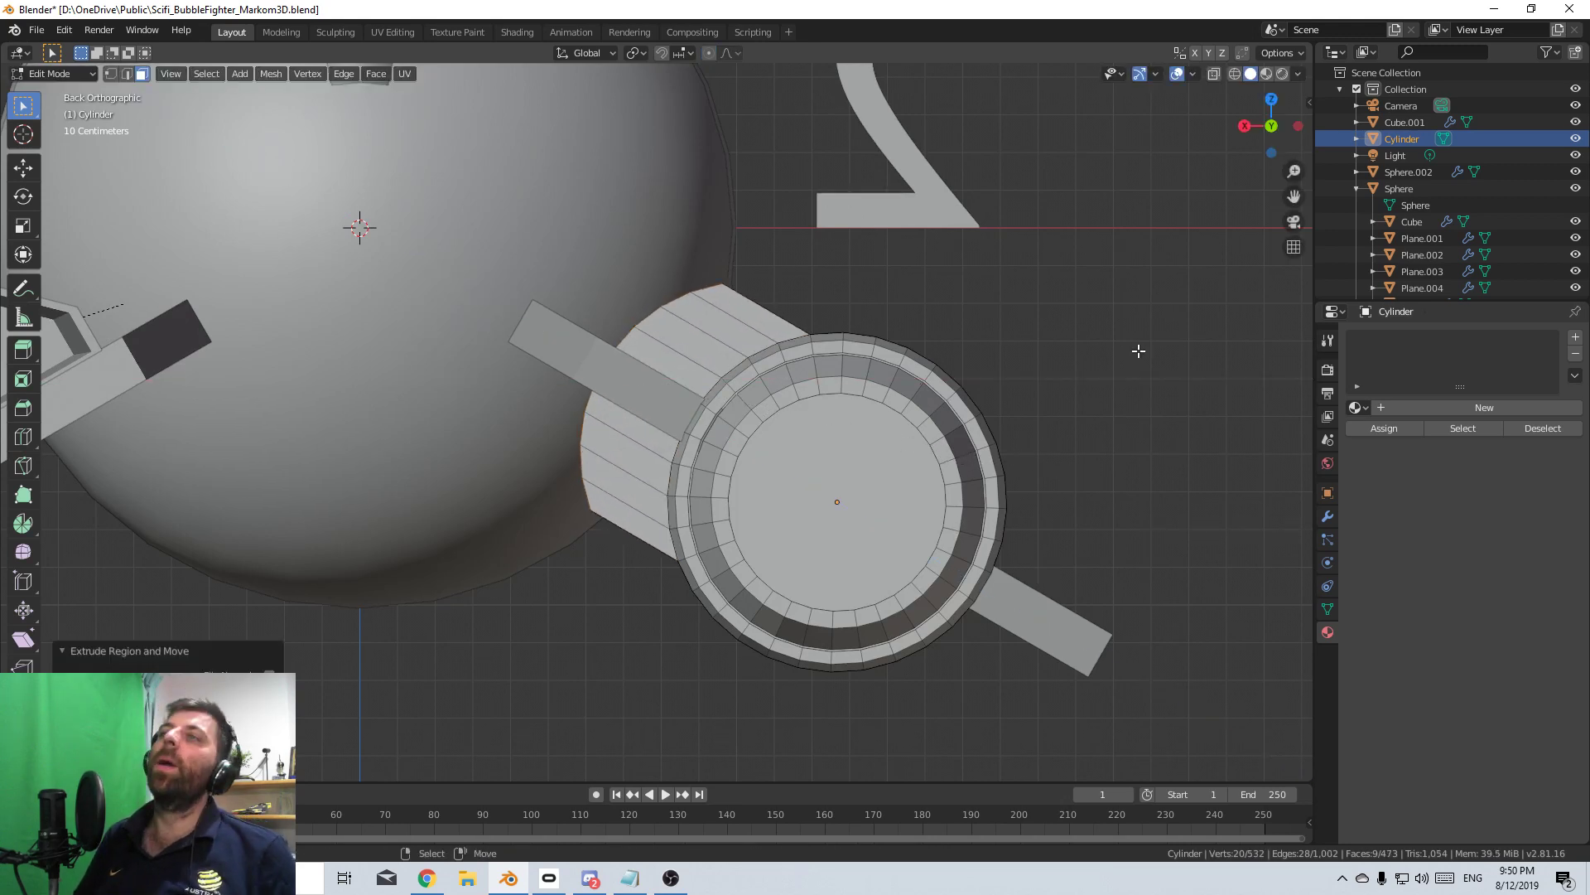
pyautogui.press('s')
pyautogui.press('x')
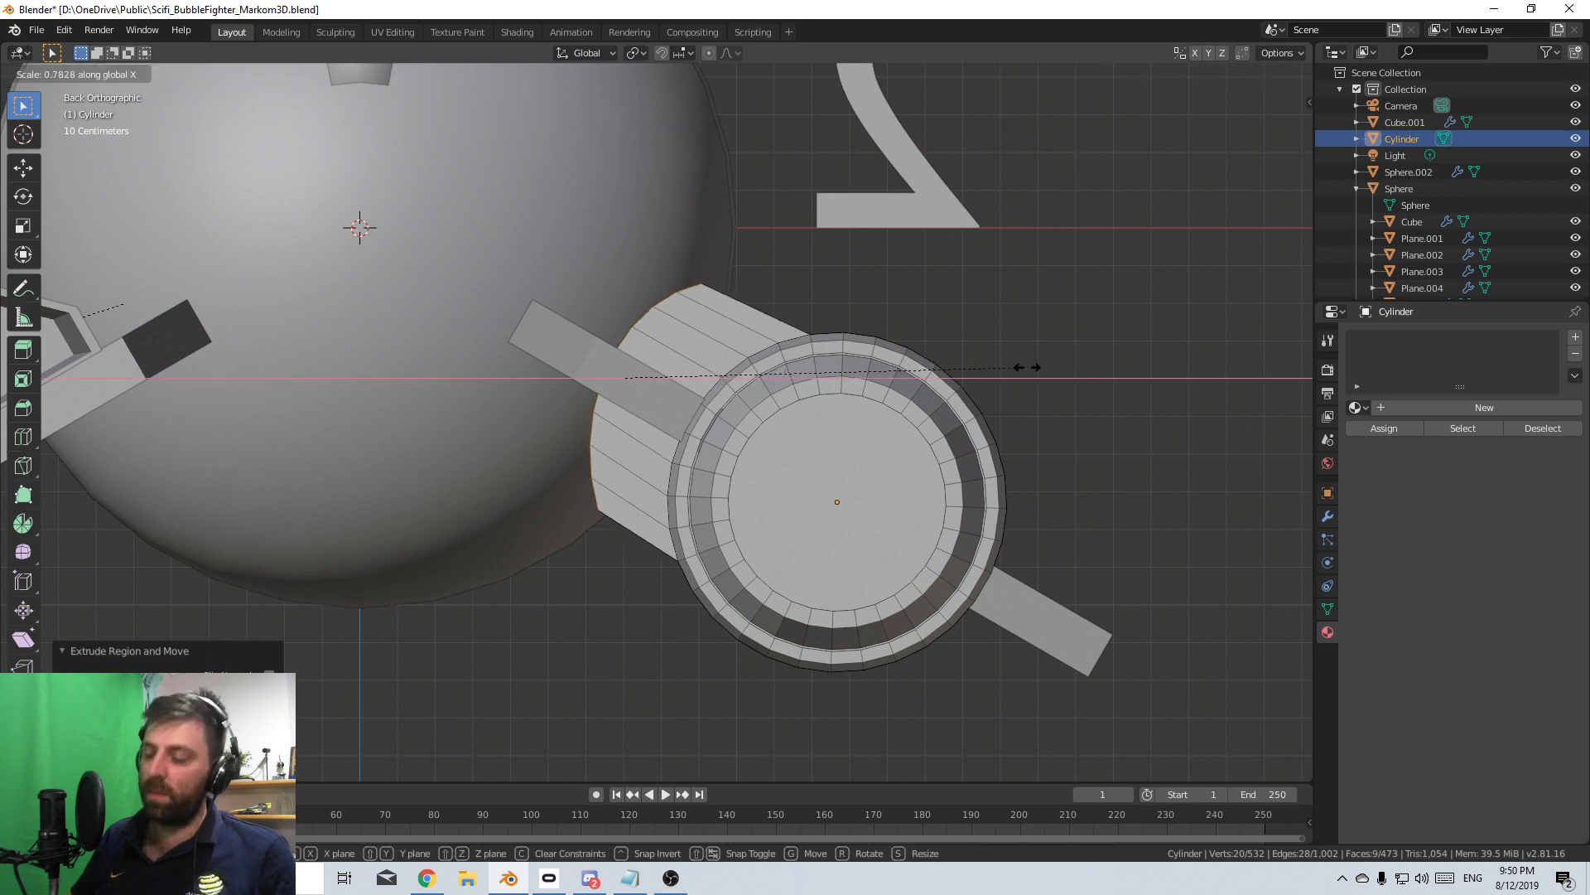
pyautogui.click(1027, 367)
# - Scale the extruded faces to 0.5 along the global Z axis and return to Object Mode
pyautogui.press('s')
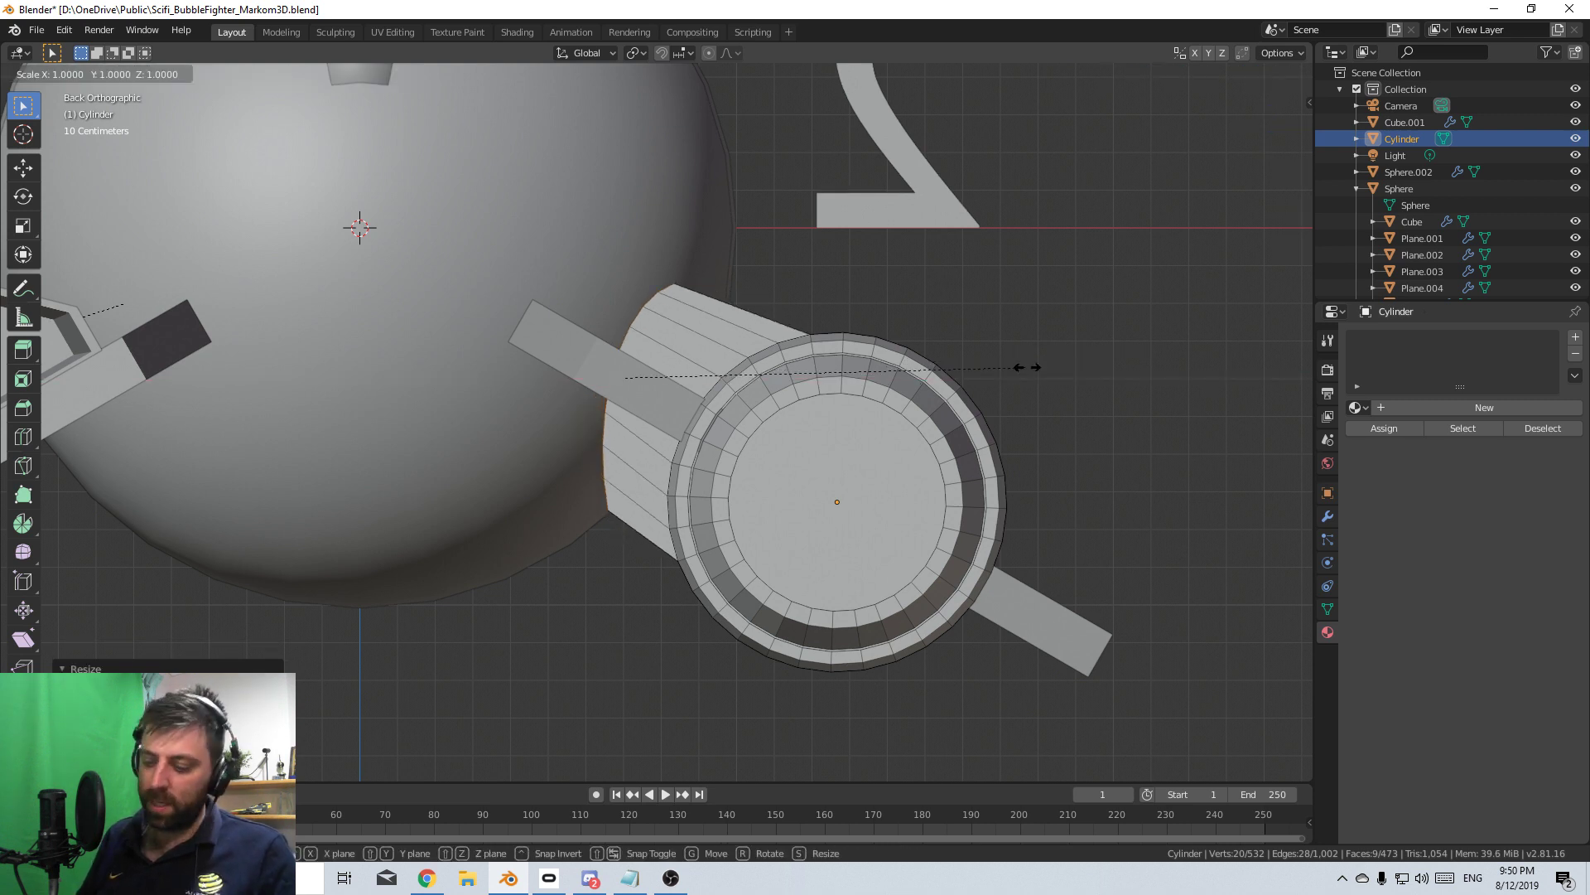
pyautogui.press('z')
pyautogui.press('.')
pyautogui.write('5')
pyautogui.press('Return')
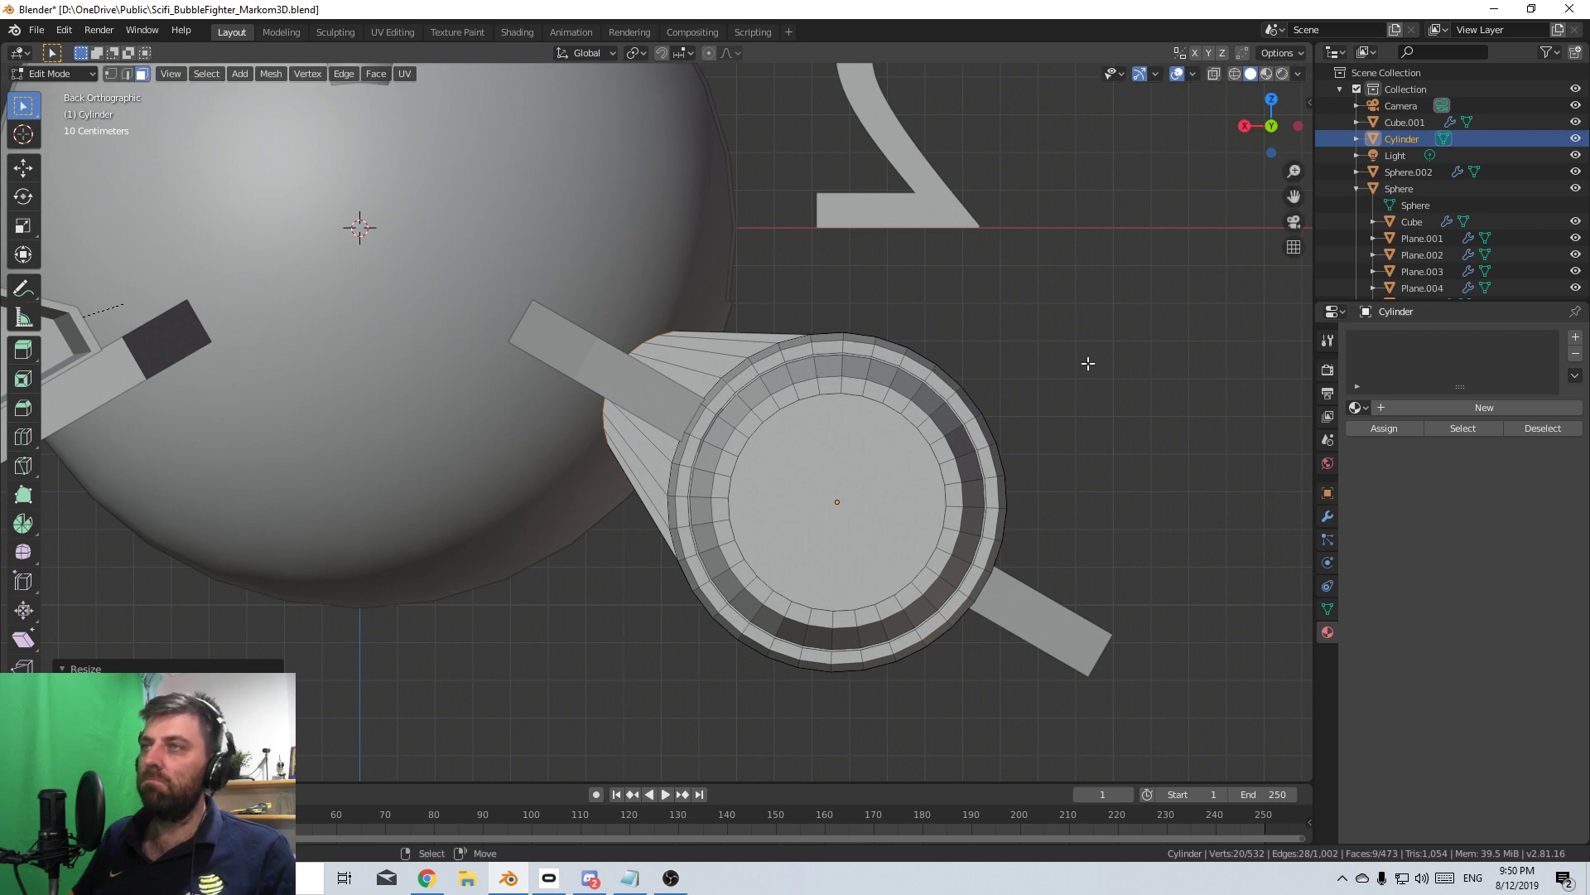
pyautogui.moveTo(1088, 363); pyautogui.dragTo(929, 400, button='middle')
pyautogui.press('Tab')
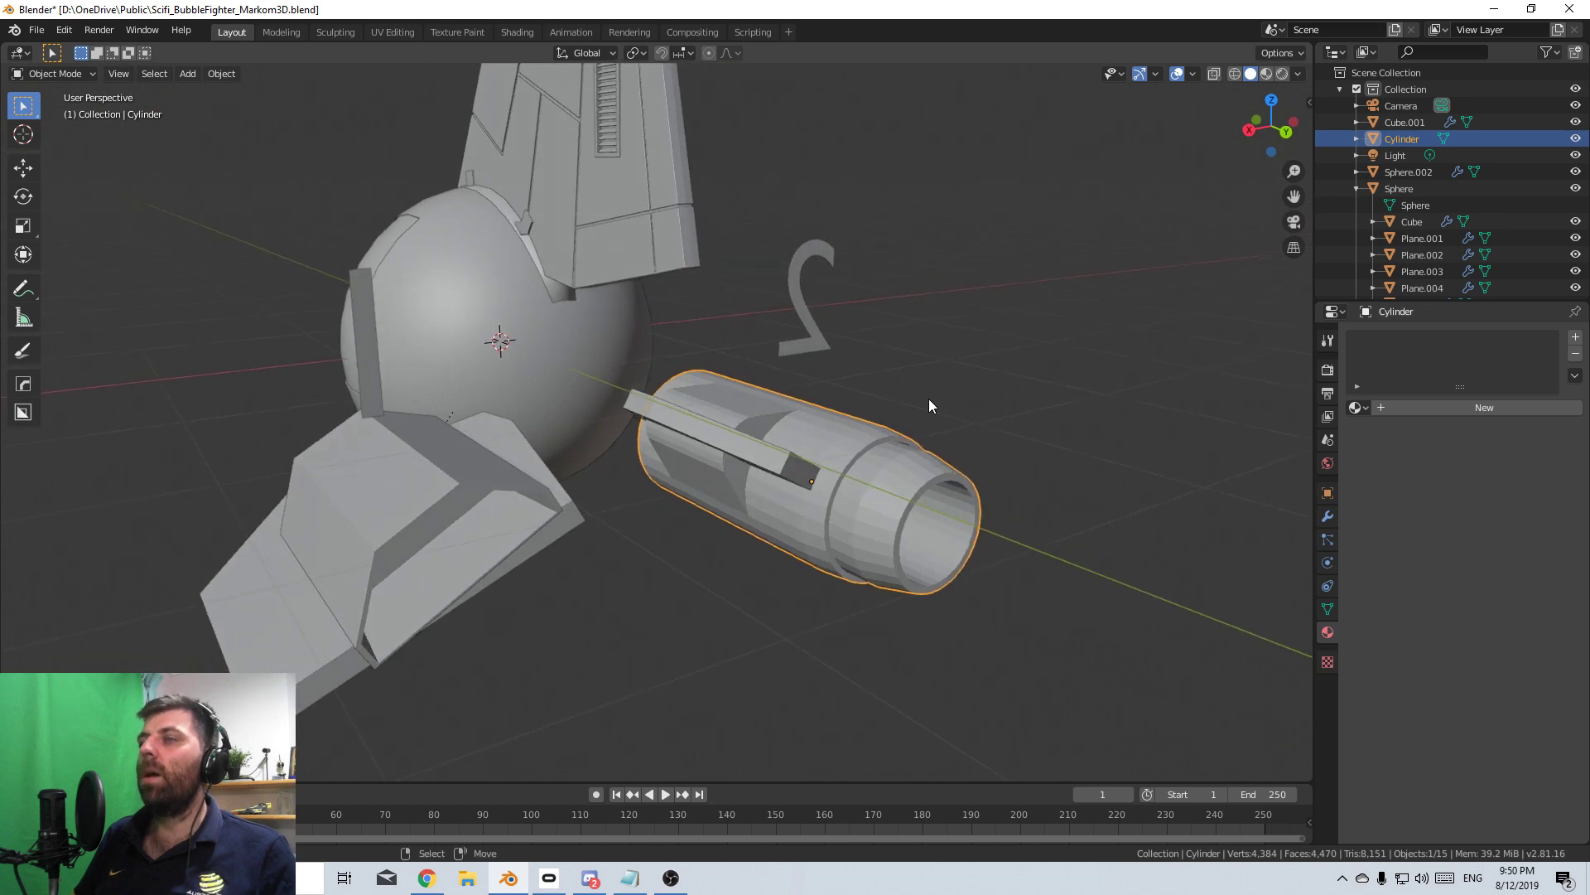
# - Delete the stray curved piece floating beside the cockpit sphere
pyautogui.scroll(-3, 930, 403)
pyautogui.moveTo(930, 404); pyautogui.dragTo(532, 380, button='middle')
pyautogui.scroll(4, 601, 383)
pyautogui.scroll(-6, 584, 404)
pyautogui.click(439, 403)
pyautogui.press('Delete')
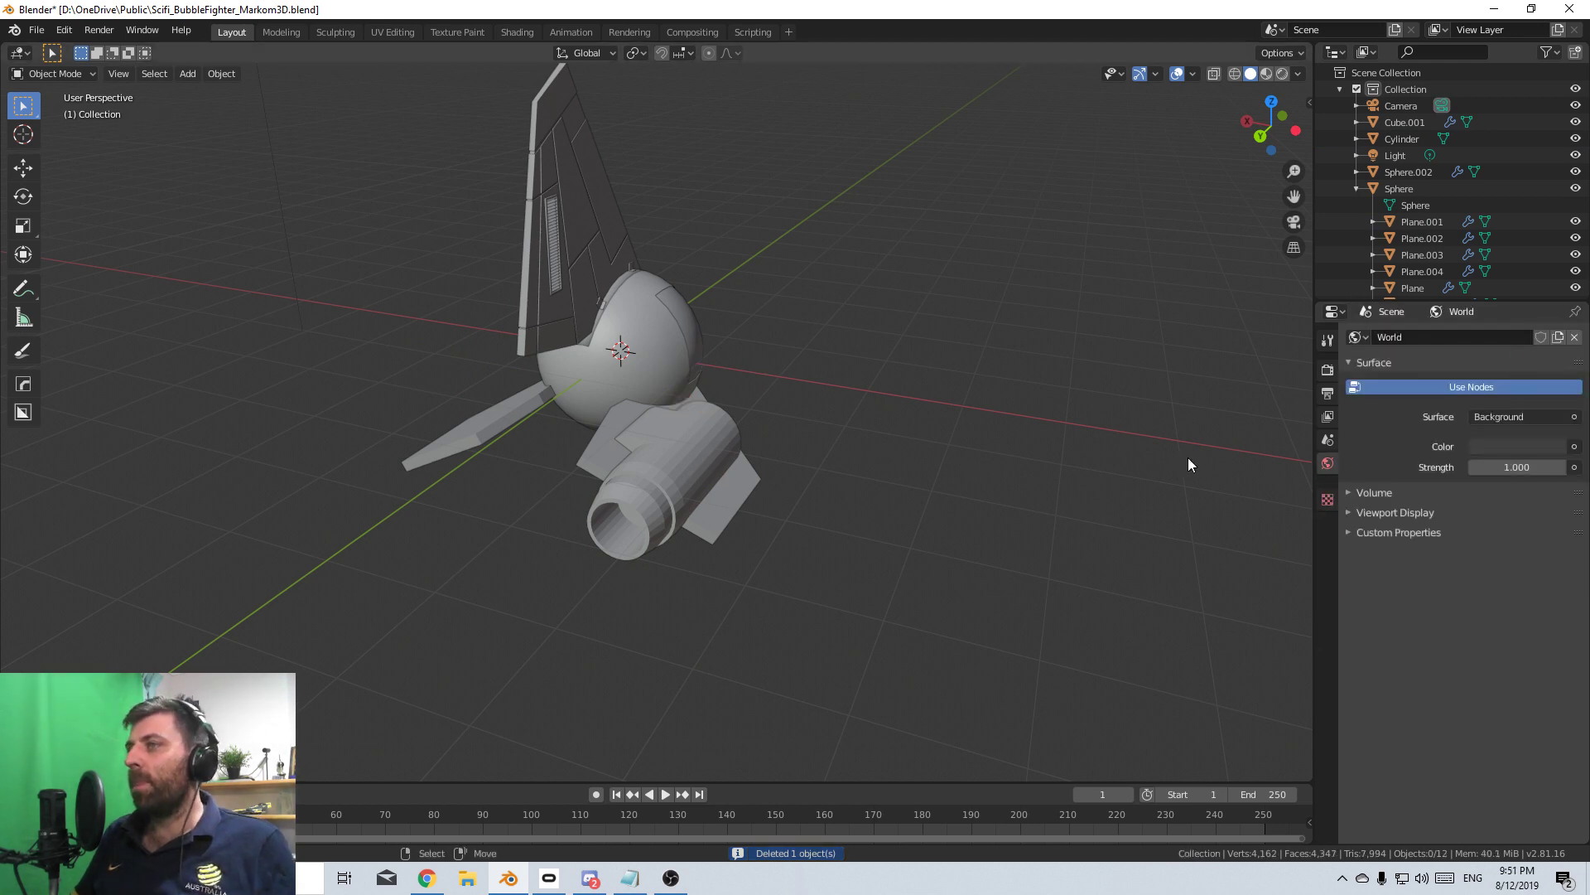
# - Give the engine cylinder a new material and a Mirror modifier on the X axis, with Sphere as the mirror object
pyautogui.click(721, 440)
pyautogui.click(1404, 407)
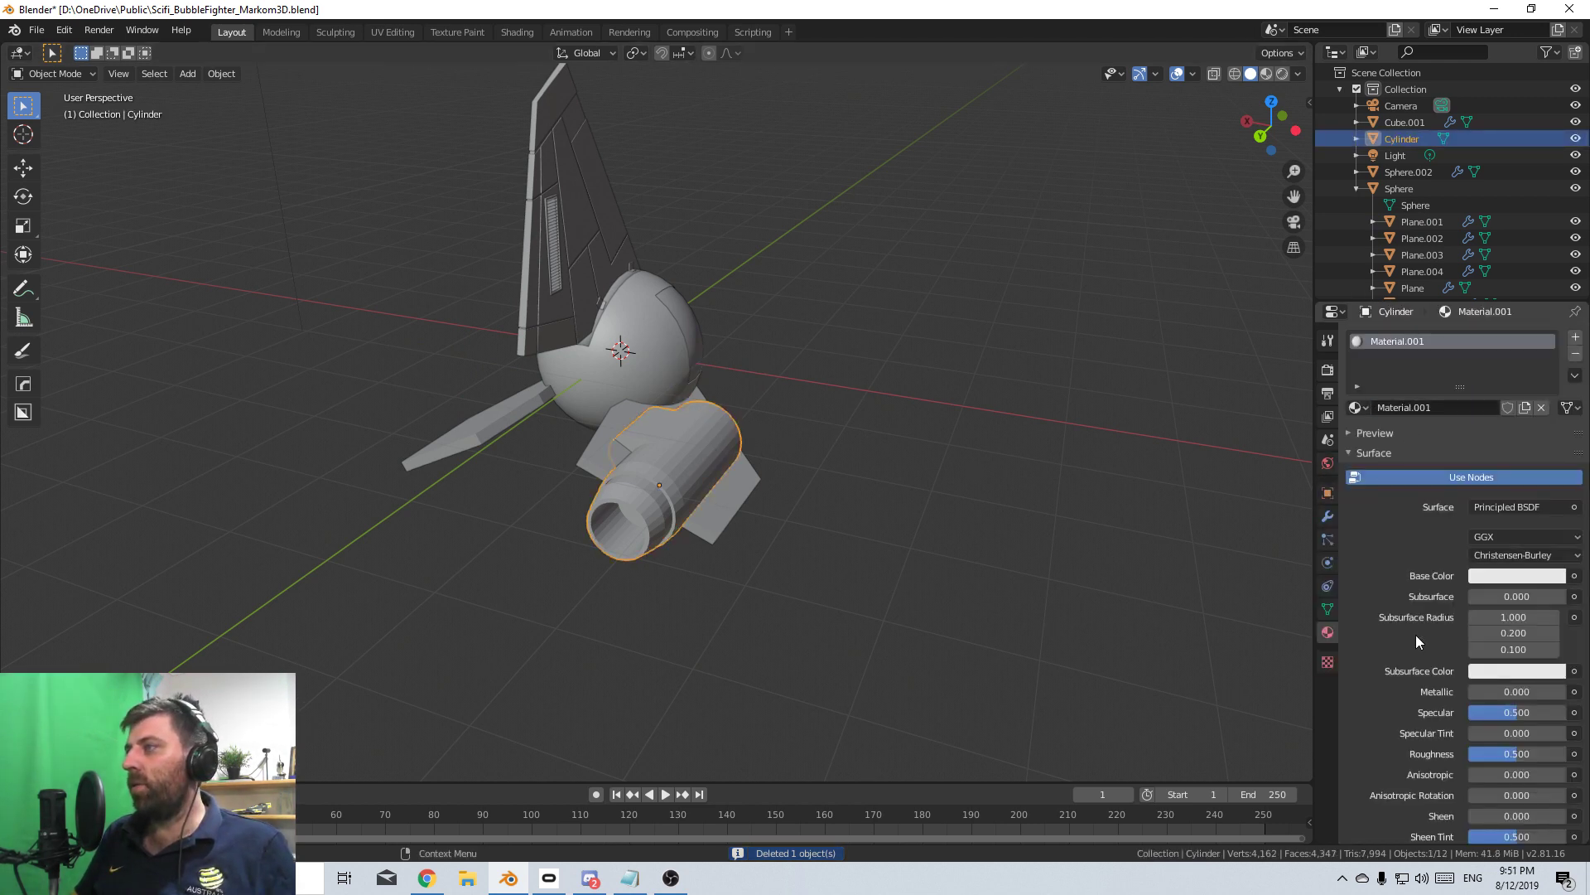
pyautogui.click(1334, 515)
pyautogui.click(1428, 335)
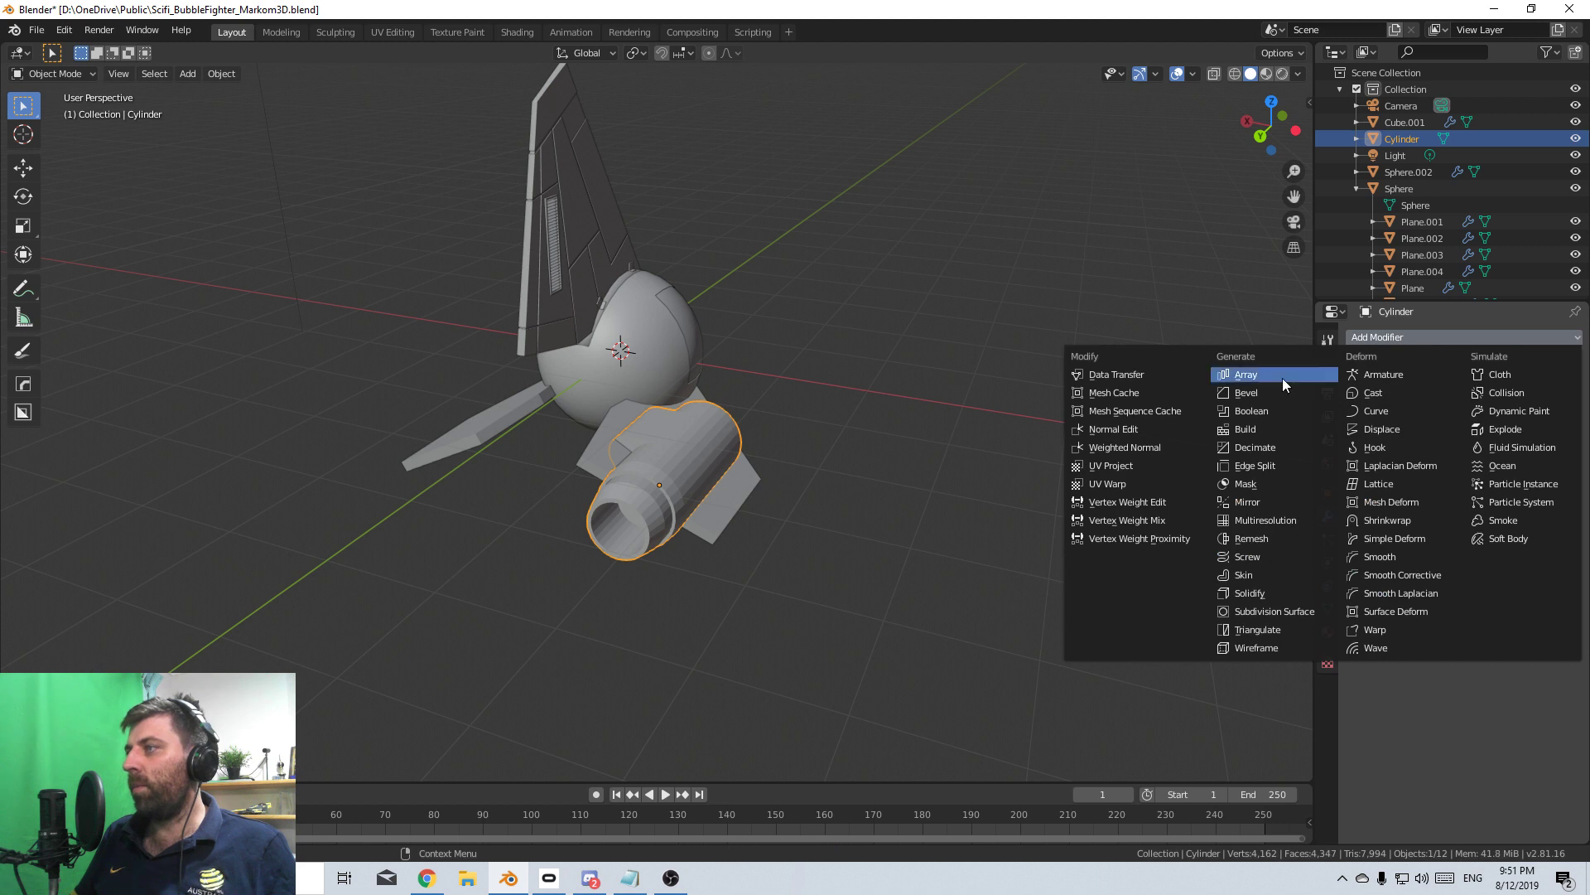
pyautogui.click(1280, 503)
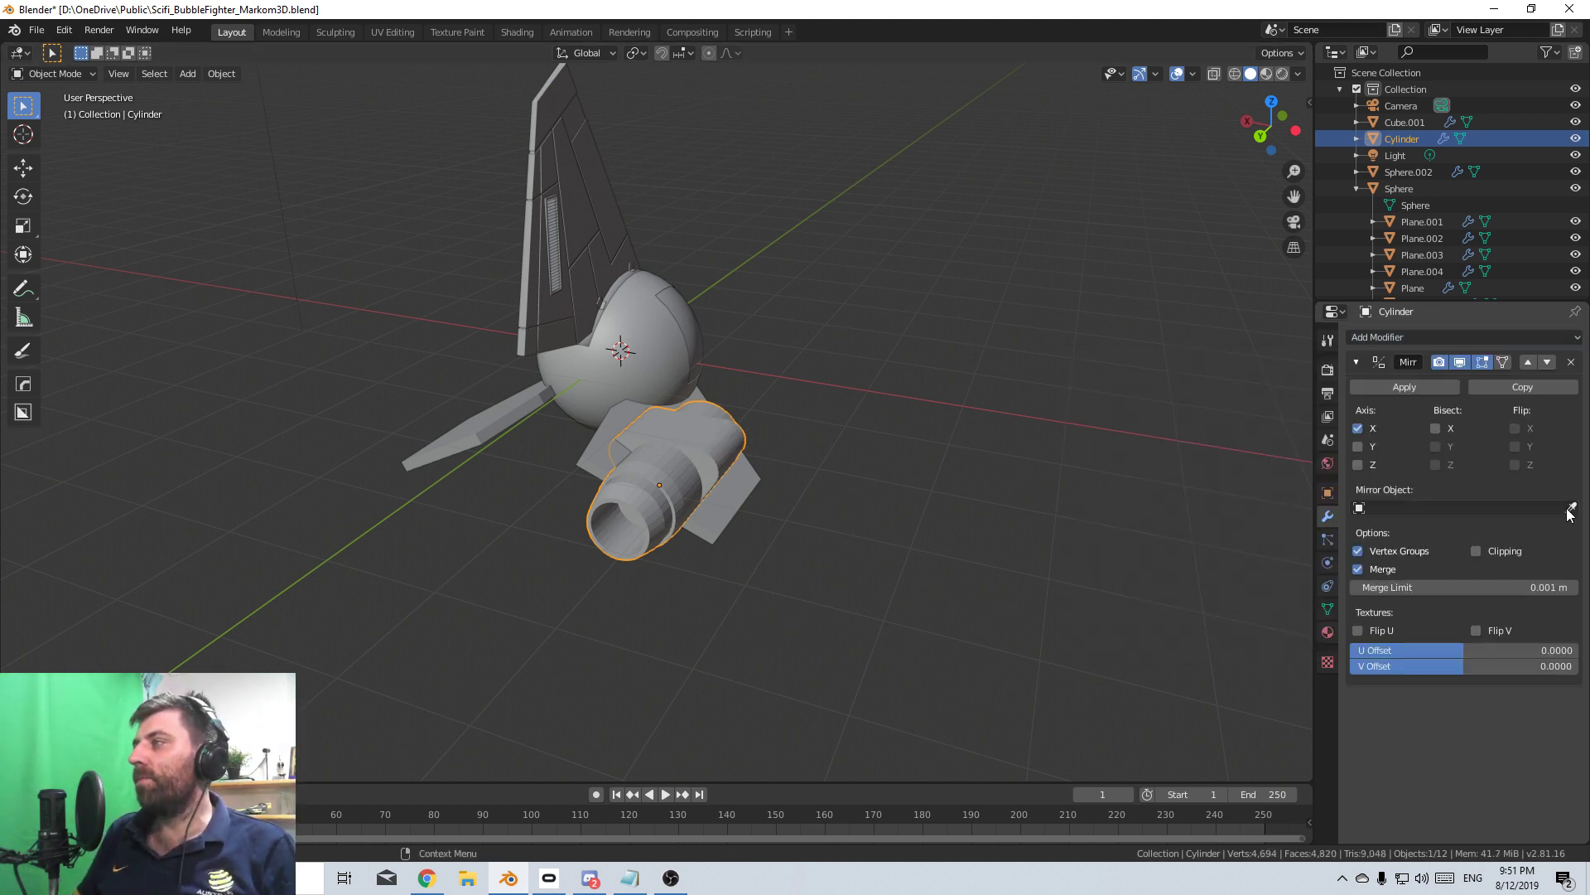
pyautogui.click(699, 318)
pyautogui.moveTo(700, 319); pyautogui.dragTo(701, 426, button='middle')
pyautogui.scroll(3, 780, 598)
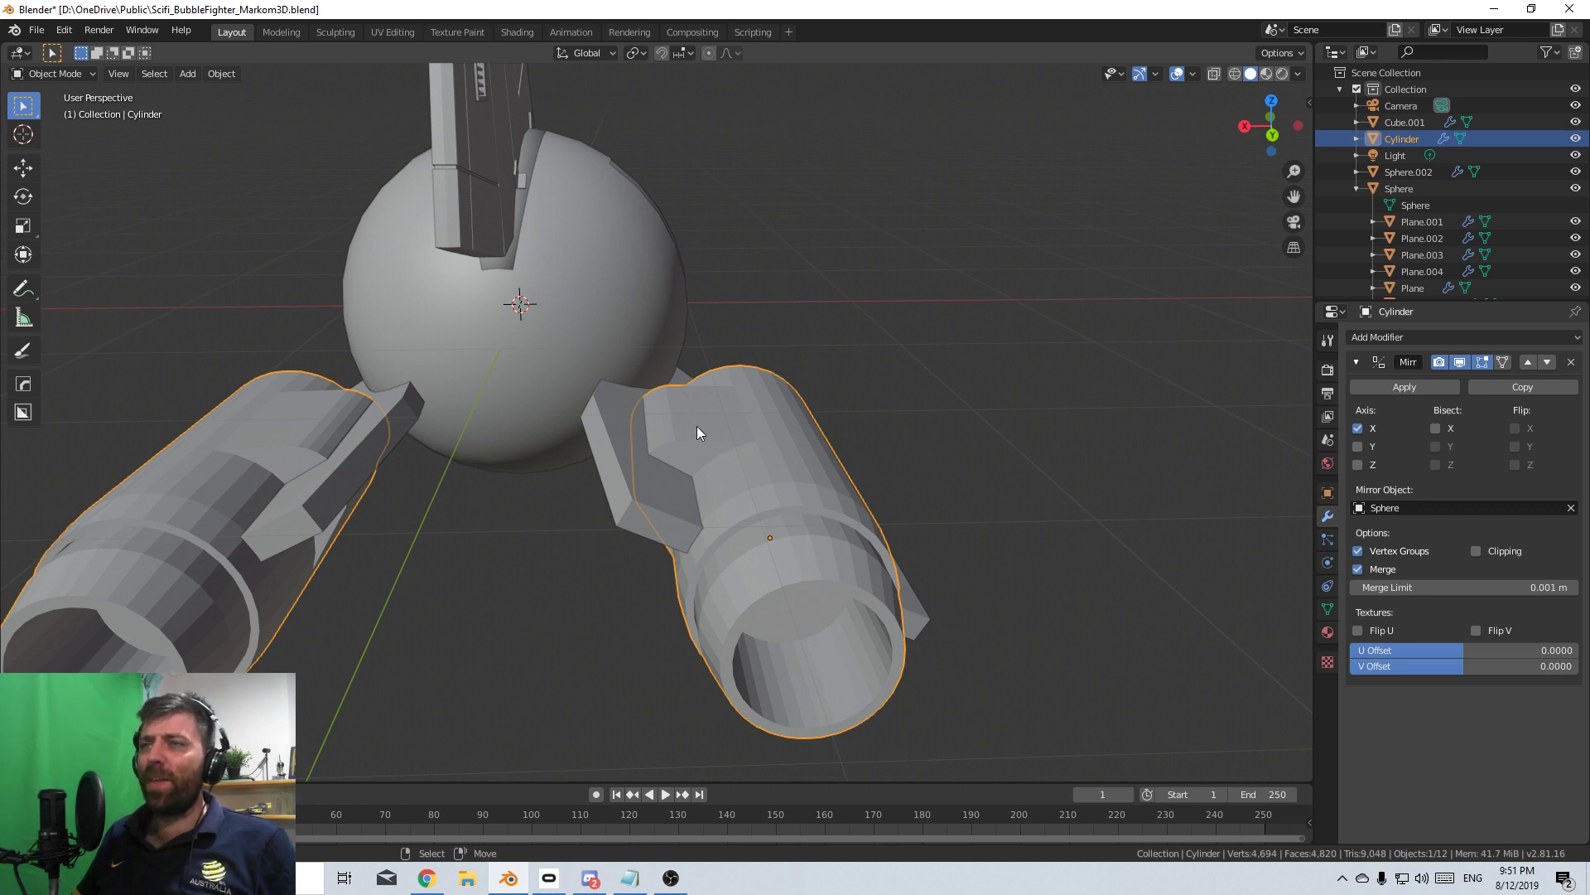
# - Shade the engine cylinder smooth and enable Auto Smooth for its normals
pyautogui.moveTo(697, 426); pyautogui.dragTo(645, 426, button='middle')
pyautogui.press('F3')
pyautogui.write('Shade Smoothsmo')
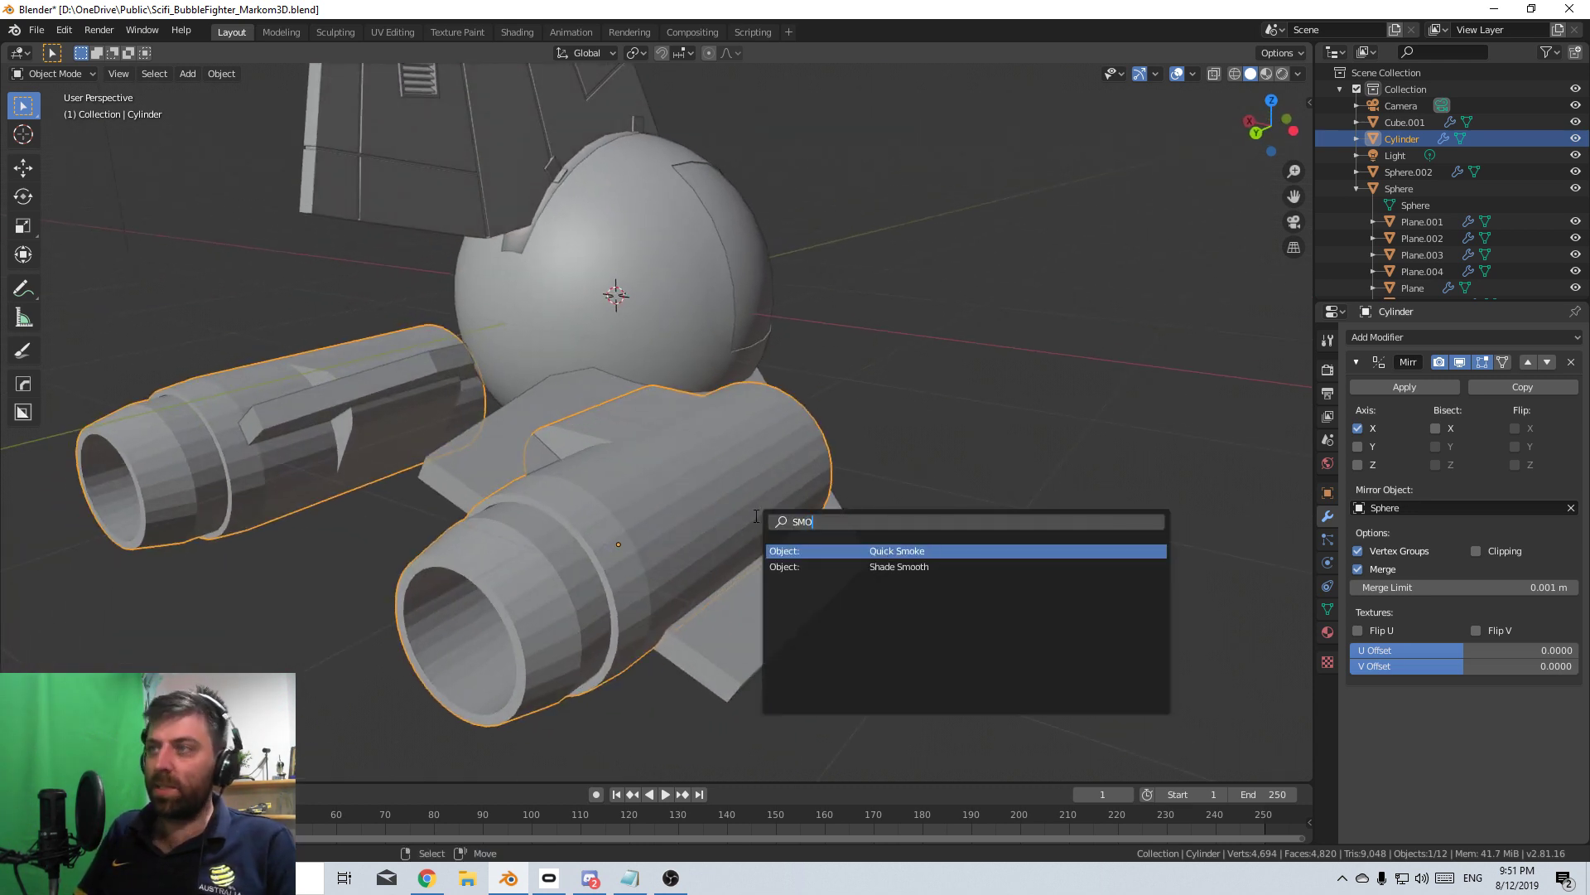
pyautogui.press('Return')
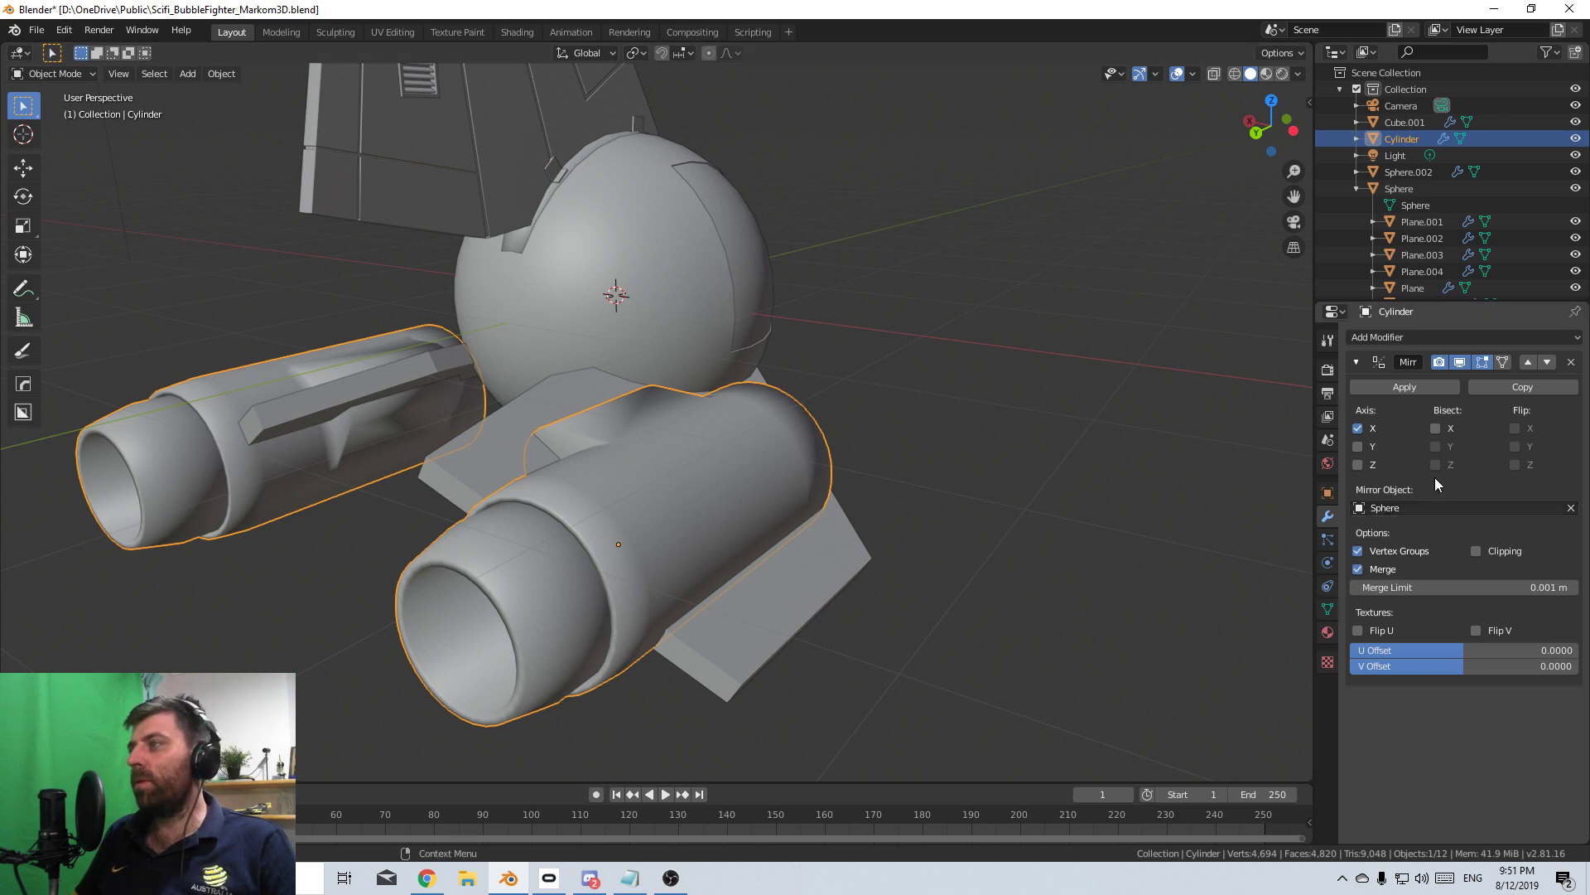
pyautogui.click(1328, 608)
pyautogui.click(1374, 641)
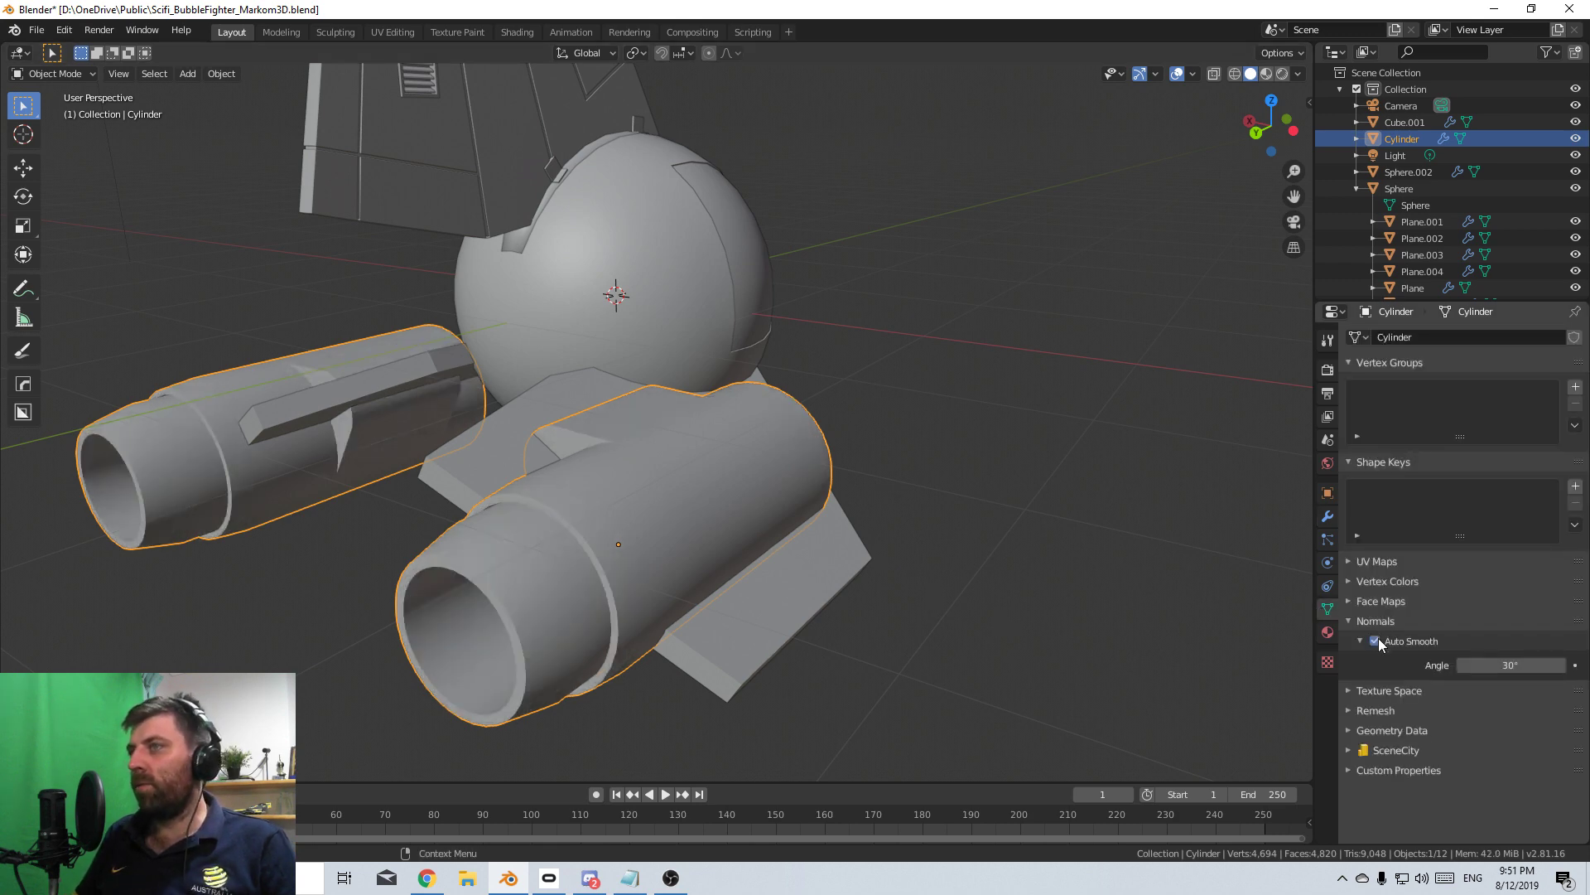
# - Select the four adjoining faces on top of the engine's raised block in Edit Mode and inset them by about 0.015 m
pyautogui.moveTo(1069, 580); pyautogui.dragTo(676, 464, button='middle')
pyautogui.scroll(3, 820, 558)
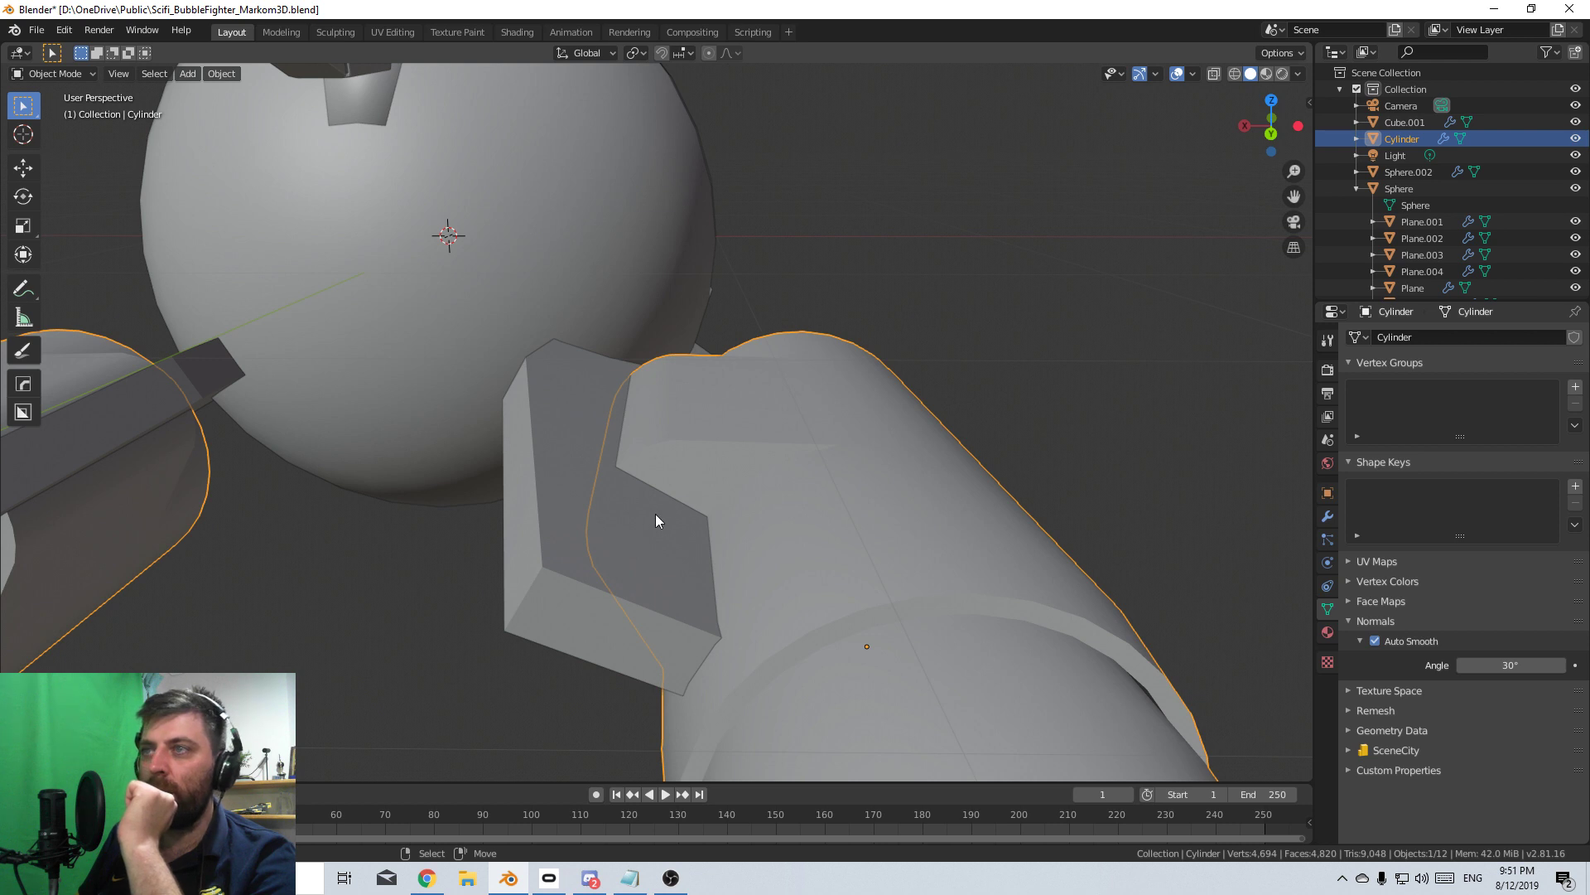
pyautogui.moveTo(678, 500); pyautogui.dragTo(729, 411, button='middle')
pyautogui.moveTo(607, 342); pyautogui.dragTo(643, 425, button='middle')
pyautogui.scroll(-4, 643, 426)
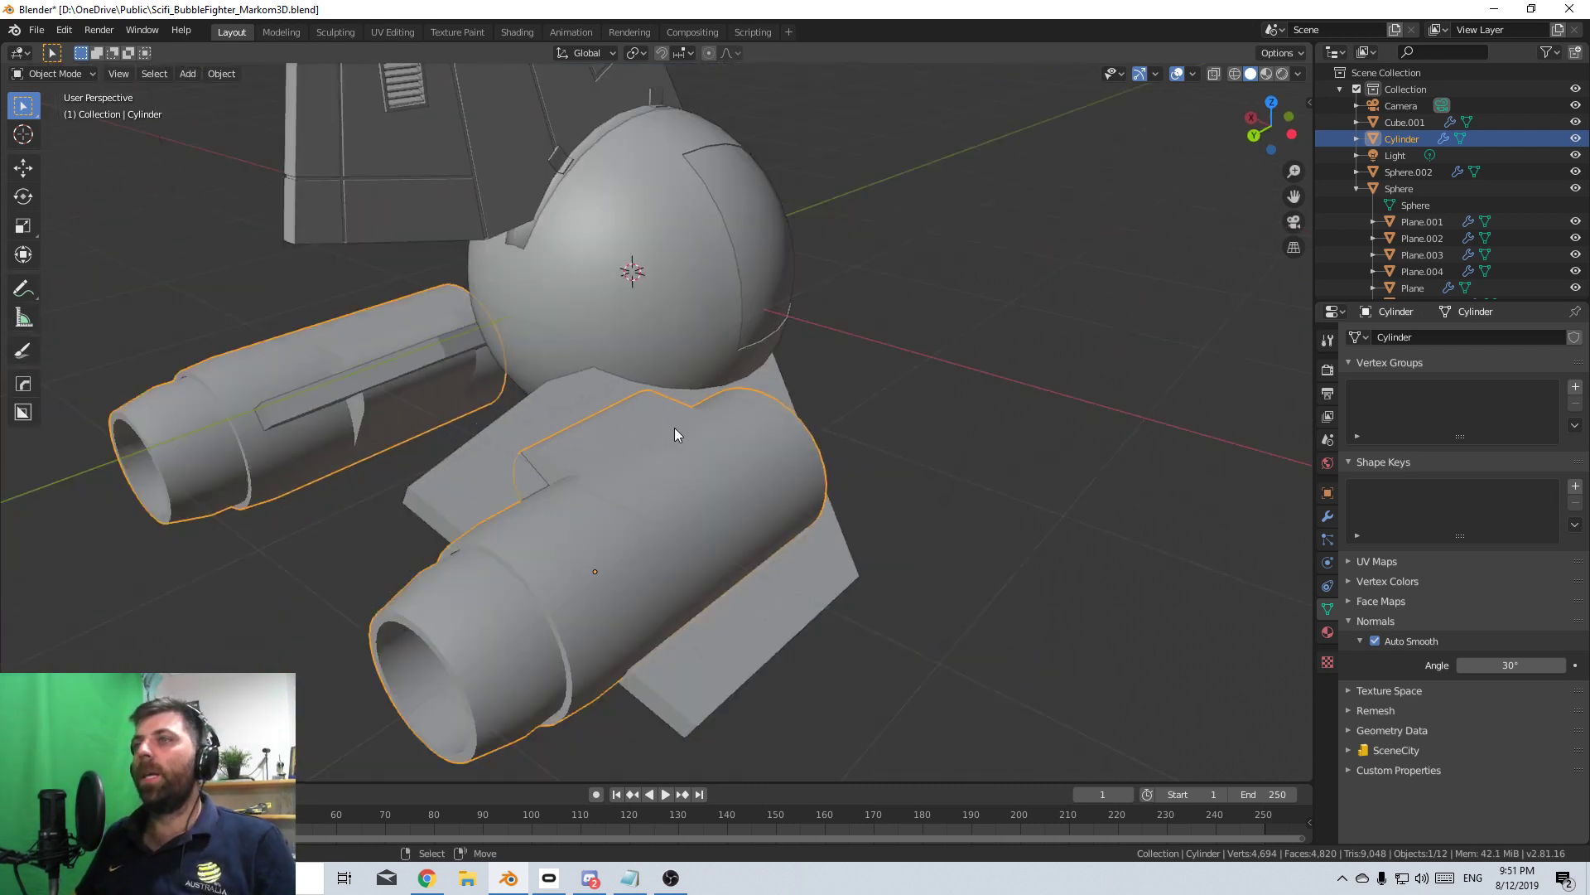
pyautogui.press('Tab')
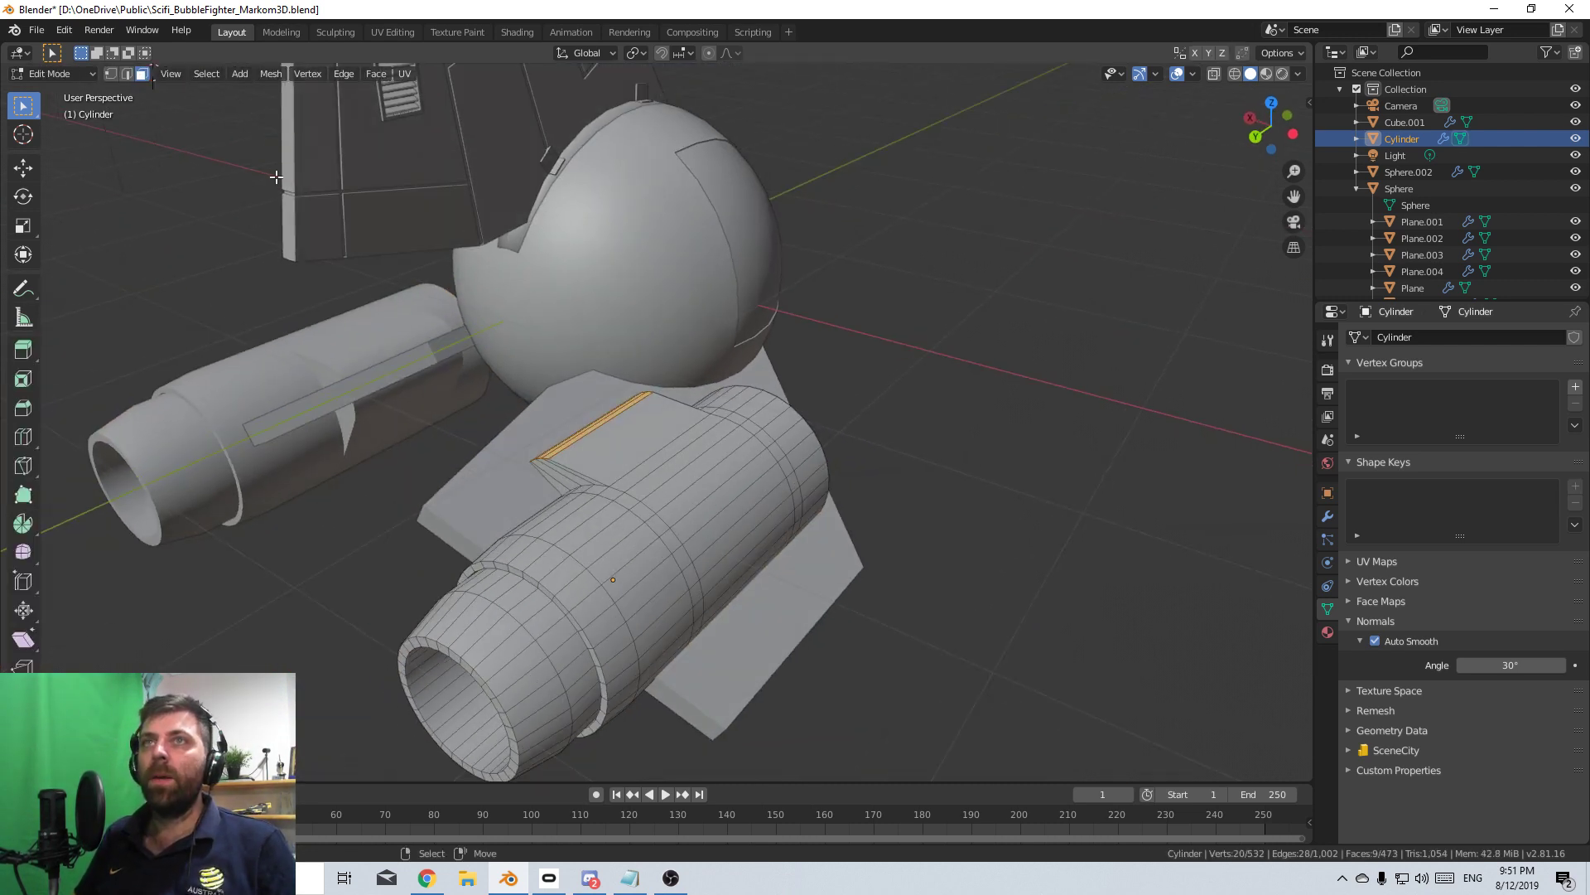
pyautogui.moveTo(645, 467); pyautogui.dragTo(632, 503, button='middle')
pyautogui.click(617, 469)
pyautogui.keyDown('shift'); pyautogui.click(647, 489); pyautogui.keyUp('shift')
pyautogui.keyDown('shift'); pyautogui.click(663, 500); pyautogui.keyUp('shift')
pyautogui.keyDown('shift'); pyautogui.click(682, 507); pyautogui.keyUp('shift')
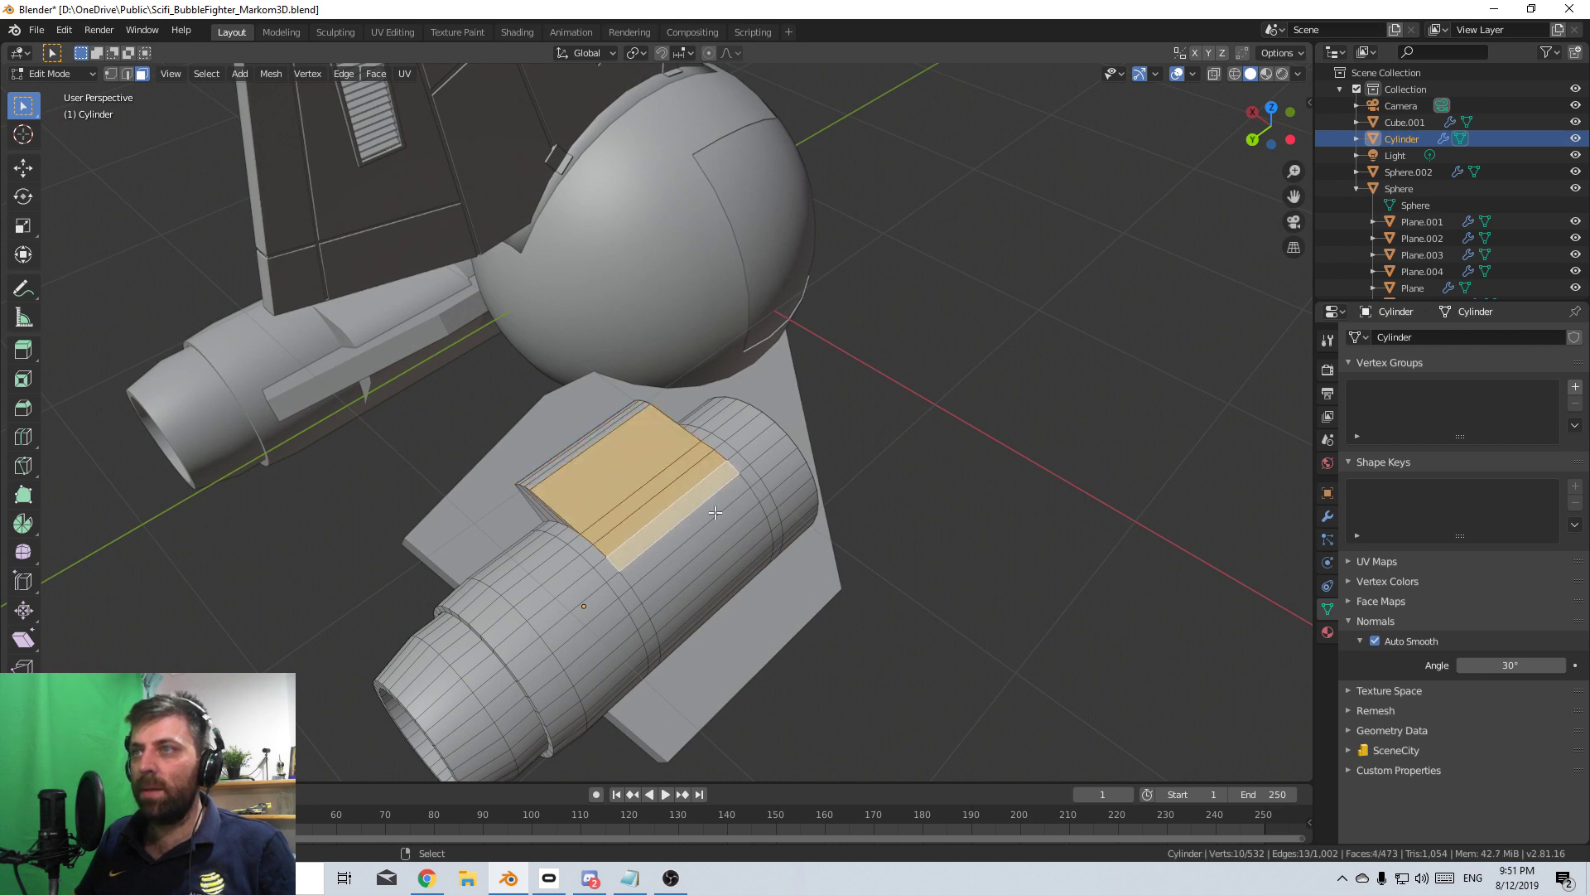
pyautogui.moveTo(730, 403); pyautogui.dragTo(902, 463, button='middle')
pyautogui.scroll(3, 902, 463)
pyautogui.press('i')
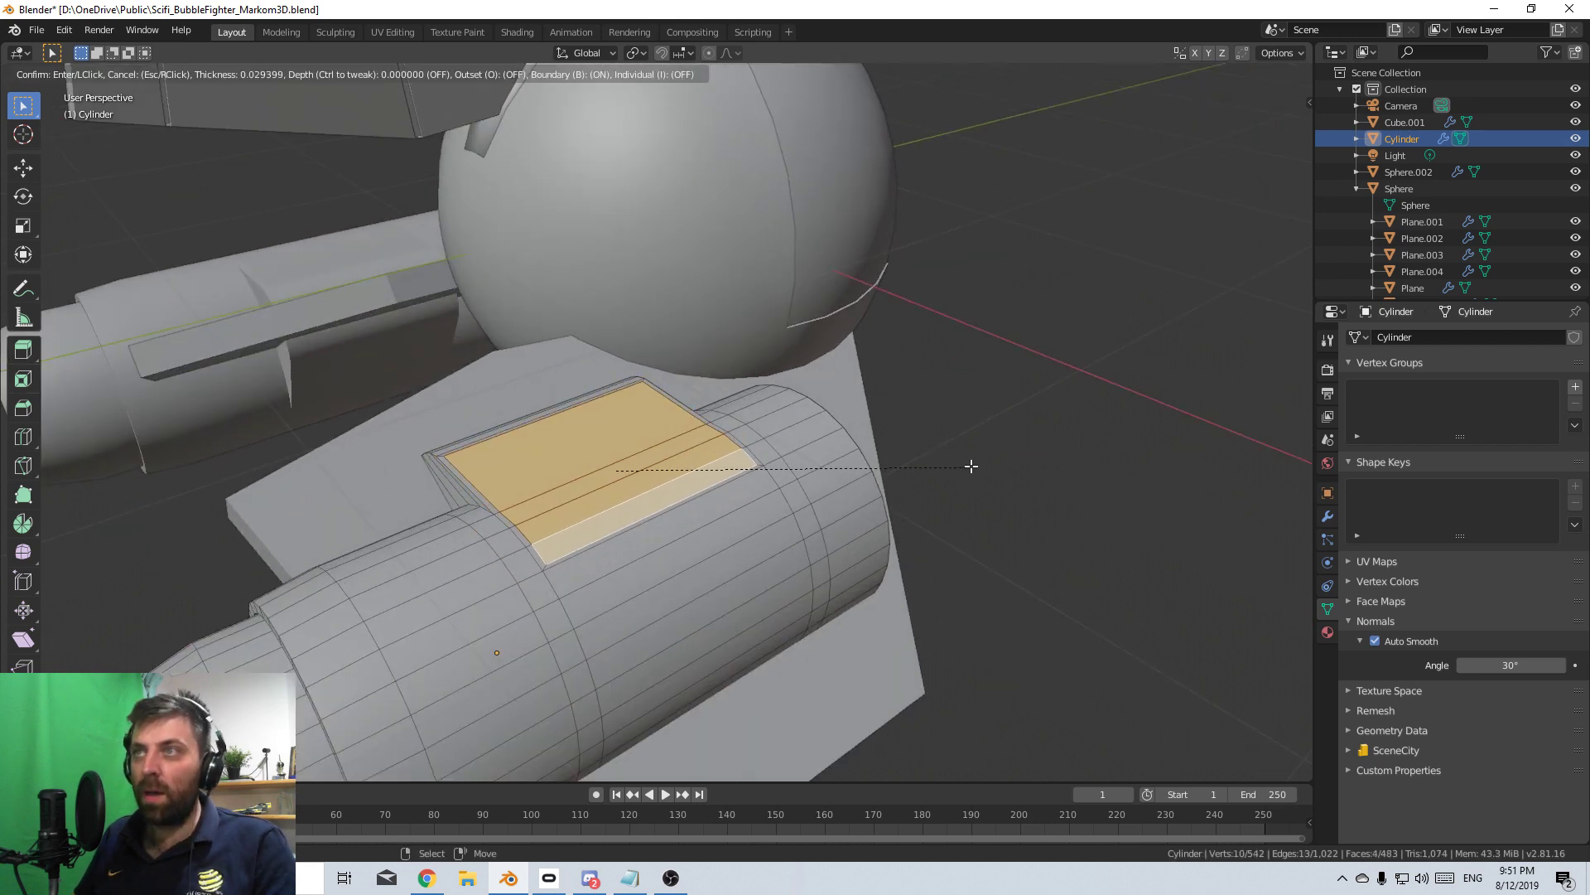
pyautogui.click(962, 462)
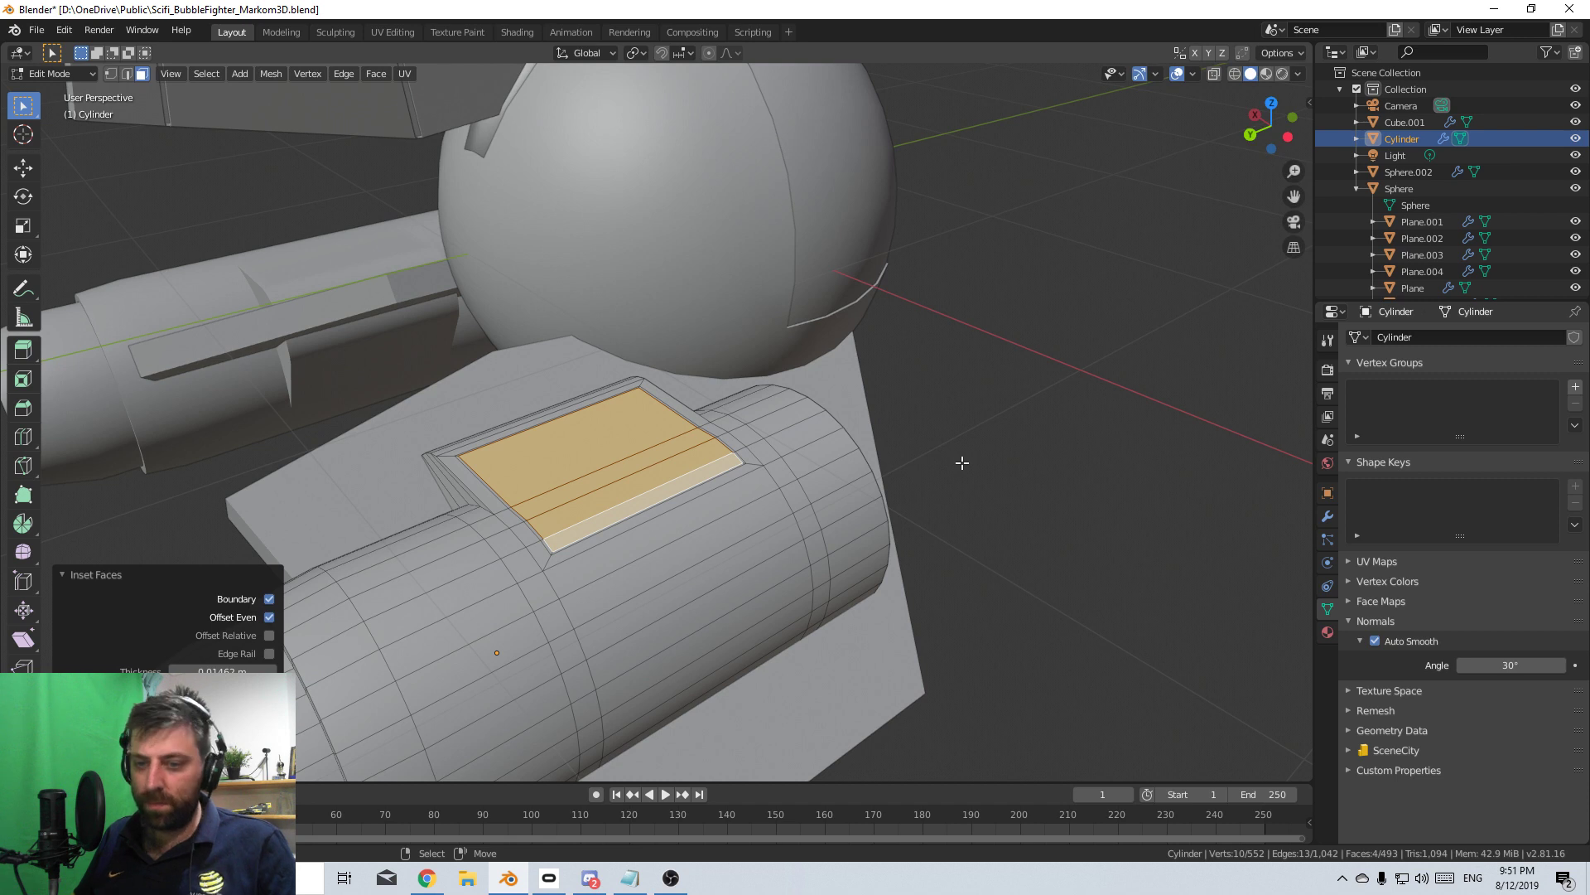
# - Extrude the inset faces about 0.12 m inward to form a recess, and move its small end step face along global Y
pyautogui.press('e')
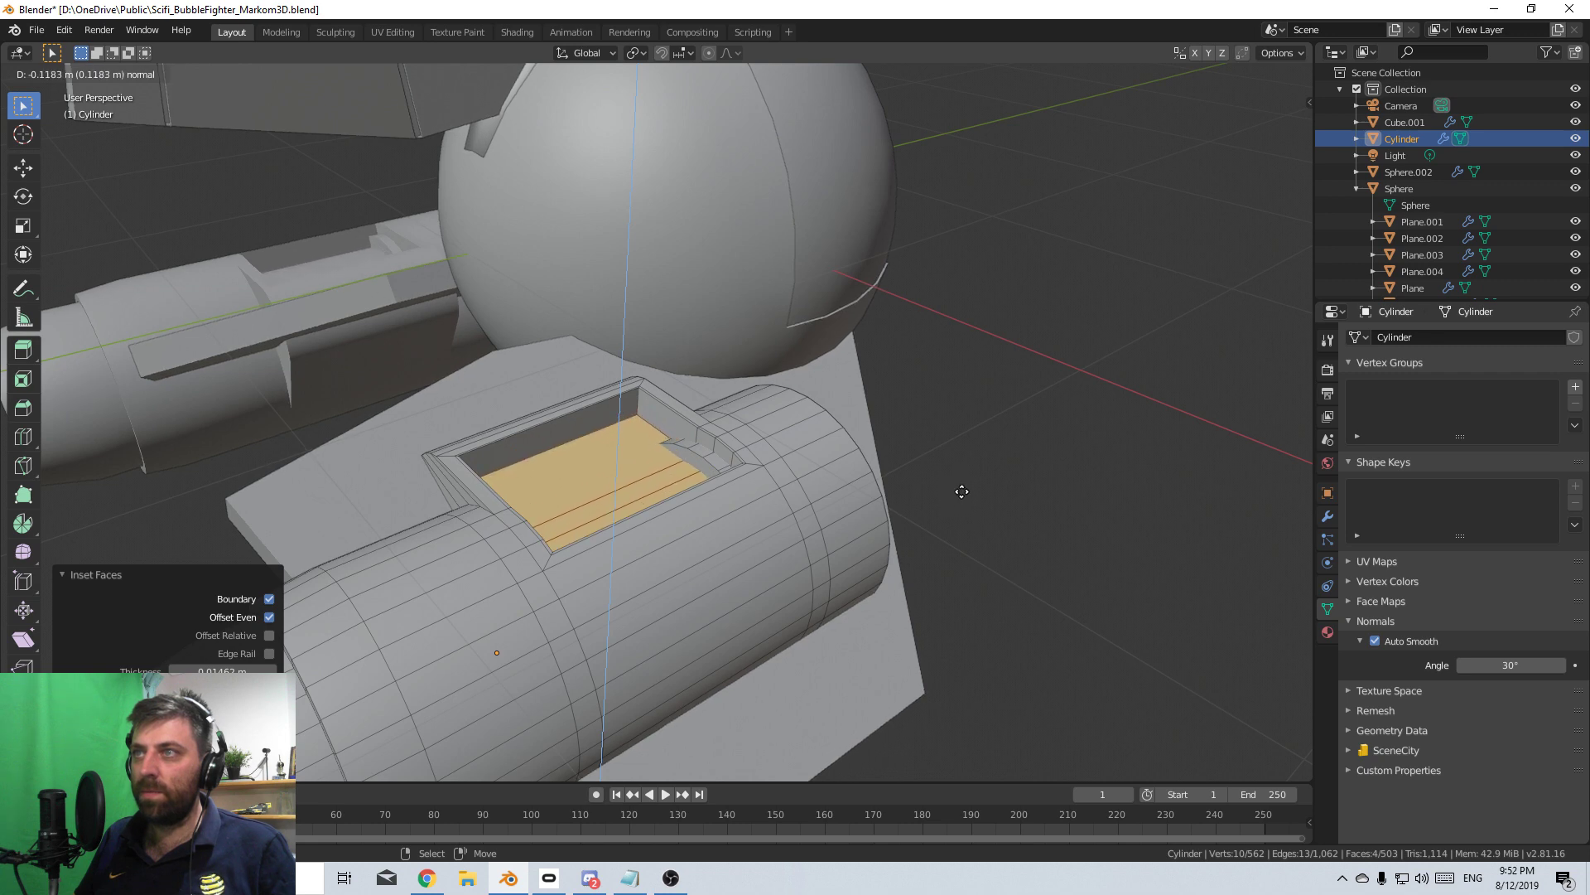
pyautogui.click(957, 489)
pyautogui.click(737, 471)
pyautogui.moveTo(737, 470); pyautogui.dragTo(691, 475, button='middle')
pyautogui.press('g')
pyautogui.press('y')
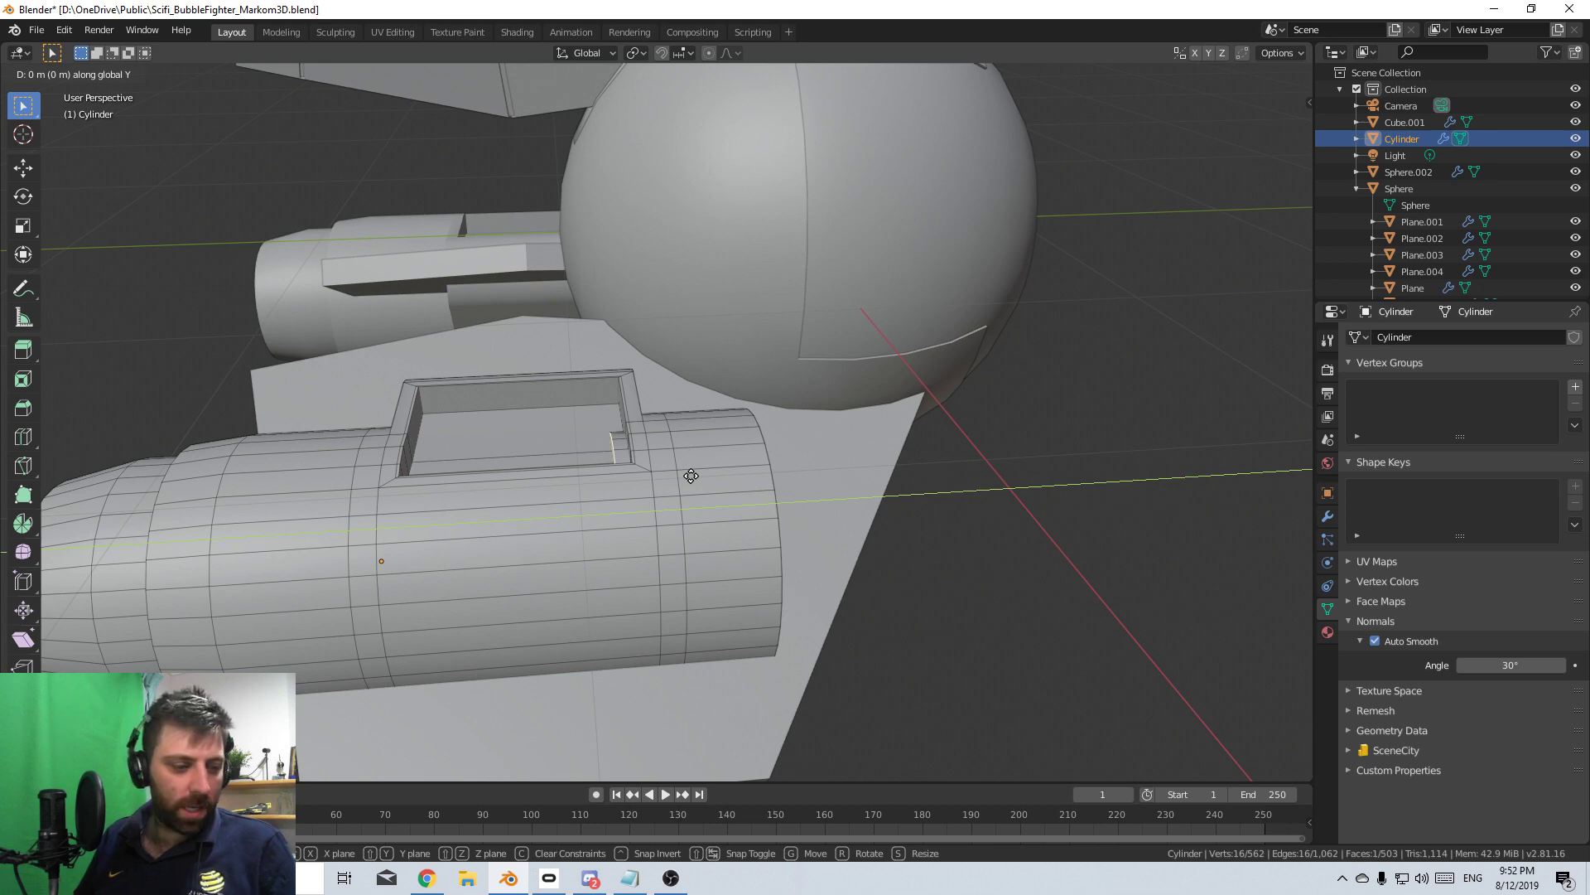
pyautogui.click(1010, 495)
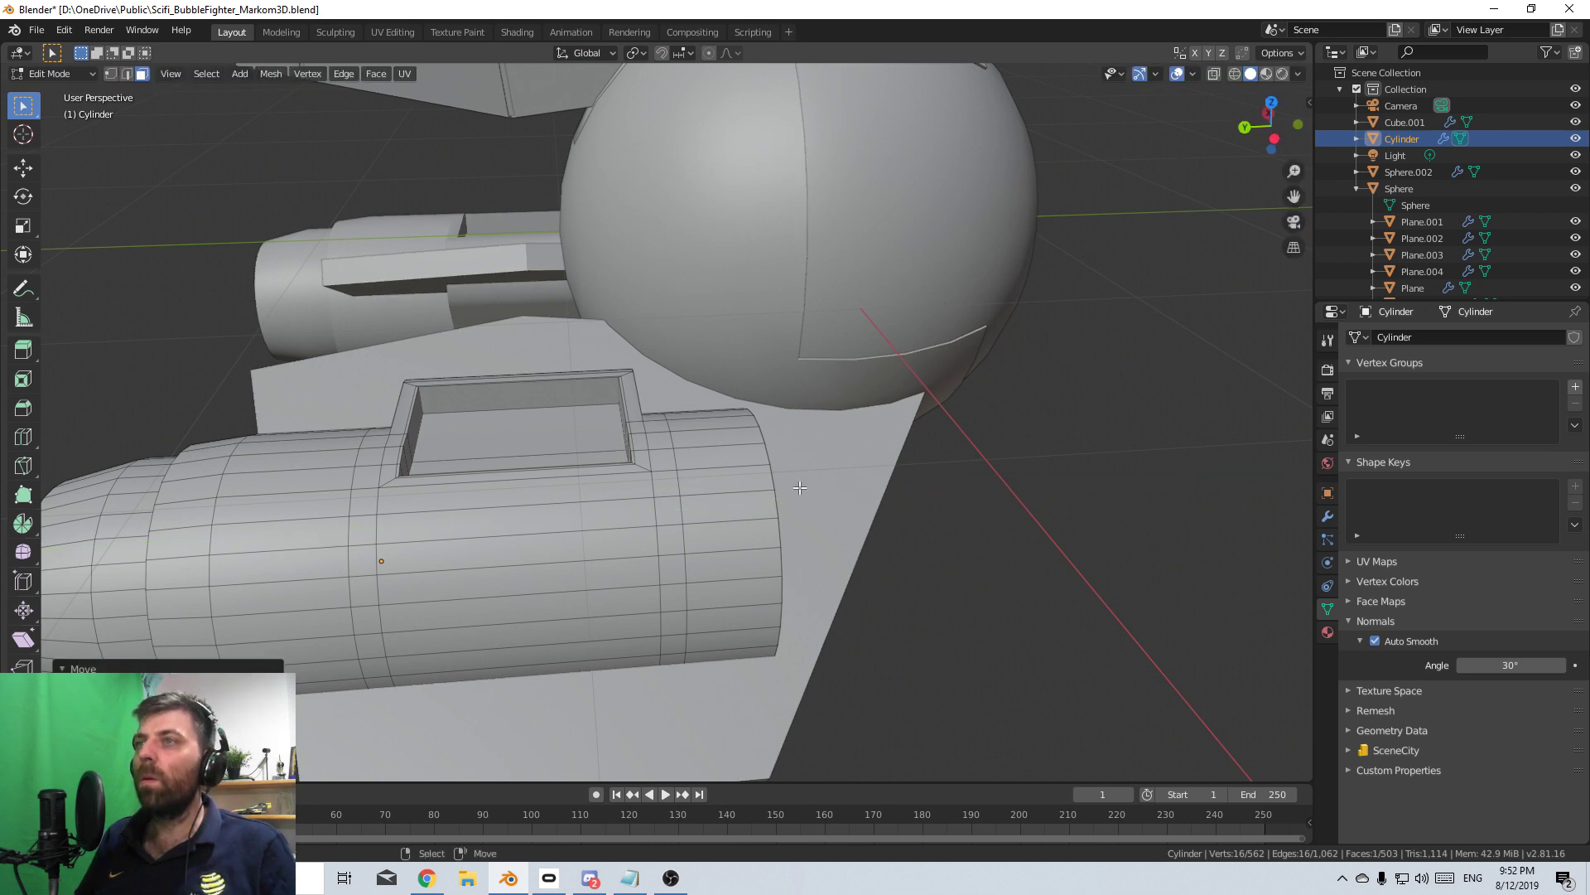
# - Return to Object Mode and add a Bevel modifier to the engine cylinder with its limit method set to Angle
pyautogui.press('Tab')
pyautogui.scroll(-2, 597, 439)
pyautogui.moveTo(580, 439); pyautogui.dragTo(728, 431, button='middle')
pyautogui.scroll(2, 769, 446)
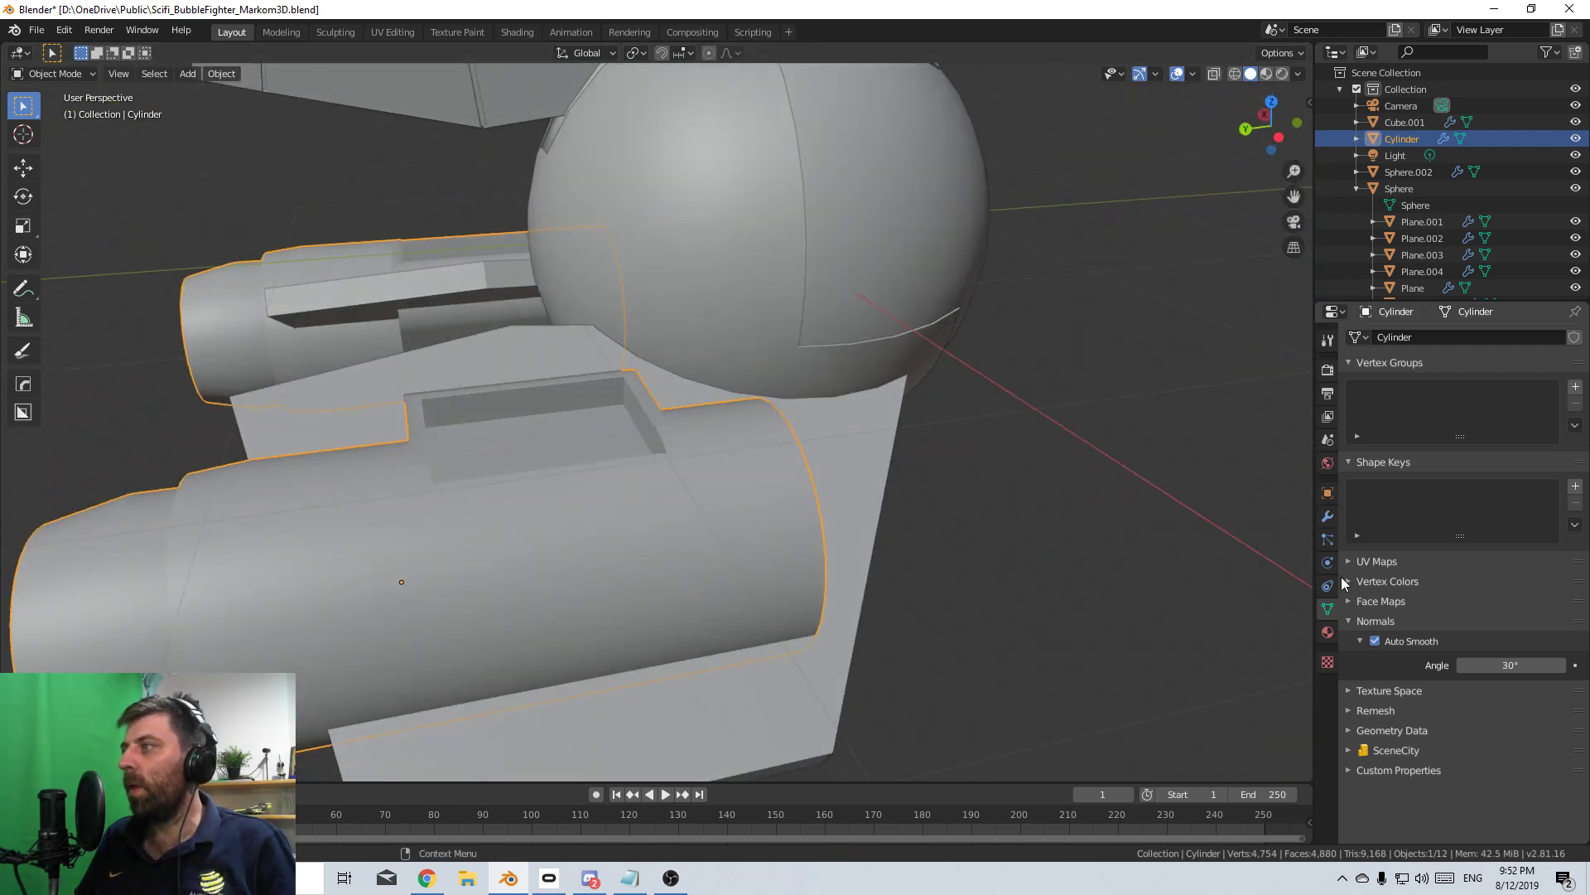
pyautogui.click(1327, 515)
pyautogui.click(1420, 340)
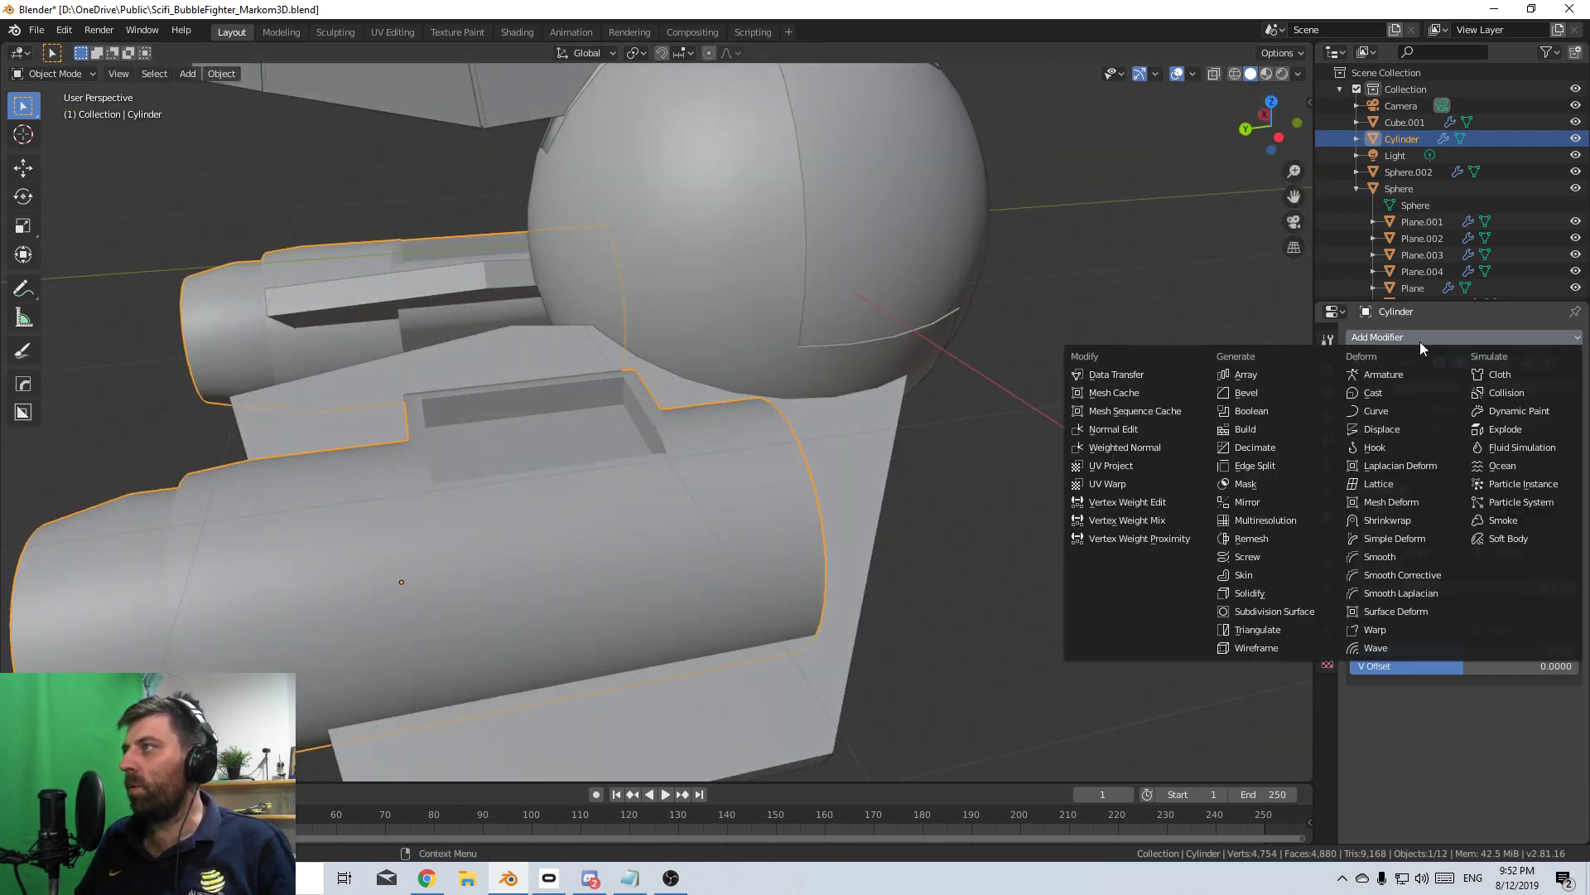
pyautogui.click(1254, 395)
pyautogui.moveTo(1255, 394); pyautogui.dragTo(1226, 514, button='middle')
pyautogui.scroll(-5, 1449, 679)
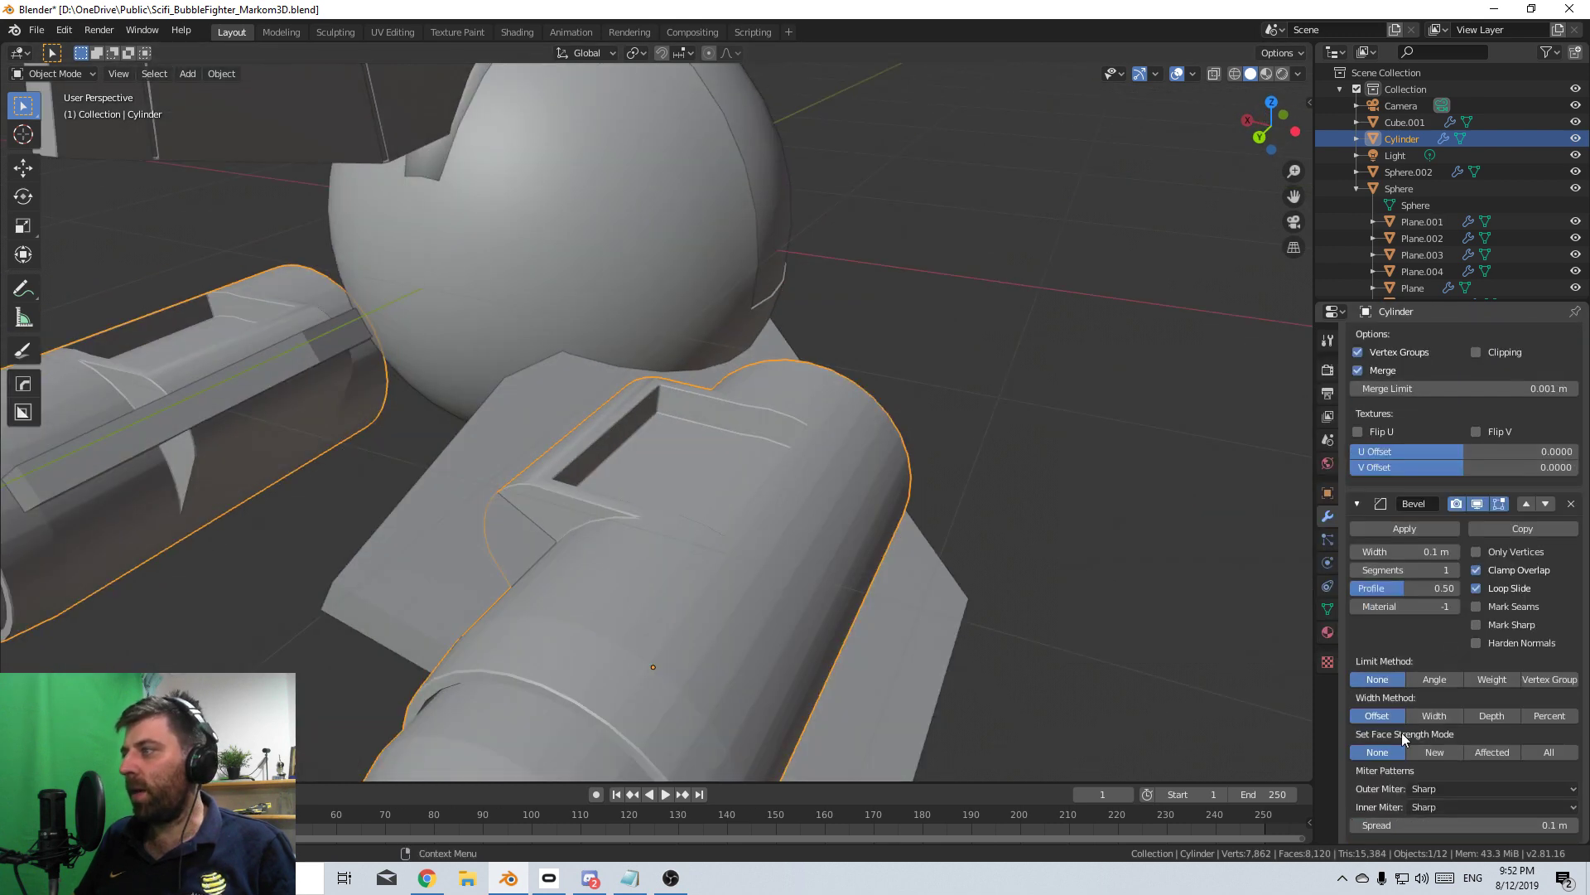
pyautogui.click(1442, 679)
# - Try a 56° angle limit on the engine cylinder's Bevel modifier
pyautogui.scroll(4, 704, 573)
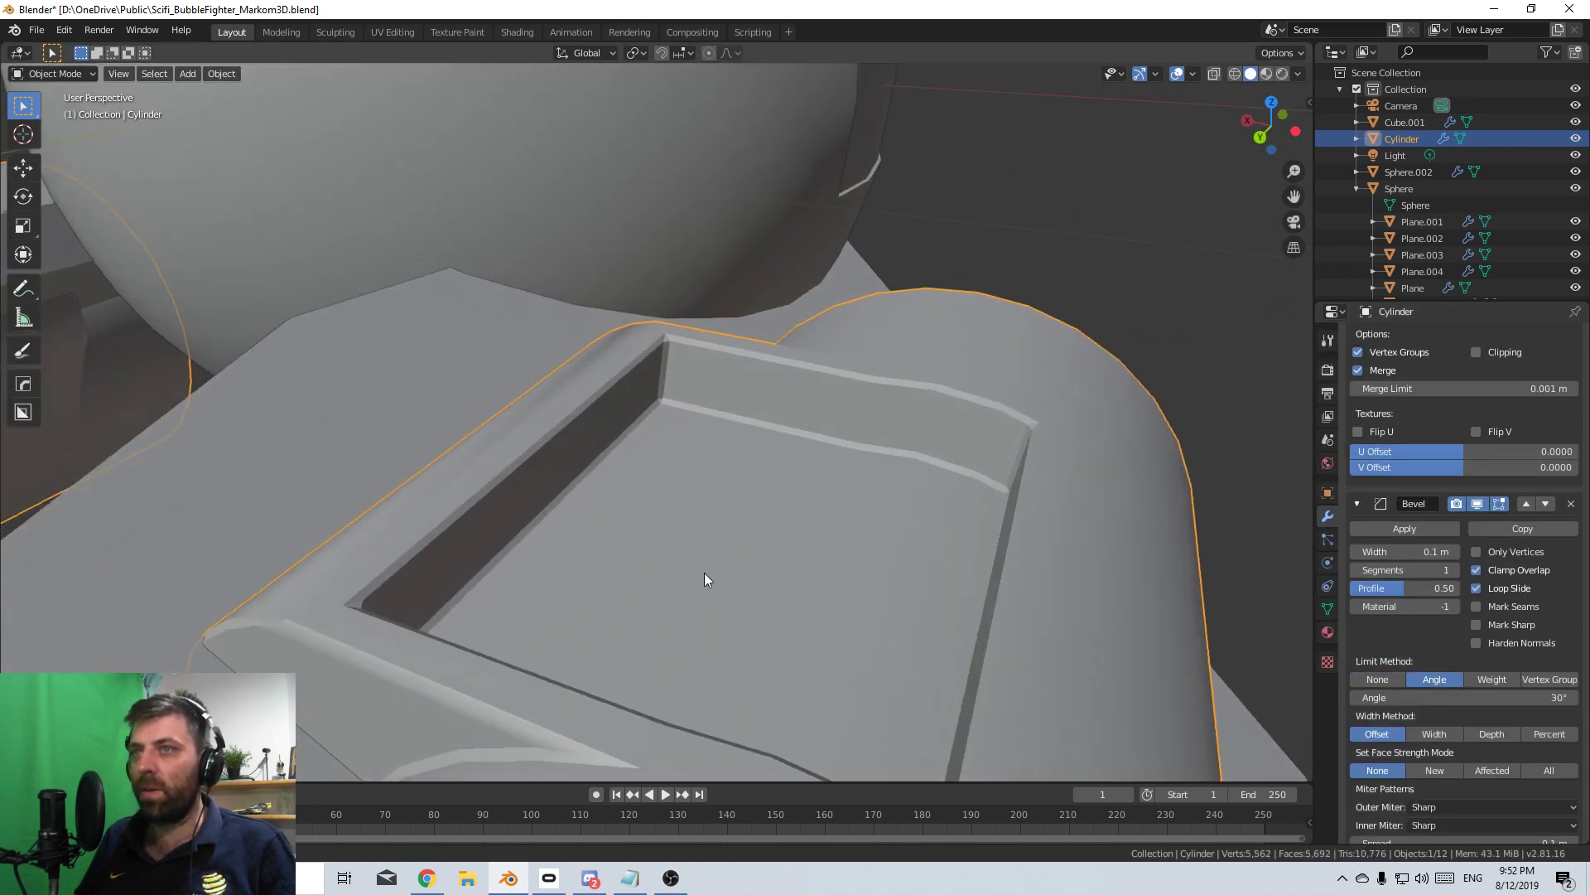
pyautogui.moveTo(704, 574)
pyautogui.mouseDown(button='middle')
pyautogui.moveTo(767, 550)
pyautogui.moveTo(717, 564)
pyautogui.mouseUp(button='middle')
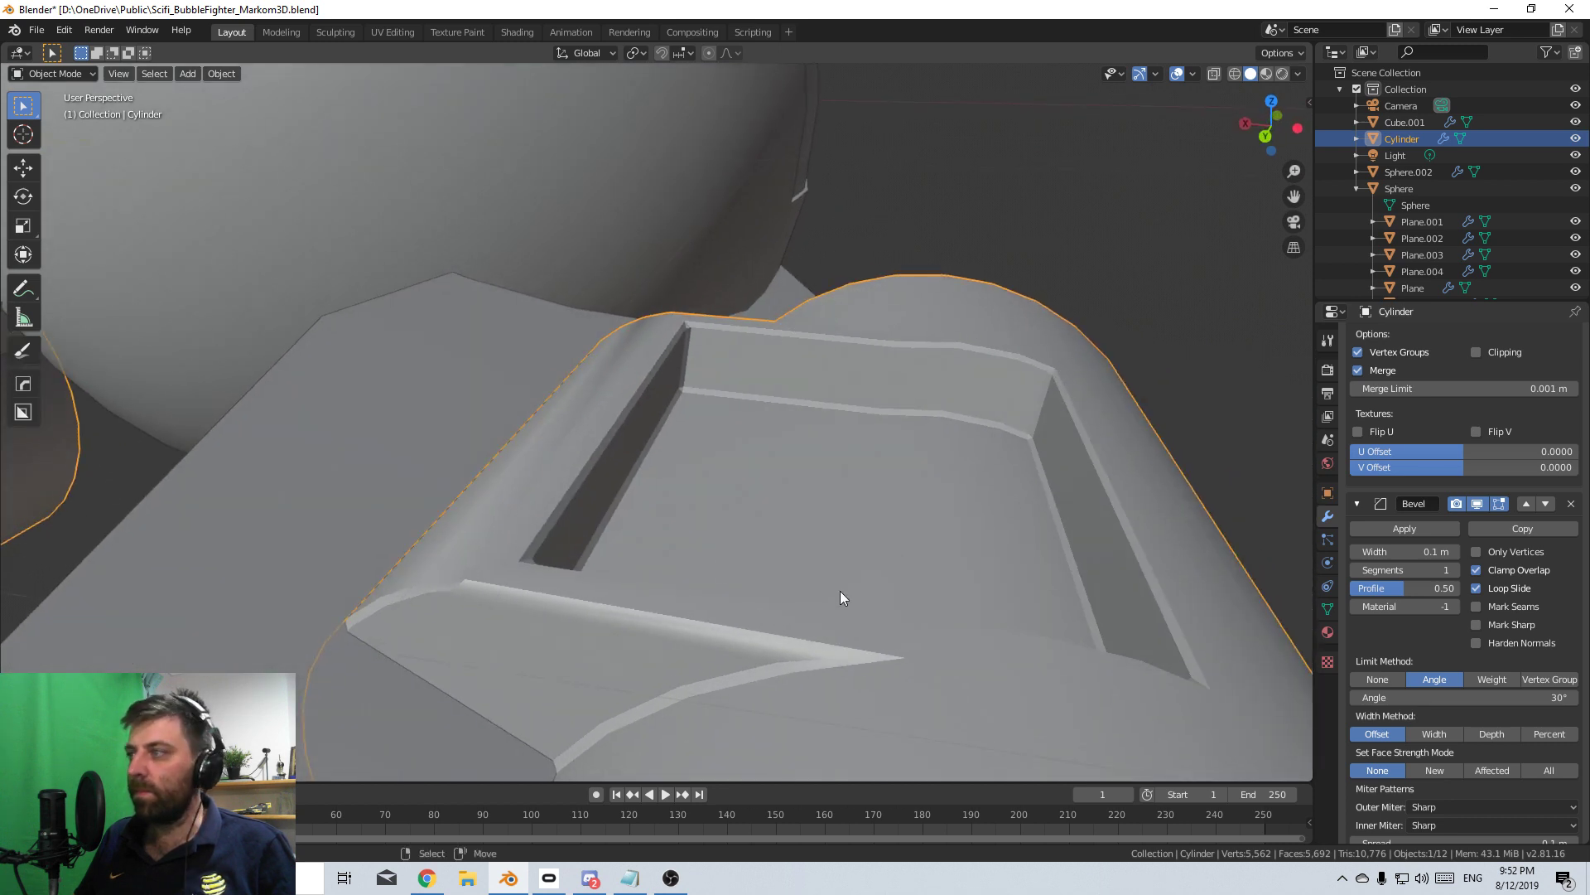
pyautogui.moveTo(1429, 697); pyautogui.dragTo(1441, 697)
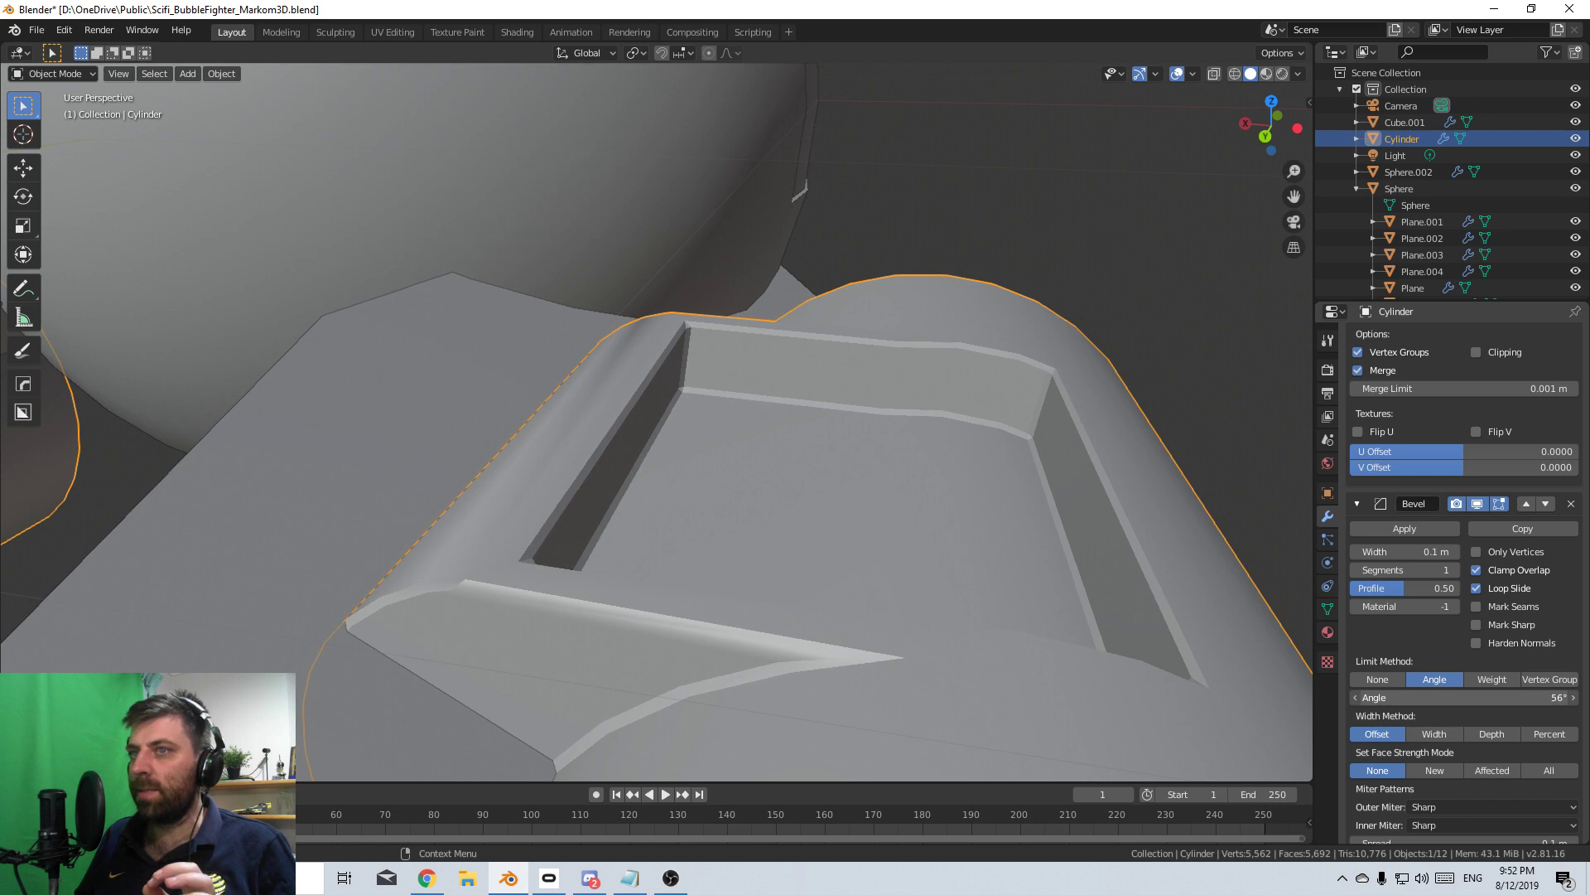
# - Reset the 3D cursor to the world origin, add a new mesh cylinder there and enter Edit Mode on it
pyautogui.moveTo(798, 610); pyautogui.dragTo(623, 451, button='middle')
pyautogui.scroll(-5, 414, 447)
pyautogui.scroll(4, 714, 489)
pyautogui.scroll(-5, 744, 434)
pyautogui.hotkey('shift', 's')
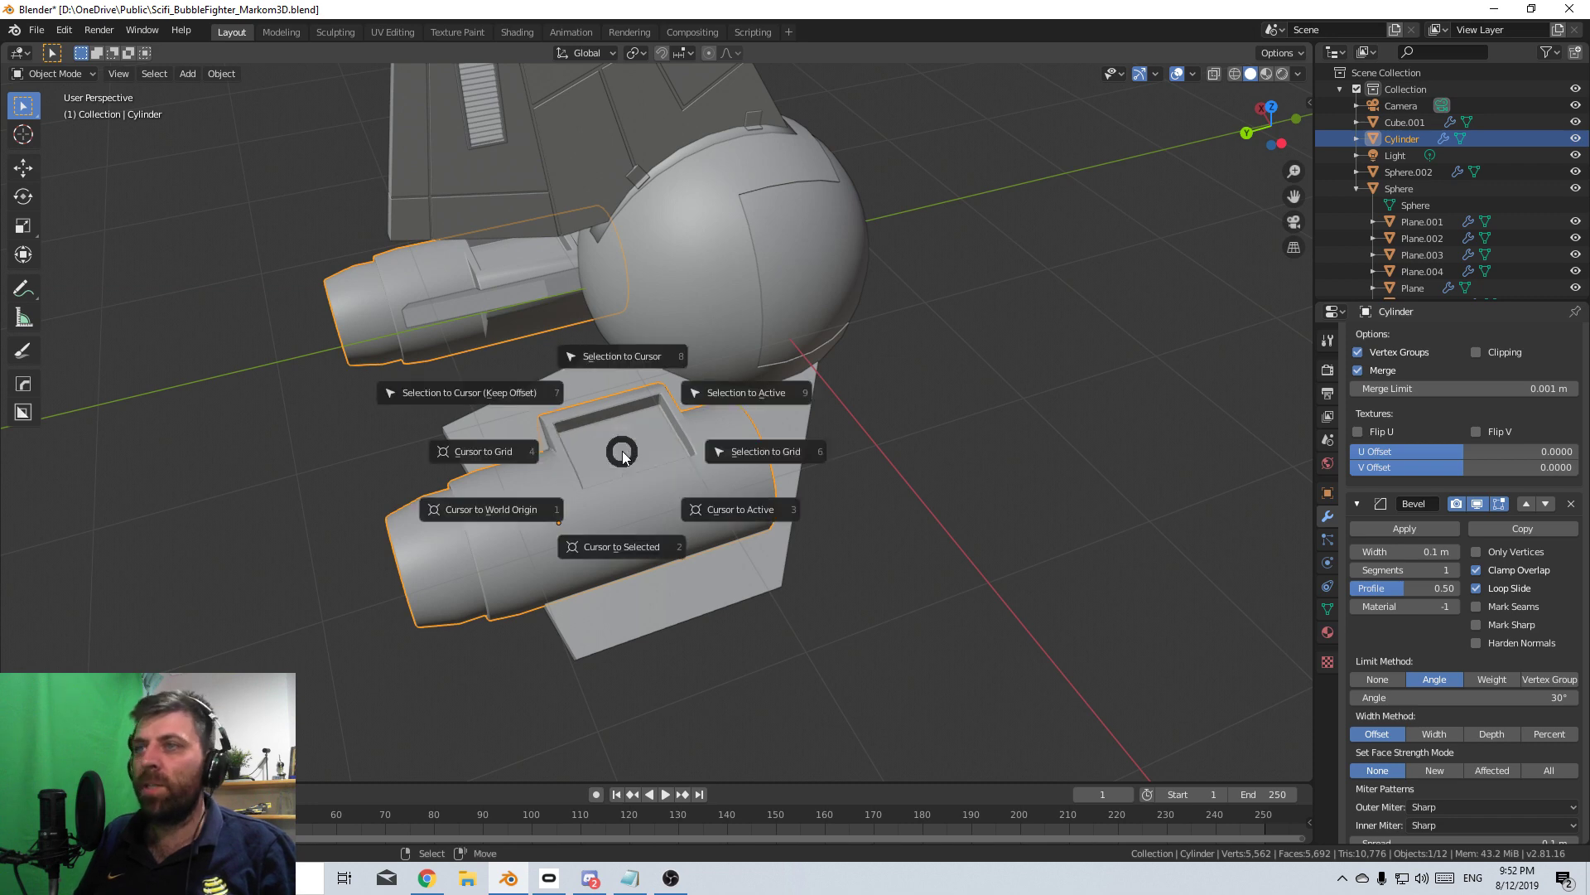
pyautogui.click(497, 511)
pyautogui.scroll(-4, 714, 414)
pyautogui.hotkey('shift', 'a')
pyautogui.moveTo(714, 414)
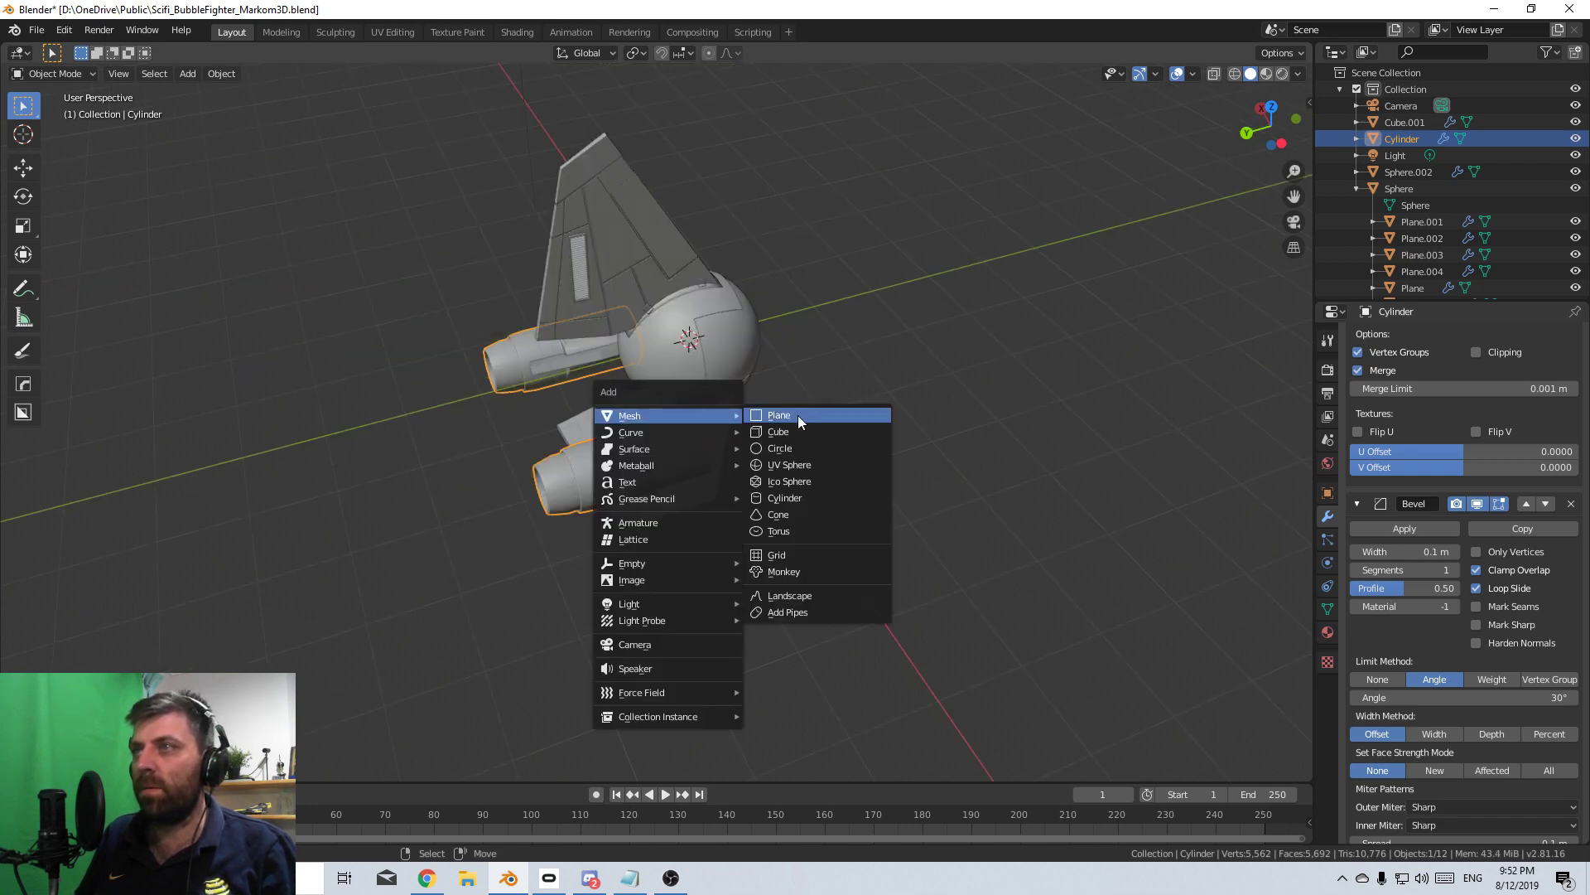
pyautogui.click(800, 495)
pyautogui.press('Tab')
pyautogui.hotkey('shift', 'd')
pyautogui.write('x90')
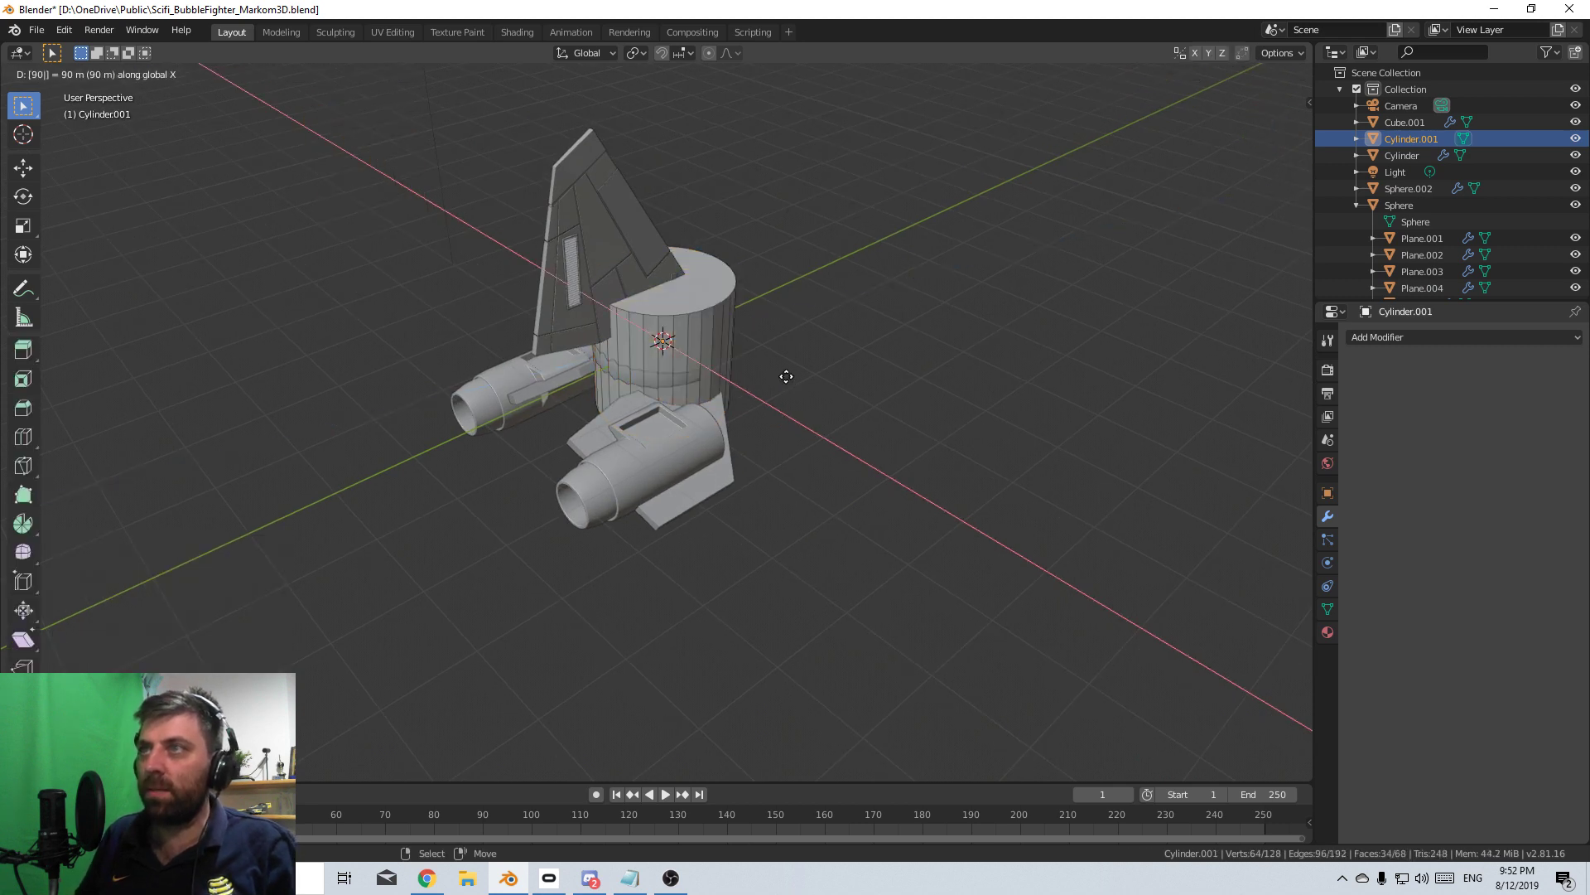
pyautogui.press('Escape')
# - Rotate the new cylinder's mesh 90° around the X axis
pyautogui.scroll(-4, 783, 379)
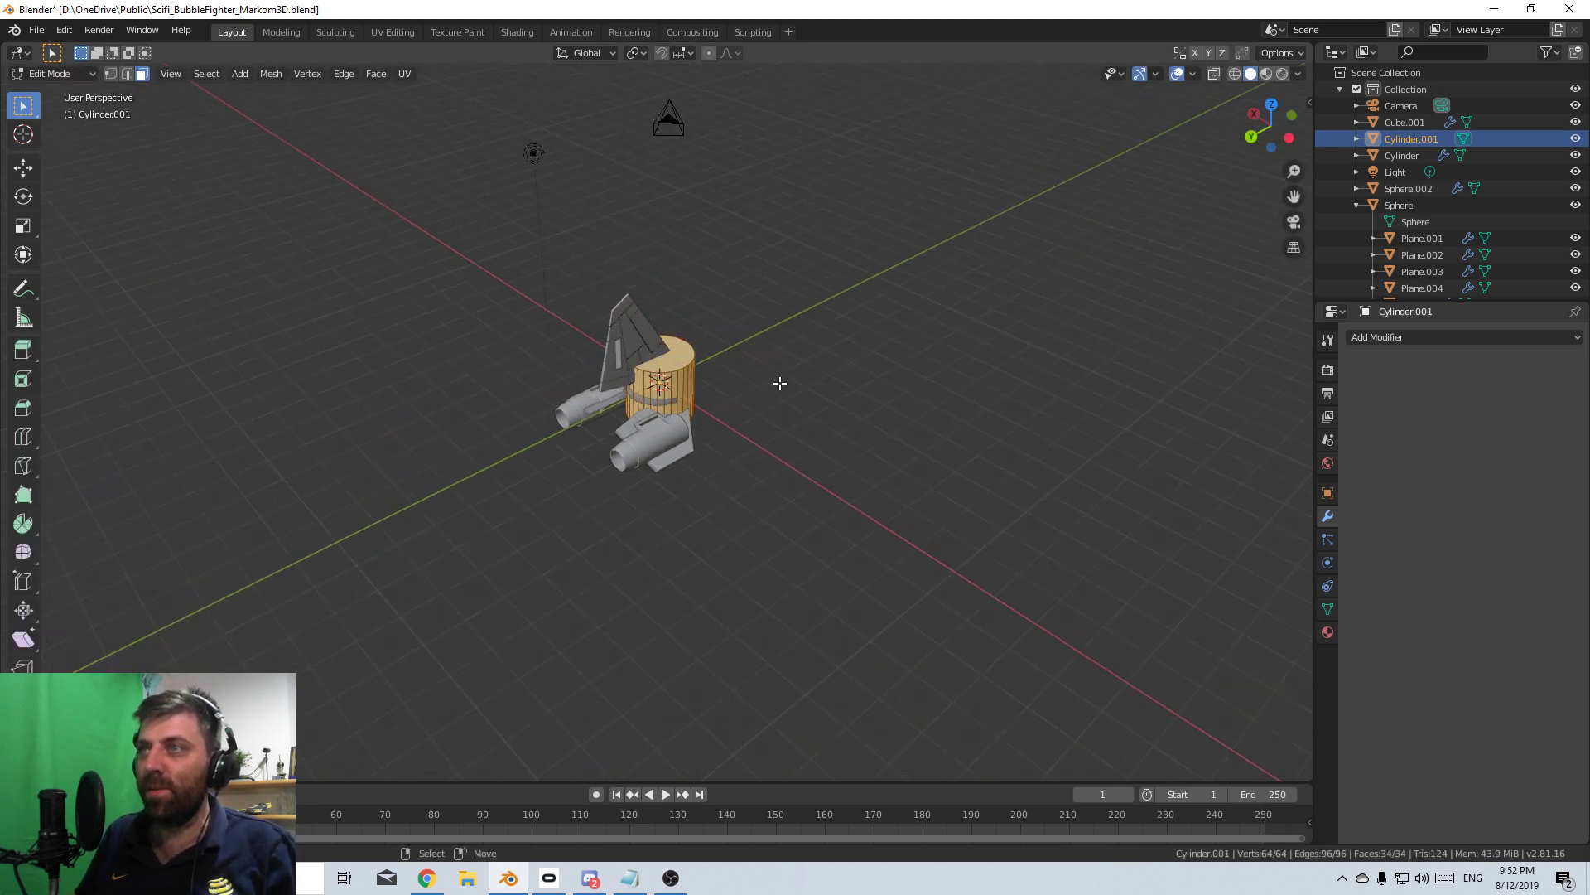
pyautogui.write('rx90')
pyautogui.press('Return')
# - Move the new cylinder over the engine recess in the top view and scale it down to fit inside the recess
pyautogui.press('KP_3')
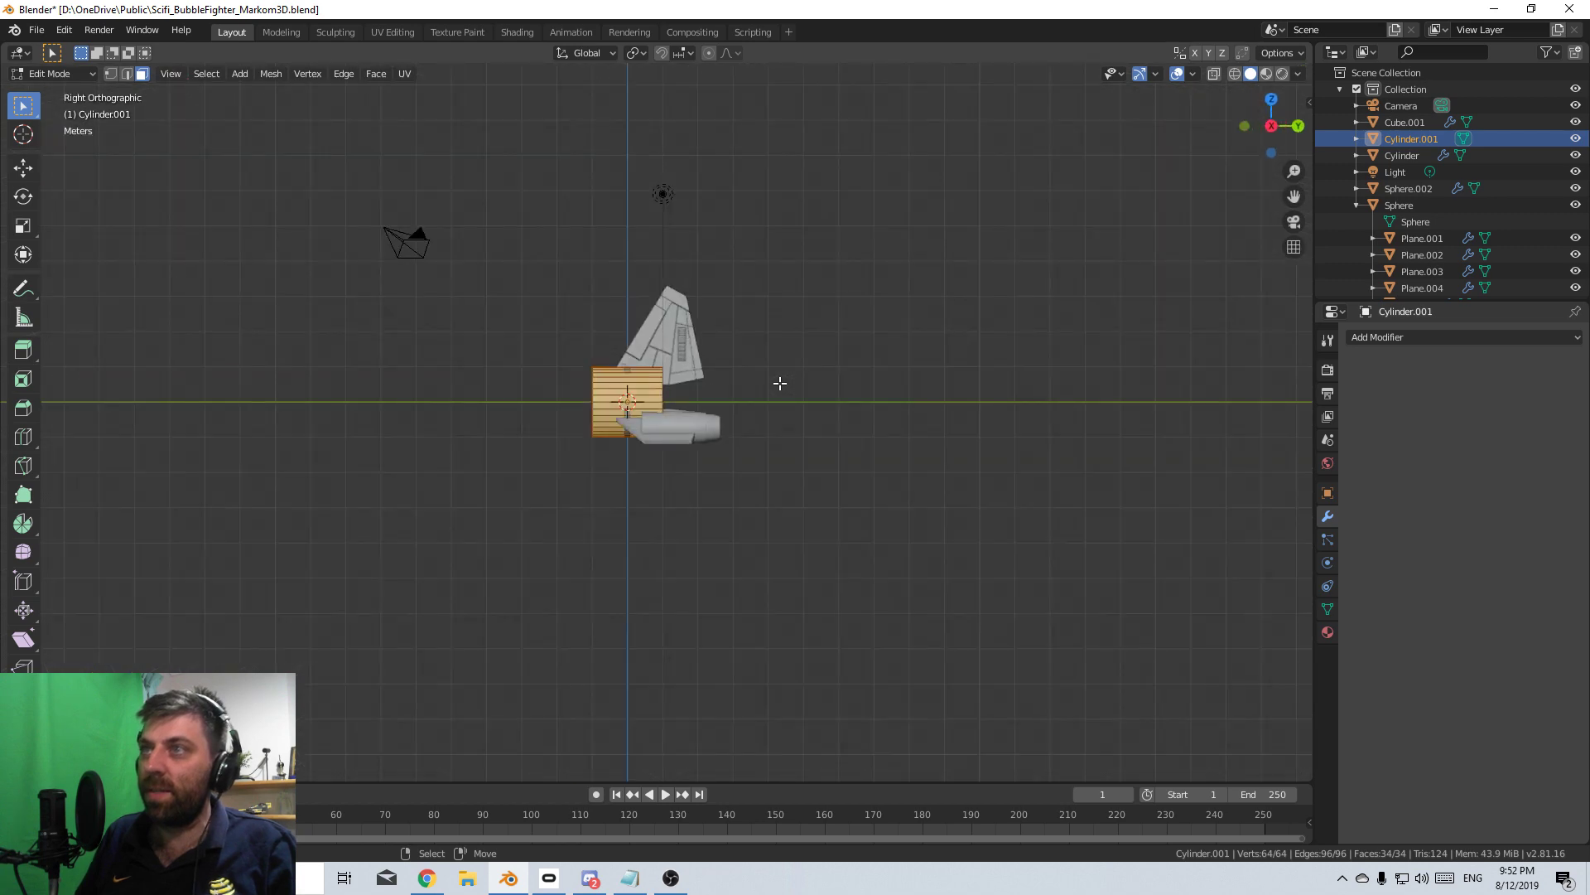
pyautogui.press('KP_1')
pyautogui.press('KP_7')
pyautogui.scroll(10, 951, 407)
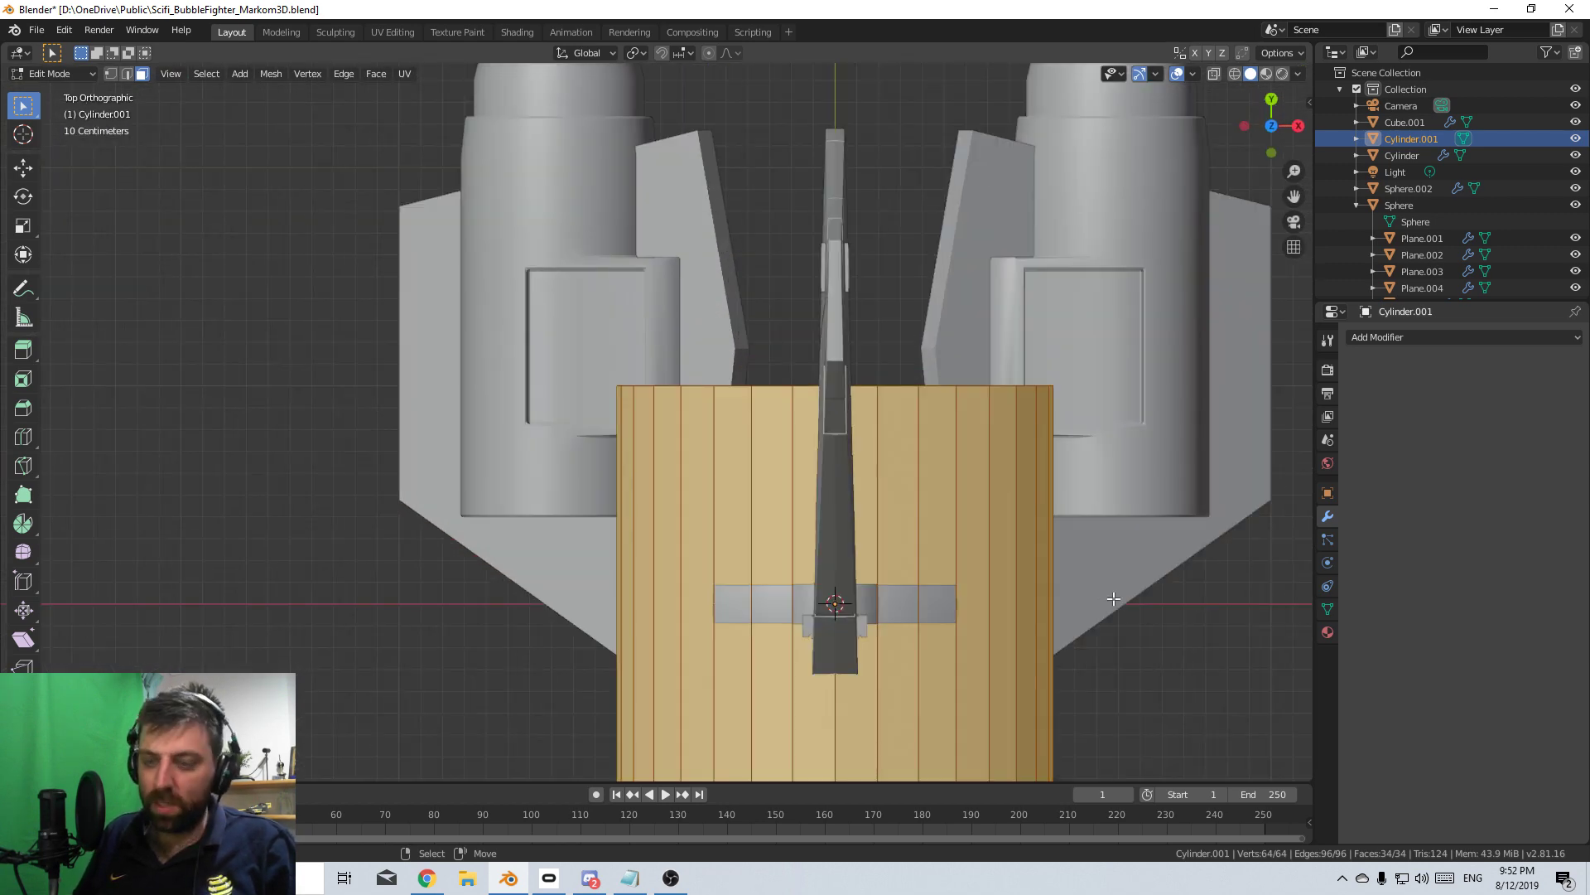
pyautogui.press('g')
pyautogui.click(869, 409)
pyautogui.press('s')
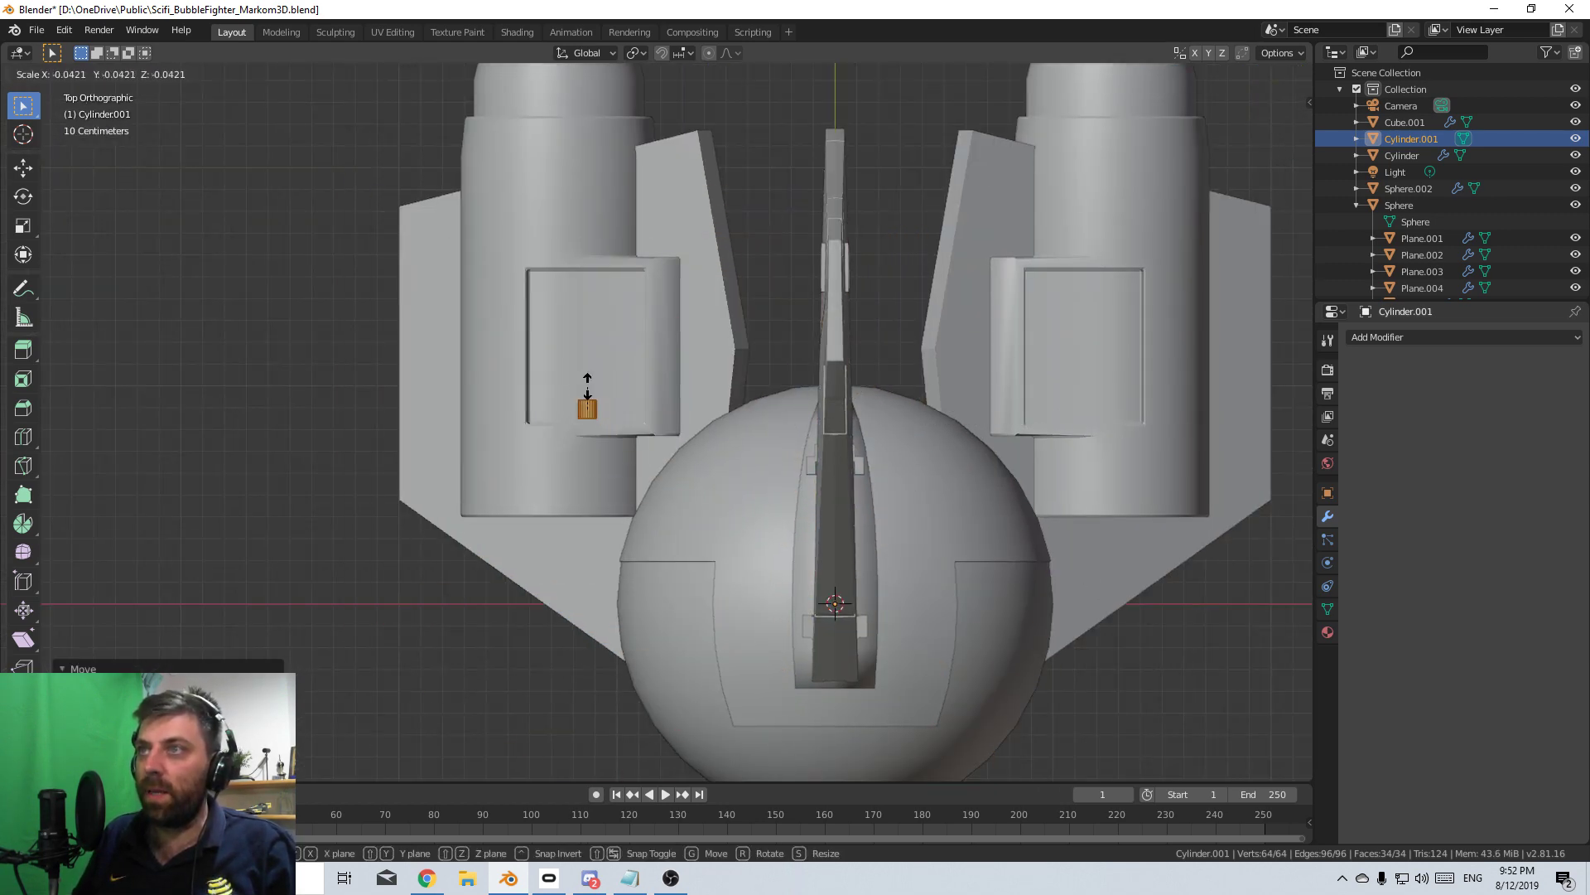
pyautogui.click(587, 389)
# - Refine the small cylinder's position and size at the cockpit-side end of the recess in the top view
pyautogui.scroll(6, 580, 406)
pyautogui.press('g')
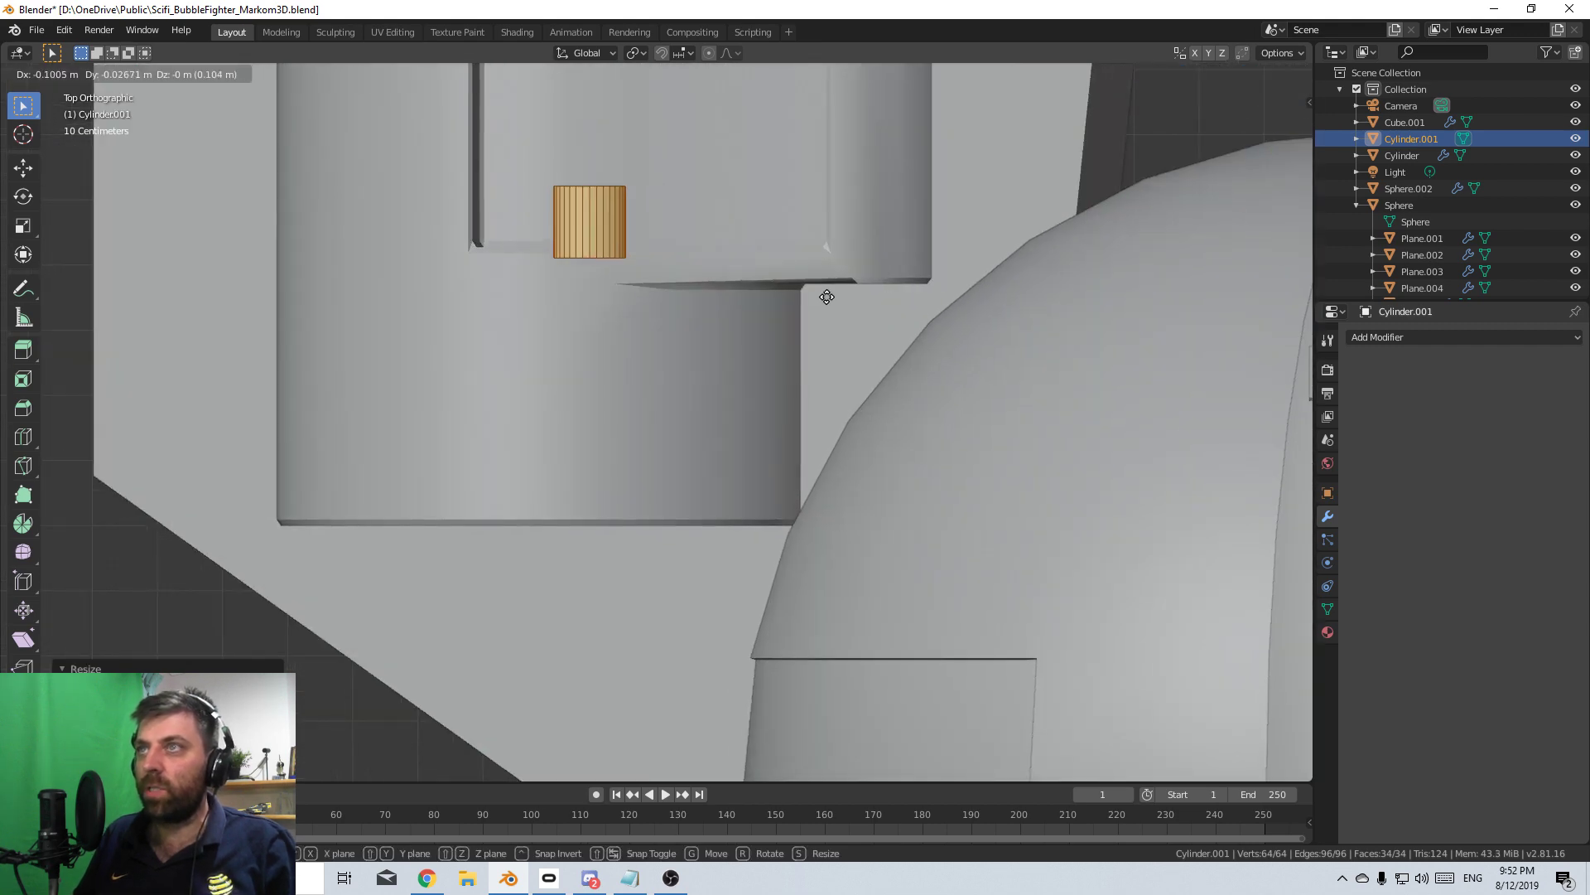
pyautogui.click(817, 295)
pyautogui.press('s')
pyautogui.click(875, 263)
# - Switch to wireframe in the right view and lower the small cylinder into the engine's recess
pyautogui.moveTo(746, 303); pyautogui.dragTo(915, 199, button='middle')
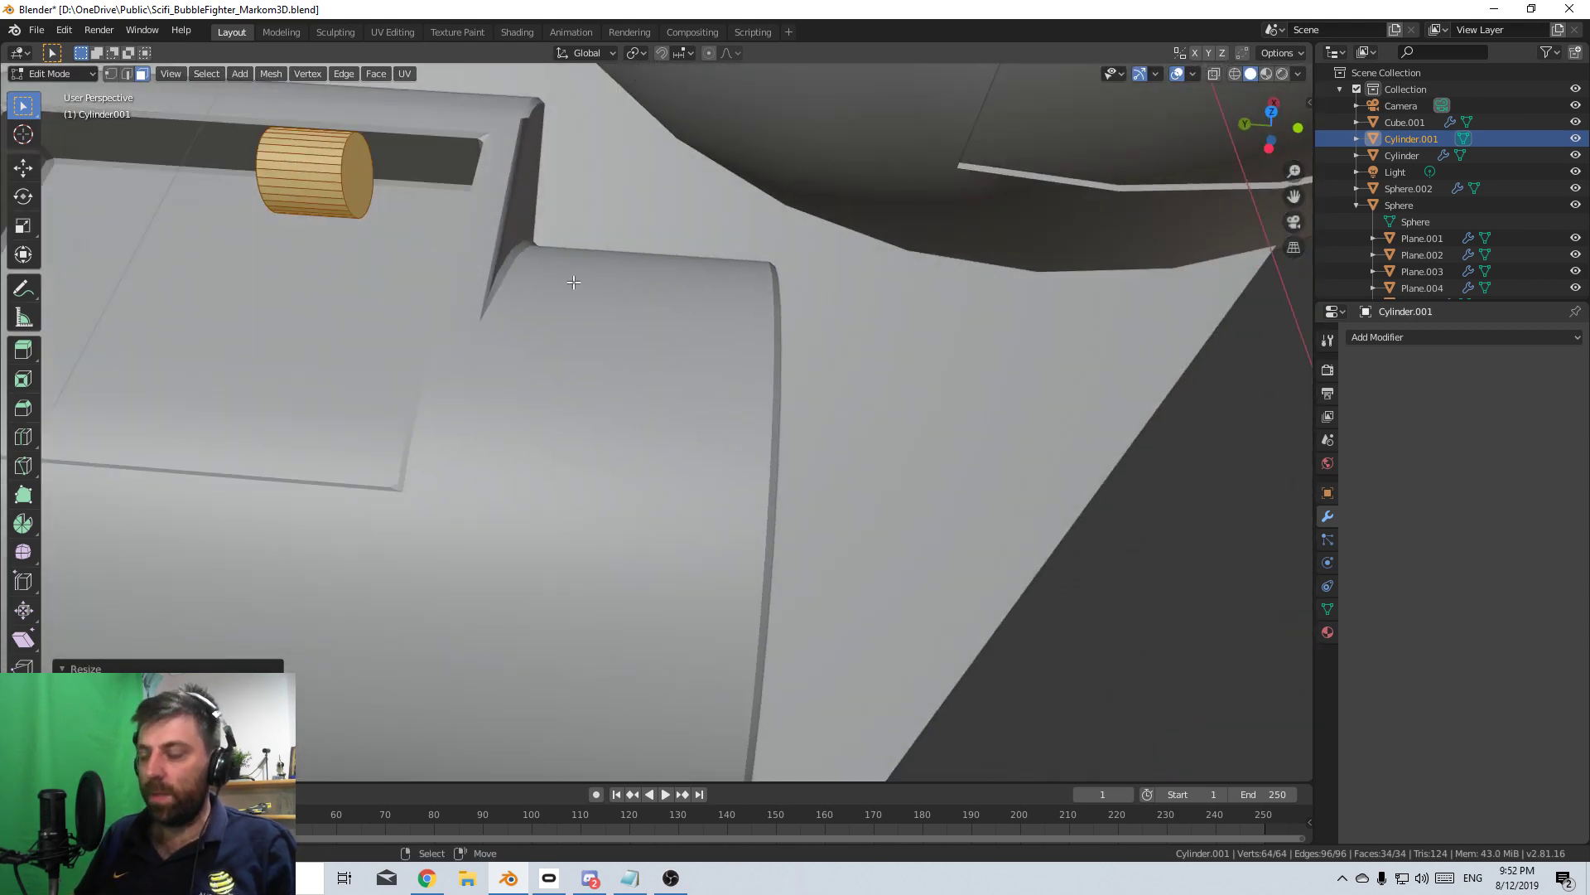
pyautogui.press('KP_1')
pyautogui.press('z')
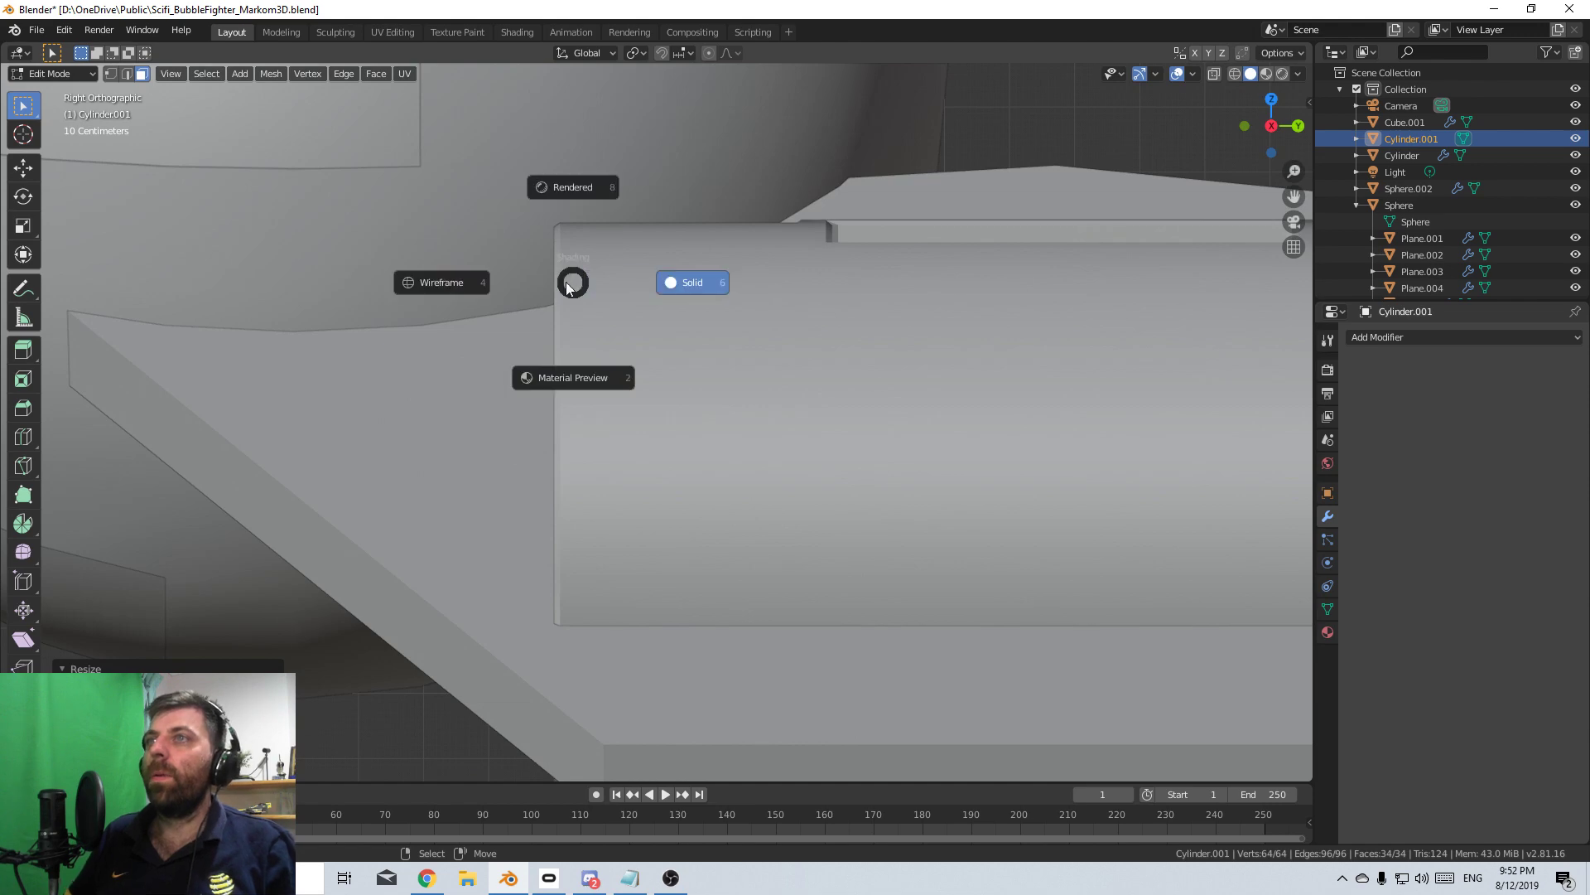
pyautogui.hotkey('shift', 'z')
pyautogui.press('g')
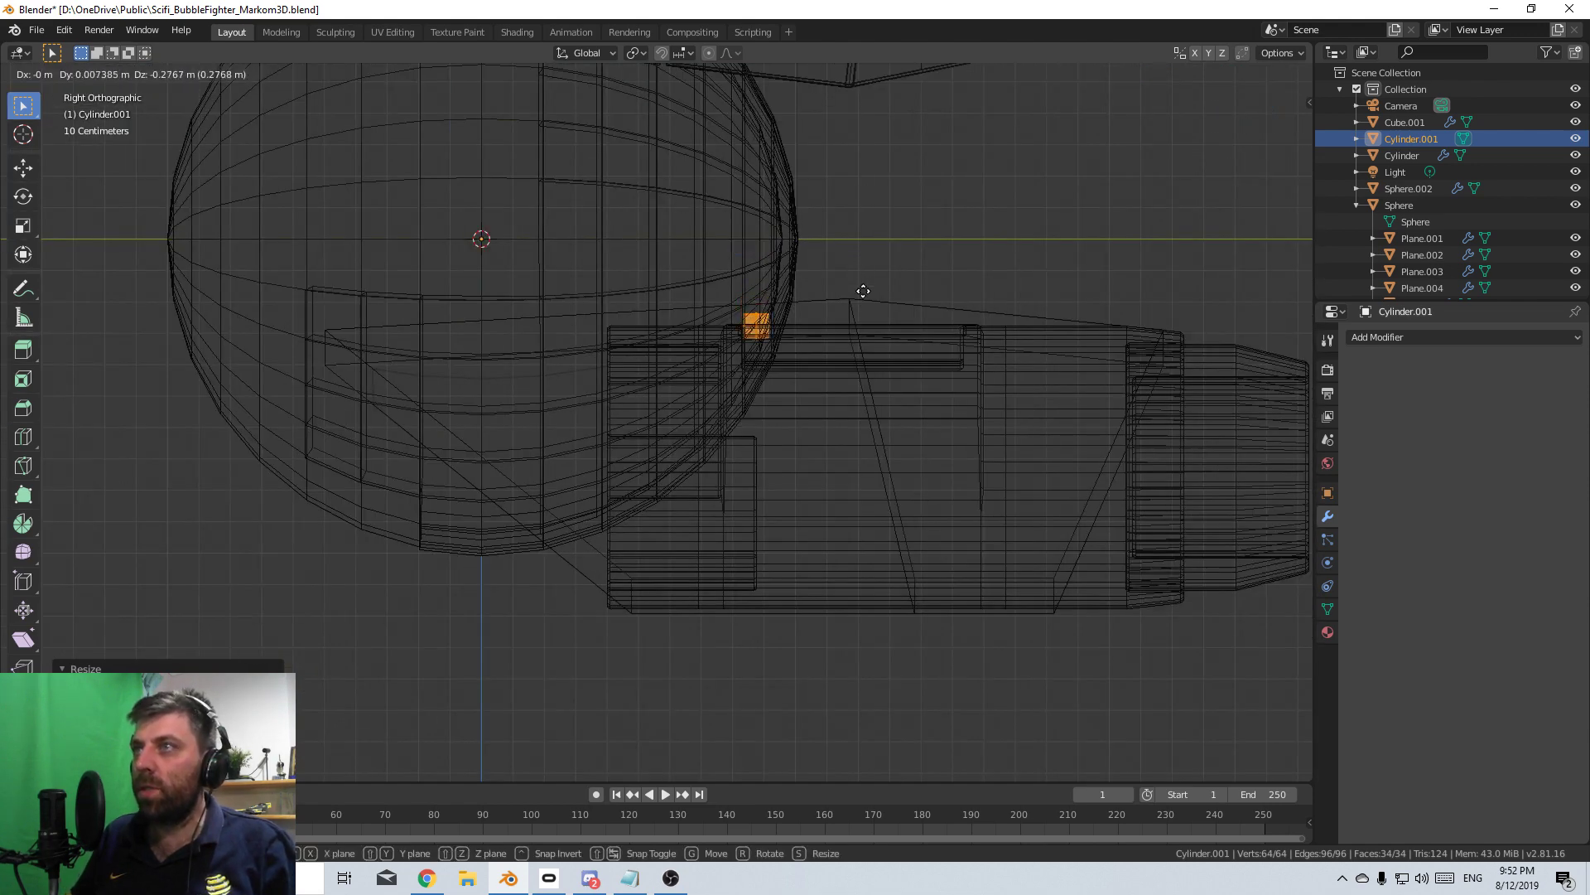
pyautogui.click(806, 445)
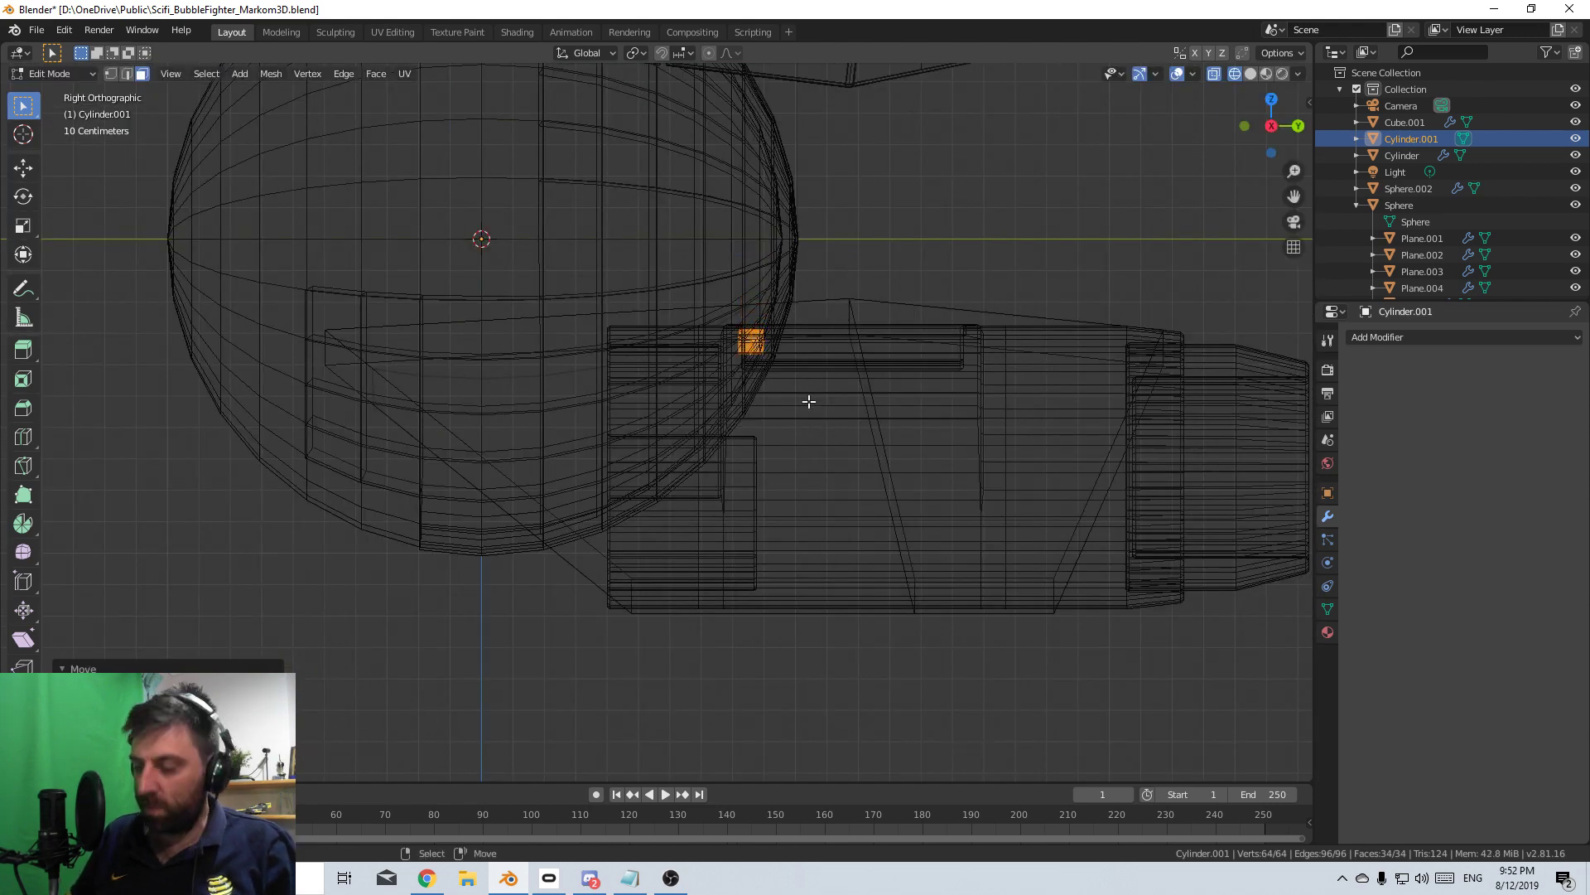
# - Check the small cylinder's fit in the engine recess in solid shading and delete the cylinder object
pyautogui.press('KP_7')
pyautogui.scroll(5, 809, 401)
pyautogui.press('z')
pyautogui.click(923, 401)
pyautogui.moveTo(923, 401)
pyautogui.mouseDown(button='middle')
pyautogui.moveTo(923, 257)
pyautogui.moveTo(690, 241)
pyautogui.mouseUp(button='middle')
pyautogui.scroll(-4, 924, 256)
pyautogui.press('Tab')
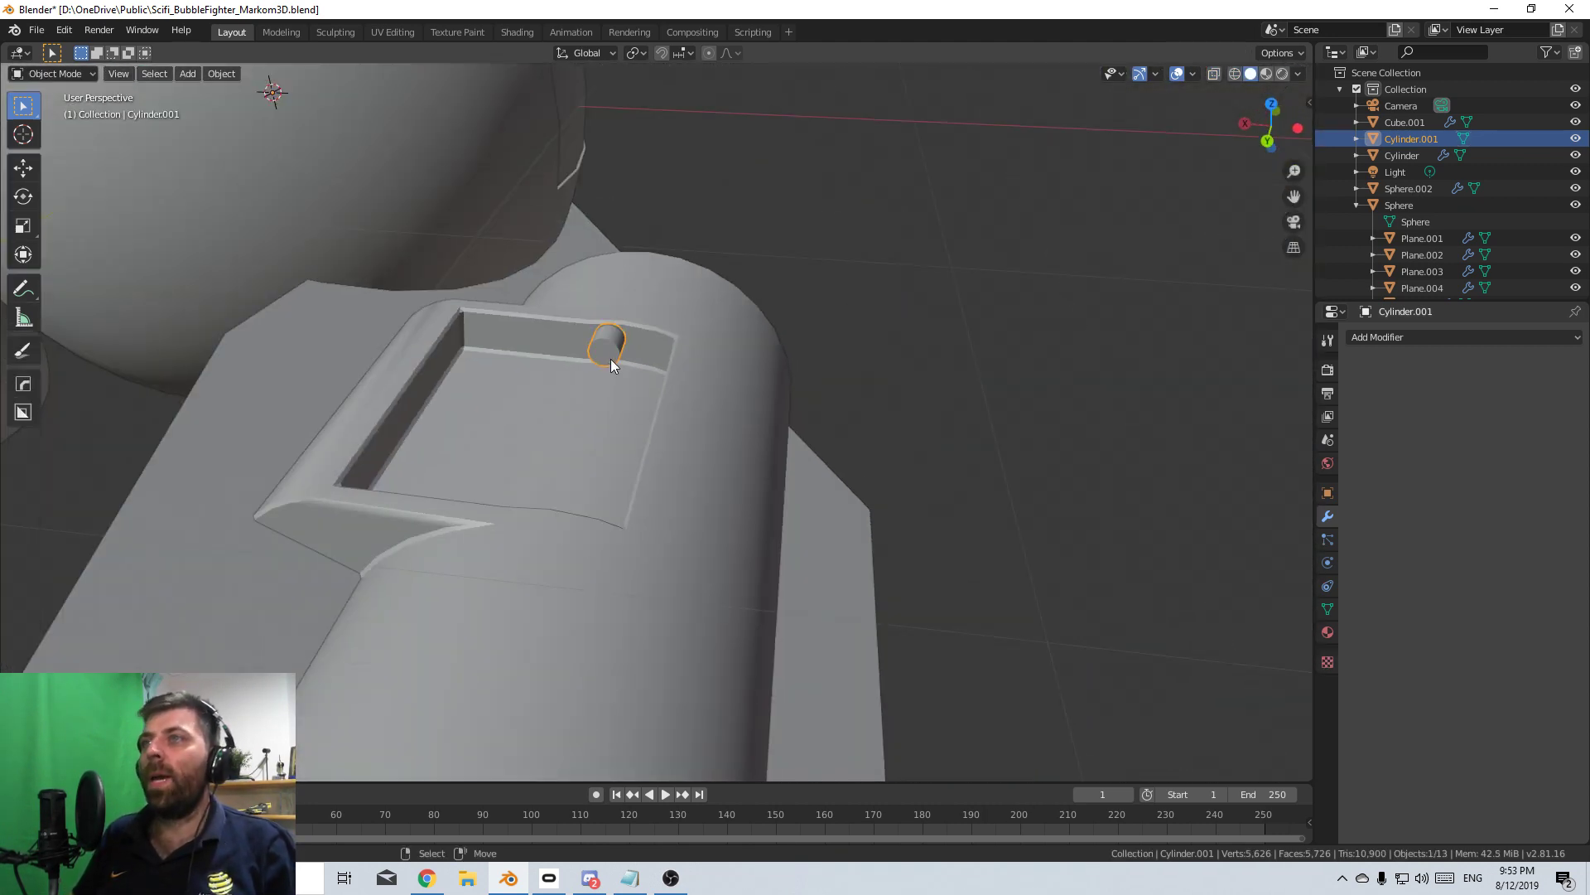
pyautogui.press('Delete')
# - Try to add a single edge loop around the inner walls of the engine's recess
pyautogui.click(615, 344)
pyautogui.scroll(2, 611, 343)
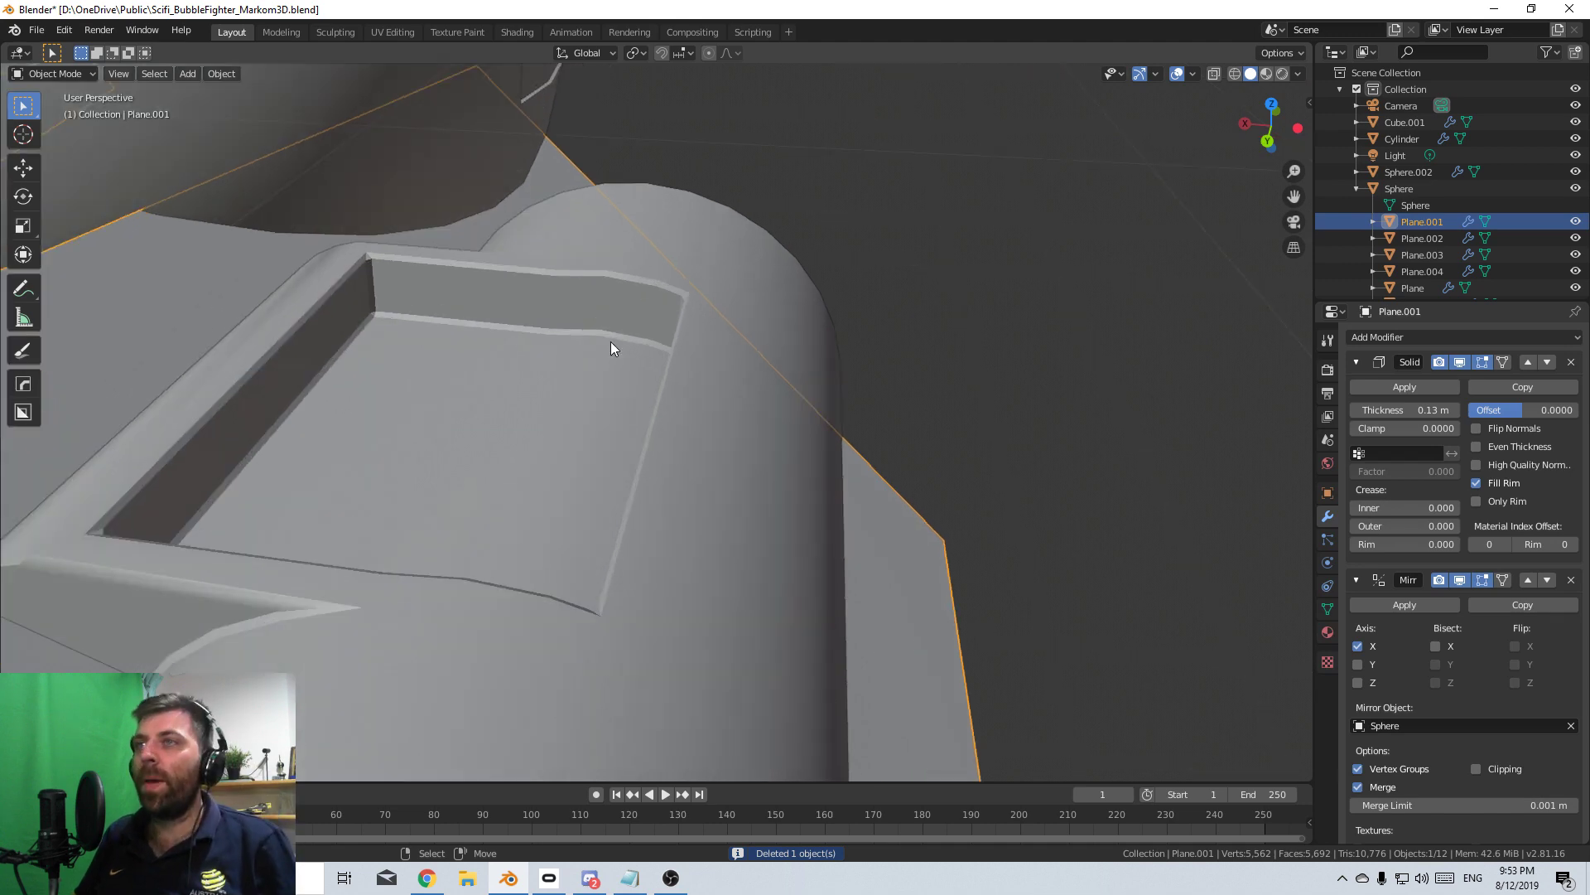
pyautogui.press('Tab')
pyautogui.press('Tab')
pyautogui.click(451, 294)
pyautogui.press('Tab')
pyautogui.hotkey('ctrl', 'r')
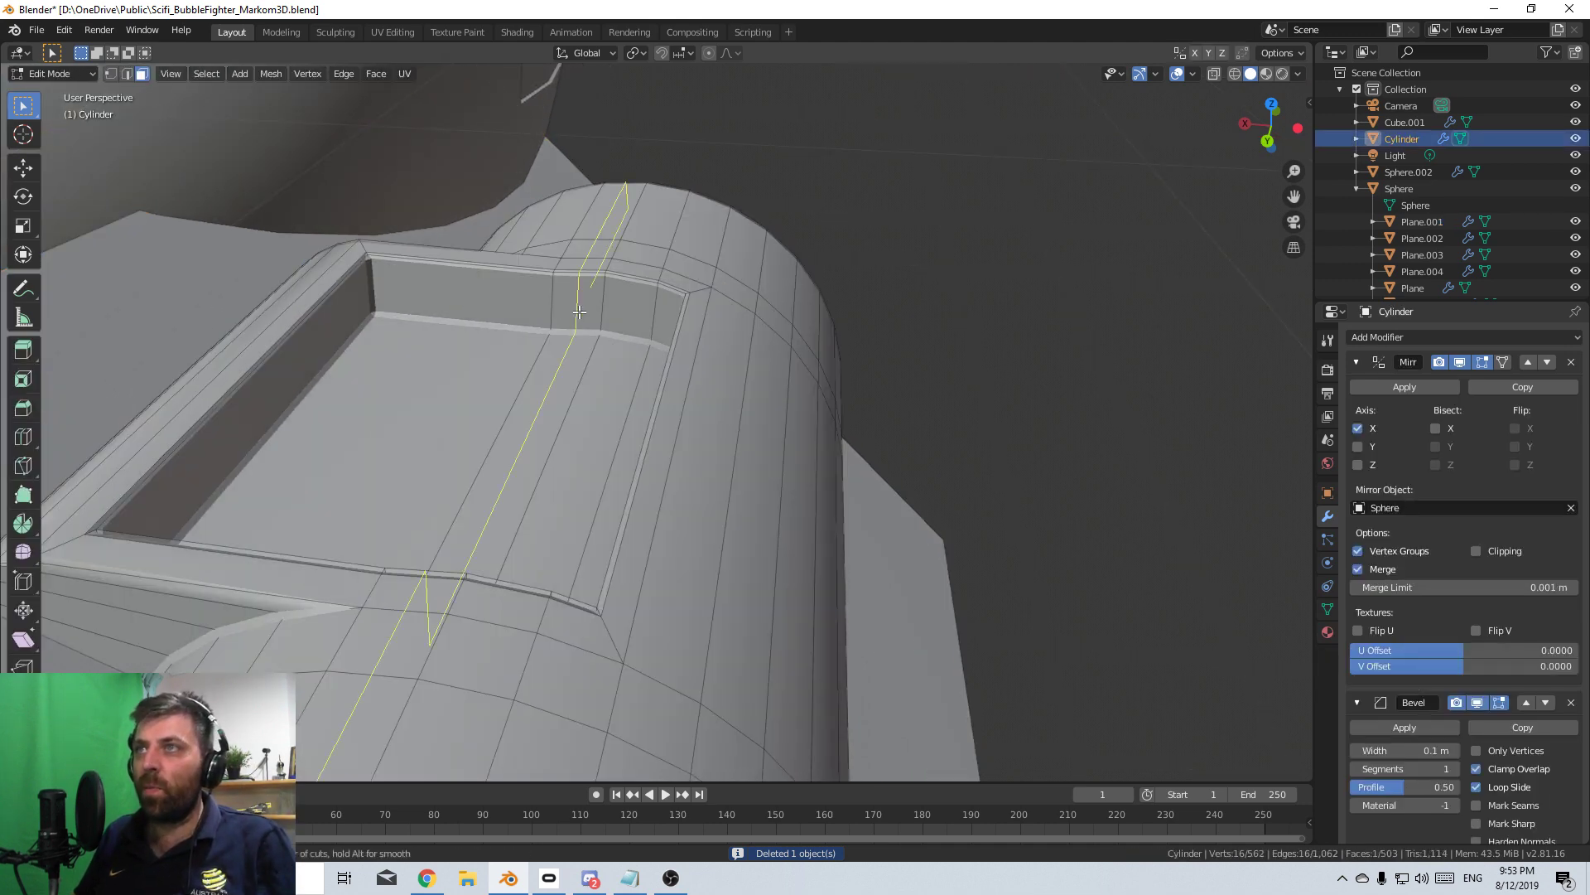
pyautogui.click(535, 307)
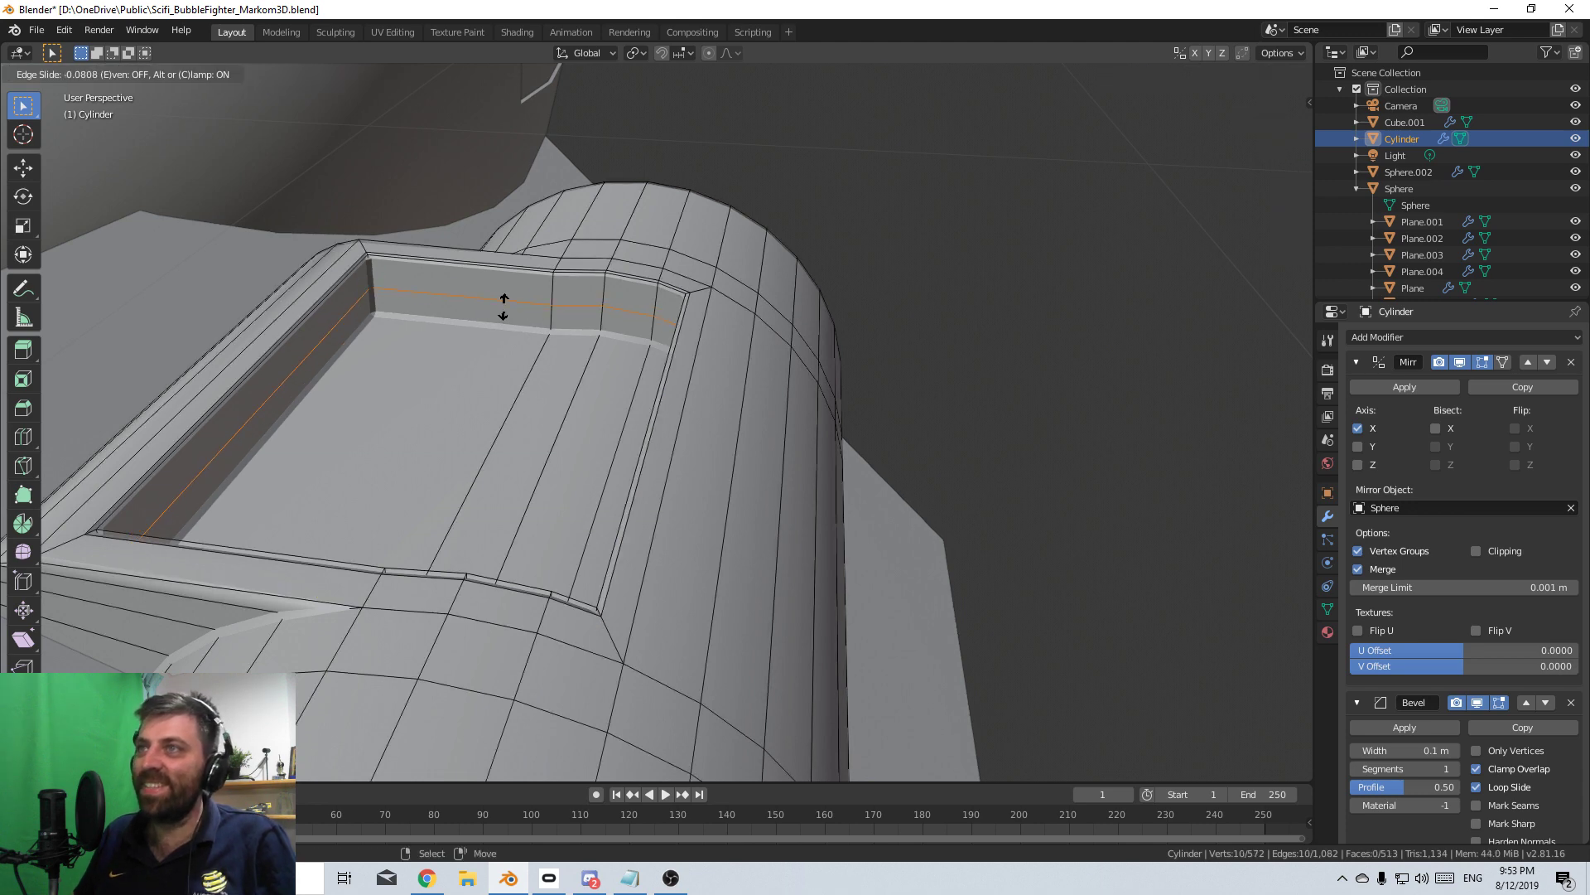
pyautogui.click(504, 307)
pyautogui.hotkey('ctrl', 'z')
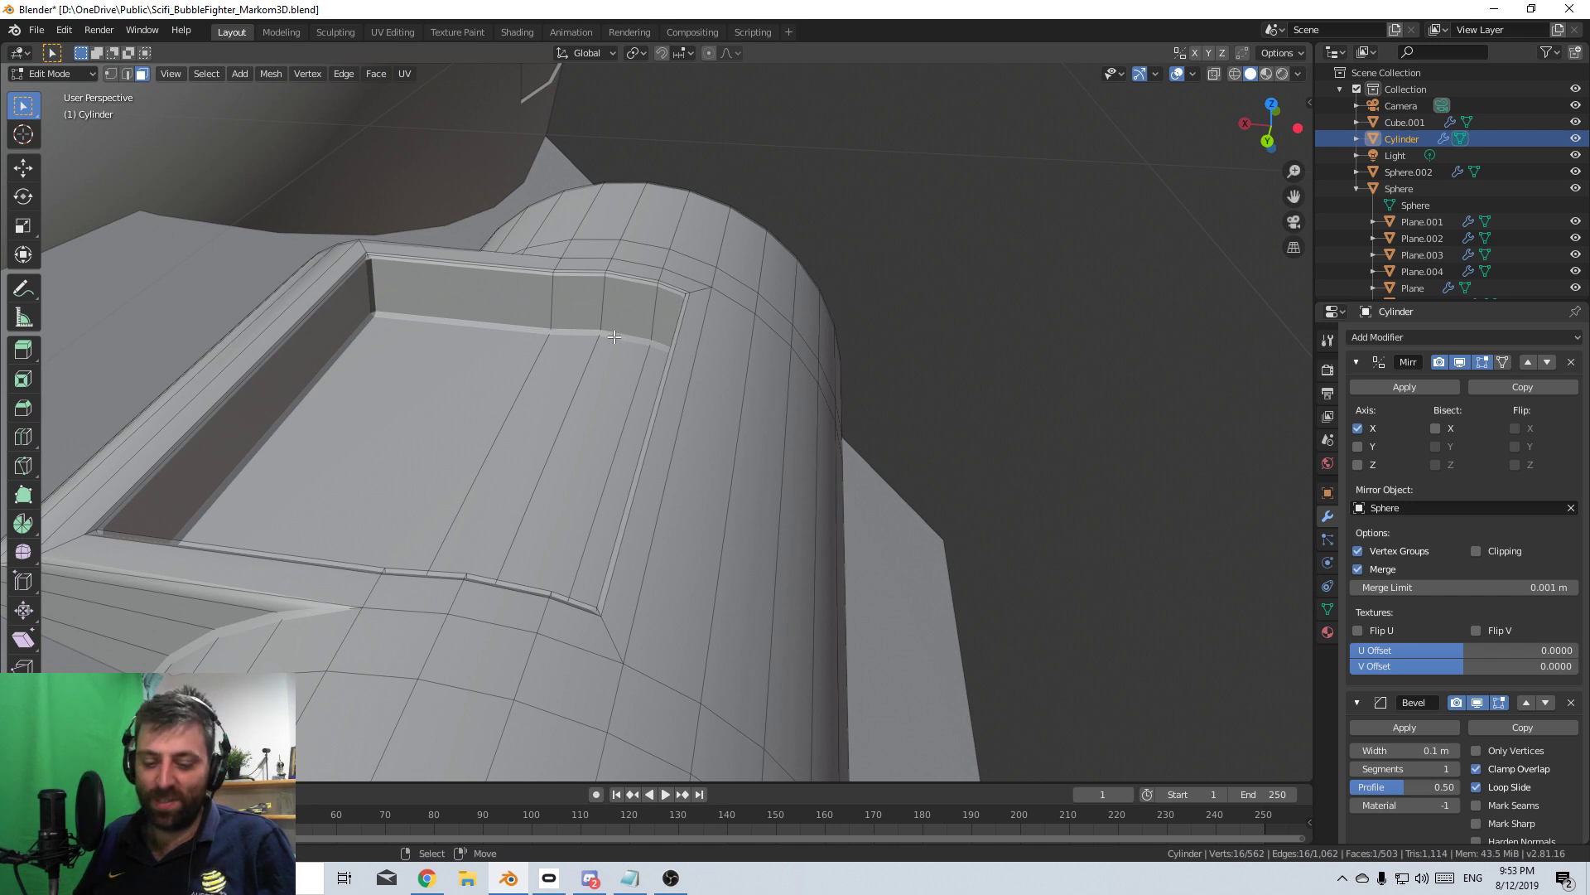
# - Save the file and search the commands for "PIP"
pyautogui.hotkey('ctrl', 's')
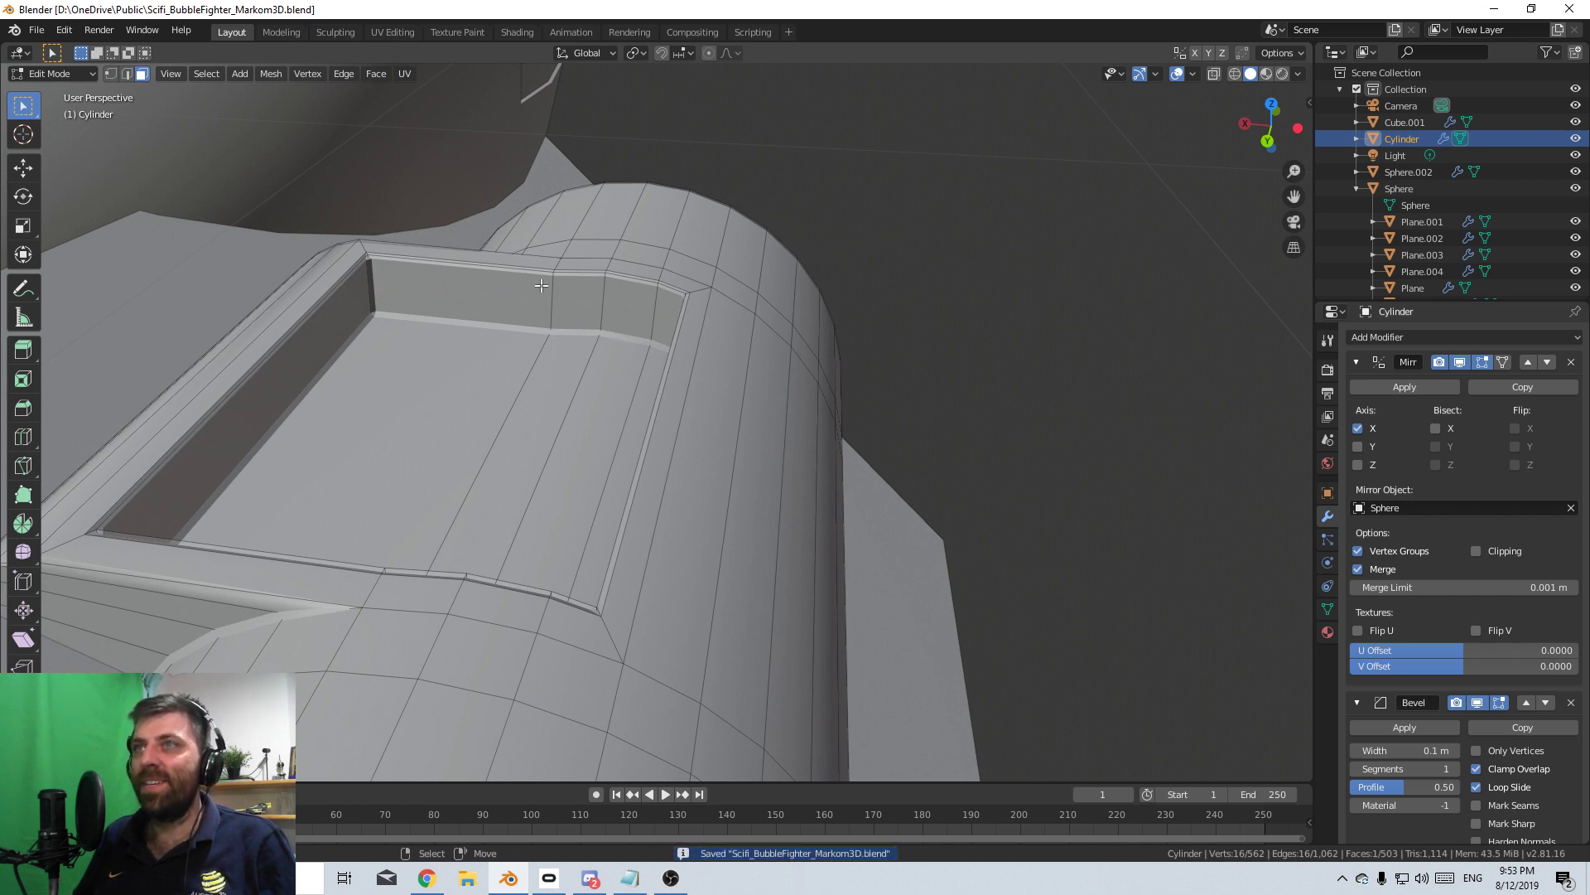
pyautogui.press('F3')
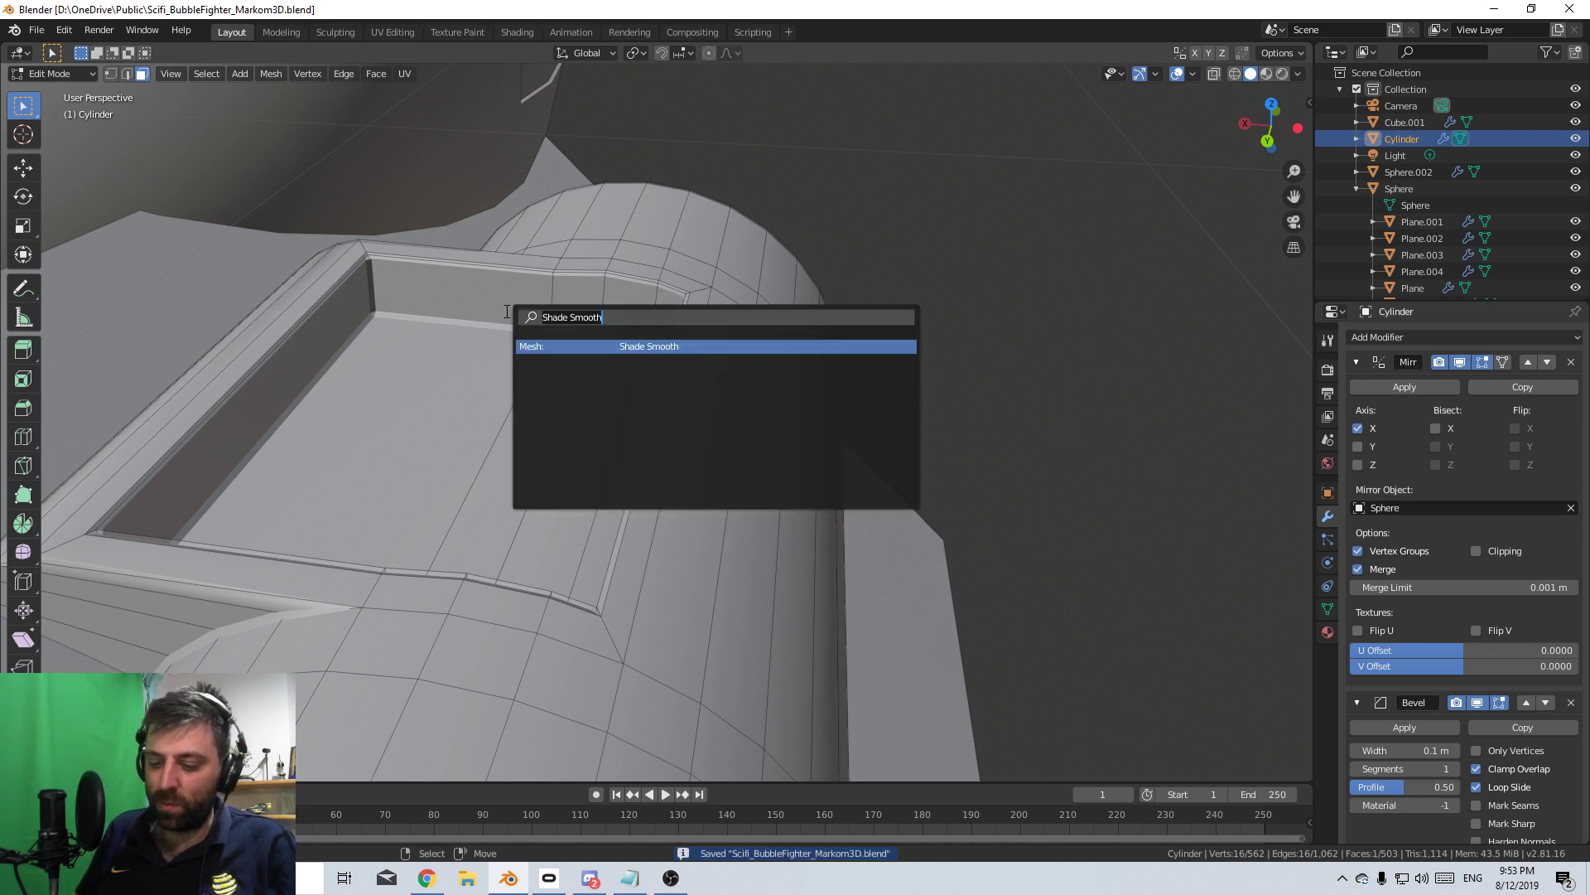
pyautogui.write('PIP')
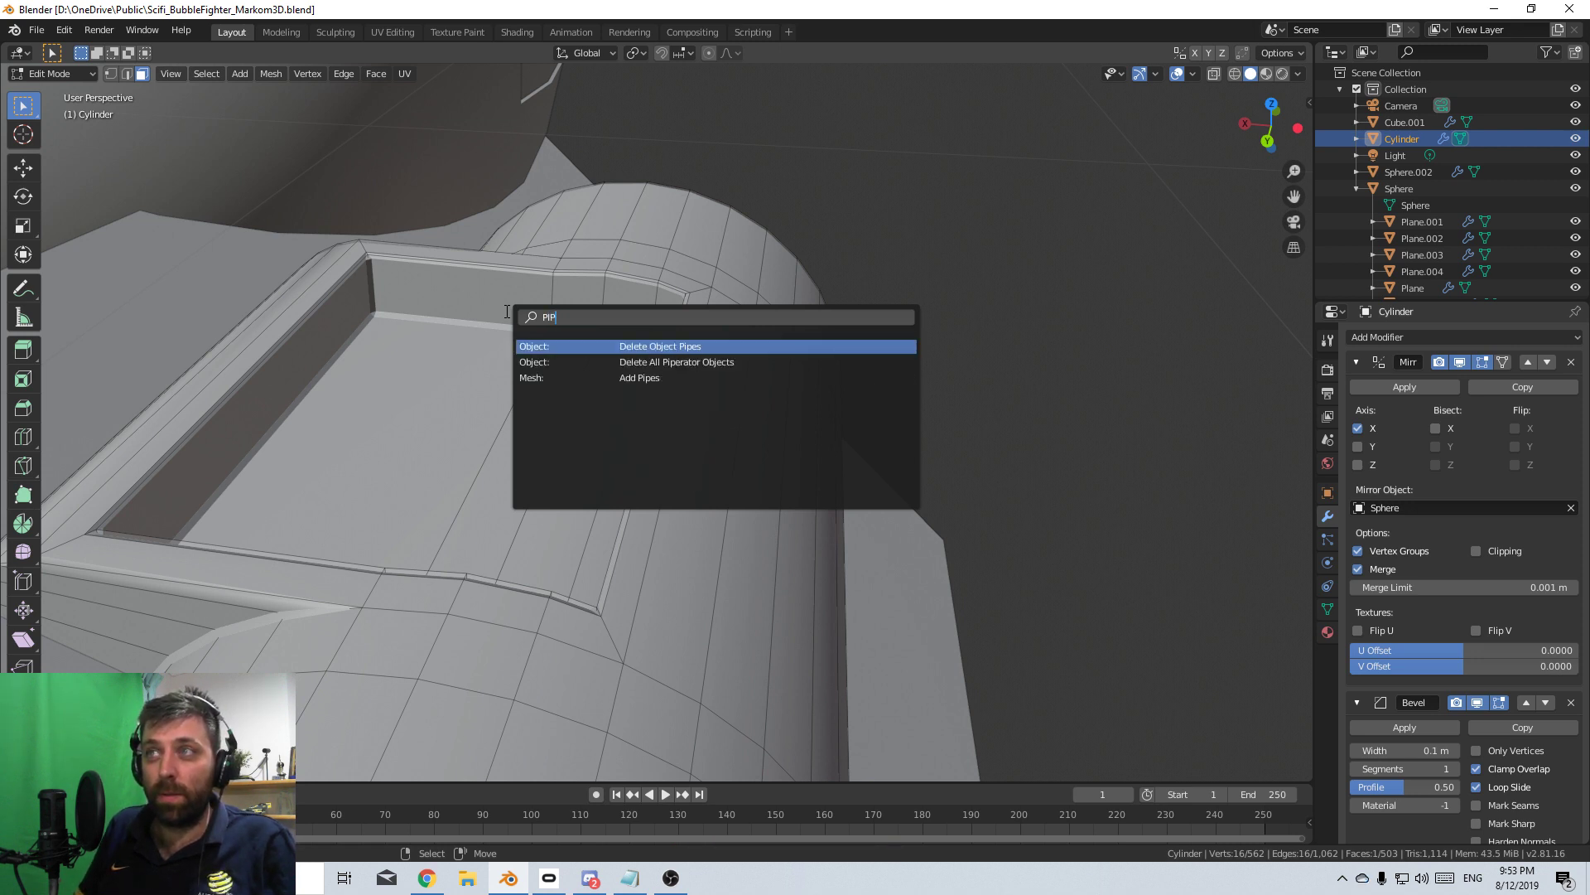
pyautogui.press('BackSpace')
pyautogui.press('BackSpace')
pyautogui.press('BackSpace')
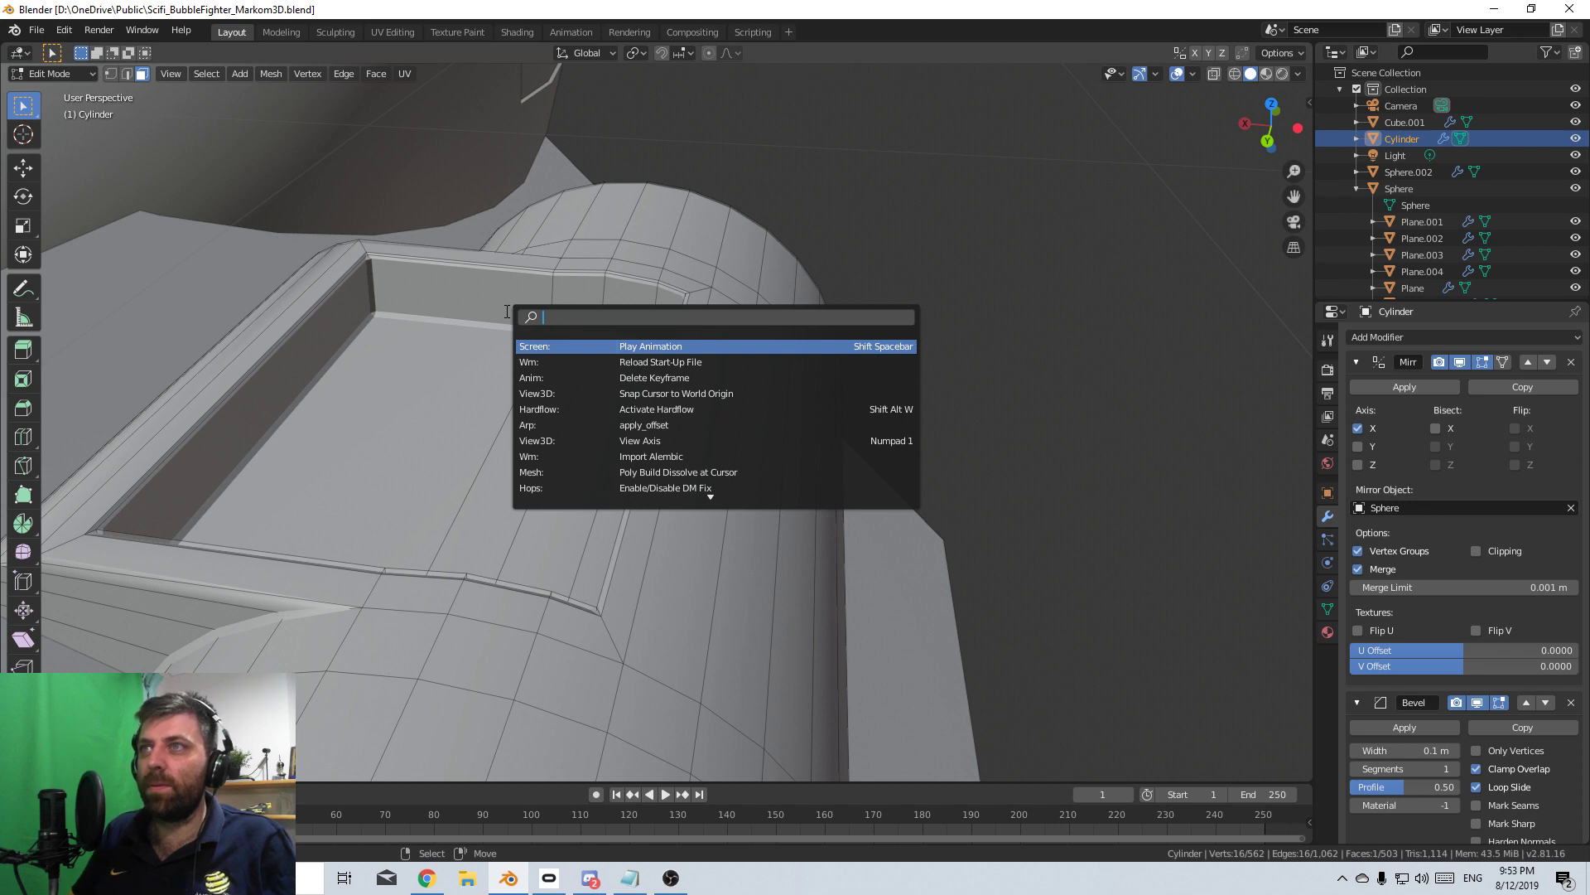
pyautogui.press('Escape')
pyautogui.press('Tab')
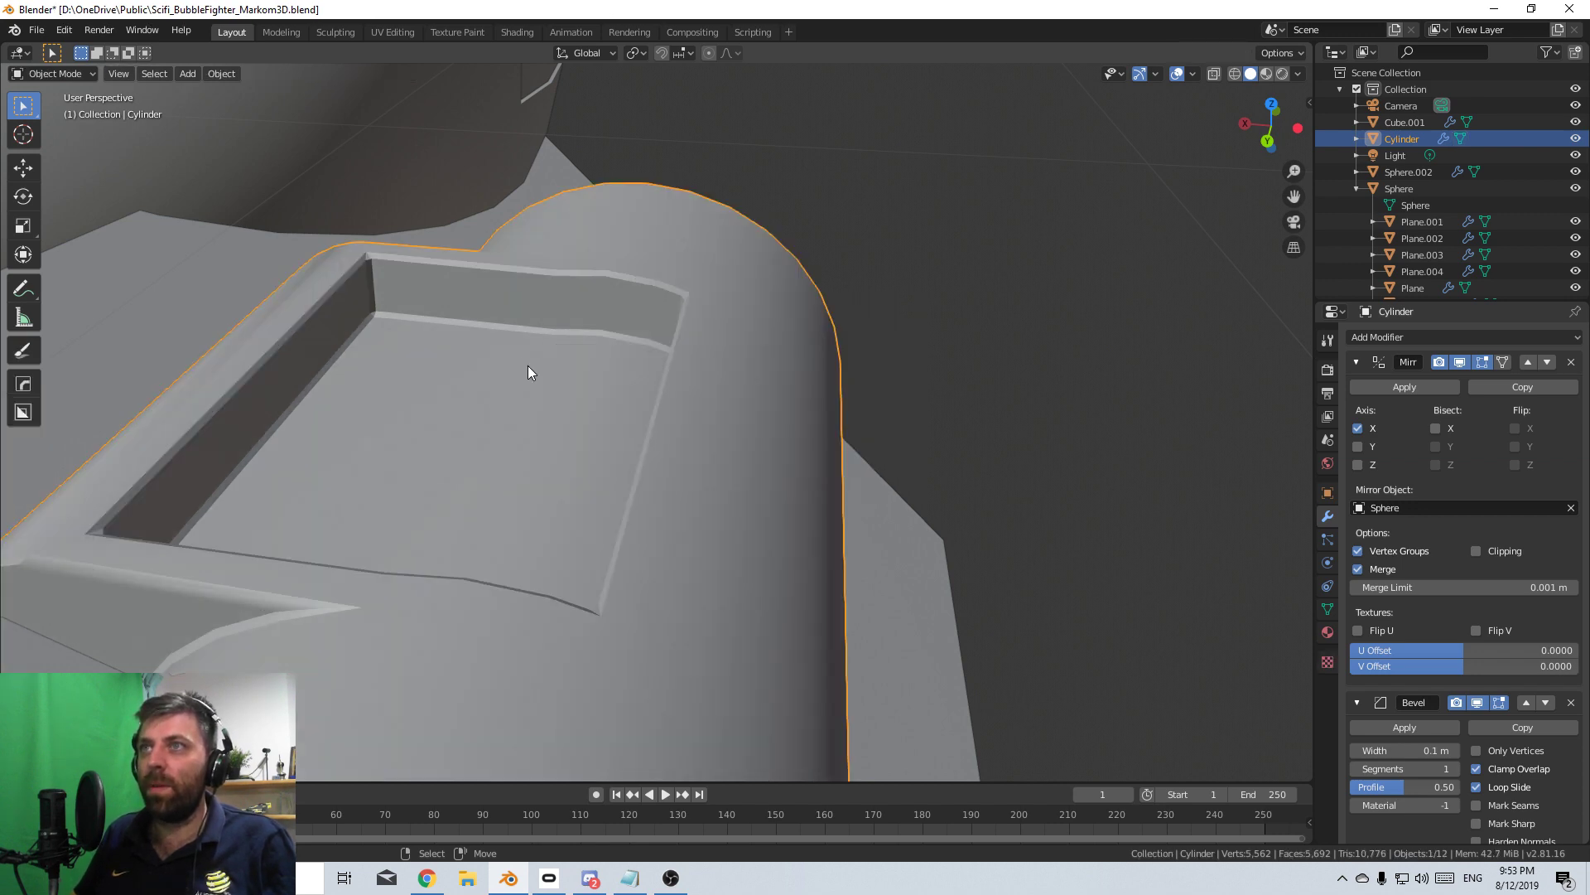
# - Add two edge loops around the inner walls of the engine's recess
pyautogui.scroll(-4, 530, 370)
pyautogui.press('Tab')
pyautogui.moveTo(591, 391); pyautogui.dragTo(688, 460, button='middle')
pyautogui.click(688, 399)
pyautogui.click(688, 400)
pyautogui.press('KP_7')
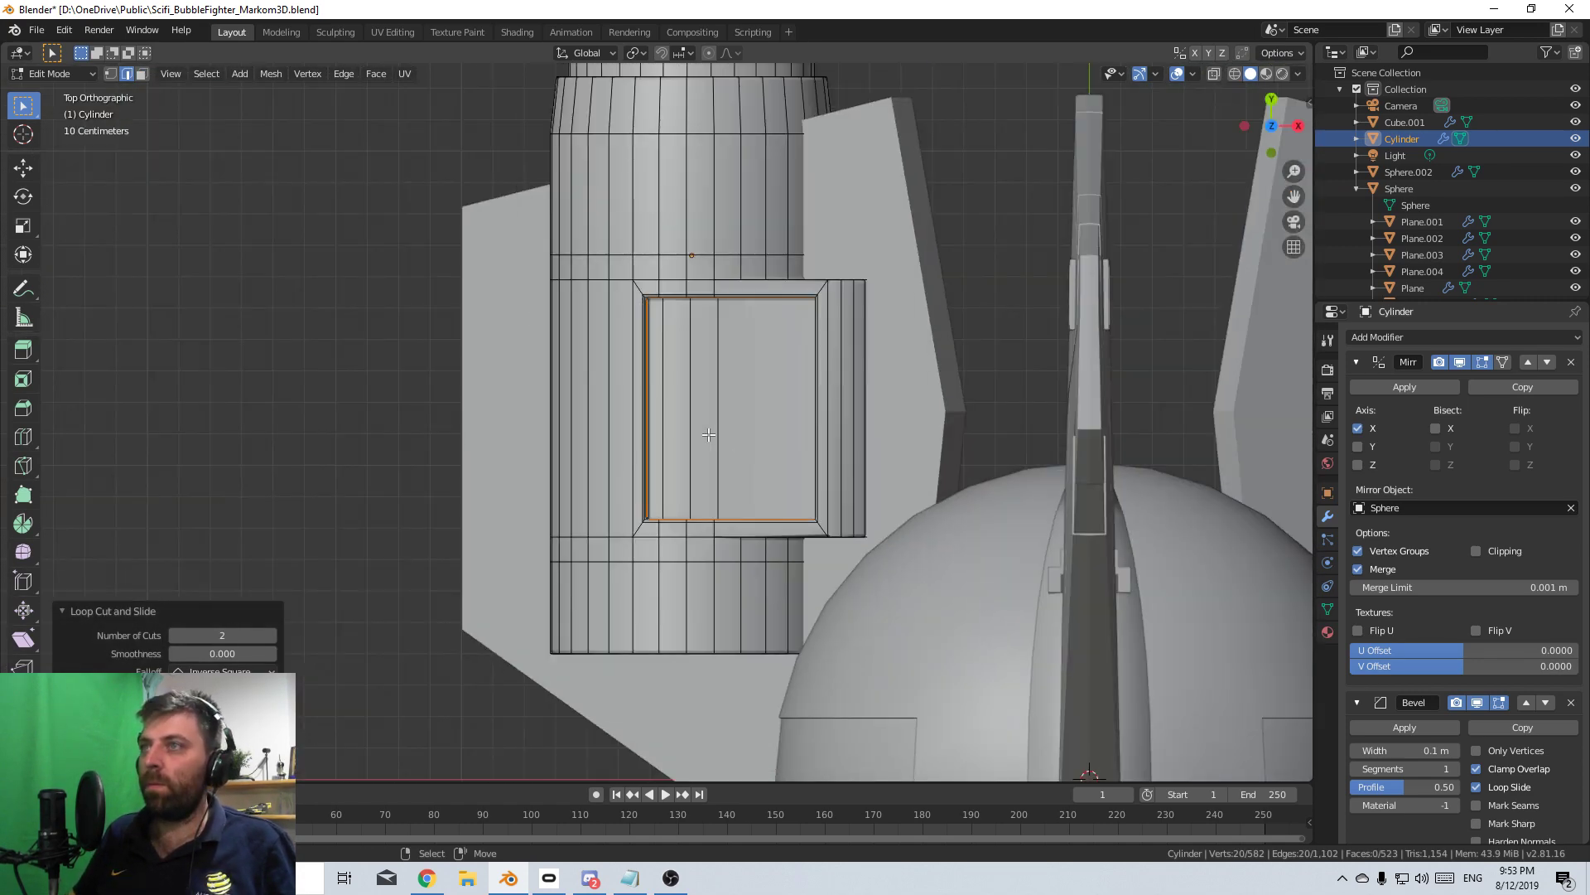
pyautogui.press('Tab')
# - Add a new cylinder mesh and rotate it 90° around the X axis
pyautogui.scroll(-3, 712, 439)
pyautogui.hotkey('shift', 'a')
pyautogui.moveTo(722, 445)
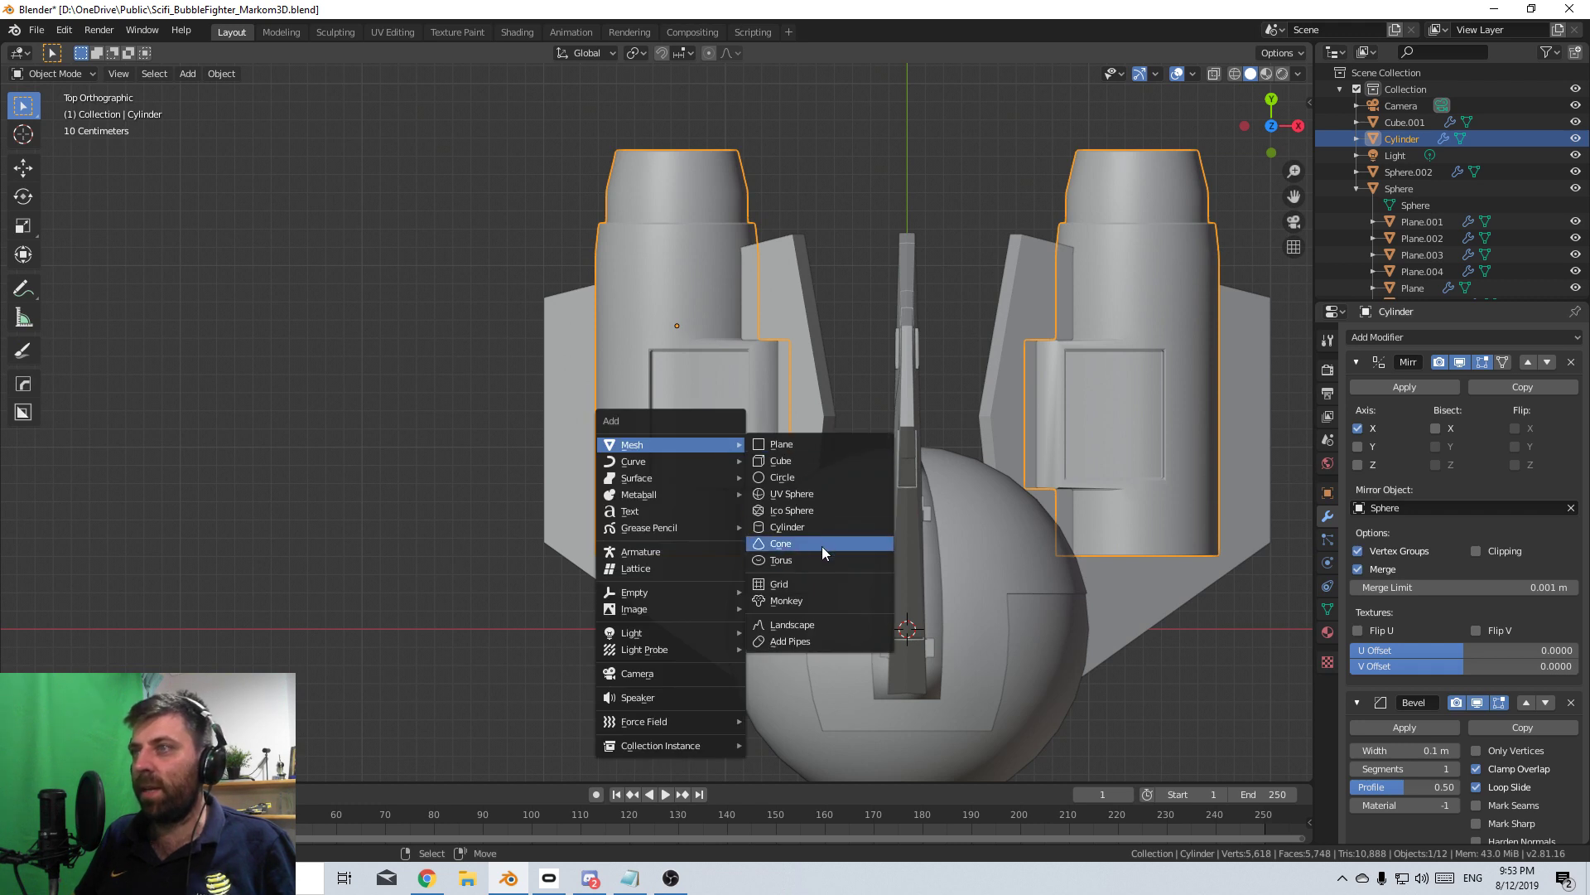
pyautogui.click(830, 523)
pyautogui.keyDown('shift'); pyautogui.moveTo(956, 574); pyautogui.dragTo(823, 479, button='middle'); pyautogui.keyUp('shift')
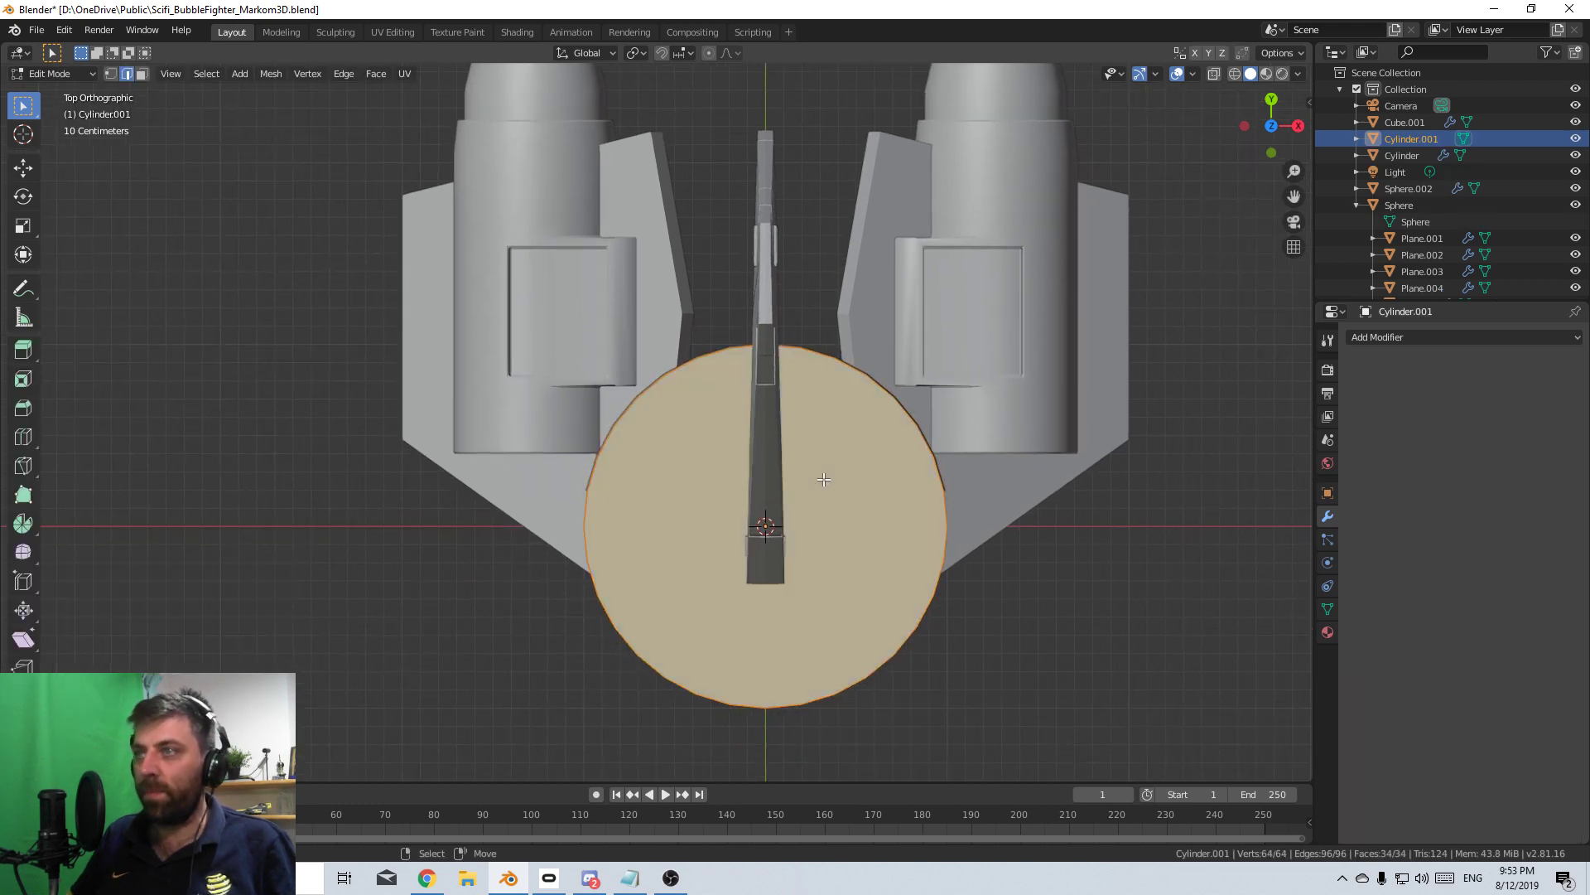
pyautogui.press('r')
pyautogui.press('x')
pyautogui.press('9')
pyautogui.press('0')
pyautogui.press('Return')
# - Move the new cylinder over the engine recess in the top view and scale it down to fit inside
pyautogui.press('g')
pyautogui.press('x')
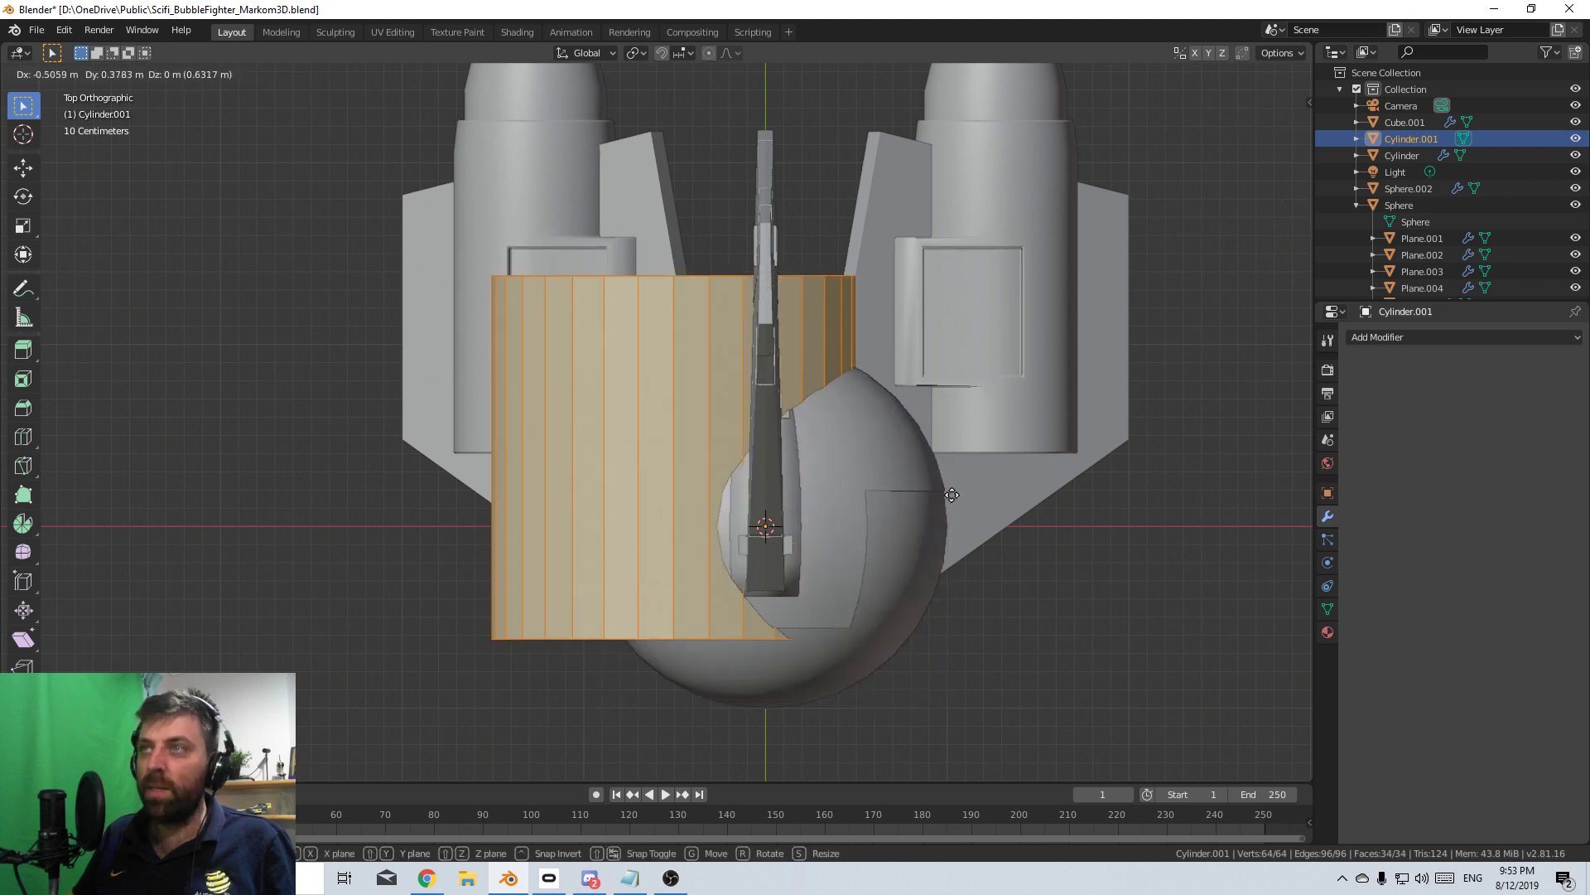
pyautogui.click(619, 479)
pyautogui.press('s')
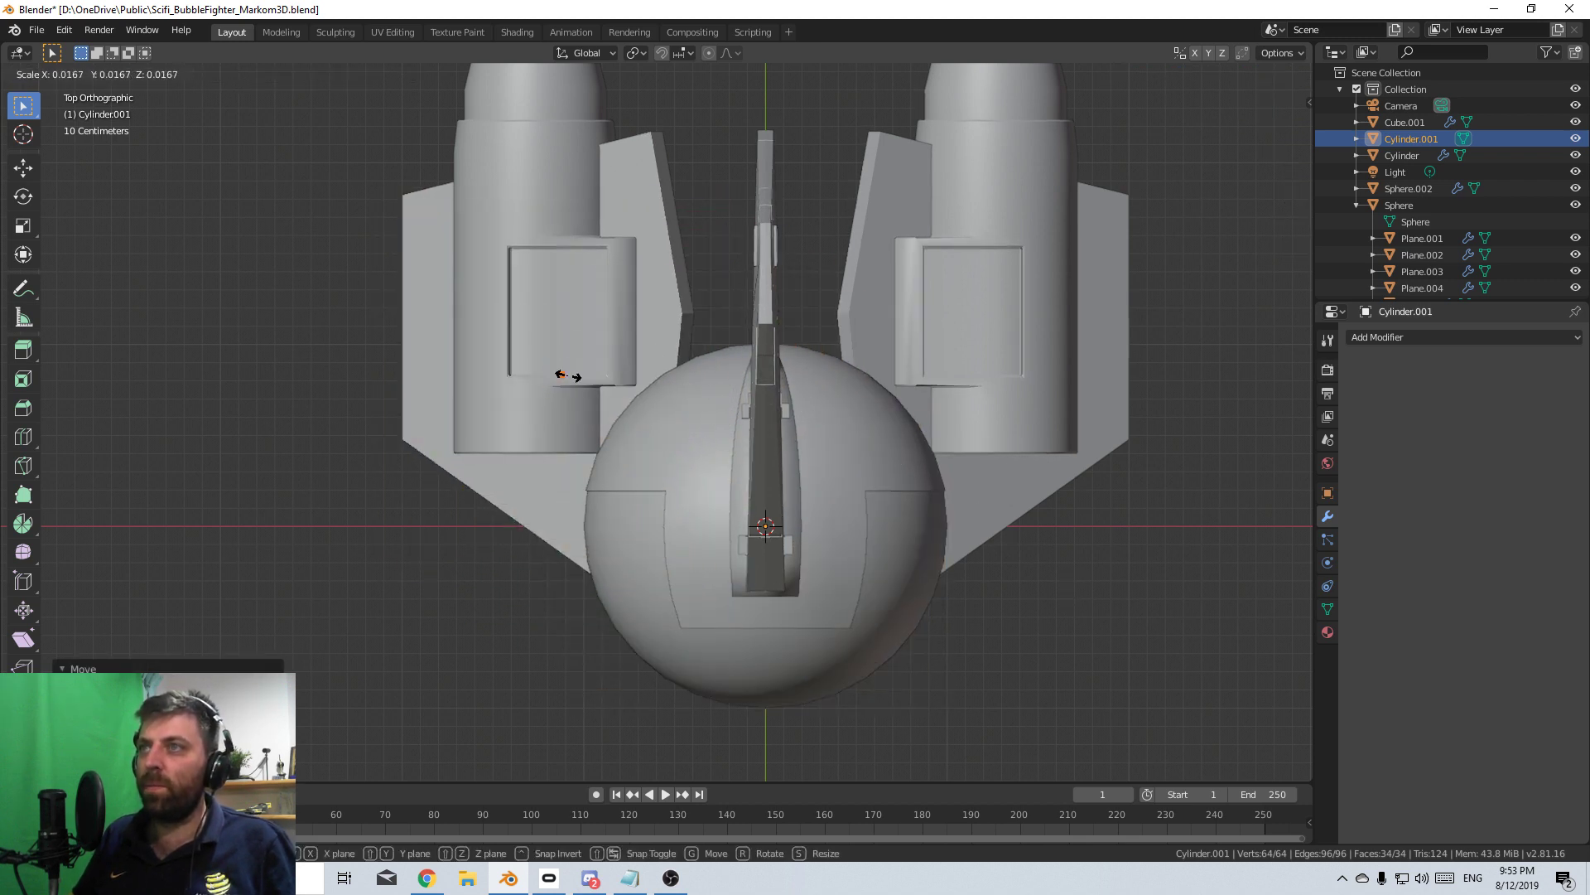
pyautogui.click(557, 370)
# - Lower the small cylinder to the engine recess's height in the wireframe side view and adjust its size
pyautogui.moveTo(557, 369)
pyautogui.mouseDown(button='middle')
pyautogui.moveTo(844, 247)
pyautogui.moveTo(803, 348)
pyautogui.moveTo(521, 401)
pyautogui.moveTo(958, 397)
pyautogui.moveTo(876, 217)
pyautogui.moveTo(837, 199)
pyautogui.mouseUp(button='middle')
pyautogui.press('z')
pyautogui.click(787, 217)
pyautogui.press('g')
pyautogui.click(793, 305)
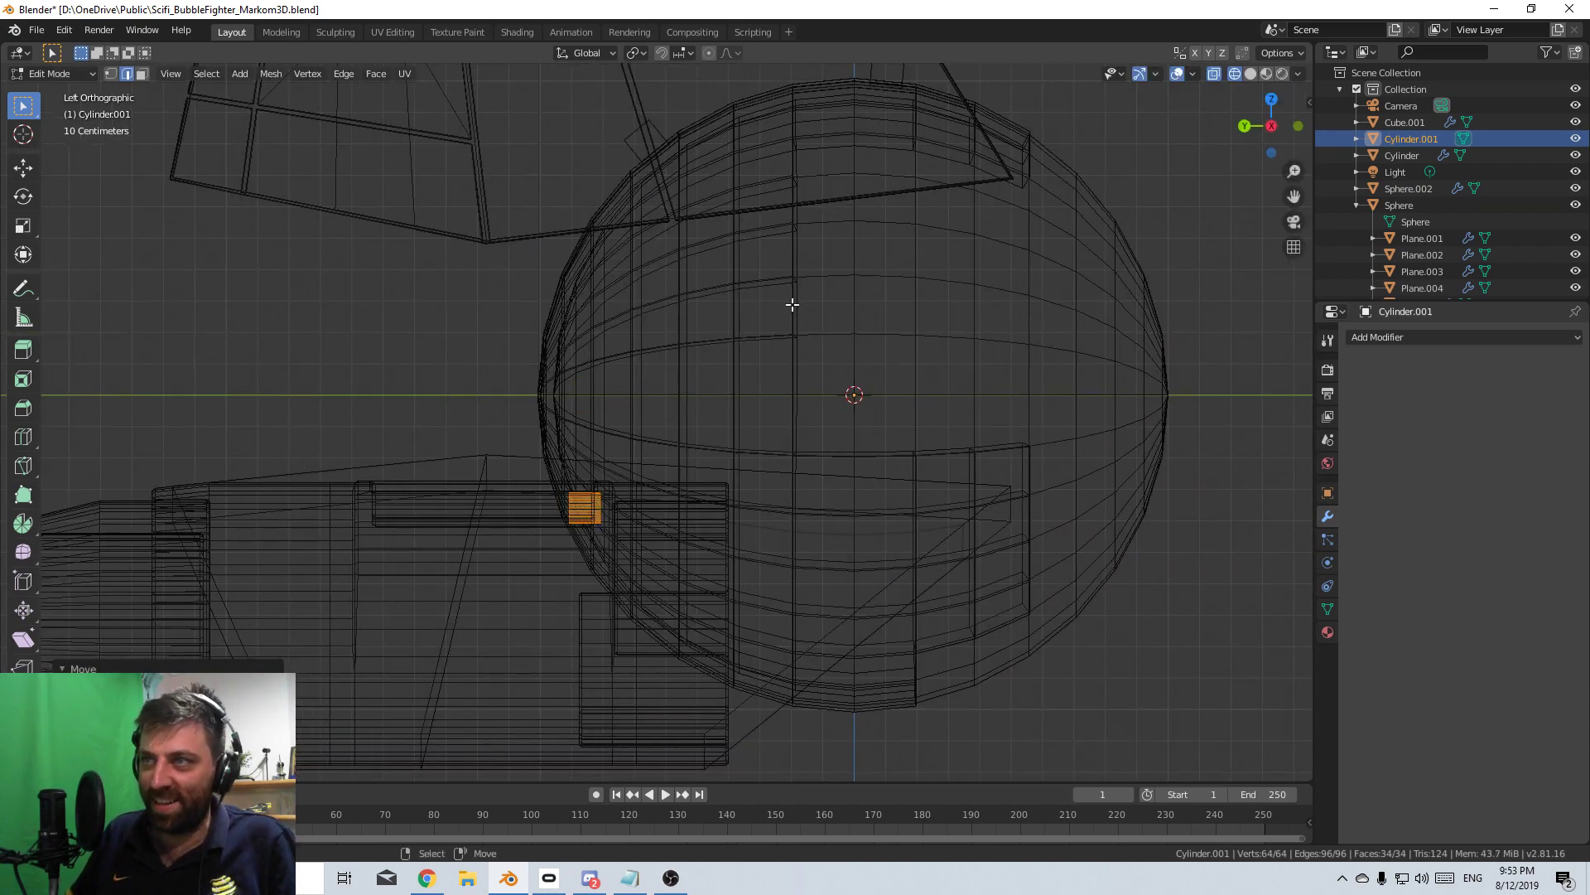
pyautogui.press('s')
pyautogui.click(830, 490)
# - Position the small cylinder in the top view at the recess's cockpit-side end, near the outer wall
pyautogui.press('KP_7')
pyautogui.scroll(4, 675, 145)
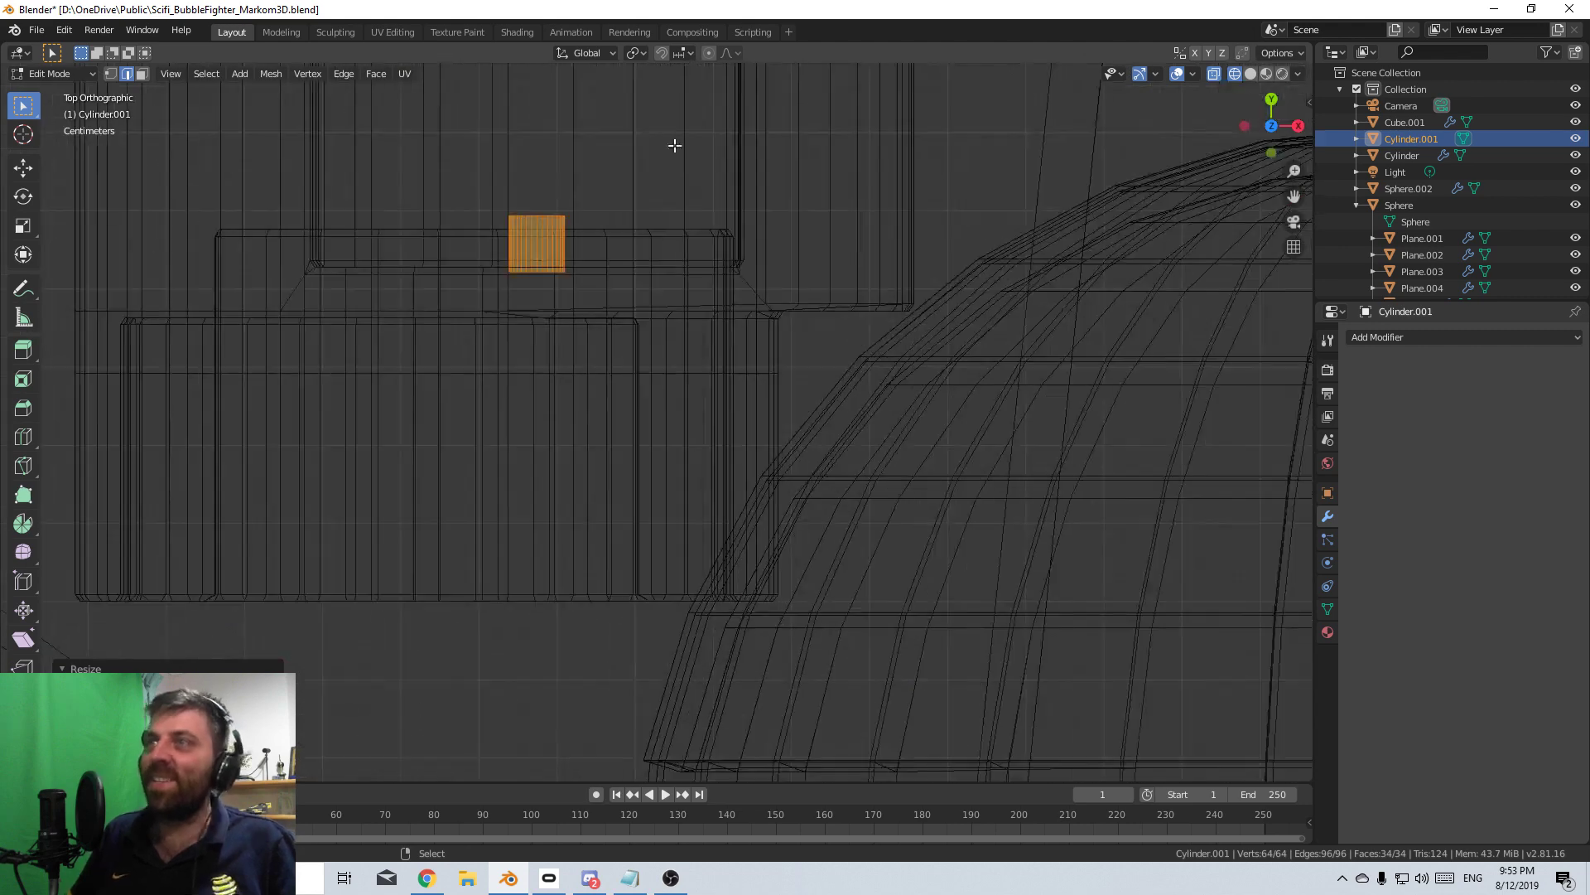
pyautogui.keyDown('shift'); pyautogui.moveTo(675, 145); pyautogui.dragTo(857, 395, button='middle'); pyautogui.keyUp('shift')
pyautogui.press('g')
pyautogui.click(678, 408)
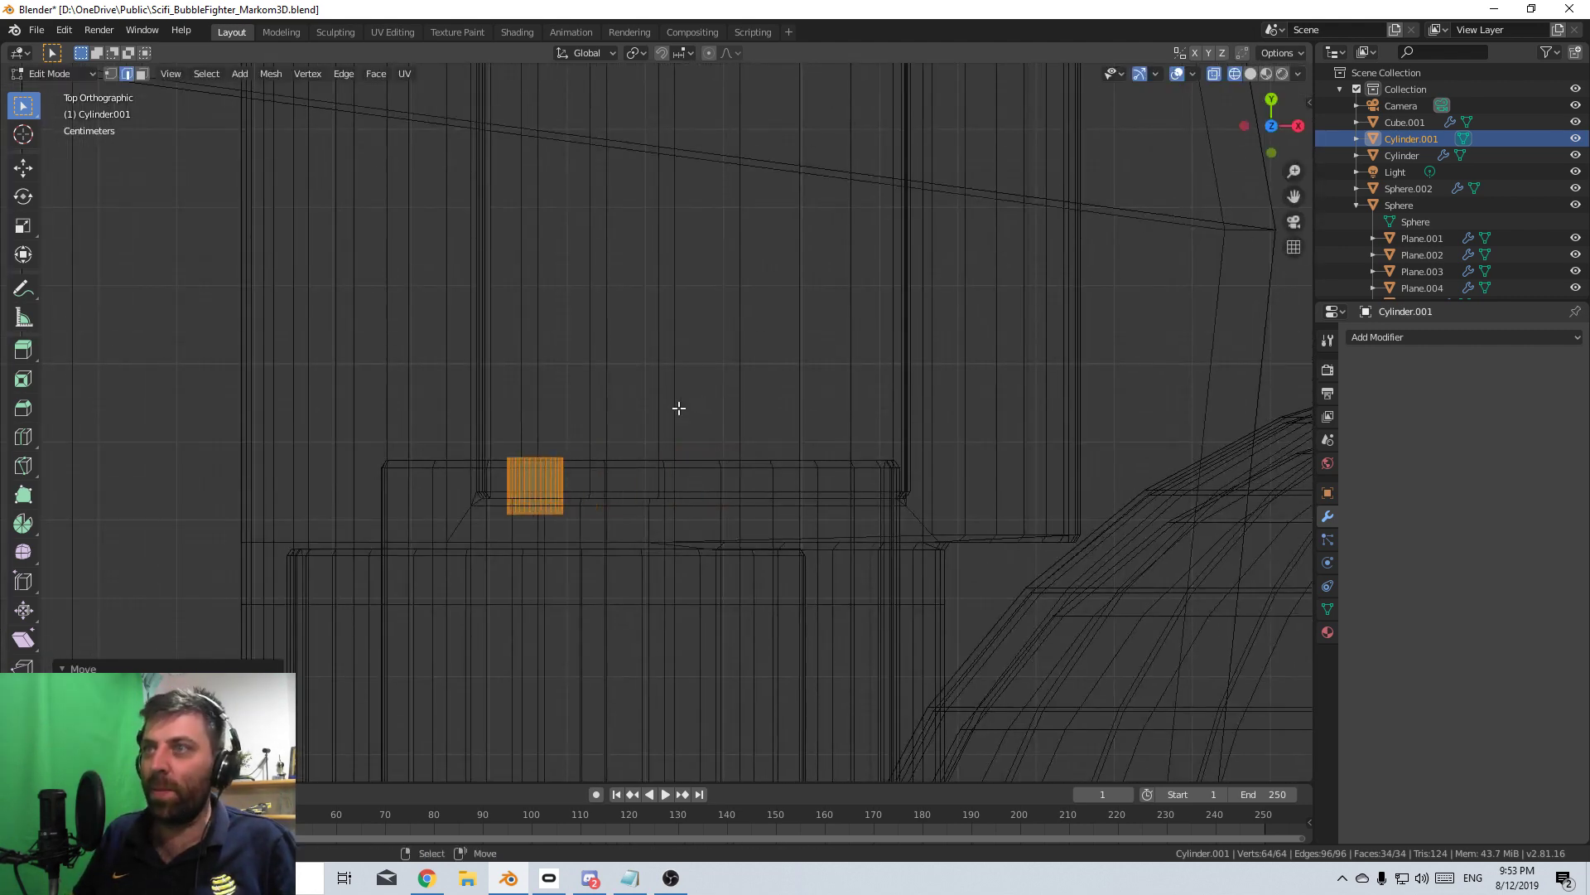
pyautogui.keyDown('shift'); pyautogui.moveTo(567, 426); pyautogui.dragTo(675, 411, button='middle'); pyautogui.keyUp('shift')
pyautogui.press('z')
pyautogui.press('z')
pyautogui.click(777, 416)
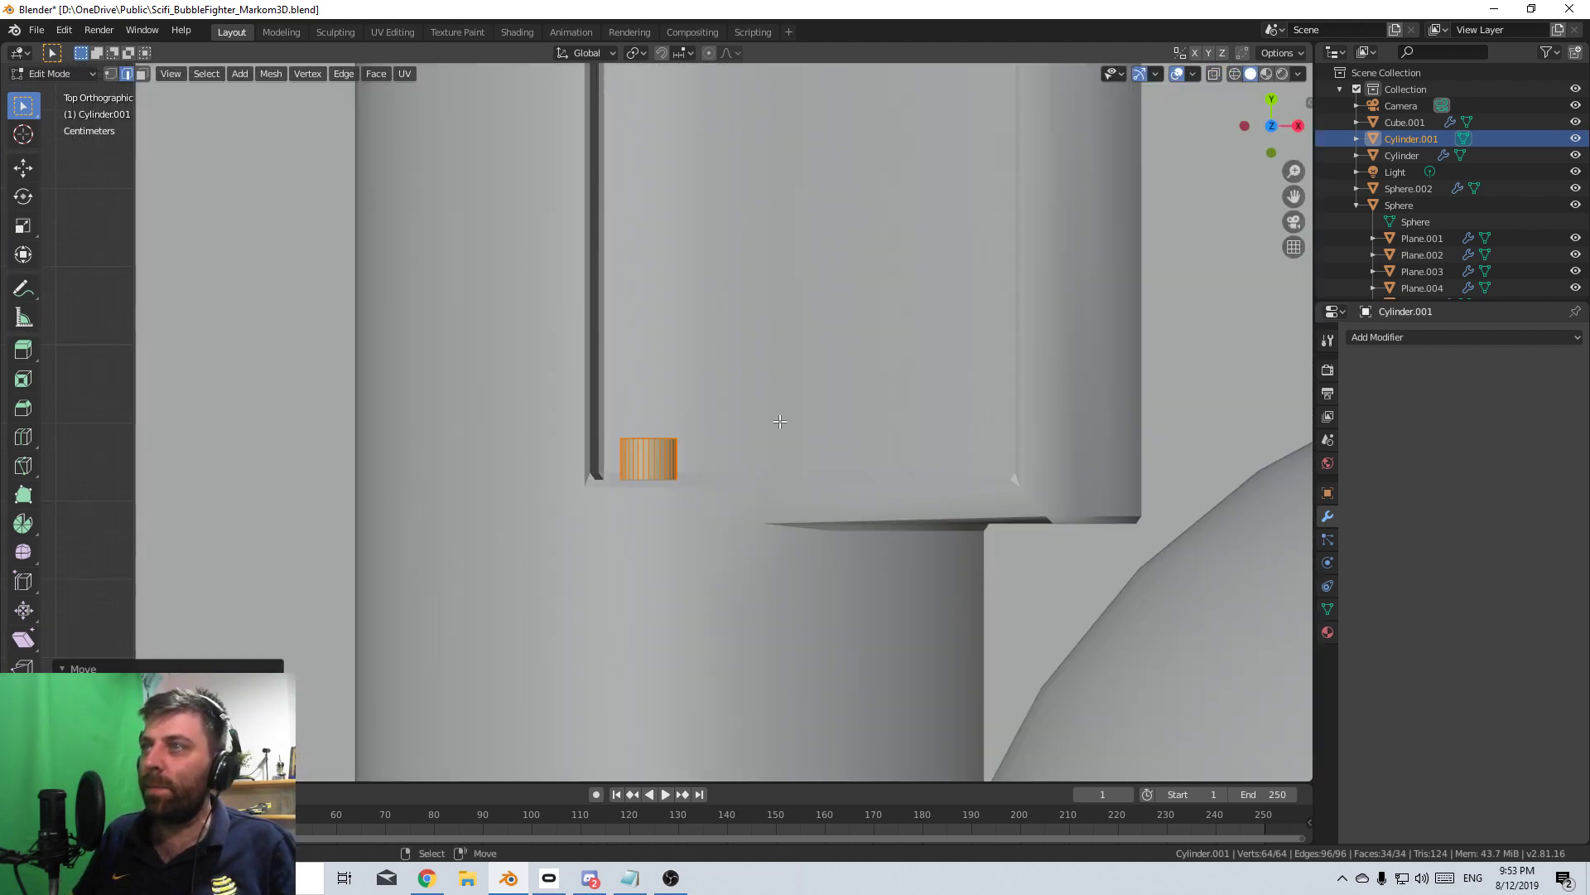
# - Select the cylinder's recess-facing end face and move it along Y to lengthen the cylinder into a pipe
pyautogui.click(659, 437)
pyautogui.press('z')
pyautogui.click(594, 428)
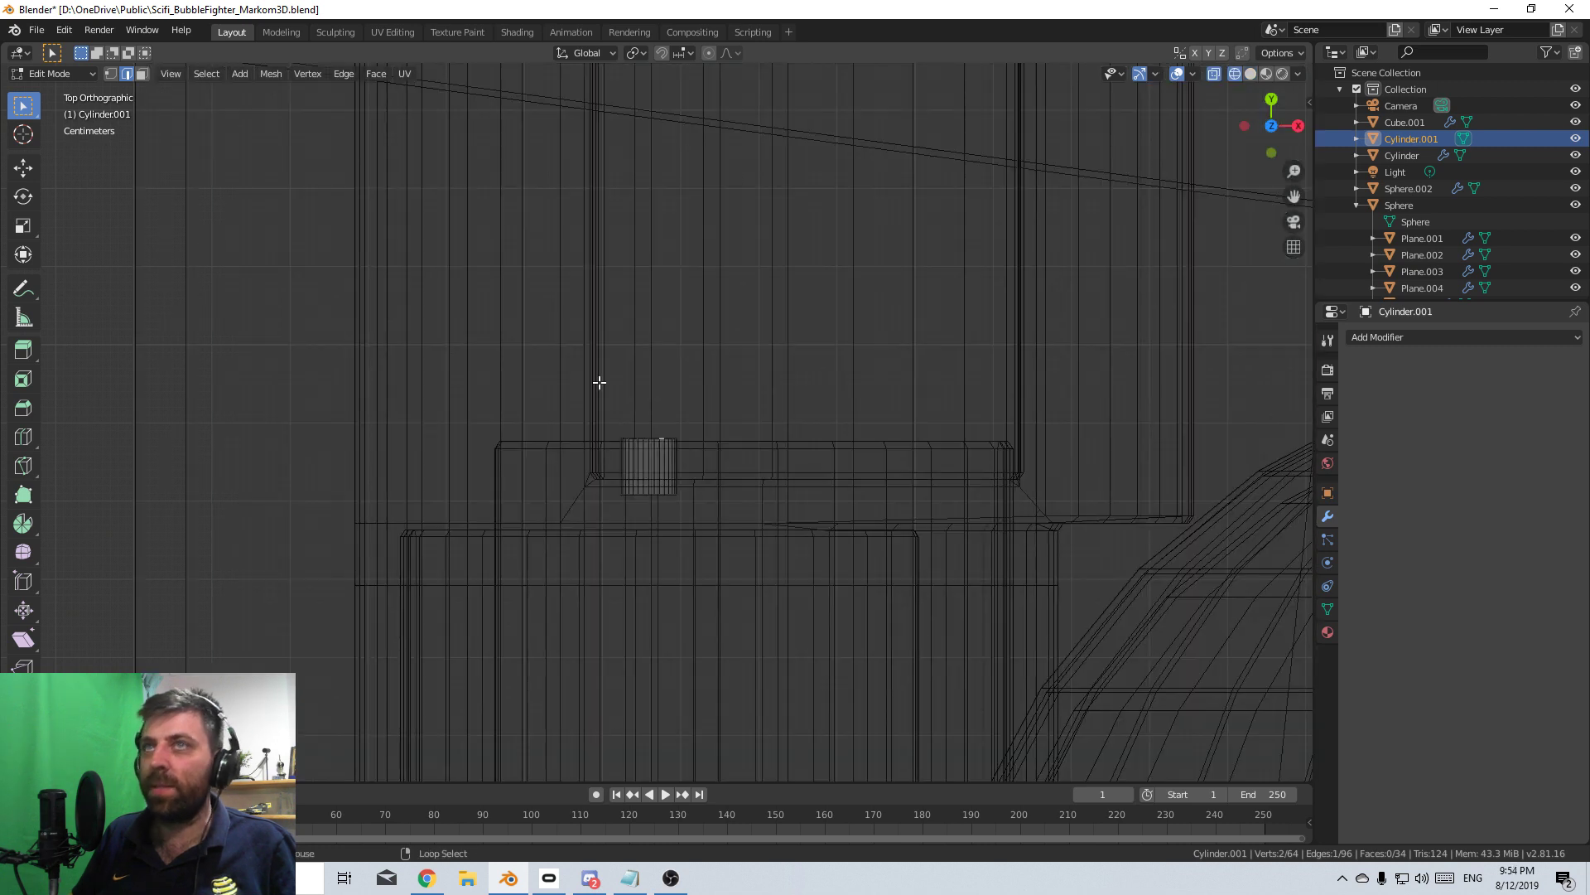
pyautogui.keyDown('shift'); pyautogui.moveTo(742, 363); pyautogui.dragTo(724, 425, button='middle'); pyautogui.keyUp('shift')
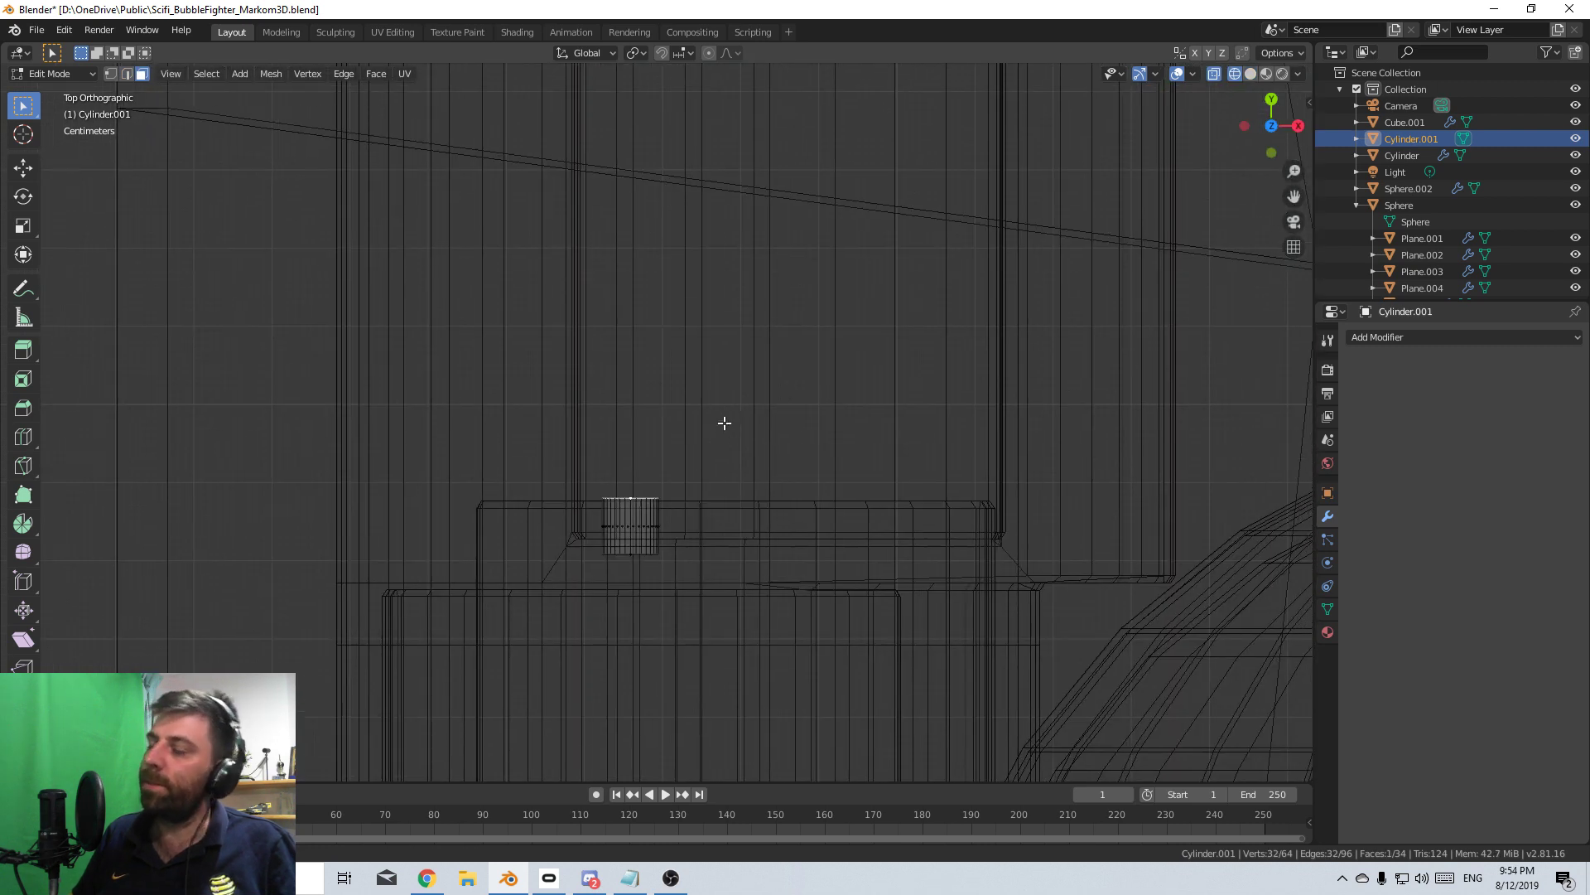
pyautogui.press('g')
pyautogui.press('y')
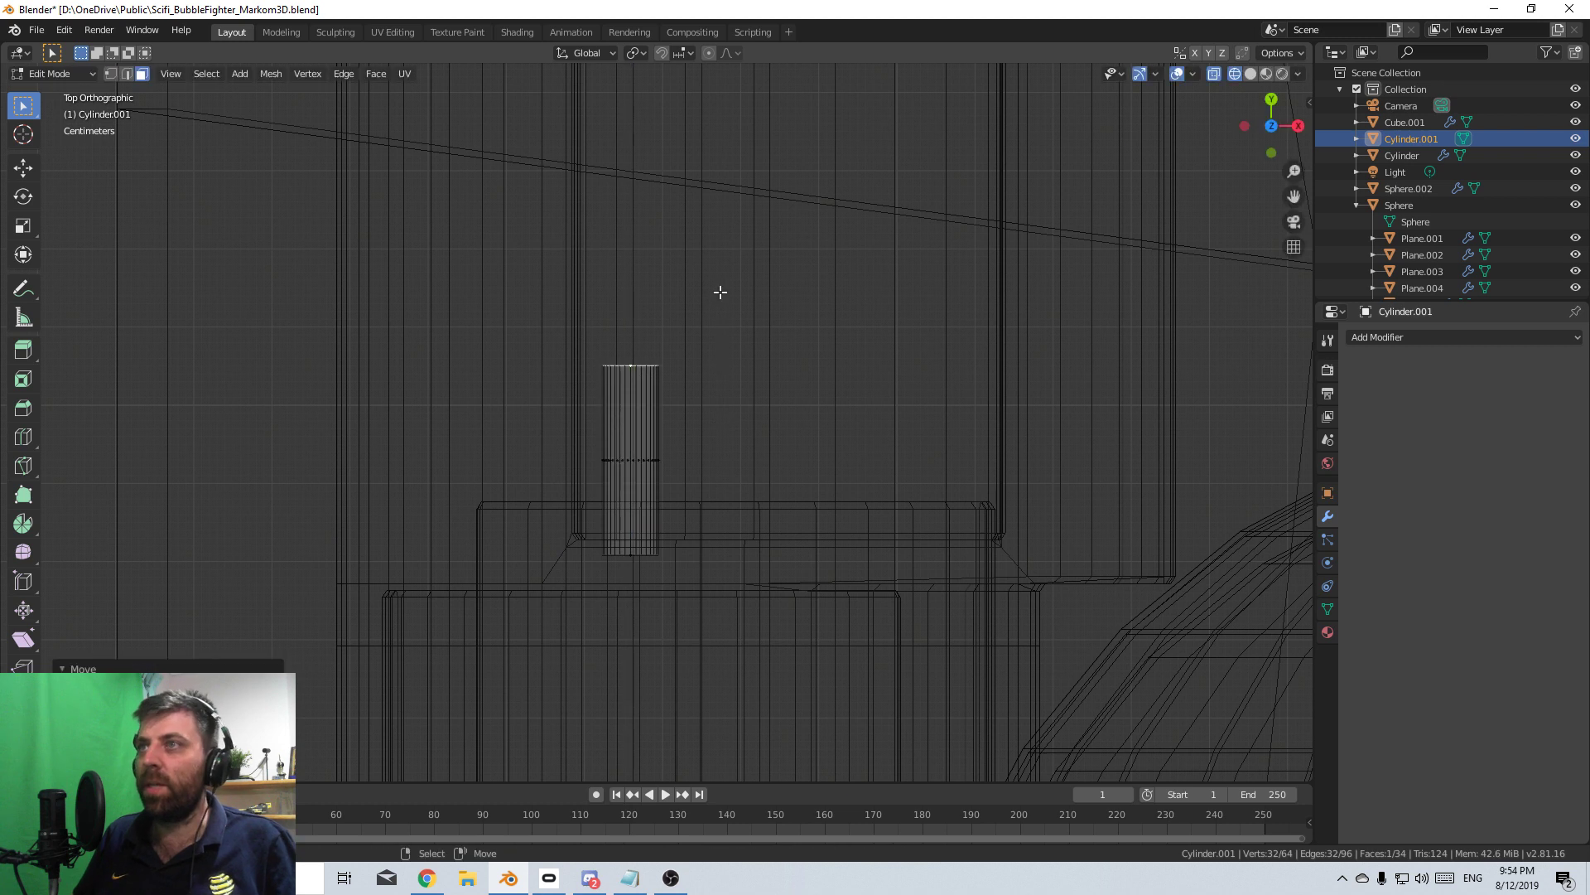
pyautogui.click(720, 291)
# - Place the 3D cursor beside the pipe's end and Spin the end face 90° in 9 steps into an elbow
pyautogui.keyDown('shift'); pyautogui.moveTo(717, 336); pyautogui.dragTo(713, 416, button='middle'); pyautogui.keyUp('shift')
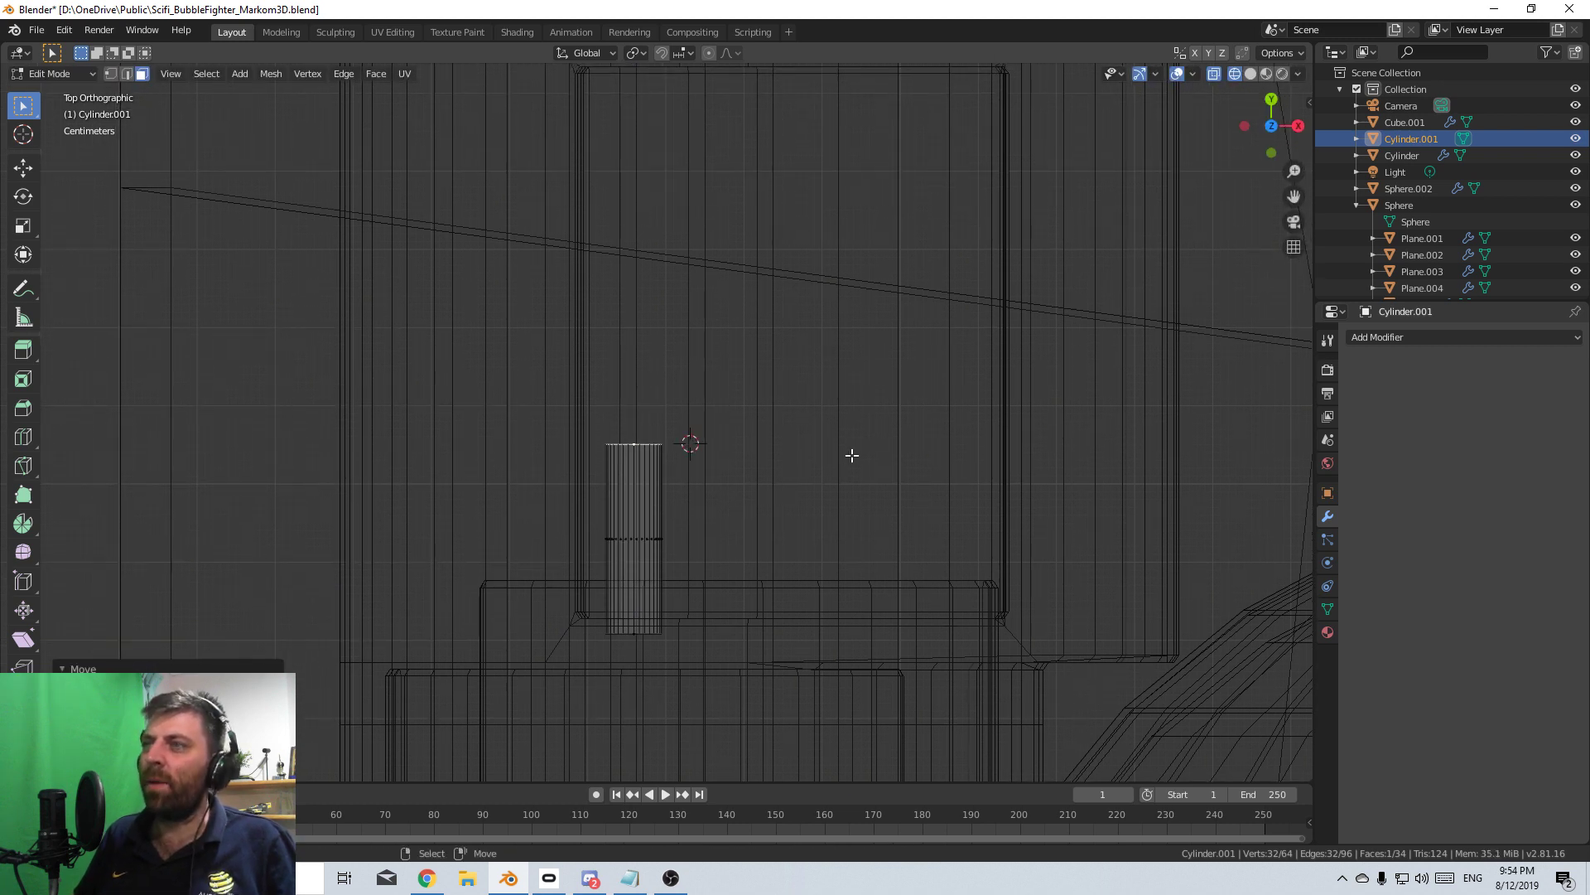
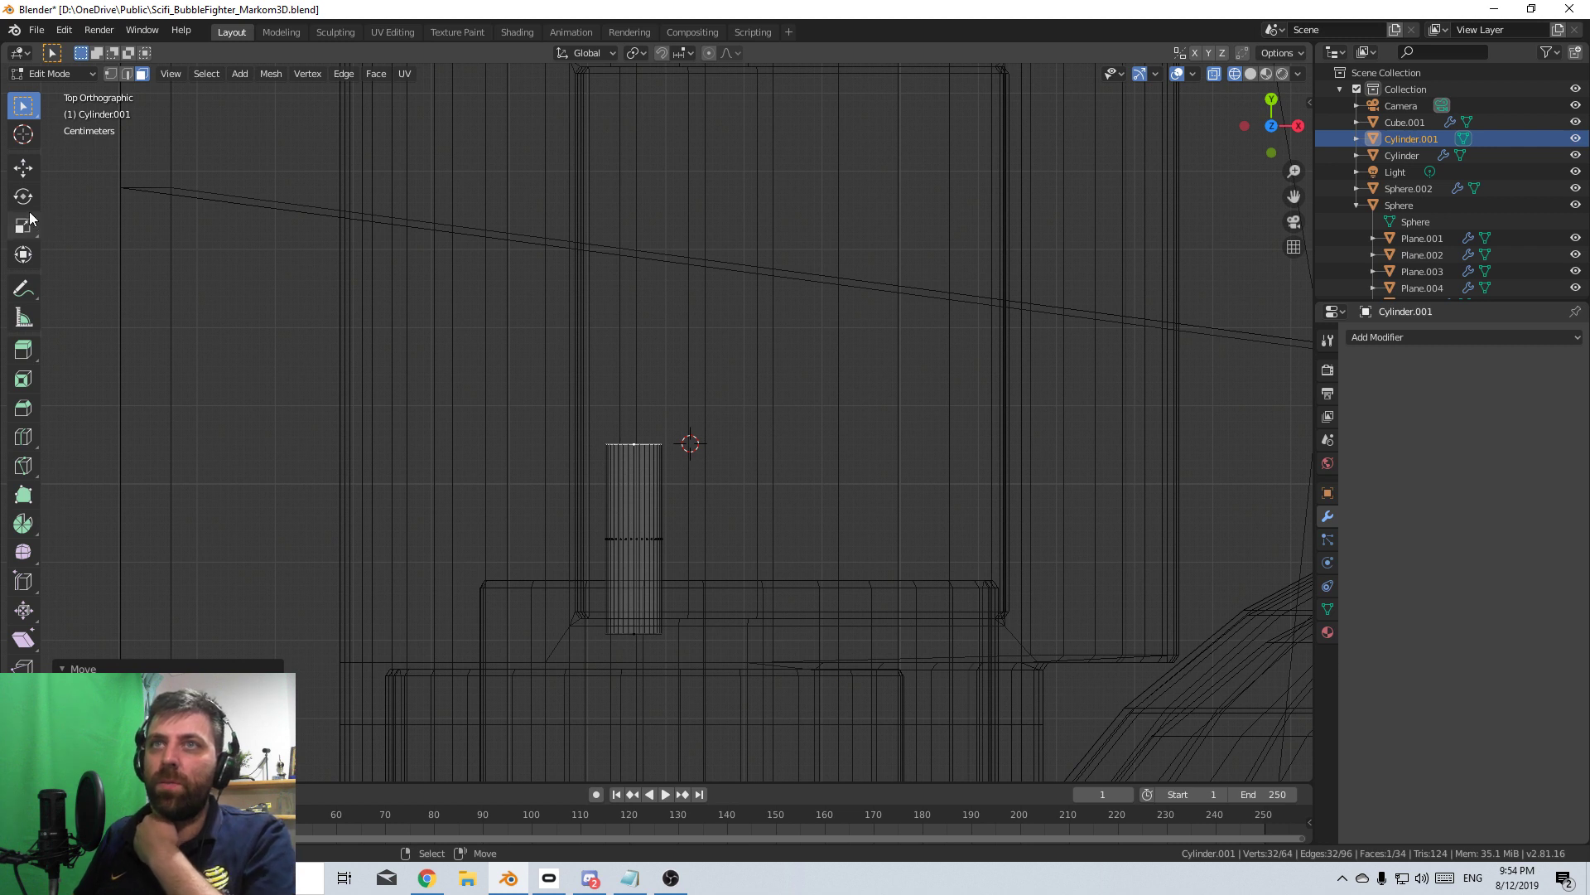
pyautogui.click(24, 523)
pyautogui.keyDown('shift'); pyautogui.moveTo(497, 381); pyautogui.dragTo(437, 474, button='middle'); pyautogui.keyUp('shift')
pyautogui.moveTo(720, 454); pyautogui.dragTo(764, 666)
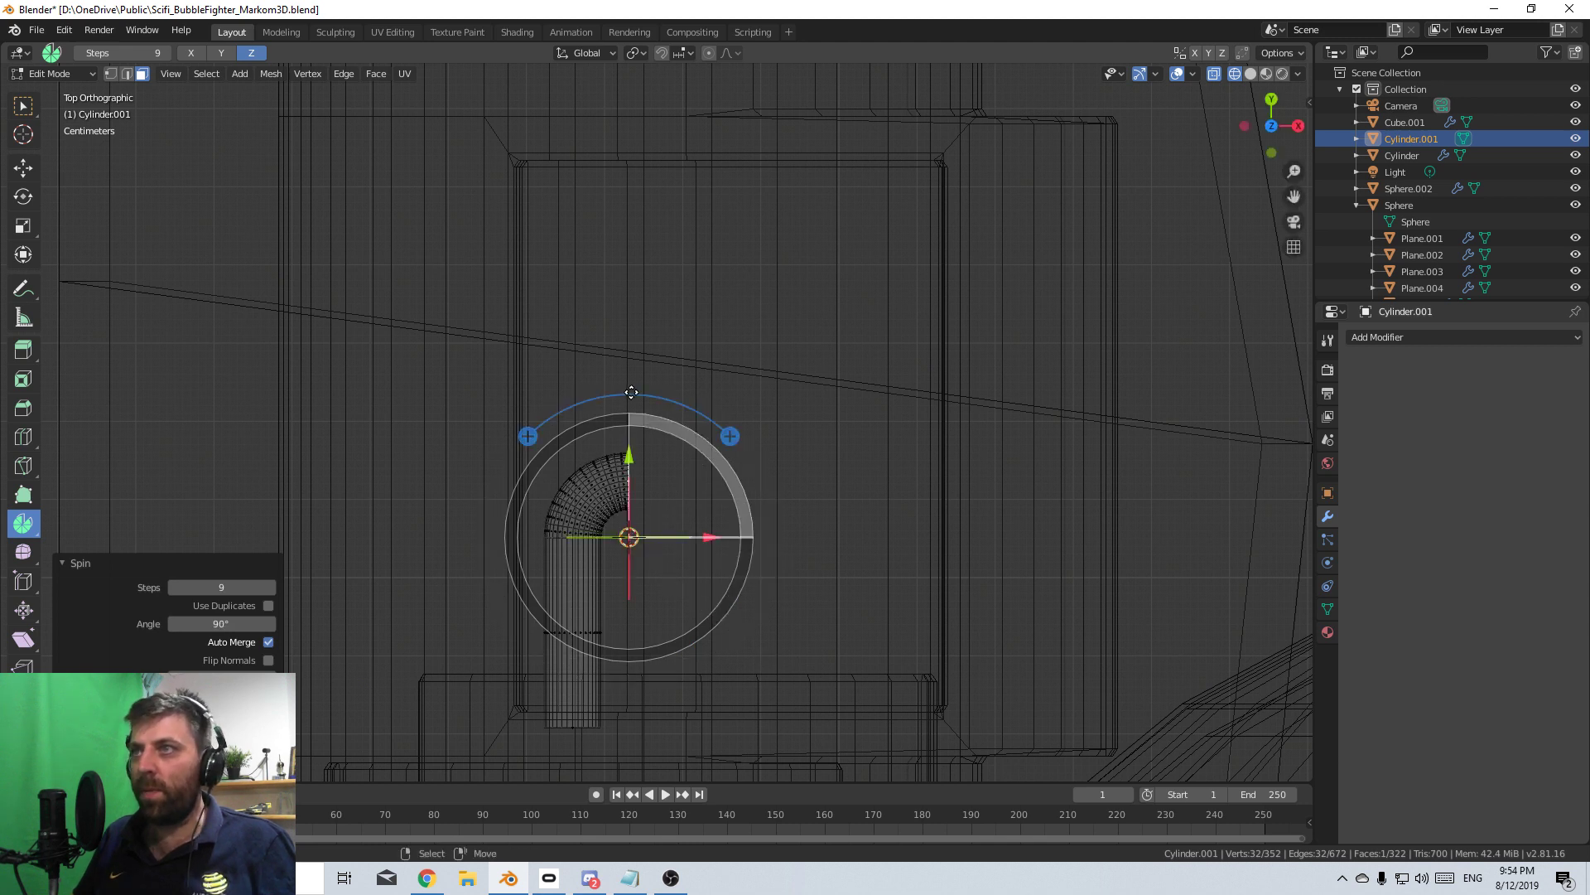
# - Extrude the pipe straight across the recess and Spin its end 90° in the opposite direction in 9 steps
pyautogui.press('e')
pyautogui.click(714, 400)
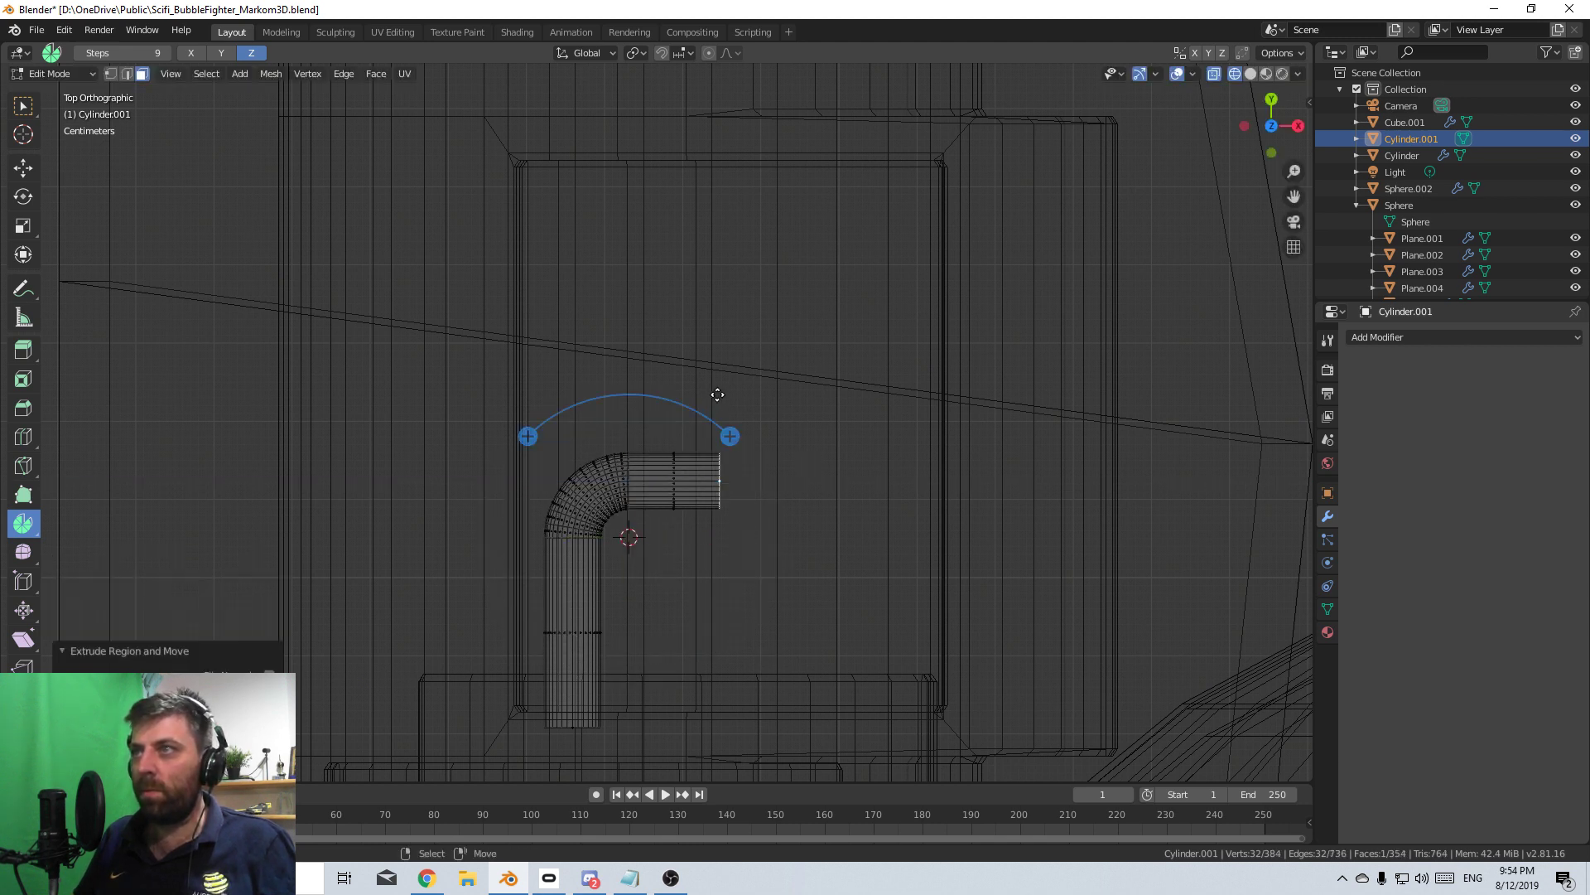
pyautogui.keyDown('shift'); pyautogui.rightClick(722, 395); pyautogui.keyUp('shift')
pyautogui.moveTo(621, 295); pyautogui.dragTo(437, 675)
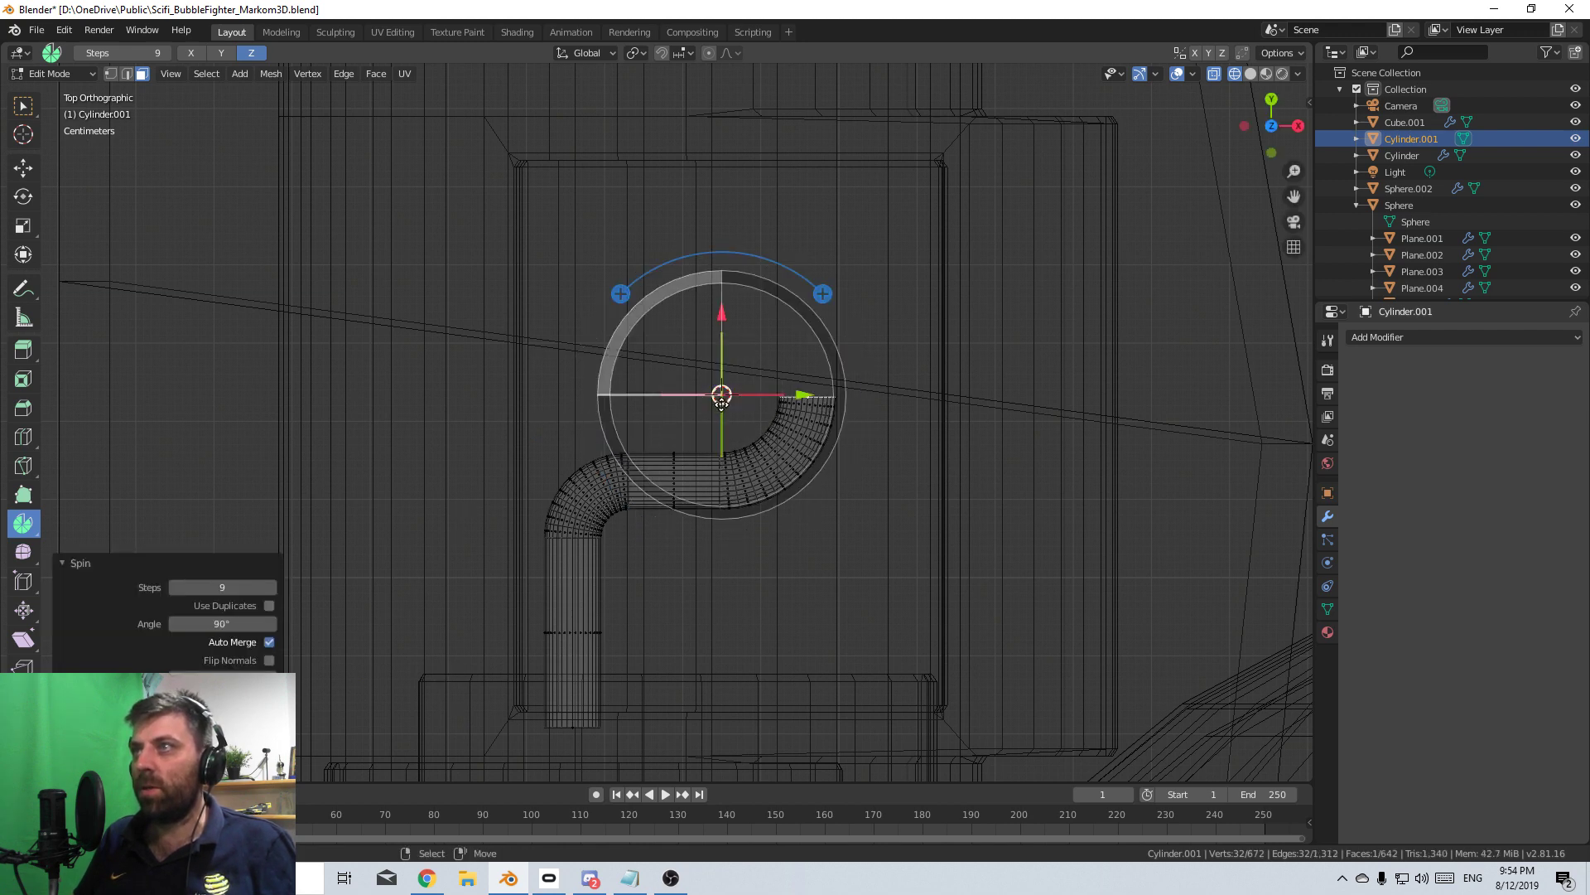
# - Extrude the pipe's end straight to the far wall of the recess and check it in solid shading
pyautogui.press('e')
pyautogui.click(805, 258)
pyautogui.moveTo(806, 258)
pyautogui.mouseDown(button='middle')
pyautogui.moveTo(745, 196)
pyautogui.moveTo(729, 500)
pyautogui.mouseUp(button='middle')
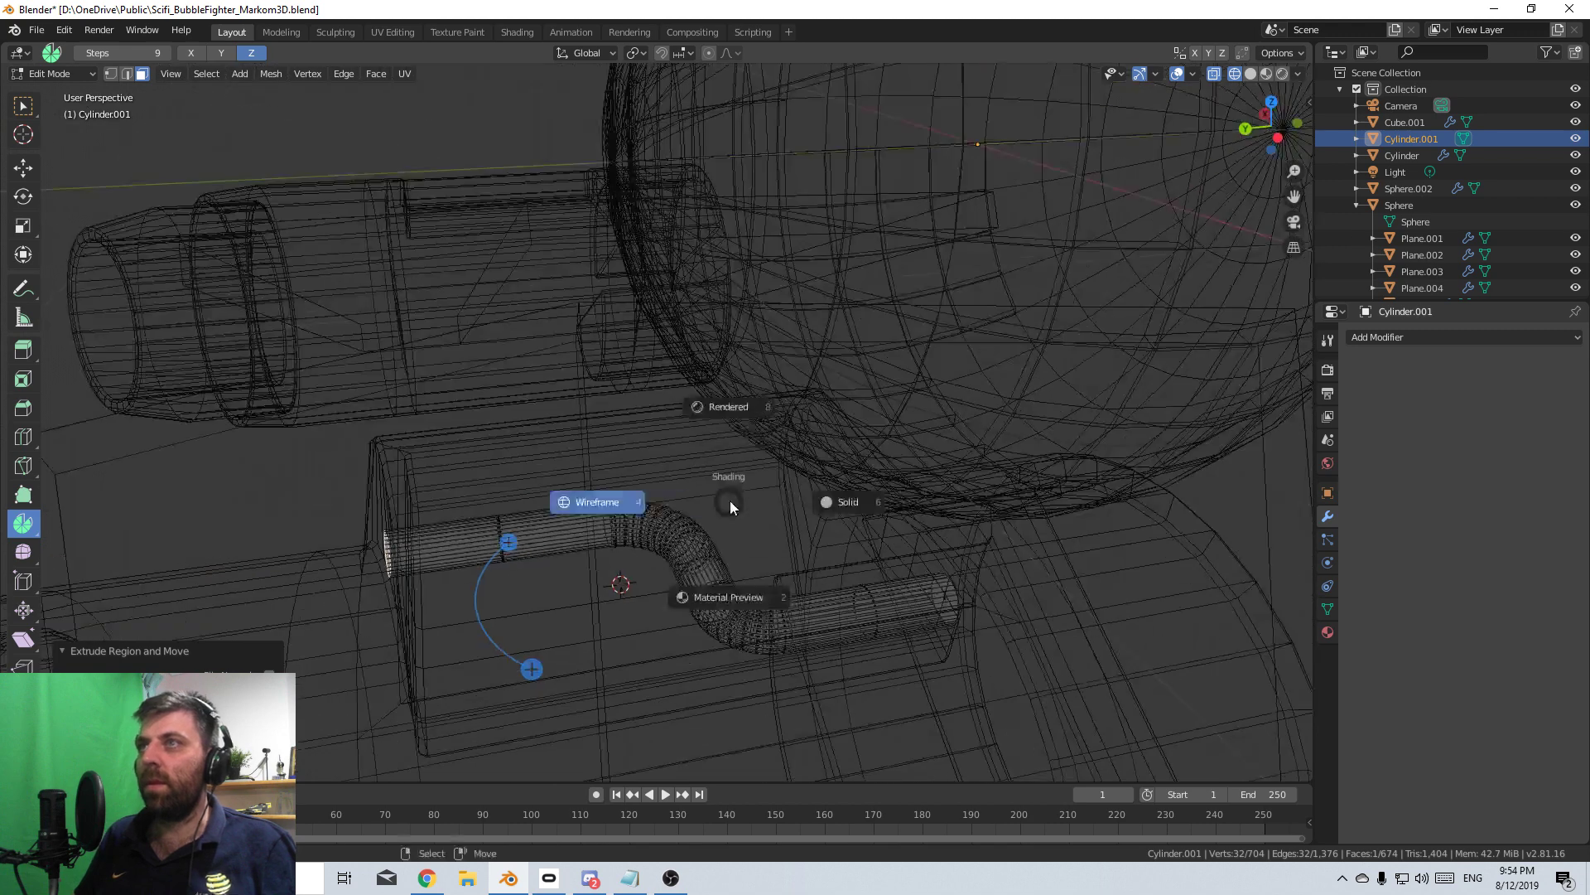
pyautogui.press('z')
pyautogui.click(844, 504)
pyautogui.moveTo(844, 504); pyautogui.dragTo(680, 516, button='middle')
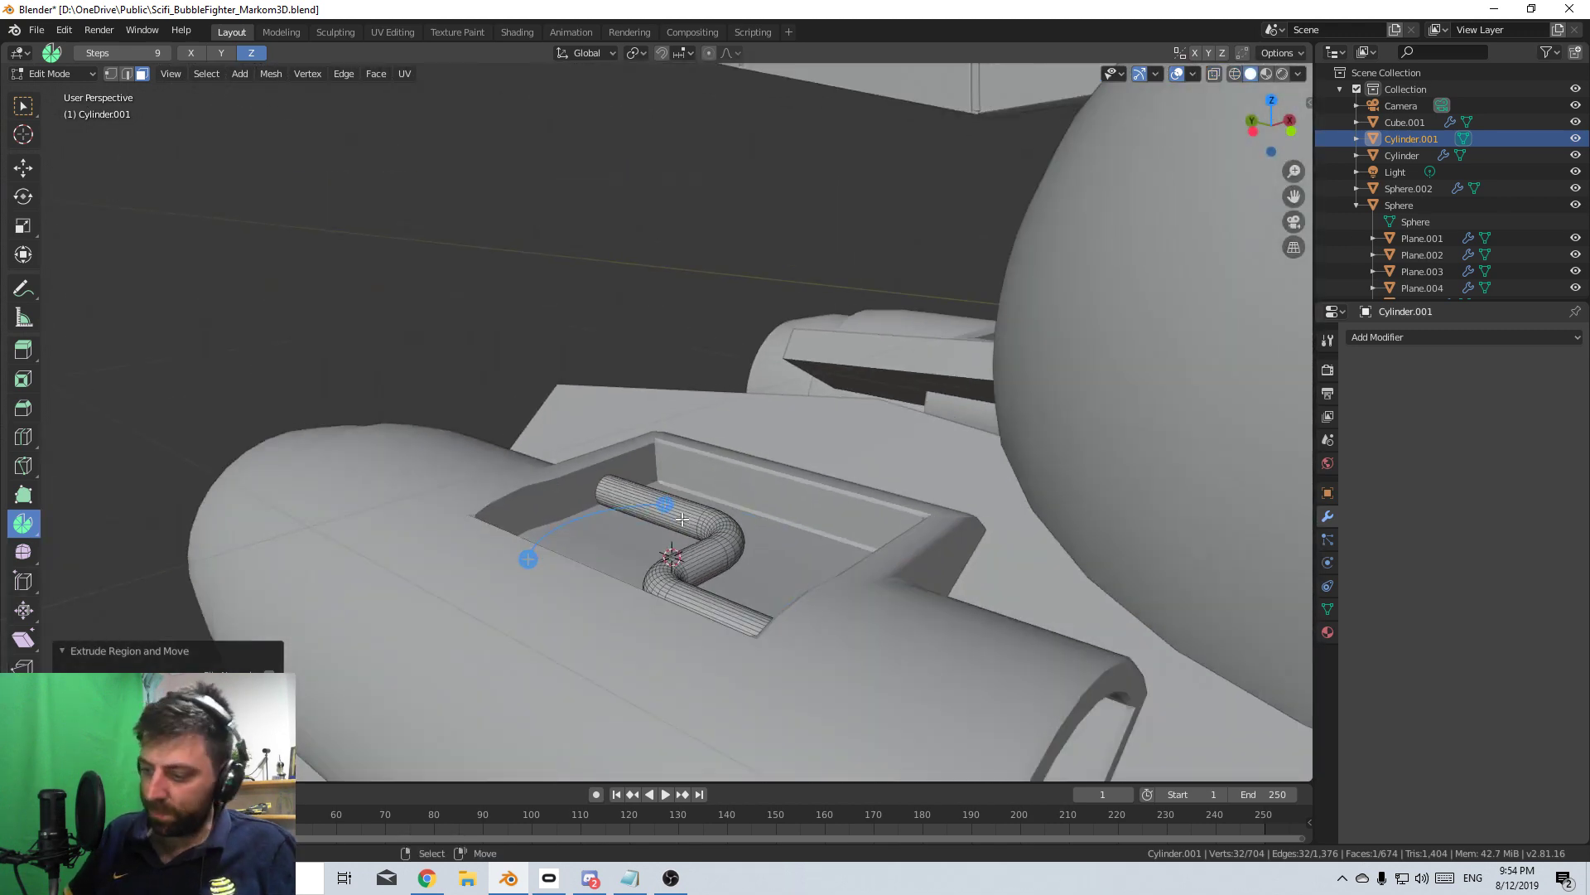
# - Add an edge loop close to the pipe's far end and bevel it with a width of 0.00144 m
pyautogui.press('KP_7')
pyautogui.scroll(3, 682, 519)
pyautogui.hotkey('ctrl', 'r')
pyautogui.click(712, 332)
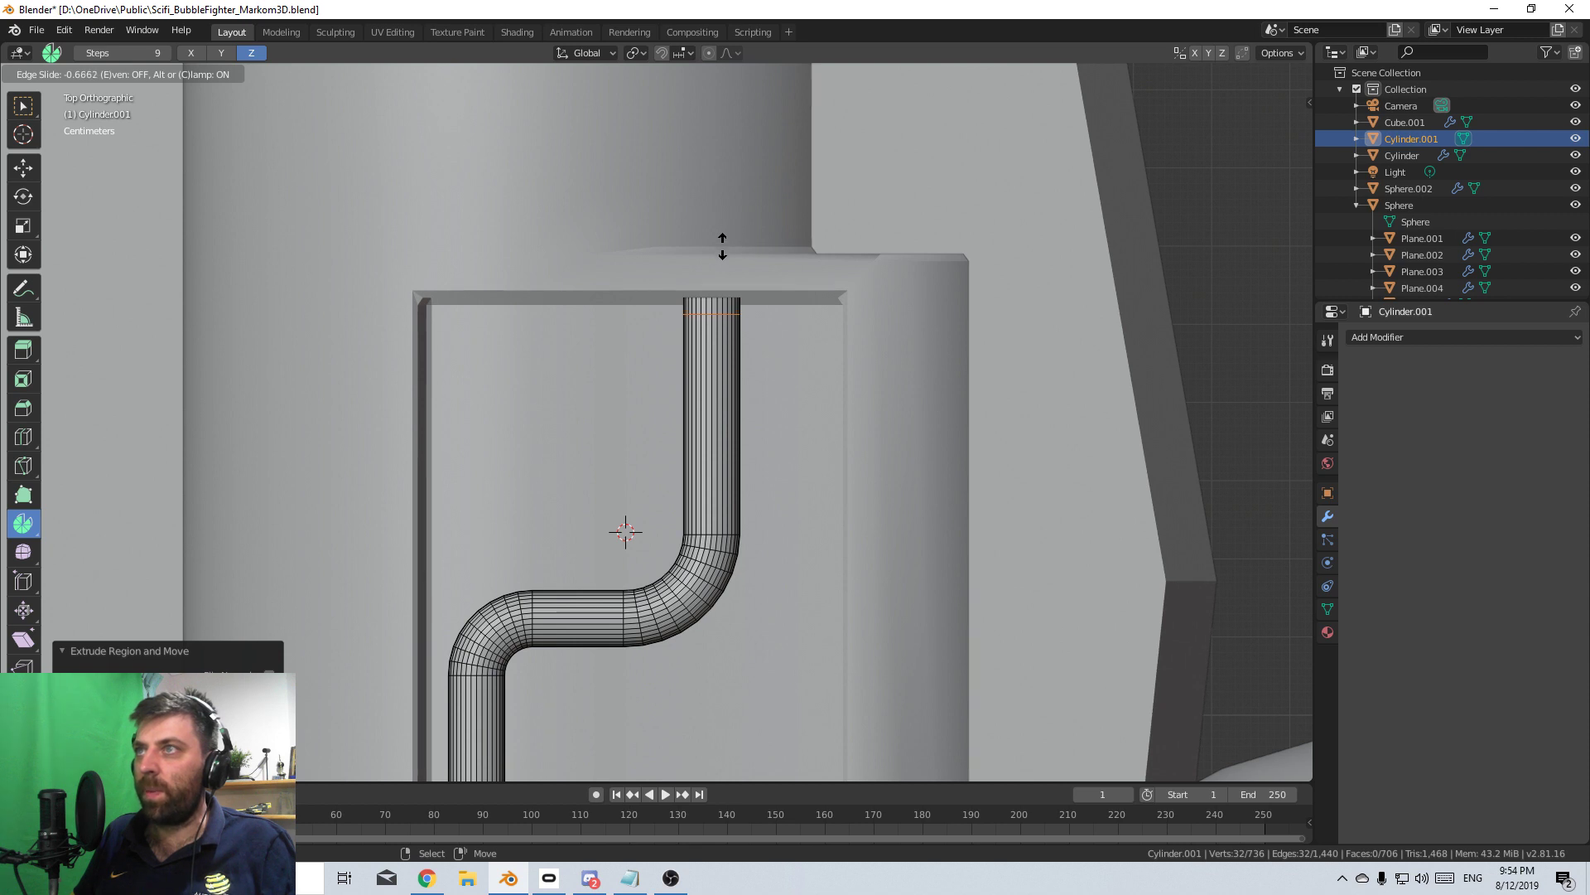
pyautogui.click(722, 246)
pyautogui.scroll(4, 696, 259)
pyautogui.rightClick(868, 421)
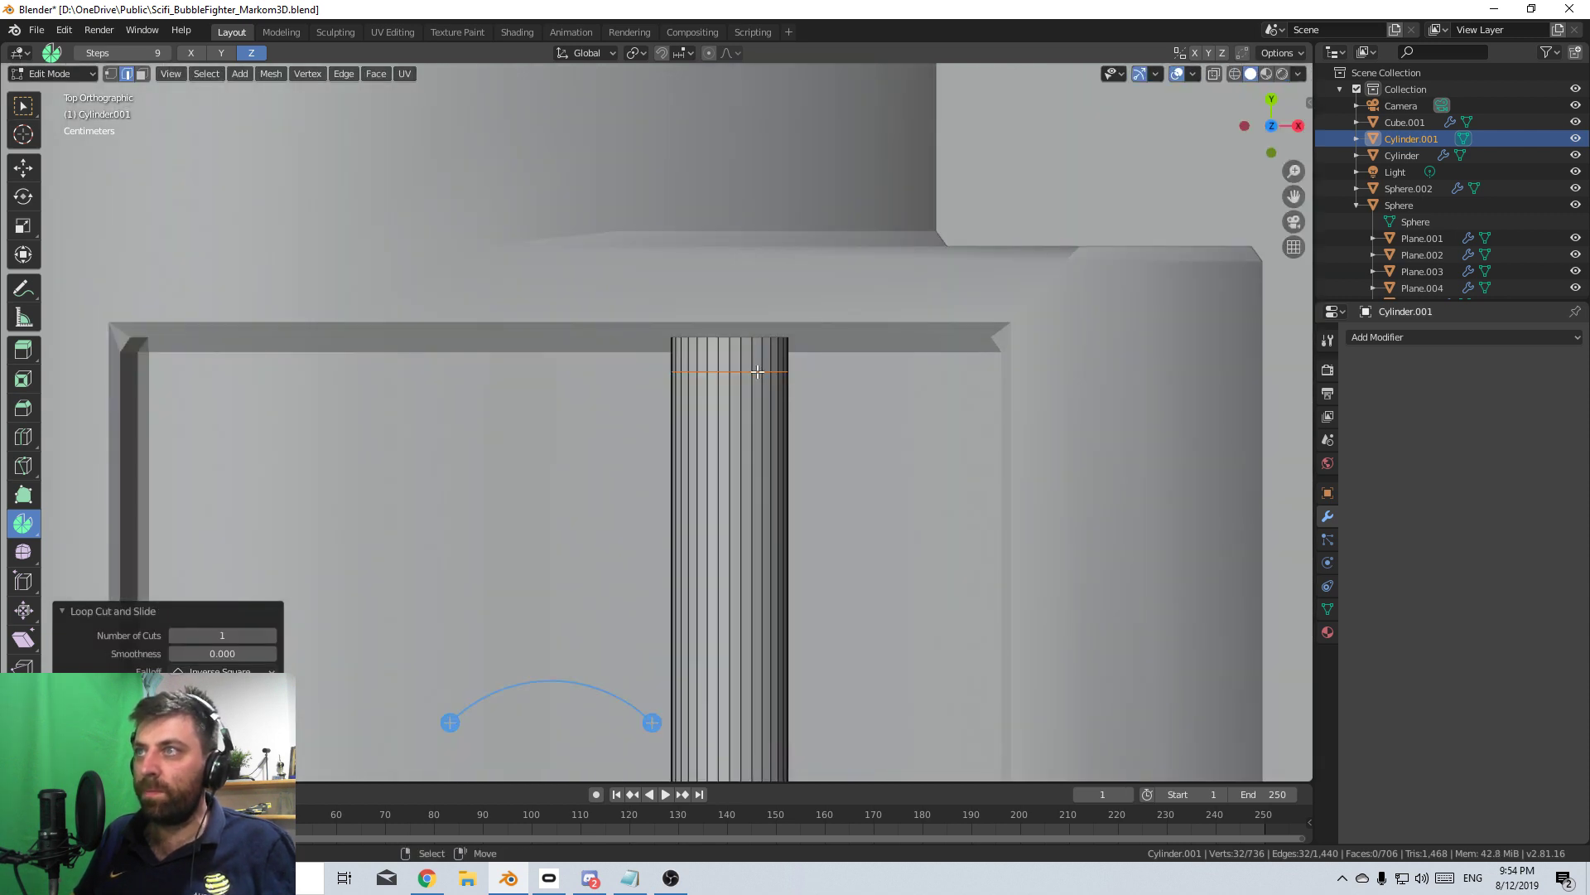
pyautogui.hotkey('ctrl', 'b')
pyautogui.click(773, 379)
# - Select the face ring at the pipe's far end and scale it outward with the Y axis locked to form a collar
pyautogui.press('3')
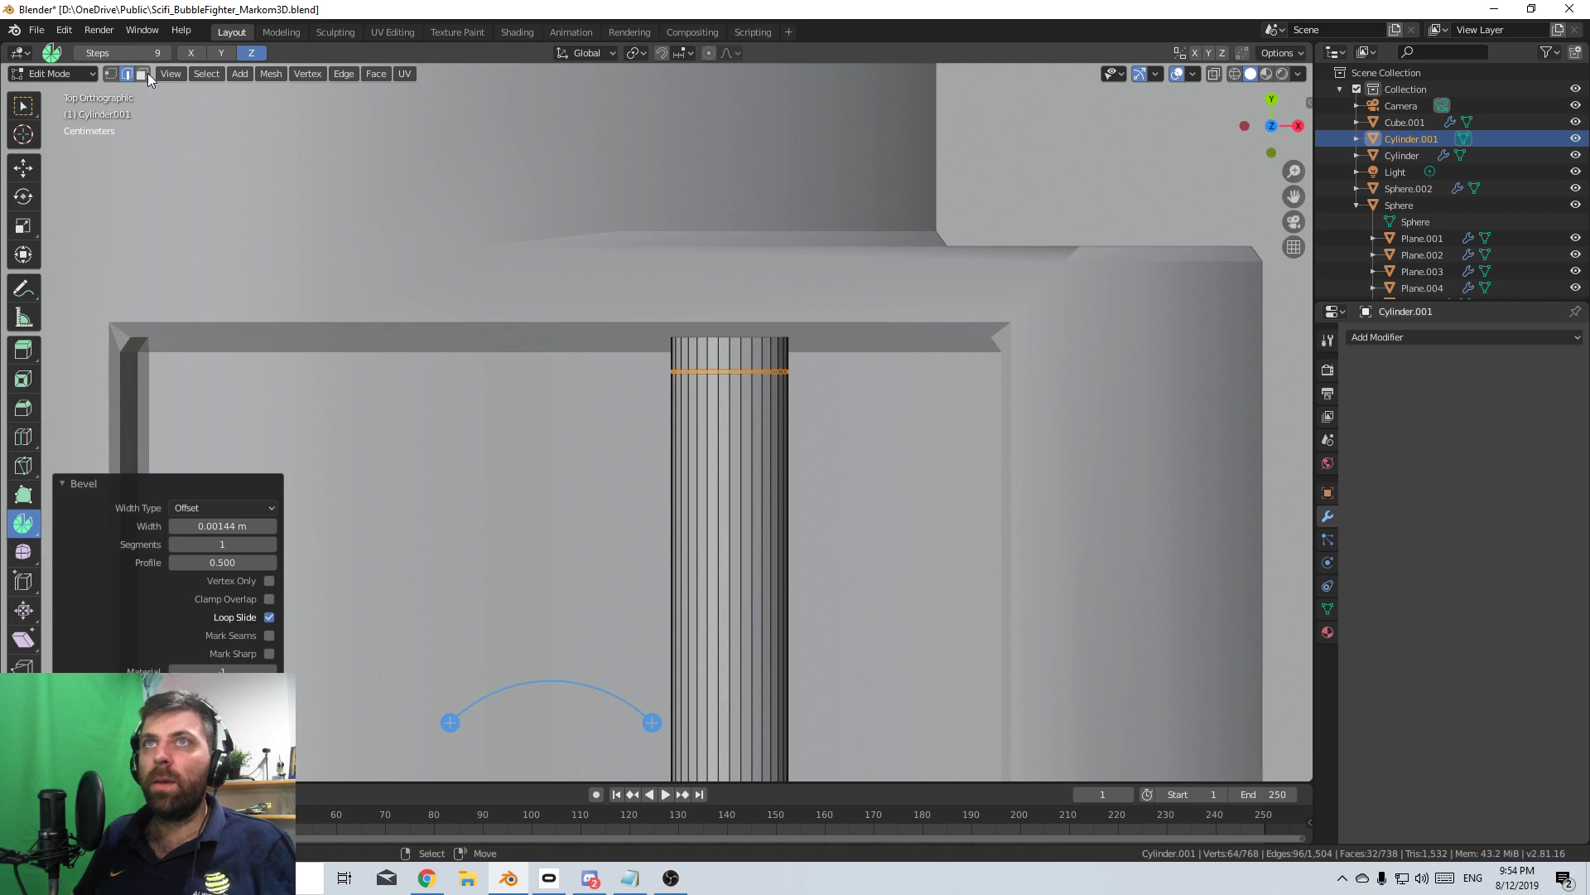
pyautogui.keyDown('alt'); pyautogui.click(724, 354); pyautogui.keyUp('alt')
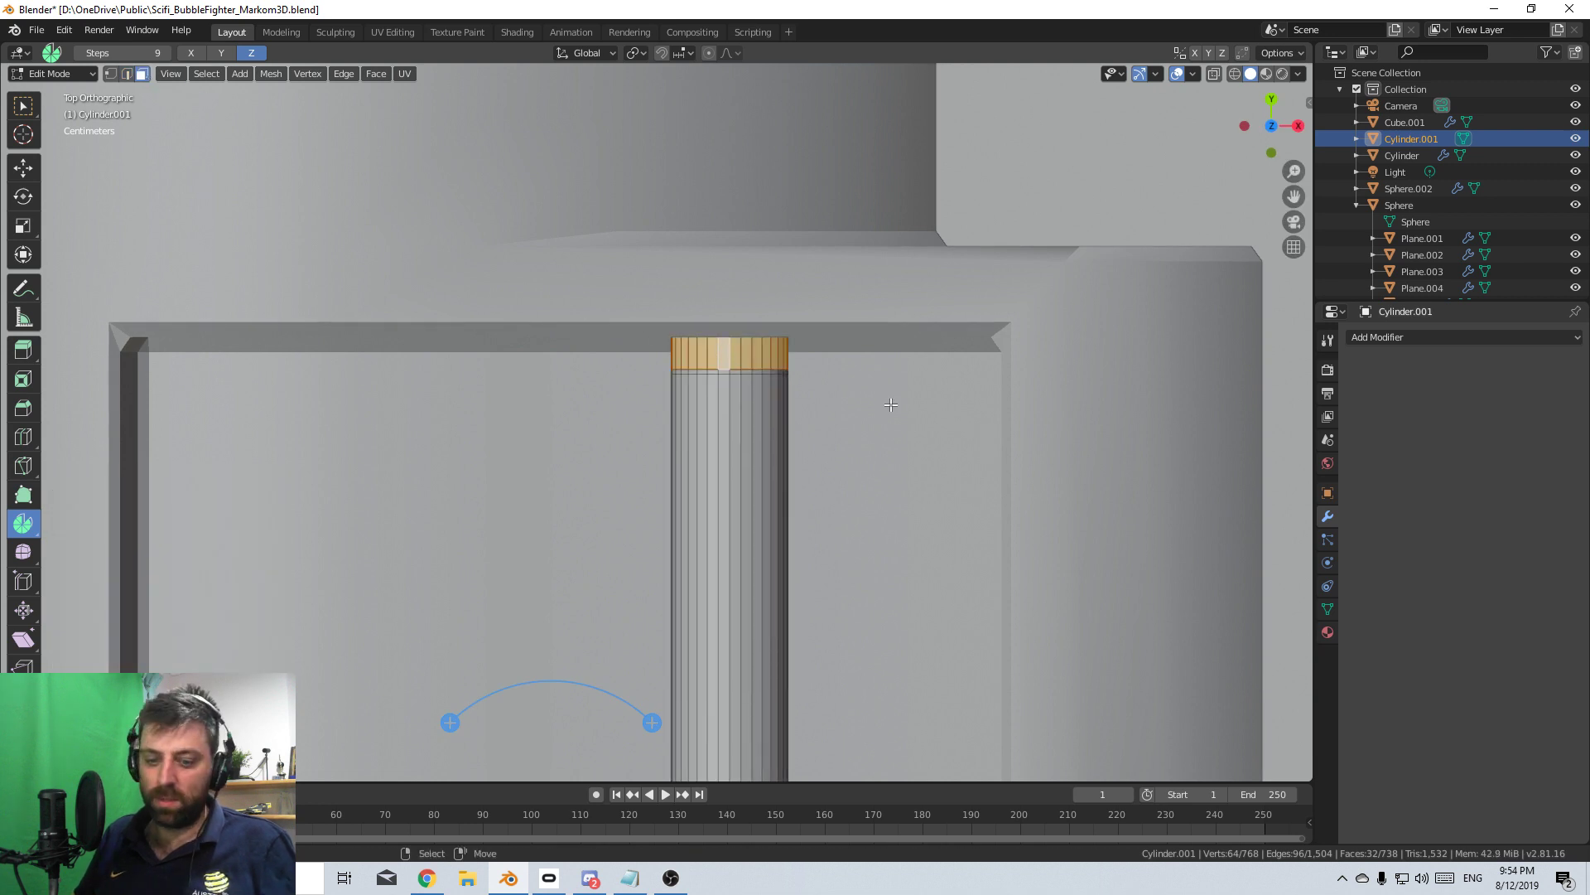
pyautogui.press('s')
pyautogui.click(934, 415)
pyautogui.hotkey('ctrl', 'z')
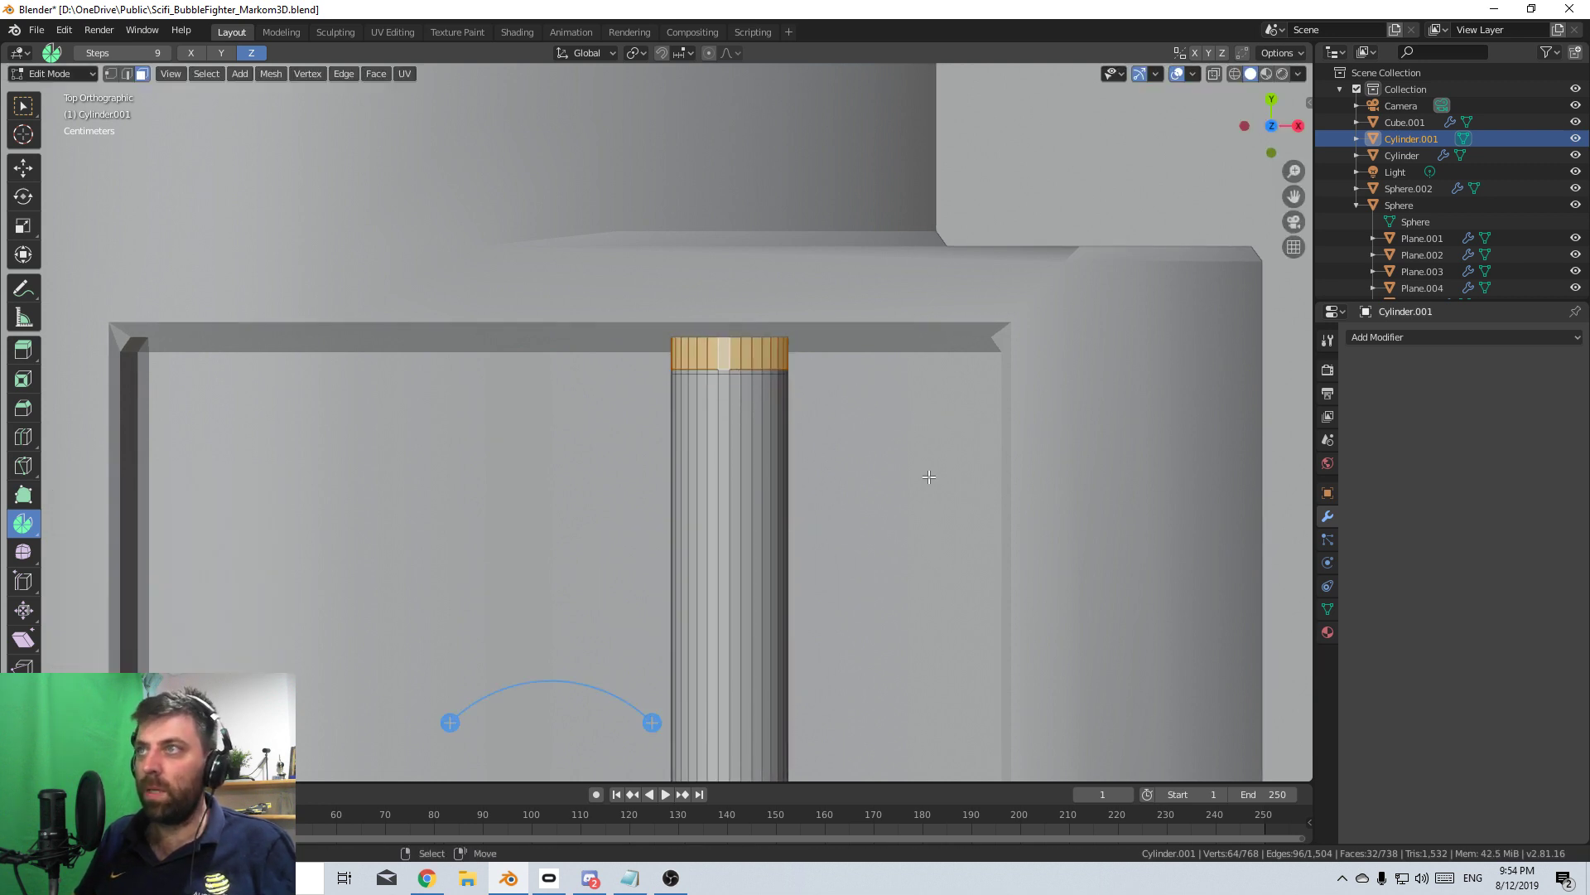
pyautogui.press('s')
pyautogui.hotkey('shift', 'y')
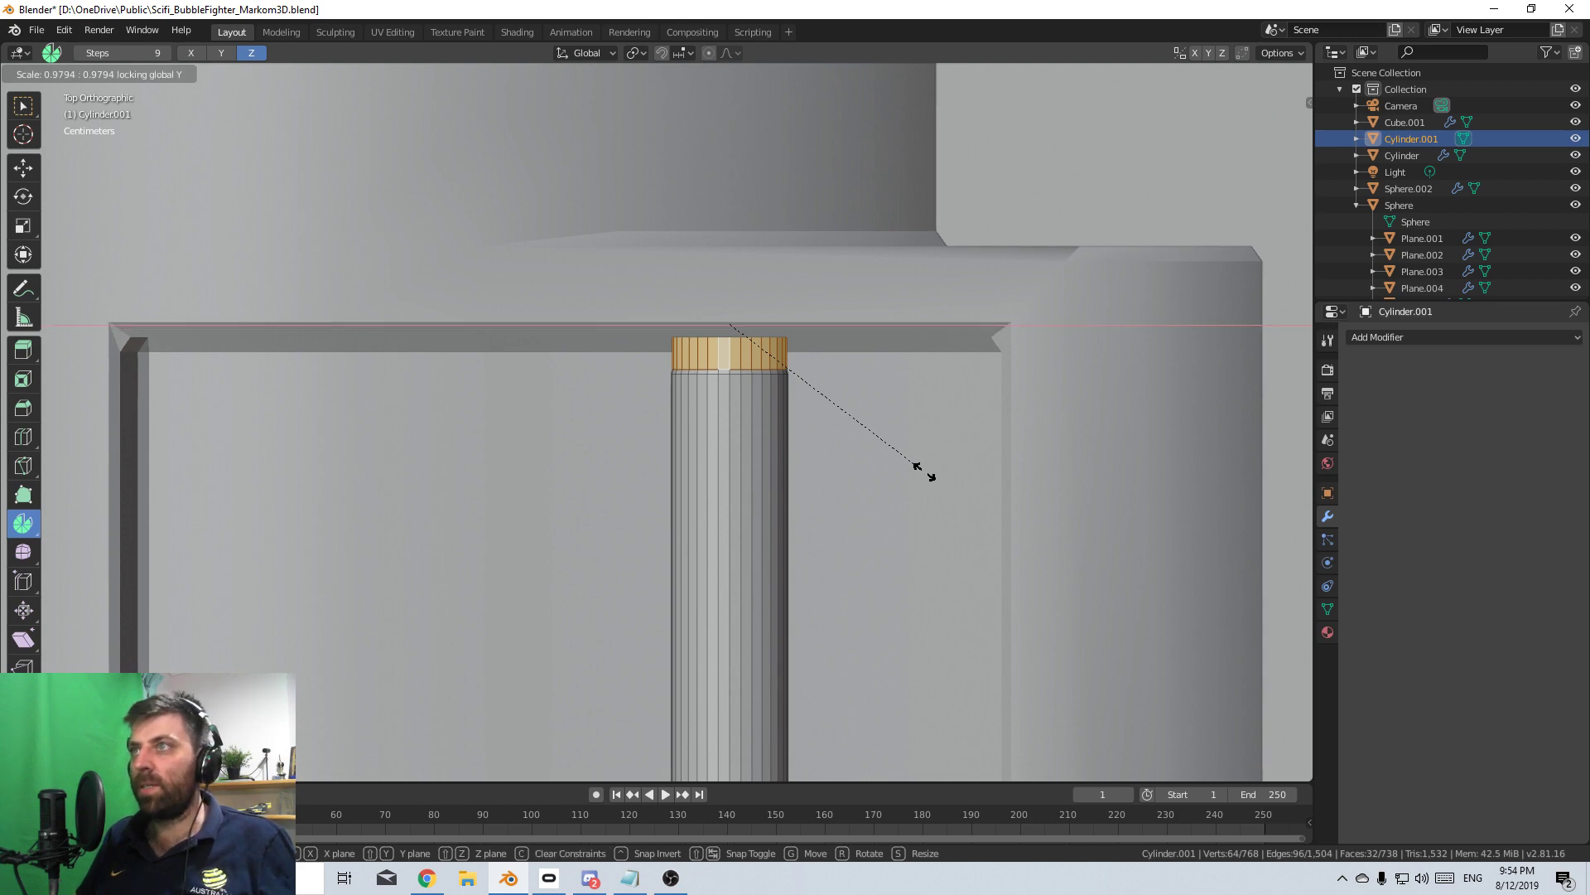
pyautogui.click(987, 480)
# - Add an edge loop close to the pipe's opposite end and bevel it into a narrow band
pyautogui.moveTo(986, 480); pyautogui.dragTo(841, 430, button='middle')
pyautogui.scroll(3, 842, 430)
pyautogui.hotkey('ctrl', 'r')
pyautogui.click(397, 437)
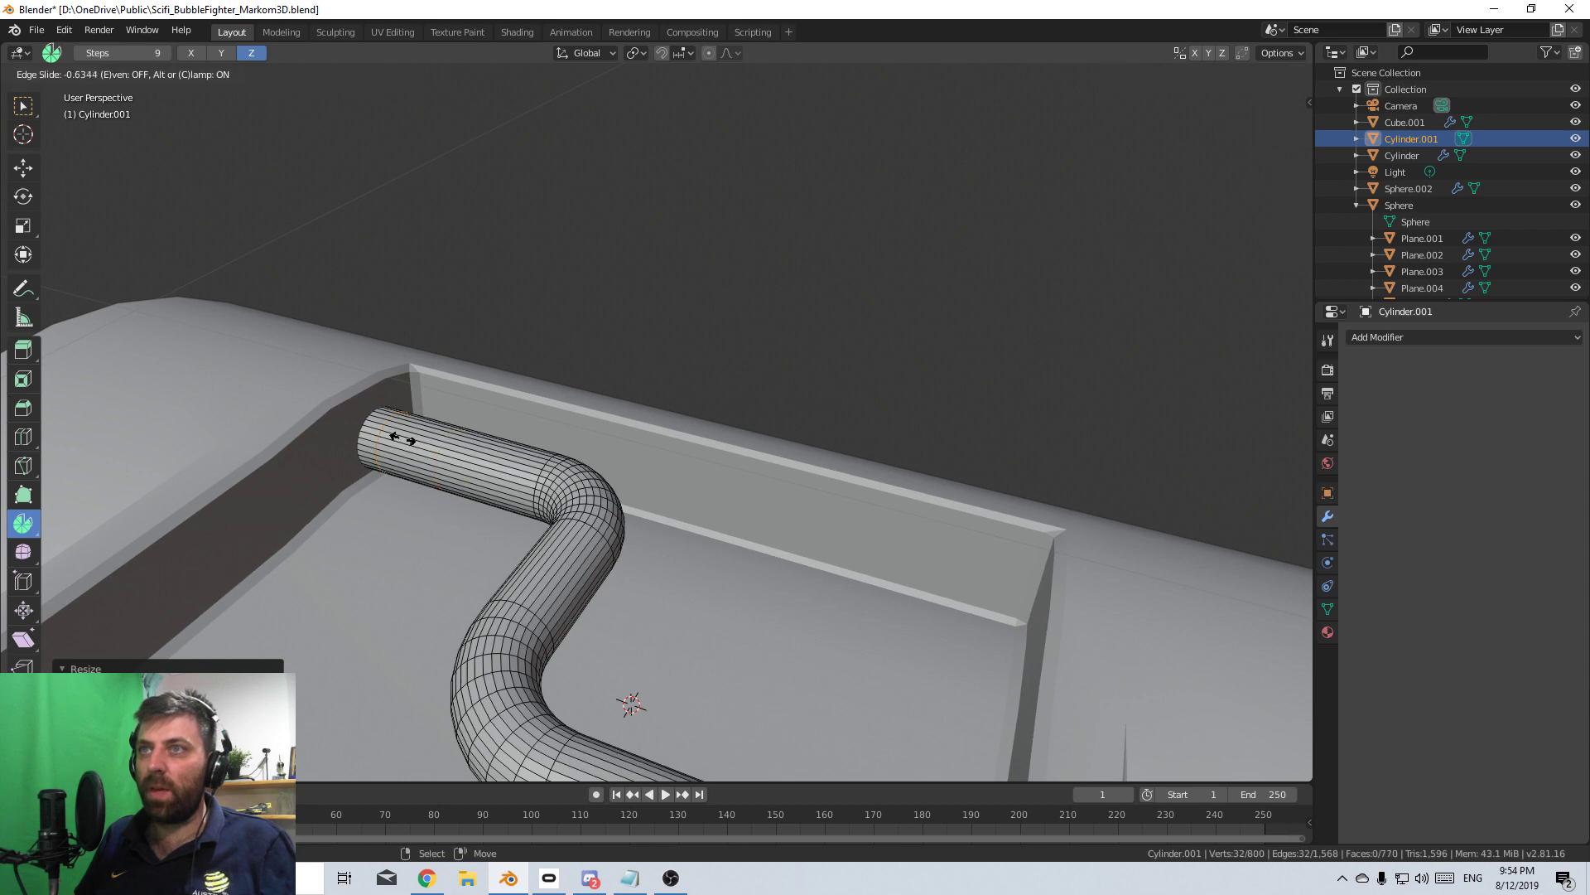
pyautogui.click(400, 438)
pyautogui.moveTo(401, 438); pyautogui.dragTo(356, 315, button='middle')
pyautogui.hotkey('ctrl', 'b')
pyautogui.click(574, 517)
# - Select the face ring at that second end and enlarge it in X and Z only to form a matching collar
pyautogui.keyDown('alt'); pyautogui.click(669, 605); pyautogui.keyUp('alt')
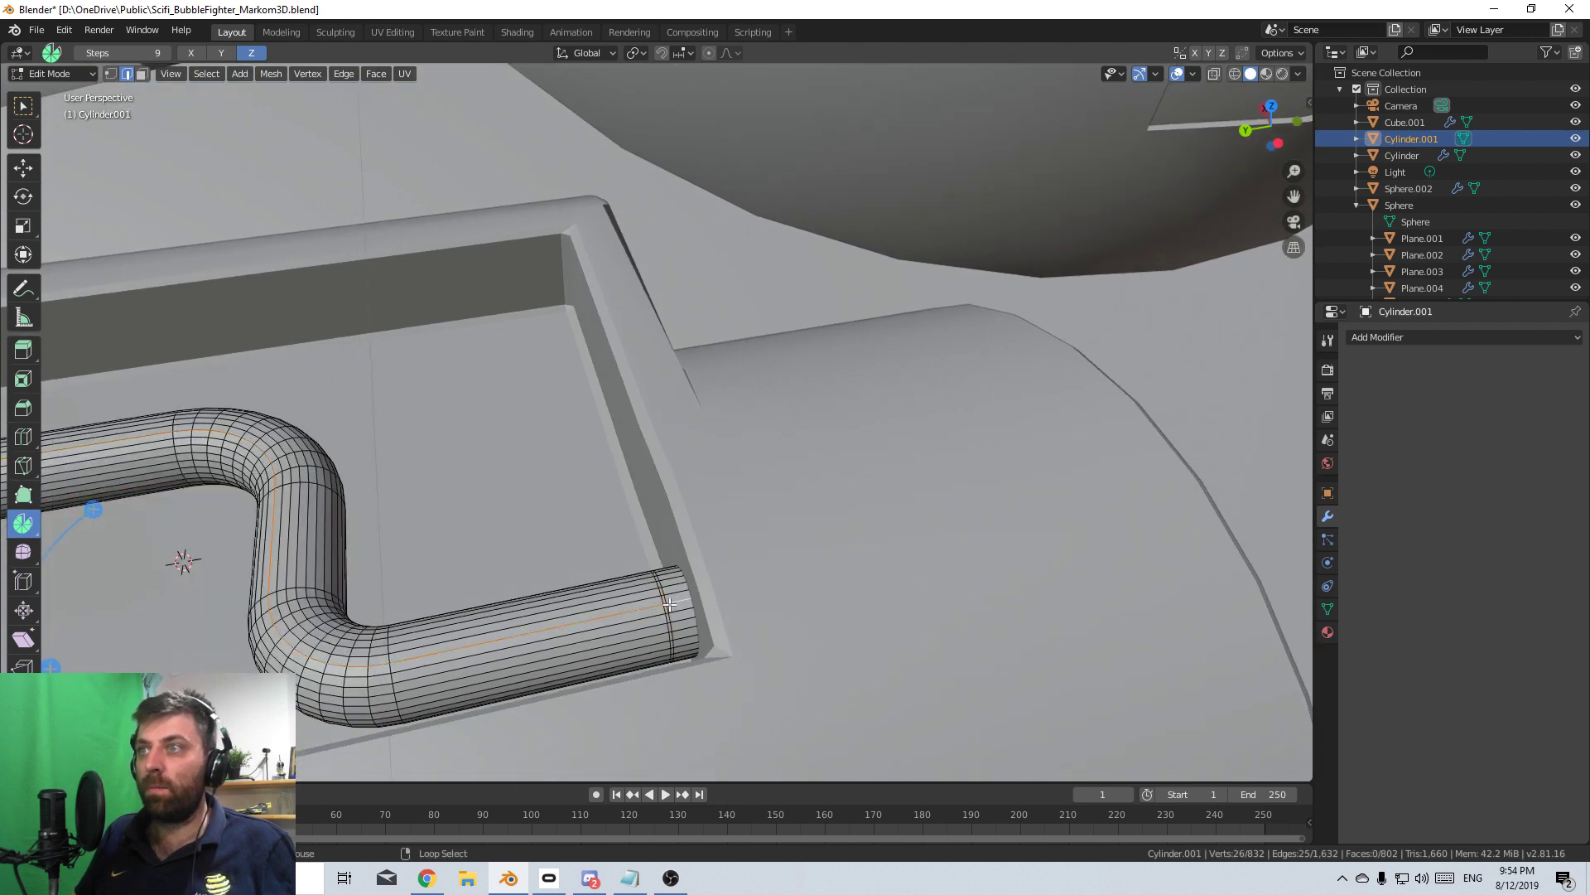
pyautogui.click(143, 74)
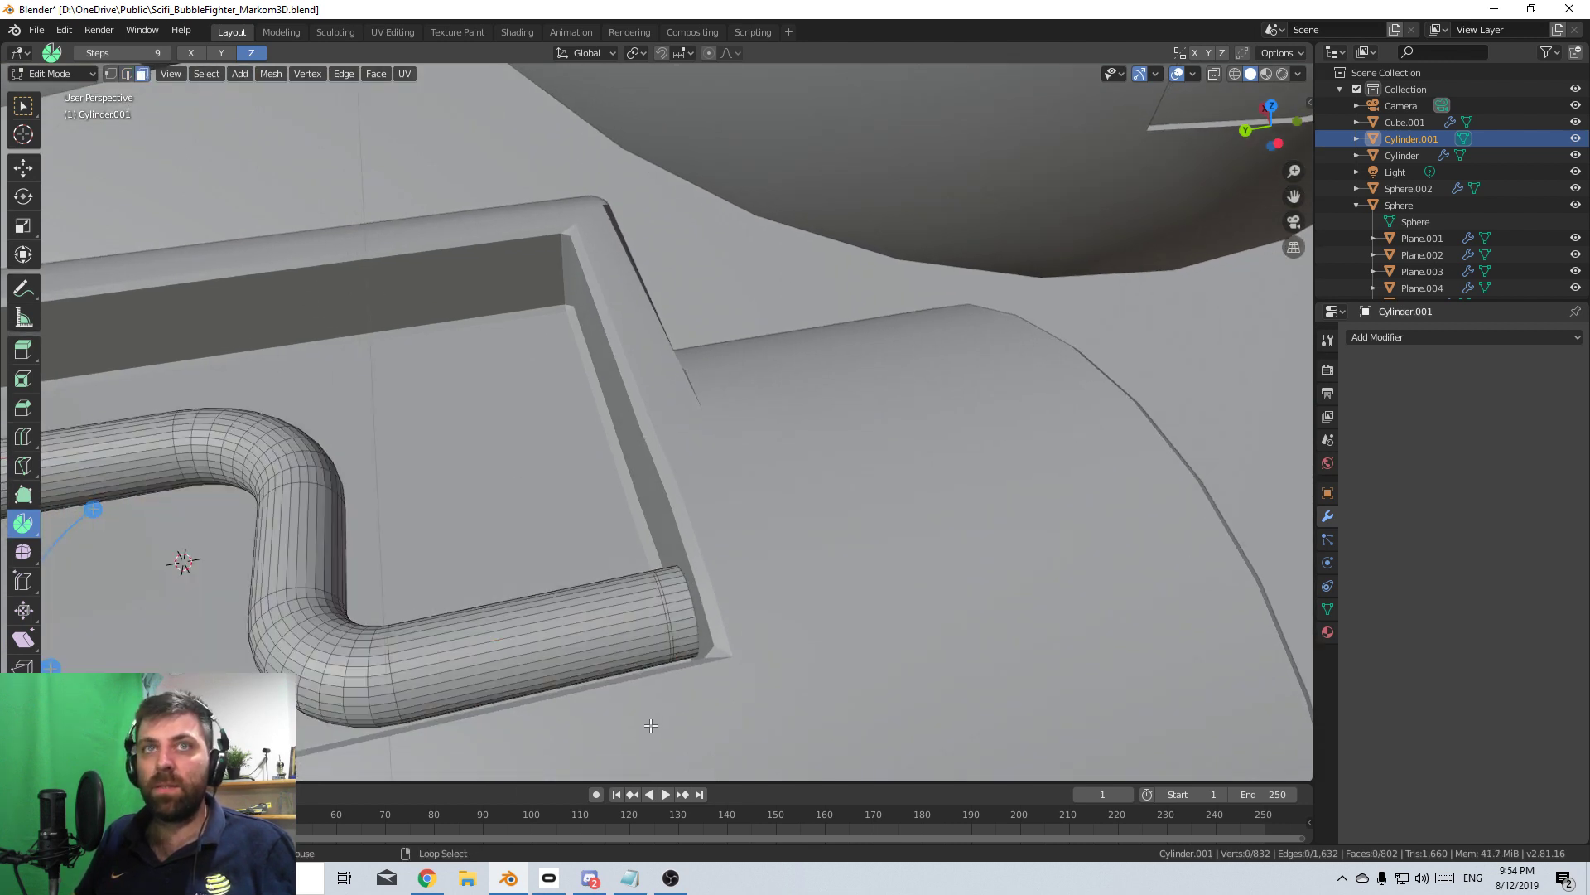
pyautogui.keyDown('alt'); pyautogui.click(681, 651); pyautogui.keyUp('alt')
pyautogui.press('KP_Decimal')
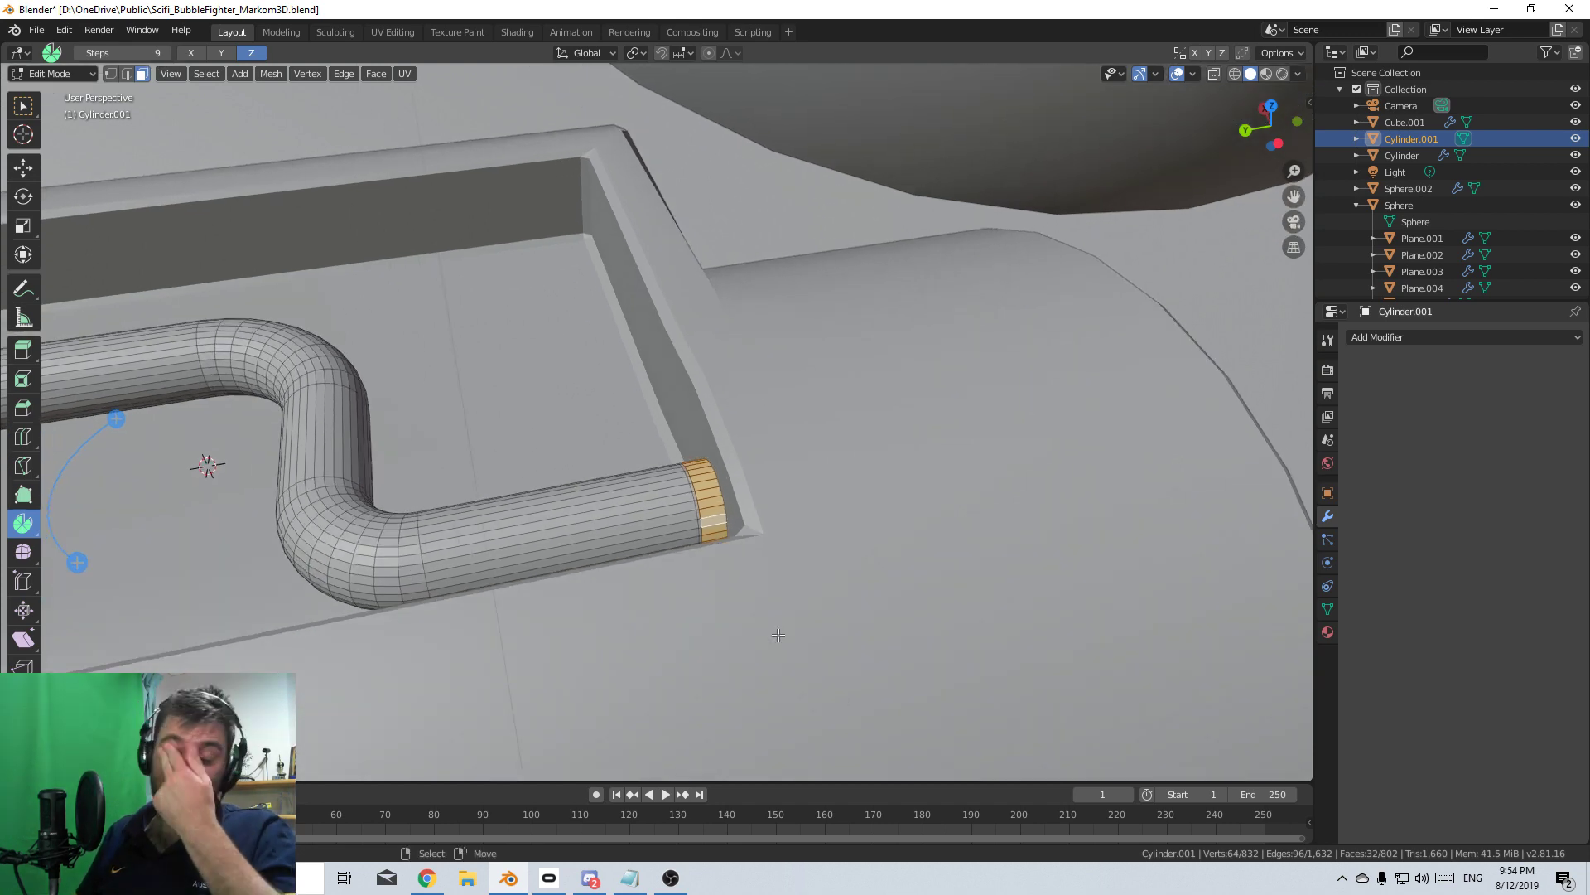
pyautogui.scroll(5, 779, 635)
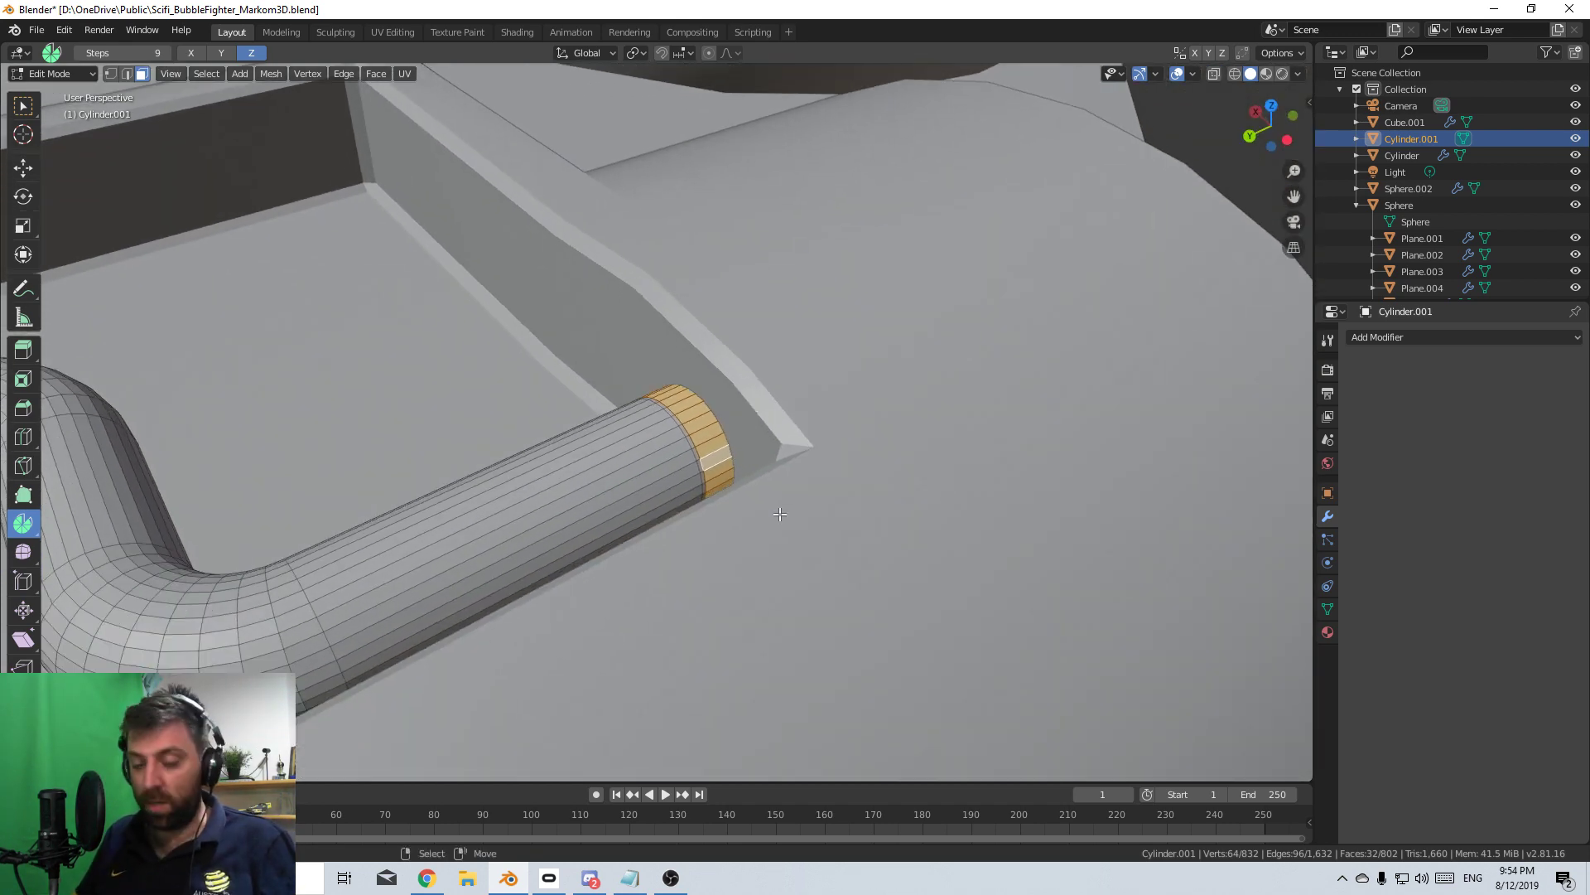
pyautogui.press('s')
pyautogui.hotkey('shift', 'y')
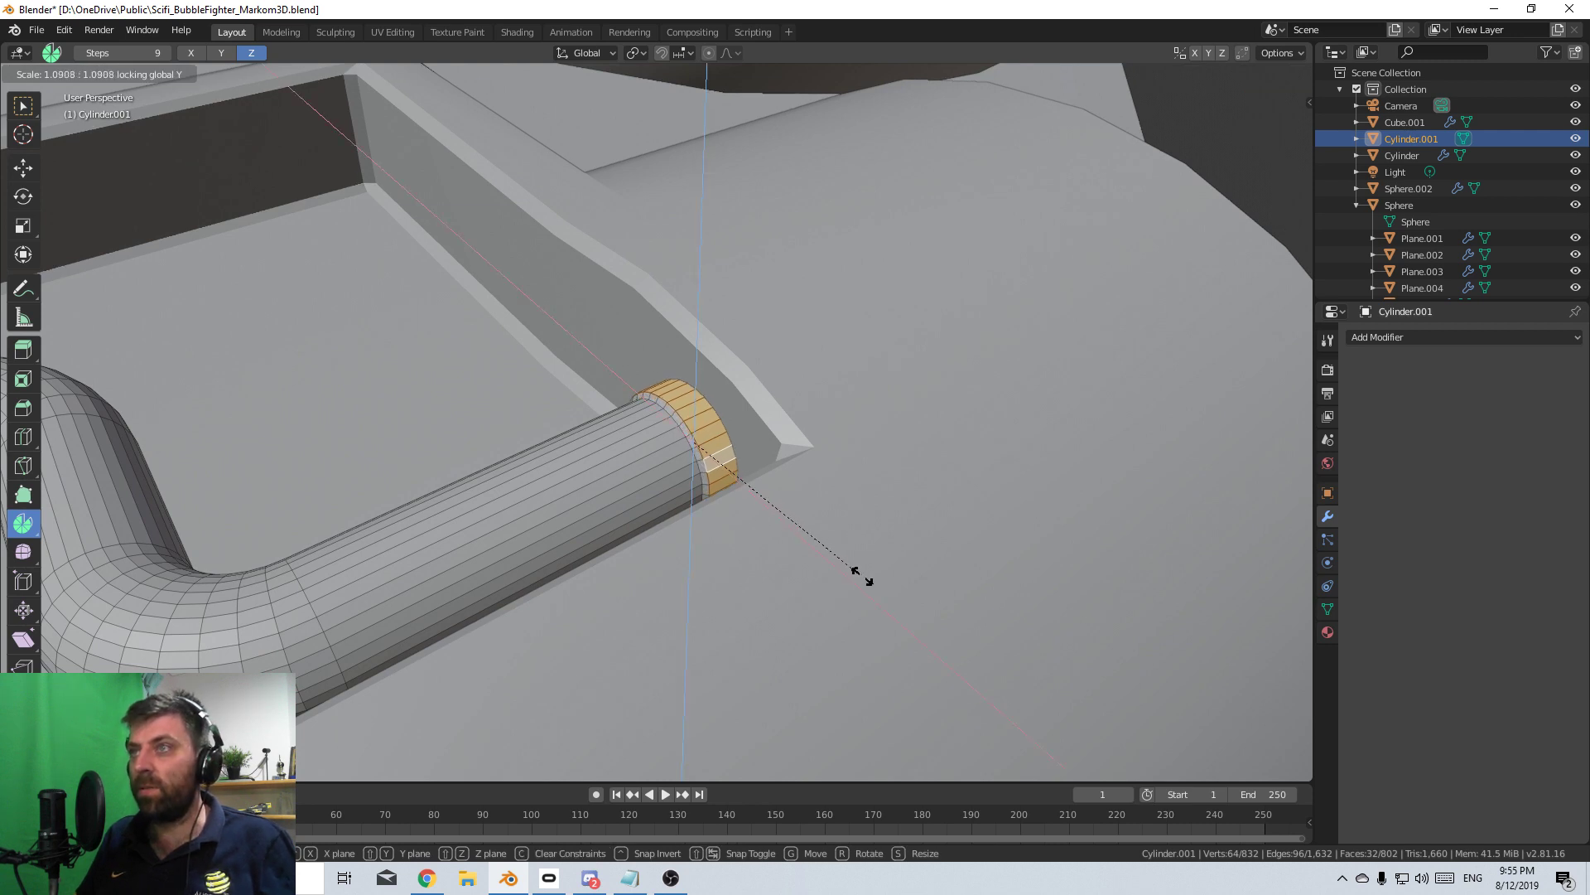
pyautogui.click(1051, 686)
# - Apply Shade Smooth to the pipe object and enable Auto Smooth at 30°
pyautogui.scroll(-5, 705, 556)
pyautogui.press('Tab')
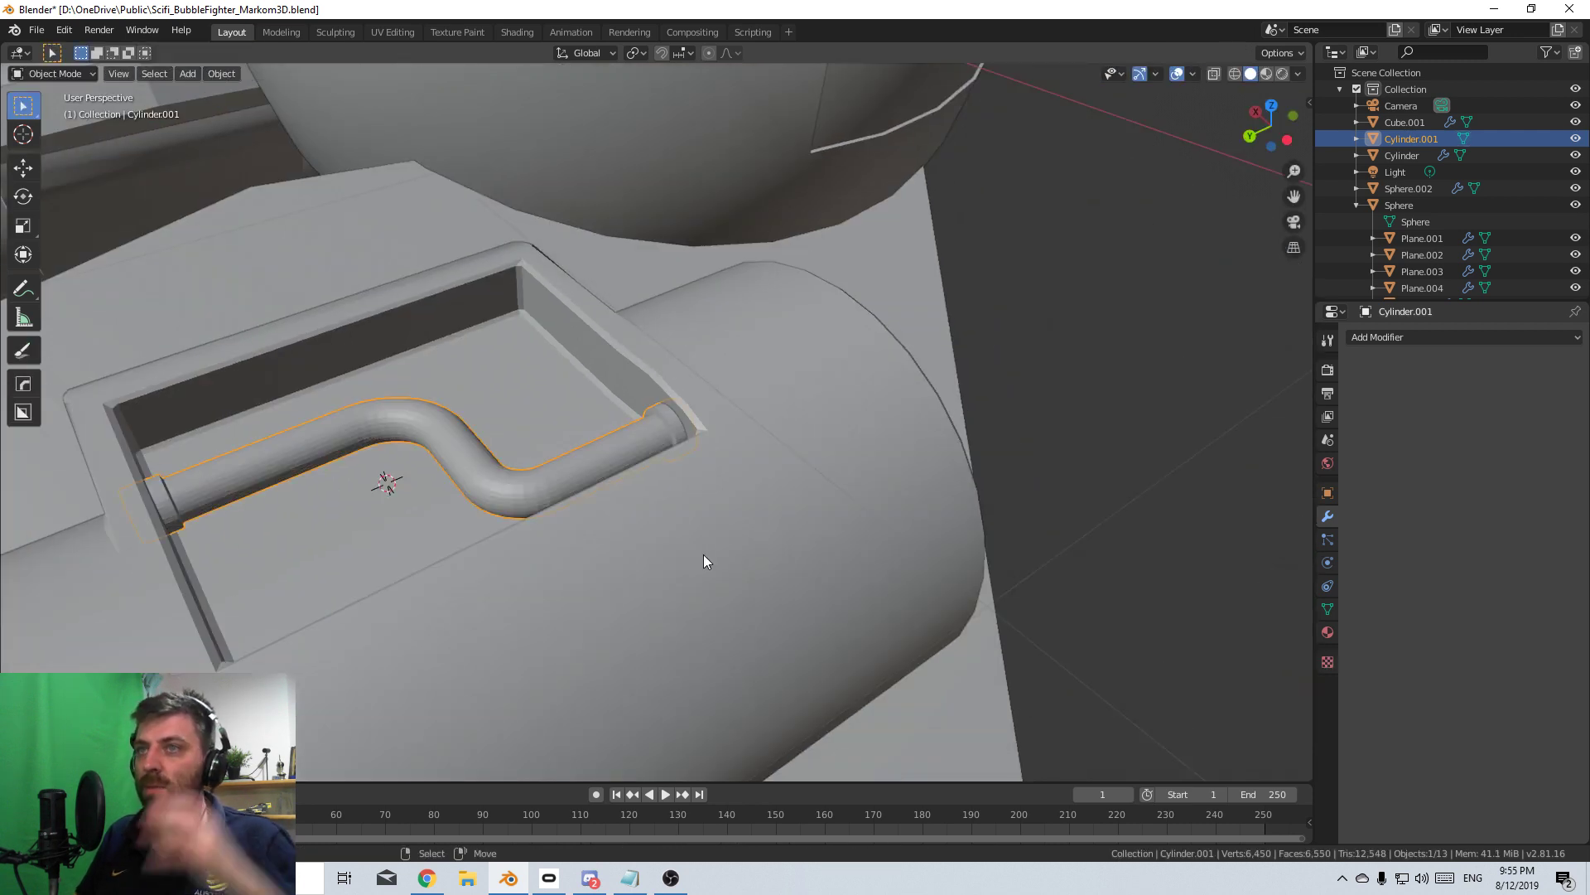
pyautogui.press('F3')
pyautogui.write('smooth')
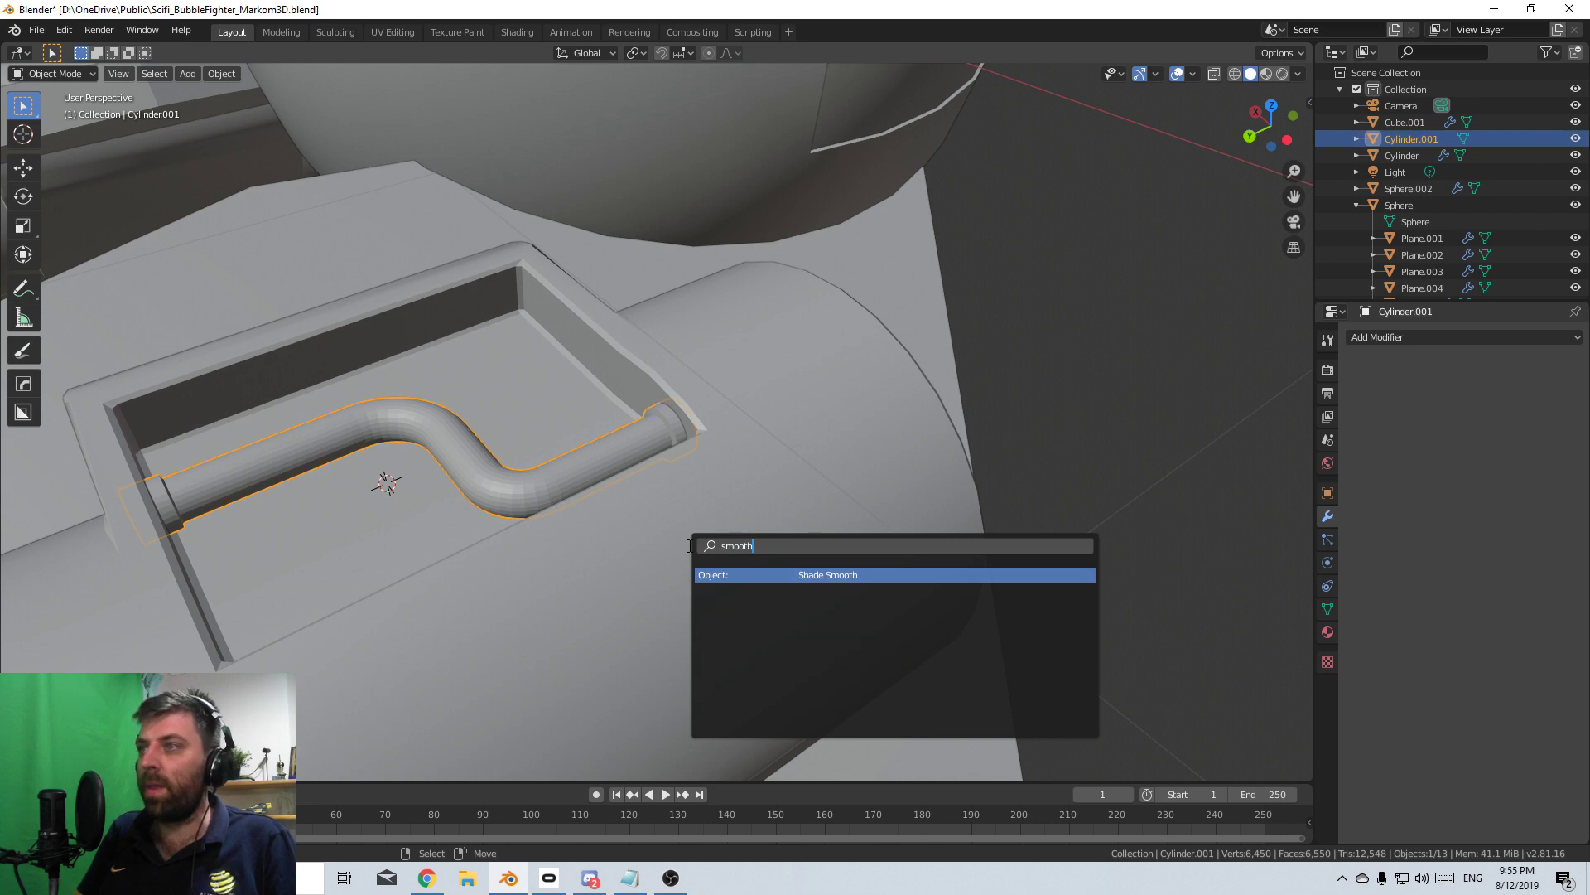
pyautogui.press('Return')
pyautogui.click(1328, 608)
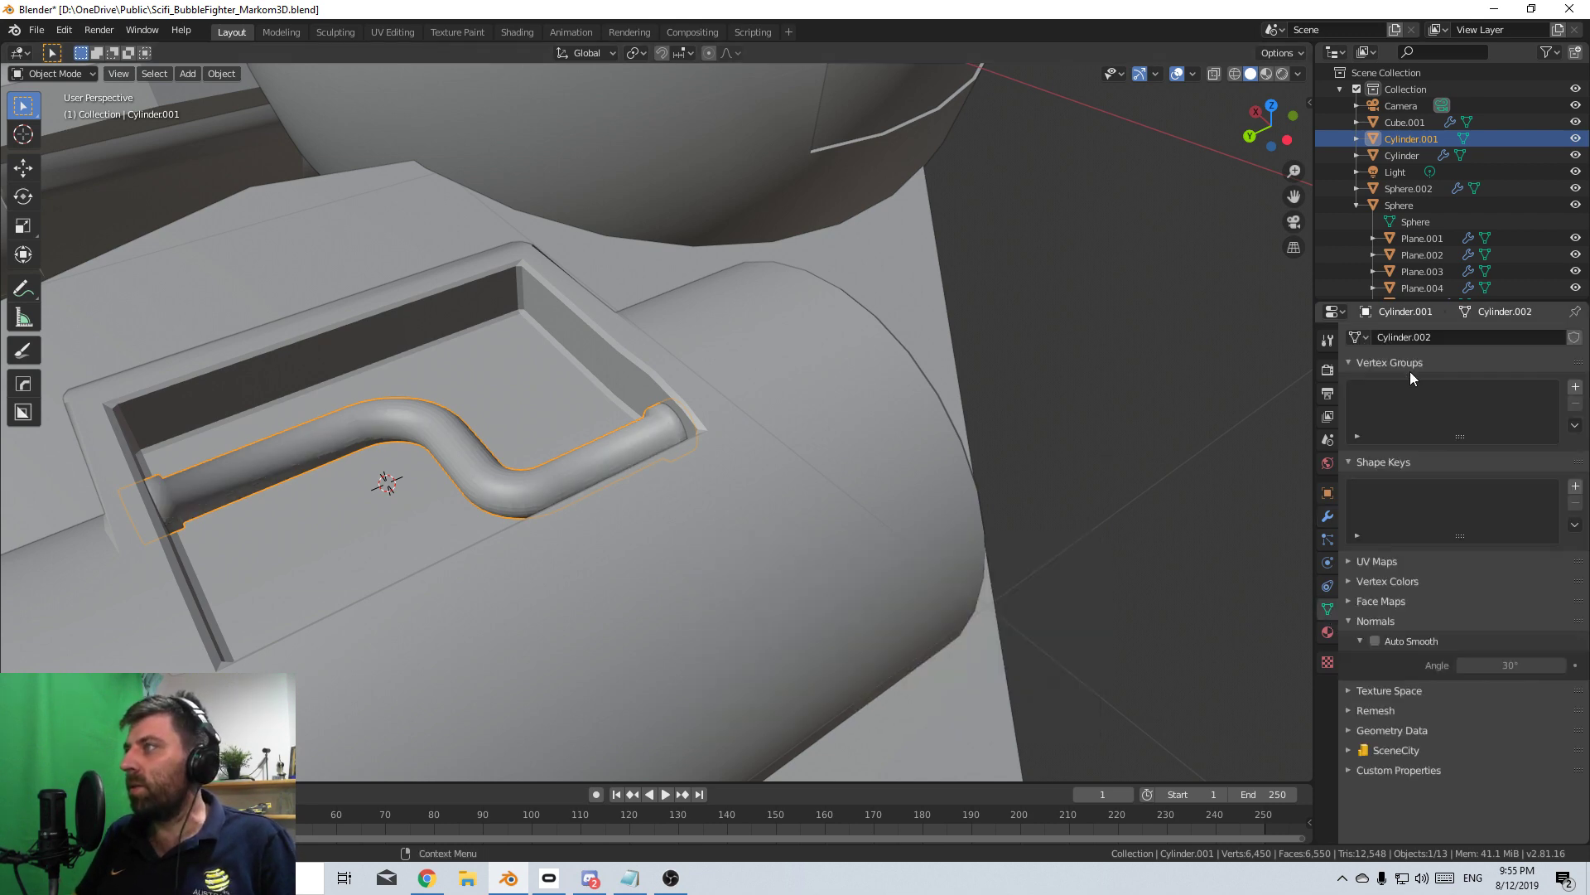
pyautogui.click(1375, 641)
pyautogui.moveTo(680, 462); pyautogui.dragTo(748, 426, button='middle')
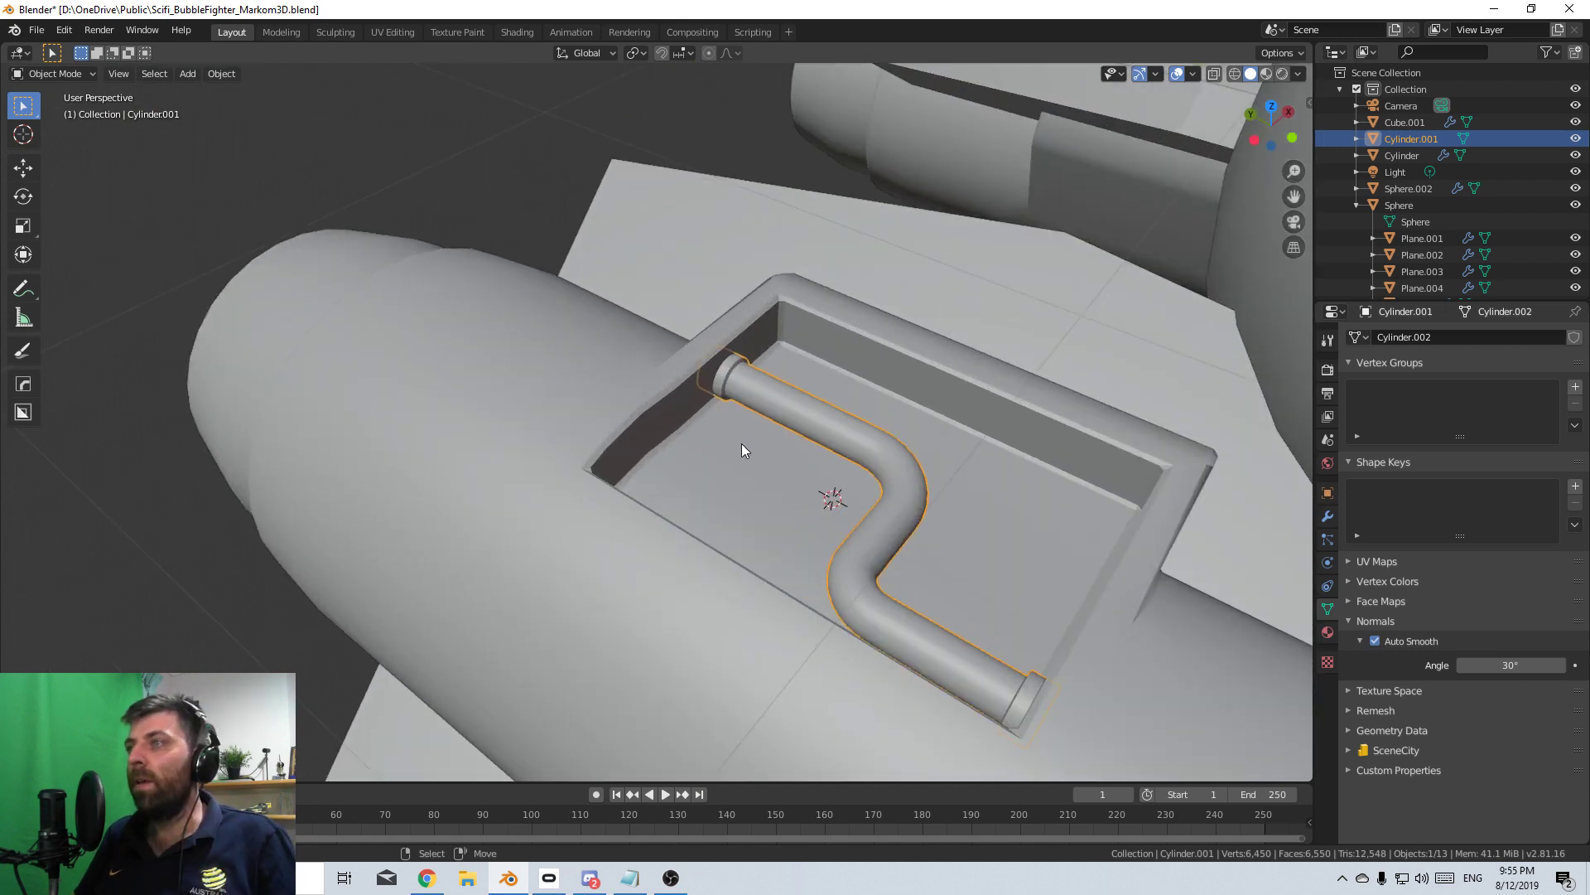
# - Duplicate the entire pipe mesh in top view and place the copy diagonally beside the original inside the recess
pyautogui.scroll(-5, 744, 450)
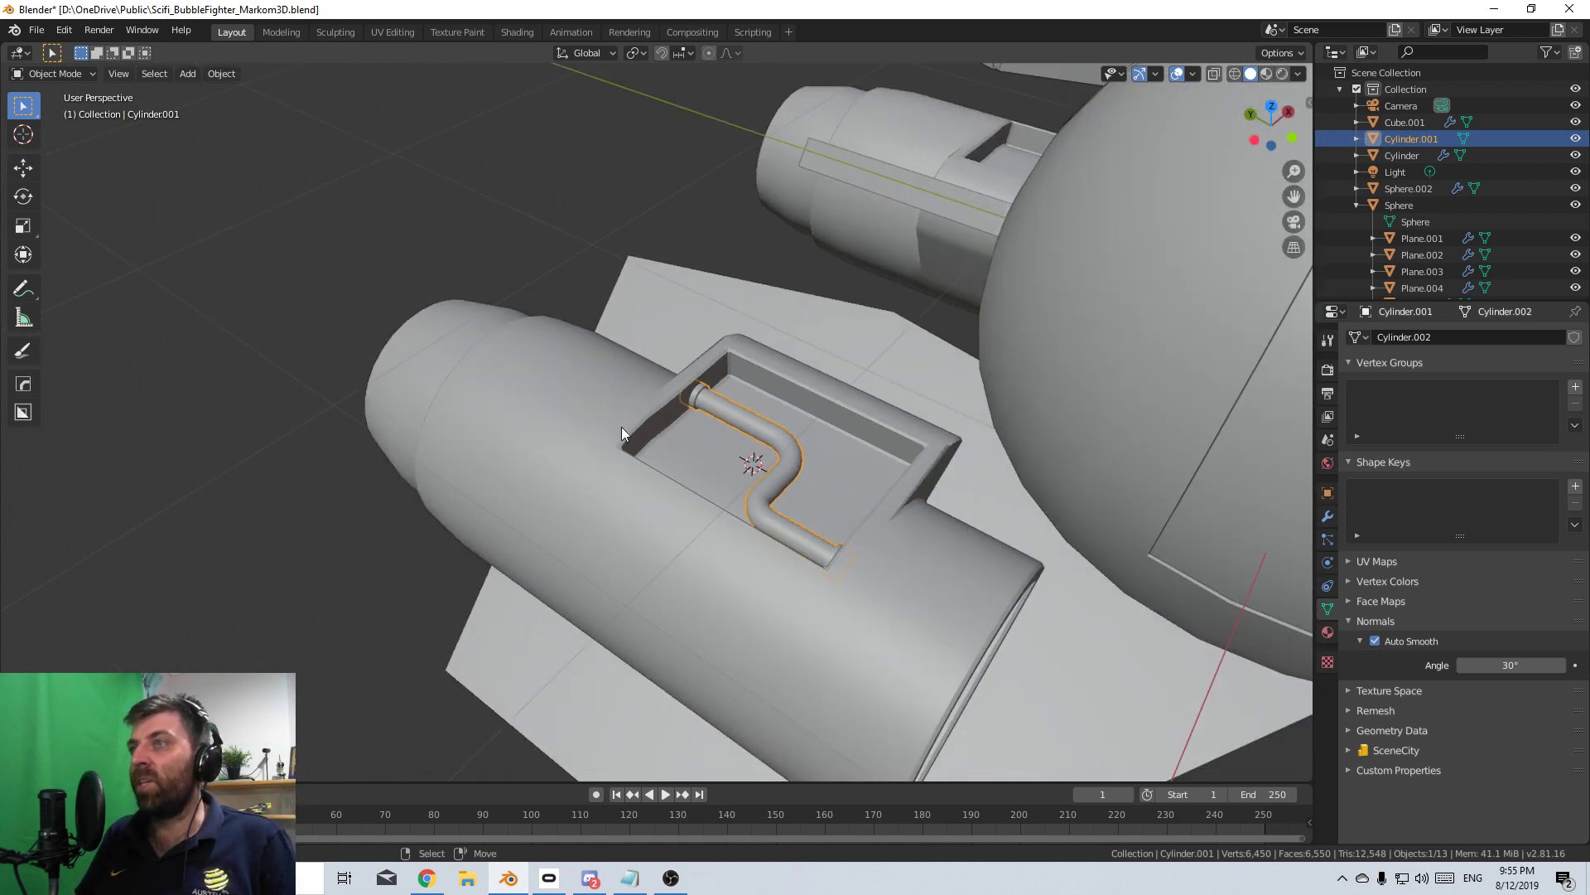
pyautogui.moveTo(623, 400); pyautogui.dragTo(574, 505, button='middle')
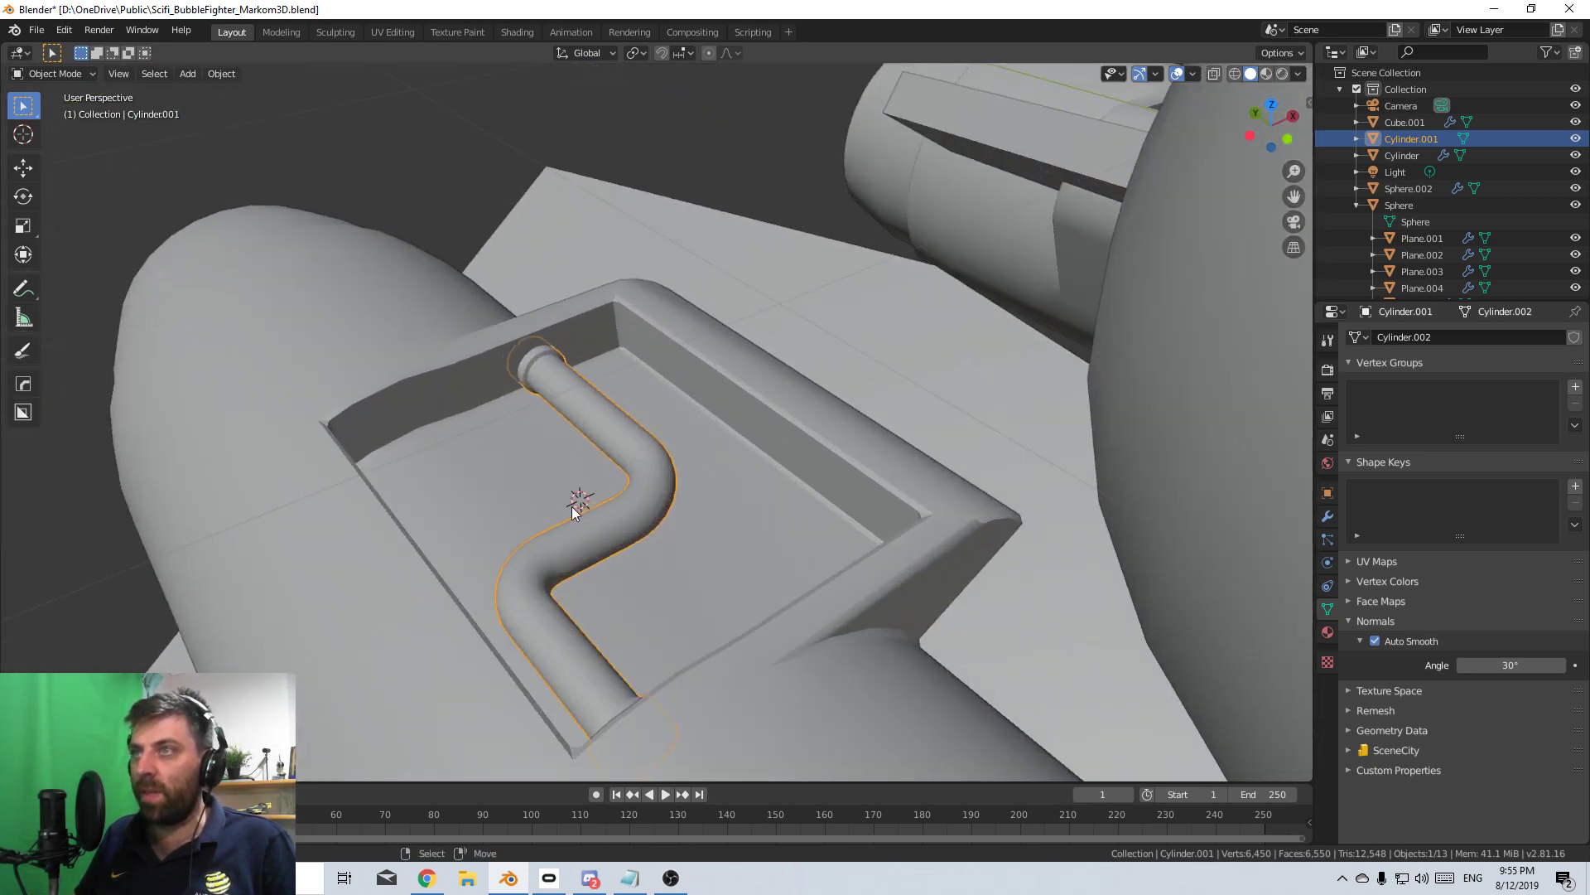
pyautogui.press('Tab')
pyautogui.press('KP_7')
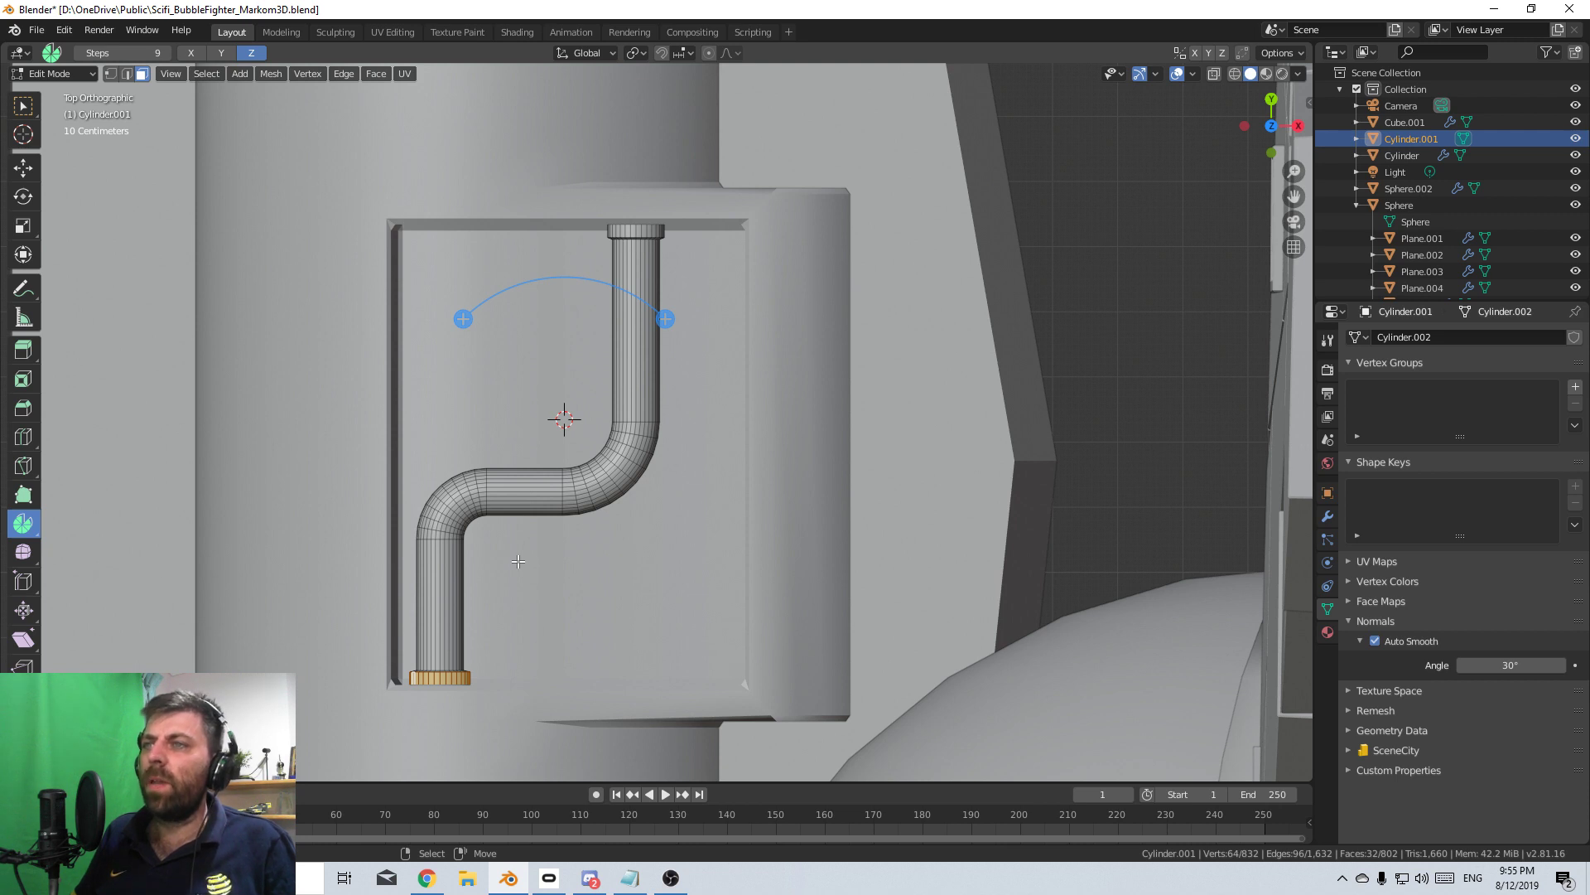
pyautogui.press('a')
pyautogui.keyDown('alt'); pyautogui.click(566, 506); pyautogui.keyUp('alt')
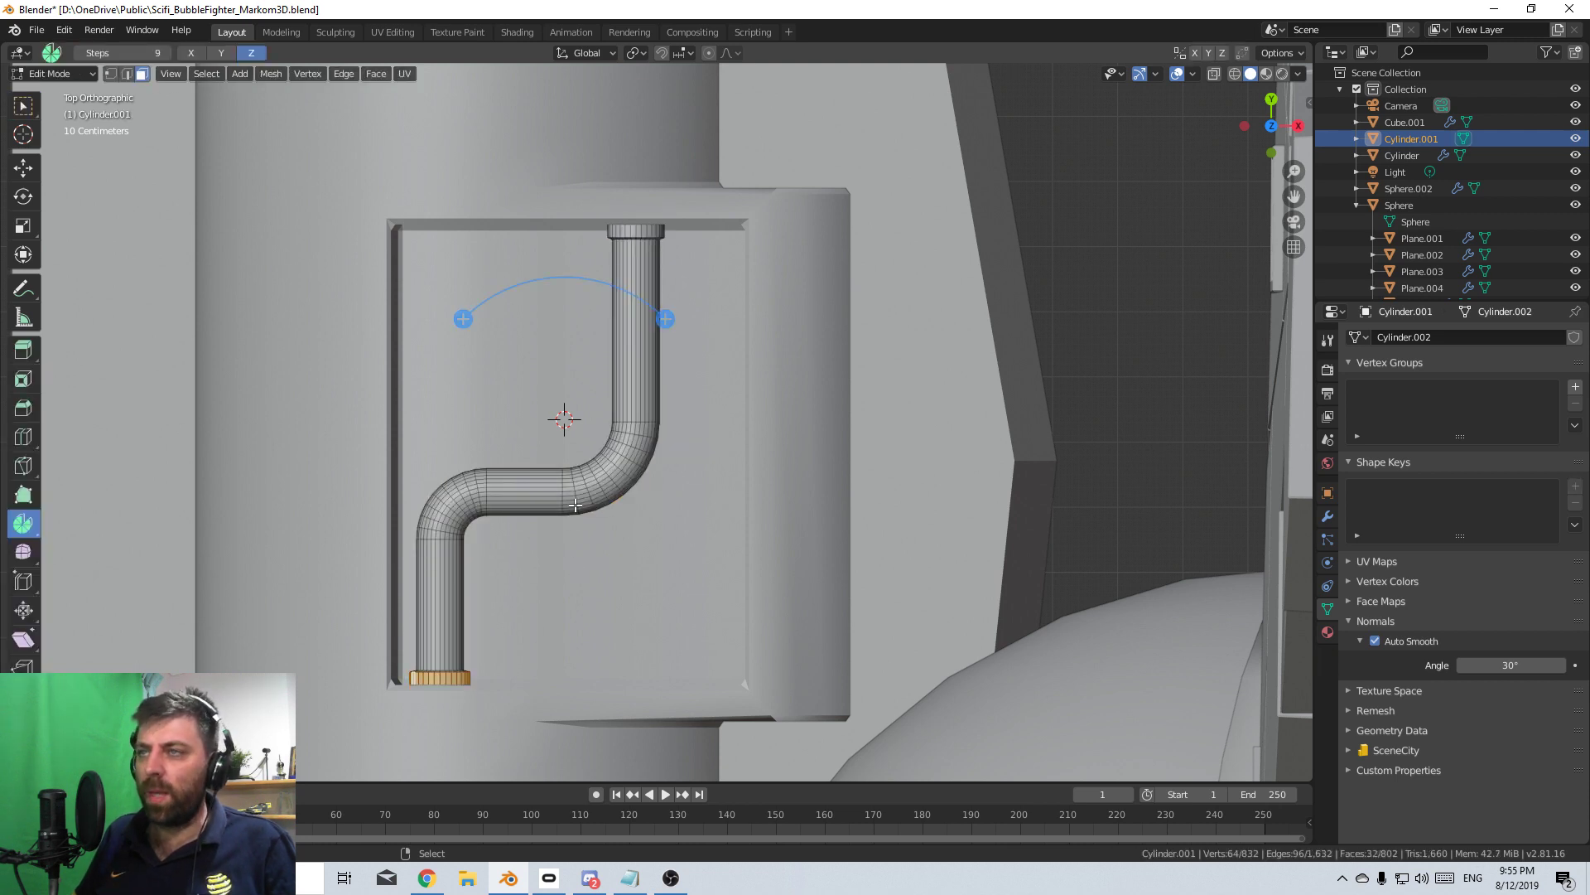
pyautogui.hotkey('shift', 'a')
pyautogui.press('a')
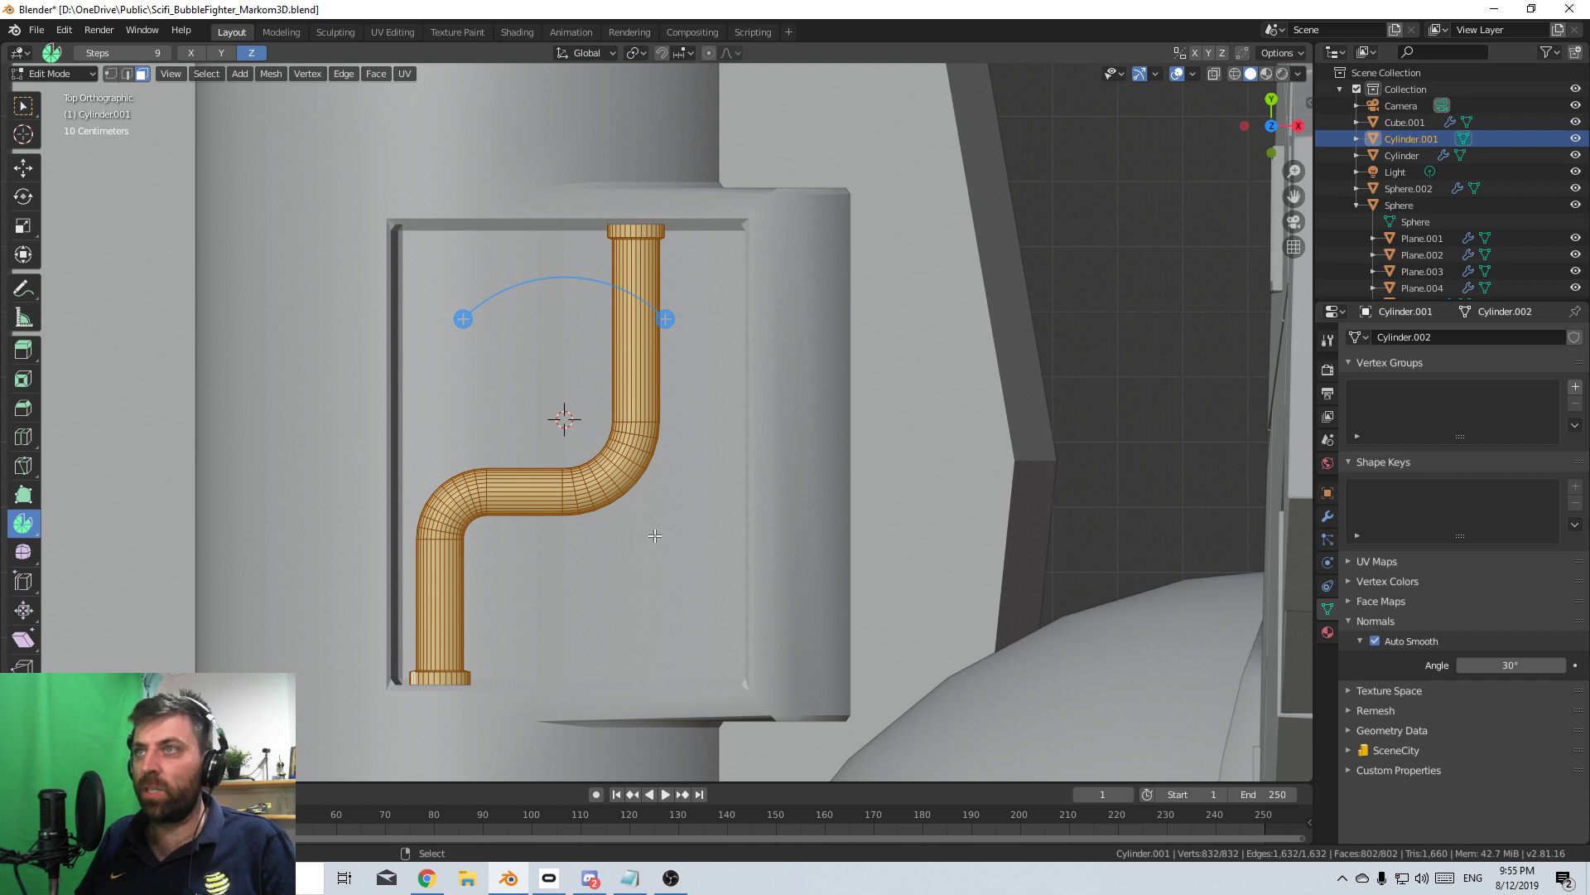
pyautogui.hotkey('shift', 'd')
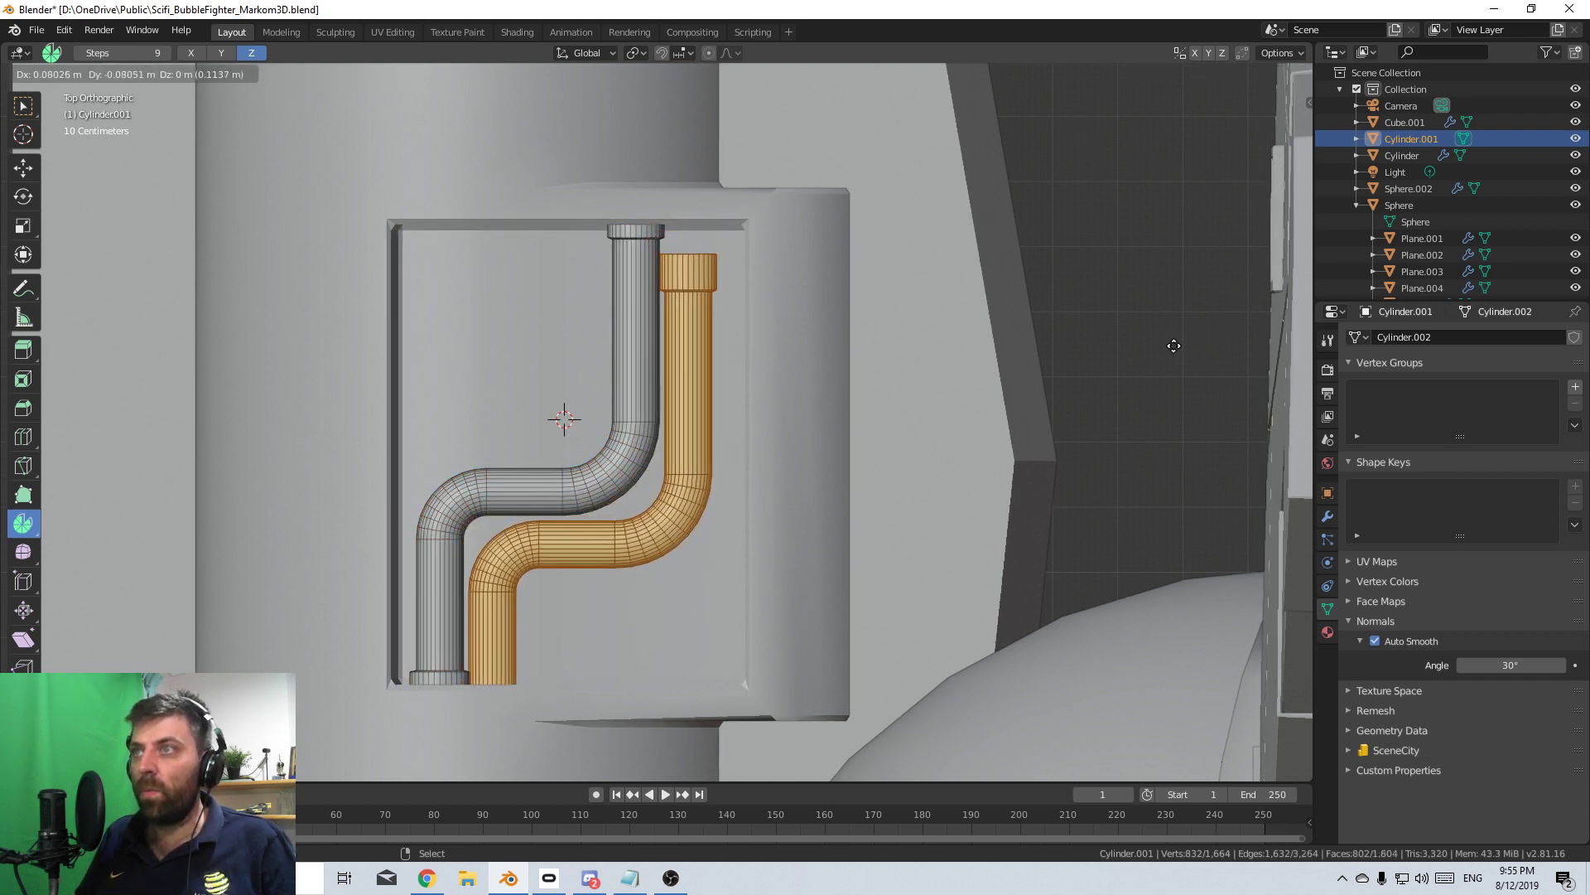
pyautogui.click(1258, 345)
# - Select the copy's upper end vertices in wireframe and move them about 0.082 m along Y, level with the original's collar
pyautogui.scroll(4, 671, 341)
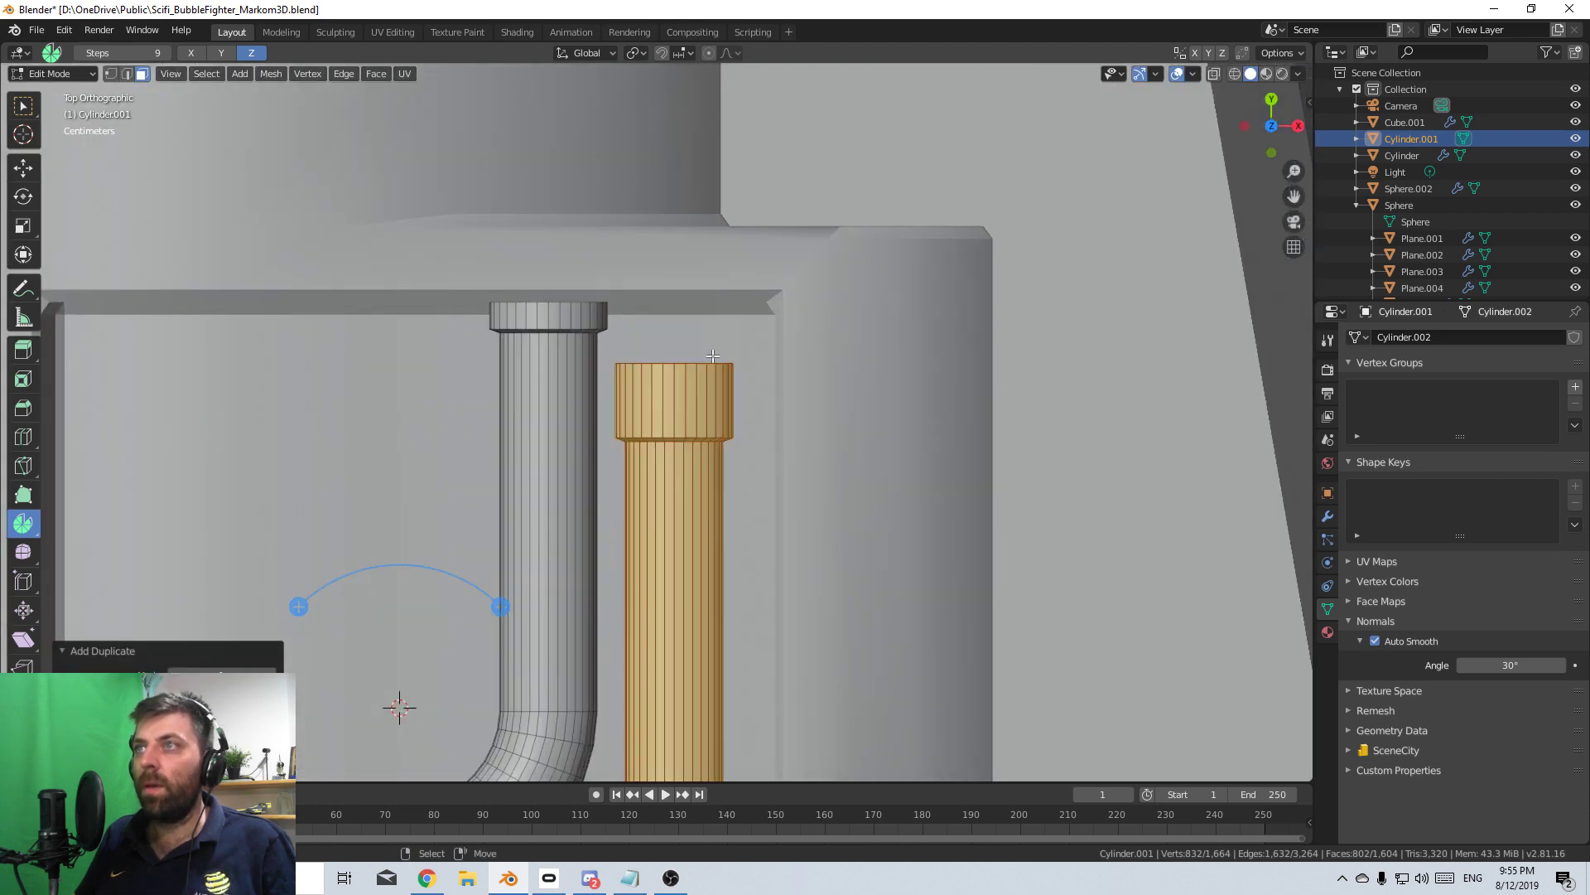
pyautogui.scroll(-6, 712, 356)
pyautogui.press('z')
pyautogui.click(497, 574)
pyautogui.keyDown('shift'); pyautogui.moveTo(489, 575); pyautogui.dragTo(462, 365, button='middle'); pyautogui.keyUp('shift')
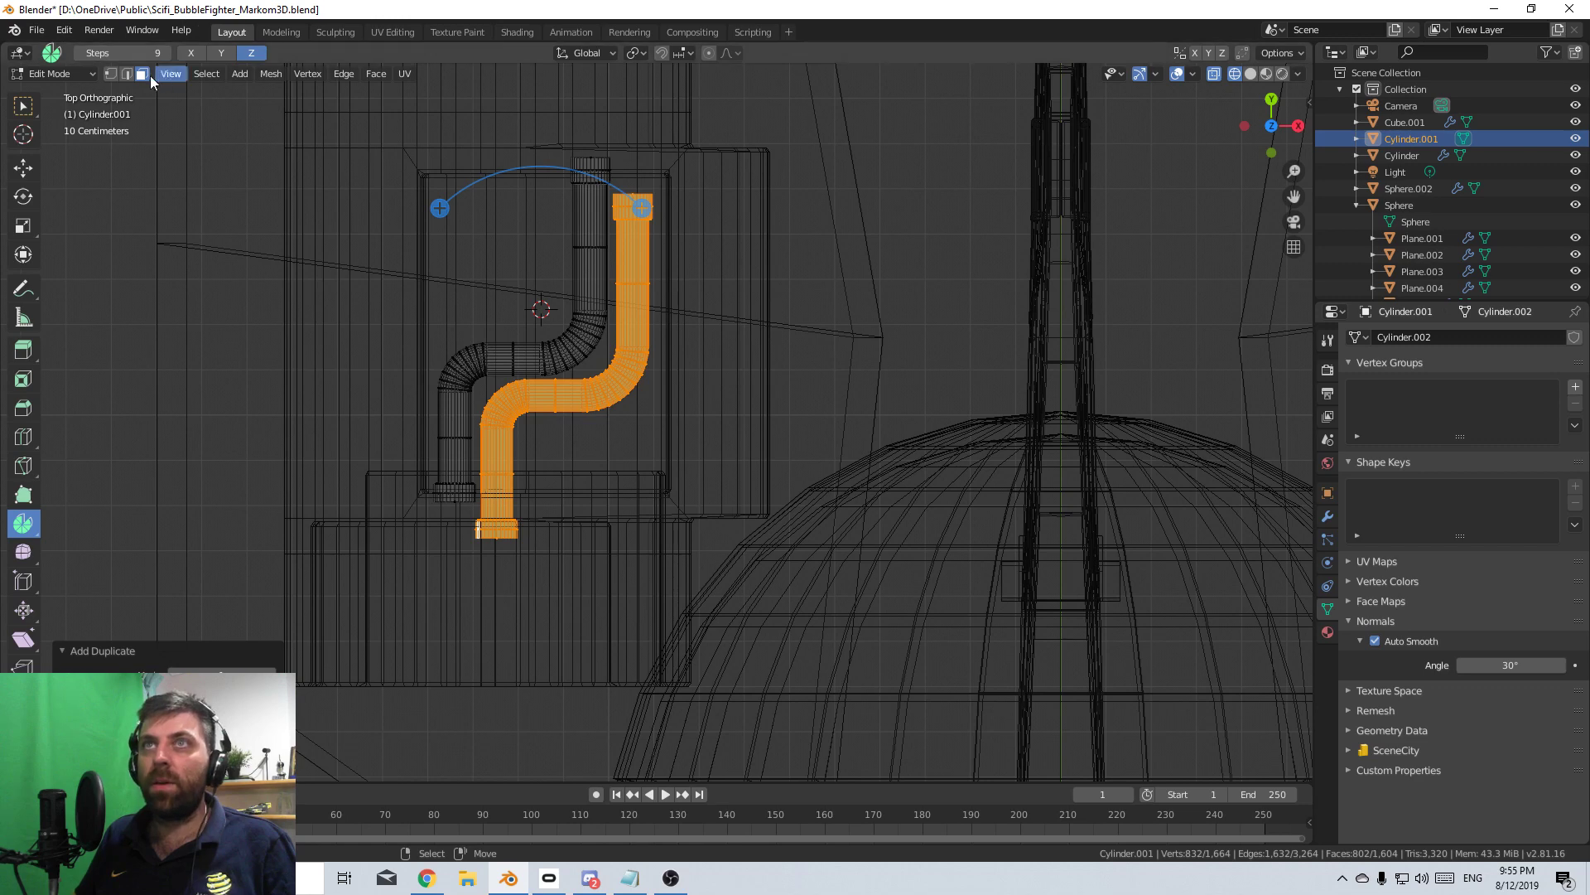
pyautogui.press('1')
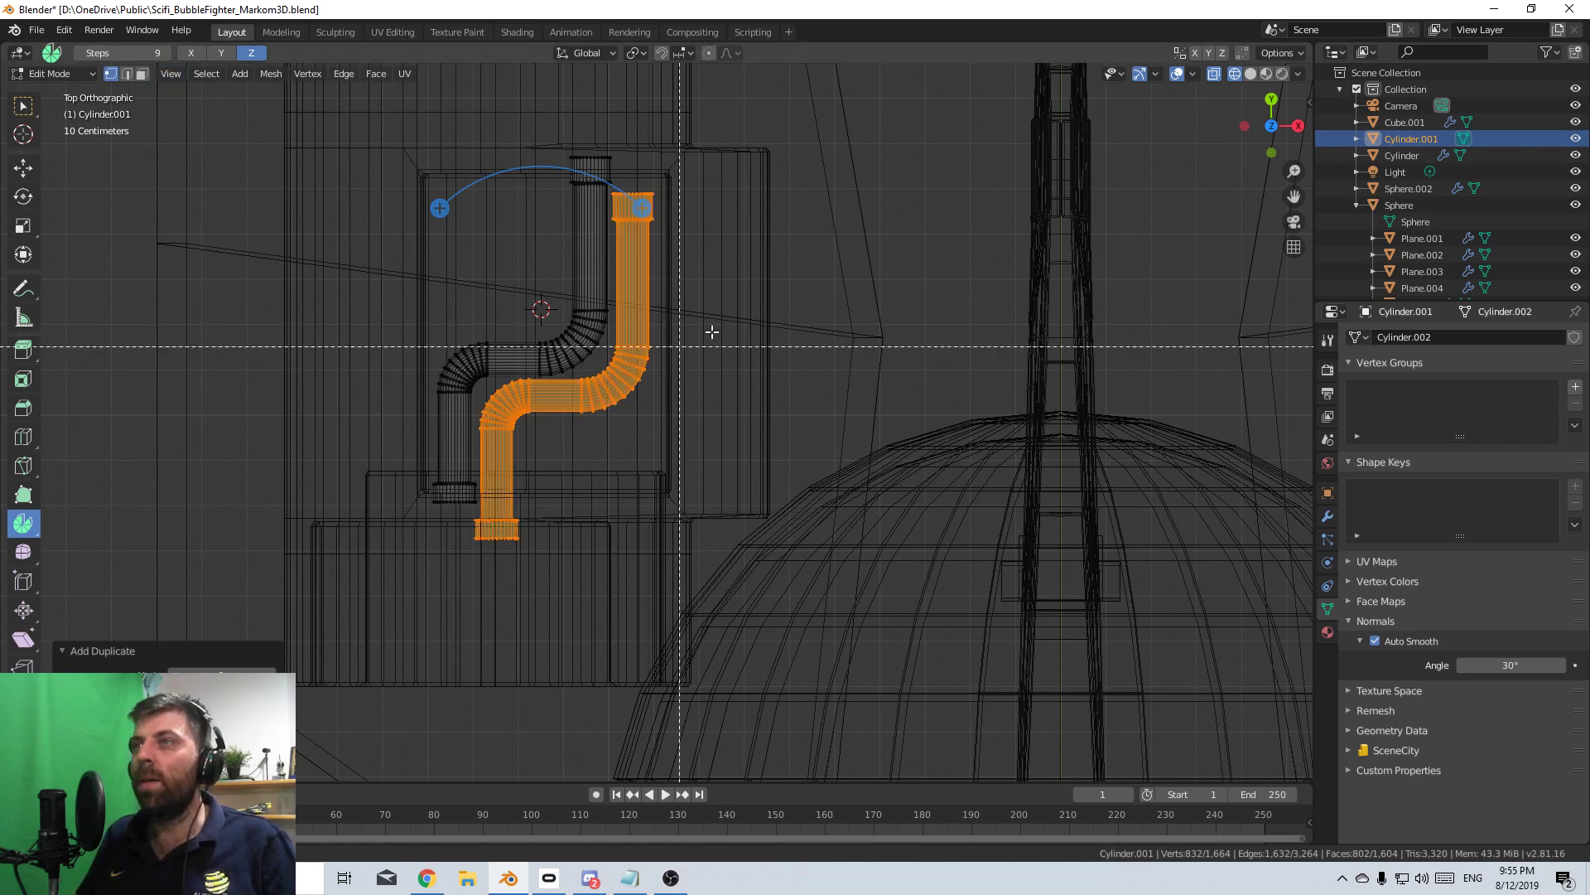
pyautogui.keyDown('ctrl'); pyautogui.moveTo(720, 312); pyautogui.dragTo(311, 567); pyautogui.keyUp('ctrl')
pyautogui.scroll(5, 728, 285)
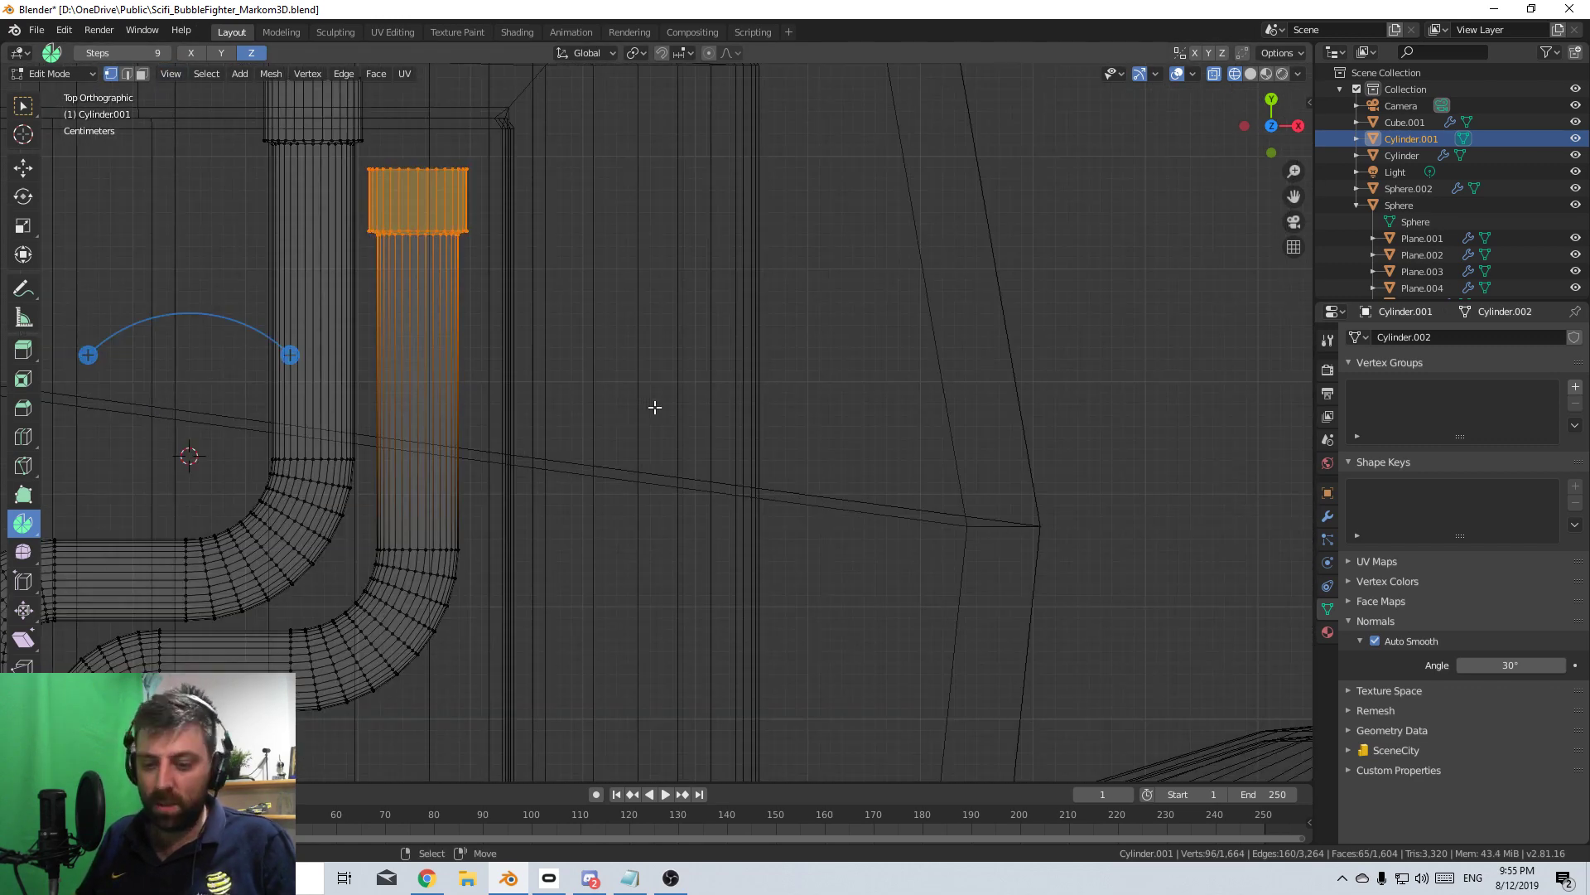
pyautogui.press('g')
pyautogui.press('y')
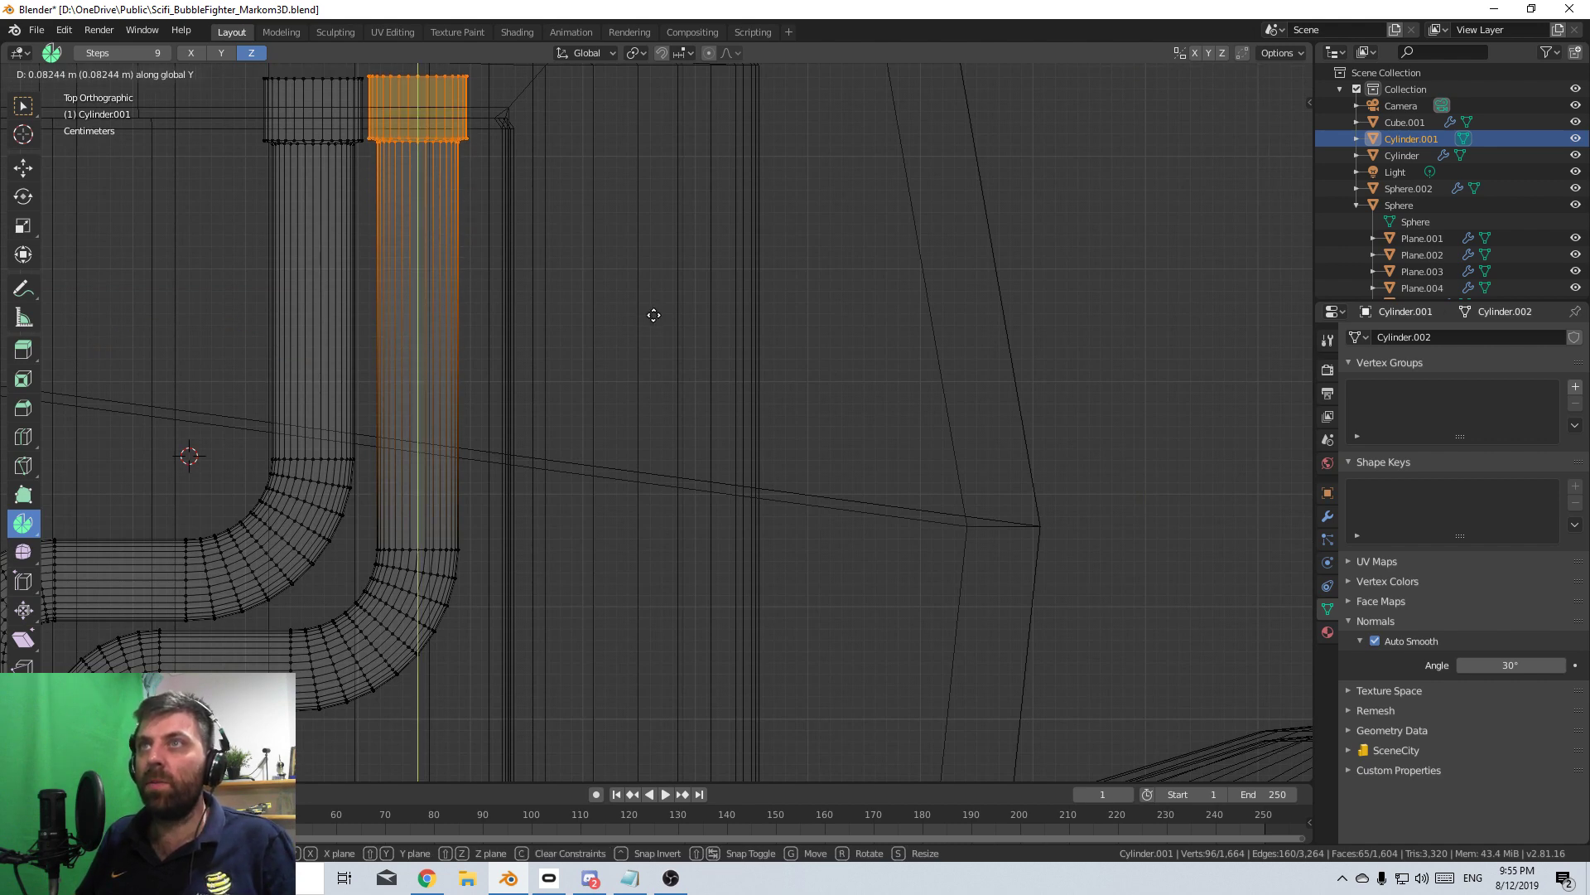
pyautogui.click(655, 316)
# - Select the copy's lower collar vertices and move them along Y until level with the original pipe's lower collar
pyautogui.keyDown('shift'); pyautogui.moveTo(379, 462); pyautogui.dragTo(521, 249, button='middle'); pyautogui.keyUp('shift')
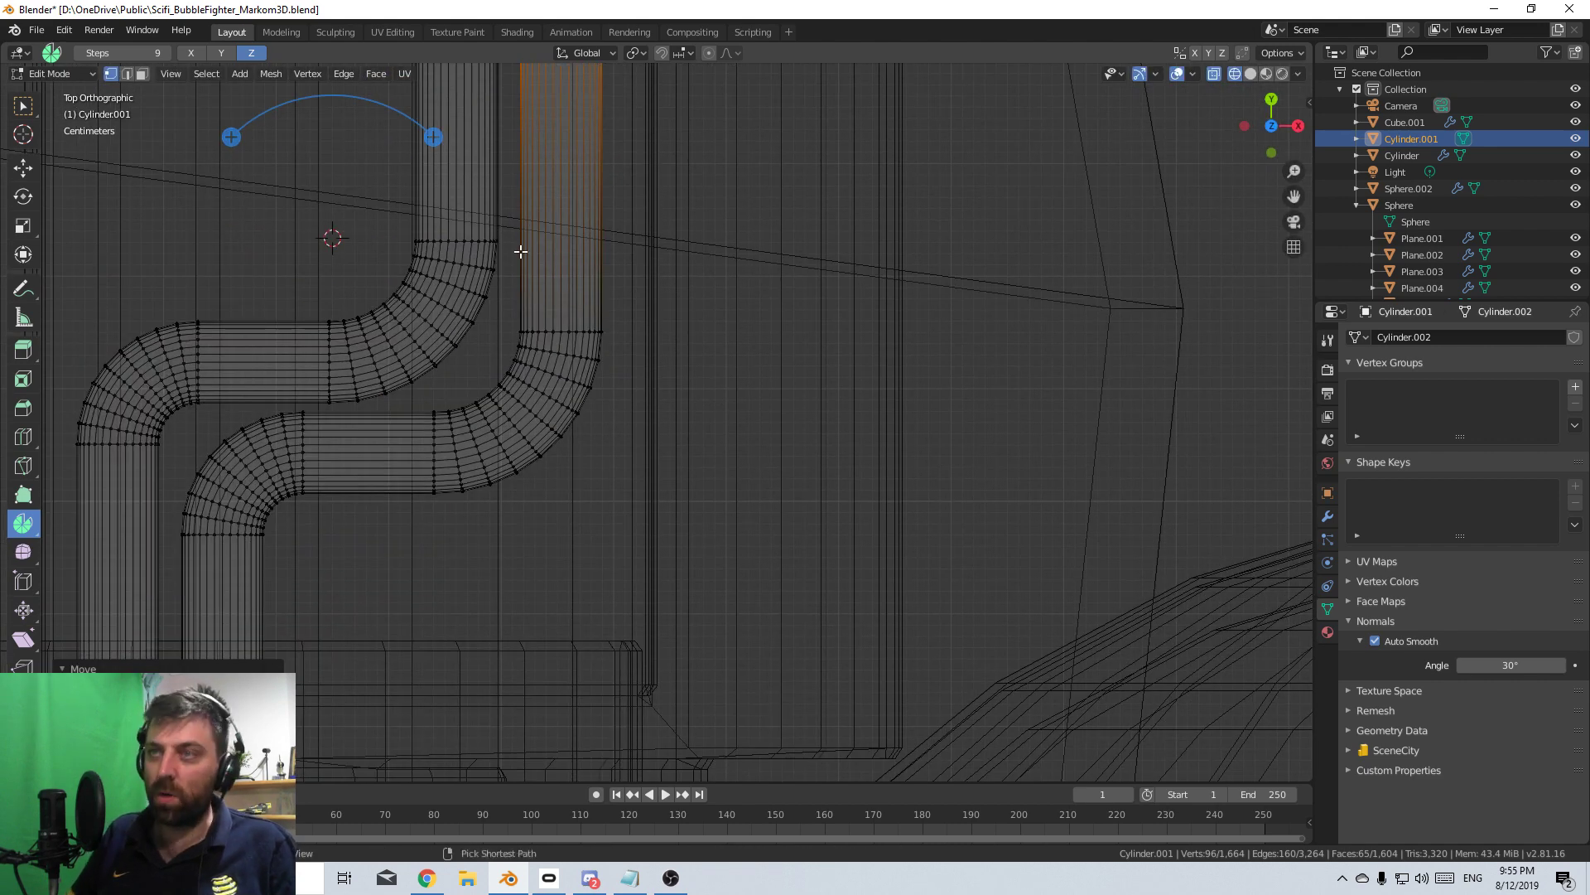
pyautogui.hotkey('ctrl', 'l')
pyautogui.scroll(-4, 539, 265)
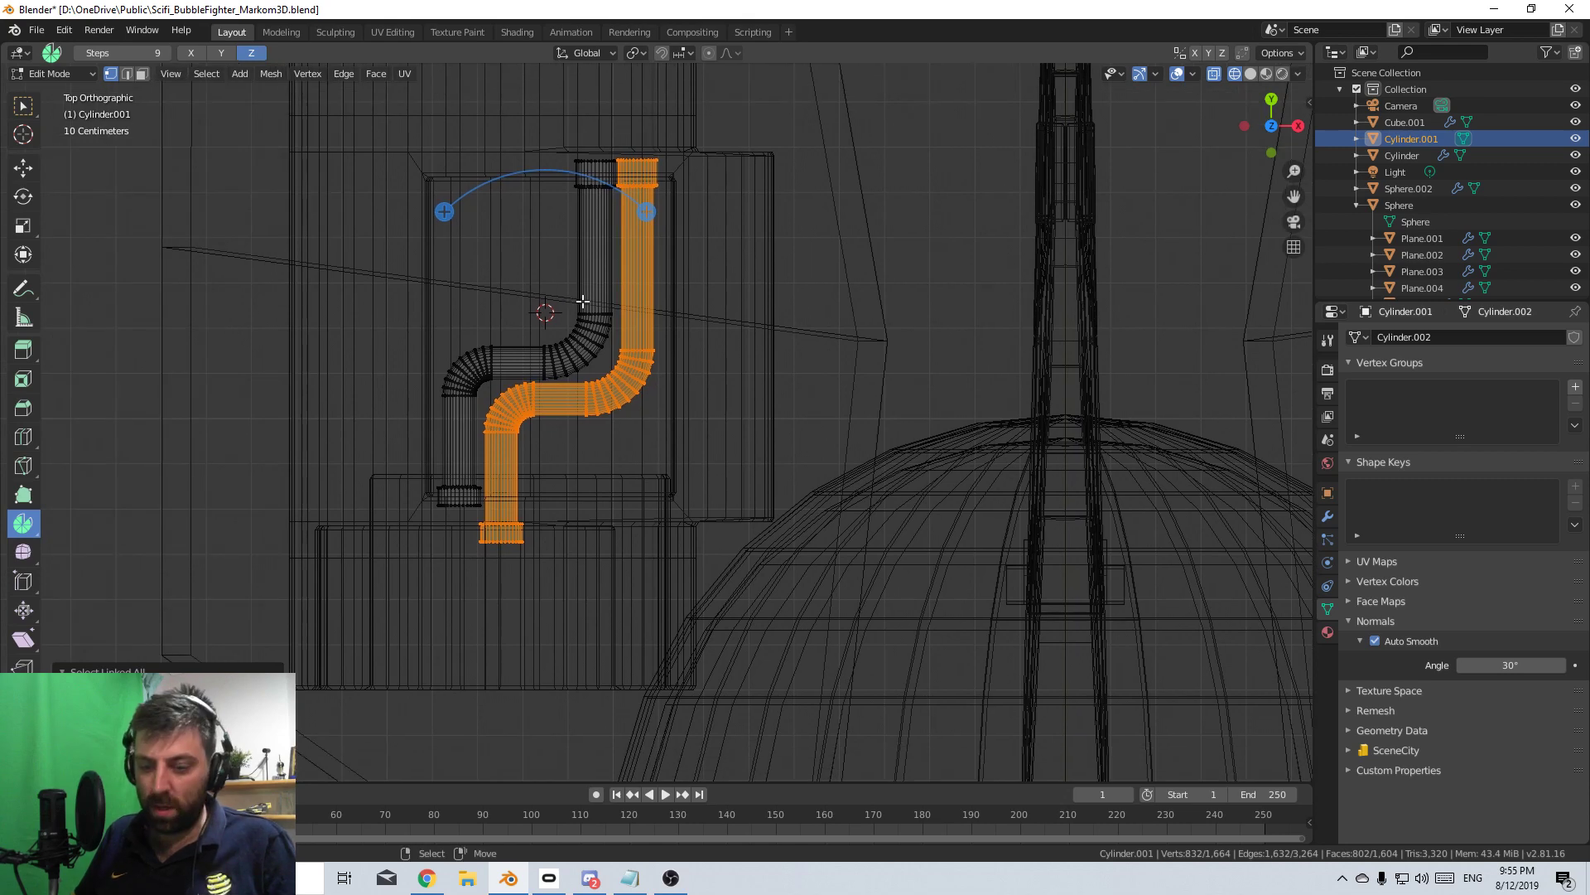
pyautogui.press('b')
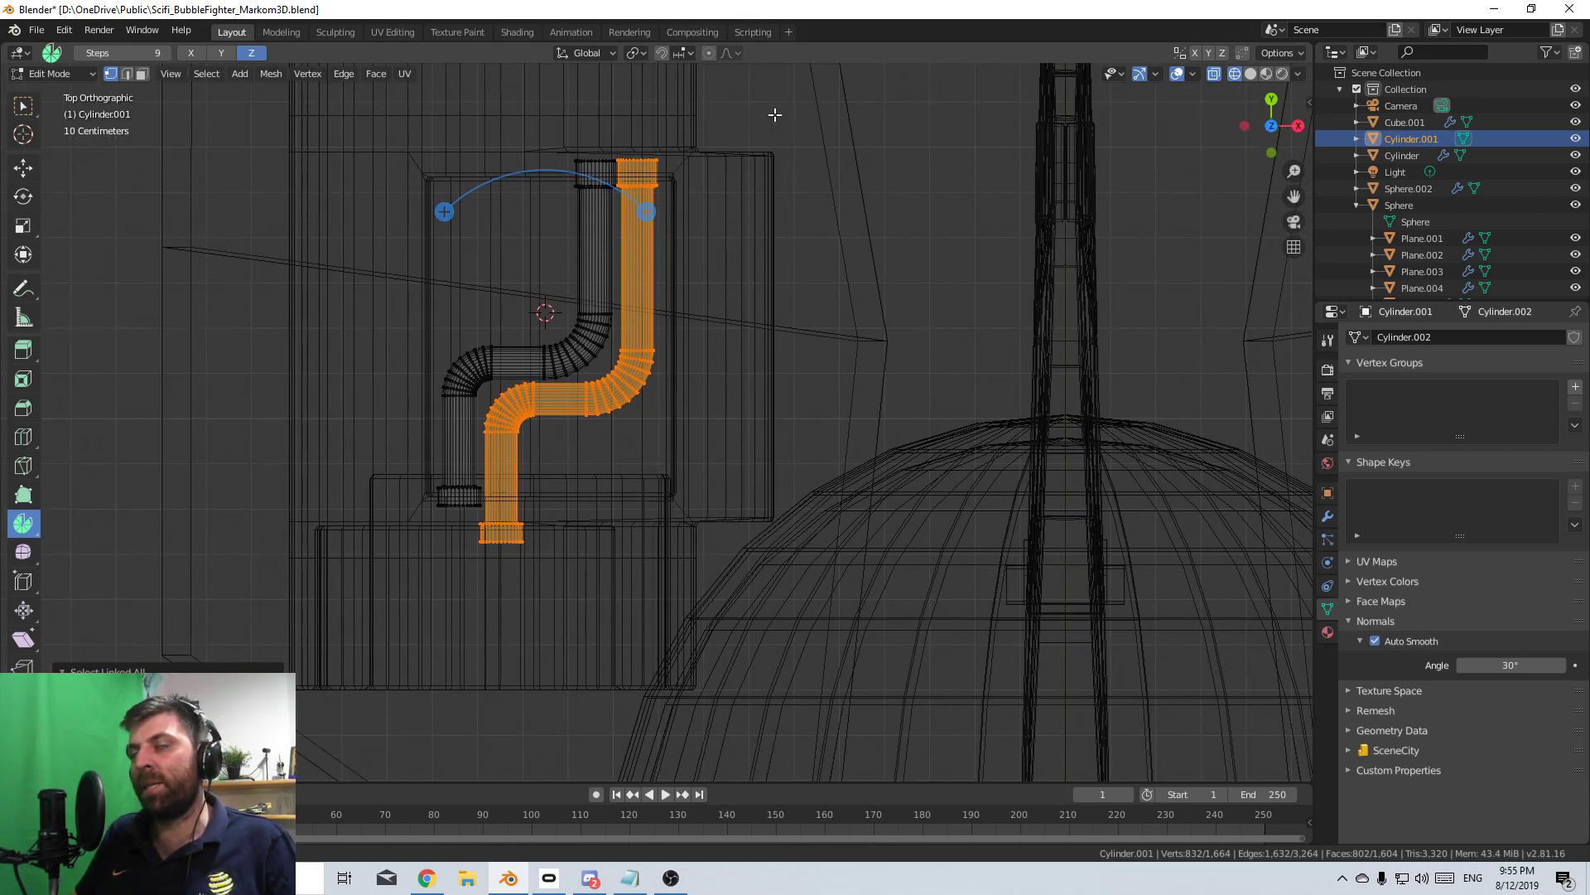
pyautogui.moveTo(775, 115); pyautogui.dragTo(526, 313)
pyautogui.moveTo(526, 313); pyautogui.dragTo(317, 464, button='middle')
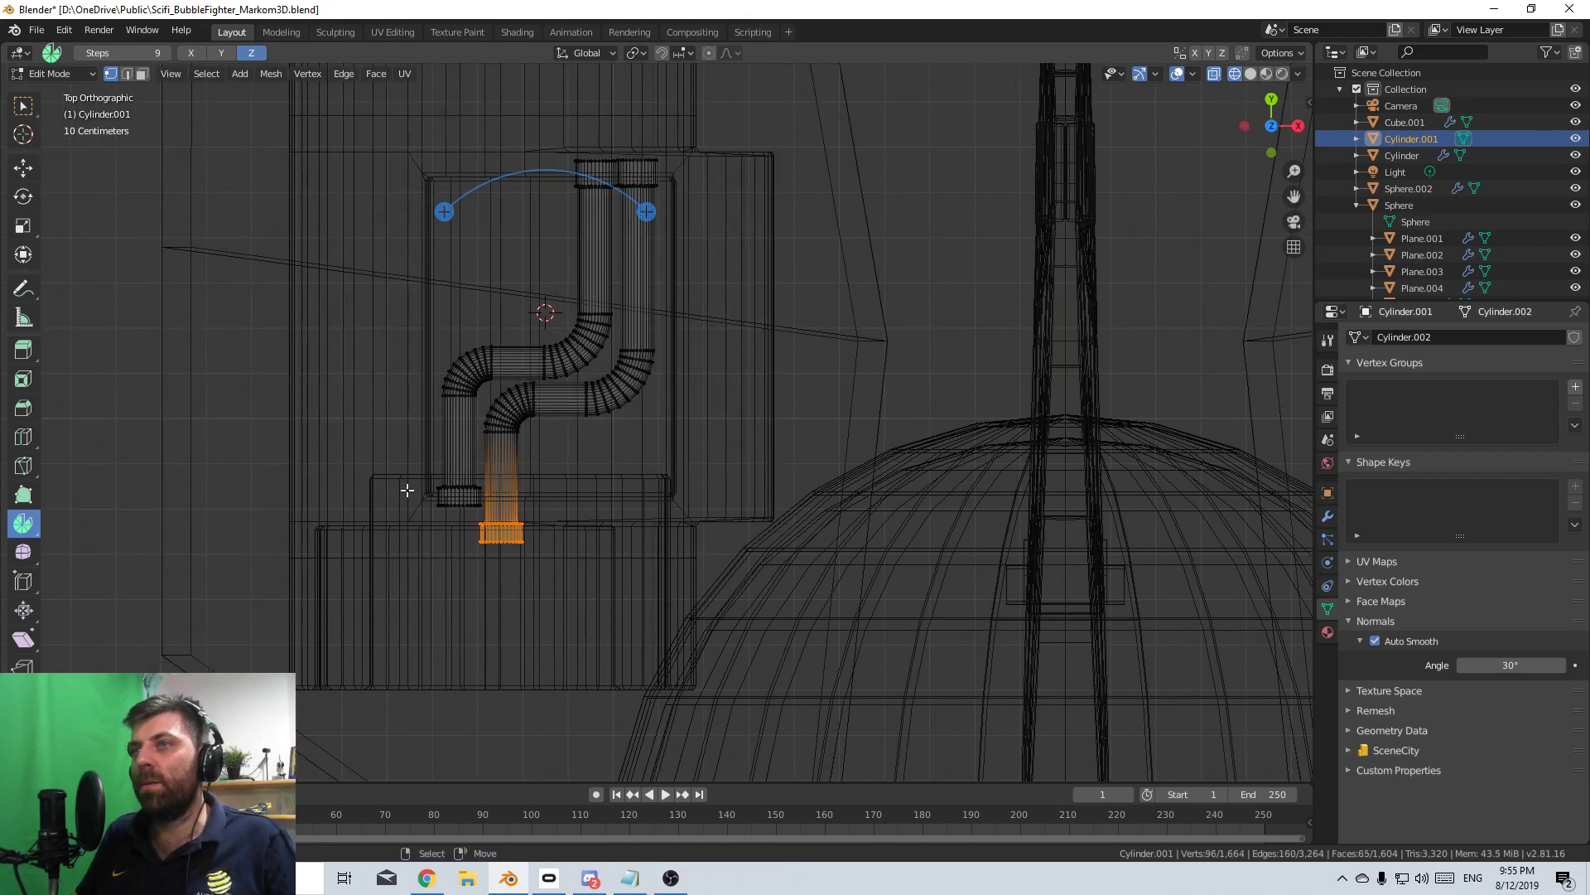
pyautogui.scroll(2, 652, 487)
pyautogui.keyDown('shift'); pyautogui.moveTo(652, 487); pyautogui.dragTo(669, 553, button='middle'); pyautogui.keyUp('shift')
pyautogui.scroll(1, 669, 552)
pyautogui.press('g')
pyautogui.press('y')
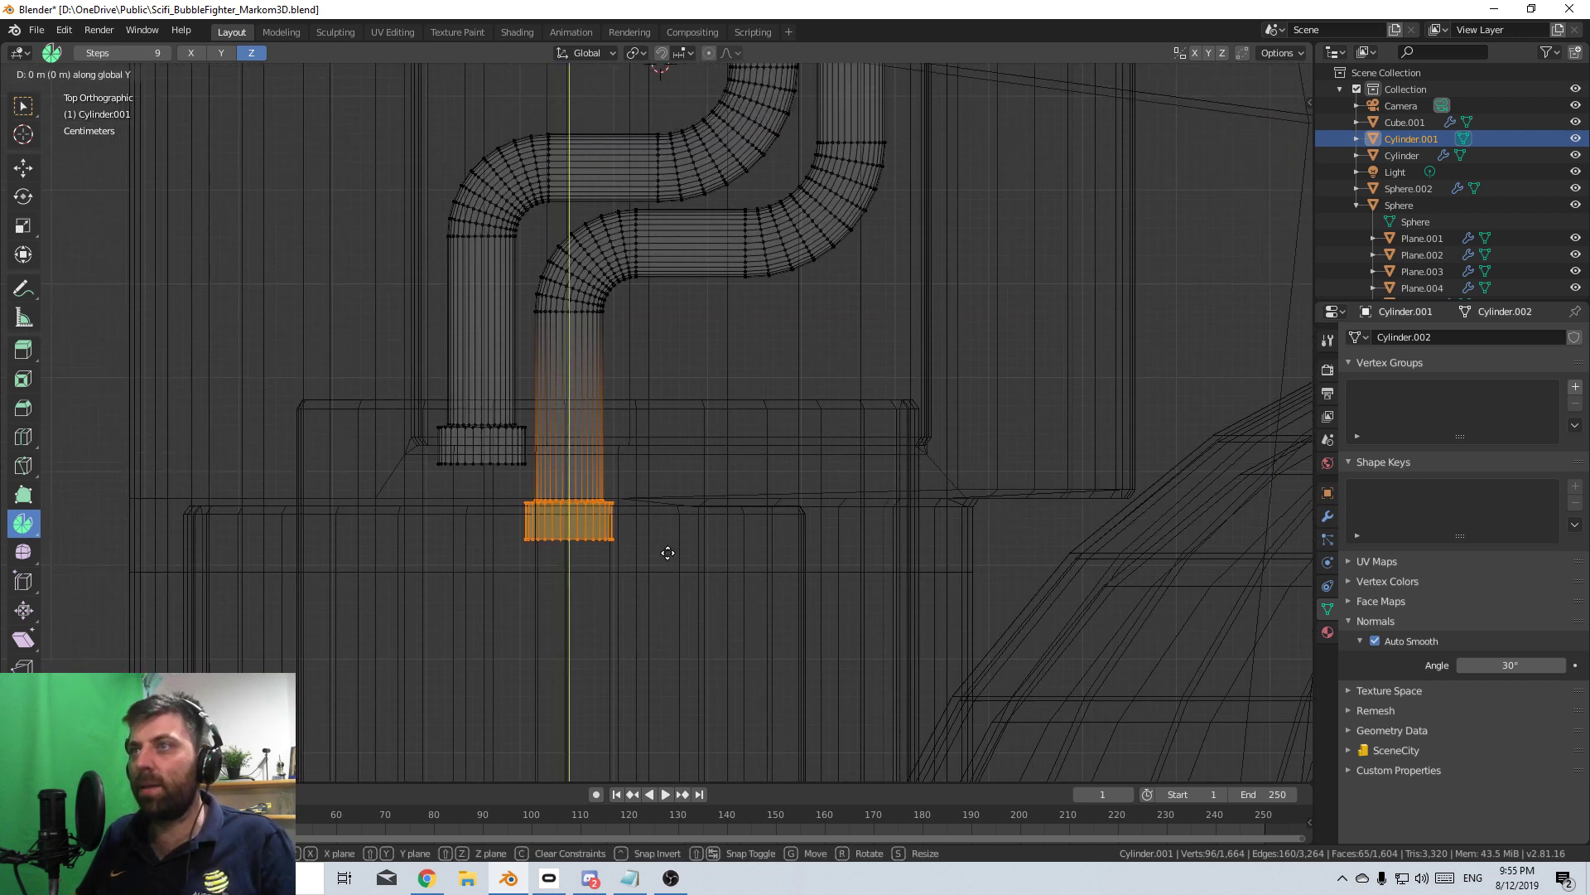
pyautogui.click(601, 553)
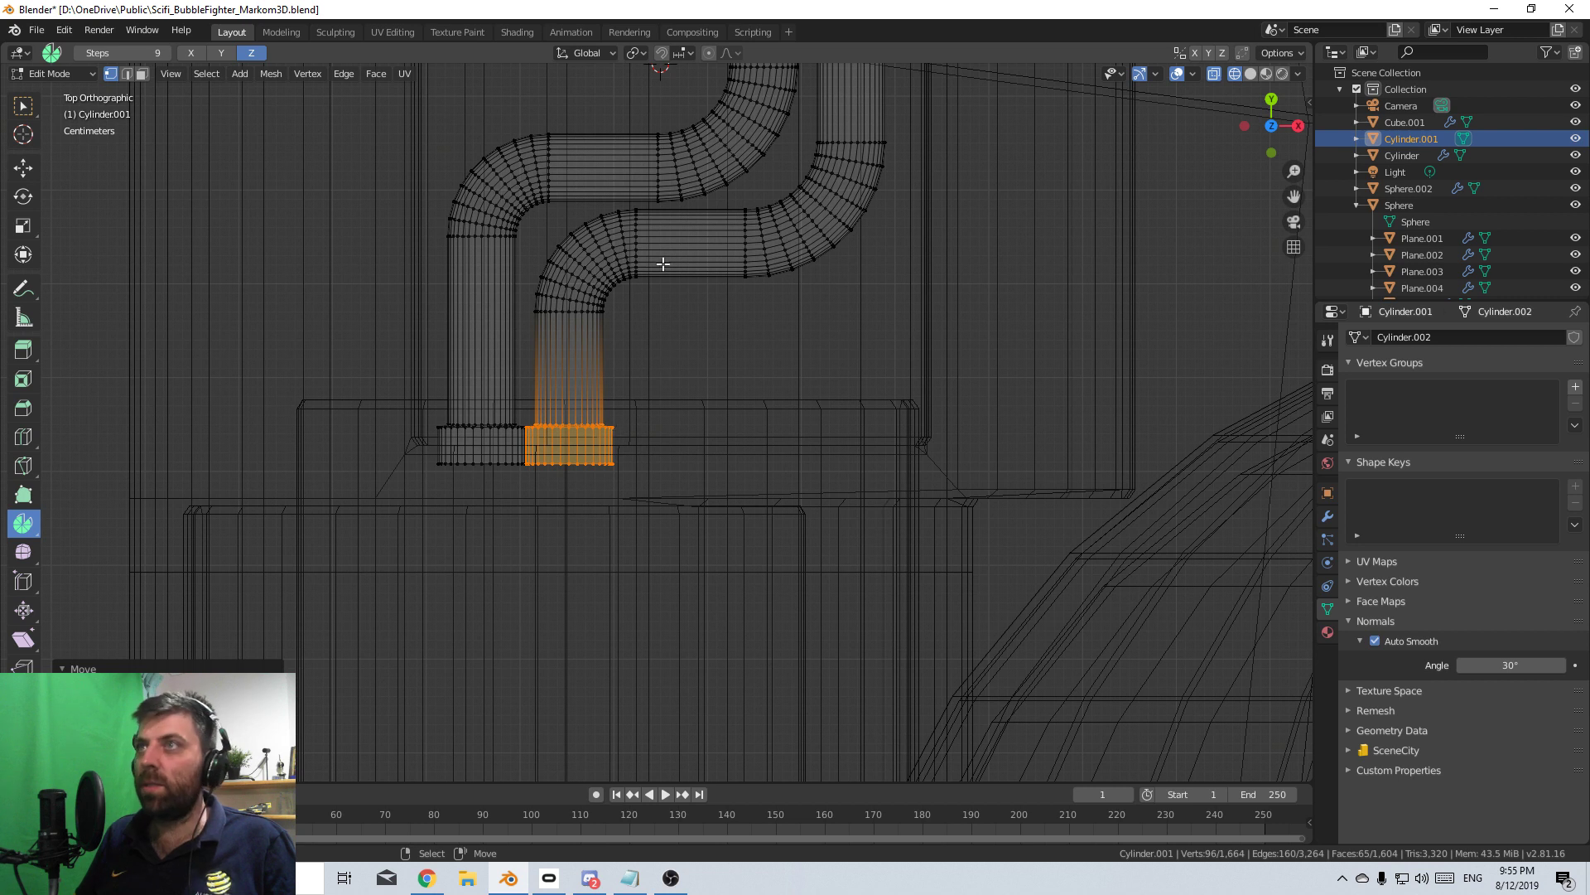
# - Shift the copy's lower elbow and end section slightly along X away from the original, and check both pipes in solid shading
pyautogui.press('b')
pyautogui.moveTo(657, 205); pyautogui.dragTo(543, 363)
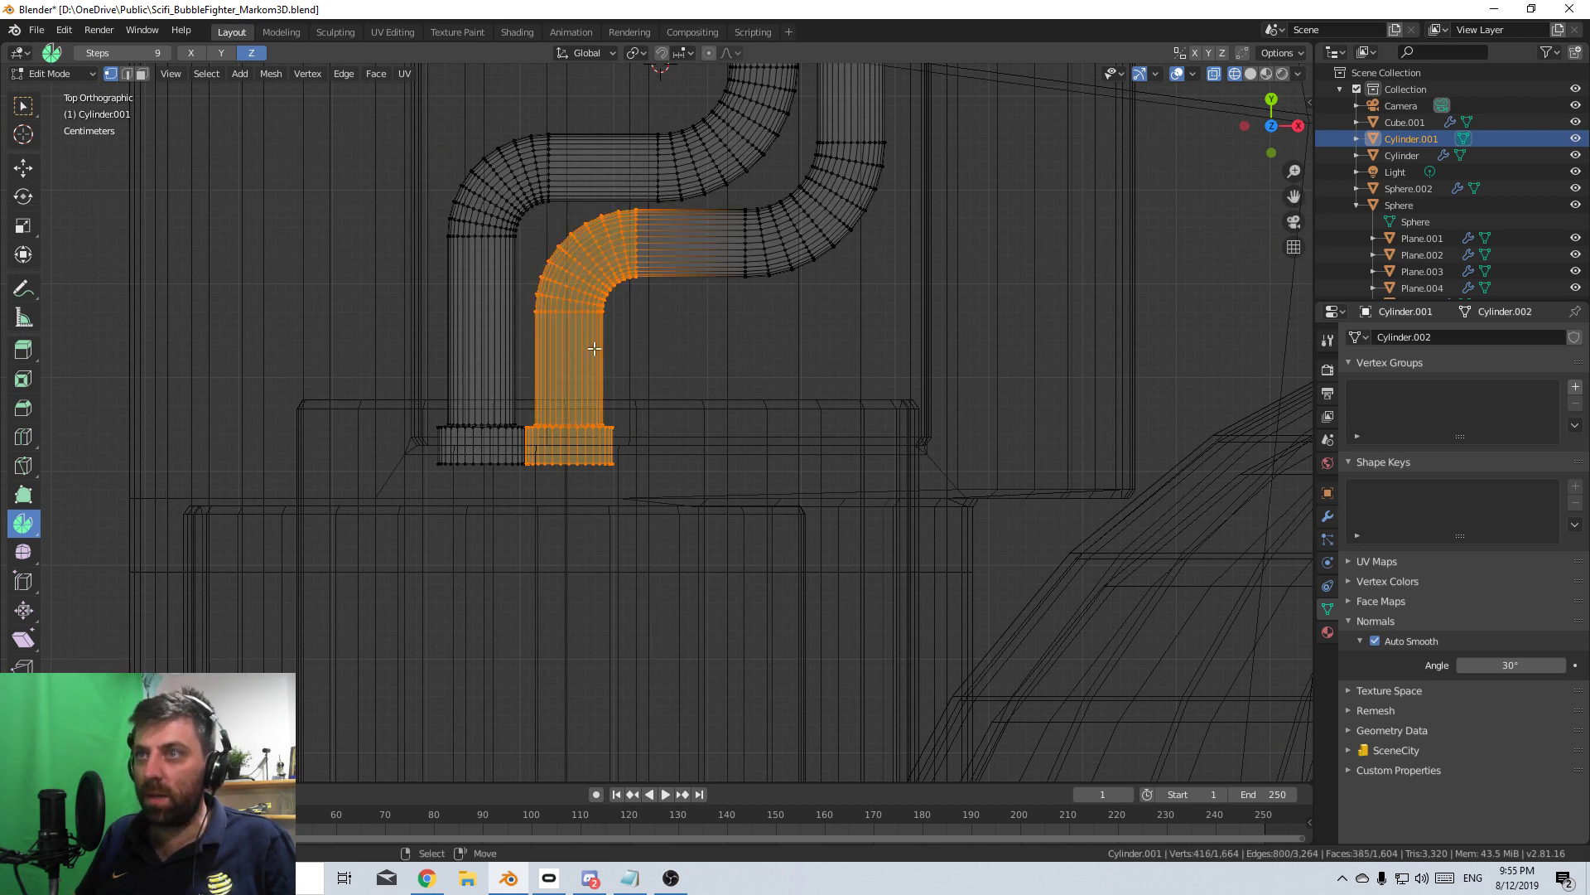
pyautogui.press('g')
pyautogui.press('x')
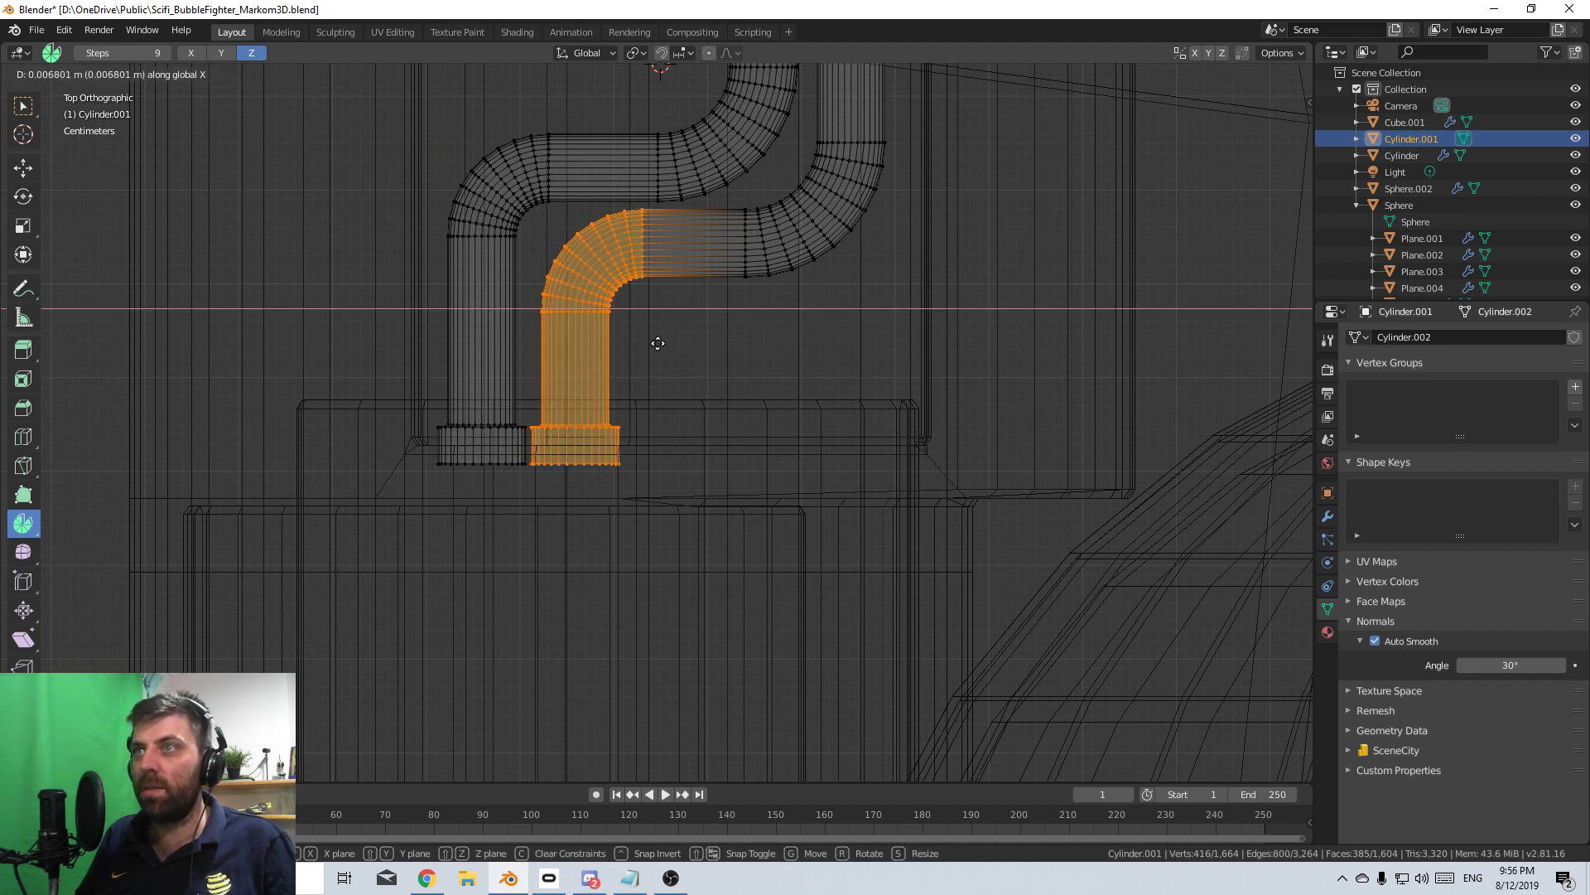
pyautogui.click(654, 343)
pyautogui.hotkey('shift', 'z')
pyautogui.scroll(-4, 654, 342)
pyautogui.moveTo(654, 342); pyautogui.dragTo(821, 322, button='middle')
pyautogui.press('Tab')
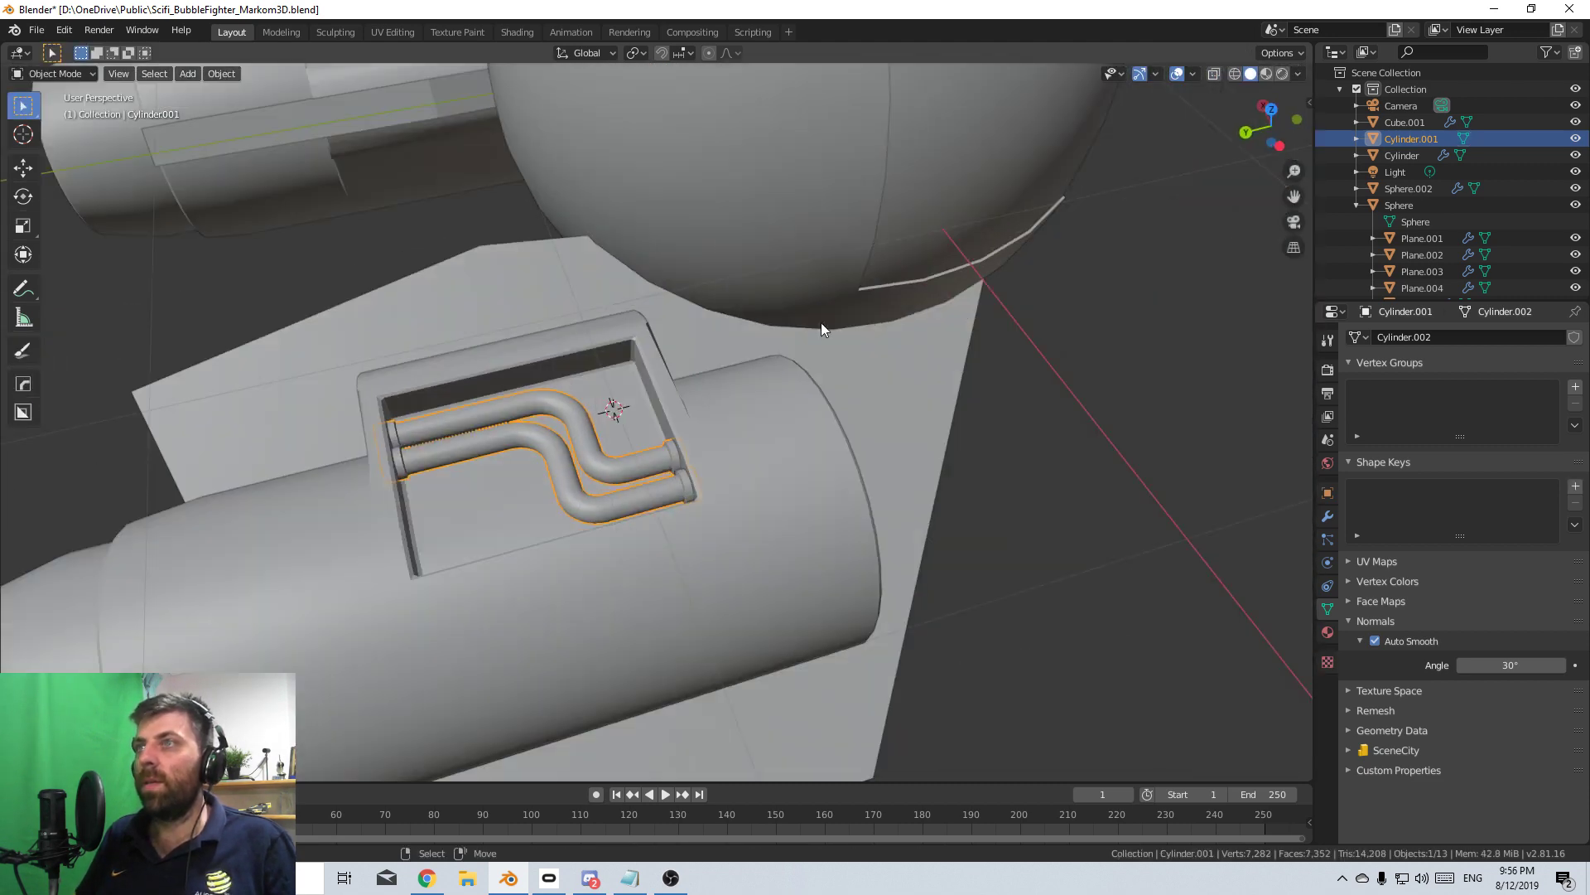
pyautogui.scroll(-5, 828, 496)
pyautogui.moveTo(967, 482); pyautogui.dragTo(612, 443, button='middle')
pyautogui.moveTo(1240, 420); pyautogui.dragTo(705, 495, button='middle')
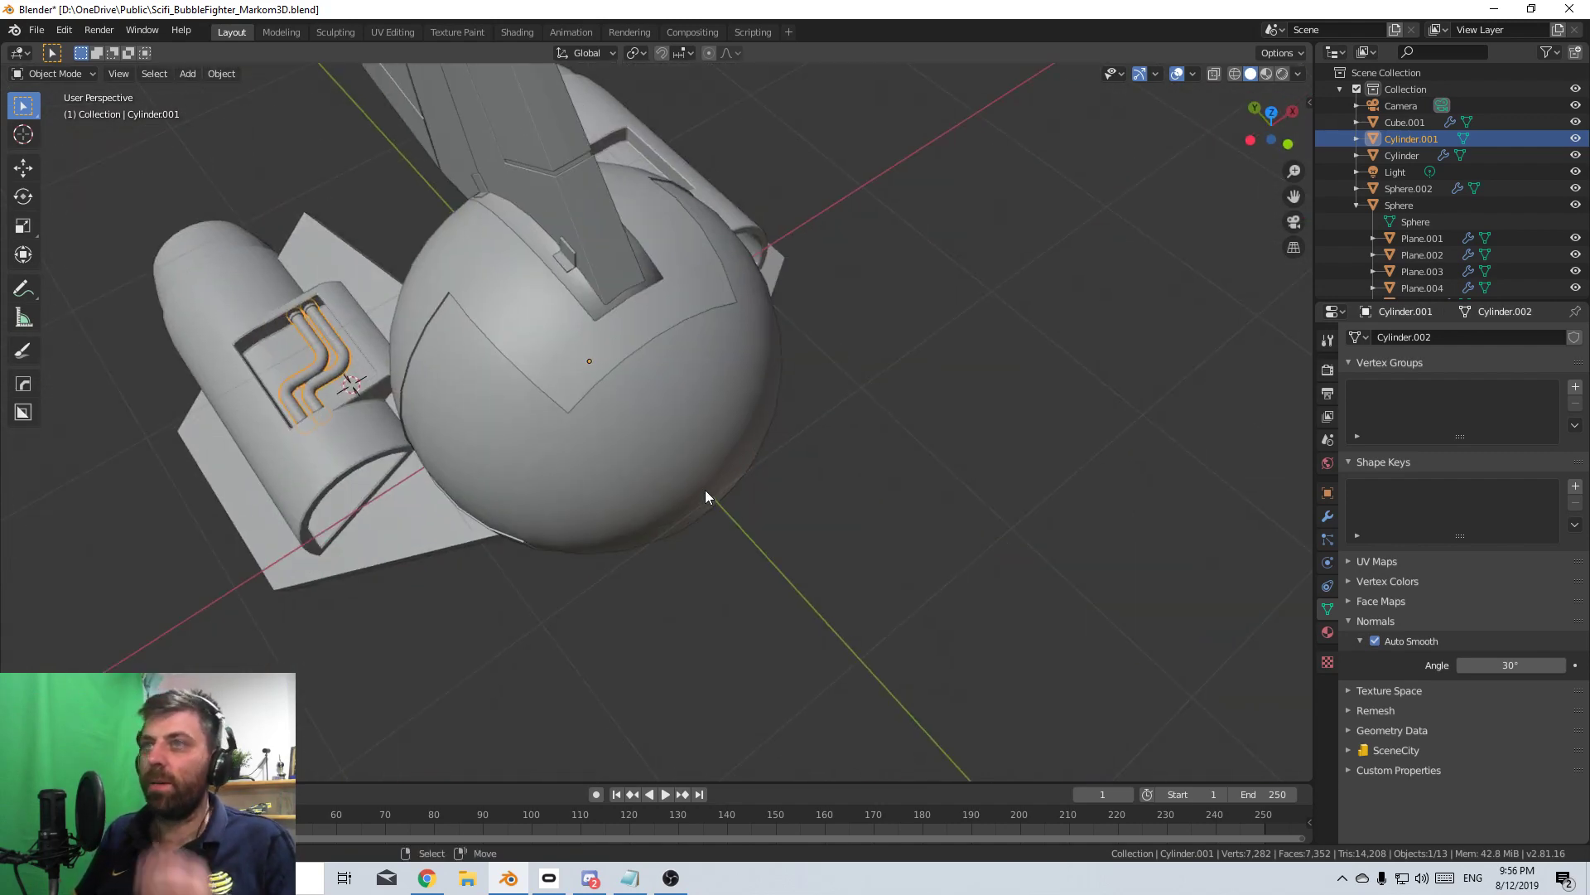
# - Add a Mirror modifier across the X axis to the bent pipes and check the copy on the opposite engine
pyautogui.click(1327, 516)
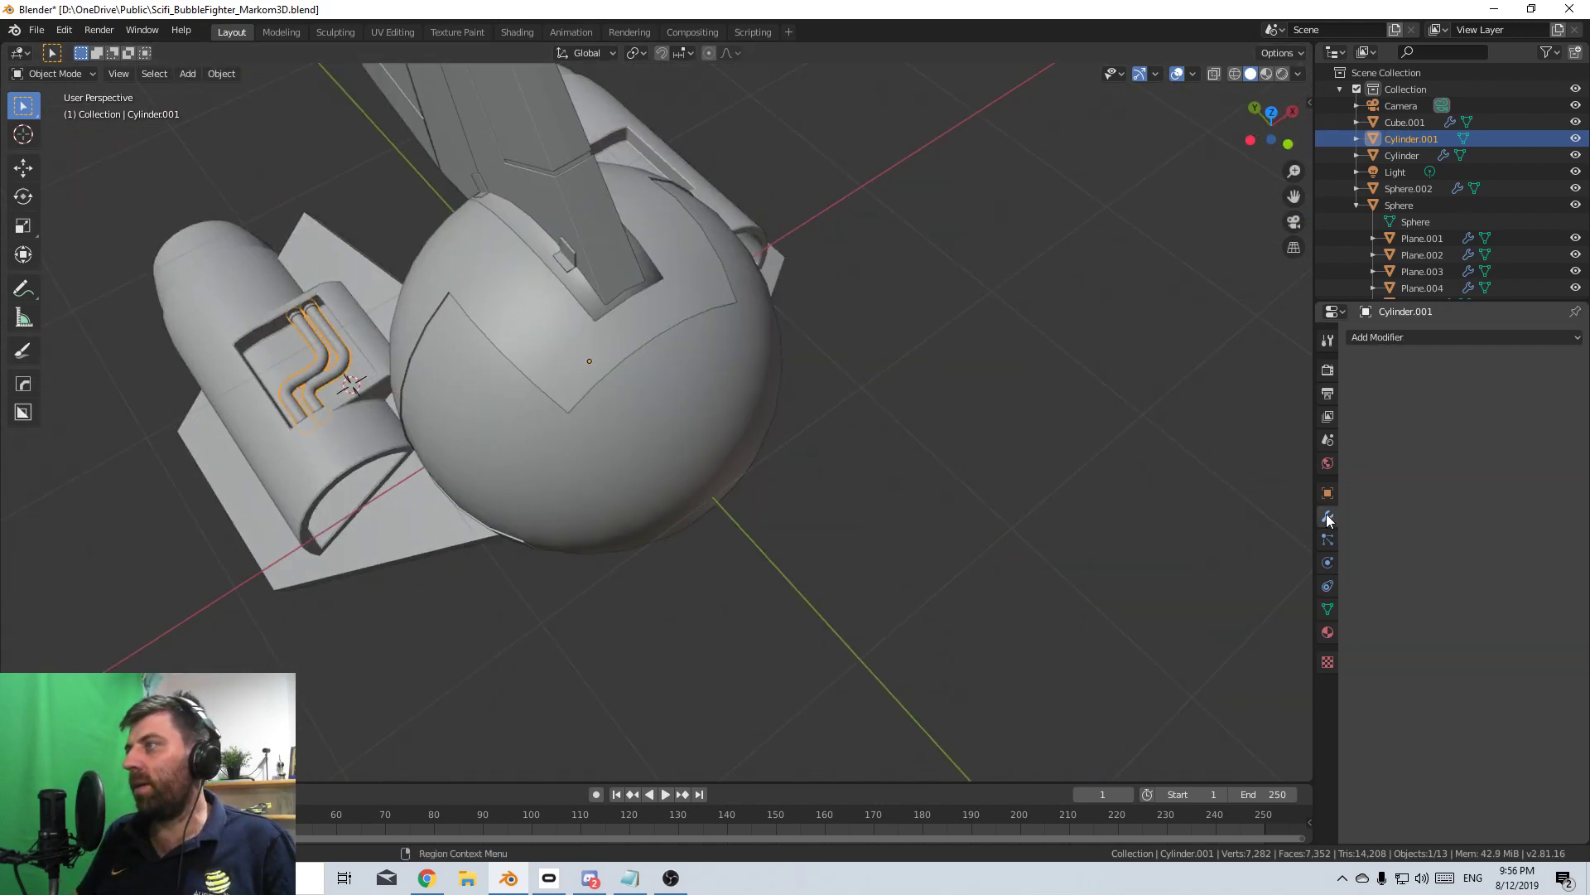
pyautogui.click(1403, 334)
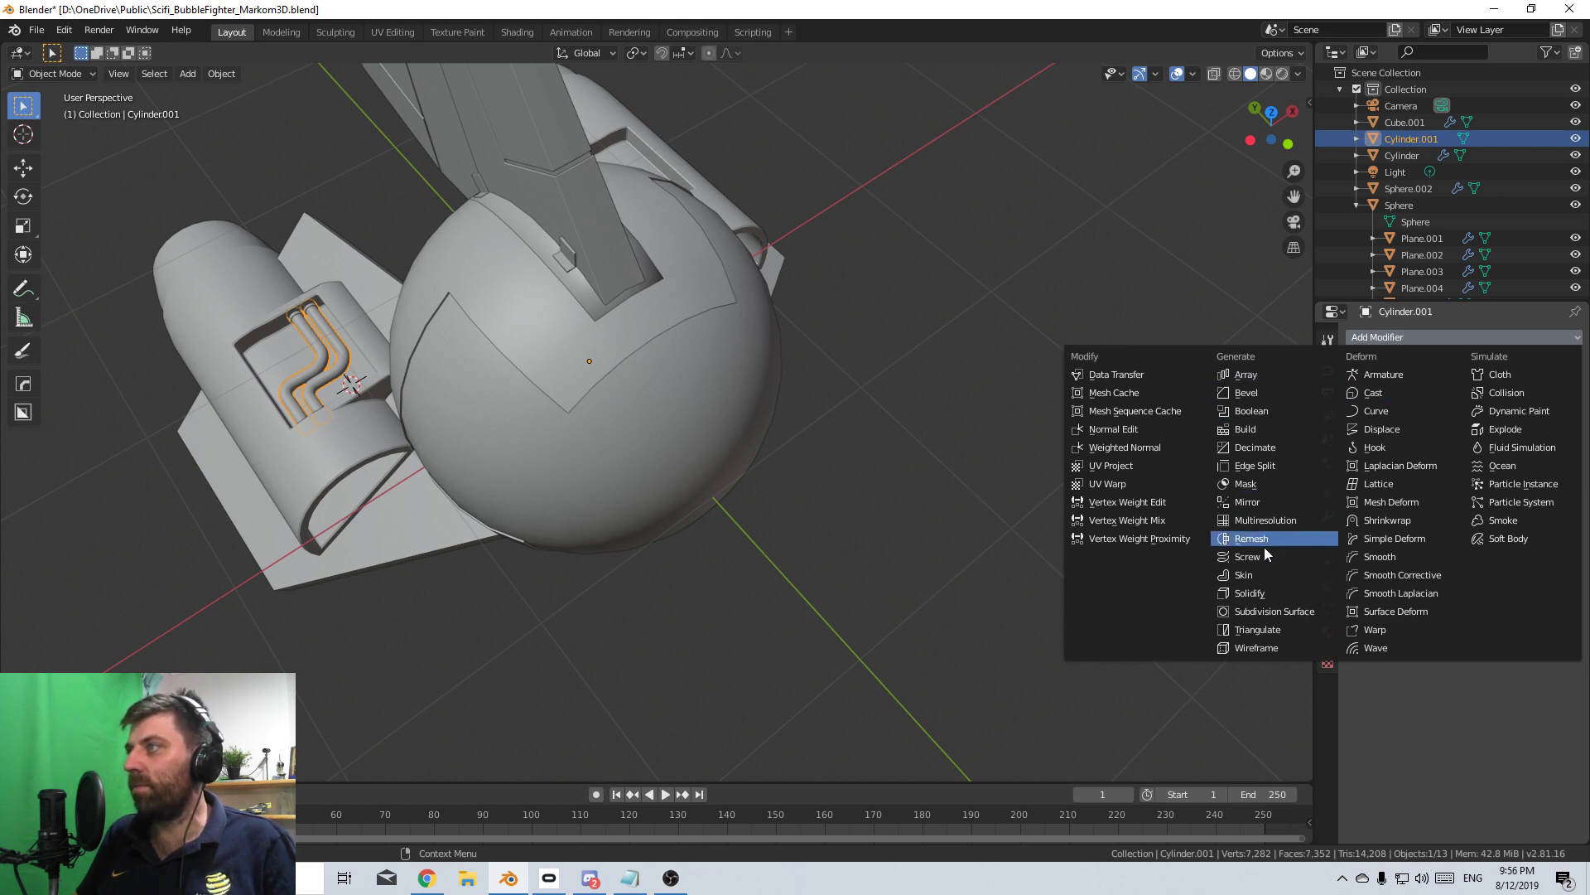
pyautogui.click(1265, 502)
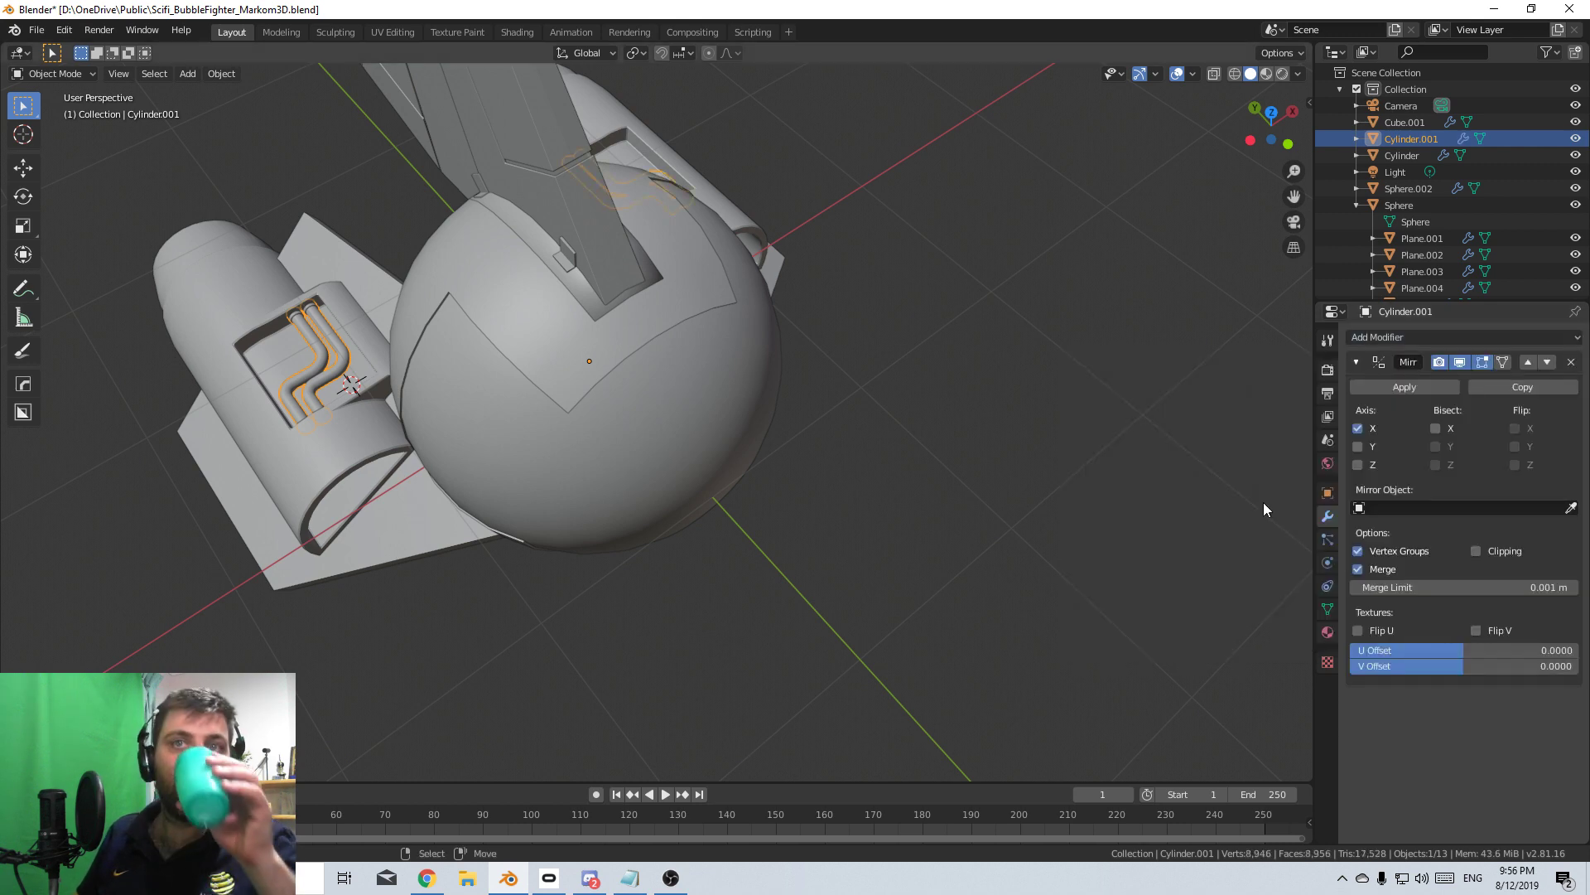
pyautogui.moveTo(782, 492); pyautogui.dragTo(947, 405, button='middle')
pyautogui.moveTo(333, 500); pyautogui.dragTo(644, 358, button='middle')
pyautogui.scroll(2, 663, 576)
# - Switch to top view in Object Mode and snap the 3D cursor to the world origin
pyautogui.press('Tab')
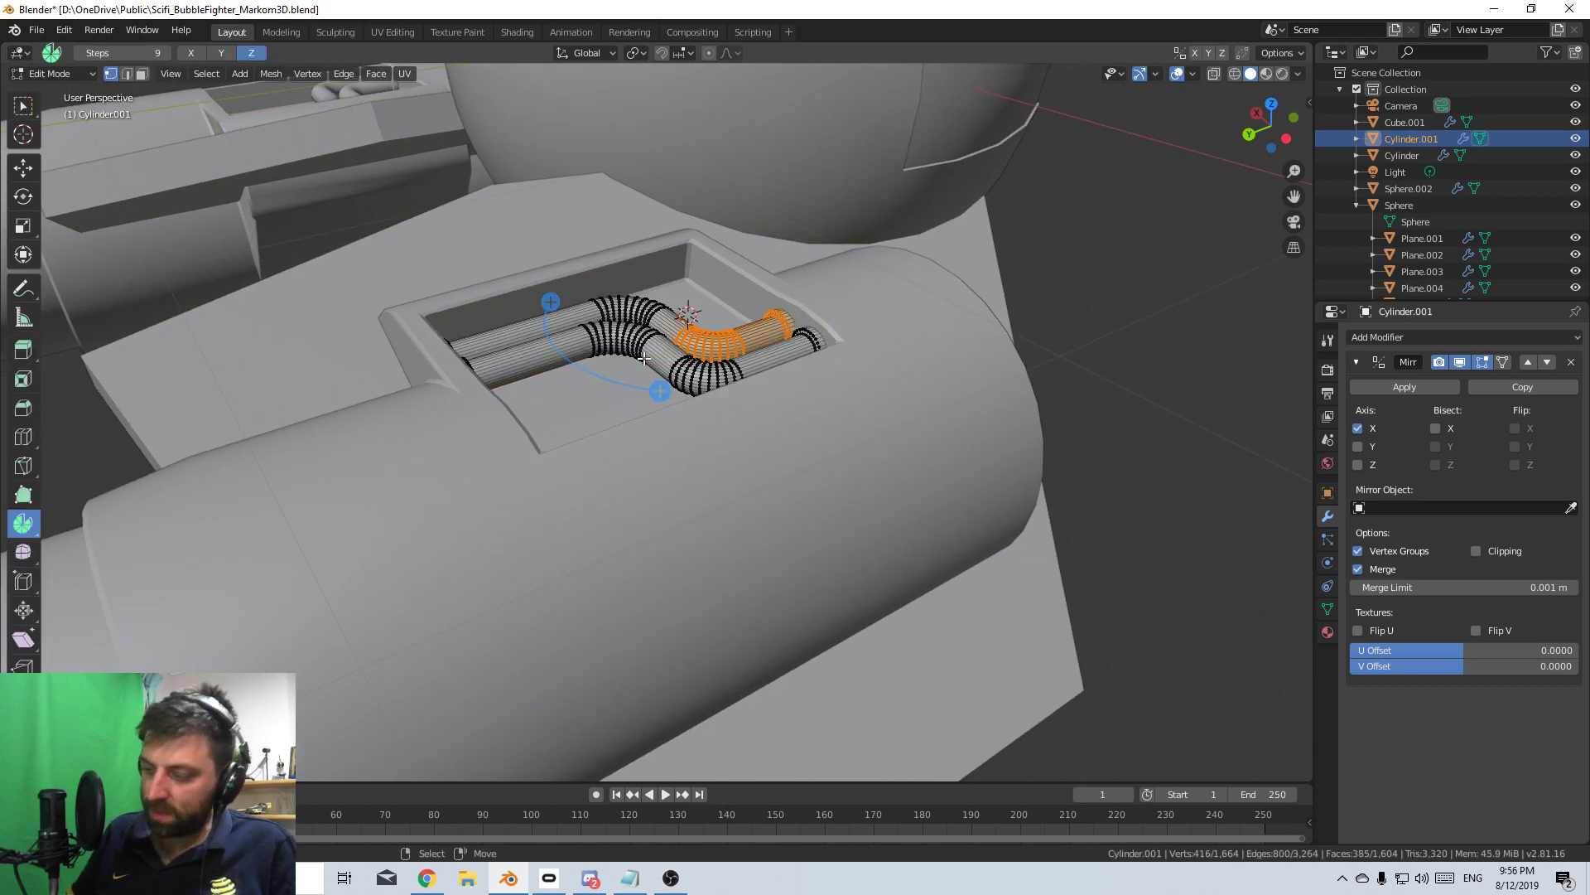
pyautogui.press('KP_7')
pyautogui.press('Tab')
pyautogui.keyDown('shift'); pyautogui.moveTo(550, 339); pyautogui.dragTo(774, 447, button='middle'); pyautogui.keyUp('shift')
pyautogui.hotkey('shift', 'a')
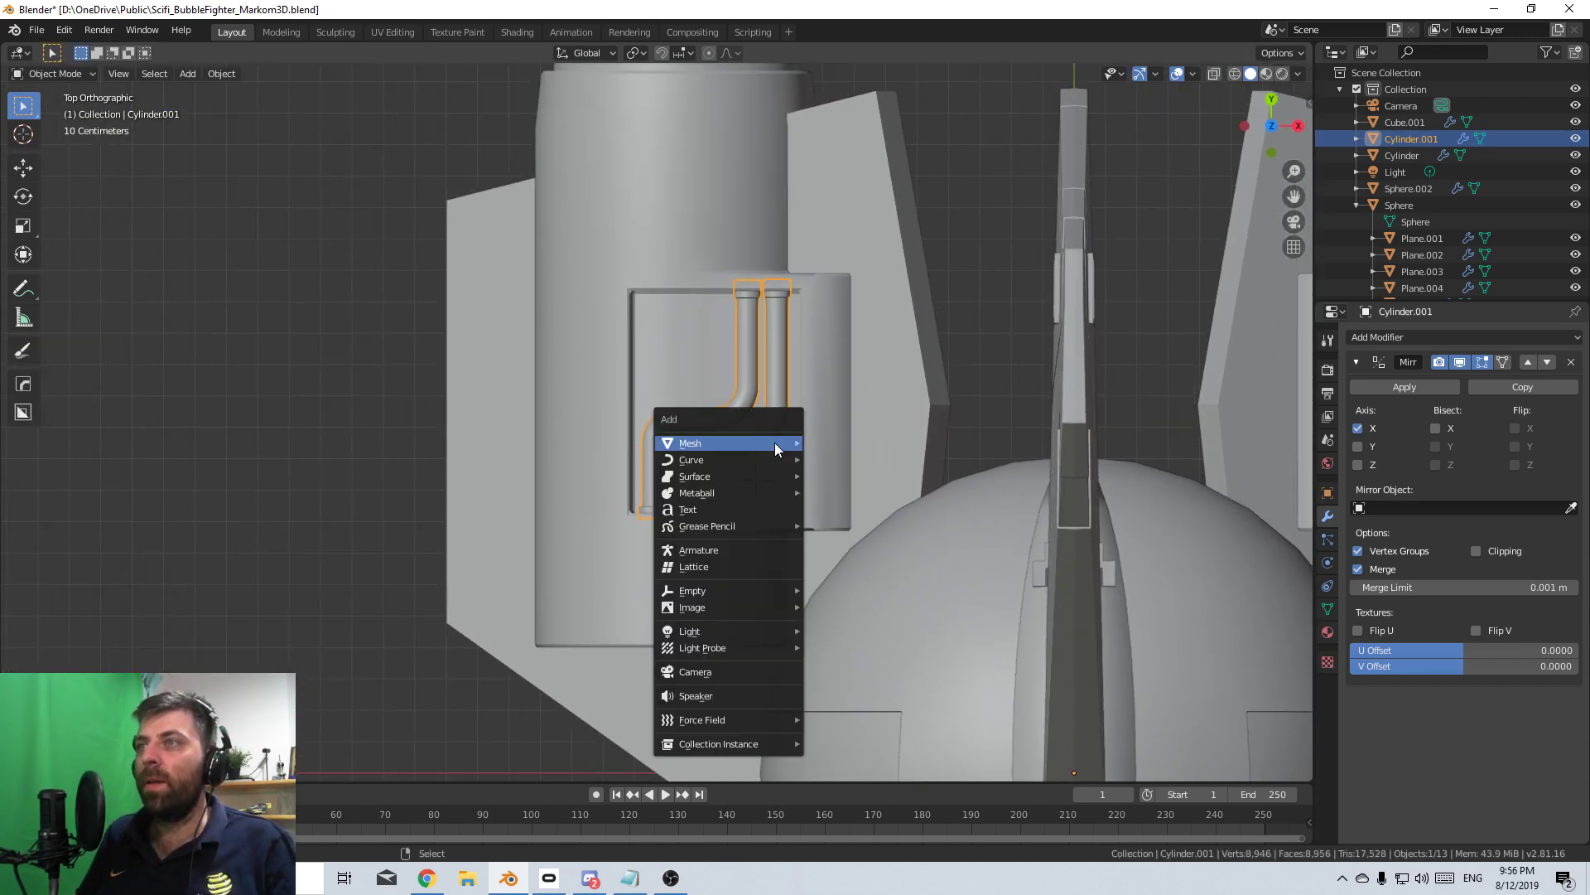
pyautogui.press('Escape')
pyautogui.hotkey('shift', 's')
pyautogui.click(793, 482)
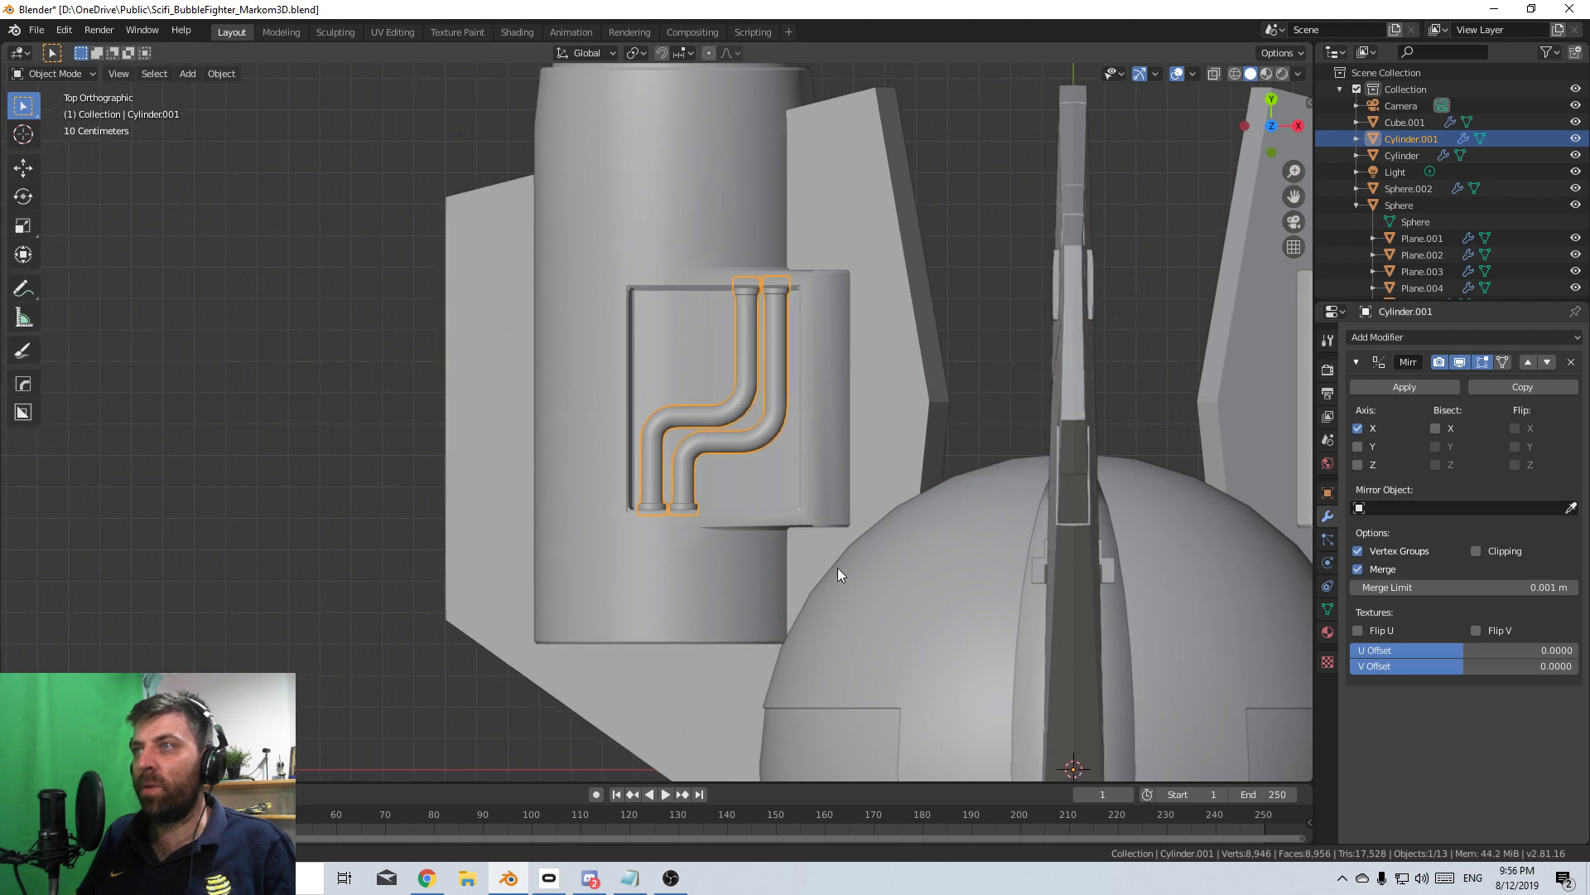
pyautogui.keyDown('shift'); pyautogui.moveTo(837, 568); pyautogui.dragTo(767, 420, button='middle'); pyautogui.keyUp('shift')
# - Add a Bezier curve at the 3D cursor and rotate all its control points 90° in Edit Mode
pyautogui.hotkey('shift', 'a')
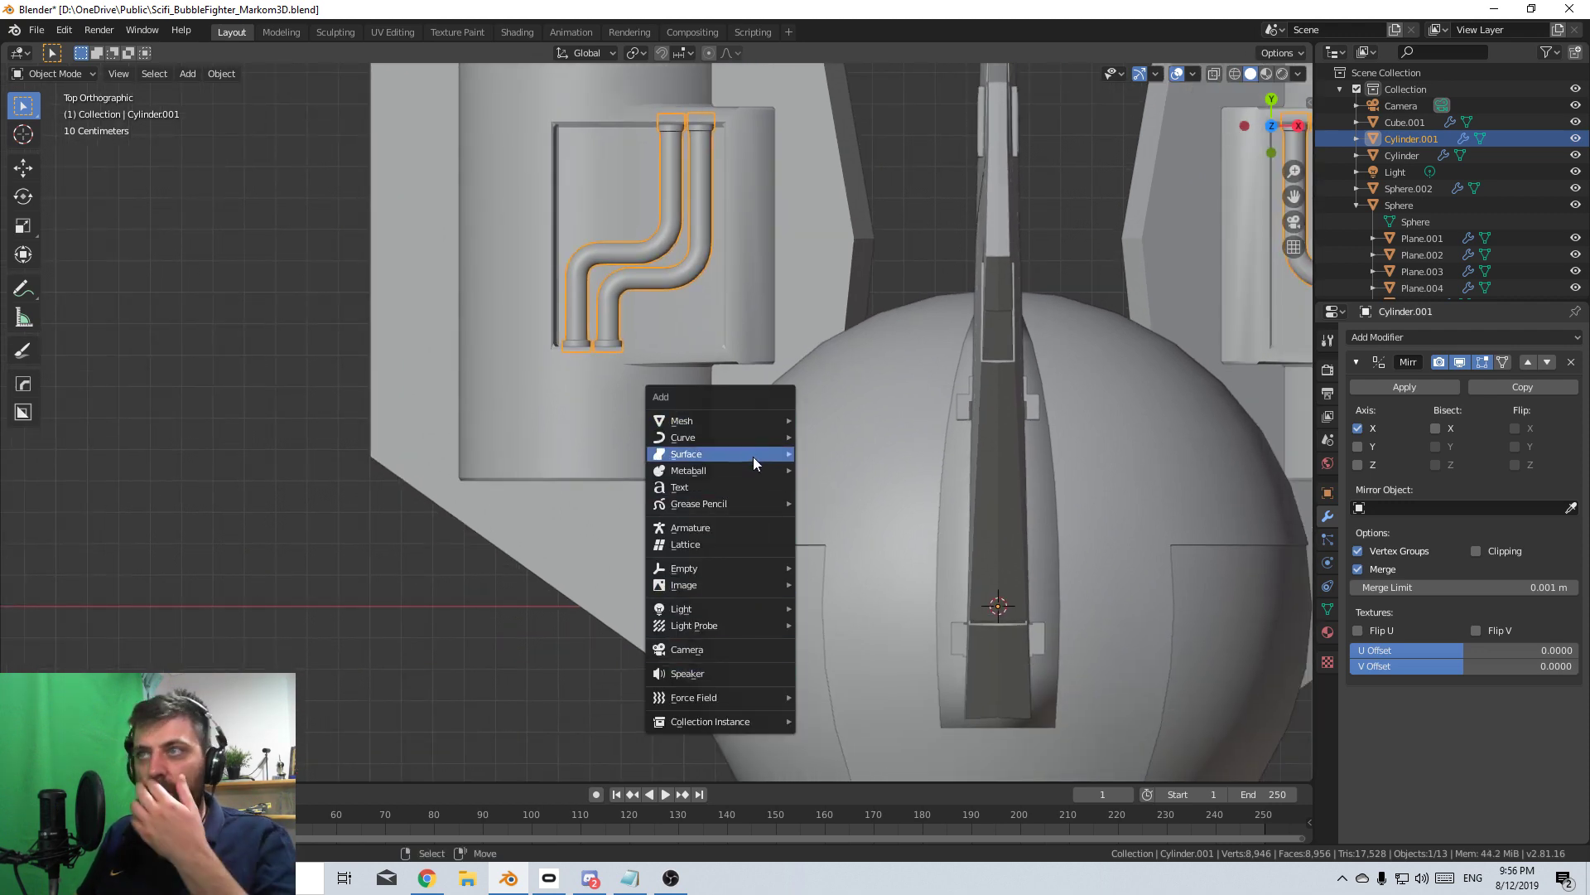
pyautogui.click(865, 429)
pyautogui.scroll(-4, 948, 613)
pyautogui.keyDown('shift'); pyautogui.moveTo(947, 614); pyautogui.dragTo(861, 450, button='middle'); pyautogui.keyUp('shift')
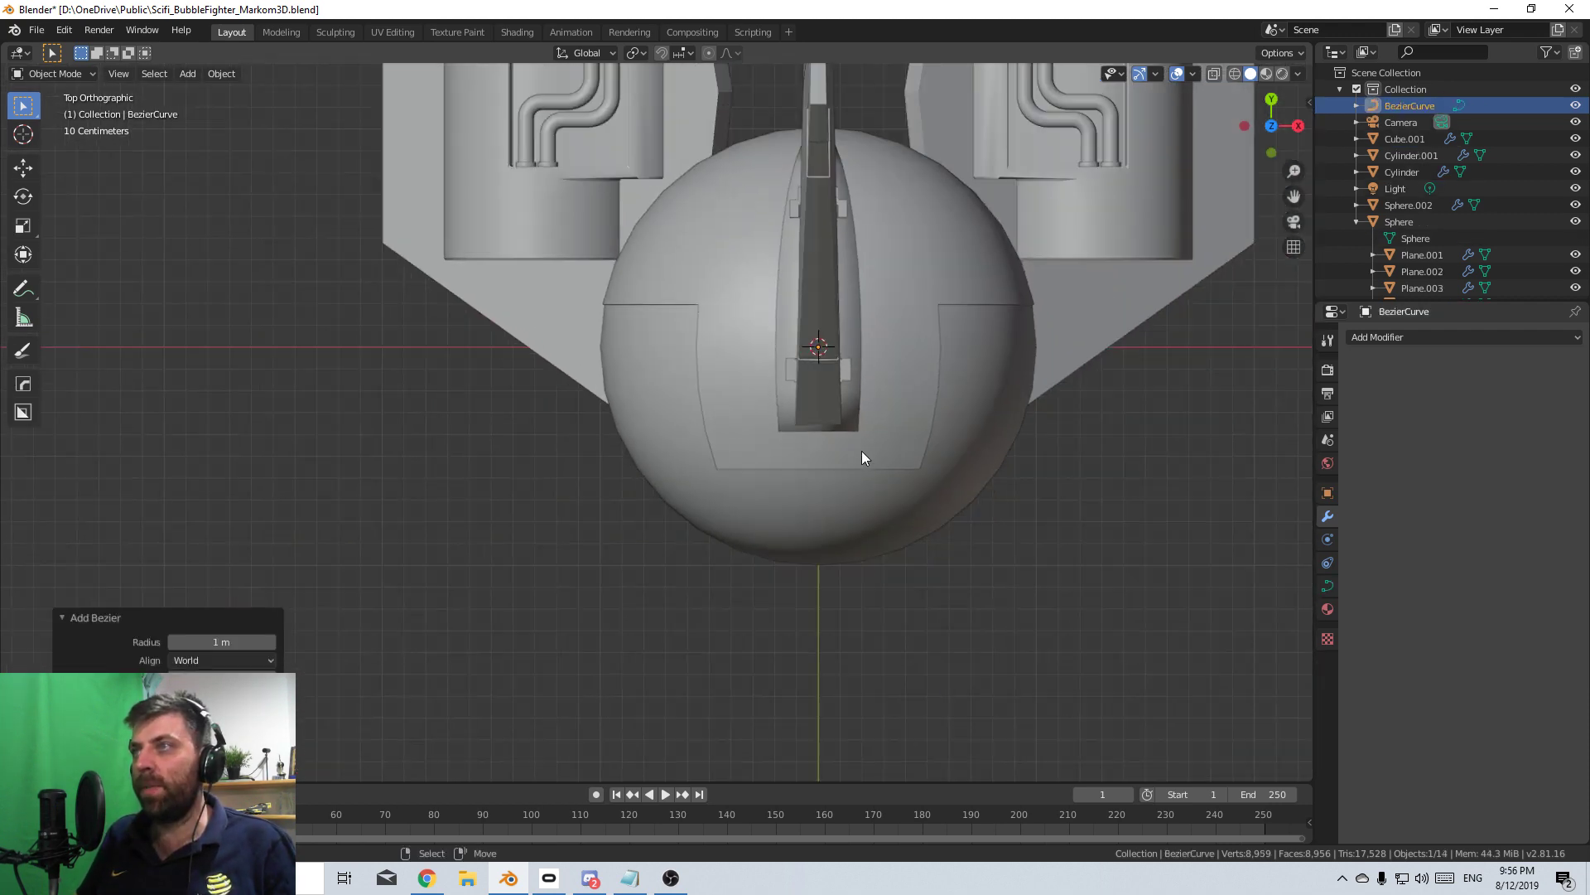
pyautogui.press('Tab')
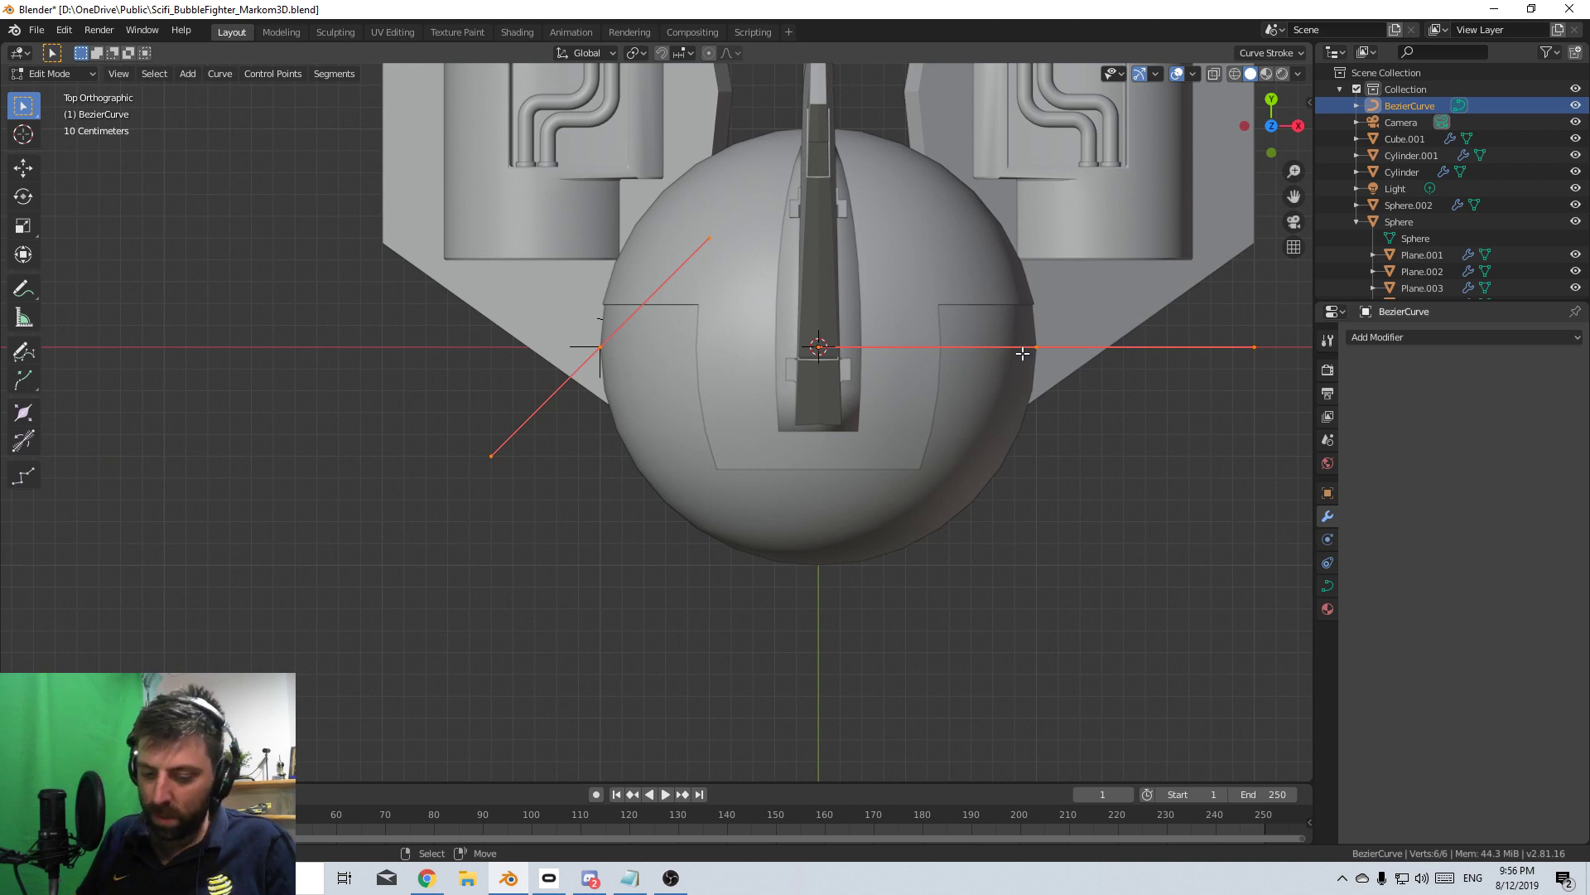
pyautogui.write('r90')
pyautogui.press('Return')
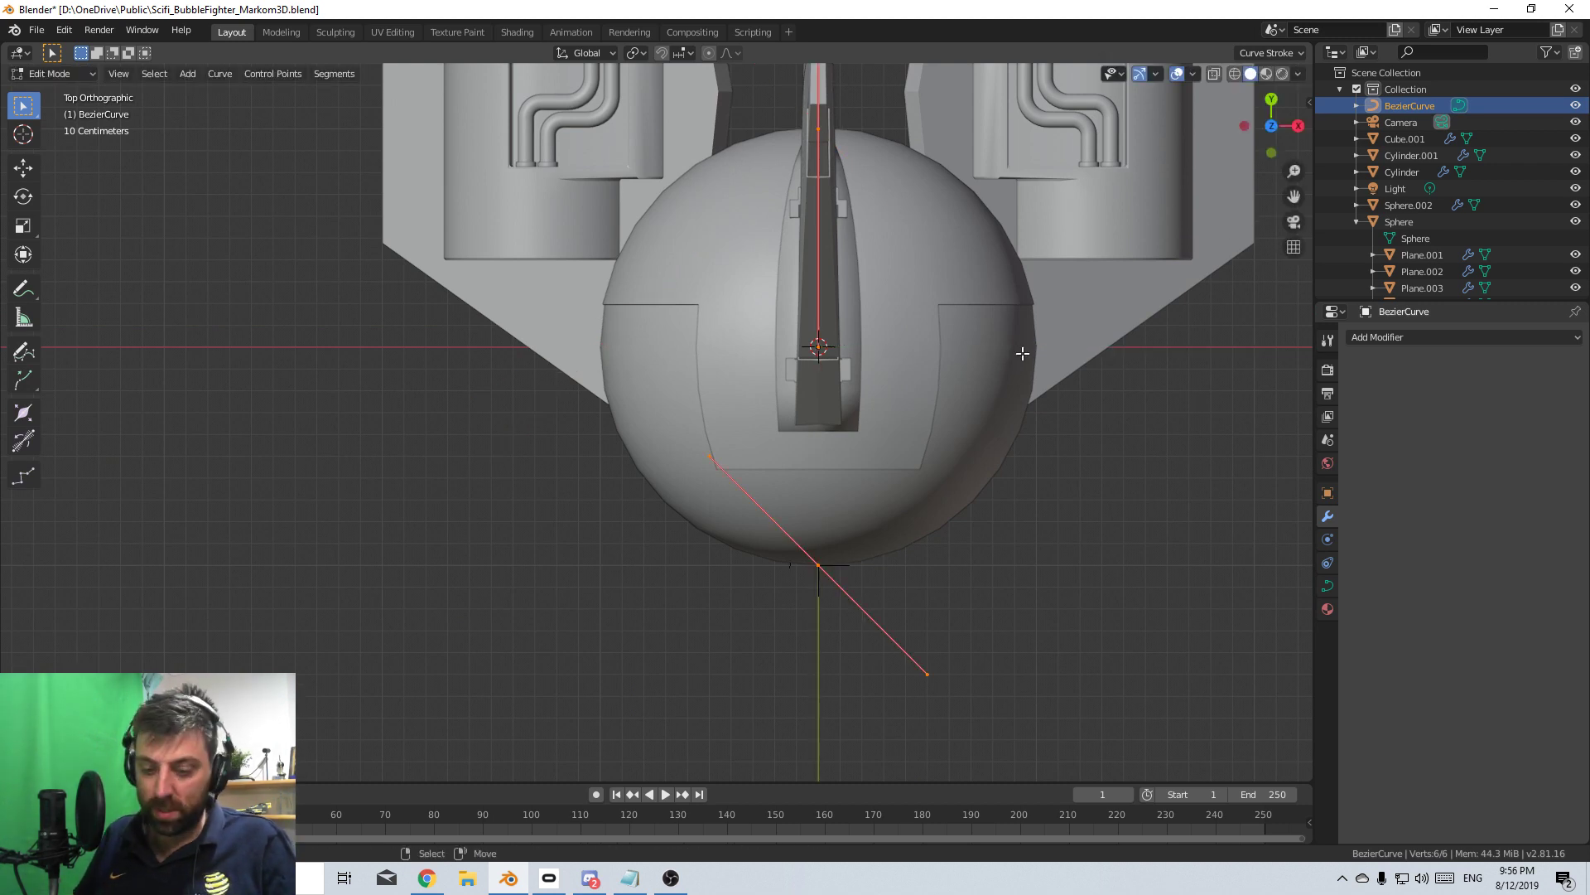
# - Move the curve over the engine with the recess and rotate its lower control point 45° to straighten the curve
pyautogui.press('g')
pyautogui.click(805, 176)
pyautogui.keyDown('shift'); pyautogui.moveTo(545, 380); pyautogui.dragTo(624, 685, button='middle'); pyautogui.keyUp('shift')
pyautogui.rightClick(659, 642)
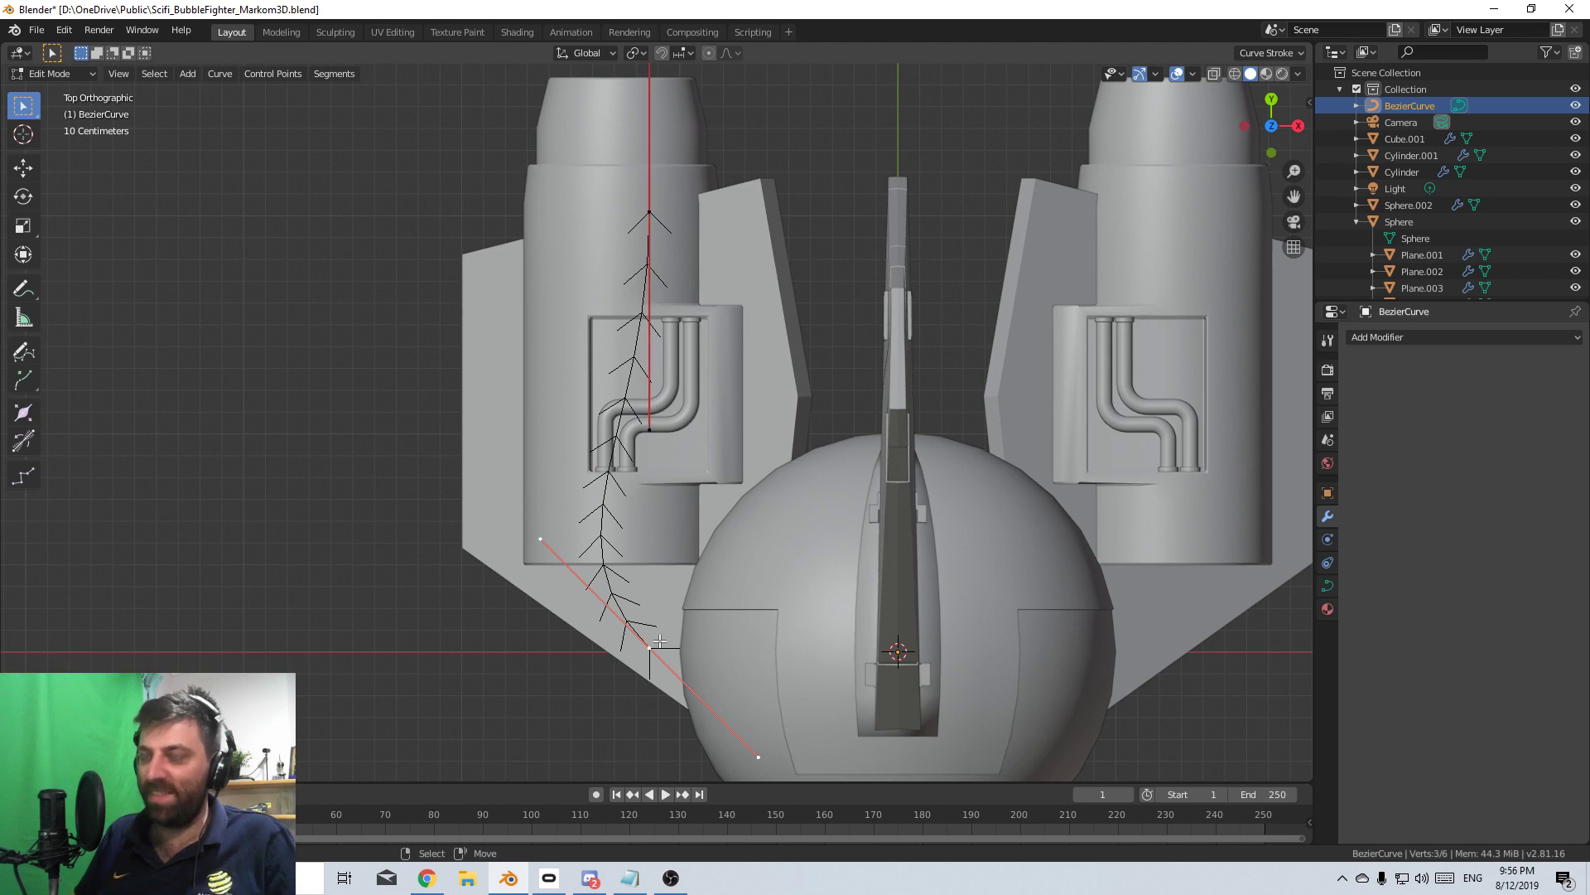
pyautogui.write('r45')
pyautogui.press('Return')
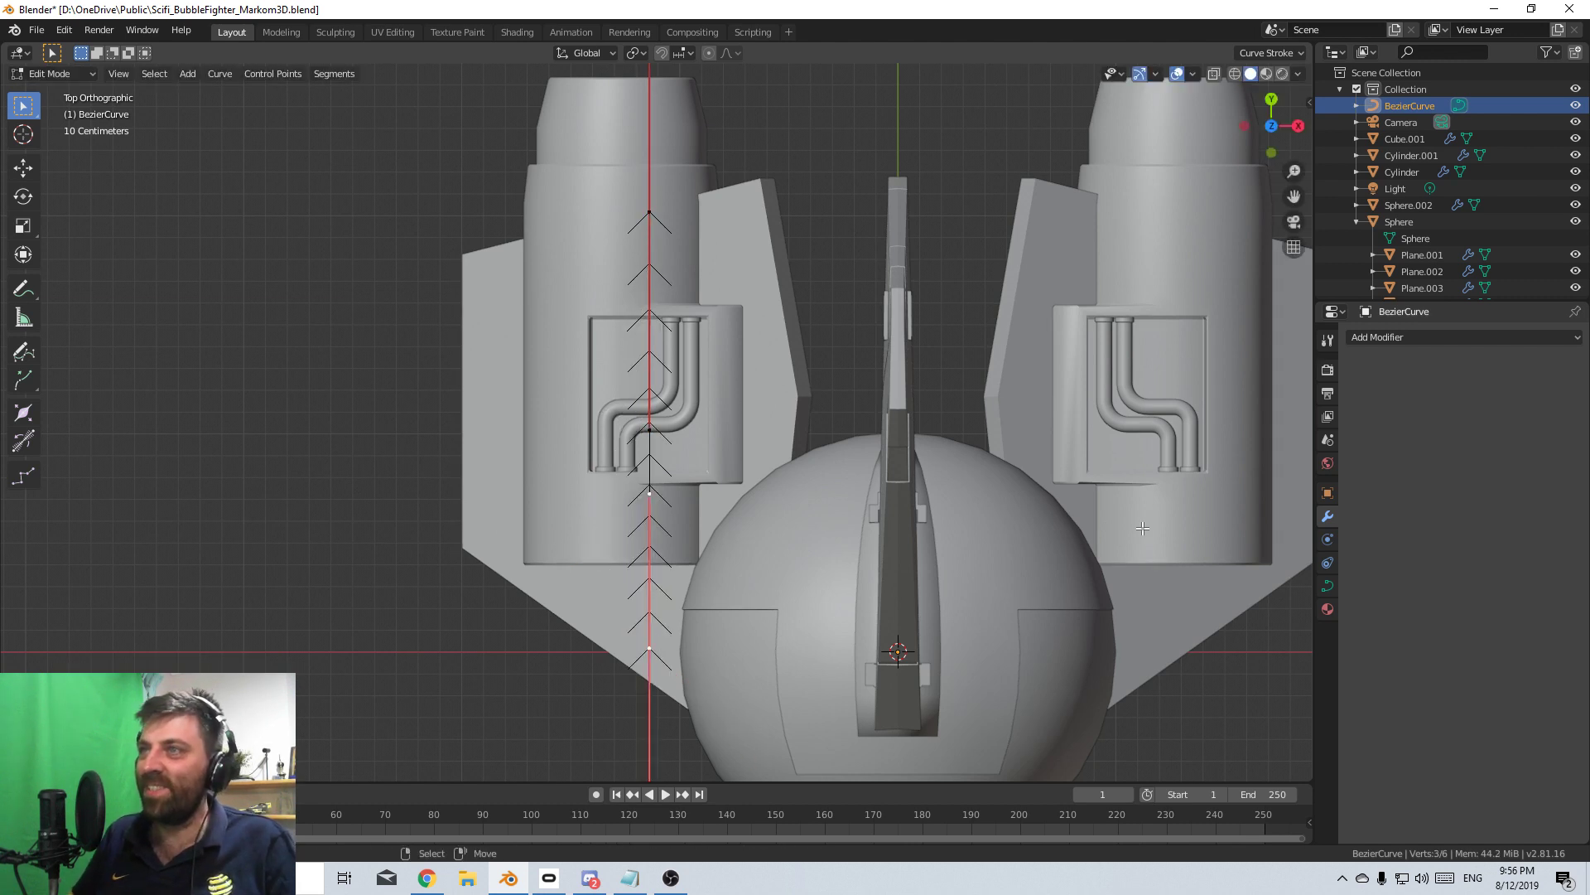
# - Scale the whole curve to about one third and move its upper control point to the recess's upper edge
pyautogui.press('s')
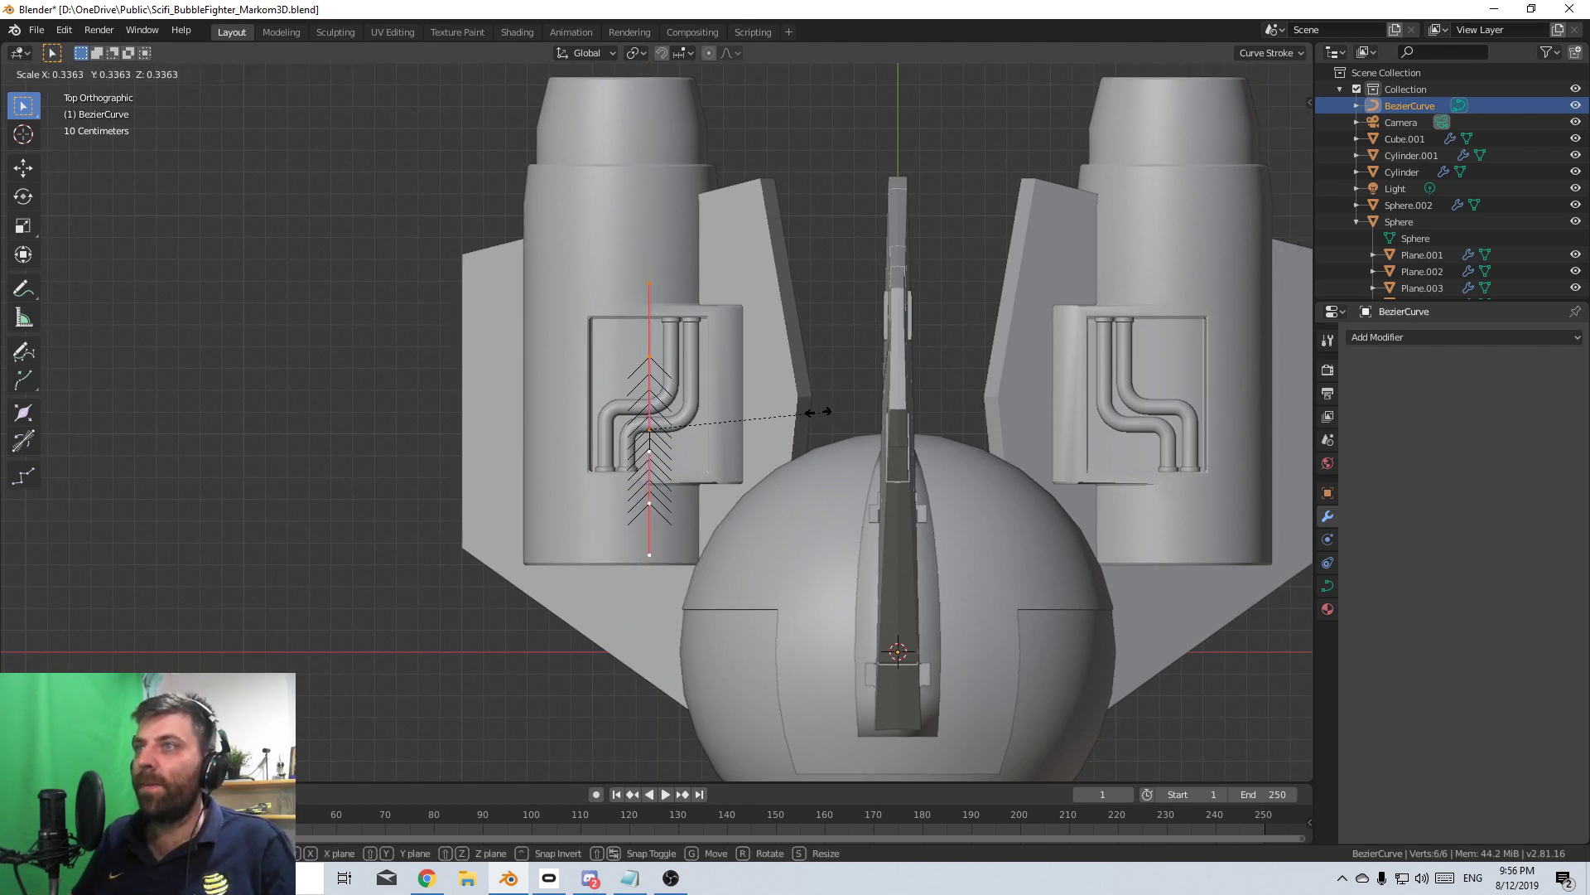
pyautogui.click(816, 401)
pyautogui.scroll(3, 787, 422)
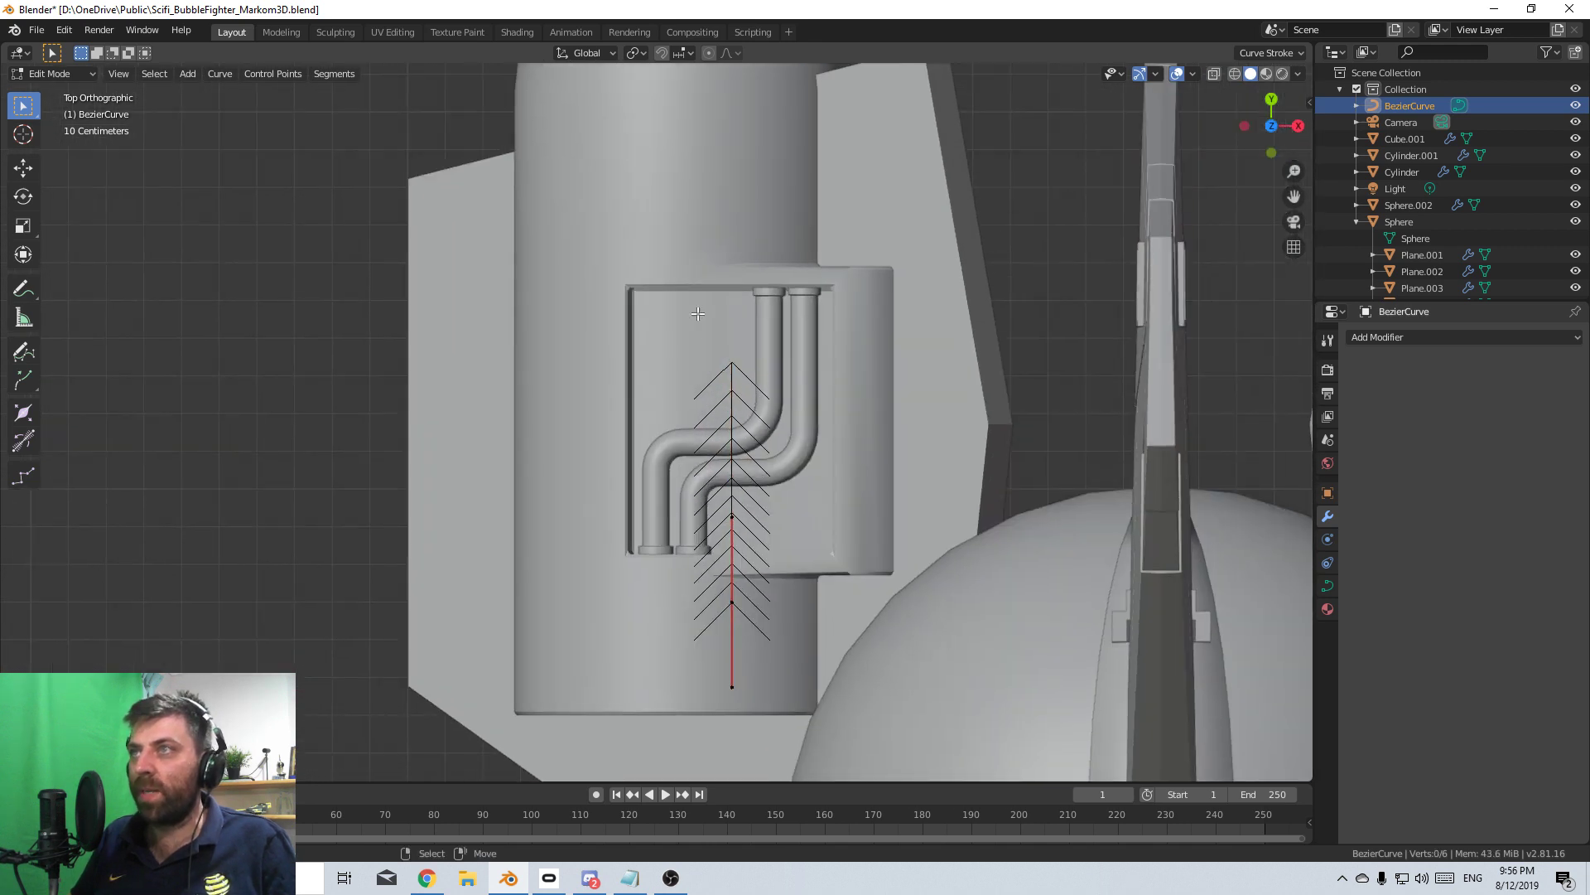
pyautogui.press('g')
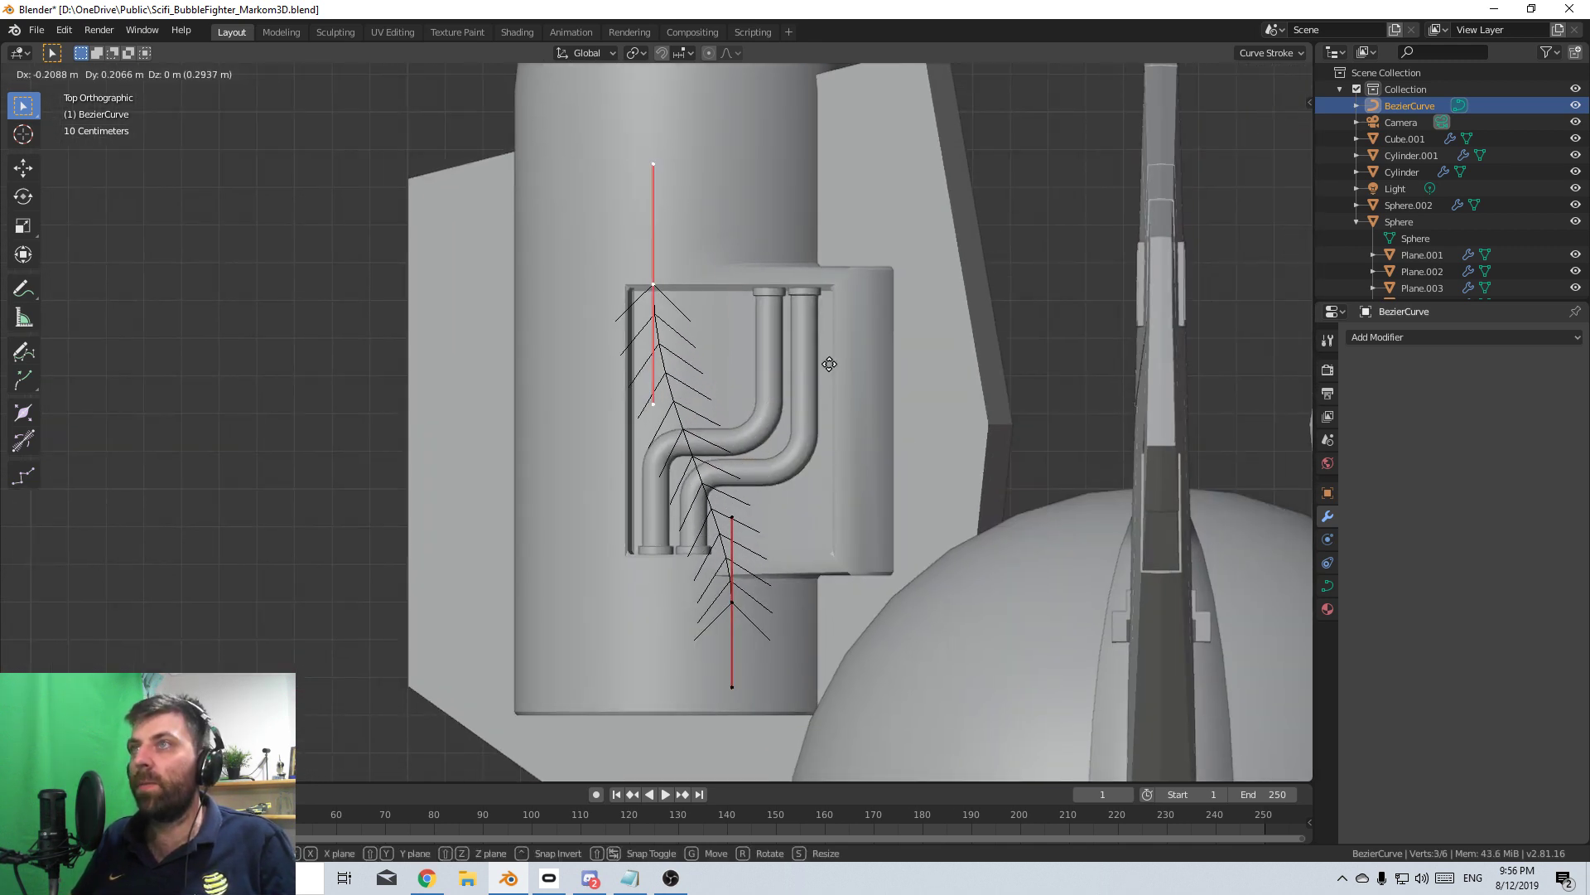
pyautogui.click(827, 359)
# - Scale down the handles of the lower control point to about 0.25 and of the upper one to about 0.35
pyautogui.press('g')
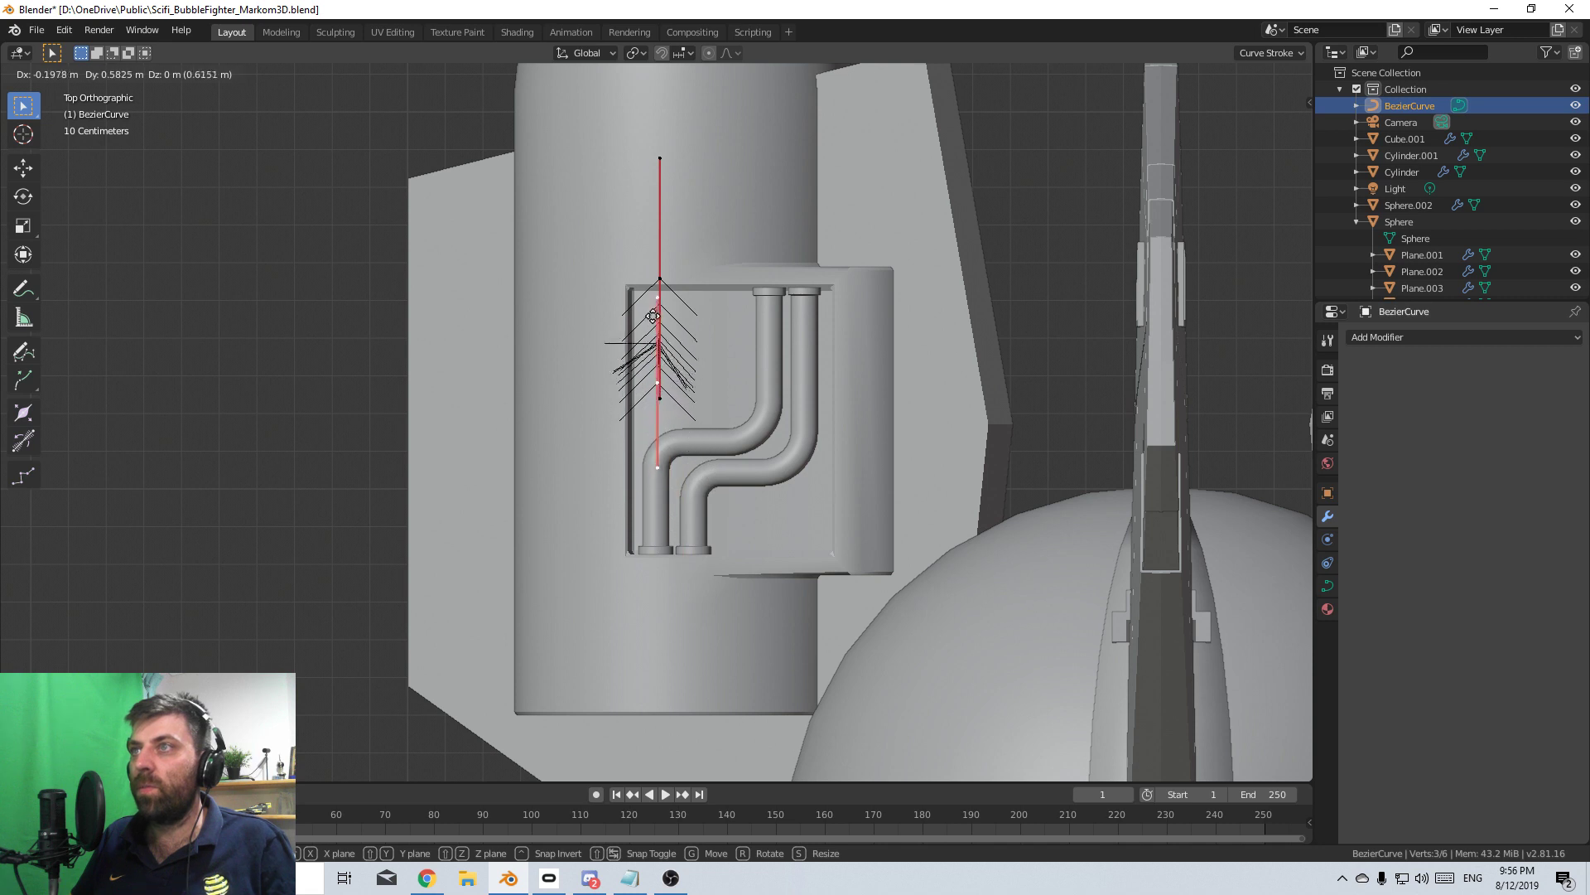
pyautogui.press('Escape')
pyautogui.press('s')
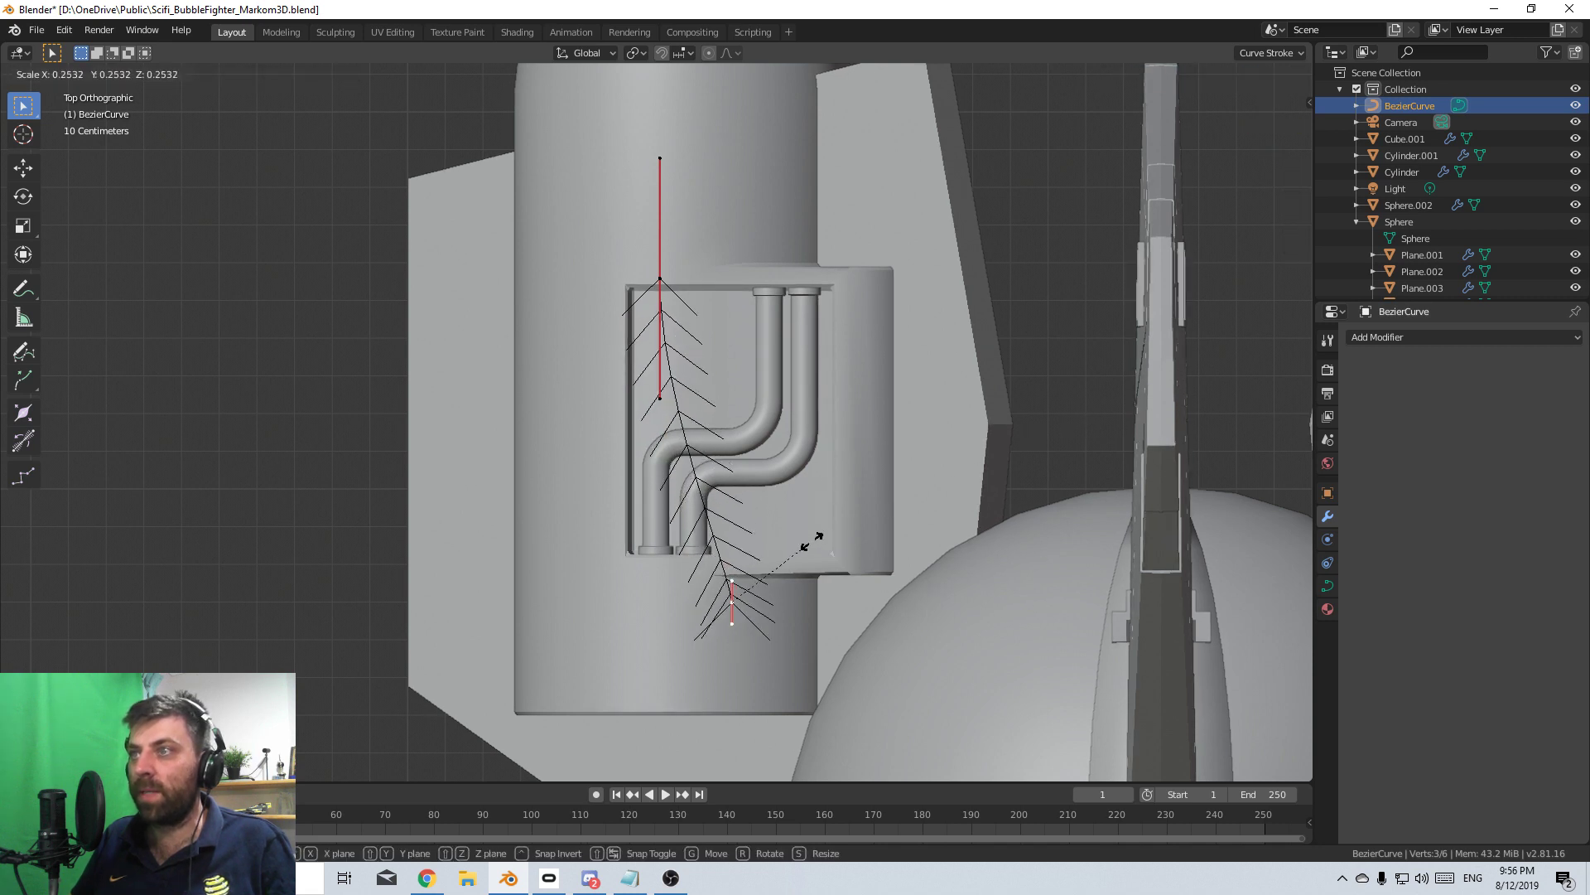
pyautogui.click(778, 567)
pyautogui.press('s')
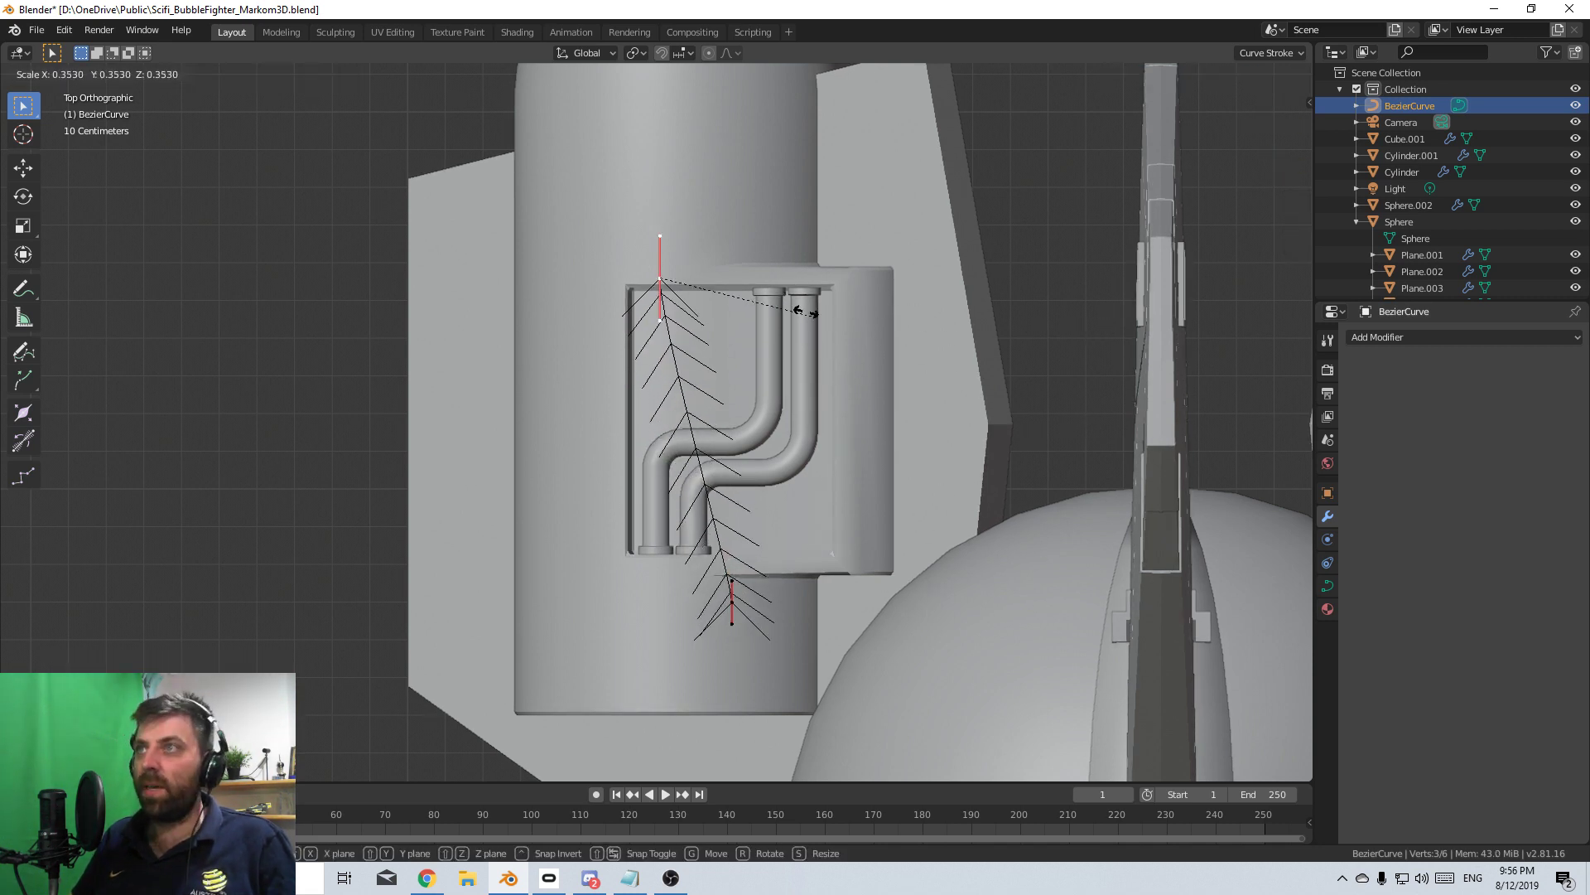
pyautogui.click(761, 550)
# - Move the lower control point up into the recess, directly beneath the upper control point
pyautogui.scroll(2, 745, 591)
pyautogui.press('g')
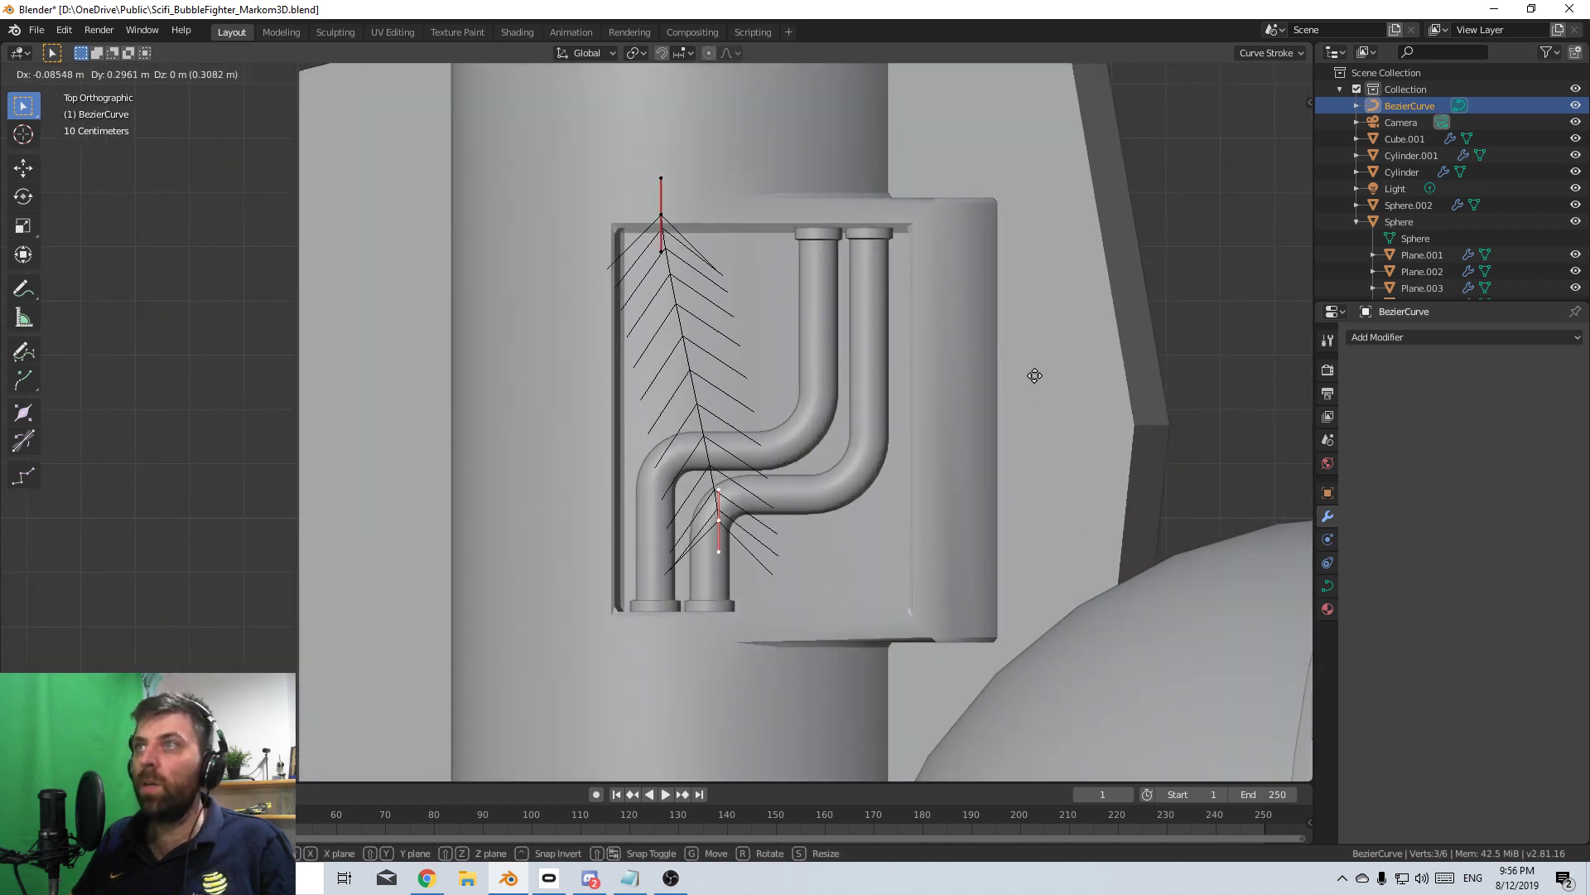
pyautogui.click(909, 86)
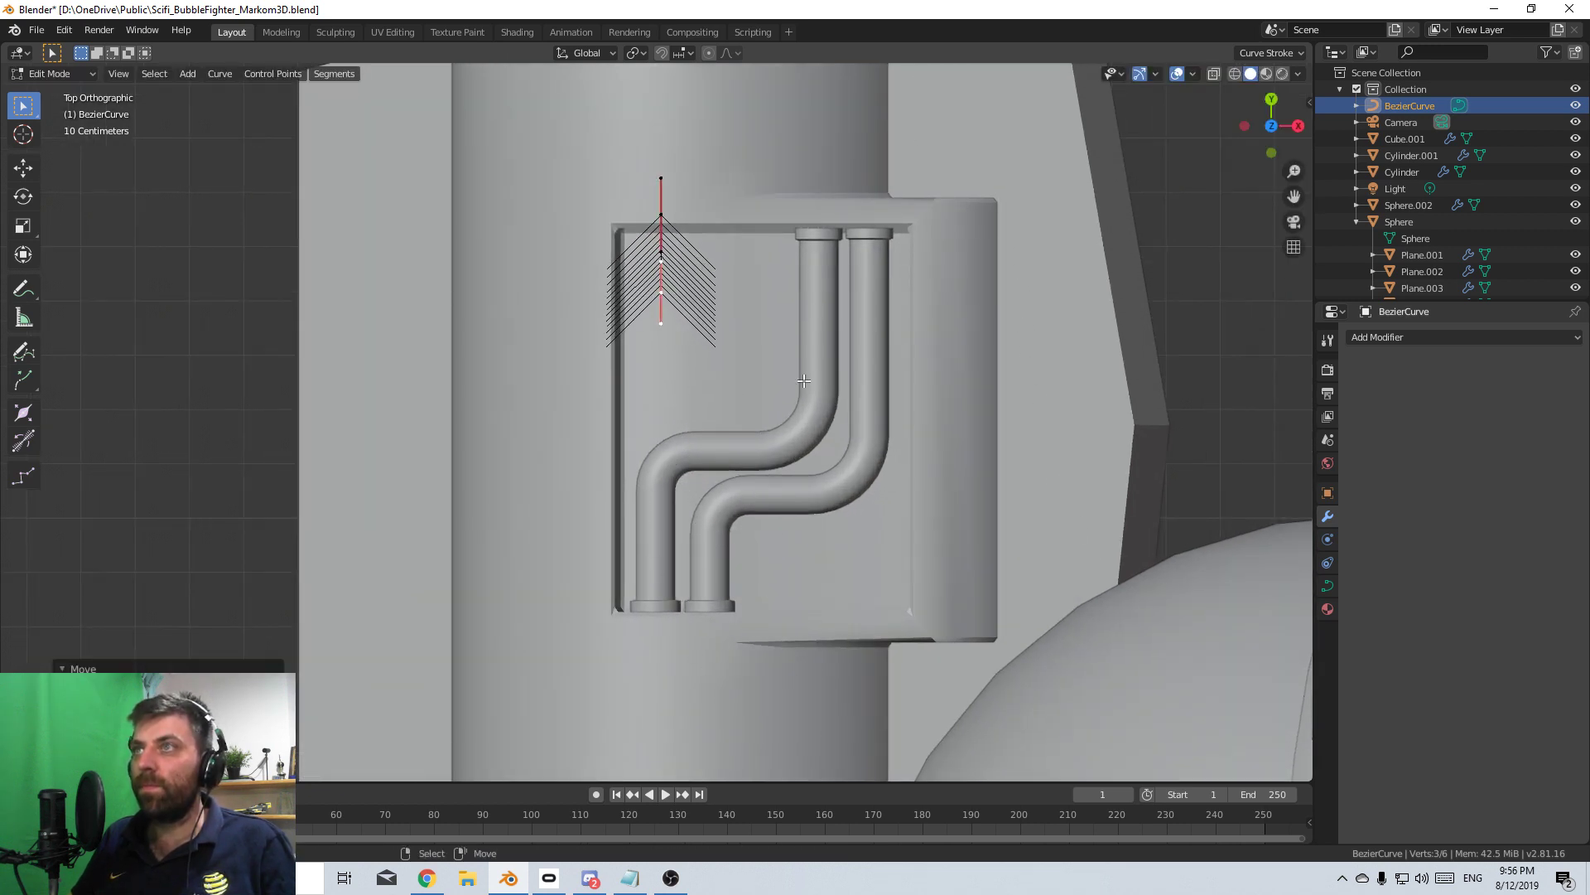
# - Extrude a new control point from the lower end, rotate its handles horizontal and place it to form a bend
pyautogui.press('e')
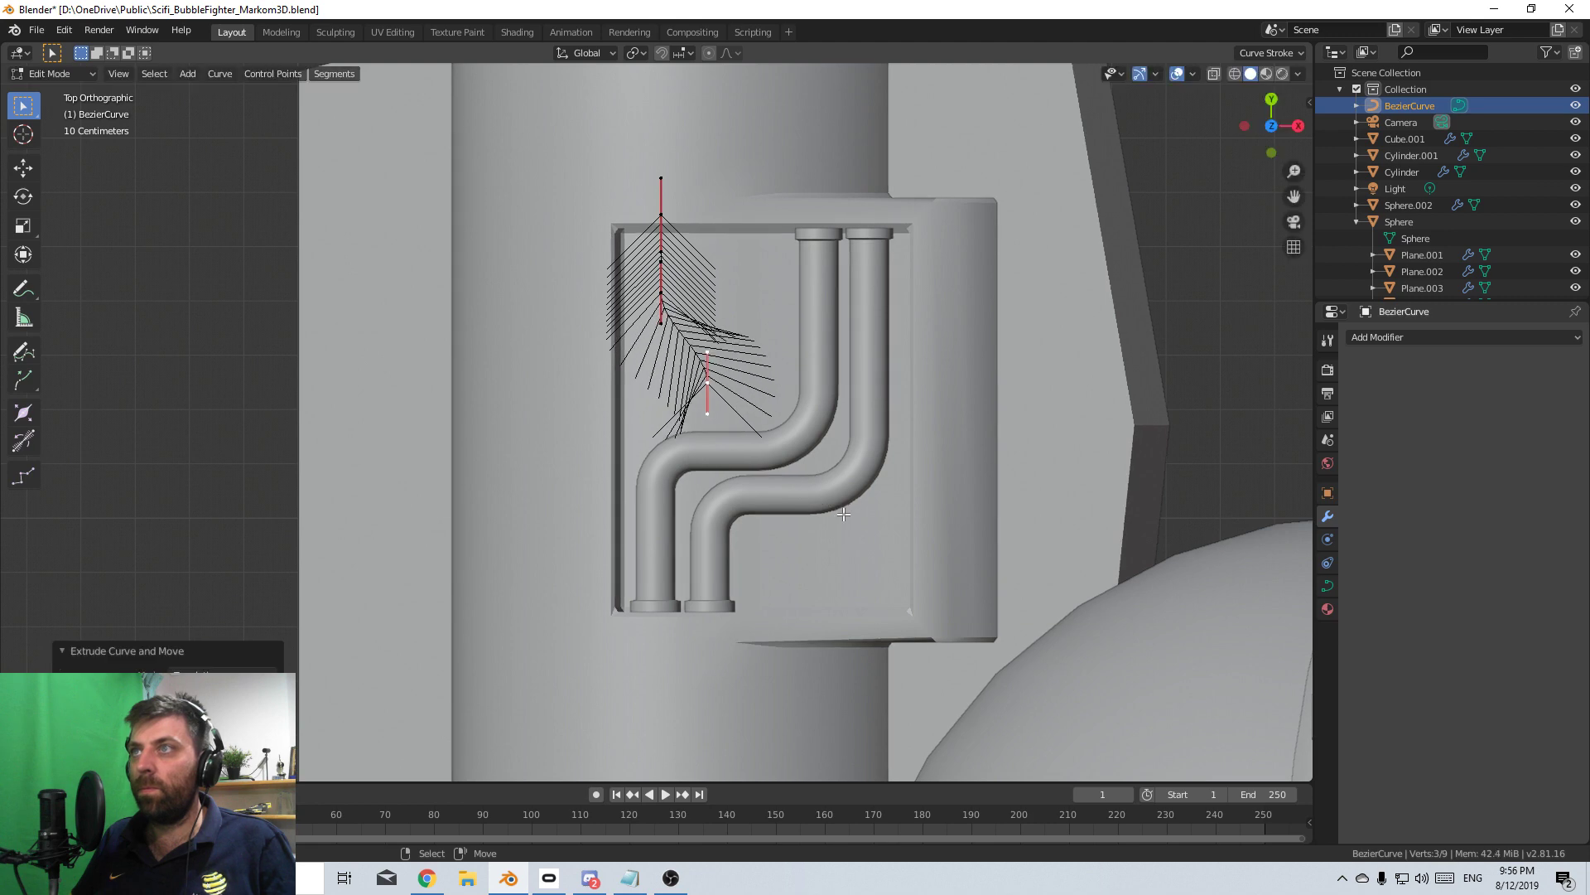
pyautogui.press('r')
pyautogui.click(797, 211)
pyautogui.press('g')
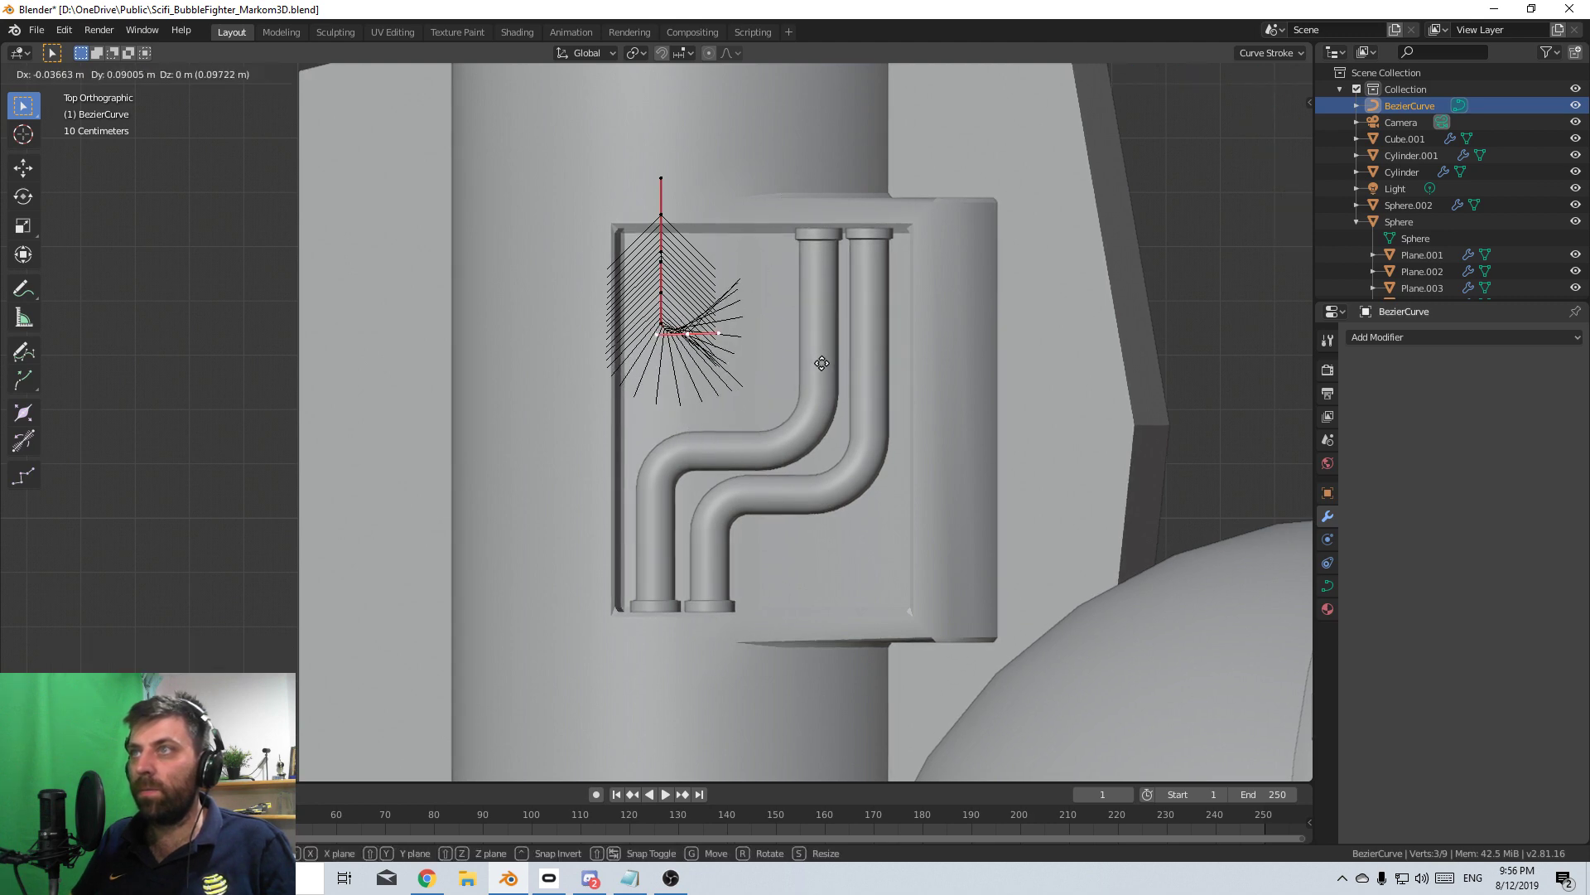
pyautogui.click(823, 355)
# - Scale the horizontal handles of the new bend control point to refine the corner's curvature
pyautogui.scroll(3, 788, 363)
pyautogui.press('s')
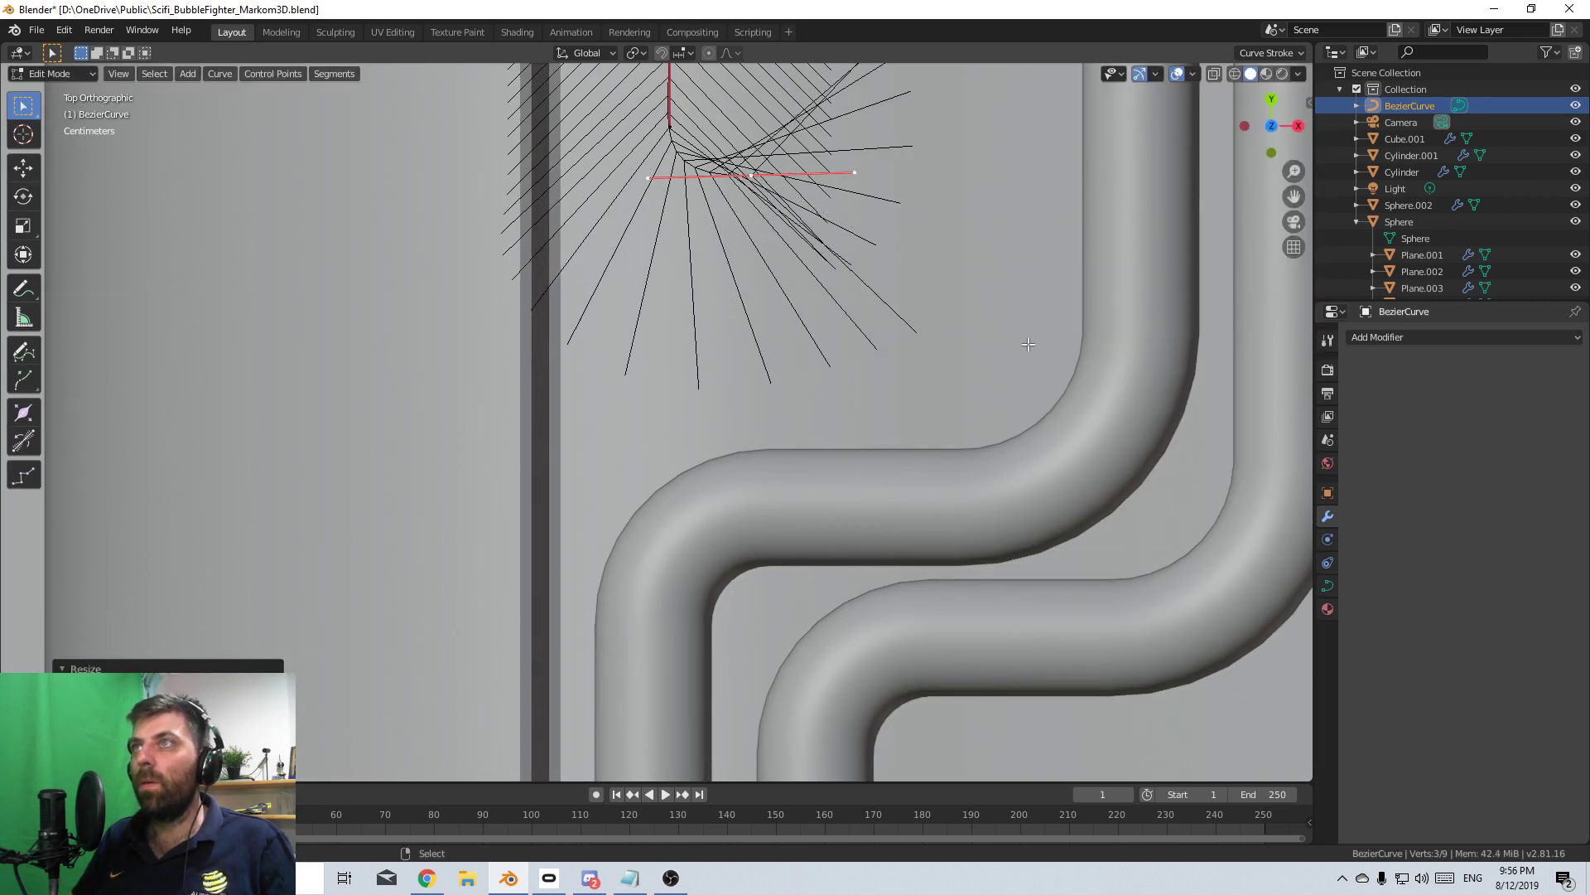
pyautogui.scroll(-3, 783, 306)
pyautogui.click(777, 304)
pyautogui.press('s')
pyautogui.click(845, 302)
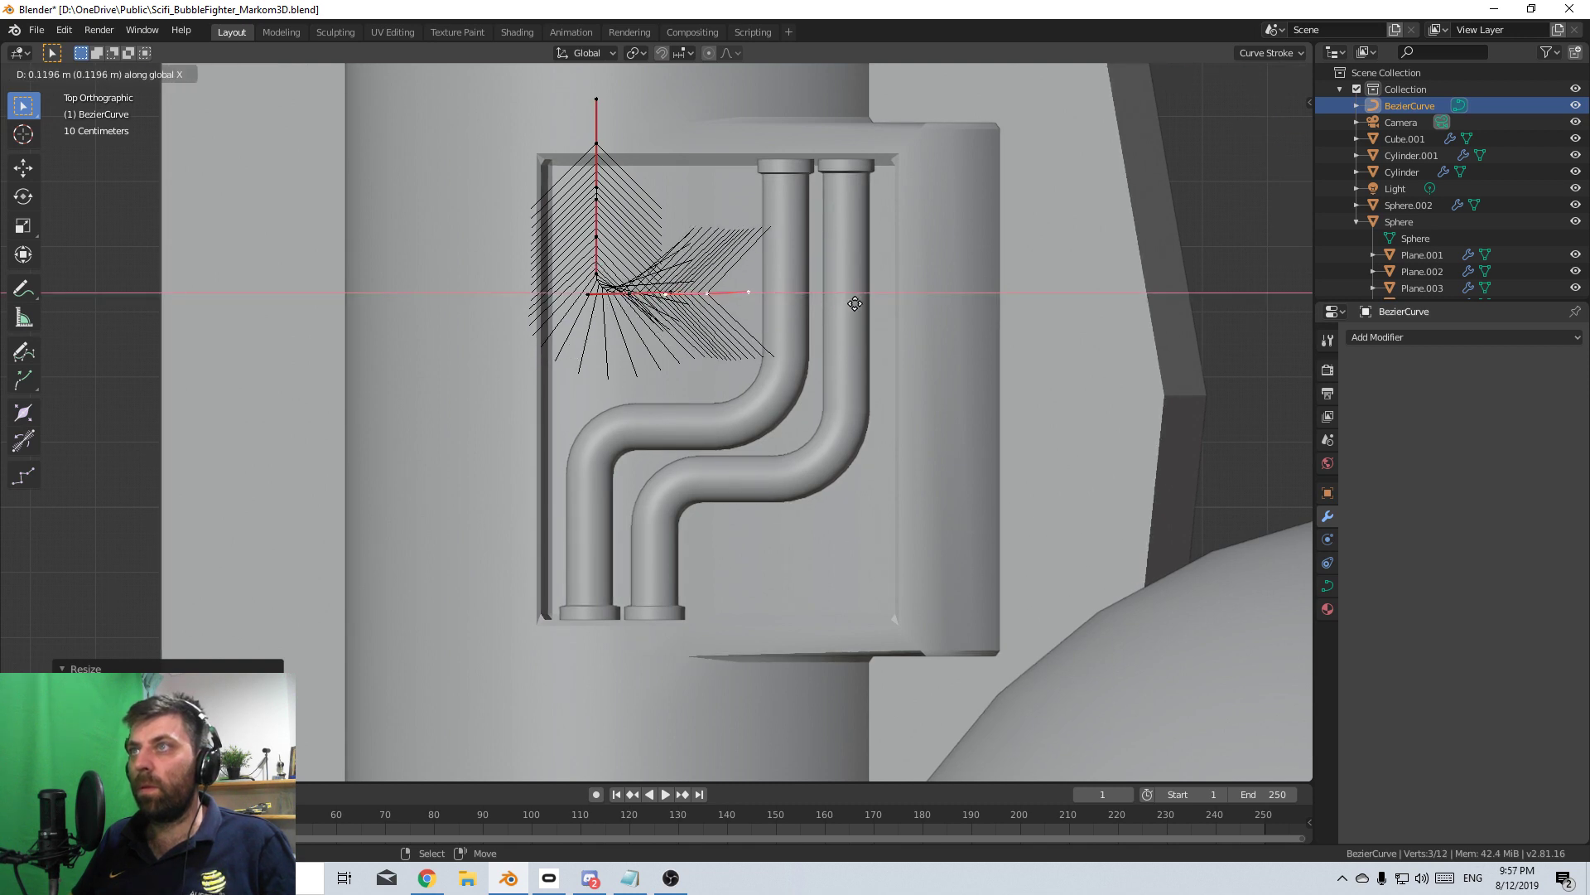
# - Extrude the curve end about 0.12 m along X, and extrude another control point with its handles rotated vertical
pyautogui.press('e')
pyautogui.click(883, 380)
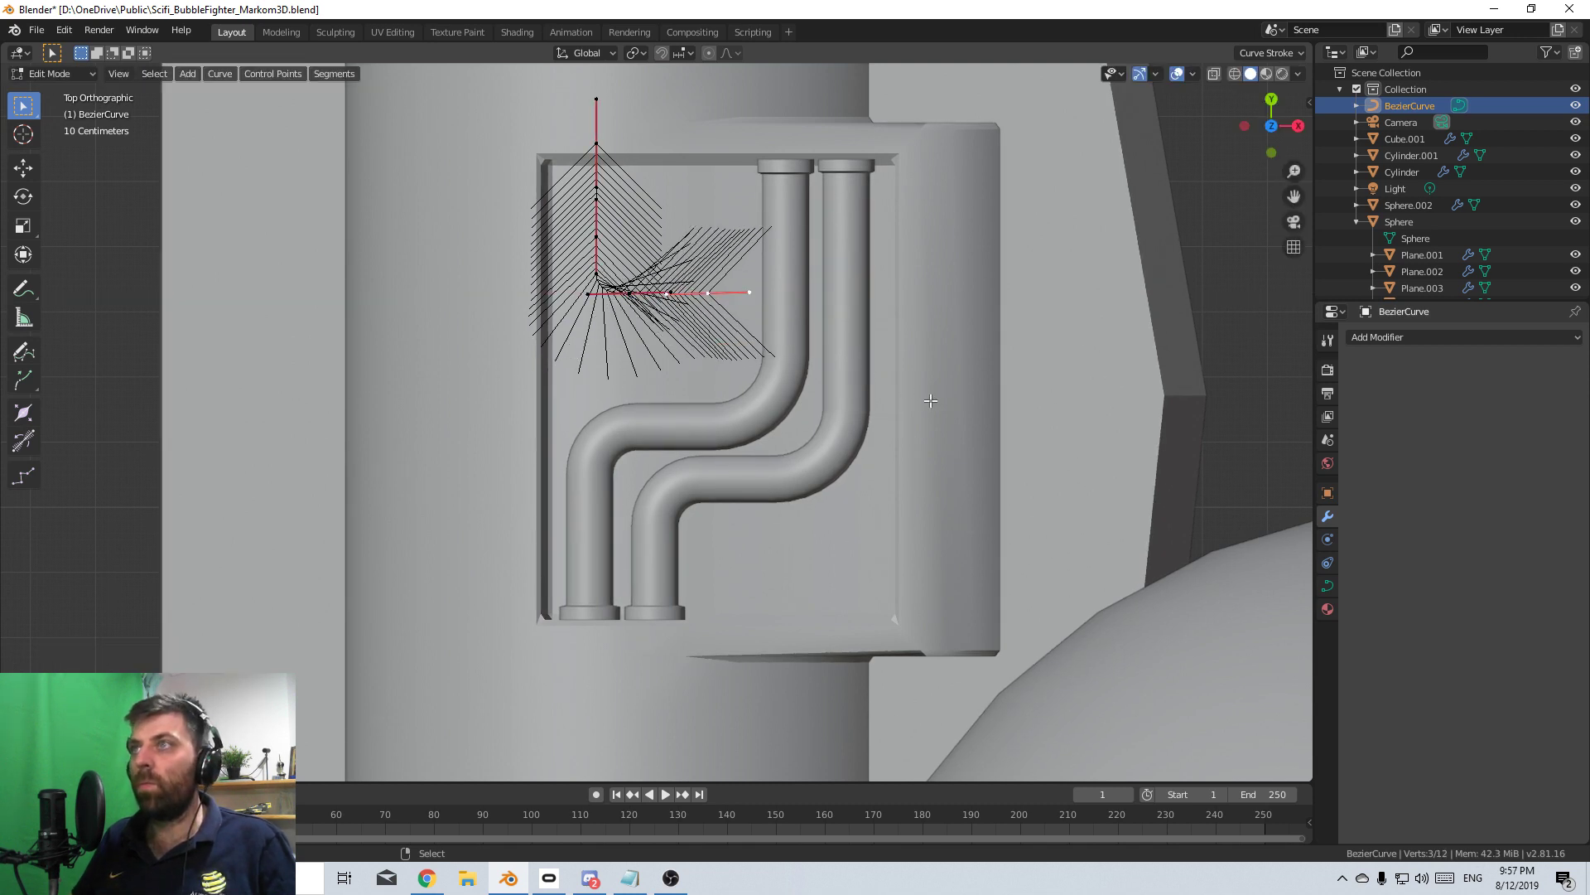
pyautogui.press('e')
pyautogui.rightClick(898, 464)
pyautogui.press('r')
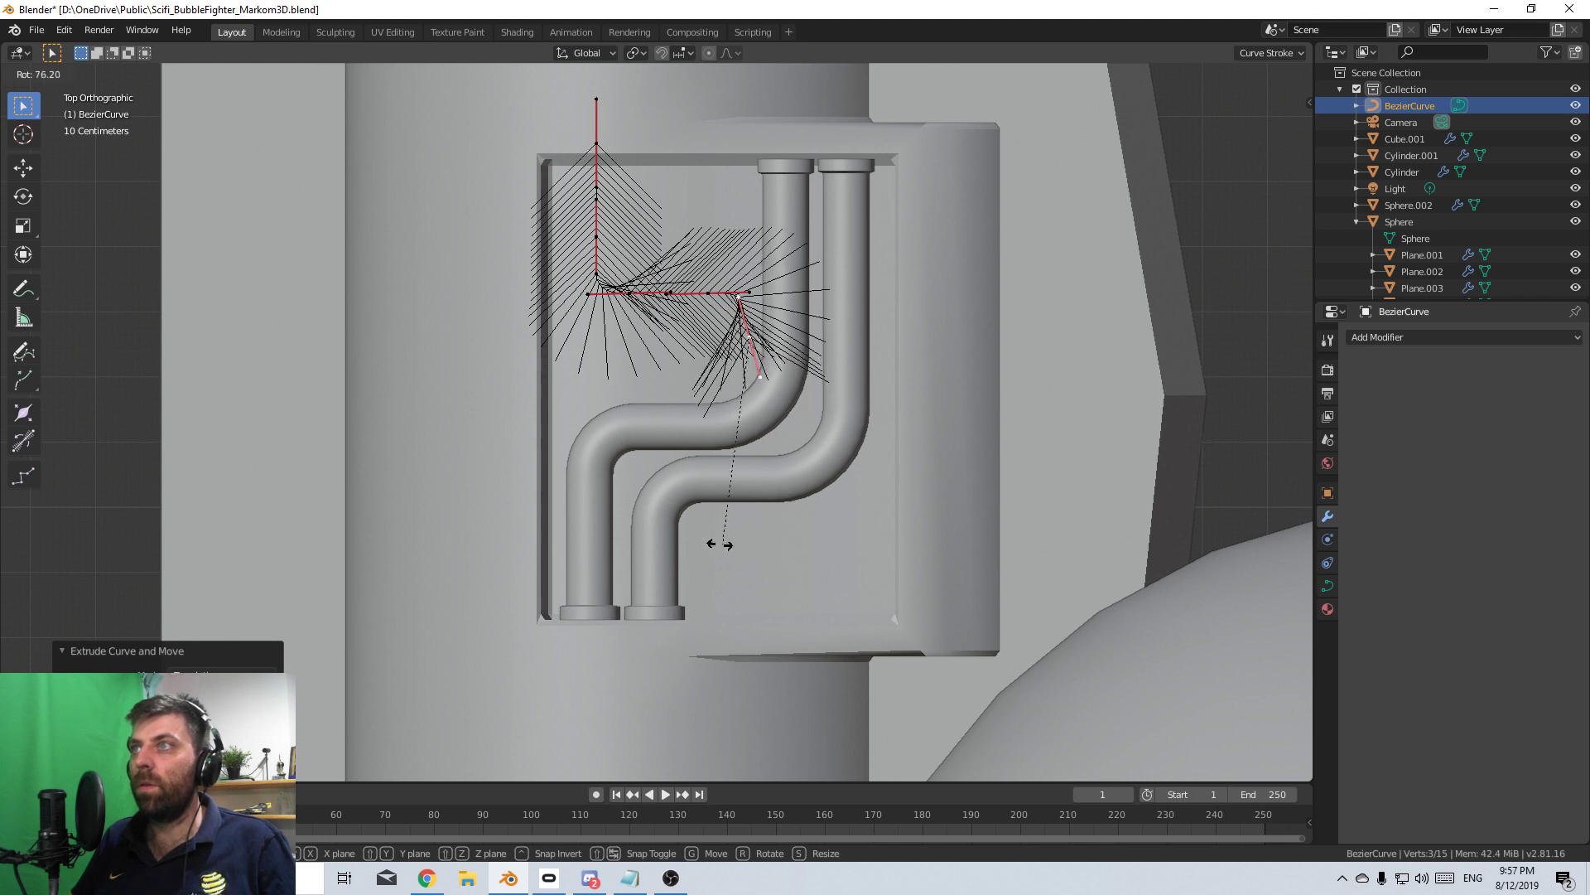
pyautogui.click(656, 547)
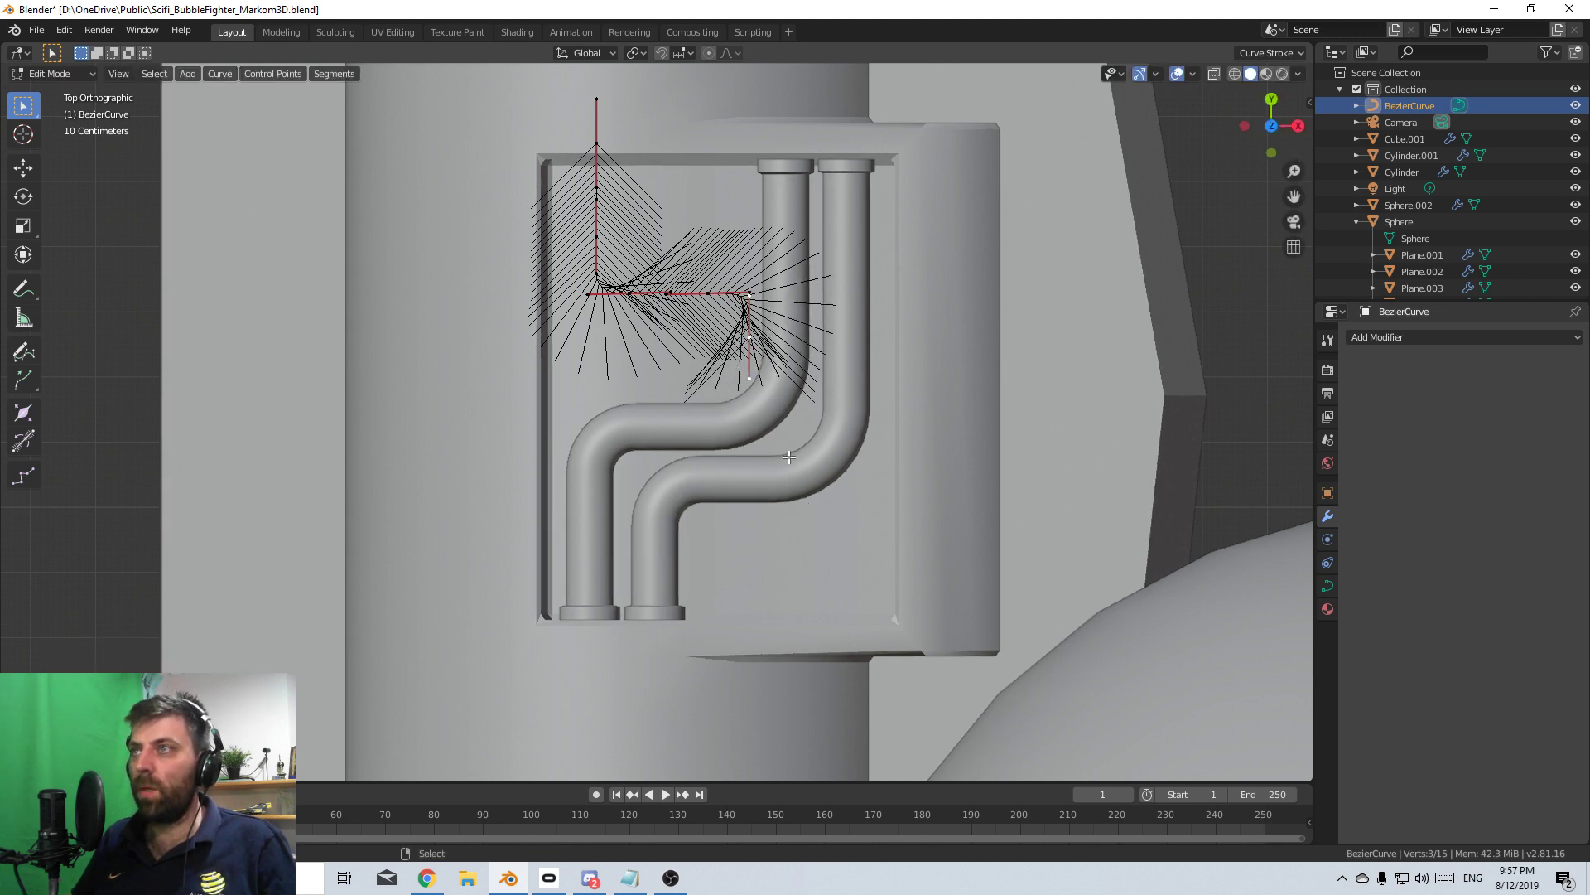
# - Delete the last two extruded control points from the end of the curve
pyautogui.scroll(4, 788, 457)
pyautogui.press('x')
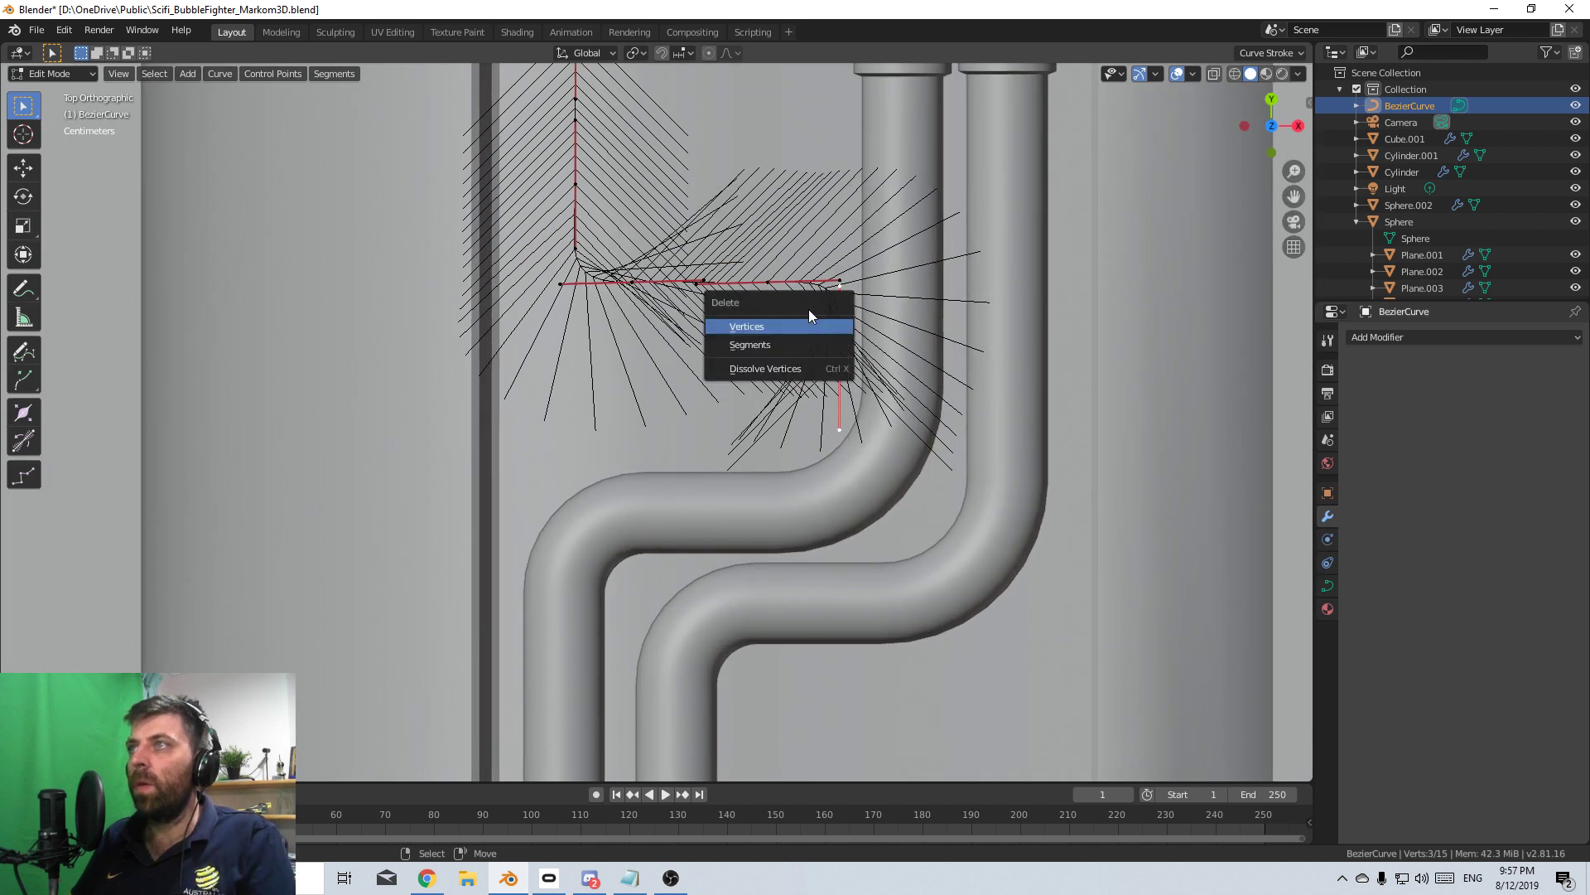
pyautogui.click(737, 341)
pyautogui.click(770, 281)
pyautogui.press('x')
pyautogui.click(772, 280)
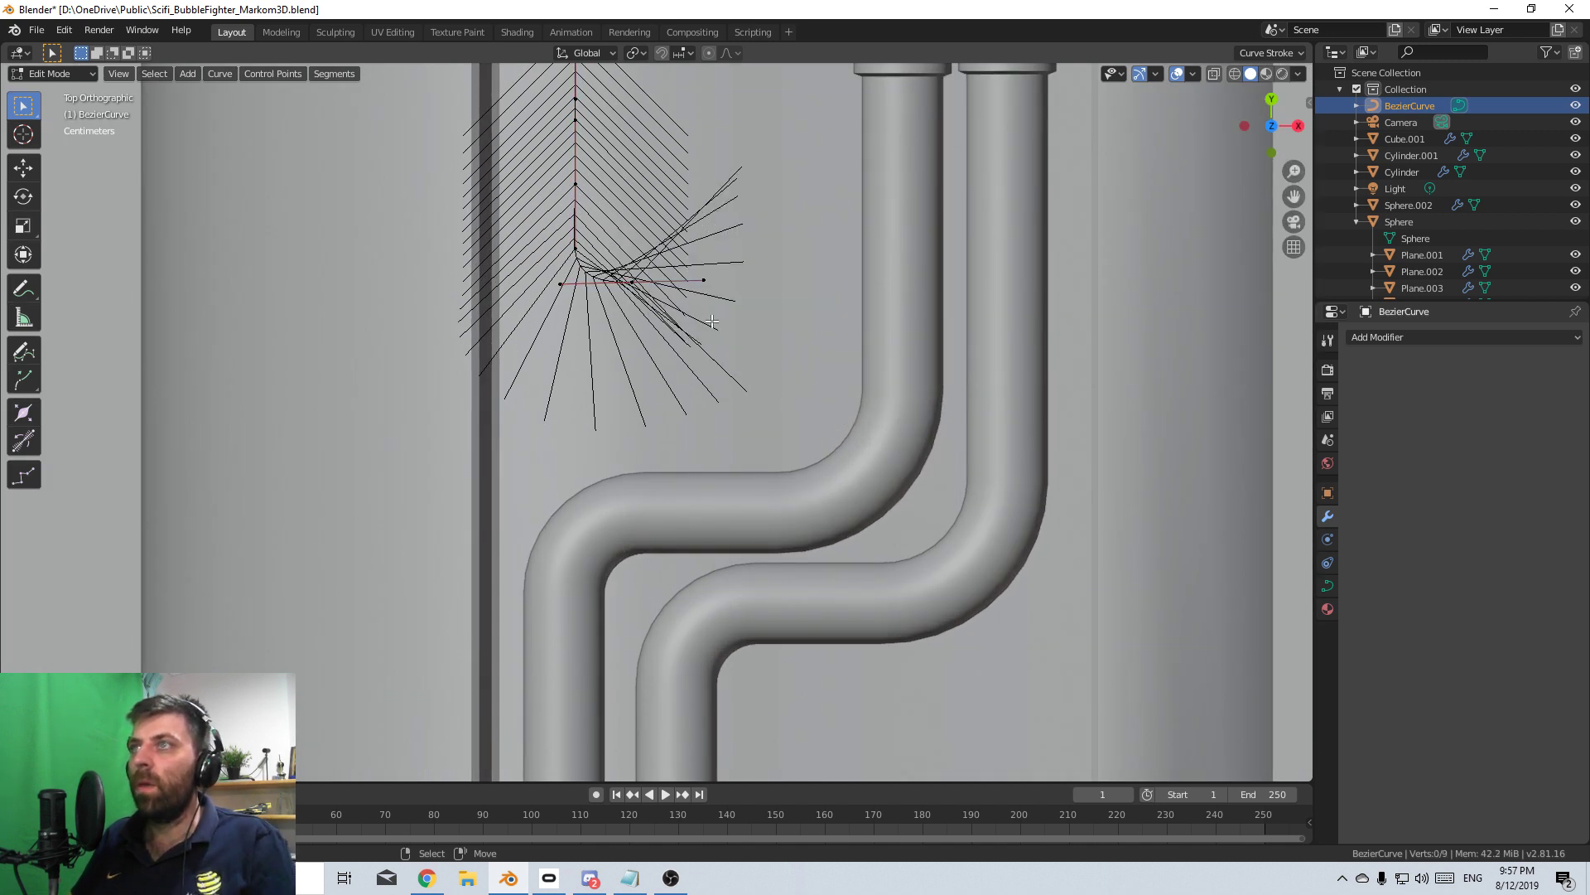
# - Extrude the bend's end point along X to form a straight horizontal section ending short of the pipes
pyautogui.press('e')
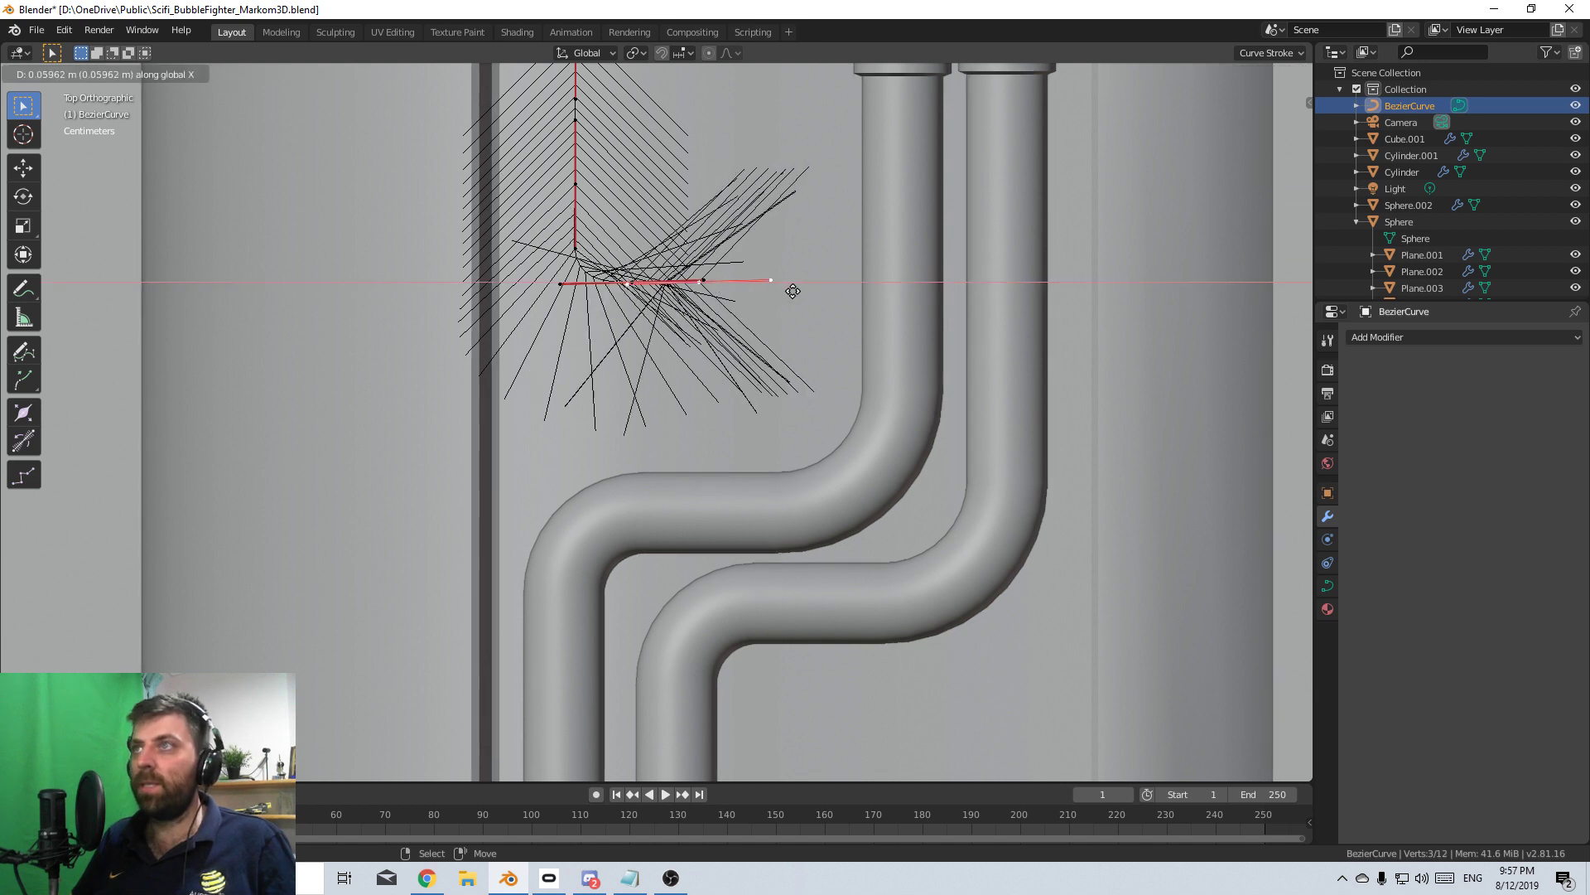
pyautogui.click(849, 296)
pyautogui.scroll(-3, 668, 280)
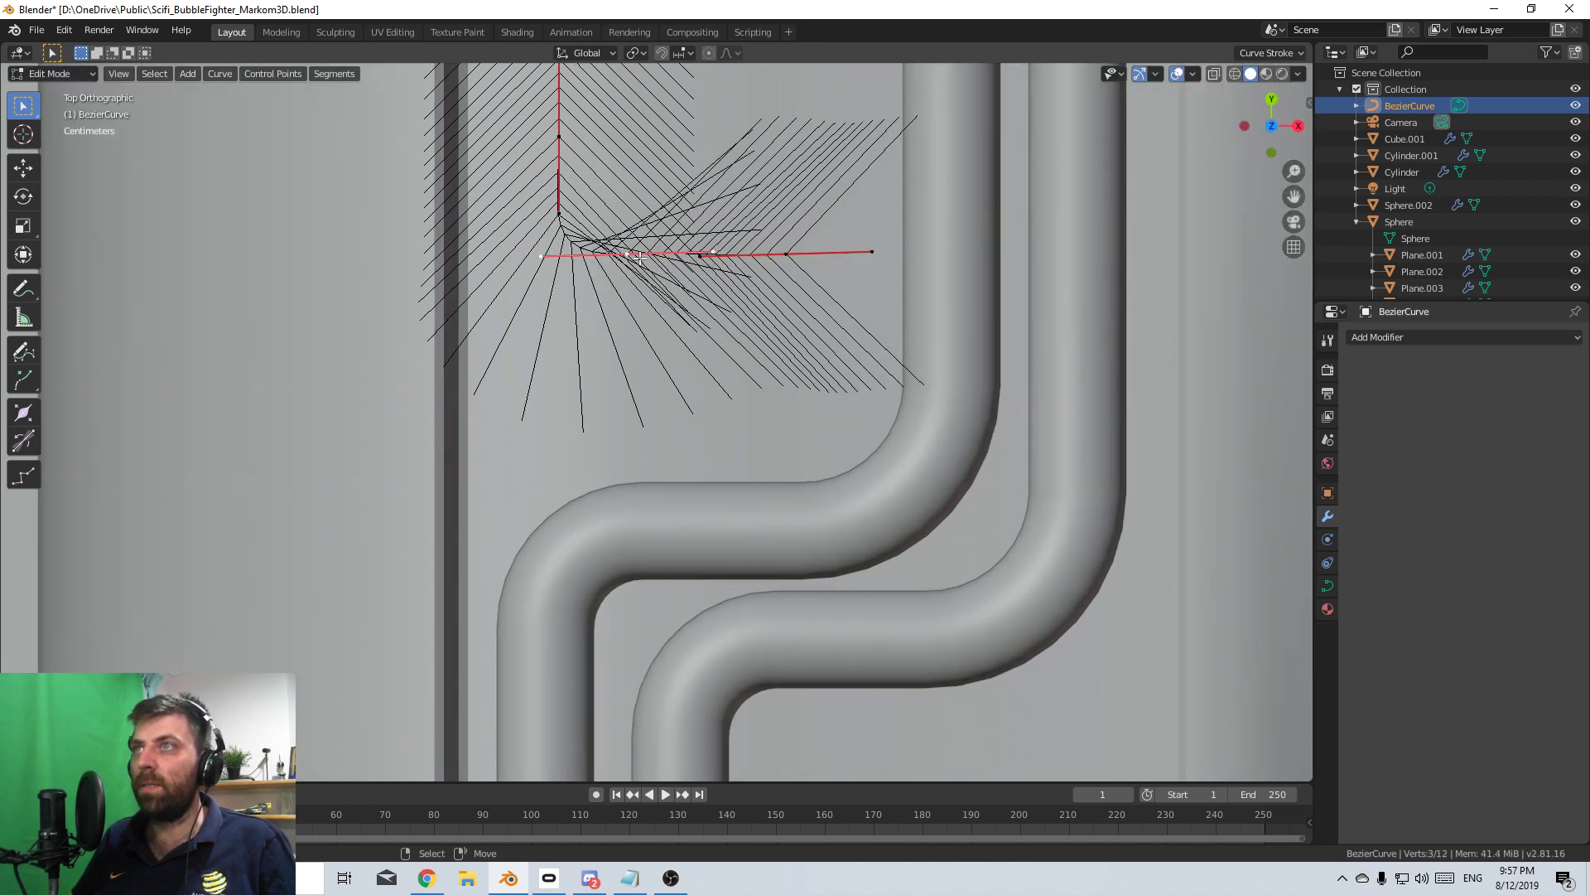
pyautogui.keyDown('shift'); pyautogui.scroll(2, 776, 337); pyautogui.keyUp('shift')
# - Duplicate the whole bent curve in Edit Mode and place the copy slightly outward and below the original
pyautogui.press('a')
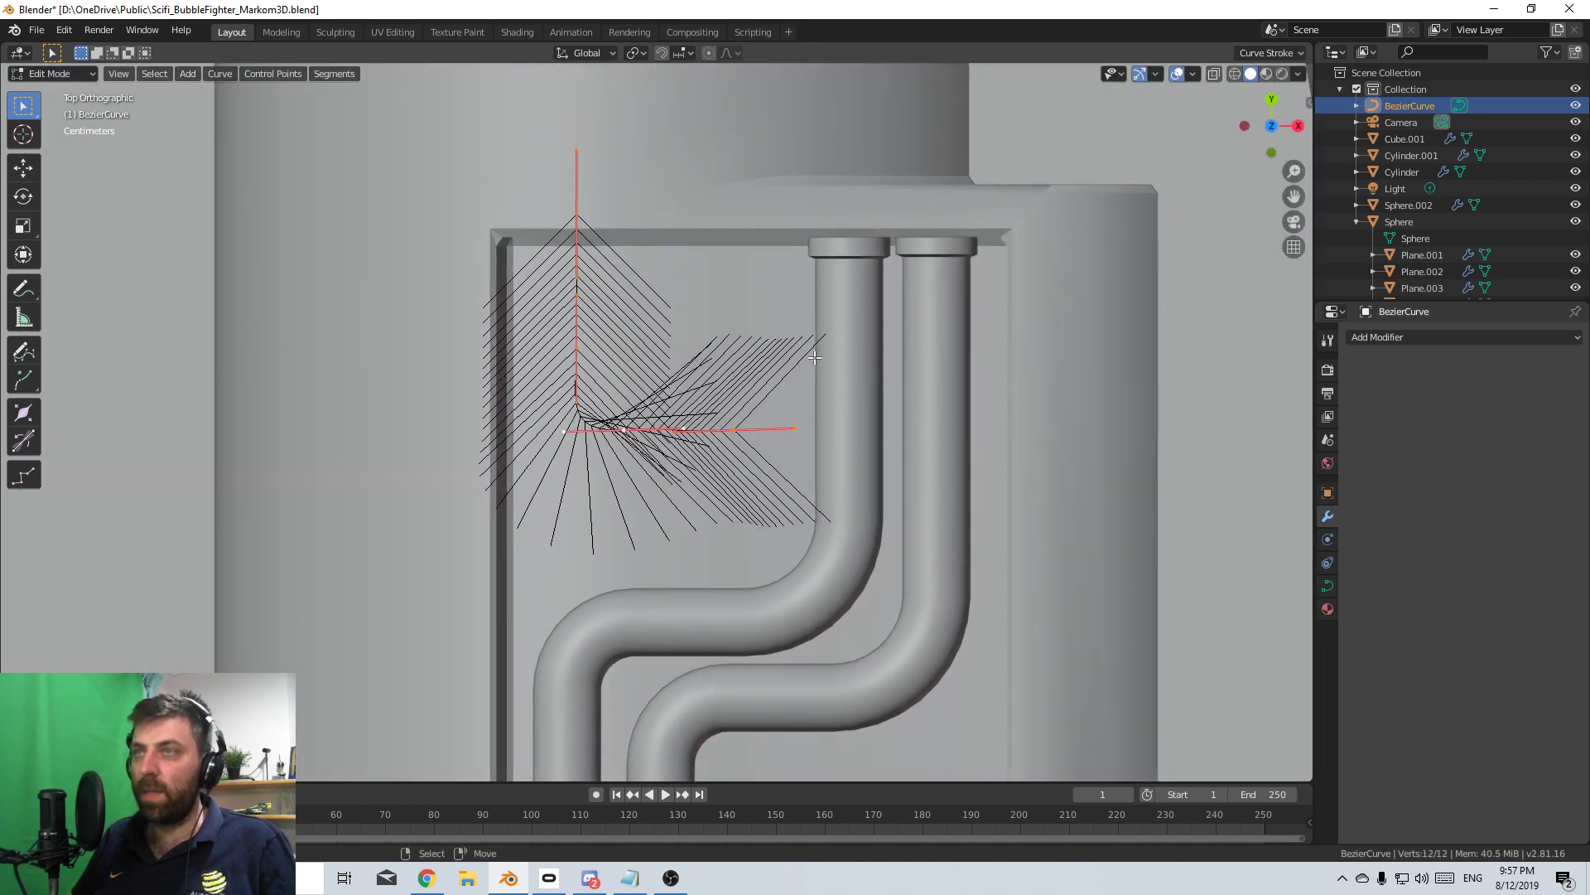
pyautogui.hotkey('shift', 'd')
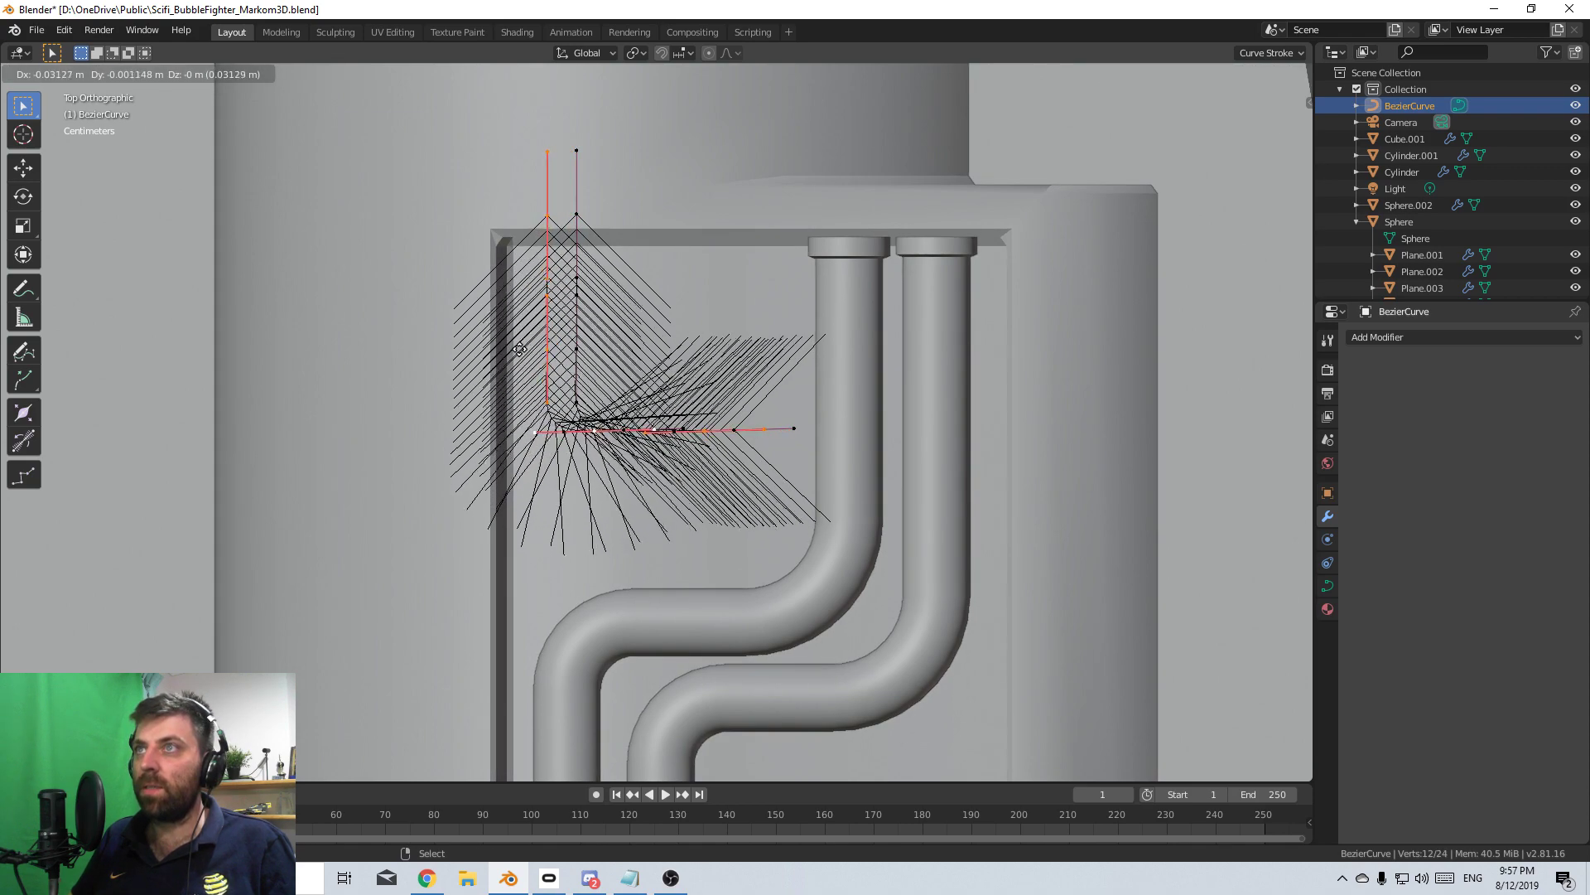
pyautogui.click(675, 519)
# - Move the copy's horizontal end control point along X until level with the original curve's end
pyautogui.click(779, 444)
pyautogui.scroll(3, 779, 444)
pyautogui.press('g')
pyautogui.press('x')
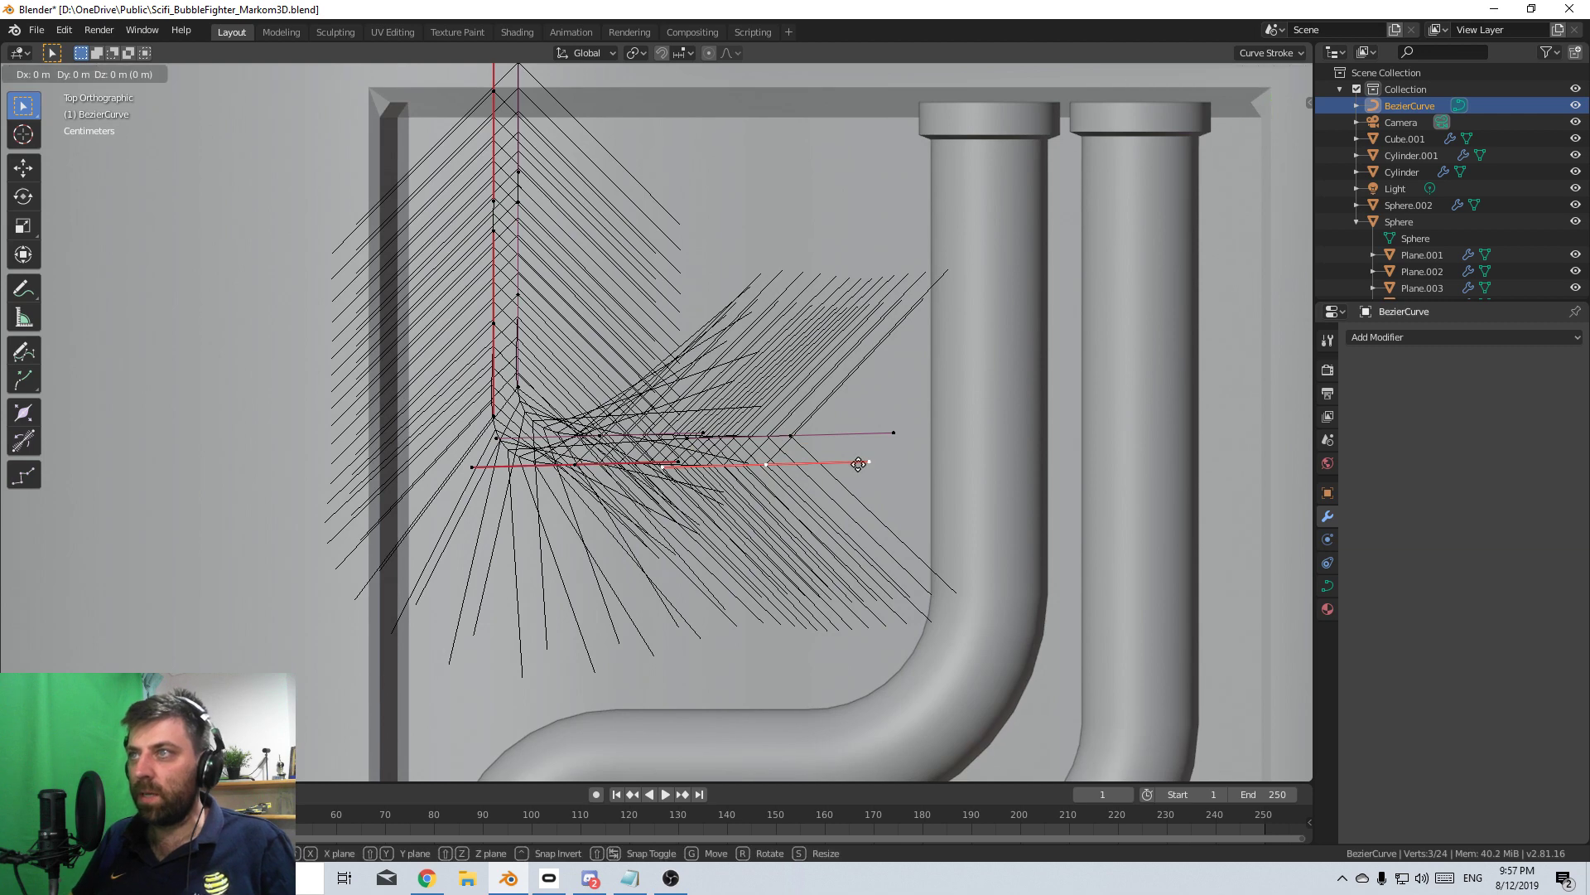
pyautogui.click(888, 466)
pyautogui.keyDown('shift'); pyautogui.moveTo(547, 192); pyautogui.dragTo(561, 272, button='middle'); pyautogui.keyUp('shift')
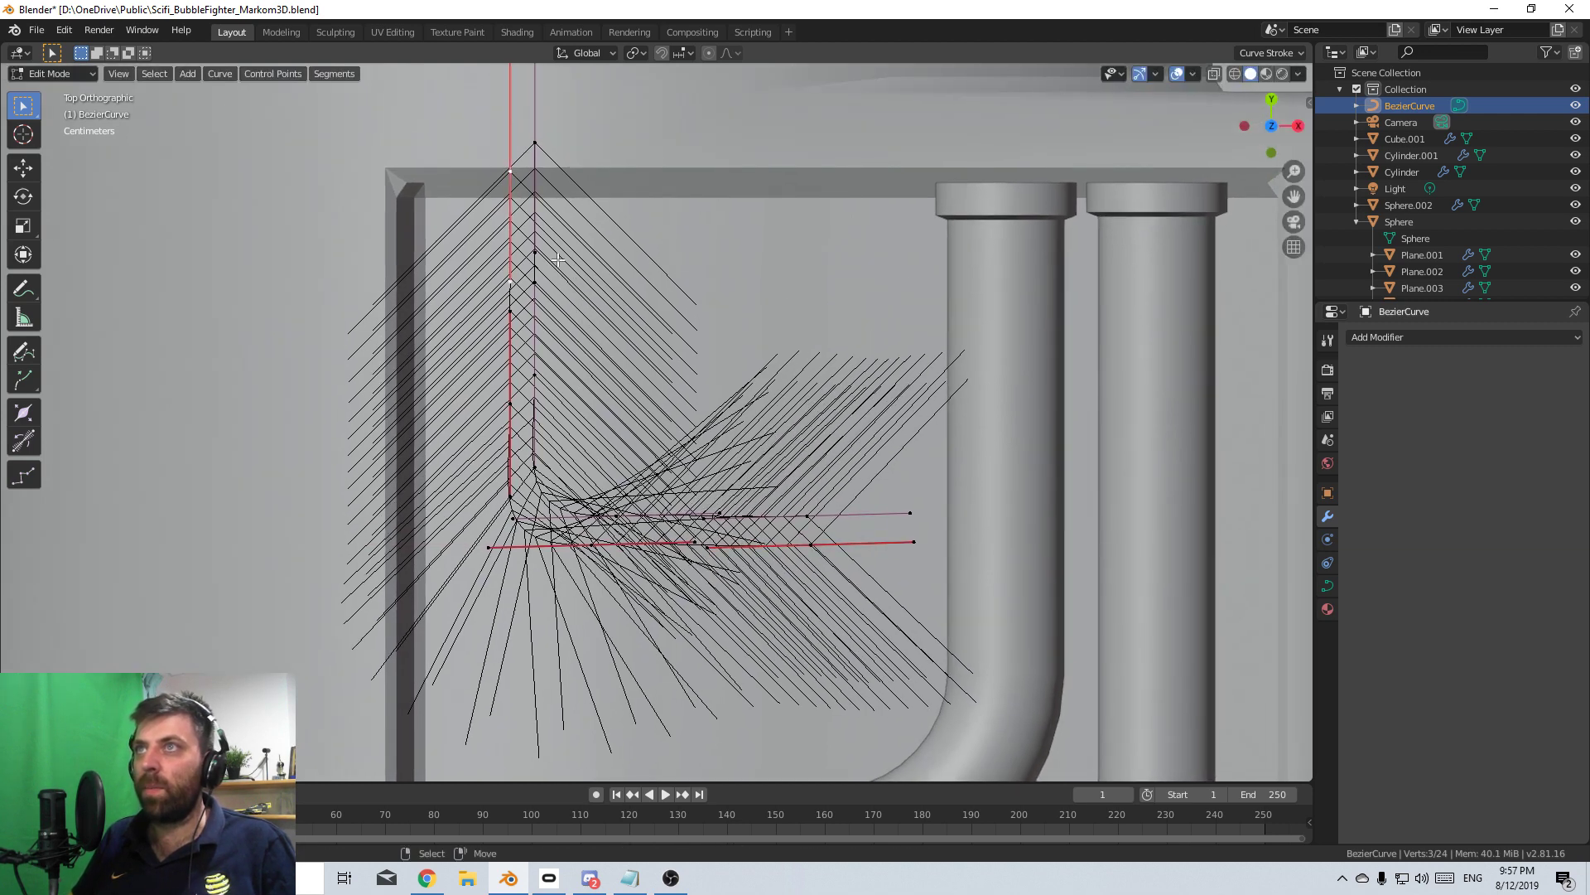
# - Move the copied curve's vertical end control point along Y until it extends past the recess's edge
pyautogui.press('g')
pyautogui.press('y')
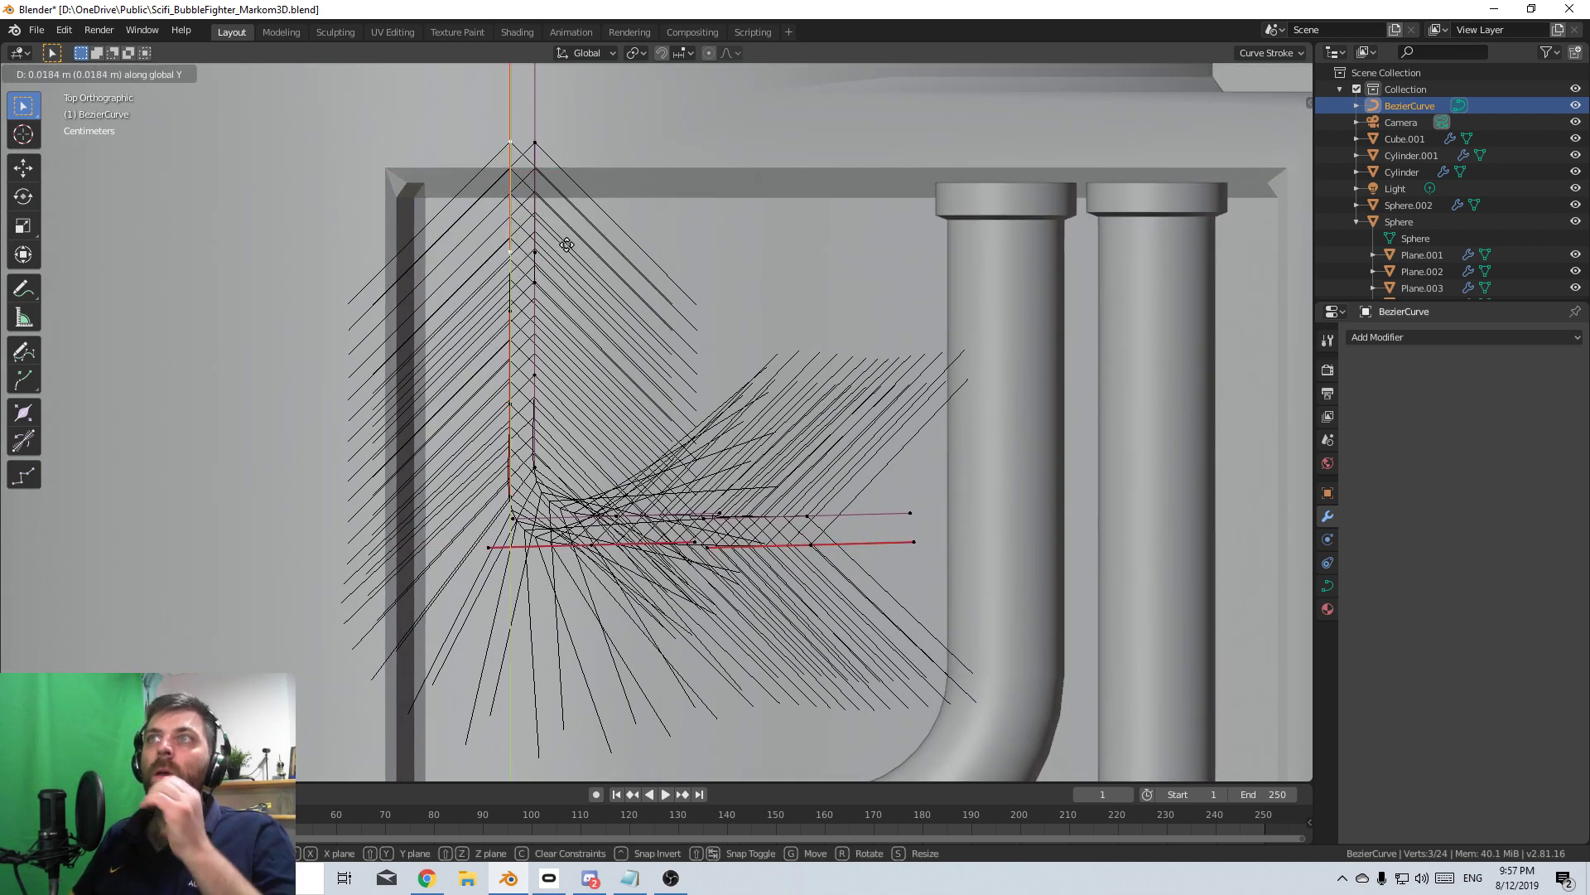
pyautogui.click(579, 181)
# - Duplicate the whole second bent curve and place the copy slightly outward and below it as a third cable
pyautogui.scroll(-3, 663, 418)
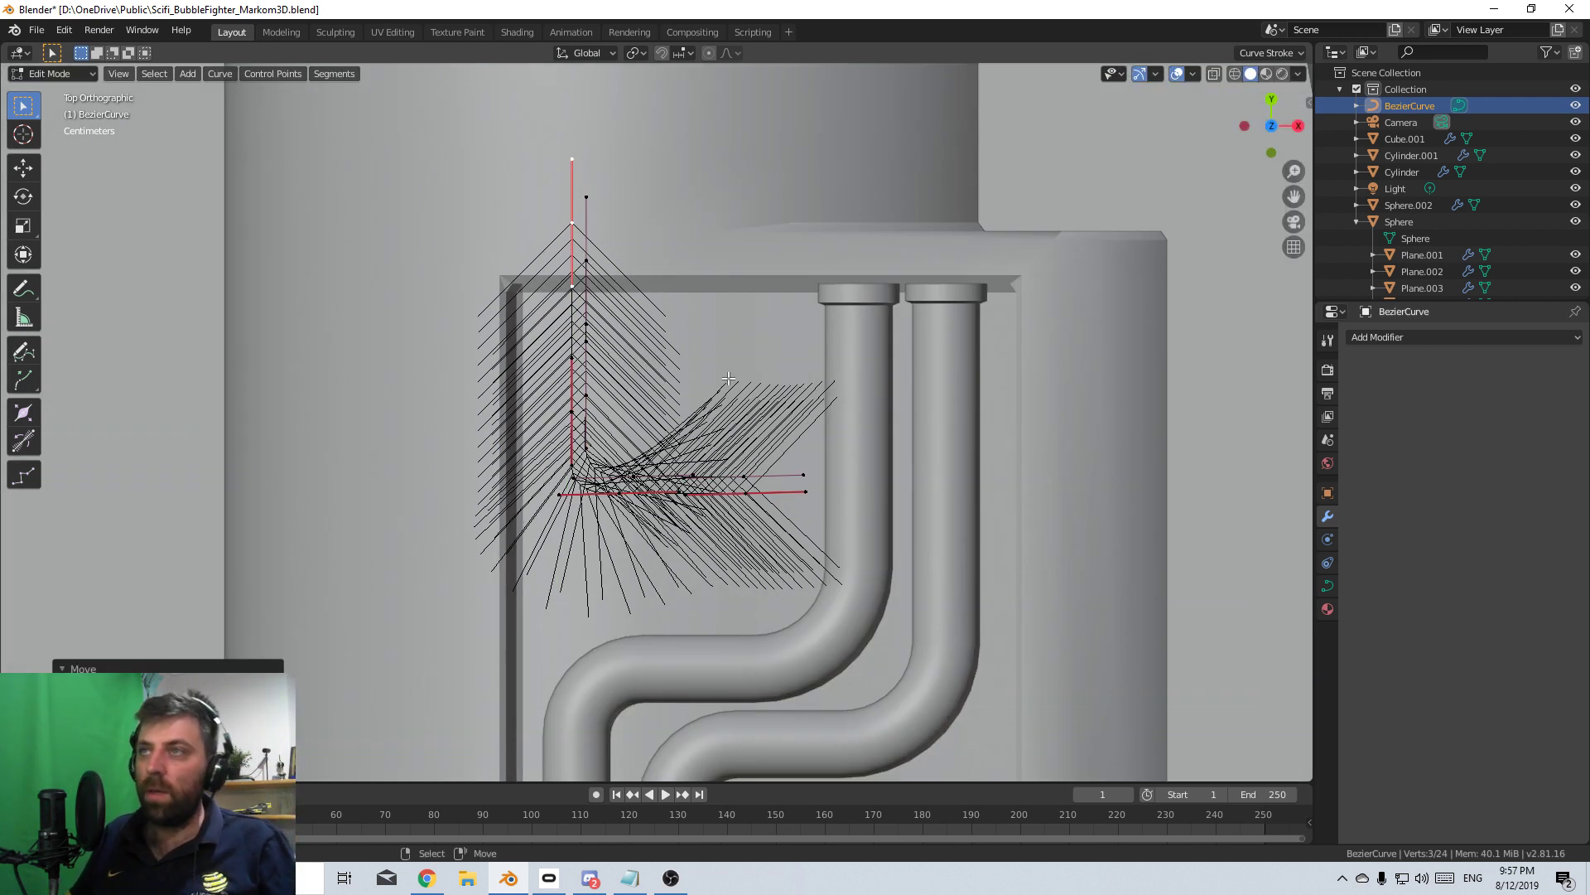
pyautogui.hotkey('ctrl', 'l')
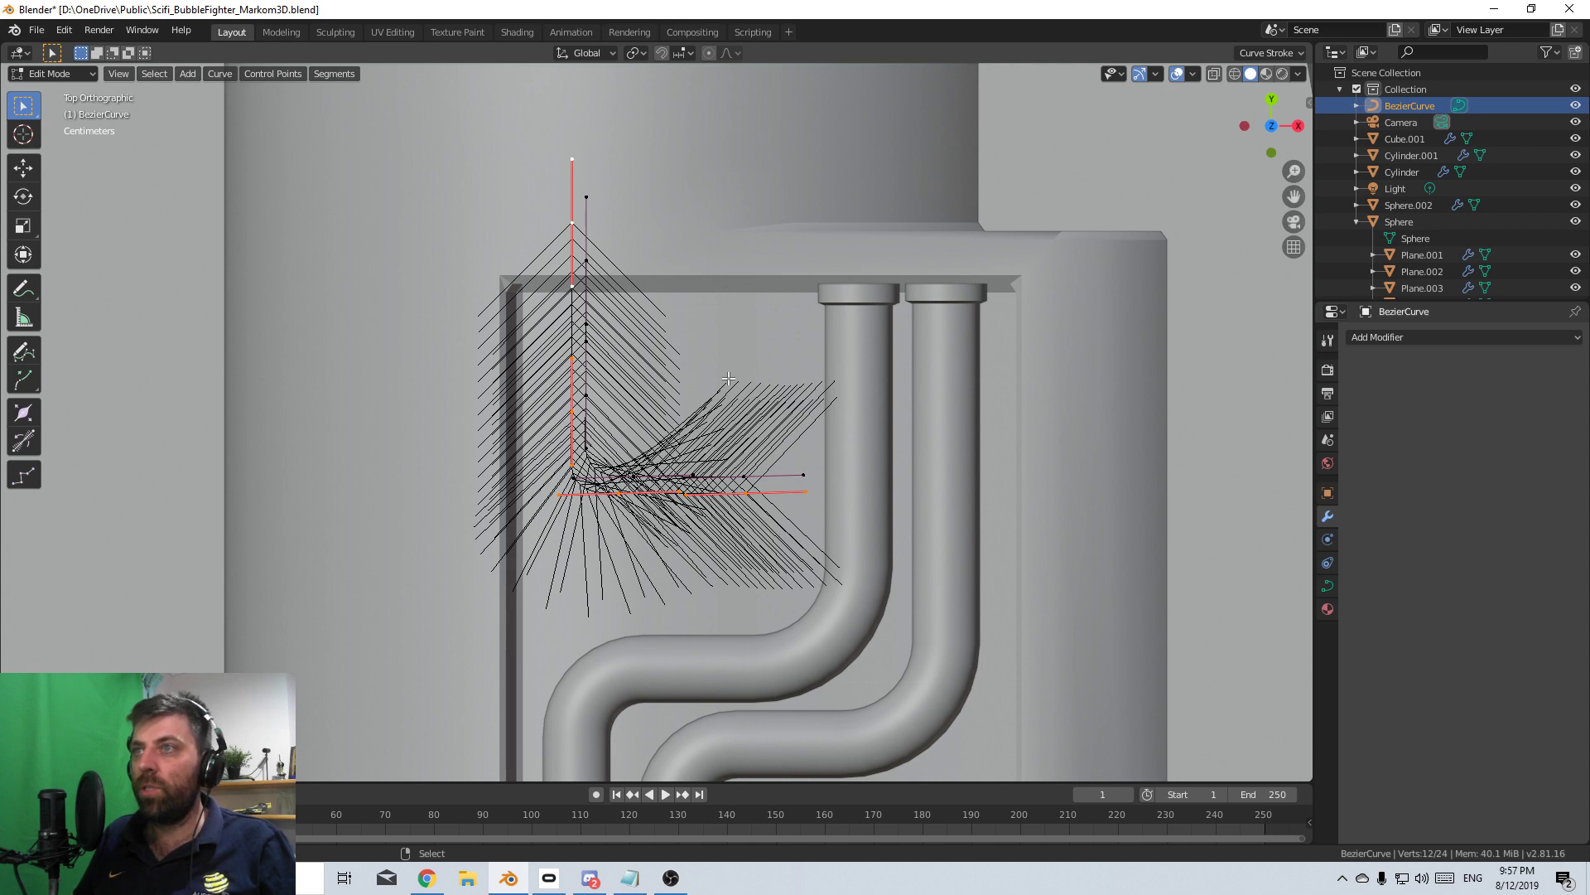
pyautogui.hotkey('shift', 'd')
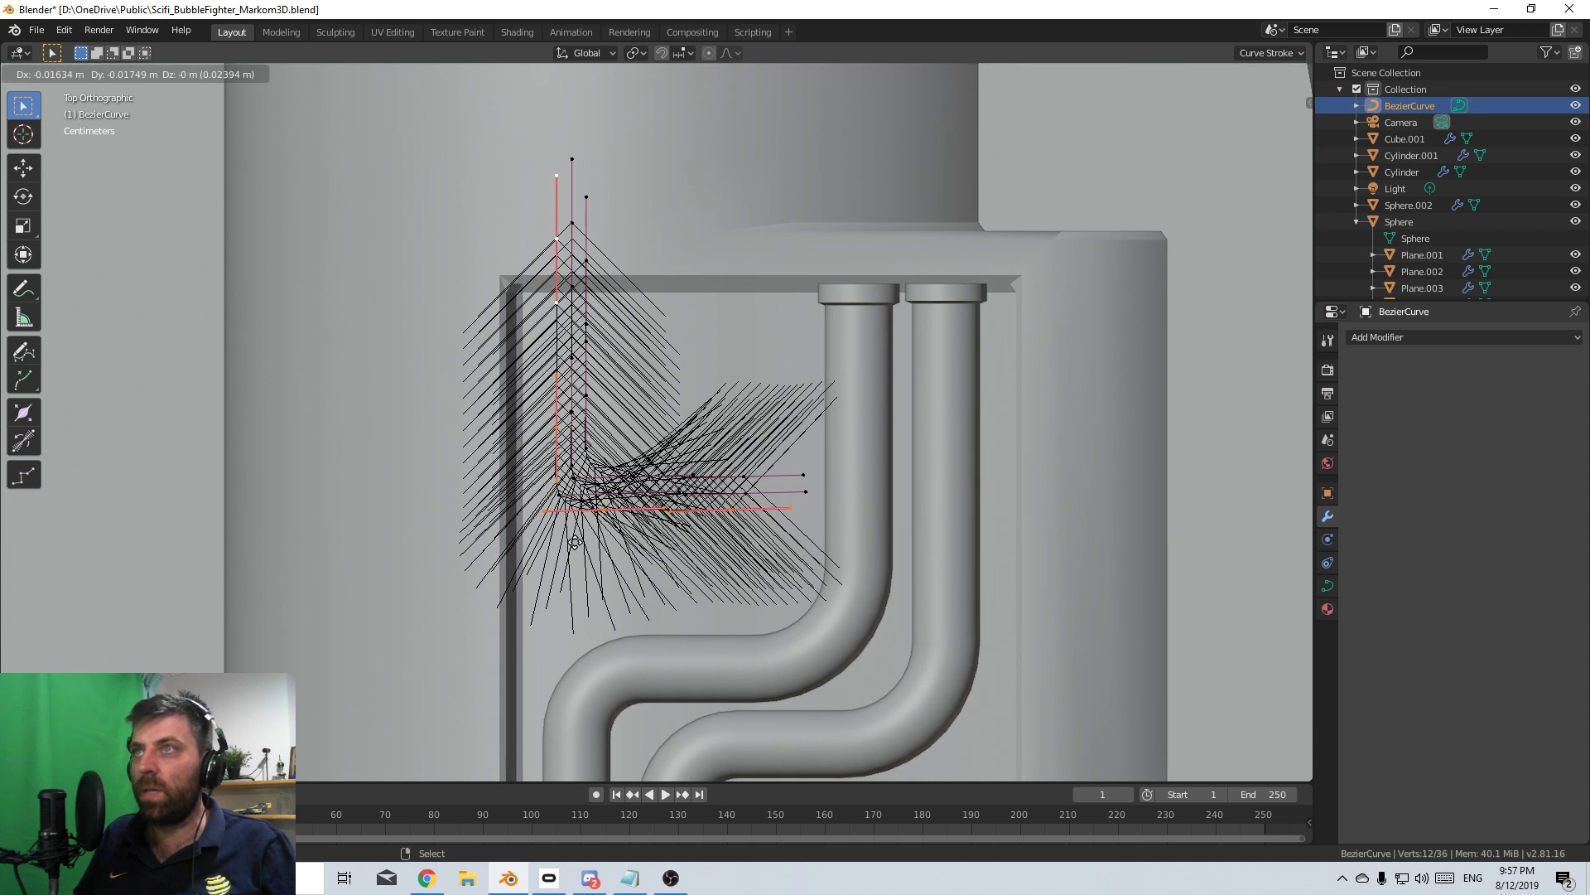
pyautogui.click(567, 544)
# - Move the third curve's horizontal end control point along X until it is level with the other two ends
pyautogui.click(739, 509)
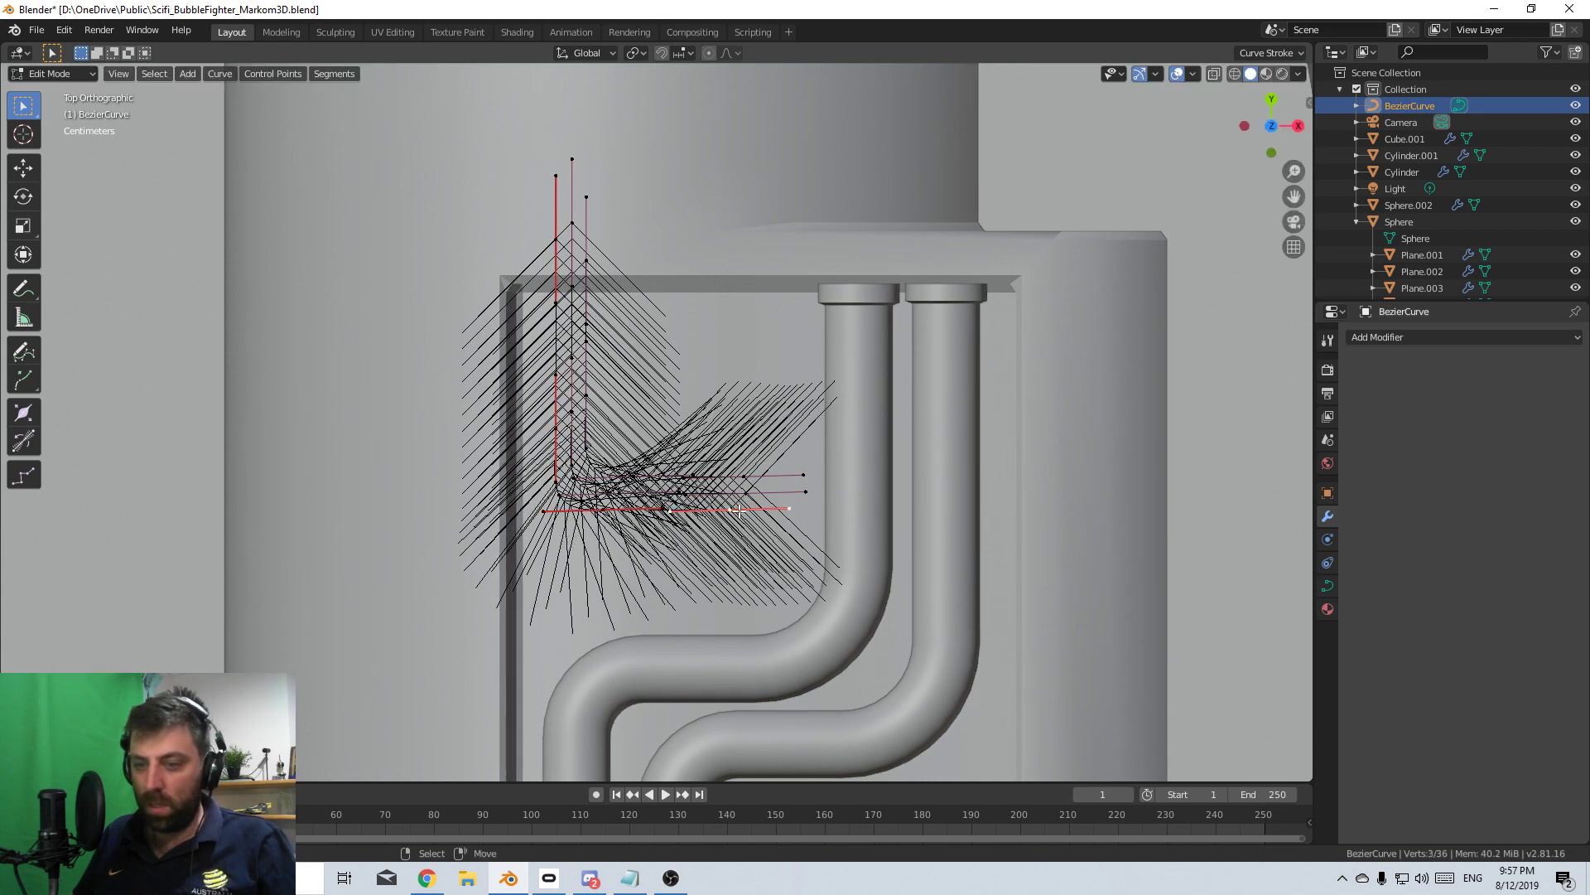
pyautogui.press('g')
pyautogui.press('x')
pyautogui.click(870, 510)
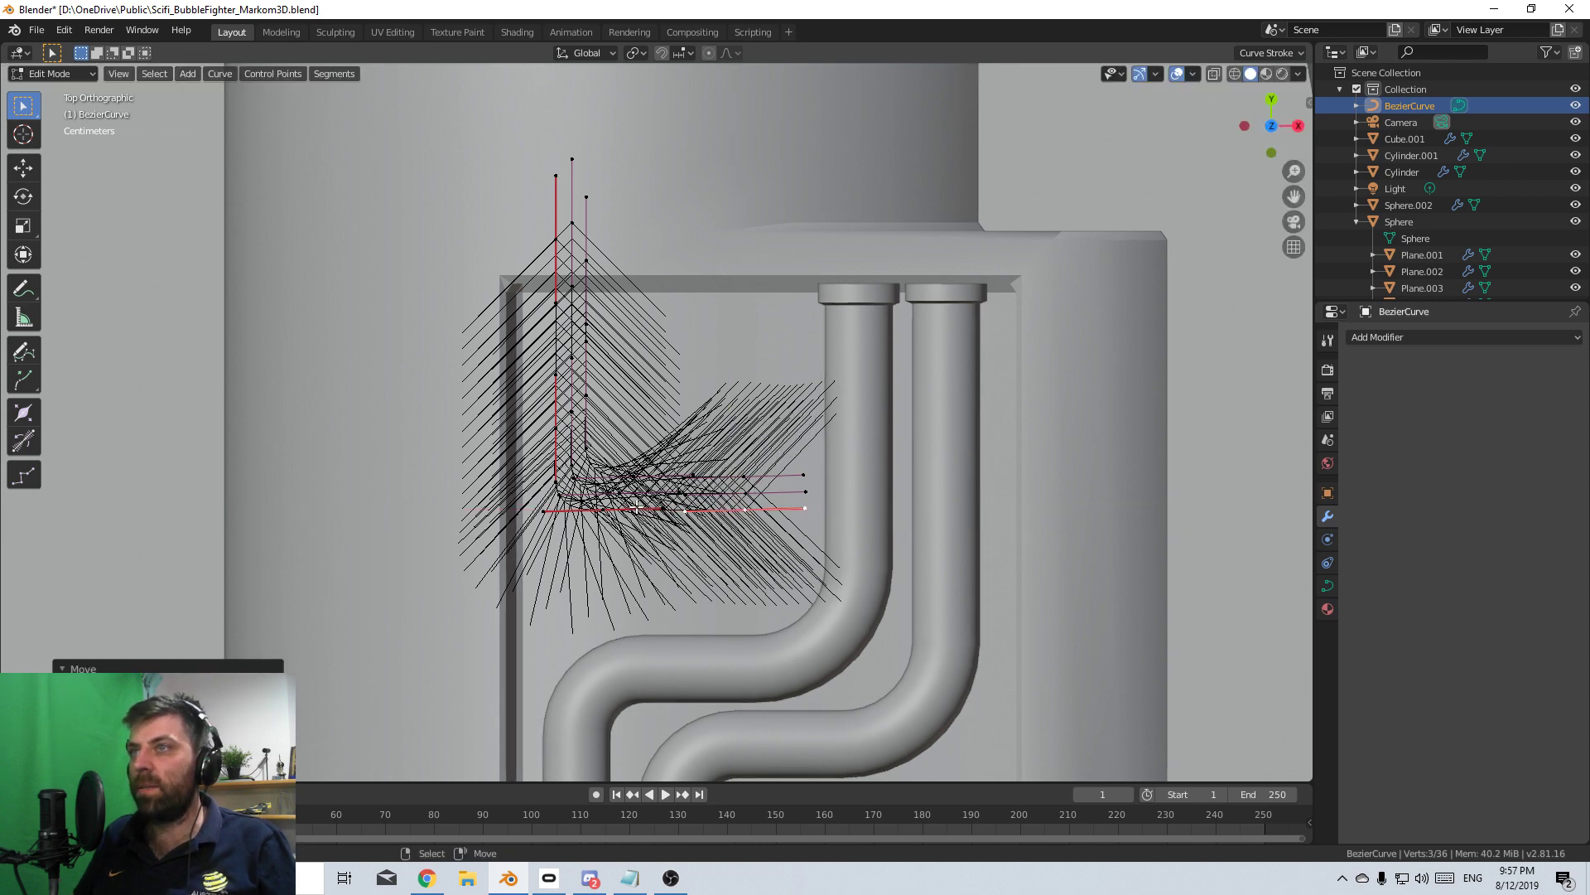
# - Select all three curves' control points and set the curve's Preview U and Render U resolution to 24
pyautogui.moveTo(870, 511); pyautogui.dragTo(978, 381, button='middle')
pyautogui.scroll(-10, 801, 417)
pyautogui.scroll(6, 801, 418)
pyautogui.press('a')
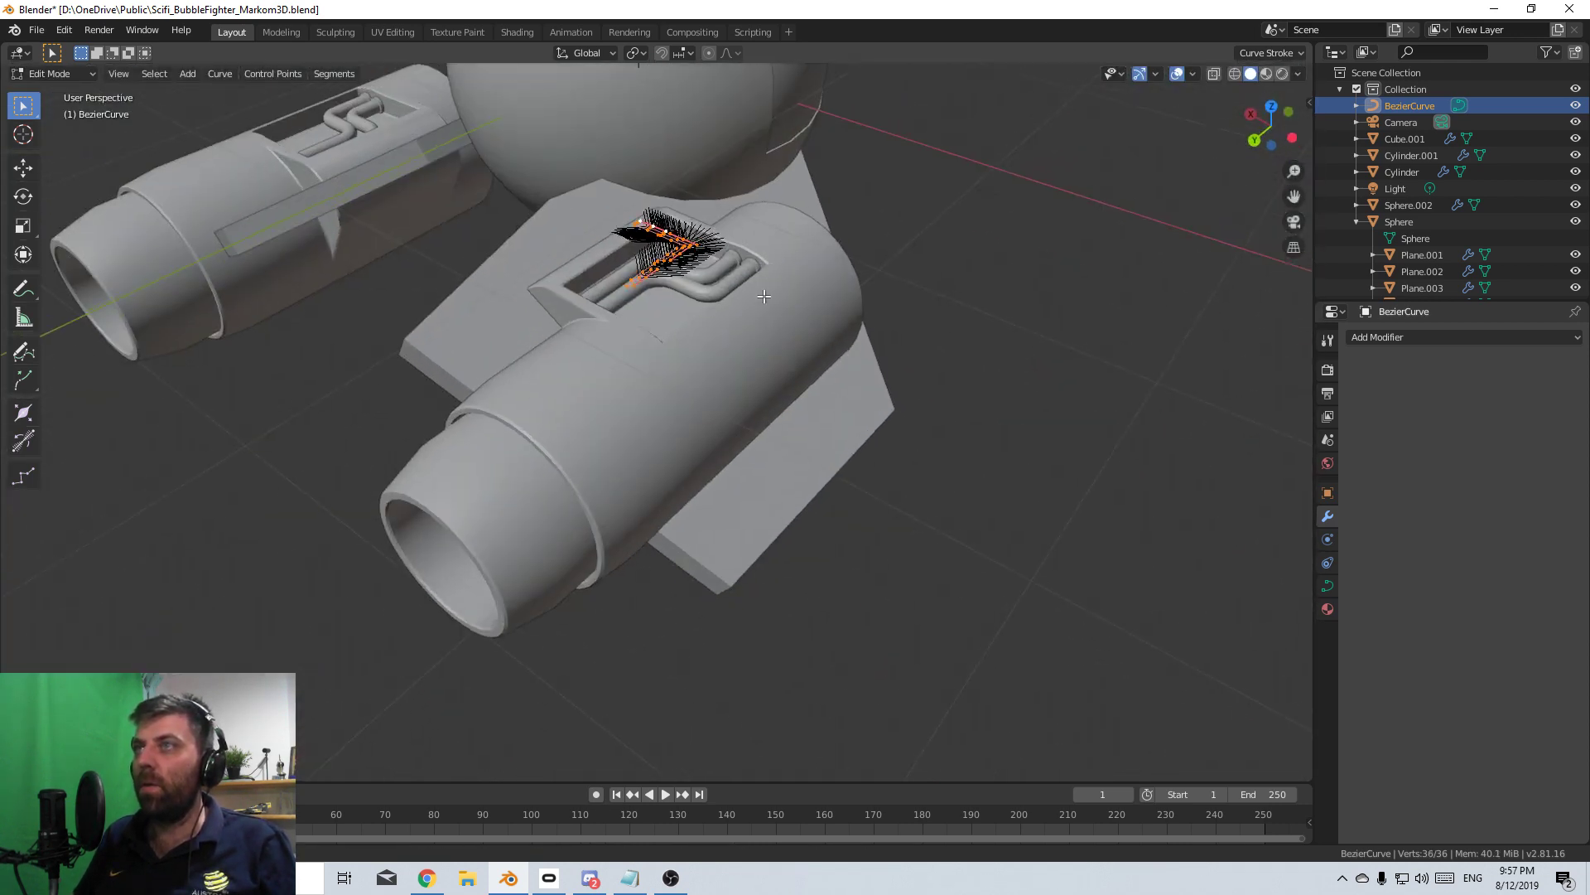
pyautogui.moveTo(801, 417); pyautogui.dragTo(1077, 480, button='middle')
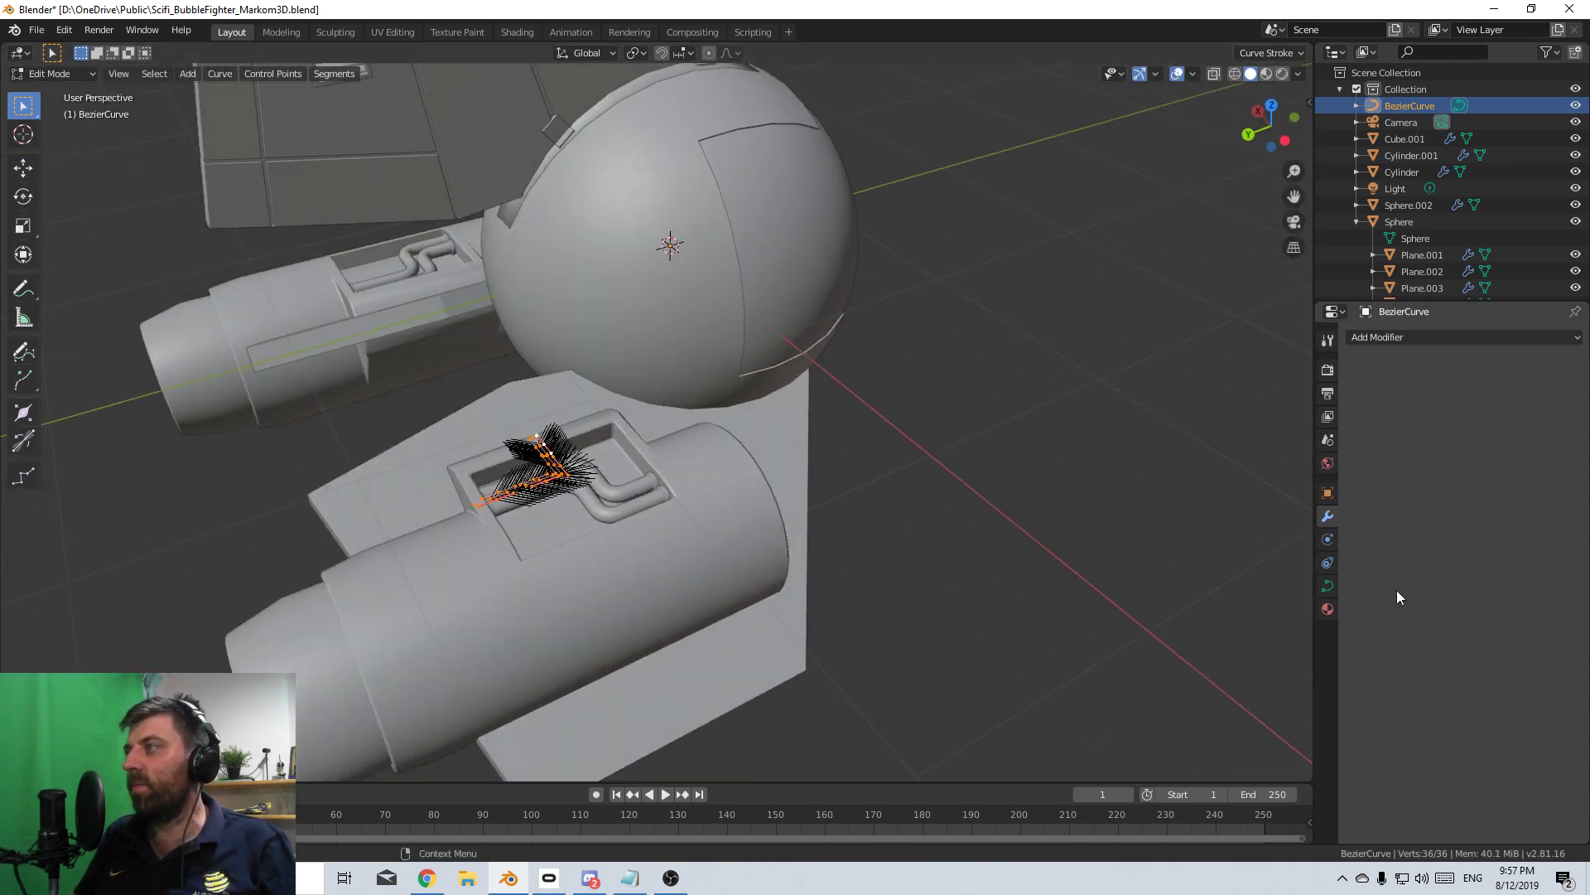
pyautogui.click(1328, 586)
pyautogui.moveTo(911, 463); pyautogui.dragTo(891, 429, button='middle')
pyautogui.scroll(3, 928, 474)
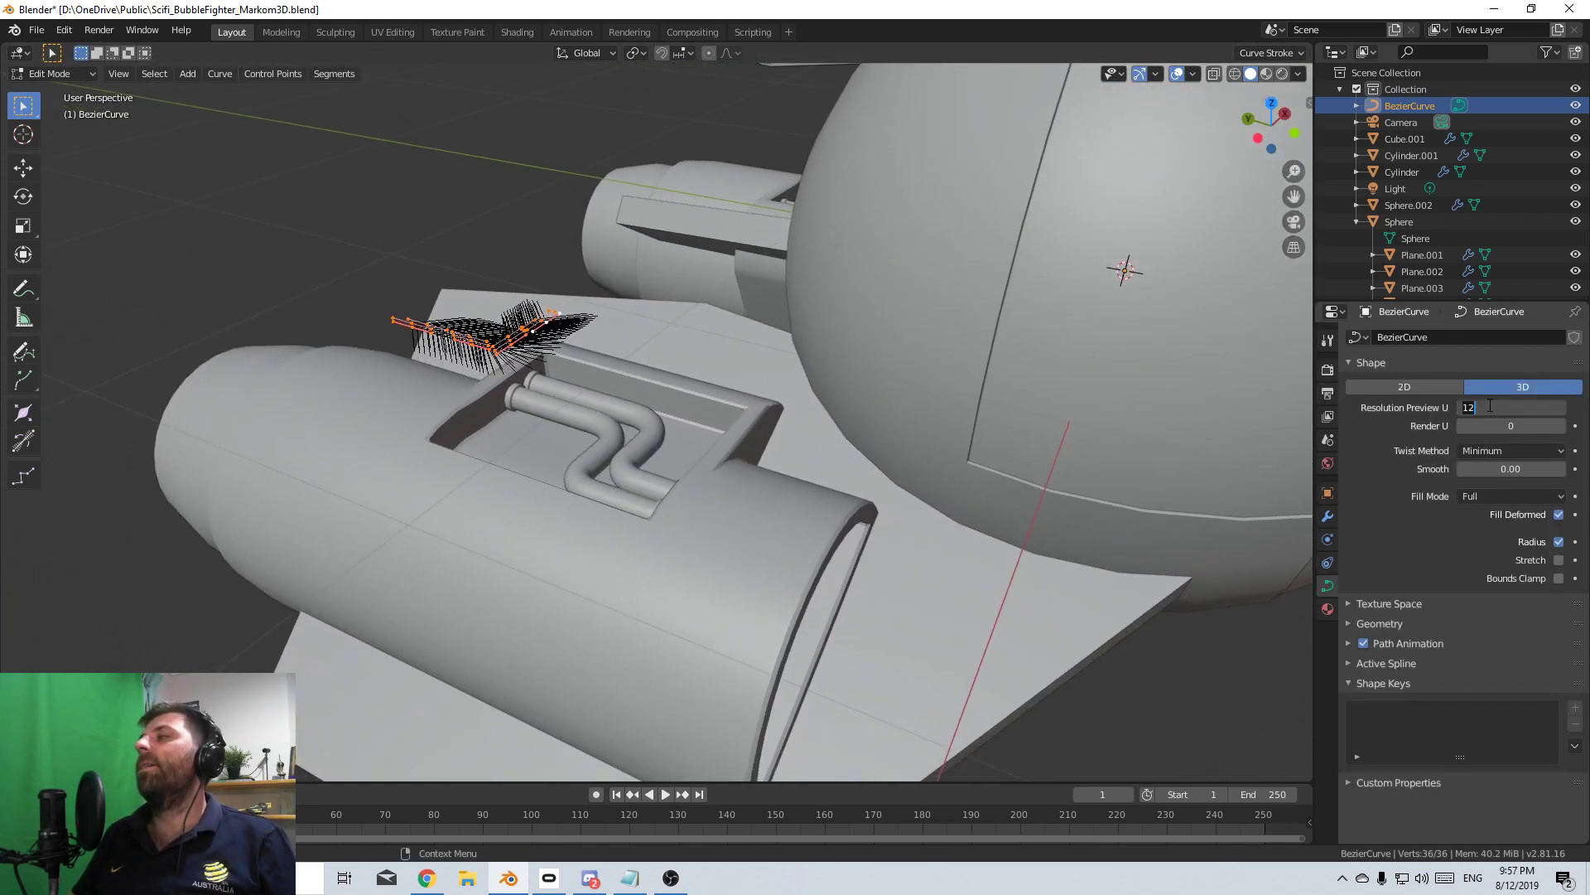
pyautogui.click(1522, 424)
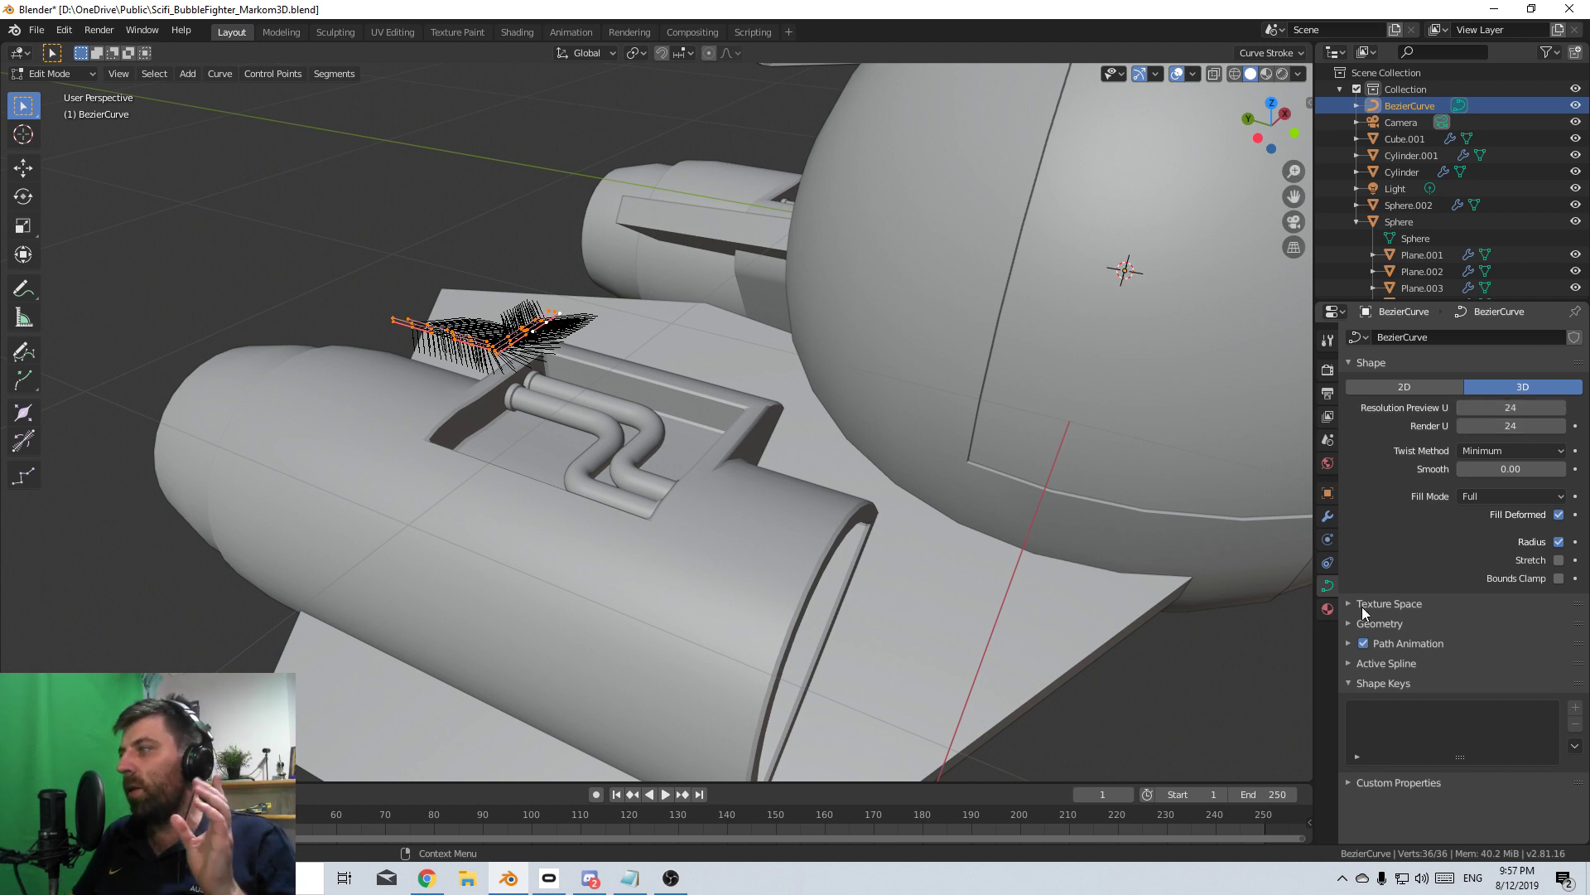
# - Give the curves a round thickness with a bevel depth of 0.006 m and a bevel resolution of 8
pyautogui.click(1349, 623)
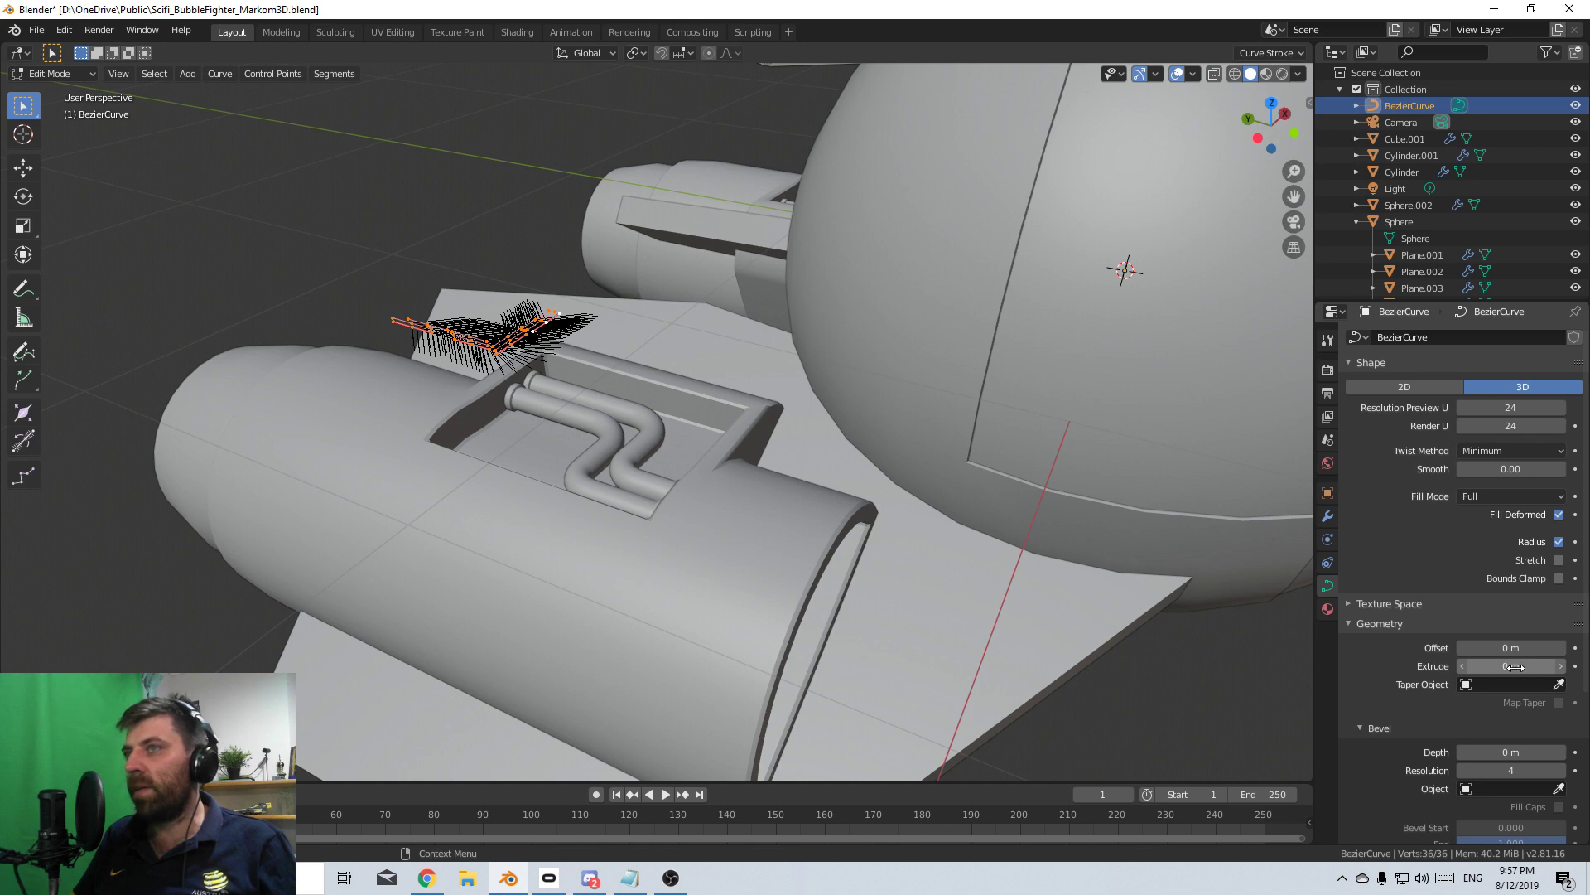
pyautogui.moveTo(582, 424)
pyautogui.mouseDown(button='middle')
pyautogui.moveTo(603, 458)
pyautogui.moveTo(758, 493)
pyautogui.mouseUp(button='middle')
pyautogui.press('z')
pyautogui.click(862, 496)
pyautogui.scroll(1, 894, 520)
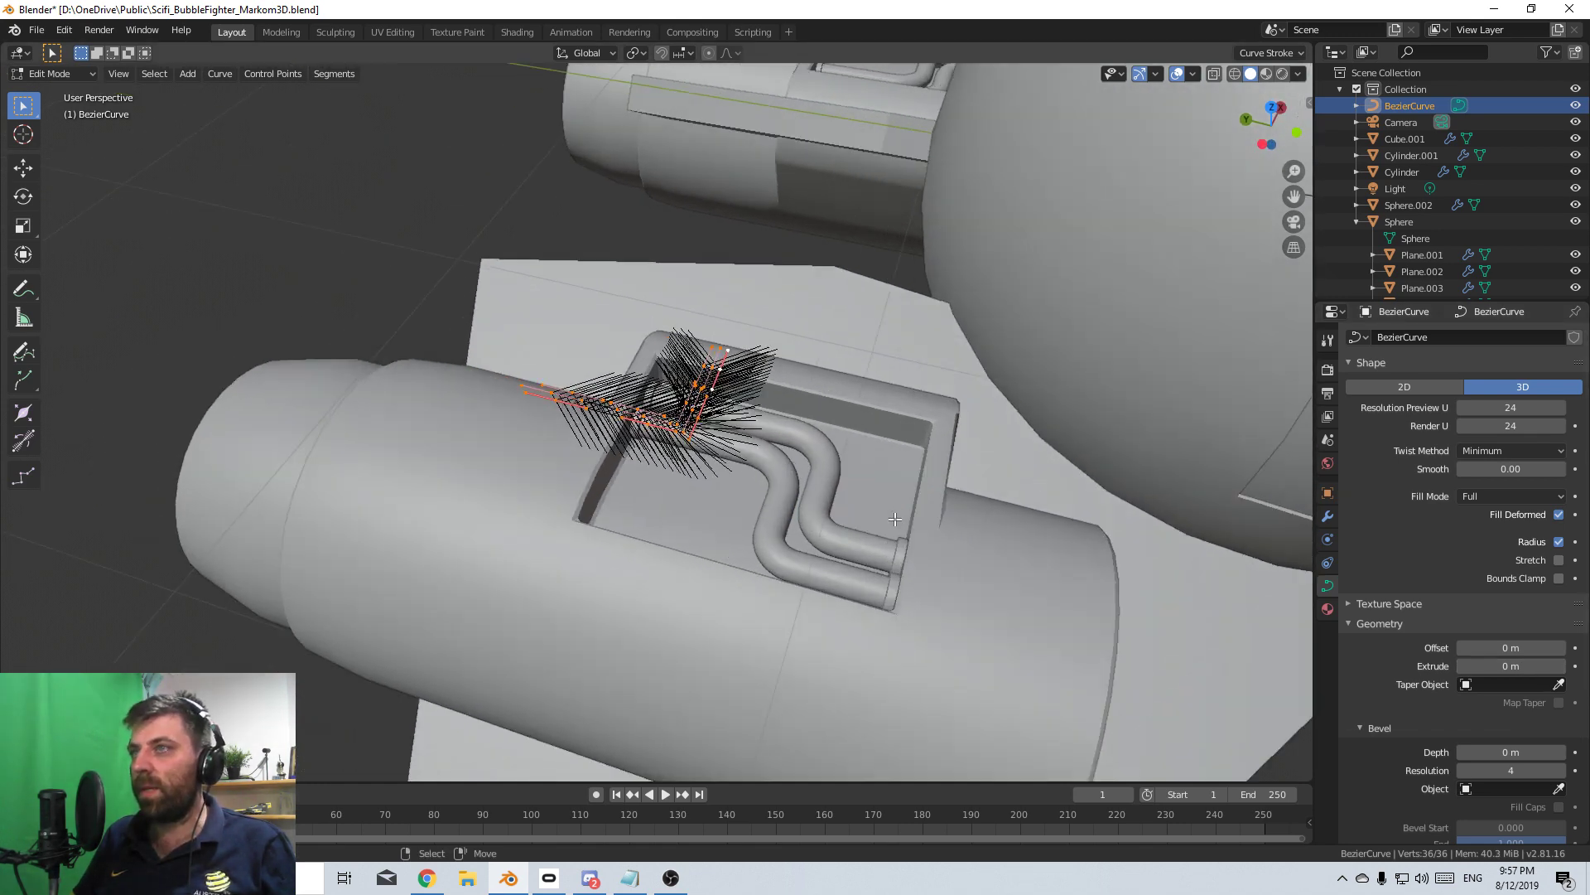
pyautogui.scroll(2, 895, 520)
pyautogui.moveTo(1511, 665)
pyautogui.mouseDown()
pyautogui.moveTo(1574, 665)
pyautogui.moveTo(1511, 665)
pyautogui.mouseUp()
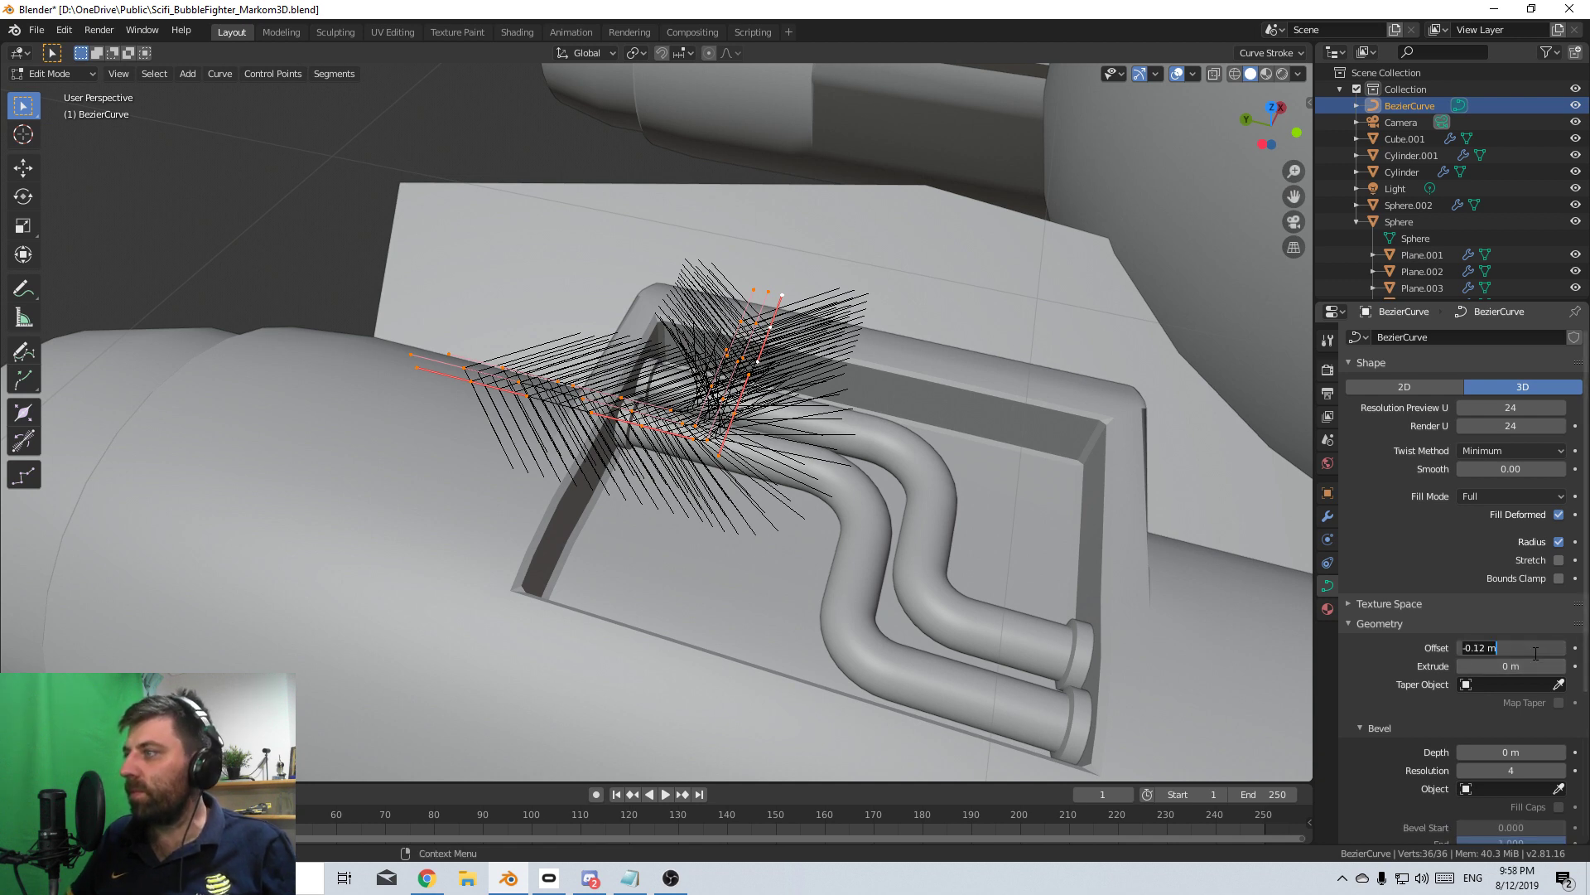
pyautogui.moveTo(1511, 751)
pyautogui.mouseDown()
pyautogui.moveTo(1557, 751)
pyautogui.moveTo(1520, 751)
pyautogui.mouseUp()
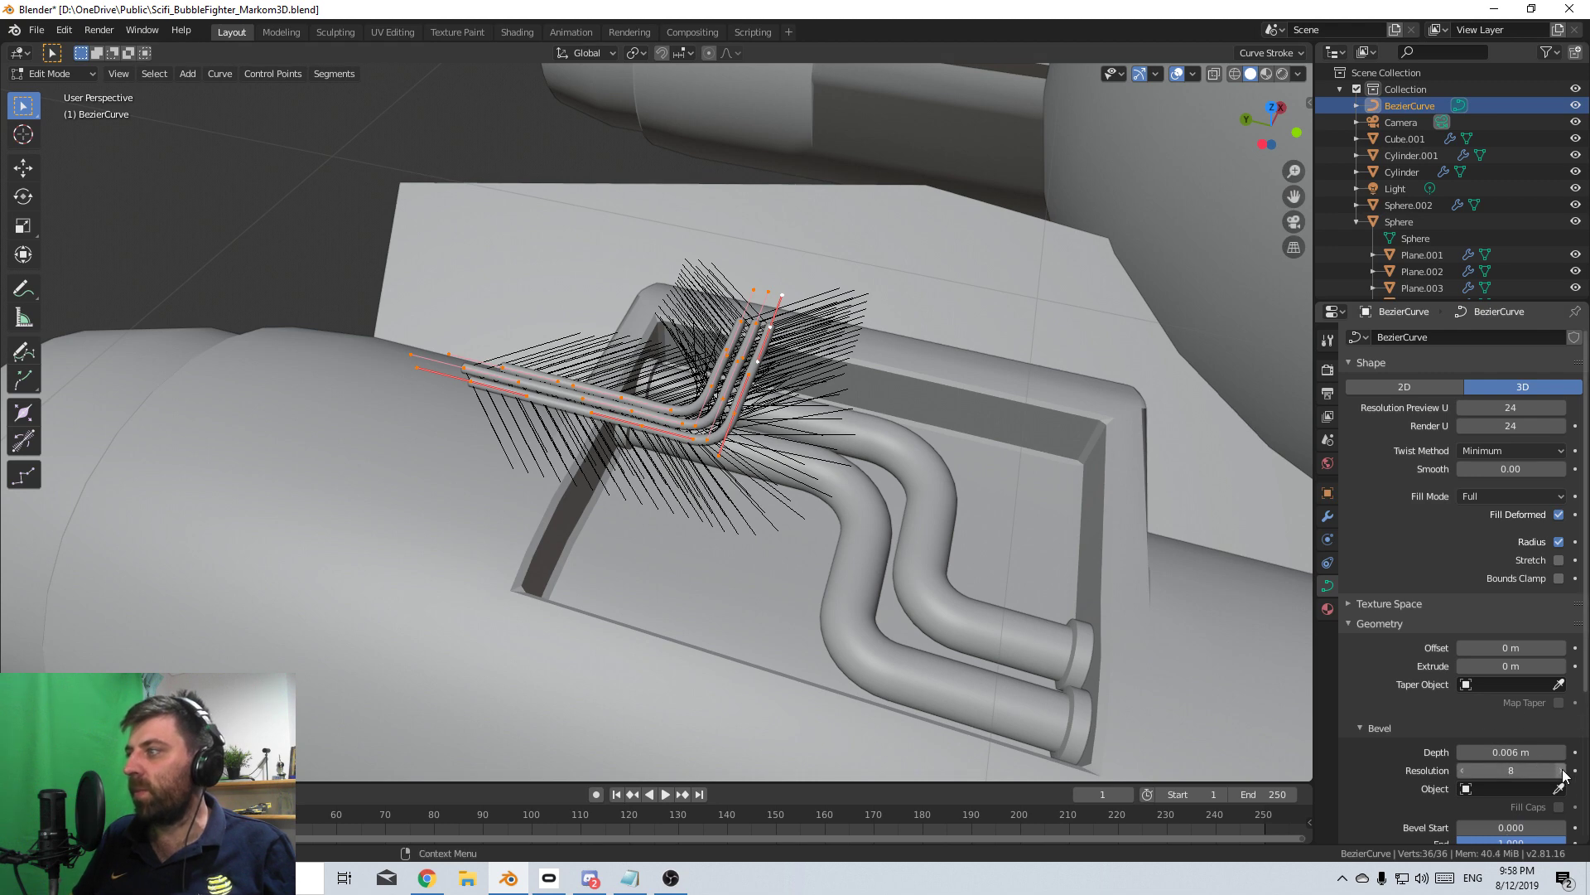
pyautogui.scroll(-2, 1500, 759)
pyautogui.scroll(-2, 1509, 714)
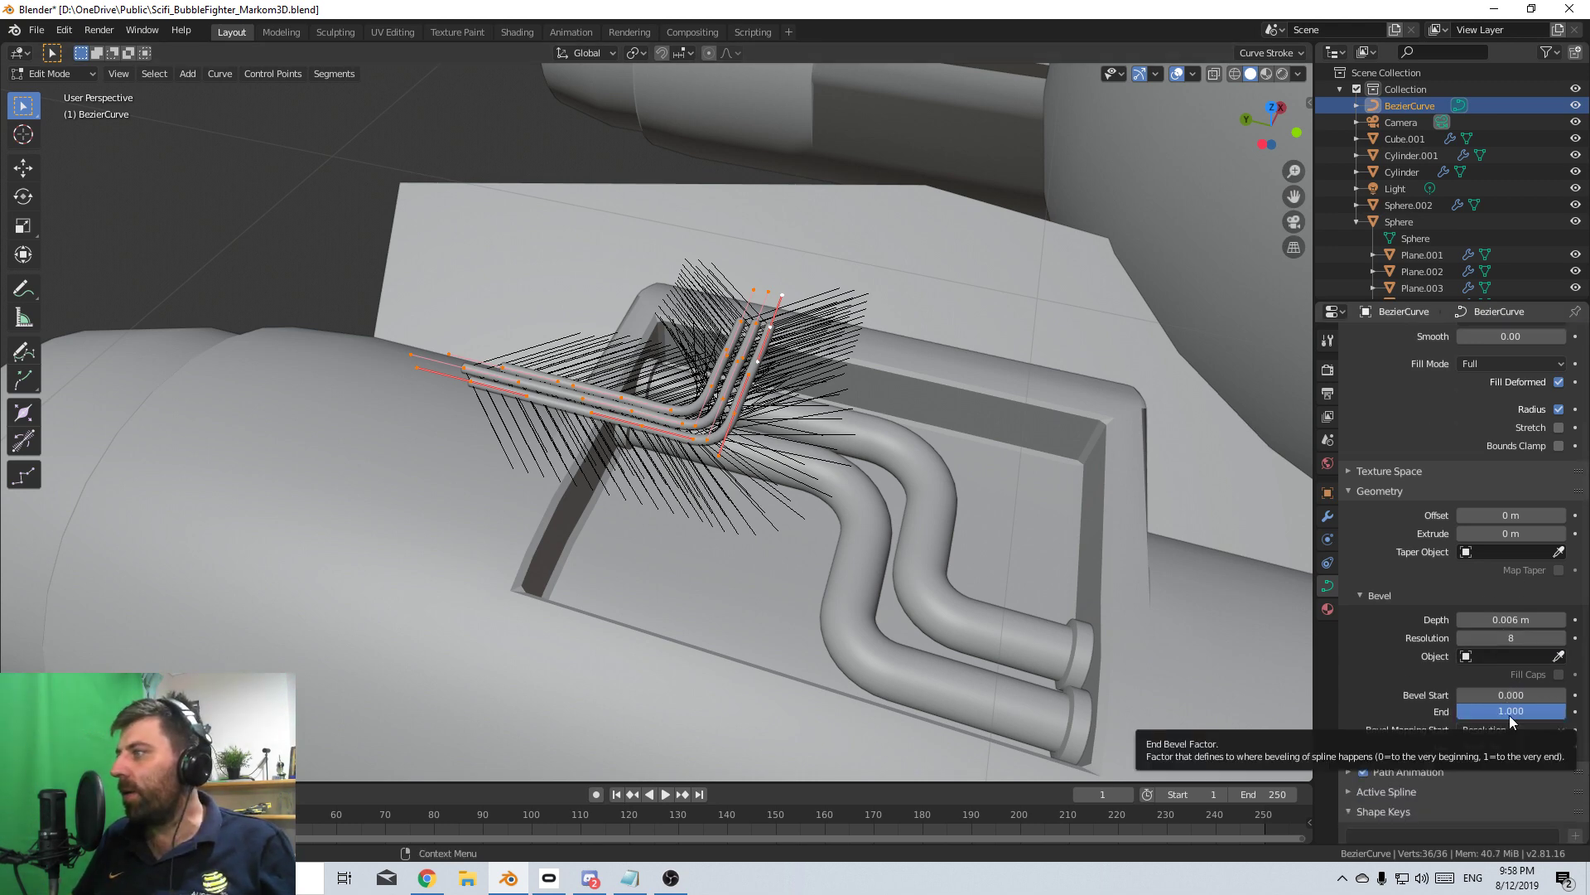
pyautogui.scroll(4, 1509, 714)
# - Lower the three cables along Z so they lie inside the engine's recess beside the pipes
pyautogui.moveTo(795, 348); pyautogui.dragTo(833, 317, button='middle')
pyautogui.press('g')
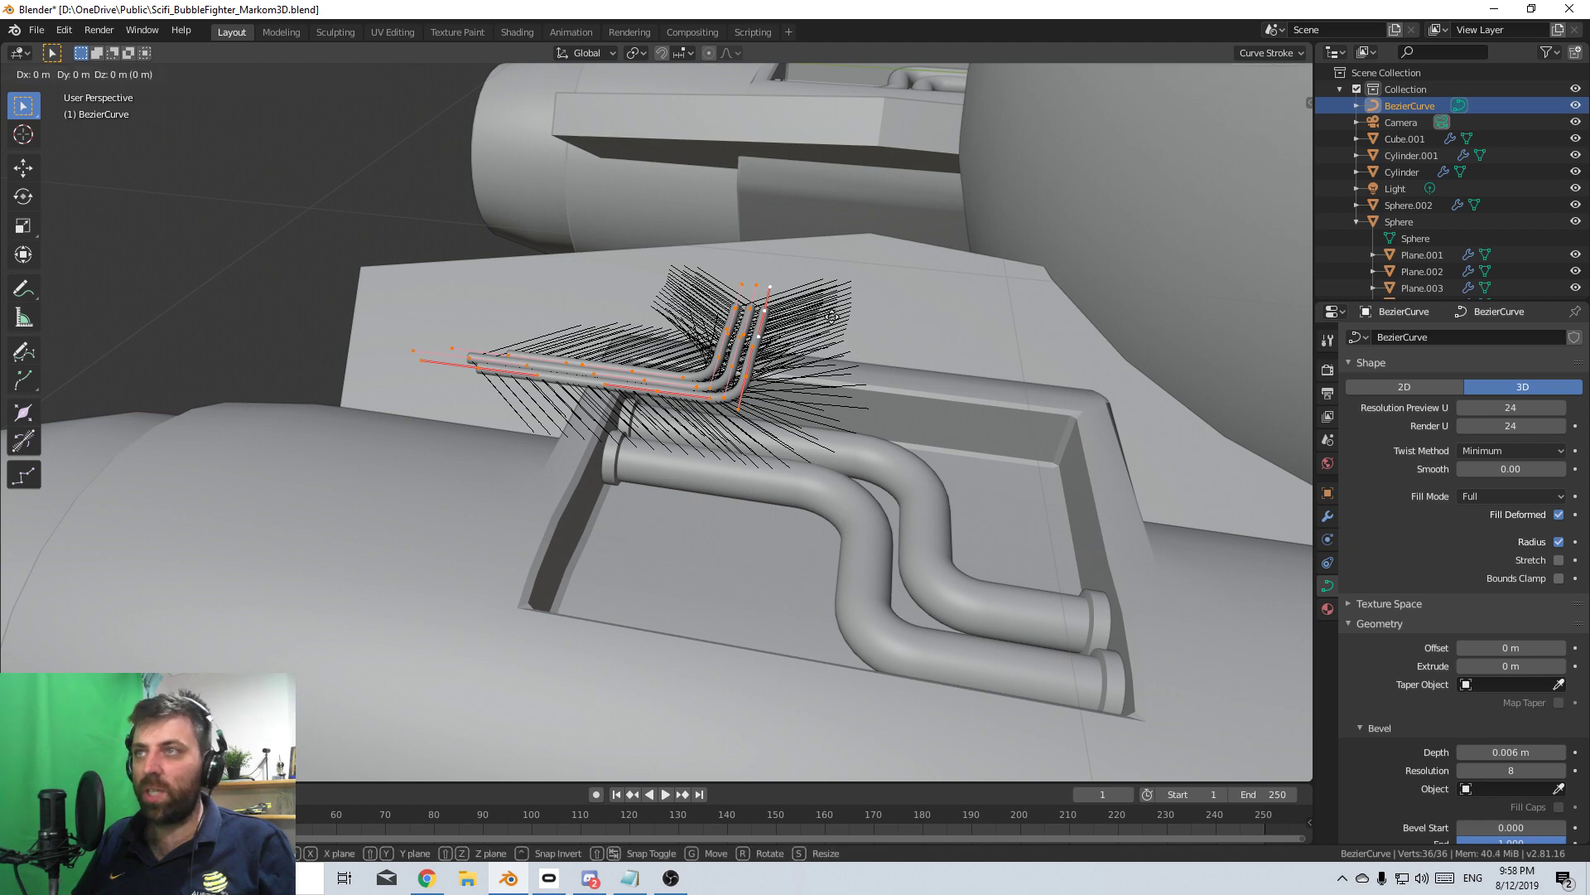
pyautogui.press('z')
pyautogui.click(864, 356)
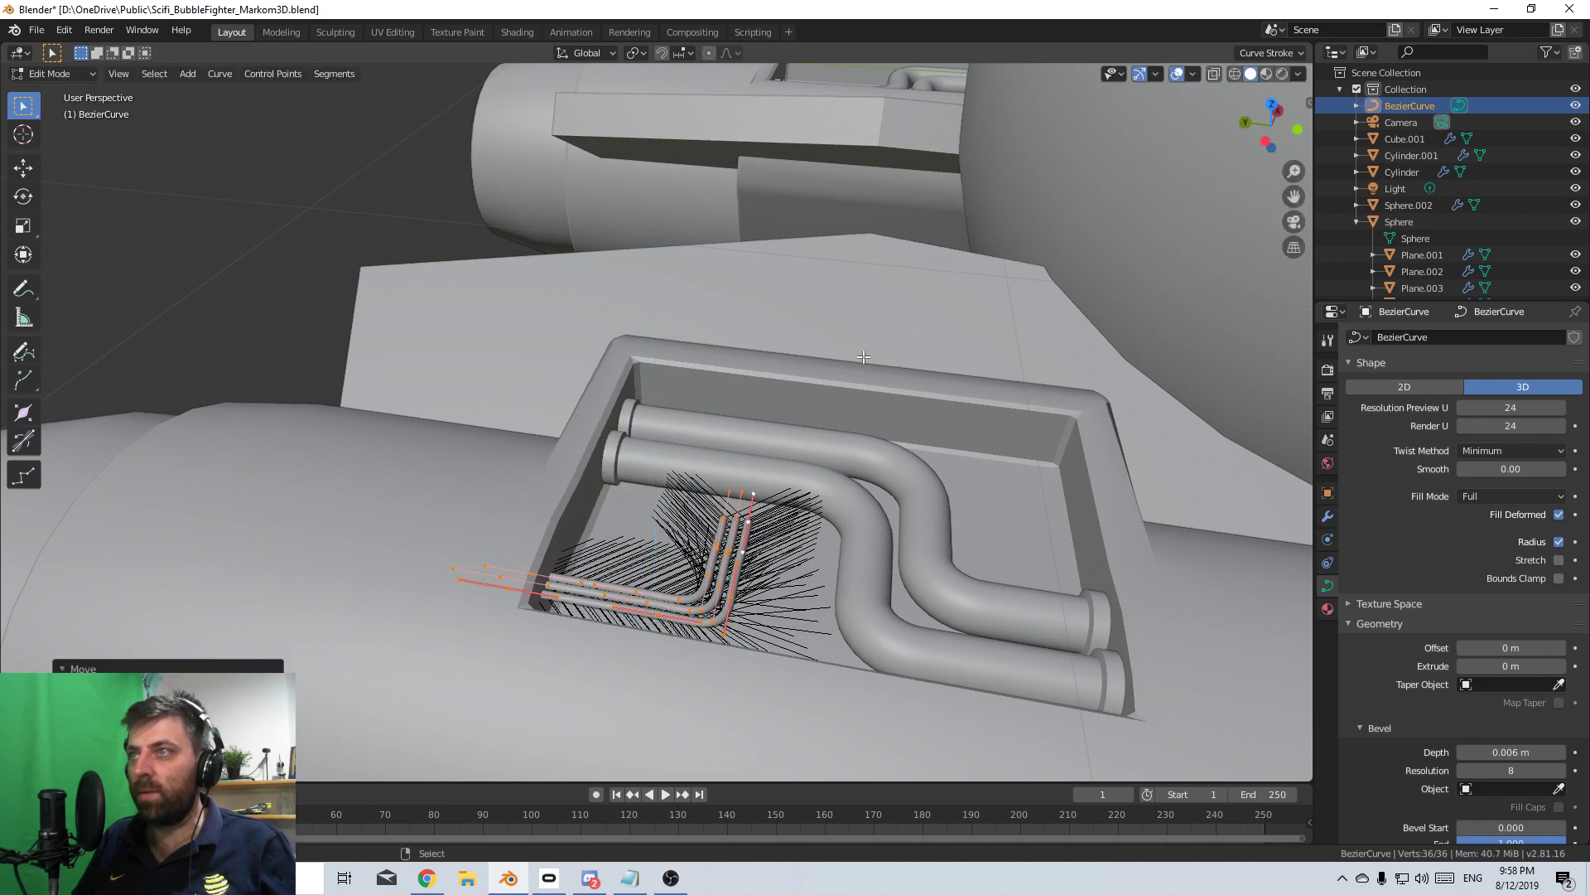
# - Add a cube inside the bent pipes' mesh in Edit Mode and scale it down to a small block
pyautogui.press('KP_7')
pyautogui.press('Tab')
pyautogui.click(785, 546)
pyautogui.press('Tab')
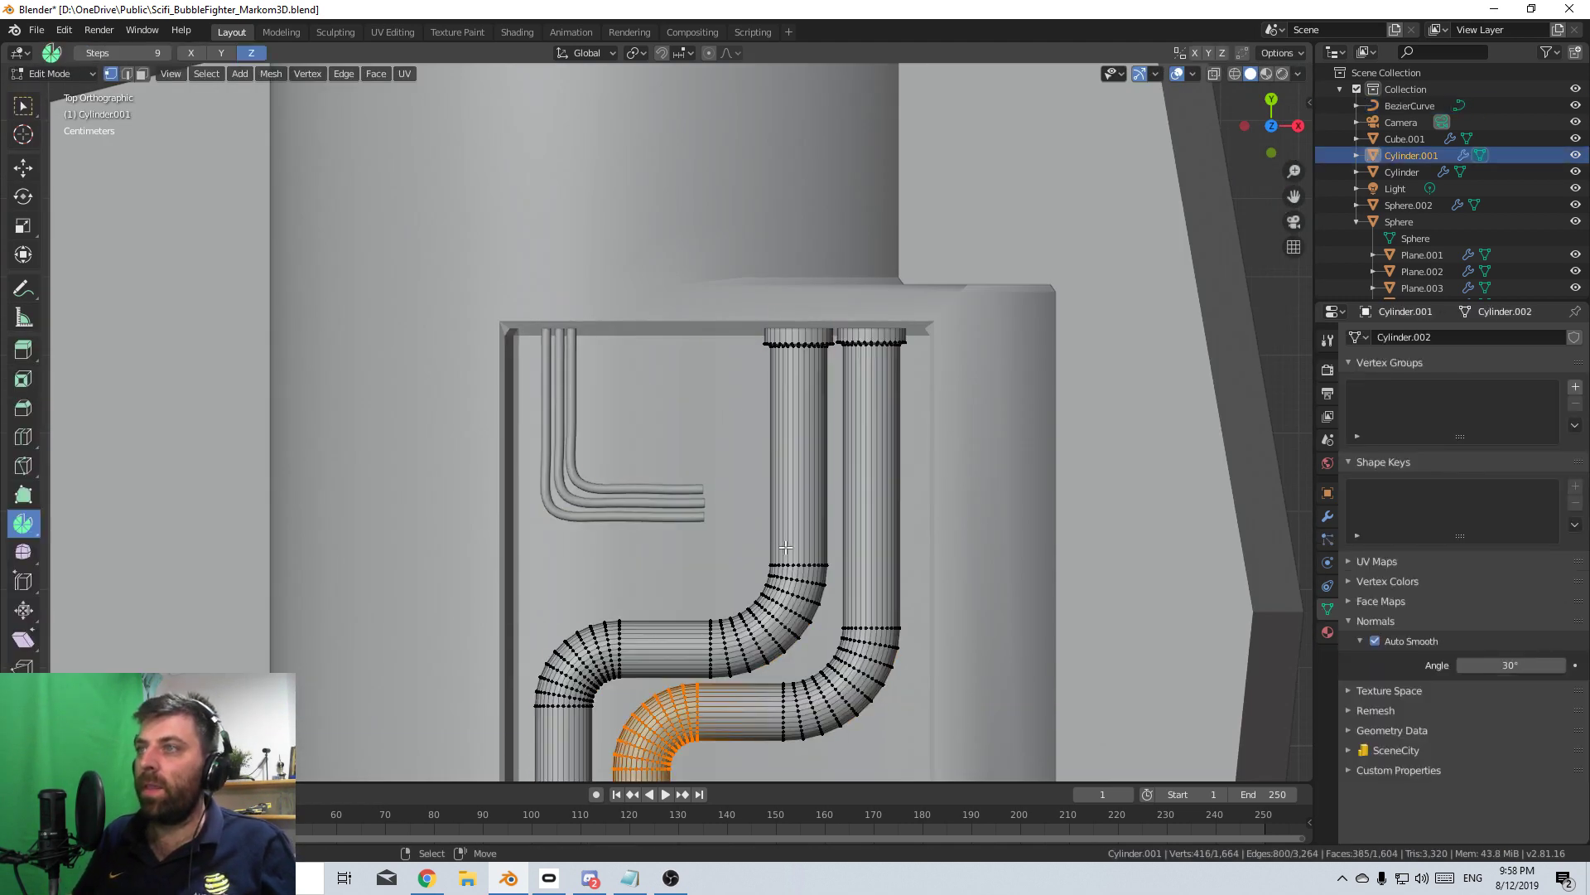
pyautogui.hotkey('shift', 'a')
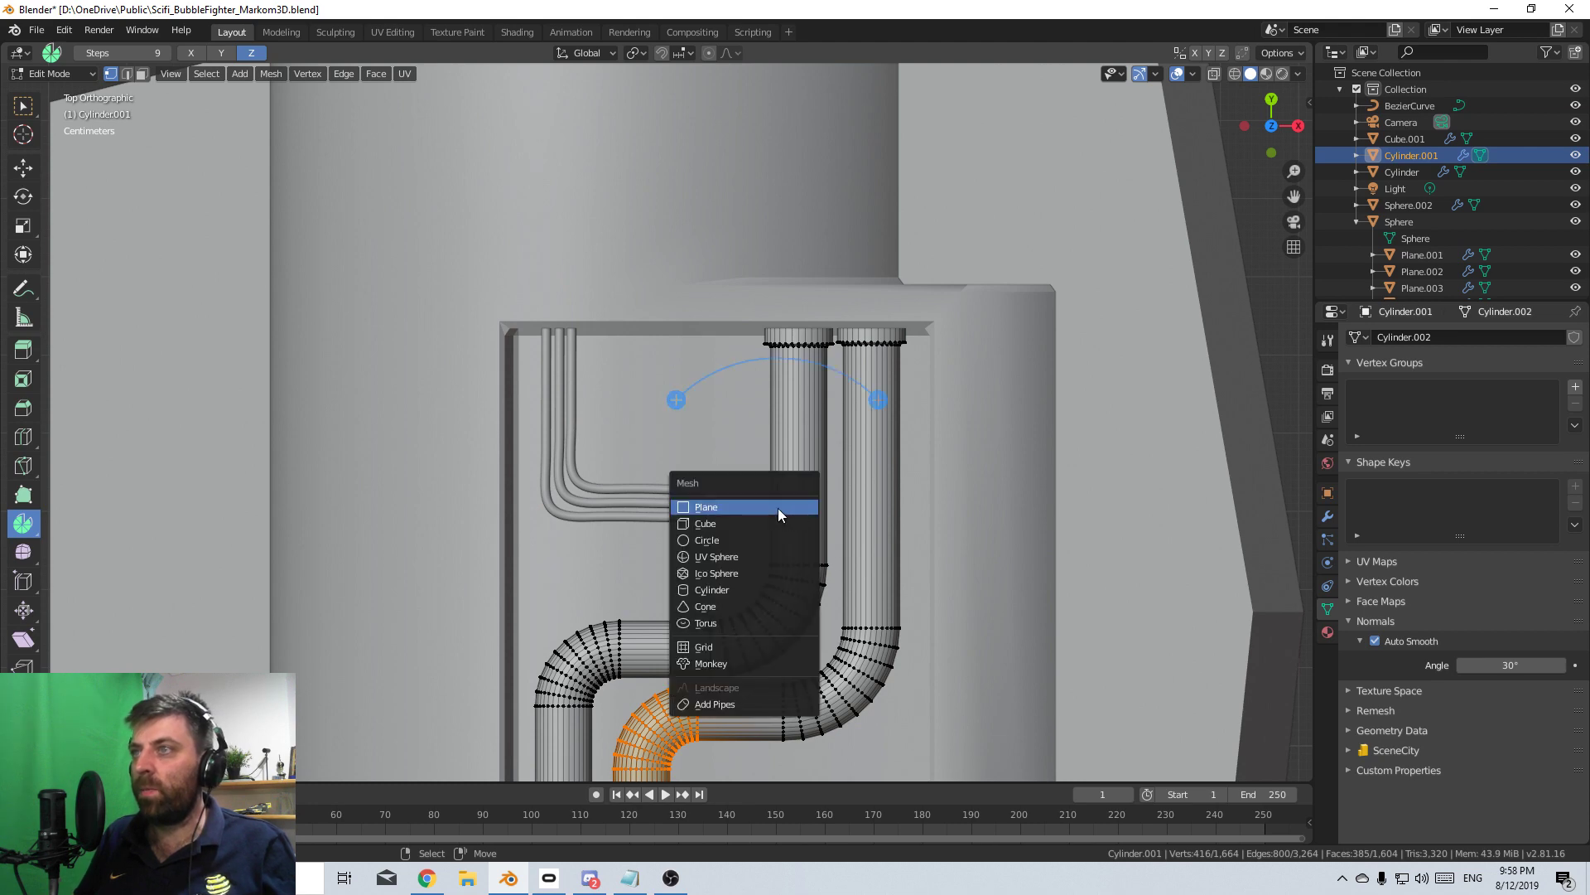
pyautogui.click(793, 521)
pyautogui.scroll(-4, 966, 516)
pyautogui.press('s')
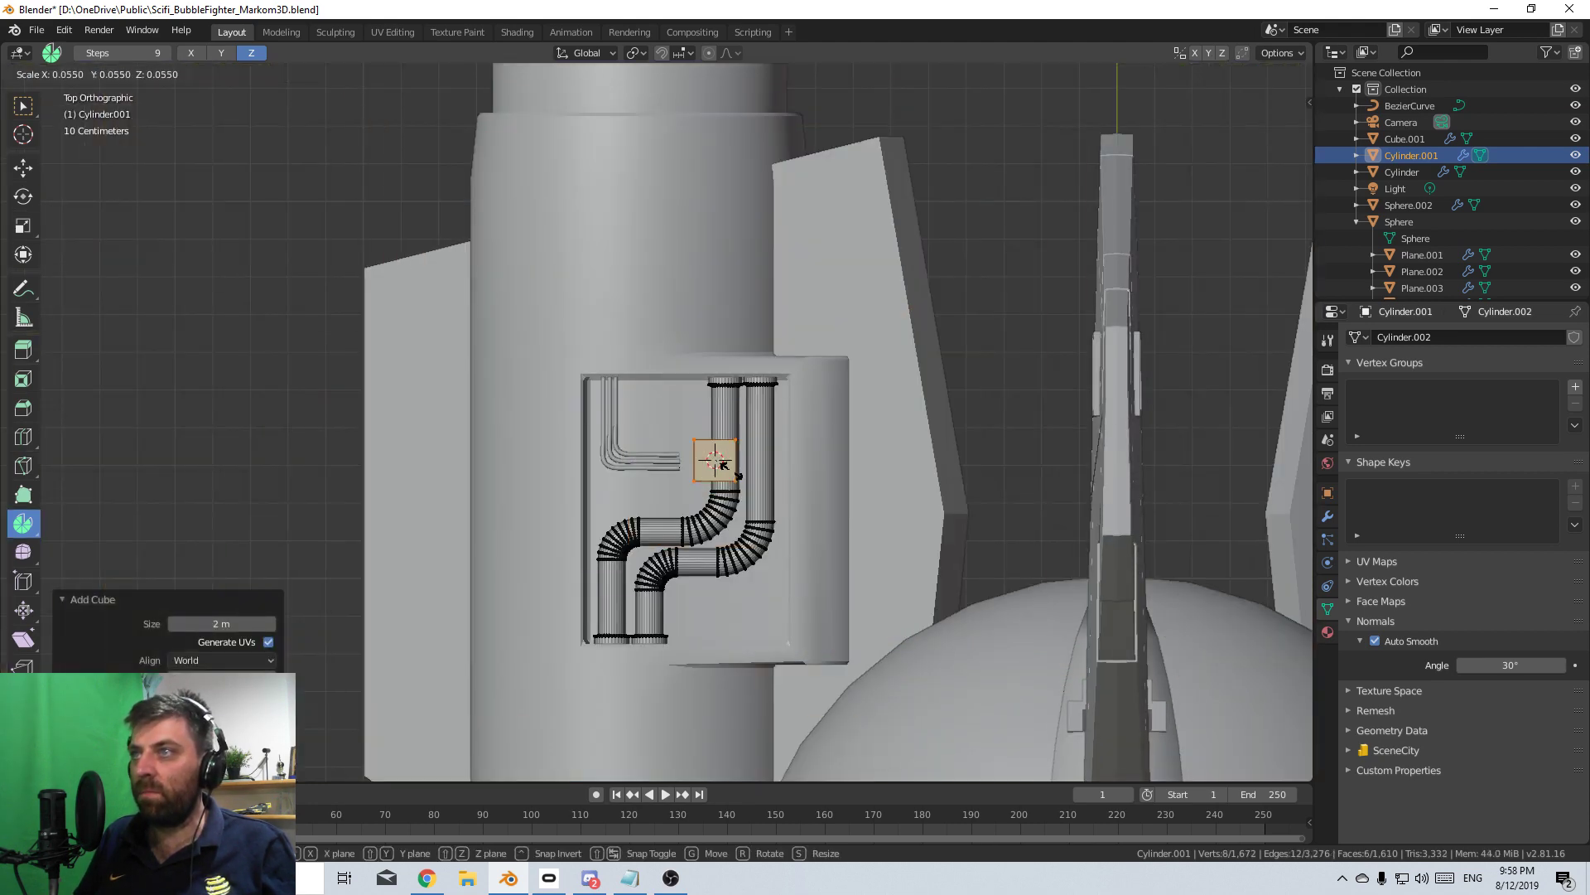
pyautogui.click(746, 469)
pyautogui.scroll(4, 825, 473)
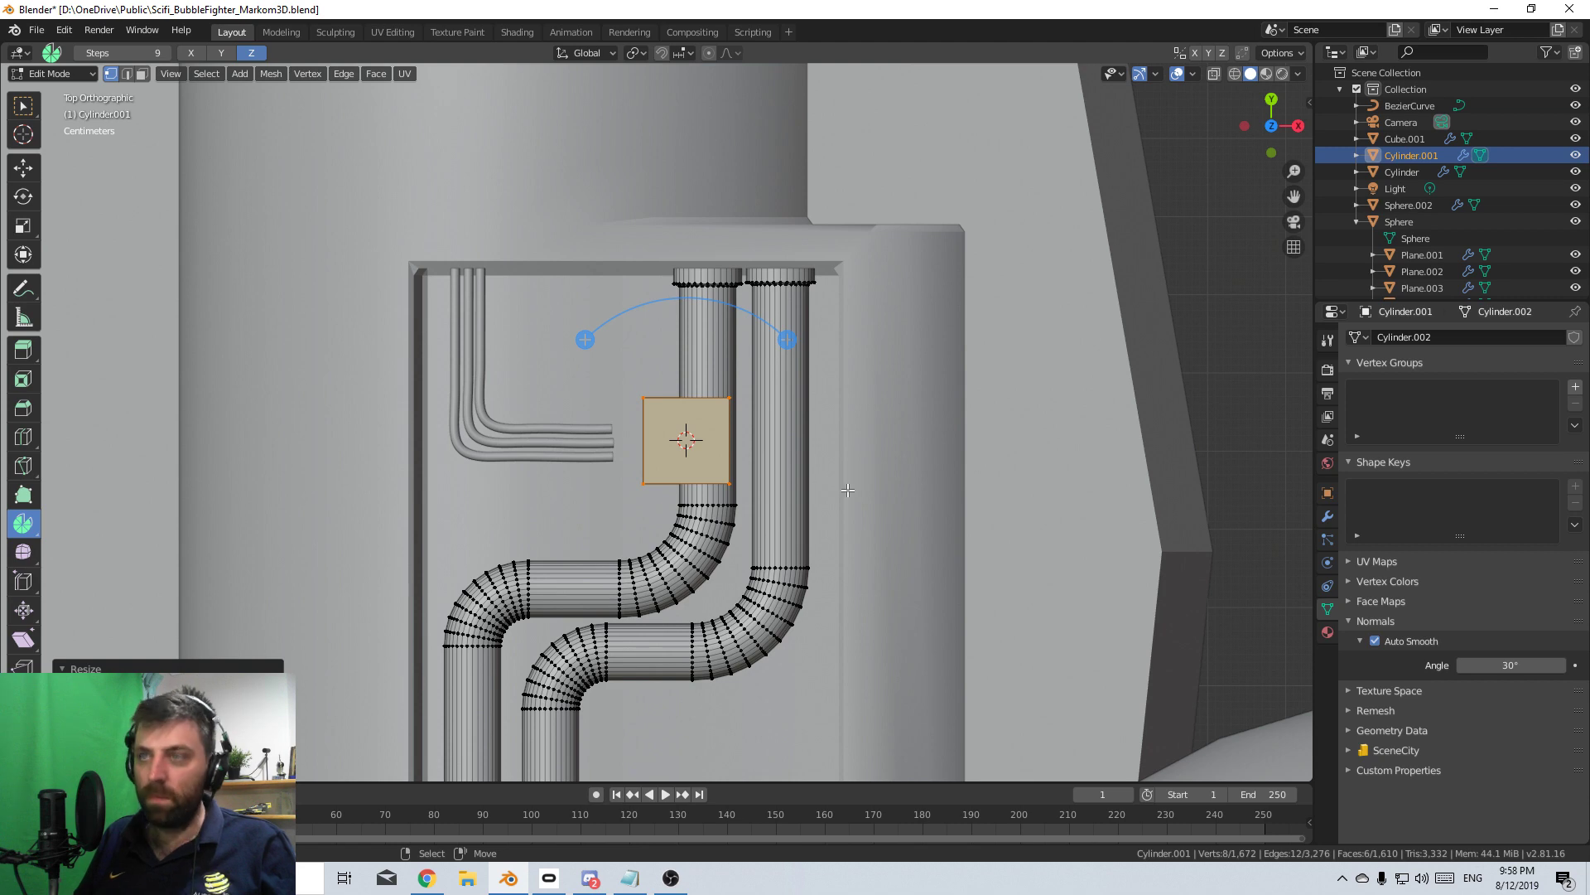
# - Move the cube onto the horizontal ends of the cables and shrink it to slightly wider than the cable bundle
pyautogui.press('g')
pyautogui.click(903, 487)
pyautogui.press('s')
pyautogui.click(845, 477)
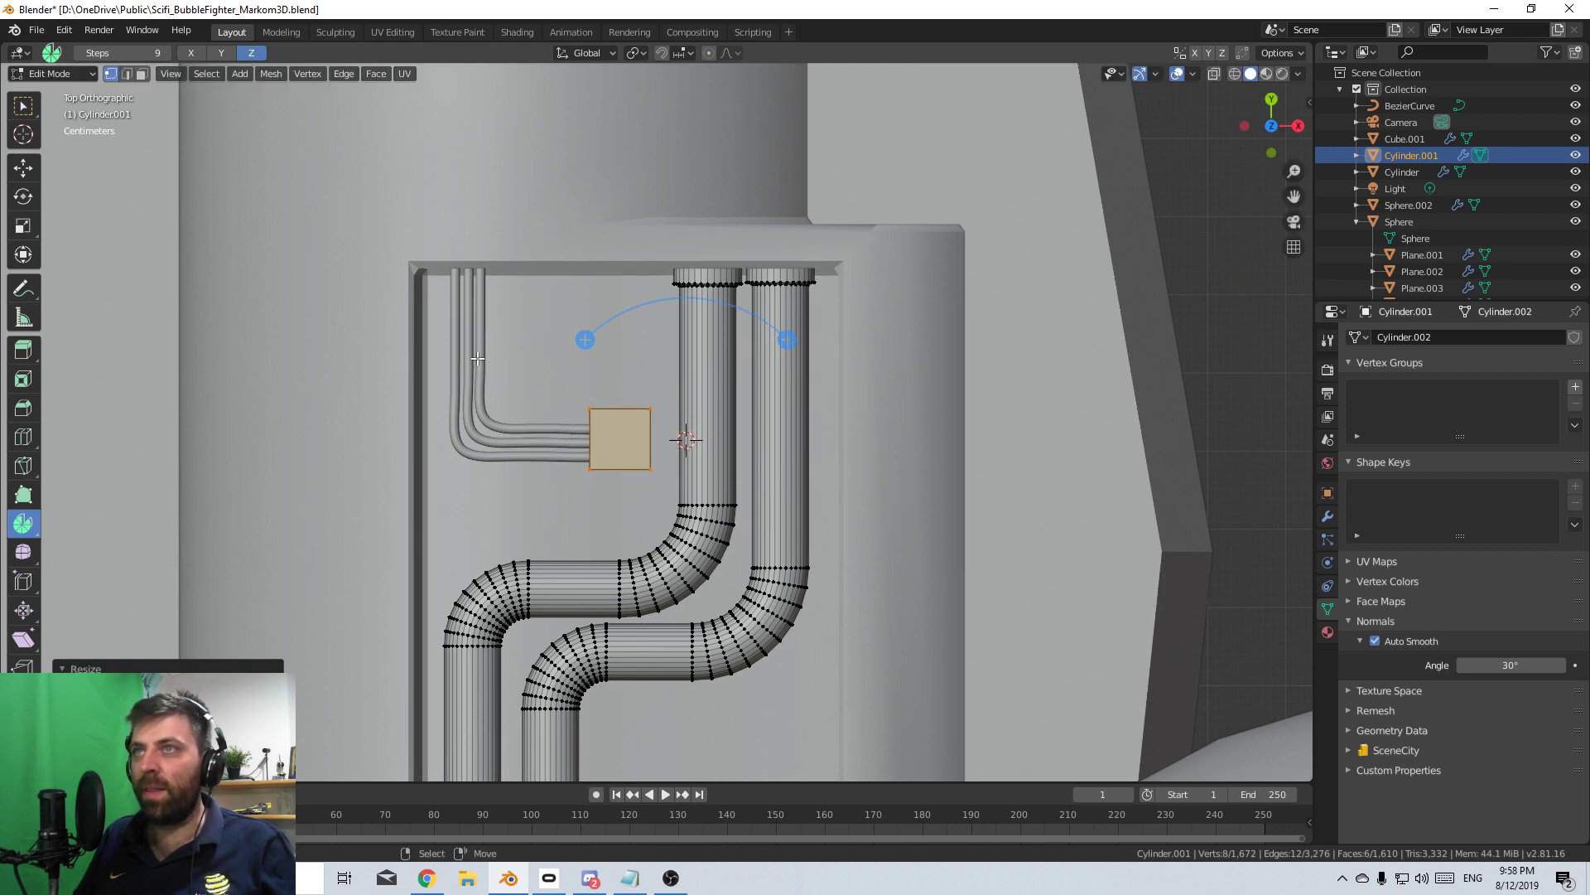
# - Flatten the cube along Z and lower it to the level of the cables in the recess
pyautogui.keyDown('shift'); pyautogui.moveTo(502, 460); pyautogui.dragTo(753, 311, button='middle'); pyautogui.keyUp('shift')
pyautogui.press('s')
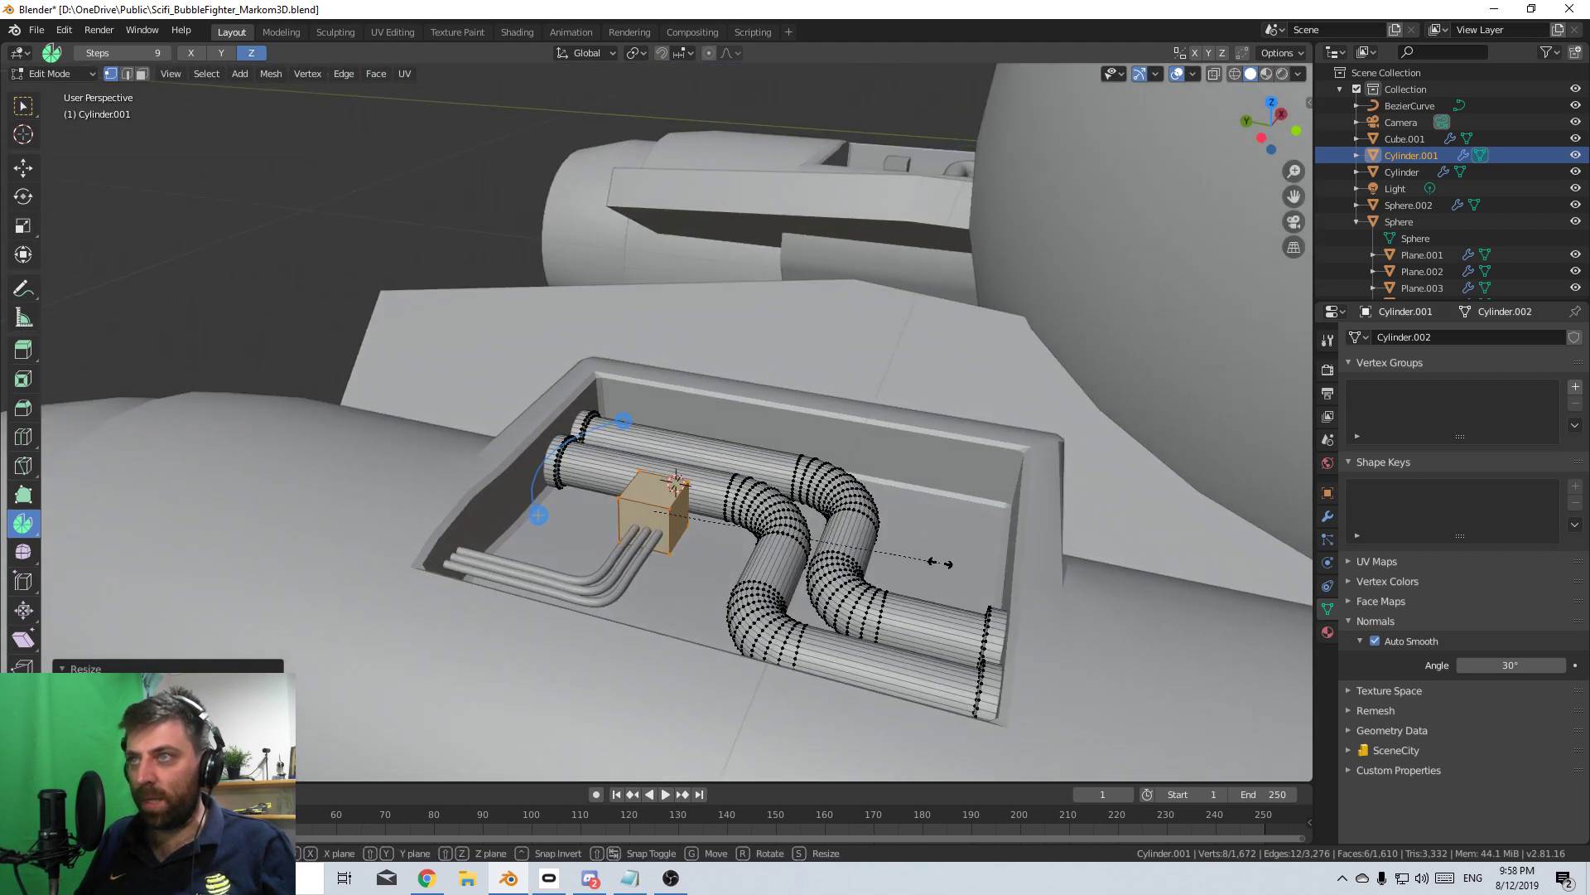
pyautogui.press('z')
pyautogui.press('Return')
pyautogui.press('g')
pyautogui.press('z')
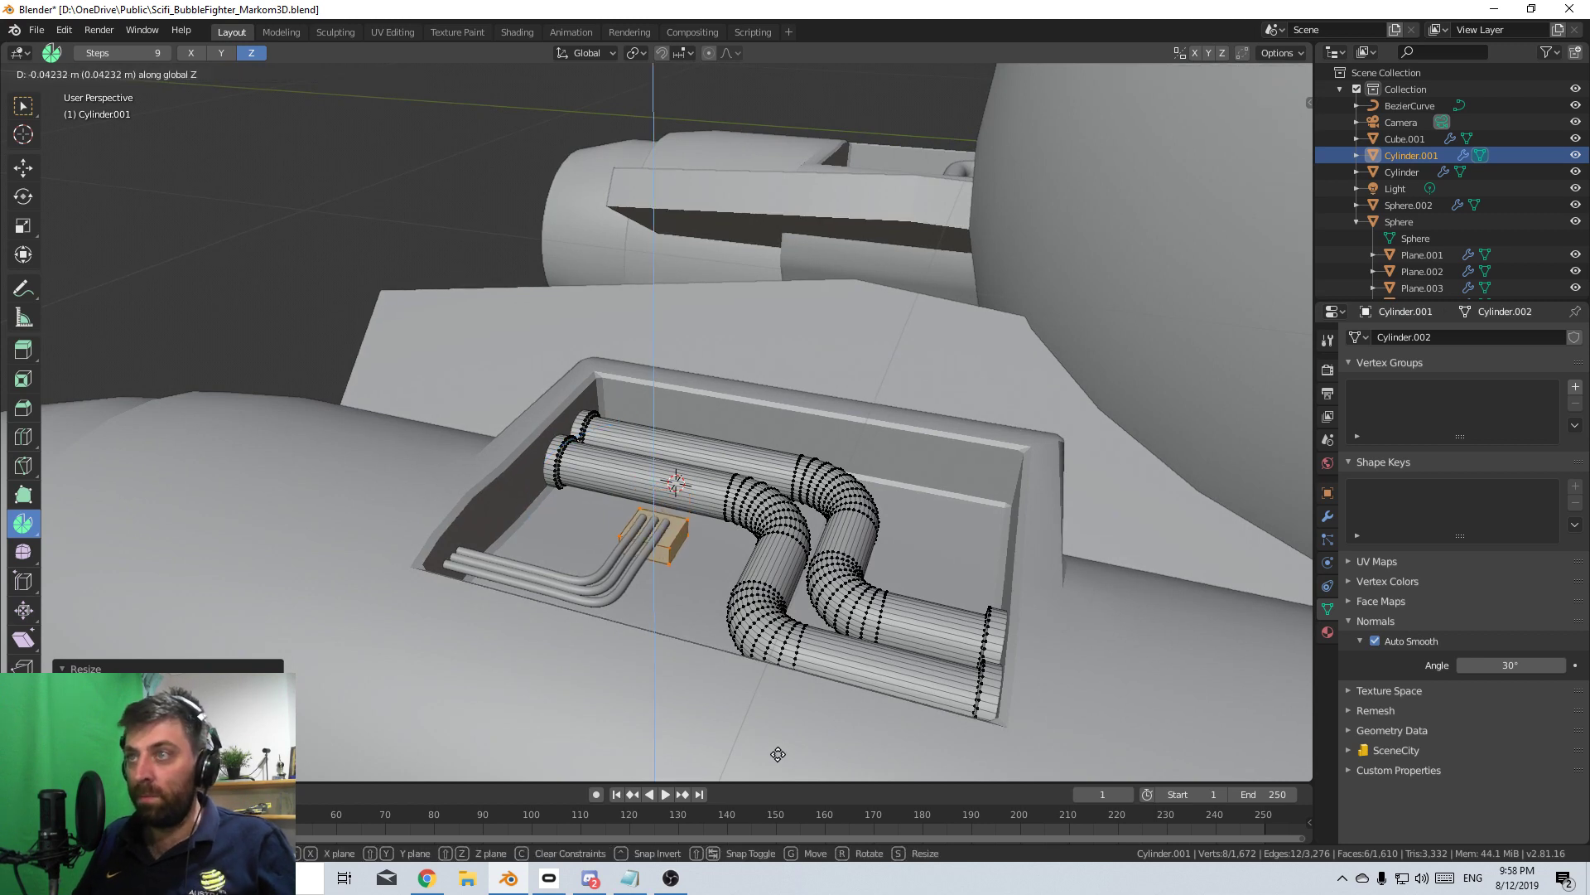
pyautogui.press('Return')
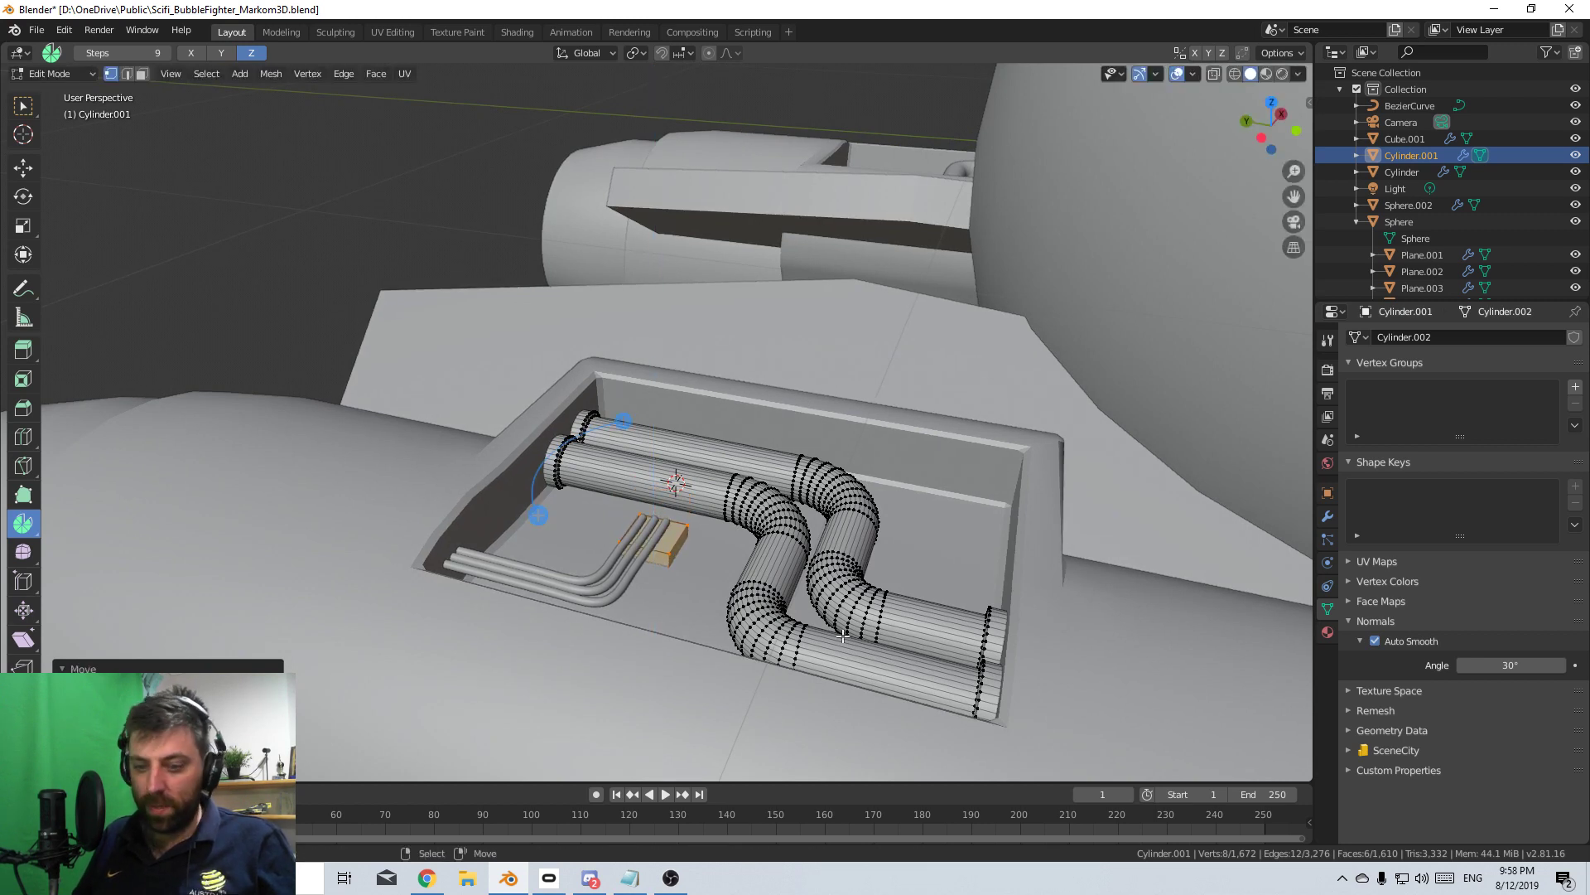
# - Increase the cube's height along Z and raise it so the cable ends run into its side
pyautogui.press('s')
pyautogui.press('z')
pyautogui.press('Return')
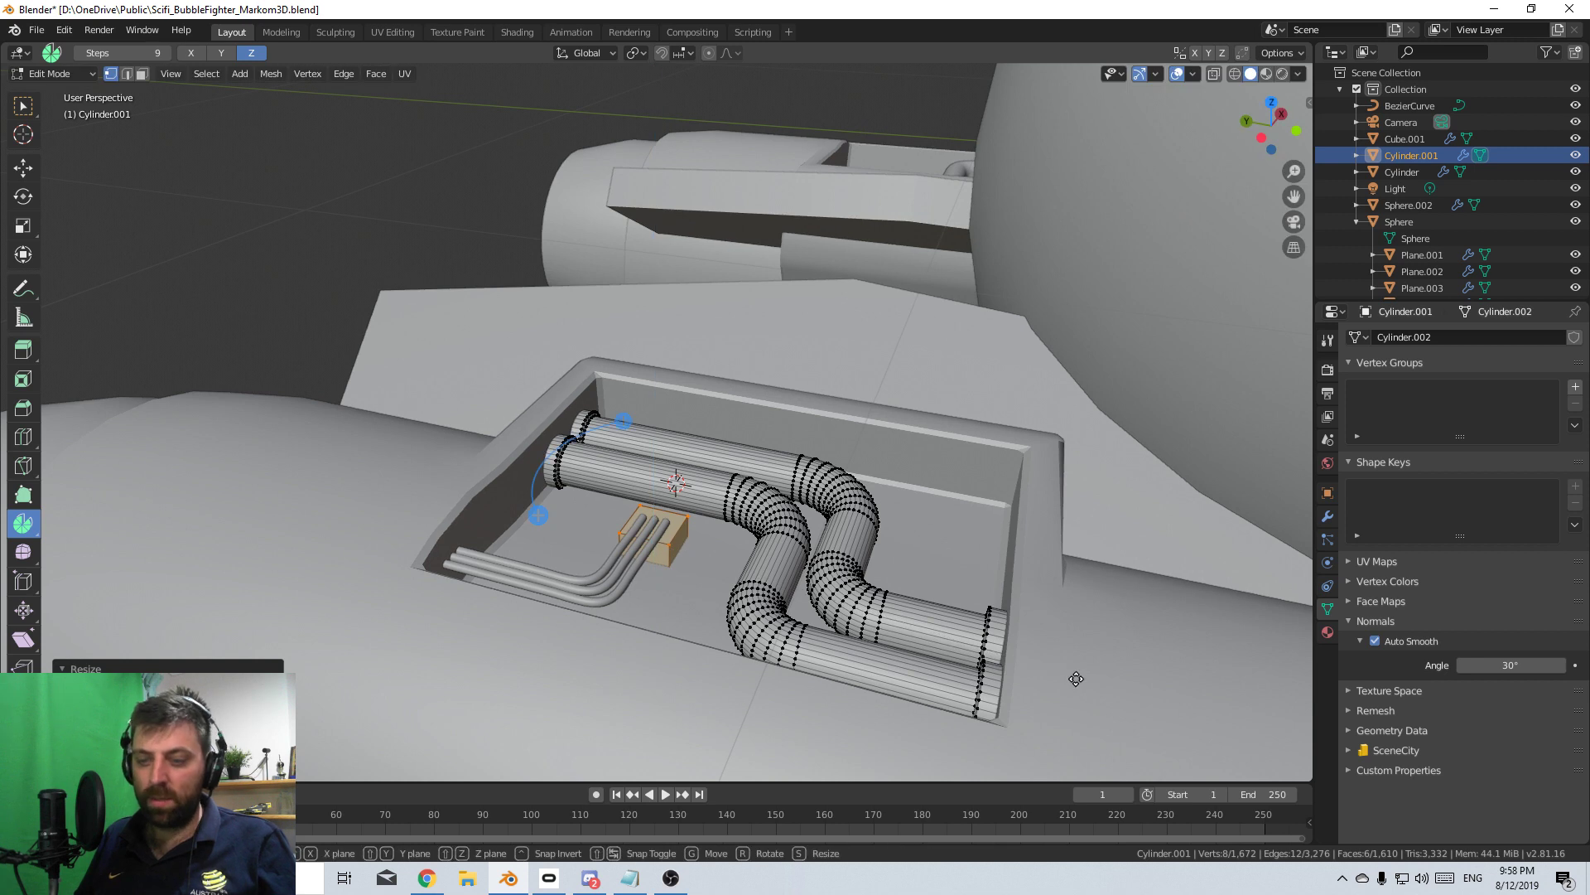
pyautogui.press('g')
pyautogui.press('z')
pyautogui.press('Return')
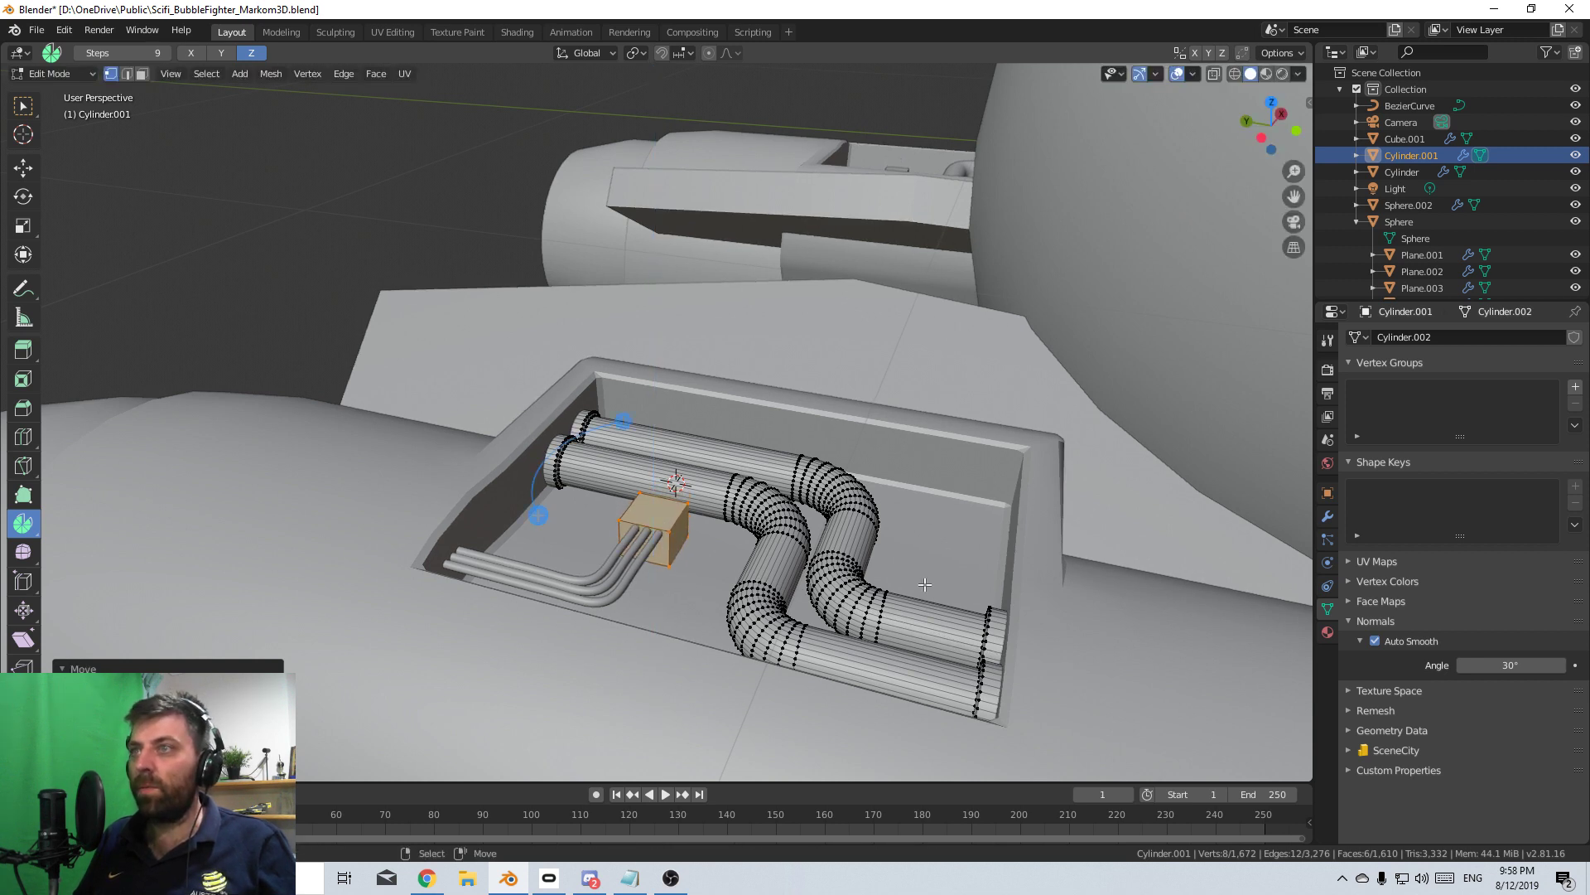
pyautogui.press('s')
pyautogui.press('z')
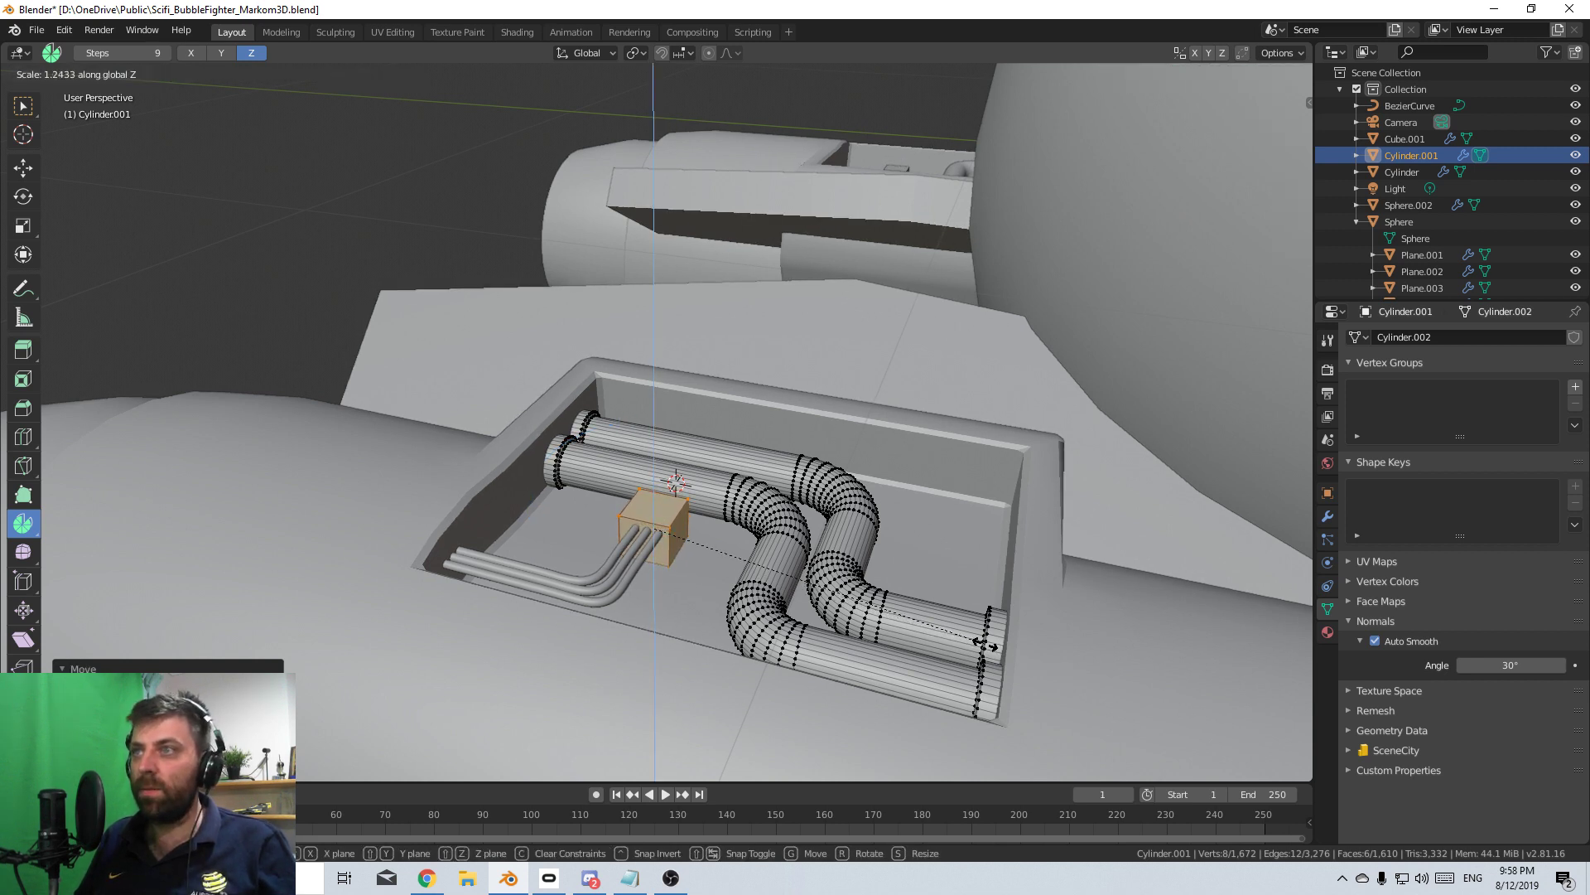
pyautogui.click(1048, 661)
# - Bevel the cube's two opposite top edges that run parallel to the cable ends
pyautogui.moveTo(1027, 646); pyautogui.dragTo(870, 691, button='middle')
pyautogui.rightClick(686, 526)
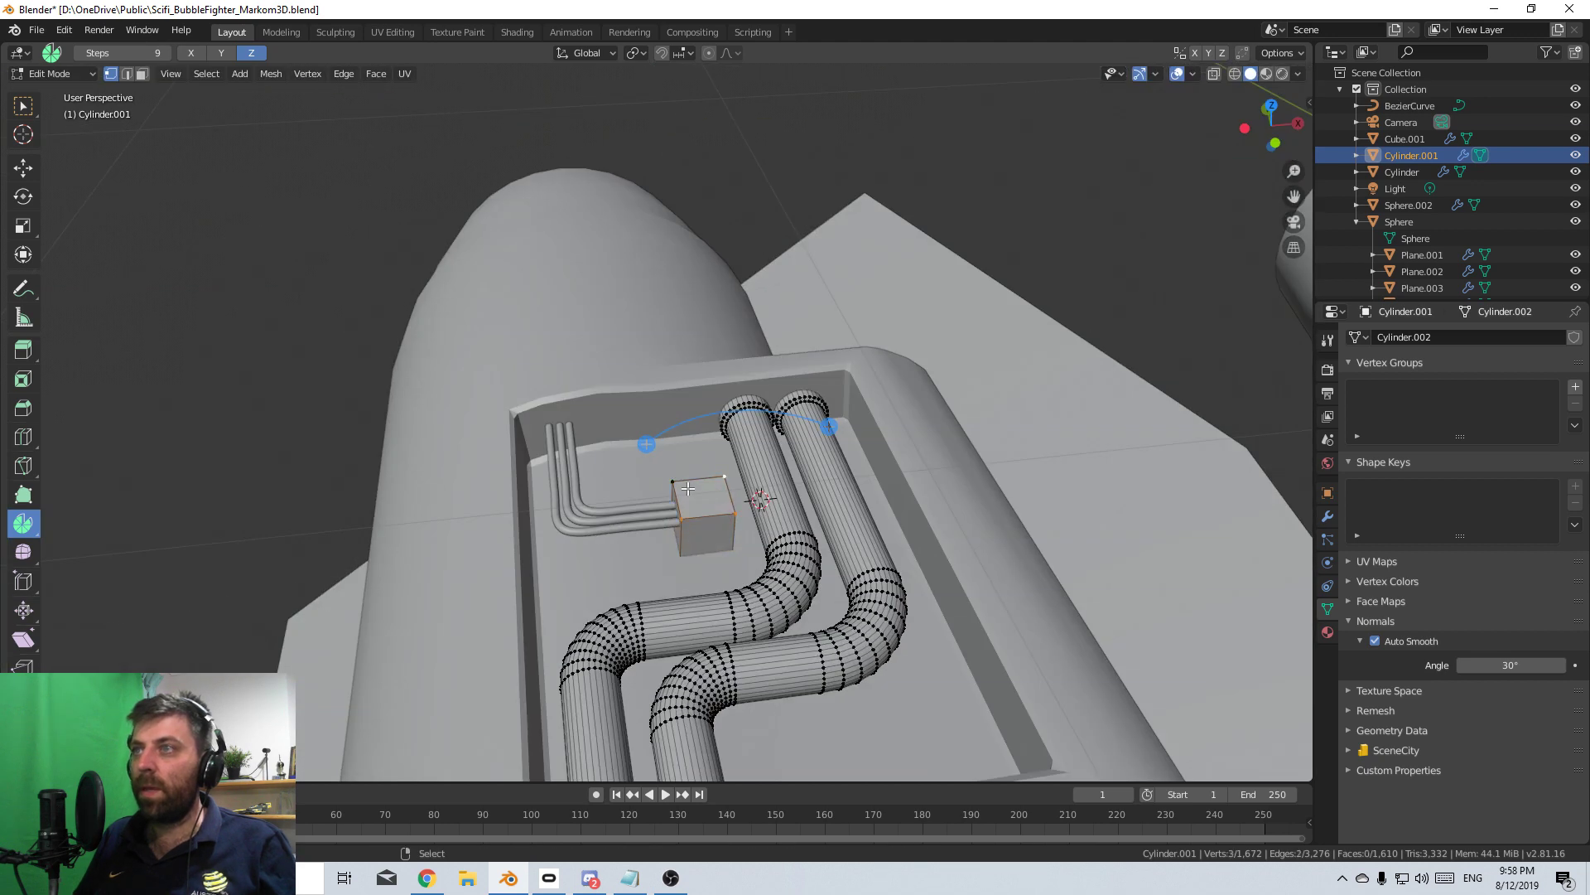
pyautogui.click(128, 75)
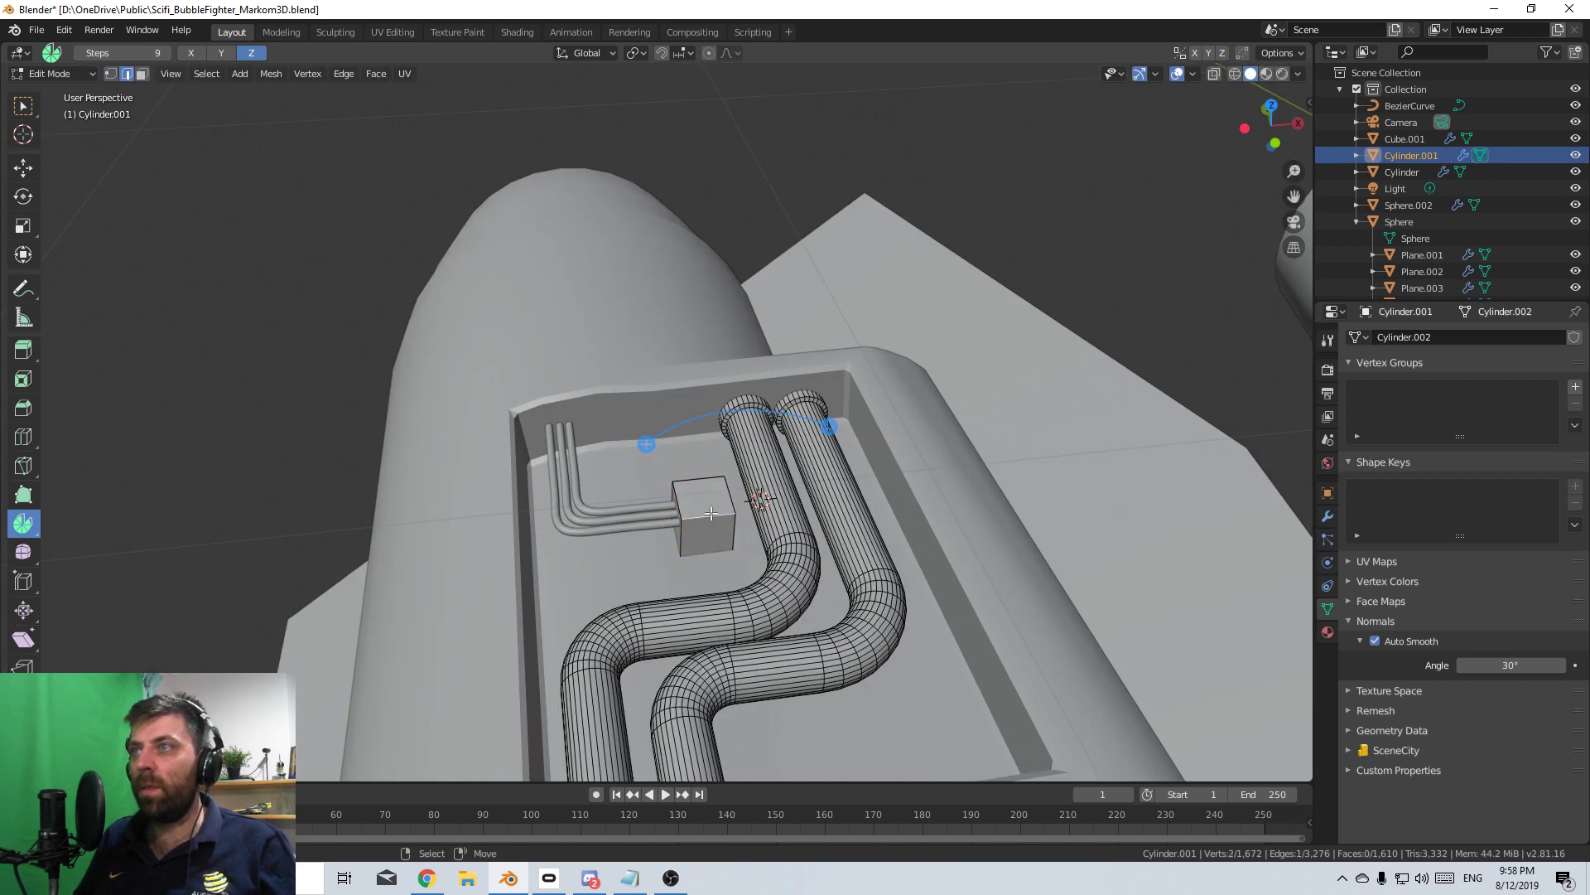
pyautogui.moveTo(895, 572); pyautogui.dragTo(739, 560, button='middle')
pyautogui.hotkey('ctrl', 'b')
pyautogui.click(1030, 601)
pyautogui.press('Tab')
pyautogui.press('Tab')
# - Duplicate the whole beveled block and place the copy over the vertical section of the cables
pyautogui.hotkey('ctrl', 'l')
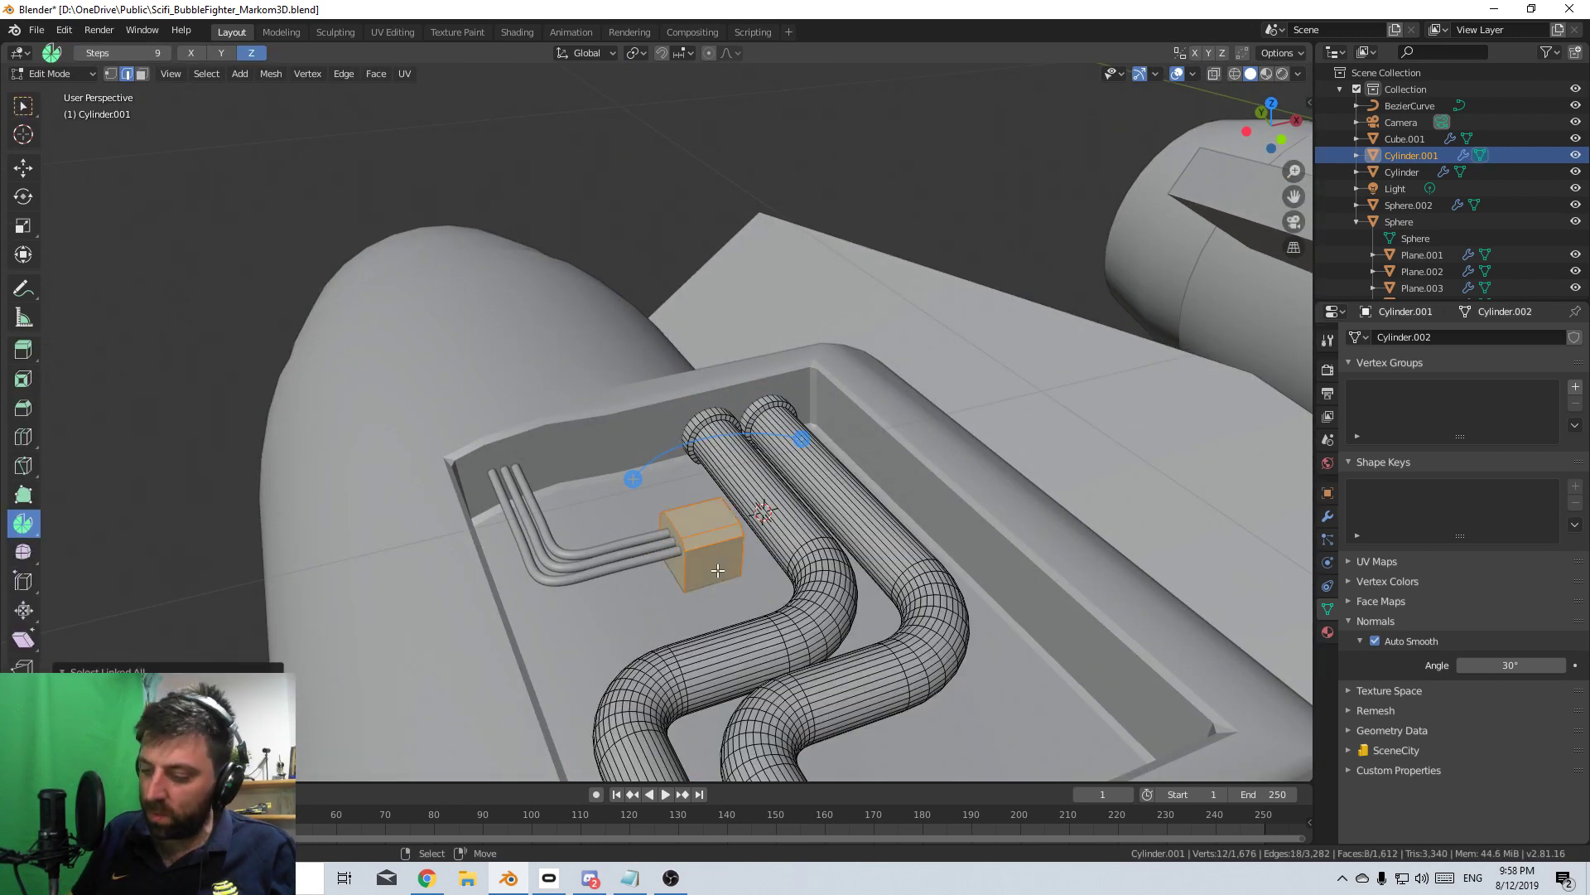
pyautogui.press('KP_7')
pyautogui.hotkey('shift', 'd')
pyautogui.click(608, 397)
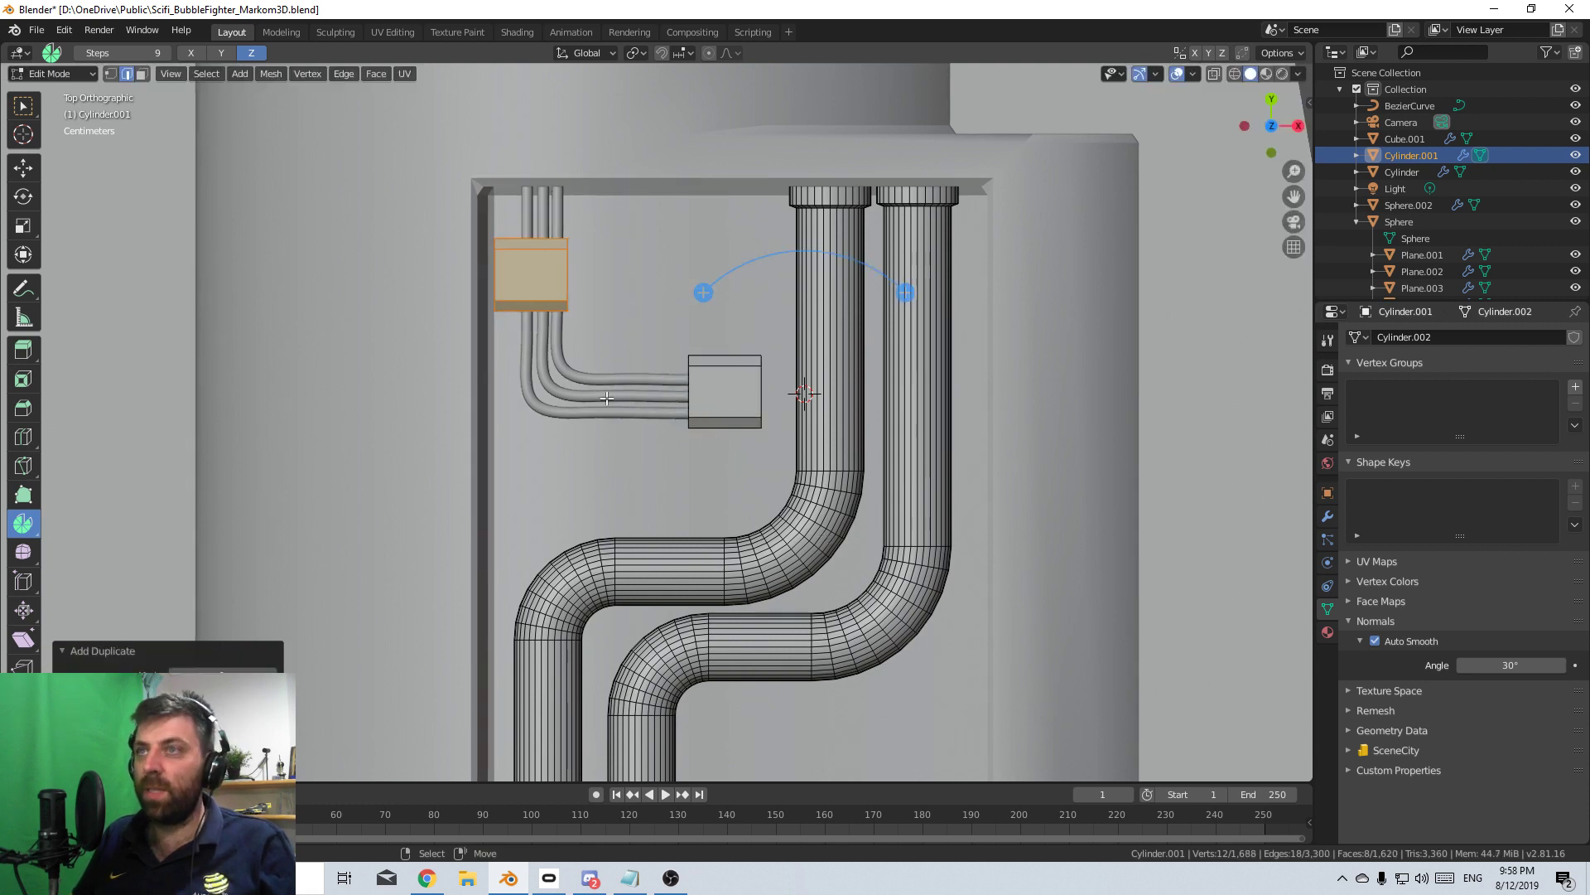
# - Rotate the duplicated block by 90 degrees and scale it along Y into a thin clamp across the cables
pyautogui.write('r90')
pyautogui.press('Return')
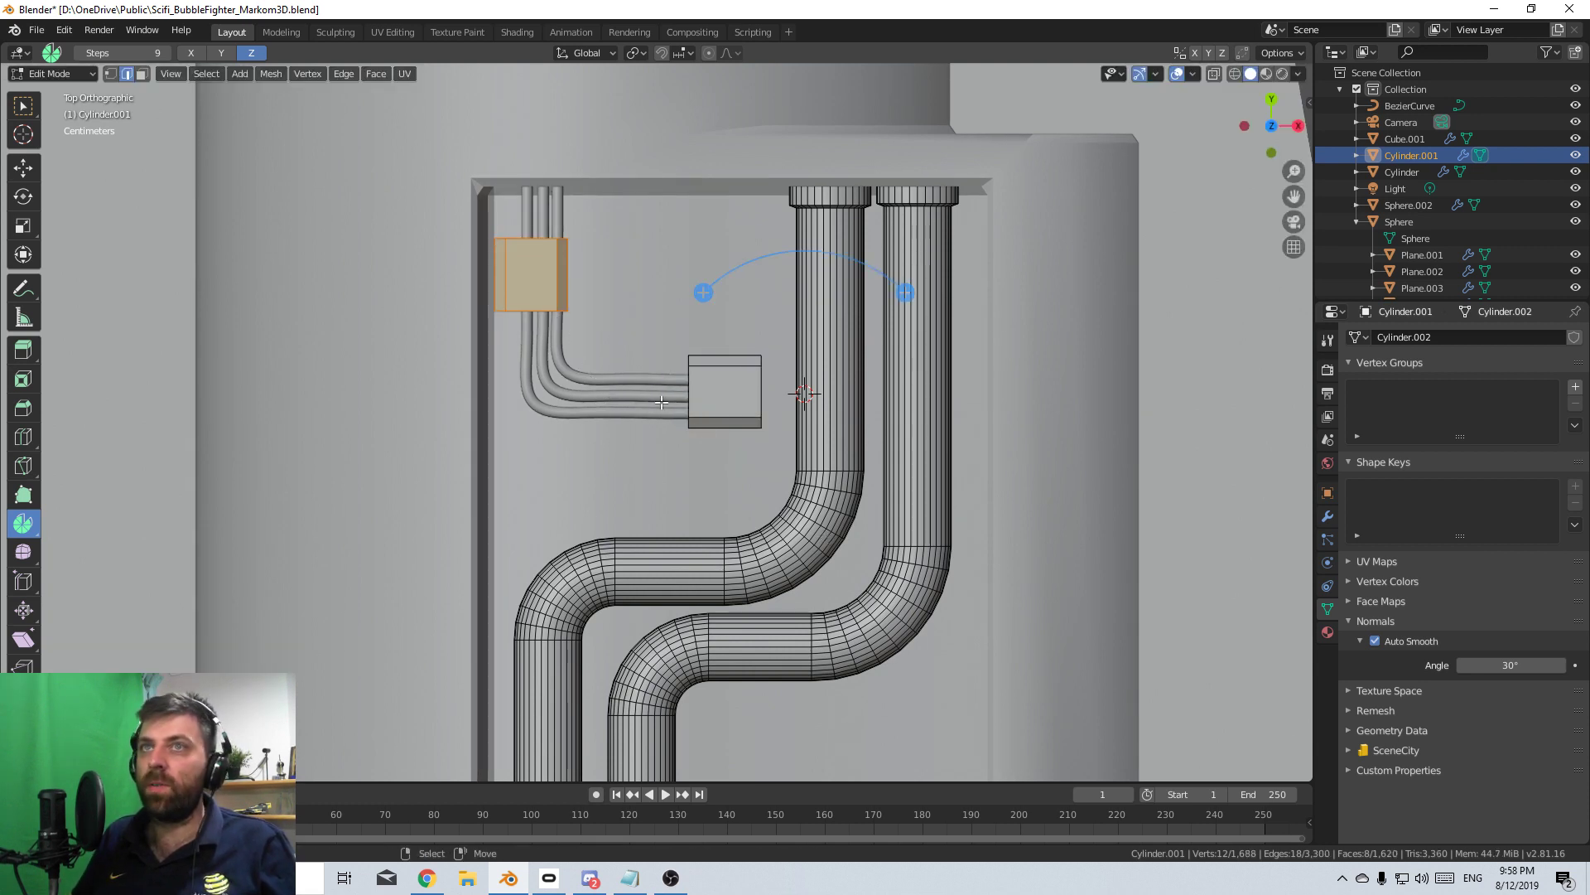
pyautogui.press('s')
pyautogui.press('y')
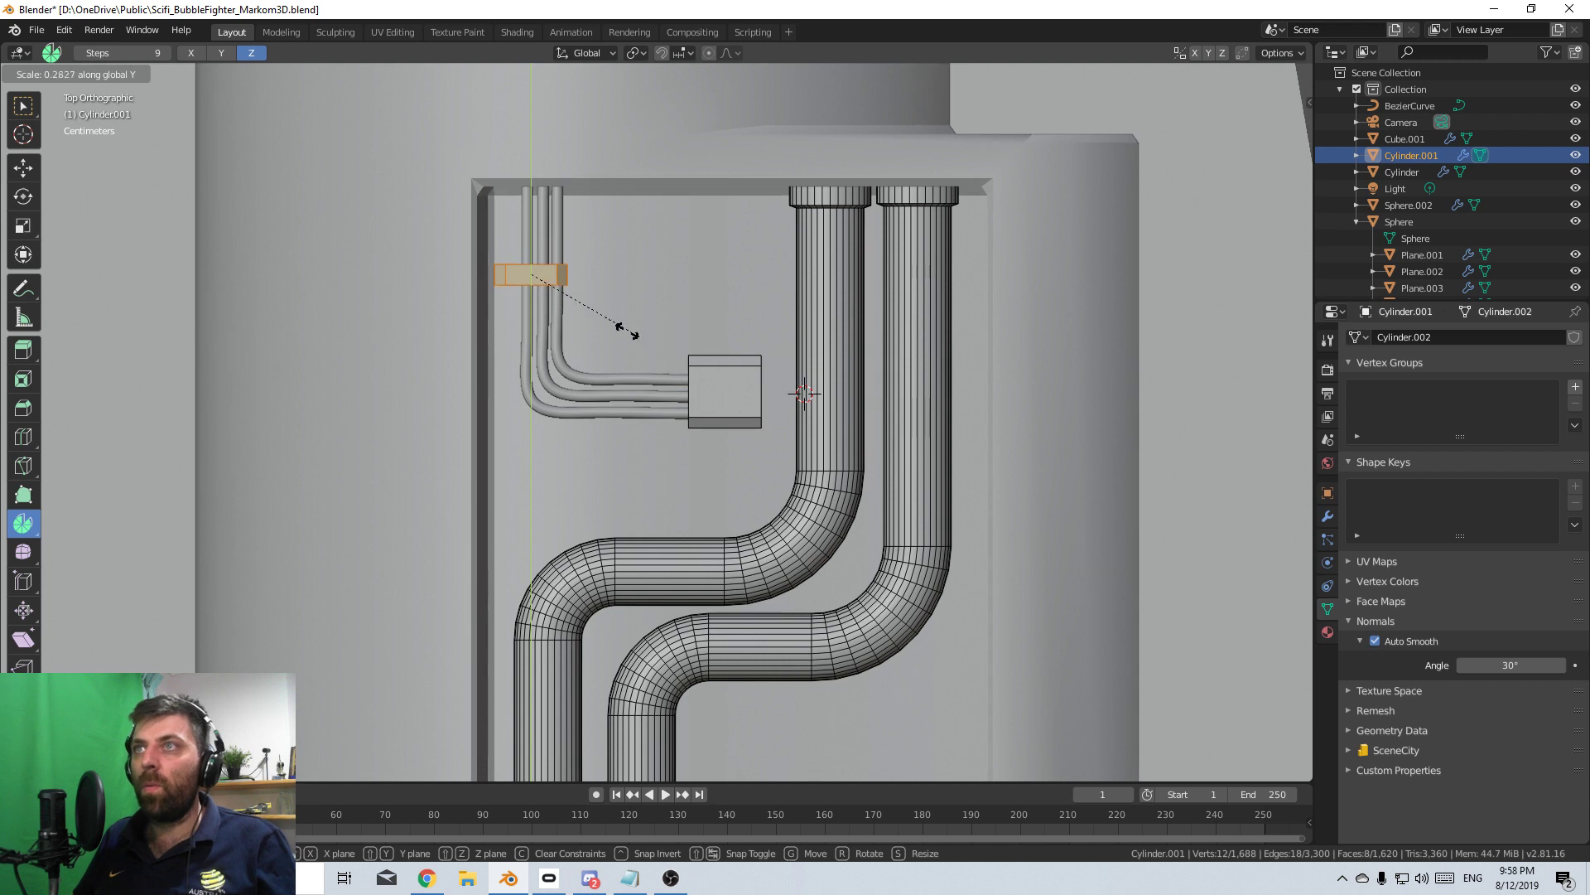
pyautogui.click(572, 304)
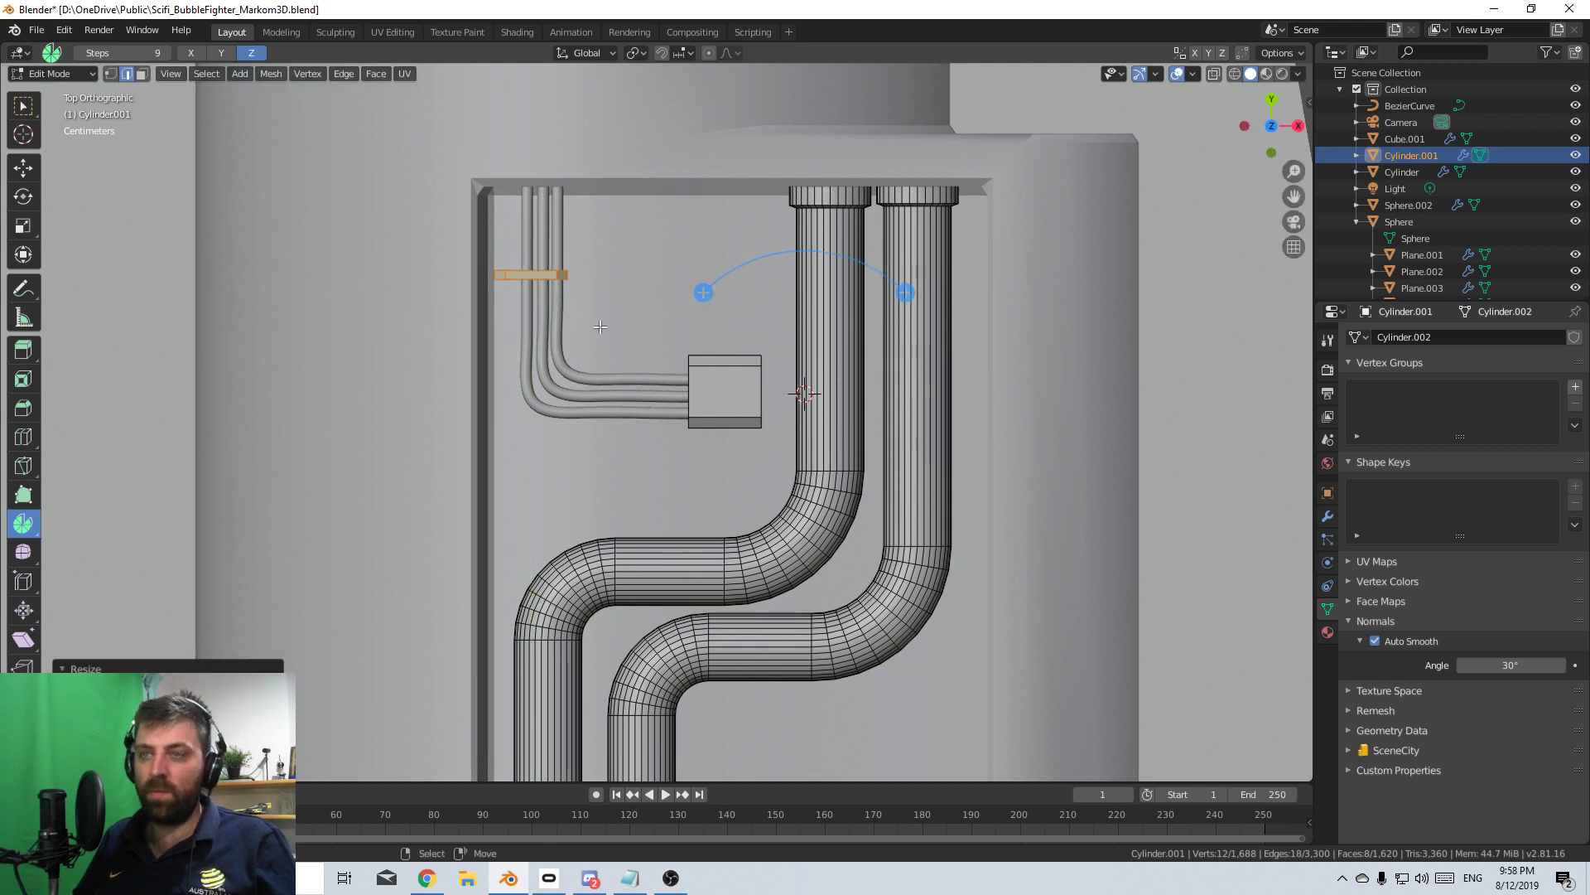
# - Move the clamp along the vertical cables toward the bend and place a copy rotated 90 degrees across the horizontal cables
pyautogui.press('g')
pyautogui.click(622, 392)
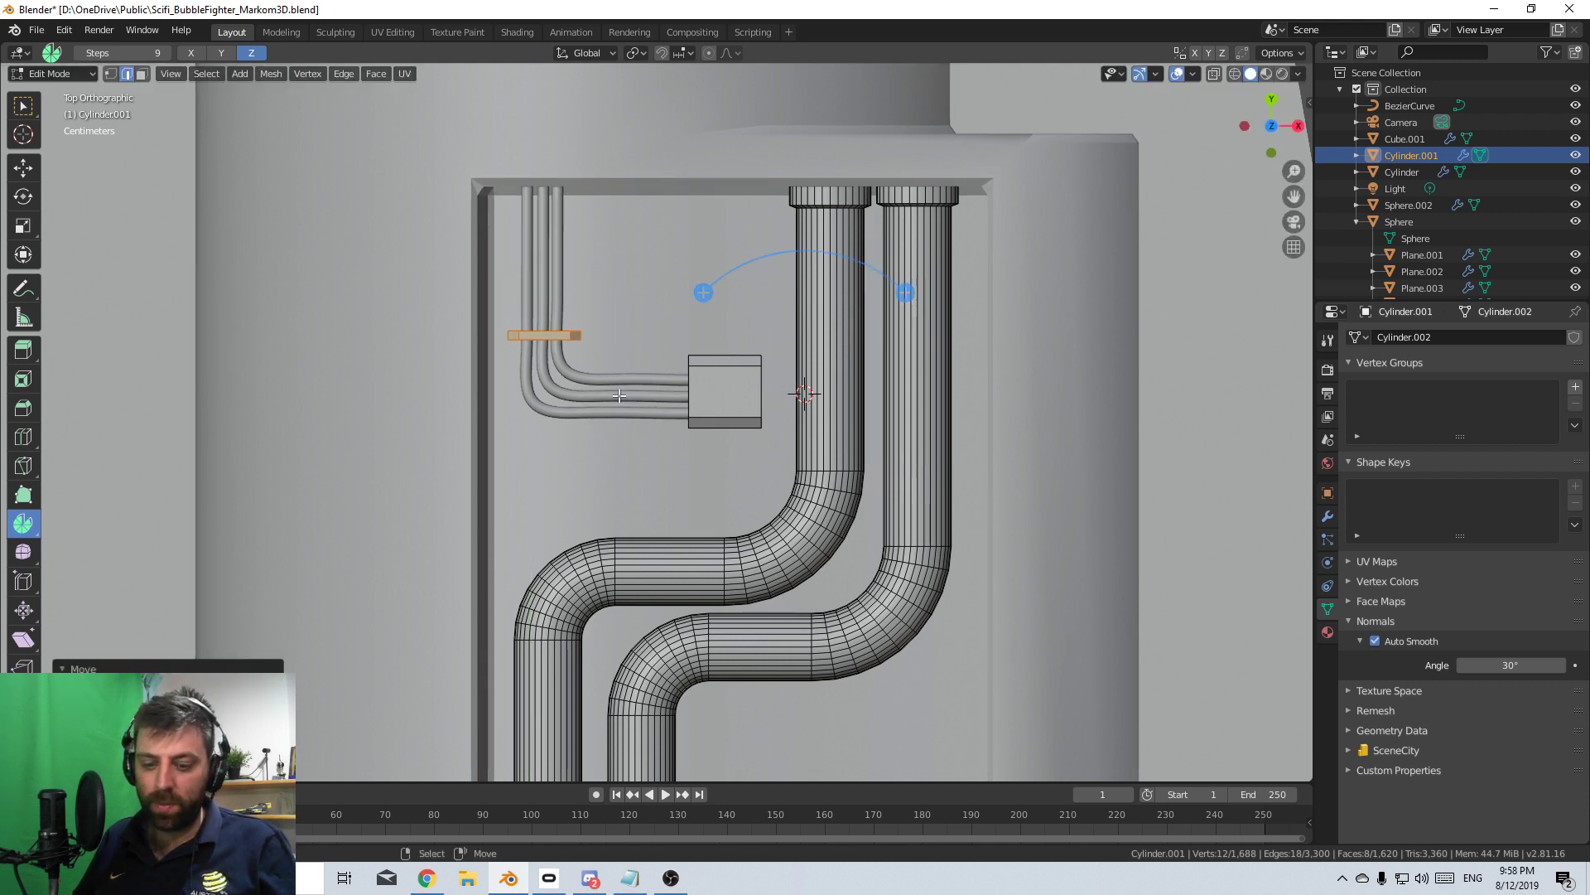
pyautogui.hotkey('shift', 'd')
pyautogui.click(683, 455)
pyautogui.press('r')
pyautogui.press('9')
pyautogui.press('0')
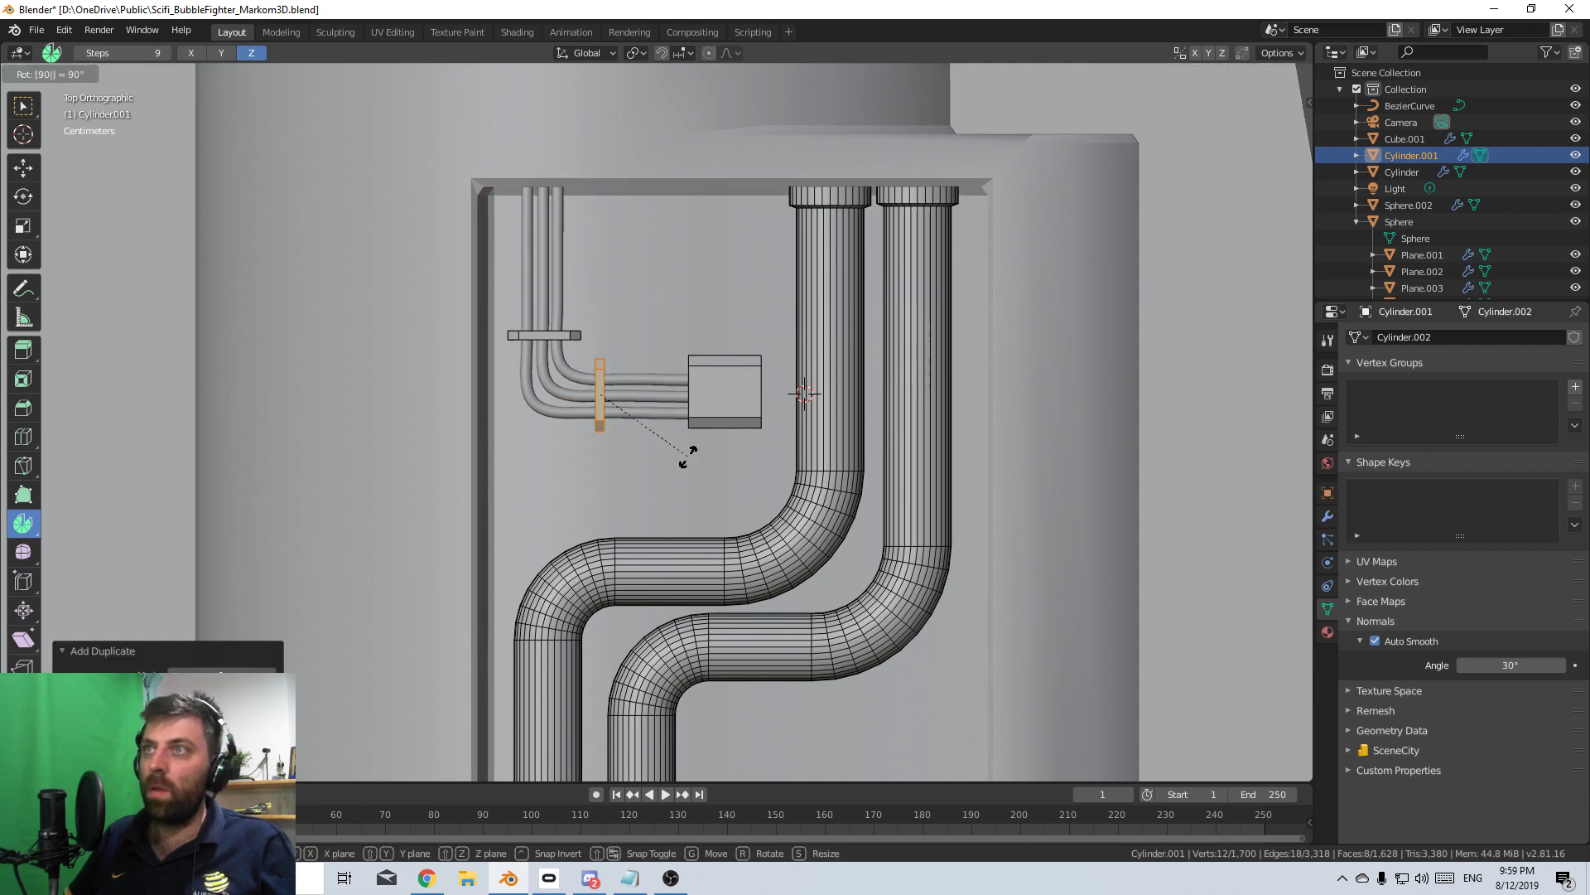
pyautogui.press('Return')
pyautogui.press('g')
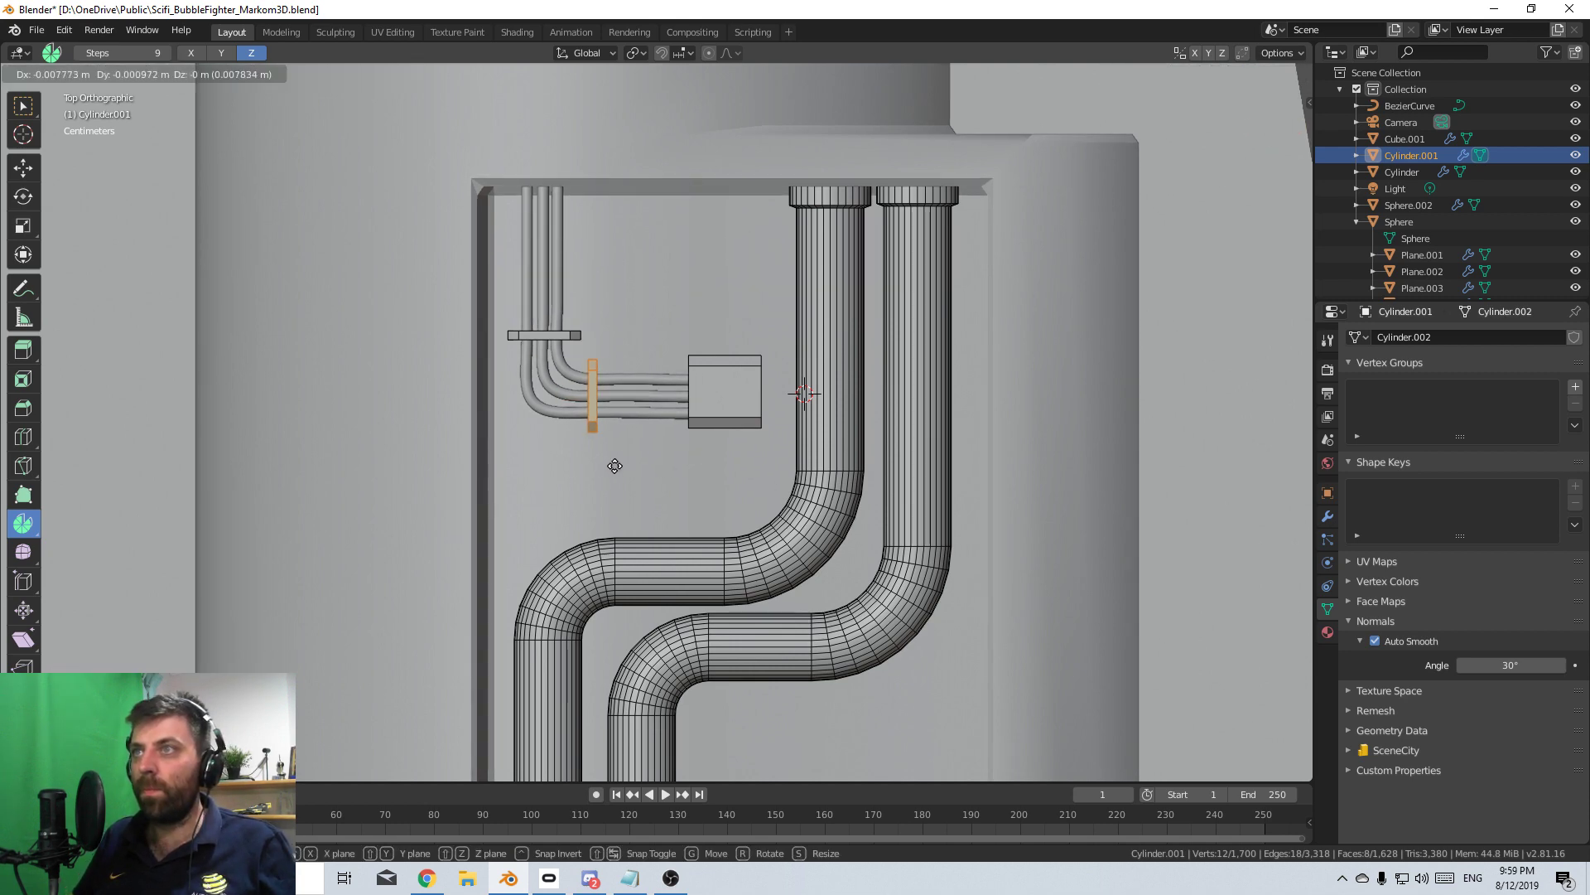
pyautogui.click(614, 466)
pyautogui.scroll(-4, 615, 465)
pyautogui.moveTo(614, 465); pyautogui.dragTo(778, 364, button='middle')
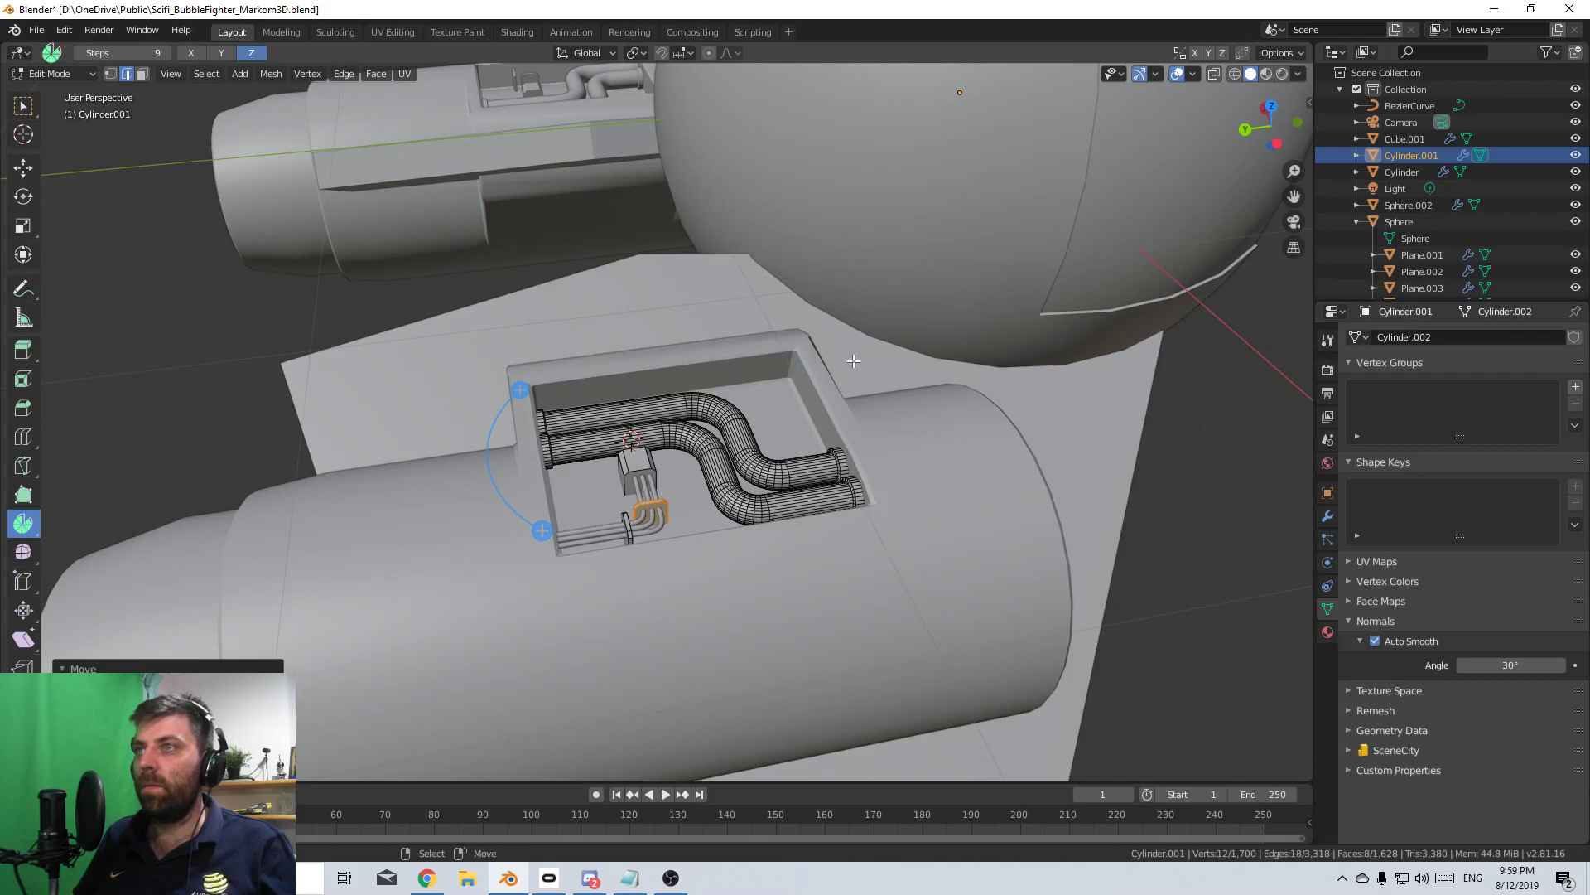
# - Lower the connector block and both cable clamps by about 0.046 m along Z toward the panel floor
pyautogui.press('Tab')
pyautogui.scroll(-3, 631, 455)
pyautogui.moveTo(631, 455); pyautogui.dragTo(668, 496, button='middle')
pyautogui.scroll(5, 610, 512)
pyautogui.press('Tab')
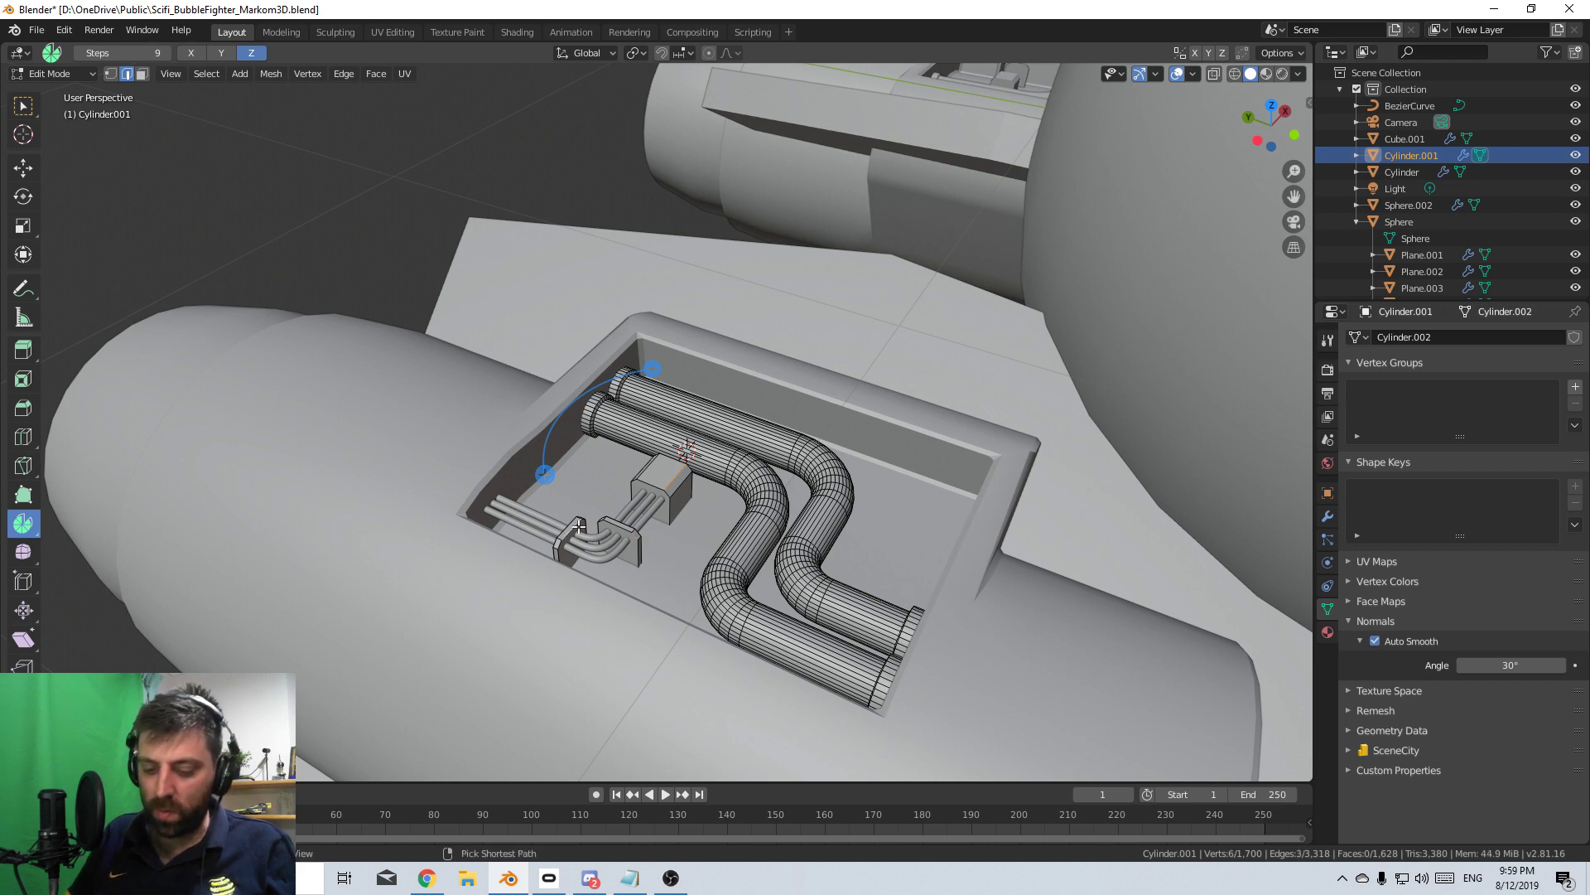
pyautogui.hotkey('ctrl', 'l')
pyautogui.press('g')
pyautogui.press('z')
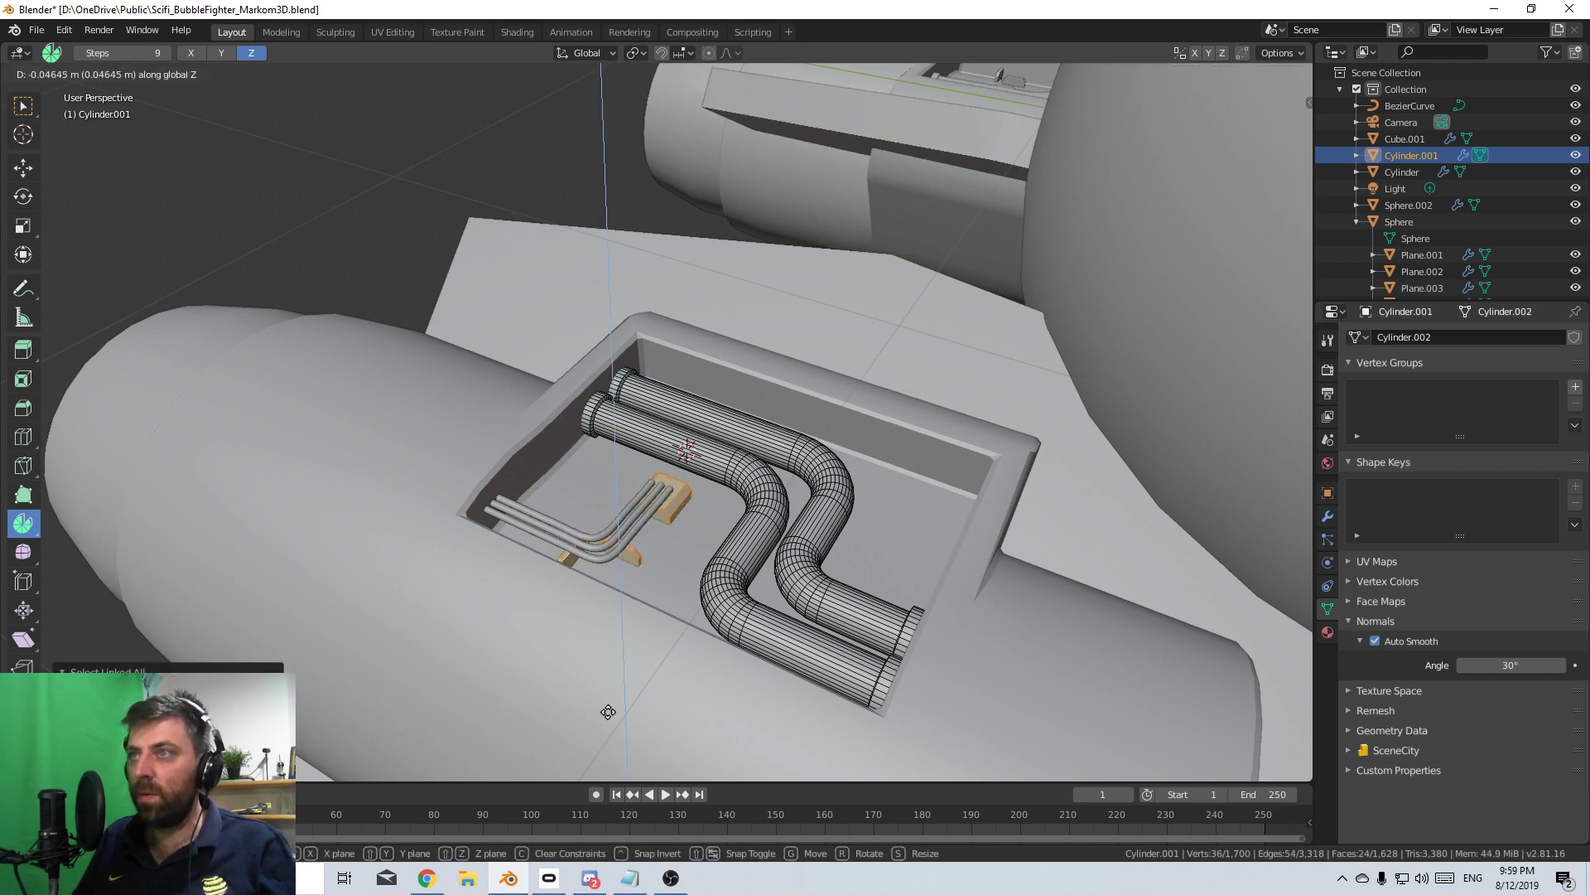
pyautogui.click(608, 711)
# - Lower all the cable curves along Z so they run through the lowered clamps and connector block
pyautogui.press('Tab')
pyautogui.click(646, 527)
pyautogui.press('Tab')
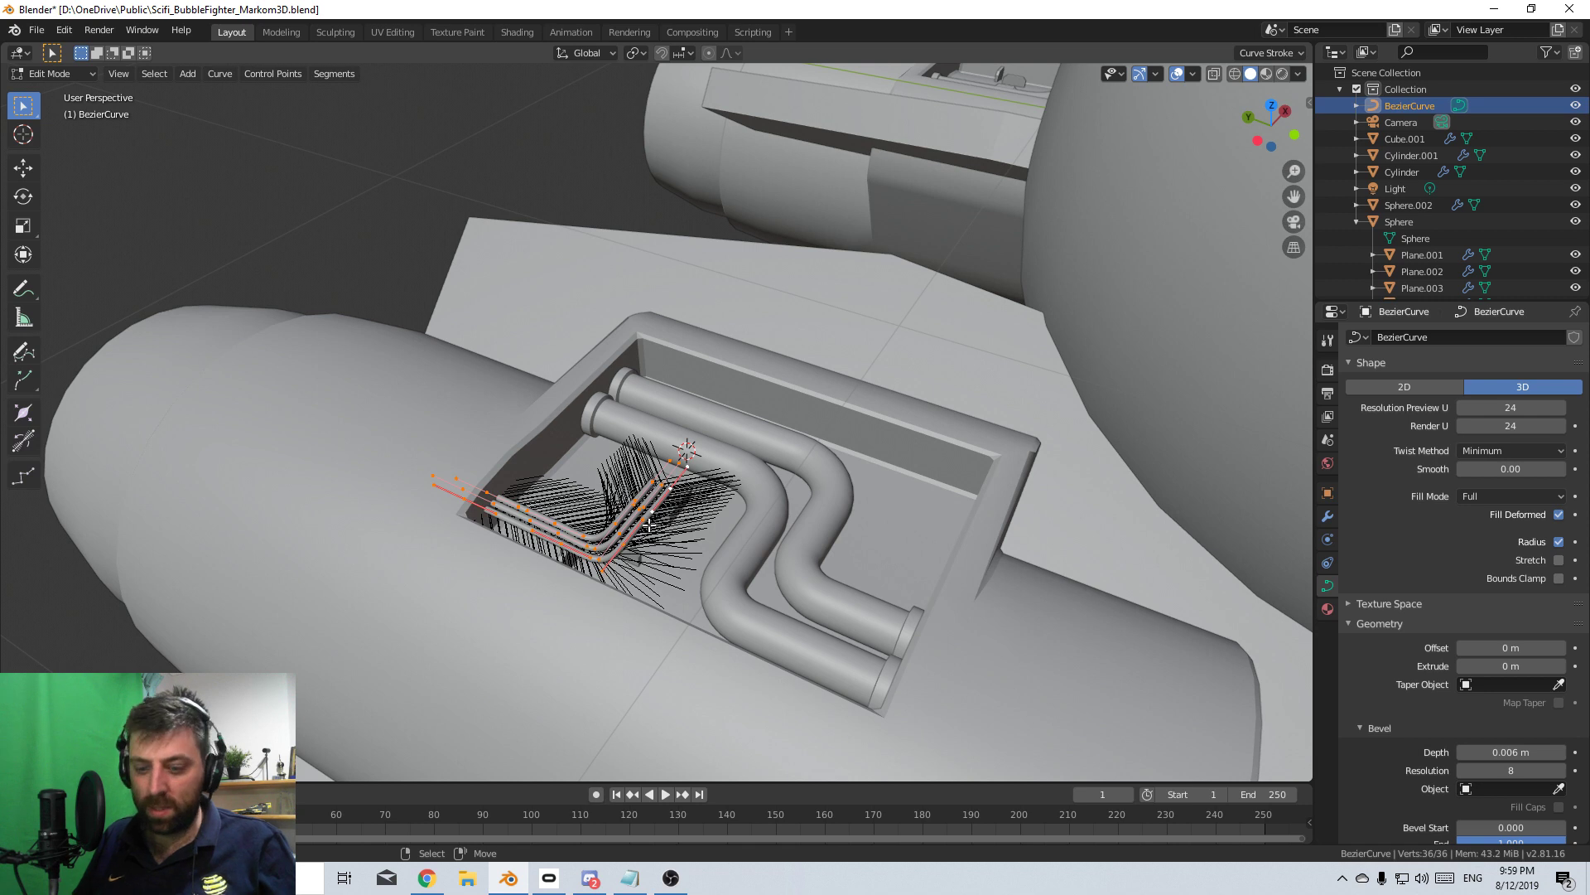
pyautogui.press('g')
pyautogui.press('z')
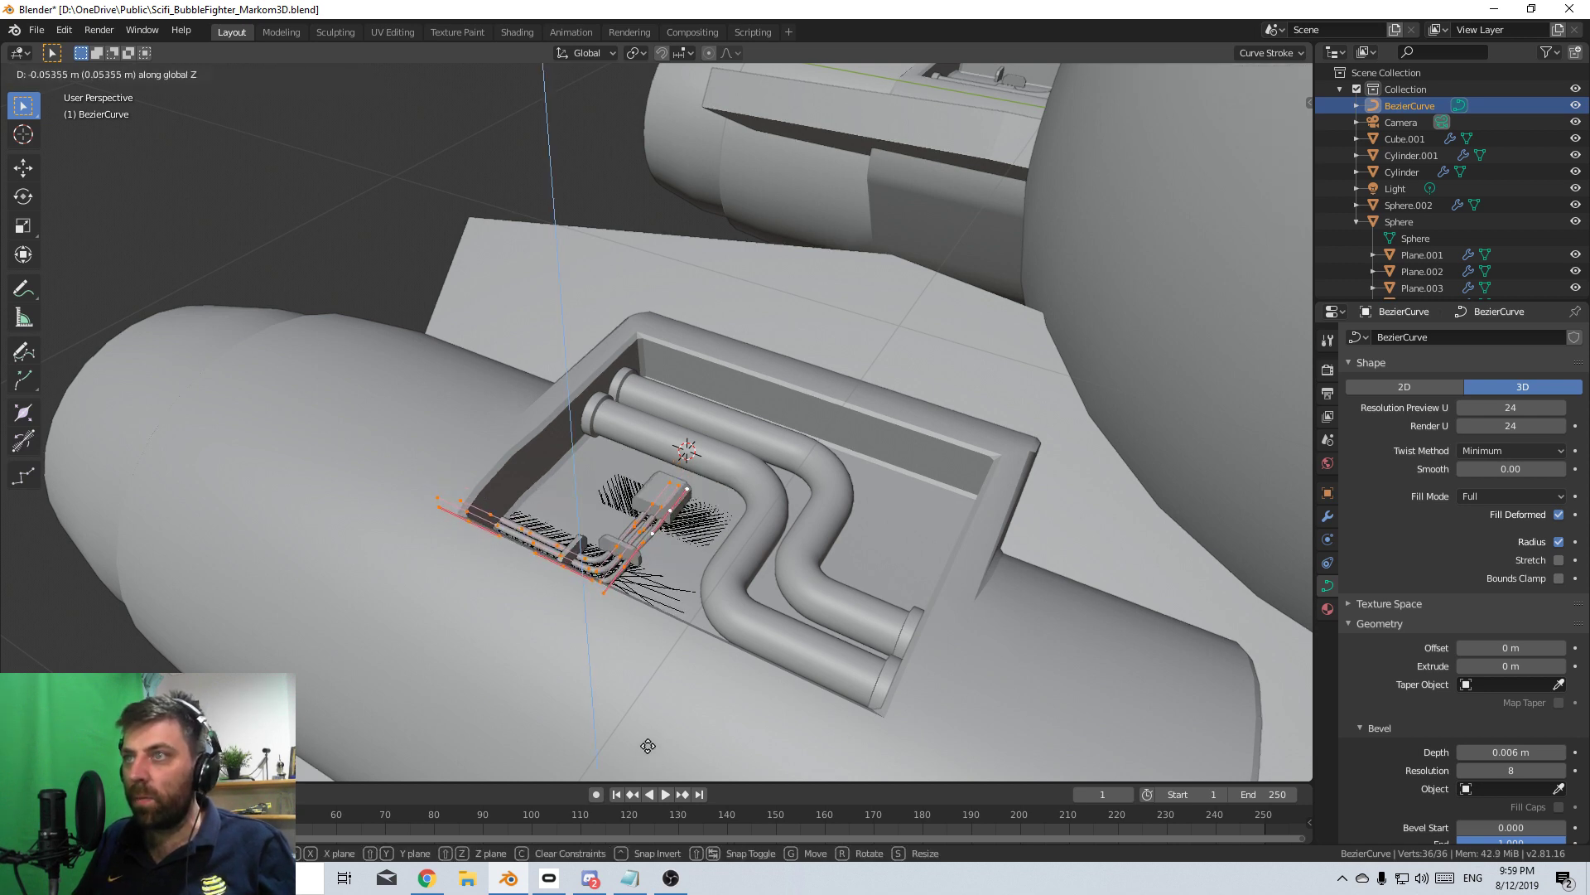
pyautogui.click(645, 677)
pyautogui.press('Tab')
# - Examine the pipes, cables and clamps in the engine's recessed panel from several angles
pyautogui.scroll(-4, 702, 598)
pyautogui.moveTo(703, 598); pyautogui.dragTo(631, 607, button='middle')
pyautogui.click(379, 421)
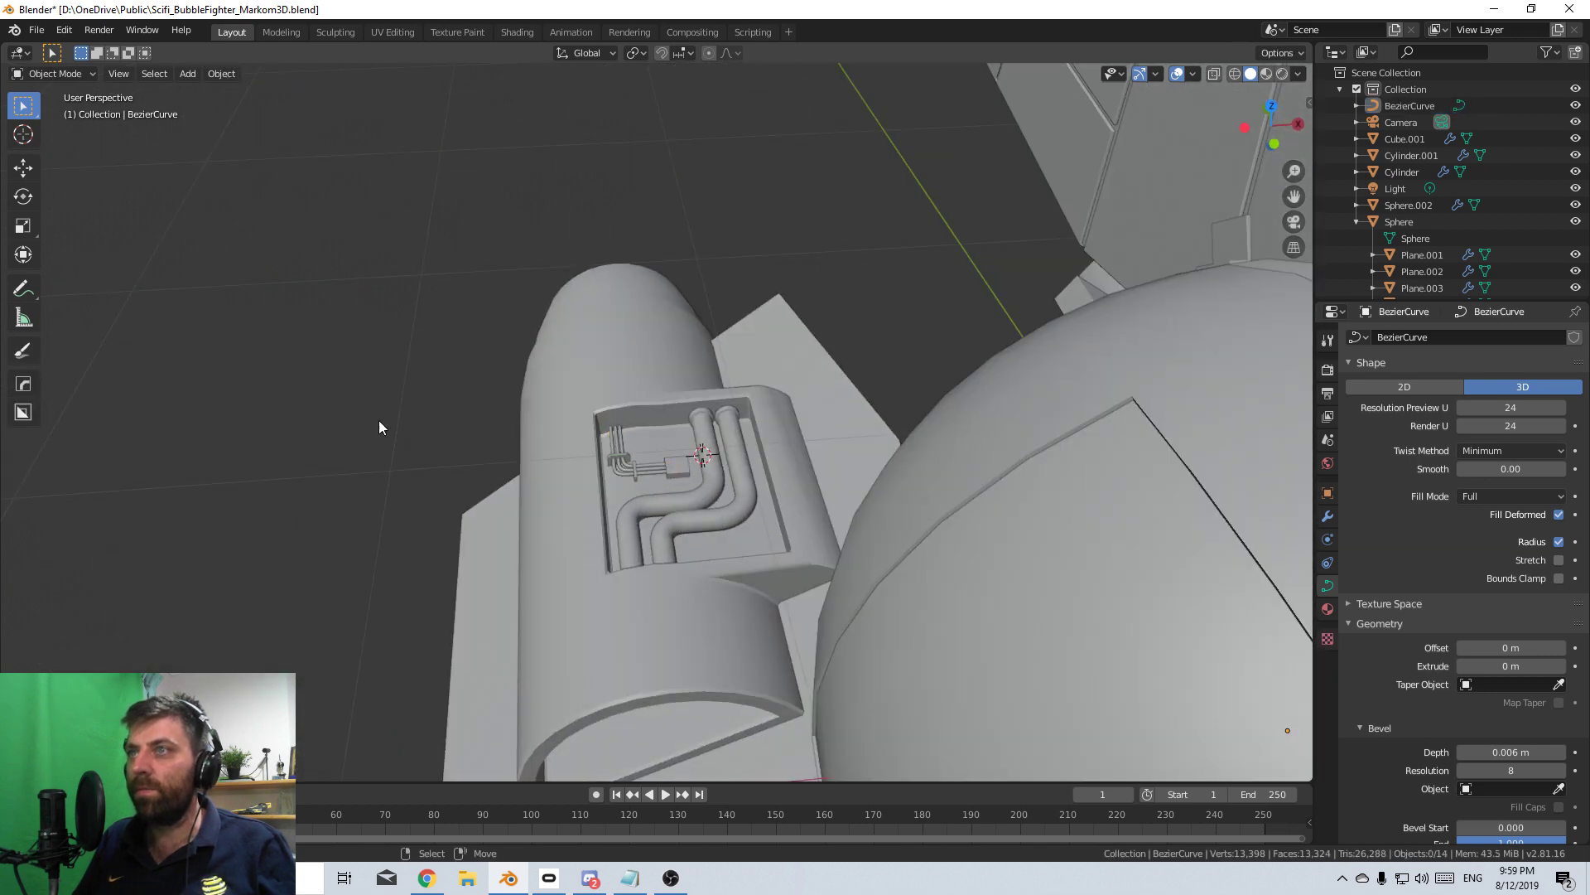
pyautogui.moveTo(380, 420); pyautogui.dragTo(535, 473, button='middle')
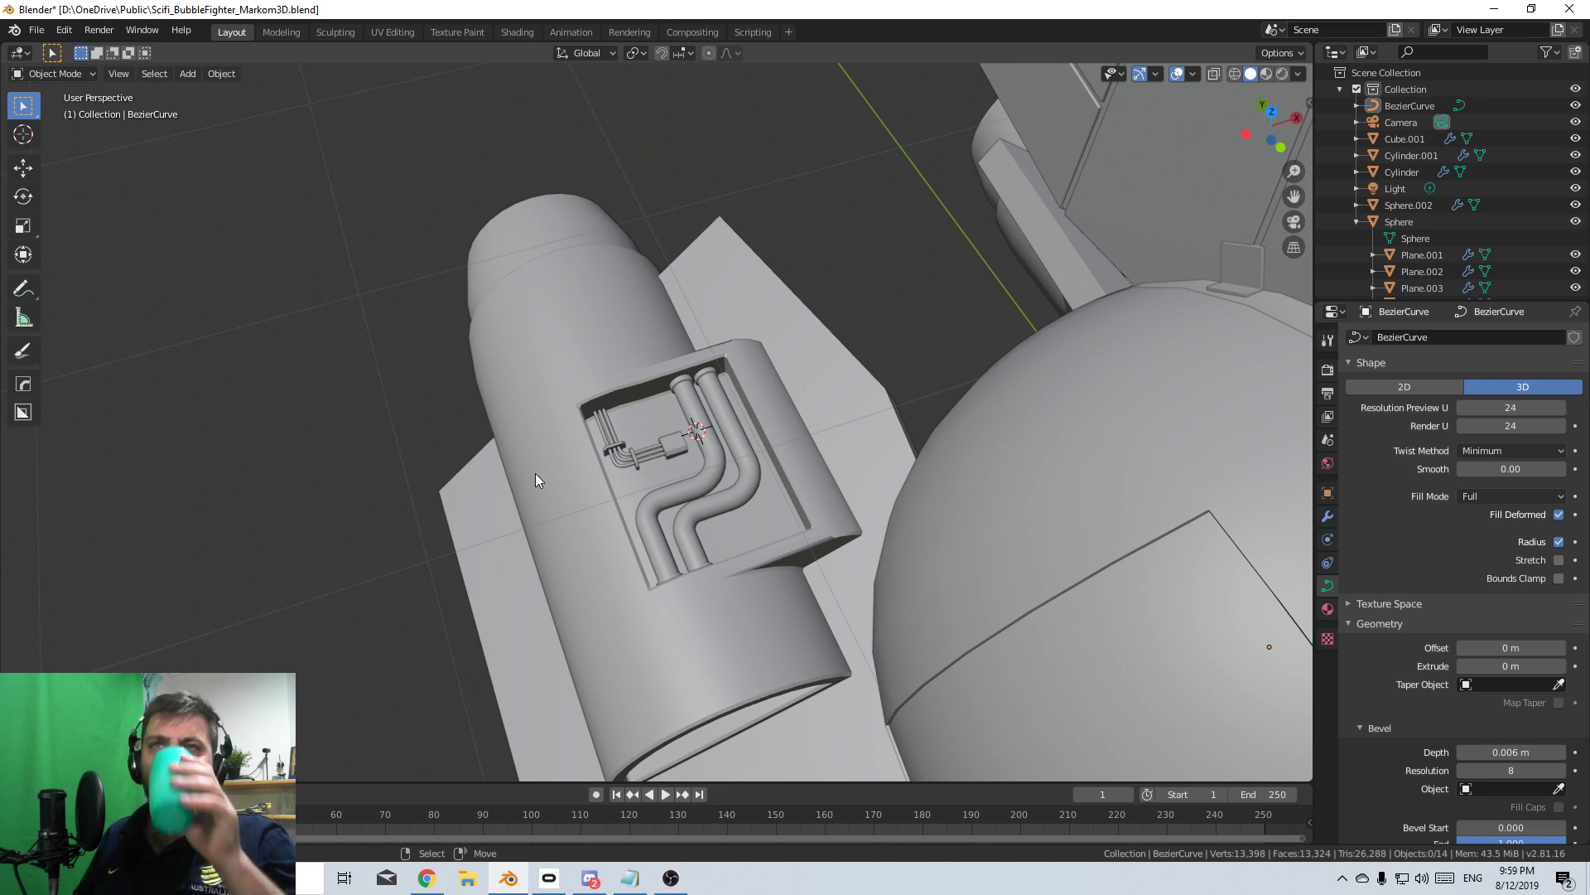
pyautogui.moveTo(746, 431); pyautogui.dragTo(867, 419, button='middle')
pyautogui.moveTo(722, 219); pyautogui.dragTo(740, 490, button='middle')
# - Add a cube to the pipe mesh and scale it down beside the lower pipe ends
pyautogui.click(706, 527)
pyautogui.click(684, 544)
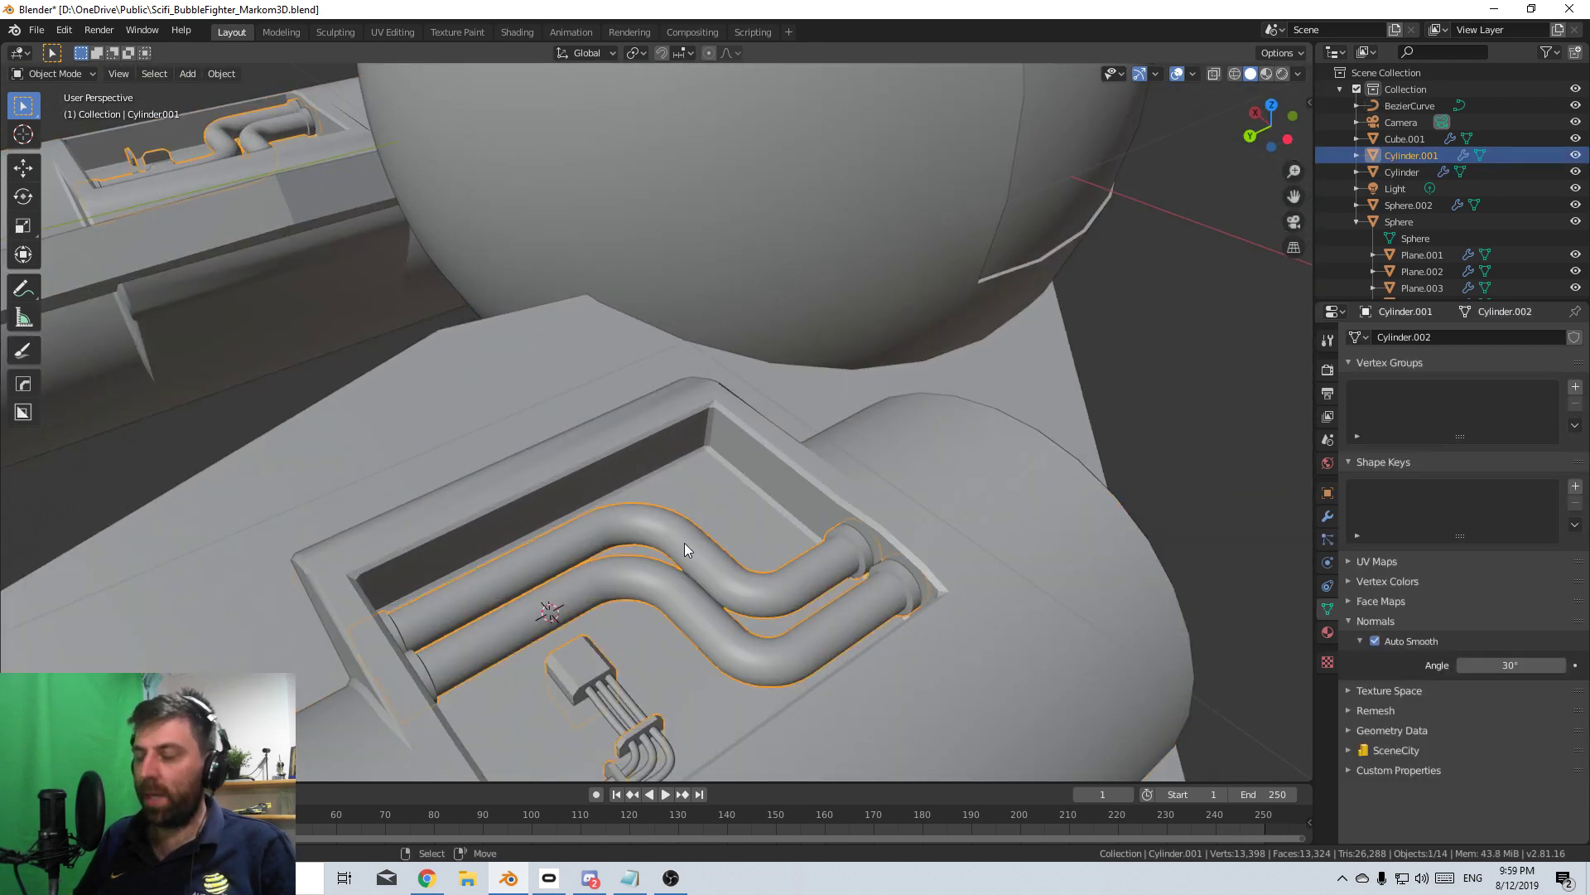
pyautogui.press('KP_7')
pyautogui.keyDown('shift'); pyautogui.moveTo(685, 543); pyautogui.dragTo(639, 509, button='middle'); pyautogui.keyUp('shift')
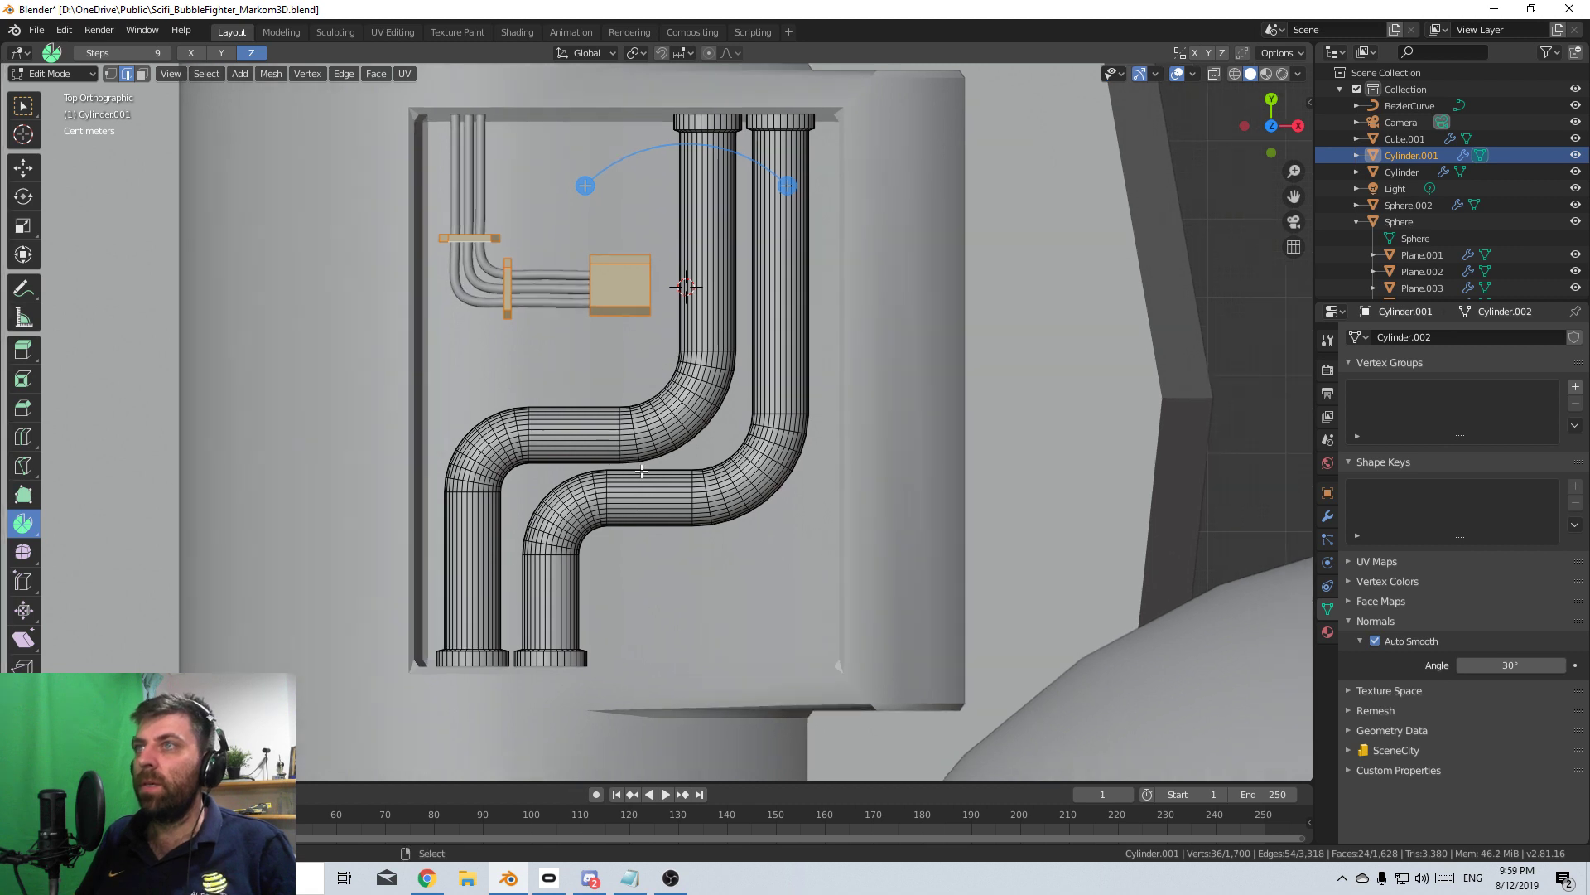
pyautogui.hotkey('shift', 'a')
pyautogui.click(641, 469)
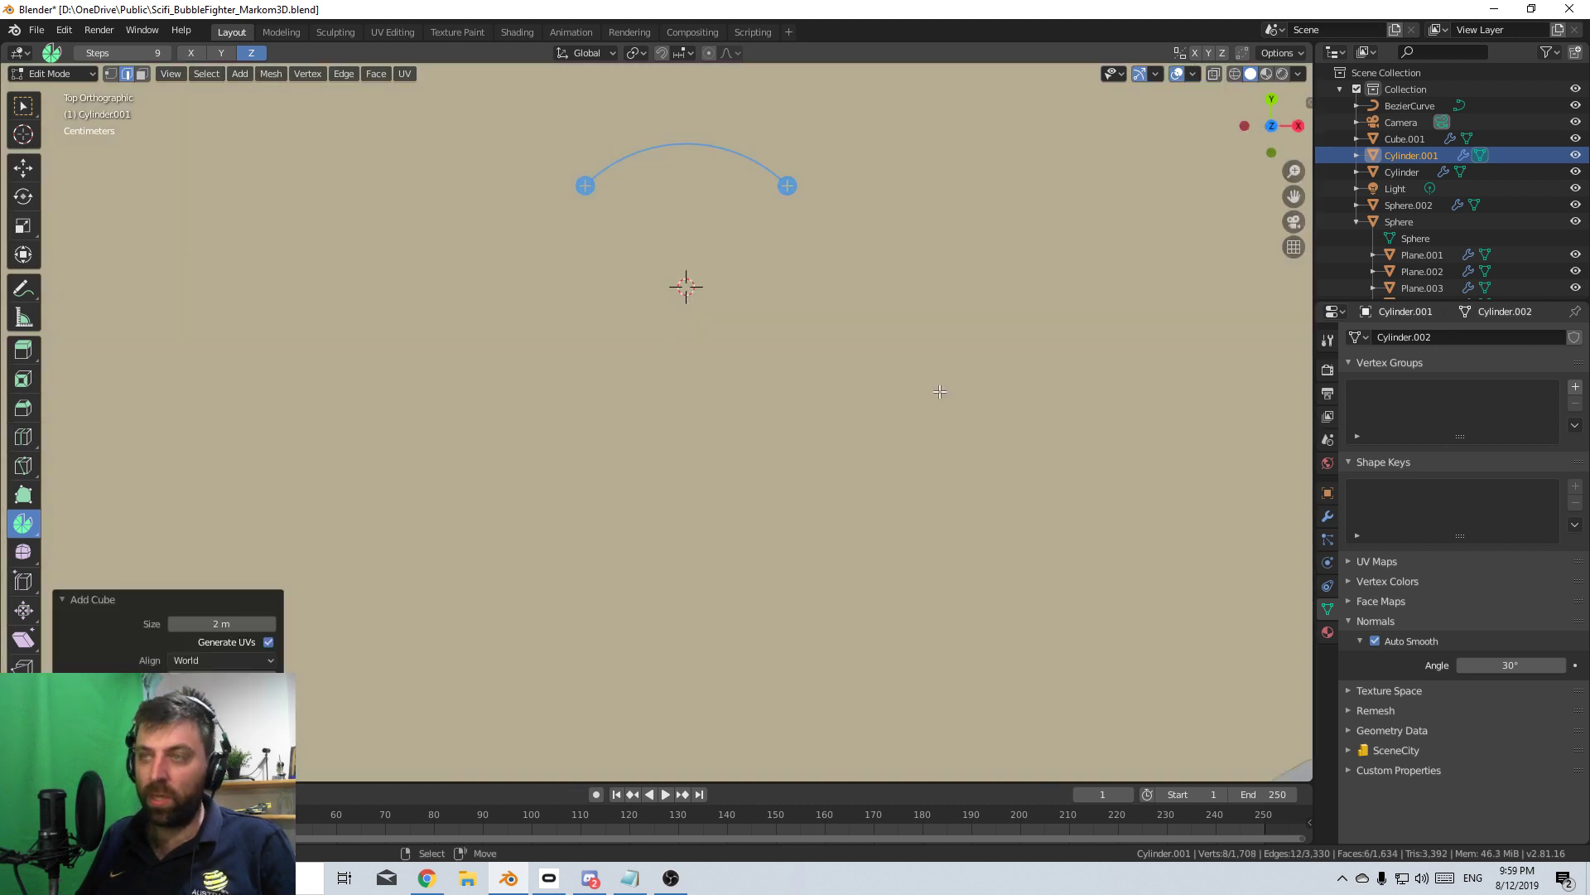
pyautogui.scroll(-5, 944, 390)
pyautogui.press('g')
pyautogui.click(787, 635)
pyautogui.press('s')
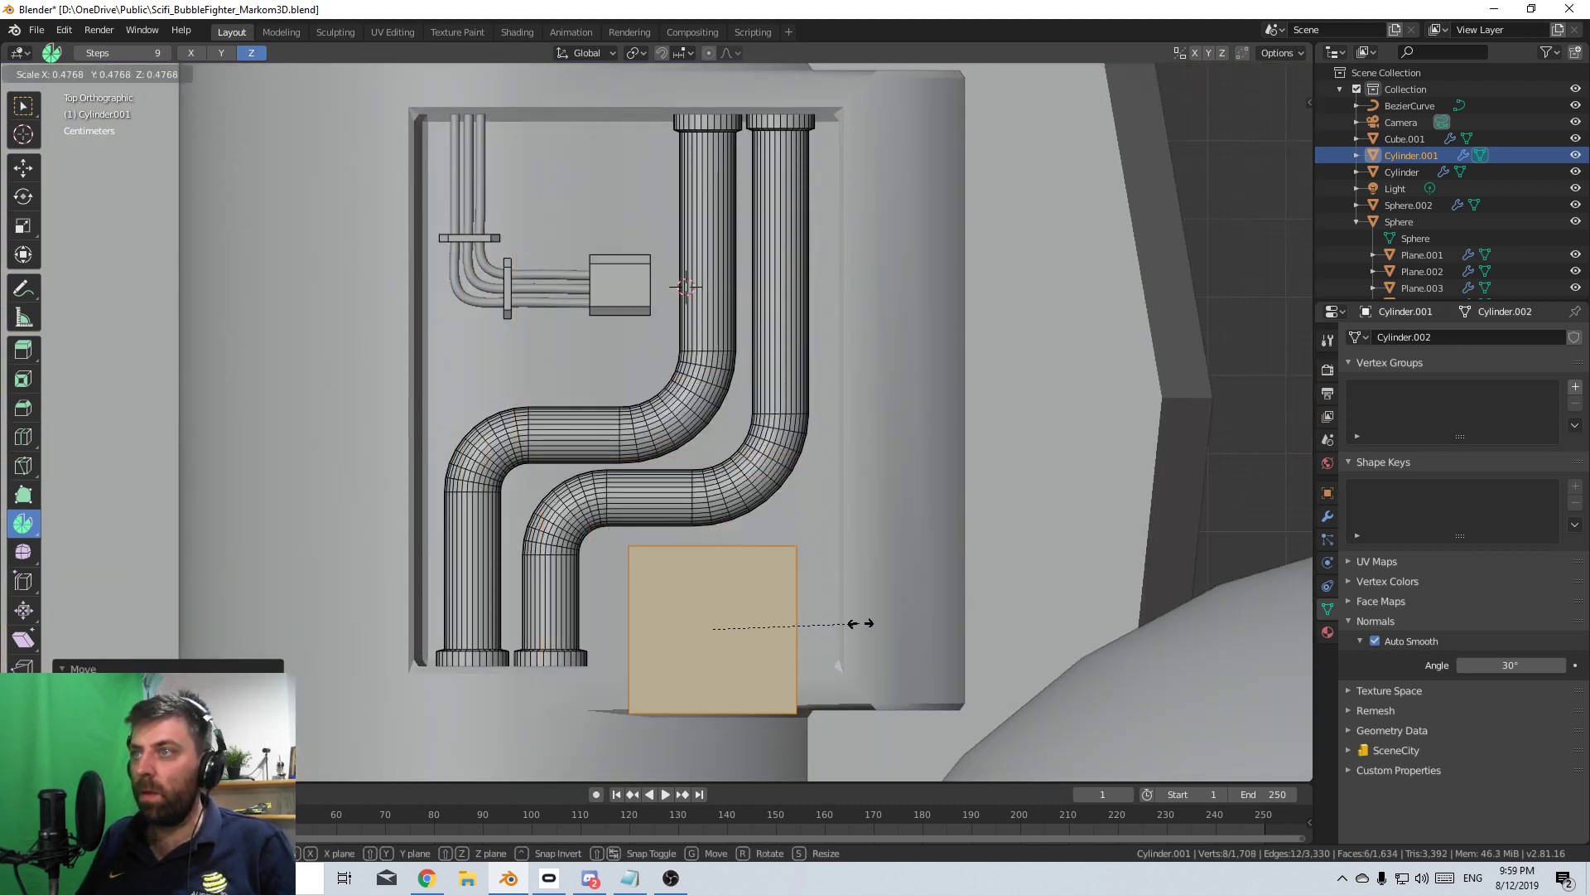
pyautogui.click(852, 621)
# - Stretch the cube along X and shrink it into a rectangular block that fits beside the lower pipe ends
pyautogui.keyDown('shift'); pyautogui.moveTo(835, 670); pyautogui.dragTo(798, 596, button='middle'); pyautogui.keyUp('shift')
pyautogui.press('s')
pyautogui.press('x')
pyautogui.click(906, 582)
pyautogui.press('s')
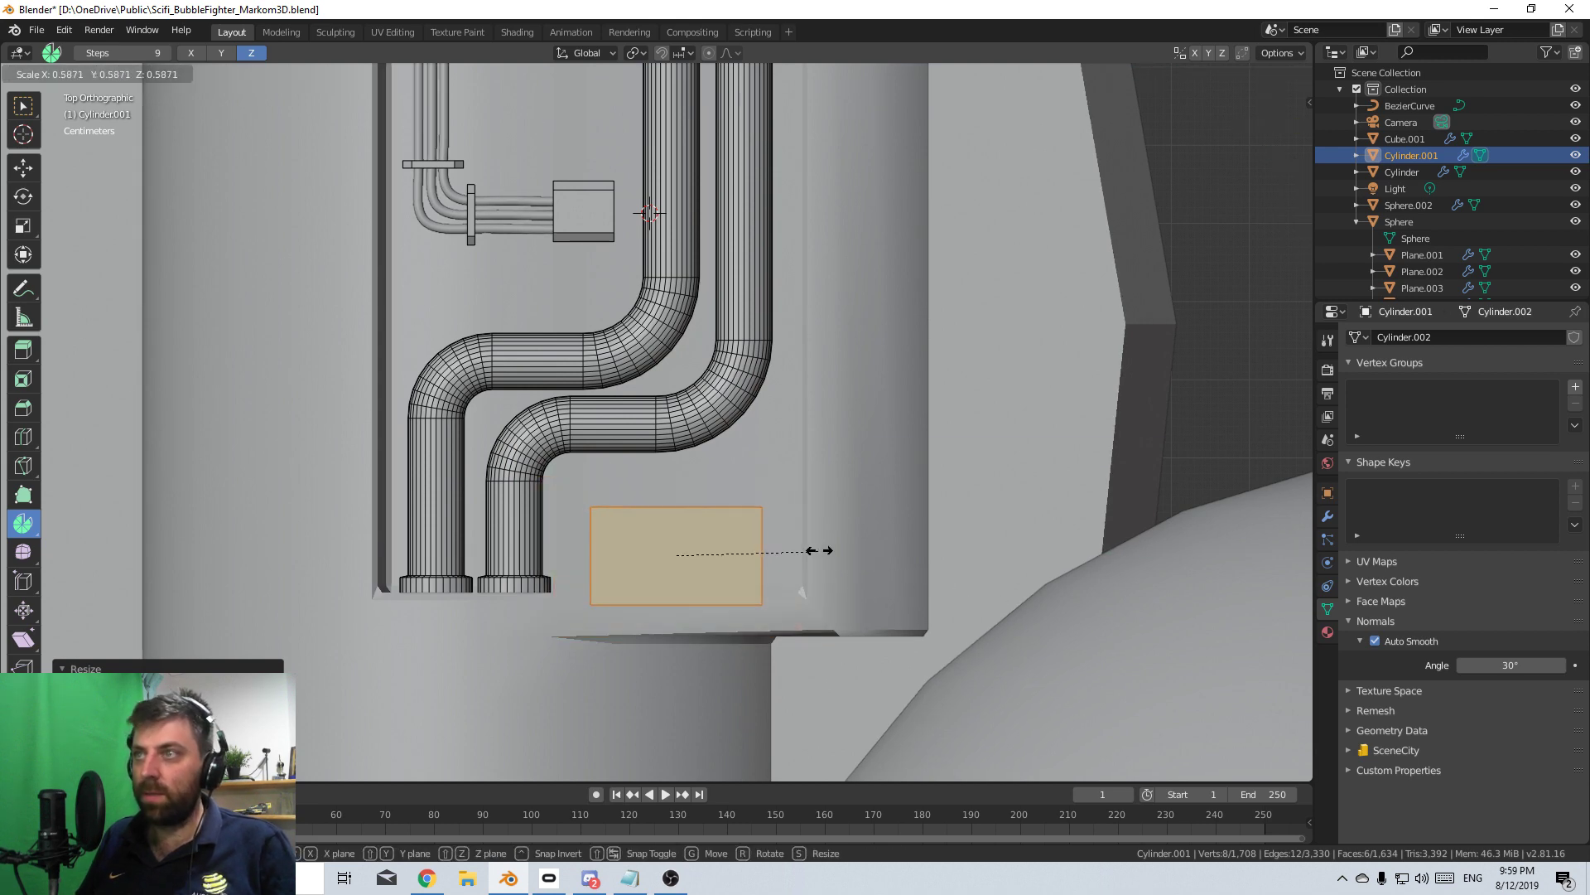
pyautogui.click(804, 545)
# - Lower the rectangular block into the recess and move it into the panel's empty lower corner
pyautogui.moveTo(801, 538); pyautogui.dragTo(964, 329, button='middle')
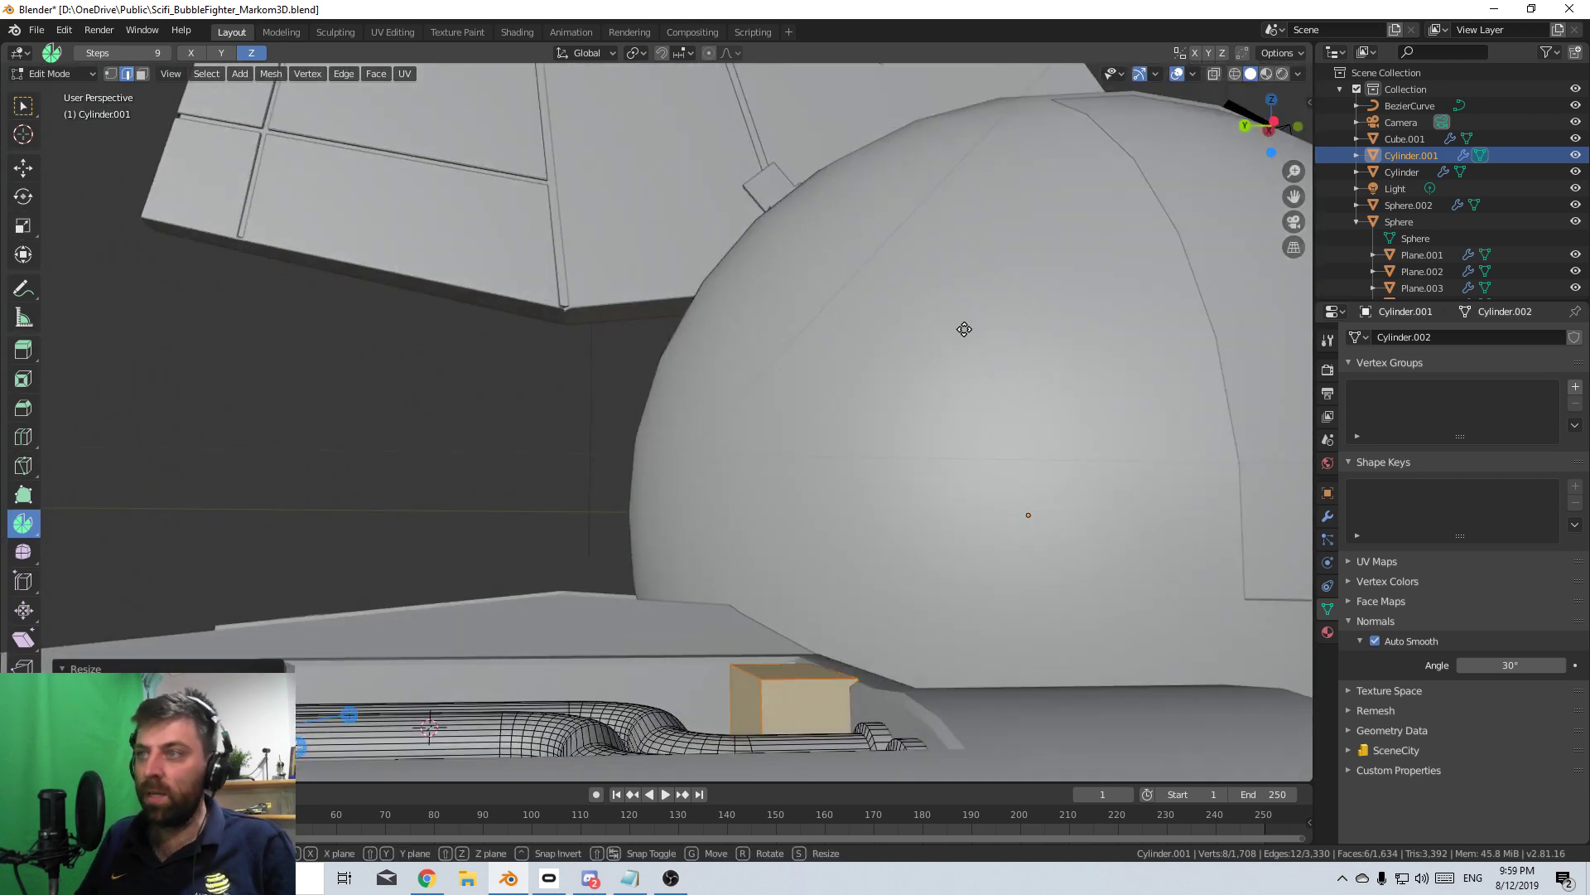
pyautogui.press('g')
pyautogui.click(961, 352)
pyautogui.press('KP_7')
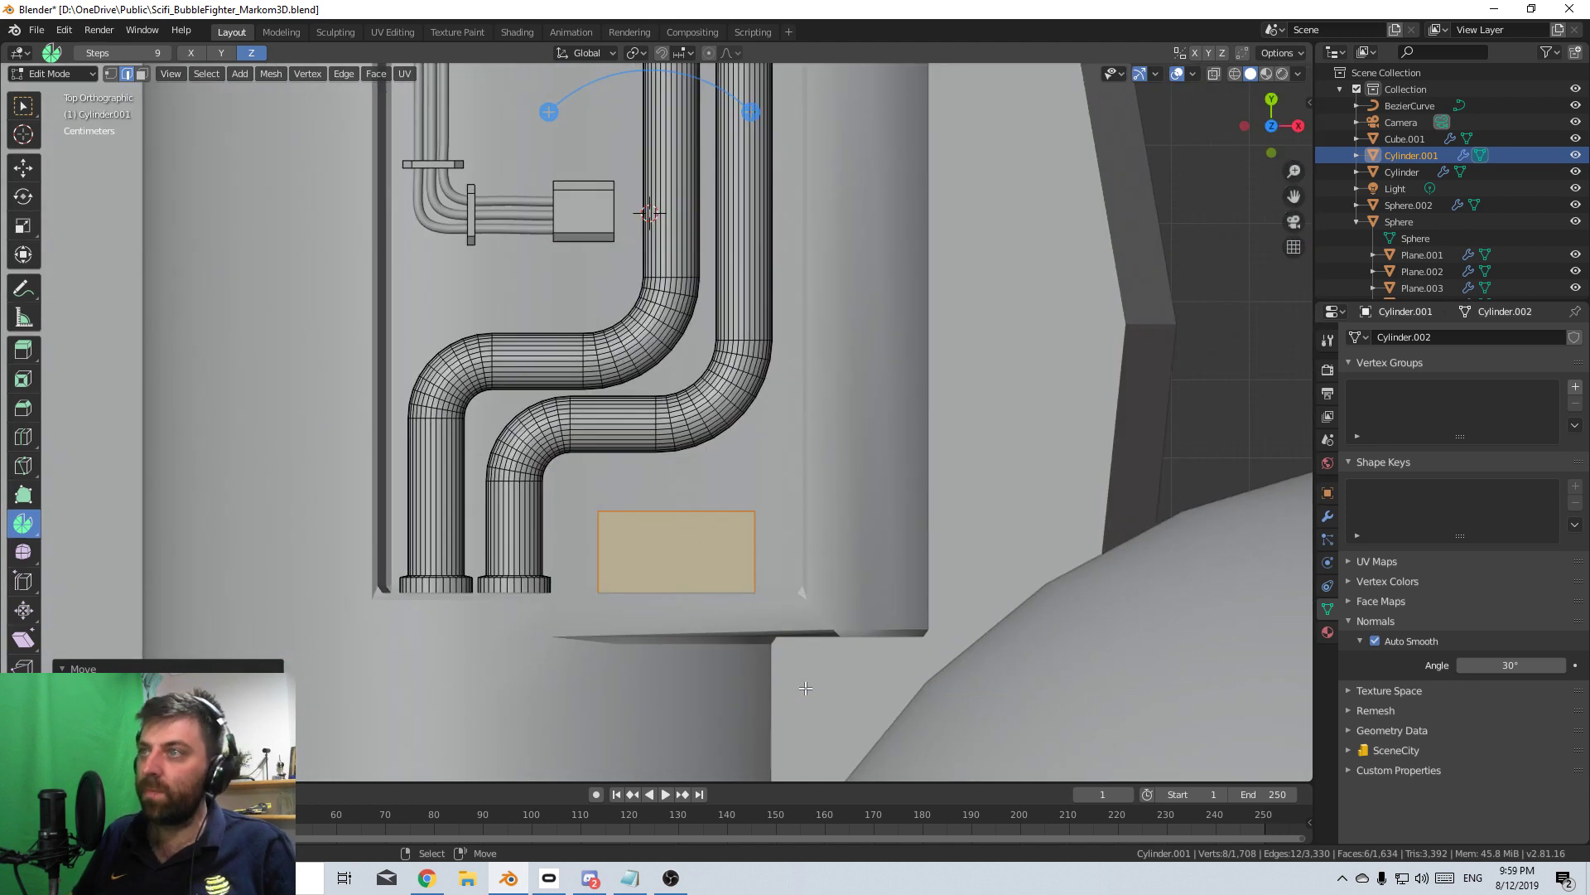
pyautogui.press('g')
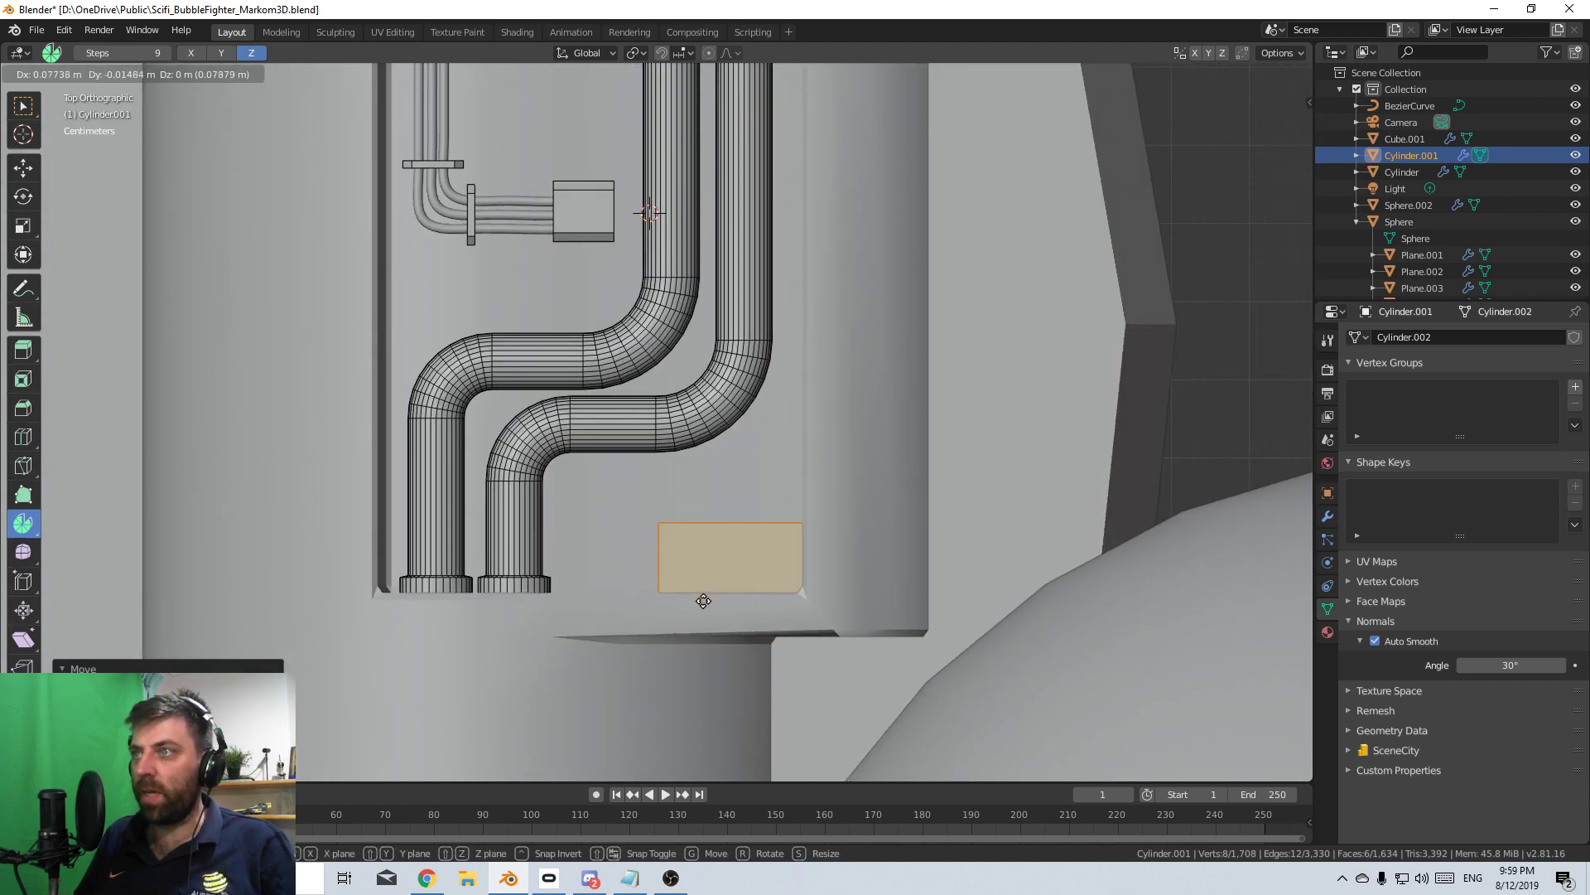
pyautogui.click(692, 593)
# - Duplicate the block's end face facing the pipes and place the copy above the engine in side view
pyautogui.moveTo(693, 593); pyautogui.dragTo(810, 658, button='middle')
pyautogui.click(811, 658)
pyautogui.scroll(3, 810, 658)
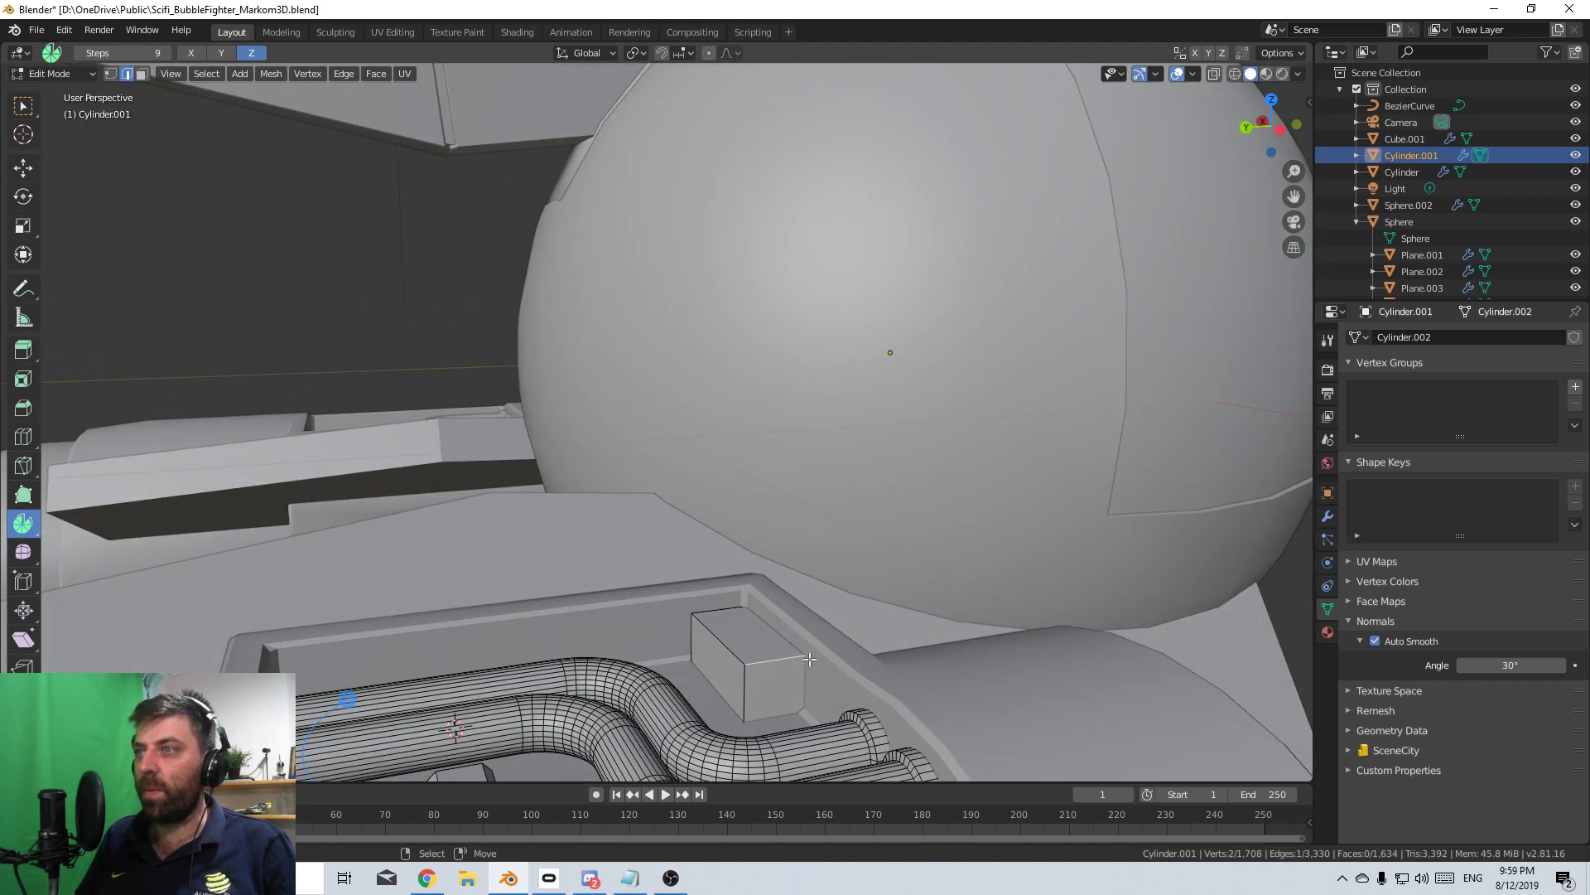
pyautogui.click(141, 73)
pyautogui.click(779, 696)
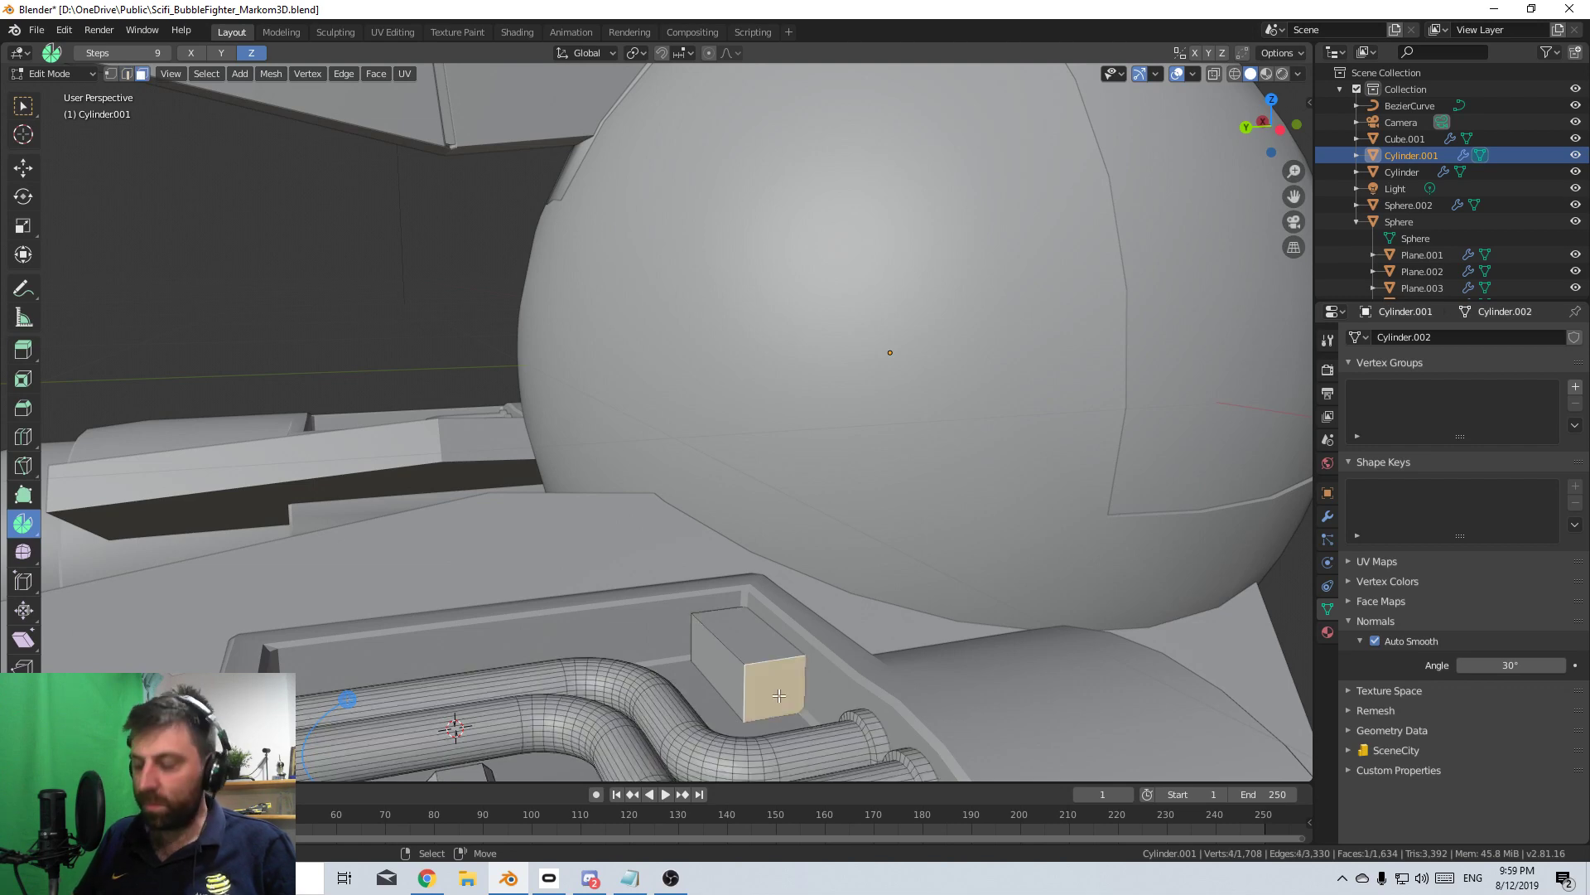
pyautogui.press('ctrl+KP_3')
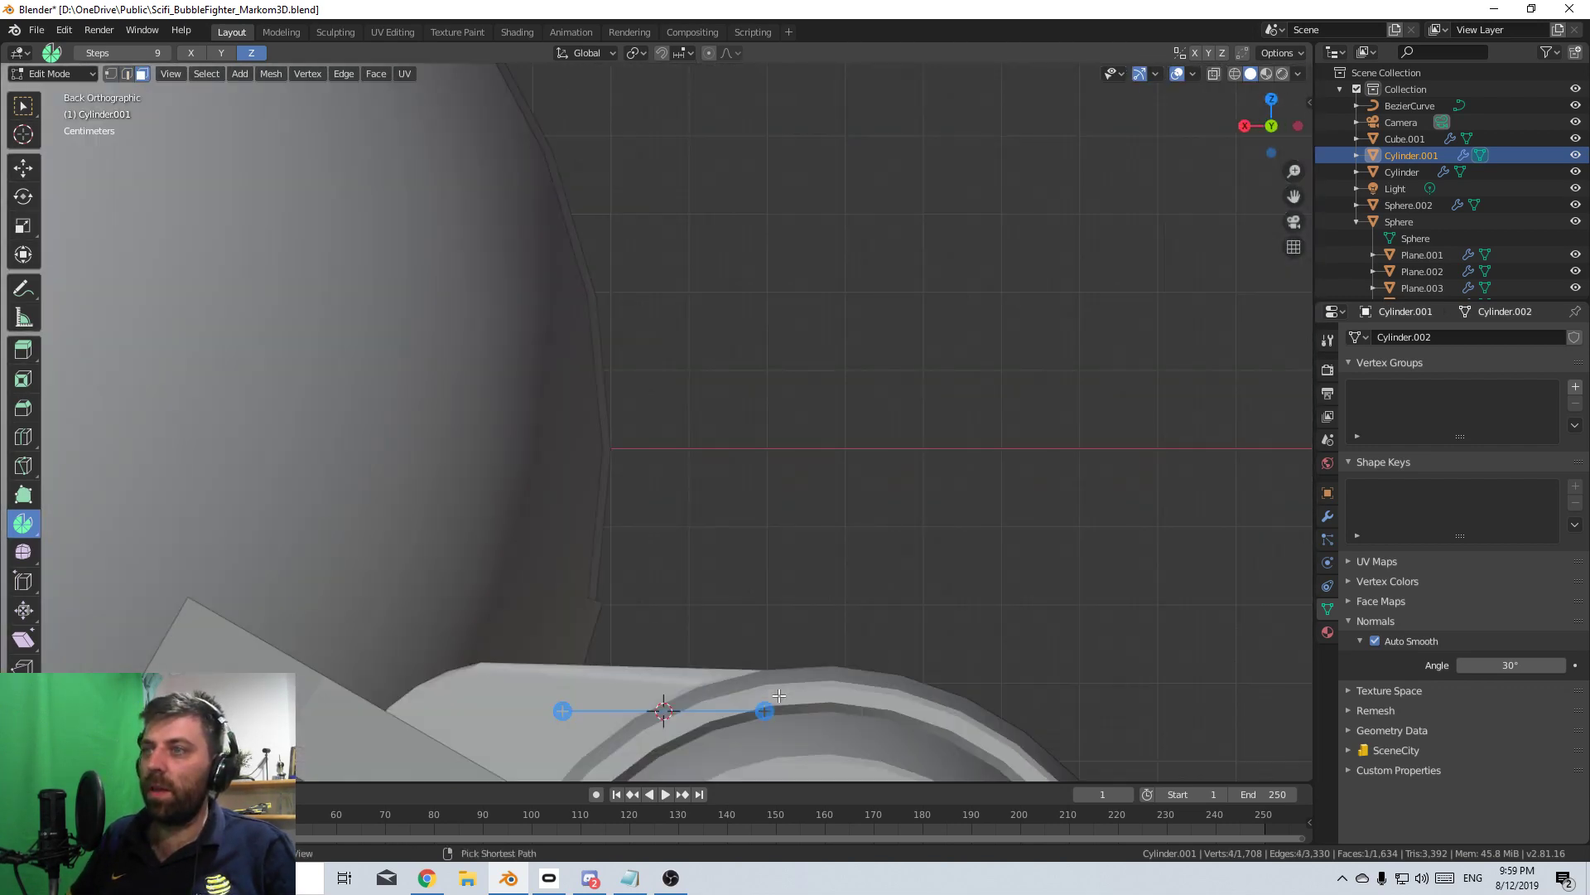
pyautogui.scroll(-3, 641, 697)
pyautogui.hotkey('shift', 'd')
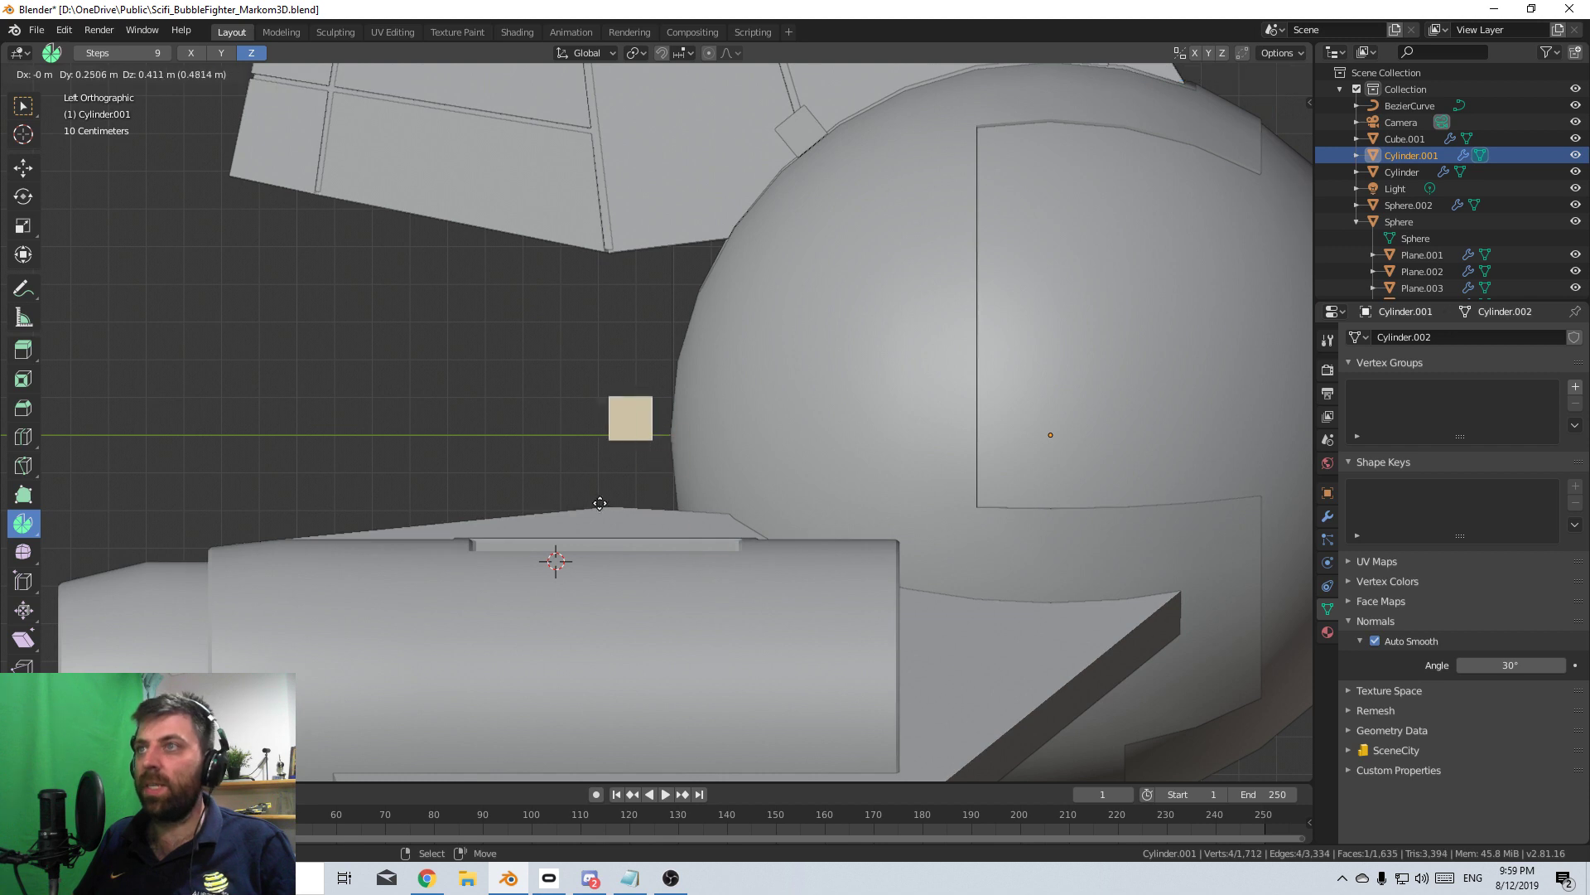
pyautogui.click(646, 422)
pyautogui.scroll(3, 646, 422)
# - Shrink the copied face and stretch it along Z into an upright rectangle
pyautogui.press('s')
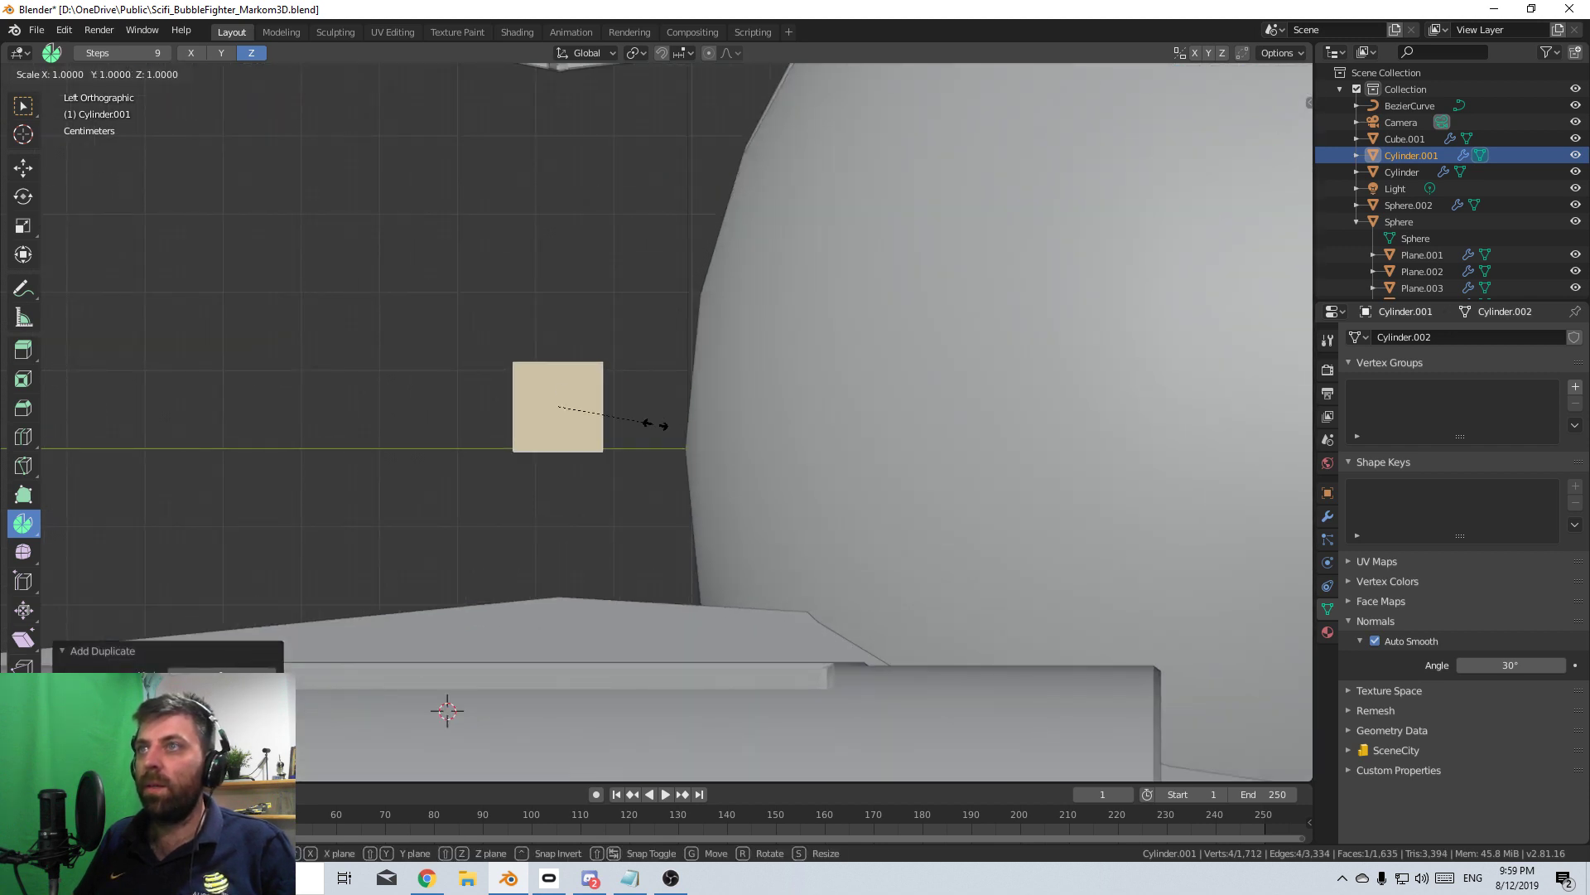
pyautogui.press('x')
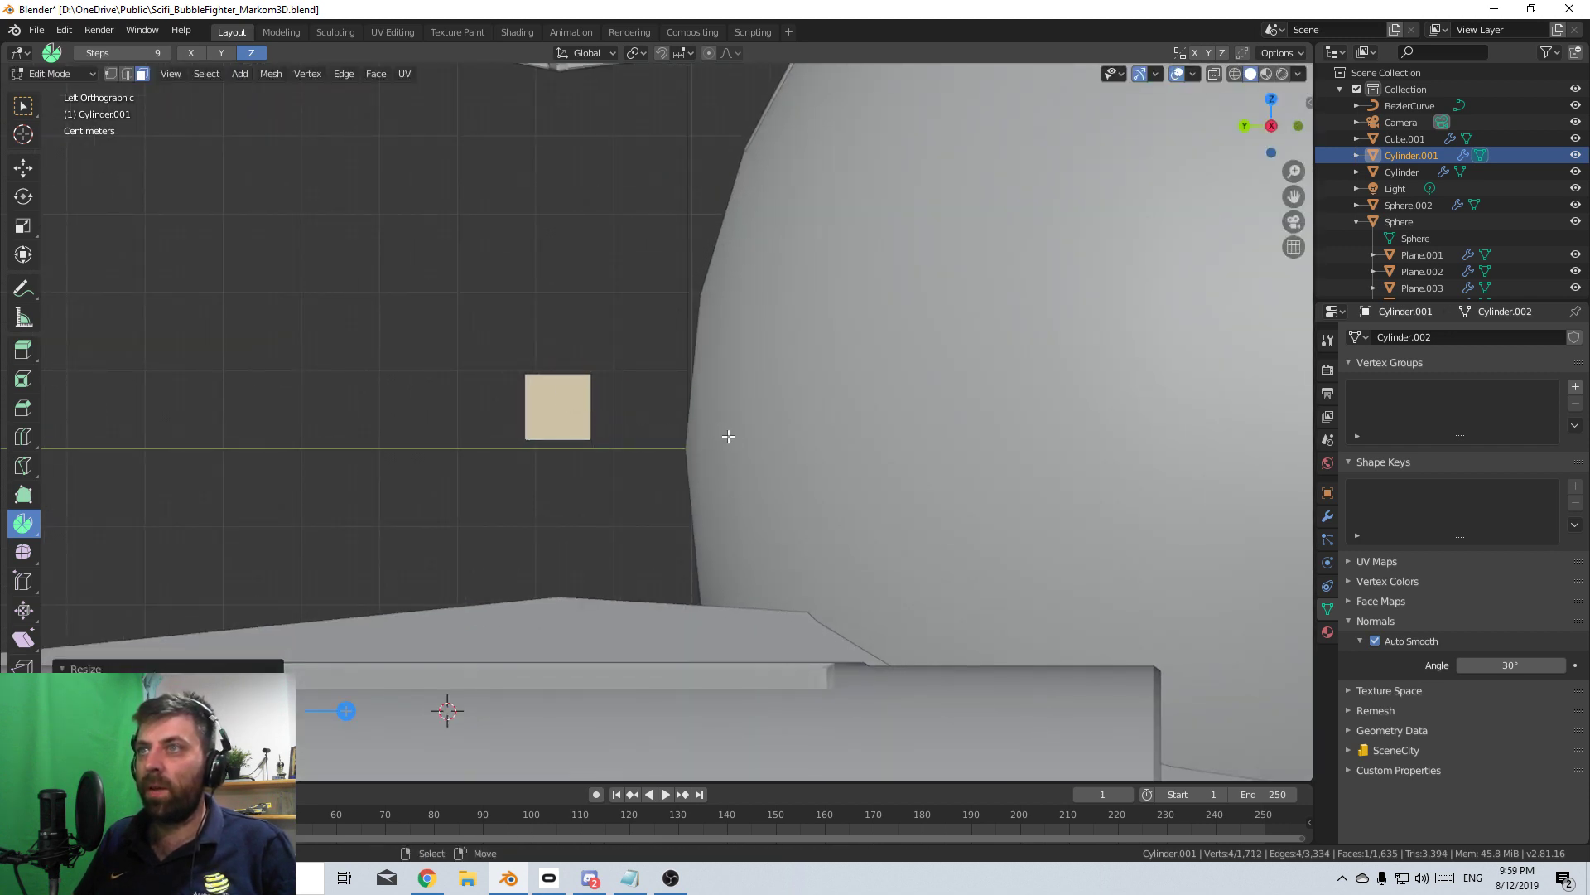
pyautogui.press('z')
pyautogui.click(805, 478)
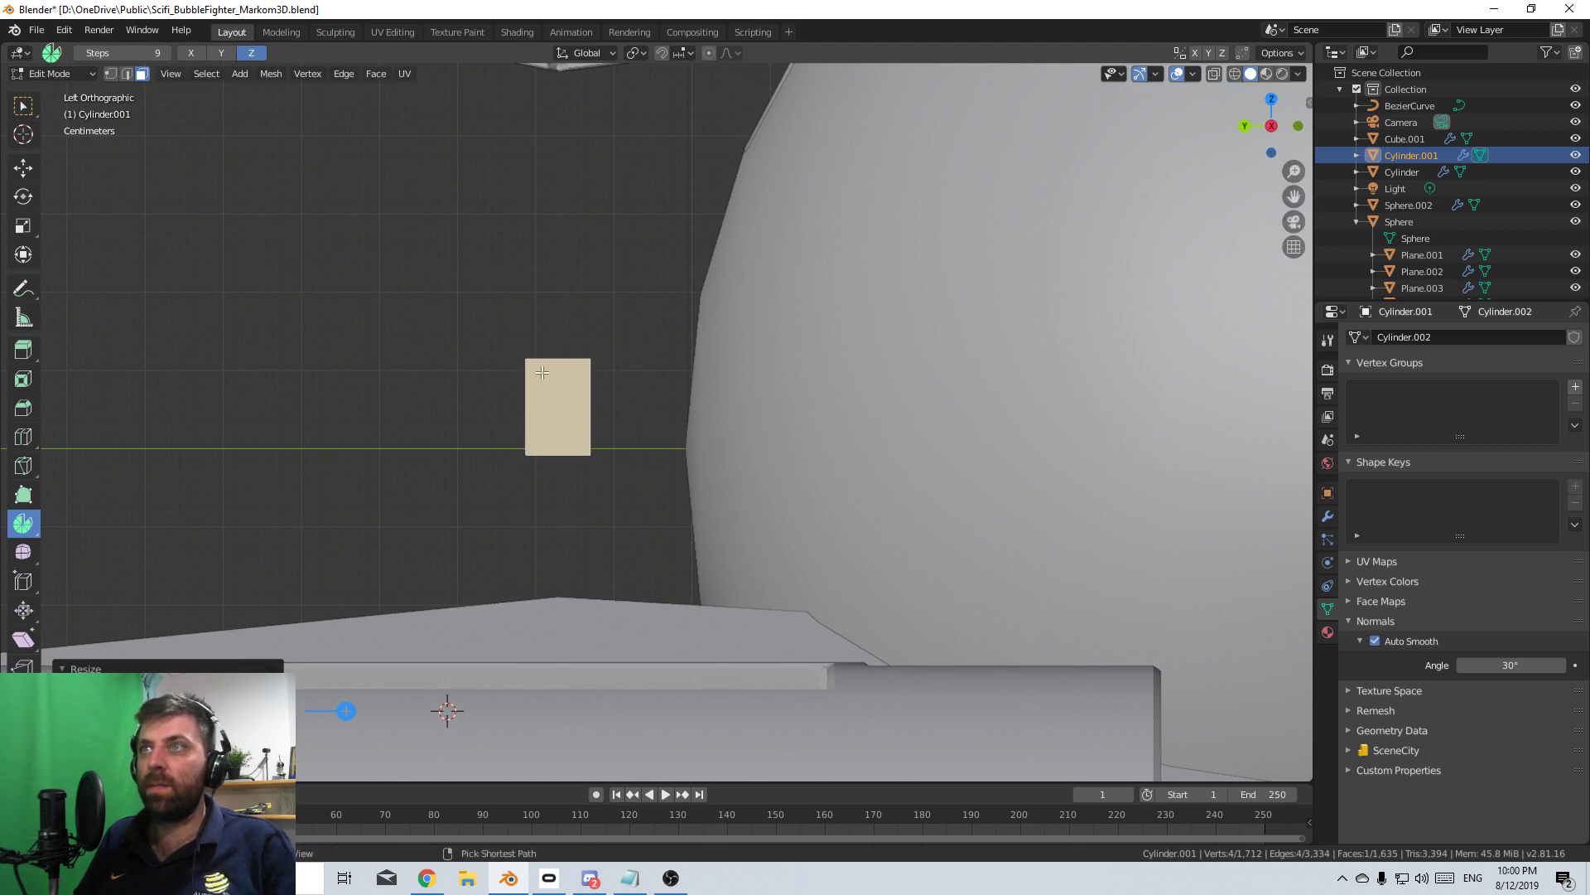
# - Add a vertical loop cut through the rectangle and lower its outer top corner by about 0.046 m along Z
pyautogui.hotkey('ctrl', 'r')
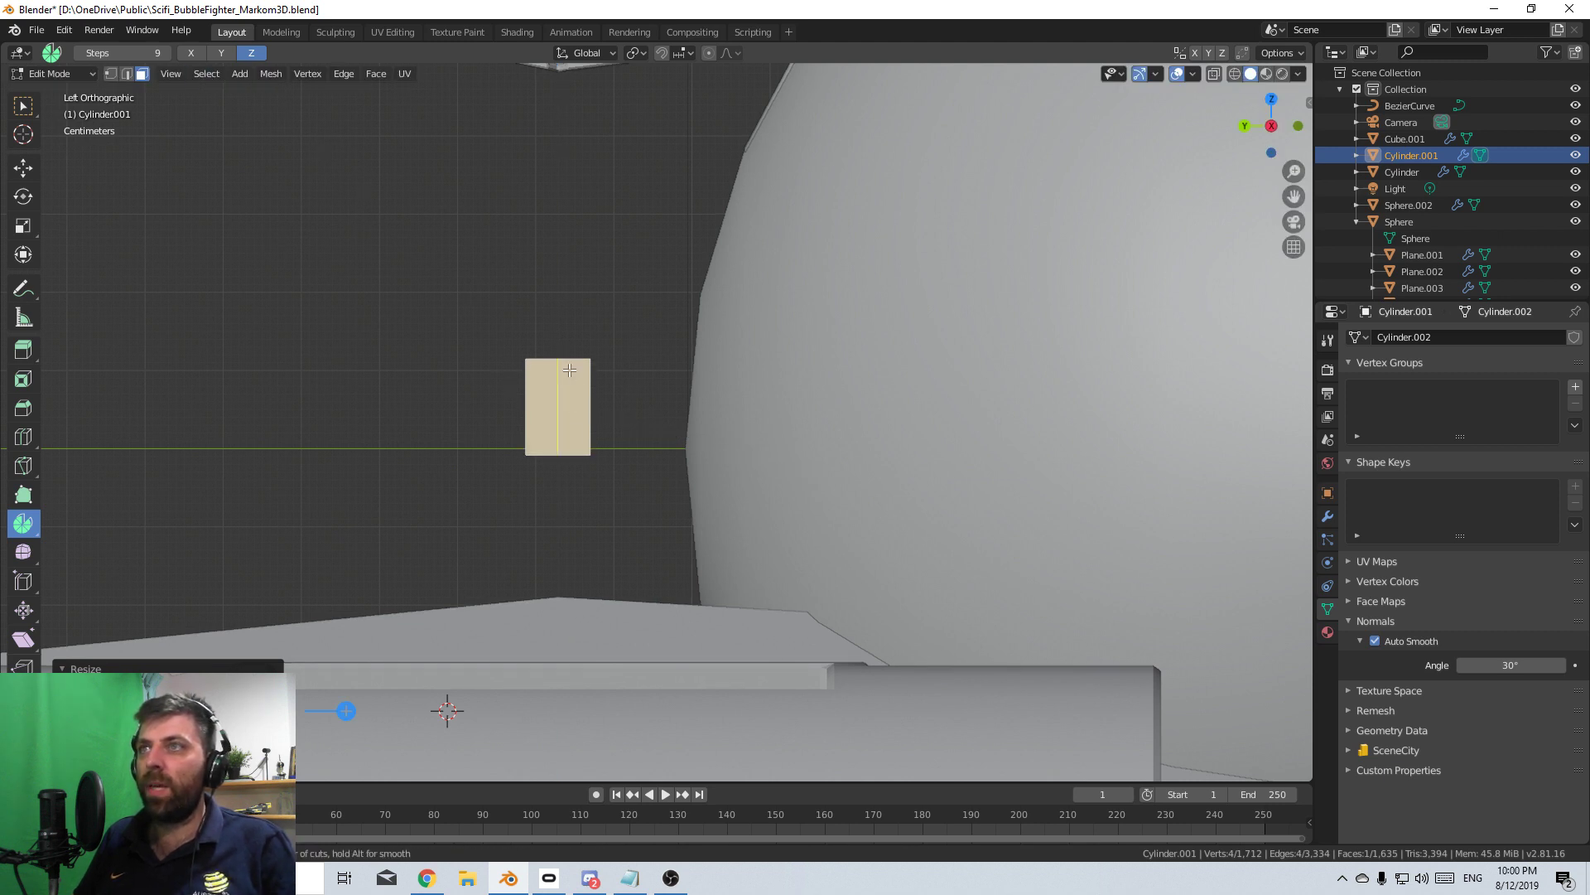
pyautogui.click(573, 365)
pyautogui.click(571, 360)
pyautogui.click(110, 74)
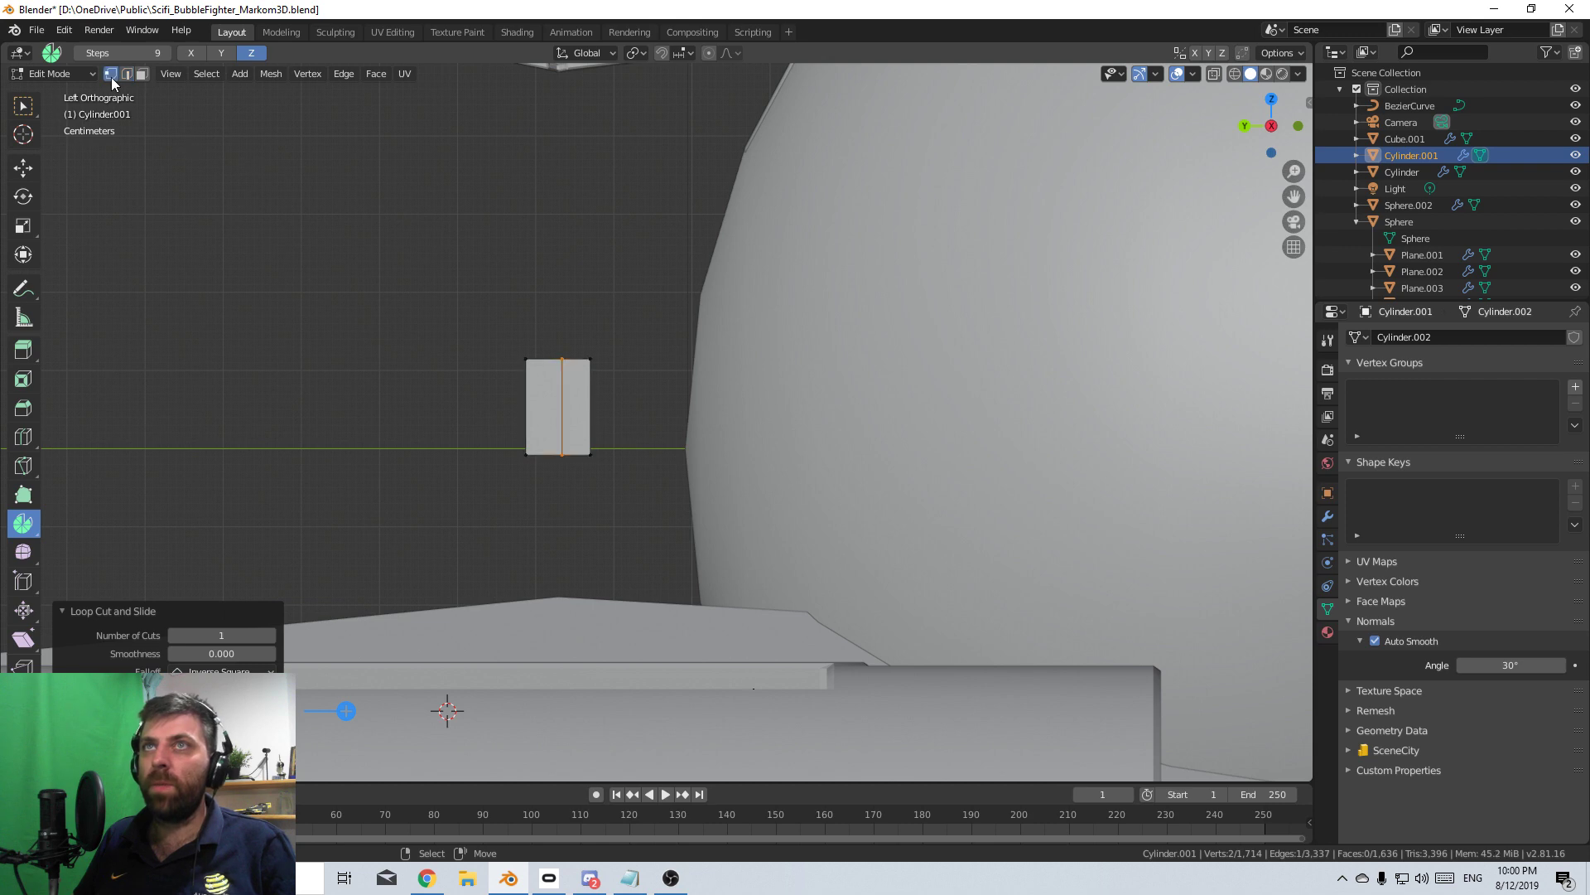
pyautogui.click(523, 359)
pyautogui.press('g')
pyautogui.press('z')
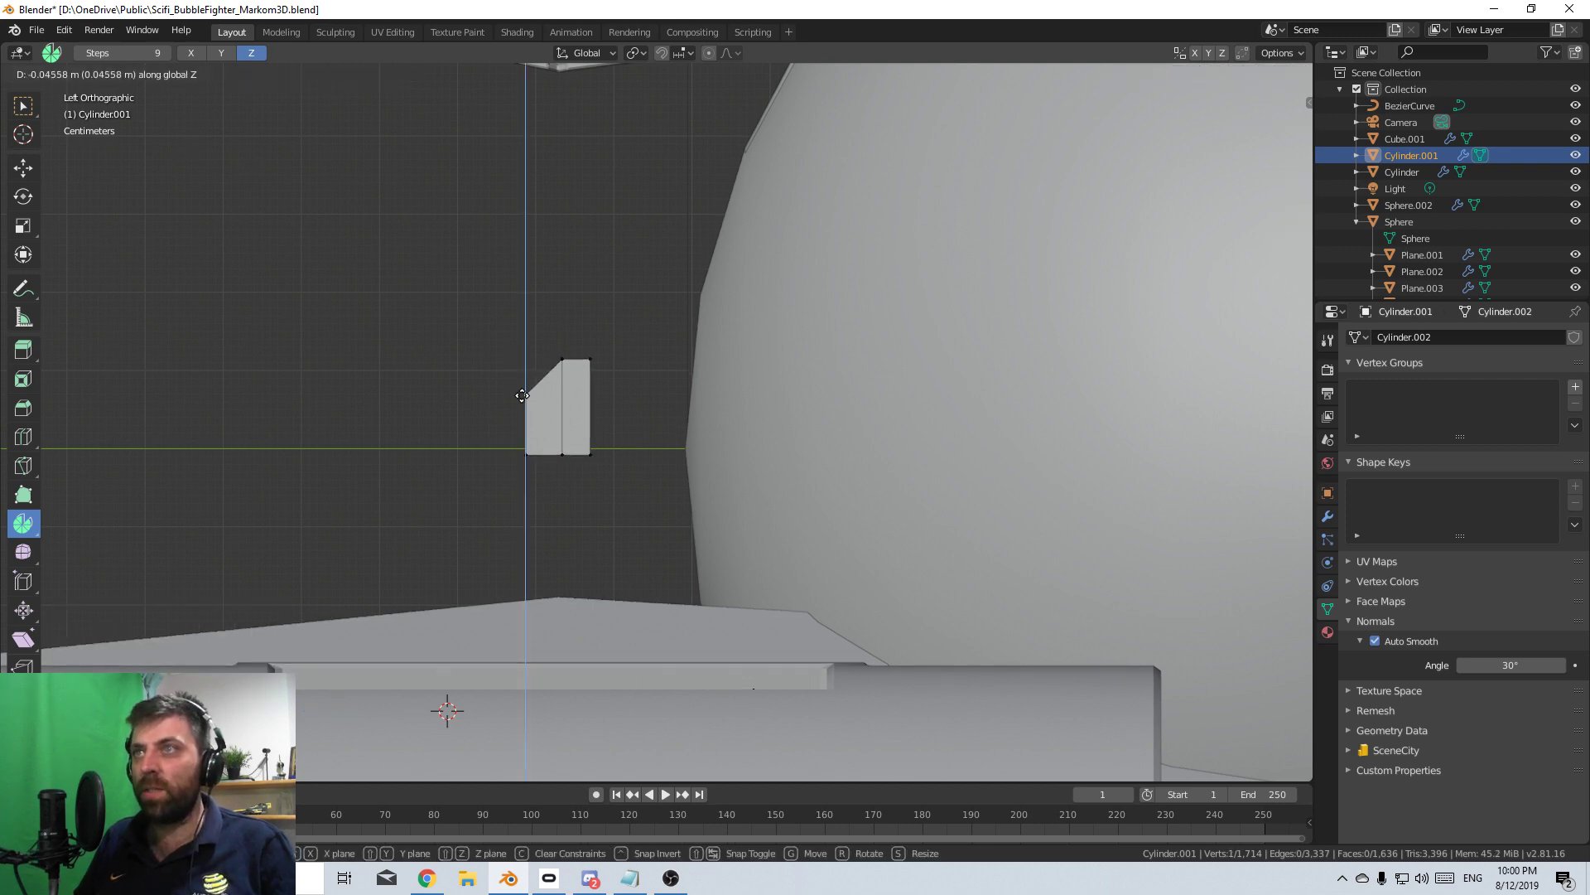
pyautogui.click(525, 395)
# - Extrude the whole slanted profile slightly sideways into a thin plate
pyautogui.moveTo(525, 394); pyautogui.dragTo(695, 472, button='middle')
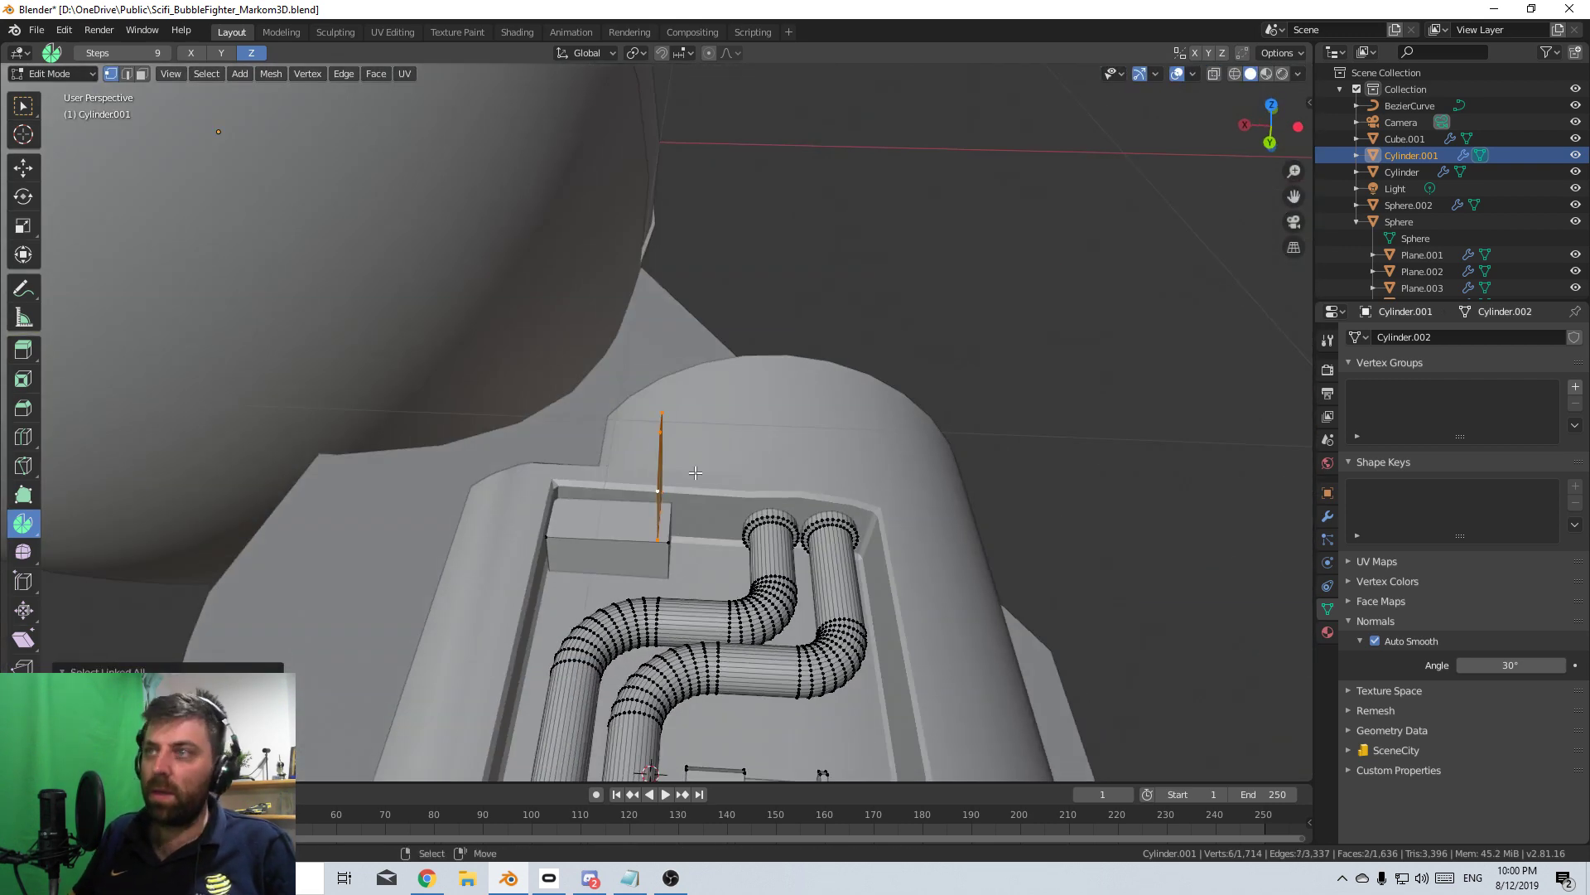
pyautogui.press('e')
pyautogui.click(674, 492)
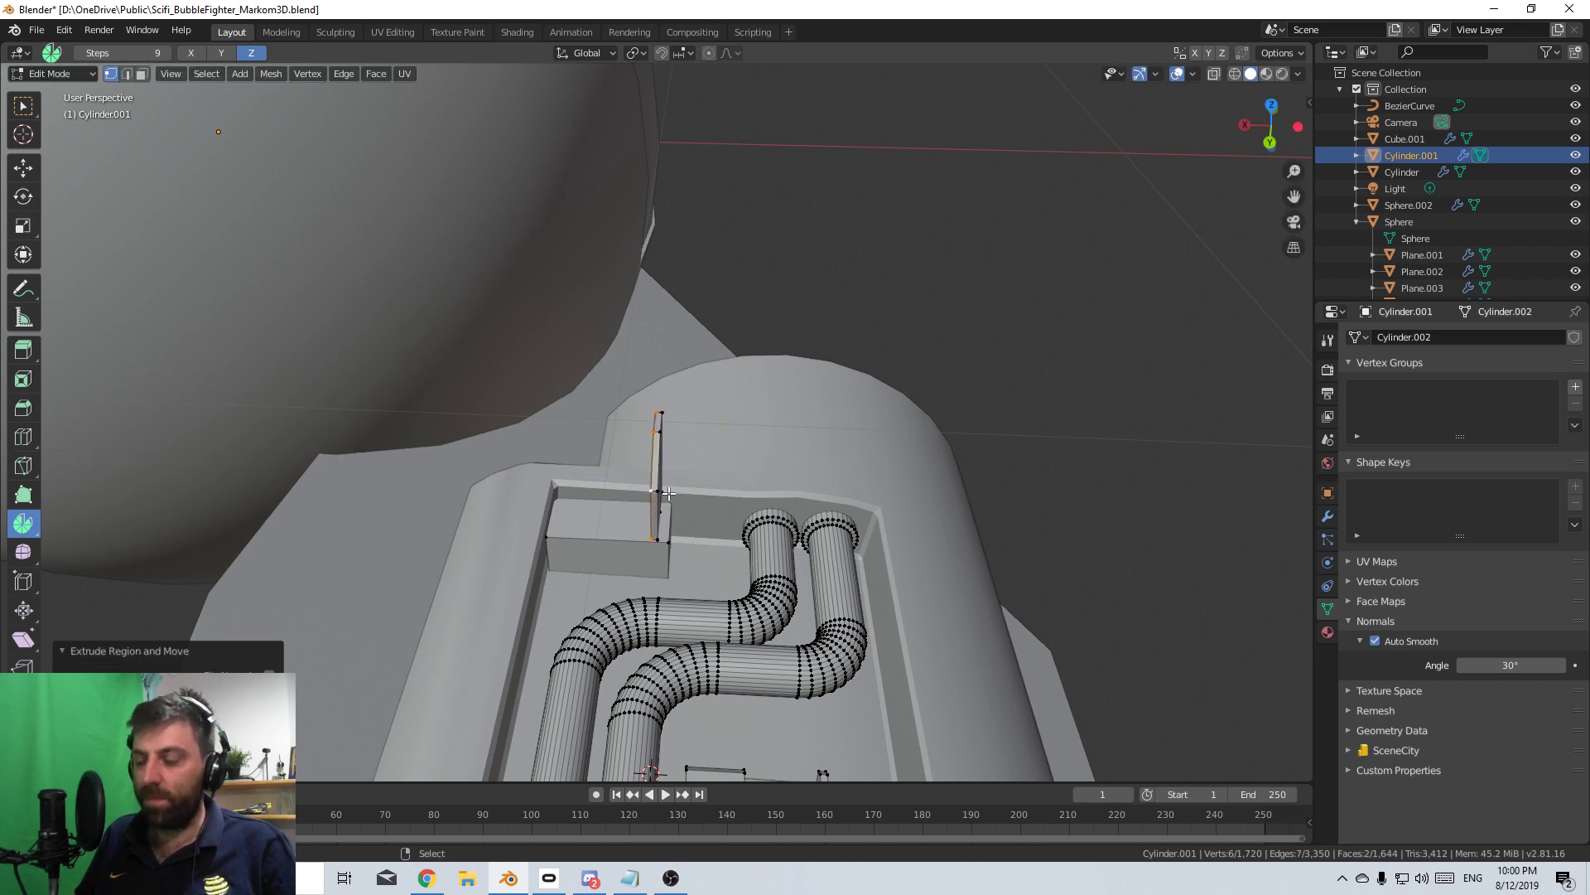
pyautogui.hotkey('ctrl', 'l')
pyautogui.press('KP_3')
pyautogui.press('z')
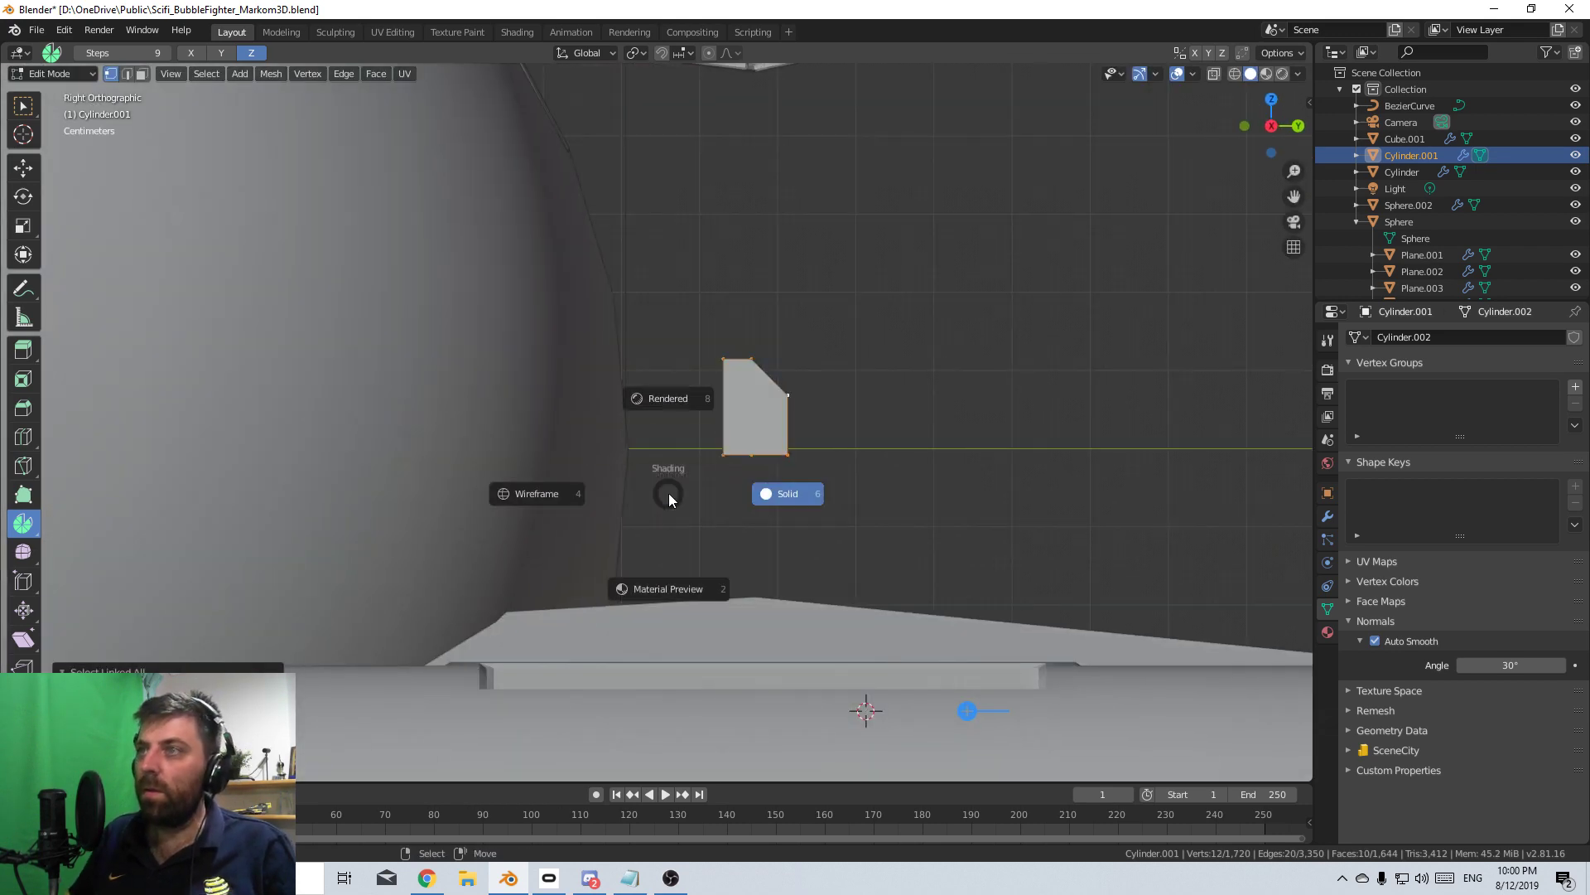
pyautogui.press('a')
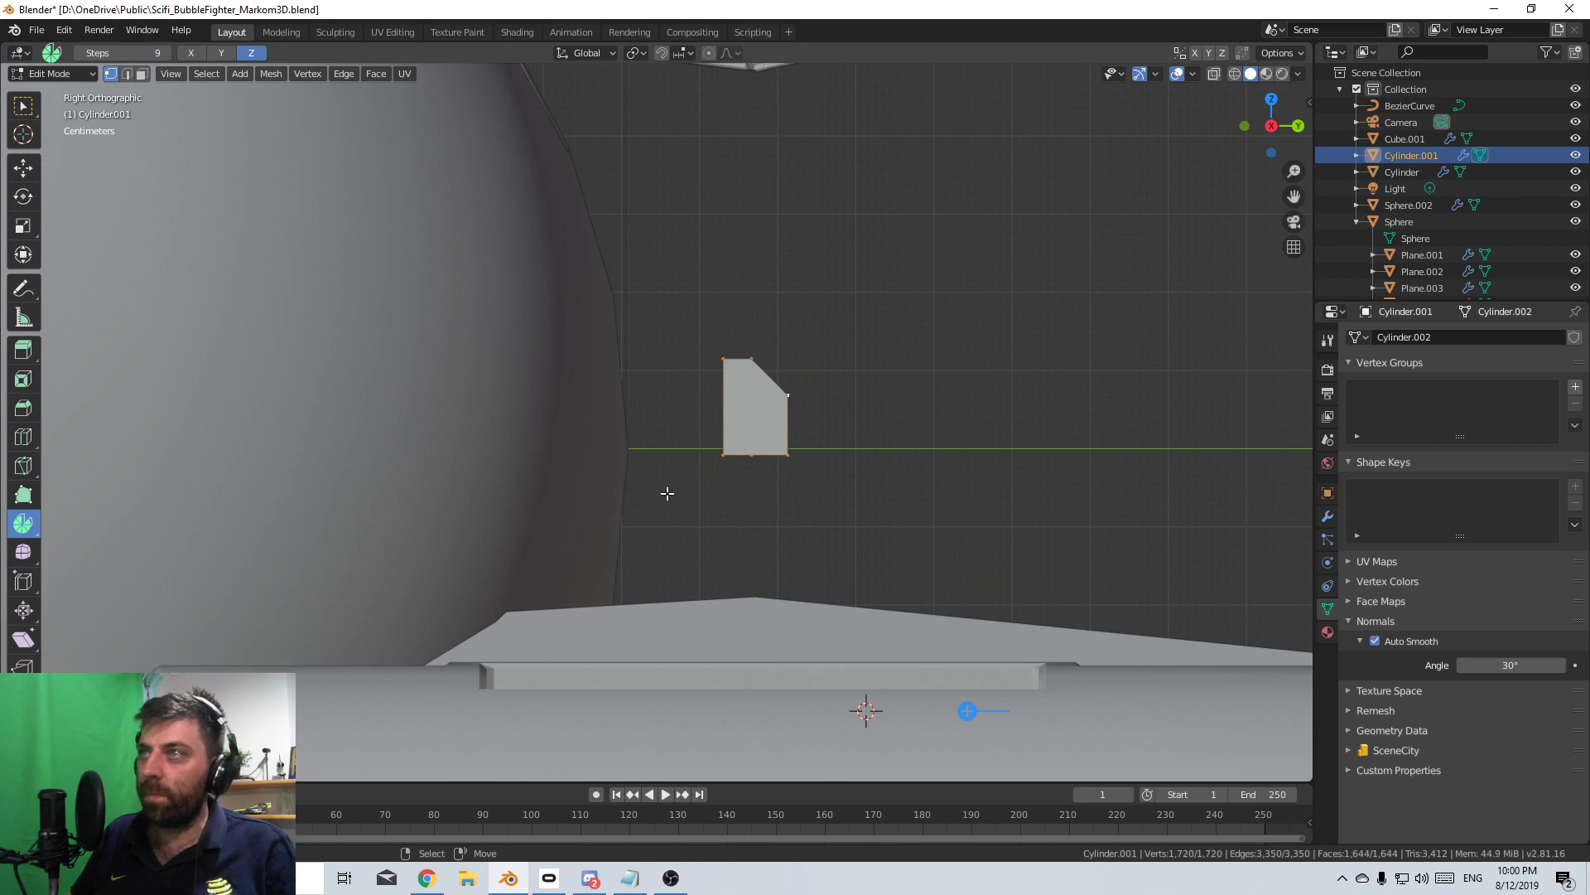
pyautogui.press('KP_7')
# - Select the whole slanted plate and move it about 0.25 m in top view onto the corner block's edge facing the pipes
pyautogui.moveTo(668, 493); pyautogui.dragTo(845, 323, button='middle')
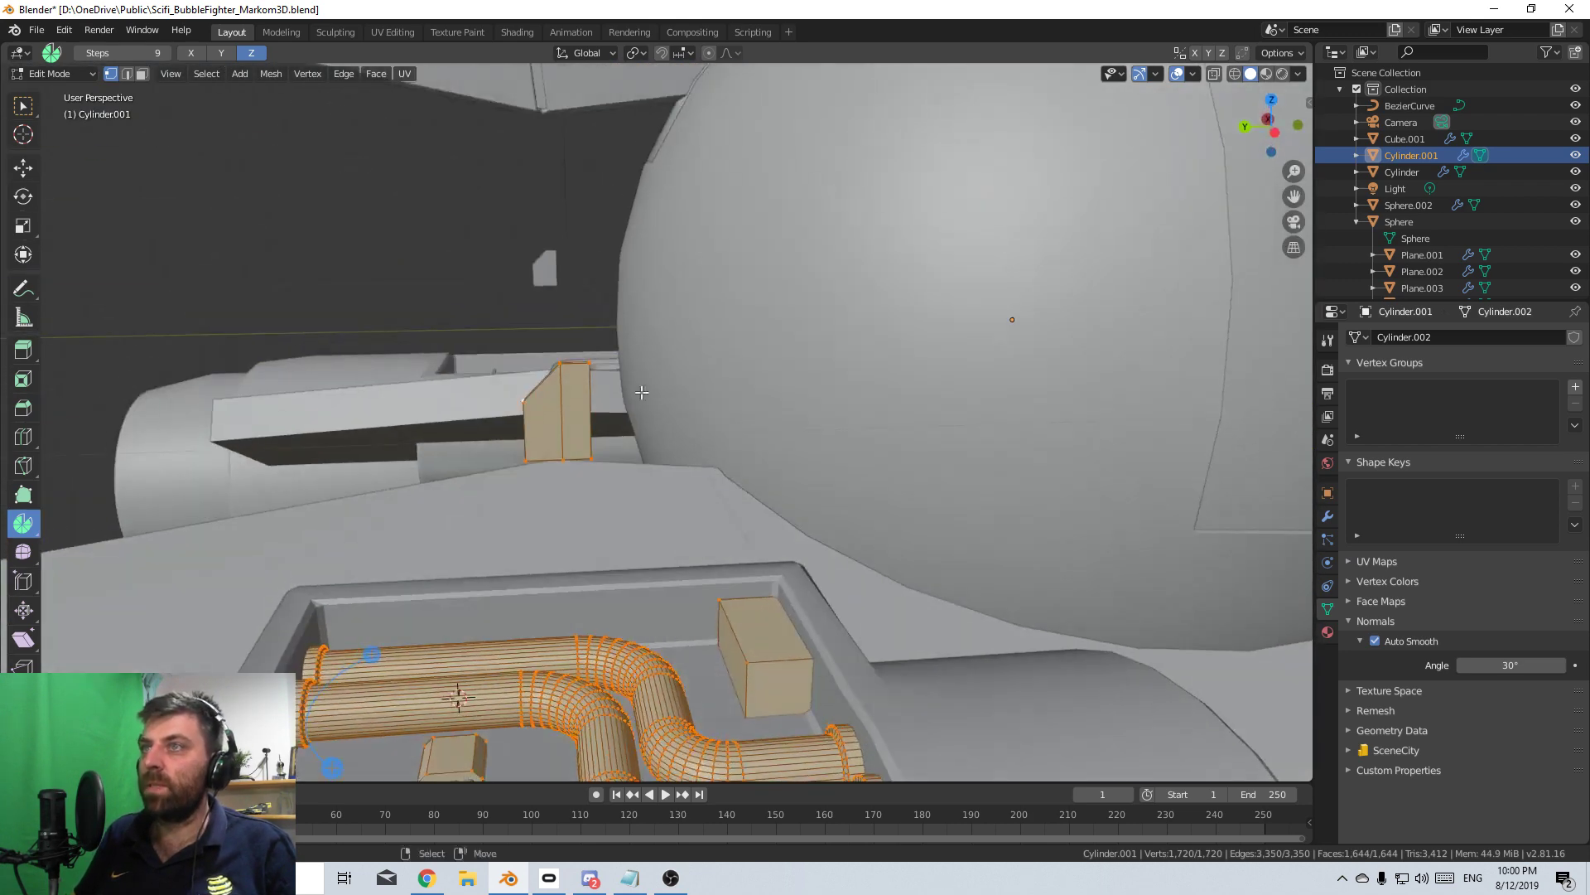
pyautogui.rightClick(551, 424)
pyautogui.hotkey('ctrl', 'l')
pyautogui.press('KP_7')
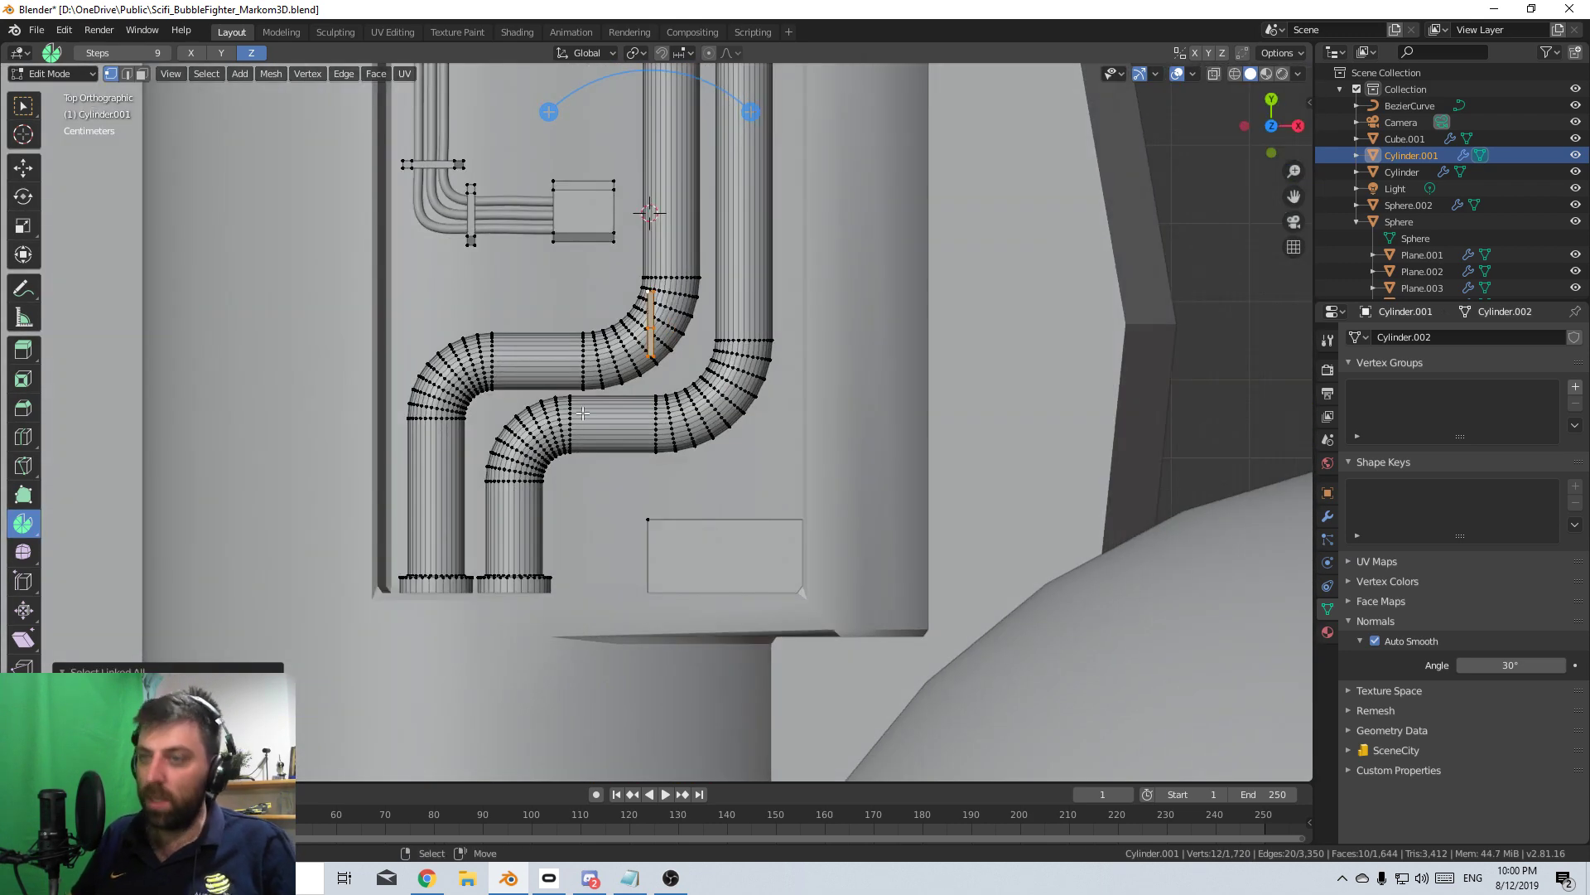
pyautogui.press('g')
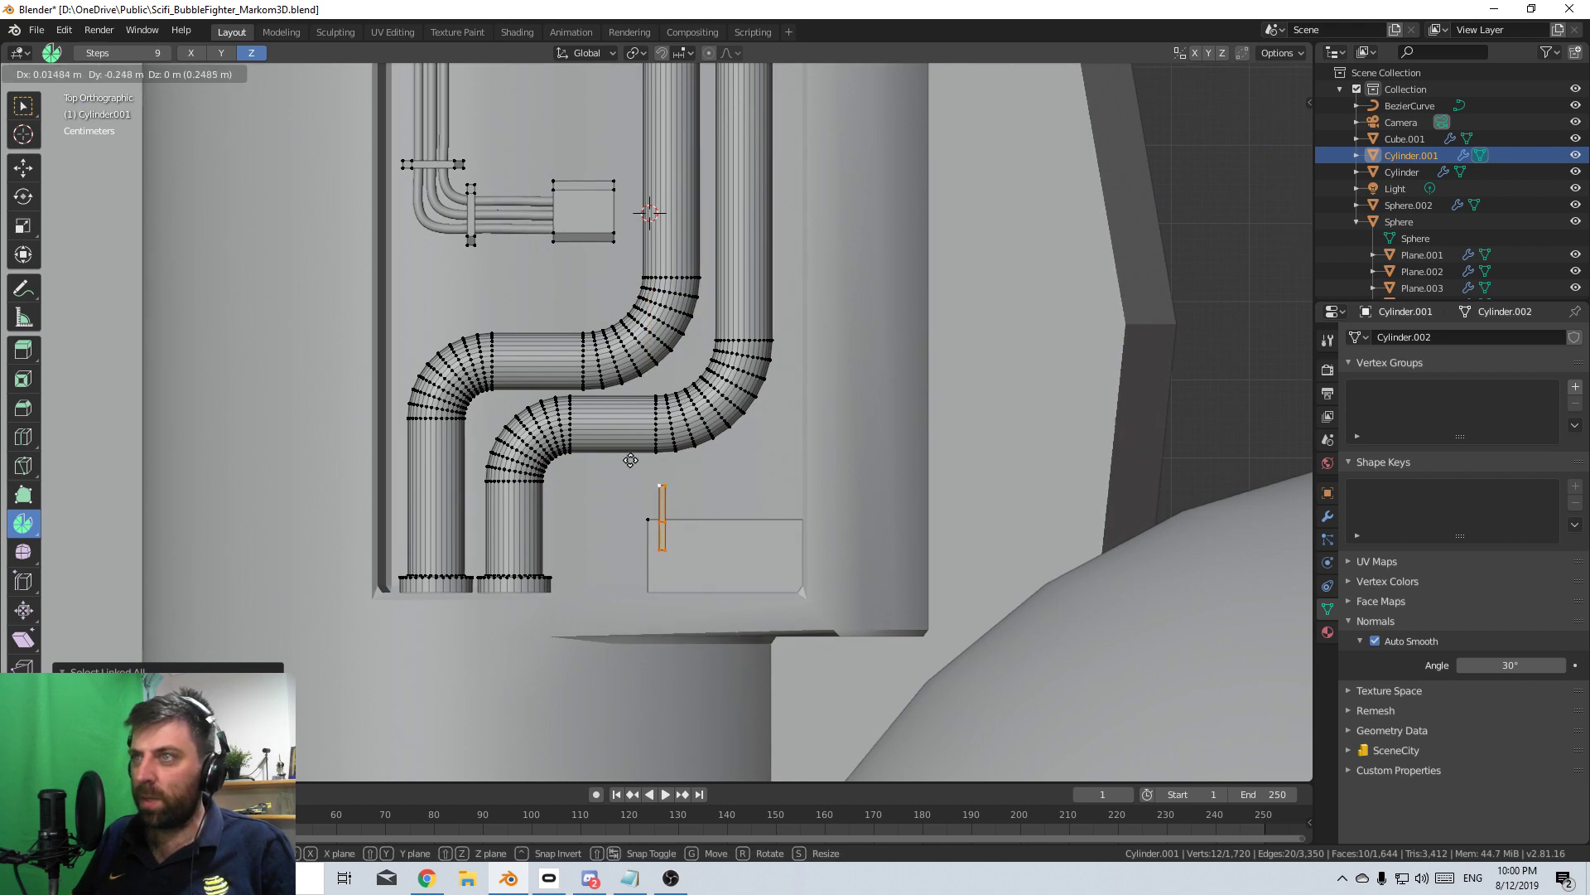
pyautogui.click(631, 456)
pyautogui.scroll(6, 631, 456)
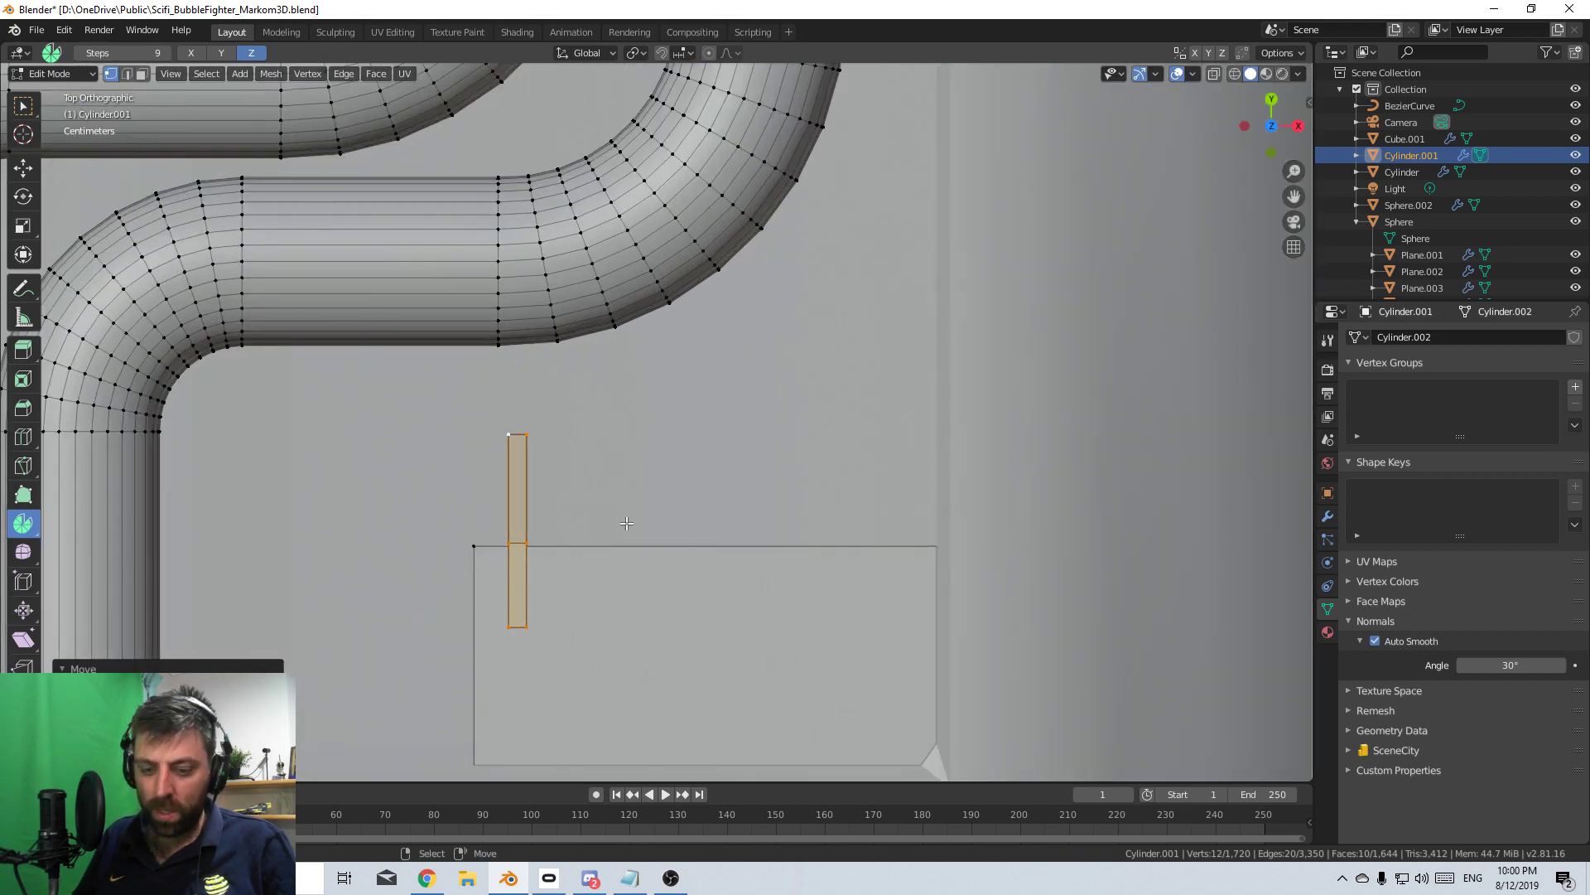
# - Duplicate the slanted plate three times along X at 0.02 m spacing to start a row of fins
pyautogui.hotkey('shift', 'd')
pyautogui.click(671, 530)
pyautogui.press('g')
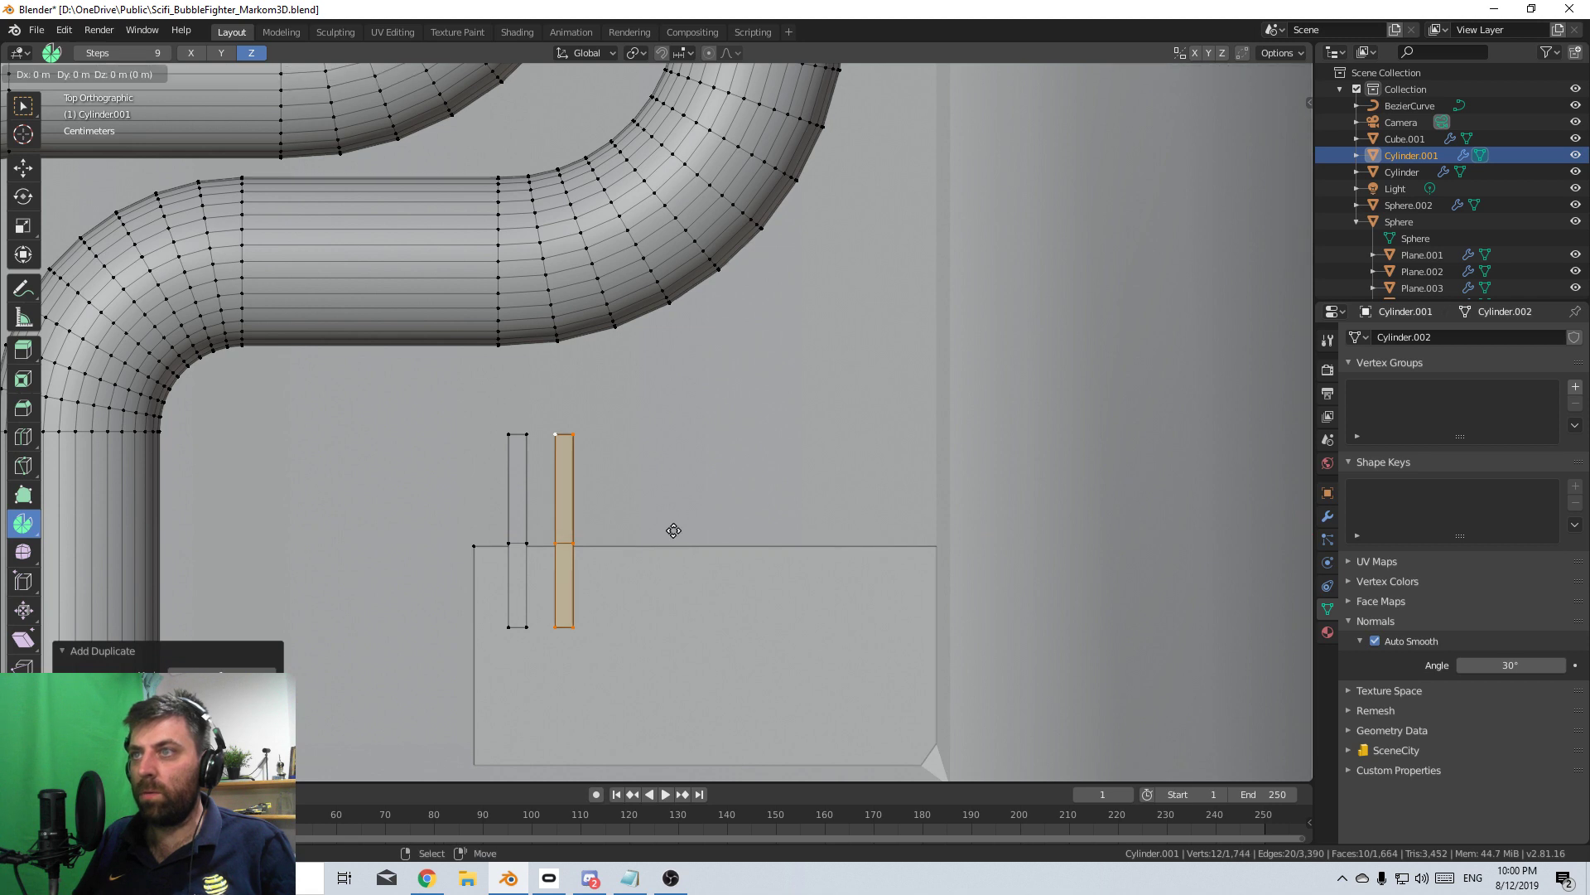
pyautogui.press('x')
pyautogui.click(720, 535)
pyautogui.hotkey('shift', 'd')
pyautogui.press('x')
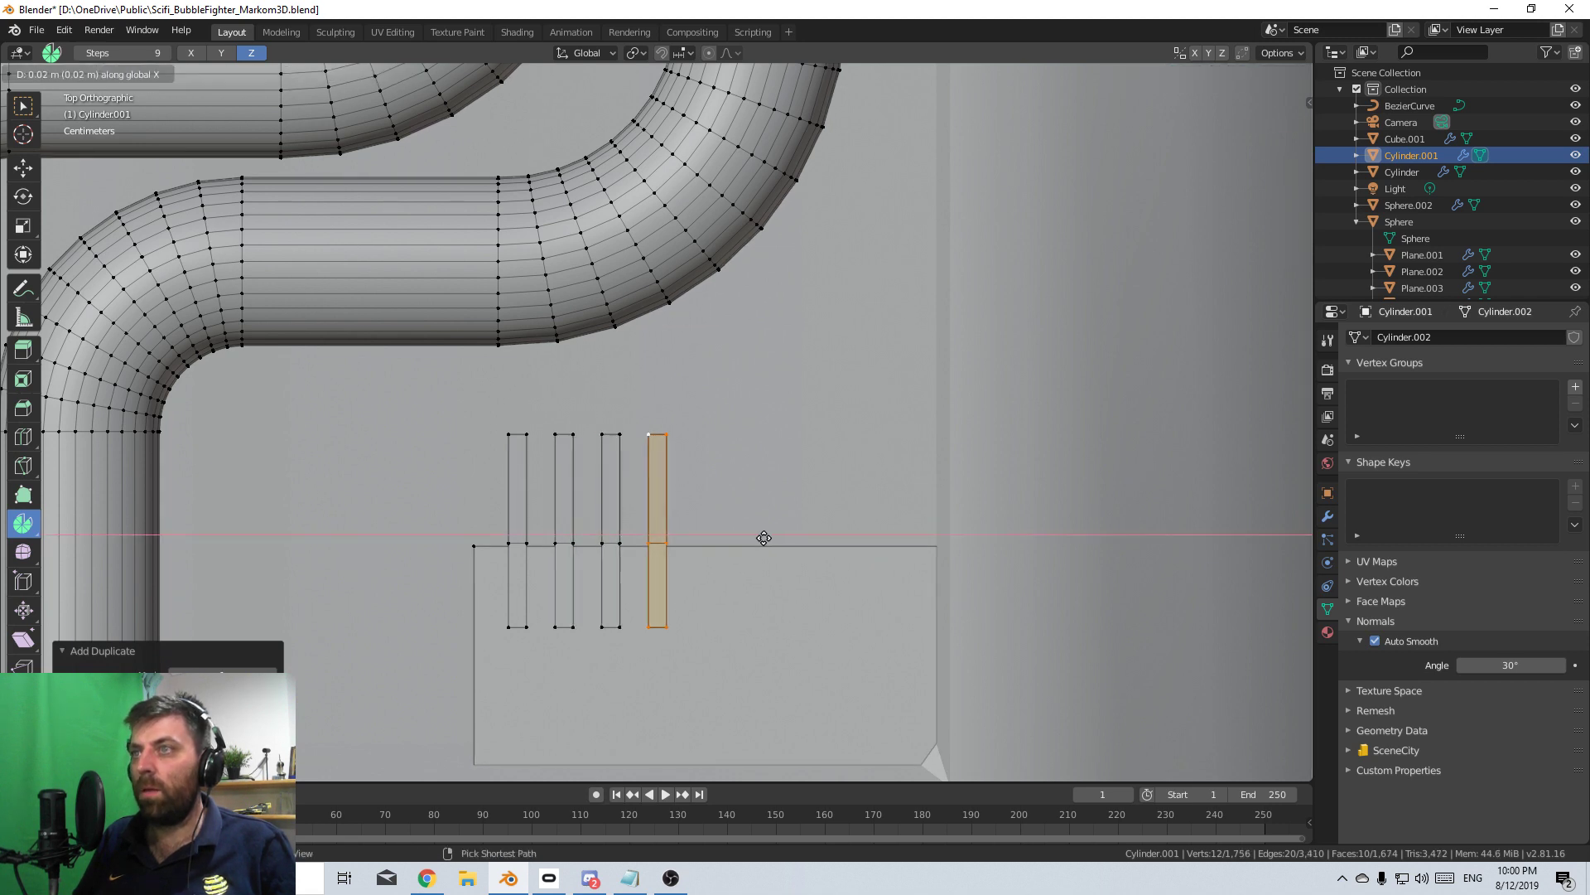
pyautogui.click(764, 537)
pyautogui.hotkey('shift', 'd')
pyautogui.press('x')
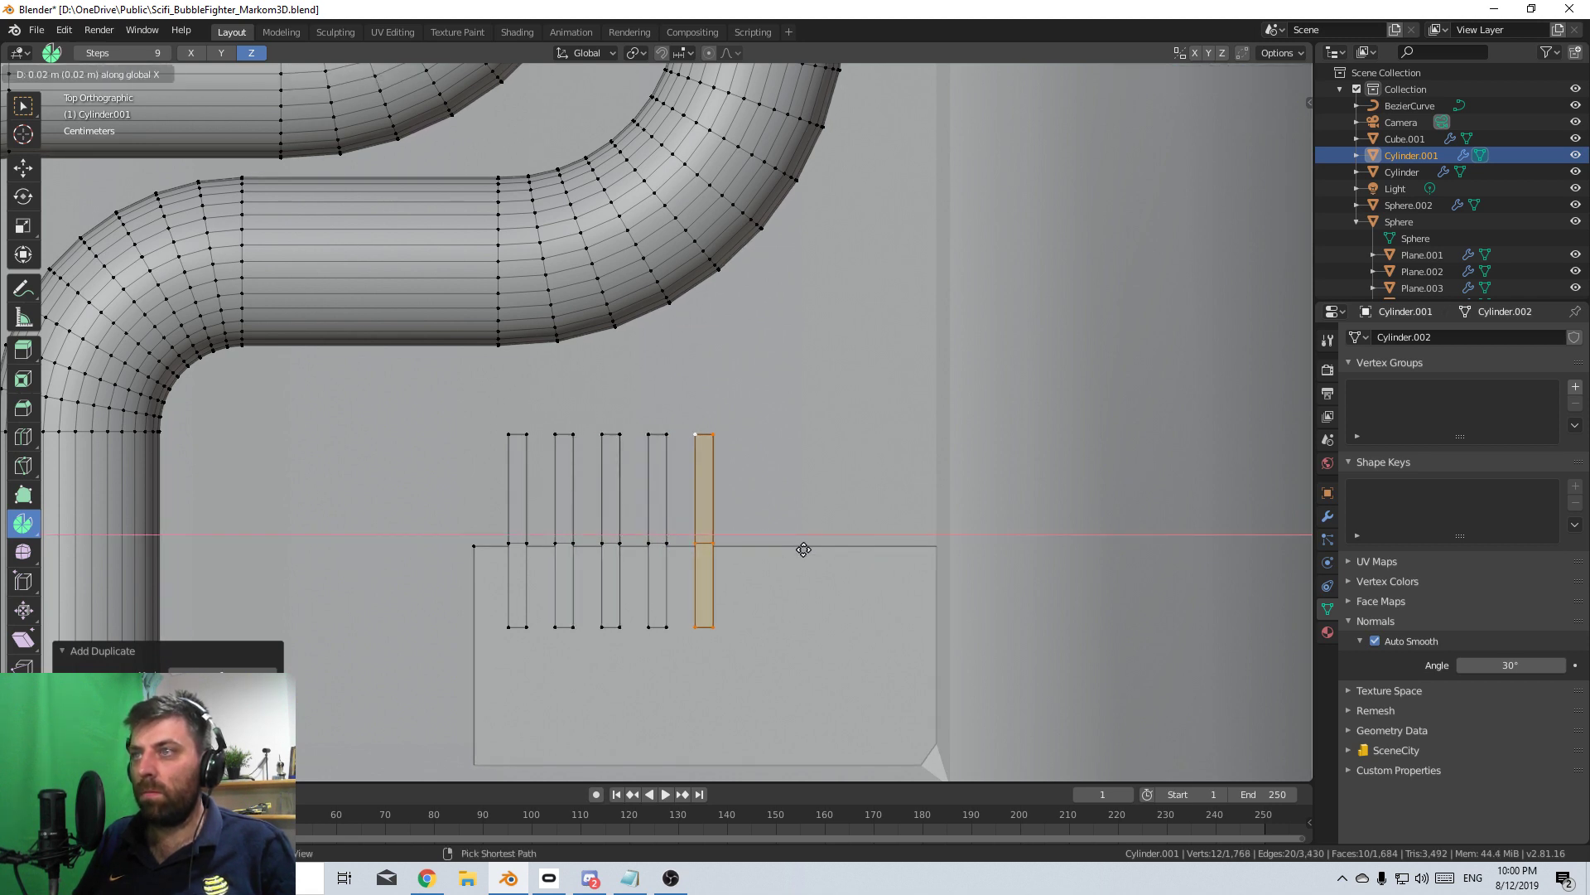
pyautogui.click(803, 549)
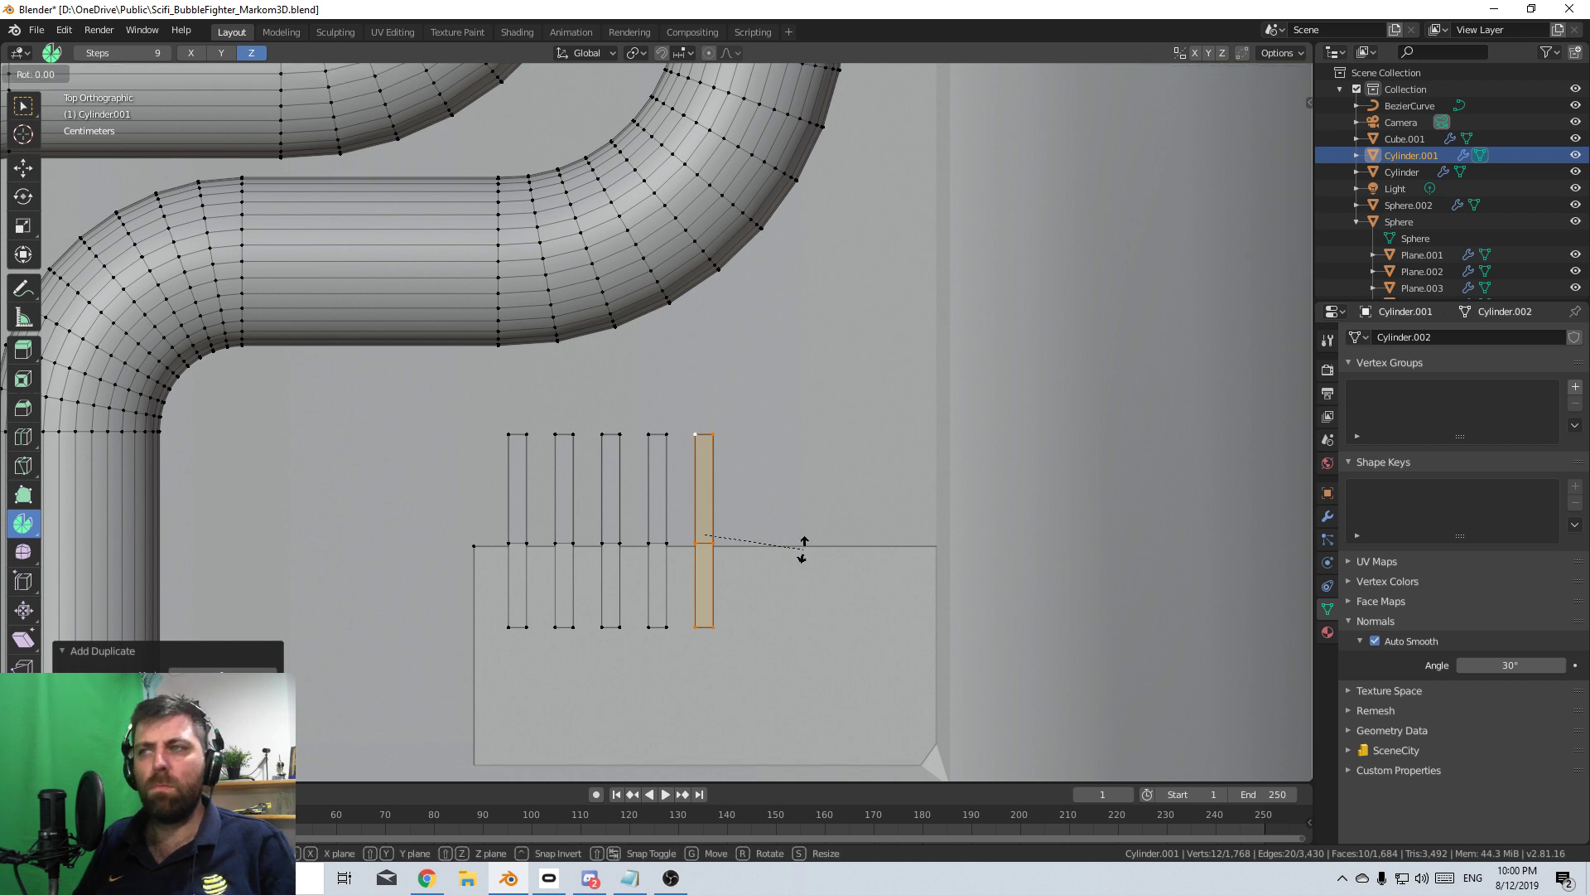
pyautogui.hotkey('ctrl', 'r')
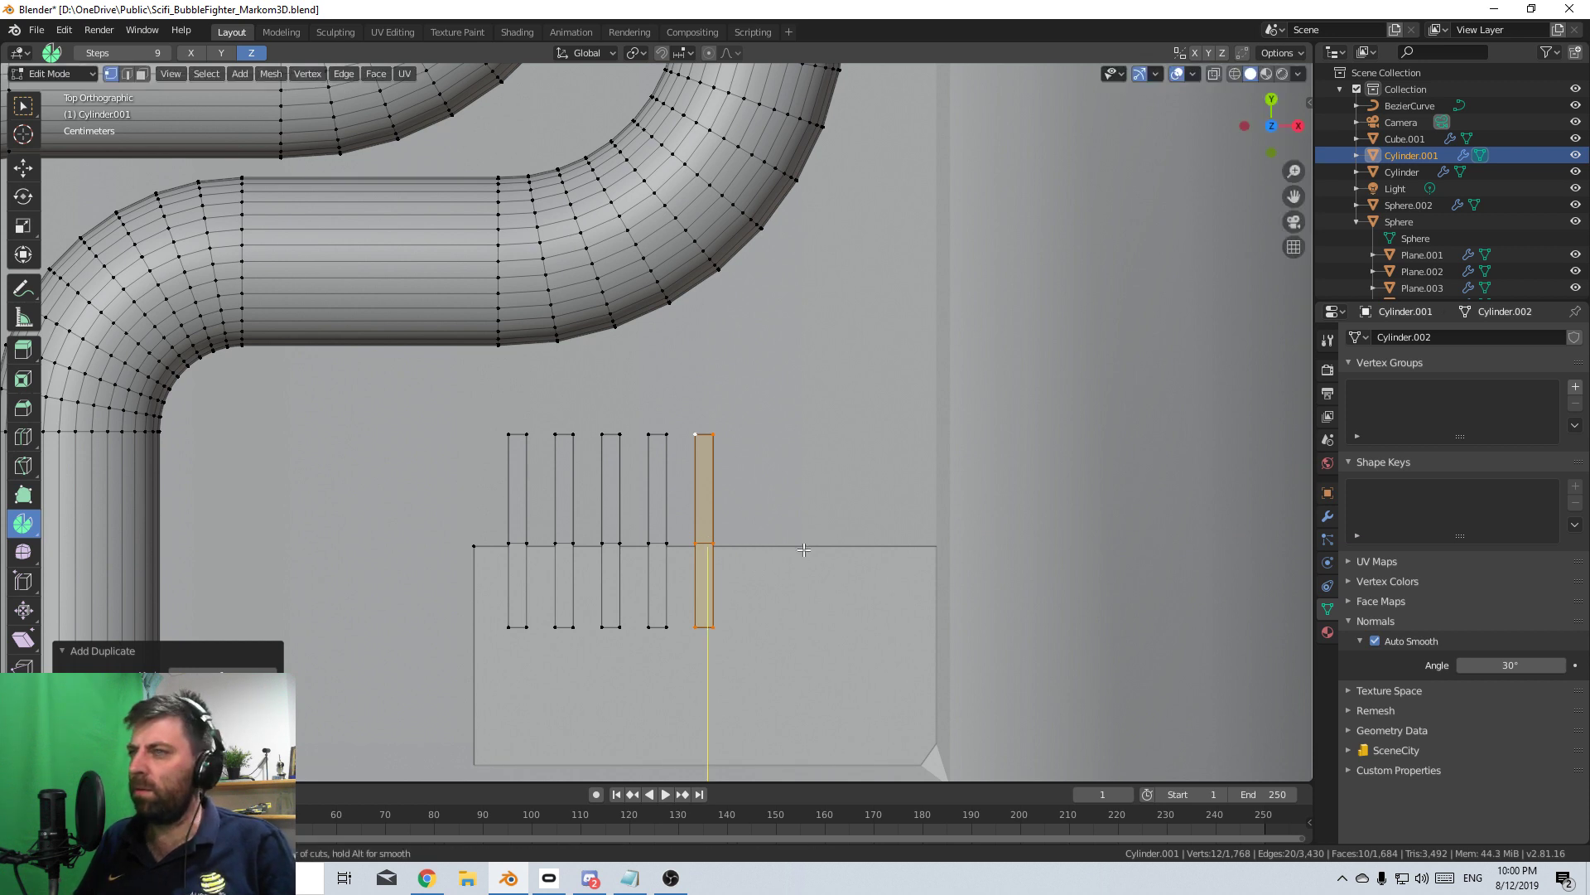
pyautogui.press('Escape')
pyautogui.hotkey('ctrl', 'z')
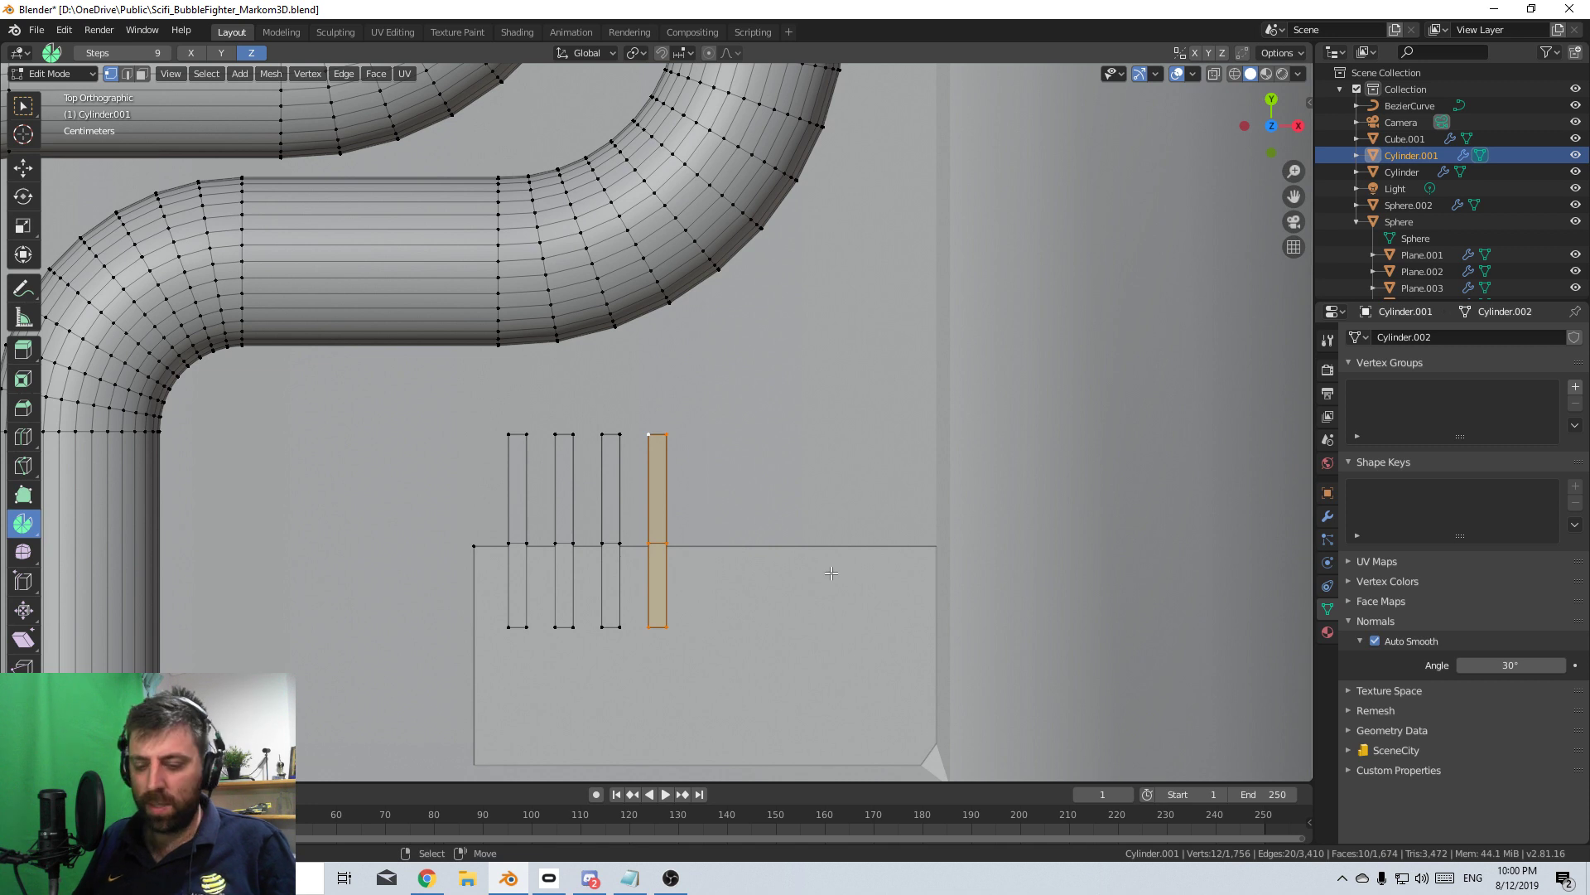
# - Duplicate the last fin twice more along X at 0.02 m spacing to extend the row to six
pyautogui.hotkey('shift', 'd')
pyautogui.press('Escape')
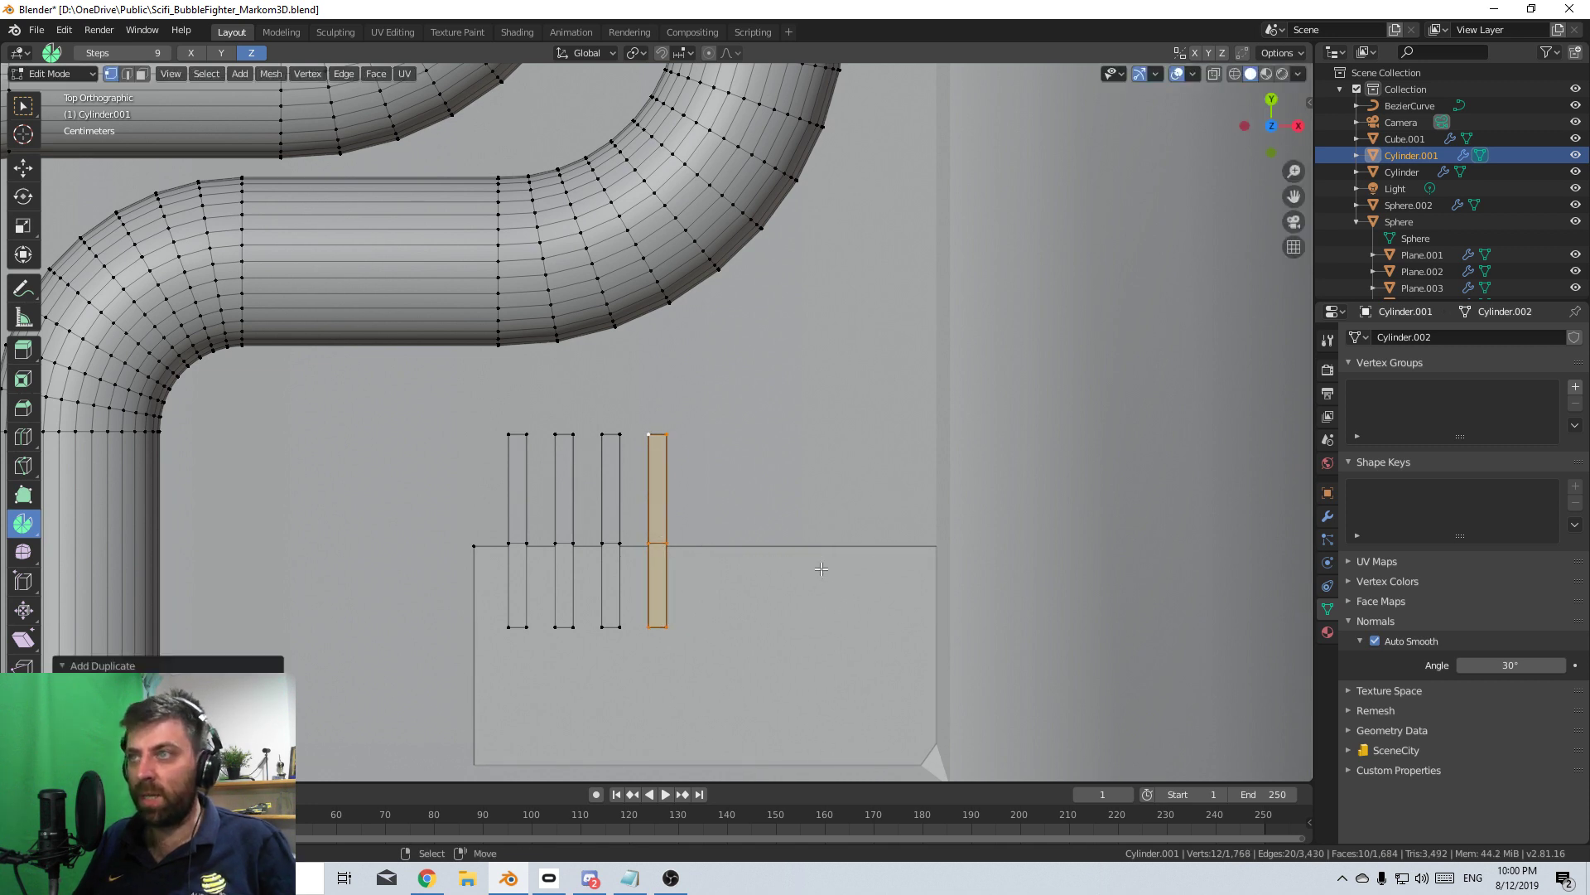
pyautogui.press('g')
pyautogui.press('x')
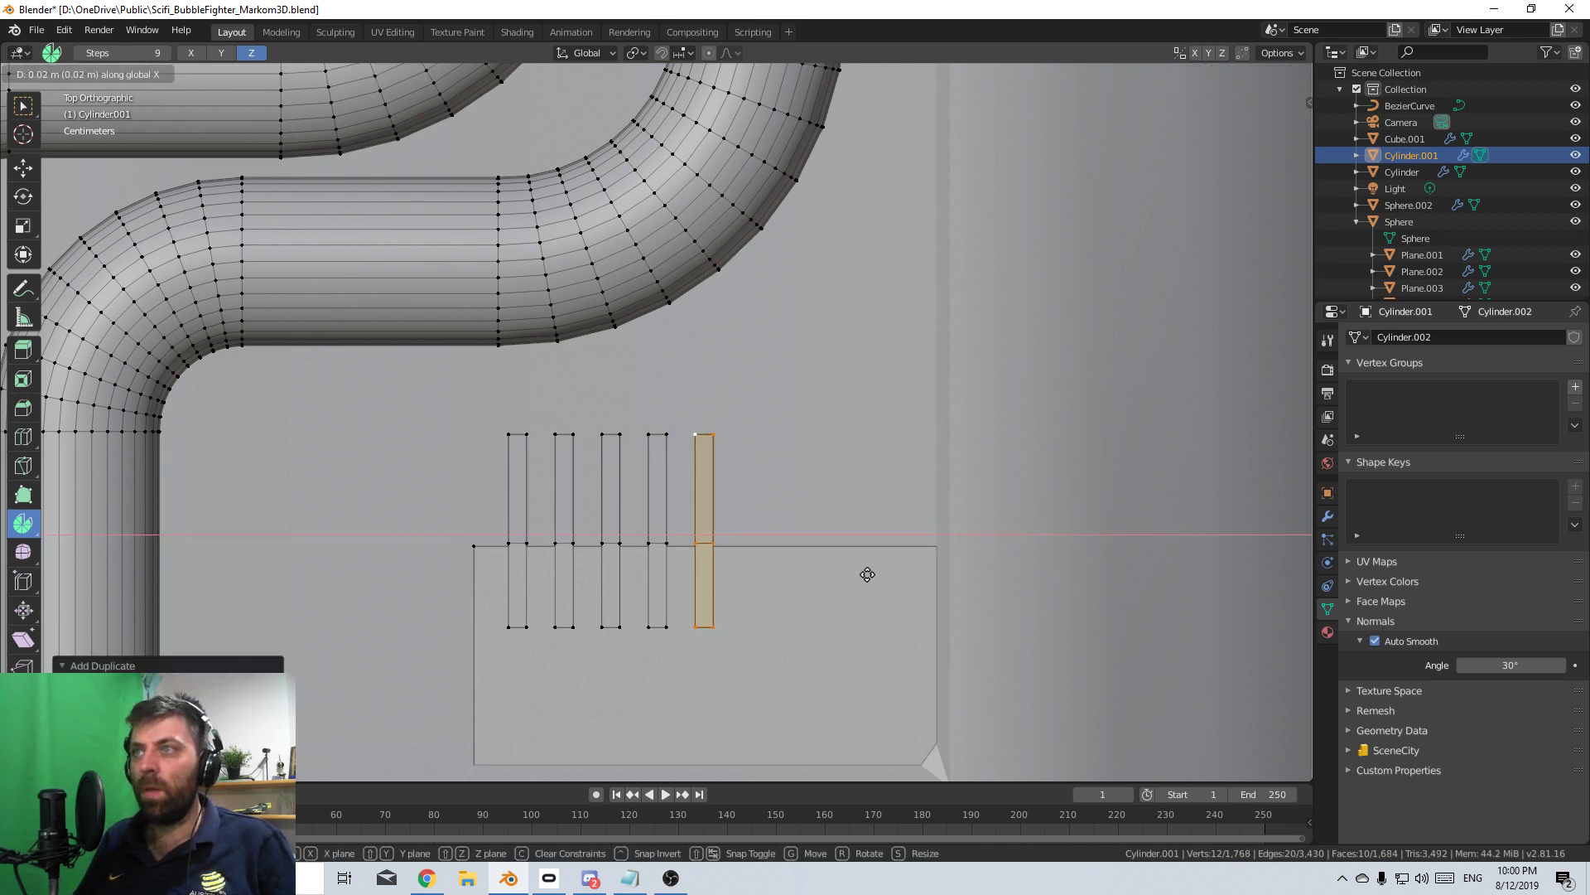
pyautogui.click(865, 572)
pyautogui.hotkey('shift', 'd')
pyautogui.press('x')
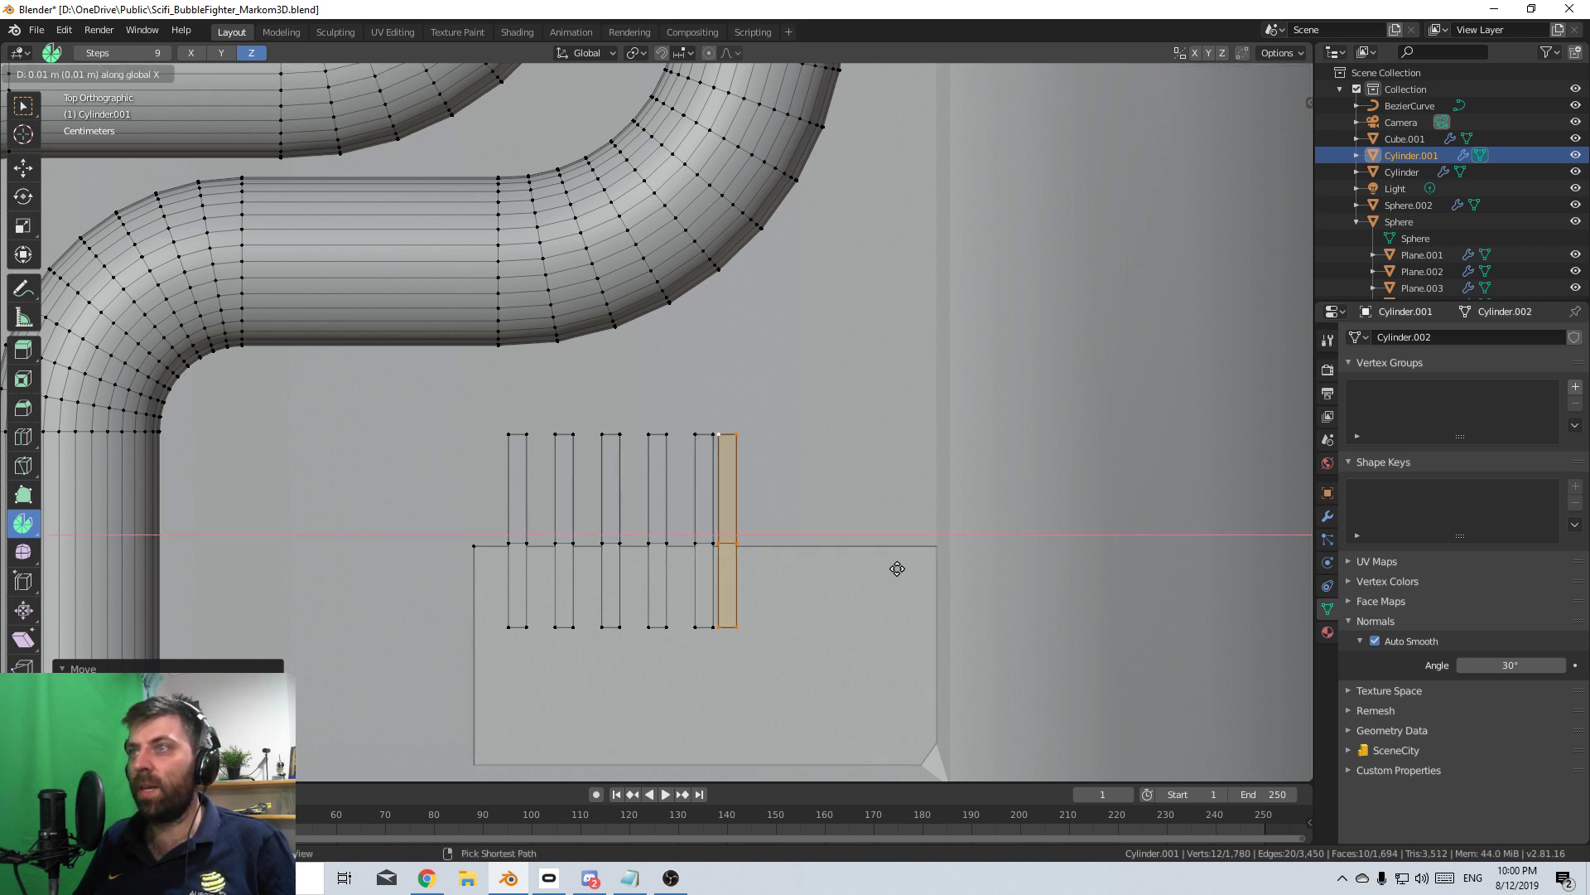
pyautogui.click(916, 570)
# - Select the last four fins and duplicate them together along X, continuing the row at the same spacing
pyautogui.keyDown('shift'); pyautogui.click(705, 534); pyautogui.keyUp('shift')
pyautogui.keyDown('shift'); pyautogui.click(646, 538); pyautogui.keyUp('shift')
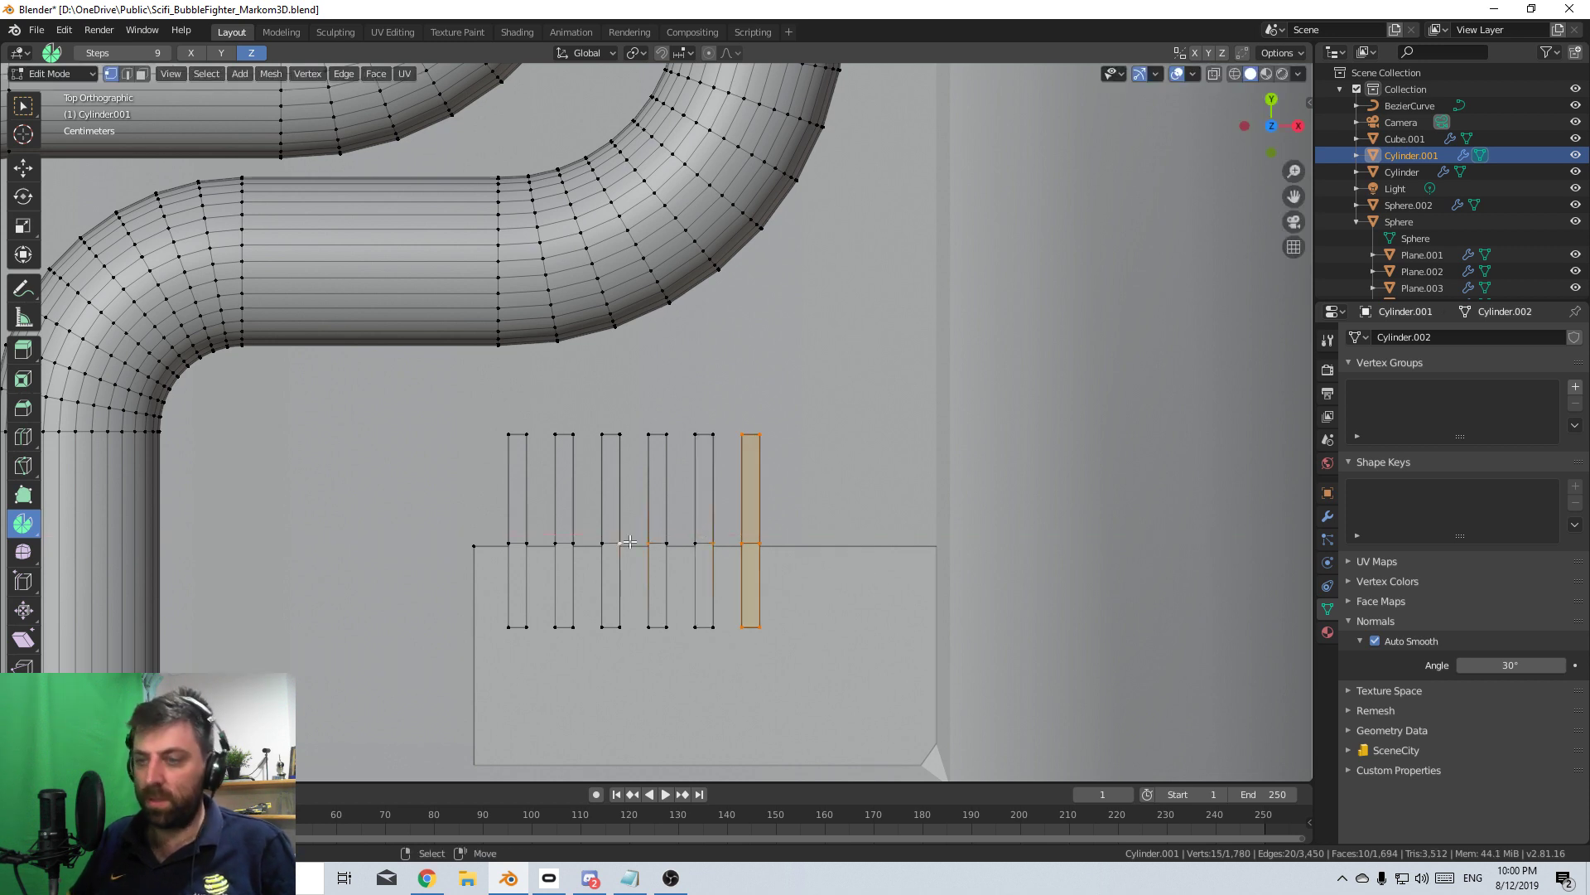
pyautogui.hotkey('shift', 'd')
pyautogui.press('x')
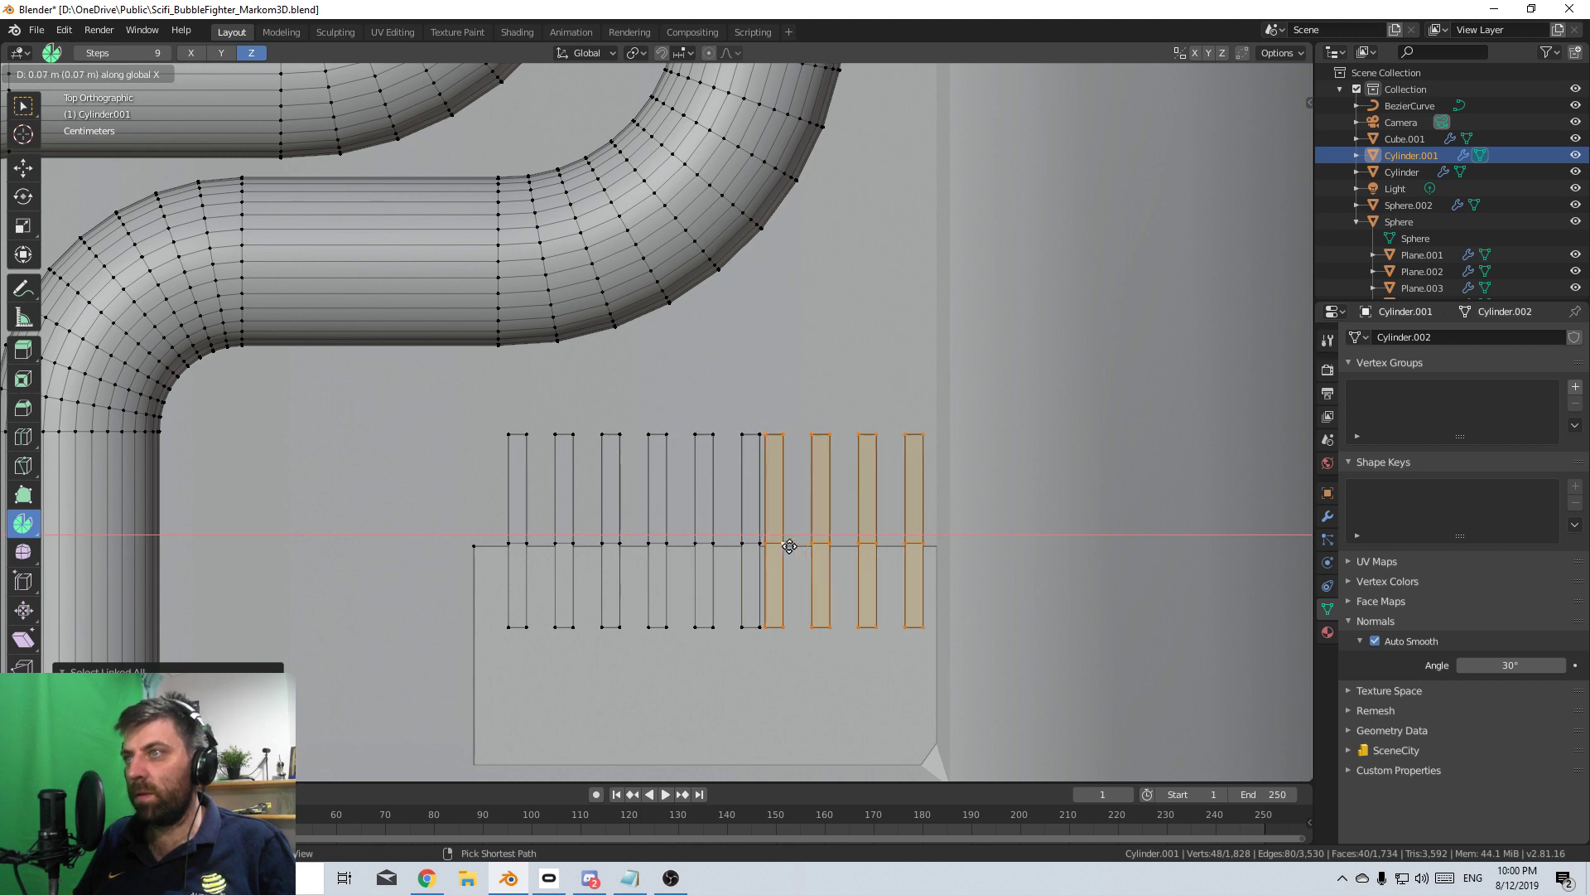
pyautogui.click(808, 545)
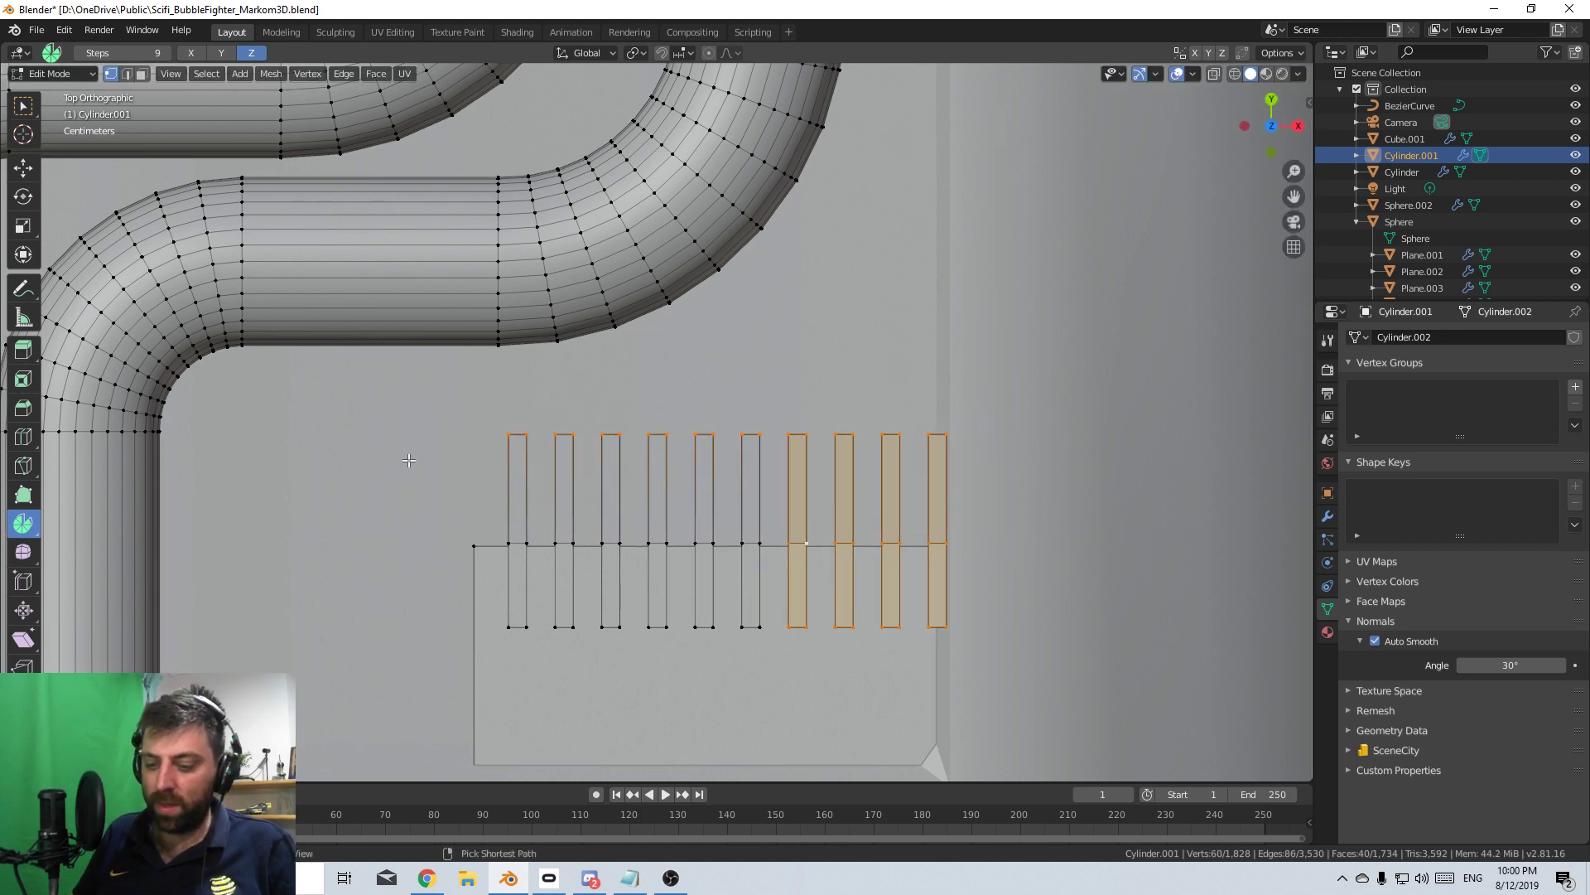
# - Select all ten fins and shift them slightly along X to centre the row on the corner block
pyautogui.hotkey('ctrl', 'l')
pyautogui.press('g')
pyautogui.press('x')
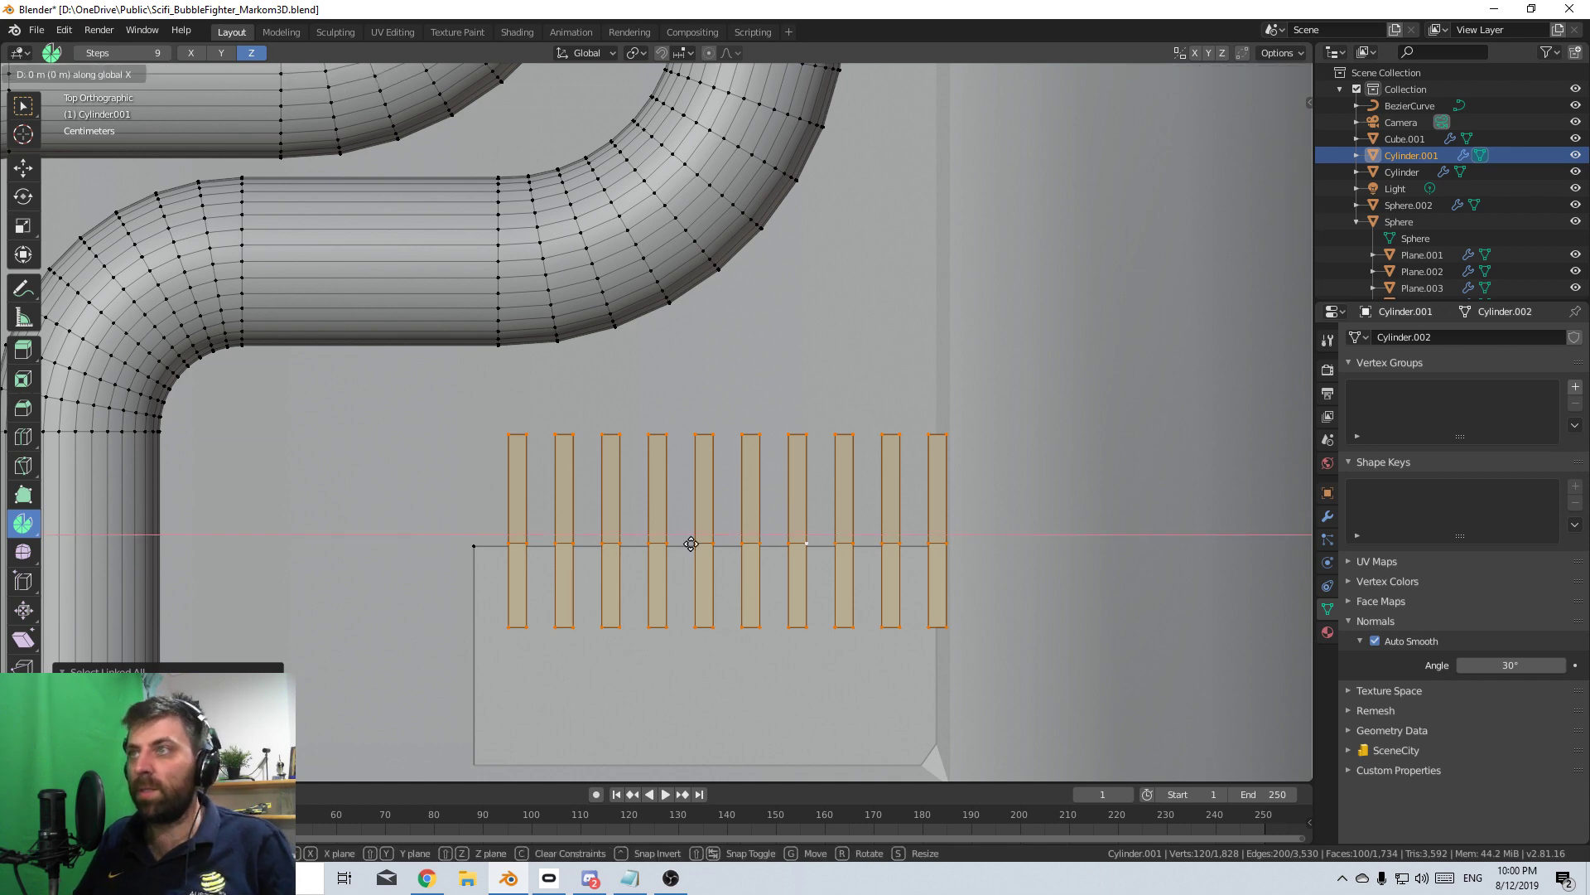
pyautogui.click(552, 538)
pyautogui.moveTo(552, 538); pyautogui.dragTo(733, 488, button='middle')
pyautogui.press('g')
pyautogui.press('z')
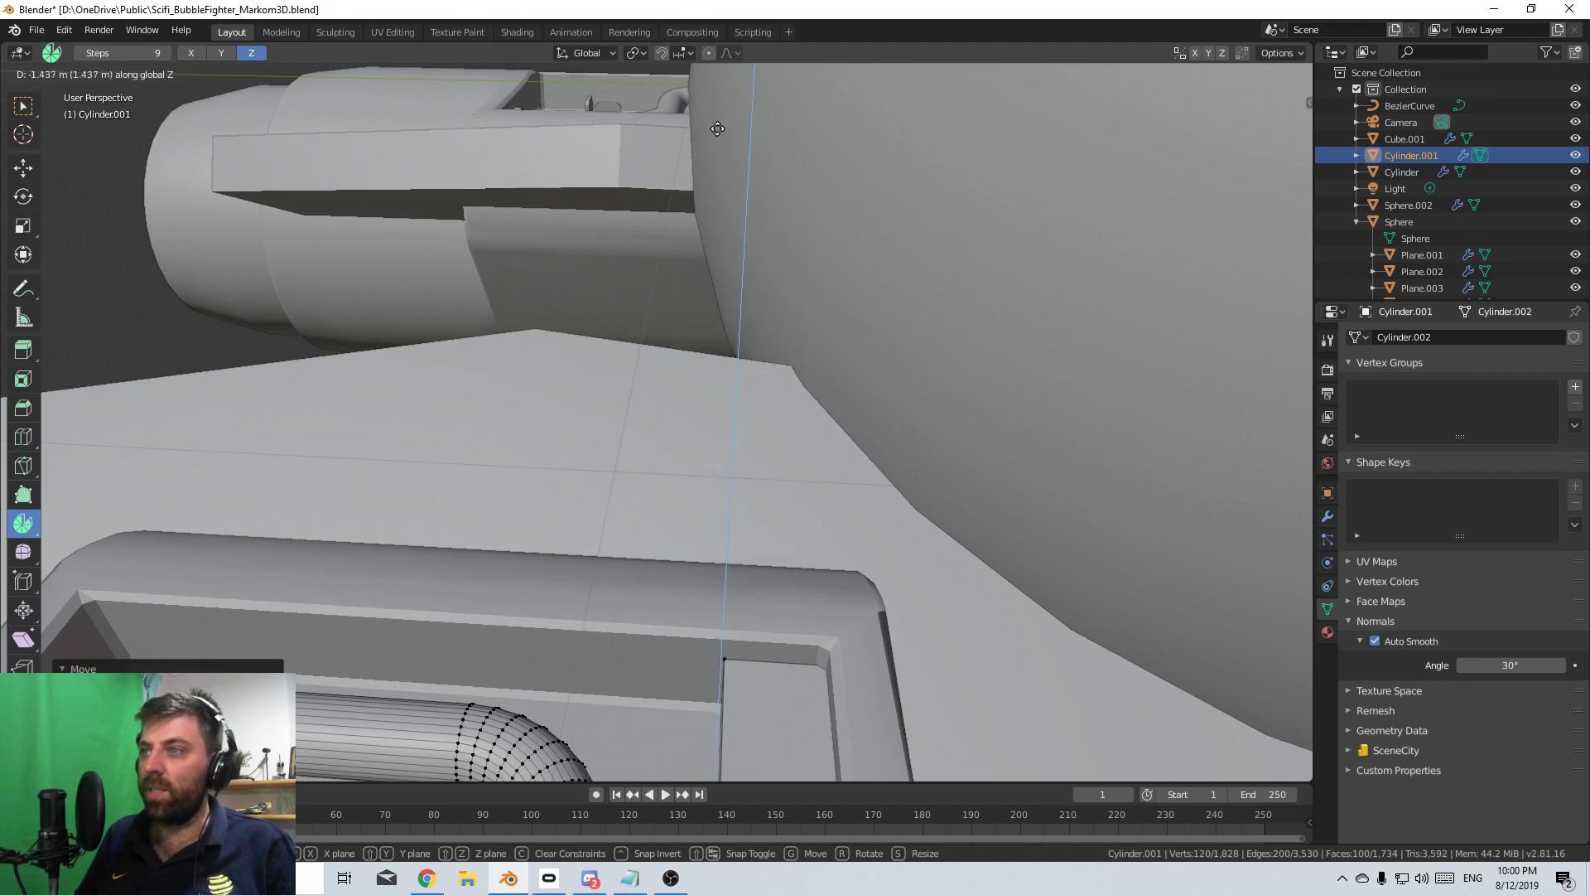
pyautogui.click(692, 183)
pyautogui.moveTo(691, 183); pyautogui.dragTo(769, 431, button='middle')
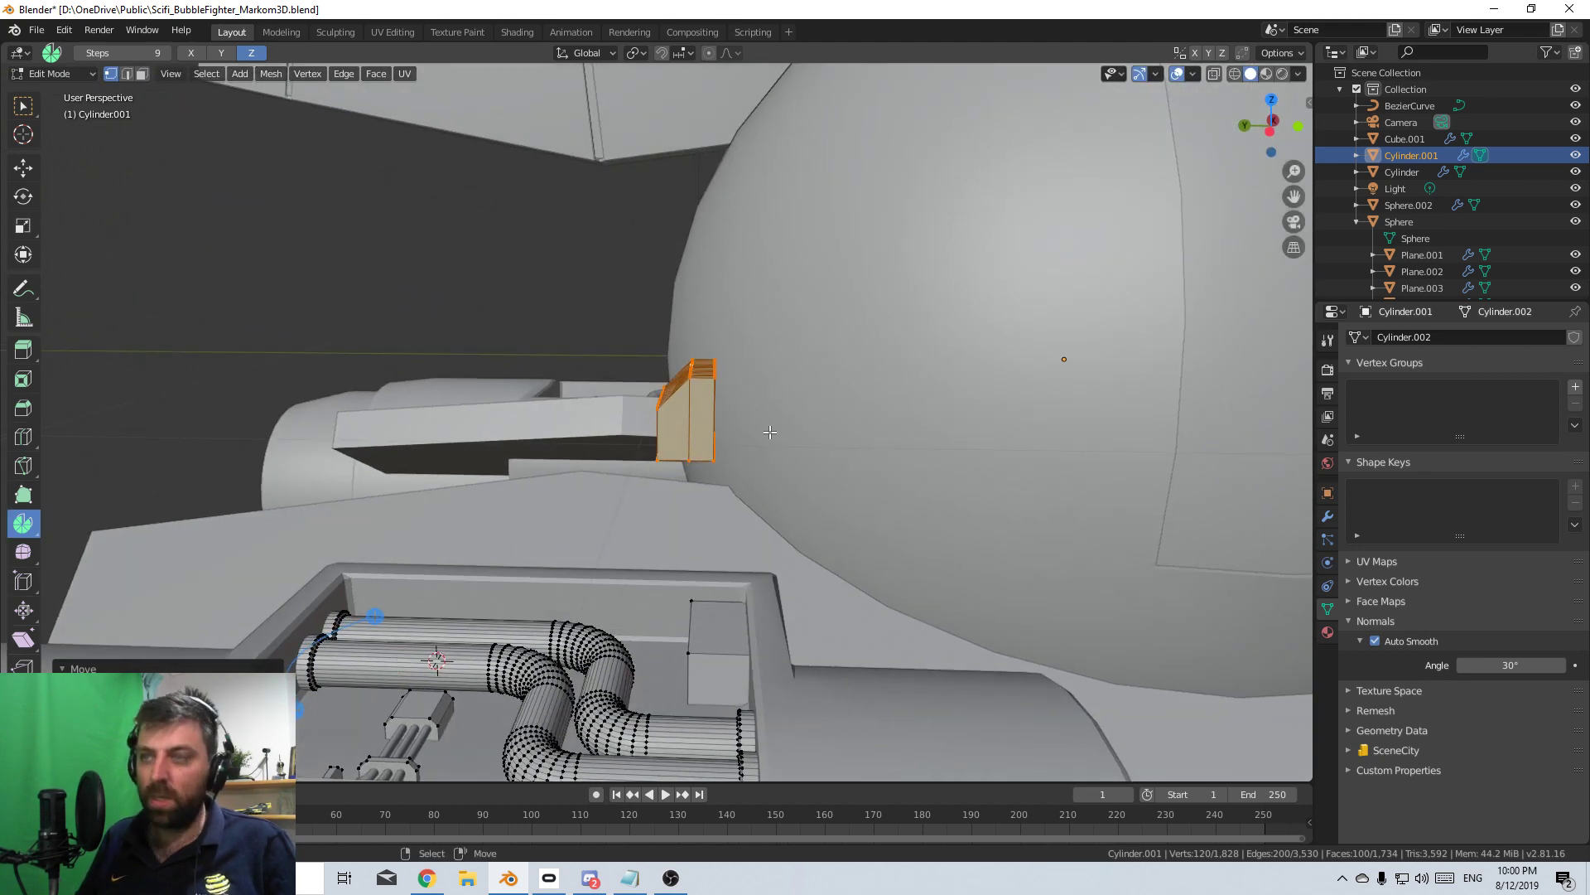
# - Lower the row of fins about 0.41 m along Z onto the corner block and leave Edit Mode
pyautogui.press('g')
pyautogui.press('z')
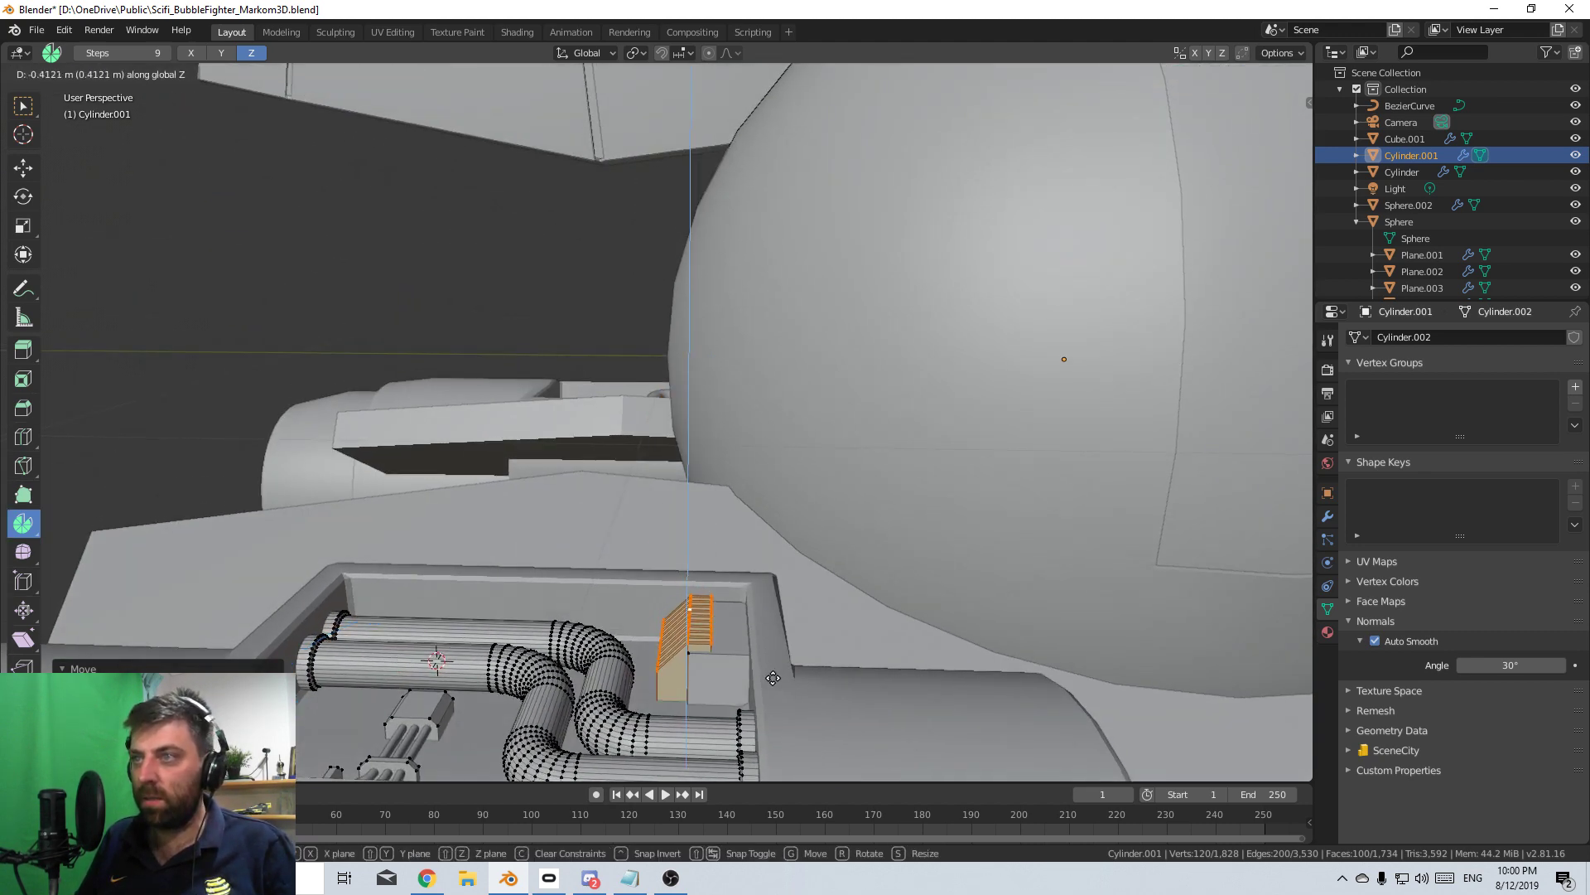
pyautogui.click(773, 677)
pyautogui.press('Tab')
pyautogui.moveTo(774, 677); pyautogui.dragTo(648, 358, button='middle')
pyautogui.click(584, 356)
pyautogui.press('Tab')
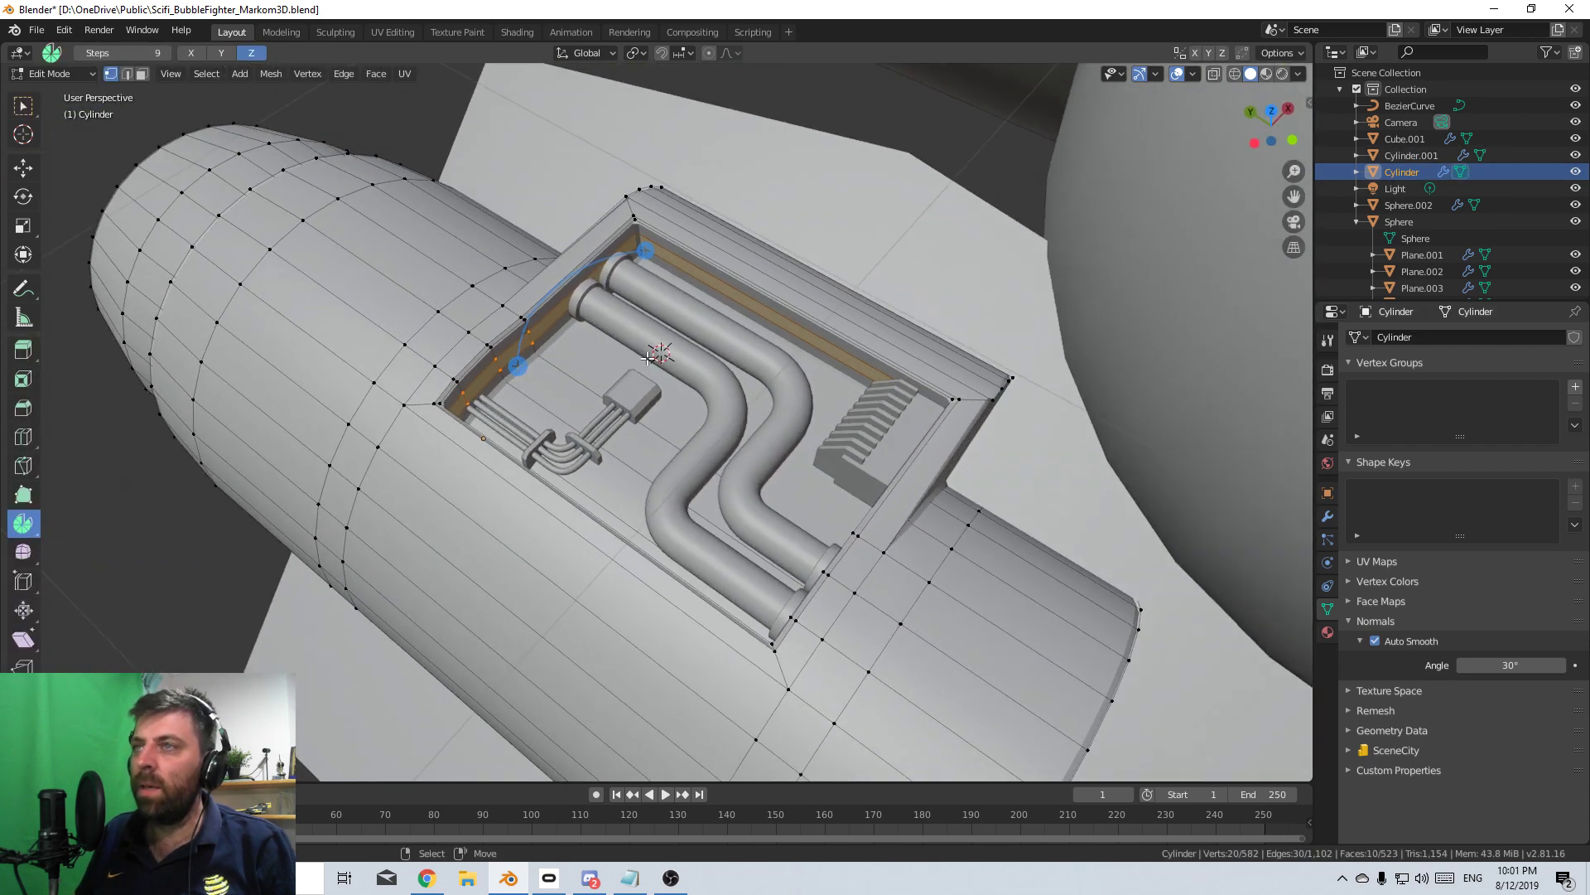
pyautogui.moveTo(560, 393); pyautogui.dragTo(559, 382, button='middle')
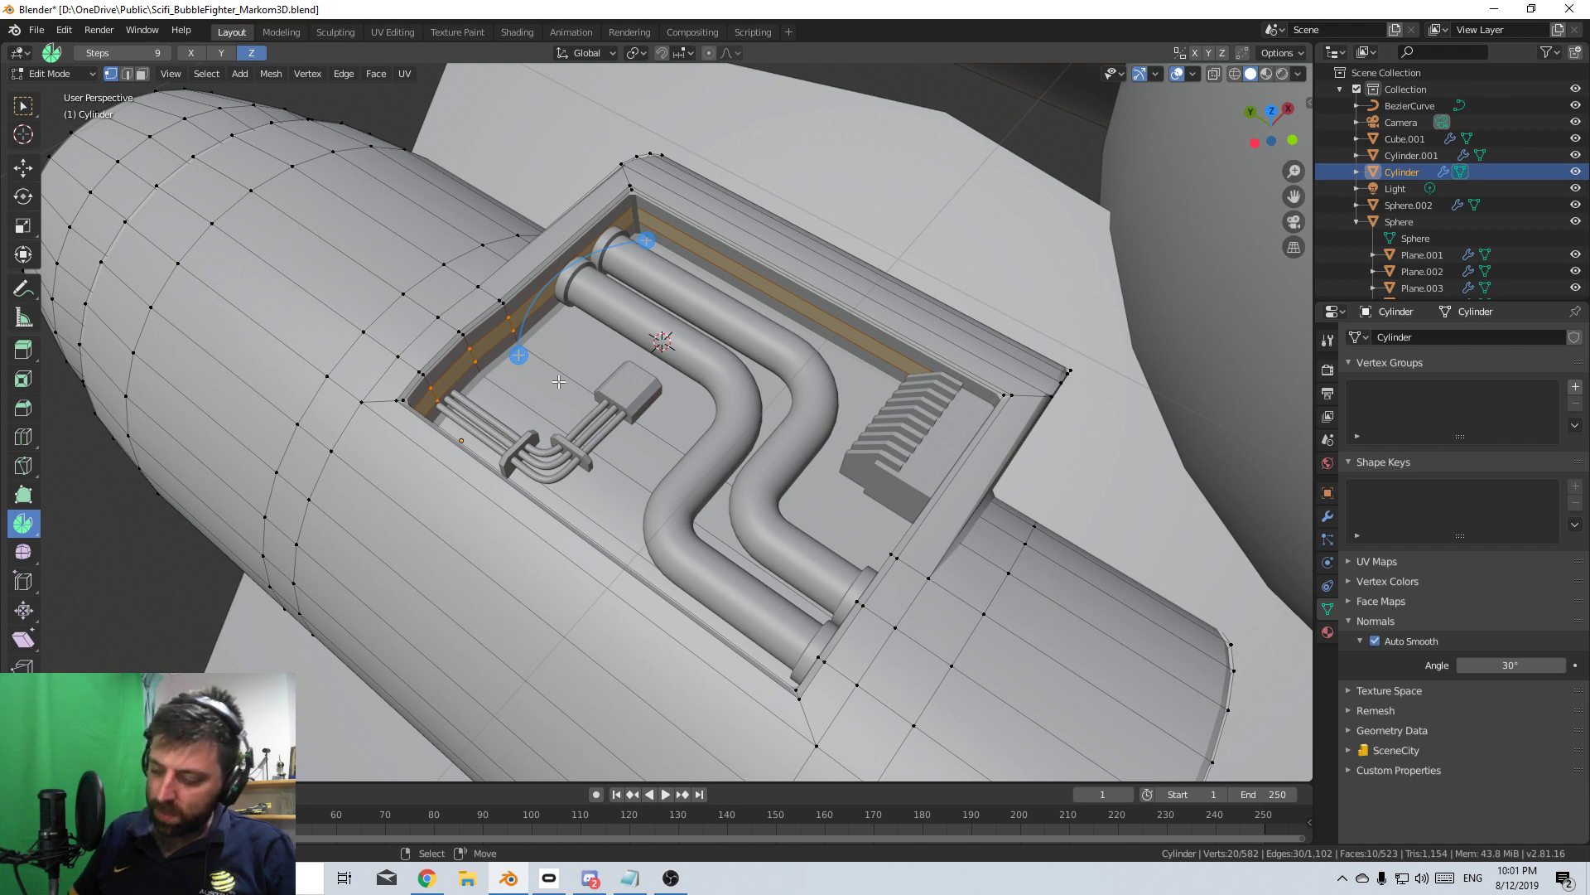
pyautogui.press('KP_7')
pyautogui.press('Tab')
# - Add a cylinder inside the pipe and block mesh in top view and shrink it to fit within the recessed panel
pyautogui.click(856, 313)
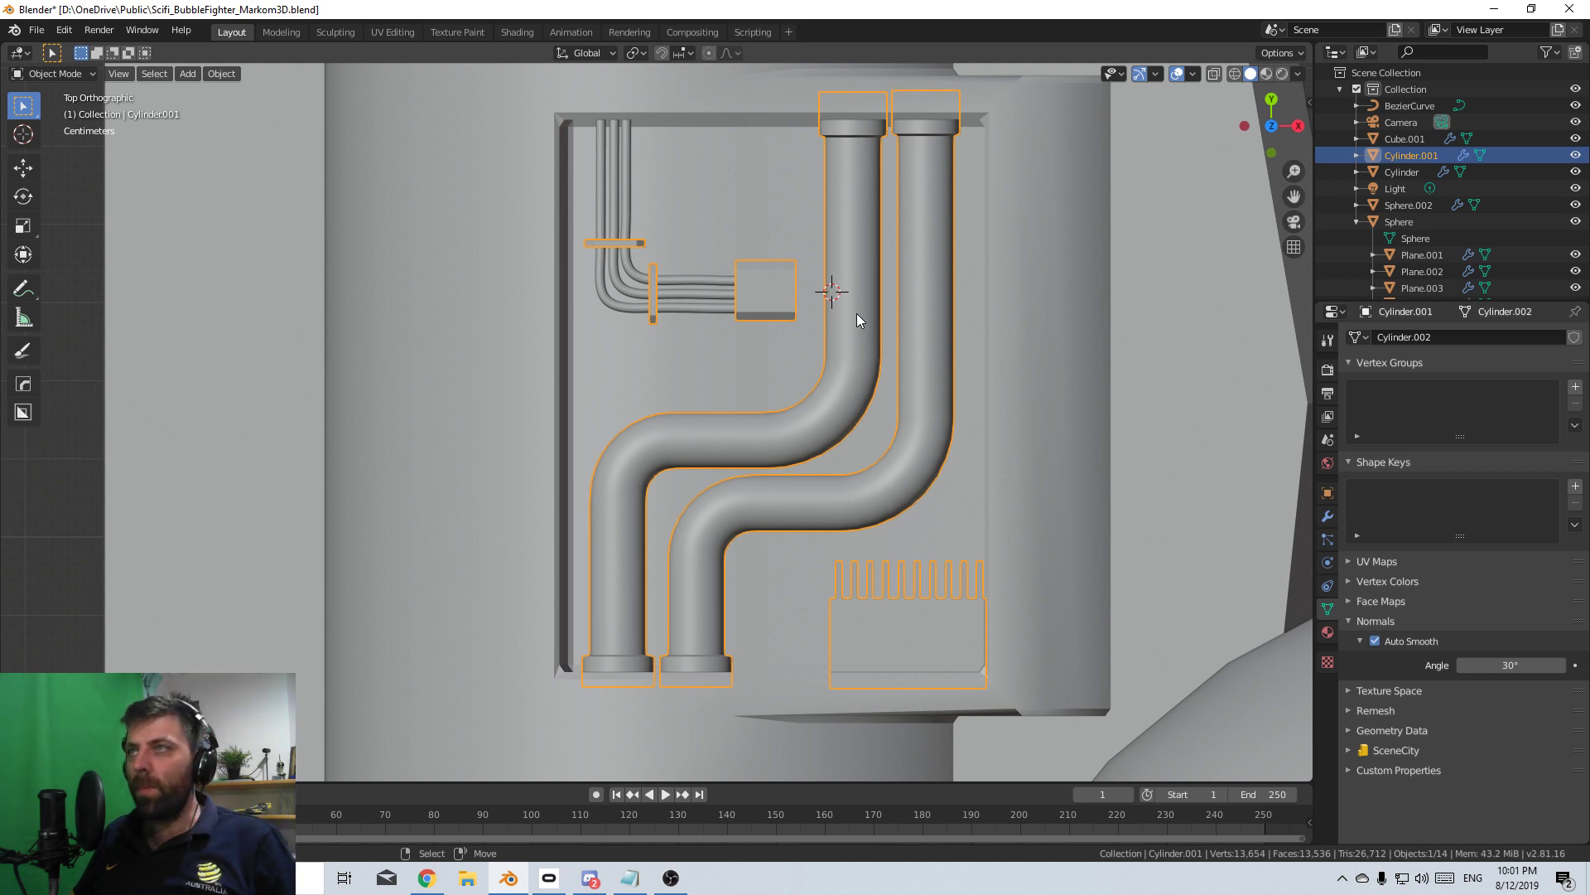
pyautogui.keyDown('shift'); pyautogui.moveTo(857, 578); pyautogui.dragTo(844, 608, button='middle'); pyautogui.keyUp('shift')
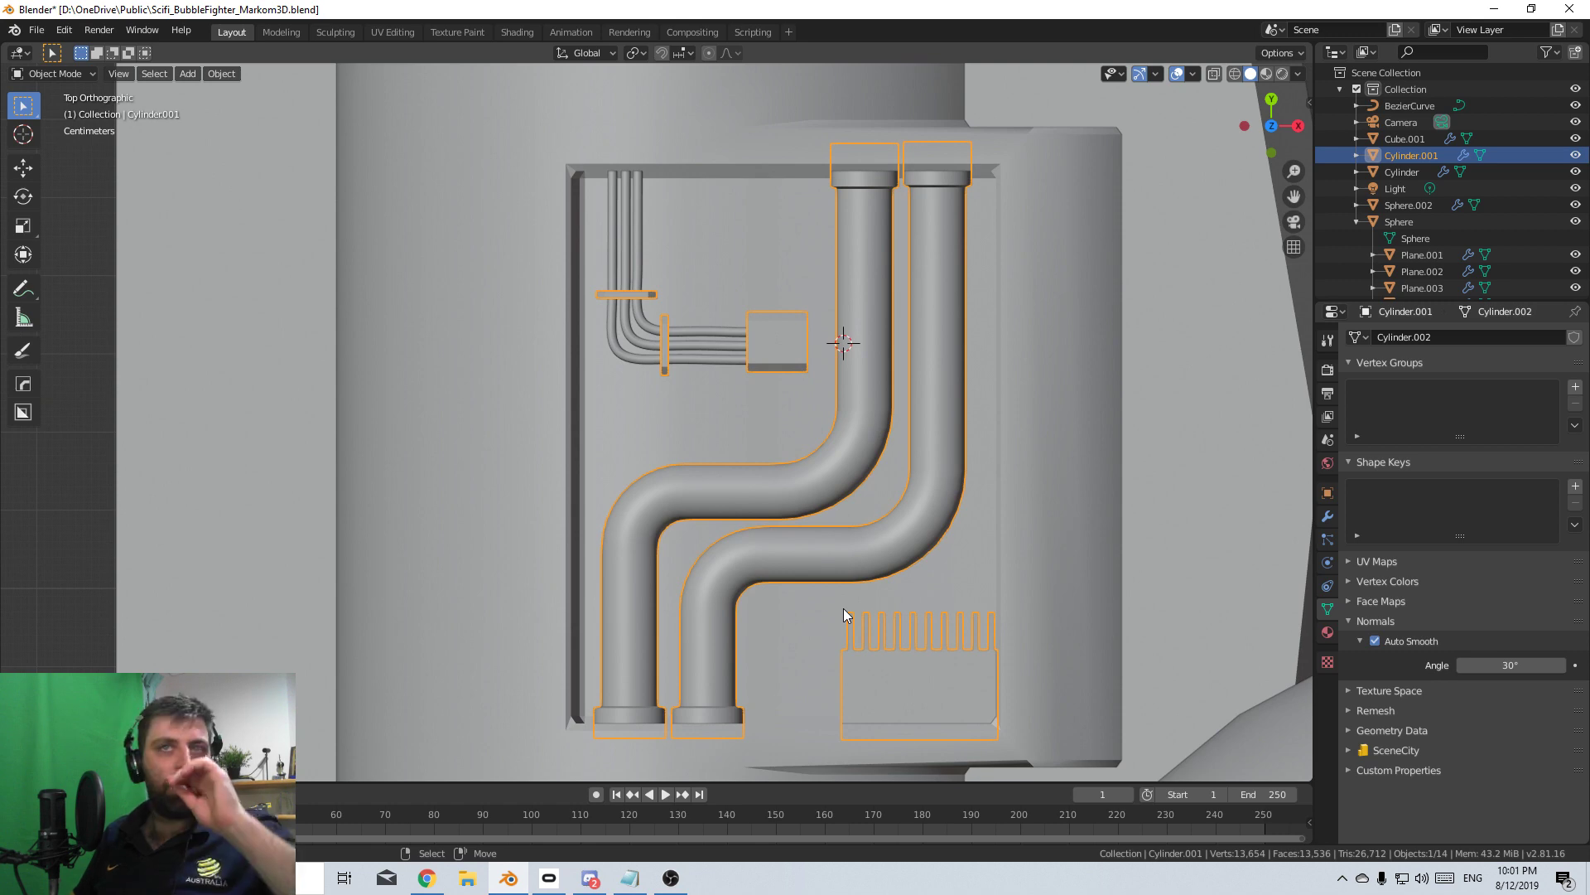
pyautogui.moveTo(742, 555); pyautogui.dragTo(946, 419, button='middle')
pyautogui.press('KP_7')
pyautogui.hotkey('shift', 'a')
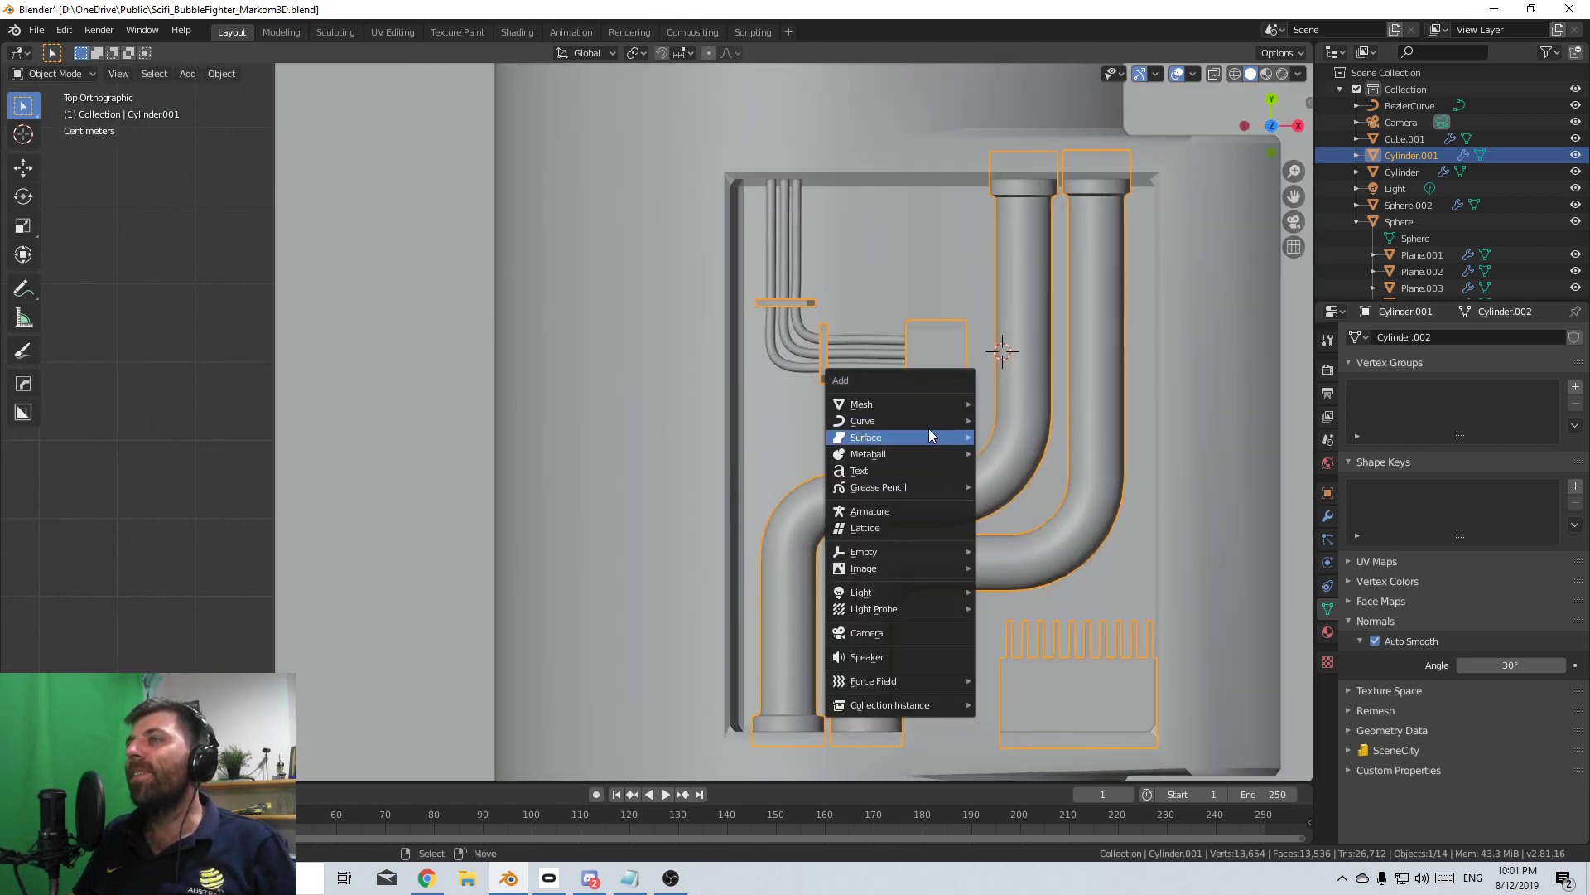
pyautogui.moveTo(941, 403)
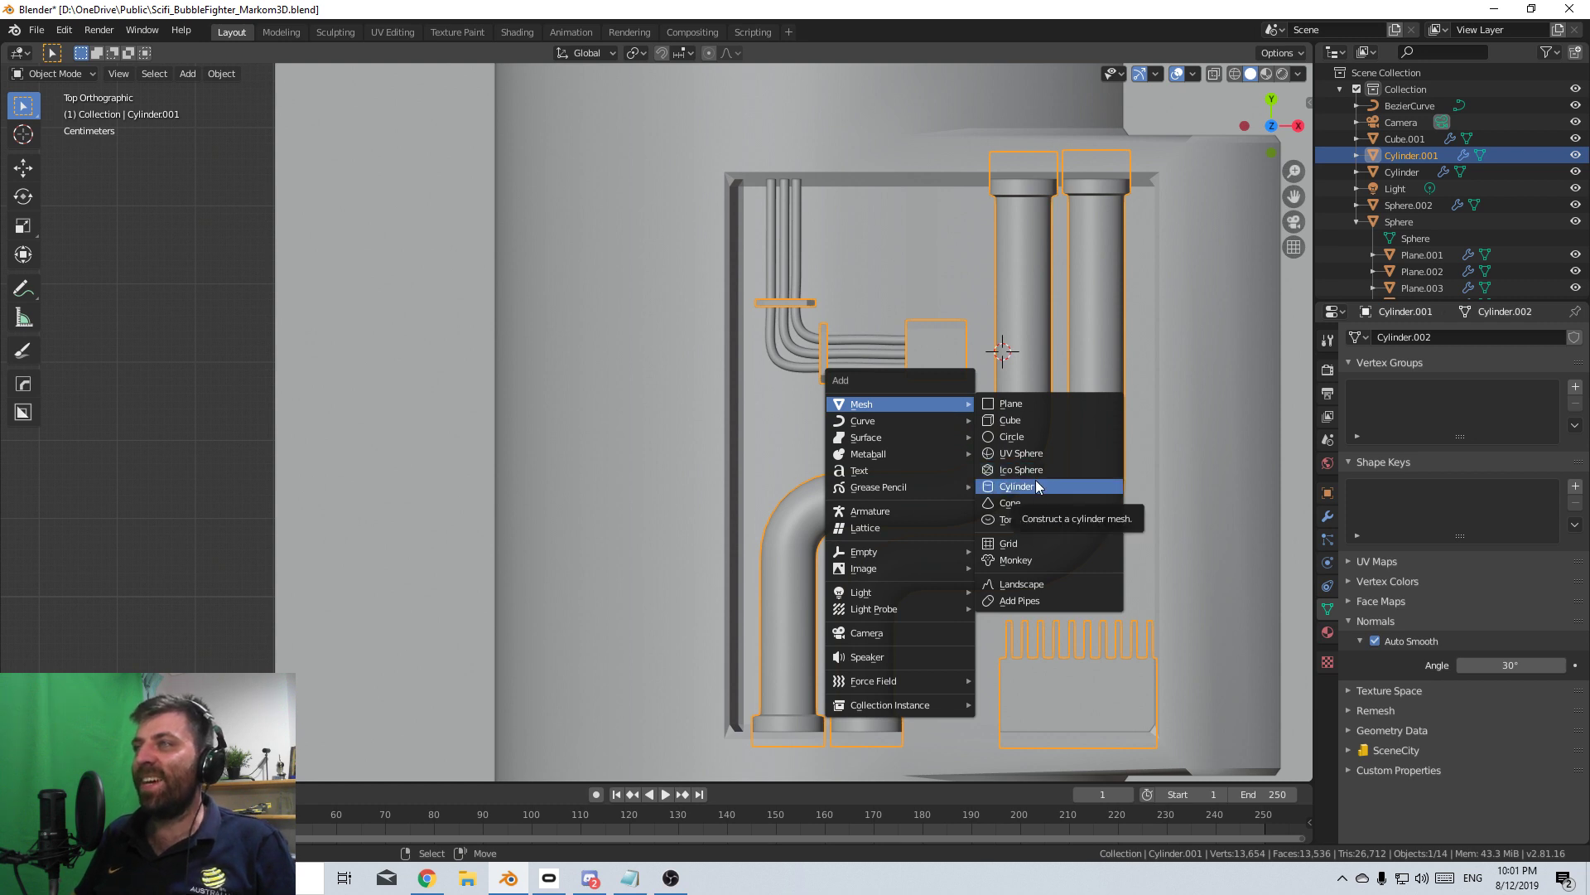
pyautogui.press('Tab')
pyautogui.hotkey('shift', 'a')
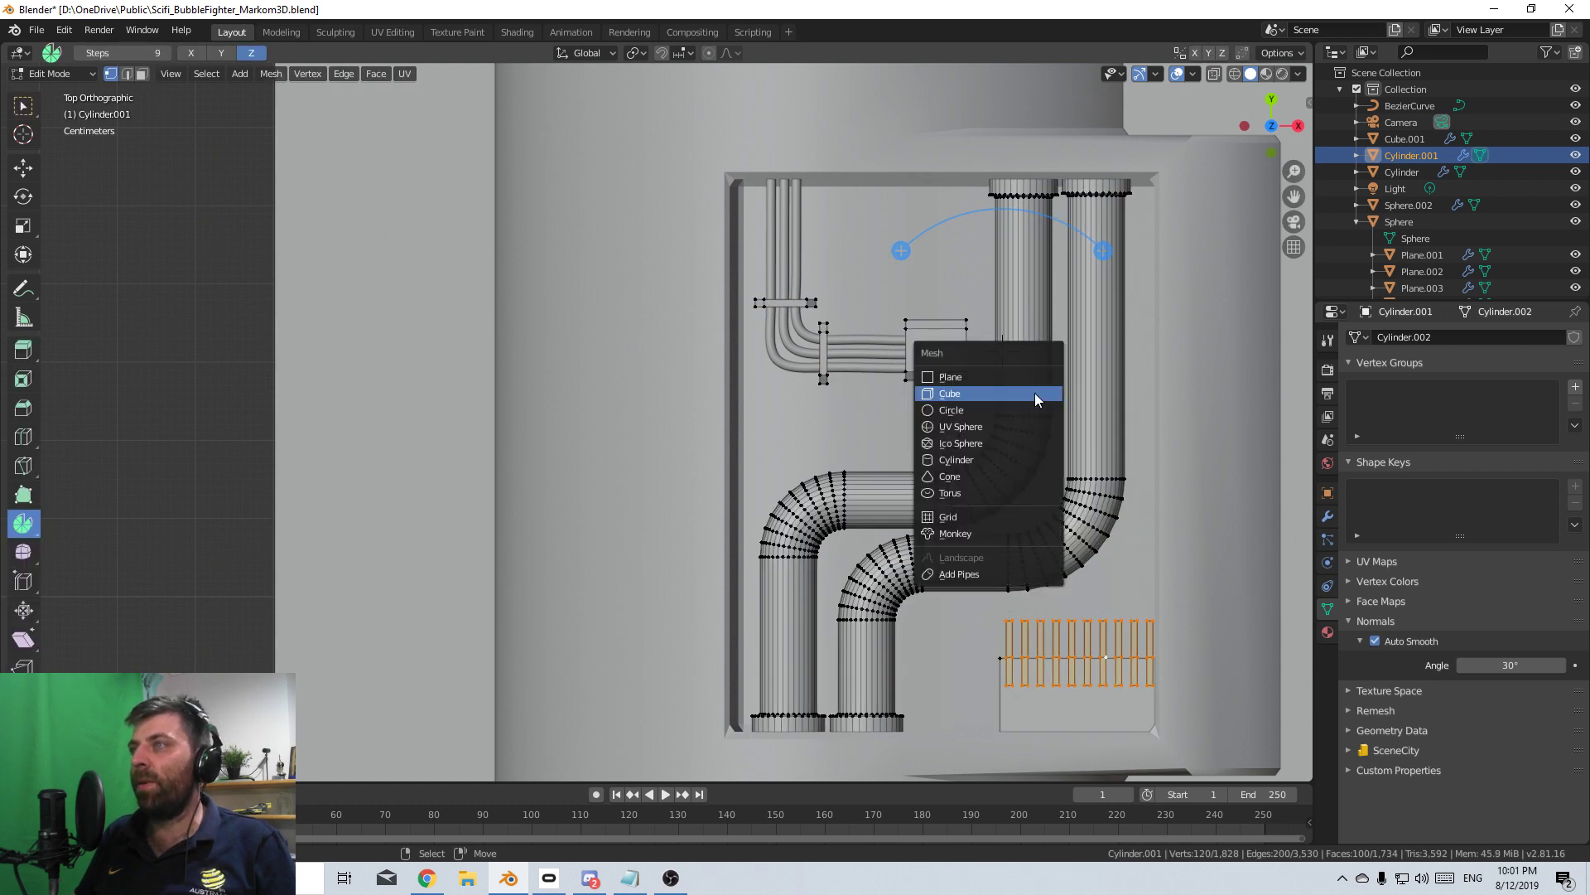
pyautogui.click(1027, 458)
pyautogui.press('s')
pyautogui.click(936, 463)
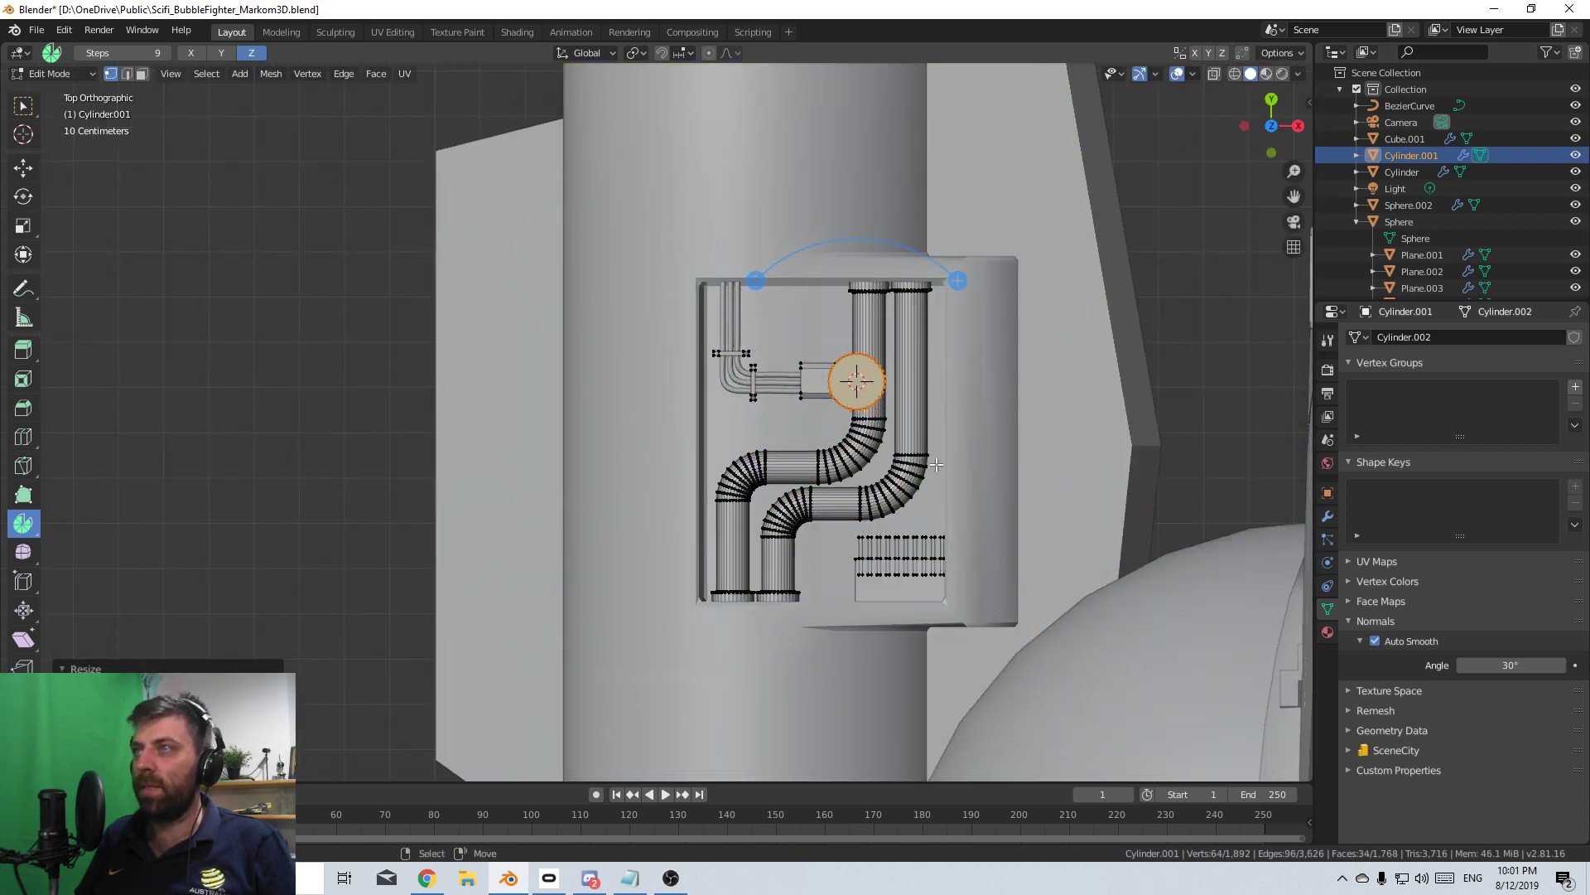
# - Move the cylinder into the empty space between the cables and the straight pipes and enlarge it slightly
pyautogui.press('g')
pyautogui.click(920, 462)
pyautogui.press('s')
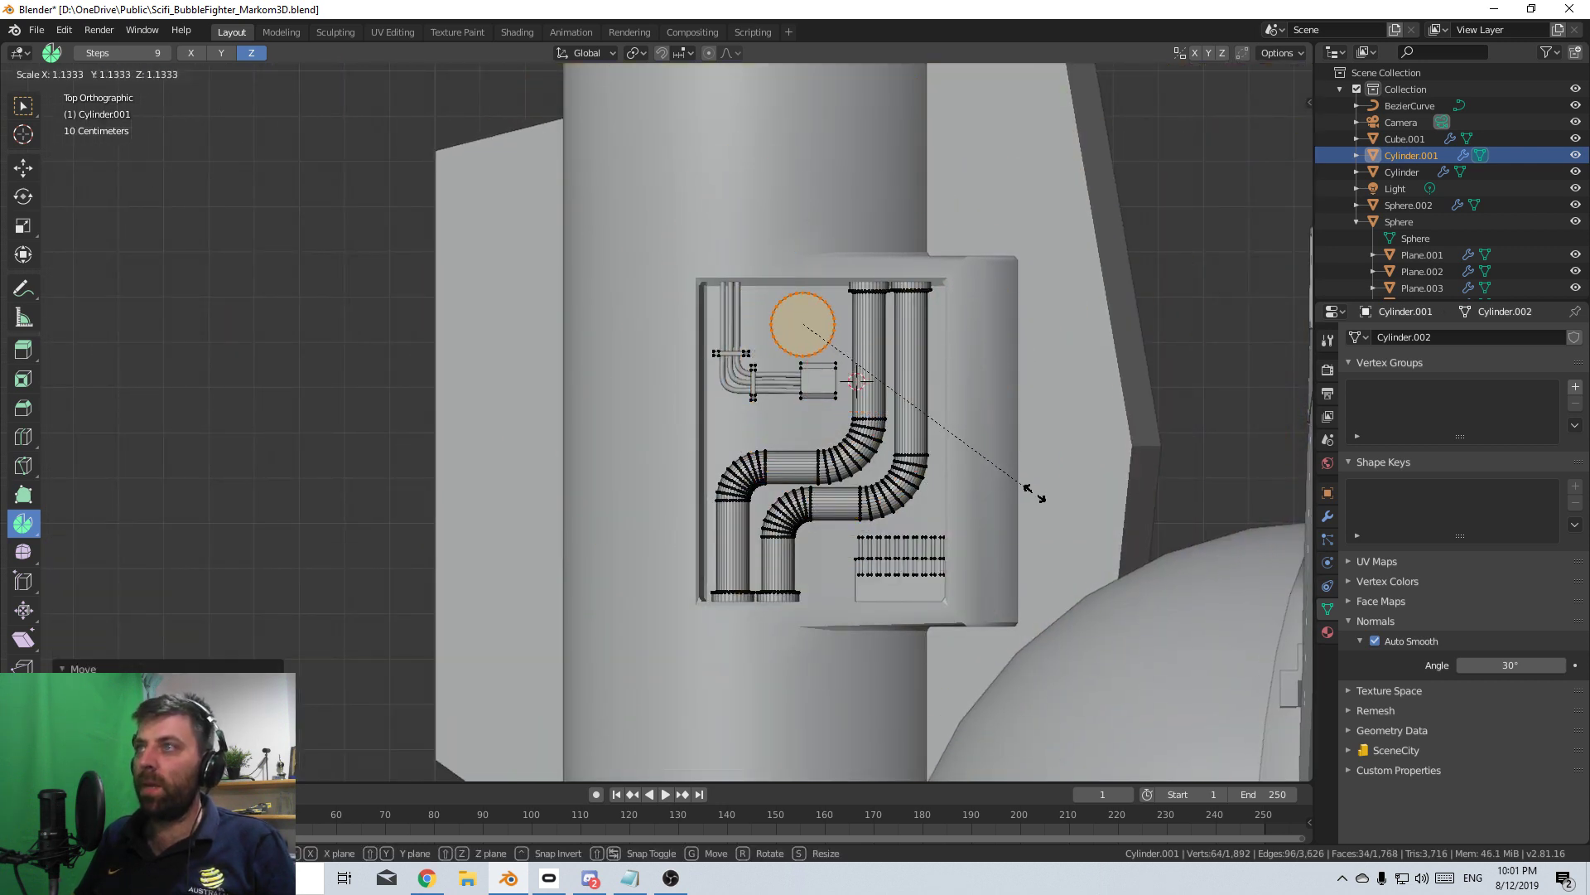
pyautogui.click(1060, 497)
# - Select the cylinder's top face and inset it six times into concentric rings
pyautogui.moveTo(1060, 497); pyautogui.dragTo(189, 98, button='middle')
pyautogui.click(142, 74)
pyautogui.click(675, 436)
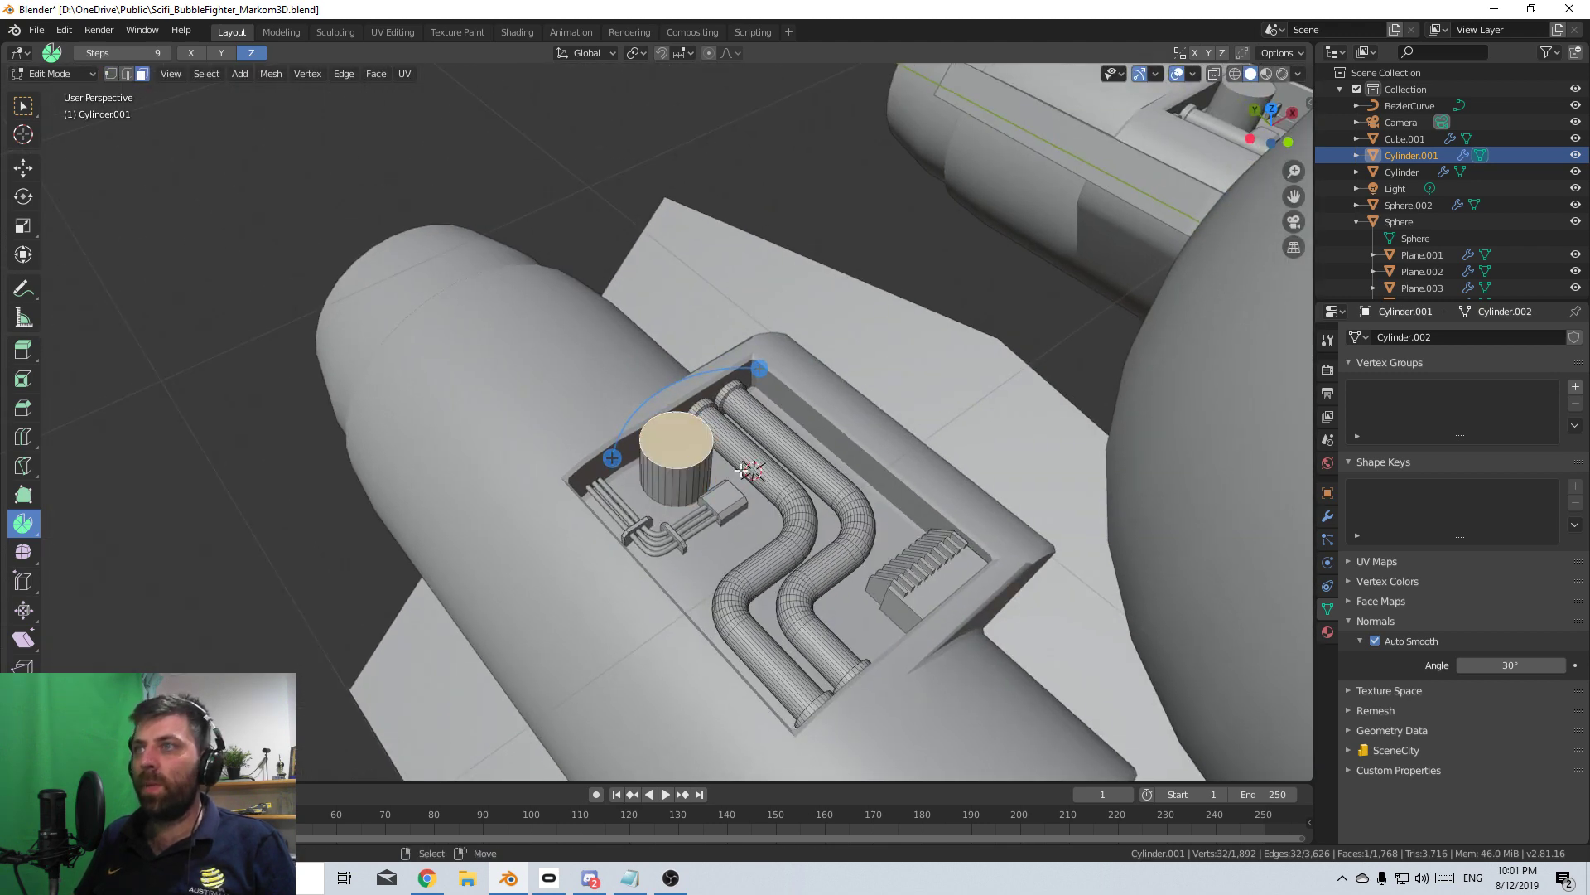
pyautogui.scroll(3, 936, 544)
pyautogui.press('i')
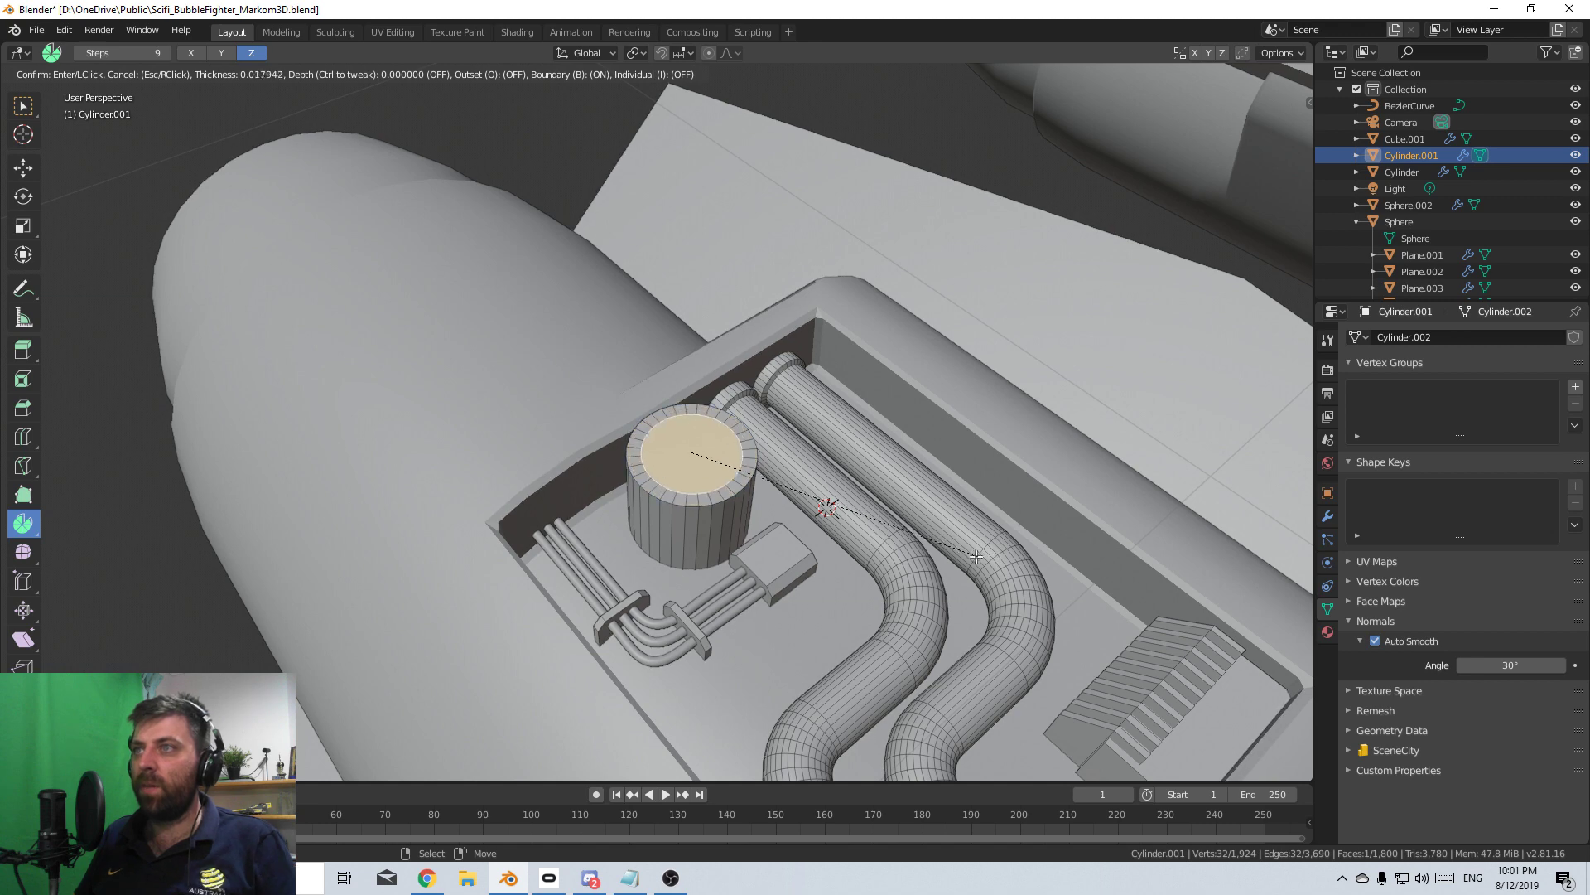
pyautogui.click(944, 547)
pyautogui.moveTo(944, 546); pyautogui.dragTo(805, 524, button='middle')
pyautogui.scroll(4, 737, 479)
# - Finish the inset and bevel three of the concentric edge loops on the cylinder's top into narrow bands
pyautogui.click(737, 479)
pyautogui.scroll(2, 805, 524)
pyautogui.keyDown('alt'); pyautogui.click(764, 527); pyautogui.keyUp('alt')
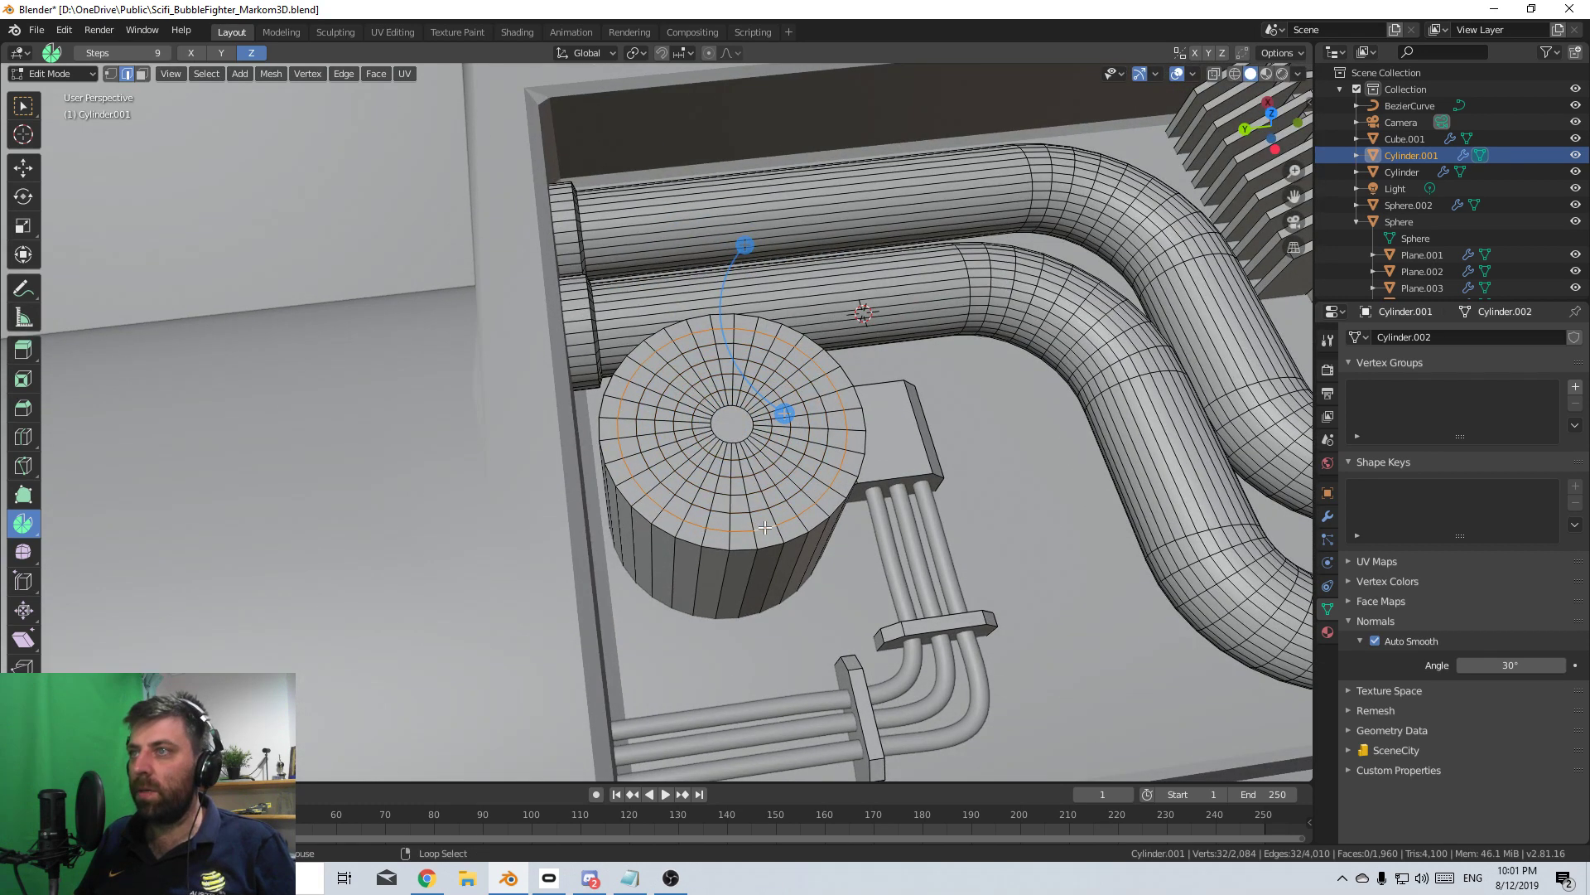
pyautogui.keyDown('alt'); pyautogui.keyDown('shift'); pyautogui.click(754, 486); pyautogui.keyUp('shift'); pyautogui.keyUp('alt')
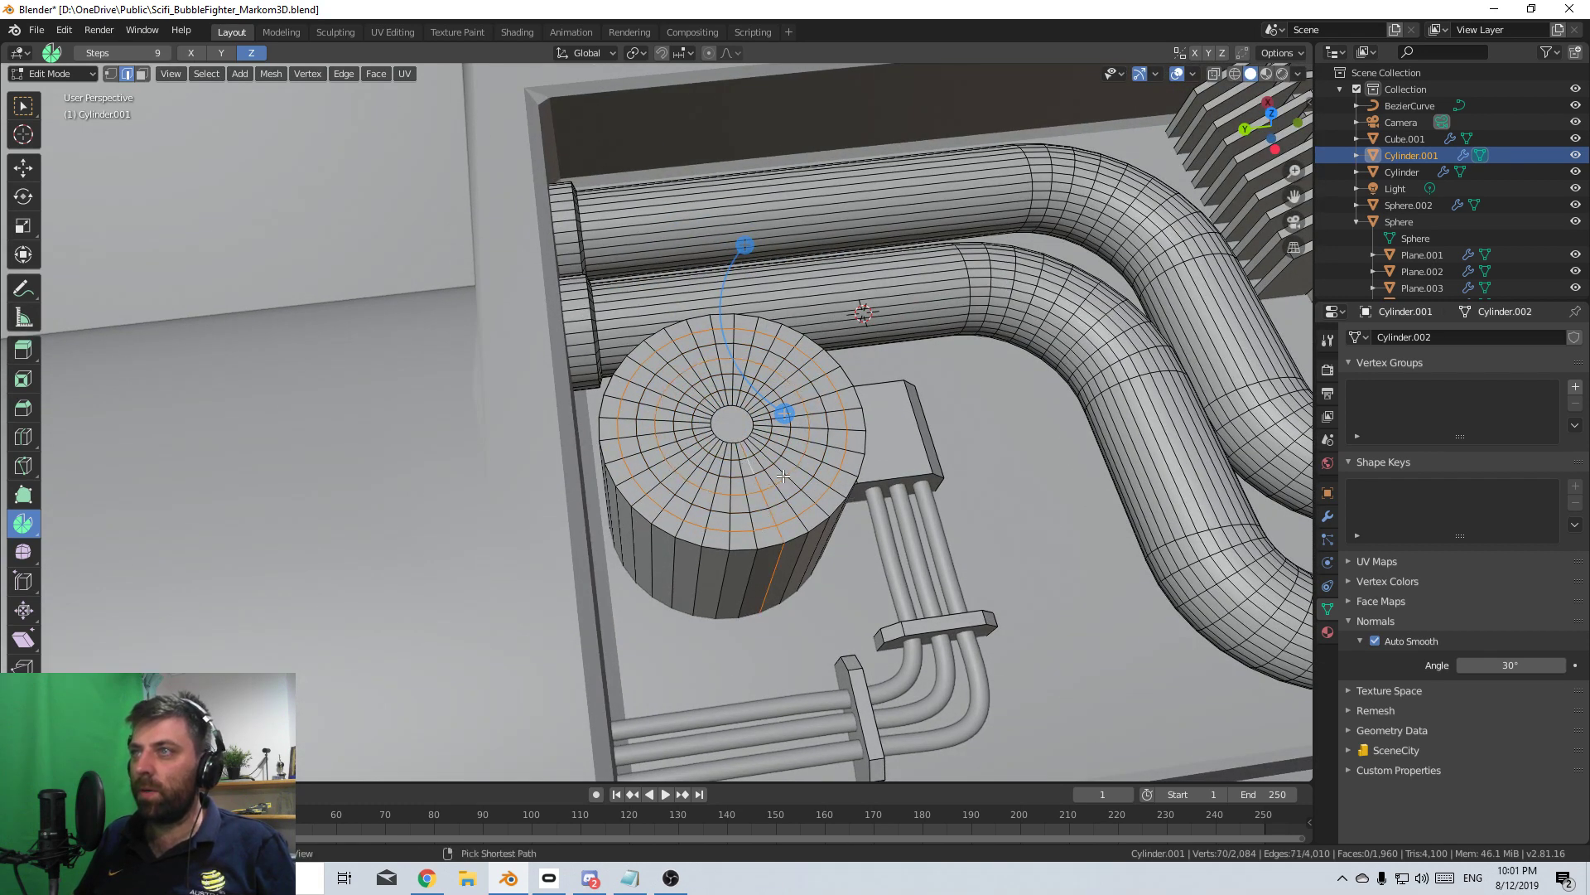
pyautogui.hotkey('ctrl', 'z')
pyautogui.keyDown('alt'); pyautogui.keyDown('shift'); pyautogui.click(741, 480); pyautogui.keyUp('shift'); pyautogui.keyUp('alt')
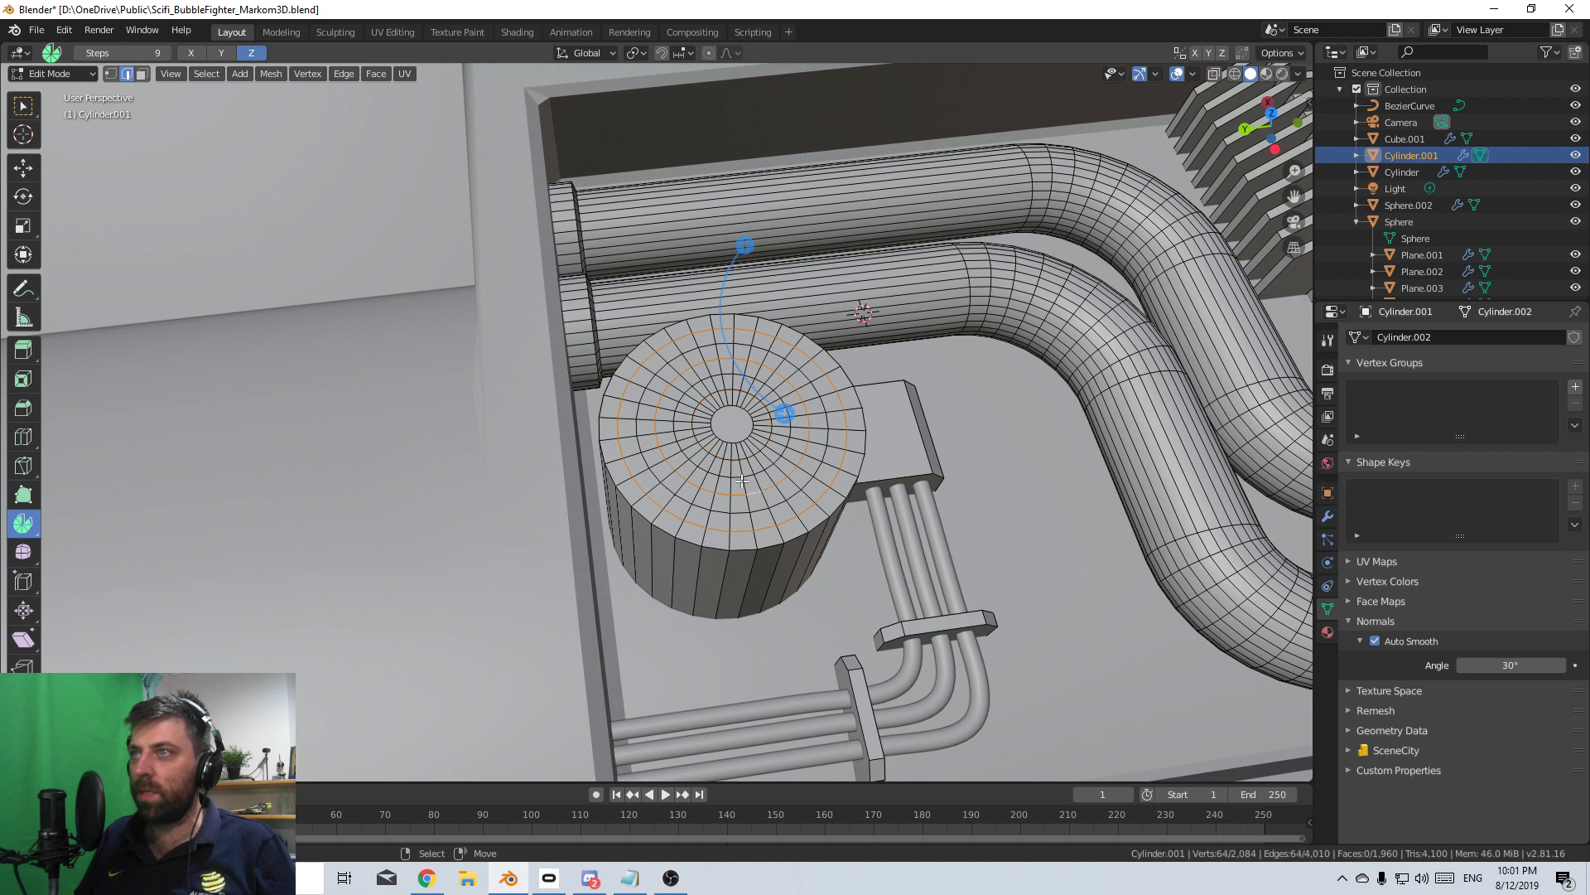
pyautogui.hotkey('ctrl', 'b')
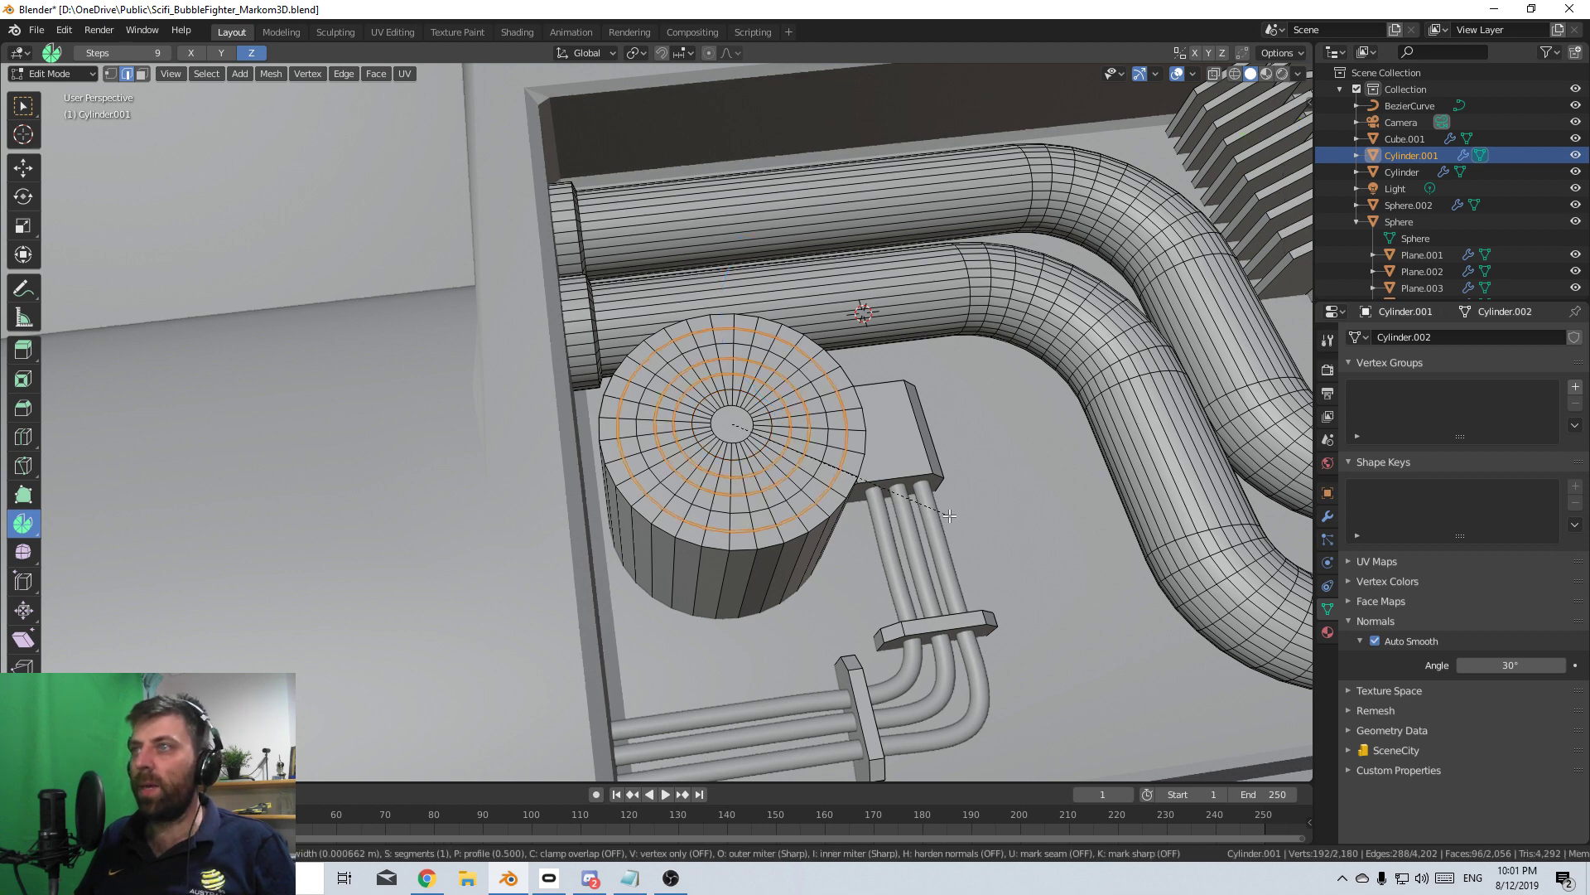
pyautogui.click(940, 512)
# - Extrude the narrow bands in place and delete their faces to separate the rings on the cylinder's top
pyautogui.moveTo(940, 512); pyautogui.dragTo(785, 561, button='middle')
pyautogui.press('e')
pyautogui.rightClick(910, 507)
pyautogui.scroll(3, 758, 547)
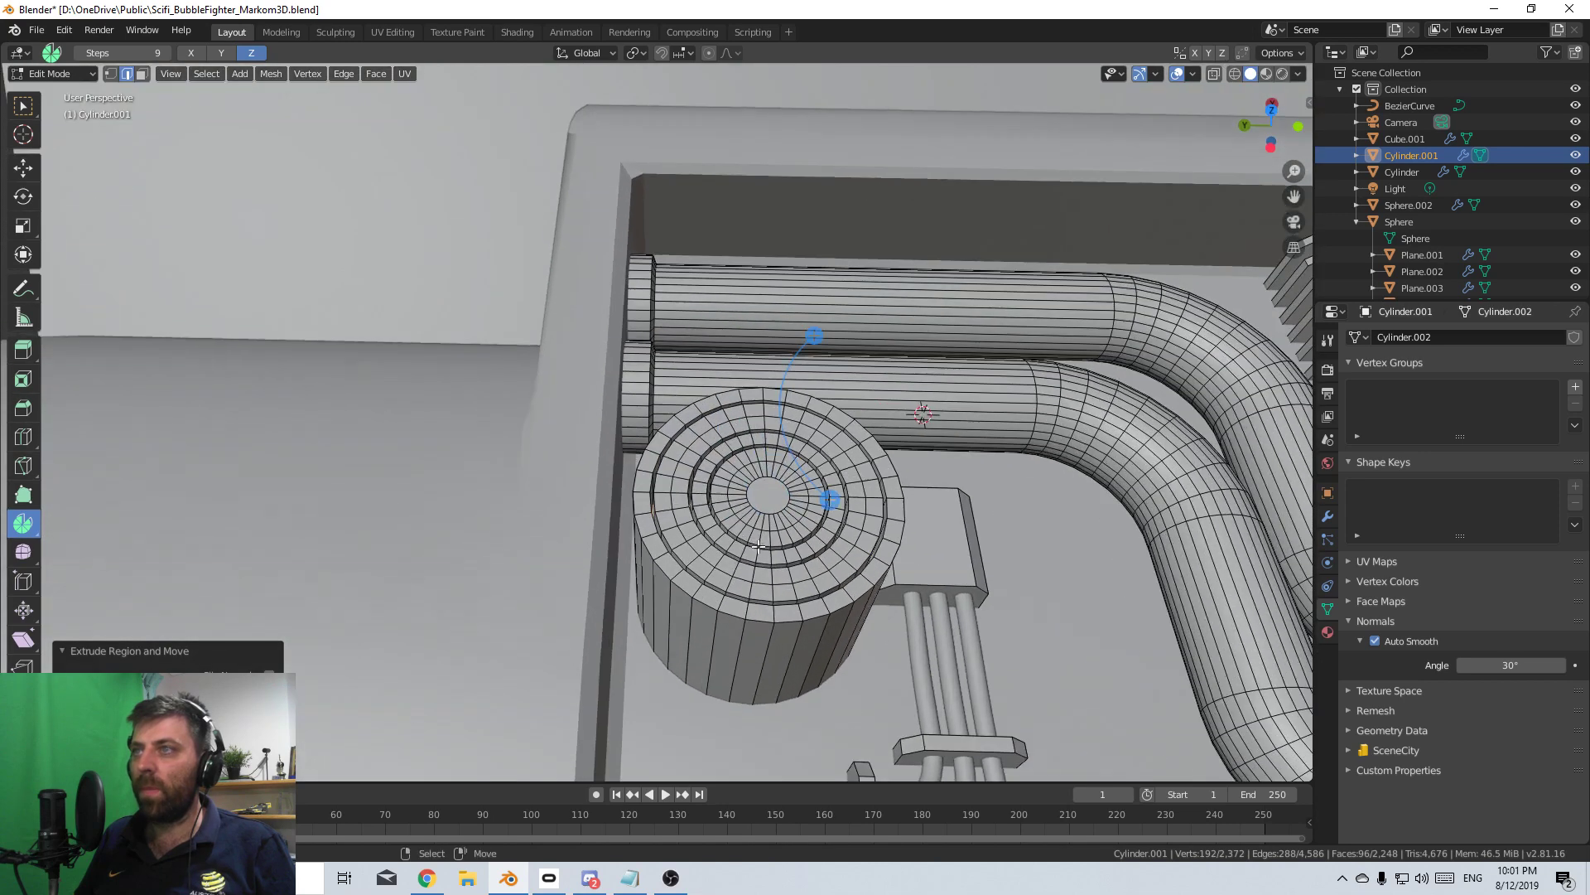
pyautogui.rightClick(806, 570)
pyautogui.click(792, 593)
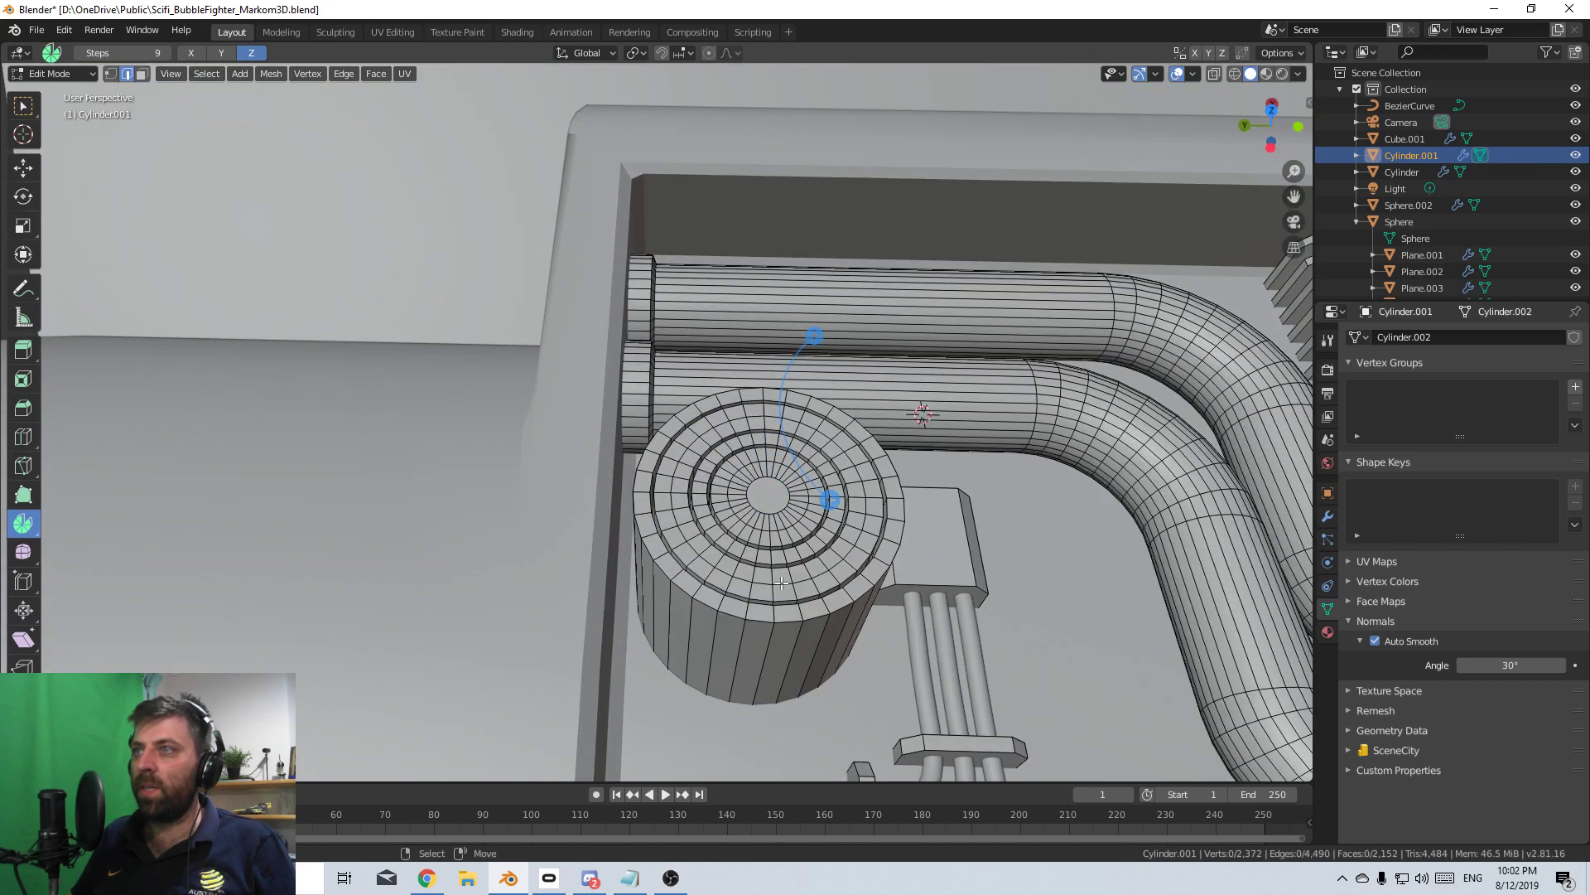
# - Select the linked inner disc on the cylinder's top and lower it slightly into the cylinder
pyautogui.scroll(2, 757, 551)
pyautogui.hotkey('ctrl', 'l')
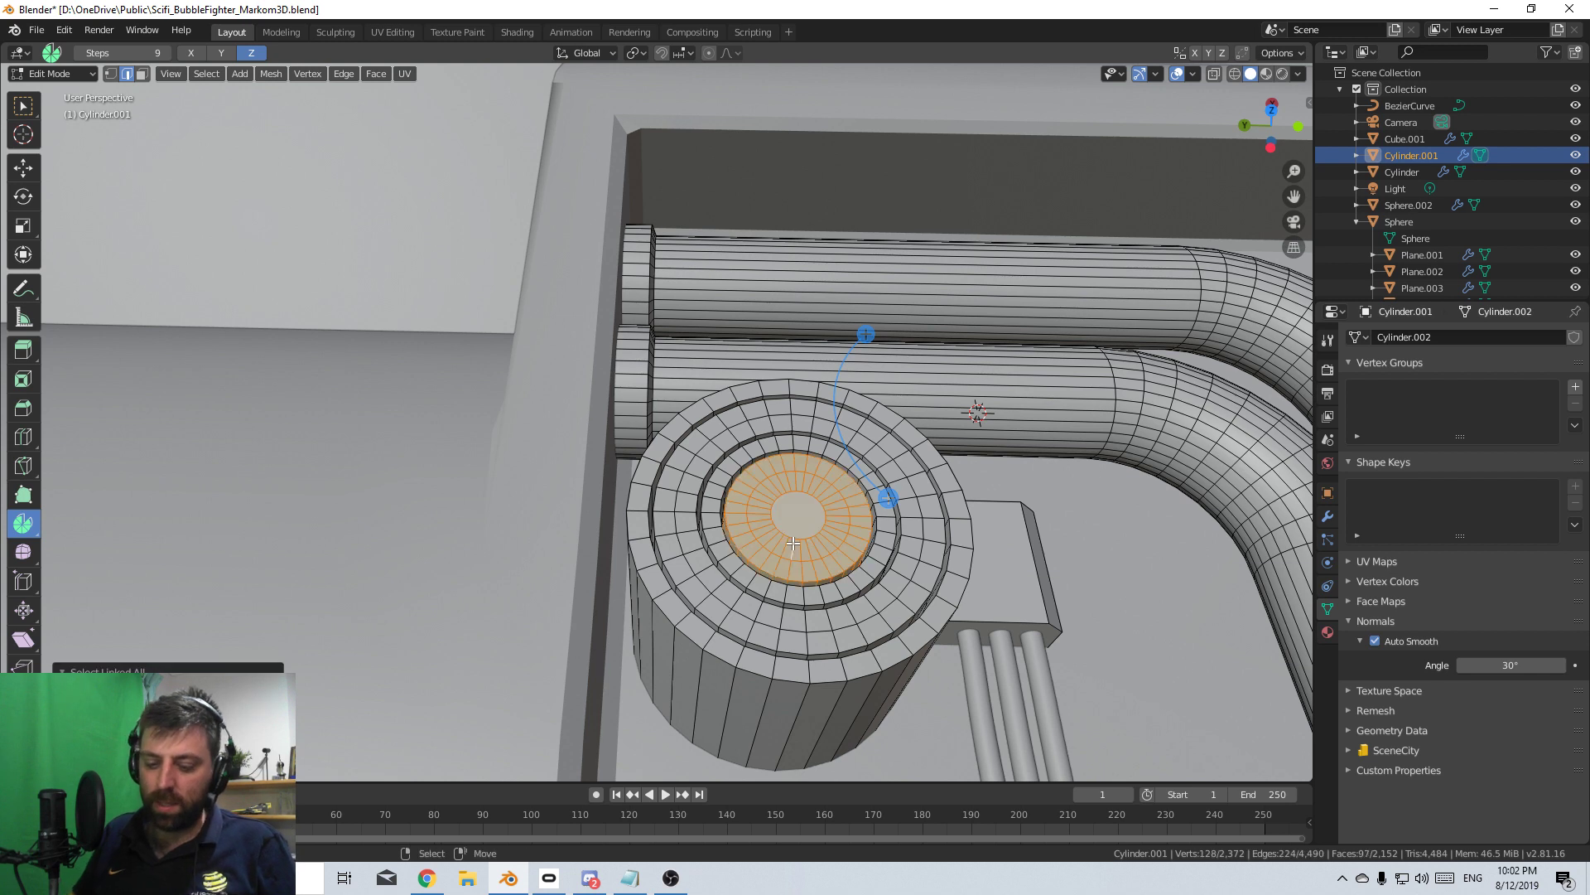
pyautogui.press('g')
pyautogui.click(796, 619)
# - Select the wide ring near the cylinder's outer rim and raise it slightly along Z
pyautogui.click(684, 549)
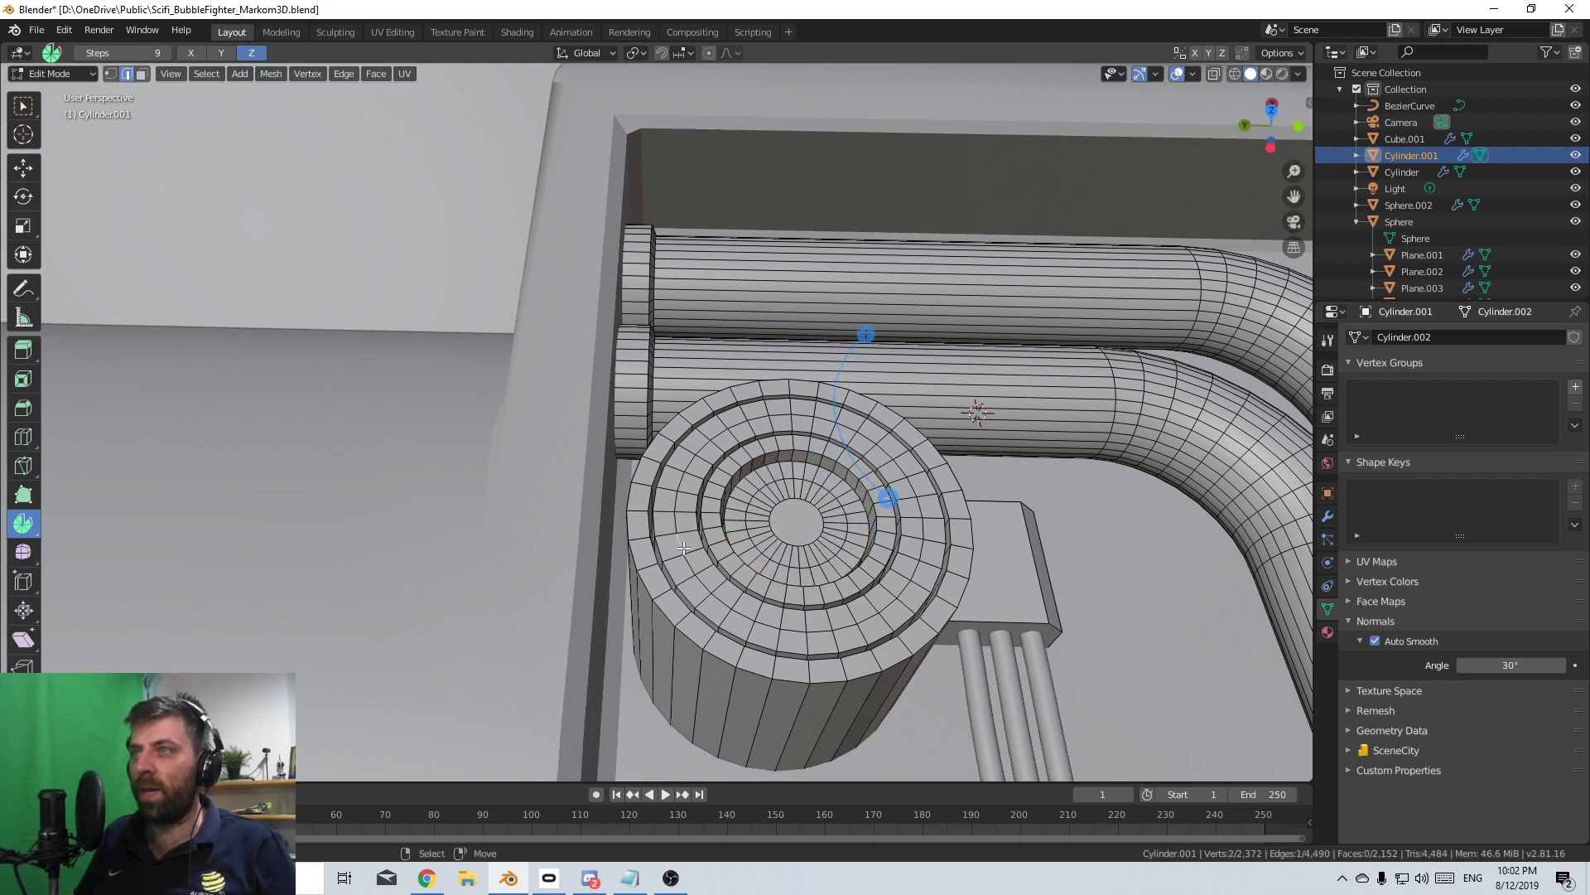
pyautogui.hotkey('ctrl', 'l')
pyautogui.press('g')
pyautogui.press('z')
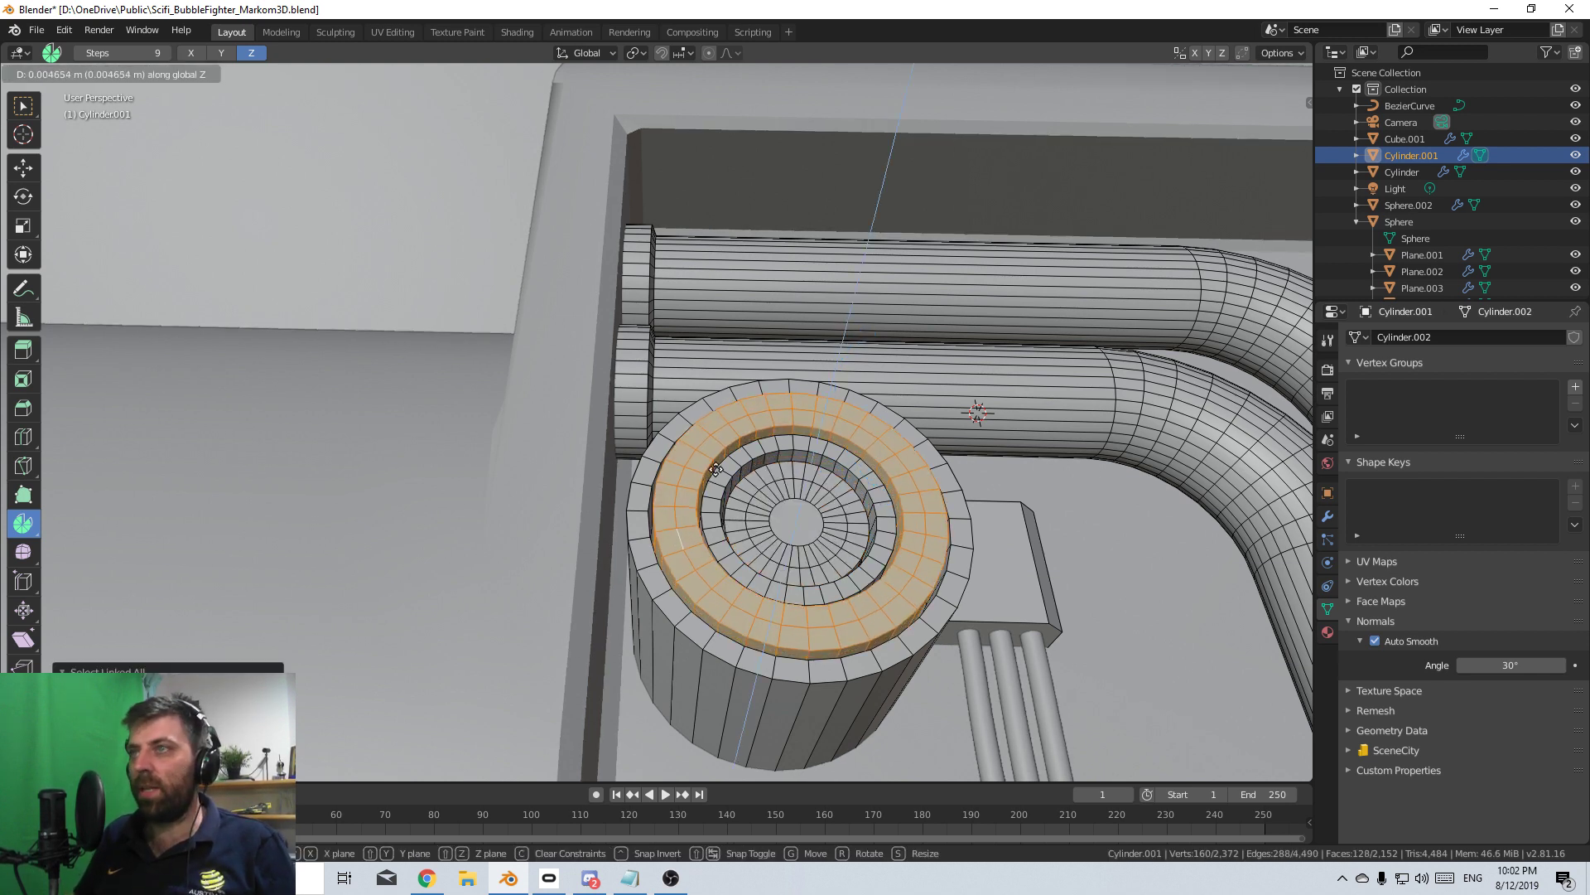
pyautogui.click(714, 387)
pyautogui.moveTo(715, 388); pyautogui.dragTo(741, 632, button='middle')
pyautogui.press('Tab')
pyautogui.press('Tab')
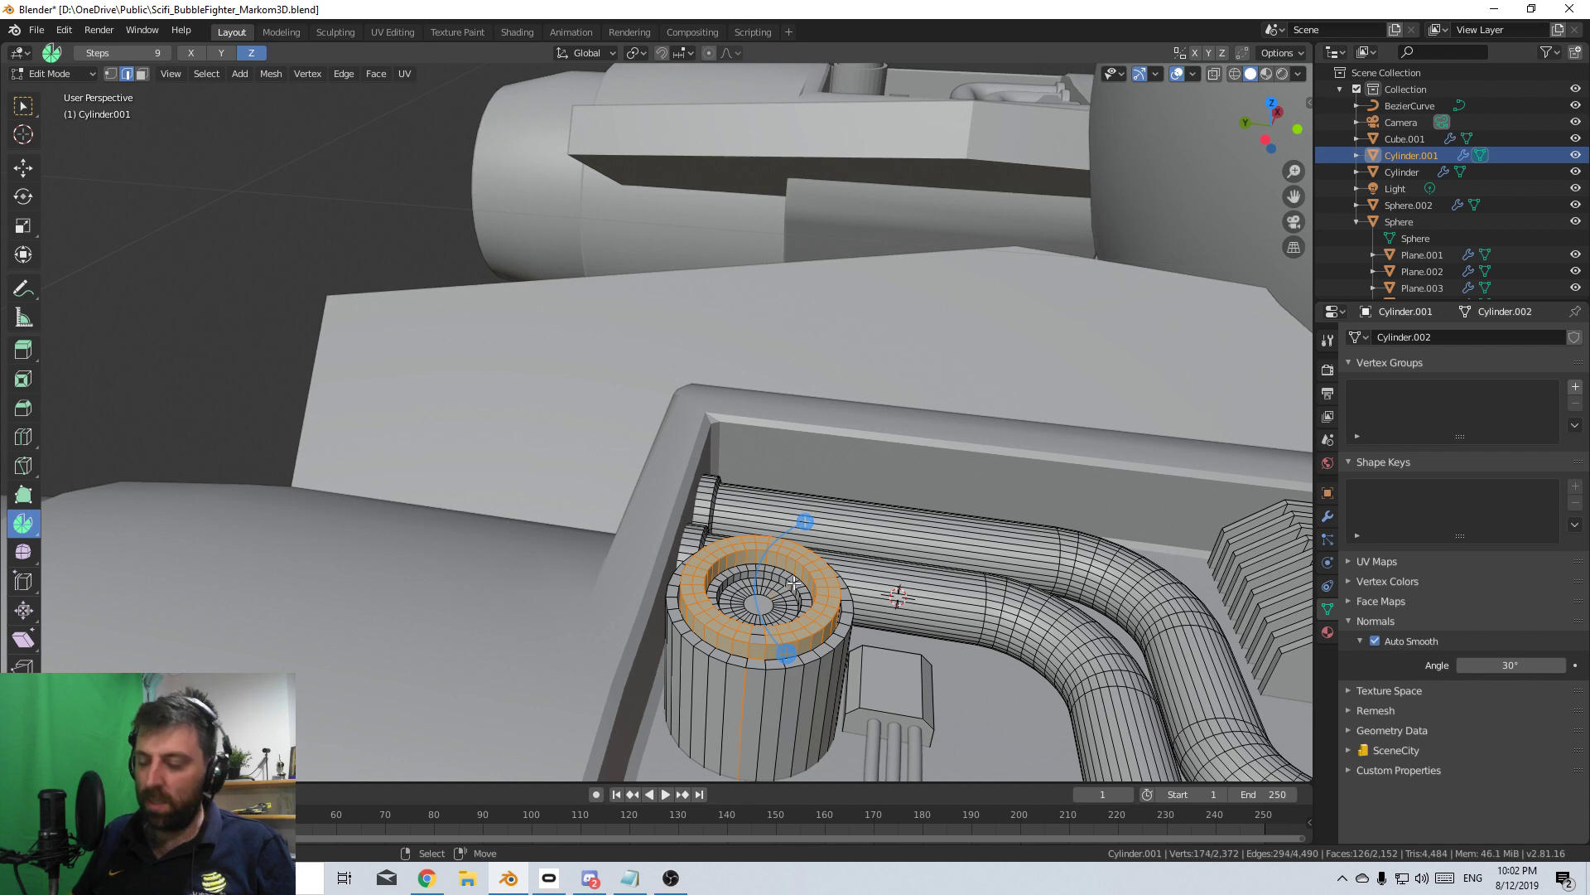
# - Flatten the whole ringed cylinder along Z and lower it close to the panel floor
pyautogui.hotkey('ctrl', 'l')
pyautogui.press('s')
pyautogui.press('z')
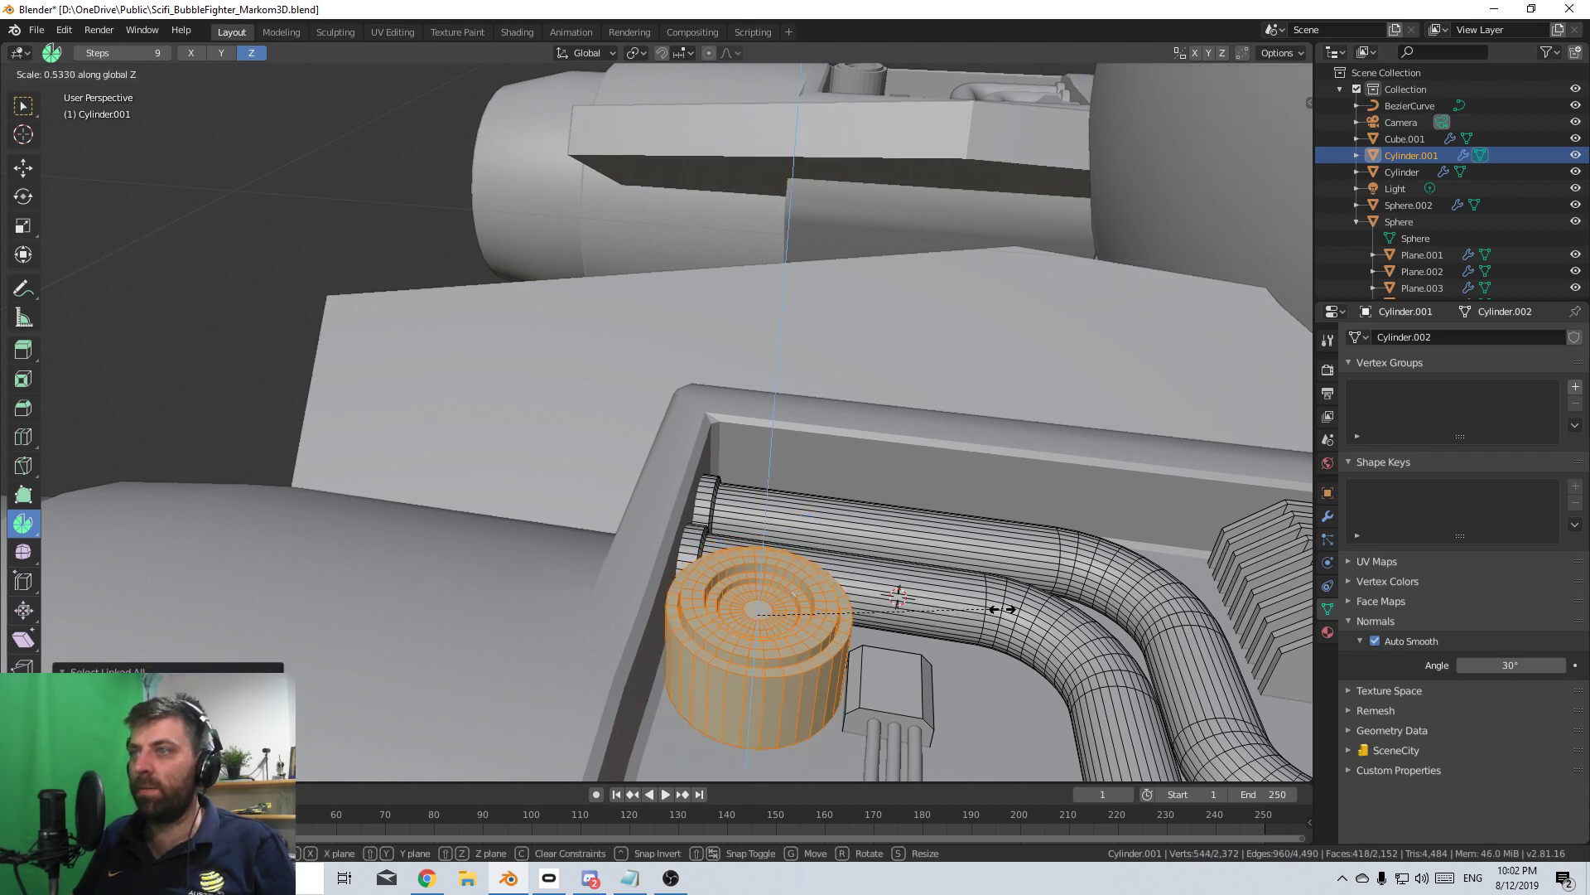
pyautogui.click(960, 613)
pyautogui.press('g')
pyautogui.press('z')
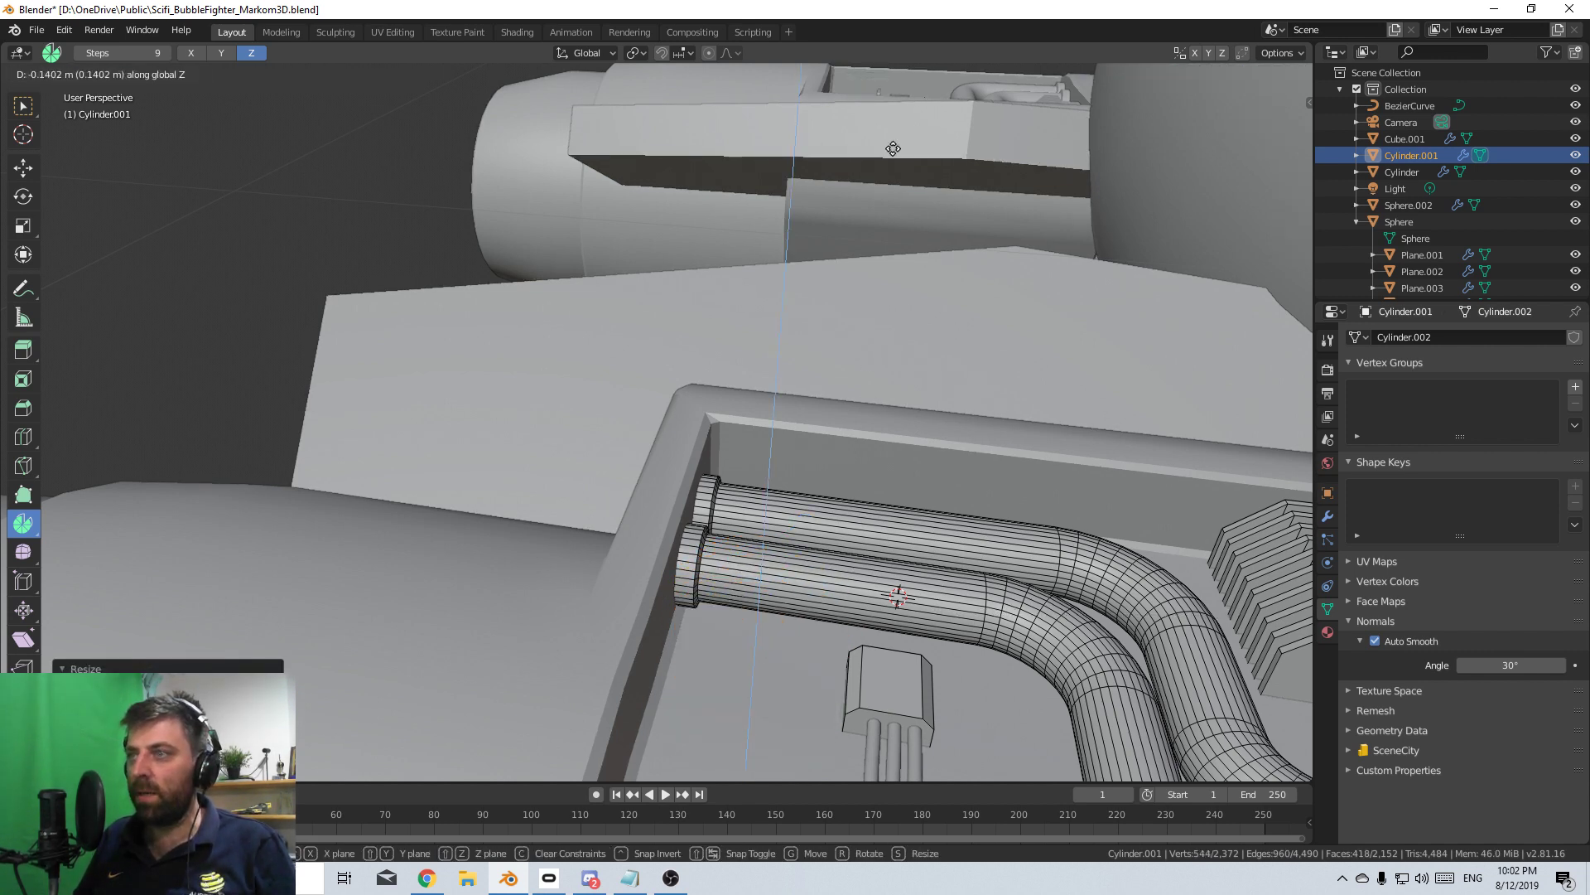
pyautogui.click(920, 688)
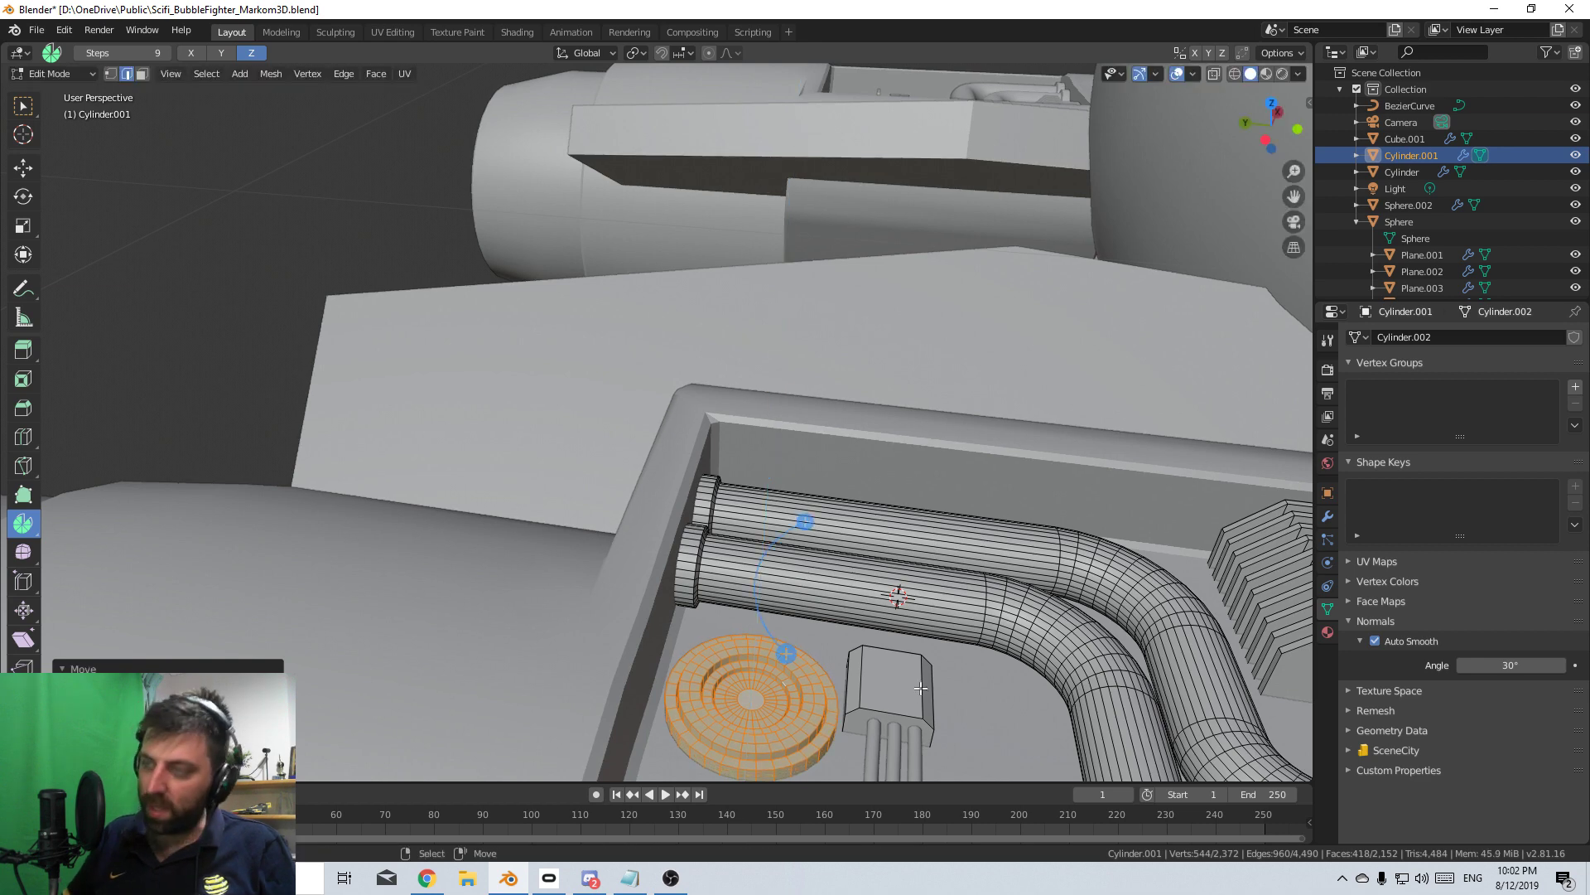
# - In top view, duplicate the cable clamp's top face onto the ringed cylinder, stretch it along X and position it as a strip reaching the centre
pyautogui.press('KP_7')
pyautogui.scroll(3, 1040, 728)
pyautogui.scroll(-3, 958, 622)
pyautogui.scroll(1, 666, 495)
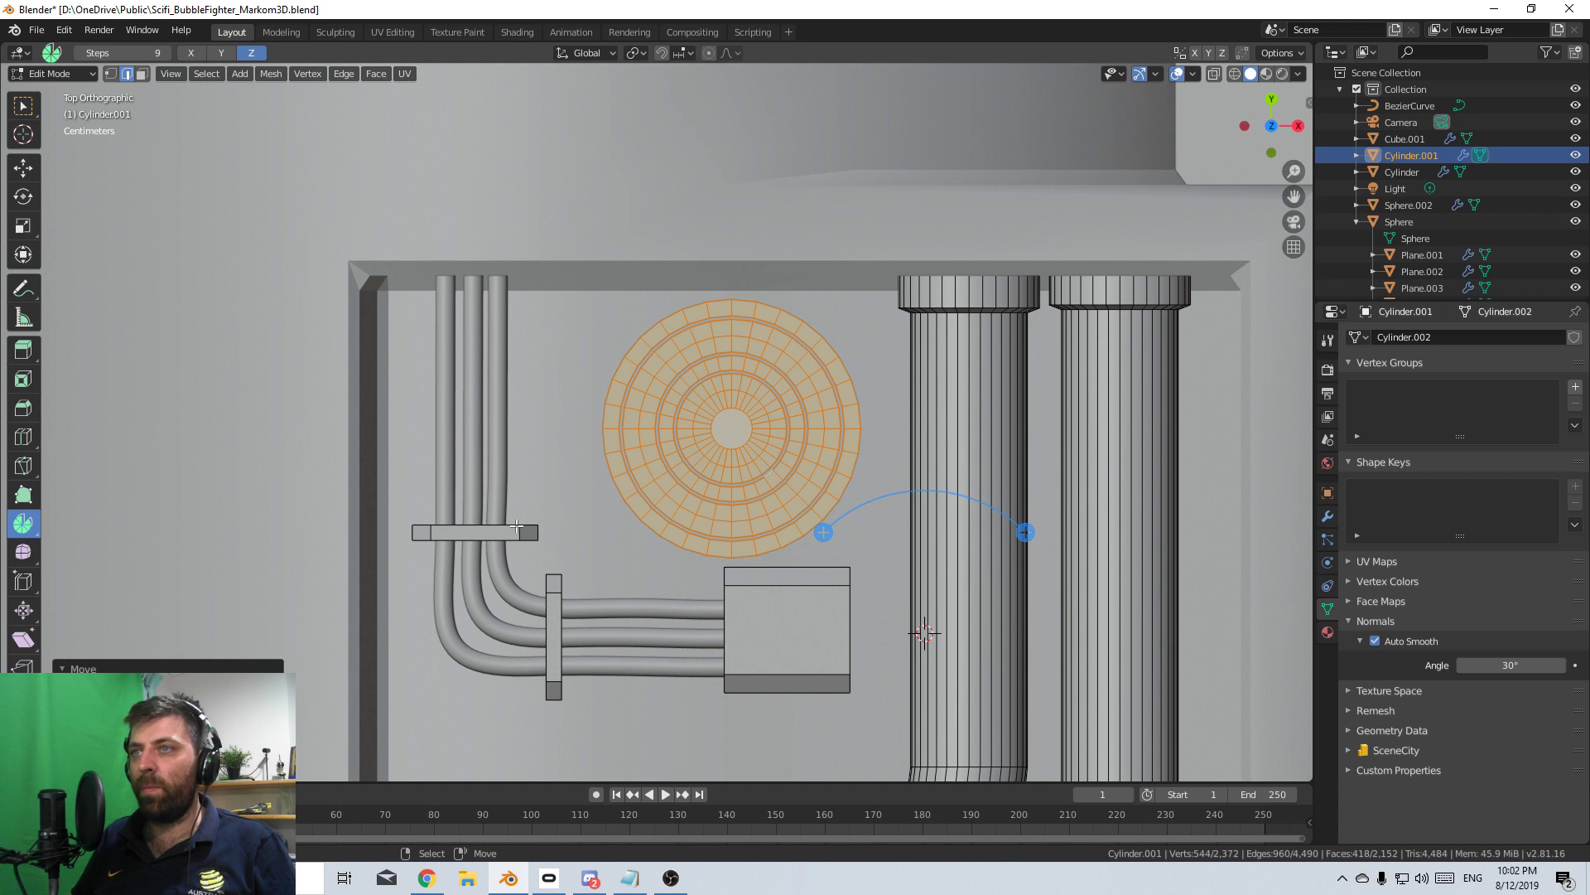
pyautogui.press('3')
pyautogui.click(489, 531)
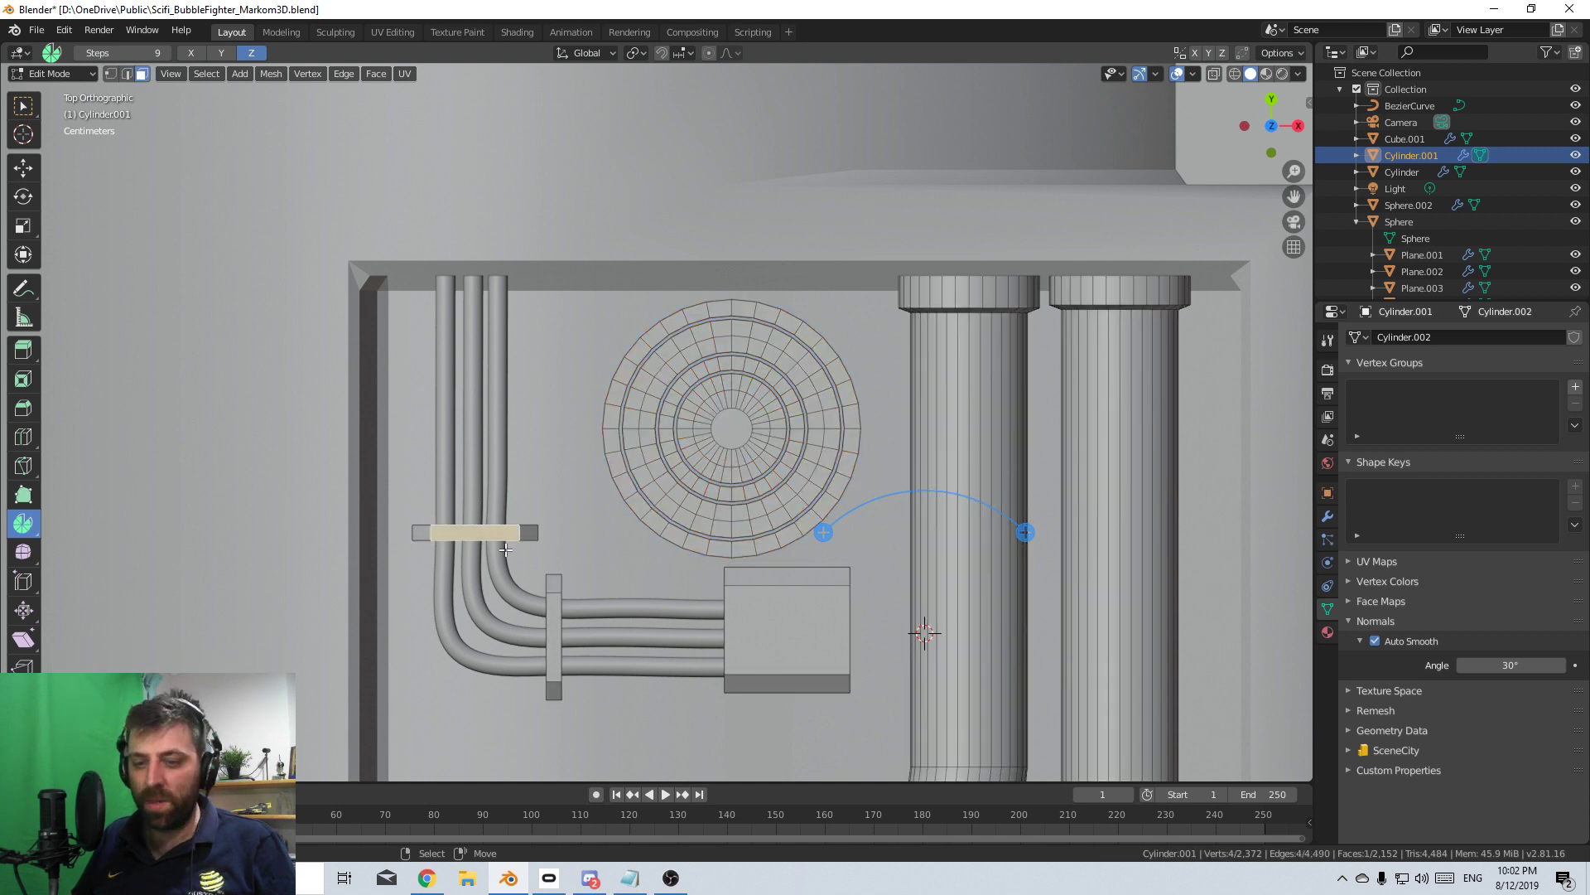
pyautogui.hotkey('shift', 'd')
pyautogui.click(627, 475)
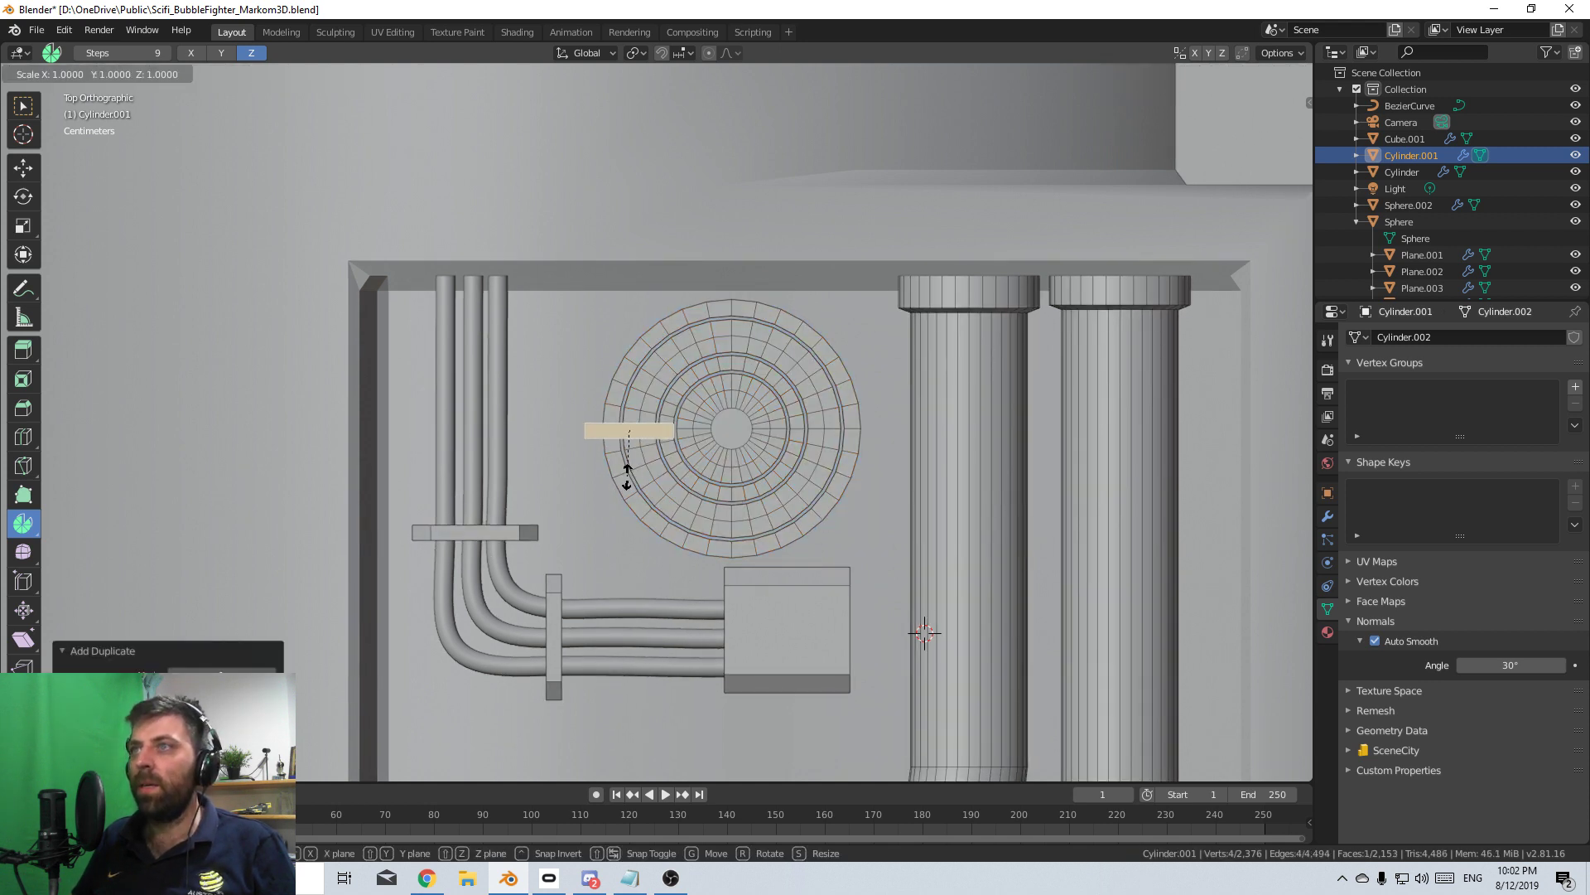
pyautogui.press('s')
pyautogui.press('x')
pyautogui.click(729, 480)
pyautogui.press('g')
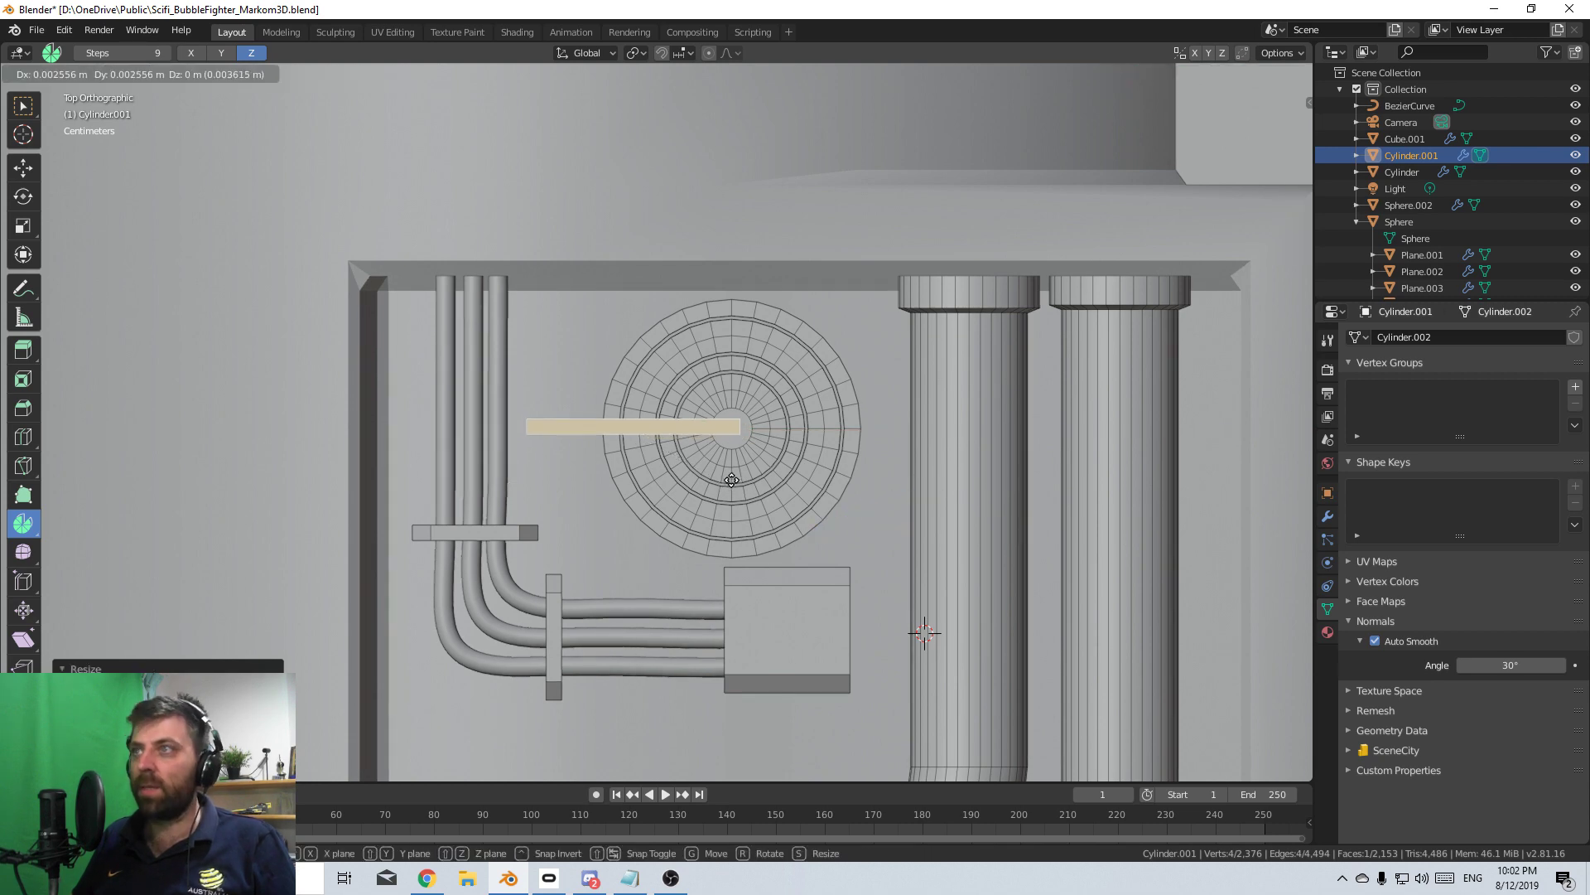
pyautogui.click(730, 481)
# - Try extruding the strip into a solid bar across the ringed cylinder
pyautogui.moveTo(730, 481); pyautogui.dragTo(710, 536, button='middle')
pyautogui.press('e')
pyautogui.click(712, 474)
pyautogui.scroll(3, 711, 536)
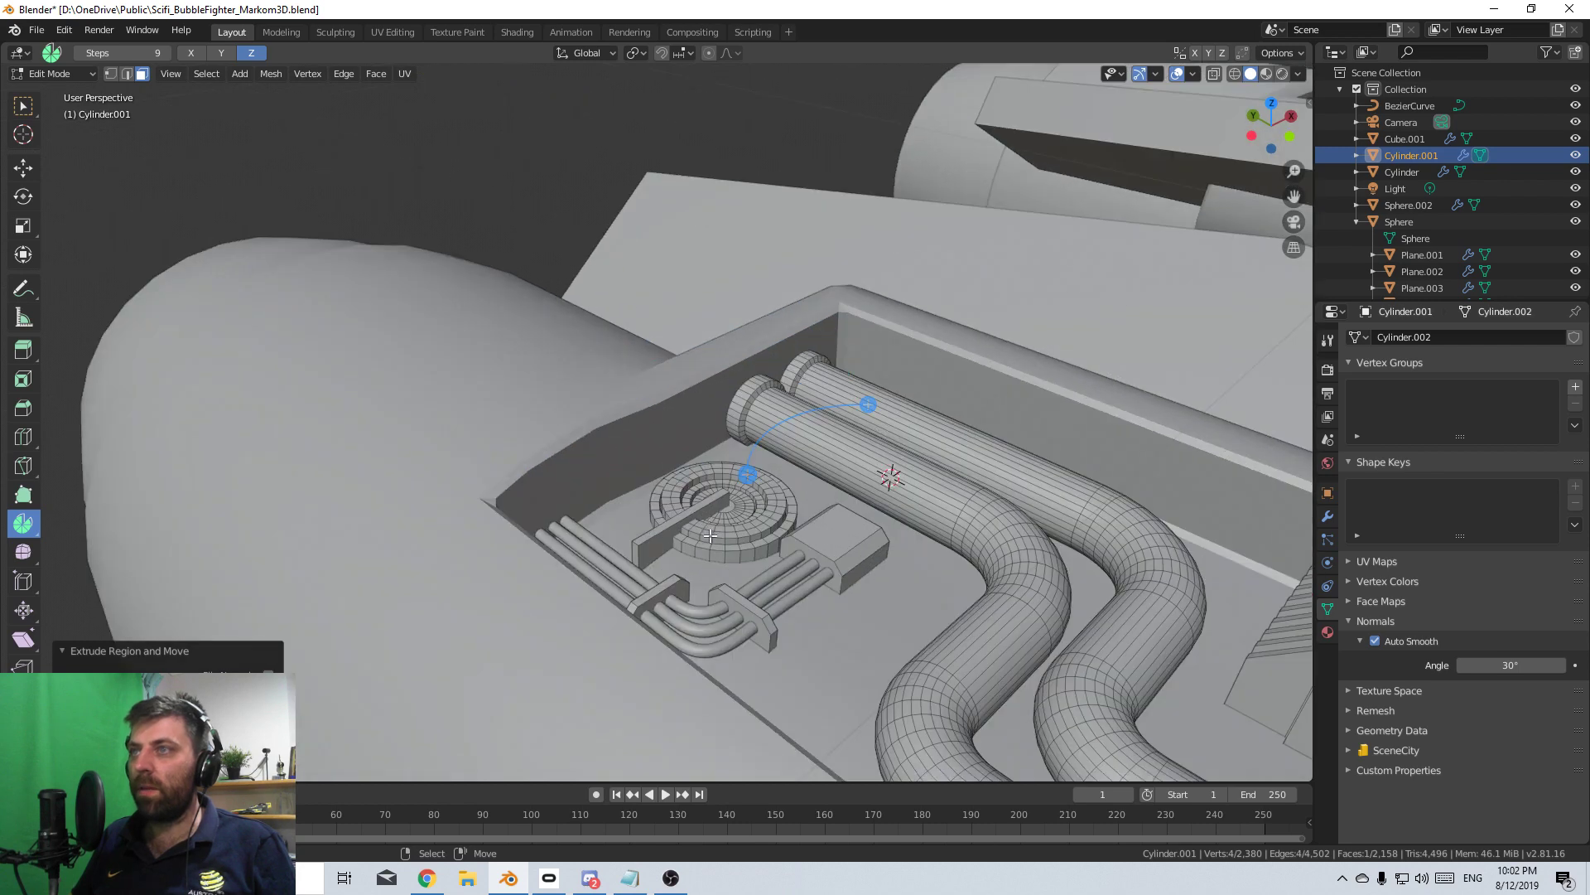
# - Delete the vertices of the bar's extruded face to leave only the flat strip
pyautogui.press('KP_7')
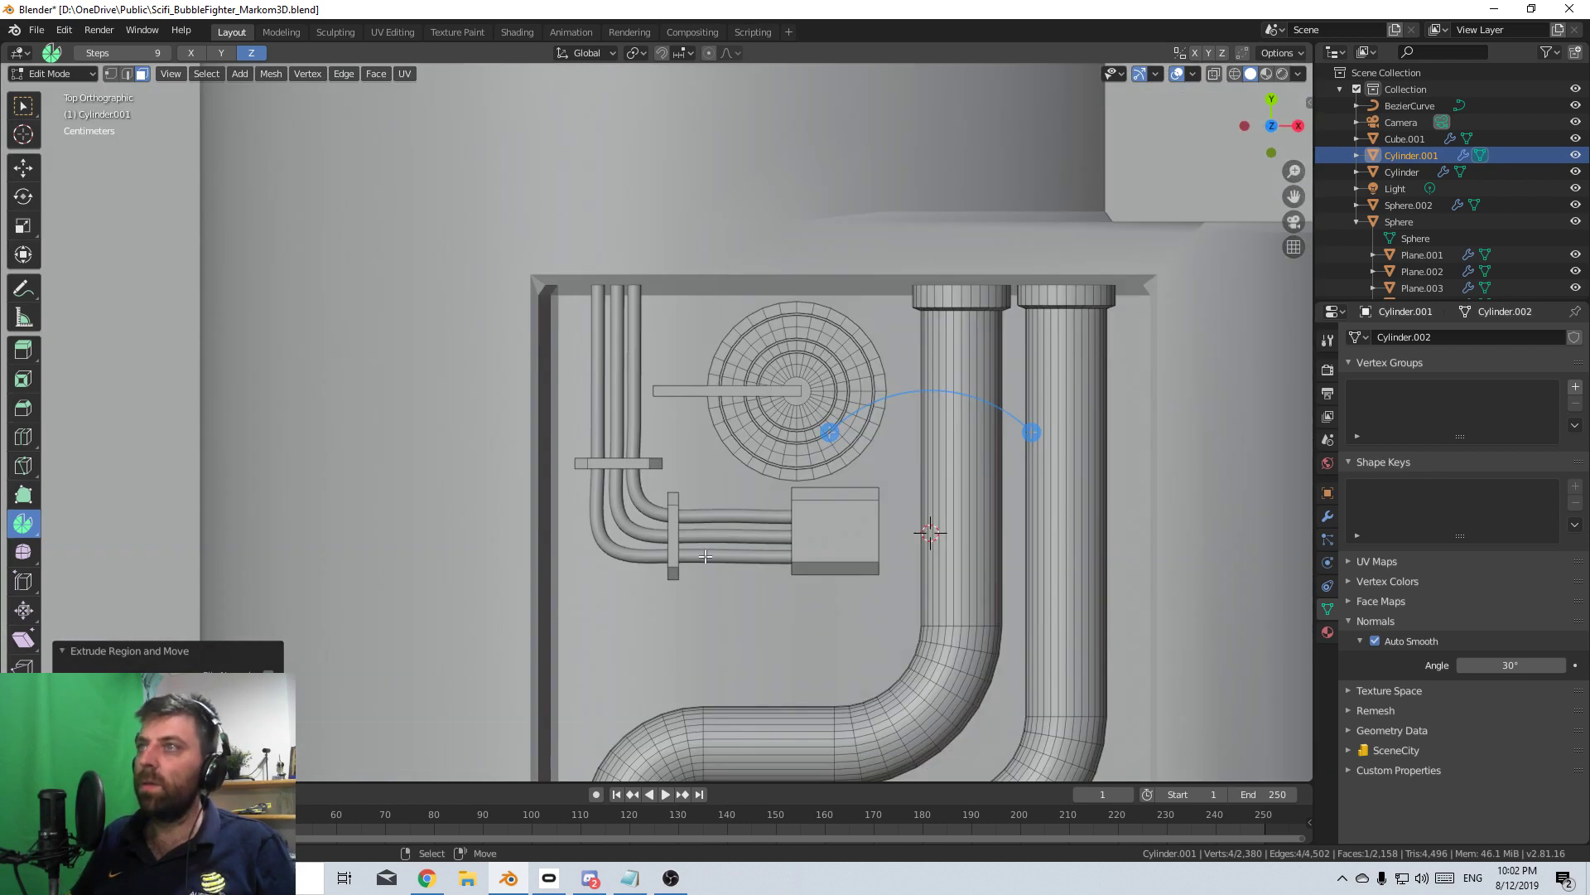
pyautogui.keyDown('shift'); pyautogui.moveTo(705, 556); pyautogui.dragTo(602, 481, button='middle'); pyautogui.keyUp('shift')
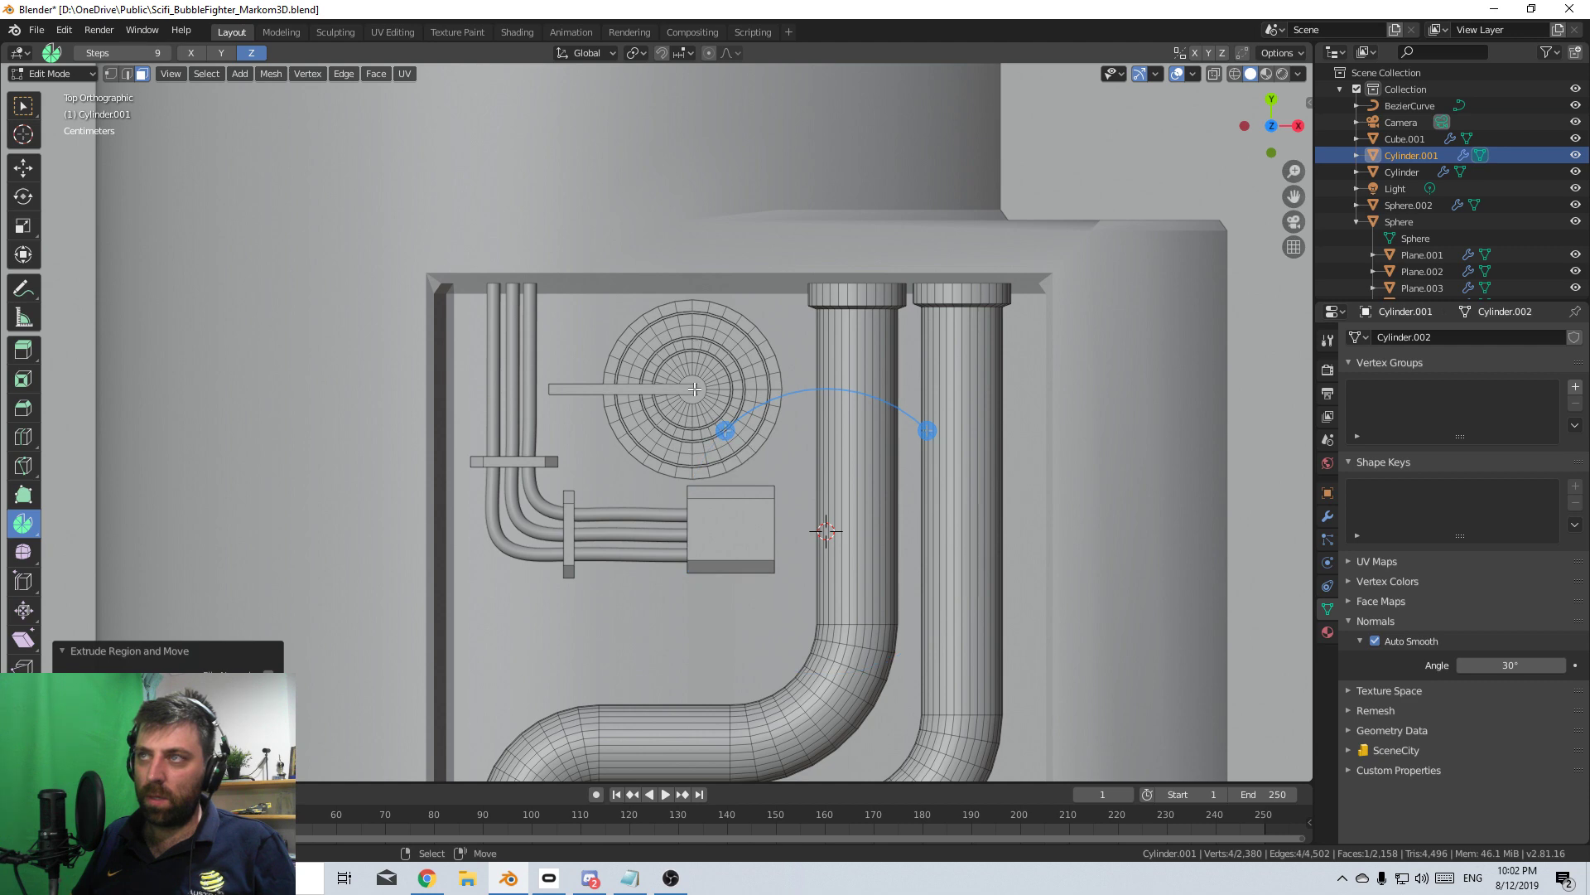
pyautogui.scroll(5, 694, 390)
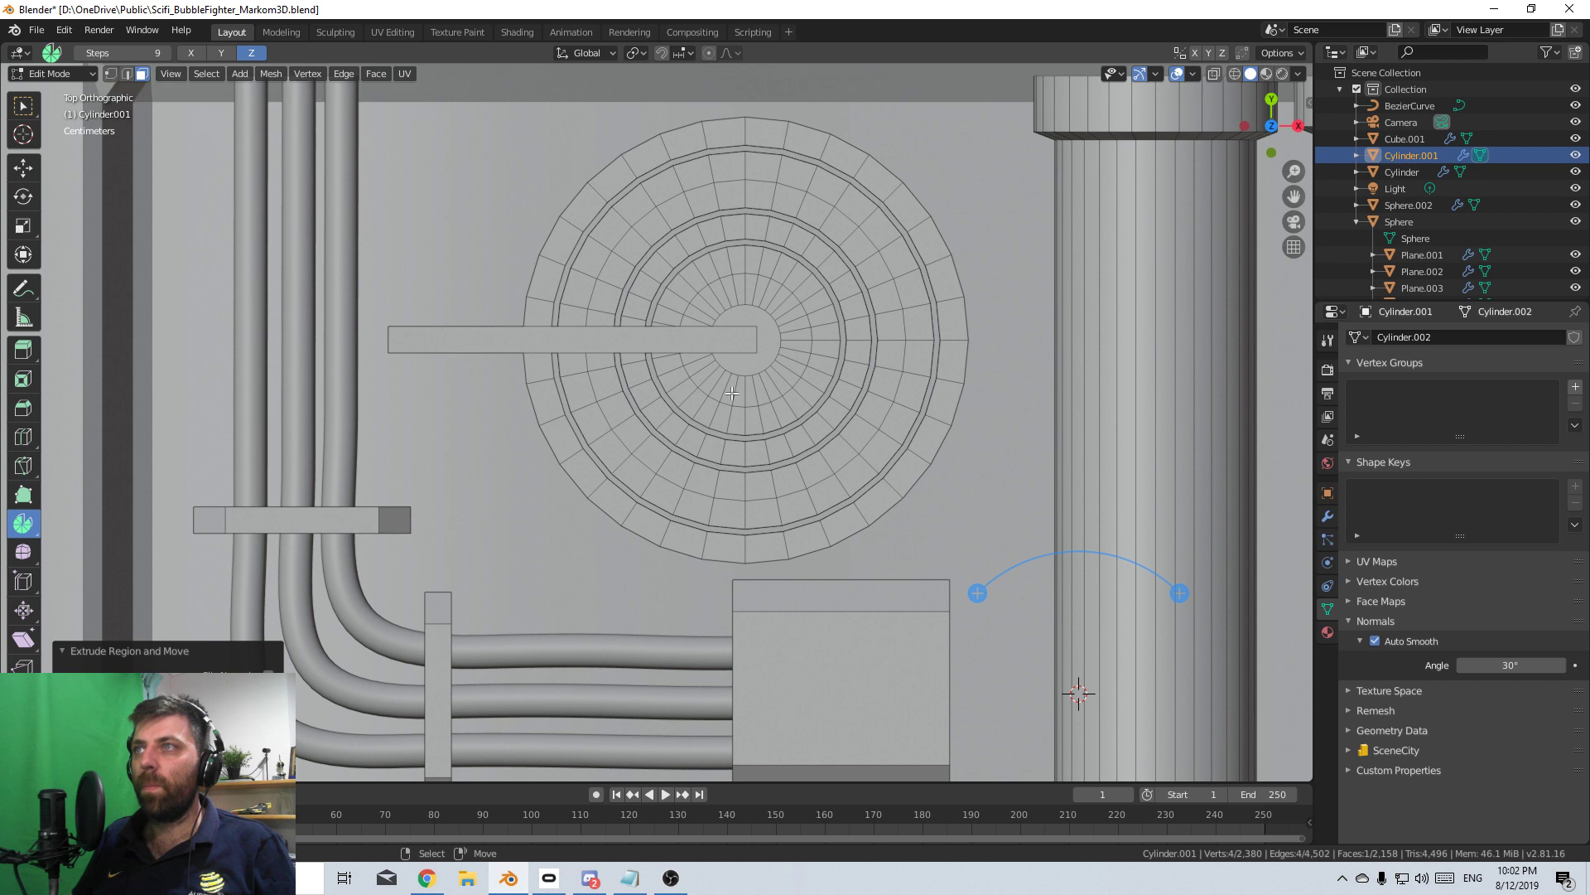
pyautogui.press('x')
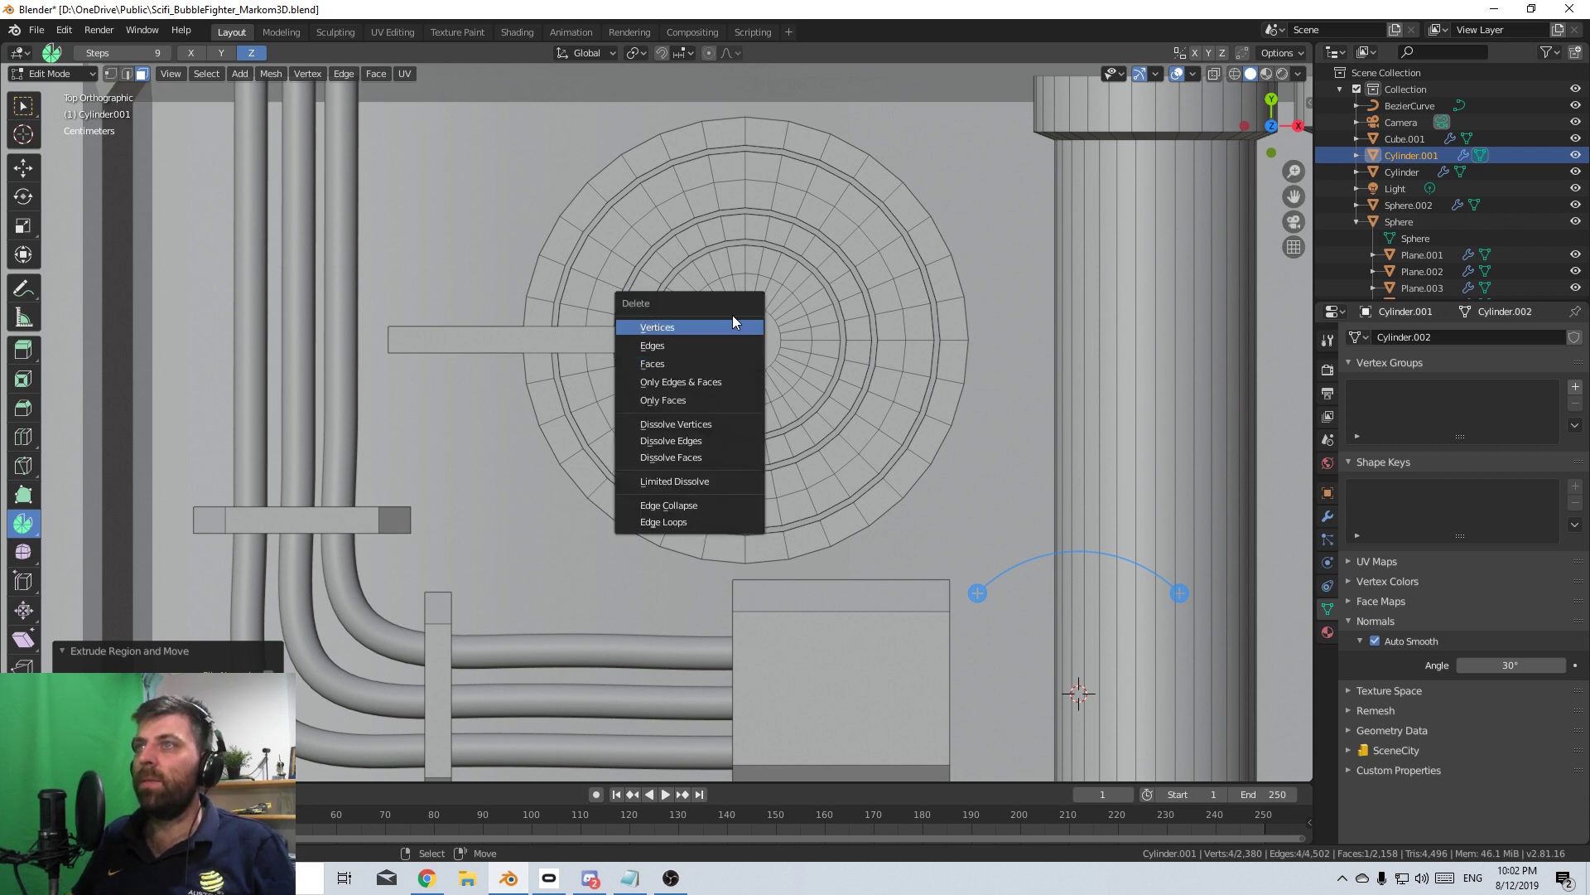
pyautogui.click(733, 325)
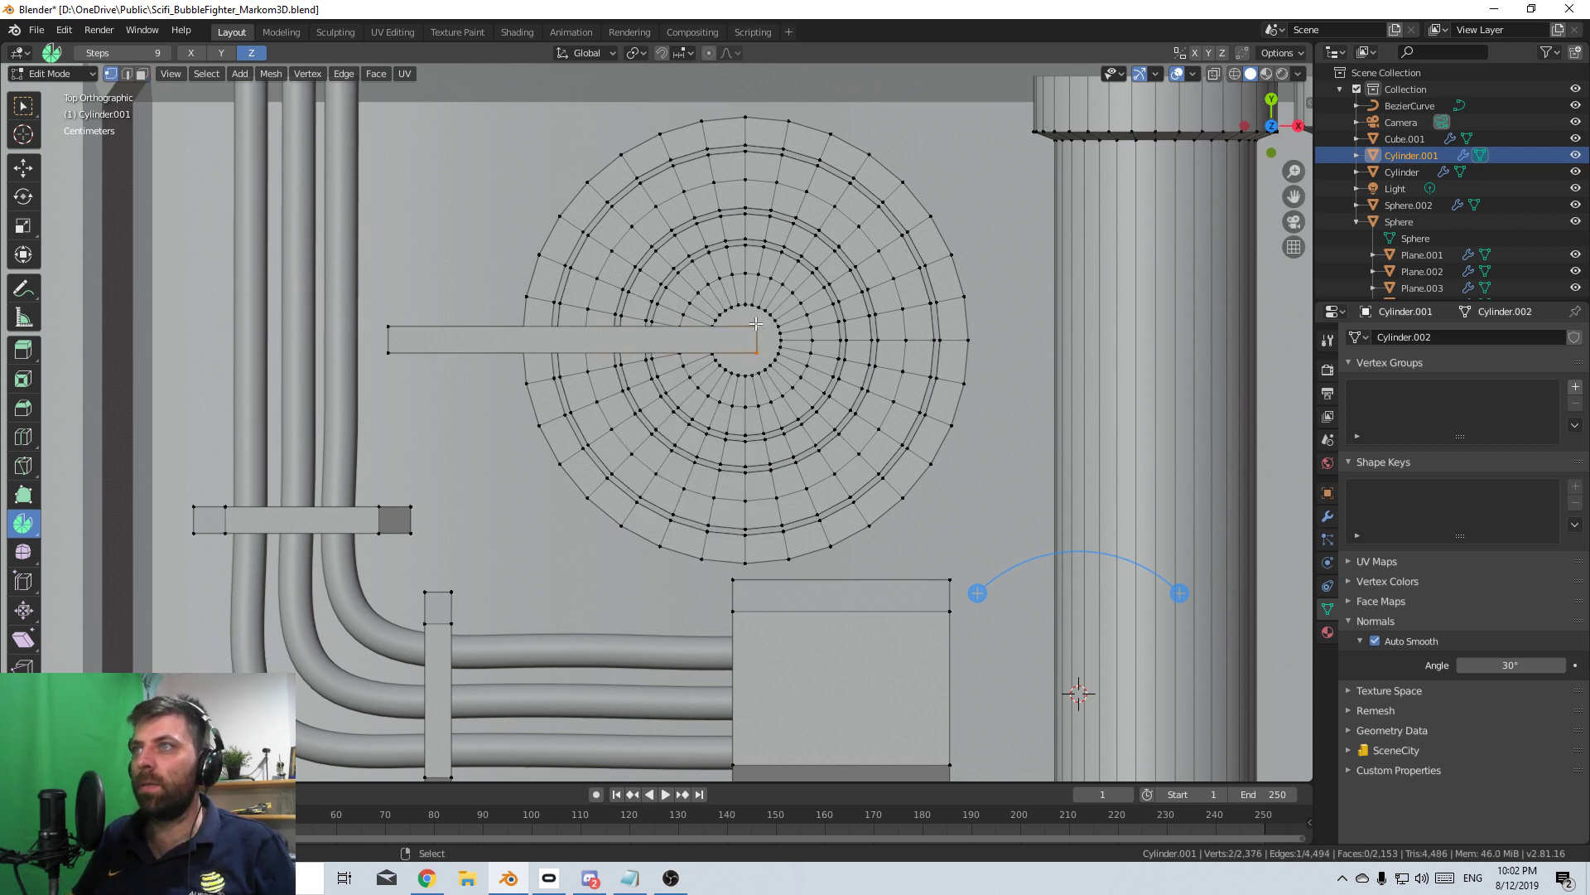
# - Shorten the flat strip by moving its inner end along X until it clears the centre disc
pyautogui.press('g')
pyautogui.press('x')
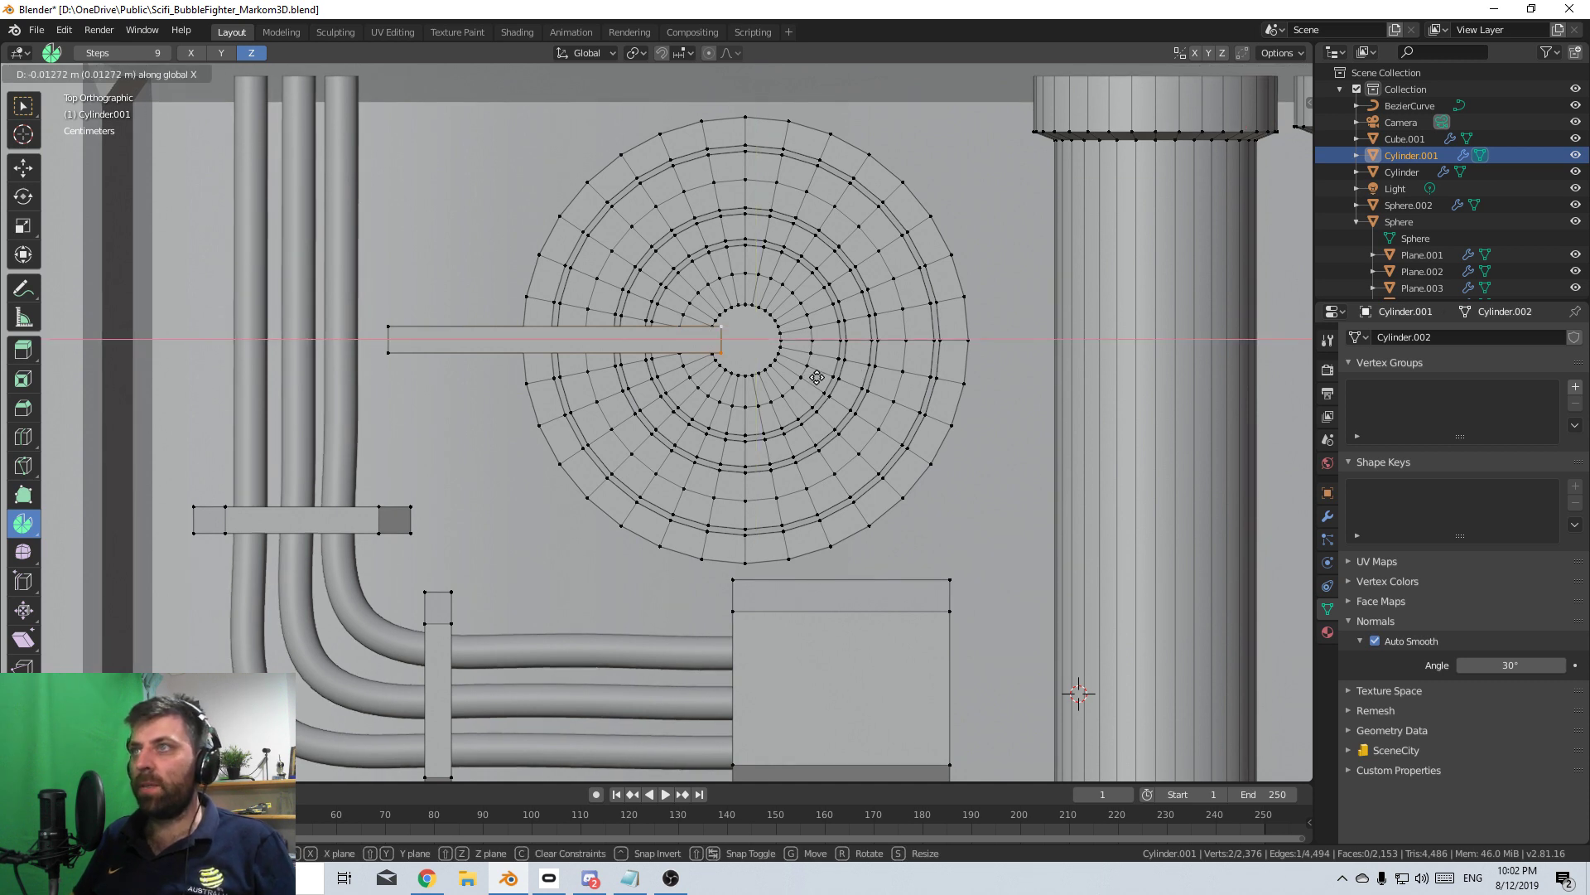
pyautogui.click(787, 376)
# - Snap the 3D cursor to the ringed cylinder's centre disc, select the linked strip and set the pivot point to 3D Cursor
pyautogui.keyDown('alt'); pyautogui.click(749, 359); pyautogui.keyUp('alt')
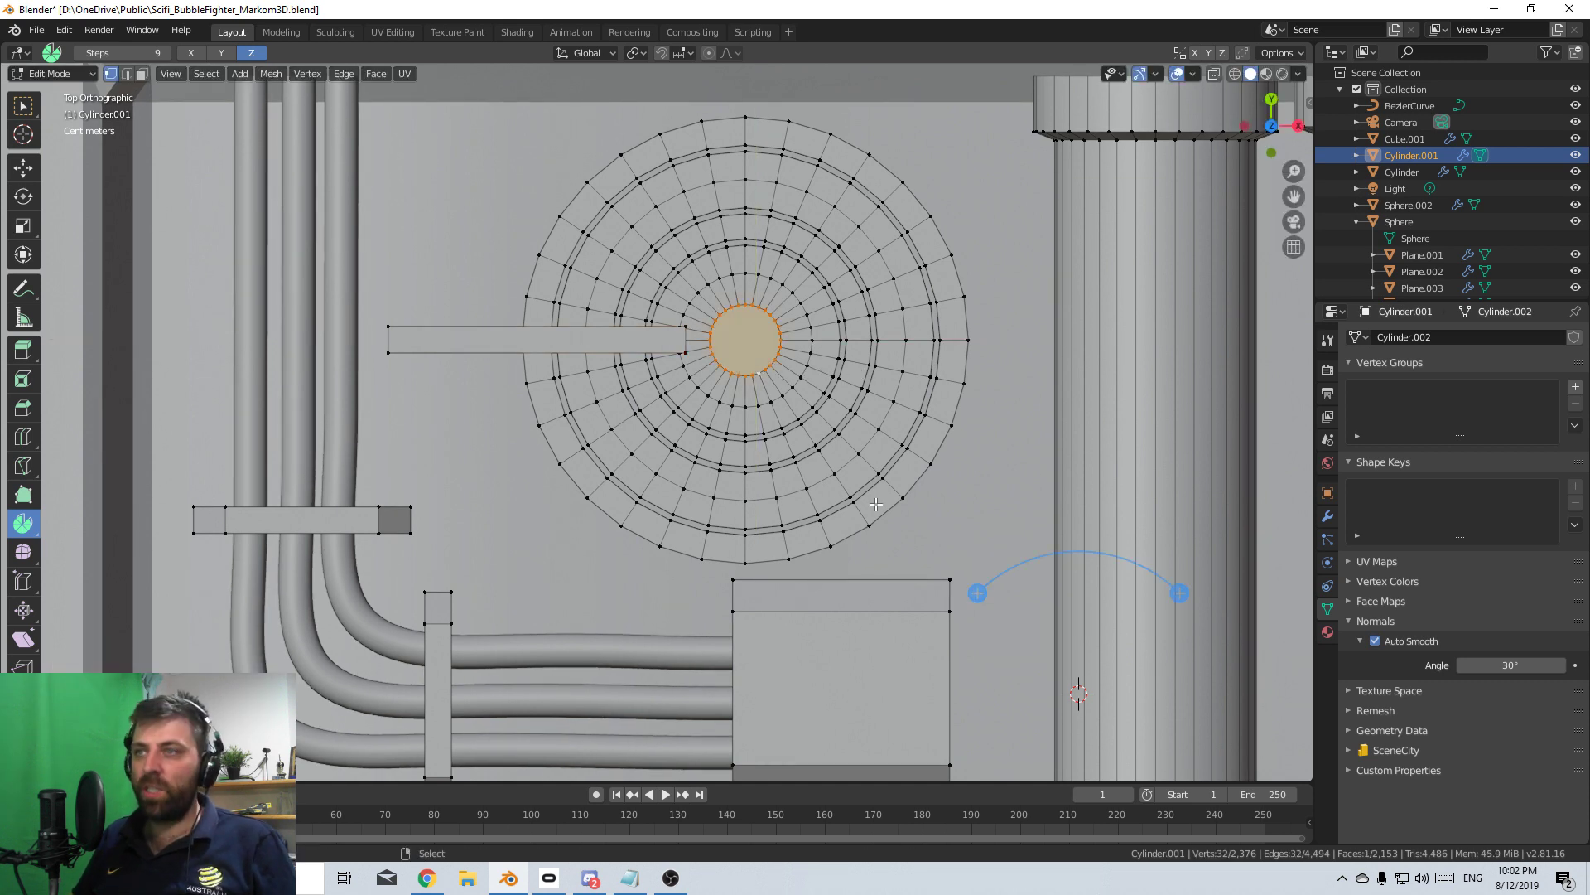
pyautogui.hotkey('shift', 's')
pyautogui.click(863, 601)
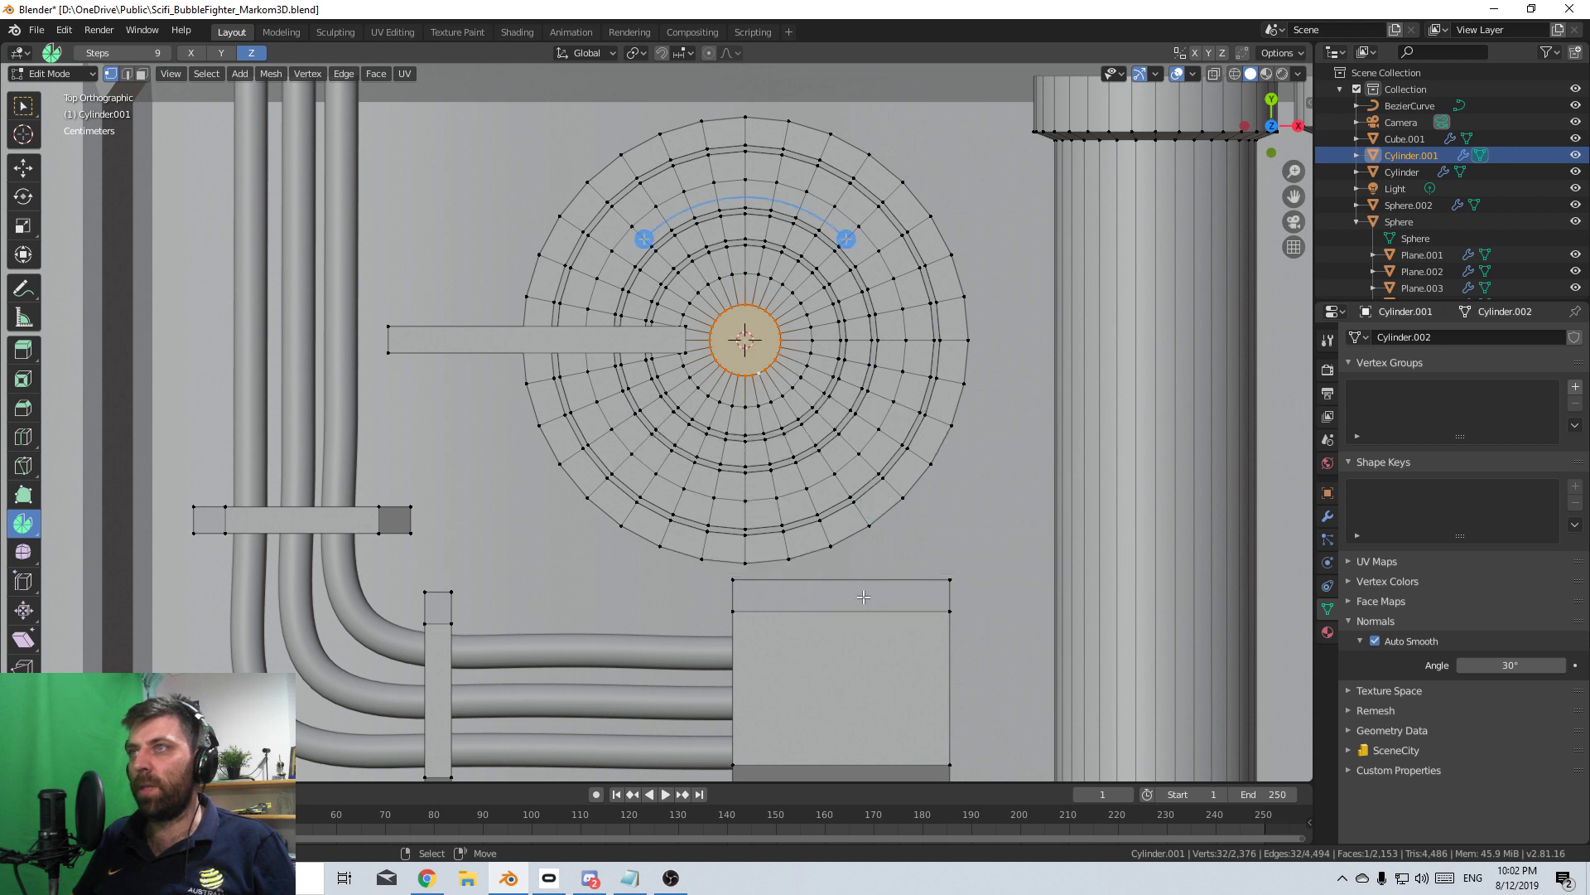
pyautogui.click(690, 372)
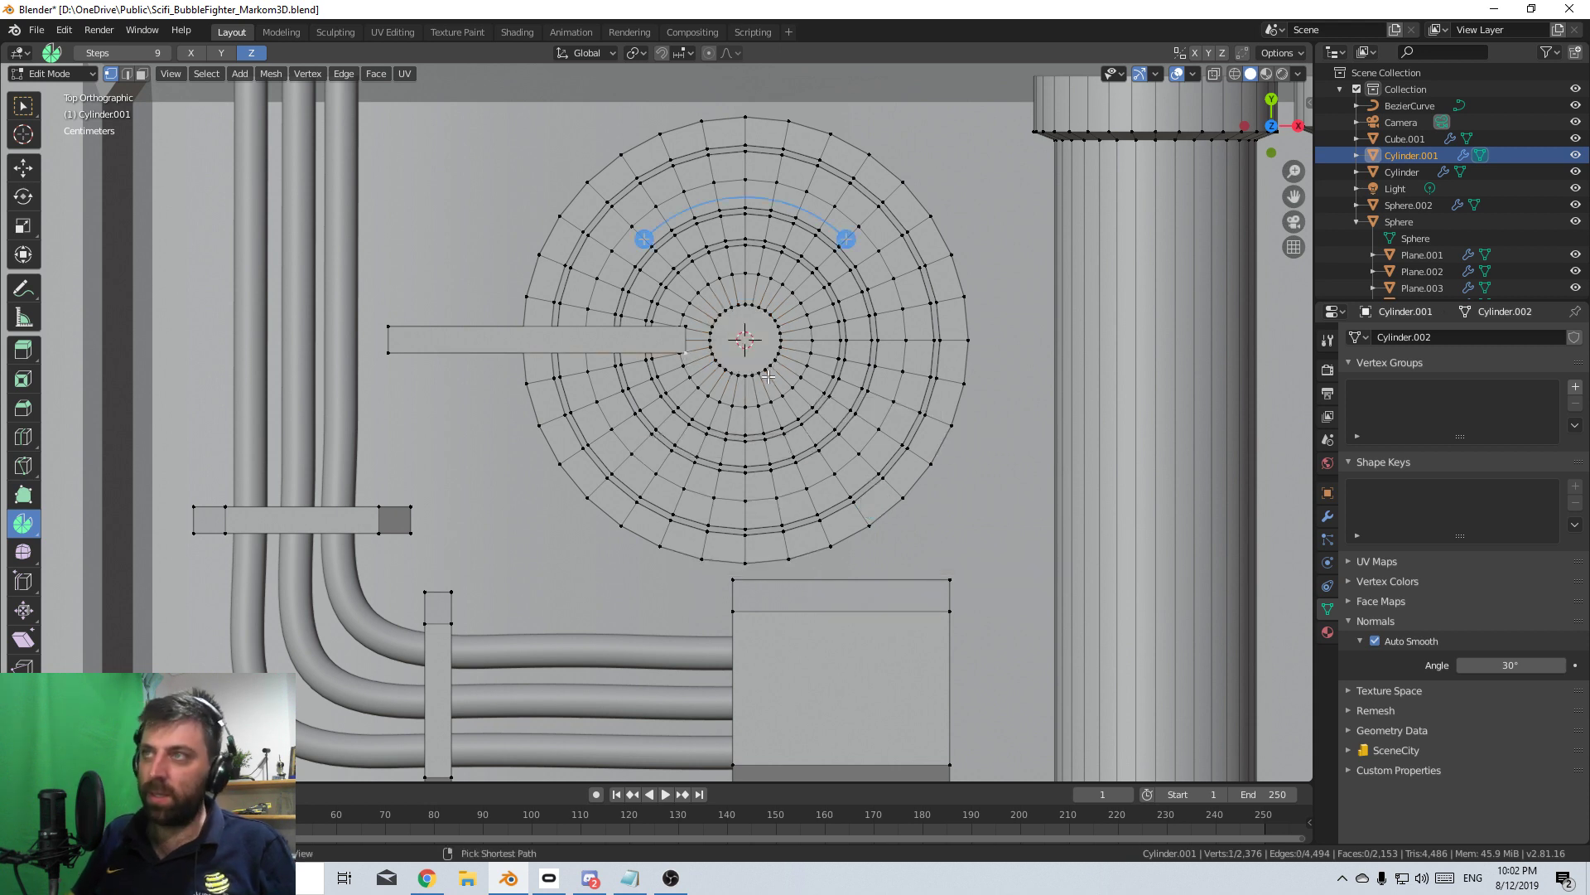
pyautogui.hotkey('ctrl', 'l')
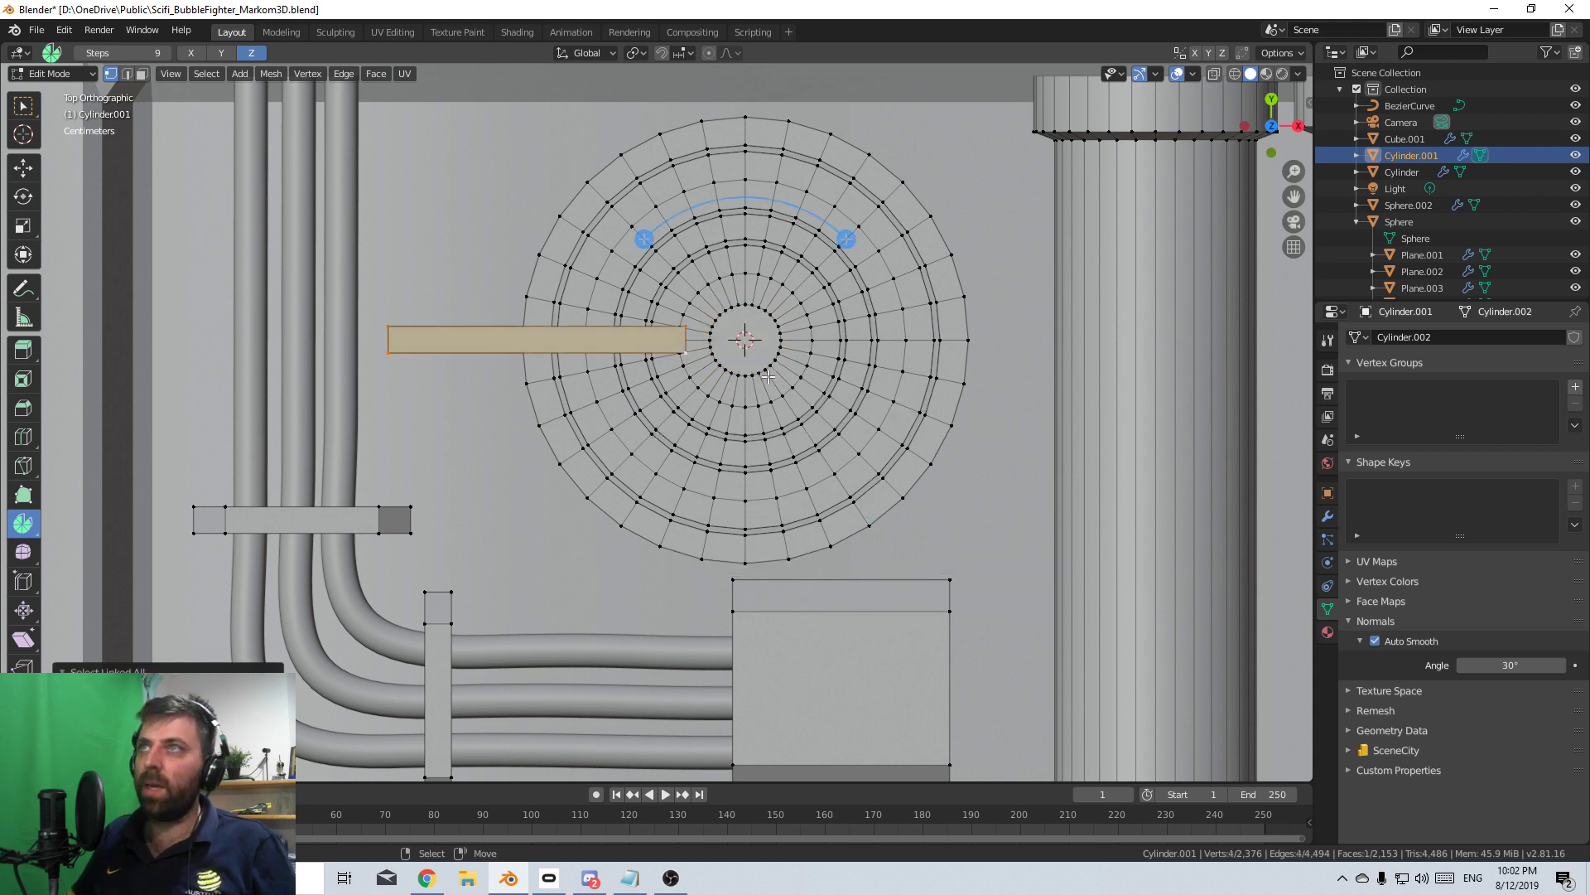
pyautogui.click(637, 52)
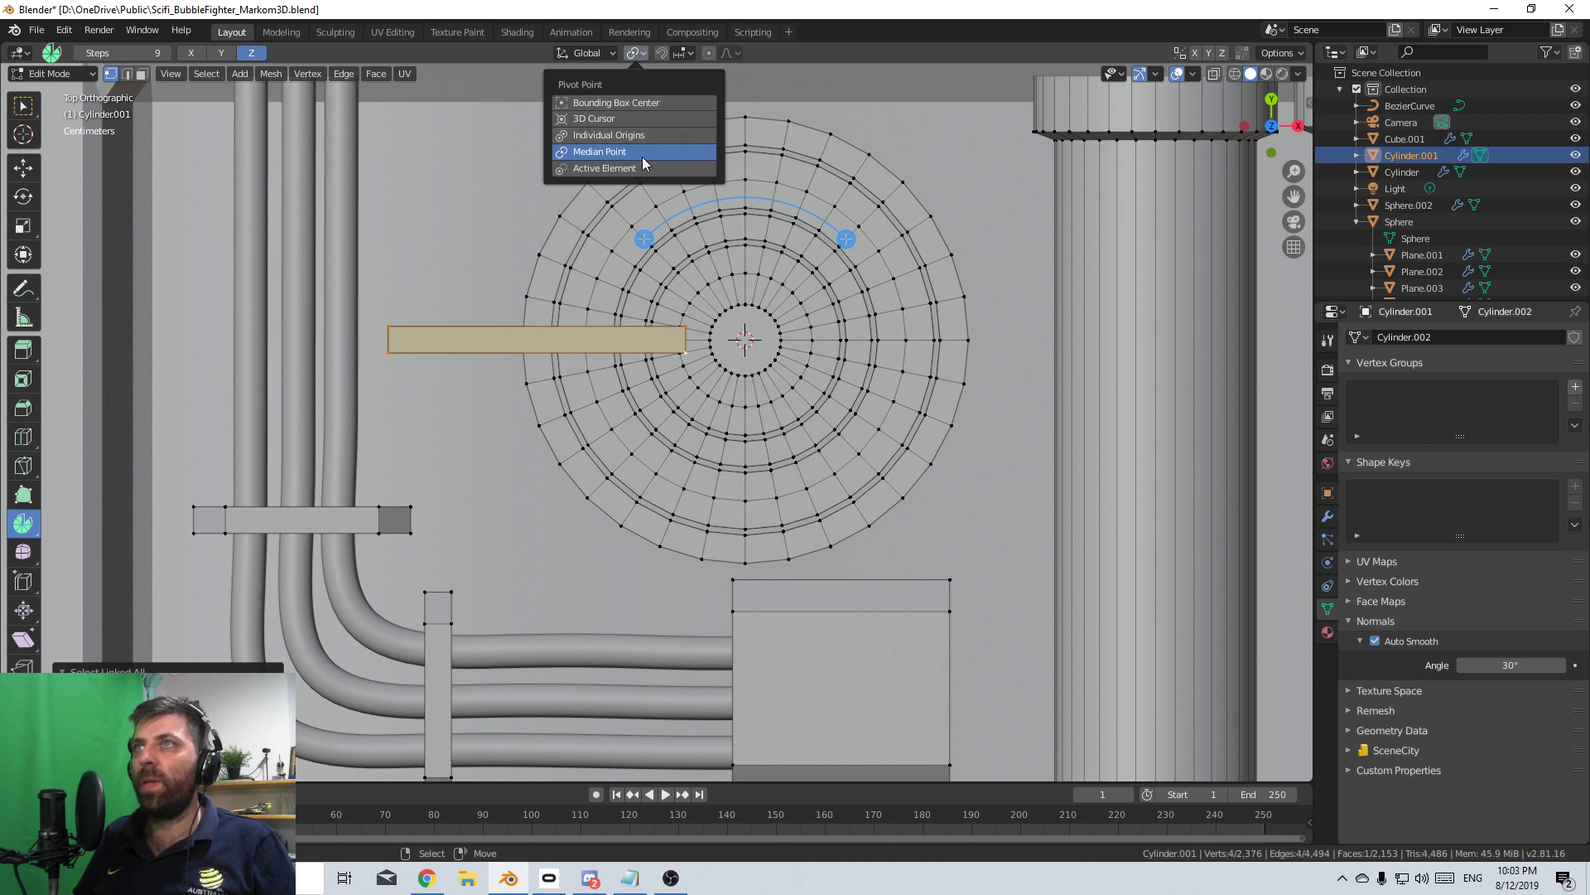
pyautogui.click(634, 121)
# - Duplicate the strip in place and rotate the copy by -120° about the 3D cursor
pyautogui.press('g')
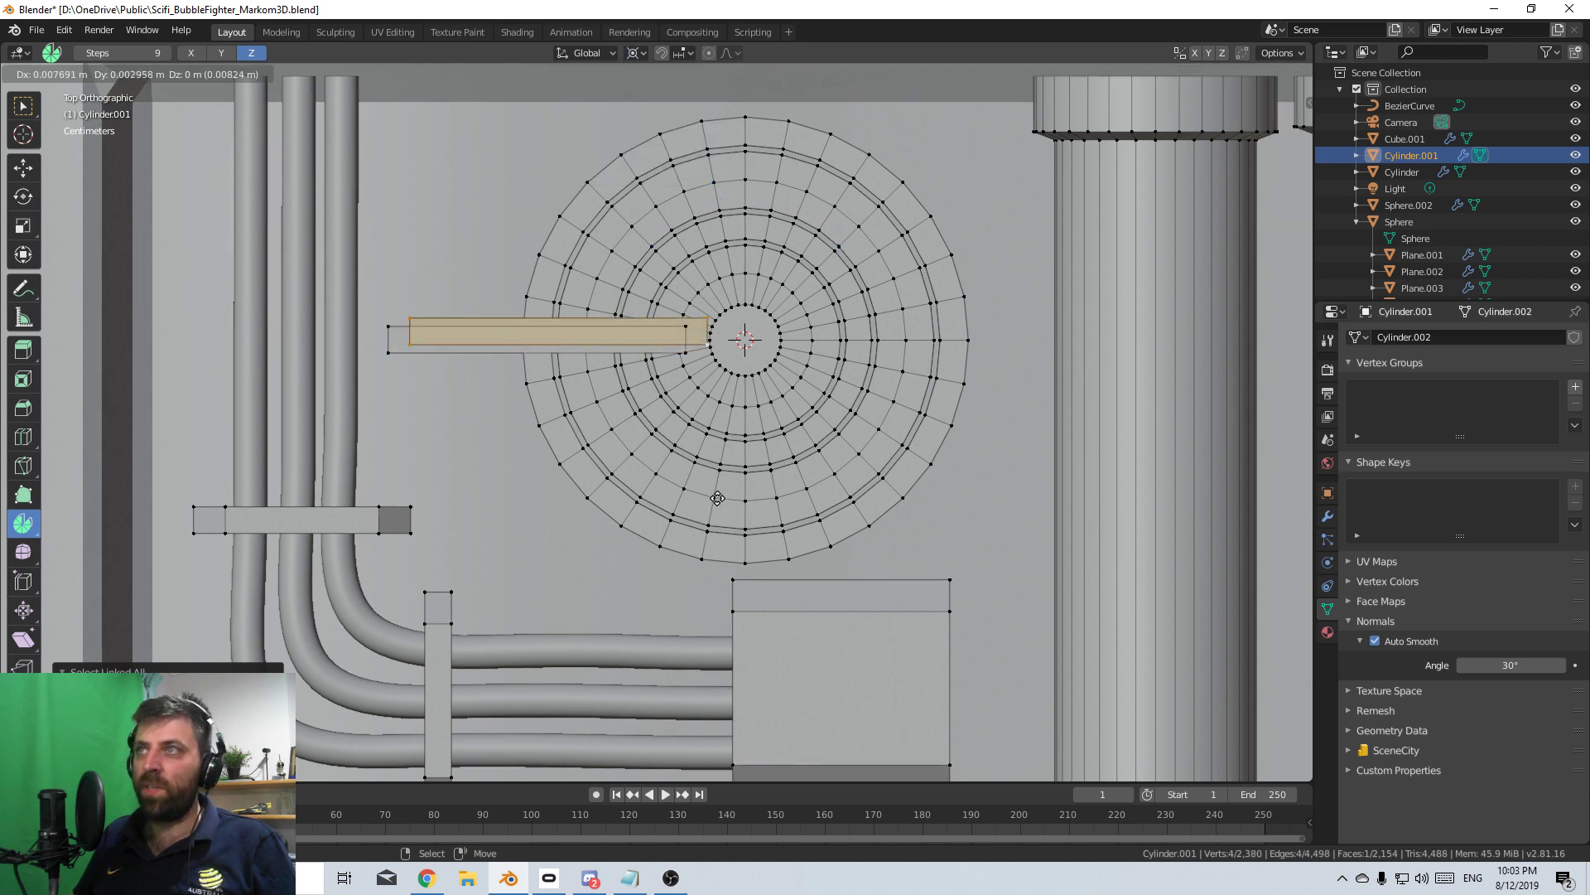
pyautogui.press('Escape')
pyautogui.hotkey('shift', 'd')
pyautogui.press('Escape')
pyautogui.press('r')
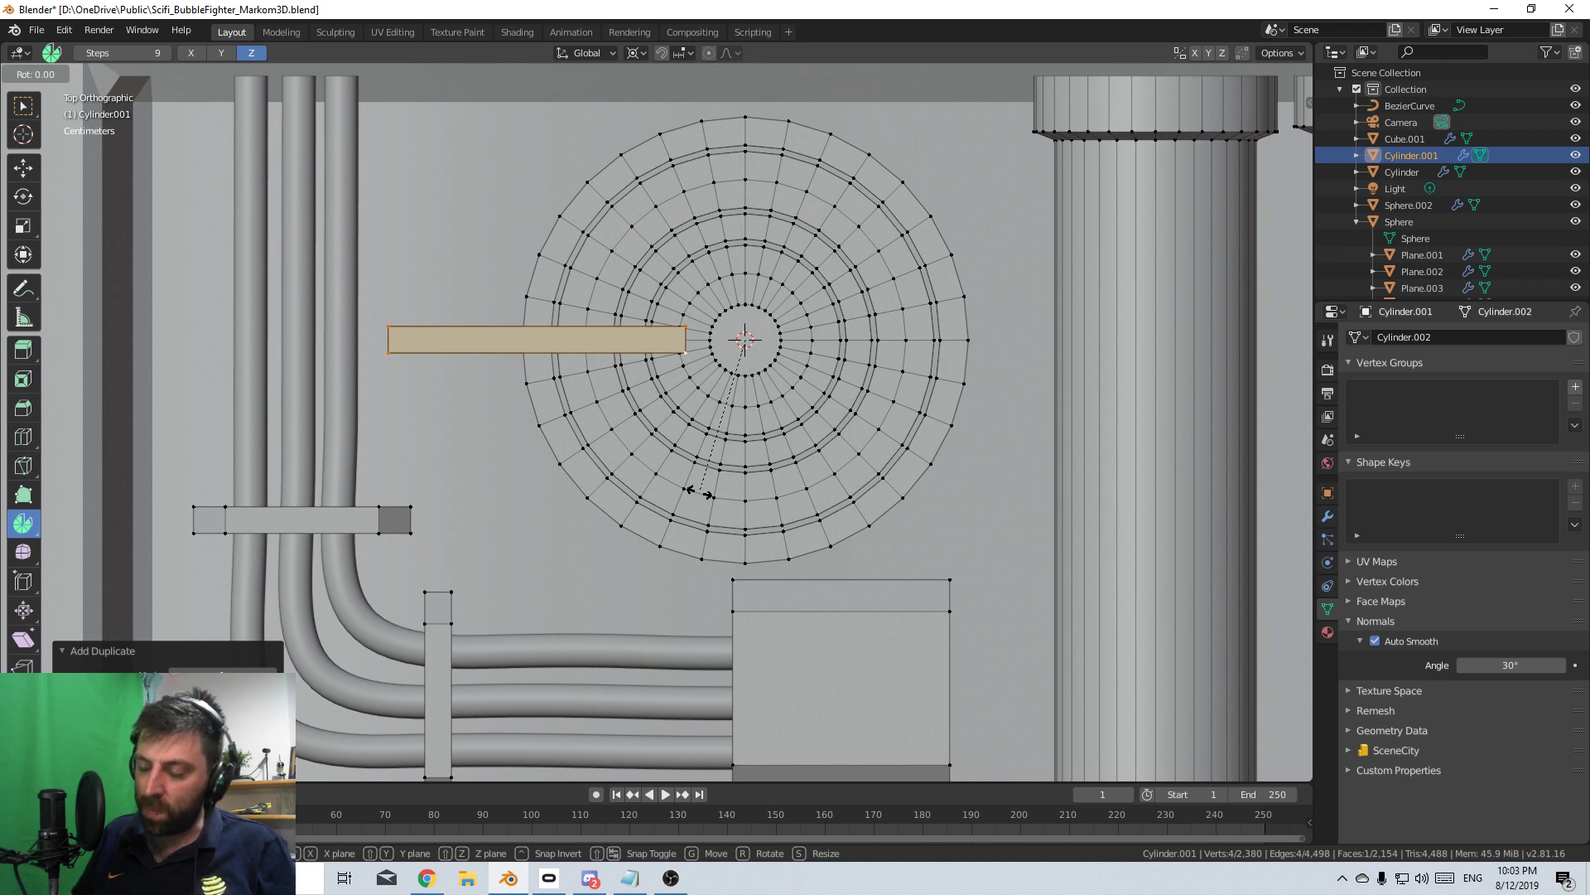
pyautogui.write('120')
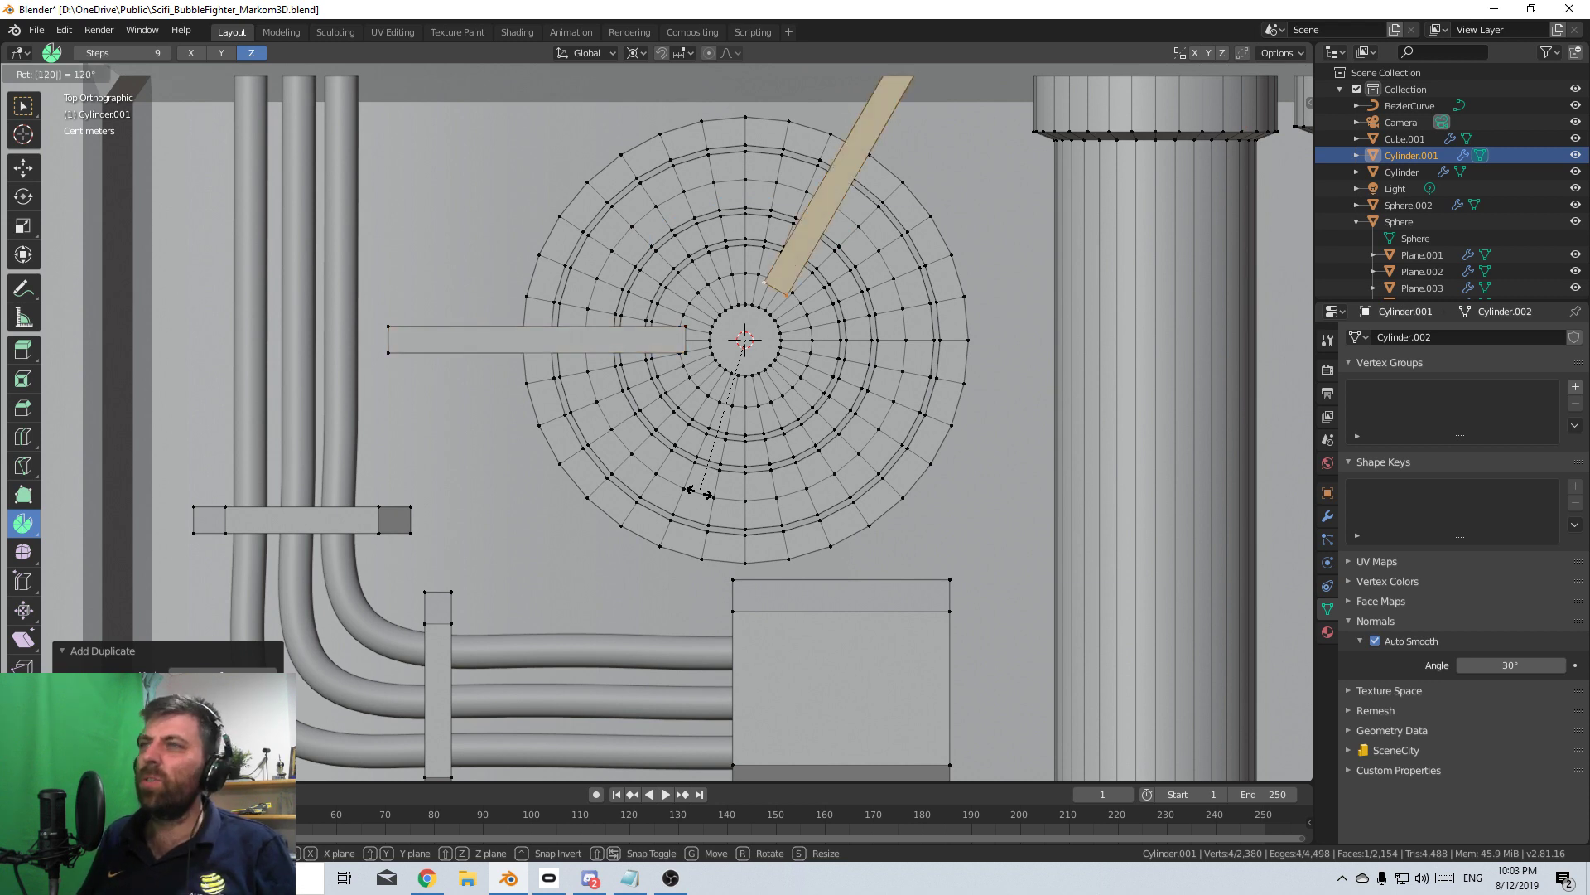
pyautogui.press('-')
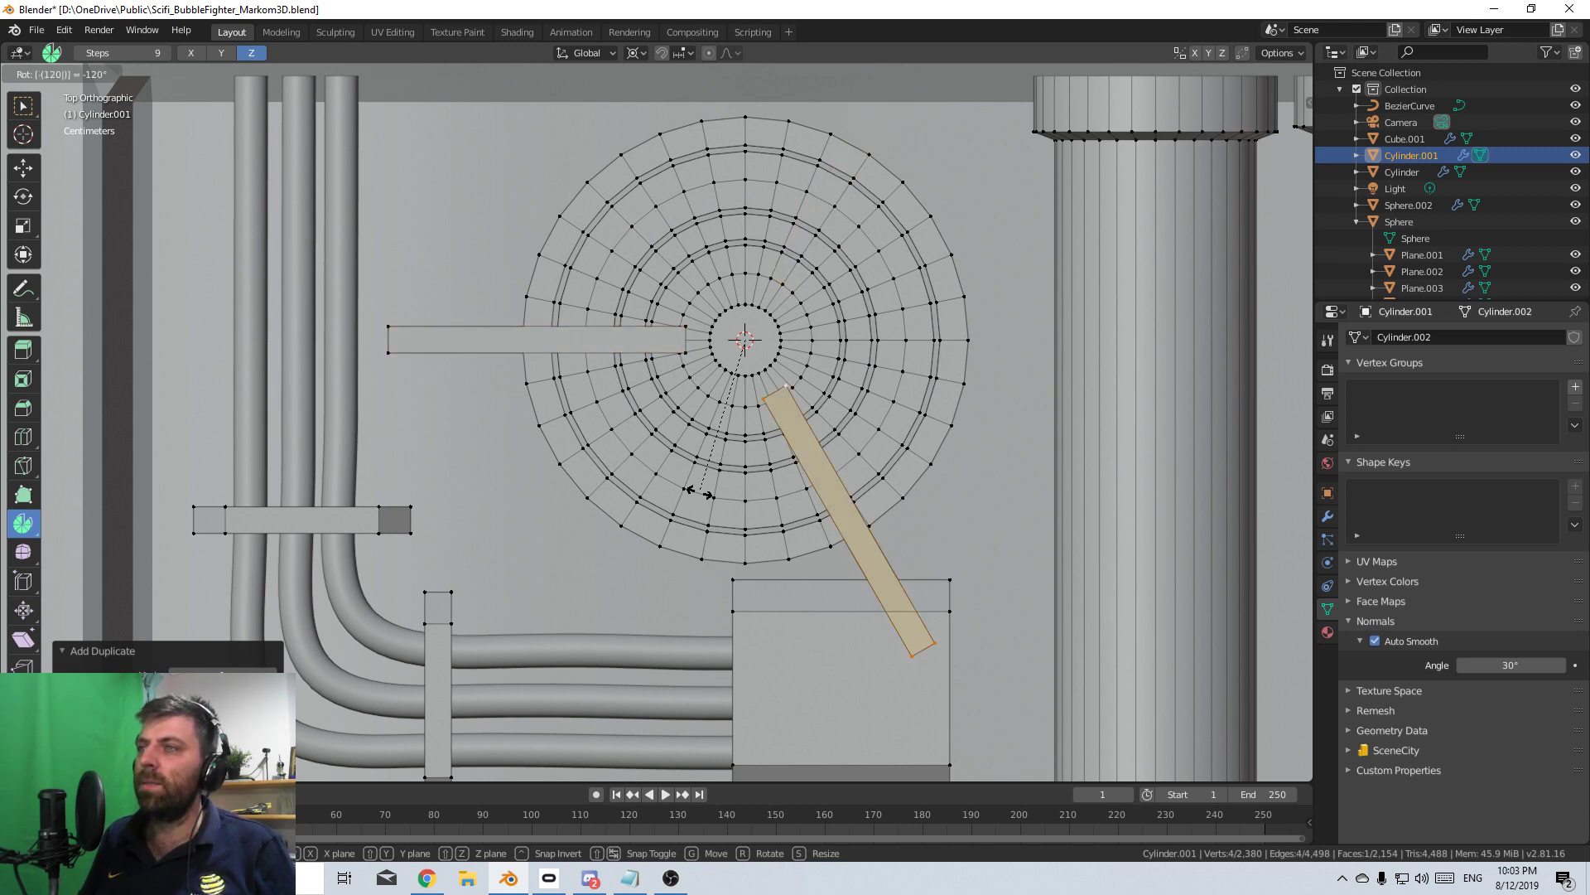
pyautogui.press('Return')
# - Rotate the copied strip freehand about the 3D cursor in top view, swinging it off the cable block toward the straight pipes
pyautogui.moveTo(700, 494); pyautogui.dragTo(821, 536, button='middle')
pyautogui.press('KP_7')
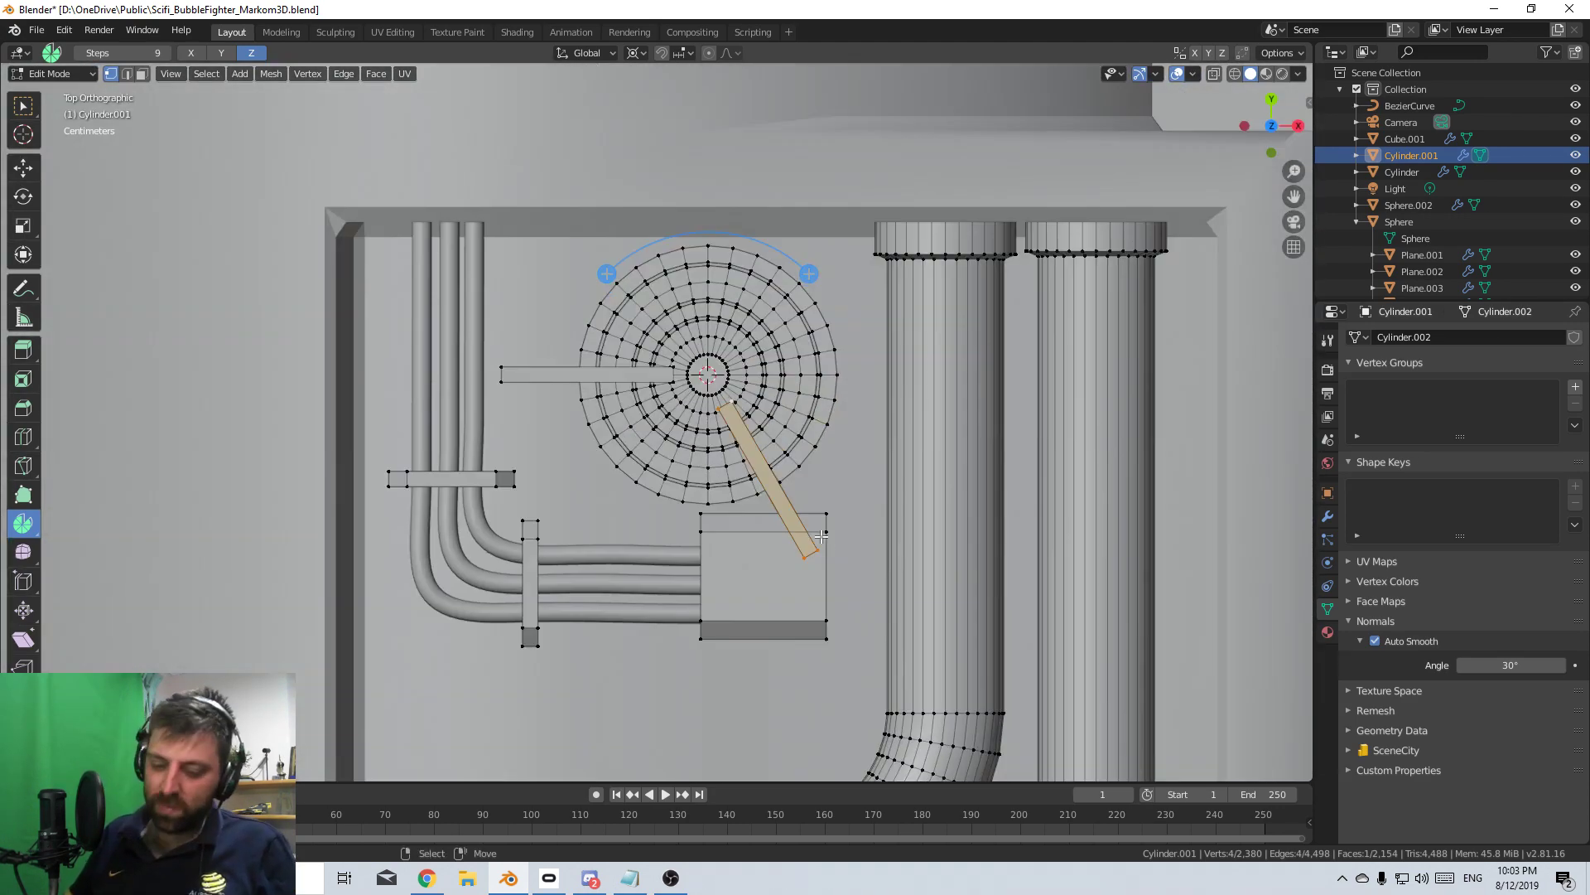
pyautogui.press('r')
pyautogui.click(1020, 500)
pyautogui.moveTo(1020, 500); pyautogui.dragTo(553, 606, button='middle')
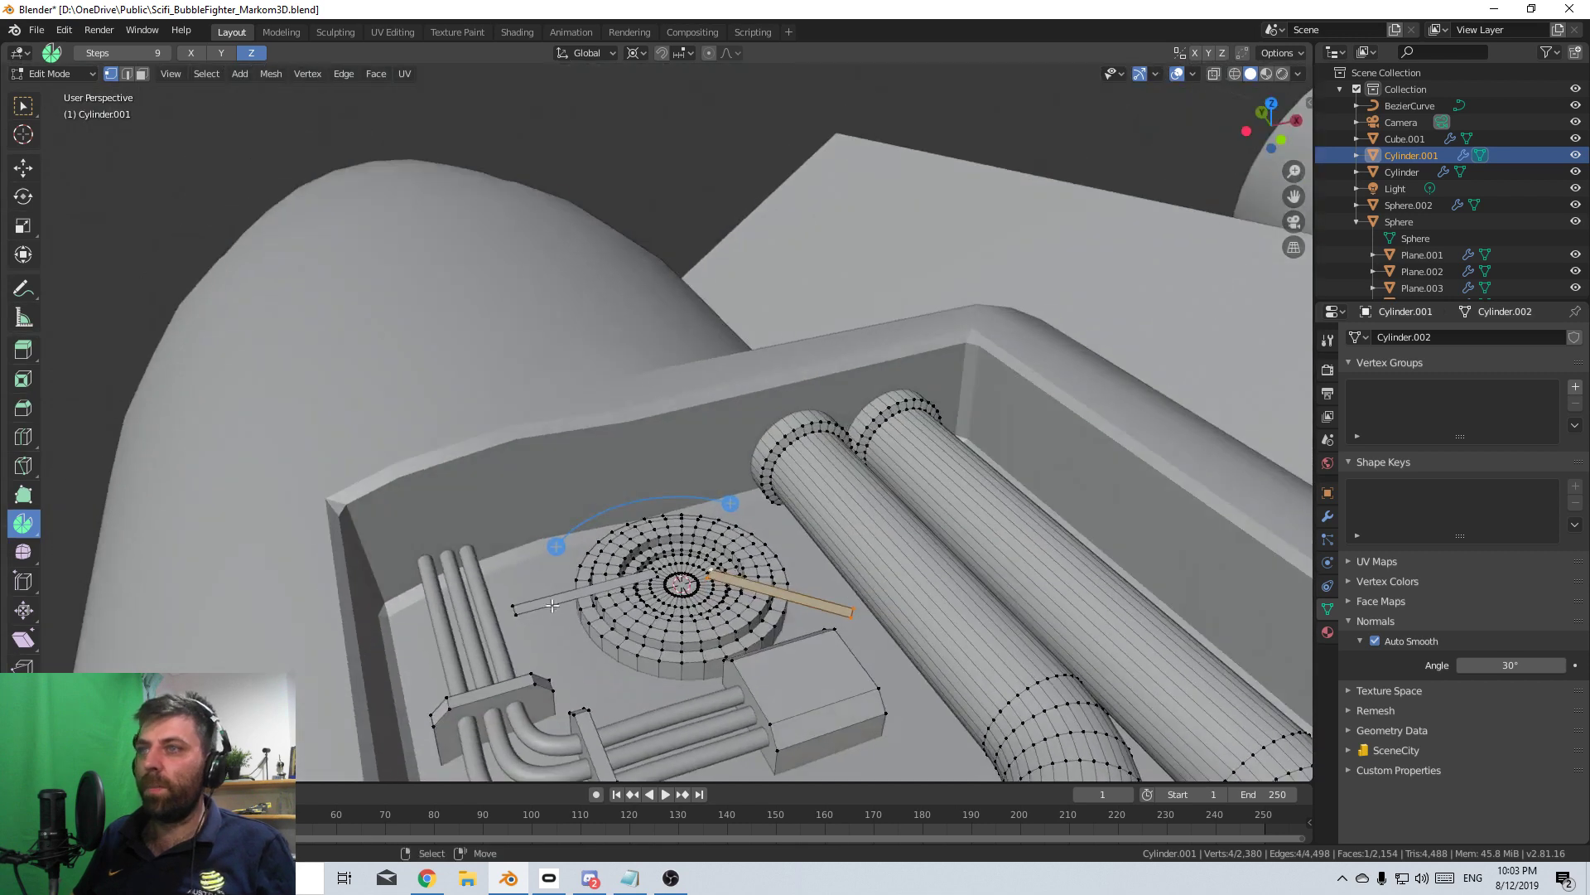
# - Add the second linked strip to the selection and extrude both radial strips downward into solid bars toward the panel floor
pyautogui.hotkey('ctrl', 'l')
pyautogui.press('e')
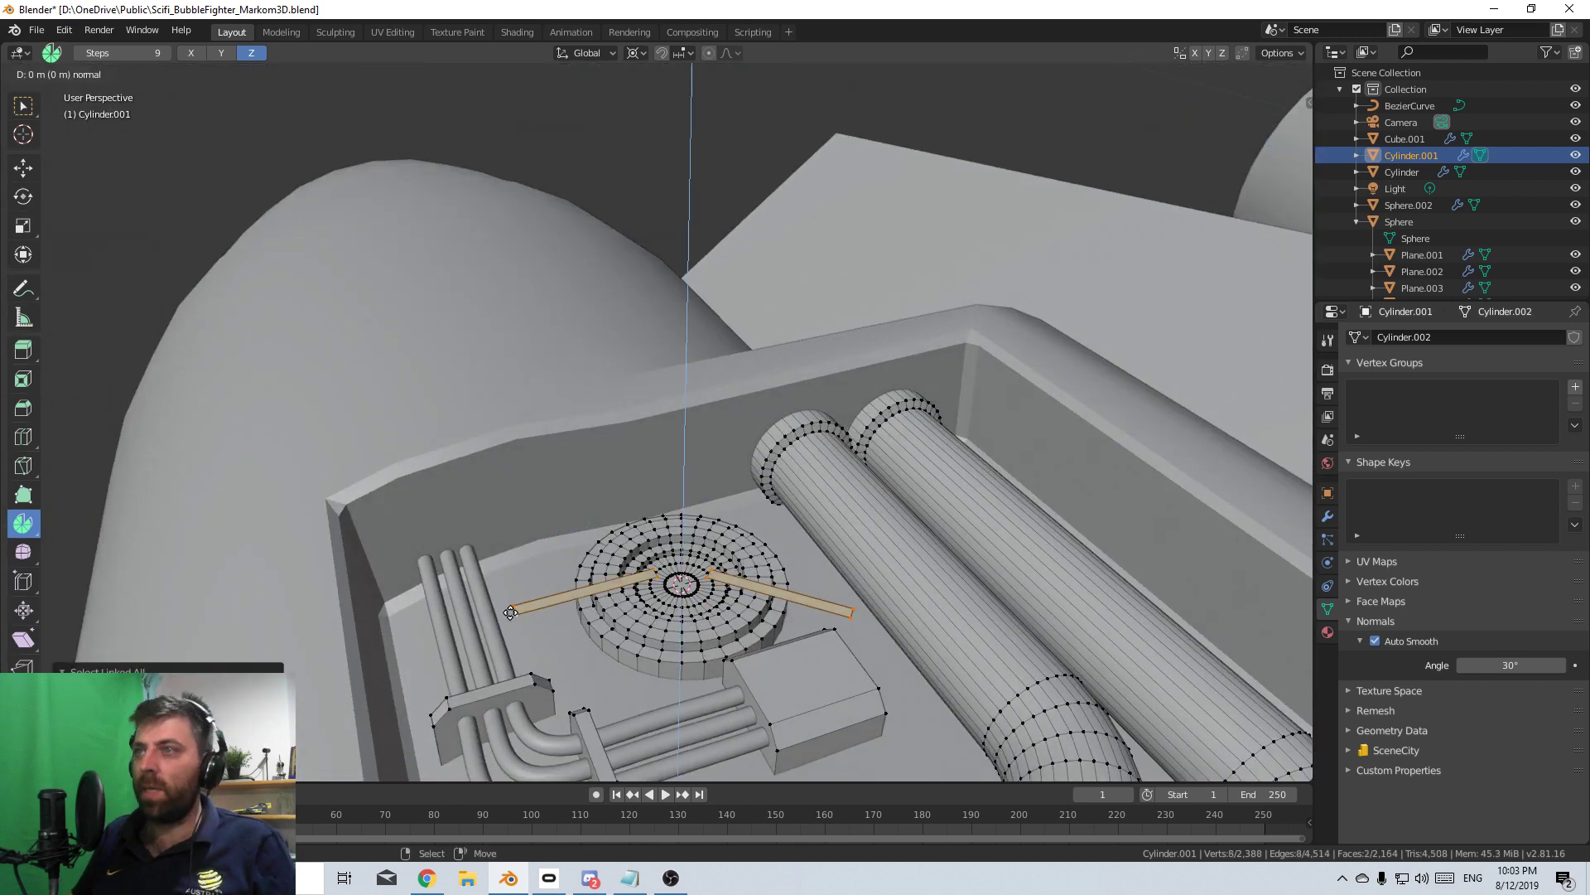
pyautogui.click(455, 347)
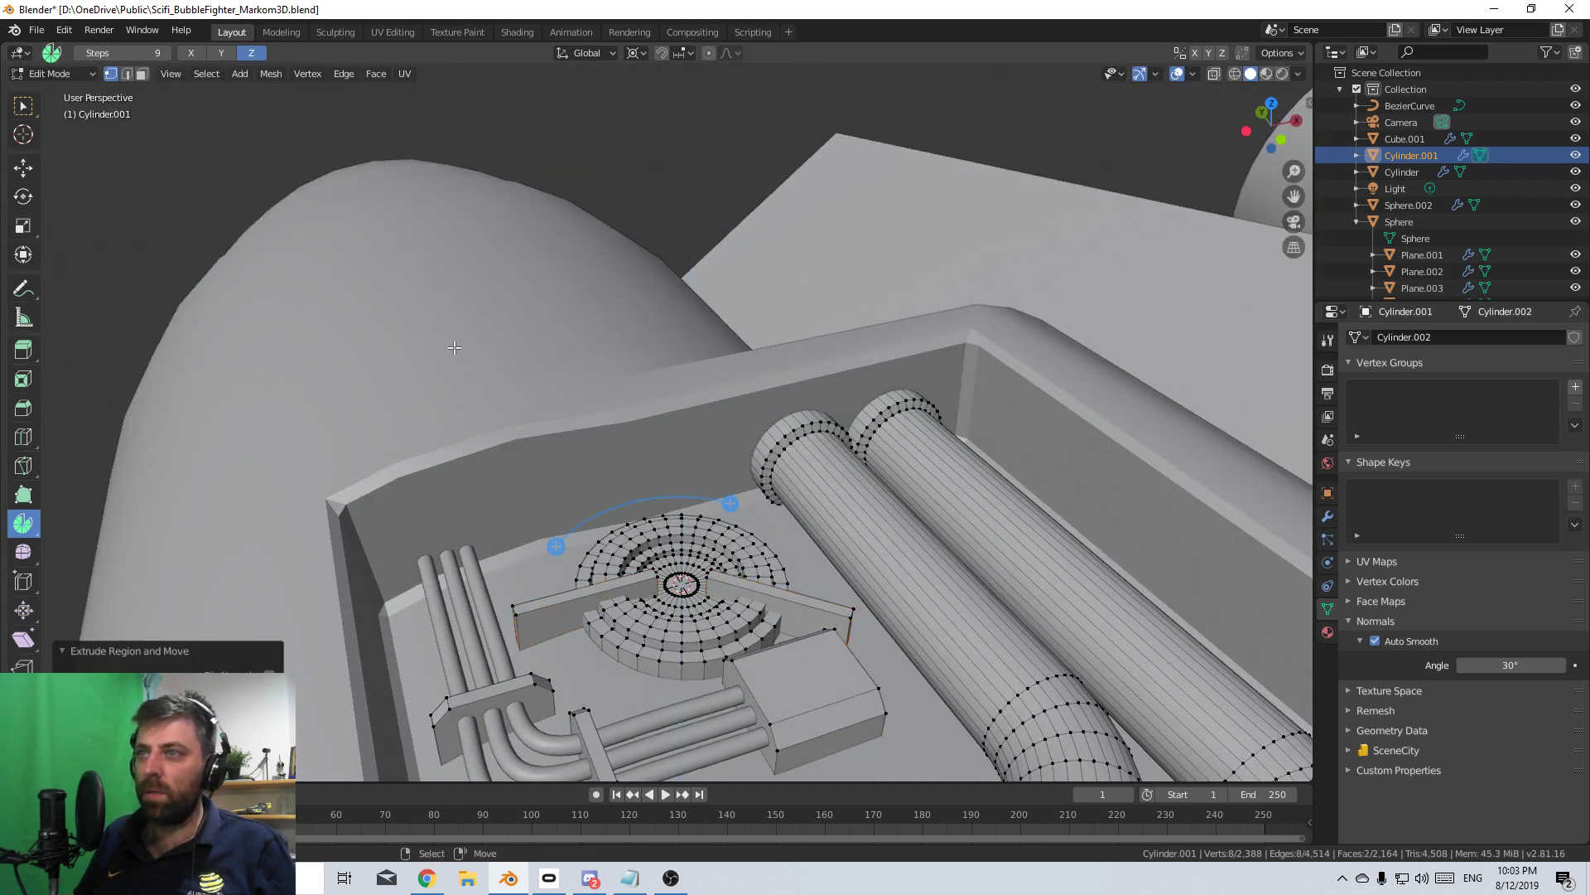
pyautogui.moveTo(454, 347); pyautogui.dragTo(551, 502, button='middle')
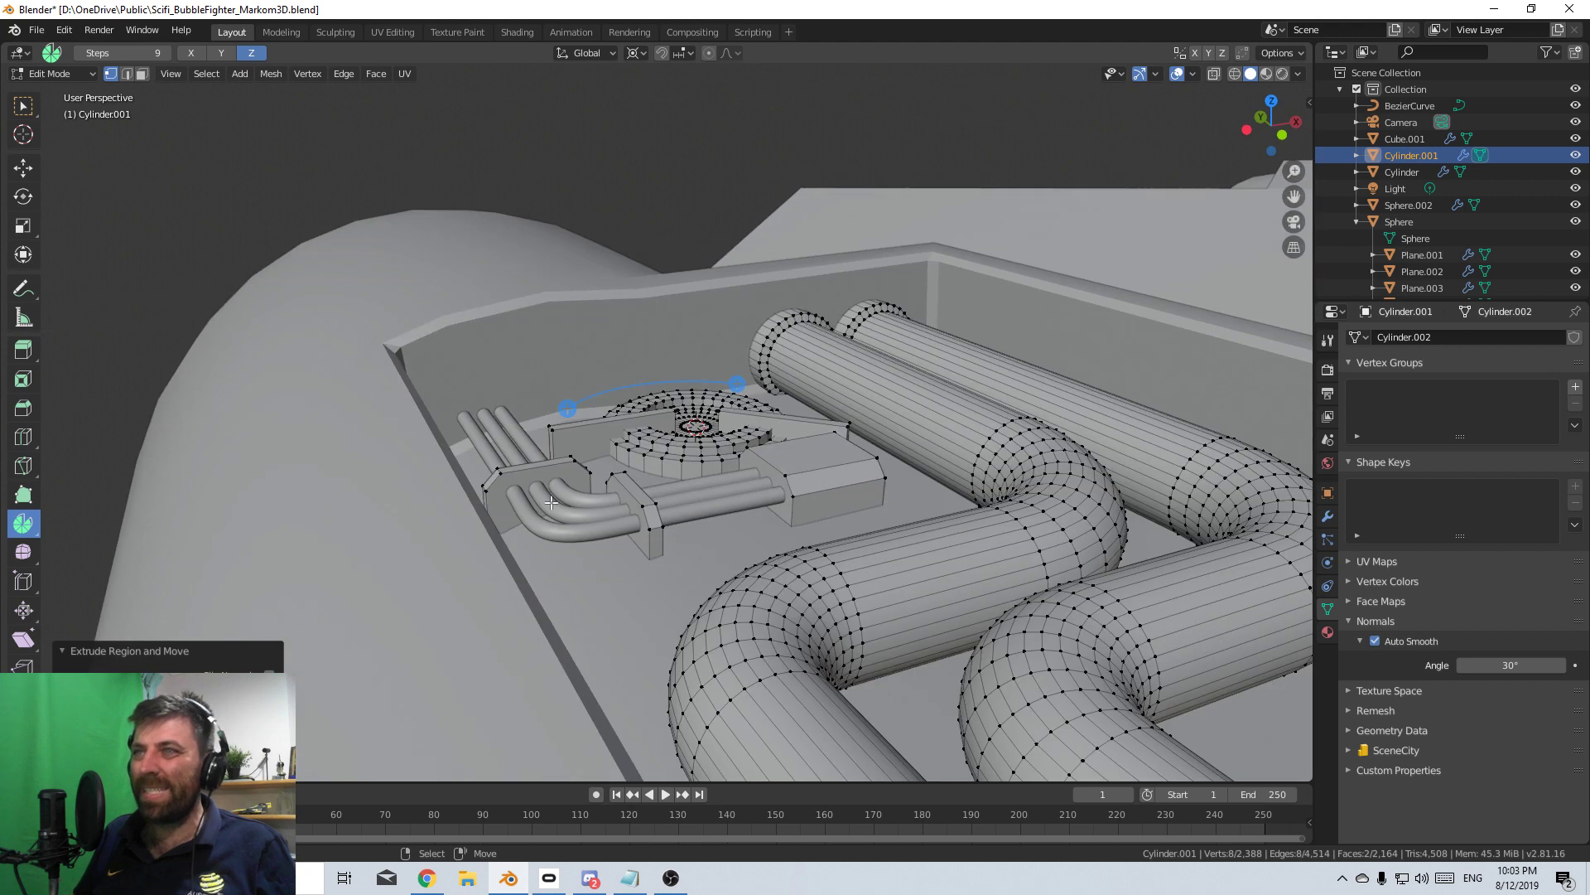
# - Select the top faces of both radial bars and move them up slightly along Z
pyautogui.click(553, 430)
pyautogui.moveTo(663, 407); pyautogui.dragTo(797, 581, button='middle')
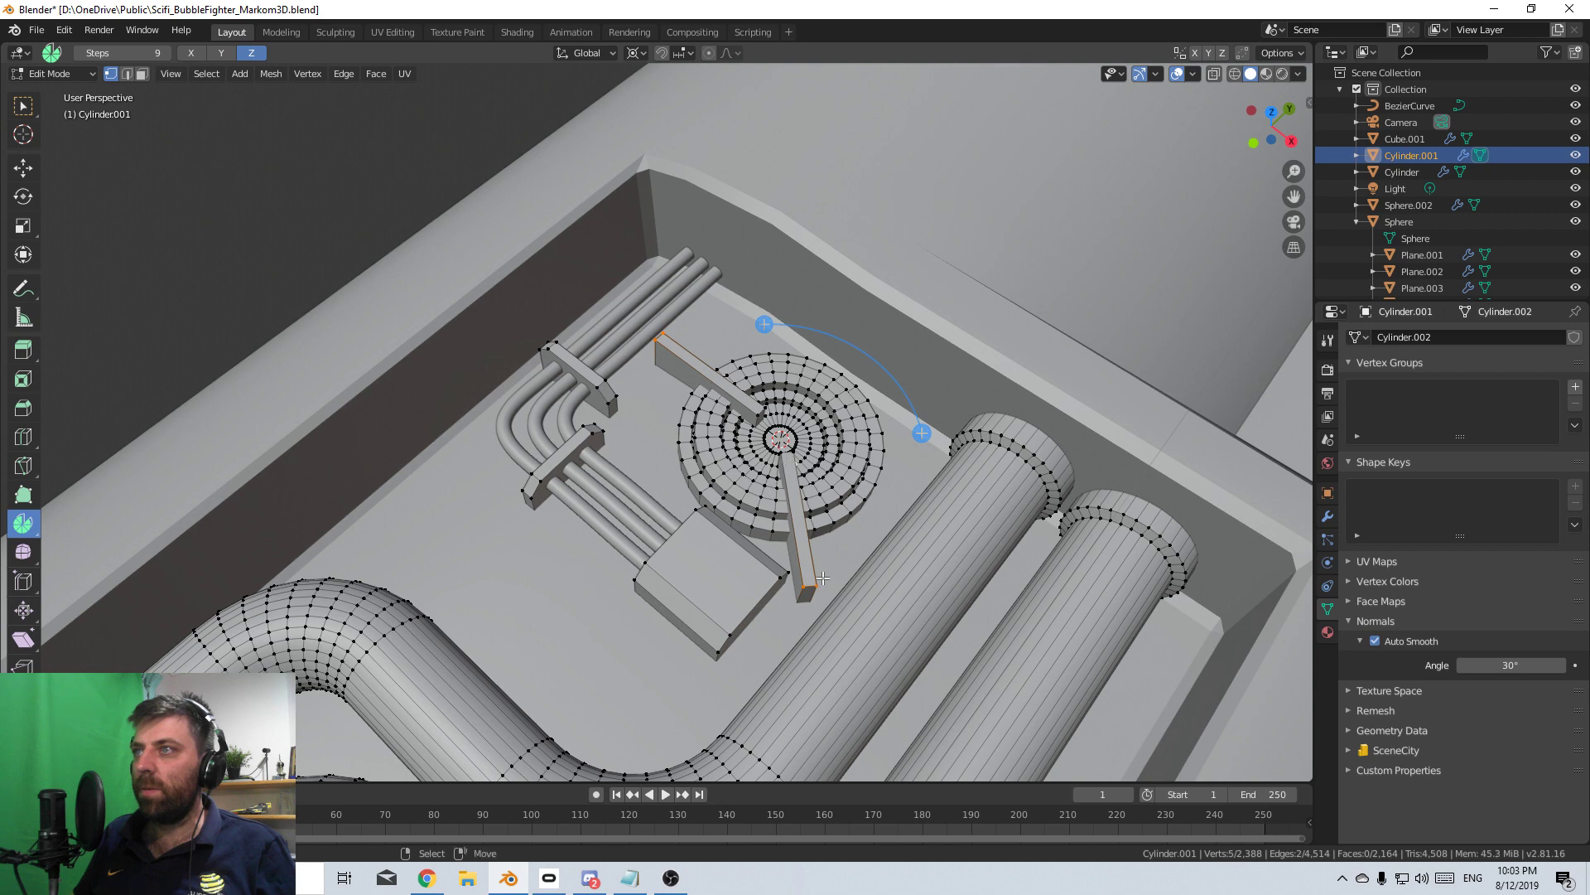
pyautogui.scroll(7, 793, 458)
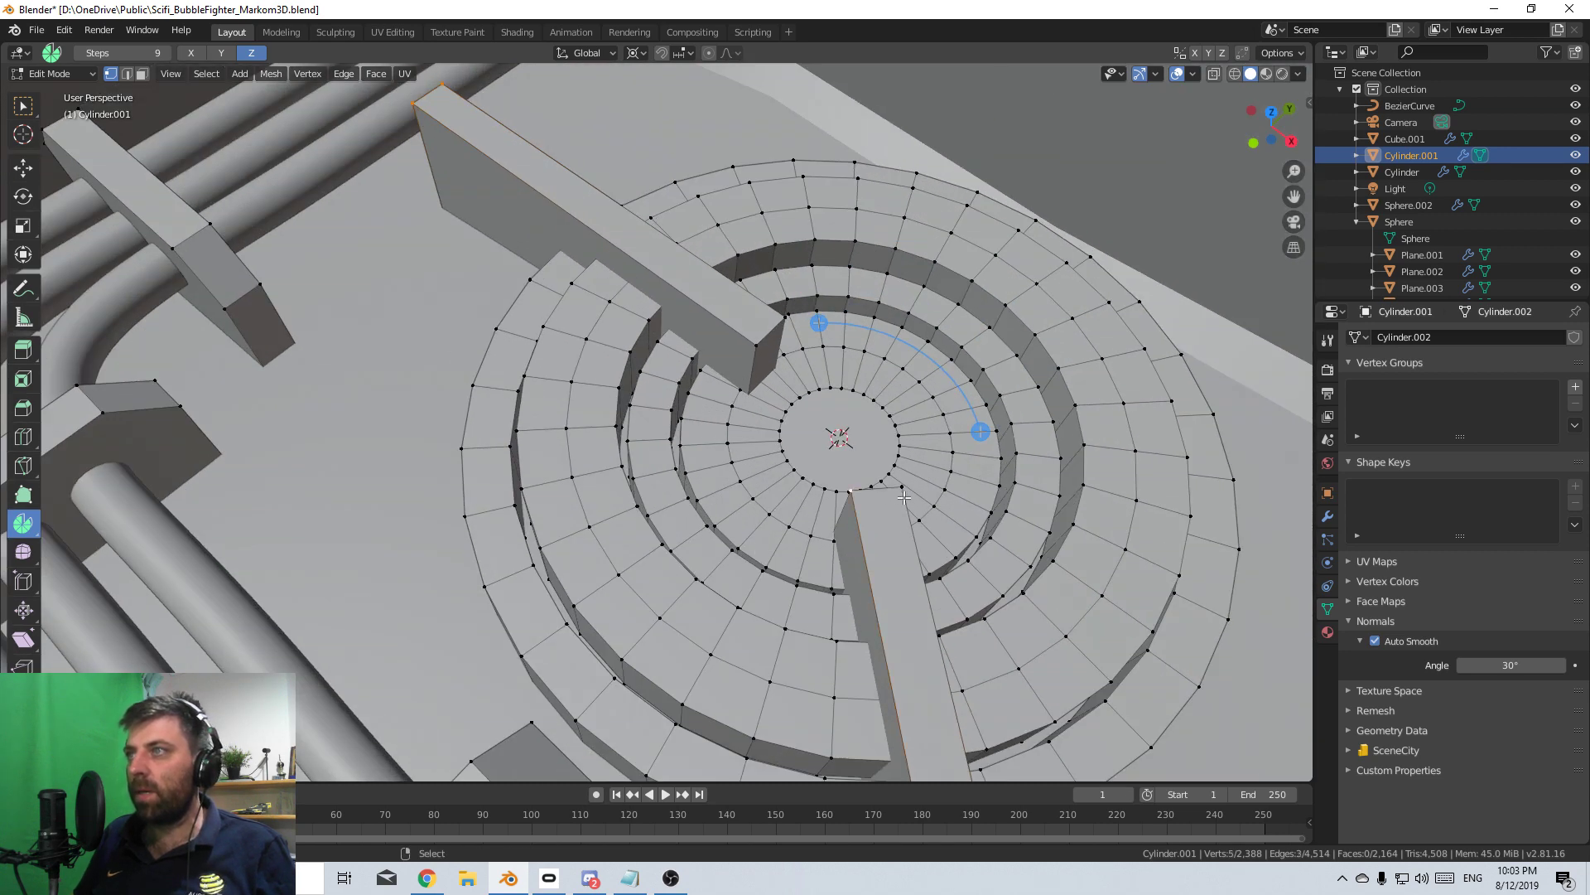
pyautogui.press('g')
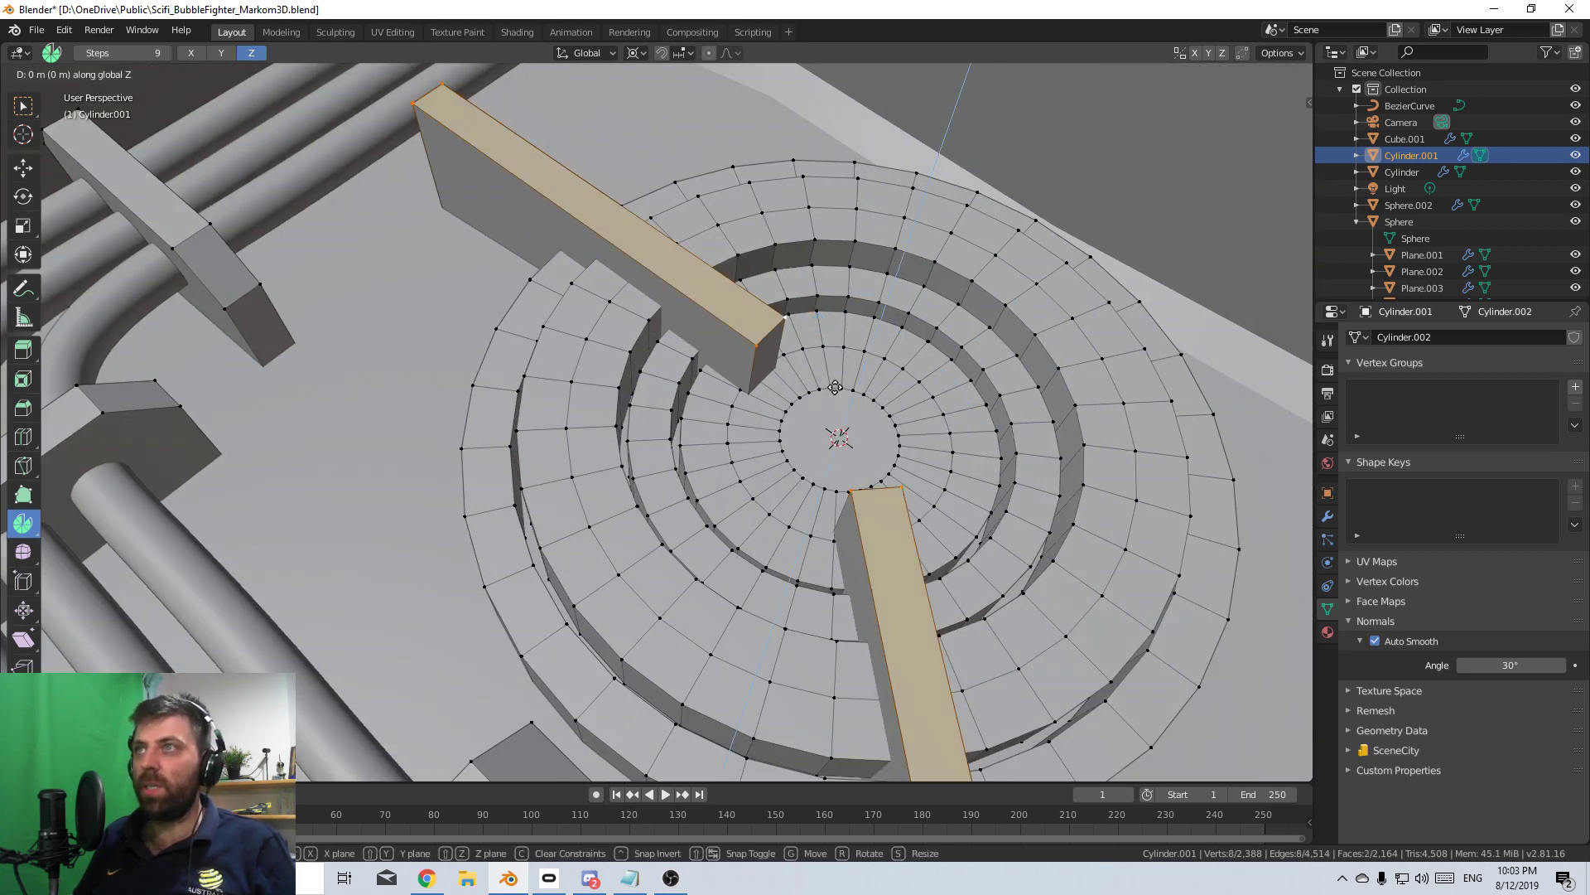
pyautogui.press('z')
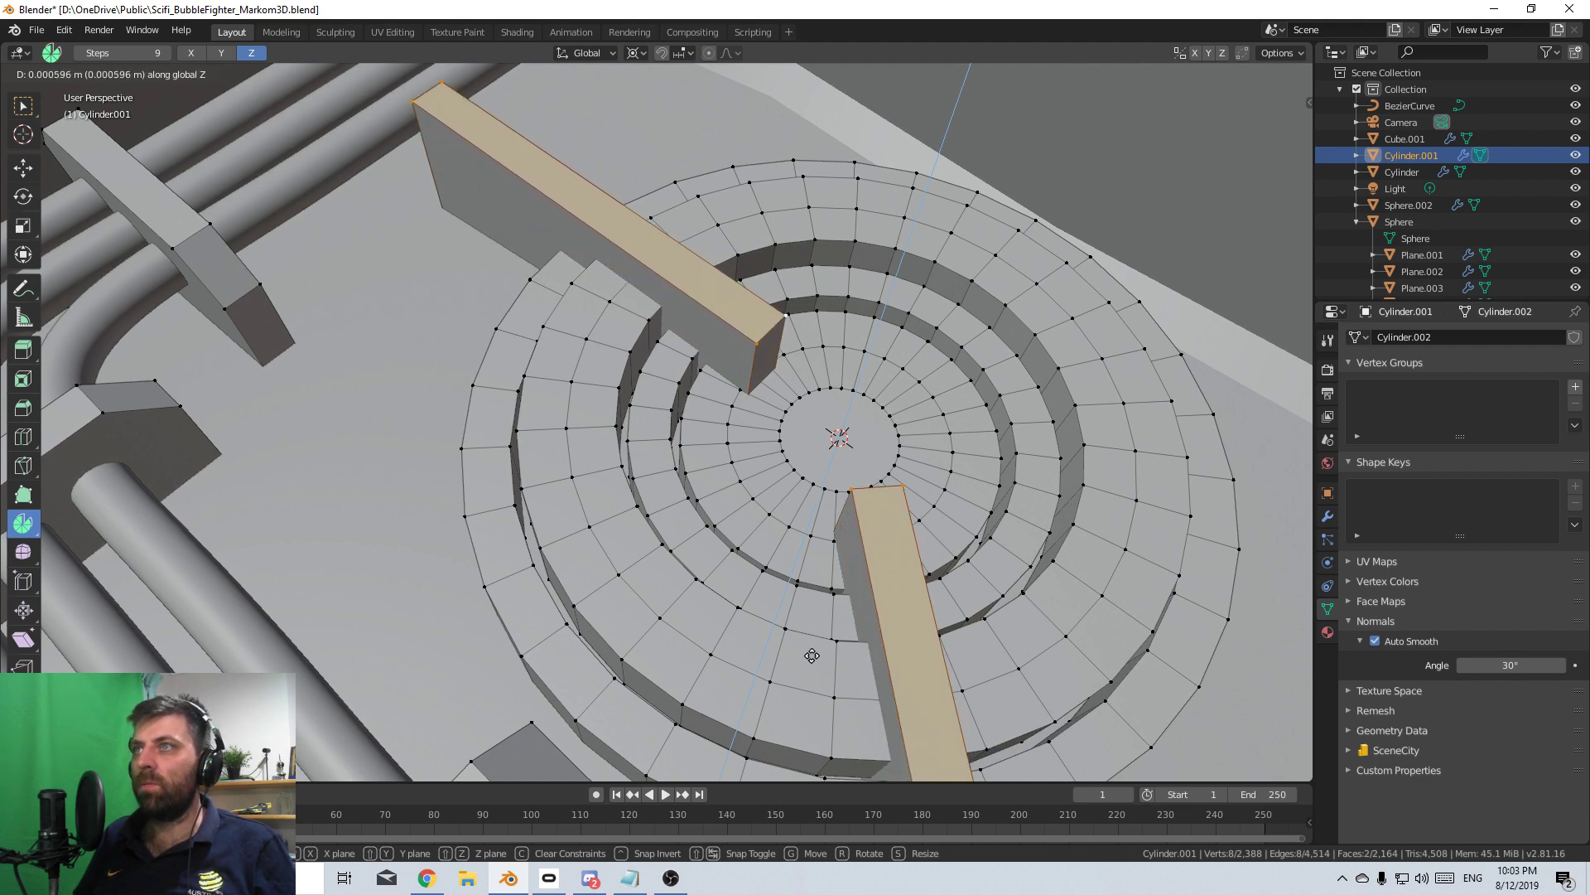
pyautogui.click(809, 251)
# - Return to Object Mode and apply Shade Smooth to the panel detail object, checking the ringed cylinder and its bars
pyautogui.scroll(-5, 809, 251)
pyautogui.press('Tab')
pyautogui.moveTo(809, 251); pyautogui.dragTo(802, 305, button='middle')
pyautogui.scroll(-4, 698, 406)
pyautogui.scroll(3, 680, 349)
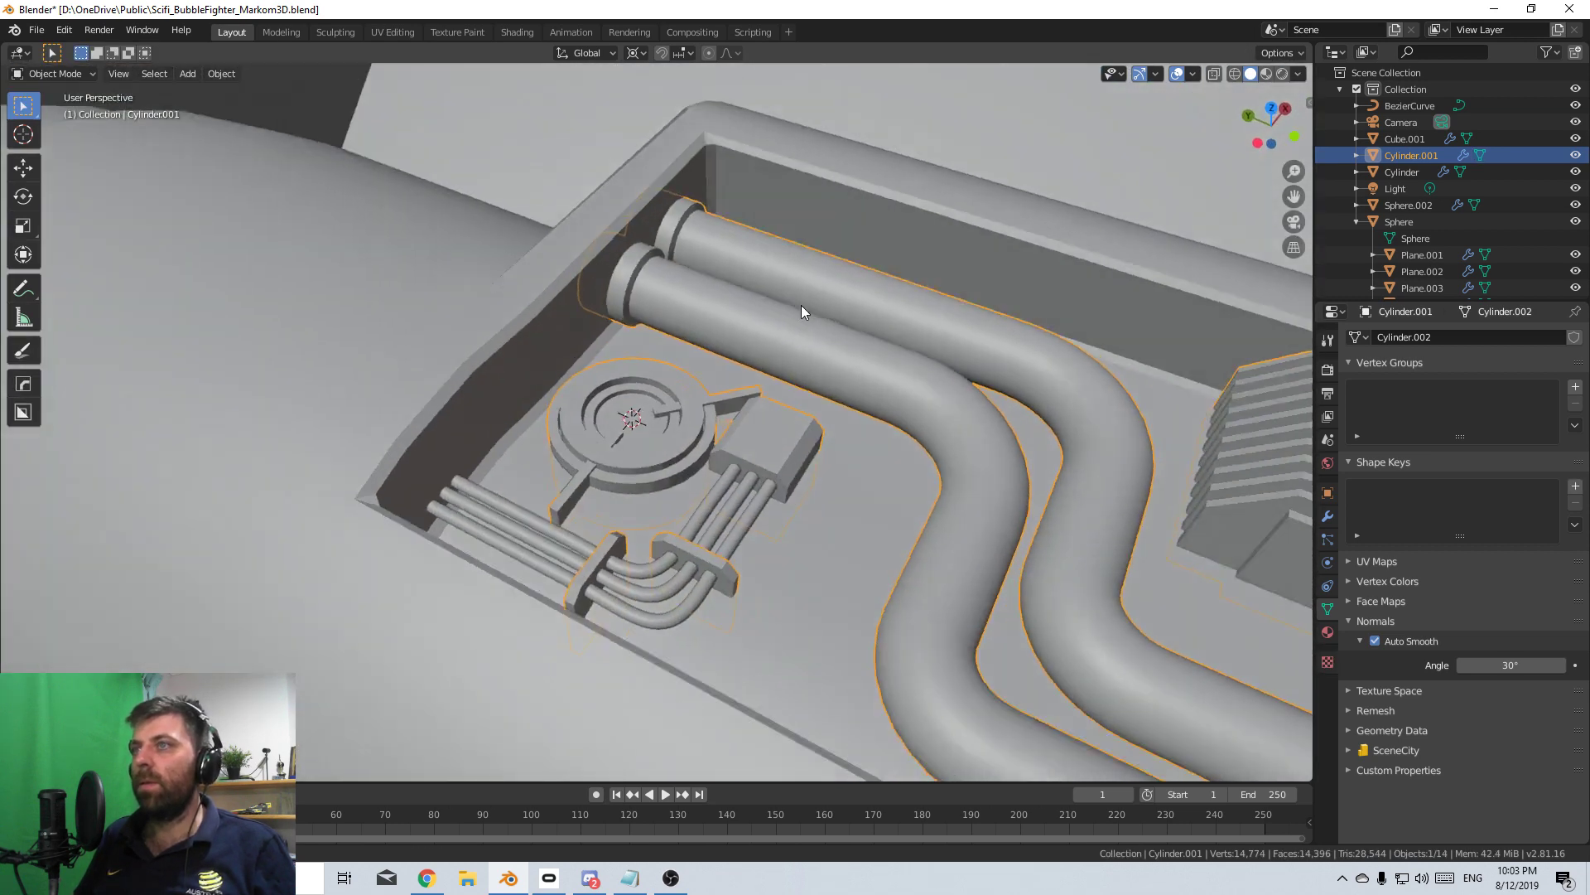
pyautogui.scroll(5, 676, 415)
pyautogui.press('F3')
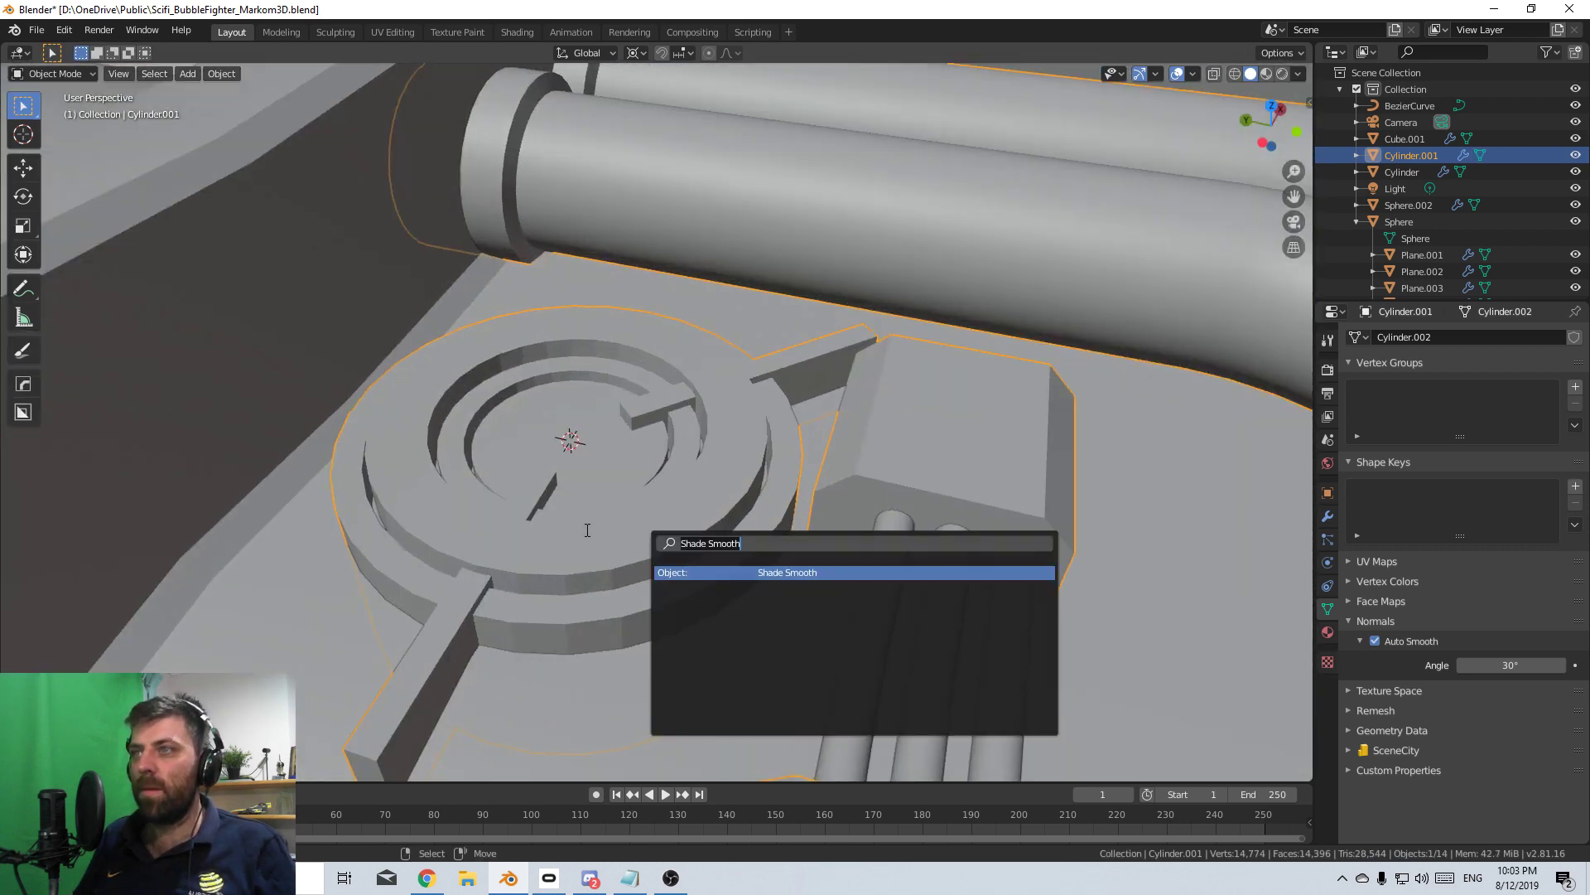
pyautogui.press('Return')
pyautogui.scroll(-4, 637, 565)
pyautogui.moveTo(638, 565); pyautogui.dragTo(695, 490, button='middle')
pyautogui.scroll(3, 718, 594)
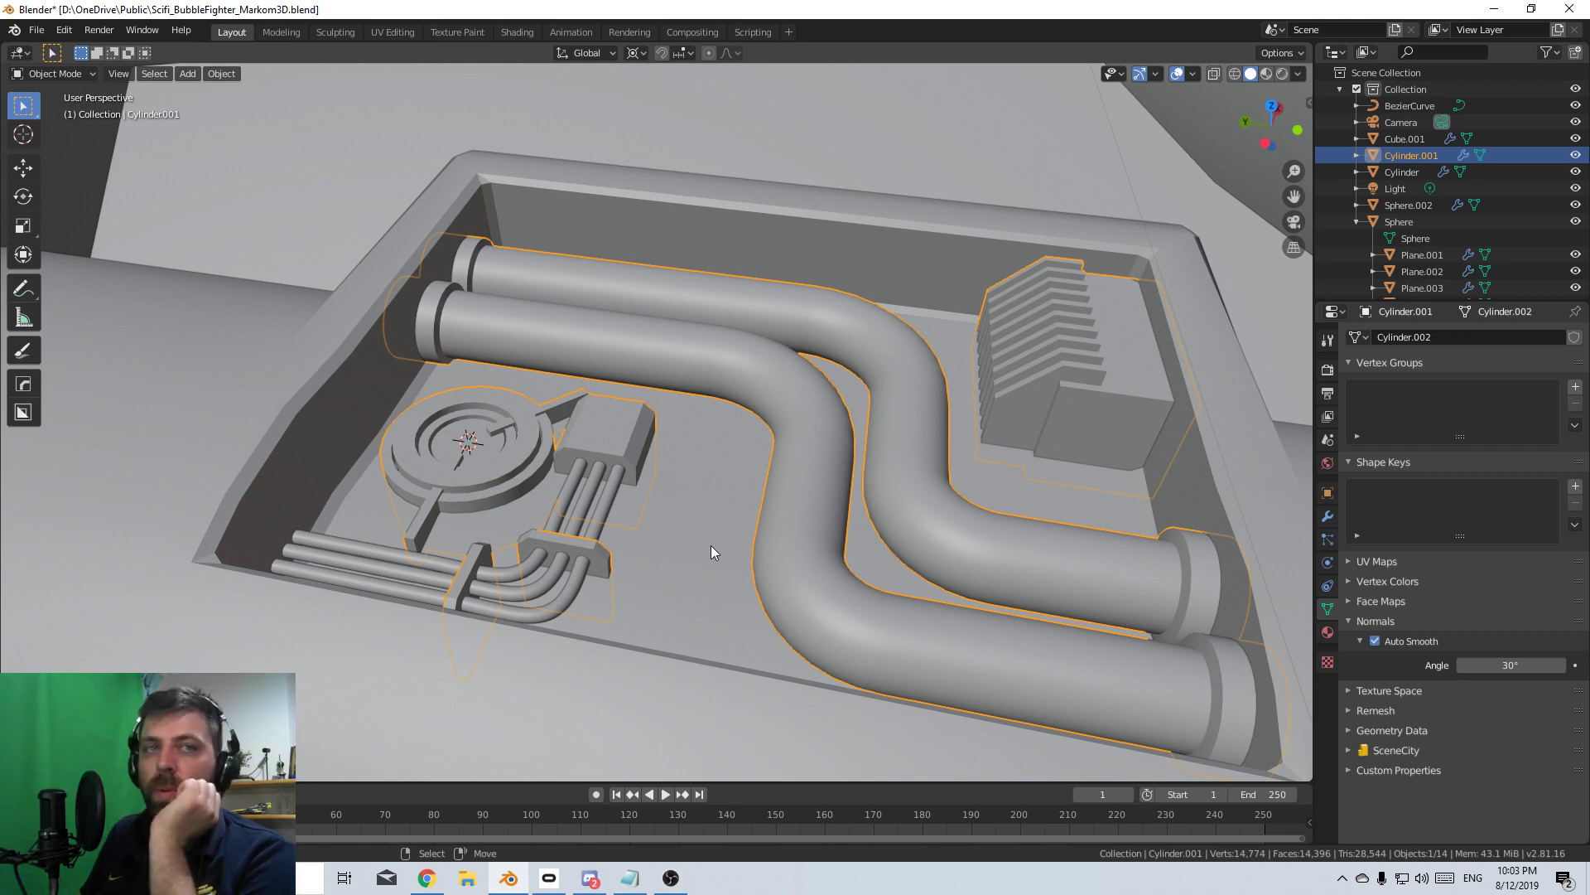
# - In top view, duplicate the edge ring at the first bend of the upper large pipe and place the copy over the pipe's upper edge
pyautogui.press('KP_7')
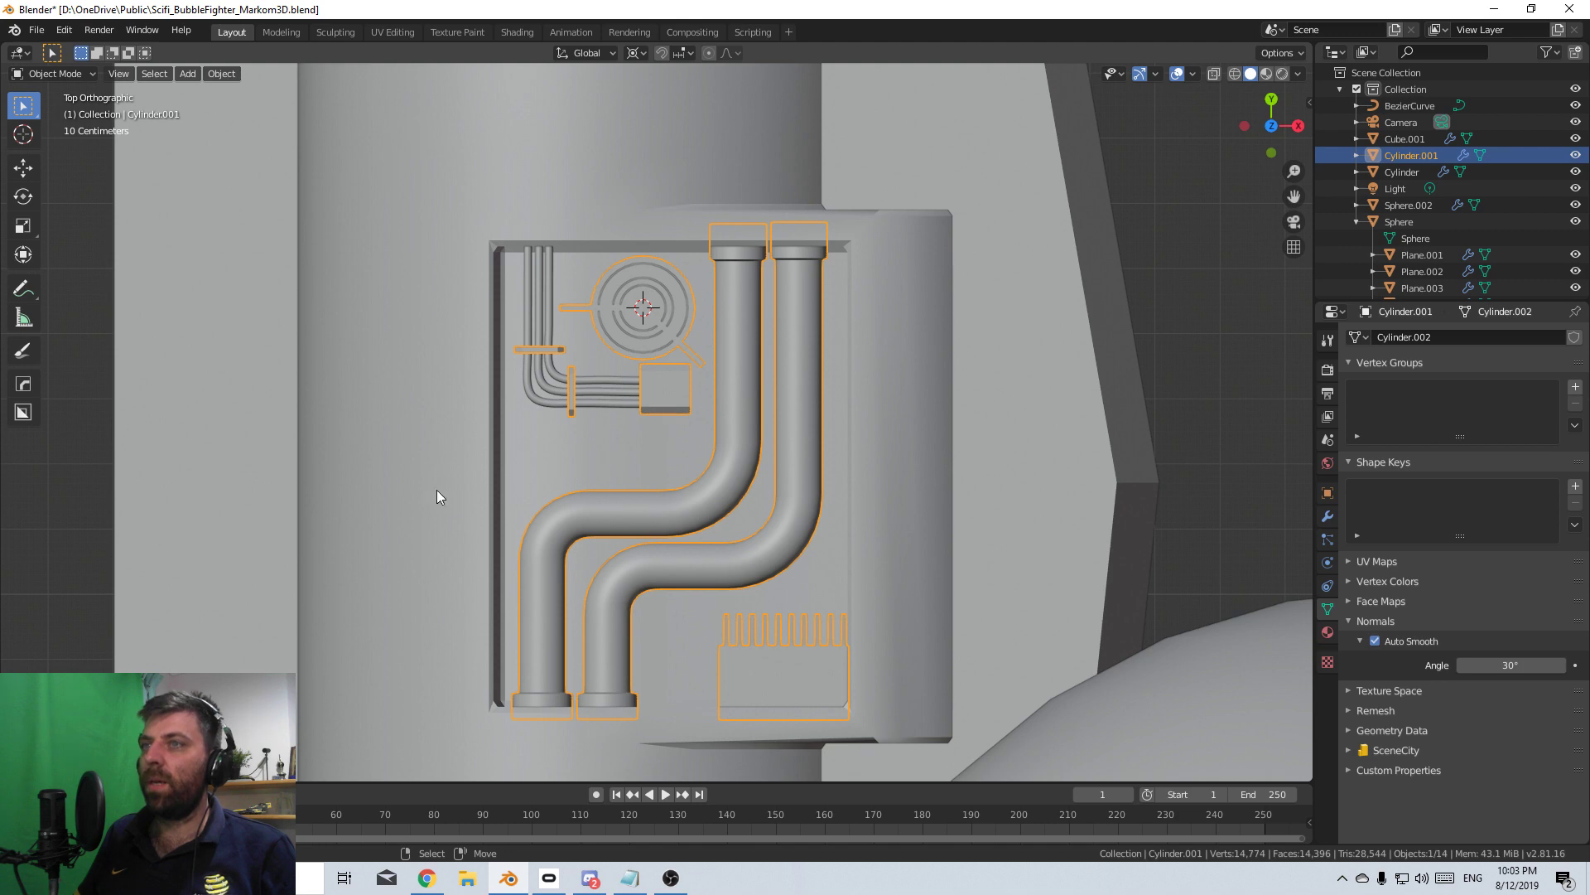
pyautogui.scroll(3, 702, 446)
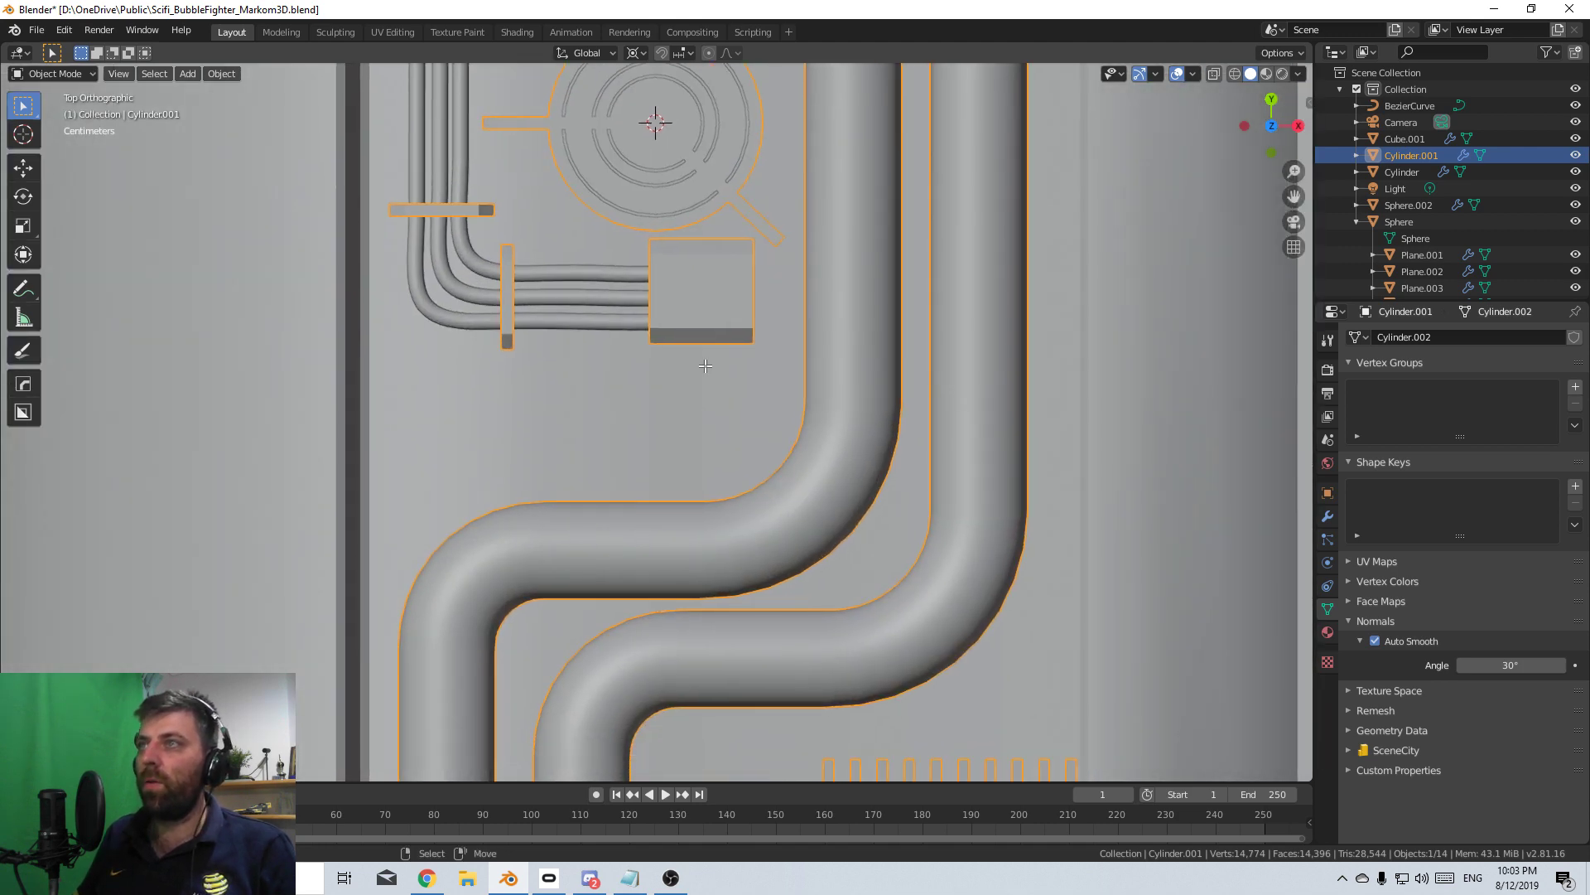
pyautogui.press('Tab')
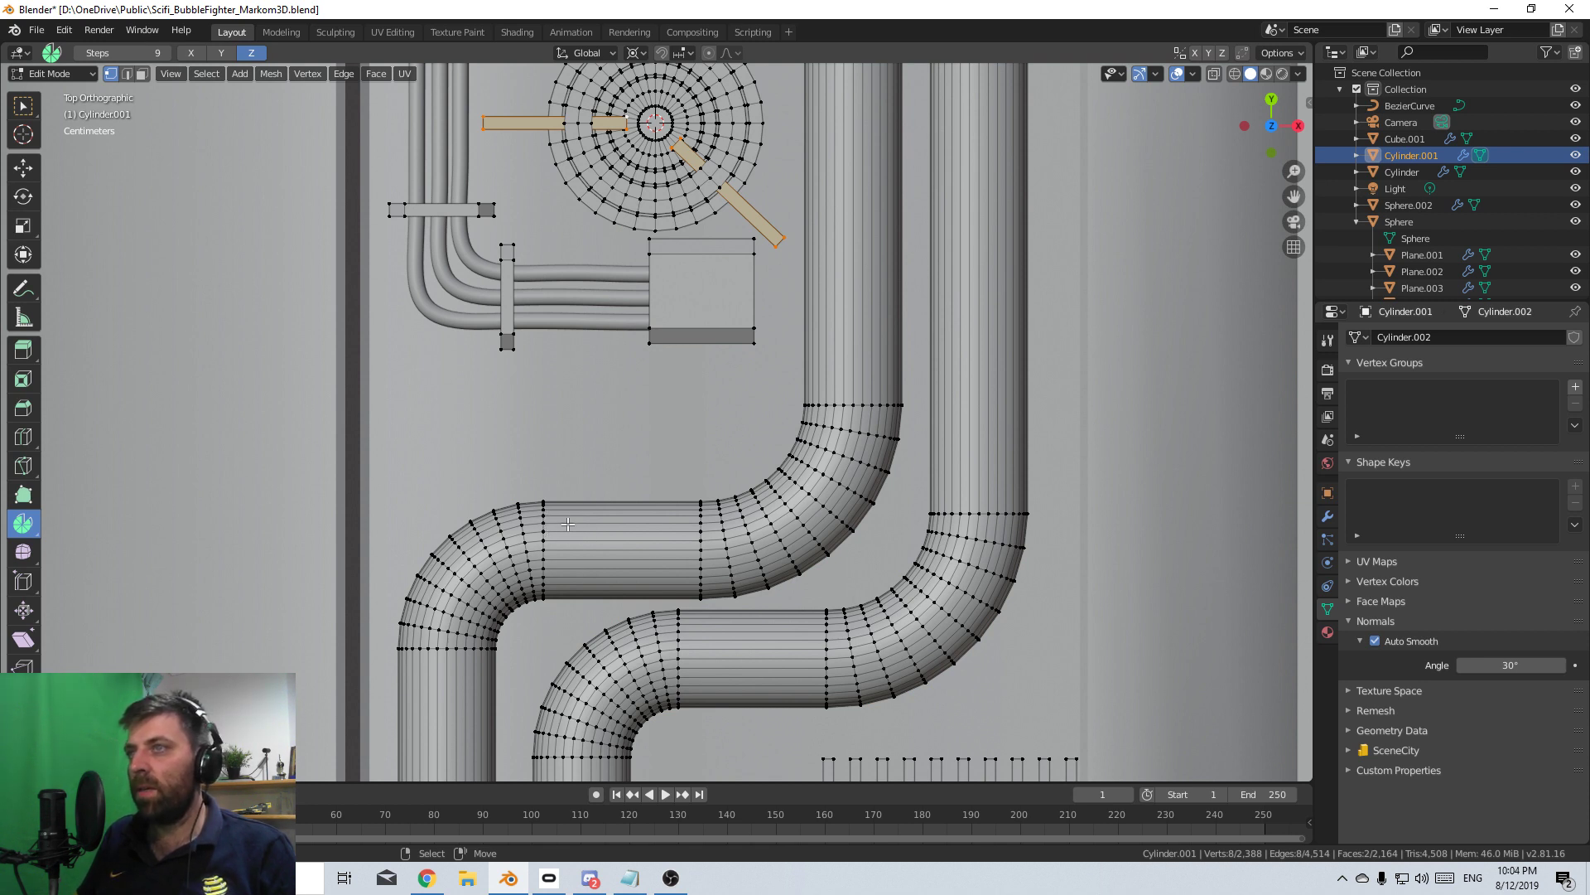
pyautogui.keyDown('shift'); pyautogui.moveTo(523, 538); pyautogui.dragTo(574, 461, button='middle'); pyautogui.keyUp('shift')
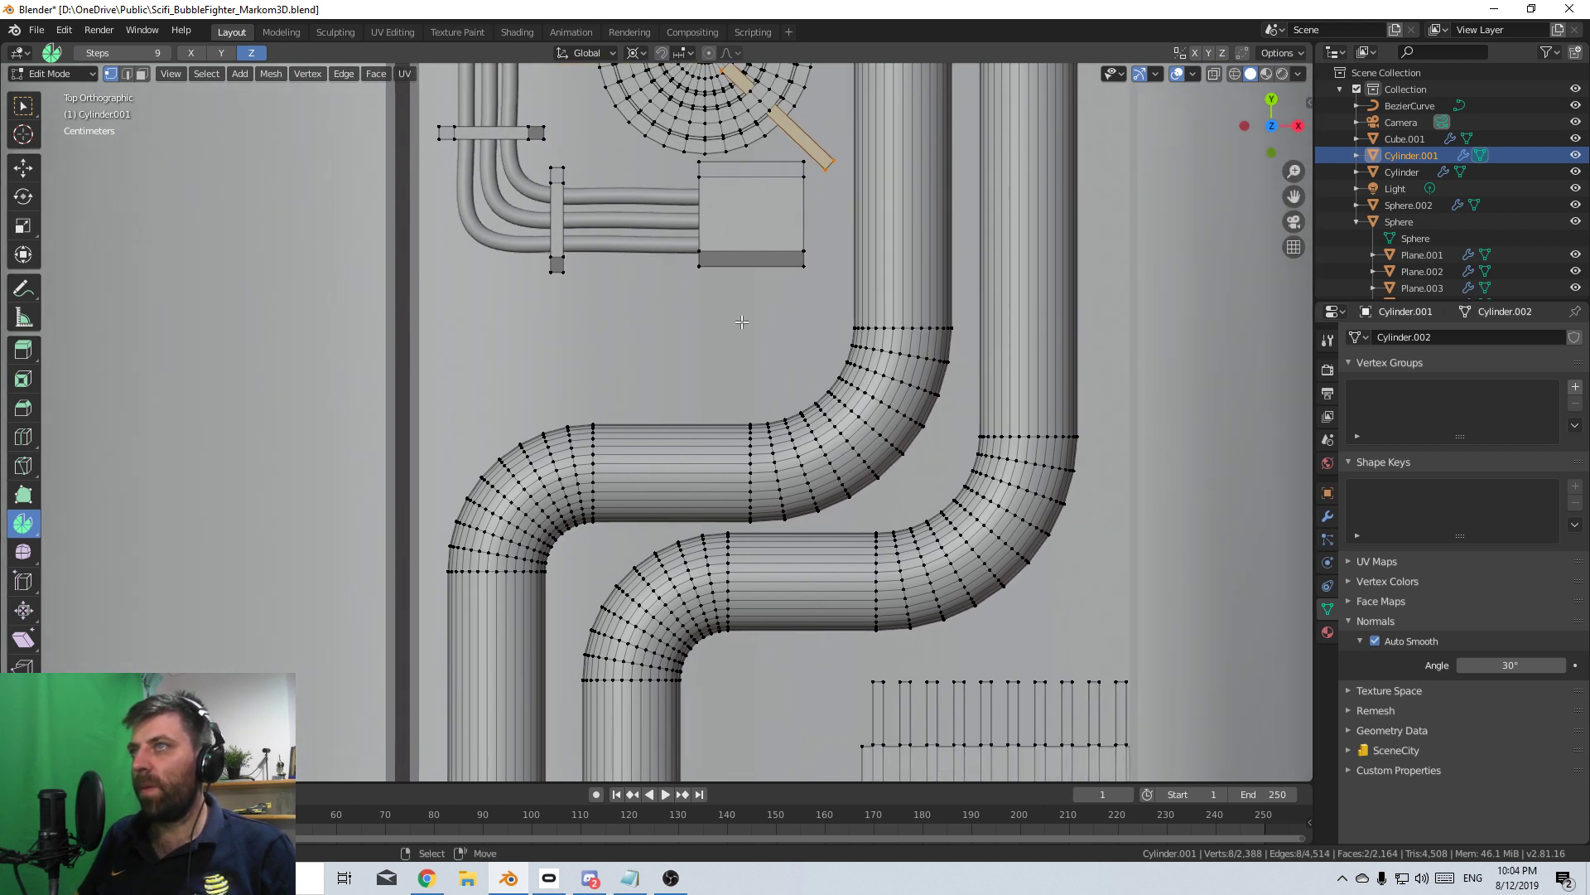
pyautogui.scroll(-2, 738, 258)
pyautogui.keyDown('alt'); pyautogui.click(619, 441); pyautogui.keyUp('alt')
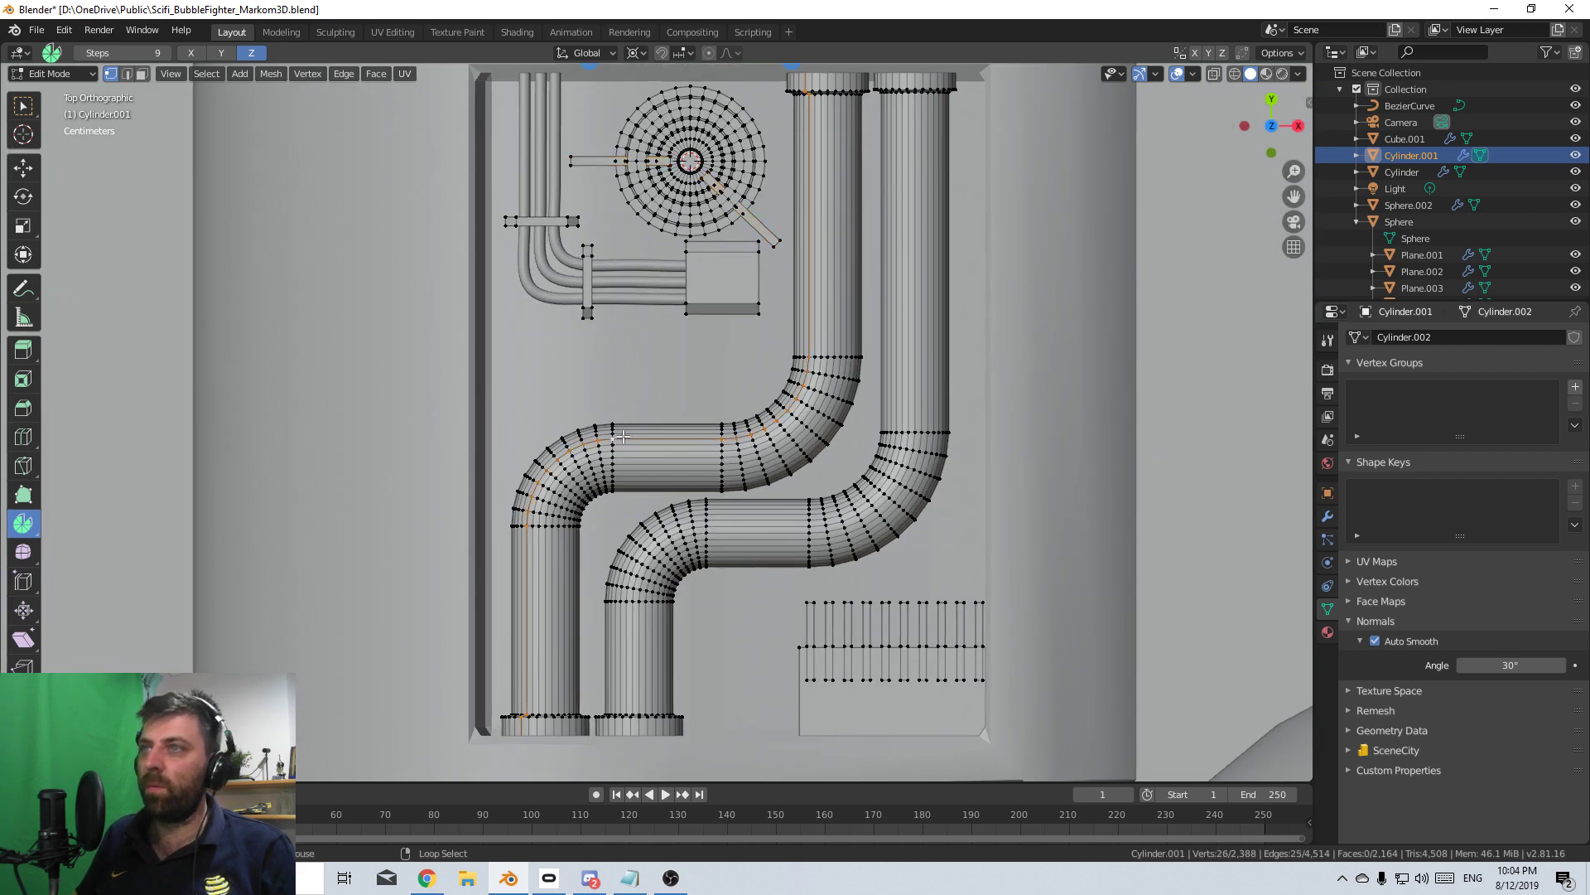
pyautogui.keyDown('alt'); pyautogui.click(619, 450); pyautogui.keyUp('alt')
pyautogui.keyDown('alt'); pyautogui.click(615, 451); pyautogui.keyUp('alt')
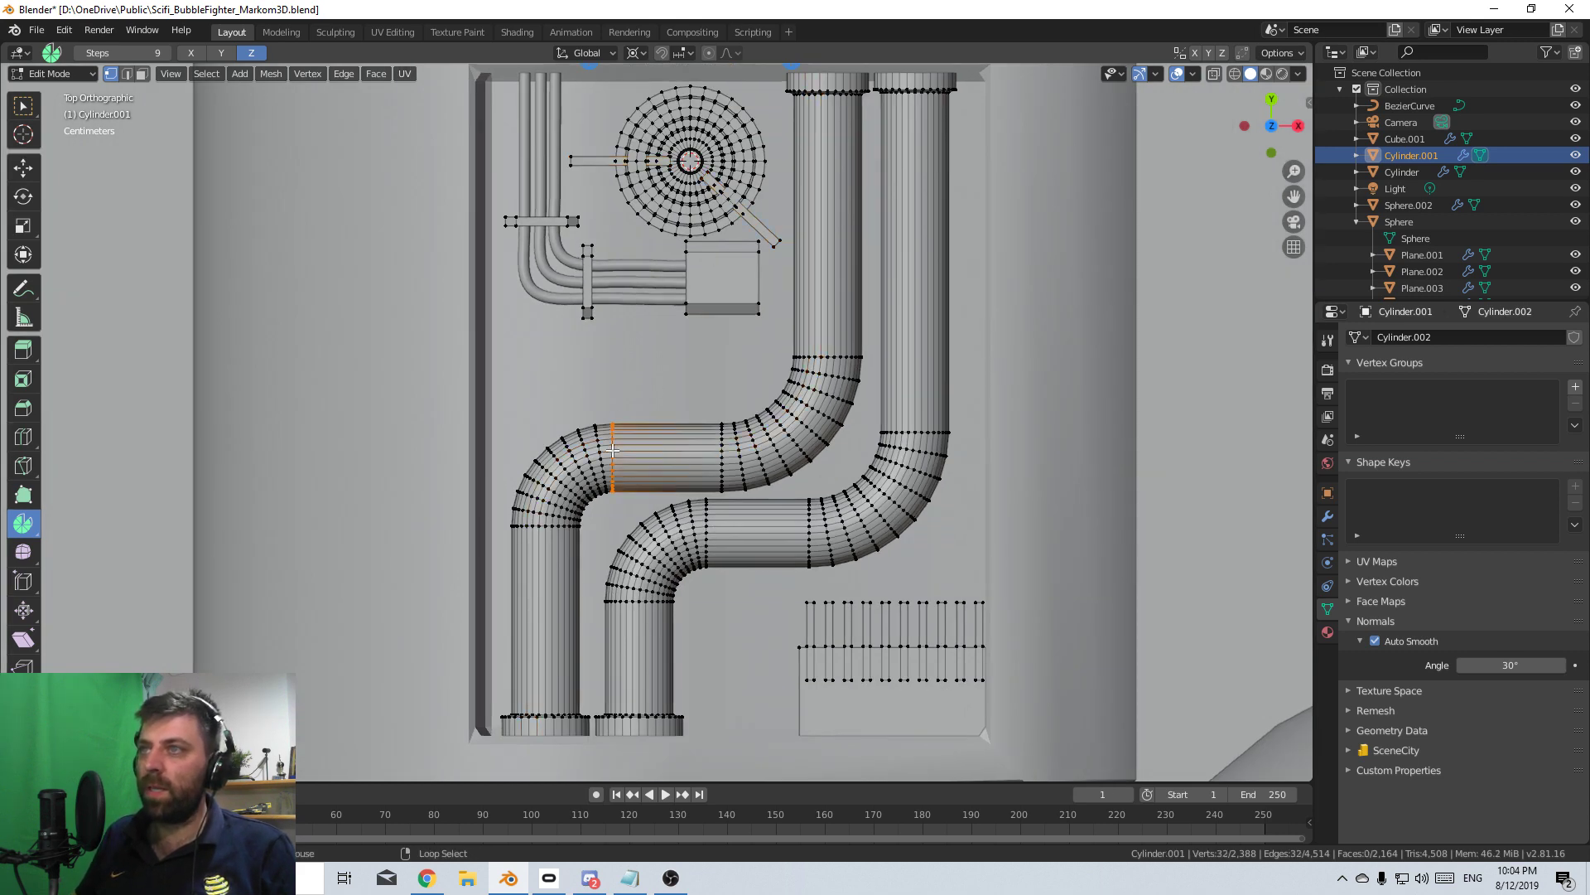
pyautogui.hotkey('shift', 'd')
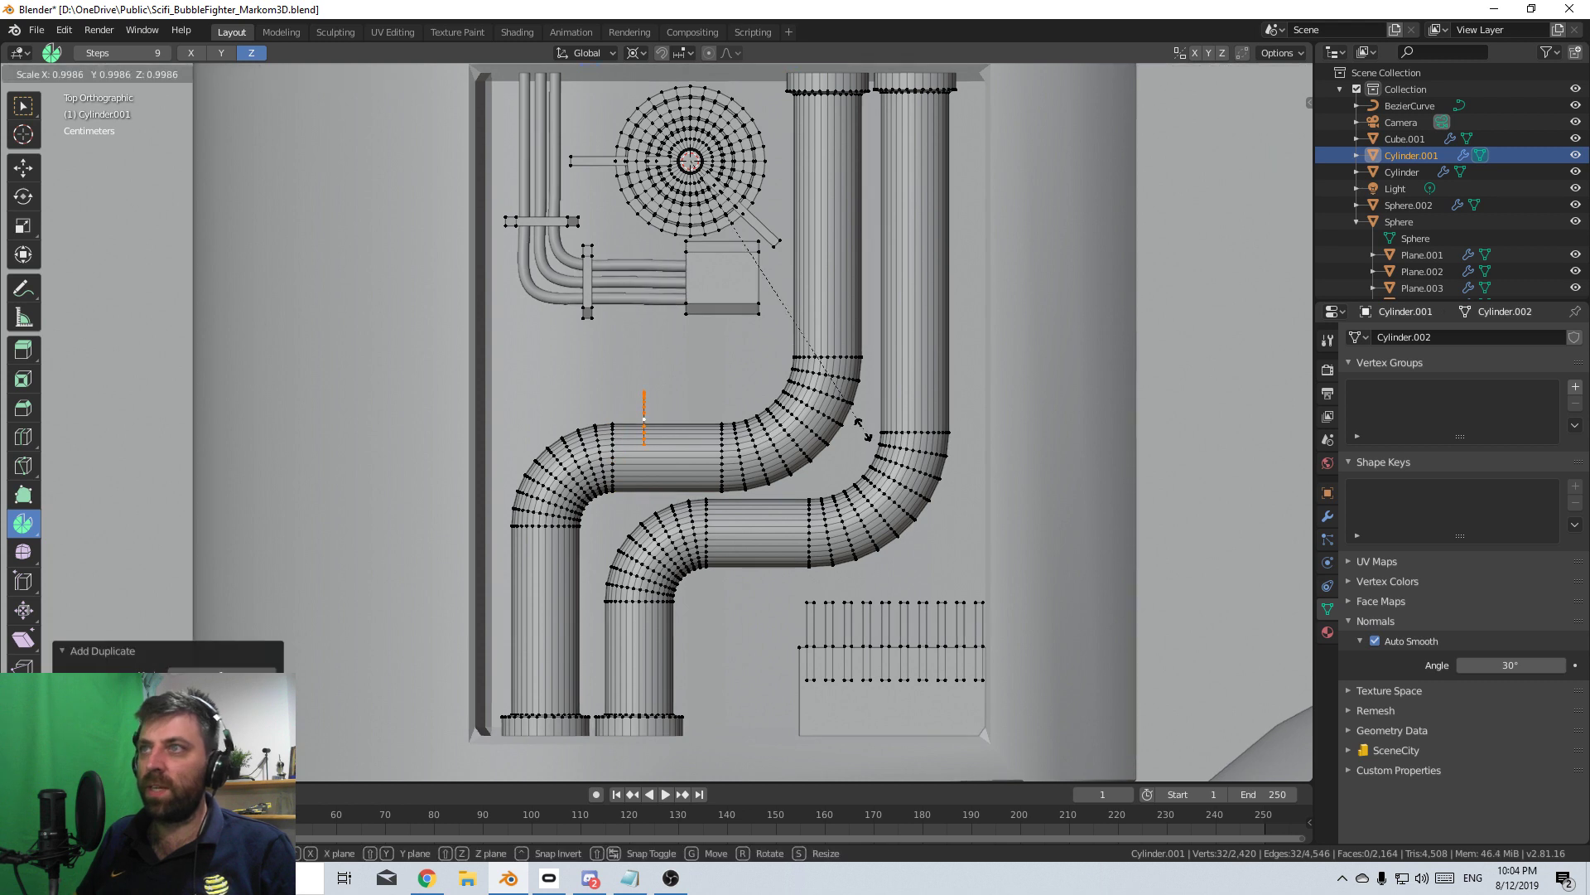
pyautogui.click(641, 80)
# - Switch the pivot point away from 3D Cursor, shrink the duplicated ring about its own centre and rotate it by 45°
pyautogui.click(638, 53)
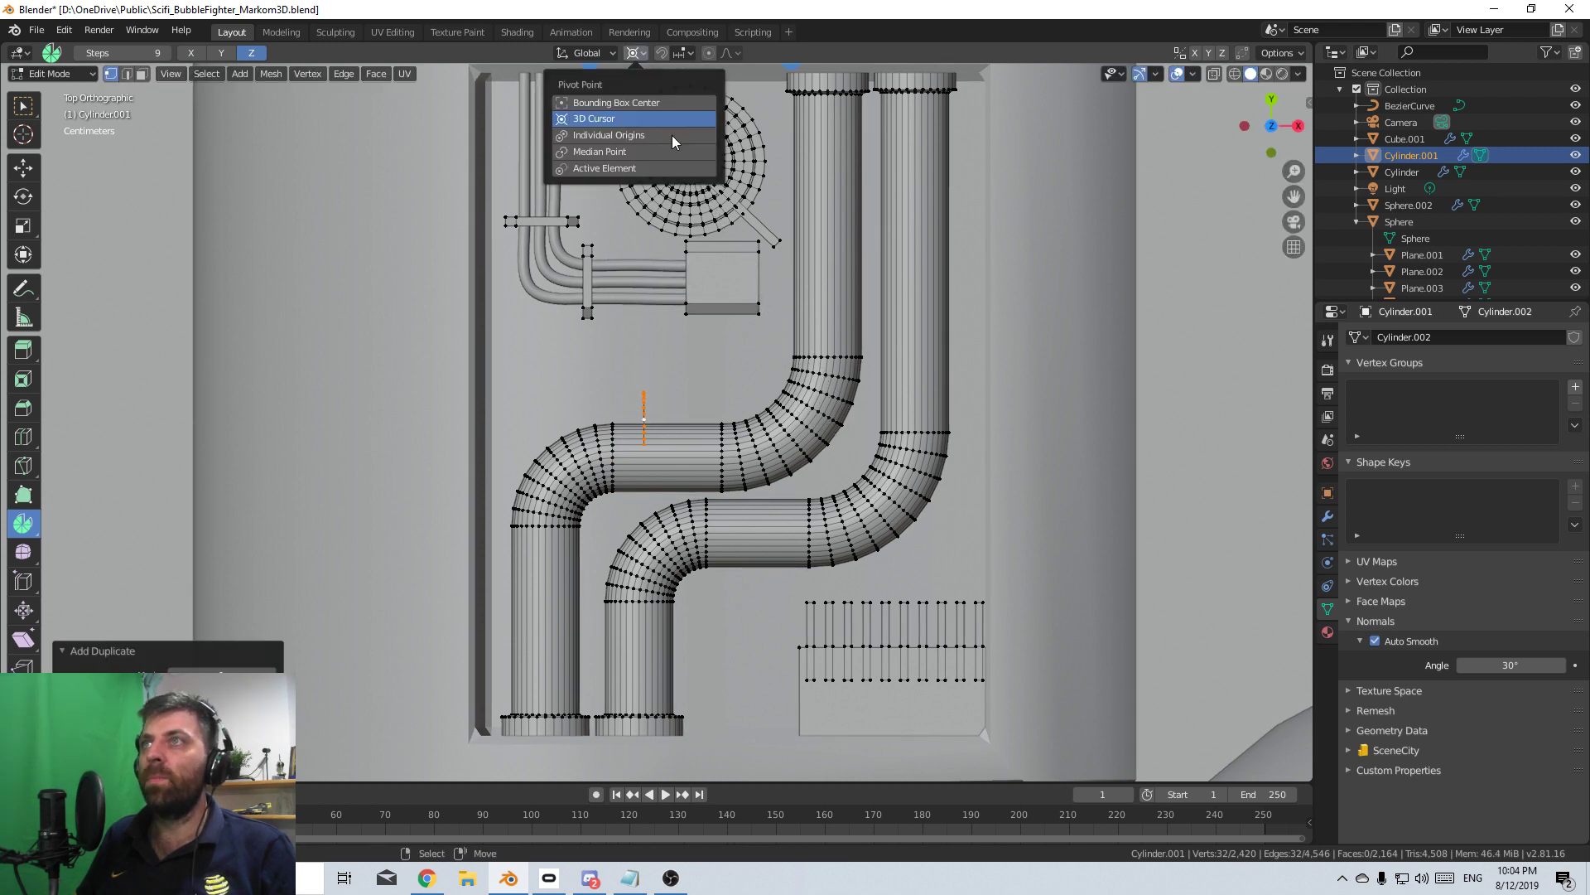
pyautogui.click(642, 118)
pyautogui.press('s')
pyautogui.click(739, 430)
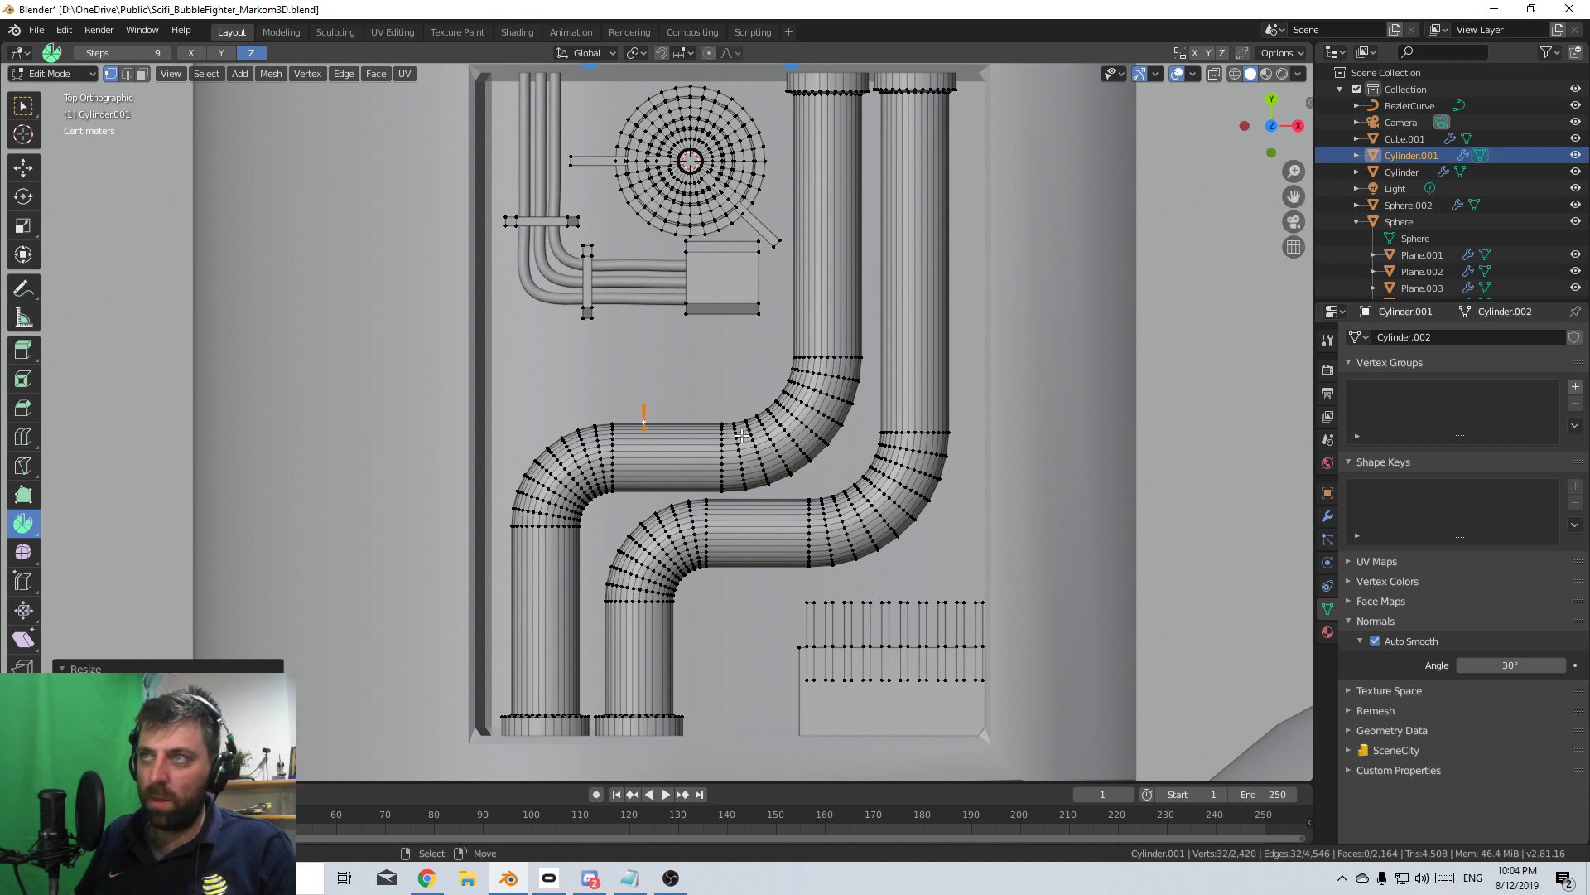
pyautogui.write('r')
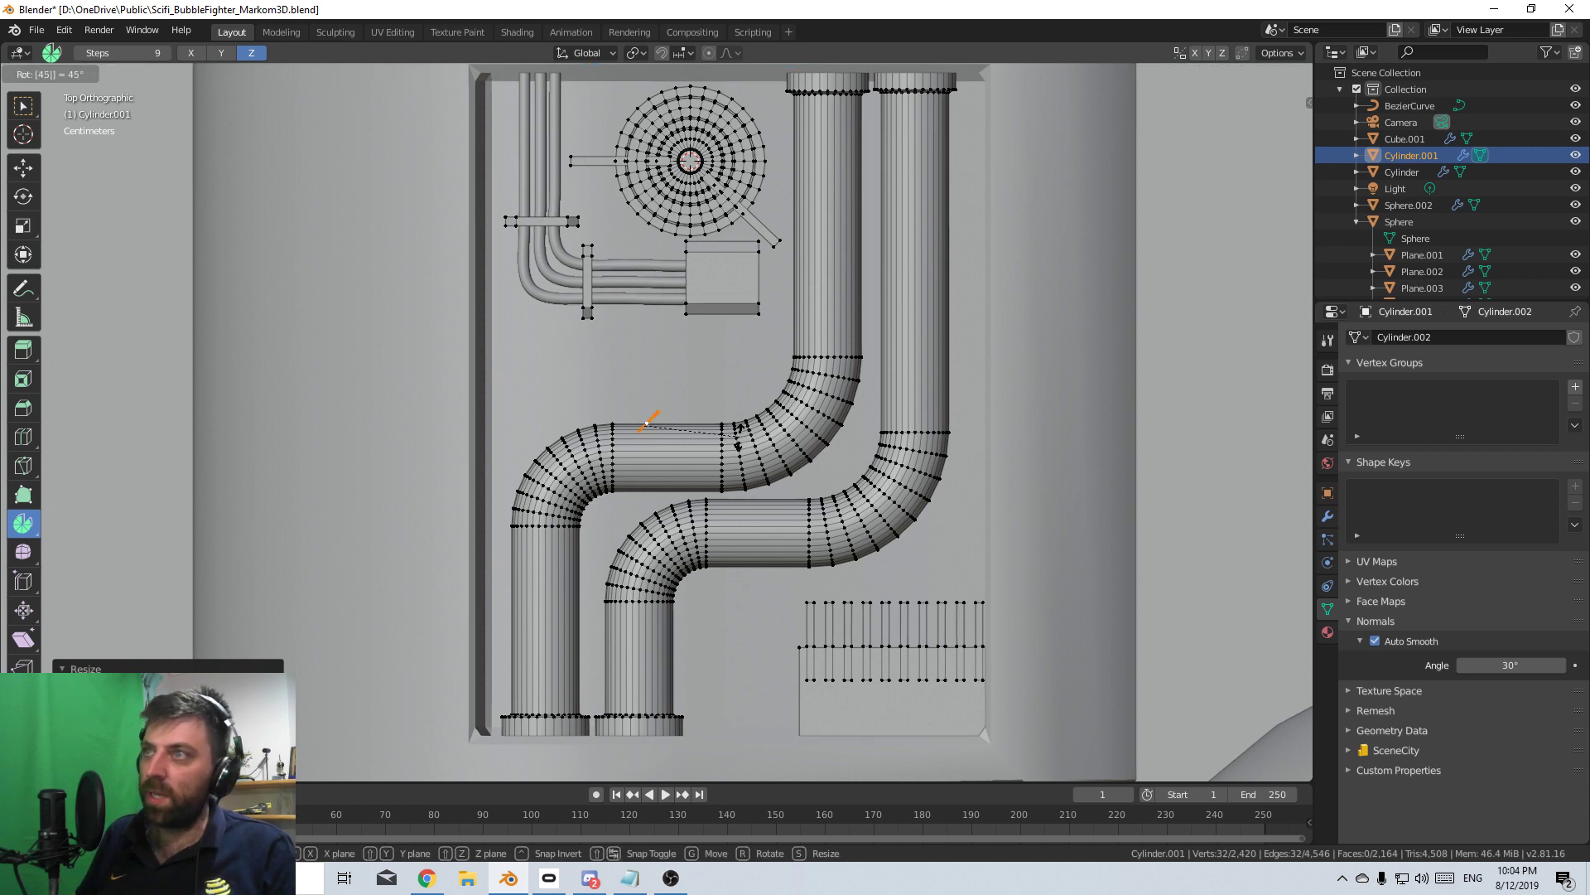
pyautogui.write('45')
pyautogui.press('Return')
pyautogui.press('e')
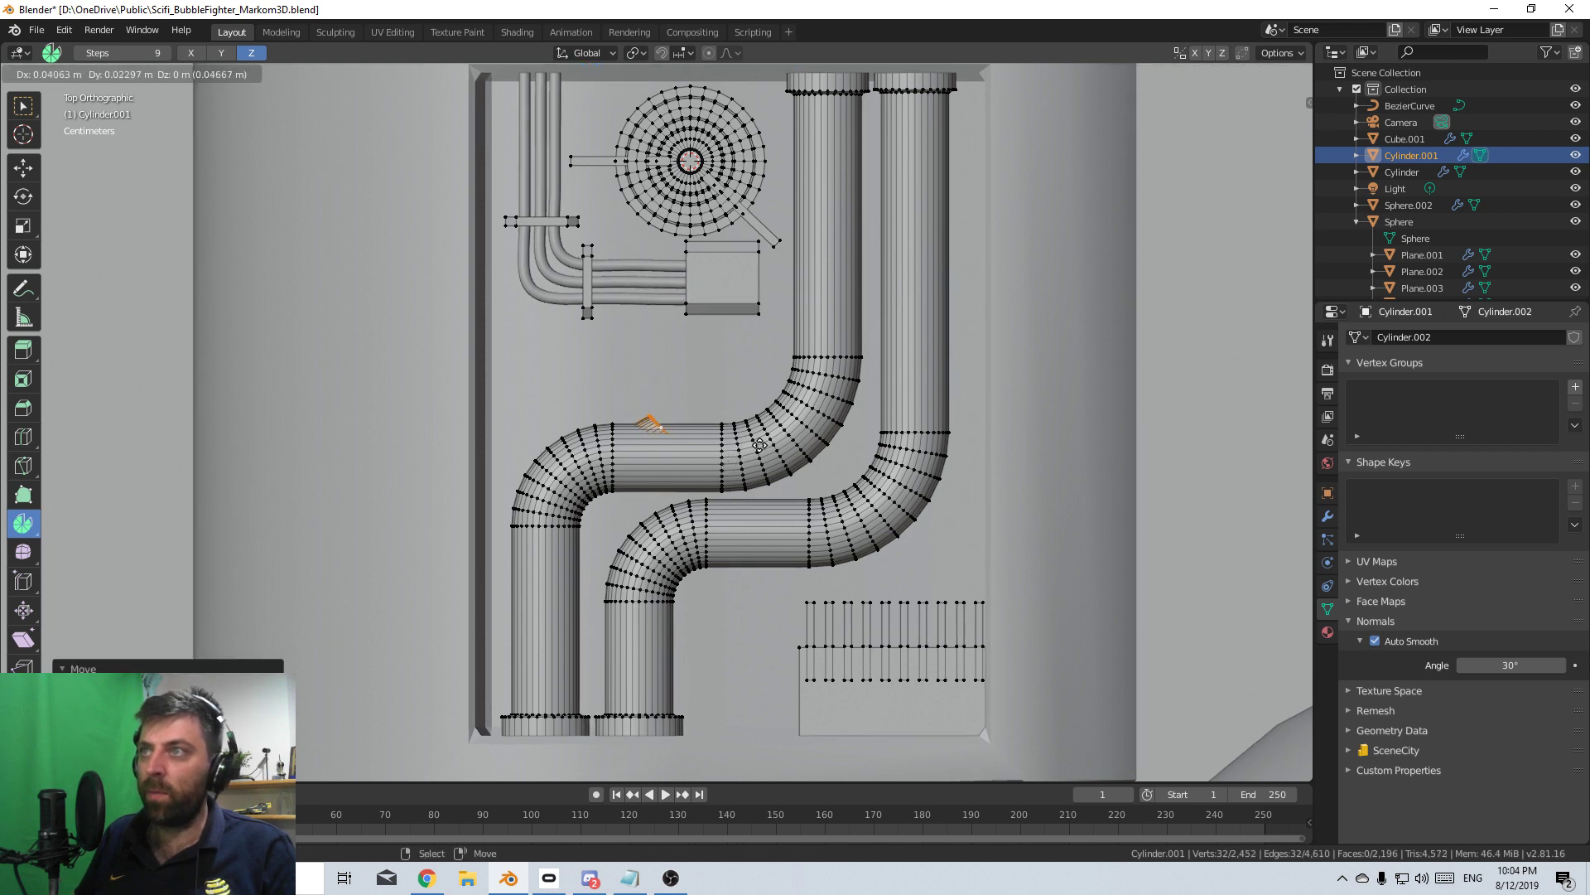
pyautogui.press('Escape')
pyautogui.hotkey('ctrl', 'z')
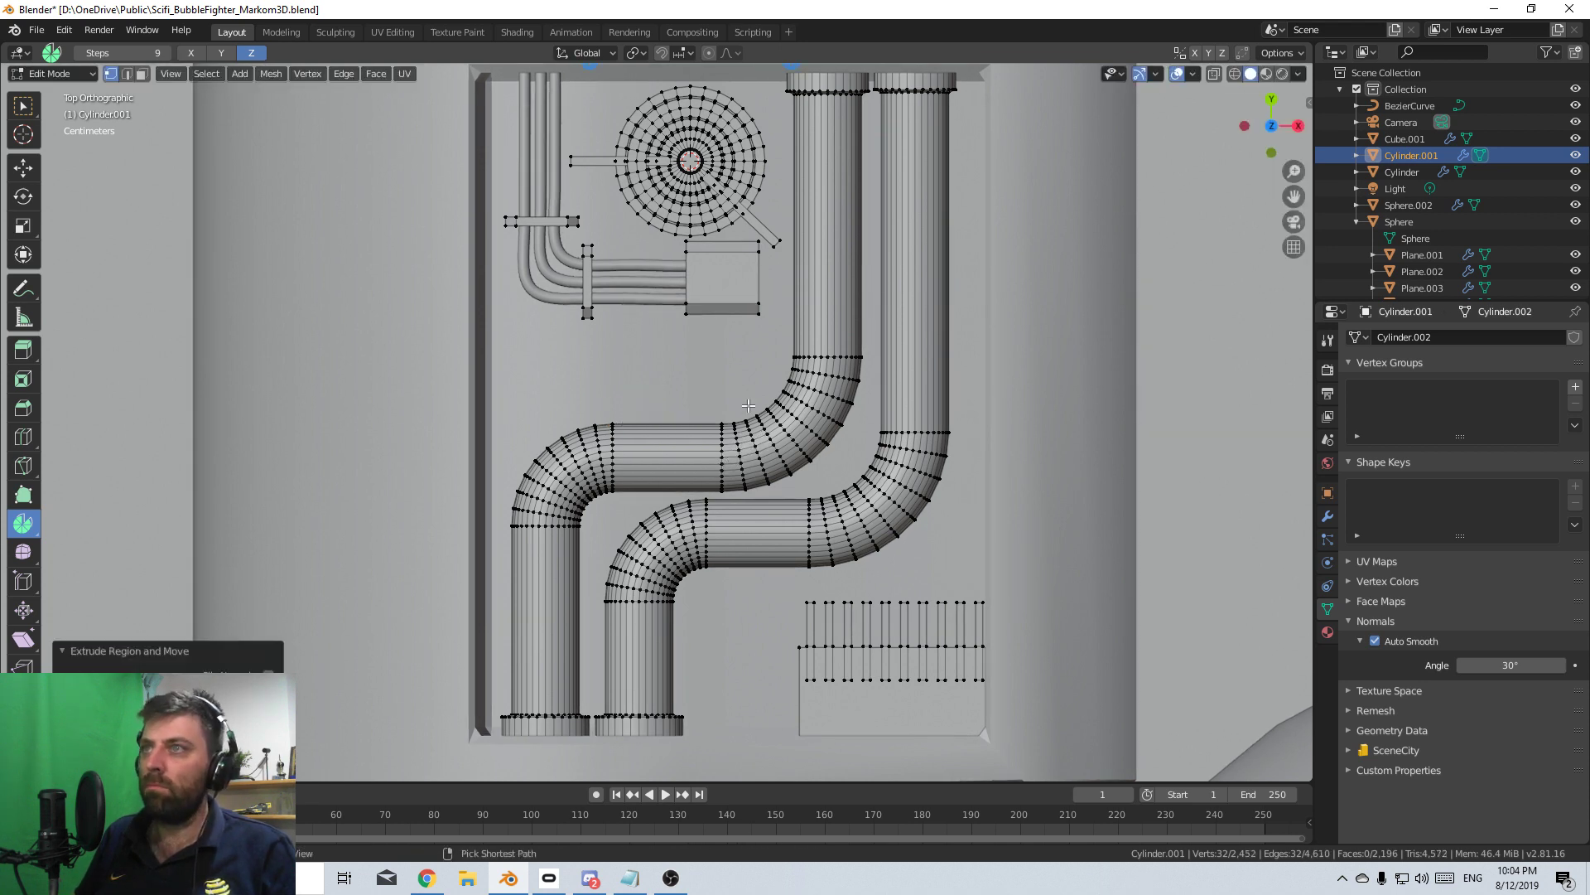
# - Extrude the tilted ring about 0.11 m along its normal, diagonally away from the large pipe, as a branch pipe
pyautogui.press('e')
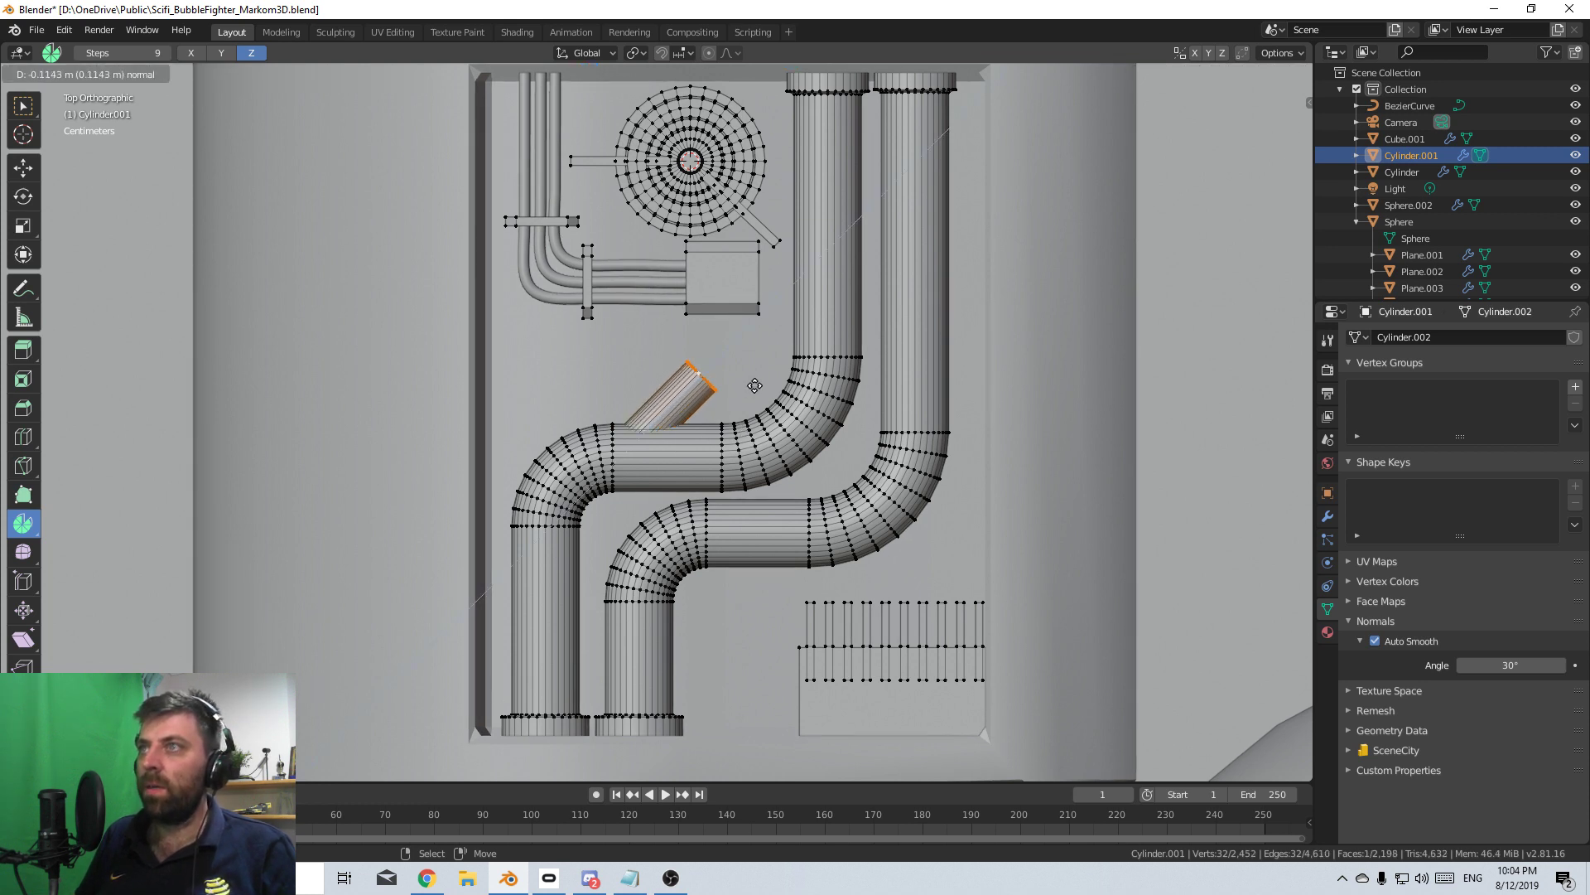
# - Finish extruding the angled branch pipe, inset its end face by about 0.009 m, and extrude the inset outward as a narrower pipe
pyautogui.click(738, 408)
pyautogui.moveTo(738, 408); pyautogui.dragTo(803, 421, button='middle')
pyautogui.scroll(2, 726, 387)
pyautogui.press('i')
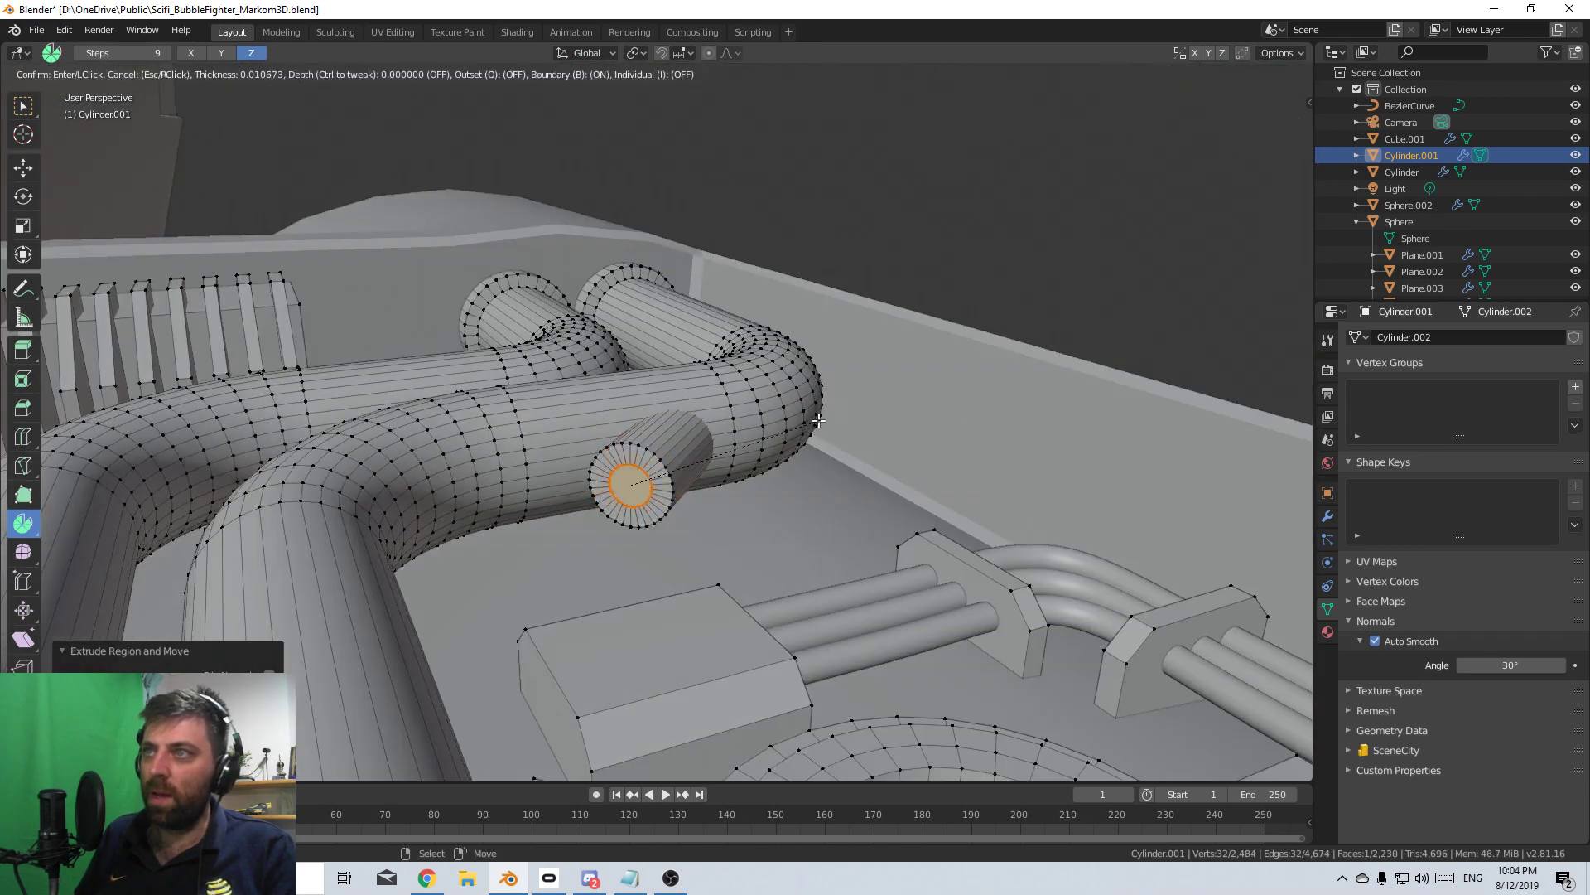
pyautogui.click(825, 419)
pyautogui.press('e')
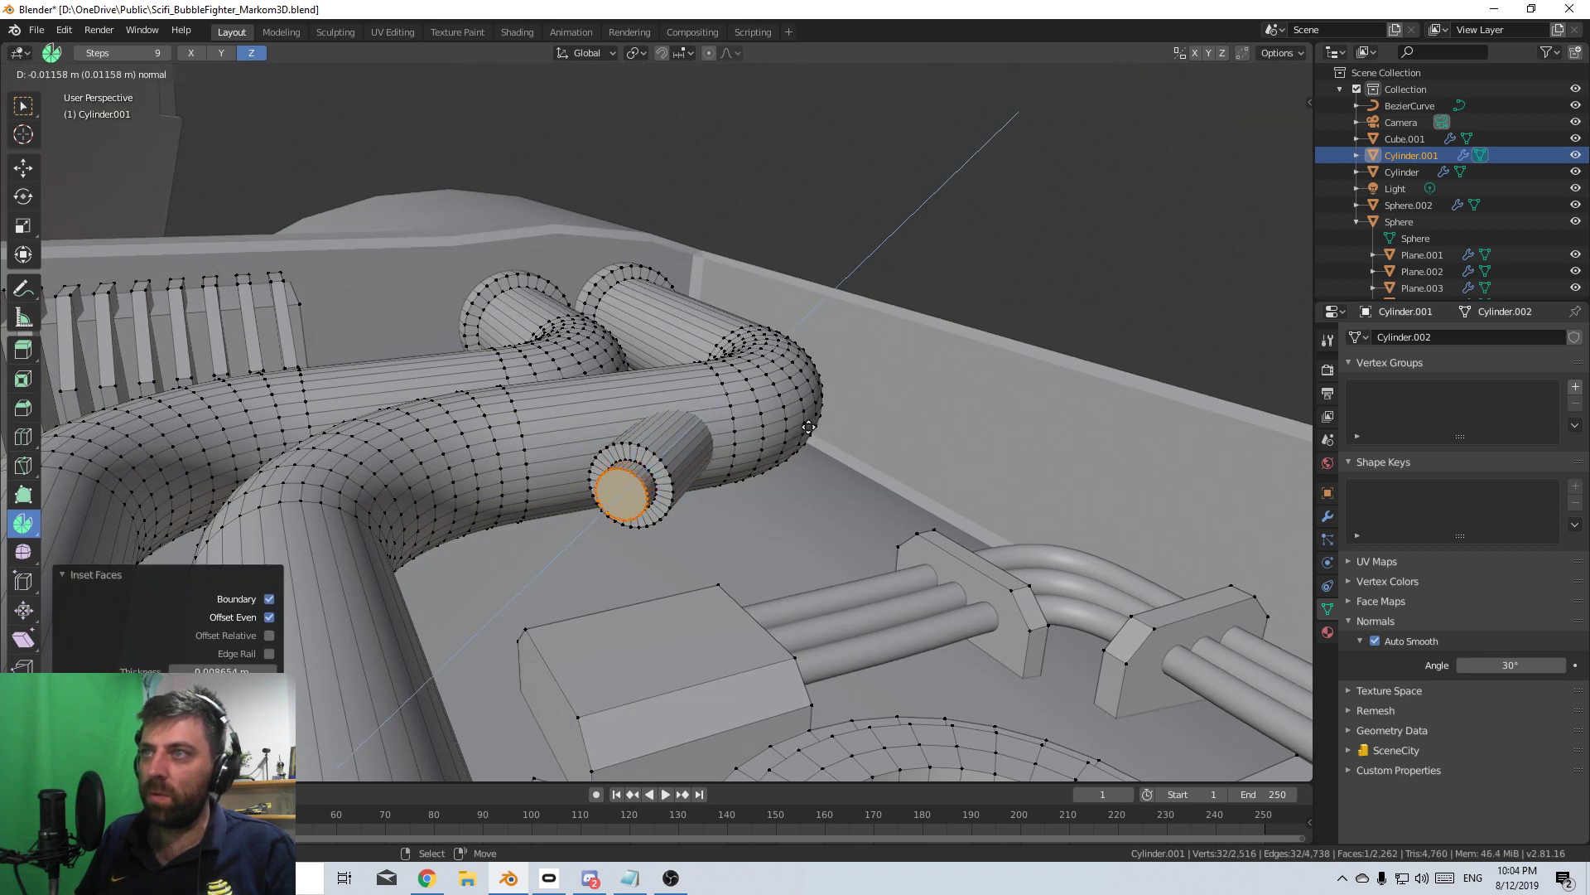
pyautogui.click(779, 439)
# - Spin the narrow pipe's end 45° about Z in 9 steps around a repositioned 3D cursor, and extrude it straight over the box
pyautogui.press('KP_7')
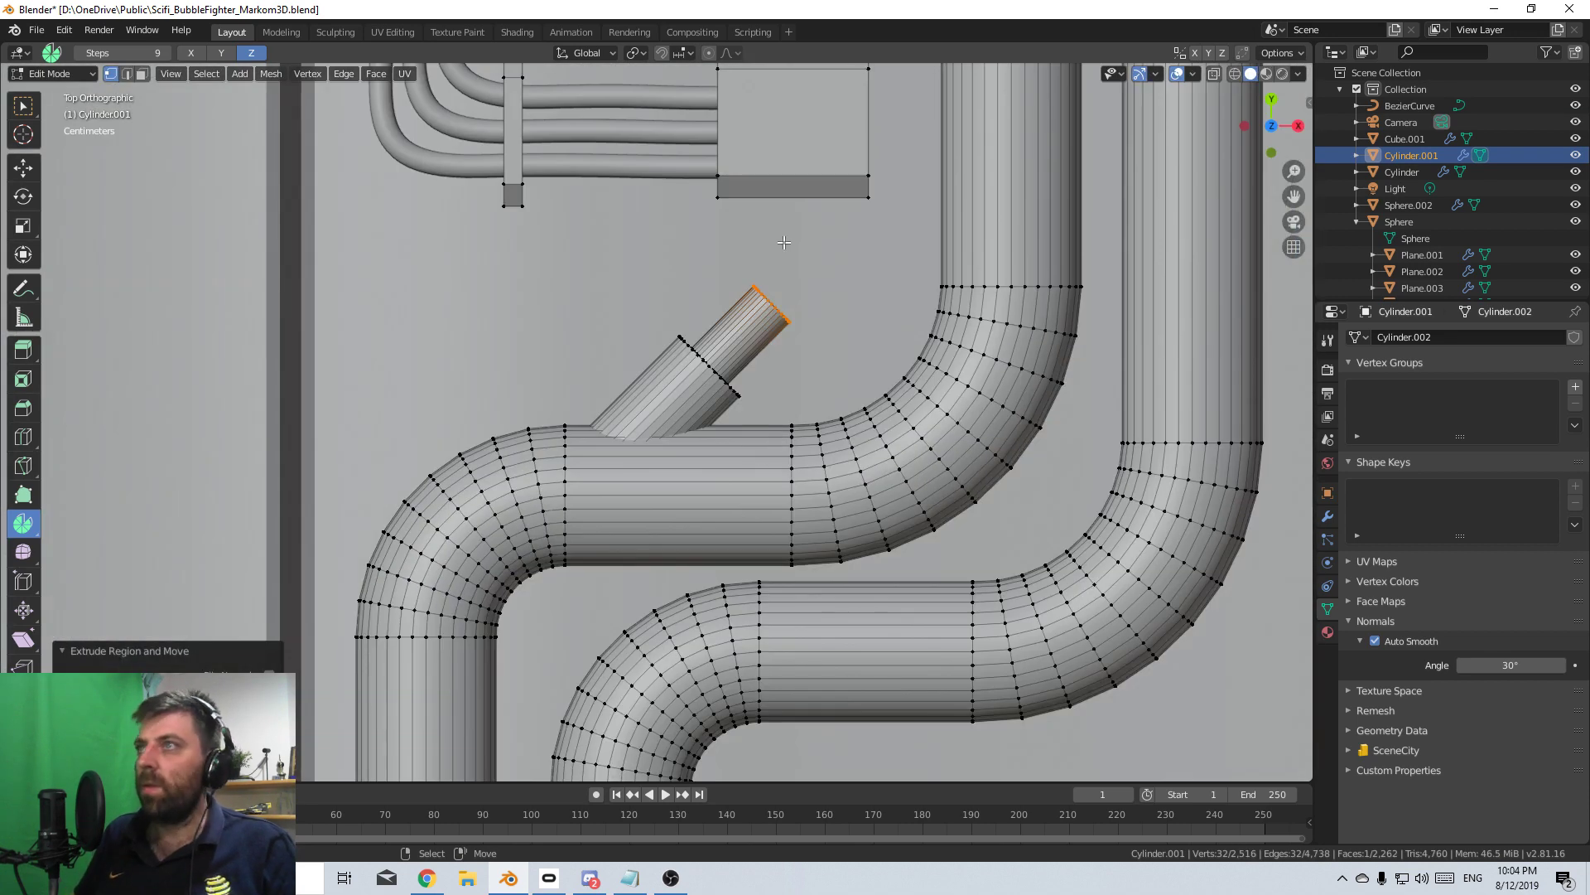
pyautogui.scroll(3, 785, 242)
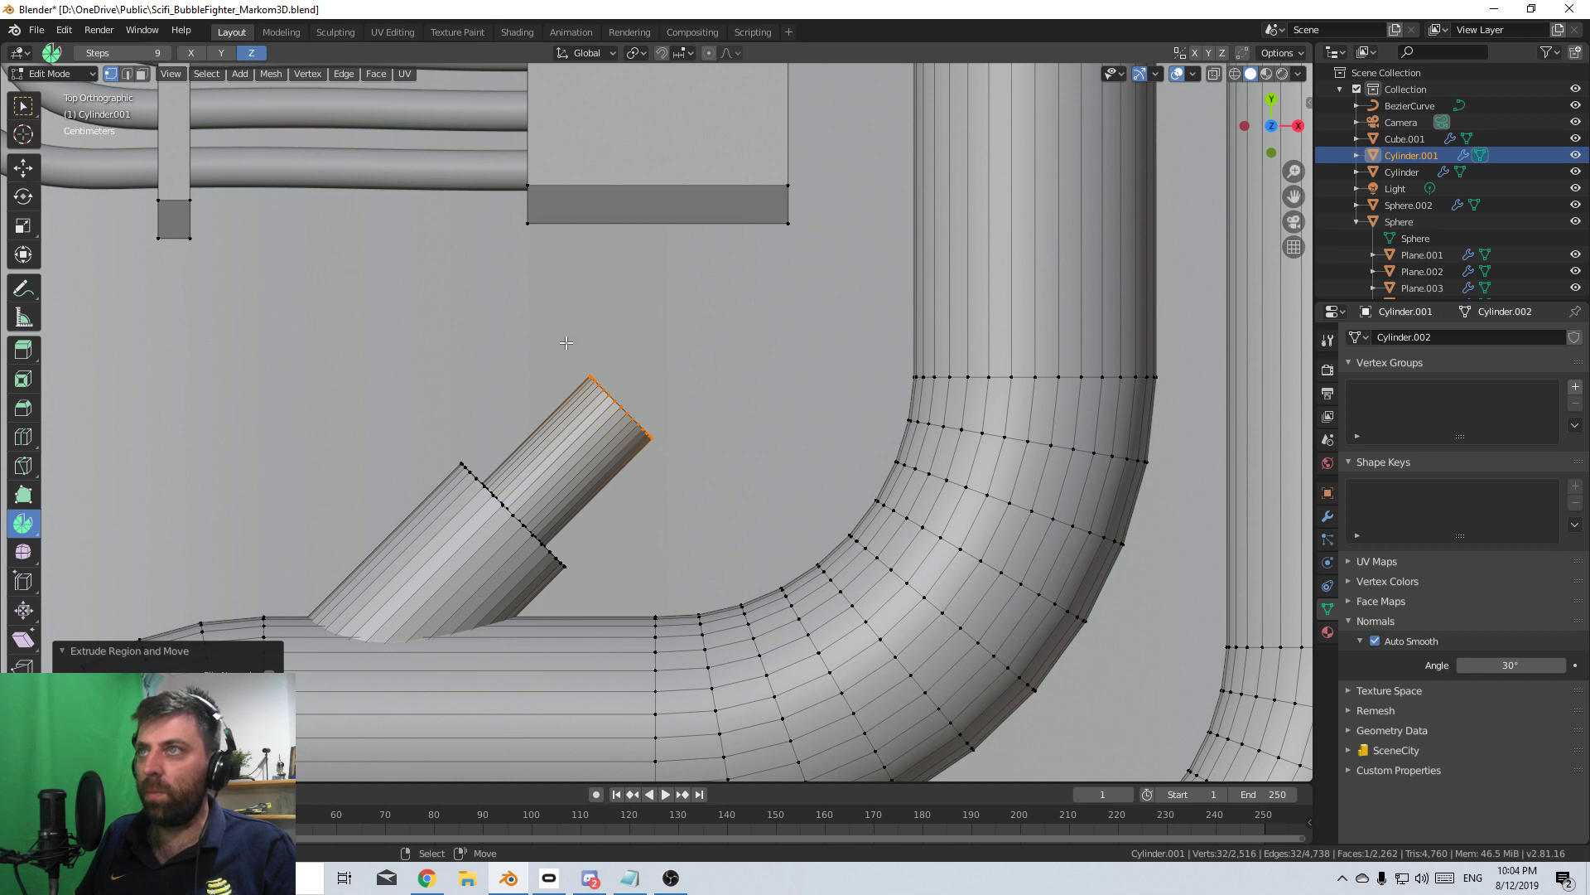
pyautogui.keyDown('shift'); pyautogui.rightClick(554, 335); pyautogui.keyUp('shift')
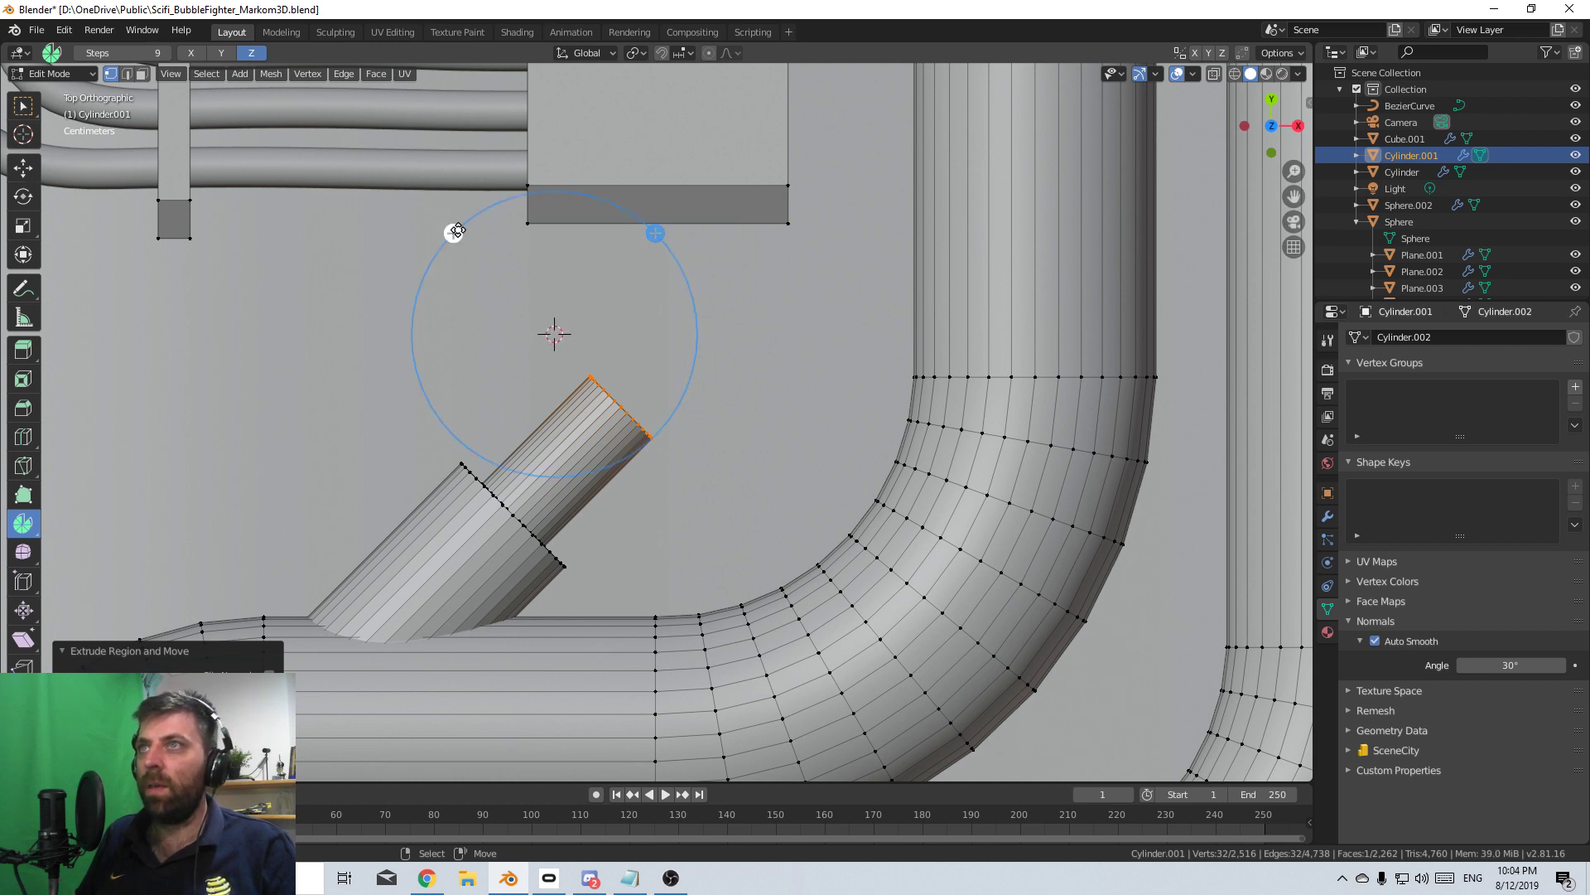
pyautogui.moveTo(453, 233); pyautogui.dragTo(375, 329)
pyautogui.press('e')
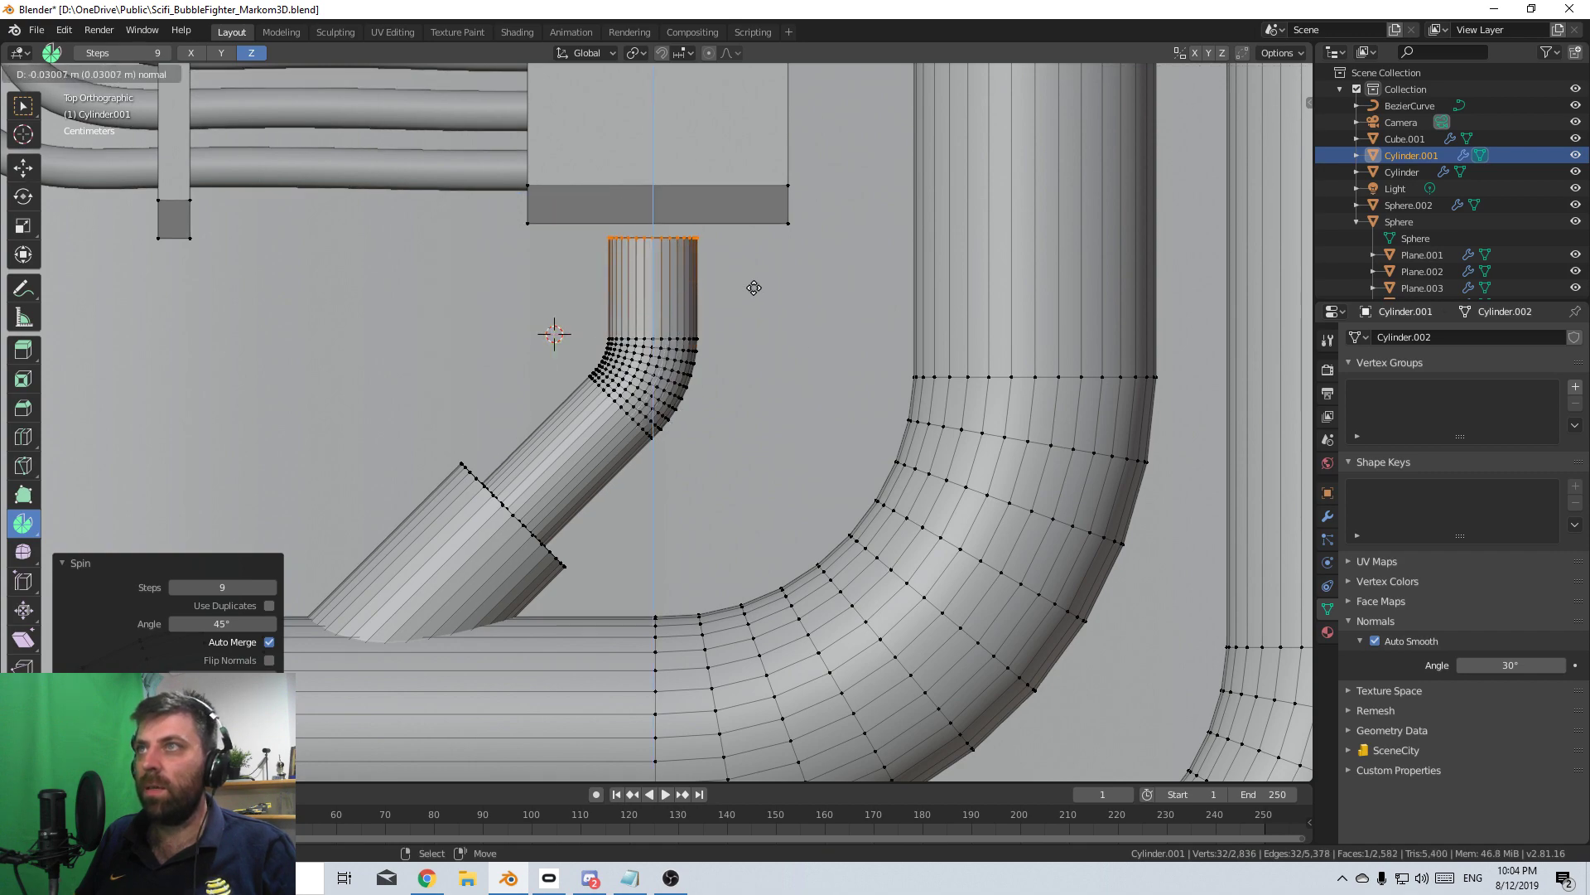
pyautogui.click(734, 202)
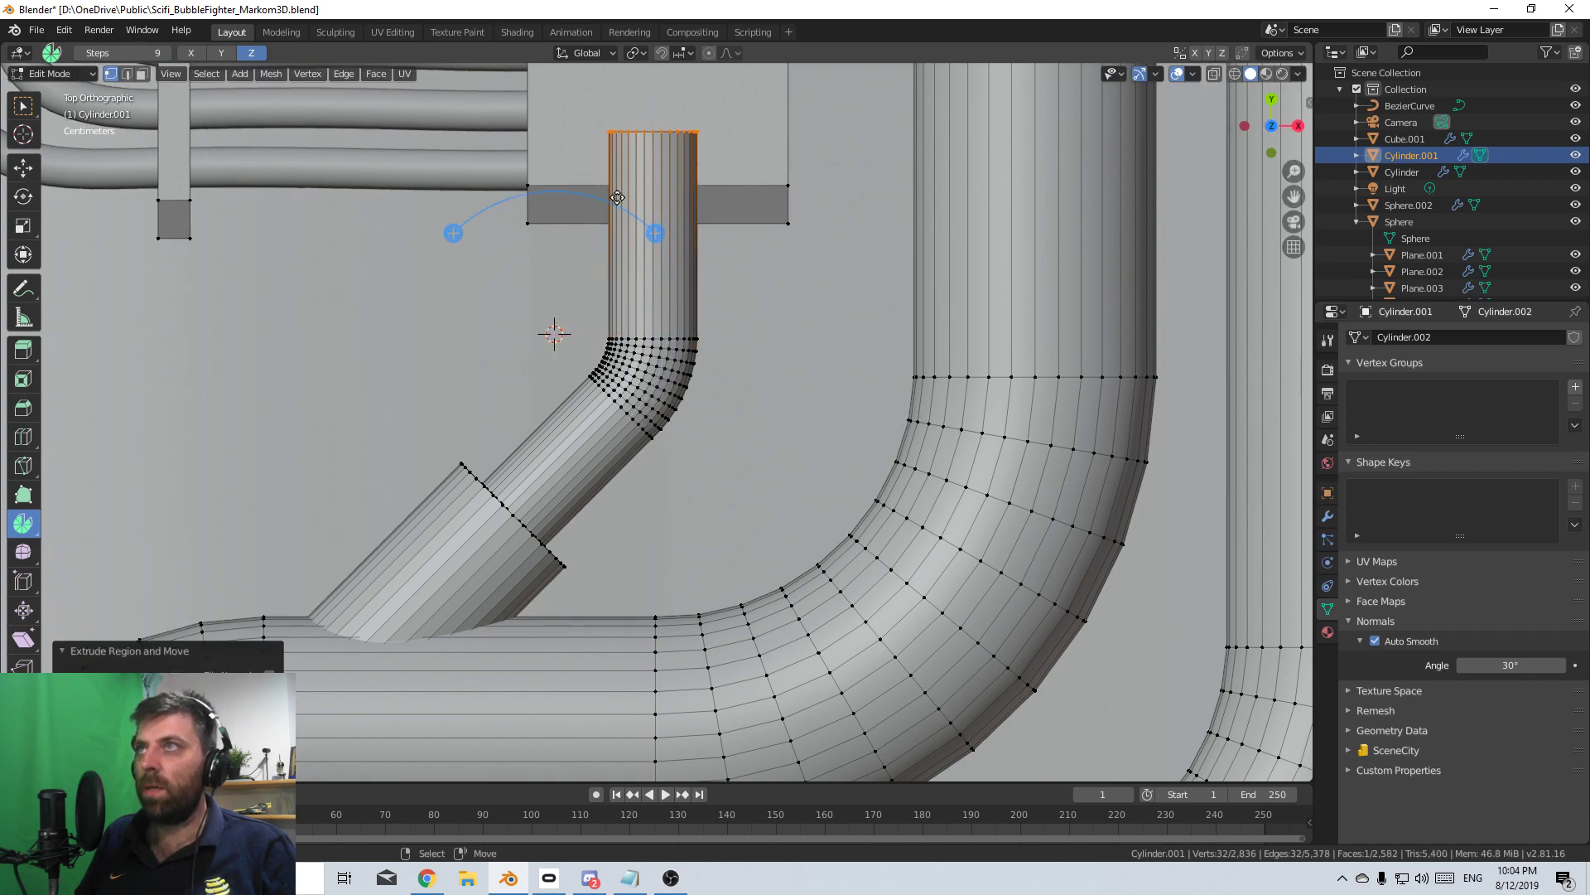
# - Select the narrow pipe's end face and place the 3D cursor just below it in a wireframe left view
pyautogui.moveTo(734, 202); pyautogui.dragTo(717, 379, button='middle')
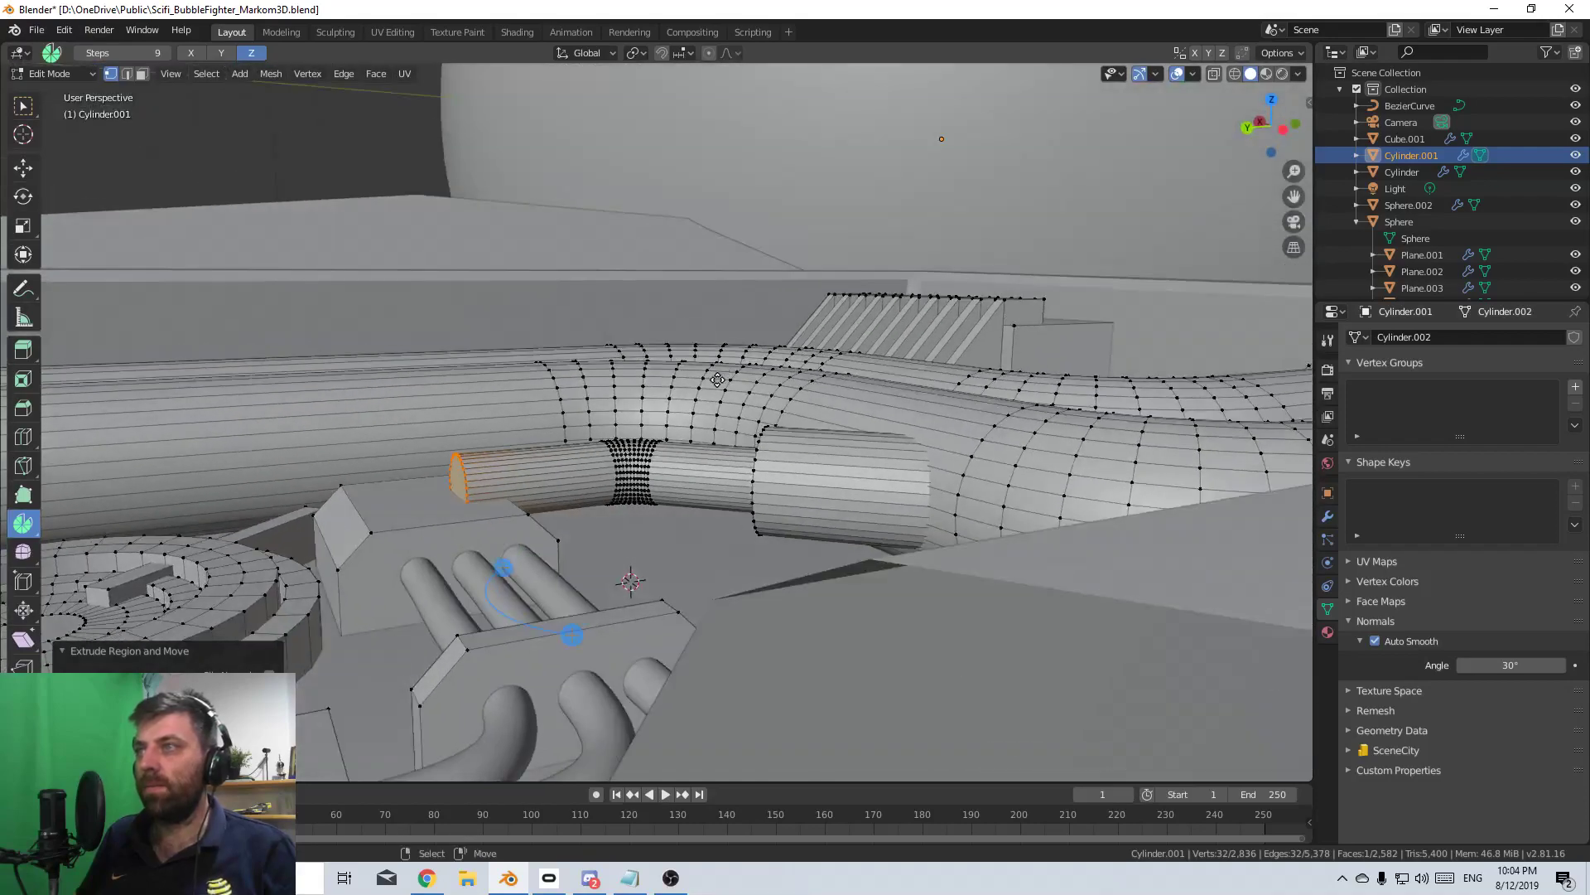
pyautogui.rightClick(374, 528)
pyautogui.keyDown('shift'); pyautogui.rightClick(338, 482); pyautogui.keyUp('shift')
pyautogui.moveTo(409, 500); pyautogui.dragTo(503, 542, button='middle')
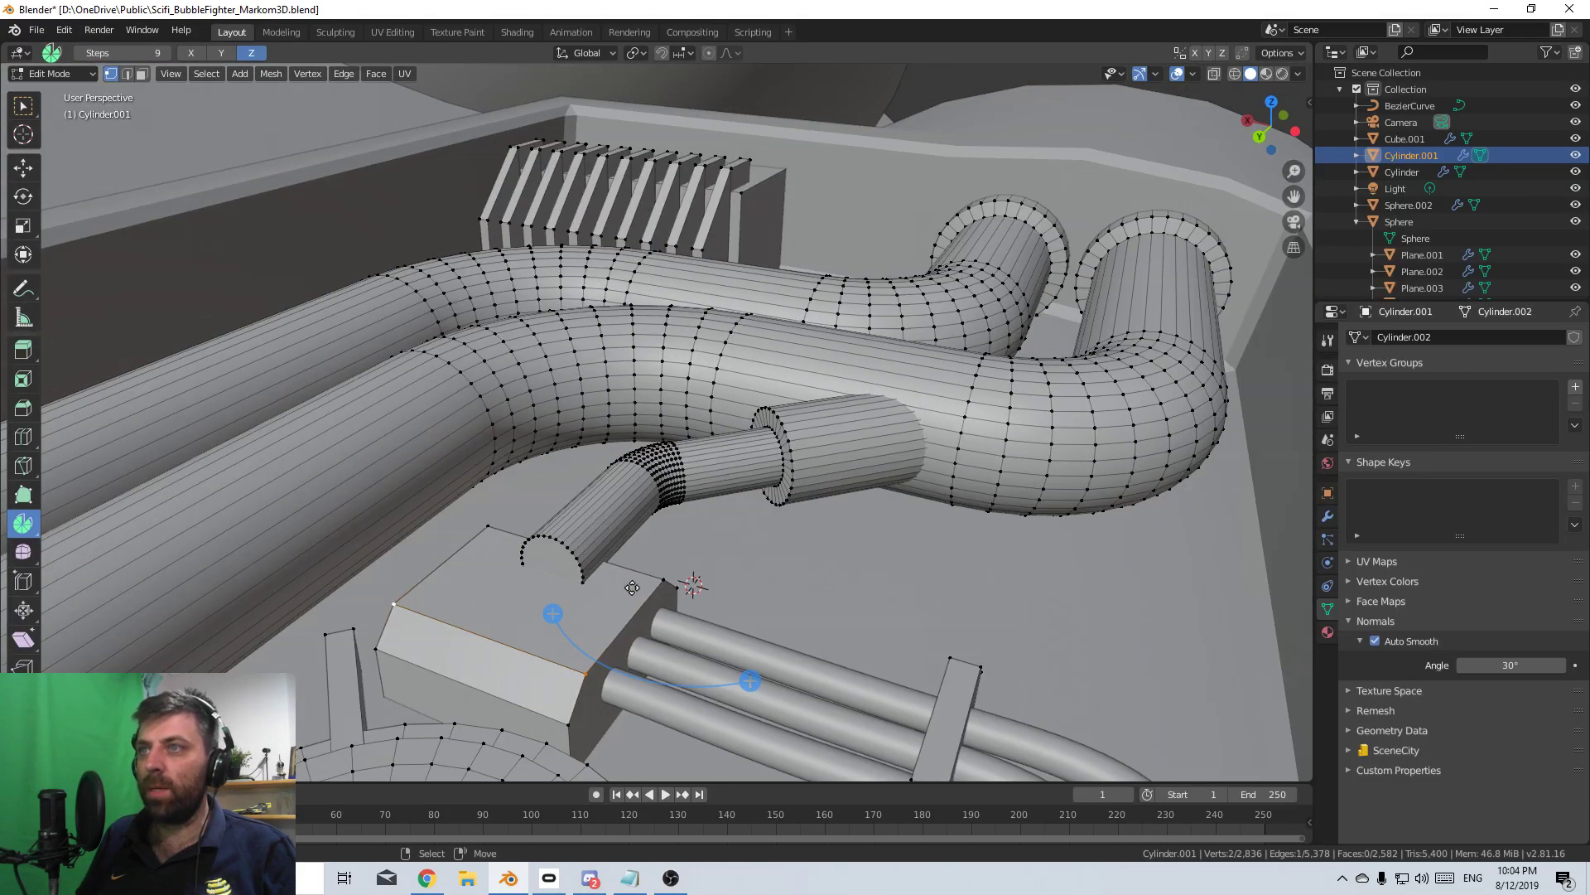
pyautogui.keyDown('alt'); pyautogui.rightClick(557, 554); pyautogui.keyUp('alt')
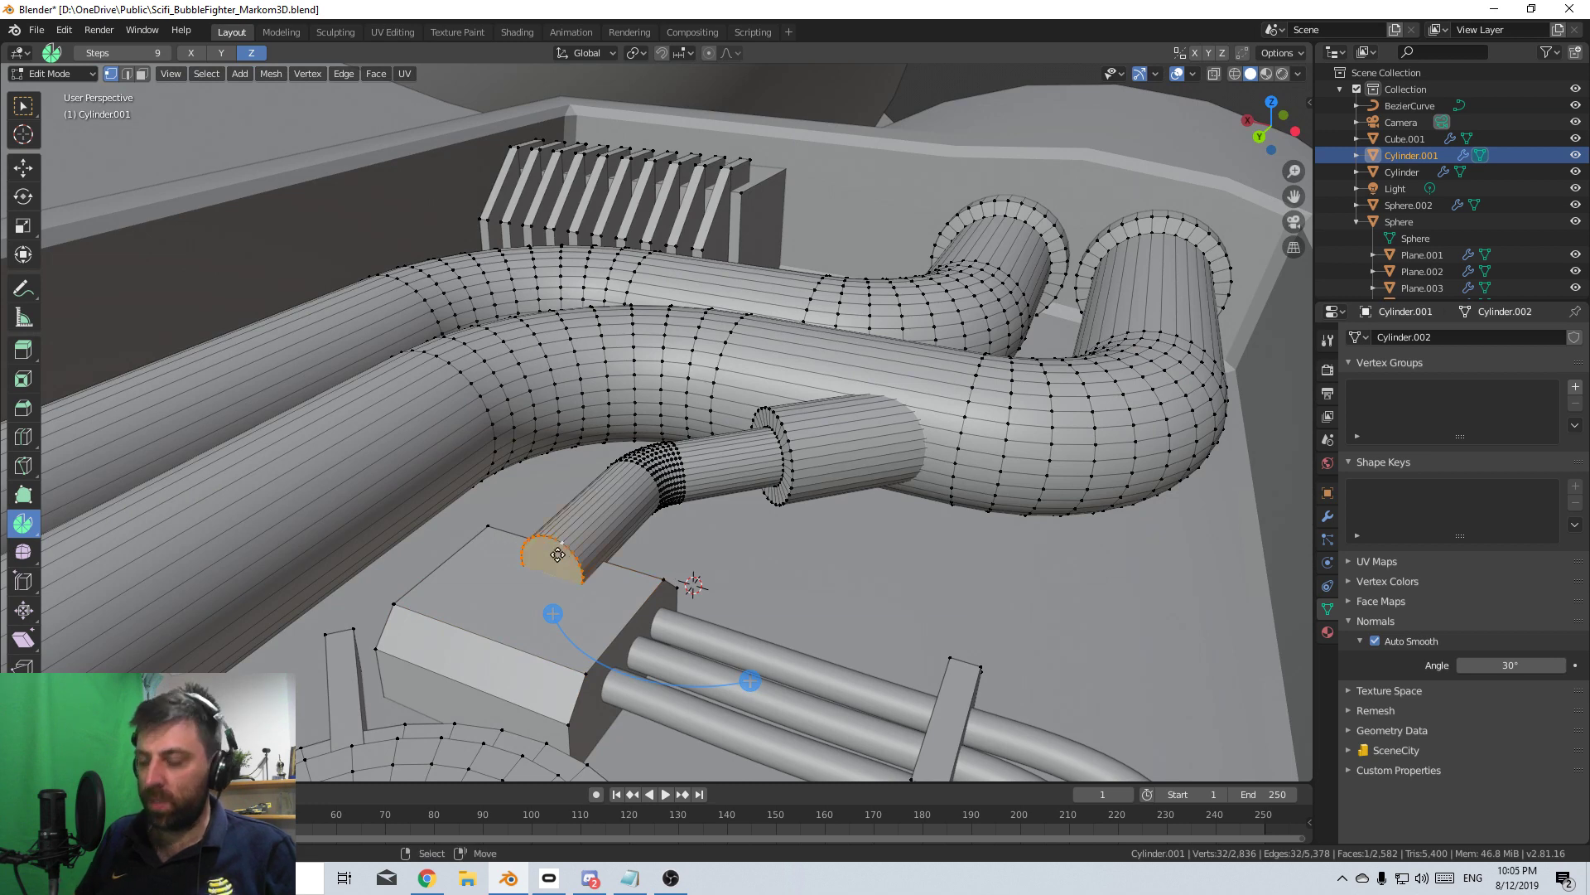
pyautogui.press('ctrl+KP_3')
pyautogui.press('z')
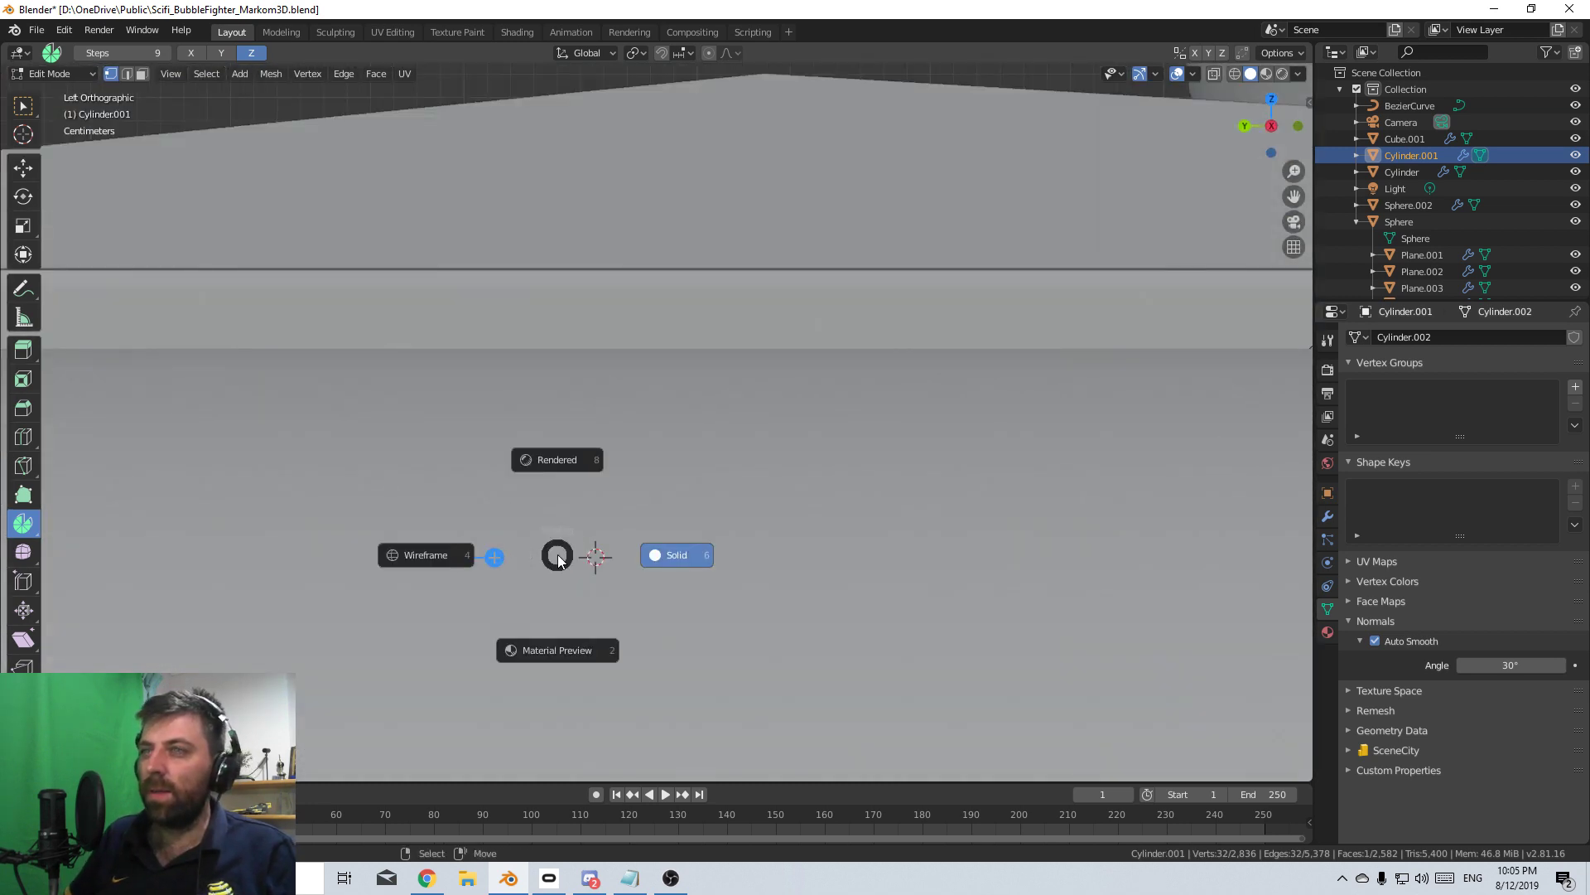
pyautogui.click(439, 560)
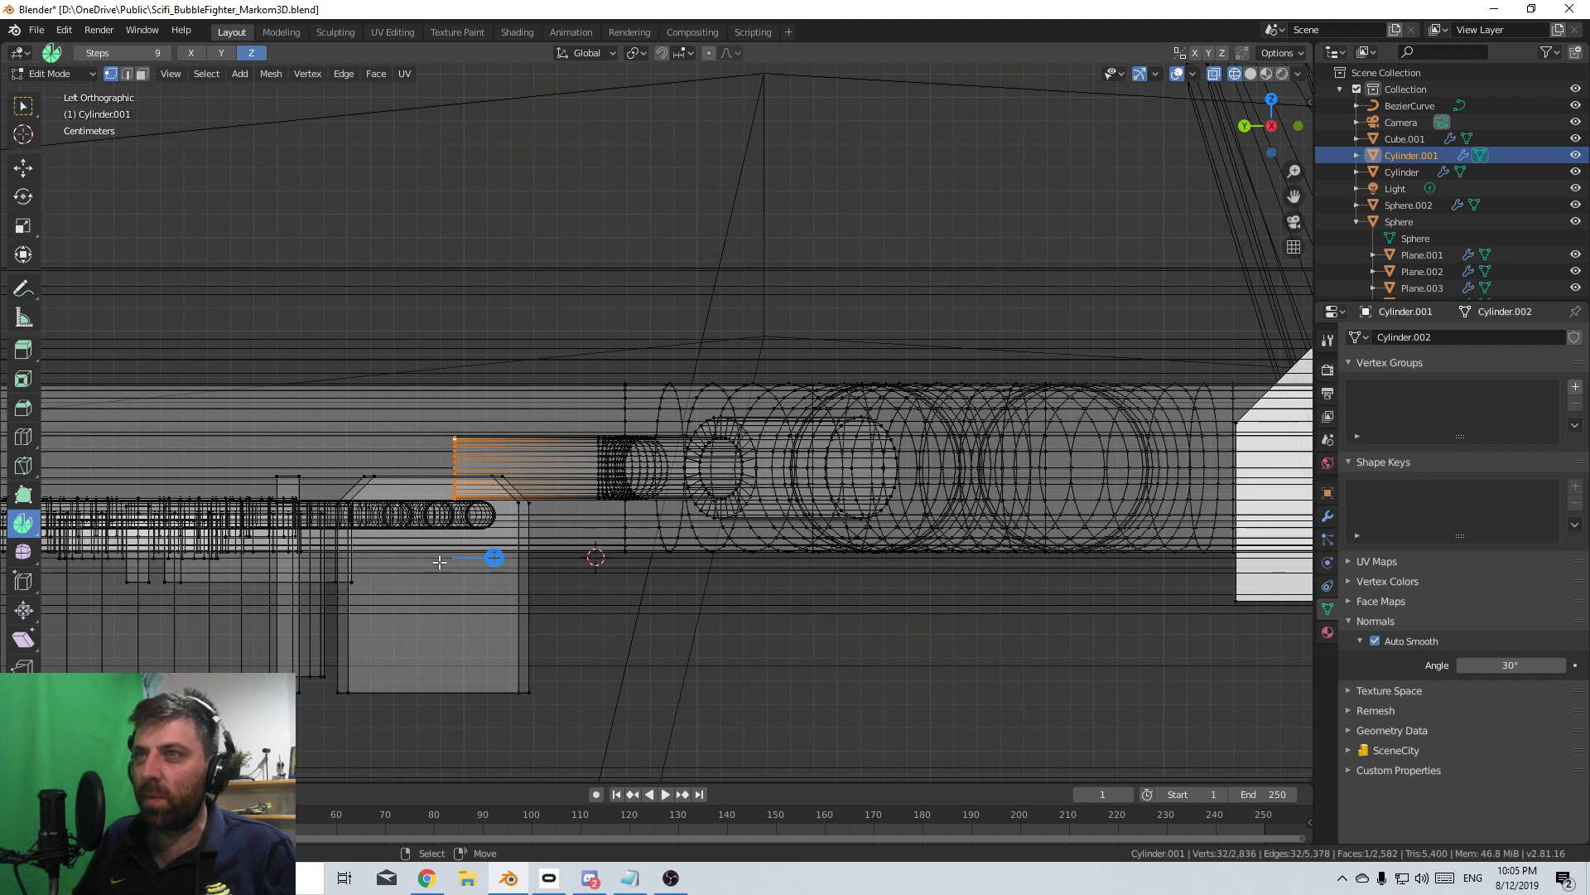
pyautogui.scroll(3, 439, 562)
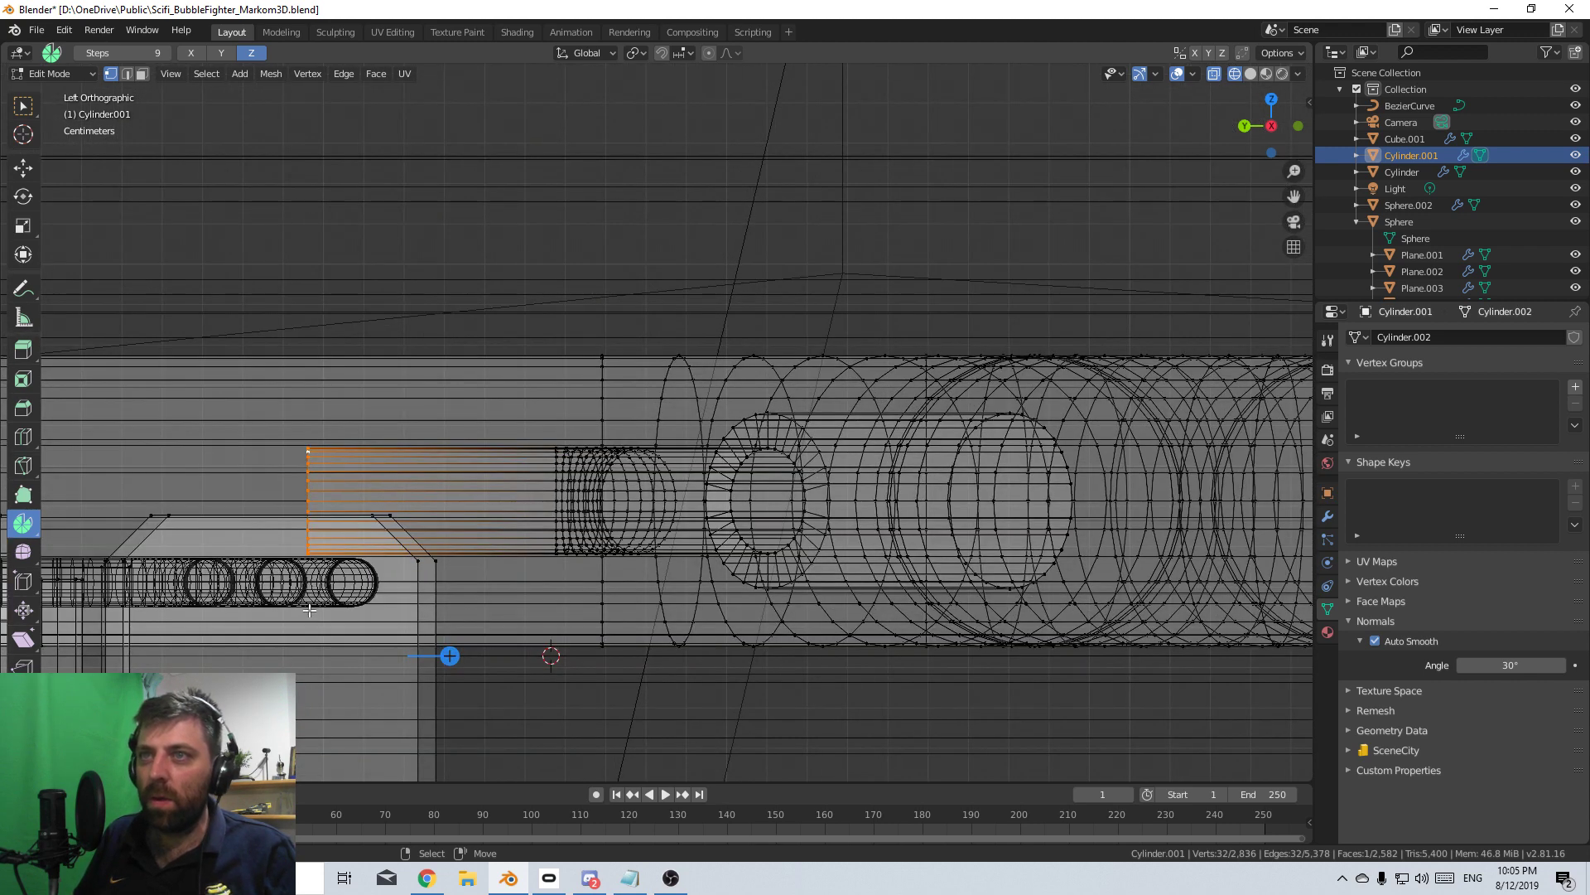
pyautogui.keyDown('shift'); pyautogui.rightClick(307, 566); pyautogui.keyUp('shift')
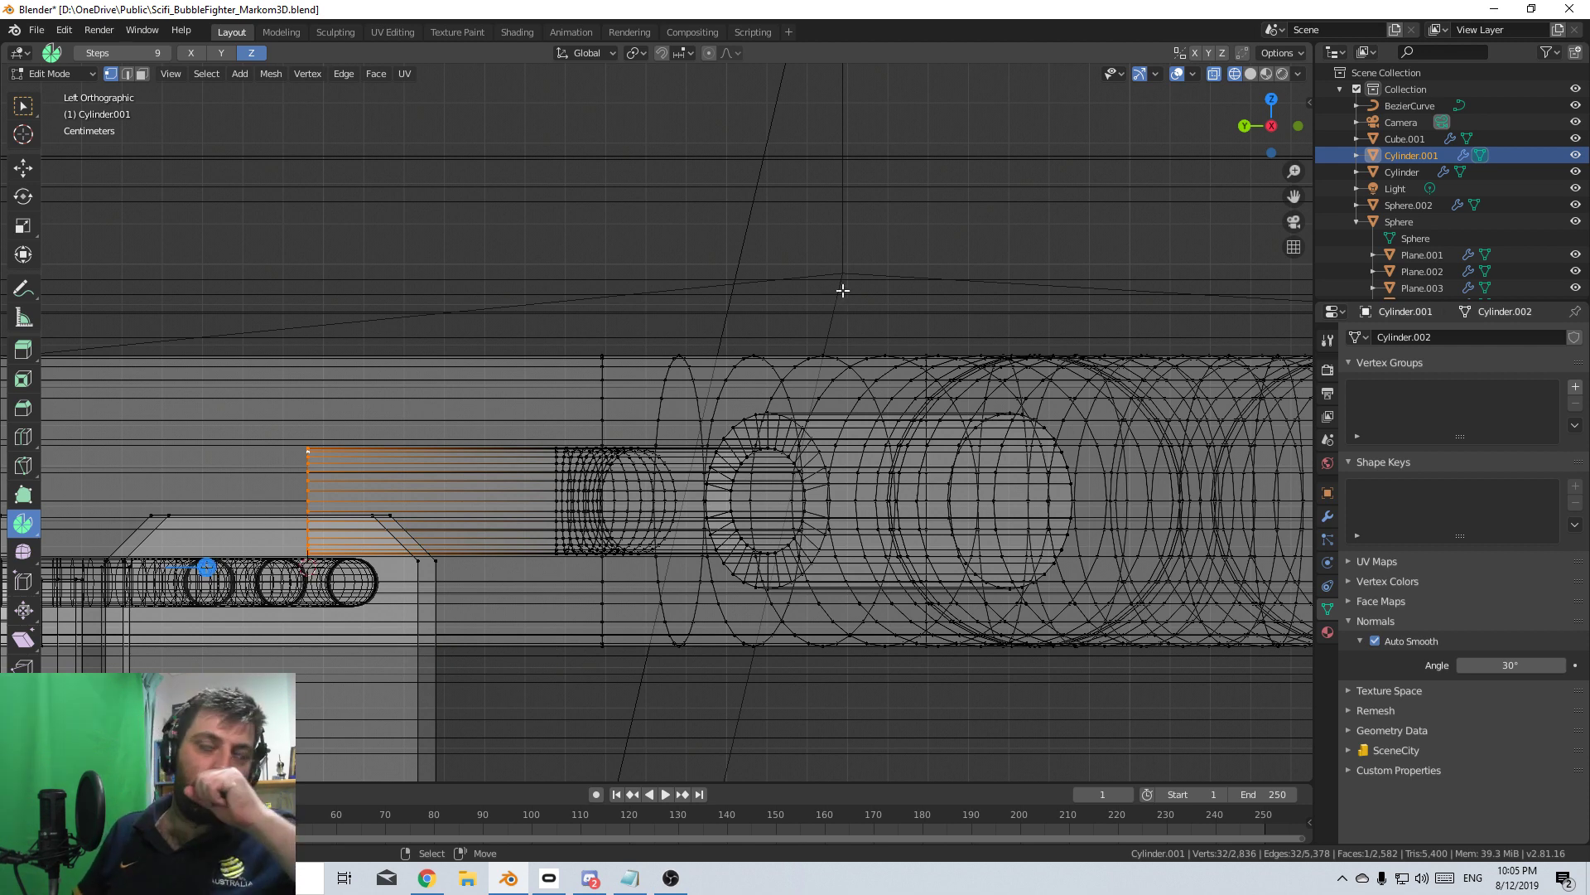
# - Set the Spin axis to X and spin the narrow pipe's end downward into the box in 9 steps
pyautogui.press('n')
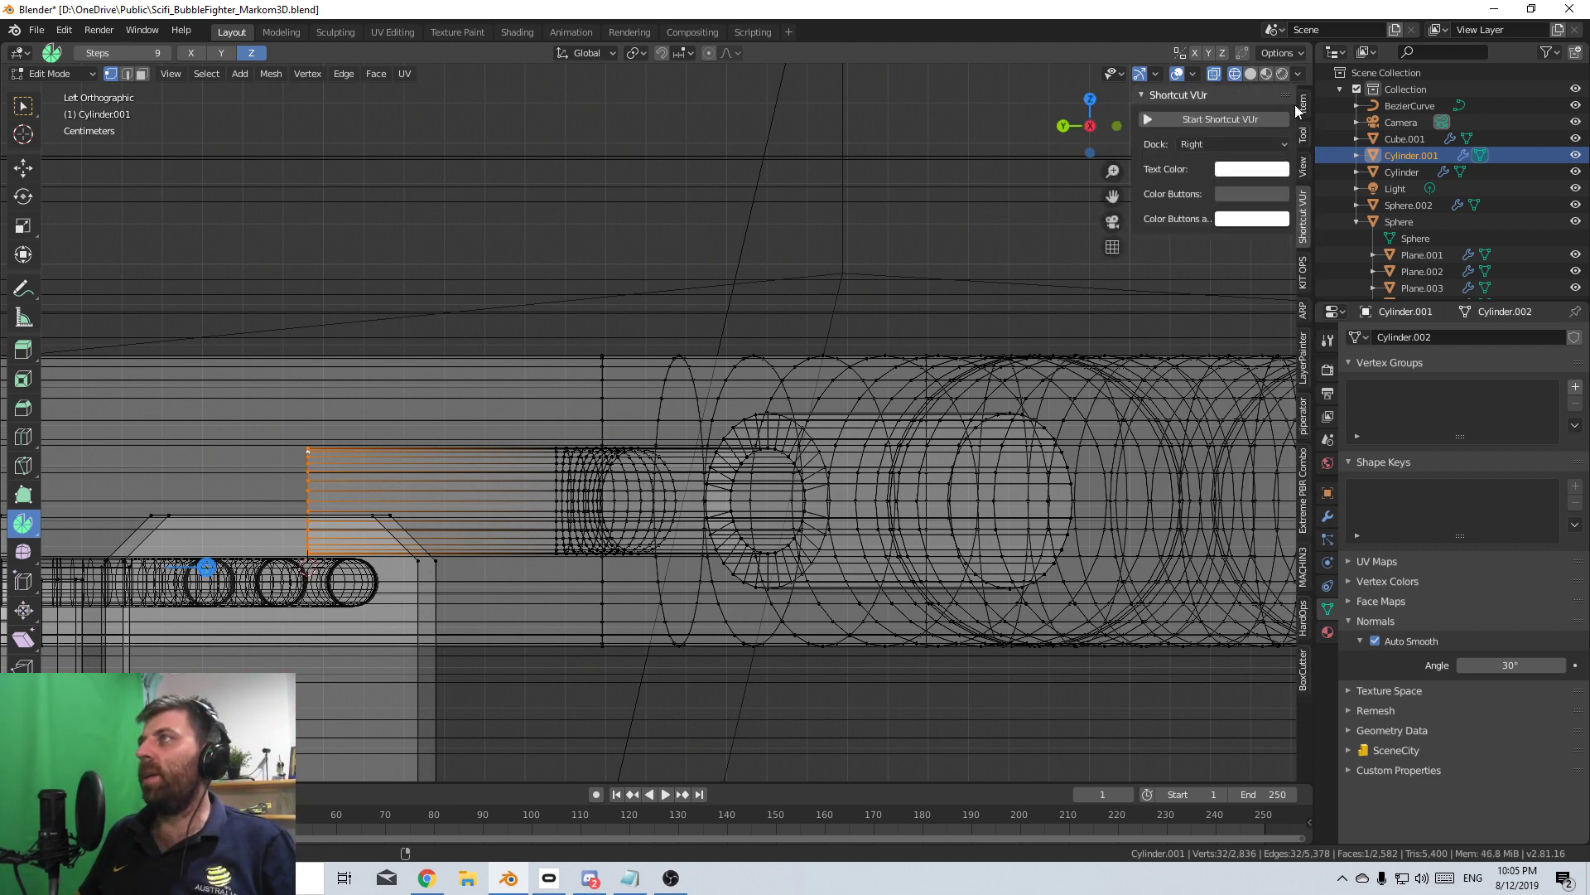
pyautogui.click(1301, 105)
pyautogui.click(1303, 135)
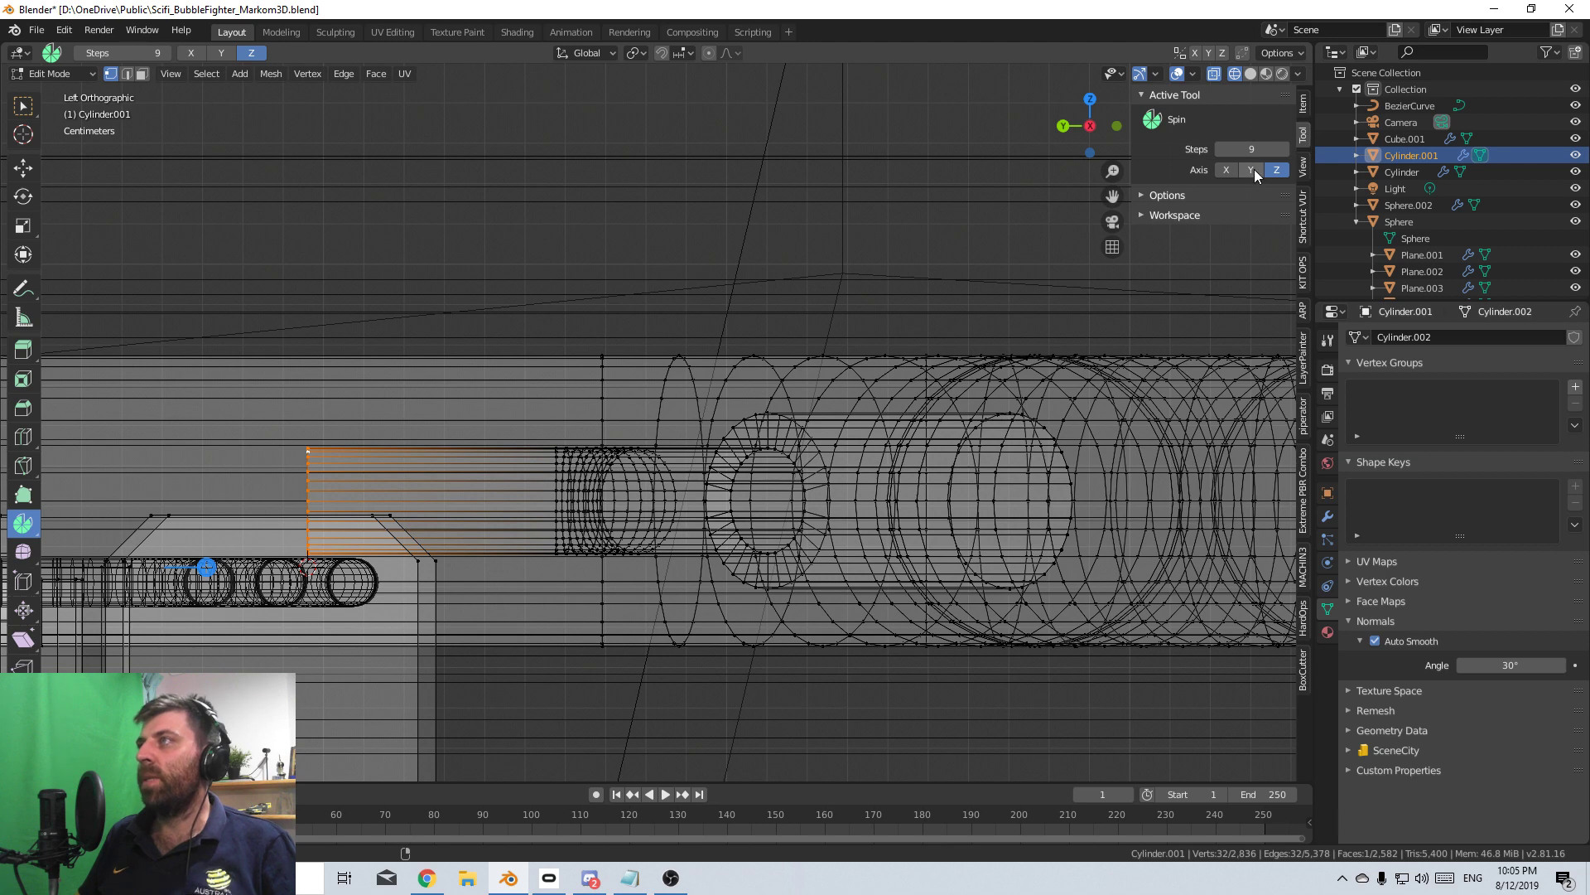
pyautogui.click(1224, 170)
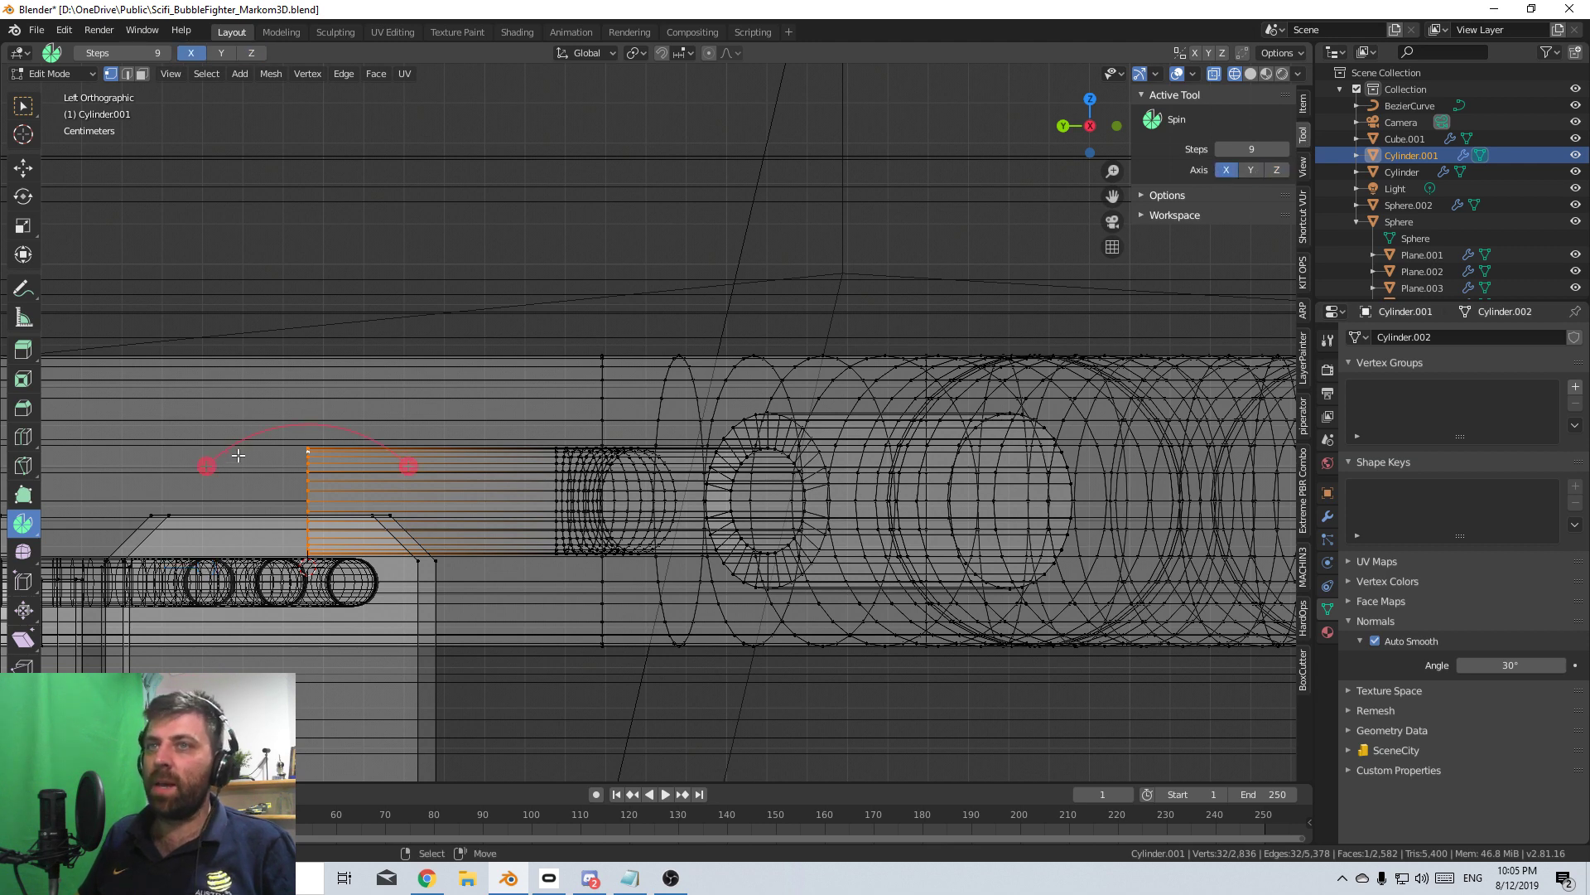
pyautogui.moveTo(206, 468); pyautogui.dragTo(175, 601)
pyautogui.keyDown('ctrl'); pyautogui.moveTo(23, 668); pyautogui.dragTo(82, 766); pyautogui.keyUp('ctrl')
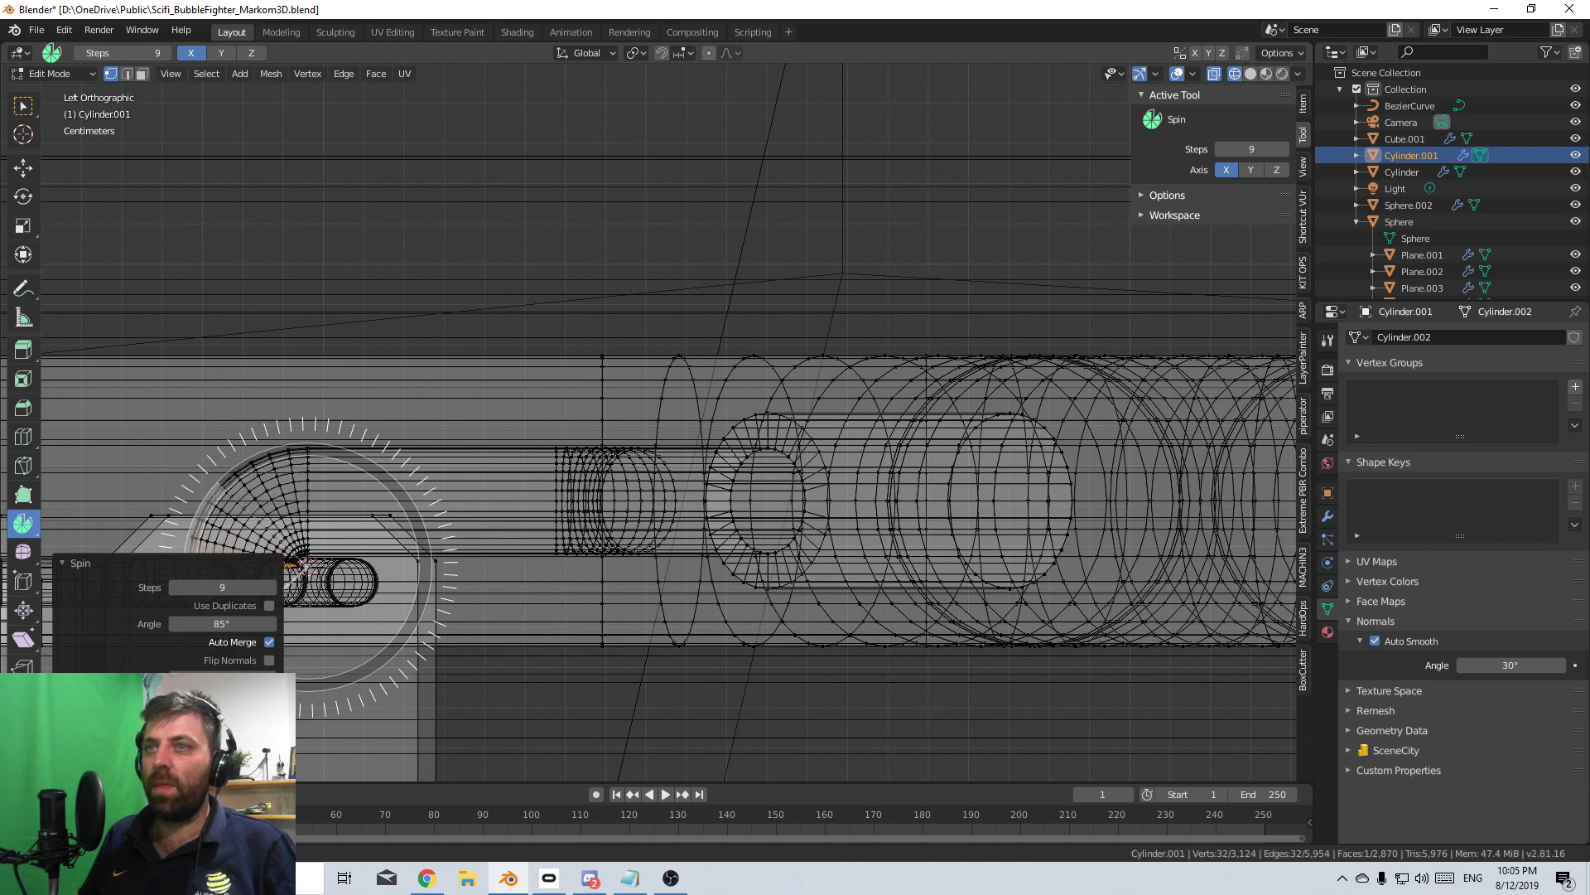
pyautogui.keyDown('ctrl'); pyautogui.moveTo(381, 713); pyautogui.dragTo(381, 713); pyautogui.keyUp('ctrl')
# - Return to solid shading and Object Mode, and apply Shade Smooth to the pipe object
pyautogui.scroll(-4, 508, 586)
pyautogui.moveTo(555, 507); pyautogui.dragTo(626, 492, button='middle')
pyautogui.press('z')
pyautogui.click(681, 495)
pyautogui.scroll(-6, 641, 488)
pyautogui.press('Tab')
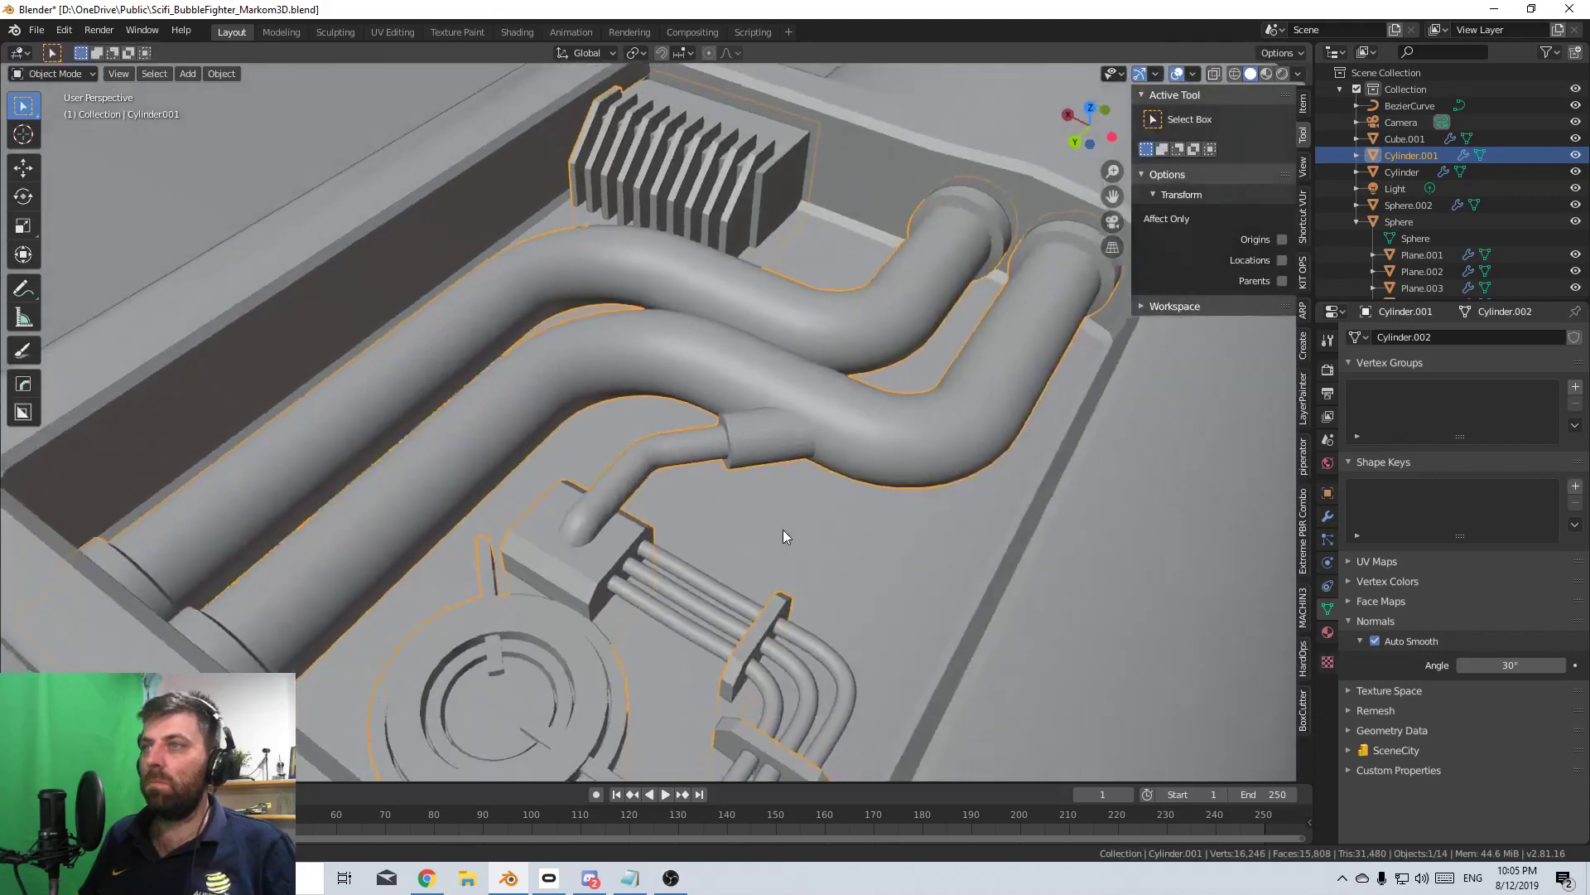
pyautogui.scroll(2, 752, 533)
pyautogui.press('F3')
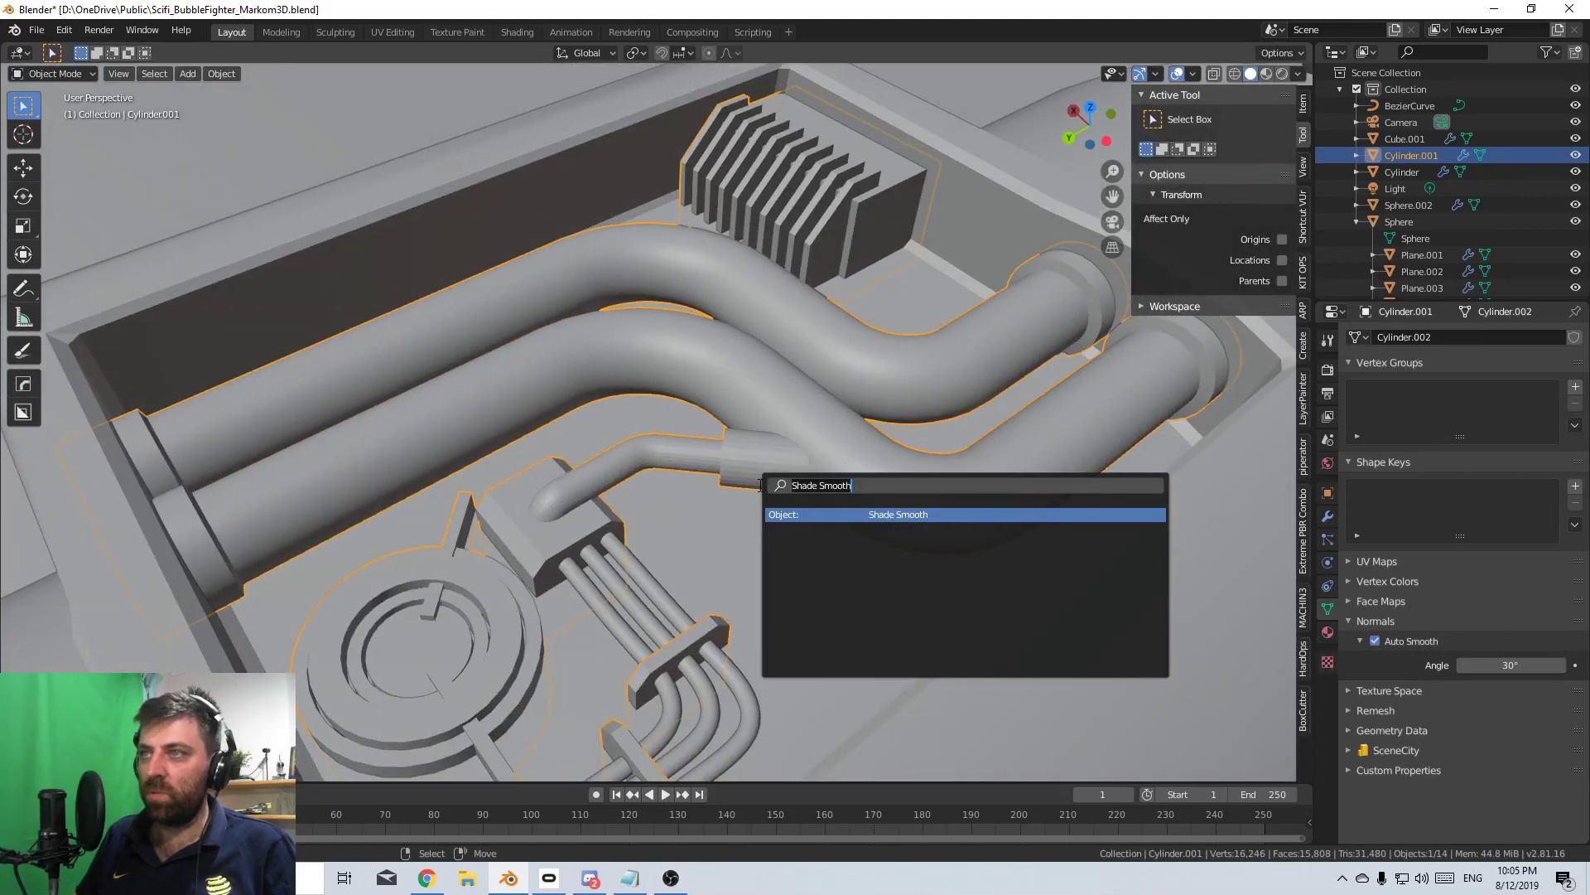
pyautogui.press('Return')
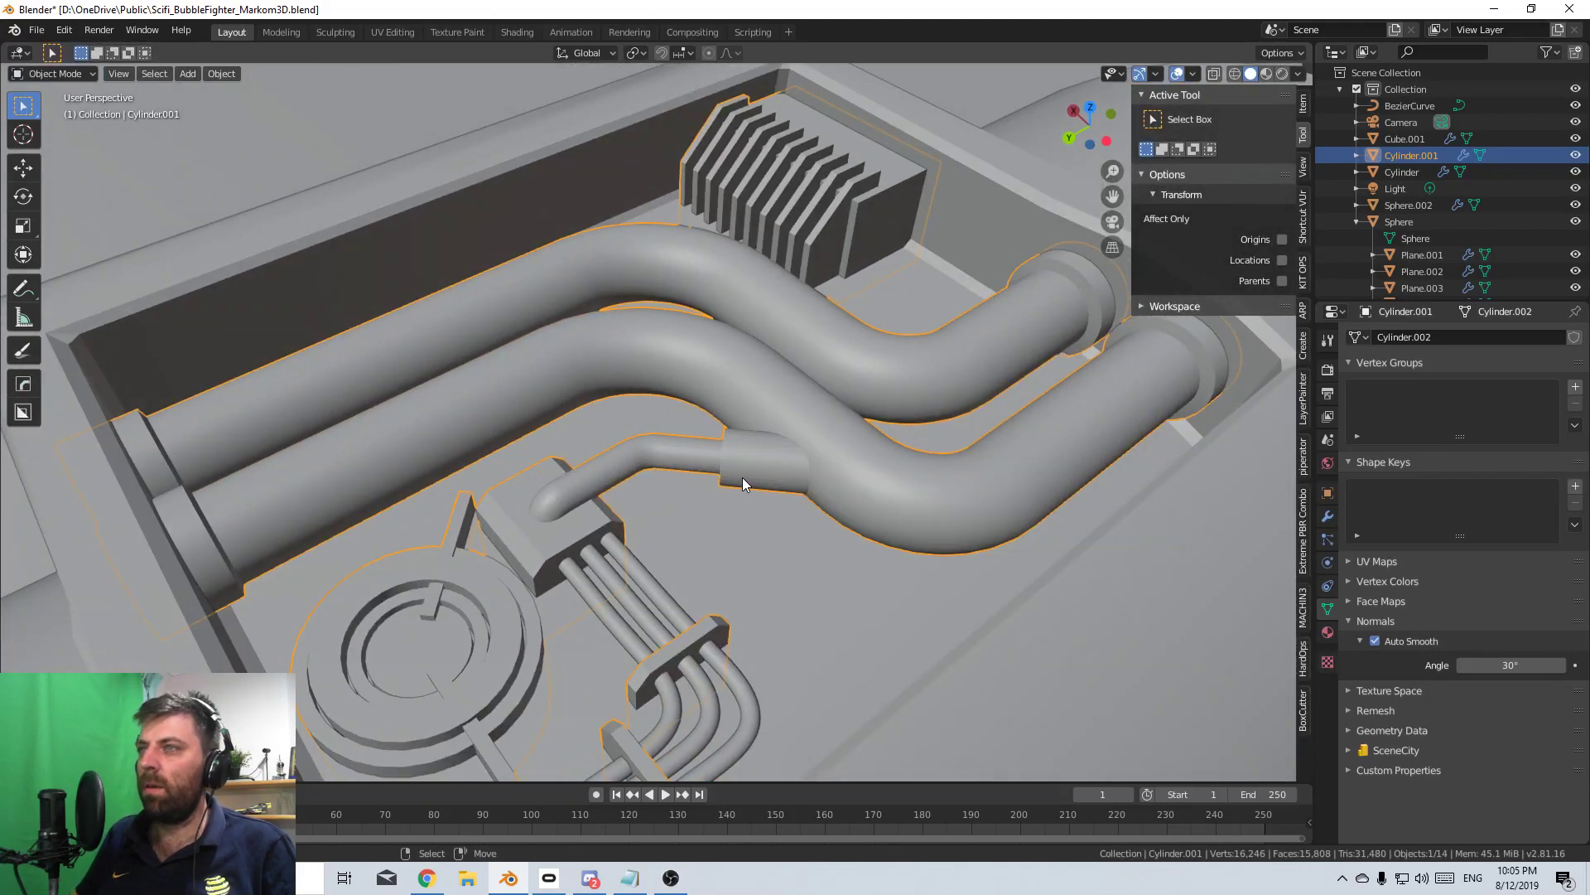
# - Examine the branch pipe, the large pipes and the vent details inside the engine bay from several angles
pyautogui.moveTo(768, 476); pyautogui.dragTo(916, 439, button='middle')
pyautogui.scroll(3, 819, 439)
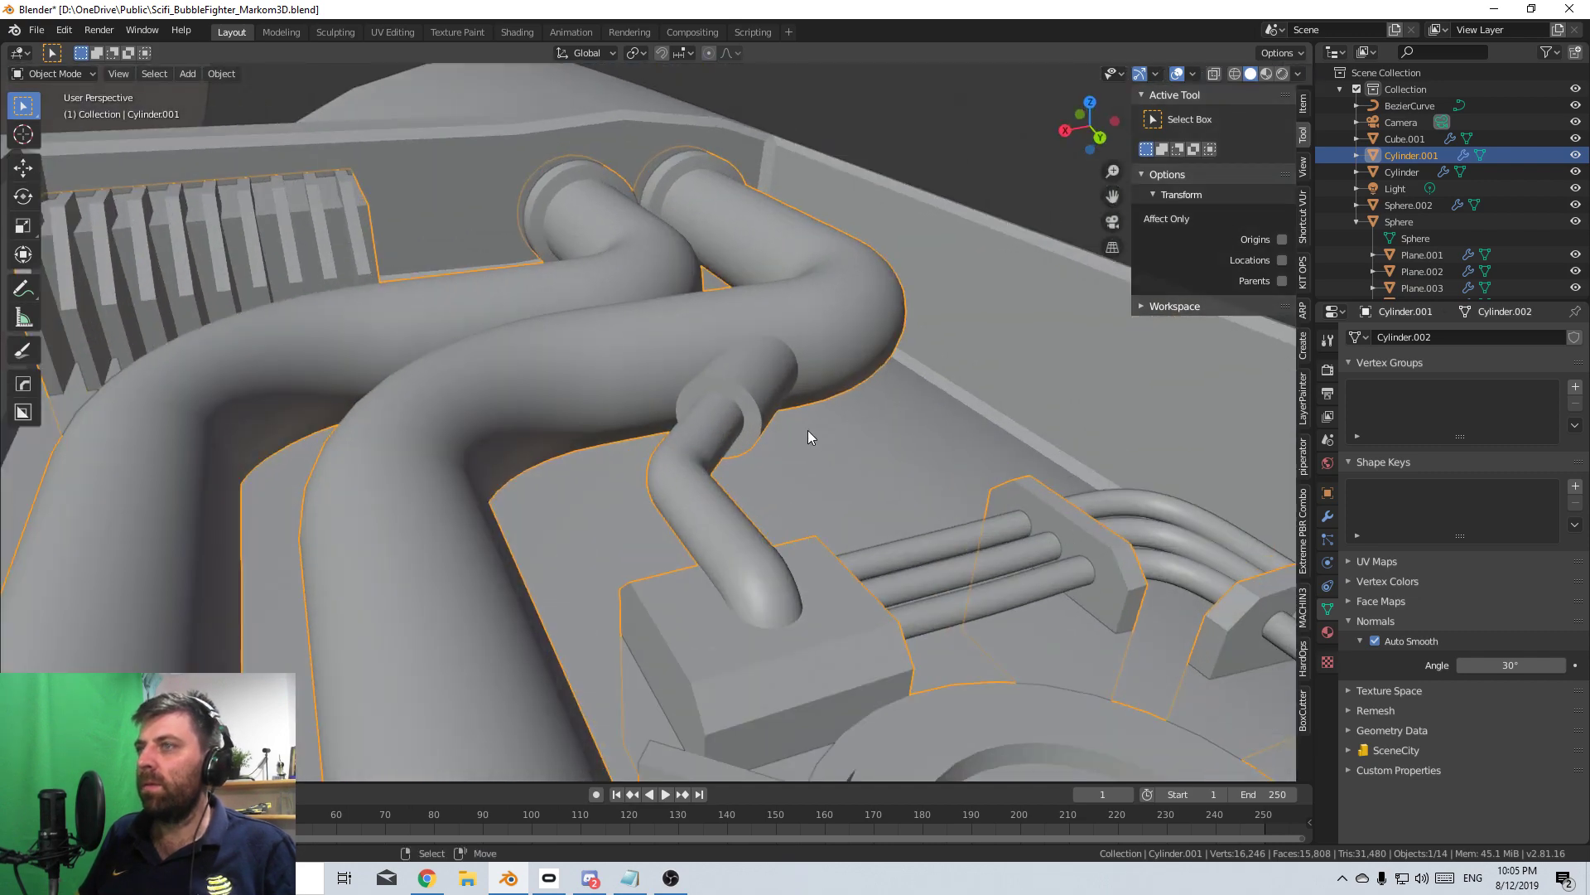
pyautogui.moveTo(807, 429); pyautogui.dragTo(722, 505, button='middle')
pyautogui.scroll(-4, 431, 495)
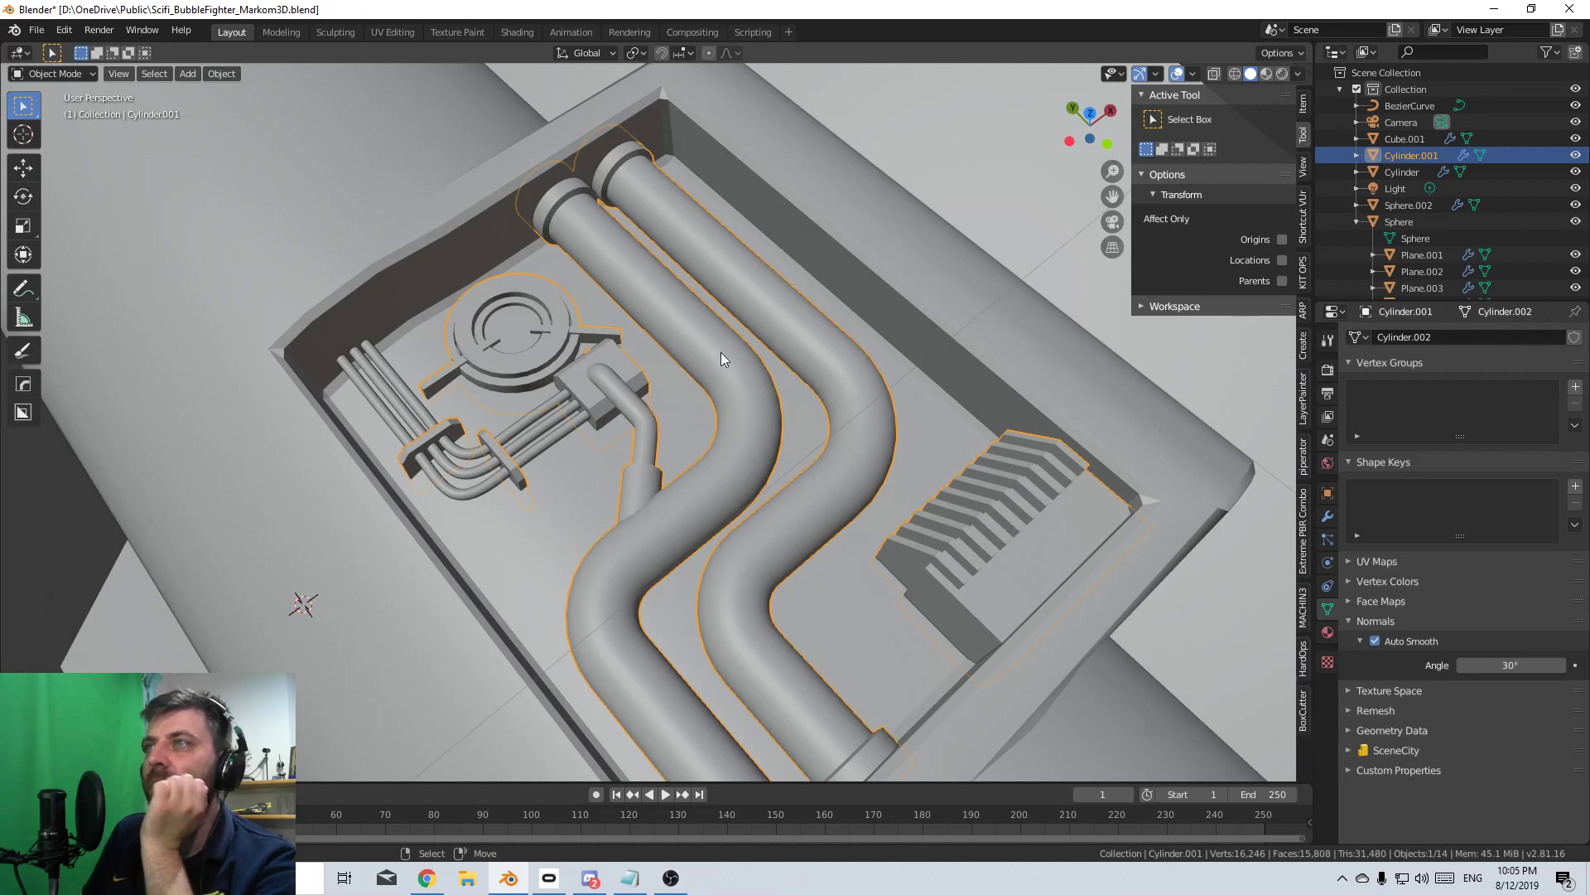
pyautogui.moveTo(658, 565); pyautogui.dragTo(739, 556, button='middle')
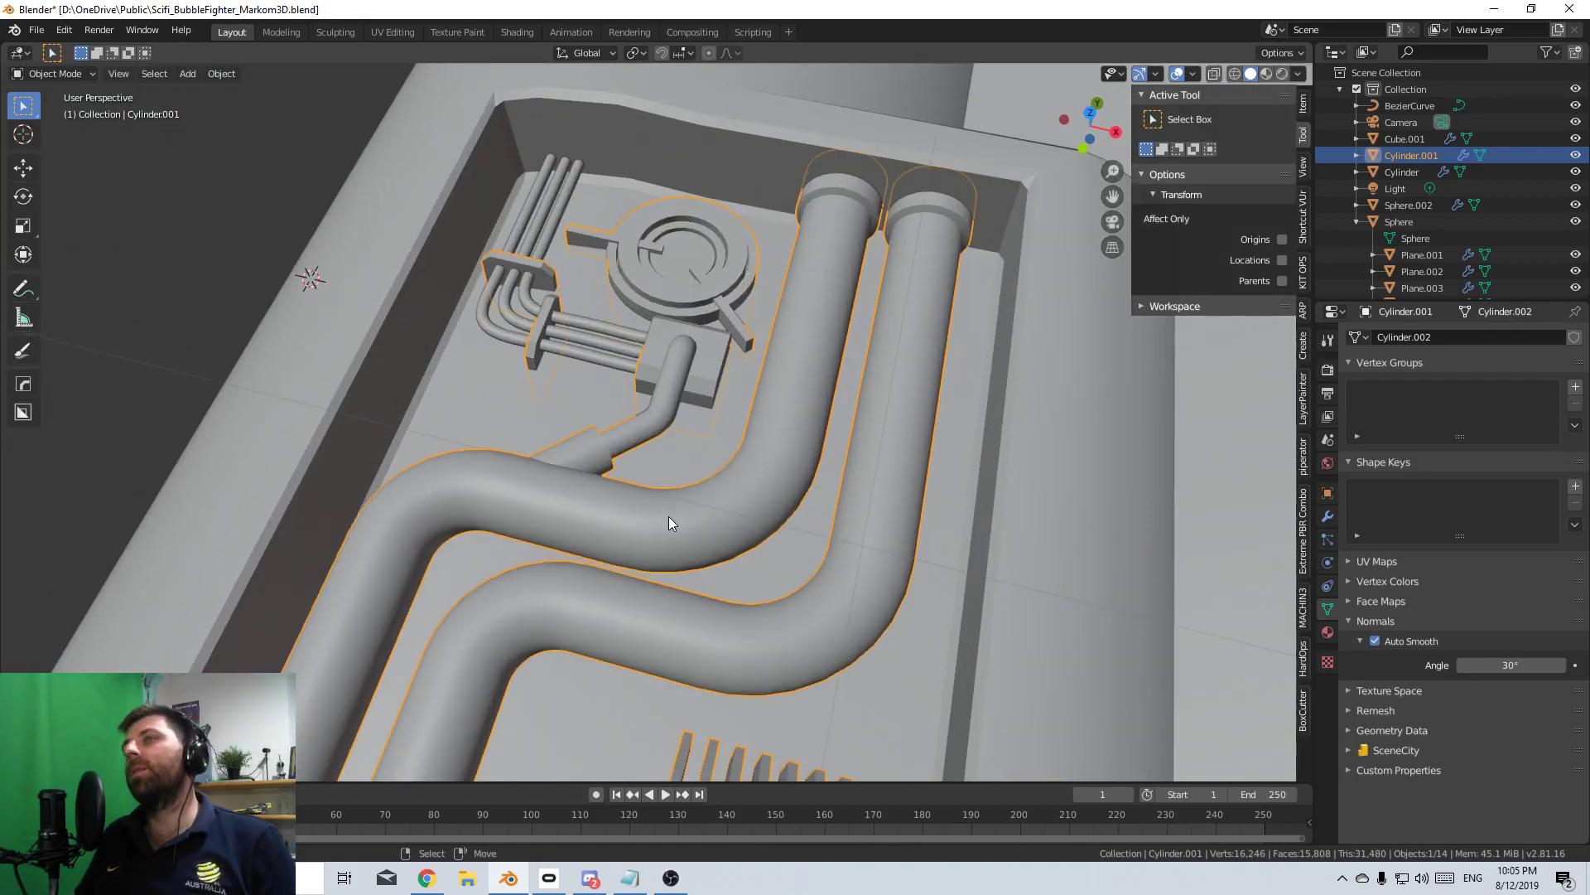
pyautogui.moveTo(668, 515); pyautogui.dragTo(692, 381, button='middle')
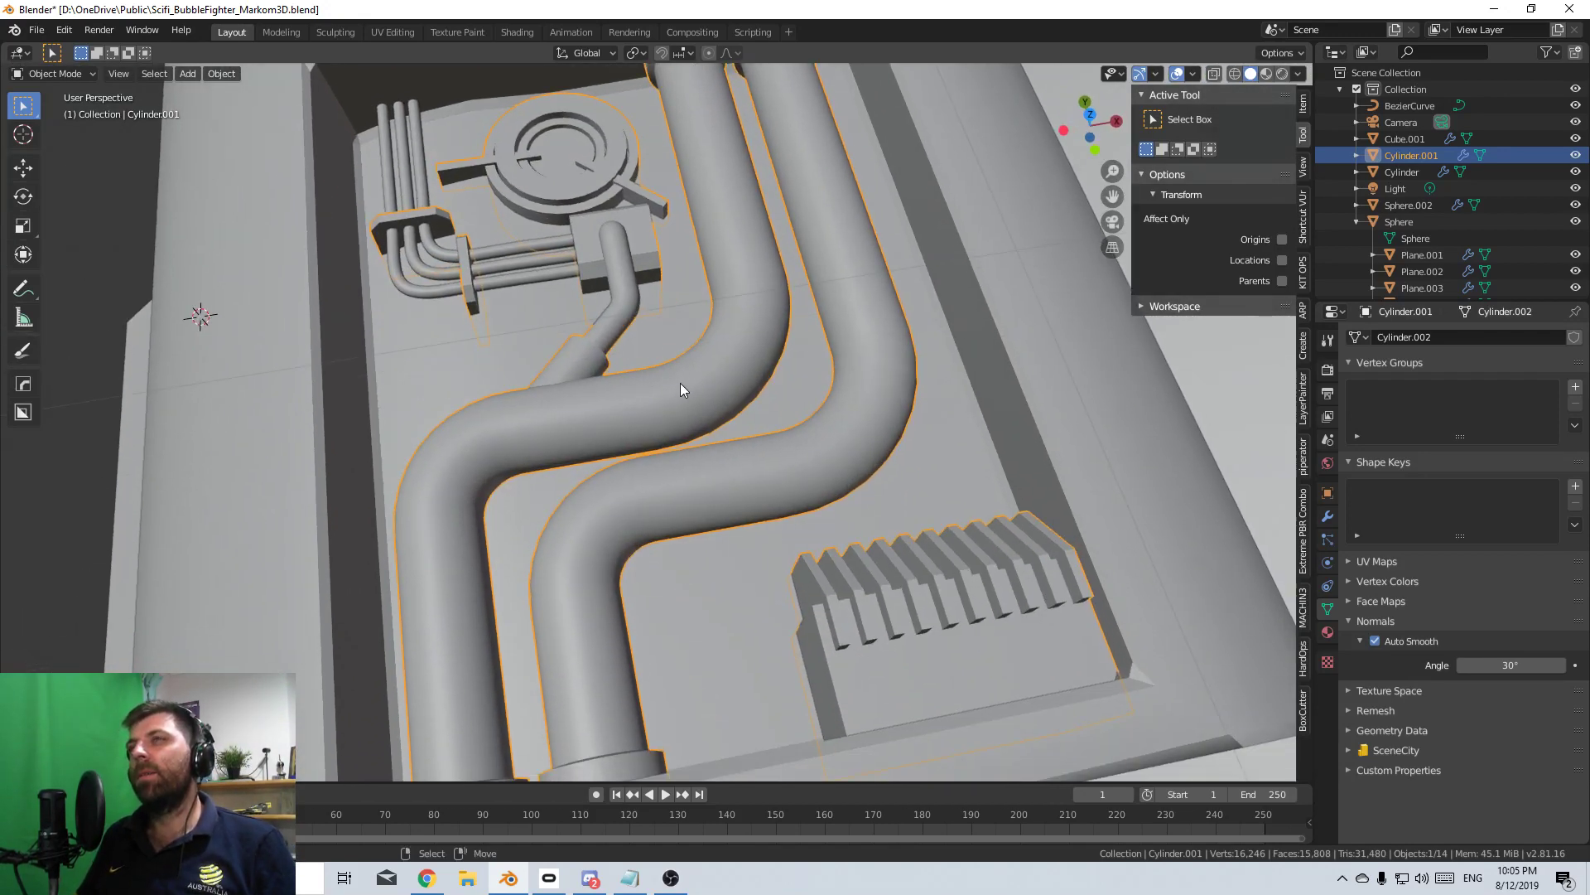
pyautogui.scroll(-3, 681, 390)
pyautogui.moveTo(852, 451); pyautogui.dragTo(734, 345, button='middle')
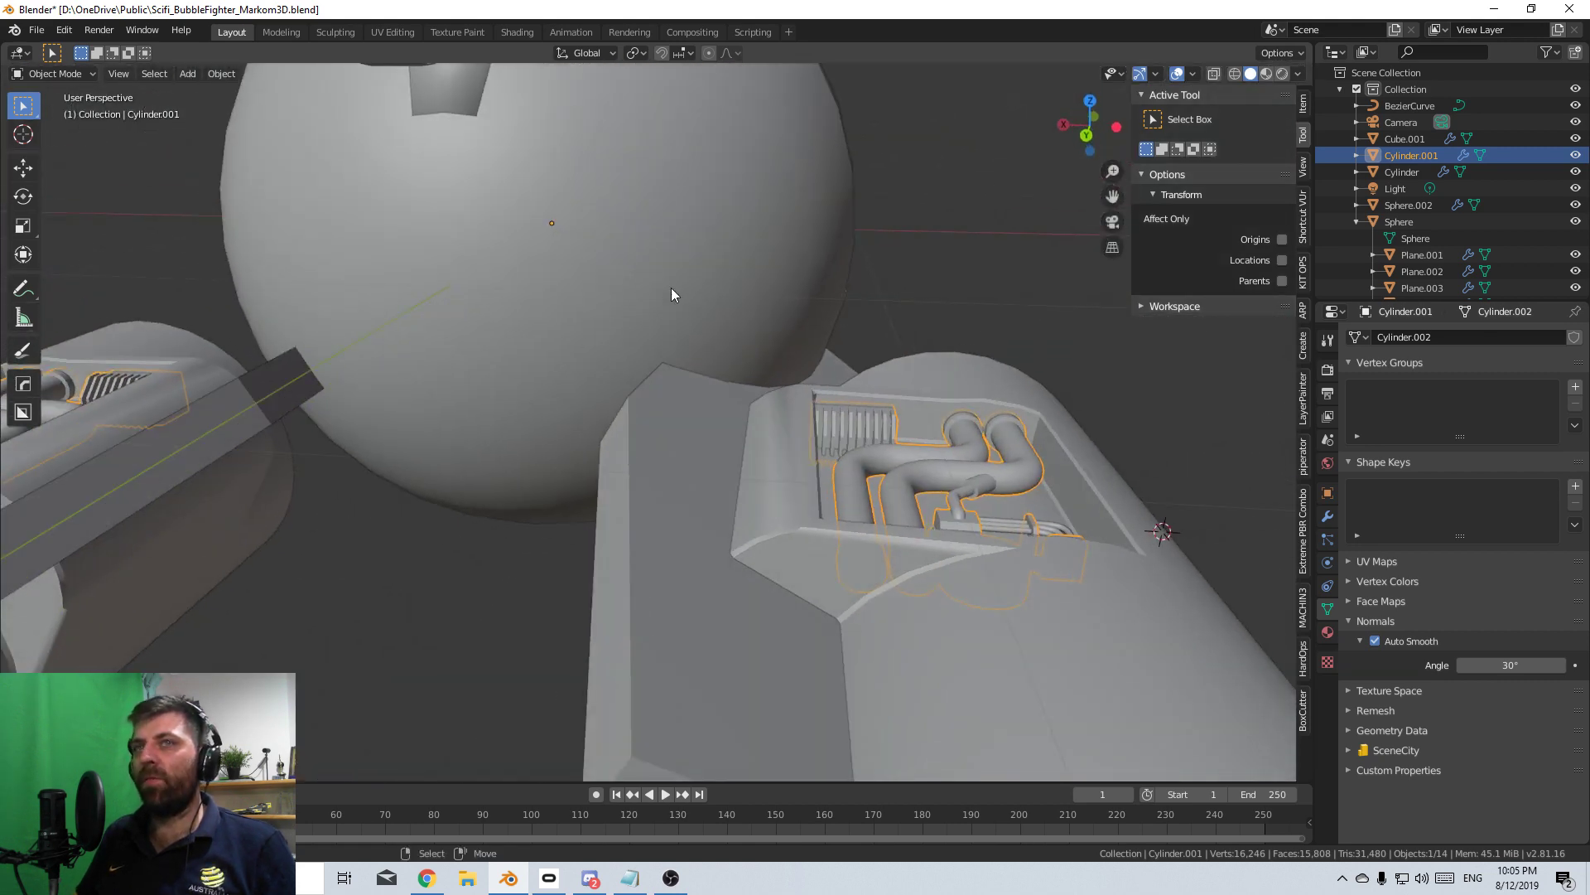
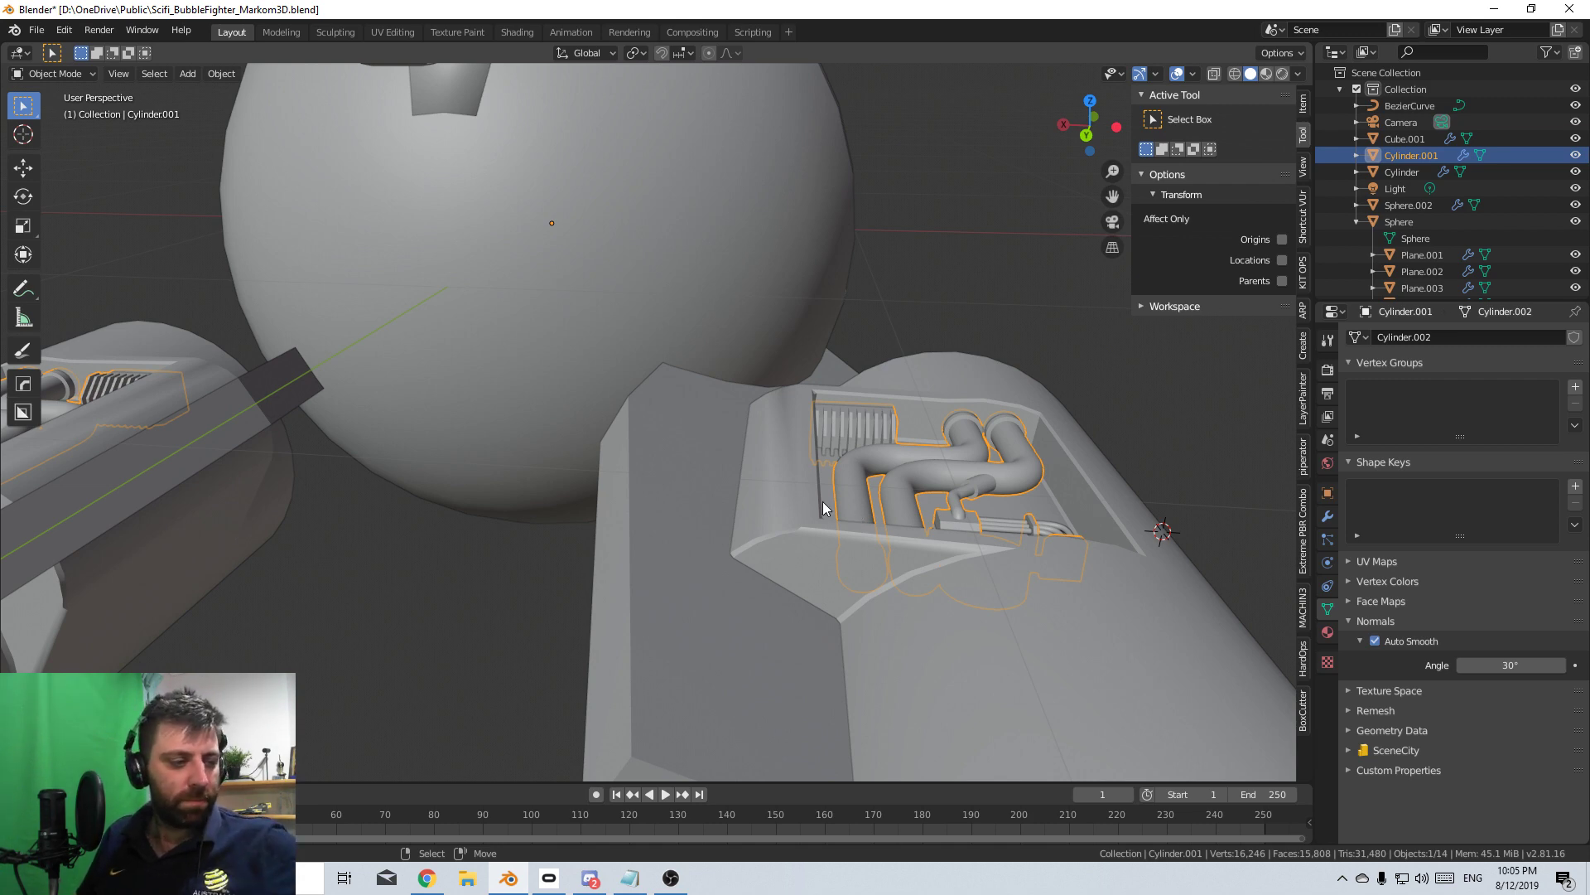
# - Examine the ship's hull, wings and engines from the front, below and behind
pyautogui.moveTo(822, 500); pyautogui.dragTo(817, 587, button='middle')
pyautogui.scroll(1, 832, 578)
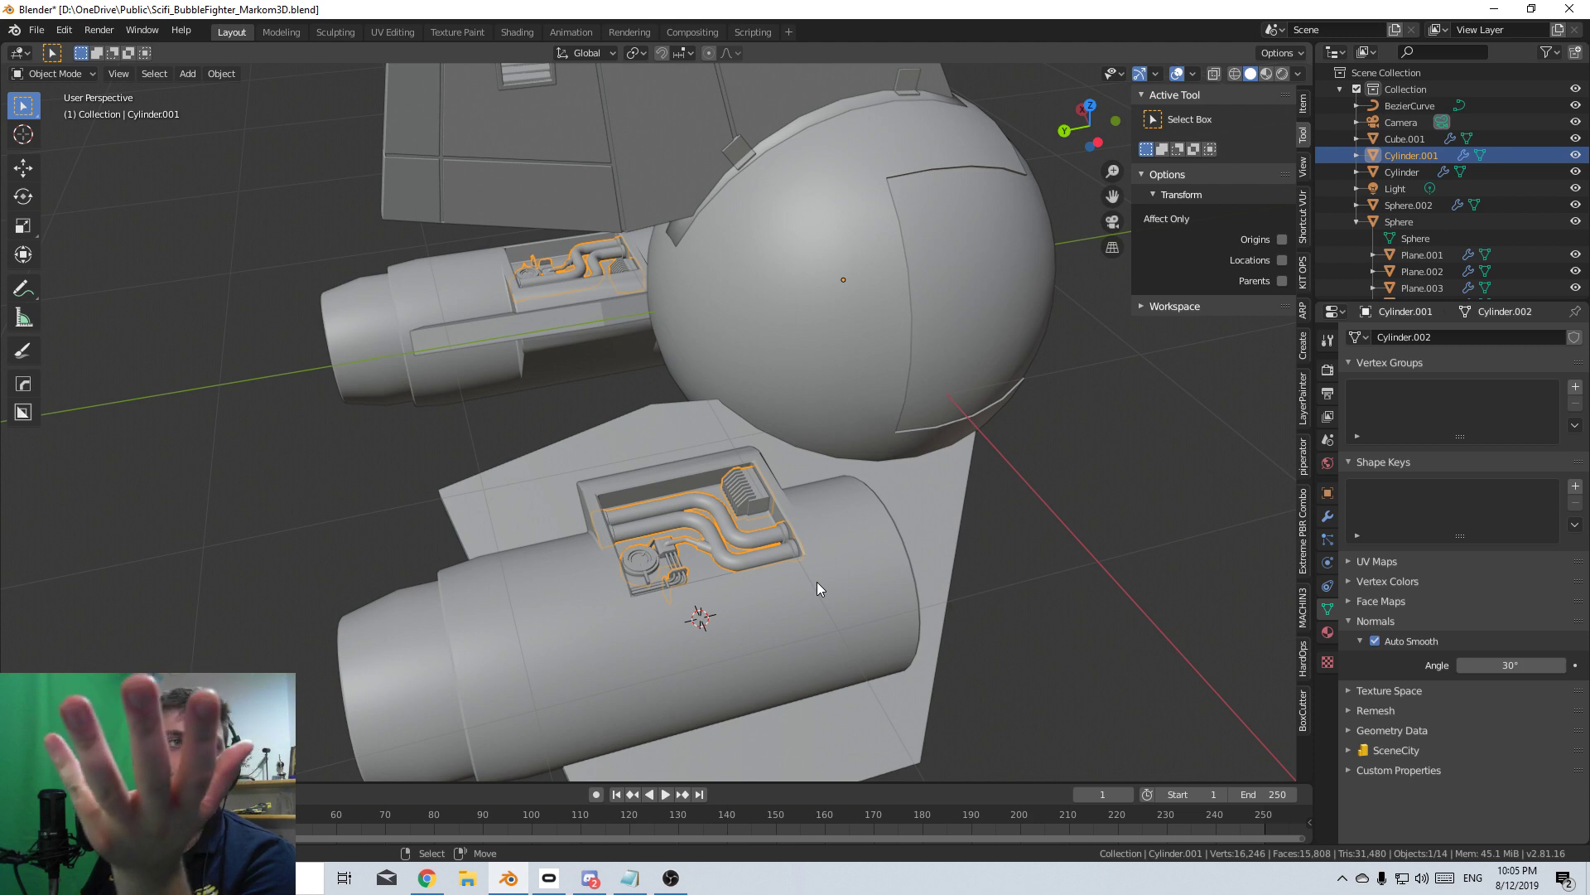
pyautogui.moveTo(812, 578); pyautogui.dragTo(538, 520, button='middle')
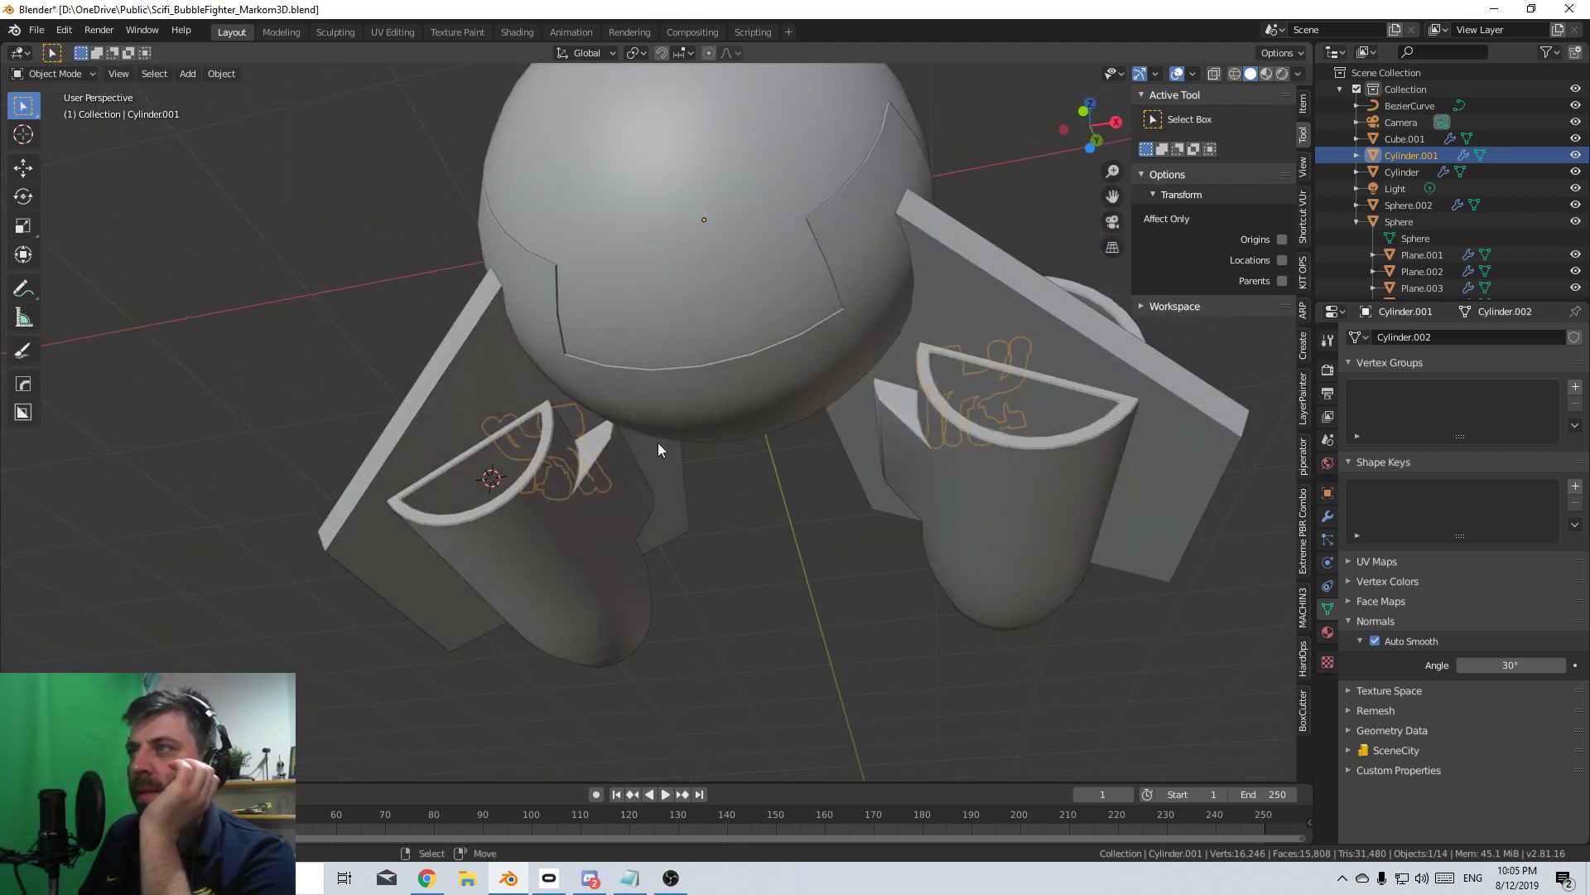
pyautogui.moveTo(659, 449); pyautogui.dragTo(350, 569, button='middle')
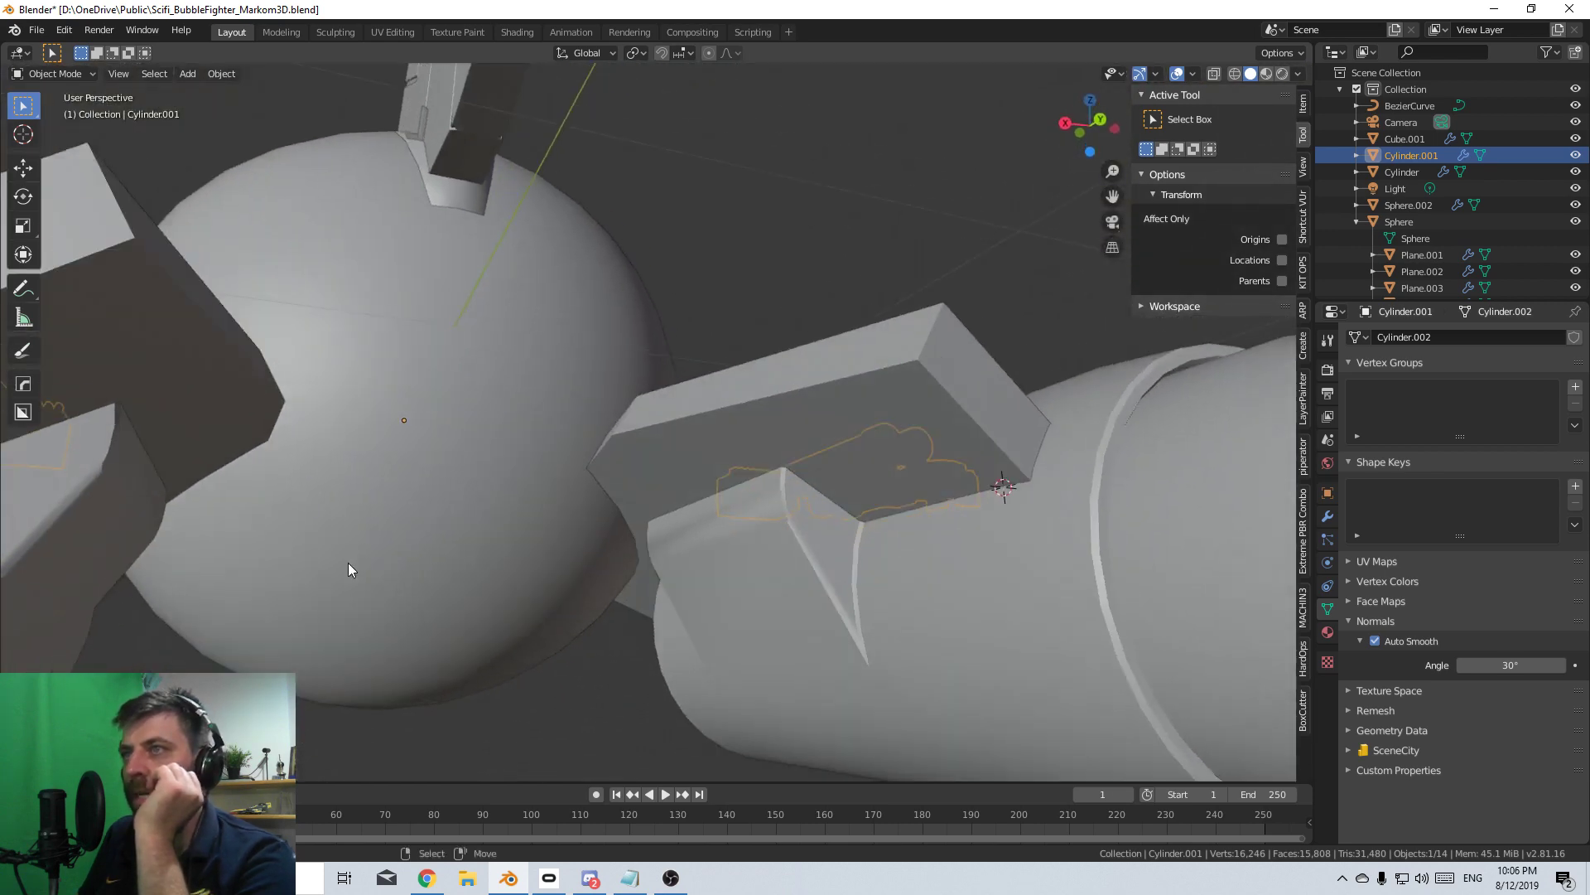
pyautogui.moveTo(597, 518); pyautogui.dragTo(623, 470, button='middle')
pyautogui.moveTo(555, 569); pyautogui.dragTo(428, 524, button='middle')
pyautogui.moveTo(498, 485)
pyautogui.mouseDown(button='middle')
pyautogui.moveTo(435, 489)
pyautogui.moveTo(512, 457)
pyautogui.mouseUp(button='middle')
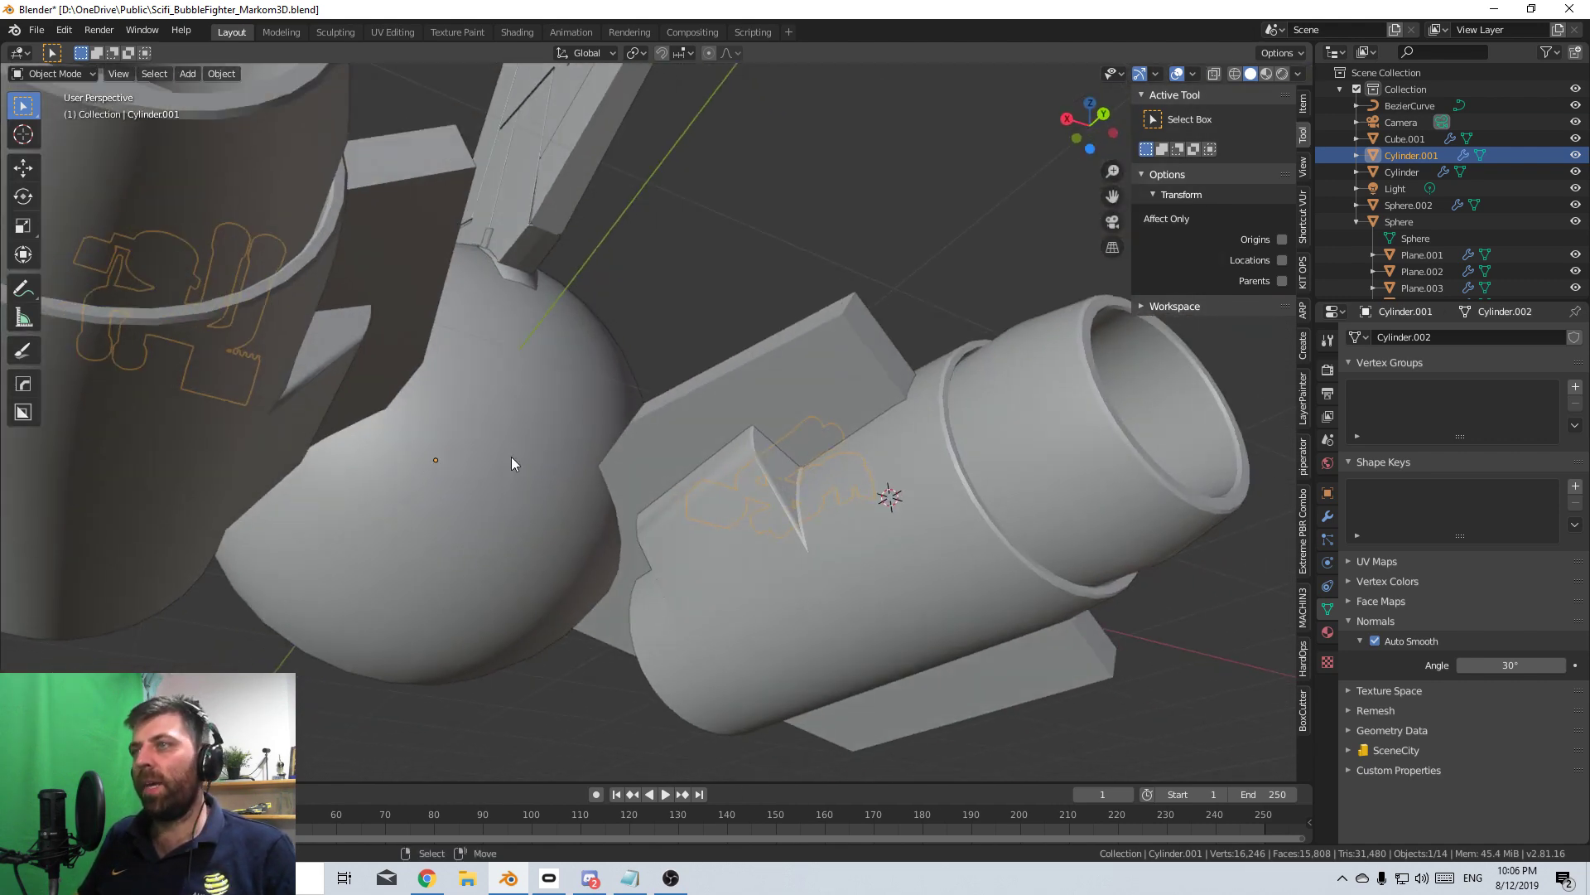
pyautogui.moveTo(783, 522); pyautogui.dragTo(479, 536, button='middle')
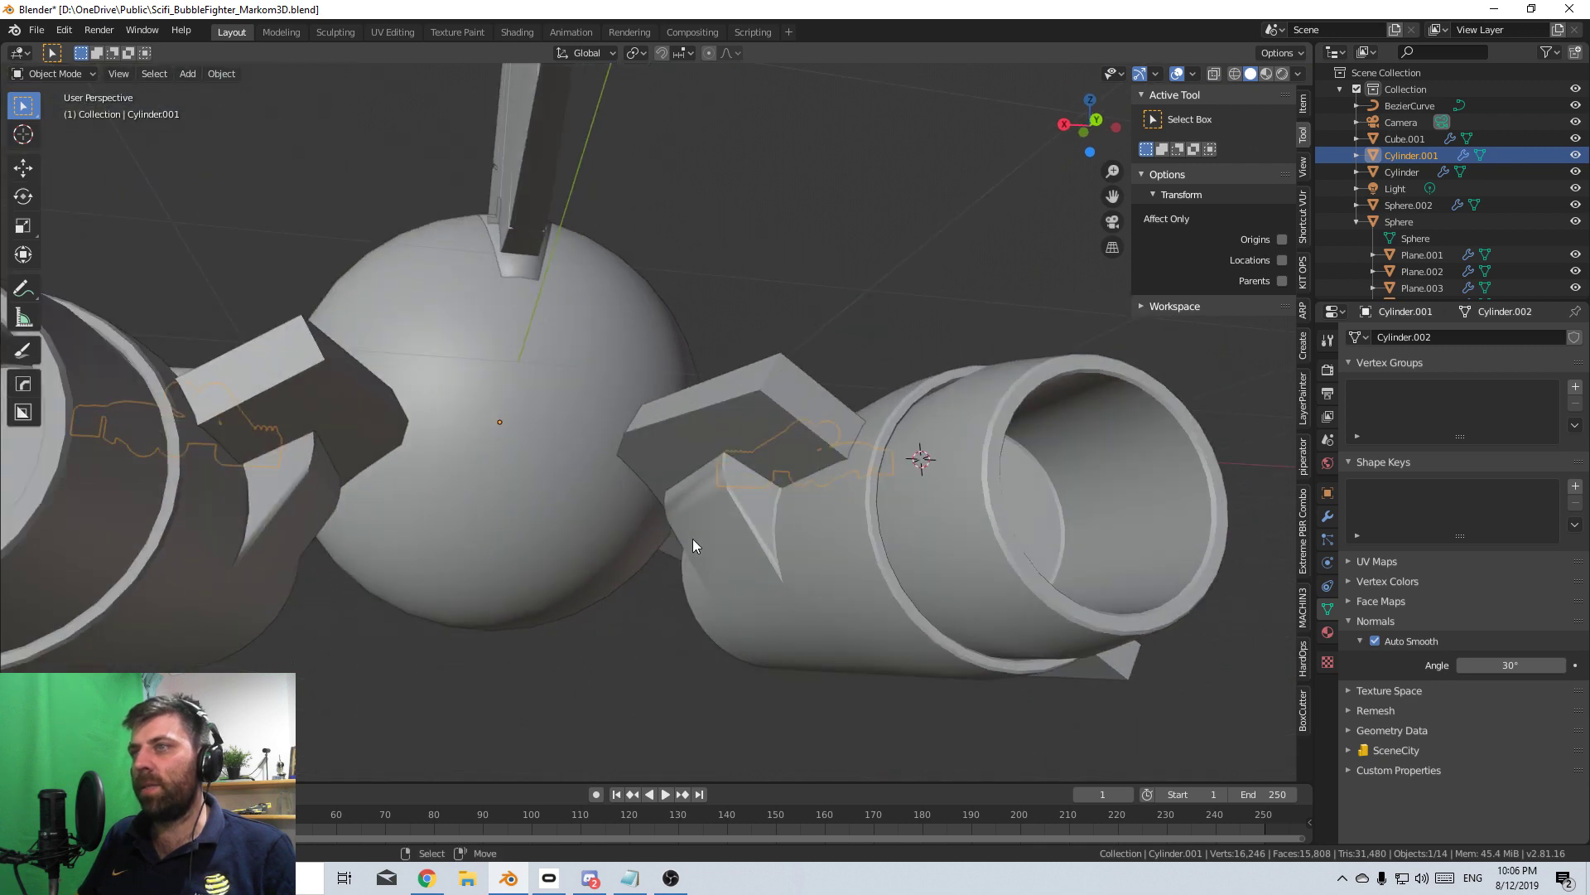
# - Reset the 3D cursor to the world origin, add a mesh cylinder there and enter Edit Mode
pyautogui.press('KP_7')
pyautogui.scroll(-3, 712, 559)
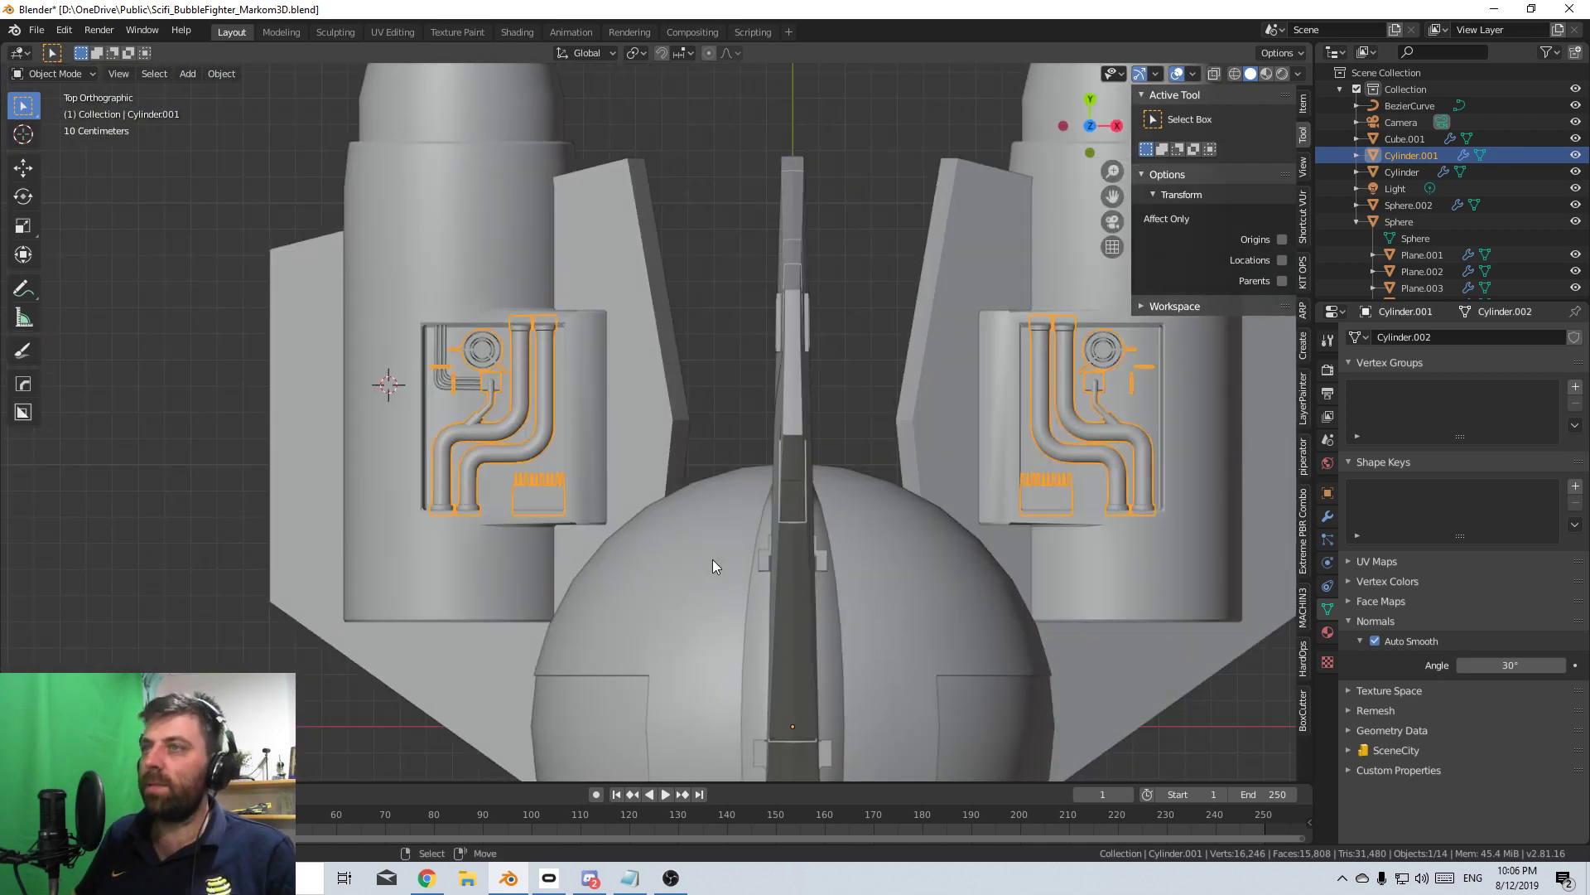
pyautogui.hotkey('shift', 's')
pyautogui.click(624, 587)
pyautogui.scroll(-2, 817, 638)
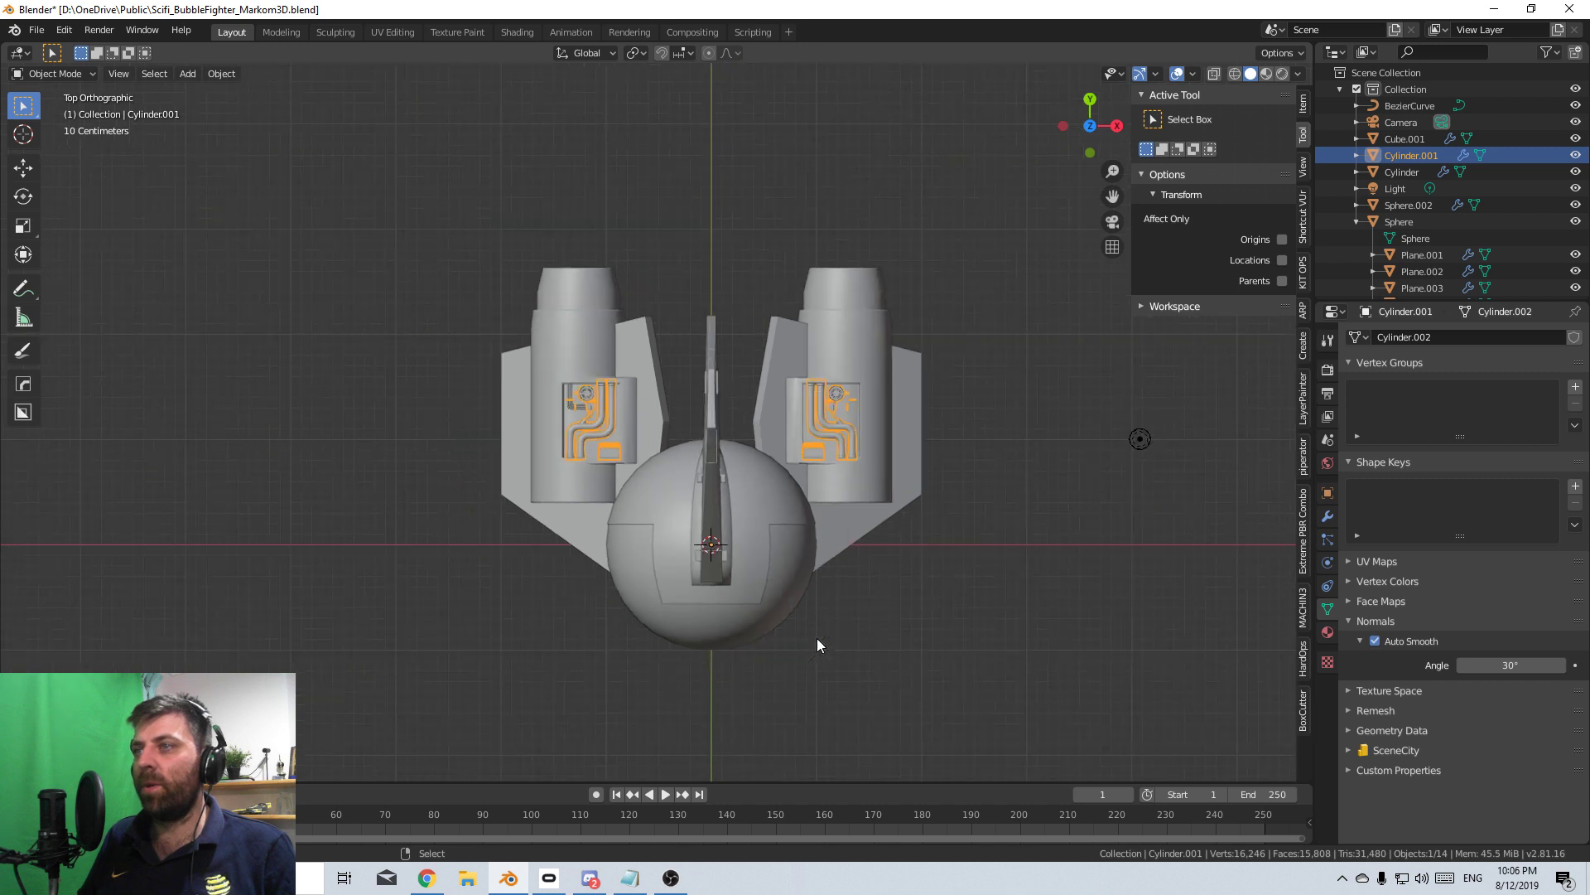
pyautogui.hotkey('shift', 'a')
pyautogui.moveTo(763, 537)
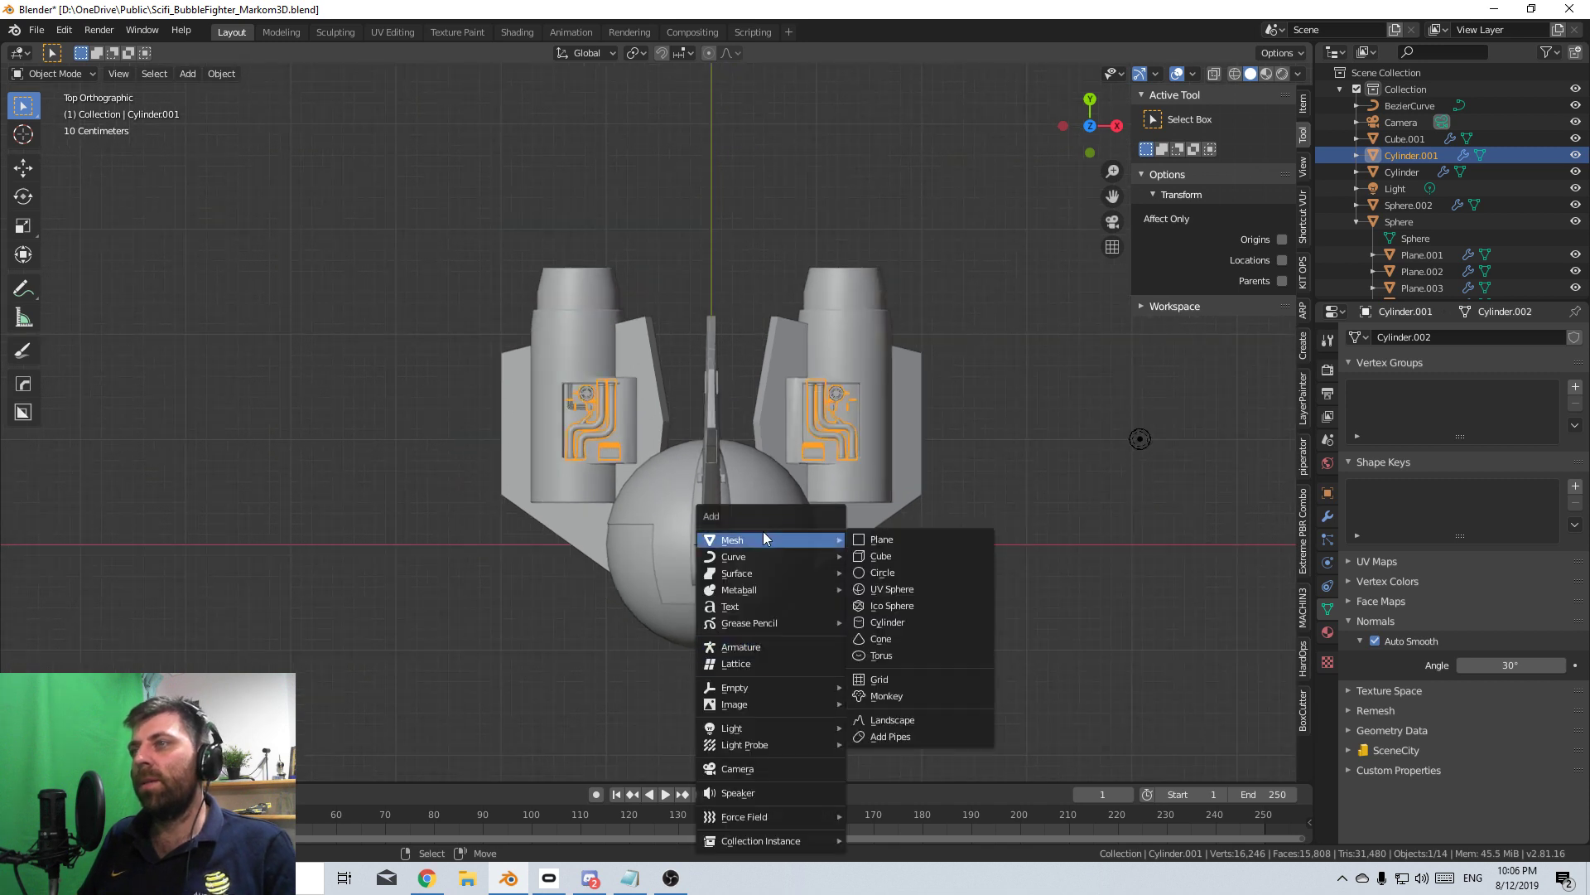
pyautogui.click(932, 623)
pyautogui.press('Tab')
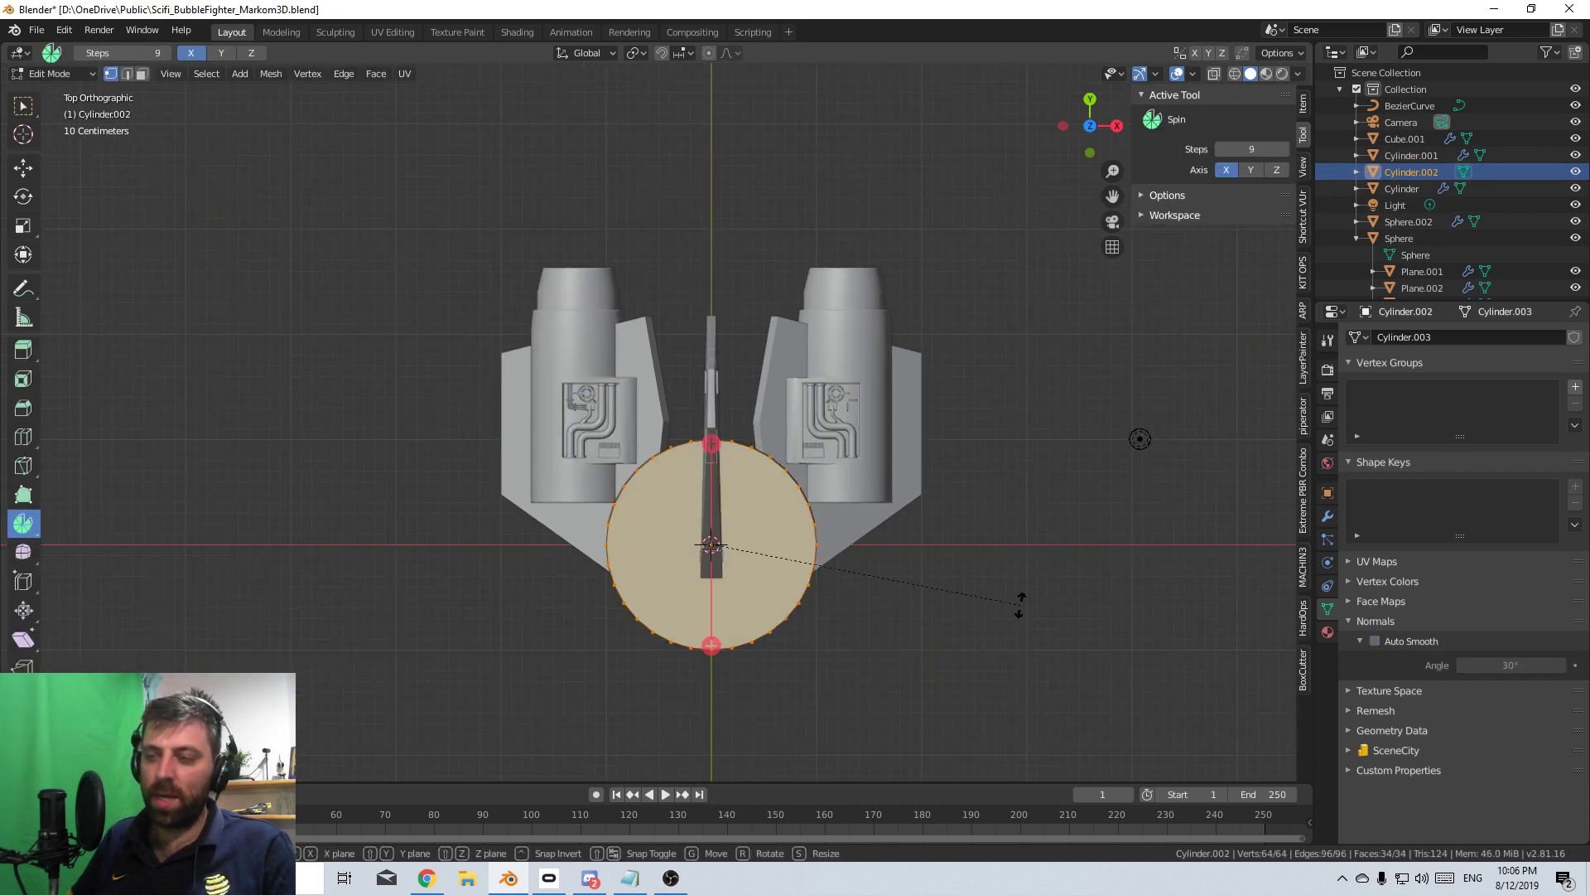
# - Rotate the new cylinder 90° about X, scale it down and move it to the rear of the cockpit sphere
pyautogui.press('r')
pyautogui.press('x')
pyautogui.press('9')
pyautogui.press('0')
pyautogui.press('Return')
pyautogui.press('s')
pyautogui.click(864, 568)
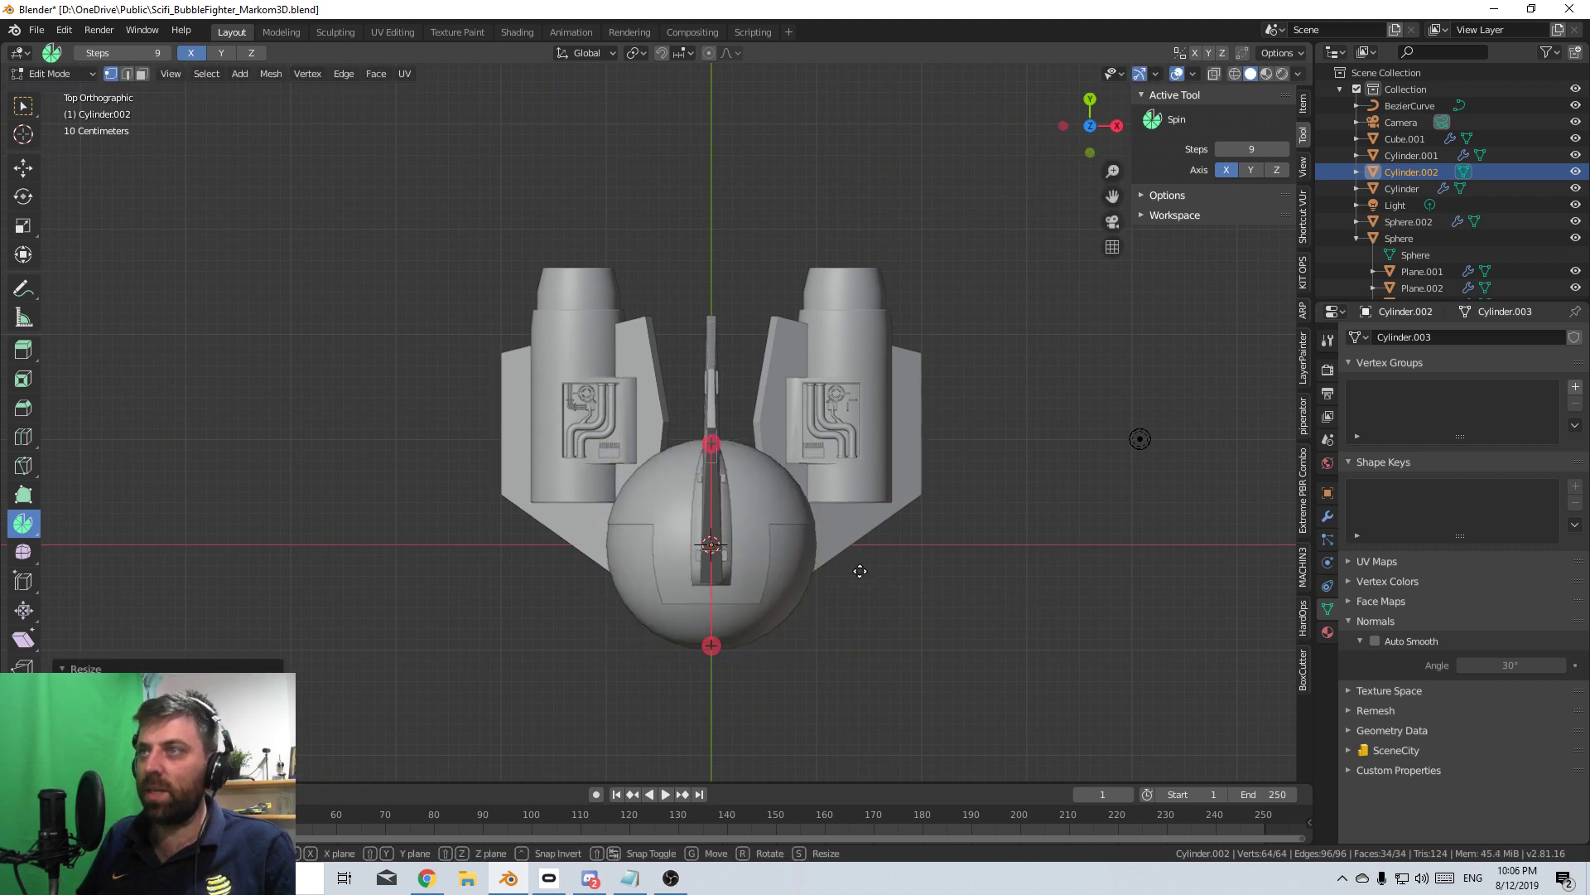
pyautogui.press('g')
pyautogui.click(825, 453)
pyautogui.press('s')
pyautogui.click(824, 461)
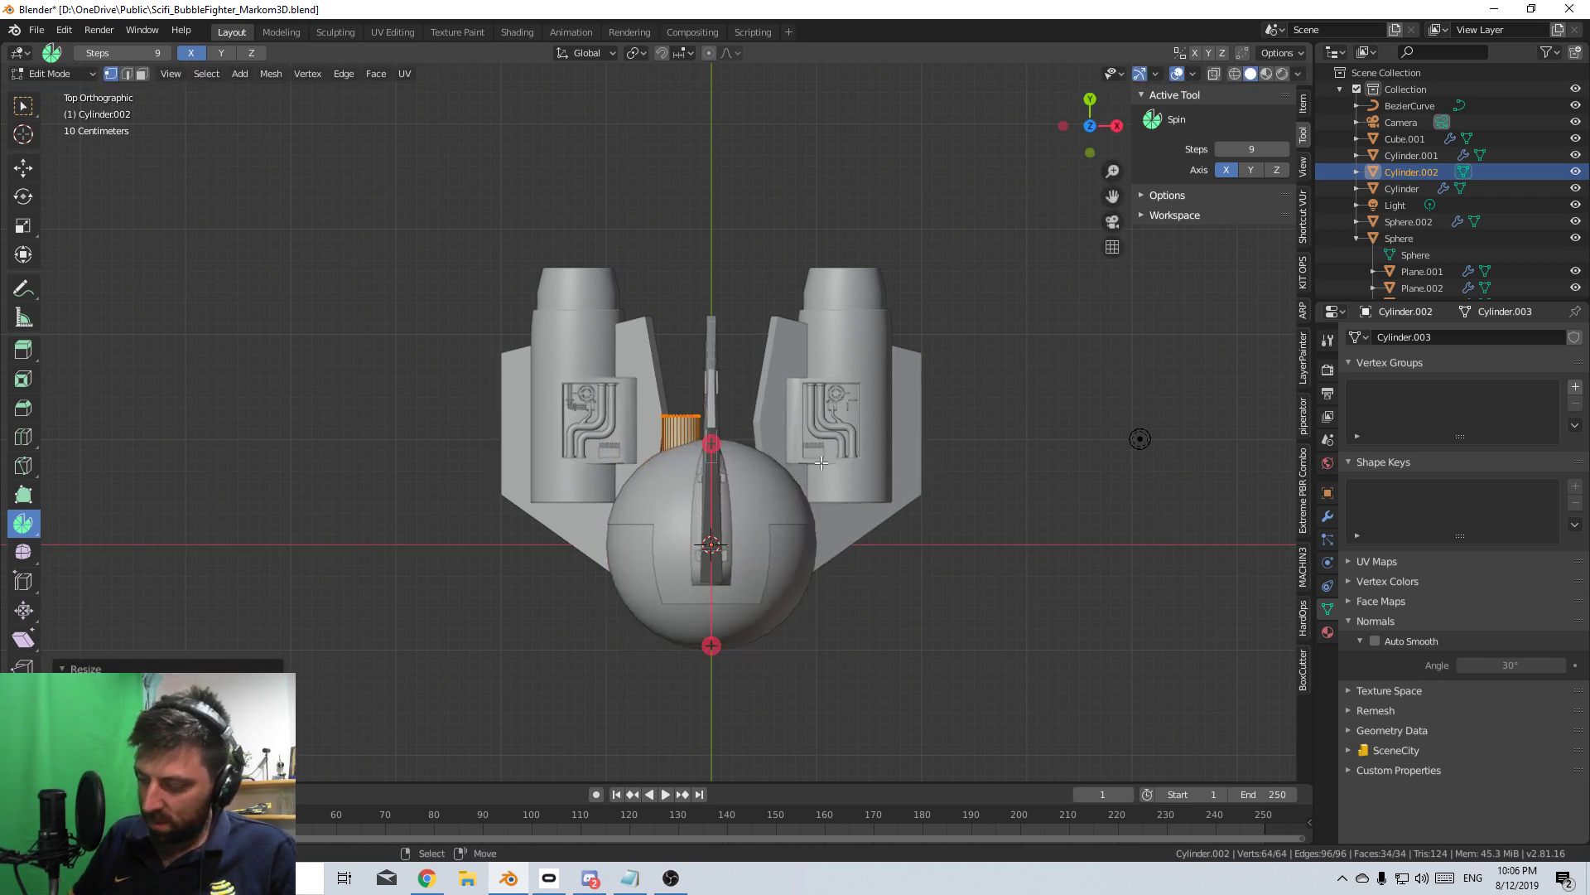
# - In side view, lower the cylinder to engine height, shrink it further and place it at the sphere's rear lower surface
pyautogui.press('KP_3')
pyautogui.scroll(7, 821, 462)
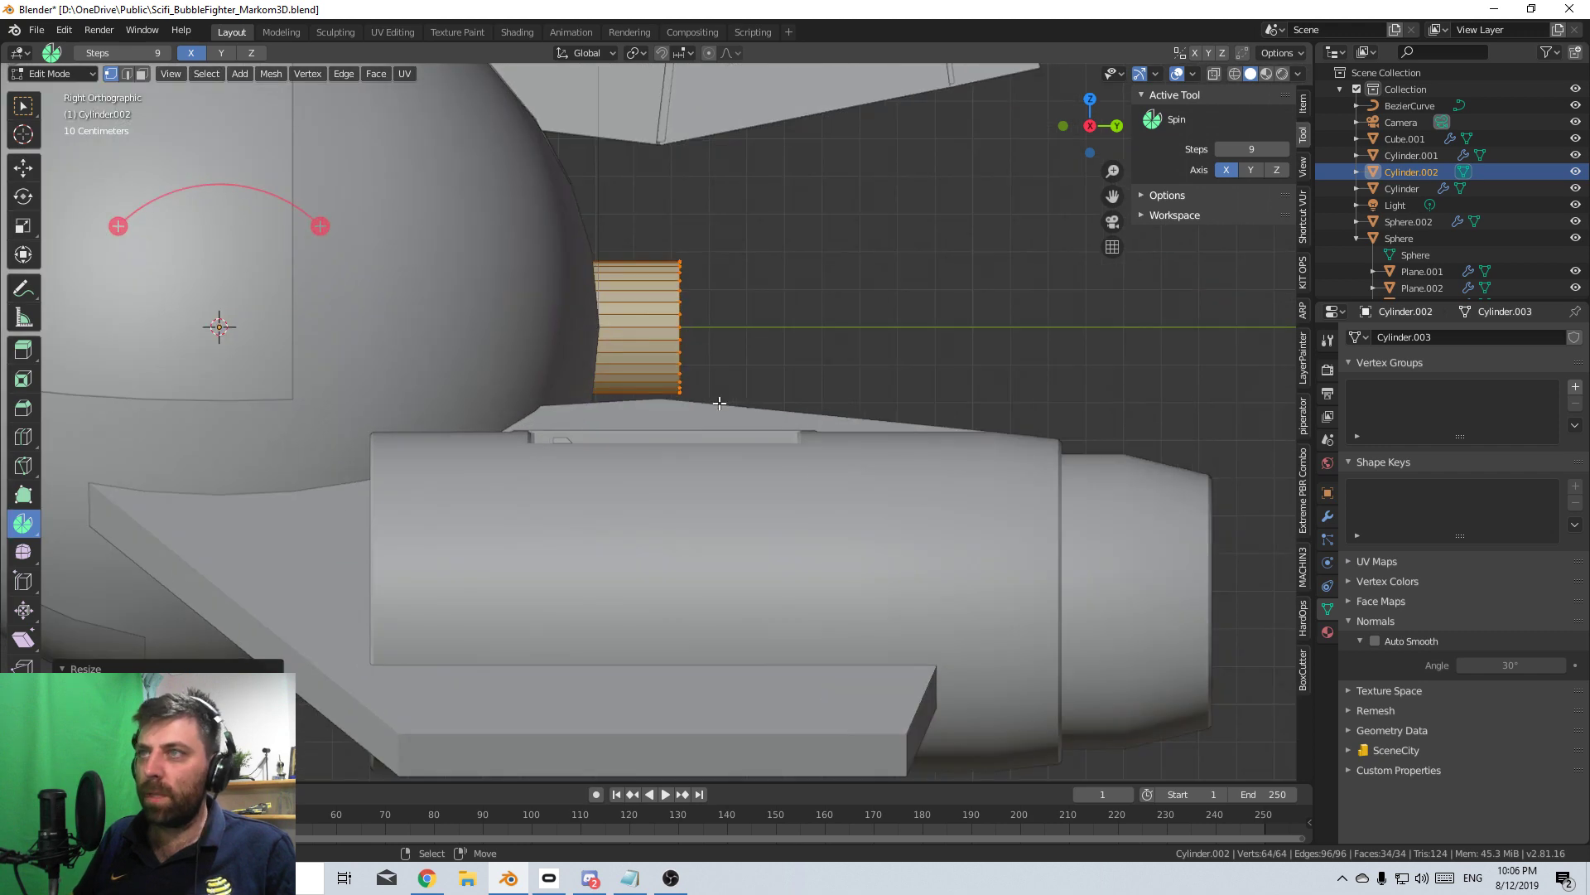
pyautogui.press('g')
pyautogui.click(718, 610)
pyautogui.hotkey('shift', 'z')
pyautogui.keyDown('shift'); pyautogui.rightClick(563, 593); pyautogui.keyUp('shift')
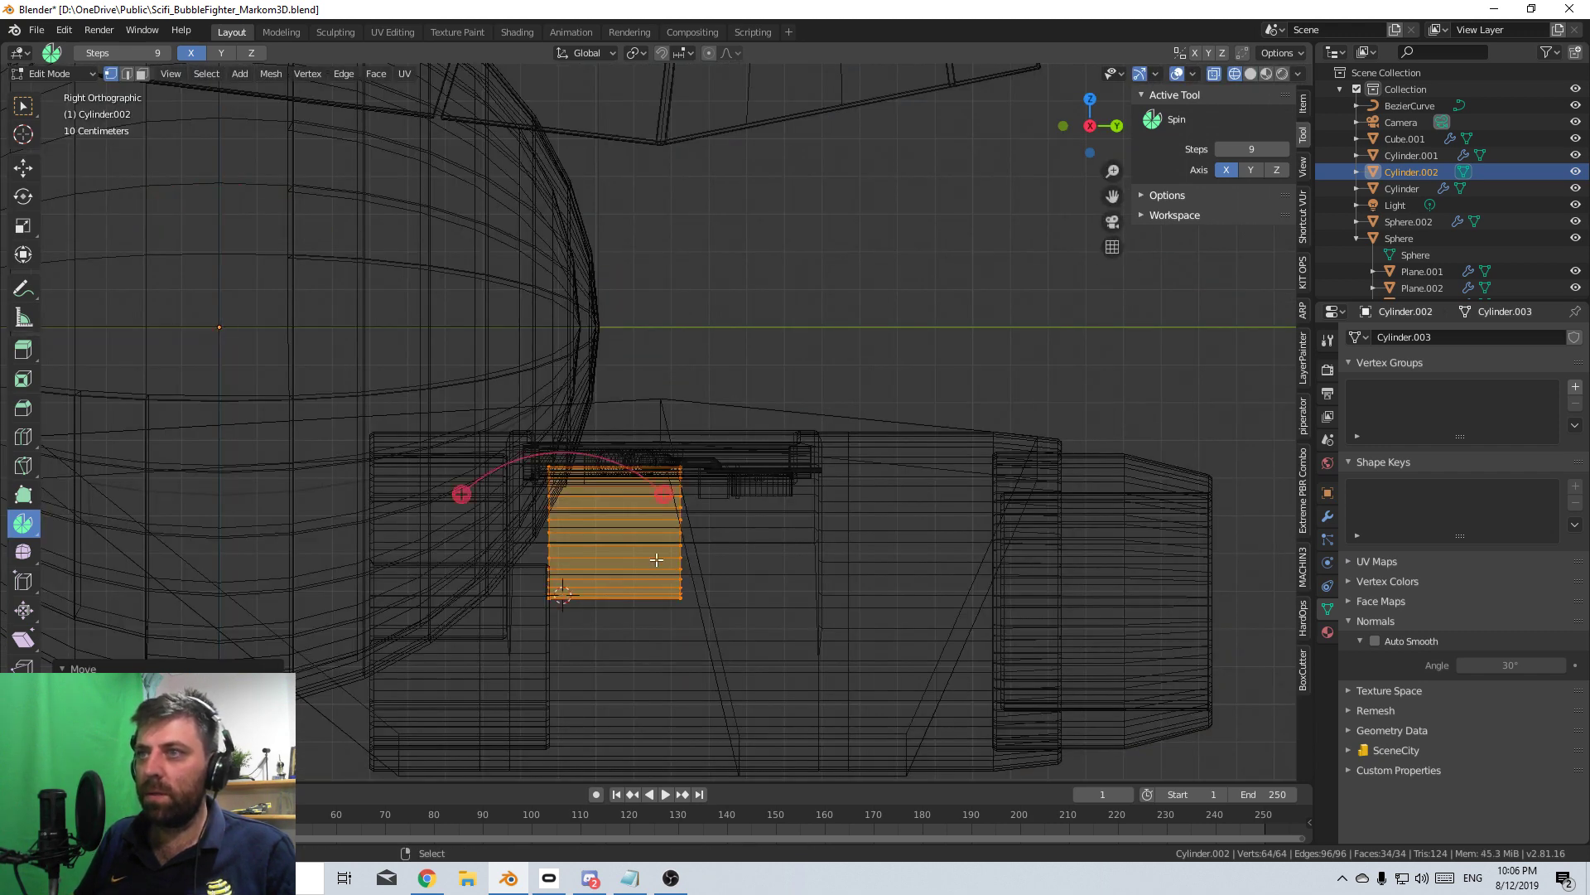
pyautogui.keyDown('shift'); pyautogui.moveTo(656, 560); pyautogui.dragTo(683, 446, button='middle'); pyautogui.keyUp('shift')
pyautogui.press('s')
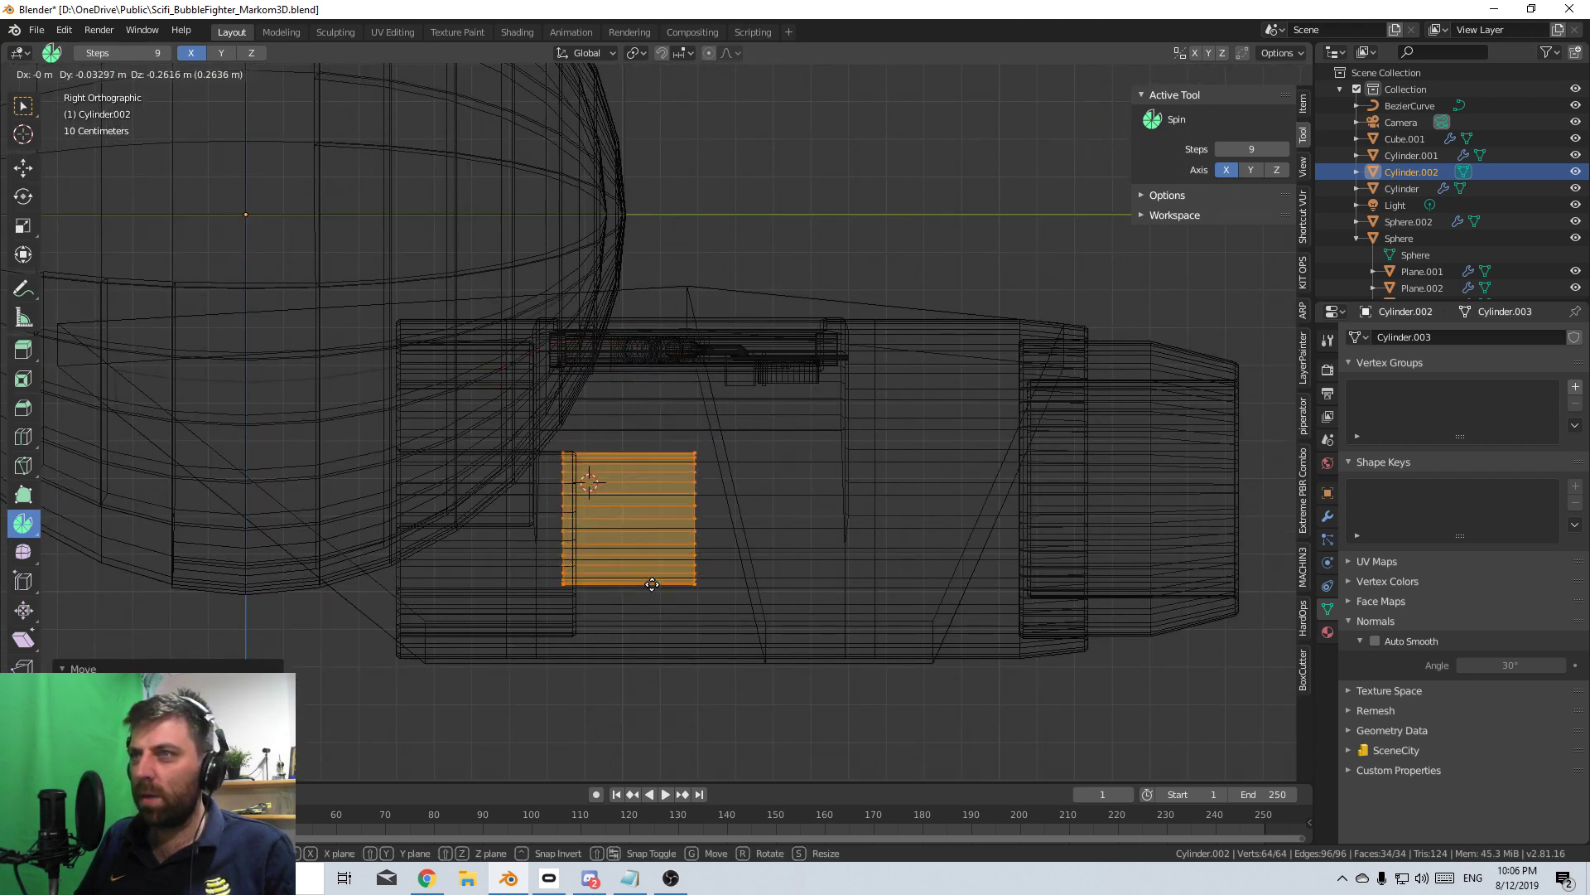
pyautogui.click(684, 572)
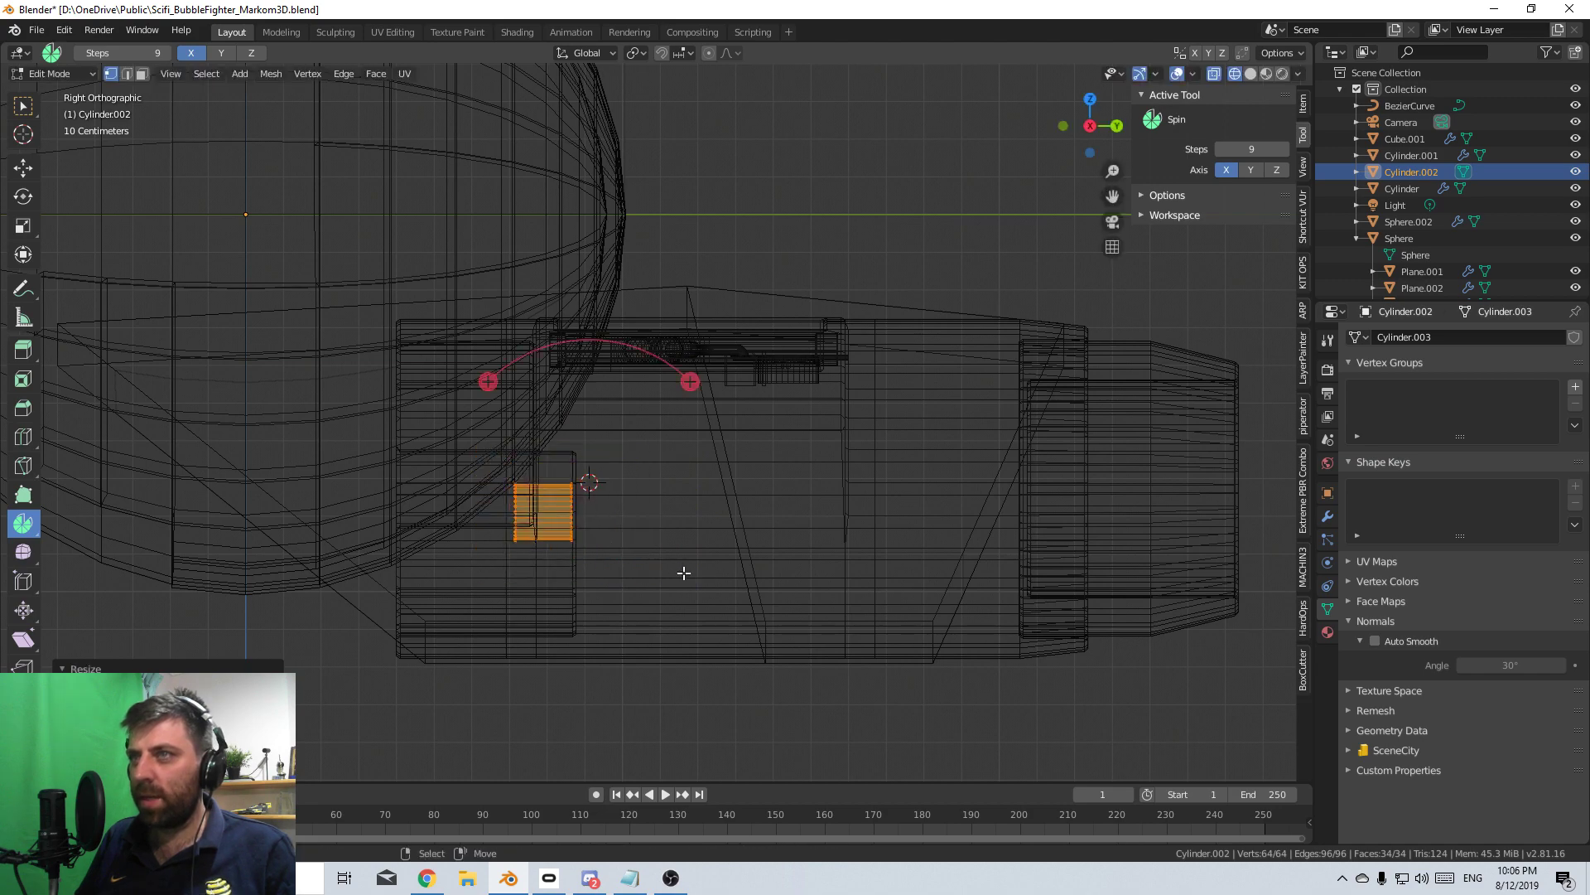
pyautogui.press('g')
pyautogui.click(652, 539)
# - In back view, move the cylinder sideways between the sphere and the engine and enlarge it slightly
pyautogui.moveTo(652, 540); pyautogui.dragTo(629, 509, button='middle')
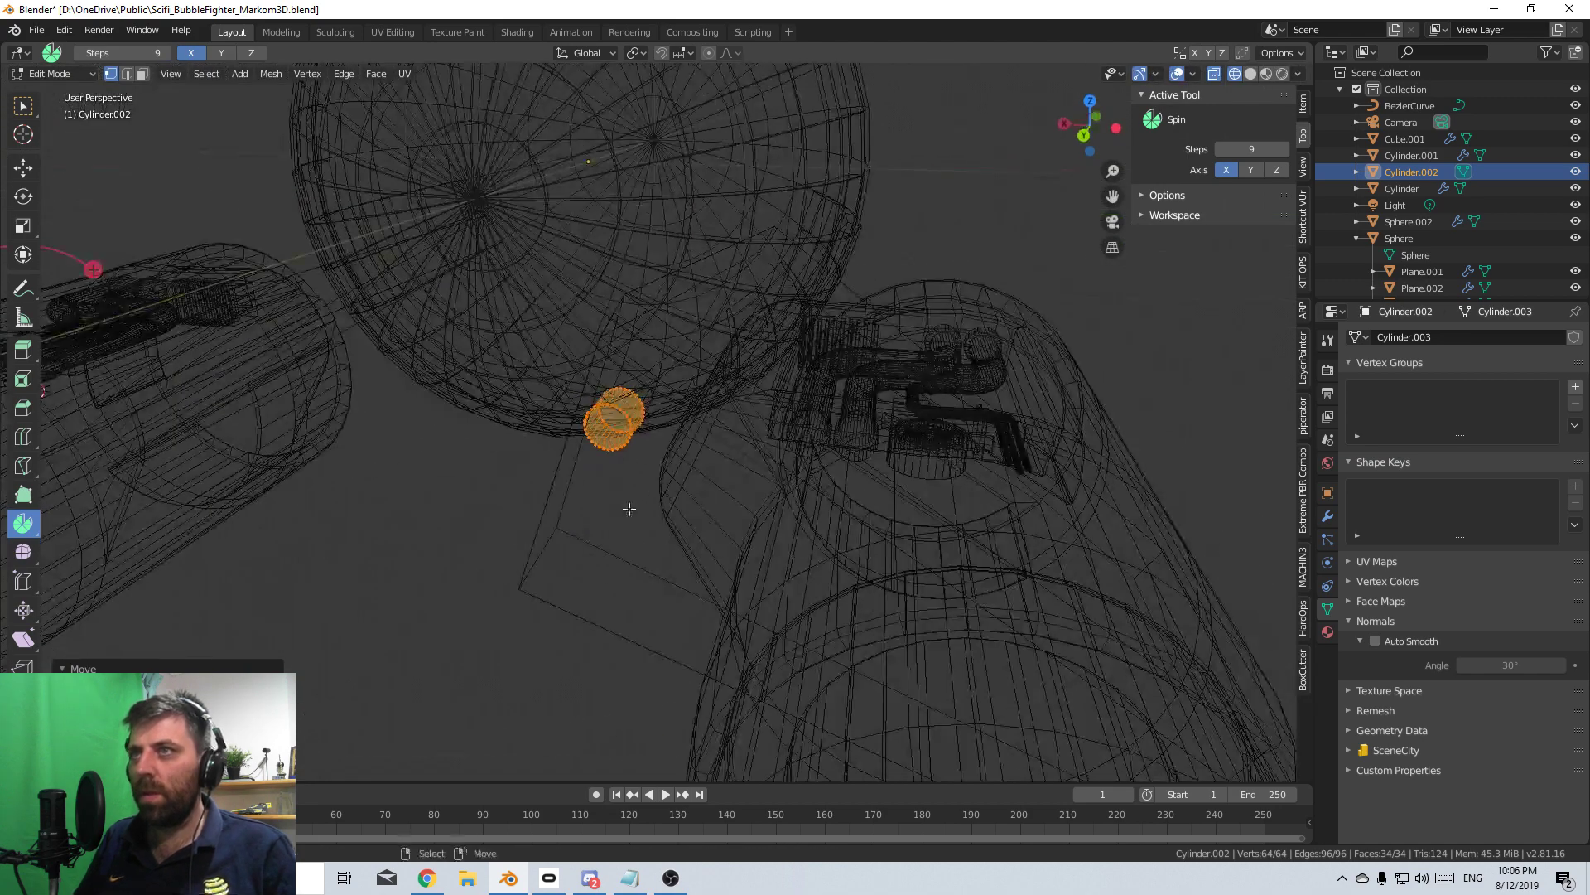
pyautogui.press('KP_3')
pyautogui.press('ctrl+KP_1')
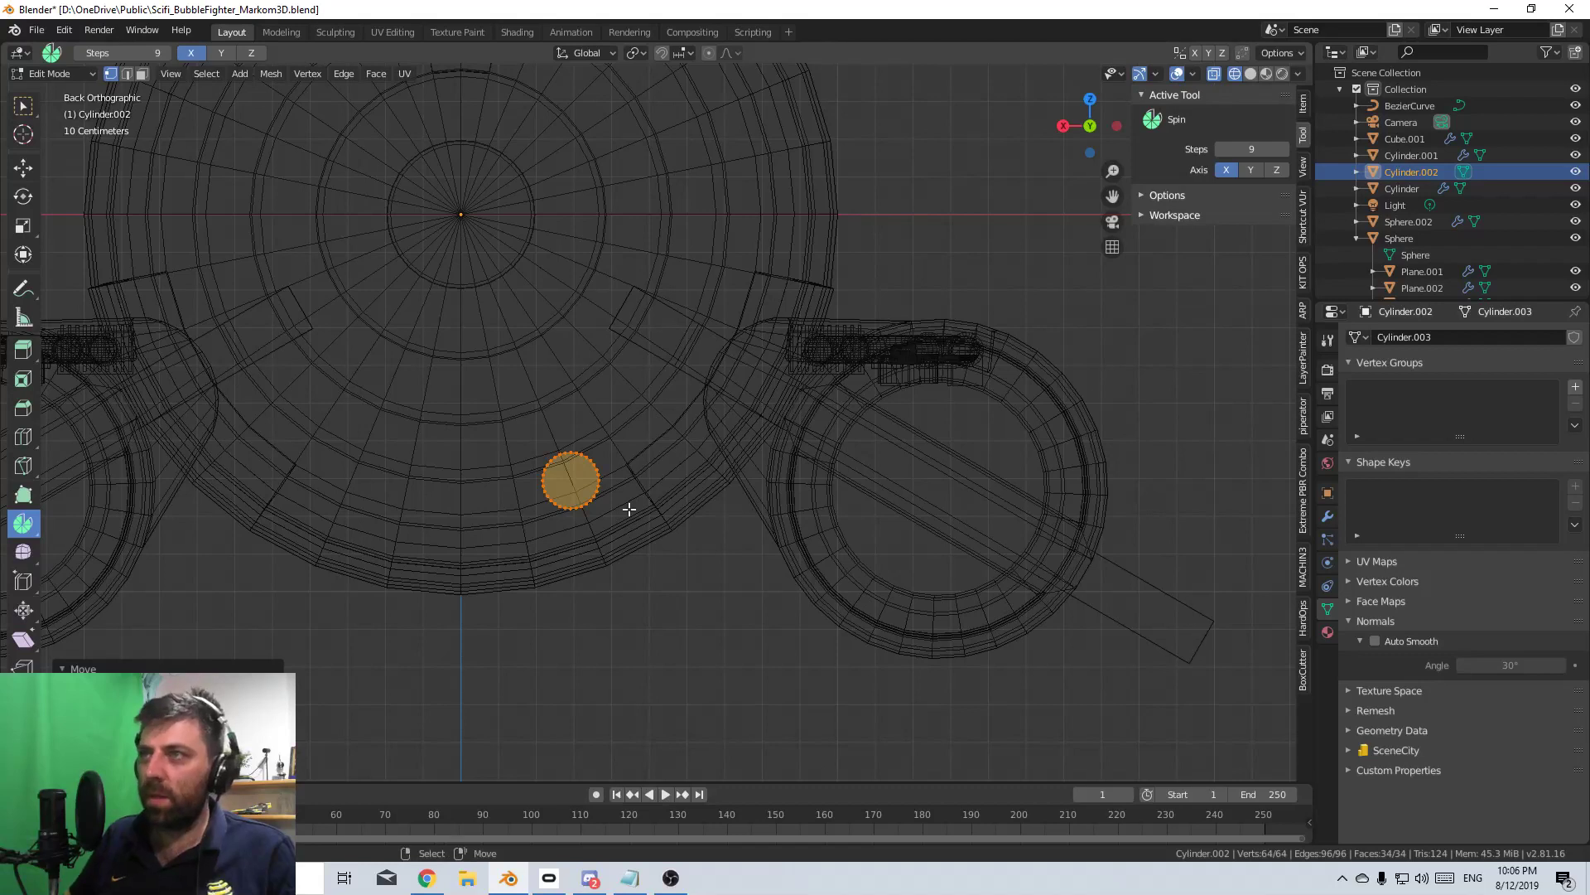
pyautogui.press('g')
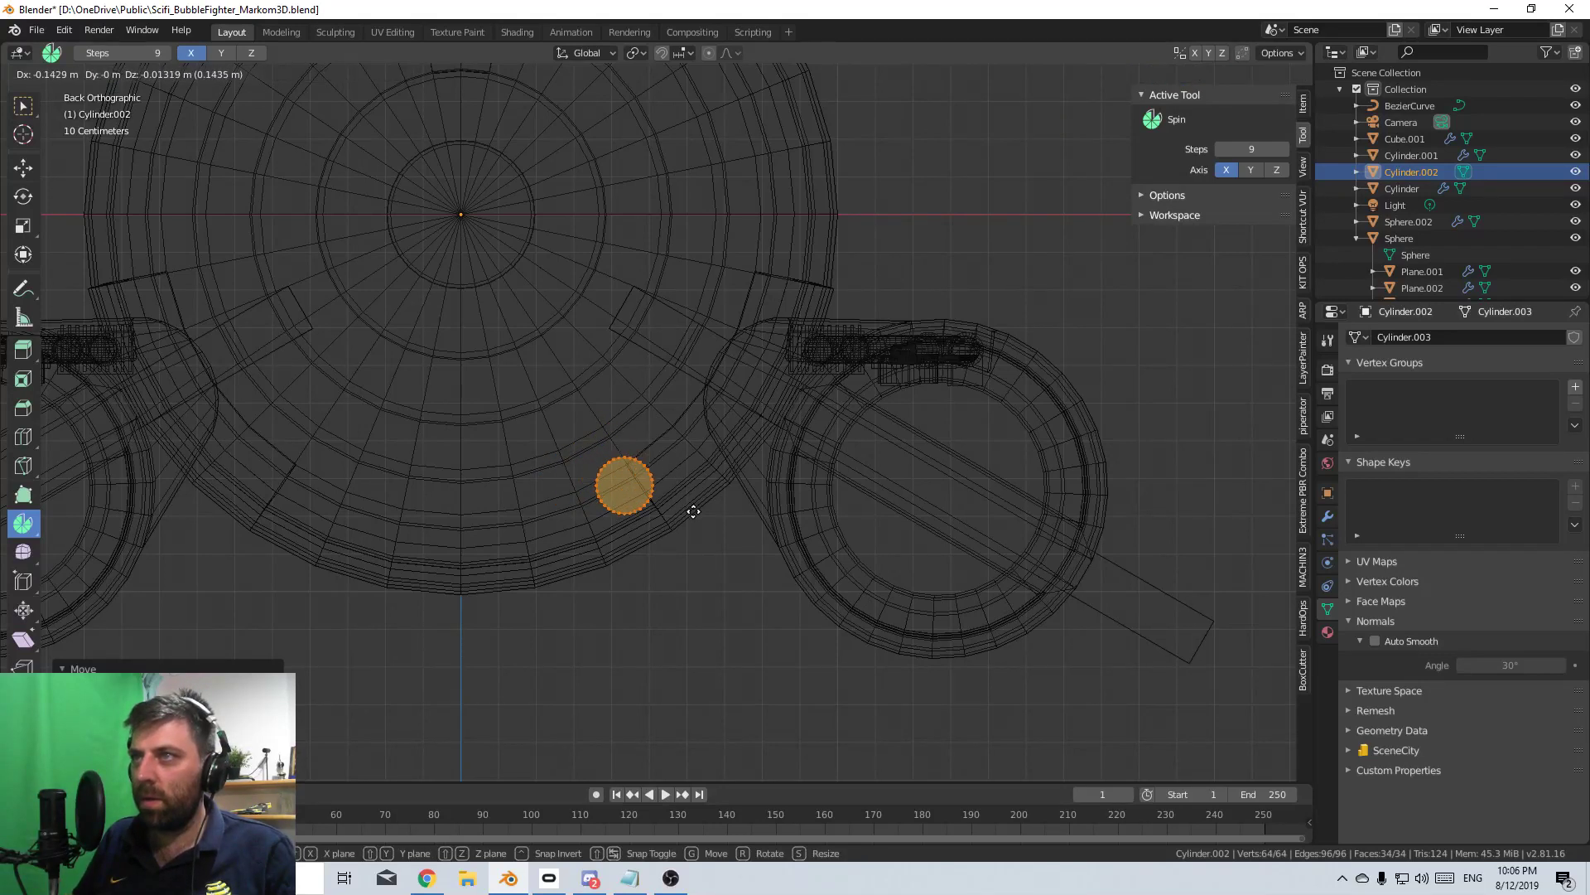
pyautogui.press('s')
pyautogui.click(916, 526)
pyautogui.press('g')
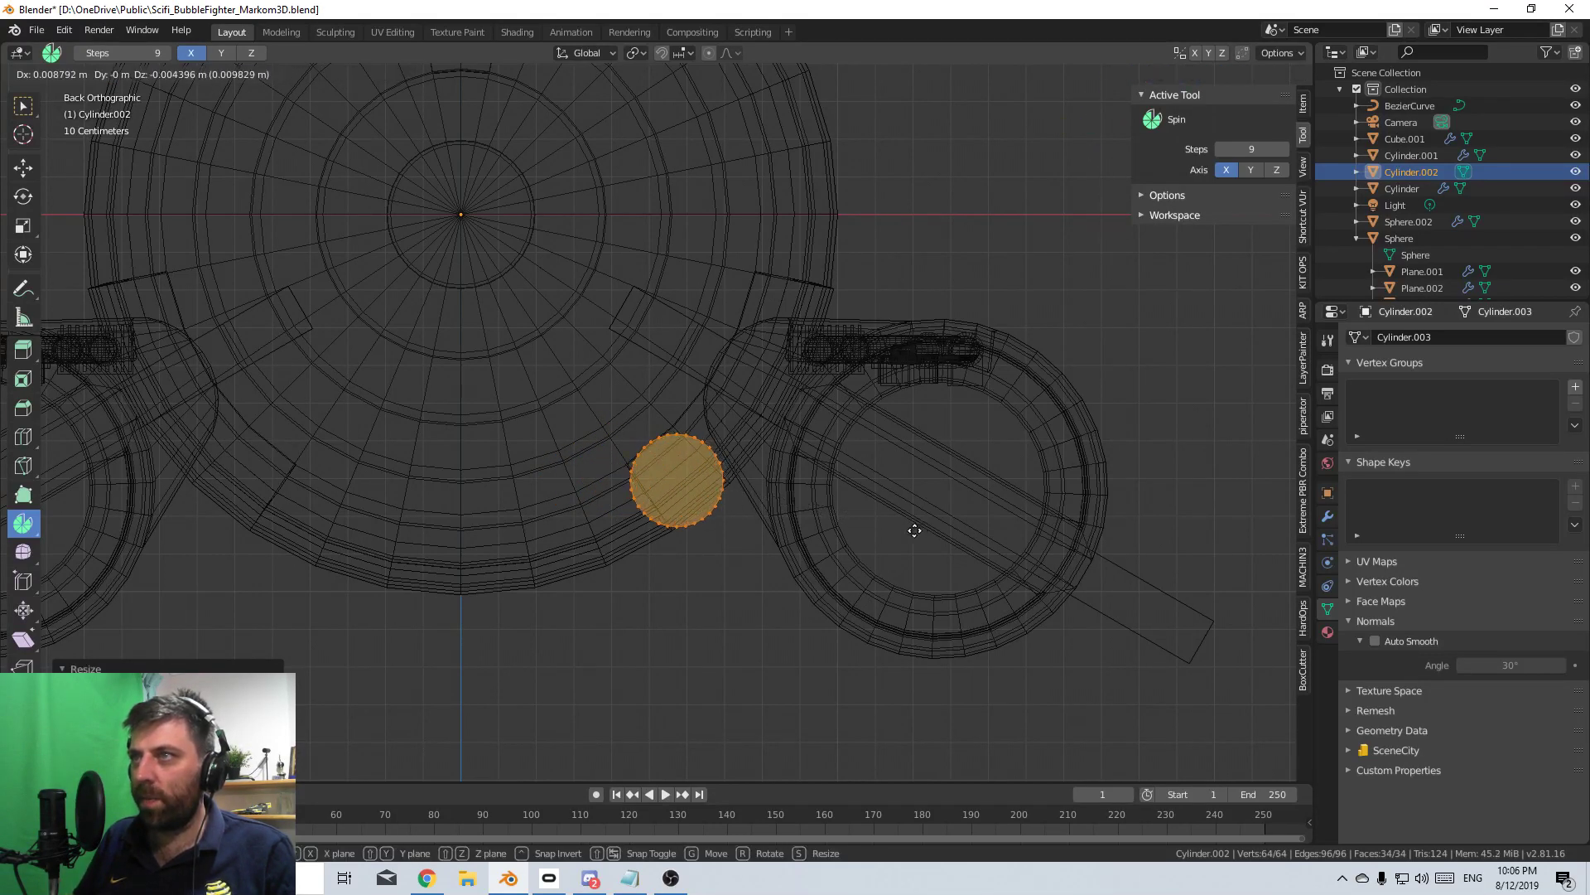
pyautogui.click(887, 525)
# - Select the cylinder's rear end and spin it 40° about Z in 9 steps toward the engine, pivoting on a relocated 3D cursor
pyautogui.moveTo(887, 525); pyautogui.dragTo(857, 549, button='middle')
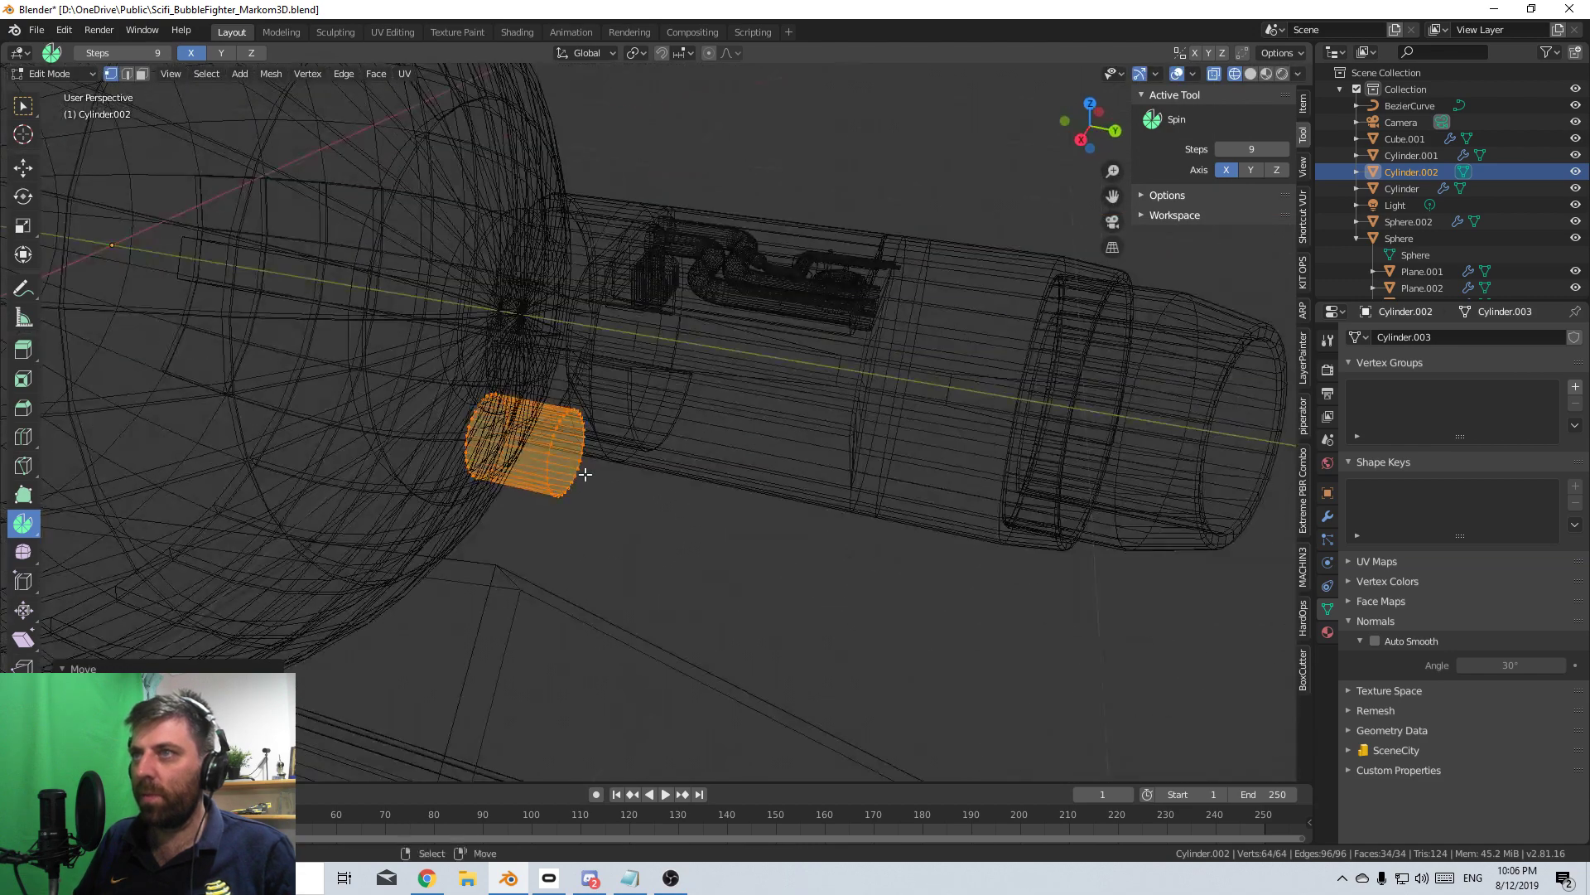
pyautogui.click(558, 474)
pyautogui.press('z')
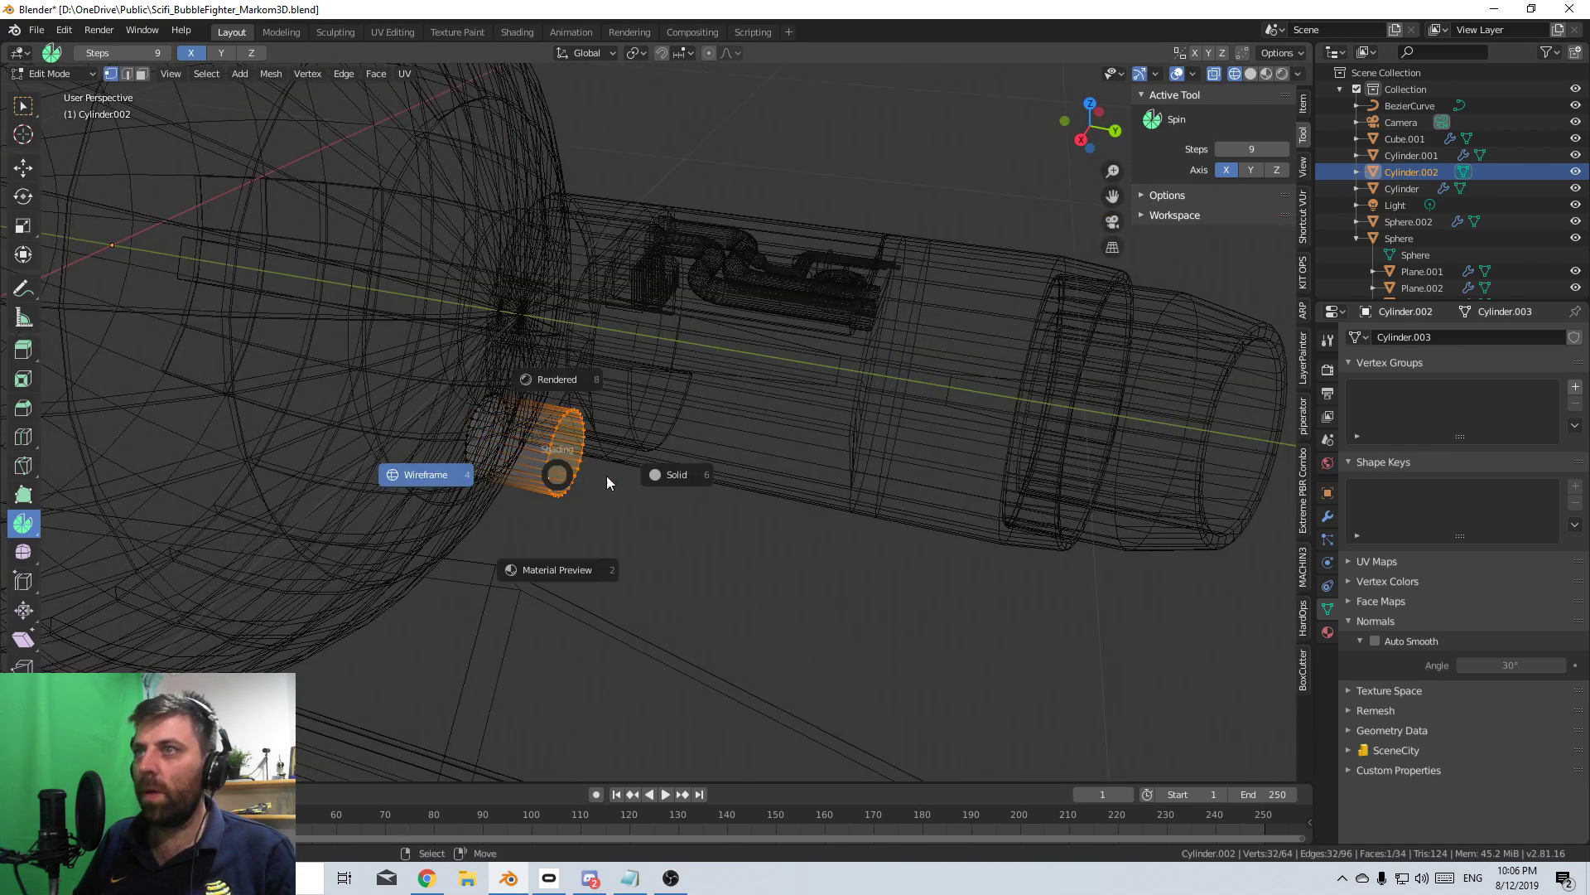
pyautogui.click(654, 472)
pyautogui.moveTo(668, 444)
pyautogui.mouseDown(button='middle')
pyautogui.moveTo(585, 431)
pyautogui.moveTo(593, 450)
pyautogui.mouseUp(button='middle')
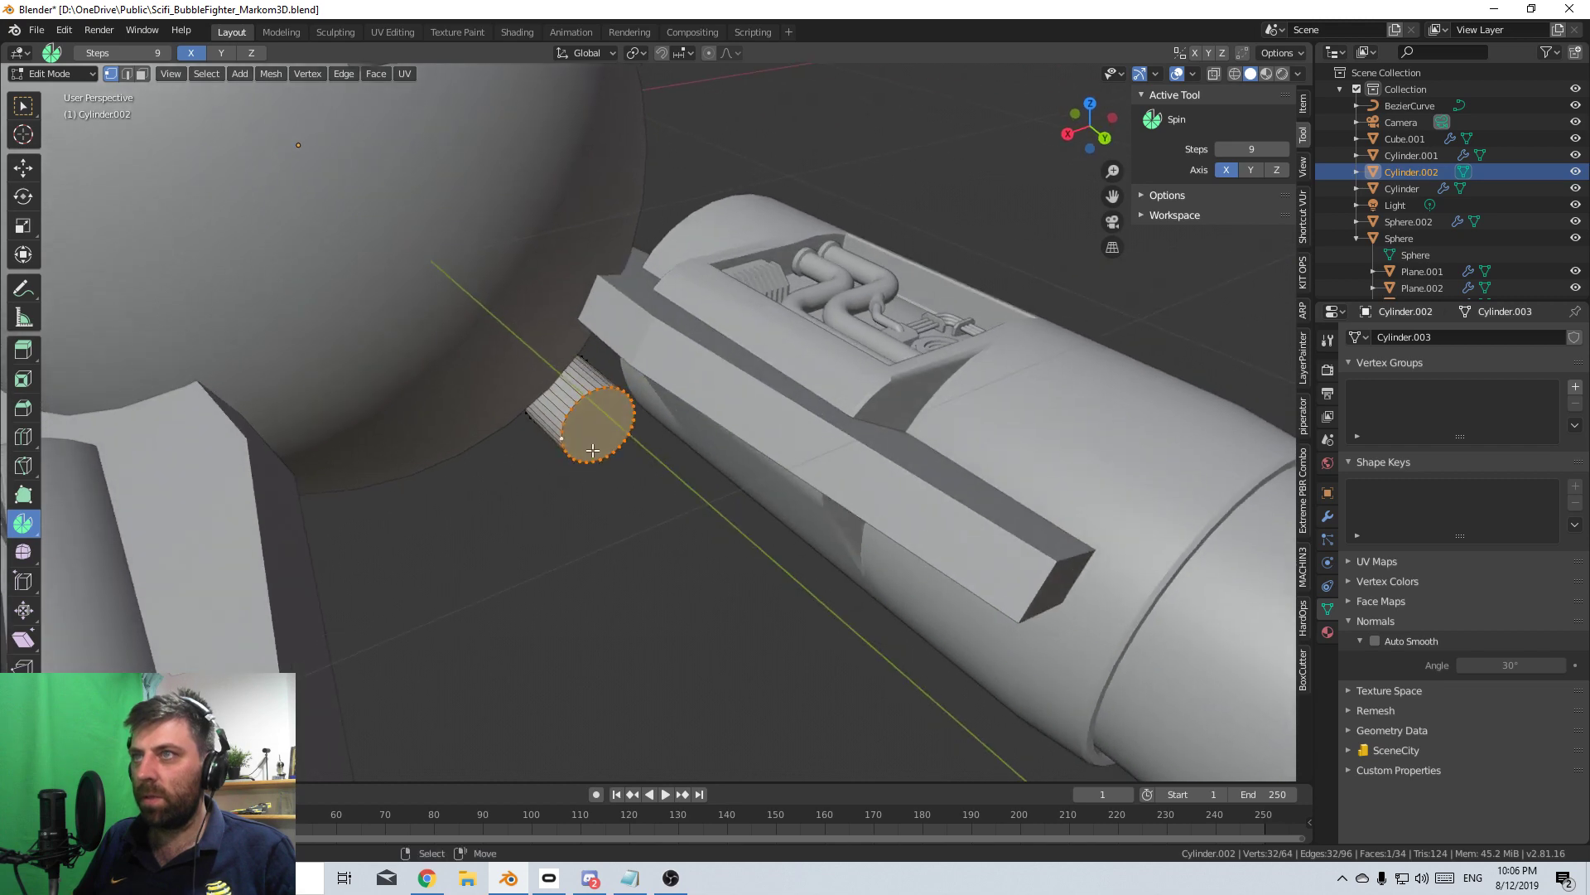
pyautogui.press('KP_7')
pyautogui.press('z')
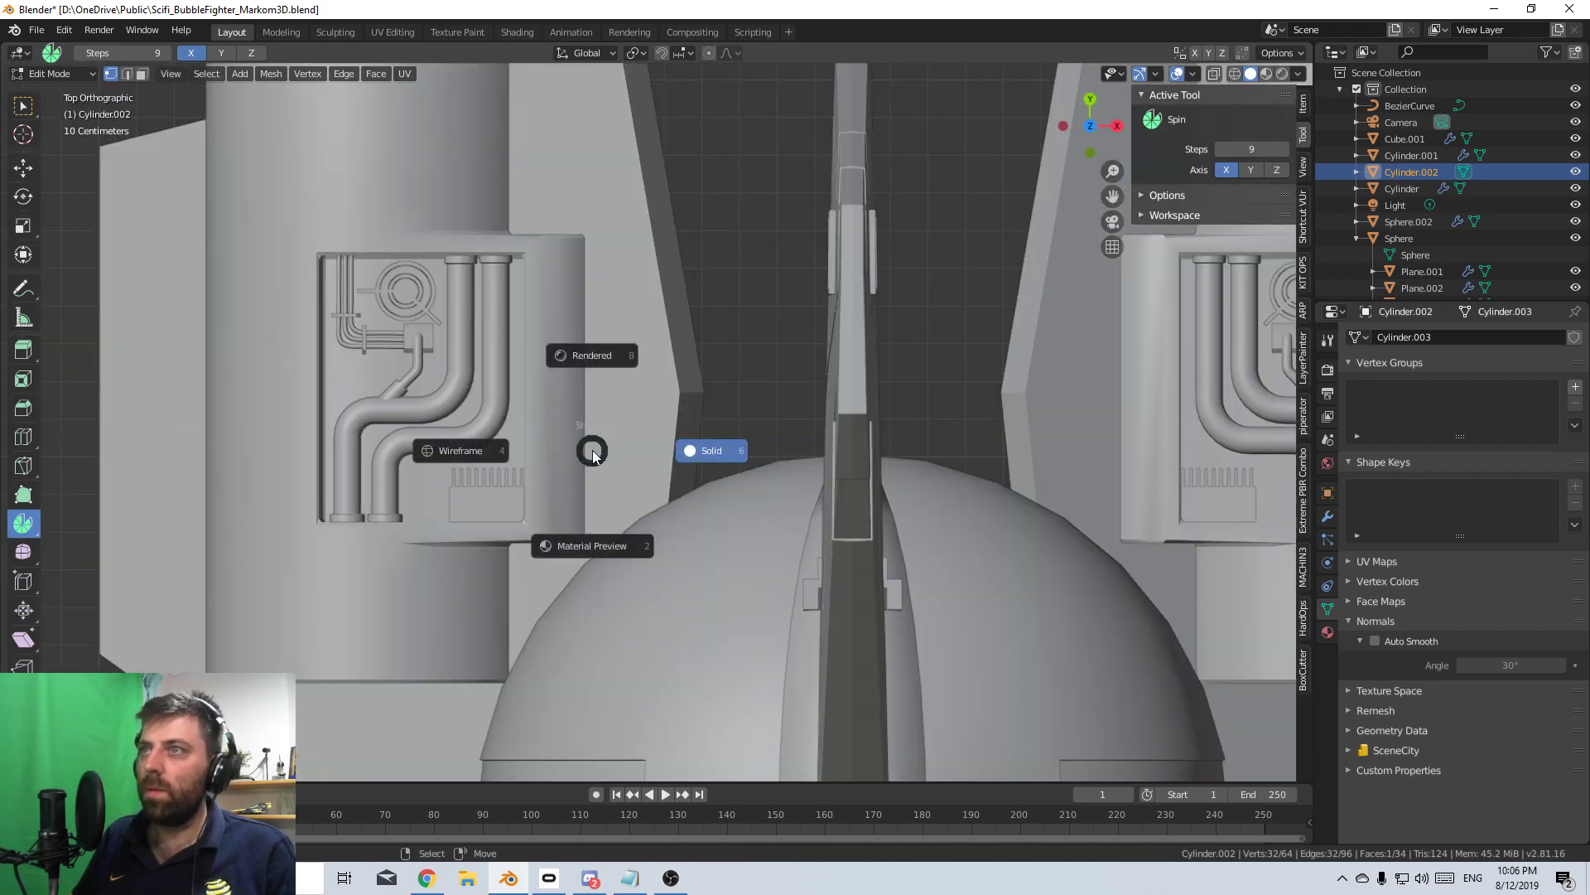
pyautogui.click(464, 454)
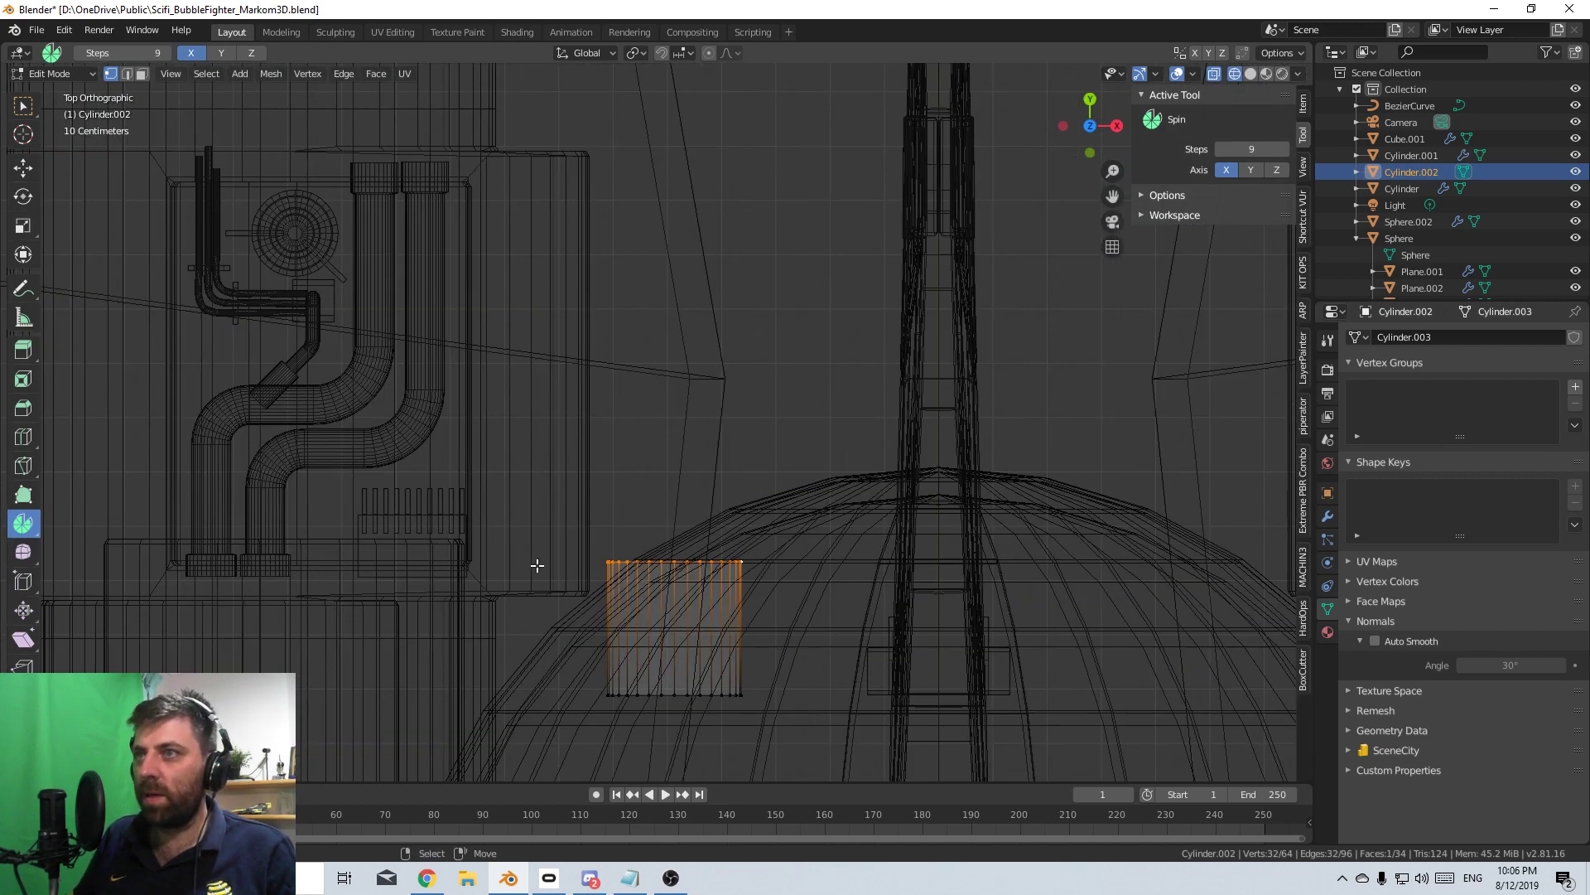
pyautogui.keyDown('shift'); pyautogui.rightClick(532, 562); pyautogui.keyUp('shift')
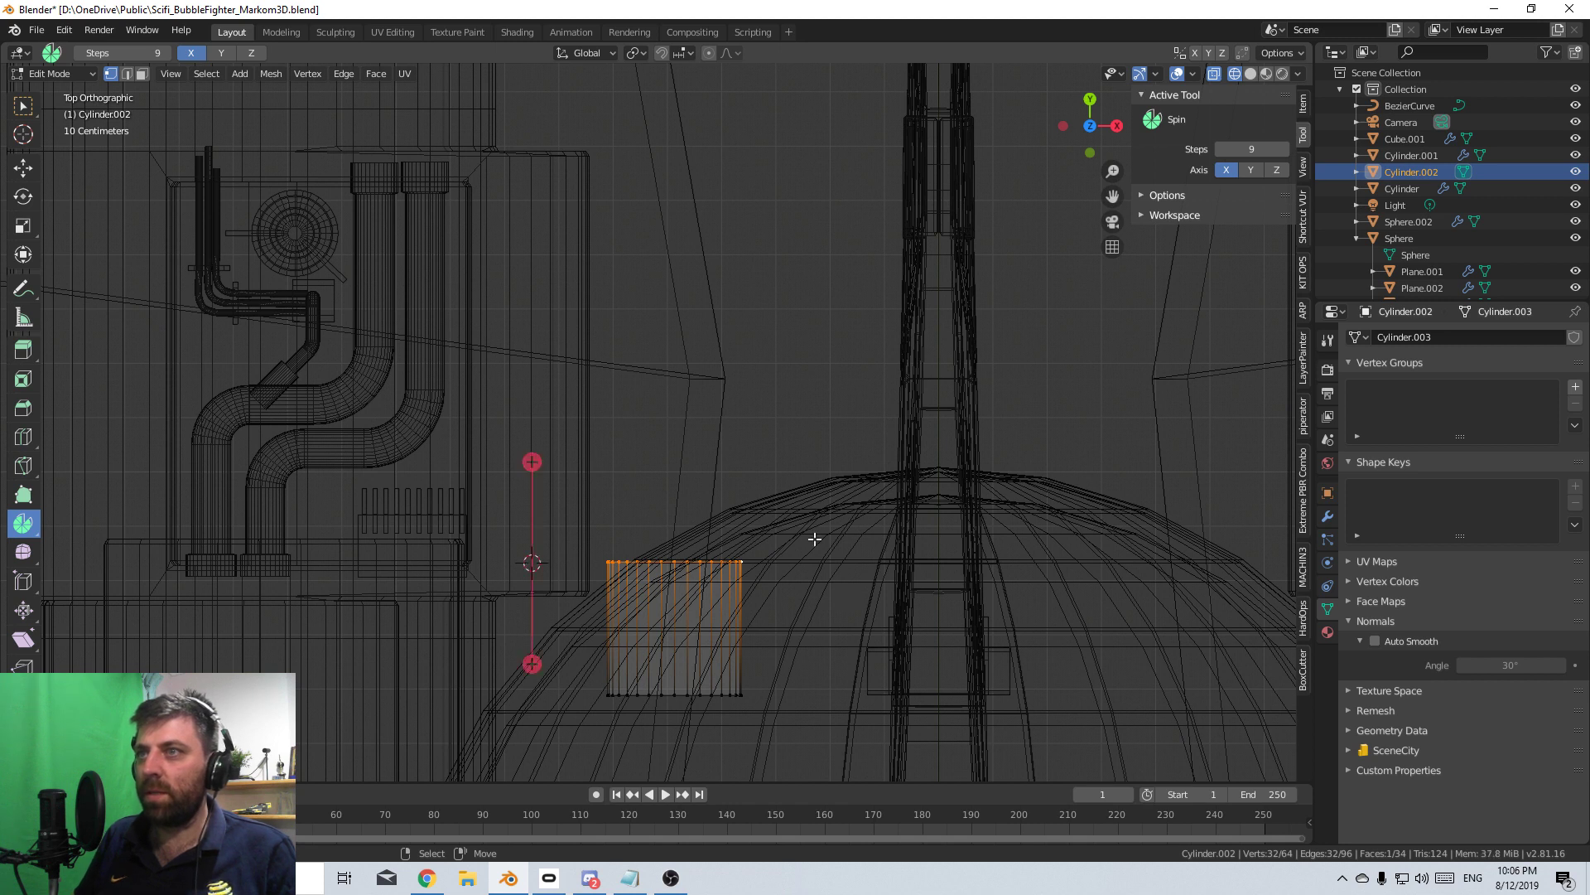
pyautogui.click(1276, 169)
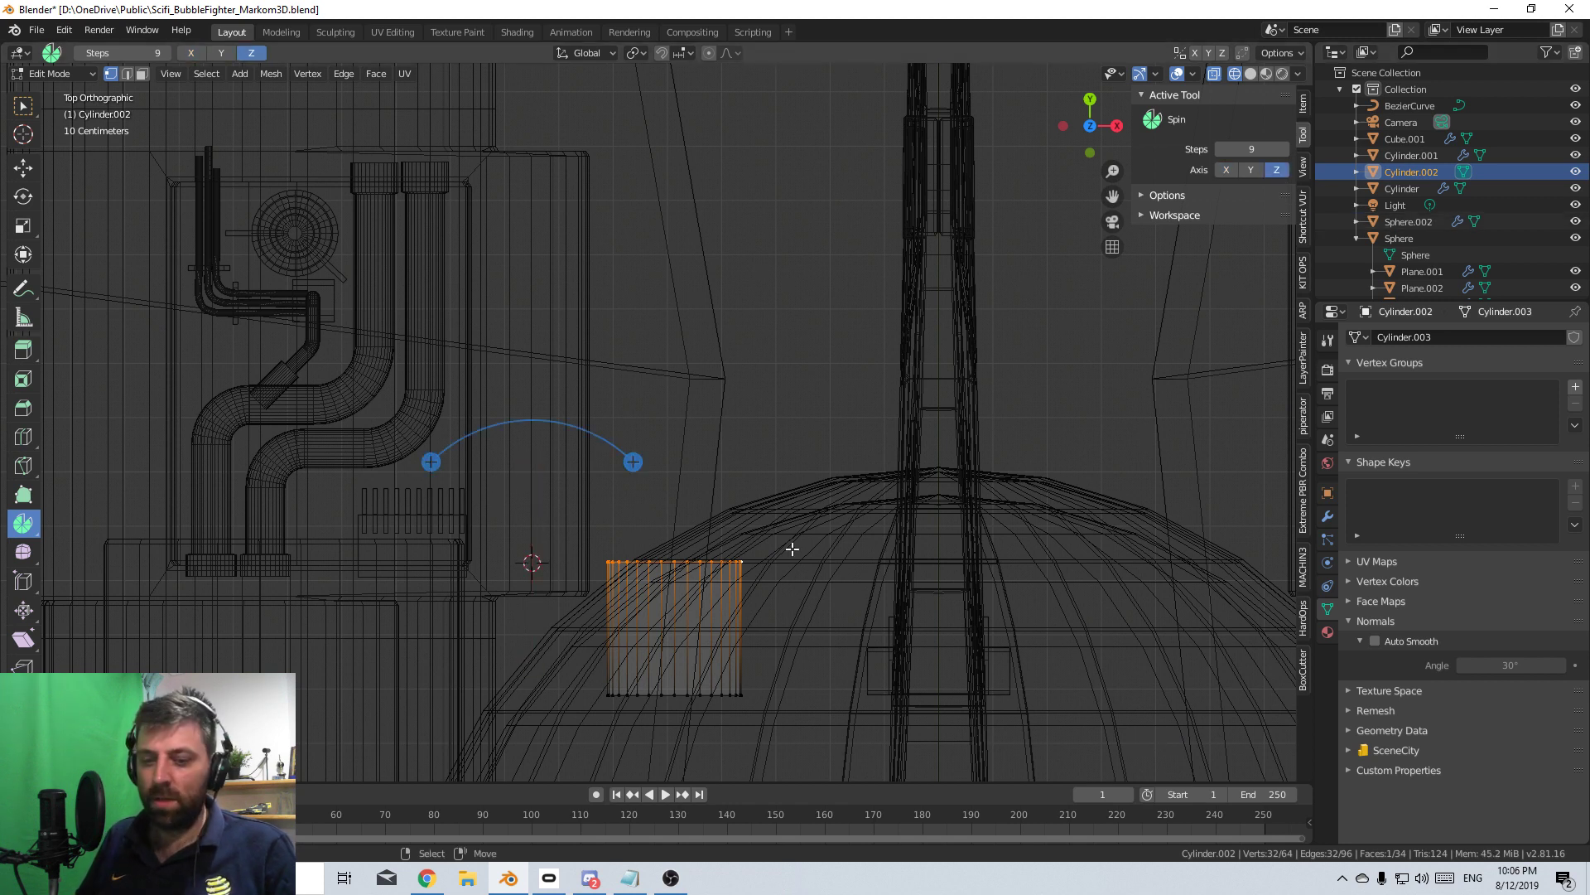
pyautogui.moveTo(429, 458); pyautogui.dragTo(358, 554)
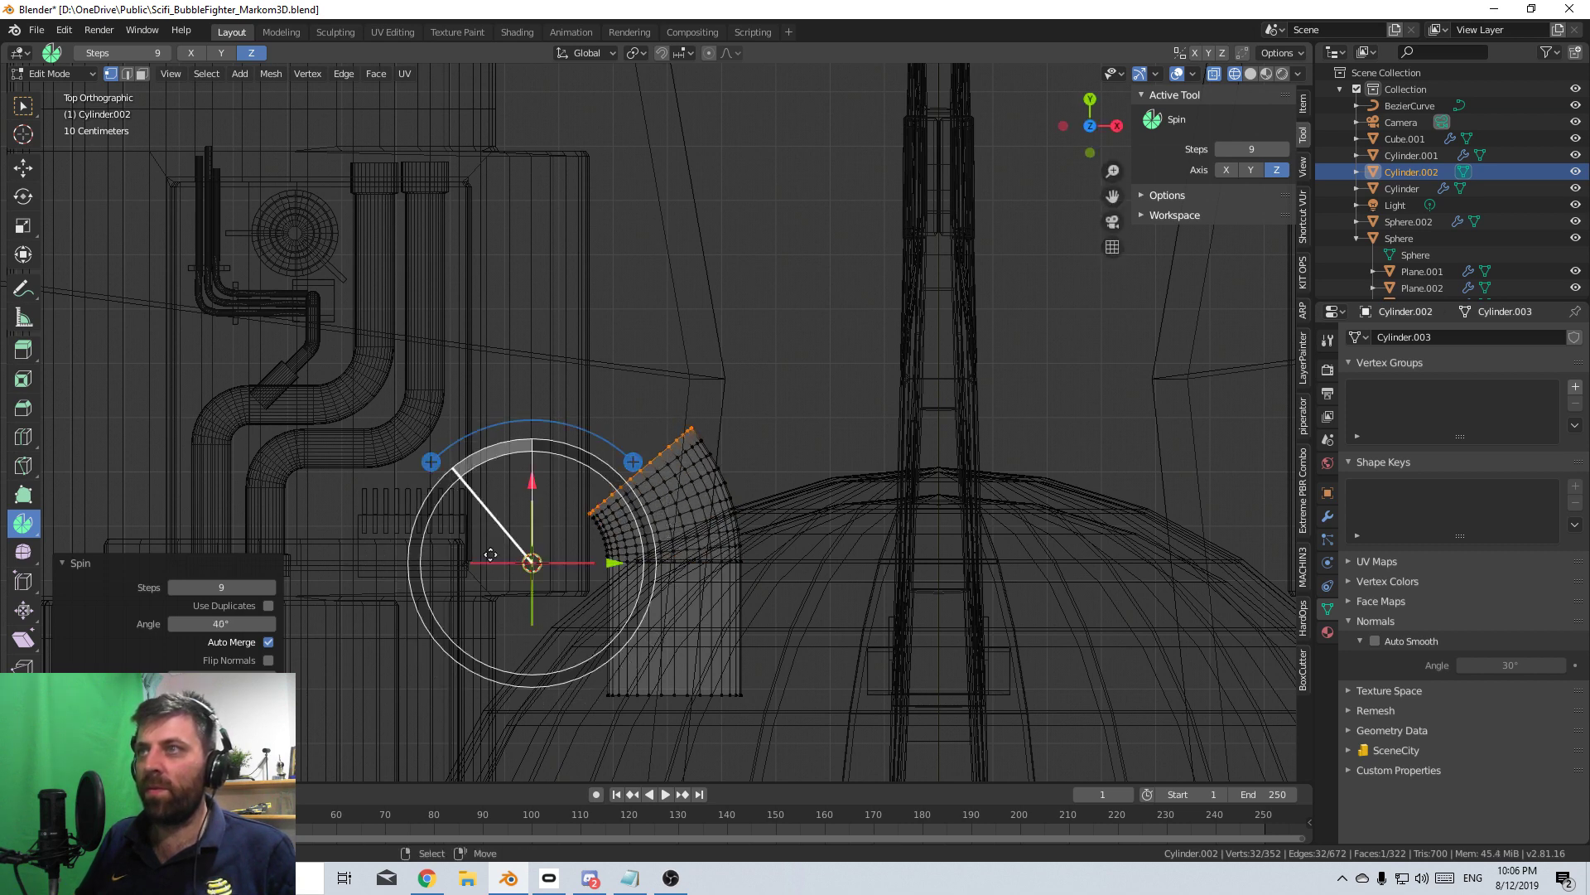
# - Extrude the bent pipe's end straight into the engine body and return to solid shading
pyautogui.press('e')
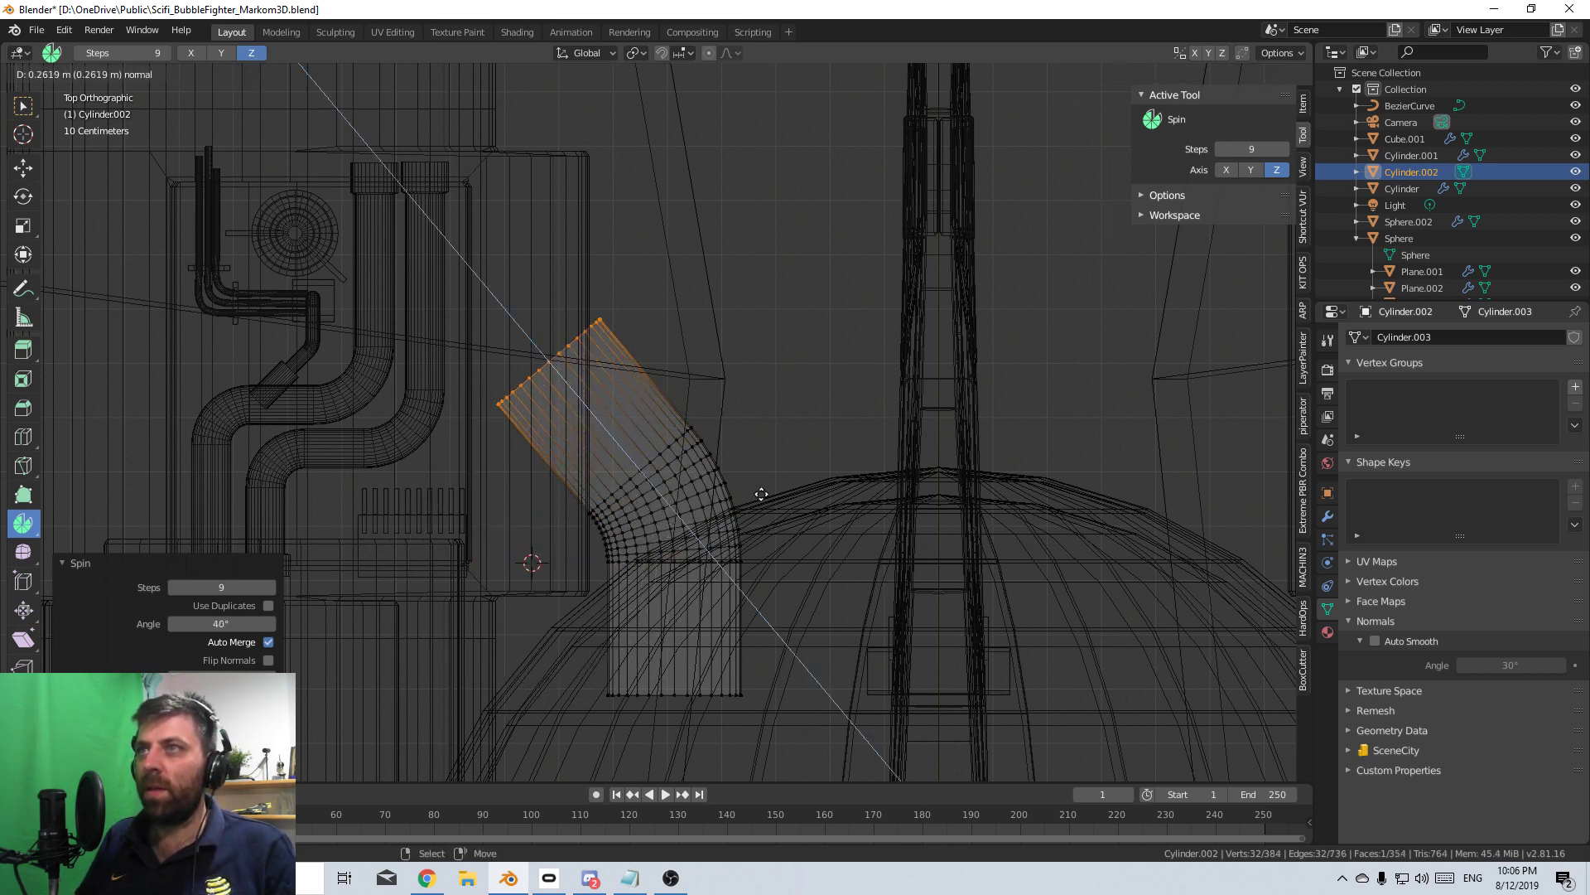
pyautogui.click(893, 521)
pyautogui.moveTo(892, 521); pyautogui.dragTo(629, 367, button='middle')
pyautogui.press('z')
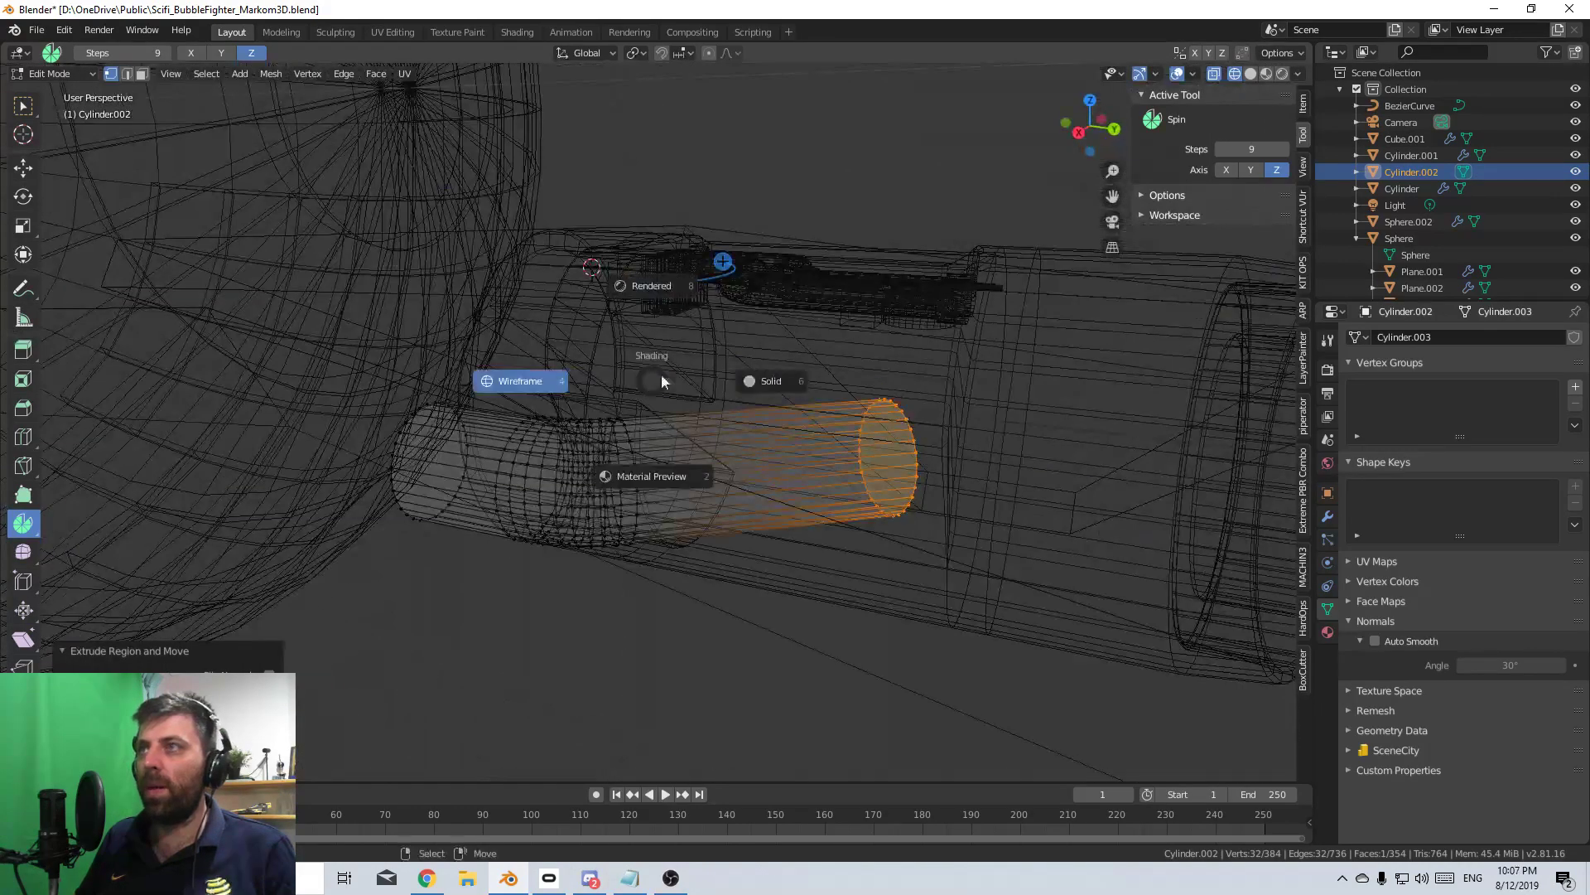
pyautogui.click(770, 382)
pyautogui.moveTo(772, 390)
pyautogui.mouseDown(button='middle')
pyautogui.moveTo(779, 414)
pyautogui.moveTo(698, 445)
pyautogui.moveTo(708, 461)
pyautogui.moveTo(743, 434)
pyautogui.mouseUp(button='middle')
# - In Object Mode, apply Shade Smooth to the connecting pipe and add a Mirror modifier
pyautogui.press('Tab')
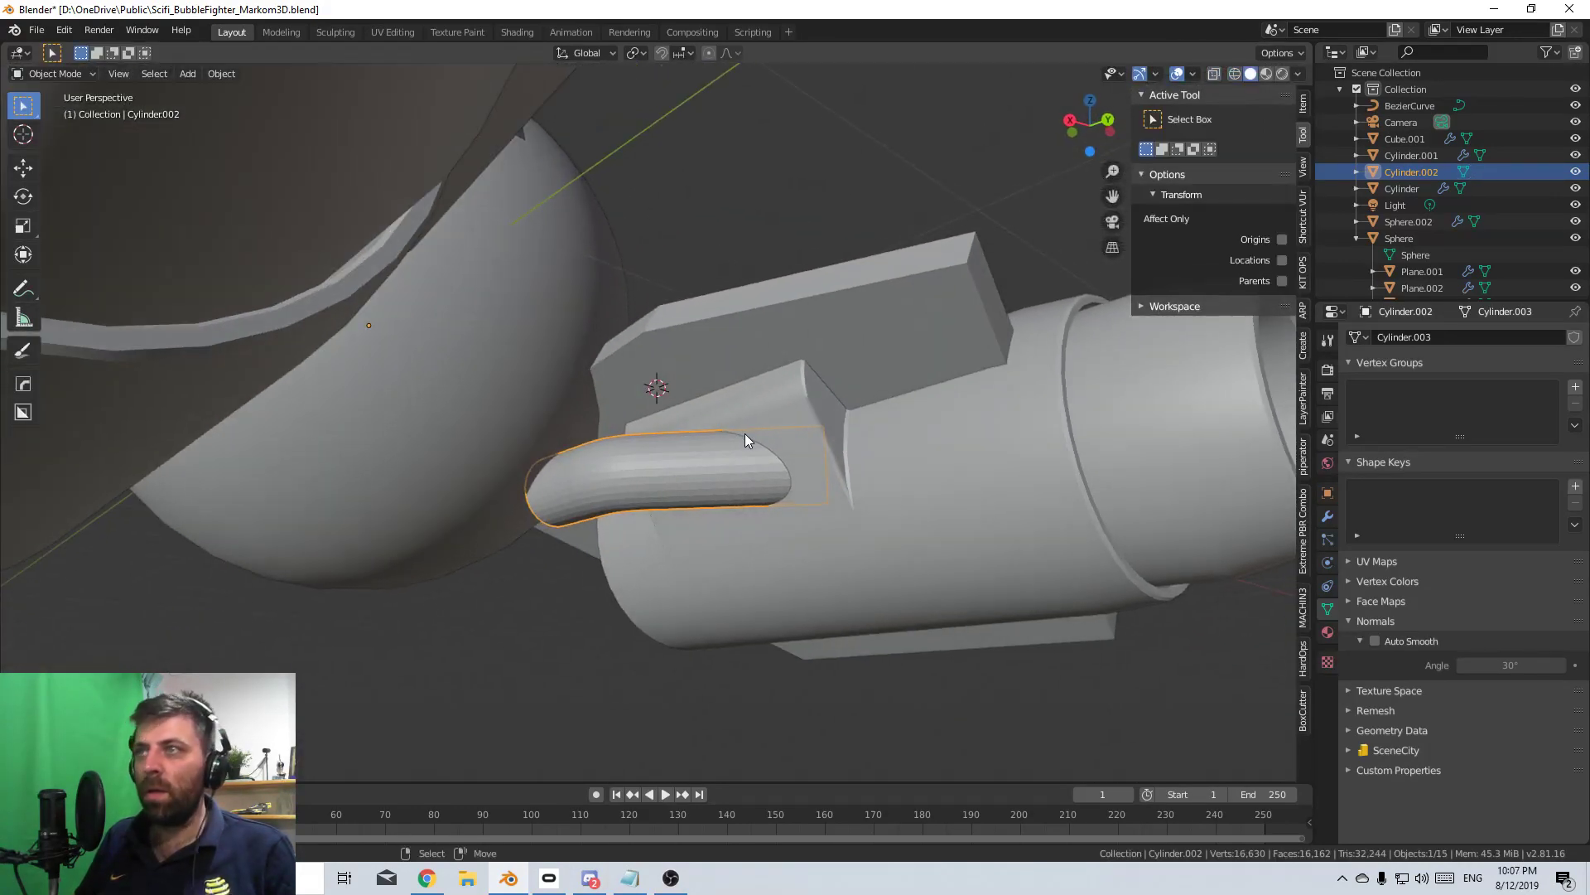
pyautogui.press('F3')
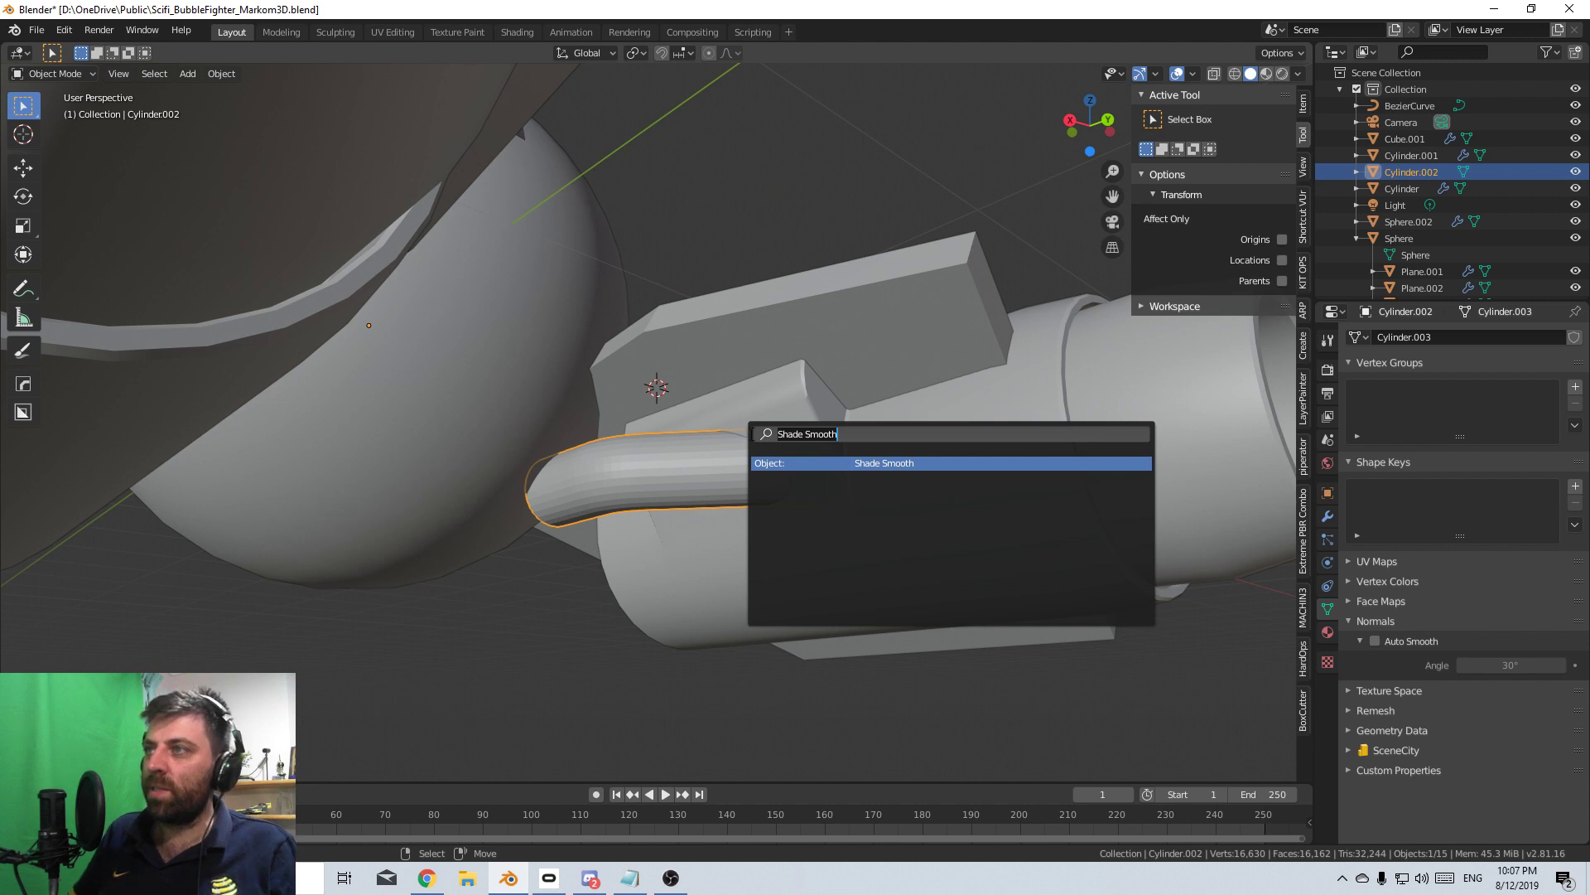
pyautogui.click(972, 464)
pyautogui.click(1327, 520)
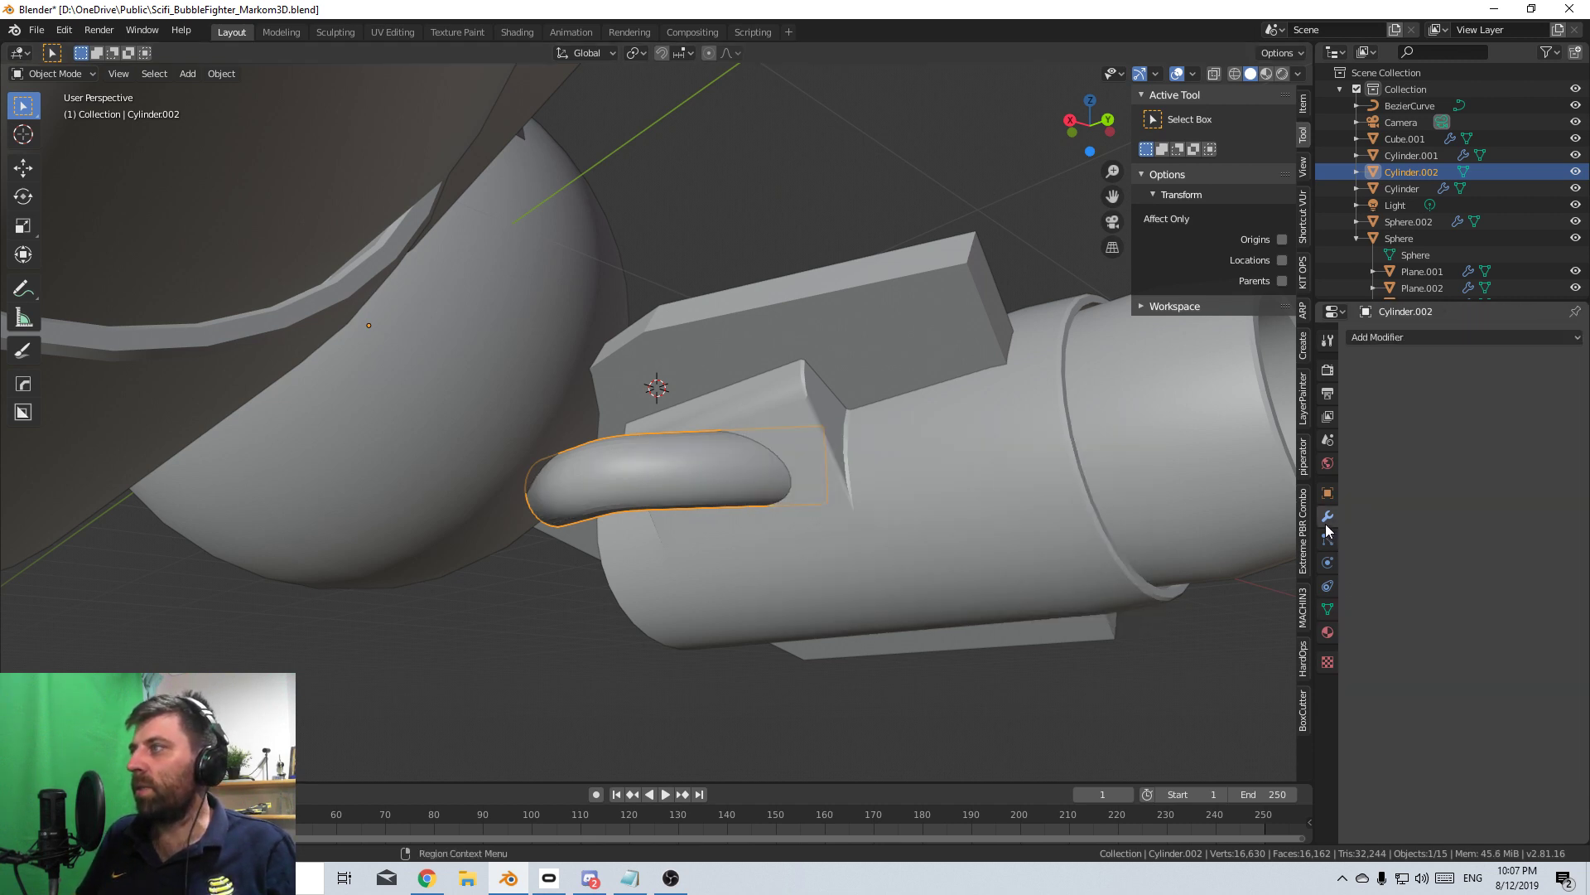
pyautogui.click(1404, 340)
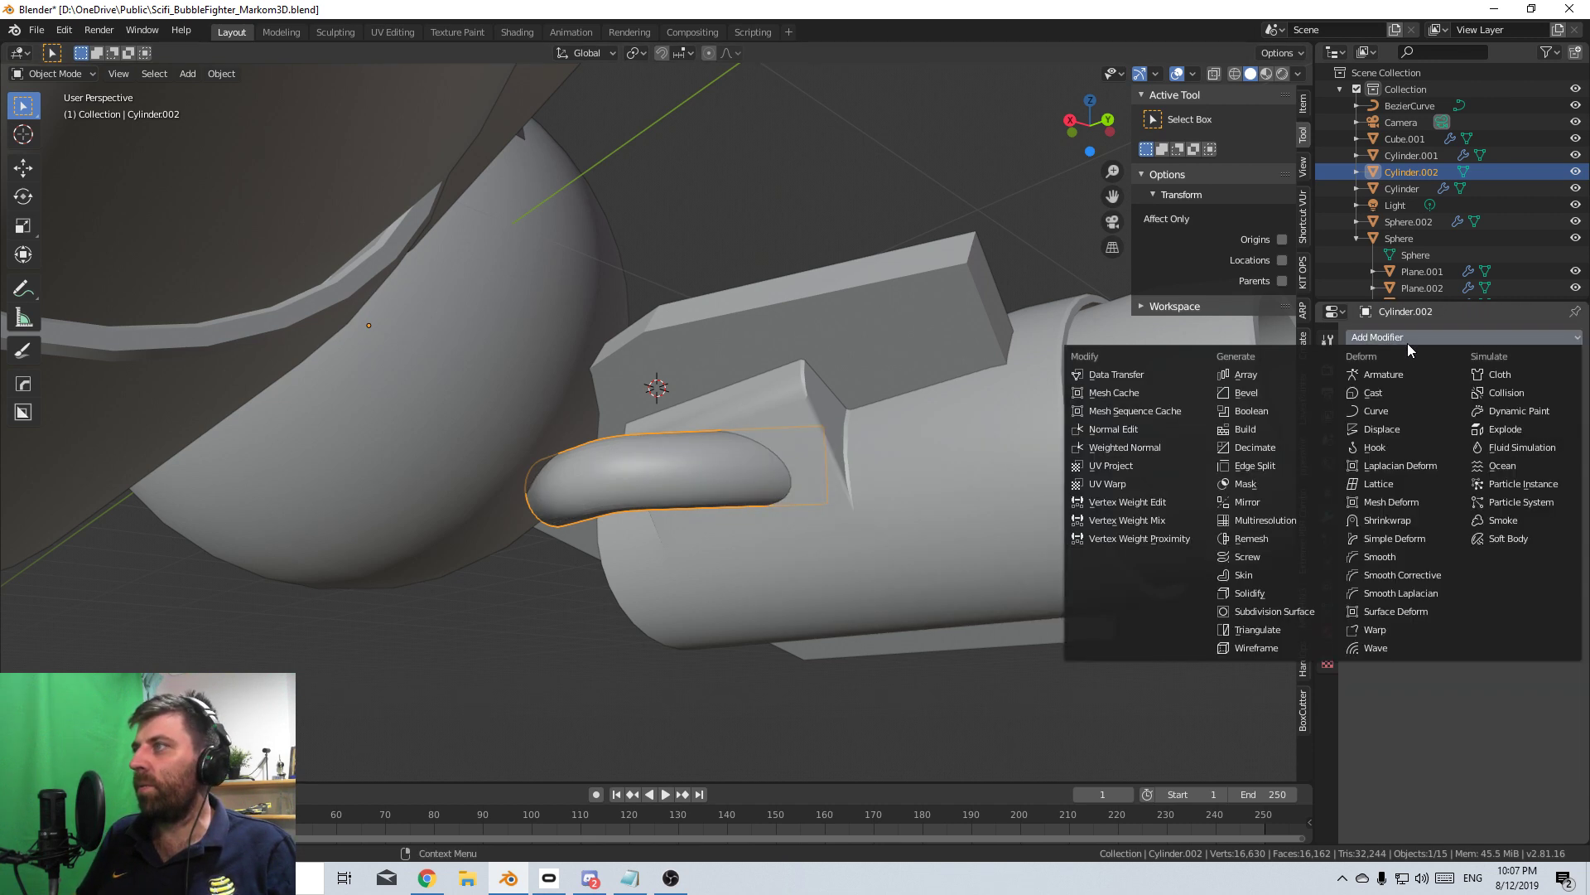
pyautogui.click(1279, 502)
# - Duplicate the two engine faces where the connecting pipe enters and offset the copy slightly along X
pyautogui.moveTo(1176, 502); pyautogui.dragTo(439, 369, button='middle')
pyautogui.scroll(5, 716, 484)
pyautogui.click(822, 470)
pyautogui.press('Tab')
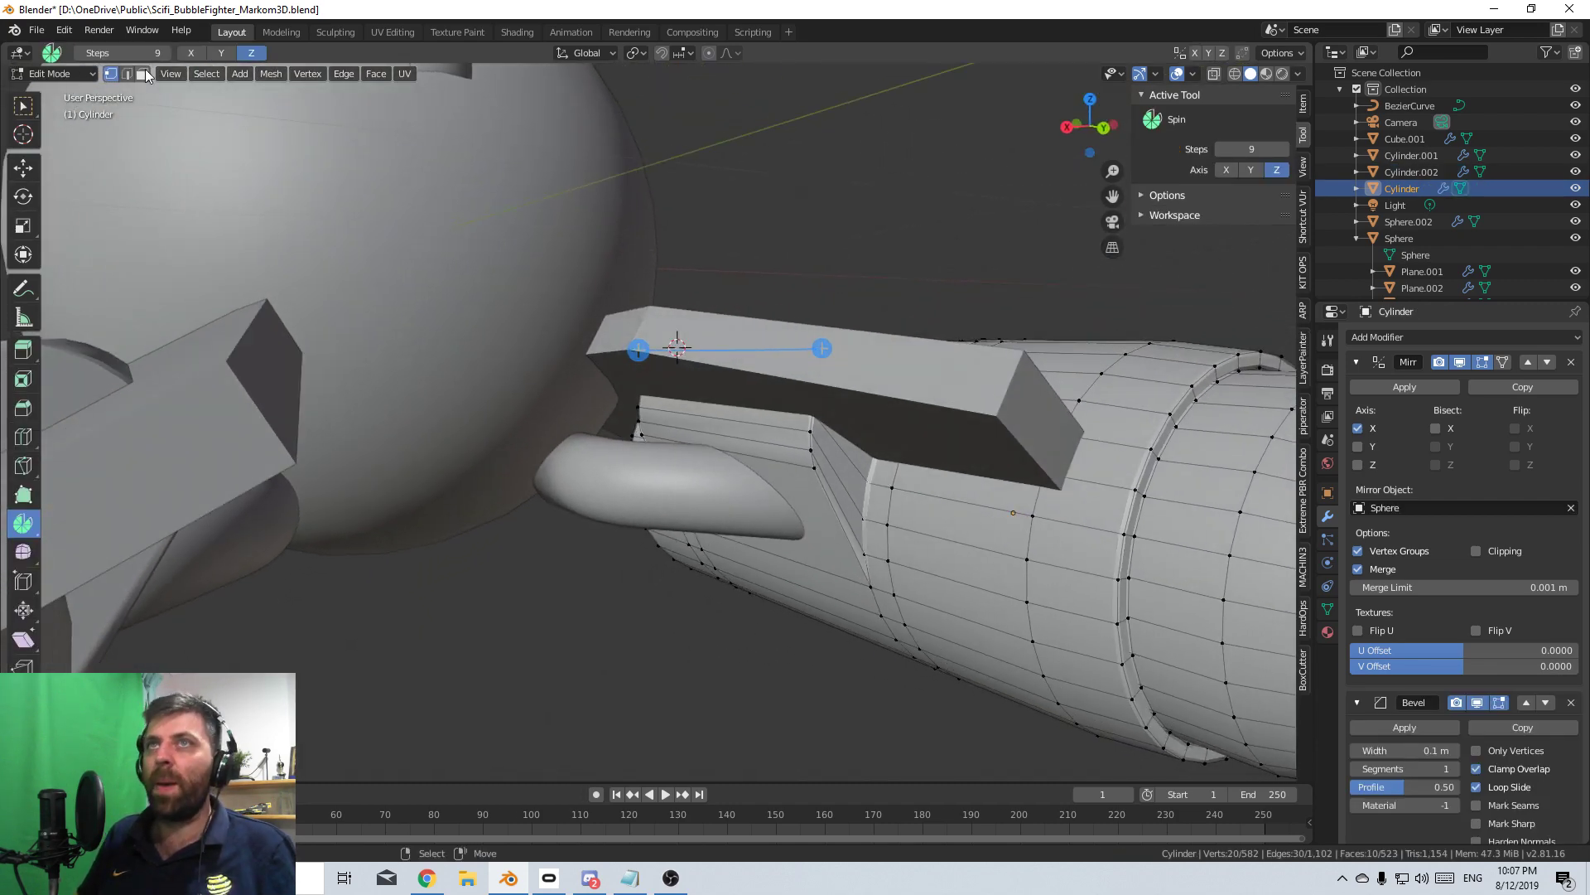
pyautogui.moveTo(668, 377); pyautogui.dragTo(882, 570, button='middle')
pyautogui.click(812, 502)
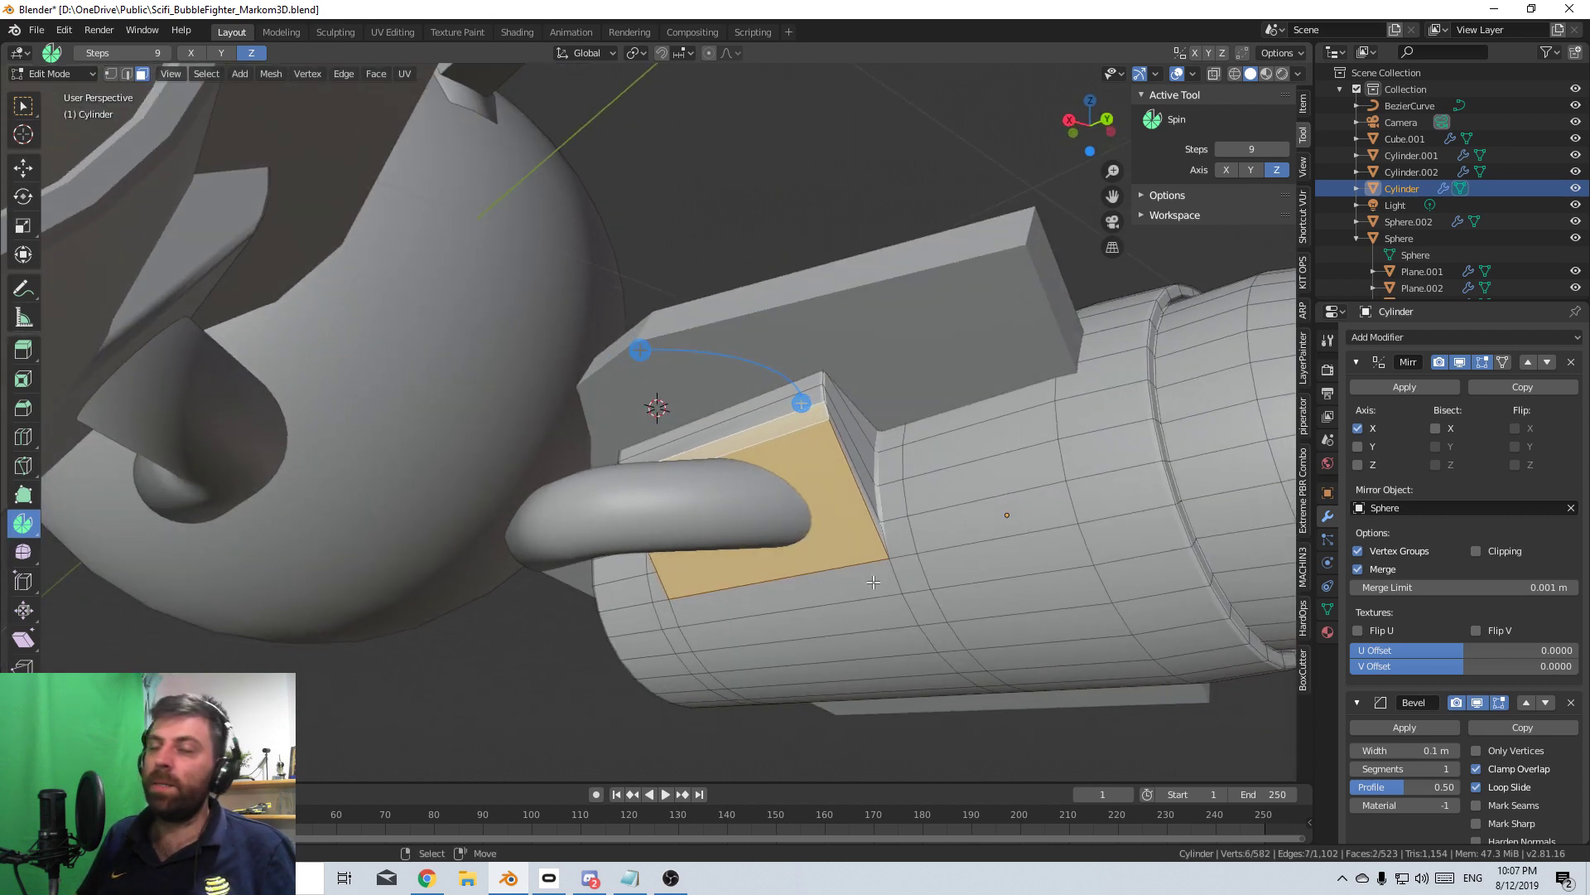
pyautogui.hotkey('shift', 'd')
pyautogui.press('Escape')
pyautogui.moveTo(870, 585); pyautogui.dragTo(862, 575, button='middle')
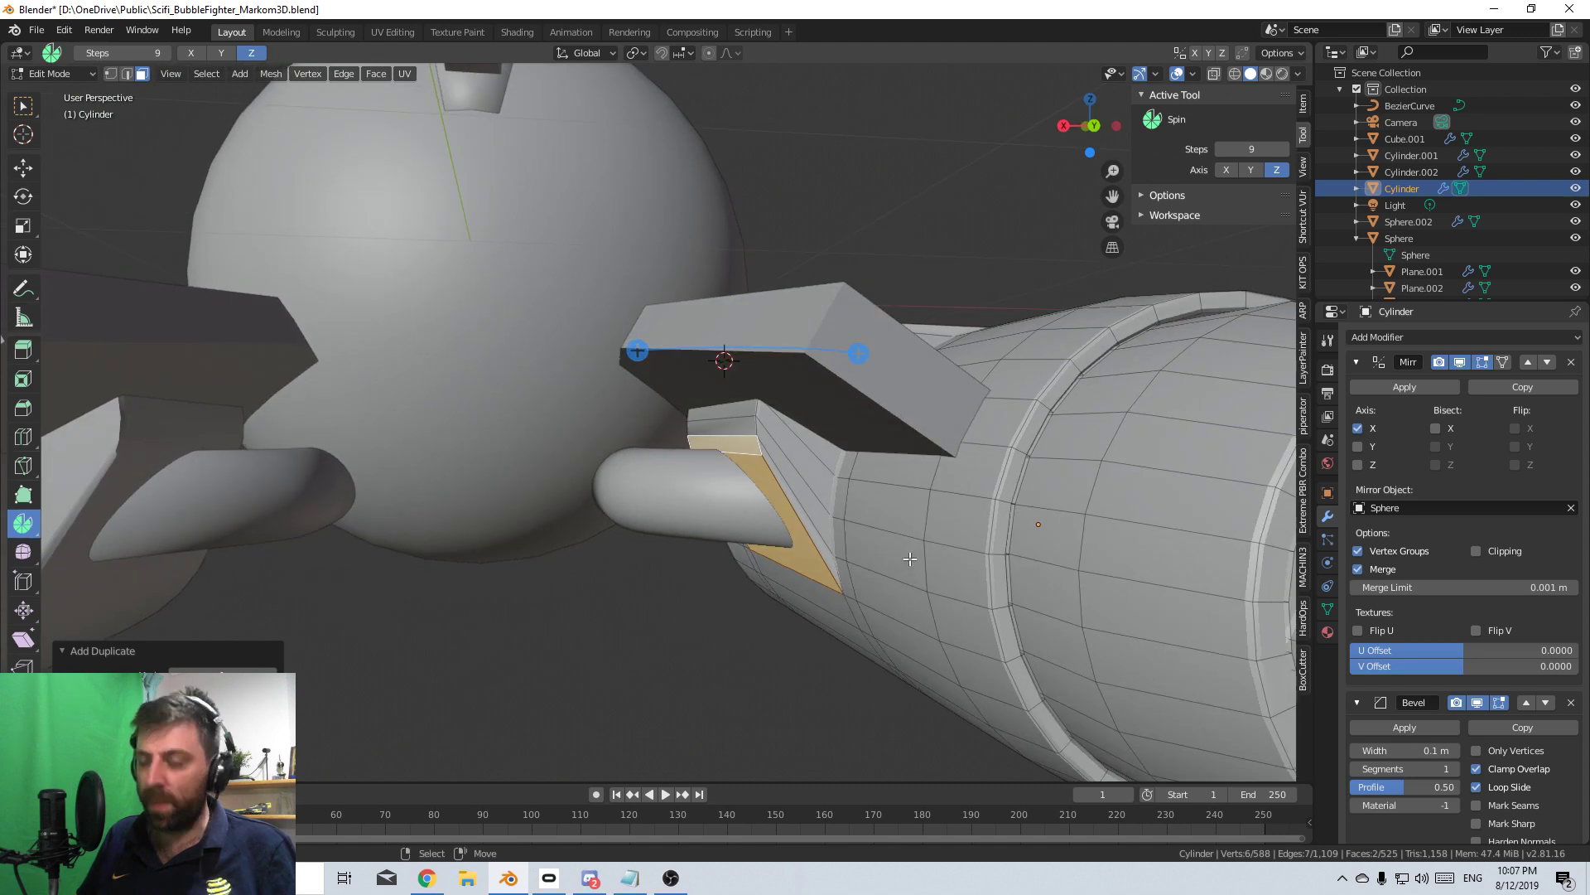
pyautogui.press('g')
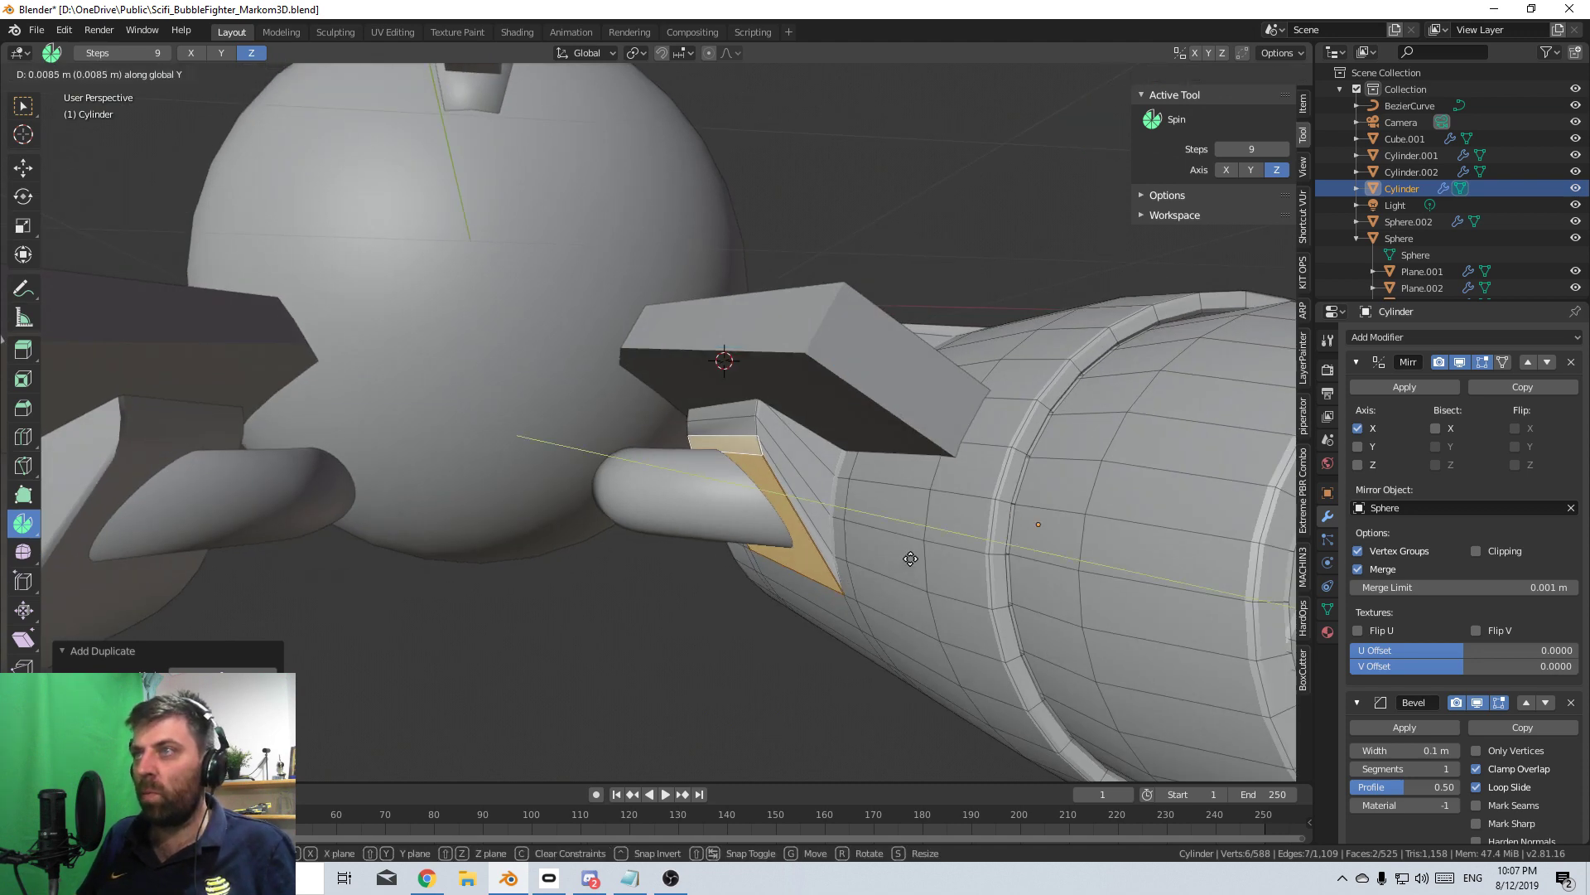
pyautogui.press('x')
pyautogui.click(844, 574)
# - Inset the duplicated engine panel faces by about 0.034 m and delete the resulting border ring of faces
pyautogui.moveTo(844, 574); pyautogui.dragTo(915, 532, button='middle')
pyautogui.press('i')
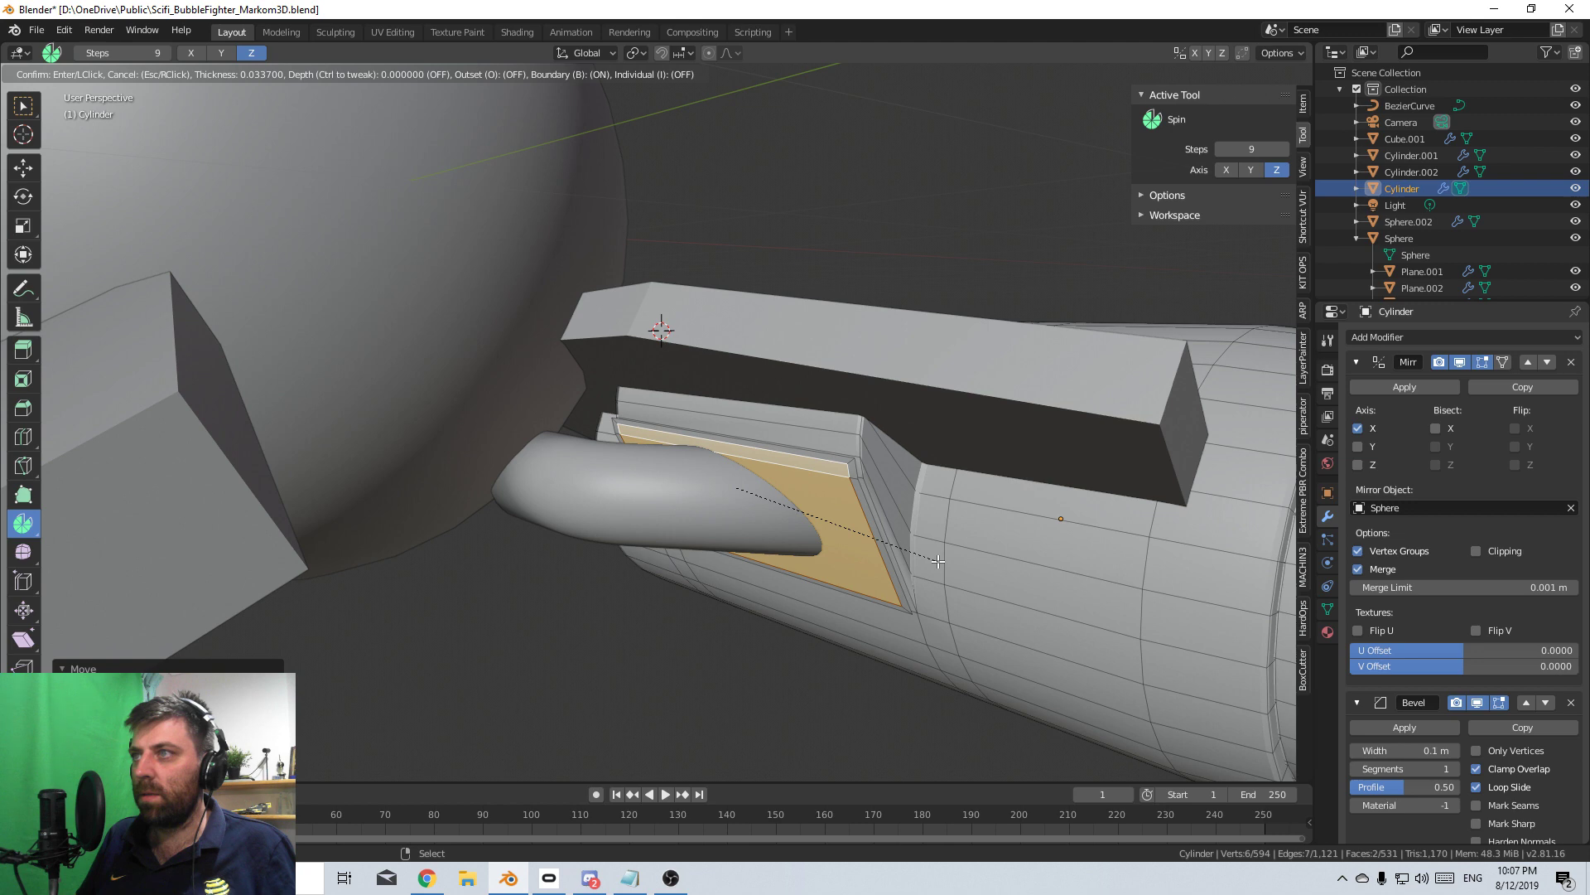
pyautogui.click(938, 561)
pyautogui.hotkey('alt', 'a')
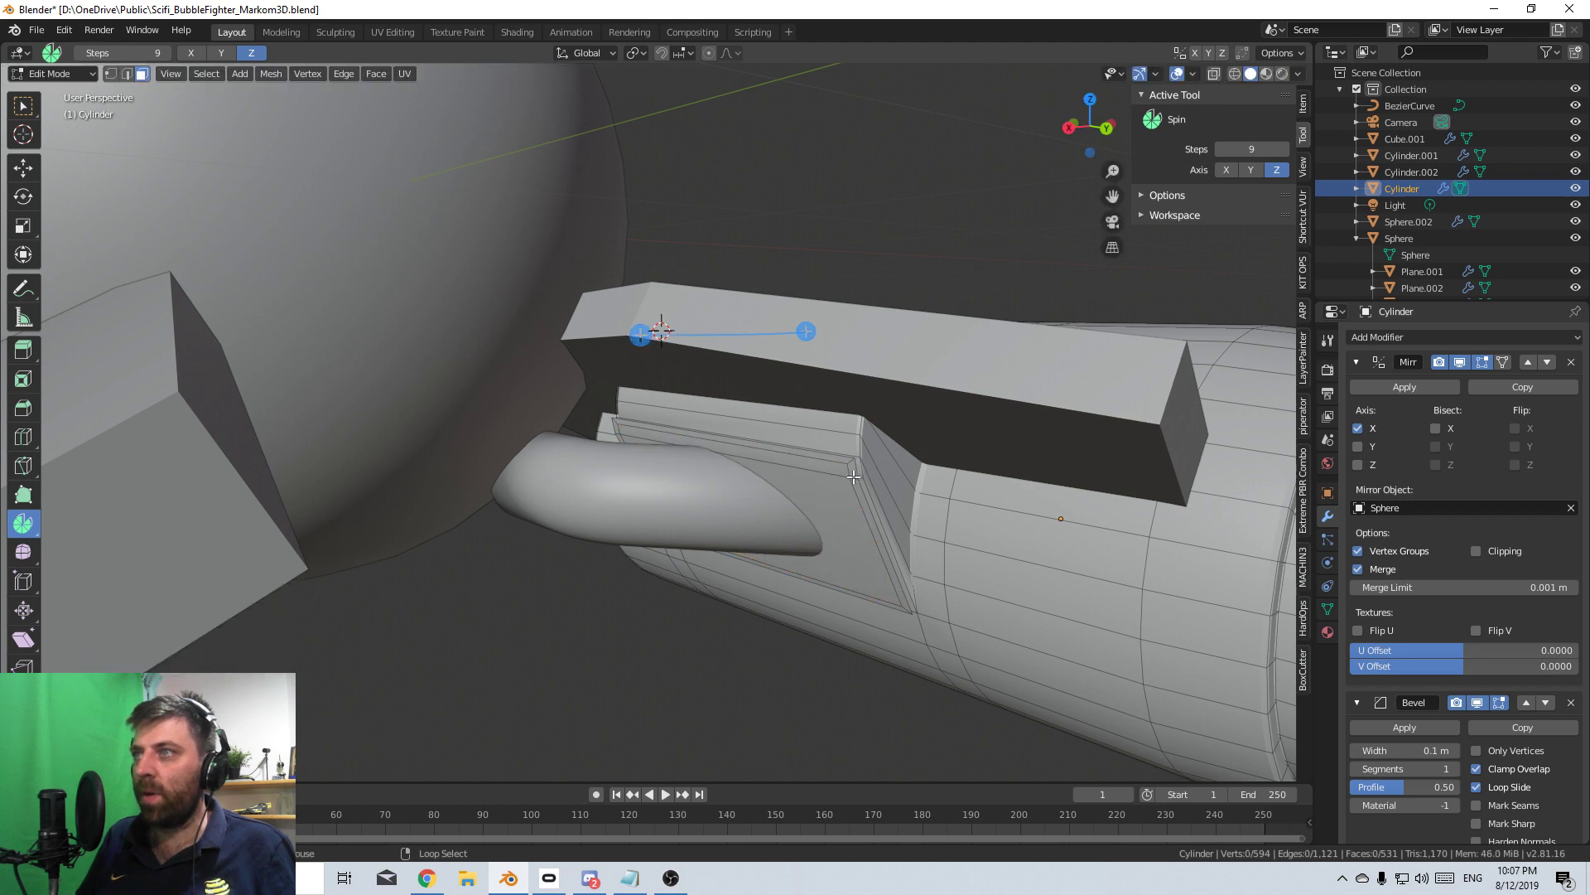
pyautogui.keyDown('alt'); pyautogui.click(853, 477); pyautogui.keyUp('alt')
pyautogui.press('x')
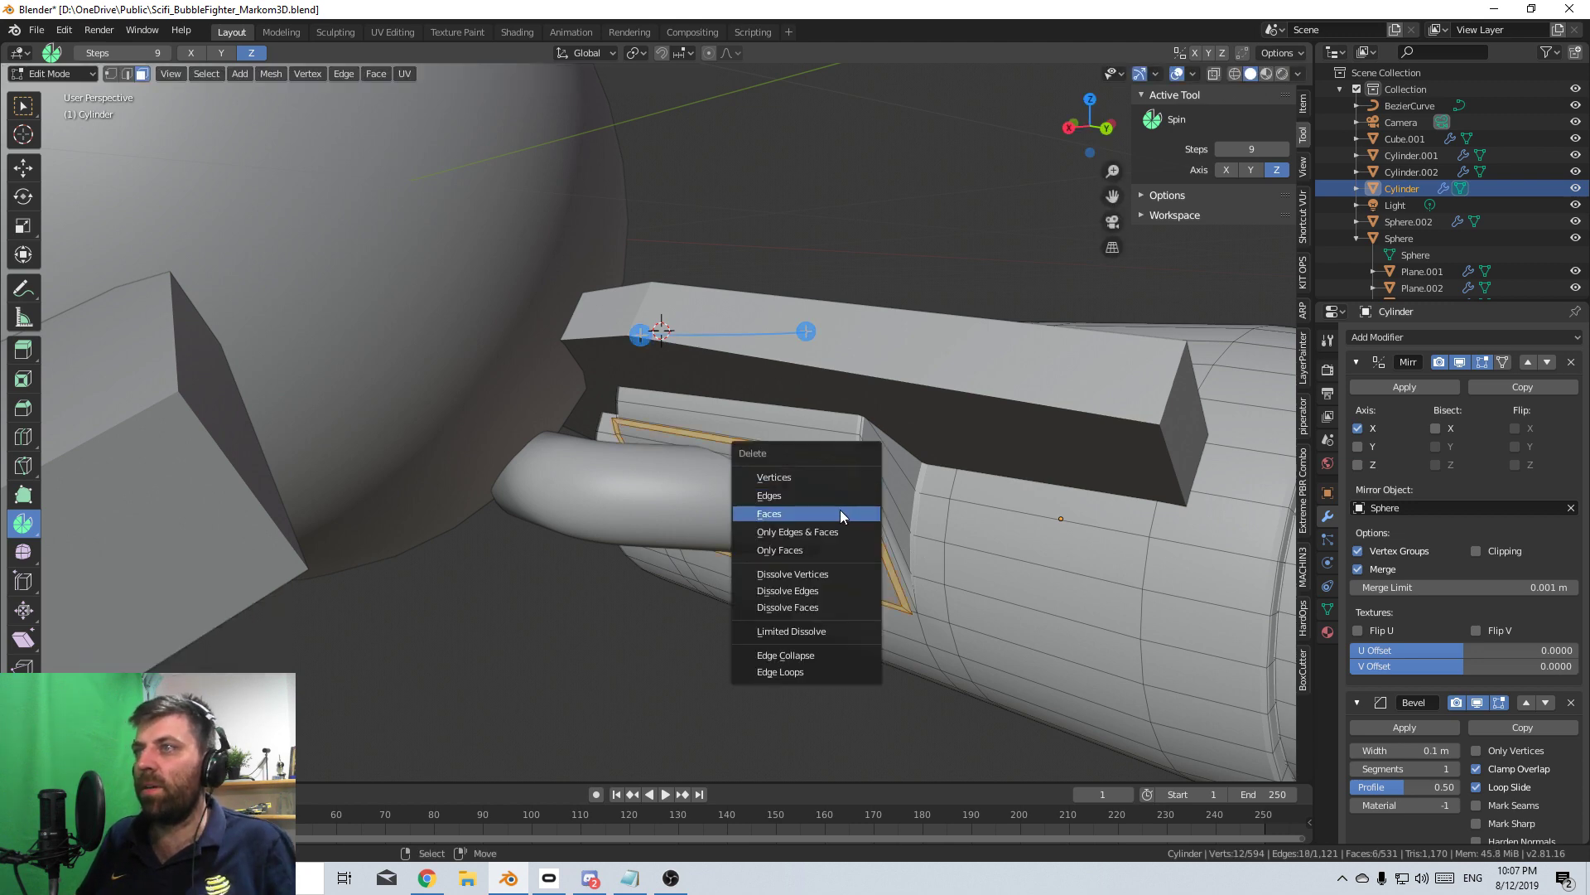
pyautogui.click(840, 509)
# - Cut a loop across the panel, bevel it 0.335 m wide and shift the strip about 0.046 m along Y
pyautogui.moveTo(840, 510); pyautogui.dragTo(622, 628, button='middle')
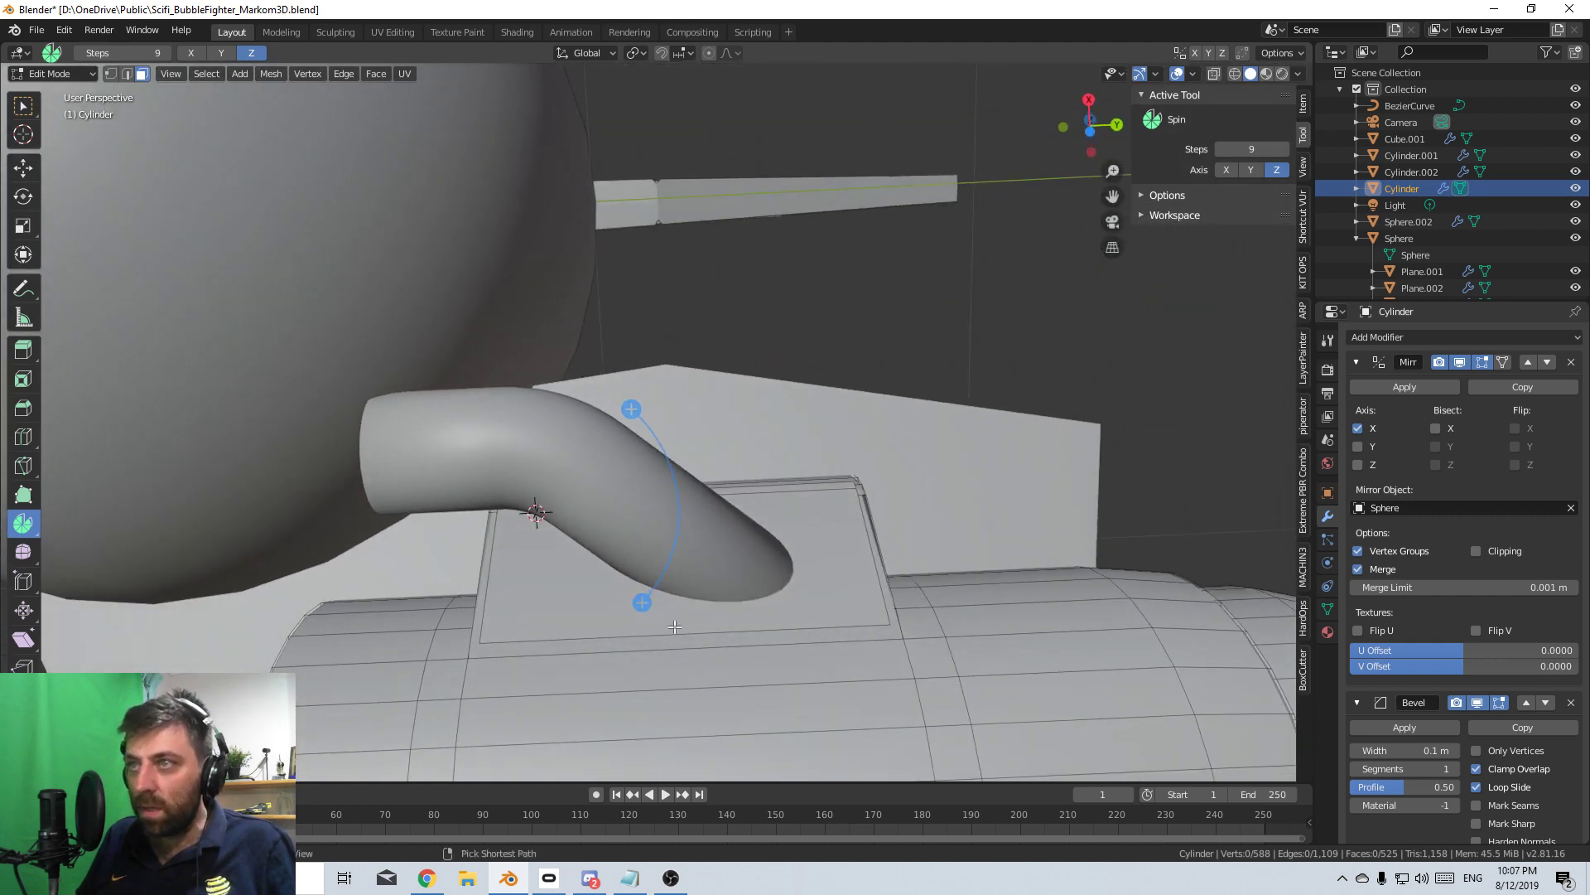
pyautogui.hotkey('ctrl', 'r')
pyautogui.click(622, 628)
pyautogui.rightClick(622, 628)
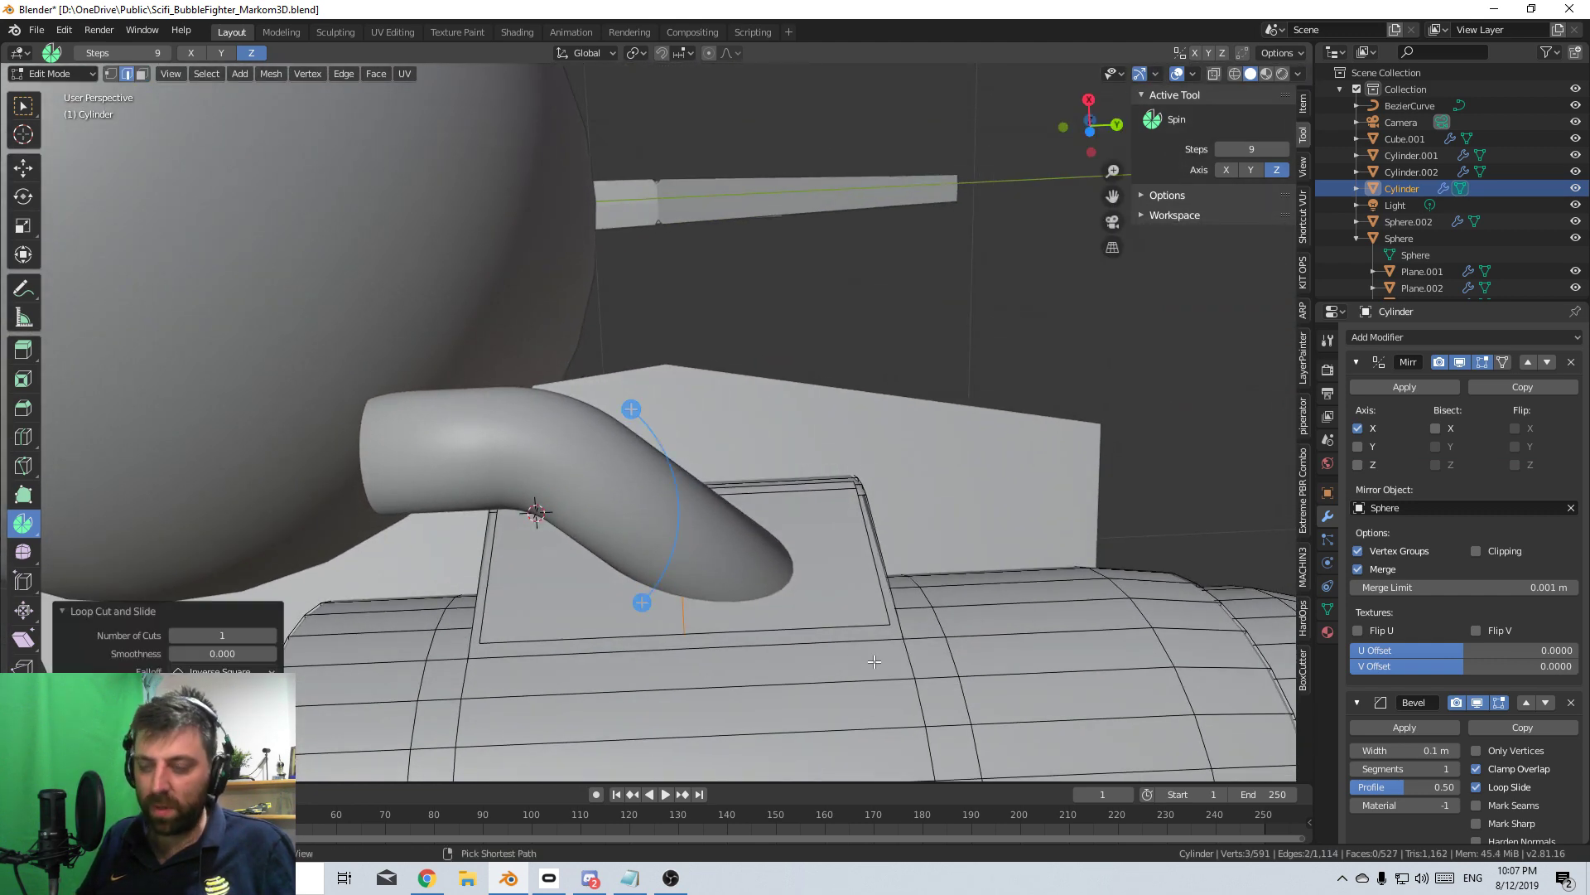
pyautogui.hotkey('ctrl', 'b')
pyautogui.click(962, 683)
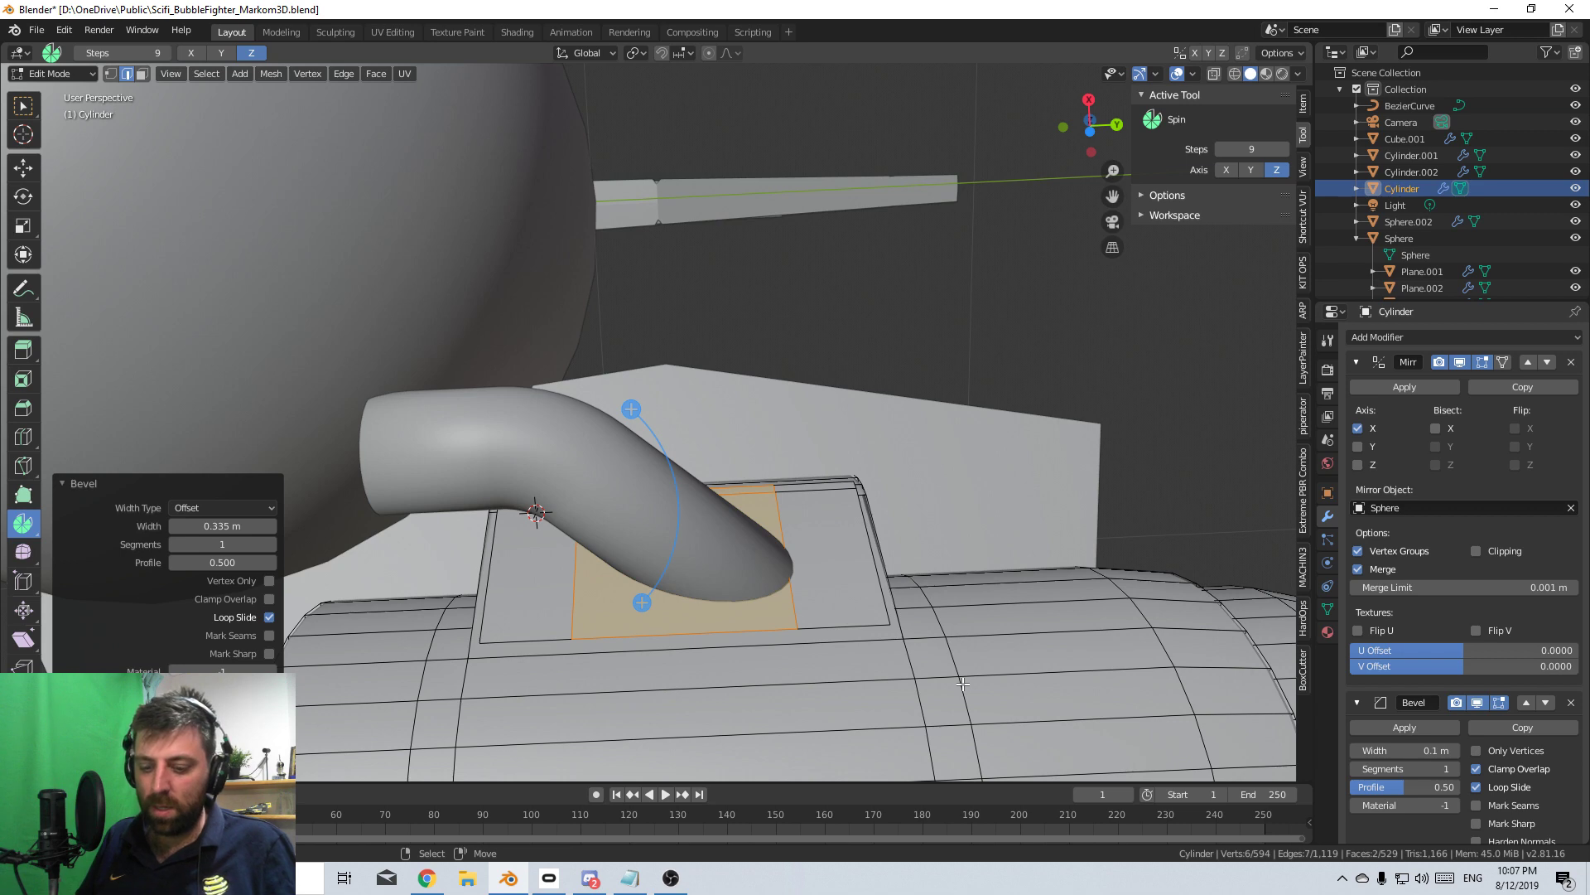
pyautogui.press('g')
pyautogui.press('x')
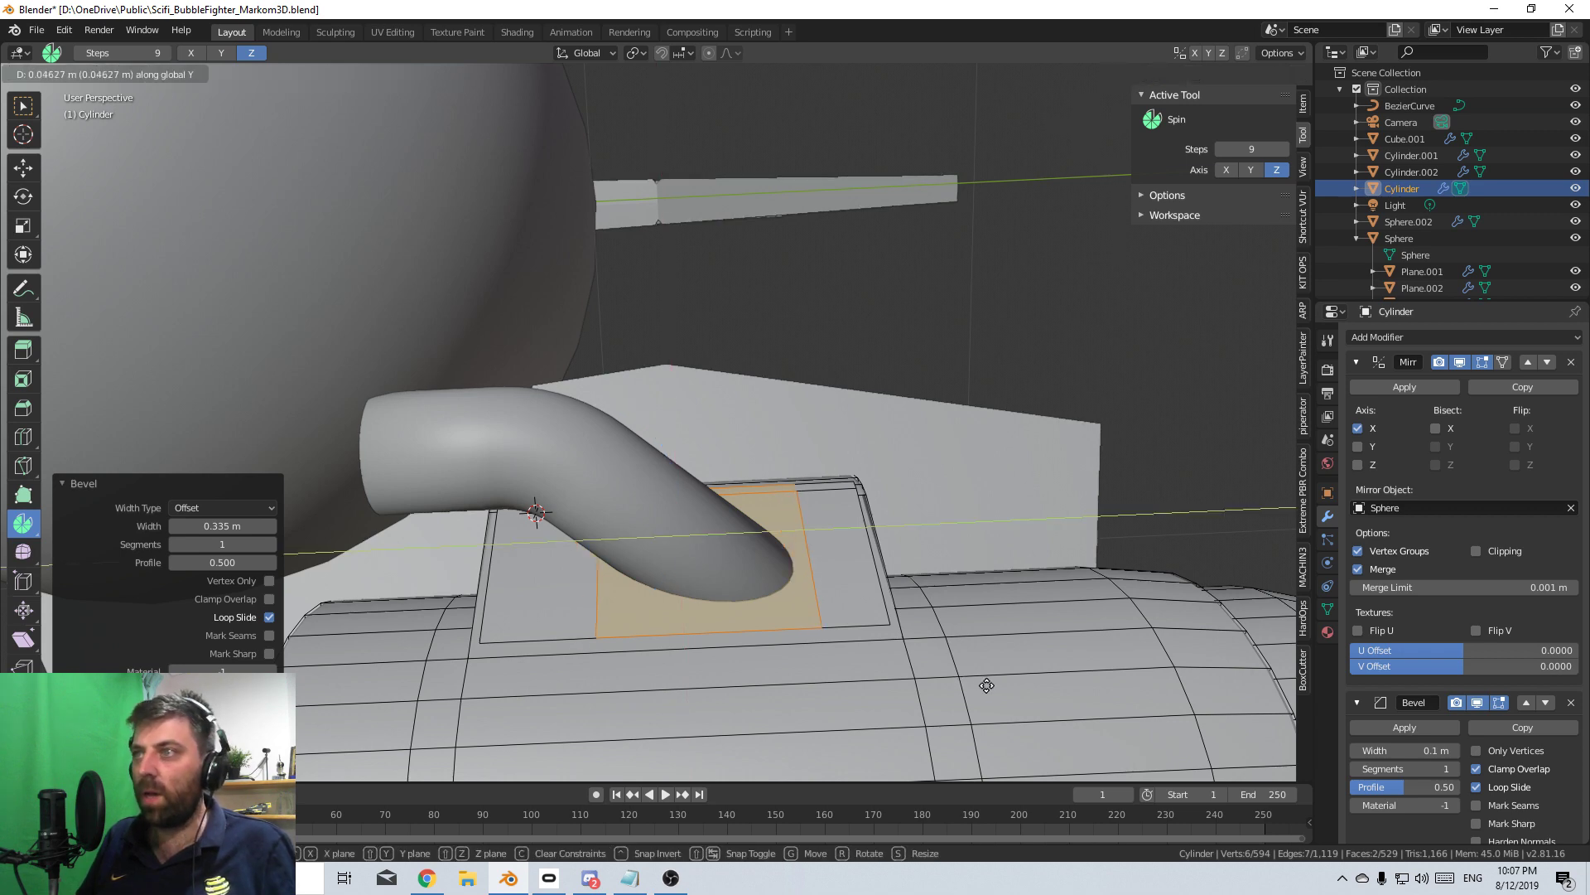
pyautogui.click(989, 686)
# - Delete the panel's outer face strips on both sides of the beveled central strip
pyautogui.moveTo(989, 686); pyautogui.dragTo(829, 513, button='middle')
pyautogui.keyDown('alt'); pyautogui.rightClick(840, 460); pyautogui.keyUp('alt')
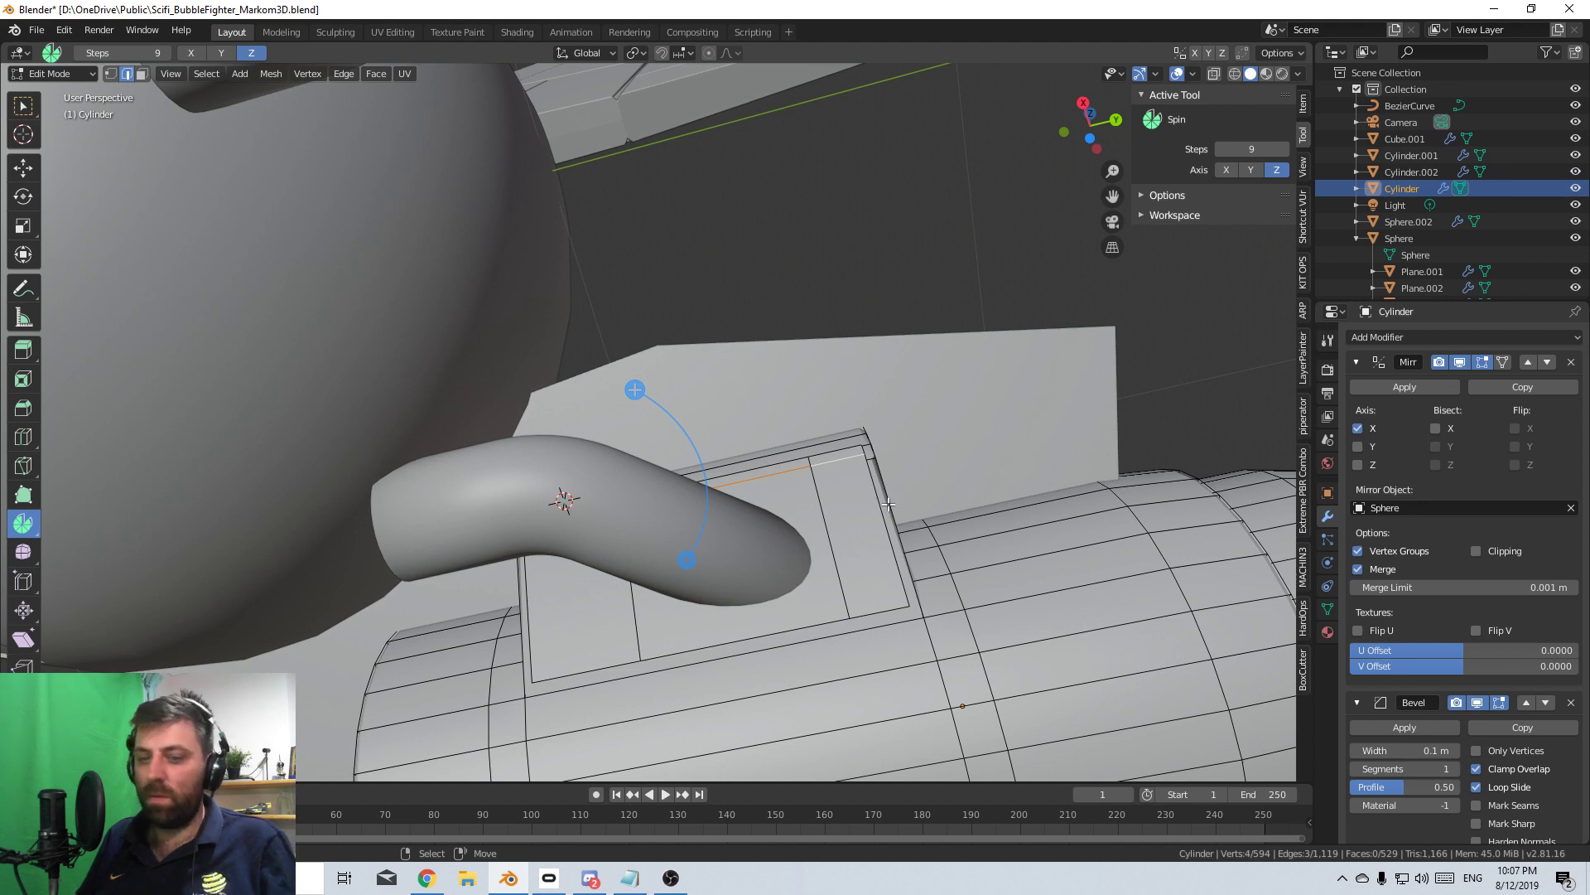
pyautogui.press('3')
pyautogui.keyDown('alt'); pyautogui.rightClick(888, 503); pyautogui.keyUp('alt')
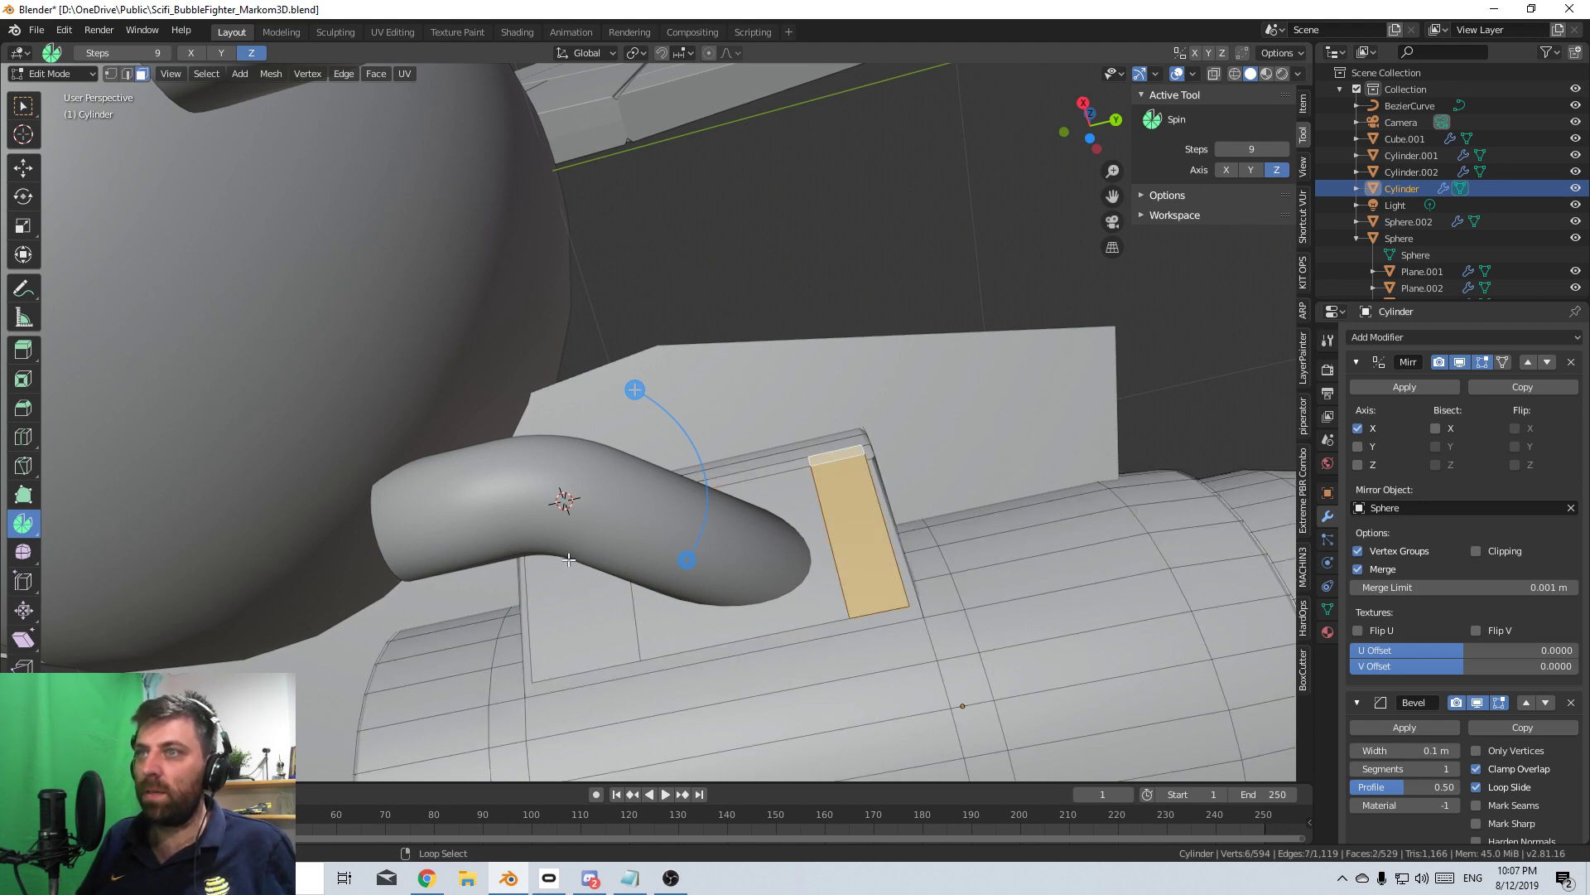
pyautogui.keyDown('alt'); pyautogui.keyDown('shift'); pyautogui.rightClick(569, 560); pyautogui.keyUp('shift'); pyautogui.keyUp('alt')
pyautogui.moveTo(569, 560)
pyautogui.mouseDown(button='middle')
pyautogui.moveTo(617, 539)
pyautogui.moveTo(458, 660)
pyautogui.moveTo(558, 542)
pyautogui.mouseUp(button='middle')
pyautogui.press('x')
pyautogui.click(602, 545)
# - Extrude the remaining linked panel faces along their normal, delete the extruded end faces and return to Object Mode
pyautogui.rightClick(507, 522)
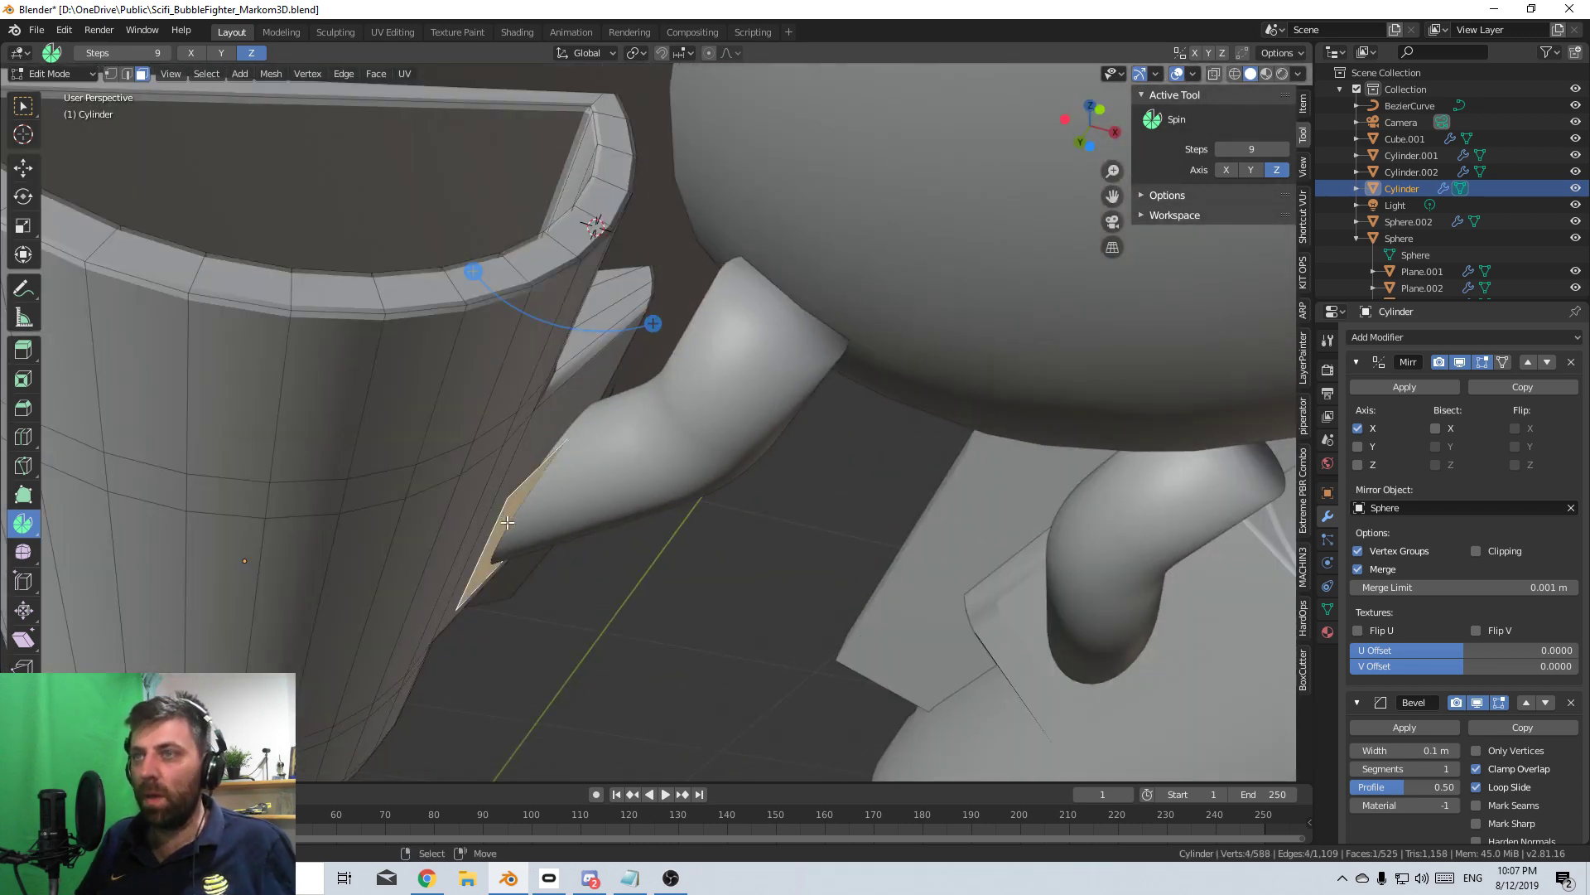
pyautogui.hotkey('ctrl', 'l')
pyautogui.press('KP_1')
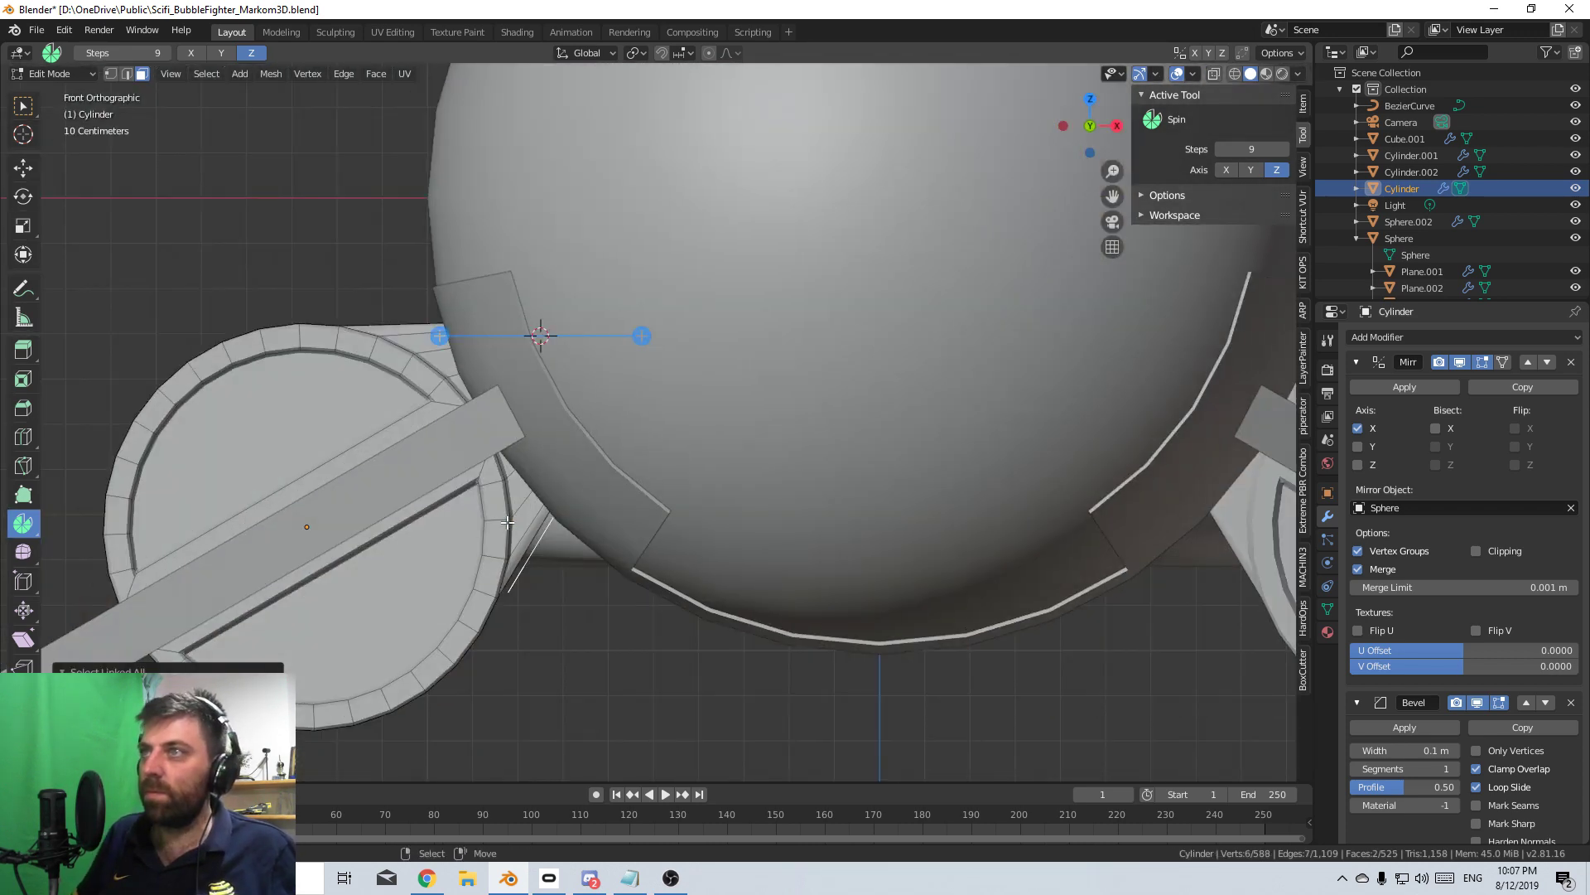
pyautogui.moveTo(710, 562); pyautogui.dragTo(1010, 596, button='middle')
pyautogui.press('e')
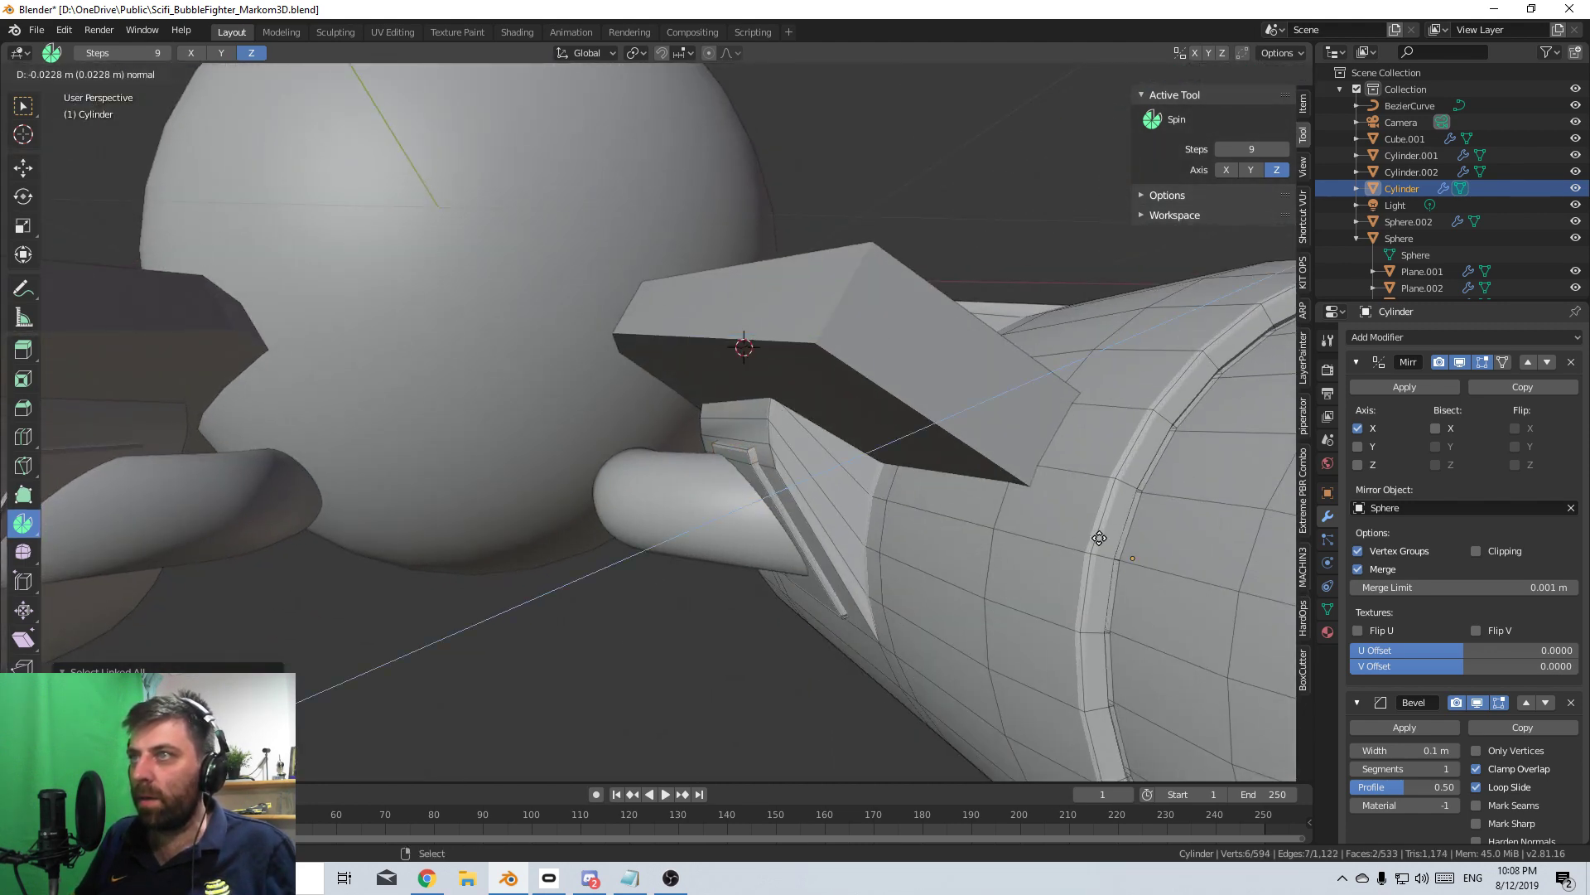
pyautogui.click(1149, 511)
pyautogui.press('x')
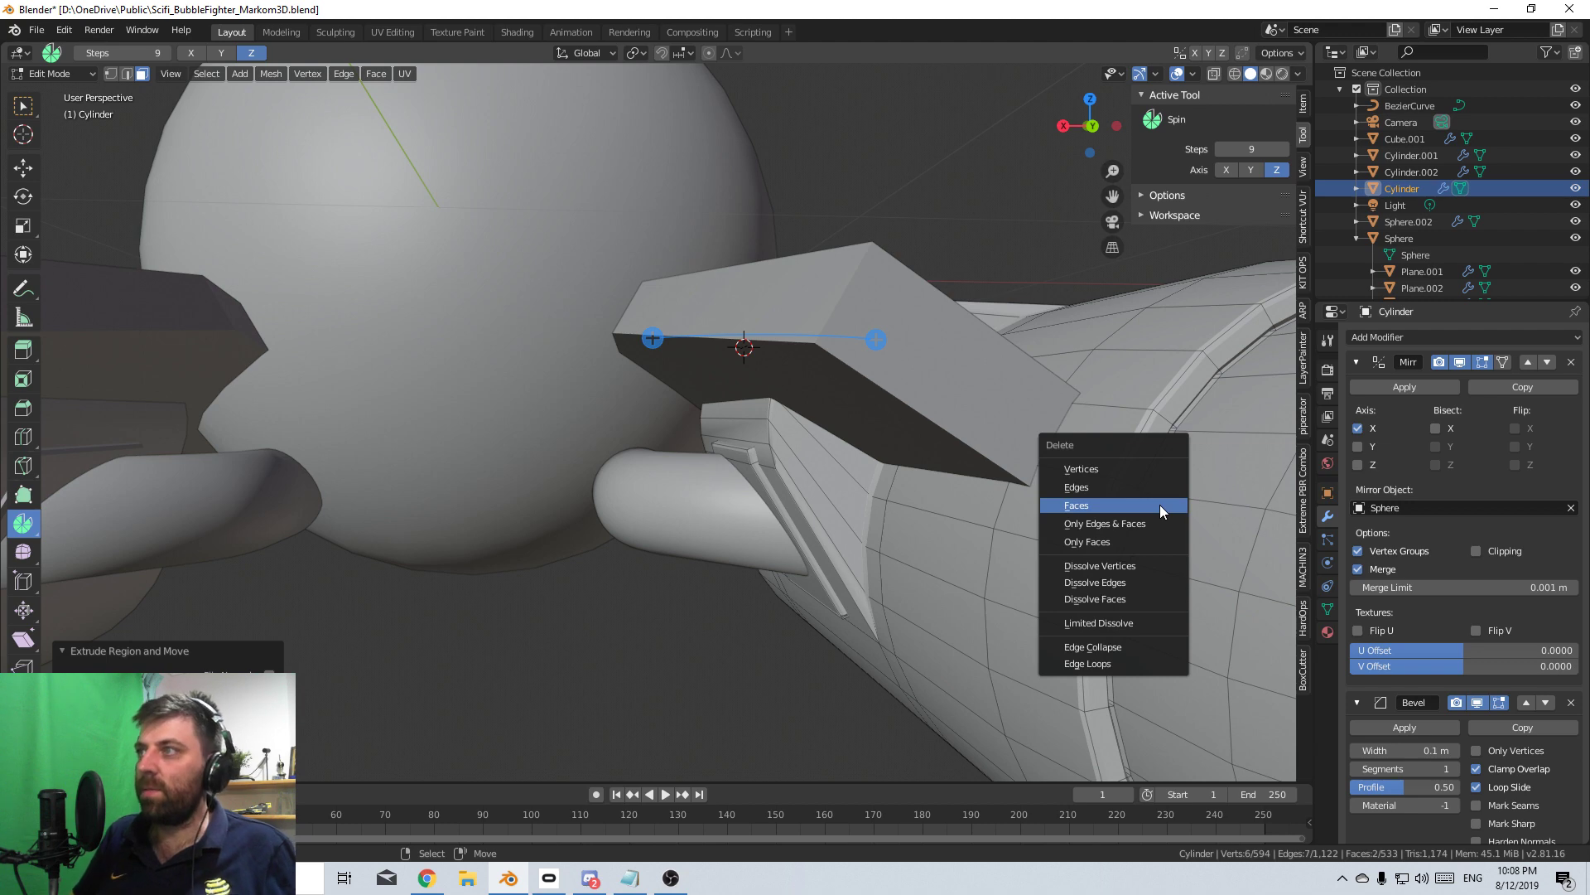
pyautogui.click(1160, 504)
pyautogui.scroll(-5, 936, 539)
pyautogui.press('Tab')
pyautogui.moveTo(936, 538); pyautogui.dragTo(756, 526, button='middle')
pyautogui.scroll(5, 641, 475)
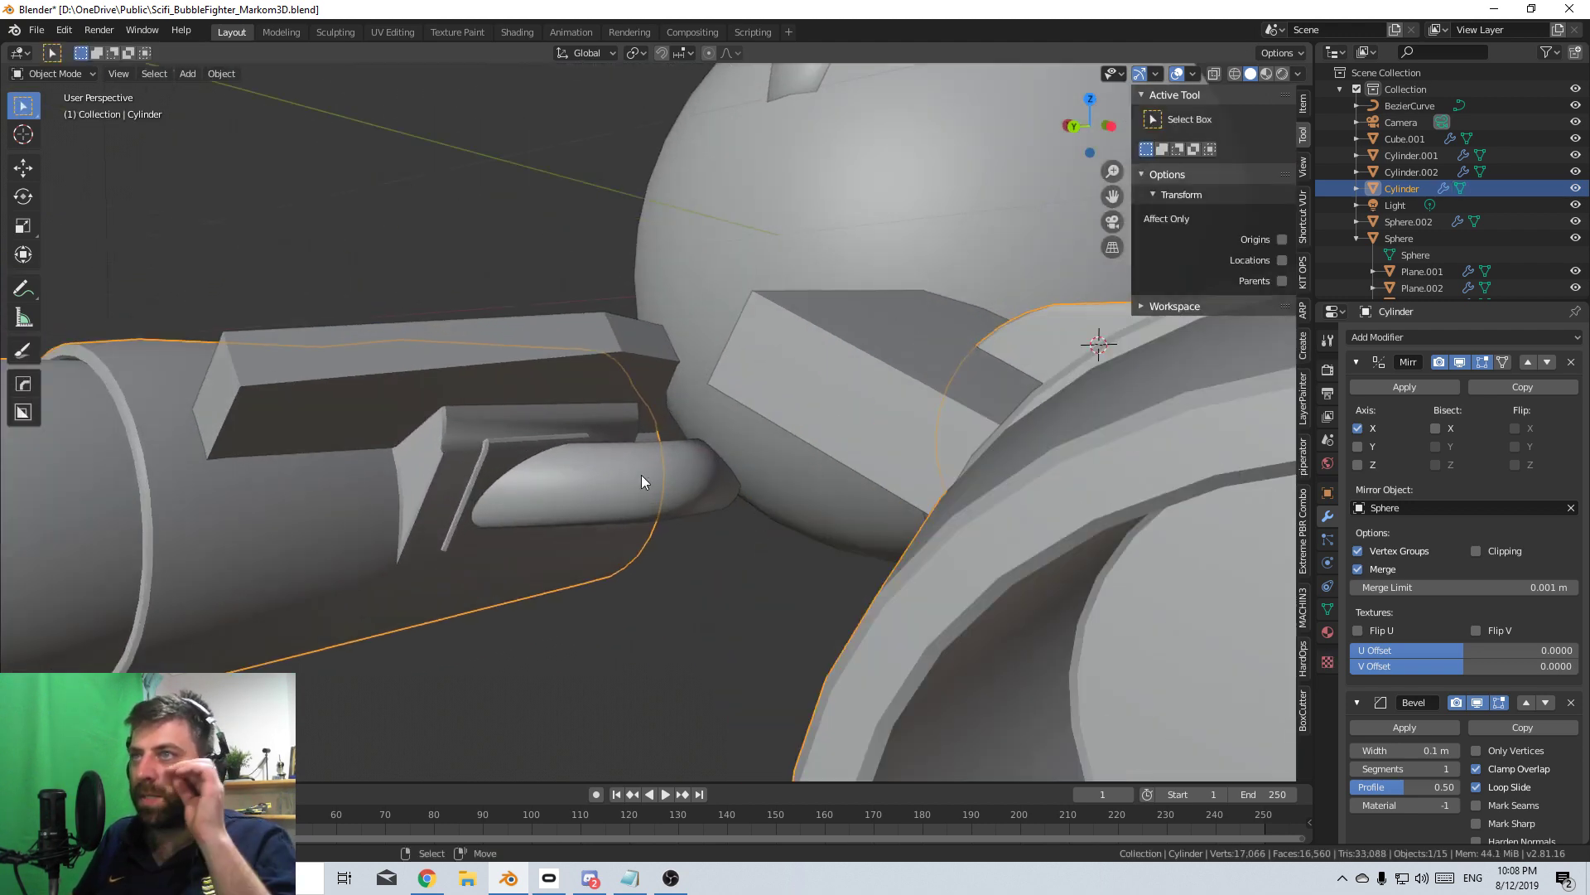
# - In wireframe side view, spin the connecting pipe's cockpit end 59.1° about X in 9 steps, pivoting on the 3D cursor placed above it
pyautogui.scroll(-5, 566, 447)
pyautogui.moveTo(567, 447); pyautogui.dragTo(1128, 449, button='middle')
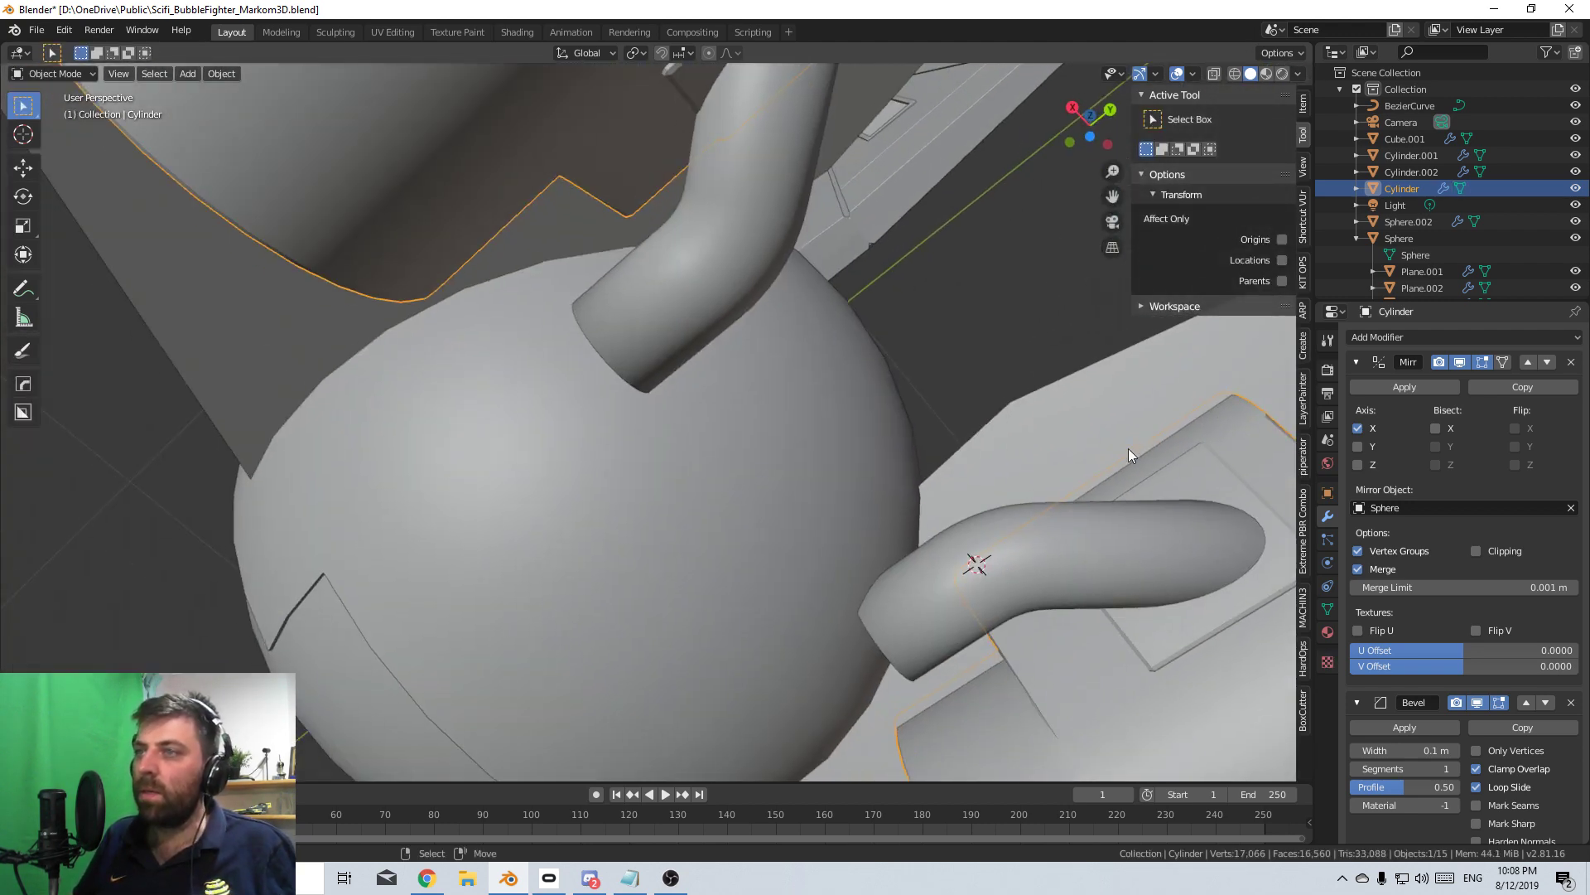
pyautogui.click(994, 571)
pyautogui.moveTo(856, 648); pyautogui.dragTo(728, 719, button='middle')
pyautogui.press('Tab')
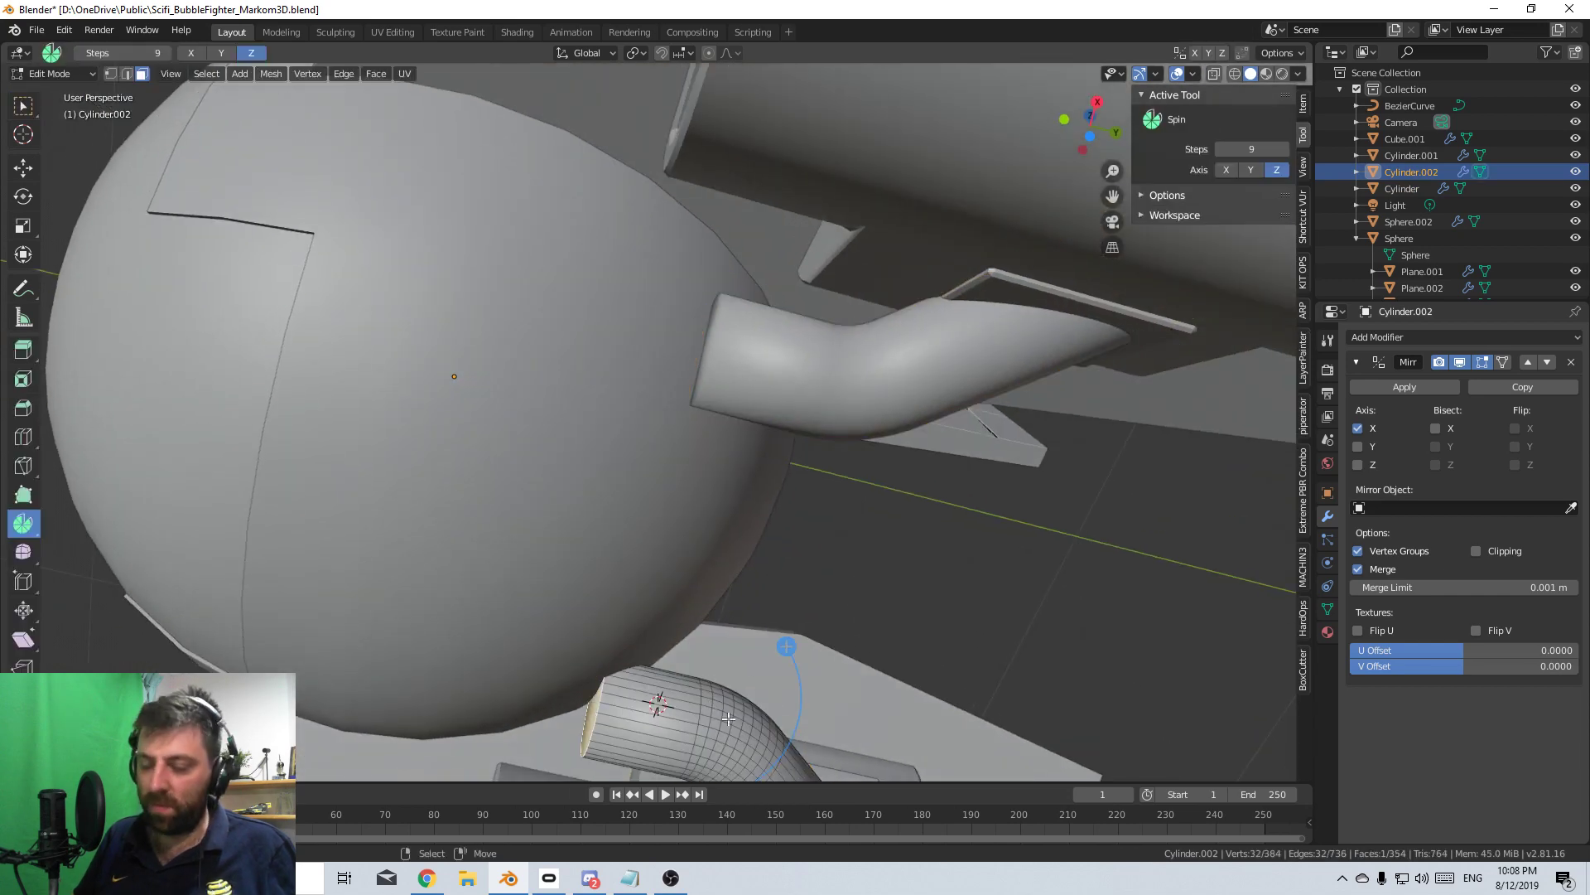
pyautogui.press('KP_3')
pyautogui.press('z')
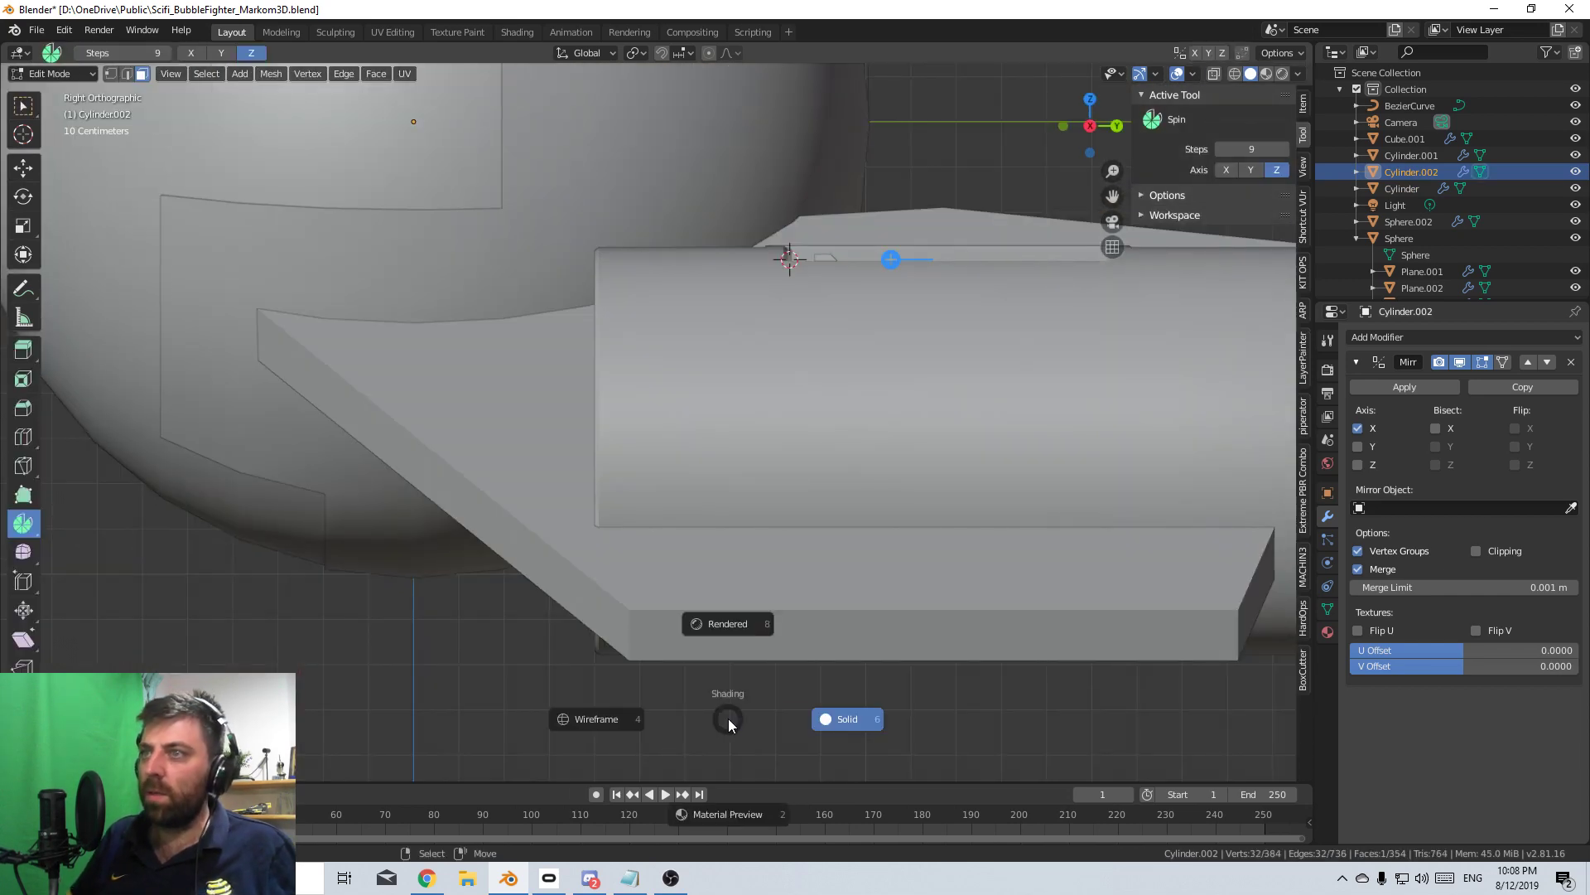
pyautogui.click(634, 721)
pyautogui.scroll(3, 615, 646)
pyautogui.keyDown('shift'); pyautogui.moveTo(683, 375); pyautogui.dragTo(656, 420, button='middle'); pyautogui.keyUp('shift')
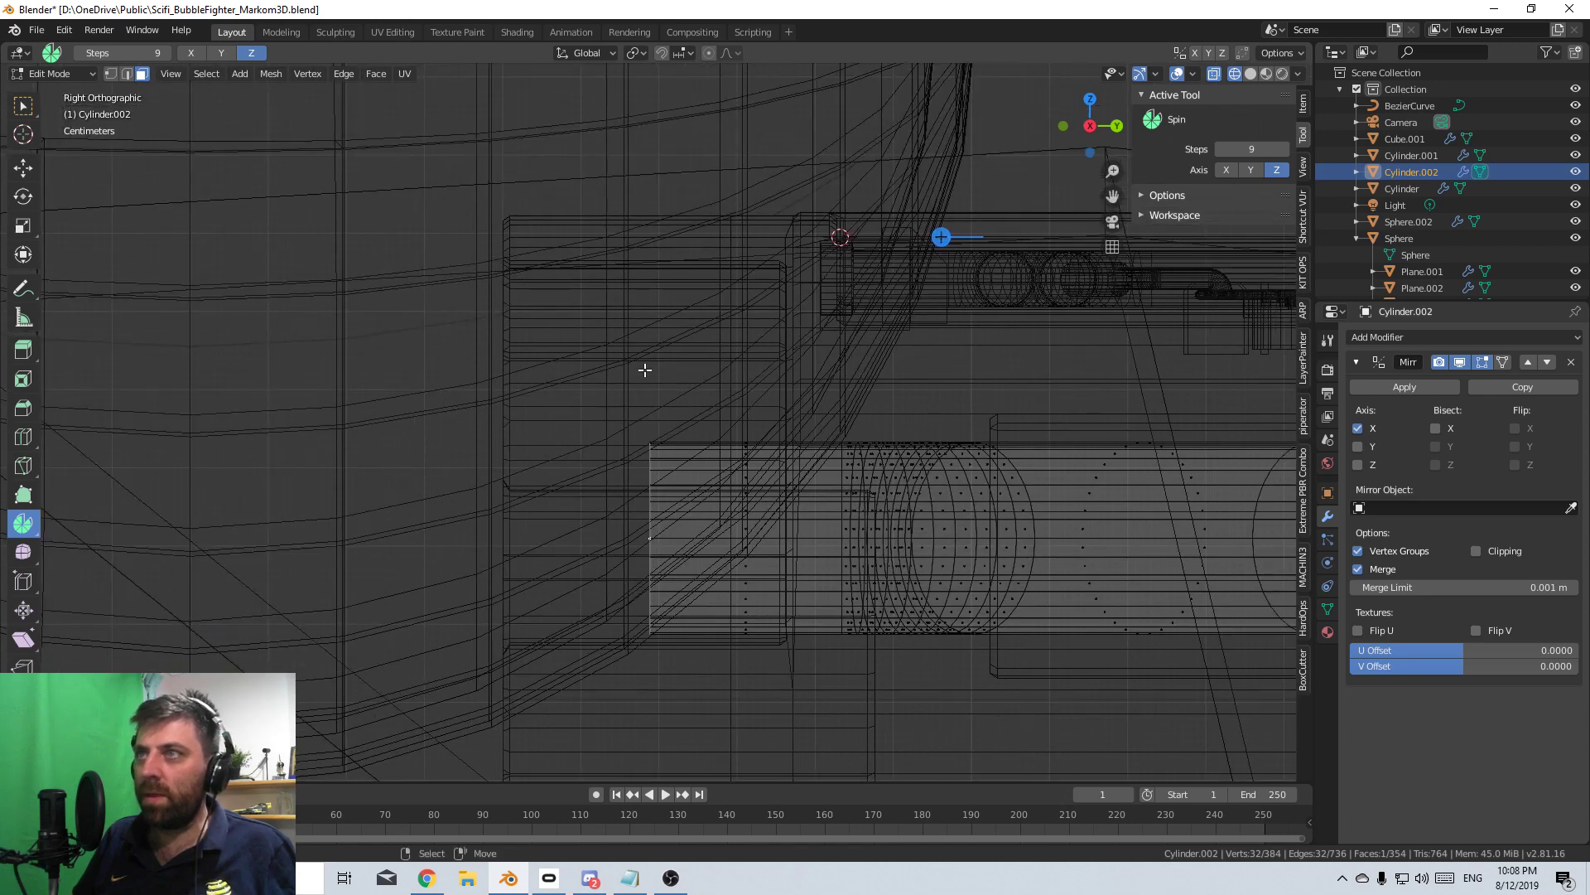
pyautogui.keyDown('shift'); pyautogui.rightClick(646, 371); pyautogui.keyUp('shift')
pyautogui.click(1250, 170)
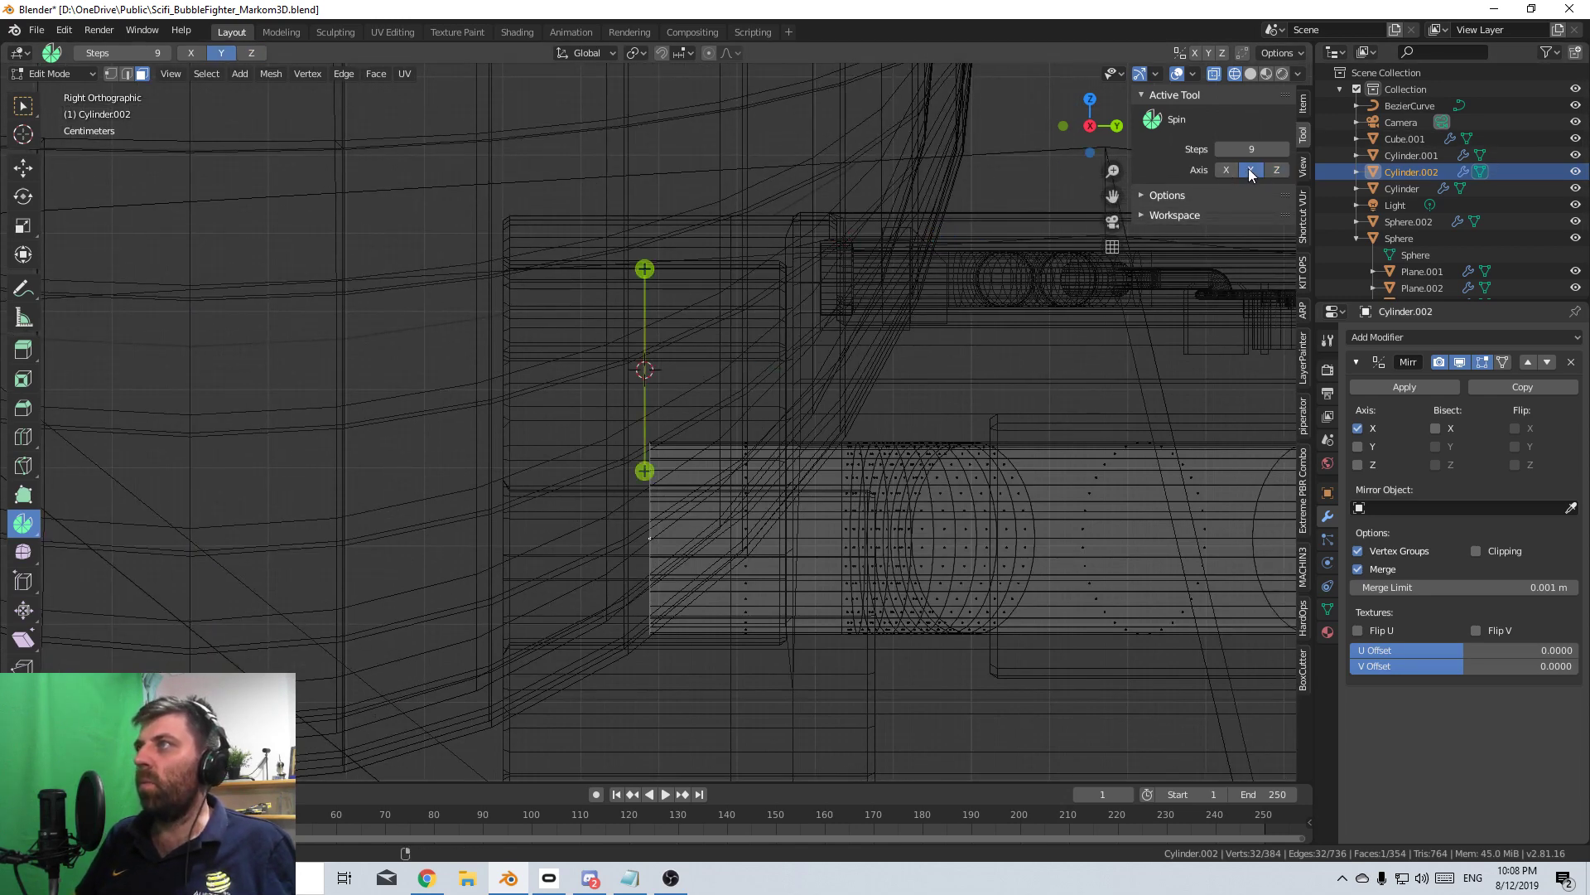
pyautogui.click(1226, 170)
pyautogui.moveTo(745, 268); pyautogui.dragTo(979, 471)
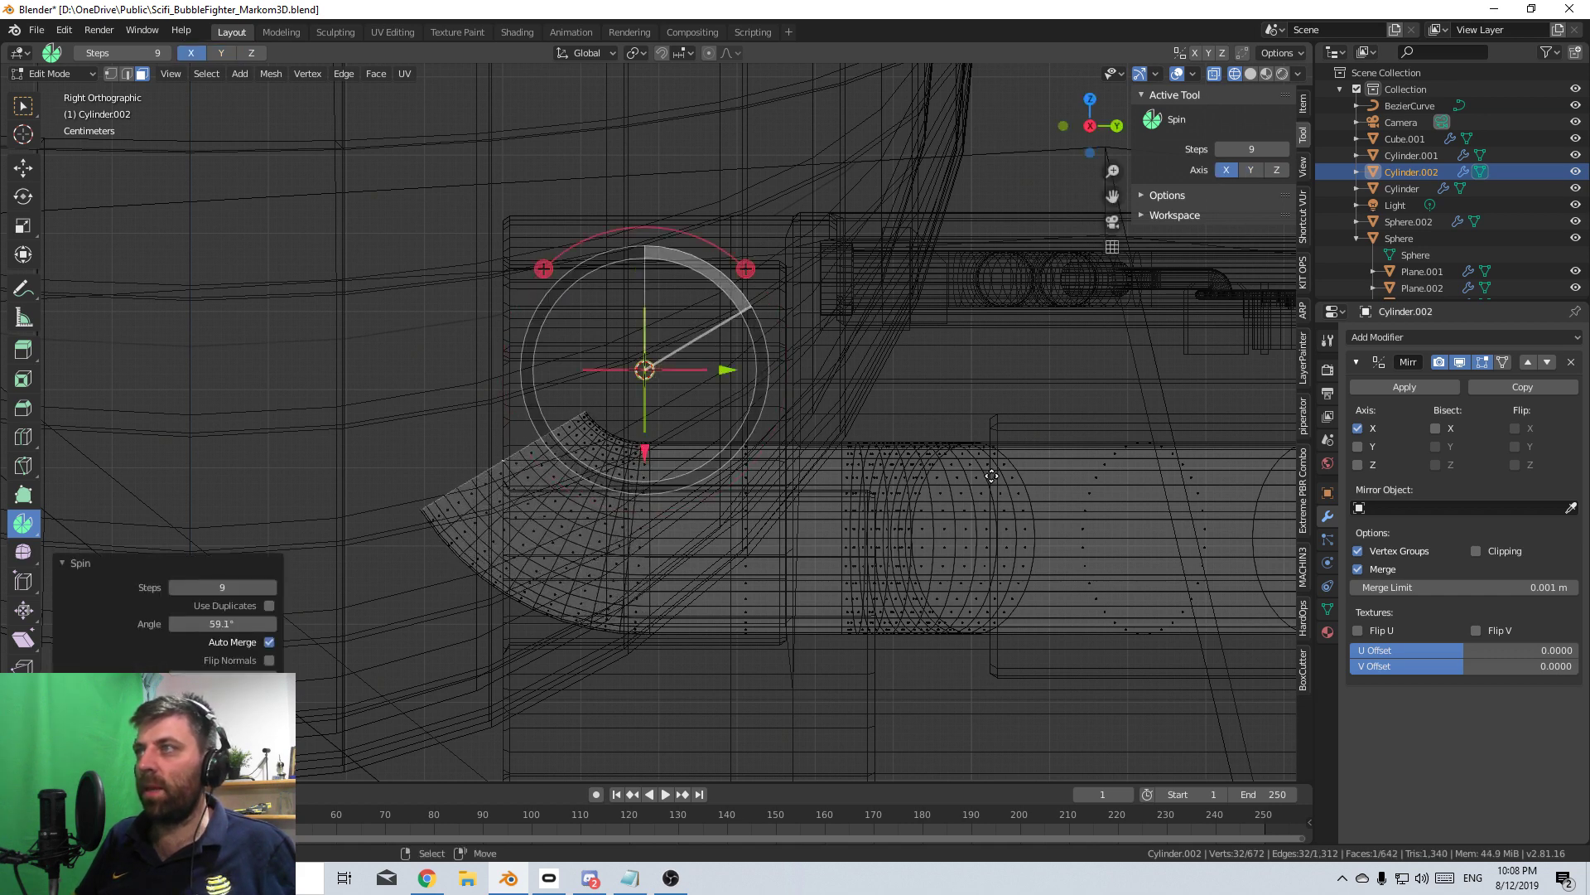
# - Return to solid shading and Object Mode, and check the bent pipes from around the ship
pyautogui.press('z')
pyautogui.click(1114, 483)
pyautogui.moveTo(1086, 513)
pyautogui.mouseDown(button='middle')
pyautogui.moveTo(951, 486)
pyautogui.moveTo(620, 515)
pyautogui.mouseUp(button='middle')
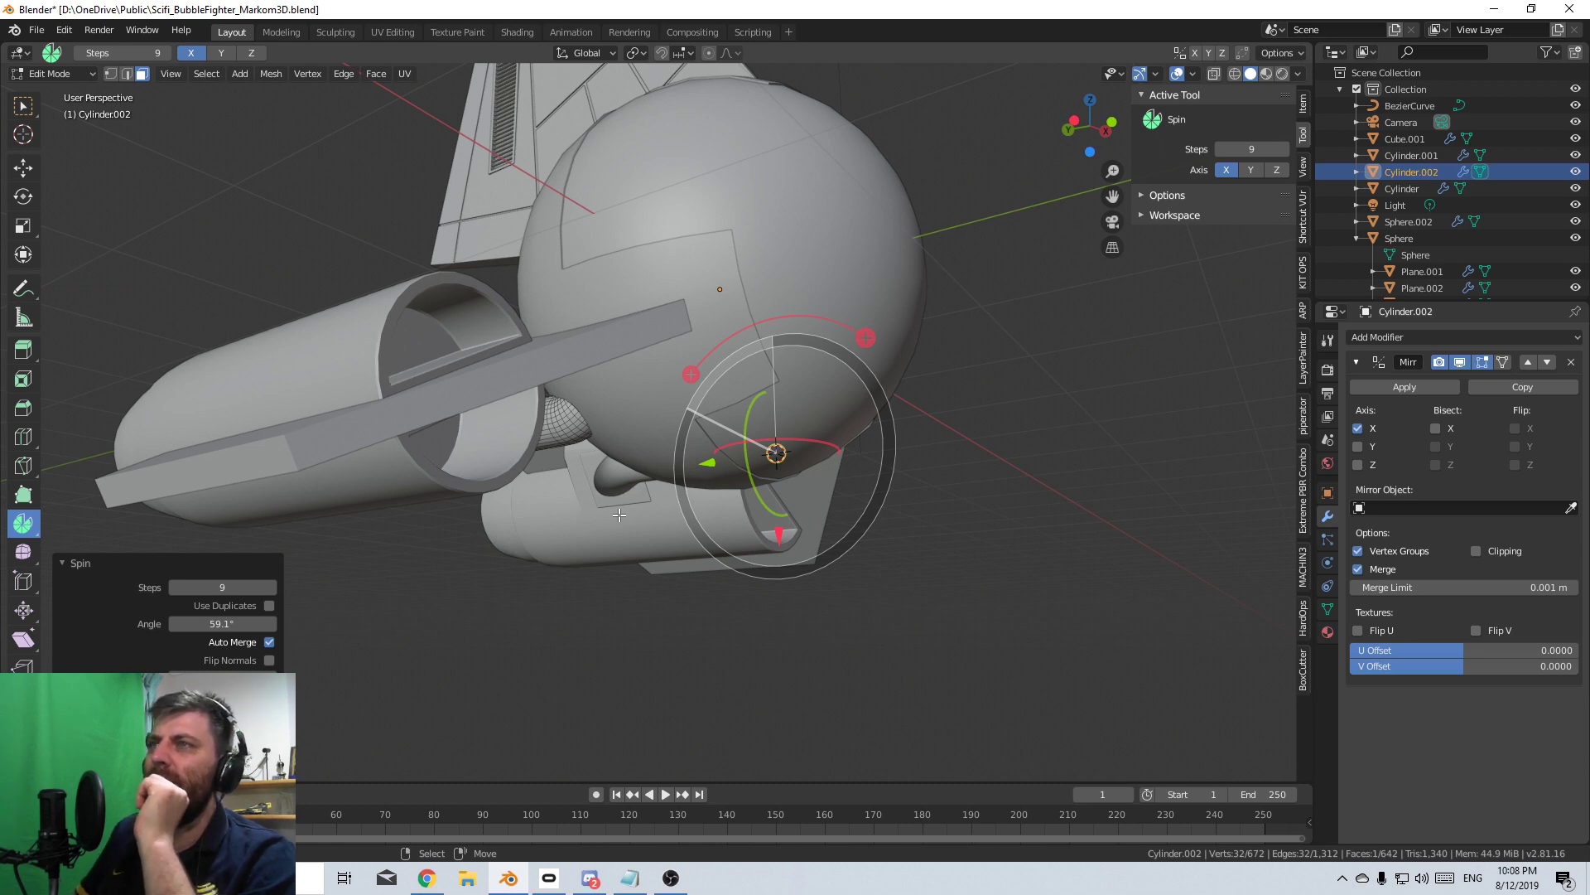
pyautogui.moveTo(620, 515); pyautogui.dragTo(681, 423, button='middle')
pyautogui.rightClick(863, 631)
pyautogui.scroll(-3, 848, 671)
pyautogui.scroll(-3, 893, 640)
pyautogui.press('Tab')
pyautogui.moveTo(453, 613); pyautogui.dragTo(601, 621, button='middle')
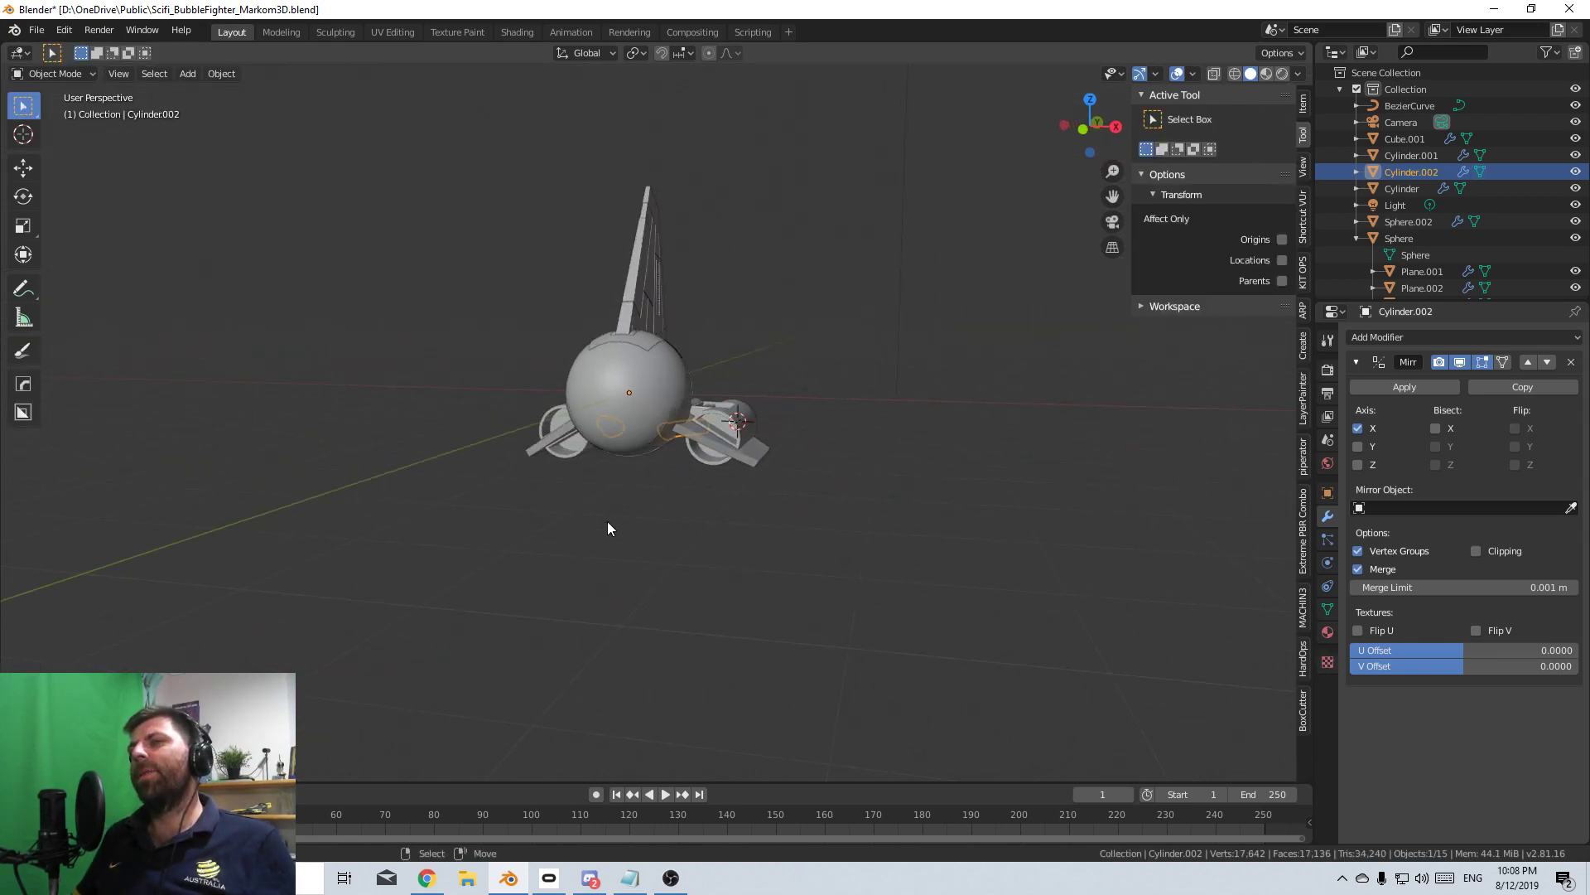
pyautogui.moveTo(609, 490); pyautogui.dragTo(538, 565, button='middle')
pyautogui.scroll(4, 464, 505)
# - Select the engine's linked rear nozzle geometry and separate it into its own object
pyautogui.click(507, 481)
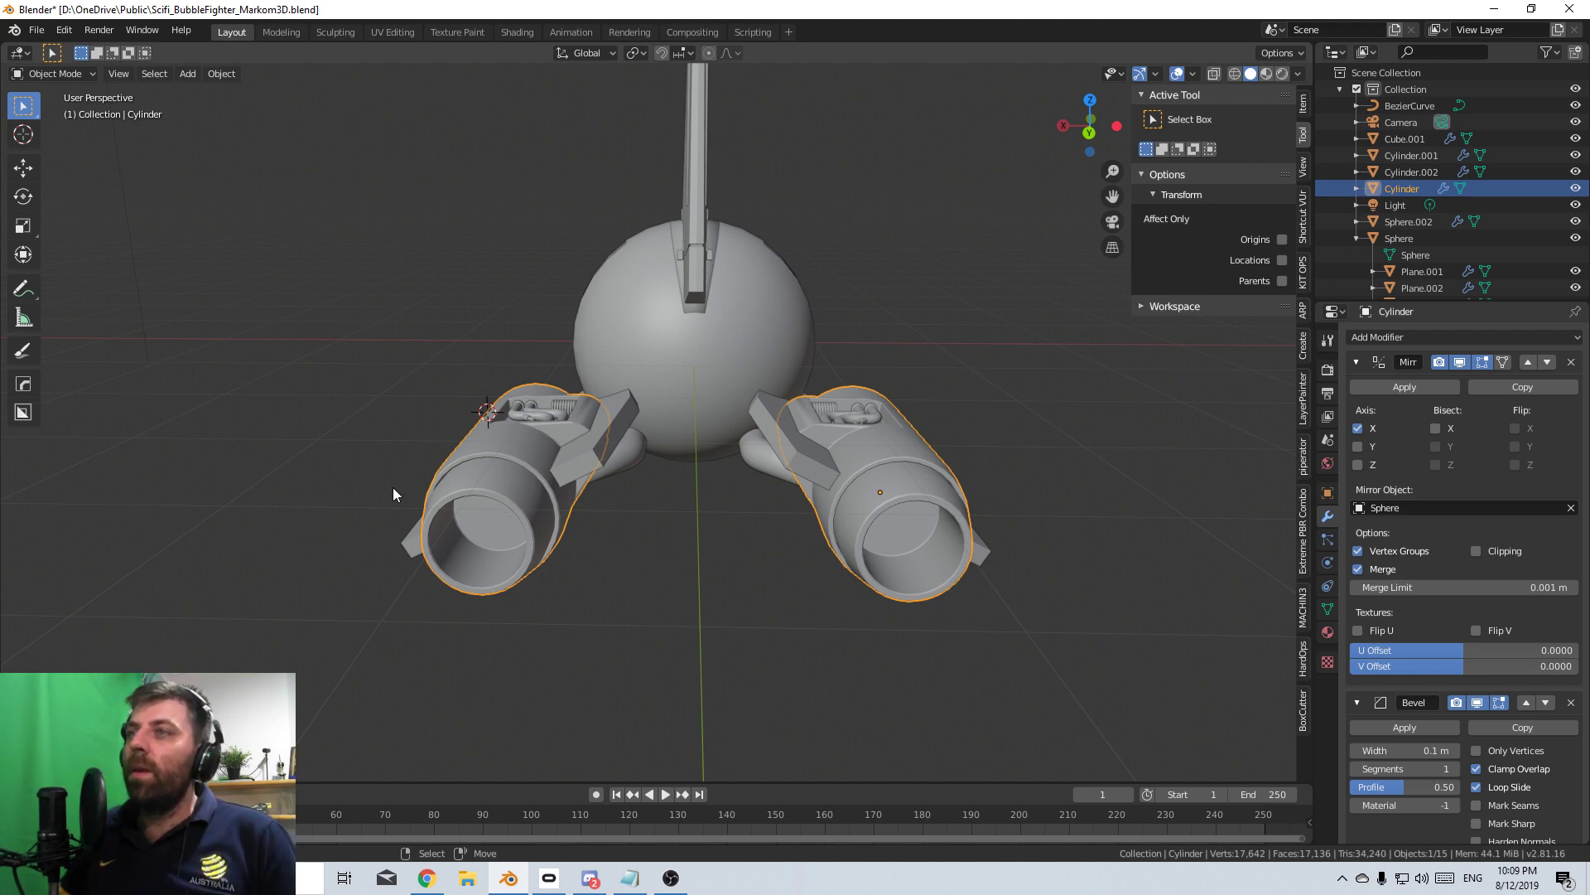
pyautogui.moveTo(721, 502); pyautogui.dragTo(779, 496, button='middle')
pyautogui.press('Tab')
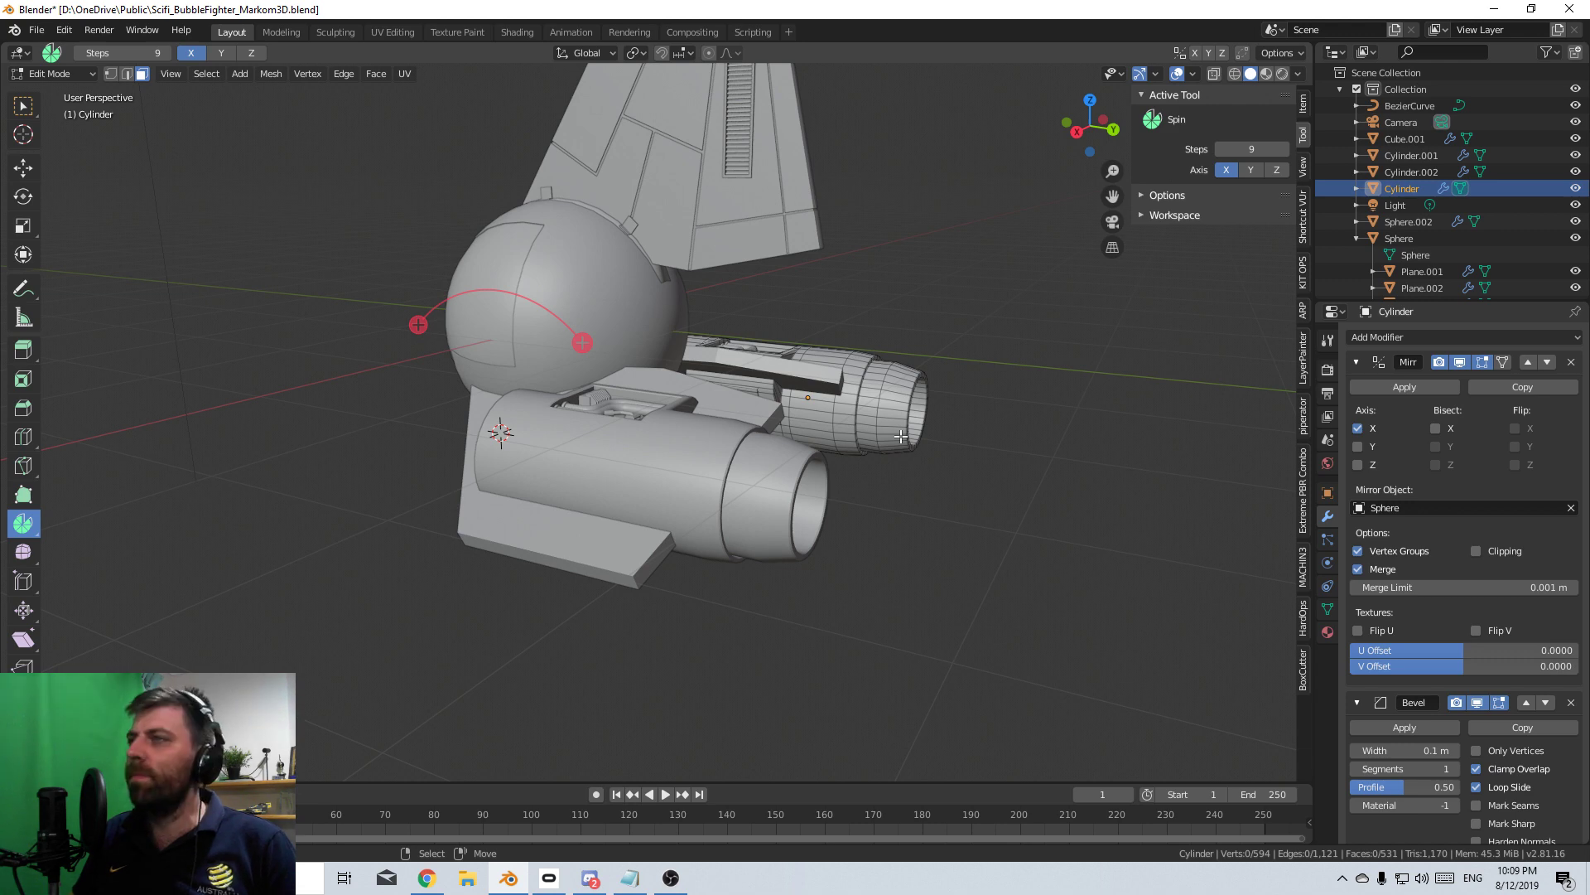
pyautogui.click(901, 436)
pyautogui.scroll(4, 901, 436)
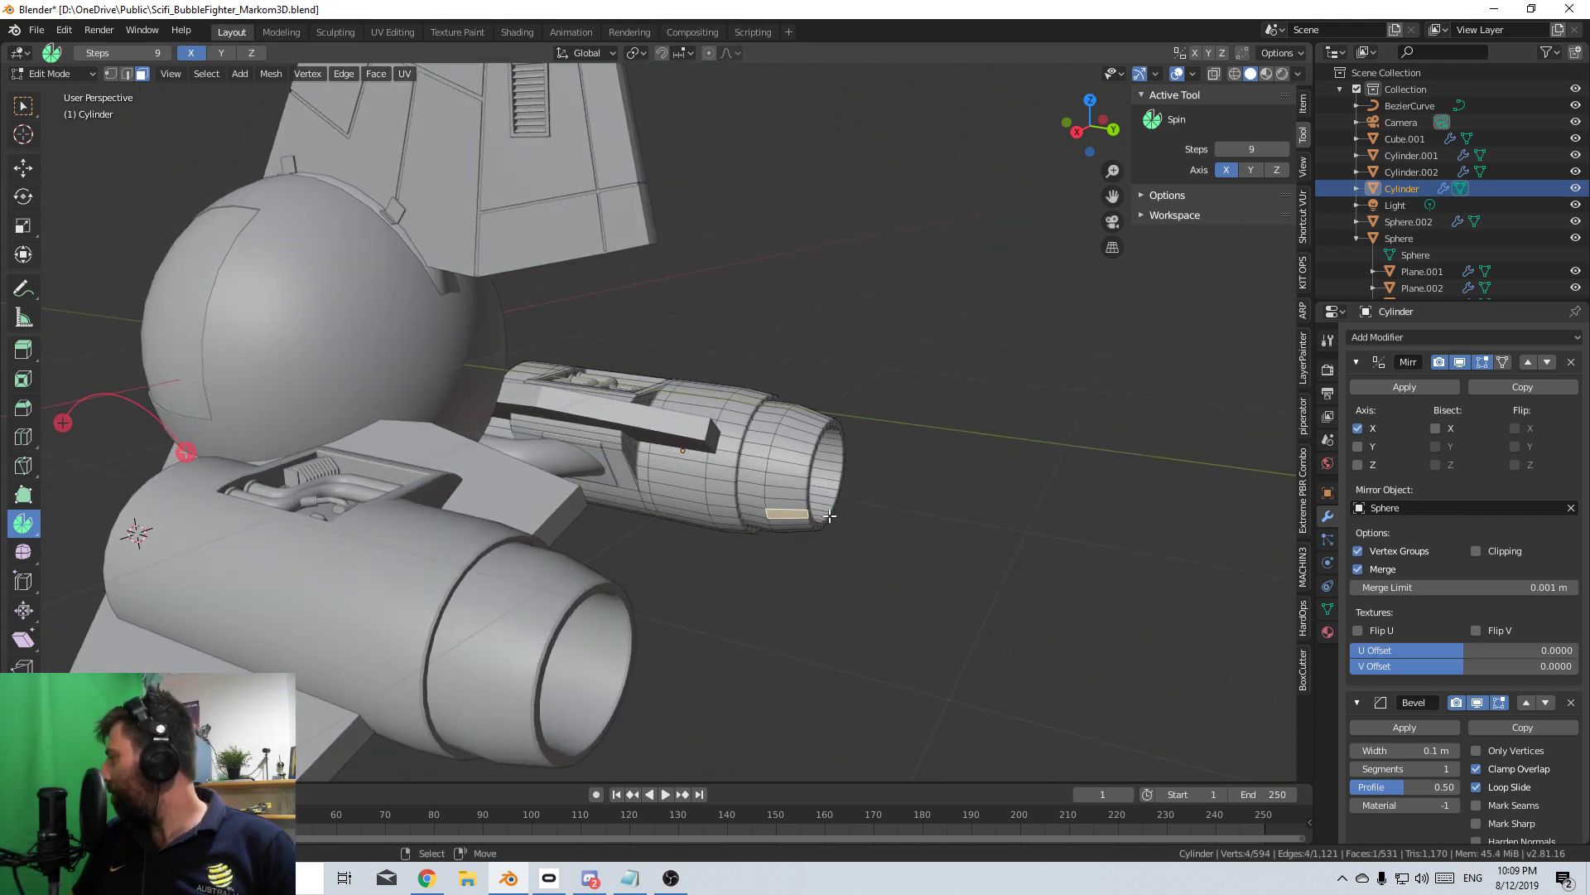
pyautogui.scroll(3, 830, 515)
pyautogui.hotkey('ctrl', 'l')
pyautogui.press('p')
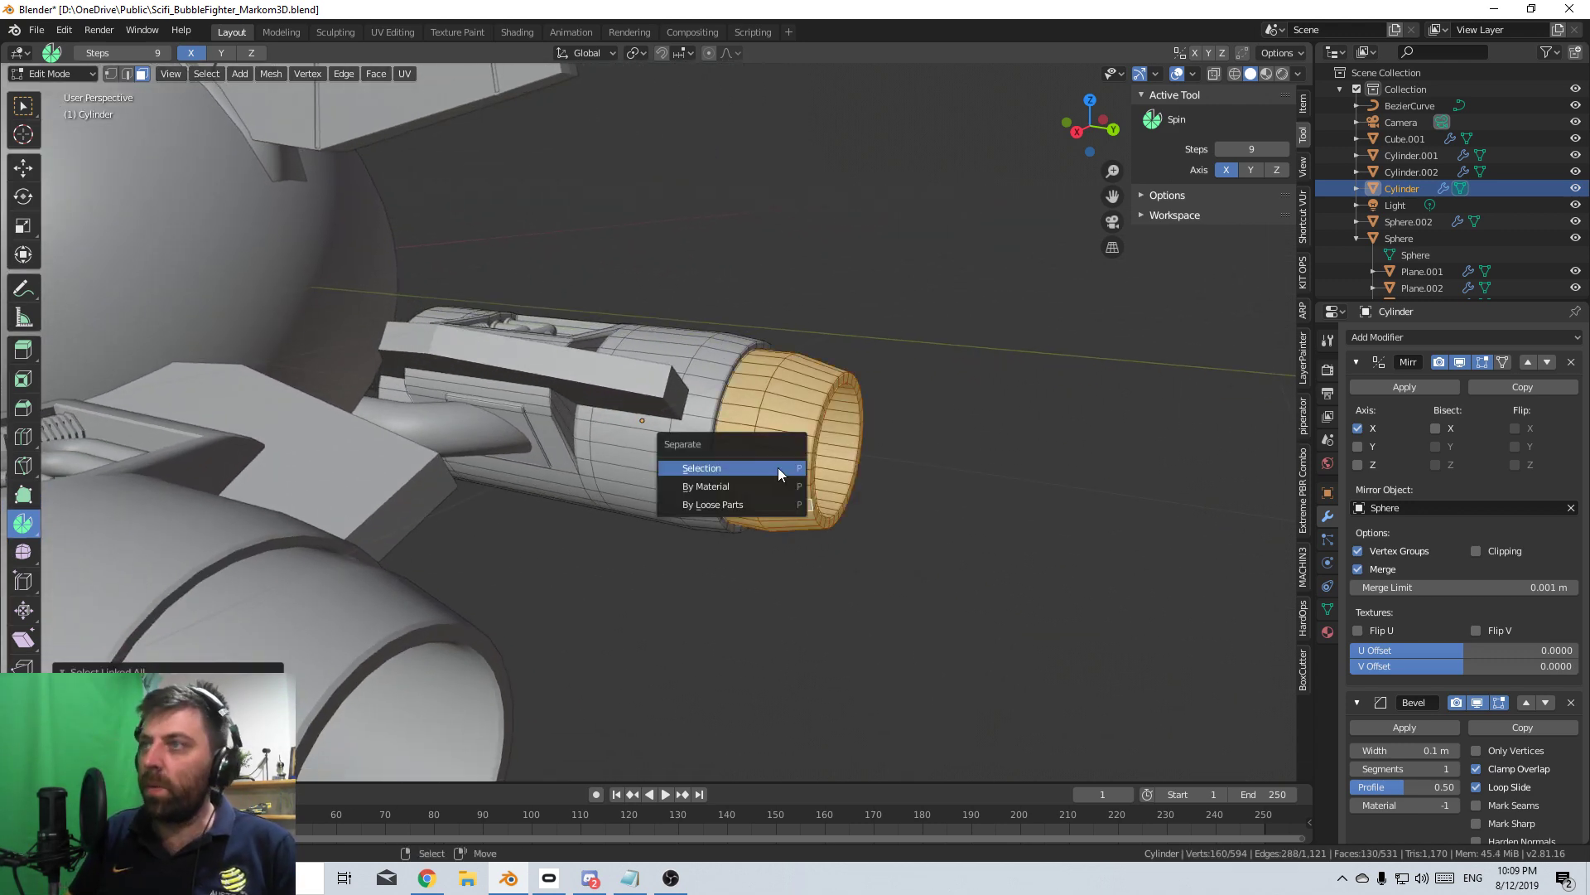
pyautogui.click(779, 468)
pyautogui.press('Tab')
# - Examine the separated nozzle's mesh in Edit Mode along with its Mirror and Bevel modifier settings
pyautogui.scroll(-3, 777, 469)
pyautogui.moveTo(774, 465); pyautogui.dragTo(861, 397, button='middle')
pyautogui.rightClick(735, 461)
pyautogui.press('Tab')
pyautogui.scroll(1, 680, 491)
pyautogui.scroll(1, 681, 491)
pyautogui.scroll(3, 759, 367)
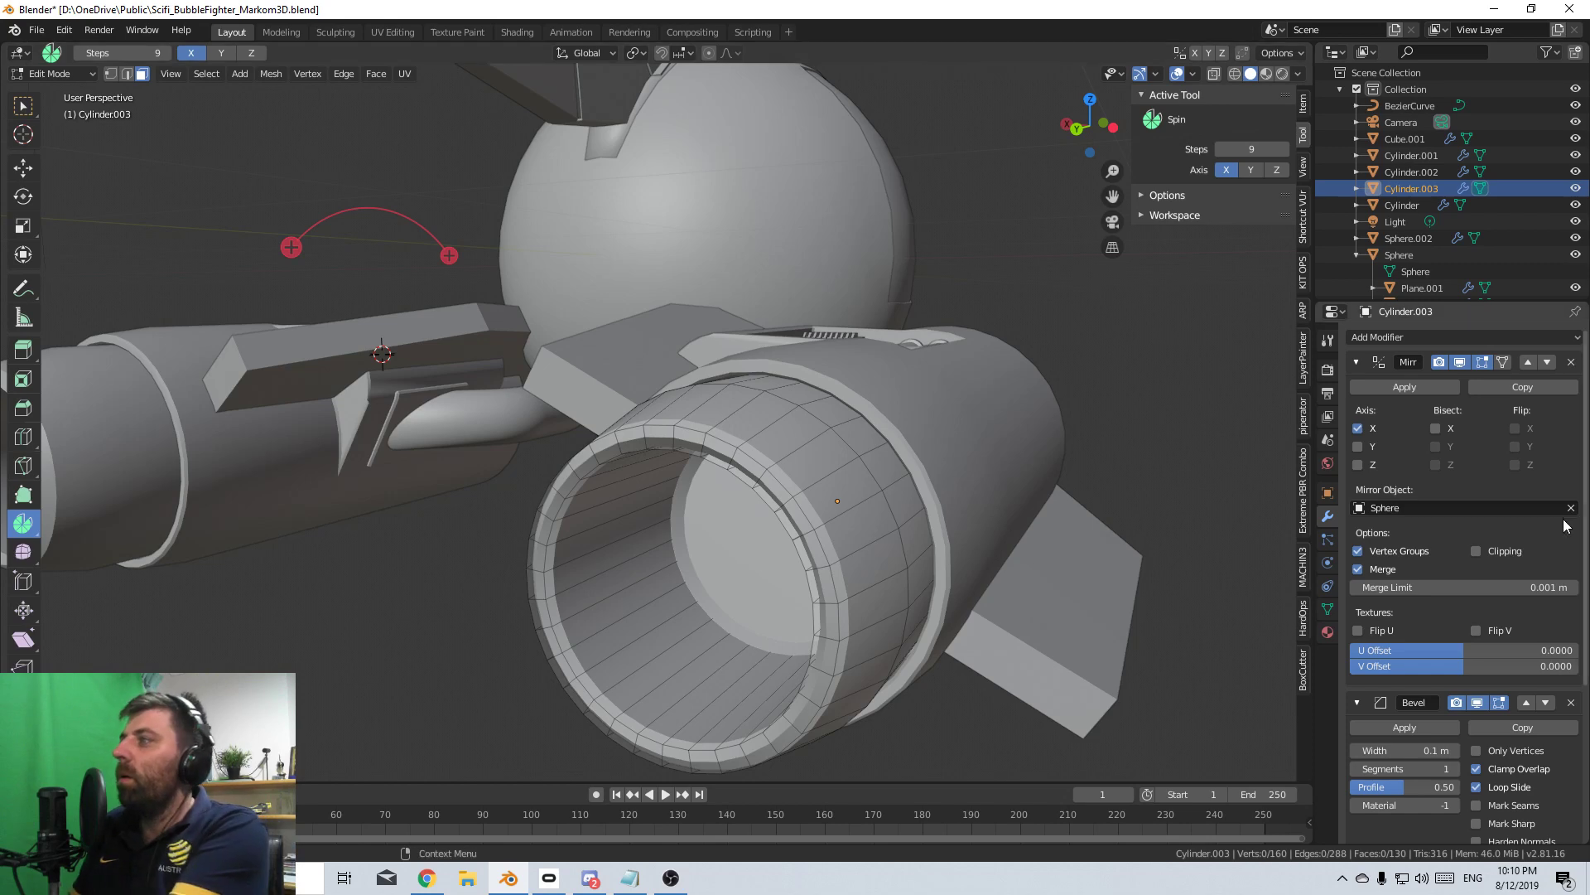
pyautogui.scroll(-4, 1485, 479)
pyautogui.scroll(-1, 1486, 479)
pyautogui.scroll(5, 1482, 538)
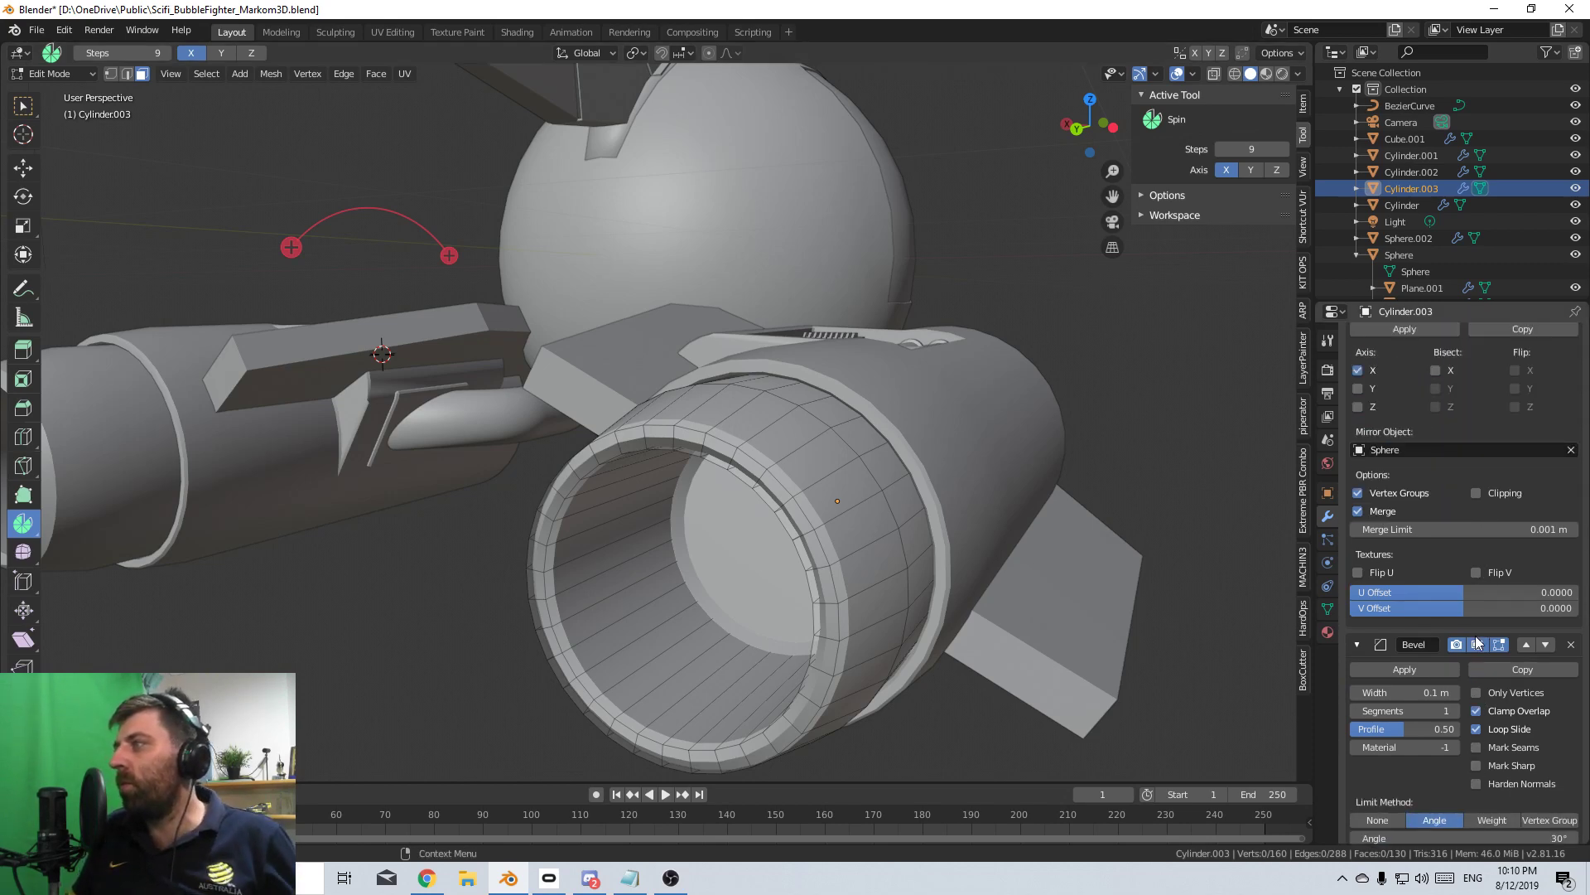
pyautogui.moveTo(952, 596); pyautogui.dragTo(838, 600, button='middle')
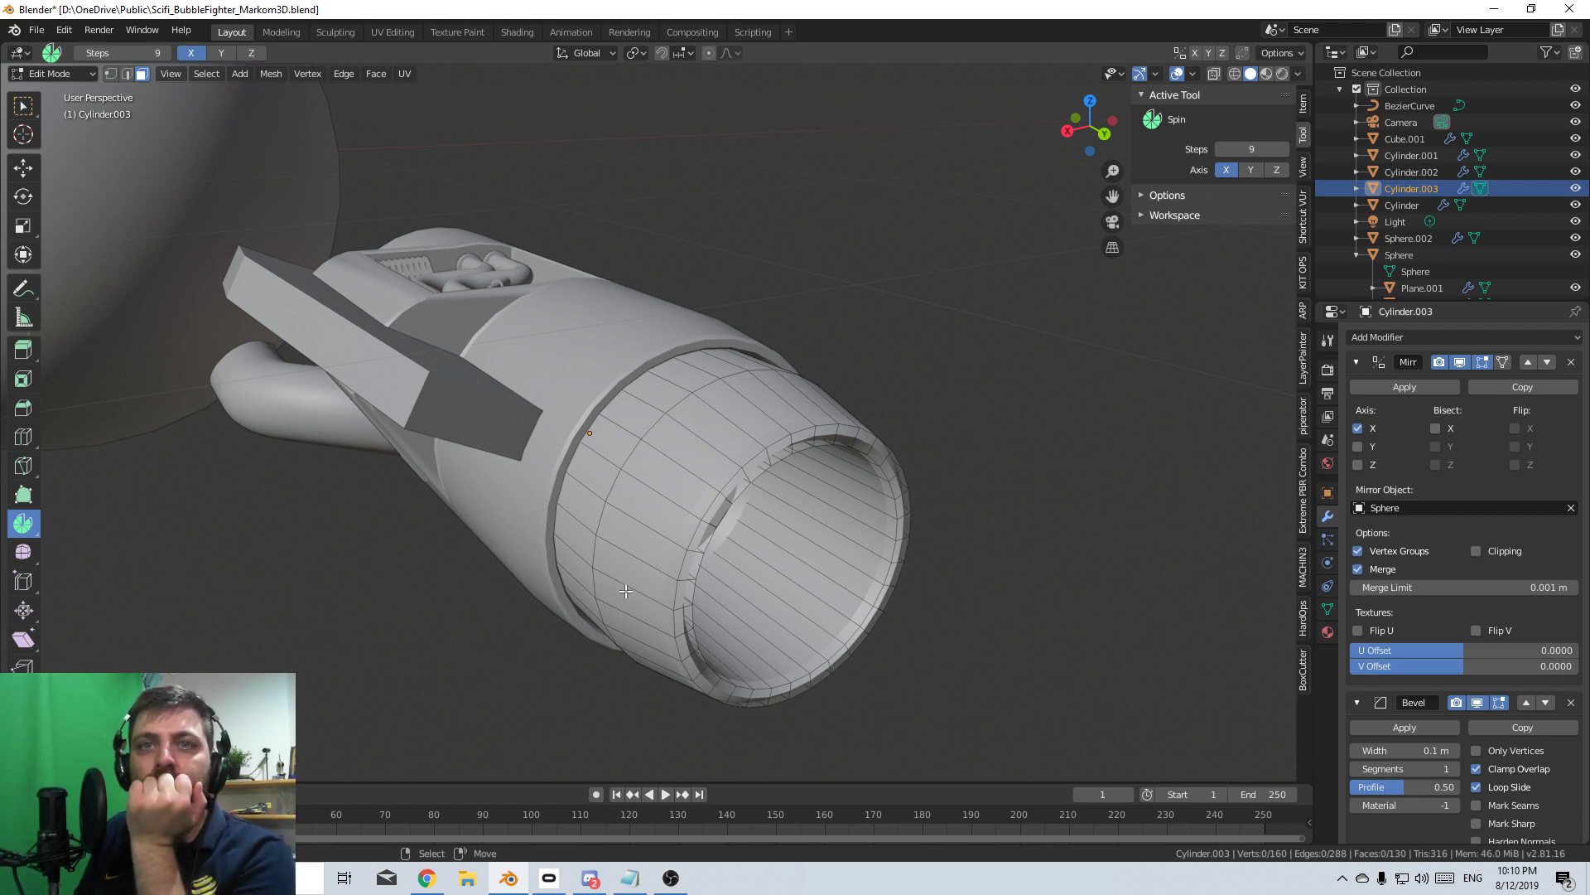
pyautogui.moveTo(626, 591); pyautogui.dragTo(531, 524, button='middle')
pyautogui.moveTo(349, 547); pyautogui.dragTo(553, 533, button='middle')
# - In Object Mode, add a cylinder mesh at the 3D cursor with 6 vertices
pyautogui.press('Tab')
pyautogui.scroll(-5, 619, 485)
pyautogui.hotkey('shift', 'a')
pyautogui.moveTo(554, 533)
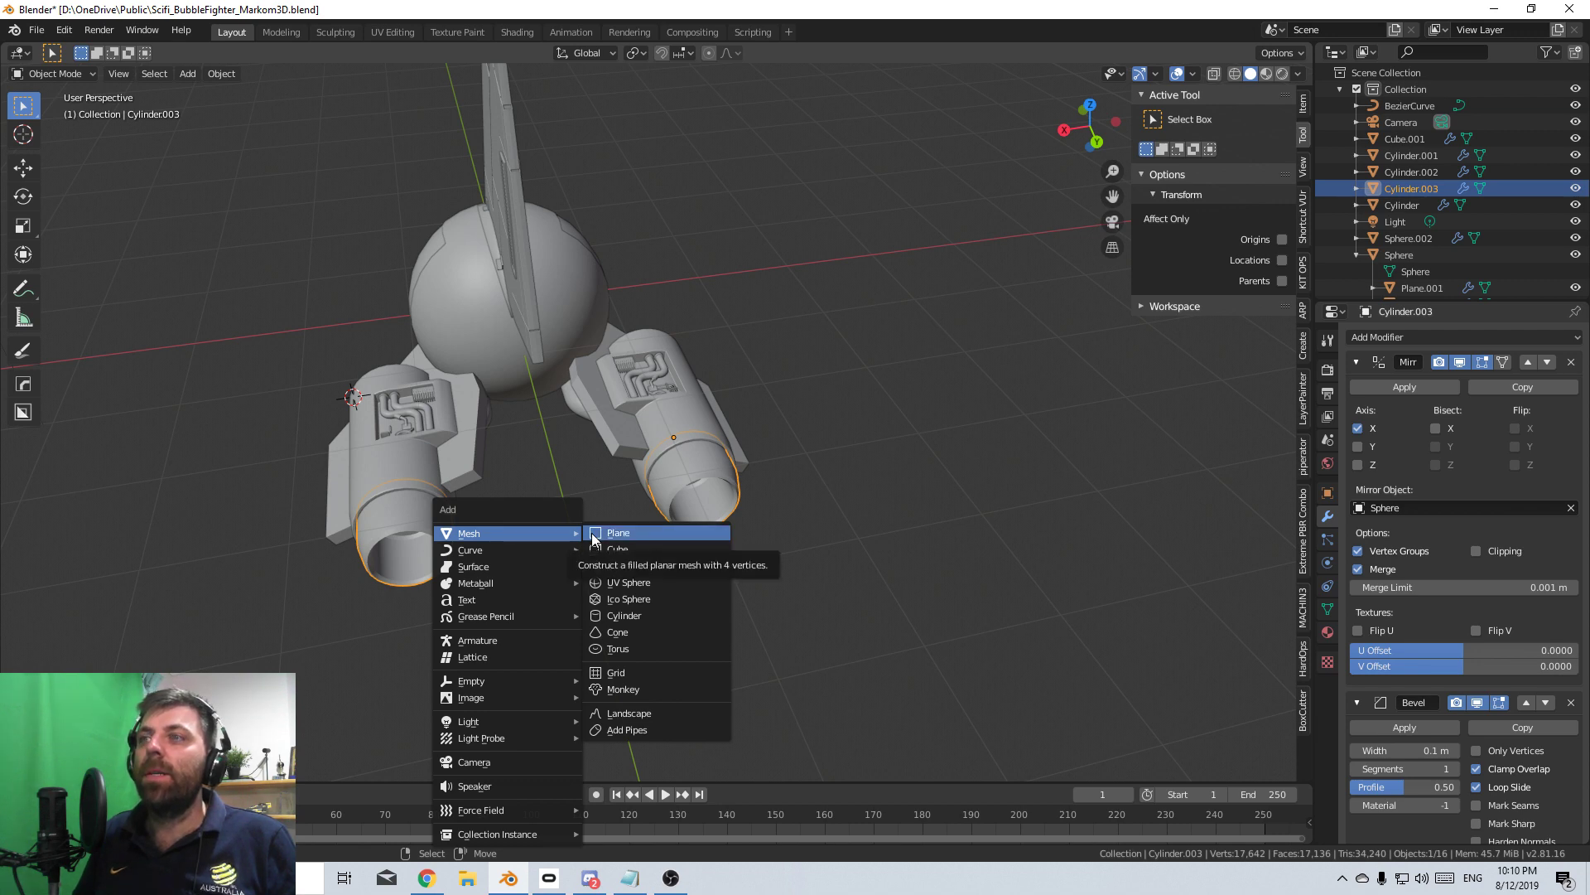
pyautogui.click(615, 613)
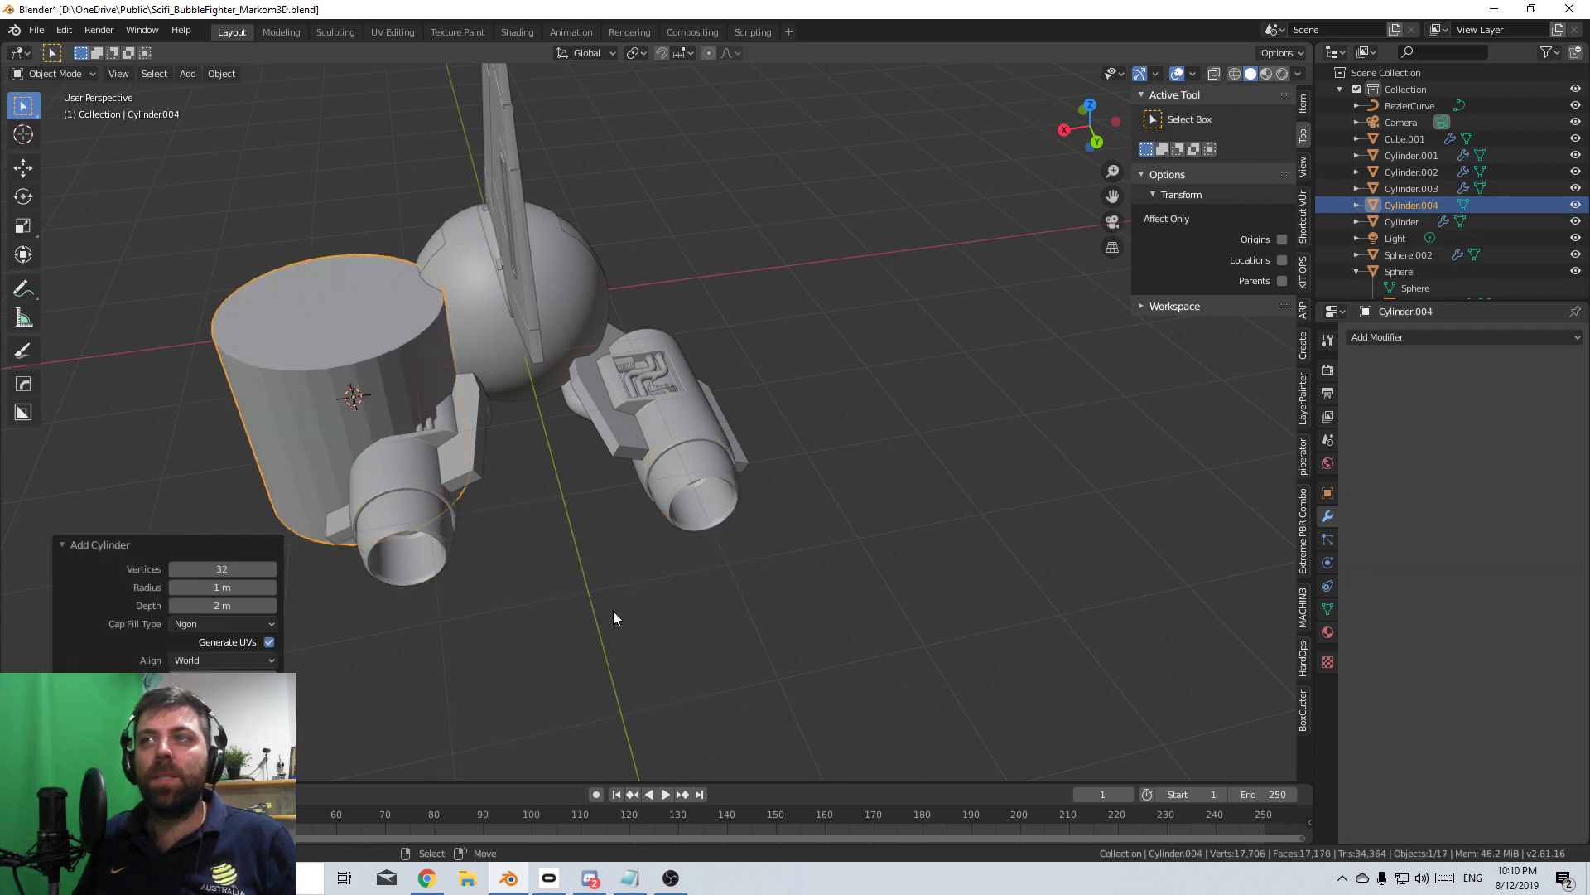
pyautogui.moveTo(613, 610); pyautogui.dragTo(504, 523, button='middle')
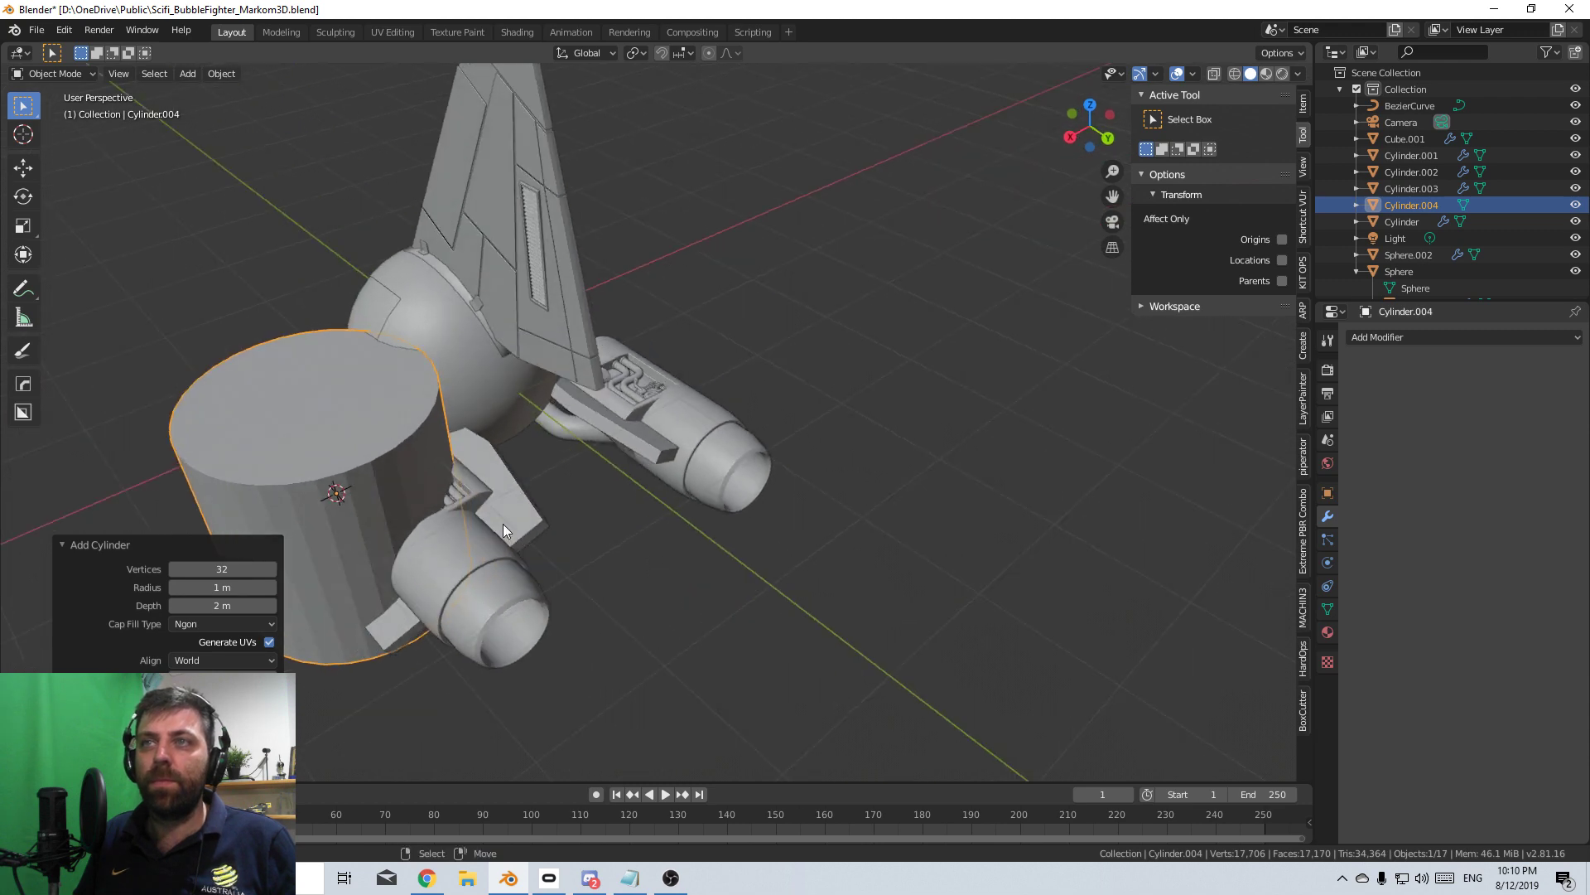
pyautogui.click(227, 569)
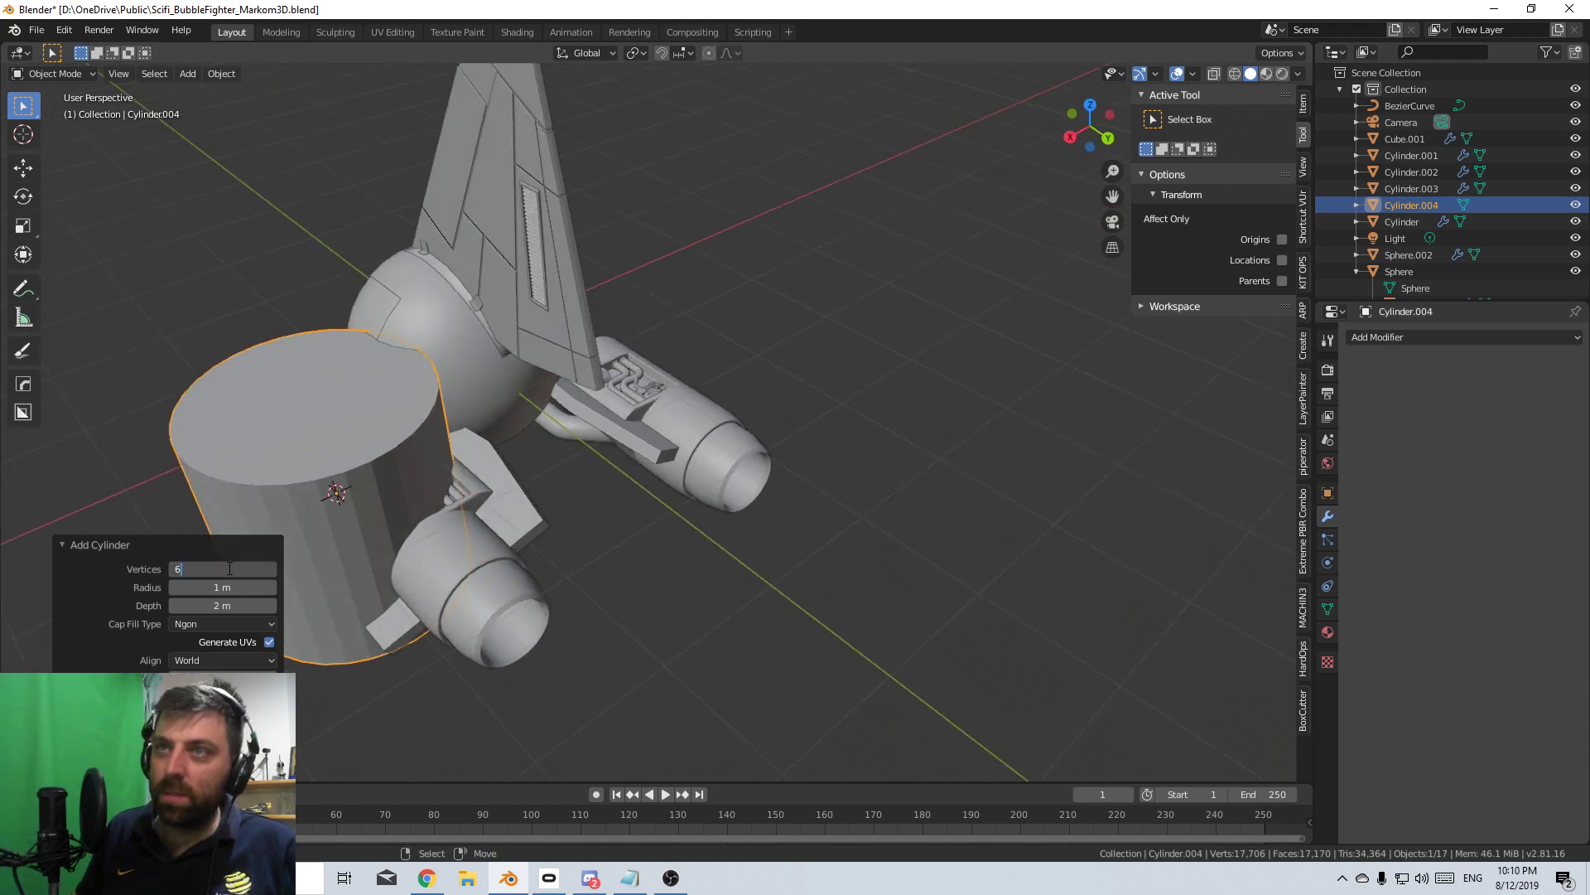
pyautogui.write('6')
pyautogui.press('Return')
# - In Edit Mode, scale the six-sided cylinder down to a small piece beside the engine
pyautogui.press('Tab')
pyautogui.moveTo(397, 481)
pyautogui.mouseDown(button='middle')
pyautogui.moveTo(431, 472)
pyautogui.moveTo(409, 470)
pyautogui.mouseUp(button='middle')
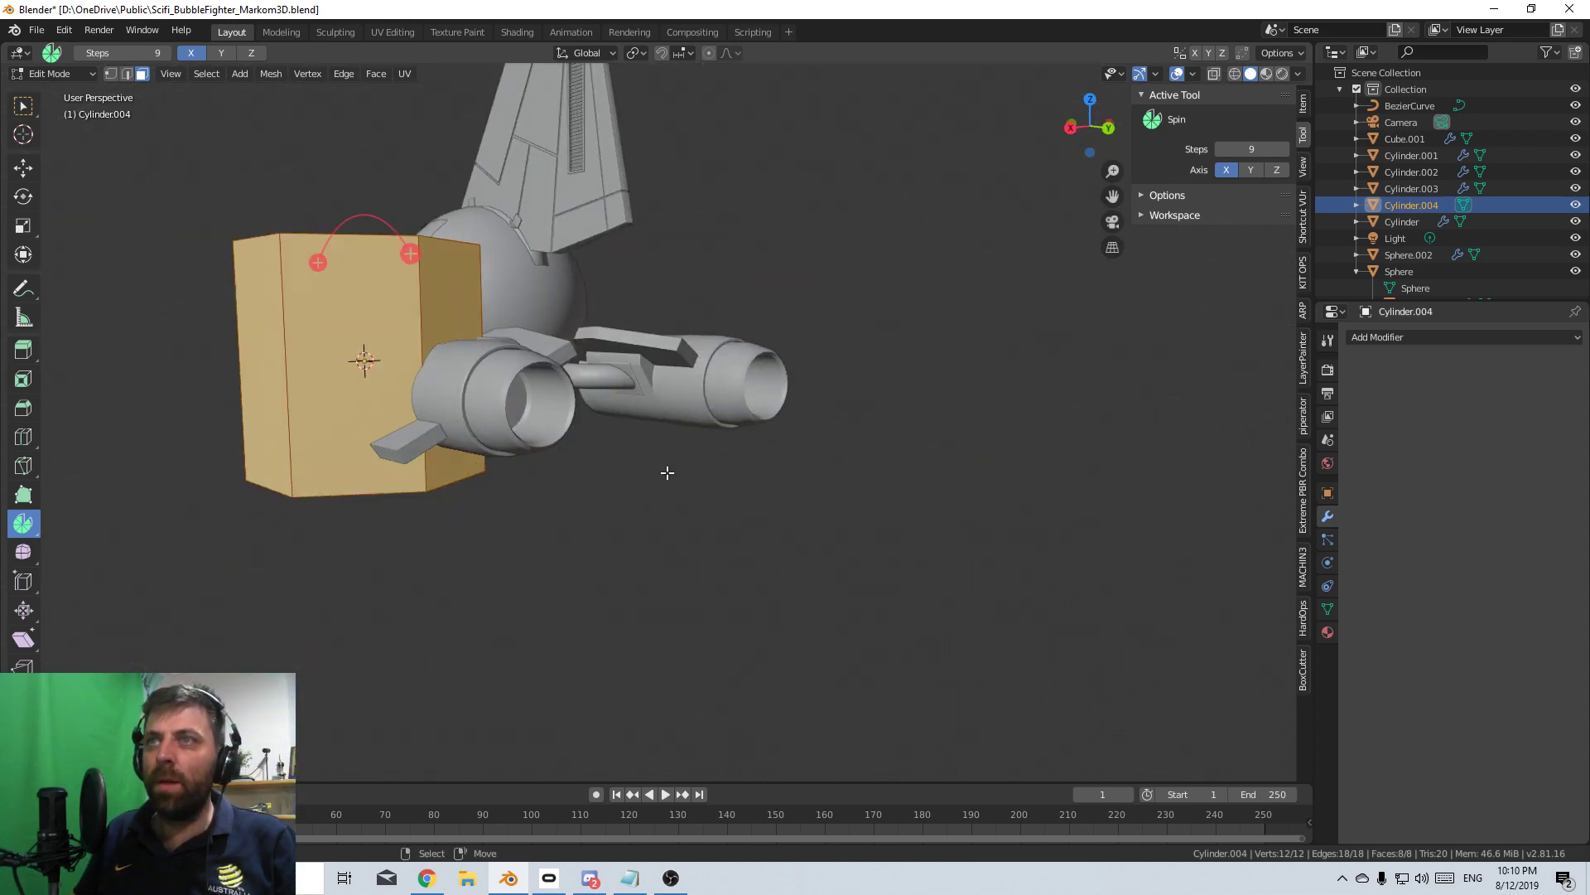
pyautogui.press('s')
pyautogui.click(399, 365)
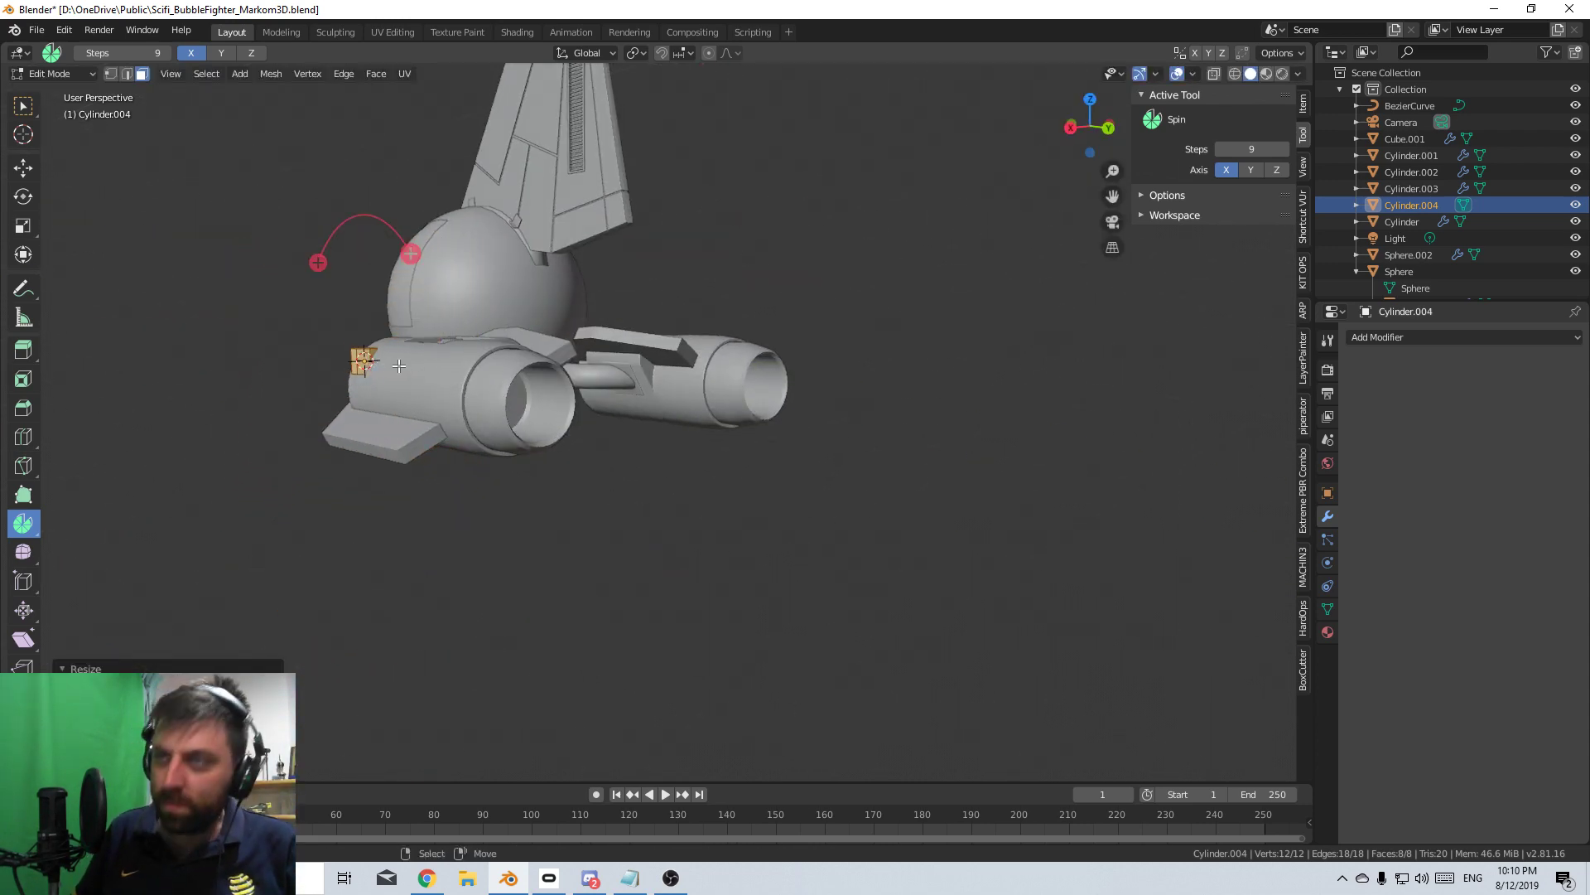
# - Scale the six-sided cylinder uniformly down to bolt size in the right side view
pyautogui.press('KP_3')
pyautogui.scroll(5, 399, 365)
pyautogui.press('s')
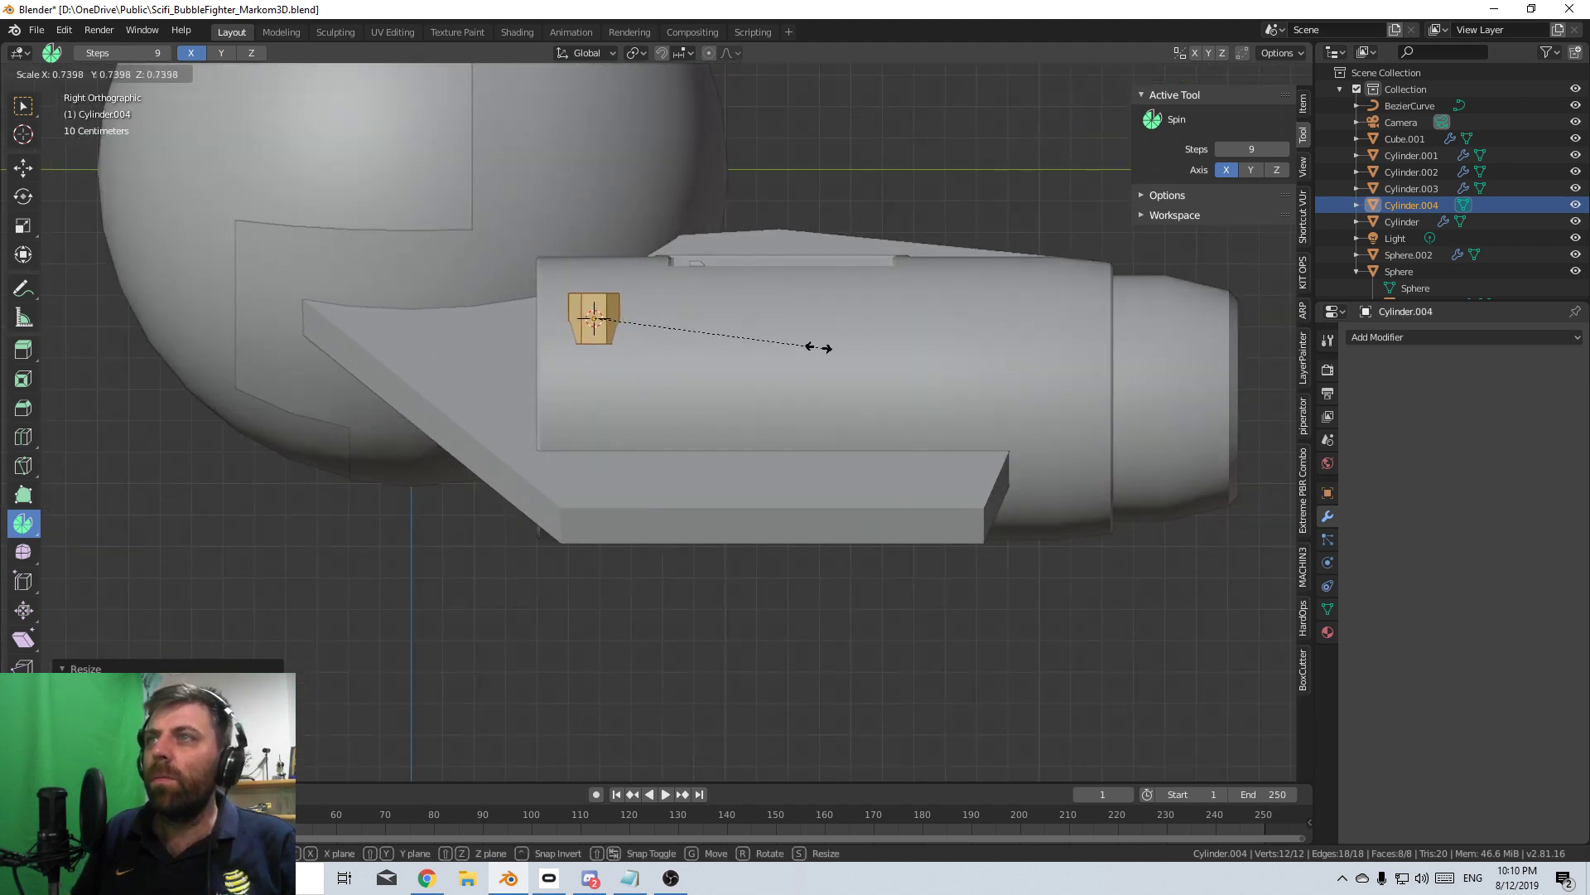
pyautogui.click(735, 330)
pyautogui.scroll(1, 766, 469)
pyautogui.scroll(5, 766, 469)
pyautogui.press('s')
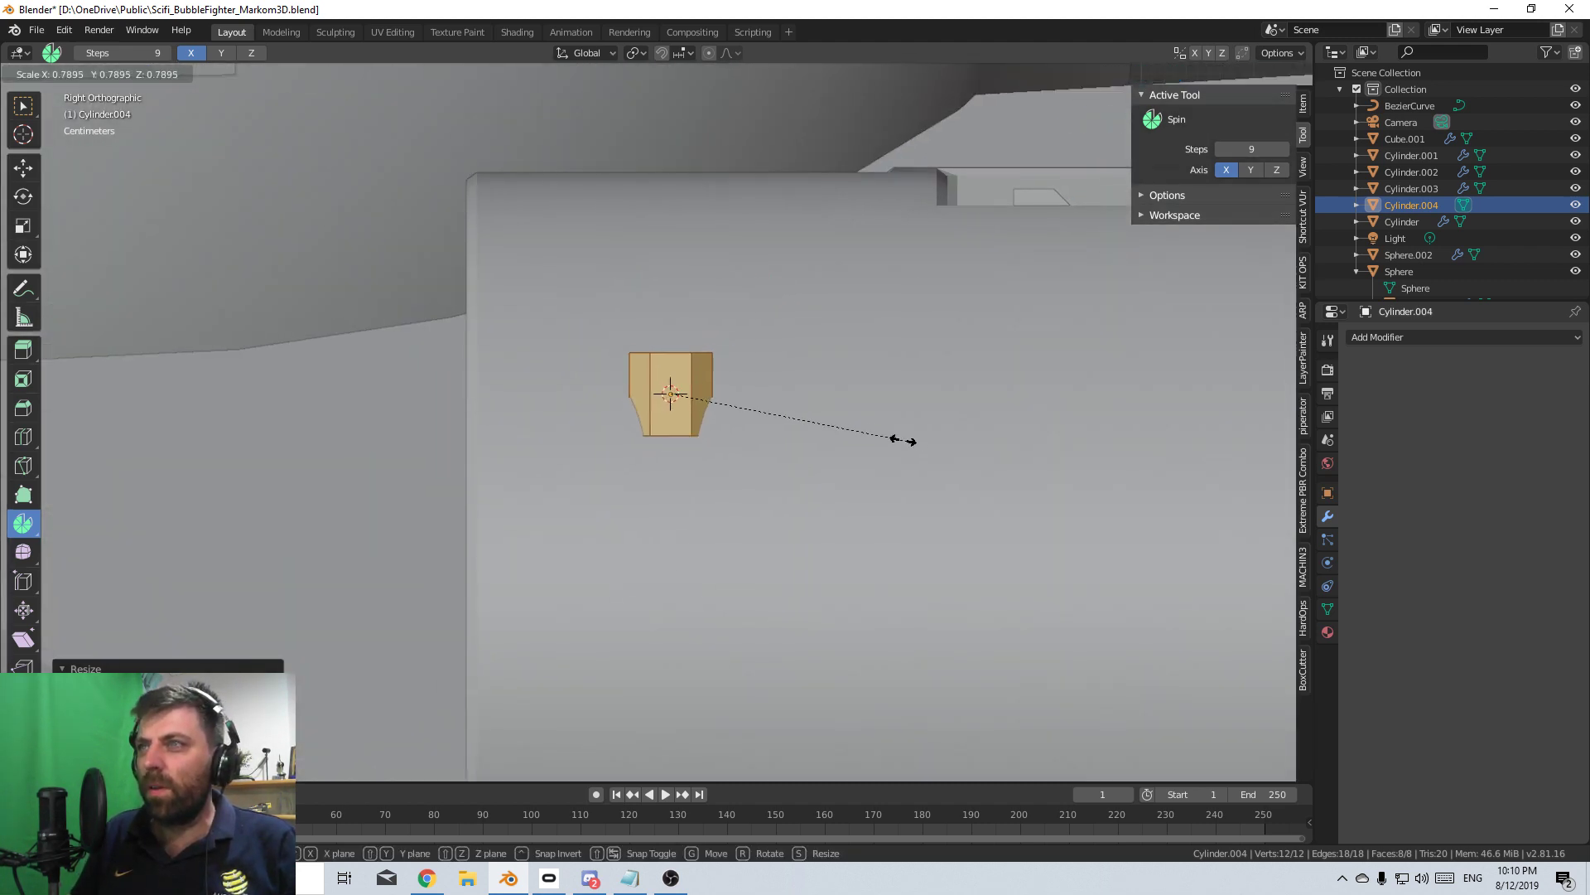
pyautogui.click(769, 408)
# - Flatten the cylinder along Z into a thin hexagonal bolt head and return to Object Mode
pyautogui.press('s')
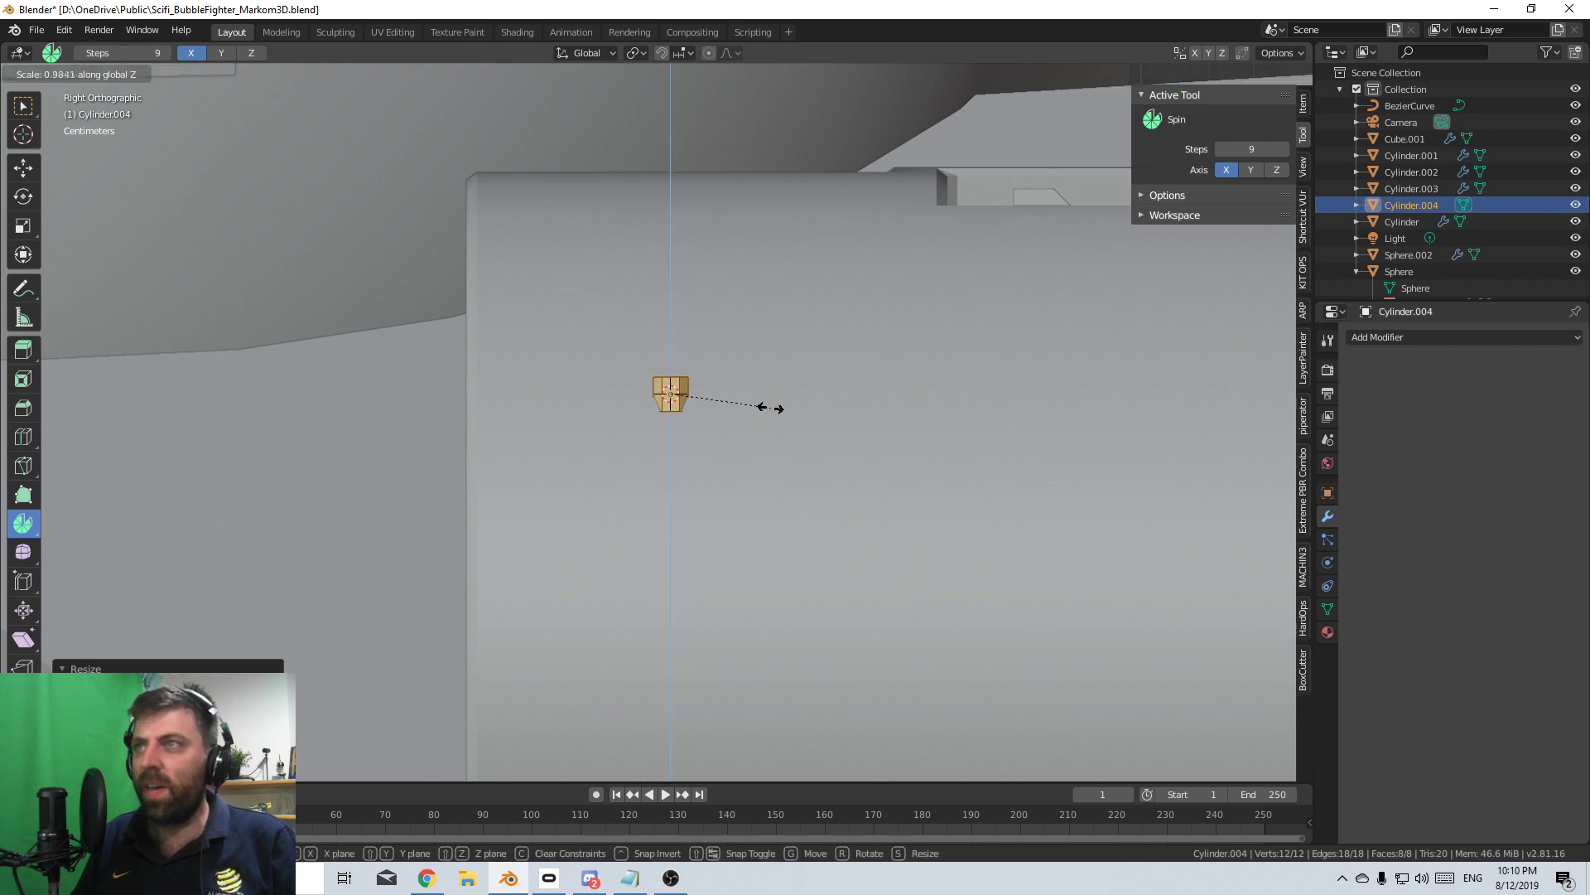
pyautogui.press('z')
pyautogui.click(730, 405)
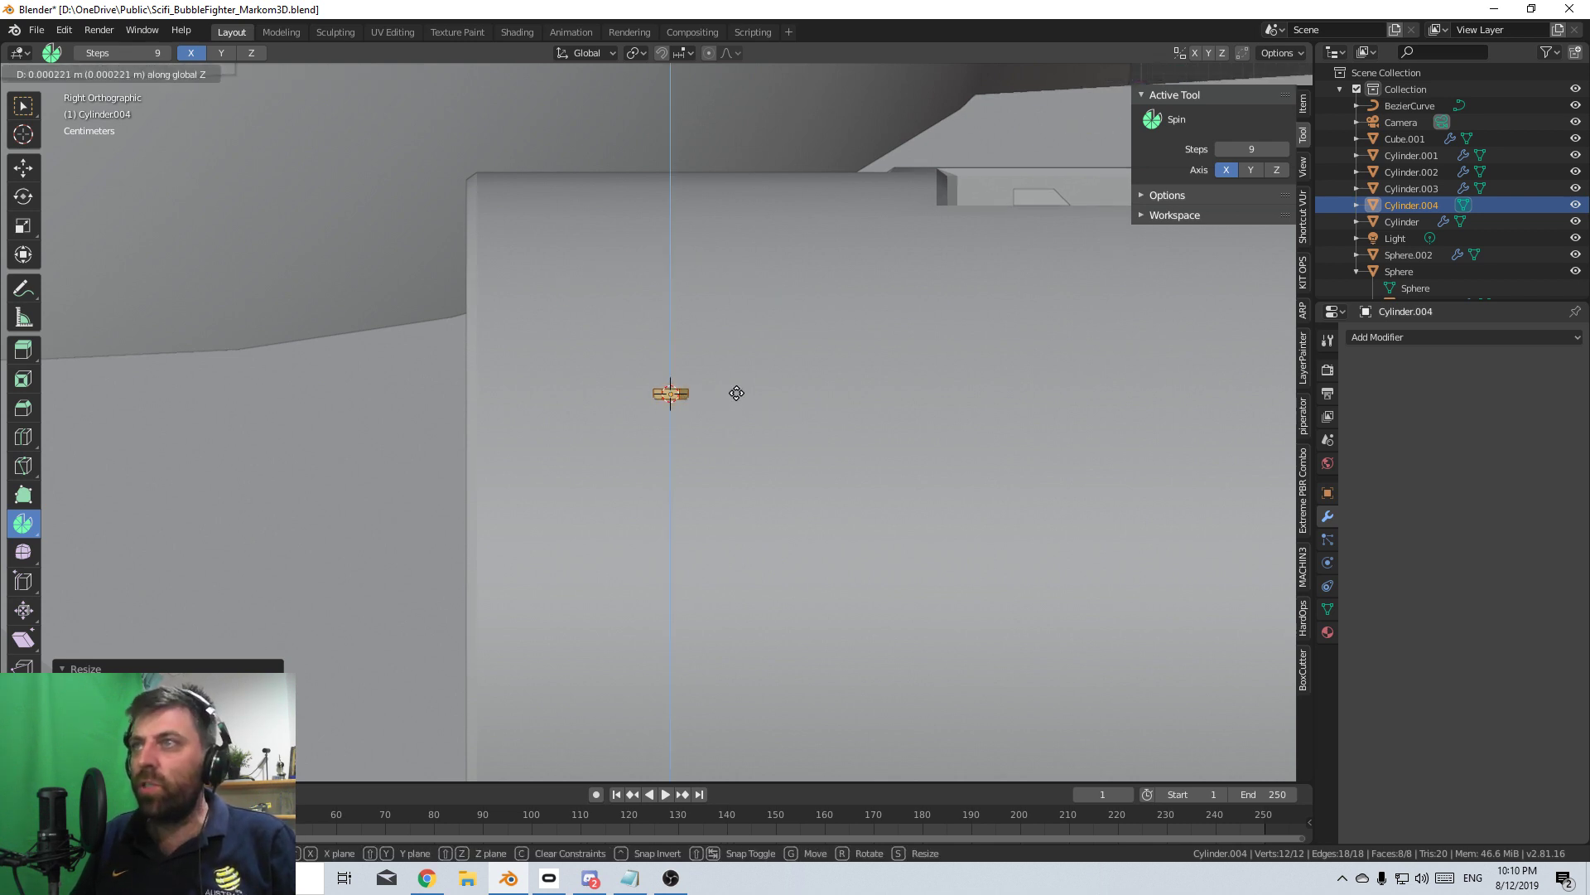
pyautogui.moveTo(742, 364); pyautogui.dragTo(732, 515, button='middle')
pyautogui.press('Tab')
pyautogui.scroll(-8, 722, 441)
pyautogui.scroll(6, 624, 560)
pyautogui.press('g')
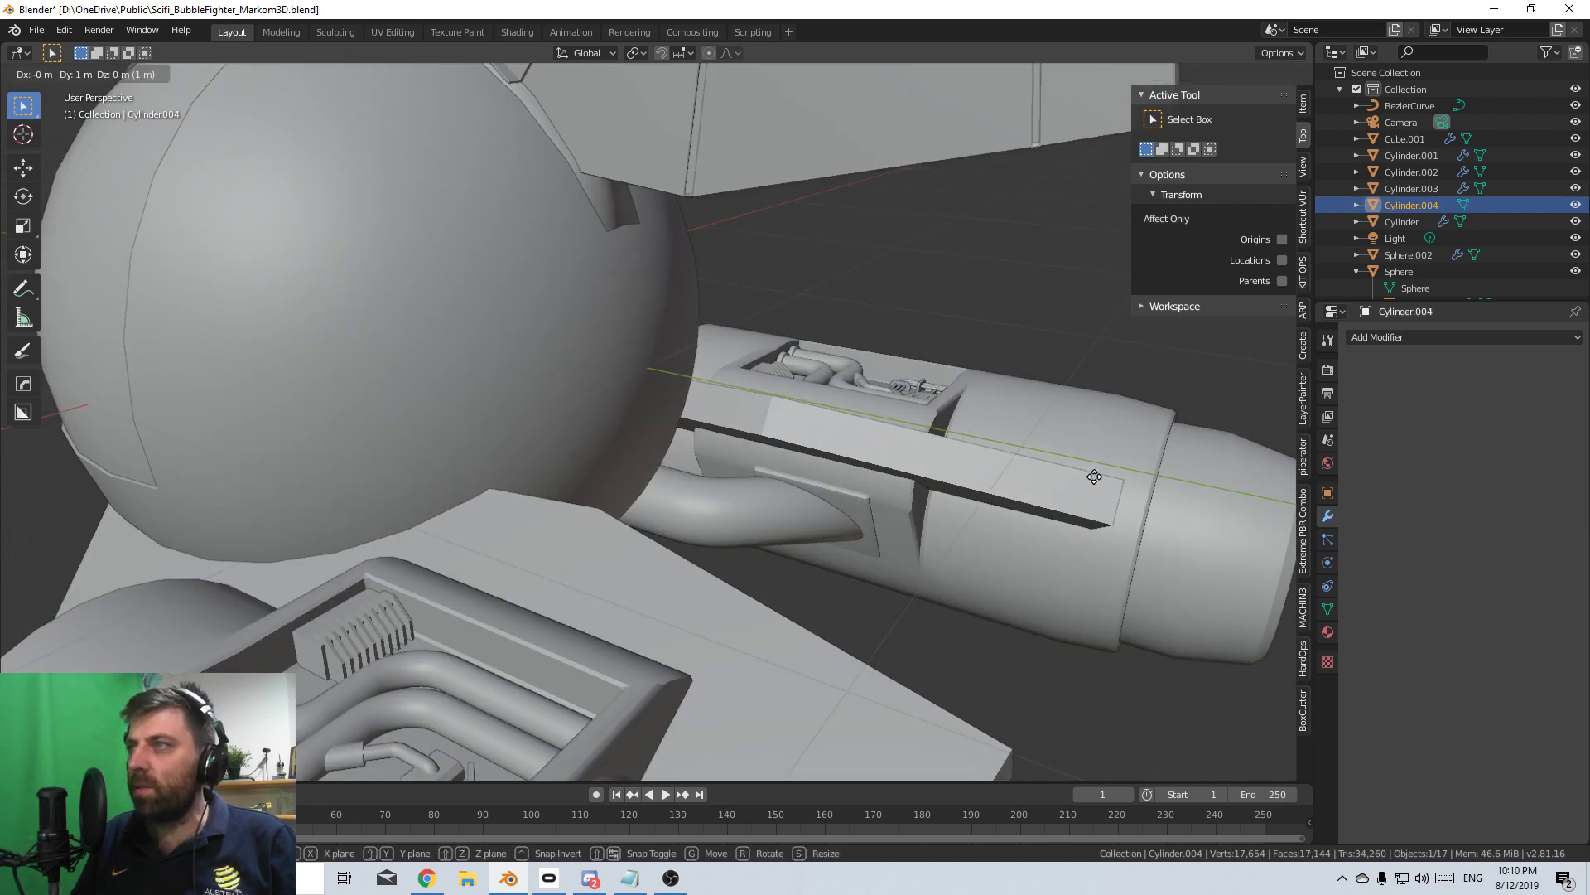
pyautogui.rightClick(993, 509)
# - Set the snapping target to Face
pyautogui.scroll(-4, 945, 516)
pyautogui.moveTo(897, 525); pyautogui.dragTo(835, 472, button='middle')
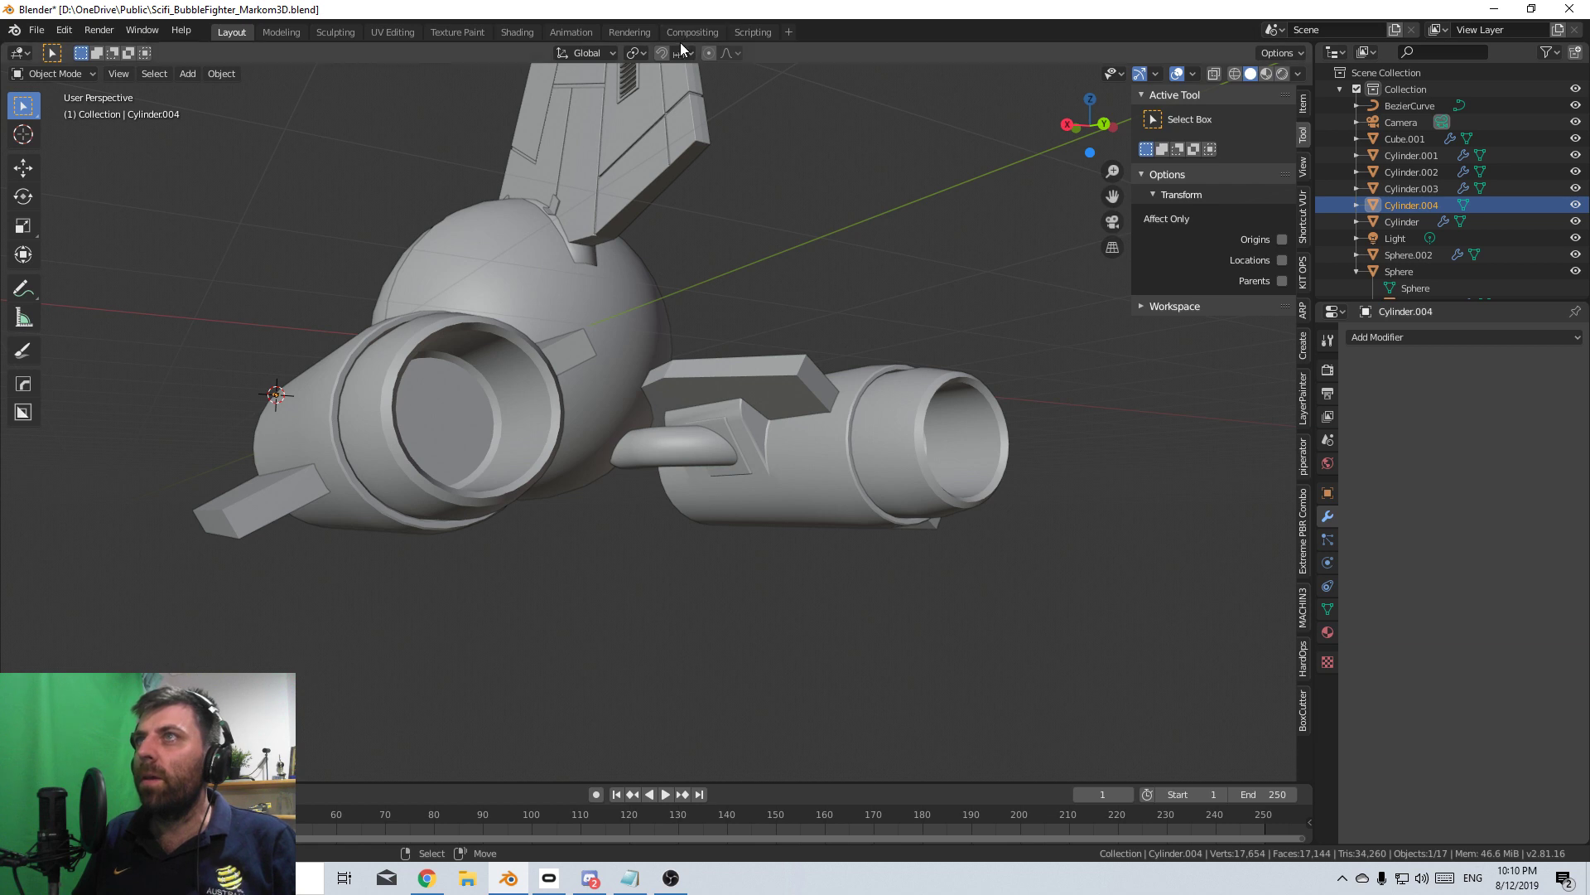
pyautogui.click(662, 53)
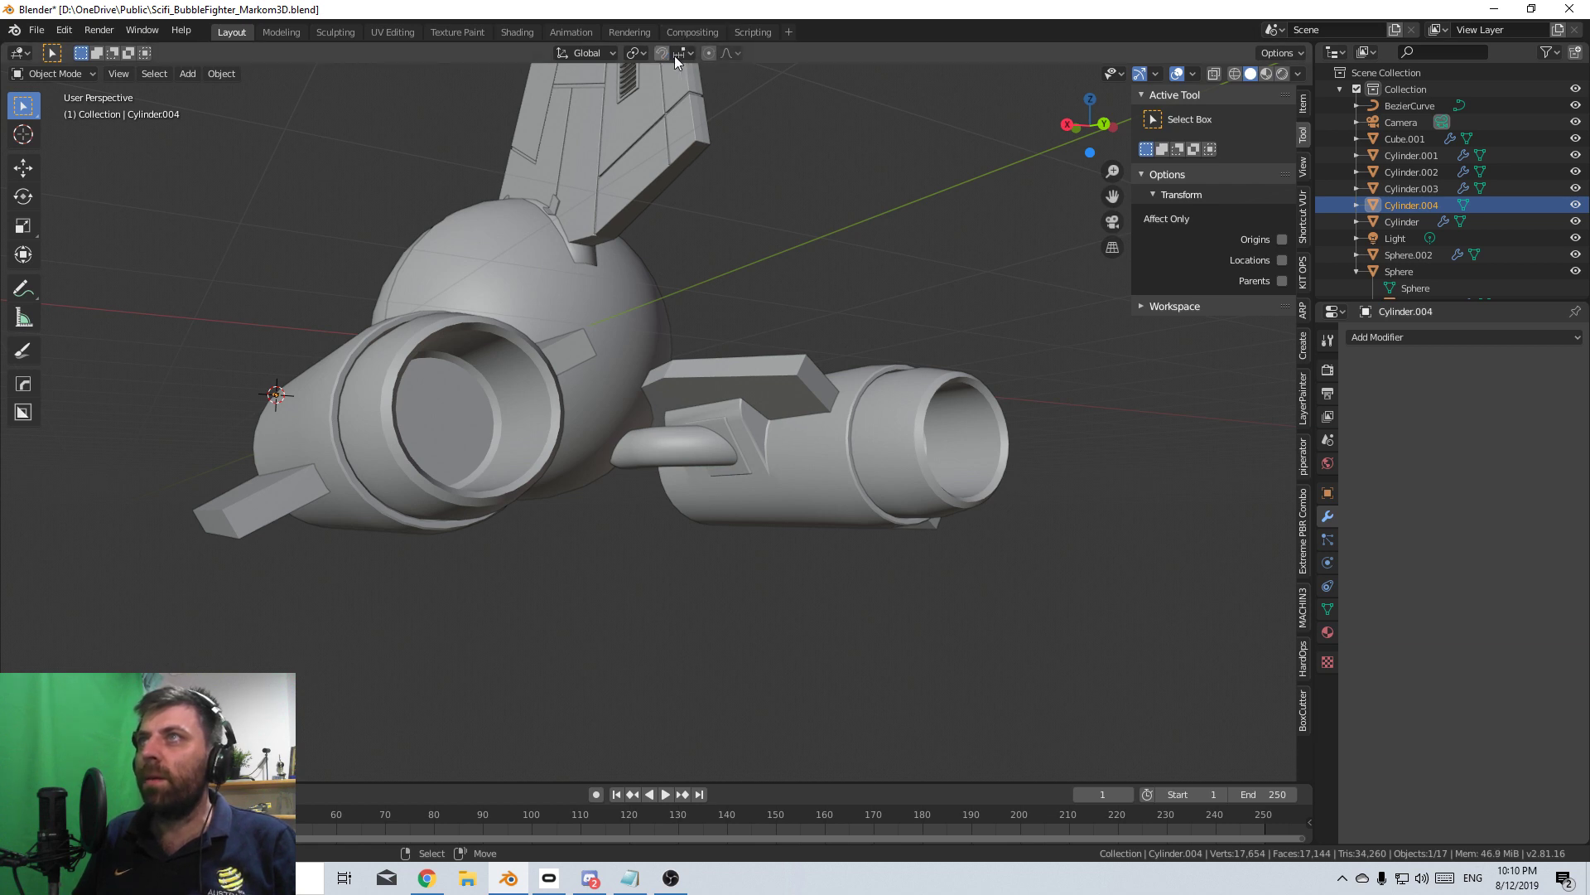
pyautogui.click(680, 53)
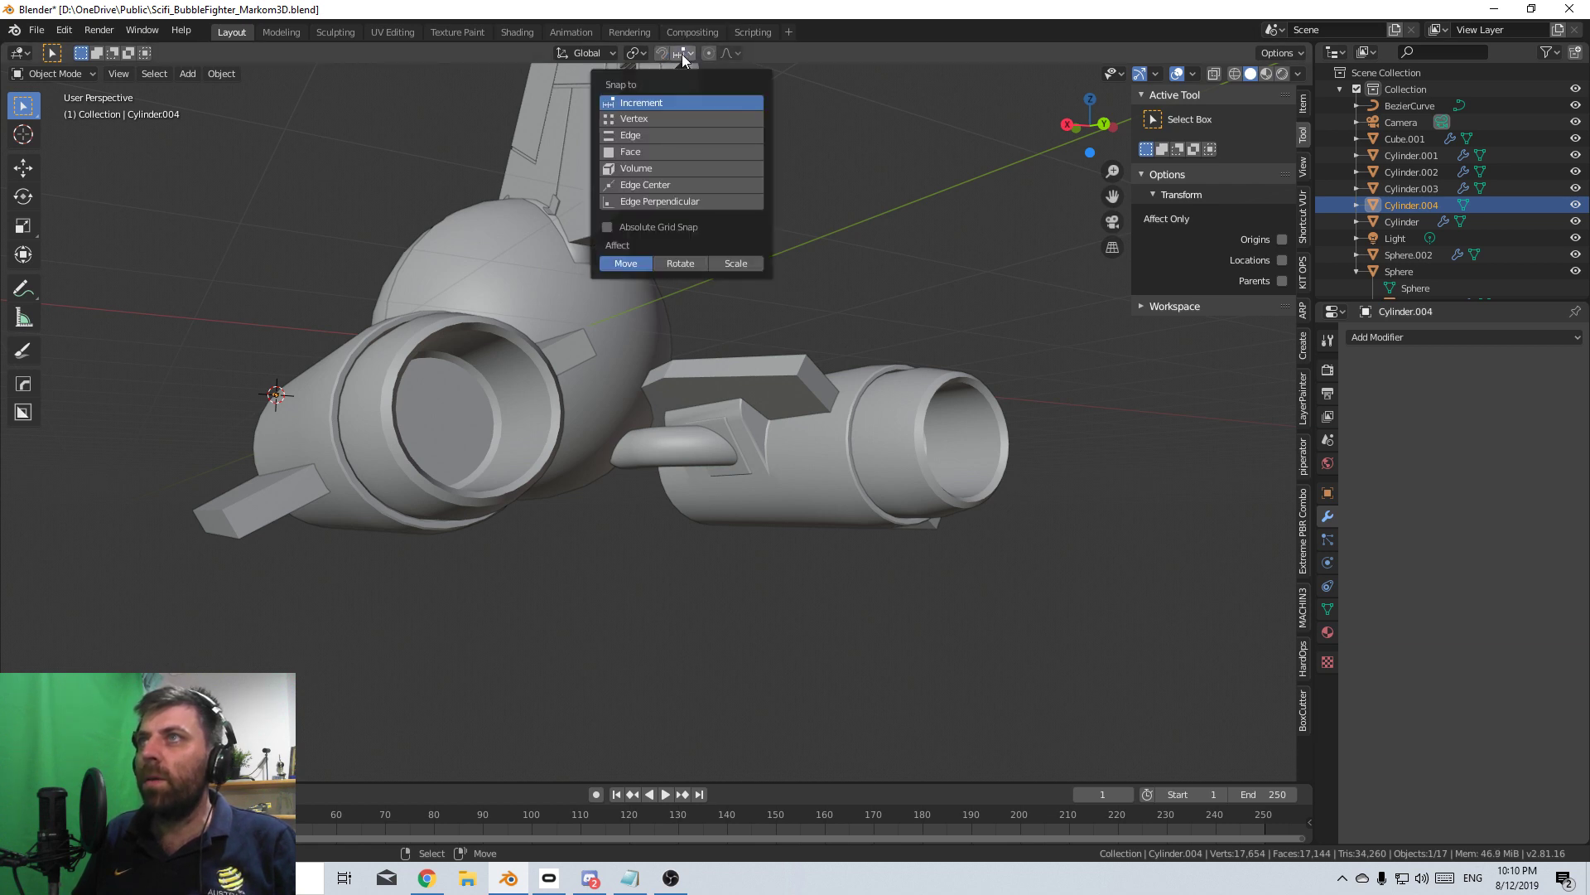
pyautogui.click(652, 152)
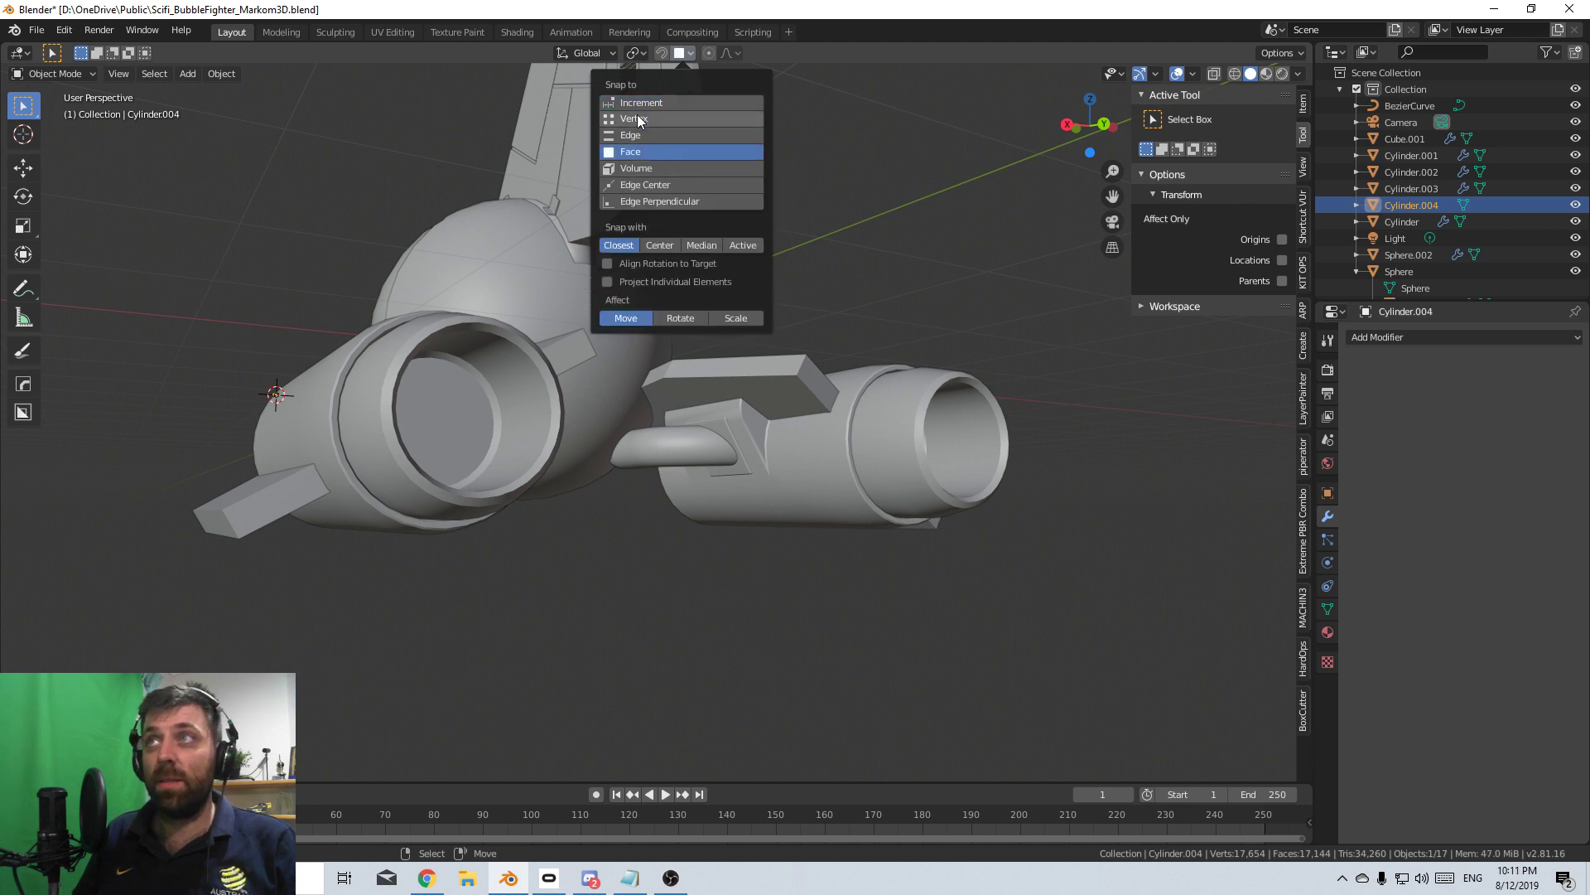
pyautogui.click(637, 53)
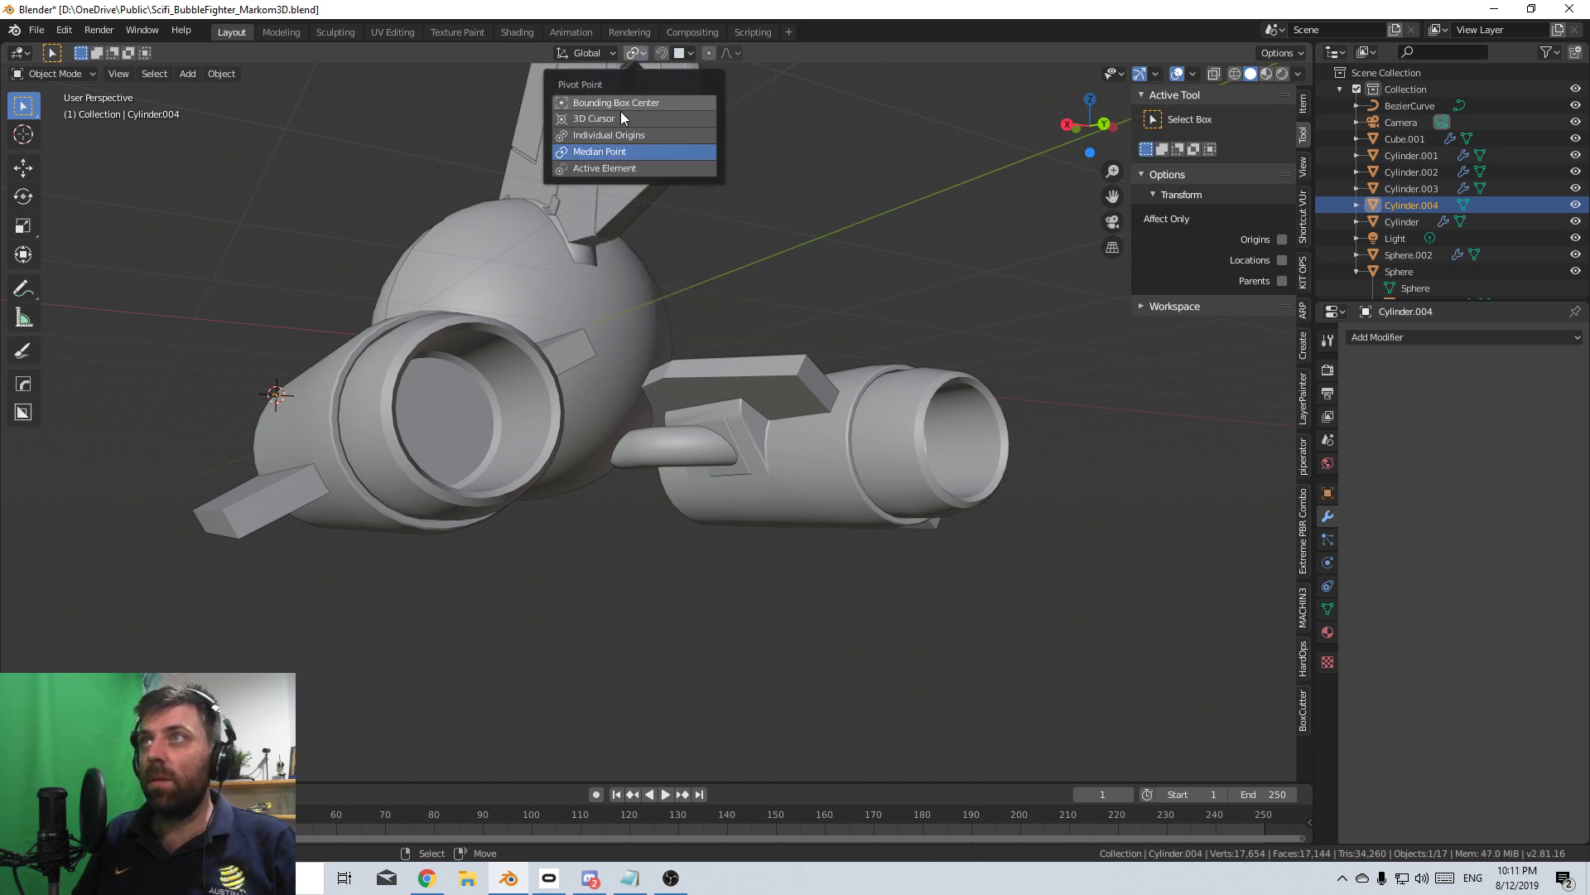
pyautogui.click(690, 53)
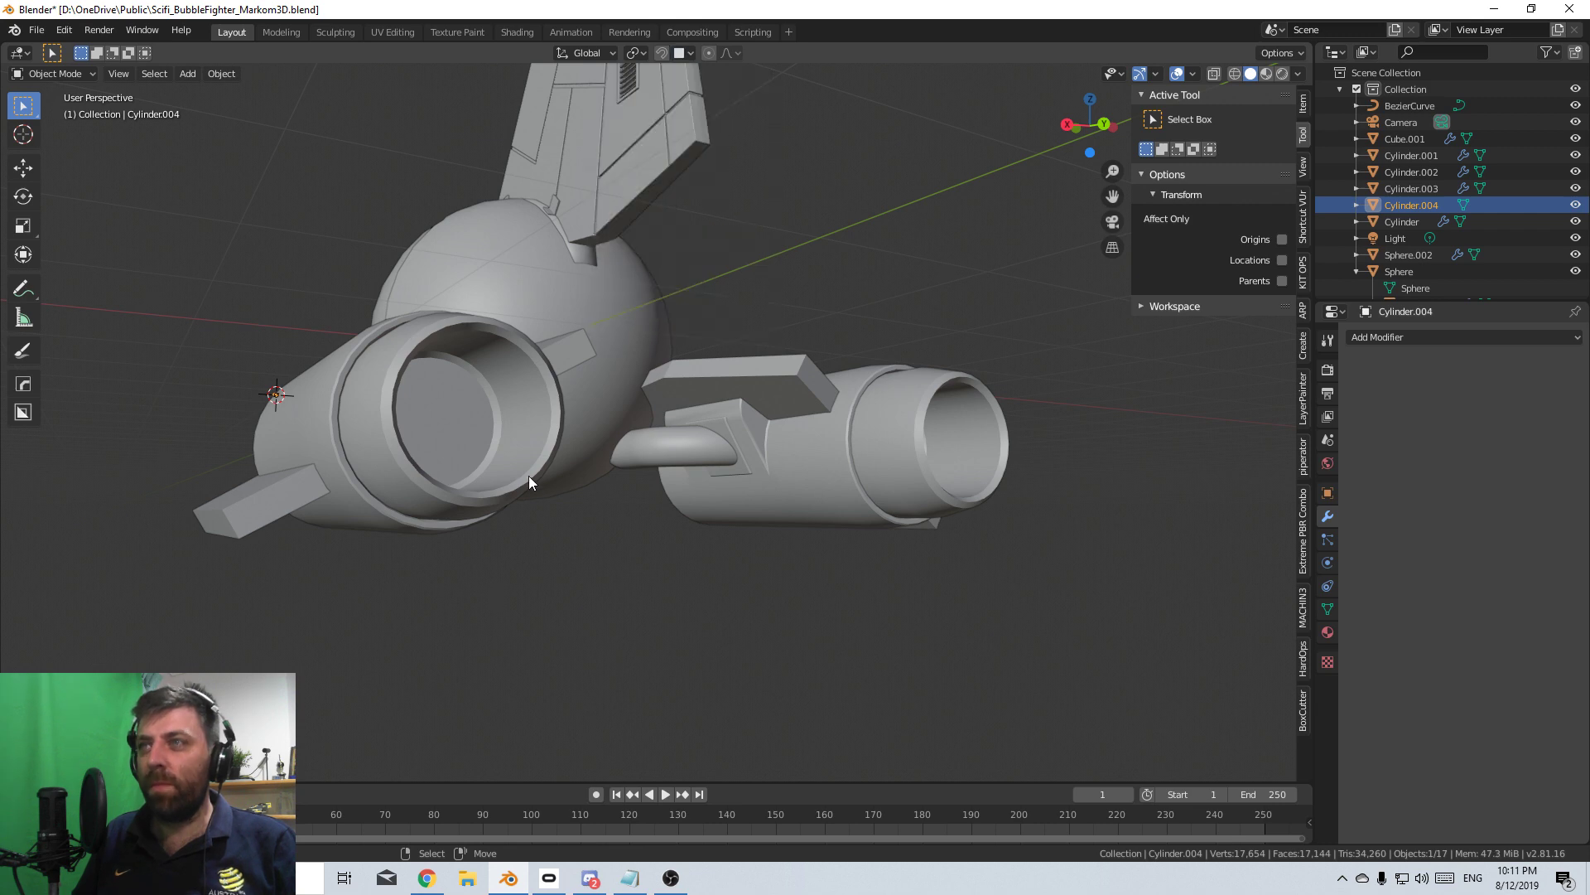
# - Move the bolt with face snapping onto the raised mounting plate where the pipe meets the engine
pyautogui.press('g')
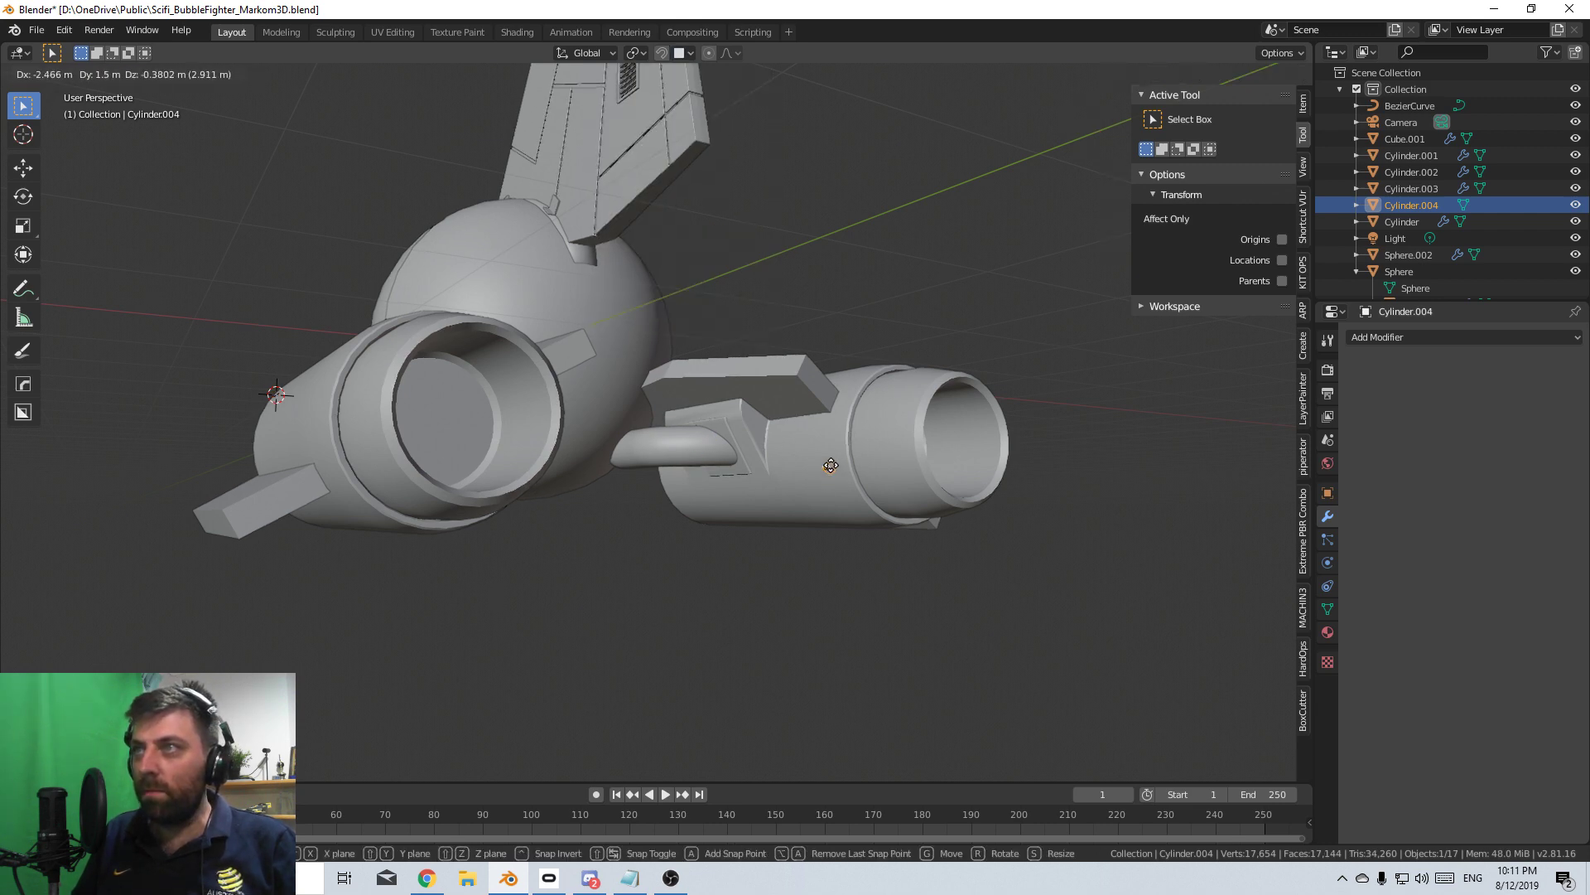
pyautogui.click(719, 426)
pyautogui.scroll(10, 722, 448)
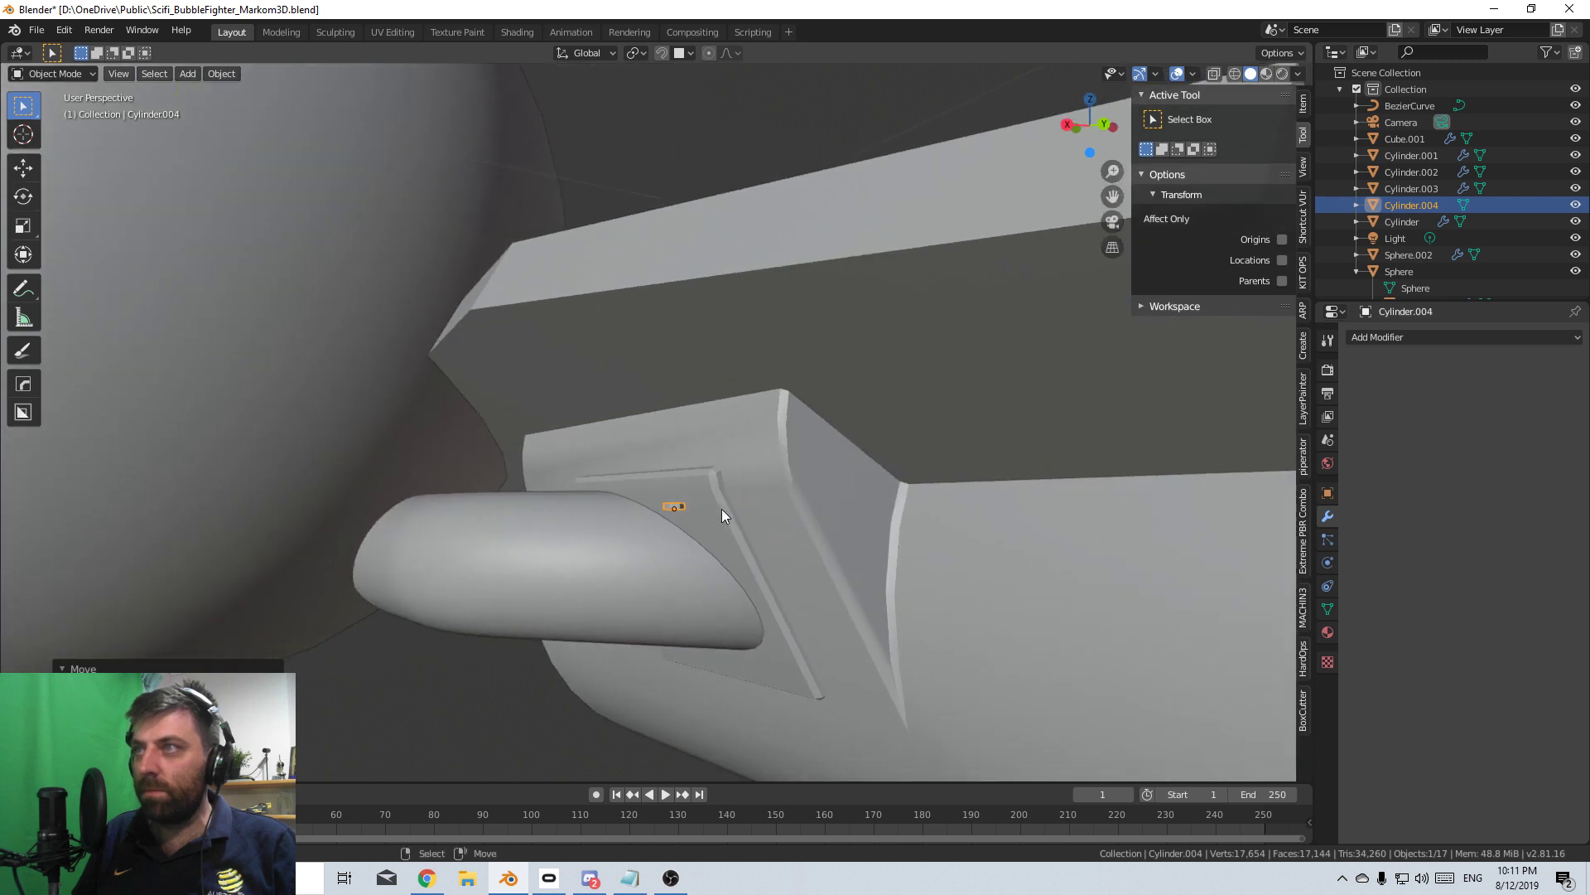
pyautogui.press('g')
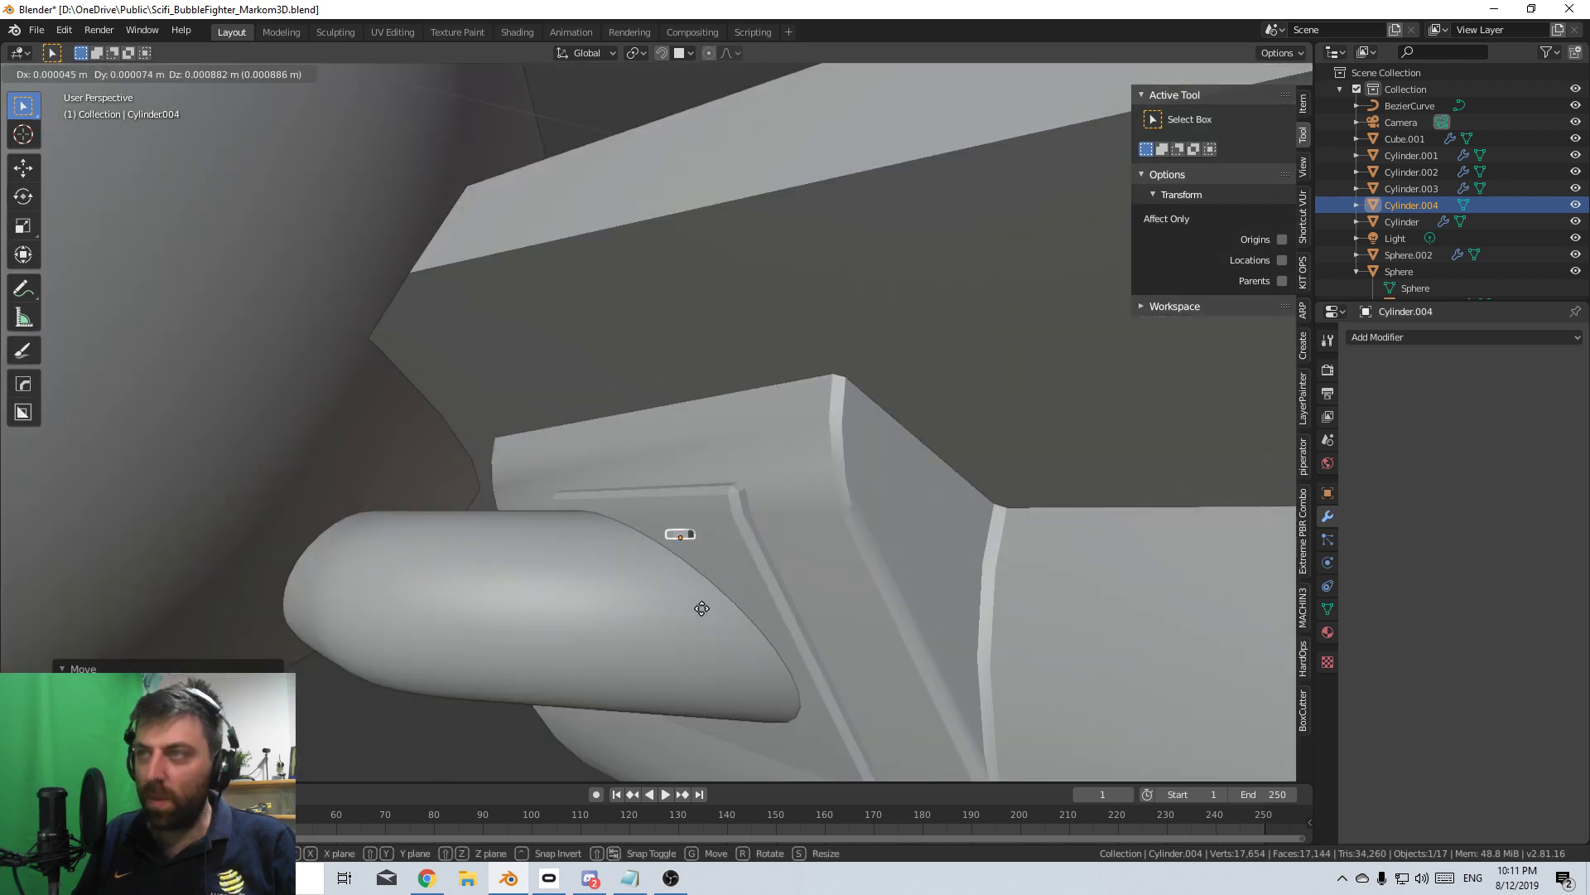
pyautogui.click(722, 532)
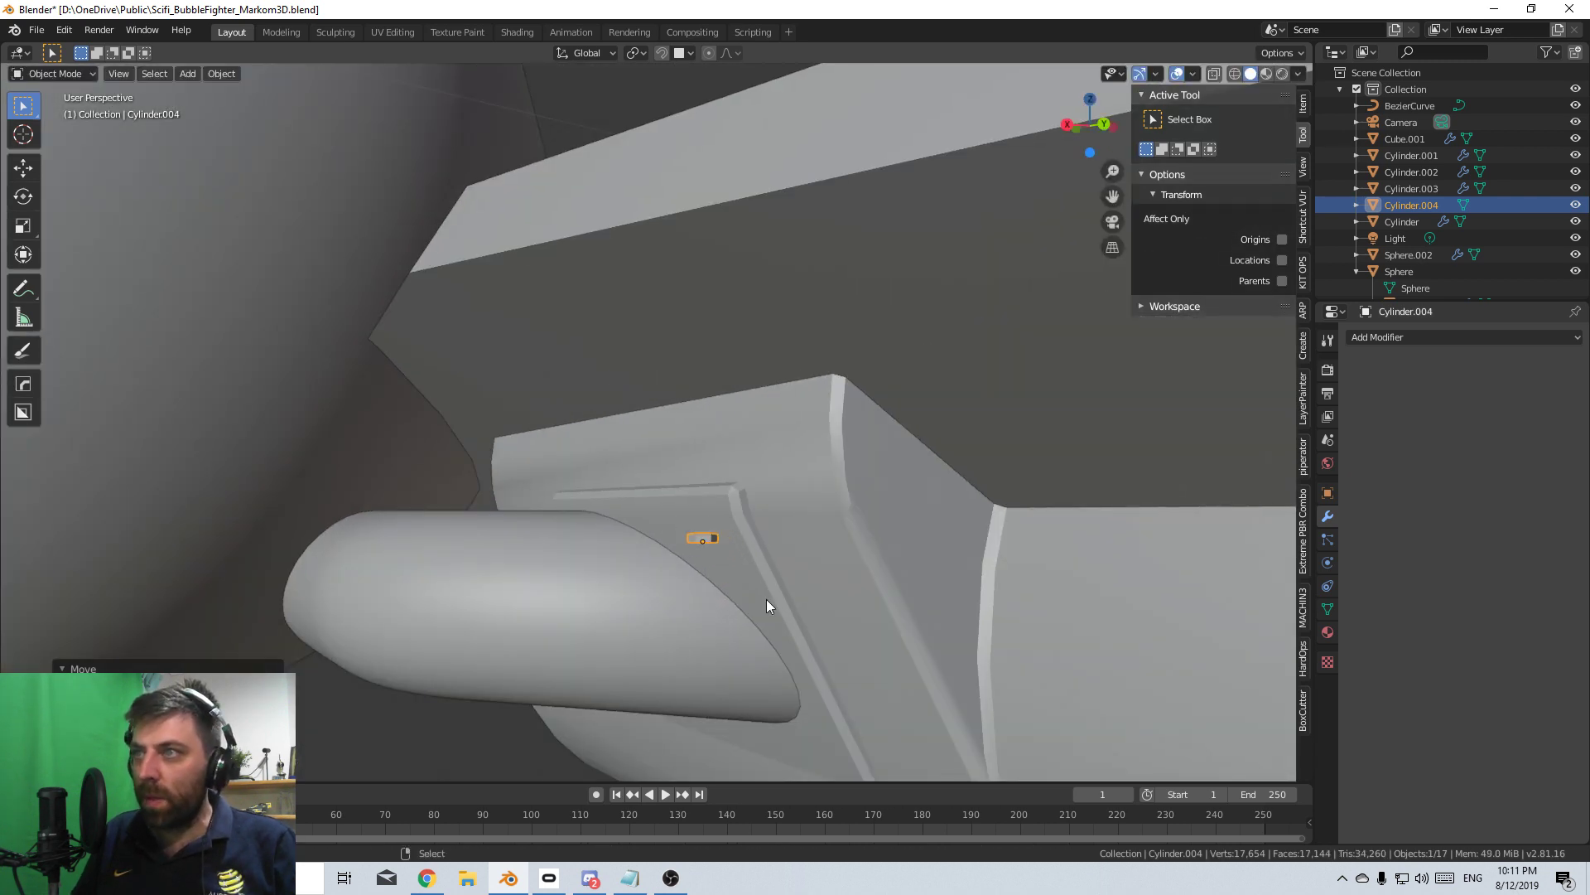
pyautogui.press('r')
pyautogui.press('x')
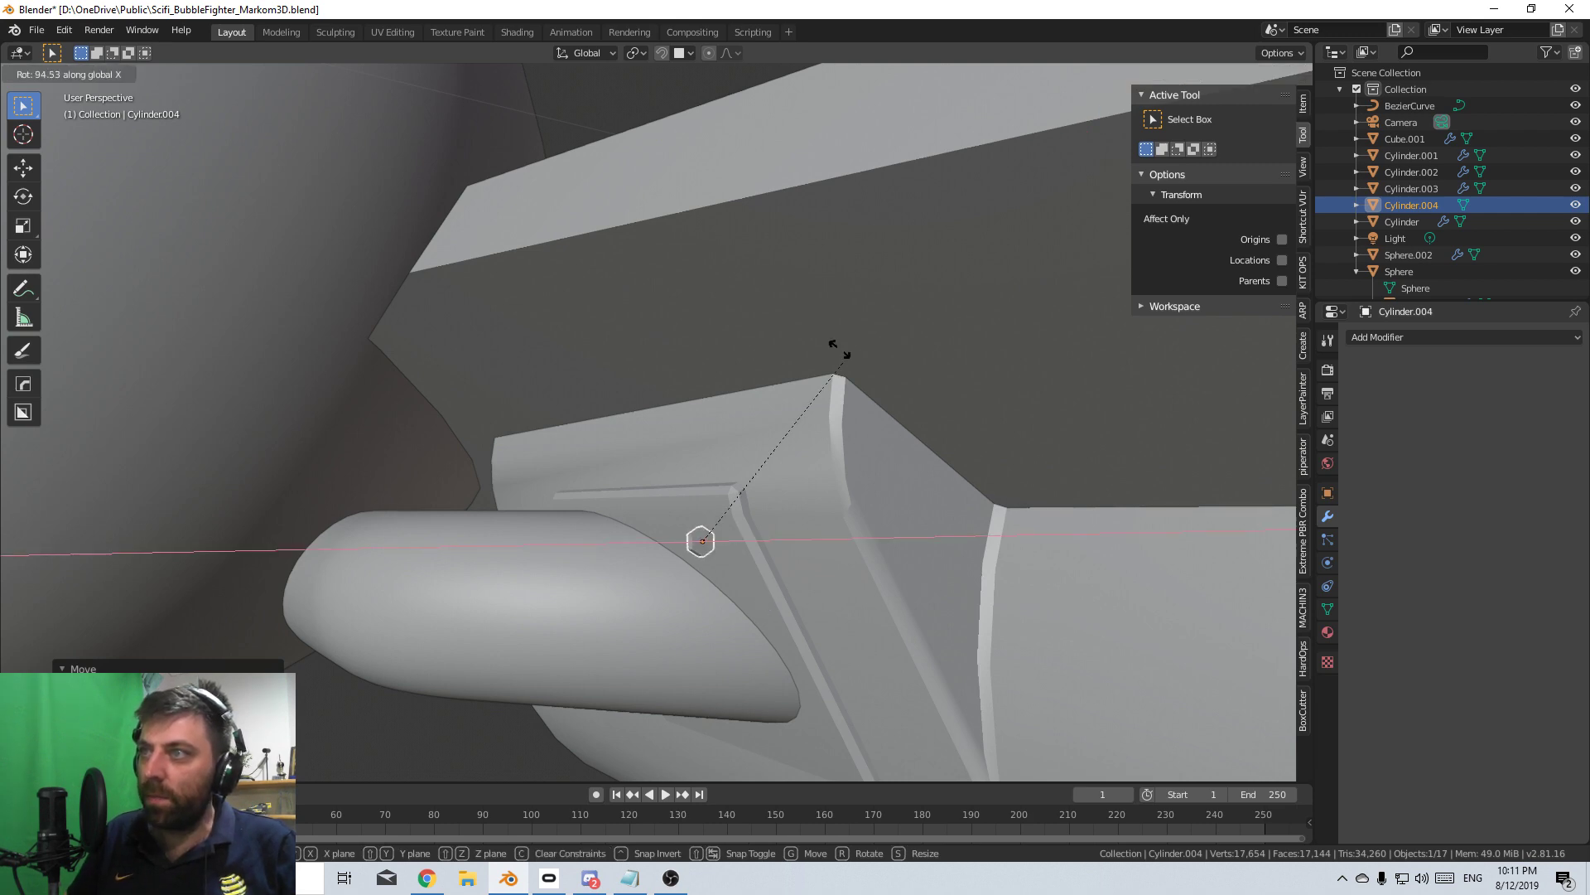
pyautogui.rightClick(720, 553)
# - In the back view, rotate the bolt until it lies parallel to the slanted mounting plate
pyautogui.press('KP_3')
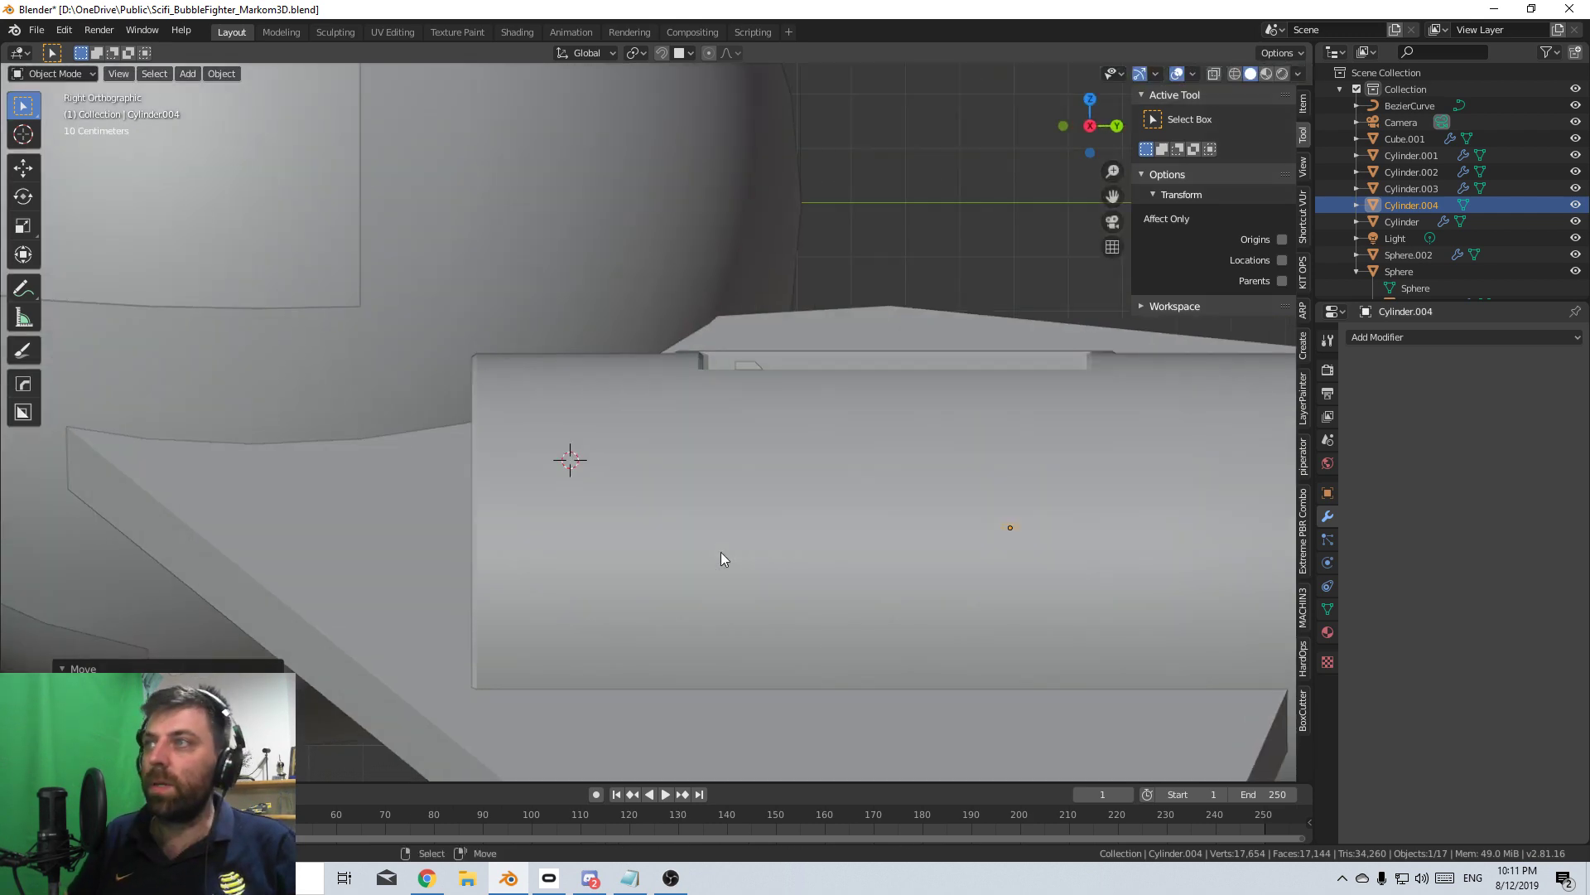
pyautogui.press('KP_1')
pyautogui.keyDown('shift'); pyautogui.moveTo(865, 571); pyautogui.dragTo(704, 467, button='middle'); pyautogui.keyUp('shift')
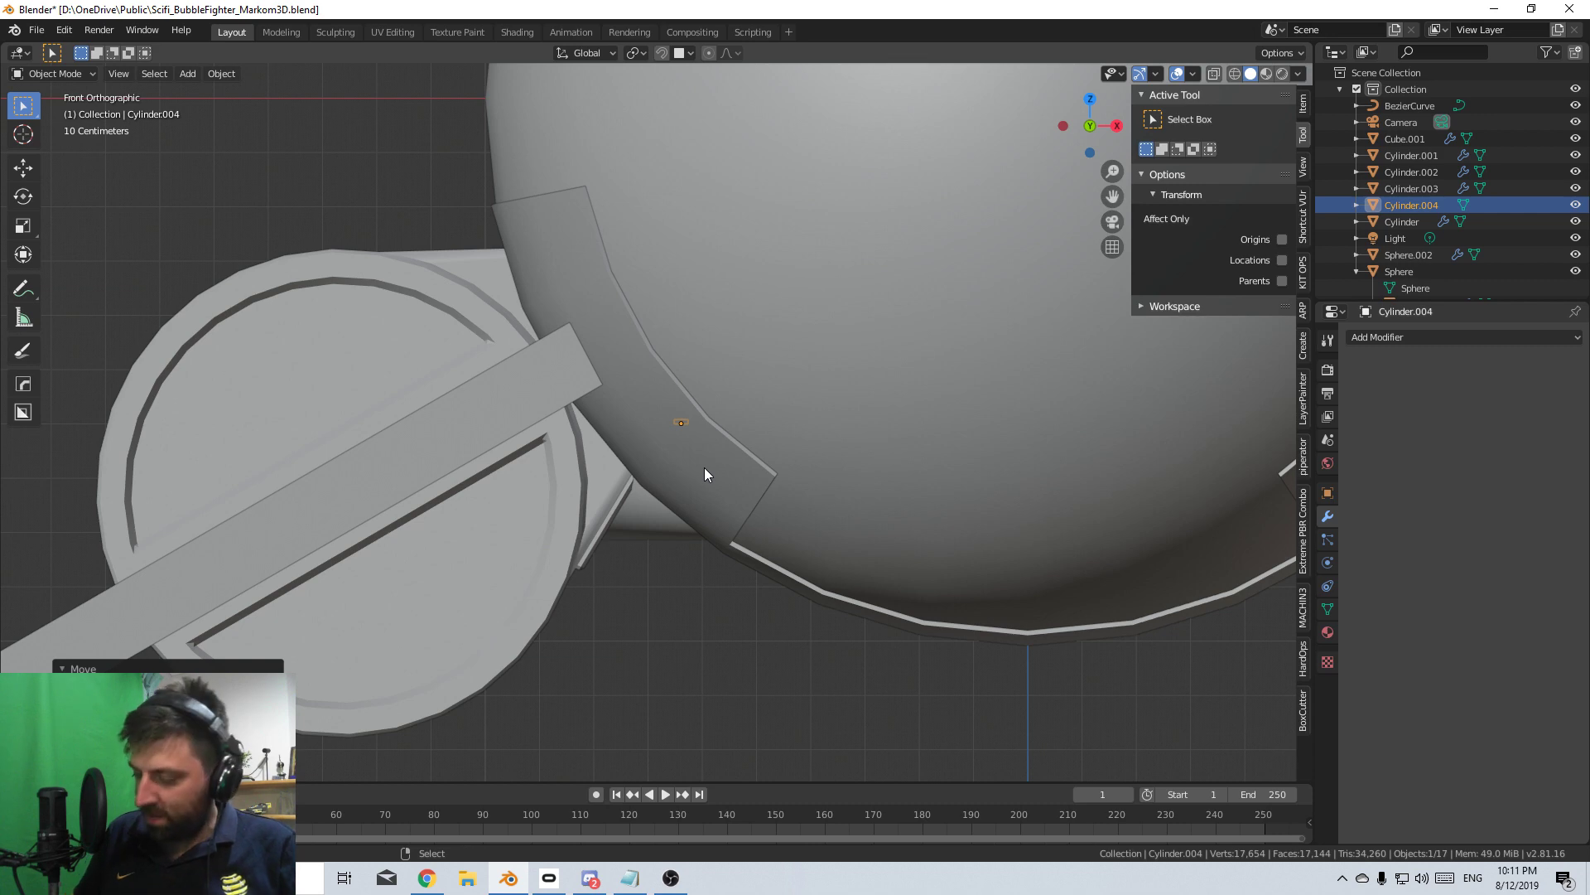
pyautogui.press('ctrl+KP_1')
pyautogui.scroll(5, 673, 517)
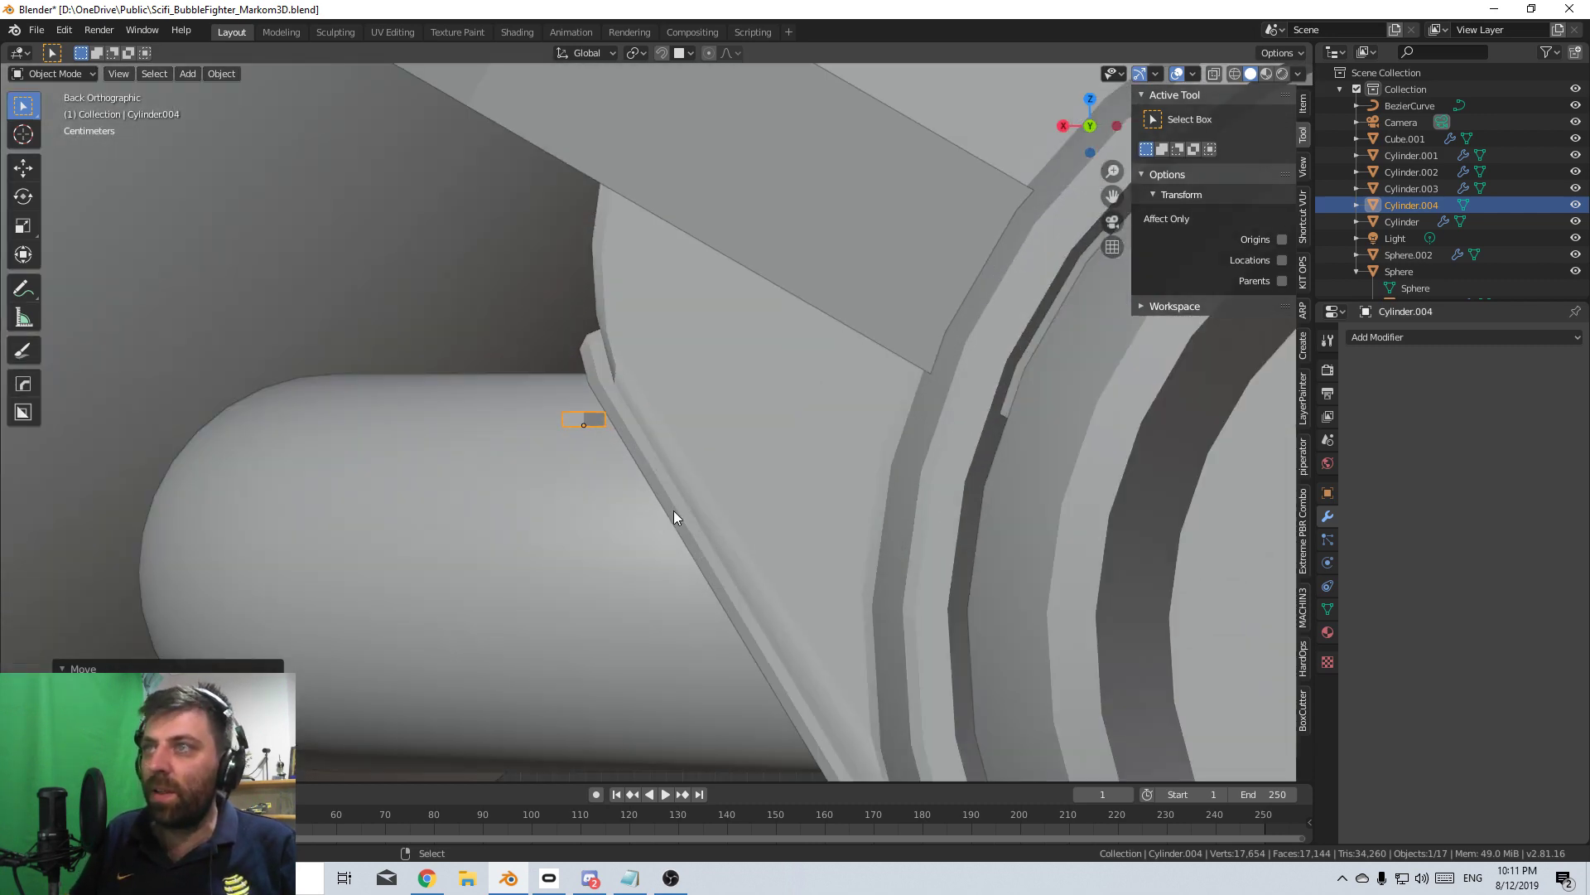
pyautogui.keyDown('shift'); pyautogui.moveTo(674, 514); pyautogui.dragTo(737, 493, button='middle'); pyautogui.keyUp('shift')
pyautogui.press('r')
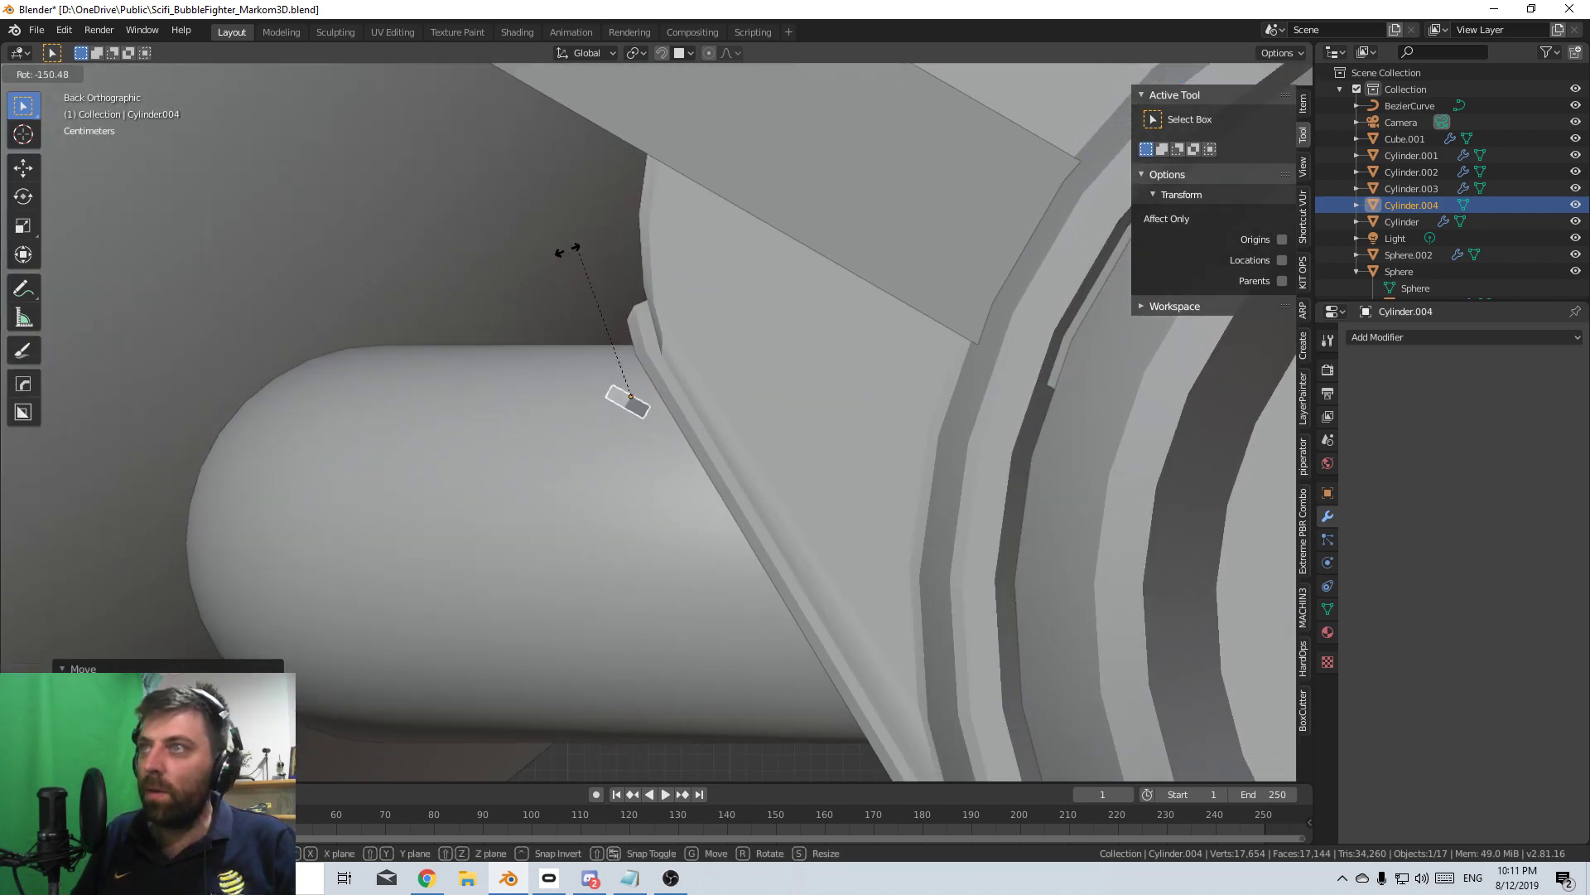
pyautogui.click(649, 292)
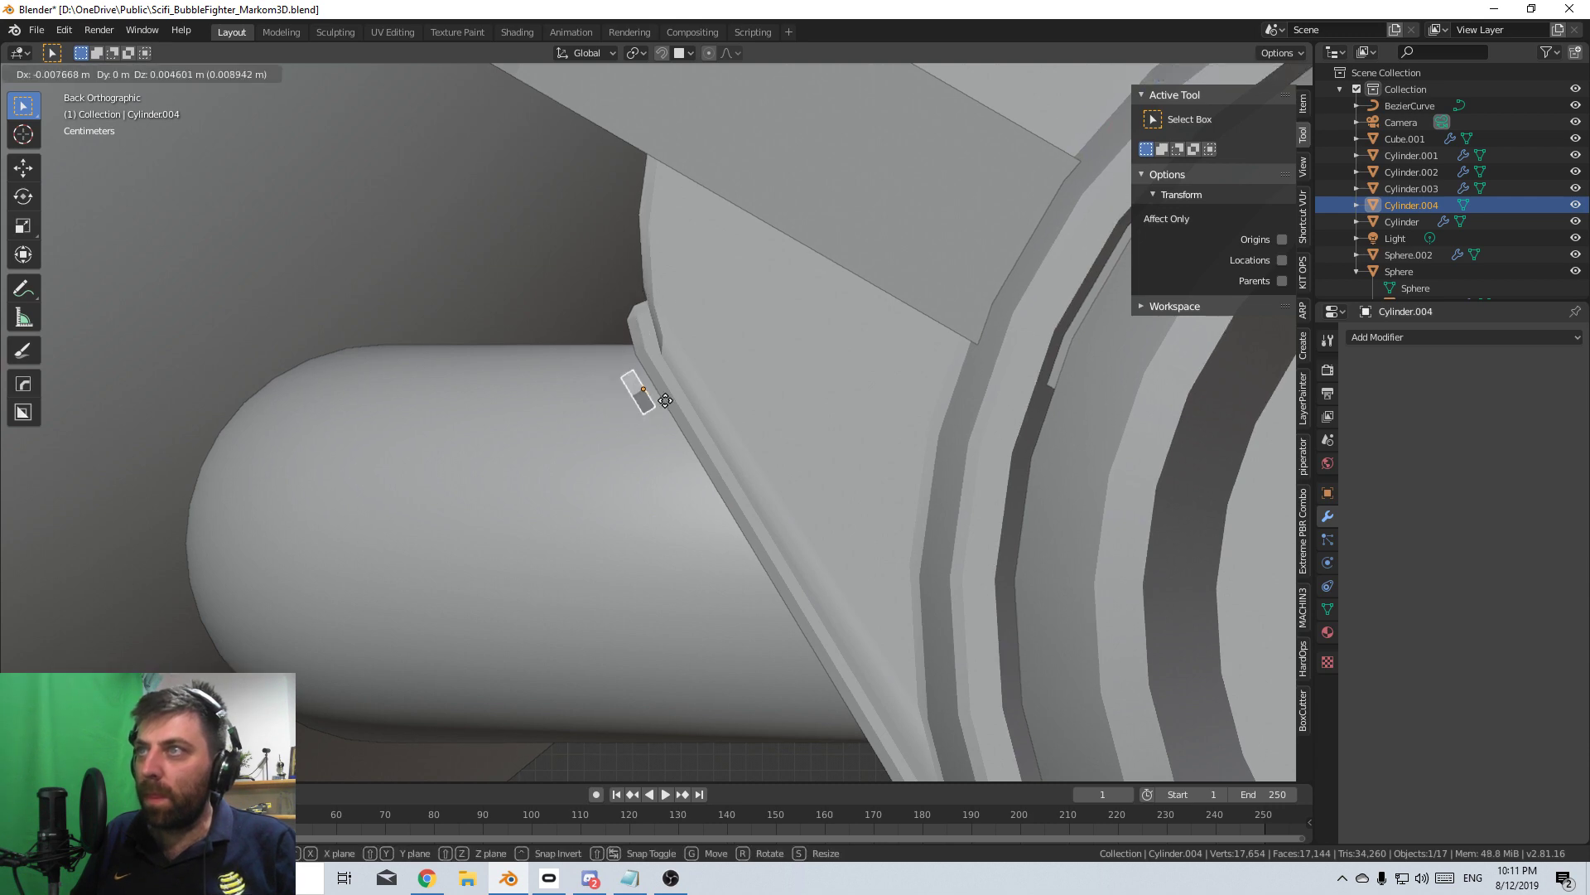
# - Move the rotated bolt flush against the surface of the mounting plate near its upper rear corner
pyautogui.press('g')
pyautogui.click(773, 329)
pyautogui.moveTo(774, 327); pyautogui.dragTo(679, 346, button='middle')
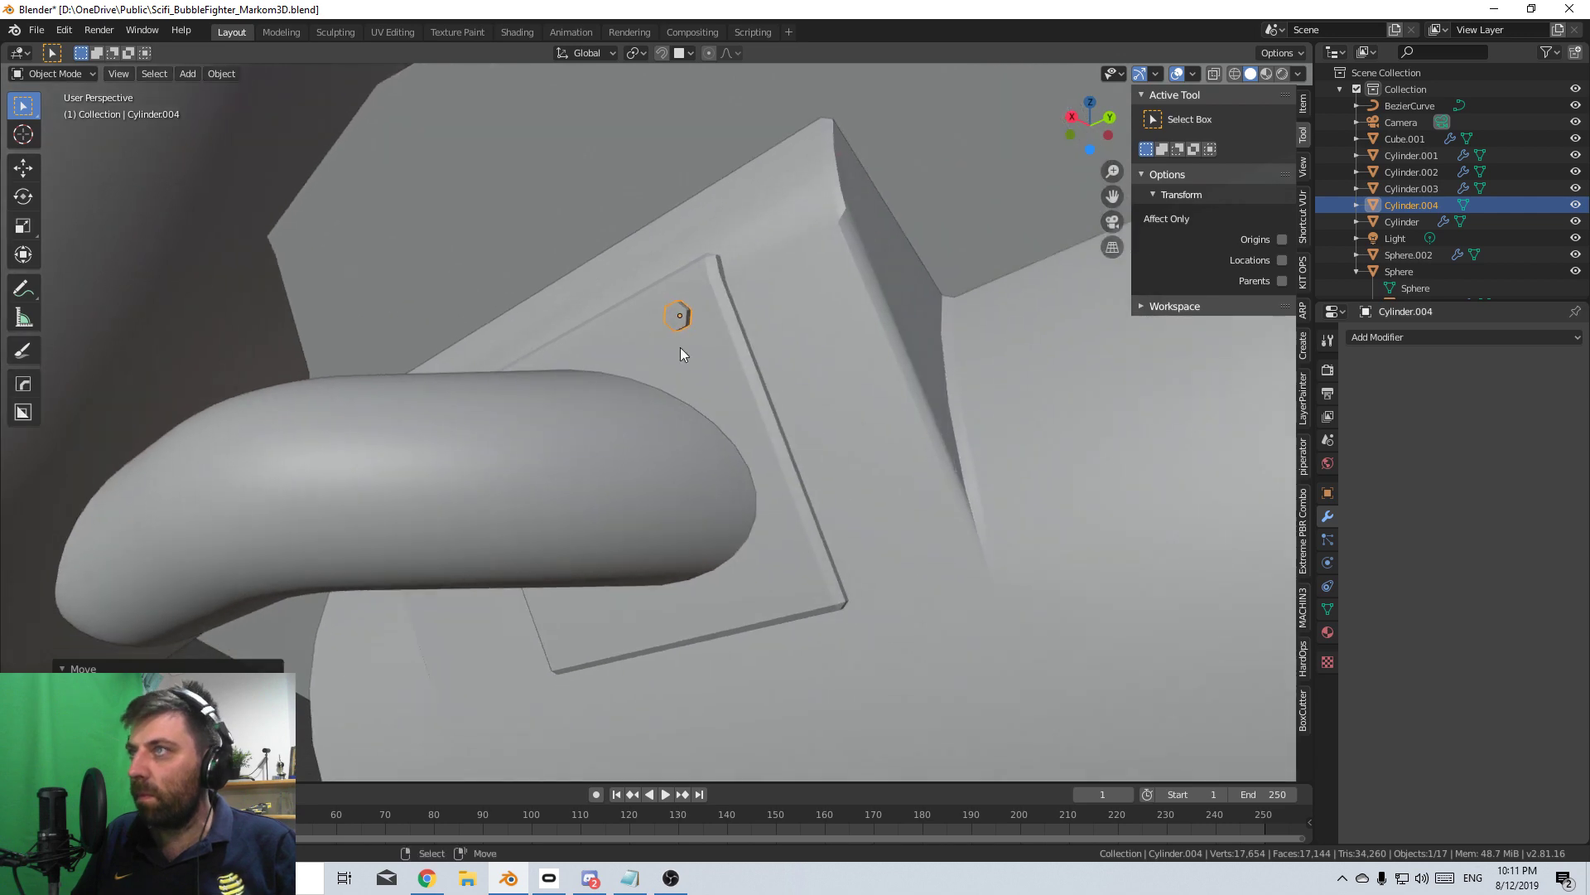
# - Duplicate the bolt and place the copy at the lower rear corner of the mounting plate
pyautogui.press('KP_3')
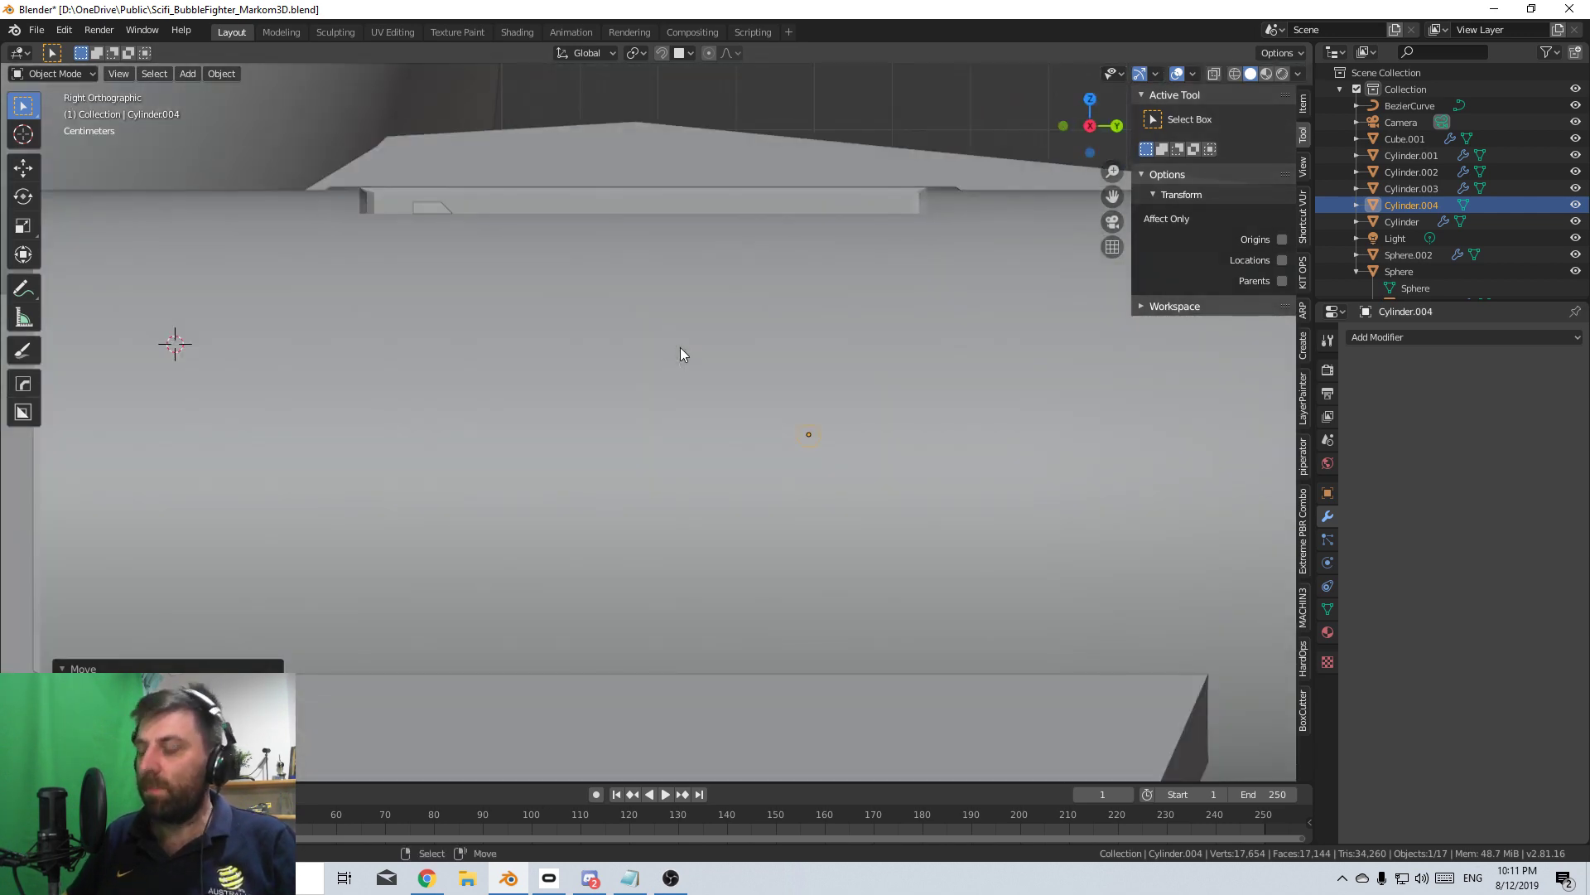
pyautogui.moveTo(680, 349); pyautogui.dragTo(790, 387, button='middle')
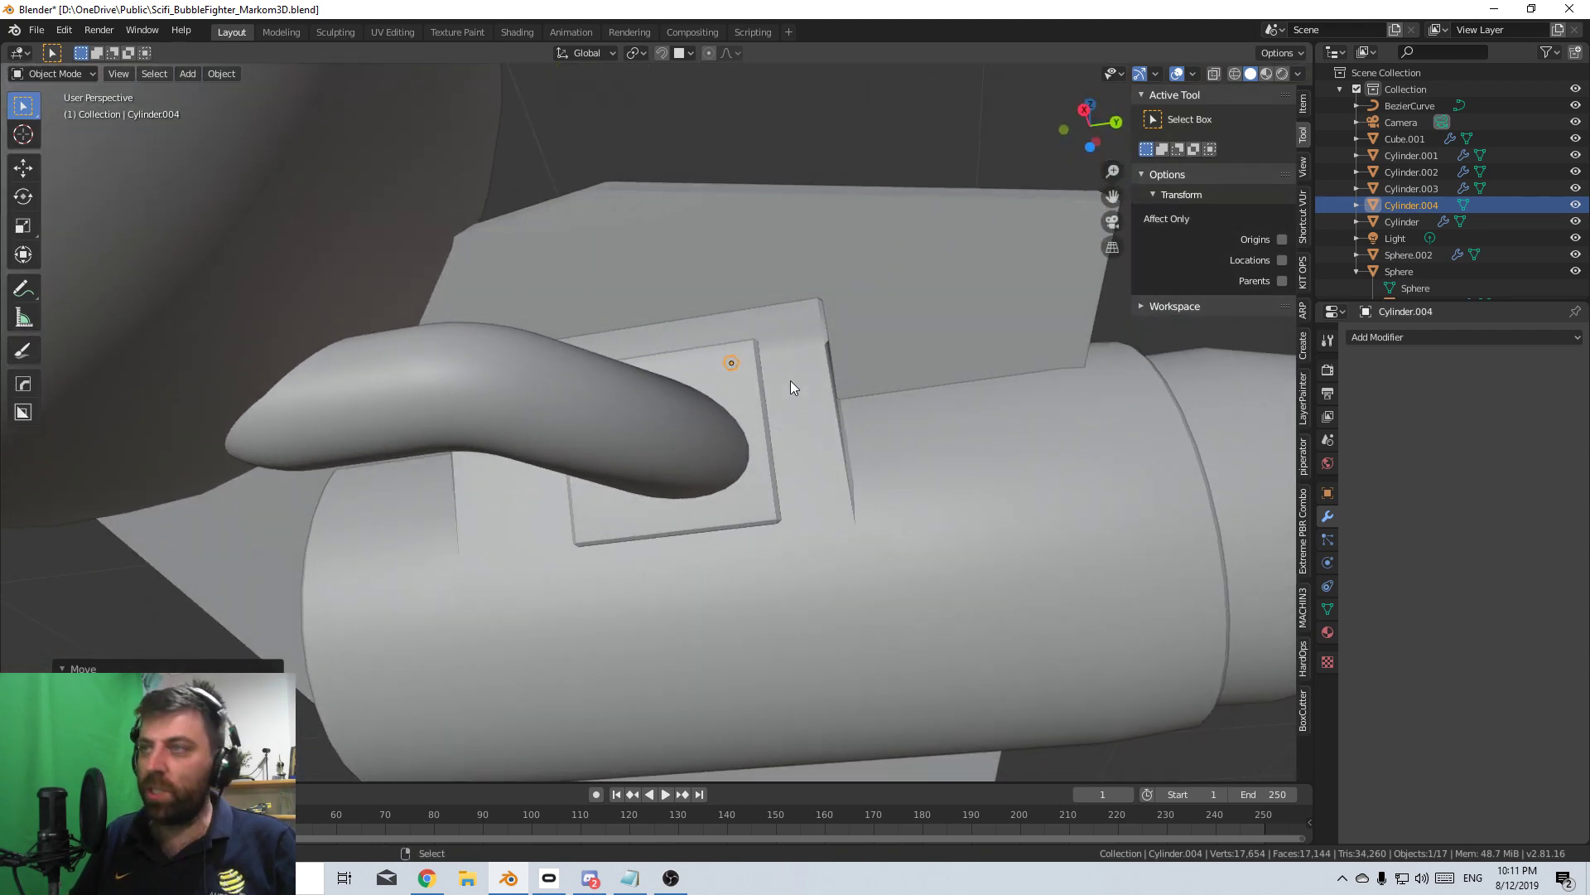
pyautogui.hotkey('shift', 'd')
pyautogui.click(767, 505)
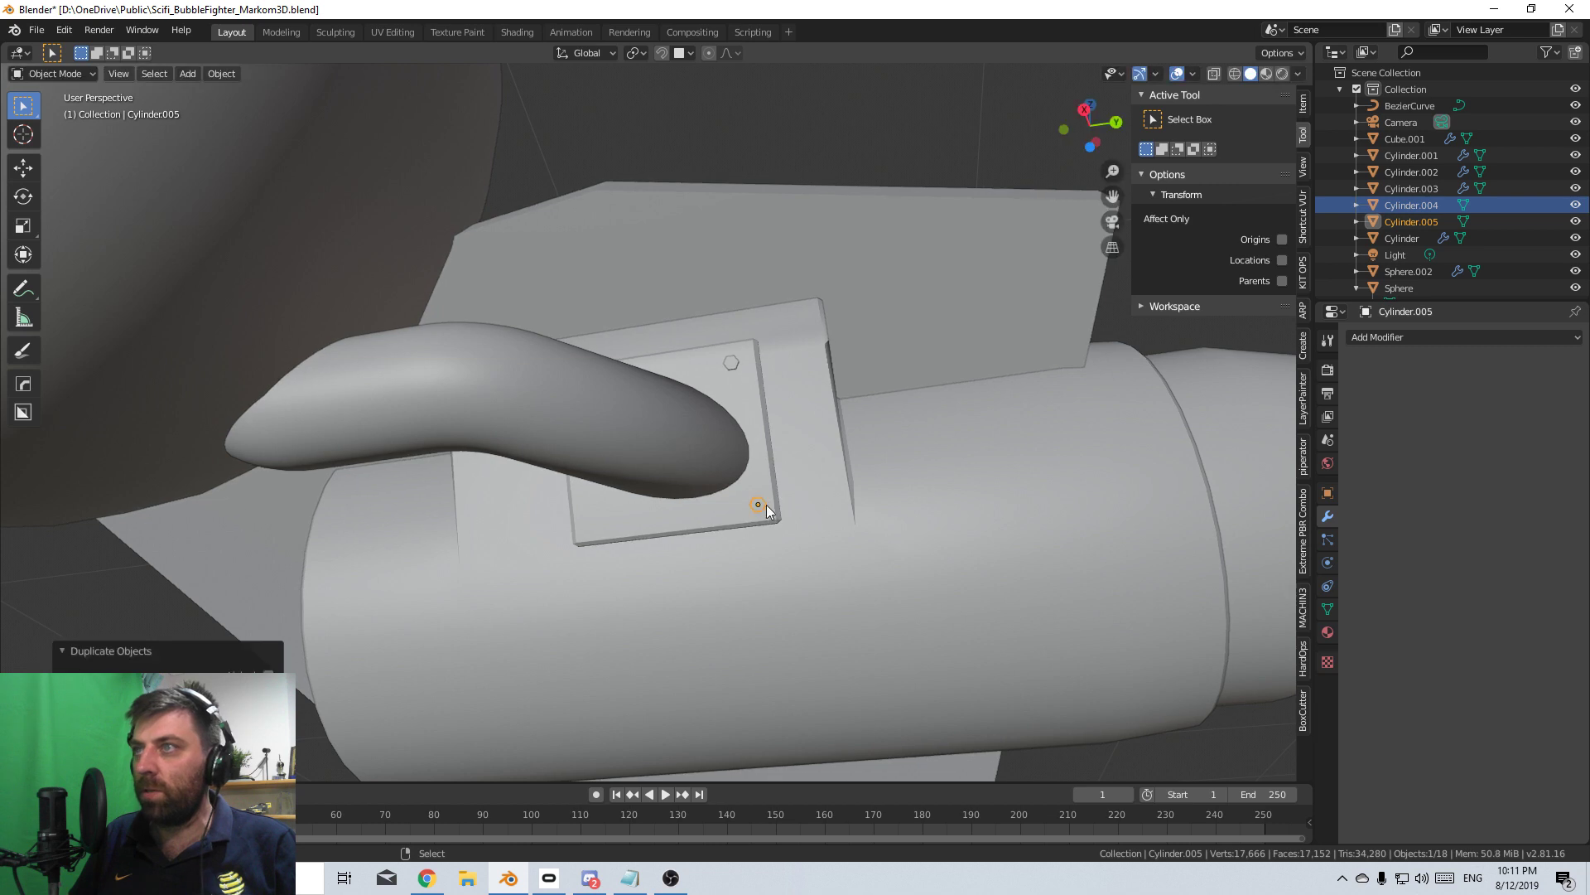
# - Duplicate both rear bolts and move the copies about -0.339 m along Y to the plate's front end
pyautogui.keyDown('shift'); pyautogui.click(734, 367); pyautogui.keyUp('shift')
pyautogui.moveTo(733, 368); pyautogui.dragTo(797, 395, button='middle')
pyautogui.hotkey('shift', 'd')
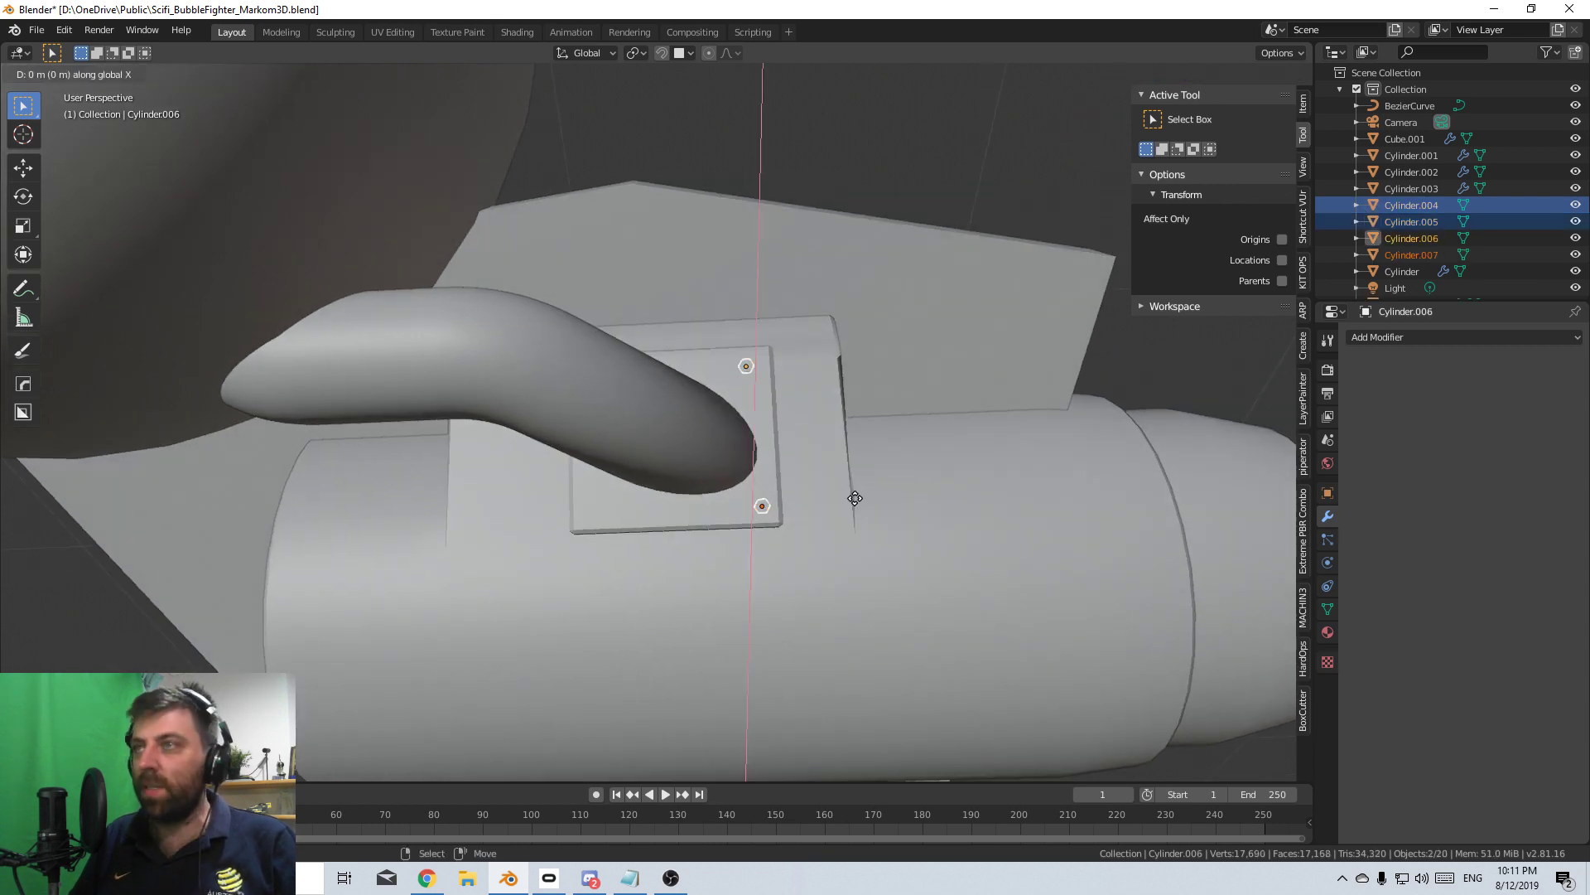
pyautogui.press('x')
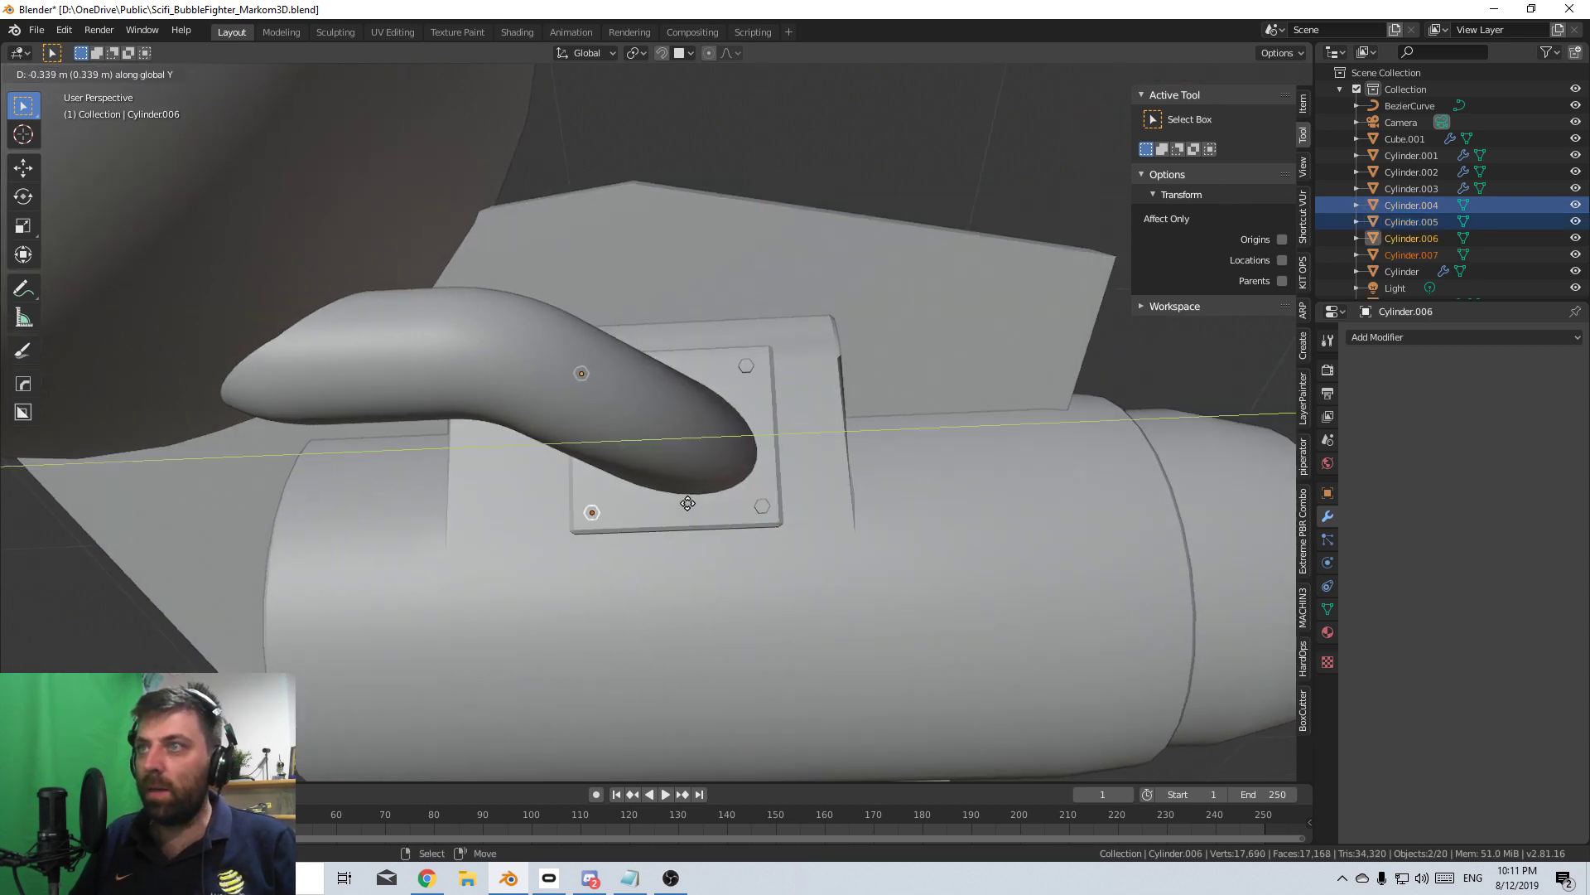
pyautogui.click(686, 505)
pyautogui.moveTo(686, 504); pyautogui.dragTo(732, 504, button='middle')
# - In the engine body's Edit Mode, select the thin front side face of the raised mounting plate
pyautogui.click(727, 579)
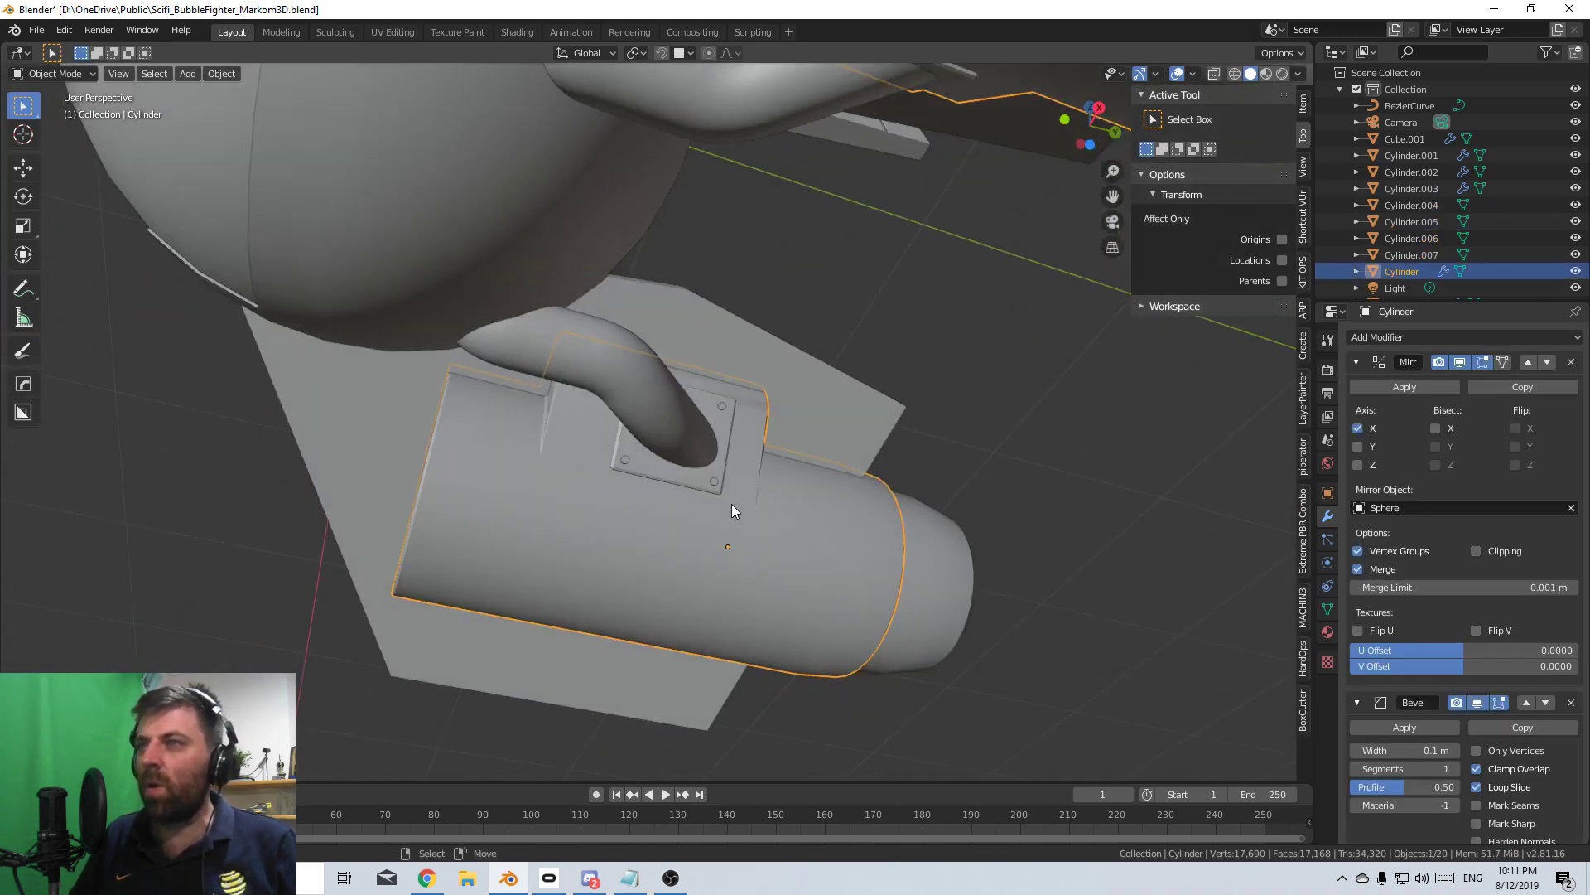
pyautogui.scroll(3, 613, 455)
pyautogui.press('Tab')
pyautogui.press('Tab')
pyautogui.click(610, 478)
pyautogui.press('Tab')
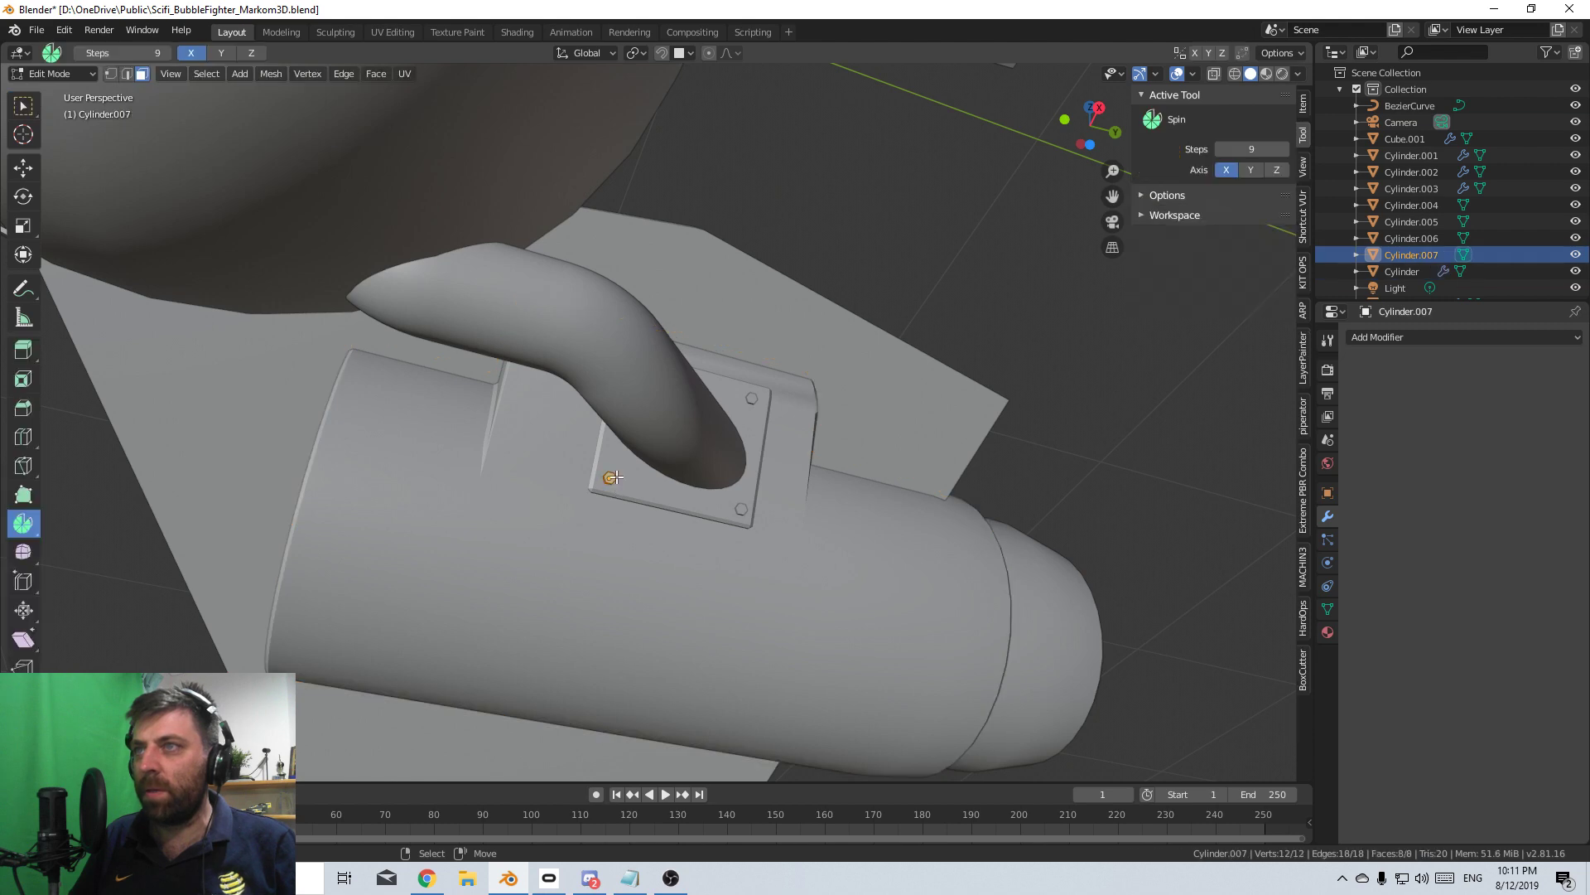
pyautogui.press('Tab')
pyautogui.click(607, 458)
pyautogui.press('Tab')
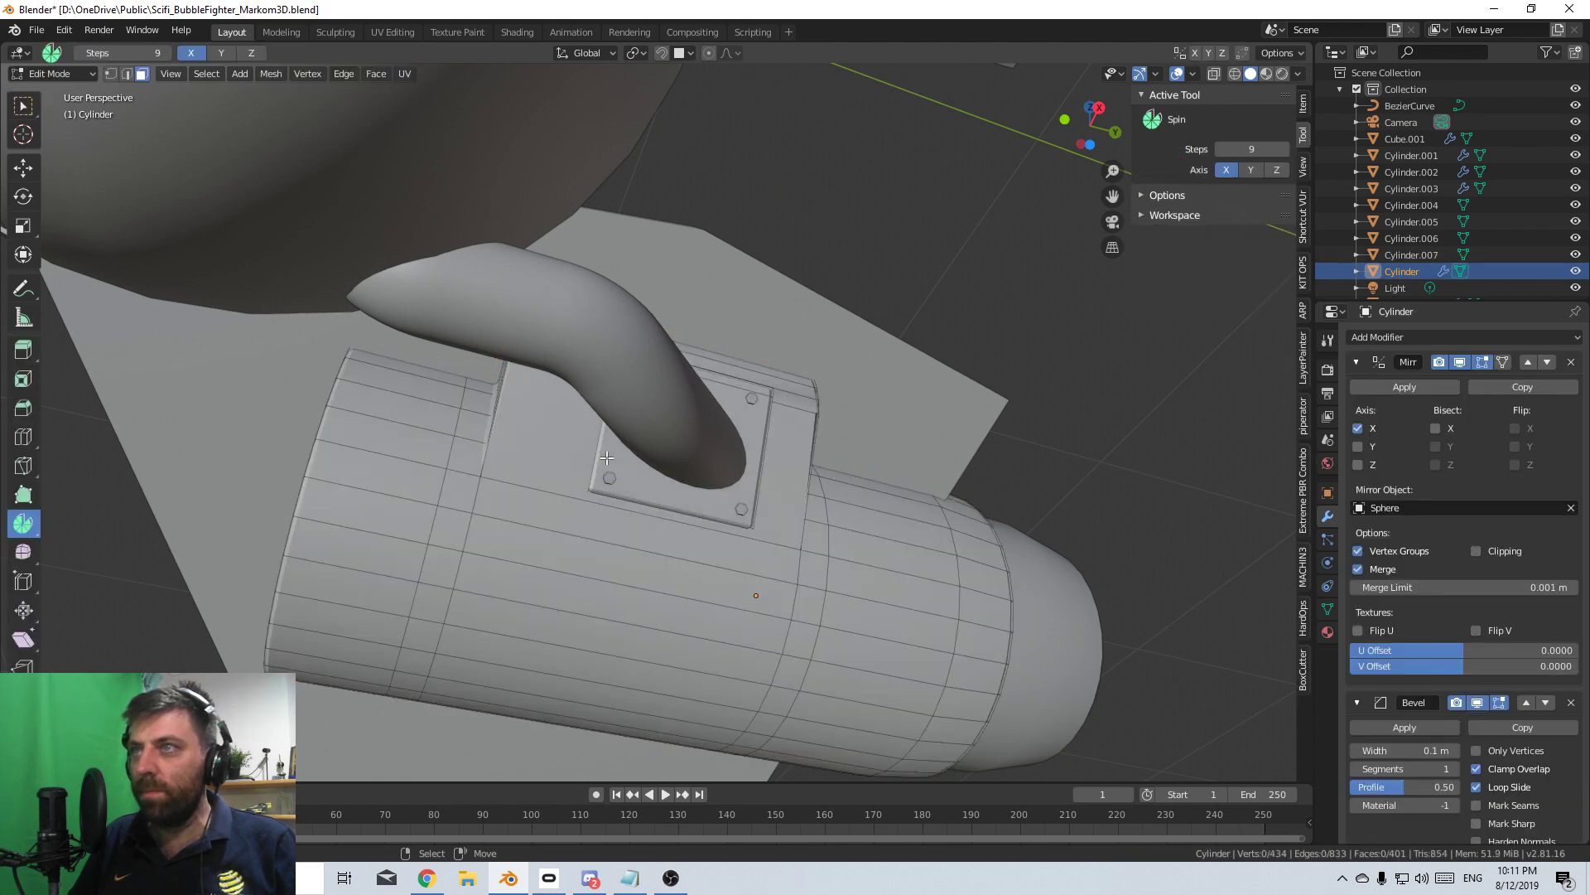
pyautogui.click(601, 450)
pyautogui.moveTo(601, 450); pyautogui.dragTo(640, 430, button='middle')
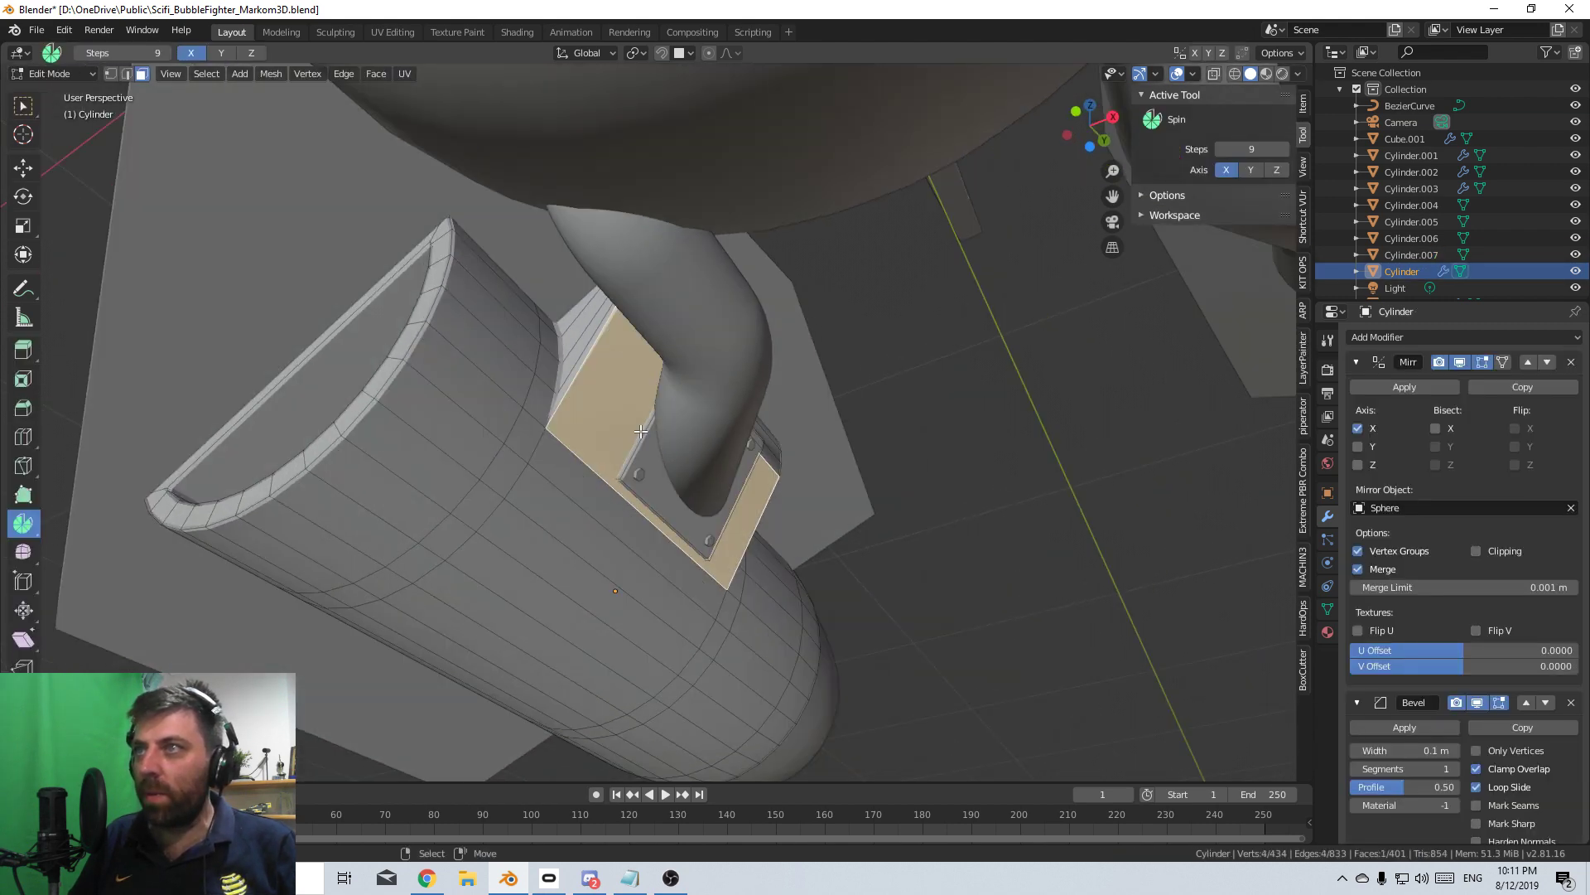
pyautogui.press('g')
pyautogui.click(736, 467)
pyautogui.press('g')
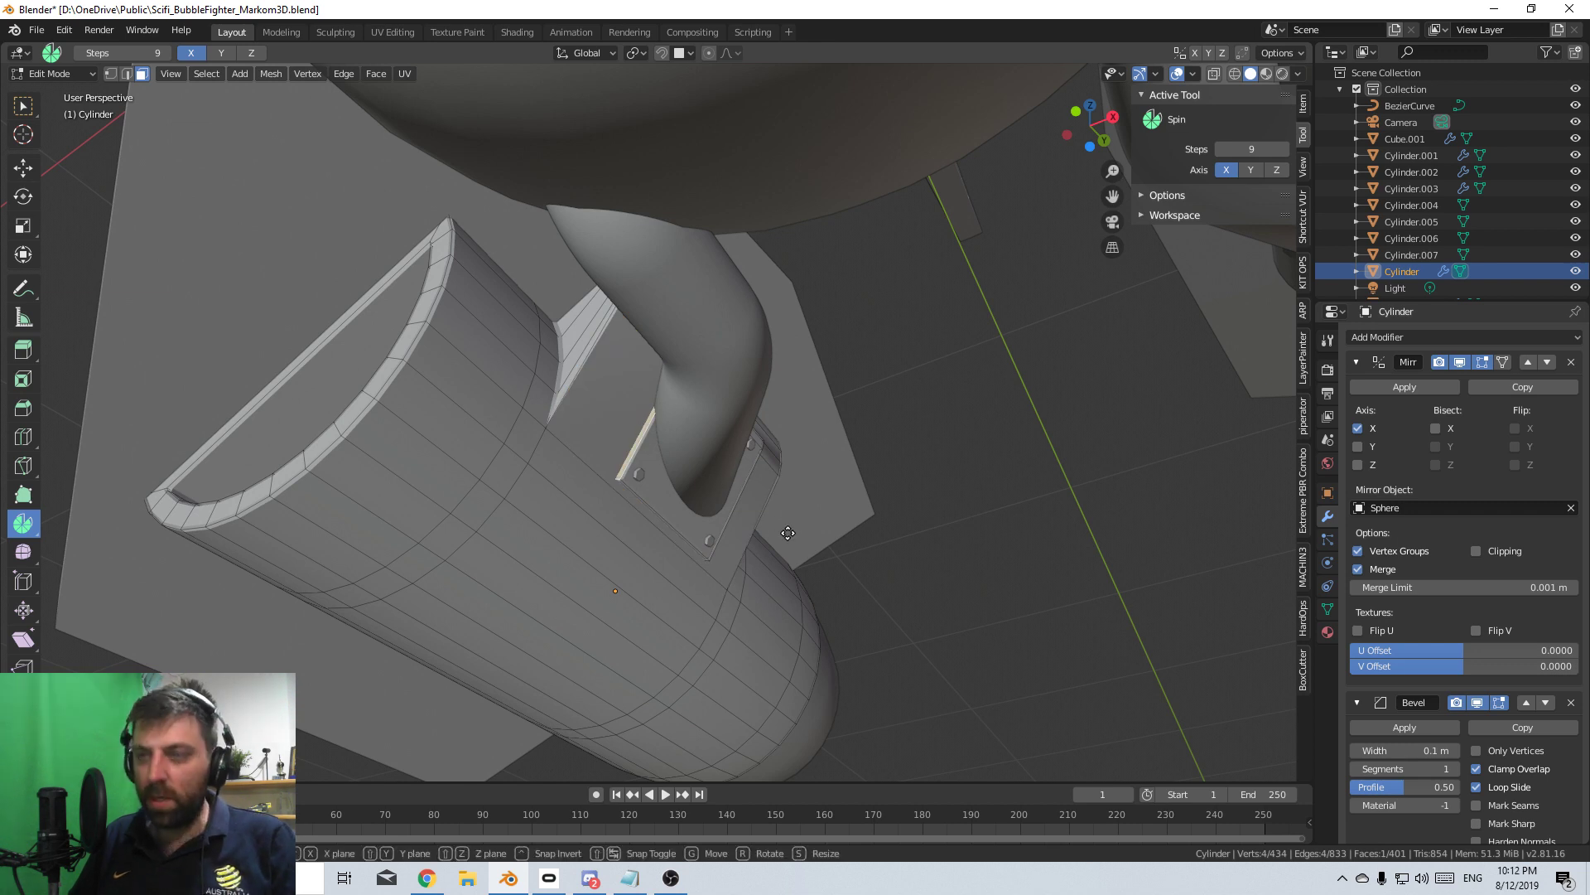
pyautogui.press('y')
pyautogui.press('1')
pyautogui.press('Escape')
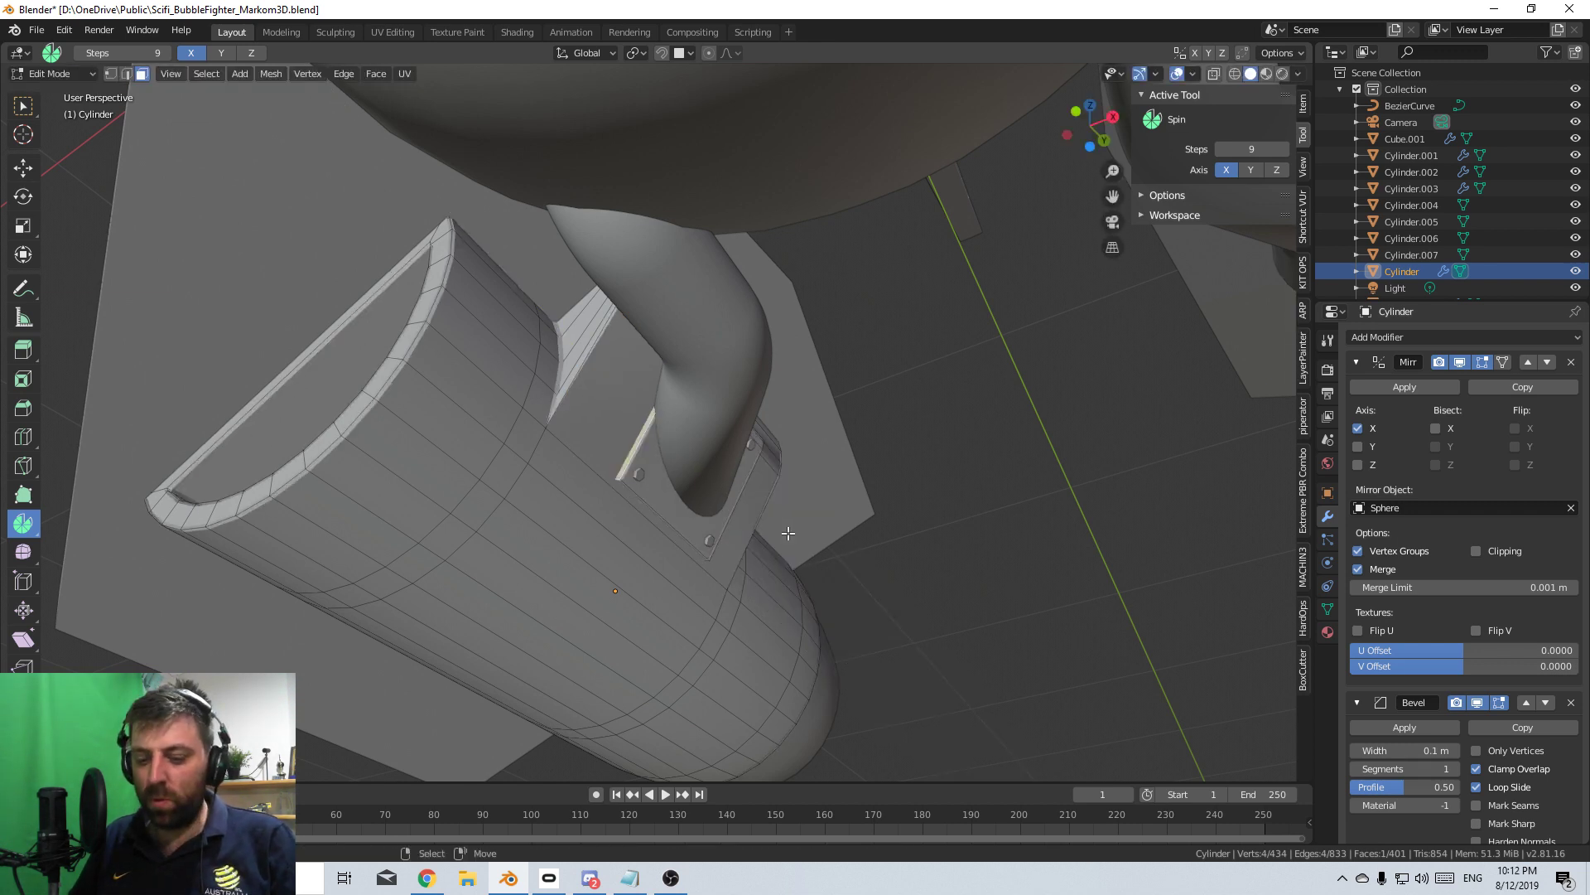
# - Move the selected side face away from the nozzle to lengthen the mounting plate, and return to Object Mode
pyautogui.press('g')
pyautogui.click(704, 511)
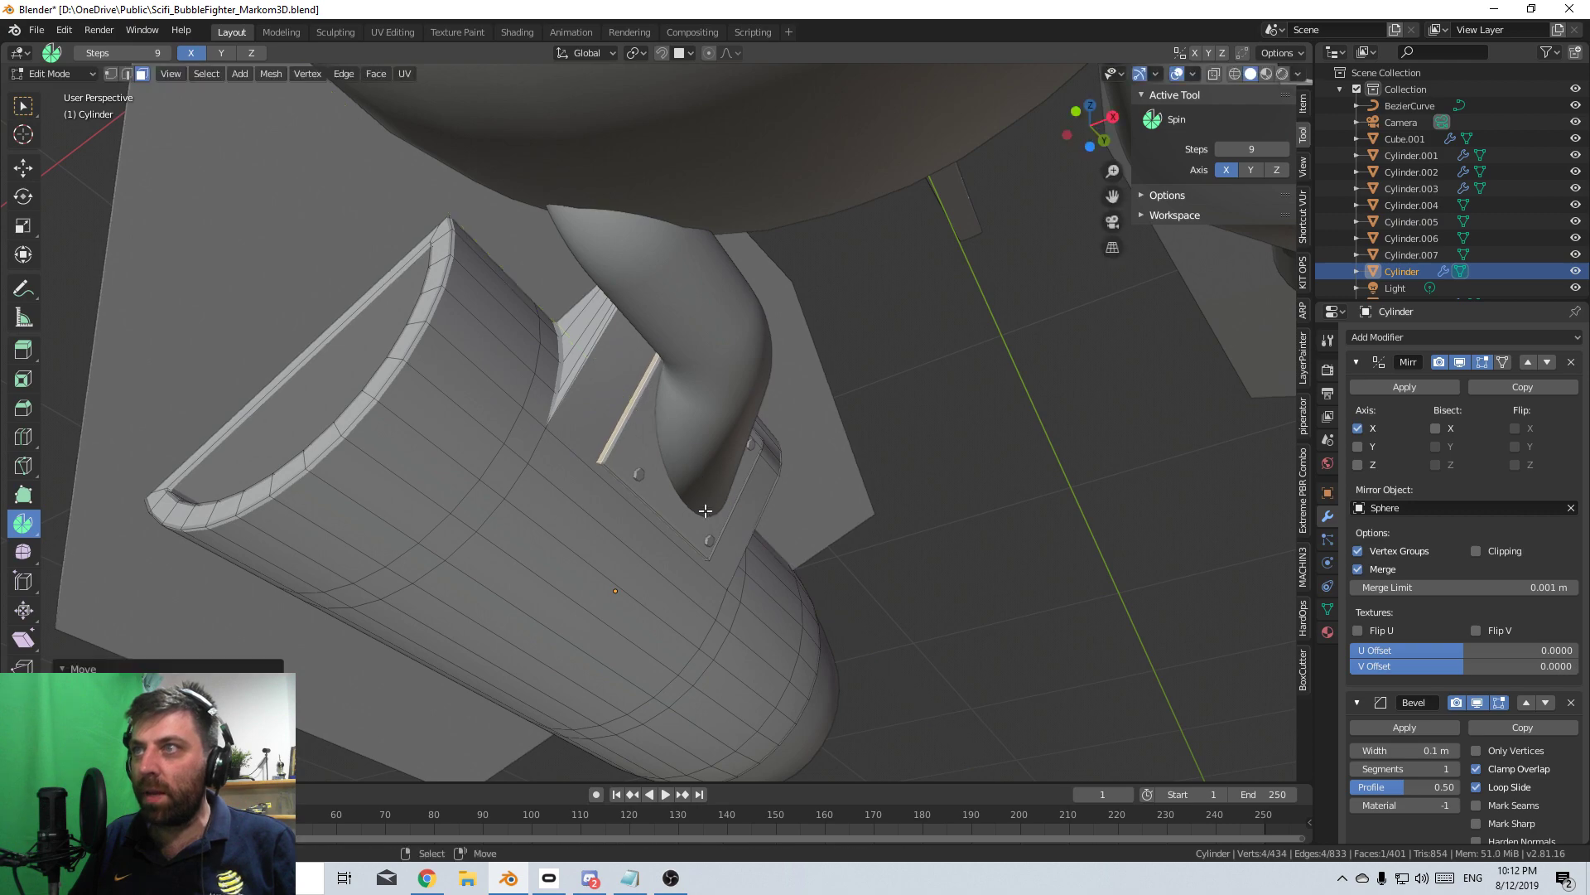
pyautogui.press('Tab')
# - Select the lower front bolt on the mounting plate and switch the viewport to wireframe shading
pyautogui.click(647, 490)
pyautogui.moveTo(647, 489); pyautogui.dragTo(555, 561, button='middle')
pyautogui.scroll(2, 555, 562)
pyautogui.press('z')
pyautogui.click(476, 535)
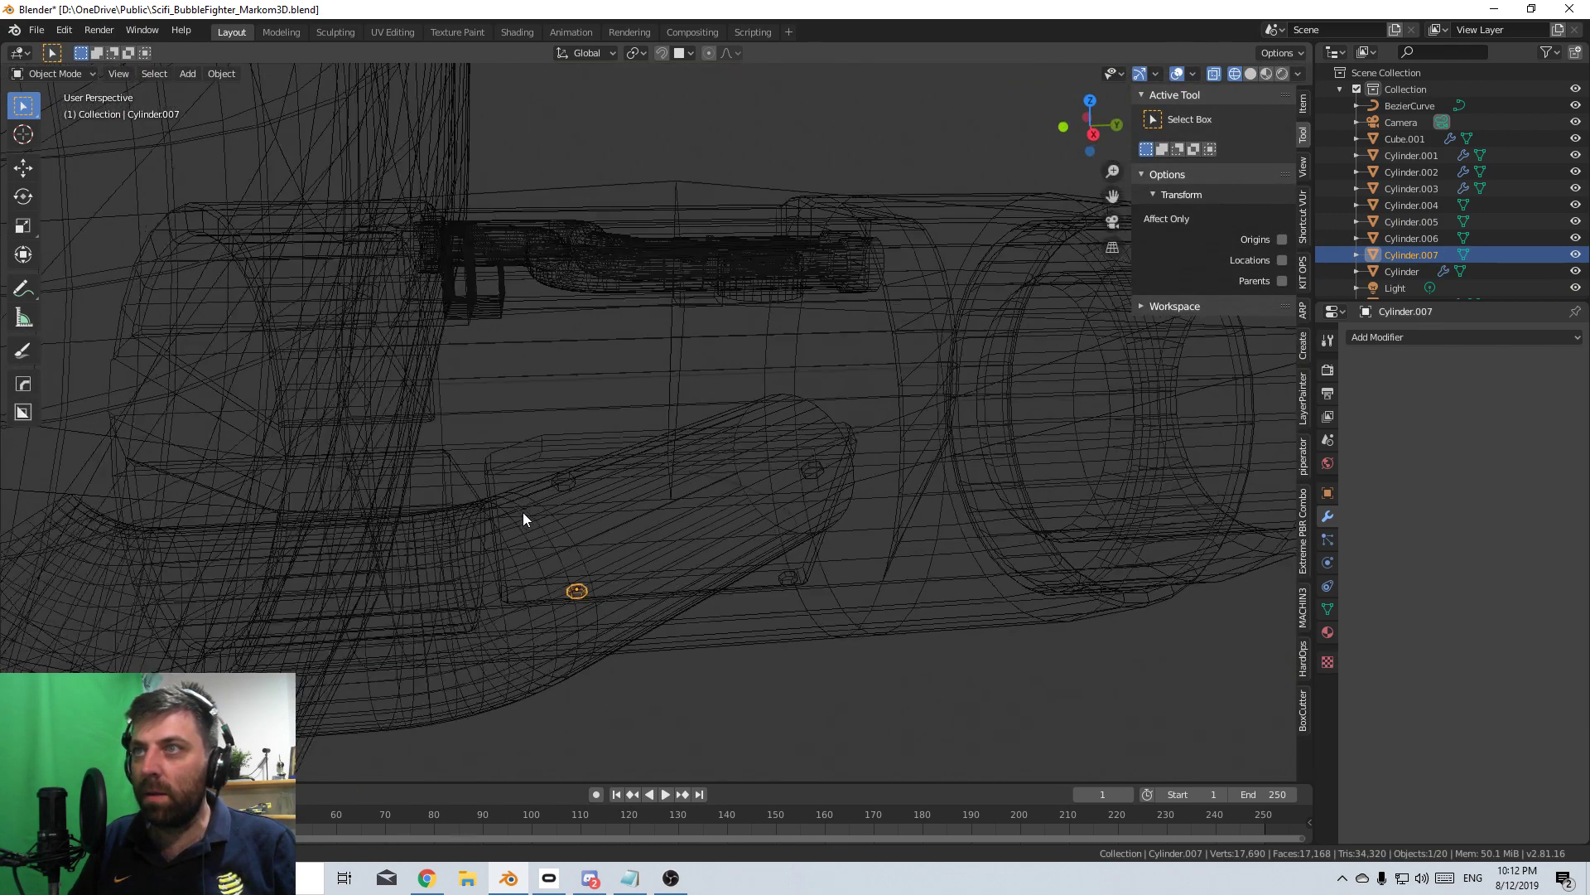
# - Add the upper front bolt on the mounting plate to the selection alongside the lower front bolt
pyautogui.keyDown('shift'); pyautogui.click(566, 484); pyautogui.keyUp('shift')
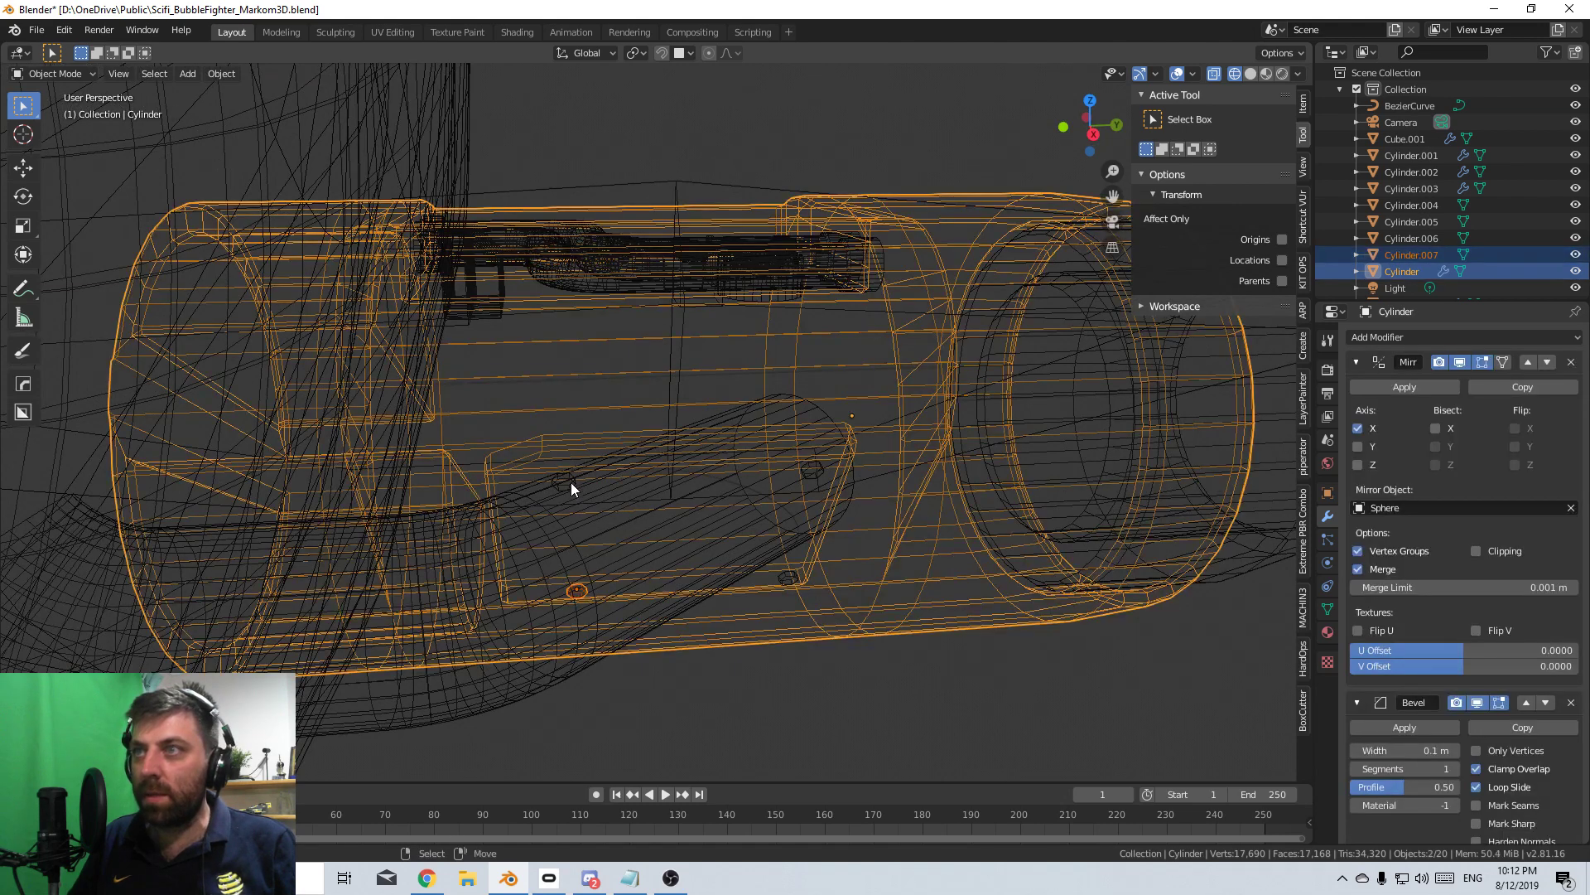
pyautogui.keyDown('shift'); pyautogui.click(572, 484); pyautogui.keyUp('shift')
pyautogui.keyDown('shift'); pyautogui.click(572, 483); pyautogui.keyUp('shift')
pyautogui.keyDown('shift'); pyautogui.click(572, 484); pyautogui.keyUp('shift')
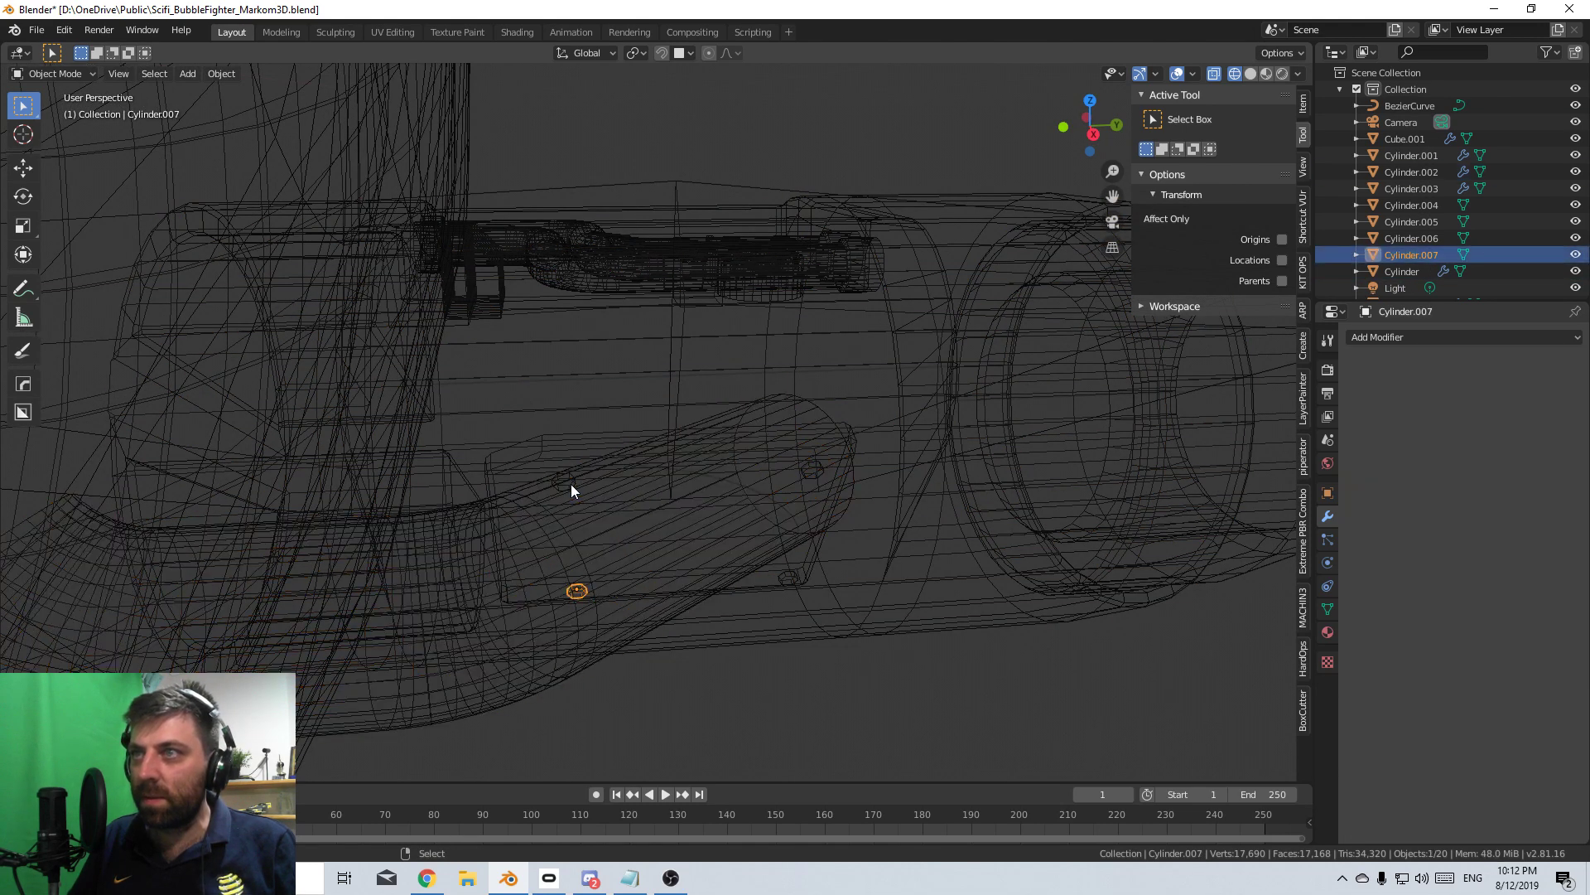
pyautogui.scroll(2, 525, 517)
pyautogui.keyDown('shift'); pyautogui.click(494, 538); pyautogui.keyUp('shift')
pyautogui.keyDown('shift'); pyautogui.click(494, 536); pyautogui.keyUp('shift')
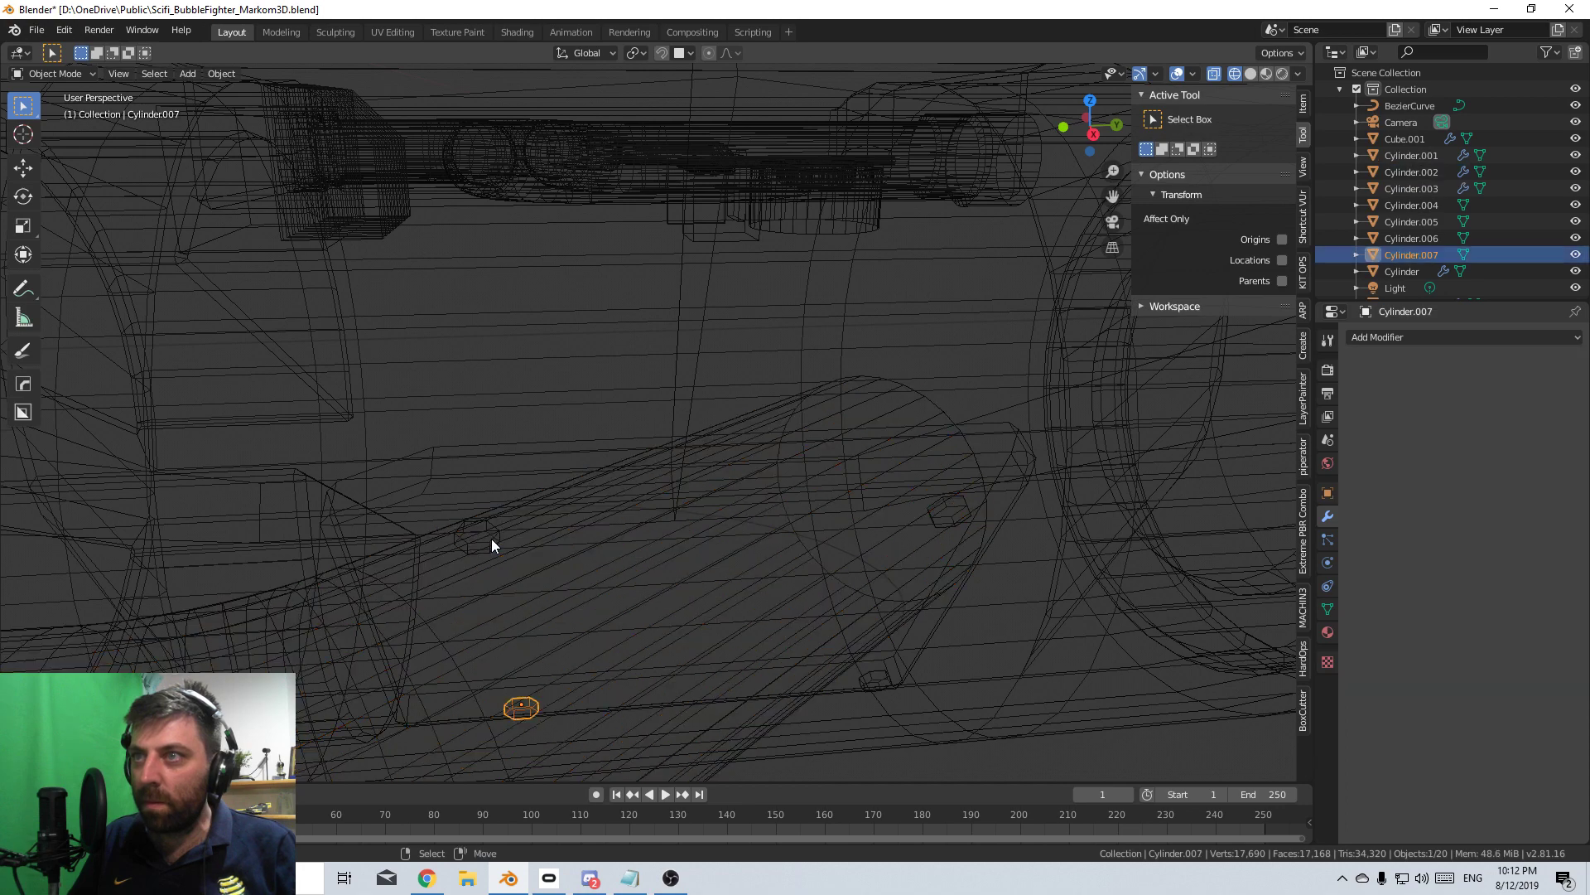
pyautogui.keyDown('shift'); pyautogui.click(490, 538); pyautogui.keyUp('shift')
pyautogui.keyDown('shift'); pyautogui.click(490, 539); pyautogui.keyUp('shift')
pyautogui.keyDown('shift'); pyautogui.click(488, 538); pyautogui.keyUp('shift')
pyautogui.keyDown('shift'); pyautogui.click(500, 560); pyautogui.keyUp('shift')
pyautogui.moveTo(500, 560); pyautogui.dragTo(648, 489, button='middle')
pyautogui.scroll(4, 569, 485)
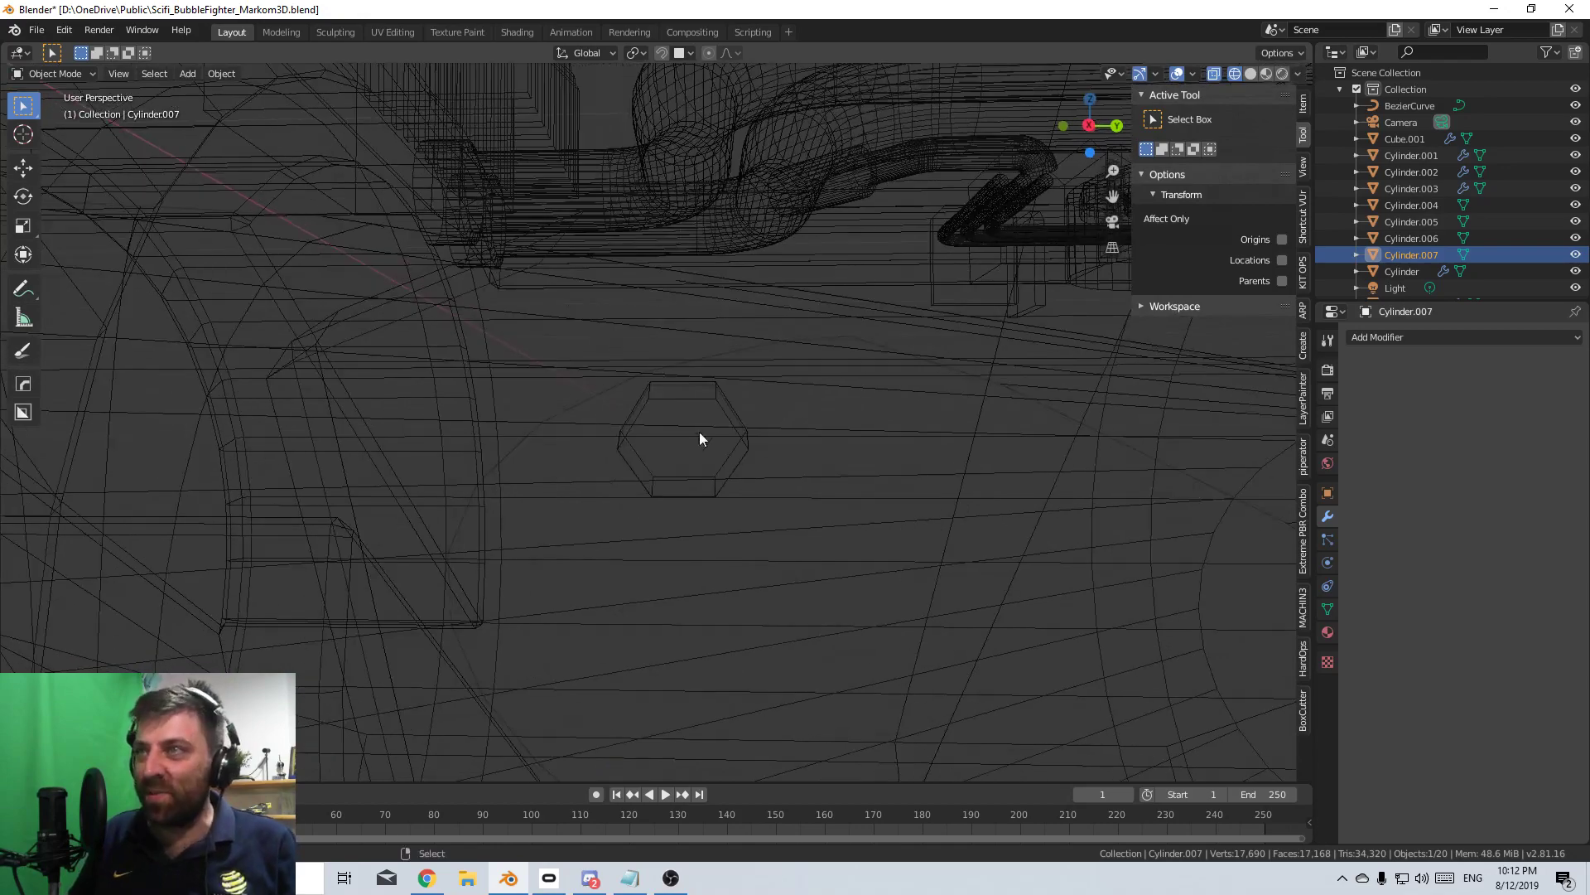
pyautogui.keyDown('shift'); pyautogui.click(746, 453); pyautogui.keyUp('shift')
pyautogui.scroll(-5, 744, 459)
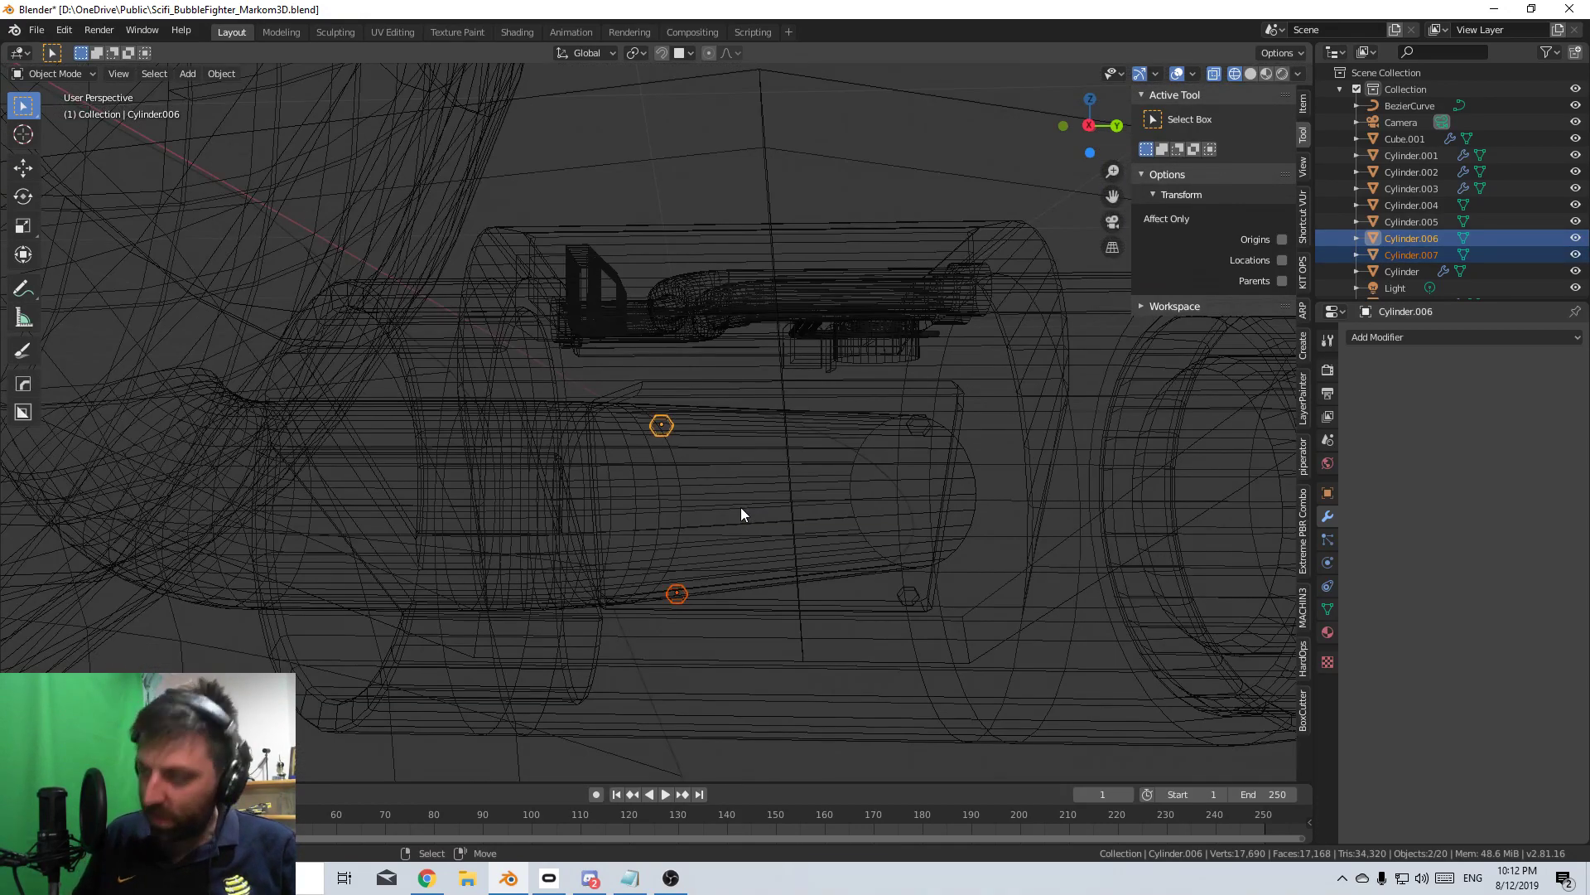
# - In the right orthographic view, move both selected front bolts along Y towards the front edge of the lengthened mounting plate
pyautogui.press('KP_3')
pyautogui.press('g')
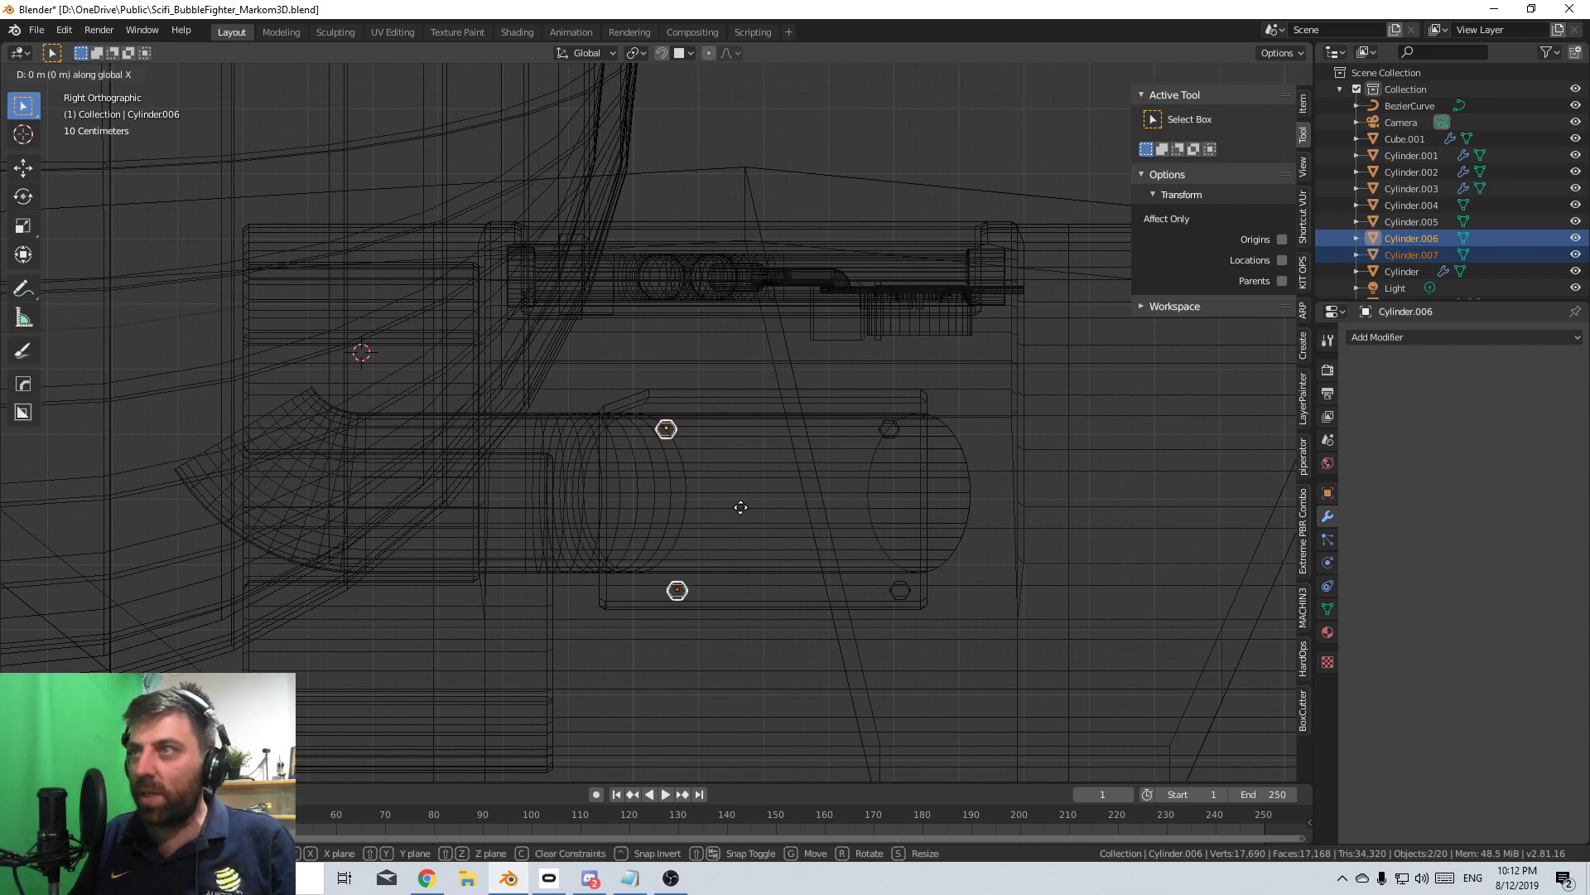
pyautogui.press('x')
pyautogui.press('y')
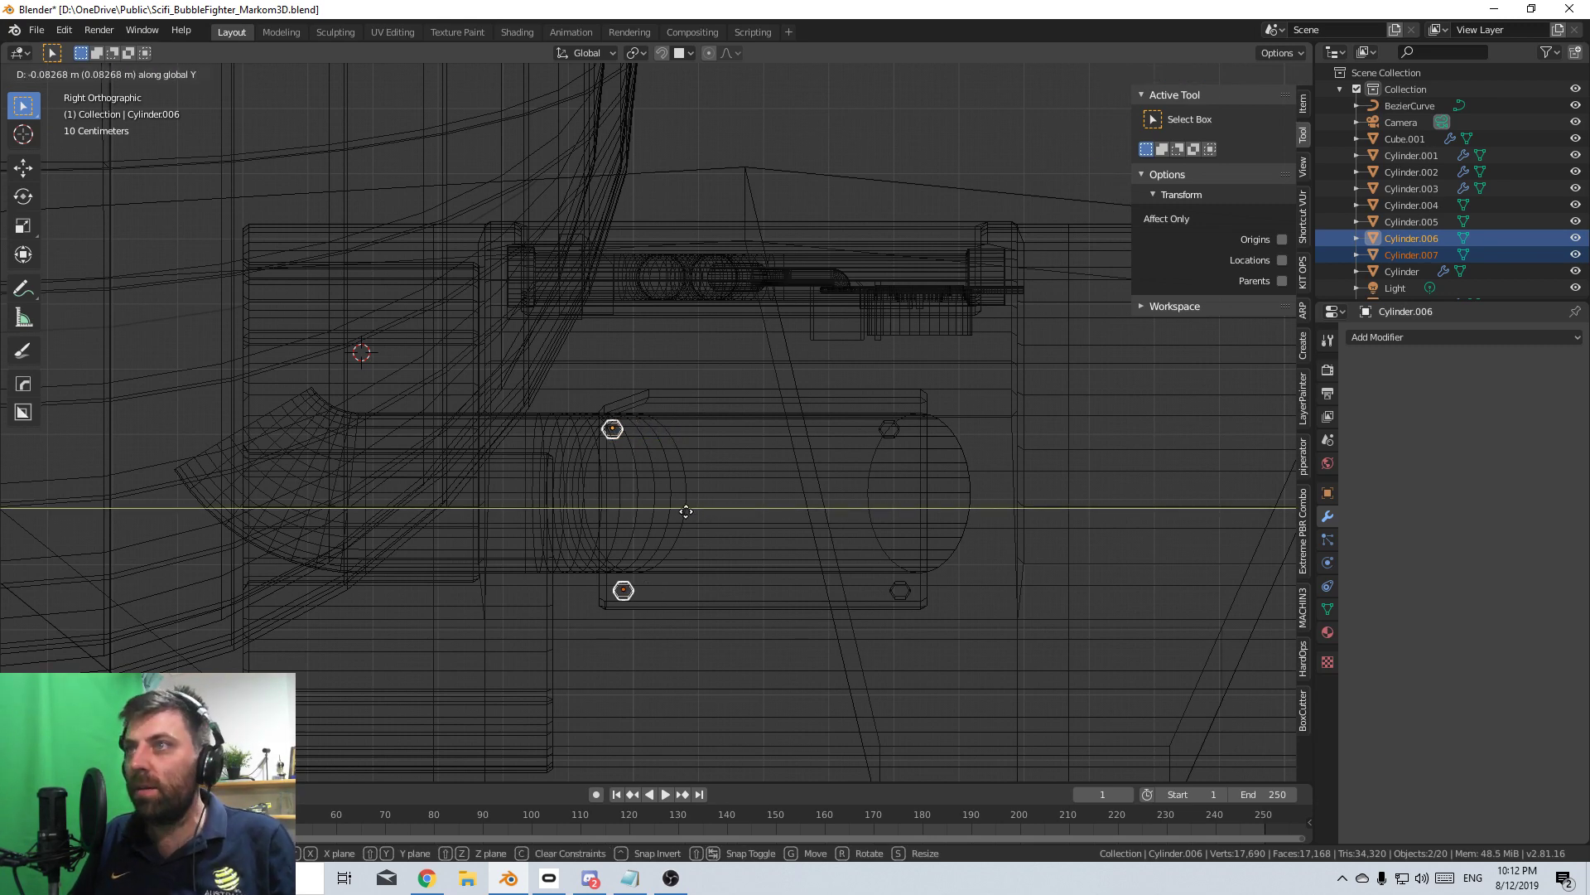
pyautogui.click(703, 556)
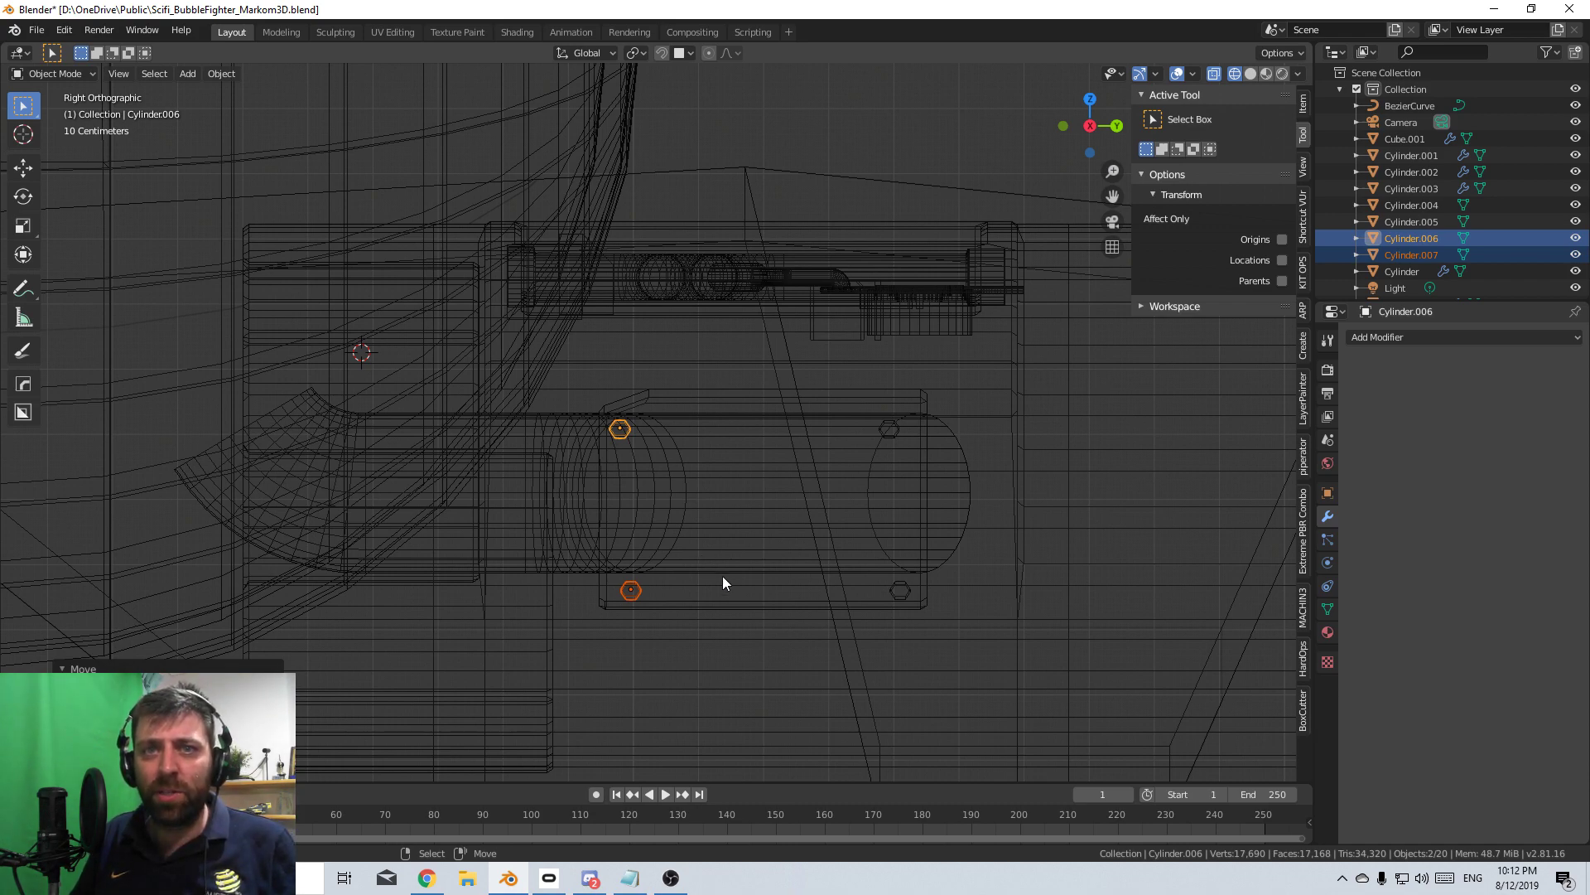
# - Return the viewport to solid shading and frame the selected front bolts
pyautogui.moveTo(723, 575); pyautogui.dragTo(685, 494, button='middle')
pyautogui.press('KP_7')
pyautogui.press('z')
pyautogui.click(765, 586)
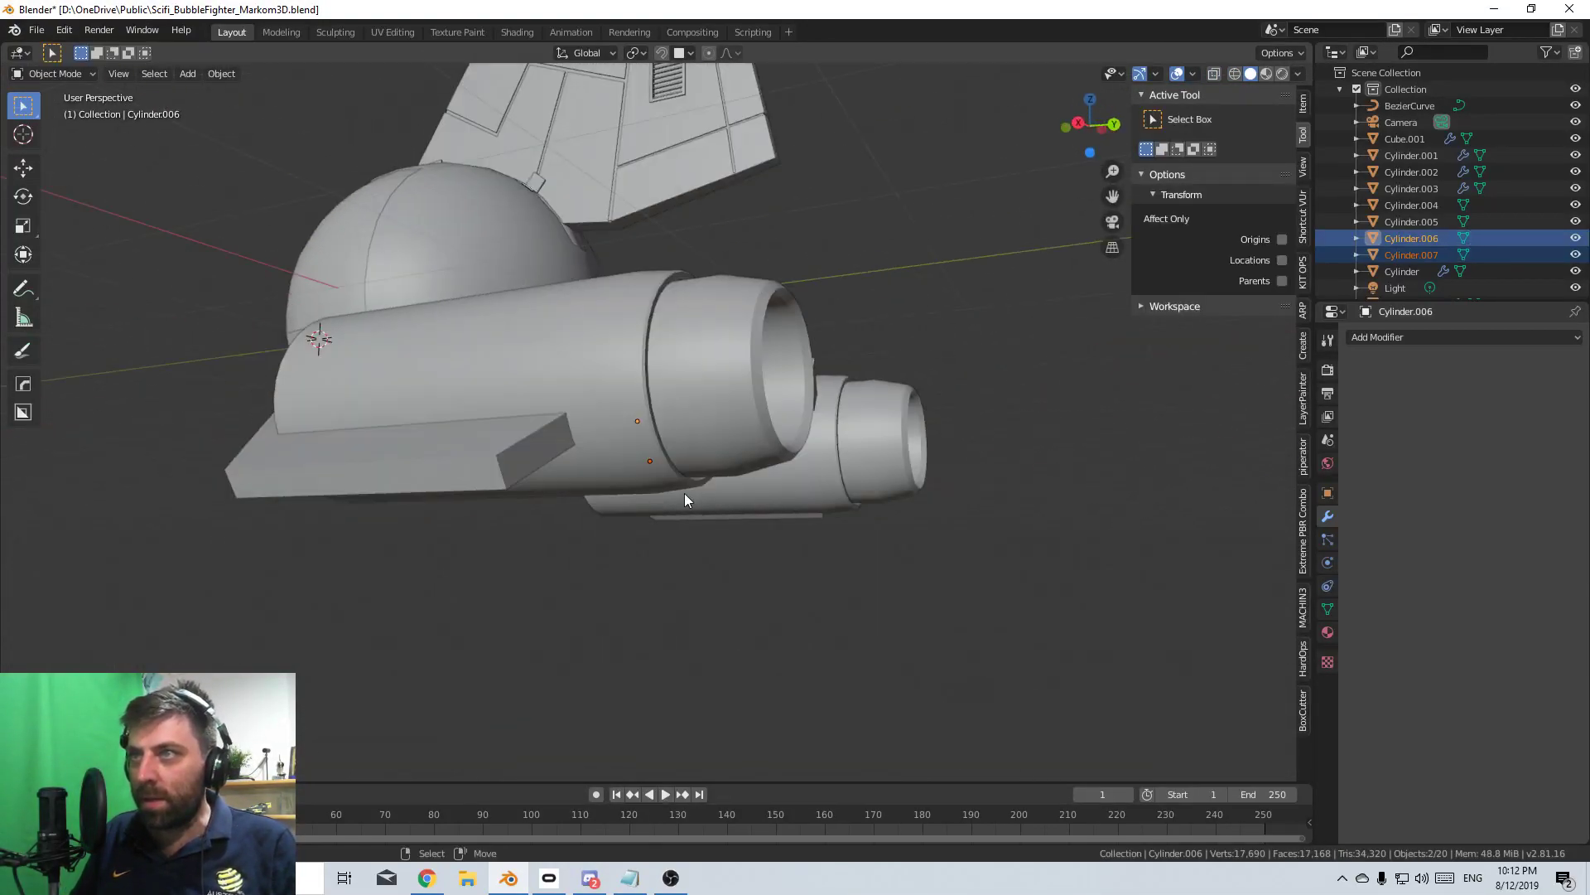
pyautogui.press('KP_Decimal')
# - Add a Mirror modifier to the lower front bolt, with the Sphere as its mirror object
pyautogui.click(643, 495)
pyautogui.click(643, 495)
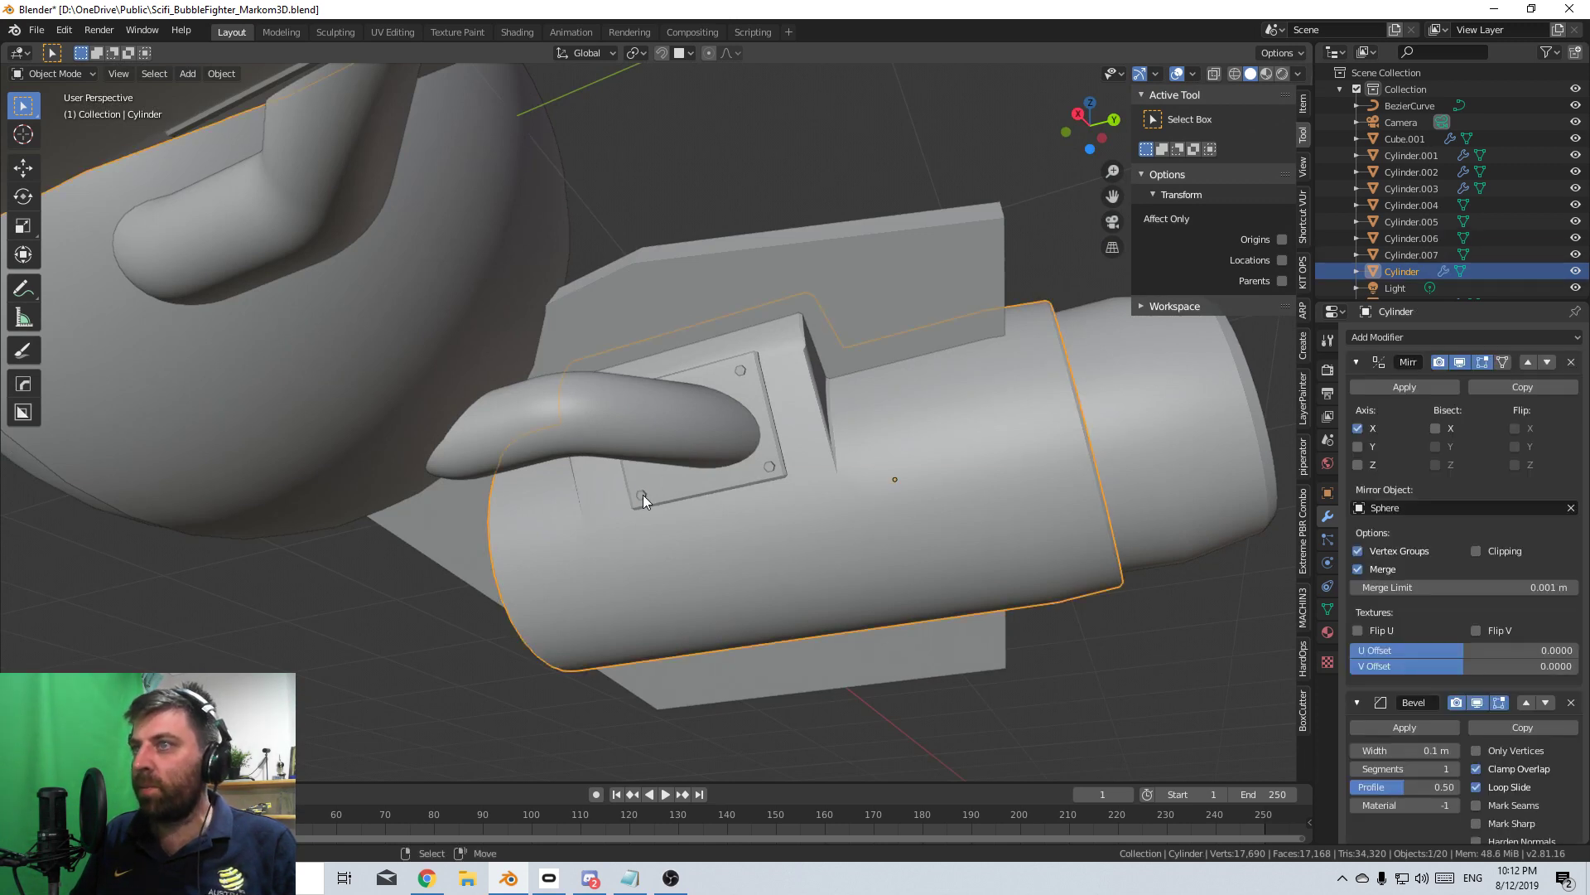
pyautogui.click(643, 494)
pyautogui.click(1447, 339)
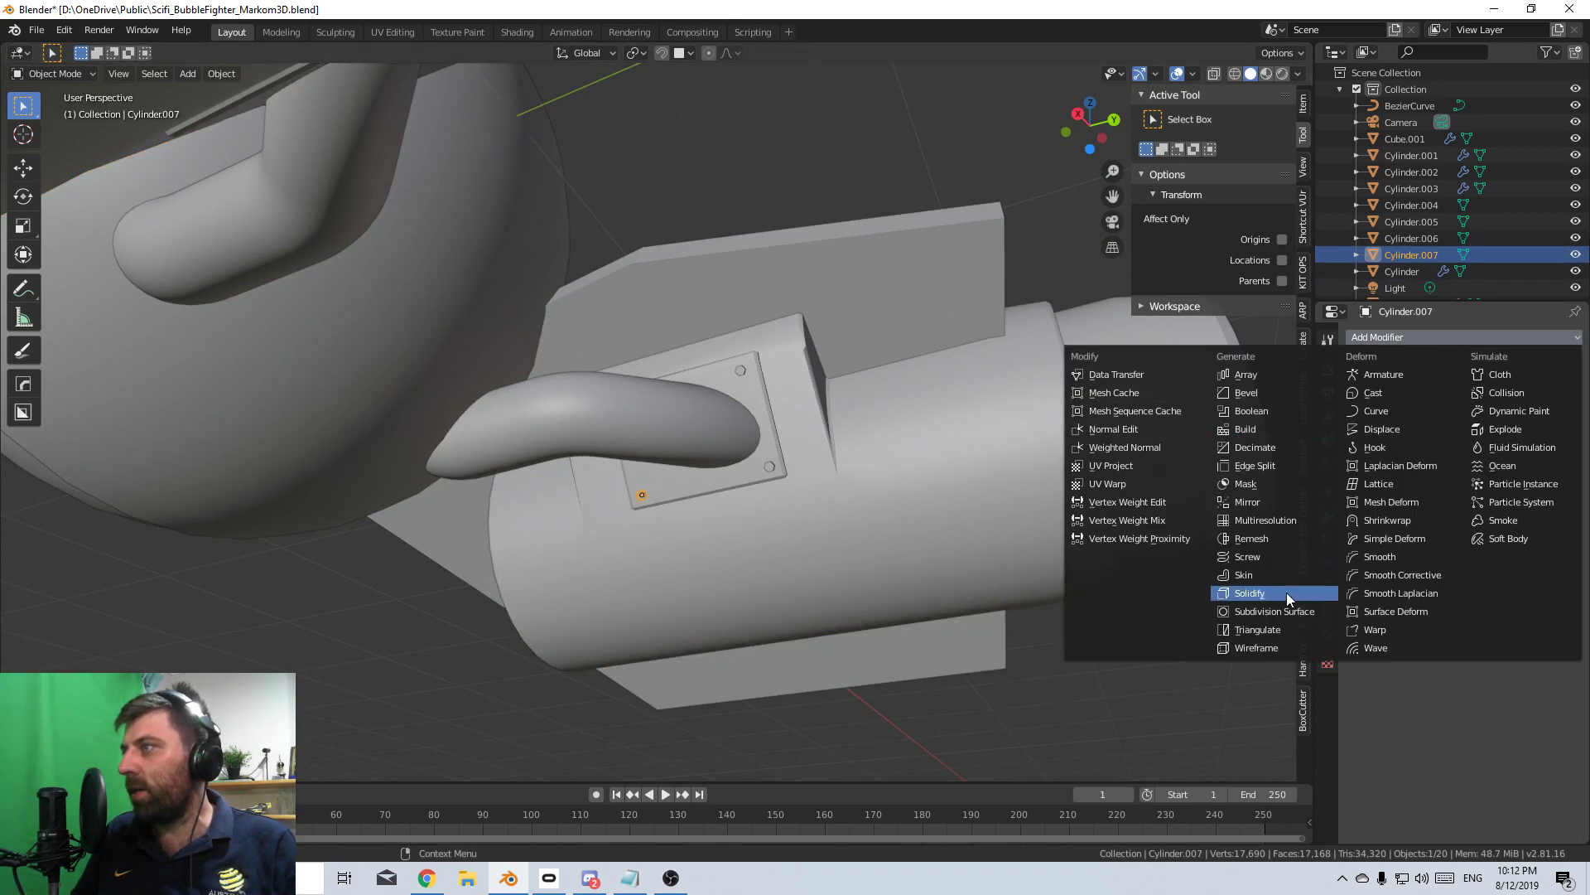
pyautogui.click(1249, 502)
pyautogui.click(1571, 508)
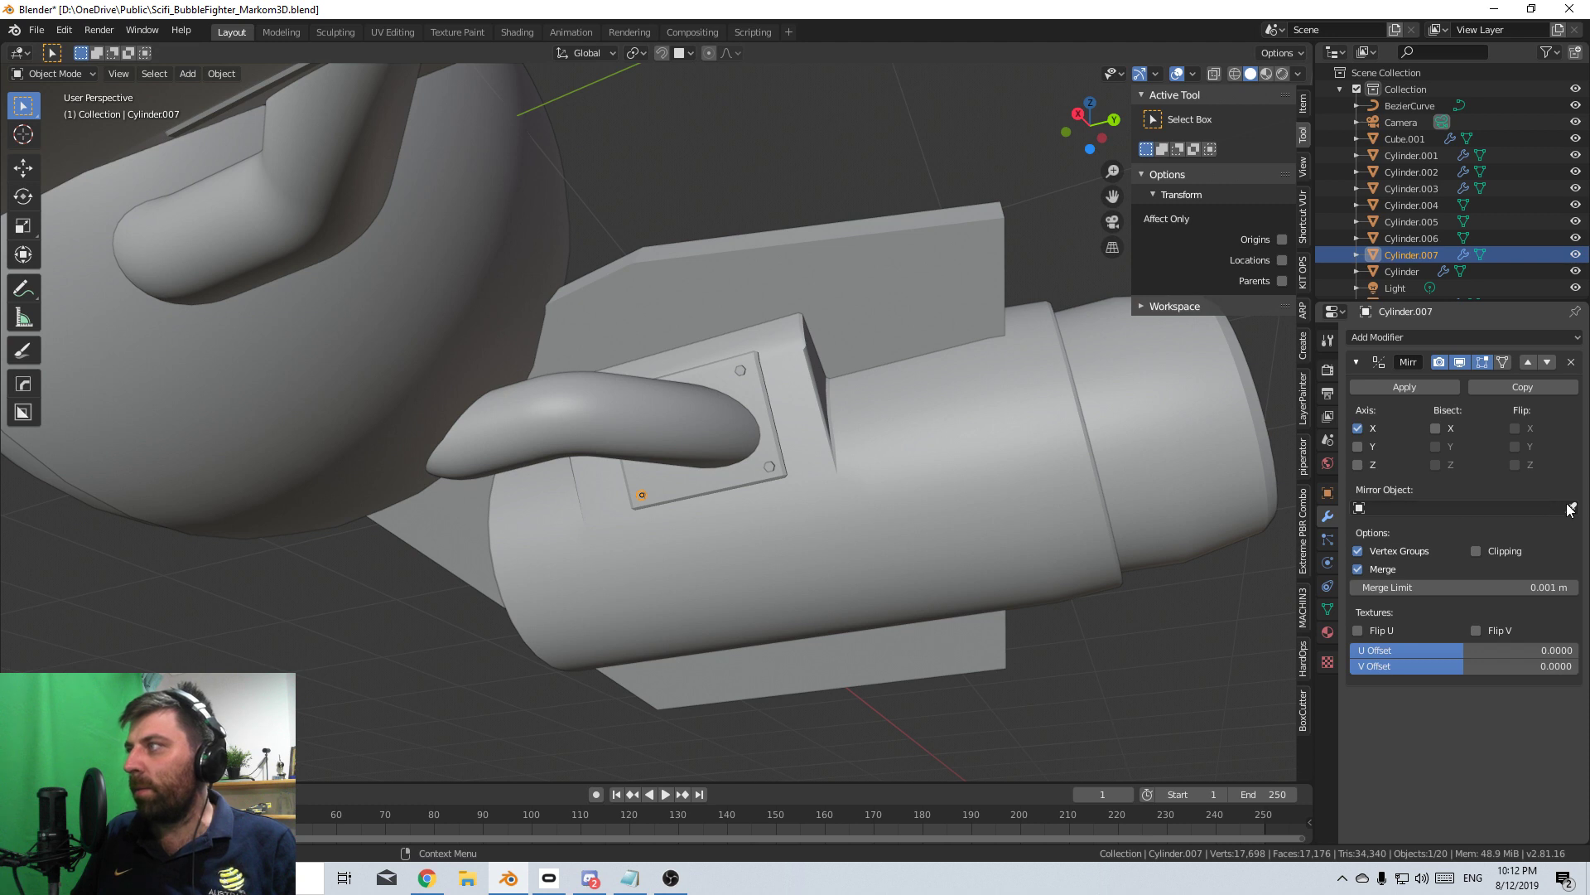
pyautogui.click(33, 439)
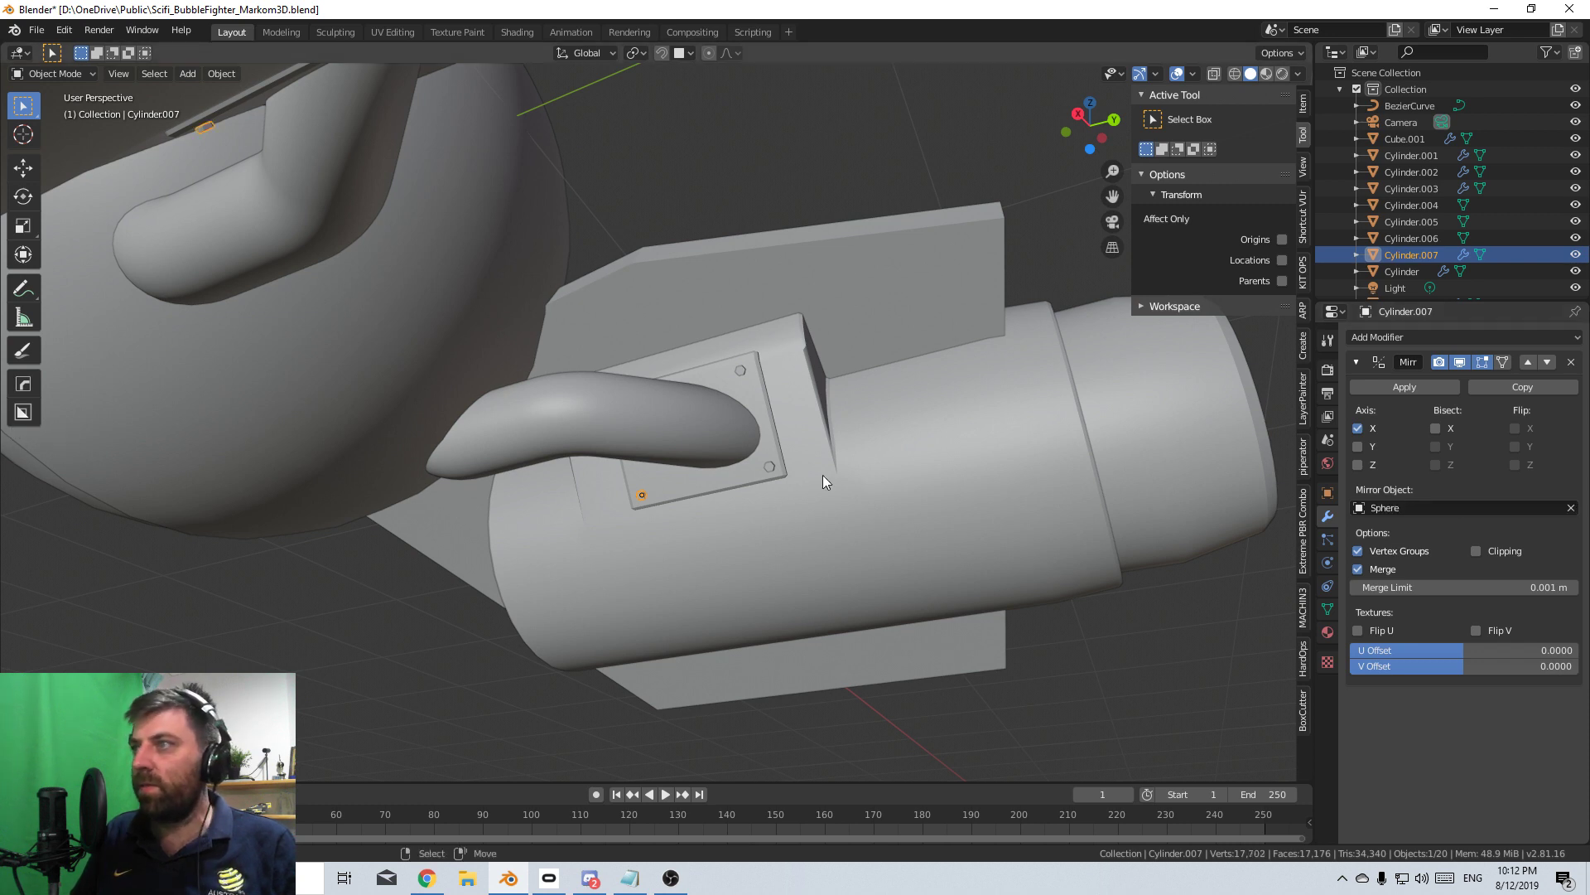
# - Give the lower rear bolt a Mirror modifier that uses the Sphere as its mirror object
pyautogui.click(772, 469)
pyautogui.click(1418, 338)
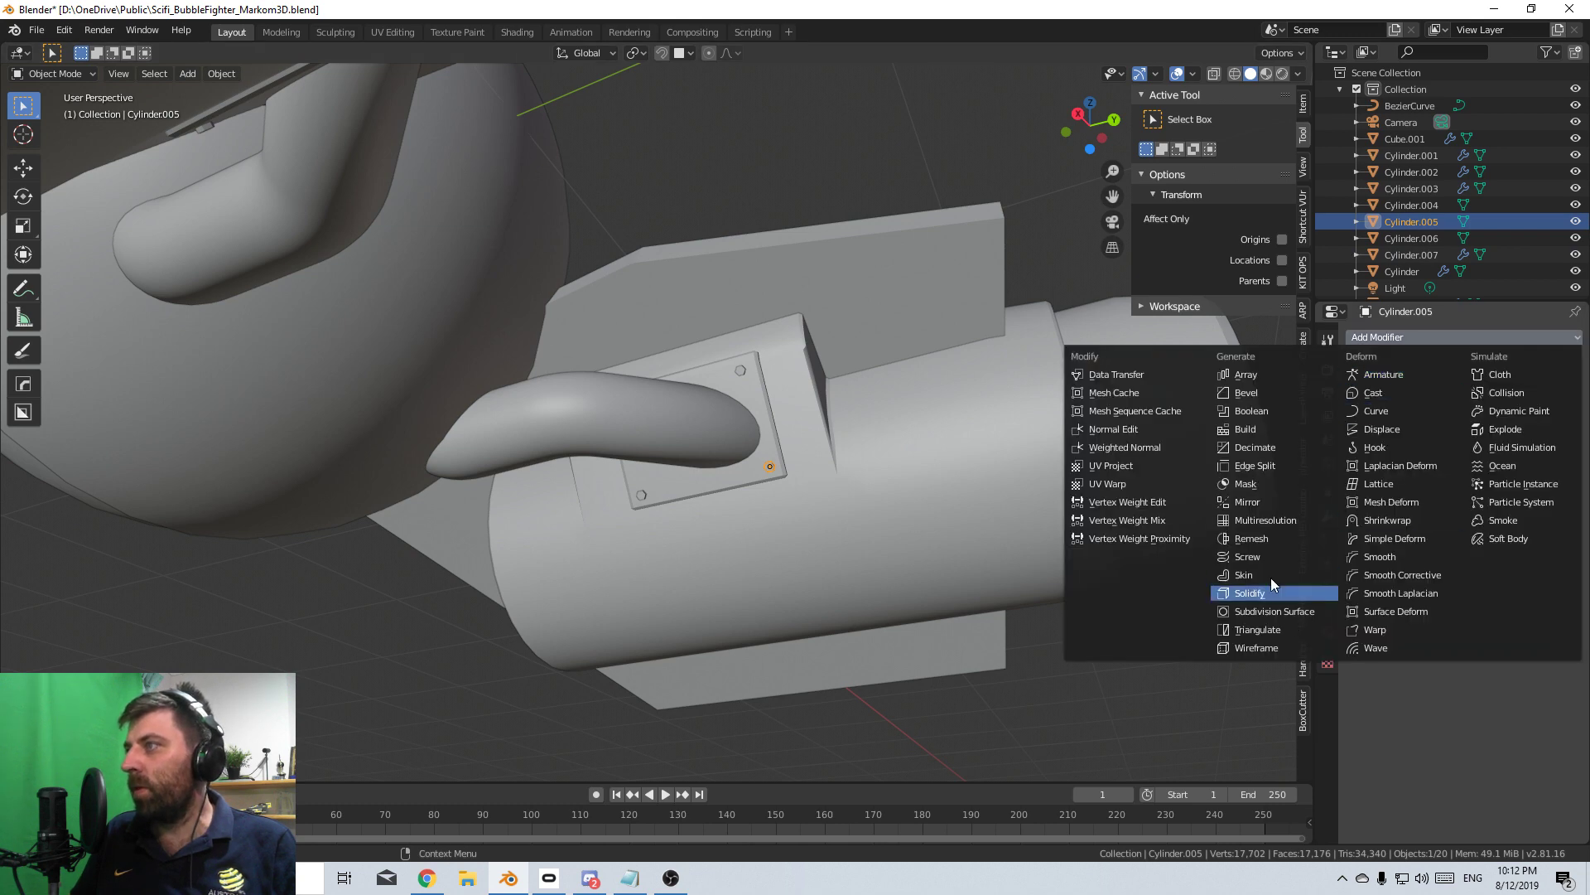
pyautogui.click(1264, 502)
pyautogui.moveTo(873, 633); pyautogui.dragTo(795, 629, button='middle')
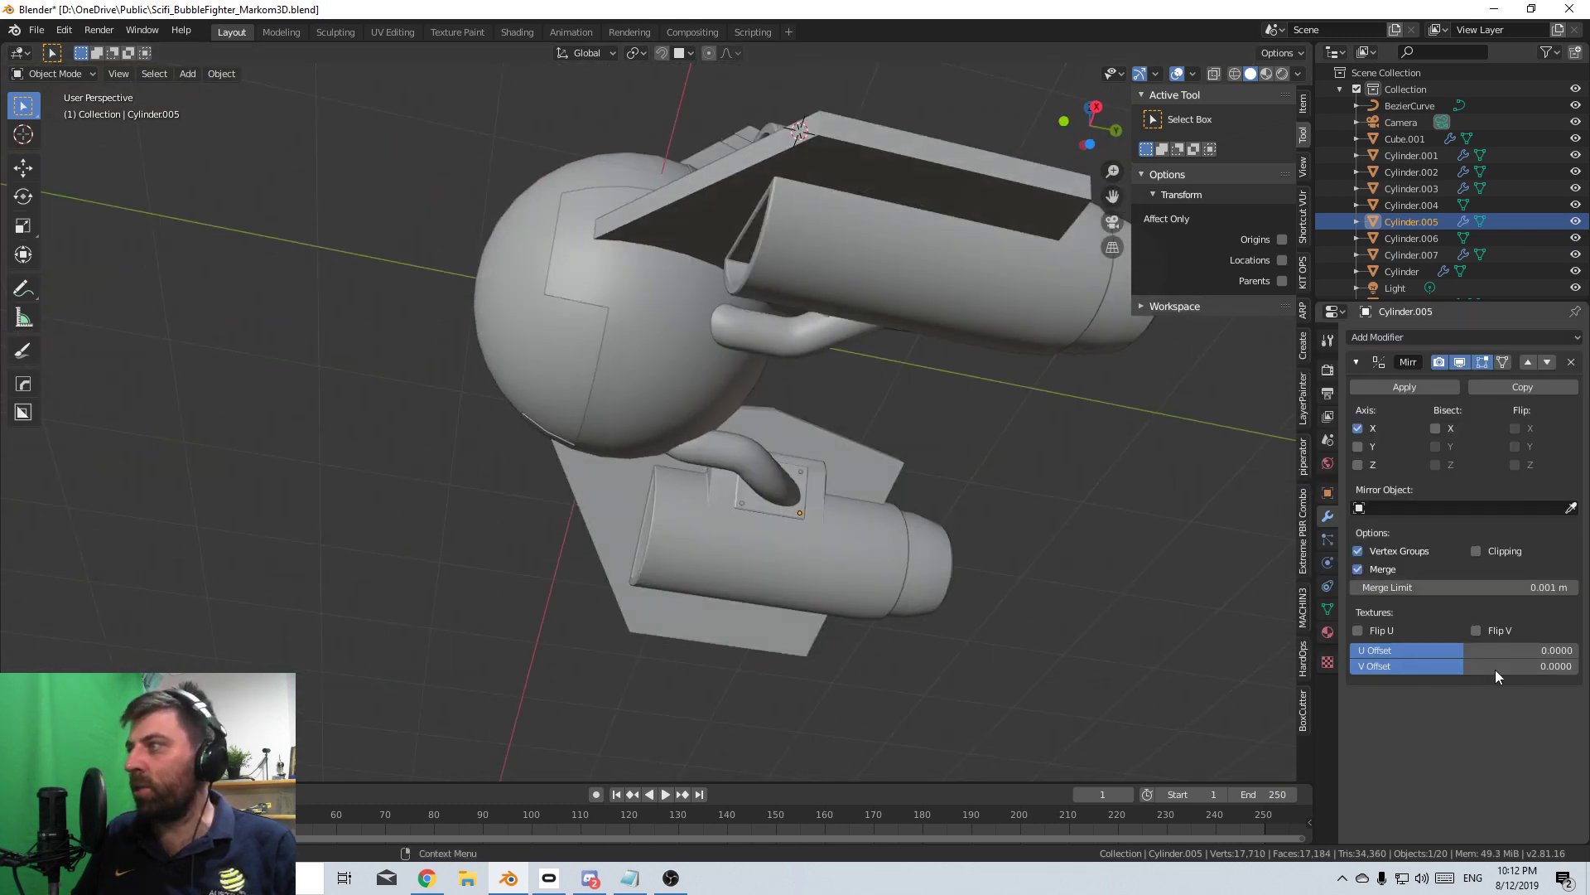
pyautogui.click(1570, 507)
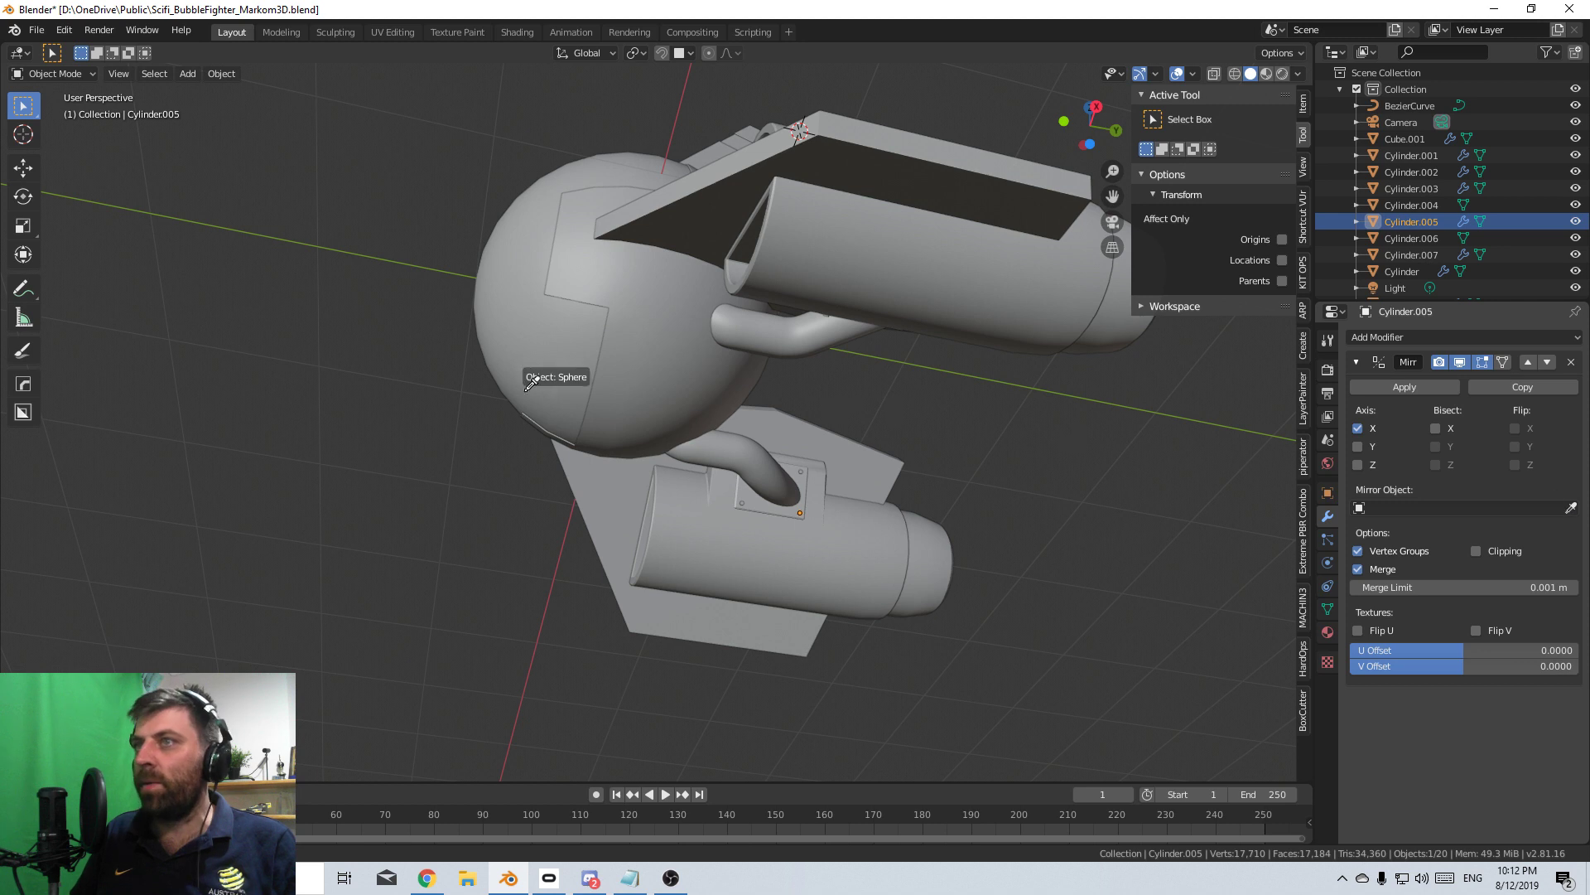
pyautogui.click(534, 358)
# - Mirror the upper rear bolt to the other engine with a Mirror modifier centred on the Sphere
pyautogui.click(799, 470)
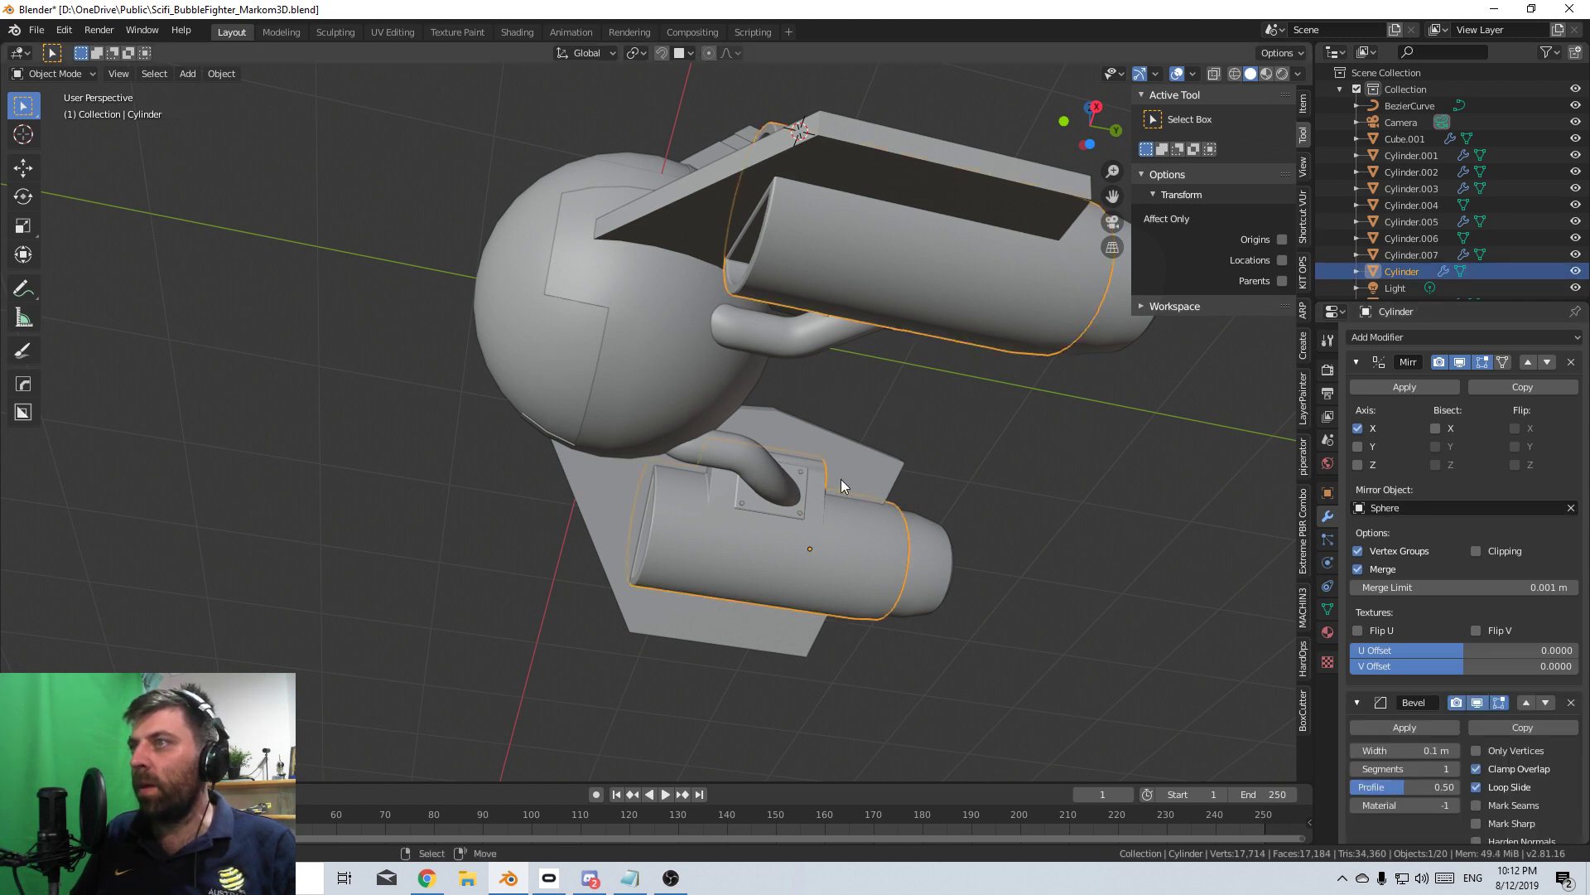
pyautogui.click(799, 477)
pyautogui.click(1379, 338)
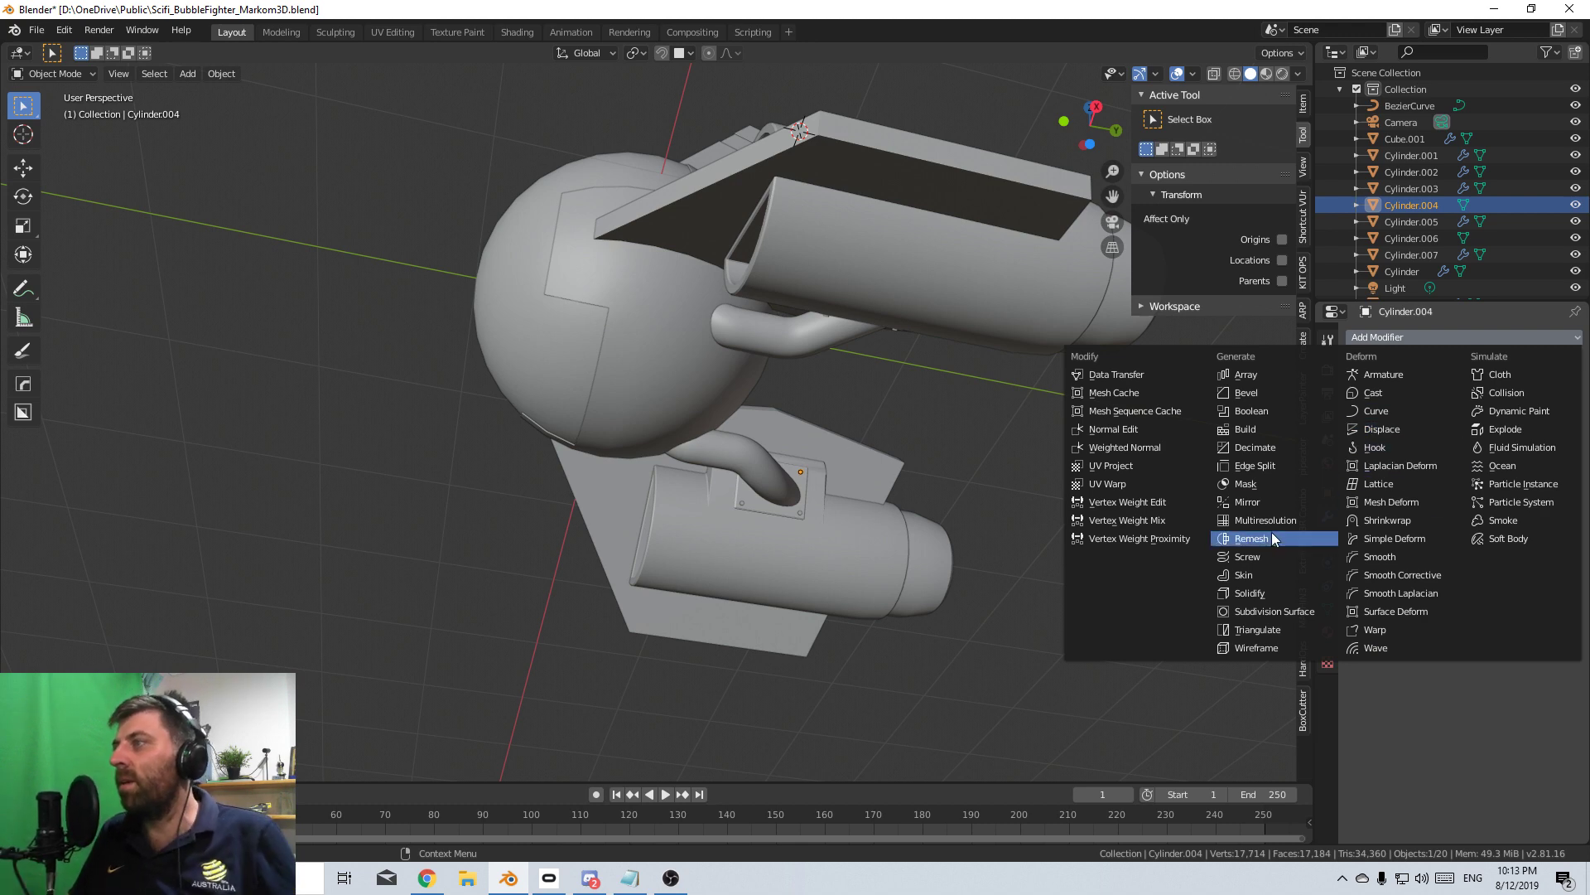
pyautogui.click(1273, 502)
pyautogui.click(1570, 507)
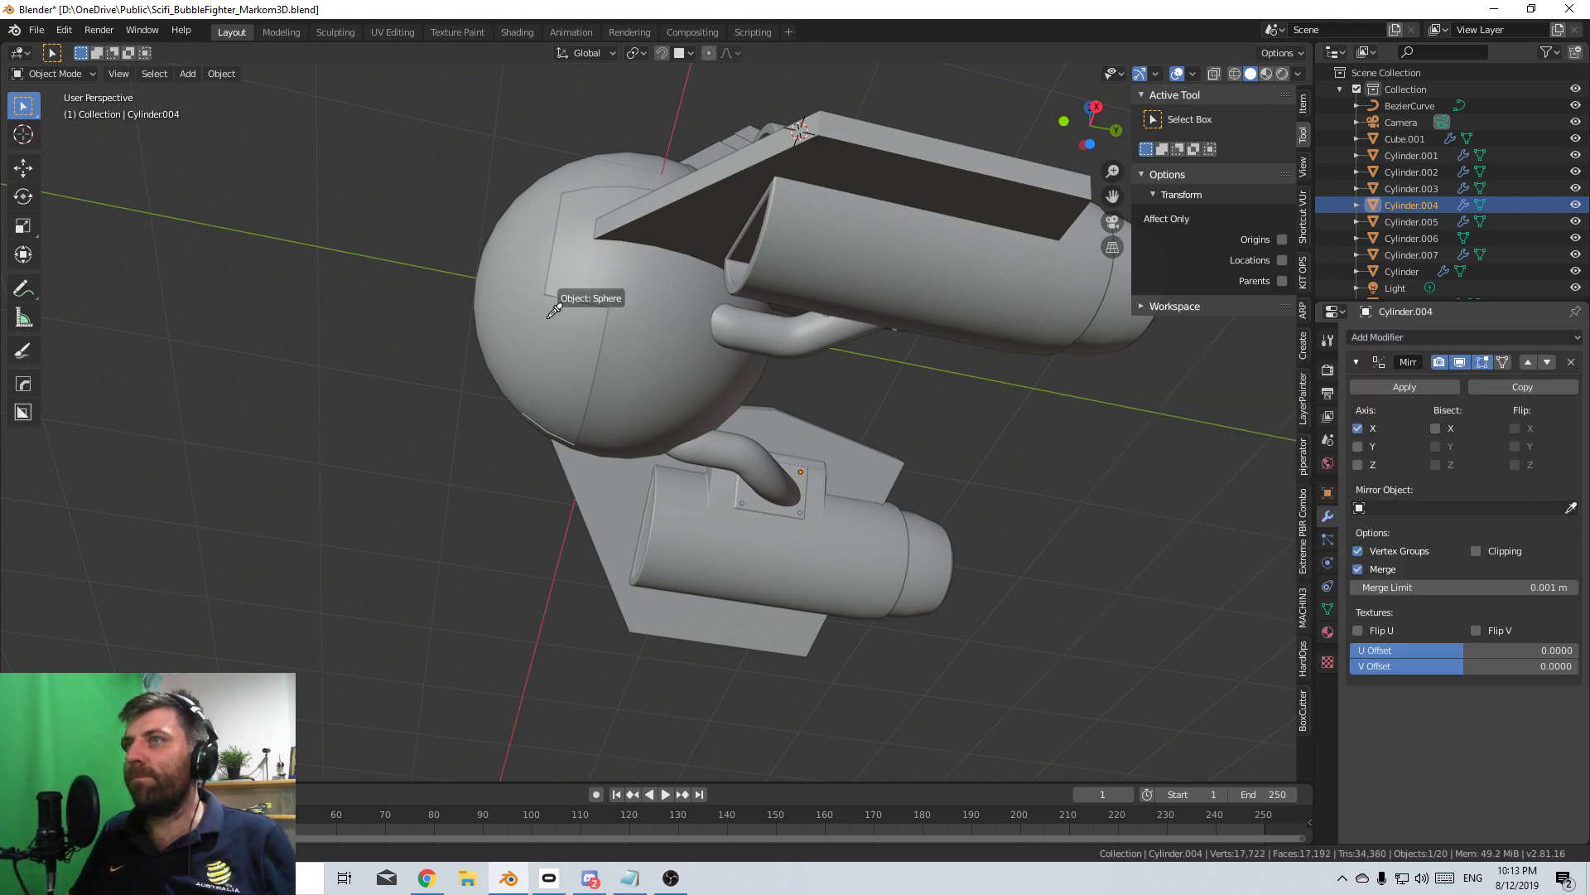
pyautogui.click(553, 285)
# - Select the upper front bolt behind the curved pipe and add a Mirror modifier with the Sphere as mirror object
pyautogui.moveTo(765, 497); pyautogui.dragTo(848, 464, button='middle')
pyautogui.scroll(5, 767, 494)
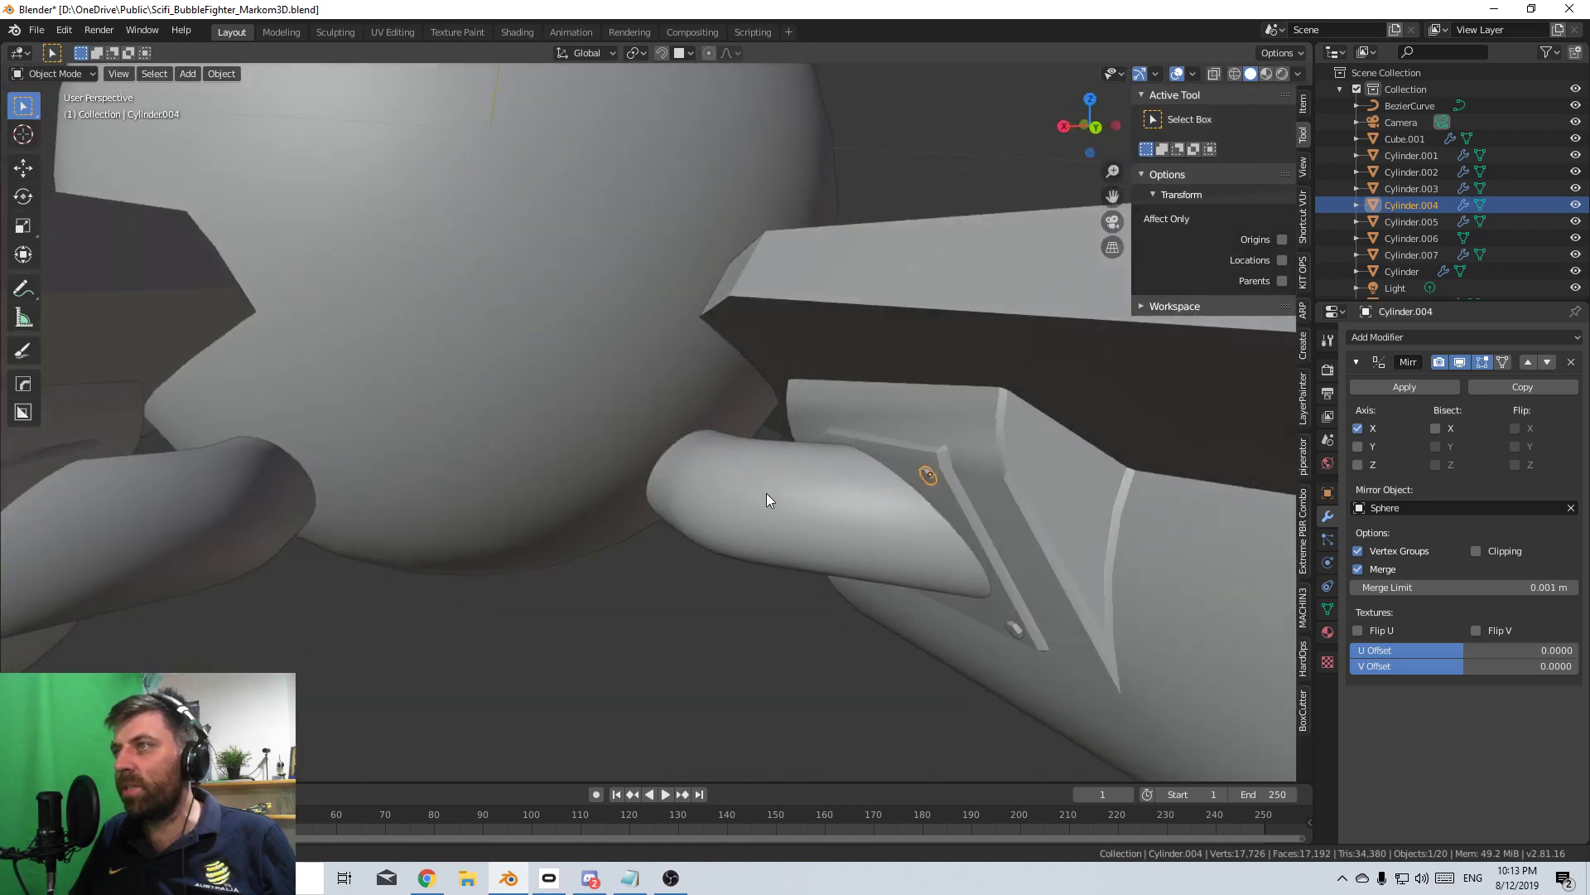
pyautogui.moveTo(767, 493); pyautogui.dragTo(1077, 373, button='middle')
pyautogui.click(861, 502)
pyautogui.click(860, 499)
pyautogui.click(858, 499)
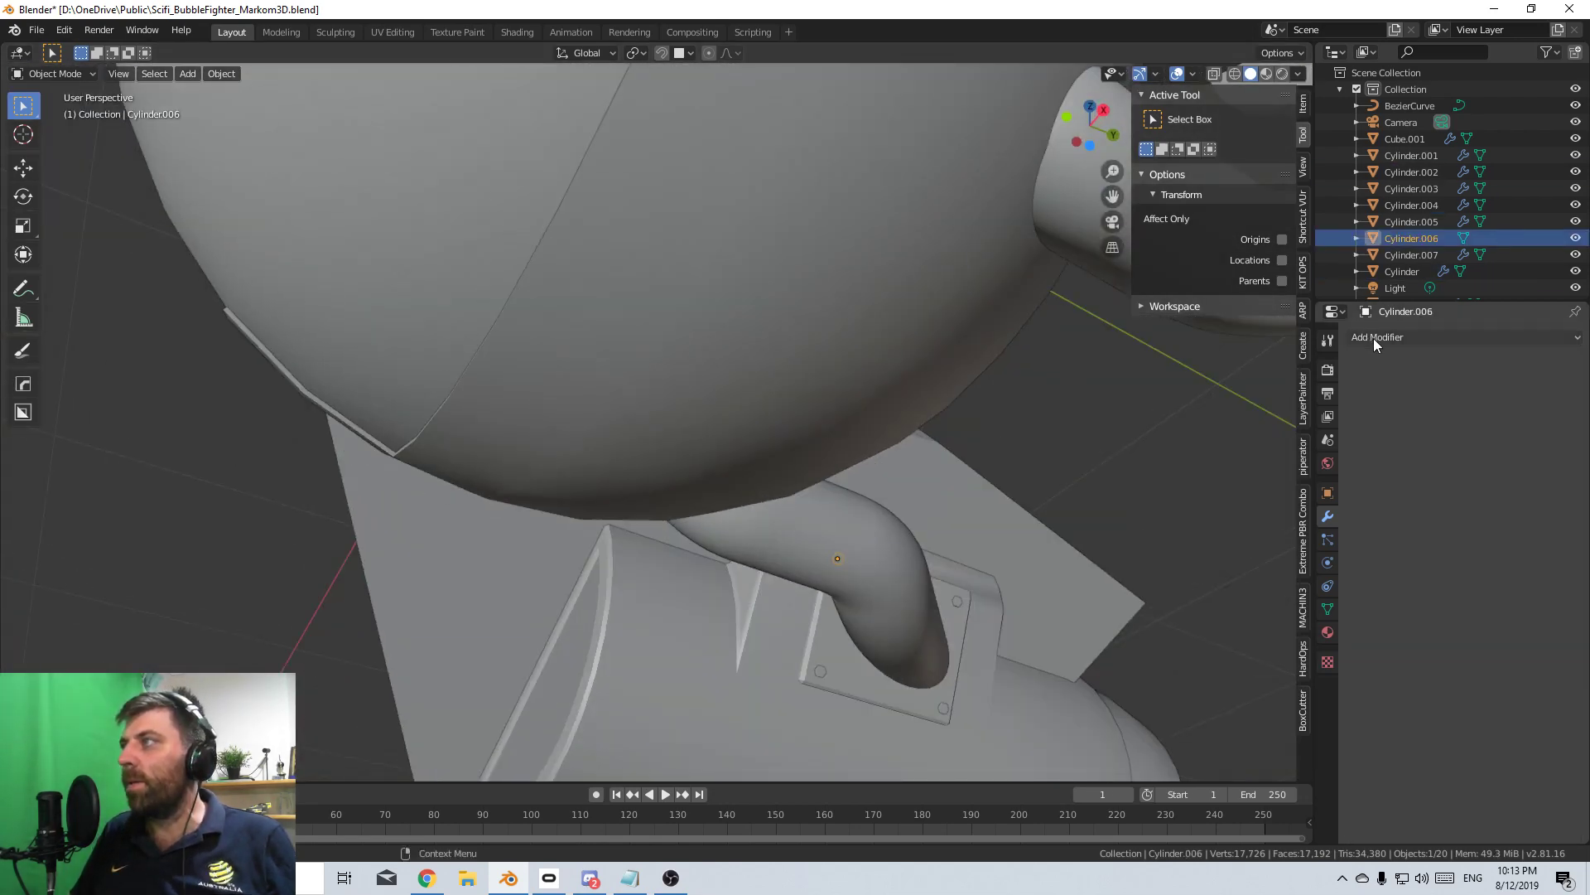
pyautogui.click(1373, 337)
pyautogui.click(1250, 501)
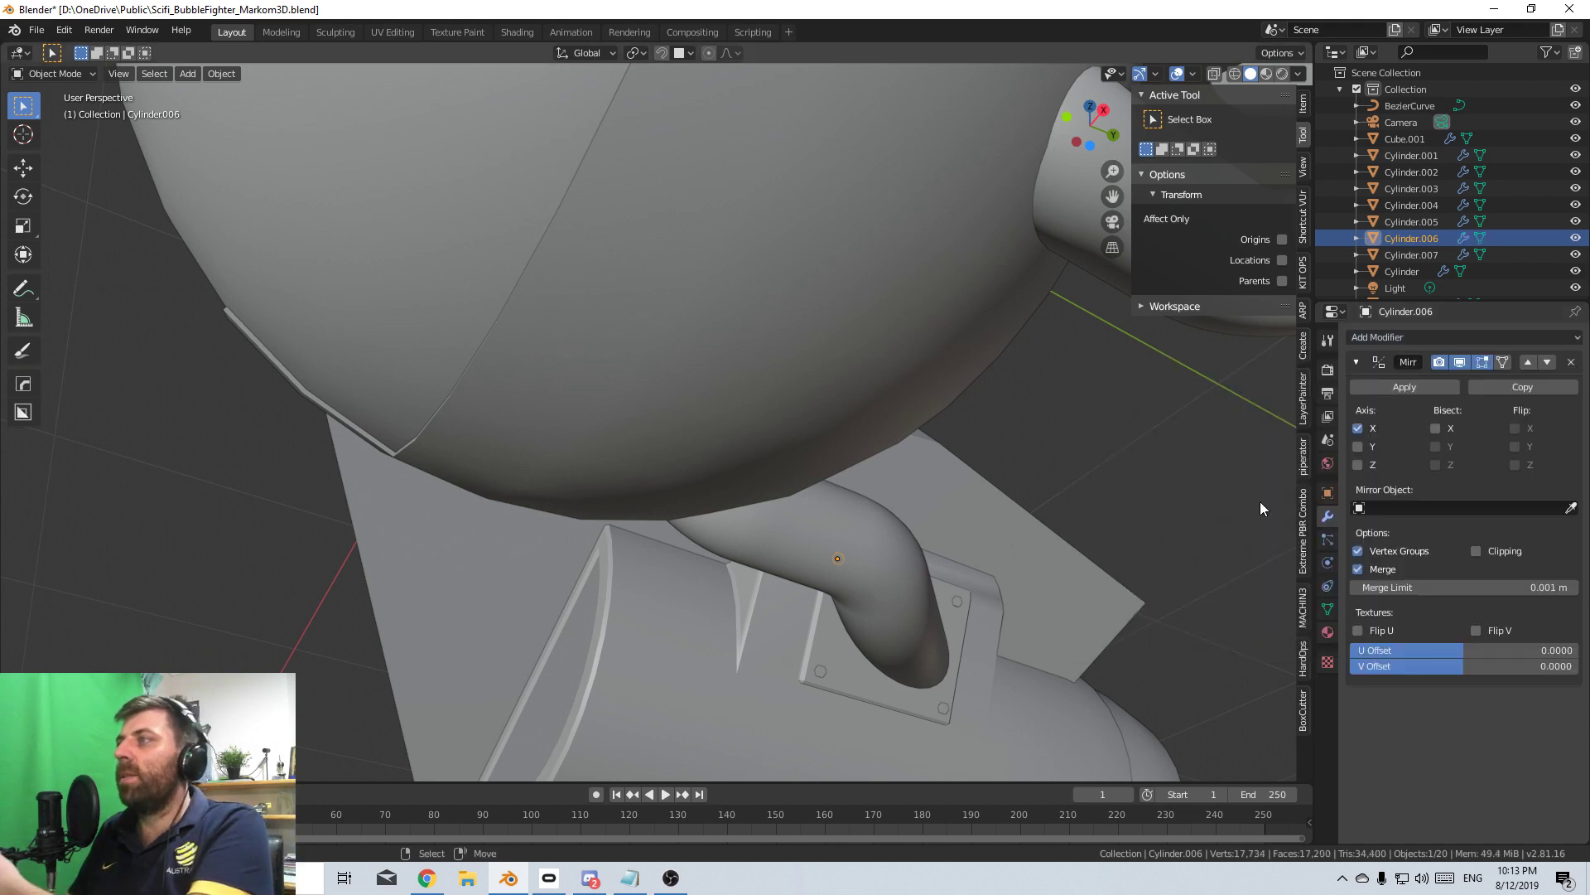
pyautogui.click(1570, 508)
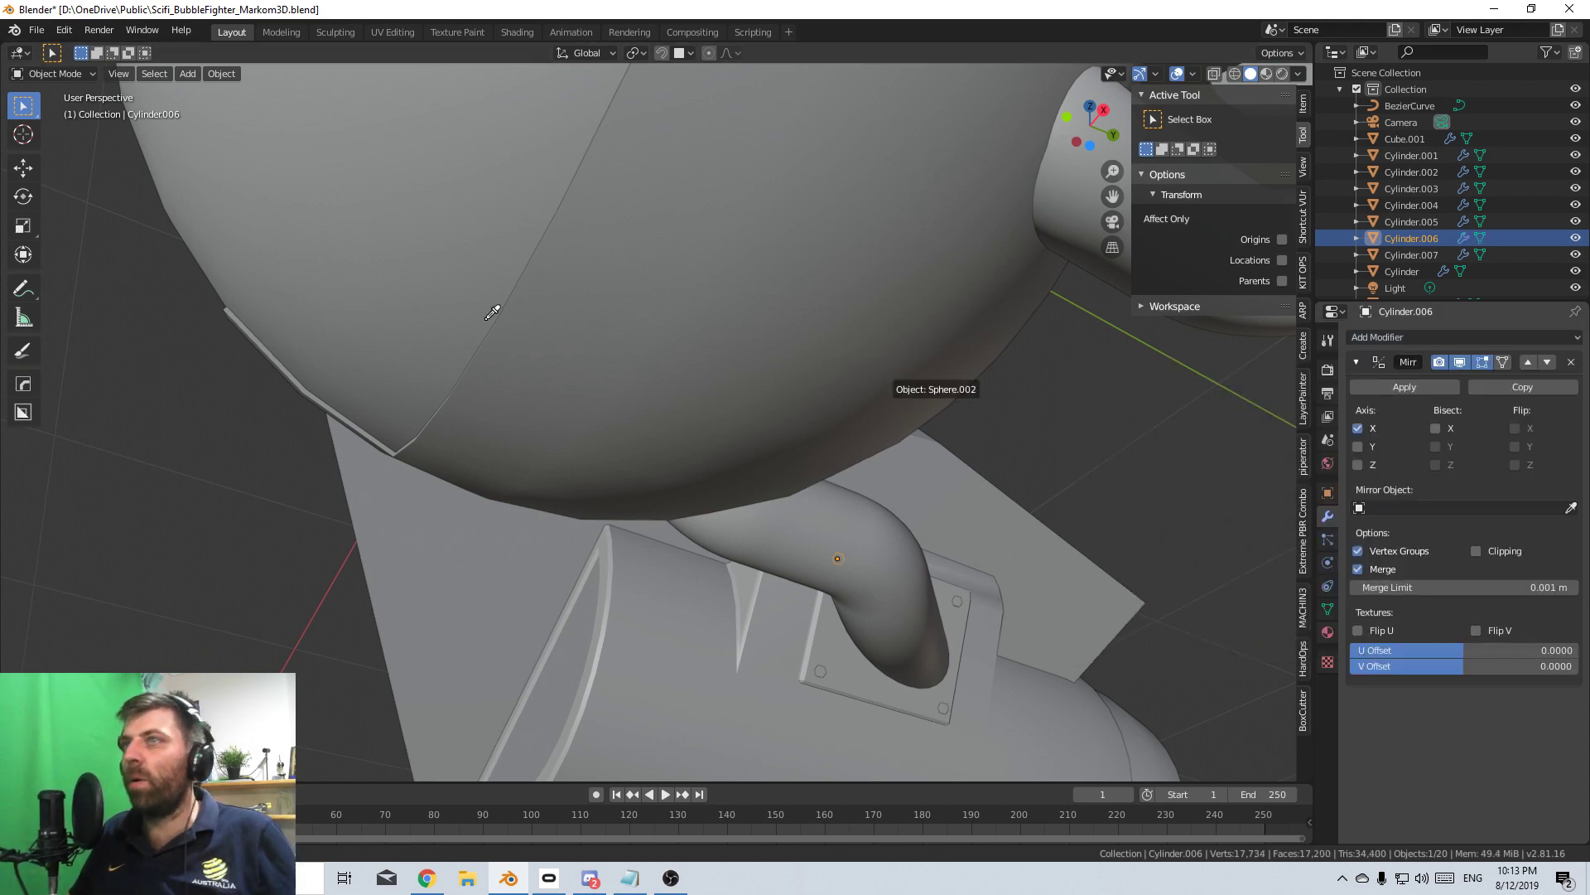
pyautogui.click(308, 242)
# - Add a Mirror modifier on the X axis to the thin bent pipe curves in the engine's top recess, and clear the selection
pyautogui.scroll(-5, 640, 534)
pyautogui.moveTo(640, 534)
pyautogui.mouseDown(button='middle')
pyautogui.moveTo(500, 610)
pyautogui.moveTo(450, 539)
pyautogui.moveTo(422, 575)
pyautogui.moveTo(375, 579)
pyautogui.moveTo(649, 655)
pyautogui.moveTo(628, 505)
pyautogui.mouseUp(button='middle')
pyautogui.scroll(5, 376, 579)
pyautogui.scroll(-5, 375, 579)
pyautogui.scroll(5, 628, 505)
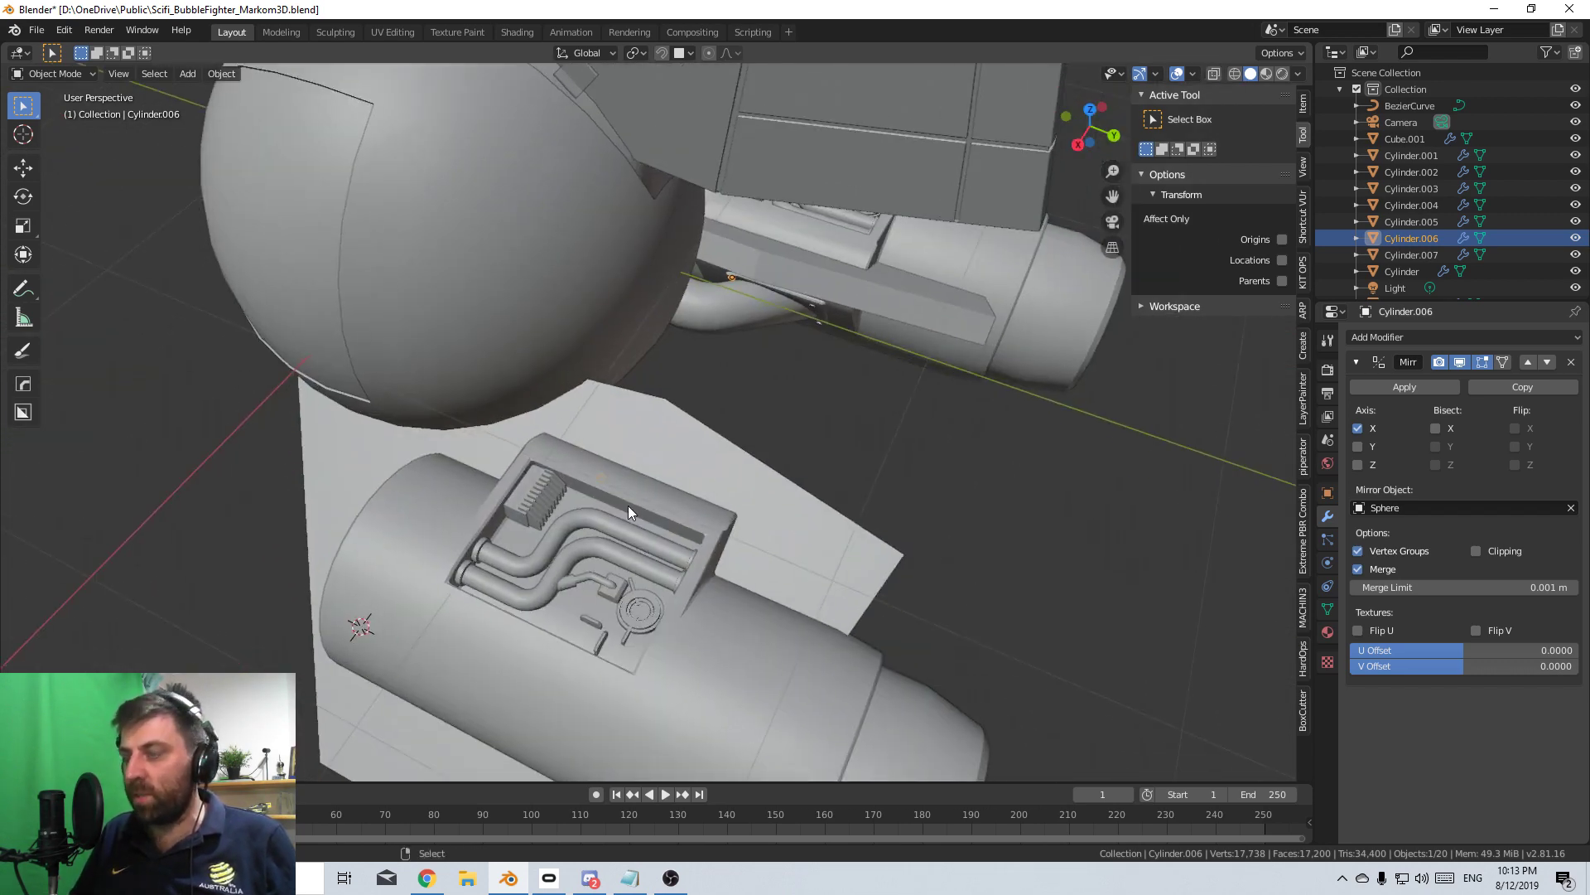
pyautogui.press('KP_7')
pyautogui.scroll(6, 495, 498)
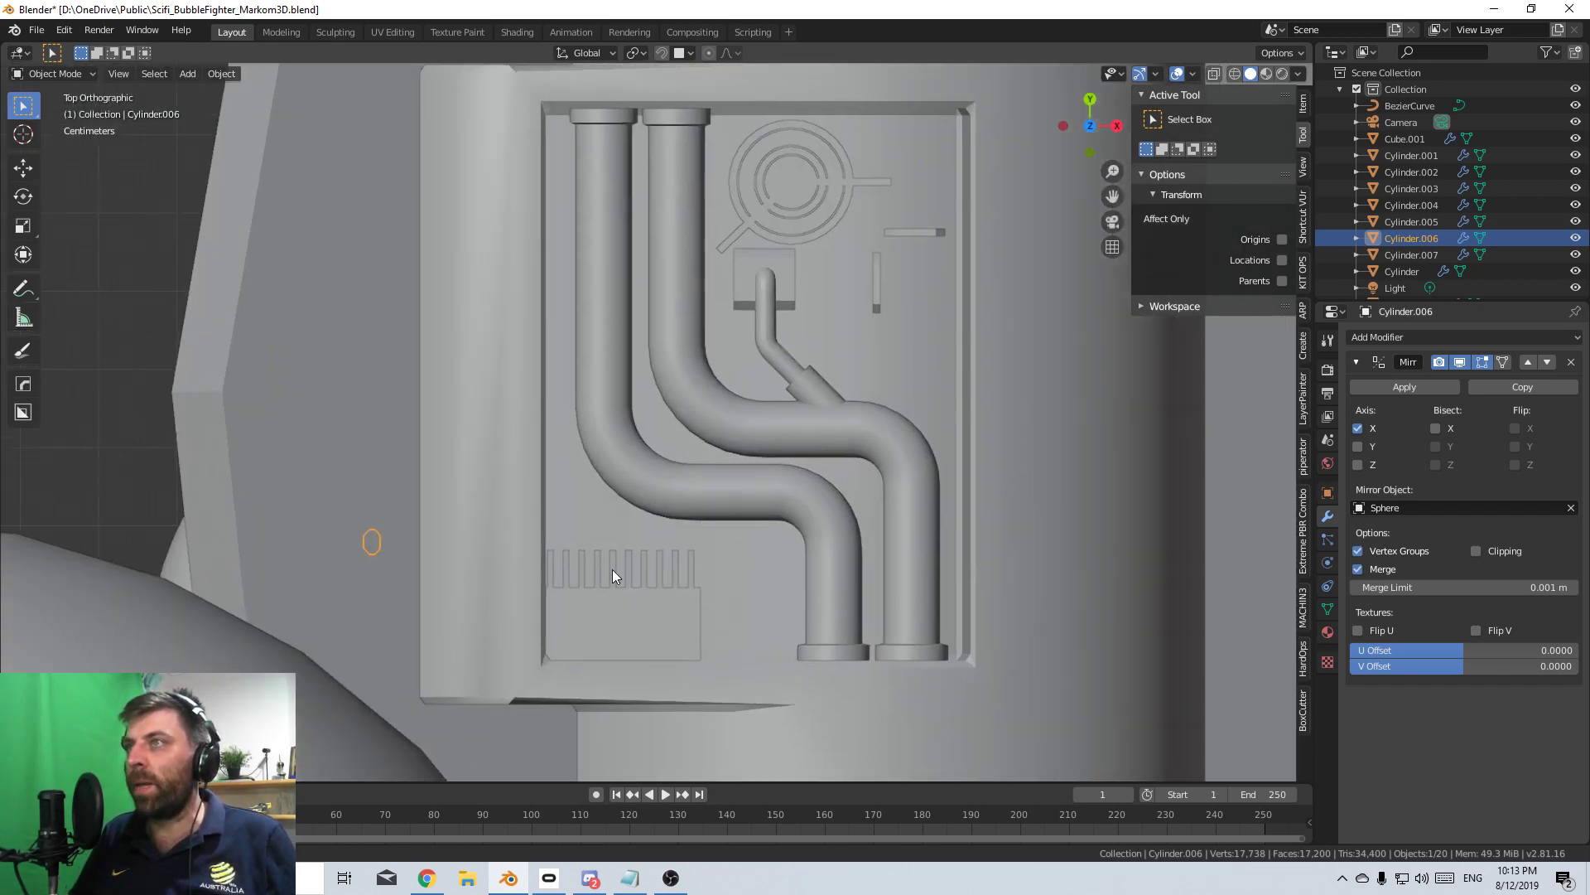
pyautogui.scroll(-6, 629, 459)
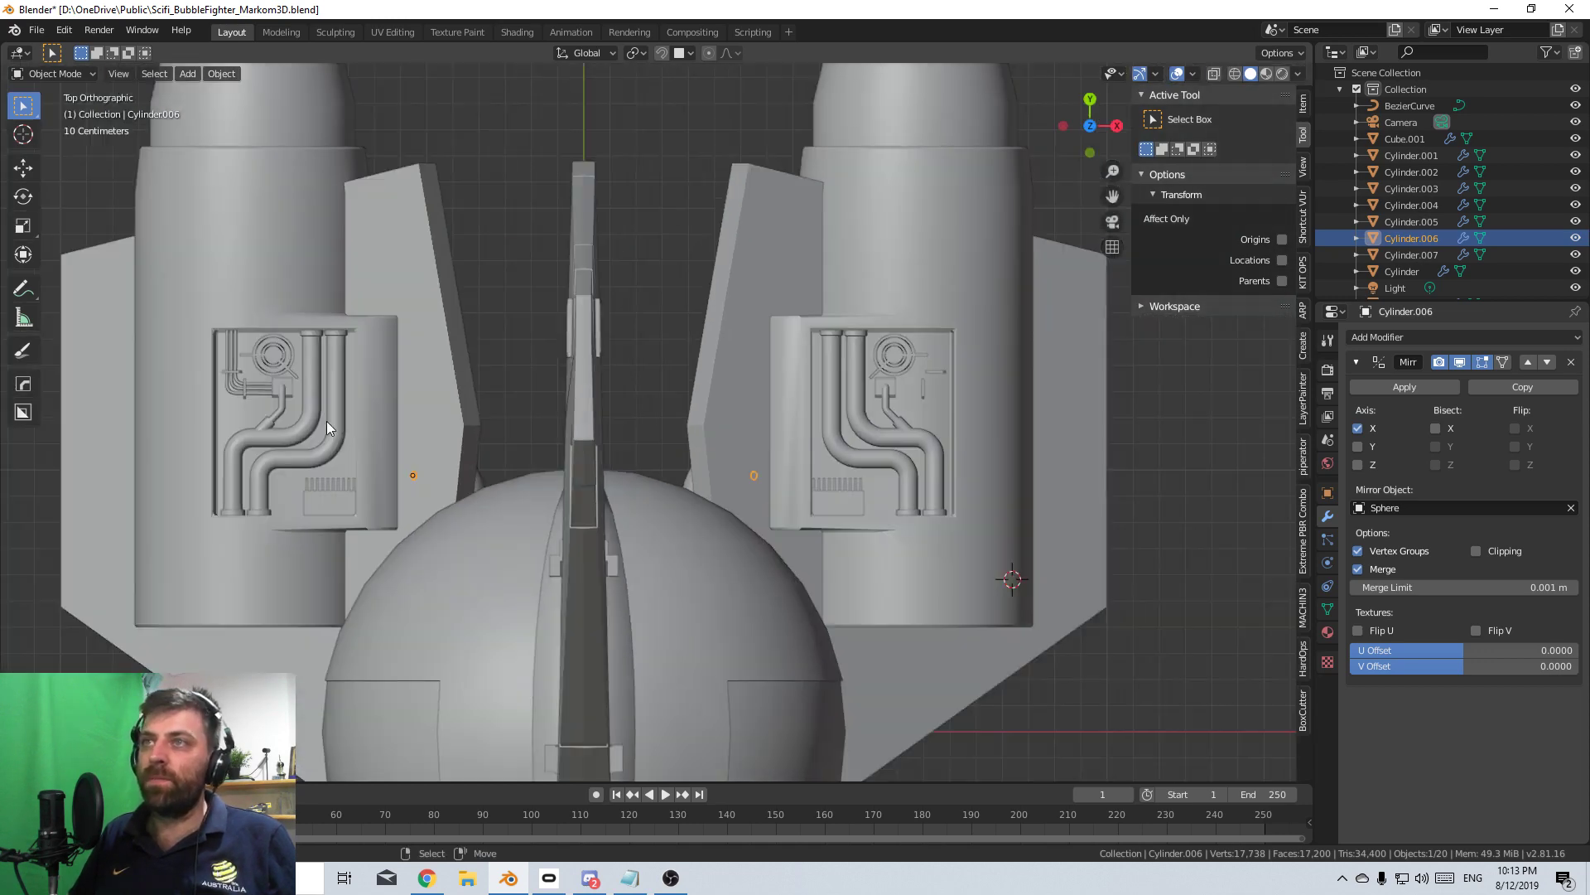
pyautogui.click(270, 394)
pyautogui.click(1474, 335)
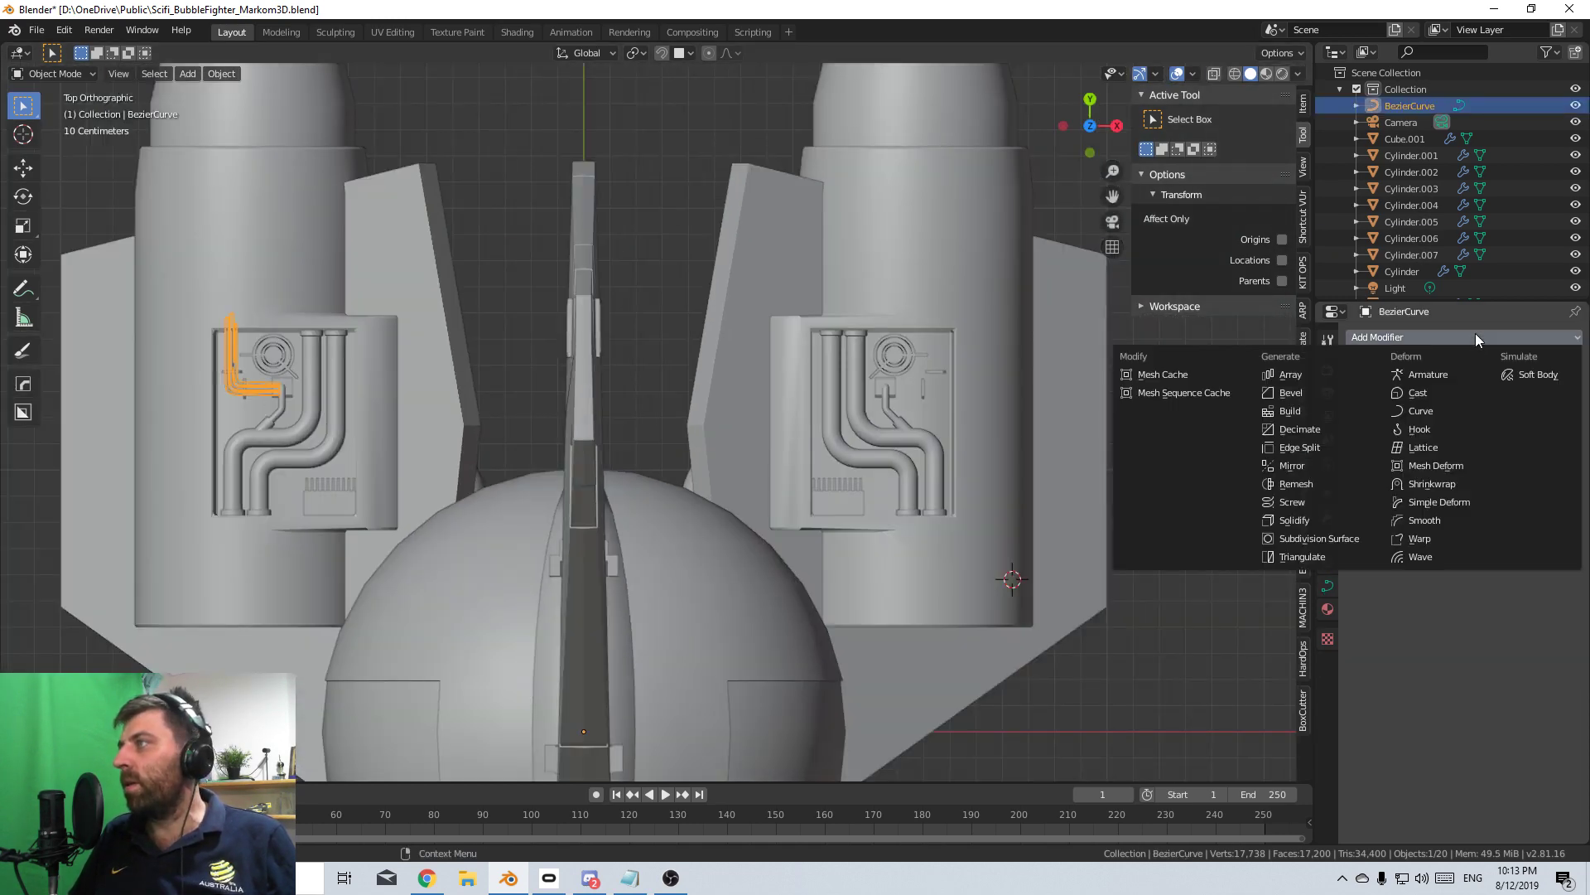
pyautogui.click(1304, 464)
pyautogui.scroll(4, 847, 414)
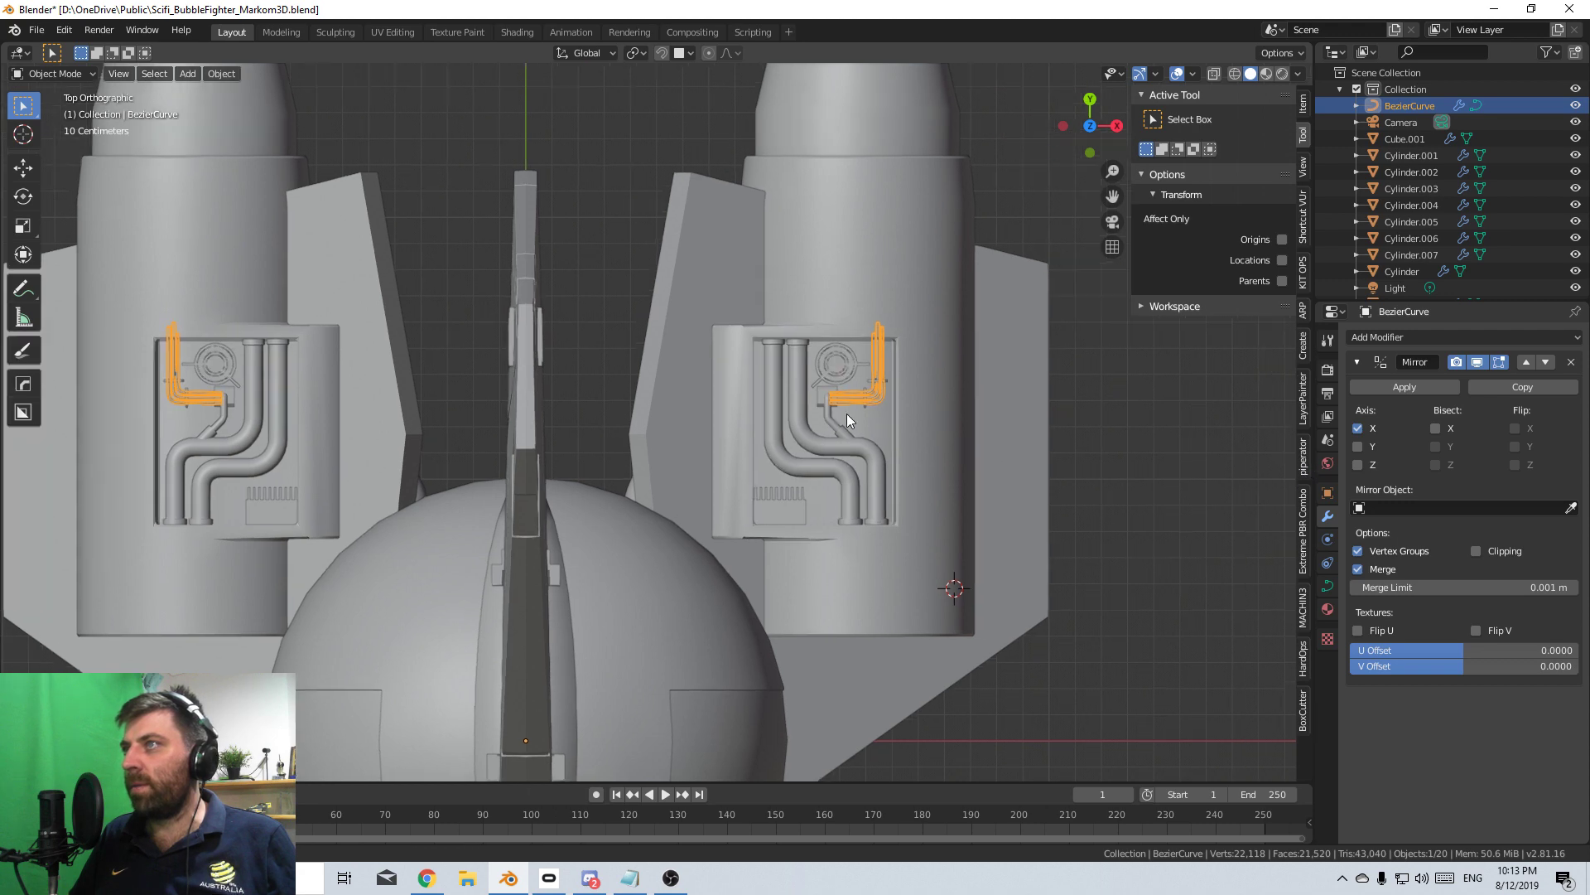
pyautogui.click(1270, 424)
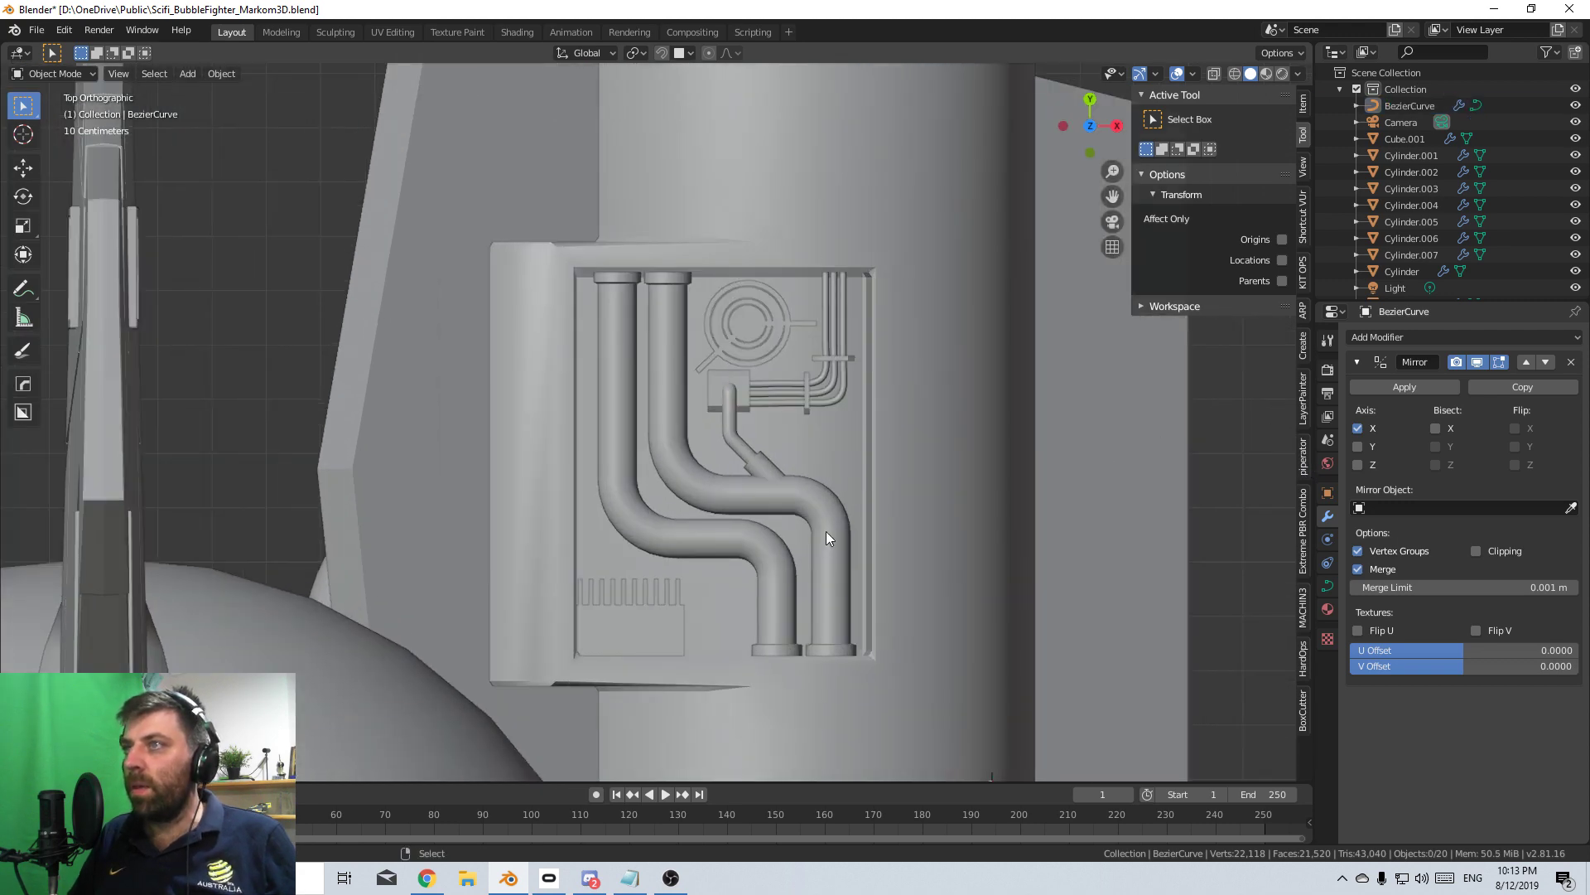
# - Examine the pipes, cables and vent details inside the engine's top recess up close, and compare both engines from above
pyautogui.scroll(3, 827, 534)
pyautogui.keyDown('shift'); pyautogui.moveTo(623, 613); pyautogui.dragTo(556, 489, button='middle'); pyautogui.keyUp('shift')
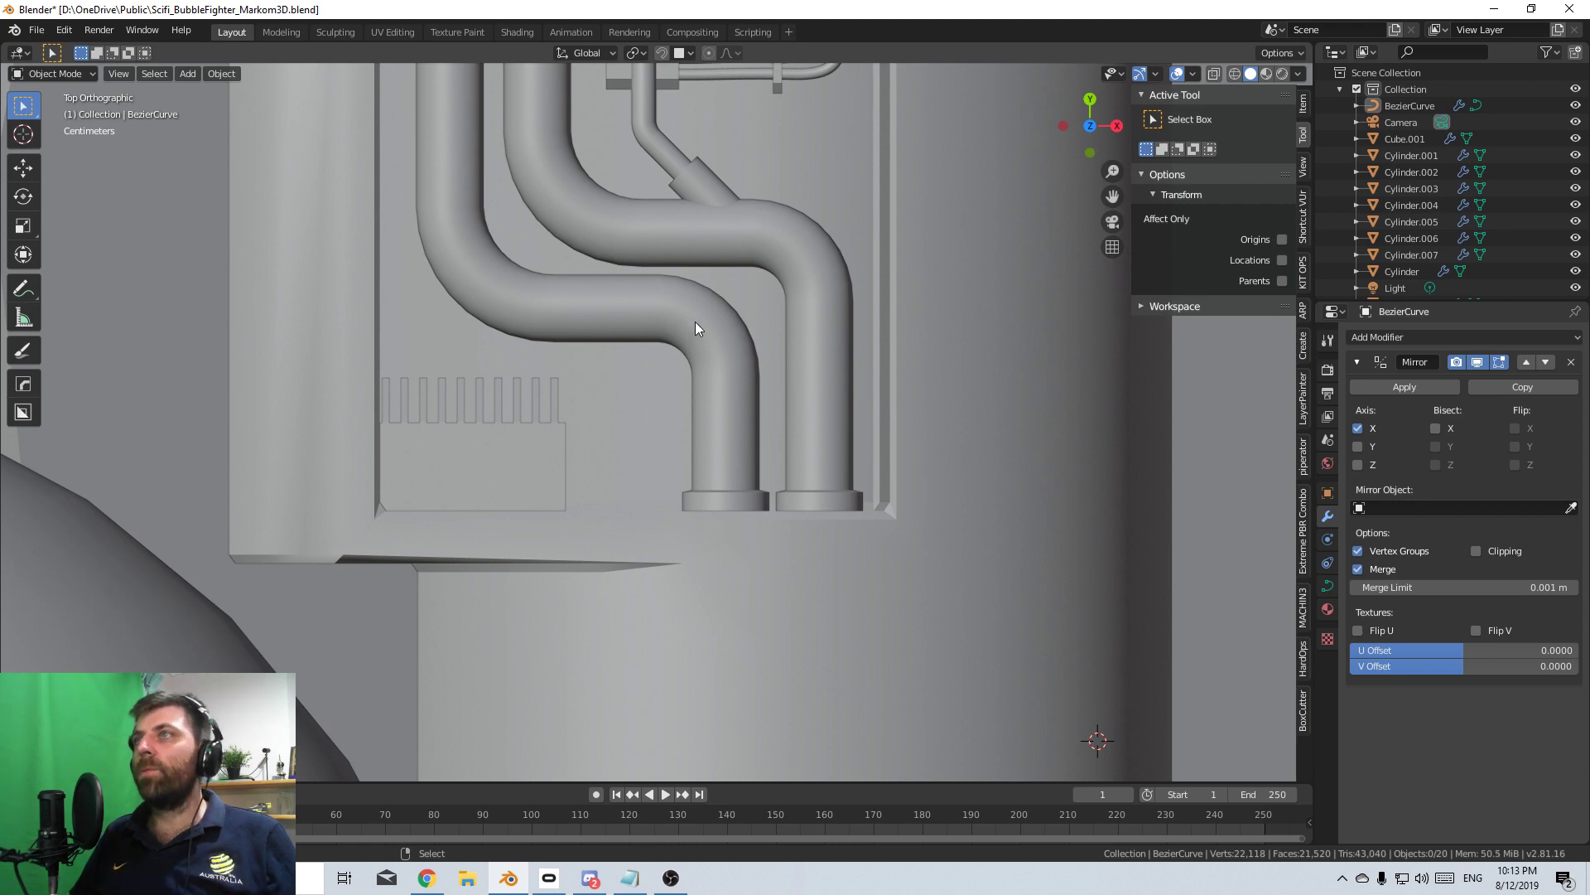
pyautogui.moveTo(687, 346); pyautogui.dragTo(618, 480, button='middle')
pyautogui.scroll(5, 618, 481)
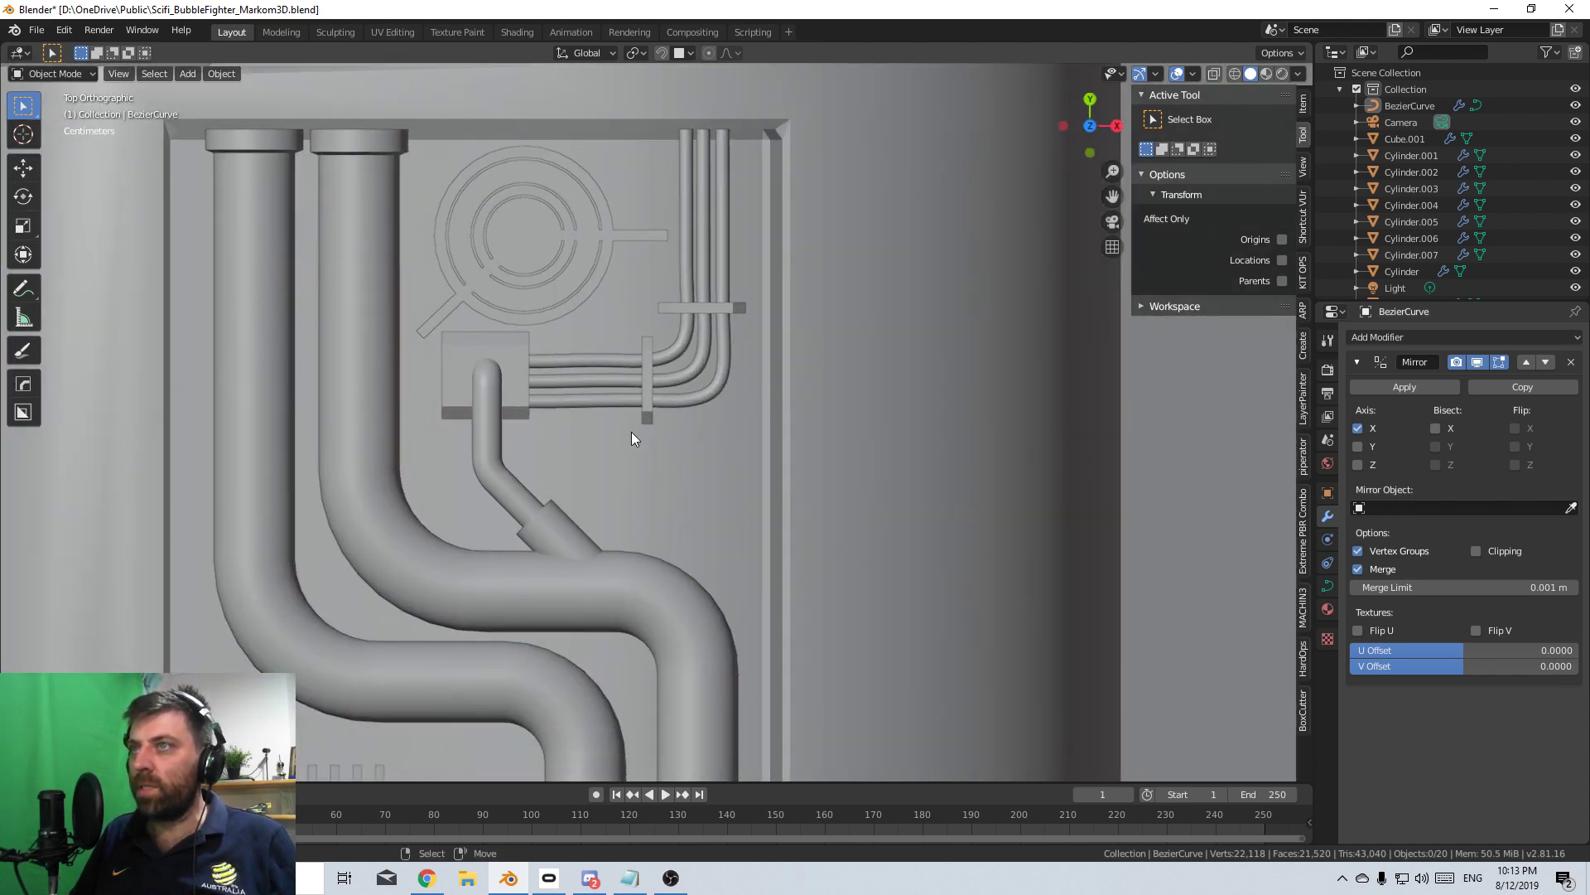
pyautogui.keyDown('shift'); pyautogui.moveTo(713, 660); pyautogui.dragTo(689, 439, button='middle'); pyautogui.keyUp('shift')
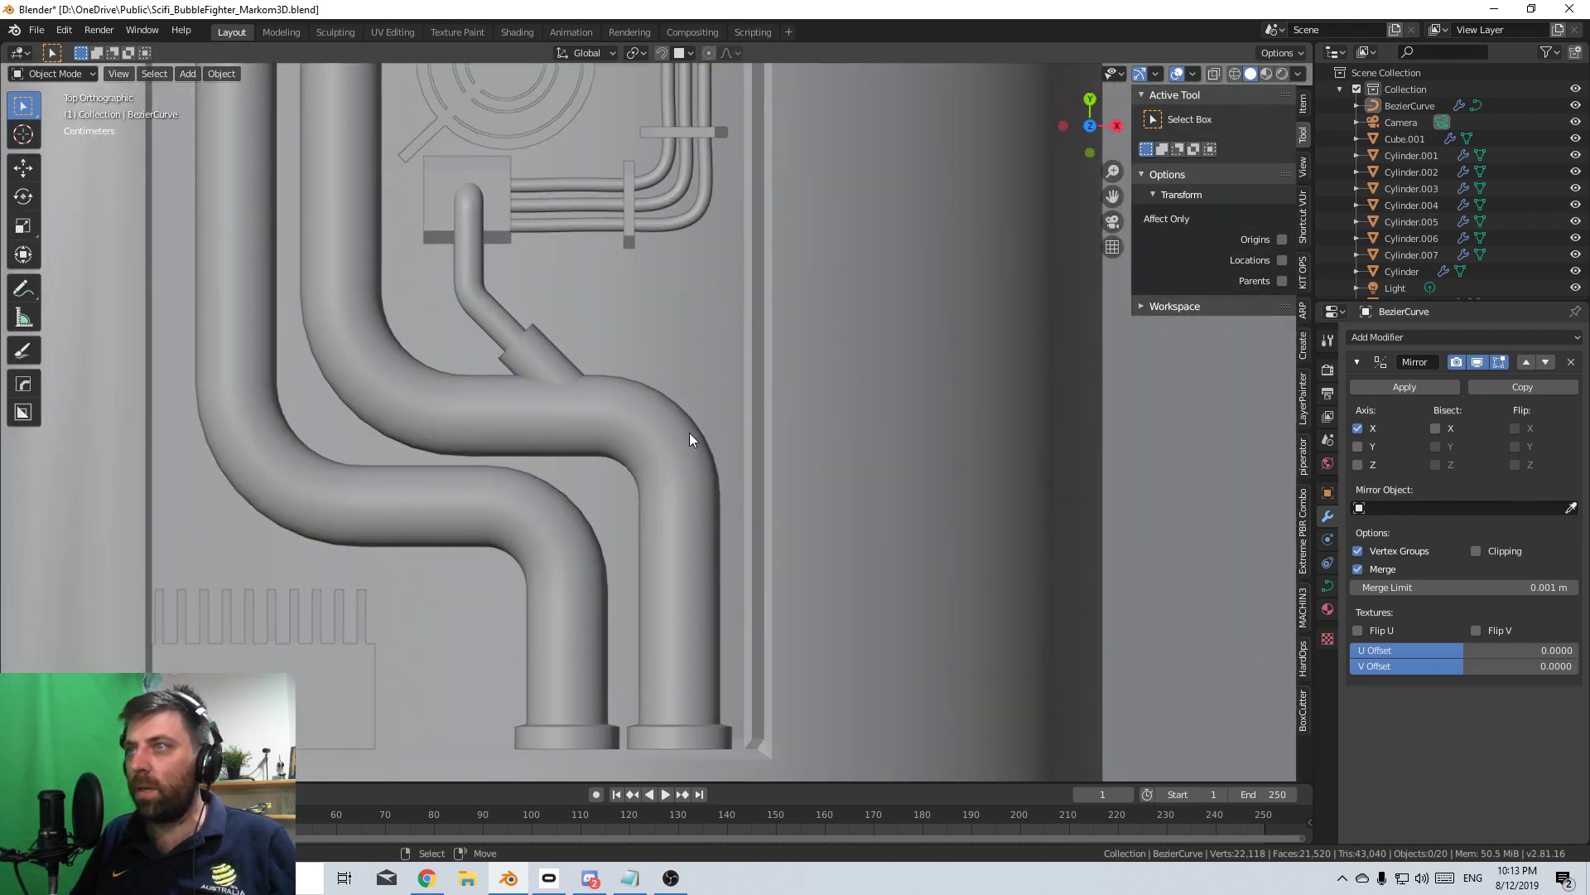
pyautogui.keyDown('ctrl'); pyautogui.scroll(2, 583, 668); pyautogui.keyUp('ctrl')
pyautogui.scroll(-2, 583, 668)
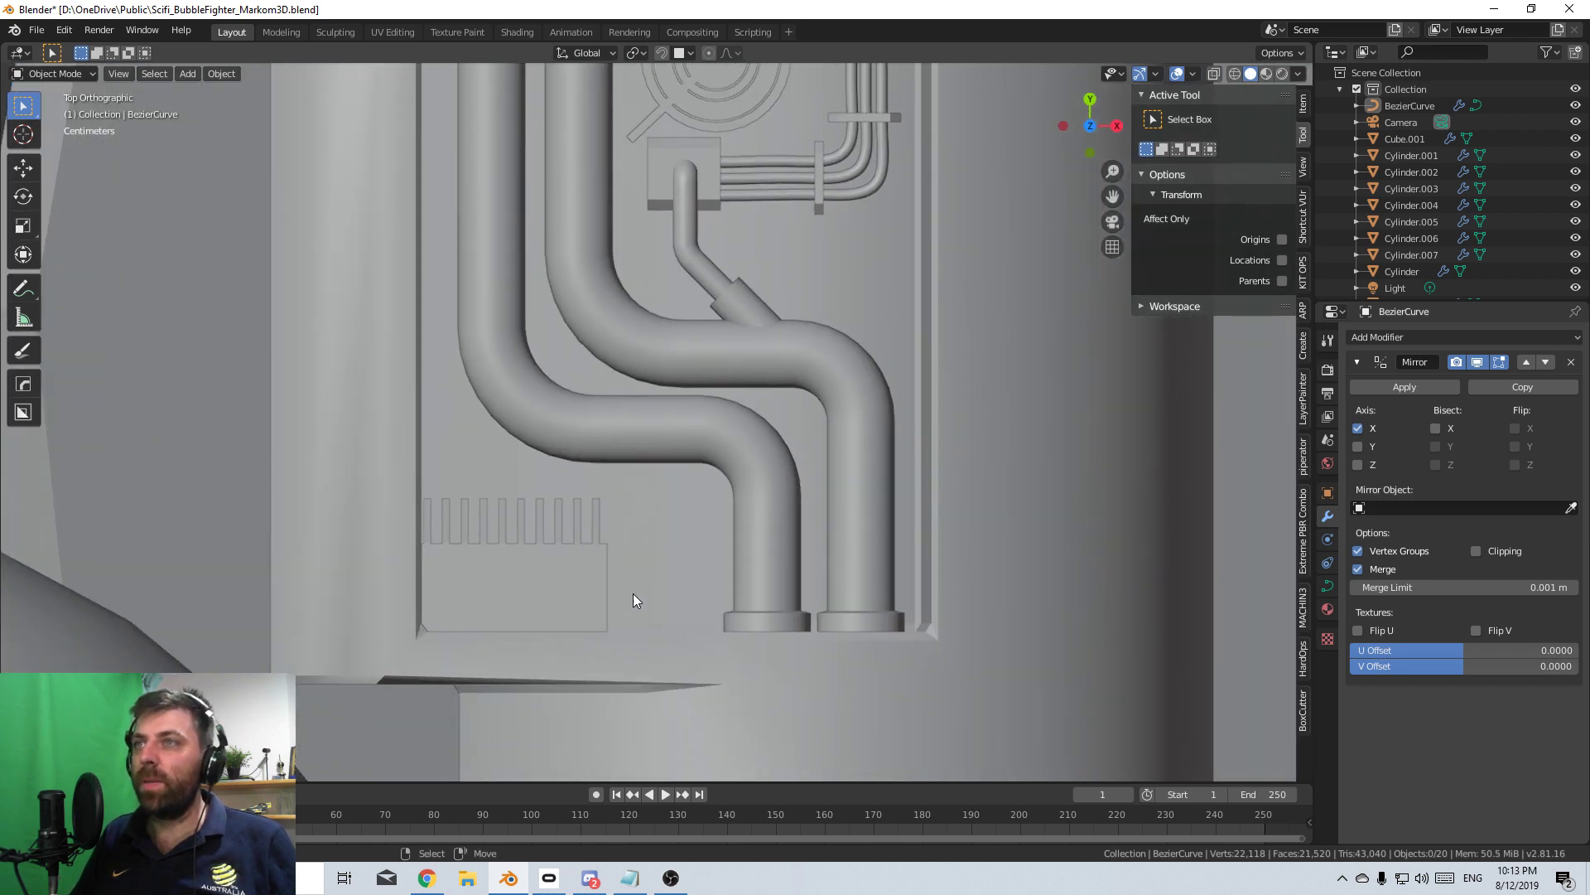
pyautogui.keyDown('shift'); pyautogui.moveTo(466, 360); pyautogui.dragTo(563, 506, button='middle'); pyautogui.keyUp('shift')
pyautogui.click(558, 493)
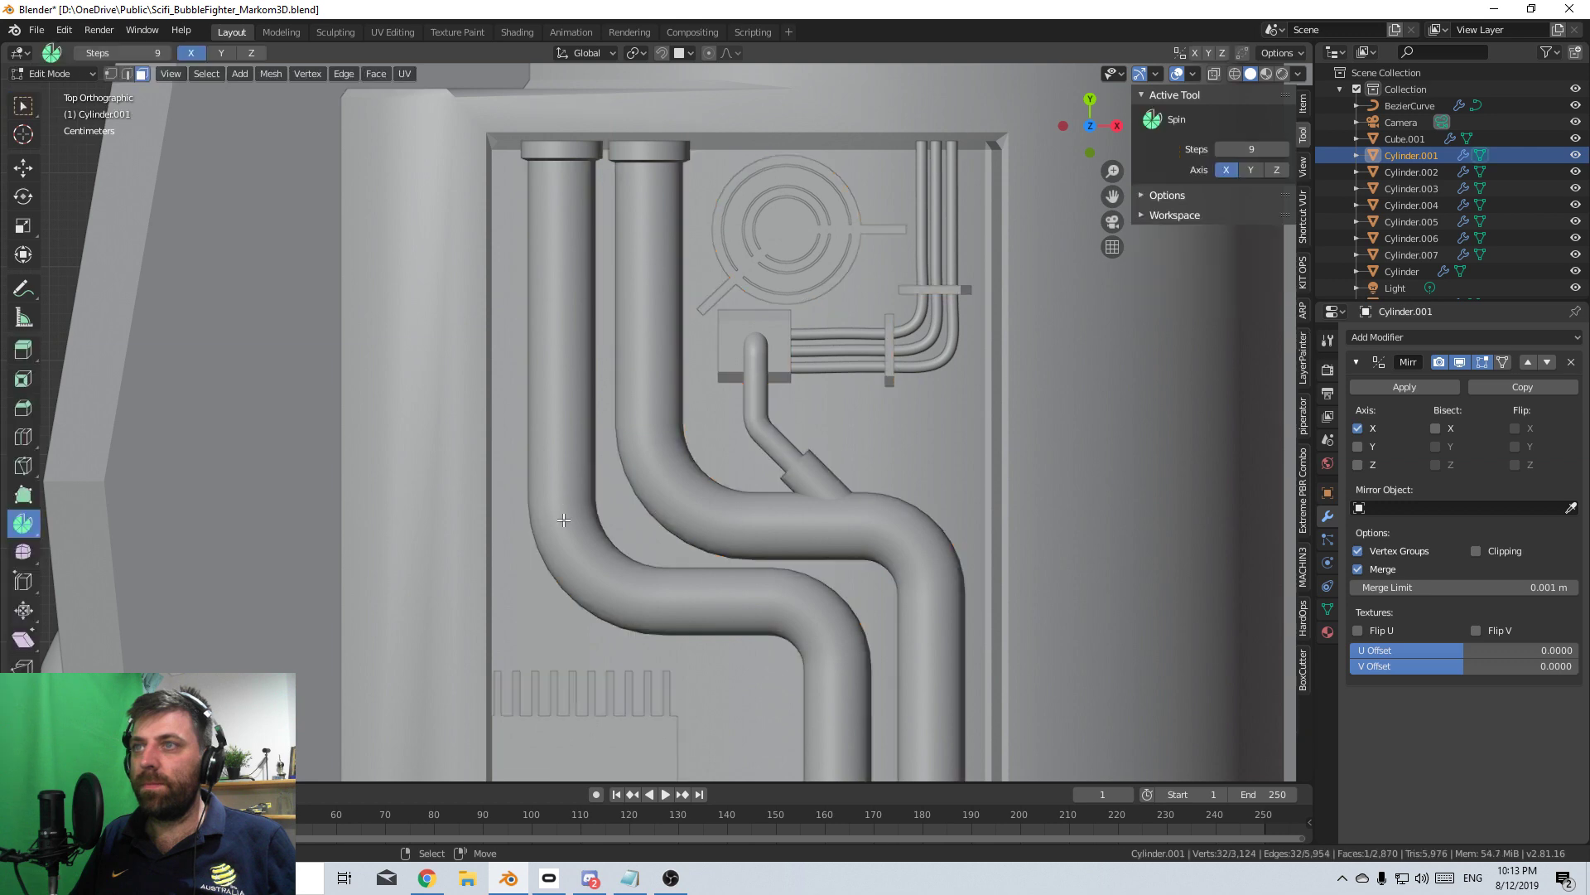
pyautogui.scroll(-4, 560, 494)
pyautogui.scroll(-3, 759, 435)
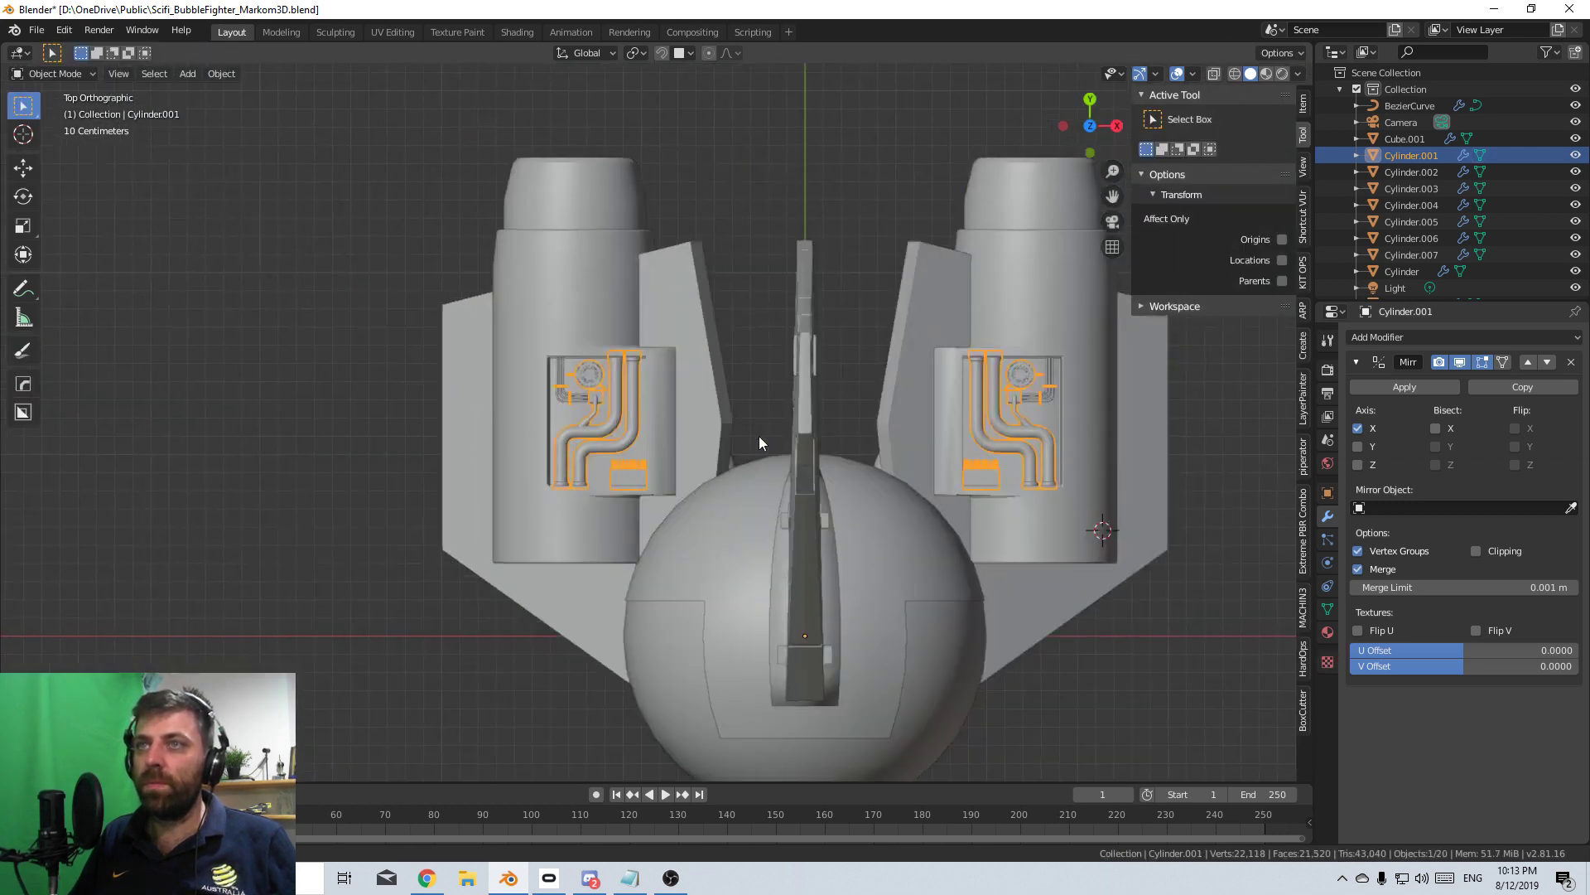
# - Duplicate the edge ring just above the bend of the recess's right-hand pipe, shrink the copy and cap it with a face
pyautogui.press('Tab')
pyautogui.scroll(6, 771, 423)
pyautogui.keyDown('alt'); pyautogui.click(771, 424); pyautogui.keyUp('alt')
pyautogui.keyDown('shift'); pyautogui.moveTo(771, 424); pyautogui.dragTo(634, 471, button='middle'); pyautogui.keyUp('shift')
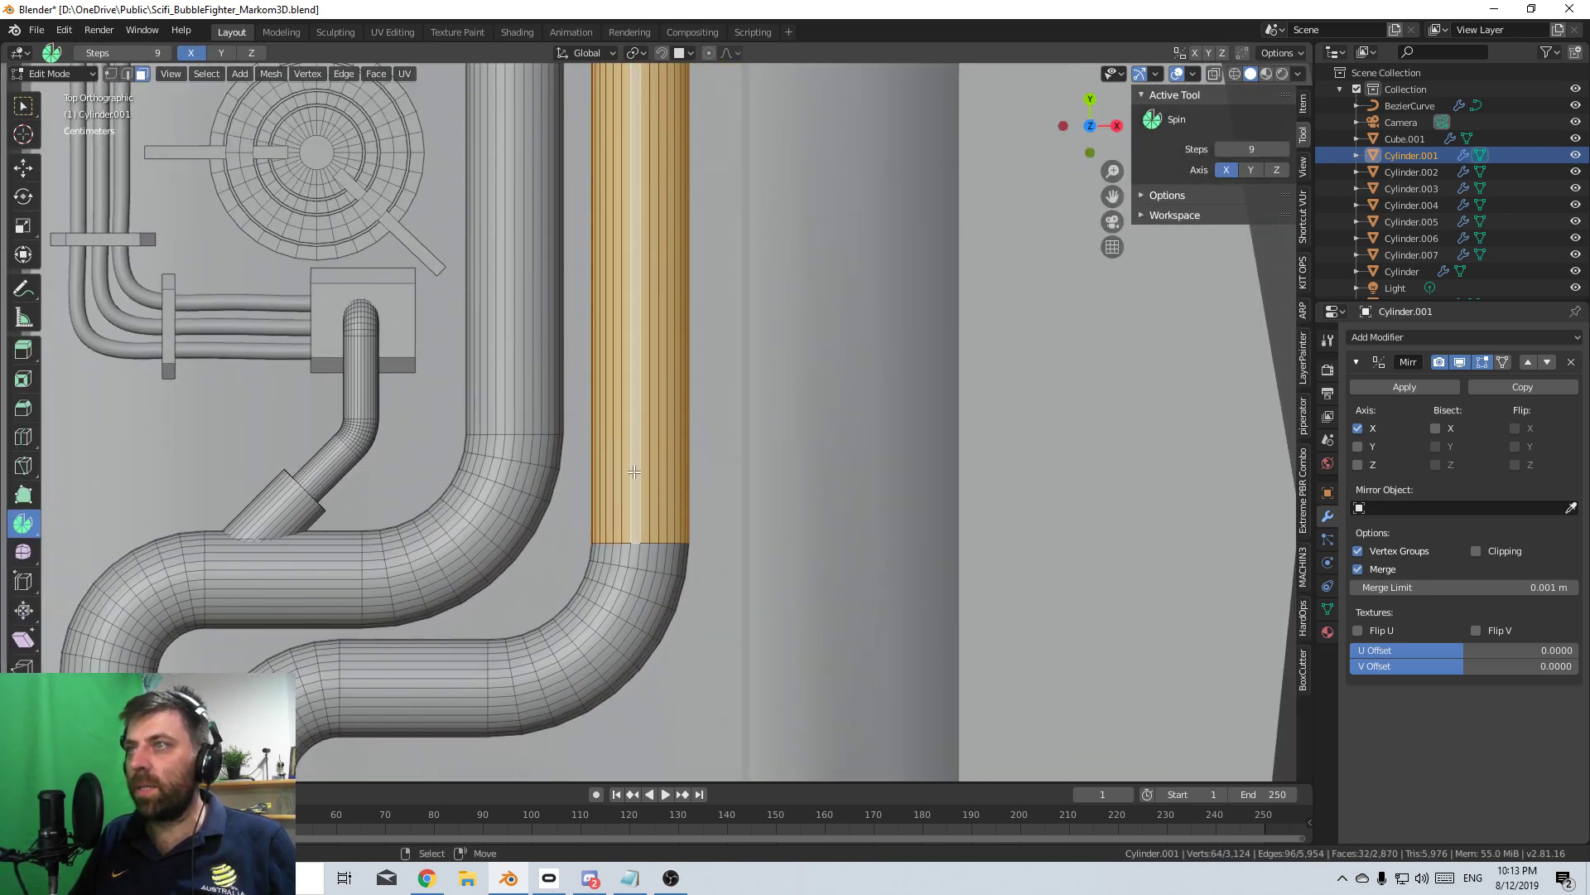
pyautogui.click(126, 74)
pyautogui.keyDown('alt'); pyautogui.click(642, 542); pyautogui.keyUp('alt')
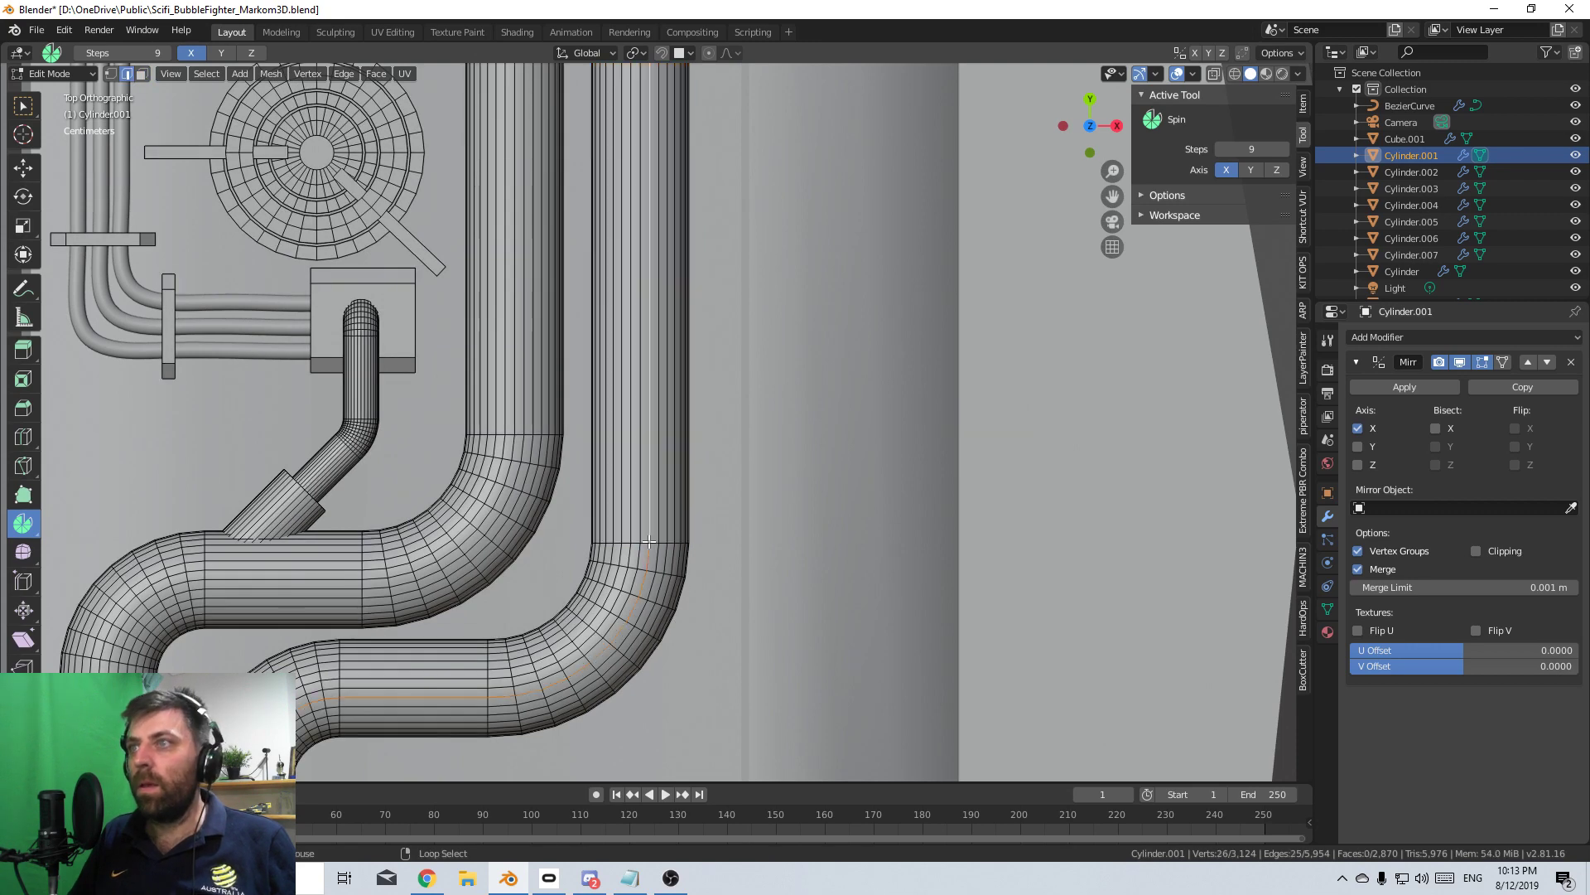
pyautogui.keyDown('shift'); pyautogui.moveTo(757, 598); pyautogui.dragTo(623, 589, button='middle'); pyautogui.keyUp('shift')
pyautogui.hotkey('shift', 'd')
pyautogui.rightClick(597, 635)
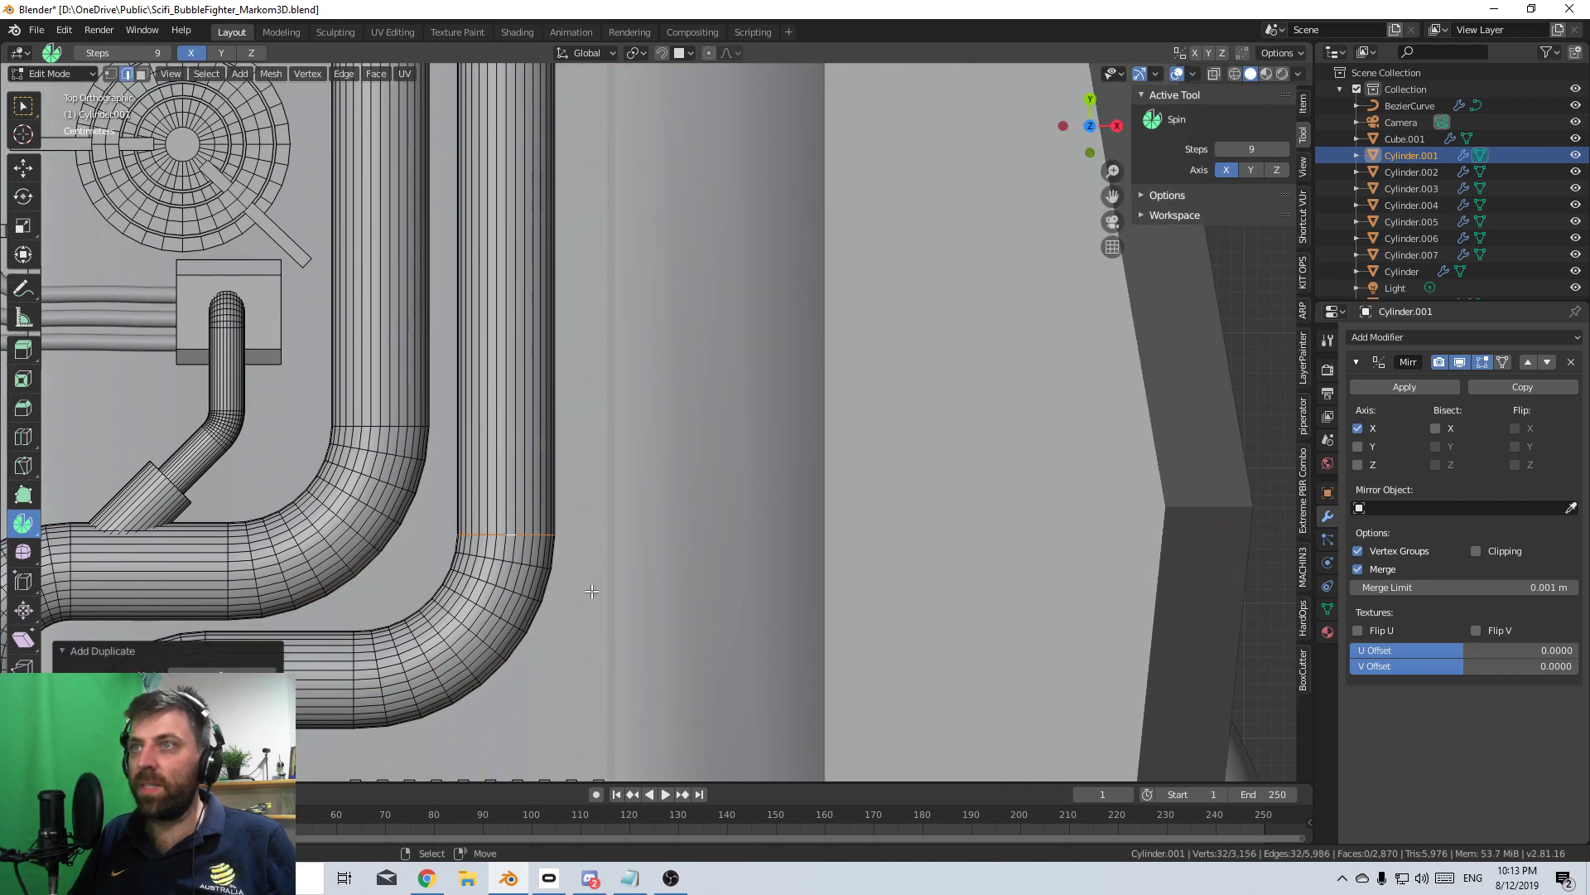
pyautogui.press('s')
pyautogui.click(645, 565)
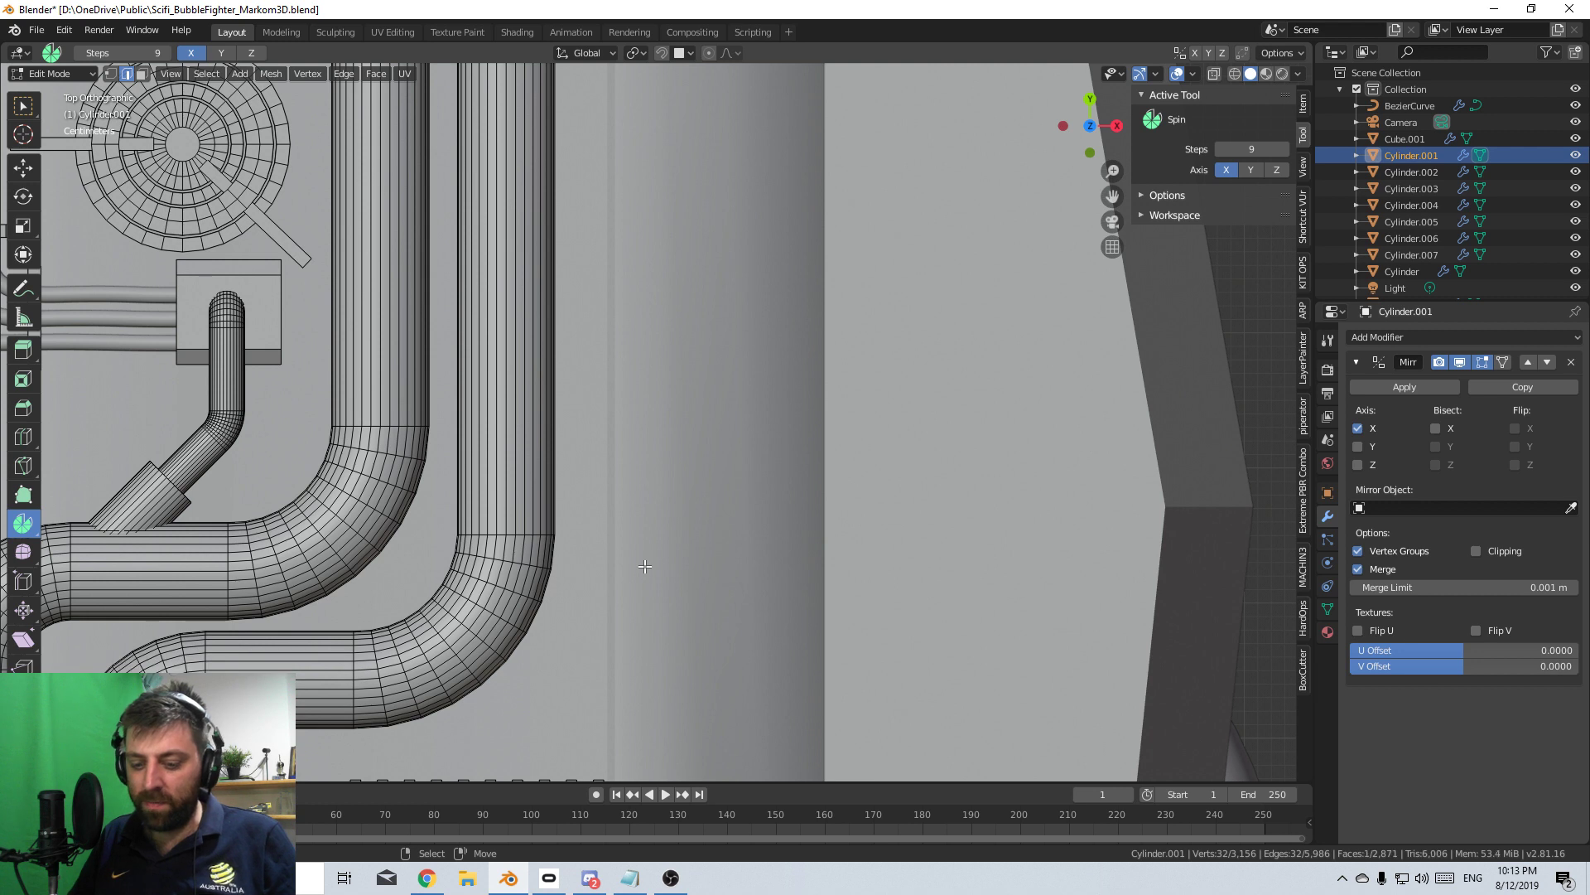
# - Move and rotate the small disc diagonally at the right-hand pipe's side, and extrude it about 0.064 m into a stub
pyautogui.press('g')
pyautogui.click(700, 500)
pyautogui.press('r')
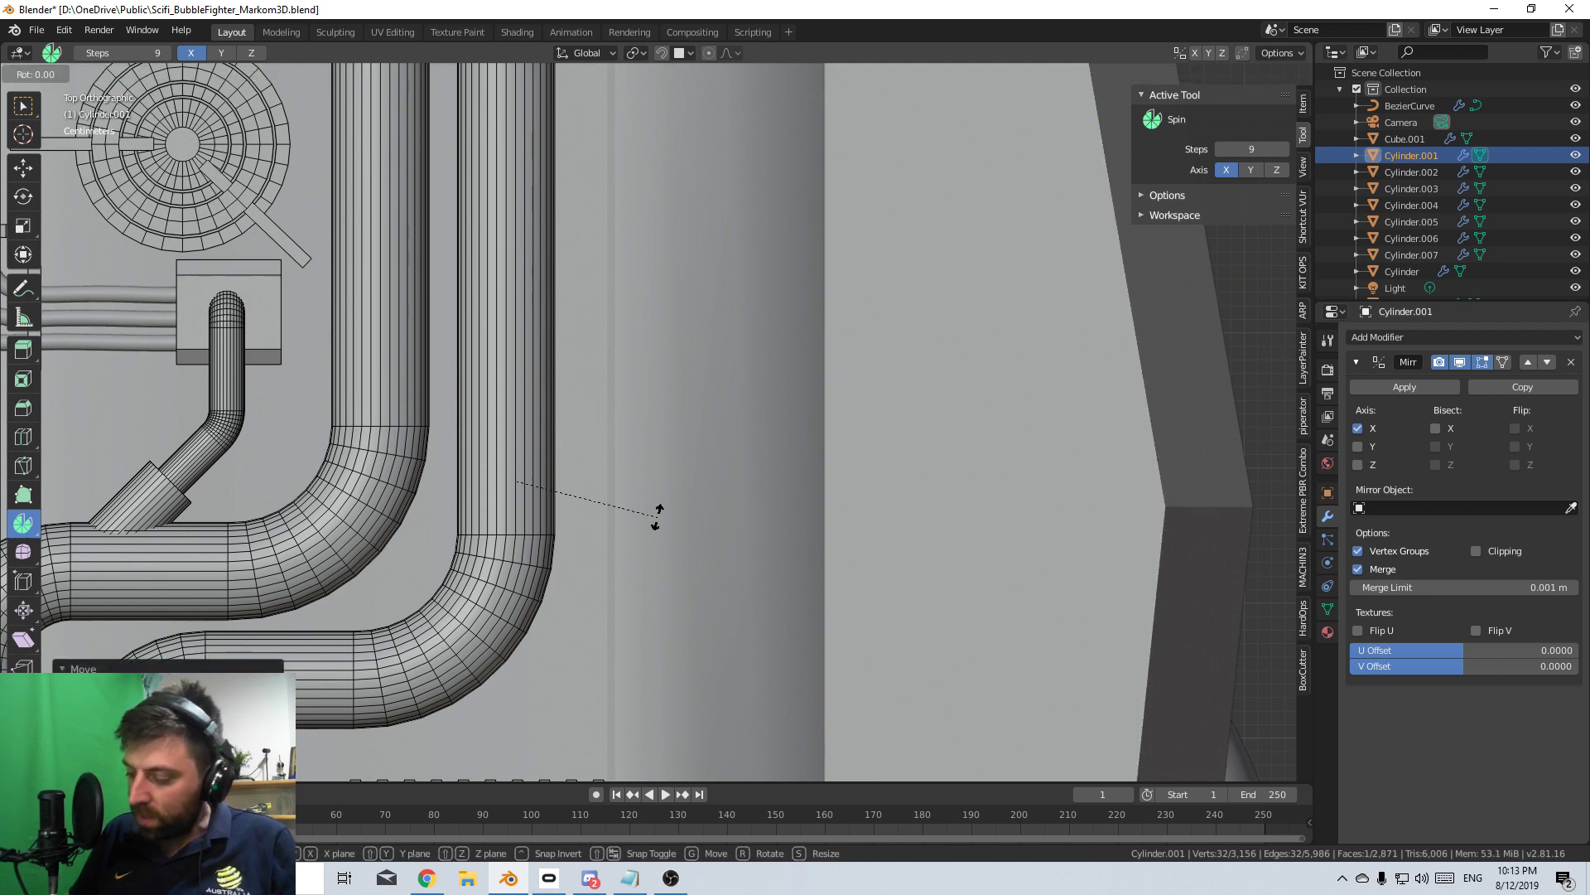
pyautogui.press('Return')
pyautogui.press('g')
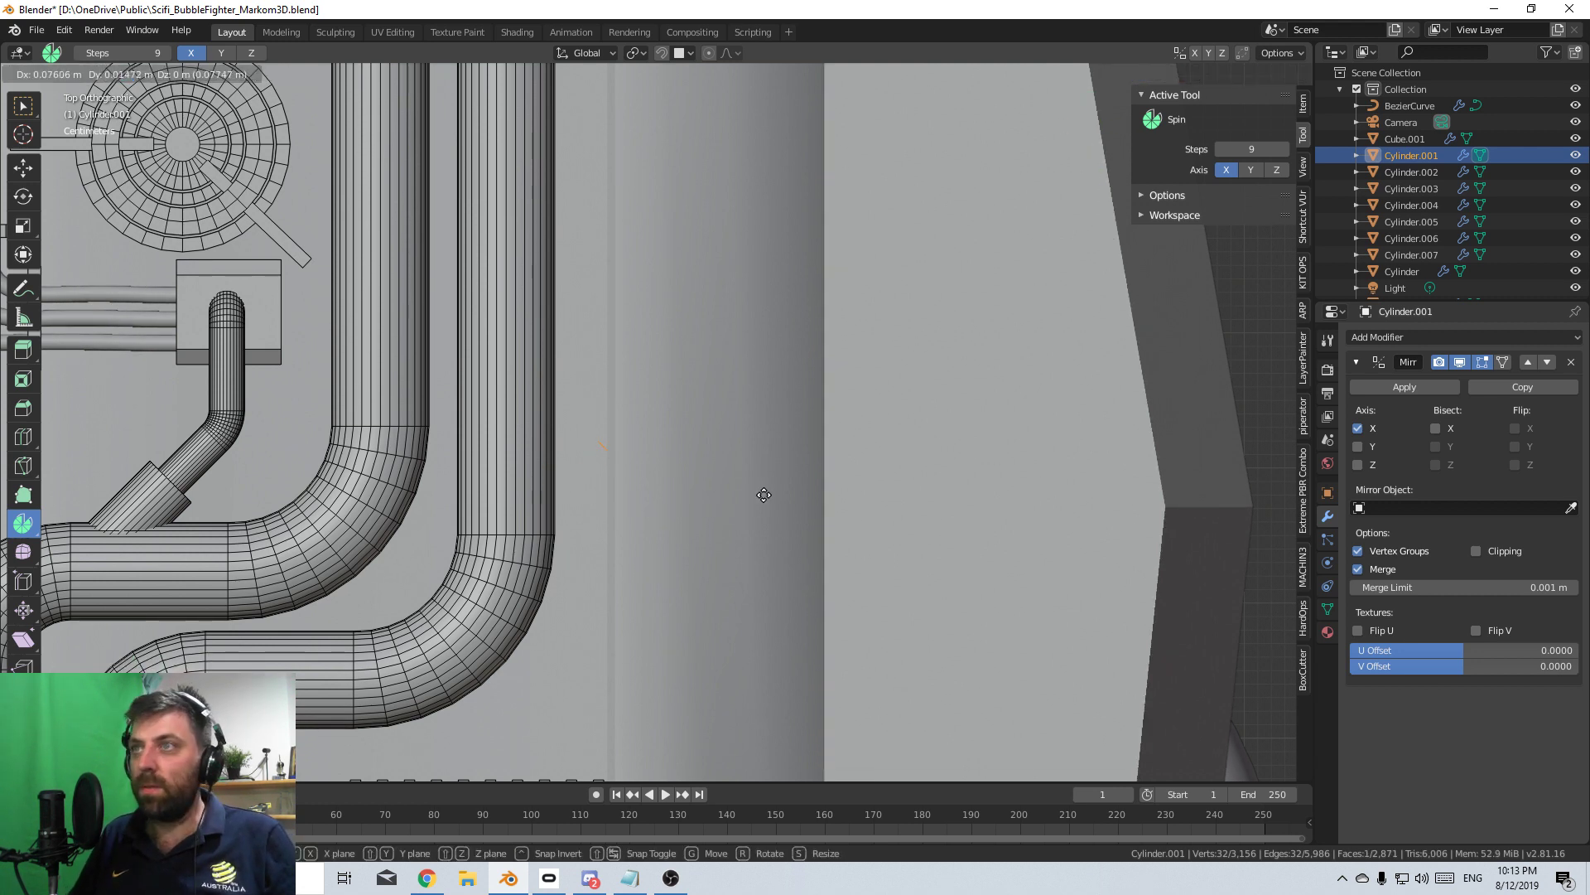
pyautogui.click(660, 505)
pyautogui.press('r')
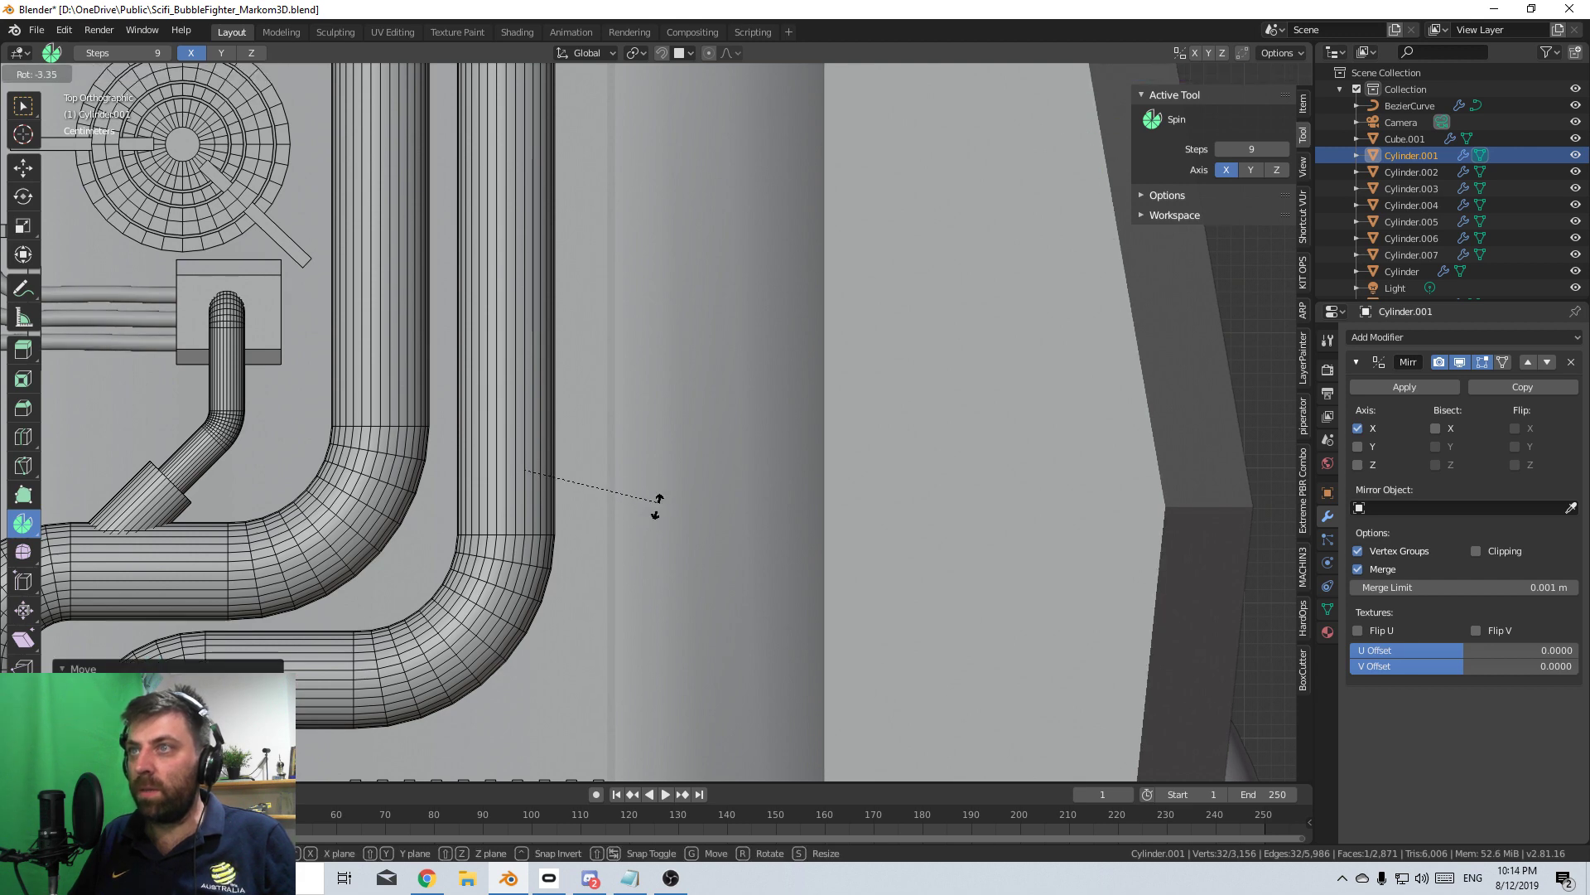
pyautogui.rightClick(652, 503)
pyautogui.press('e')
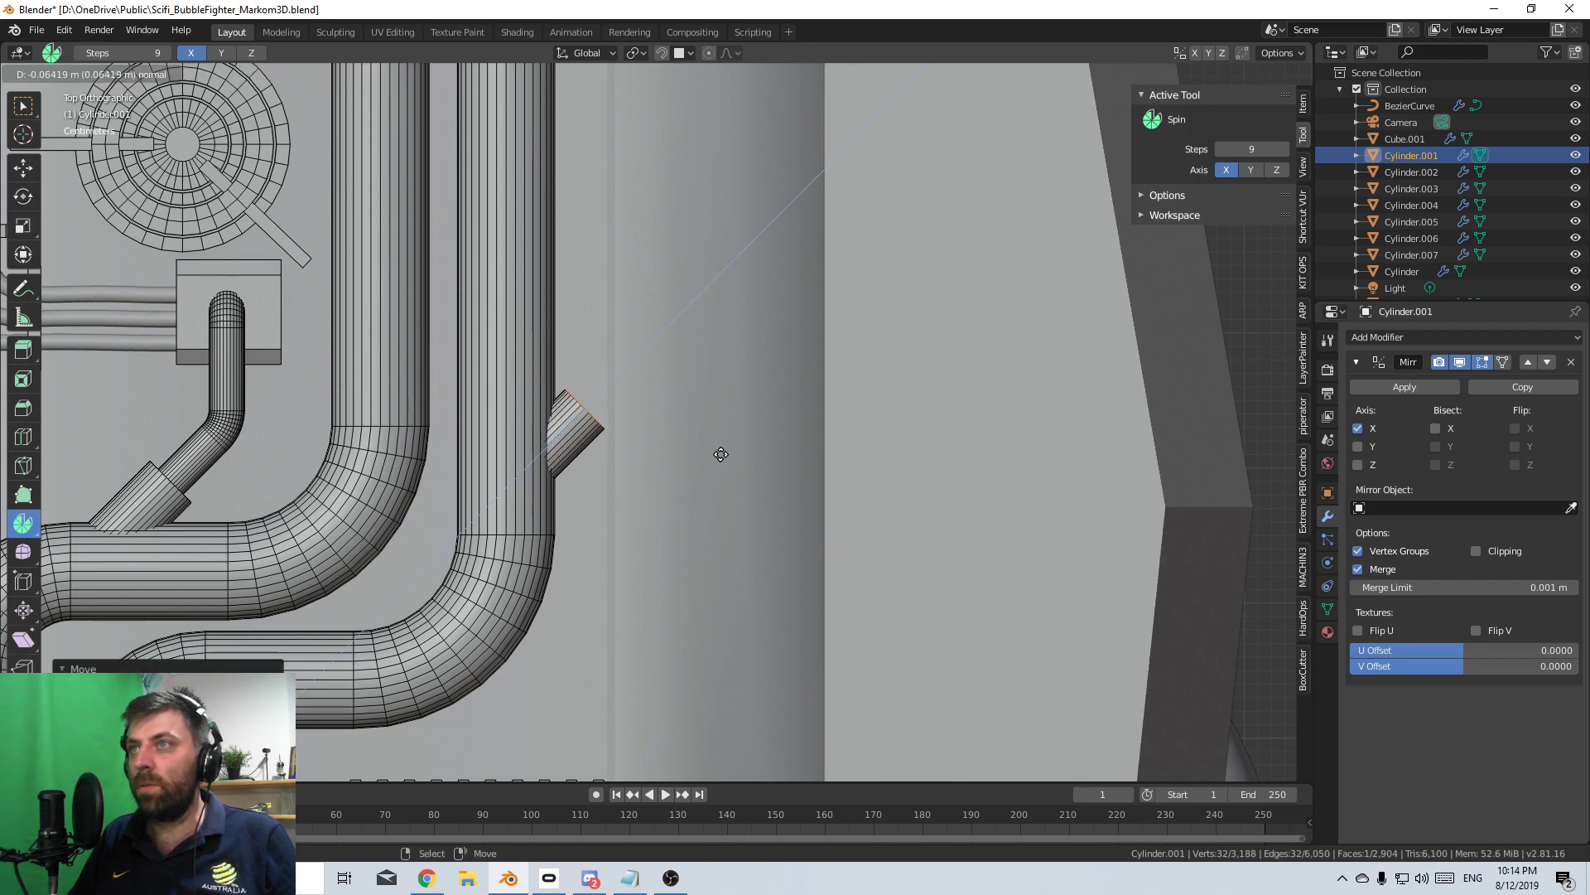
pyautogui.click(721, 454)
pyautogui.scroll(4, 710, 454)
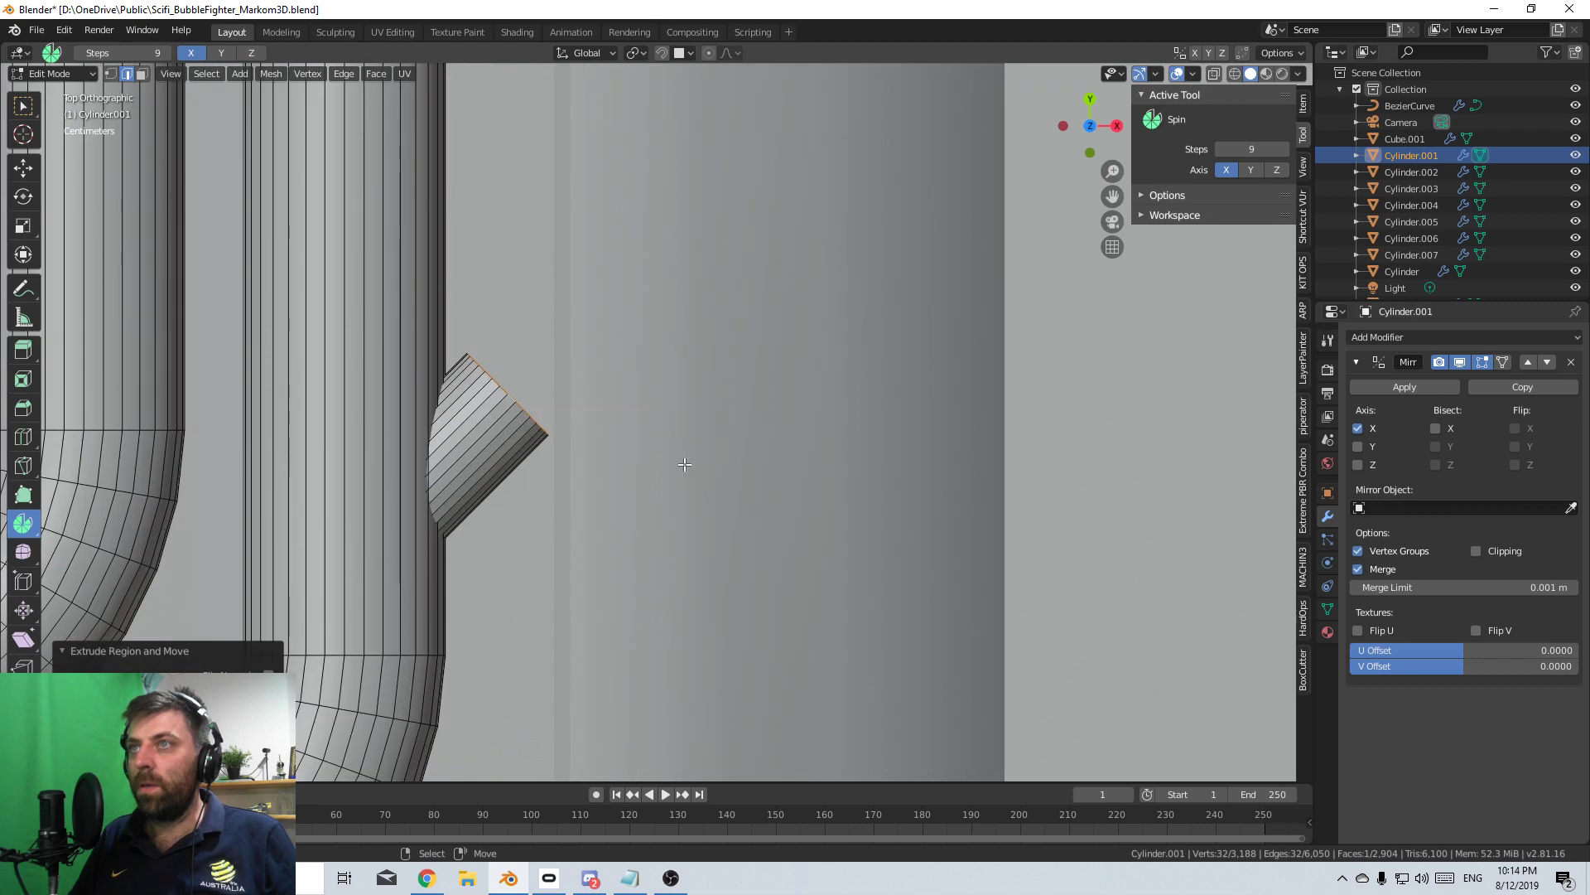
# - Inset the stub's end face by about 0.009 m and extrude it into a short, narrower neck
pyautogui.moveTo(689, 465); pyautogui.dragTo(770, 365, button='middle')
pyautogui.scroll(-8, 767, 532)
pyautogui.press('i')
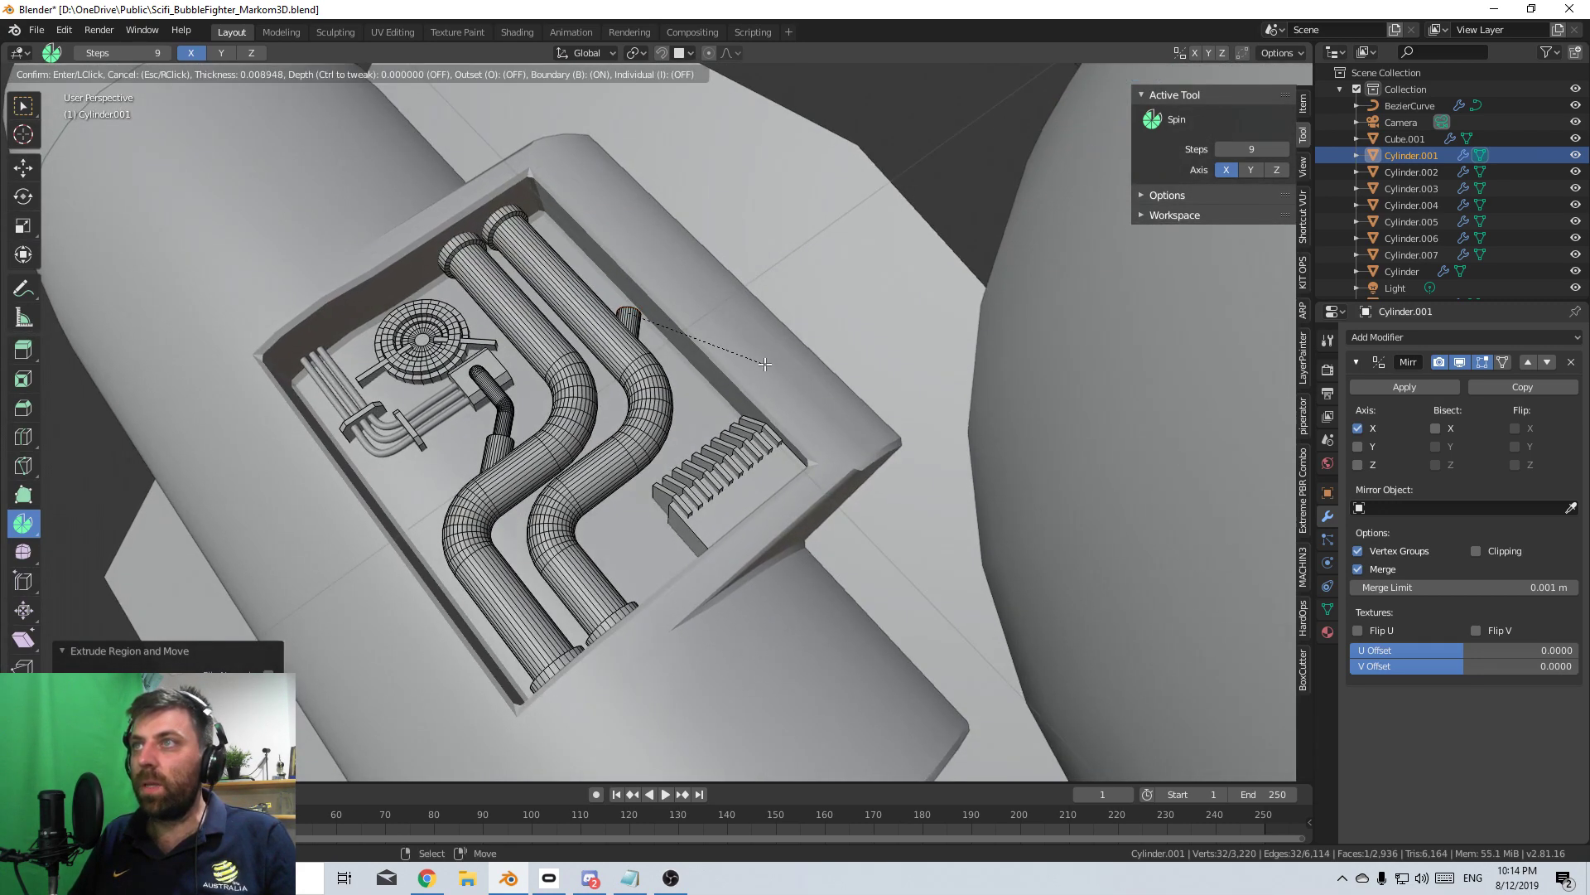
pyautogui.click(765, 364)
pyautogui.press('KP_7')
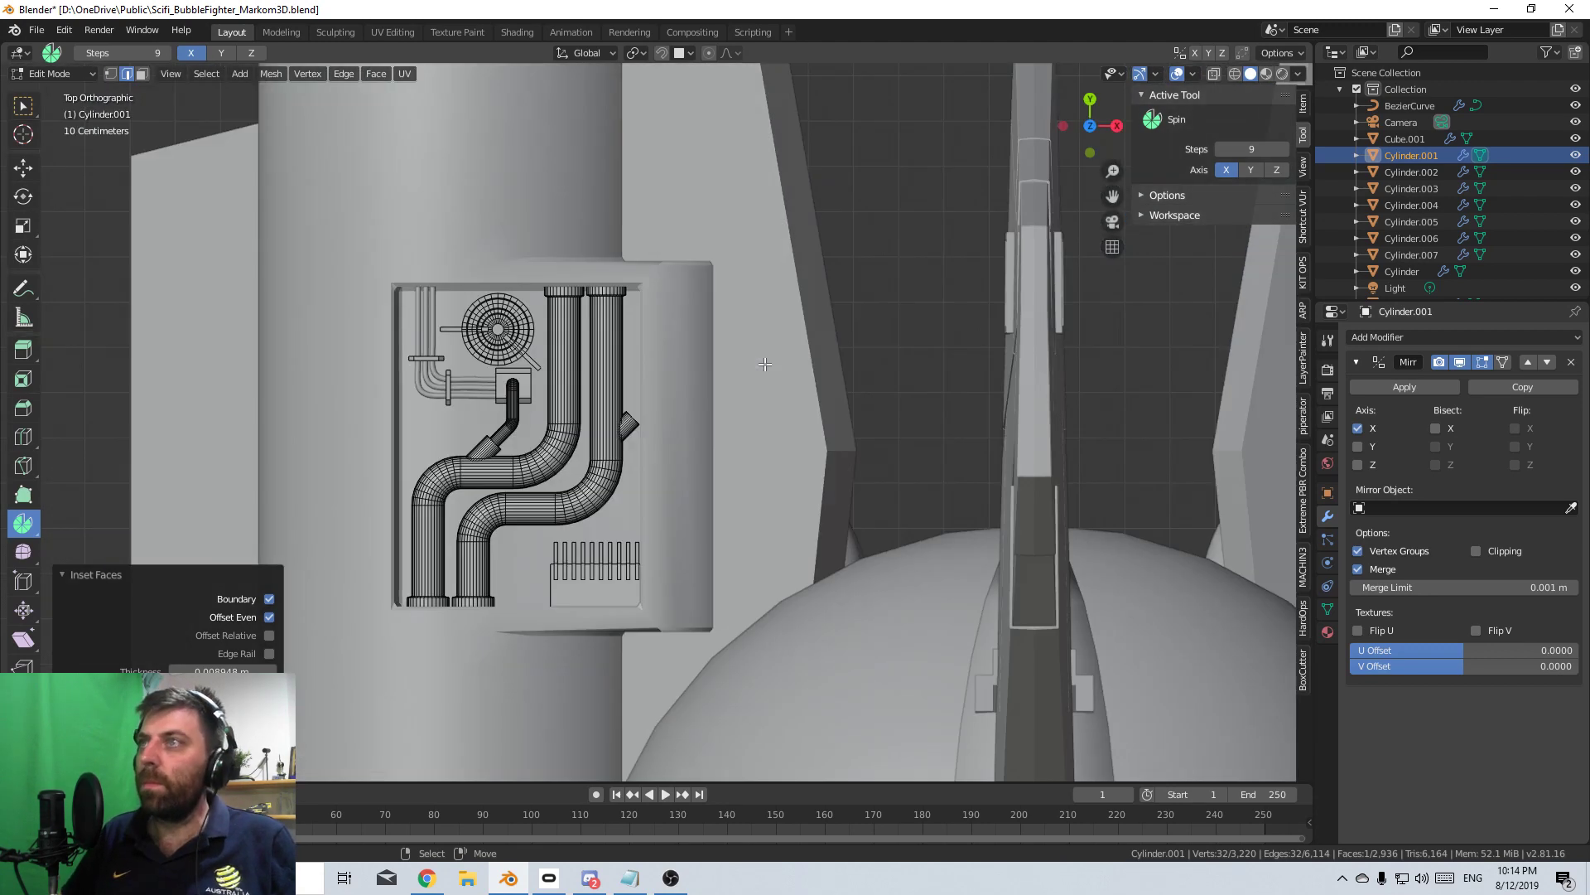
pyautogui.scroll(4, 730, 547)
pyautogui.press('e')
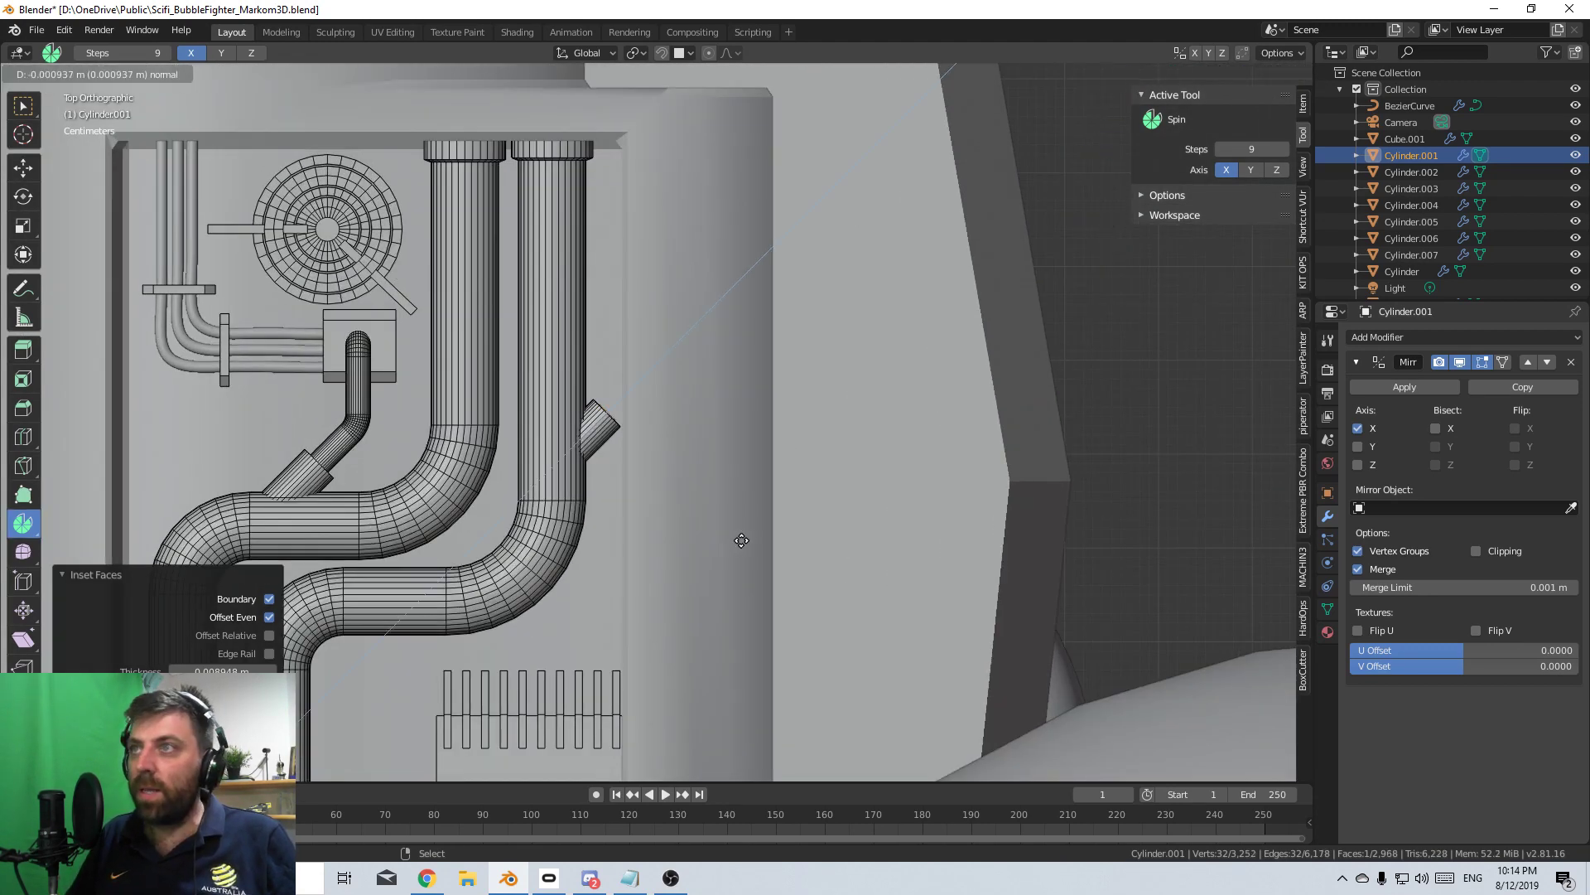
pyautogui.click(746, 547)
pyautogui.scroll(6, 611, 449)
pyautogui.scroll(2, 610, 449)
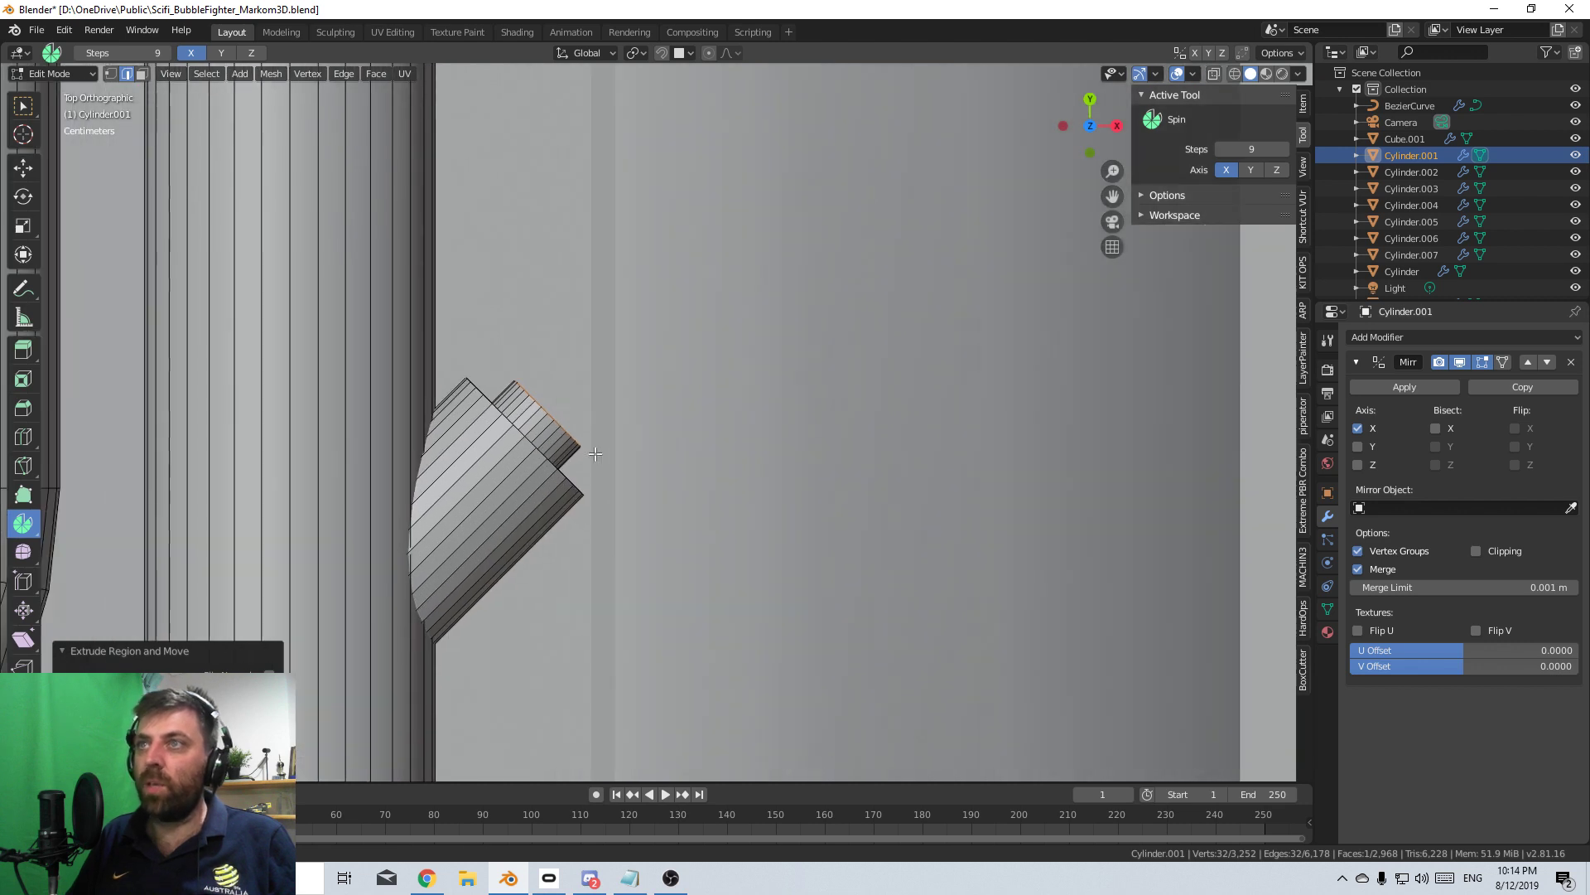
# - Place the 3D cursor beside the neck's end and set the Spin tool's axis to Z
pyautogui.keyDown('shift'); pyautogui.rightClick(633, 477); pyautogui.keyUp('shift')
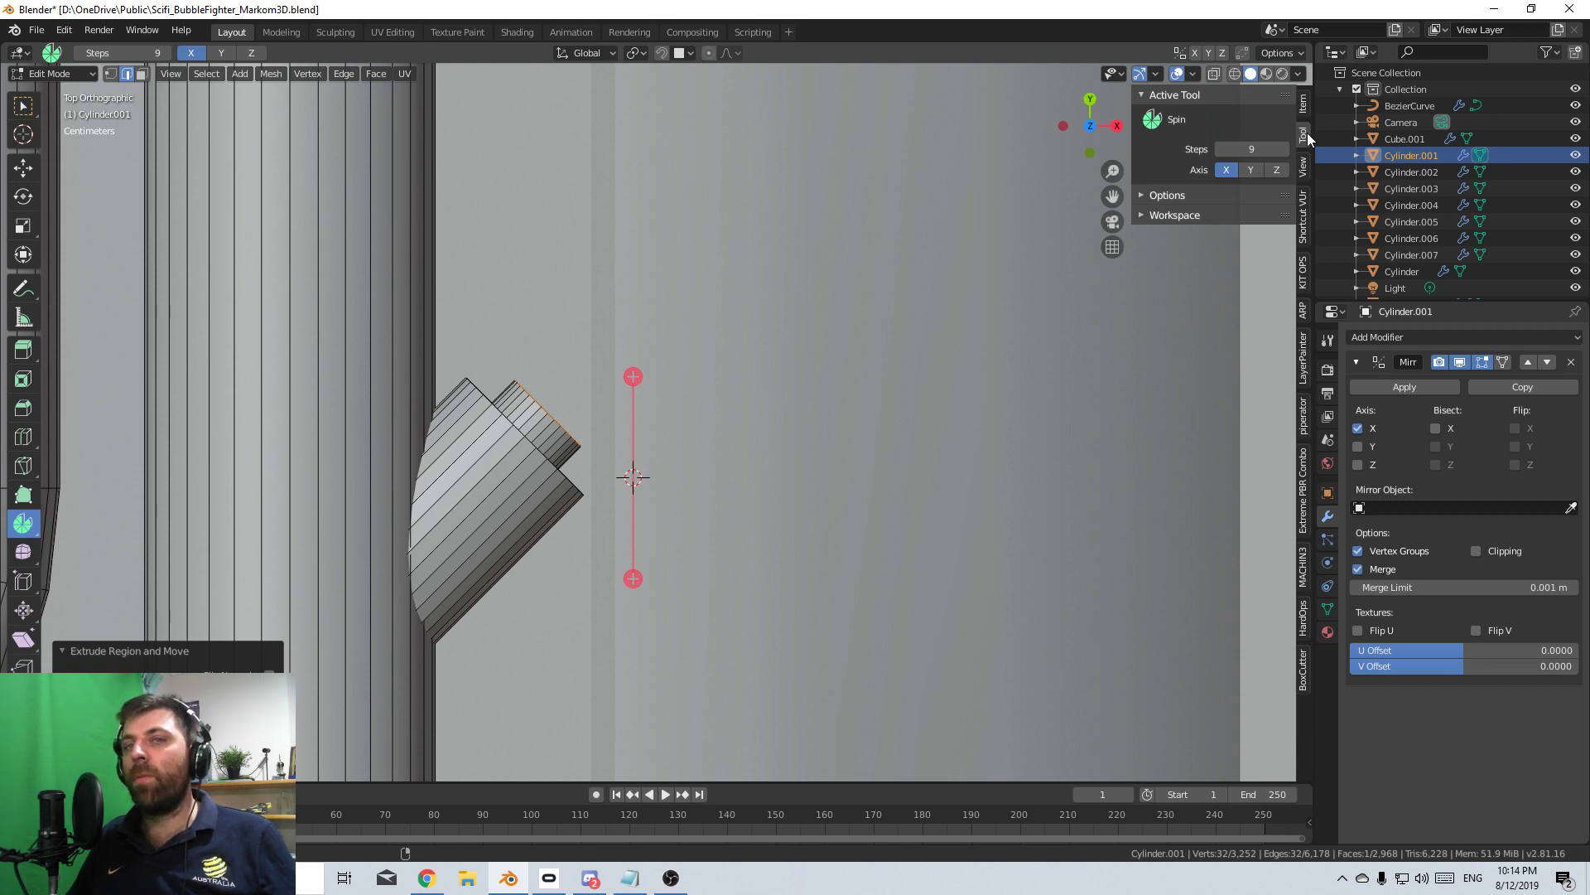
pyautogui.click(1276, 170)
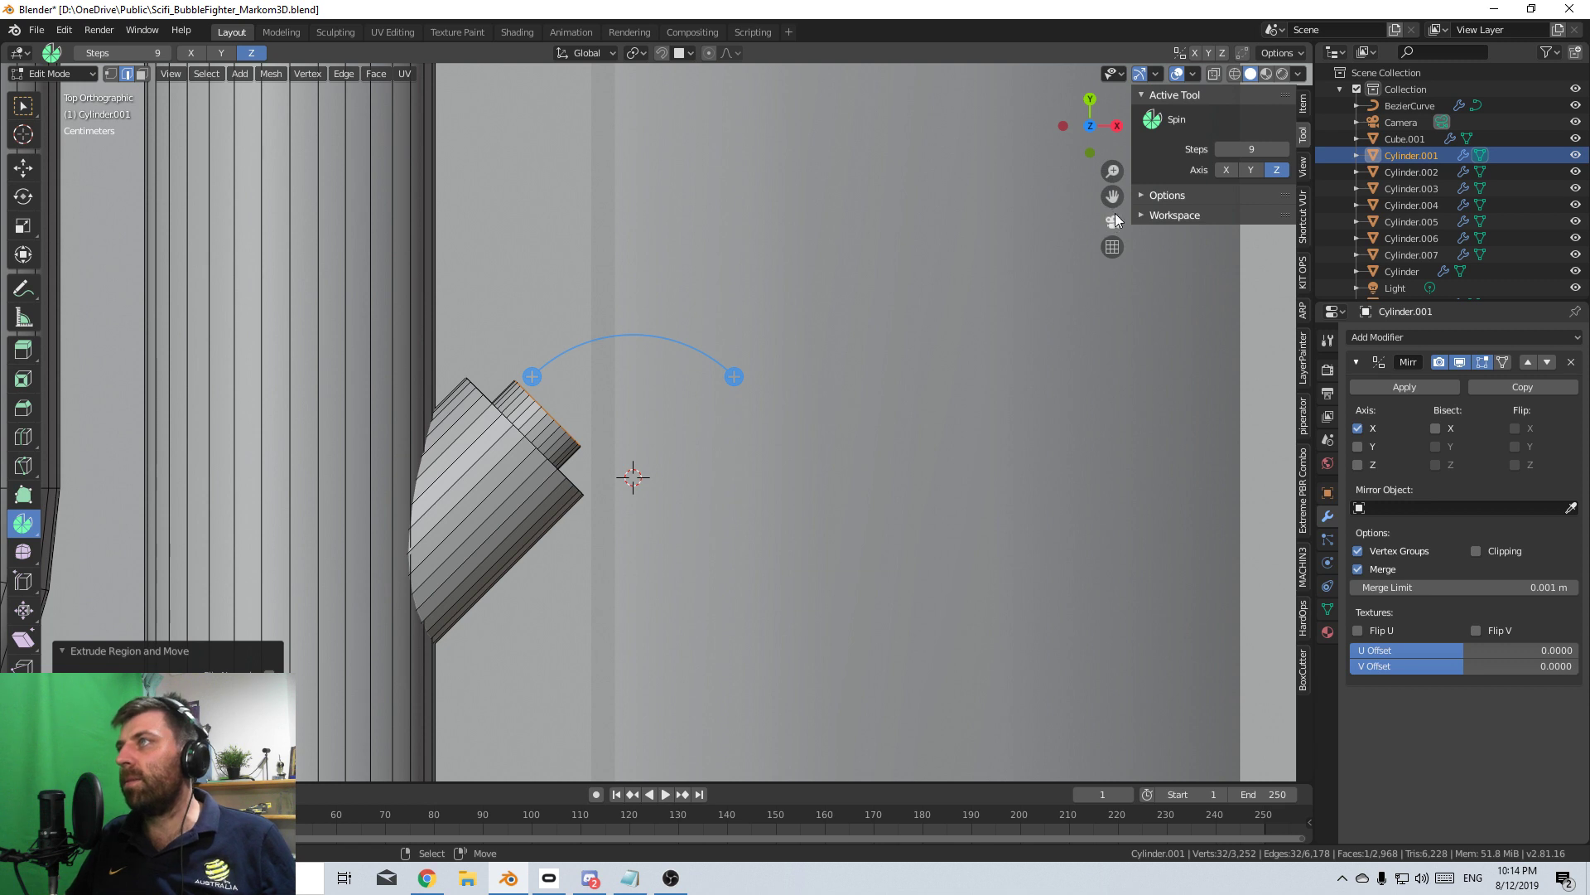
pyautogui.click(1142, 196)
pyautogui.click(1140, 196)
pyautogui.click(1146, 216)
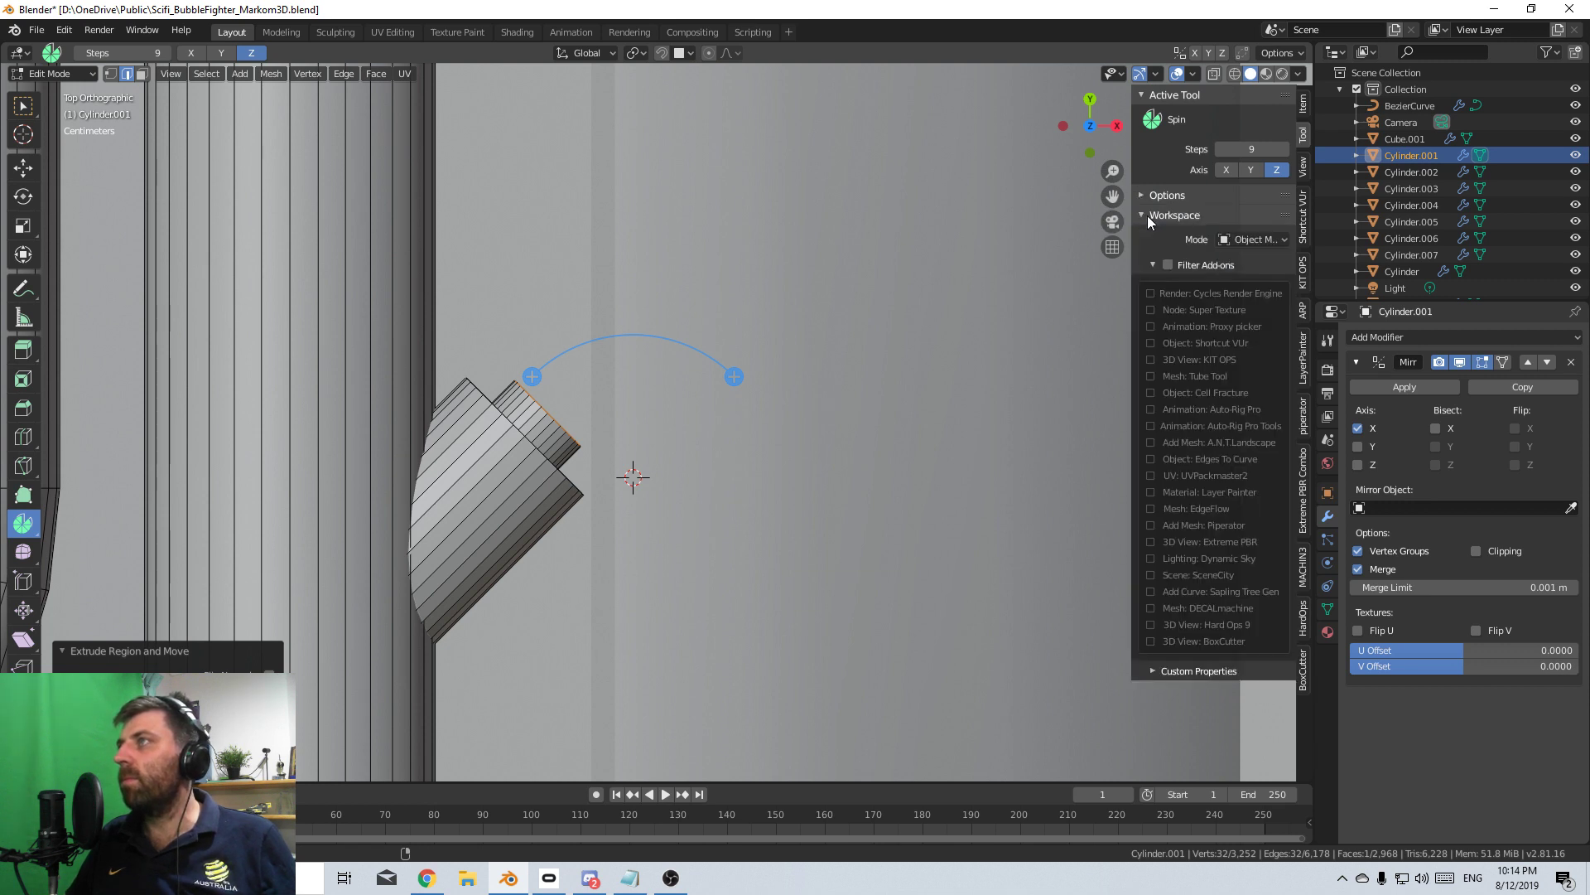
pyautogui.click(1148, 214)
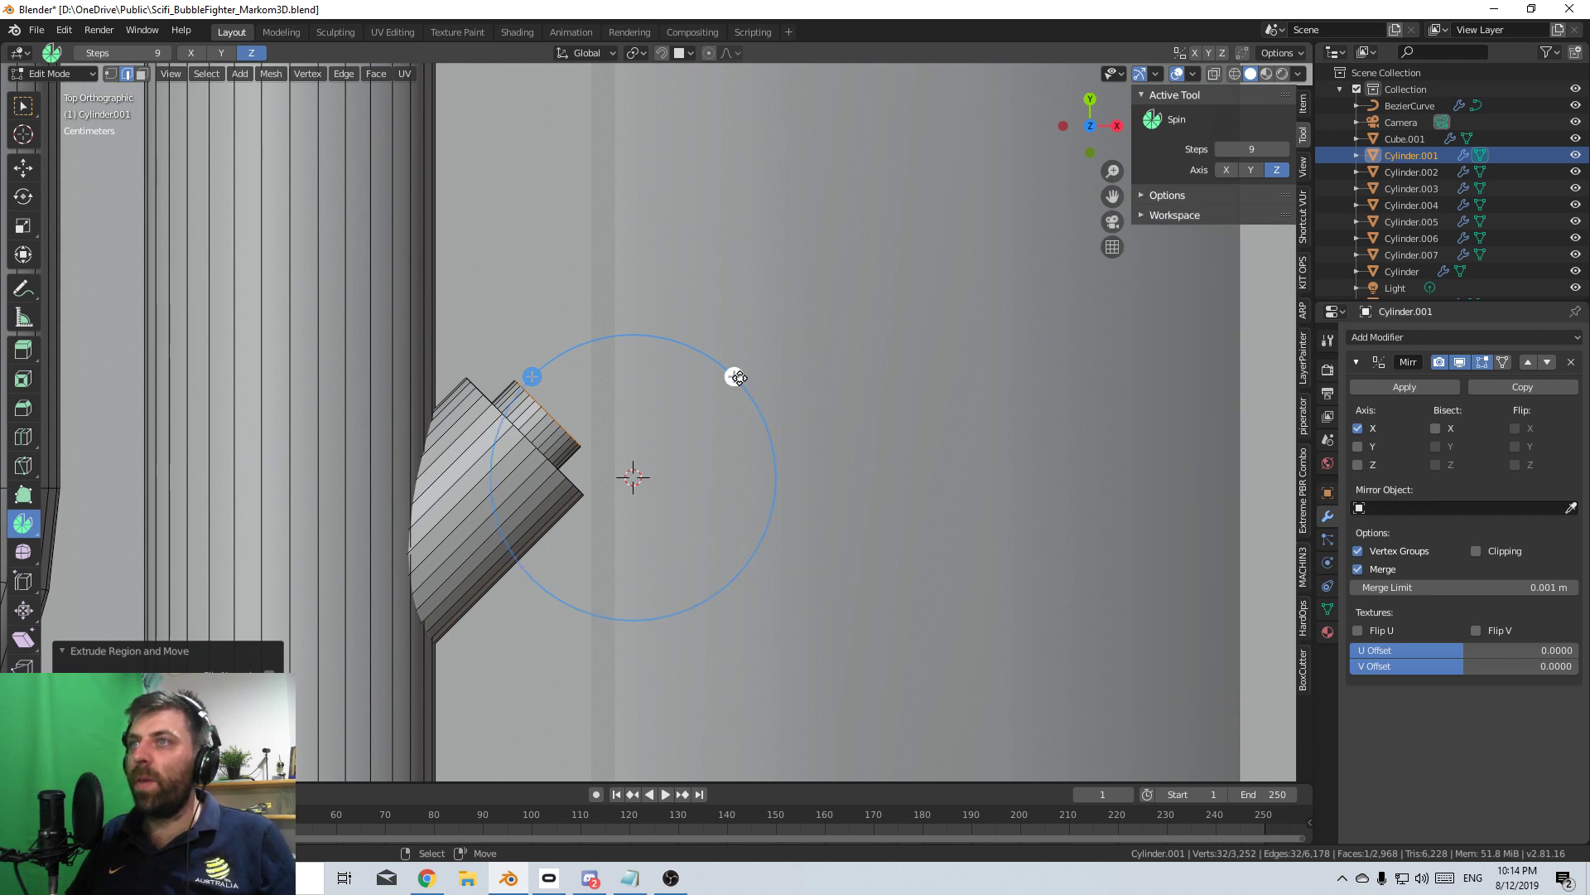
# - Try spinning the neck's end face into a bend around two 3D cursor positions, and undo both spins
pyautogui.moveTo(736, 377); pyautogui.dragTo(805, 480)
pyautogui.click(805, 481)
pyautogui.scroll(2, 696, 511)
pyautogui.hotkey('ctrl', 'z')
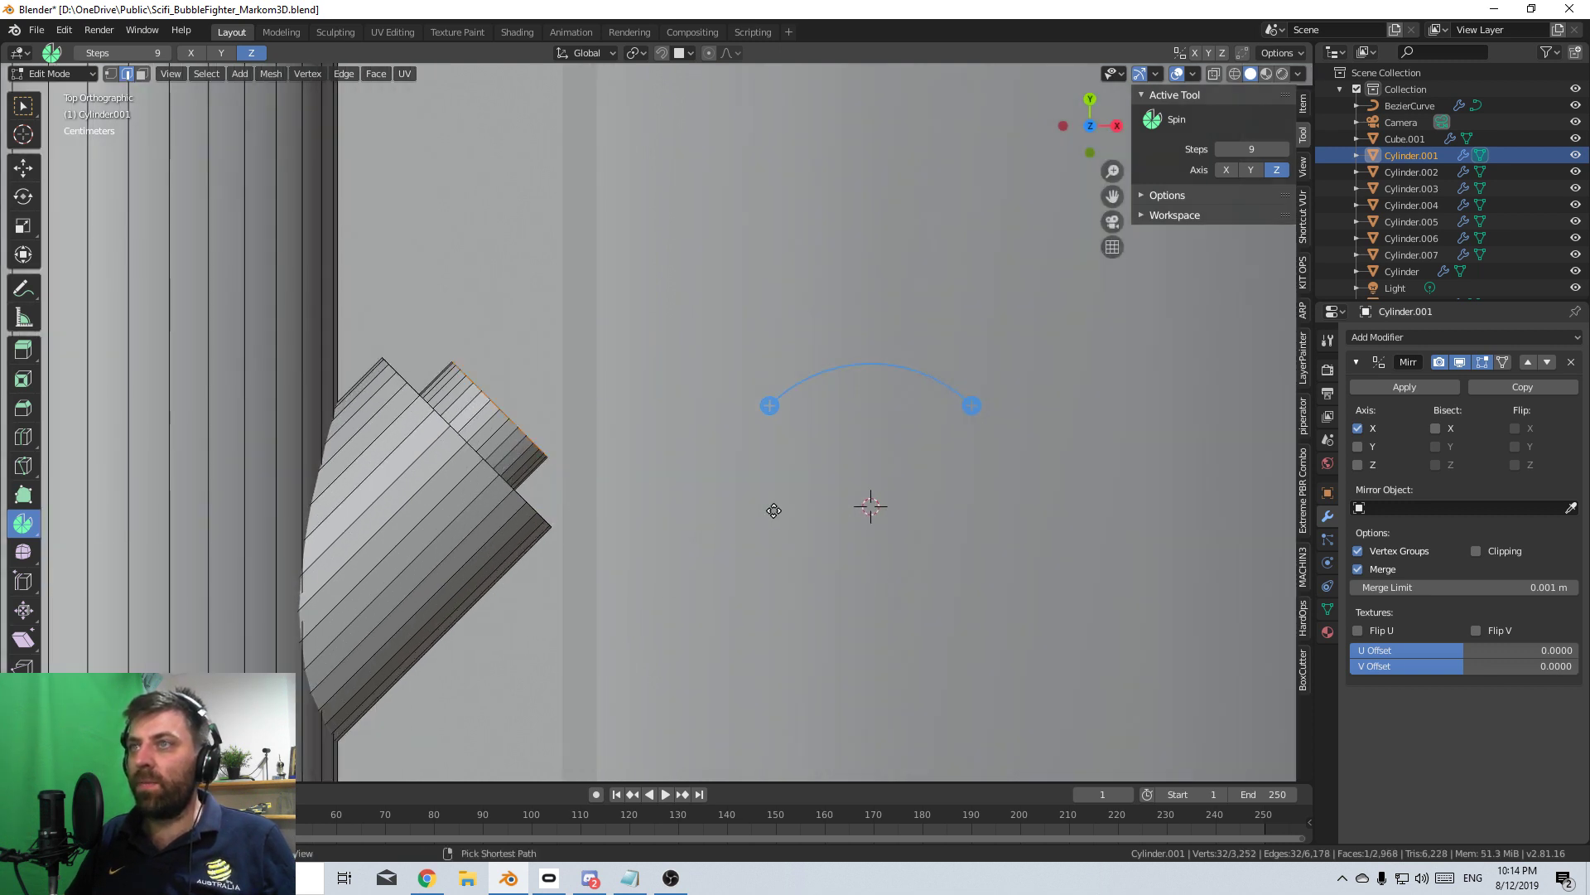
pyautogui.keyDown('shift'); pyautogui.rightClick(565, 456); pyautogui.keyUp('shift')
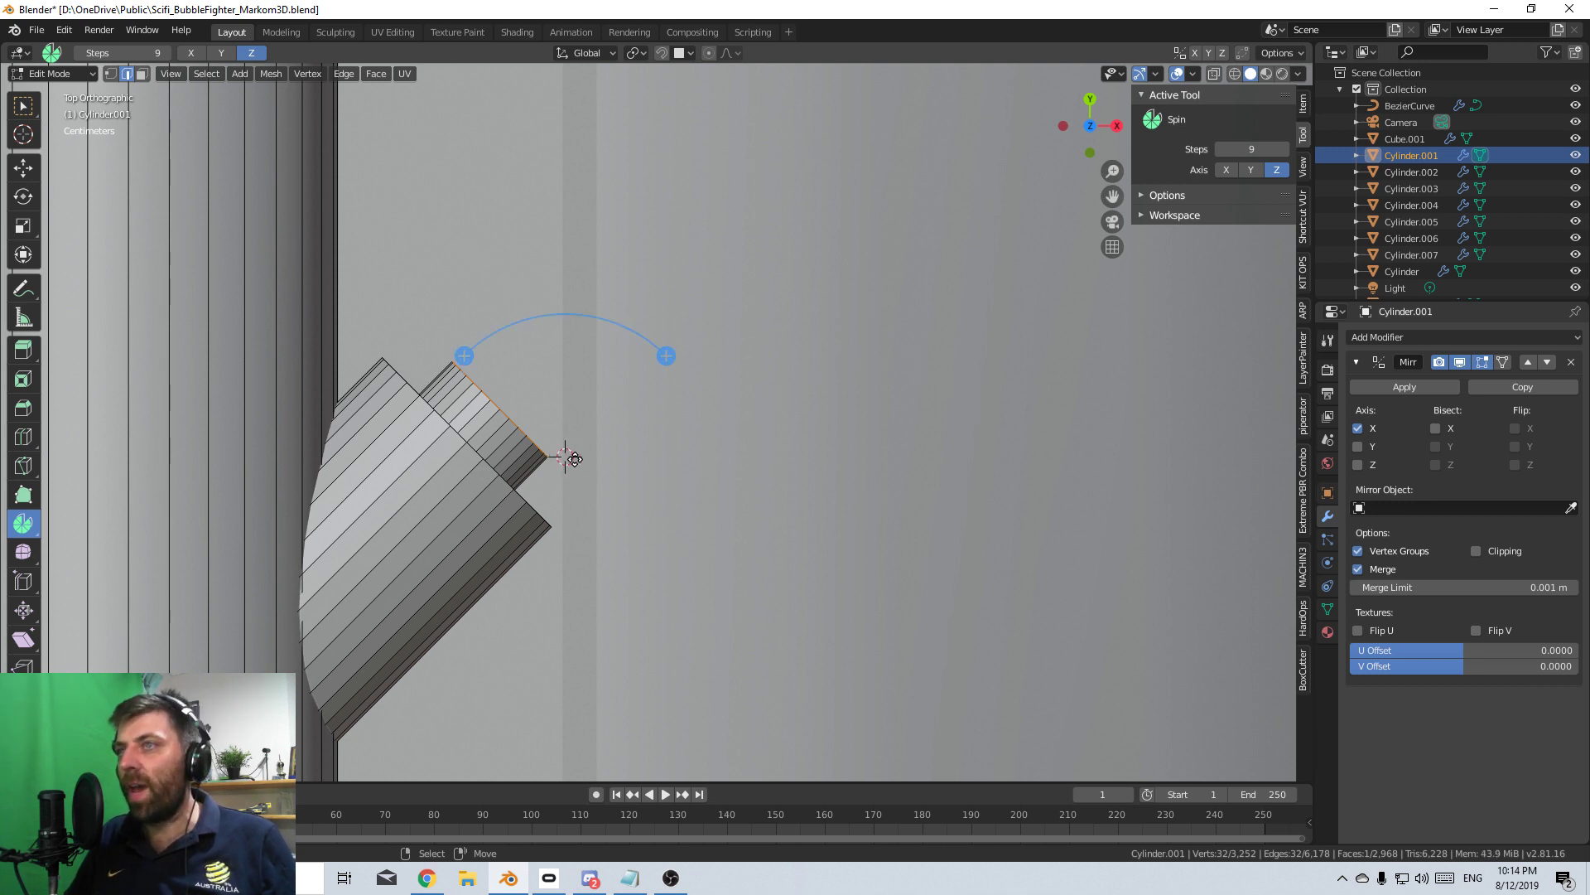
pyautogui.moveTo(665, 354); pyautogui.dragTo(724, 612)
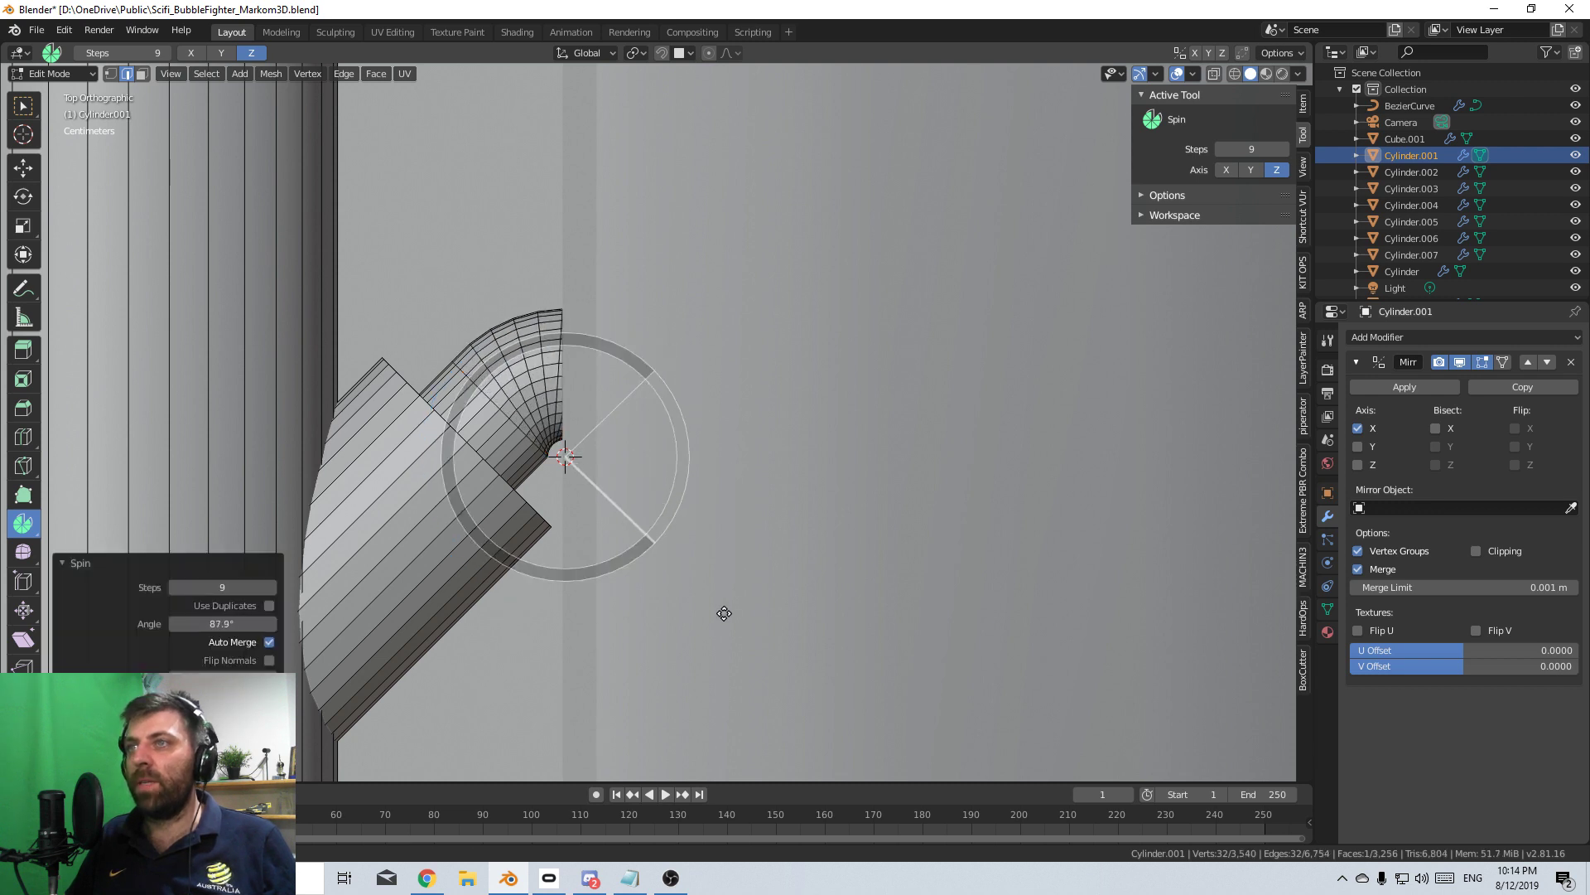
pyautogui.hotkey('ctrl', 'z')
# - Place the 3D cursor just off the neck's lower corner, spin the end face about 44.7° in 9 steps, and return to Object Mode
pyautogui.scroll(2, 525, 469)
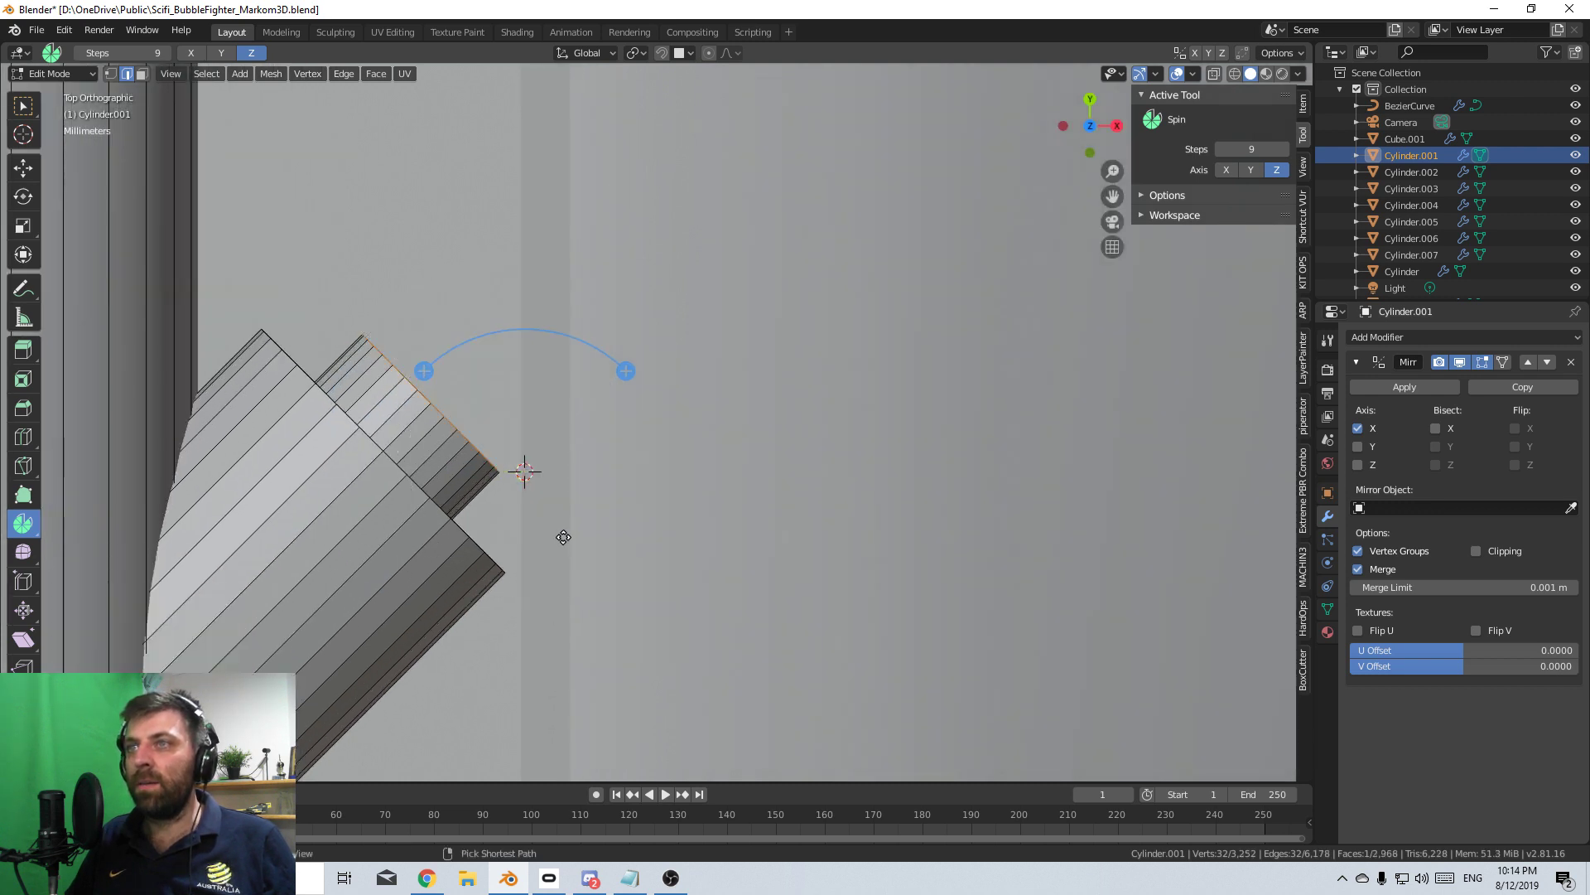
pyautogui.keyDown('shift'); pyautogui.rightClick(511, 481); pyautogui.keyUp('shift')
pyautogui.moveTo(611, 380); pyautogui.dragTo(663, 486)
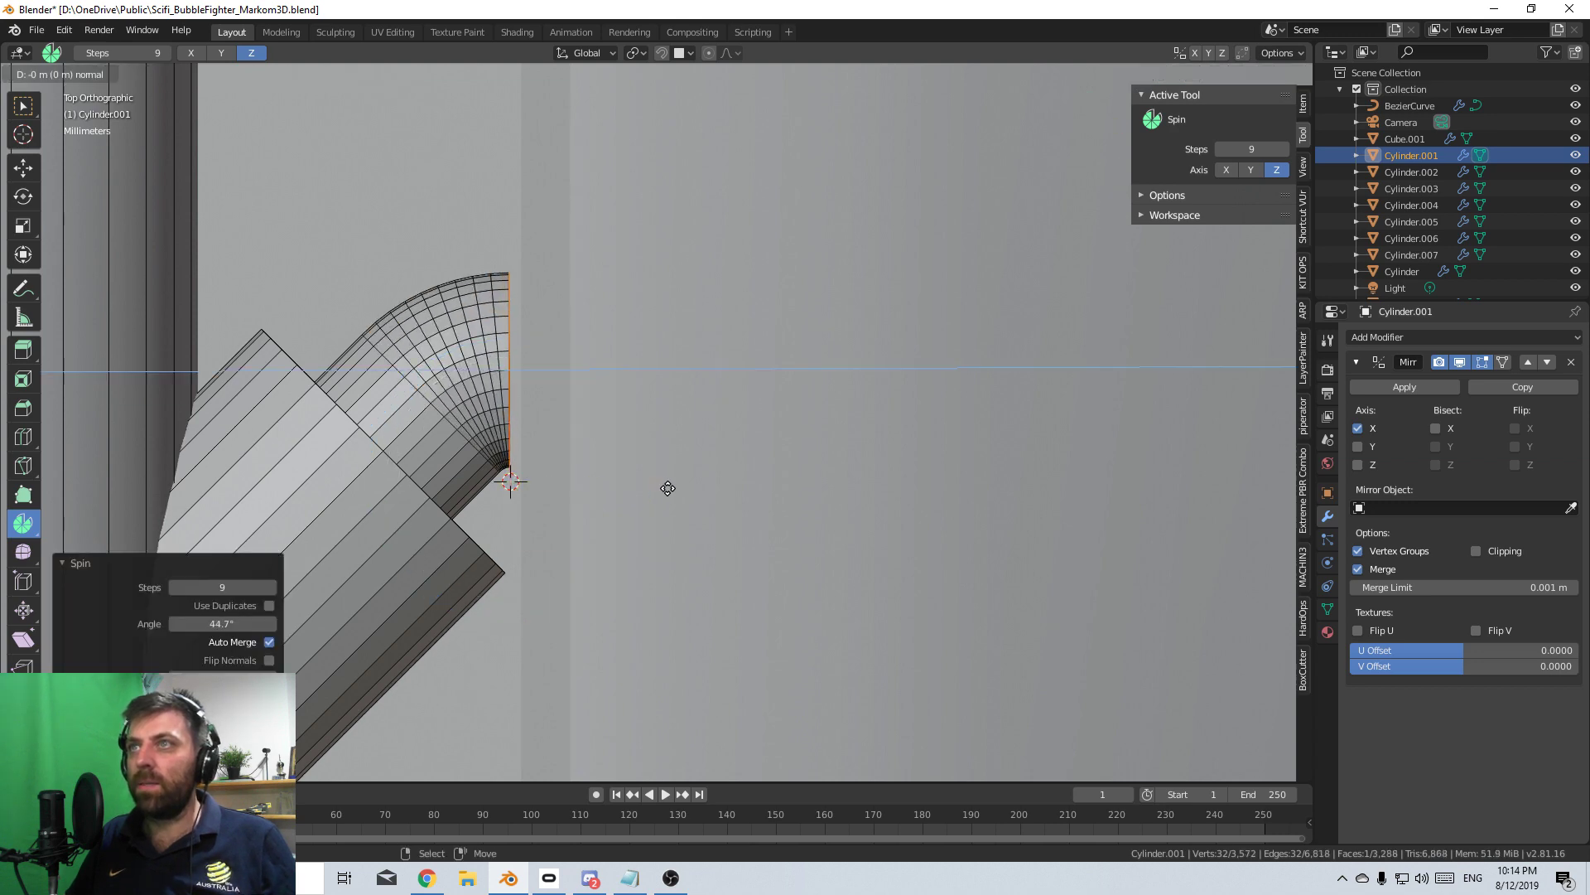
pyautogui.press('e')
pyautogui.rightClick(773, 486)
pyautogui.scroll(-4, 756, 521)
pyautogui.press('z')
pyautogui.click(976, 562)
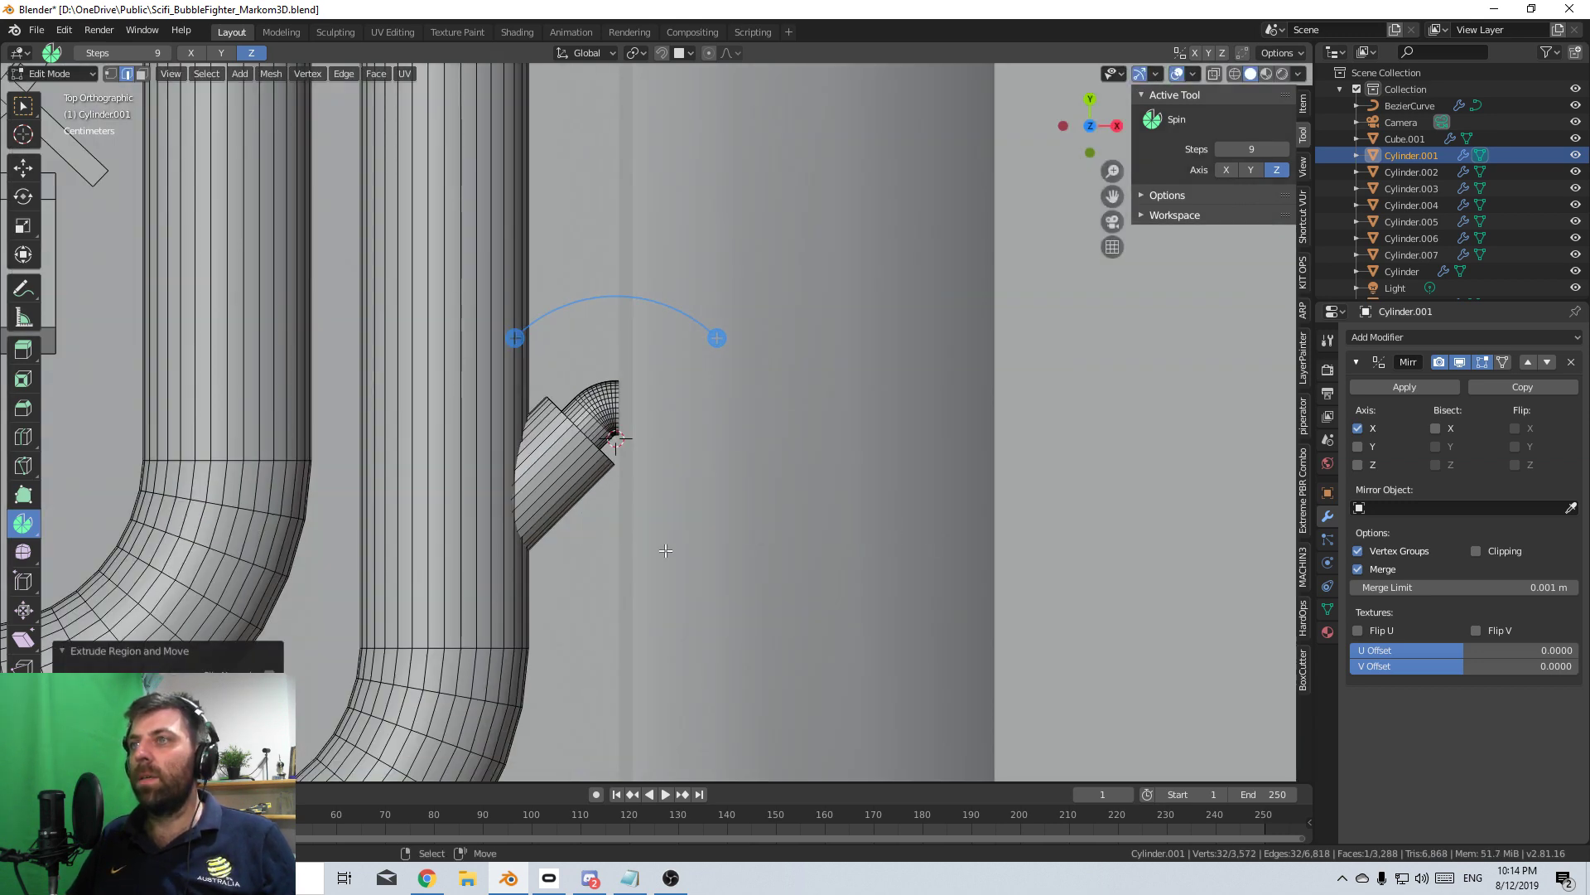
pyautogui.press('Tab')
pyautogui.scroll(-4, 698, 544)
pyautogui.scroll(1, 697, 526)
pyautogui.press('F3')
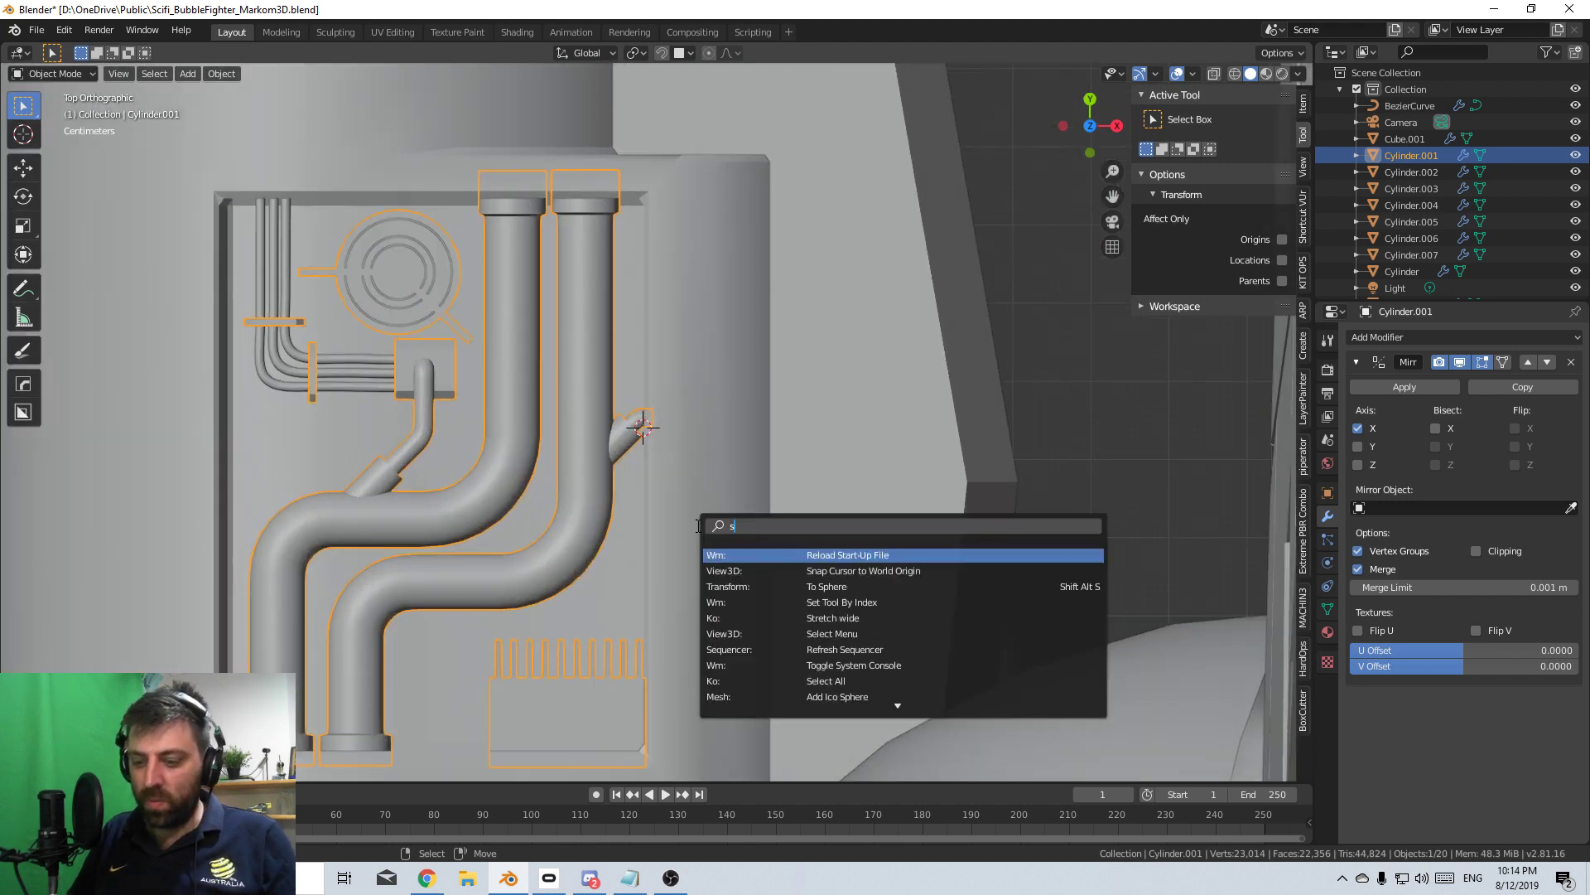
pyautogui.press('Return')
# - Examine the curved connecting pipe and the engine's mounting plate from below, and compare both engines from behind
pyautogui.scroll(-1, 698, 527)
pyautogui.moveTo(696, 525); pyautogui.dragTo(767, 455, button='middle')
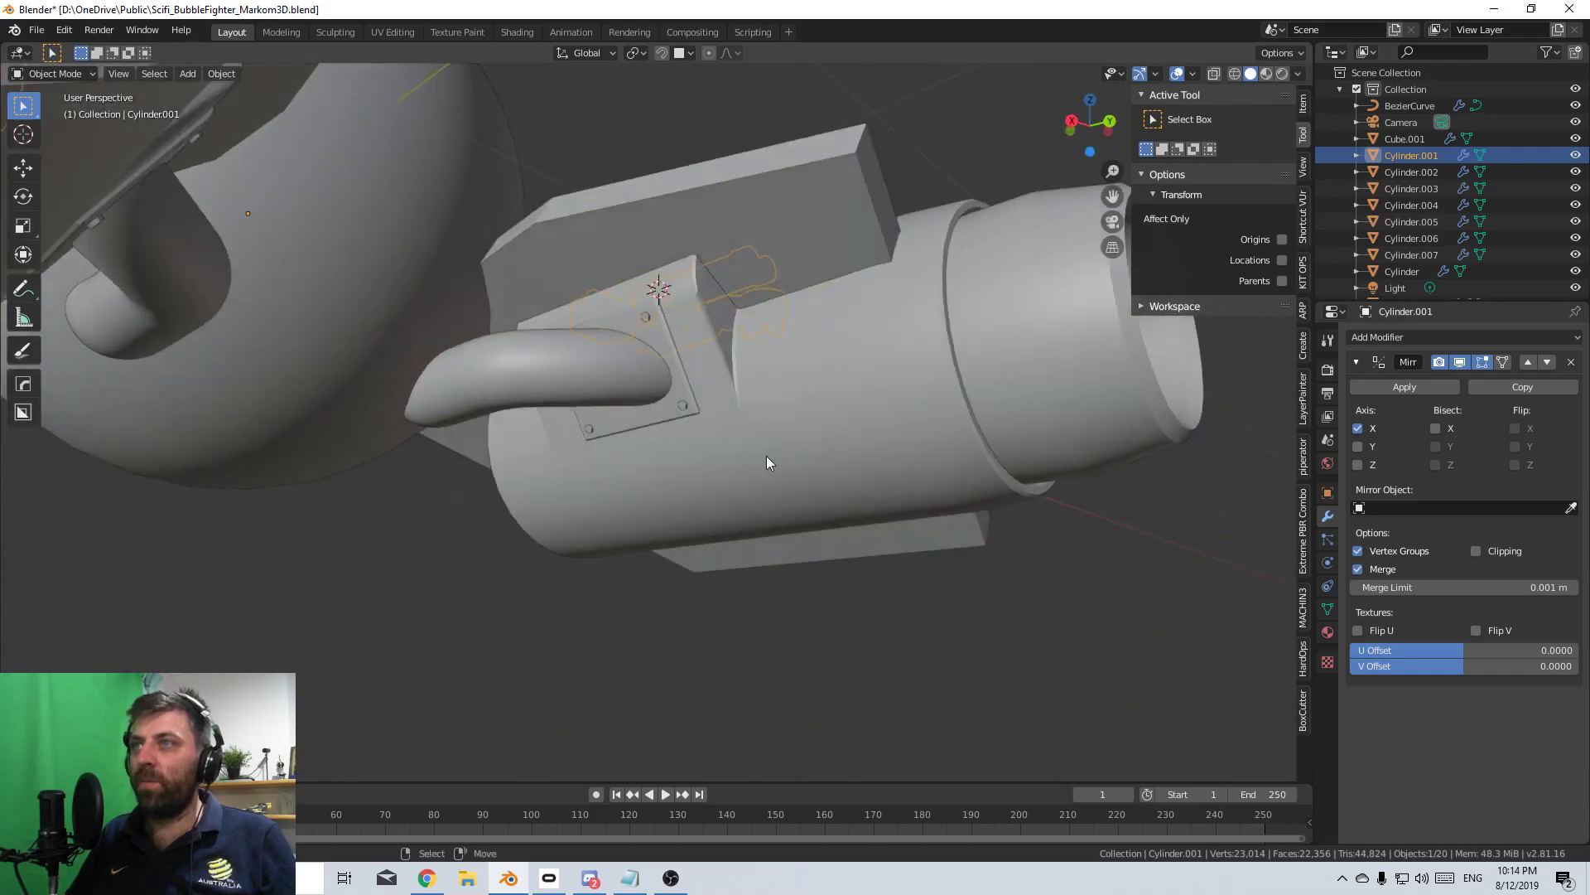
pyautogui.click(583, 424)
pyautogui.moveTo(524, 429); pyautogui.dragTo(643, 345, button='middle')
pyautogui.moveTo(349, 389); pyautogui.dragTo(658, 365, button='middle')
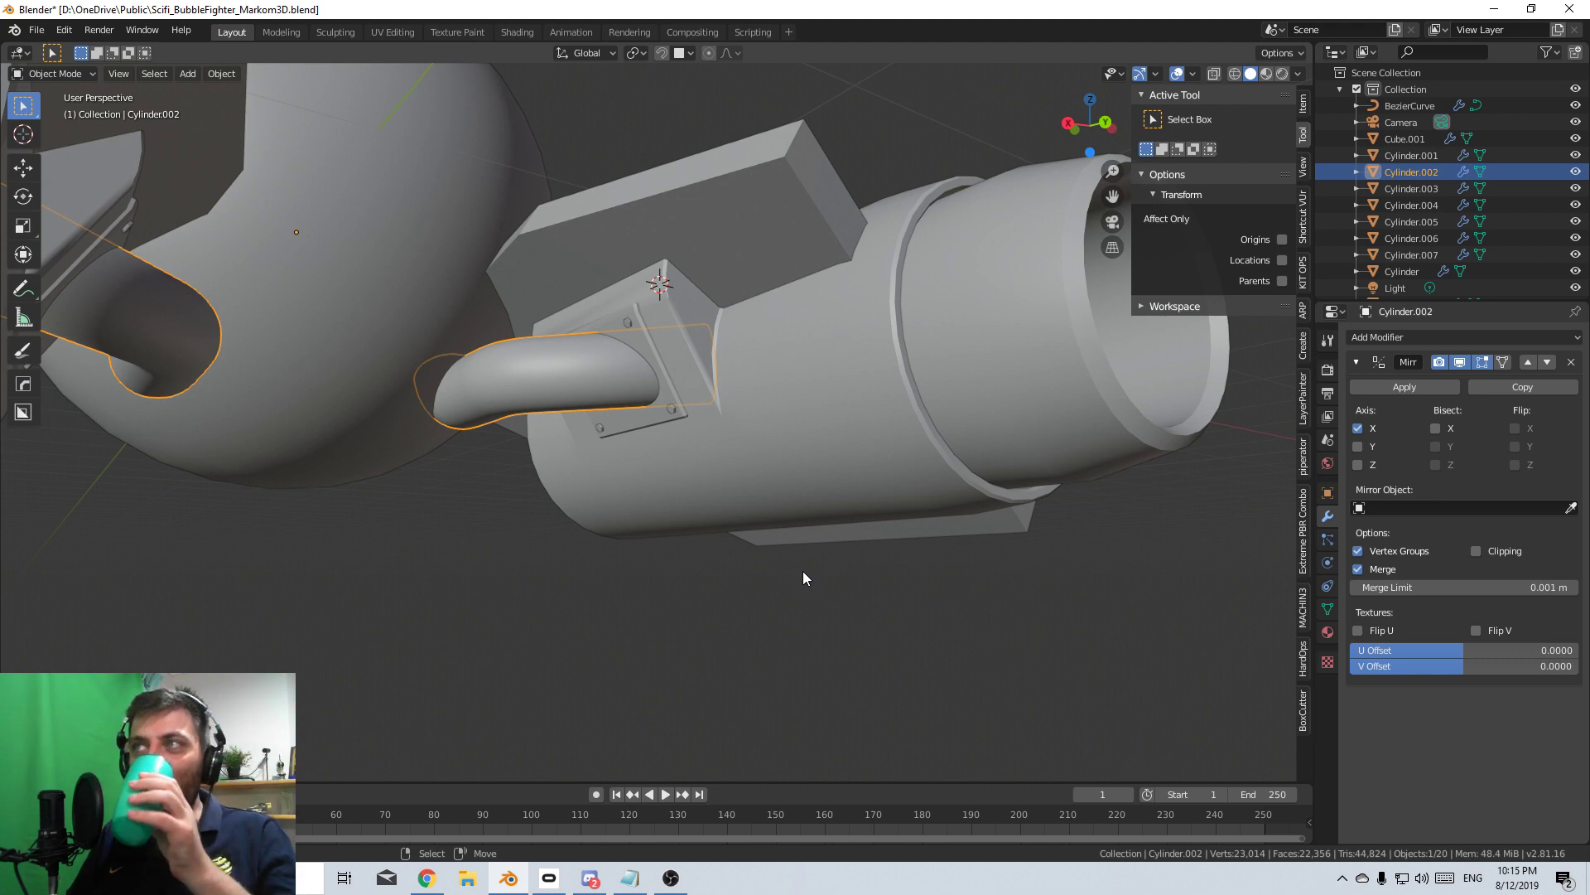
pyautogui.scroll(-2, 808, 580)
pyautogui.moveTo(817, 630); pyautogui.dragTo(832, 593, button='middle')
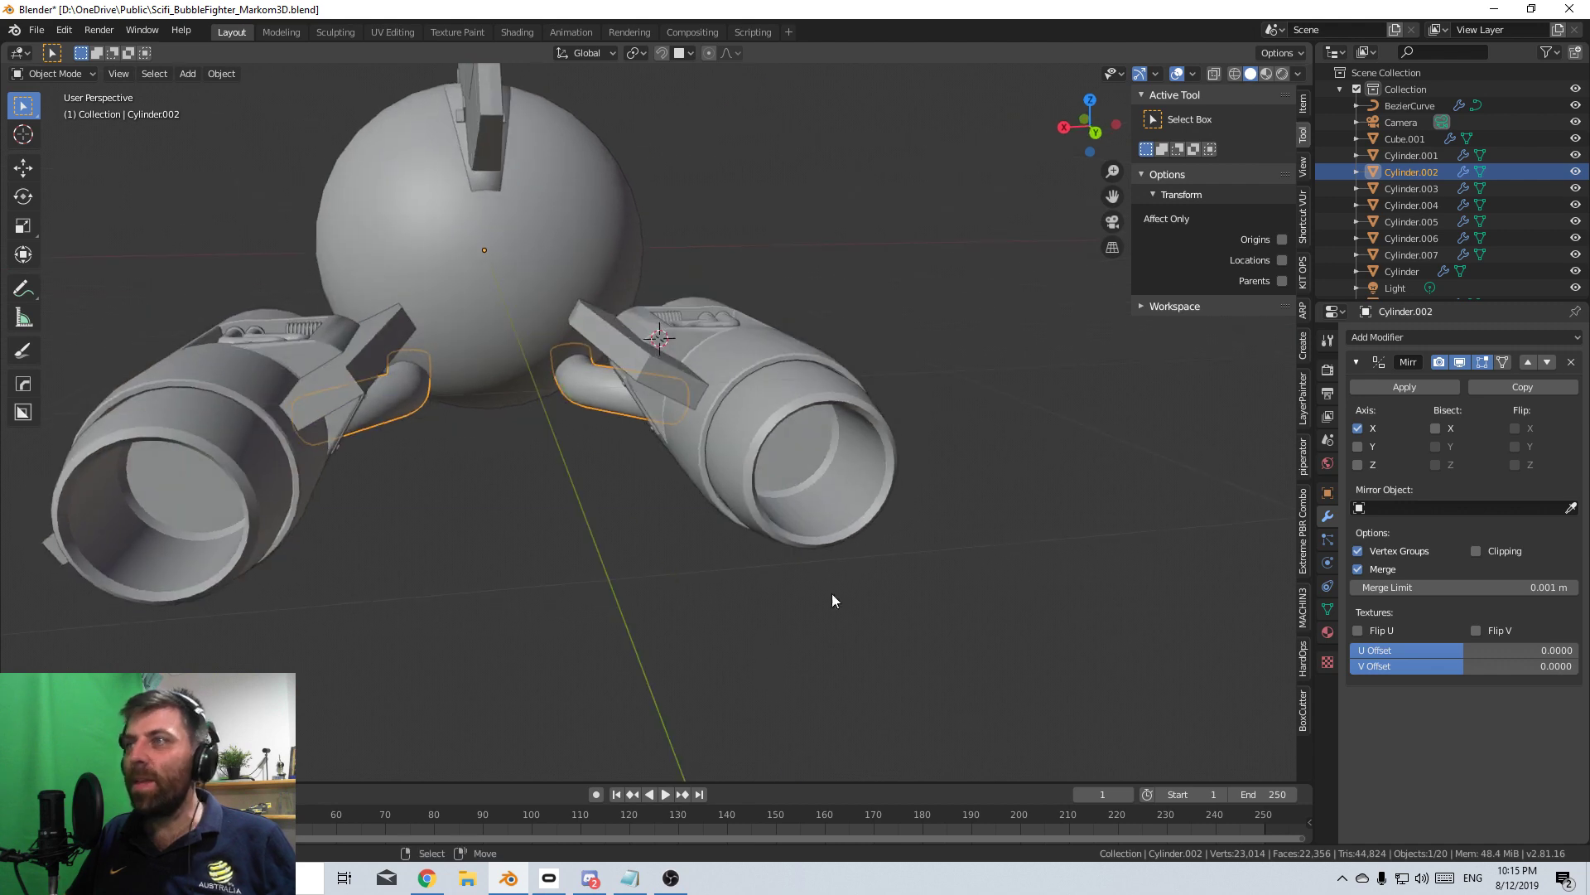
# - Duplicate four adjacent faces along the top of the engine's rear nozzle in place and separate them into a new object
pyautogui.click(797, 410)
pyautogui.press('Tab')
pyautogui.moveTo(797, 410); pyautogui.dragTo(734, 546, button='middle')
pyautogui.scroll(2, 832, 446)
pyautogui.press('KP_7')
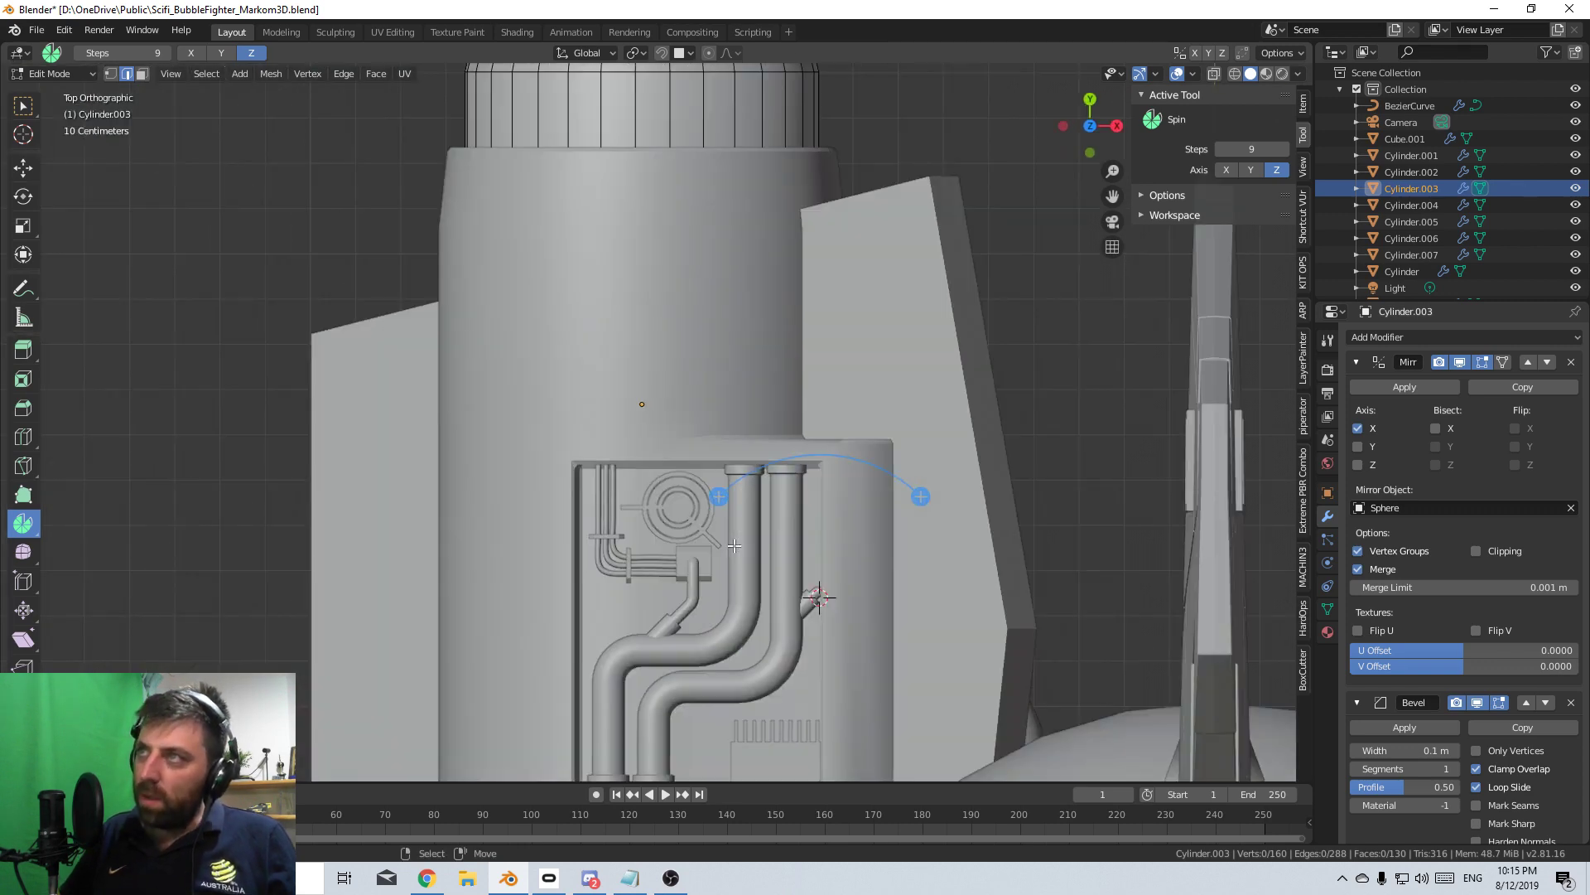
pyautogui.keyDown('shift'); pyautogui.moveTo(767, 386); pyautogui.dragTo(719, 735, button='middle'); pyautogui.keyUp('shift')
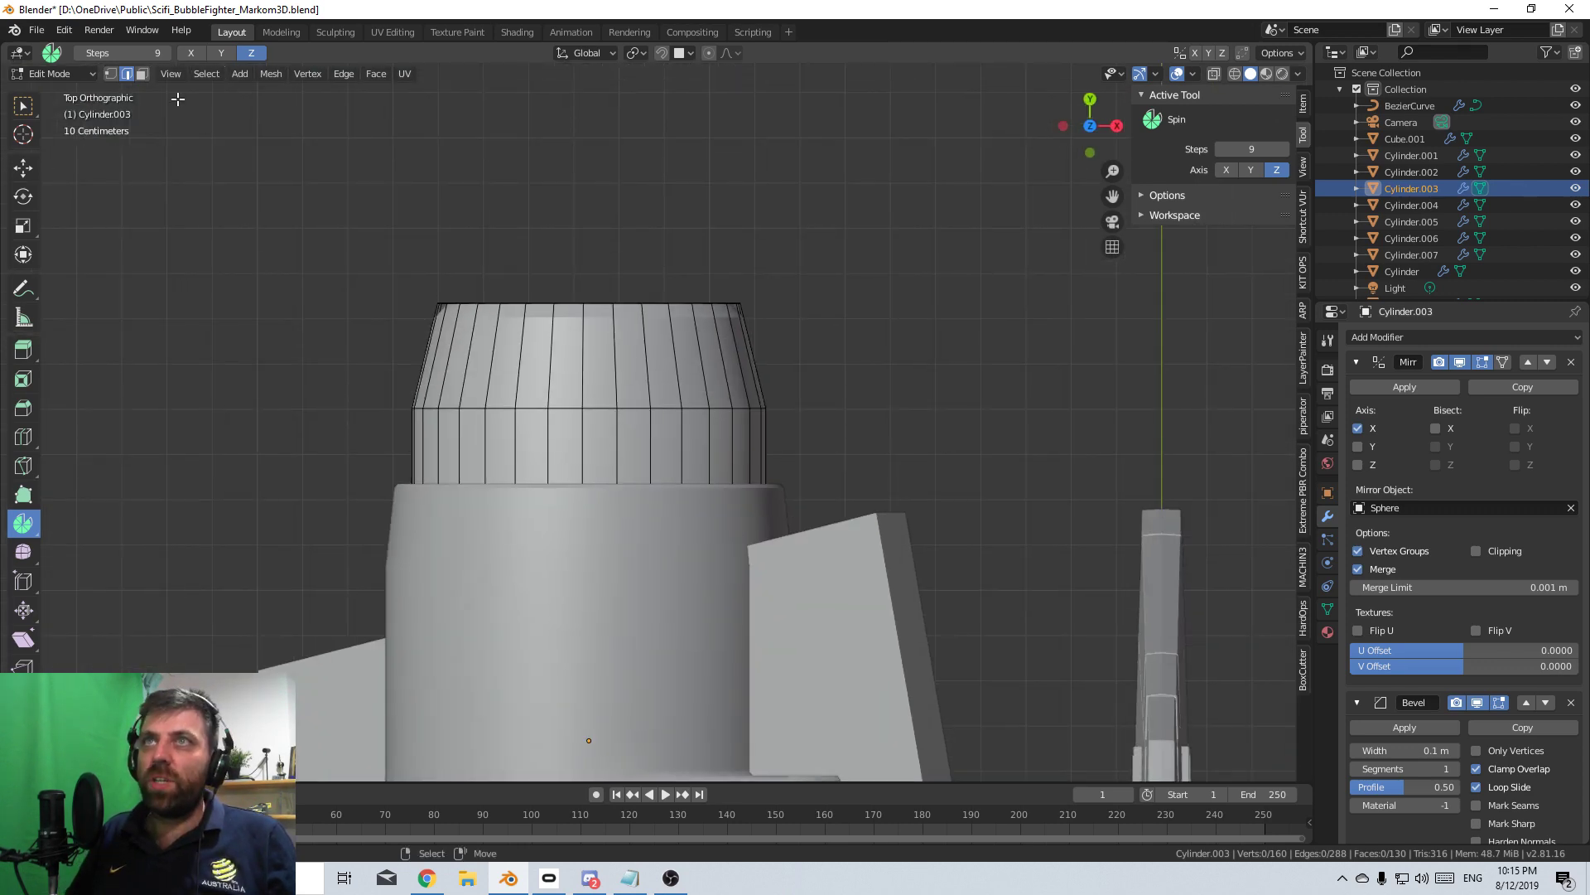
pyautogui.press('3')
pyautogui.click(596, 436)
pyautogui.keyDown('shift'); pyautogui.click(566, 448); pyautogui.keyUp('shift')
pyautogui.keyDown('shift'); pyautogui.click(566, 356); pyautogui.keyUp('shift')
pyautogui.keyDown('shift'); pyautogui.click(607, 382); pyautogui.keyUp('shift')
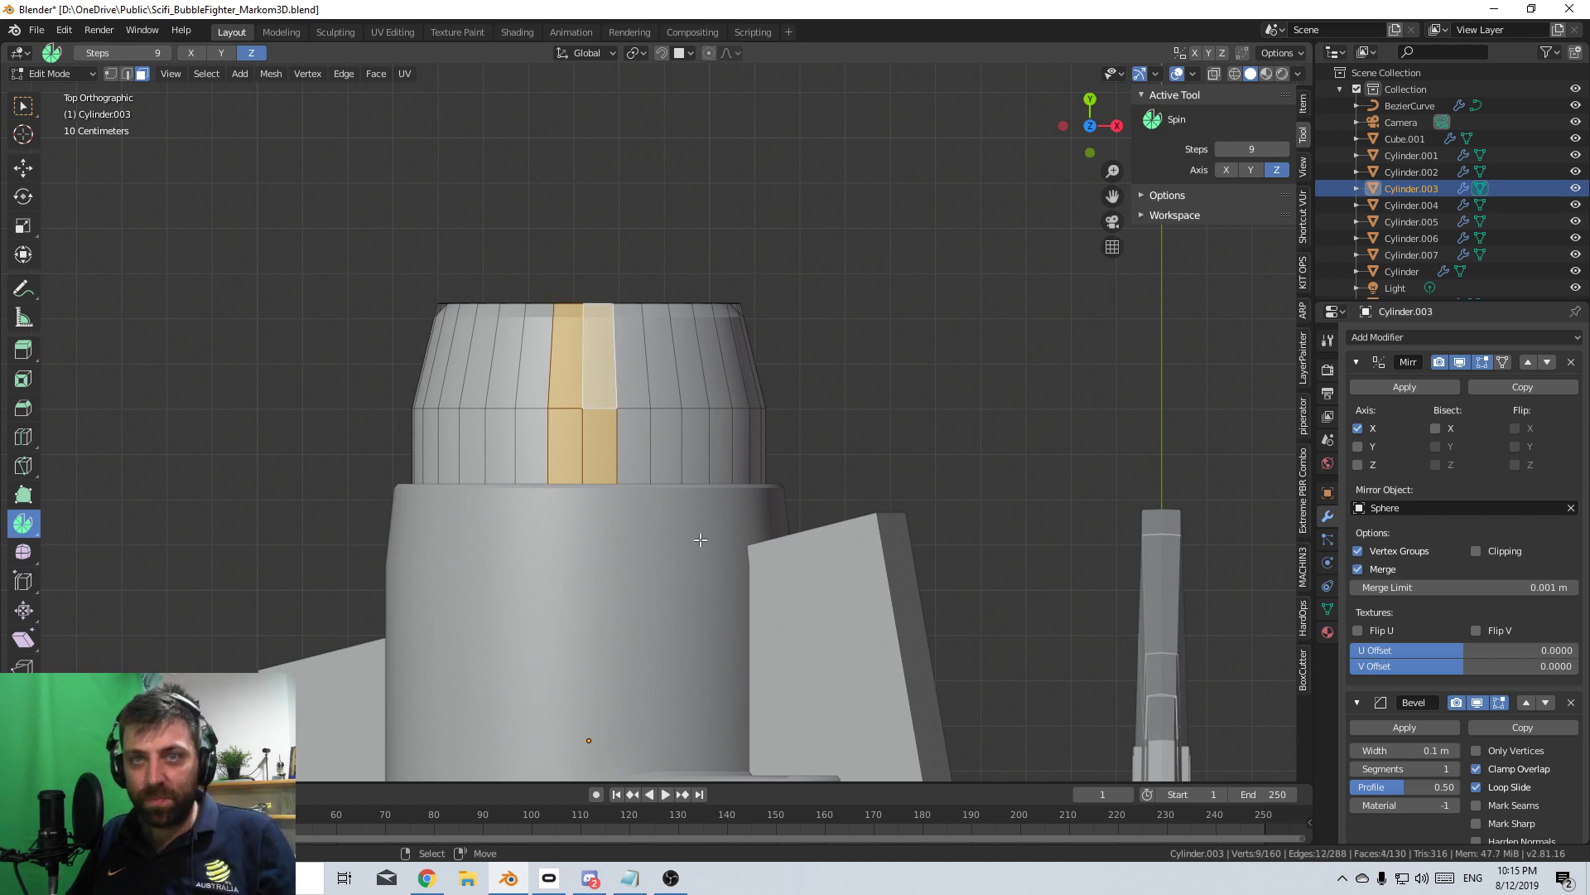
pyautogui.hotkey('shift', 'd')
pyautogui.rightClick(700, 583)
pyautogui.moveTo(700, 582); pyautogui.dragTo(468, 473, button='middle')
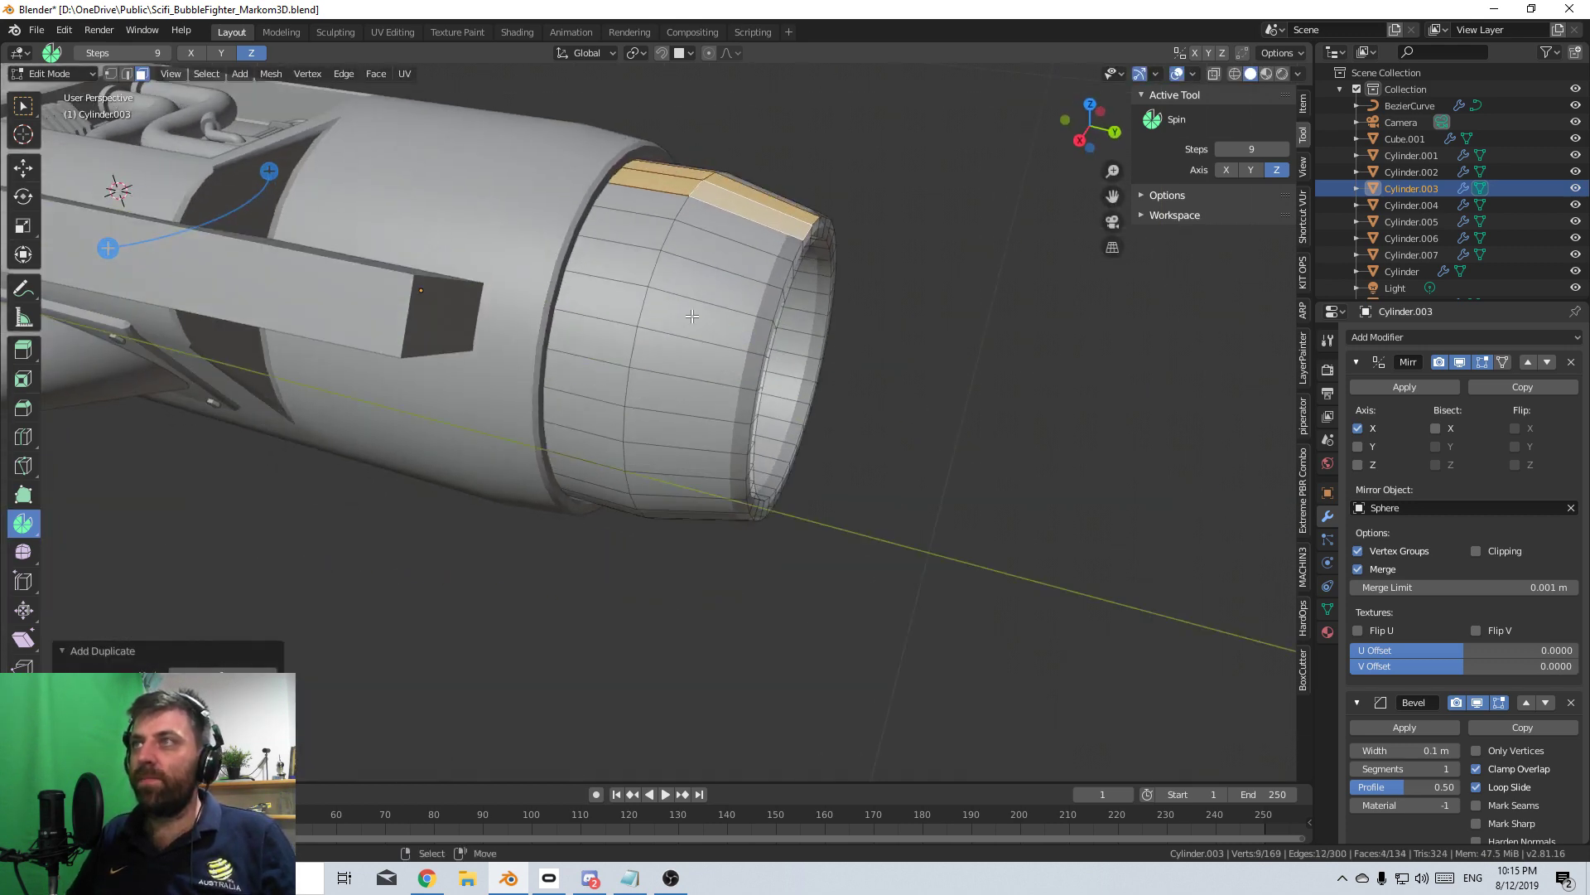
pyautogui.press('p')
pyautogui.click(696, 319)
# - Open the separated nozzle panel for mesh editing and remove its Bevel modifier
pyautogui.moveTo(695, 320); pyautogui.dragTo(750, 352, button='middle')
pyautogui.press('Tab')
pyautogui.click(765, 328)
pyautogui.press('Tab')
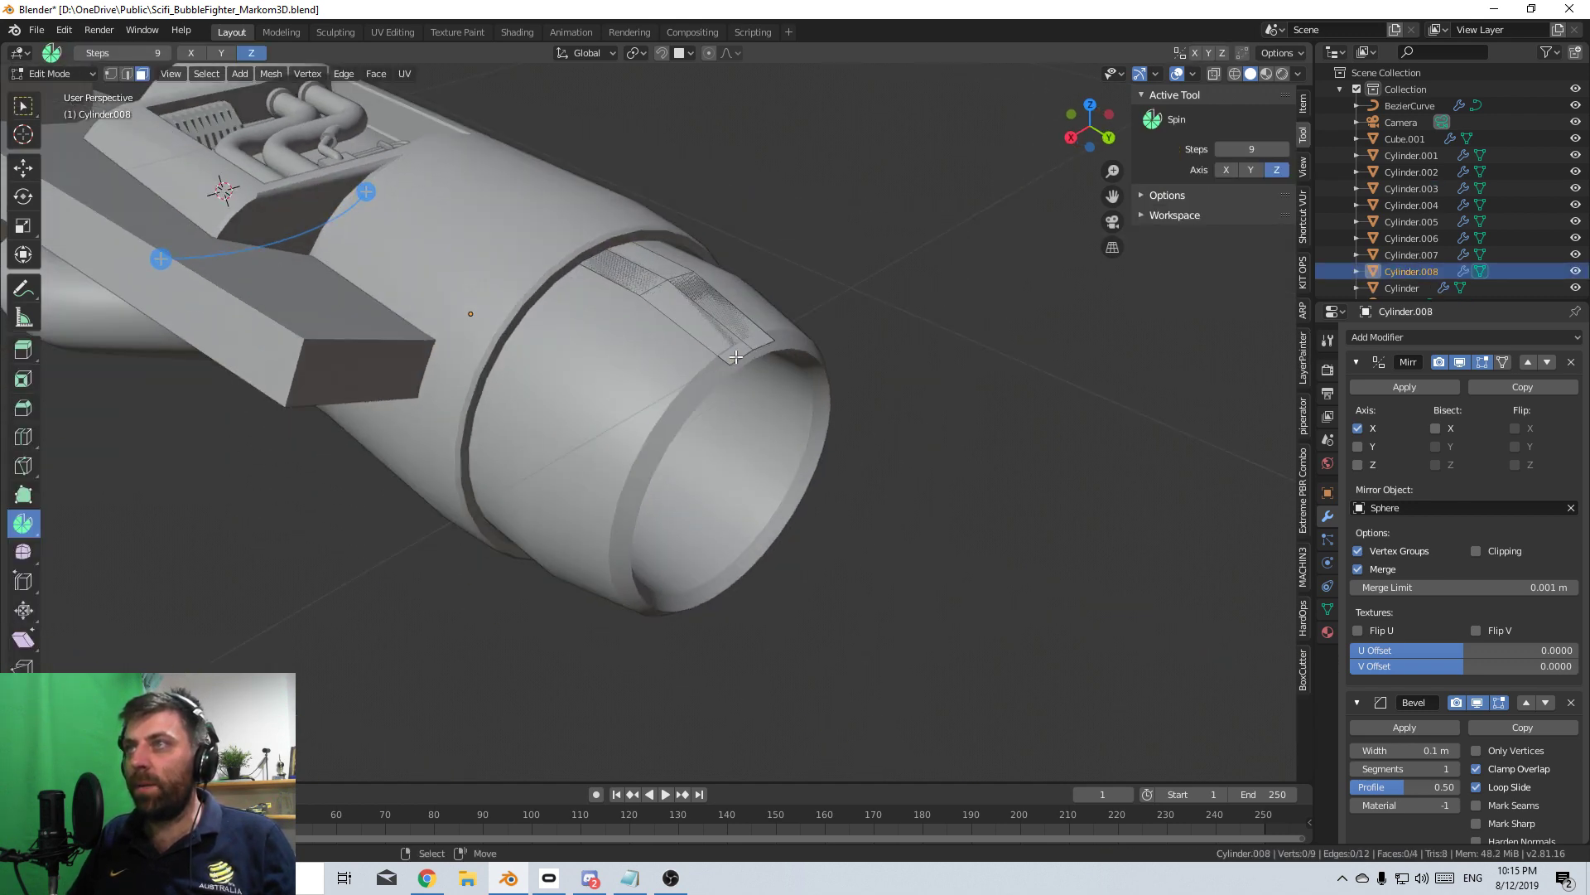
pyautogui.click(746, 352)
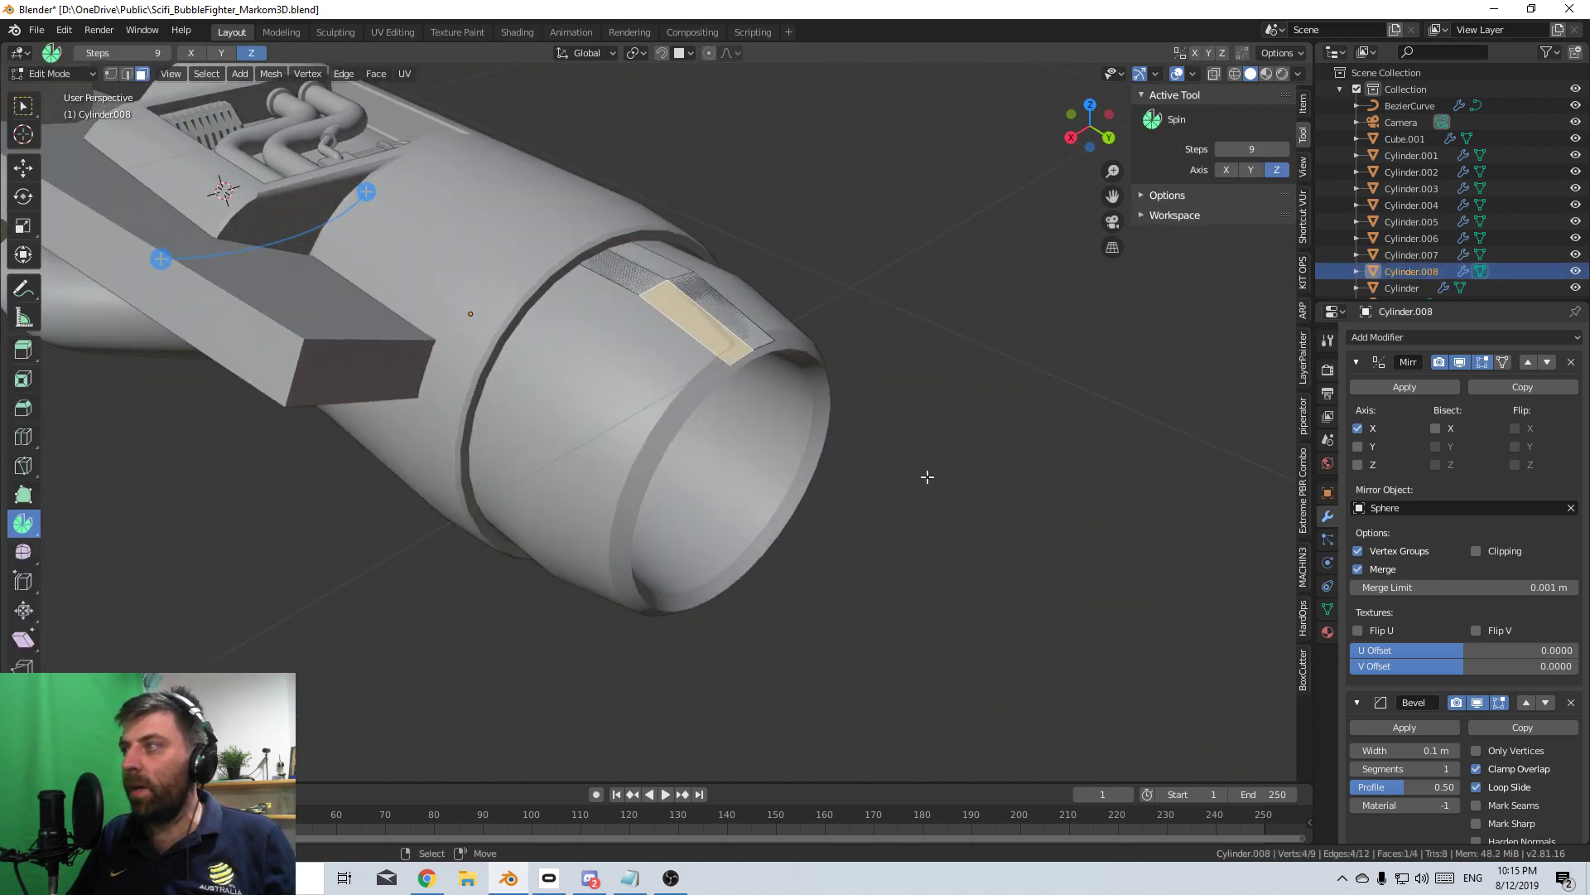
pyautogui.click(1571, 702)
pyautogui.scroll(1, 745, 380)
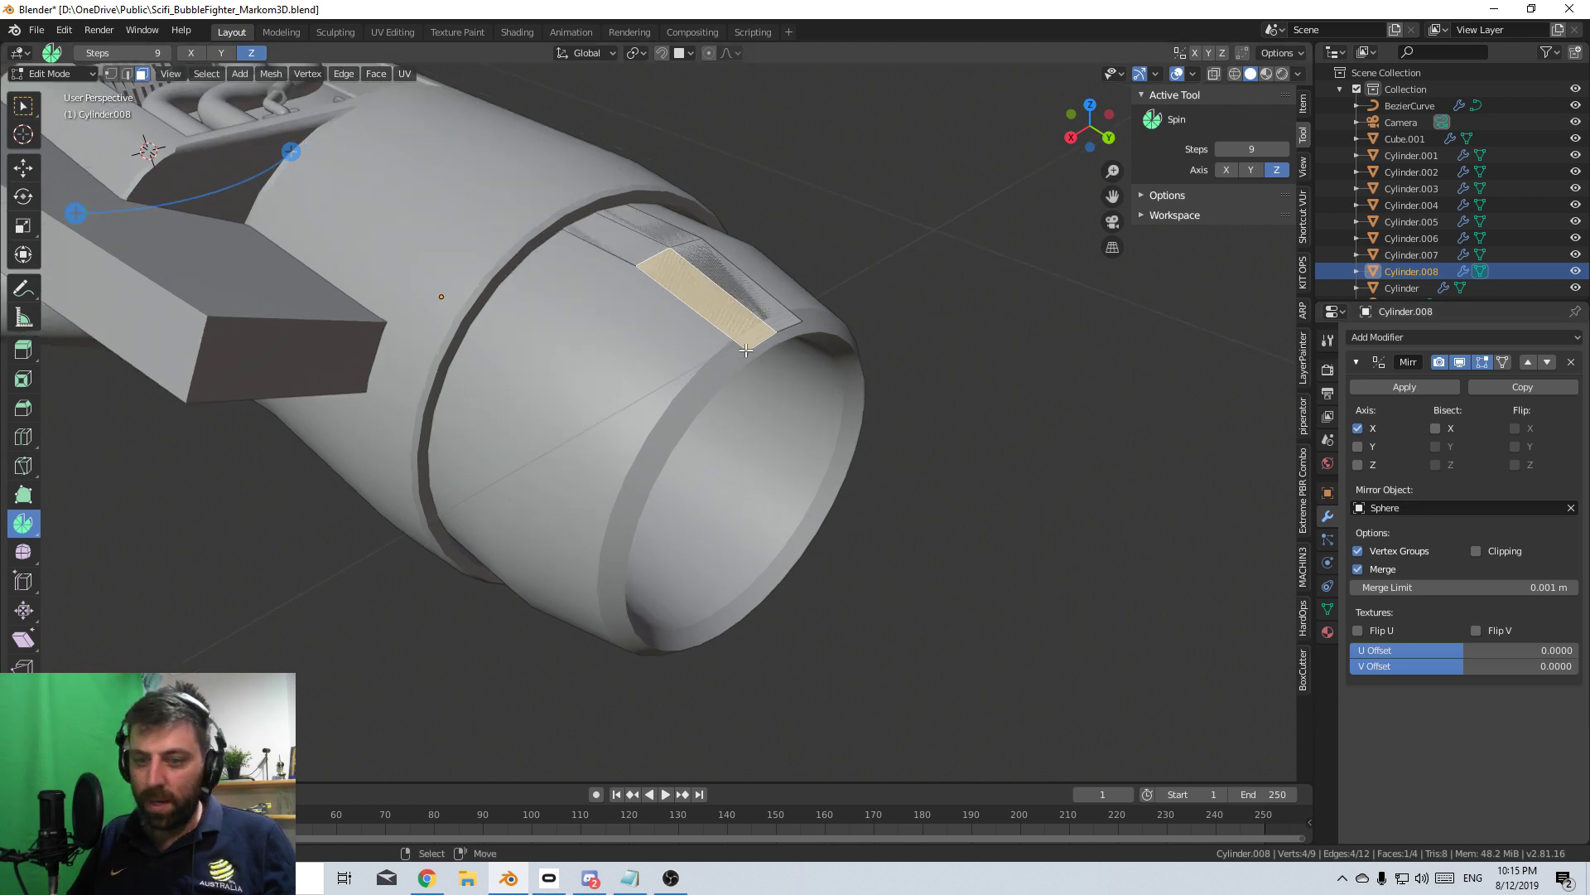
# - Select the whole nozzle panel mesh and raise it slightly along Z off the nozzle surface
pyautogui.press('a')
pyautogui.click(23, 134)
pyautogui.keyDown('shift'); pyautogui.moveTo(708, 419); pyautogui.dragTo(708, 425, button='middle'); pyautogui.keyUp('shift')
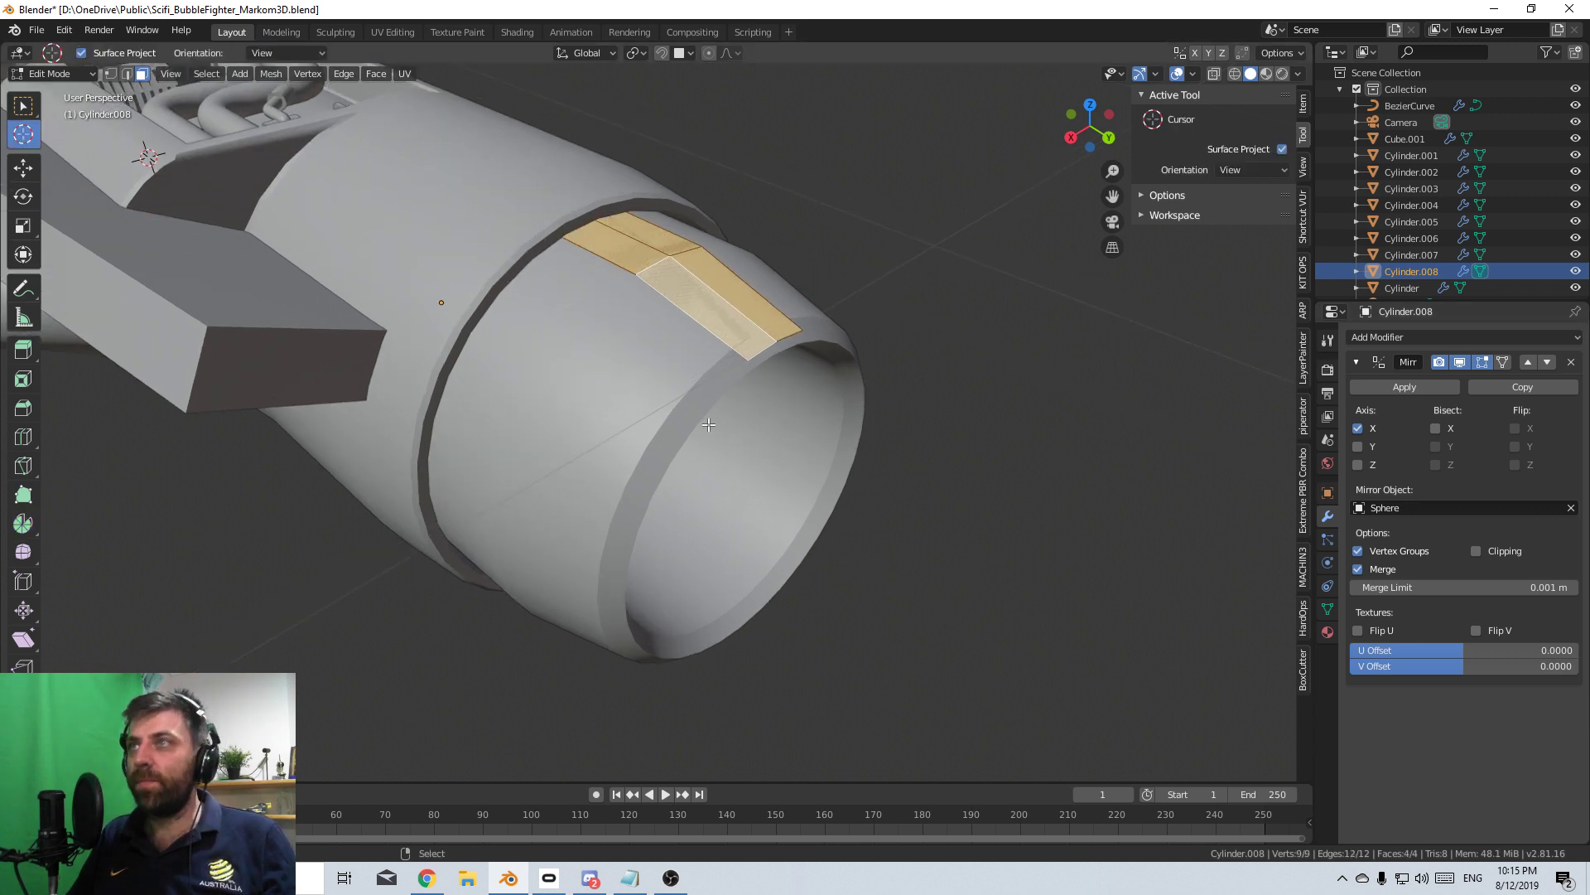
pyautogui.press('g')
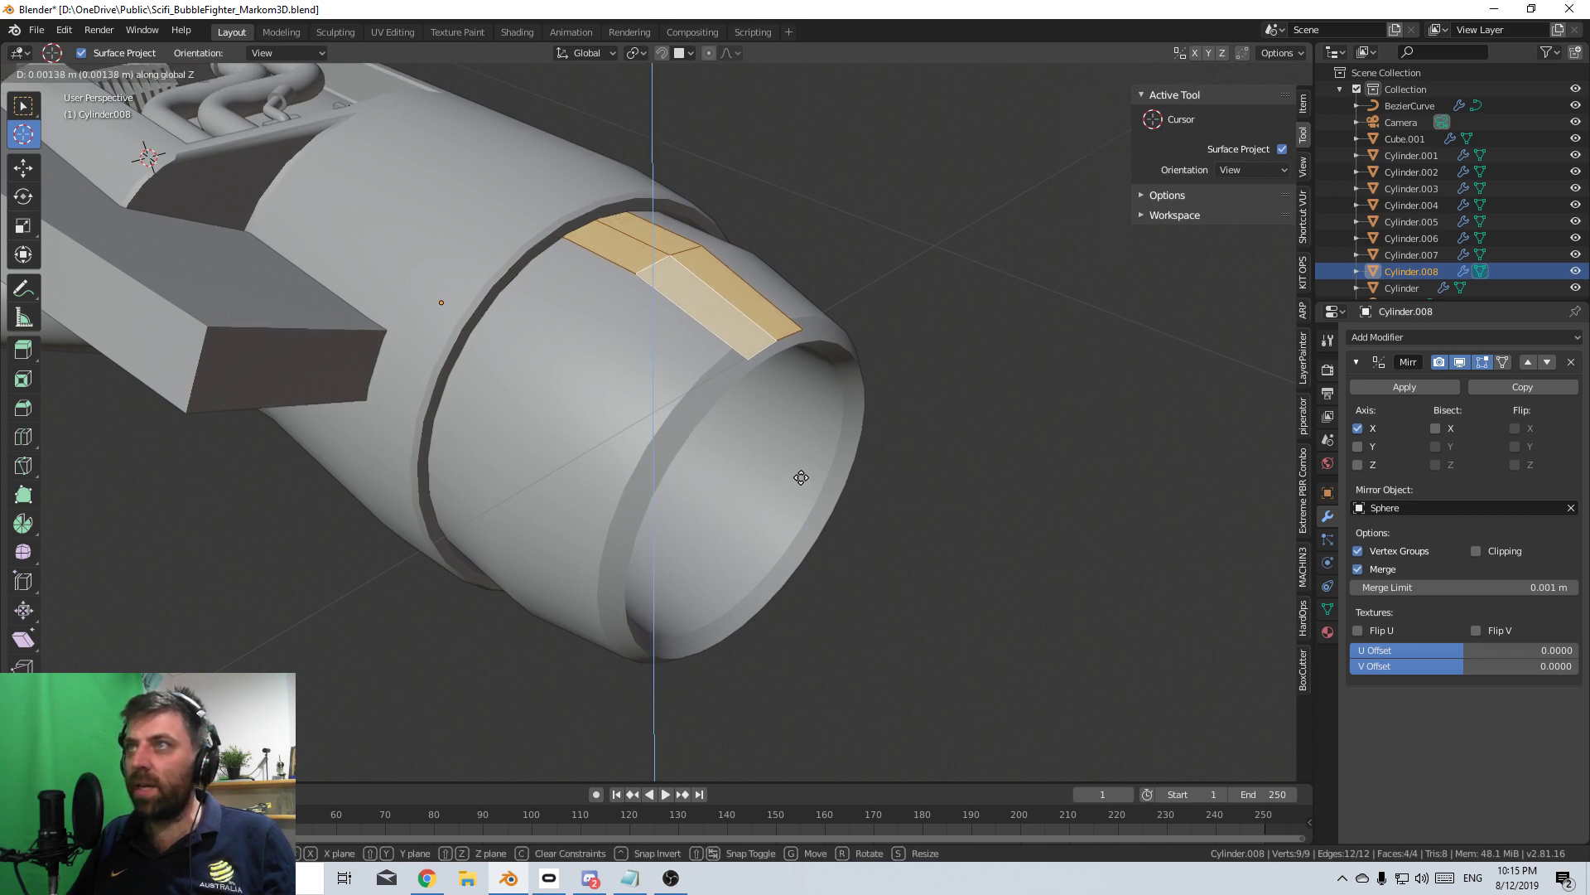
pyautogui.click(804, 471)
# - Bevel the panel's lengthwise centre edge loop with 2 segments and a width of 0.0941 m
pyautogui.moveTo(804, 471); pyautogui.dragTo(680, 547, button='middle')
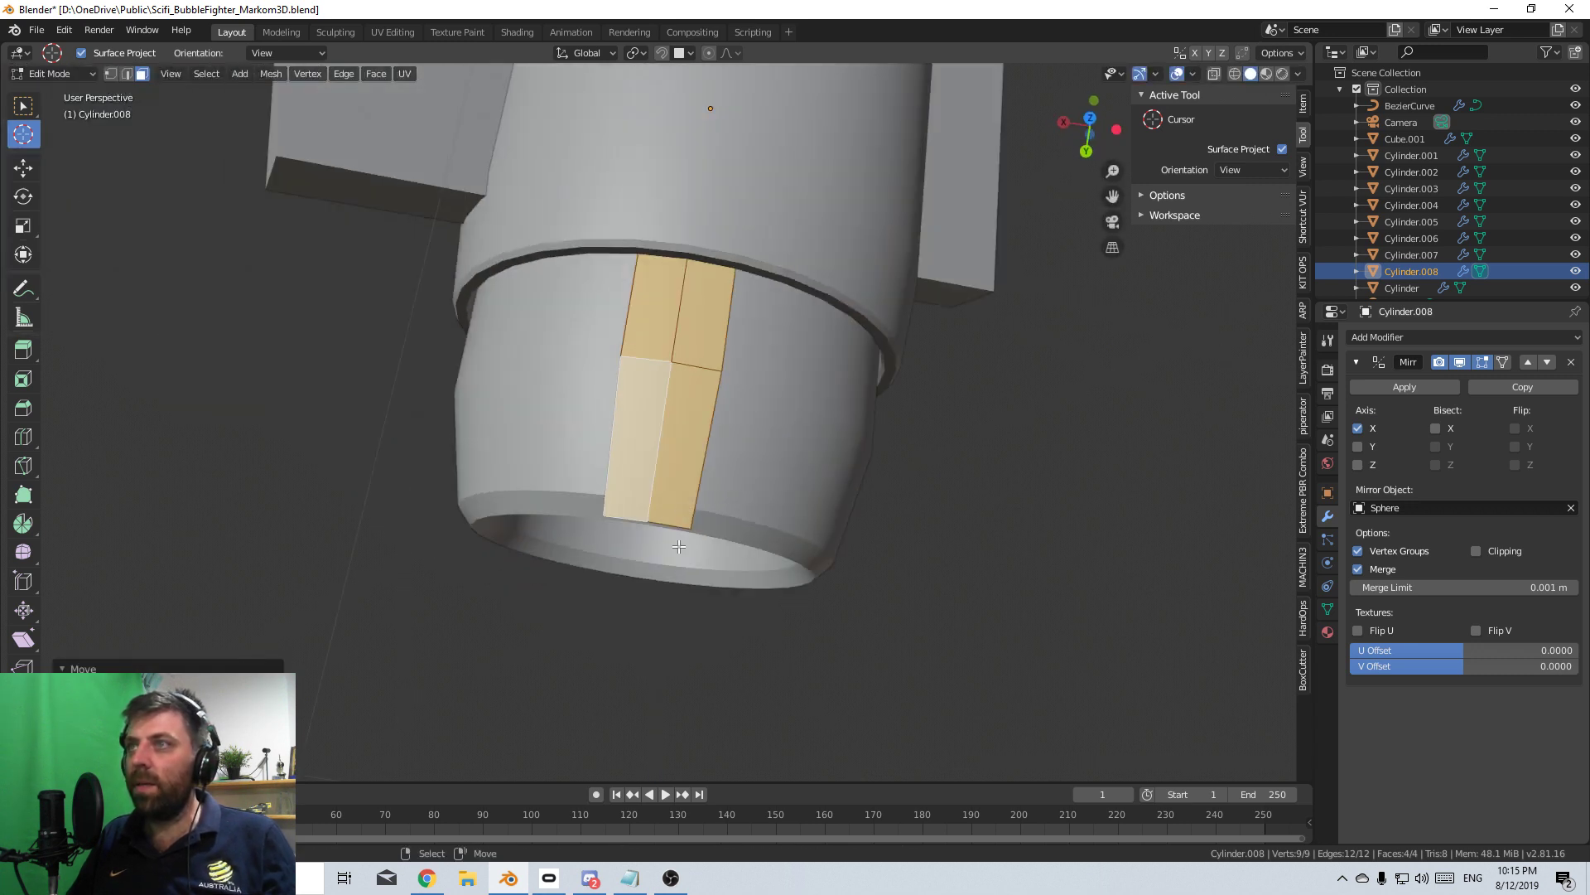
pyautogui.click(126, 74)
pyautogui.keyDown('shift'); pyautogui.moveTo(689, 482); pyautogui.dragTo(660, 392, button='middle'); pyautogui.keyUp('shift')
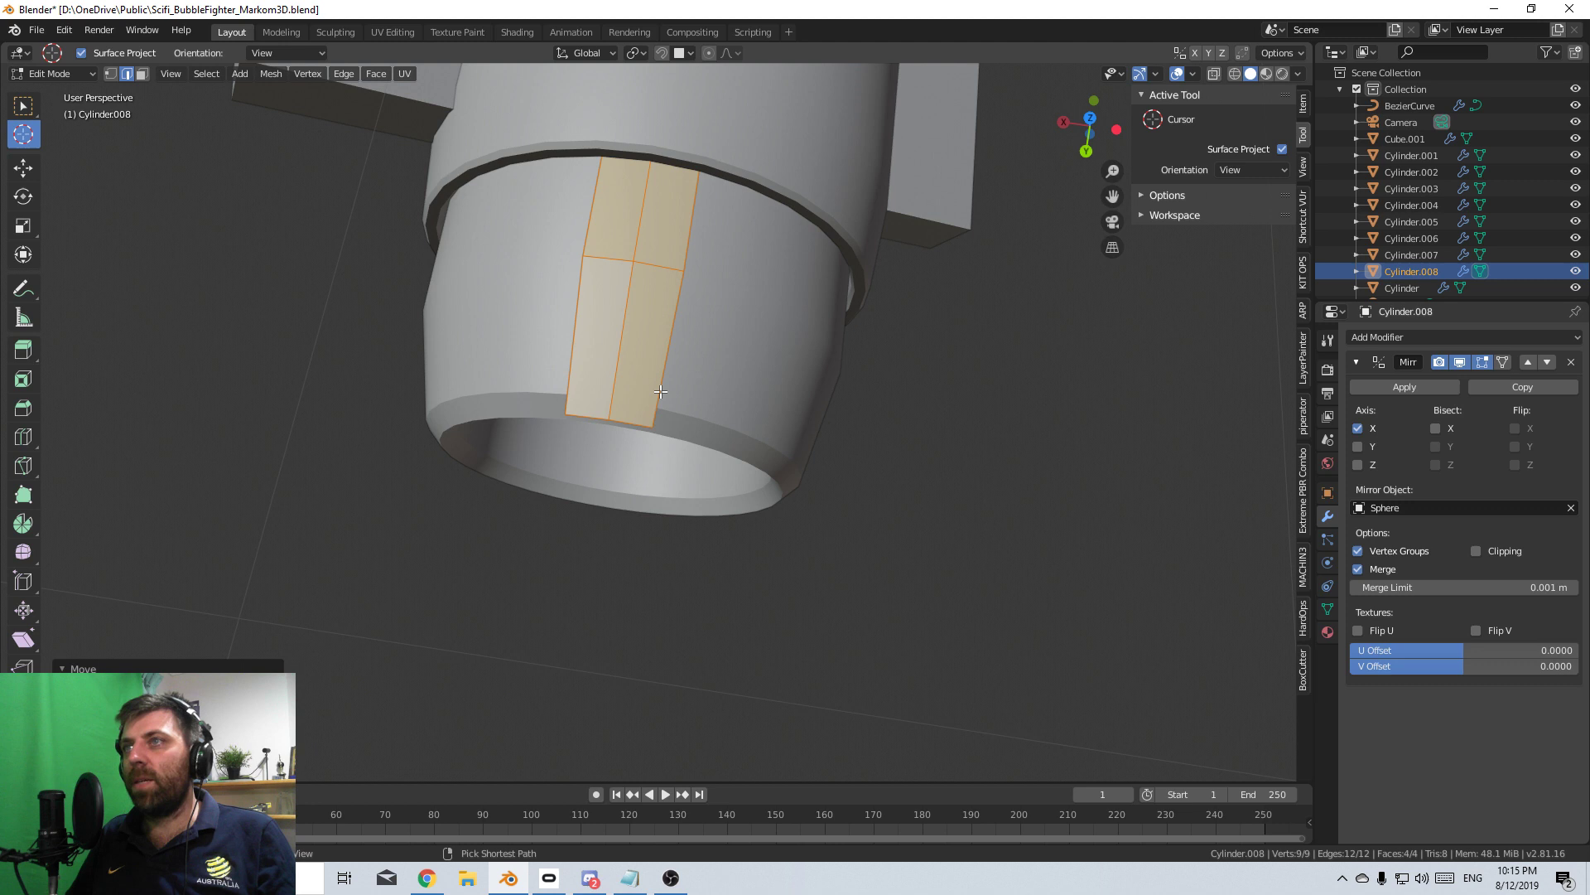
pyautogui.click(612, 417)
pyautogui.hotkey('ctrl', 'b')
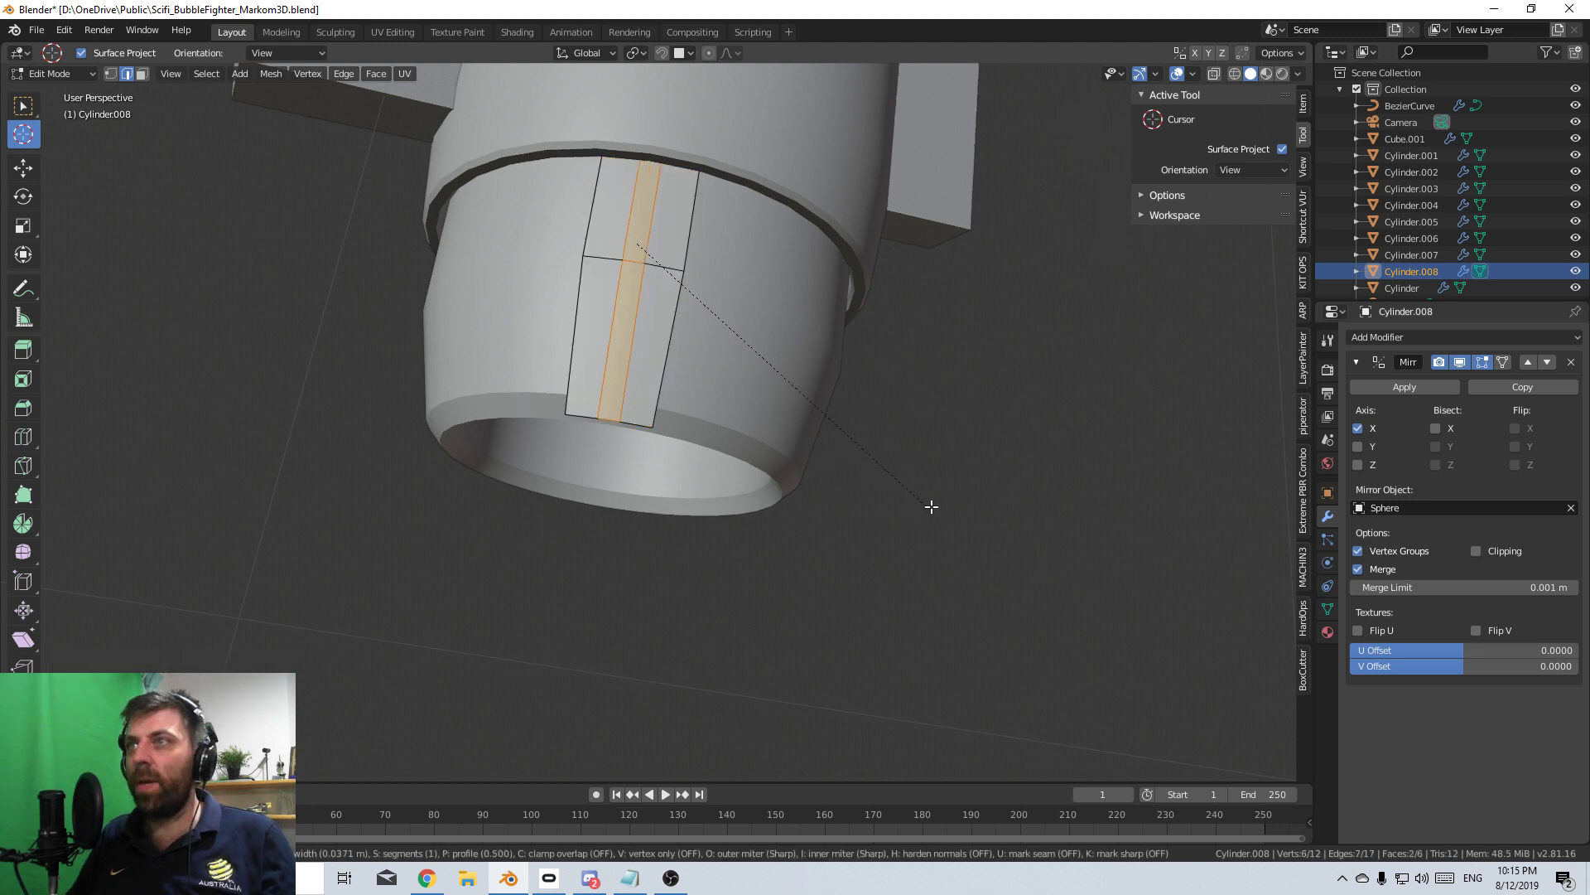
pyautogui.scroll(1, 1093, 564)
pyautogui.click(1122, 568)
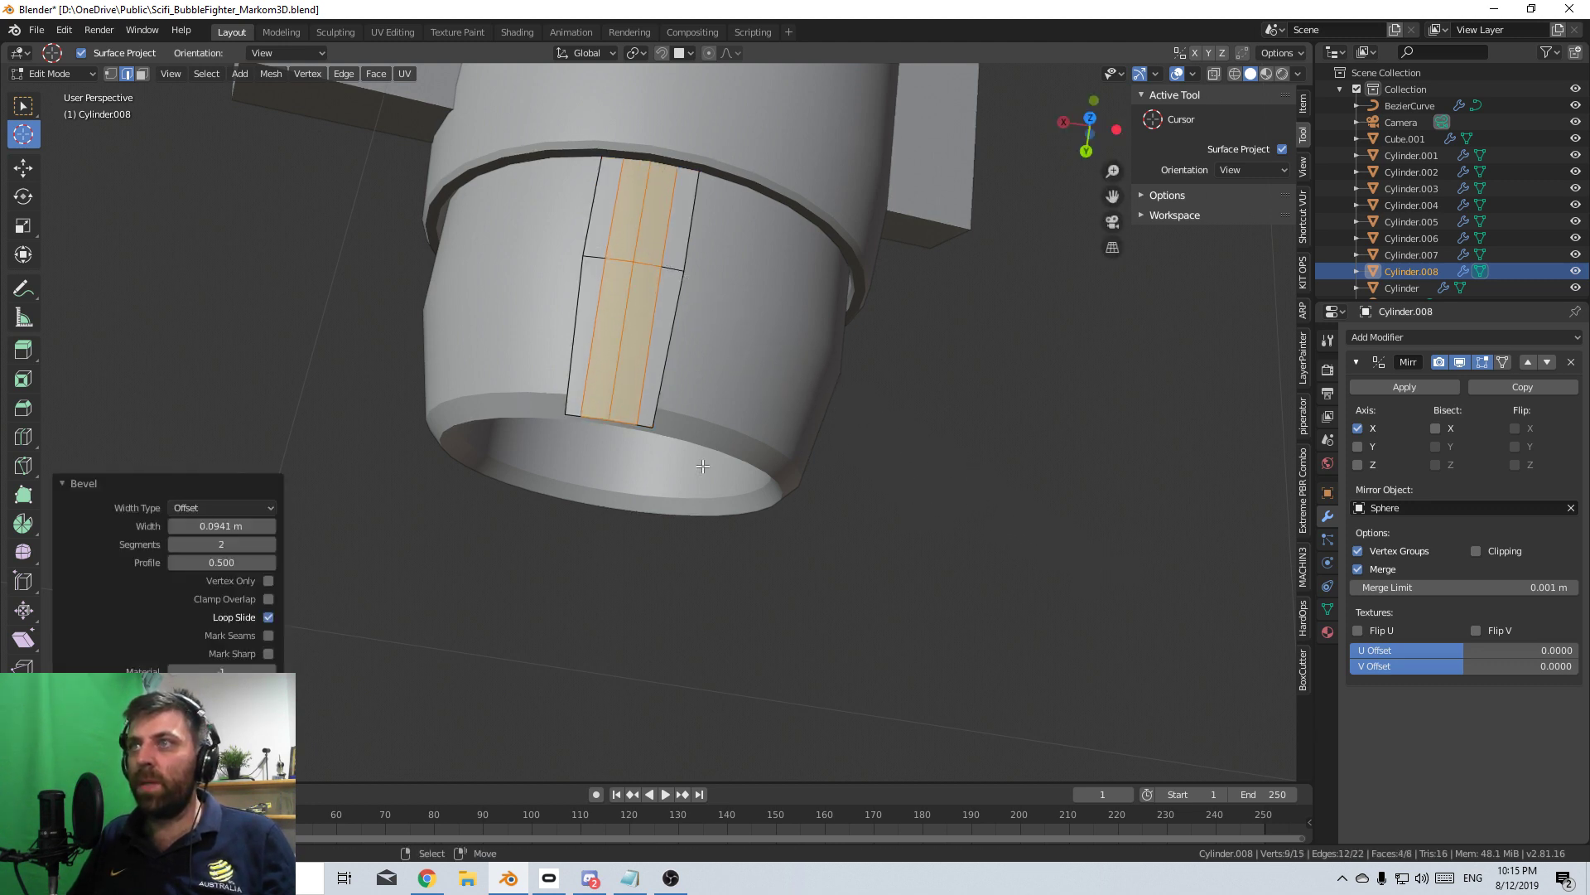
# - Slide the panel's two outer rear corner vertices forward along their side edges to chamfer the rear end
pyautogui.click(110, 73)
pyautogui.click(556, 409)
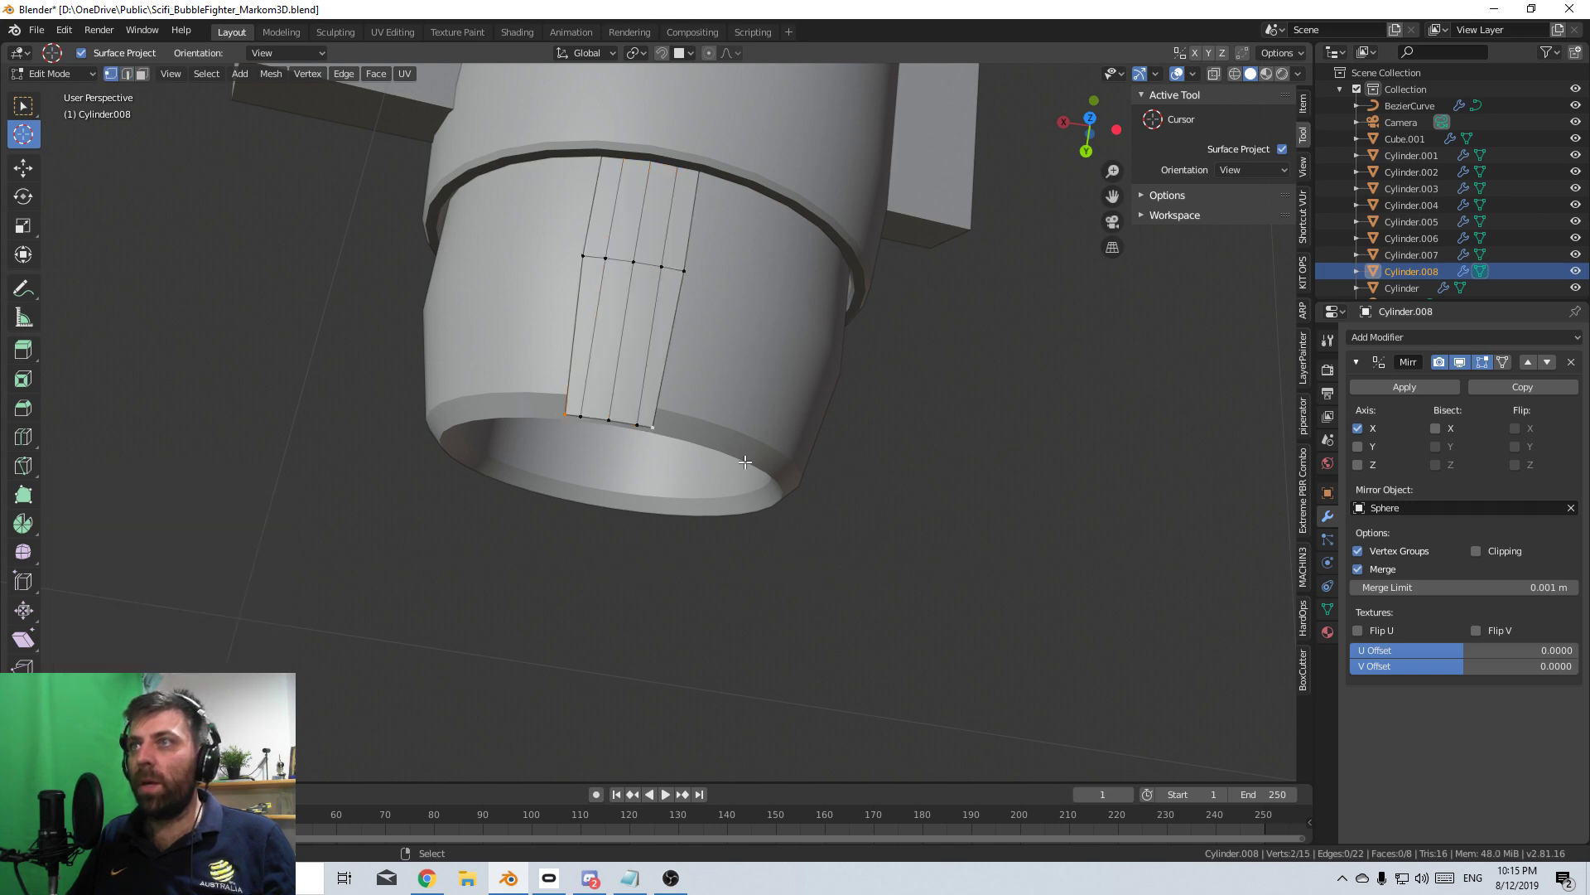
pyautogui.hotkey('shift', 'v')
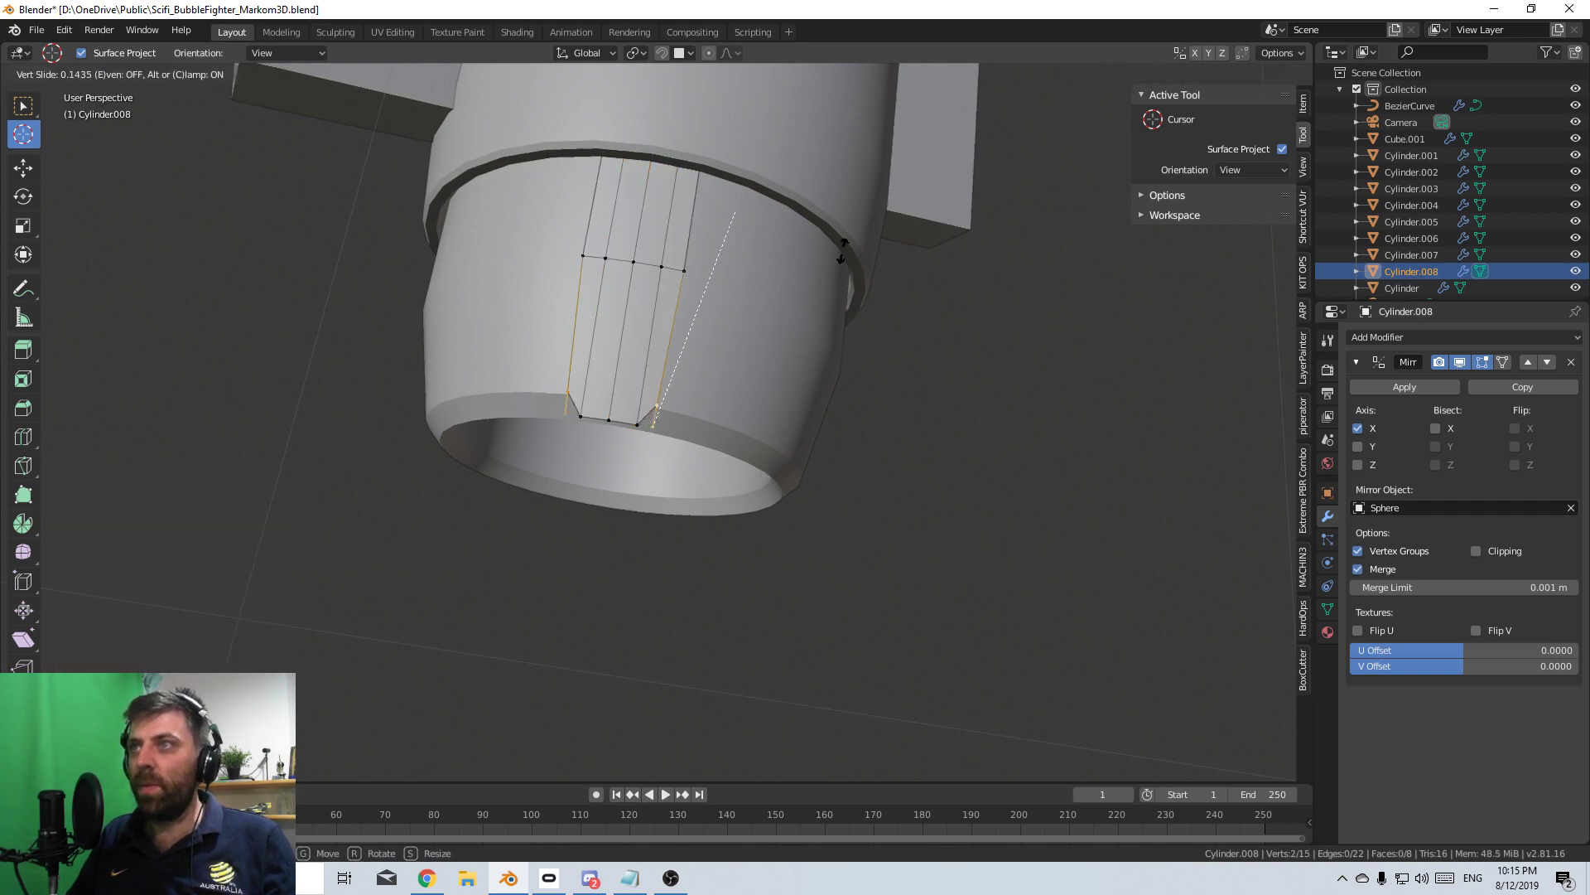
pyautogui.click(856, 220)
pyautogui.moveTo(856, 219); pyautogui.dragTo(663, 488, button='middle')
pyautogui.keyDown('shift'); pyautogui.moveTo(700, 240); pyautogui.dragTo(530, 331, button='middle'); pyautogui.keyUp('shift')
pyautogui.scroll(3, 689, 362)
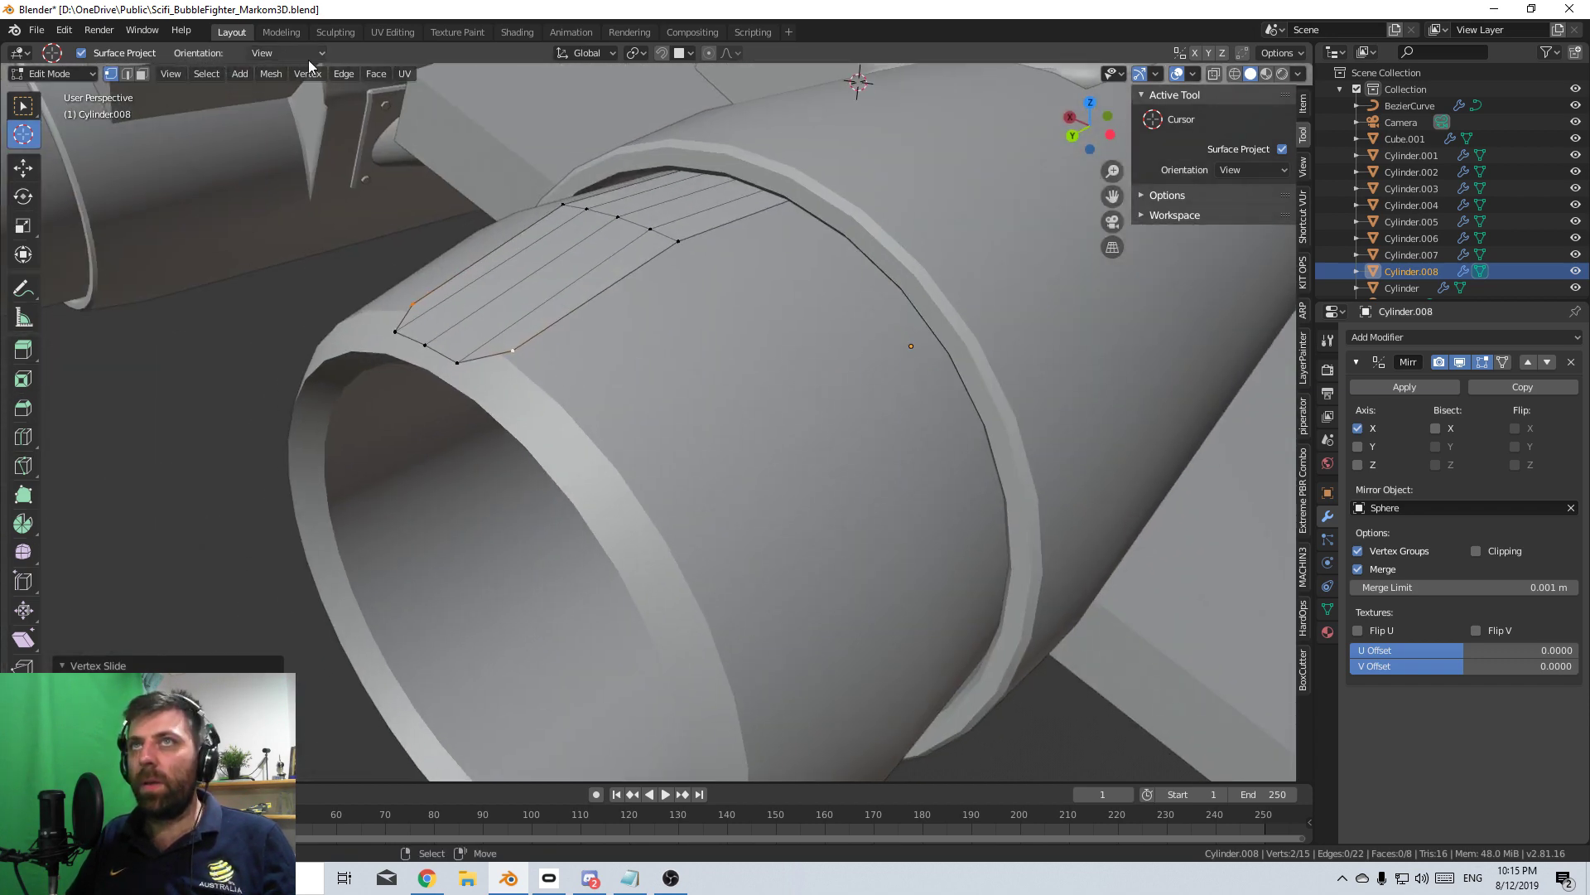
# - Duplicate the four middle faces of the panel and place the copy above it
pyautogui.rightClick(576, 239)
pyautogui.keyDown('shift'); pyautogui.rightClick(603, 271); pyautogui.keyUp('shift')
pyautogui.rightClick(669, 204)
pyautogui.keyDown('shift'); pyautogui.rightClick(656, 195); pyautogui.keyUp('shift')
pyautogui.keyDown('shift'); pyautogui.rightClick(565, 236); pyautogui.keyUp('shift')
pyautogui.keyDown('shift'); pyautogui.rightClick(593, 250); pyautogui.keyUp('shift')
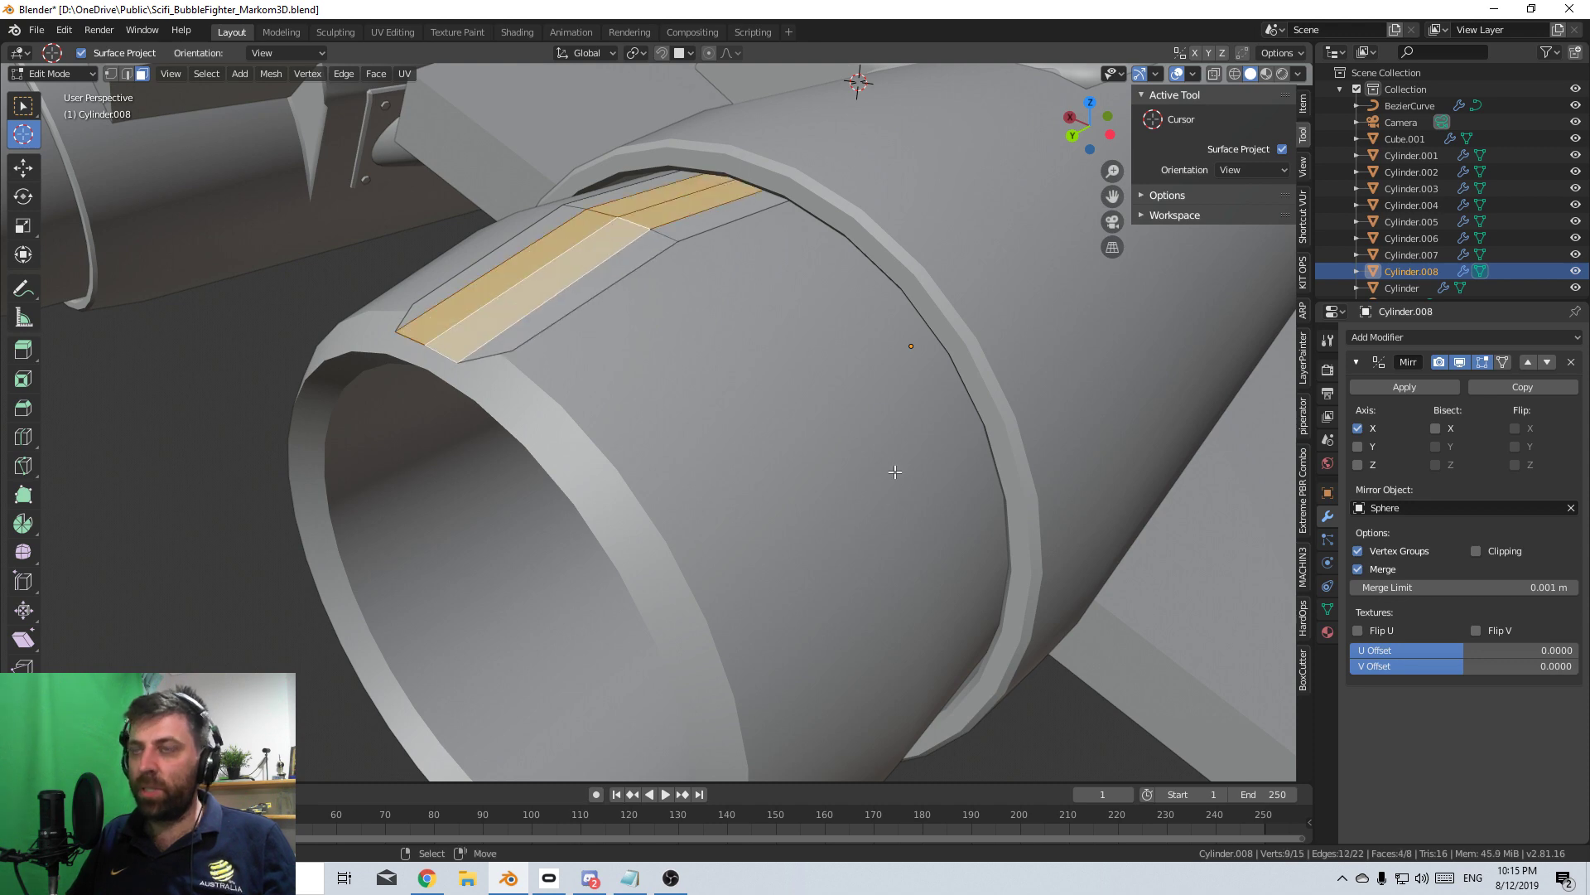
pyautogui.hotkey('shift', 'd')
pyautogui.click(899, 381)
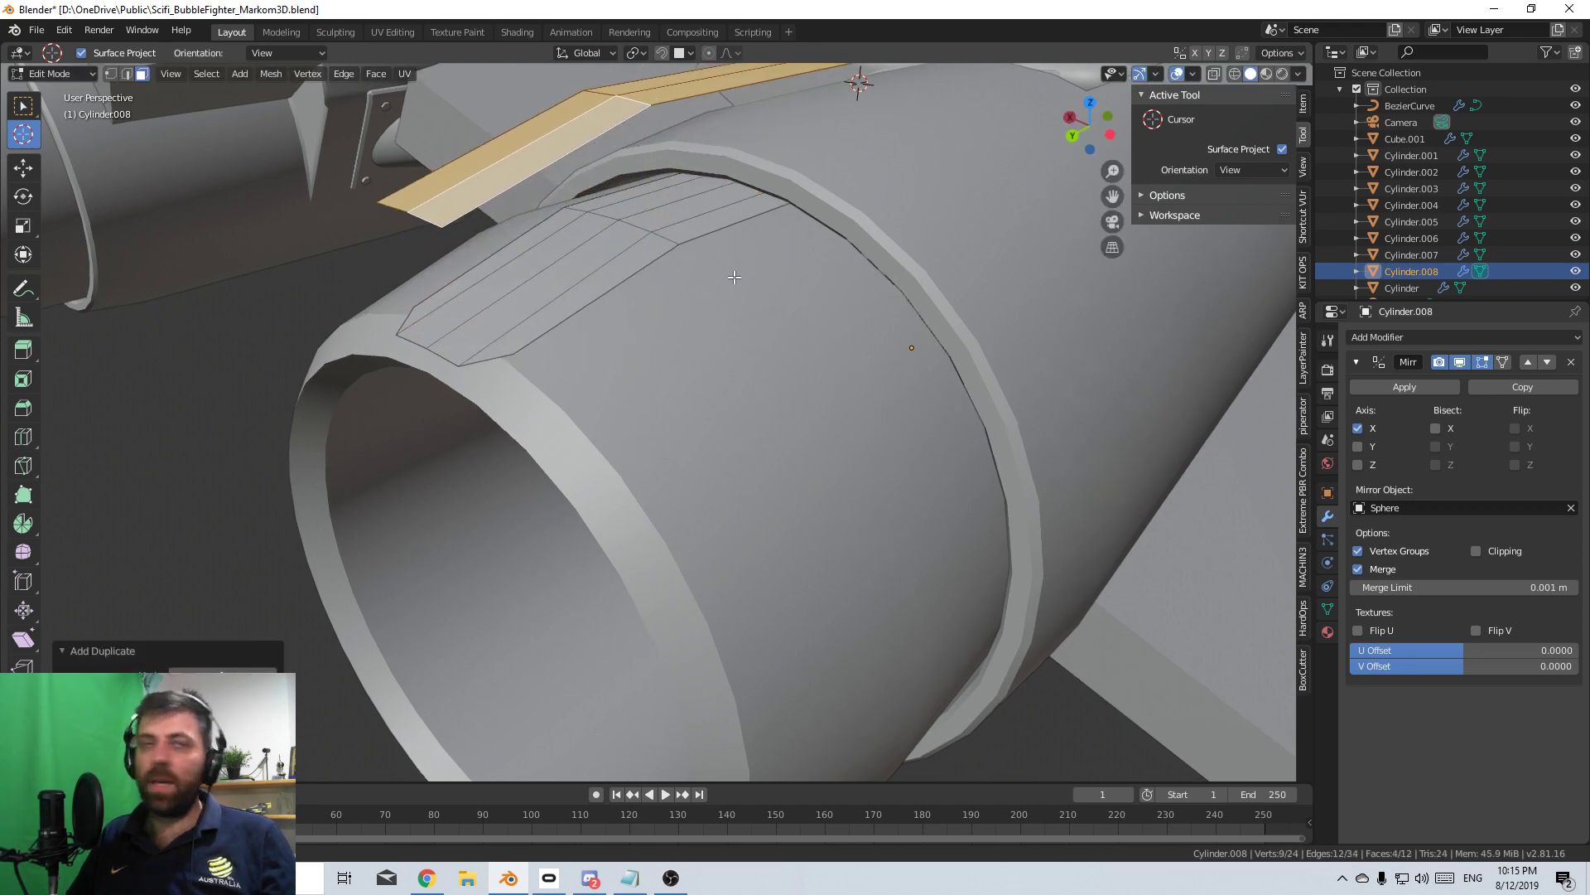
# - Cut an edge loop across the duplicated strip near its rear end and delete the section beyond it
pyautogui.moveTo(829, 364); pyautogui.dragTo(646, 308, button='middle')
pyautogui.hotkey('ctrl', 'r')
pyautogui.click(646, 309)
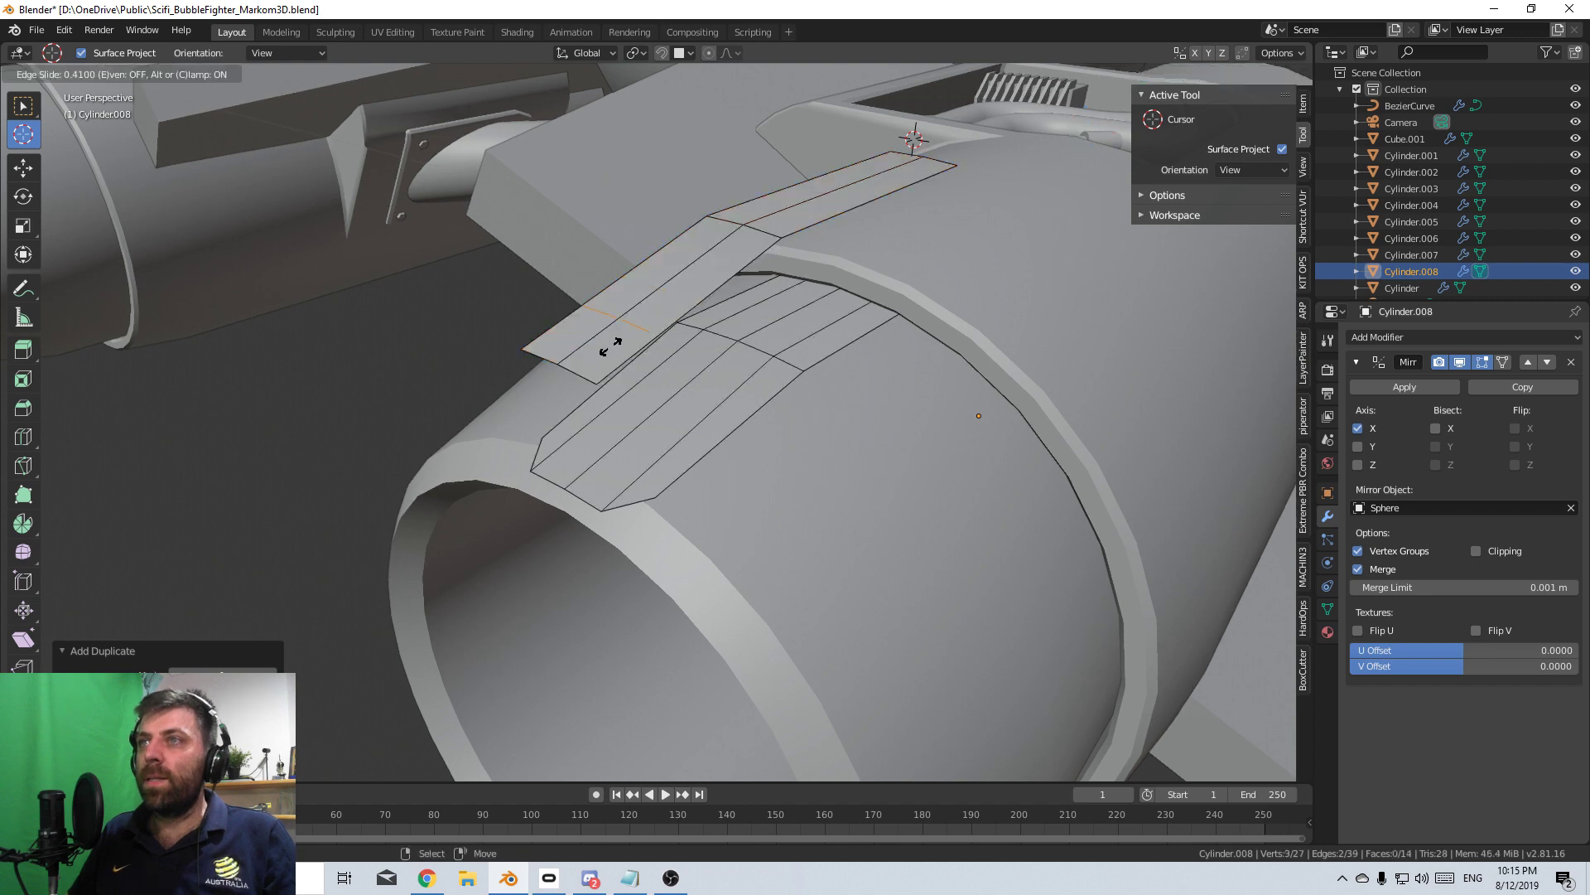
pyautogui.click(580, 352)
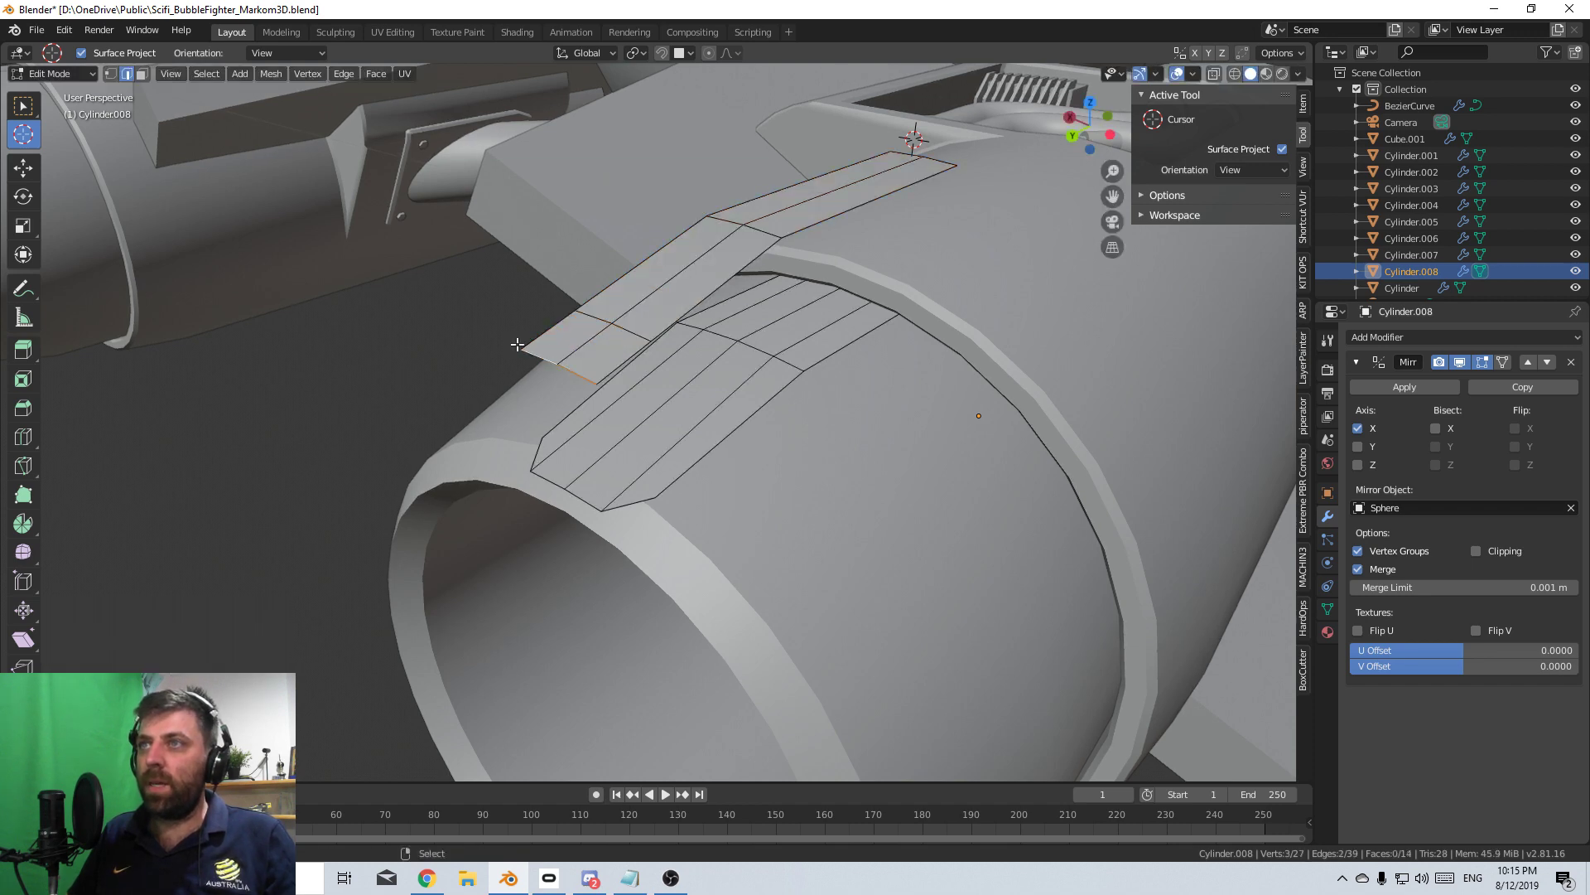
pyautogui.press('x')
pyautogui.click(617, 351)
pyautogui.moveTo(617, 351); pyautogui.dragTo(787, 324, button='middle')
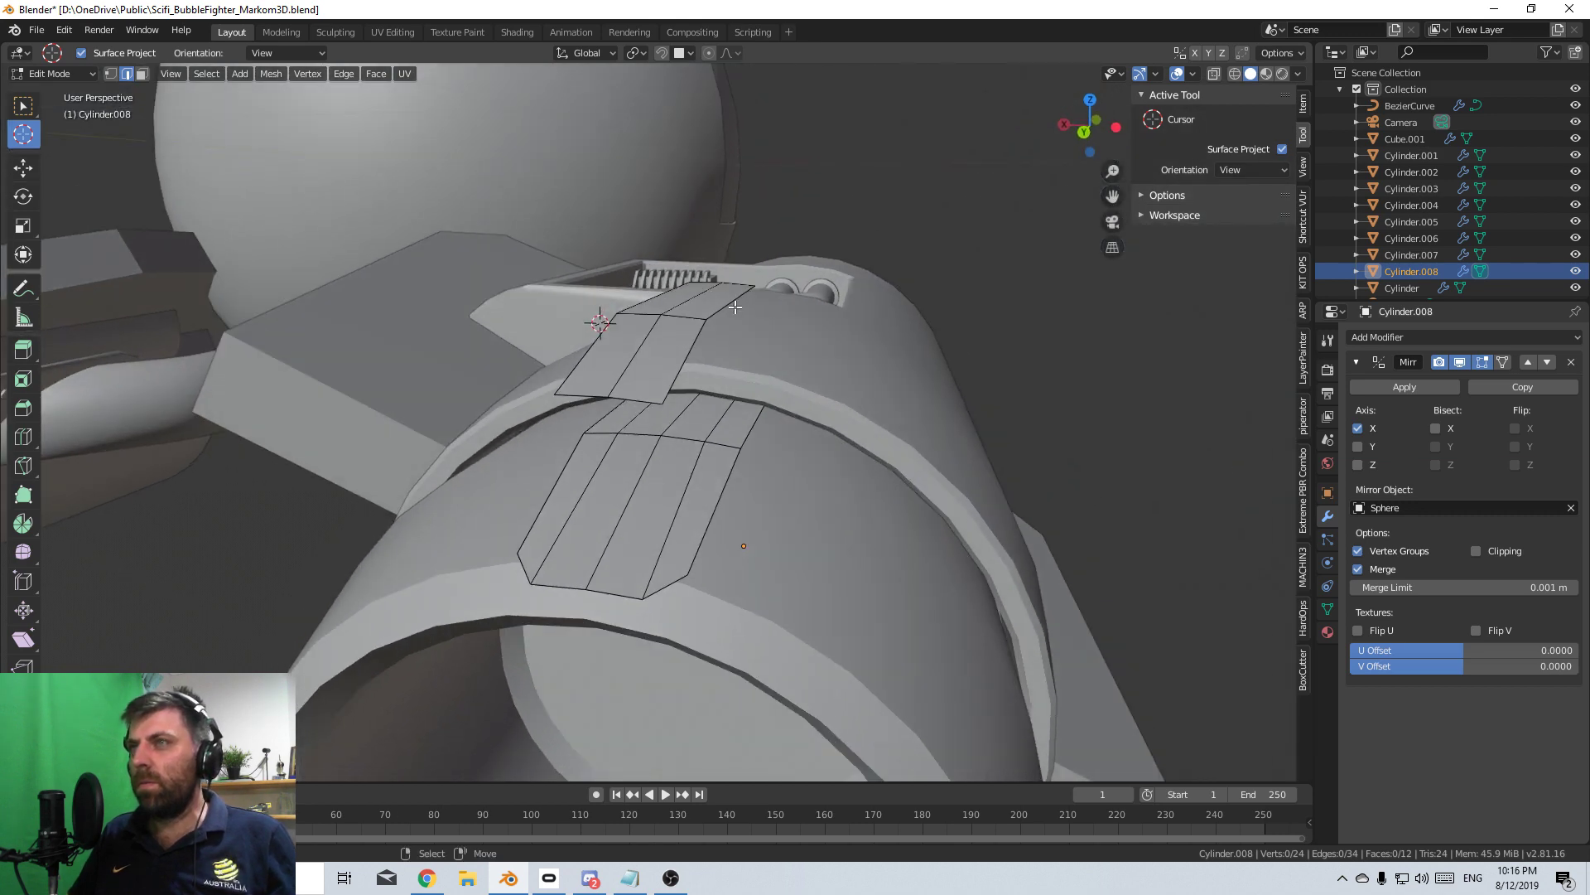
# - Narrow the duplicated strip by scaling its two long side edges slightly inward
pyautogui.press('s')
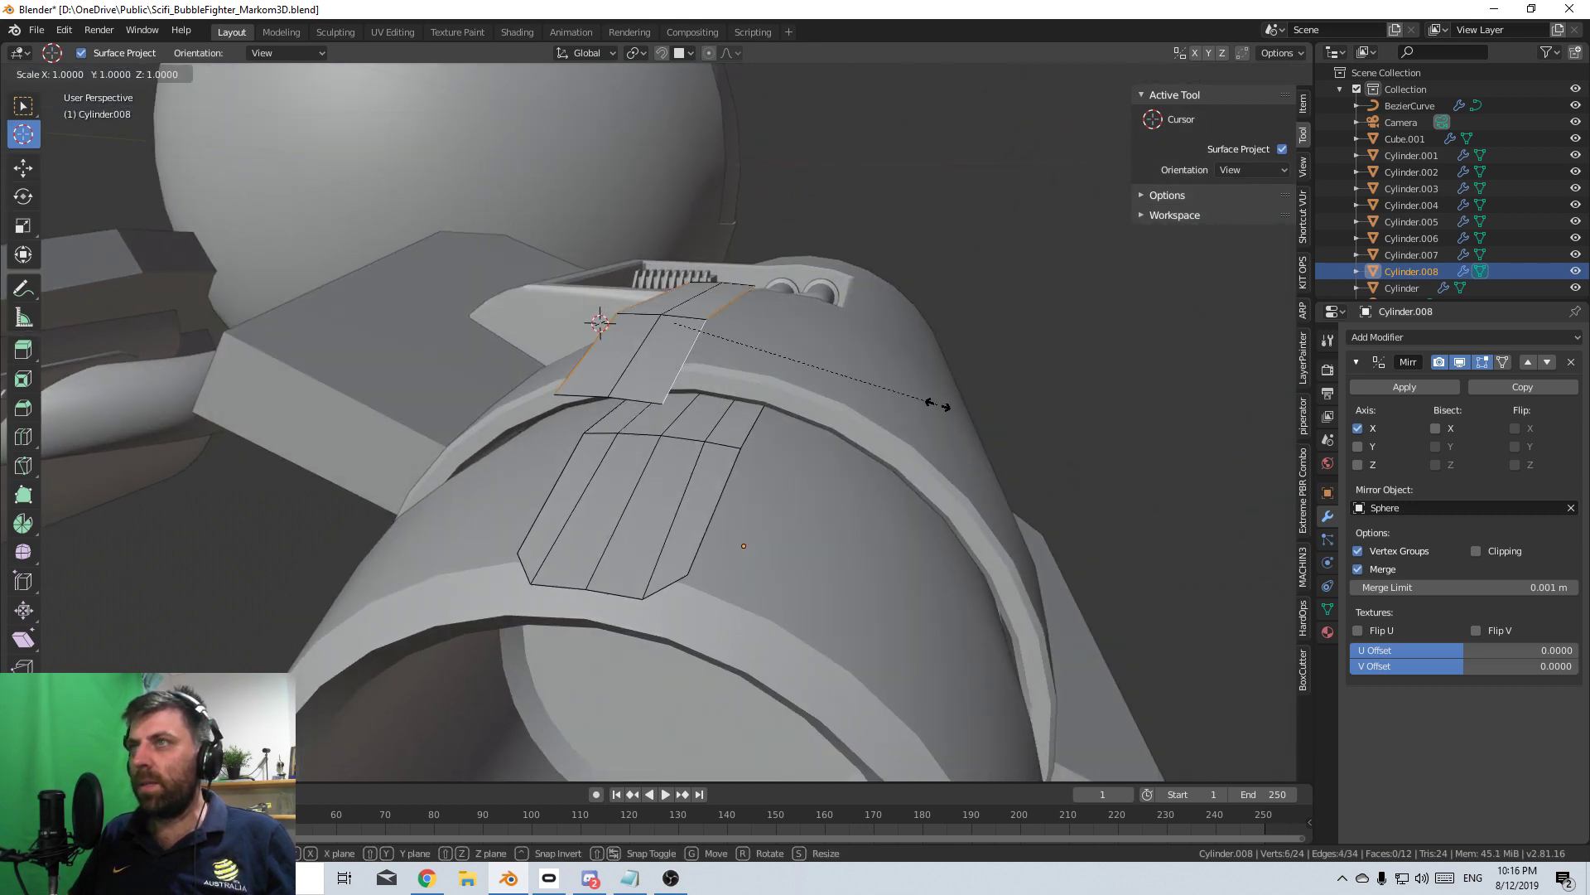
pyautogui.press('x')
pyautogui.click(901, 389)
pyautogui.press('x')
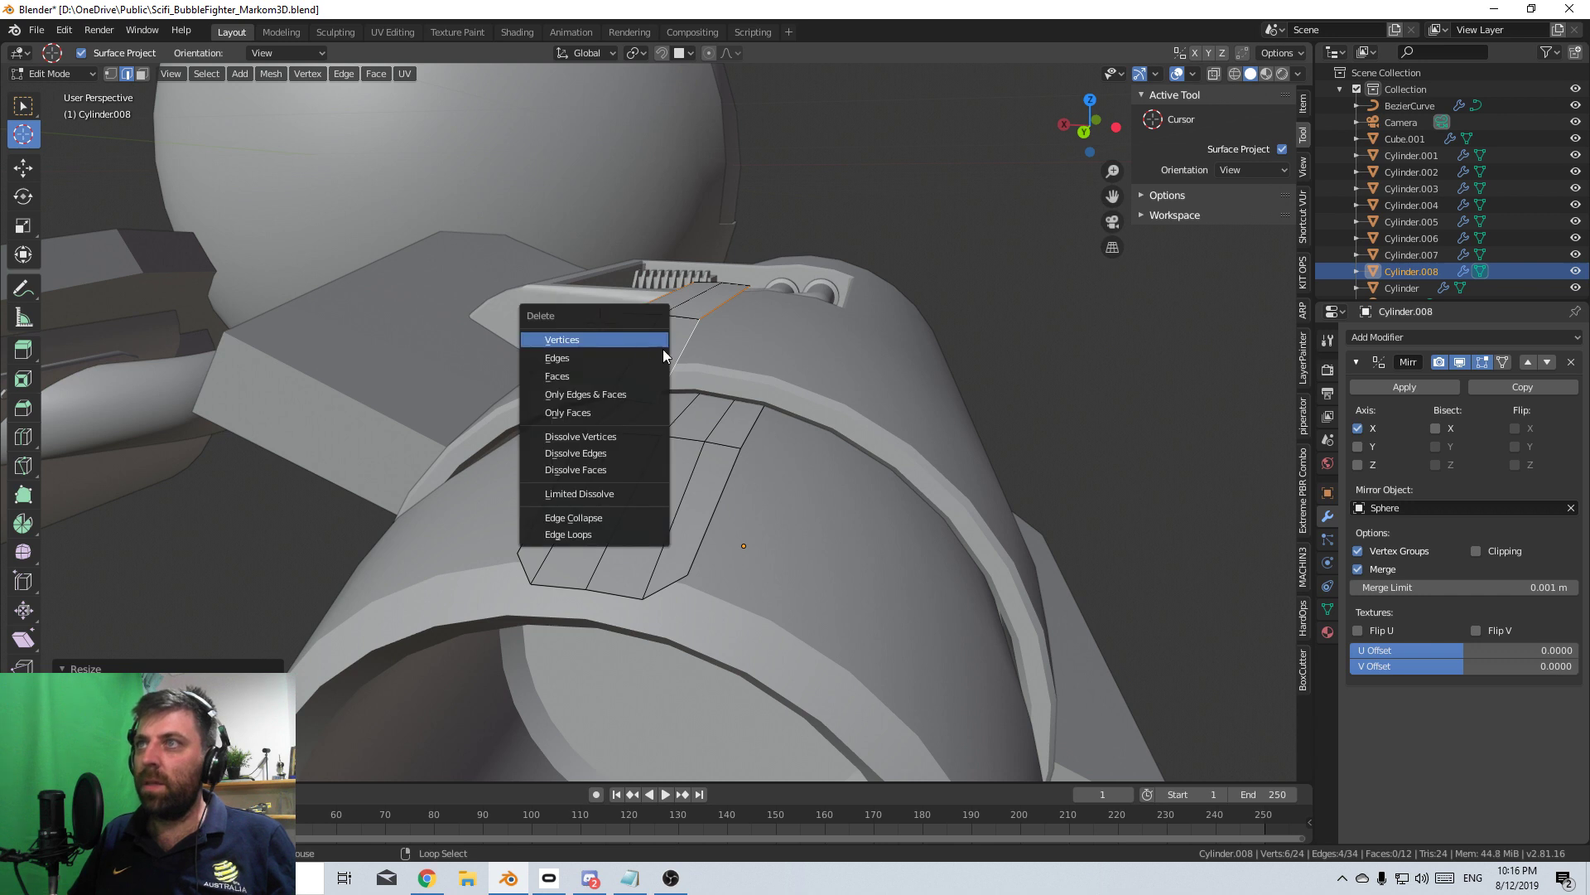
# - Raise the strip's lengthwise middle edge loop slightly along Z to form a ridge
pyautogui.keyDown('alt'); pyautogui.rightClick(703, 290); pyautogui.keyUp('alt')
pyautogui.press('g')
pyautogui.press('z')
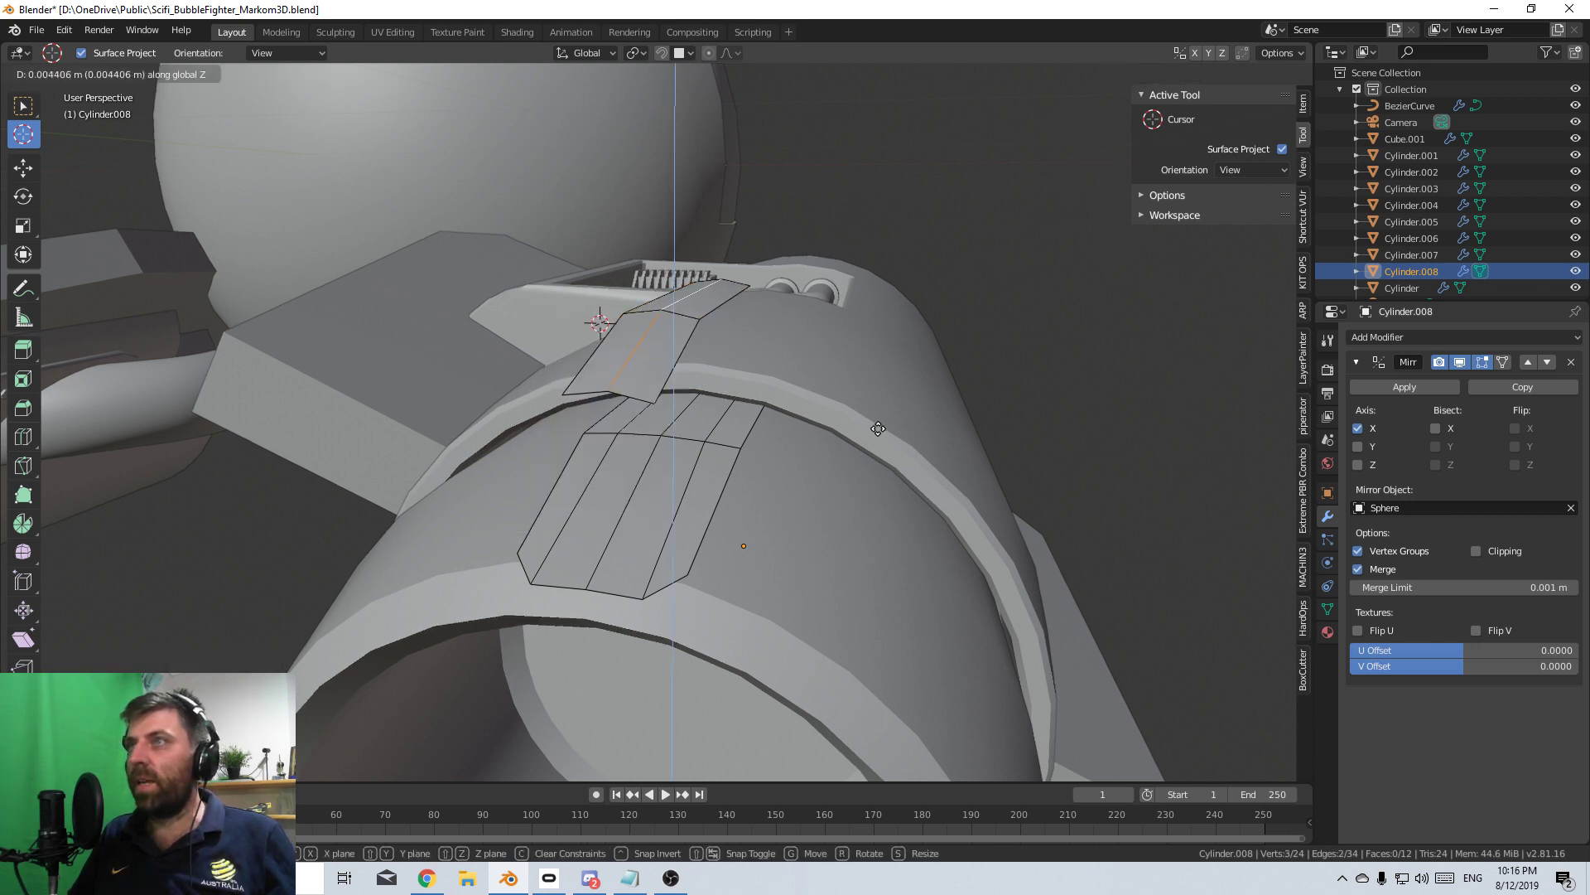
pyautogui.click(879, 404)
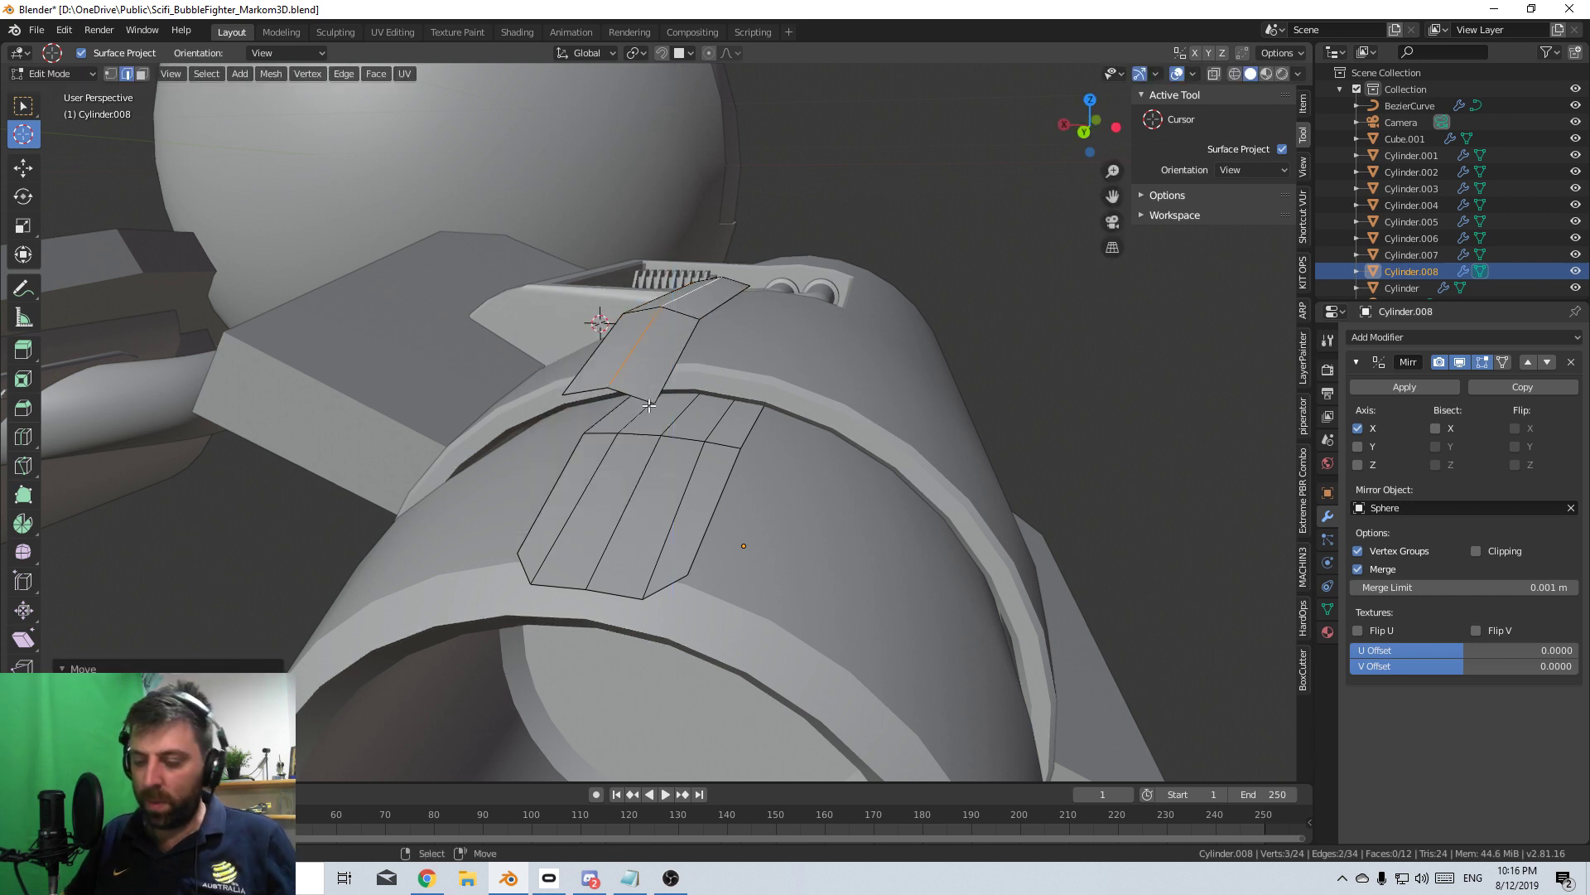
# - Select the whole linked strip and lower it along Z onto the nozzle panel
pyautogui.hotkey('ctrl', 'l')
pyautogui.press('g')
pyautogui.press('z')
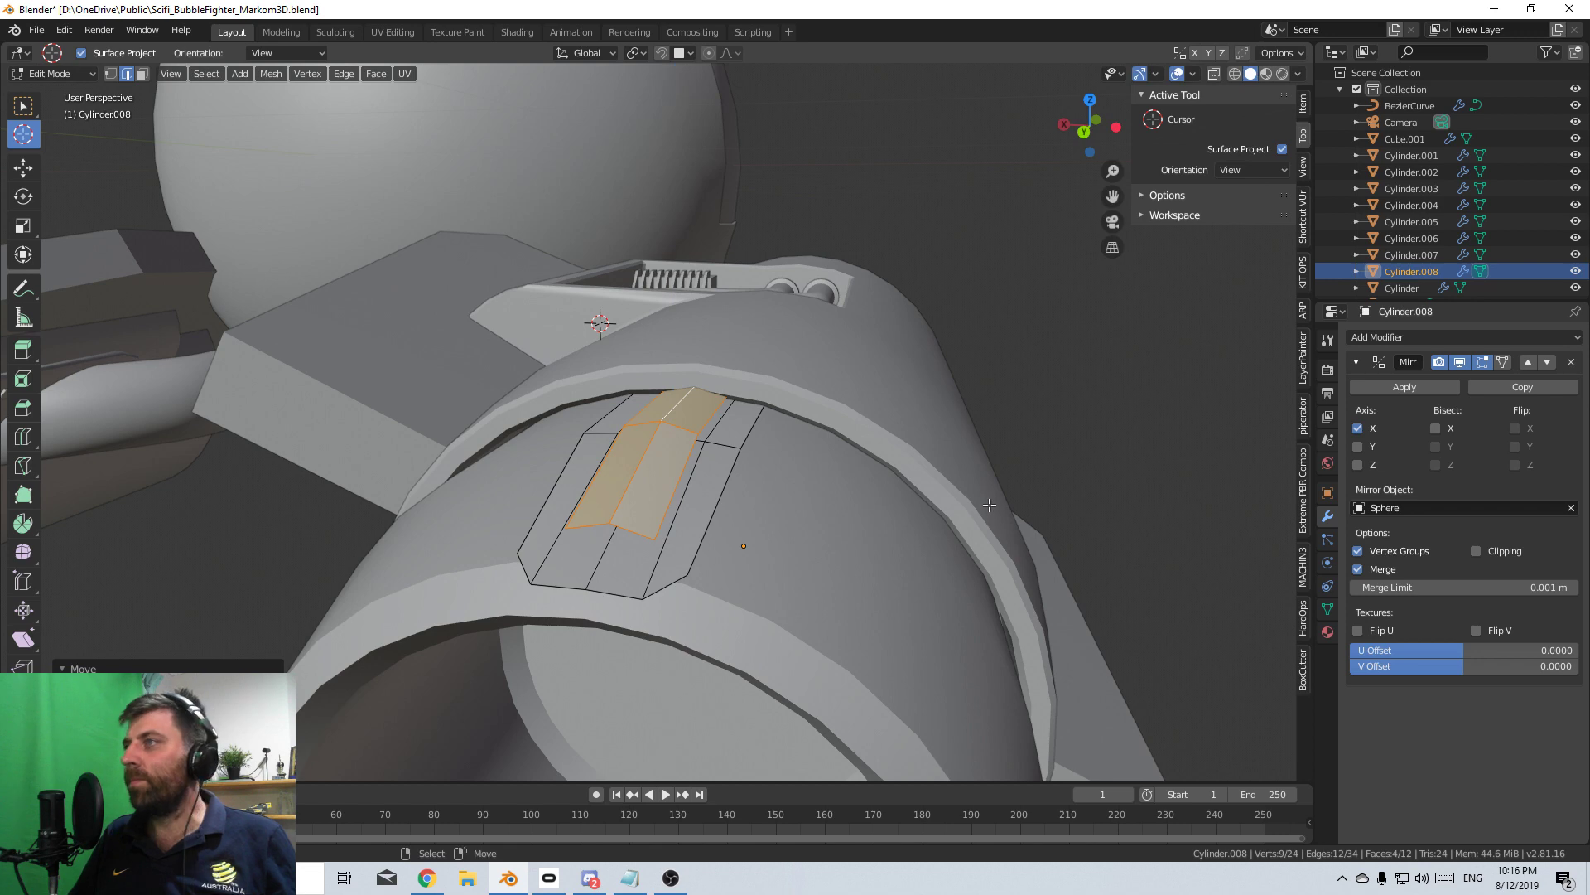
# - Add a Solidify modifier to the panel object and inspect its thickness from behind
pyautogui.click(1447, 335)
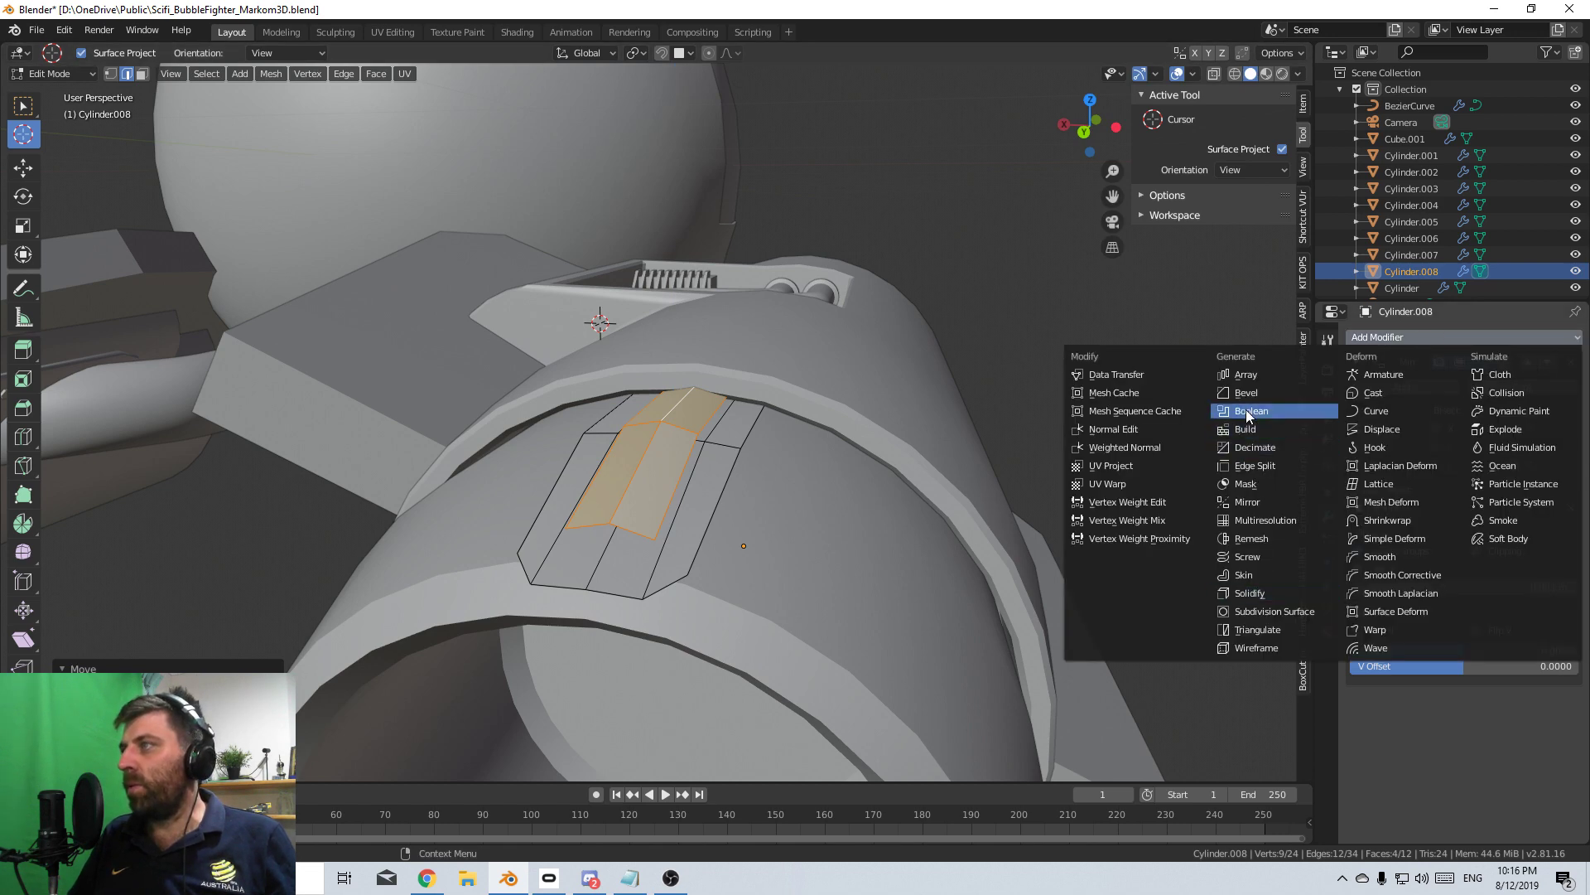
pyautogui.click(1279, 593)
pyautogui.moveTo(1135, 589); pyautogui.dragTo(1051, 535, button='middle')
pyautogui.scroll(2, 672, 432)
pyautogui.scroll(1, 672, 431)
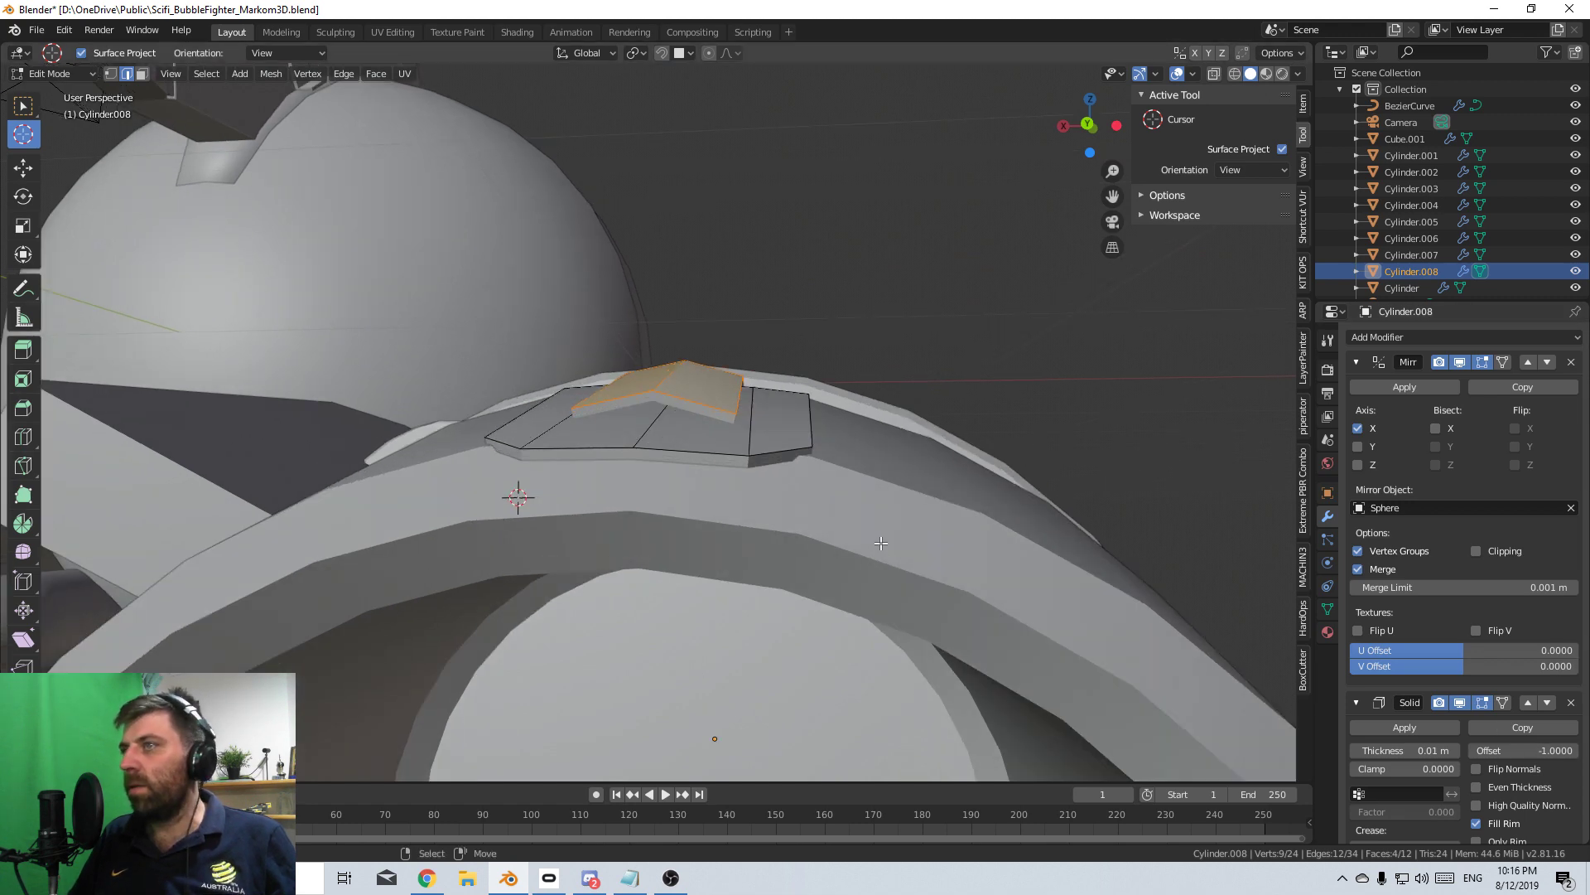
# - Move the whole panel mesh rearward along Y so it overhangs the nozzle rim, and return to Object Mode
pyautogui.moveTo(707, 443); pyautogui.dragTo(761, 614, button='middle')
pyautogui.press('a')
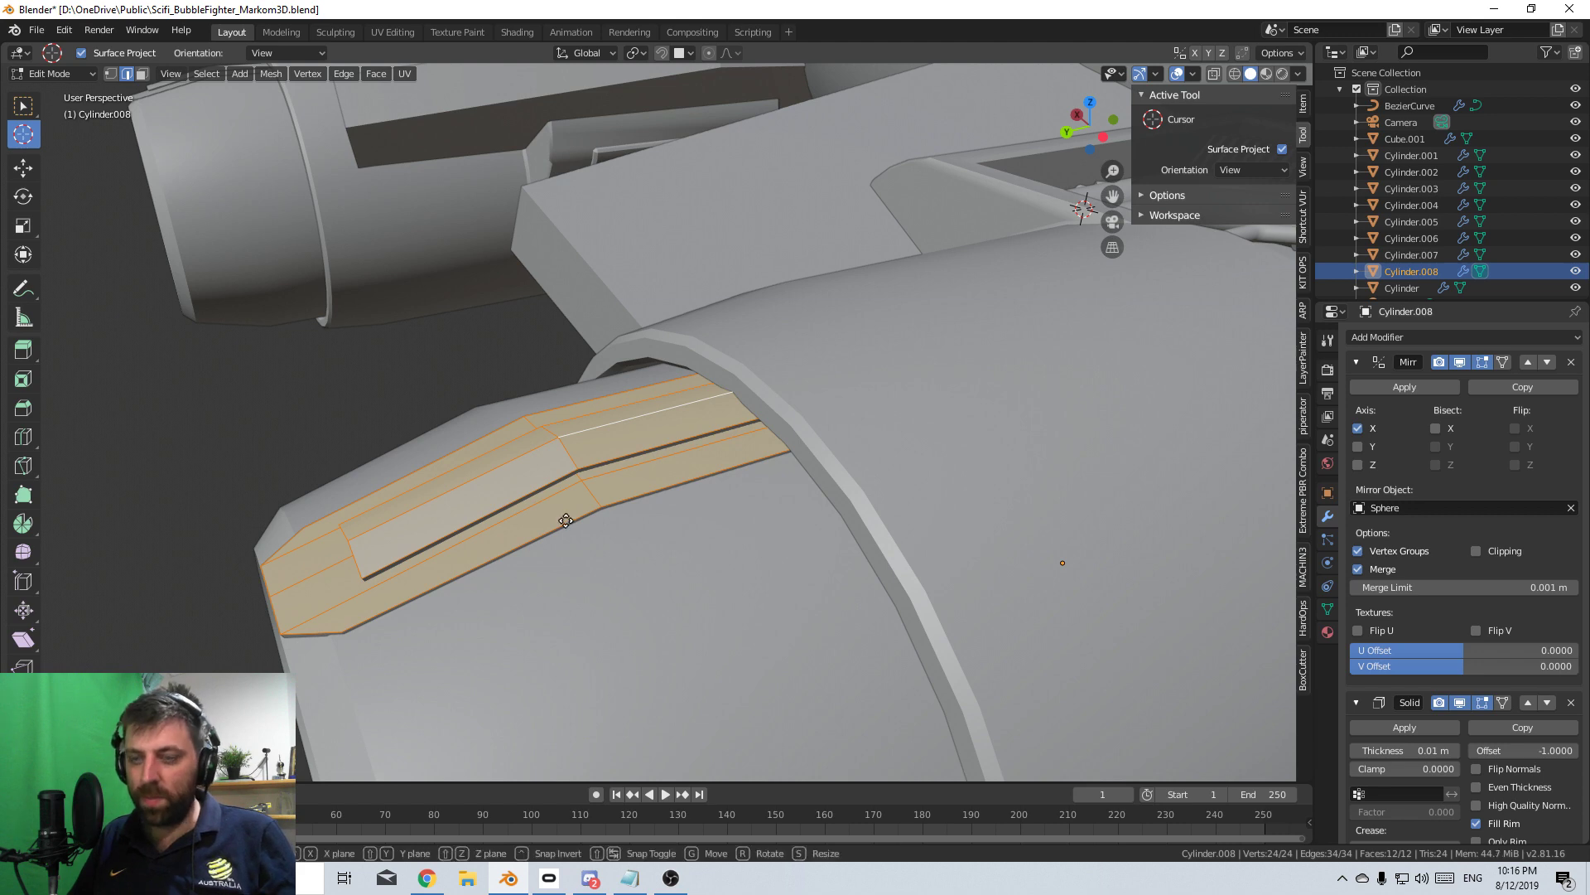
pyautogui.press('g')
pyautogui.press('y')
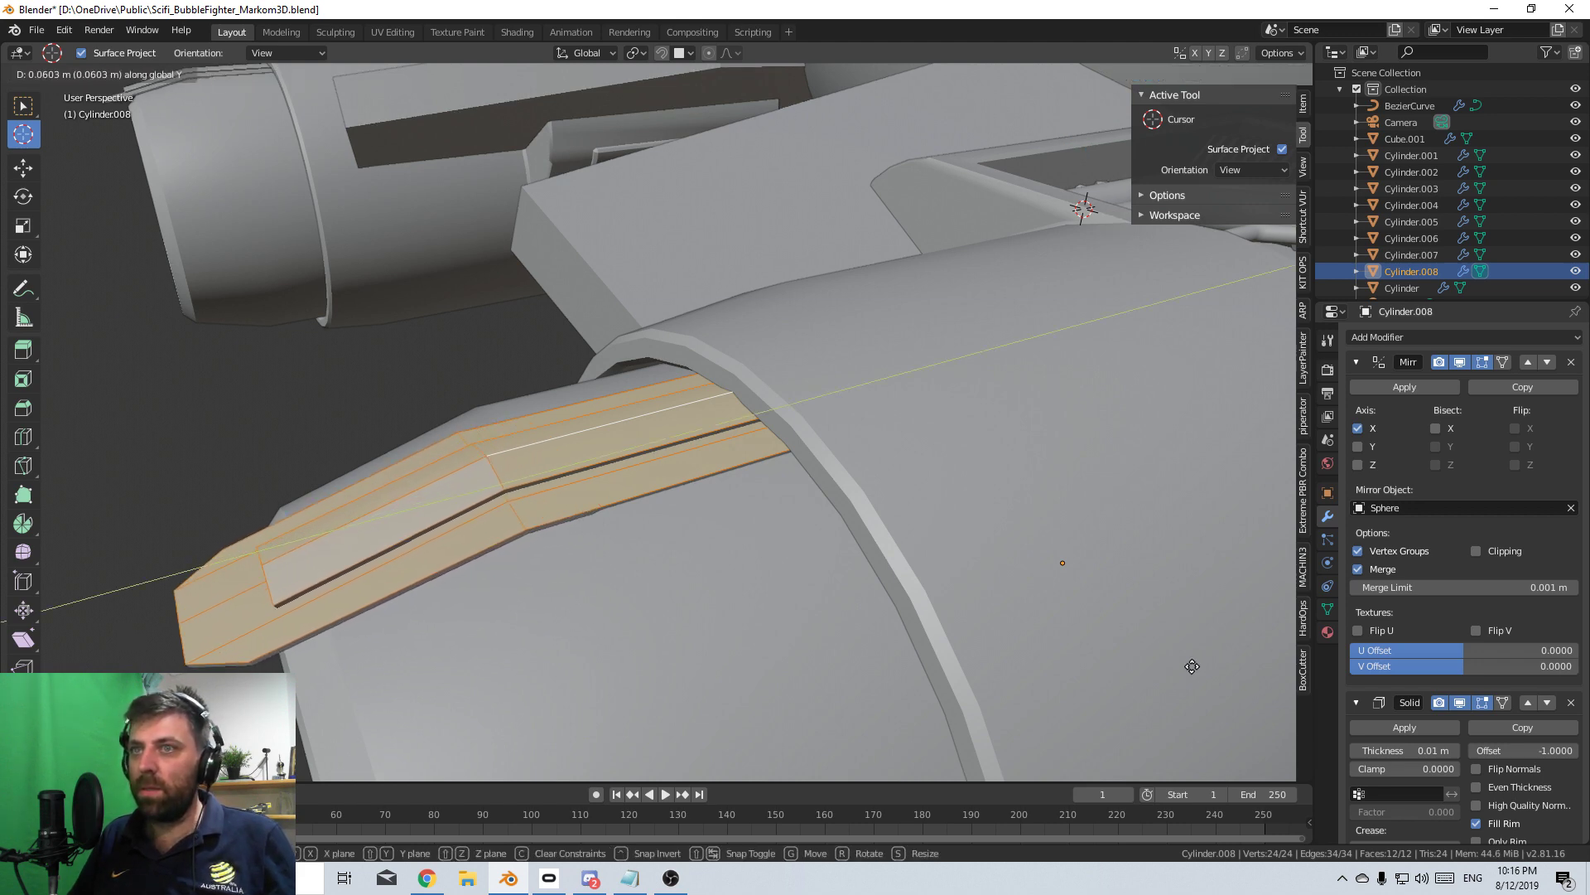
pyautogui.click(729, 647)
pyautogui.scroll(-5, 729, 647)
pyautogui.moveTo(728, 647); pyautogui.dragTo(768, 584, button='middle')
pyautogui.press('Tab')
pyautogui.scroll(-2, 654, 575)
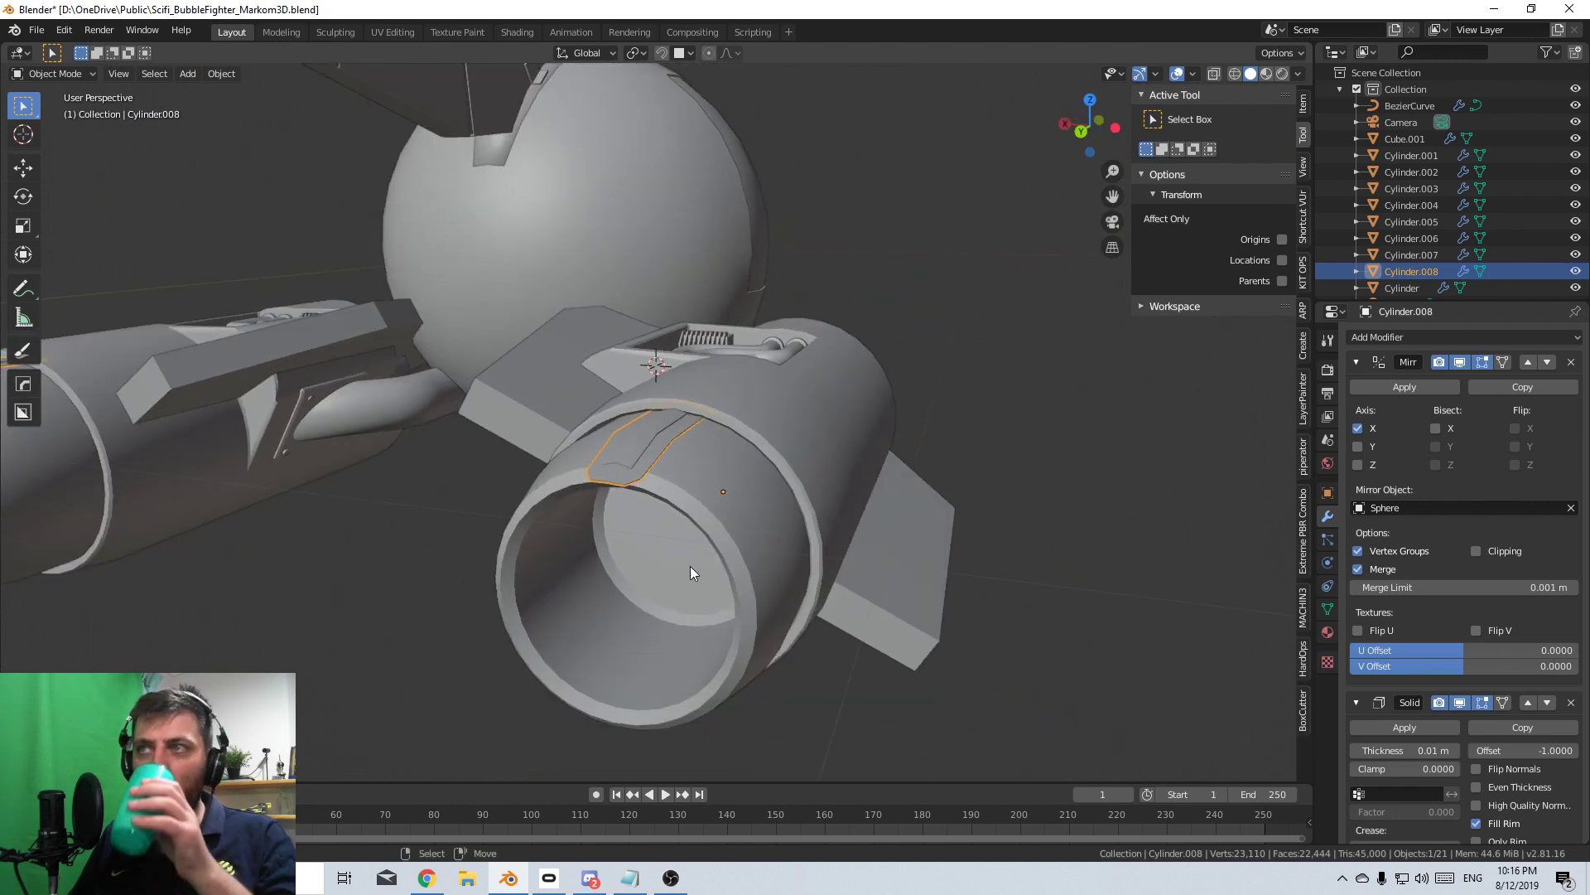
# - Reopen the panel for mesh editing and snap the 3D cursor to the ridge edge at the strip's front
pyautogui.scroll(3, 691, 571)
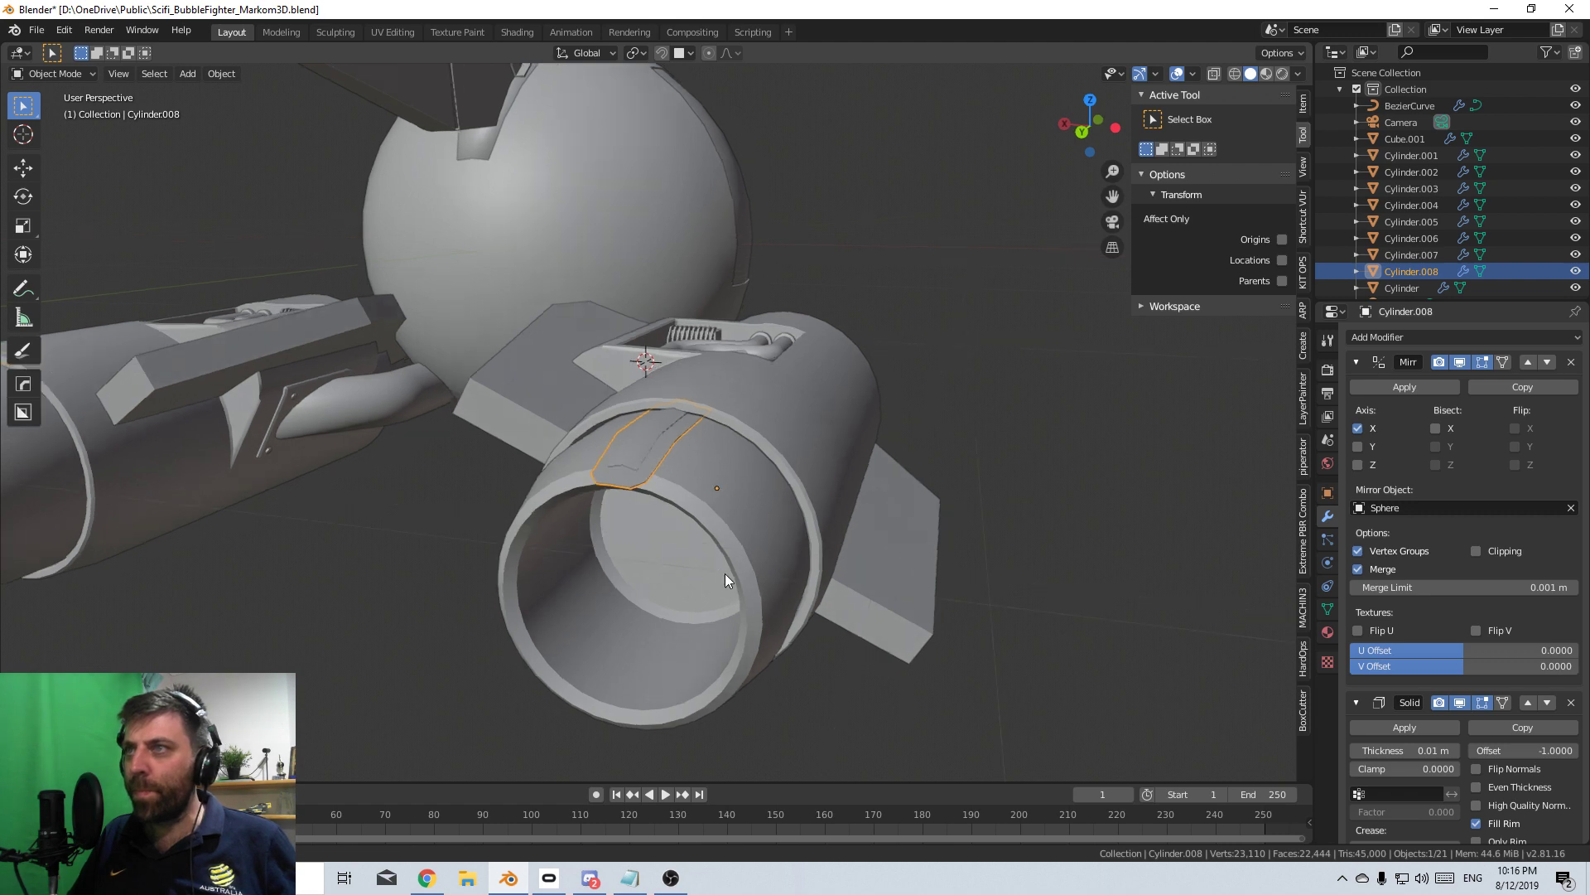
pyautogui.scroll(-3, 661, 525)
pyautogui.moveTo(694, 478); pyautogui.dragTo(709, 377, button='middle')
pyautogui.scroll(4, 719, 406)
pyautogui.hotkey('shift', 'a')
pyautogui.press('Tab')
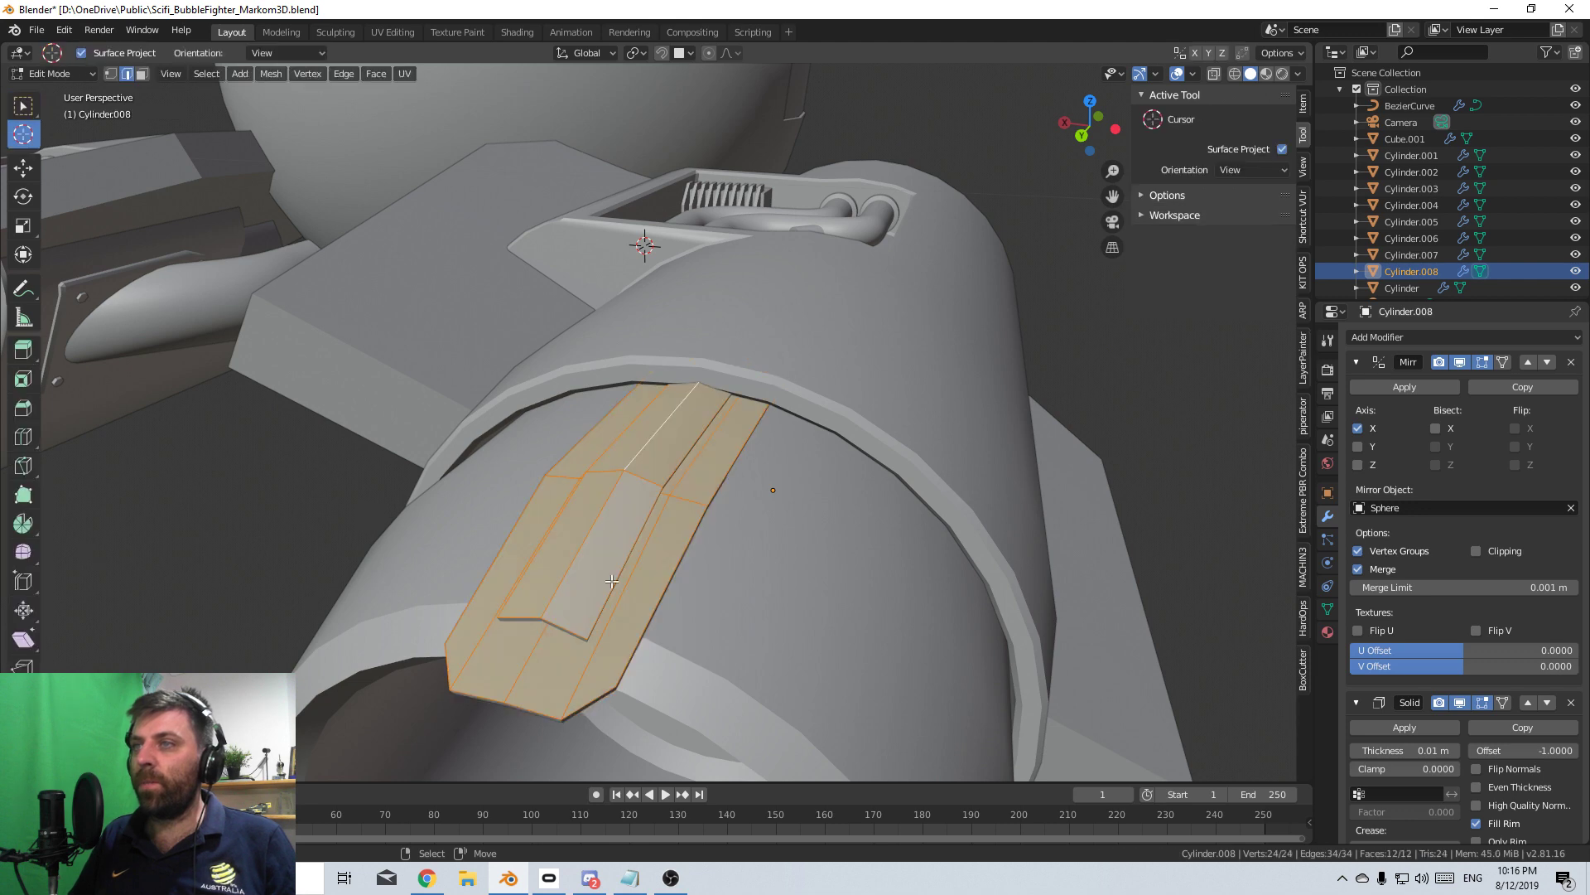
pyautogui.scroll(-5, 612, 581)
pyautogui.rightClick(656, 428)
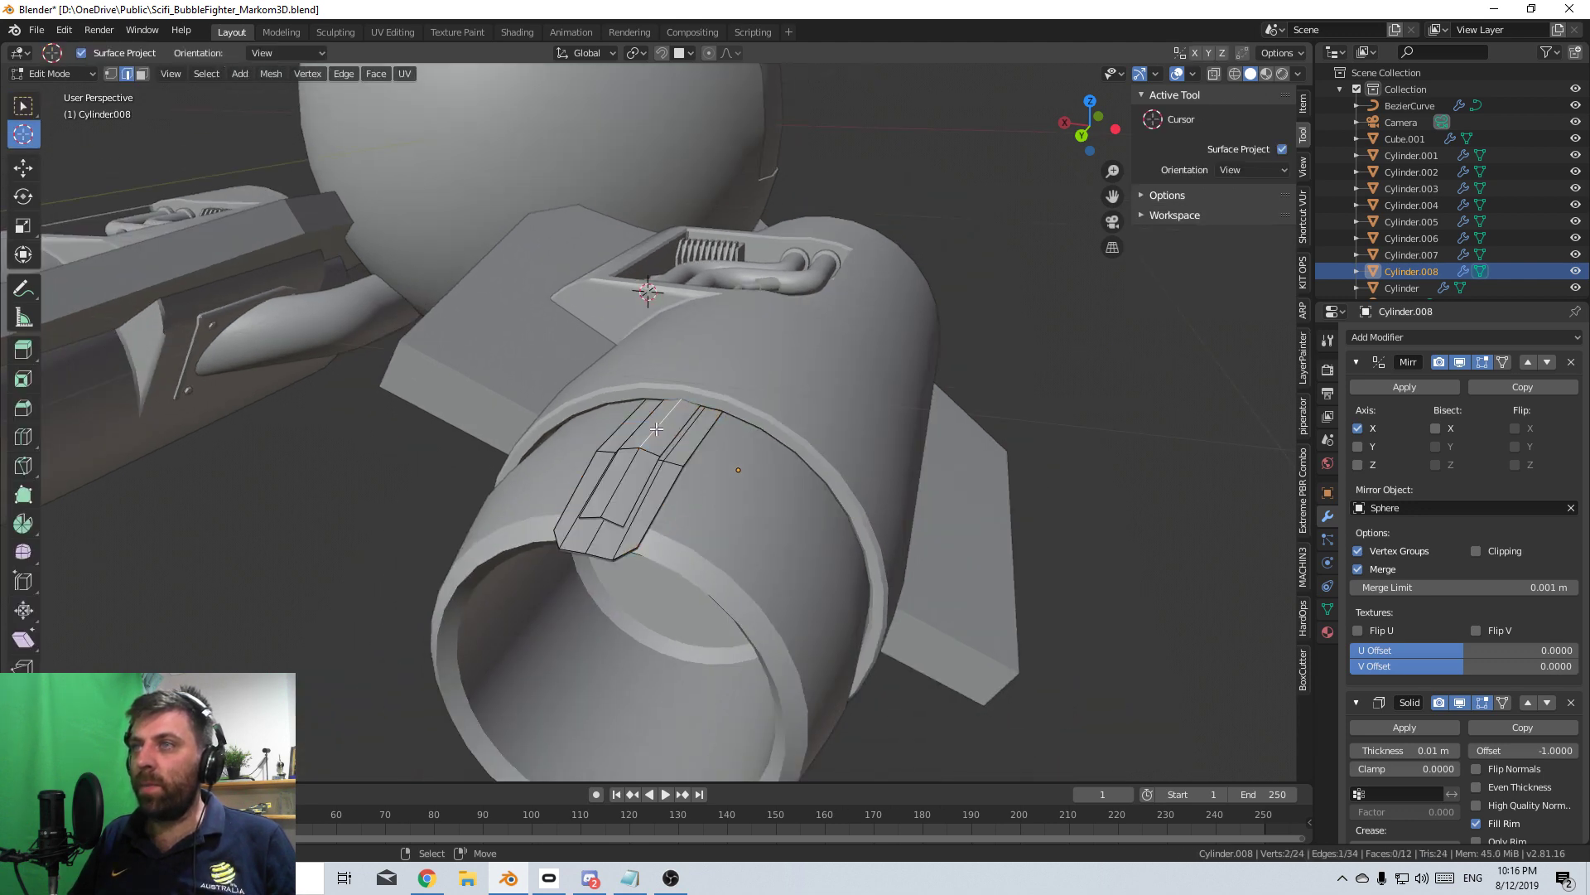
pyautogui.hotkey('shift', 's')
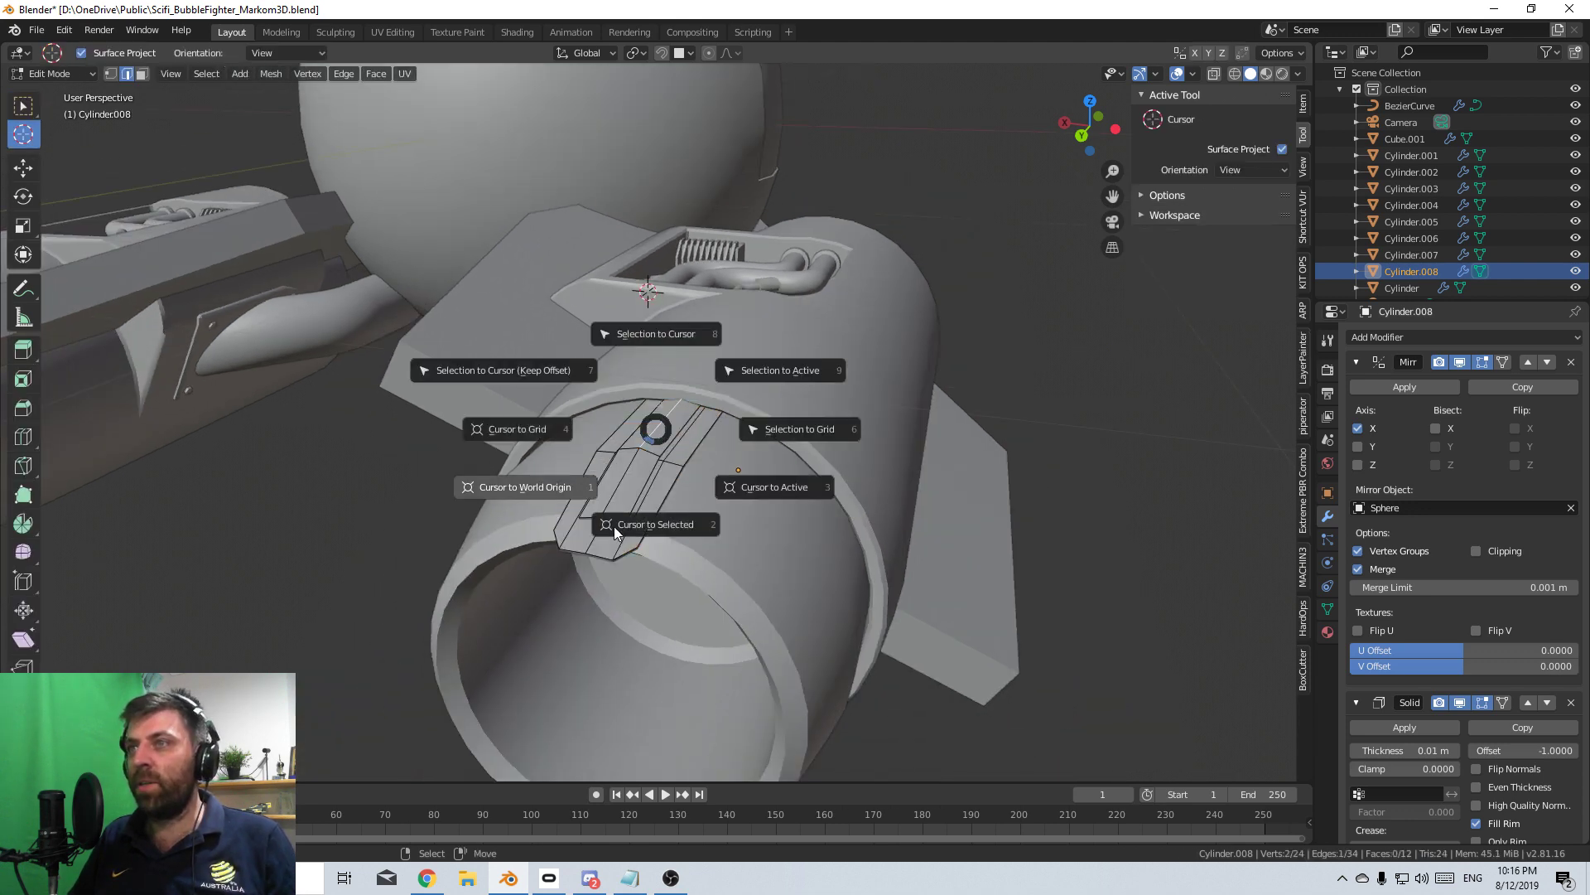
pyautogui.click(635, 525)
# - Add a 32-vertex cylinder to the panel mesh at the 3D cursor
pyautogui.hotkey('shift', 'a')
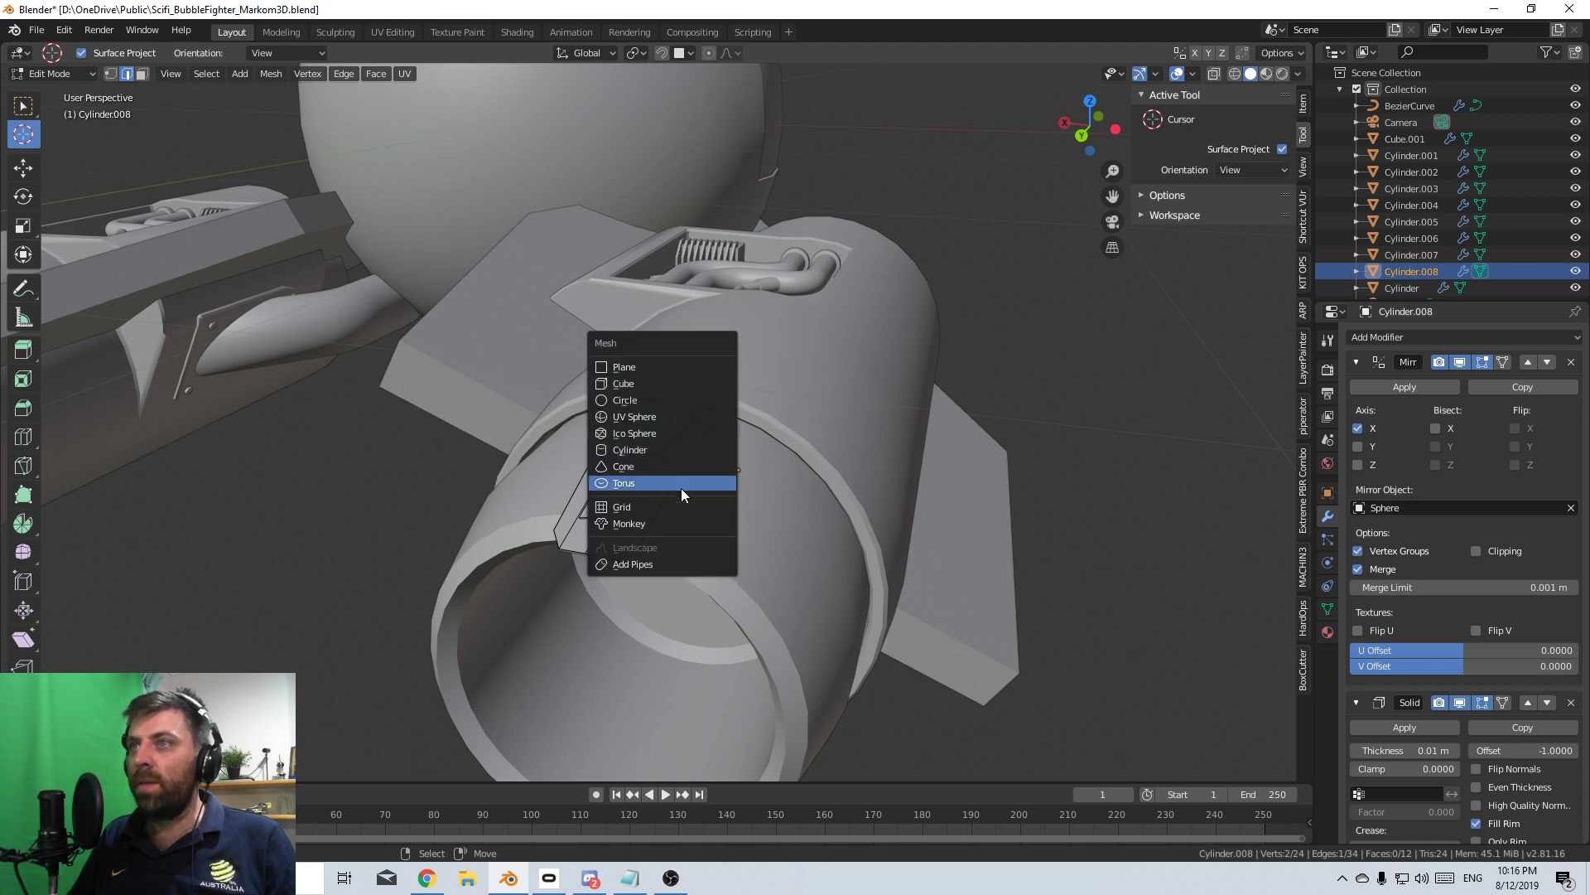
pyautogui.click(683, 448)
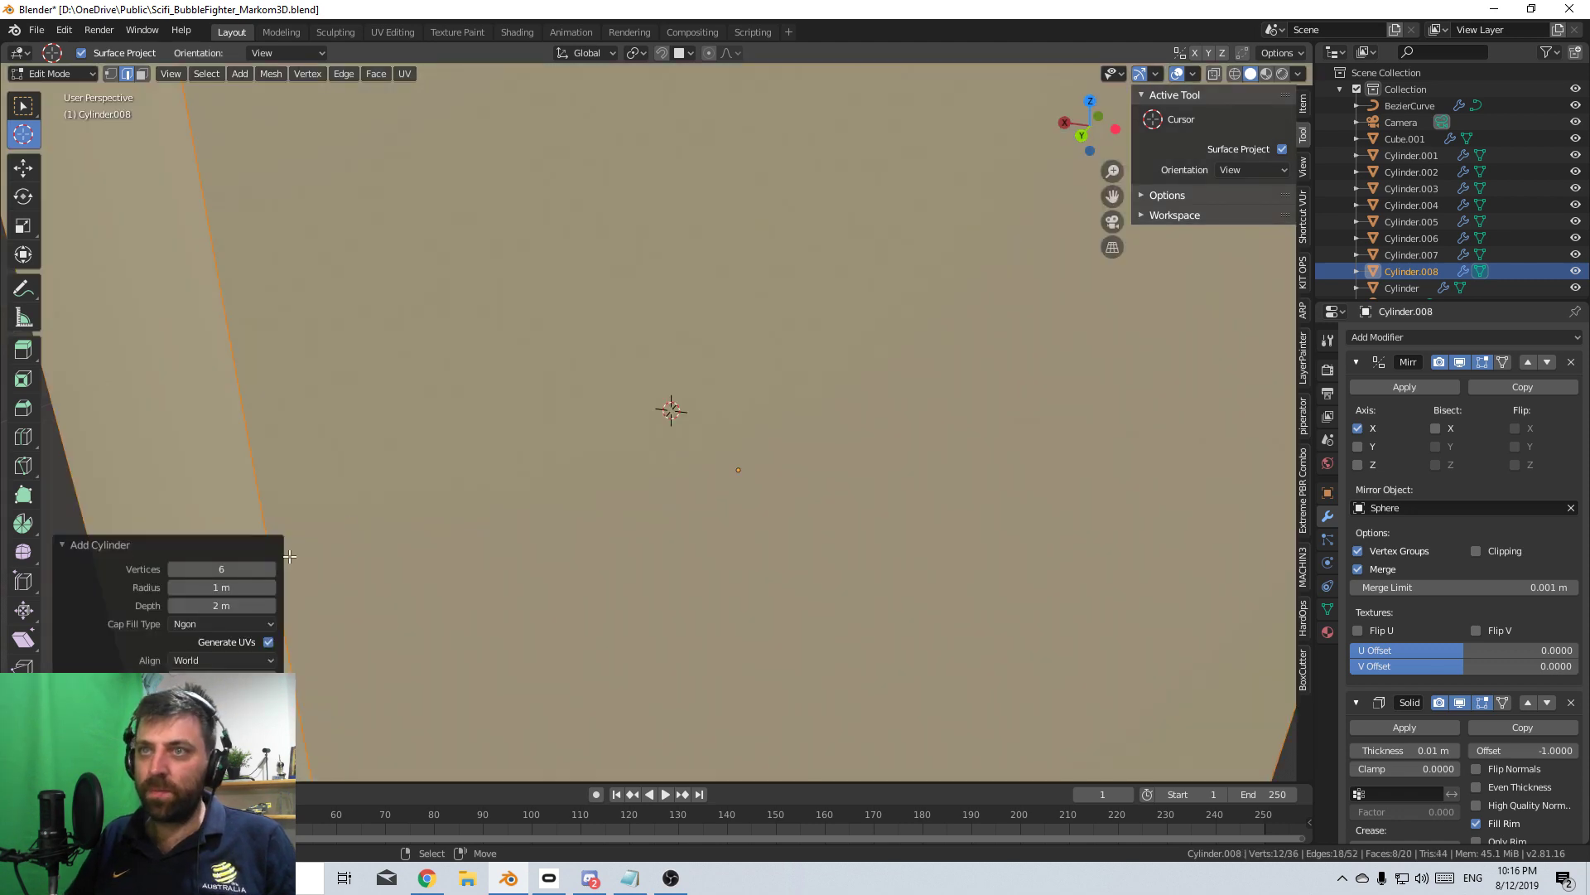
pyautogui.click(244, 568)
pyautogui.write('35')
pyautogui.press('Return')
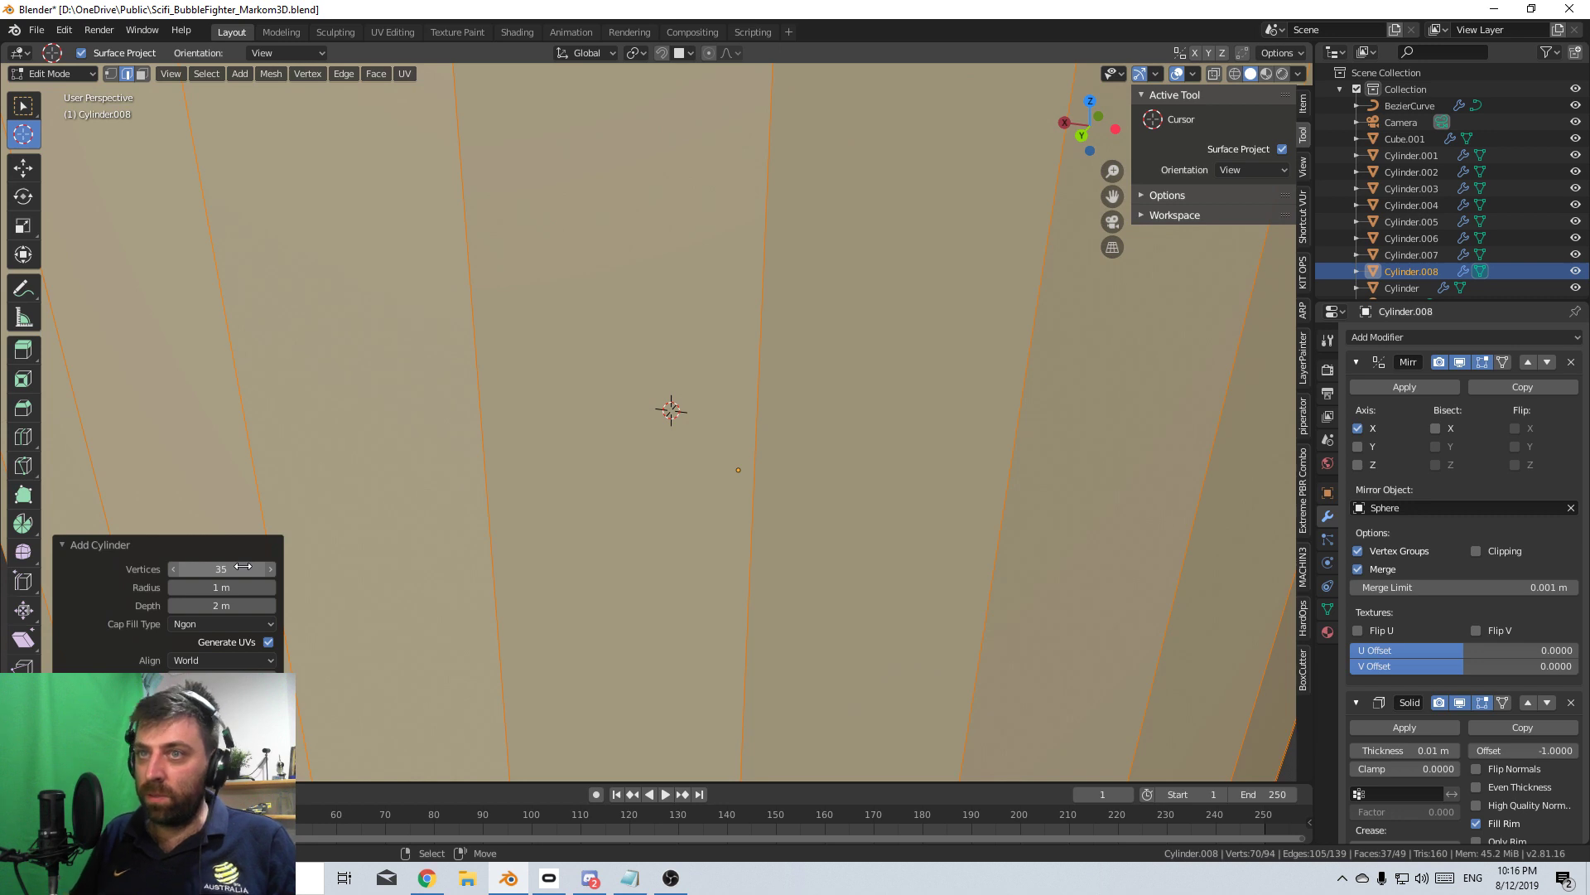
pyautogui.click(243, 568)
pyautogui.write('32')
pyautogui.press('Return')
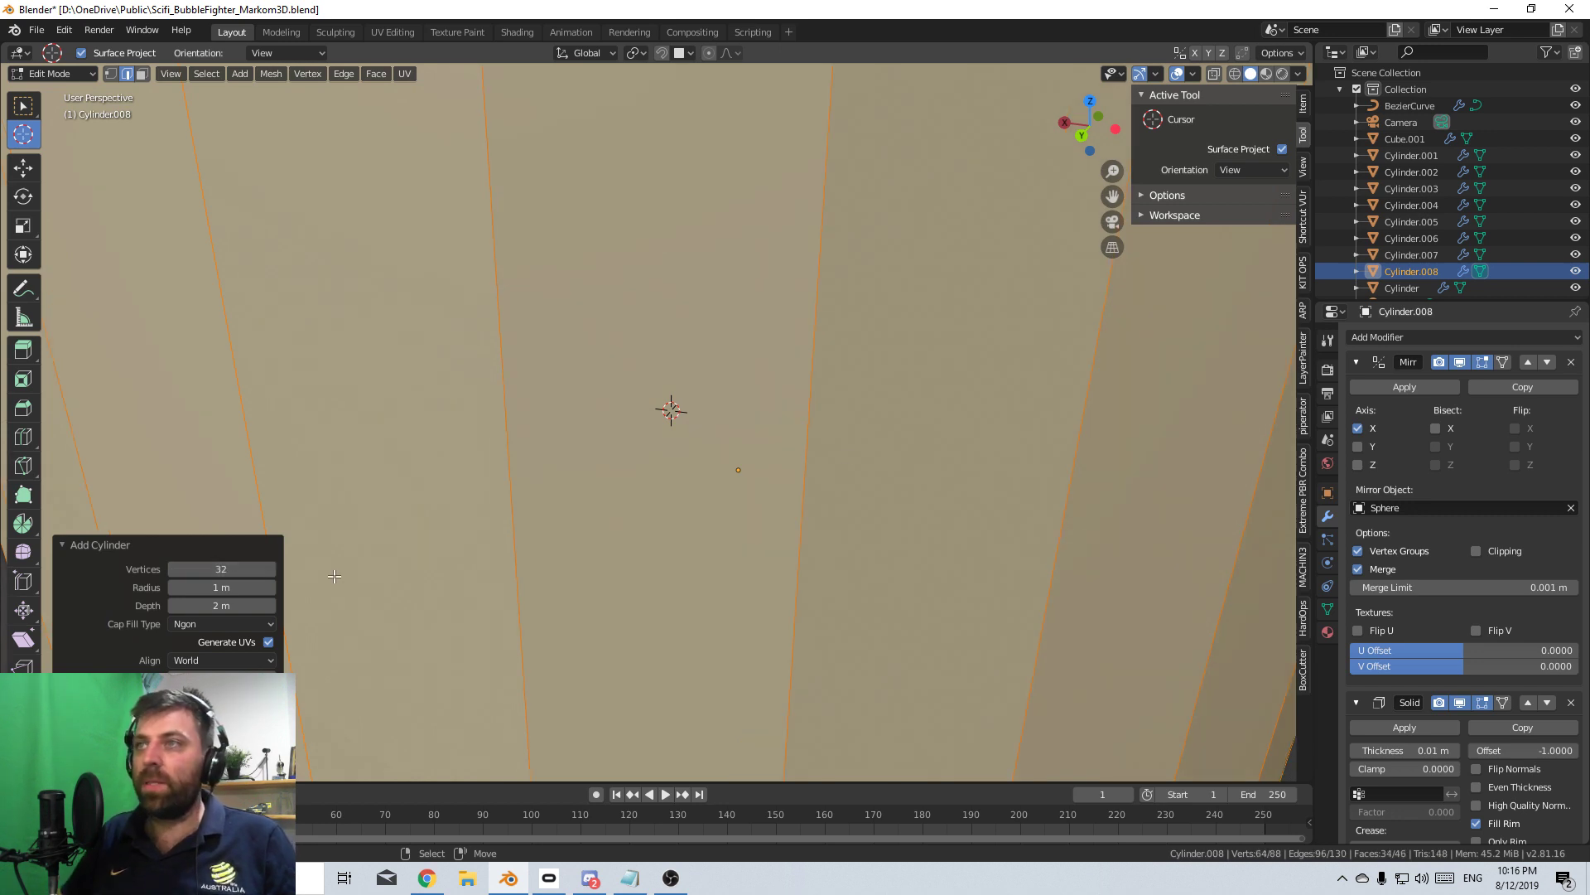
# - Scale the new cylinder down, rotate it 90° about X and 90° about Z, and shrink it to a tiny crosswise pin
pyautogui.press('s')
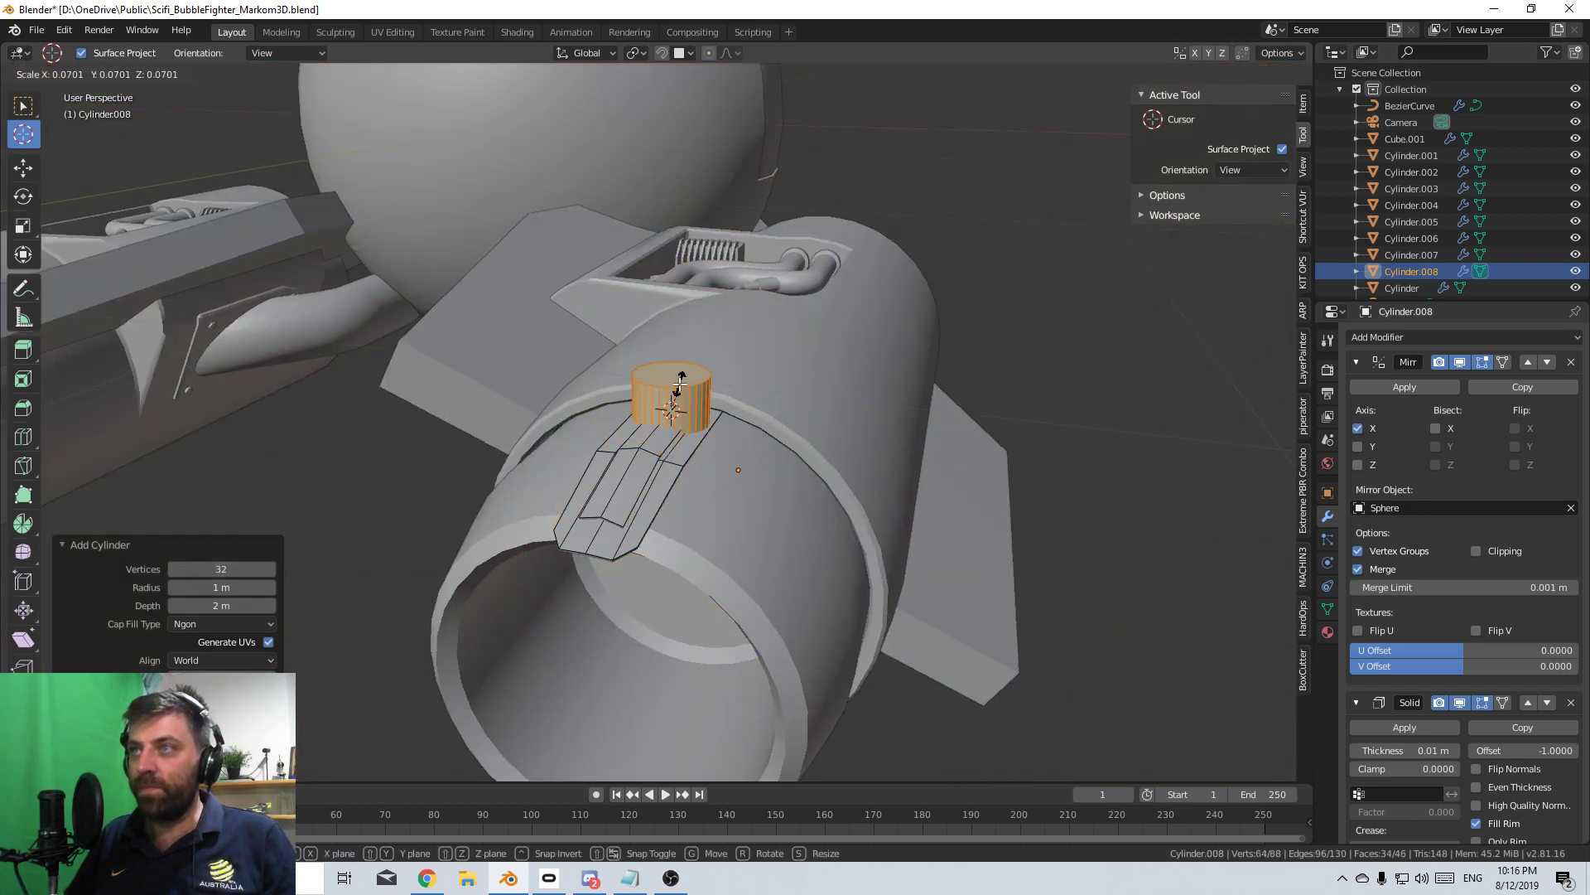
pyautogui.click(699, 377)
pyautogui.write('rx90')
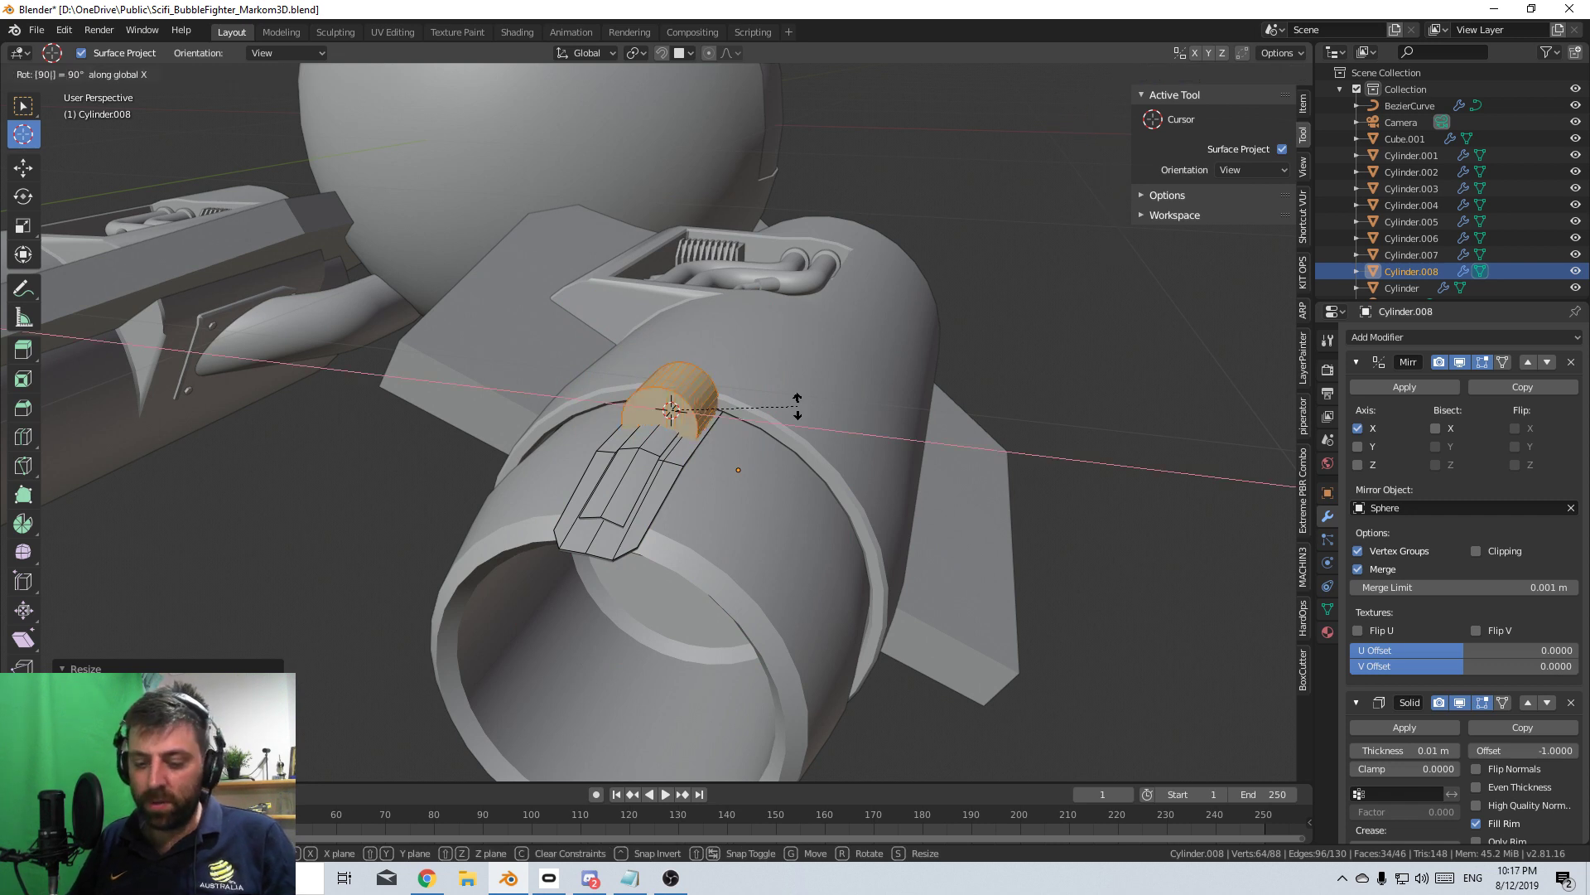
pyautogui.press('Escape')
pyautogui.press('r')
pyautogui.press('Escape')
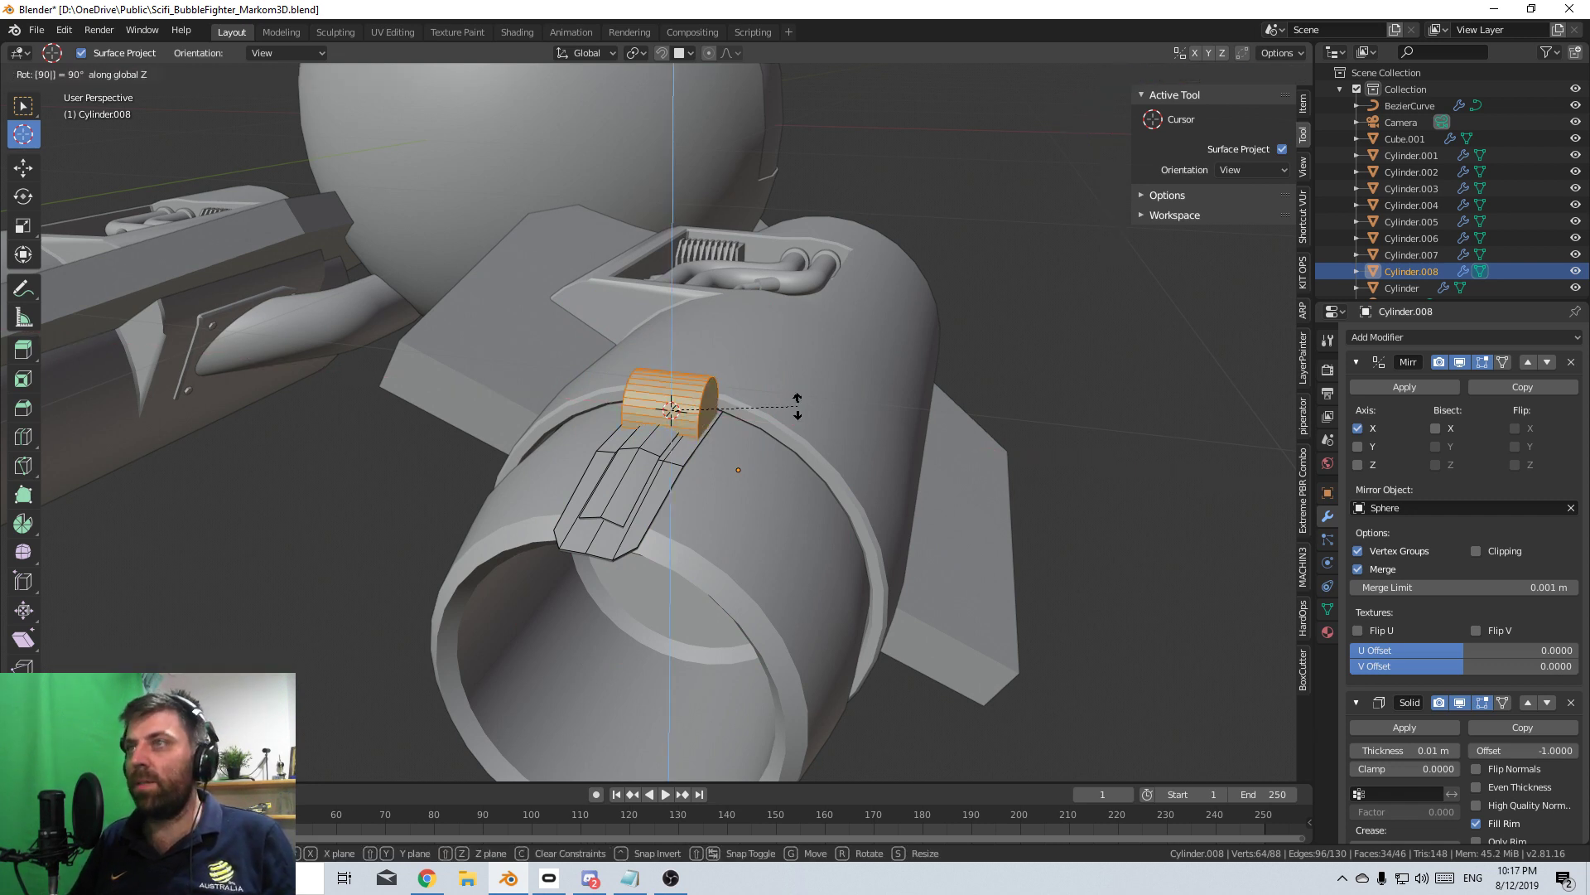
pyautogui.press('s')
pyautogui.click(731, 417)
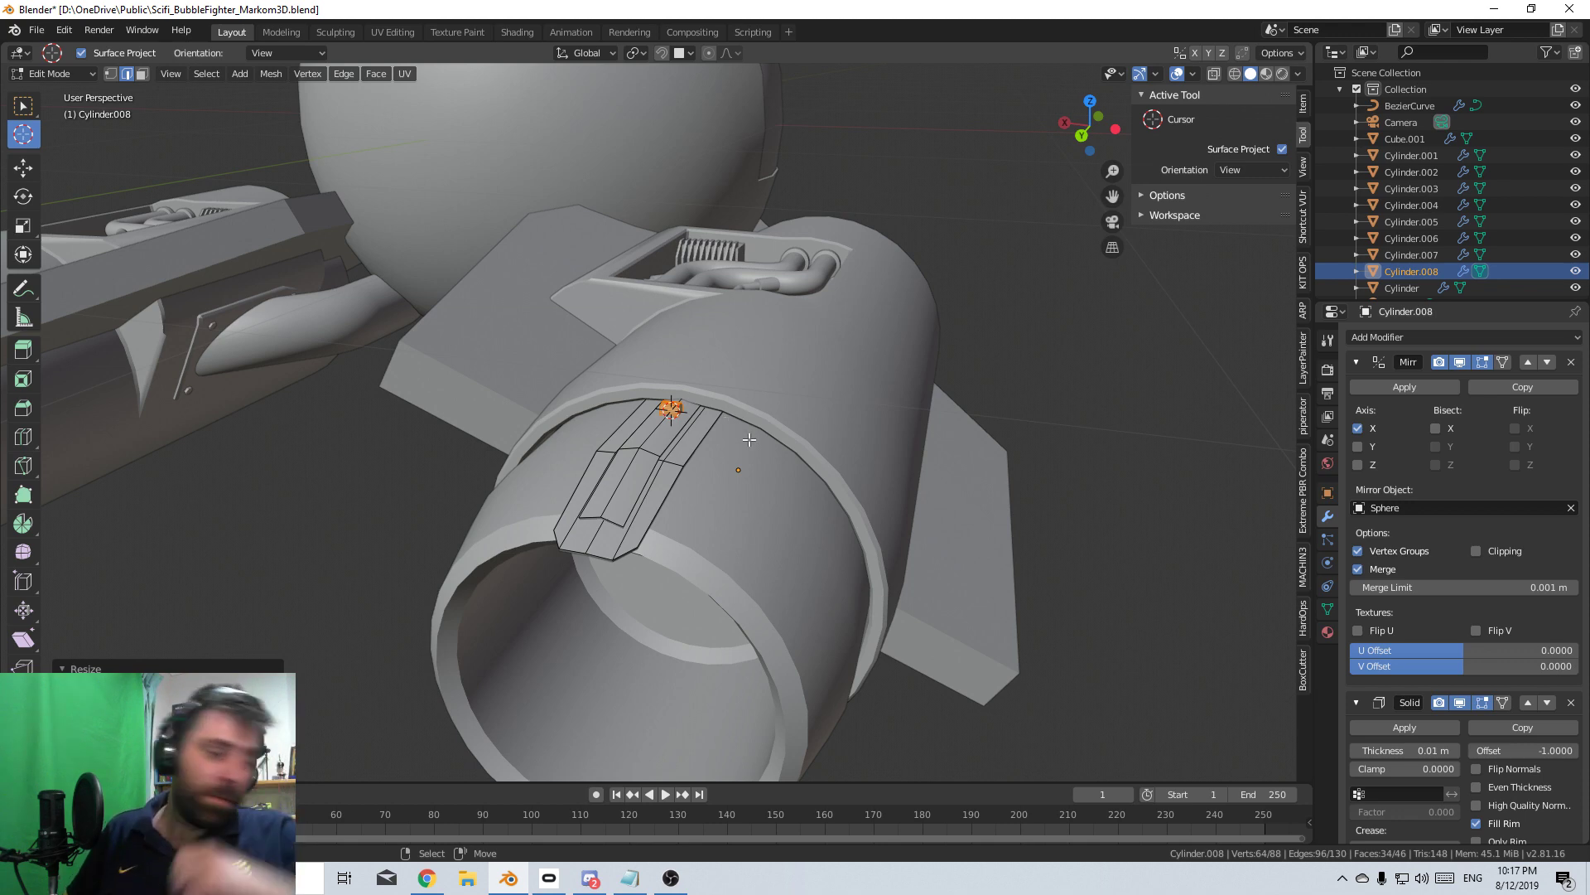
# - Stretch the small cylinder along X so it forms a hinge pin across the raised strip
pyautogui.scroll(4, 730, 417)
pyautogui.scroll(-3, 840, 432)
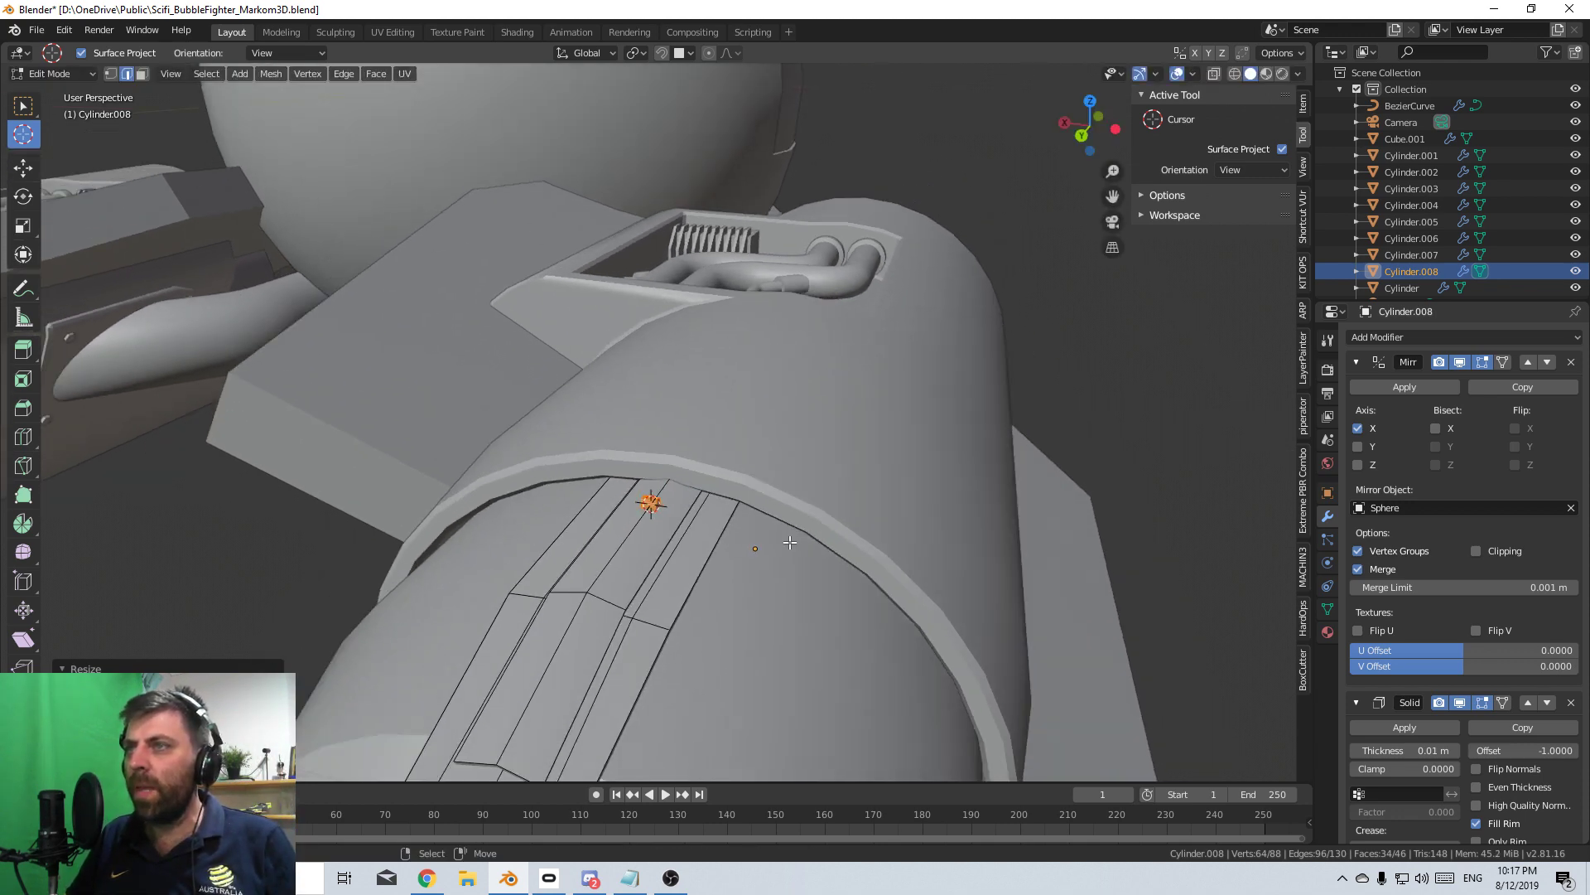
pyautogui.press('s')
pyautogui.press('y')
pyautogui.press('x')
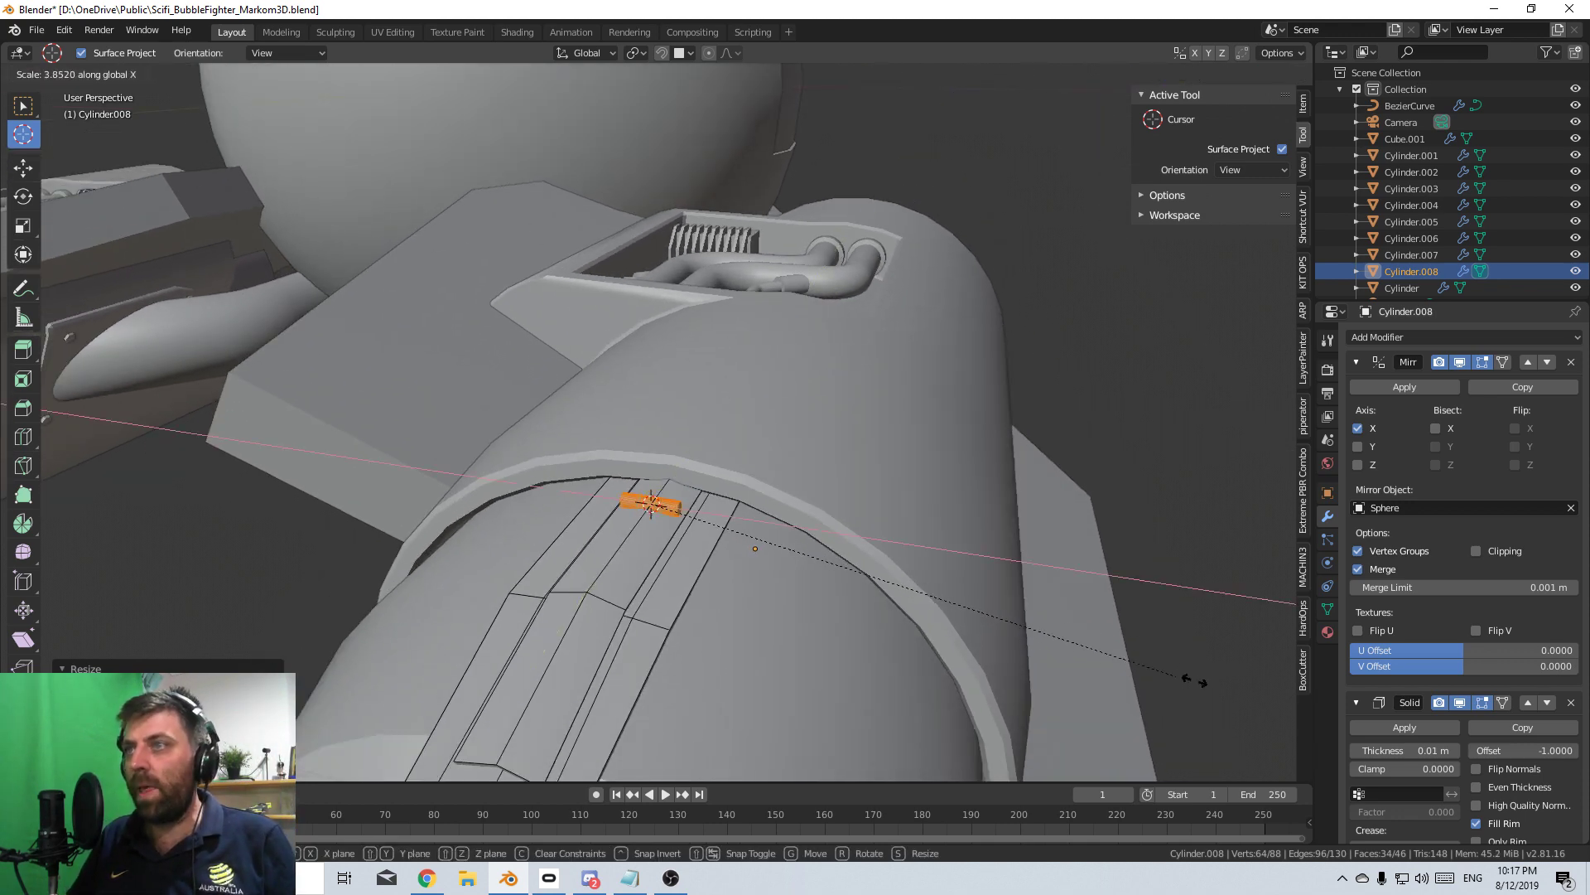
pyautogui.press('Return')
# - Move the hinge cylinder forward against the nozzle collar's edge and adjust its height along Z
pyautogui.press('KP_3')
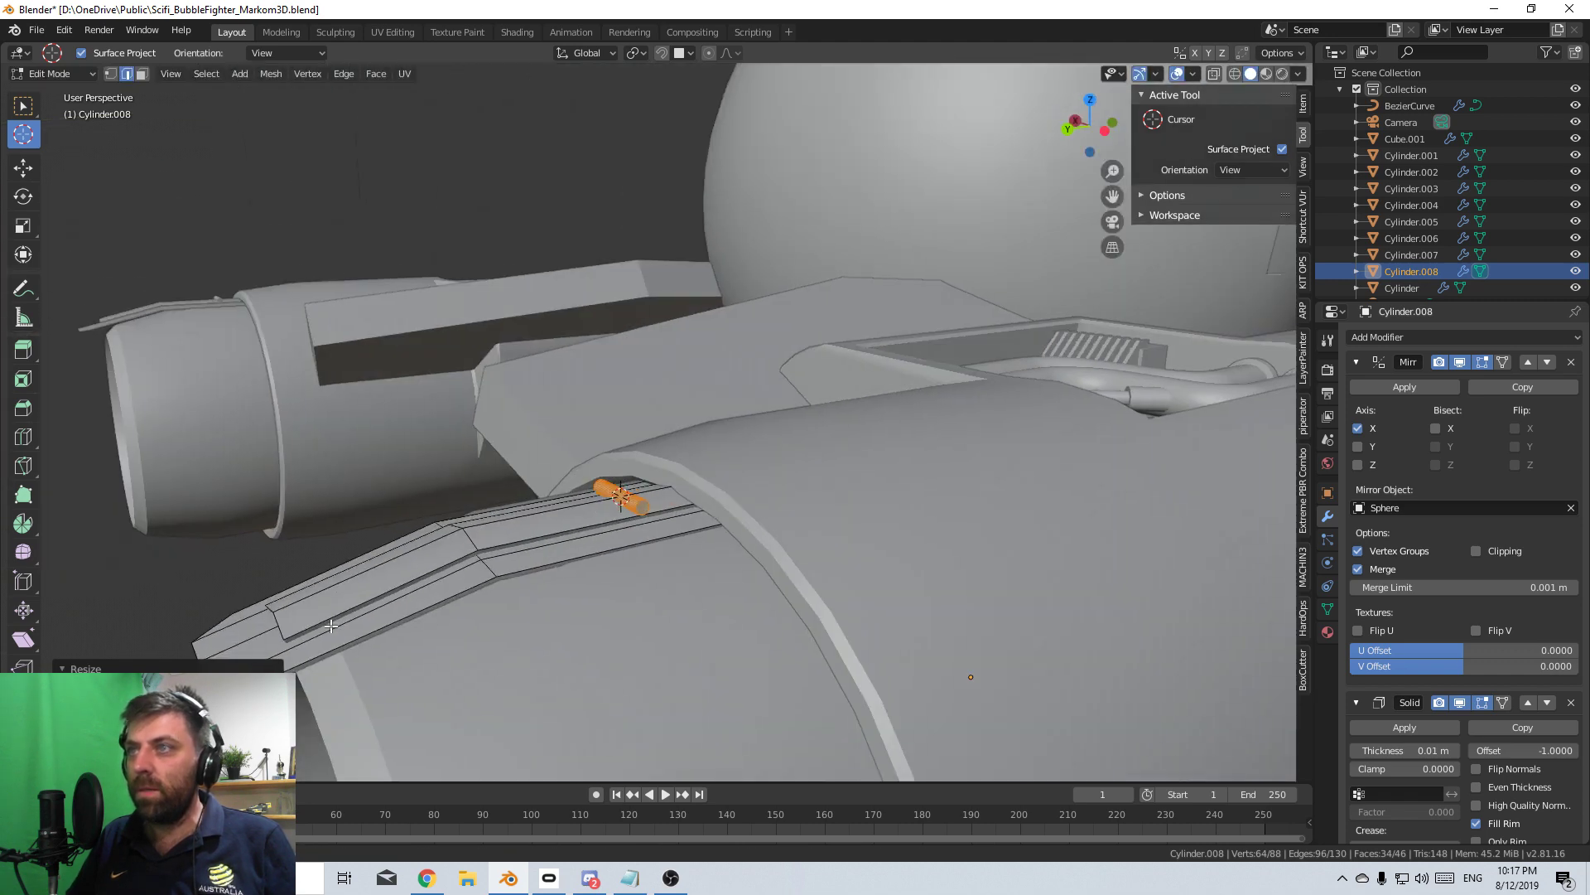
pyautogui.press('KP_Decimal')
pyautogui.scroll(4, 835, 612)
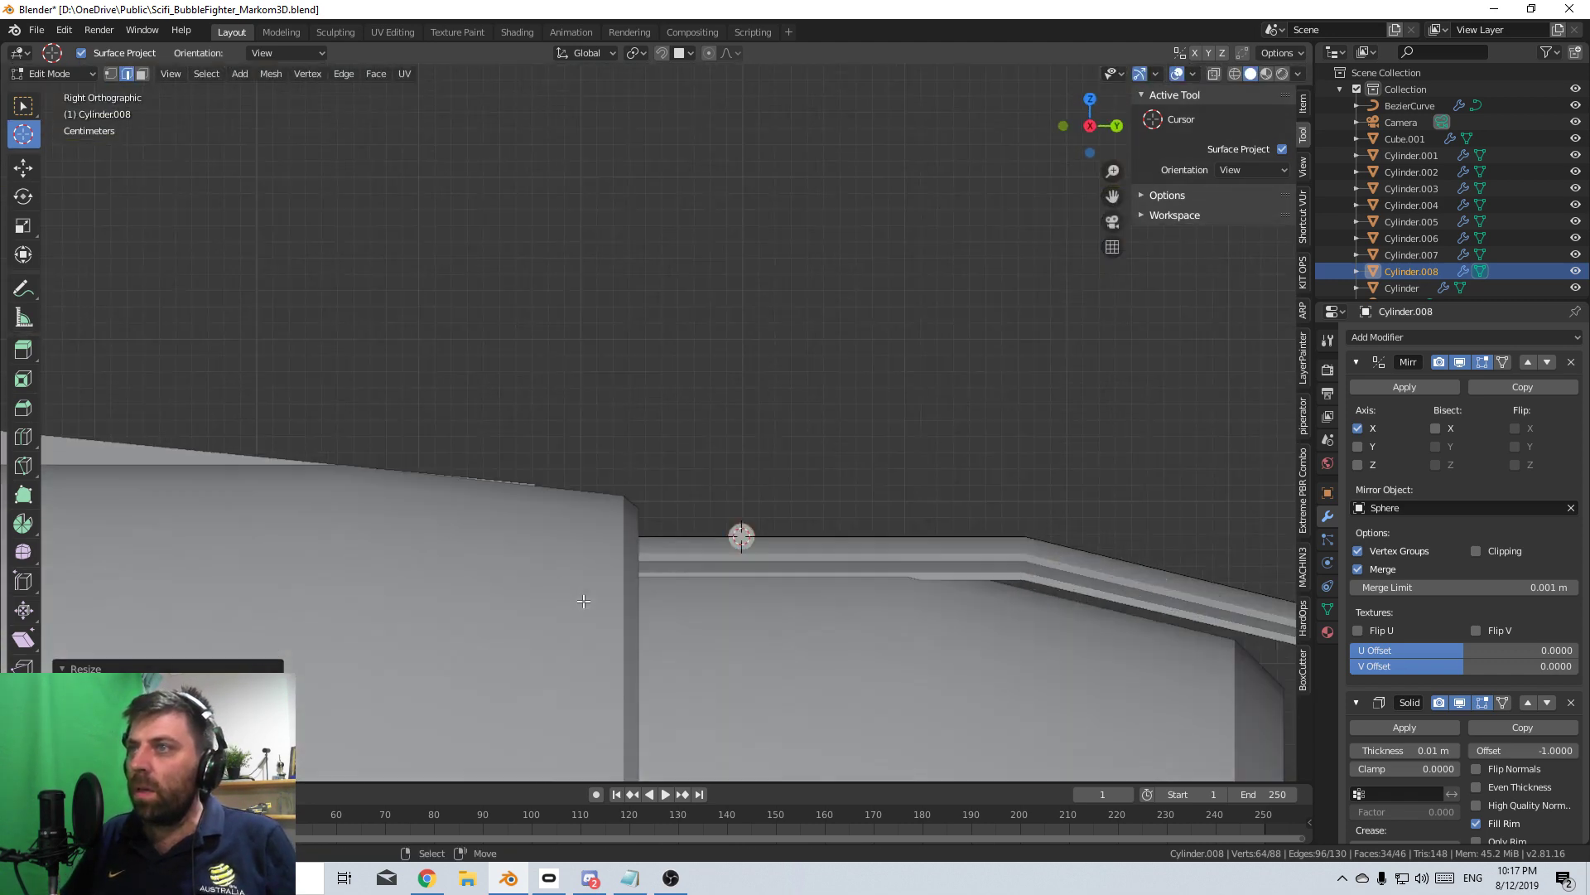
pyautogui.press('g')
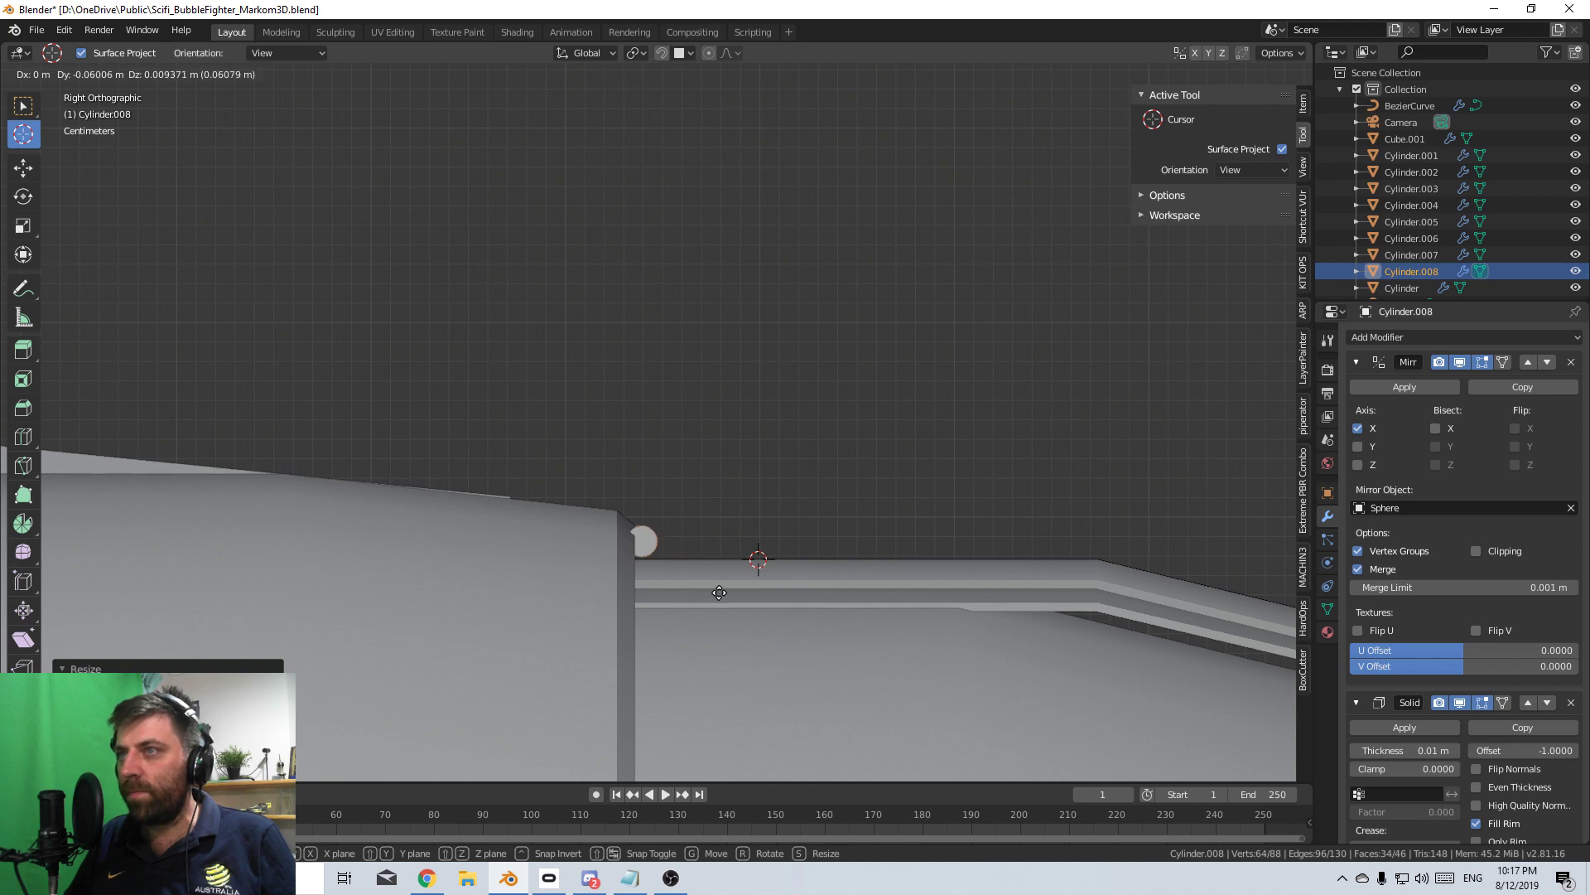
pyautogui.click(655, 546)
pyautogui.moveTo(655, 547); pyautogui.dragTo(857, 452, button='middle')
pyautogui.scroll(4, 591, 568)
pyautogui.press('g')
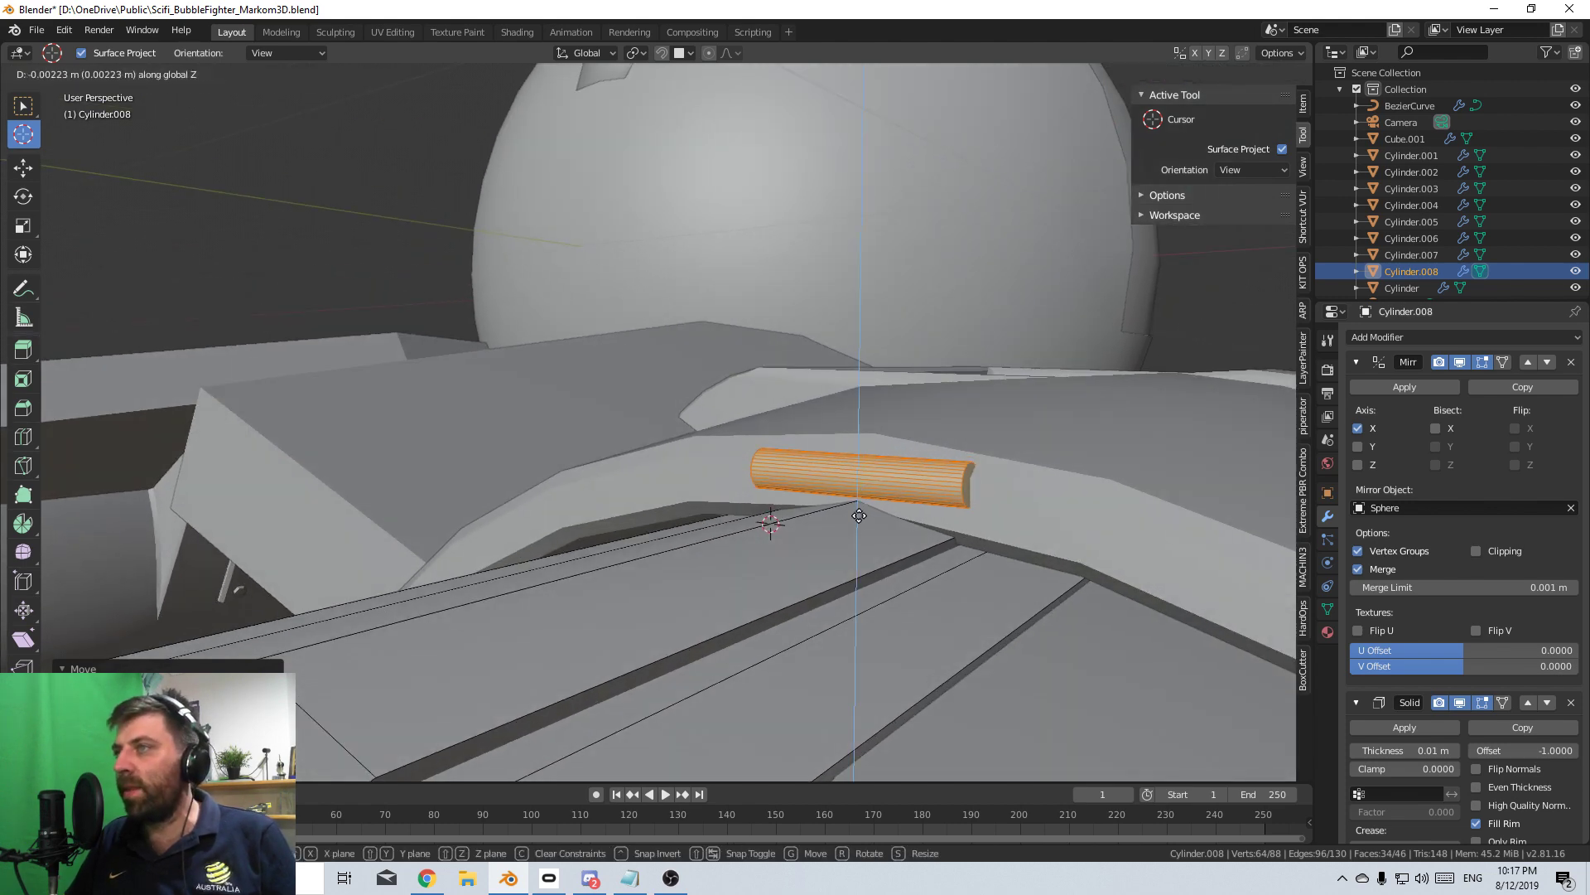
pyautogui.click(860, 543)
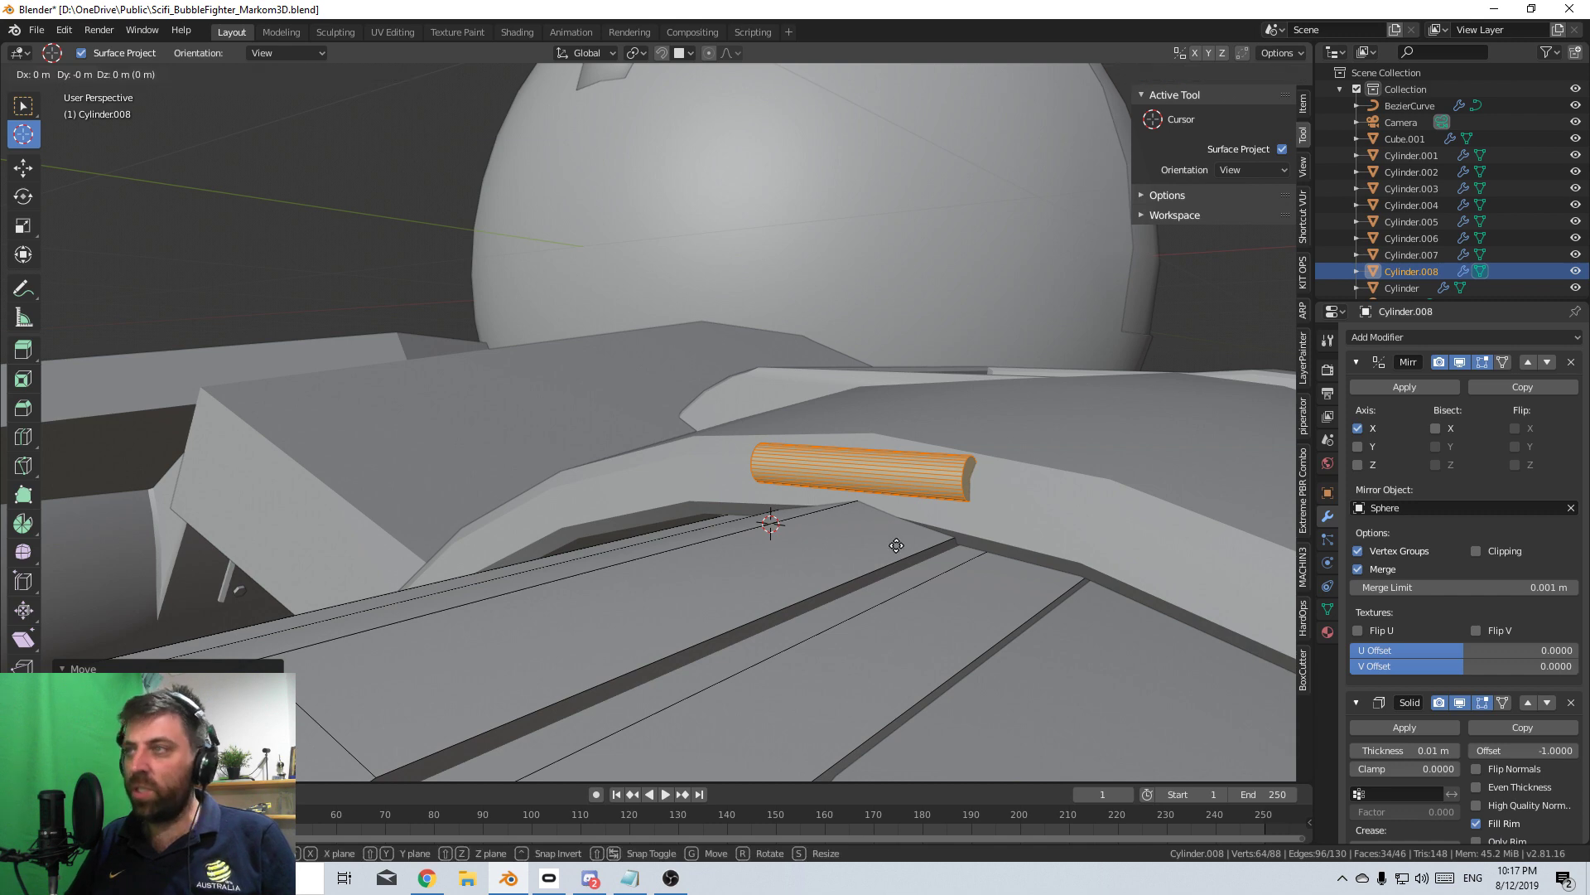
# - Inspect the hinge cylinder against the collar and panel from several angles in Object Mode
pyautogui.scroll(-2, 891, 563)
pyautogui.moveTo(885, 588); pyautogui.dragTo(619, 435, button='middle')
pyautogui.press('Tab')
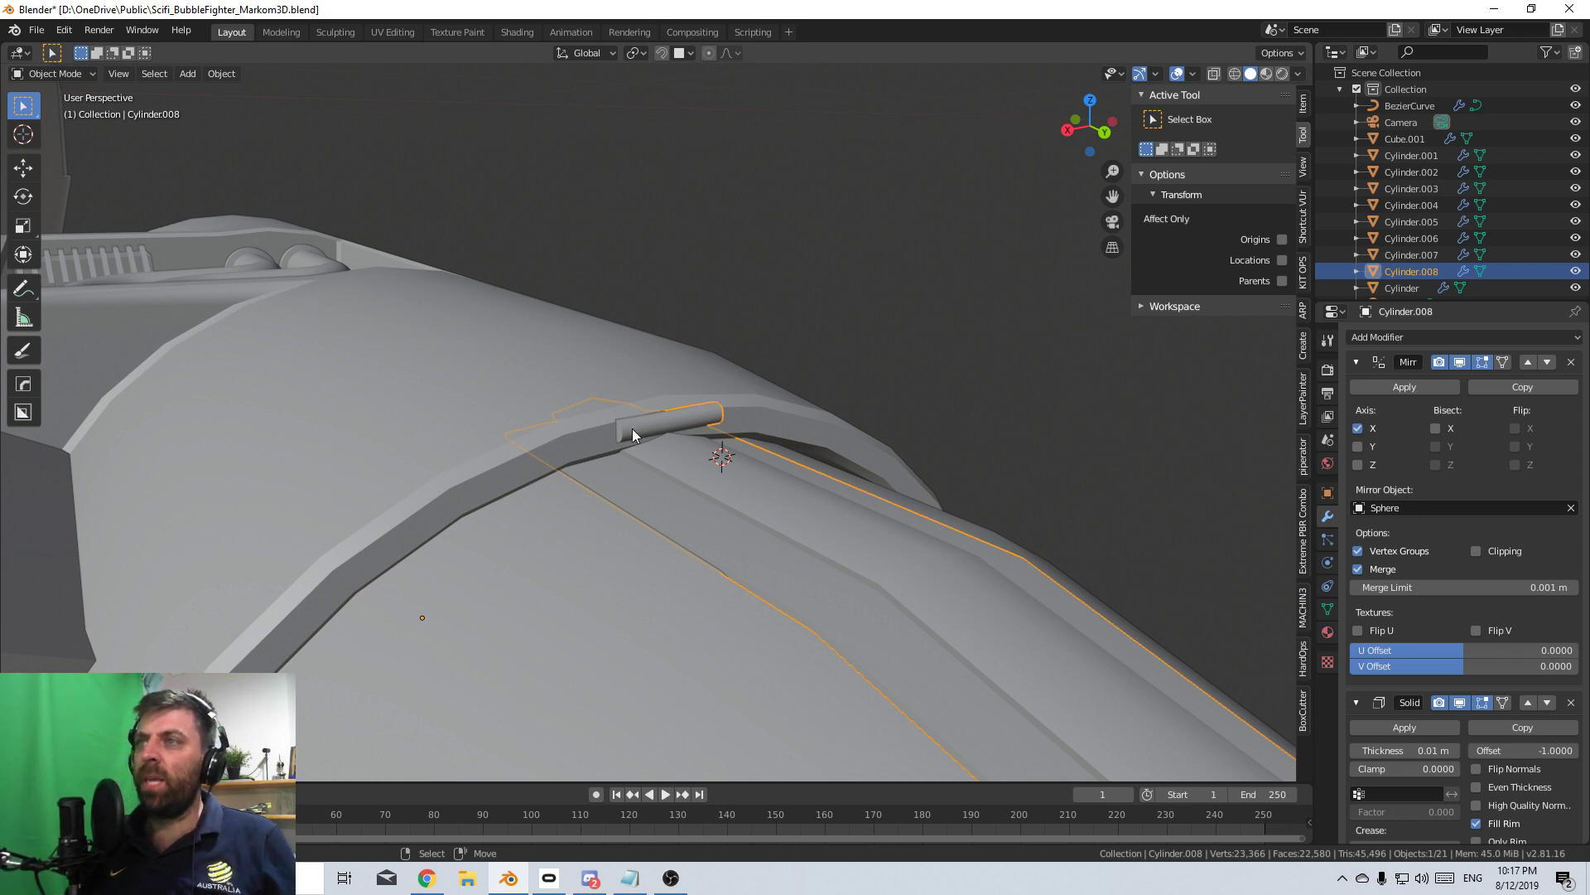
pyautogui.moveTo(639, 430); pyautogui.dragTo(658, 430, button='middle')
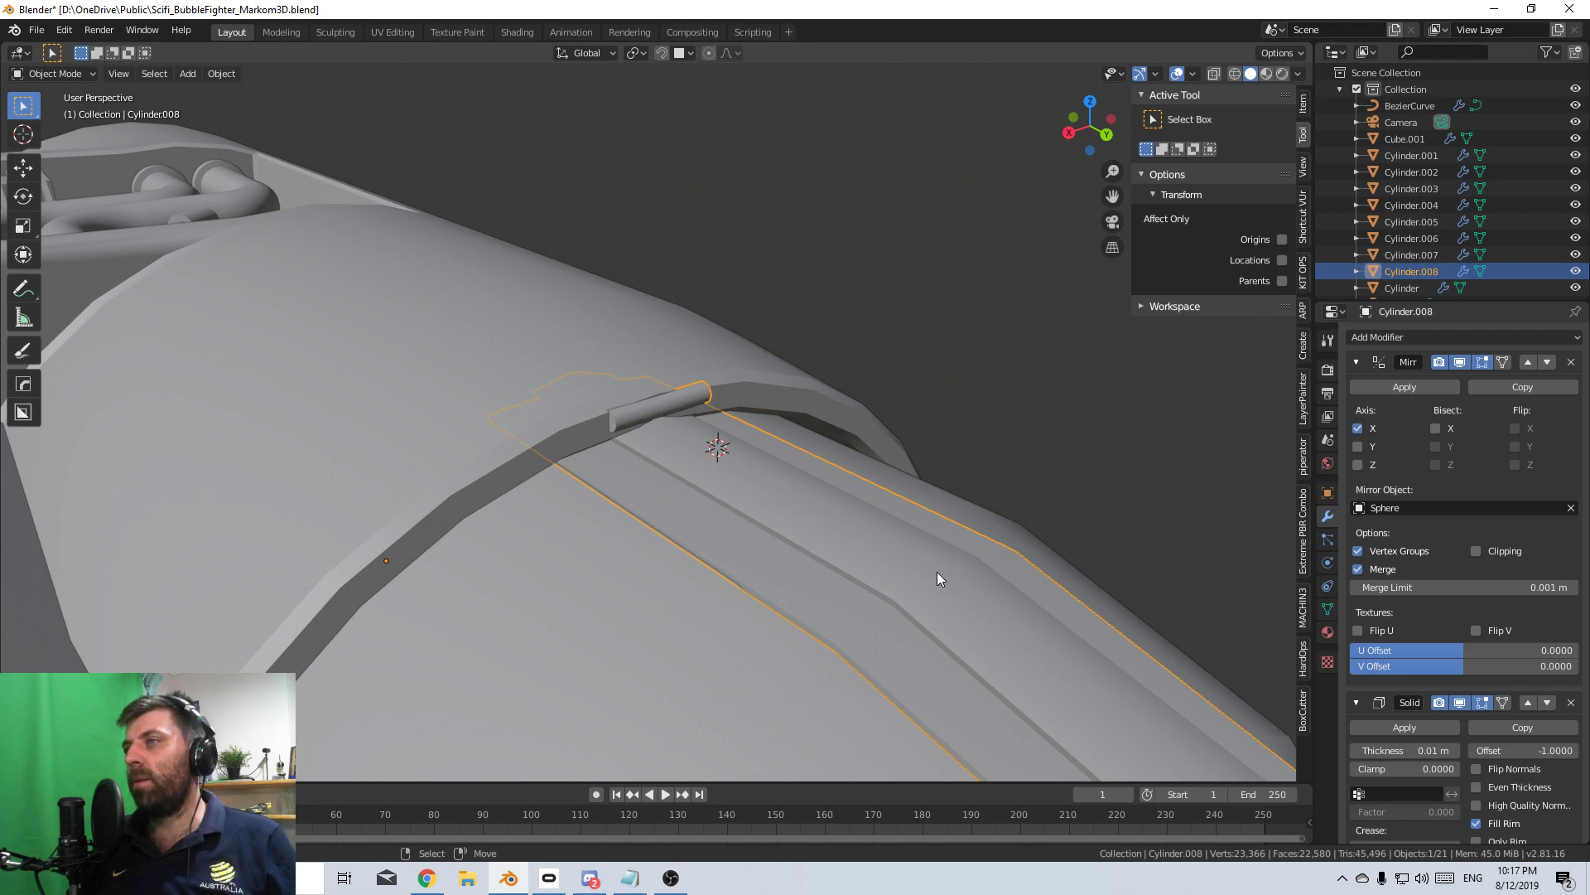
pyautogui.moveTo(937, 572); pyautogui.dragTo(774, 571, button='middle')
pyautogui.keyDown('shift'); pyautogui.moveTo(679, 623); pyautogui.dragTo(793, 455, button='middle'); pyautogui.keyUp('shift')
pyautogui.scroll(-4, 746, 459)
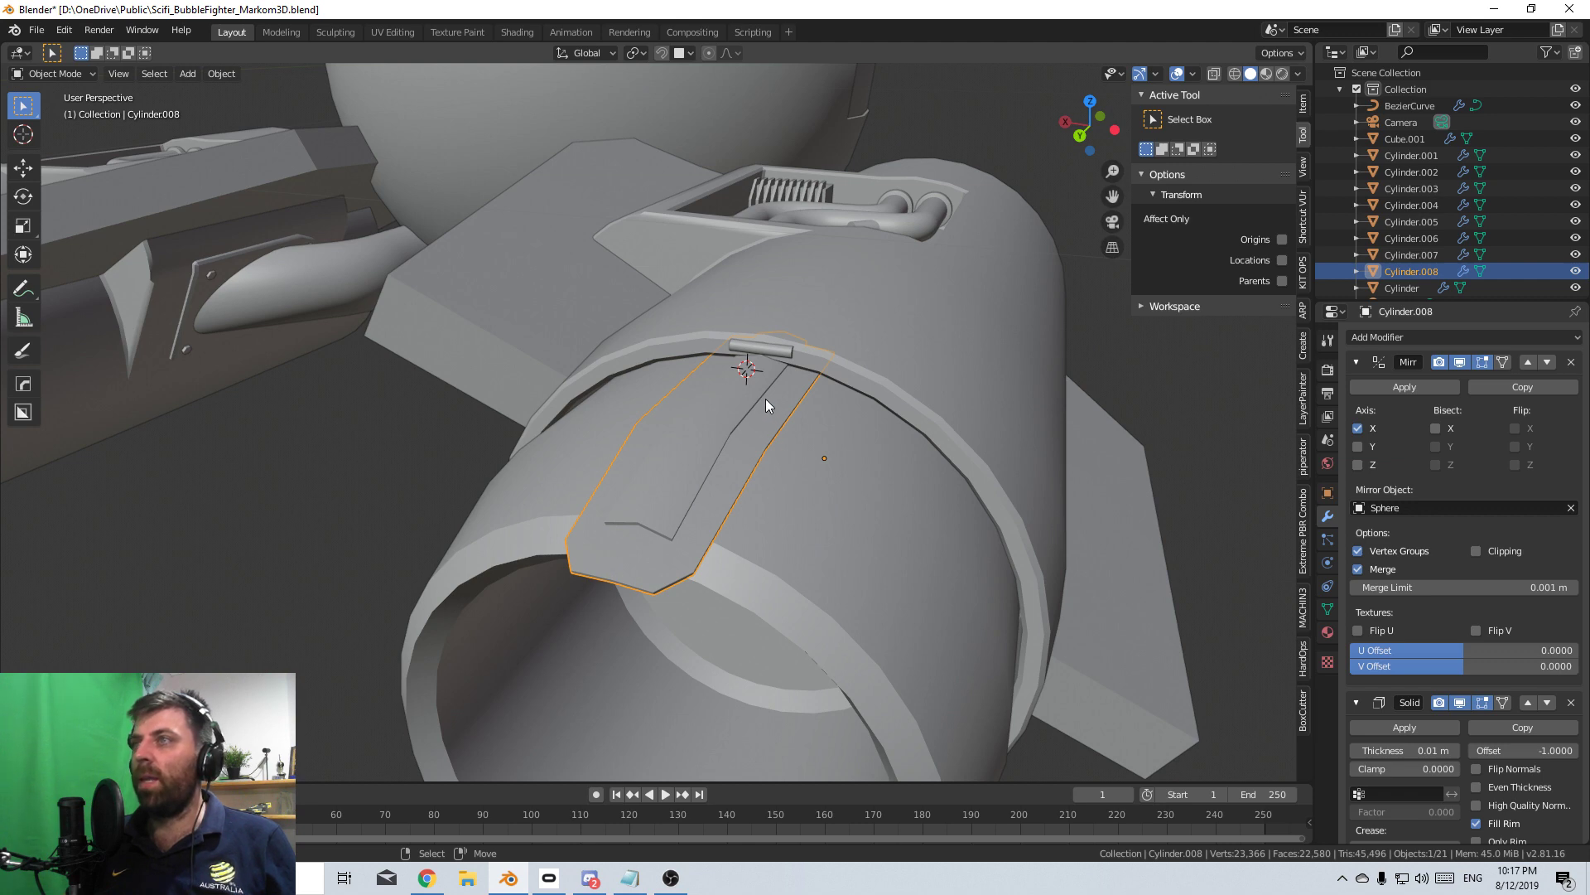
# - Reopen the panel mesh, duplicate the linked hinge cylinder from the top view, and rotate the copy 90°
pyautogui.scroll(3, 763, 401)
pyautogui.click(749, 459)
pyautogui.click(749, 459)
pyautogui.press('Tab')
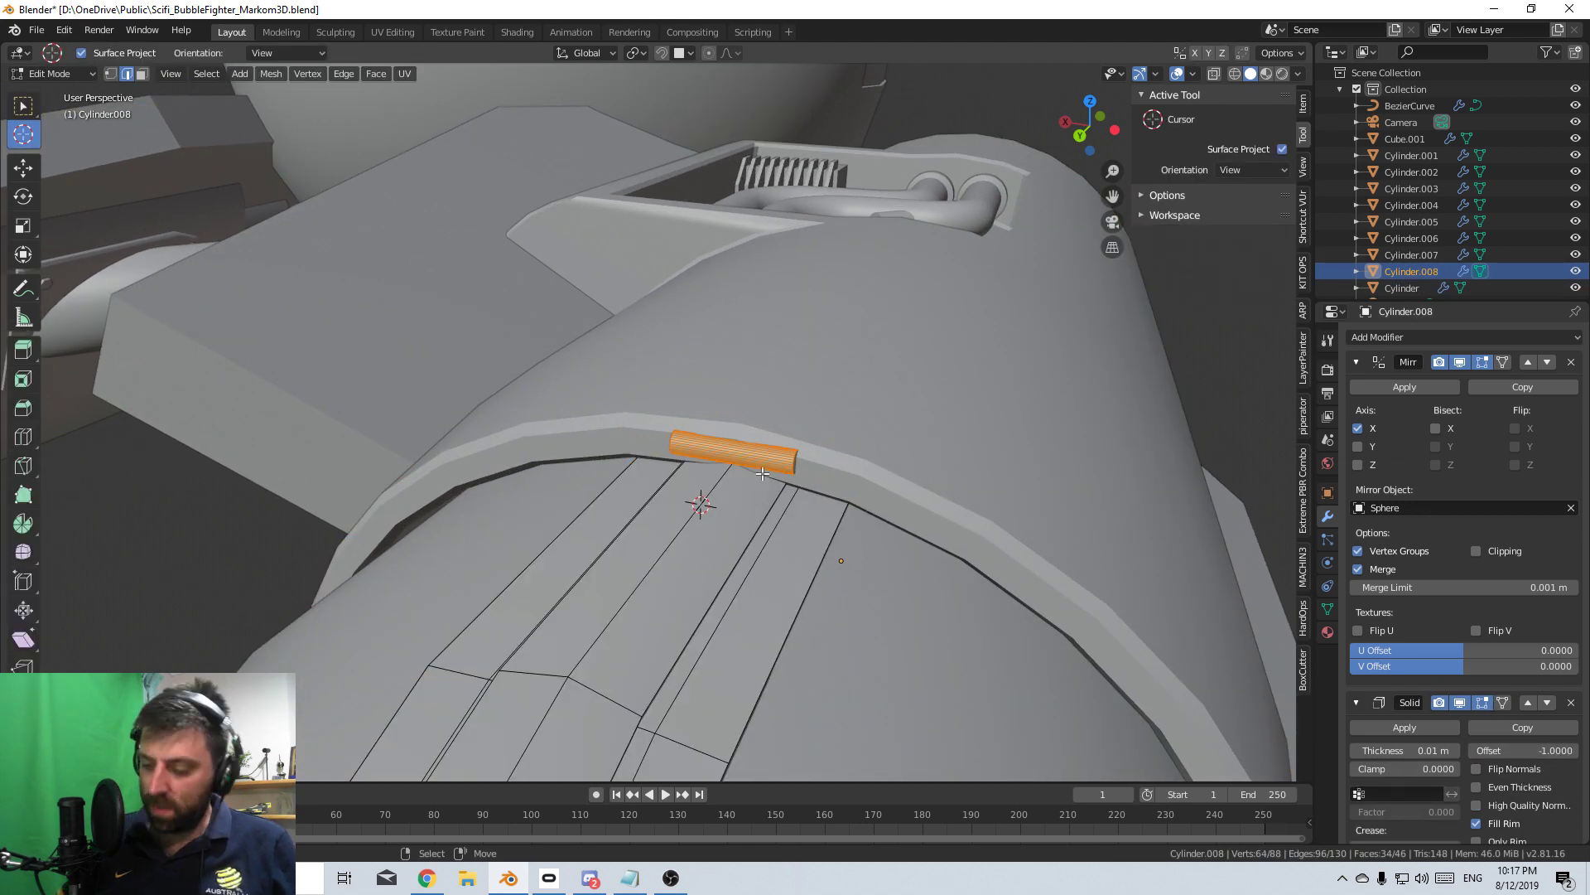
pyautogui.hotkey('ctrl', 'l')
pyautogui.press('KP_7')
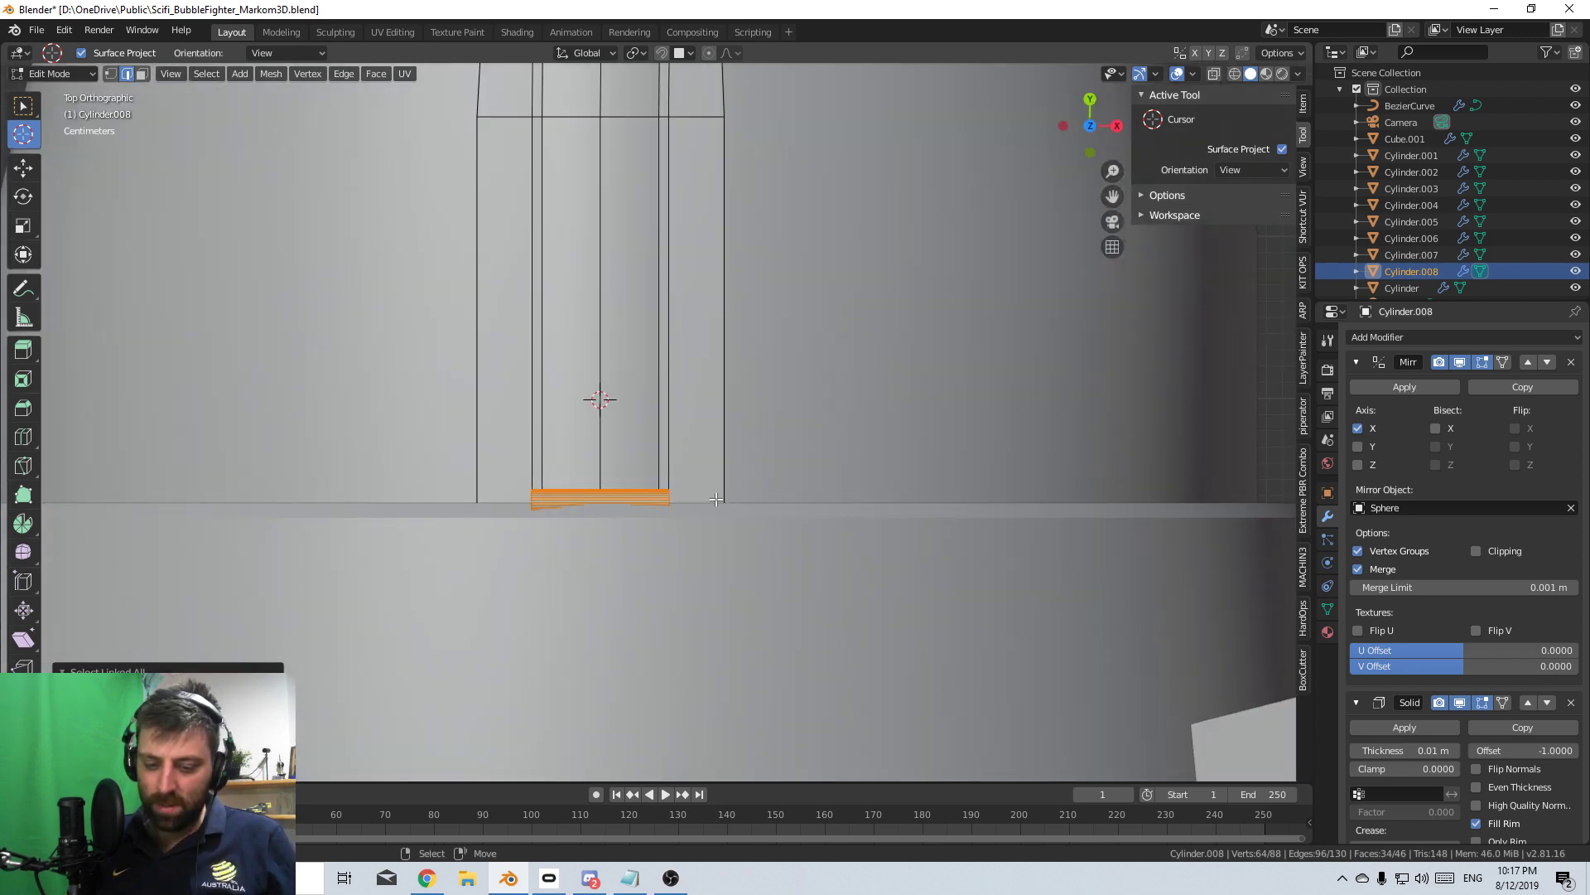
pyautogui.hotkey('shift', 'd')
pyautogui.click(756, 452)
pyautogui.write('r')
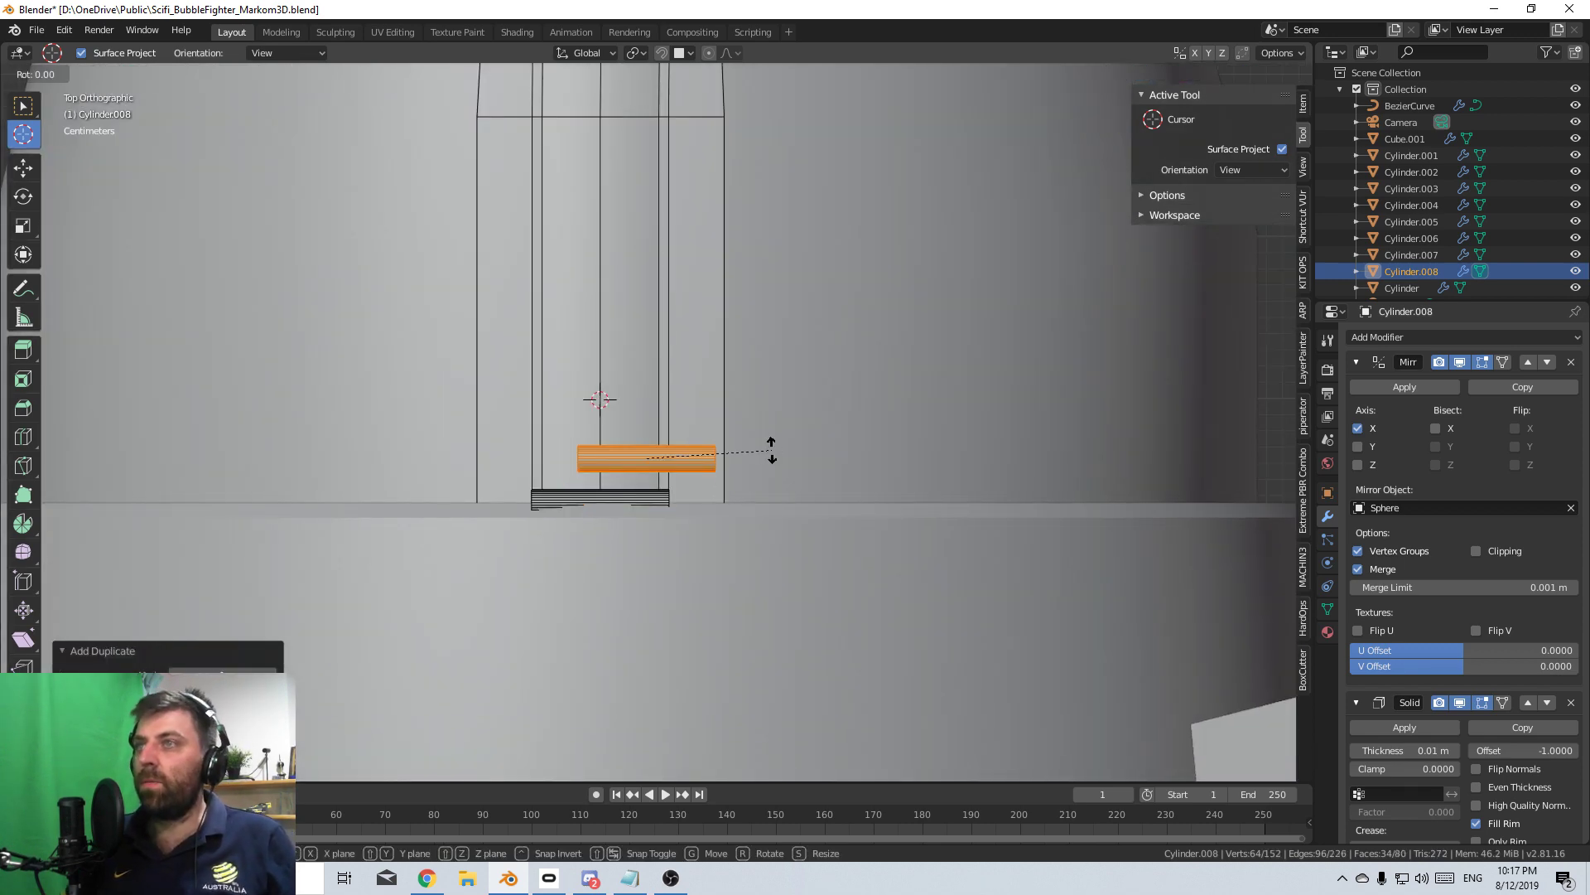
pyautogui.write('90')
pyautogui.press('Return')
# - Thin the rotated cylinder, place it along one side of the raised strip, and stretch it along Y into a long rod
pyautogui.press('s')
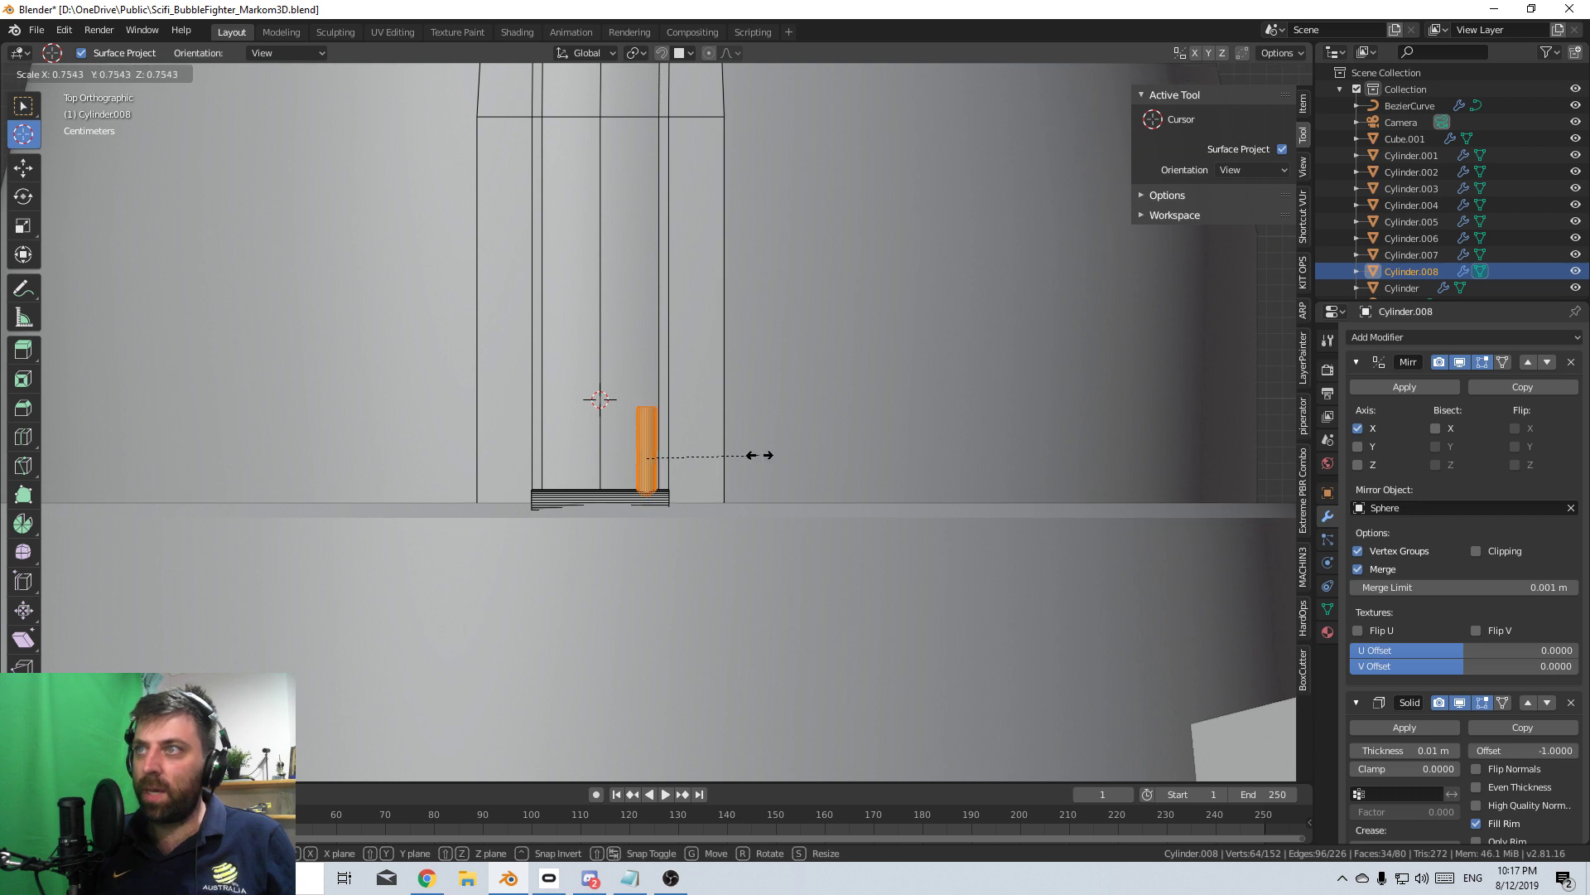
pyautogui.click(746, 439)
pyautogui.press('g')
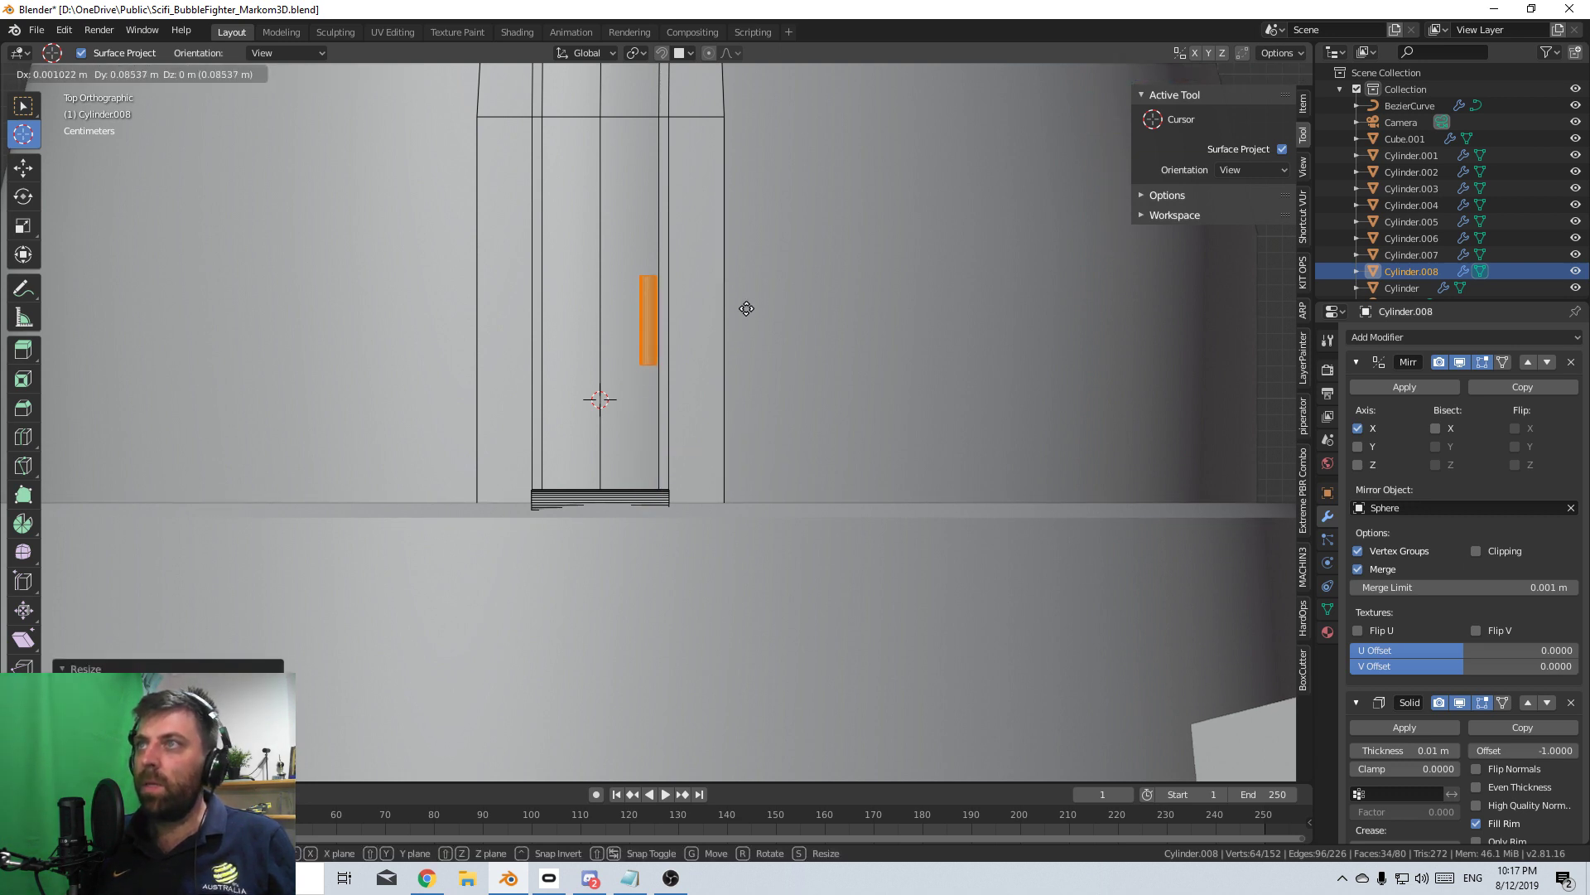
pyautogui.click(739, 309)
pyautogui.press('s')
pyautogui.press('y')
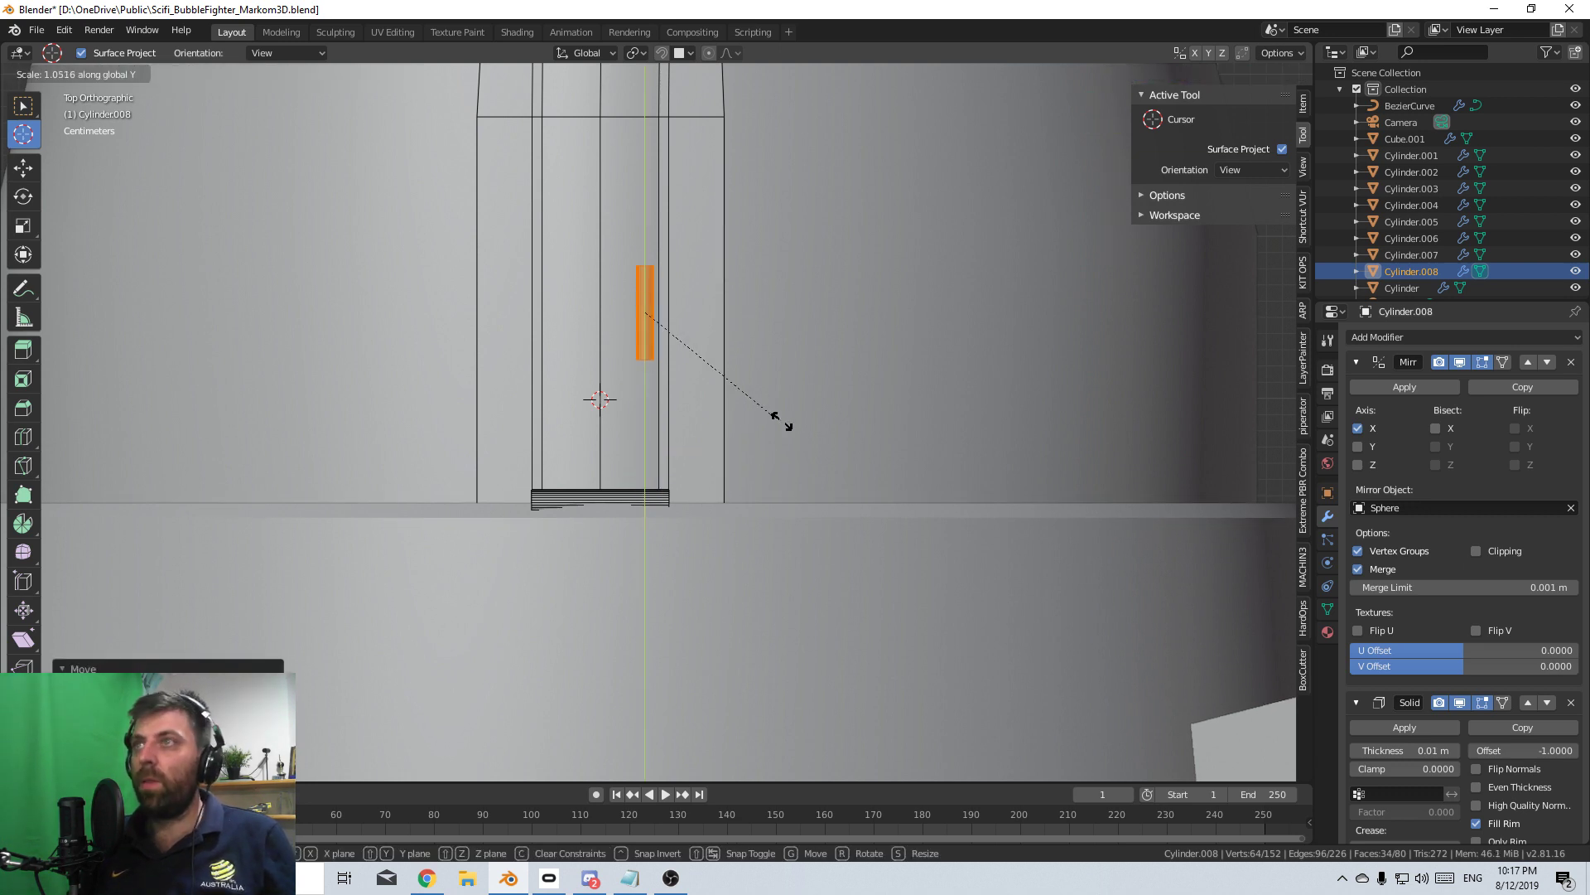
pyautogui.click(1251, 609)
# - Duplicate the long rod along X to the opposite side of the strip, about 0.056 m away
pyautogui.hotkey('shift', 'd')
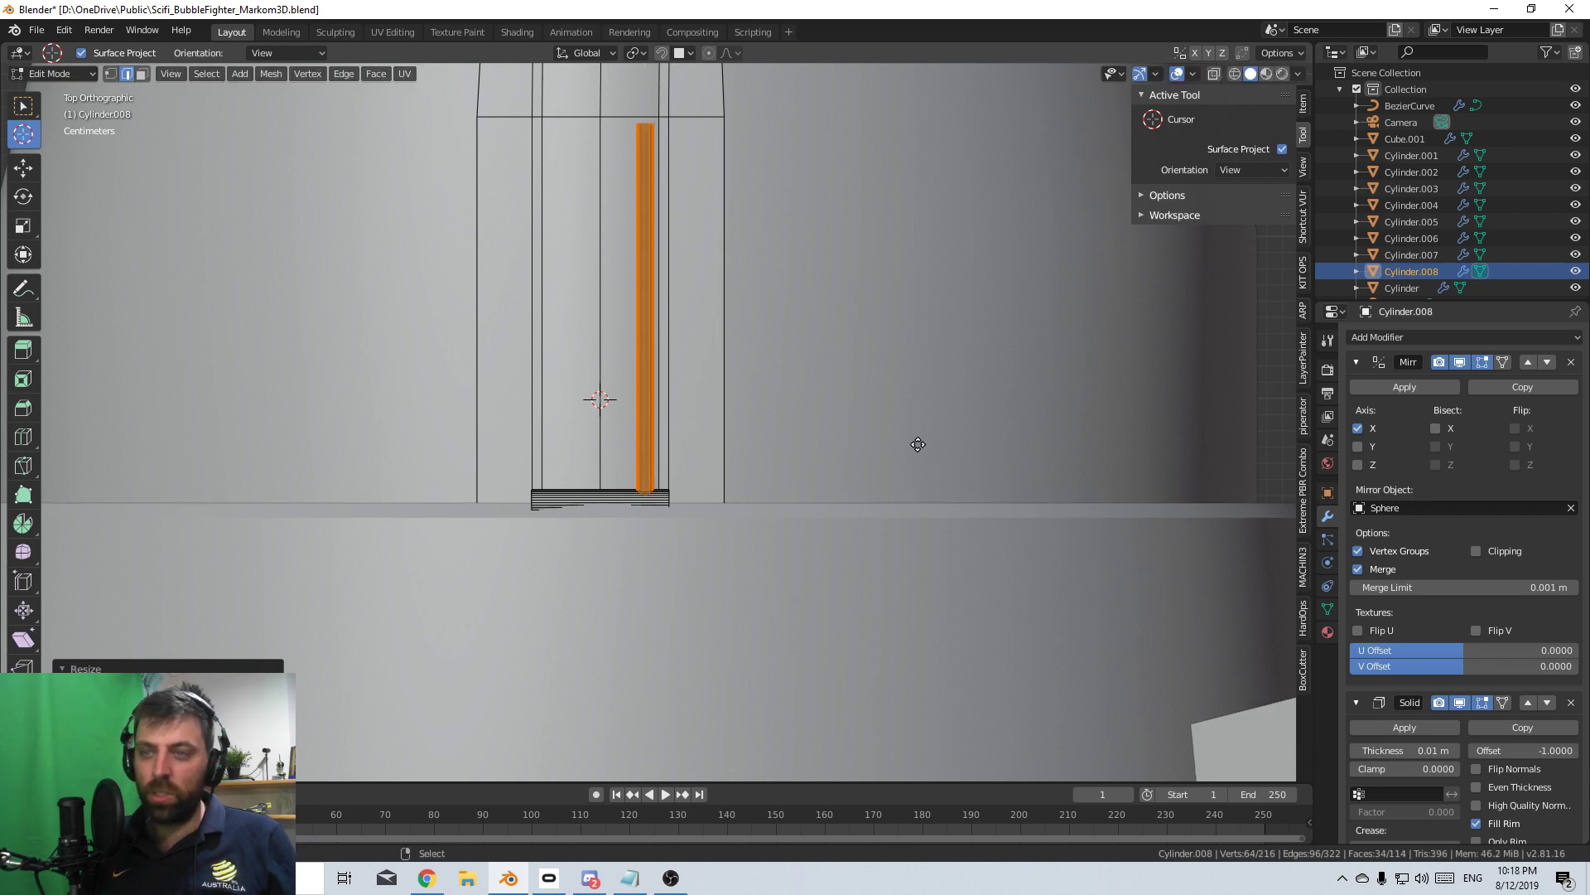
pyautogui.press('x')
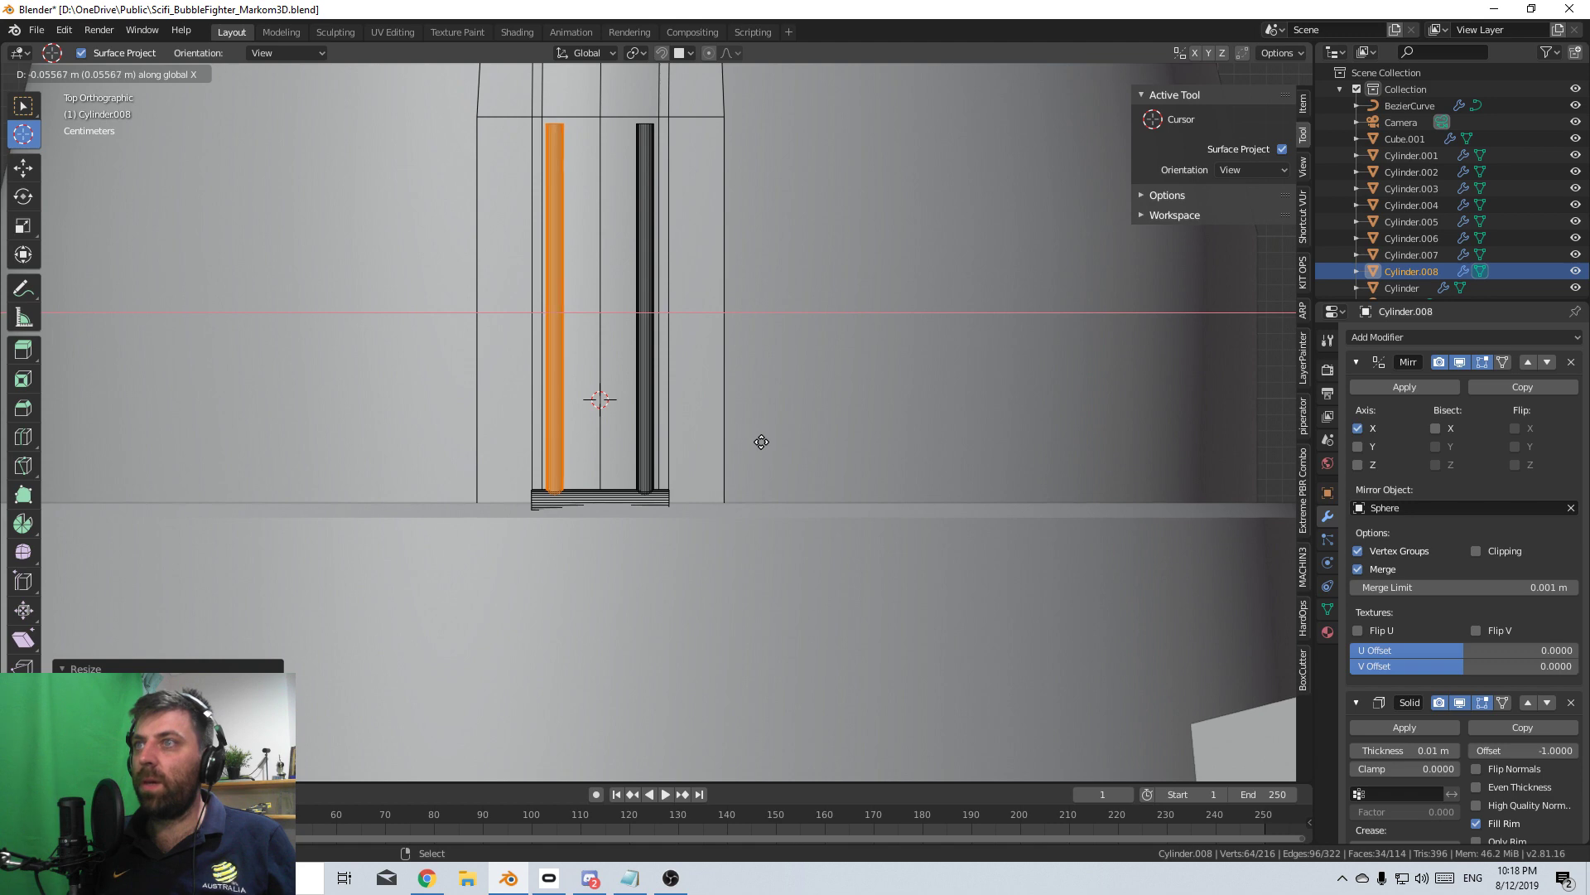
pyautogui.click(766, 441)
# - Select the whole hinge cylinder at the collar and duplicate it along Y to the rear ends of the two rods
pyautogui.moveTo(765, 442); pyautogui.dragTo(630, 444, button='middle')
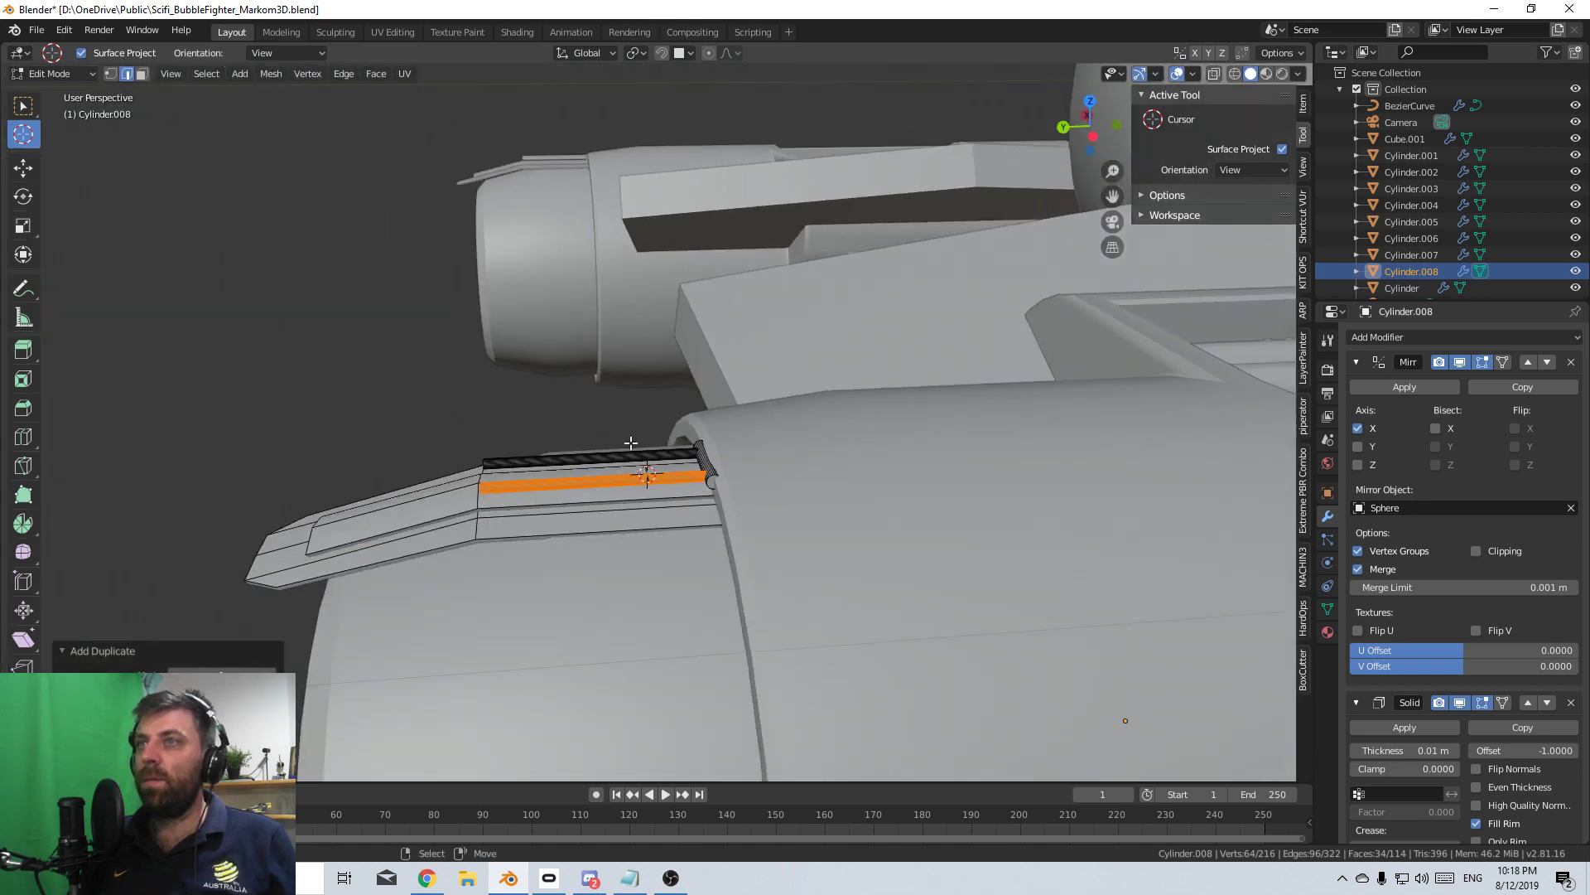
pyautogui.click(702, 456)
pyautogui.hotkey('ctrl', 'l')
pyautogui.press('KP_3')
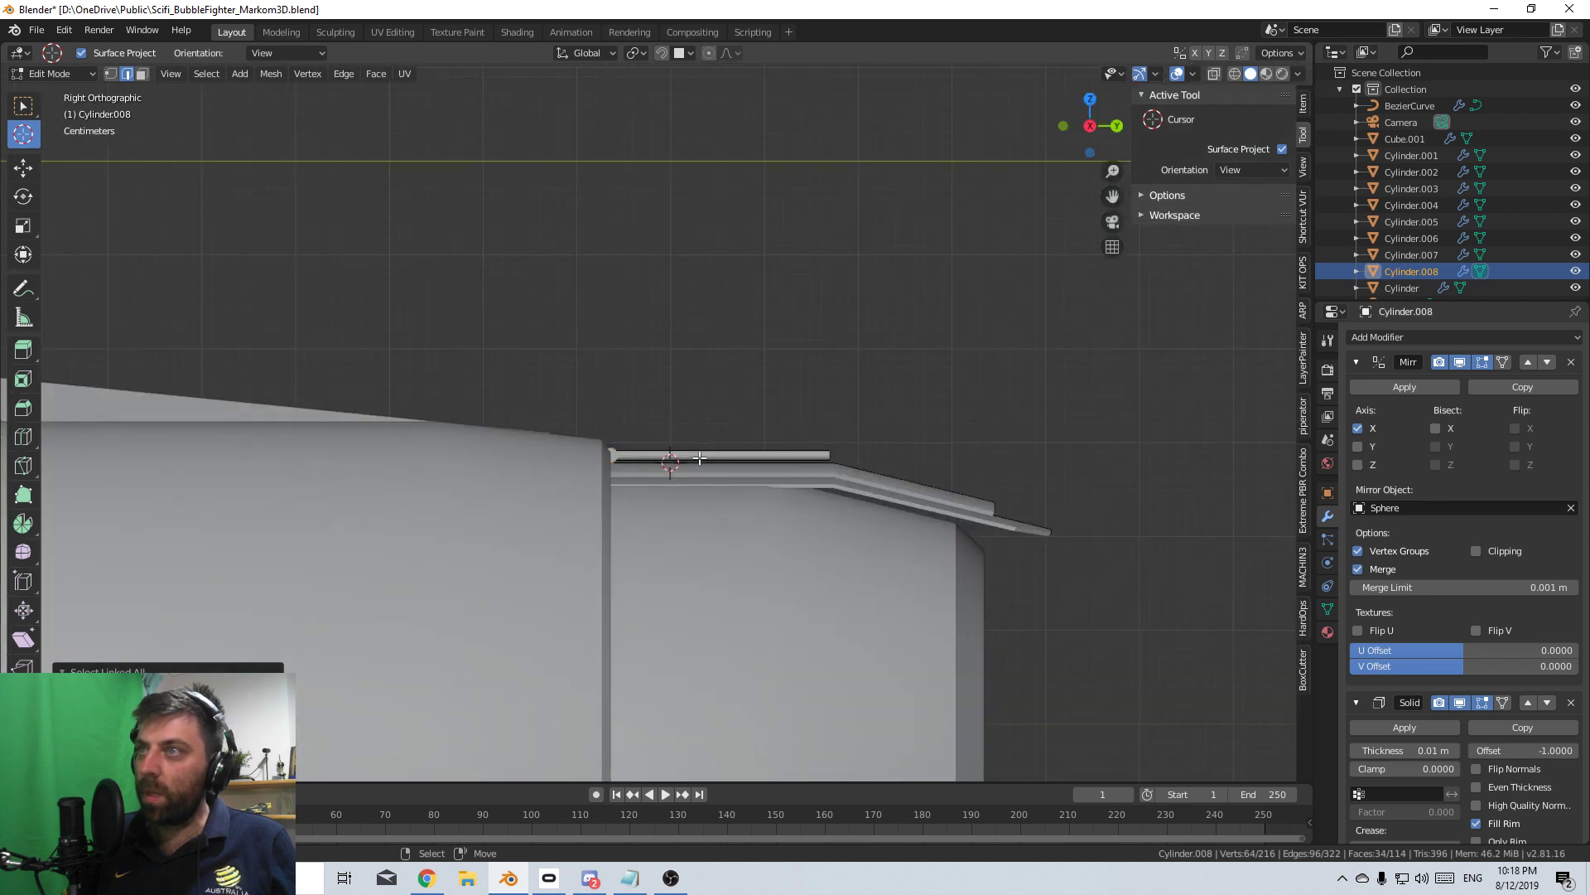
pyautogui.scroll(2, 700, 458)
pyautogui.keyDown('shift'); pyautogui.moveTo(675, 464); pyautogui.dragTo(395, 448, button='middle'); pyautogui.keyUp('shift')
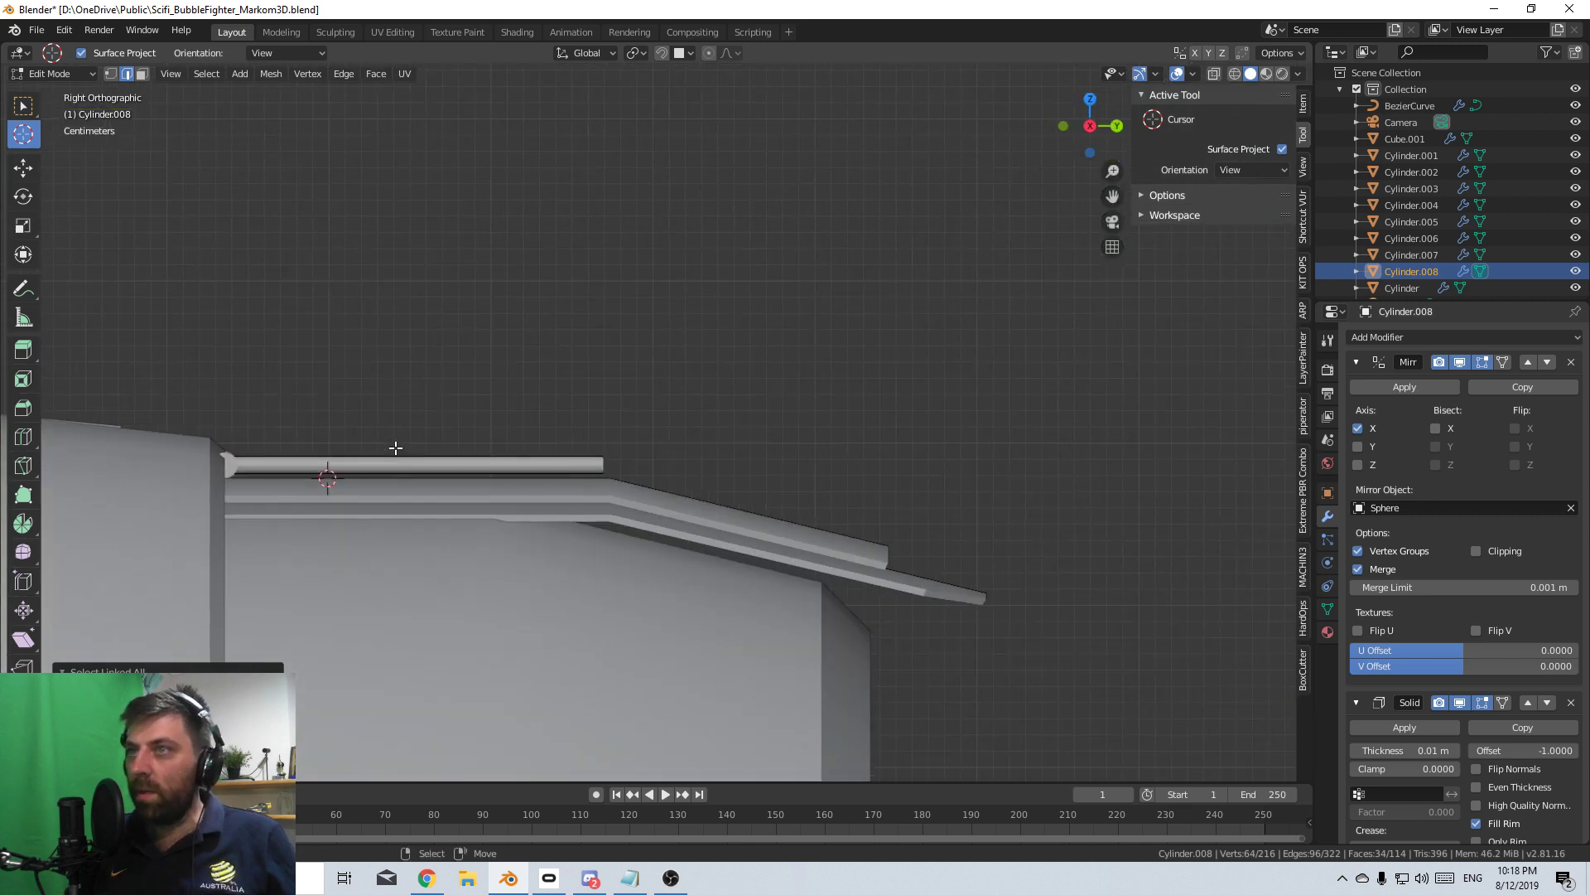
pyautogui.hotkey('shift', 'd')
pyautogui.press('y')
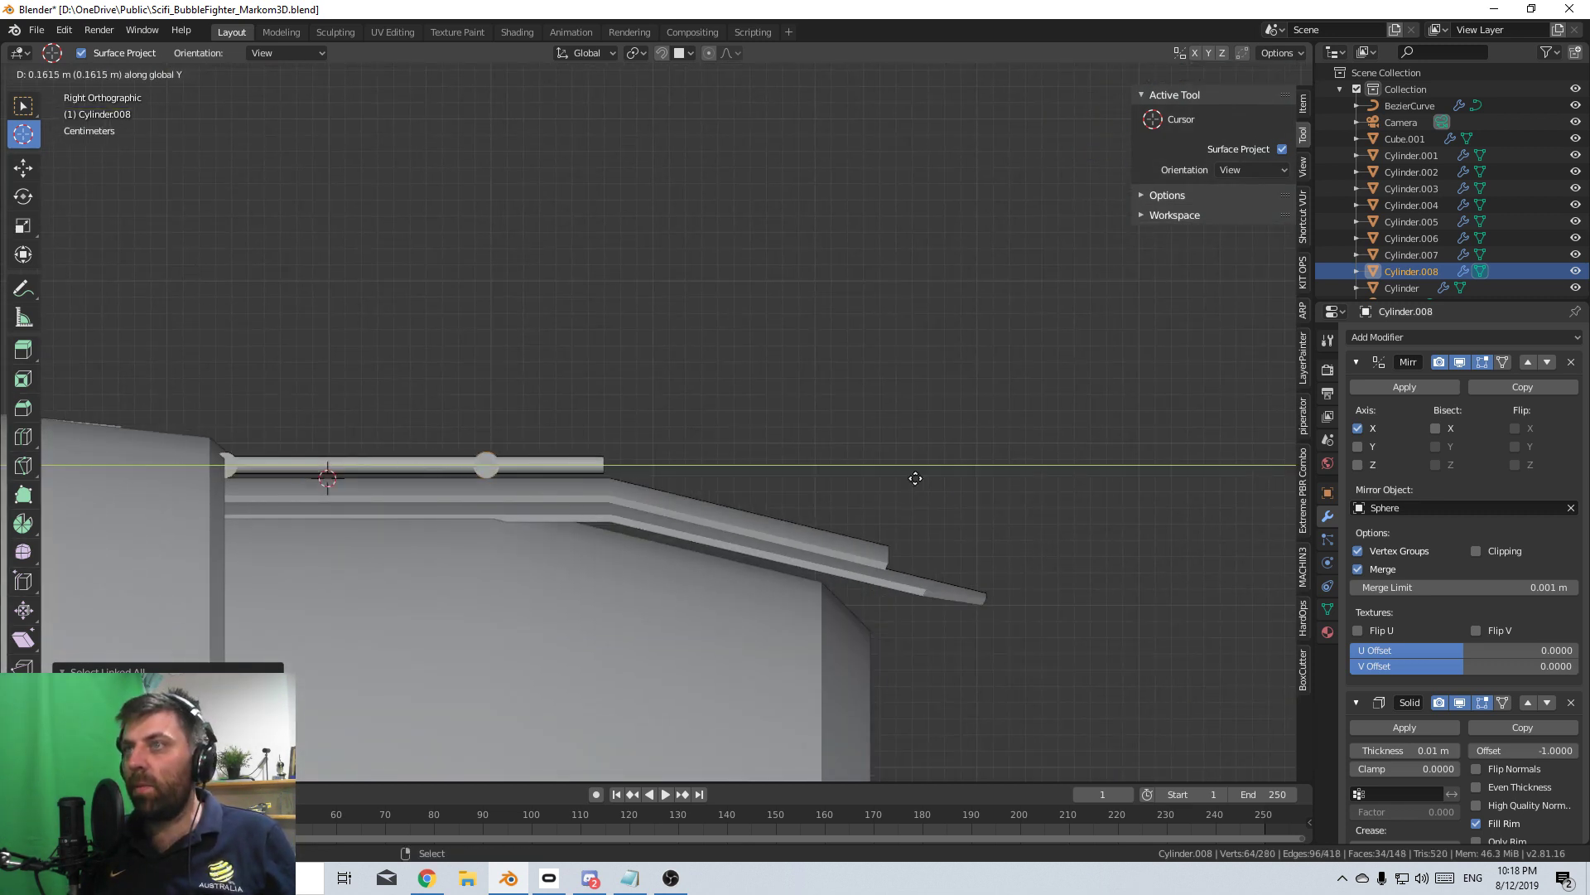
pyautogui.click(858, 566)
# - Scale the rear crossbar cylinder along X to fit across the two rods
pyautogui.moveTo(683, 466); pyautogui.dragTo(547, 545, button='middle')
pyautogui.scroll(3, 785, 570)
pyautogui.moveTo(783, 568); pyautogui.dragTo(611, 432, button='middle')
pyautogui.press('s')
pyautogui.press('x')
pyautogui.click(1091, 482)
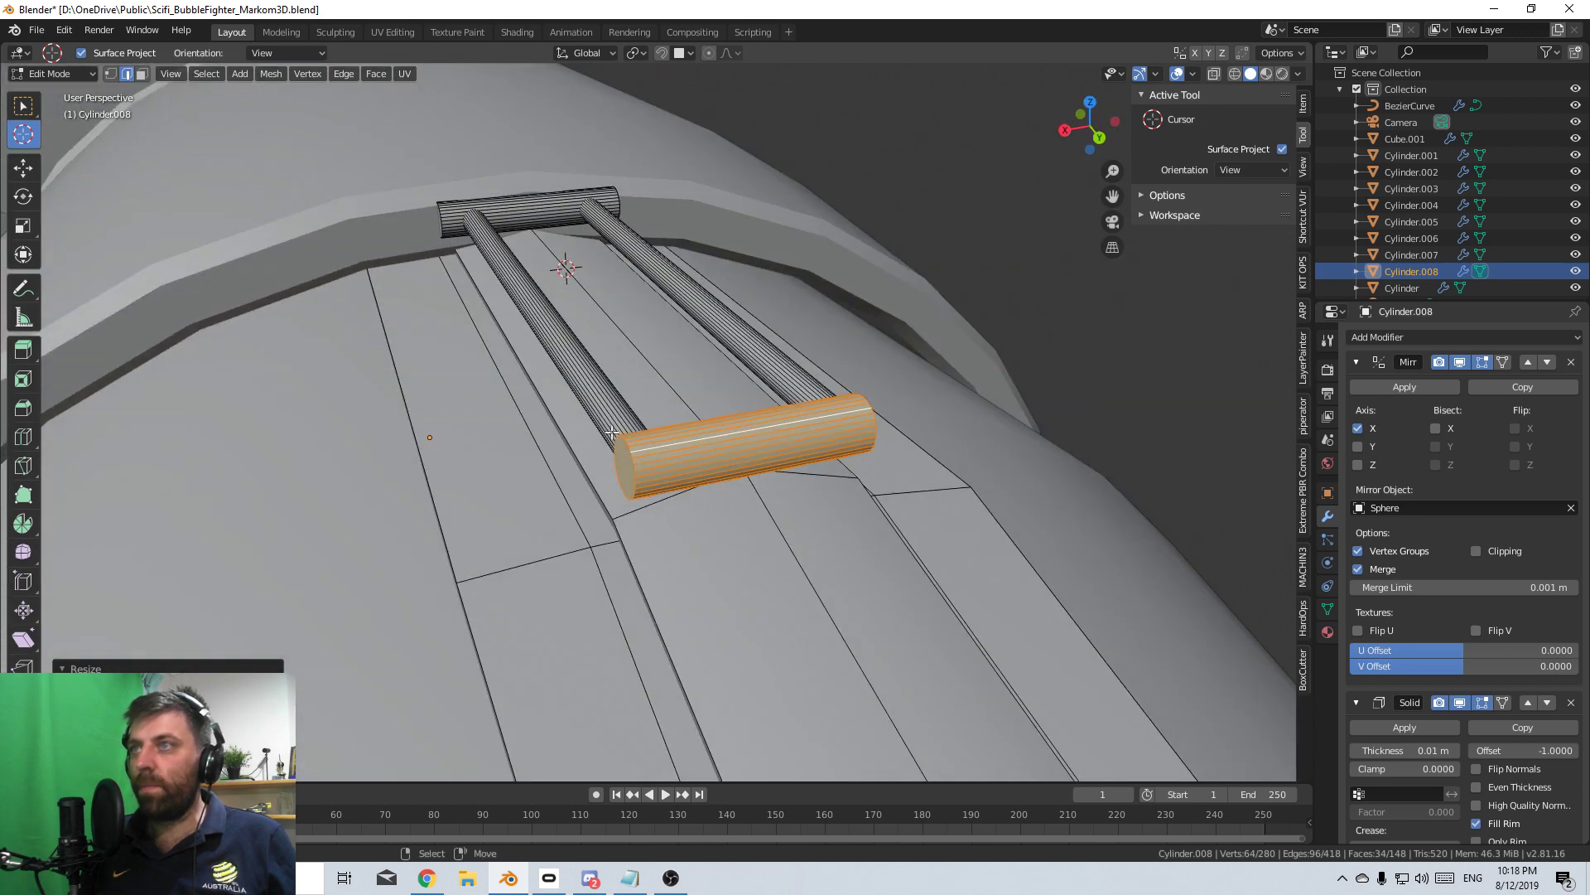
# - Add a cube to the panel mesh at the 3D cursor and shrink it to fit between the rods
pyautogui.scroll(-3, 611, 431)
pyautogui.hotkey('shift', 'a')
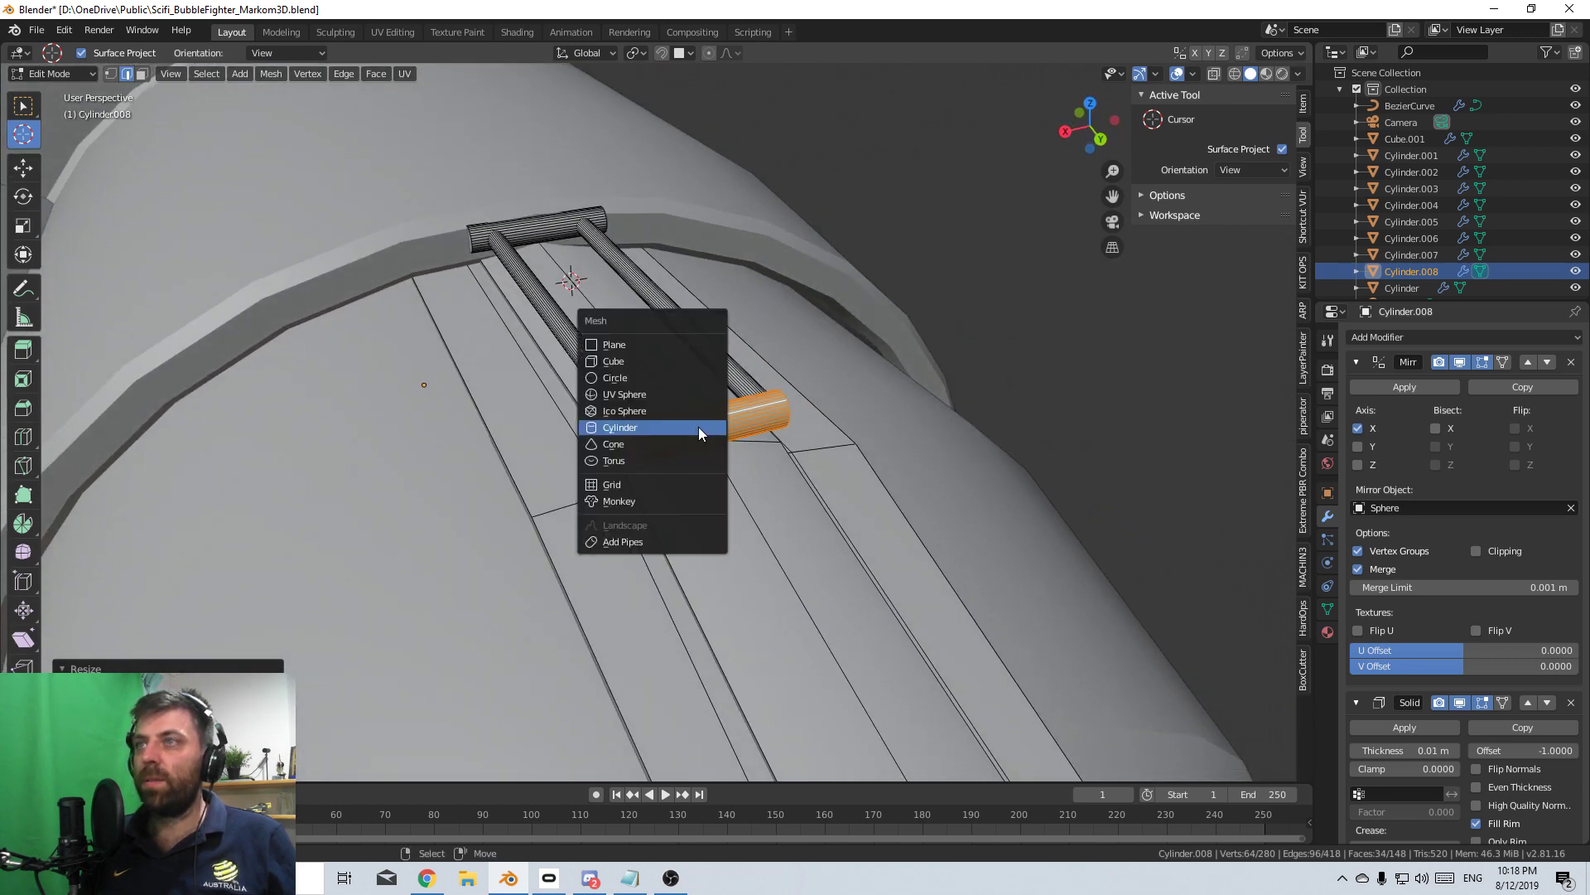
pyautogui.click(679, 361)
pyautogui.press('s')
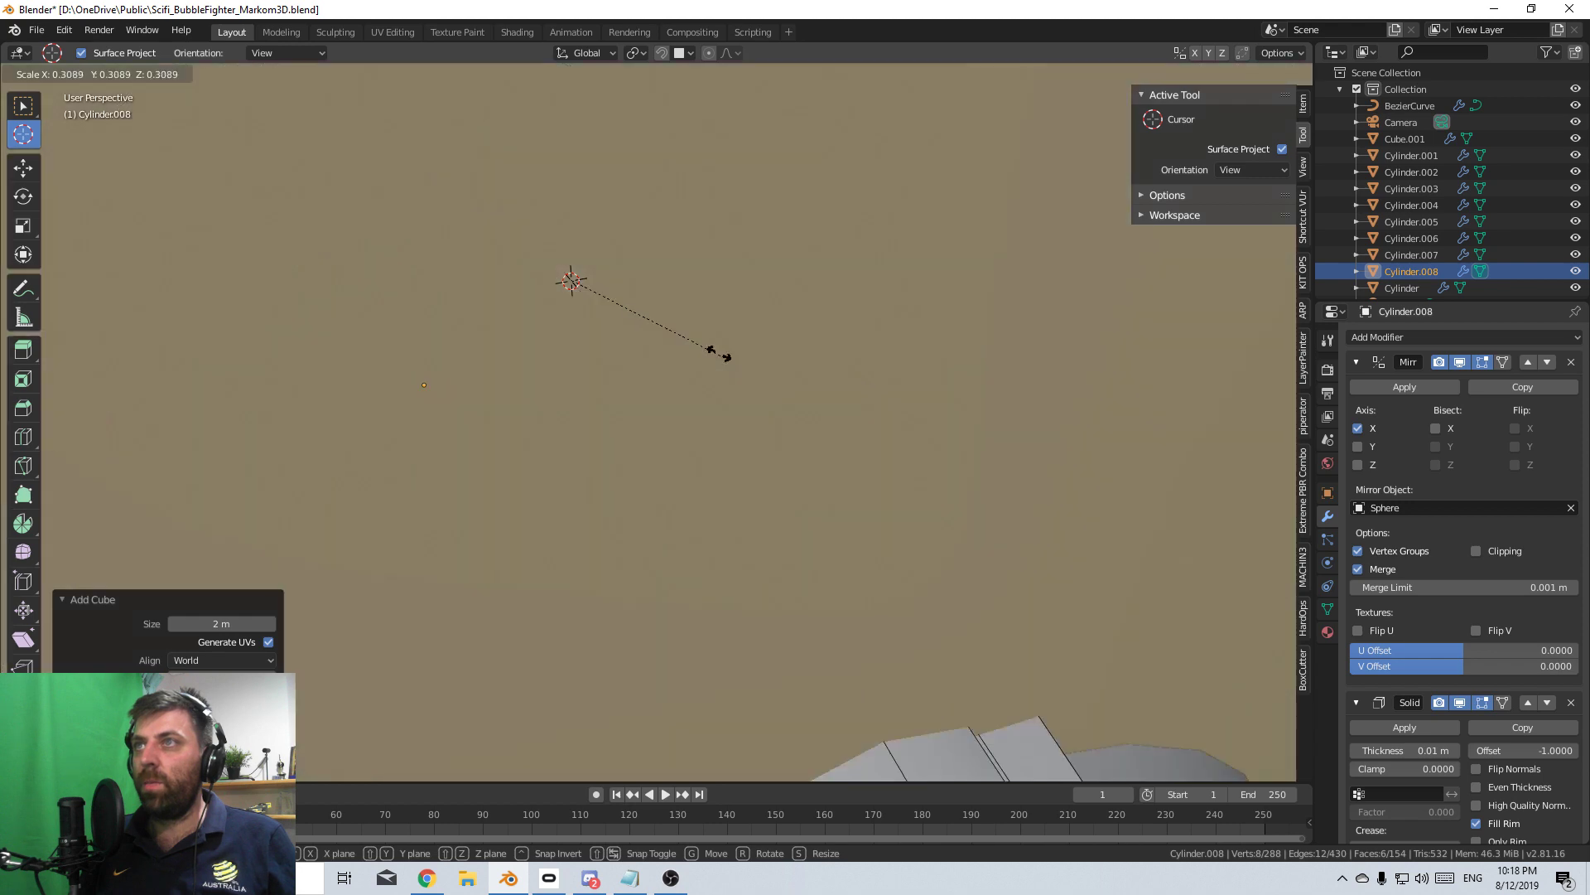
pyautogui.click(616, 346)
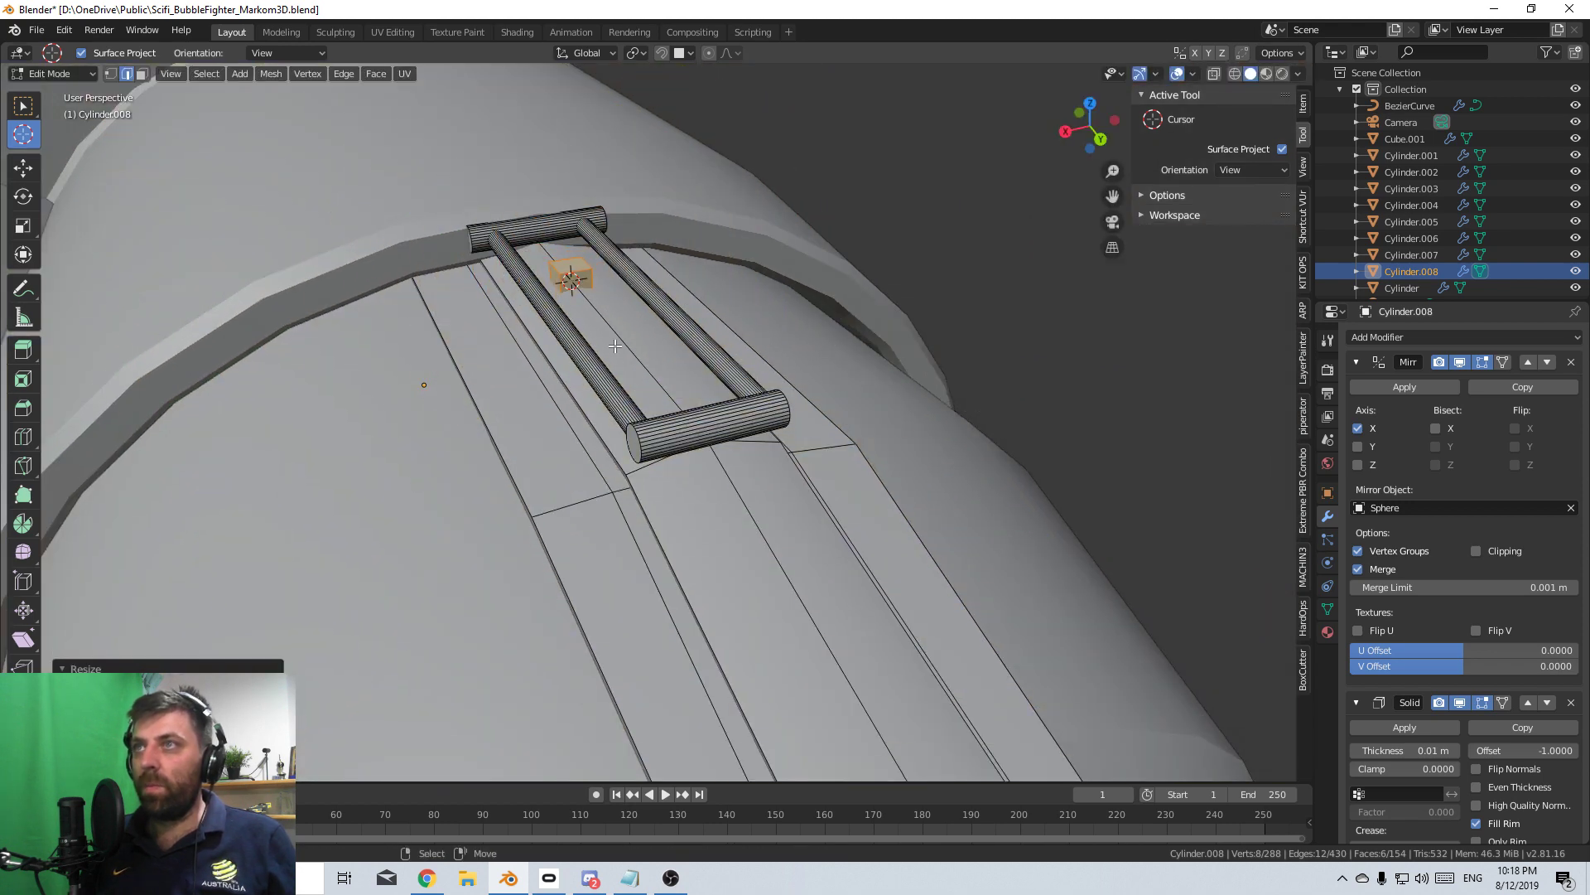
# - Move the small cube along Y to the rear crossbar and lengthen it along Y so it extends past both sides
pyautogui.press('KP_7')
pyautogui.press('g')
pyautogui.press('y')
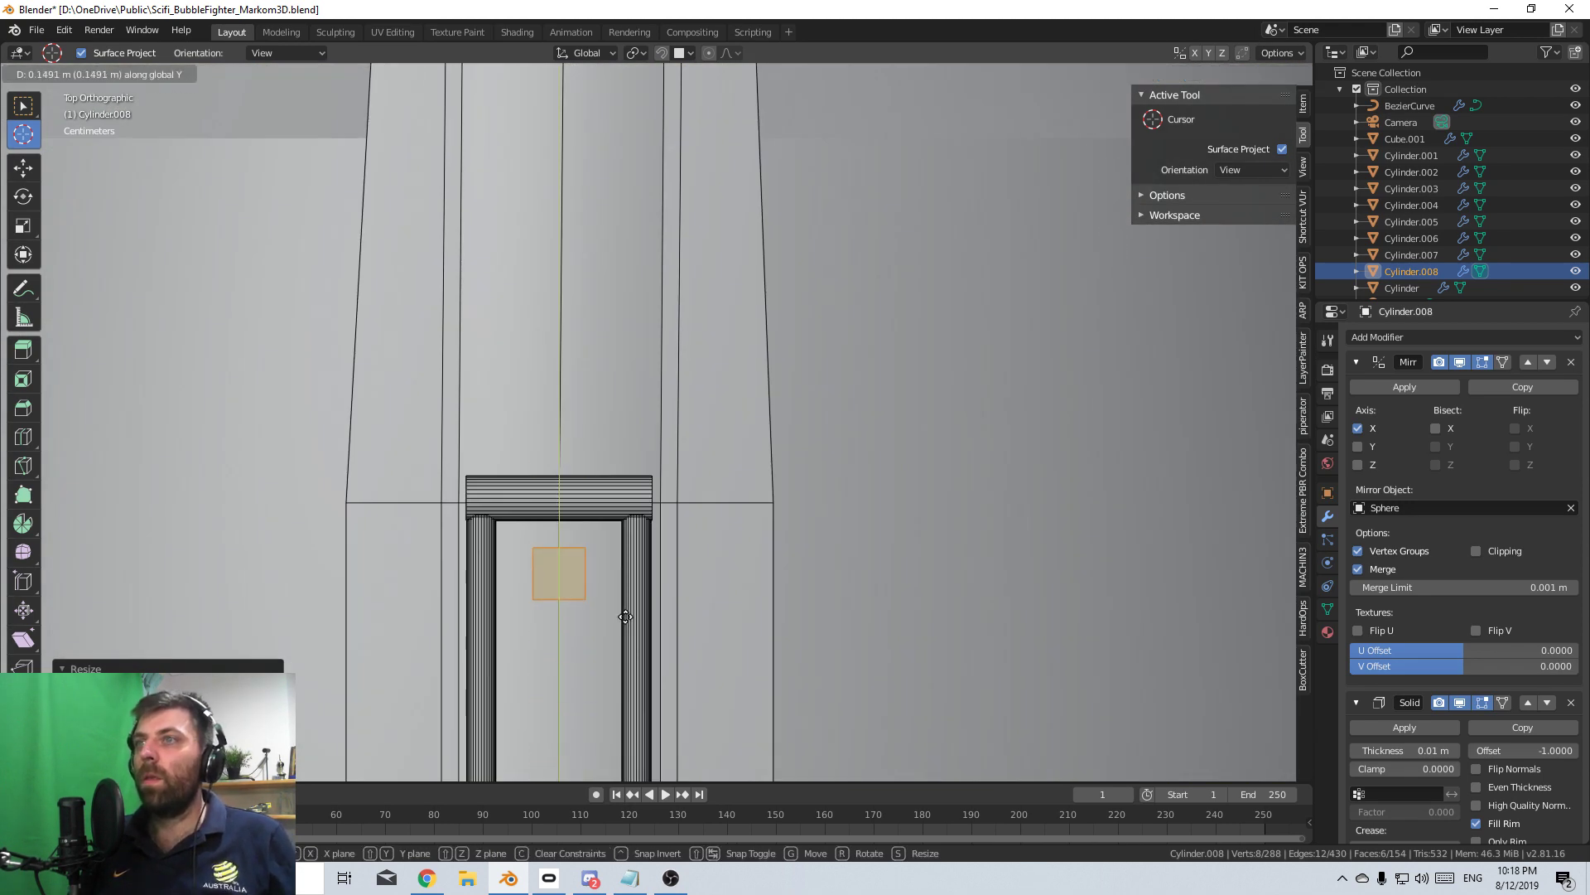
pyautogui.click(670, 601)
pyautogui.press('s')
pyautogui.press('y')
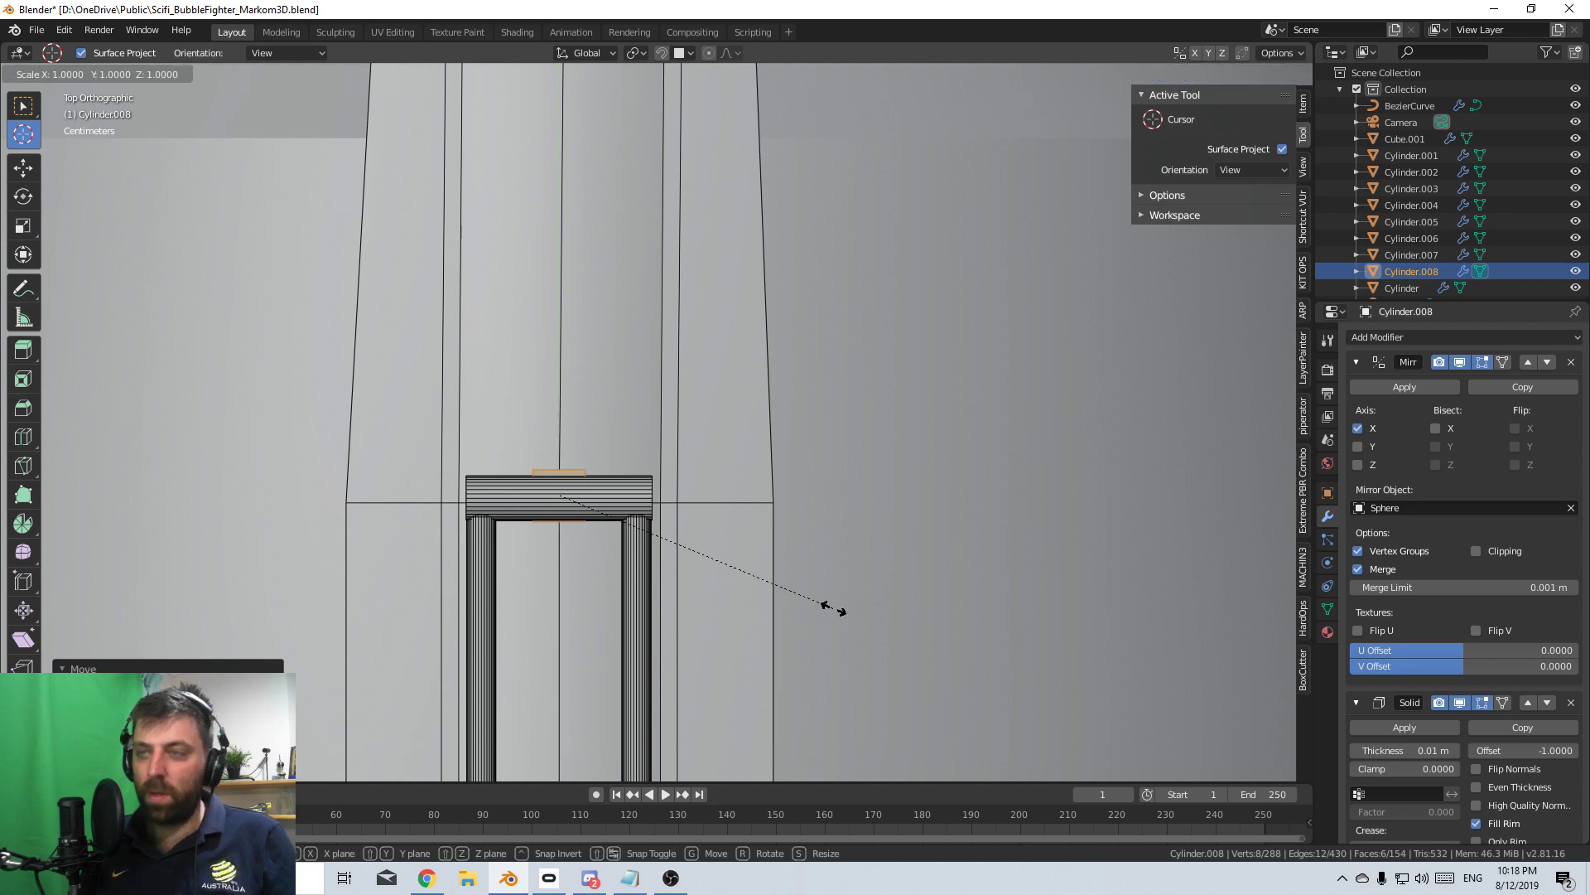
pyautogui.click(1218, 621)
# - Add one centred loop cut to the small block beneath the rear crossbar
pyautogui.moveTo(1217, 622); pyautogui.dragTo(802, 432, button='middle')
pyautogui.press('KP_3')
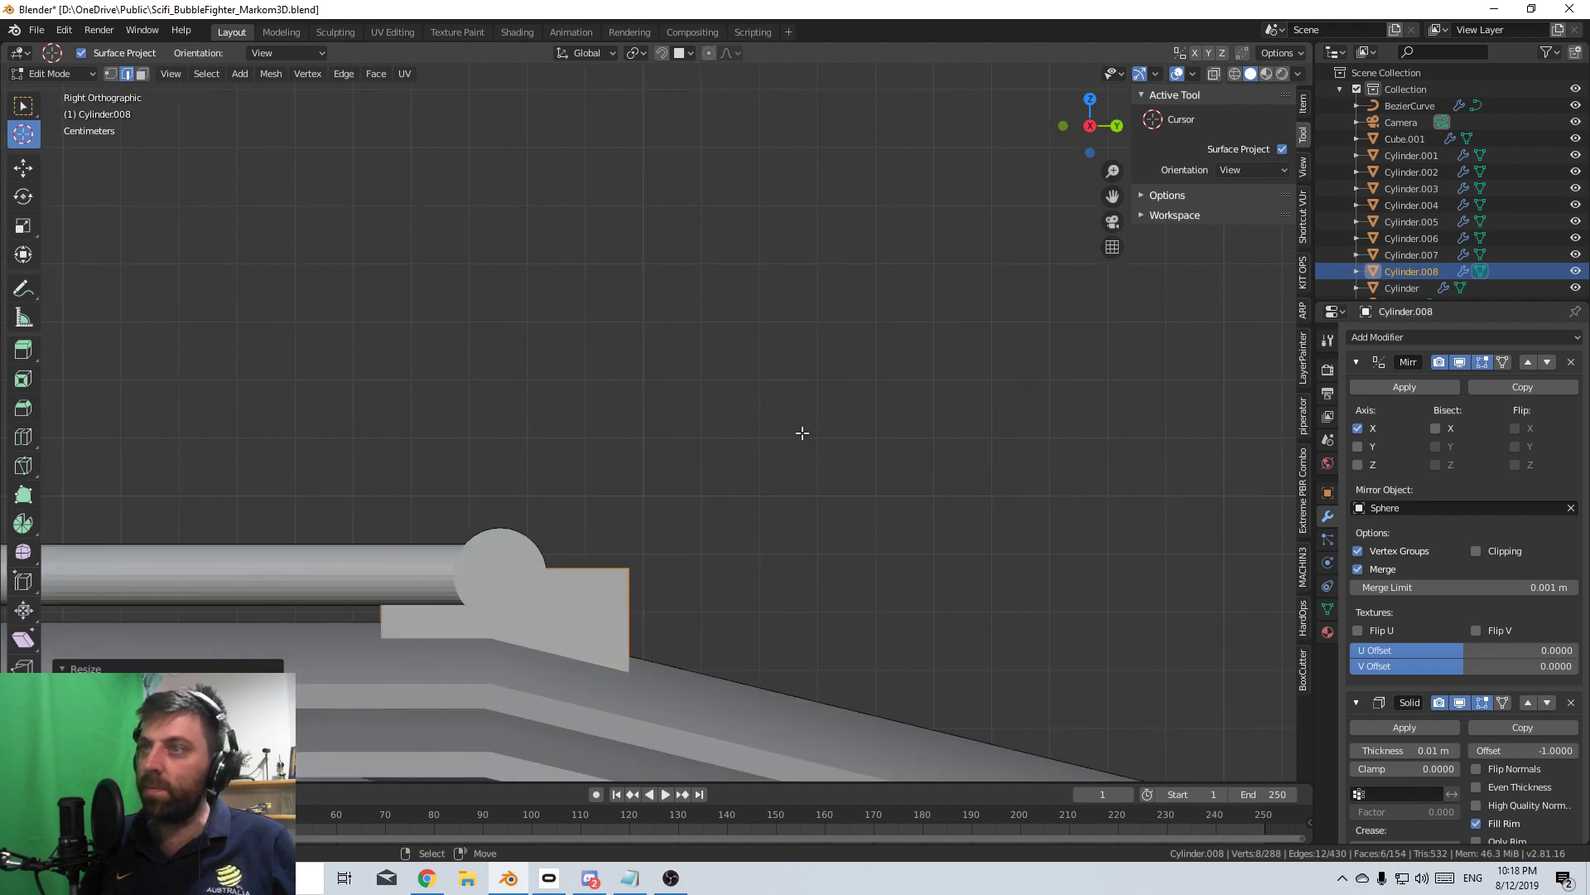
pyautogui.keyDown('shift'); pyautogui.scroll(-2, 816, 613); pyautogui.keyUp('shift')
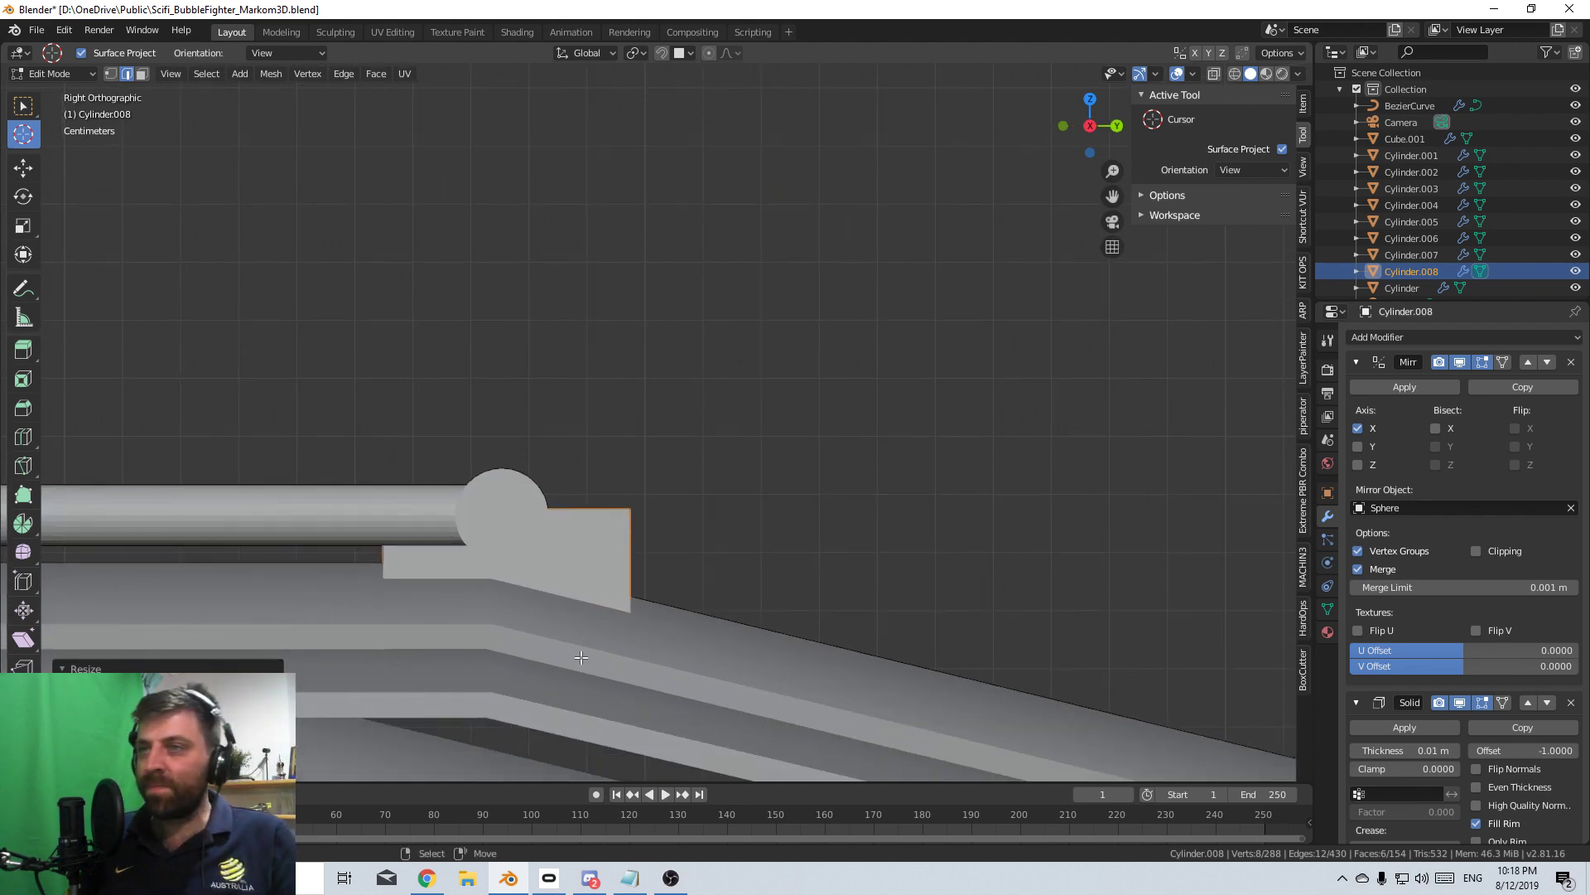
pyautogui.moveTo(632, 519)
pyautogui.mouseDown(button='middle')
pyautogui.moveTo(866, 428)
pyautogui.moveTo(856, 500)
pyautogui.mouseUp(button='middle')
pyautogui.hotkey('ctrl', 'r')
pyautogui.click(866, 428)
pyautogui.rightClick(866, 428)
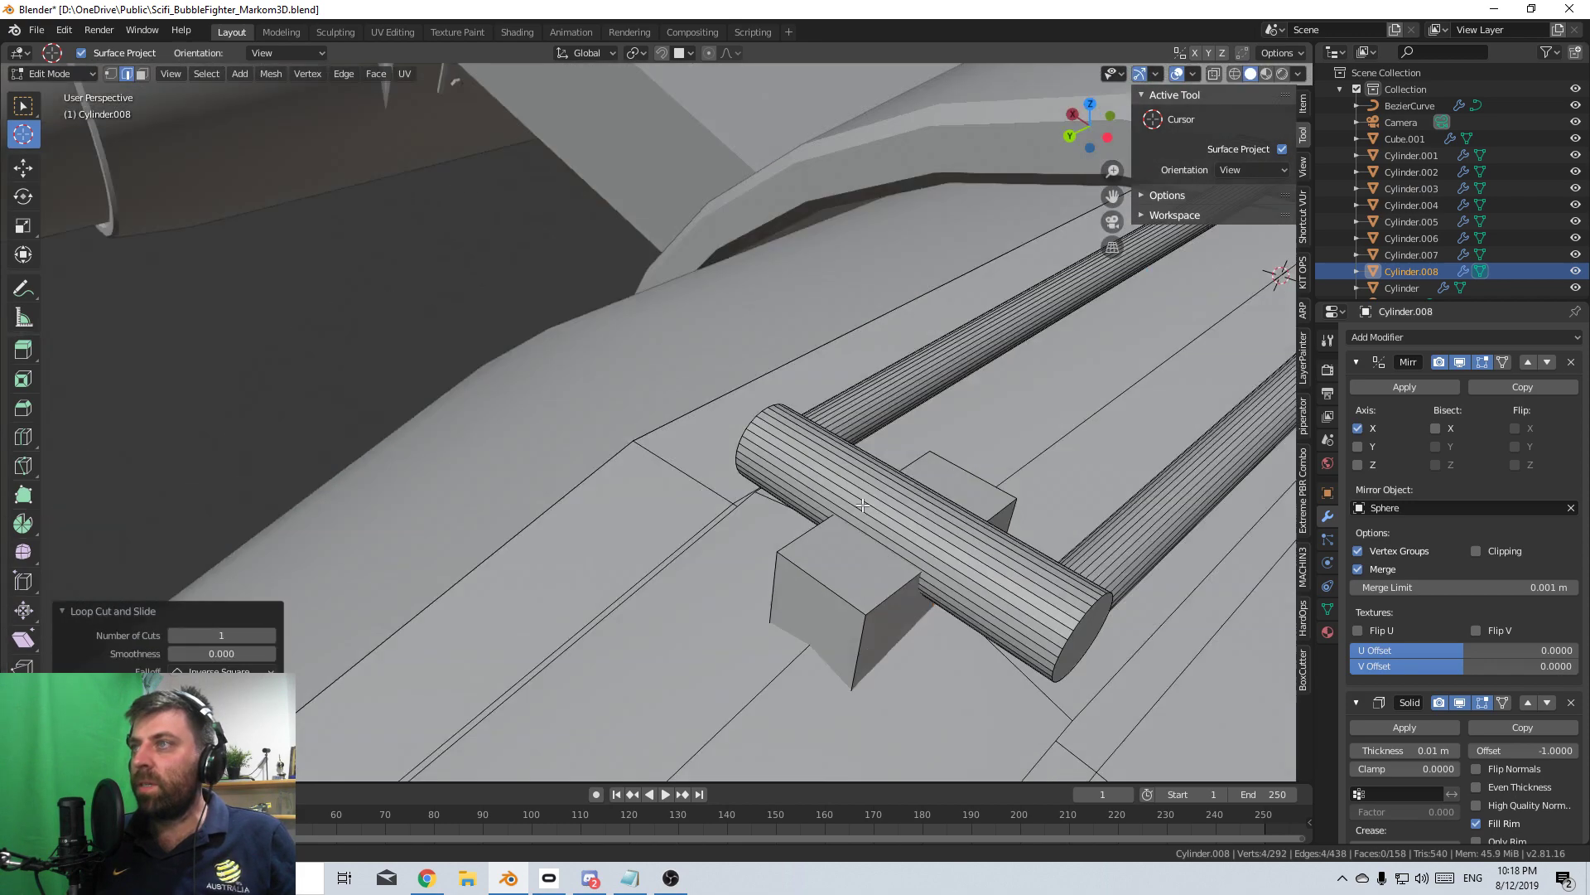
# - Lower the outer top edge of the small block beneath the rear crossbar along Z by about 0.01 m
pyautogui.press('z')
pyautogui.click(729, 500)
pyautogui.click(811, 544)
pyautogui.press('z')
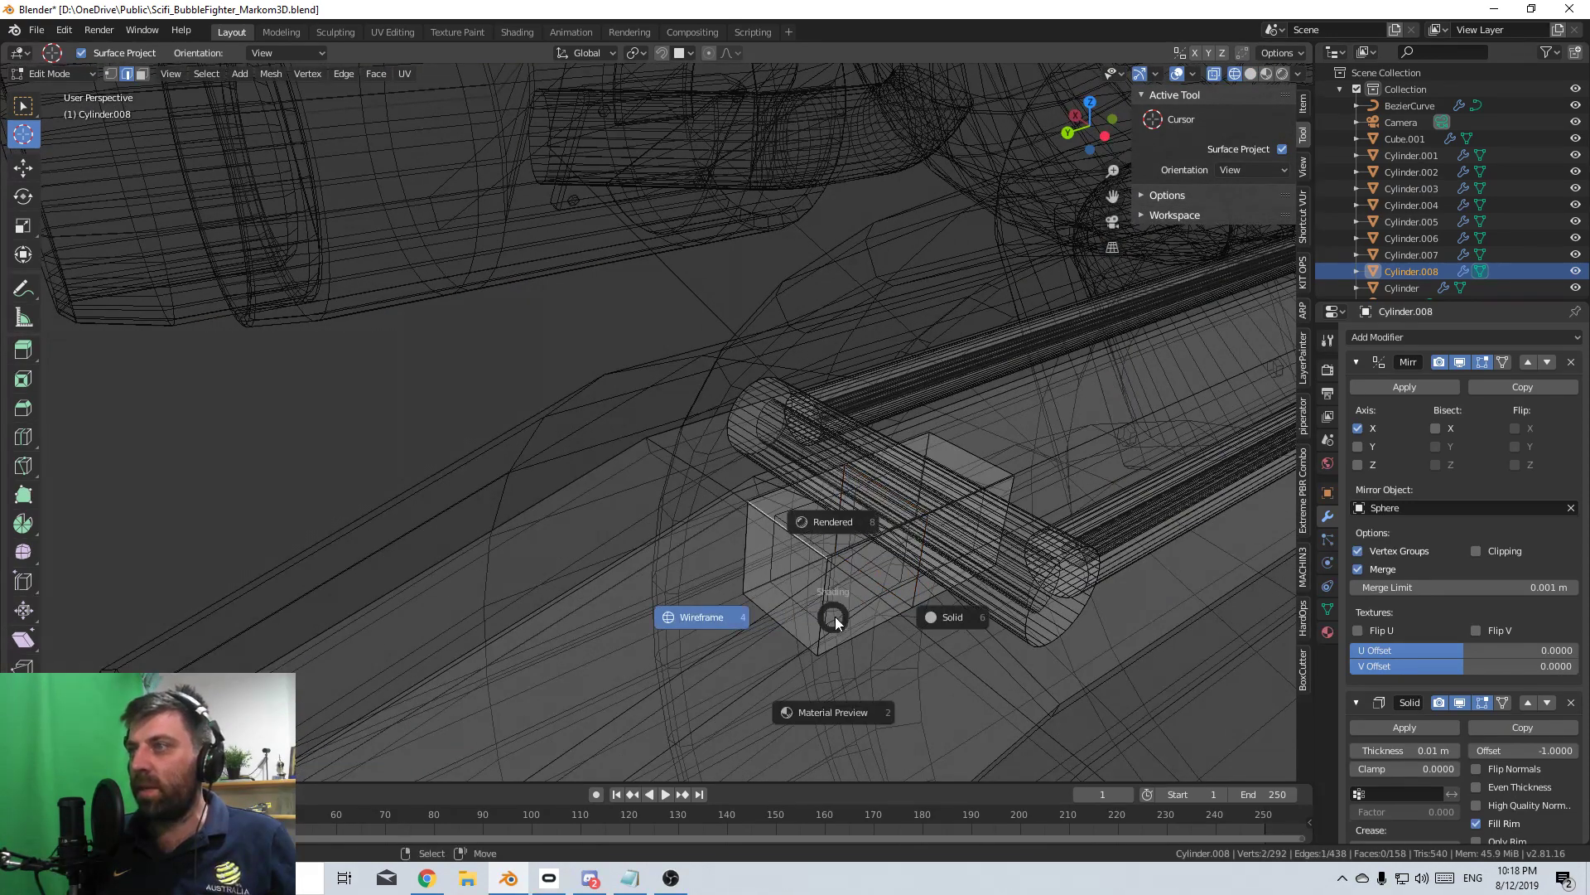
pyautogui.click(917, 623)
pyautogui.press('g')
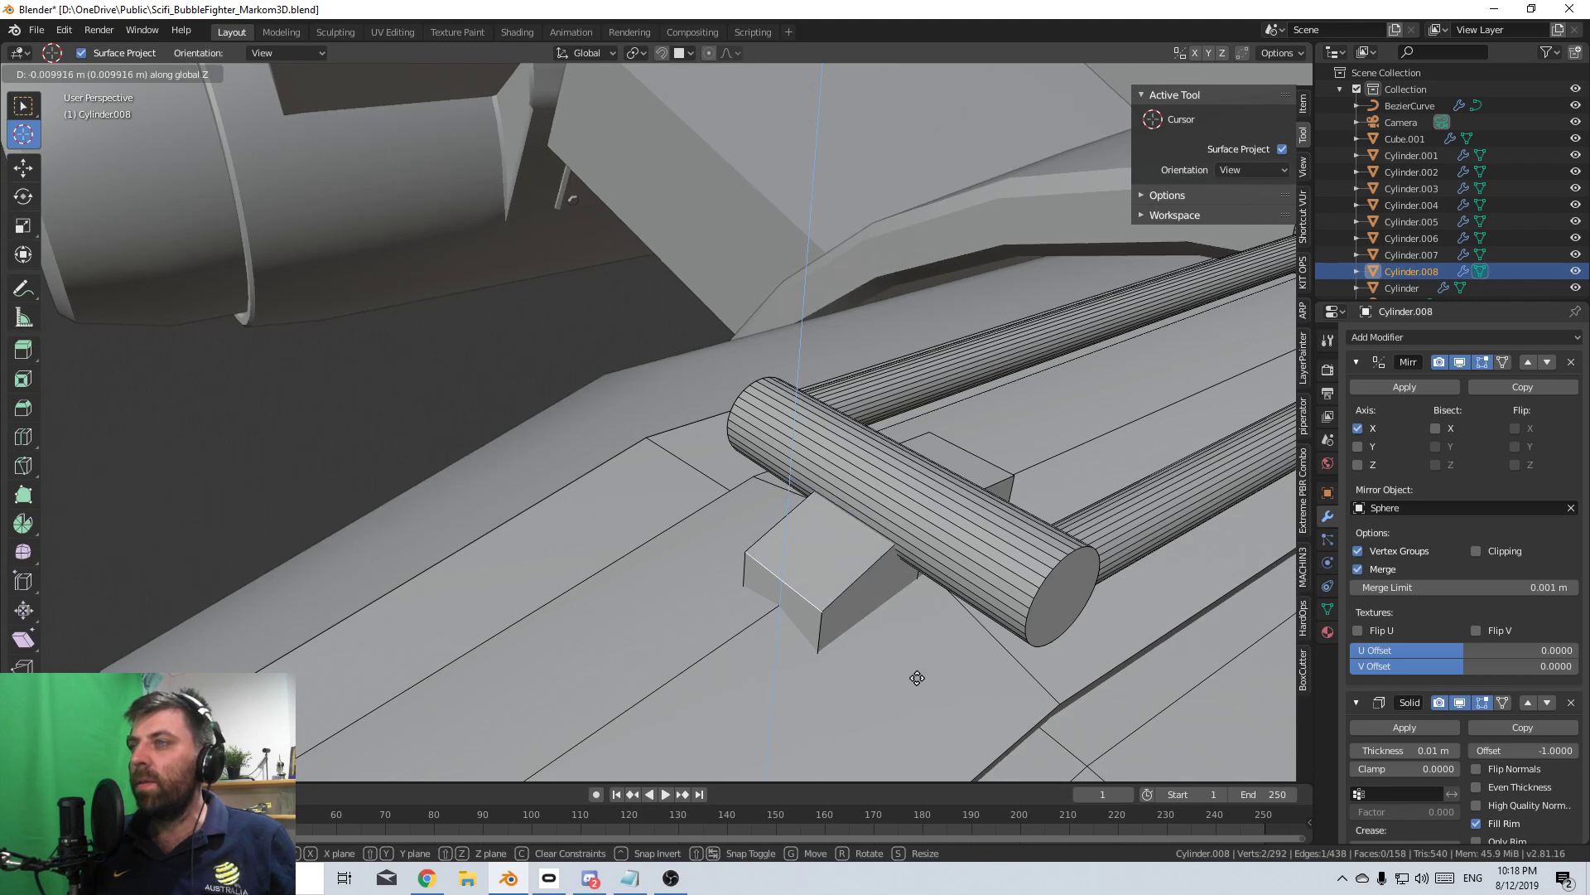
pyautogui.click(917, 671)
pyautogui.moveTo(917, 671); pyautogui.dragTo(753, 646, button='middle')
# - Shade the panel and actuator mesh smooth and open its mesh data settings for normals
pyautogui.press('Tab')
pyautogui.scroll(3, 897, 405)
pyautogui.press('F3')
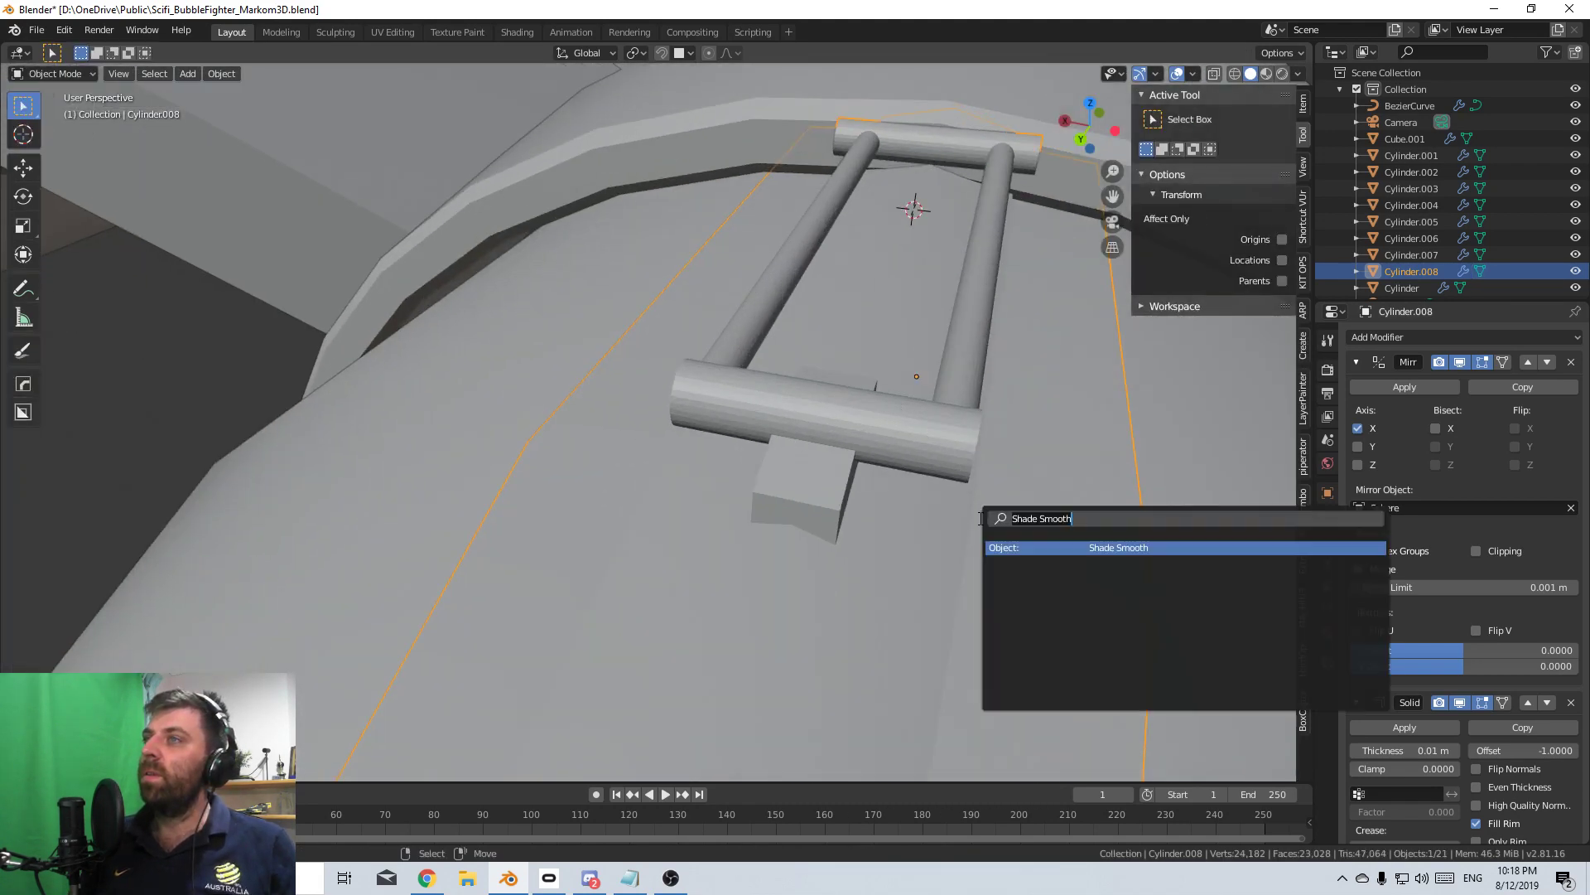
pyautogui.press('Return')
pyautogui.moveTo(979, 519); pyautogui.dragTo(1195, 603, button='middle')
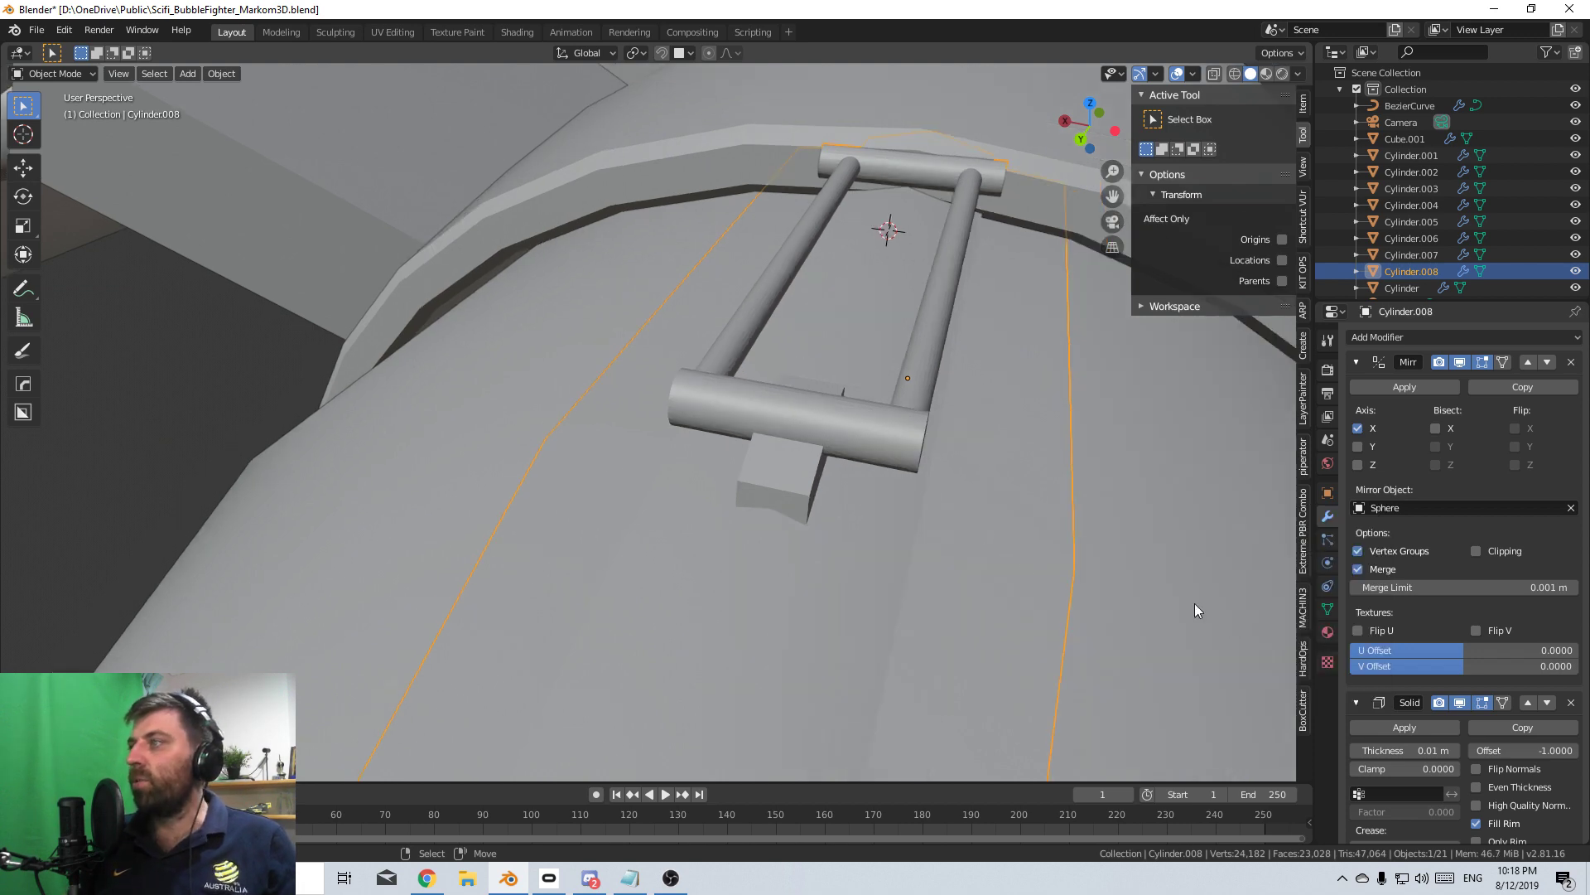
pyautogui.click(1327, 609)
pyautogui.scroll(-4, 696, 500)
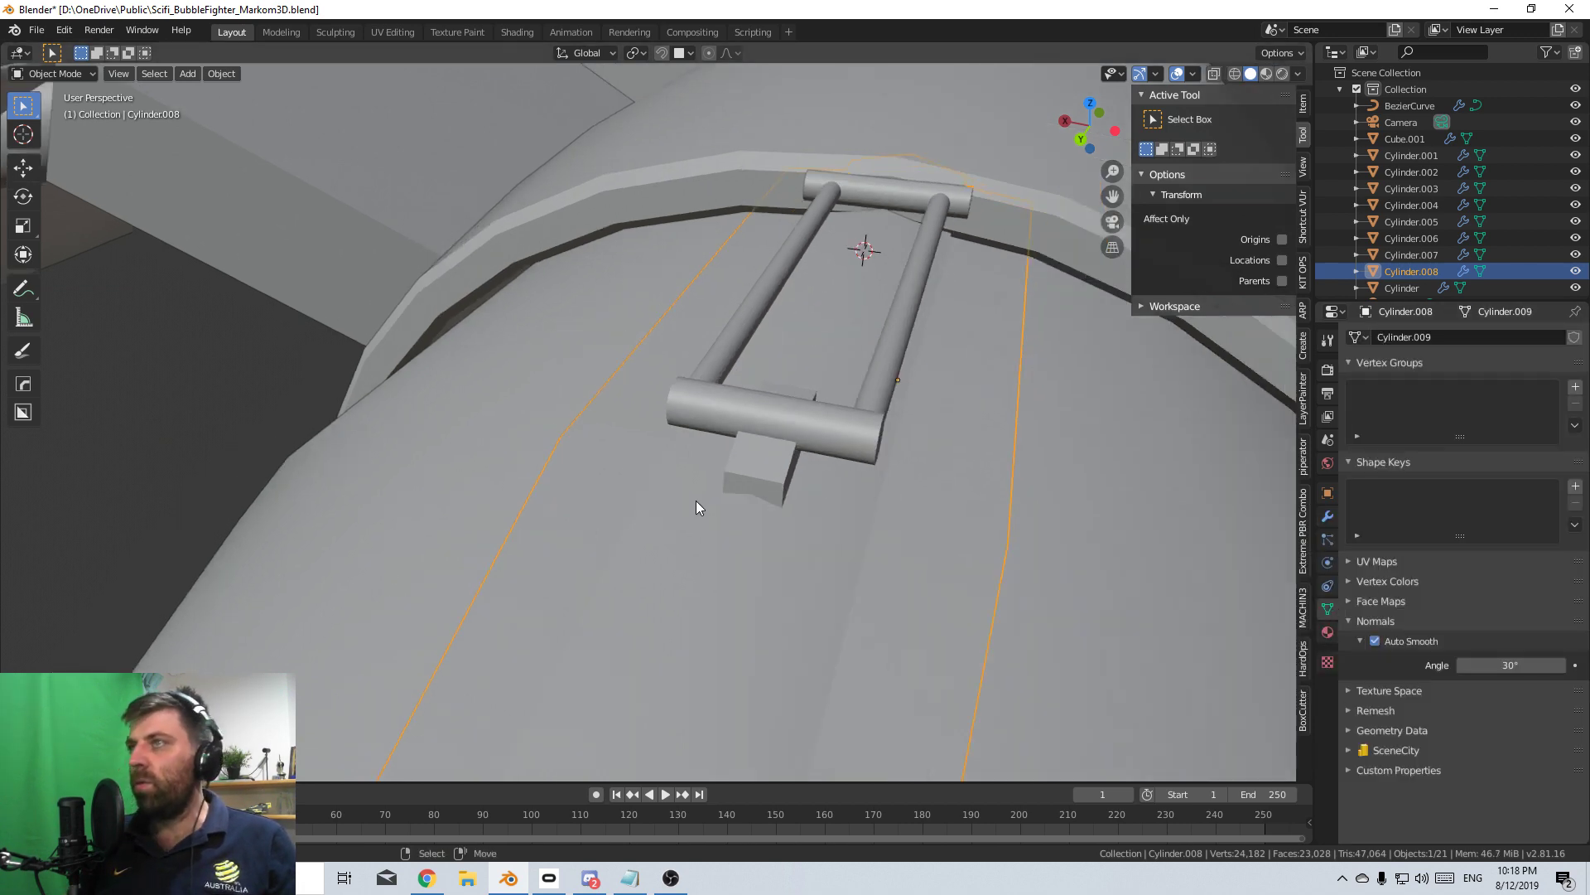
# - Duplicate the mounting block's outer end face, move the copy to the panel's rear tip and tilt it to the panel's slope
pyautogui.moveTo(696, 500); pyautogui.dragTo(723, 522, button='middle')
pyautogui.press('Tab')
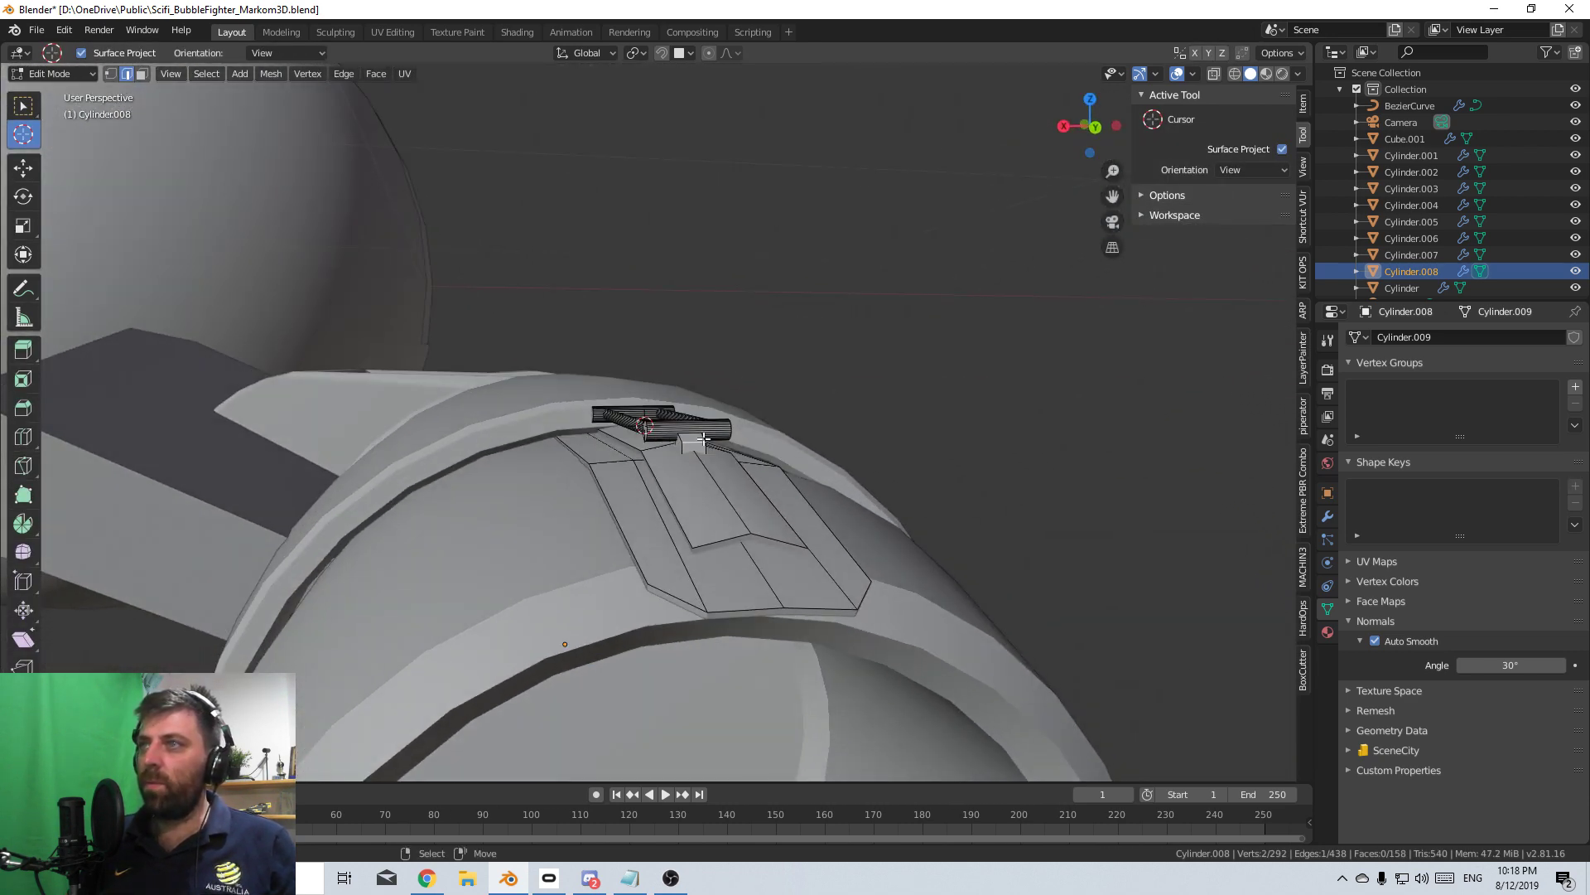
pyautogui.moveTo(683, 460); pyautogui.dragTo(694, 514, button='middle')
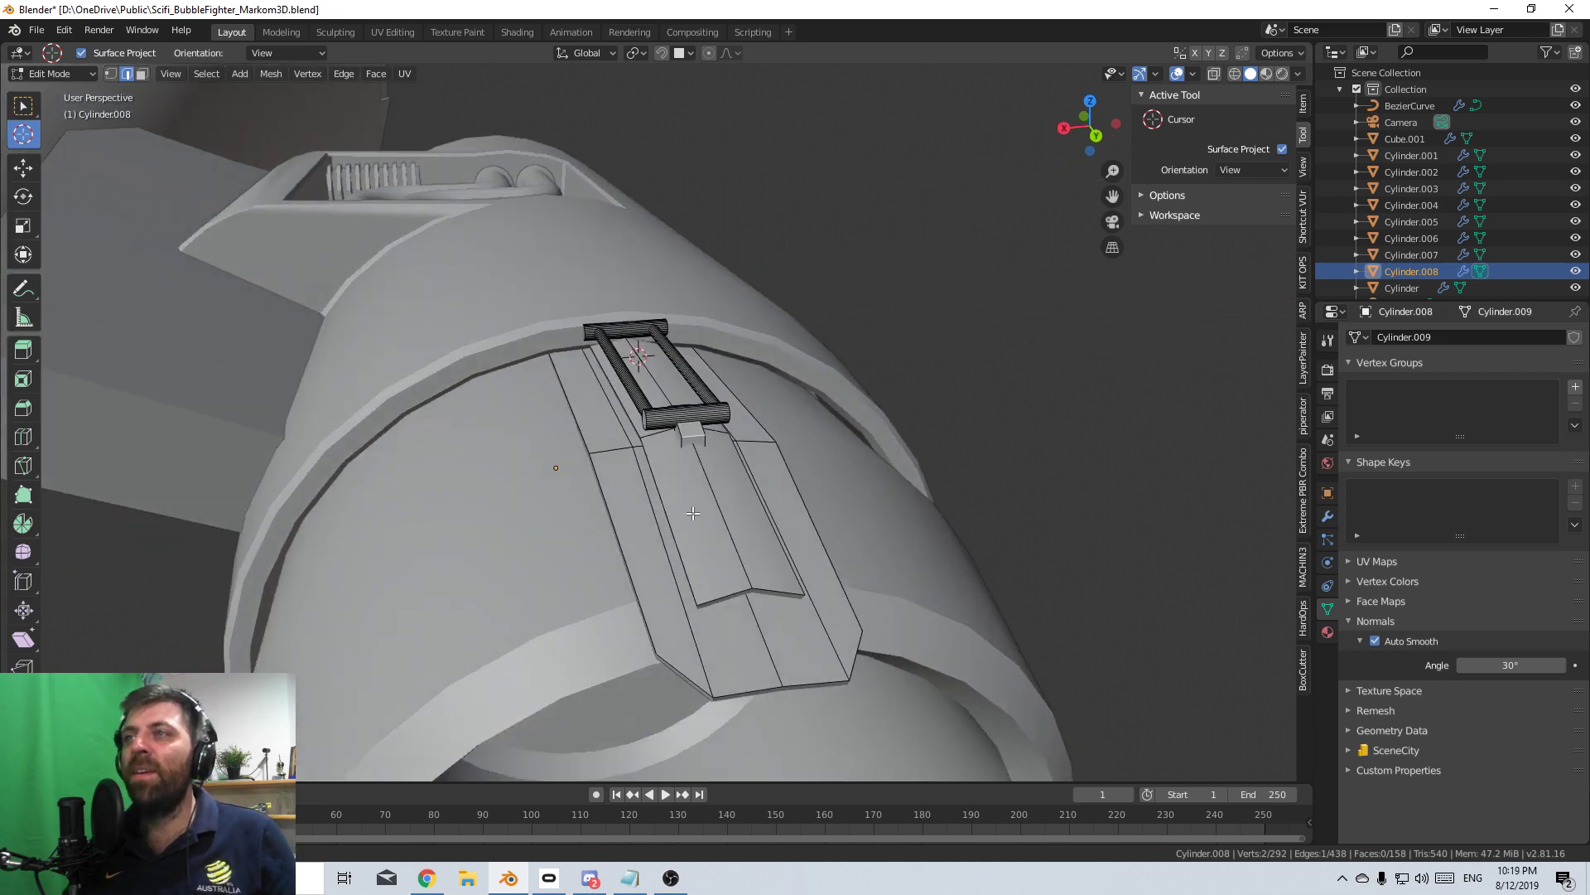
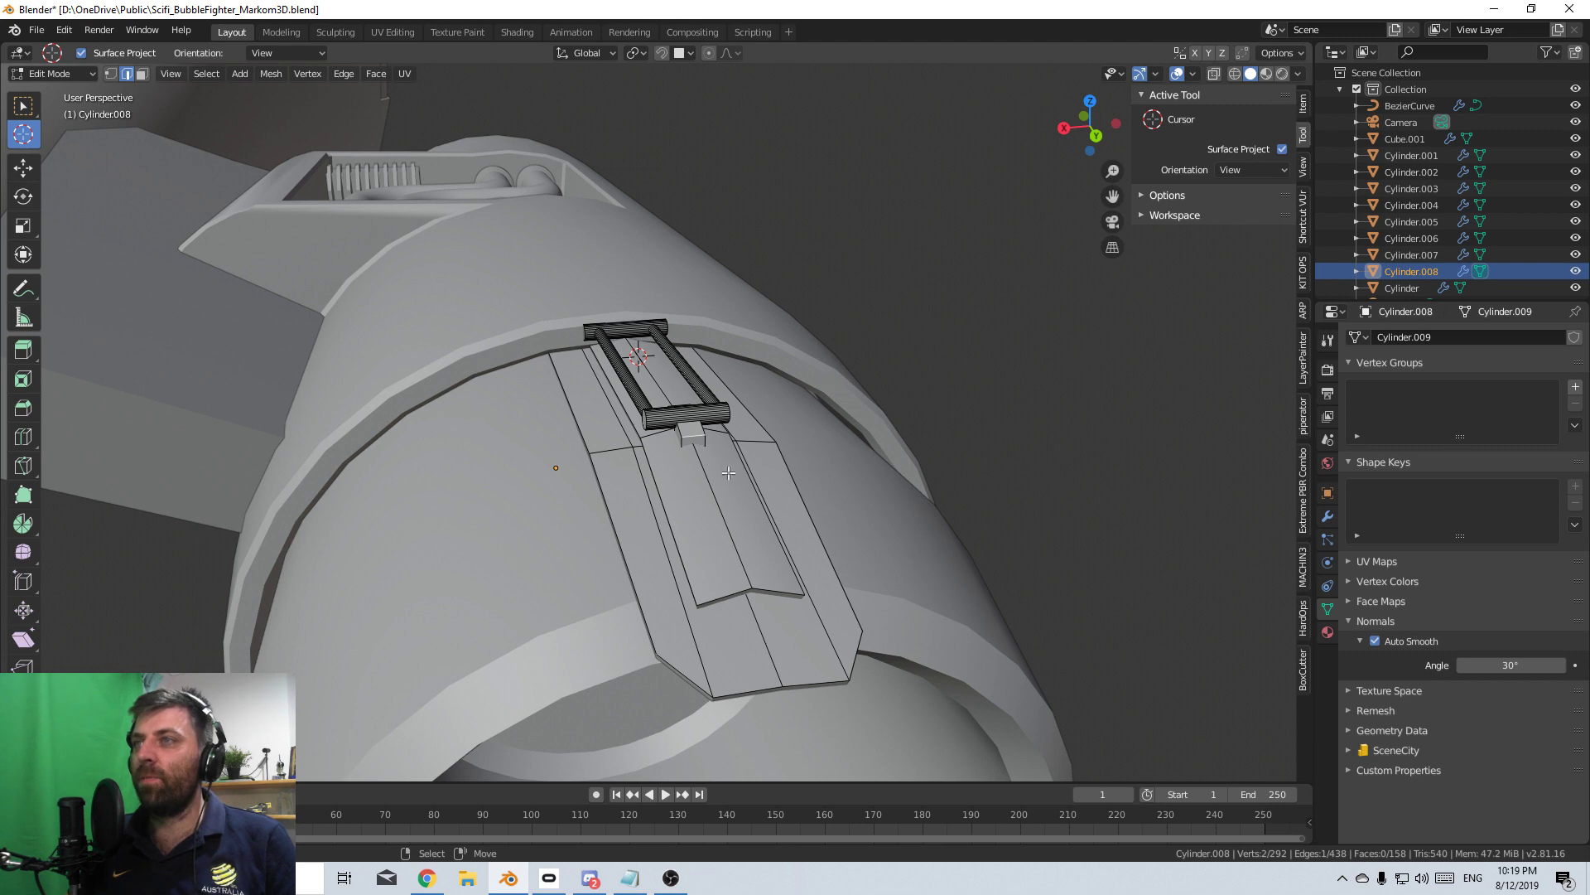
pyautogui.moveTo(778, 537); pyautogui.dragTo(778, 482, button='middle')
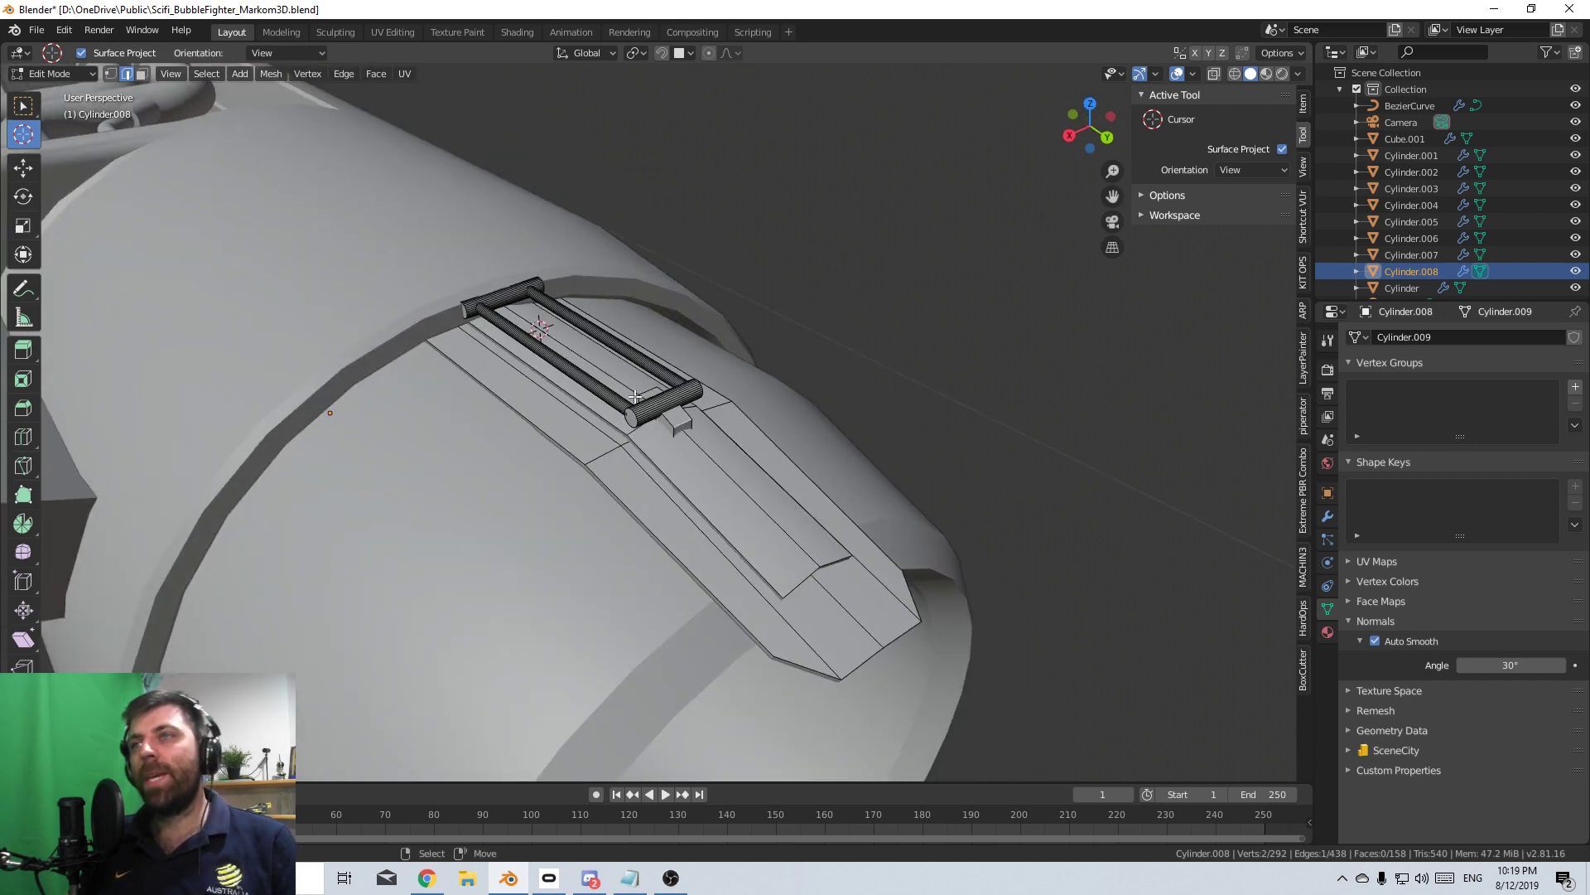
pyautogui.moveTo(635, 397); pyautogui.dragTo(692, 644, button='middle')
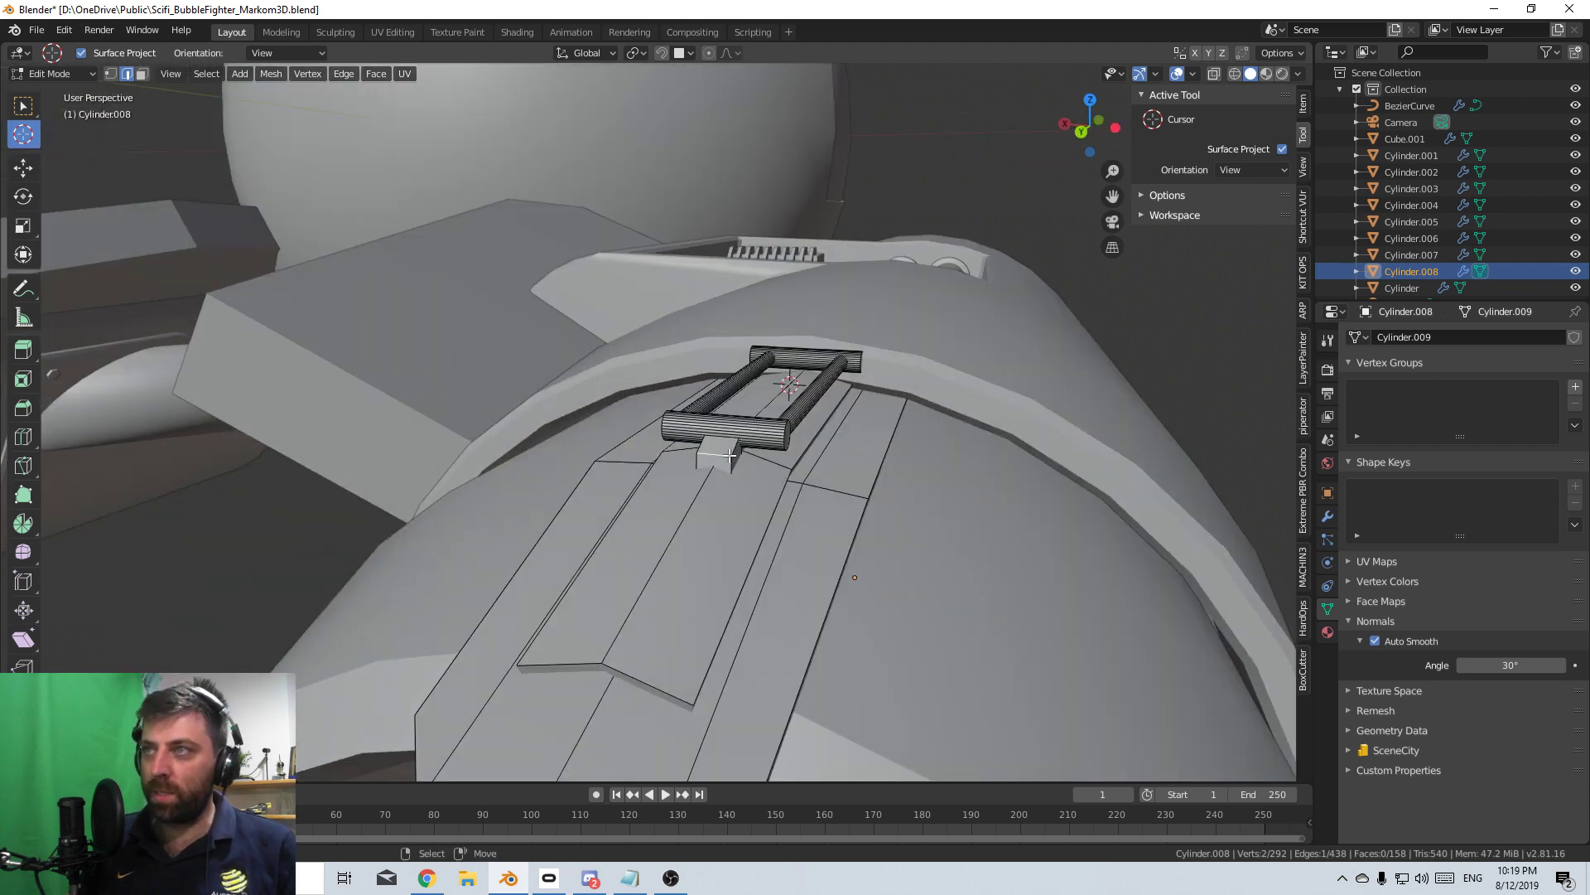
pyautogui.click(141, 73)
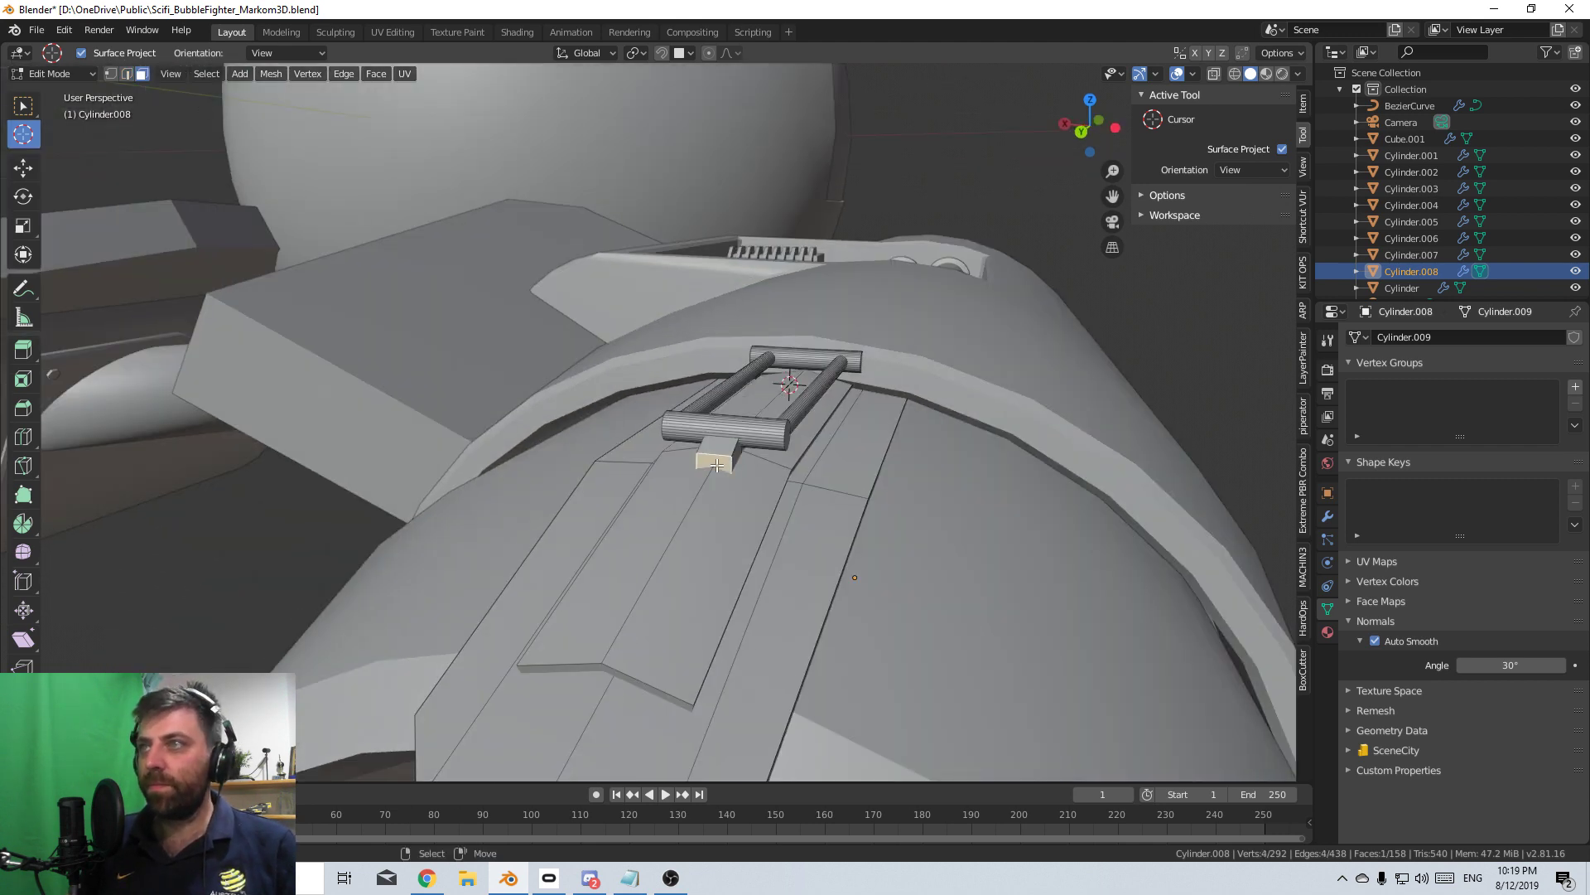
pyautogui.press('KP_3')
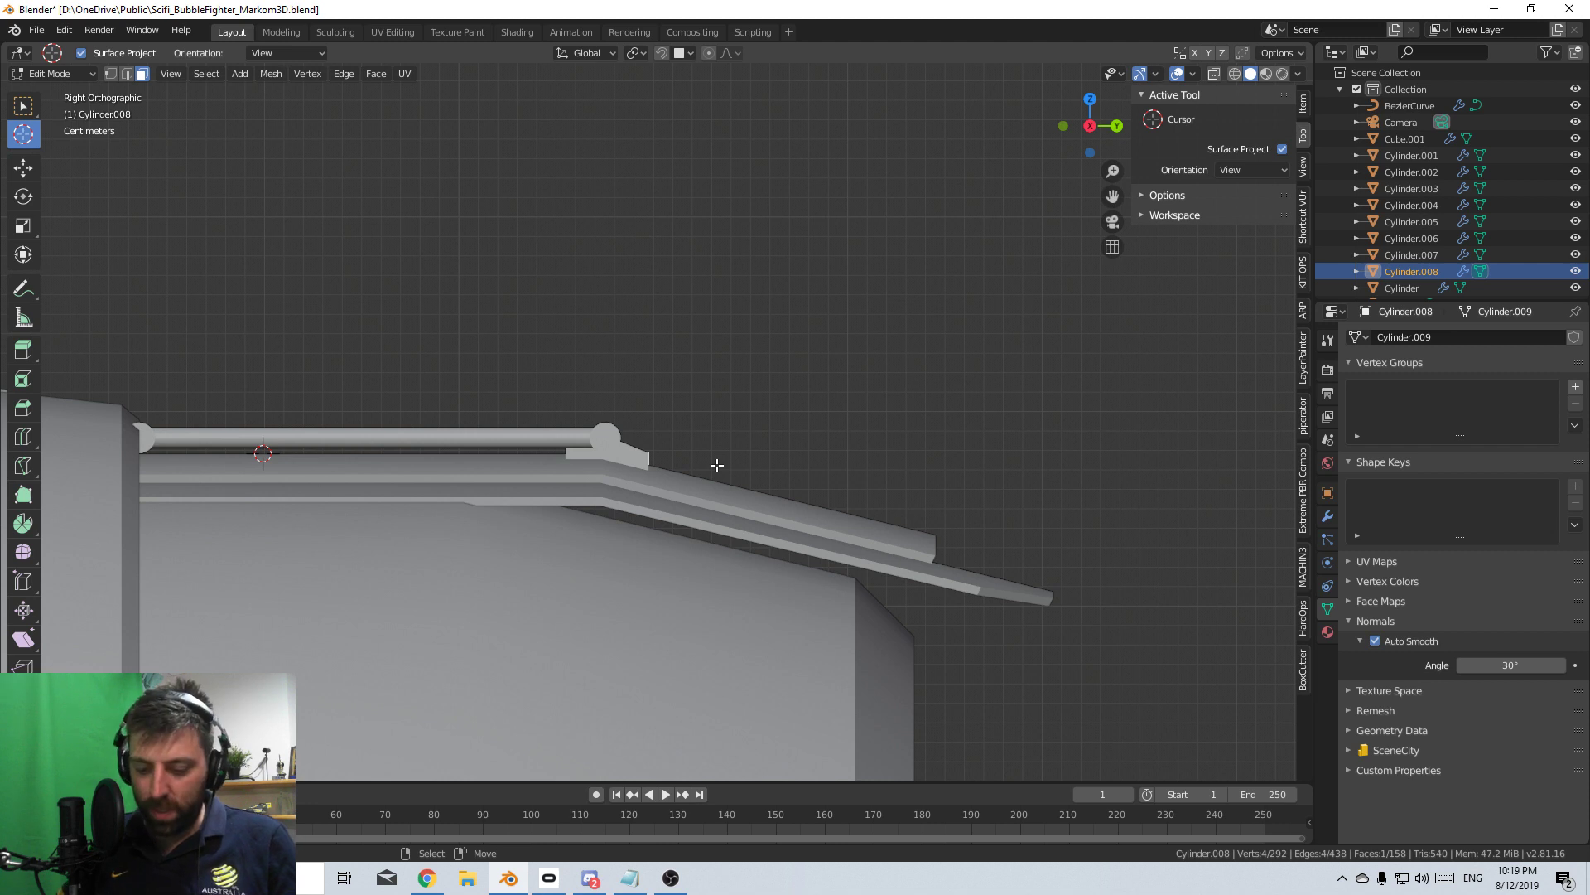
pyautogui.hotkey('shift', 'd')
pyautogui.click(1114, 605)
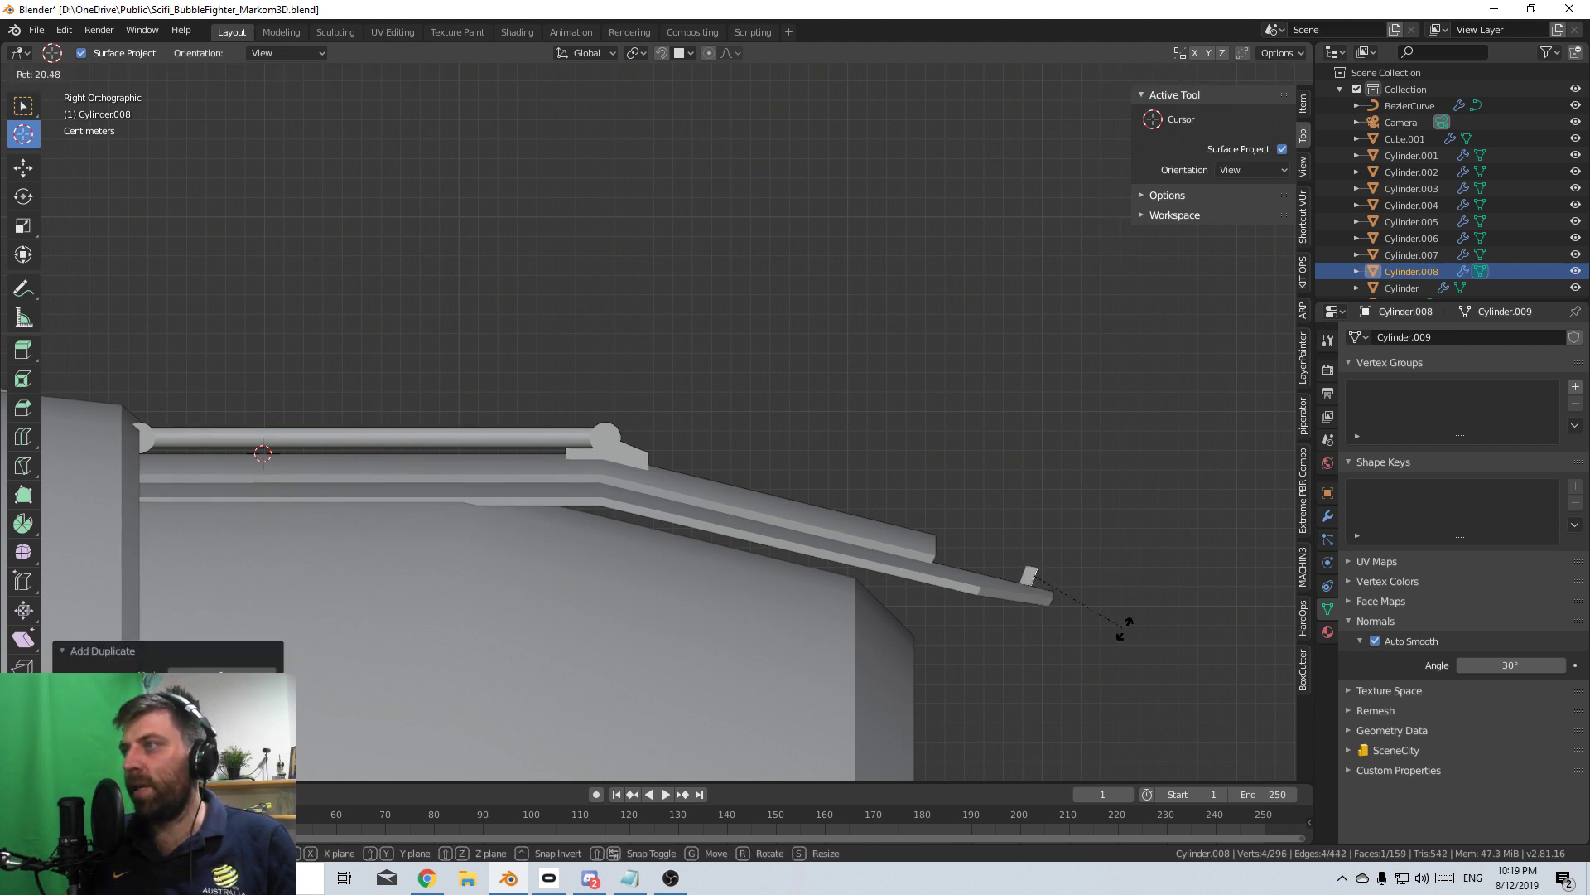
pyautogui.press('g')
pyautogui.click(1122, 631)
pyautogui.press('r')
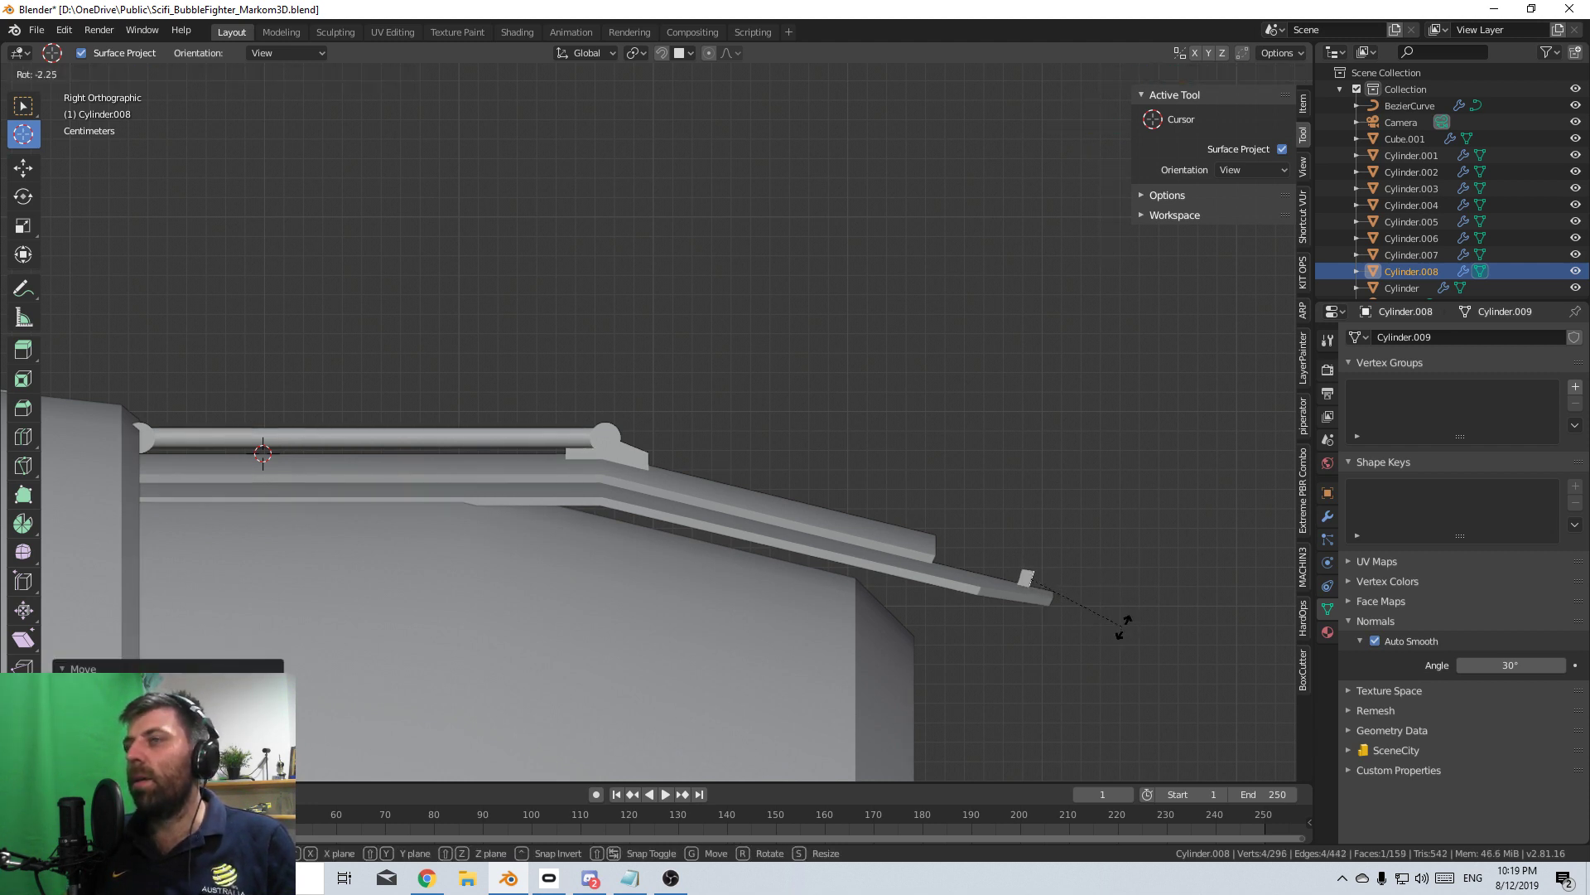
pyautogui.rightClick(1124, 629)
pyautogui.hotkey('ctrl', 'z')
# - Remove the Solidify modifier from the panel object
pyautogui.moveTo(639, 462); pyautogui.dragTo(923, 675, button='middle')
pyautogui.scroll(-2, 653, 424)
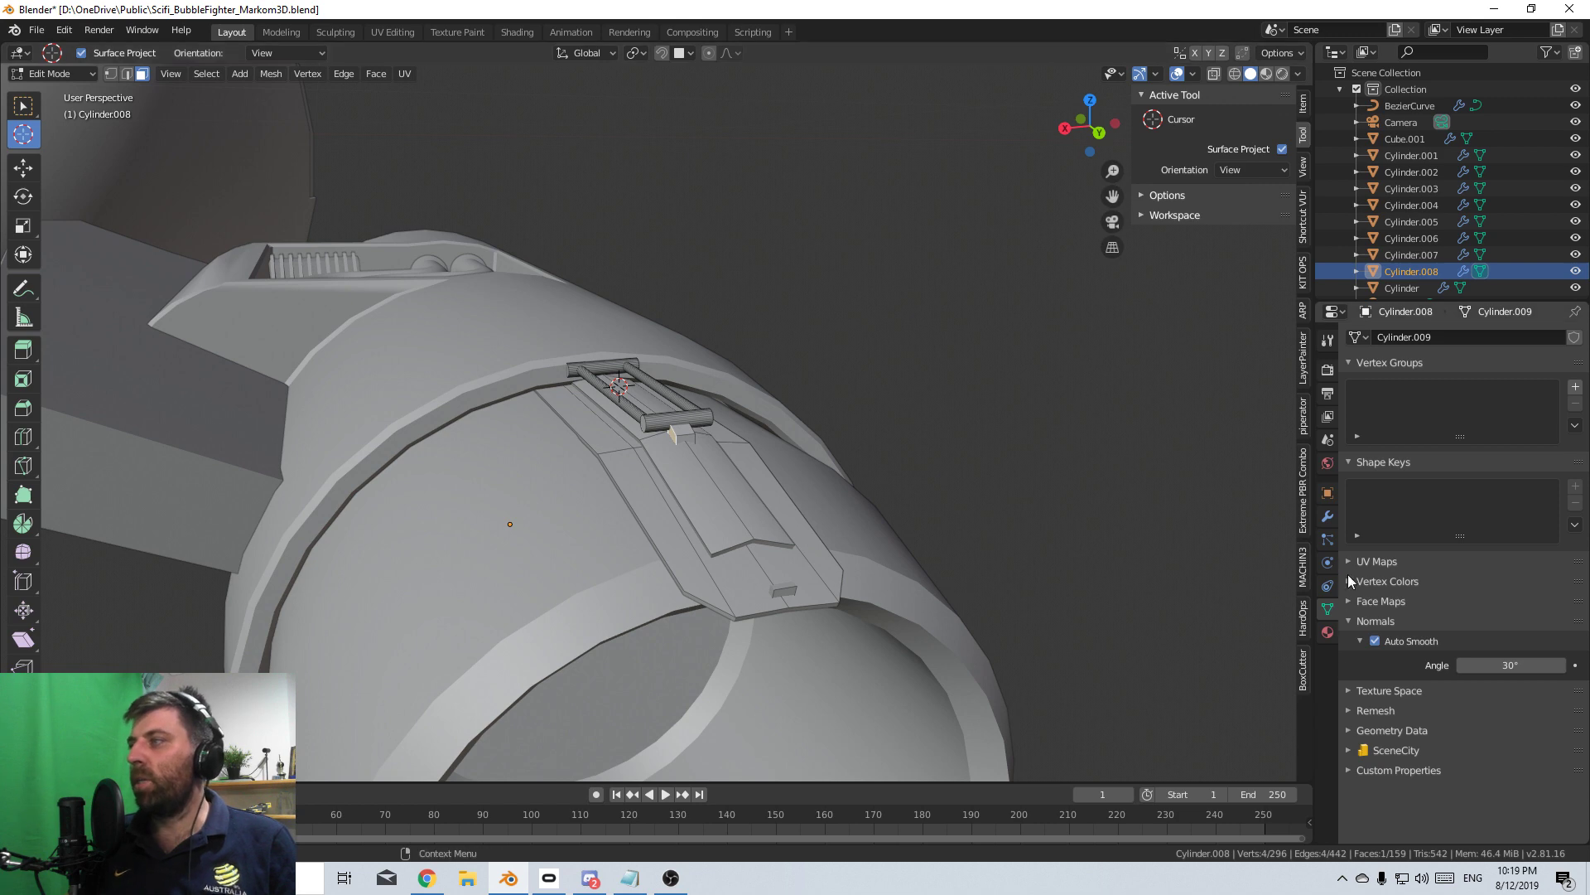
pyautogui.click(1329, 520)
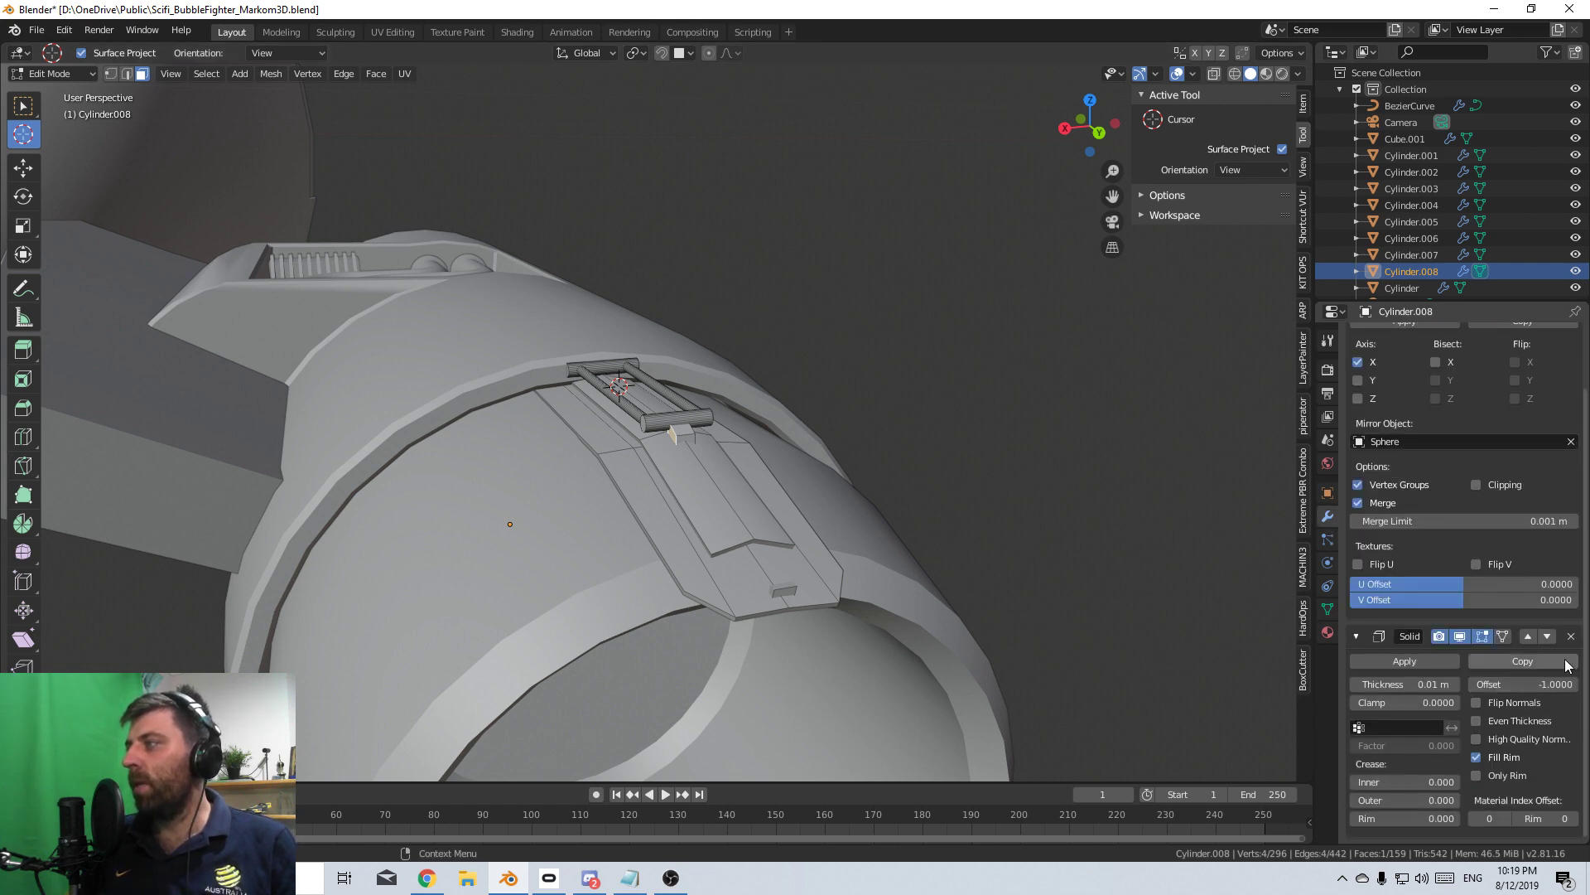
pyautogui.click(1571, 702)
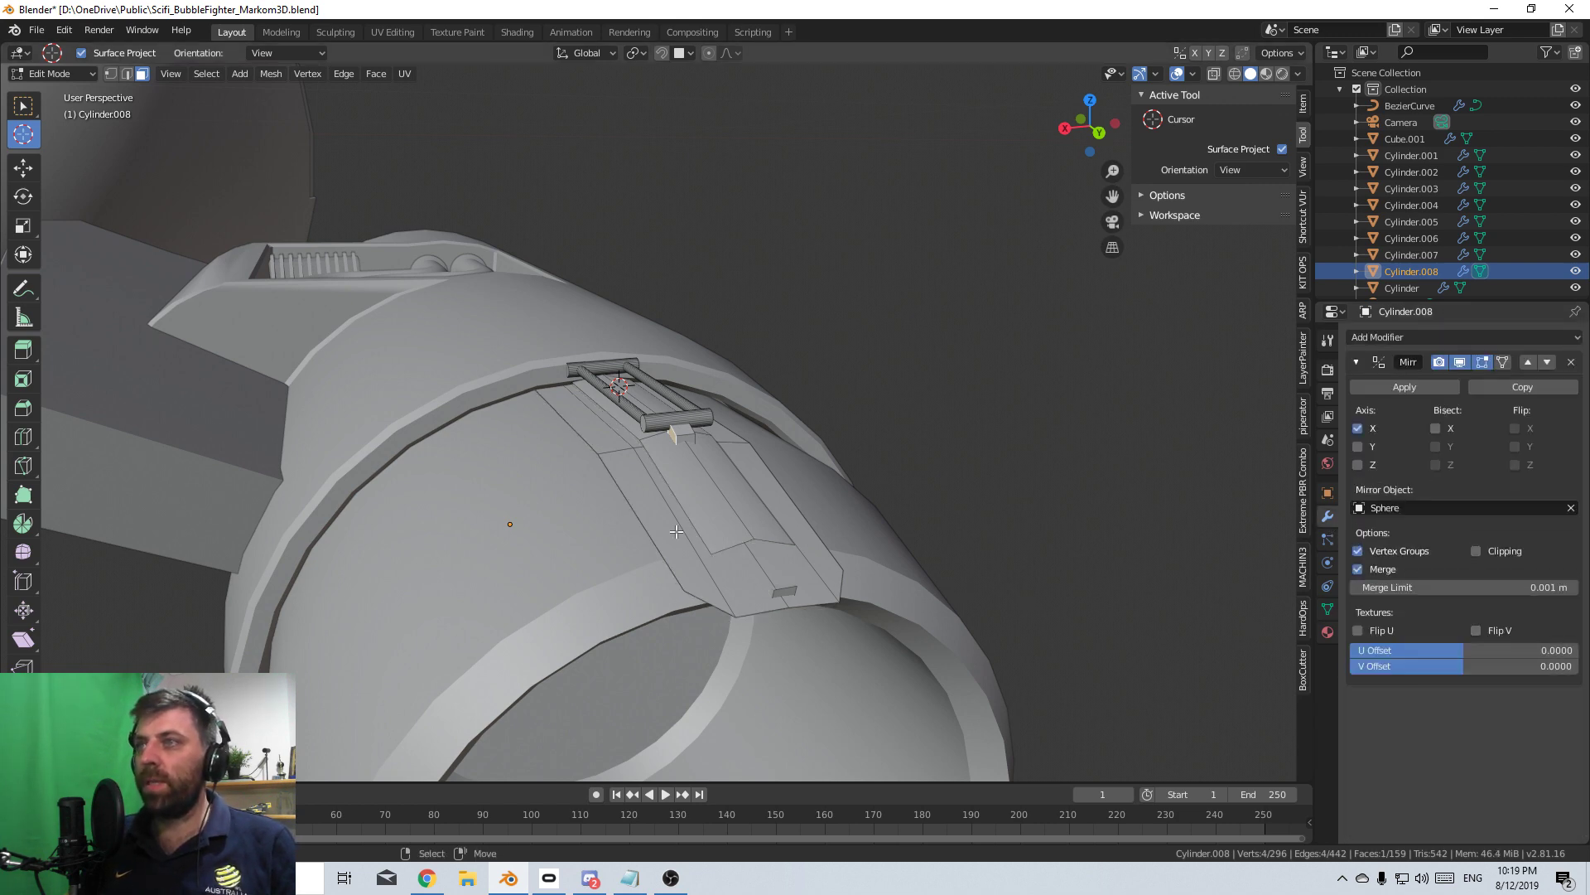
# - Extrude the duplicated face up along the panel into a bar and add one loop cut across its middle
pyautogui.moveTo(677, 531); pyautogui.dragTo(955, 580, button='middle')
pyautogui.moveTo(905, 520); pyautogui.dragTo(845, 551, button='middle')
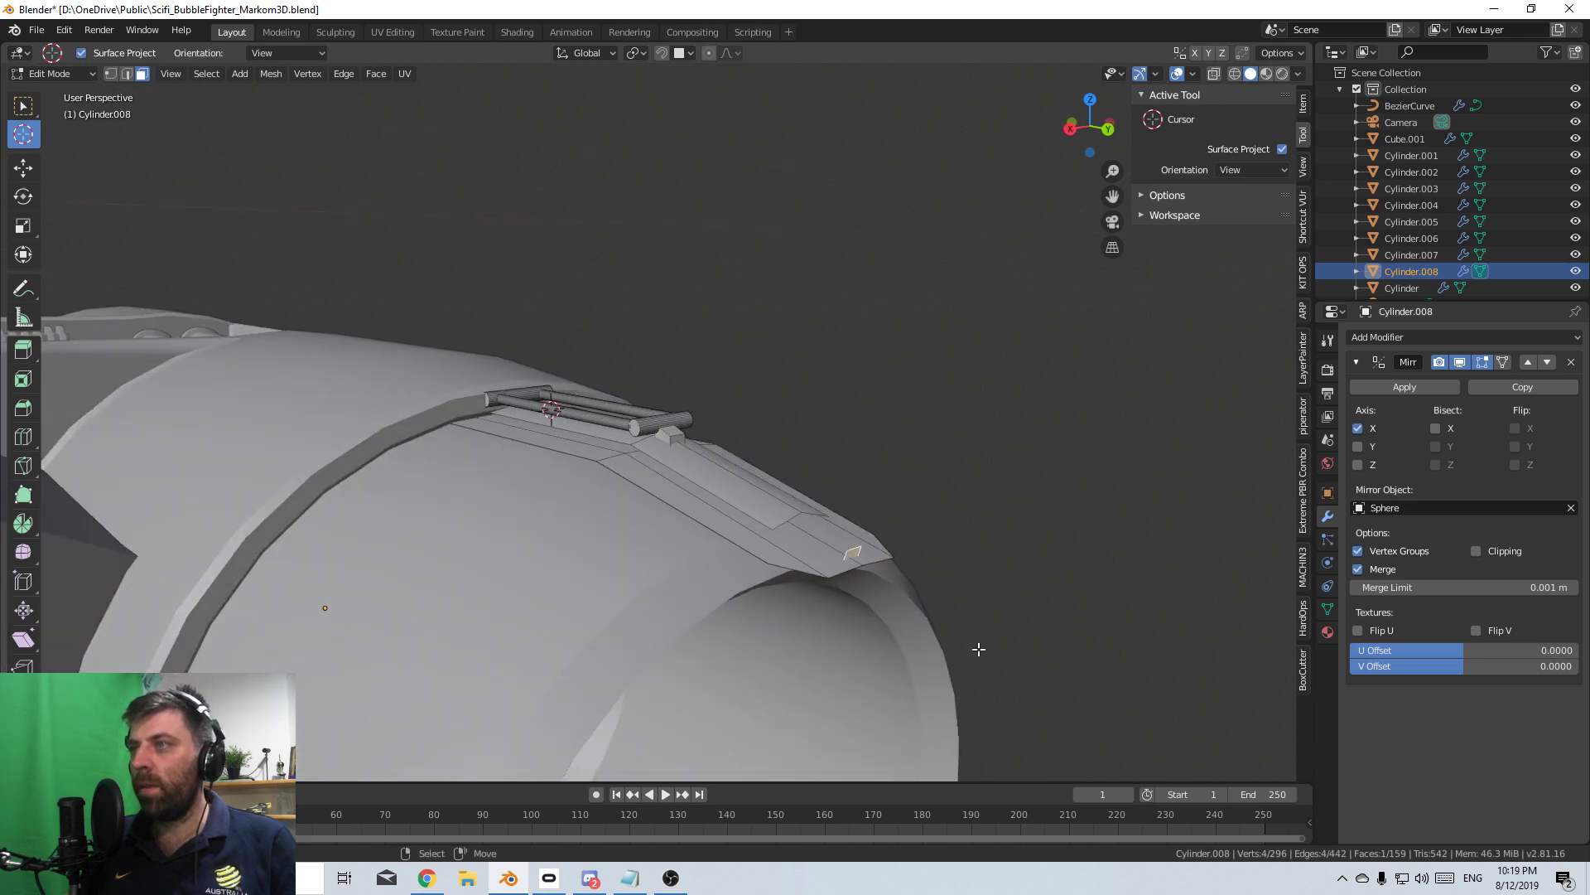
pyautogui.press('e')
pyautogui.click(955, 623)
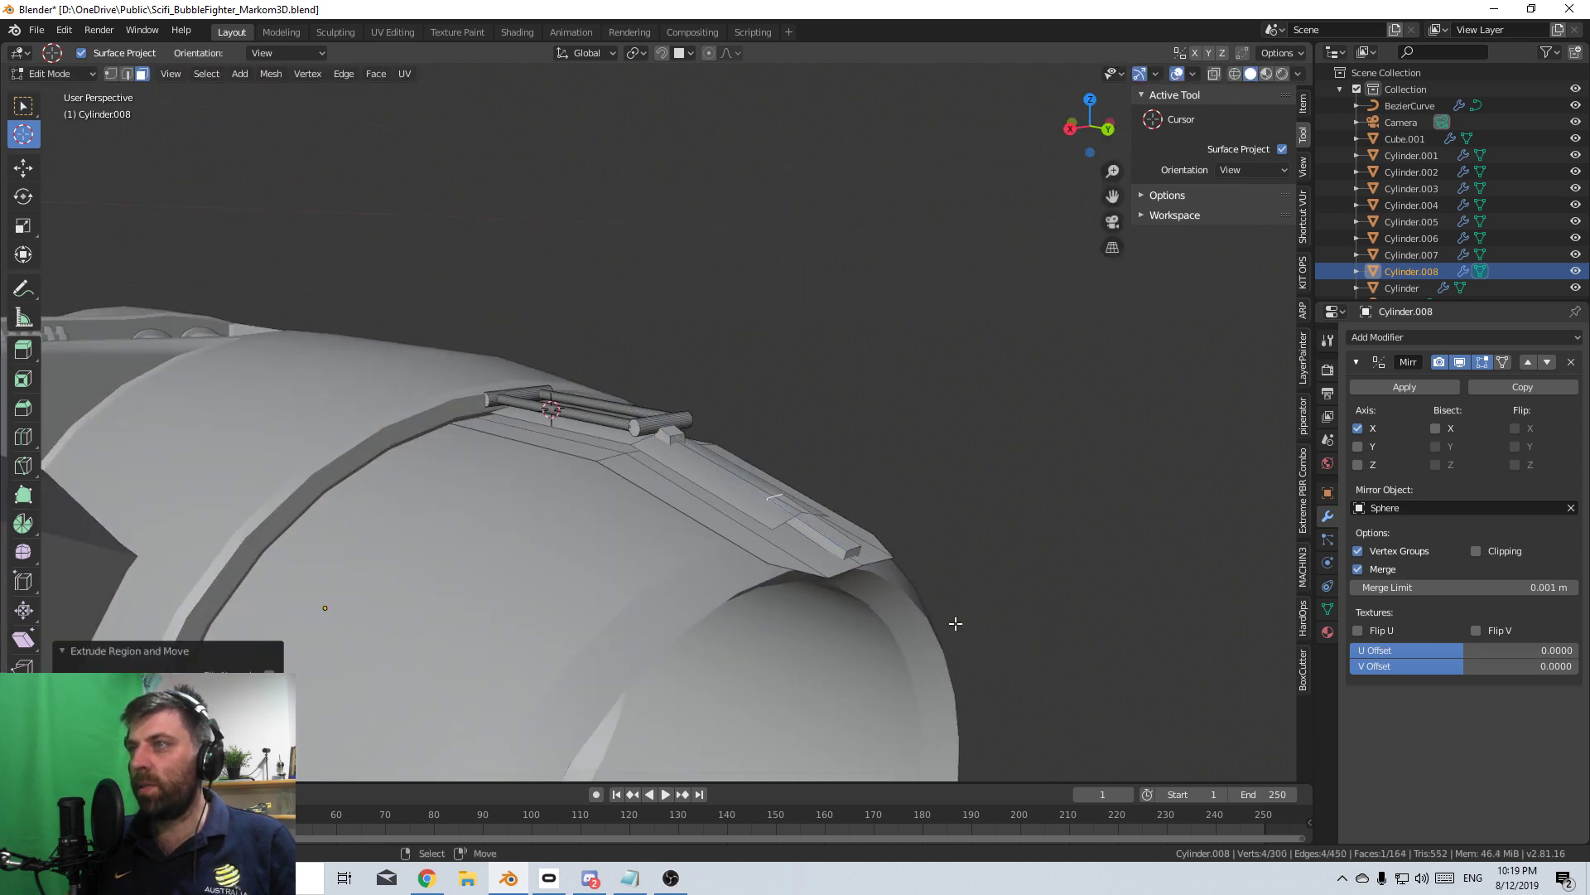
pyautogui.click(832, 544)
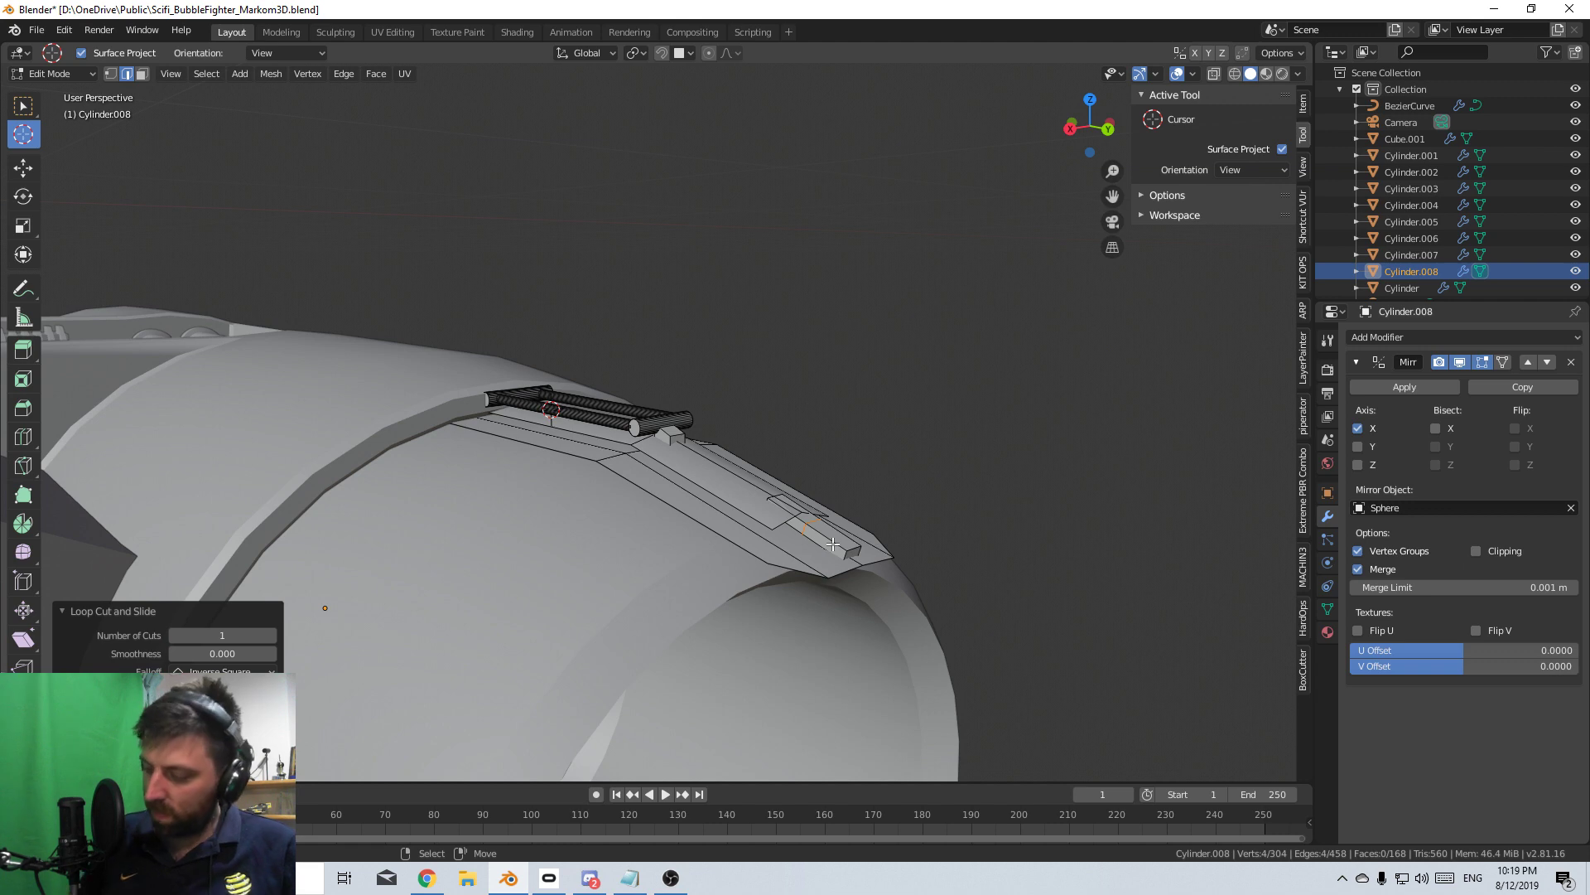
# - Raise the two top vertices at the new bar's middle cut in the wireframe side view to form a peak
pyautogui.press('KP_3')
pyautogui.scroll(-2, 745, 564)
pyautogui.scroll(6, 838, 422)
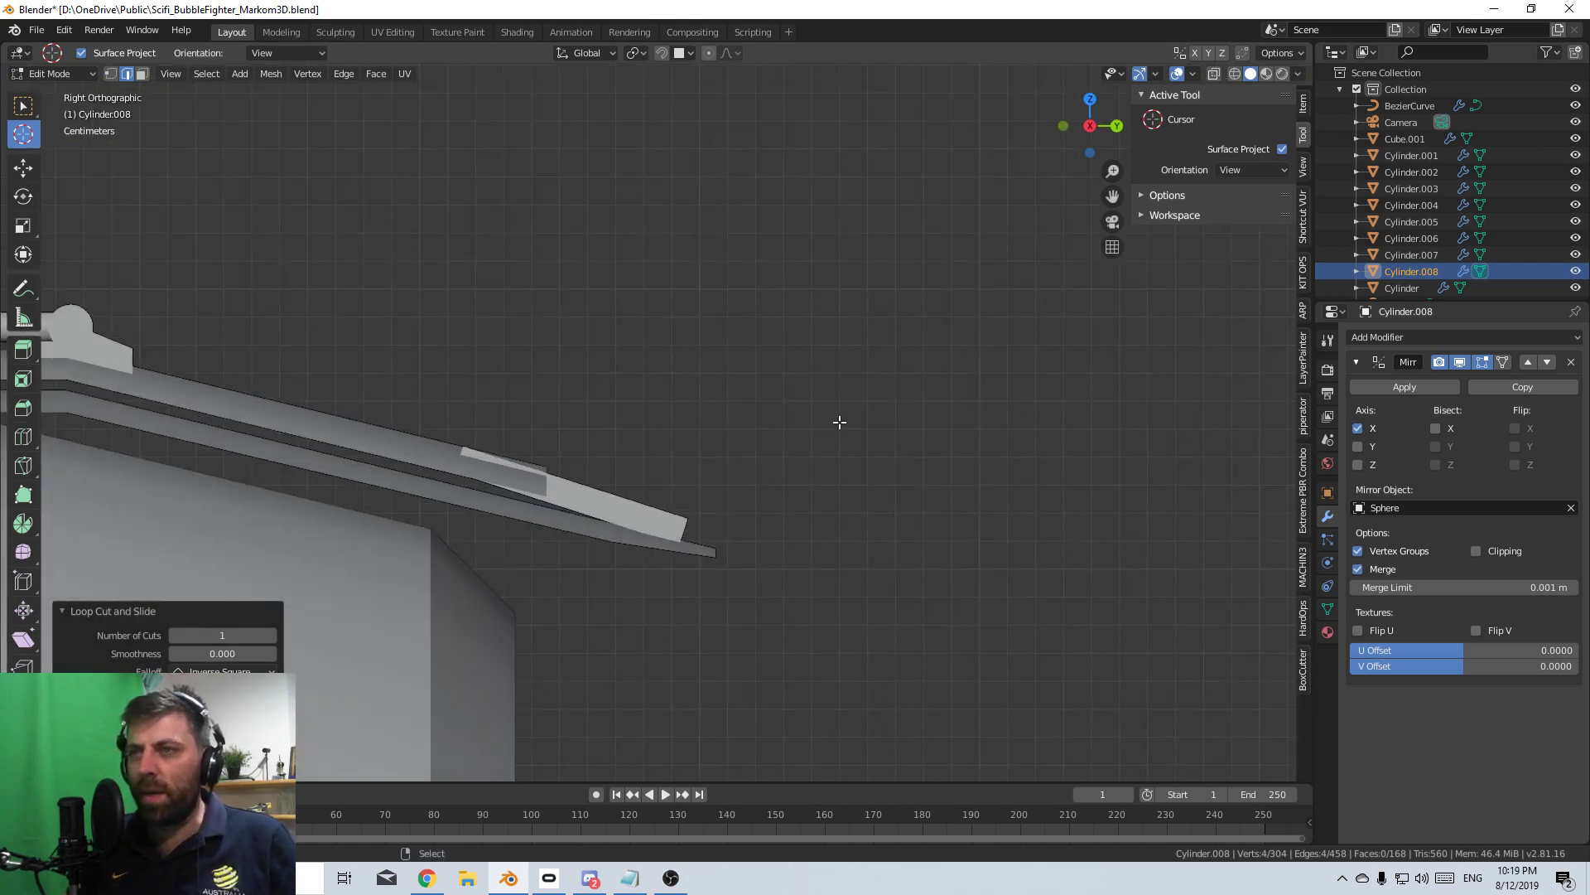
pyautogui.press('z')
pyautogui.click(547, 495)
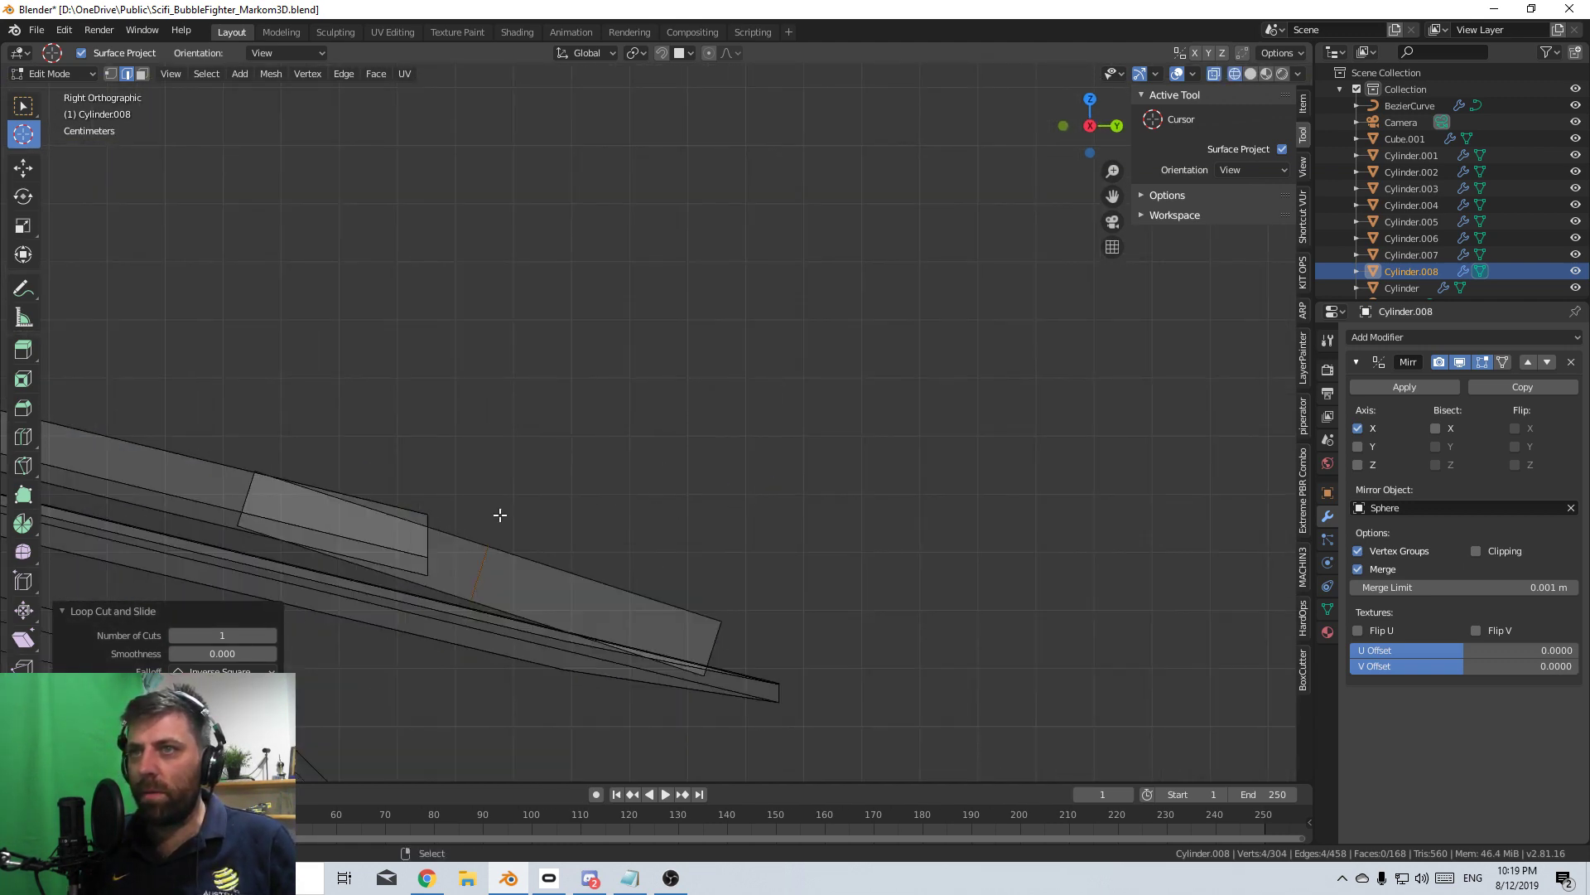
pyautogui.keyDown('shift'); pyautogui.moveTo(270, 461); pyautogui.dragTo(344, 403, button='middle'); pyautogui.keyUp('shift')
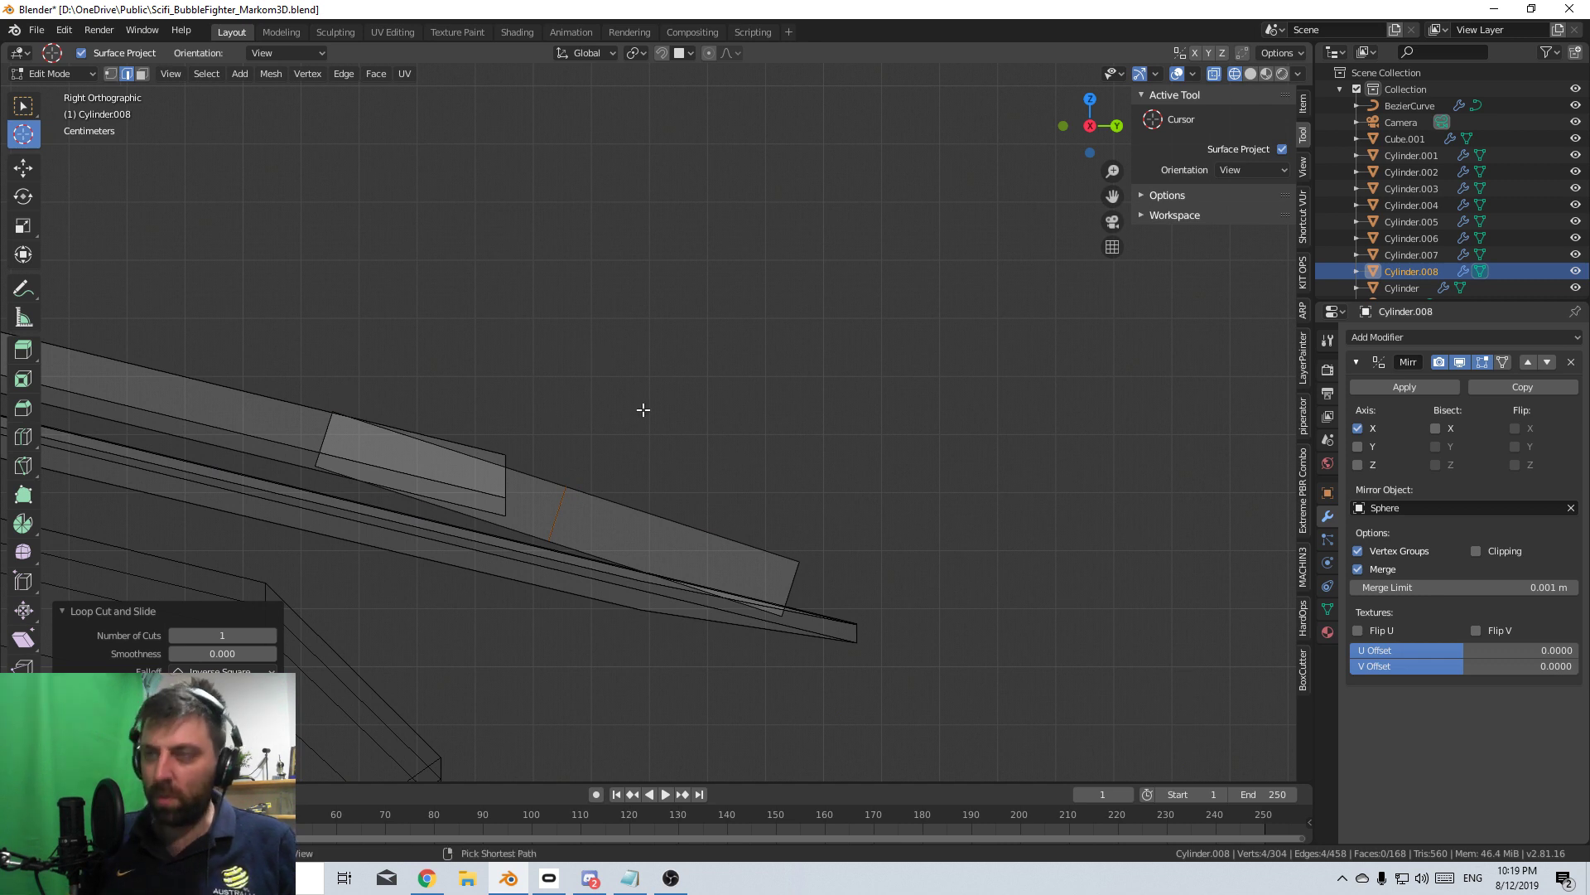
pyautogui.hotkey('ctrl', 'l')
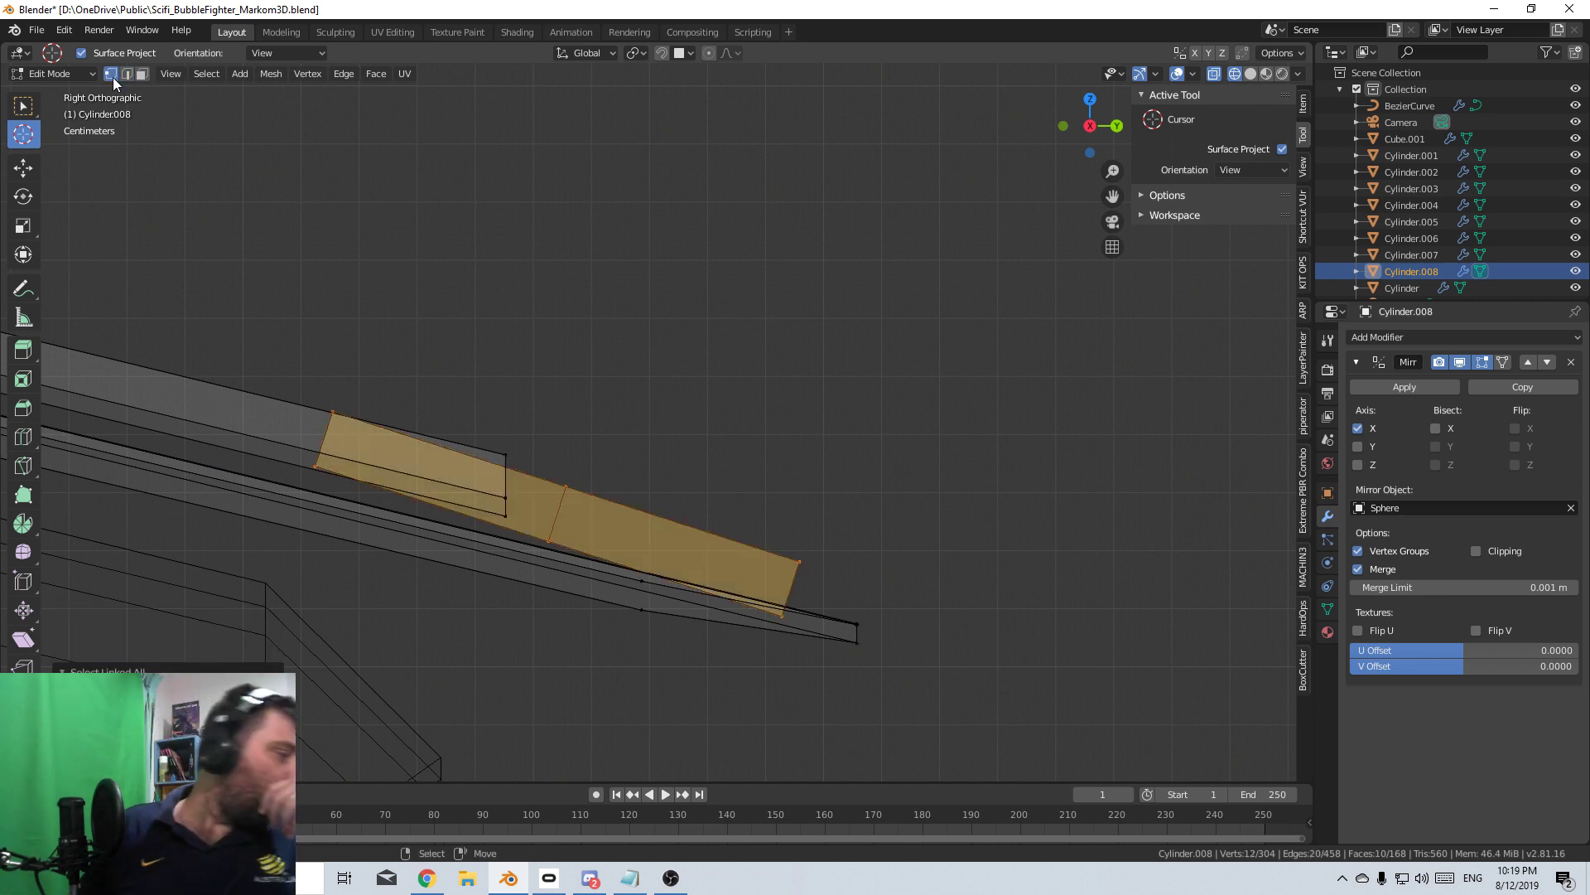
pyautogui.click(111, 75)
pyautogui.rightClick(577, 480)
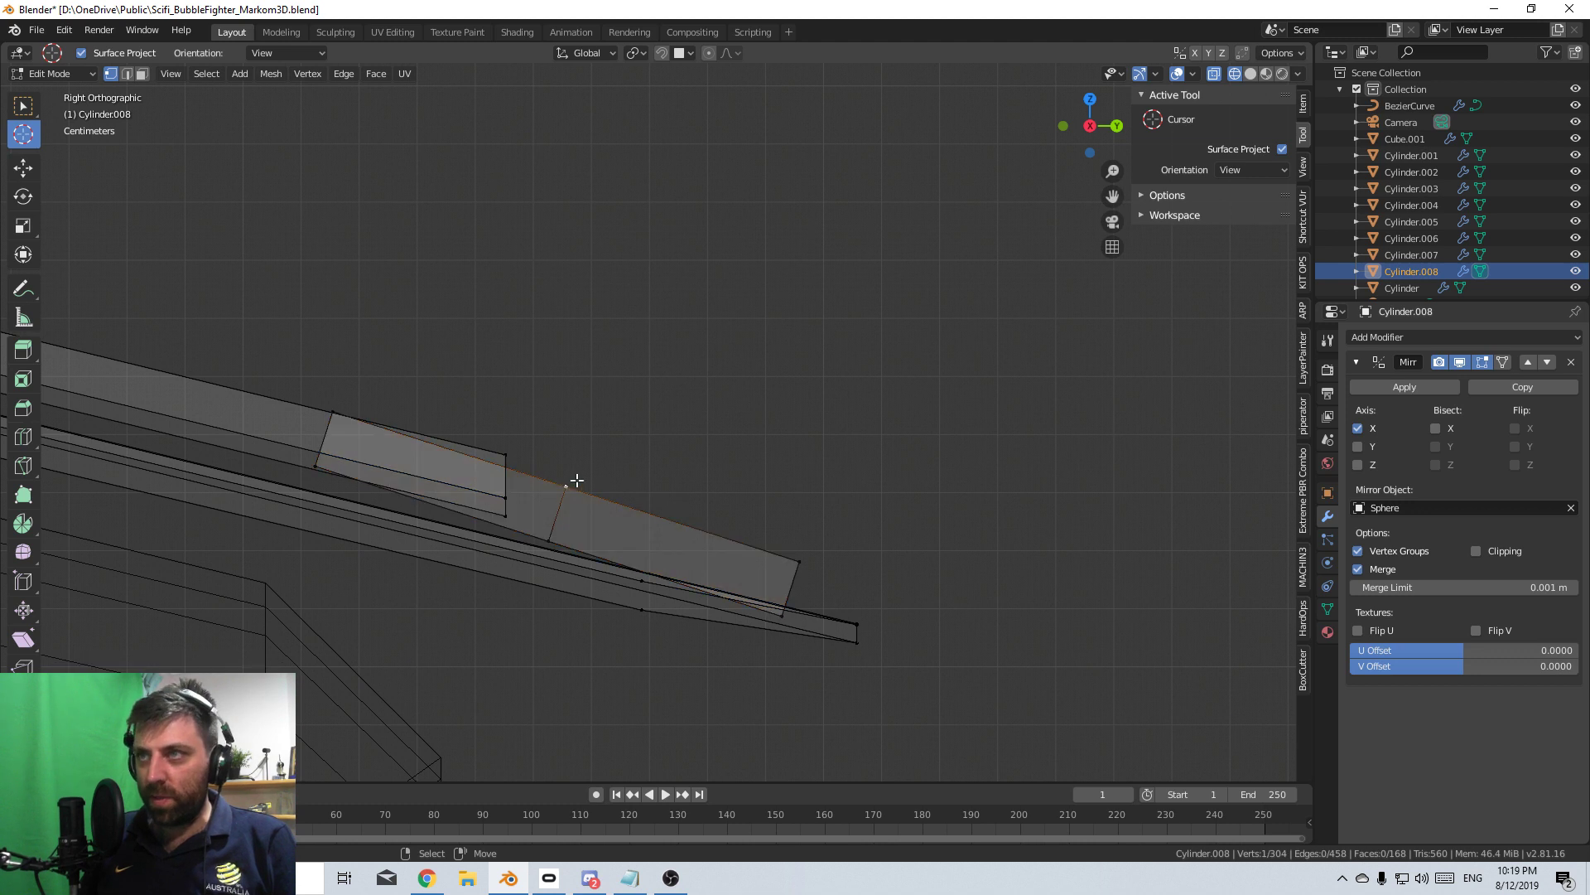
pyautogui.keyDown('shift'); pyautogui.rightClick(535, 498); pyautogui.keyUp('shift')
pyautogui.press('g')
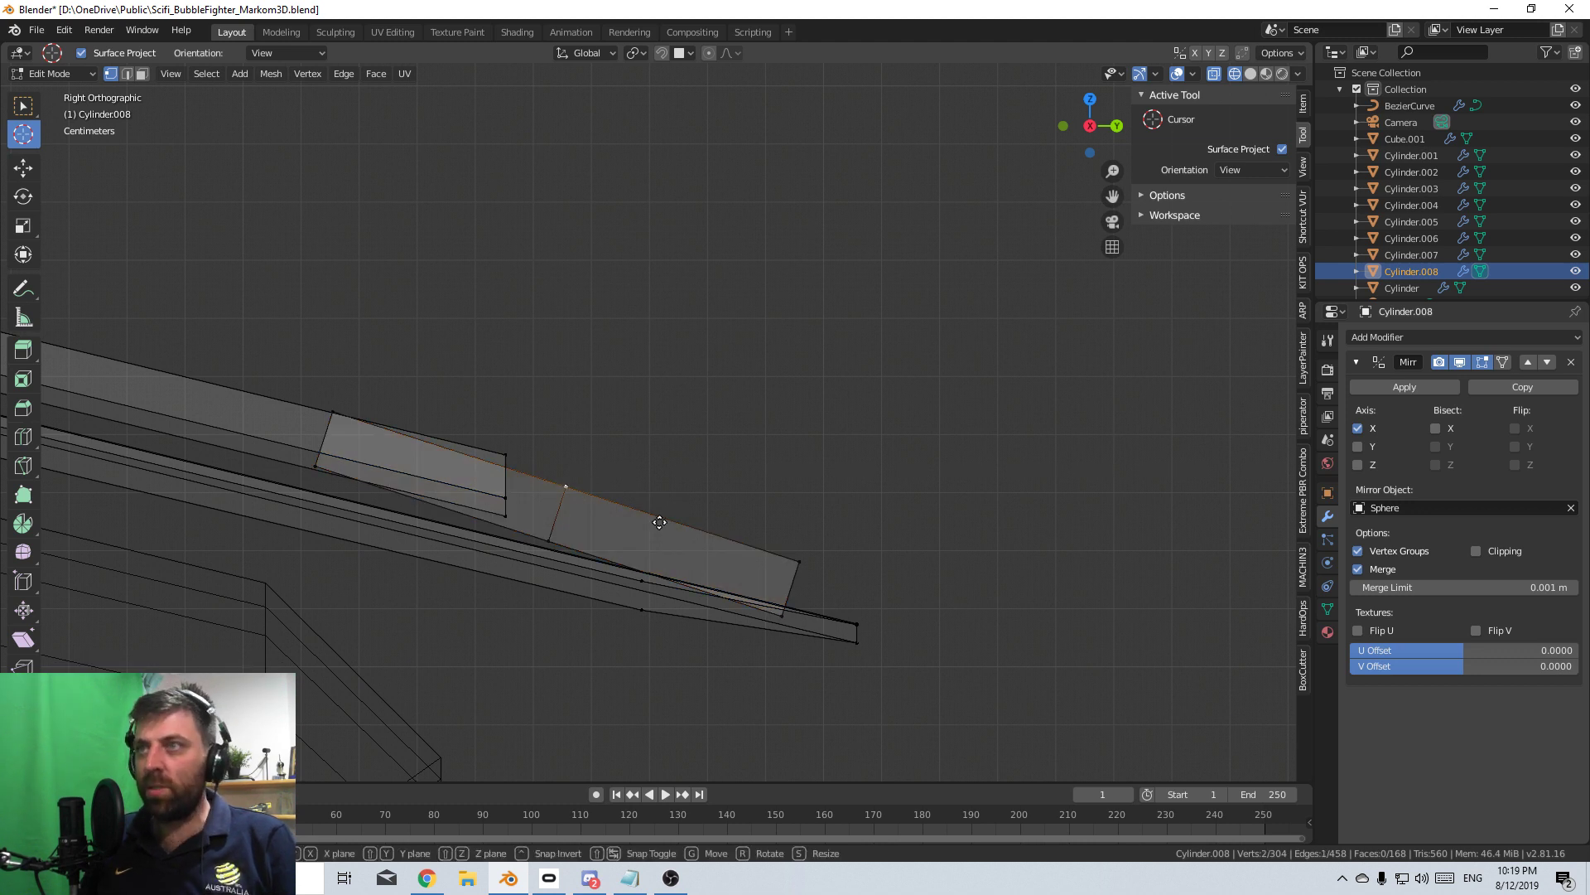
pyautogui.click(663, 481)
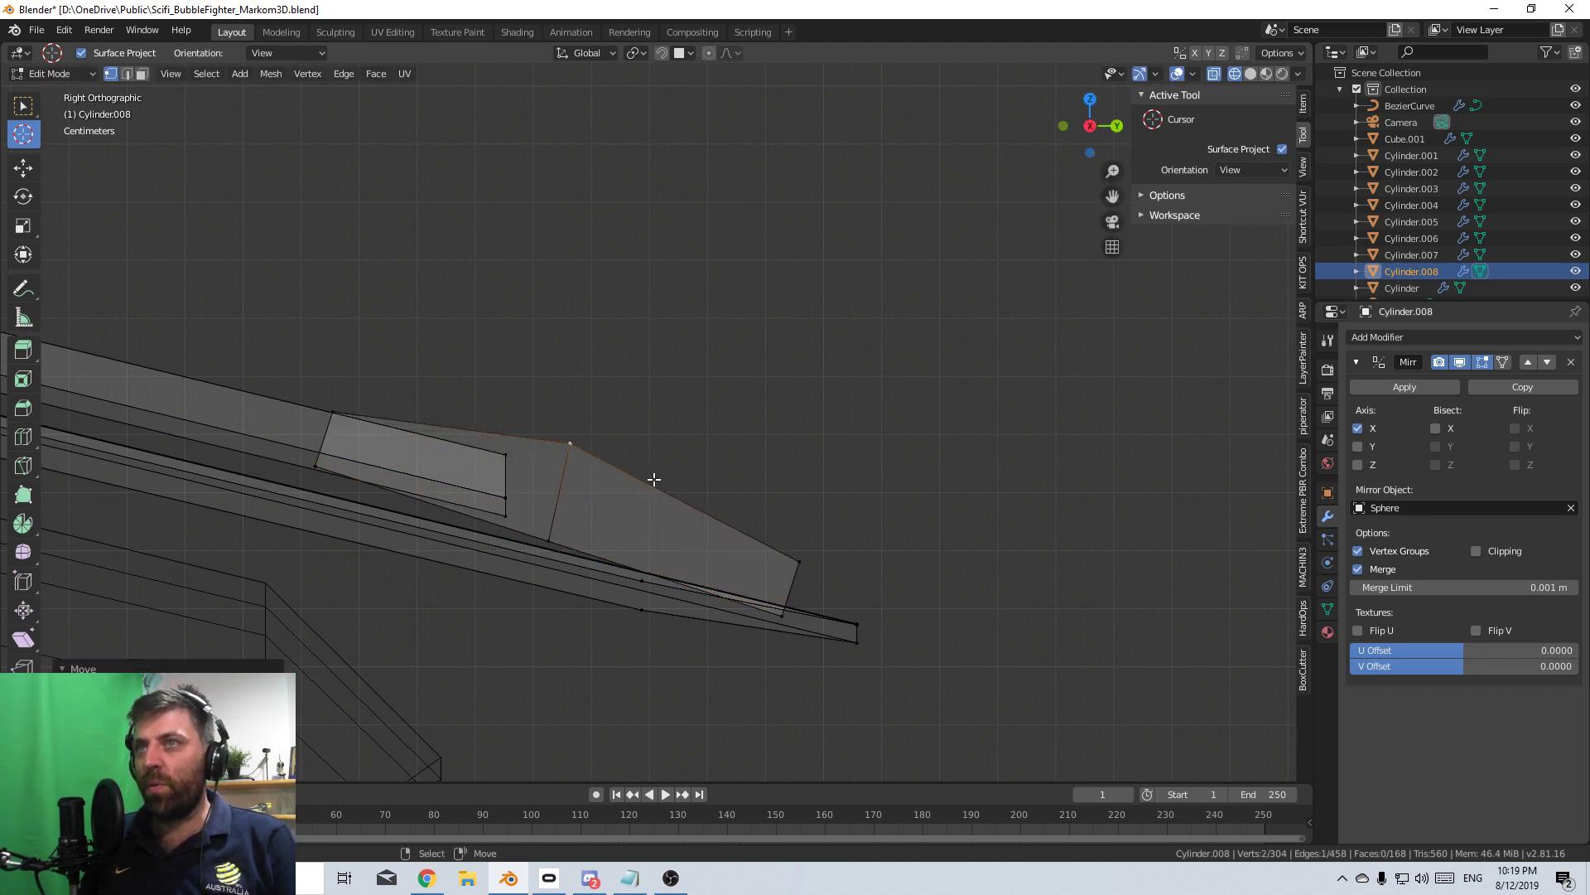
# - Raise the top vertices at the bar's upper end so its top runs parallel to the panel slope
pyautogui.rightClick(332, 411)
pyautogui.press('g')
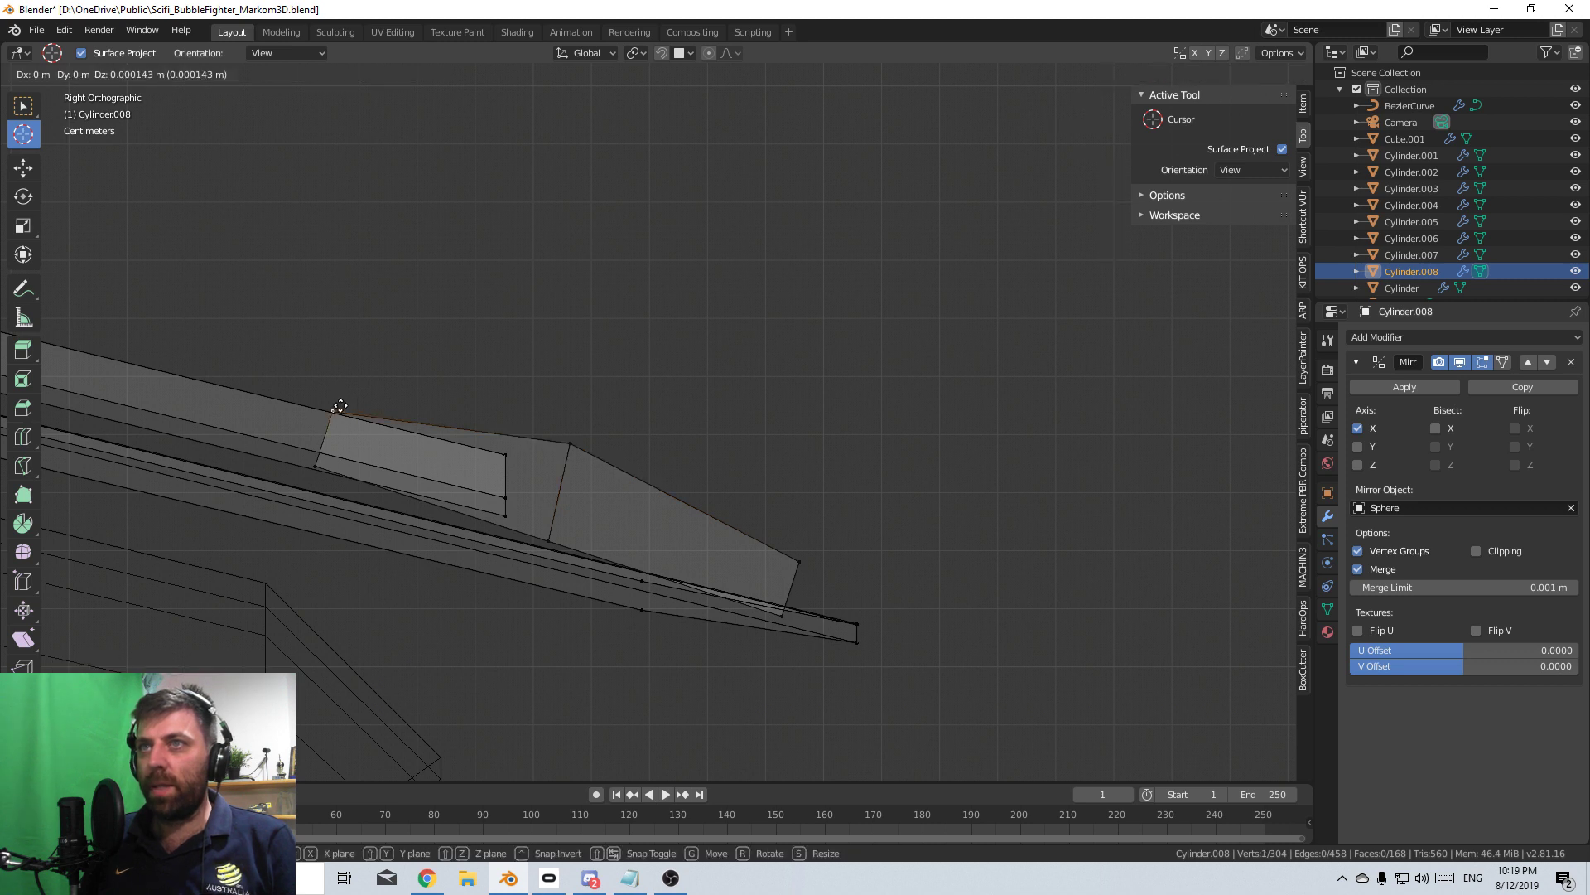
pyautogui.rightClick(329, 406)
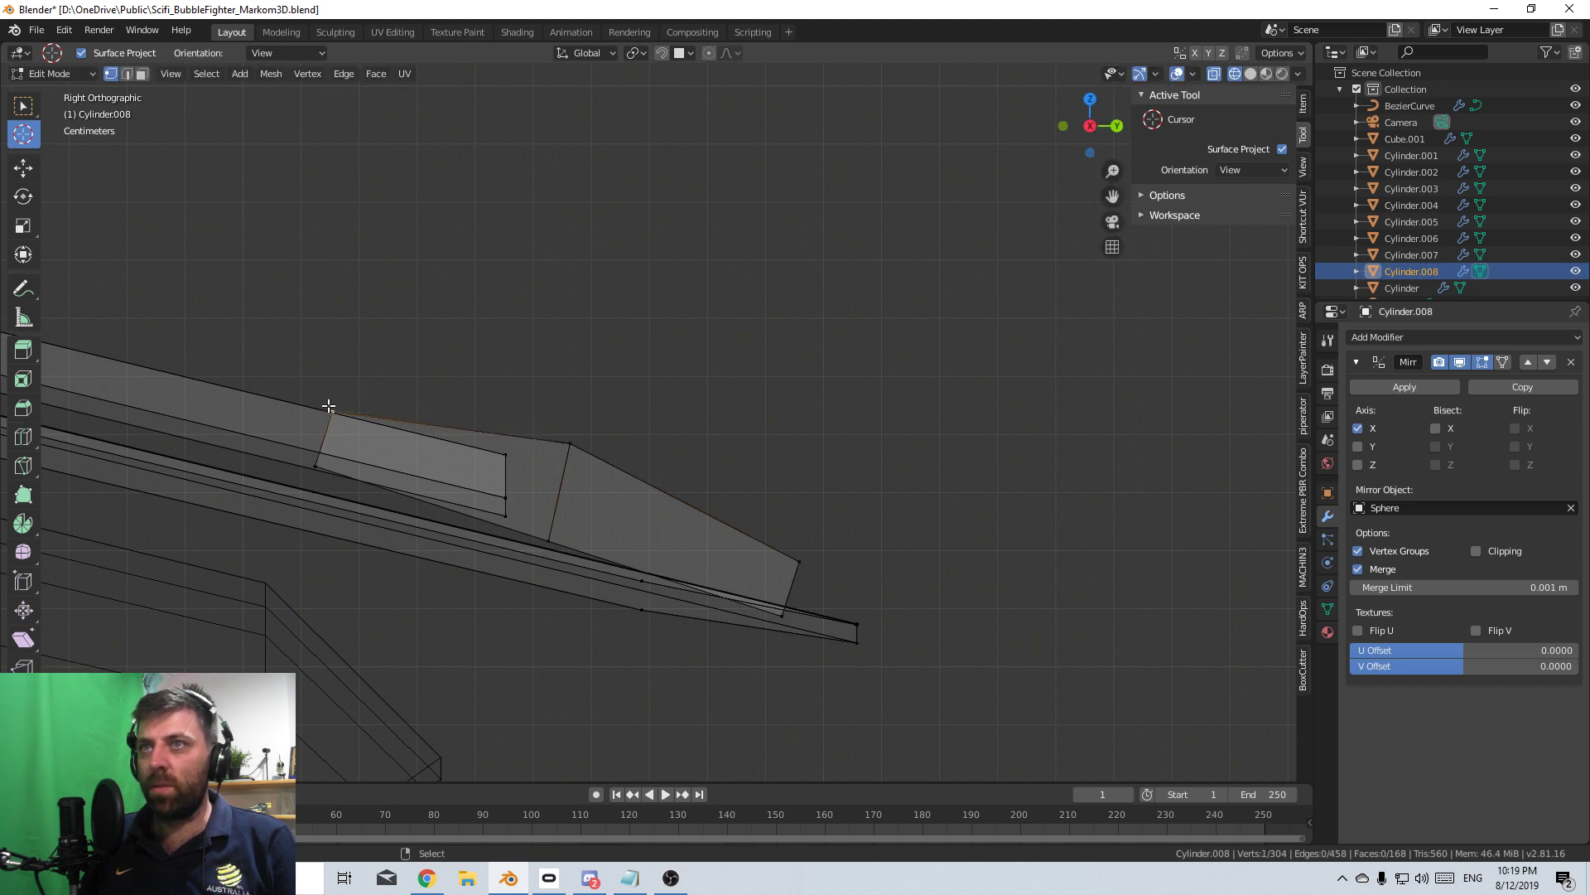
pyautogui.press('g')
pyautogui.click(370, 381)
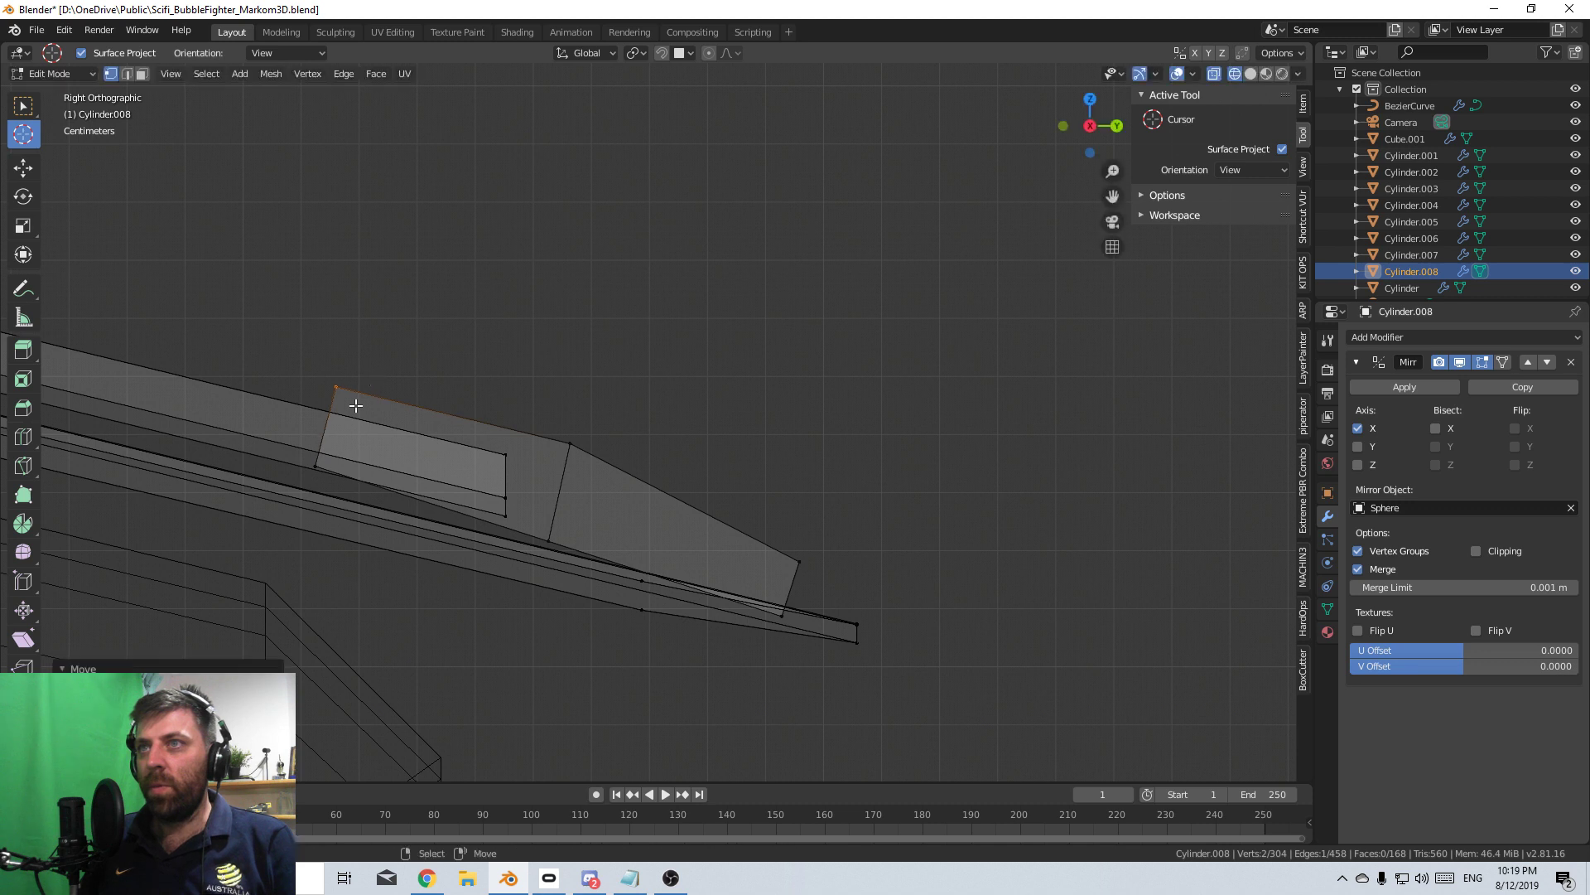
# - Lower the bottom vertices at the bar's upper end and middle cut onto the panel surface
pyautogui.rightClick(315, 467)
pyautogui.press('g')
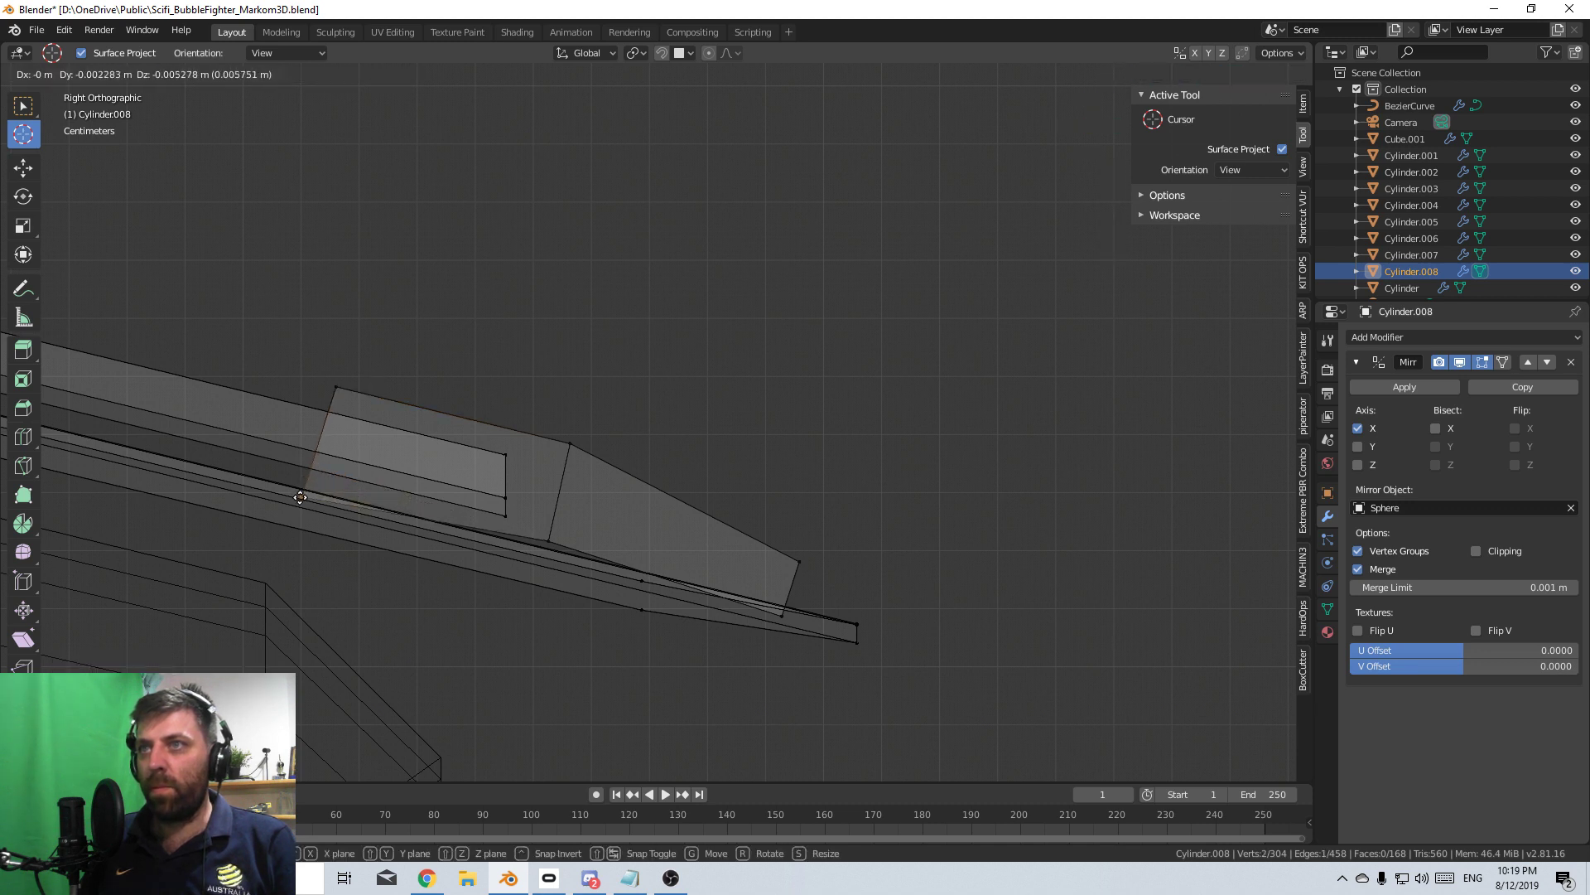
pyautogui.click(300, 493)
pyautogui.rightClick(562, 531)
pyautogui.keyDown('shift'); pyautogui.rightClick(562, 531); pyautogui.keyUp('shift')
pyautogui.press('g')
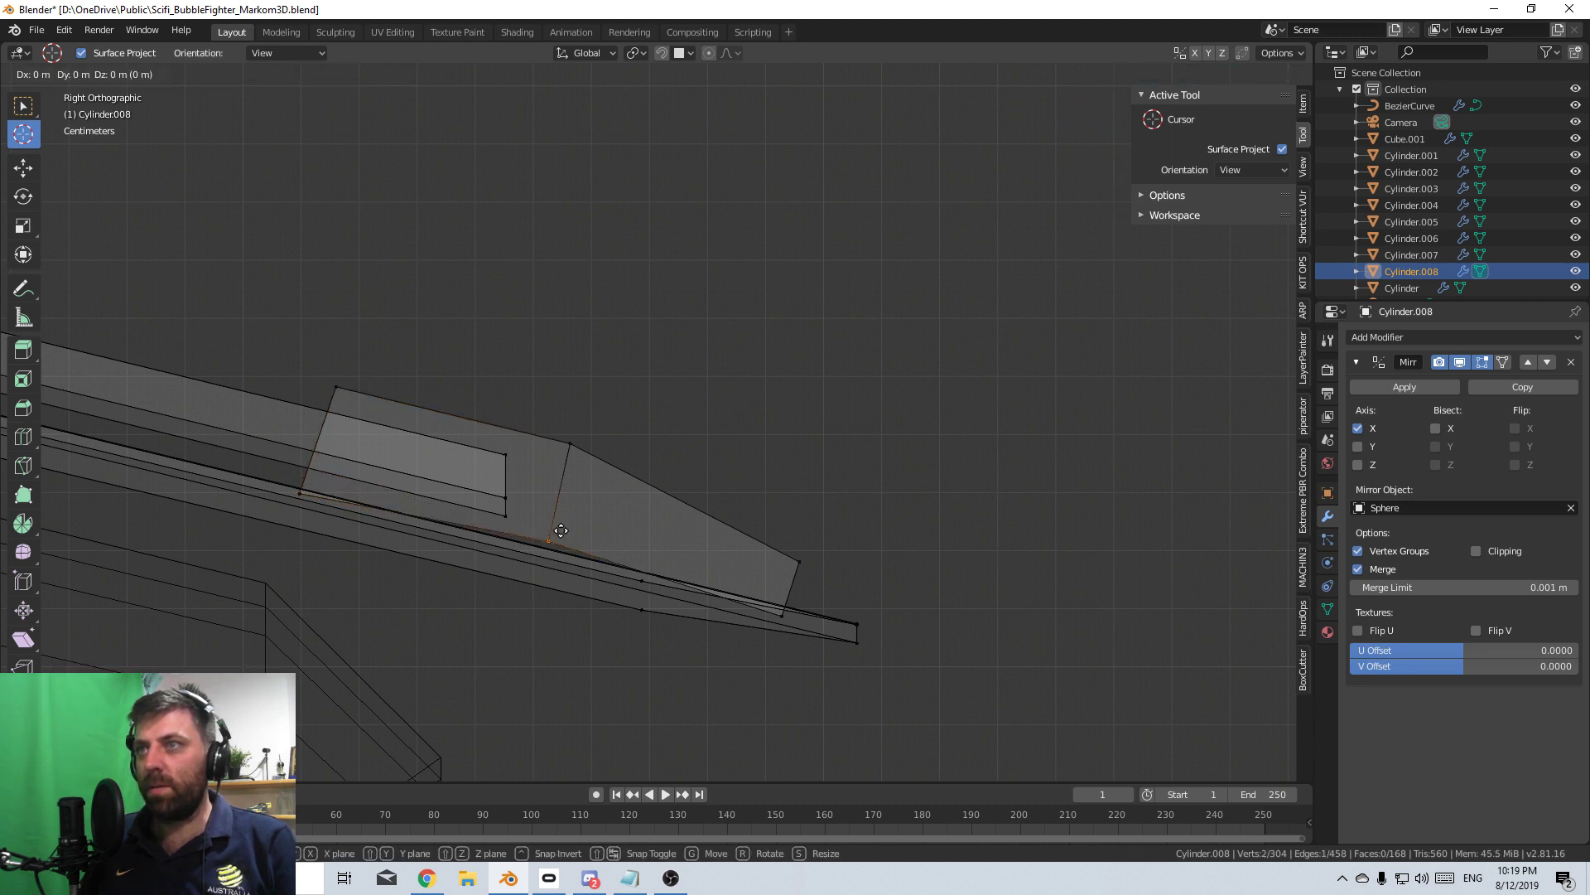
pyautogui.click(523, 678)
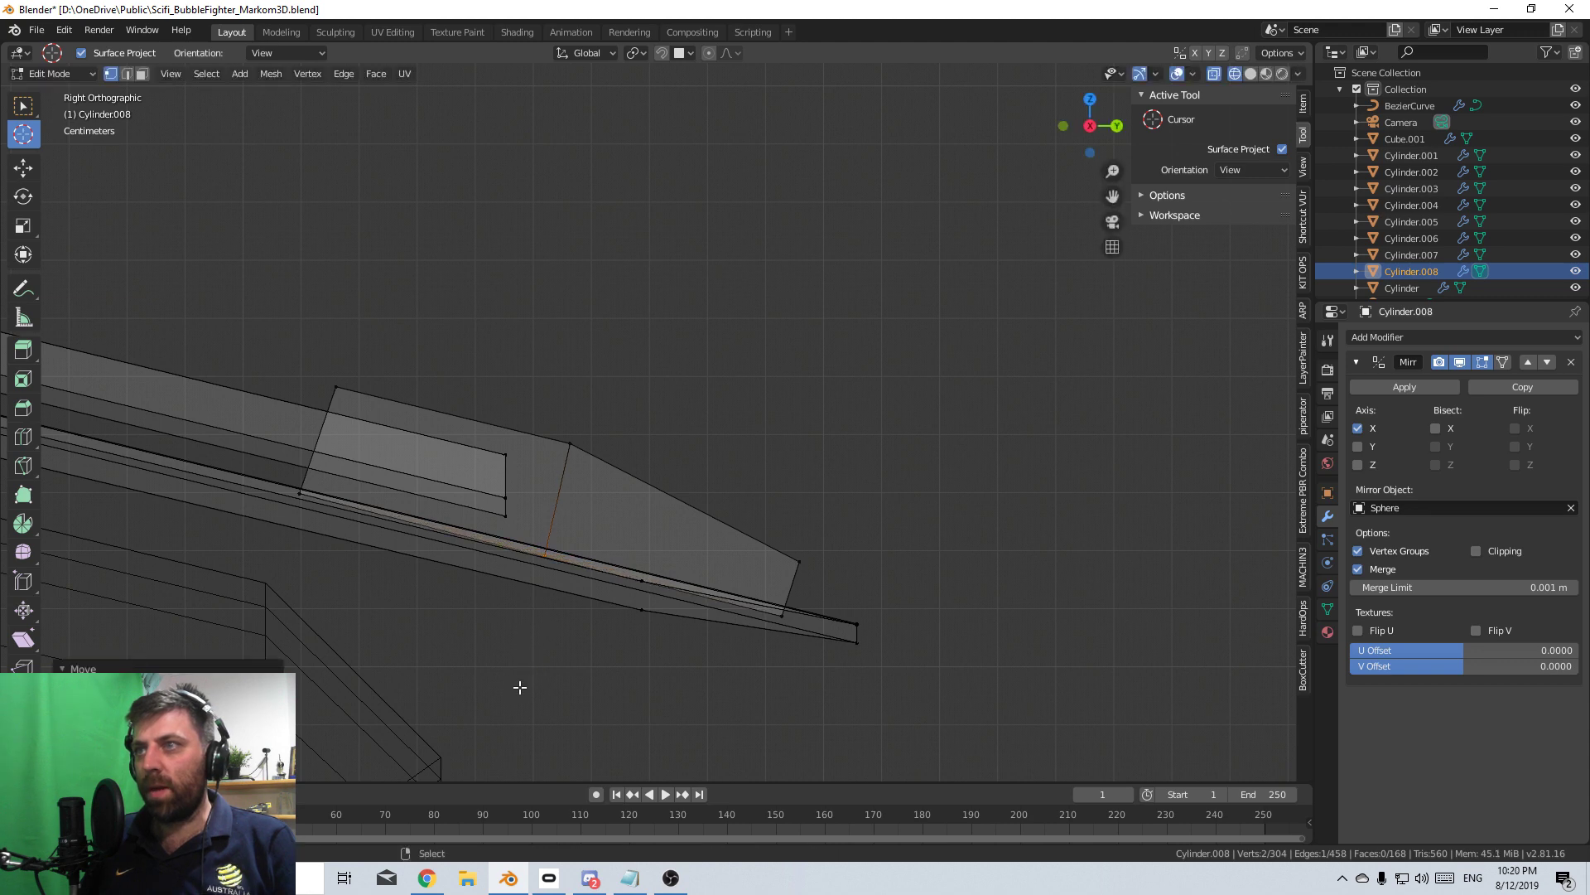
# - Select the whole linked inner strip on the nozzle panel and extrude it towards the panel to give it thickness
pyautogui.press('Tab')
pyautogui.click(794, 587)
pyautogui.moveTo(796, 603); pyautogui.dragTo(789, 416, button='middle')
pyautogui.press('Tab')
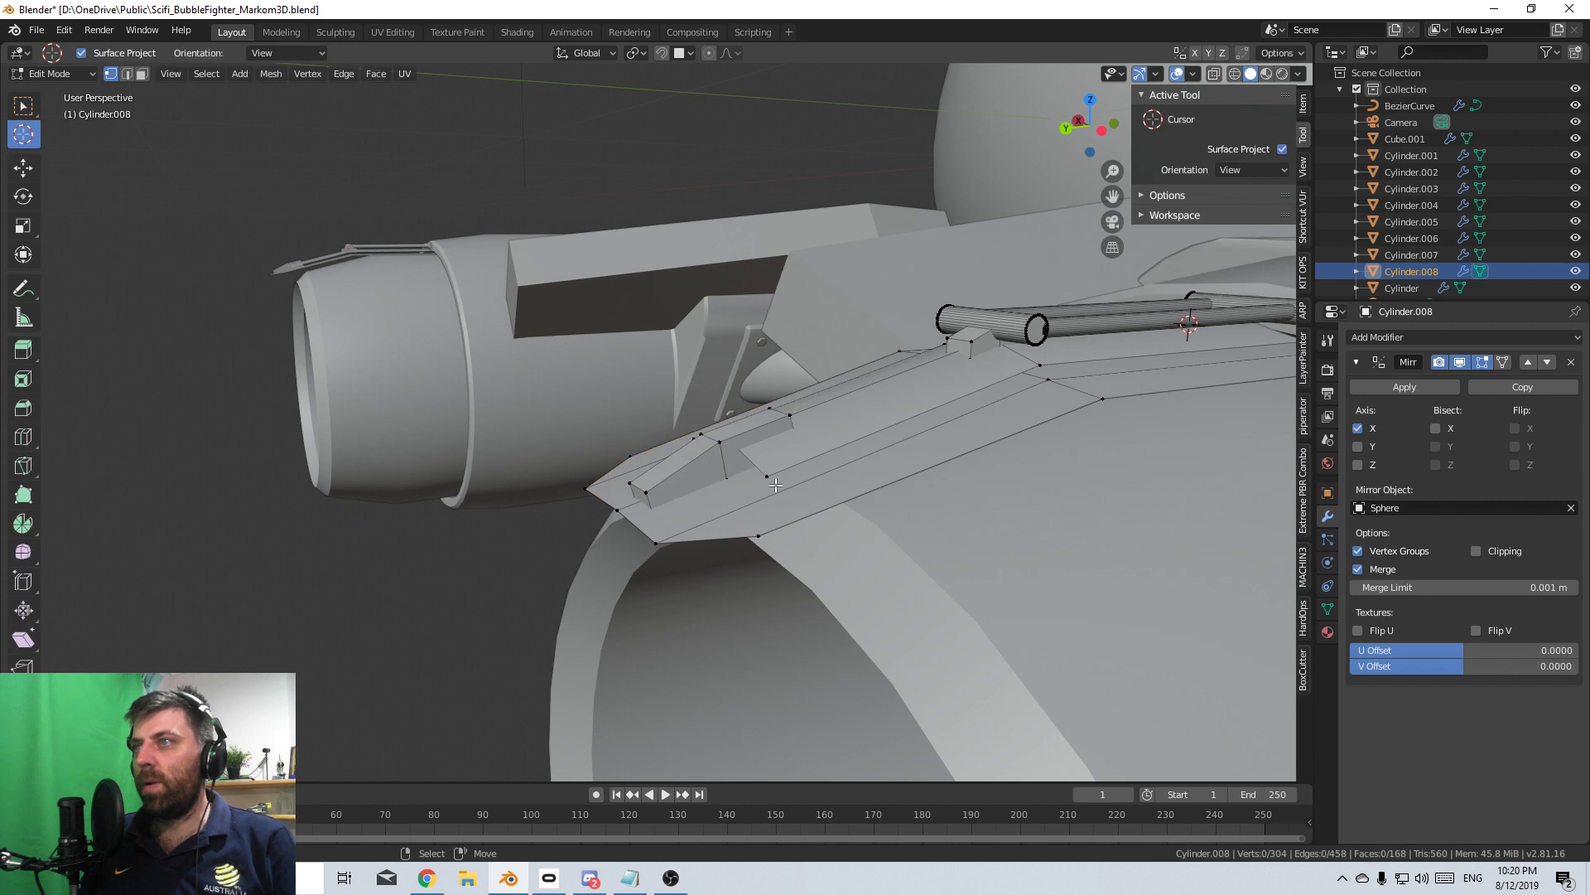
pyautogui.rightClick(770, 481)
pyautogui.hotkey('ctrl', 'l')
pyautogui.press('g')
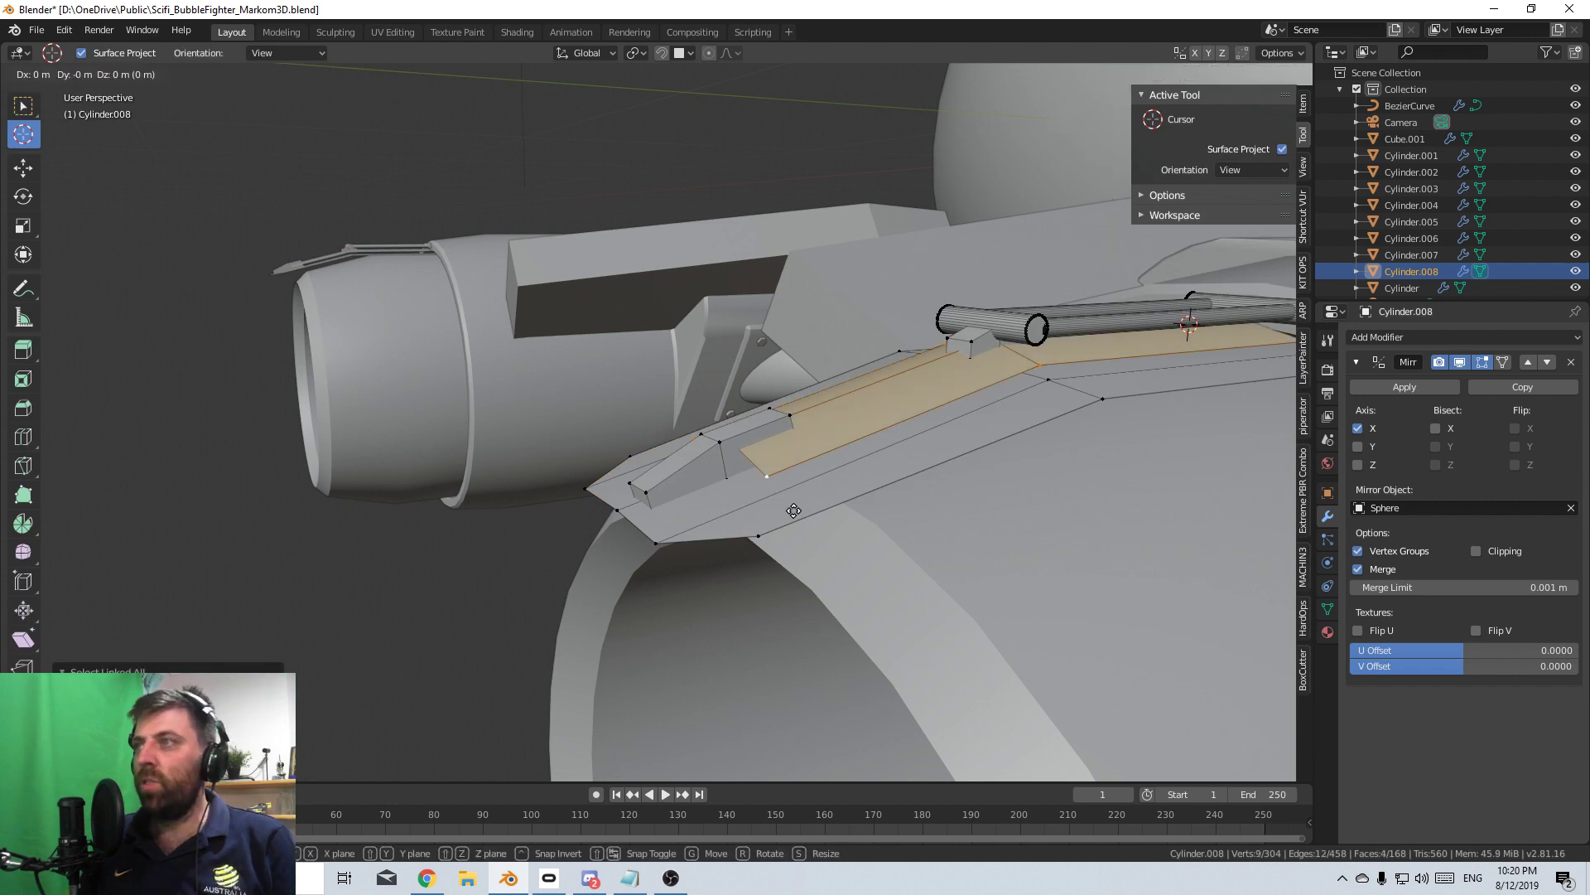
pyautogui.rightClick(837, 567)
pyautogui.press('e')
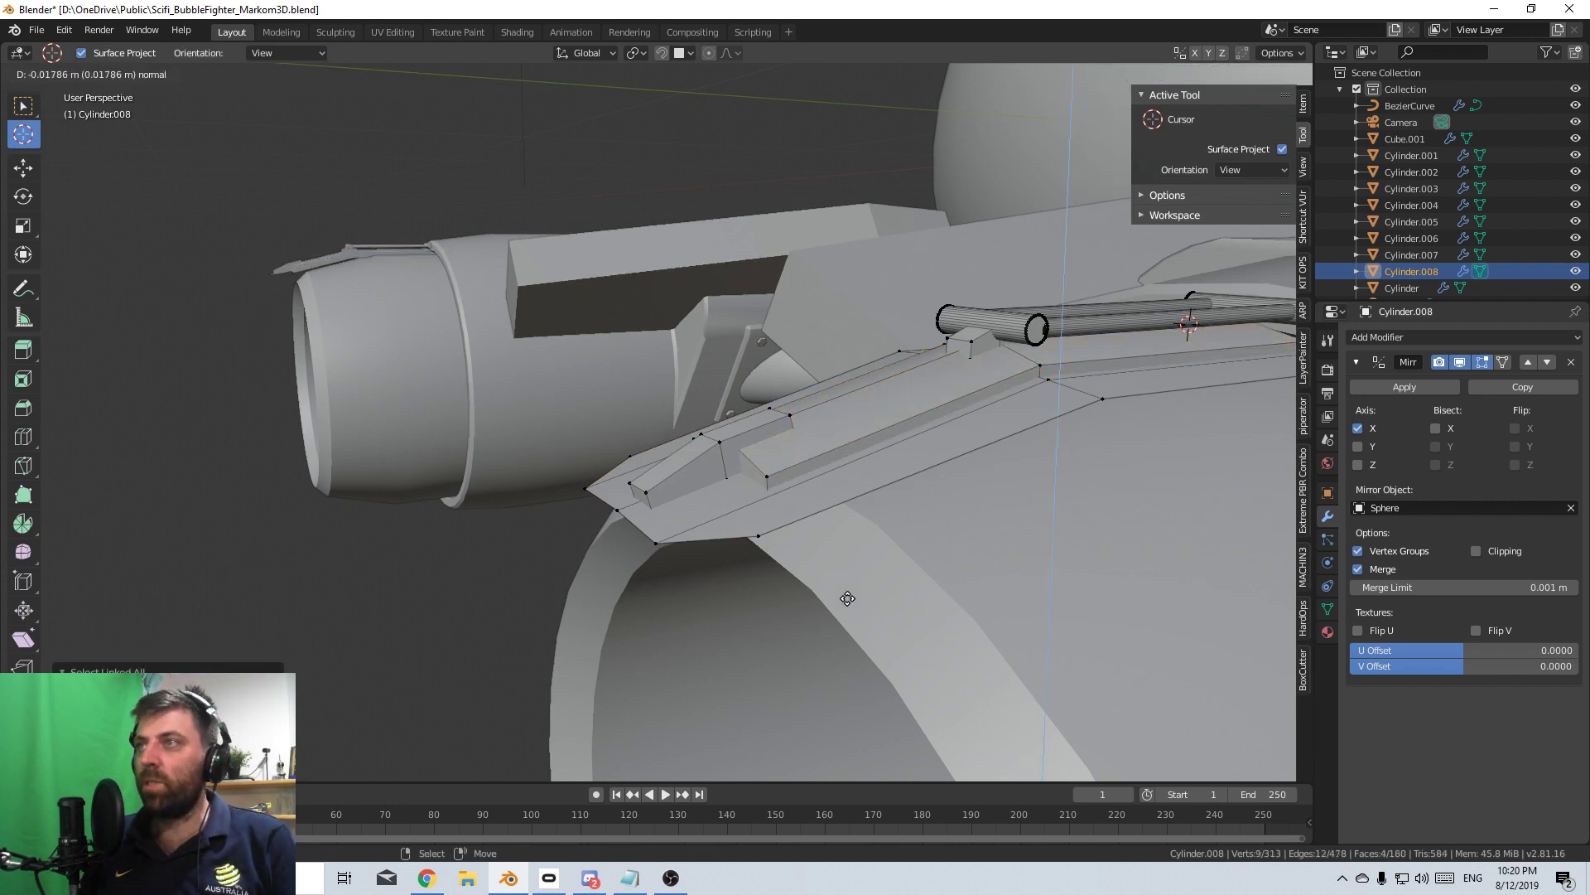
pyautogui.rightClick(850, 604)
# - Scale the extruded faces of the inner strip along the Z axis
pyautogui.moveTo(850, 605)
pyautogui.mouseDown(button='middle')
pyautogui.moveTo(1004, 544)
pyautogui.moveTo(953, 622)
pyautogui.moveTo(602, 501)
pyautogui.moveTo(520, 531)
pyautogui.mouseUp(button='middle')
pyautogui.press('s')
pyautogui.press('z')
pyautogui.click(1016, 595)
# - In wireframe, reduce the selection to the strip's outer lower edge vertices and edge-slide them slightly
pyautogui.press('z')
pyautogui.click(513, 505)
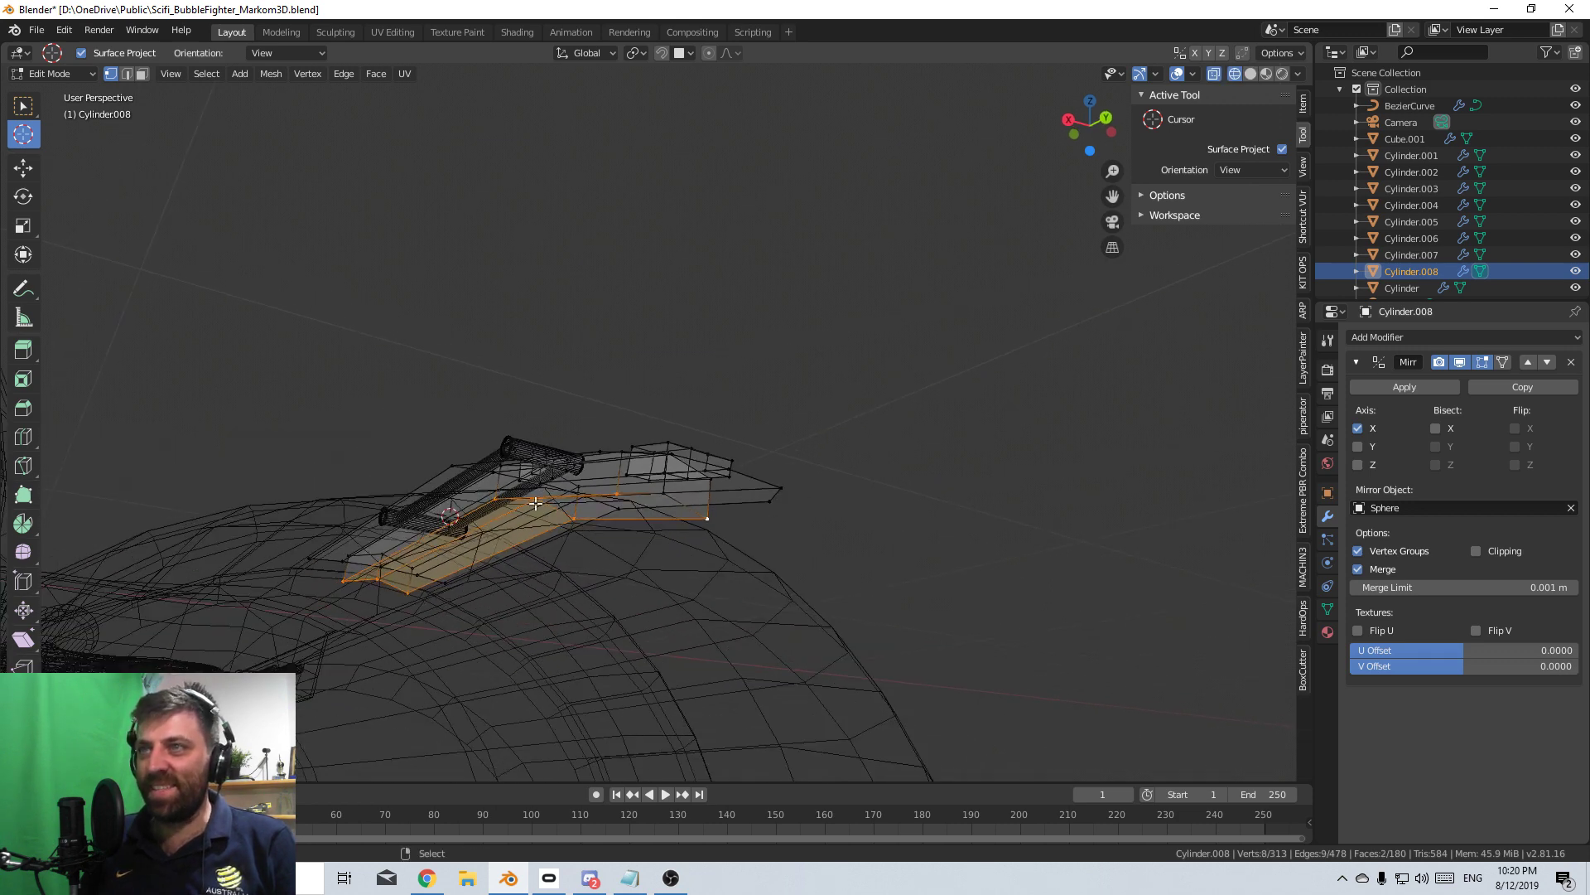
pyautogui.keyDown('shift'); pyautogui.rightClick(536, 504); pyautogui.keyUp('shift')
pyautogui.keyDown('shift'); pyautogui.rightClick(381, 581); pyautogui.keyUp('shift')
pyautogui.keyDown('shift'); pyautogui.moveTo(381, 581); pyautogui.dragTo(525, 610, button='middle'); pyautogui.keyUp('shift')
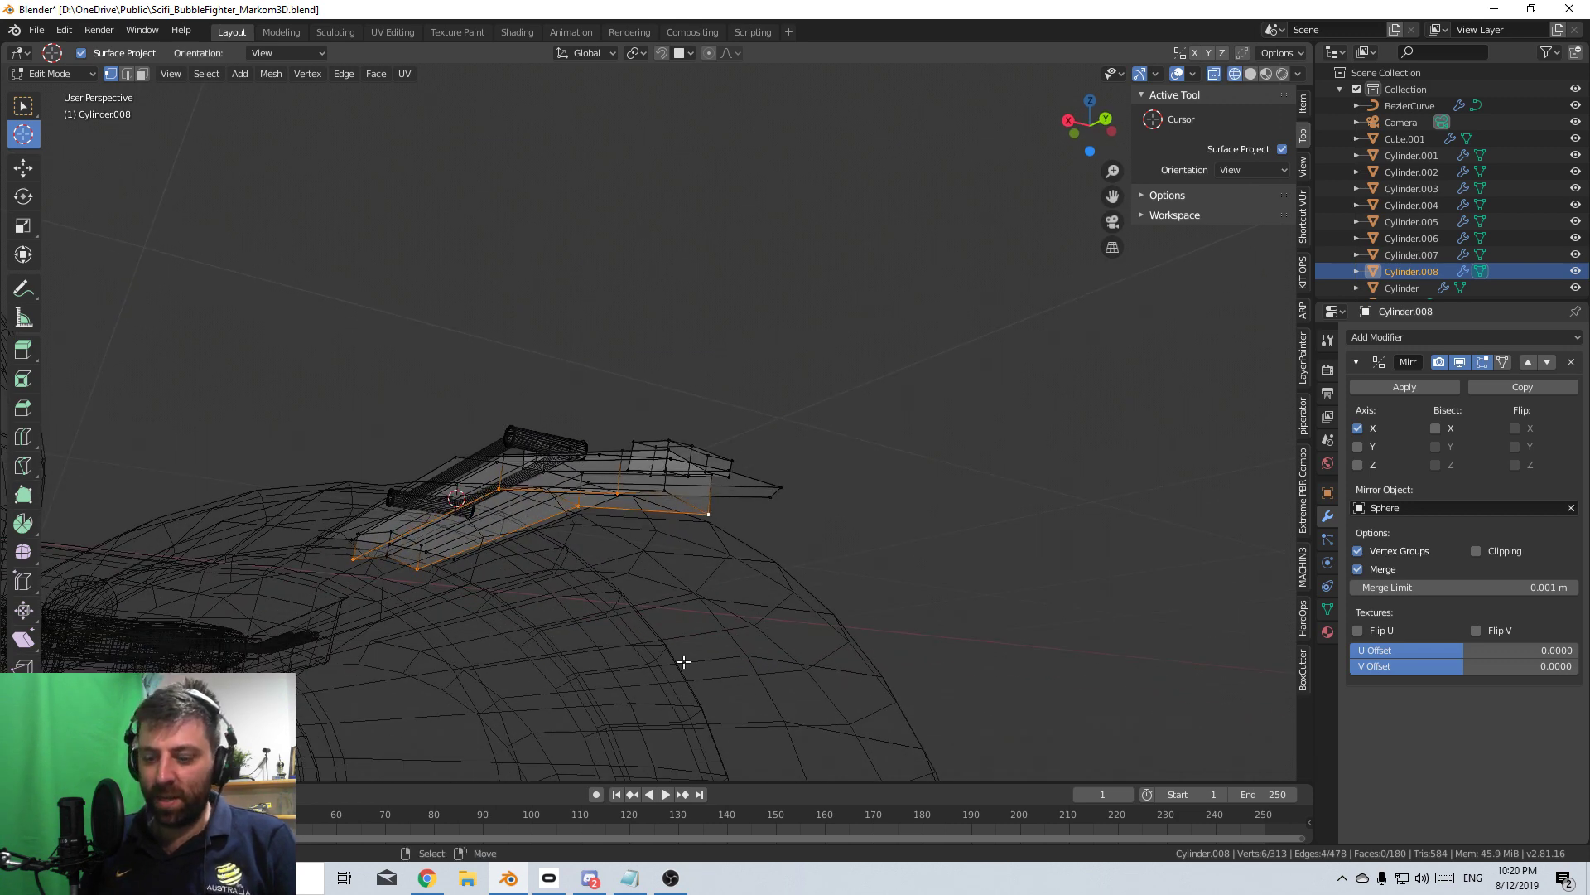
pyautogui.press('g')
pyautogui.press('g')
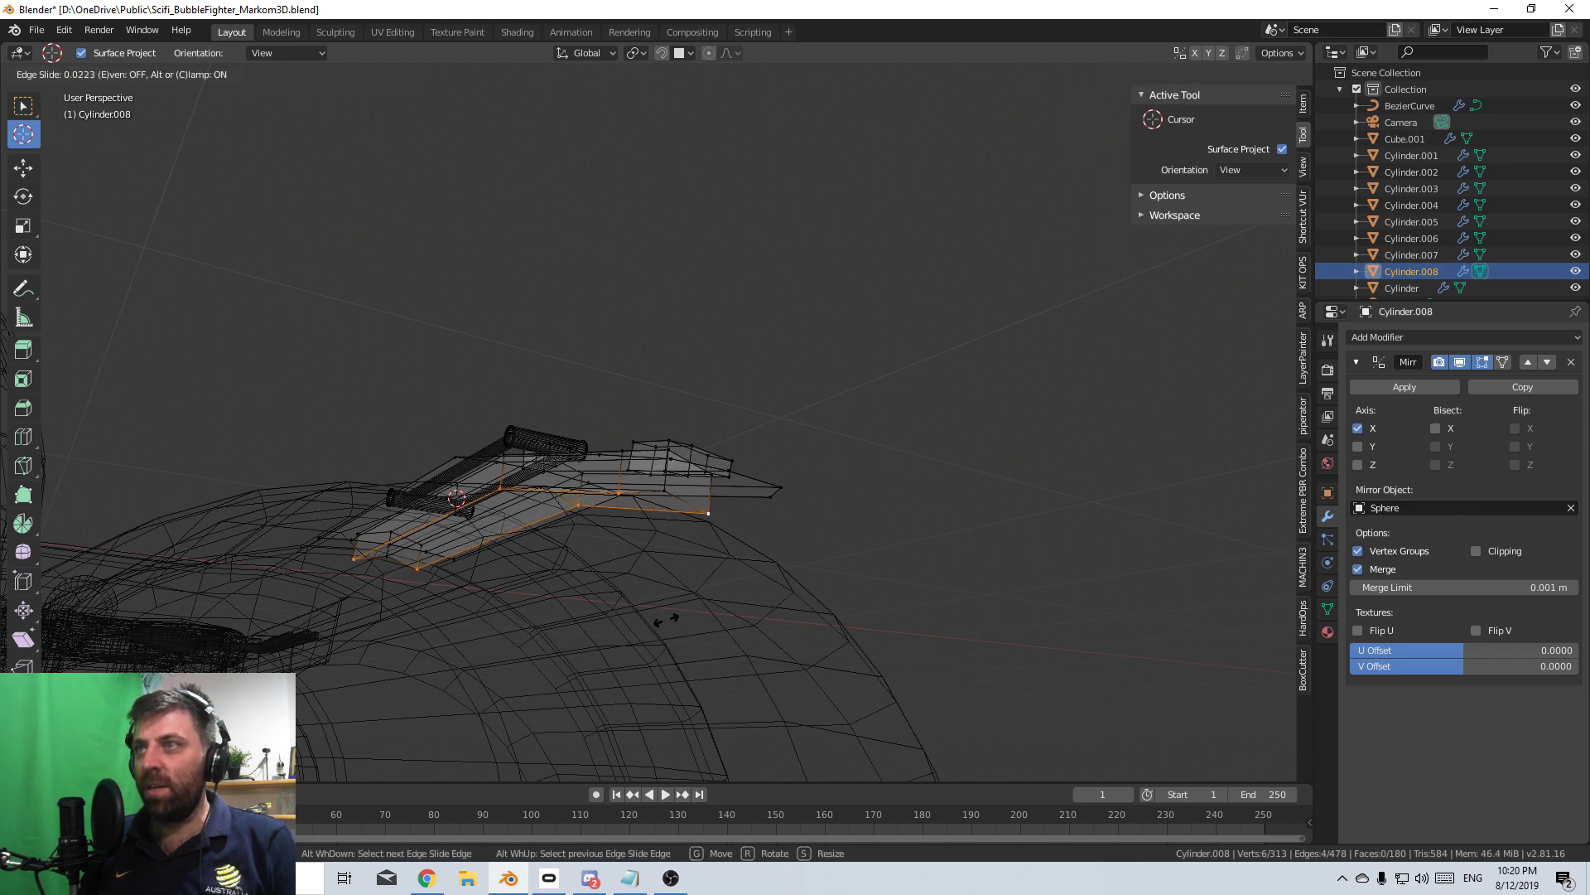
pyautogui.click(633, 514)
pyautogui.moveTo(632, 510); pyautogui.dragTo(611, 556, button='middle')
pyautogui.press('KP_1')
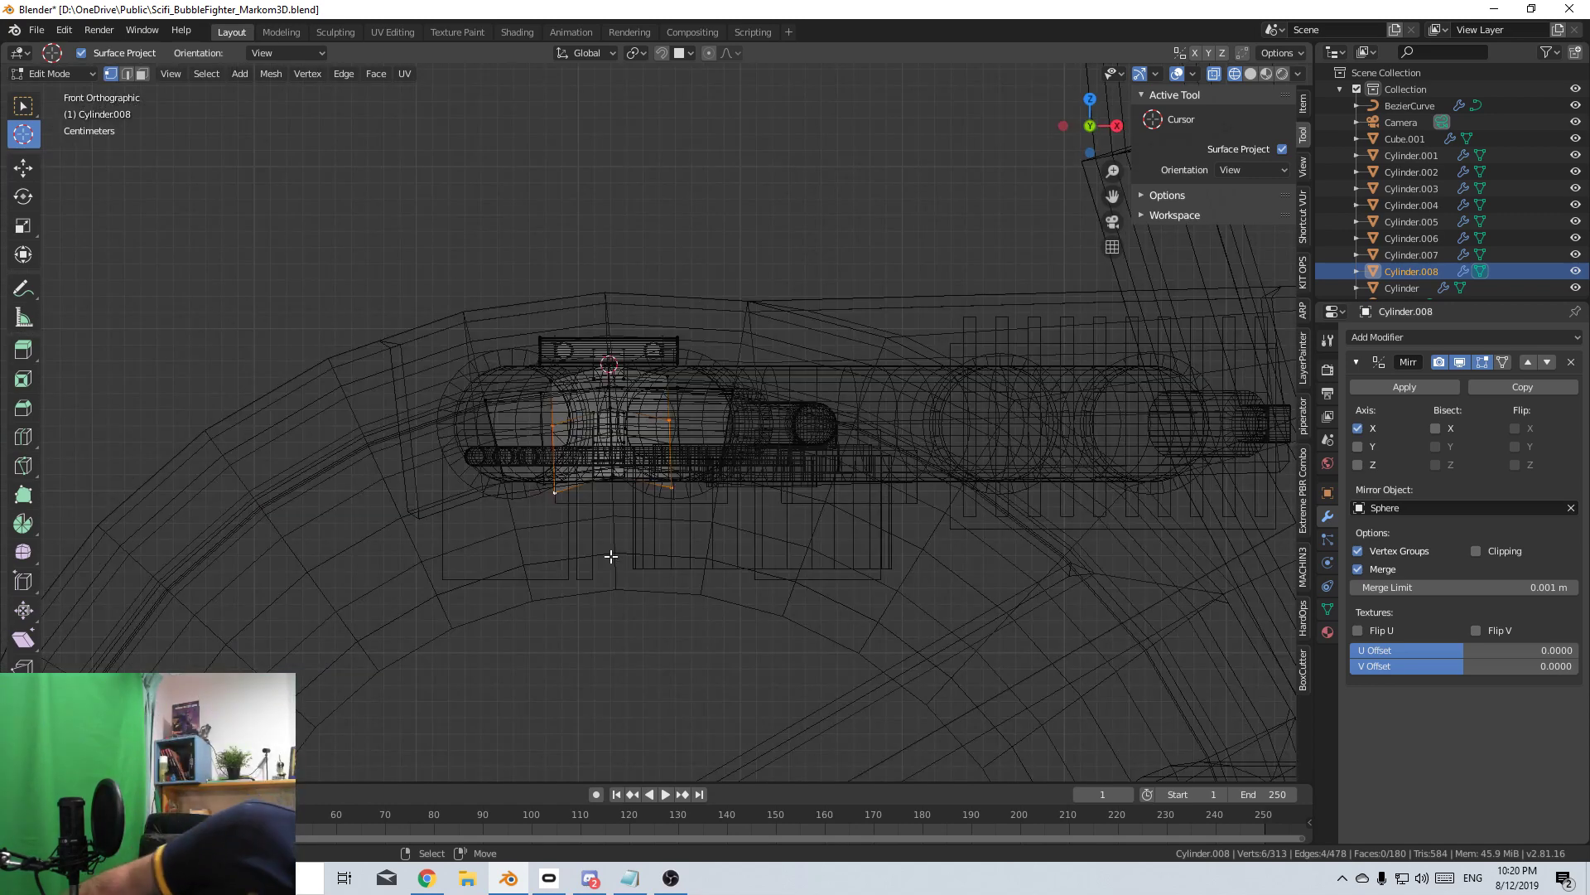
pyautogui.press('g')
pyautogui.press('g')
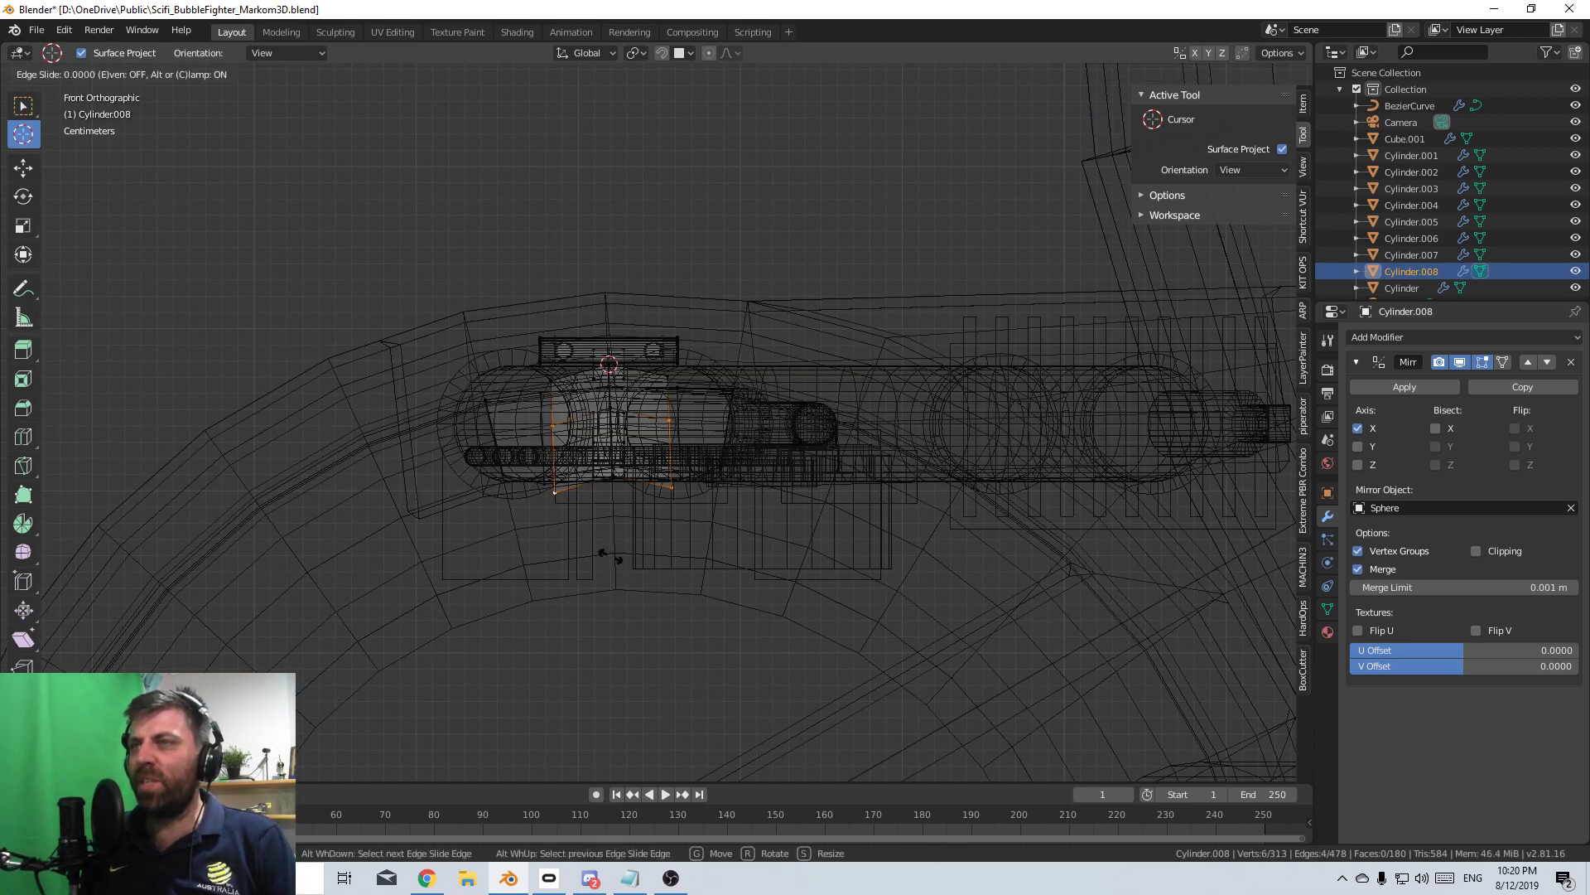
pyautogui.rightClick(637, 464)
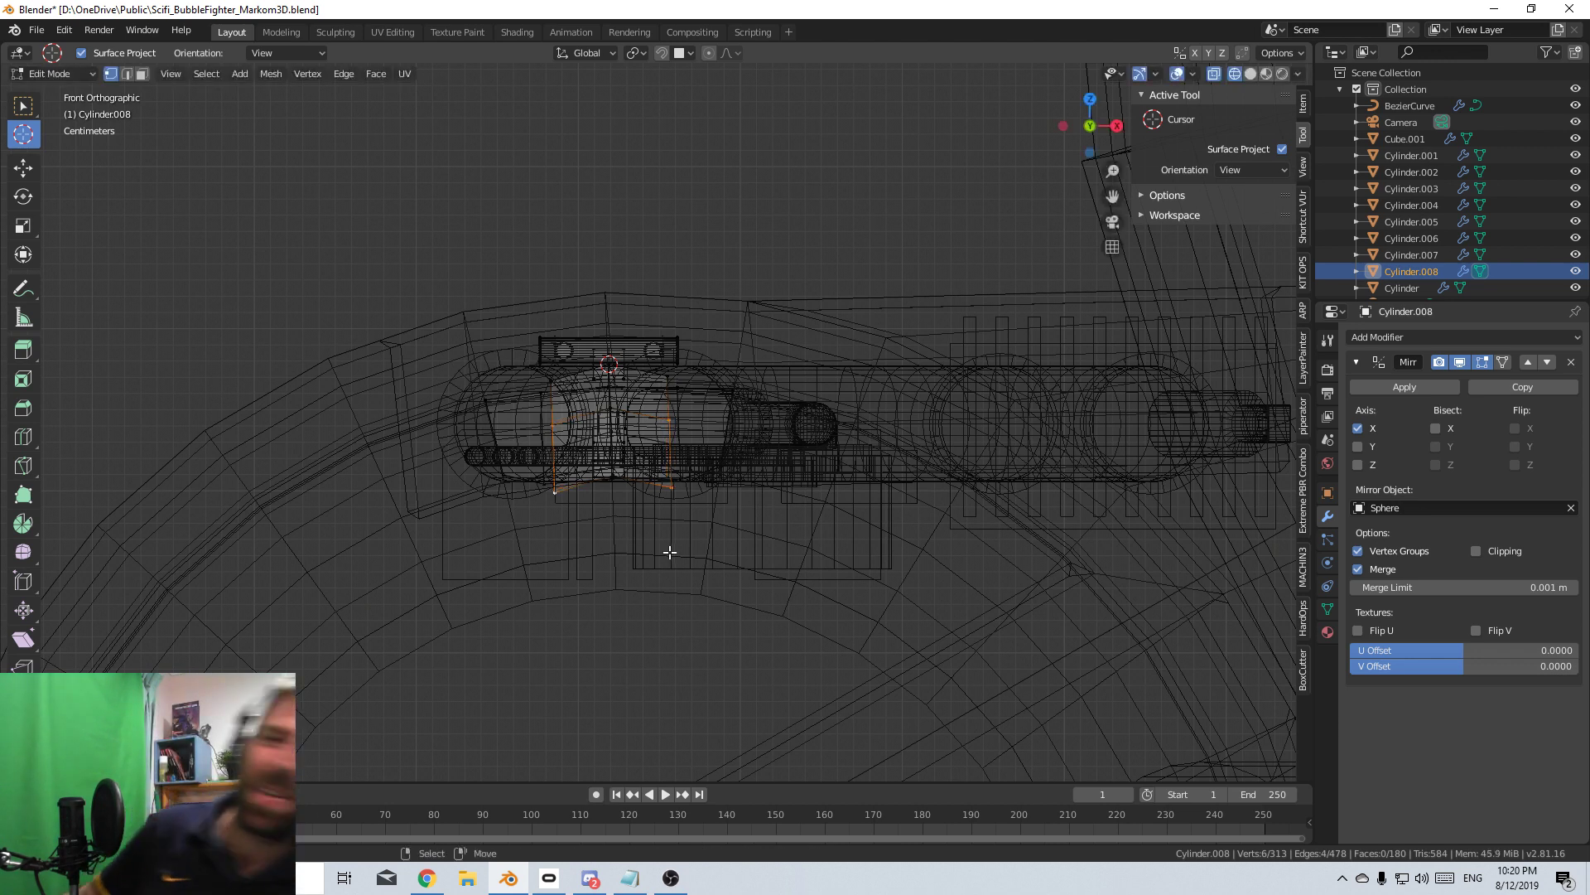
# - Move the strip's lower edge vertices slightly up along Z in the front view
pyautogui.press('g')
pyautogui.press('z')
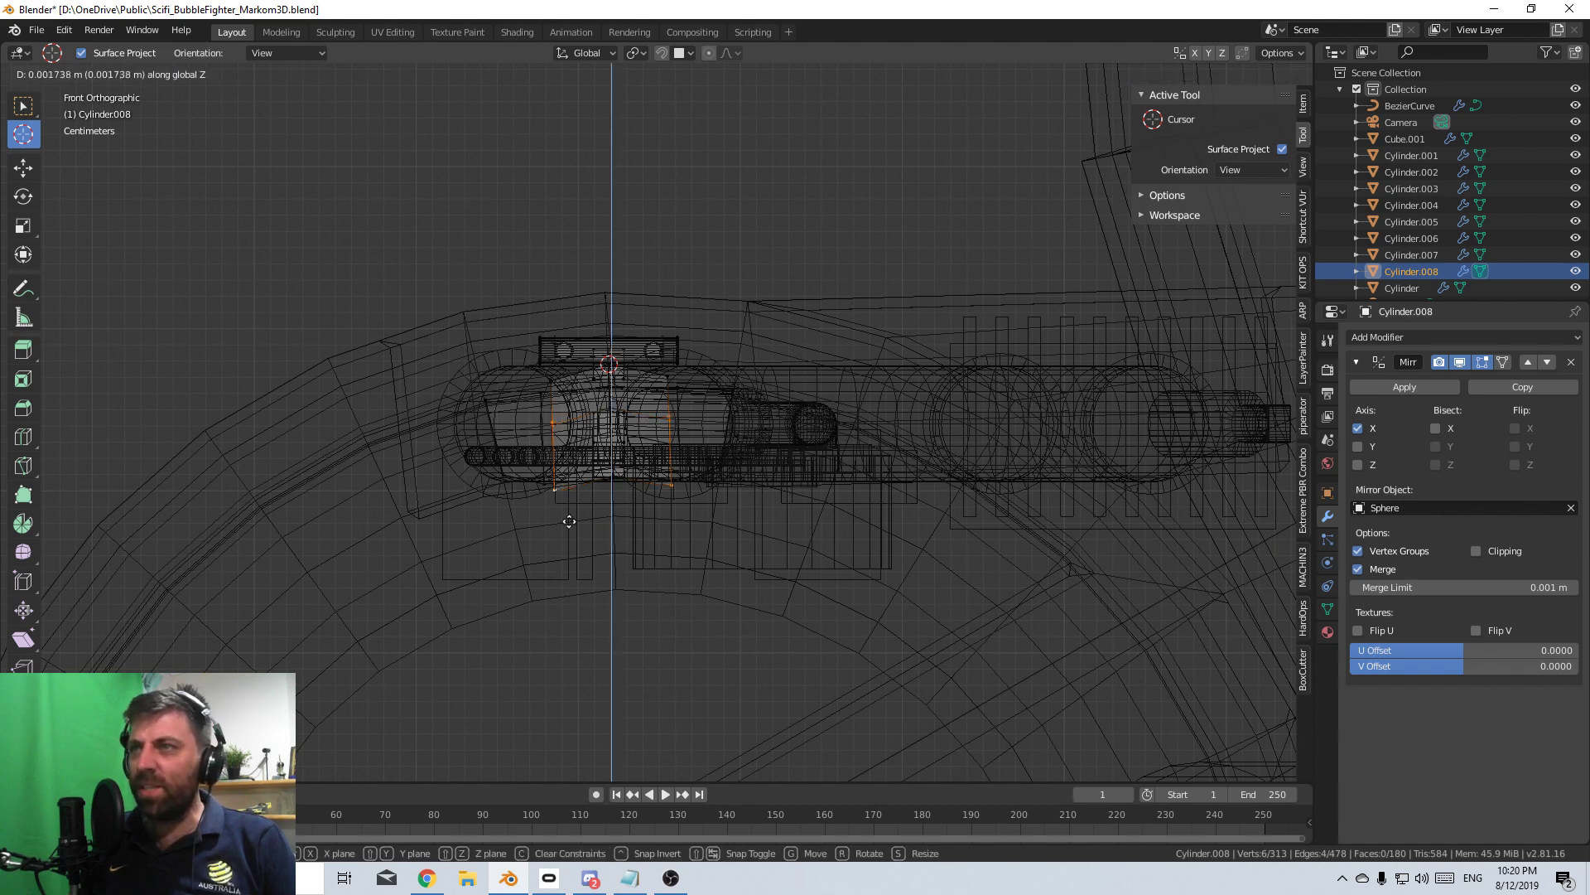
pyautogui.click(591, 462)
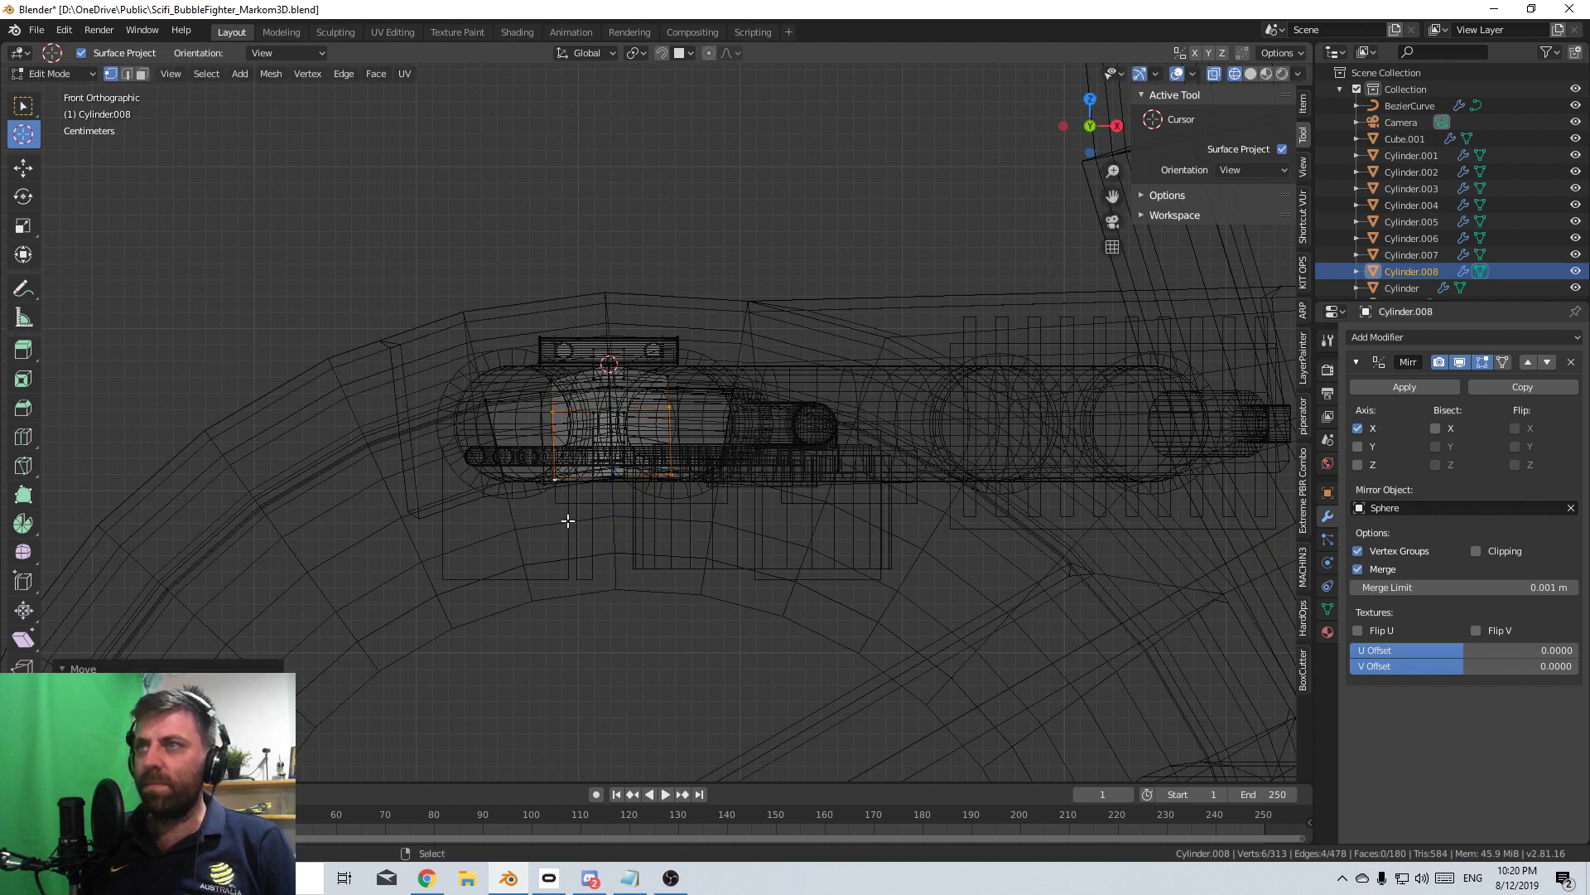
pyautogui.scroll(-1, 563, 563)
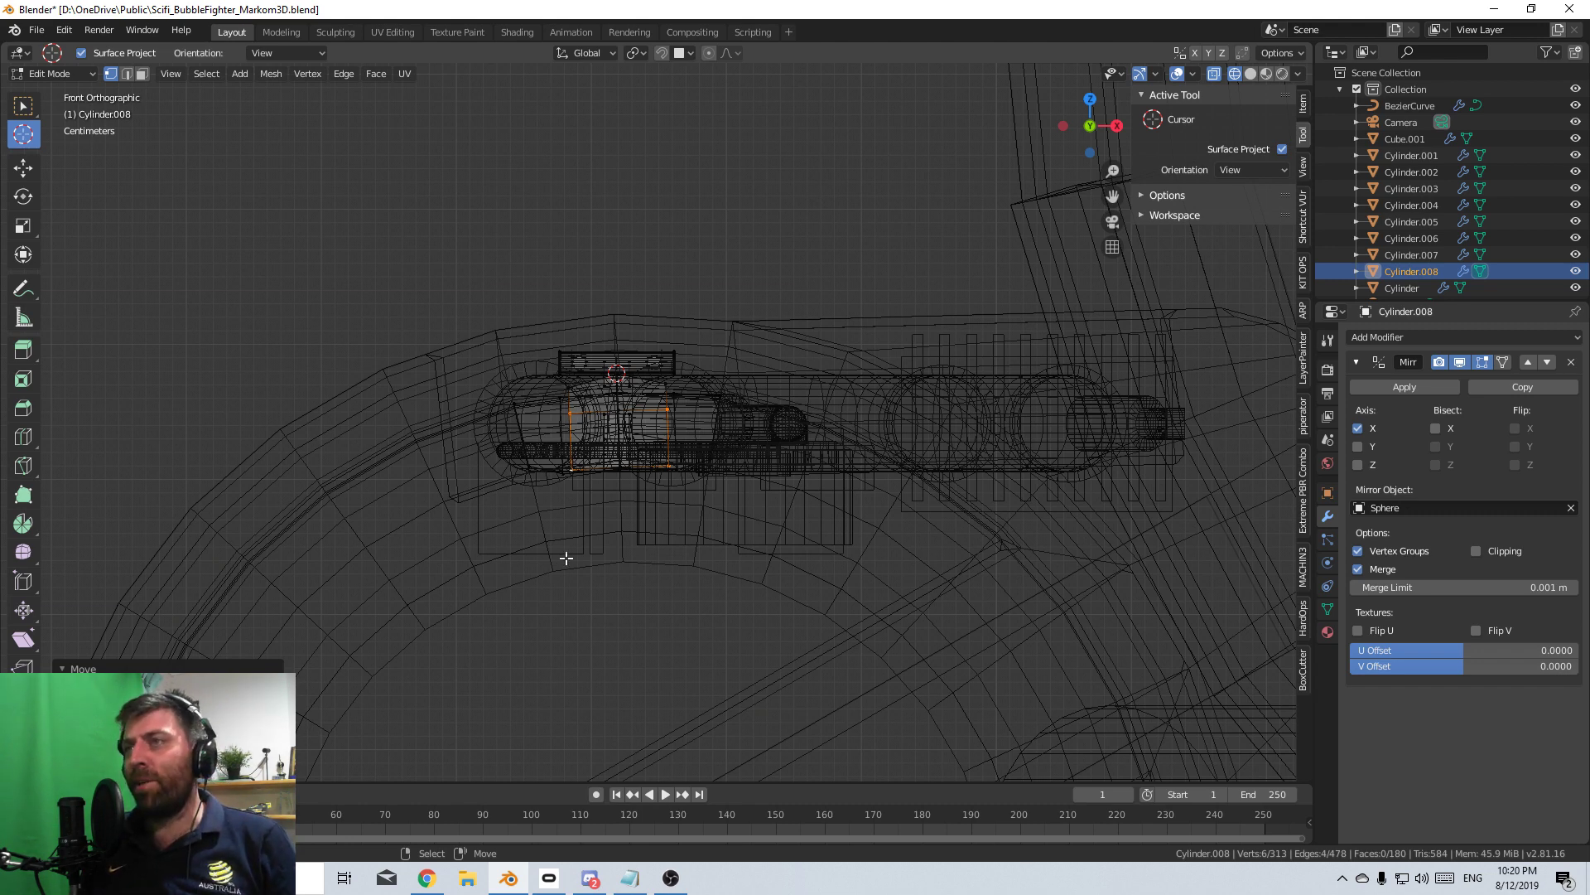
pyautogui.moveTo(565, 558); pyautogui.dragTo(684, 539, button='middle')
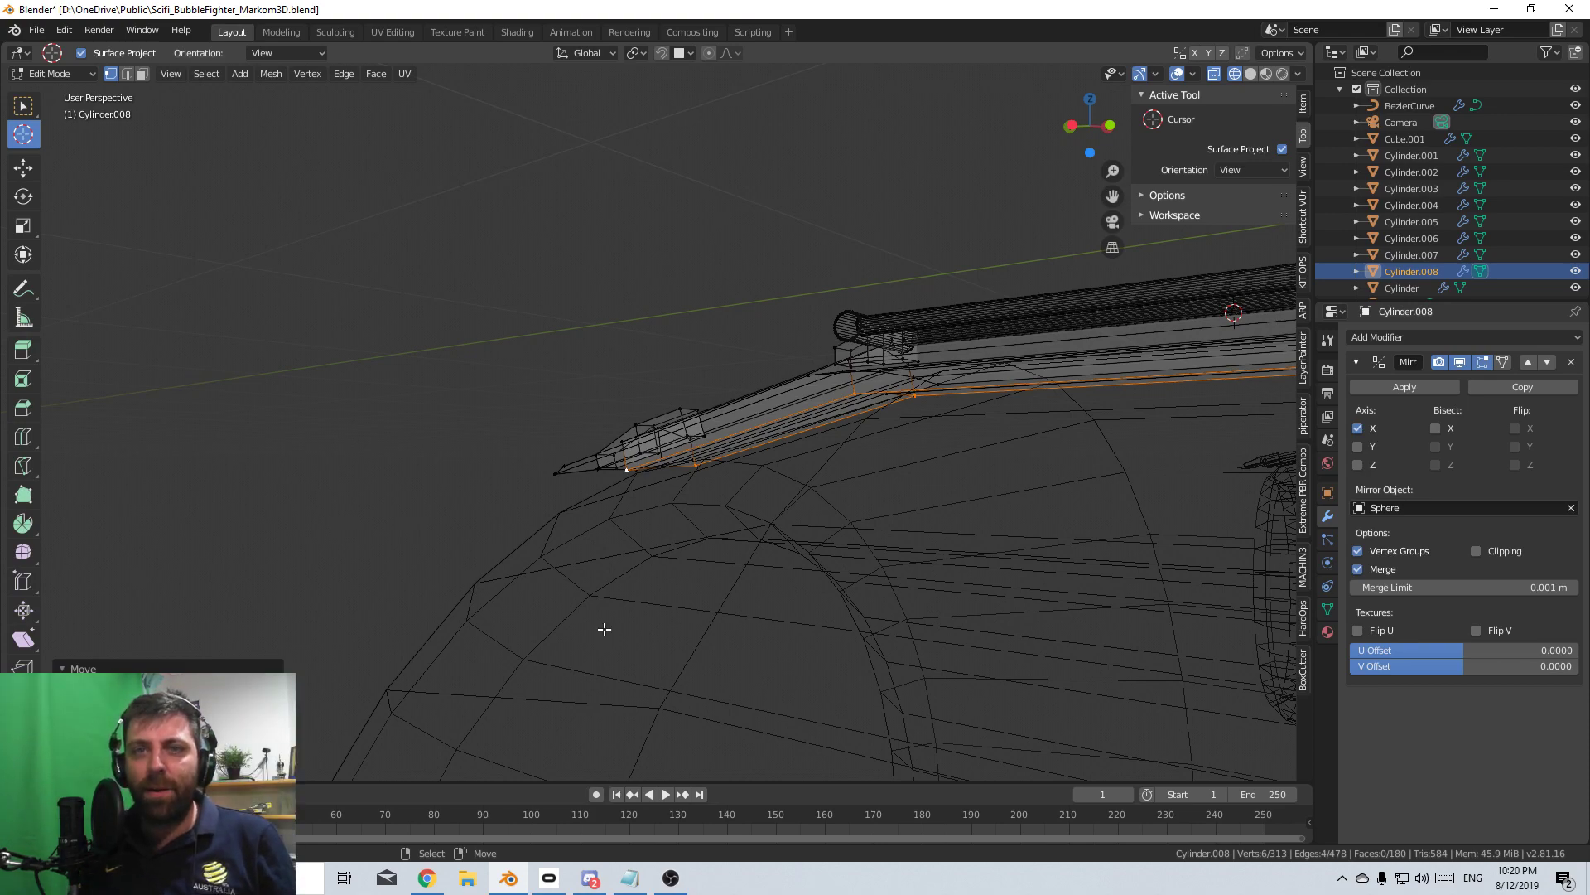
pyautogui.moveTo(604, 629); pyautogui.dragTo(624, 630, button='middle')
pyautogui.moveTo(861, 606)
pyautogui.mouseDown(button='middle')
pyautogui.moveTo(654, 508)
pyautogui.moveTo(671, 603)
pyautogui.moveTo(710, 550)
pyautogui.moveTo(750, 584)
pyautogui.moveTo(727, 539)
pyautogui.moveTo(795, 565)
pyautogui.moveTo(650, 606)
pyautogui.mouseUp(button='middle')
# - In solid shading, select the whole linked base panel and extrude it down towards the engine to give it thickness
pyautogui.press('z')
pyautogui.click(754, 594)
pyautogui.scroll(3, 728, 530)
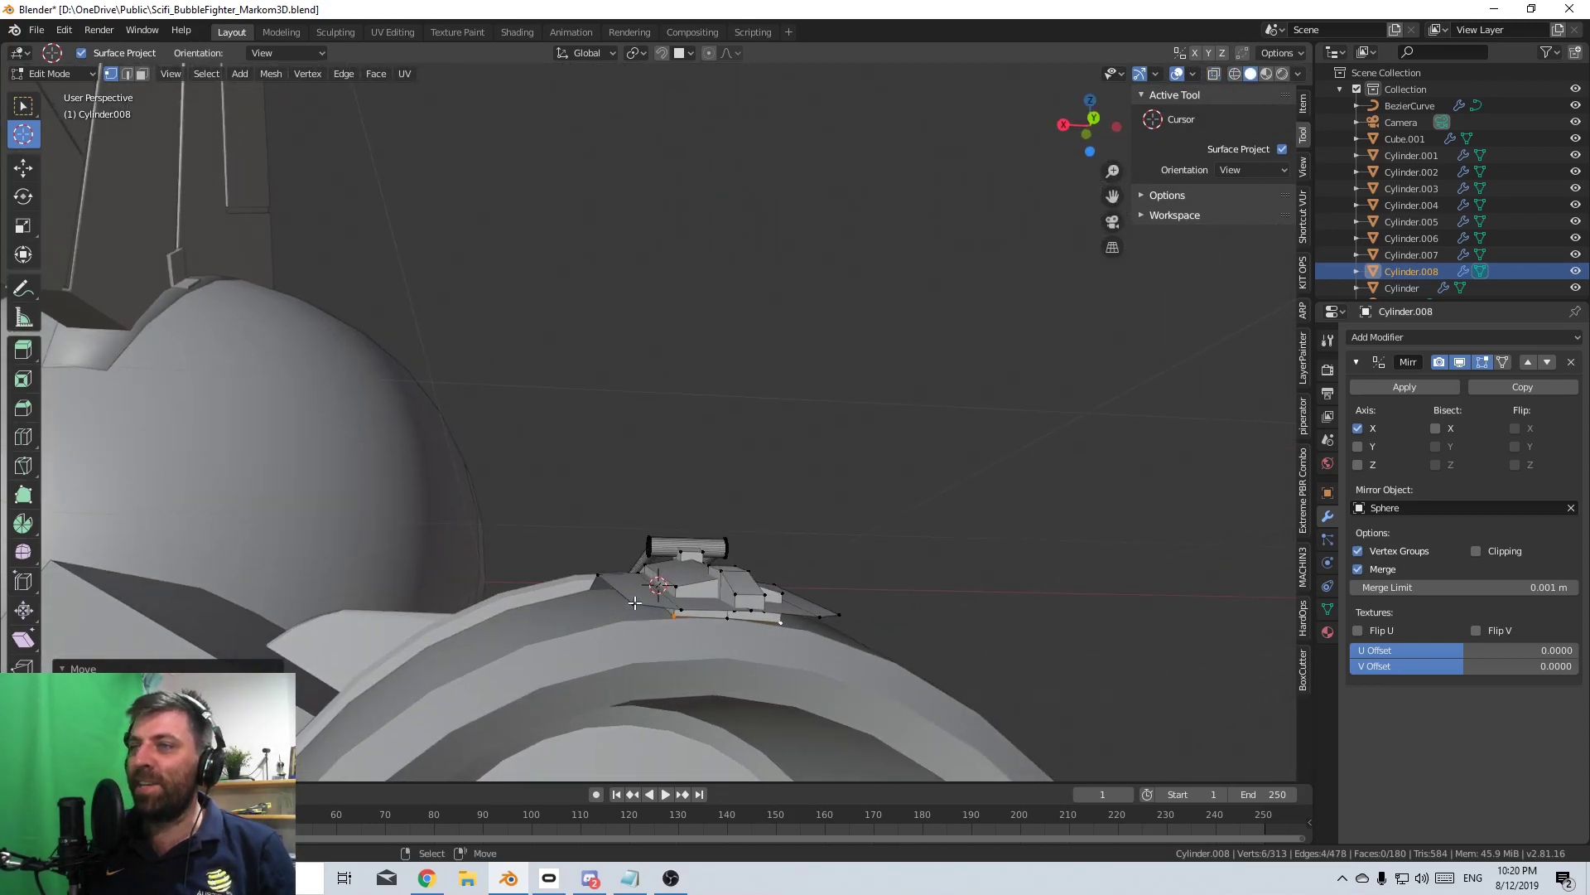
pyautogui.keyDown('alt'); pyautogui.click(639, 605); pyautogui.keyUp('alt')
pyautogui.hotkey('ctrl', 'l')
pyautogui.press('e')
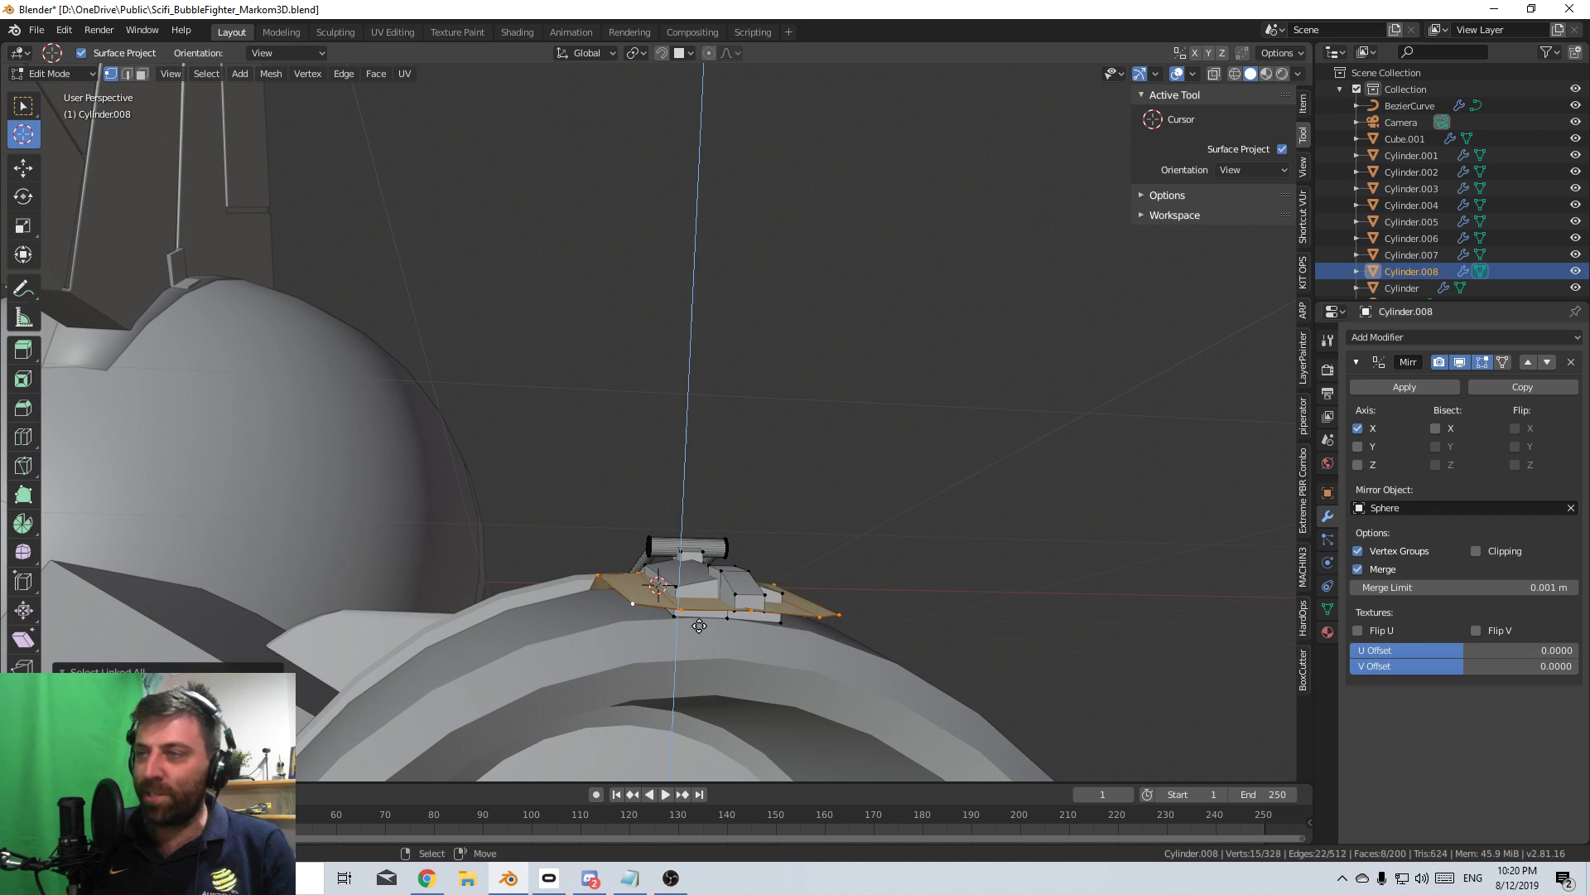
pyautogui.click(662, 72)
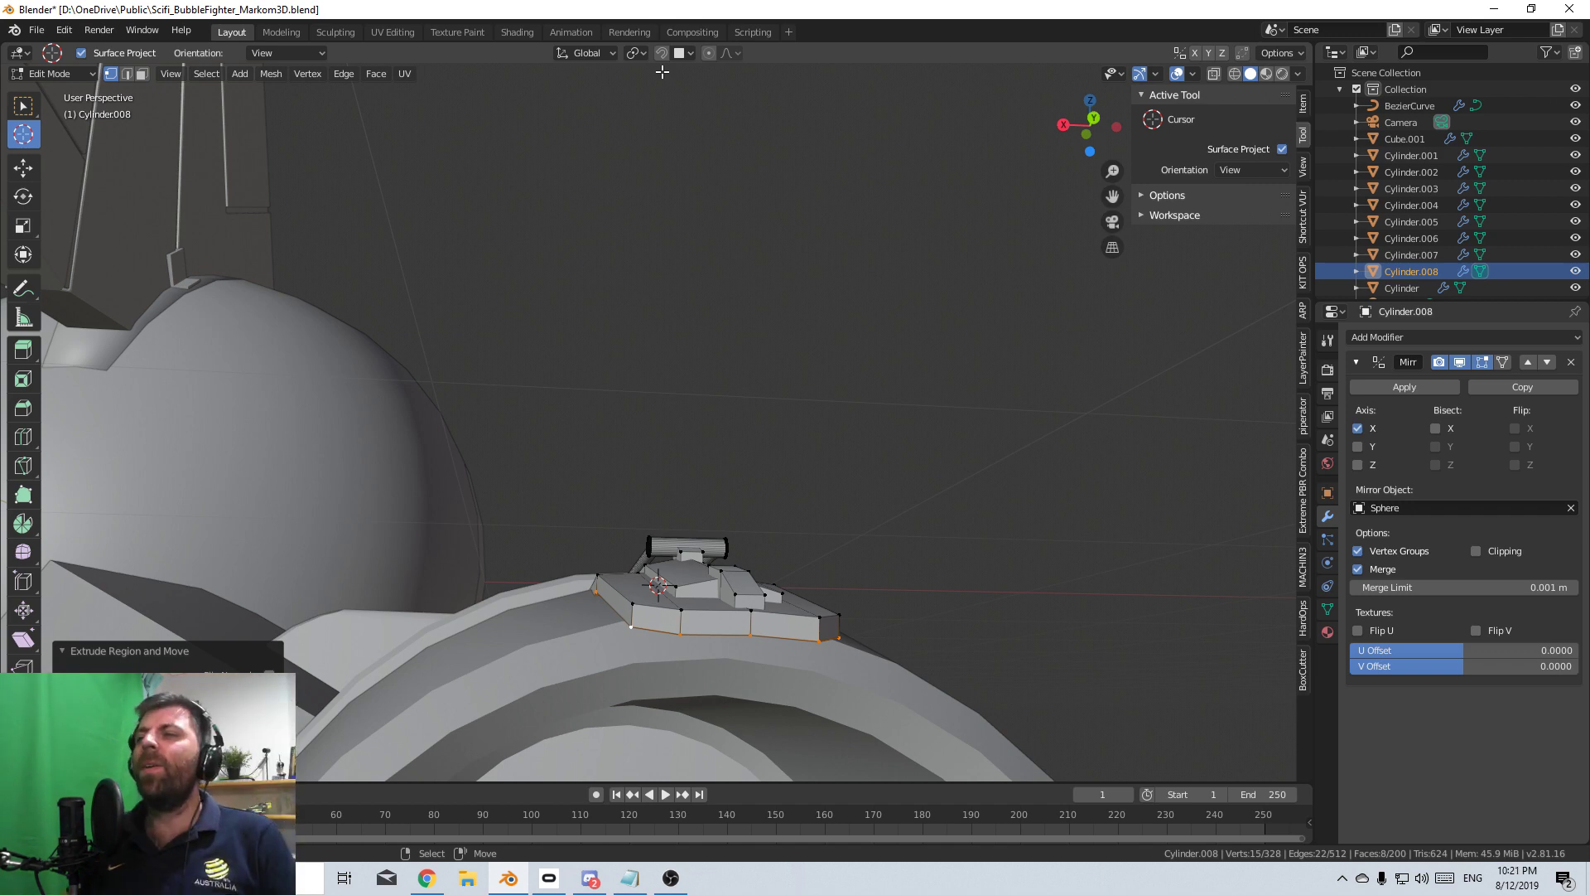
pyautogui.moveTo(716, 152); pyautogui.dragTo(796, 542, button='middle')
pyautogui.scroll(3, 803, 497)
pyautogui.scroll(2, 796, 542)
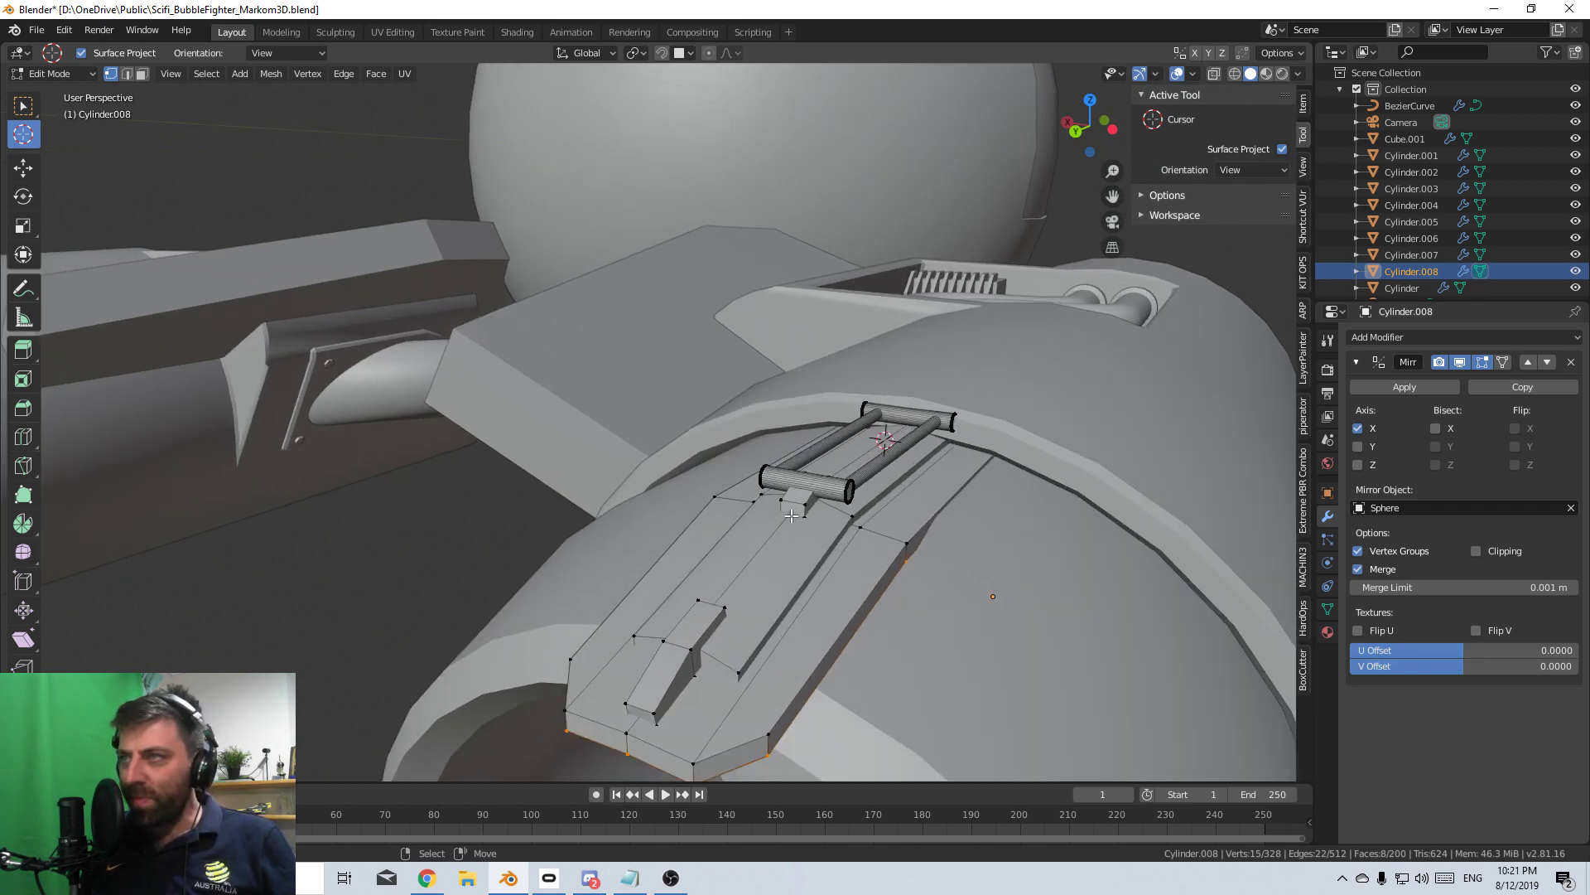
# - Return to Object Mode and add a Bevel modifier to the nozzle panel with its limit method set to Angle
pyautogui.press('Tab')
pyautogui.moveTo(792, 516); pyautogui.dragTo(709, 568, button='middle')
pyautogui.scroll(-3, 789, 563)
pyautogui.press('KP_3')
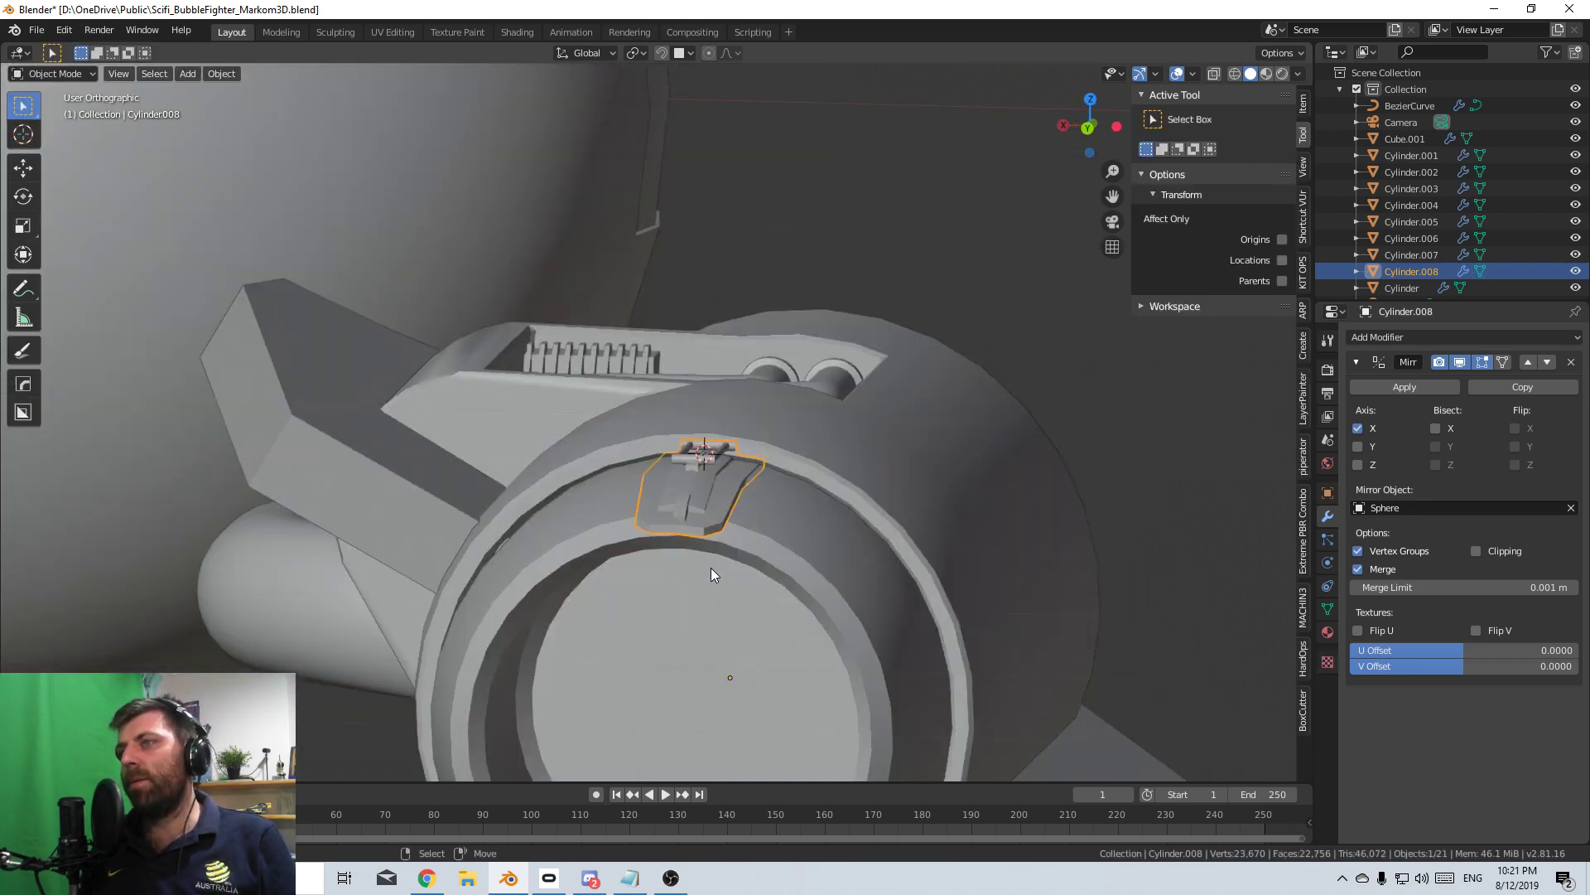
pyautogui.click(1522, 336)
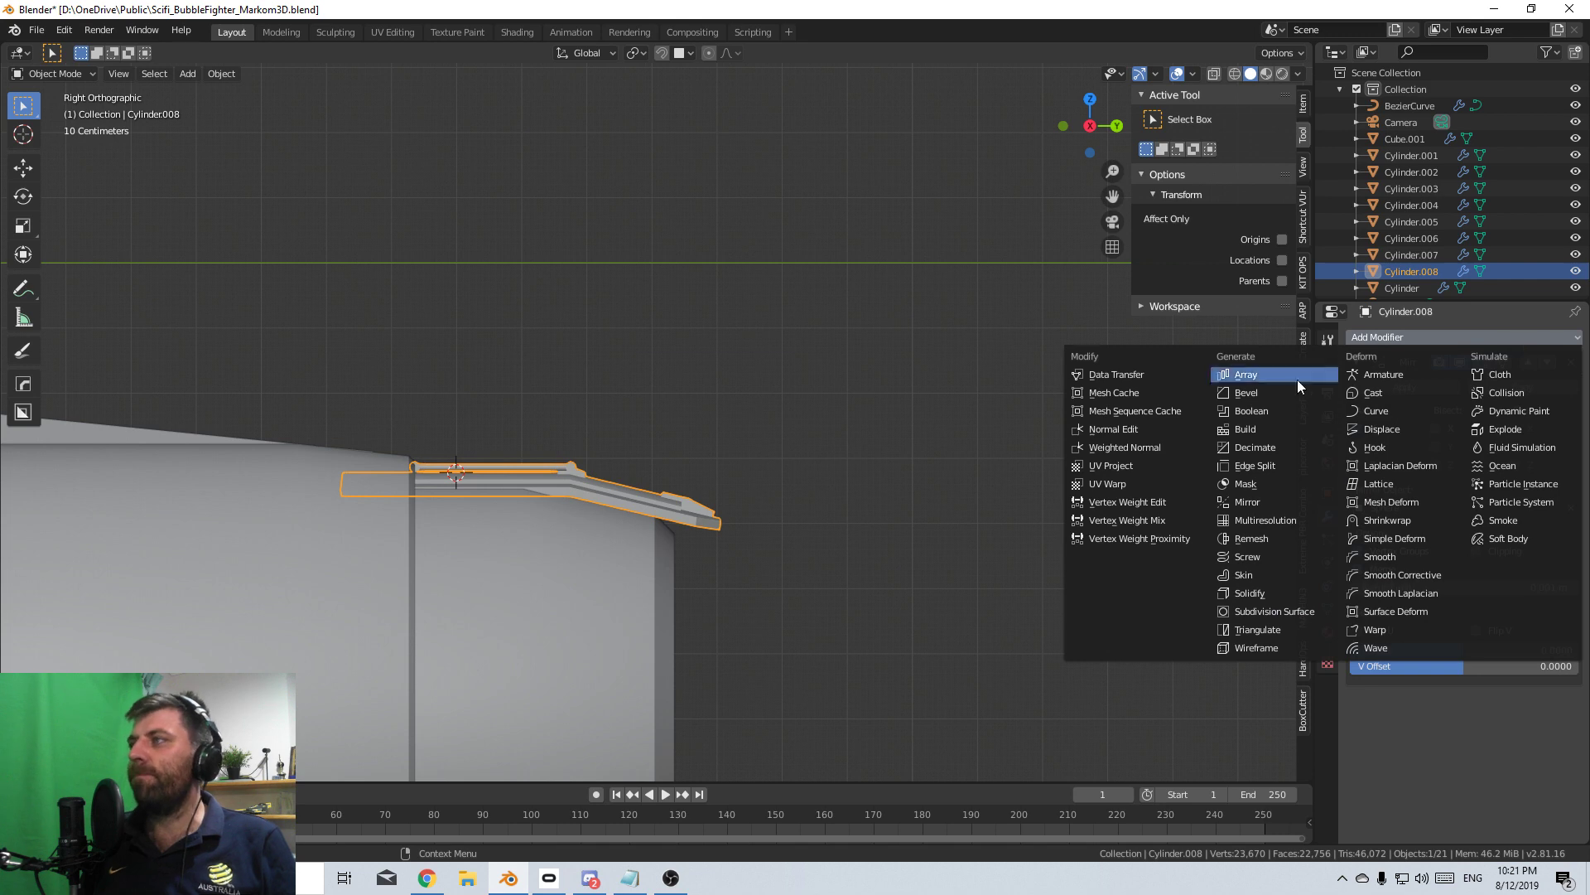
pyautogui.click(1273, 391)
pyautogui.moveTo(1269, 398); pyautogui.dragTo(1139, 414, button='middle')
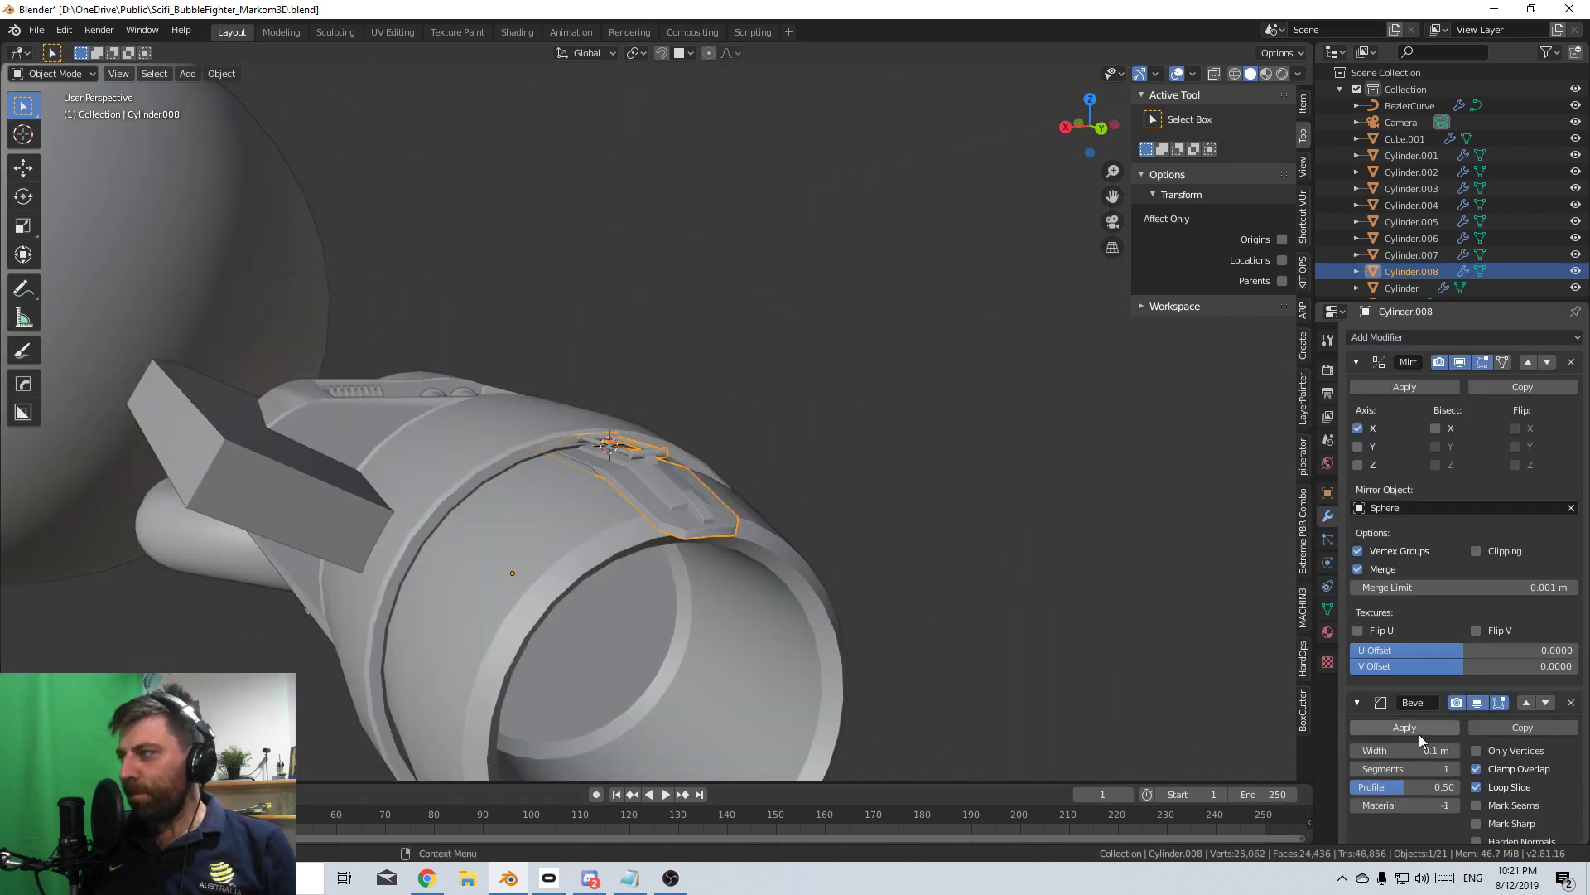
pyautogui.scroll(-5, 1473, 823)
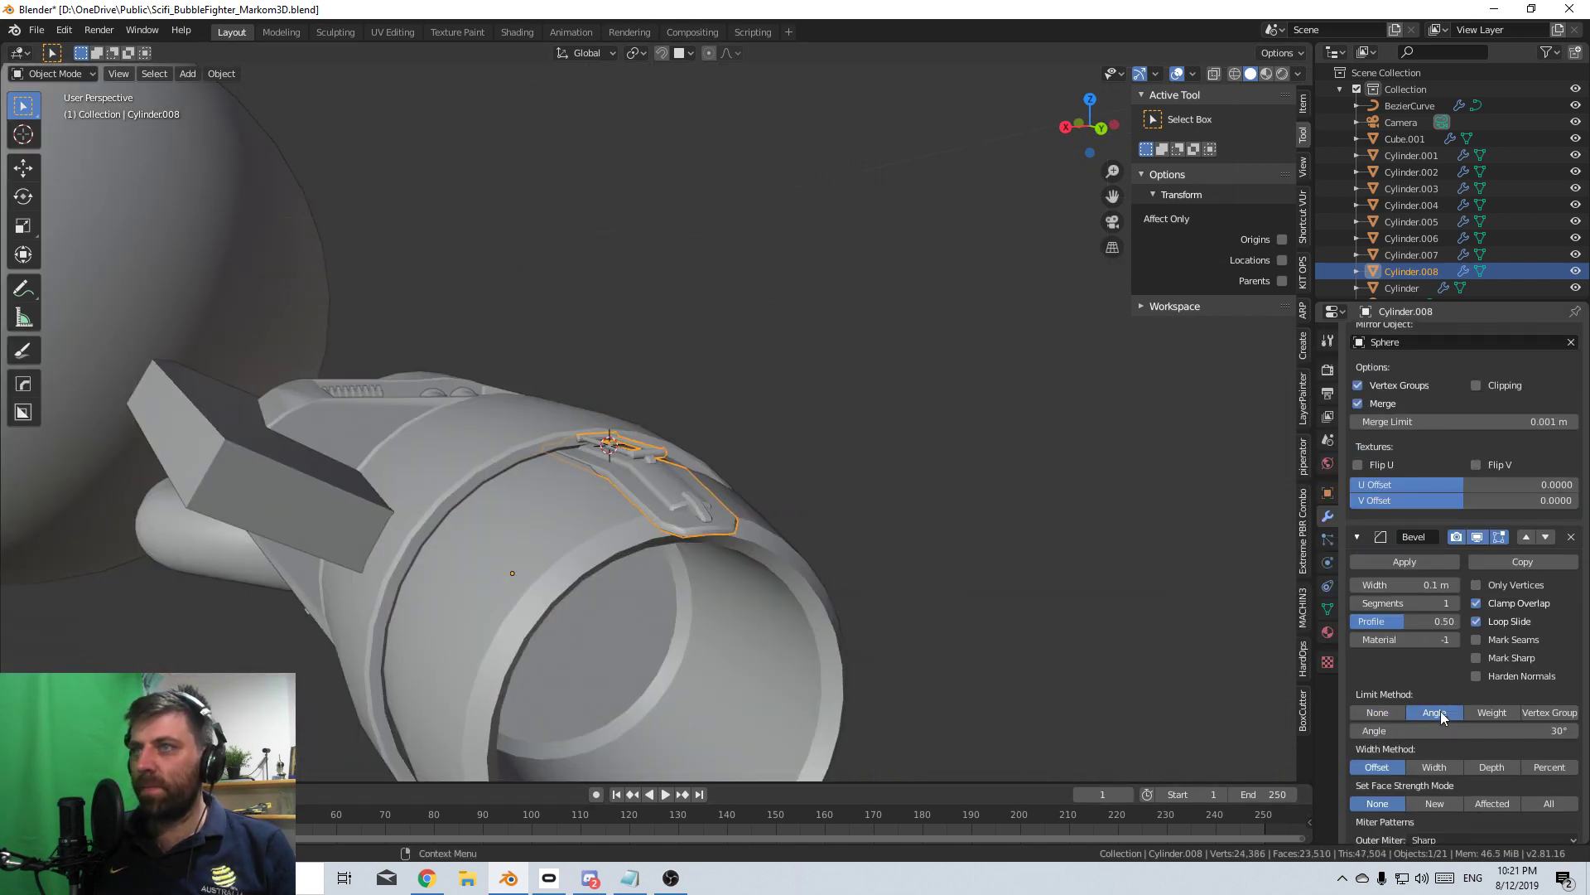
pyautogui.moveTo(1077, 630); pyautogui.dragTo(777, 578, button='middle')
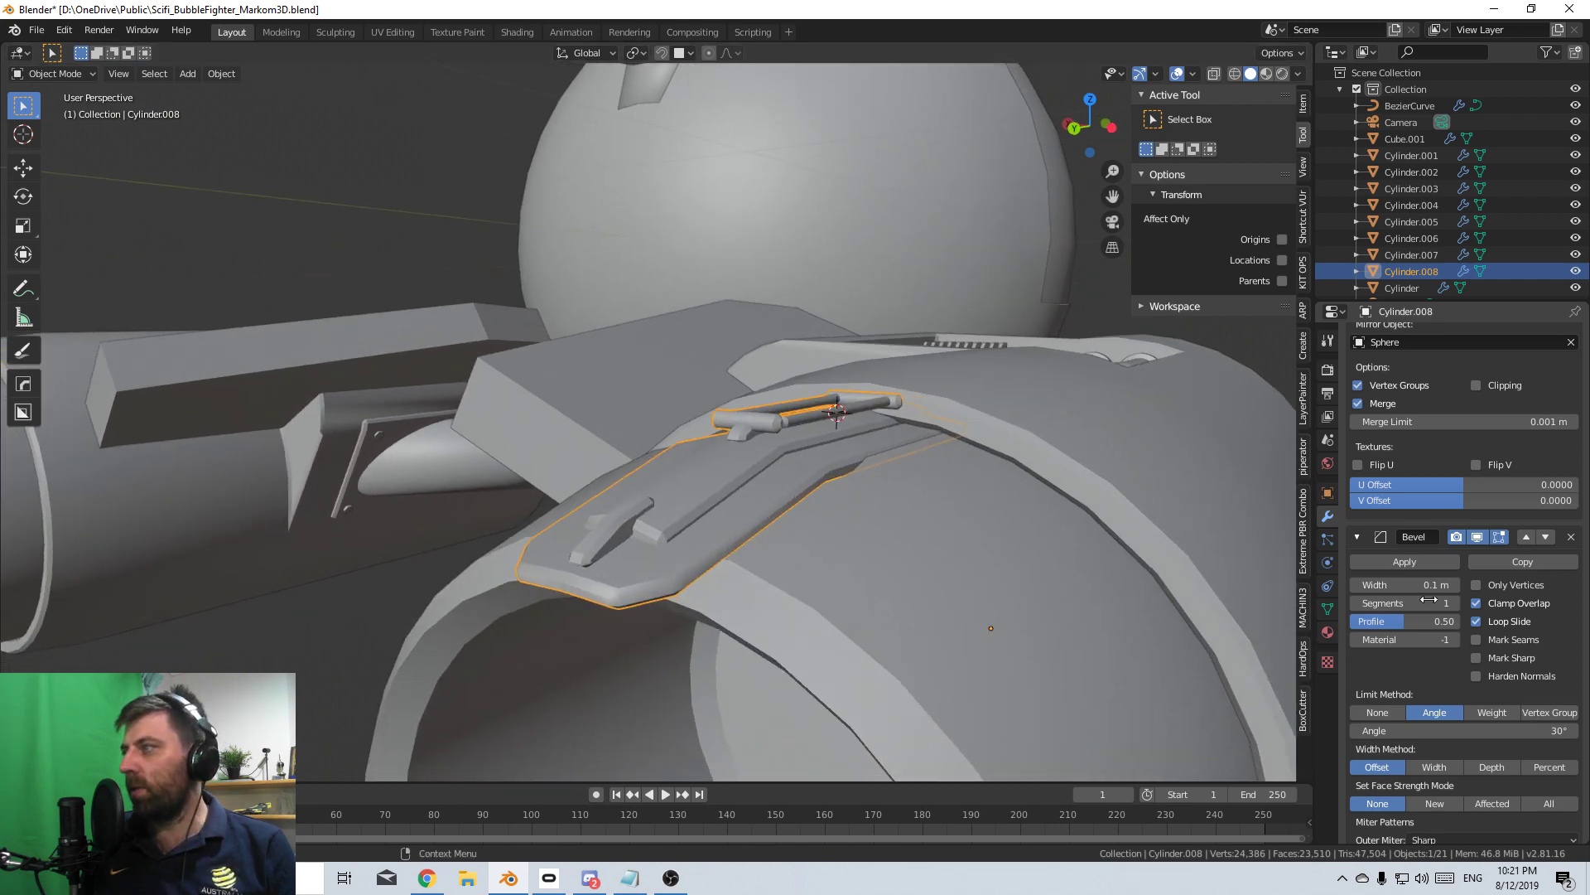
# - Set the nozzle panel's bevel width to 0.001 m
pyautogui.moveTo(1435, 586); pyautogui.dragTo(1375, 586)
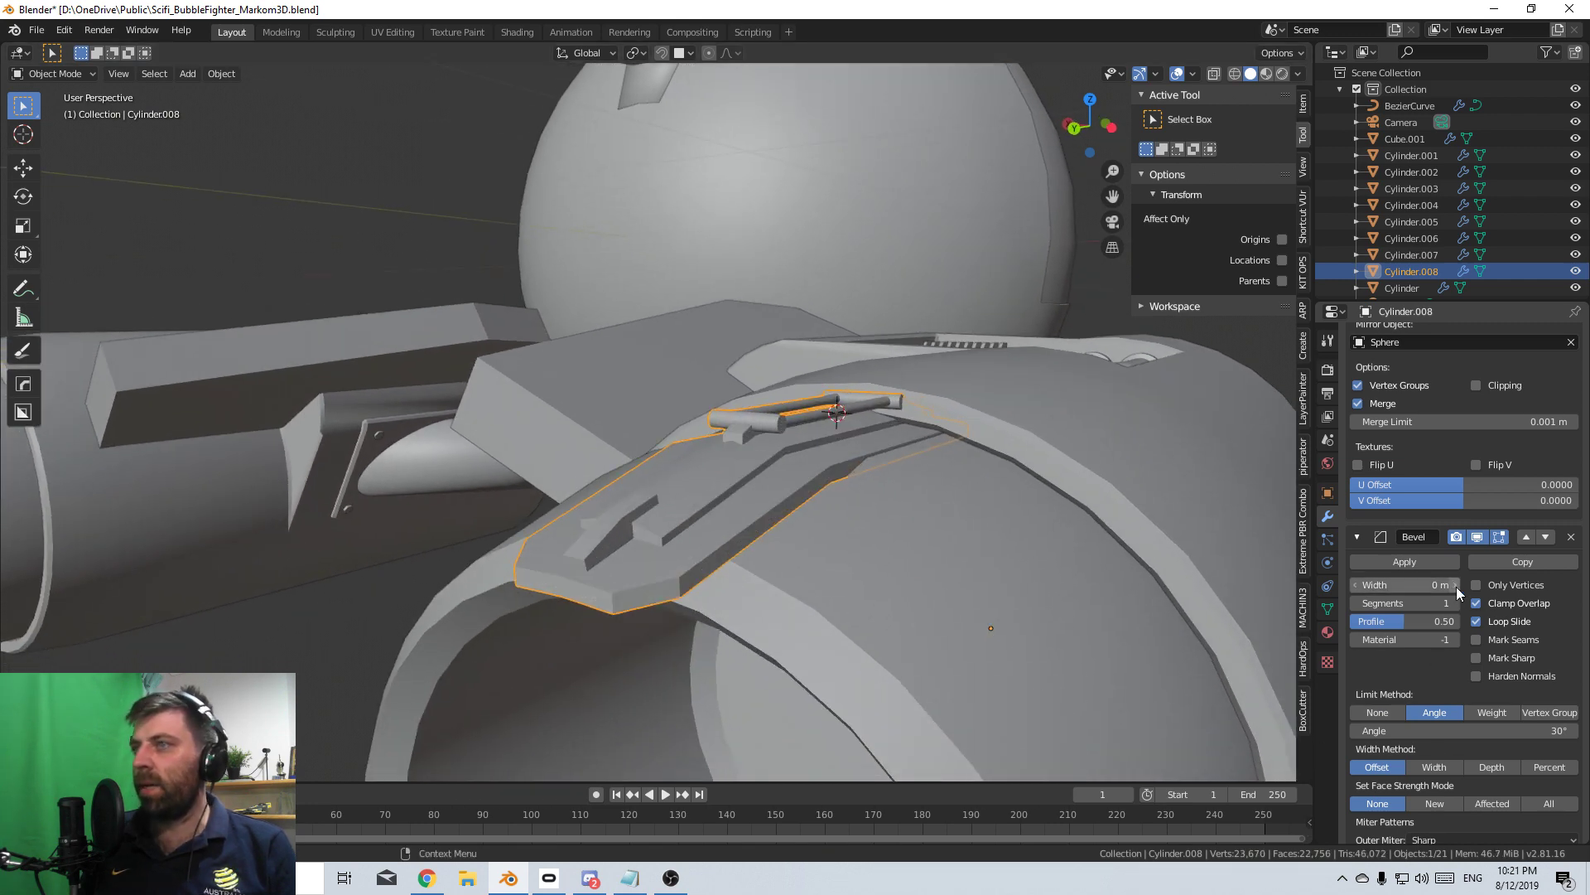
pyautogui.click(1456, 586)
pyautogui.click(1402, 584)
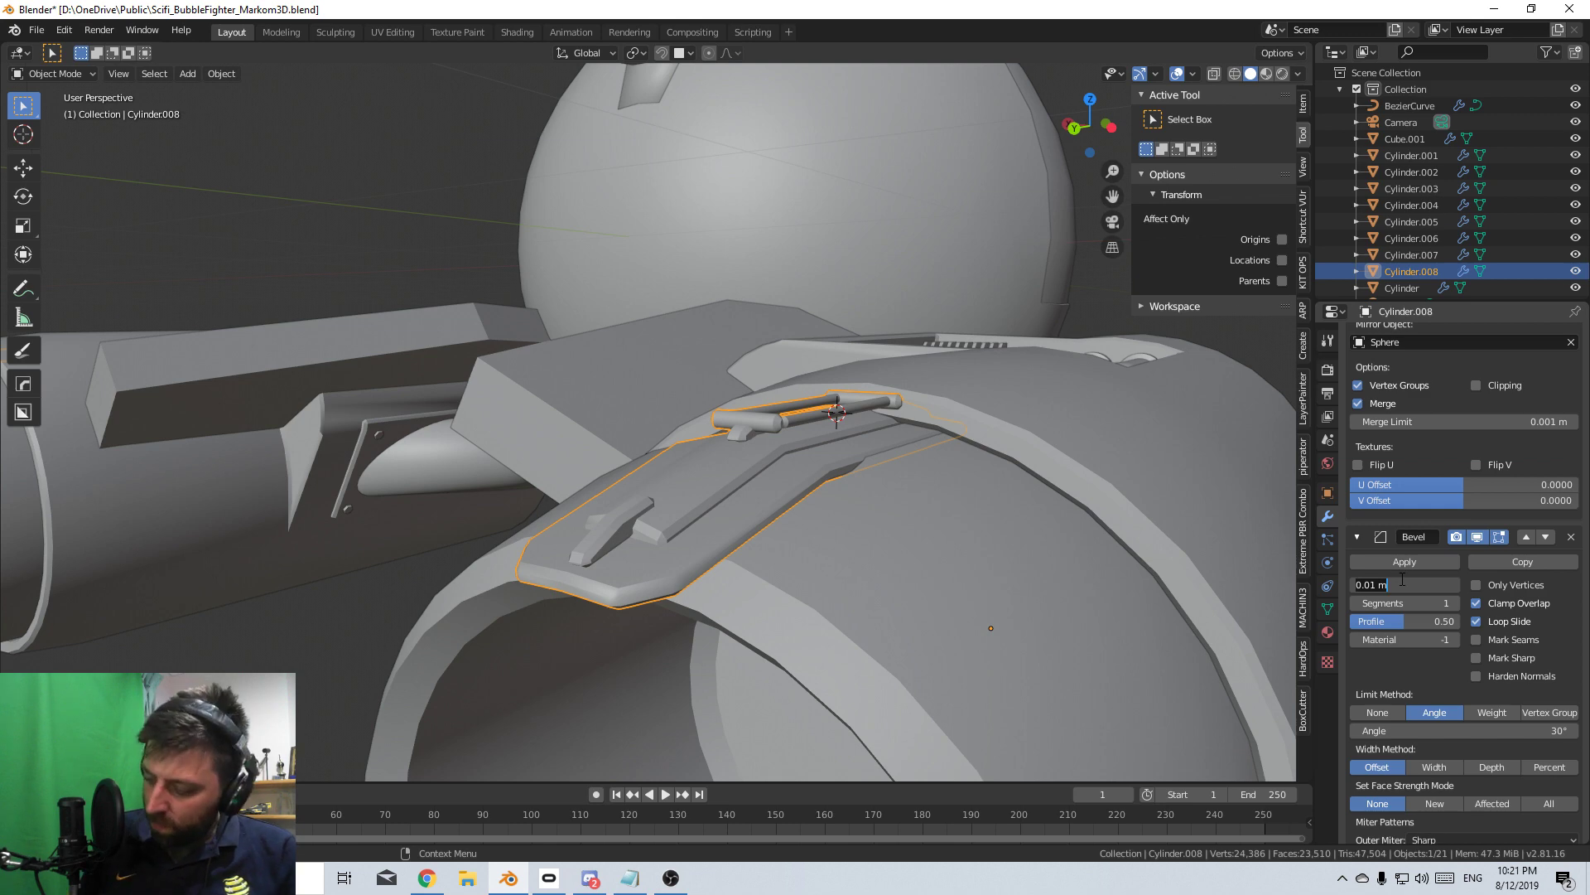
pyautogui.write('.')
pyautogui.press('Return')
pyautogui.moveTo(1118, 547); pyautogui.dragTo(848, 598, button='middle')
pyautogui.click(848, 598)
pyautogui.scroll(-5, 848, 598)
pyautogui.click(668, 474)
pyautogui.moveTo(668, 474); pyautogui.dragTo(774, 514, button='middle')
# - Snap the 3D cursor to the selected panel object's origin and enter Edit Mode in the back view
pyautogui.press('KP_3')
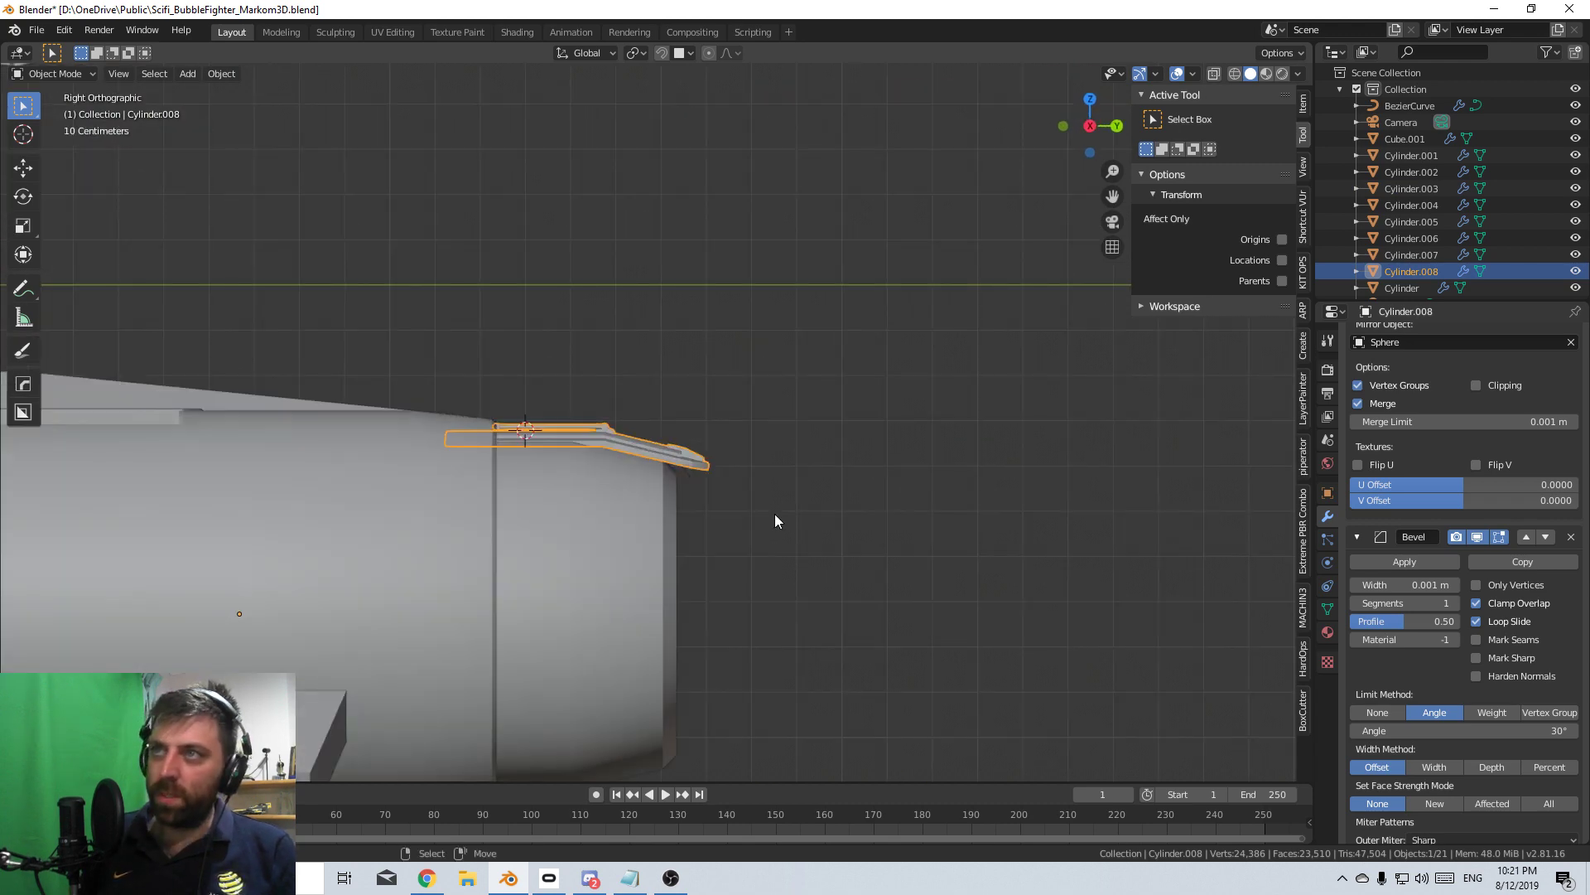
pyautogui.press('KP_1')
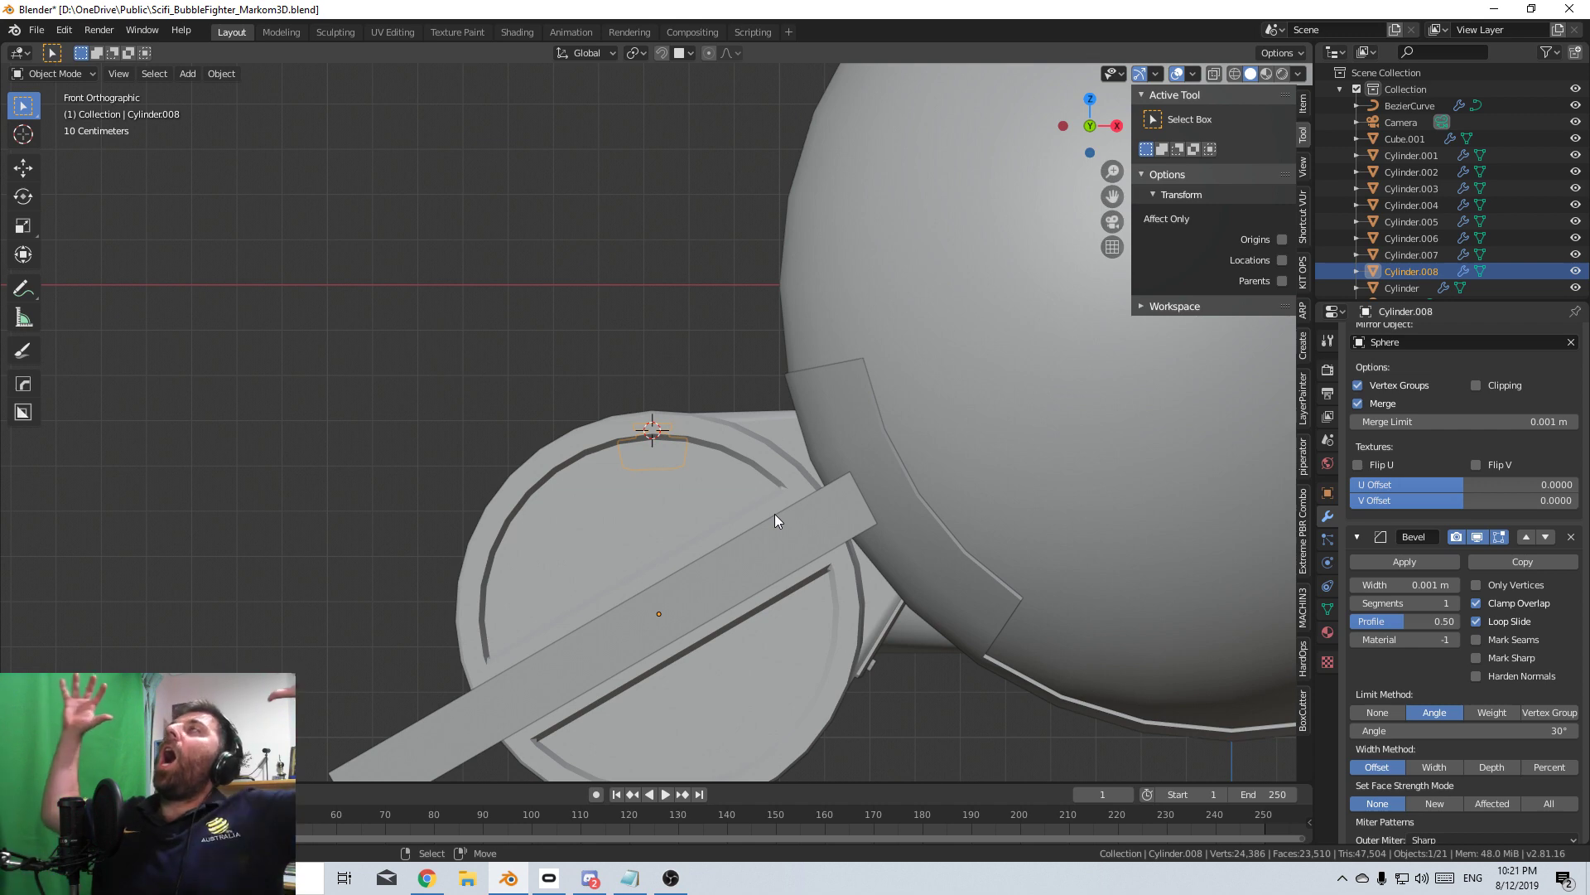
pyautogui.press('KP_3')
pyautogui.press('KP_1')
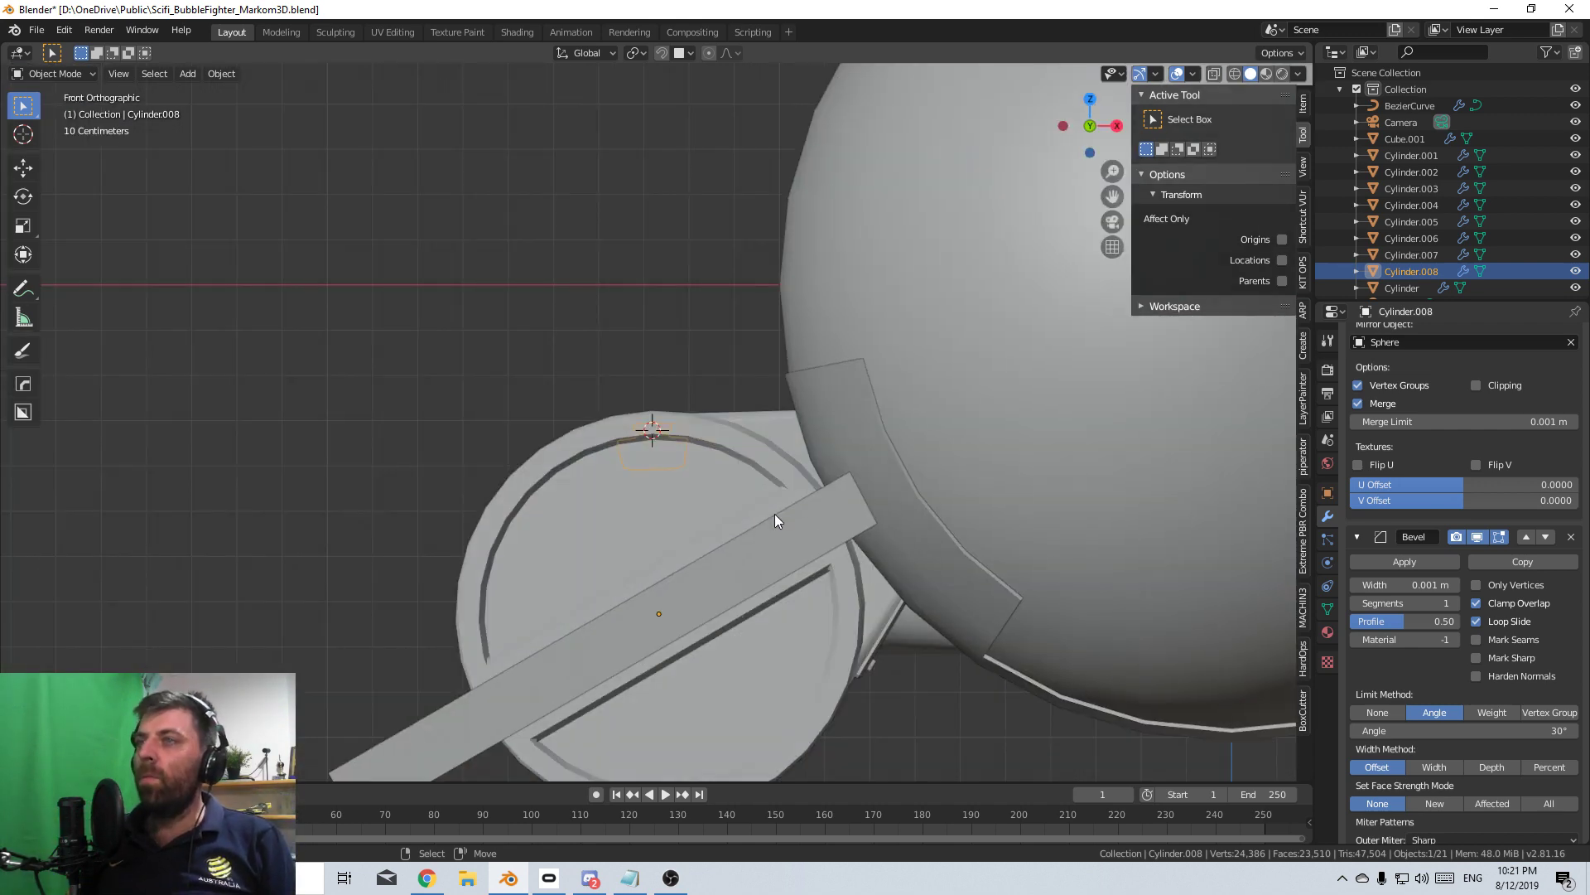
pyautogui.hotkey('shift', 's')
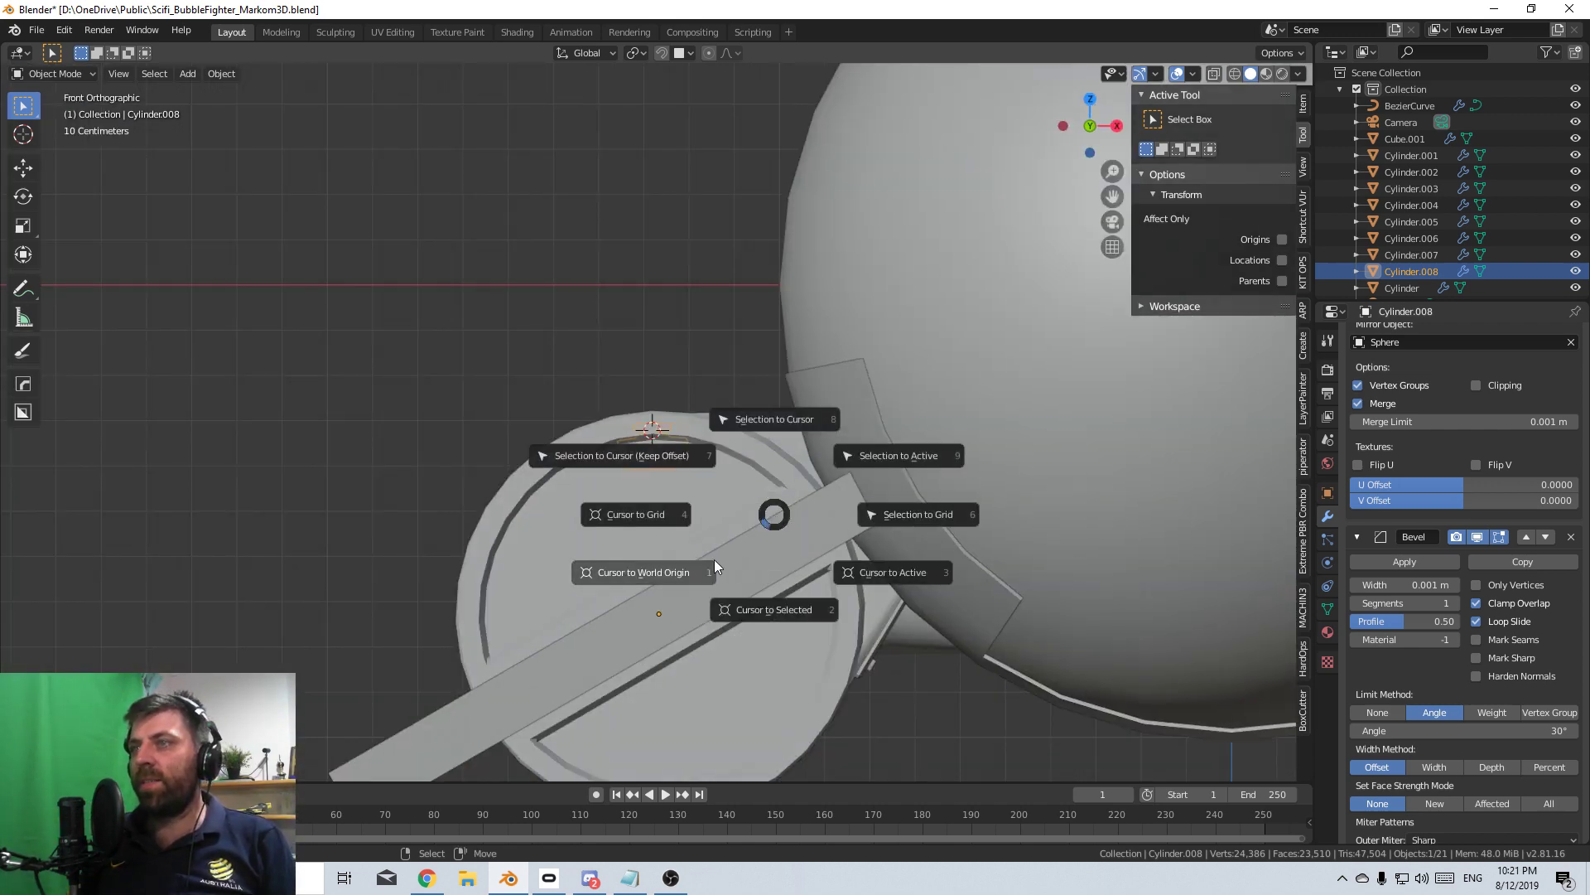
pyautogui.click(783, 603)
pyautogui.press('KP_3')
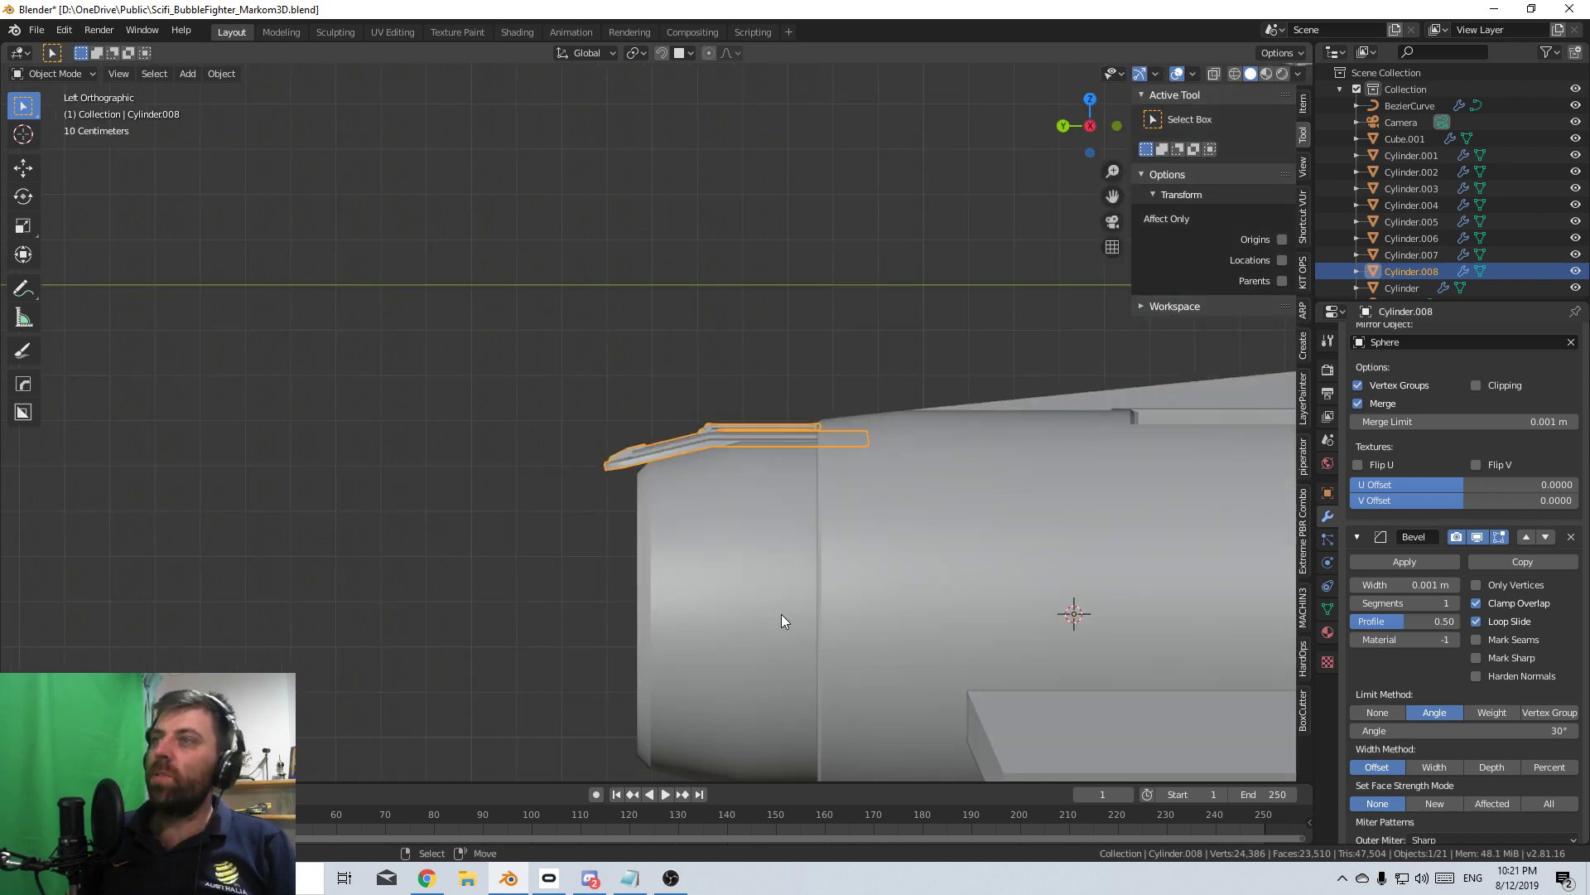
pyautogui.press('ctrl+KP_1')
pyautogui.scroll(4, 782, 614)
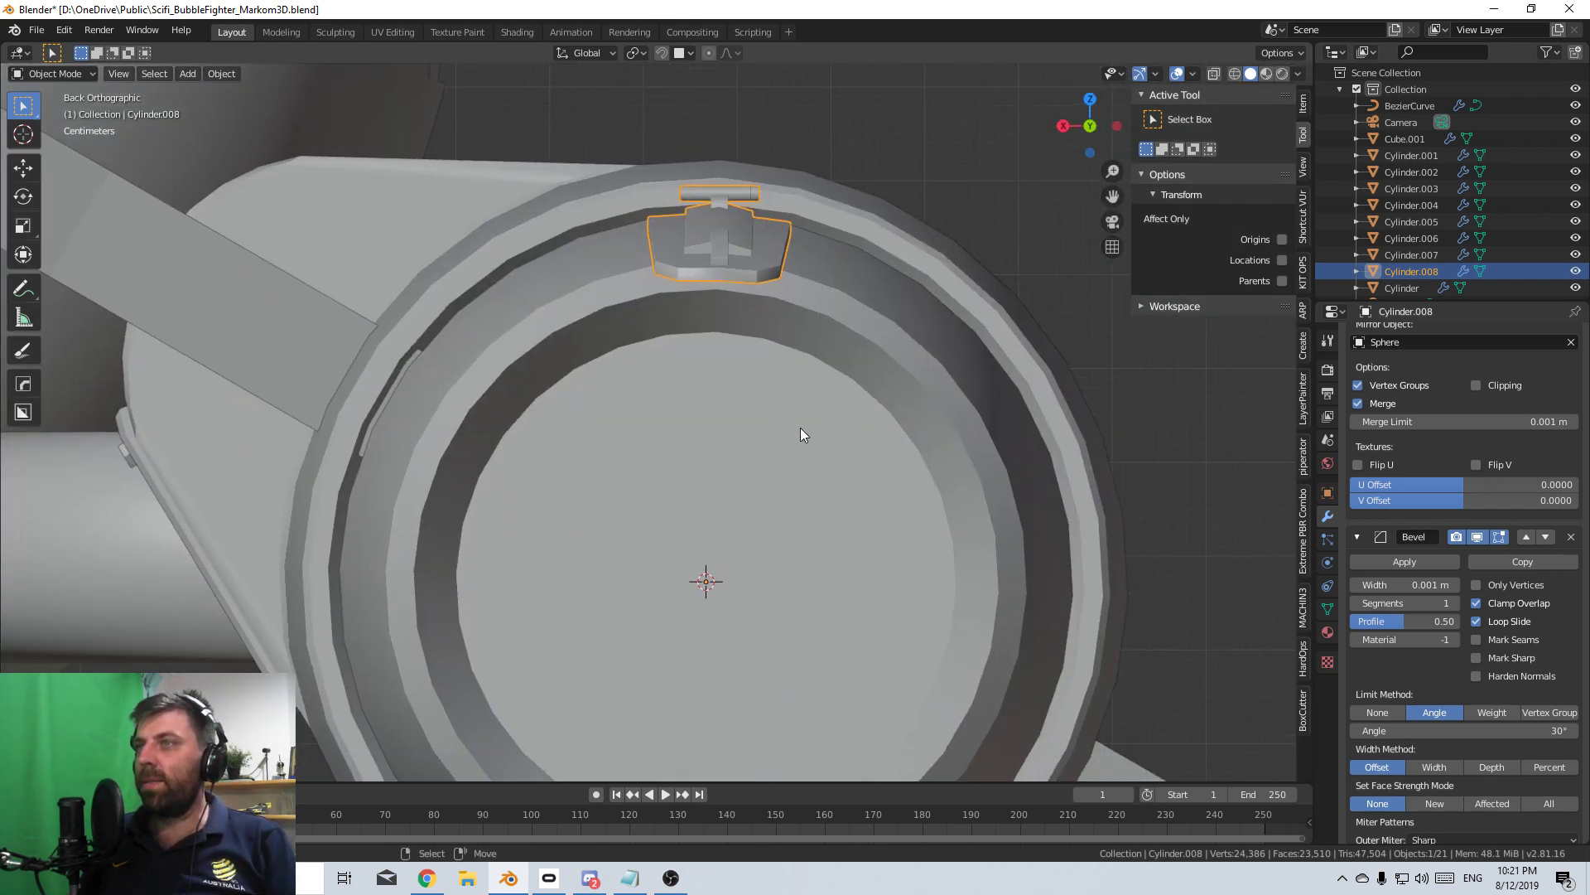
pyautogui.scroll(-3, 801, 428)
pyautogui.press('Tab')
pyautogui.scroll(-2, 797, 453)
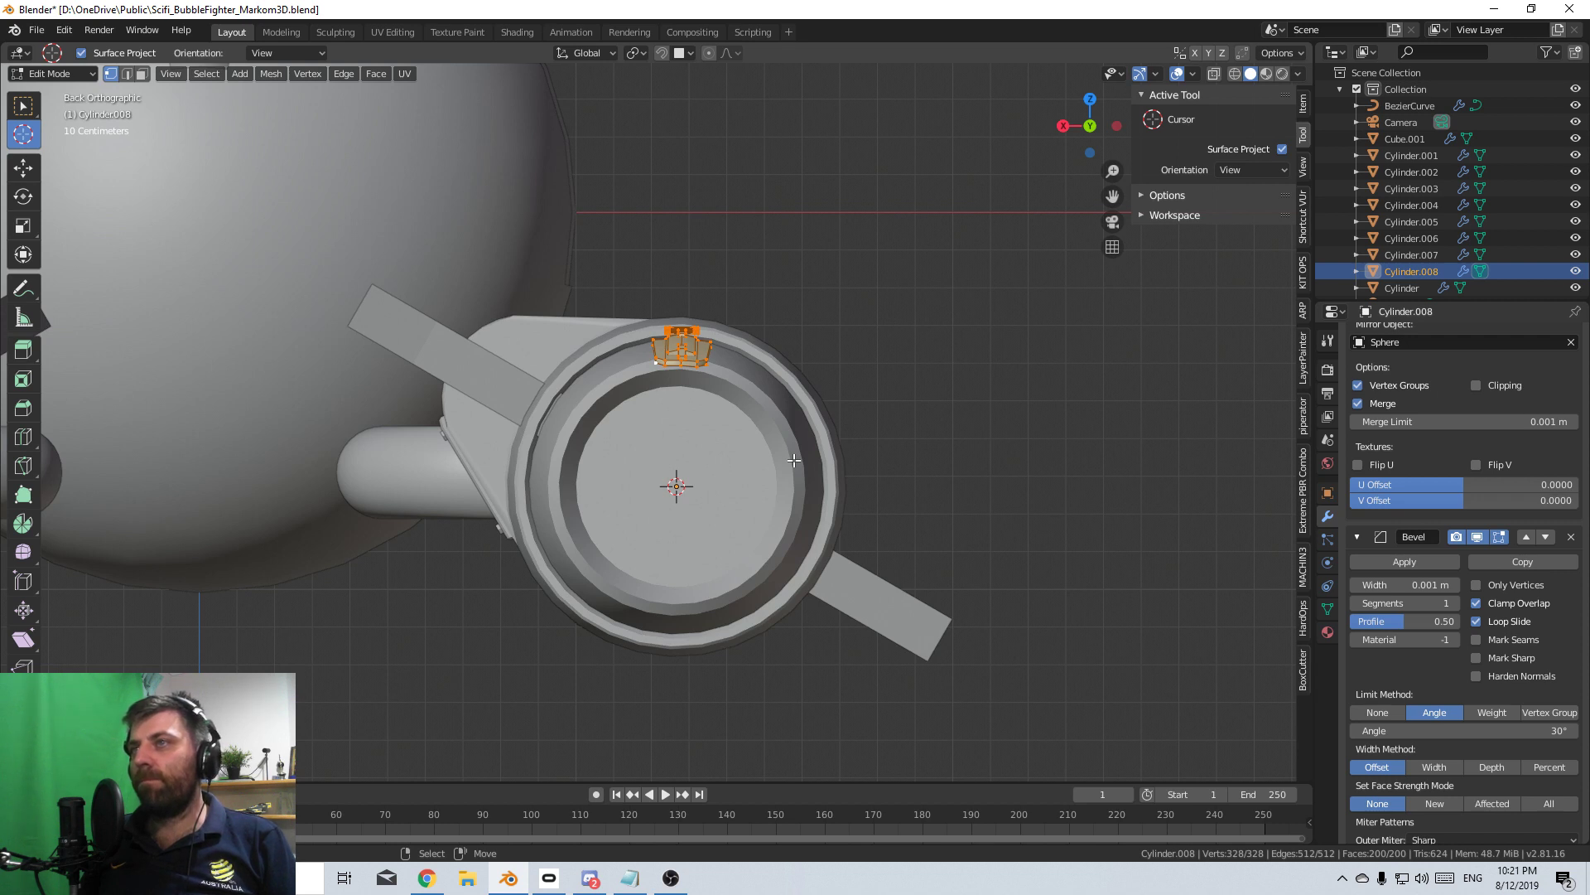
pyautogui.hotkey('shift', 'd')
pyautogui.write('r')
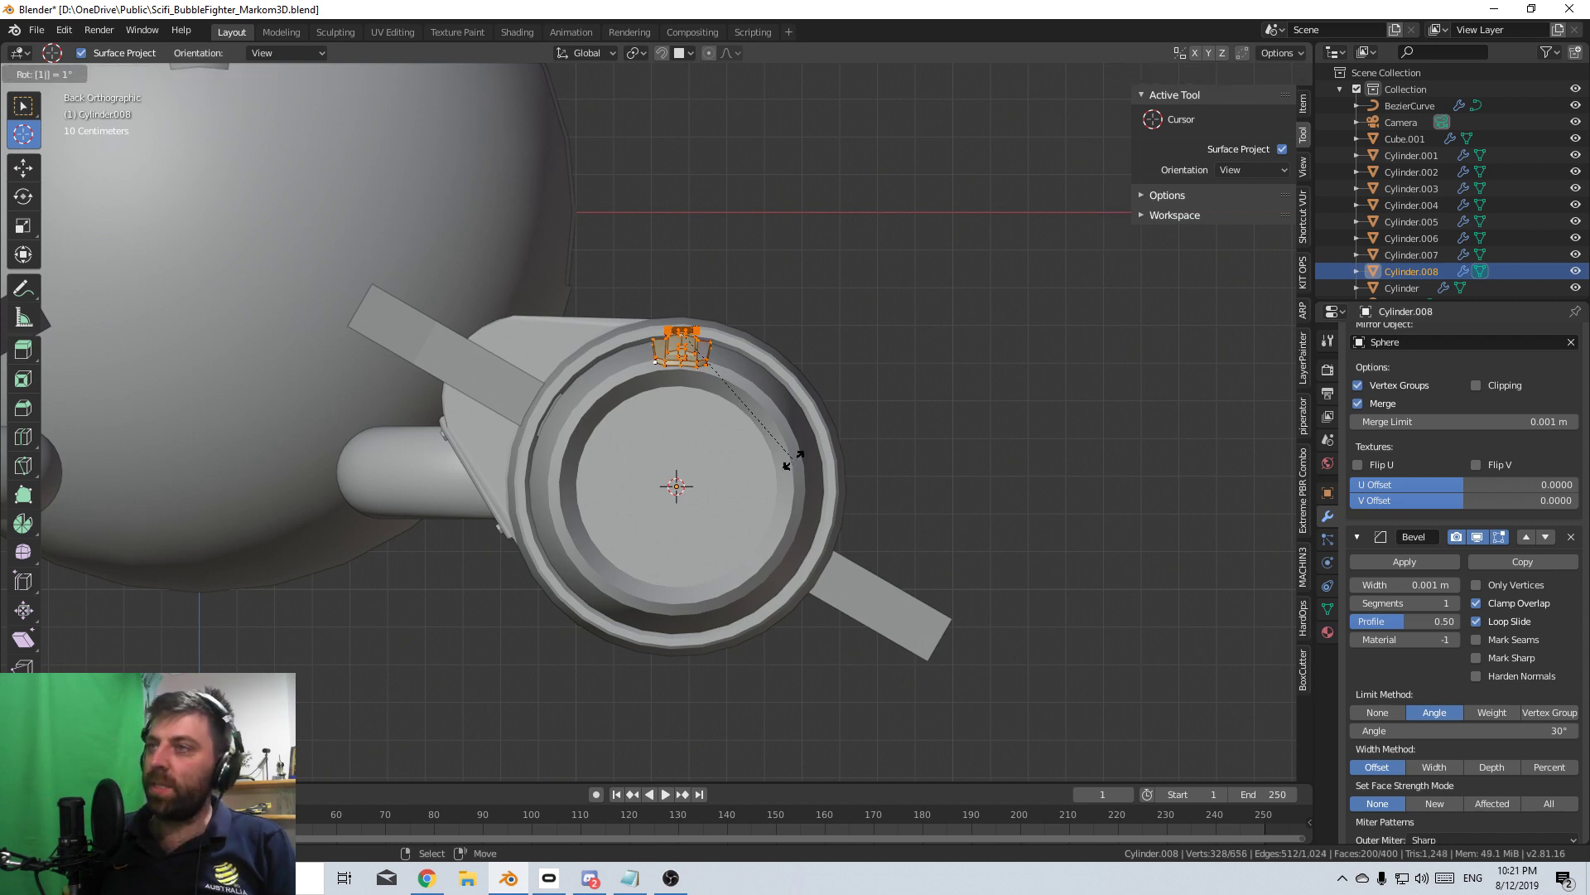
pyautogui.write('180')
pyautogui.press('Escape')
pyautogui.hotkey('ctrl', 'z')
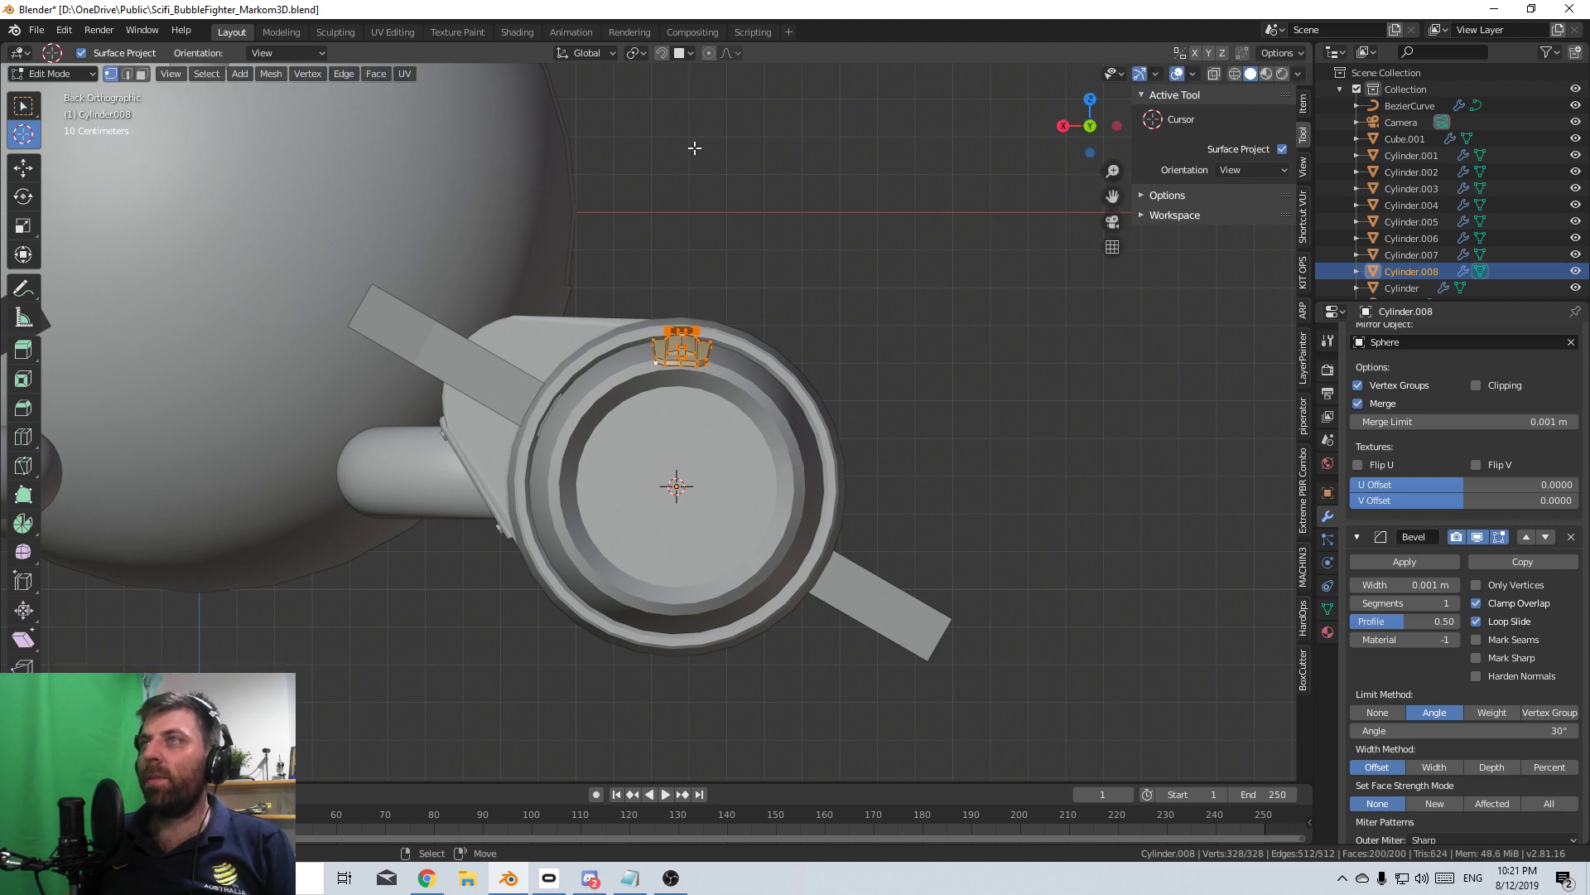
# - Set the pivot point to 3D Cursor and duplicate the entire panel mesh in place
pyautogui.click(627, 53)
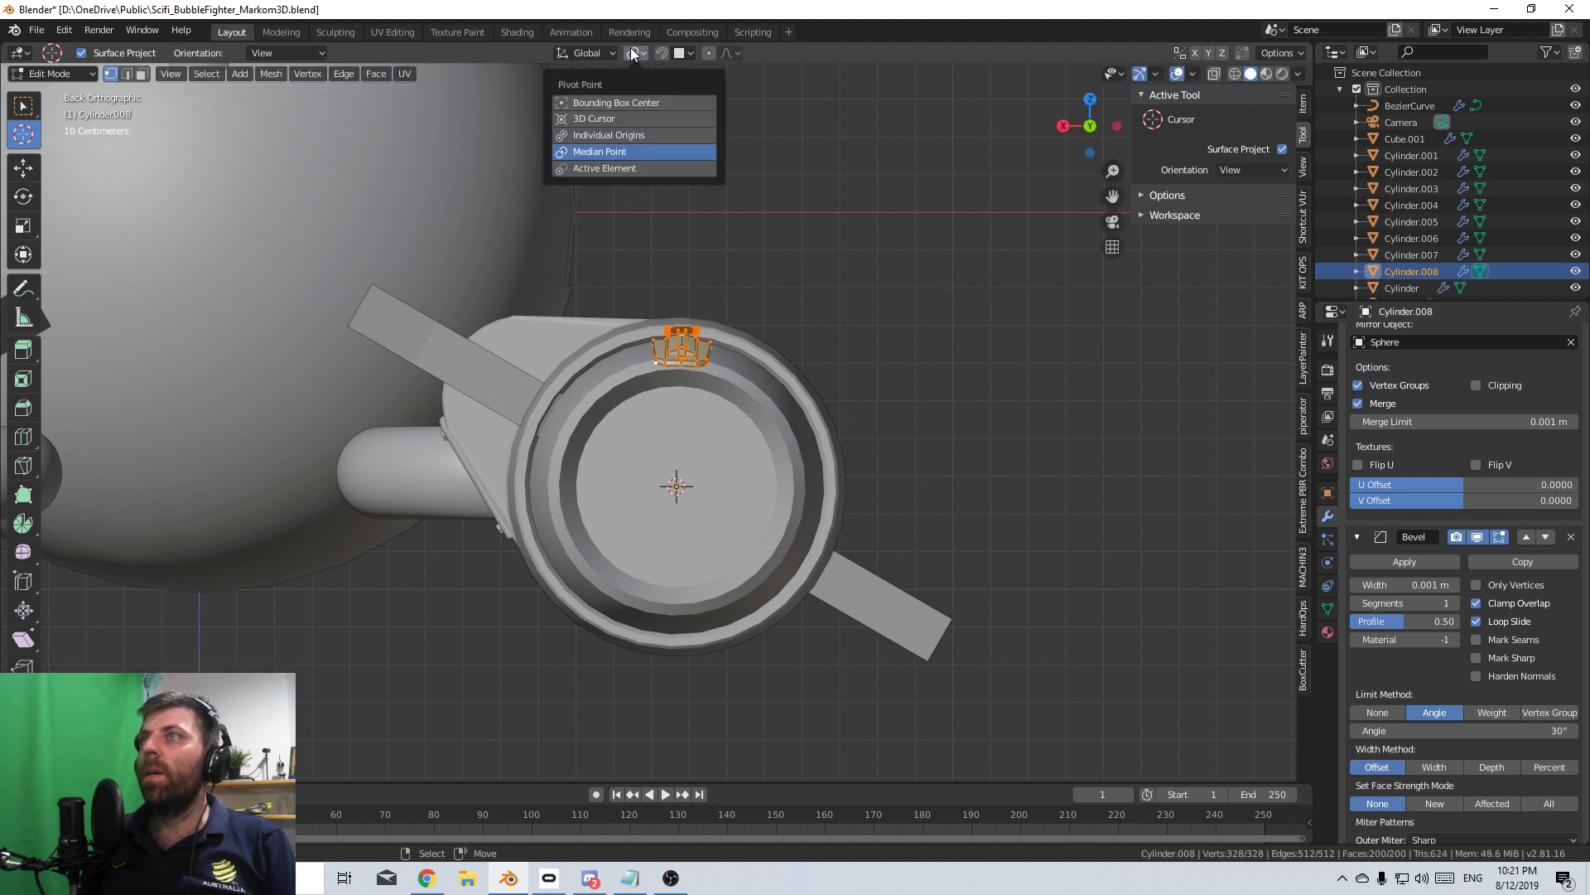
pyautogui.click(632, 117)
pyautogui.hotkey('shift', 'd')
pyautogui.press('Escape')
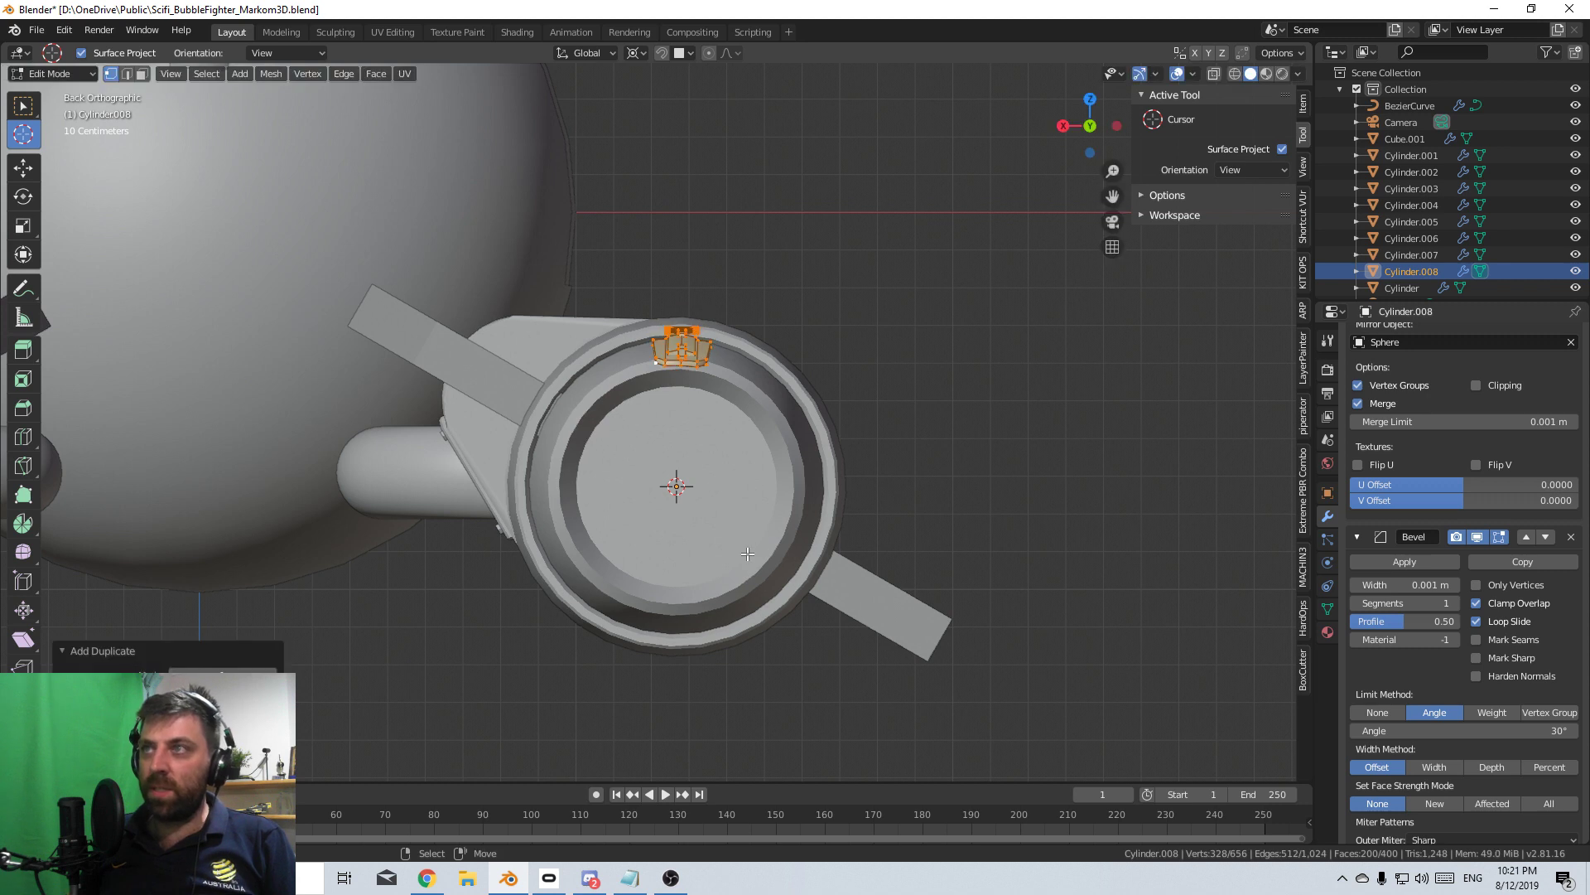
# - Rotate the duplicated panel 180° around the engine's centre, and duplicate both panels with a 90° rotation
pyautogui.write('r180')
pyautogui.press('Return')
pyautogui.press('a')
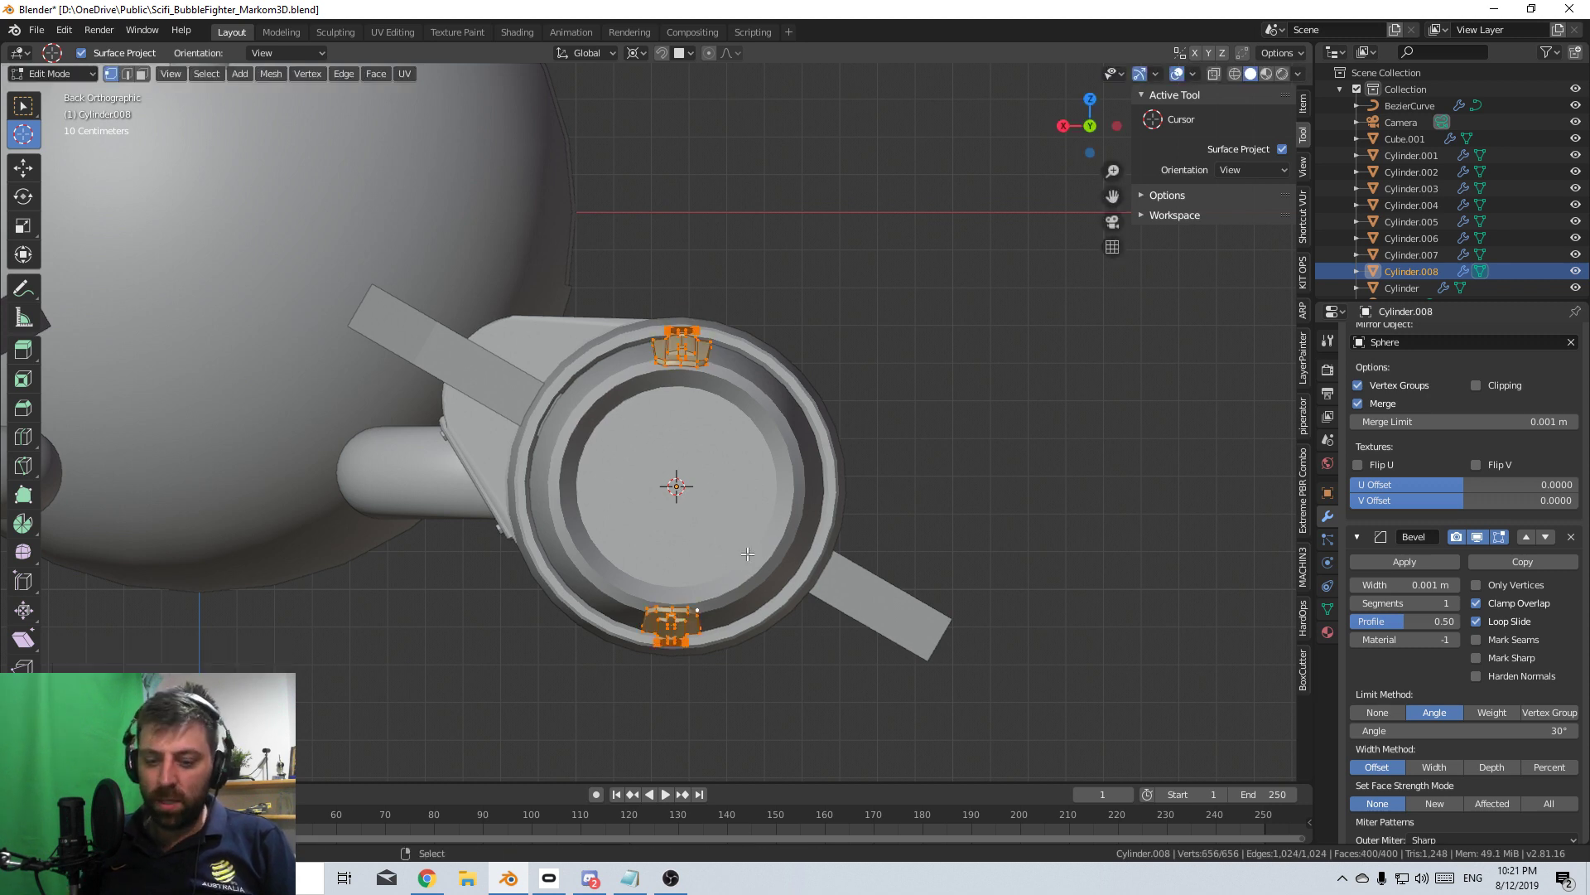
pyautogui.hotkey('shift', 'd')
pyautogui.press('Escape')
pyautogui.write('r90')
pyautogui.press('Return')
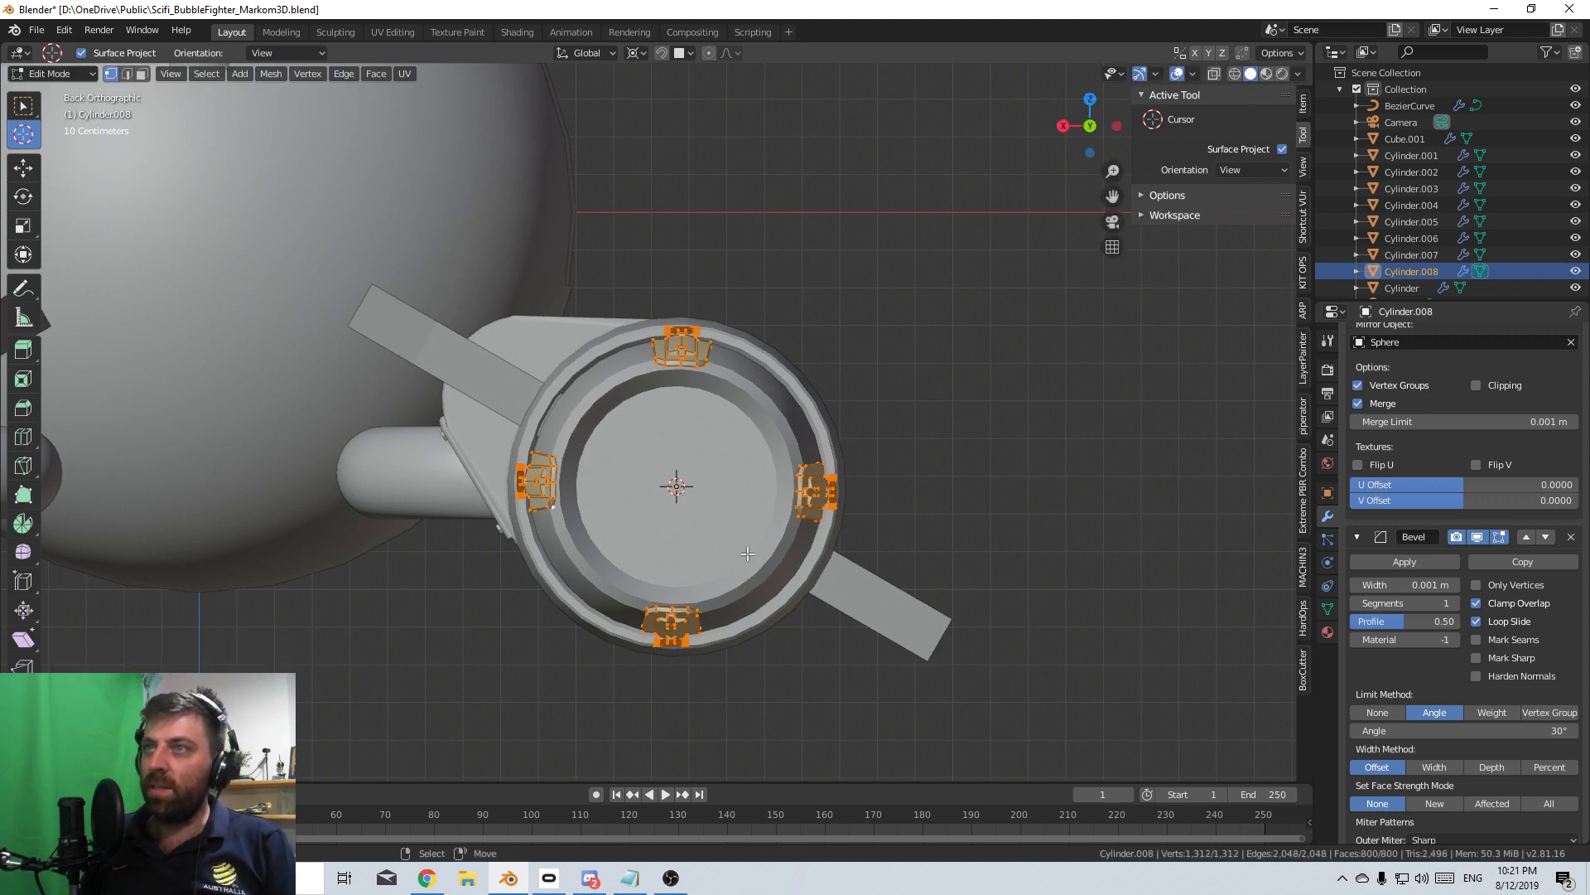
# - Fill the nozzle ring by duplicating the panels with a 45° rotation, and duplicating all of them with a 22.5° rotation
pyautogui.hotkey('shift', 'd')
pyautogui.press('Escape')
pyautogui.write('r45')
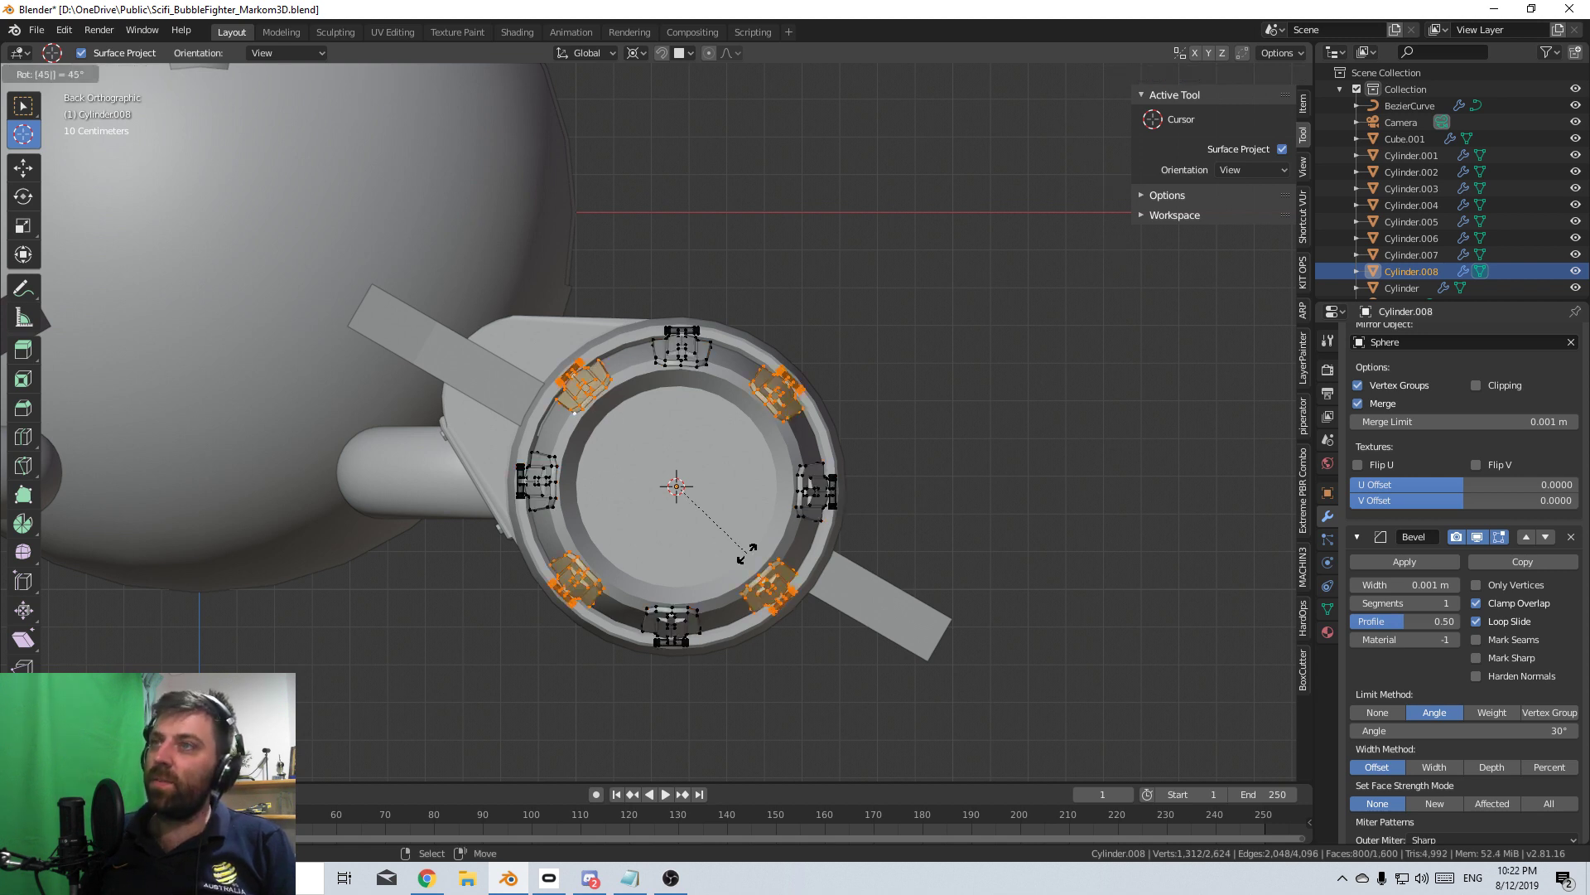
pyautogui.press('Return')
pyautogui.hotkey('shift', 'd')
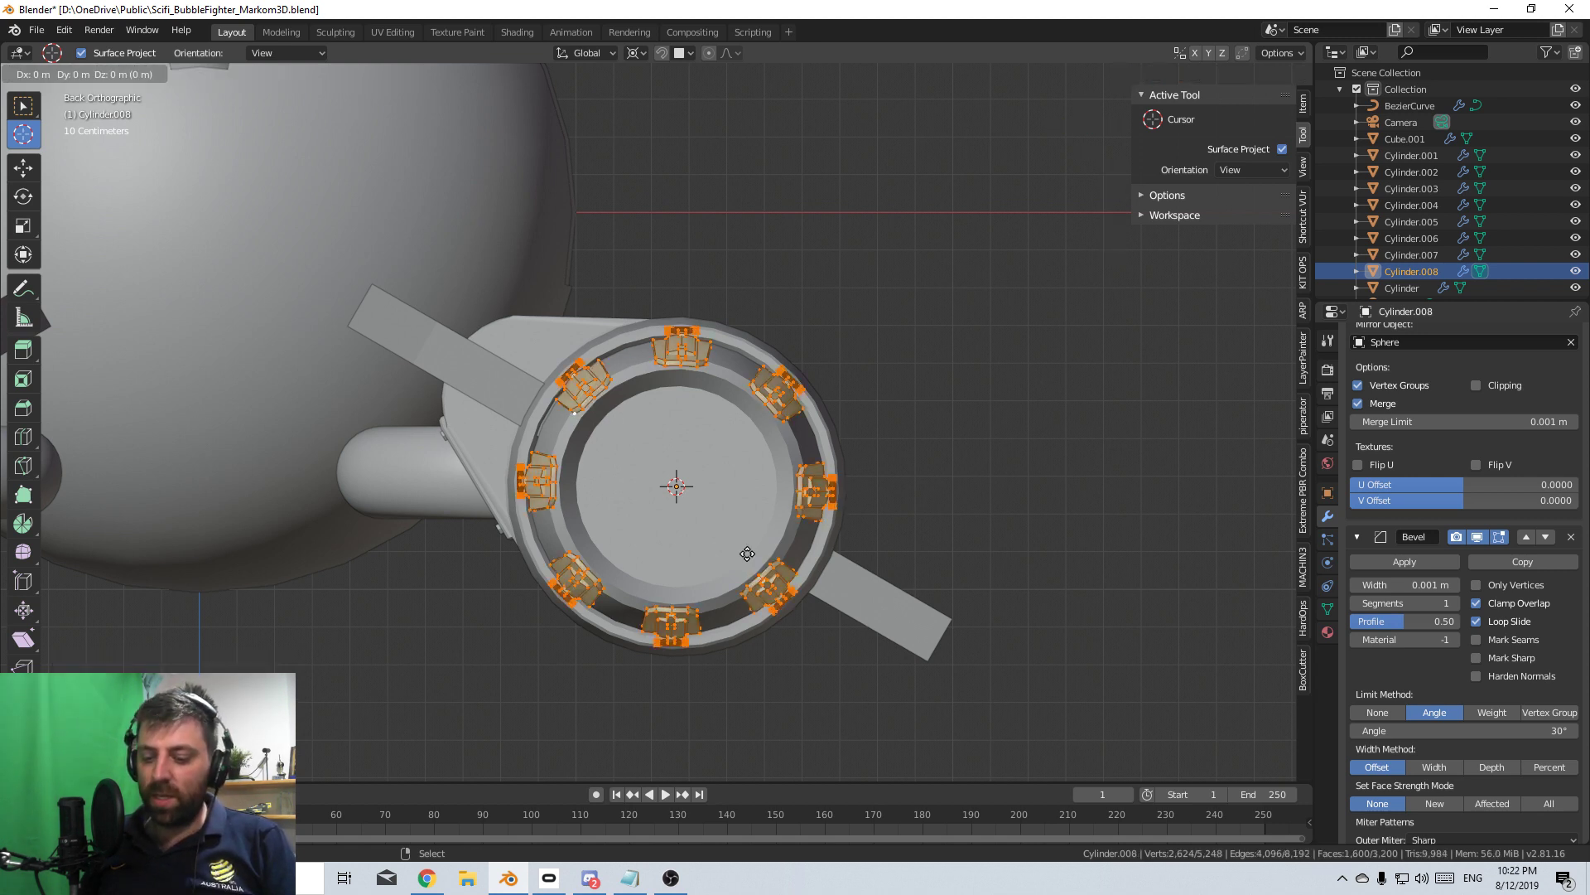
pyautogui.write('r')
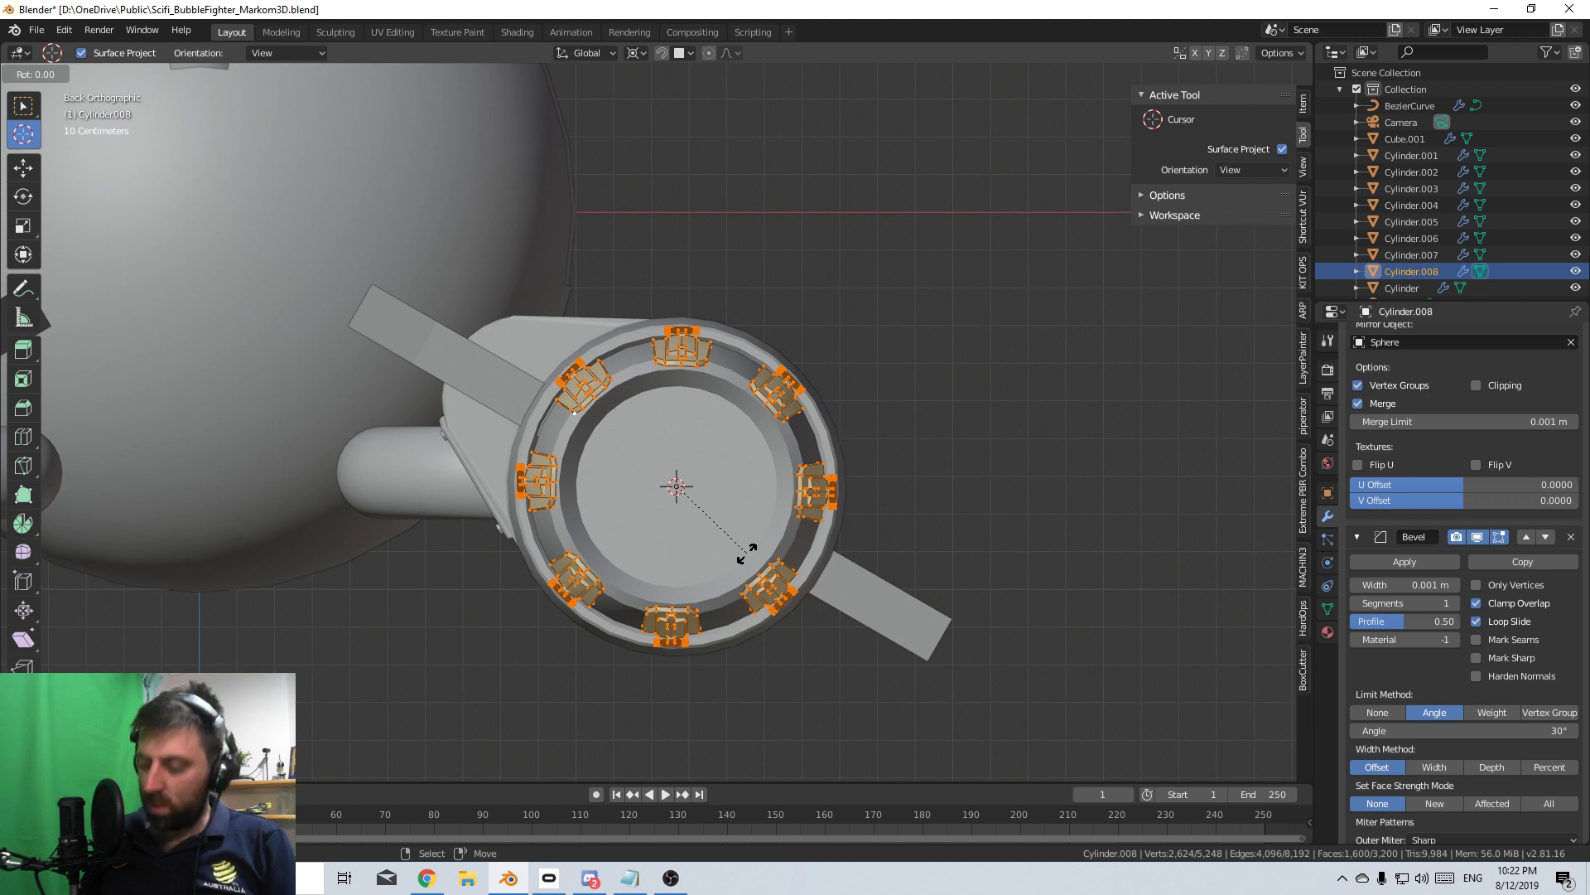
pyautogui.write('22.5')
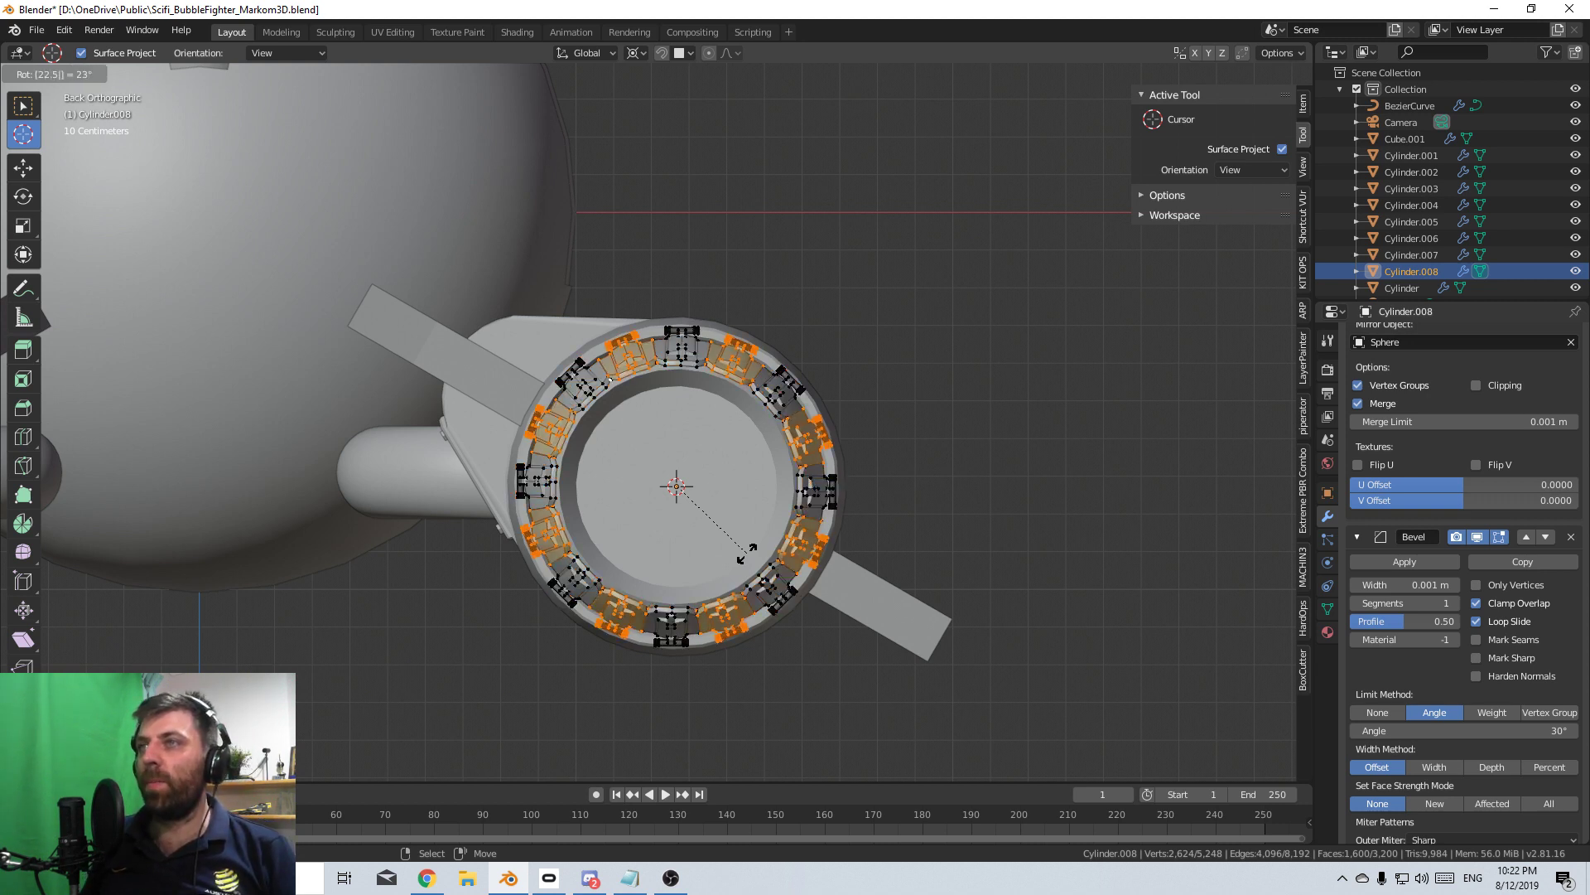
pyautogui.press('Return')
pyautogui.moveTo(748, 551); pyautogui.dragTo(716, 438, button='middle')
pyautogui.scroll(5, 712, 514)
pyautogui.scroll(-4, 672, 483)
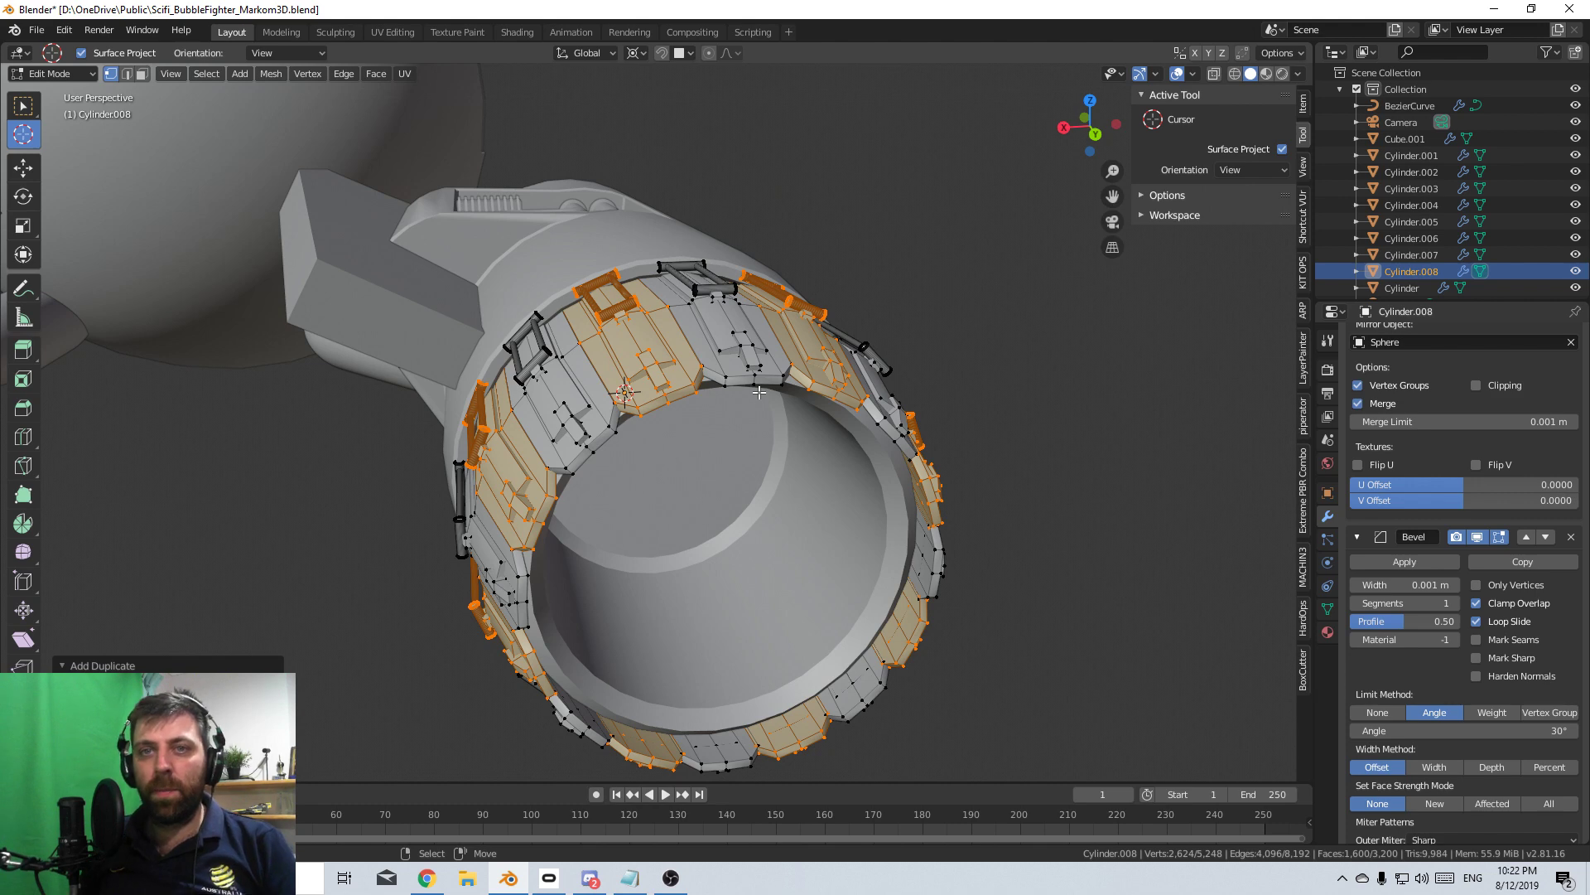
# - Undo the rotated panel duplicates around the nozzle ring
pyautogui.hotkey('ctrl', 'z')
pyautogui.hotkey('ctrl', 'z')
pyautogui.hotkey('ctrl', 'z')
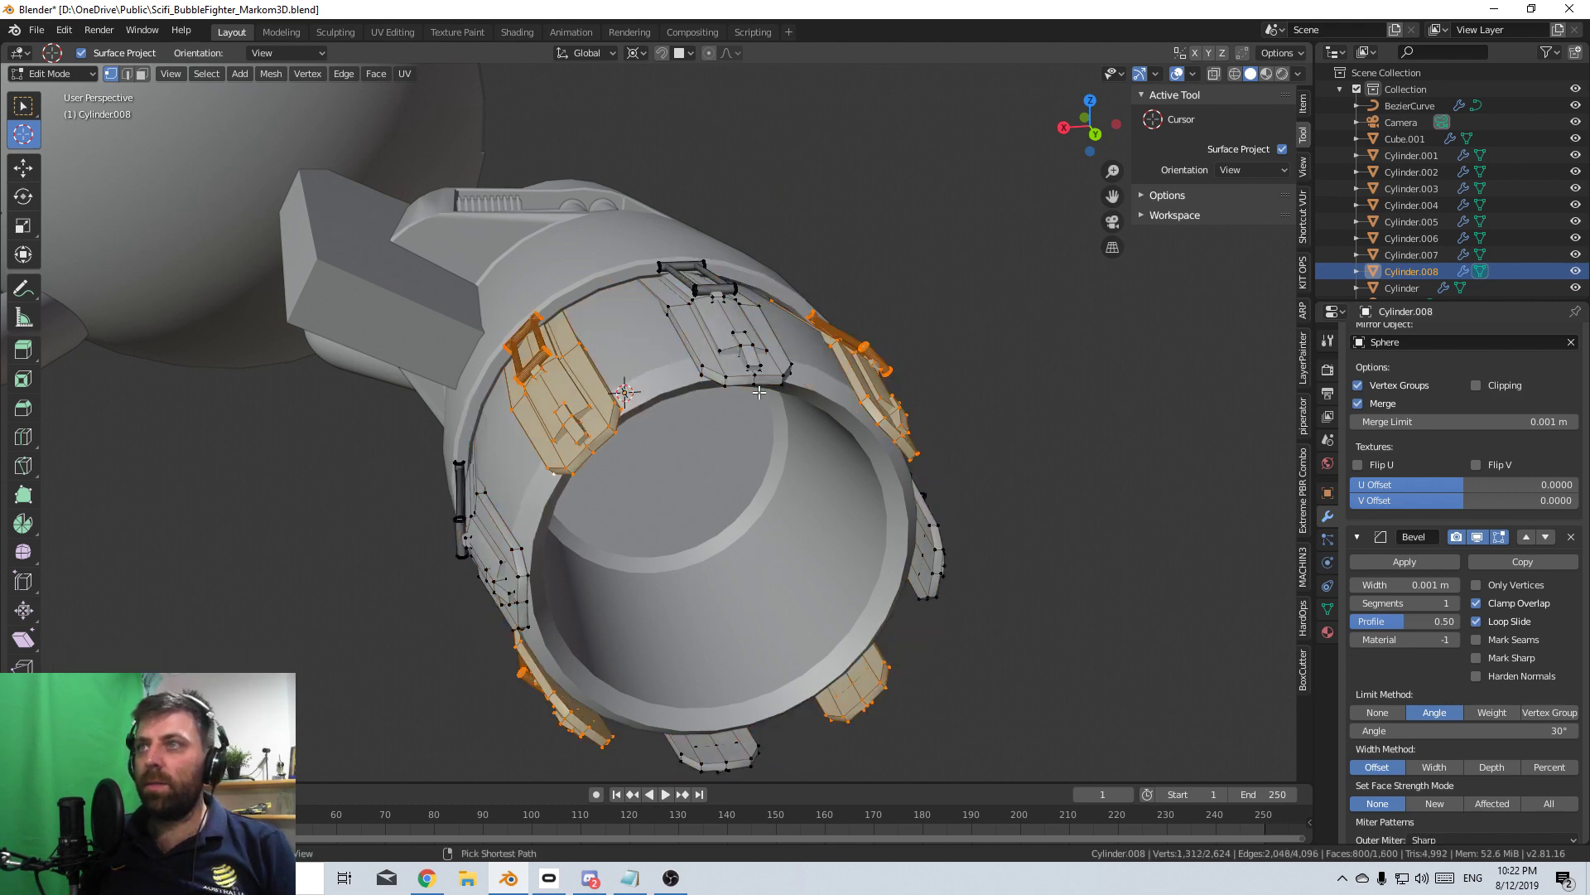
pyautogui.hotkey('ctrl', 'z')
pyautogui.hotkey('ctrl', 'z')
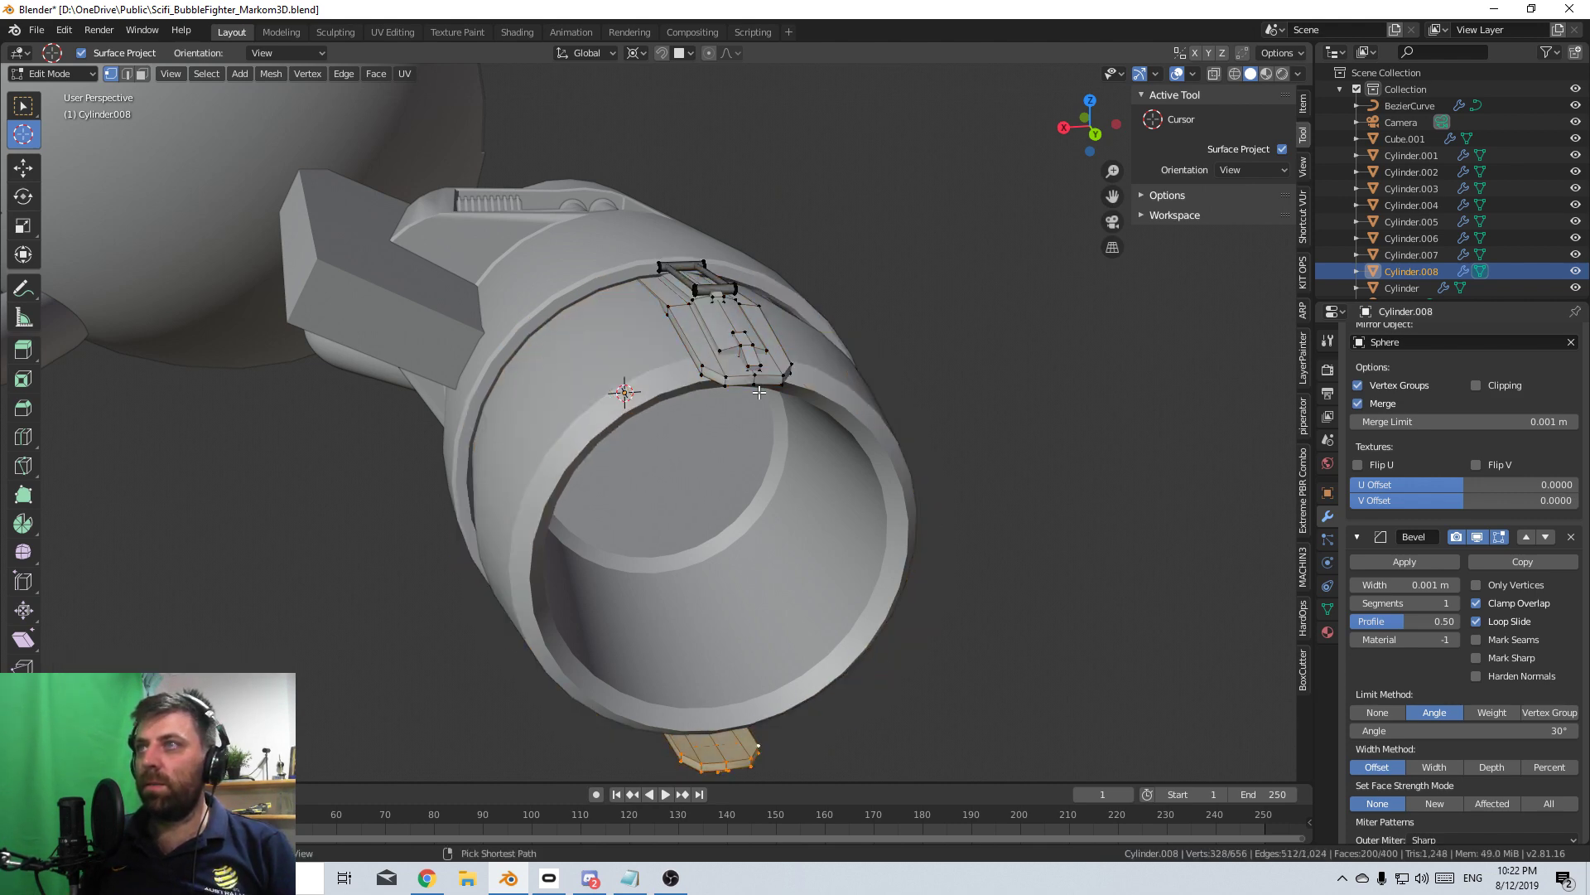
pyautogui.press('KP_3')
pyautogui.press('ctrl+KP_1')
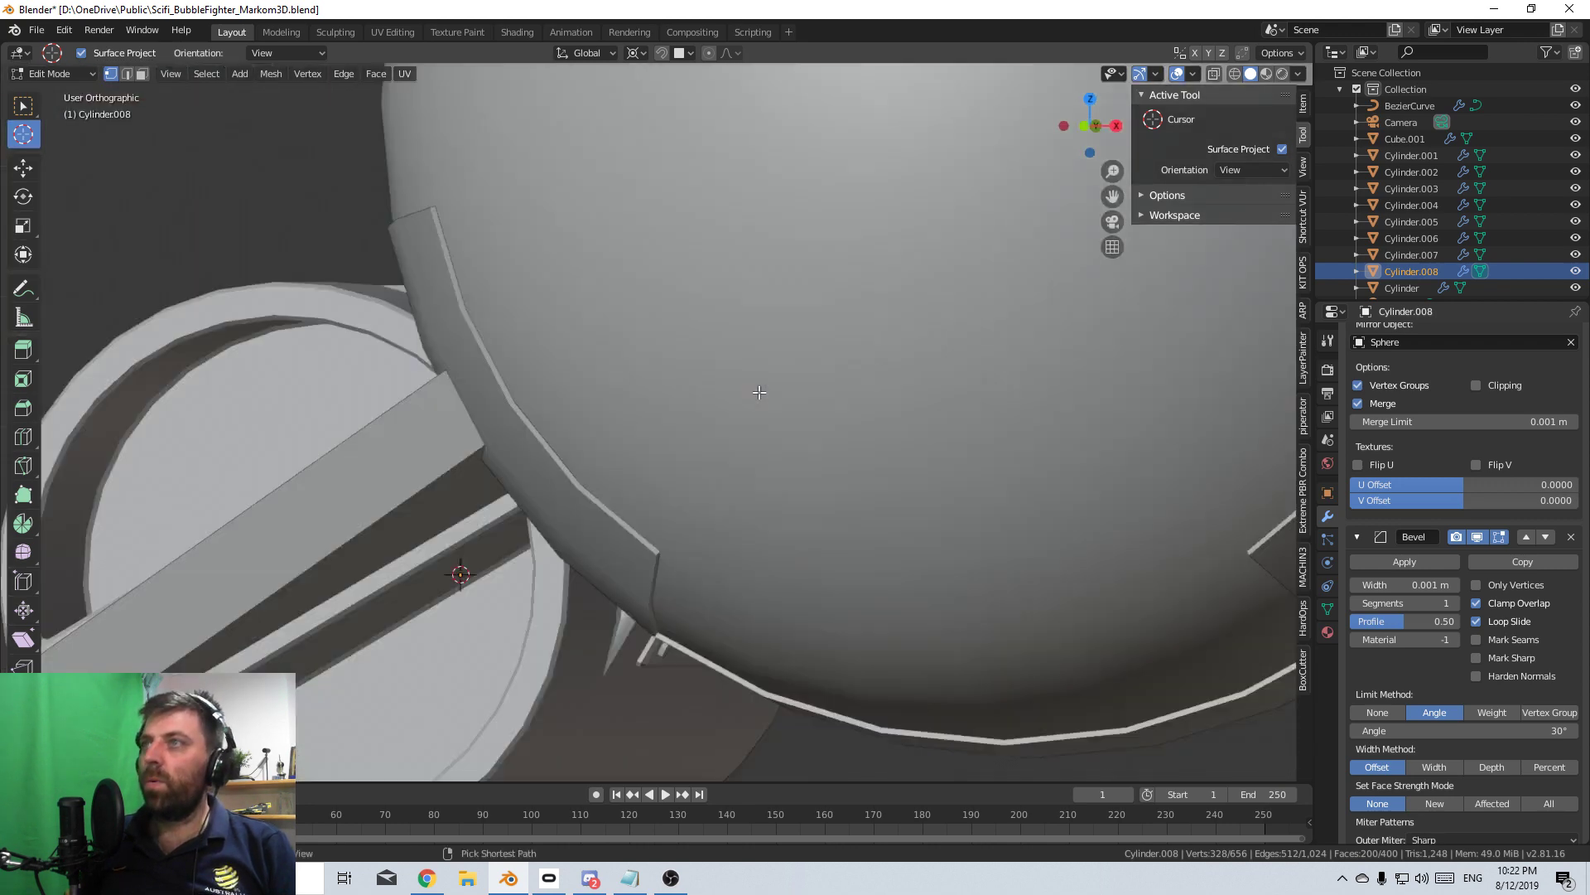
pyautogui.press('s')
pyautogui.press('x')
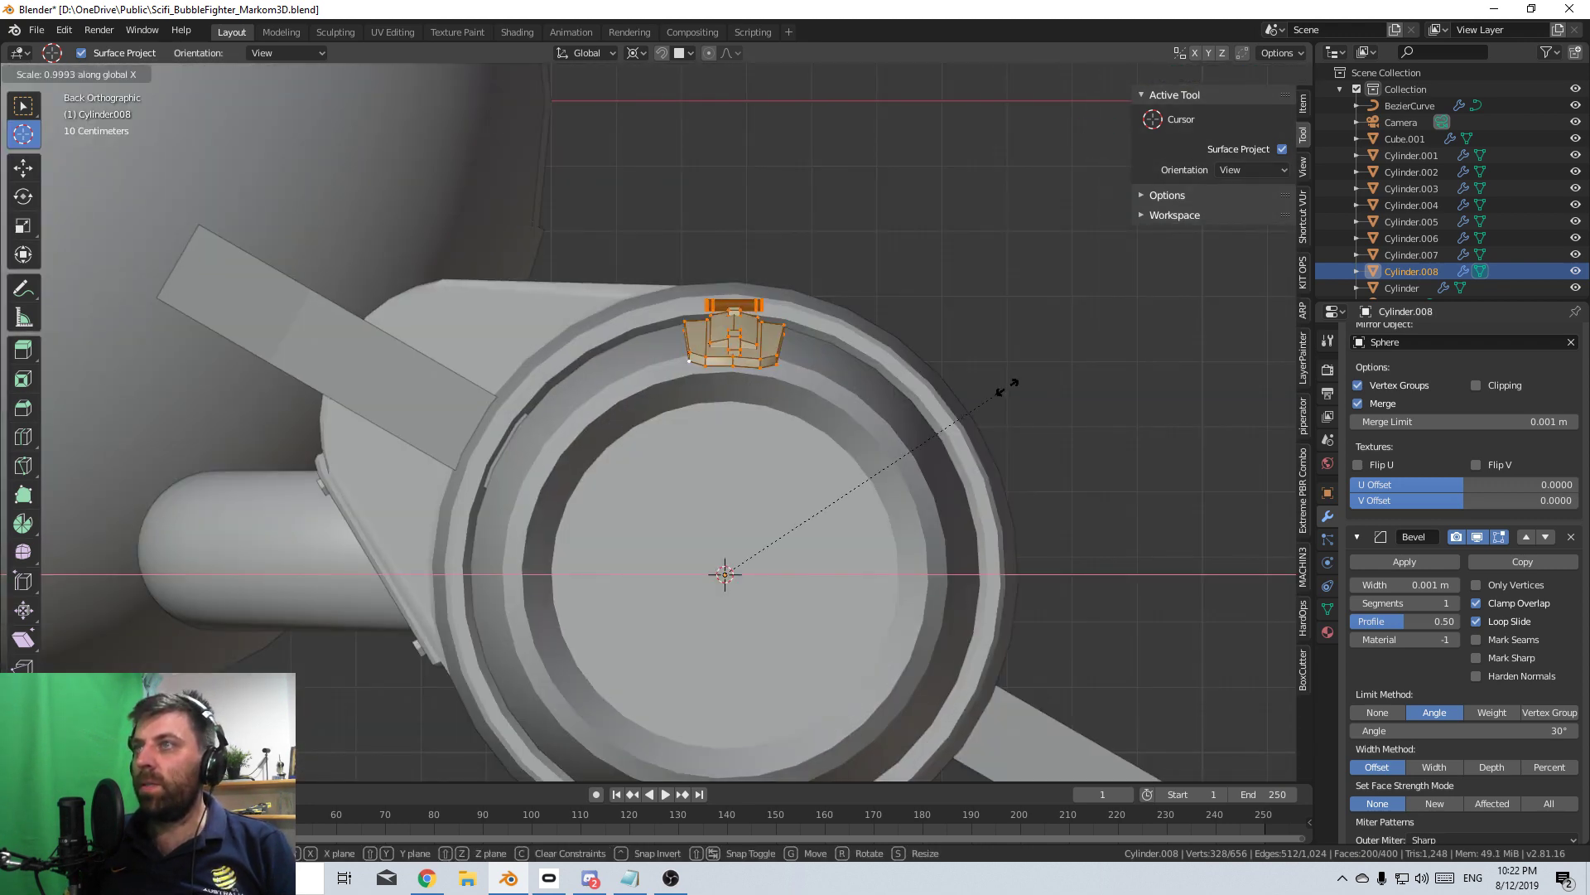
pyautogui.press('Escape')
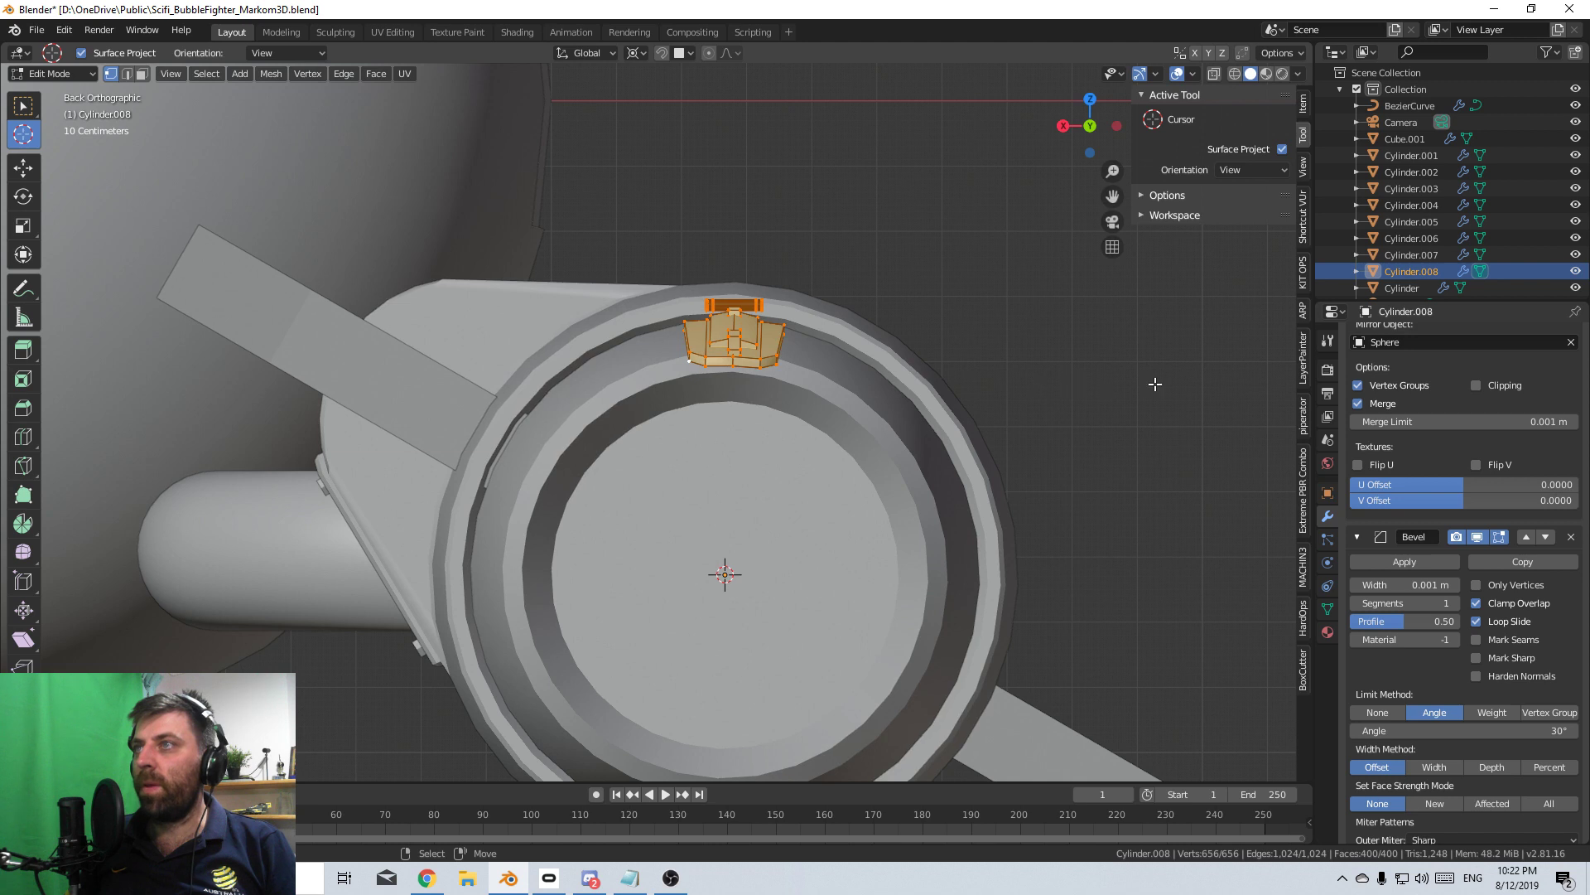
pyautogui.press('s')
pyautogui.press('x')
pyautogui.press('Escape')
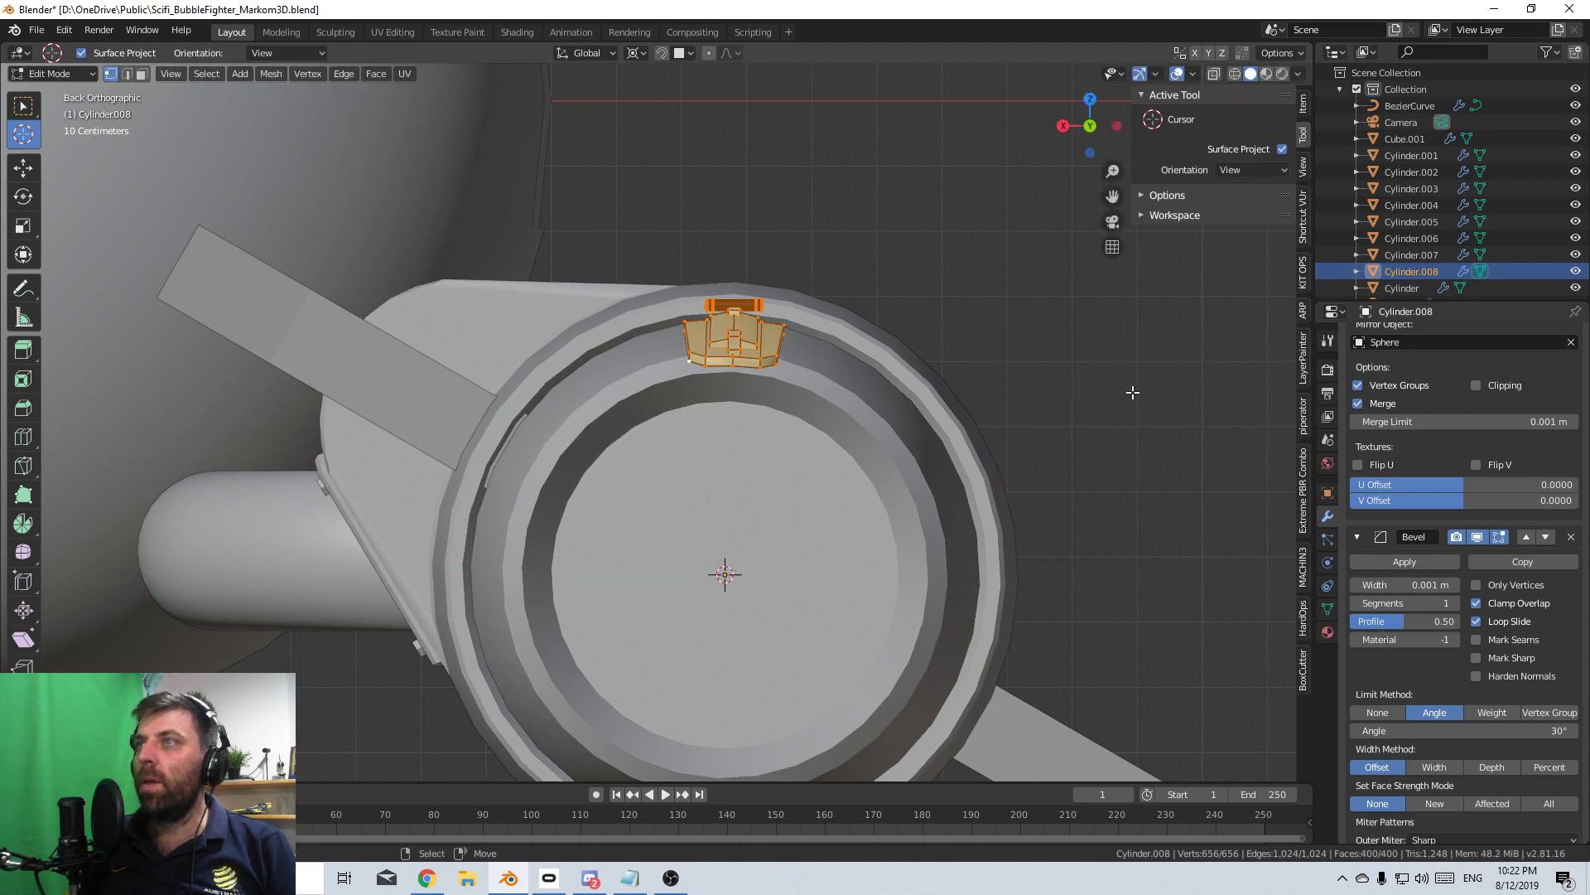
# - Undo the in-place duplication and scale the single nozzle panel slightly narrower along the X axis
pyautogui.hotkey('ctrl', 'z')
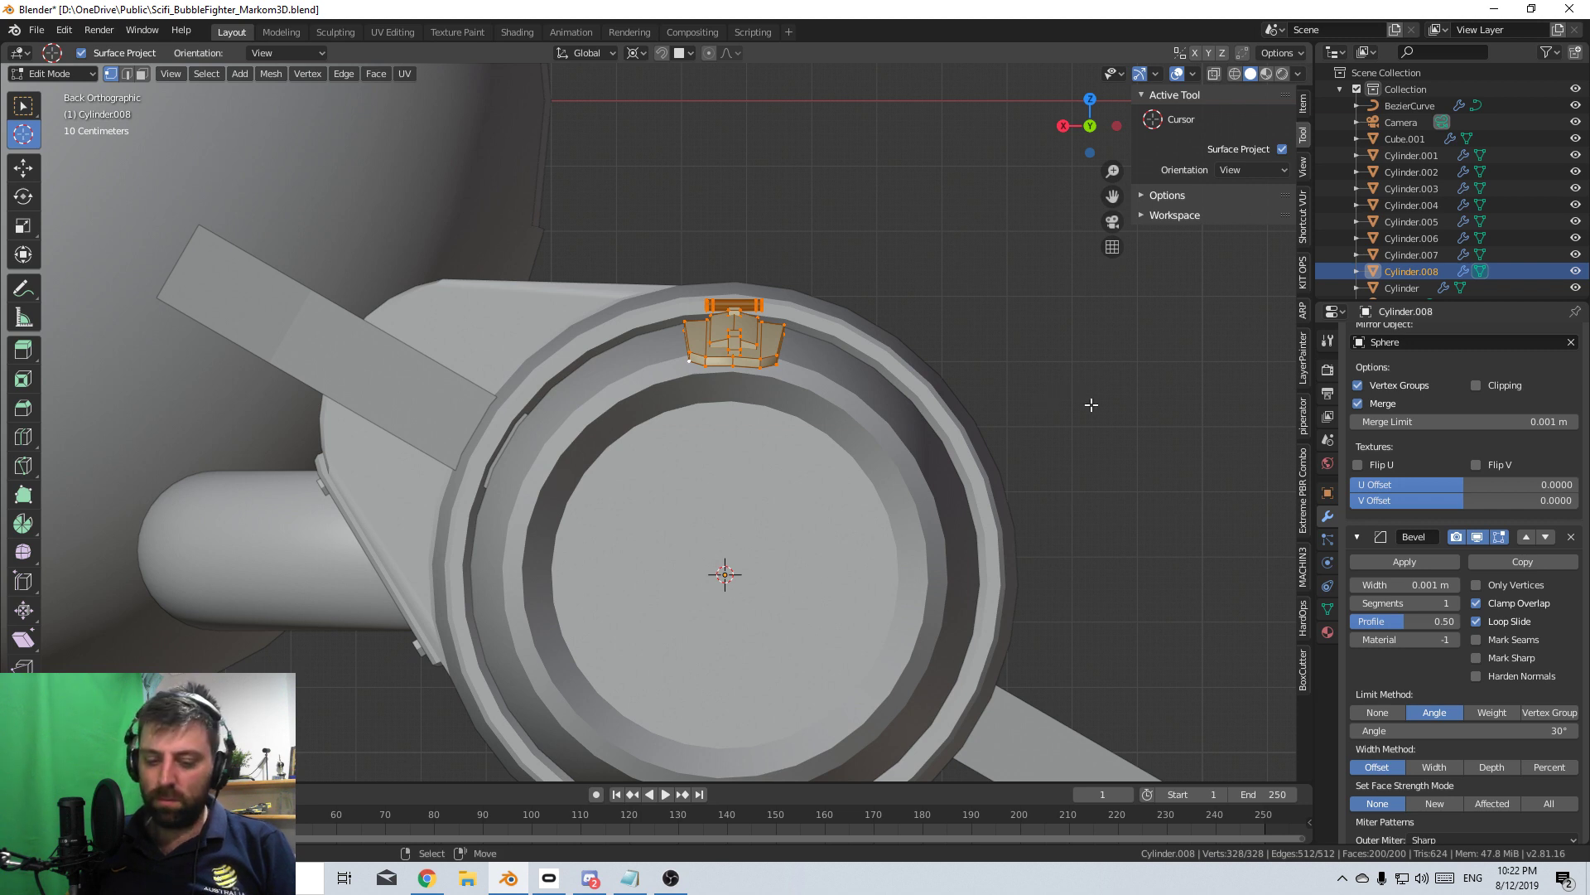
pyautogui.press('s')
pyautogui.press('Escape')
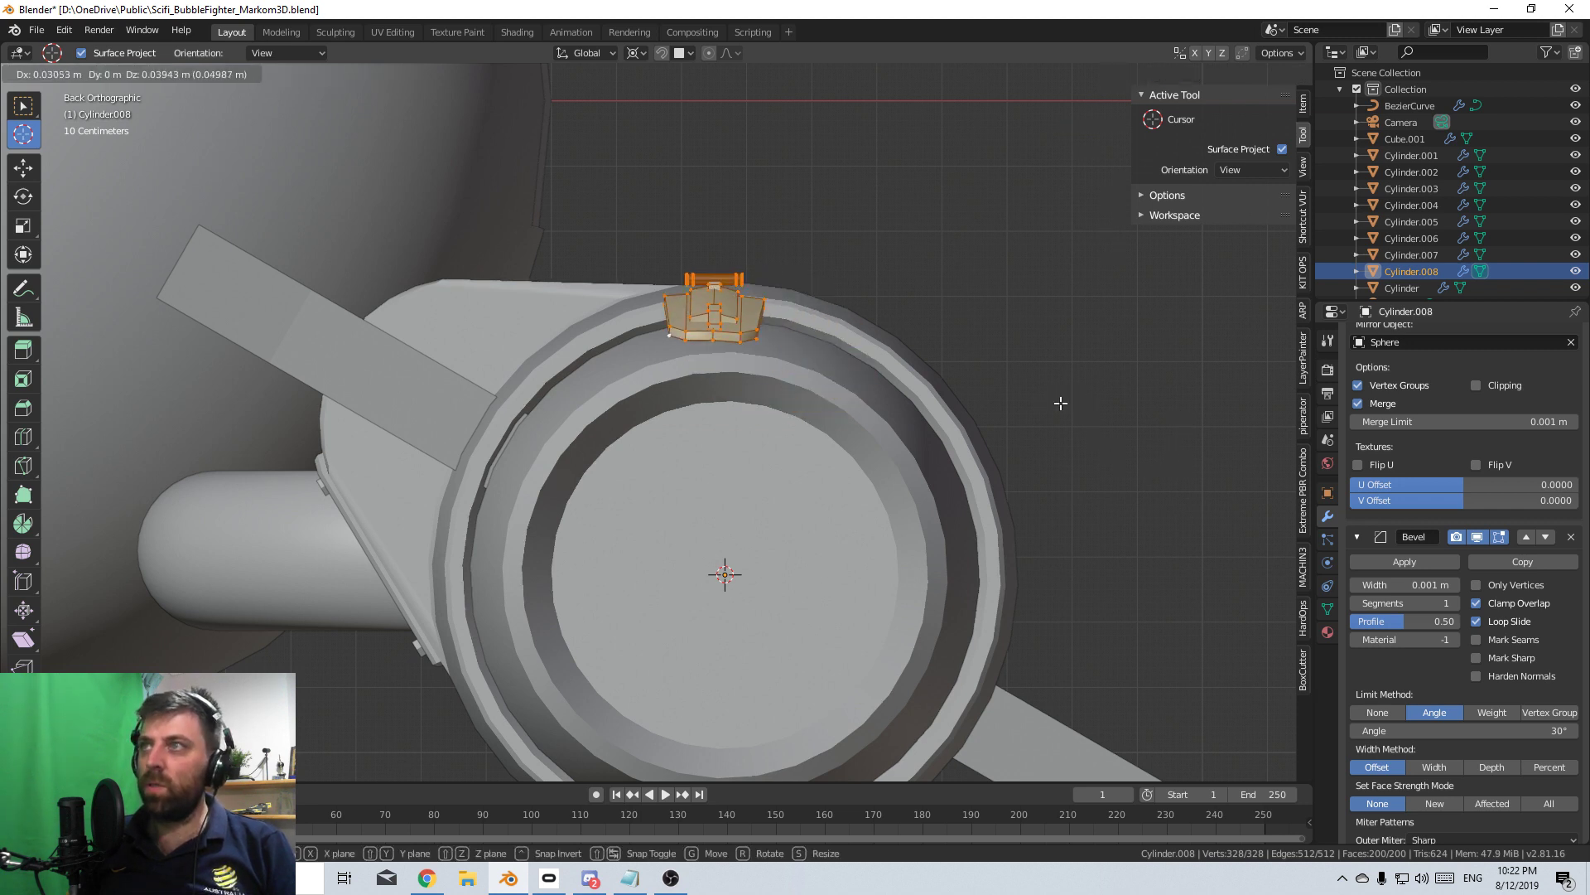
pyautogui.press('s')
pyautogui.press('x')
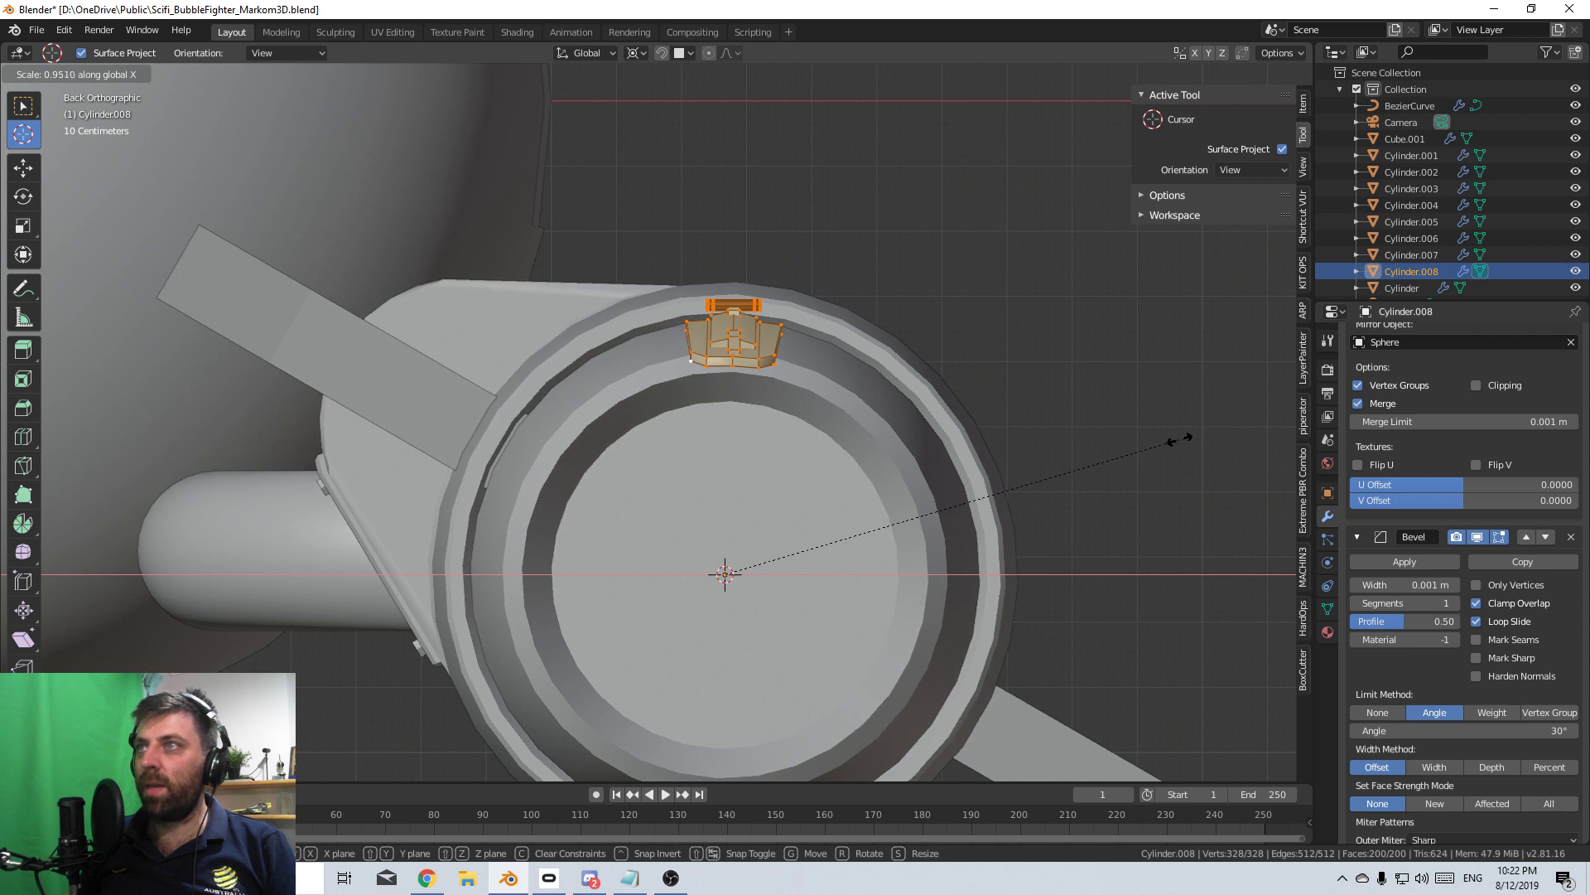
pyautogui.click(1168, 442)
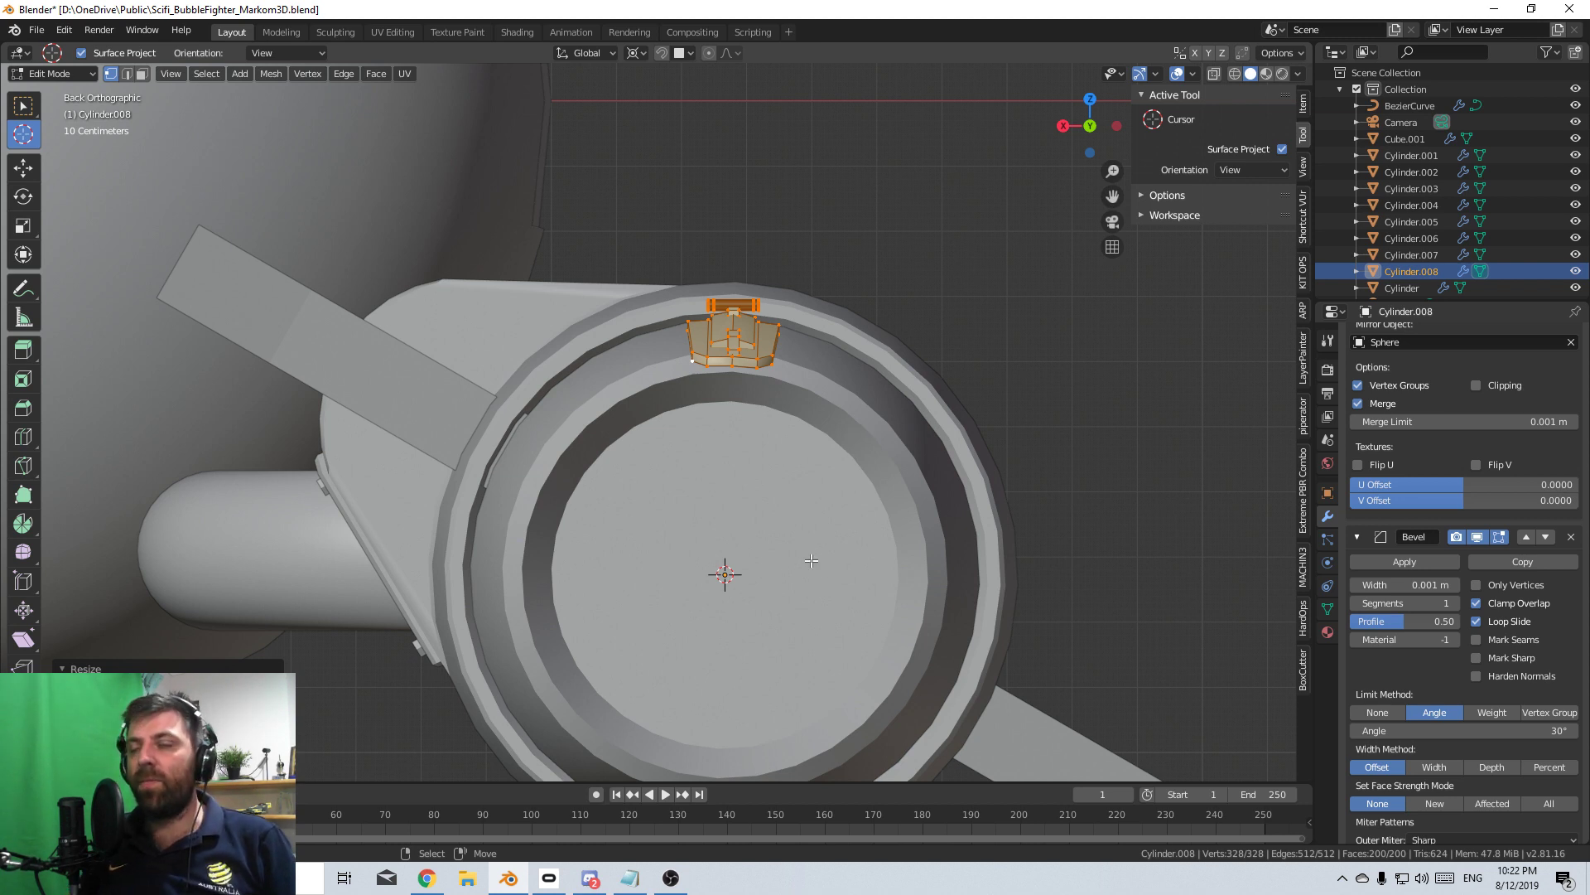
# - Duplicate the narrowed panel in place and rotate the copy 180° around the engine's centre
pyautogui.keyDown('shift'); pyautogui.moveTo(752, 489); pyautogui.dragTo(738, 423, button='middle'); pyautogui.keyUp('shift')
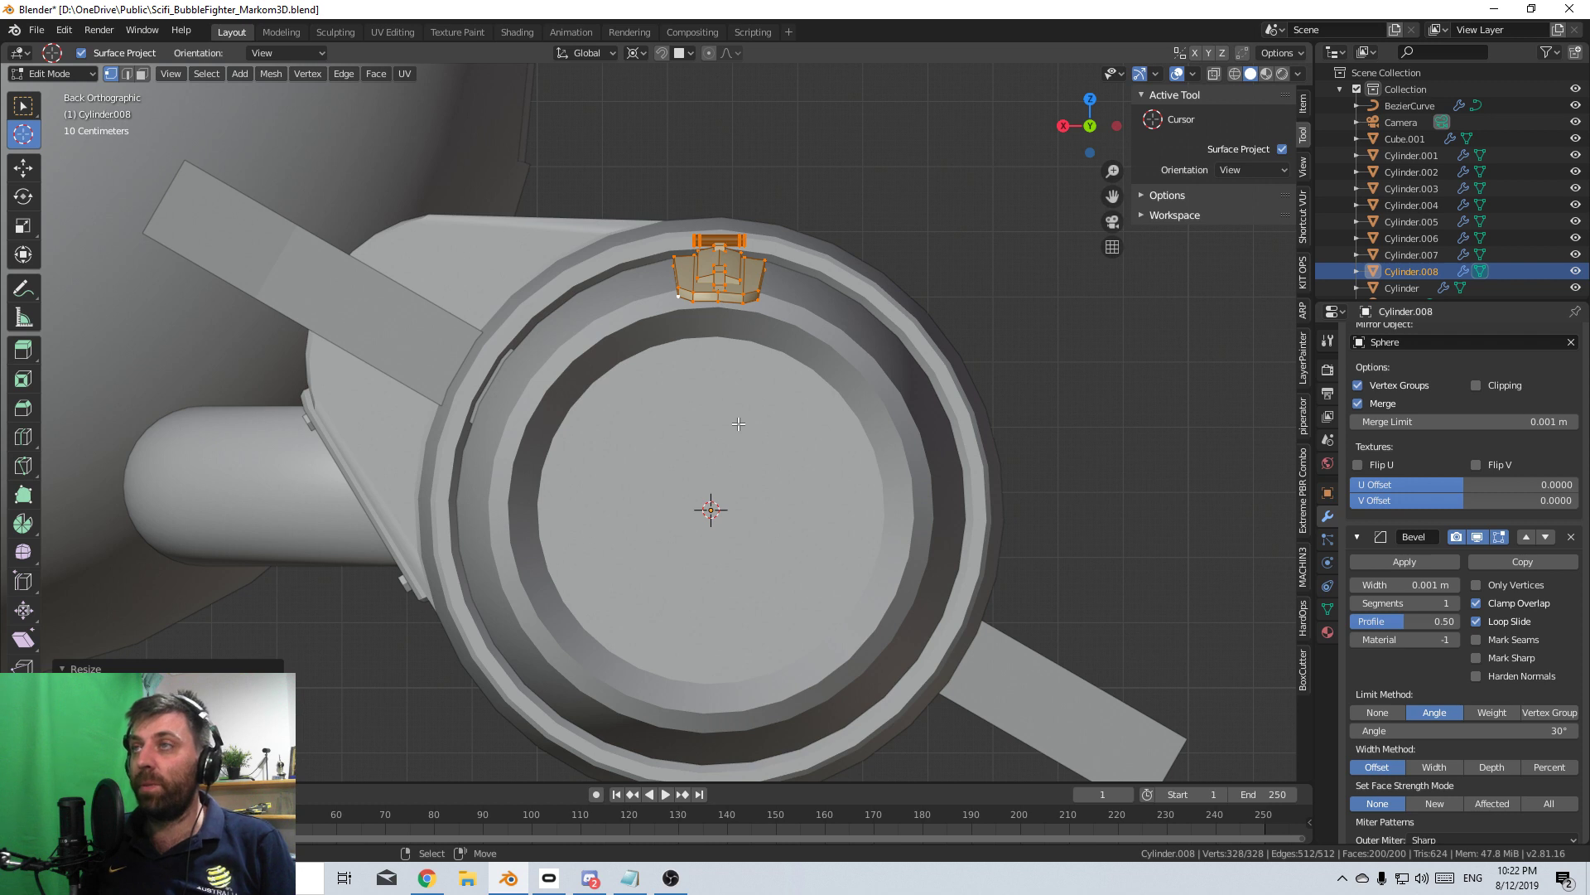
pyautogui.hotkey('shift', 'd')
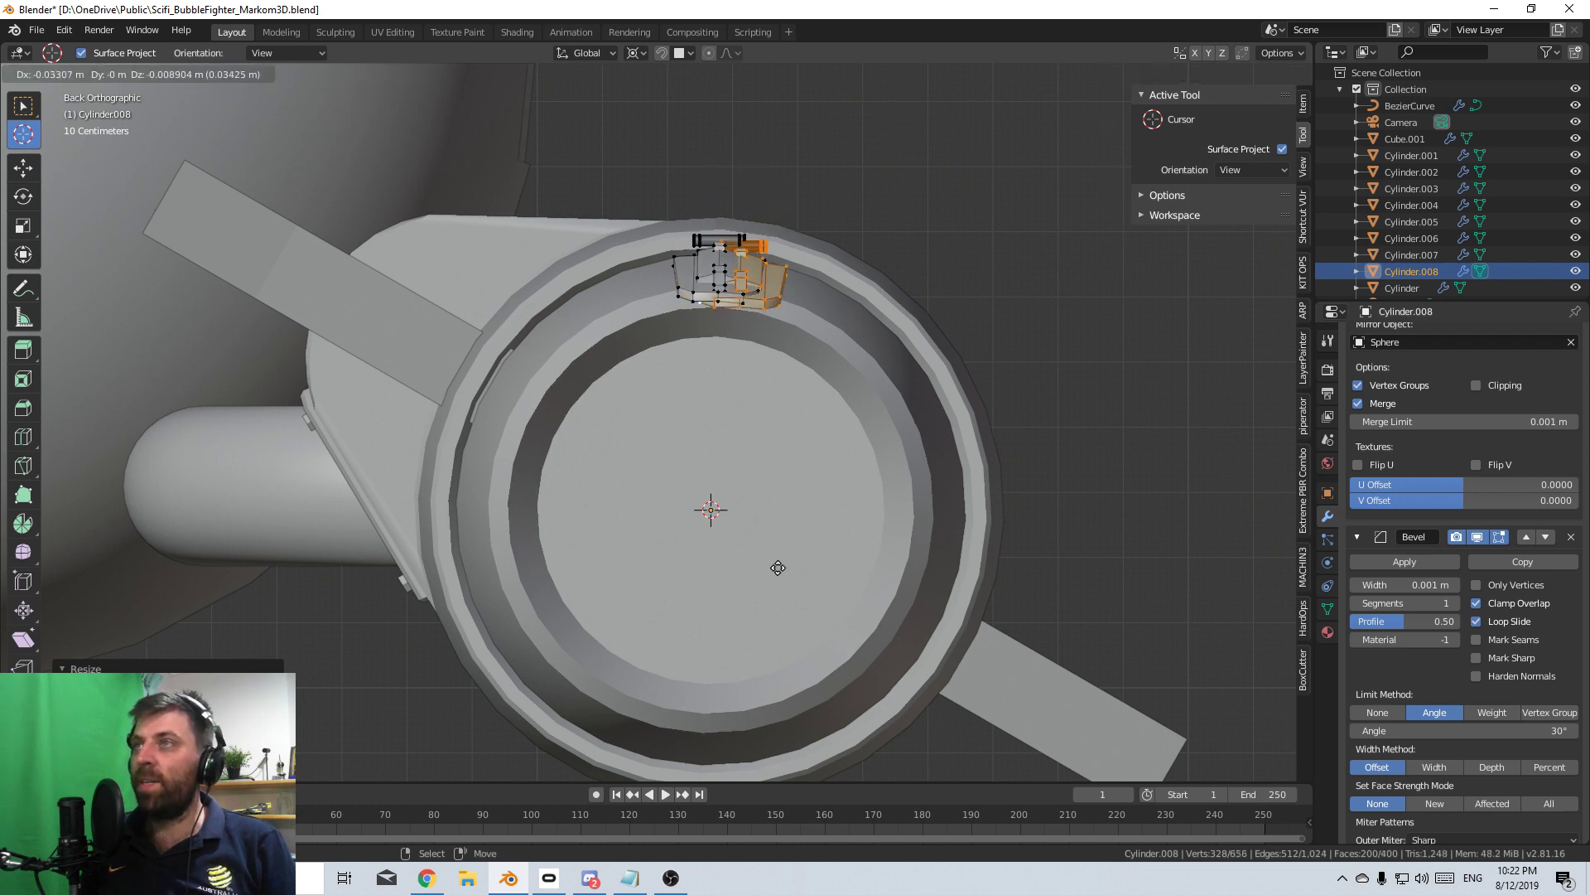
pyautogui.rightClick(778, 563)
pyautogui.write('r180')
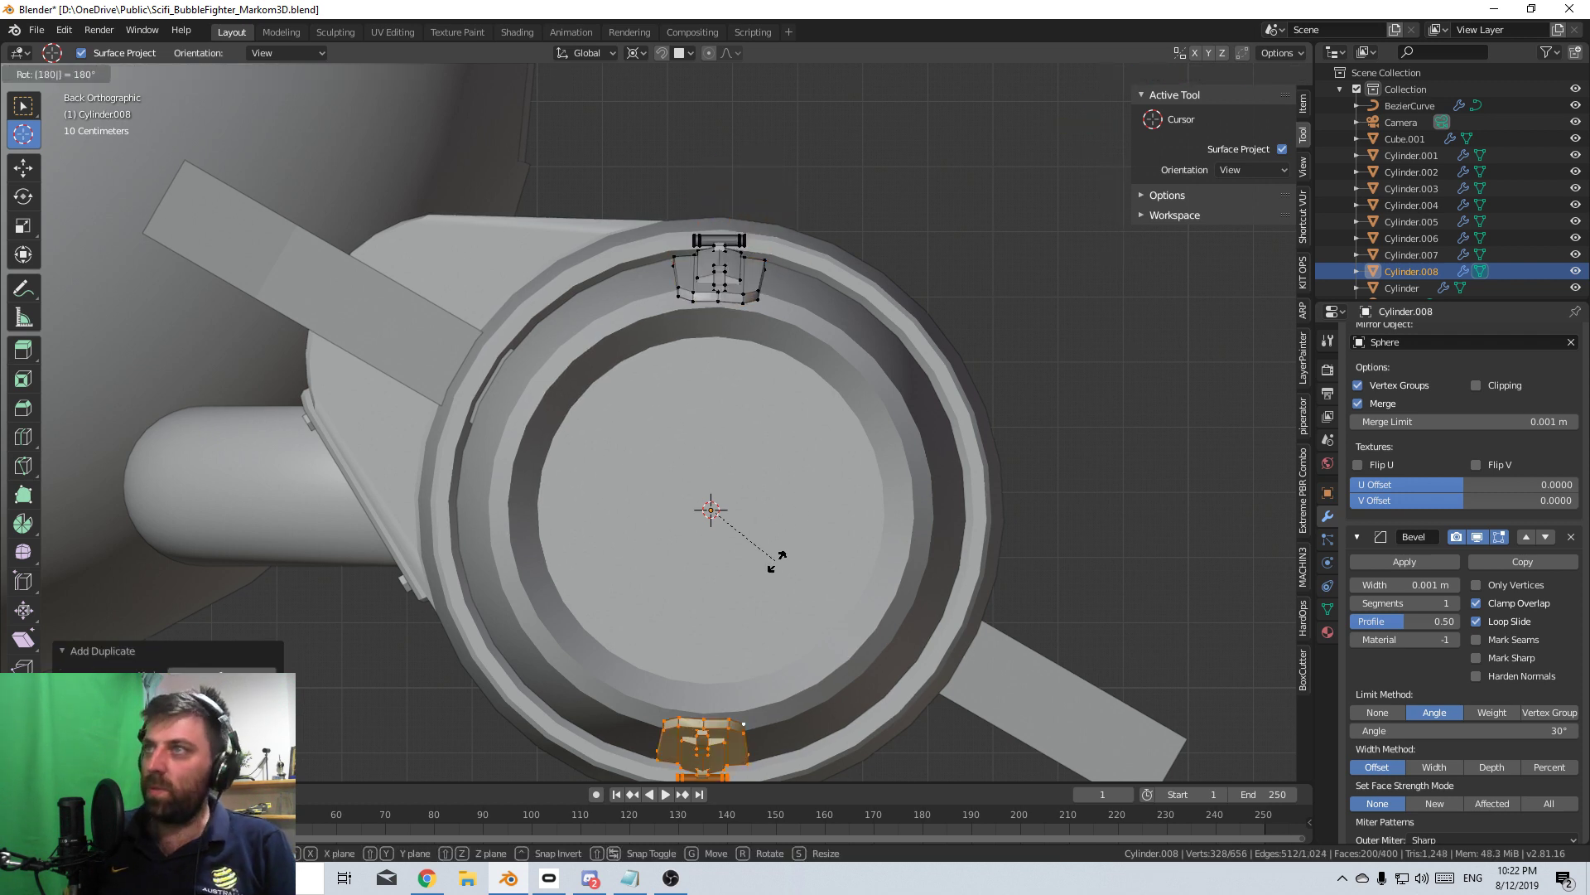
pyautogui.press('Return')
# - Duplicate both opposite panels in place and start rotating the copies around the engine's centre
pyautogui.press('a')
pyautogui.hotkey('shift', 'd')
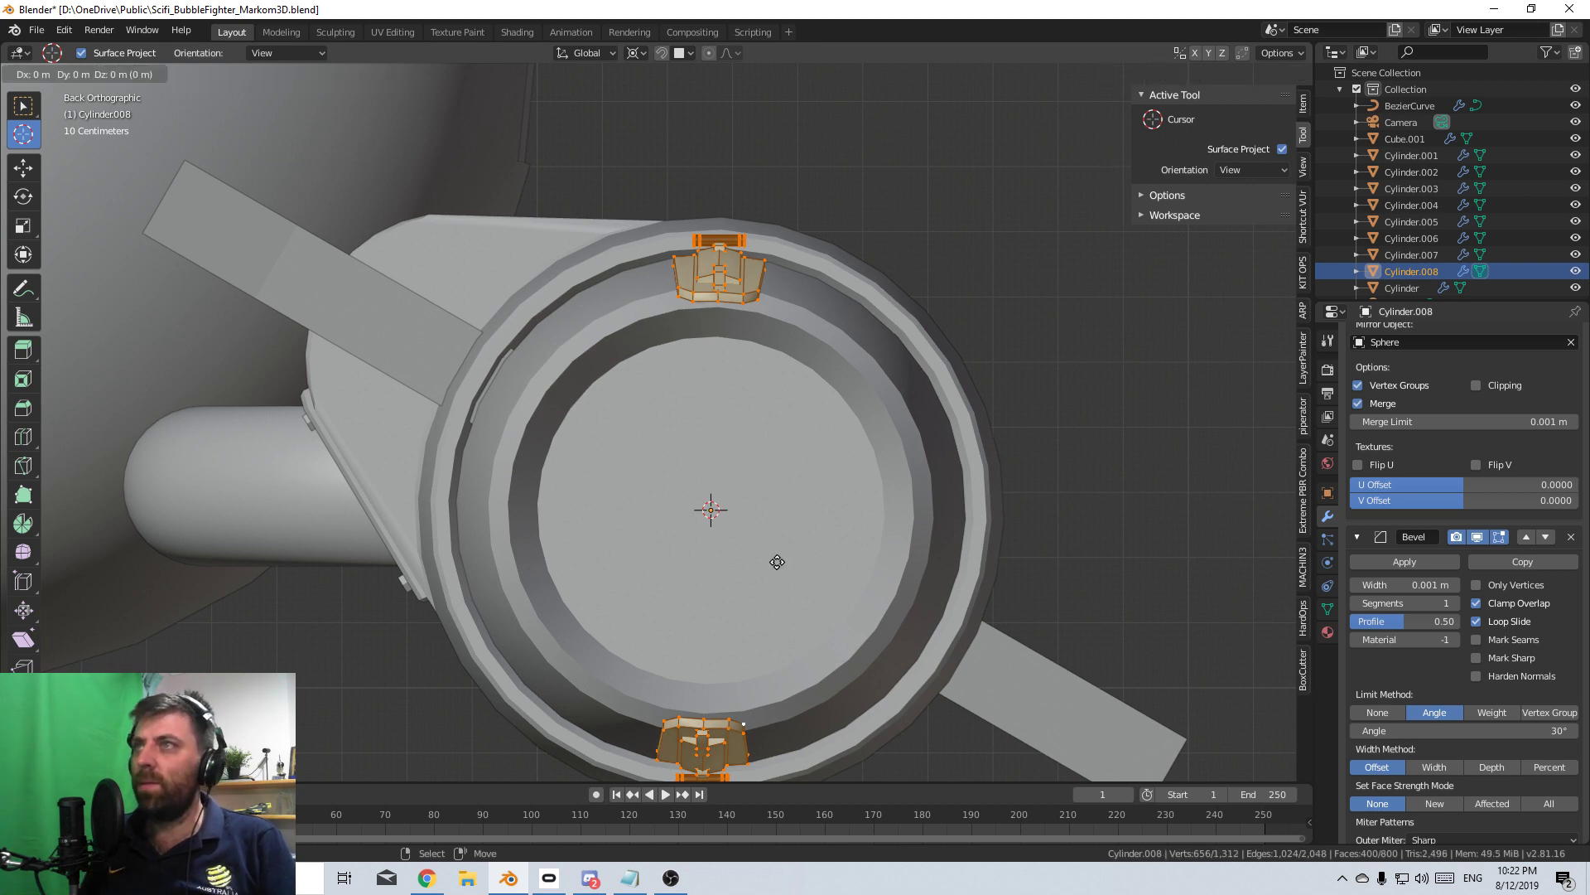
pyautogui.write('x: [90')
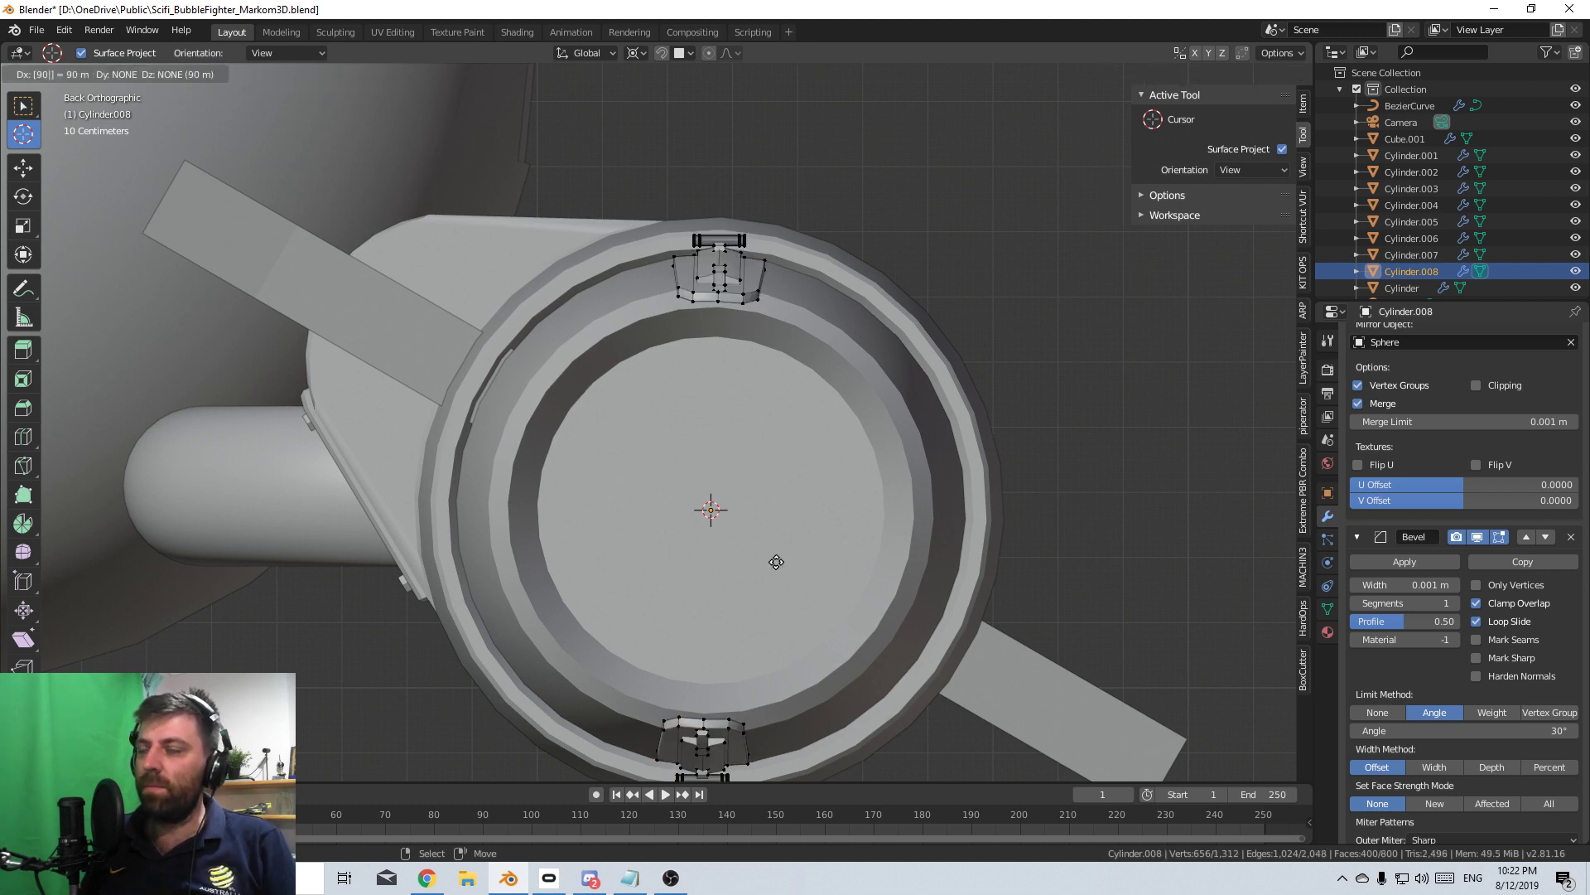
pyautogui.press('Escape')
pyautogui.write('r')
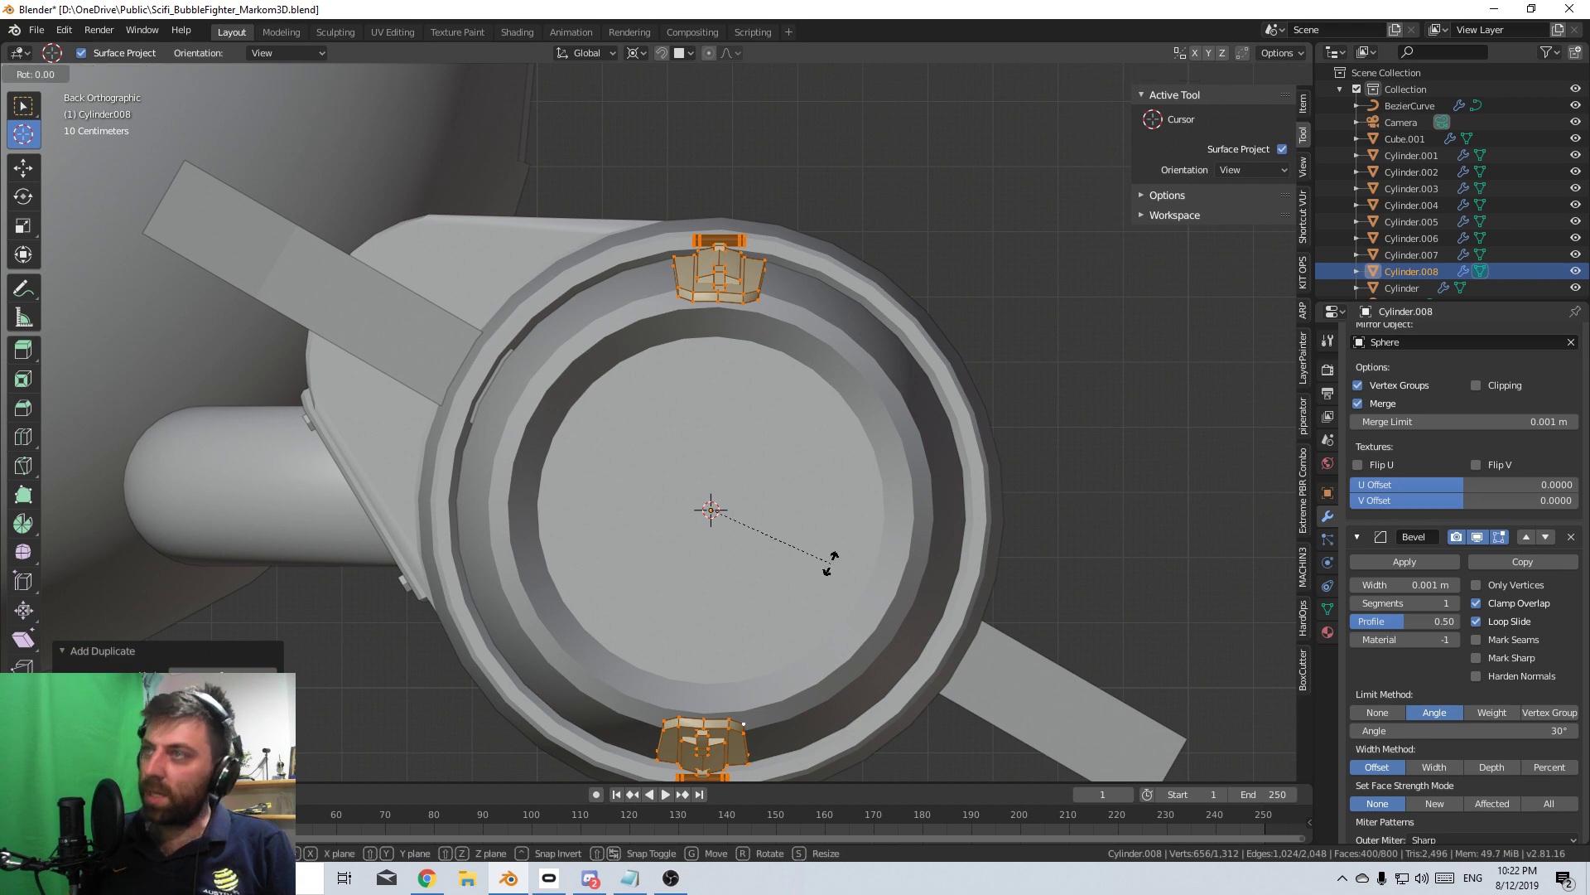
# - Complete the ring of nozzle flaps by duplicating the growing set around the 3D cursor, rotating successive copies 90°, 45° and 22.5°
pyautogui.write('90')
pyautogui.press('Return')
pyautogui.press('a')
pyautogui.hotkey('shift', 'd')
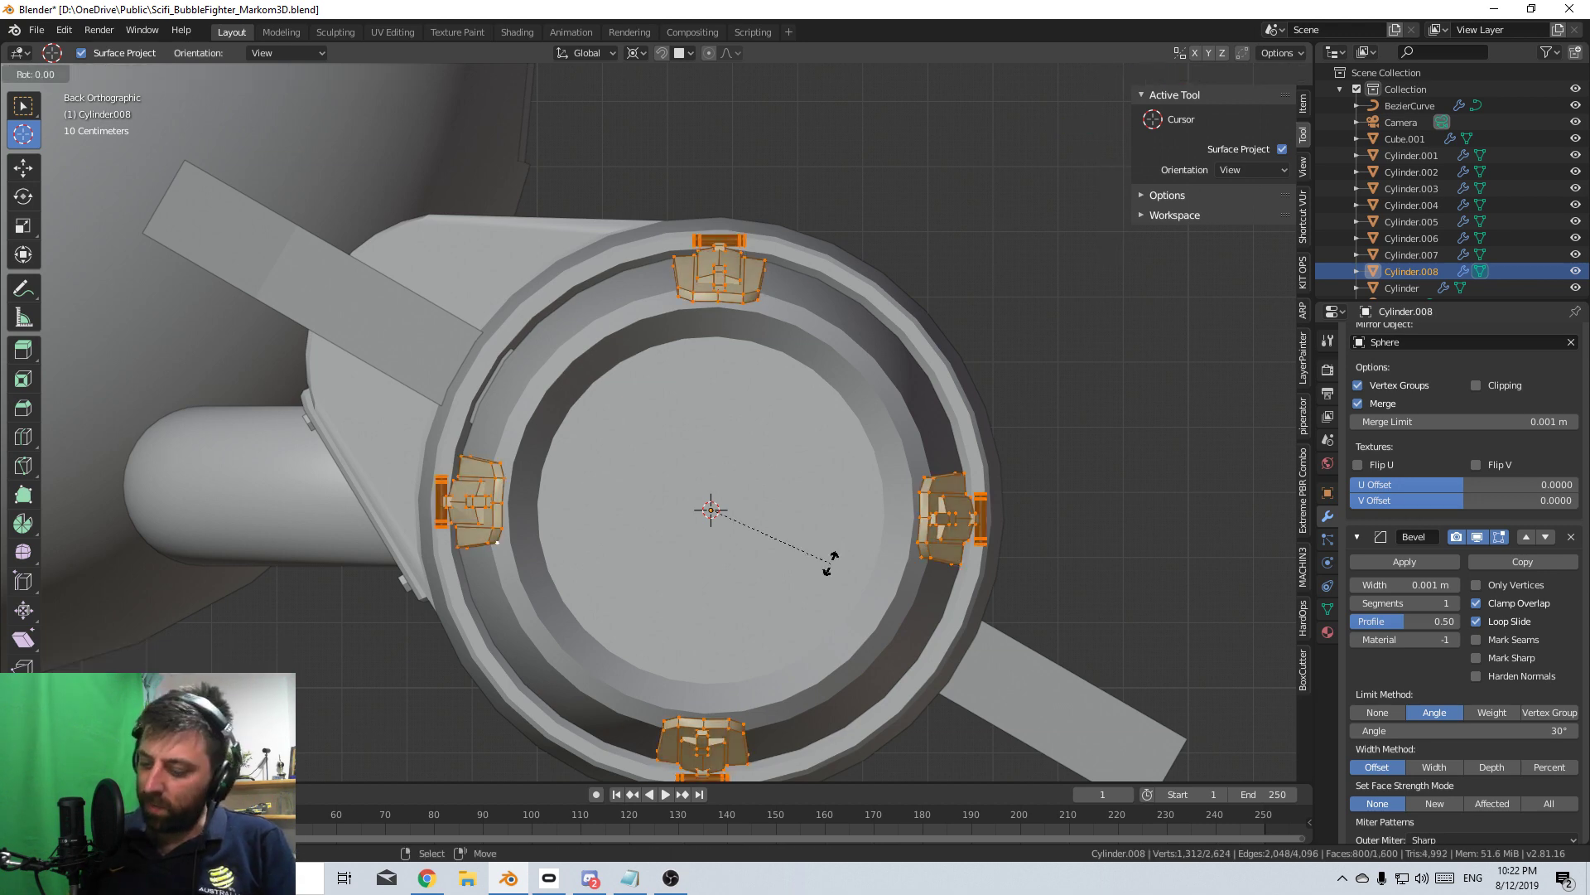
pyautogui.write('r45')
pyautogui.press('Return')
pyautogui.hotkey('shift', 'd')
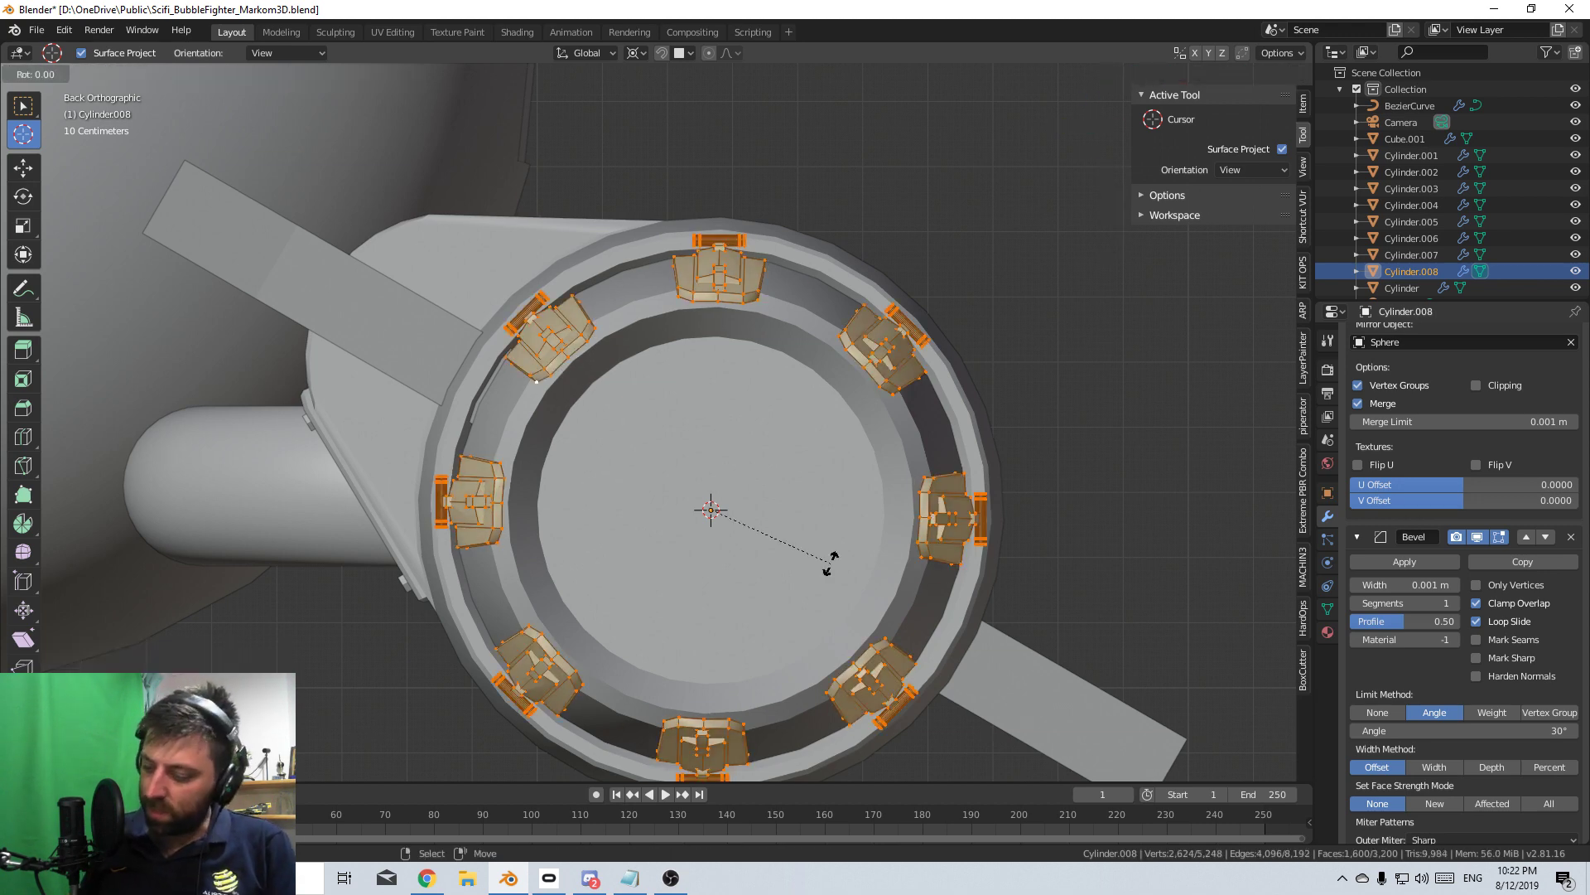
pyautogui.write('r22.5')
pyautogui.press('Return')
pyautogui.press('z')
pyautogui.press('Escape')
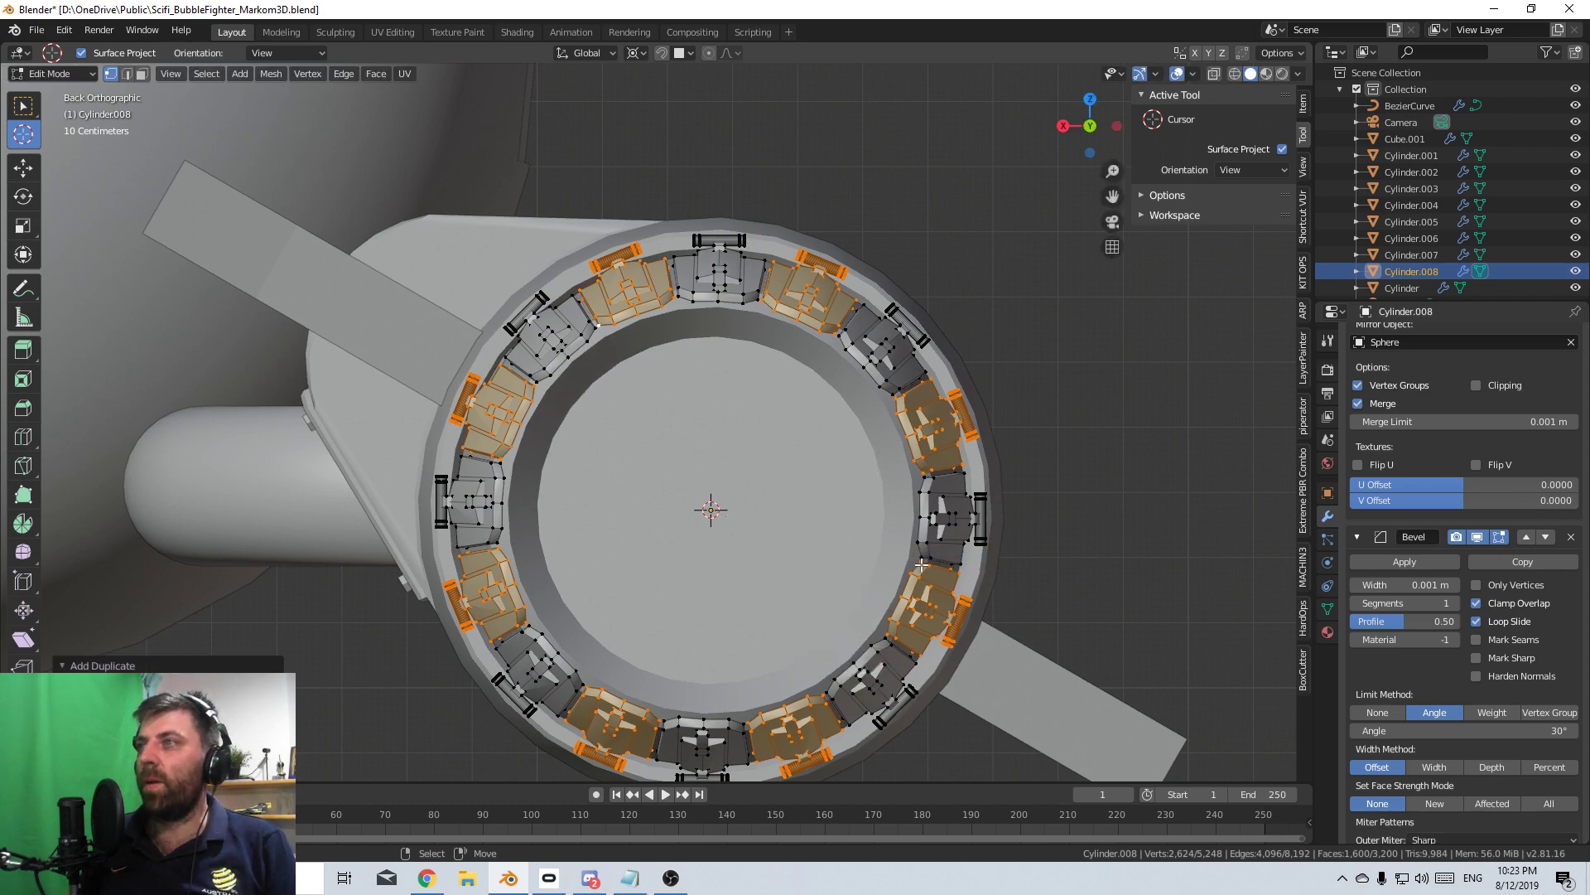
pyautogui.press('Tab')
# - Add a loop cut around the engine cylinder and slide it close to the end beside the nozzle flaps
pyautogui.moveTo(831, 566)
pyautogui.mouseDown(button='middle')
pyautogui.moveTo(729, 553)
pyautogui.moveTo(872, 578)
pyautogui.moveTo(503, 638)
pyautogui.moveTo(473, 619)
pyautogui.moveTo(837, 505)
pyautogui.moveTo(789, 400)
pyautogui.moveTo(650, 454)
pyautogui.moveTo(704, 487)
pyautogui.mouseUp(button='middle')
pyautogui.press('Tab')
pyautogui.press('Tab')
pyautogui.rightClick(796, 402)
pyautogui.press('Tab')
pyautogui.hotkey('ctrl', 'r')
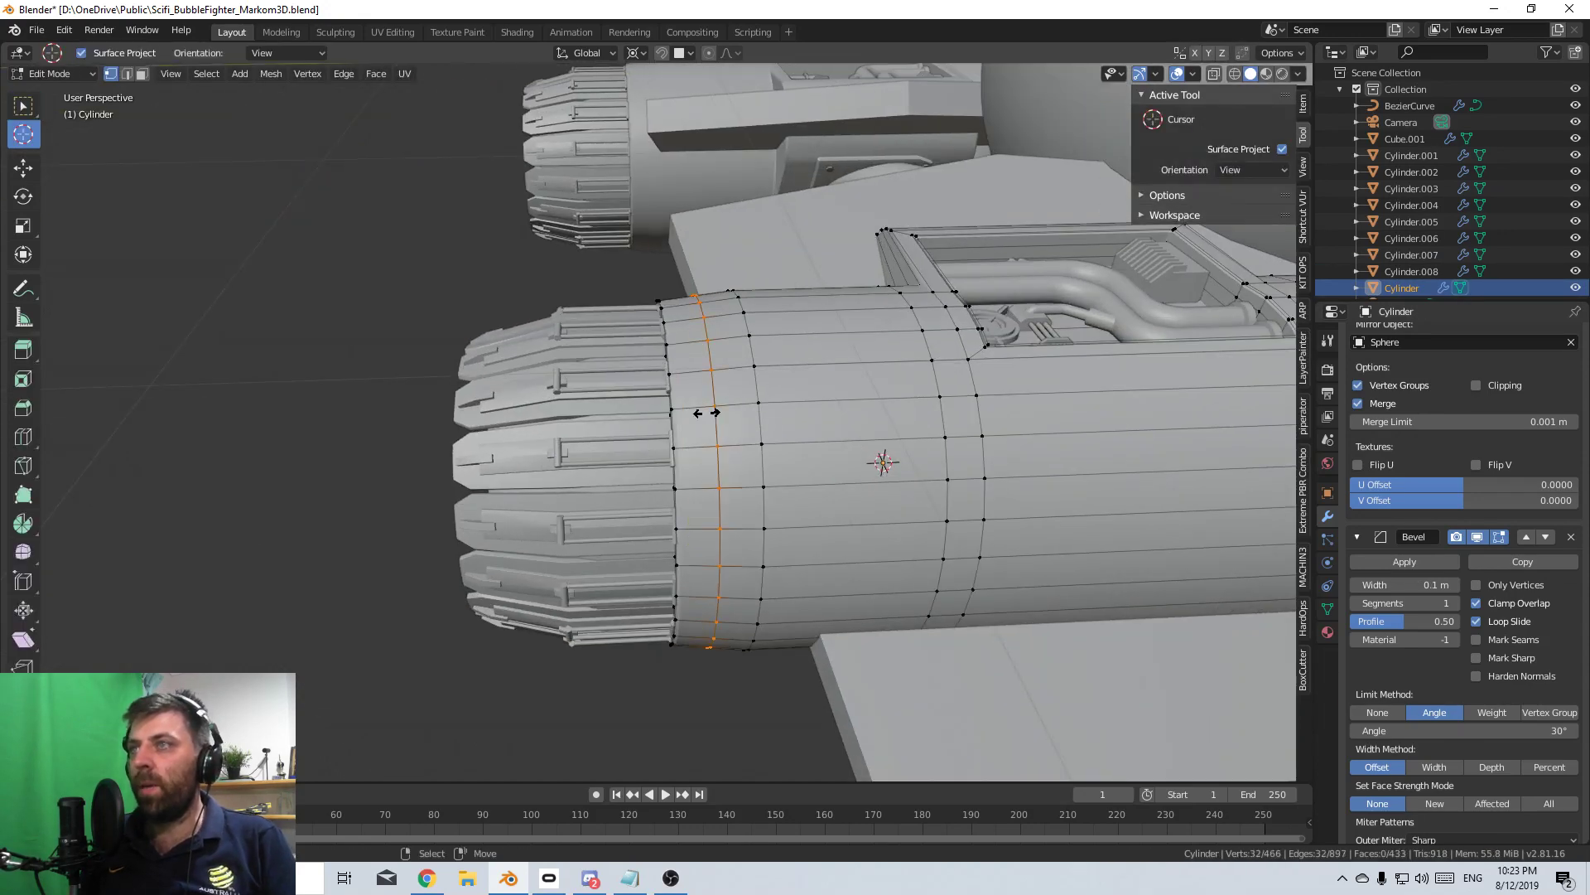
pyautogui.click(703, 412)
pyautogui.click(679, 430)
pyautogui.scroll(4, 868, 515)
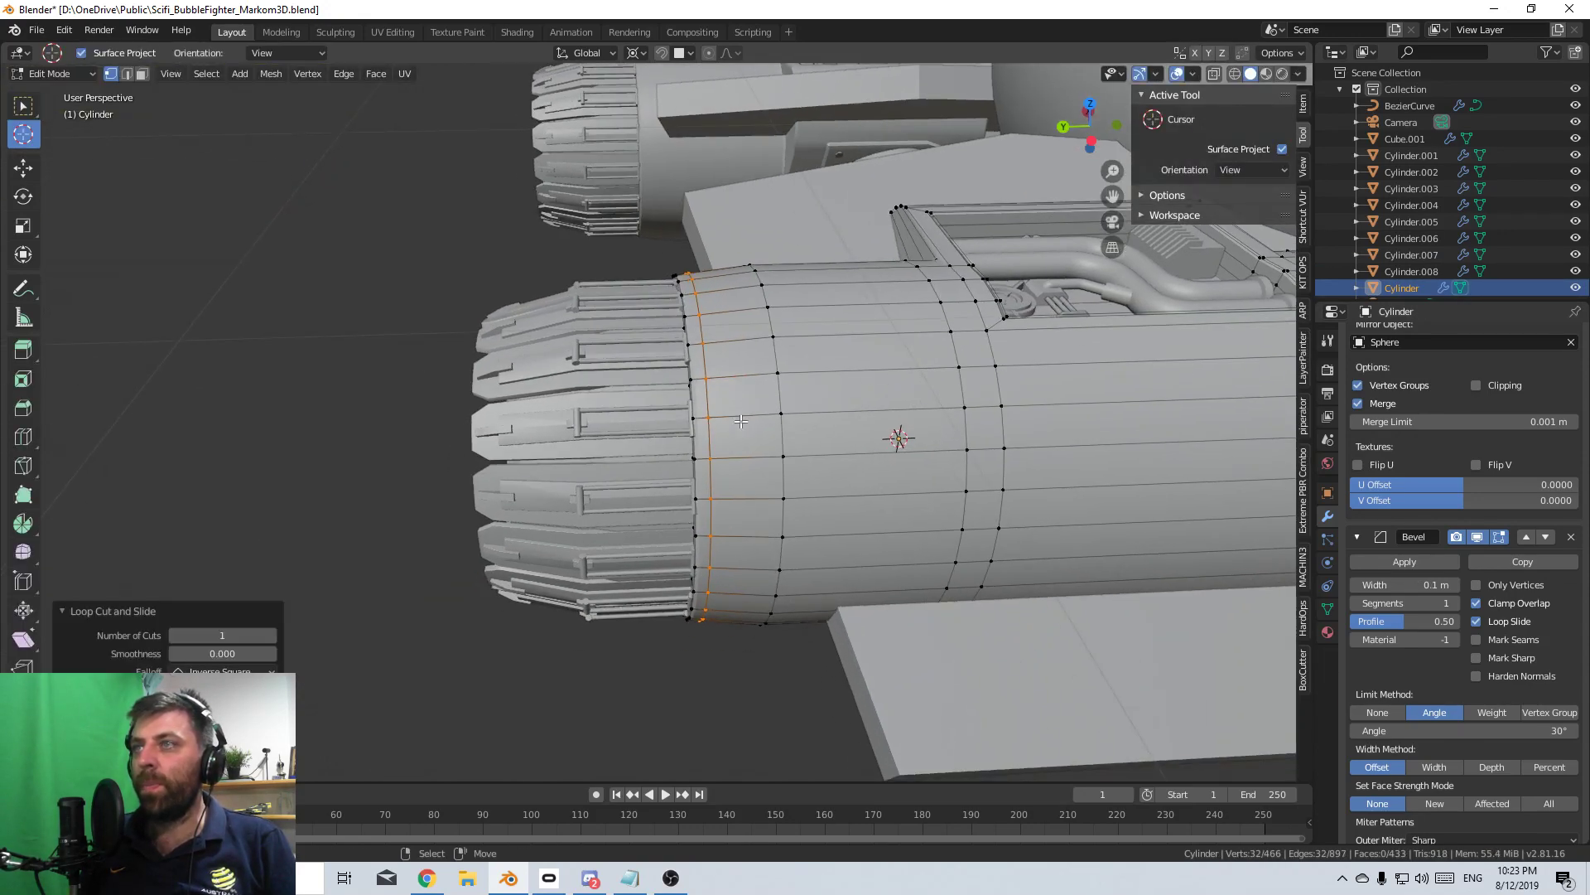
# - Bevel the new edge loop on the engine cylinder with 2 segments and a width of about 0.0067 m
pyautogui.rightClick(868, 515)
pyautogui.press('Escape')
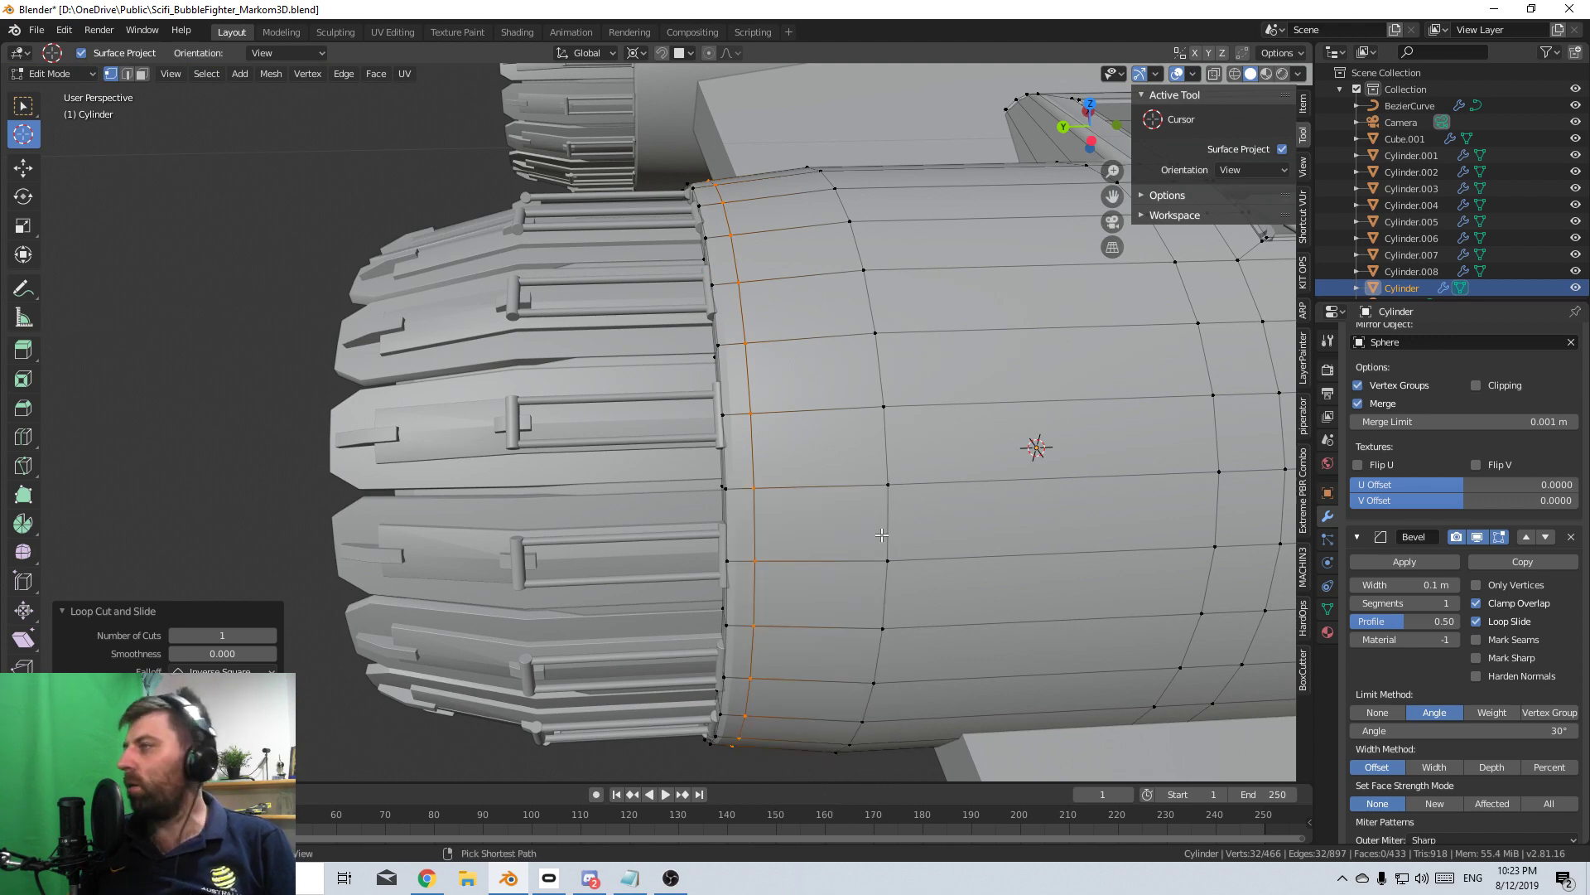
pyautogui.hotkey('ctrl', 'b')
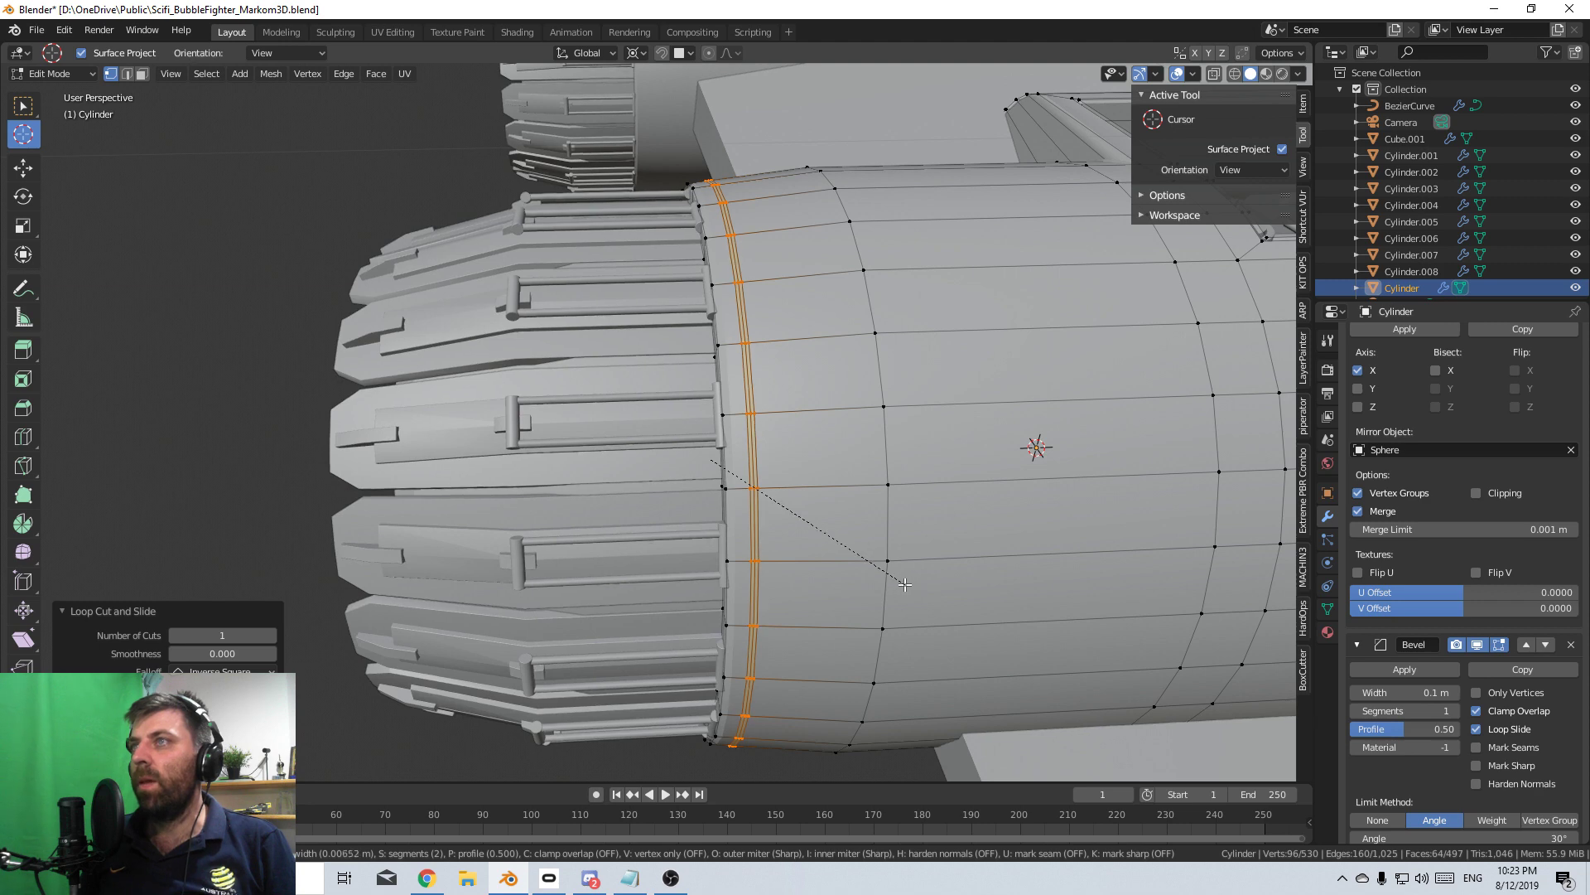
pyautogui.click(901, 583)
pyautogui.scroll(5, 746, 447)
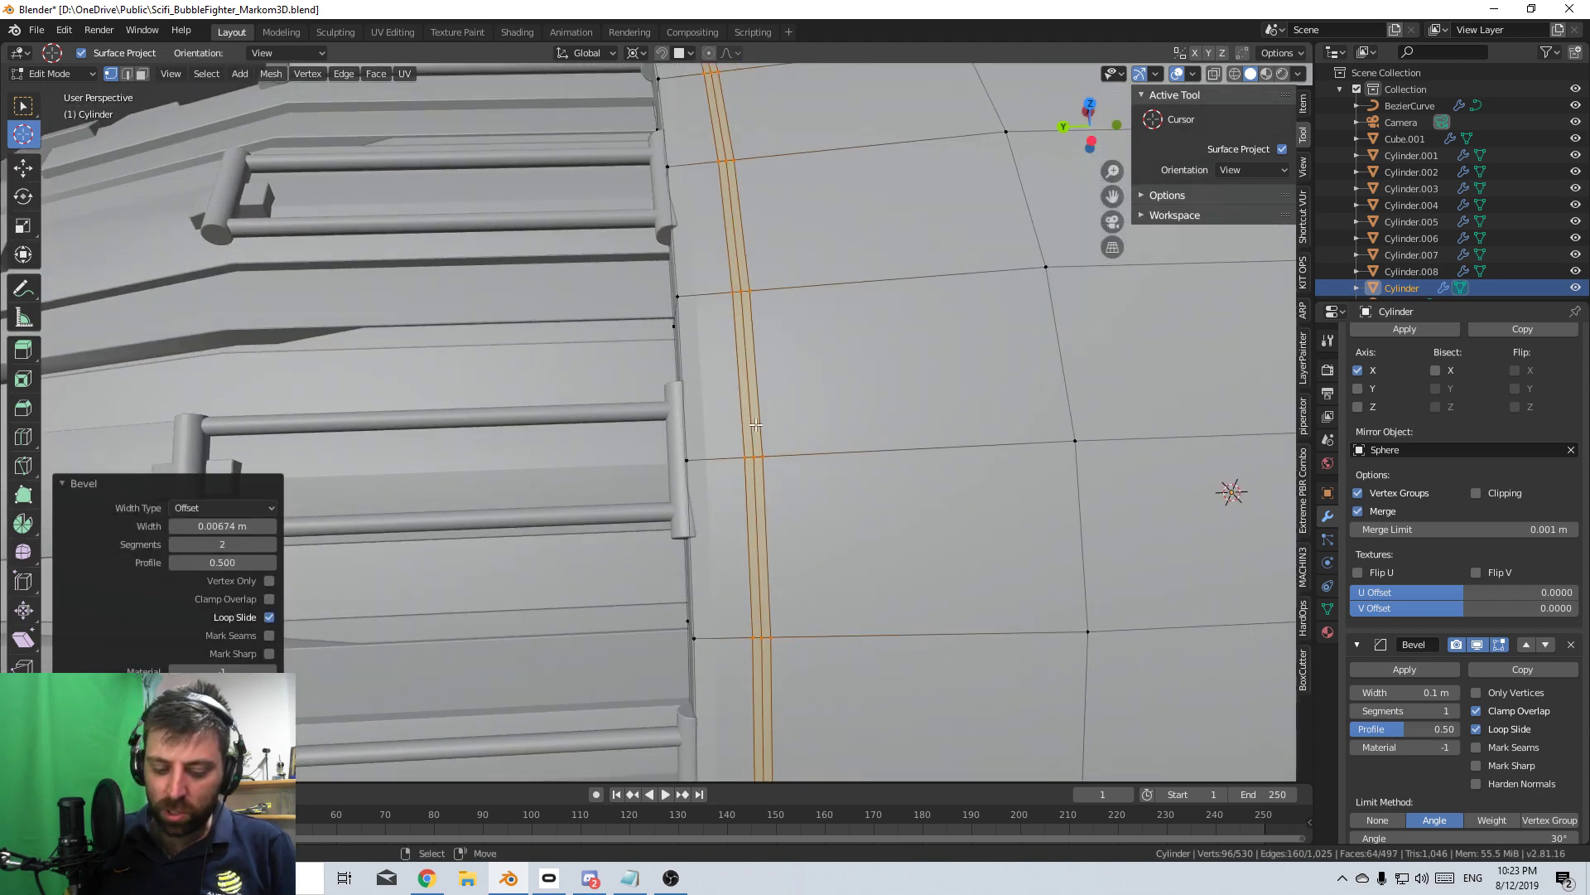
# - Set the pivot point to Individual Origins and shrink the bevel's middle edge loop inward to form a groove around the engine
pyautogui.keyDown('alt'); pyautogui.click(757, 425); pyautogui.keyUp('alt')
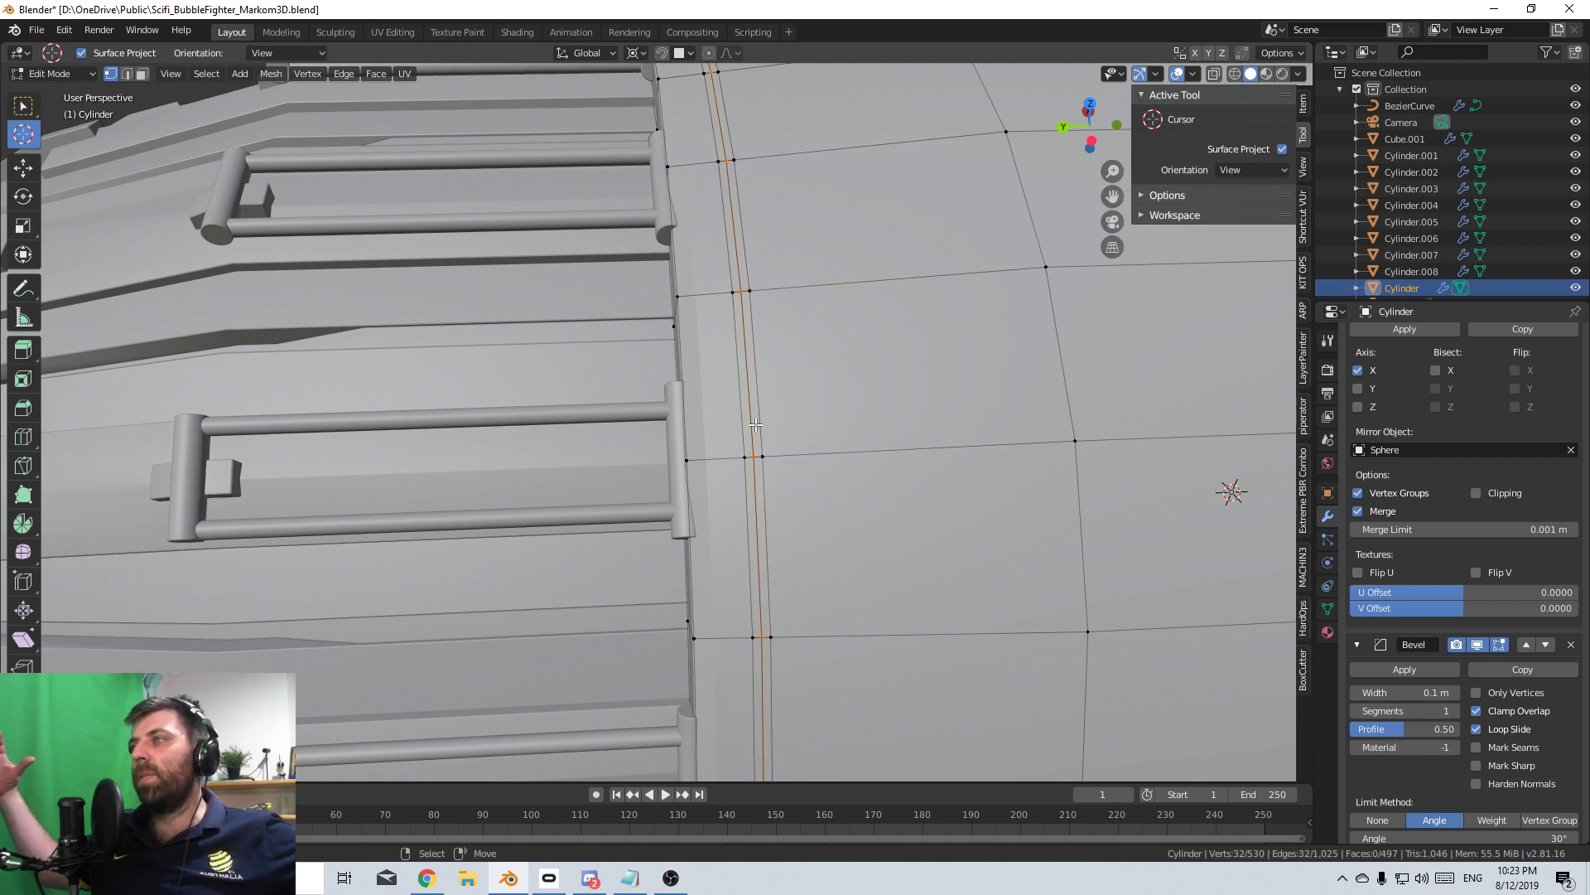
pyautogui.scroll(-5, 871, 591)
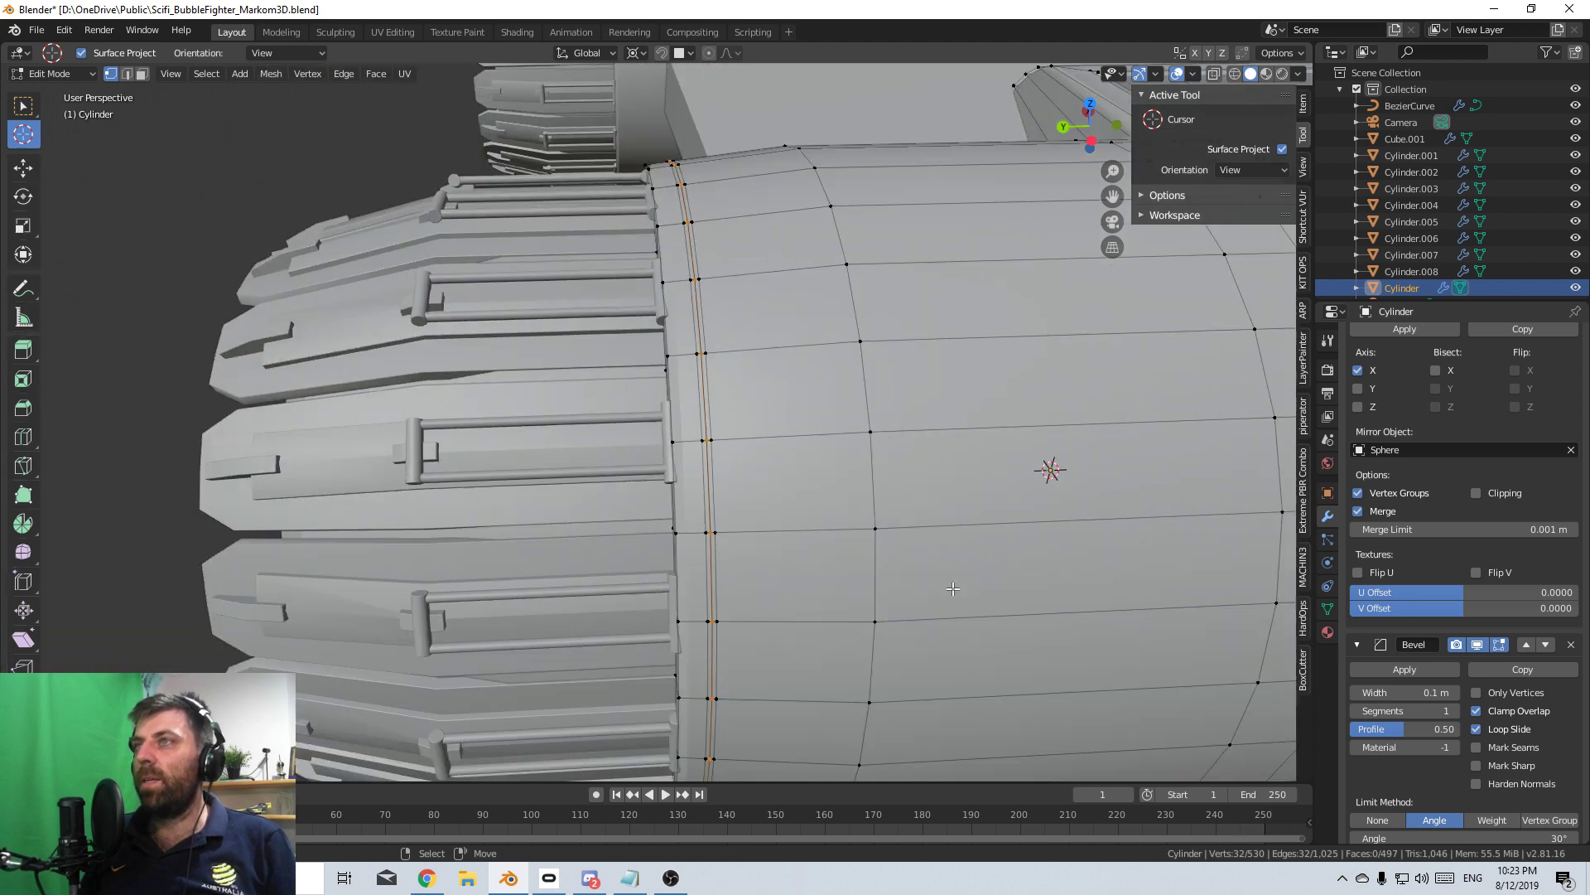
pyautogui.moveTo(871, 590); pyautogui.dragTo(1040, 582, button='middle')
pyautogui.press('s')
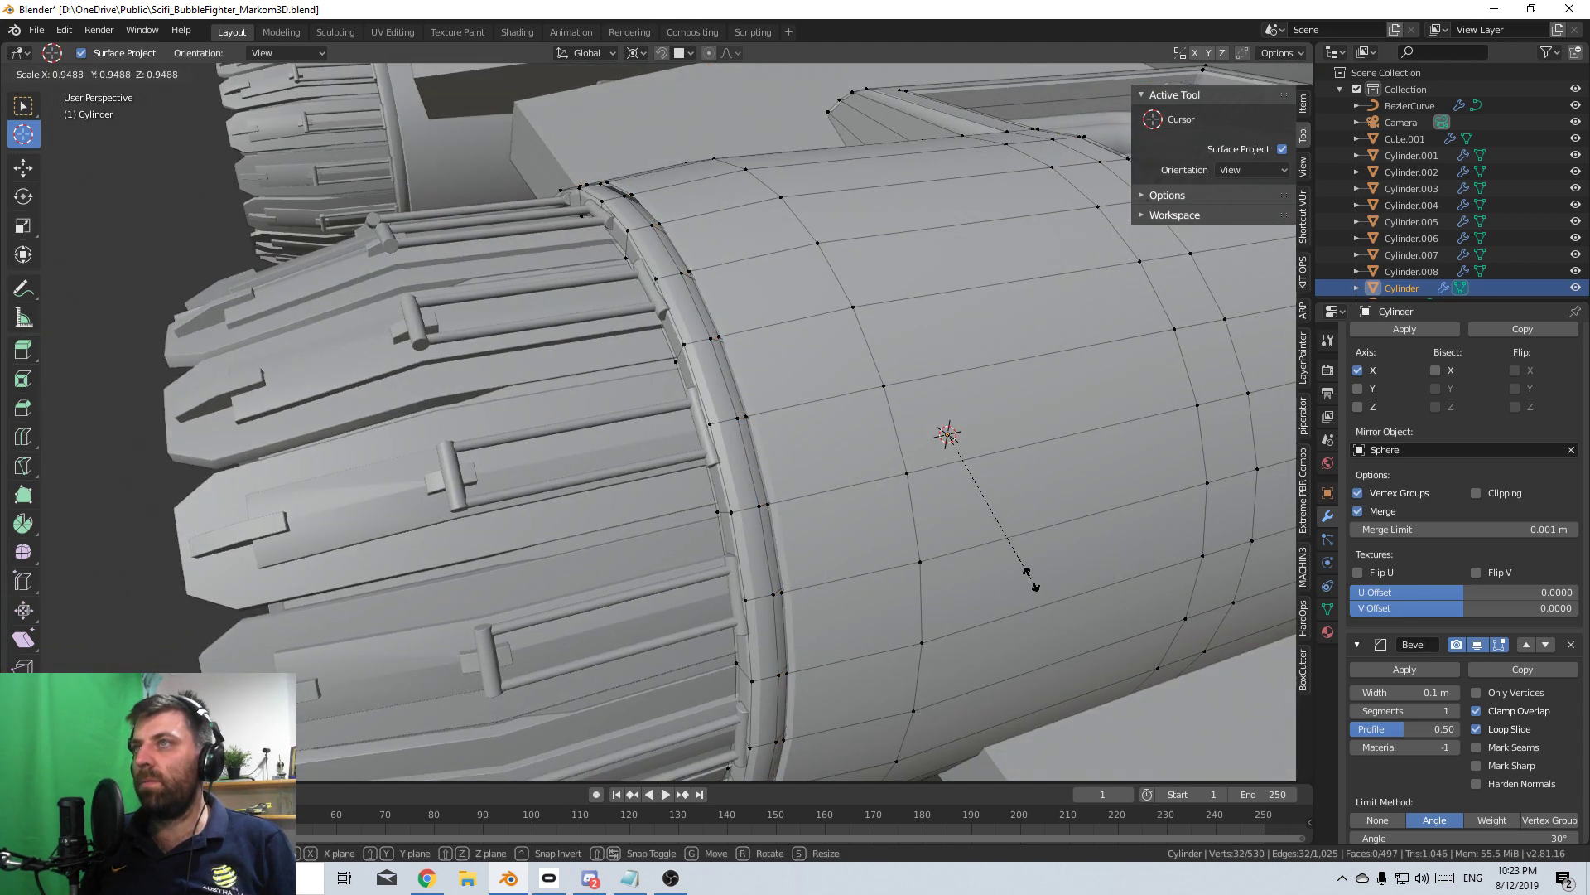
pyautogui.click(1036, 586)
pyautogui.click(632, 54)
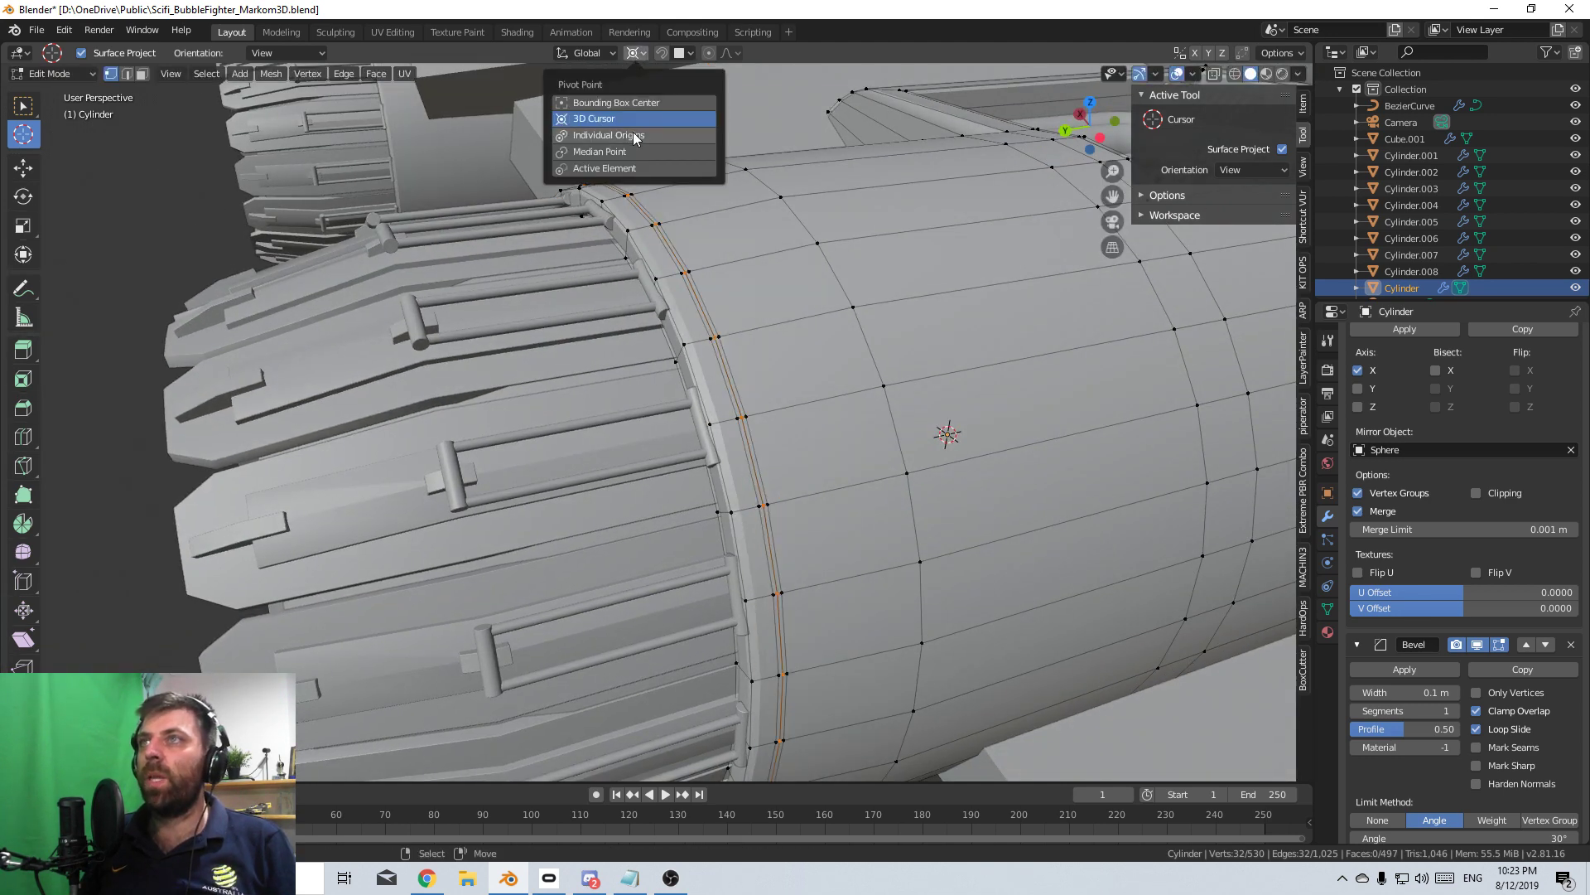
pyautogui.click(634, 135)
pyautogui.hotkey('alt', 's')
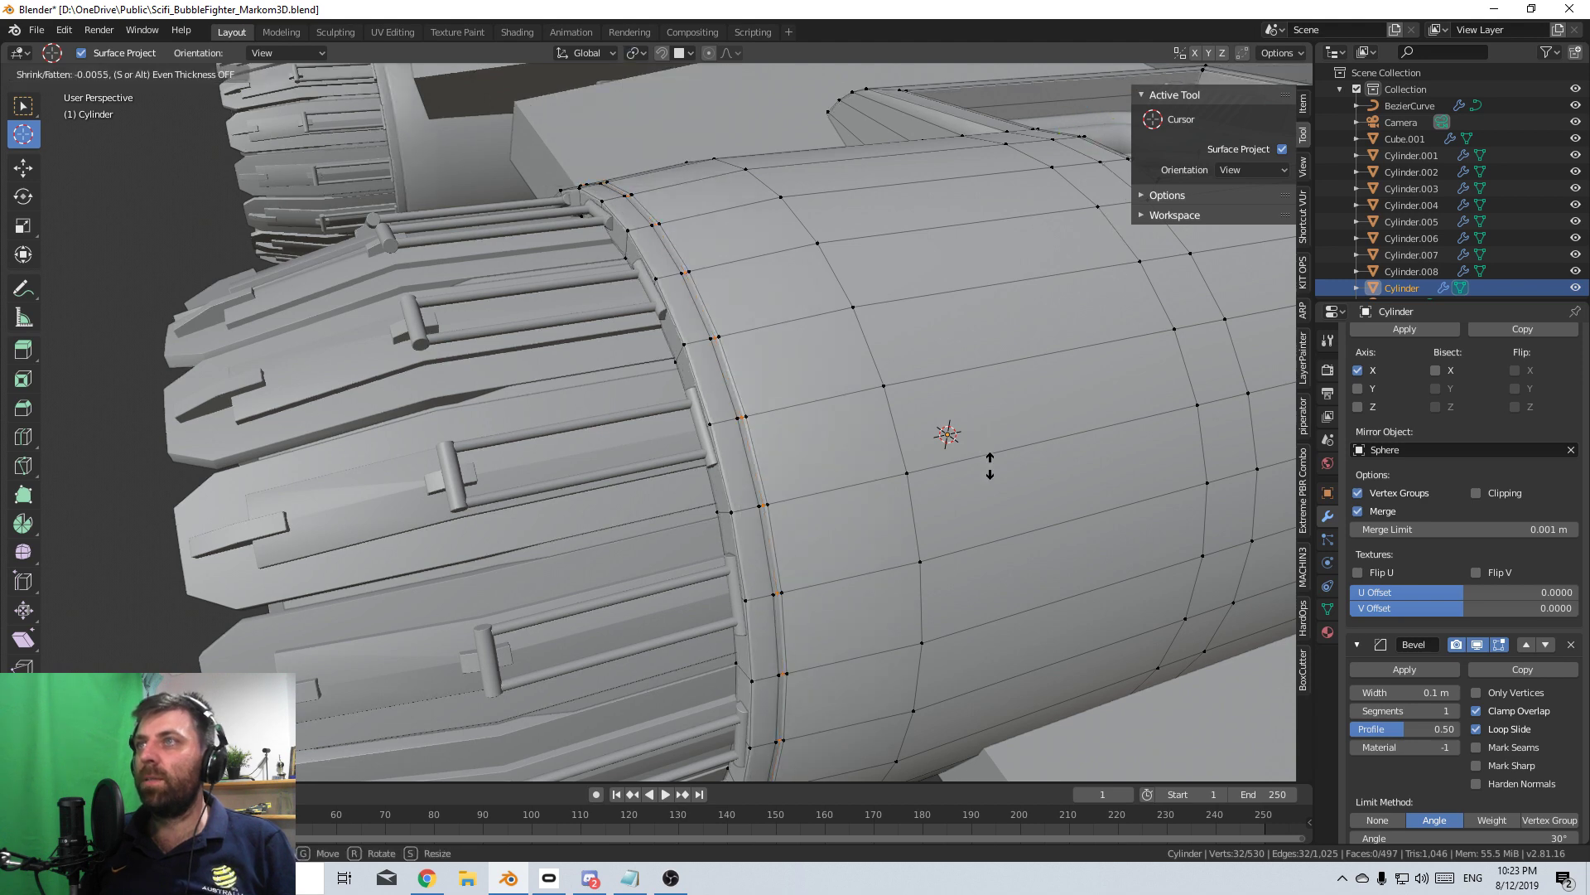
pyautogui.click(1014, 516)
pyautogui.press('z')
pyautogui.click(1058, 494)
# - Examine the new groove, the nozzle flaps and both engines from several angles in Object Mode
pyautogui.scroll(-2, 884, 496)
pyautogui.press('Tab')
pyautogui.moveTo(884, 496)
pyautogui.mouseDown(button='middle')
pyautogui.moveTo(772, 366)
pyautogui.moveTo(823, 355)
pyautogui.moveTo(923, 419)
pyautogui.moveTo(1068, 431)
pyautogui.moveTo(678, 584)
pyautogui.moveTo(776, 547)
pyautogui.moveTo(675, 530)
pyautogui.moveTo(743, 430)
pyautogui.mouseUp(button='middle')
pyautogui.press('Tab')
pyautogui.scroll(4, 792, 426)
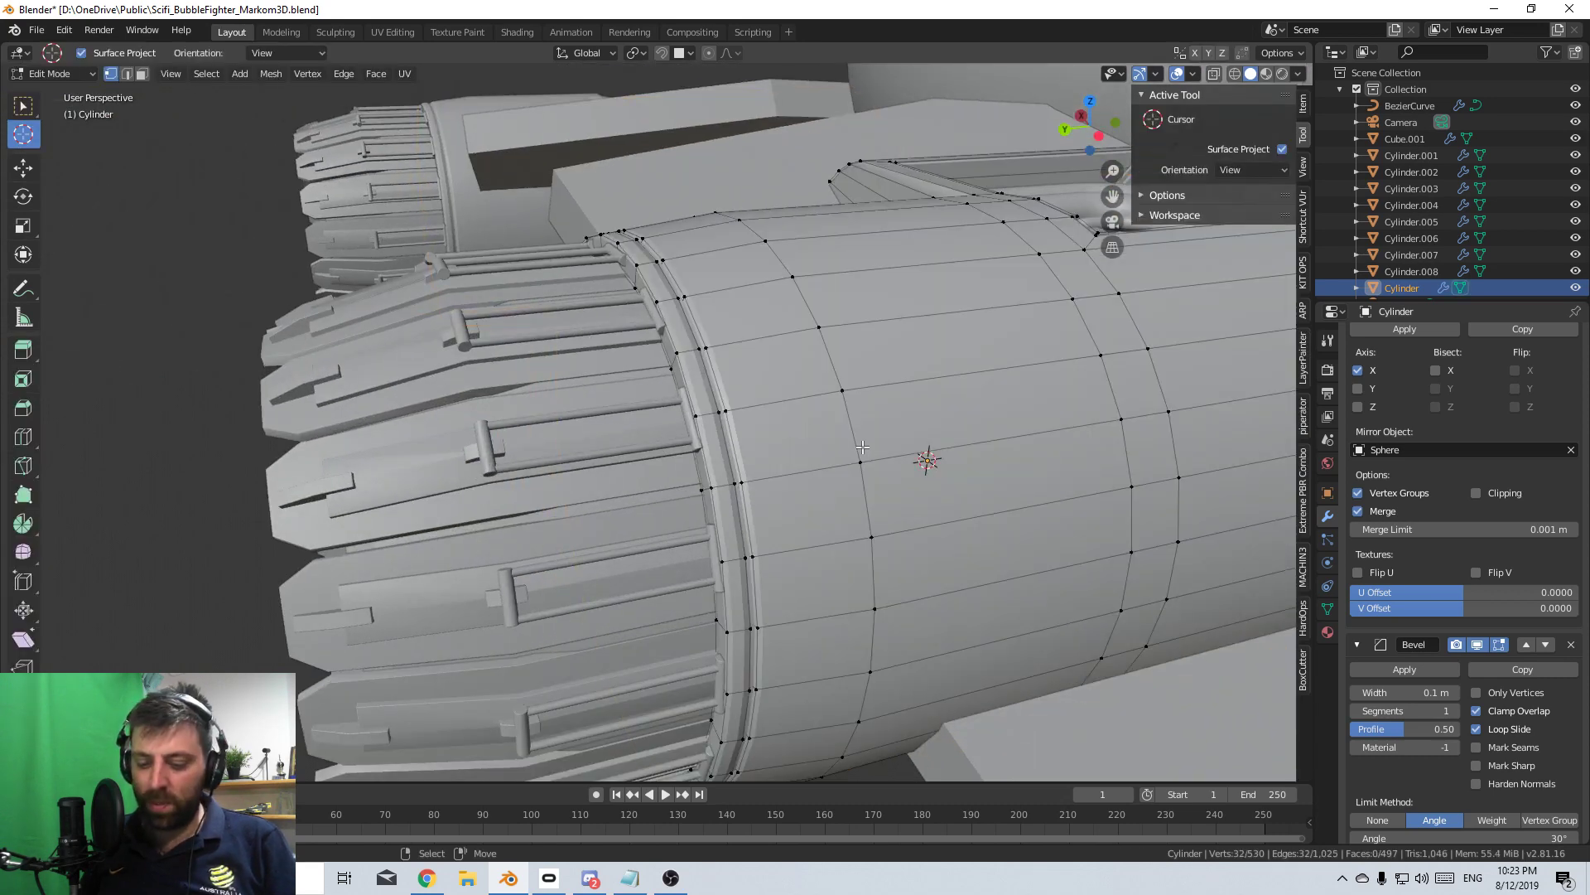
pyautogui.press('Tab')
pyautogui.scroll(-5, 865, 454)
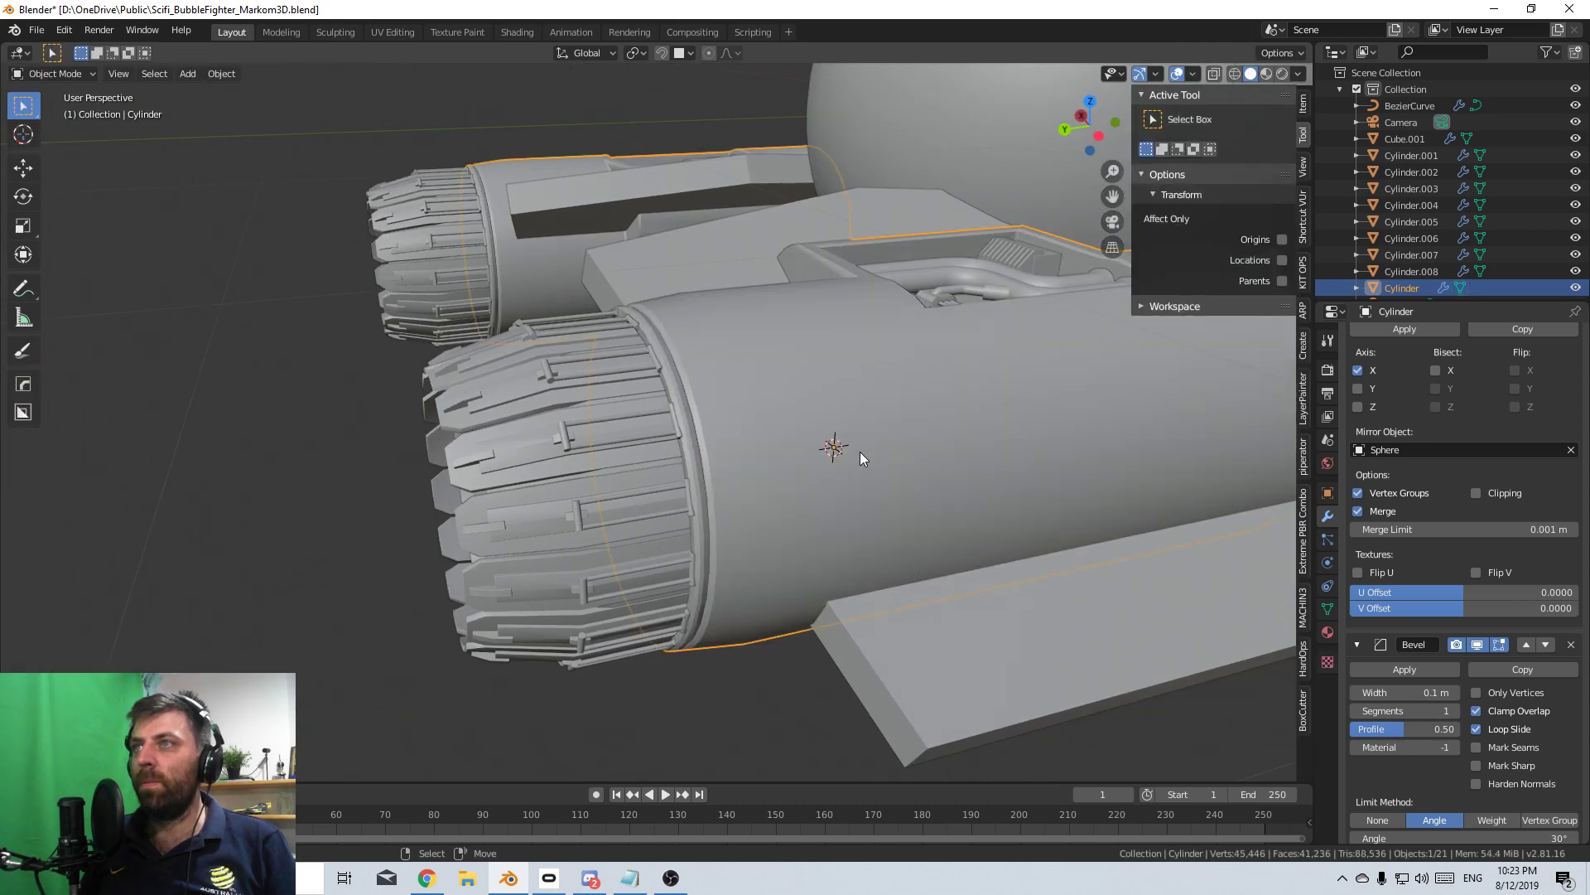
pyautogui.scroll(2, 837, 446)
pyautogui.scroll(-1, 813, 431)
pyautogui.scroll(-2, 803, 422)
pyautogui.moveTo(802, 422); pyautogui.dragTo(688, 570, button='middle')
pyautogui.scroll(2, 684, 571)
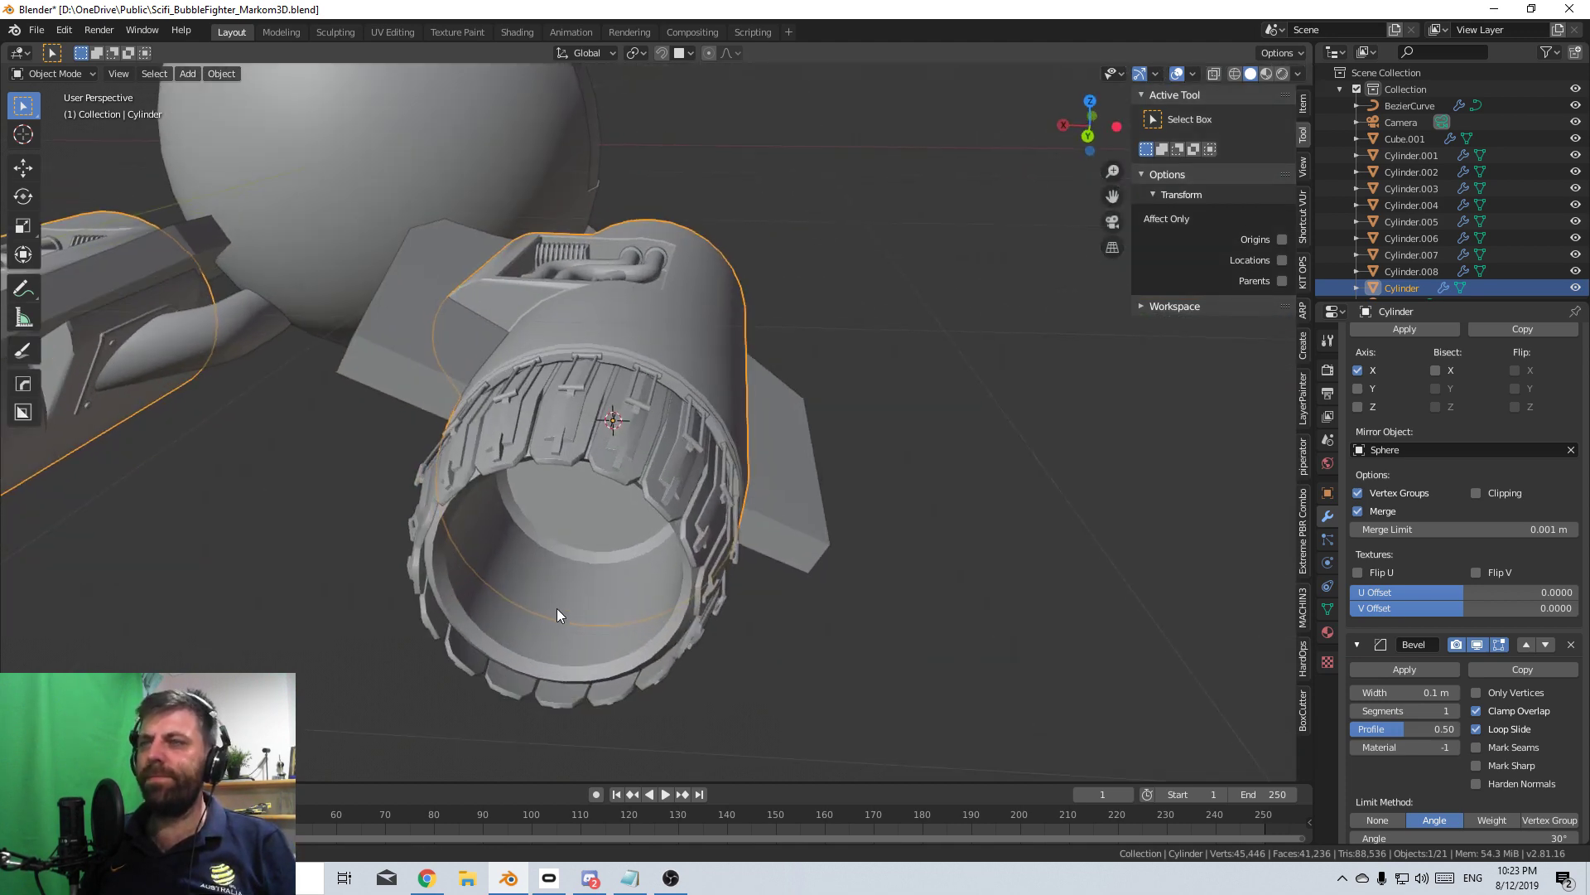
pyautogui.moveTo(556, 608); pyautogui.dragTo(449, 536, button='middle')
pyautogui.scroll(-3, 449, 536)
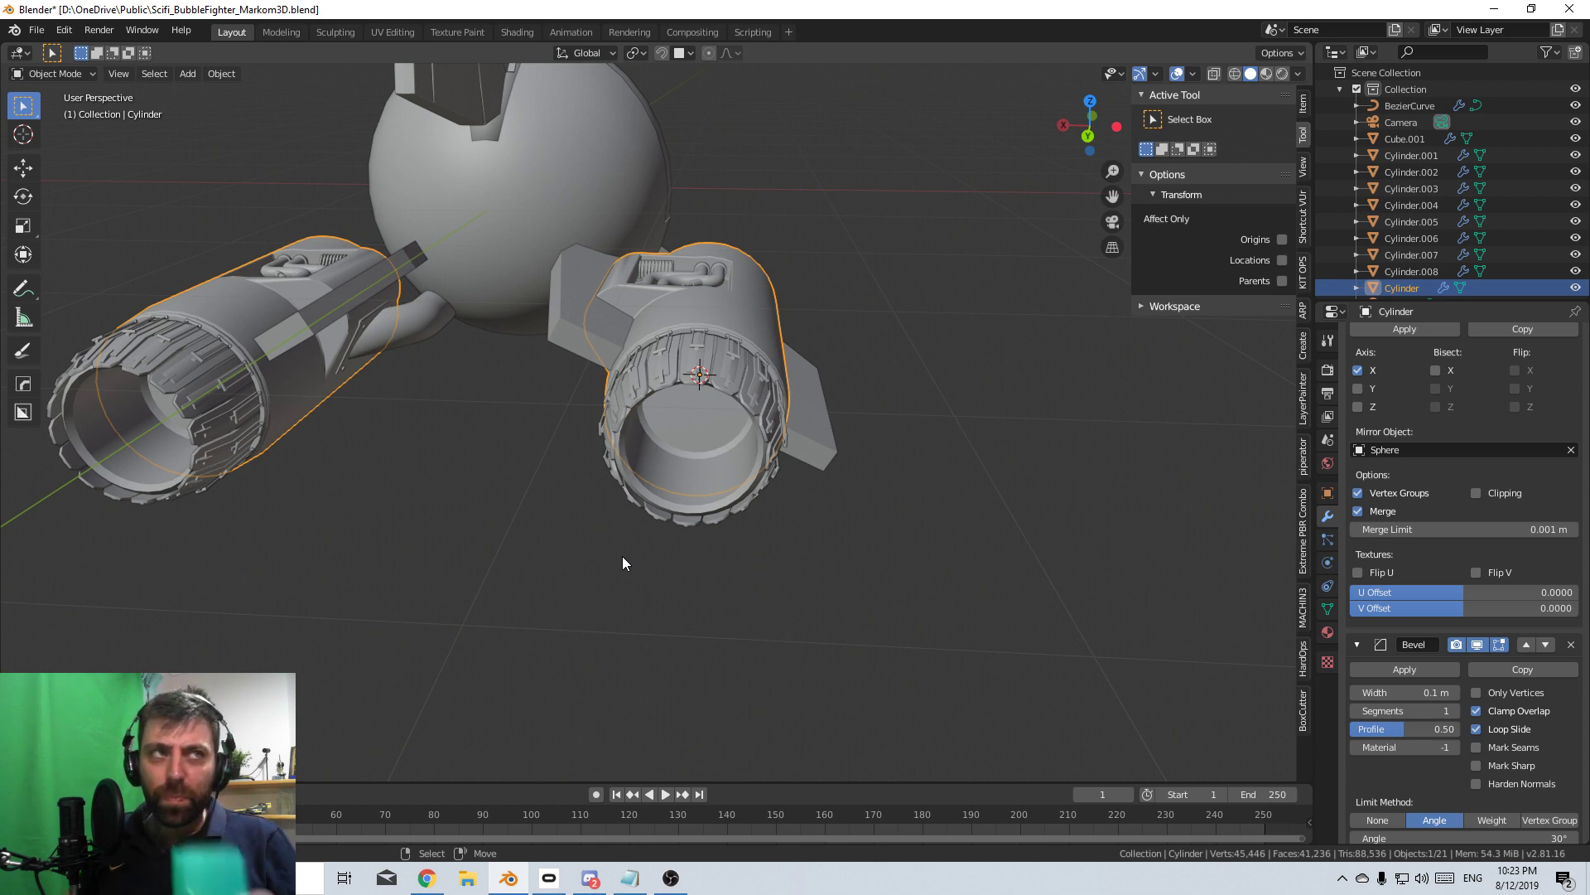
pyautogui.scroll(2, 707, 497)
# - Scale the inner wall faces of the nozzle liner by about 1.09, excluding the Y axis
pyautogui.click(691, 525)
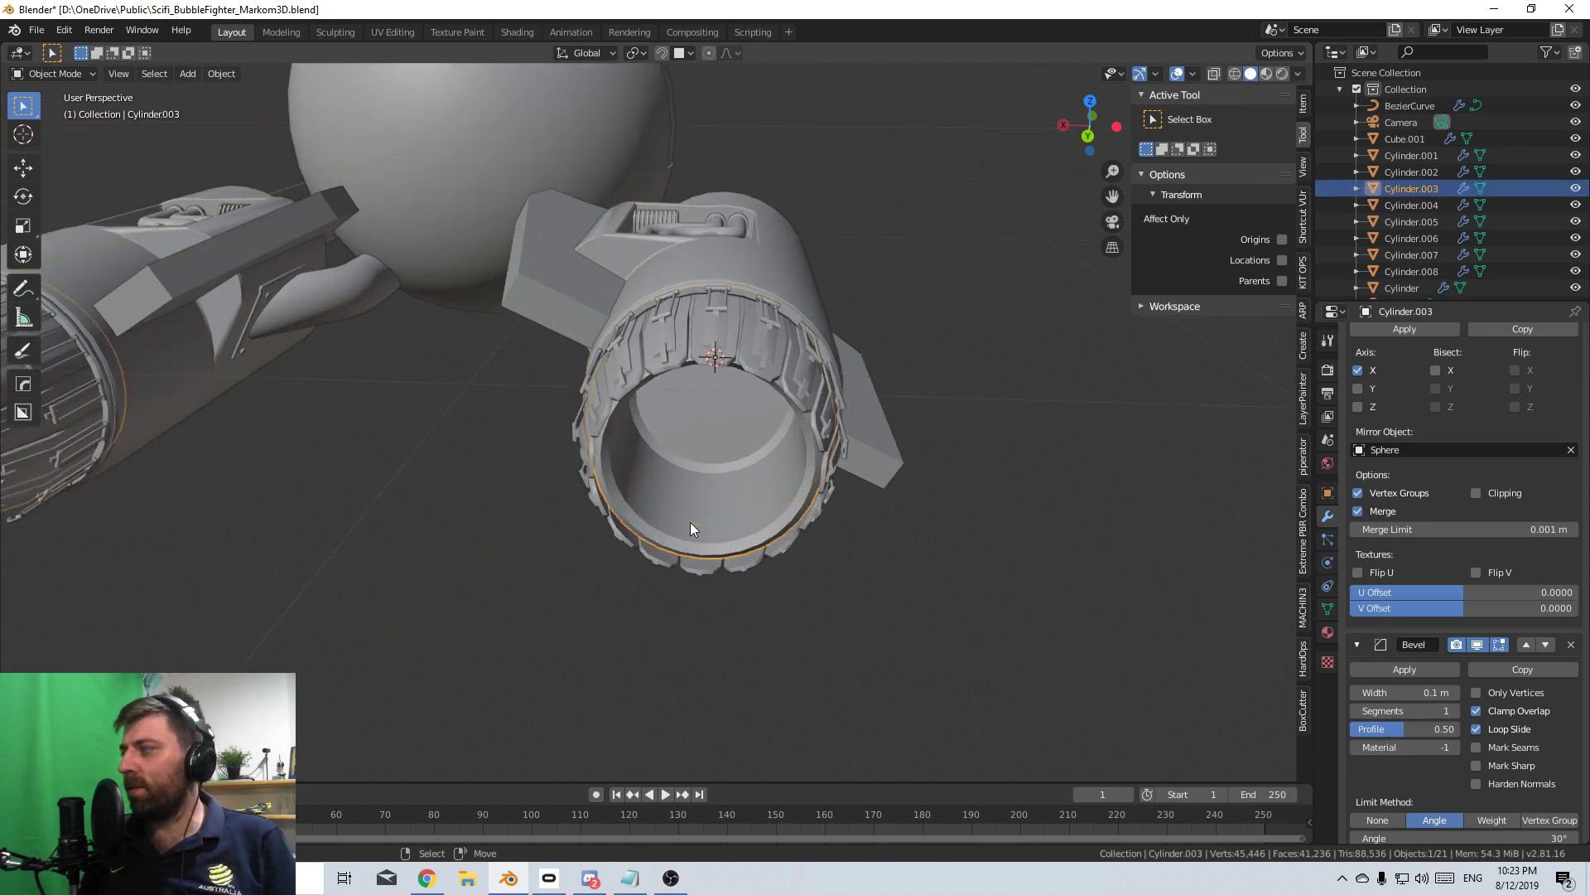
pyautogui.scroll(2, 691, 528)
pyautogui.moveTo(743, 595); pyautogui.dragTo(611, 557, button='middle')
pyautogui.press('Tab')
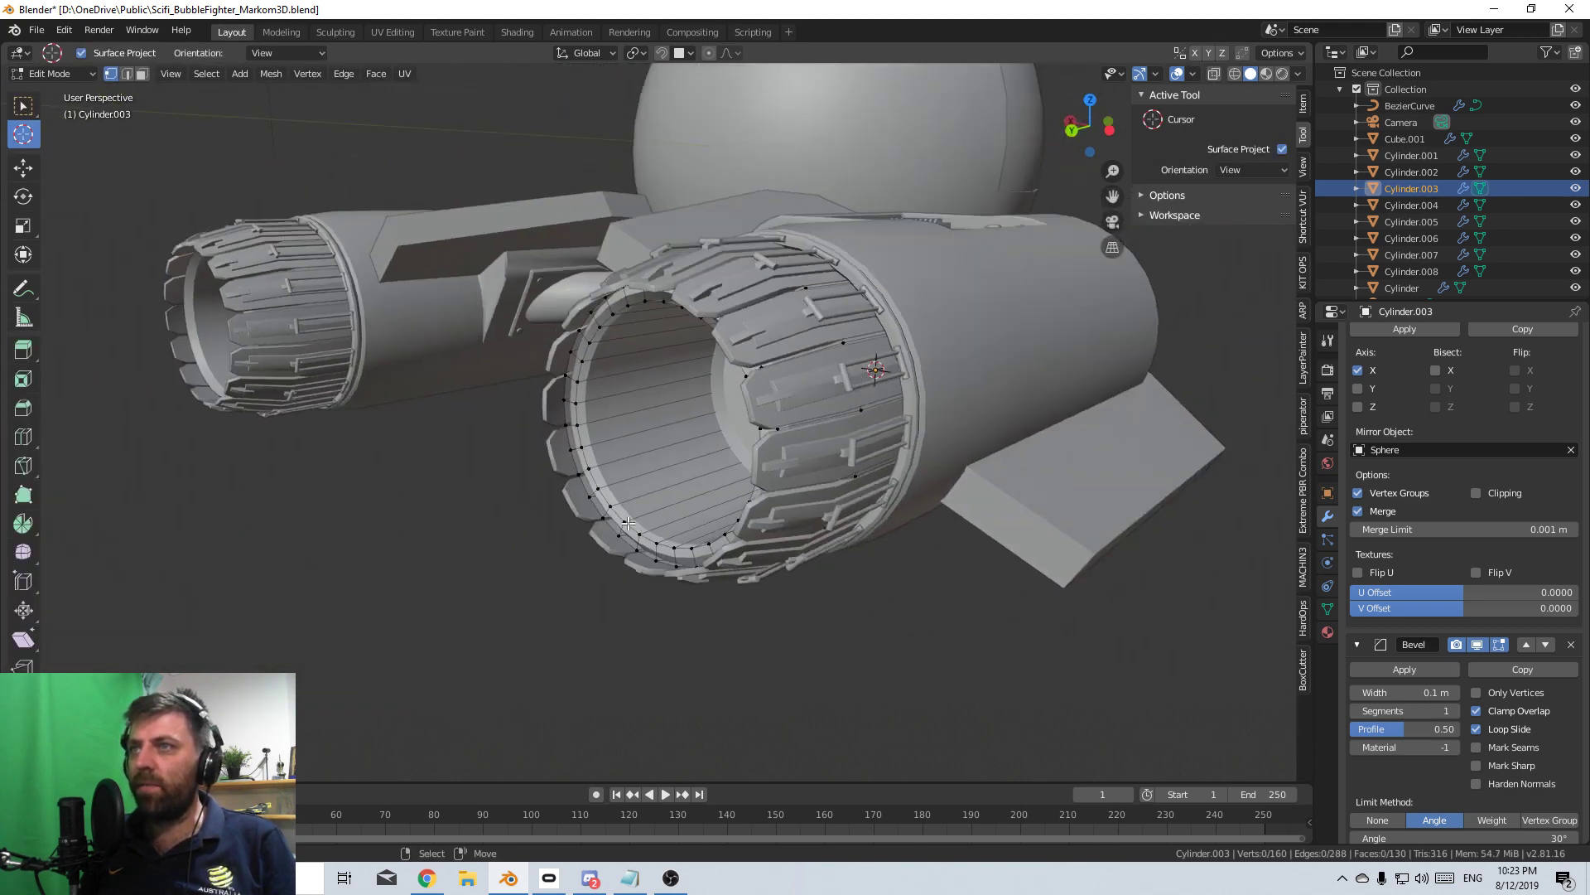
pyautogui.scroll(-1, 629, 524)
pyautogui.moveTo(626, 505); pyautogui.dragTo(438, 216, button='middle')
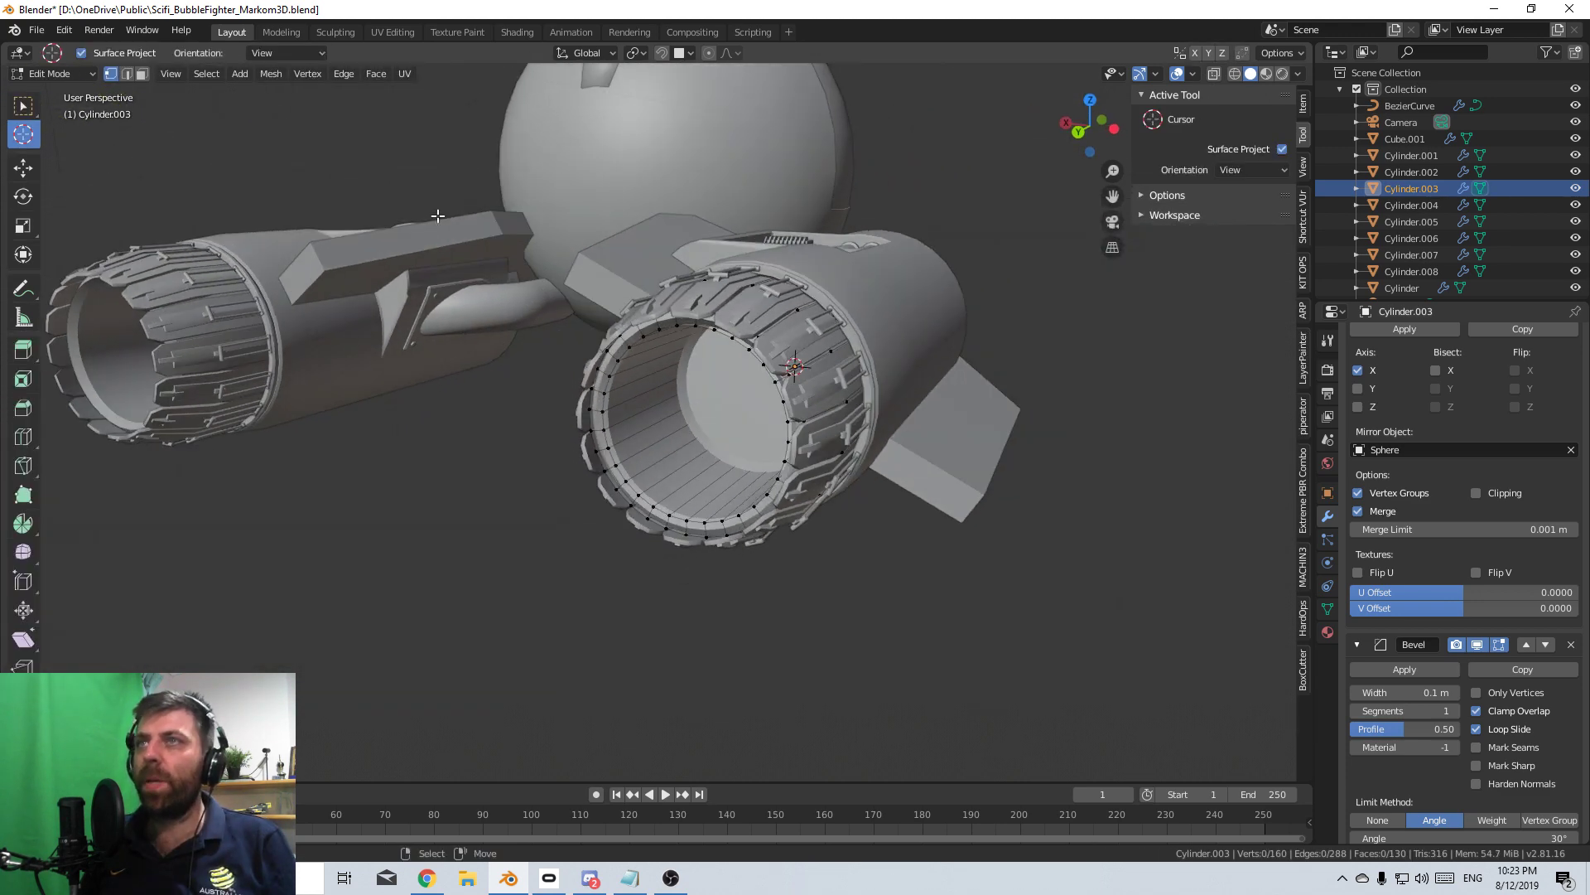
pyautogui.keyDown('alt'); pyautogui.click(648, 445); pyautogui.keyUp('alt')
pyautogui.press('s')
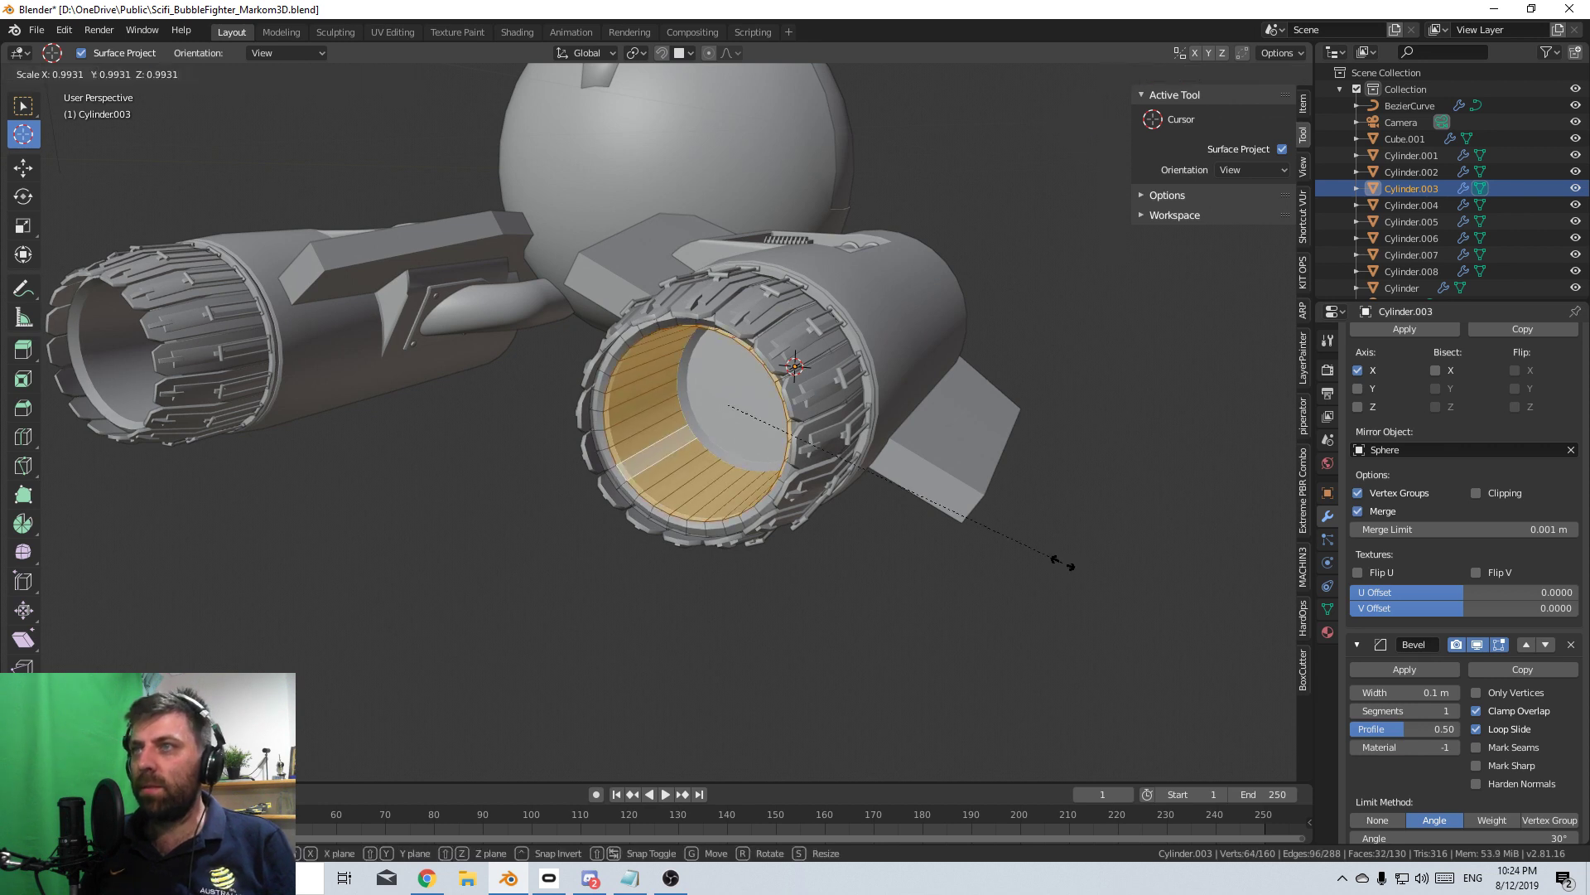
pyautogui.hotkey('shift', 'y')
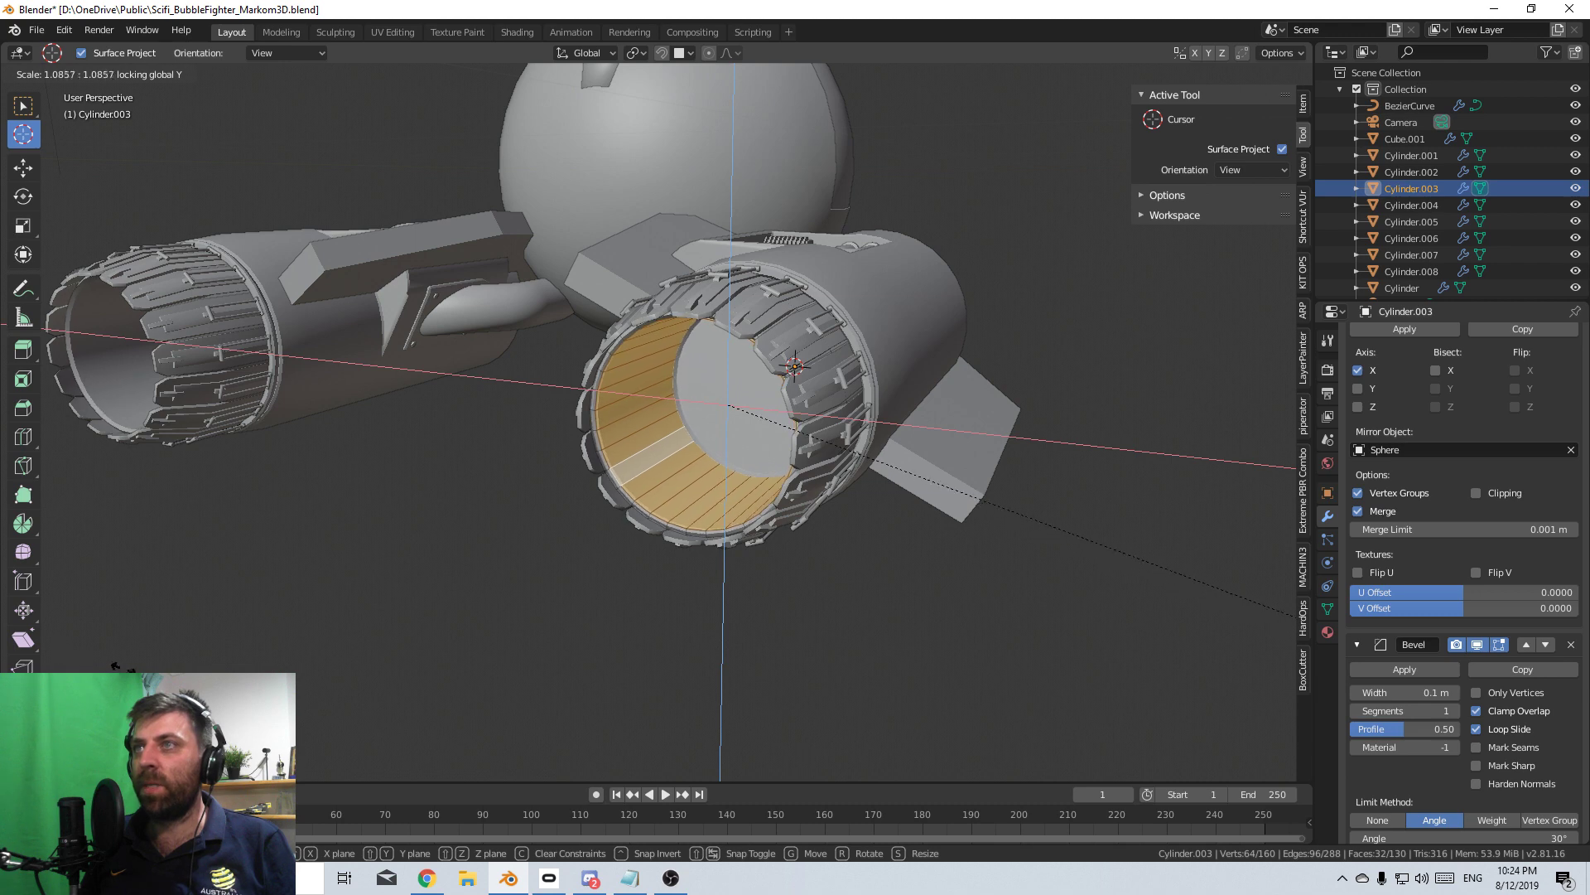
pyautogui.press('Return')
# - Examine the nozzle interior in Material Preview, return to Solid shading in Object Mode and look over the engines and wings from several sides
pyautogui.press('z')
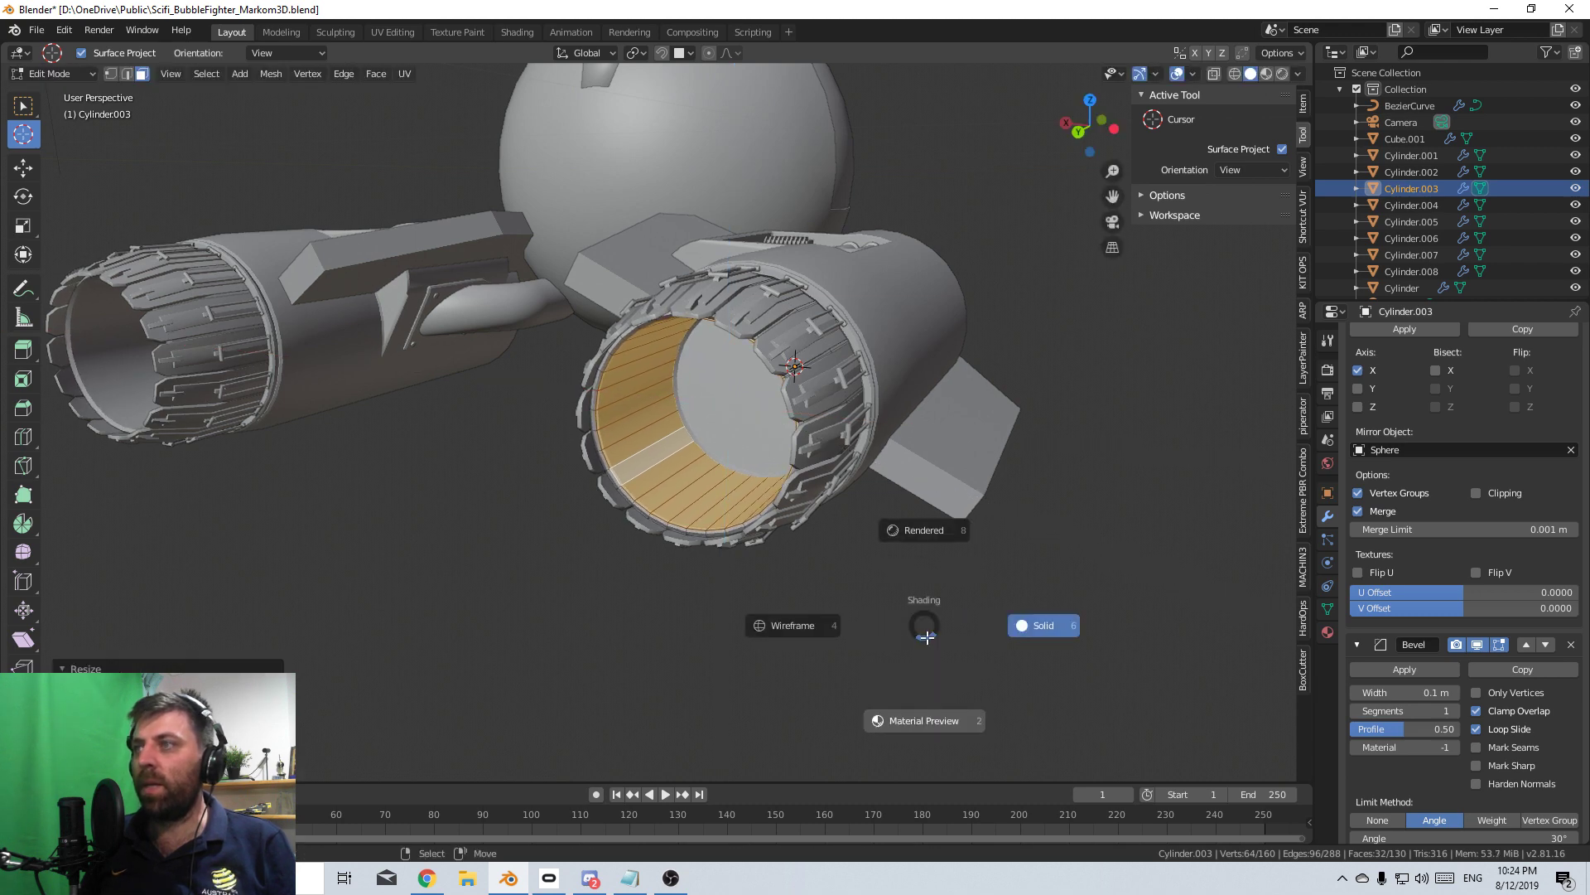
pyautogui.click(777, 625)
pyautogui.moveTo(777, 625); pyautogui.dragTo(856, 620, button='middle')
pyautogui.press('Tab')
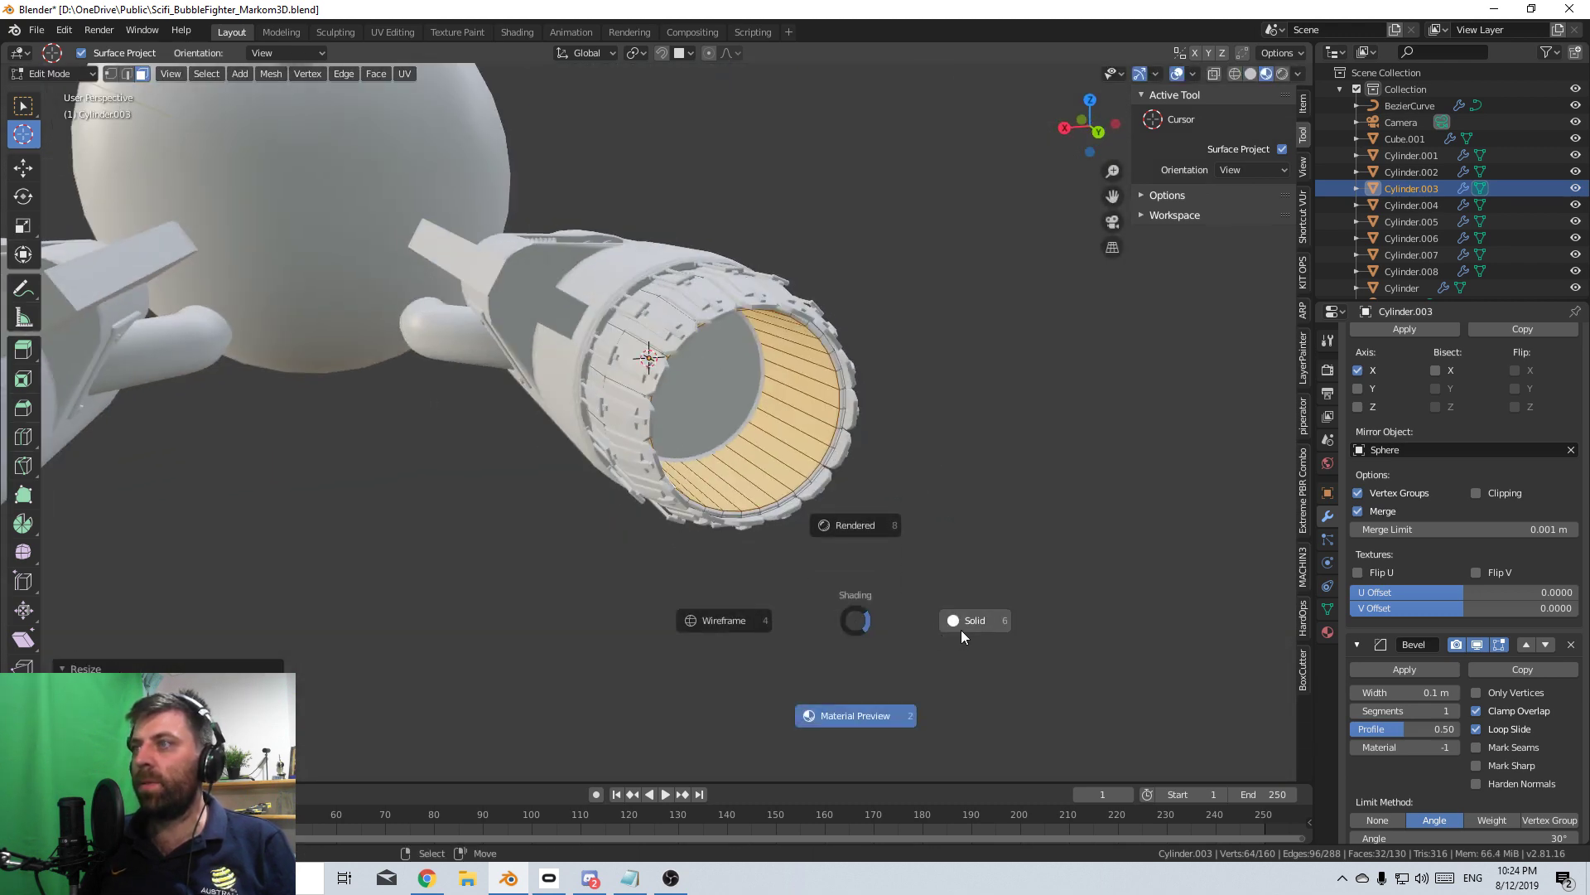
pyautogui.click(961, 629)
pyautogui.moveTo(960, 629); pyautogui.dragTo(673, 546, button='middle')
pyautogui.scroll(4, 675, 530)
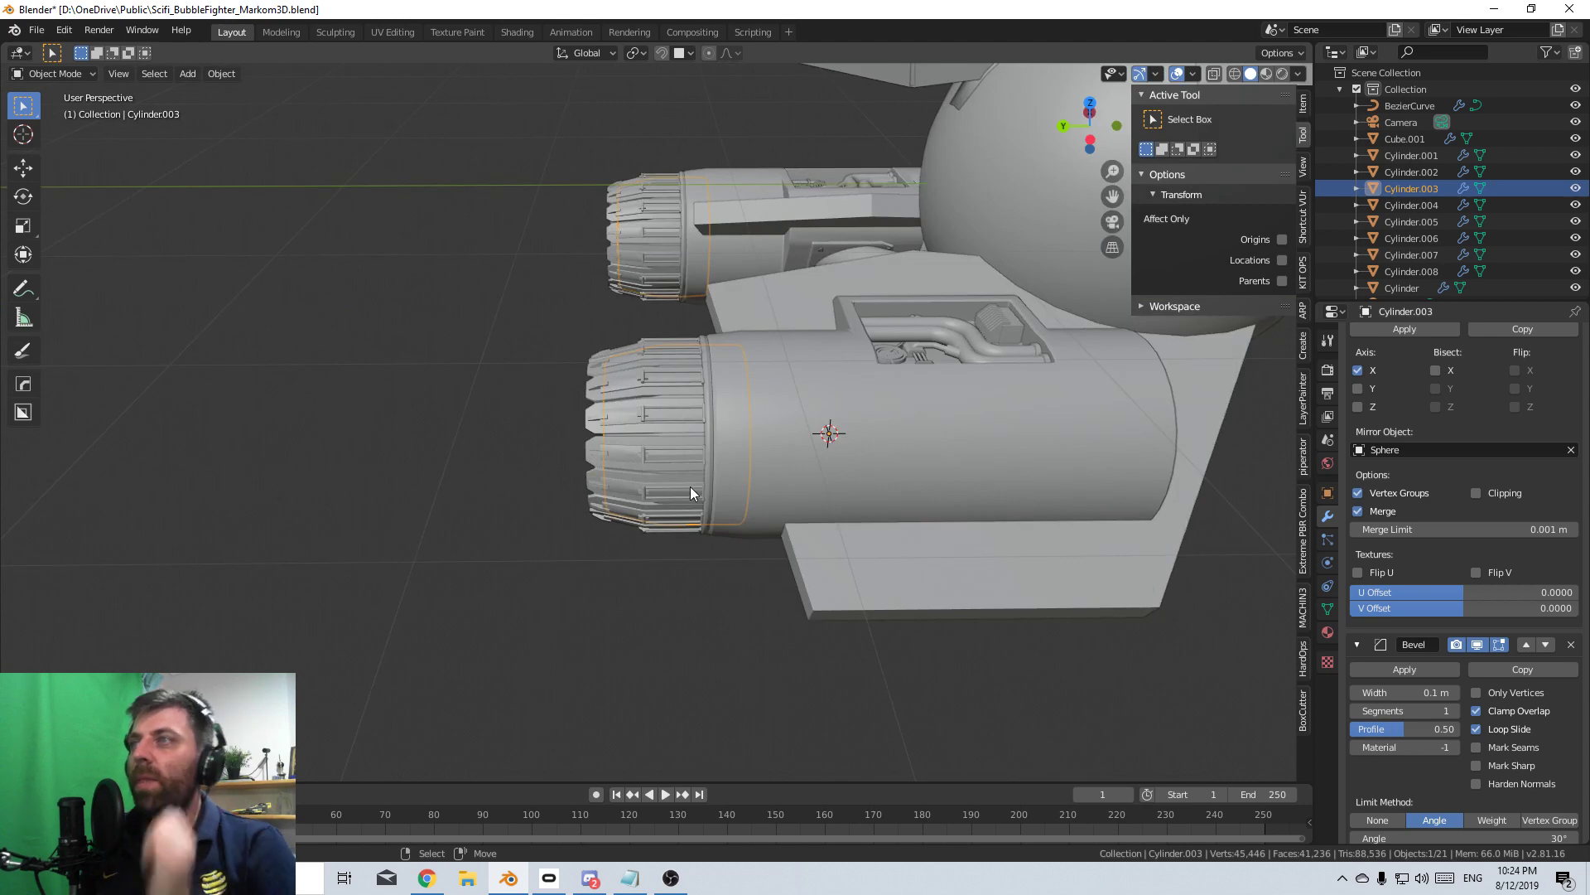
pyautogui.moveTo(729, 478); pyautogui.dragTo(599, 386, button='middle')
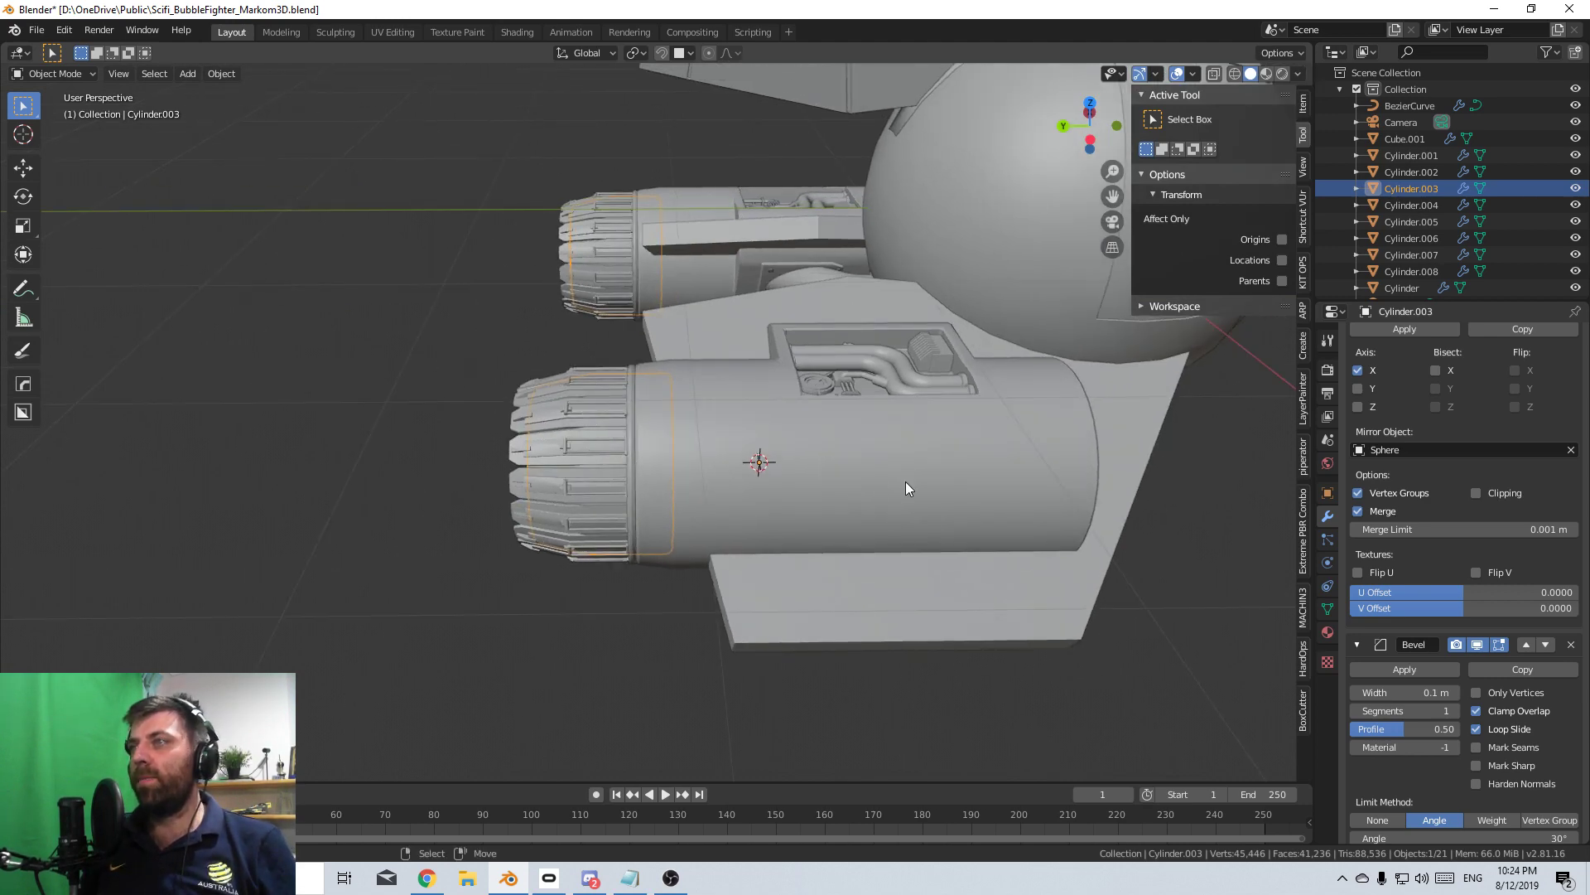
pyautogui.scroll(-3, 878, 461)
pyautogui.scroll(1, 774, 464)
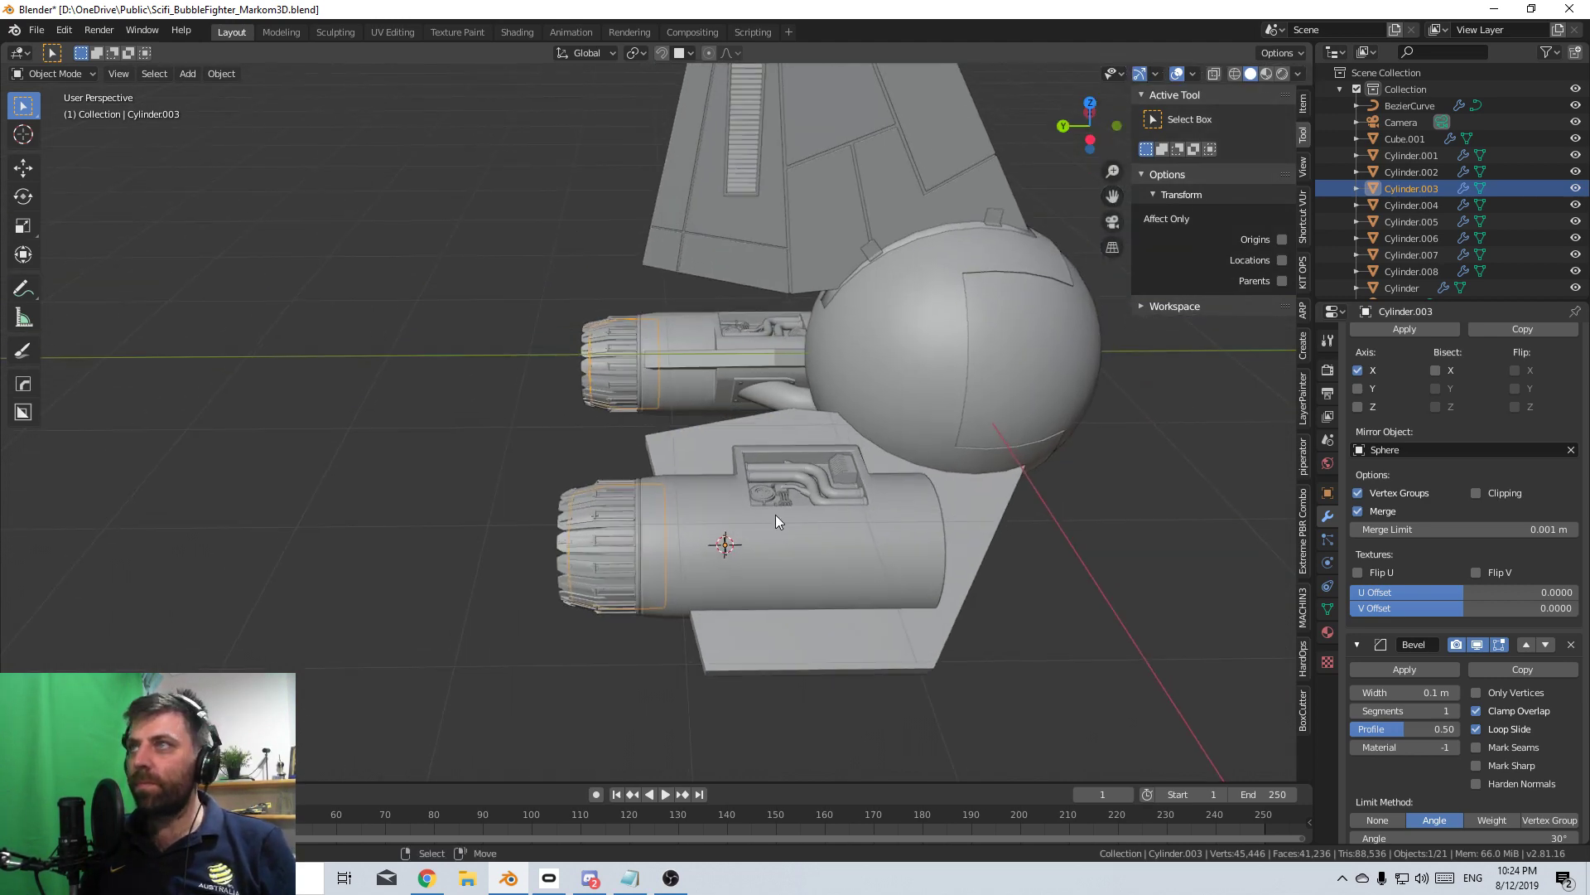
pyautogui.moveTo(818, 185); pyautogui.dragTo(826, 181, button='middle')
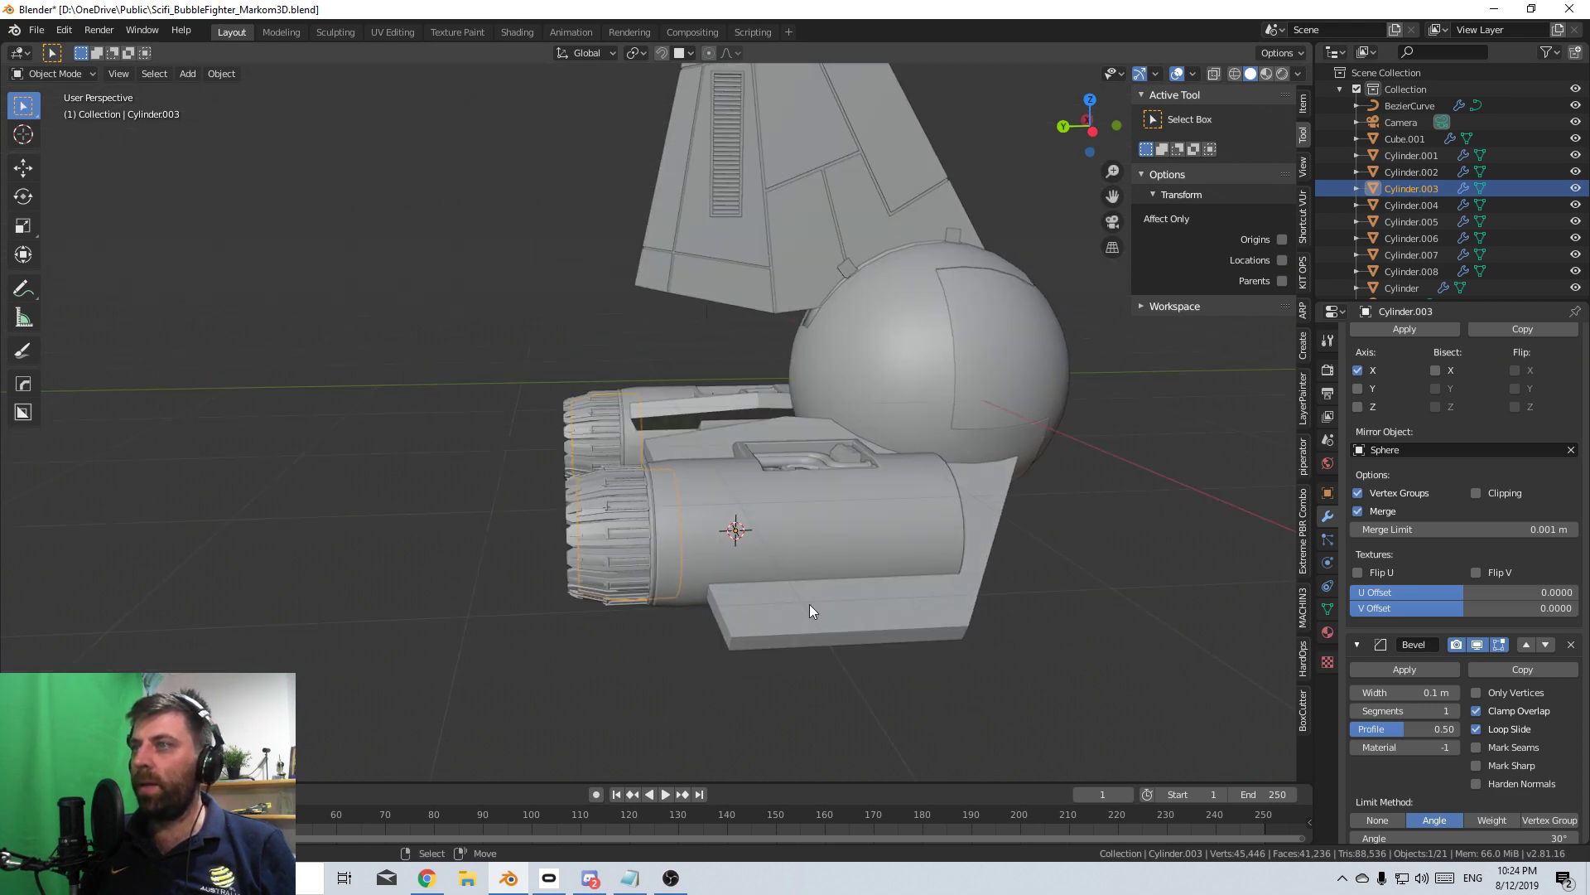
pyautogui.moveTo(890, 609); pyautogui.dragTo(779, 600, button='middle')
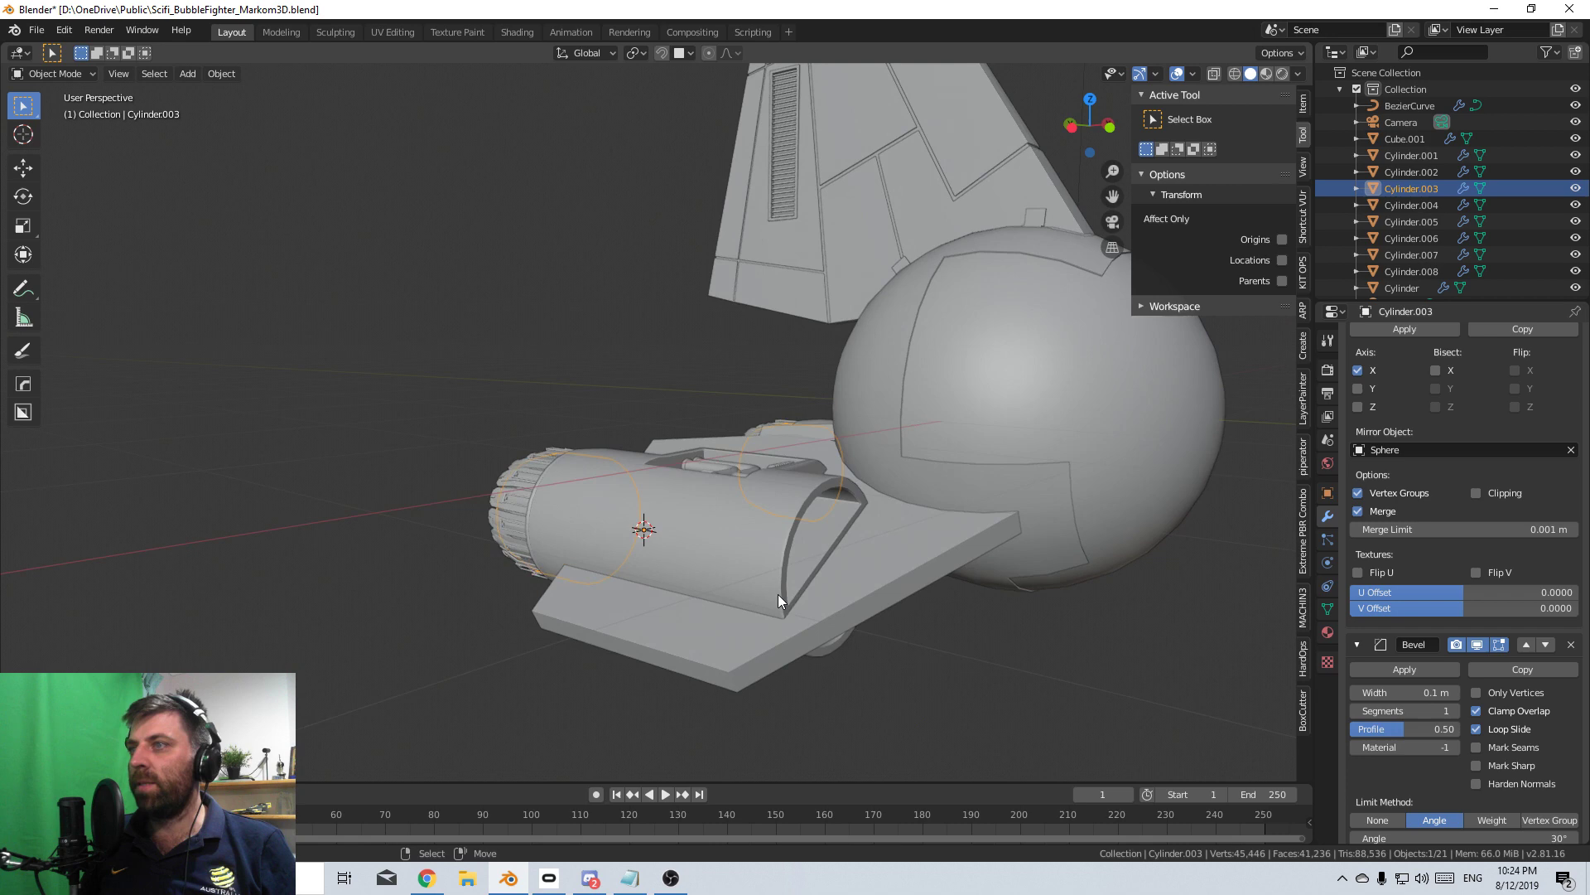
# - Select the wing plate beneath the engines and duplicate it in place in Object Mode
pyautogui.click(646, 634)
pyautogui.press('Tab')
pyautogui.moveTo(569, 576); pyautogui.dragTo(671, 647, button='middle')
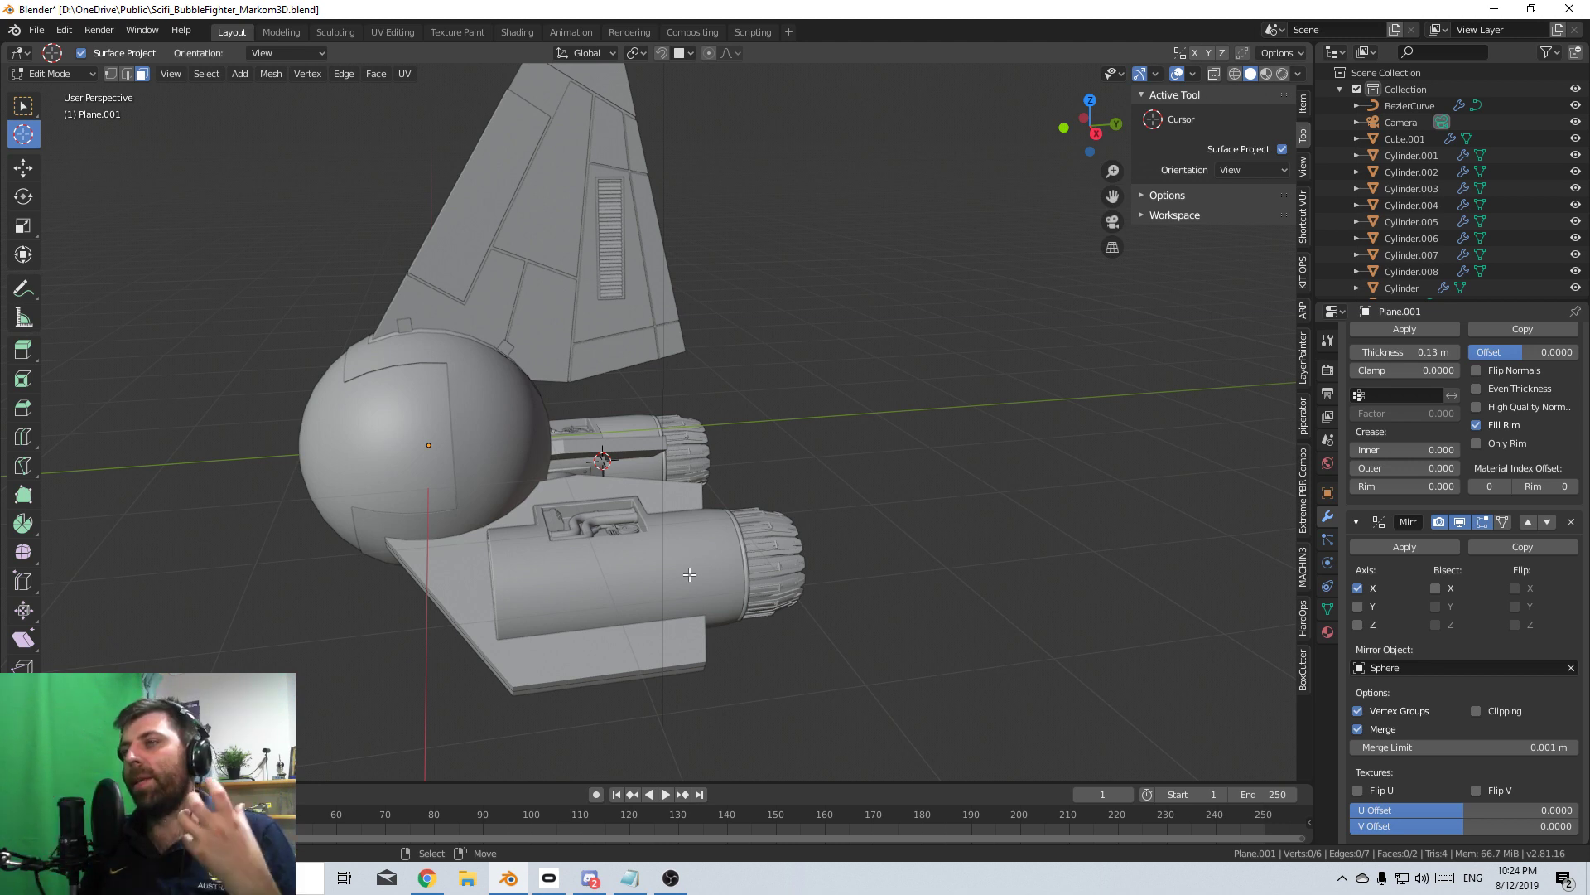
pyautogui.moveTo(722, 633); pyautogui.dragTo(724, 658, button='middle')
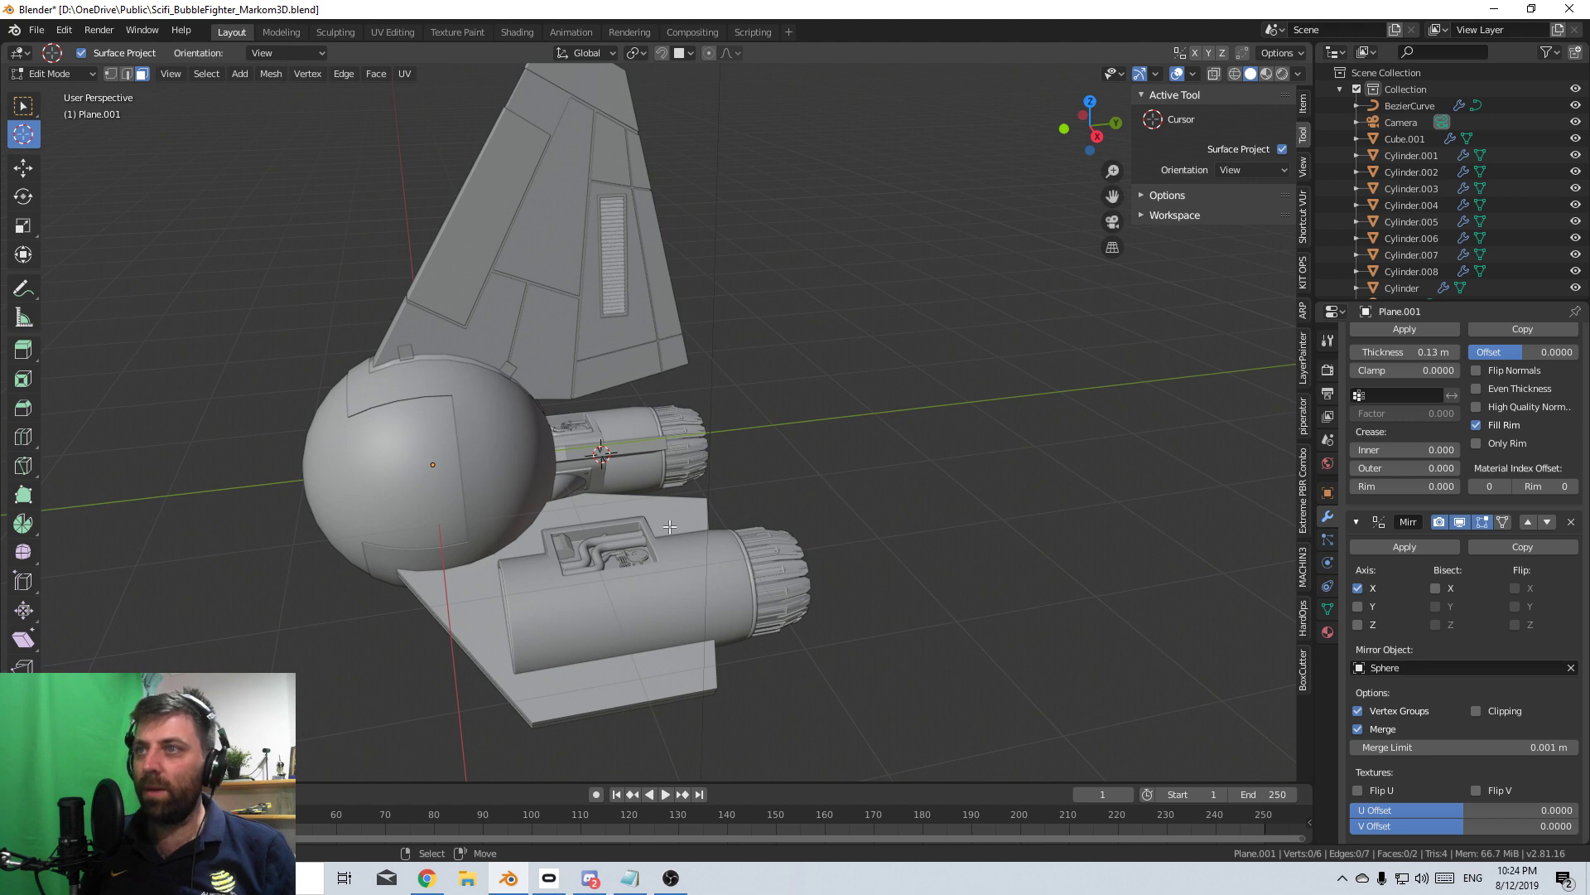
pyautogui.moveTo(704, 527); pyautogui.dragTo(602, 581, button='middle')
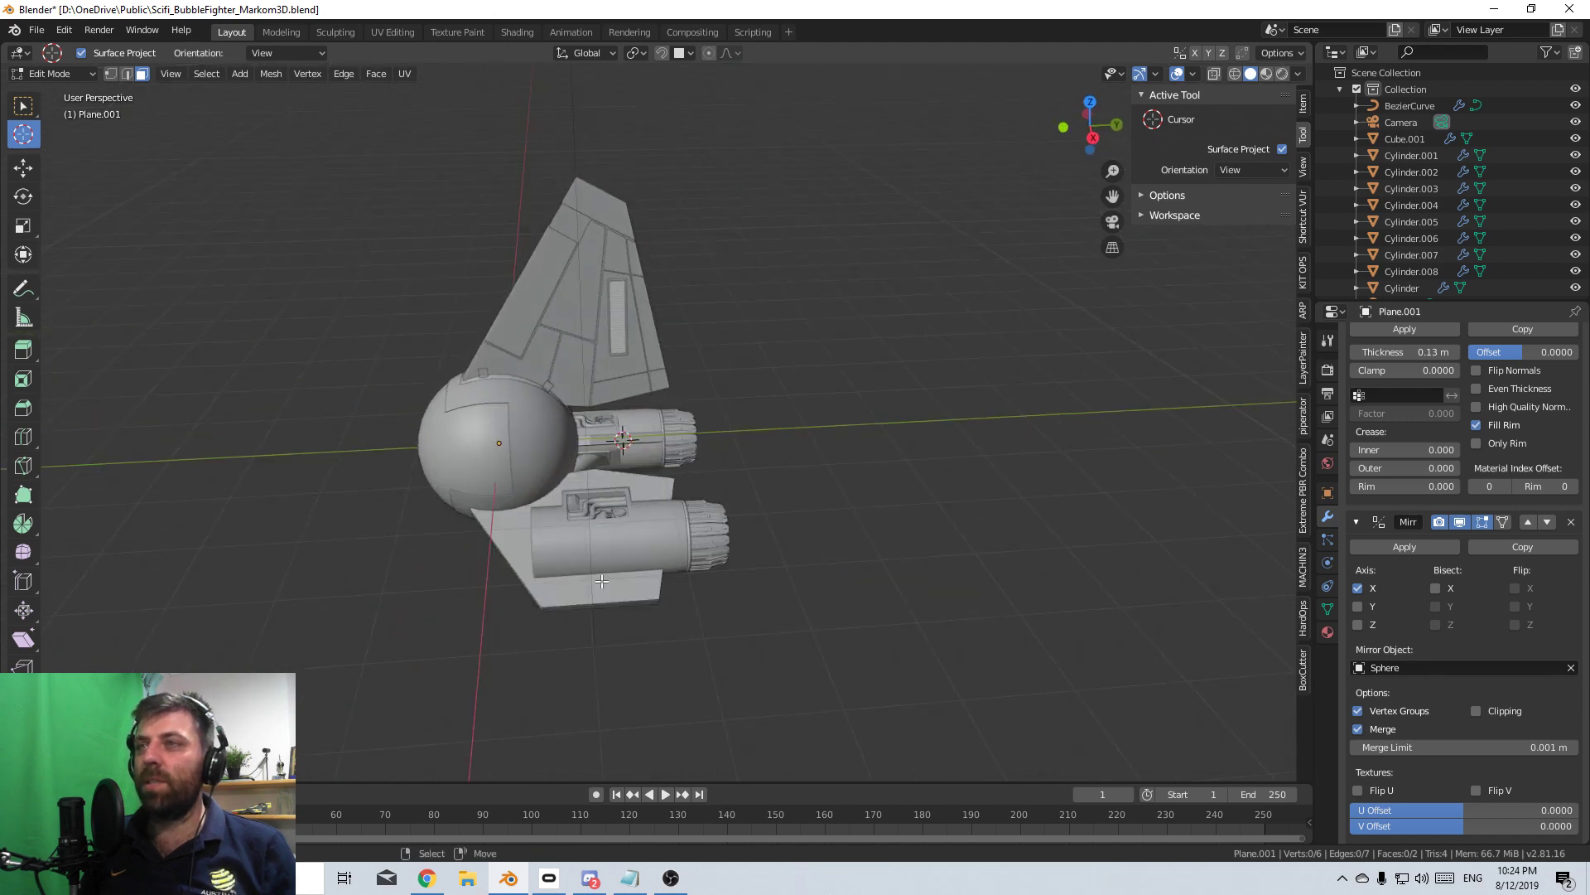
pyautogui.press('Tab')
pyautogui.scroll(-4, 571, 590)
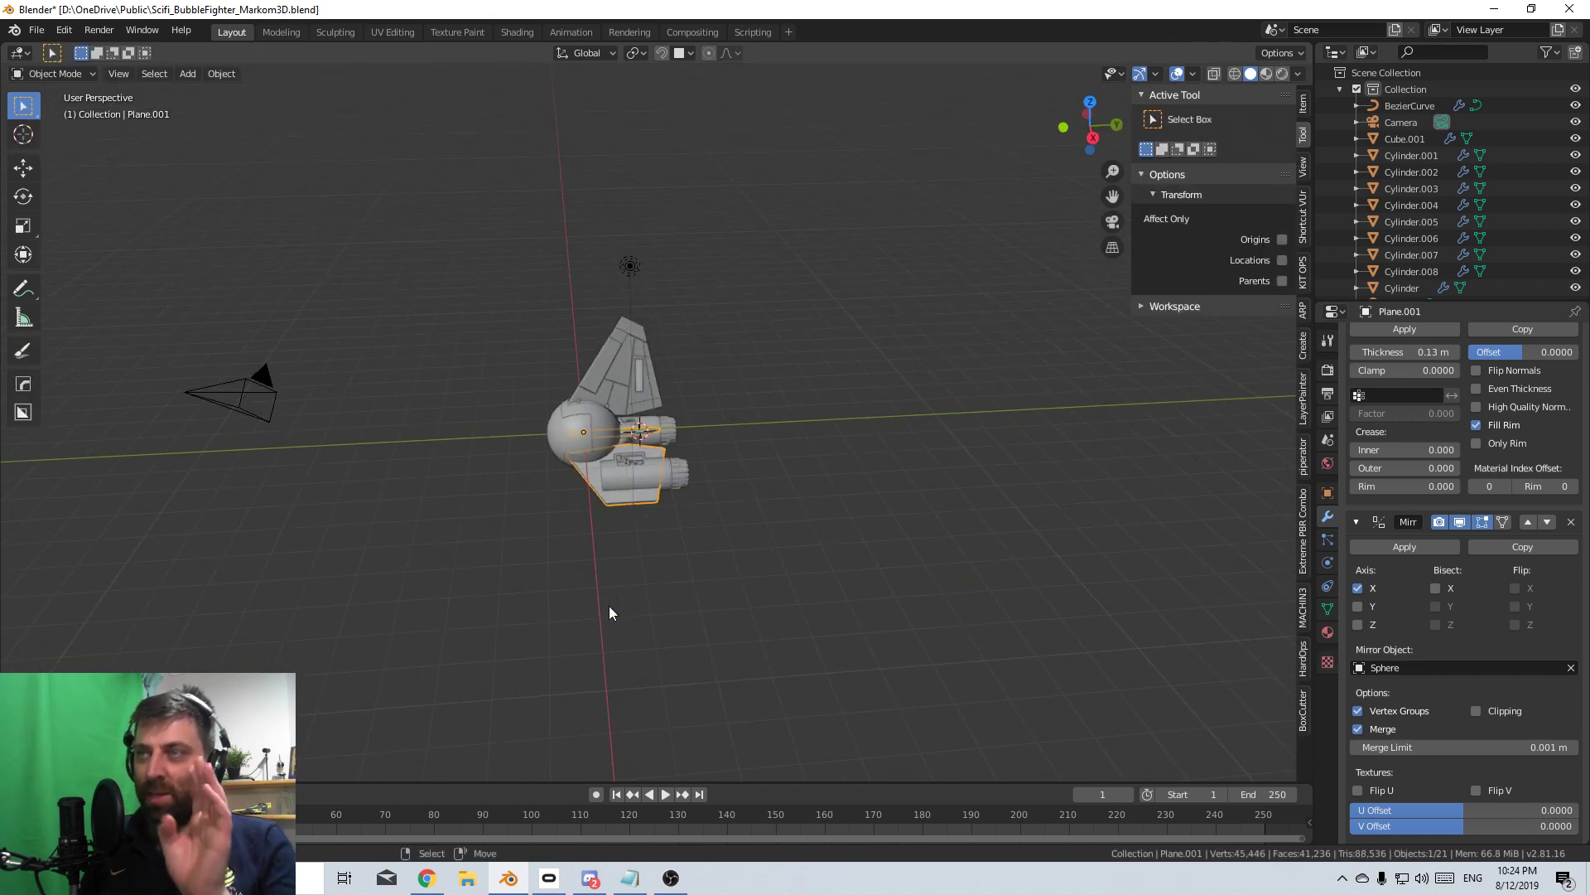
pyautogui.hotkey('shift', 'd')
pyautogui.press('x')
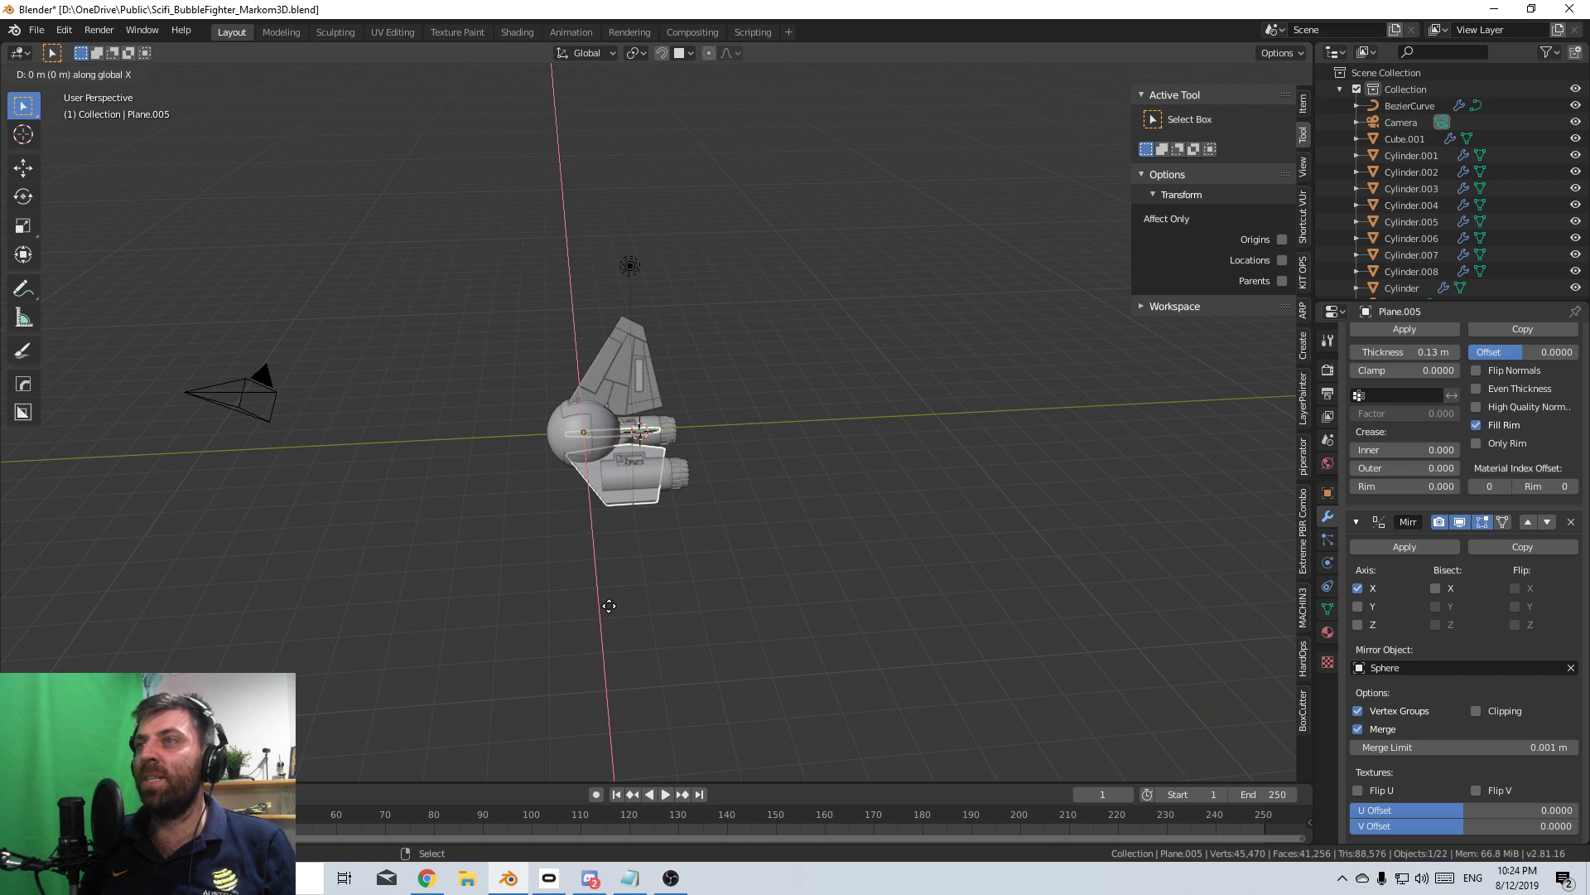
pyautogui.press('y')
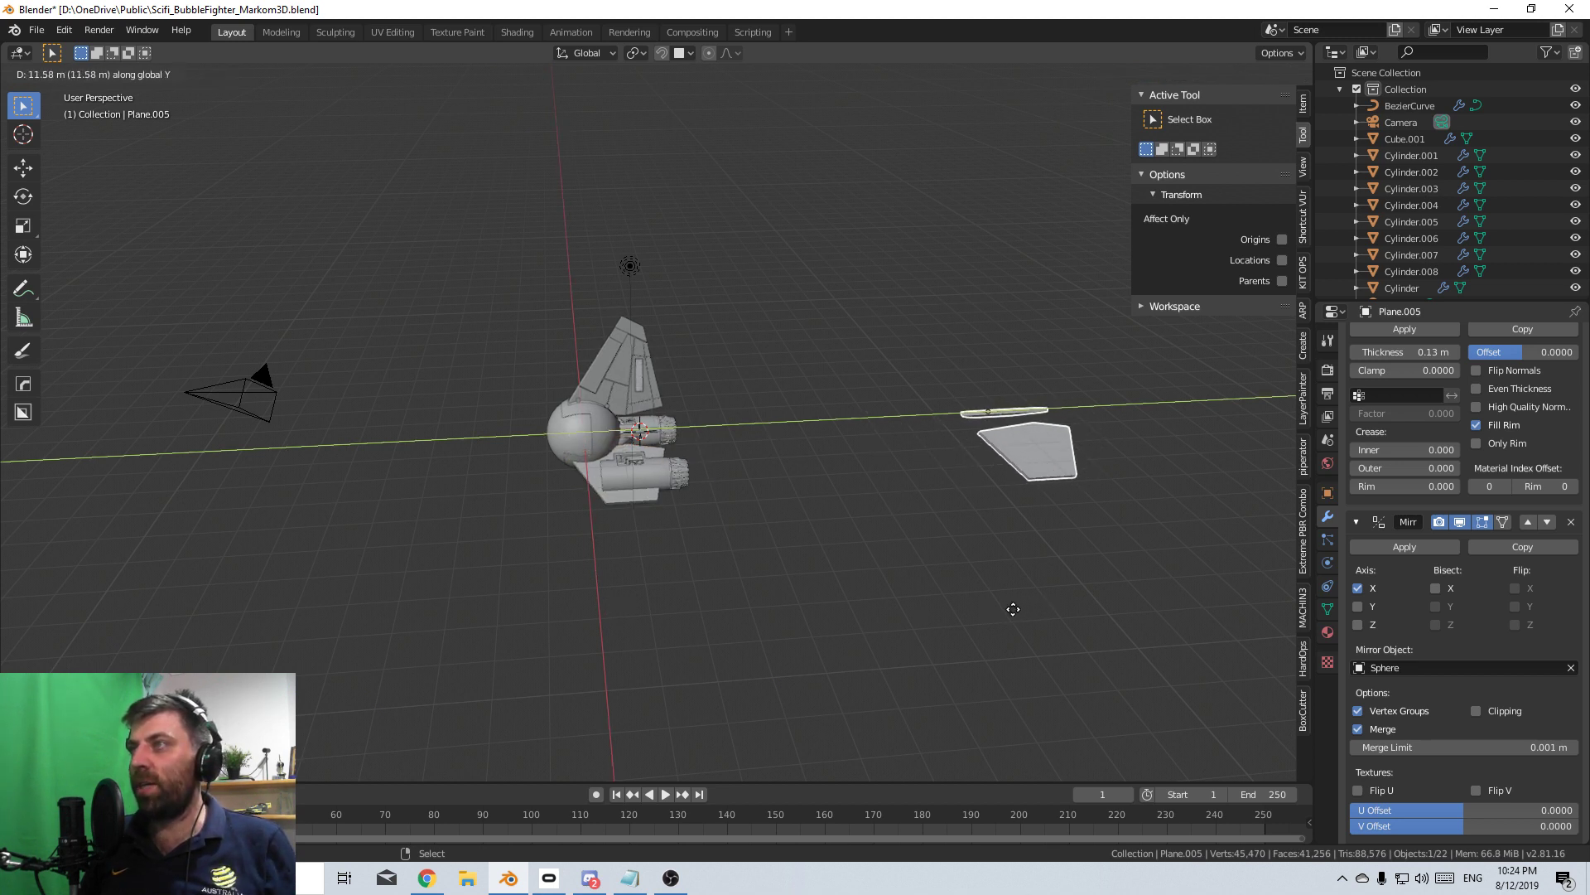
pyautogui.rightClick(1023, 600)
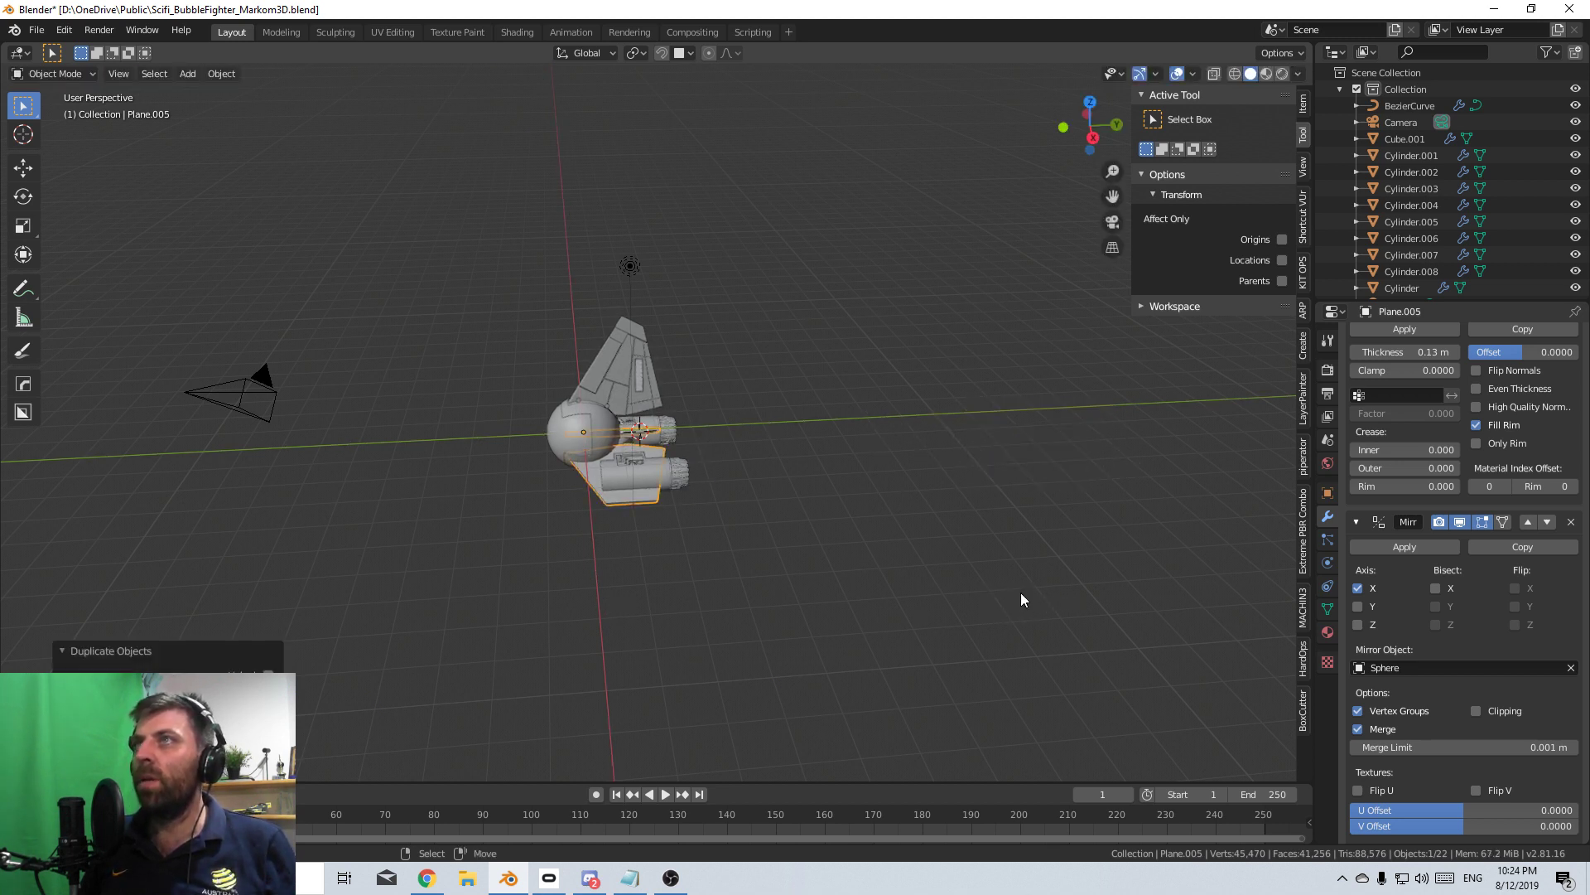
# - Set snapping to Increment and move the duplicate wing along the Y axis, well clear of the fighter's rear
pyautogui.click(684, 52)
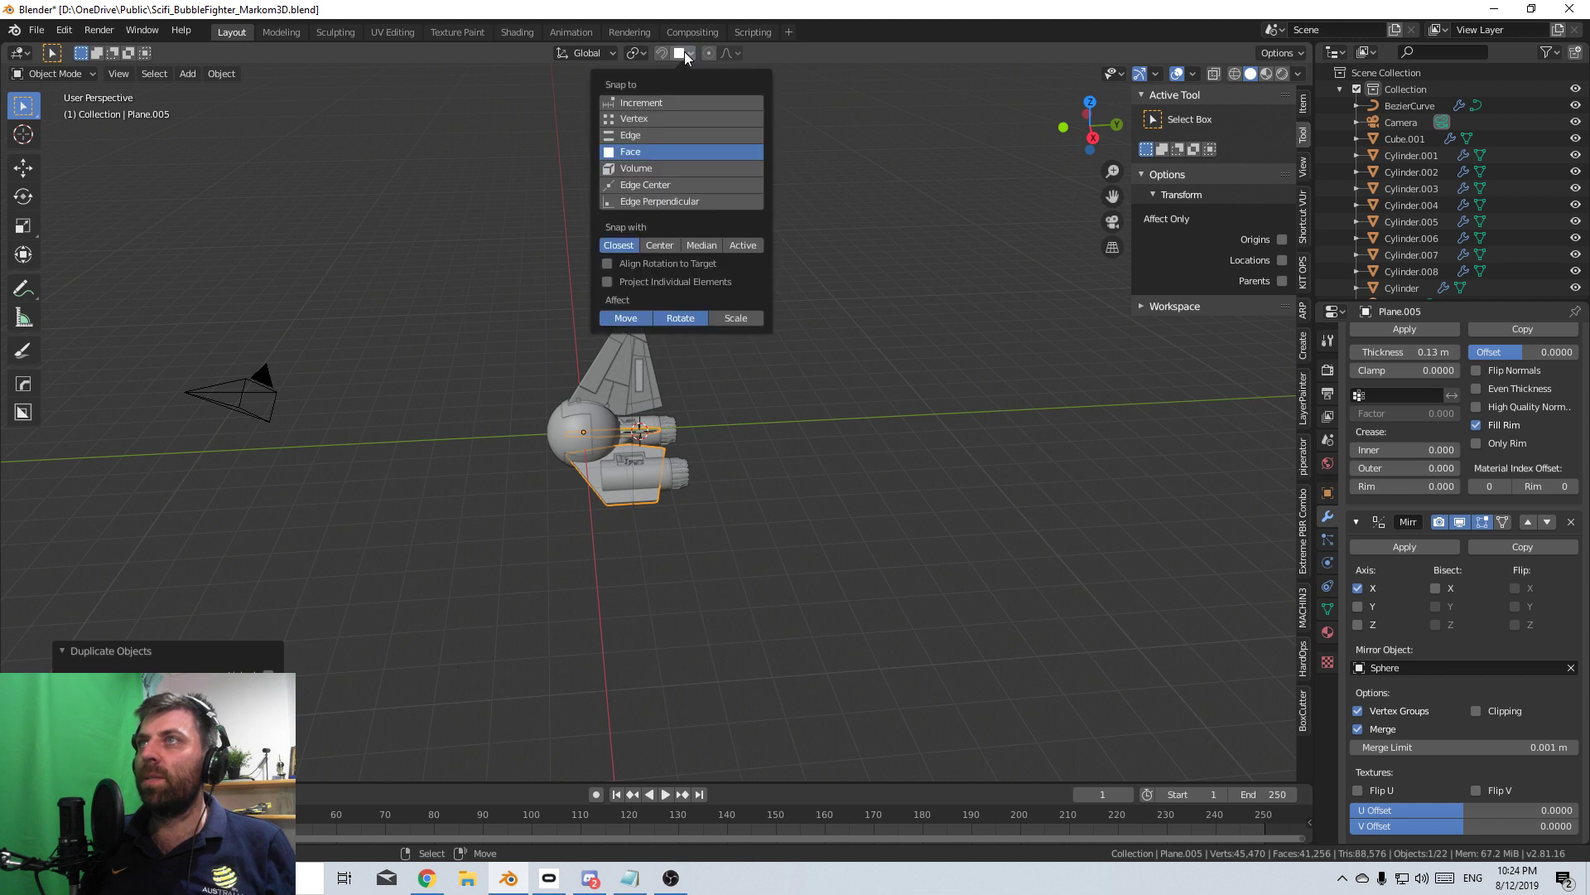
pyautogui.click(654, 102)
pyautogui.press('g')
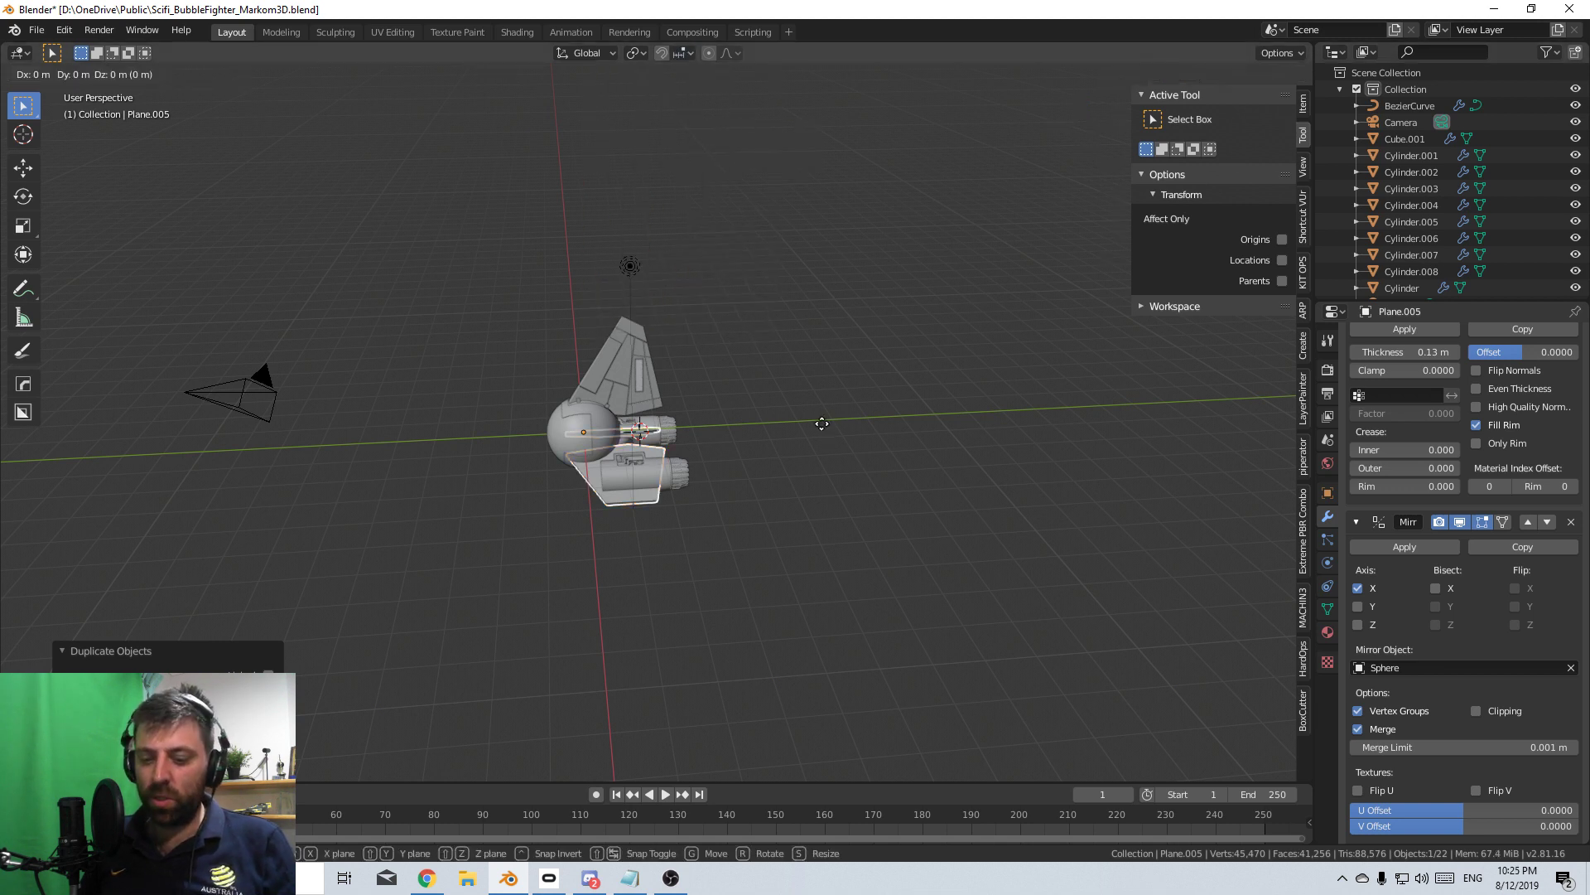
pyautogui.press('x')
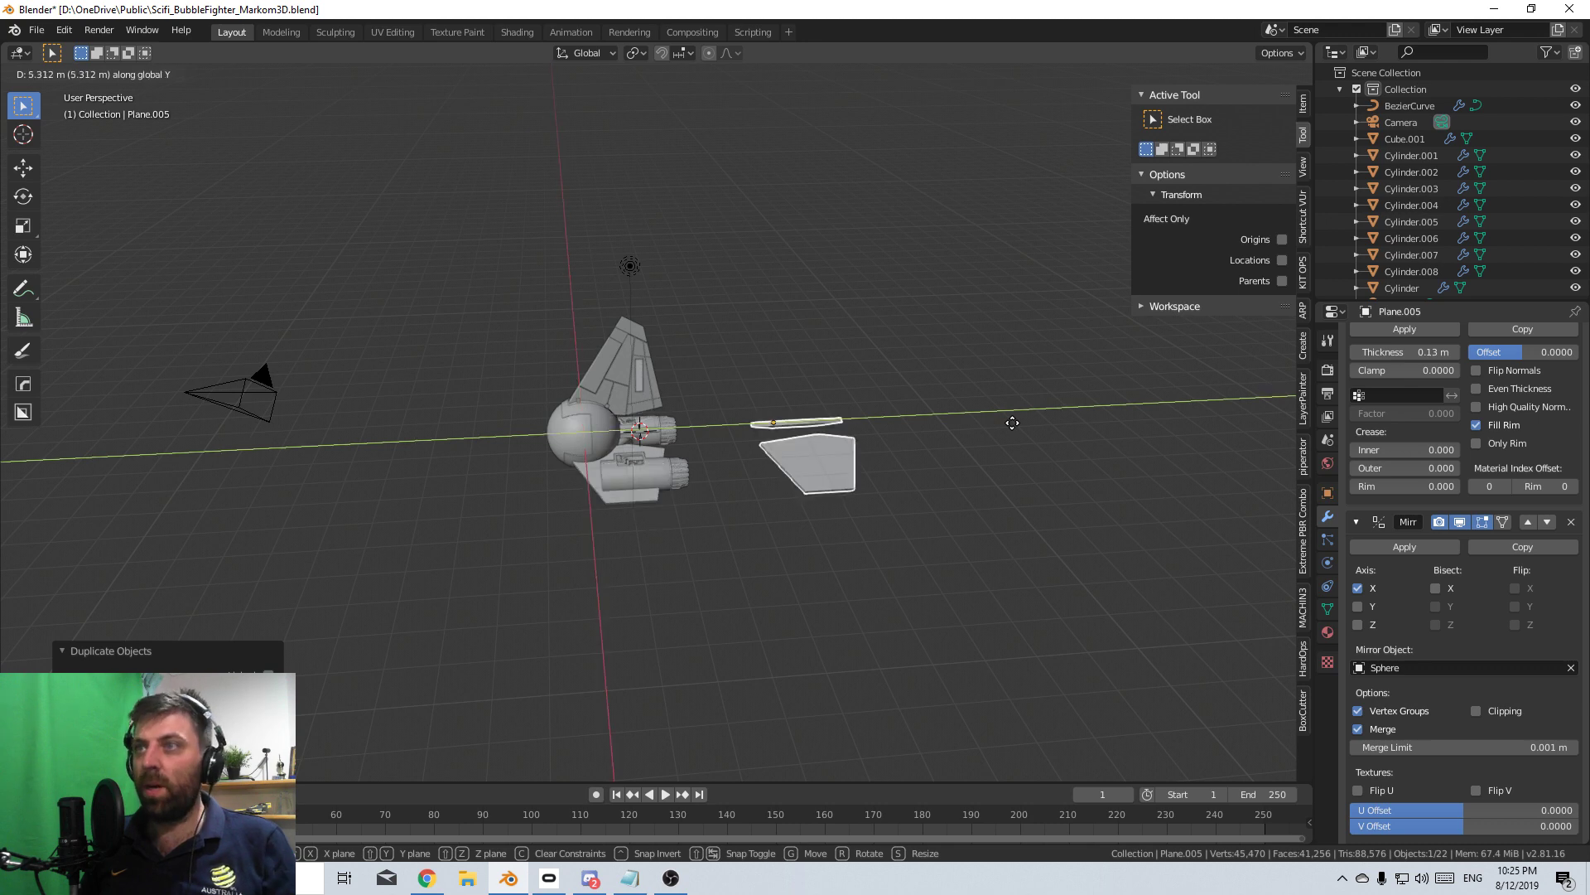
pyautogui.click(1045, 479)
# - Raise the duplicate wing along the Z axis, well above ground level
pyautogui.moveTo(1045, 479); pyautogui.dragTo(808, 540, button='middle')
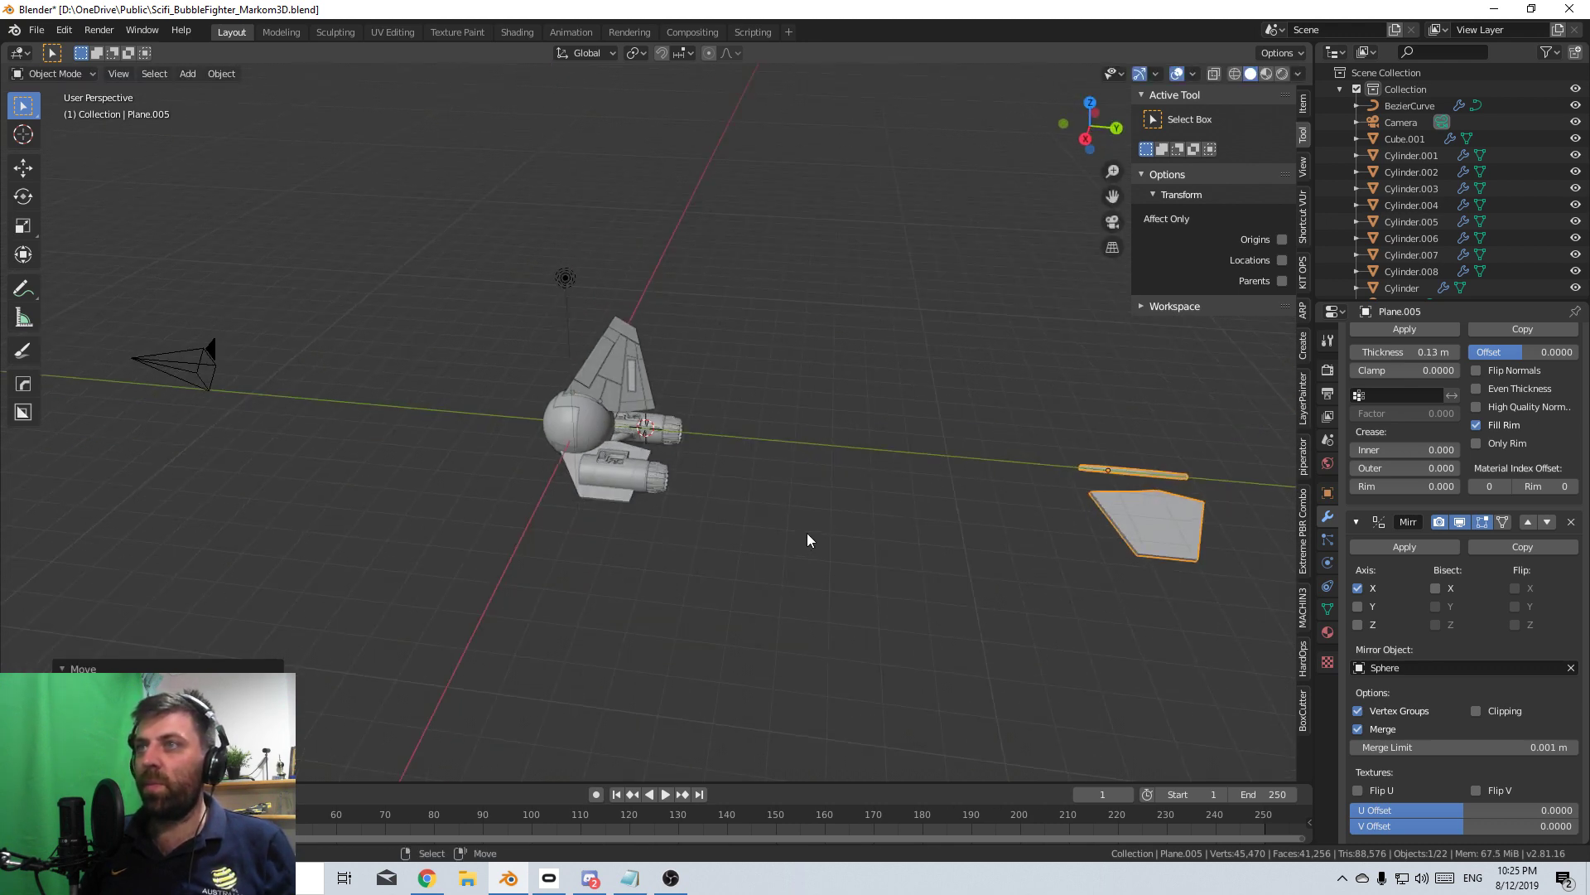
pyautogui.press('g')
pyautogui.press('z')
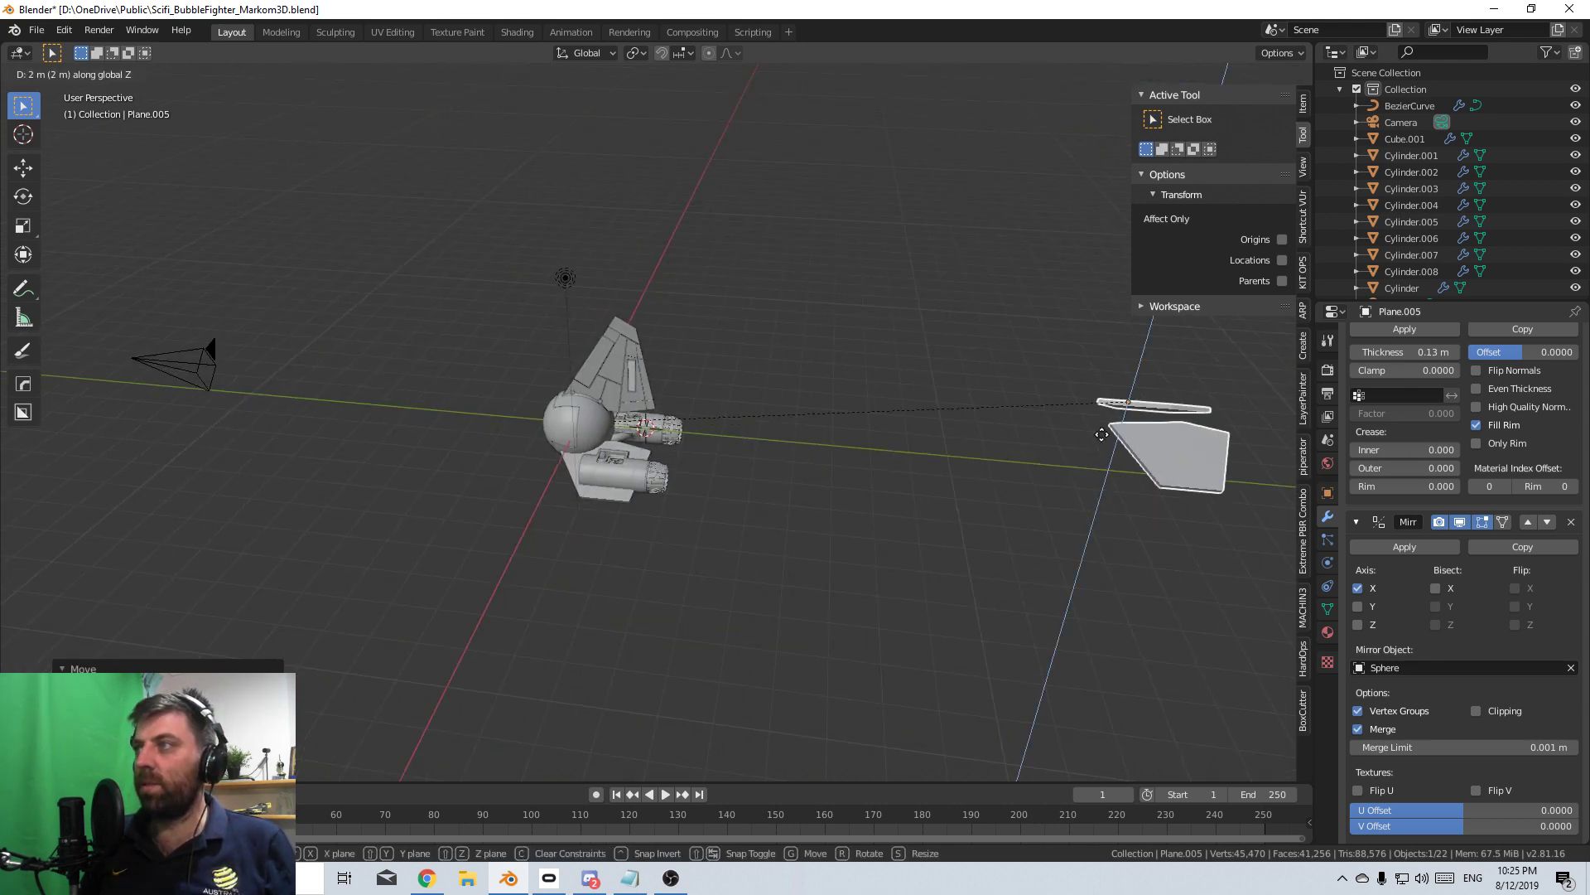
pyautogui.click(1110, 322)
# - Enter Edit Mode on the original wing and turn off its Solidify modifier's viewport display
pyautogui.scroll(5, 769, 469)
pyautogui.click(623, 519)
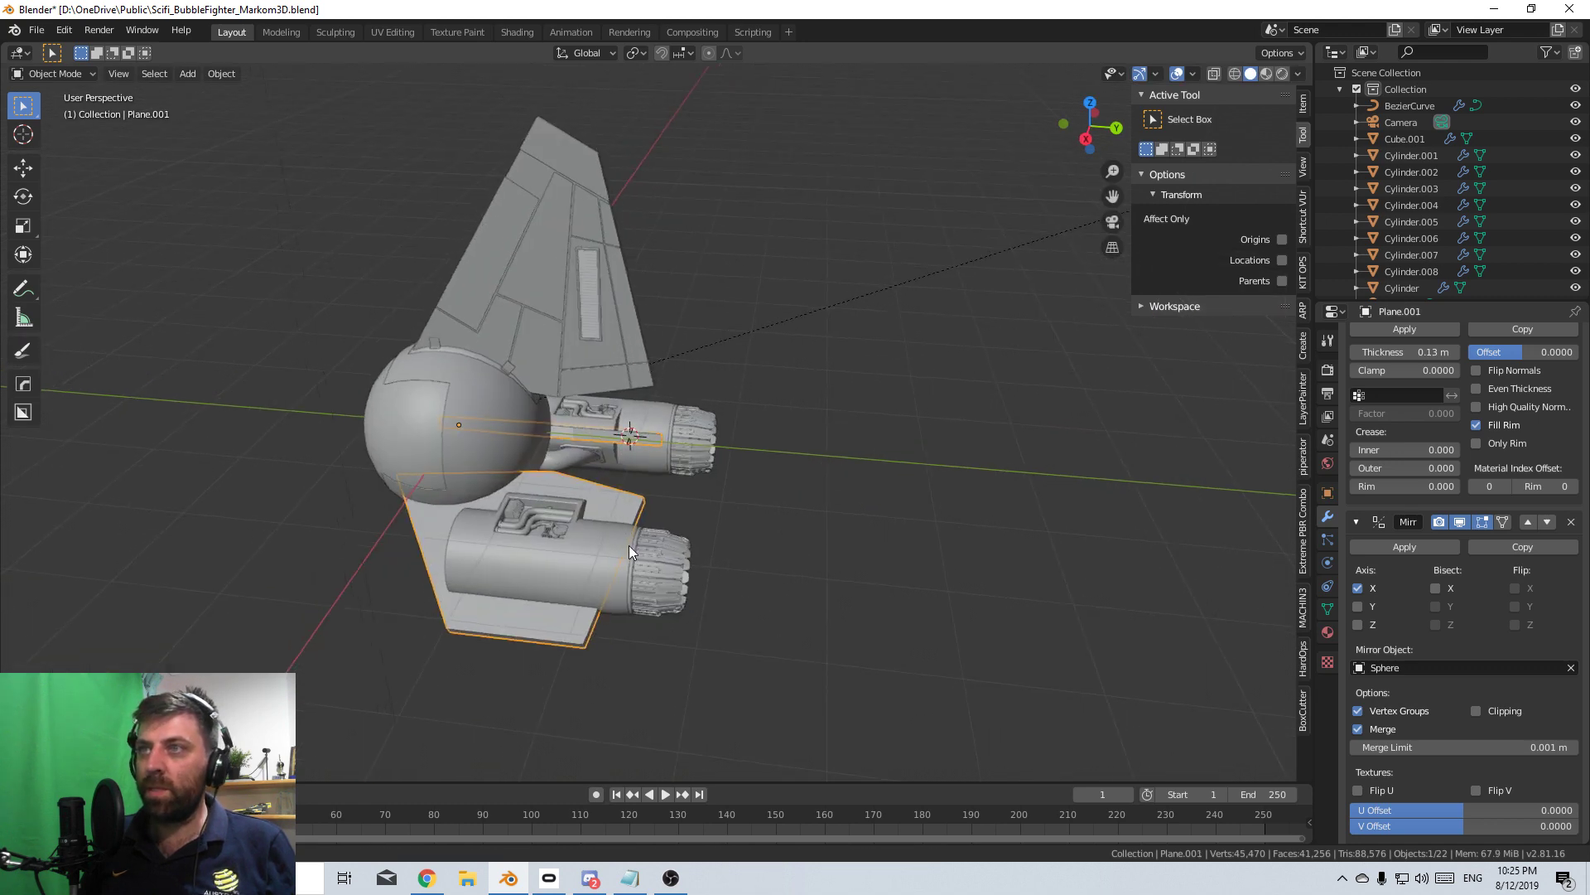
pyautogui.scroll(4, 649, 678)
pyautogui.press('Tab')
pyautogui.keyDown('shift'); pyautogui.moveTo(668, 692); pyautogui.dragTo(1080, 518, button='middle'); pyautogui.keyUp('shift')
pyautogui.moveTo(802, 531); pyautogui.dragTo(525, 500, button='middle')
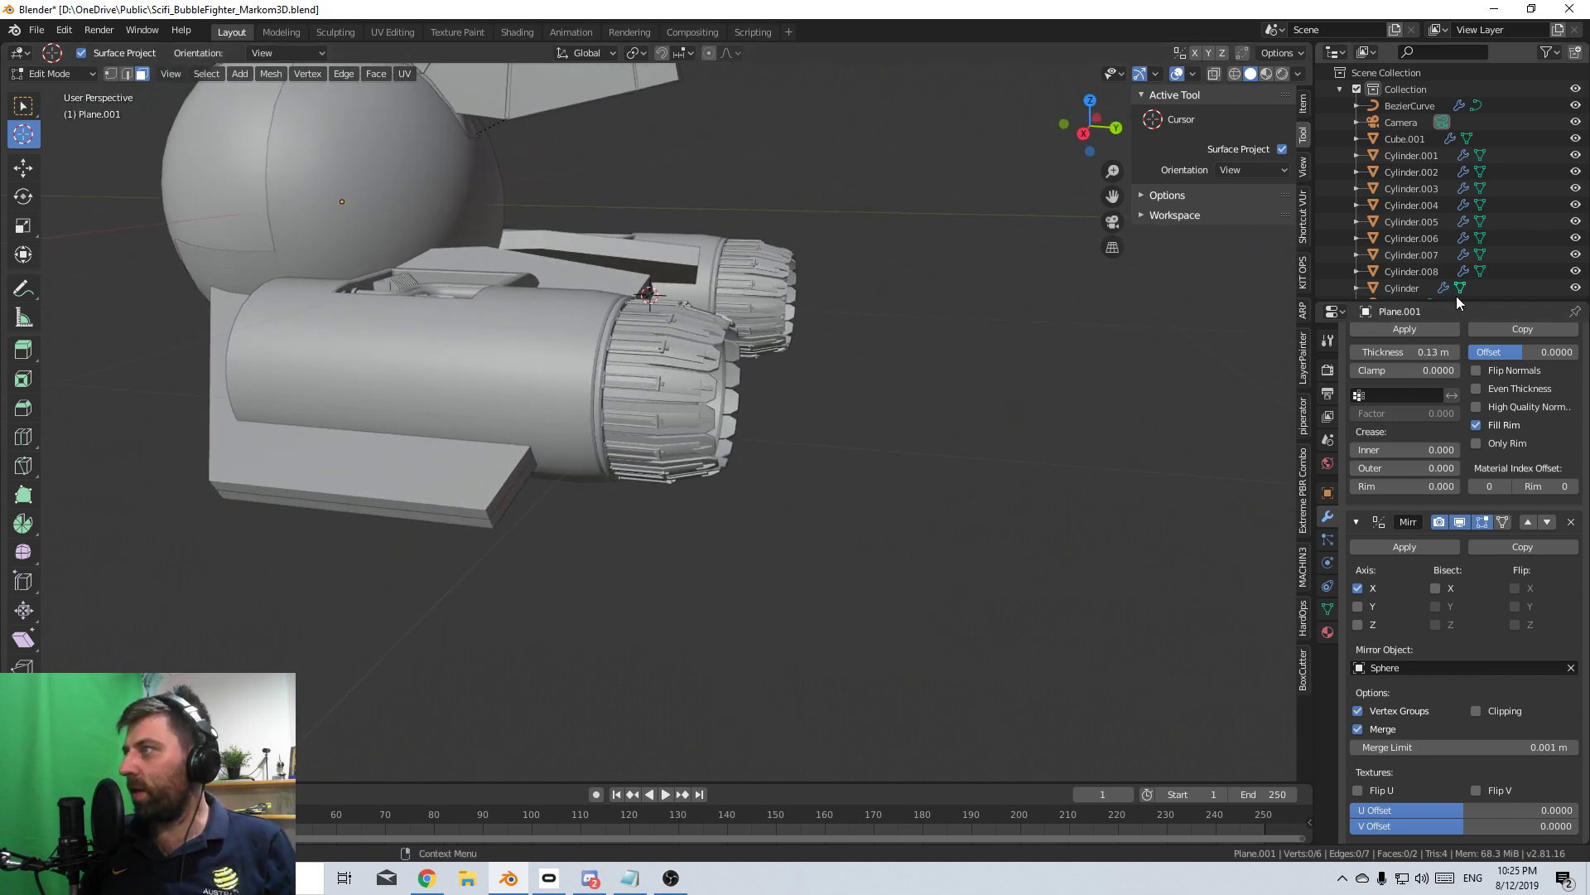
pyautogui.scroll(2, 1473, 598)
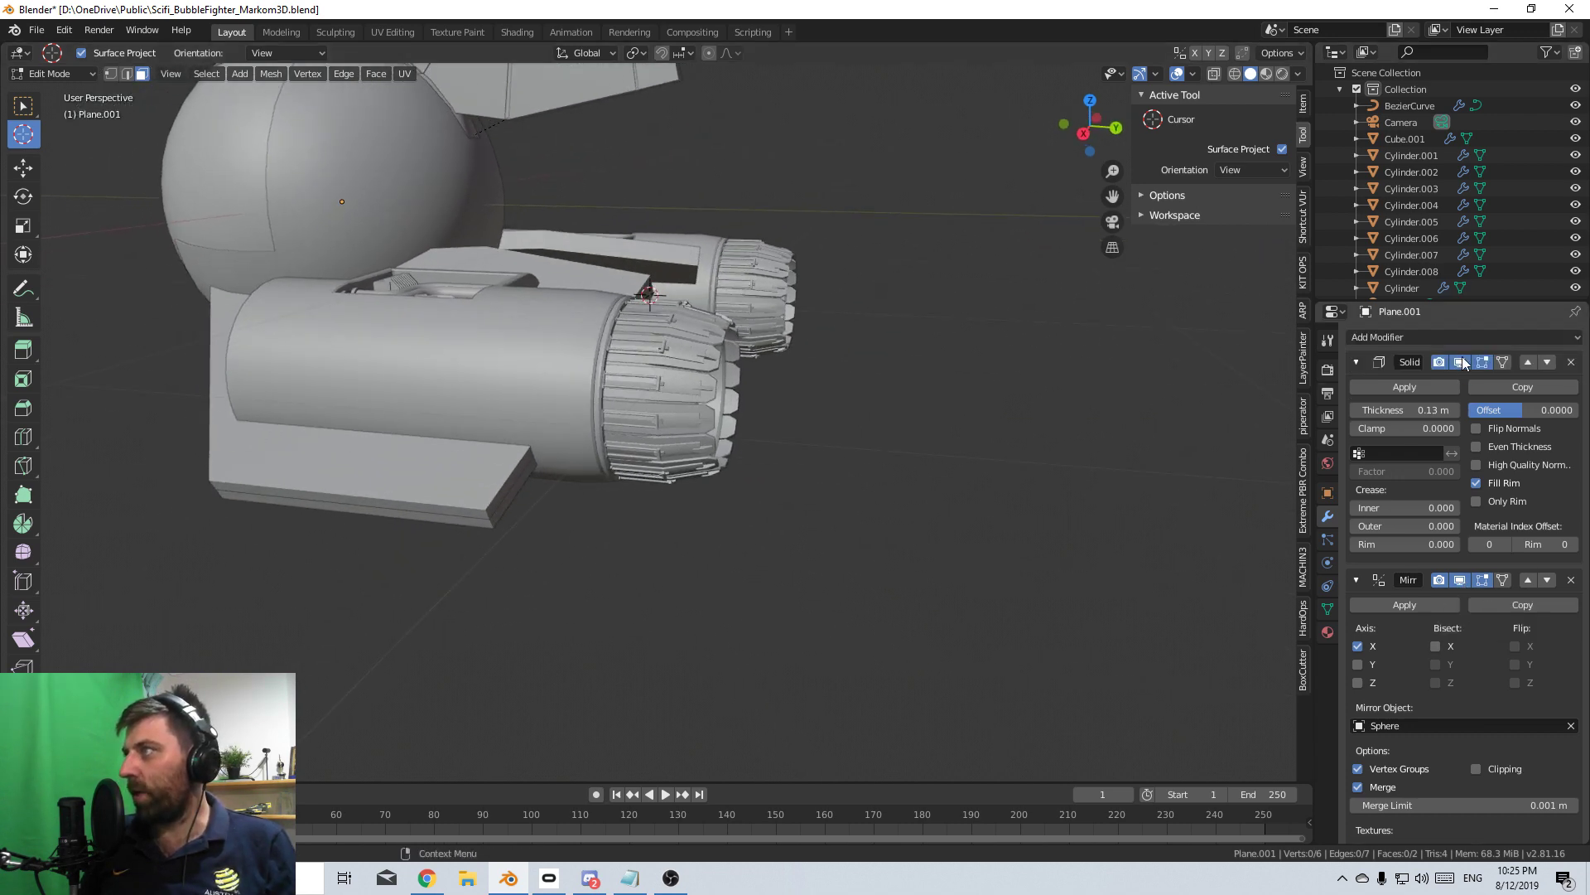
# - Add a lengthwise loop cut to the wing along the engine's outer side, with an edge slide of about 0.61
pyautogui.keyDown('shift'); pyautogui.moveTo(546, 519); pyautogui.dragTo(828, 596, button='middle'); pyautogui.keyUp('shift')
pyautogui.hotkey('ctrl', 'r')
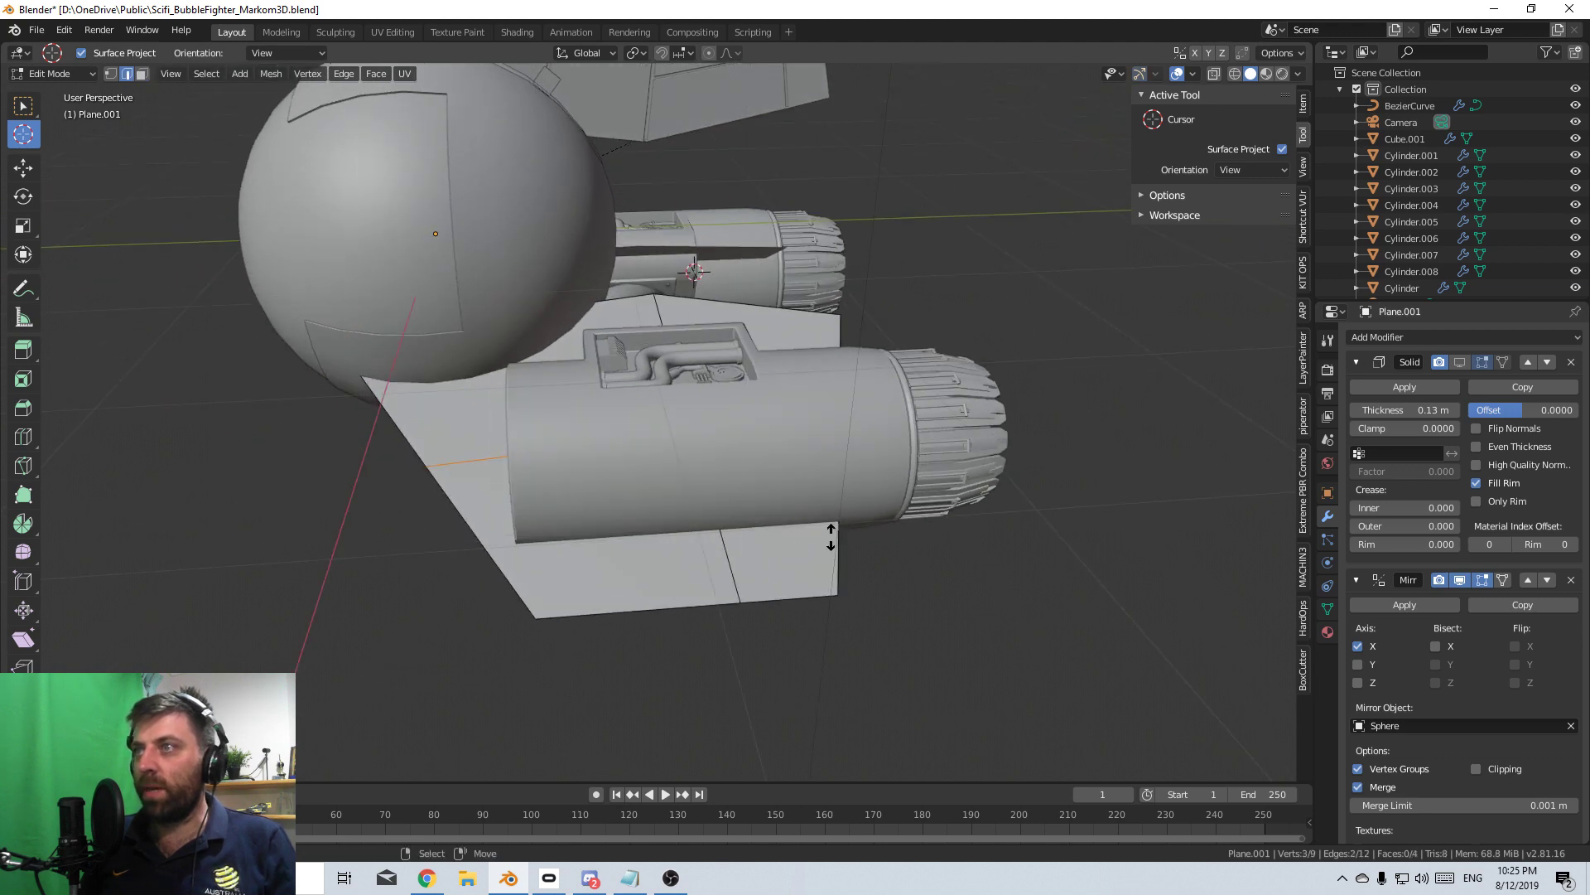
pyautogui.click(834, 600)
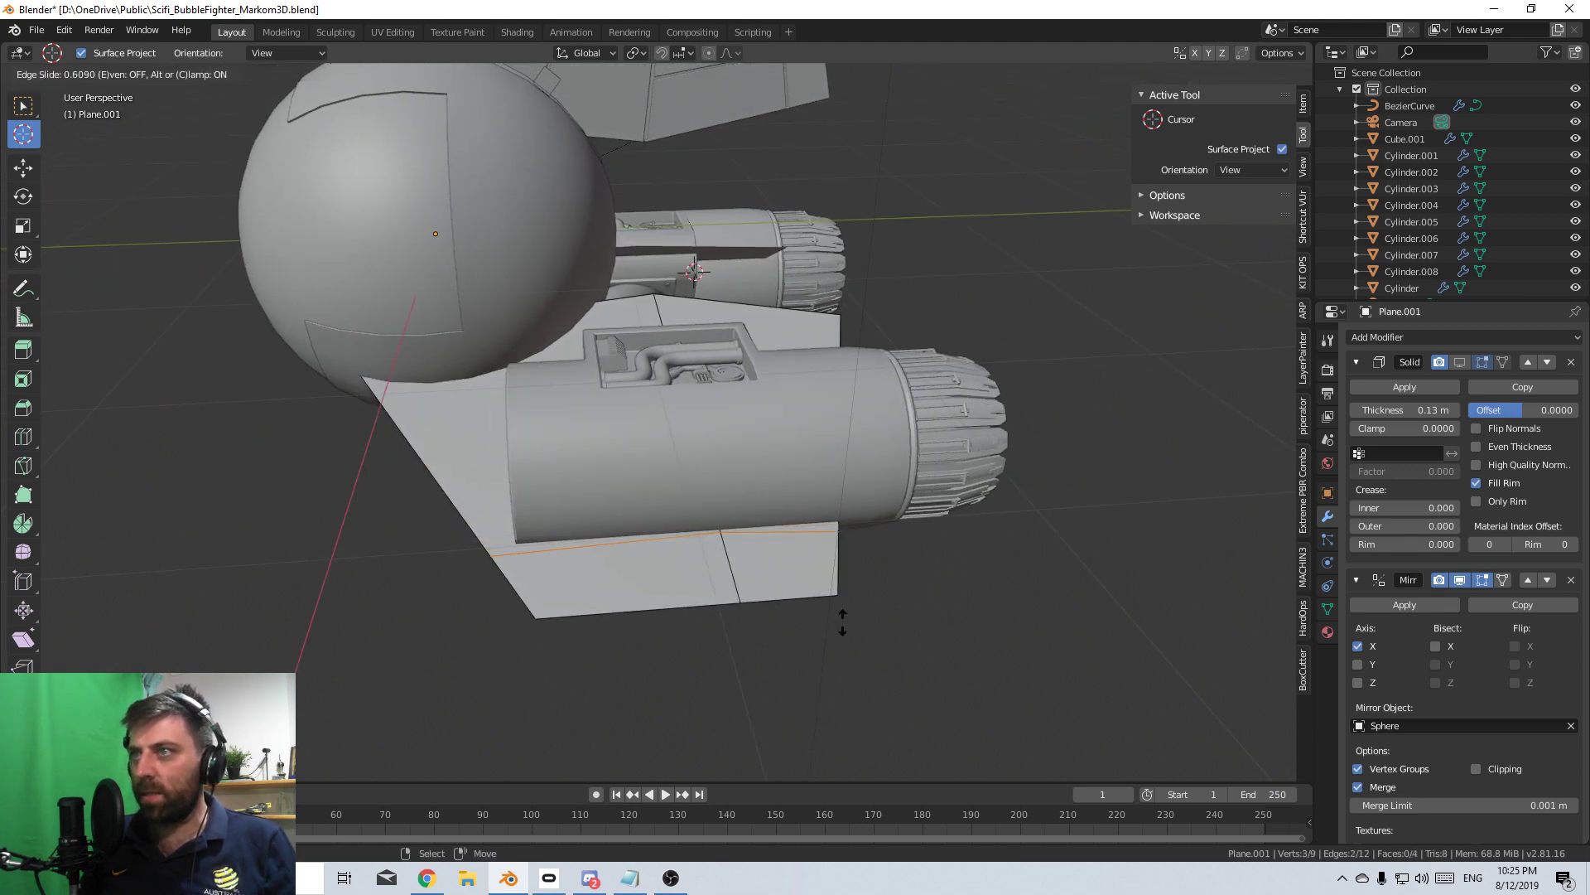
pyautogui.click(843, 621)
# - Slide the rear and front end vertices of the outer lengthwise cut slightly inward along the wing's edges to follow the engine's side
pyautogui.click(116, 74)
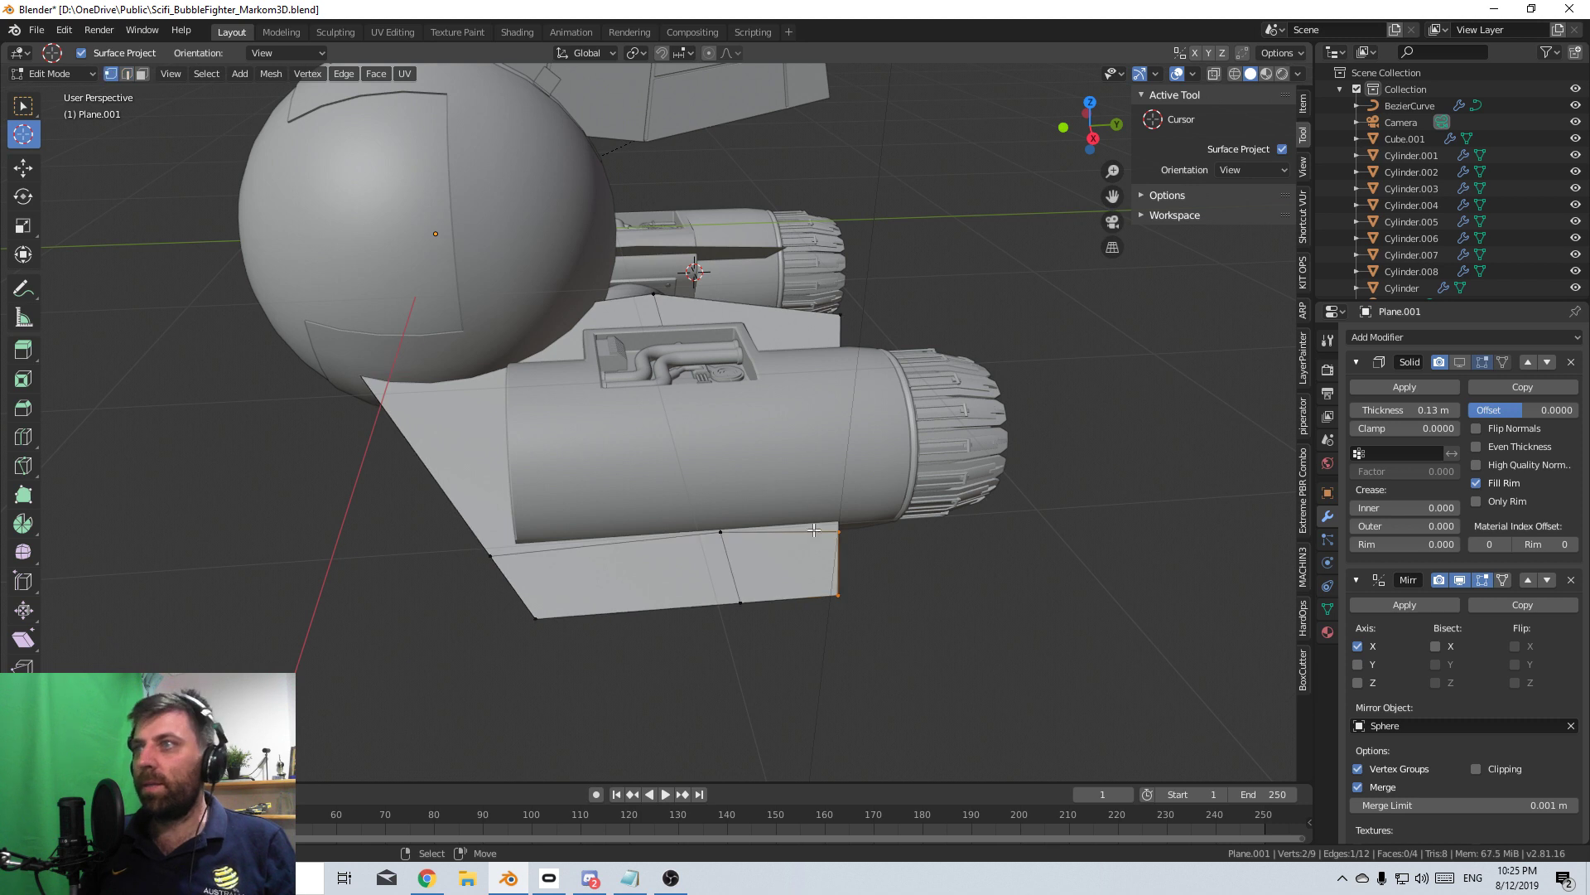
pyautogui.hotkey('shift', 'v')
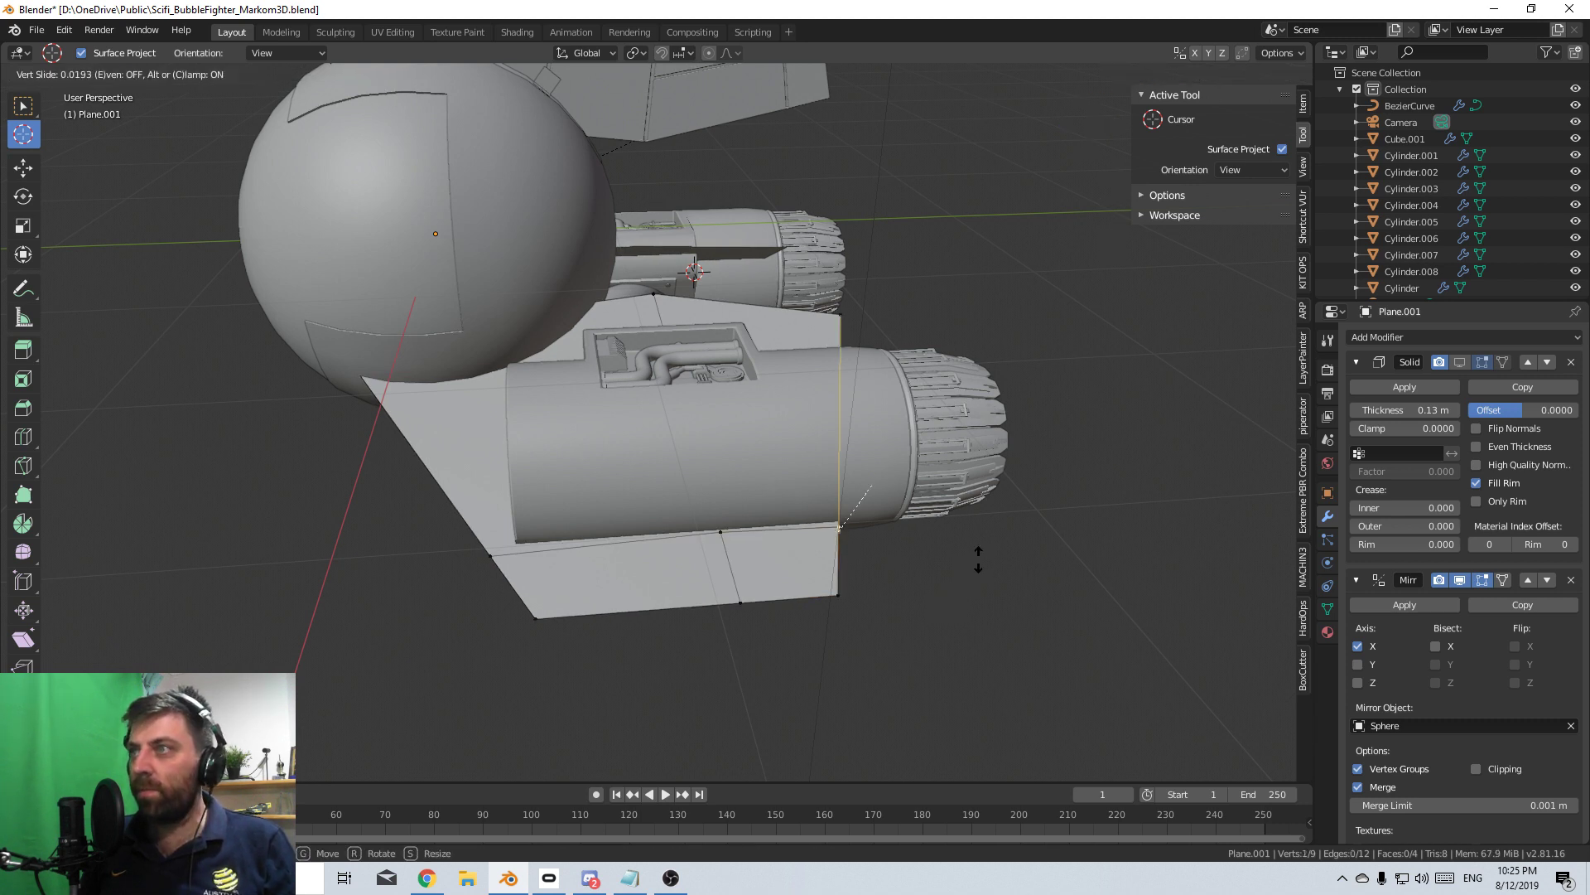
pyautogui.click(988, 538)
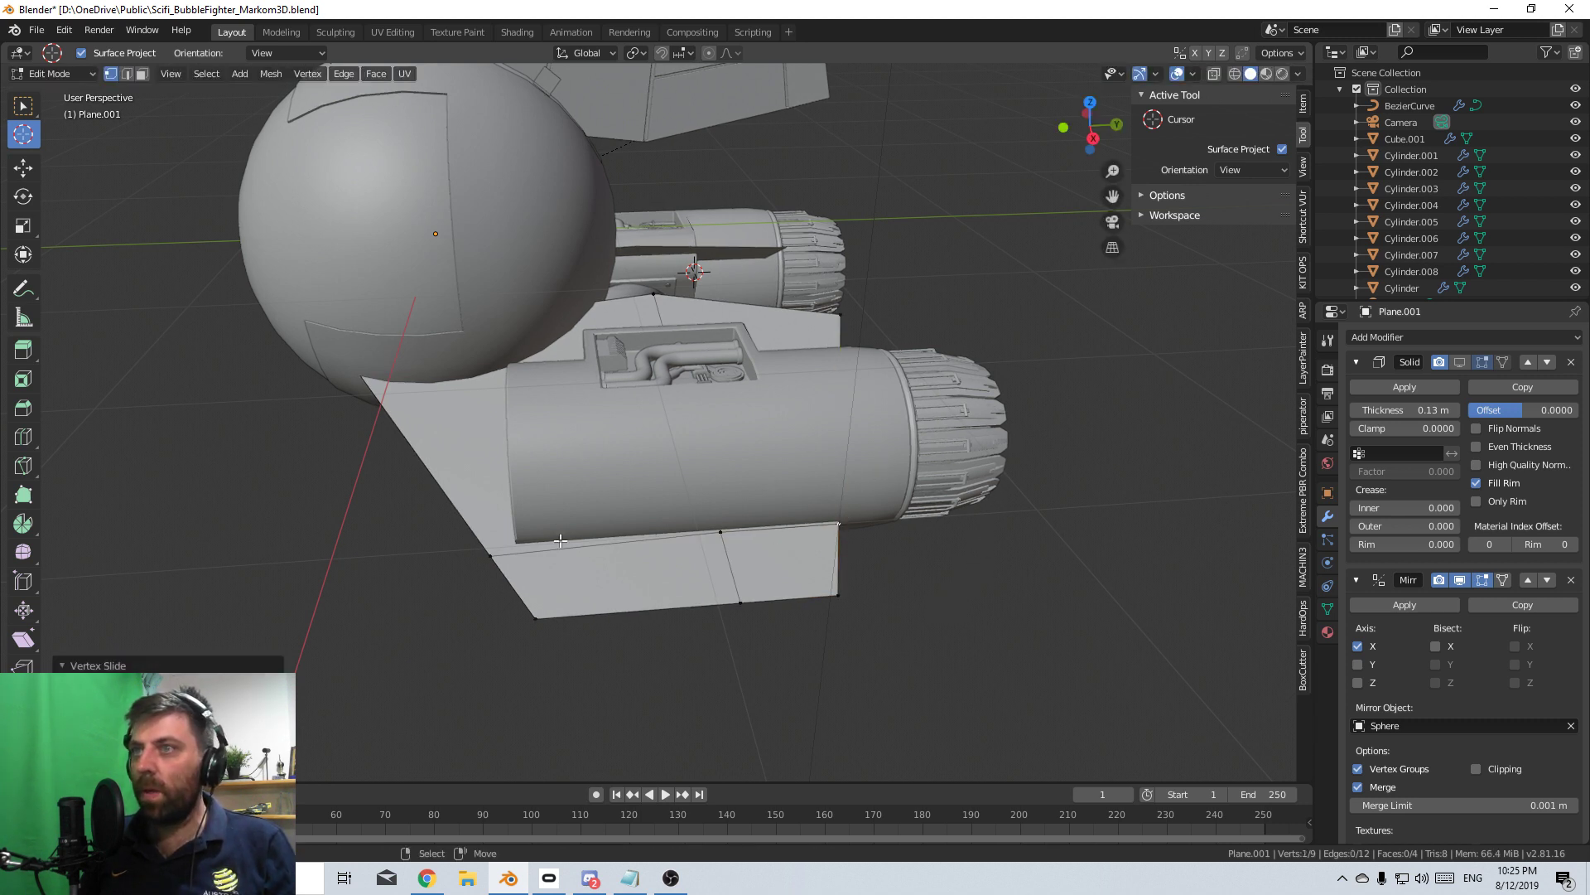
pyautogui.click(484, 557)
pyautogui.hotkey('shift', 'v')
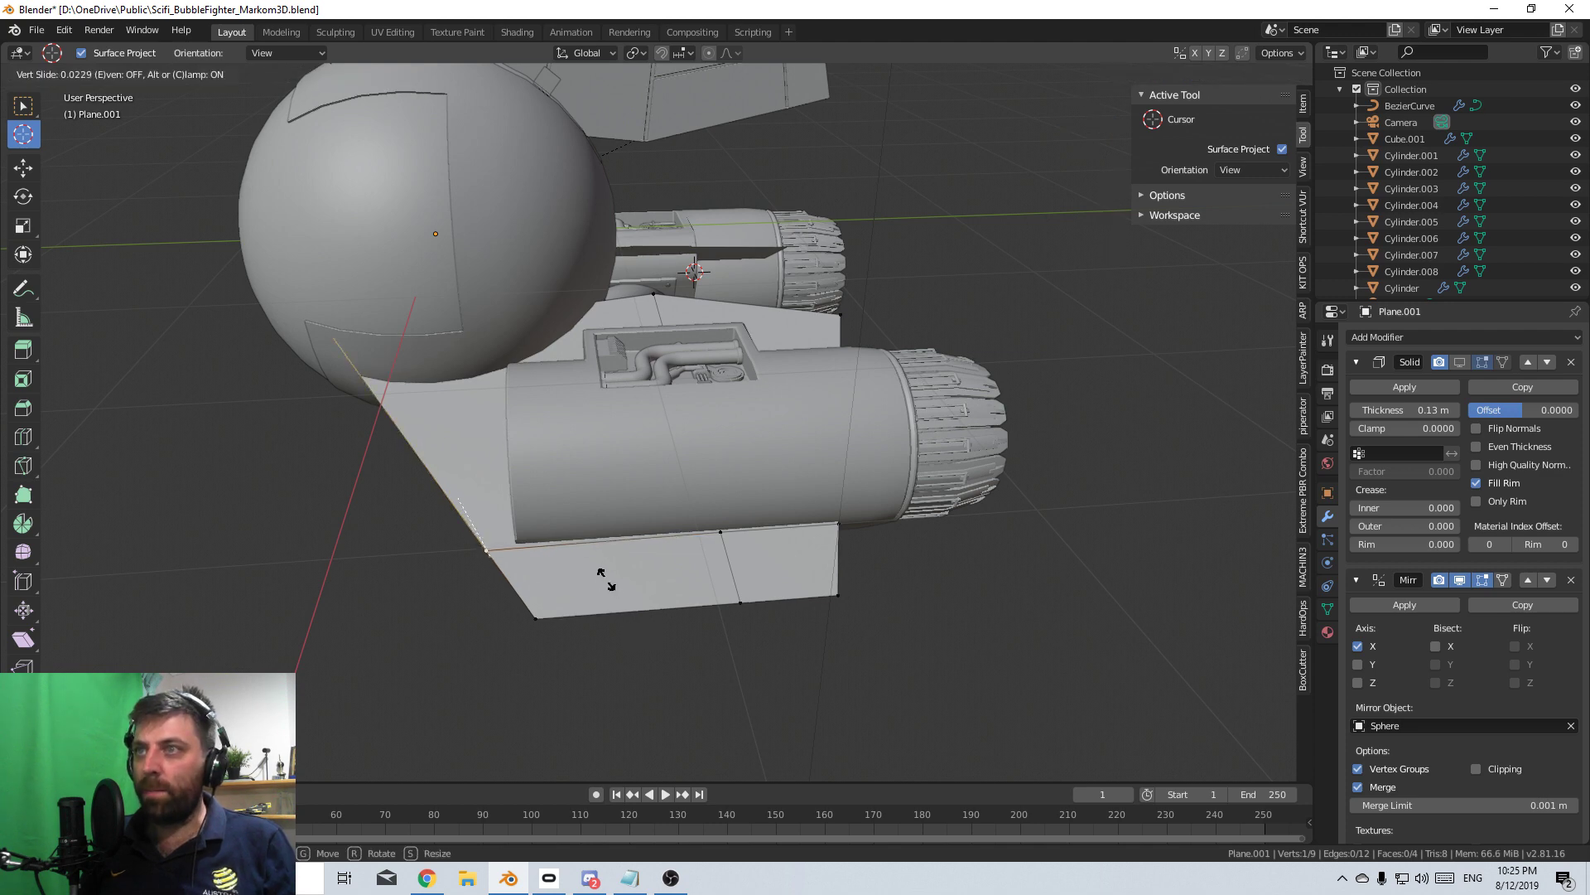
pyautogui.click(598, 564)
# - Add a crosswise loop cut near the wing's leading edge, with an edge slide of about -0.73
pyautogui.hotkey('ctrl', 'r')
pyautogui.click(655, 611)
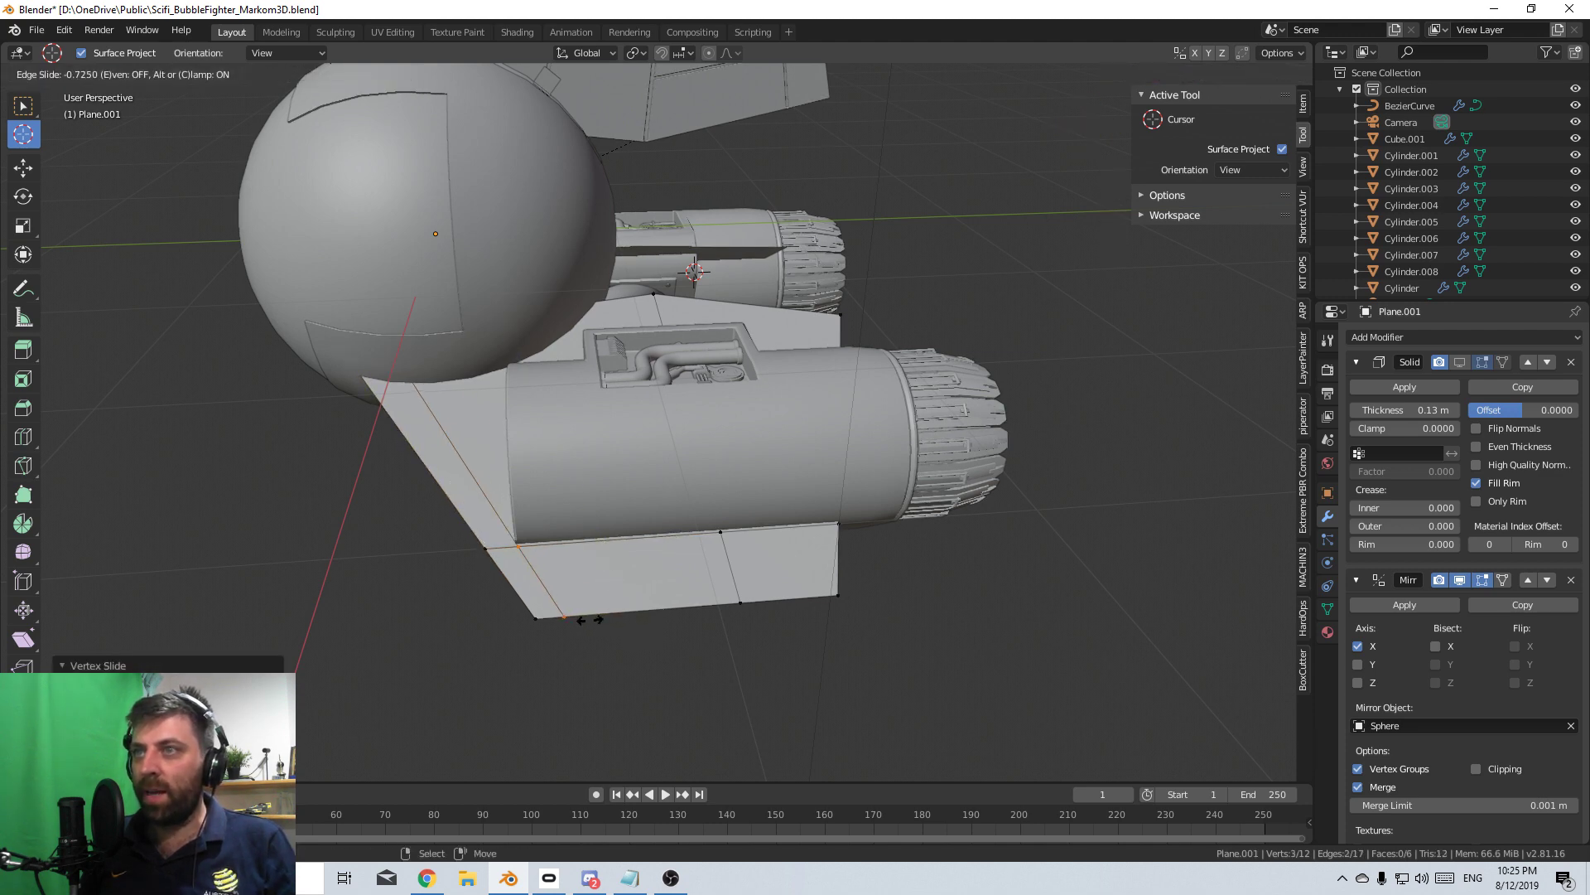
pyautogui.click(586, 619)
# - Slide the leading cut's inner end vertex, hidden inside the sphere, rearward along its edge to line the cut up with the engine's front
pyautogui.moveTo(586, 620); pyautogui.dragTo(489, 621, button='middle')
pyautogui.press('z')
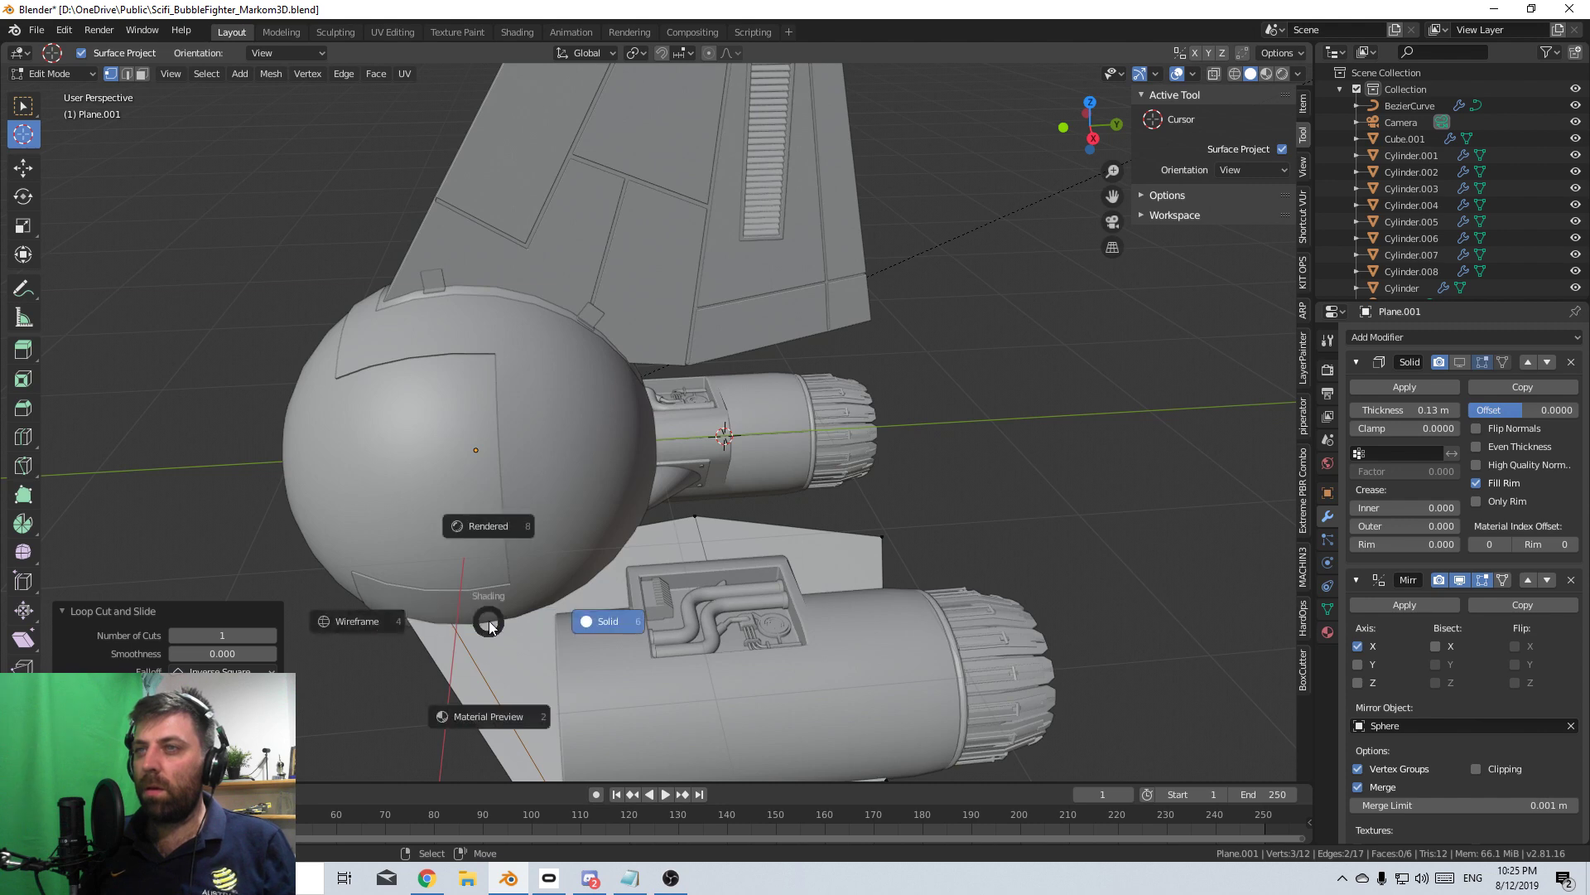
pyautogui.click(412, 592)
pyautogui.rightClick(419, 571)
pyautogui.press('z')
pyautogui.click(723, 573)
pyautogui.keyDown('shift'); pyautogui.moveTo(648, 613); pyautogui.dragTo(661, 566, button='middle'); pyautogui.keyUp('shift')
pyautogui.hotkey('shift', 'v')
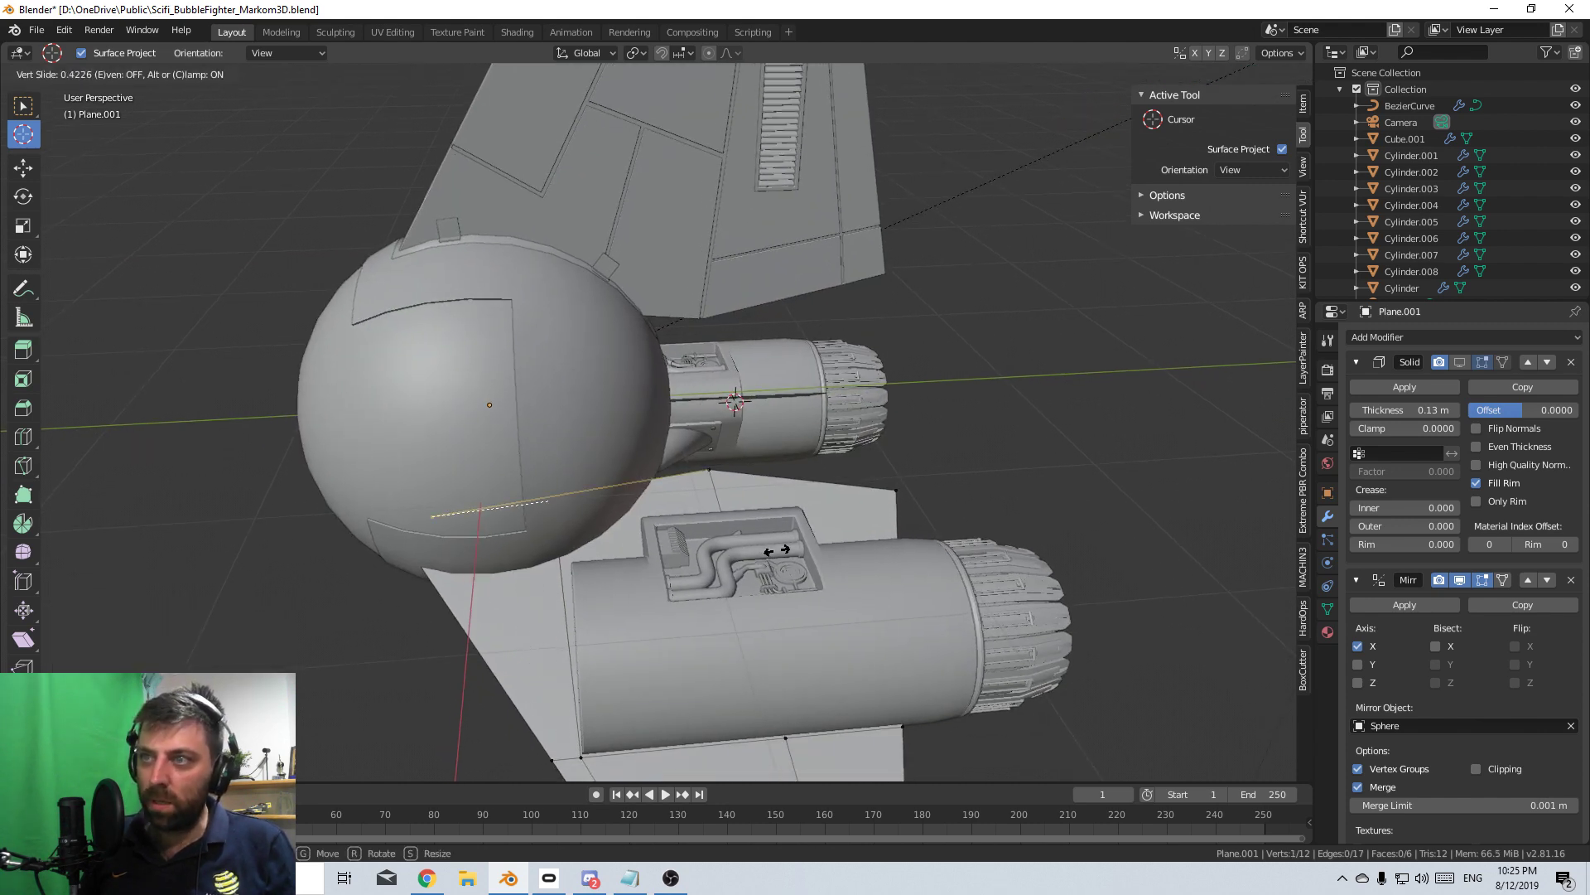
pyautogui.click(788, 551)
pyautogui.moveTo(787, 551); pyautogui.dragTo(648, 526, button='middle')
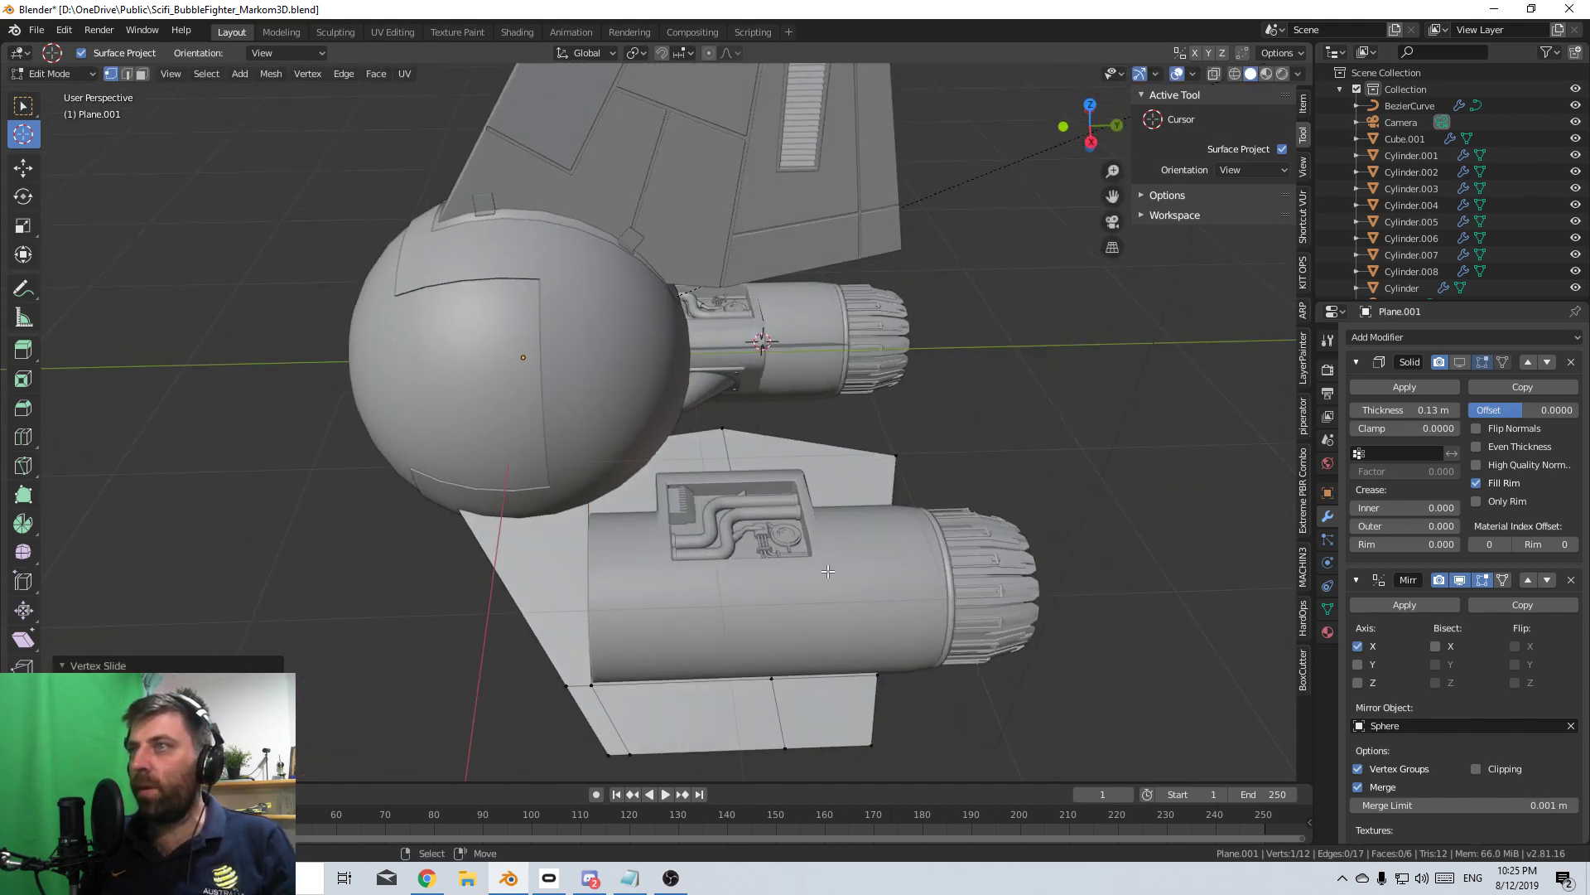
# - Add a lengthwise loop cut to the wing along the engine's inner side, with an edge slide of about -0.54
pyautogui.hotkey('ctrl', 'r')
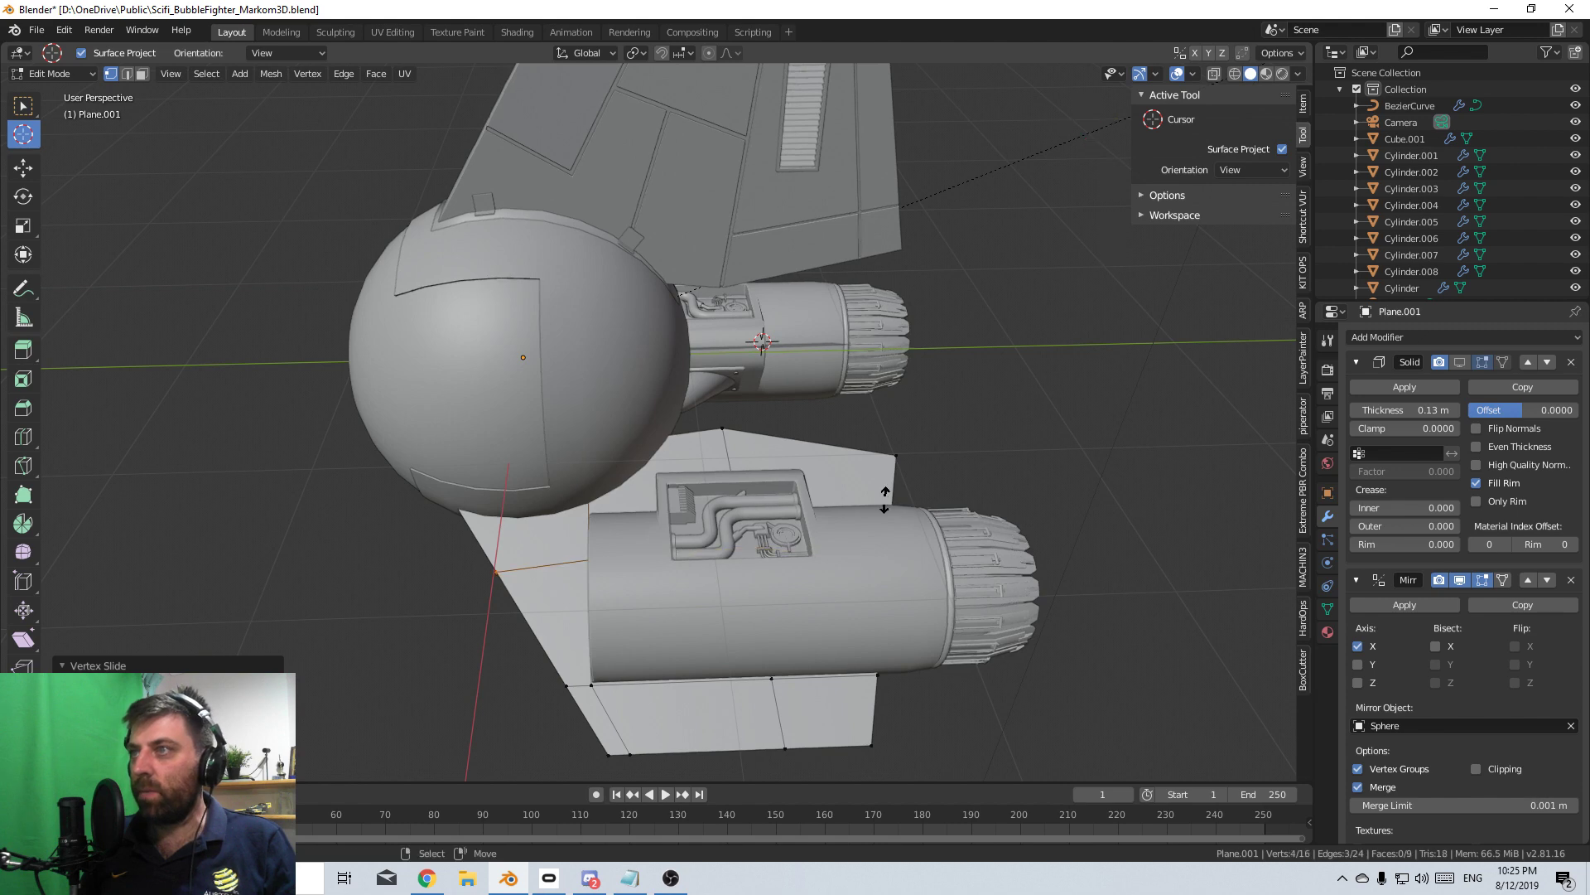
pyautogui.click(907, 505)
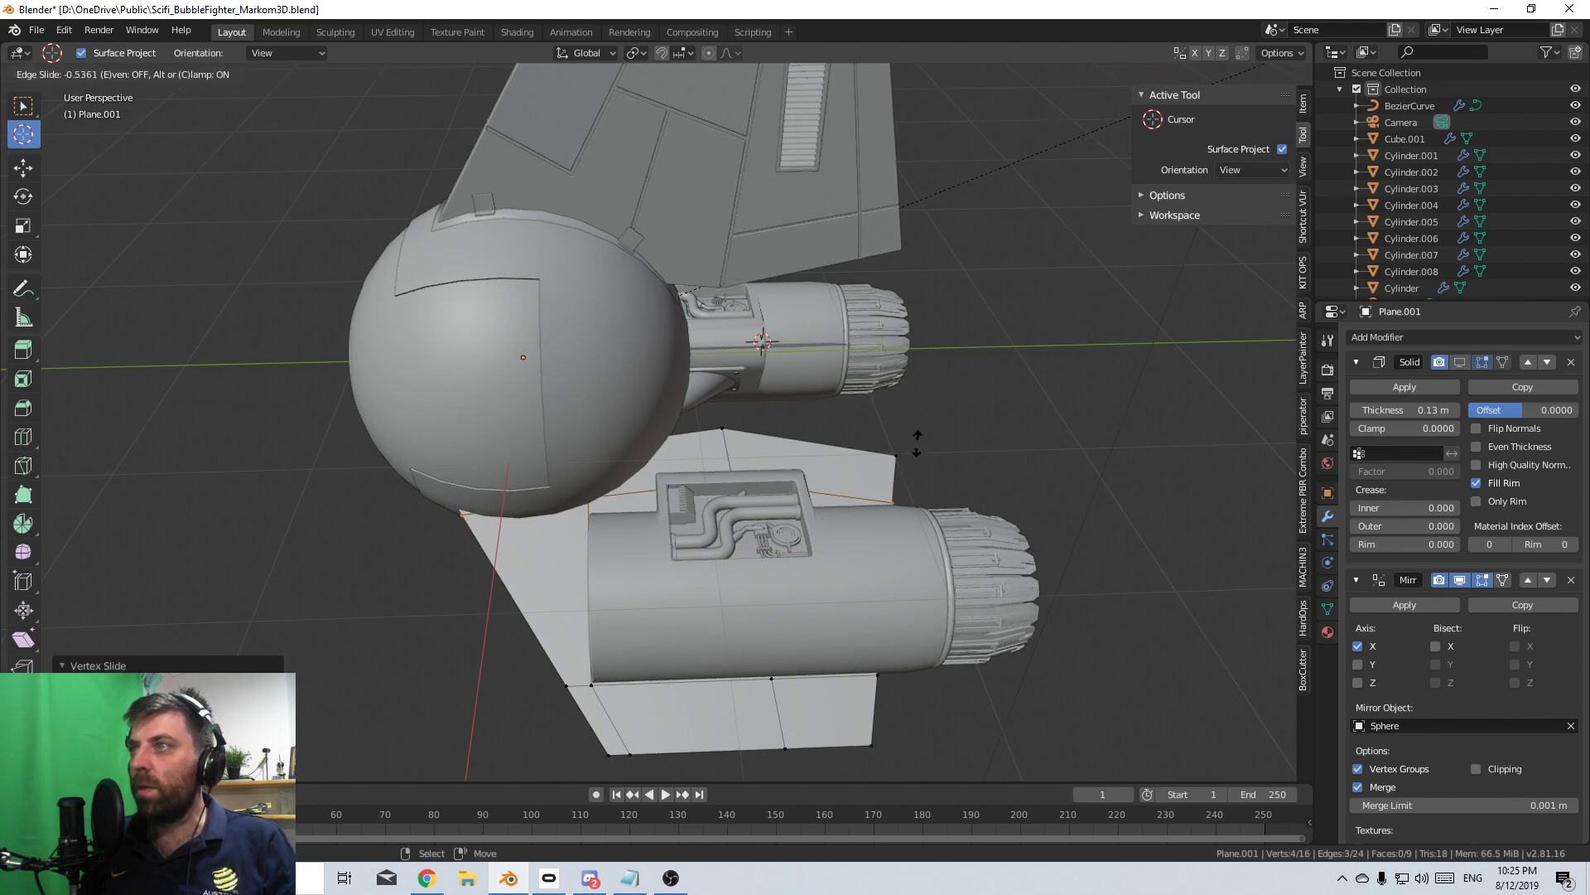
pyautogui.click(917, 445)
# - Slide the middle vertex of the inner lengthwise cut along the crosswise edge hidden beneath the engine
pyautogui.moveTo(915, 444)
pyautogui.mouseDown(button='middle')
pyautogui.moveTo(936, 414)
pyautogui.moveTo(953, 484)
pyautogui.moveTo(762, 520)
pyautogui.mouseUp(button='middle')
pyautogui.press('z')
pyautogui.click(712, 496)
pyautogui.press('z')
pyautogui.click(877, 477)
pyautogui.press('g')
pyautogui.press('g')
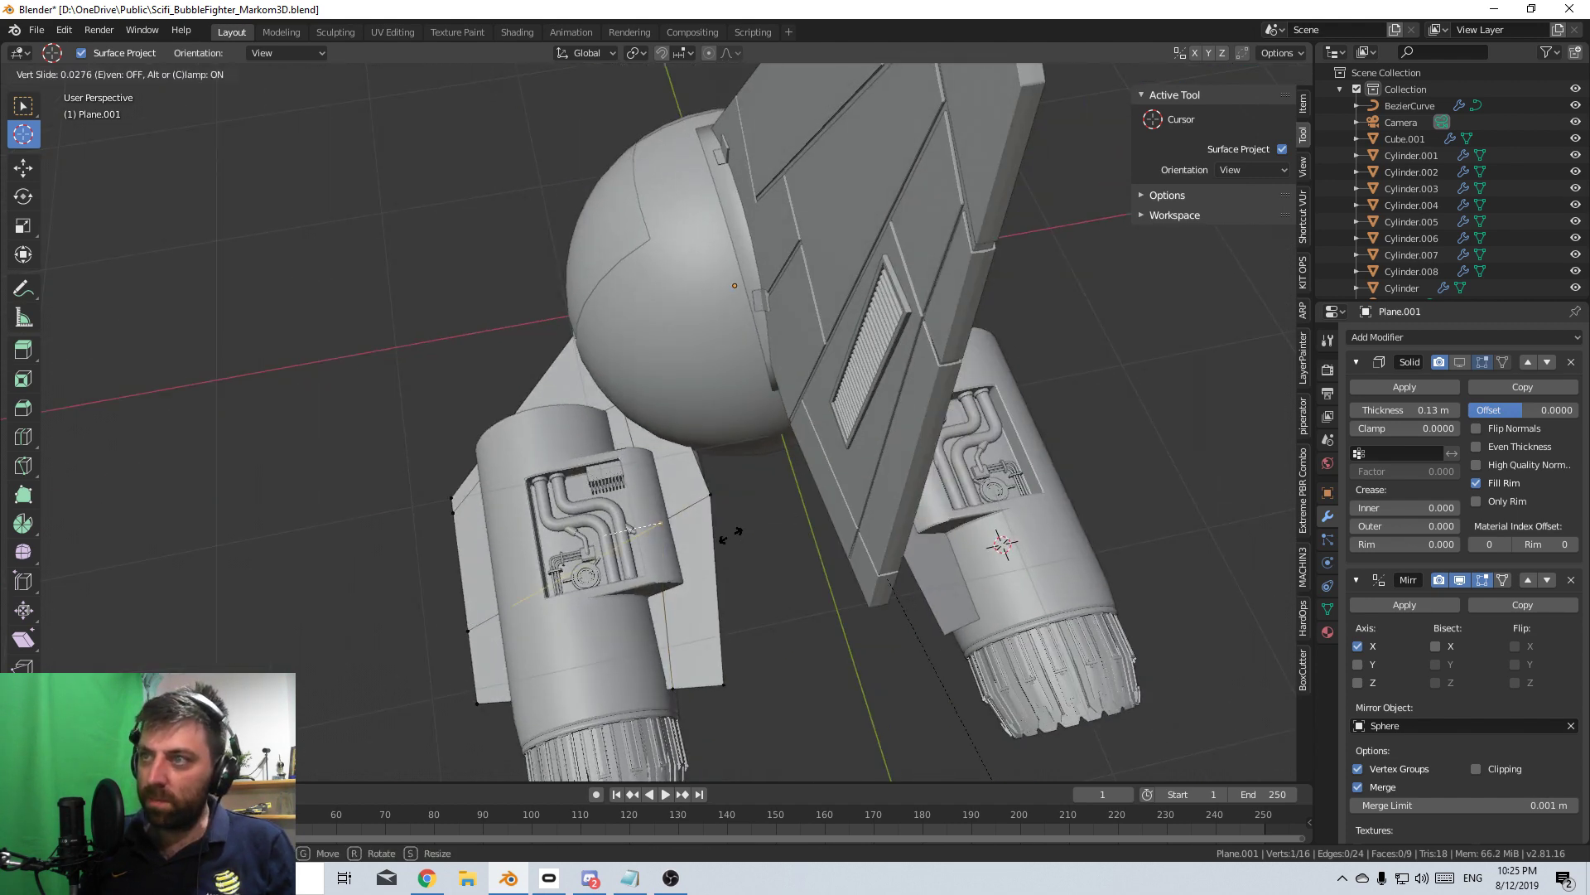
pyautogui.click(534, 593)
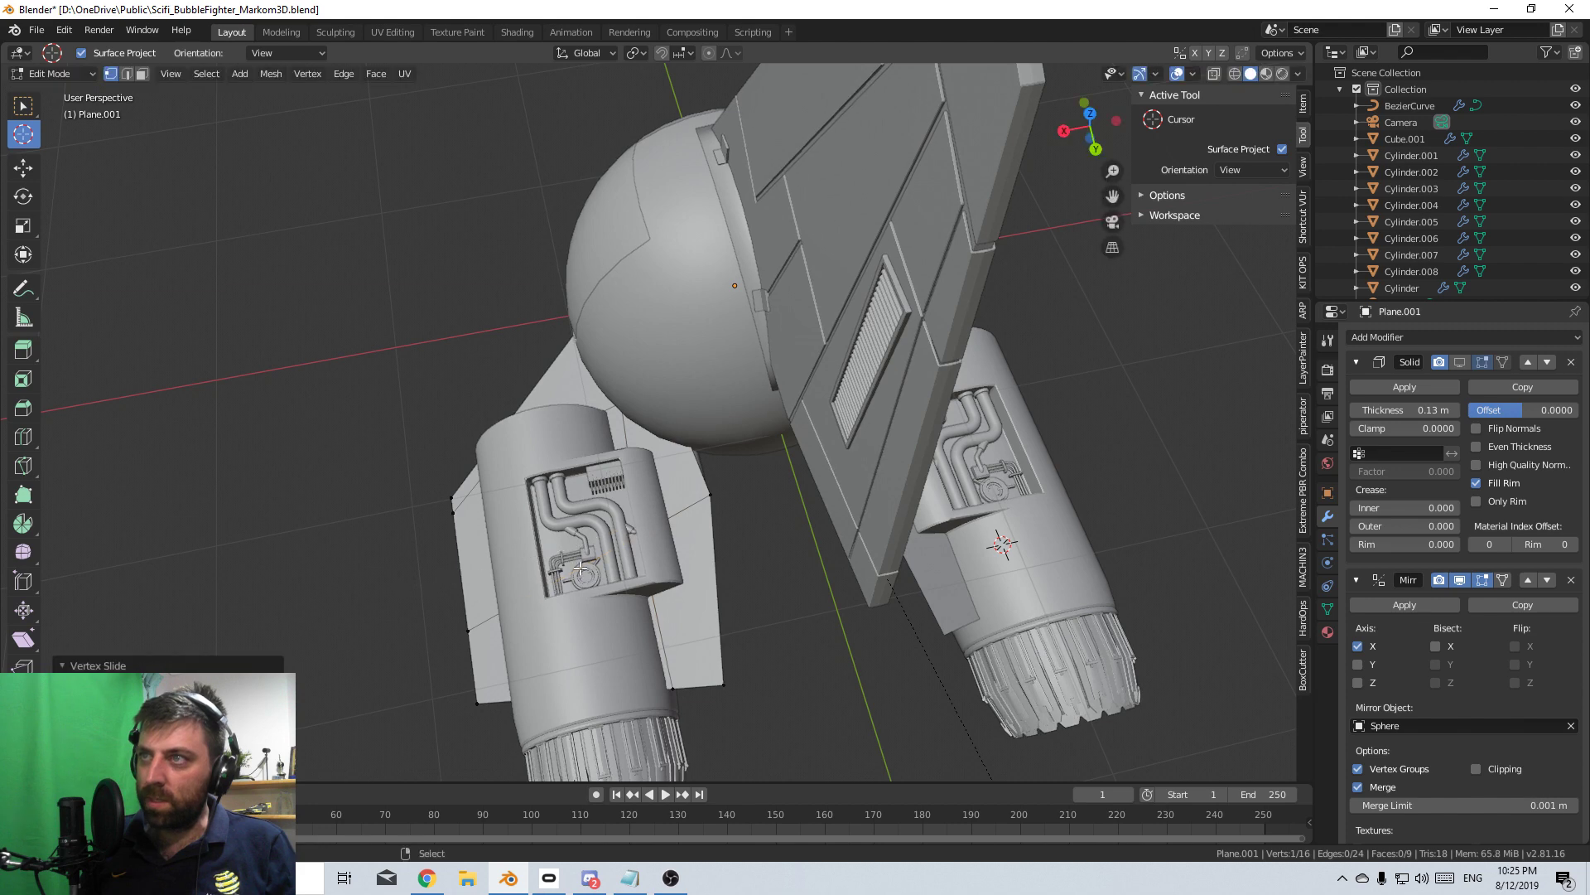
# - Slide the front vertex of the inner lengthwise cut along the crosswise edge at the engine's front
pyautogui.moveTo(534, 592); pyautogui.dragTo(678, 473, button='middle')
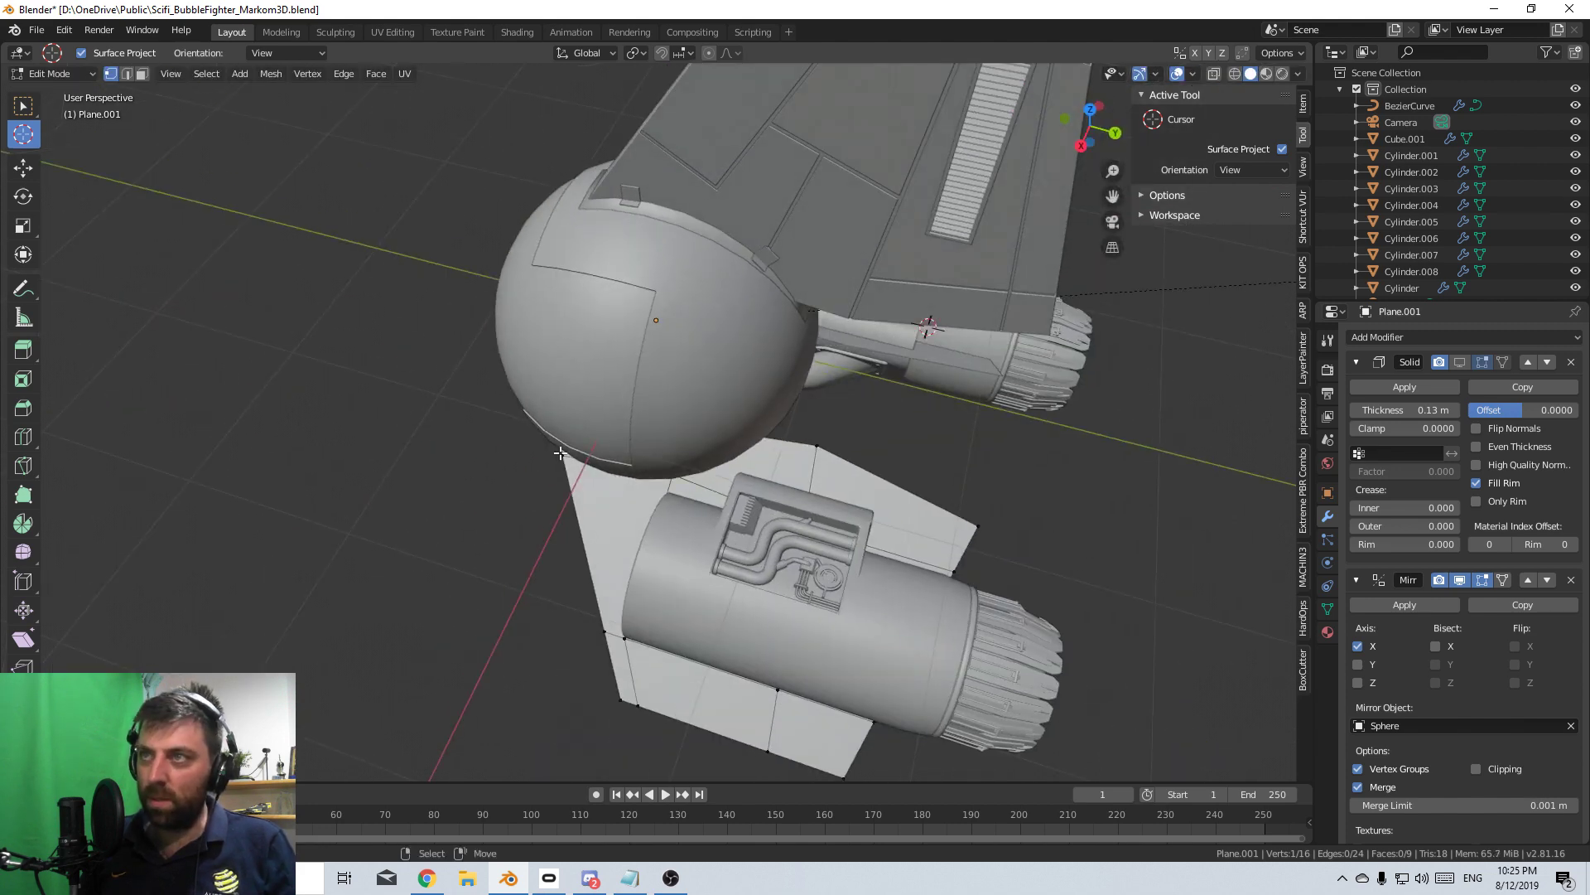
pyautogui.press('g')
pyautogui.press('g')
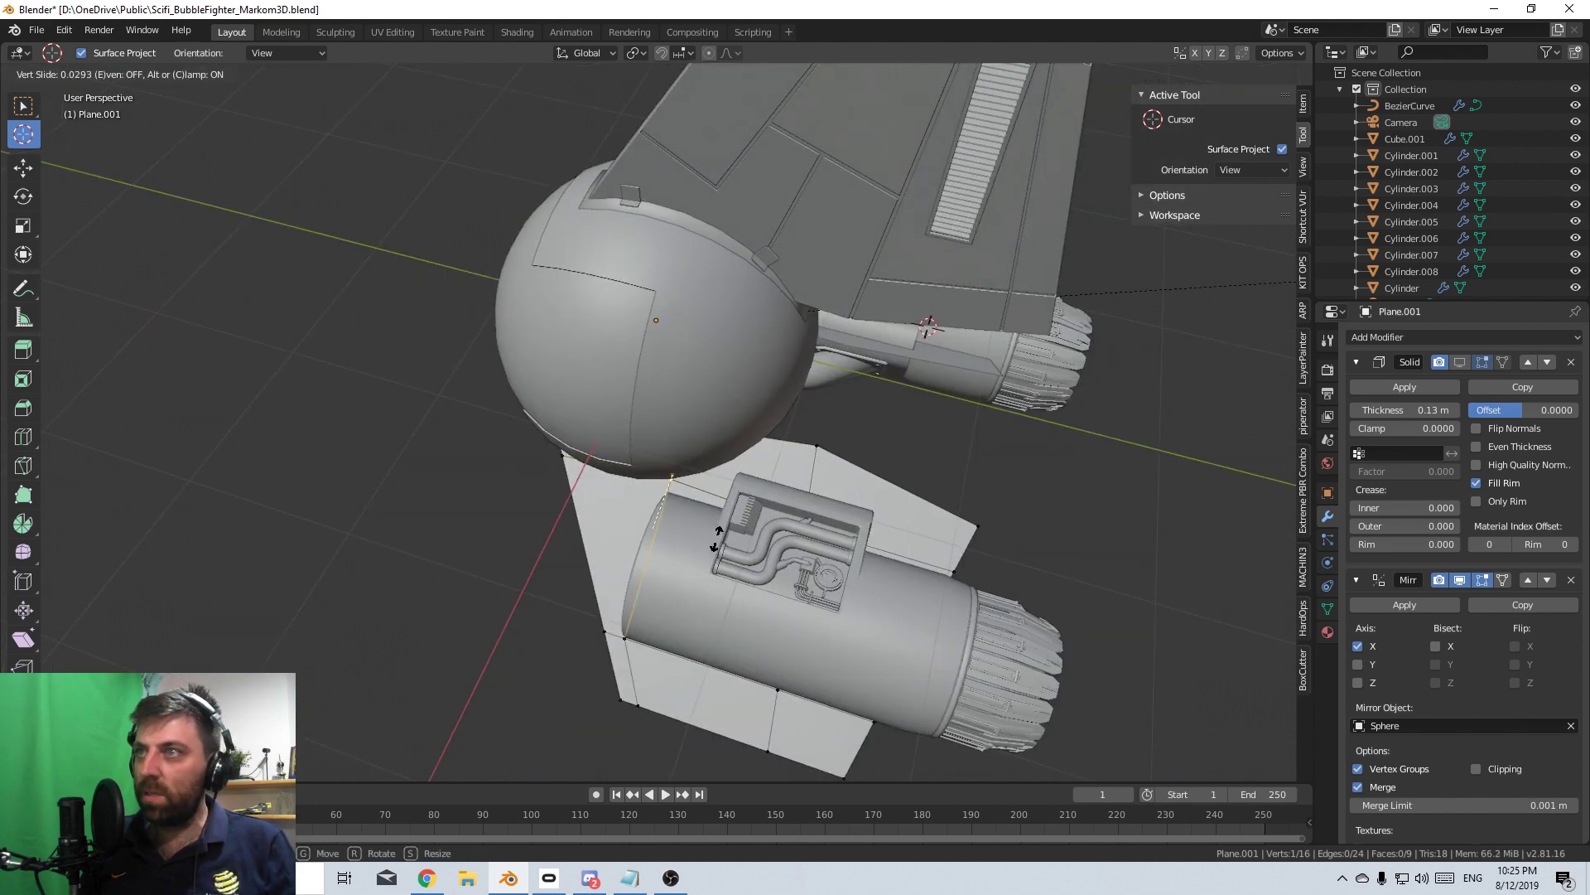
pyautogui.click(639, 602)
# - Add a lengthwise loop cut through the wing's inner strip and a crosswise cut level with the rear of the engine's pipe recess
pyautogui.moveTo(639, 602); pyautogui.dragTo(842, 489, button='middle')
pyautogui.hotkey('ctrl', 'r')
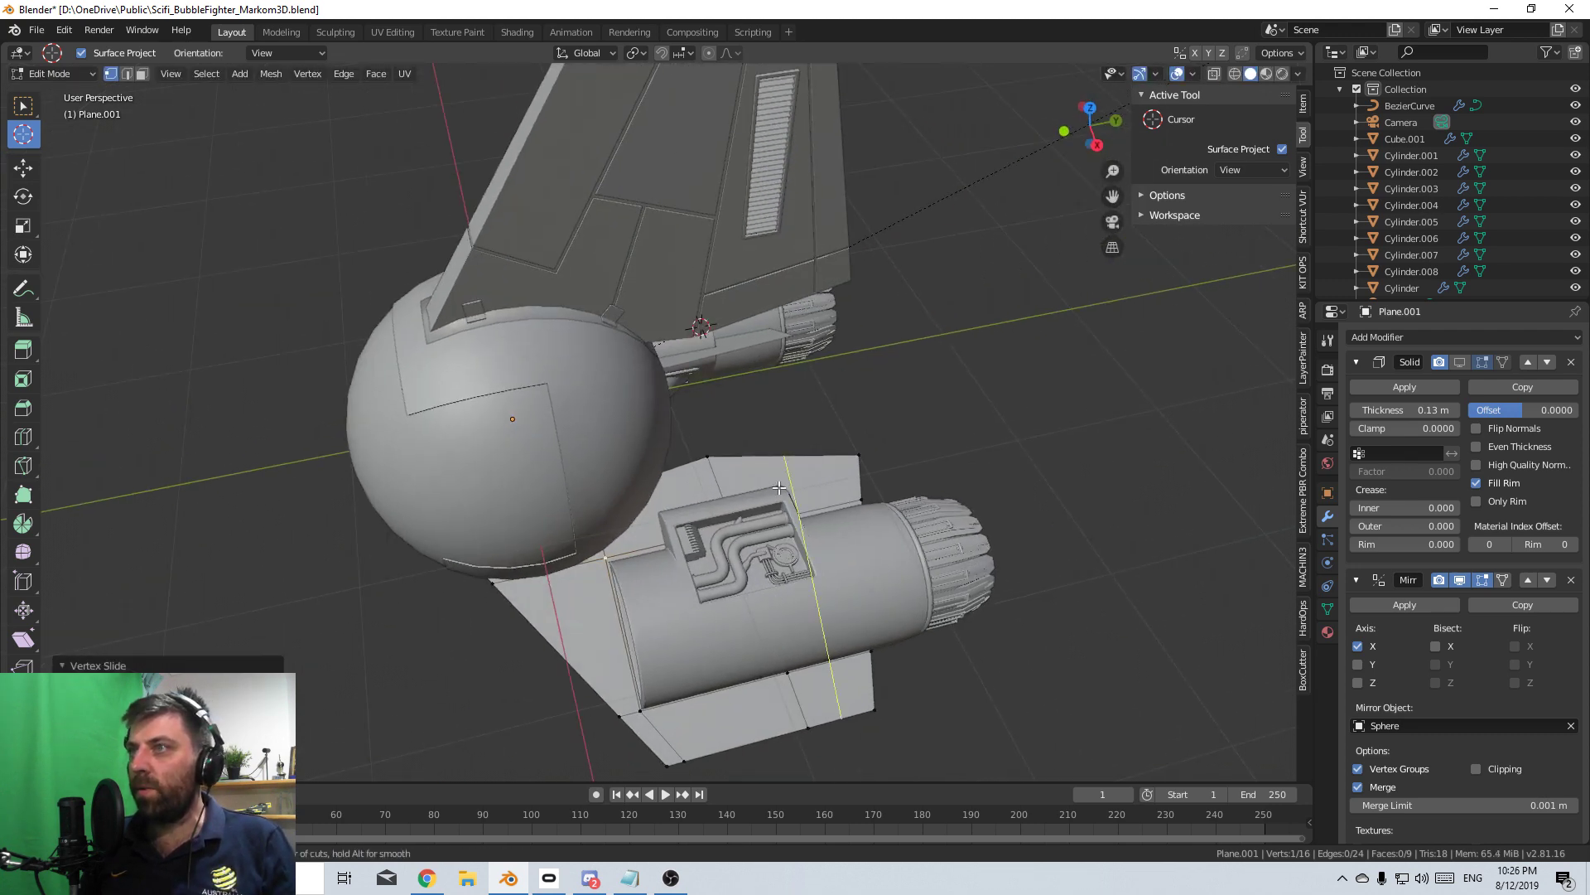
pyautogui.click(784, 485)
pyautogui.click(793, 481)
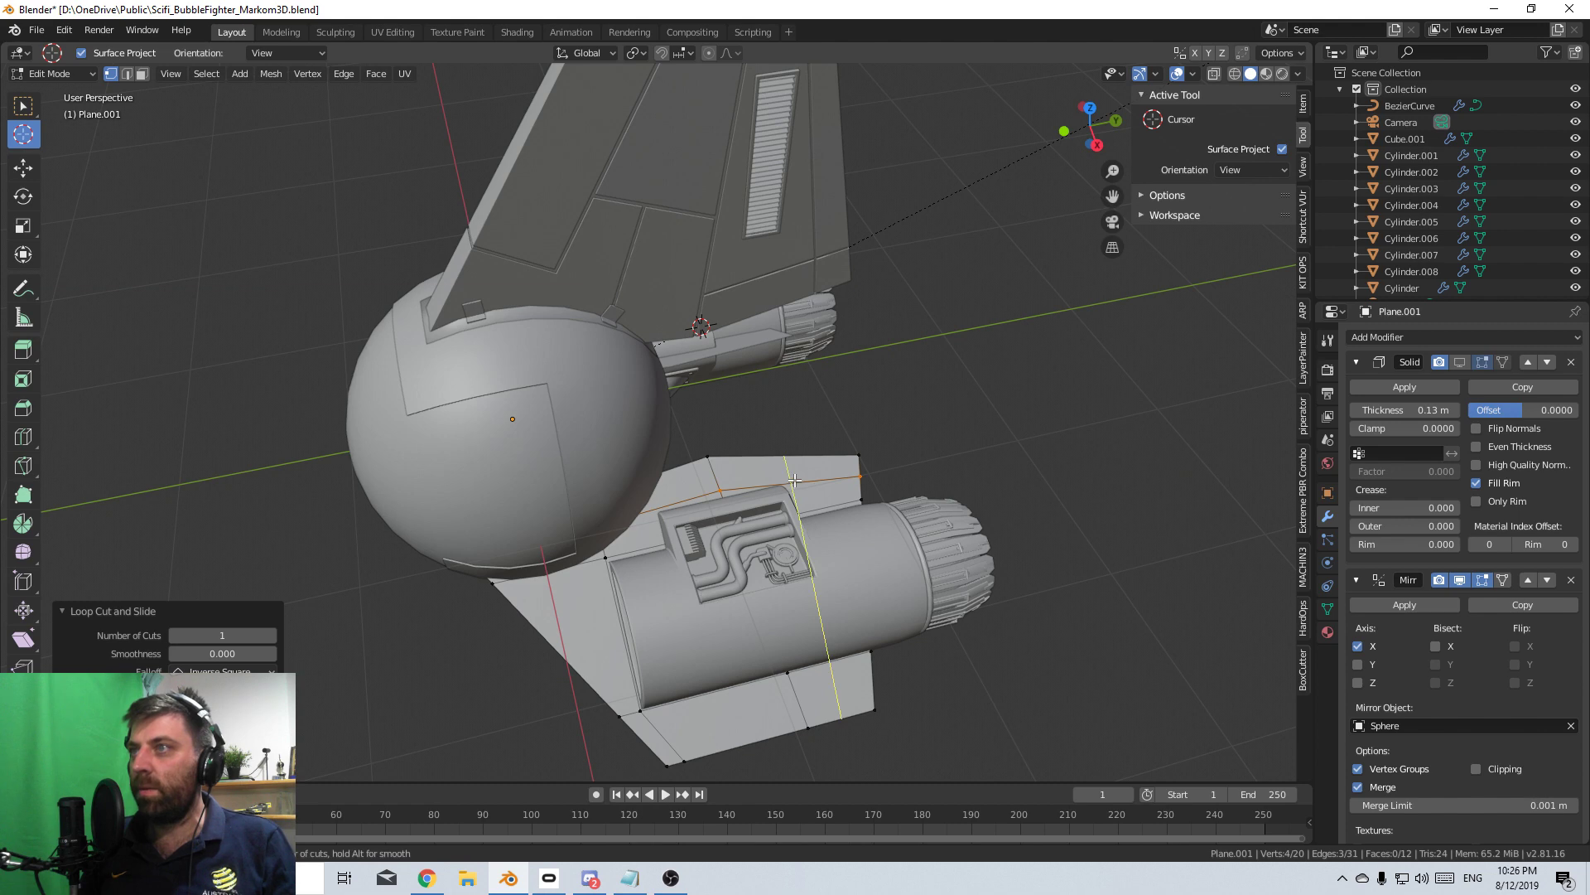
pyautogui.moveTo(795, 480); pyautogui.dragTo(843, 523, button='middle')
# - Slide two vertices of the inner lengthwise cut beside the engine's pipe recess so the cut follows the recess outline
pyautogui.click(800, 513)
pyautogui.click(826, 536)
pyautogui.click(827, 536)
pyautogui.hotkey('shift', 'v')
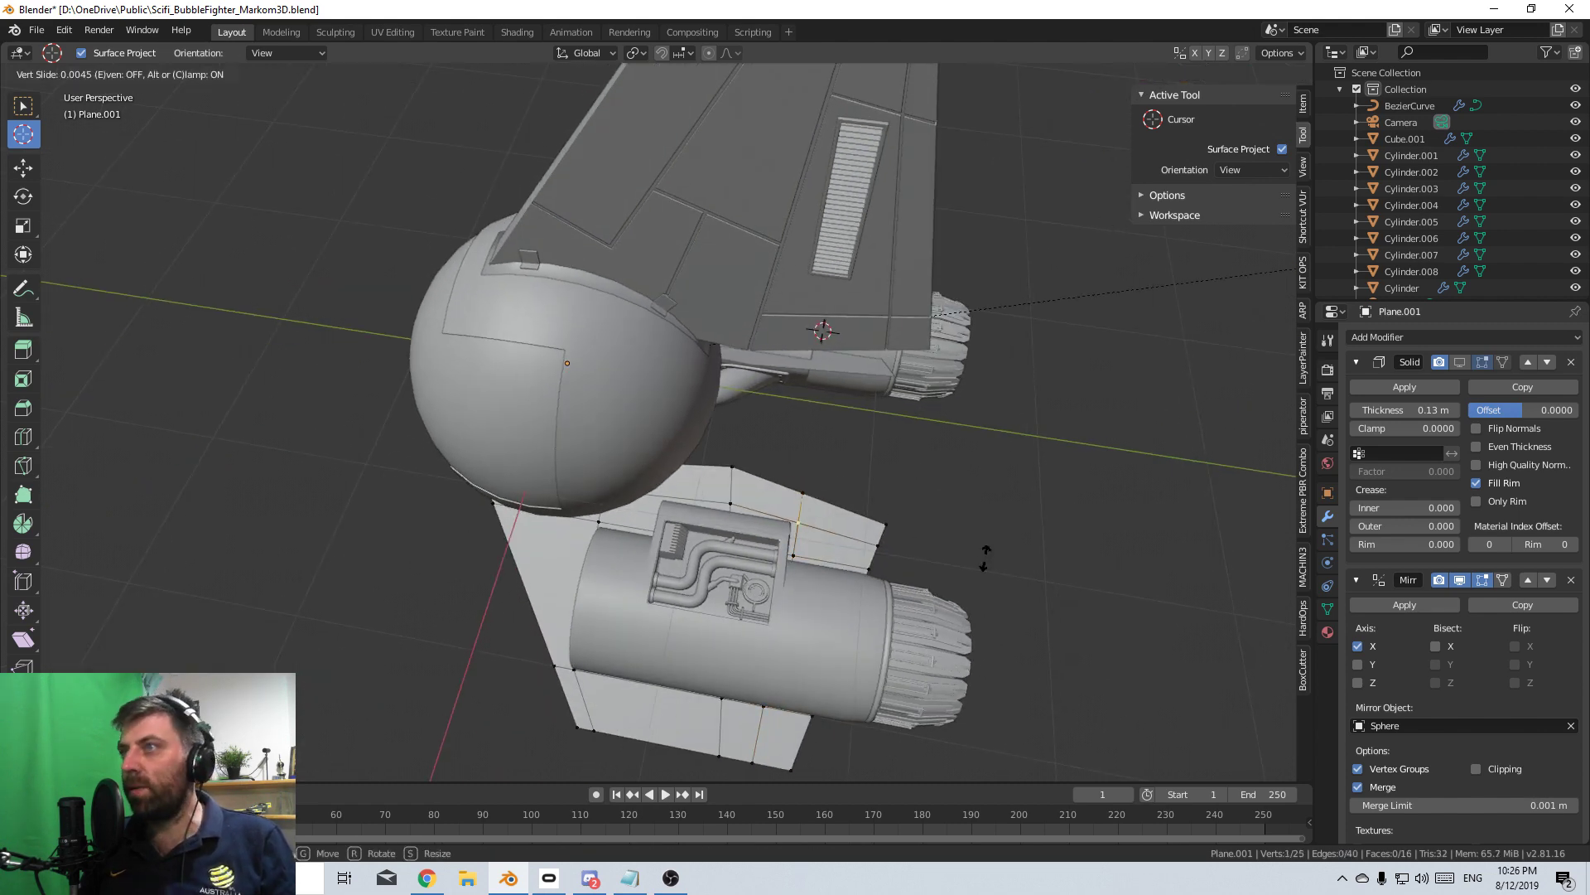
pyautogui.click(942, 551)
pyautogui.moveTo(828, 551); pyautogui.dragTo(795, 544, button='middle')
pyautogui.hotkey('shift', 'v')
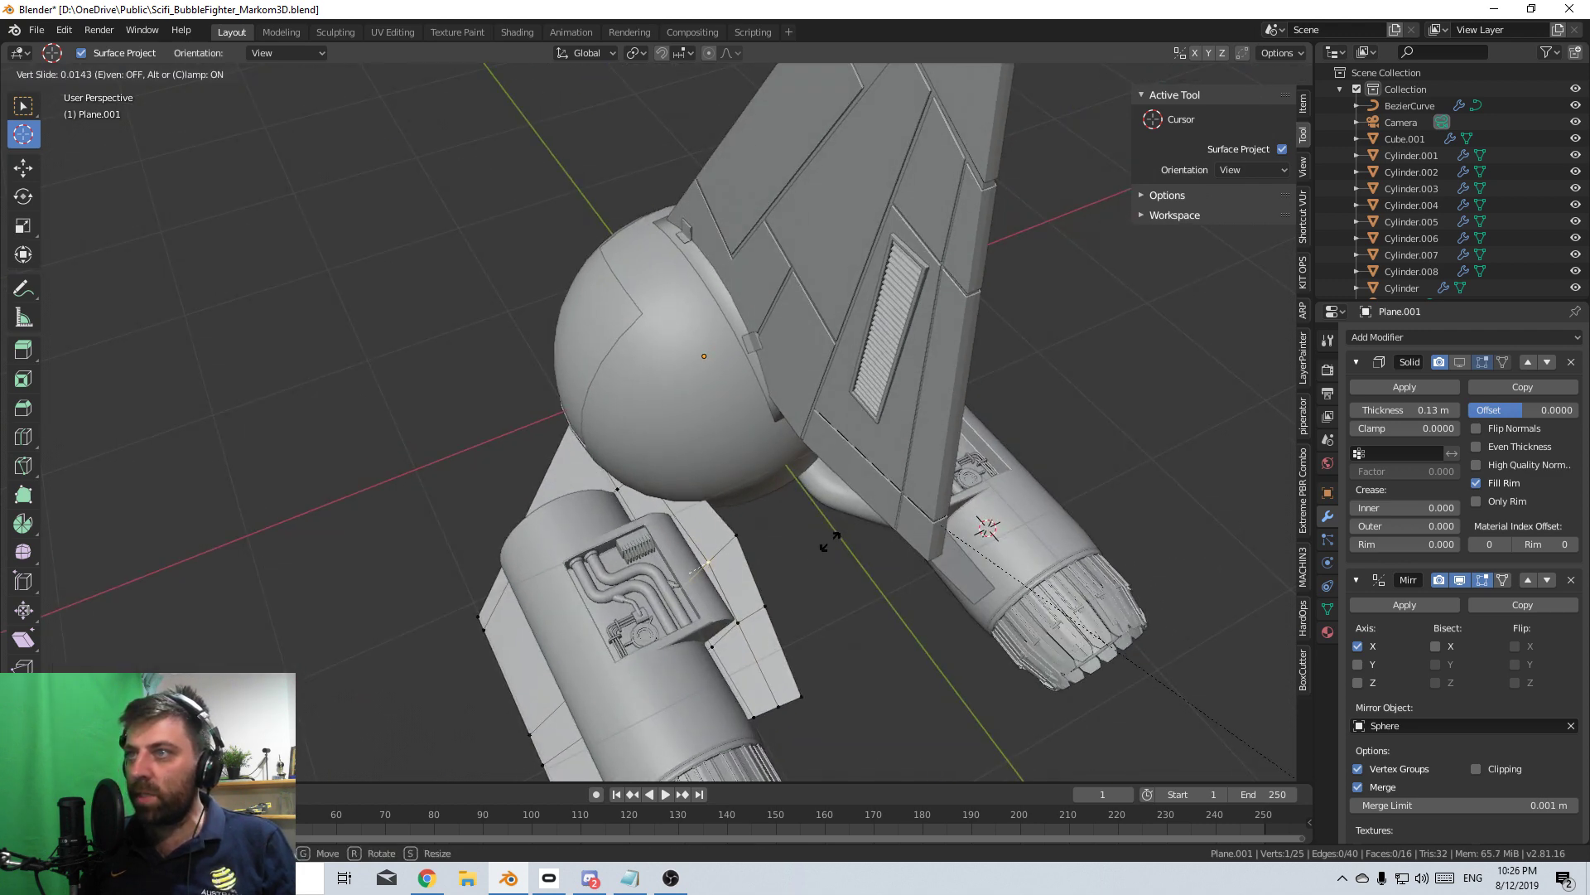
pyautogui.click(800, 563)
pyautogui.moveTo(968, 513); pyautogui.dragTo(745, 579, button='middle')
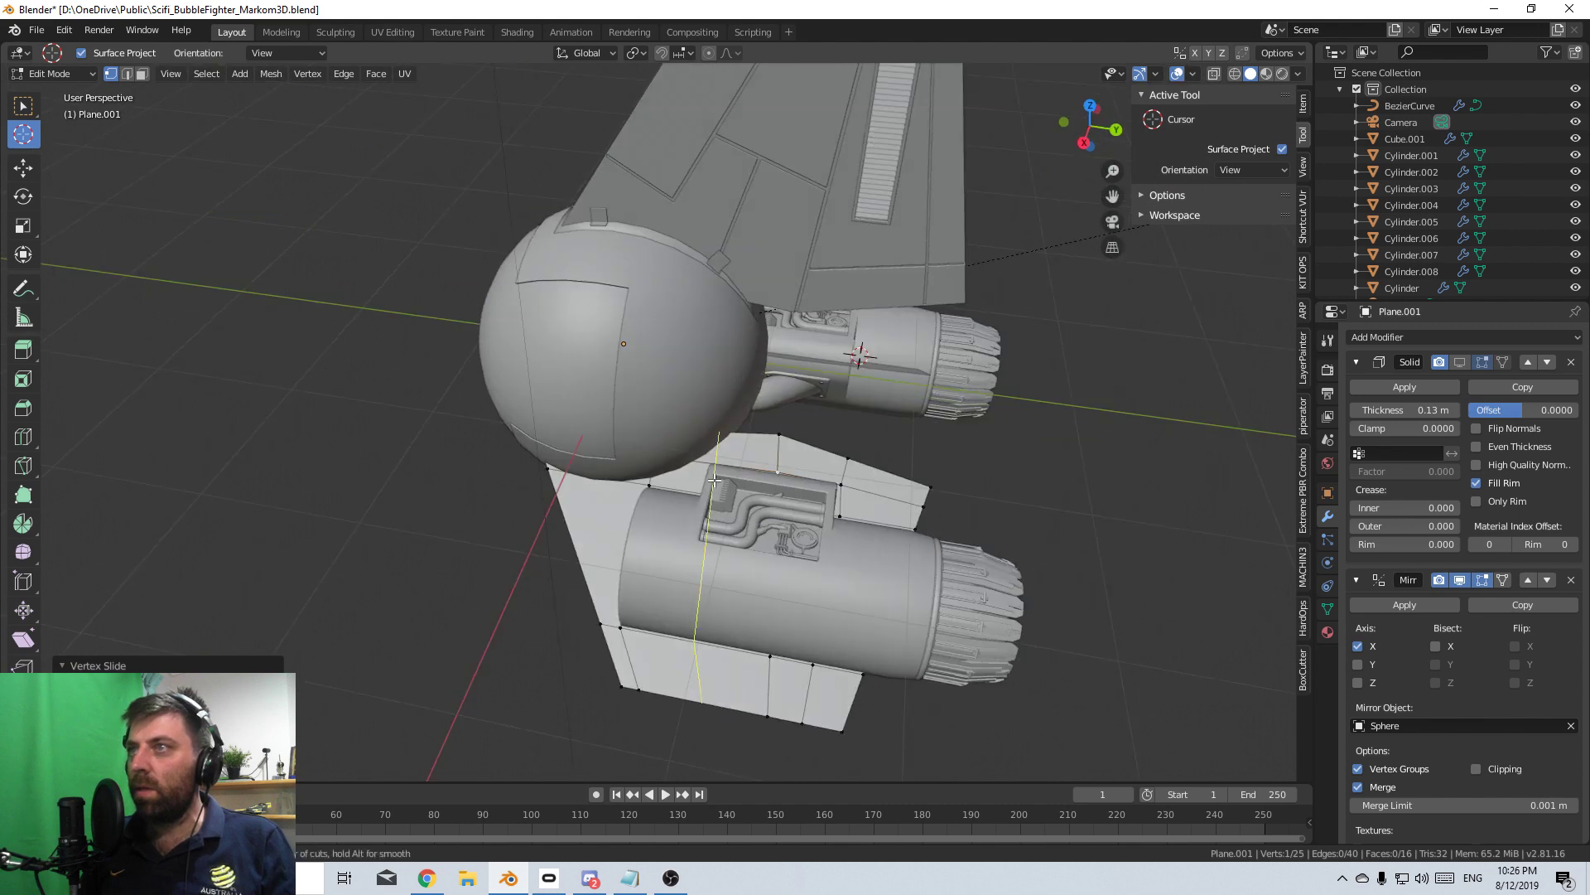
# - Add a crosswise loop cut near the front of the pipe recess and slide its inner vertex along the lengthwise cut
pyautogui.hotkey('ctrl', 'r')
pyautogui.click(691, 671)
pyautogui.scroll(2, 792, 452)
pyautogui.moveTo(791, 452); pyautogui.dragTo(753, 478, button='middle')
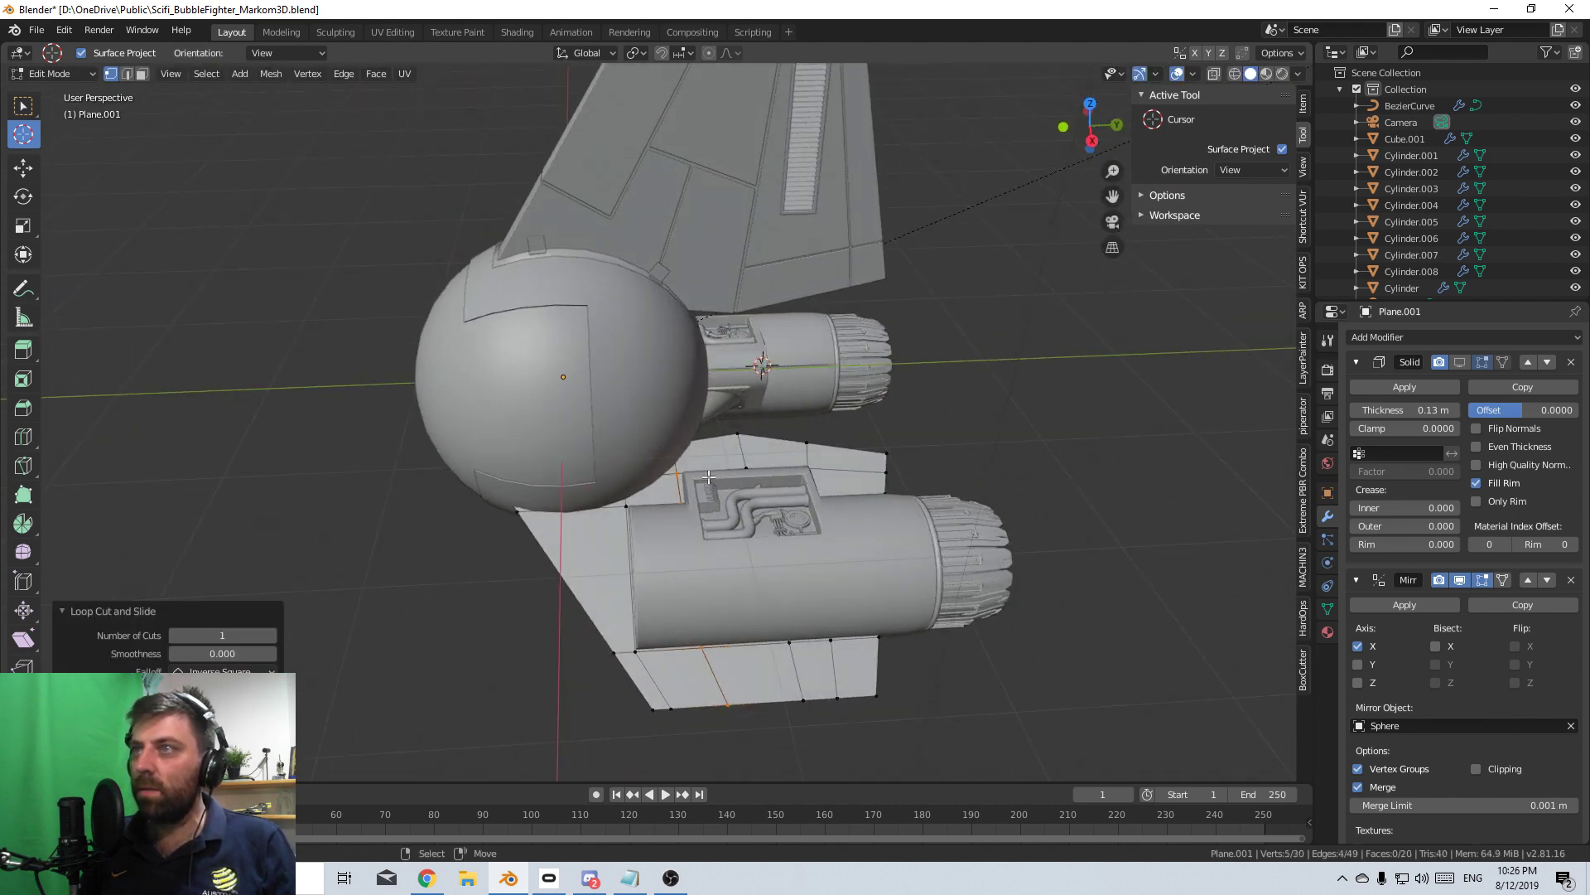
pyautogui.click(753, 478)
pyautogui.press('g')
pyautogui.press('g')
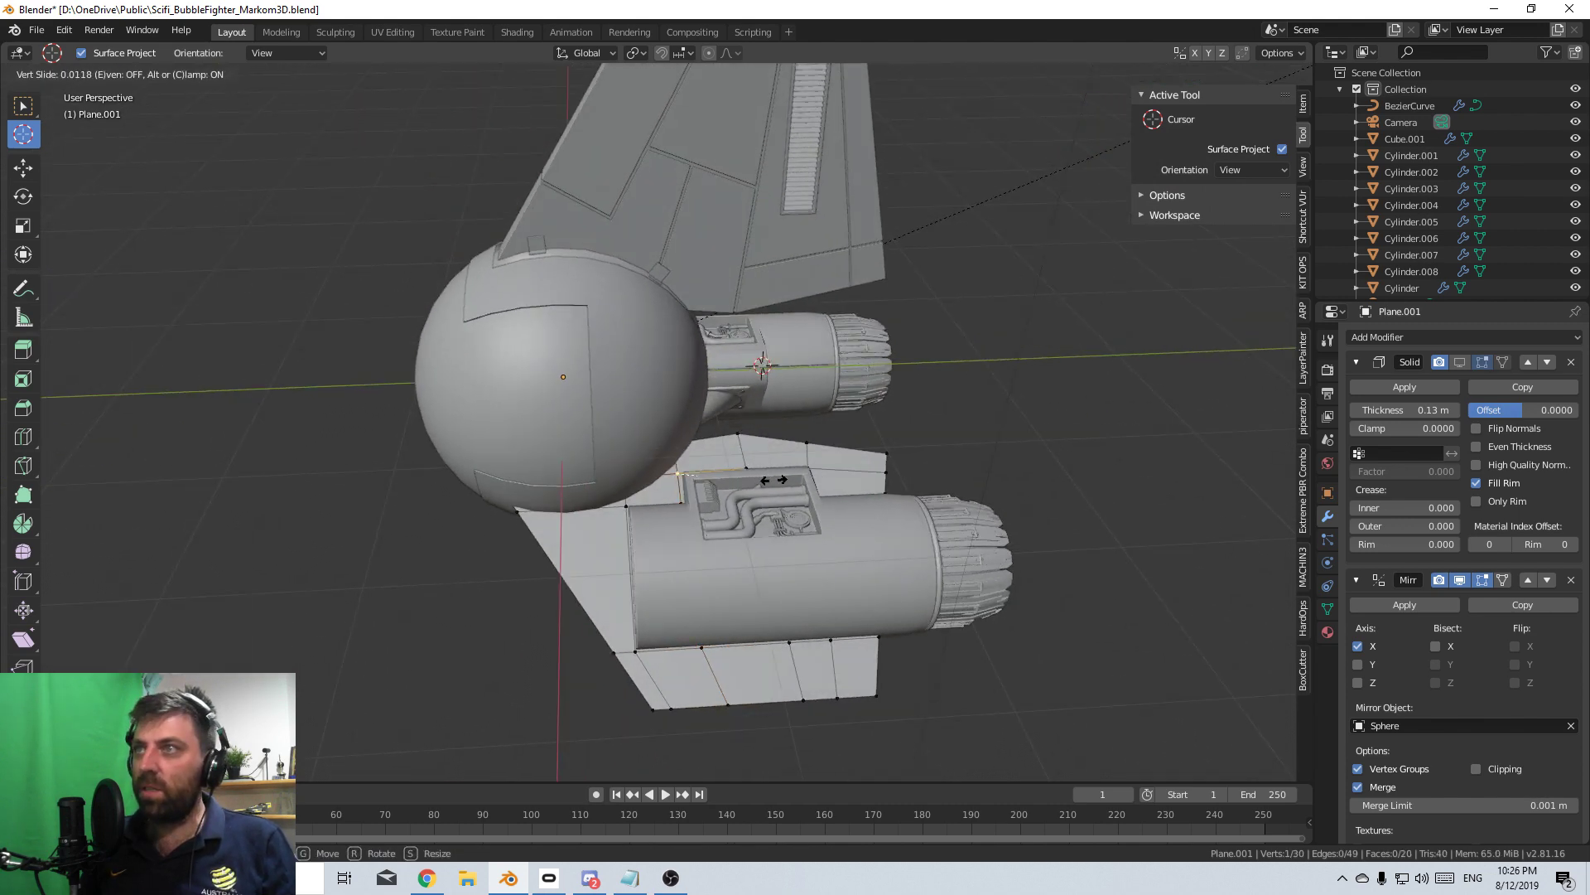
pyautogui.click(791, 482)
# - Select the wing faces covered by the engine and its pipe recess and delete them
pyautogui.moveTo(791, 481); pyautogui.dragTo(409, 245, button='middle')
pyautogui.click(142, 75)
pyautogui.scroll(-1, 726, 713)
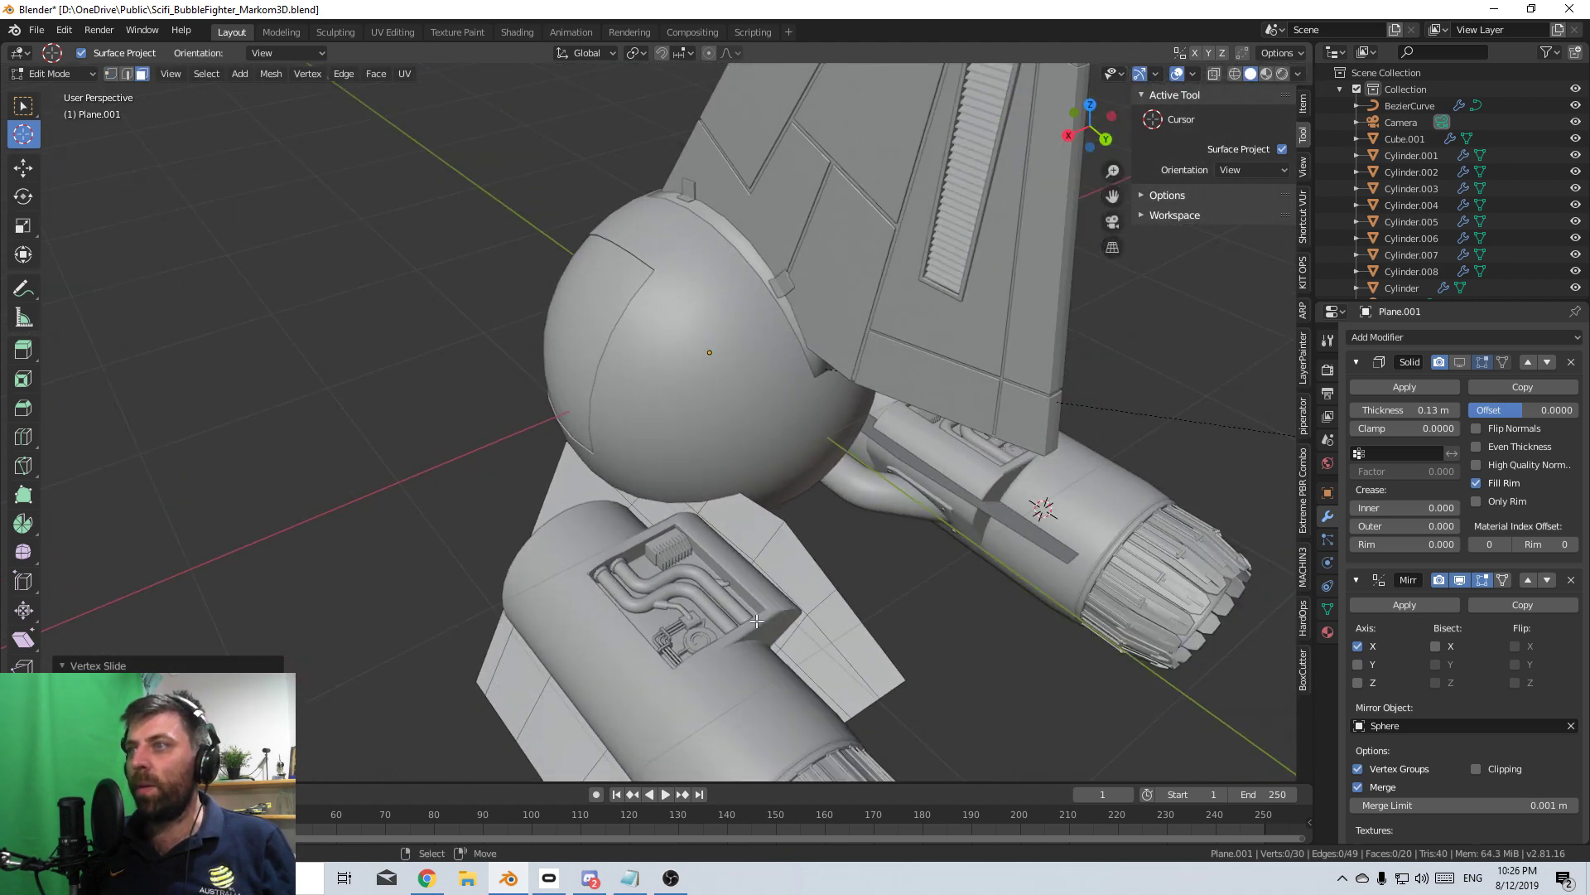
pyautogui.rightClick(757, 616)
pyautogui.keyDown('shift'); pyautogui.rightClick(723, 567); pyautogui.keyUp('shift')
pyautogui.keyDown('shift'); pyautogui.rightClick(691, 609); pyautogui.keyUp('shift')
pyautogui.keyDown('shift'); pyautogui.rightClick(774, 671); pyautogui.keyUp('shift')
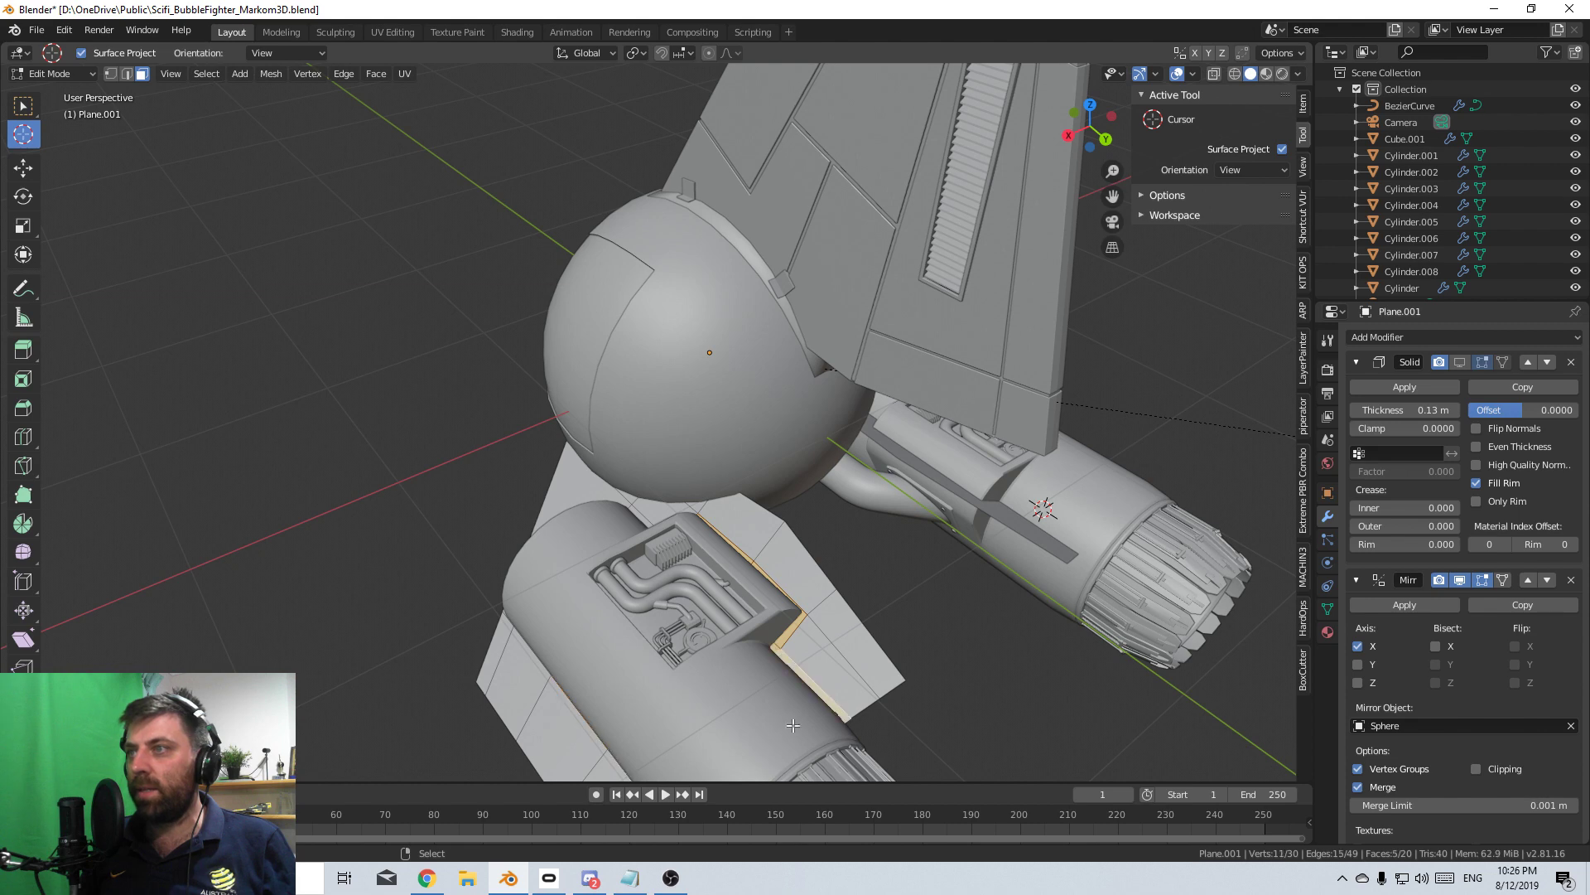
pyautogui.moveTo(775, 671); pyautogui.dragTo(789, 732, button='middle')
pyautogui.scroll(-2, 789, 733)
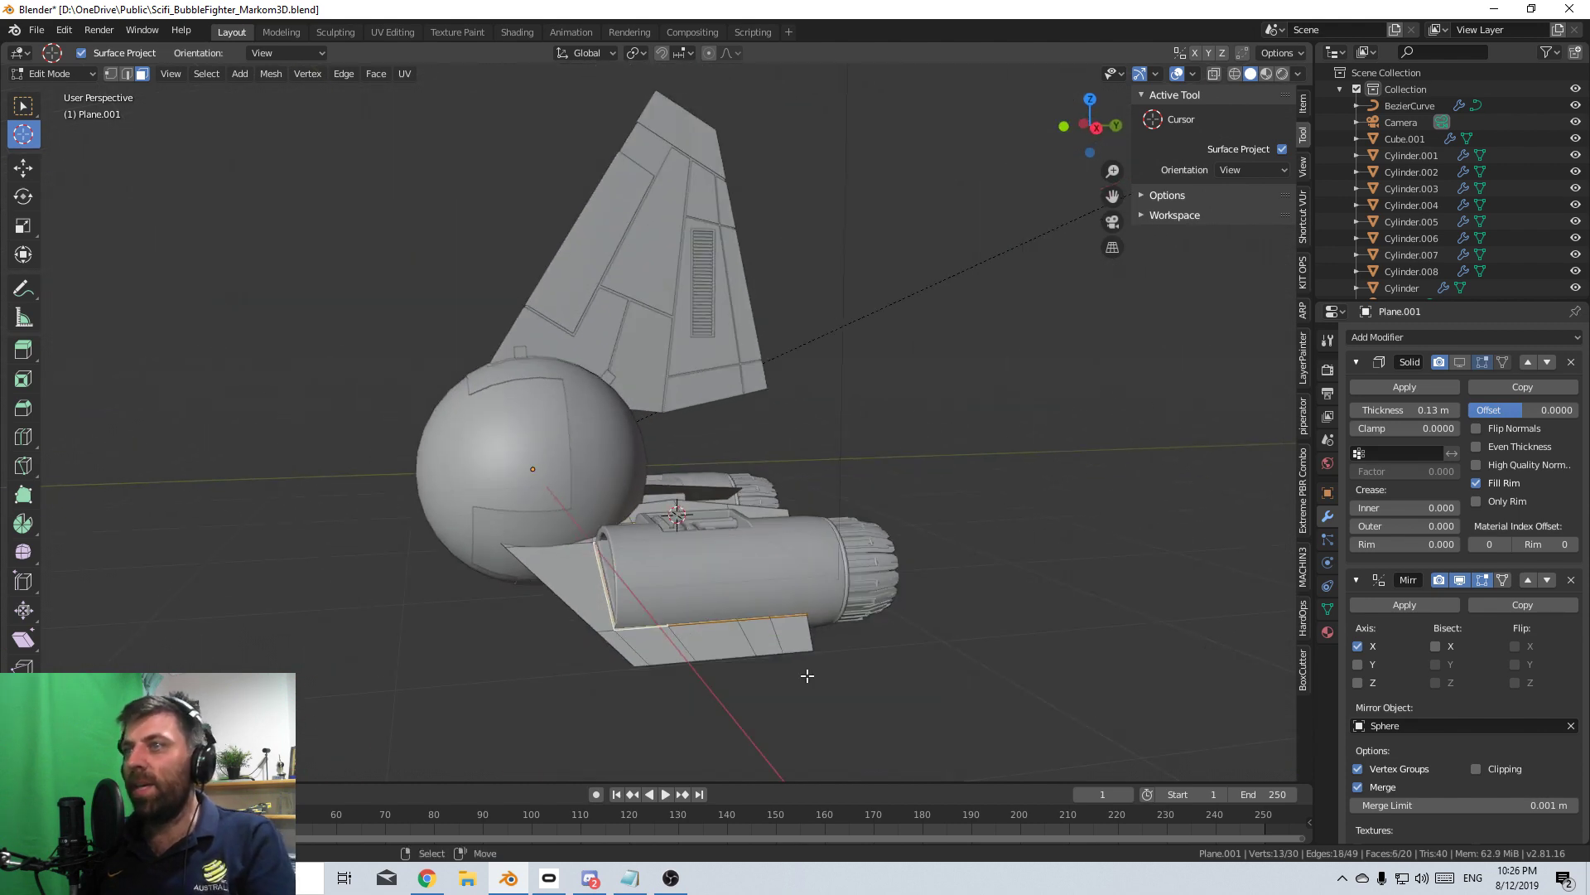
pyautogui.press('x')
pyautogui.click(807, 675)
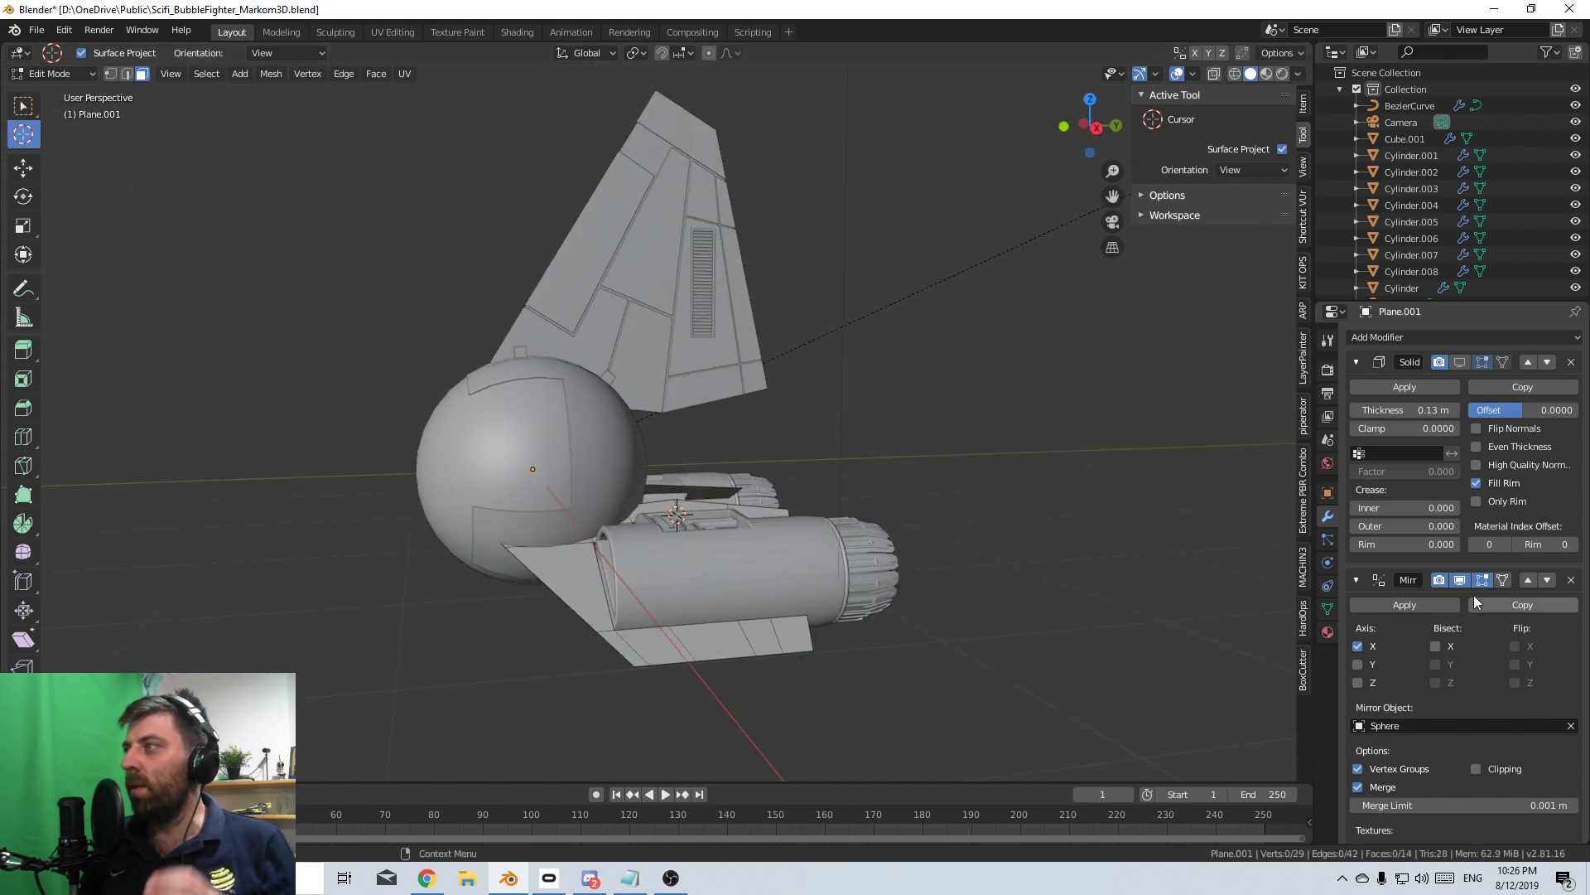
# - Enable the wing's Solidify modifier in the viewport and return to Object Mode
pyautogui.click(1465, 365)
pyautogui.moveTo(785, 665); pyautogui.dragTo(745, 704, button='middle')
pyautogui.scroll(2, 746, 704)
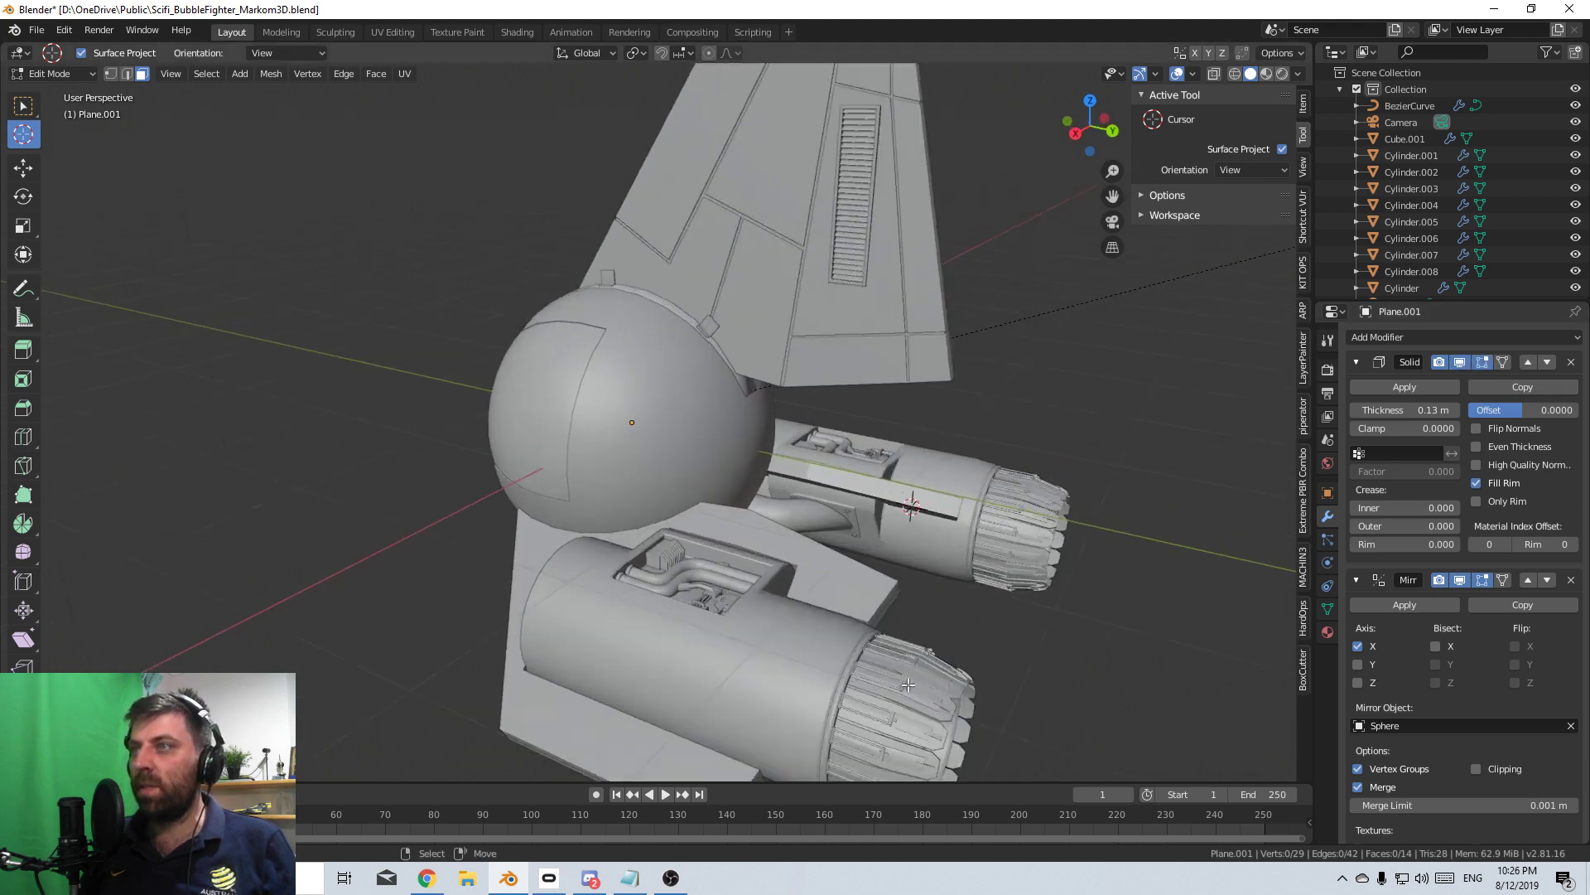
pyautogui.press('Tab')
# - Examine how the thickened wing fits around the engine from the front, the underside and the side view
pyautogui.moveTo(946, 634); pyautogui.dragTo(1068, 500, button='middle')
pyautogui.moveTo(537, 638); pyautogui.dragTo(630, 623, button='middle')
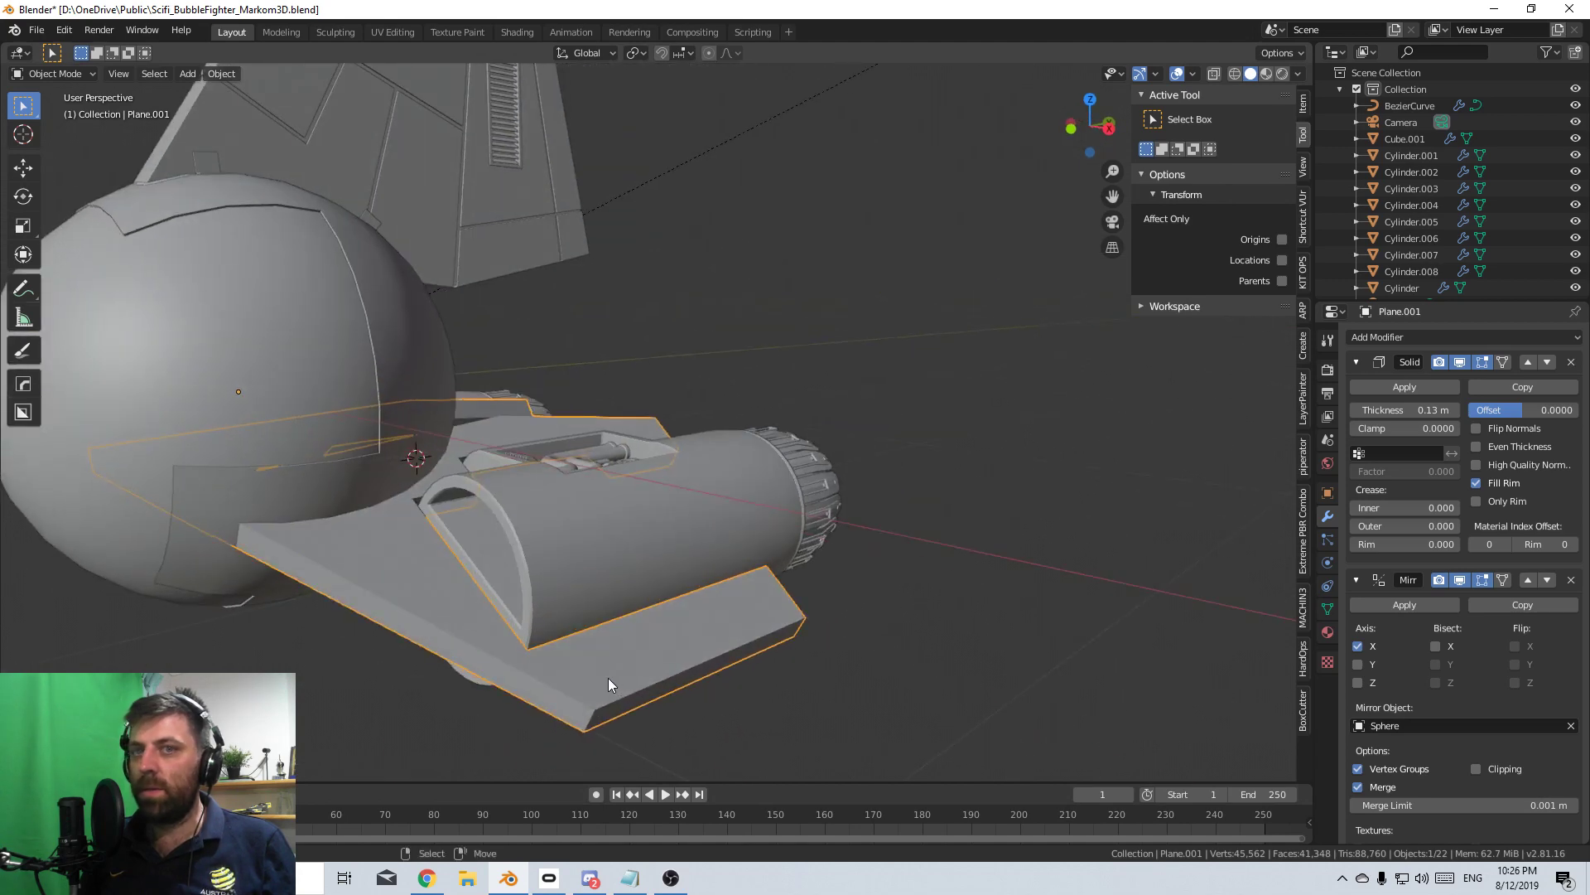
pyautogui.moveTo(613, 689); pyautogui.dragTo(663, 550, button='middle')
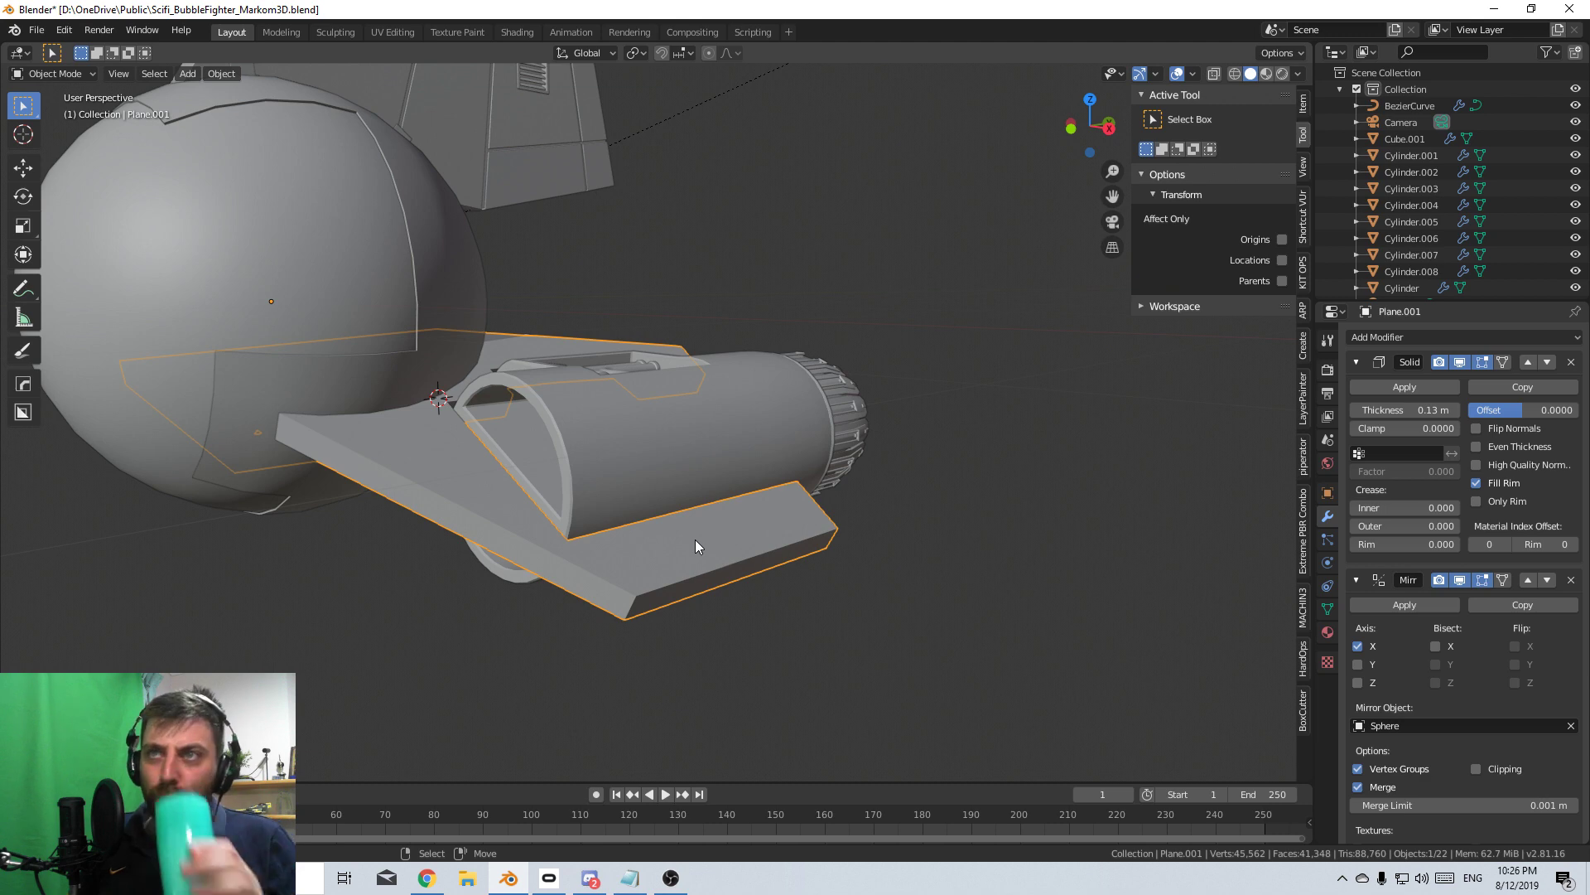
pyautogui.moveTo(652, 567); pyautogui.dragTo(578, 502, button='middle')
pyautogui.press('Tab')
pyautogui.press('Tab')
pyautogui.press('Tab')
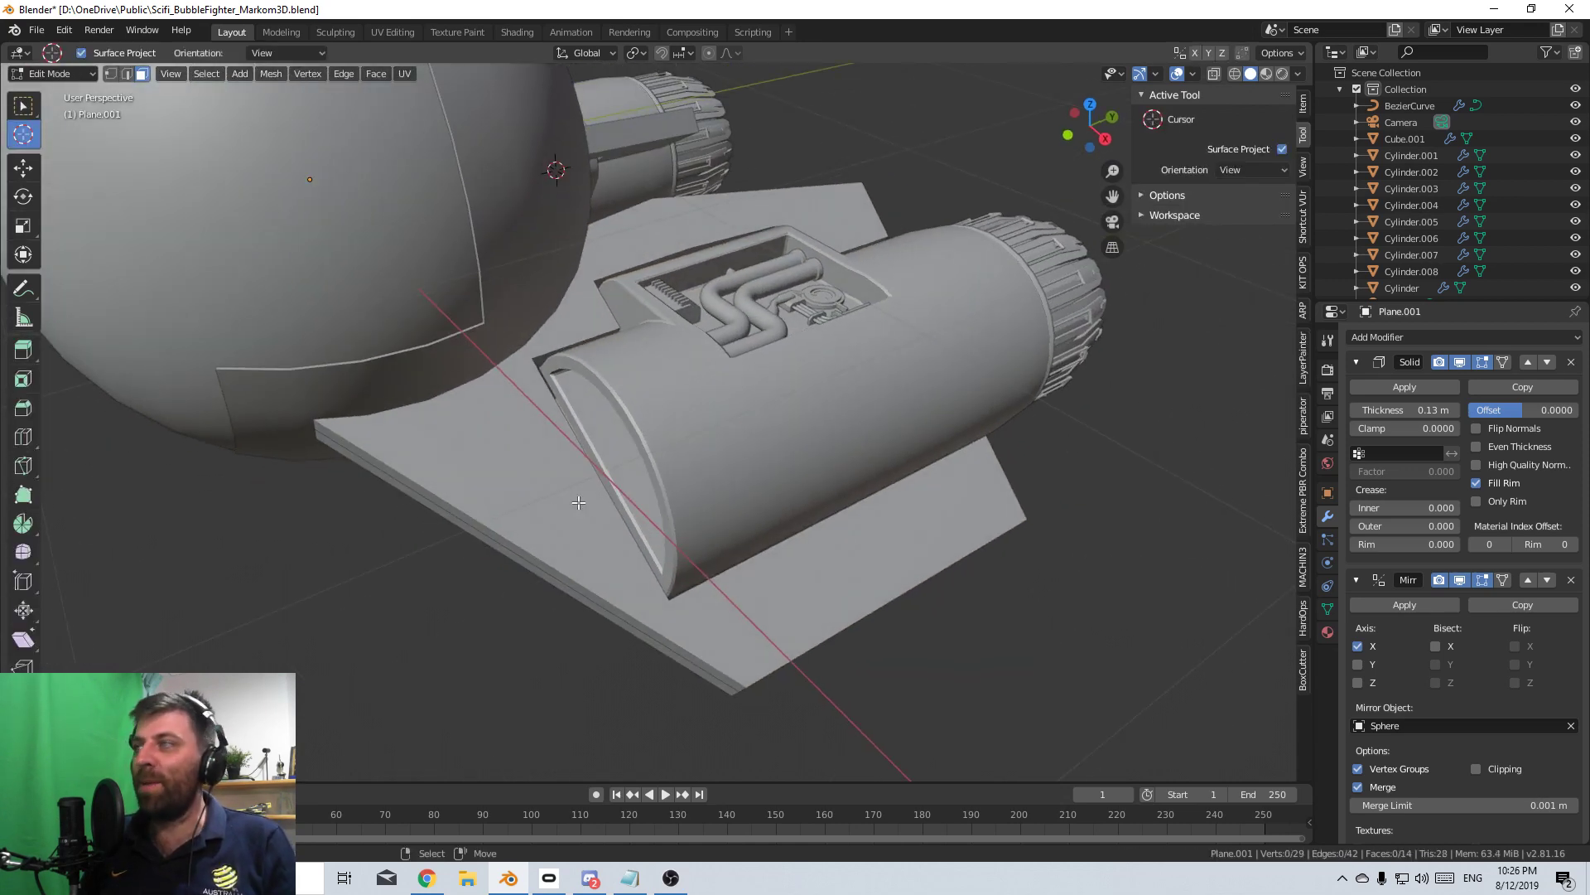
pyautogui.scroll(6, 579, 502)
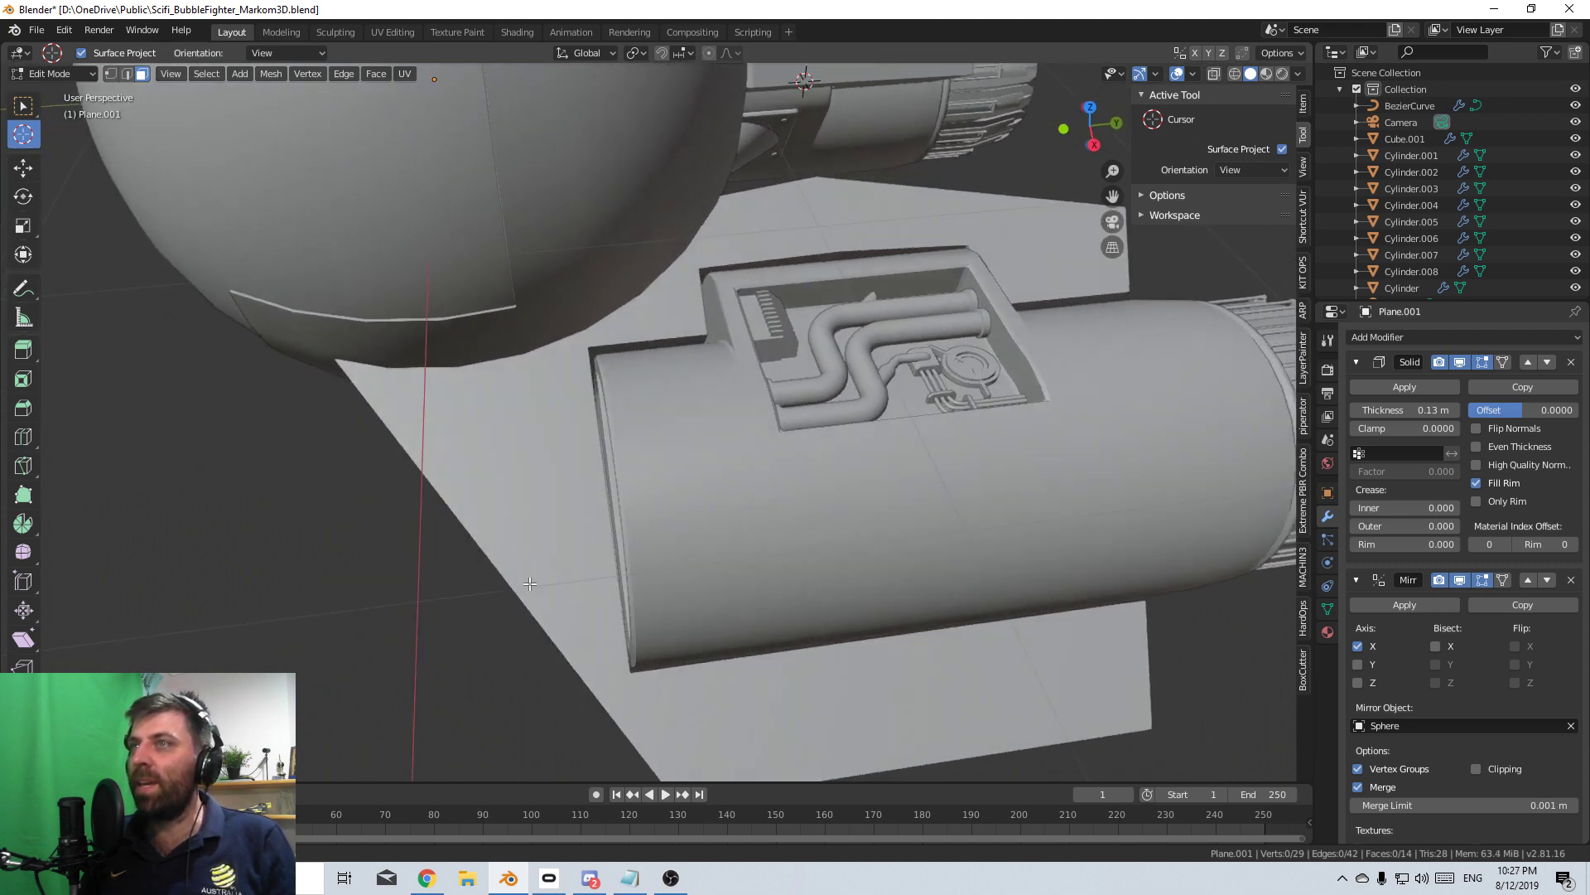
pyautogui.moveTo(602, 563); pyautogui.dragTo(765, 617, button='middle')
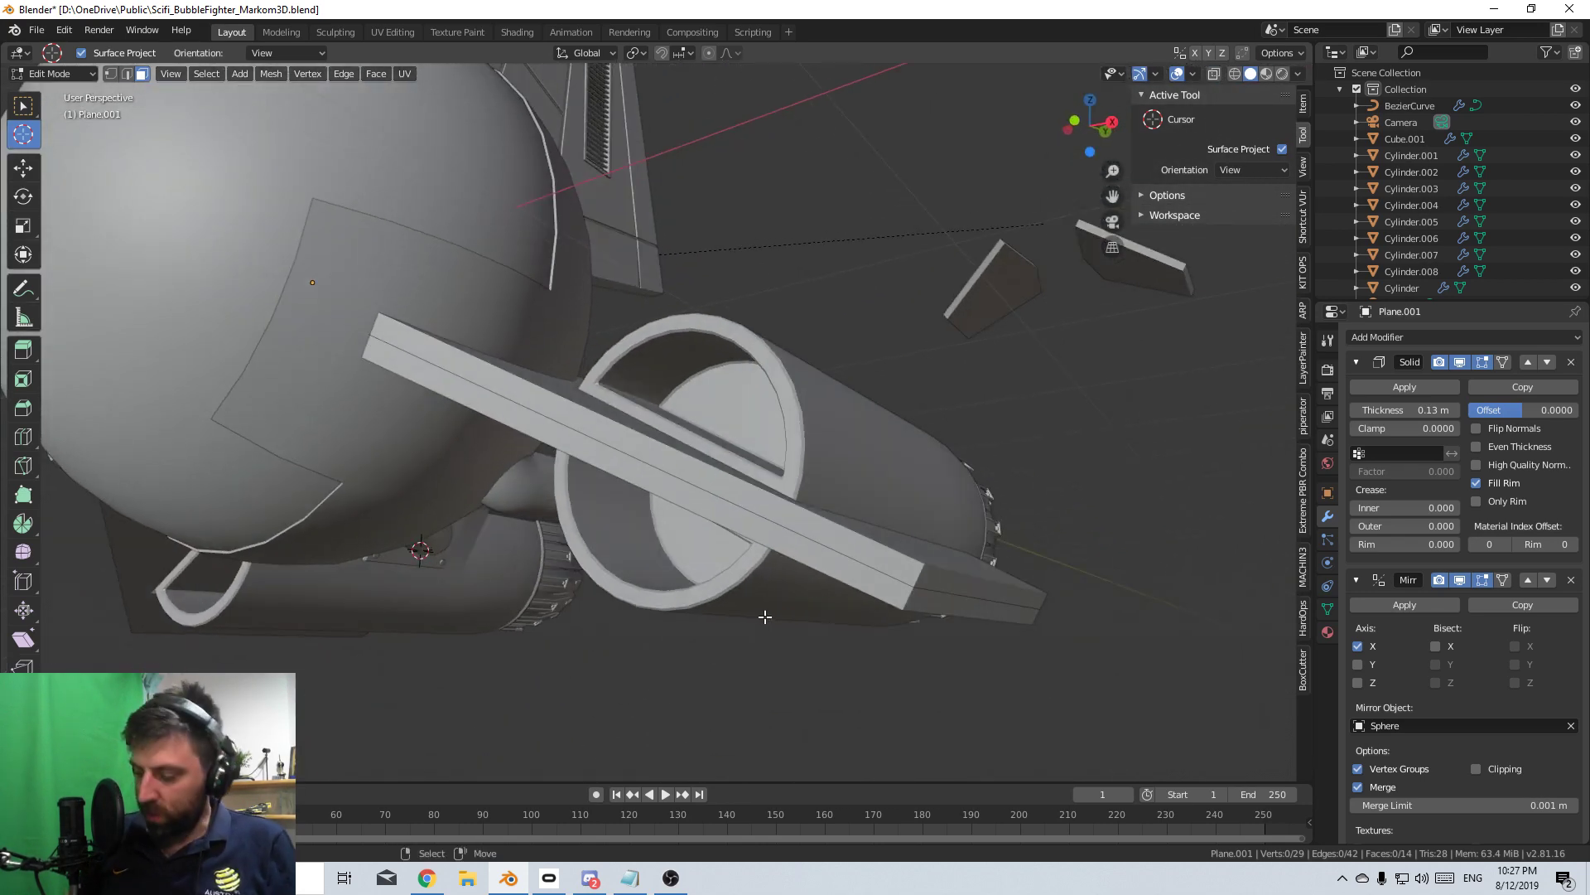
pyautogui.press('KP_3')
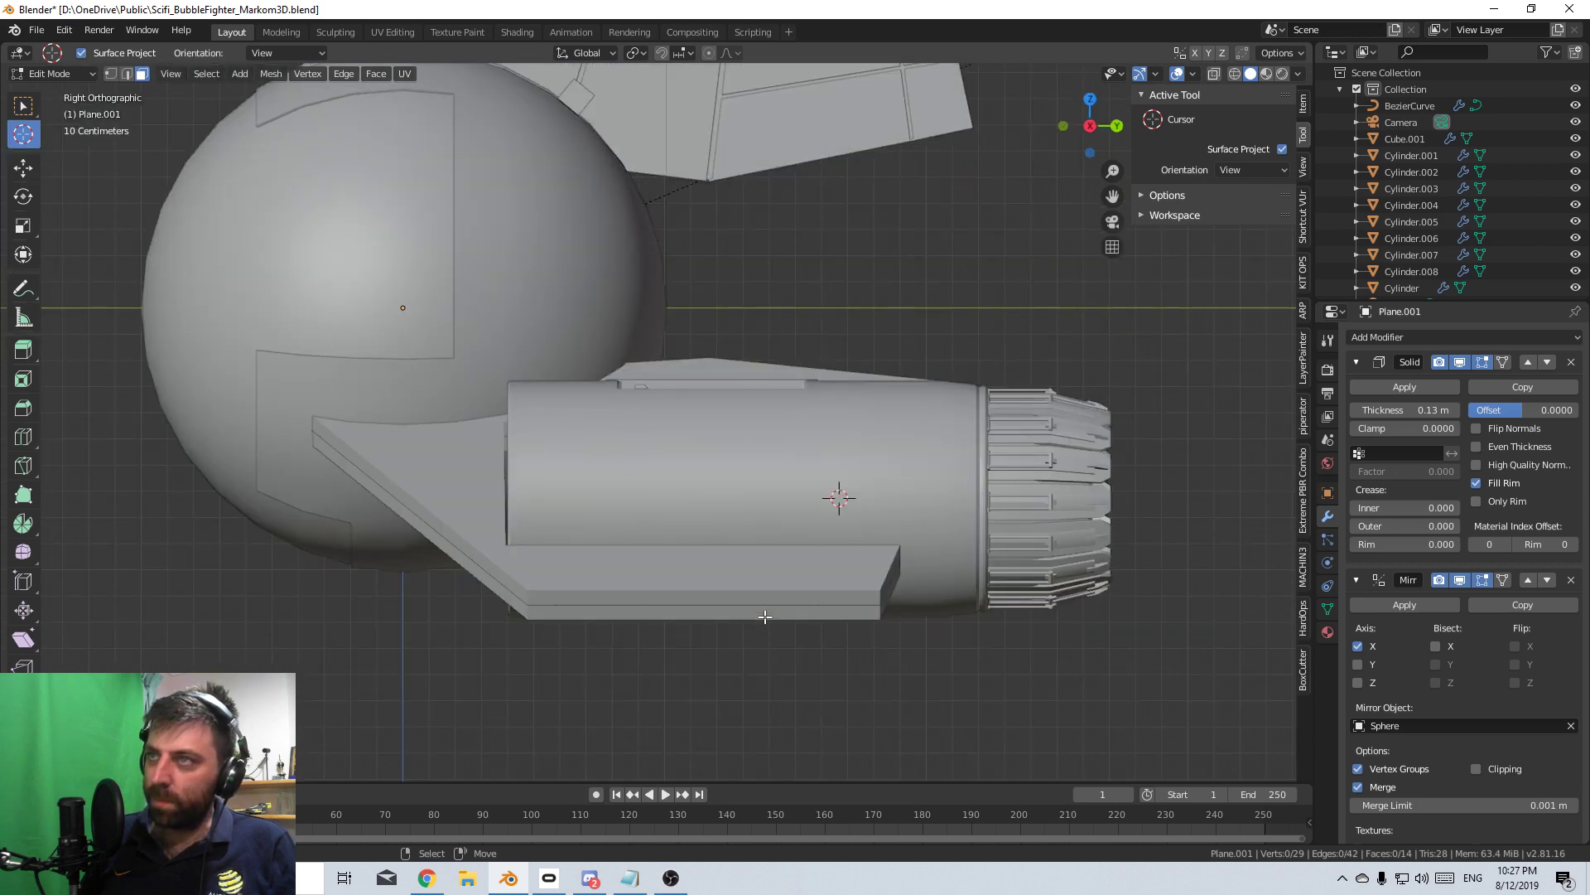
pyautogui.press('Tab')
pyautogui.moveTo(858, 618)
pyautogui.mouseDown(button='middle')
pyautogui.moveTo(777, 654)
pyautogui.moveTo(836, 630)
pyautogui.mouseUp(button='middle')
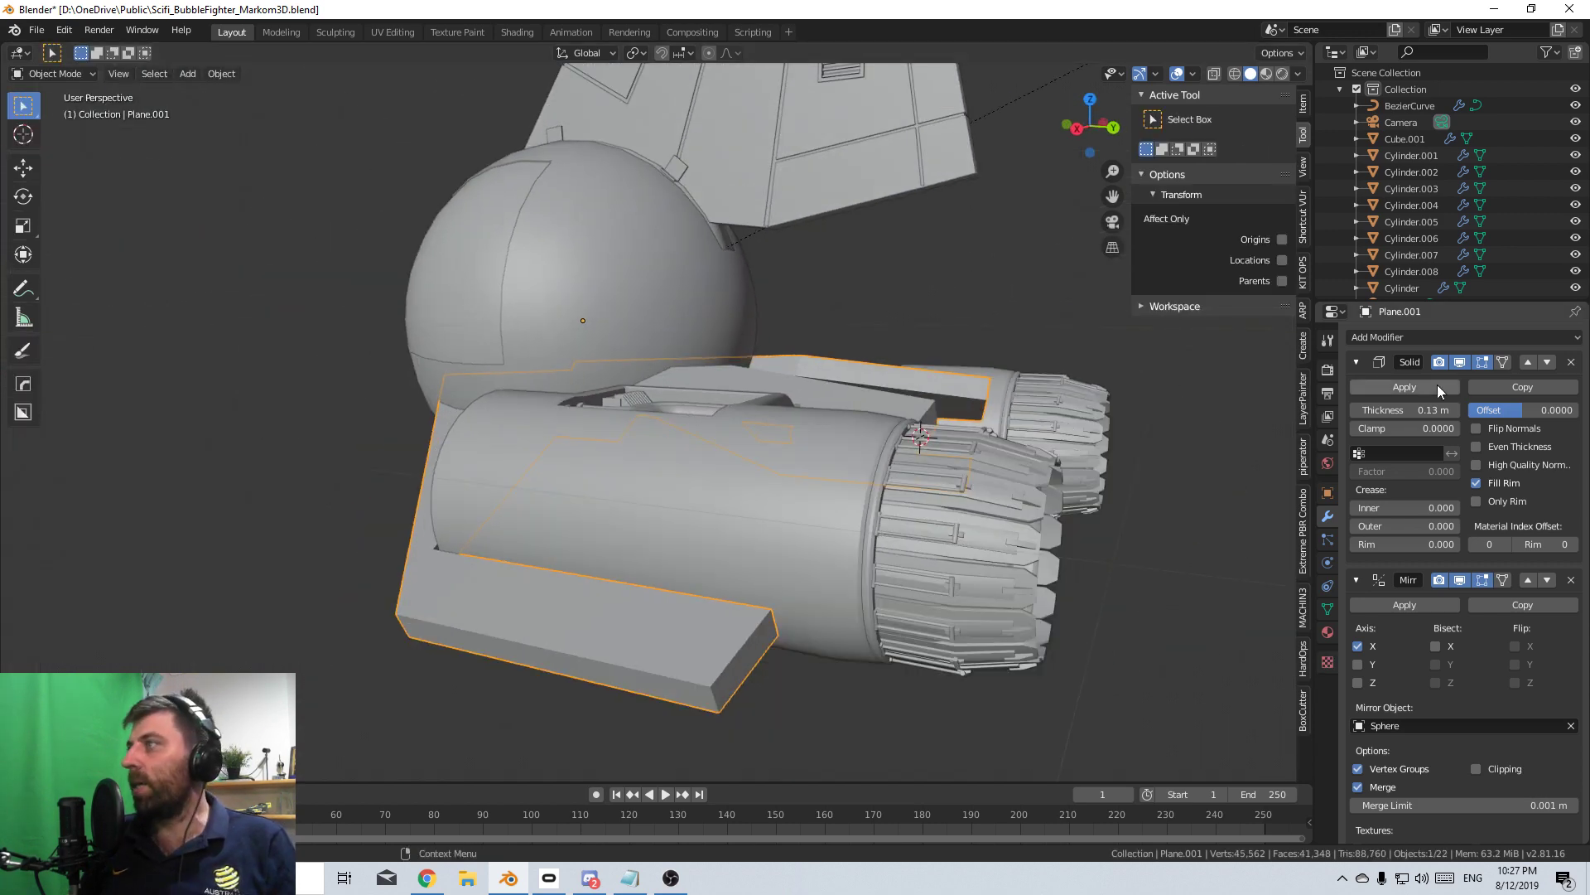
# - Add a Bevel modifier to the wing
pyautogui.click(1448, 338)
pyautogui.click(1250, 593)
pyautogui.moveTo(1143, 538); pyautogui.dragTo(657, 654, button='middle')
pyautogui.press('Tab')
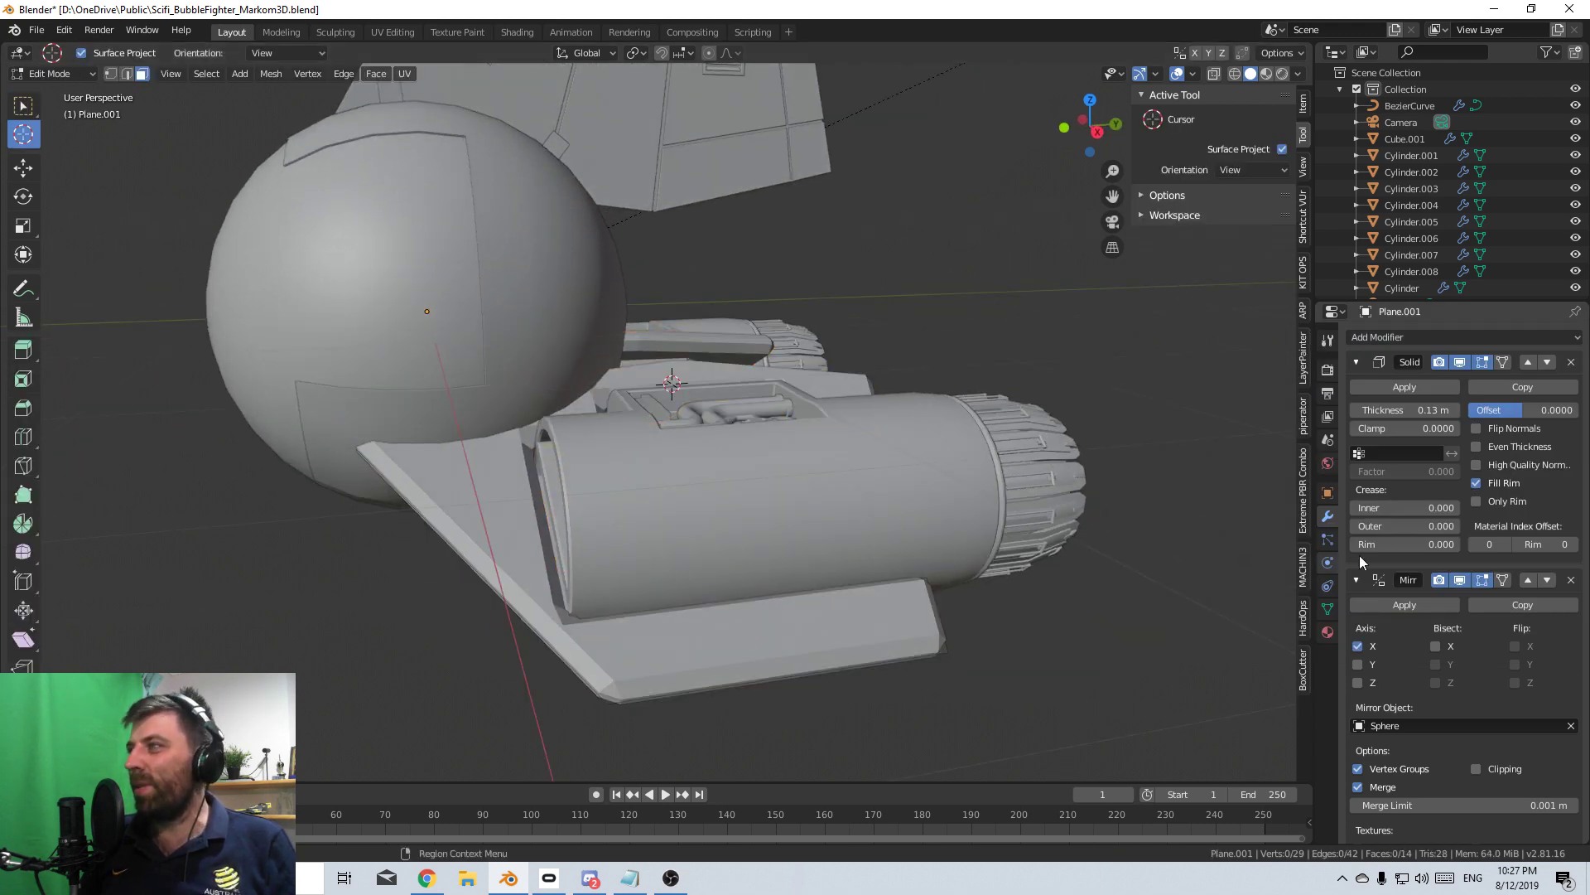
# - Switch the viewport to wireframe shading and the wing mesh to vertex selection in Edit Mode
pyautogui.press('Tab')
pyautogui.press('z')
pyautogui.click(613, 707)
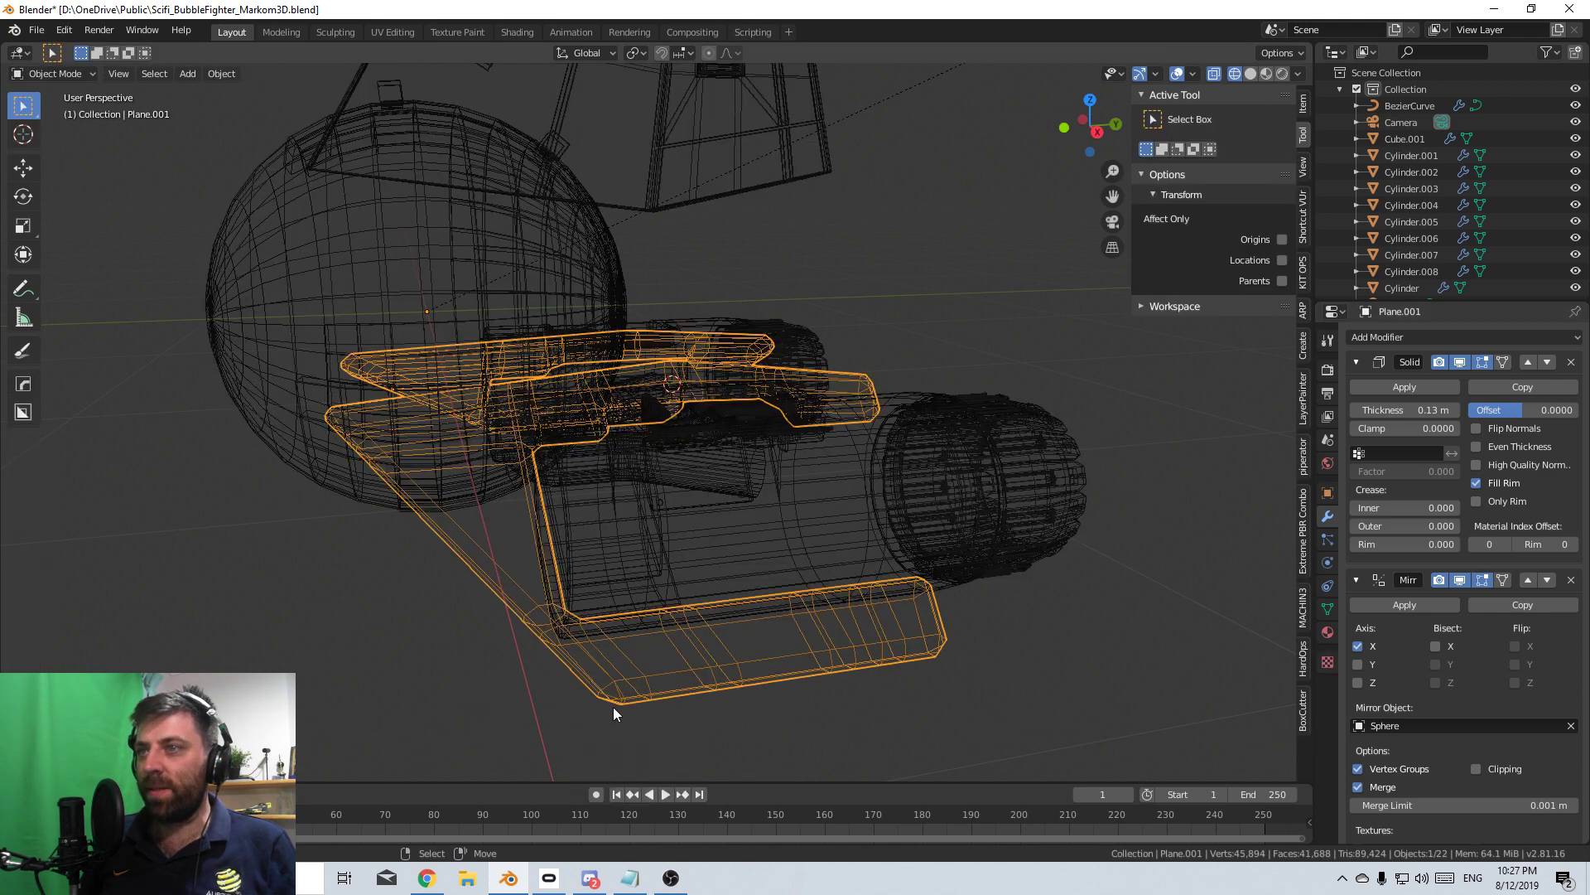
pyautogui.press('z')
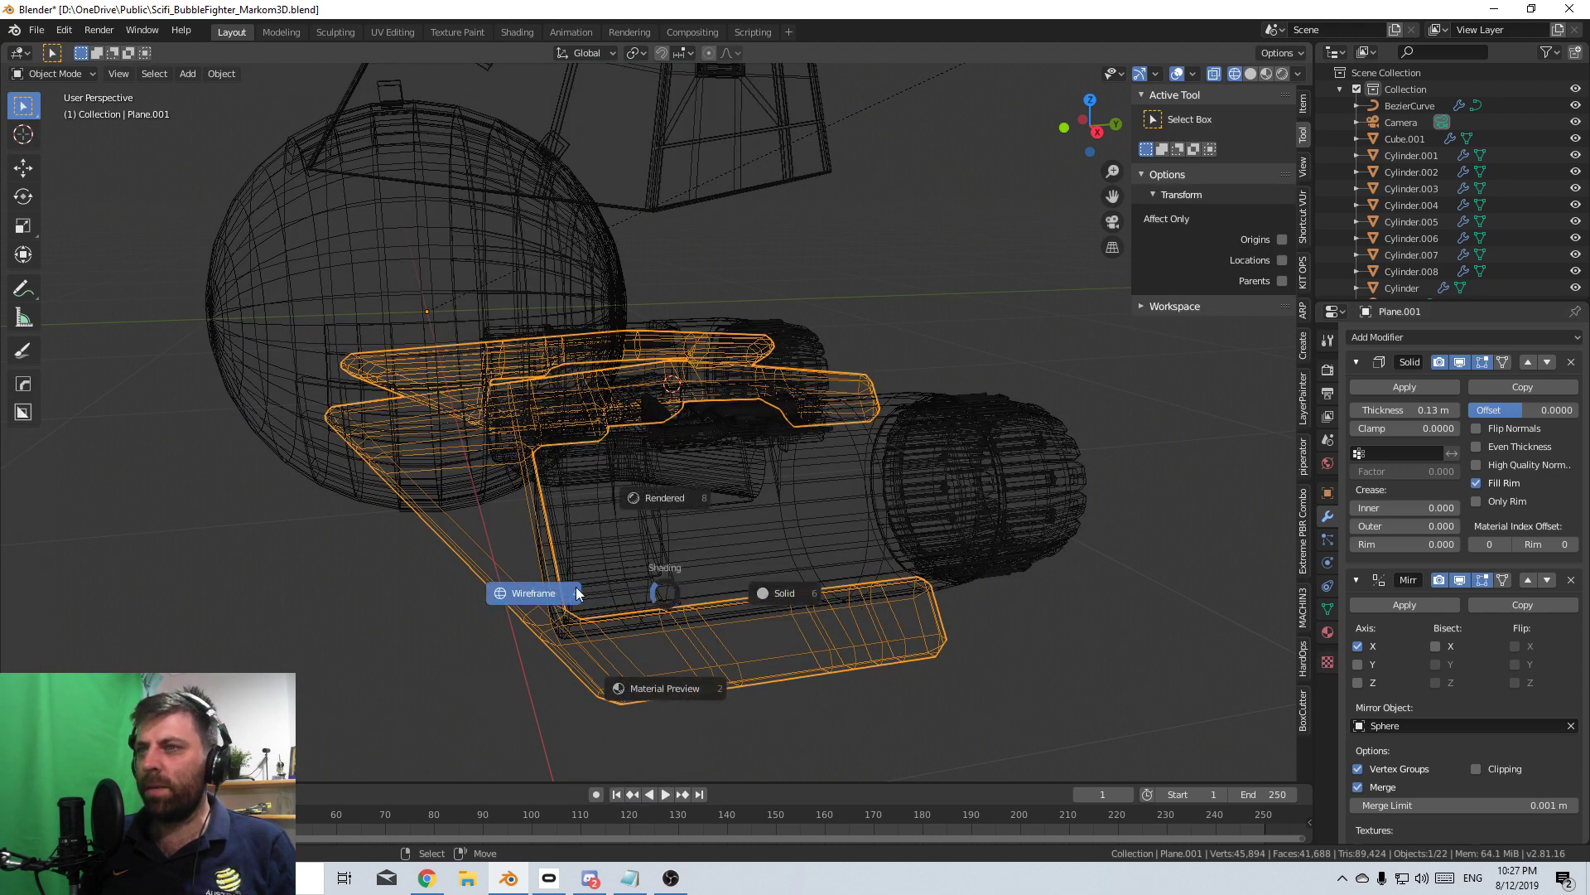
pyautogui.press('Tab')
pyautogui.press('z')
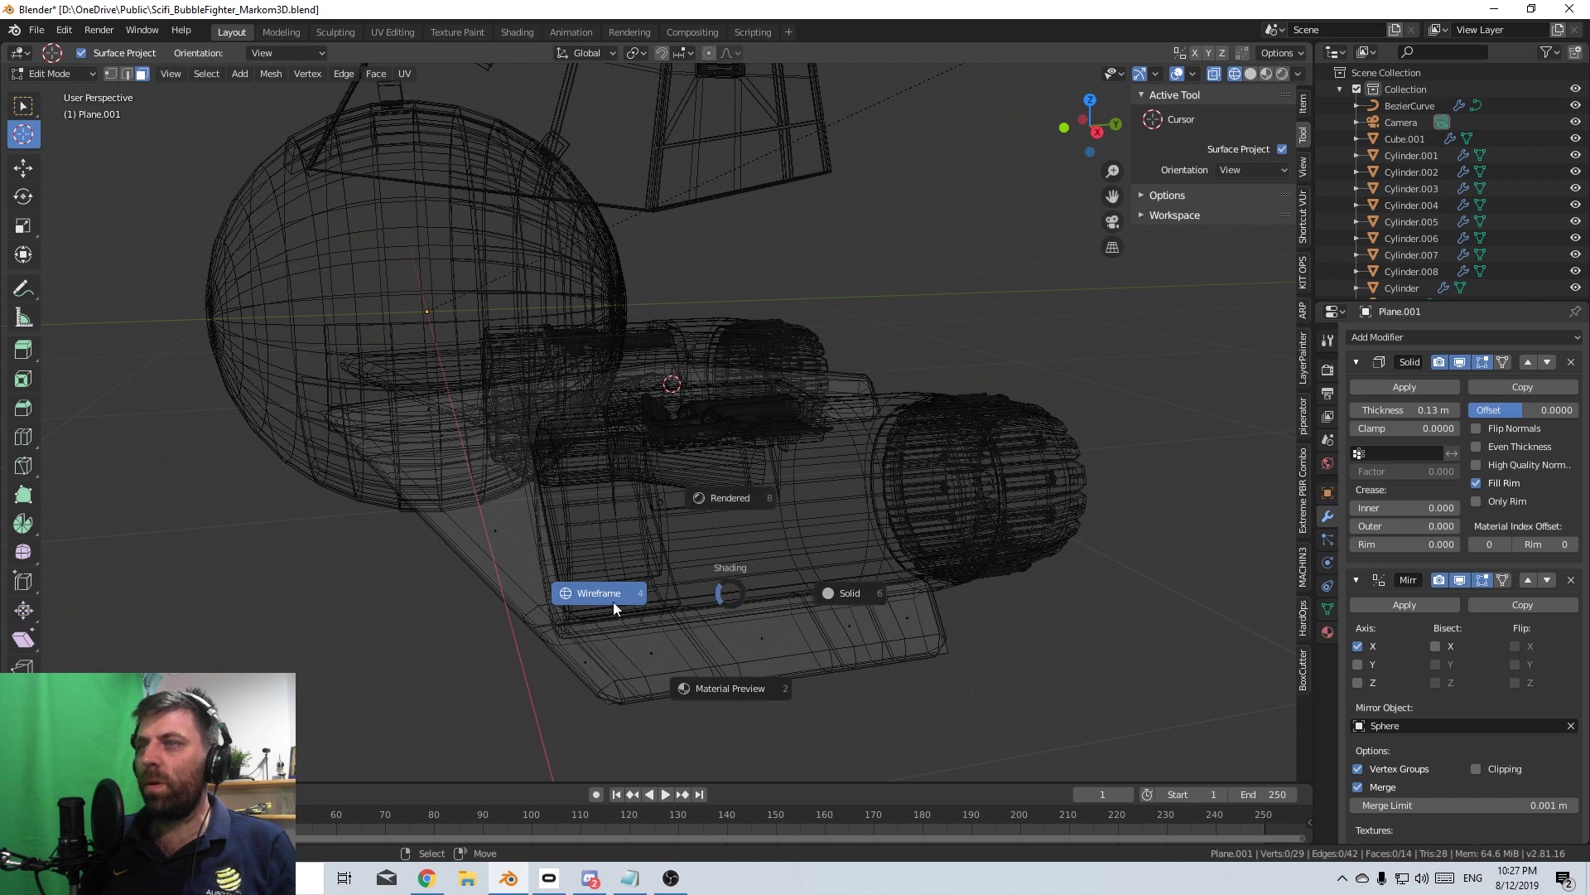
pyautogui.click(612, 602)
pyautogui.press('1')
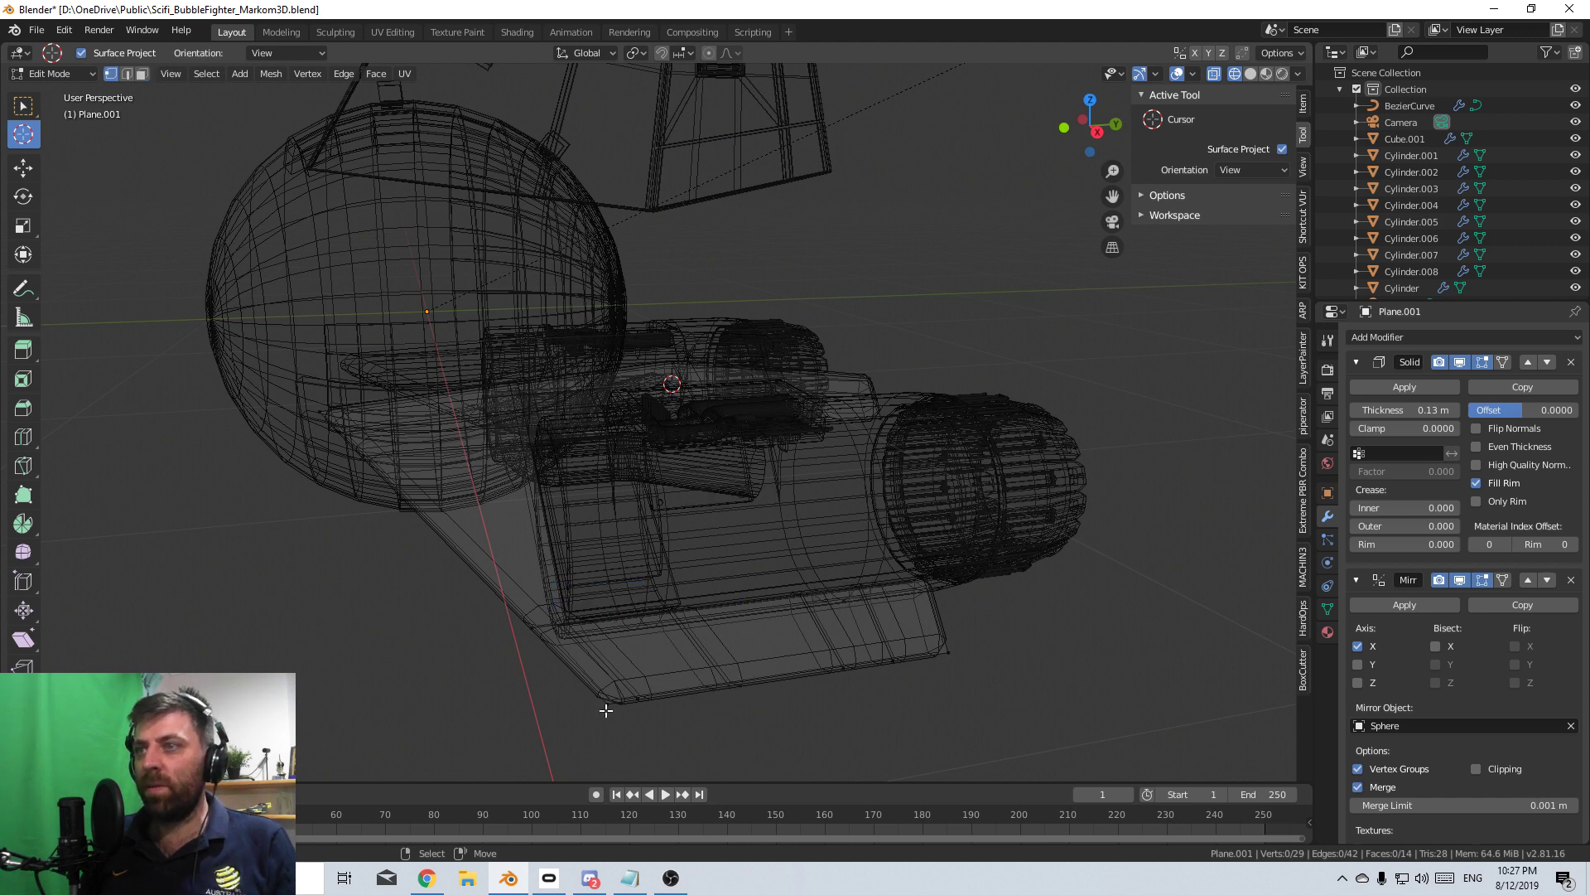
# - Move the two outer front corner vertices of the wing about 0.15 m forward along Y in top view and restore solid shading
pyautogui.press('KP_7')
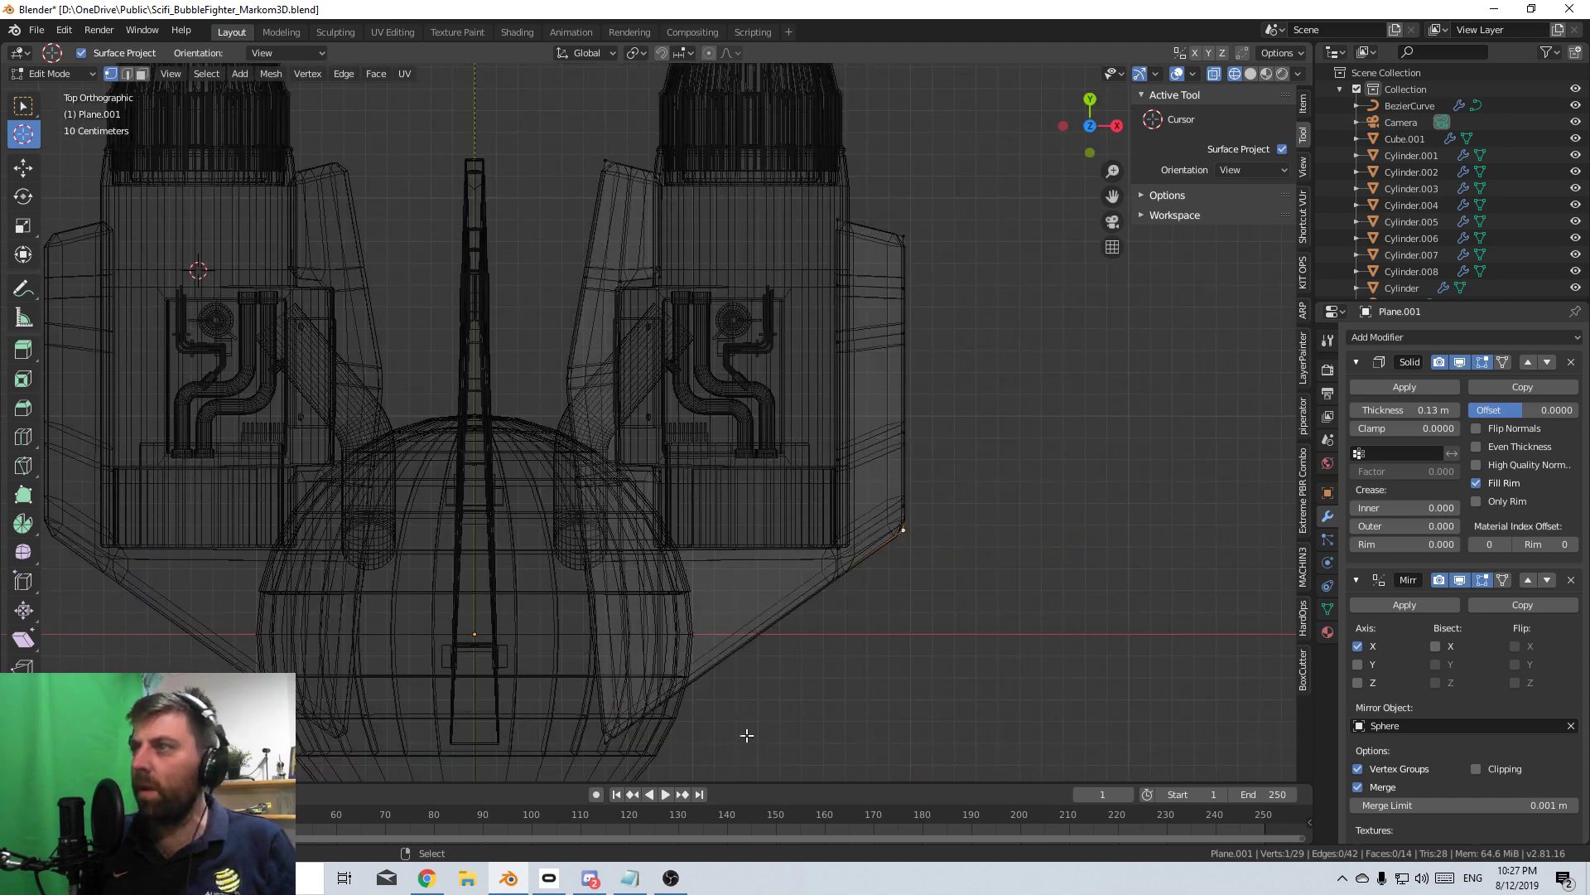
pyautogui.keyDown('shift'); pyautogui.moveTo(746, 735); pyautogui.dragTo(641, 603, button='middle'); pyautogui.keyUp('shift')
pyautogui.keyDown('shift'); pyautogui.click(735, 447); pyautogui.keyUp('shift')
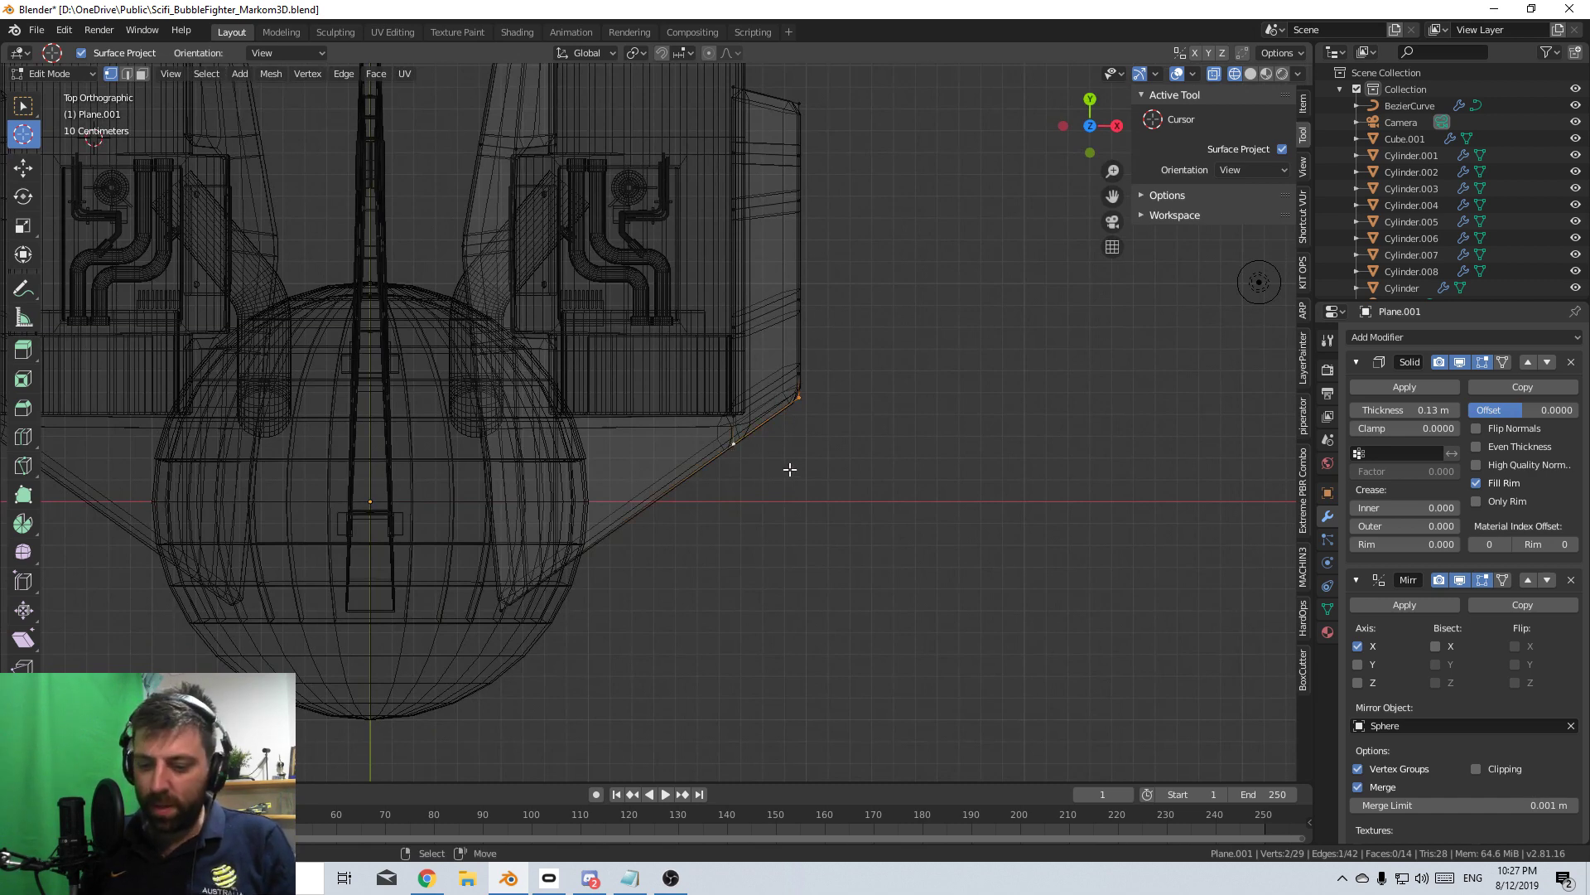
pyautogui.press('g')
pyautogui.press('y')
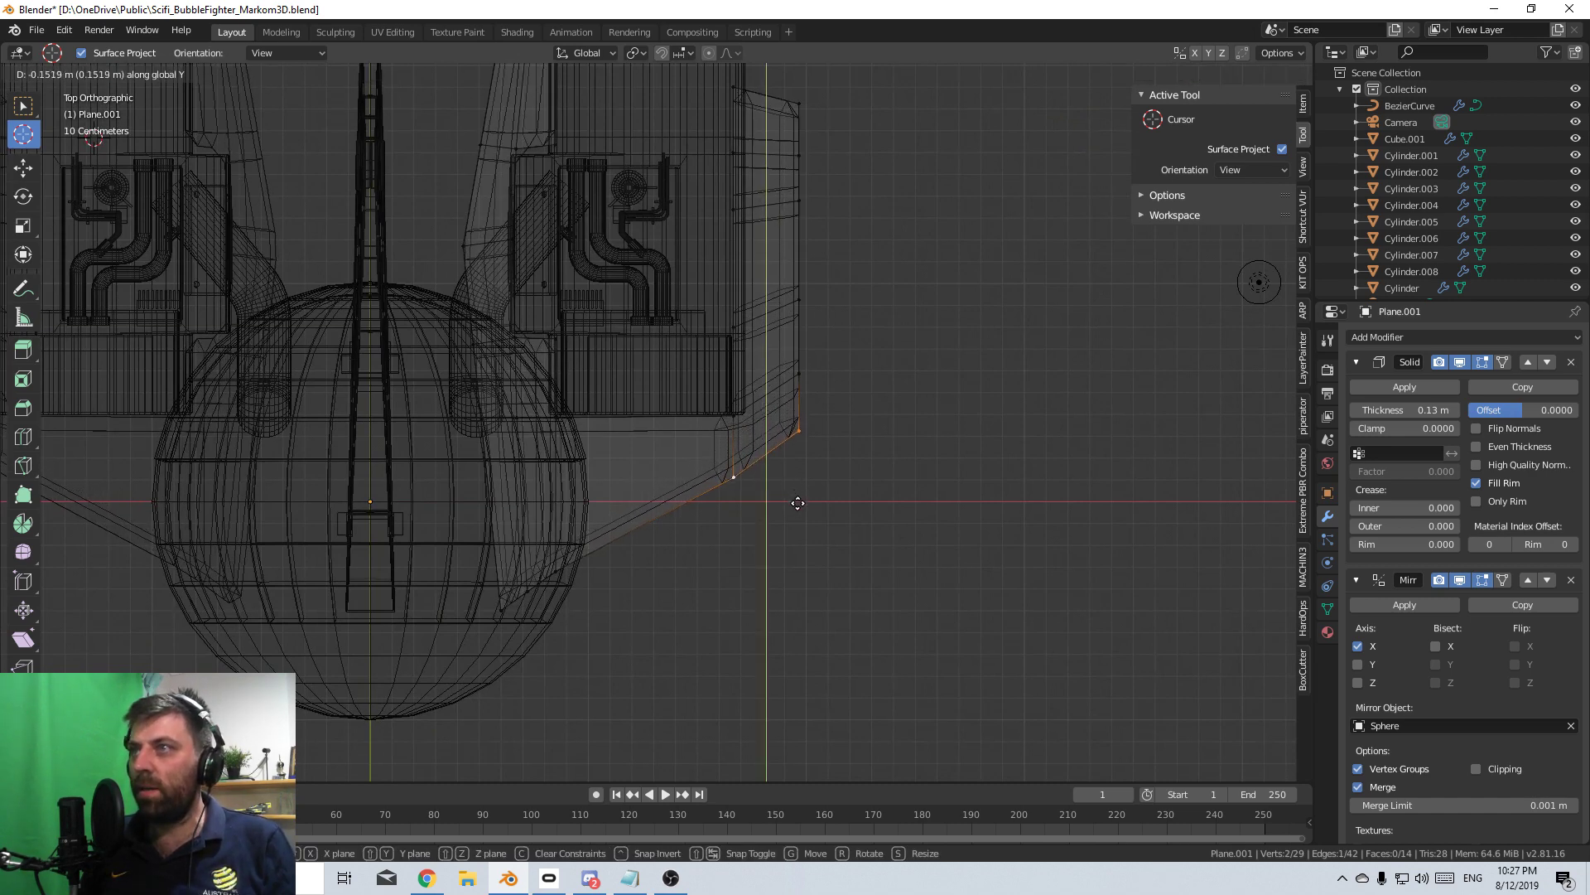
pyautogui.click(798, 506)
pyautogui.hotkey('shift', 'z')
pyautogui.moveTo(895, 522)
pyautogui.mouseDown(button='middle')
pyautogui.moveTo(929, 466)
pyautogui.moveTo(807, 499)
pyautogui.moveTo(677, 409)
pyautogui.moveTo(908, 538)
pyautogui.mouseUp(button='middle')
# - Set the wing's Bevel modifier width to 0.02 m and check the bevelled edges around the engine
pyautogui.press('Tab')
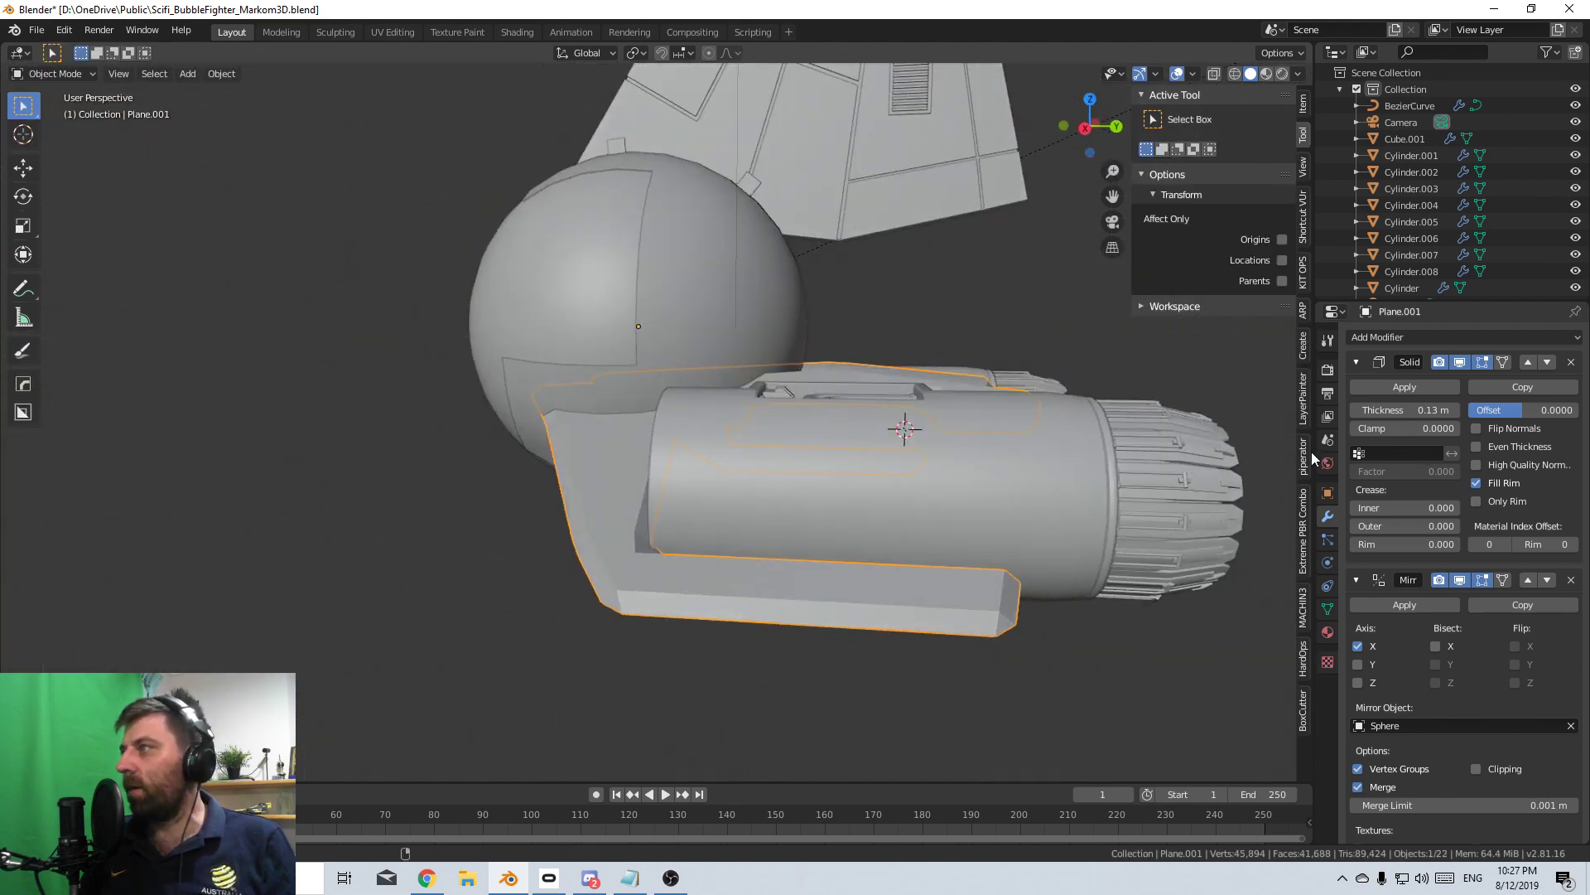
pyautogui.scroll(-10, 1441, 629)
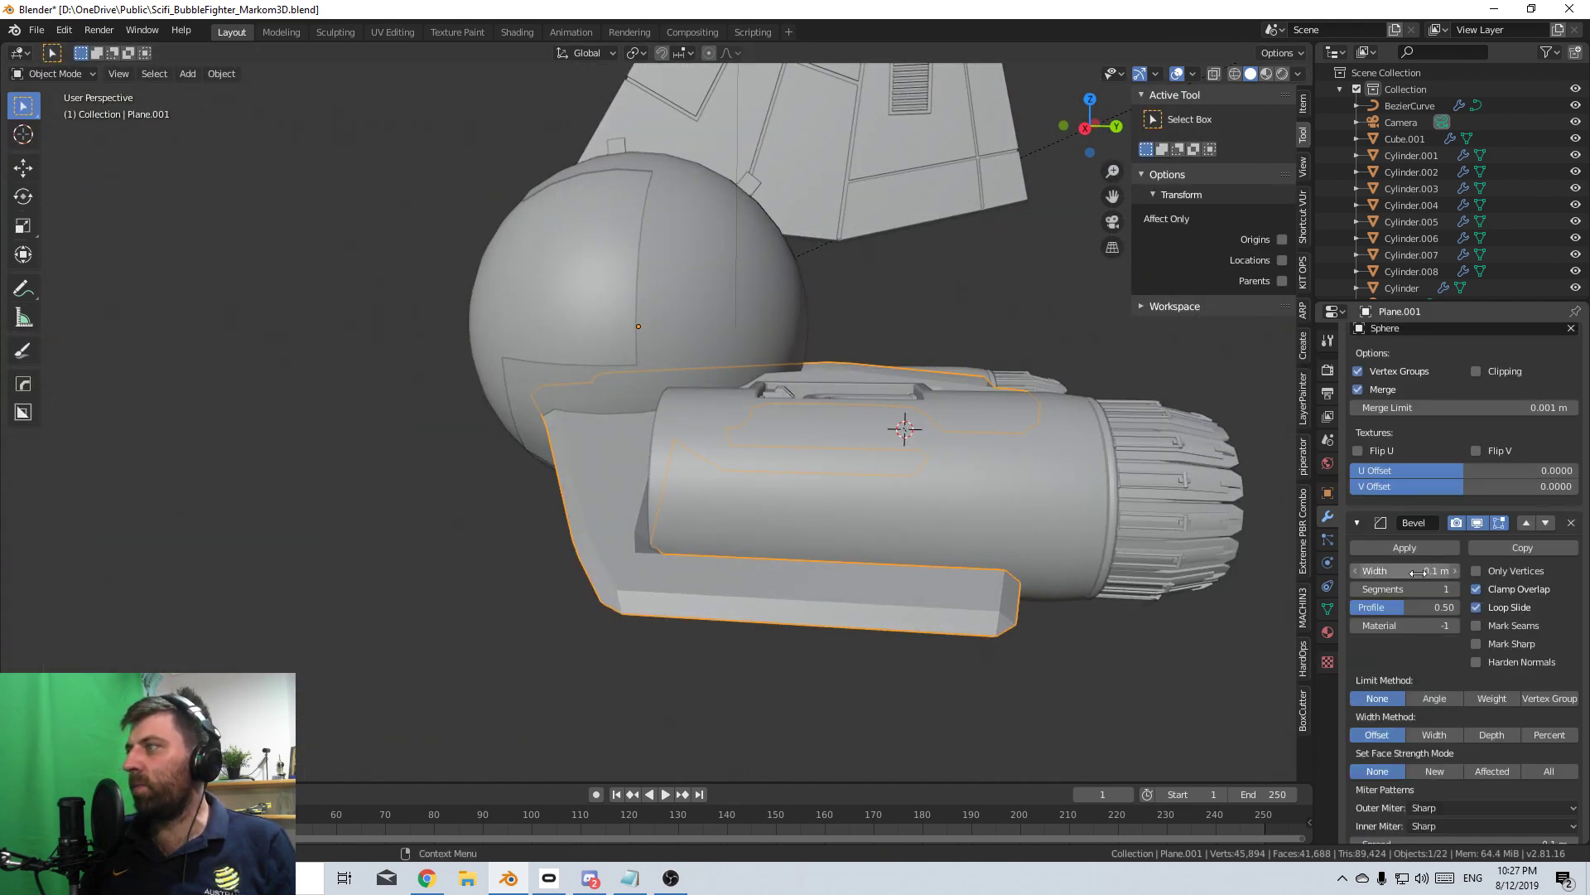
pyautogui.click(1418, 572)
pyautogui.write('0.02')
pyautogui.press('Return')
pyautogui.moveTo(1036, 630); pyautogui.dragTo(936, 642, button='middle')
pyautogui.press('Tab')
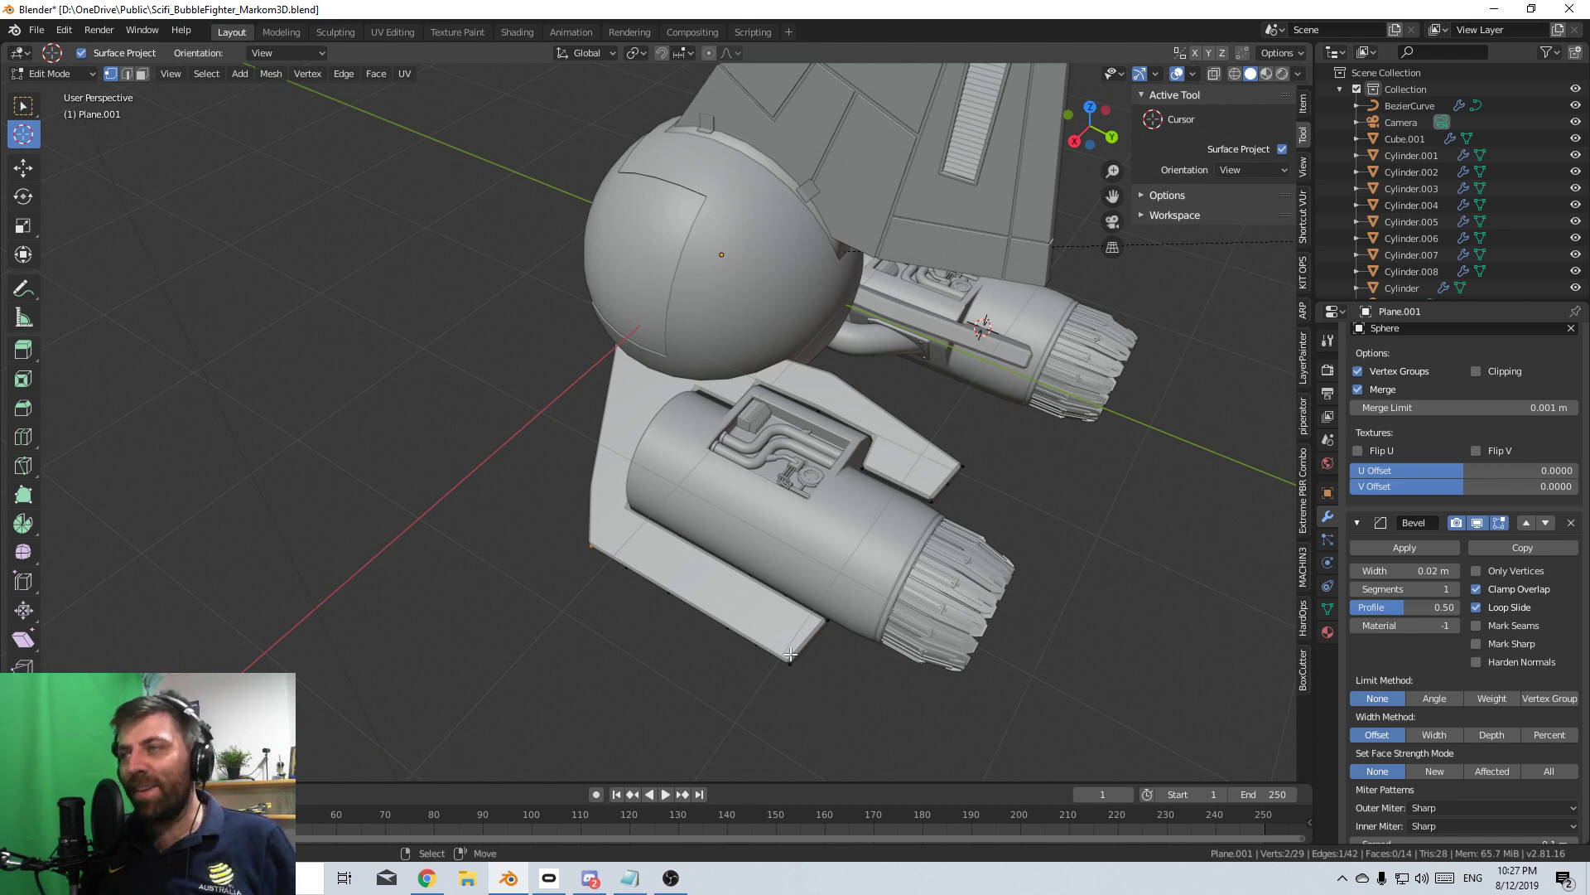
pyautogui.moveTo(790, 655); pyautogui.dragTo(676, 544, button='middle')
pyautogui.scroll(3, 834, 555)
pyautogui.press('Tab')
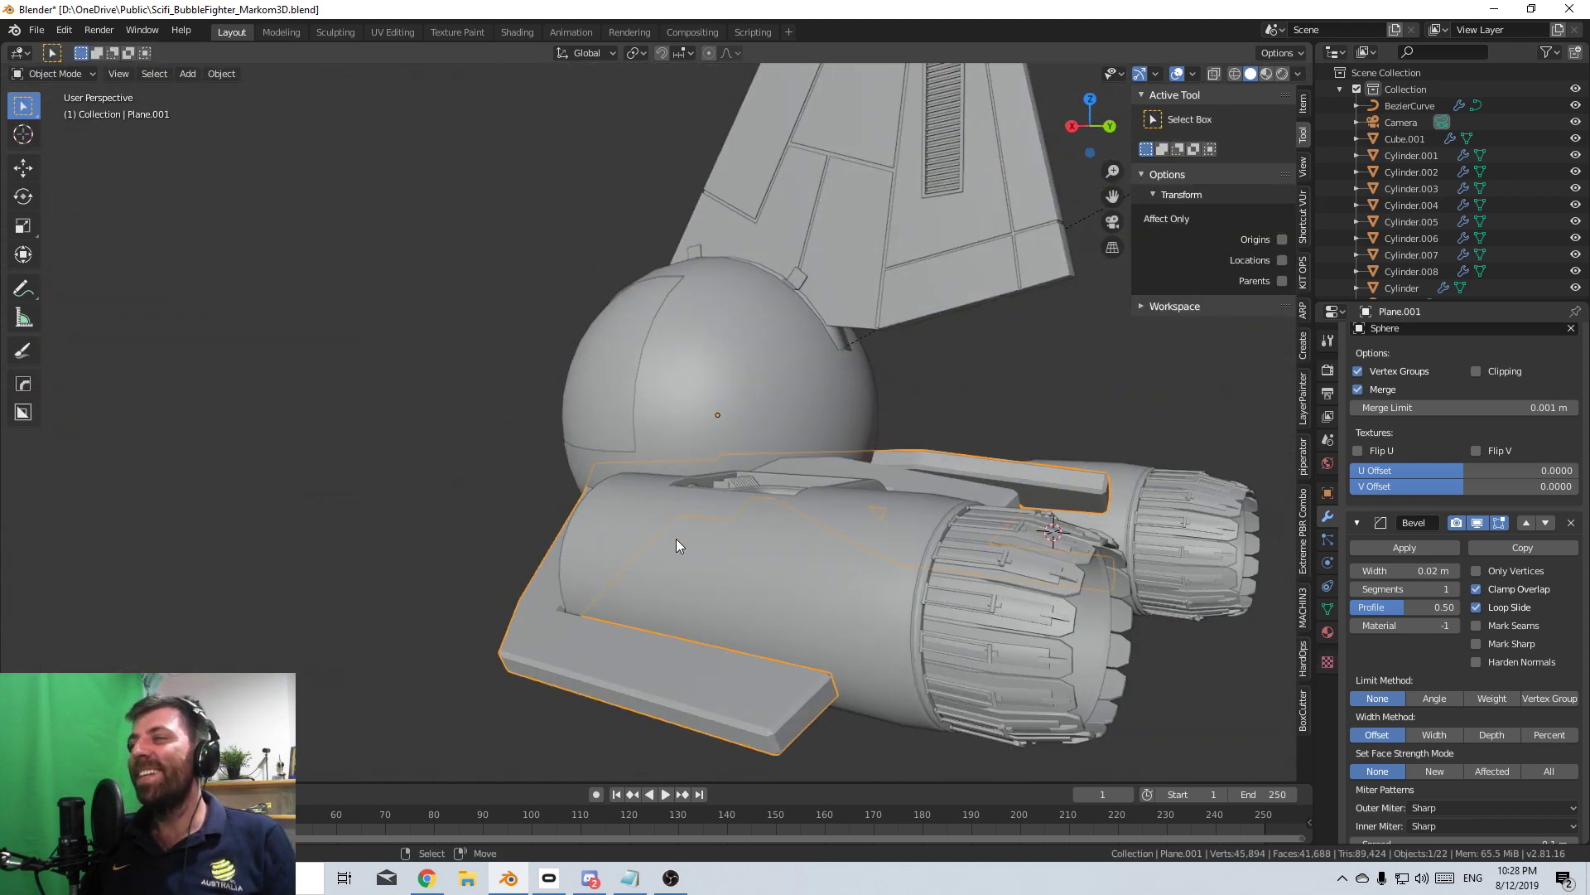
pyautogui.scroll(-4, 788, 616)
pyautogui.moveTo(788, 617)
pyautogui.mouseDown(button='middle')
pyautogui.moveTo(785, 593)
pyautogui.moveTo(639, 610)
pyautogui.moveTo(790, 645)
pyautogui.mouseUp(button='middle')
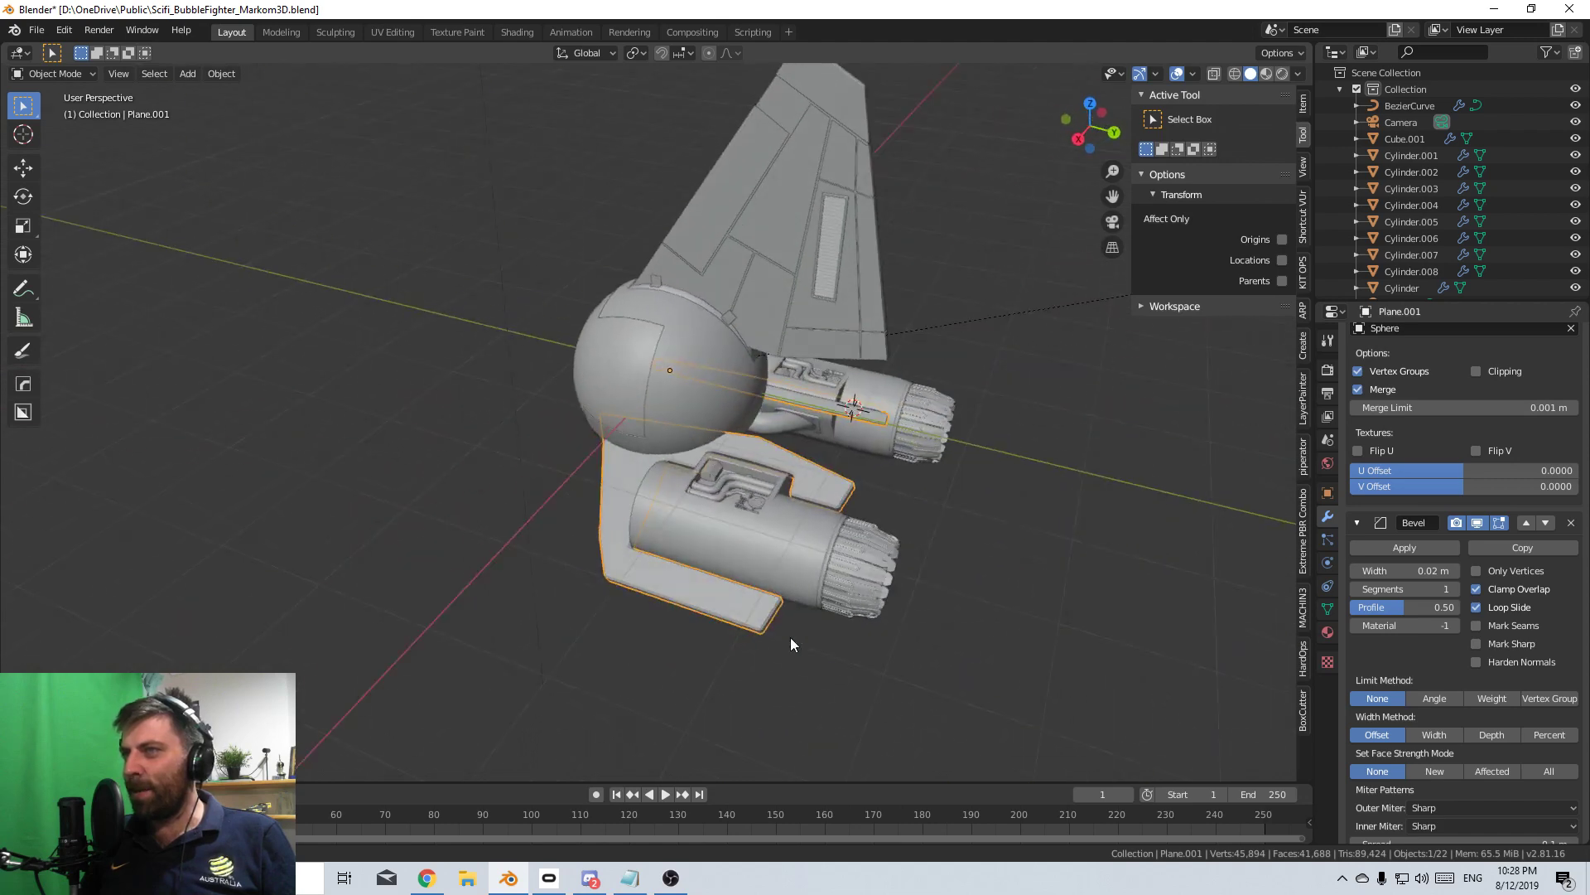
# - Duplicate the engine body cylinder and move the copy far away from the fighter along the X axis
pyautogui.moveTo(778, 550); pyautogui.dragTo(531, 560, button='middle')
pyautogui.click(722, 575)
pyautogui.press('Tab')
pyautogui.scroll(3, 532, 560)
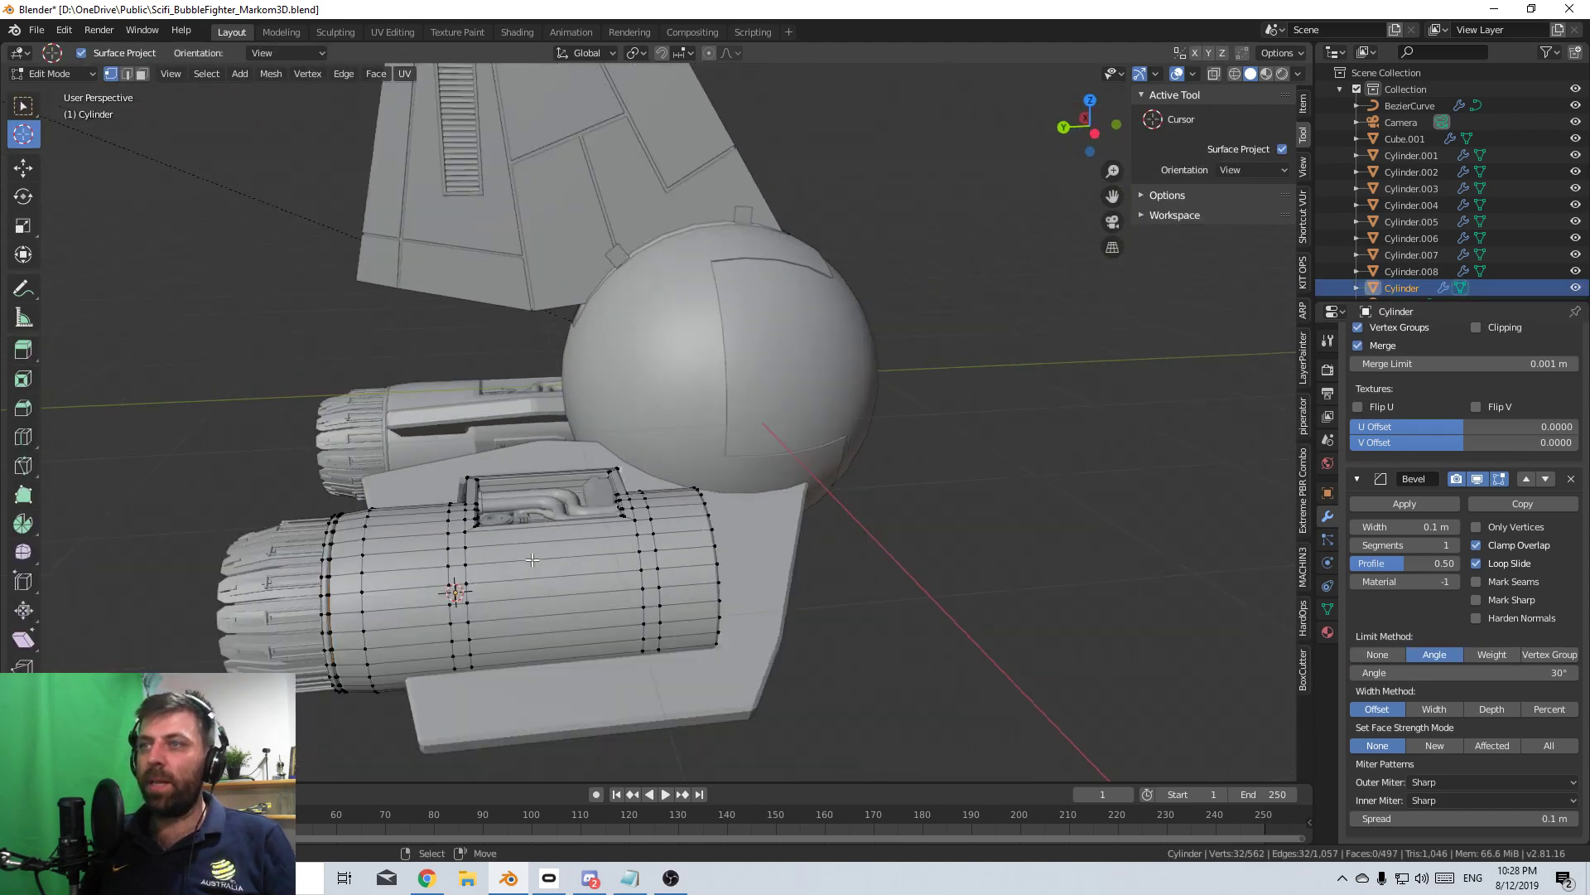
pyautogui.press('Tab')
pyautogui.scroll(-5, 534, 565)
pyautogui.hotkey('shift', 'd')
pyautogui.press('x')
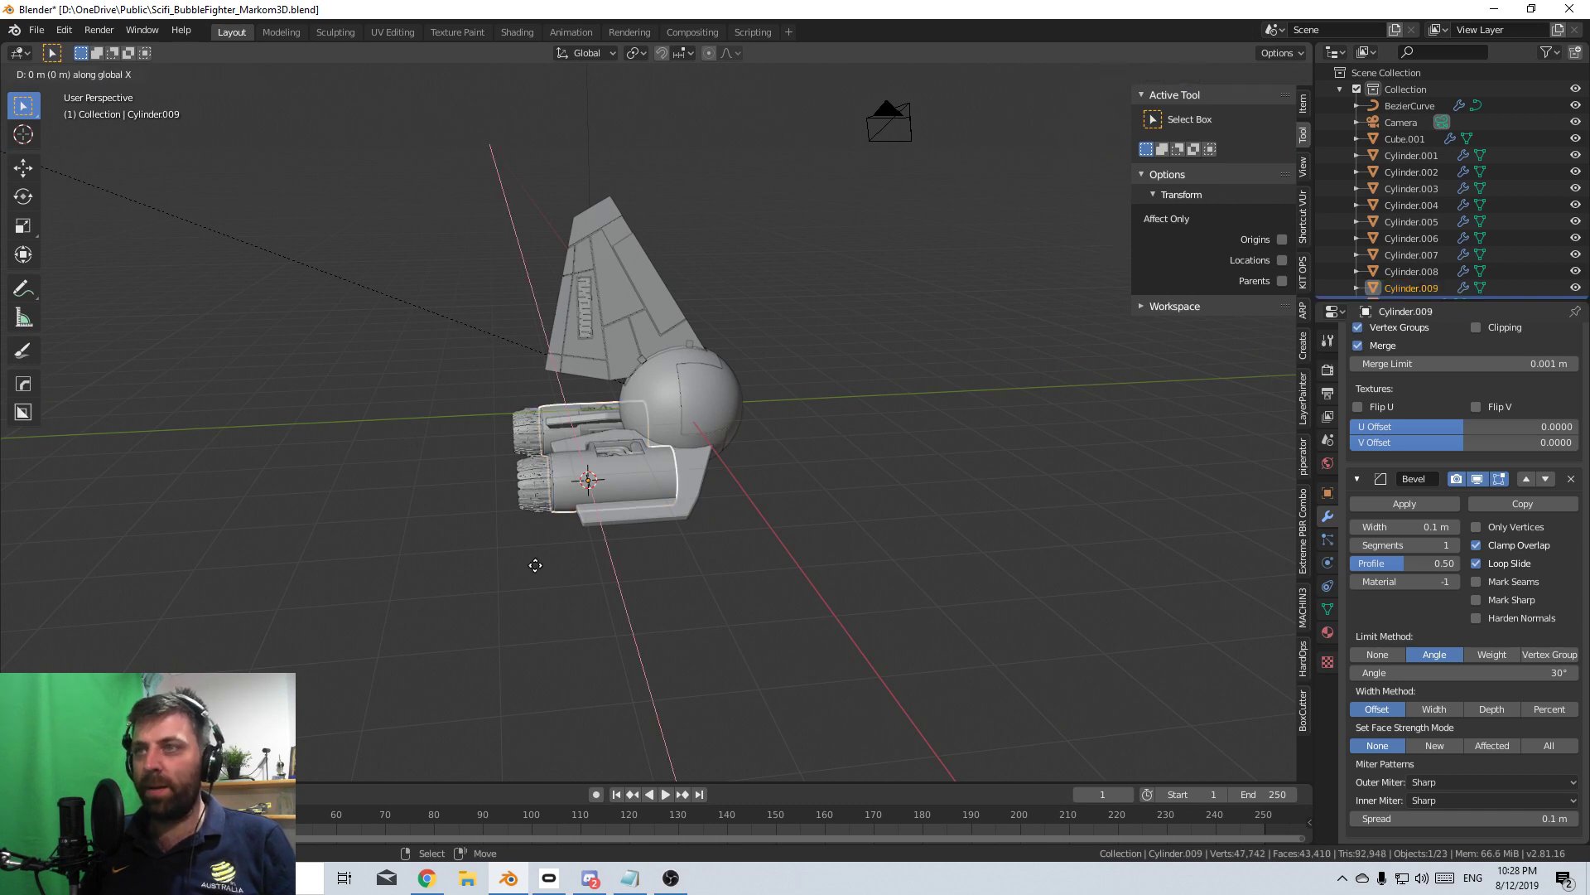
pyautogui.click(1095, 594)
pyautogui.scroll(-3, 714, 568)
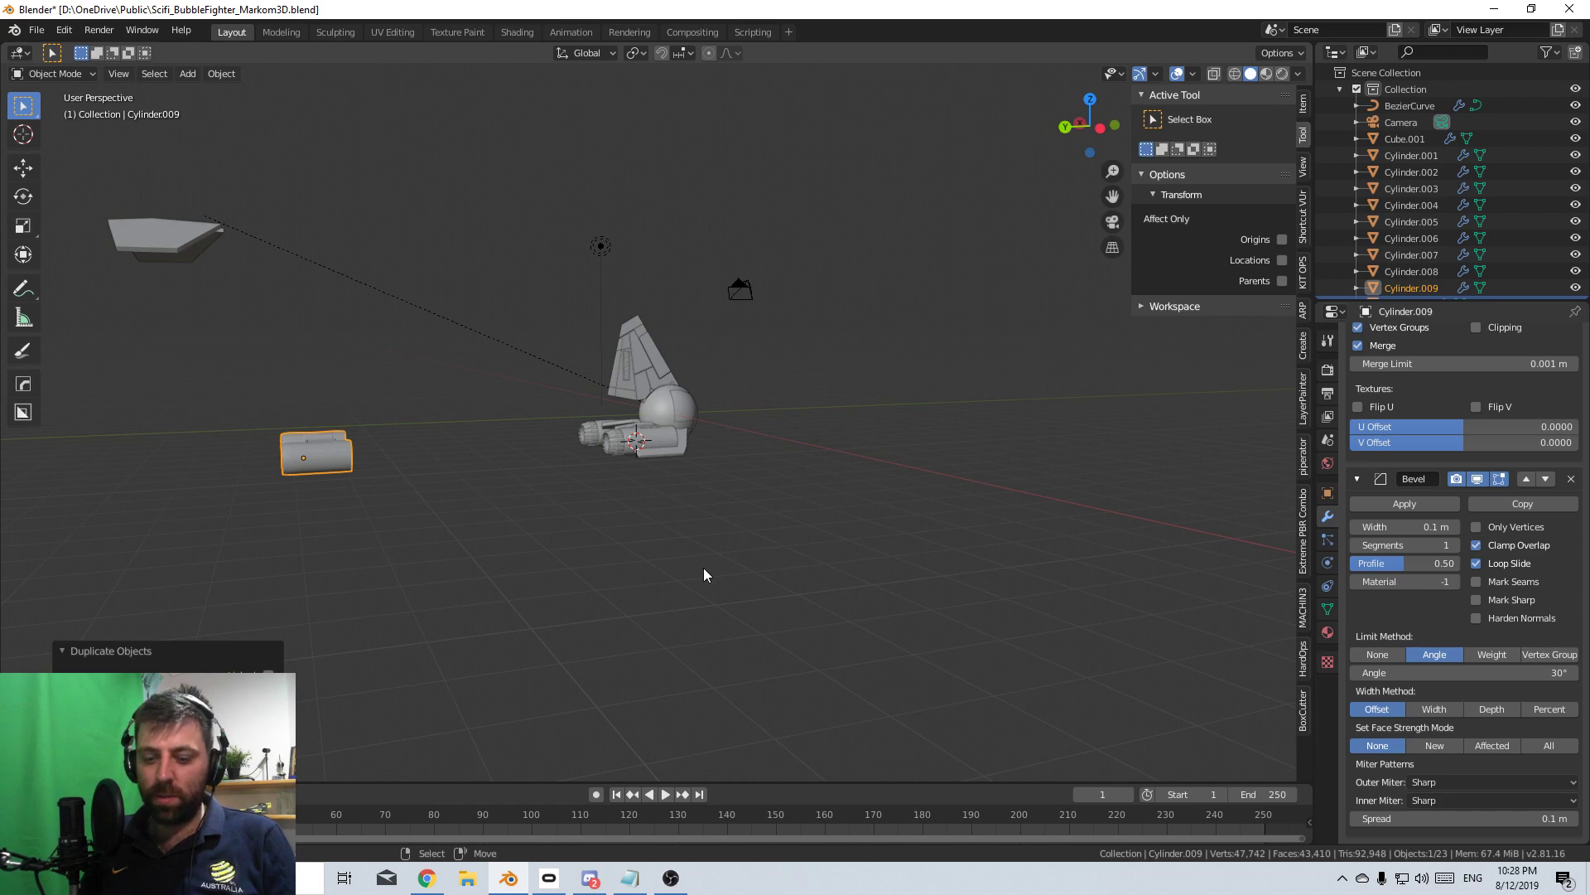
# - Raise the engine body's copy high along the Z axis, clear of the fighter
pyautogui.press('g')
pyautogui.press('z')
pyautogui.click(639, 196)
pyautogui.moveTo(621, 355); pyautogui.dragTo(837, 564, button='middle')
pyautogui.scroll(5, 837, 563)
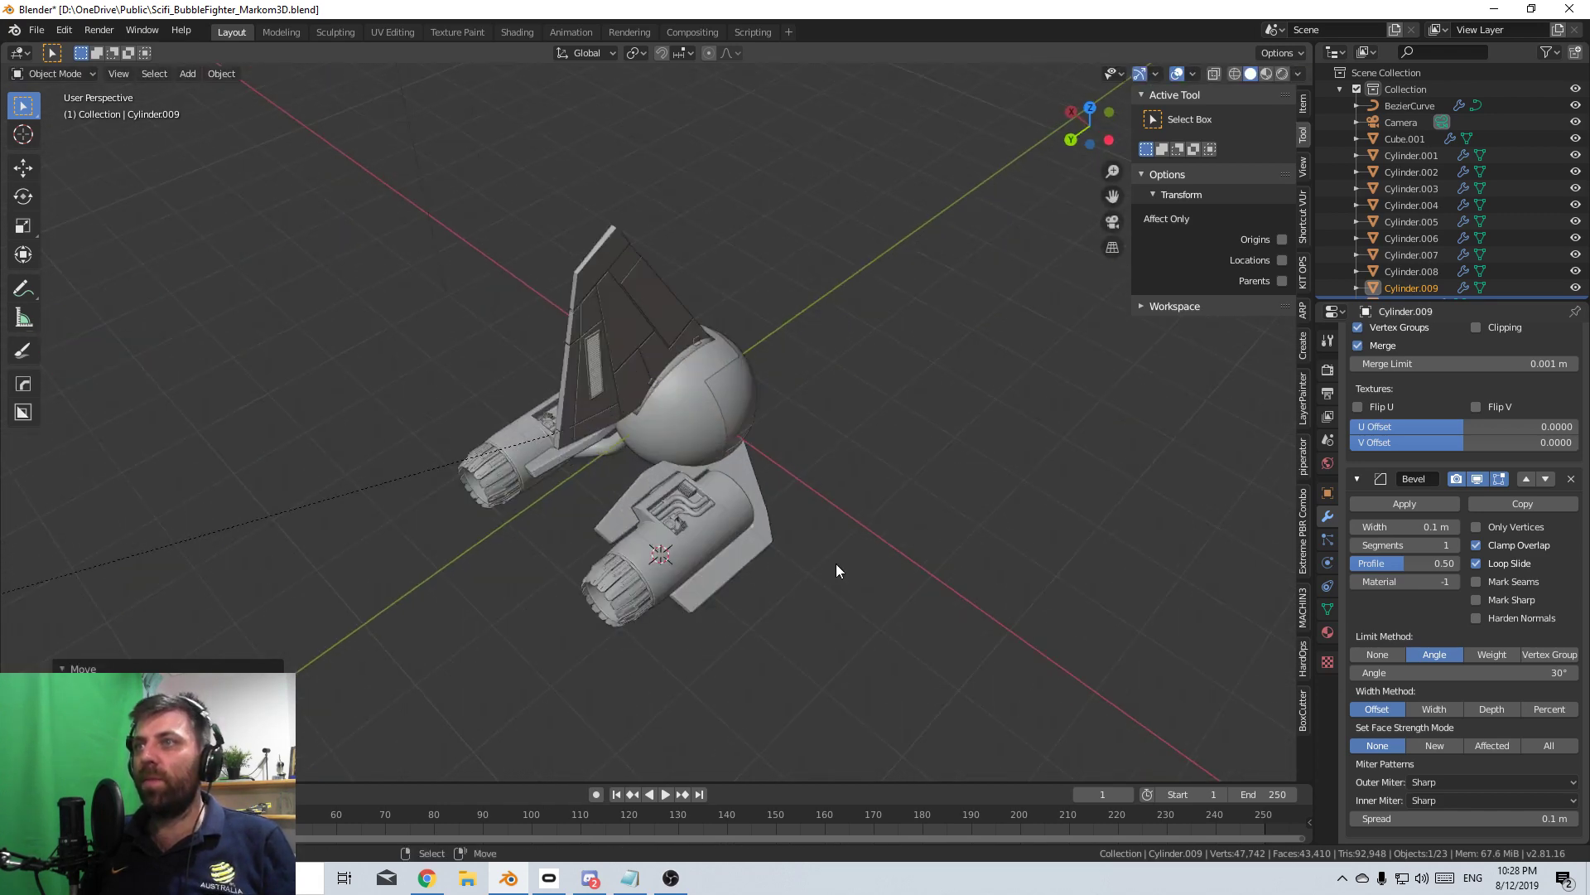
# - Select the original engine body cylinder and open its mesh in Edit Mode
pyautogui.scroll(6, 837, 570)
pyautogui.click(585, 344)
pyautogui.press('Tab')
pyautogui.moveTo(585, 345); pyautogui.dragTo(635, 454, button='middle')
pyautogui.scroll(3, 634, 454)
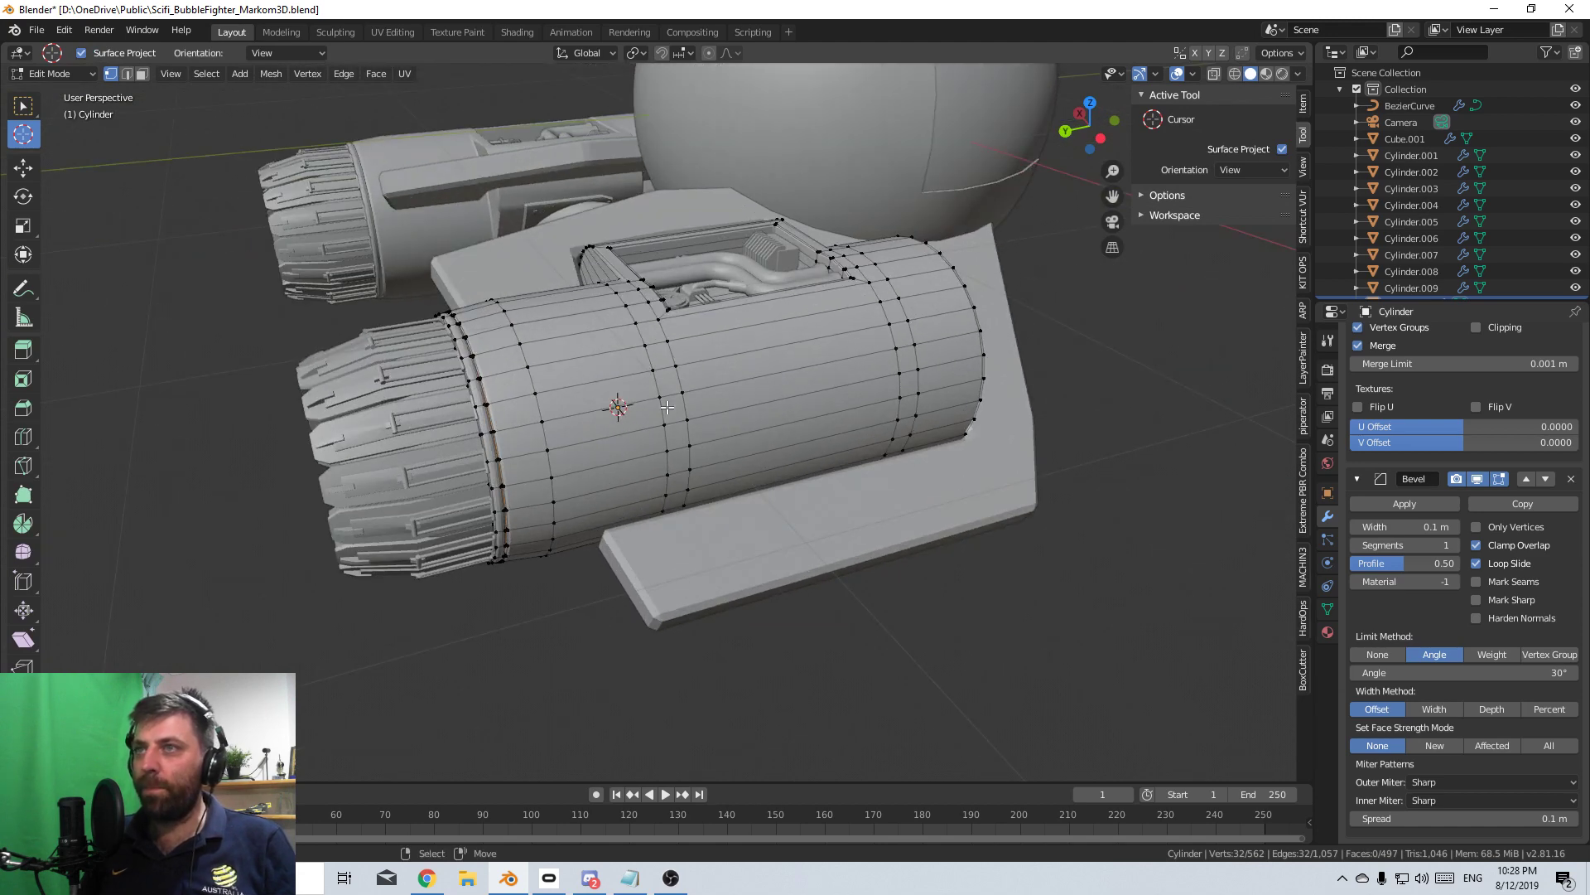
# - Set mesh selection to edges, return to Object Mode and duplicate the engine body cylinder in place
pyautogui.click(126, 74)
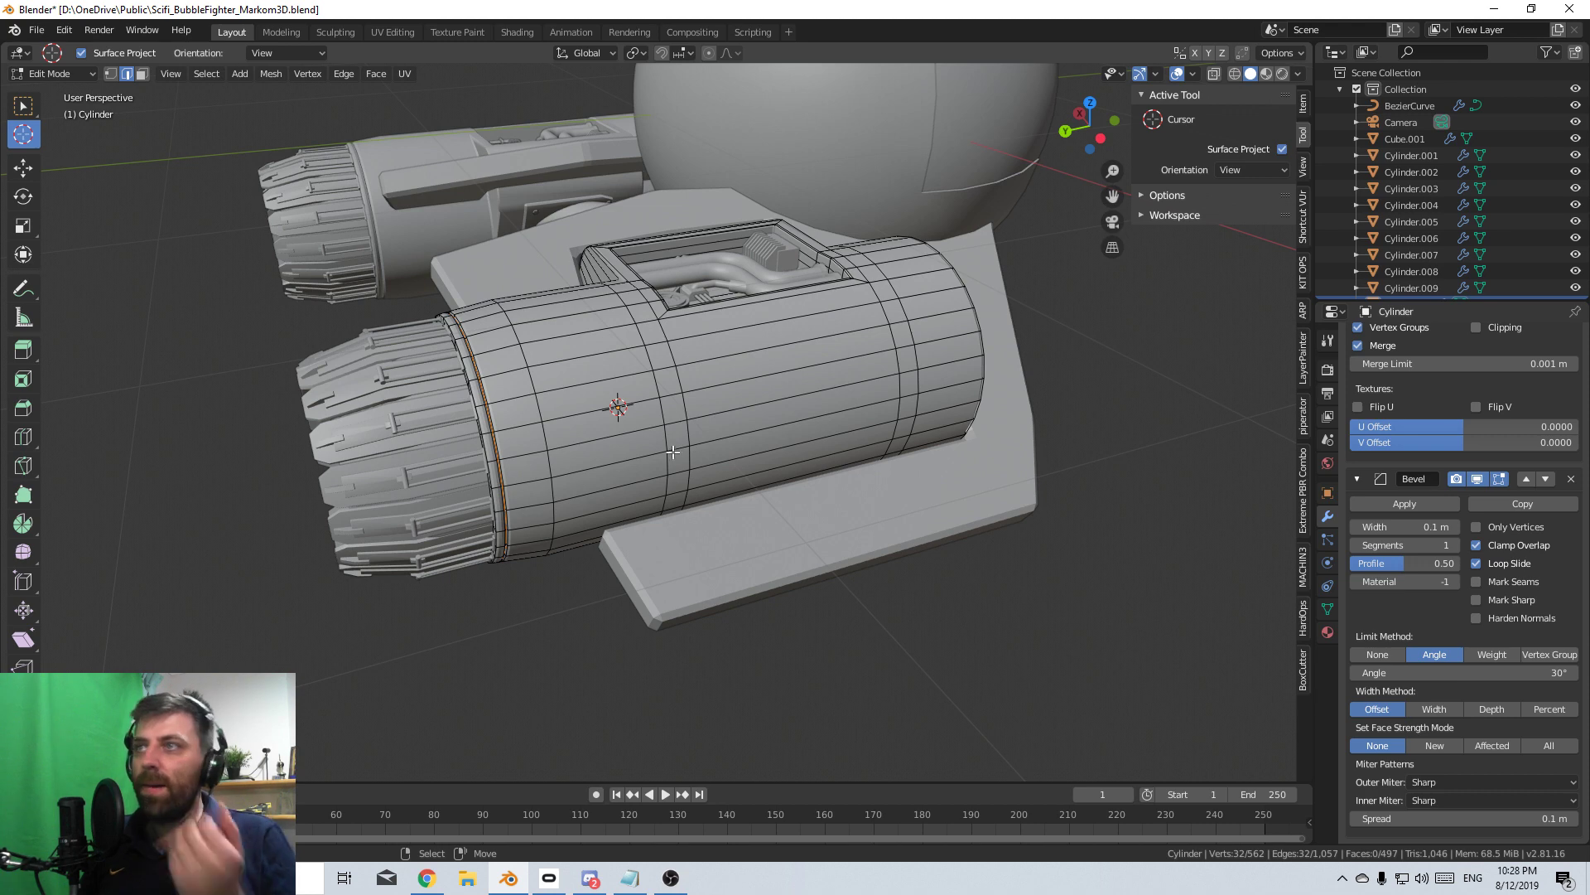
pyautogui.press('Tab')
pyautogui.scroll(2, 1440, 642)
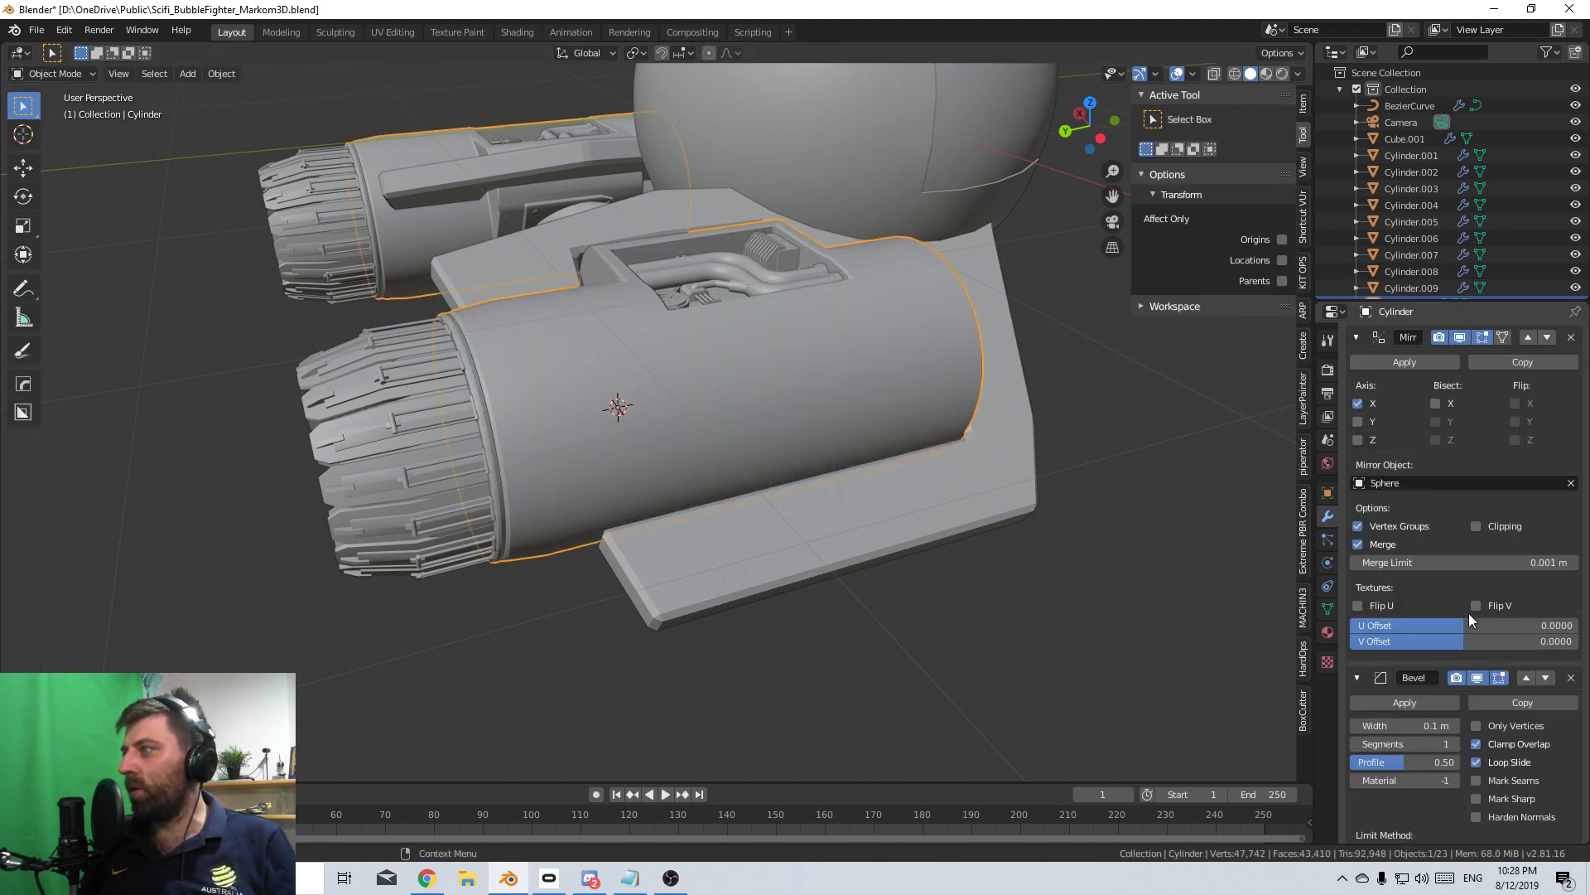
pyautogui.scroll(-2, 1481, 752)
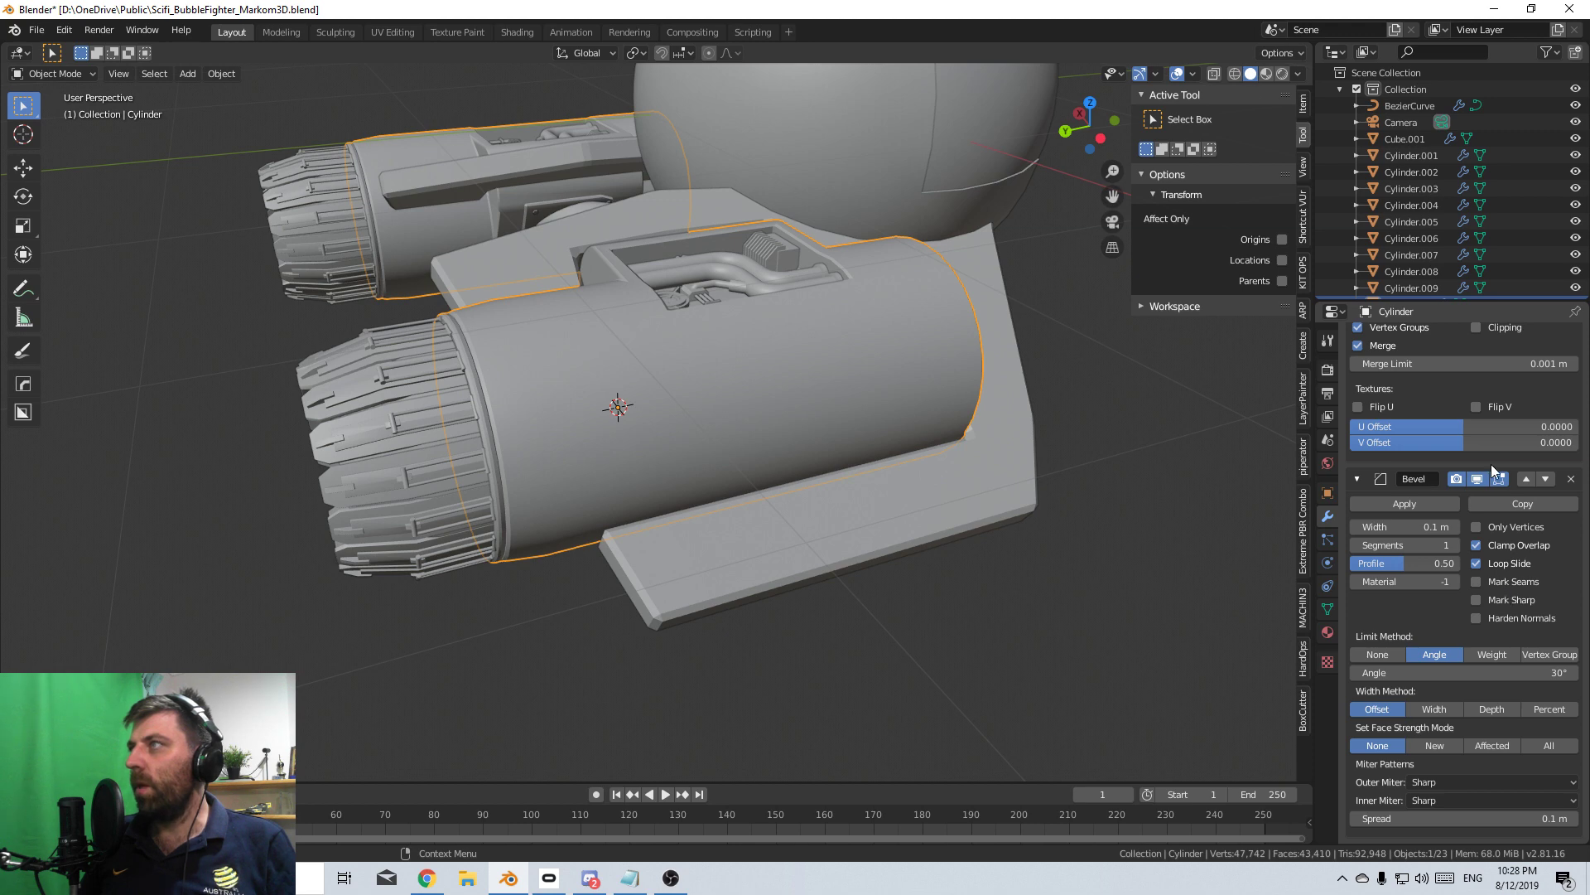
pyautogui.scroll(6, 1491, 464)
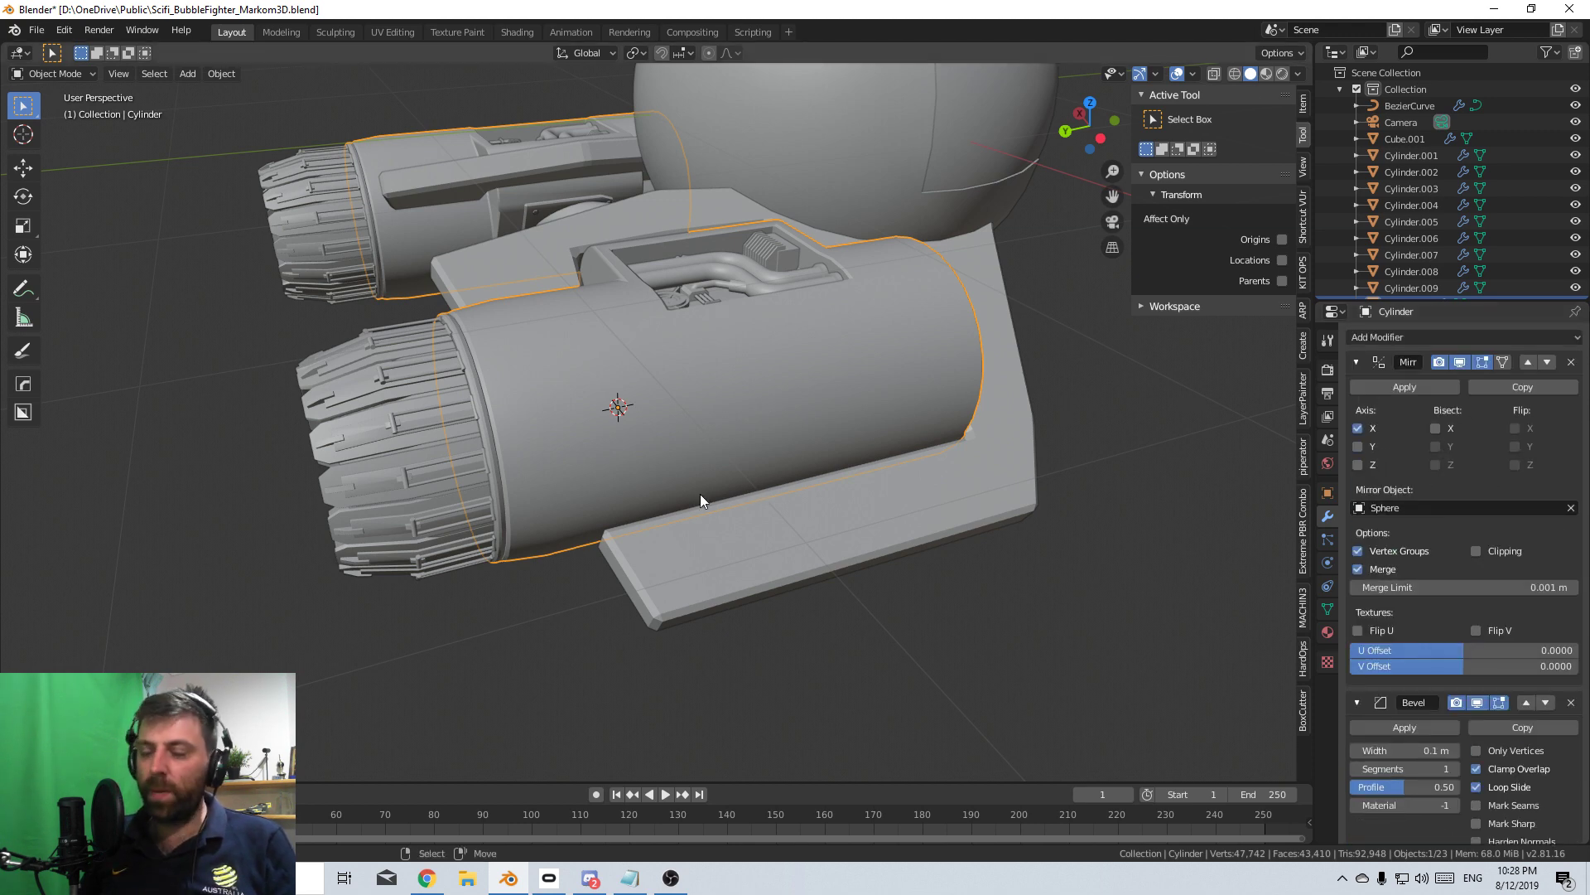
pyautogui.hotkey('shift', 'd')
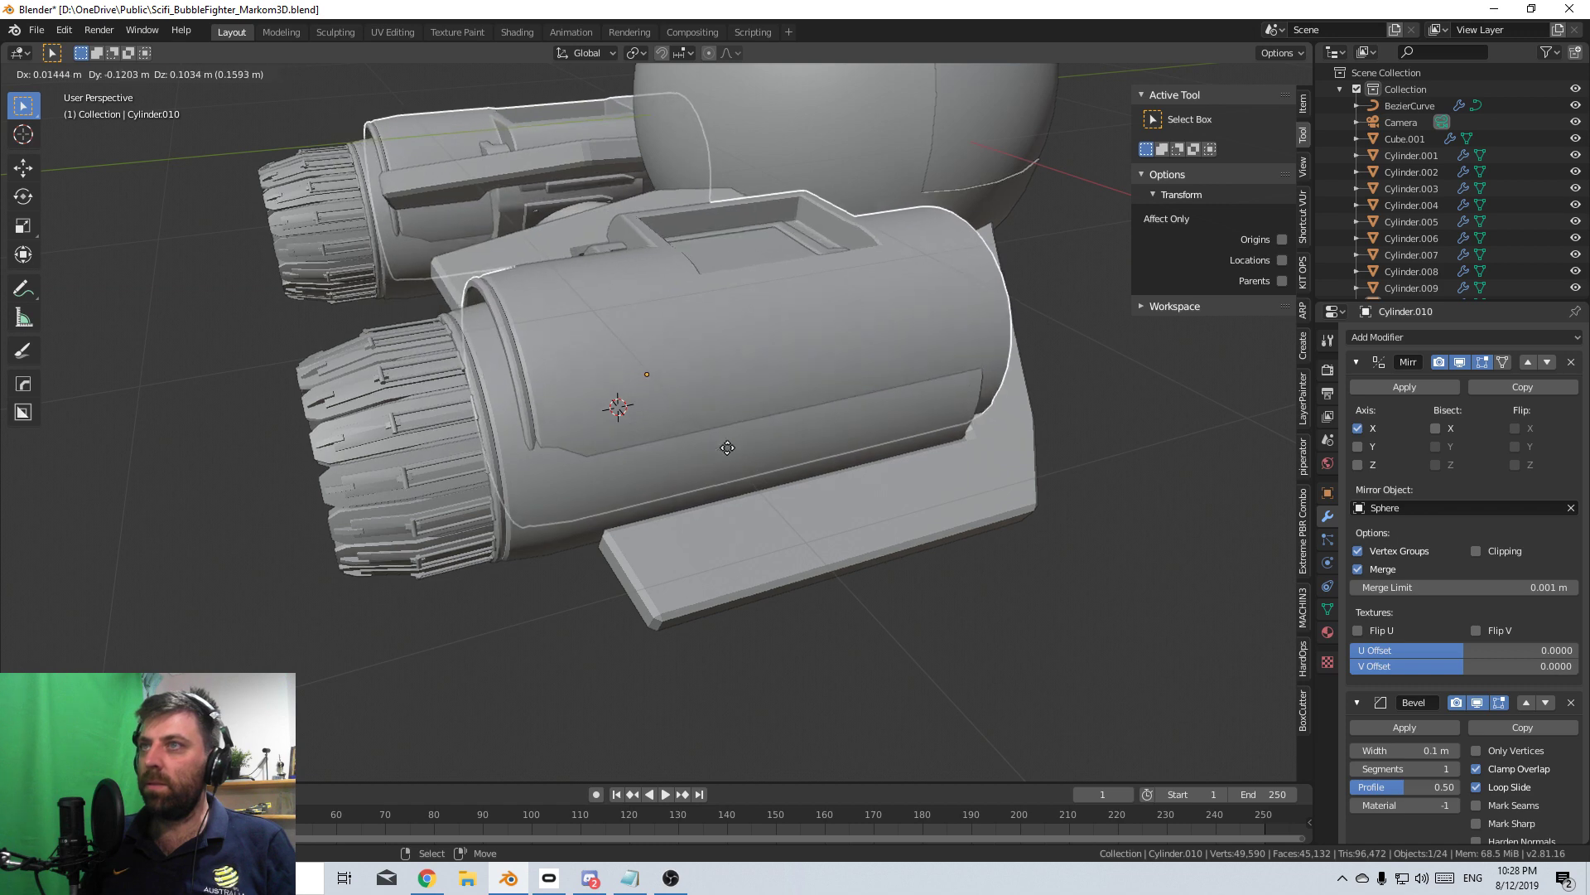
pyautogui.rightClick(760, 442)
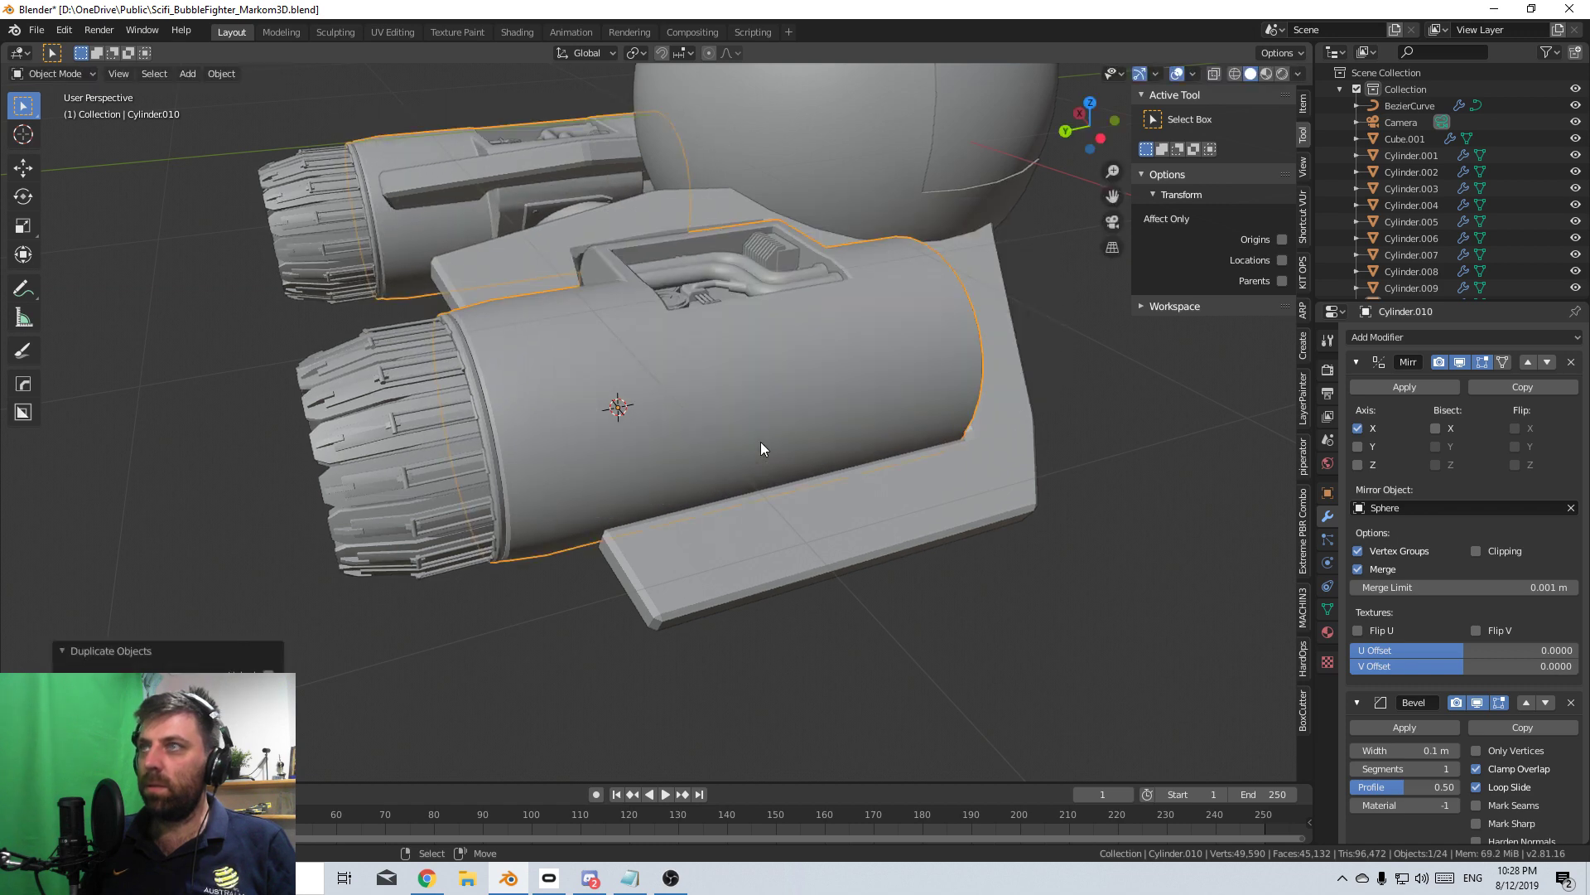
# - Add a Solidify modifier to the duplicated engine body with offset 0 and thickness 0.02 m
pyautogui.click(1434, 336)
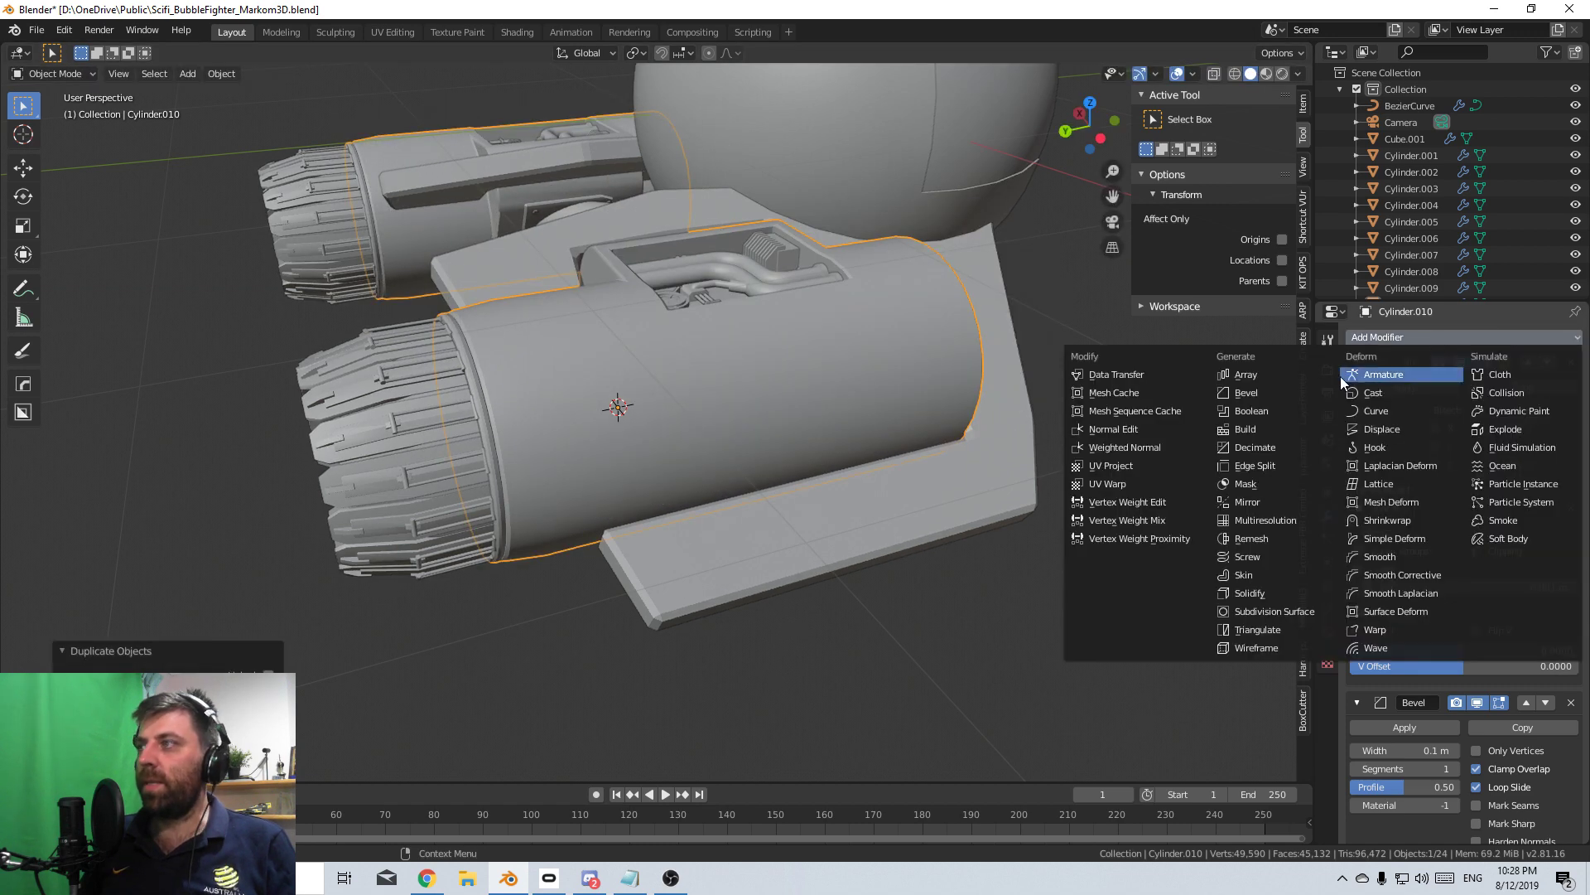
pyautogui.click(1297, 593)
pyautogui.scroll(-10, 1458, 614)
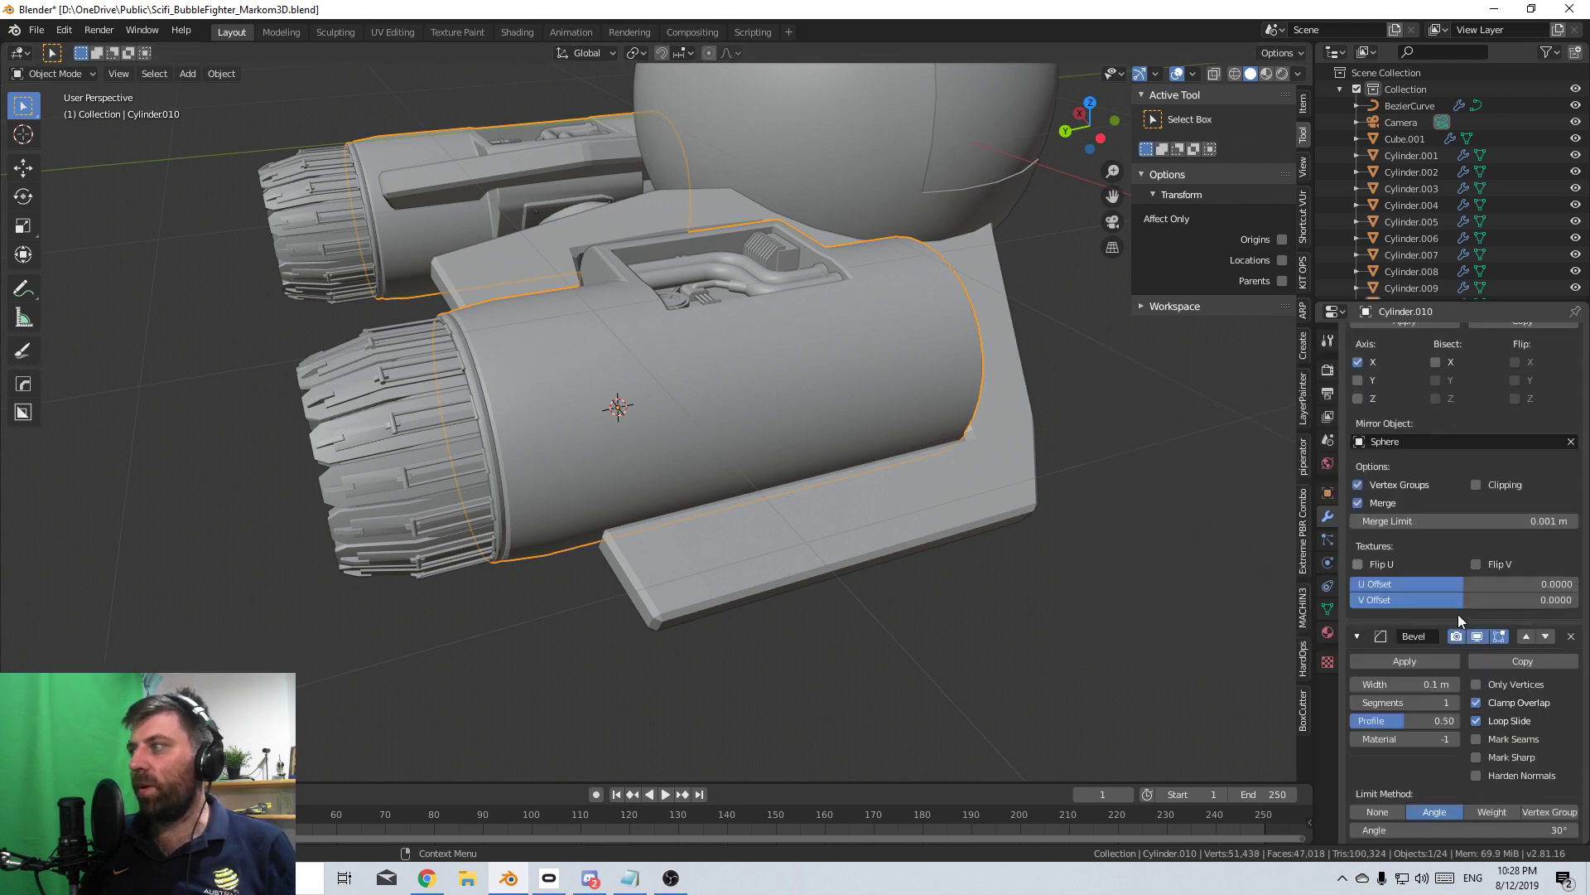
pyautogui.moveTo(1524, 684); pyautogui.dragTo(1537, 679)
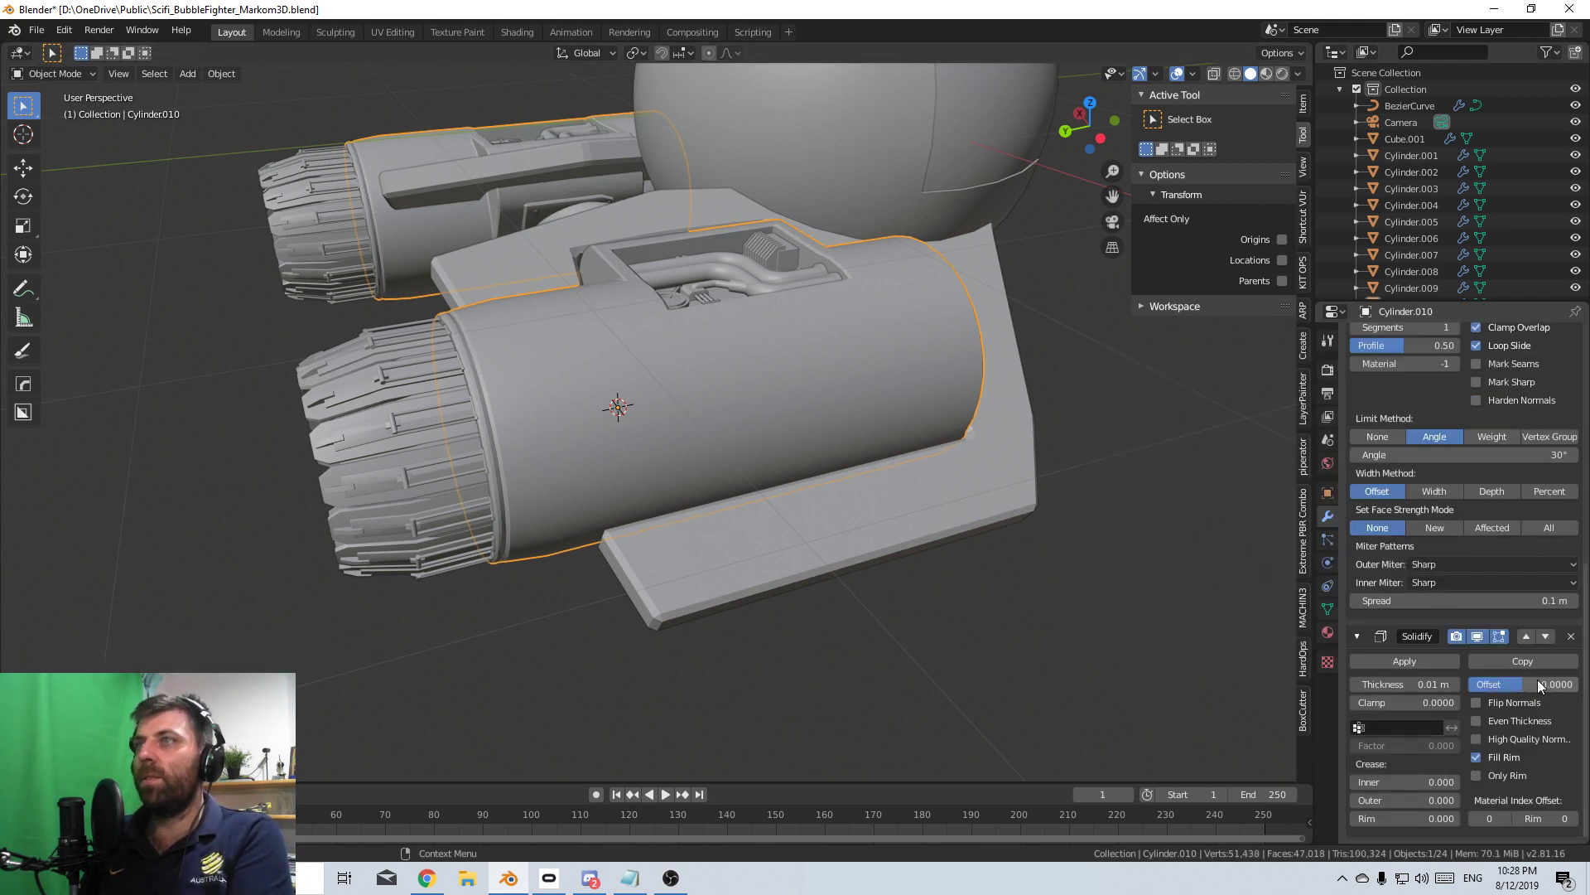
pyautogui.click(1456, 684)
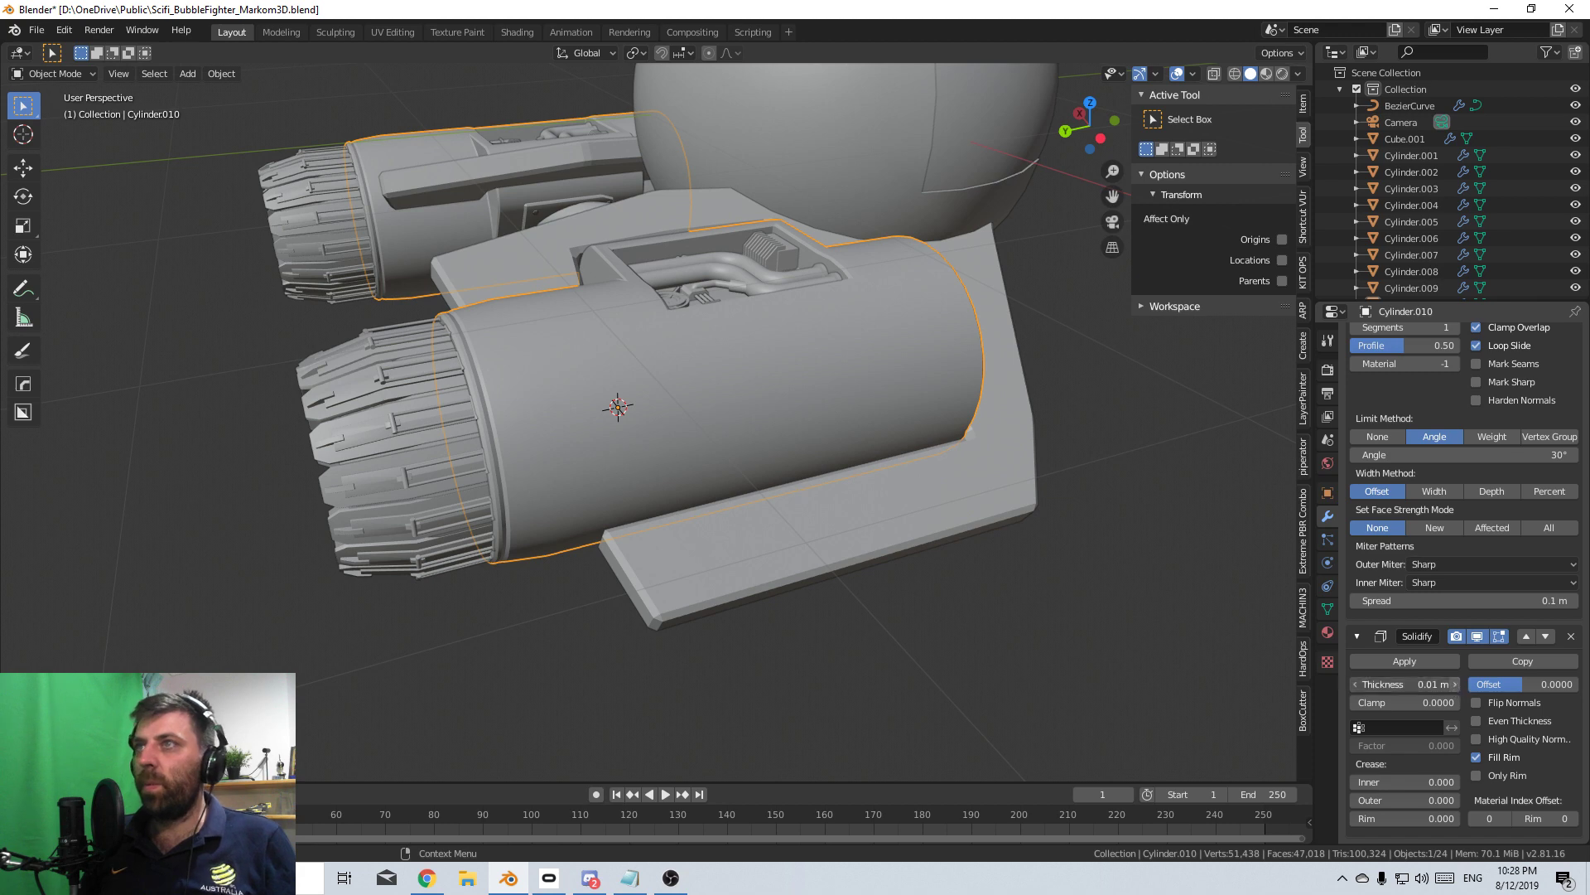
pyautogui.scroll(3, 779, 529)
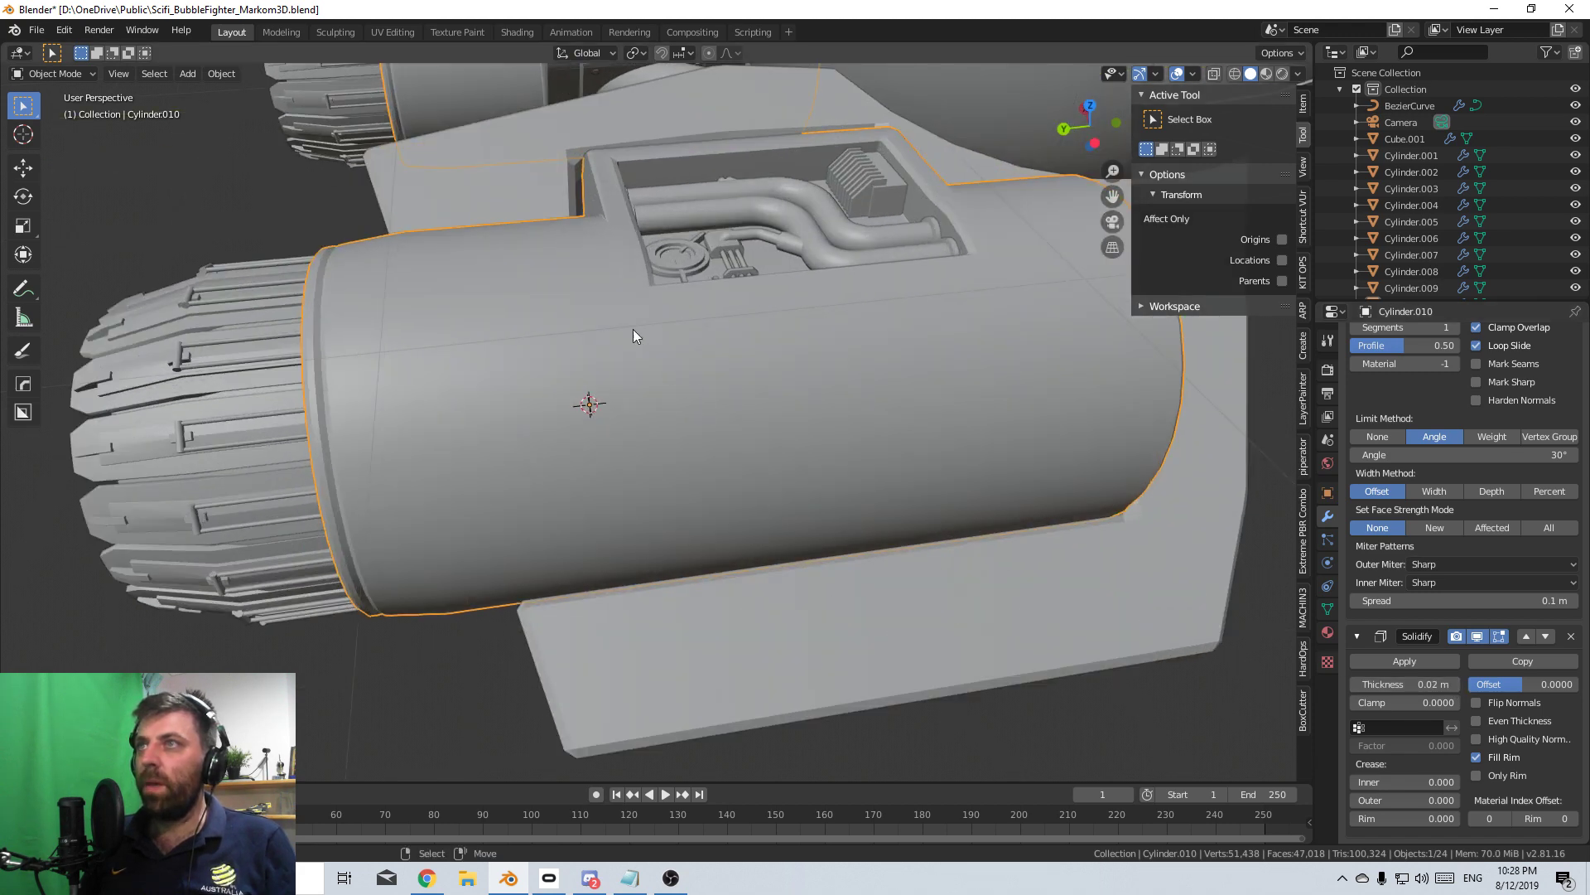
# - In Edit Mode, hide the Solidify effect in the viewport and add one edge loop around the engine bay's rim
pyautogui.moveTo(633, 336); pyautogui.dragTo(634, 316, button='middle')
pyautogui.press('Tab')
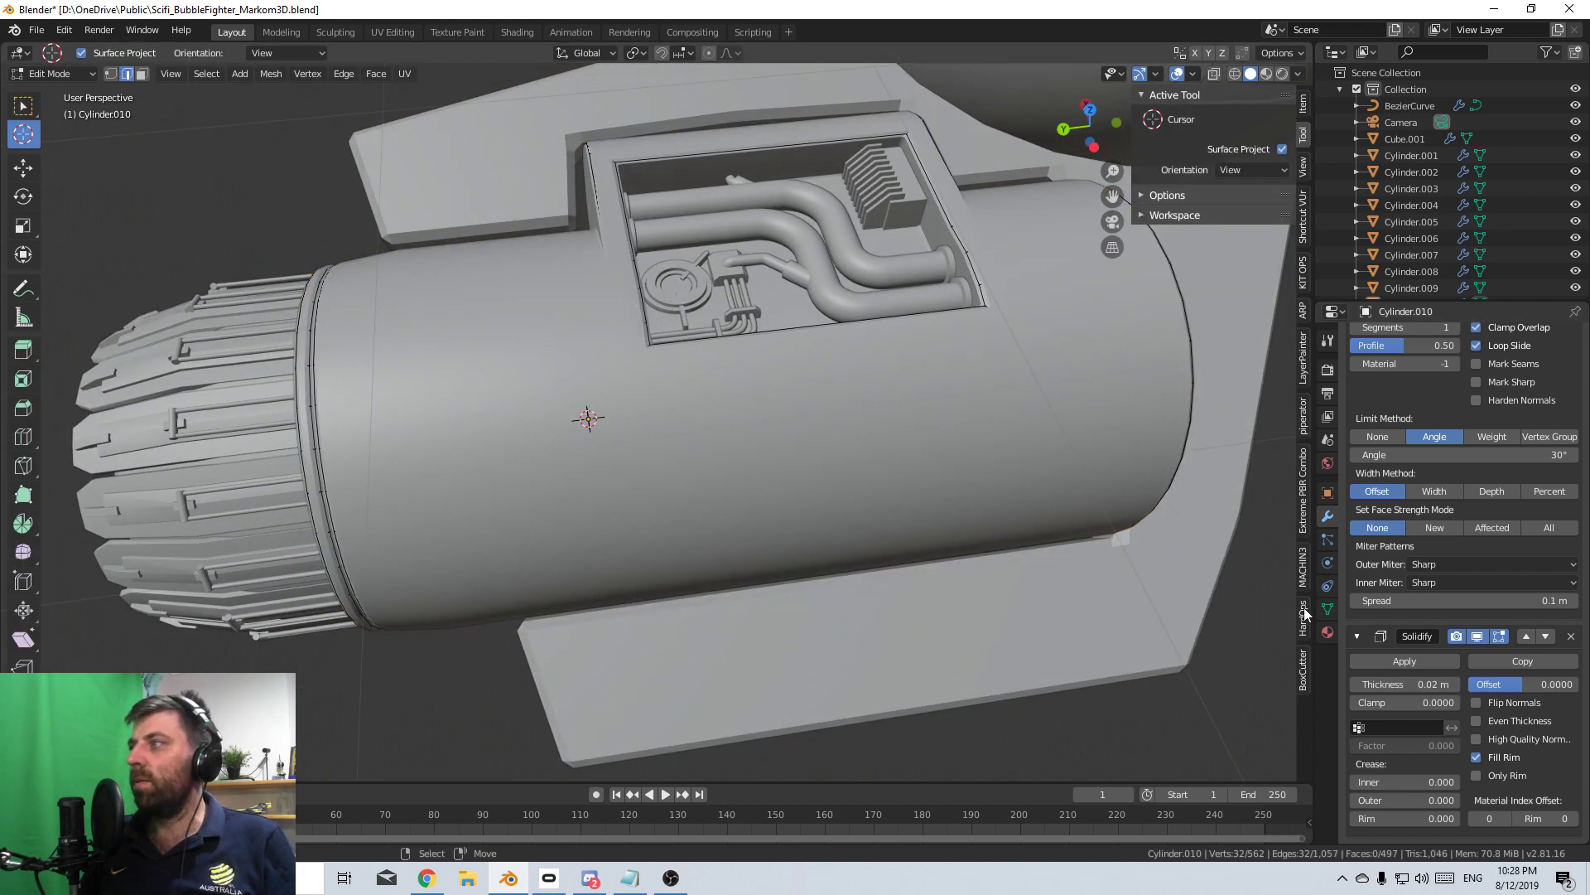
pyautogui.click(1476, 636)
pyautogui.moveTo(638, 398); pyautogui.dragTo(644, 439, button='middle')
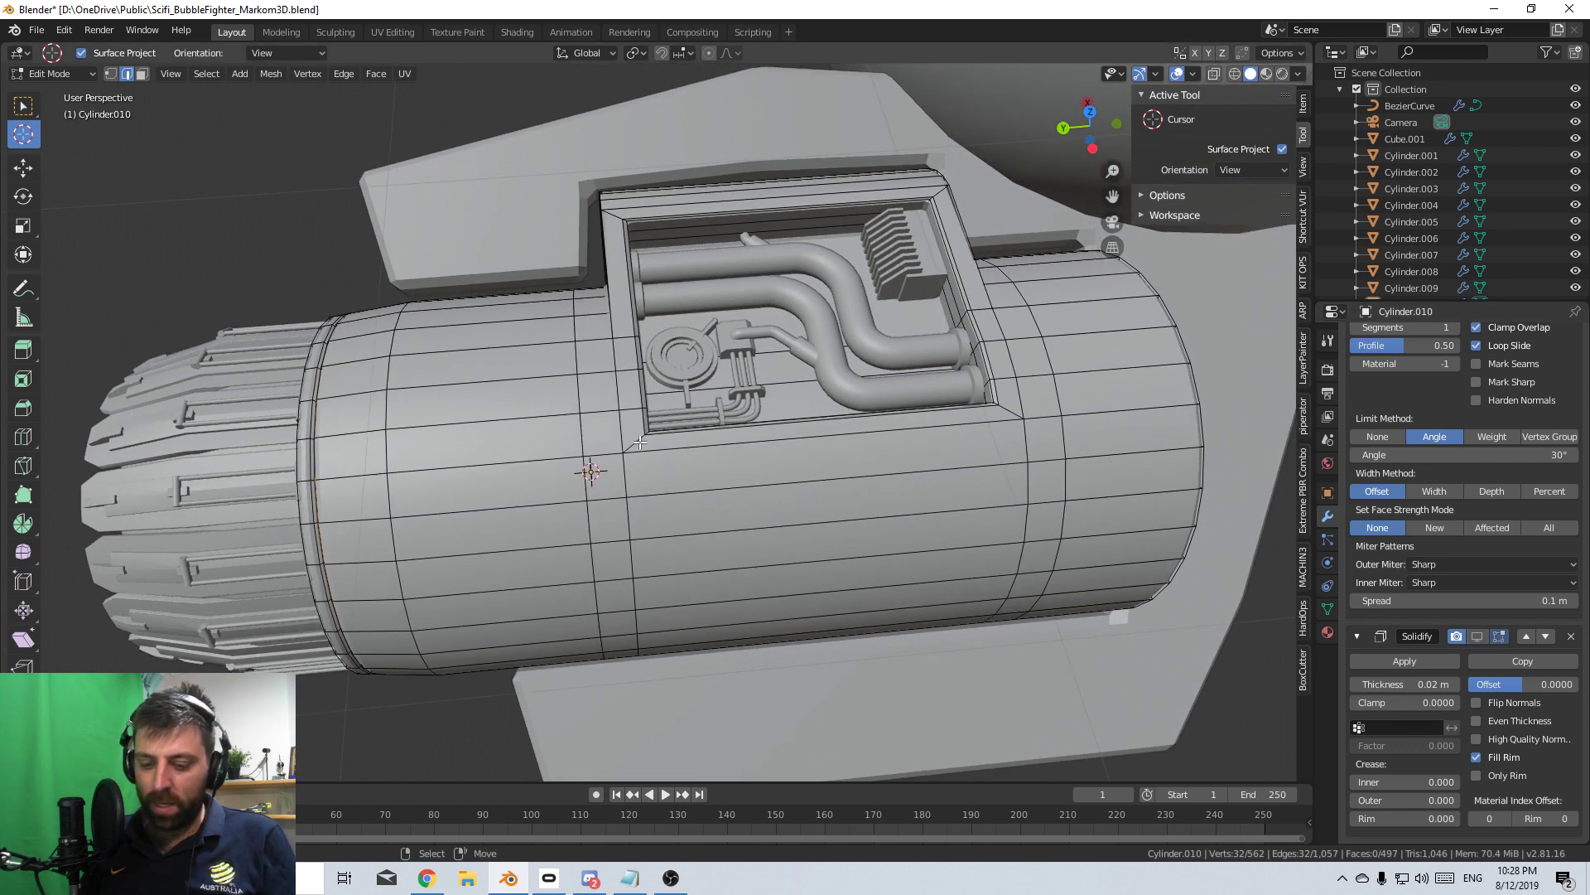
pyautogui.hotkey('ctrl', 'r')
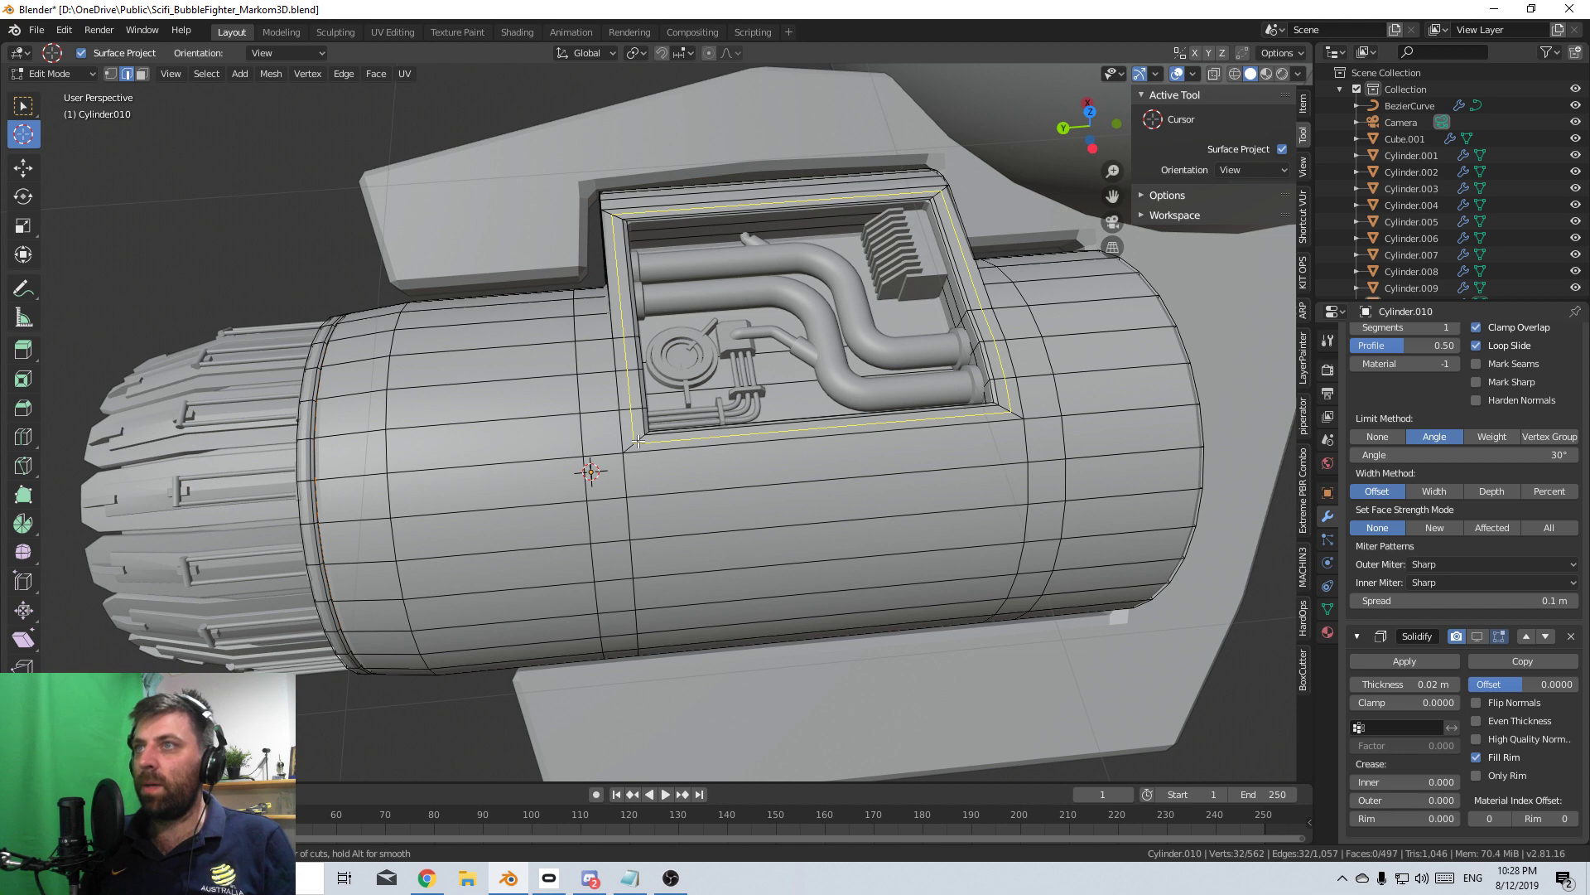
pyautogui.click(638, 443)
pyautogui.click(639, 441)
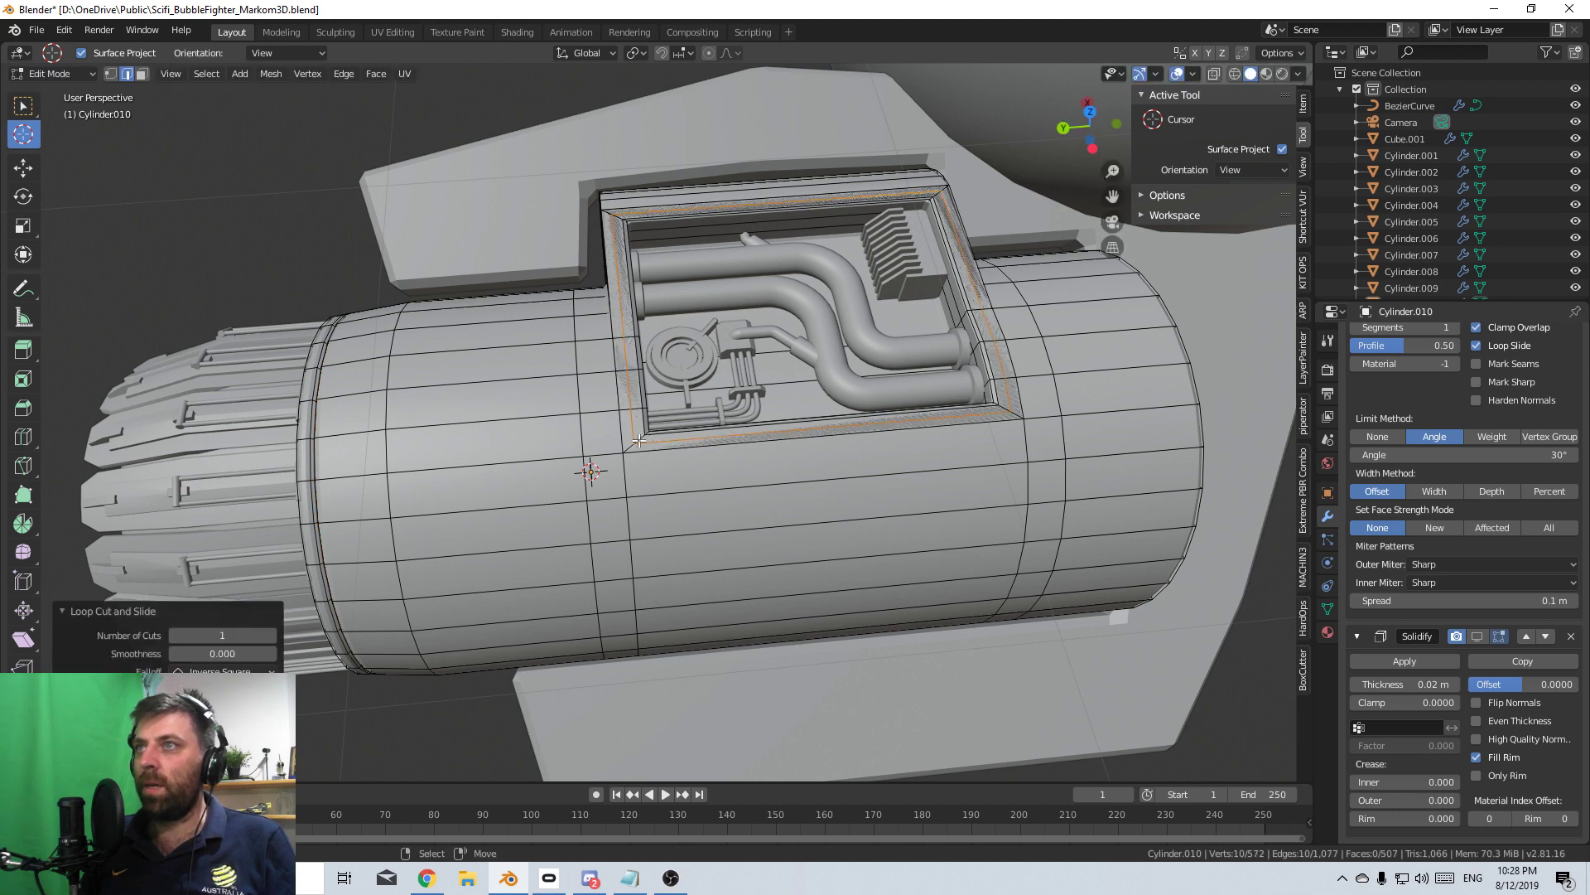
# - Rip the mesh along the rim loop and delete the linked inner bay geometry by vertices
pyautogui.press('v')
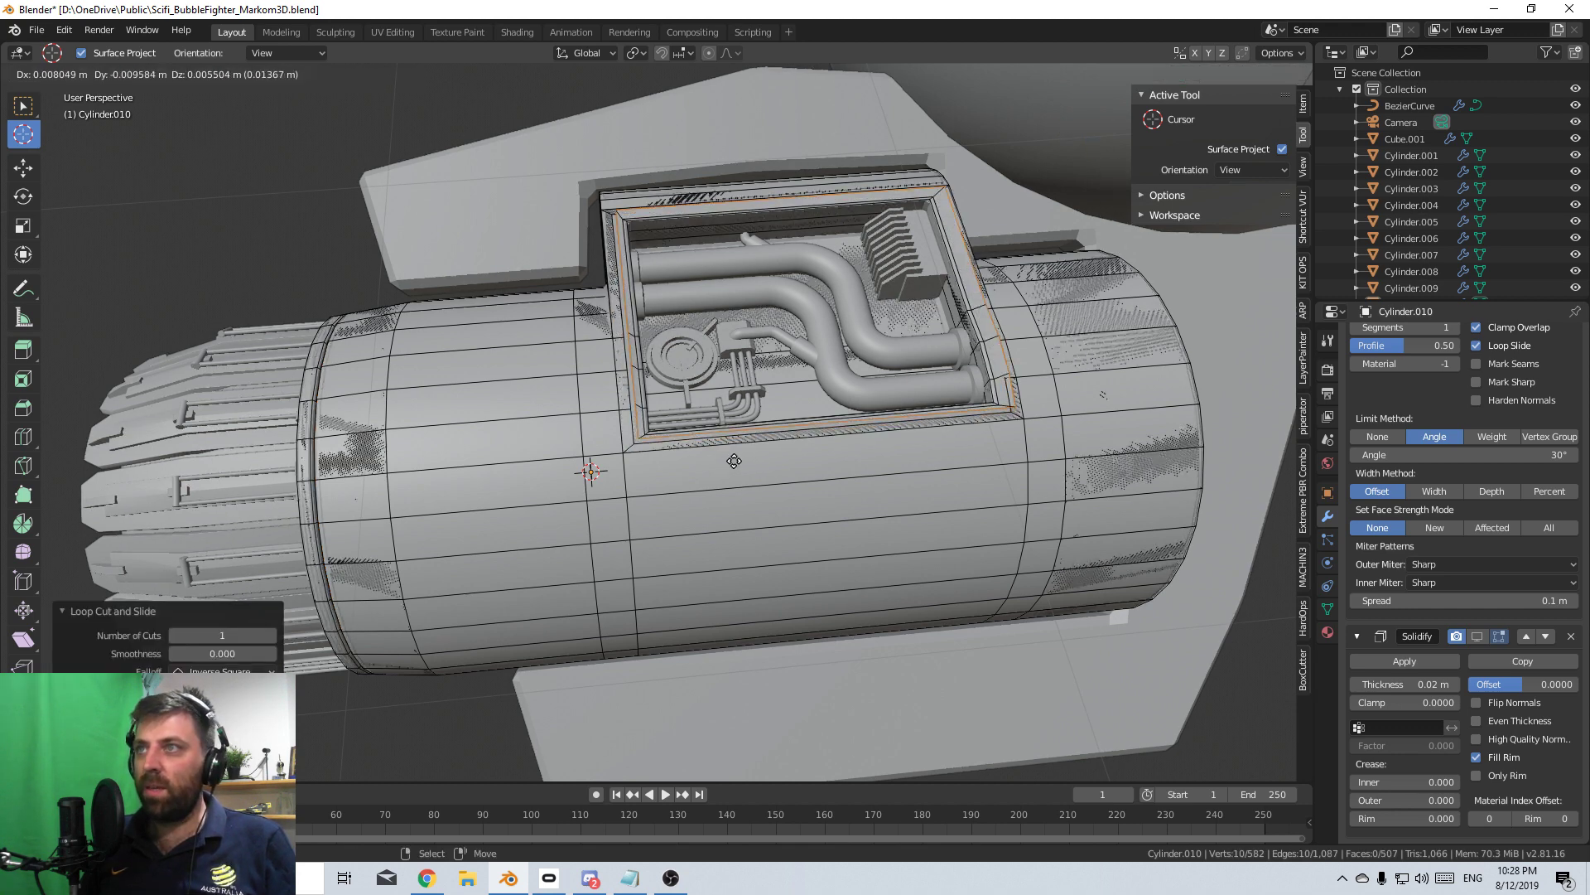
pyautogui.click(732, 460)
pyautogui.hotkey('ctrl', 'l')
pyautogui.press('x')
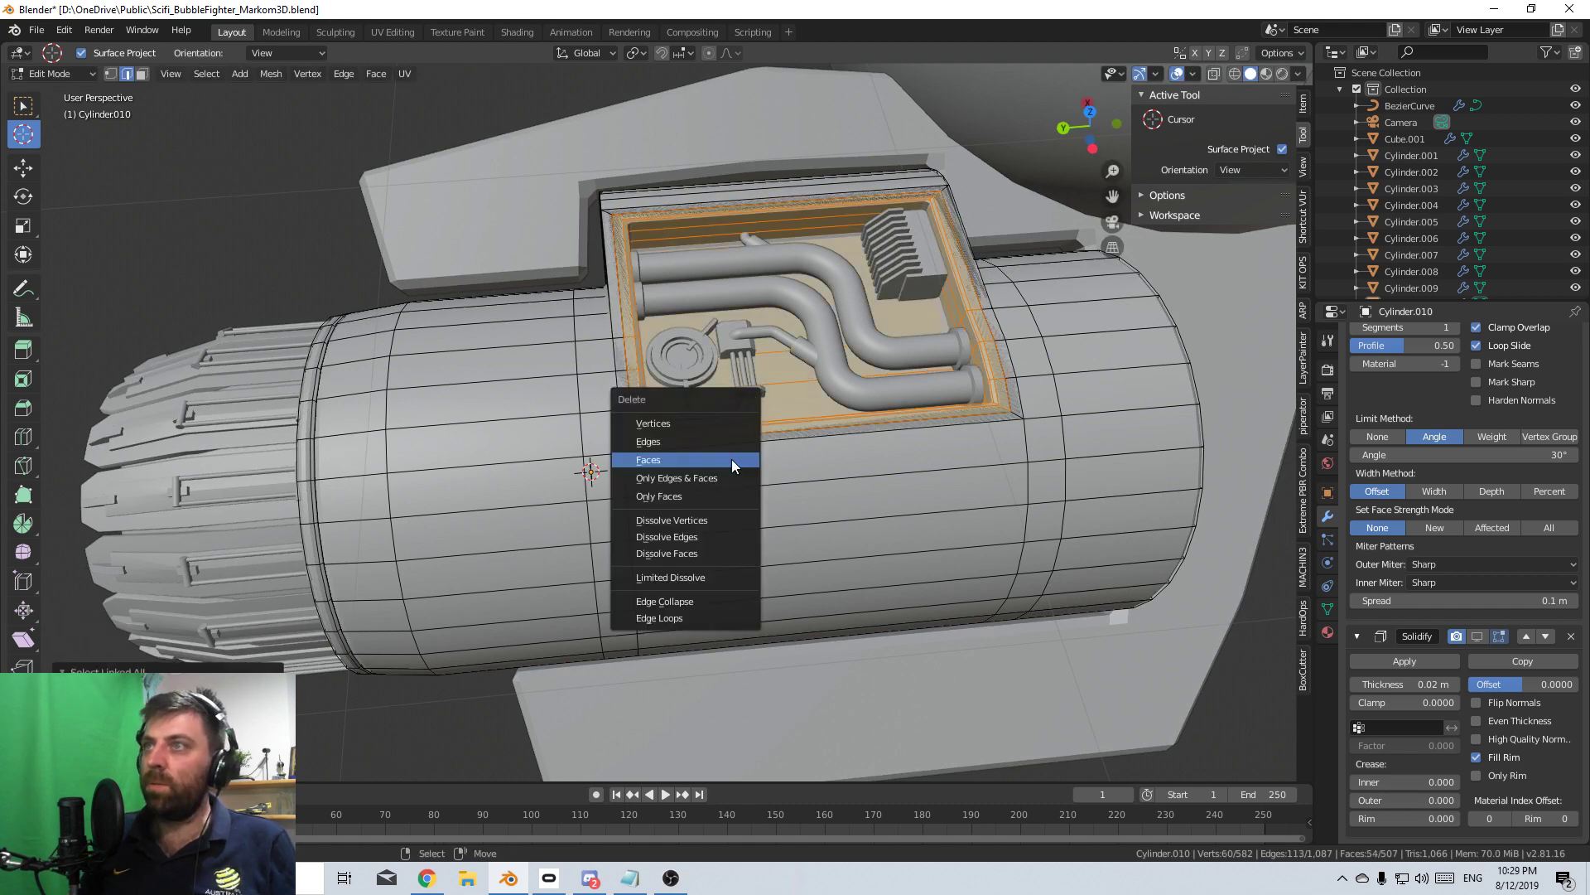
pyautogui.click(704, 423)
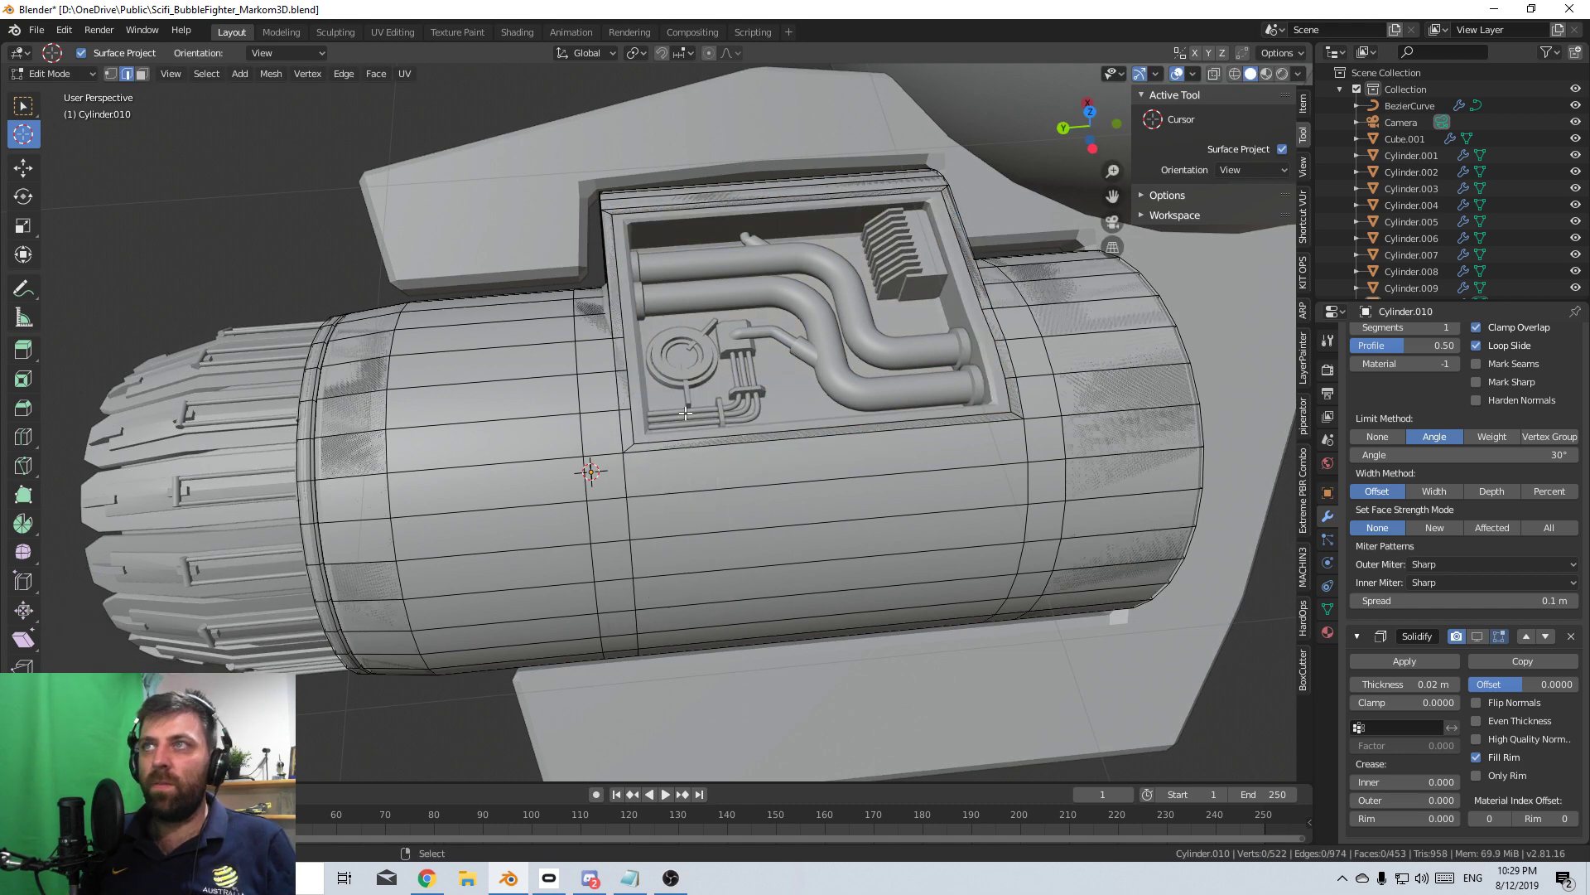
# - Bevel the lengthwise edge run from bay to exhaust about 0.012 m wide with one segment and delete the resulting face strip
pyautogui.keyDown('shift'); pyautogui.moveTo(574, 455); pyautogui.dragTo(619, 458, button='middle'); pyautogui.keyUp('shift')
pyautogui.keyDown('alt'); pyautogui.click(557, 443); pyautogui.keyUp('alt')
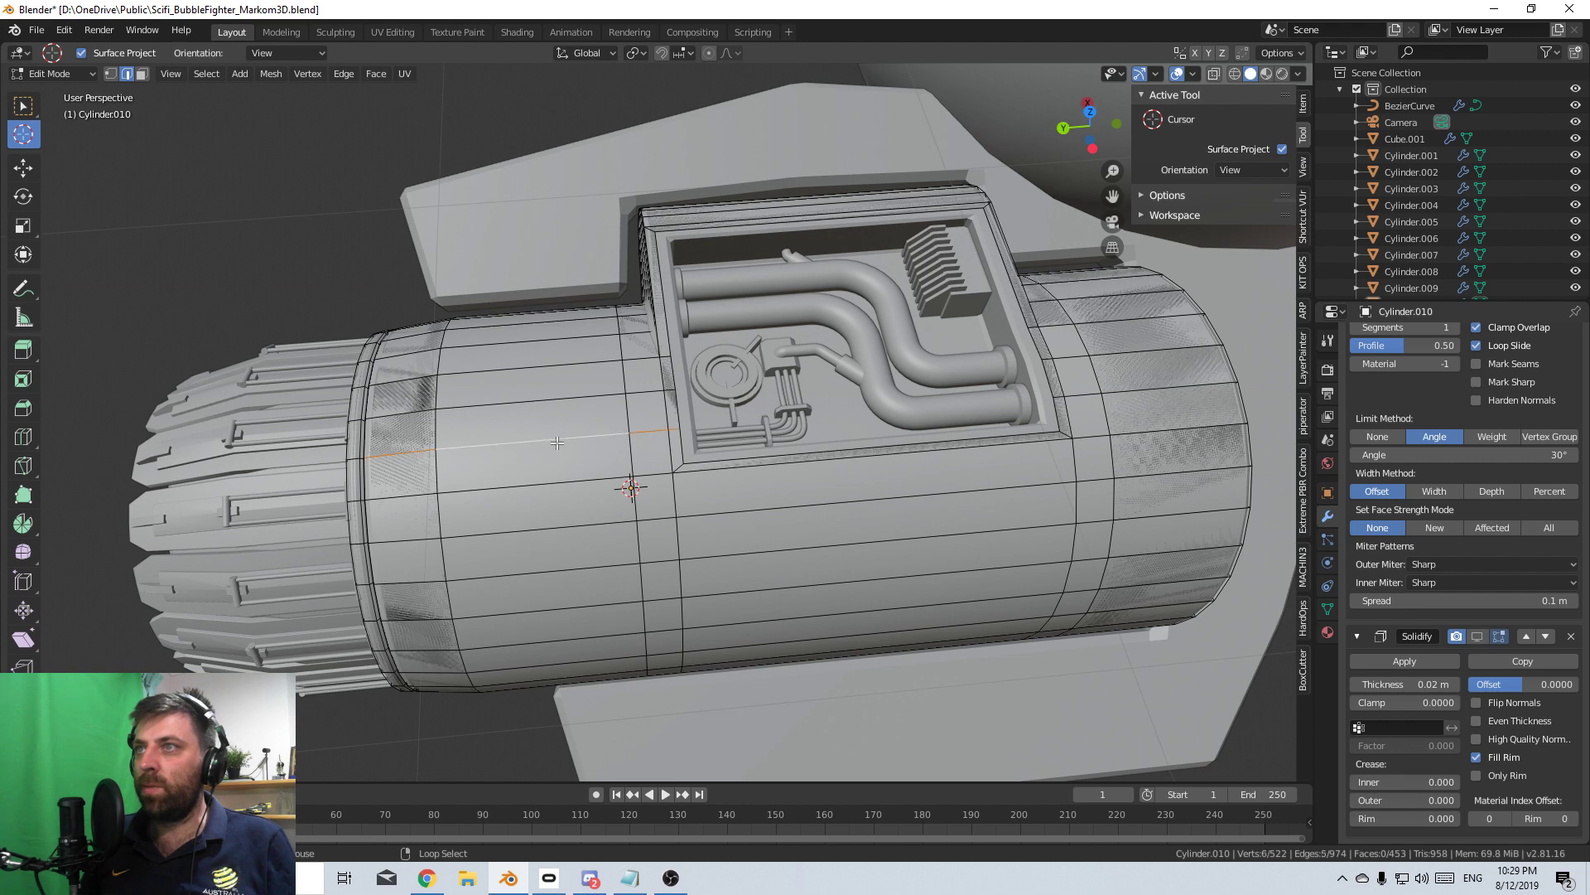
pyautogui.keyDown('shift'); pyautogui.moveTo(675, 515); pyautogui.dragTo(652, 361, button='middle'); pyautogui.keyUp('shift')
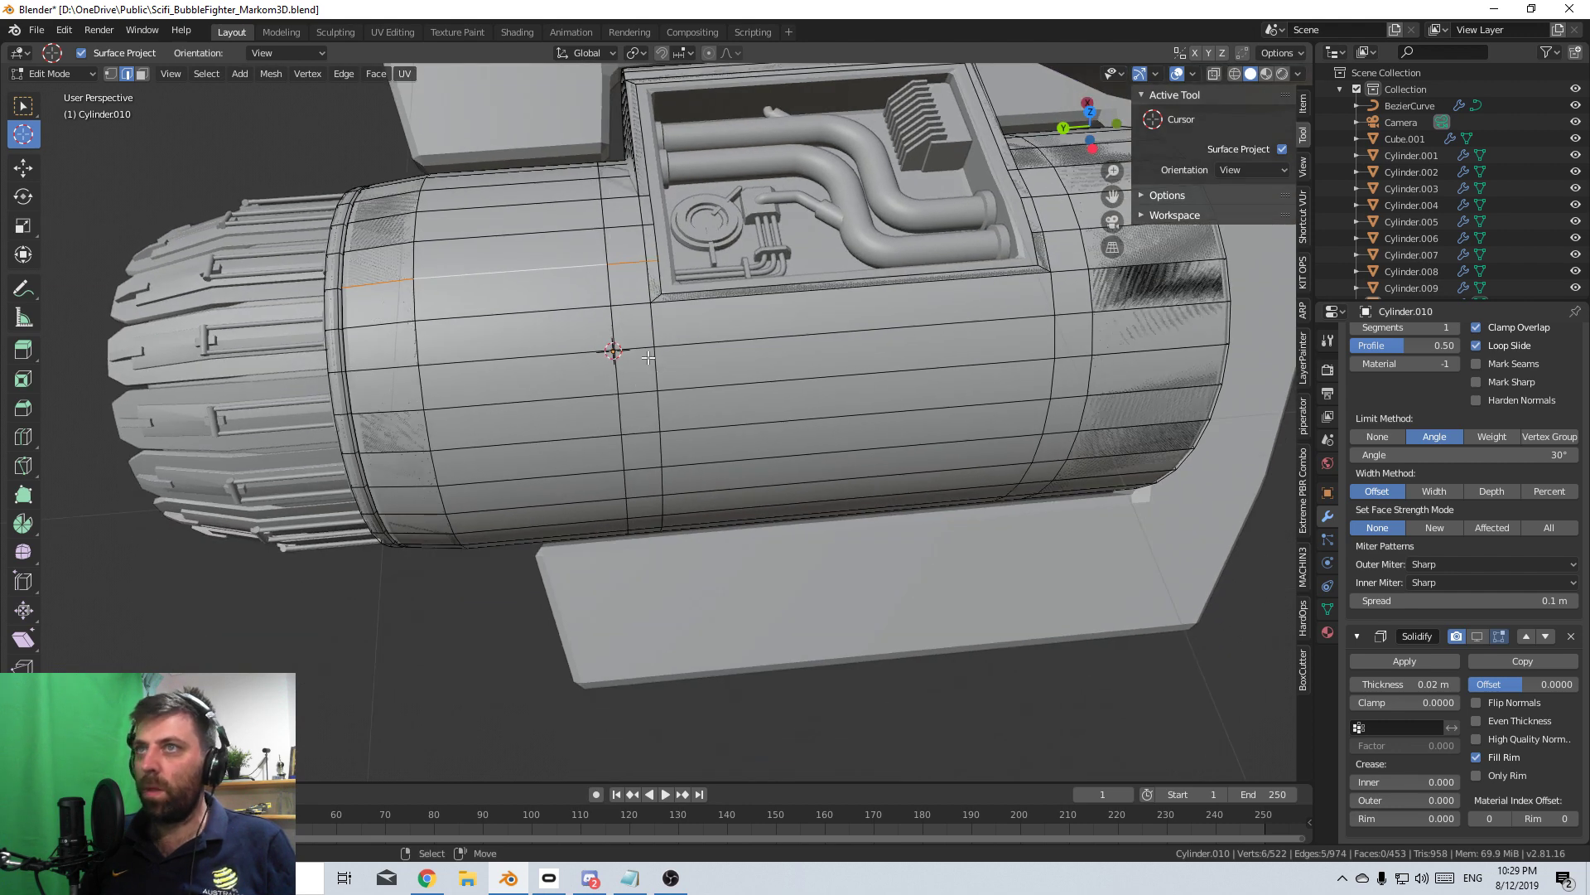
pyautogui.hotkey('ctrl', 'b')
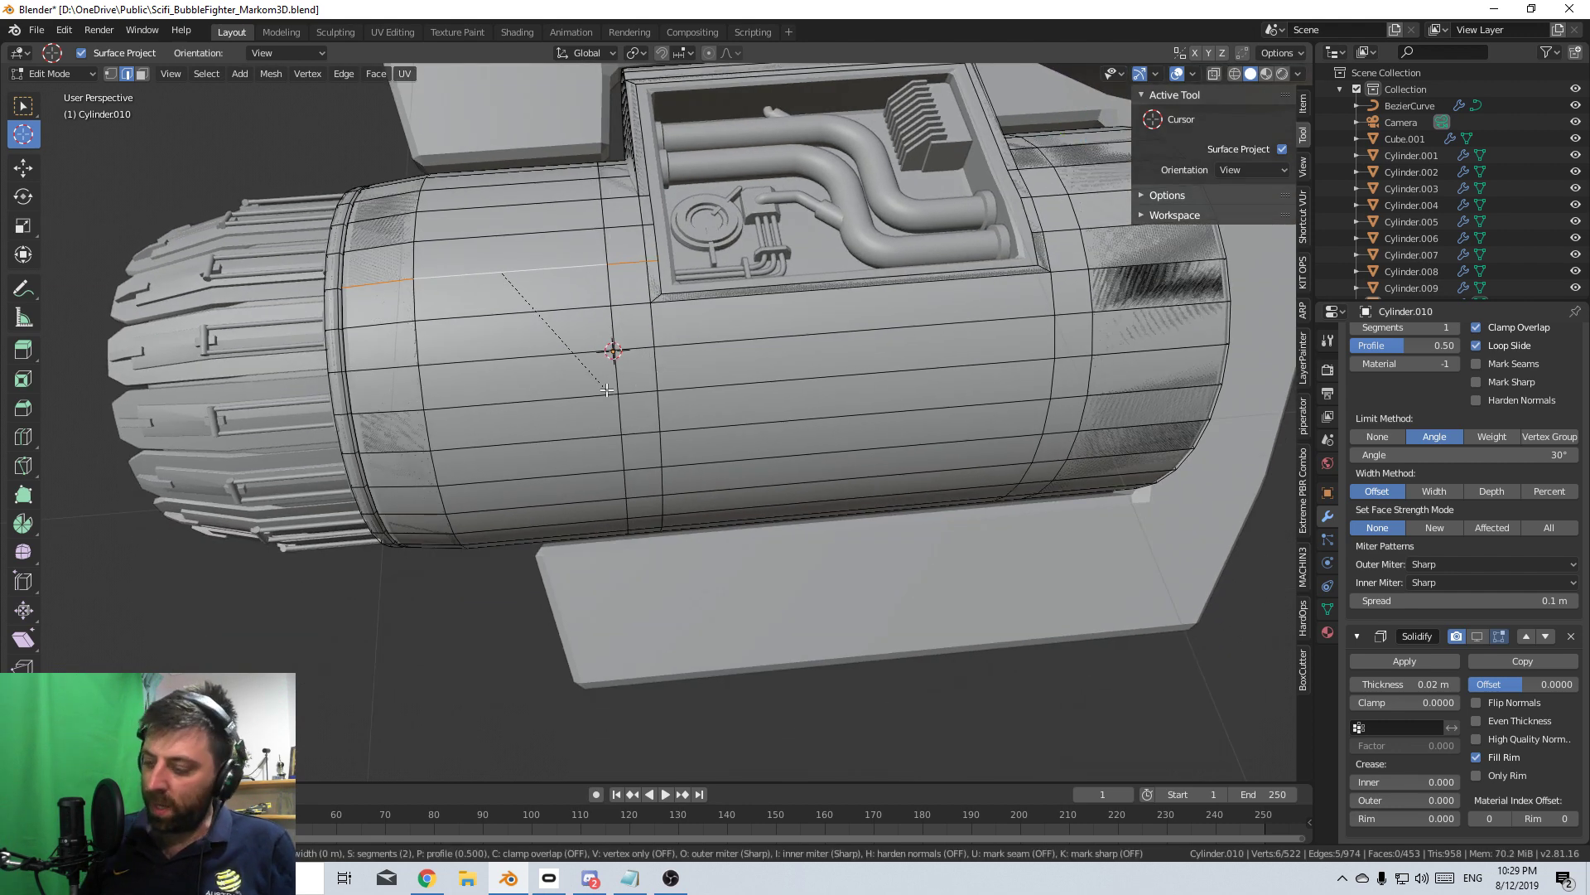
pyautogui.scroll(1, 616, 401)
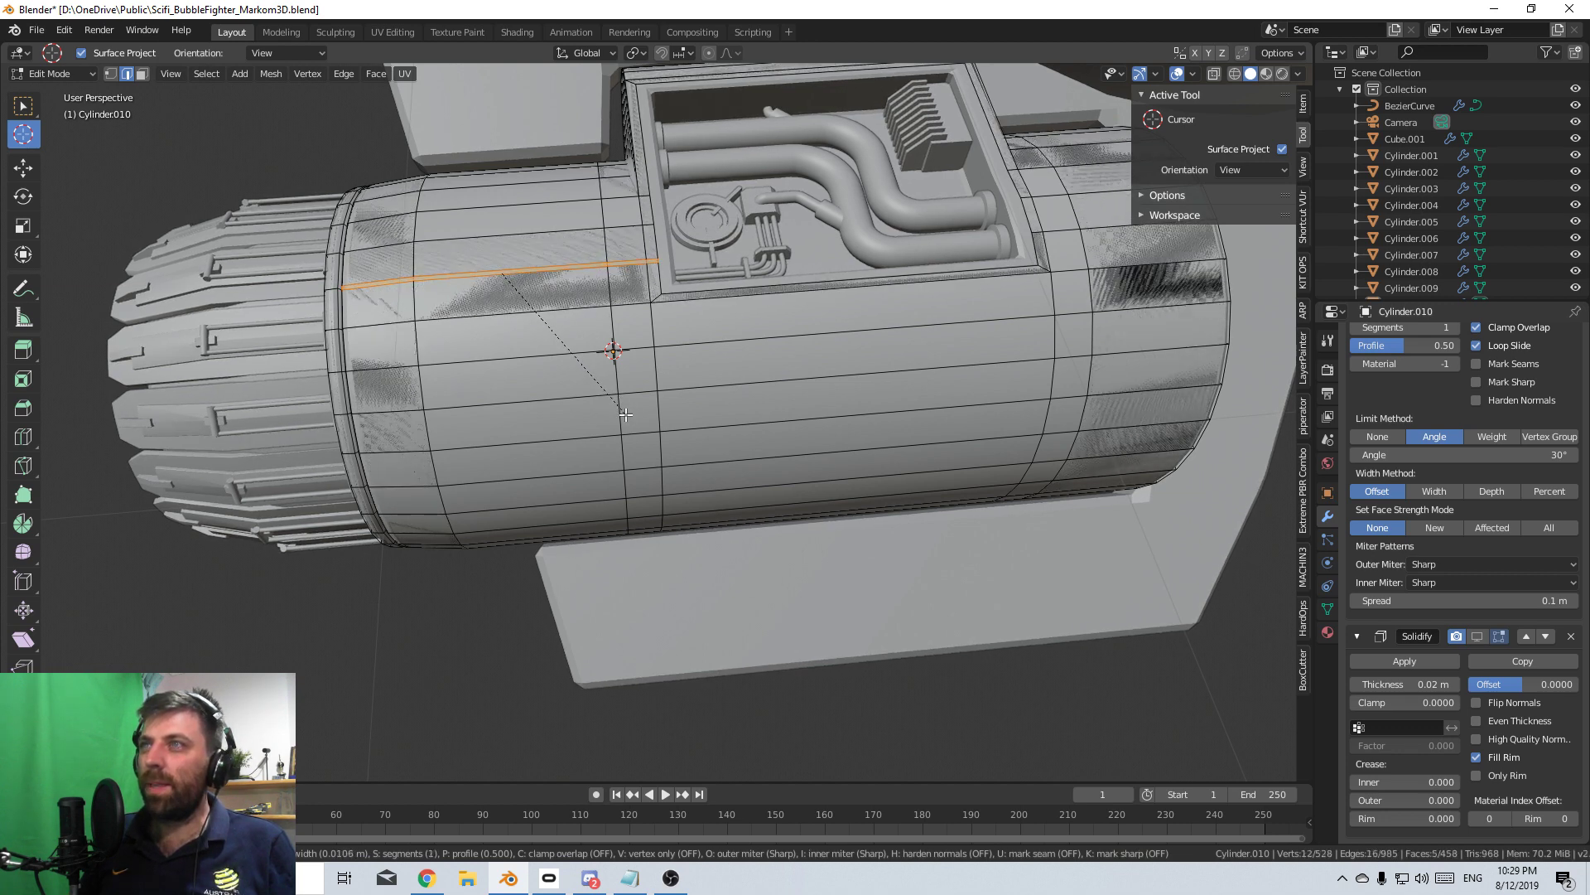
pyautogui.scroll(-2, 625, 414)
pyautogui.click(623, 412)
pyautogui.press('x')
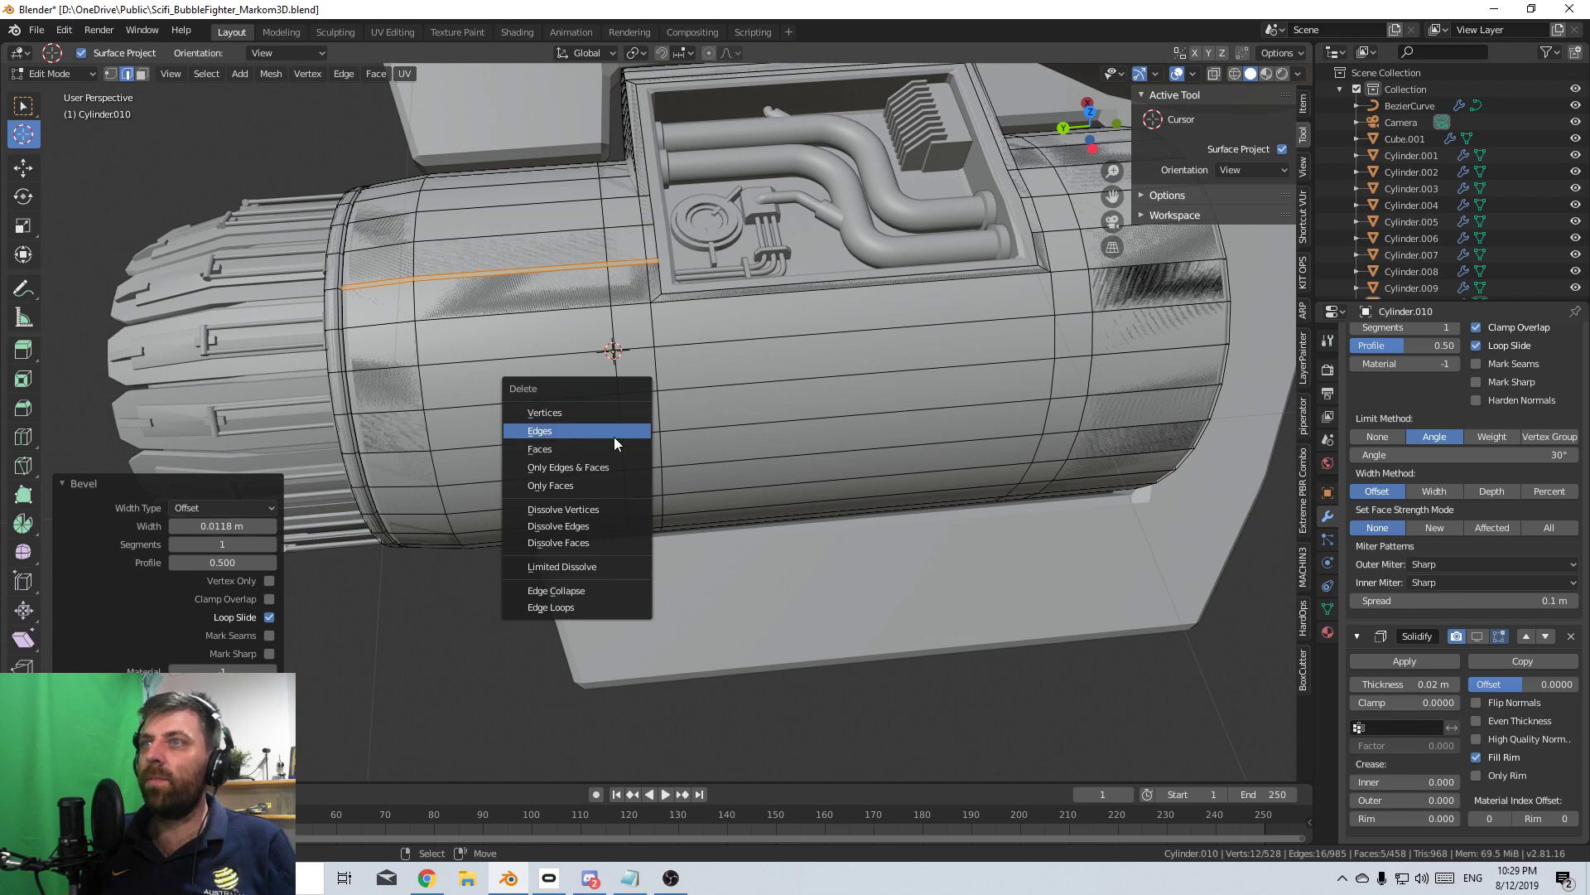
pyautogui.click(614, 436)
# - Return to Object Mode and turn the Solidify modifier's viewport display back on
pyautogui.scroll(-3, 614, 436)
pyautogui.moveTo(614, 436)
pyautogui.mouseDown(button='middle')
pyautogui.moveTo(675, 406)
pyautogui.moveTo(688, 360)
pyautogui.moveTo(618, 416)
pyautogui.mouseUp(button='middle')
pyautogui.press('Tab')
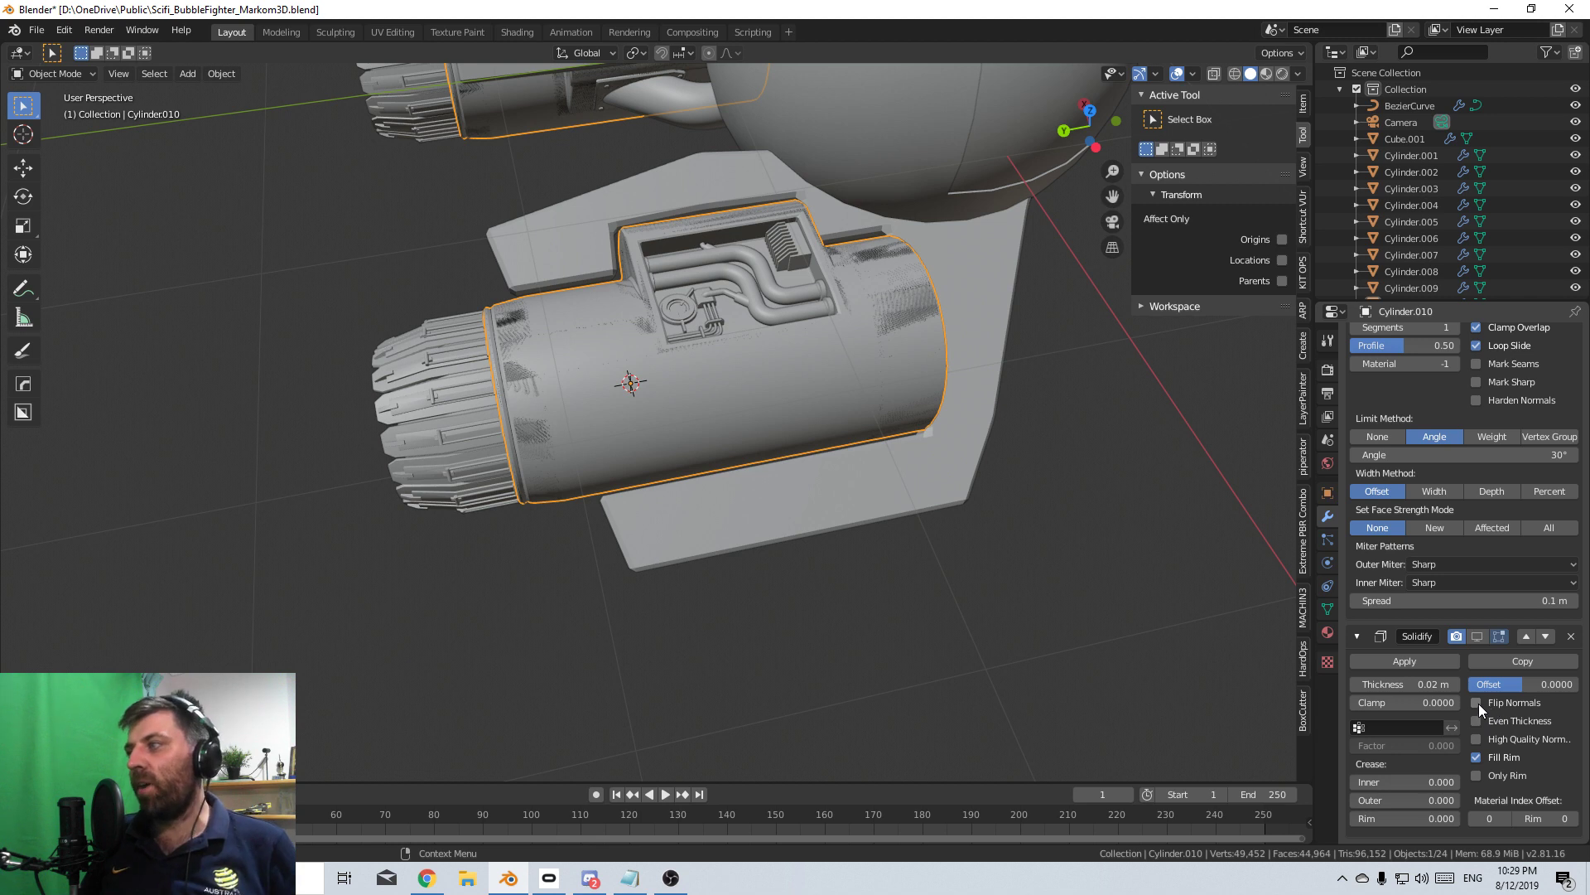
pyautogui.click(1479, 639)
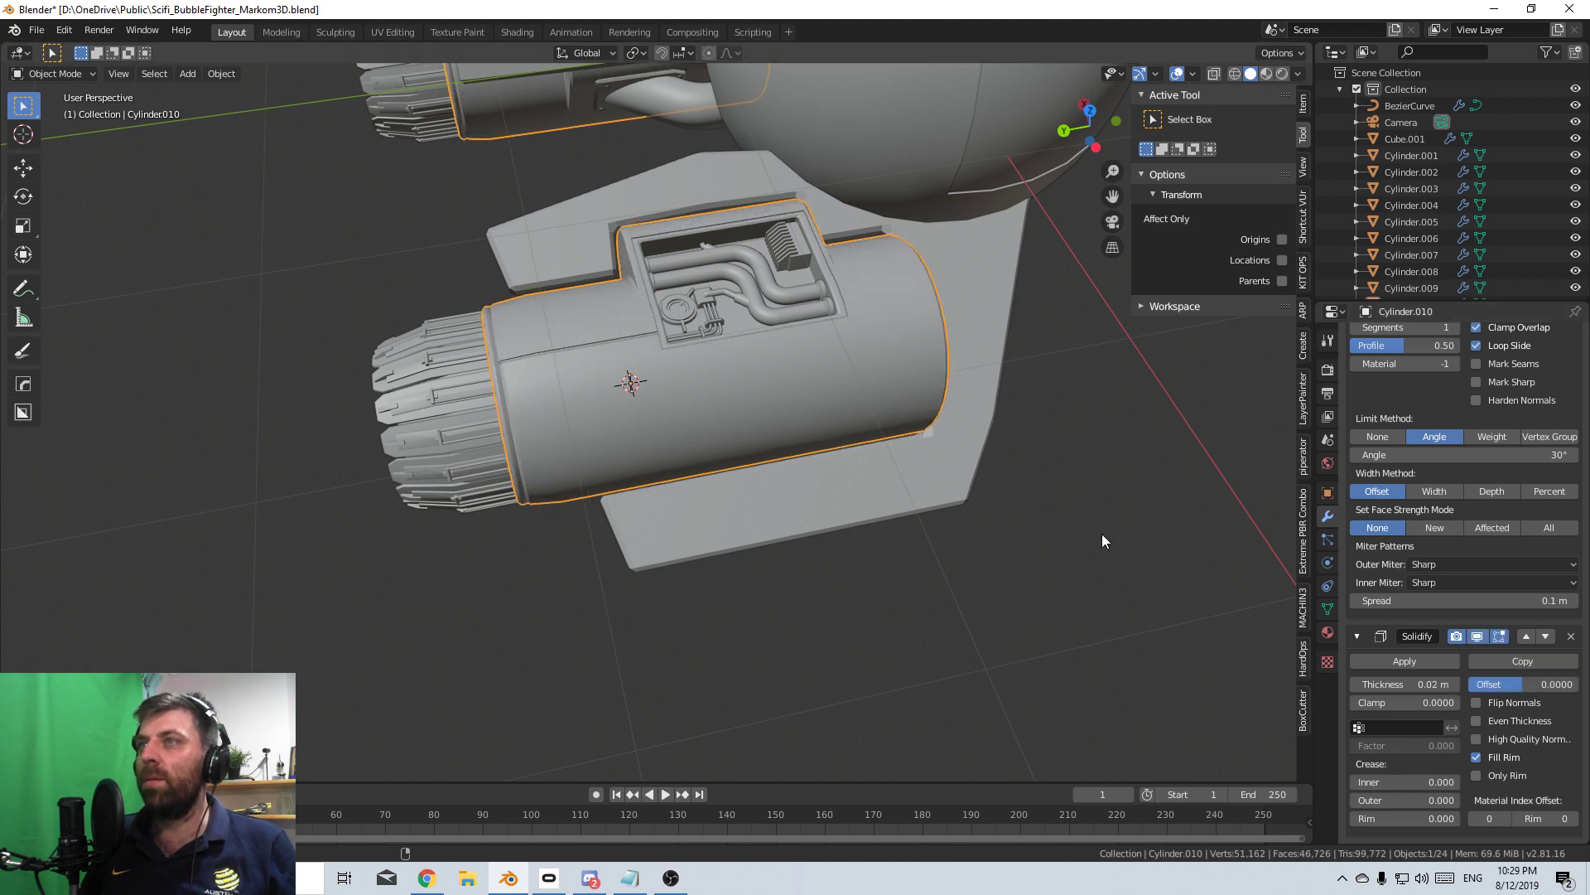
# - In Edit Mode, delete the vertices of the linked ring piece at the body's exhaust end
pyautogui.keyDown('shift'); pyautogui.moveTo(570, 366); pyautogui.dragTo(664, 329, button='middle'); pyautogui.keyUp('shift')
pyautogui.scroll(4, 550, 389)
pyautogui.press('Tab')
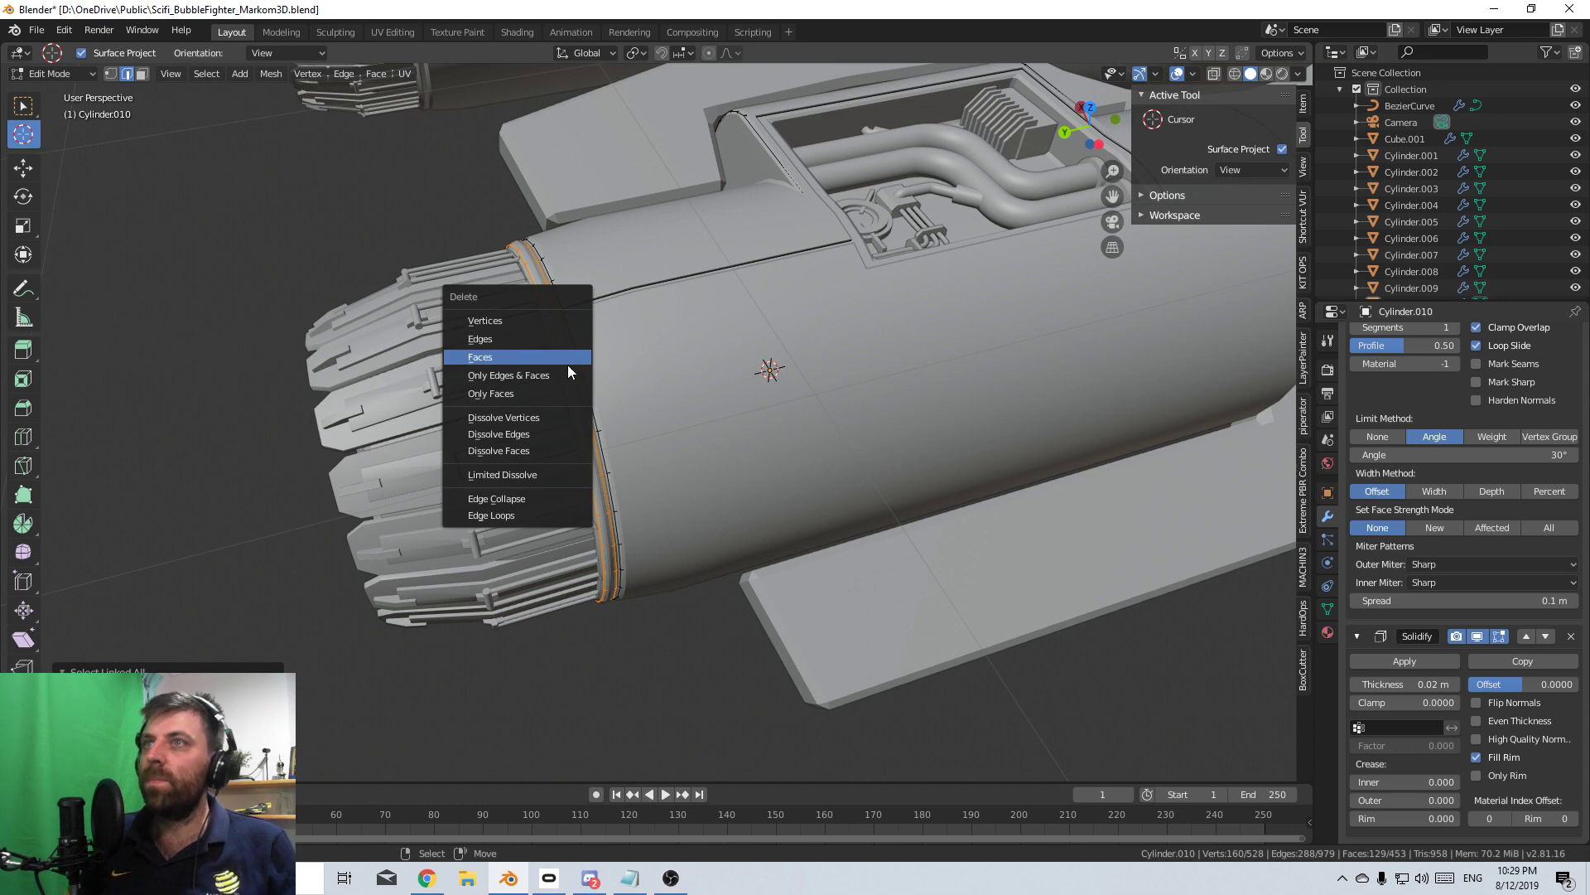
pyautogui.click(547, 320)
pyautogui.moveTo(563, 331); pyautogui.dragTo(696, 450, button='middle')
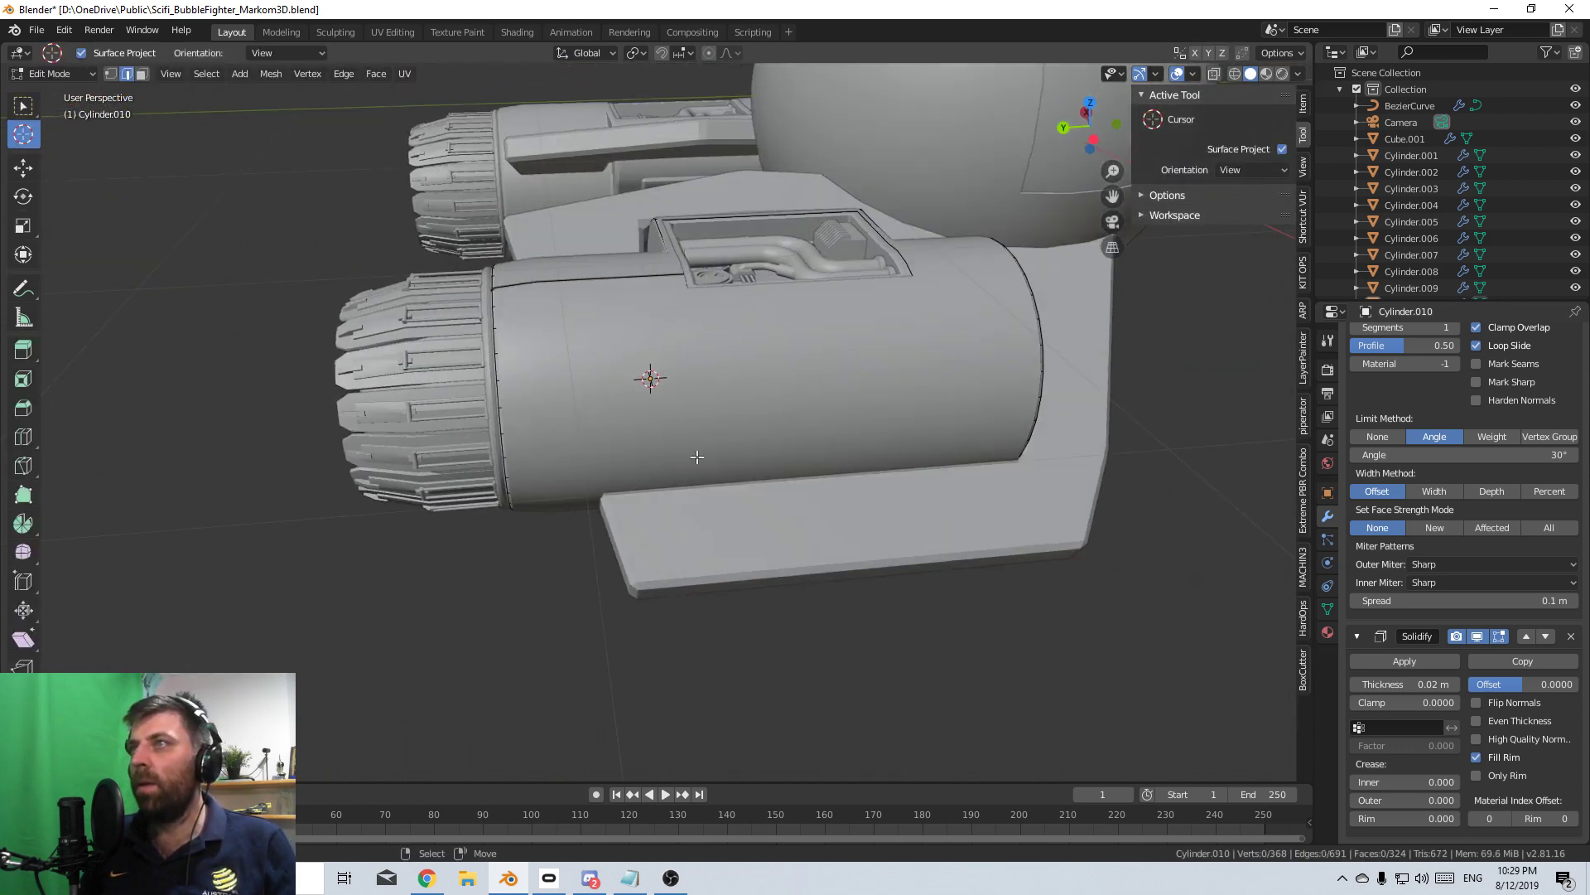
# - Inspect the engine body in Object Mode, comparing wireframe and solid shading
pyautogui.press('Tab')
pyautogui.press('z')
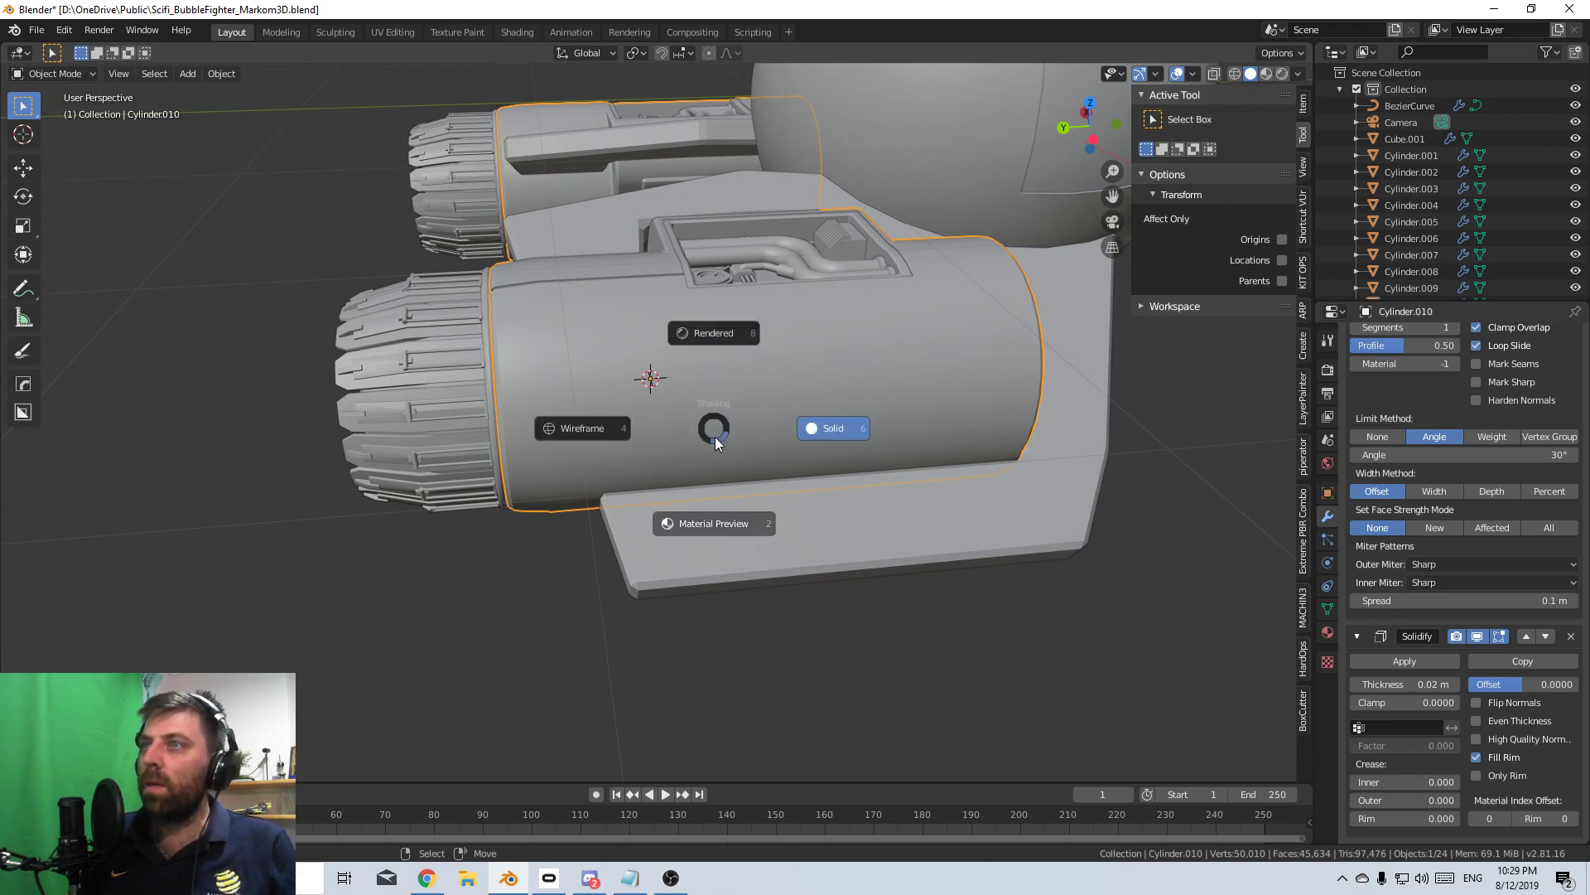
pyautogui.click(641, 429)
pyautogui.moveTo(641, 429); pyautogui.dragTo(624, 408, button='middle')
pyautogui.press('z')
pyautogui.click(752, 413)
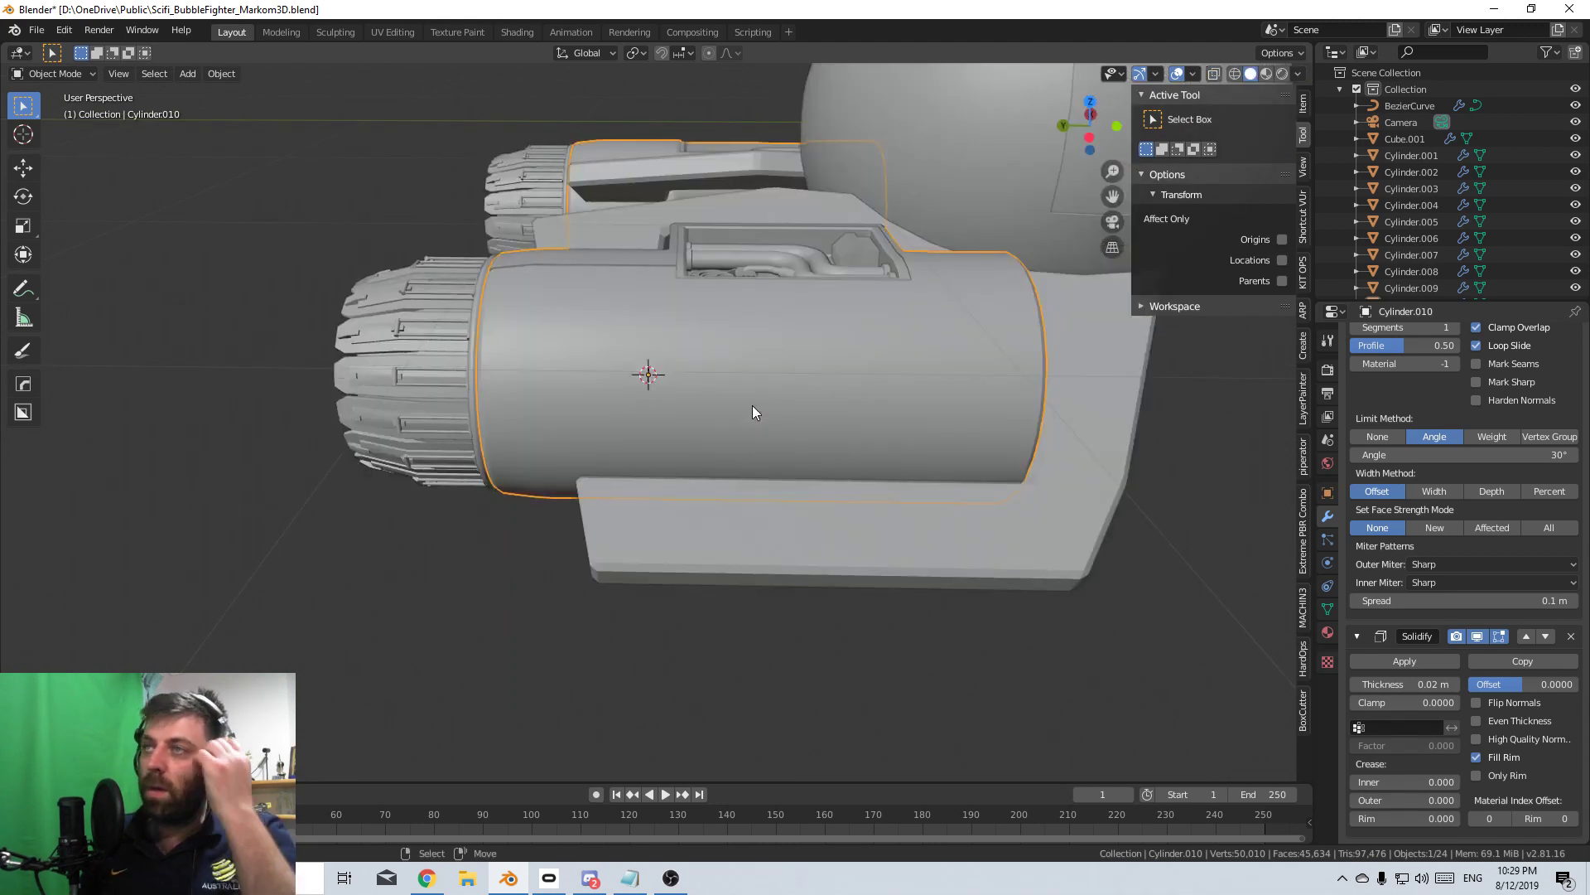
pyautogui.press('z')
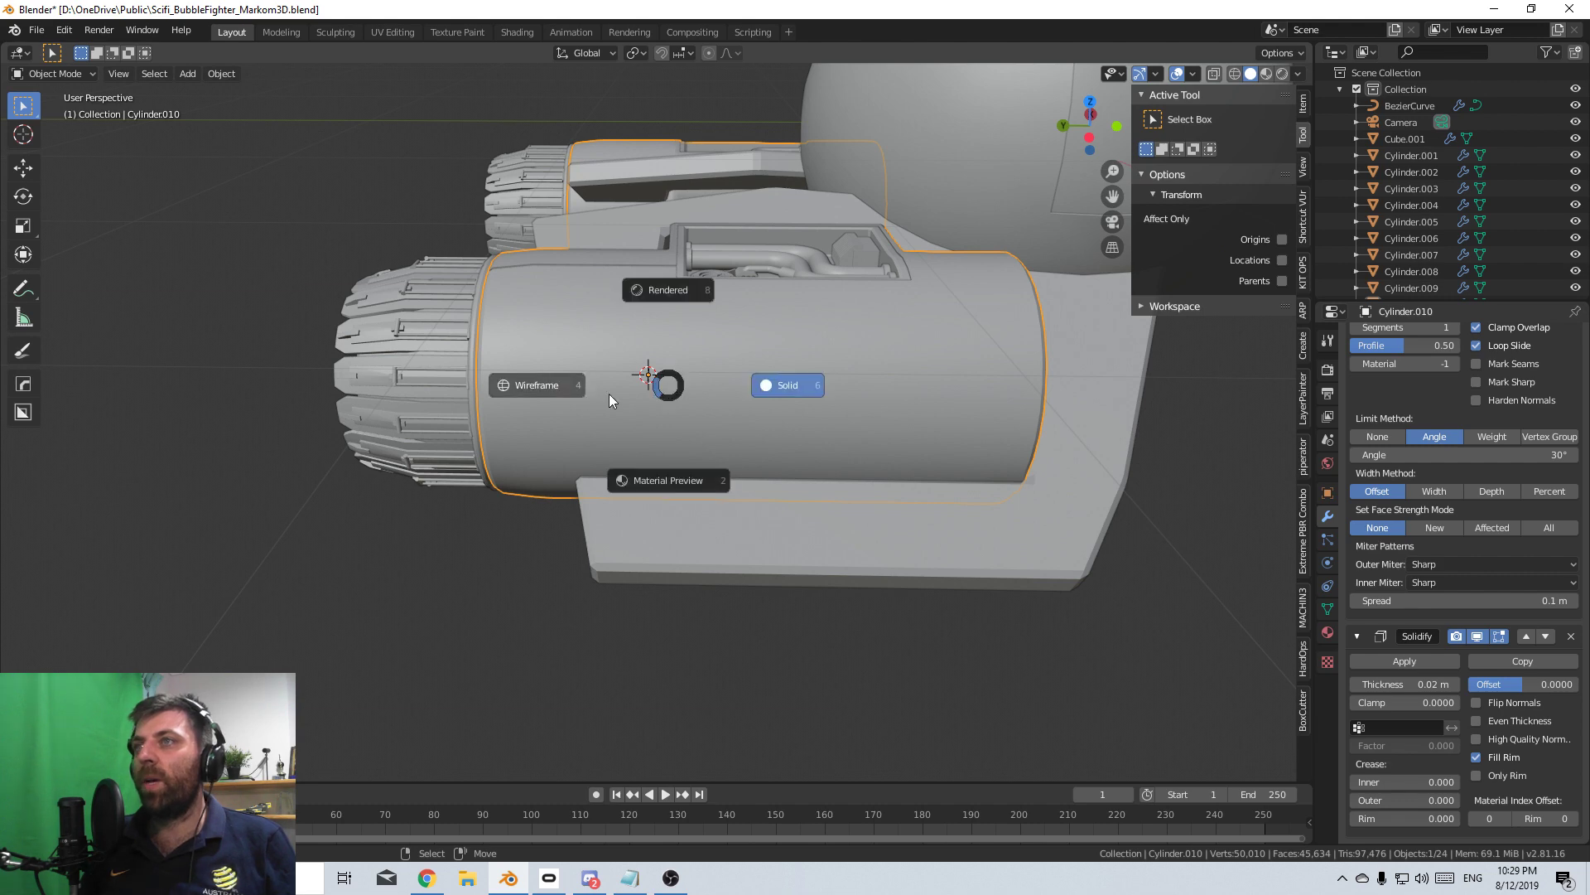
pyautogui.click(609, 394)
pyautogui.press('z')
pyautogui.click(839, 368)
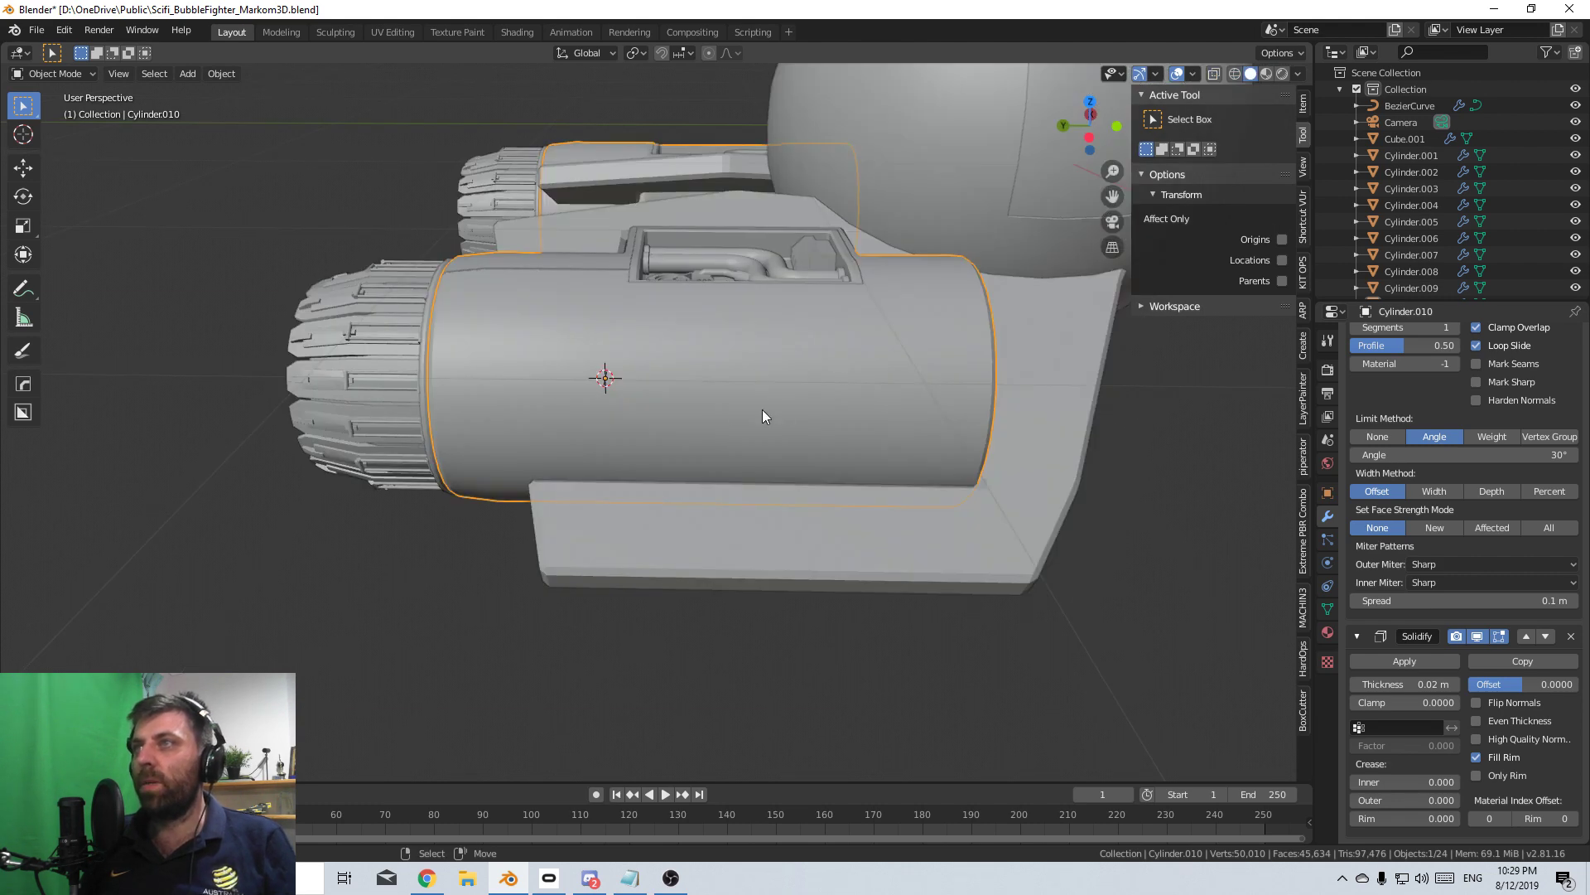
# - In Edit Mode, hide the Solidify effect and add a single loop cut around the body near its front end
pyautogui.press('Tab')
pyautogui.moveTo(753, 473); pyautogui.dragTo(416, 523, button='middle')
pyautogui.click(728, 396)
pyautogui.click(659, 398)
pyautogui.keyDown('alt'); pyautogui.click(451, 368); pyautogui.keyUp('alt')
pyautogui.moveTo(451, 369); pyautogui.dragTo(785, 465, button='middle')
pyautogui.click(756, 369)
pyautogui.click(770, 401)
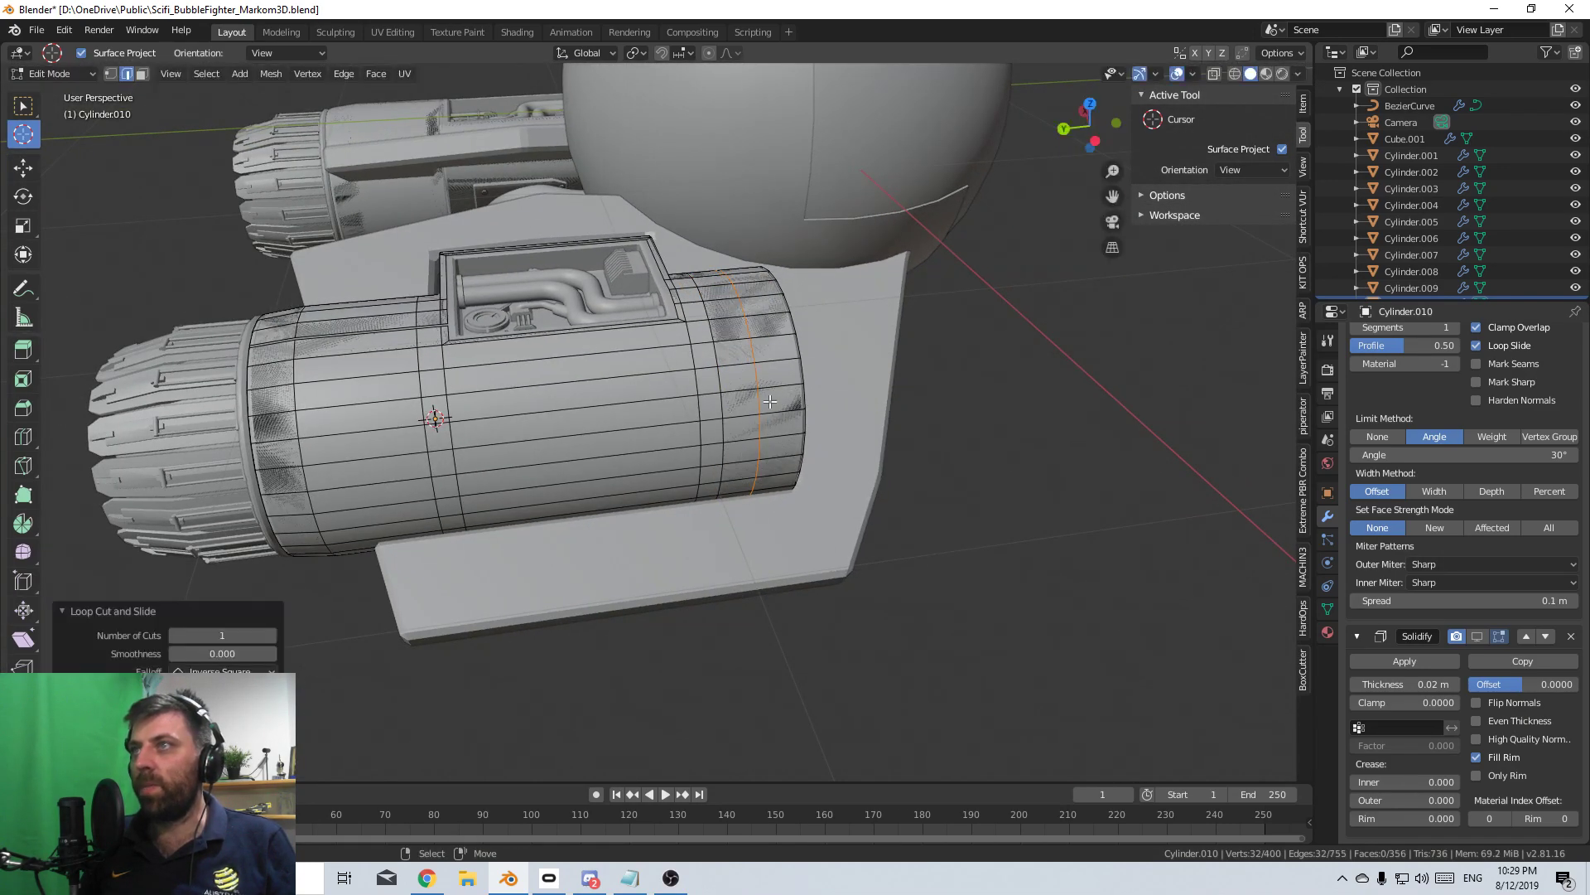
# - Bevel the front loop about 0.008 m wide with one segment and delete the resulting ring of faces
pyautogui.hotkey('ctrl', 'b')
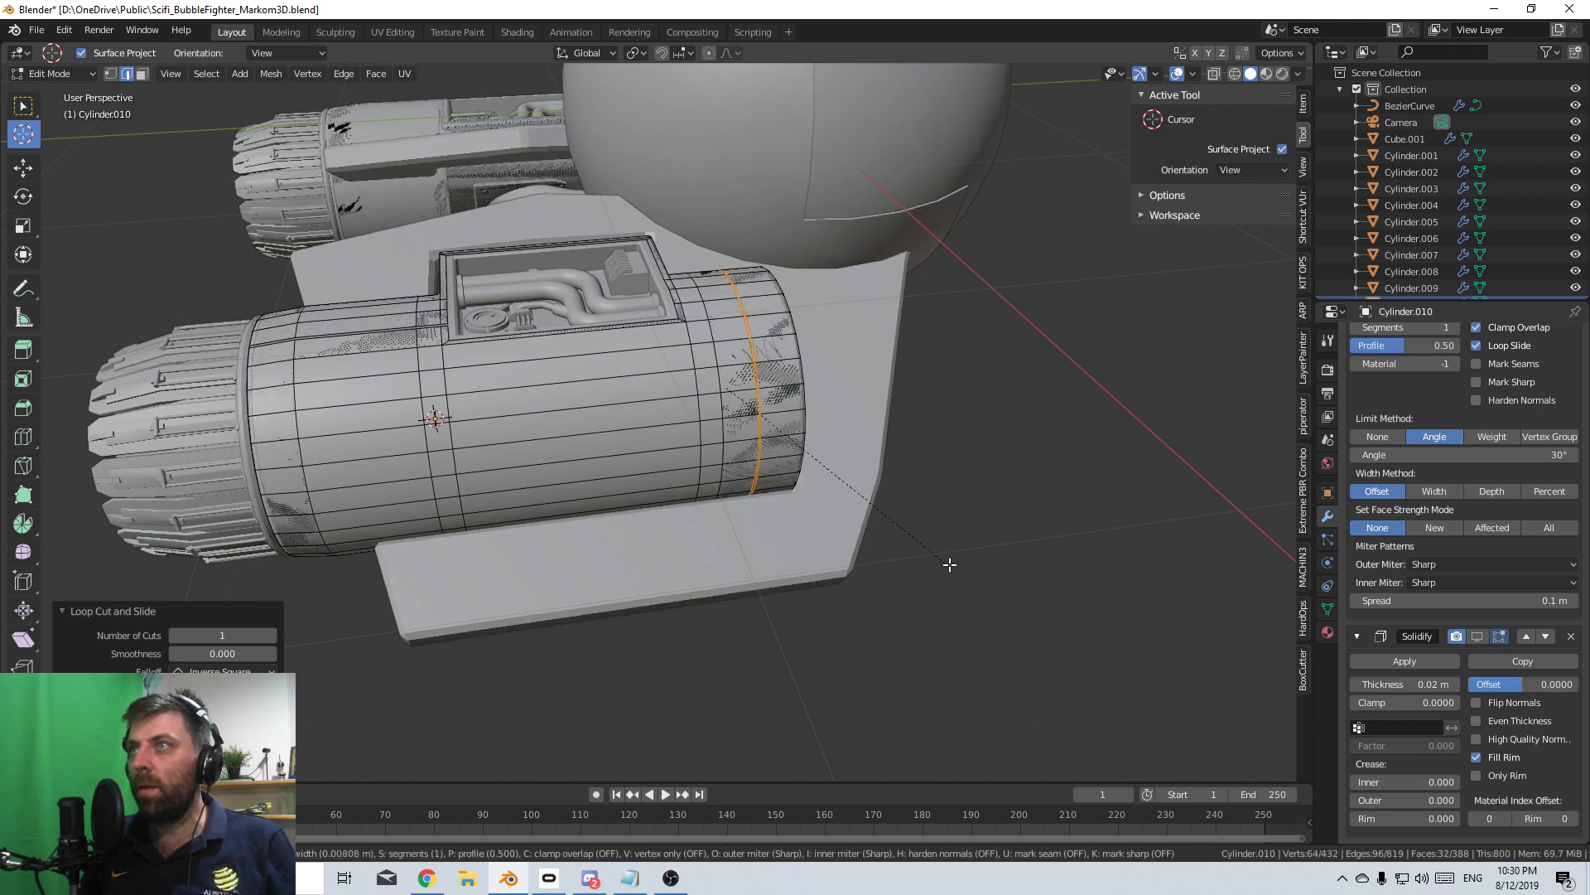
pyautogui.click(944, 553)
pyautogui.press('x')
pyautogui.click(907, 590)
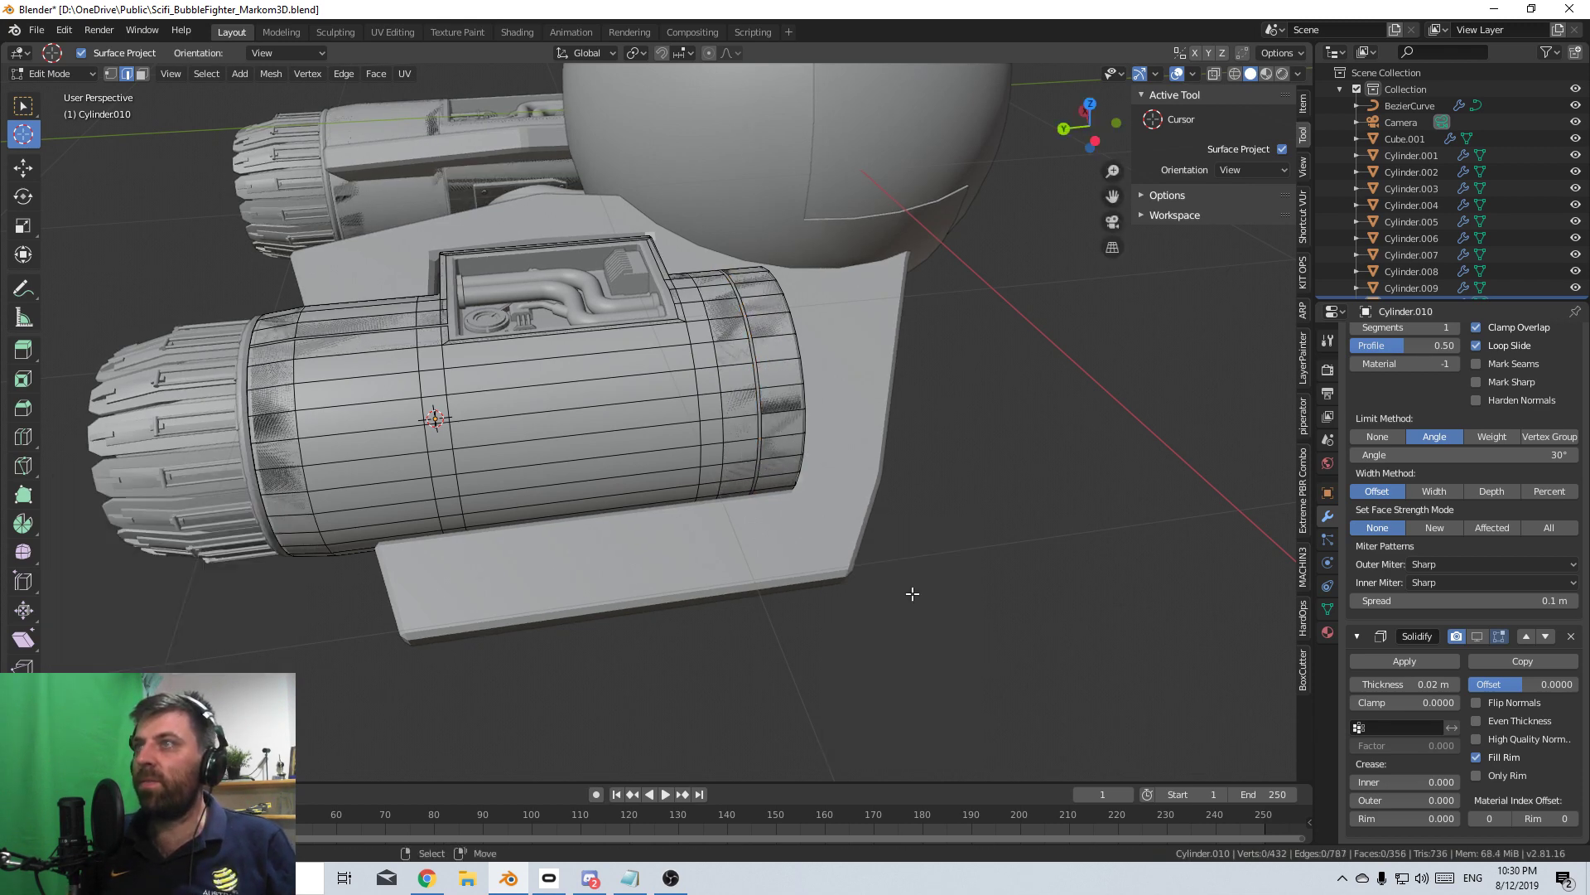
pyautogui.moveTo(907, 589); pyautogui.dragTo(801, 397, button='middle')
pyautogui.scroll(3, 811, 513)
pyautogui.moveTo(681, 397); pyautogui.dragTo(892, 277, button='middle')
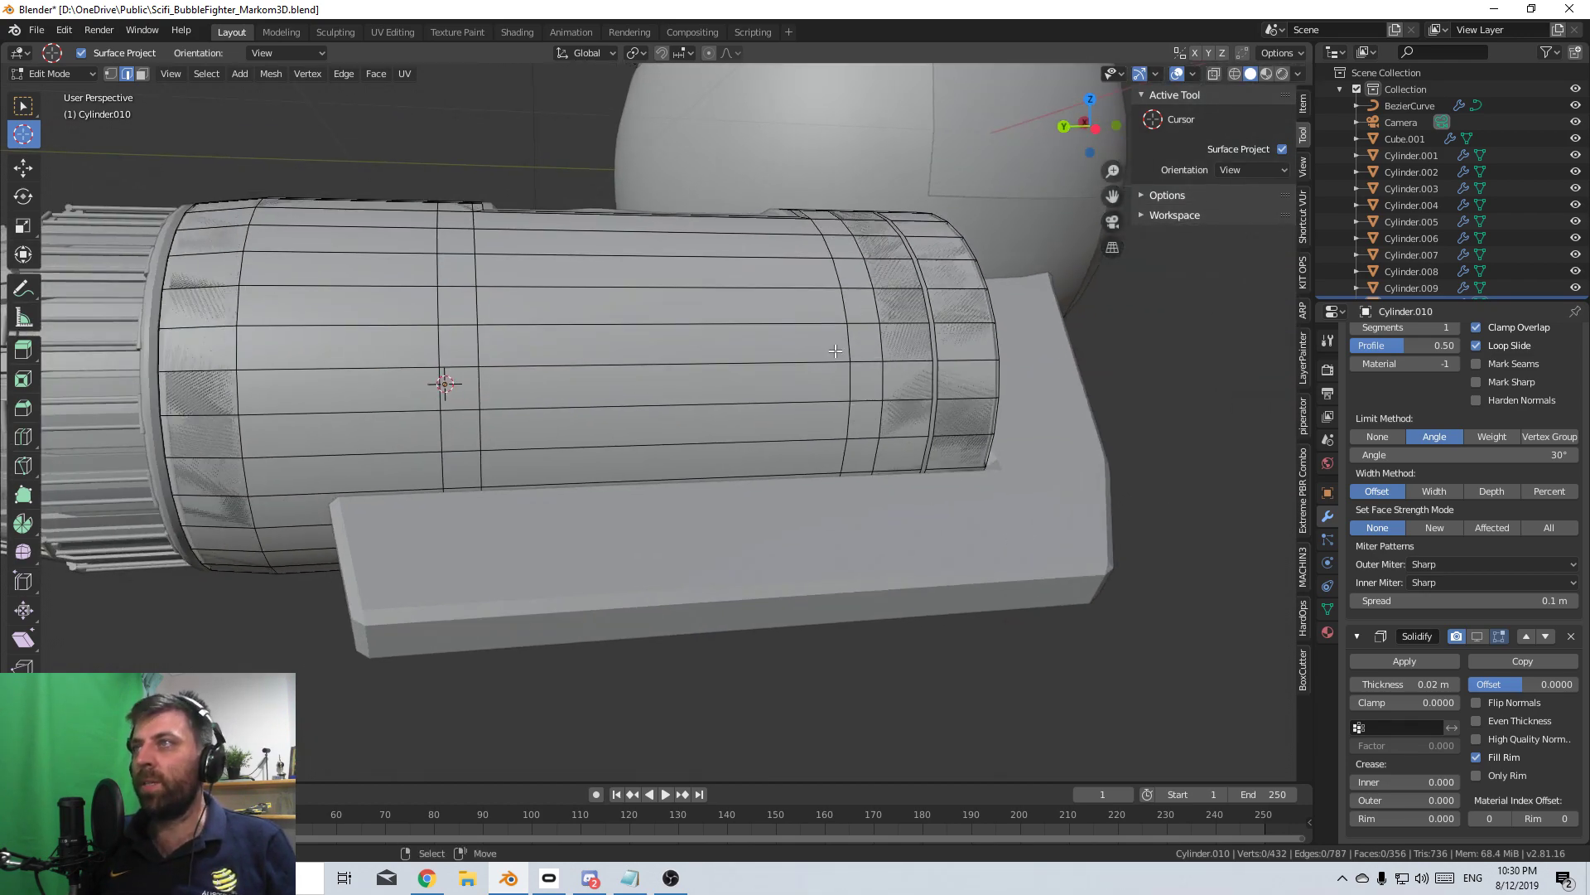
# - Select a rectangular block of faces on the engine body's outer side, three faces long and five rows high
pyautogui.moveTo(835, 352); pyautogui.dragTo(615, 448, button='middle')
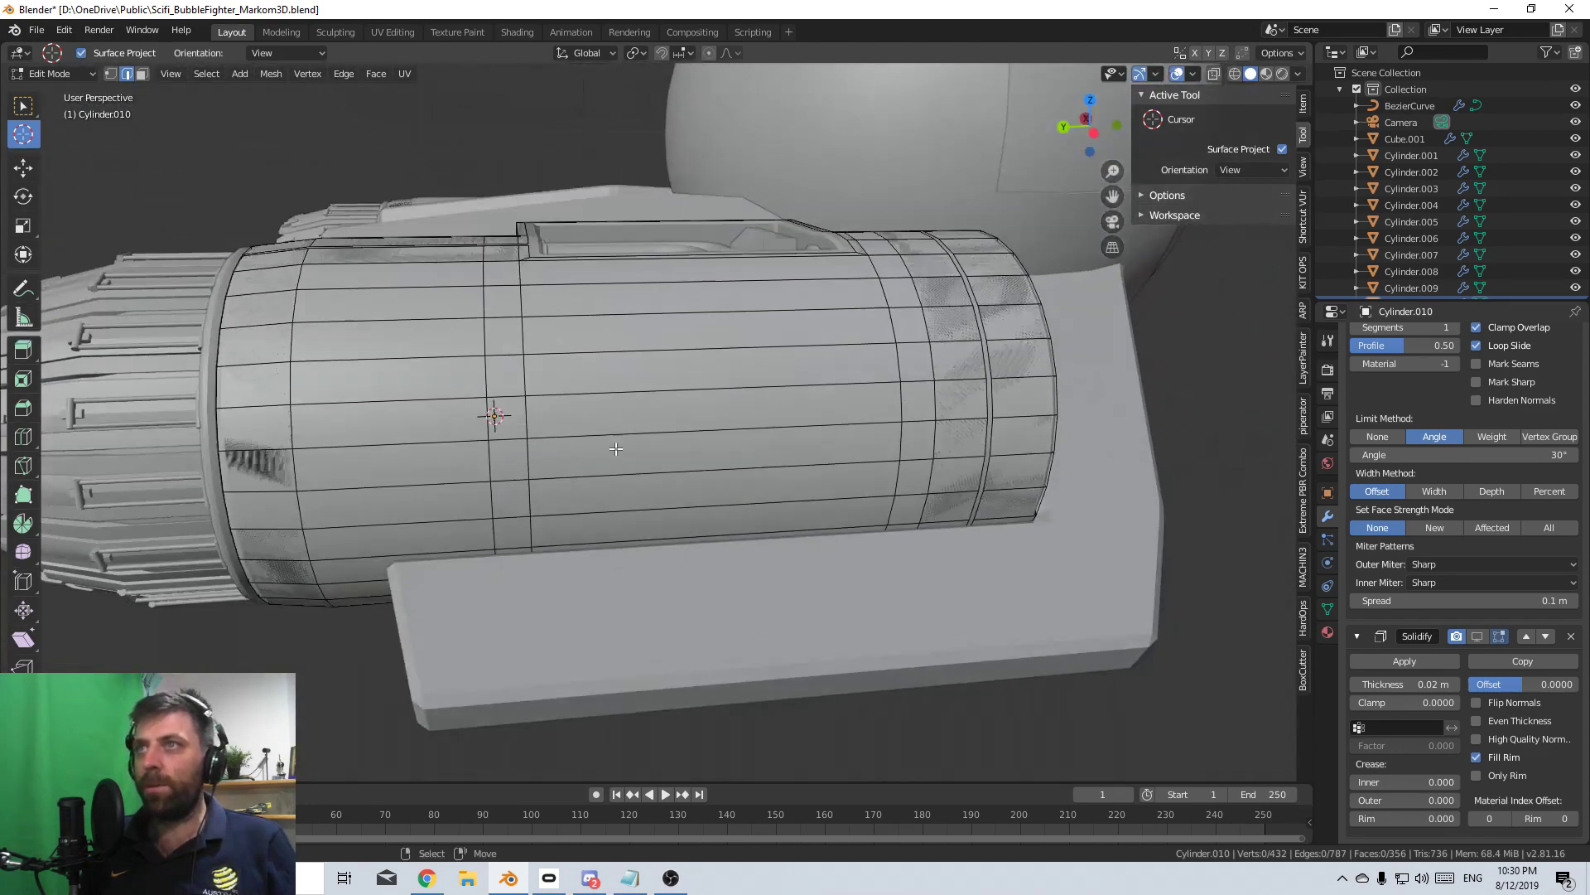
pyautogui.moveTo(217, 172); pyautogui.dragTo(513, 514, button='middle')
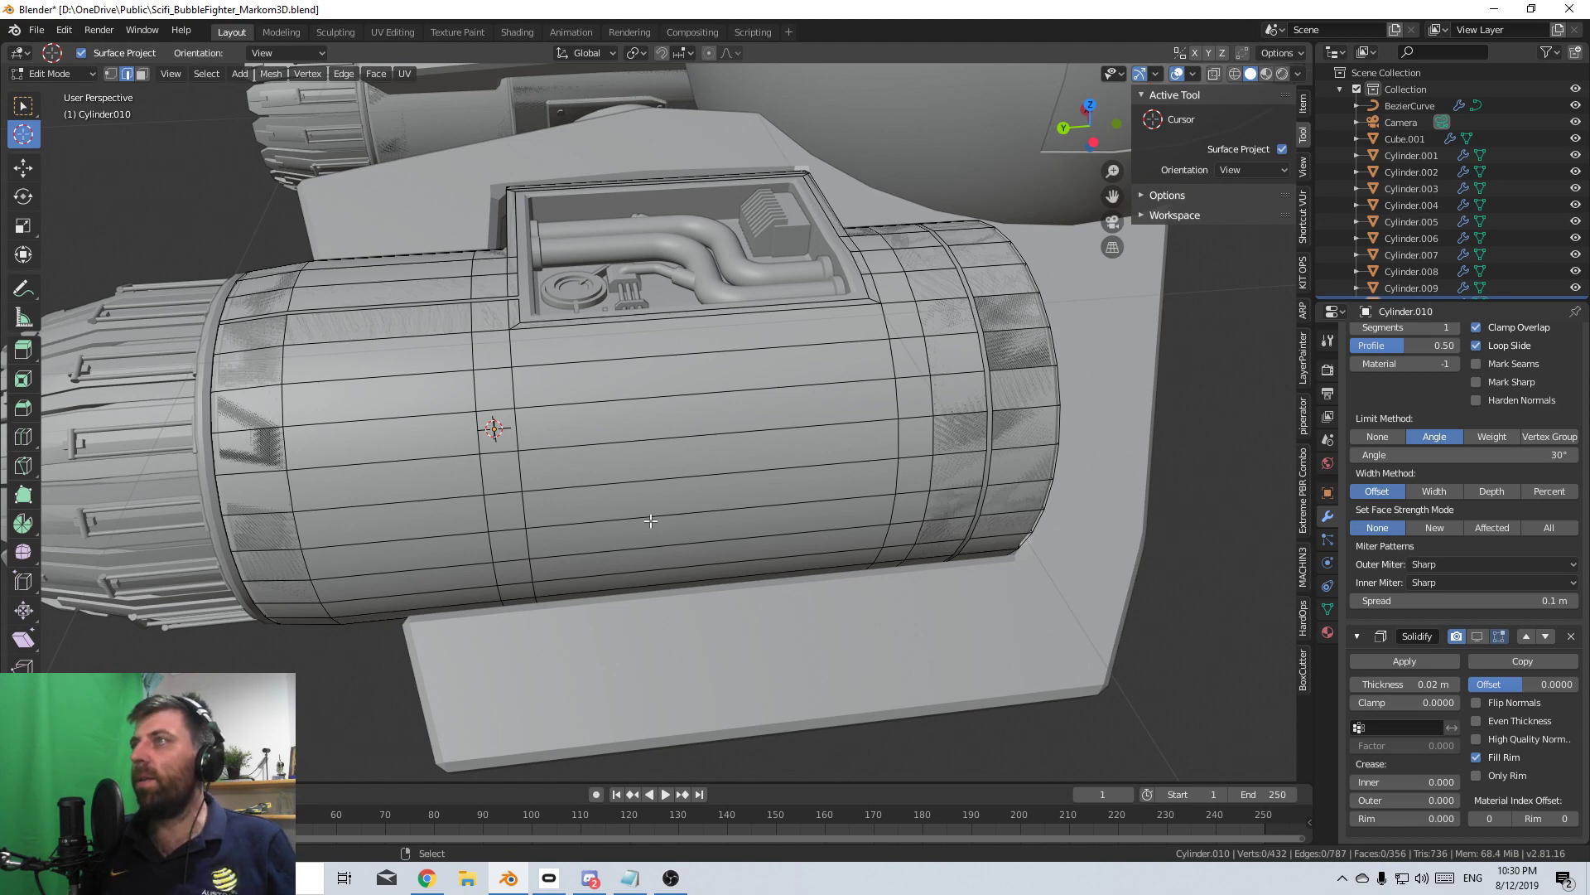
pyautogui.moveTo(651, 520); pyautogui.dragTo(765, 419, button='middle')
pyautogui.keyDown('alt'); pyautogui.click(661, 414); pyautogui.keyUp('alt')
pyautogui.scroll(-5, 663, 460)
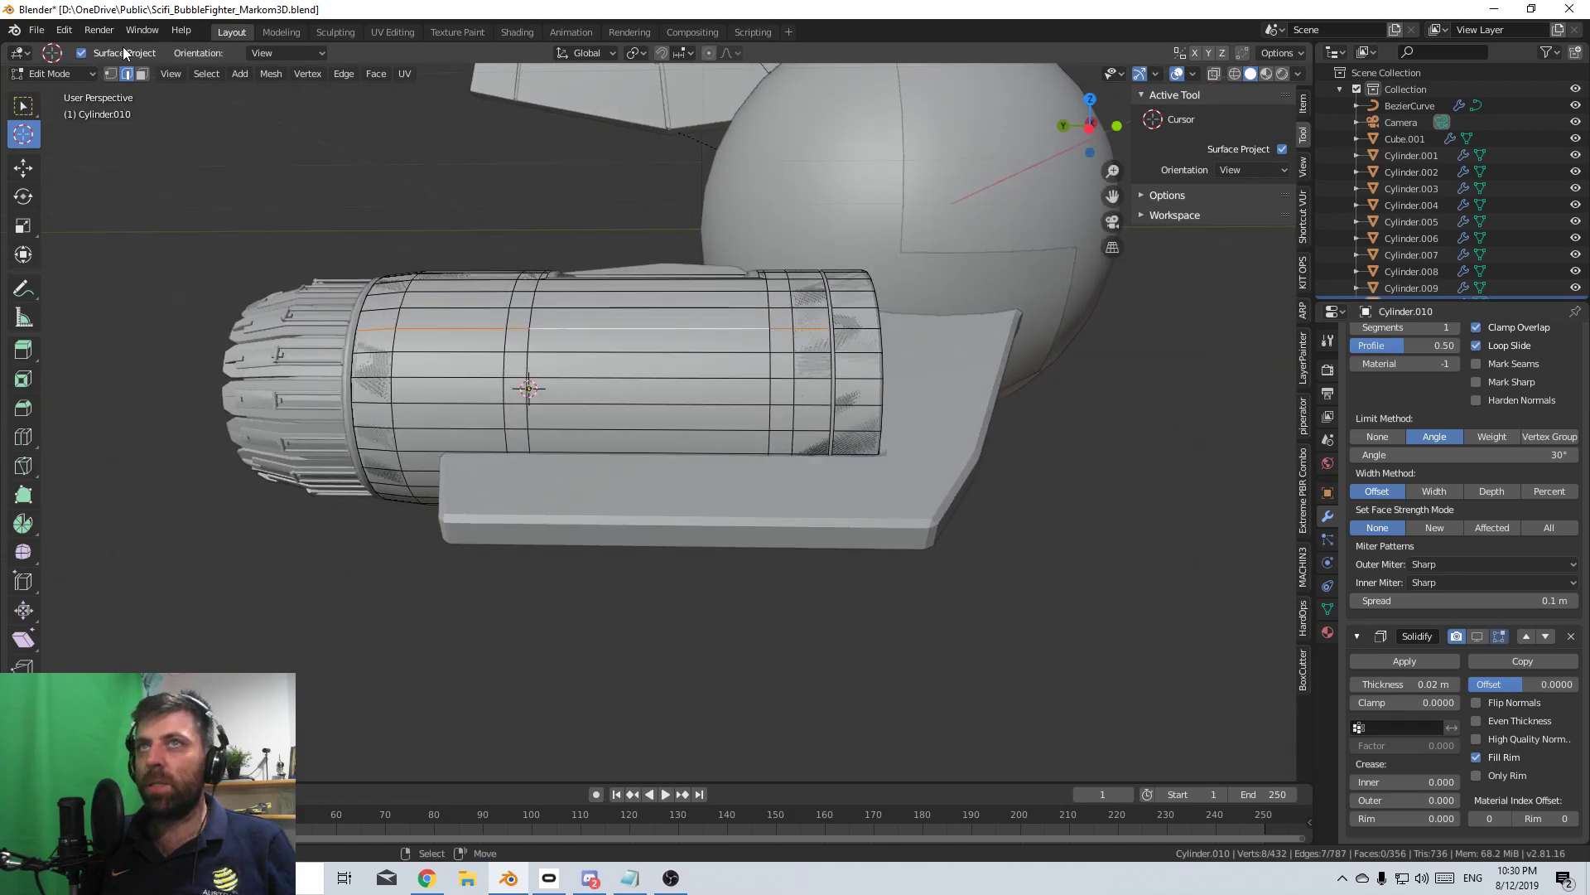
pyautogui.click(141, 74)
pyautogui.keyDown('shift'); pyautogui.click(647, 344); pyautogui.keyUp('shift')
pyautogui.keyDown('shift'); pyautogui.click(650, 367); pyautogui.keyUp('shift')
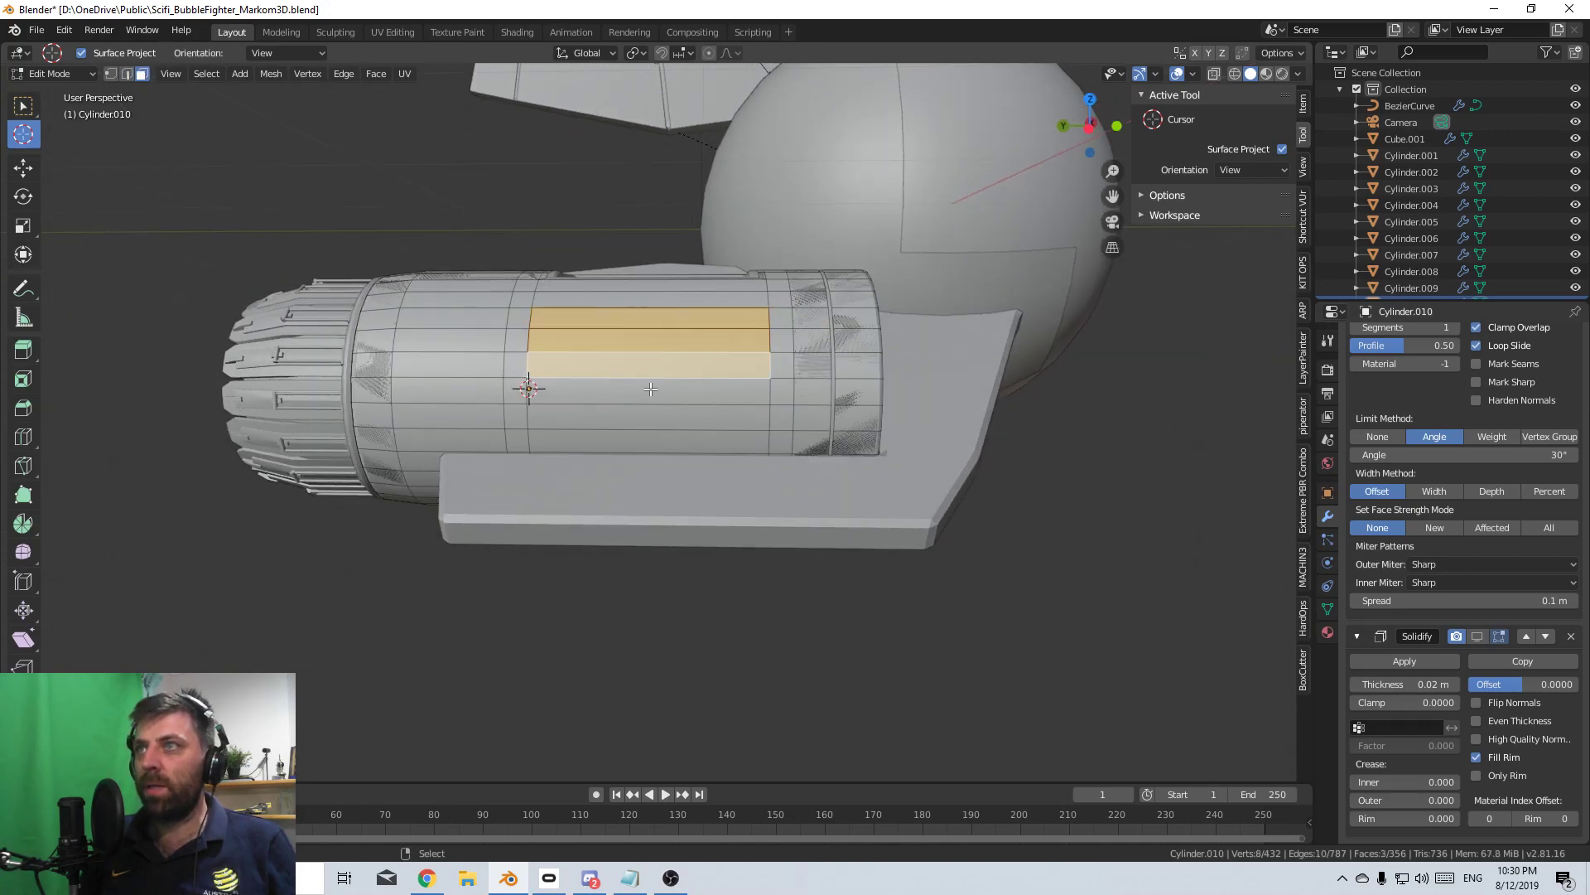
pyautogui.keyDown('shift'); pyautogui.click(653, 392); pyautogui.keyUp('shift')
pyautogui.keyDown('shift'); pyautogui.click(656, 418); pyautogui.keyUp('shift')
pyautogui.moveTo(654, 437); pyautogui.dragTo(757, 496, button='middle')
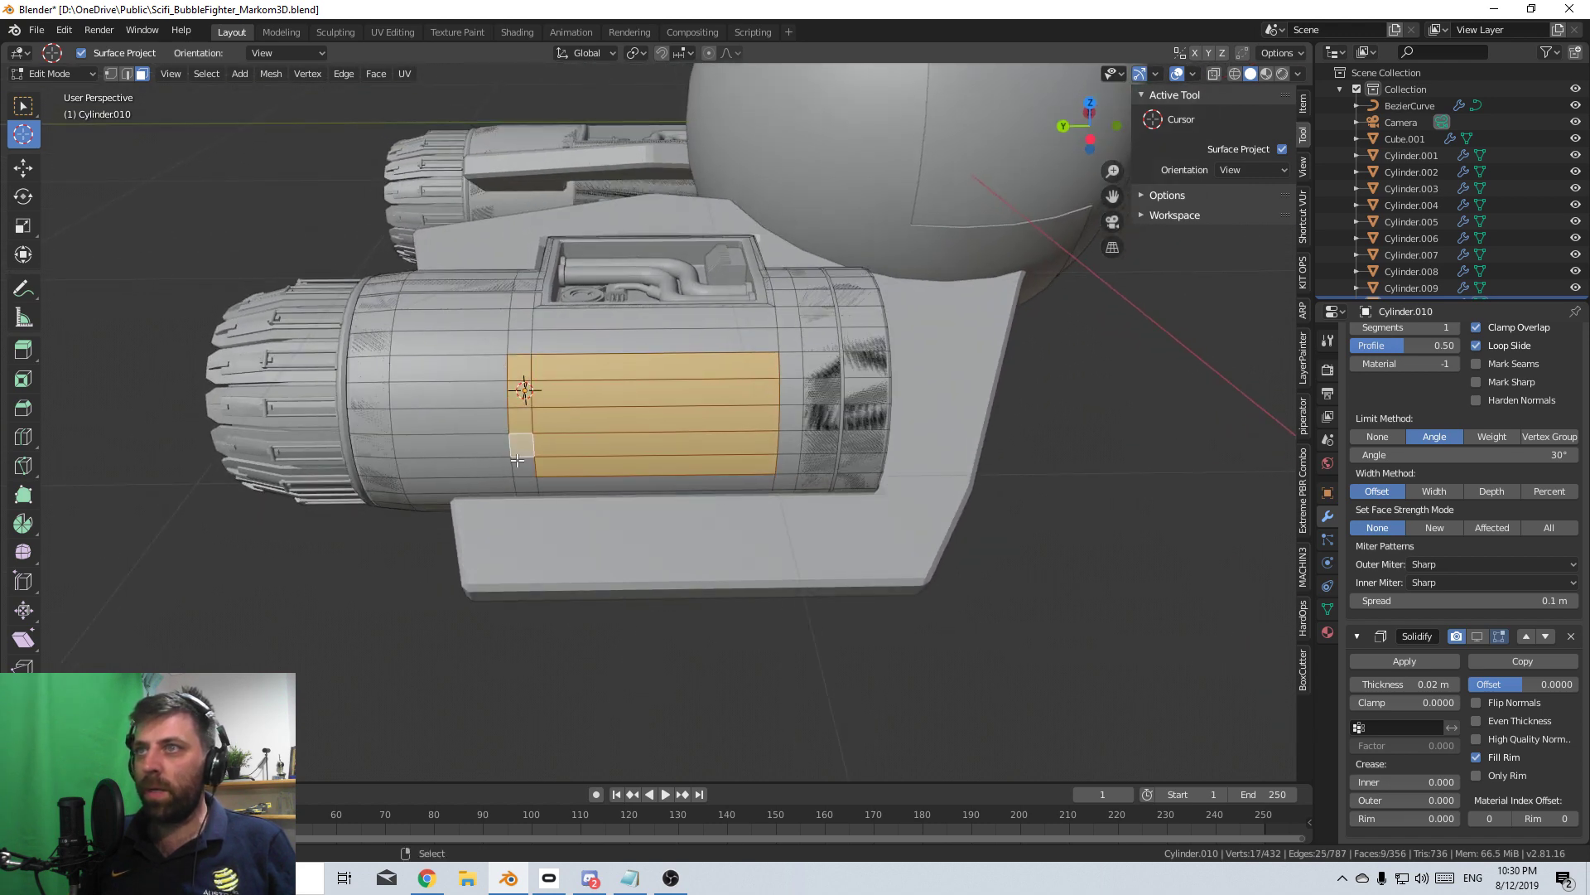
pyautogui.moveTo(495, 384); pyautogui.dragTo(500, 348, button='middle')
# - Inset the selected block of side faces by about 0.039 m
pyautogui.press('i')
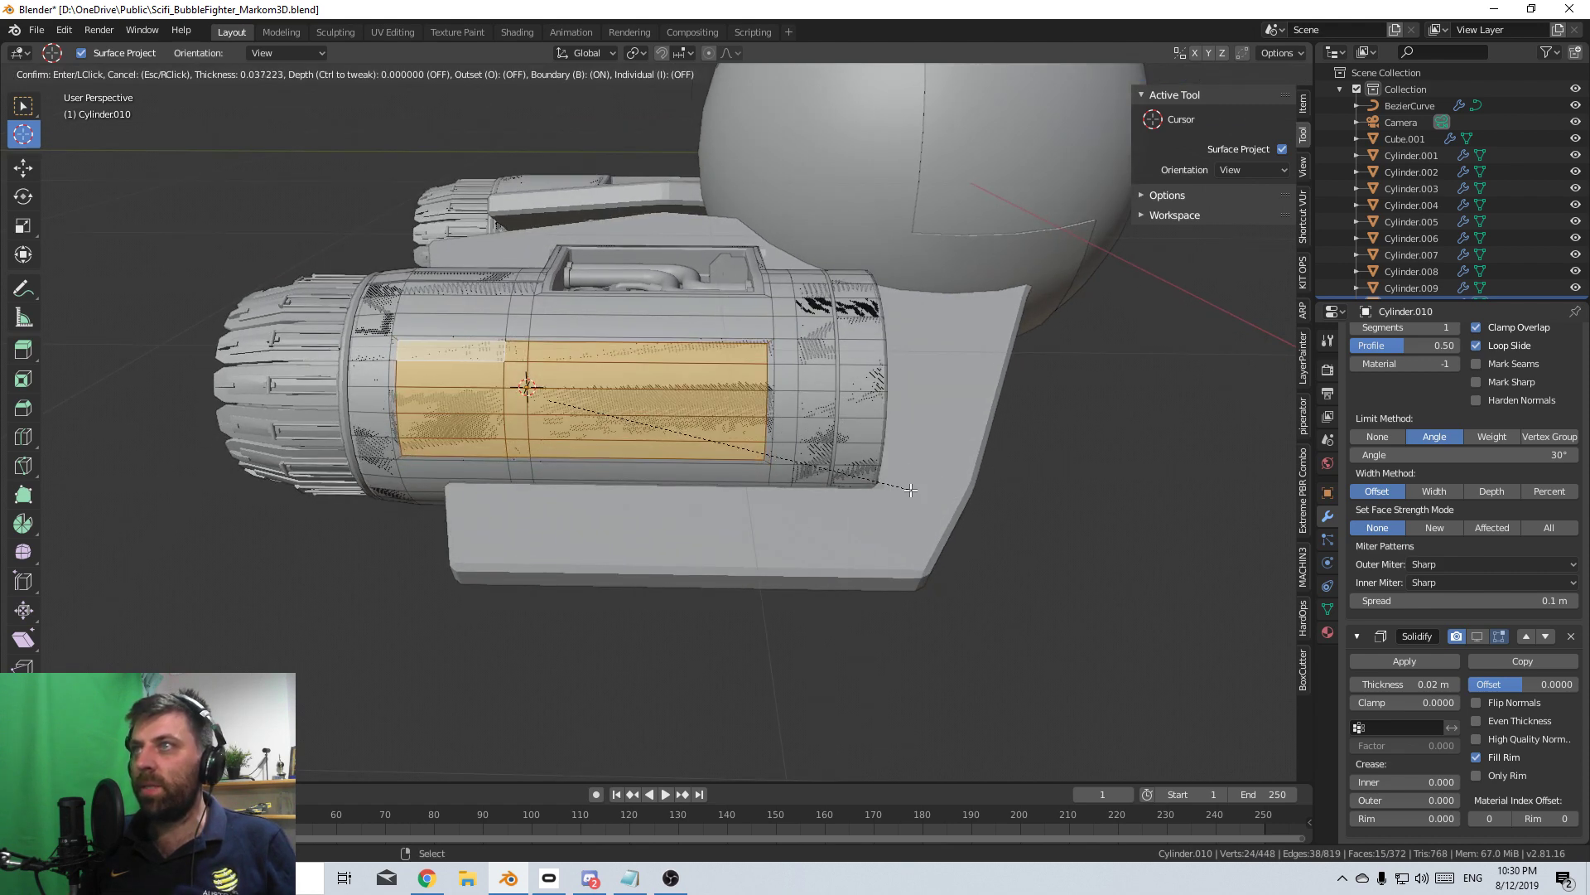
pyautogui.click(909, 488)
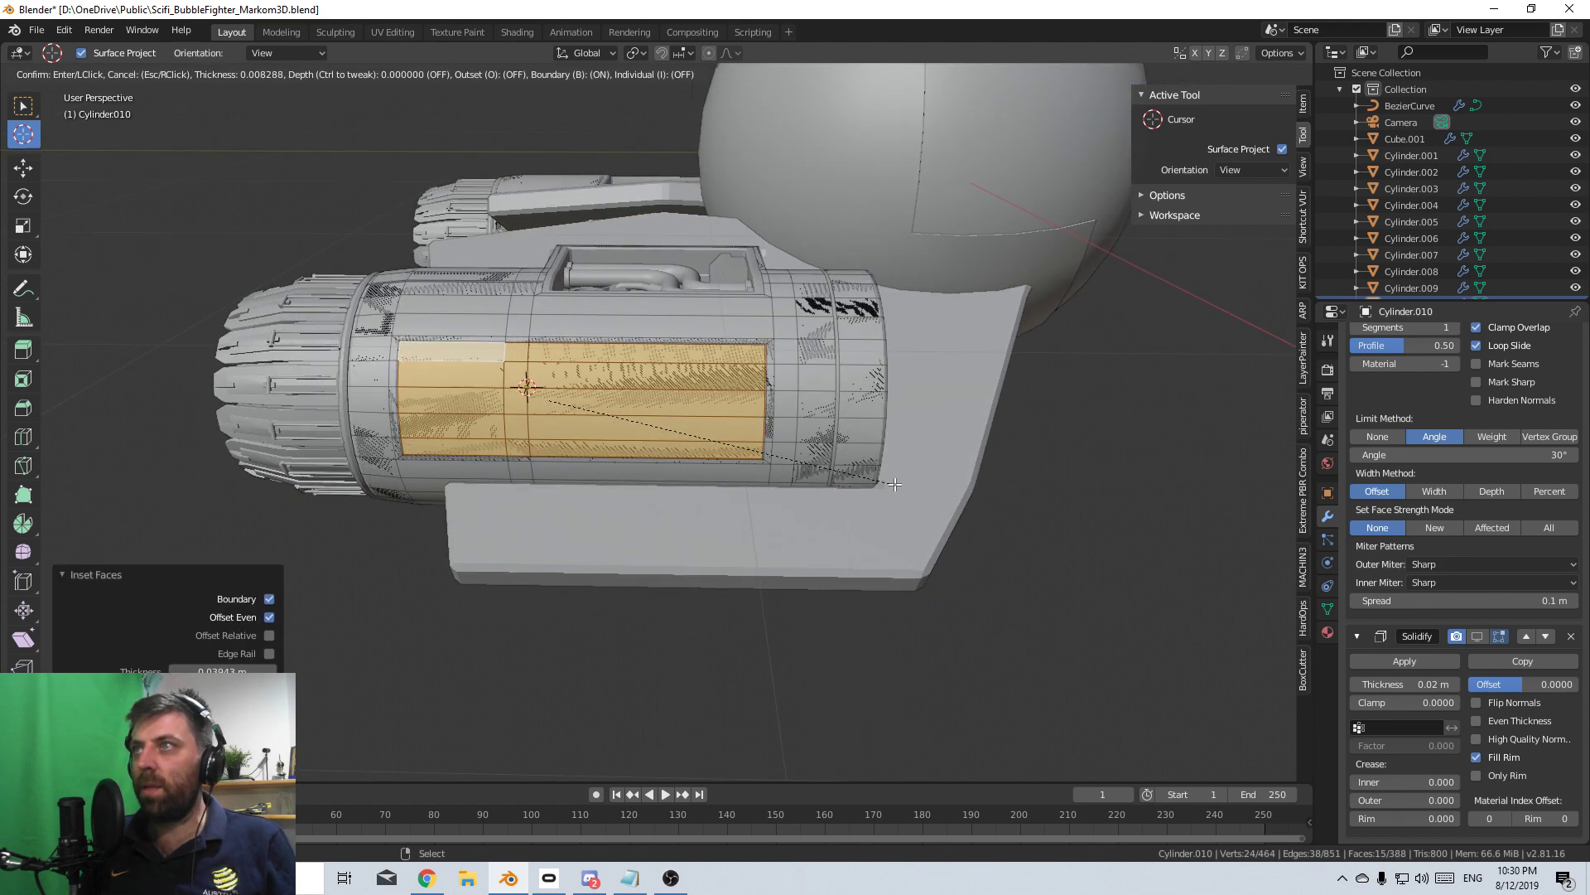
pyautogui.scroll(5, 879, 483)
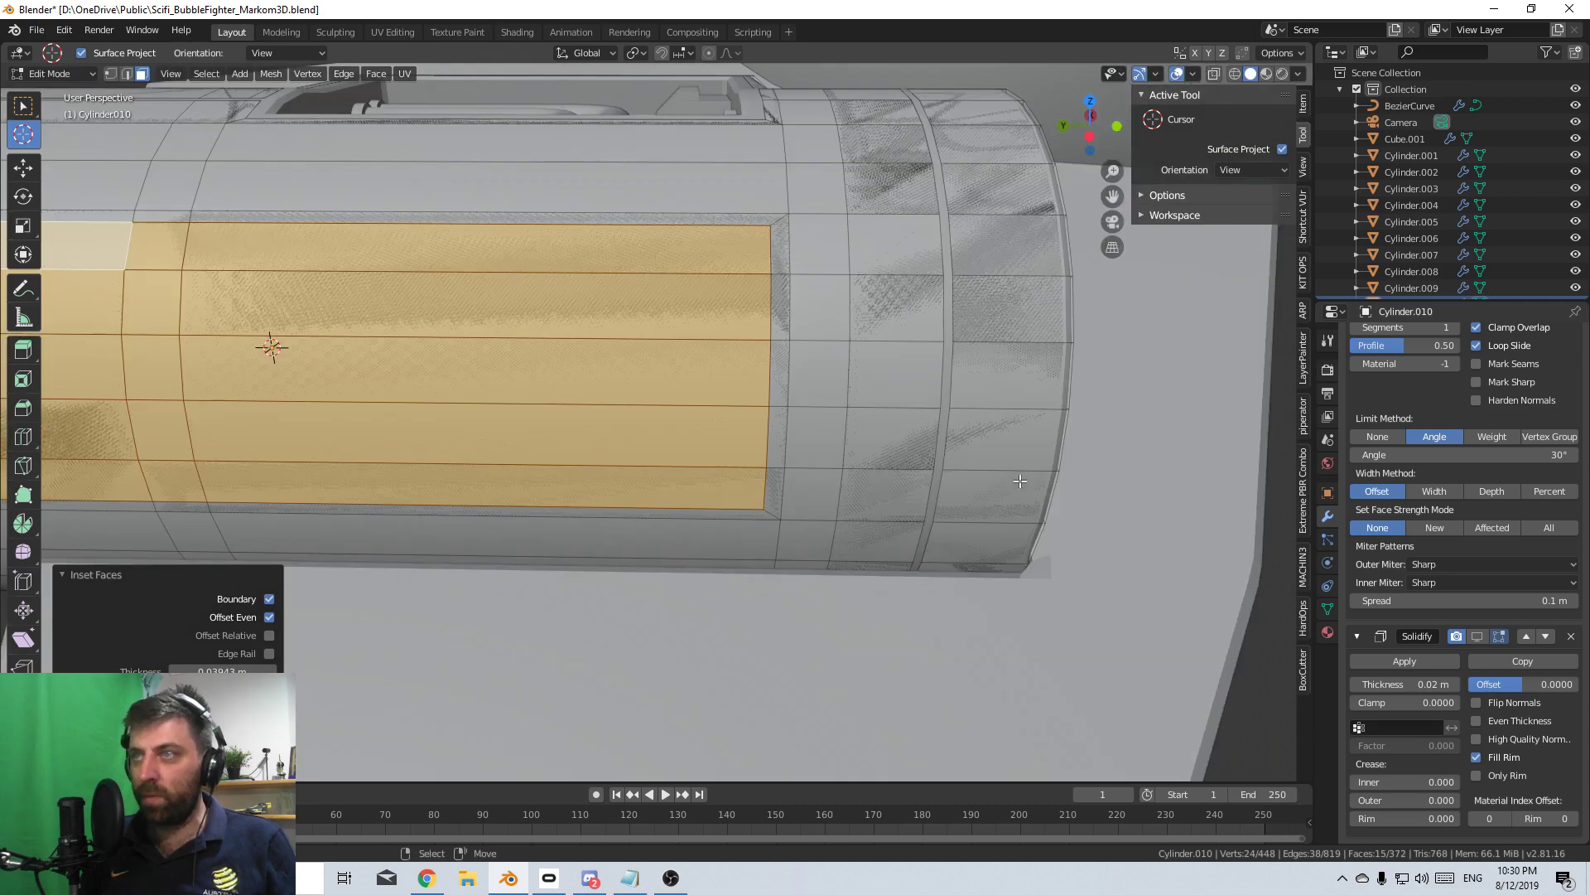
pyautogui.hotkey('ctrl', 'b')
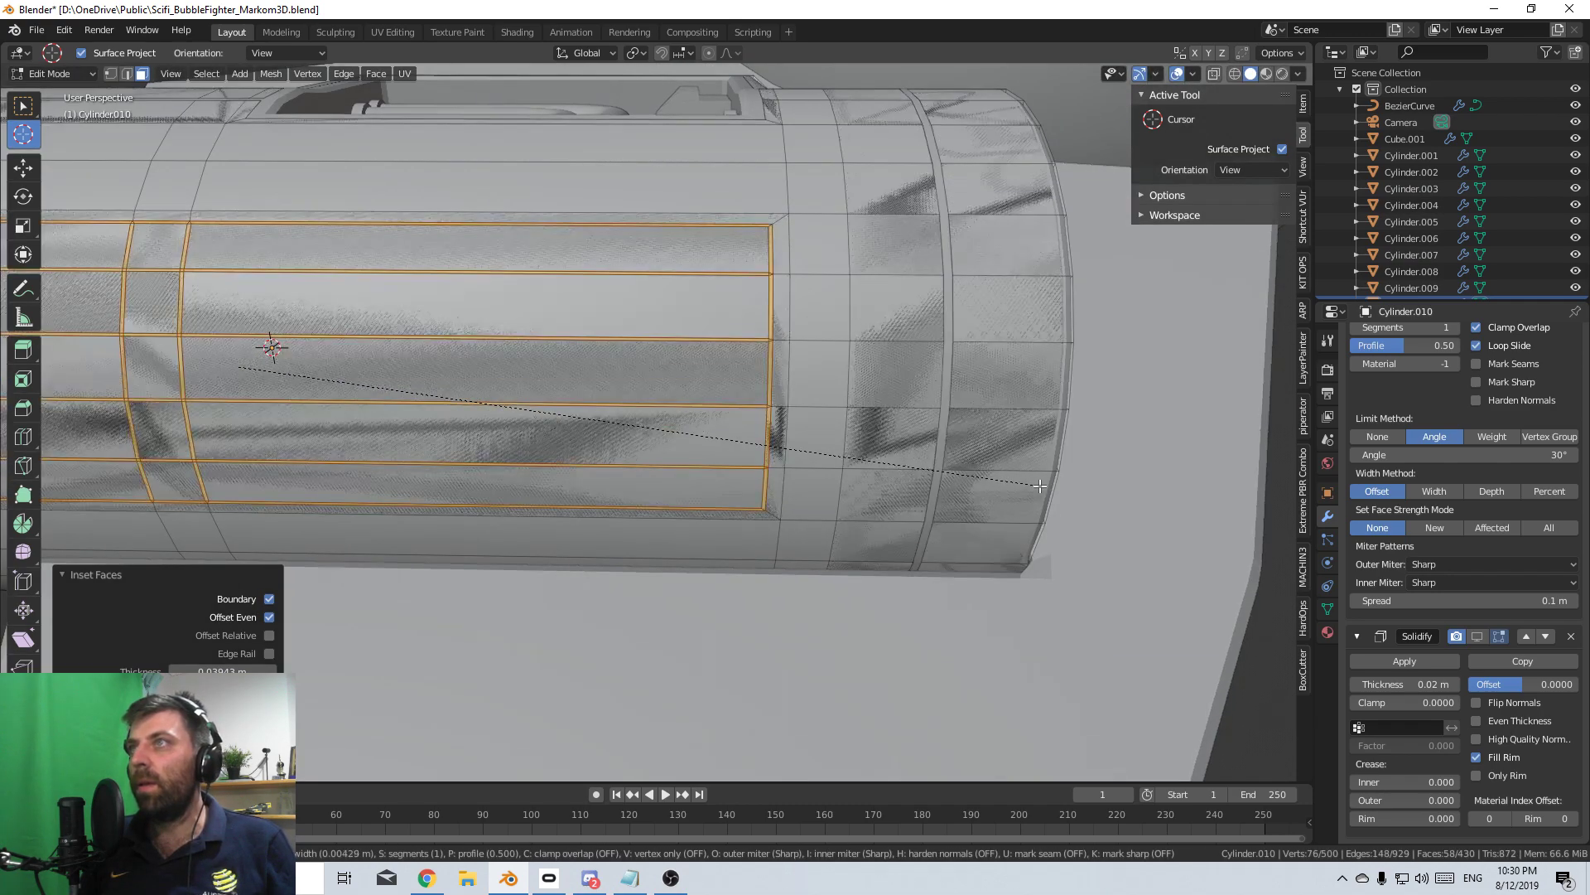
pyautogui.press('Escape')
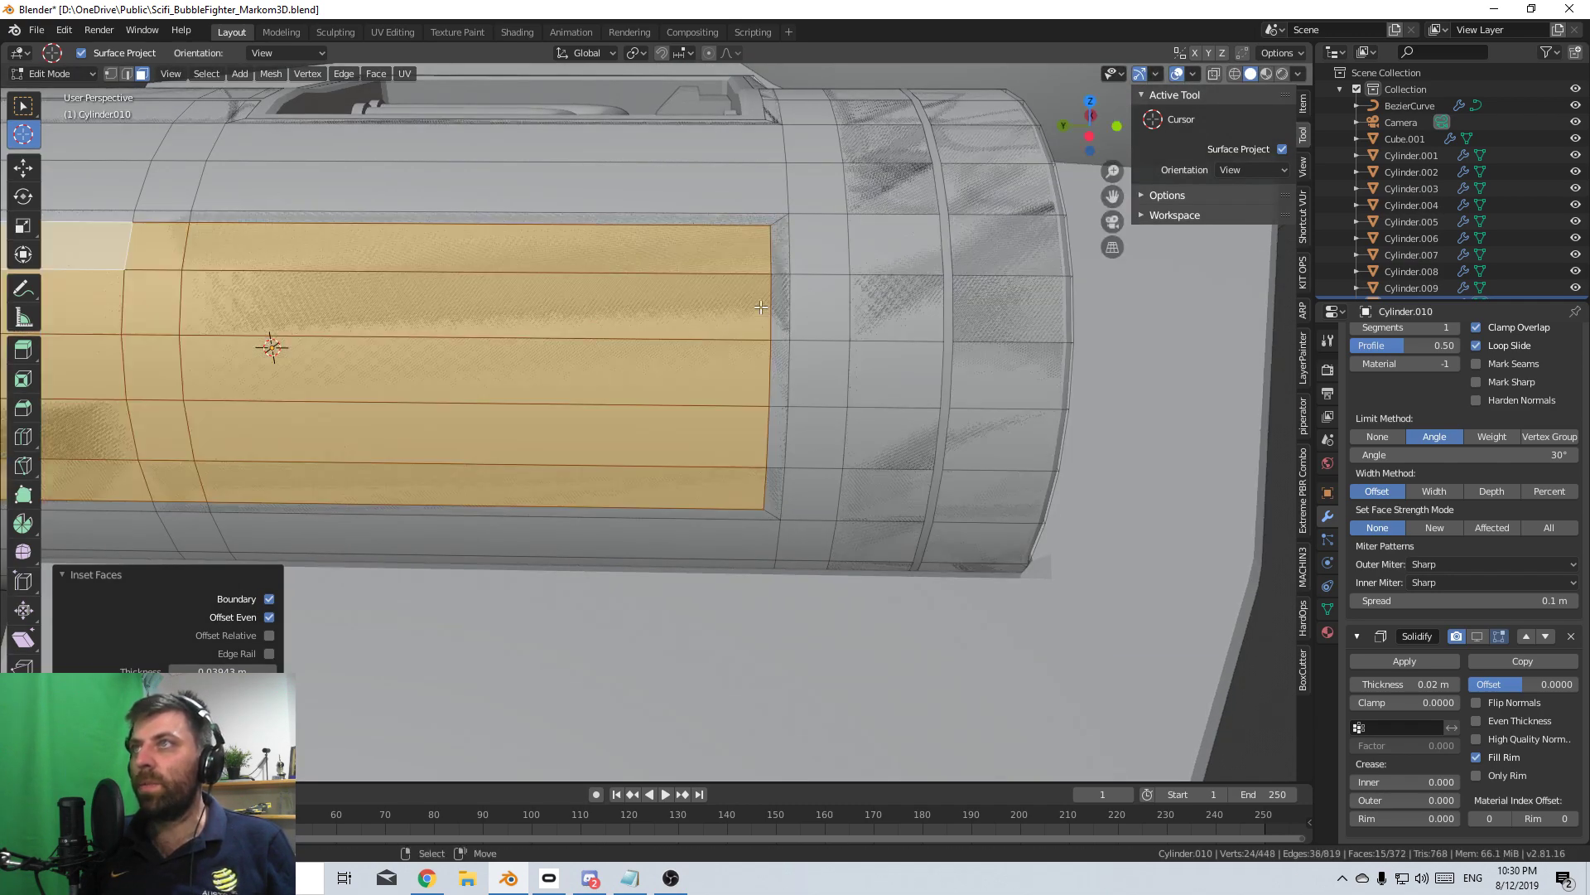
# - In edge selection, deselect the edges inside the inset block so only its rectangular outline remains selected
pyautogui.click(129, 75)
pyautogui.keyDown('shift'); pyautogui.moveTo(315, 236); pyautogui.dragTo(414, 232, button='middle'); pyautogui.keyUp('shift')
pyautogui.keyDown('shift'); pyautogui.rightClick(416, 266); pyautogui.keyUp('shift')
pyautogui.keyDown('shift'); pyautogui.rightClick(420, 330); pyautogui.keyUp('shift')
pyautogui.keyDown('shift'); pyautogui.rightClick(426, 392); pyautogui.keyUp('shift')
pyautogui.keyDown('shift'); pyautogui.rightClick(301, 446); pyautogui.keyUp('shift')
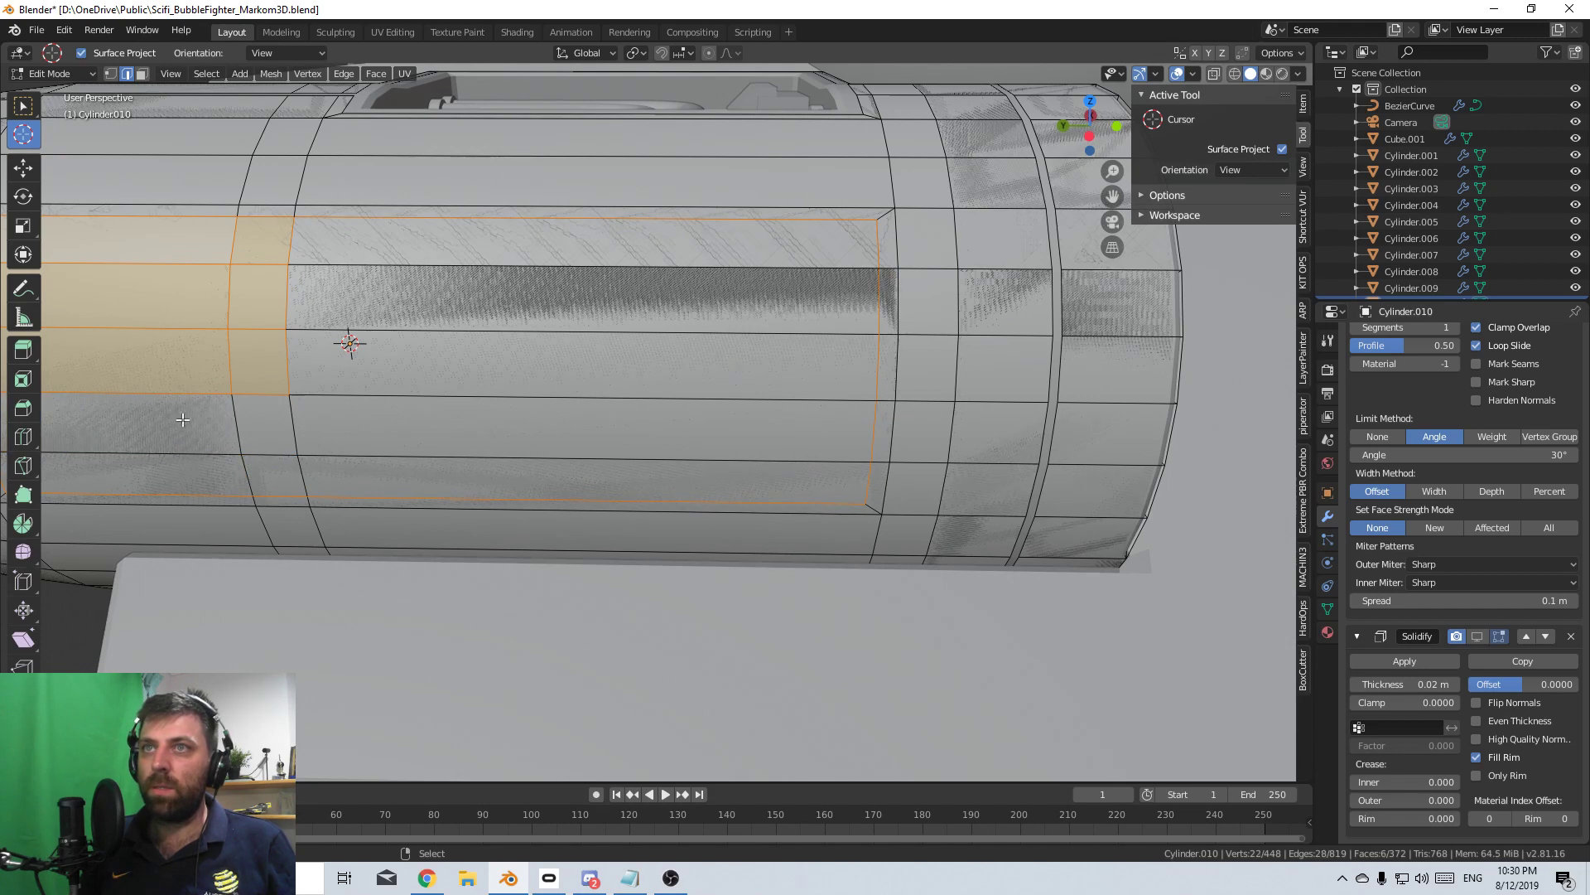
pyautogui.keyDown('shift'); pyautogui.rightClick(263, 396); pyautogui.keyUp('shift')
pyautogui.keyDown('shift'); pyautogui.rightClick(249, 328); pyautogui.keyUp('shift')
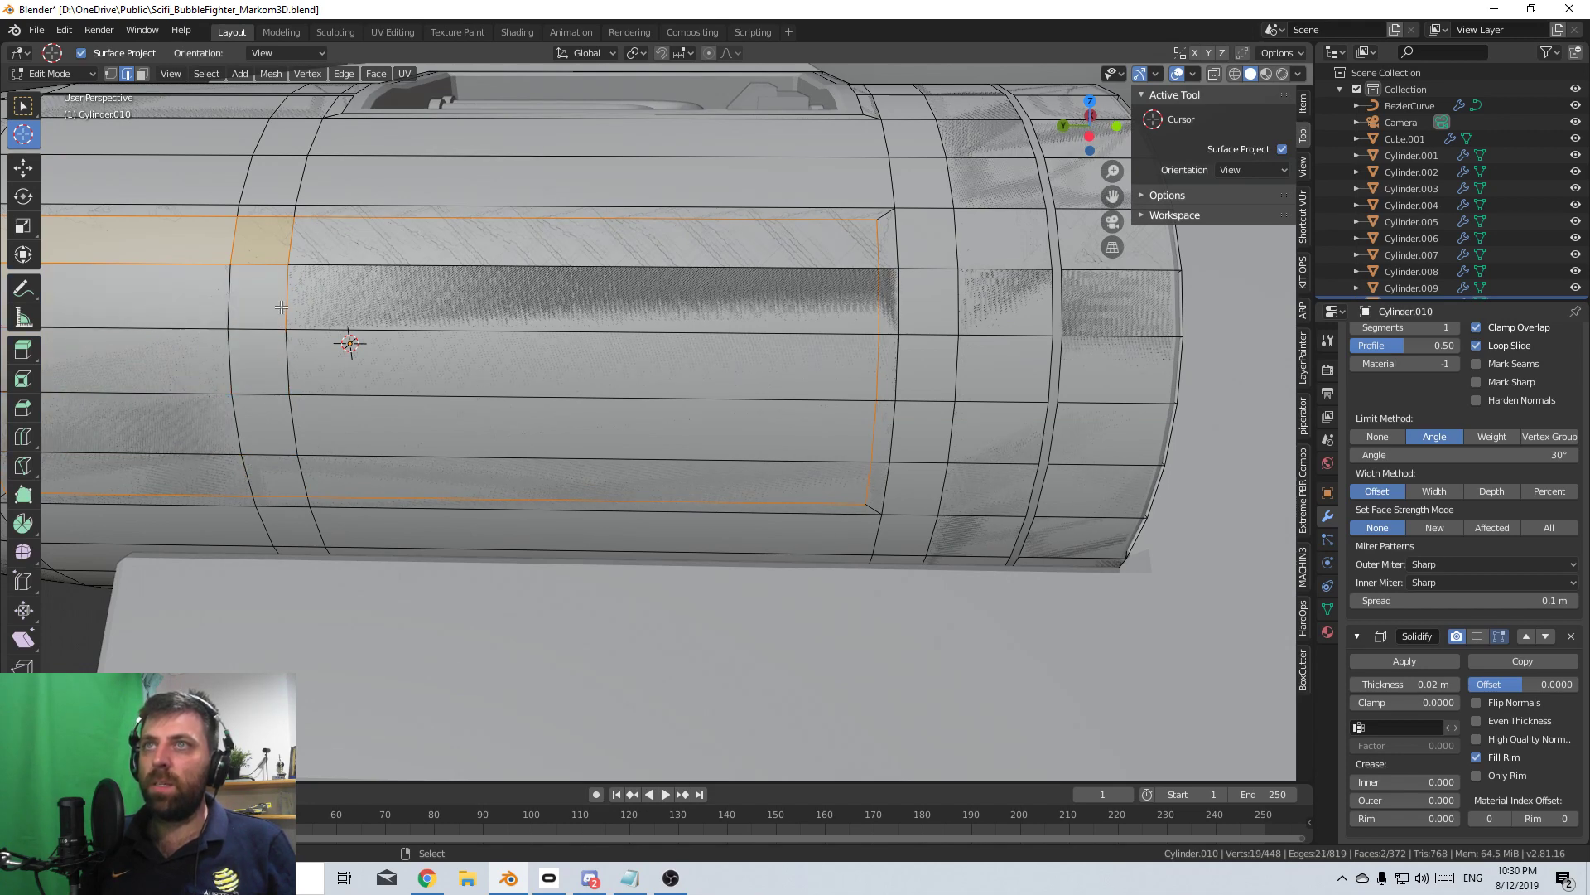
pyautogui.keyDown('shift'); pyautogui.rightClick(216, 261); pyautogui.keyUp('shift')
pyautogui.keyDown('shift'); pyautogui.rightClick(235, 241); pyautogui.keyUp('shift')
pyautogui.keyDown('shift'); pyautogui.rightClick(291, 242); pyautogui.keyUp('shift')
# - Bevel the rectangular outline about 0.0066 m wide with one segment and delete the resulting strip of faces
pyautogui.scroll(-5, 976, 545)
pyautogui.keyDown('shift'); pyautogui.moveTo(976, 545); pyautogui.dragTo(997, 533, button='middle'); pyautogui.keyUp('shift')
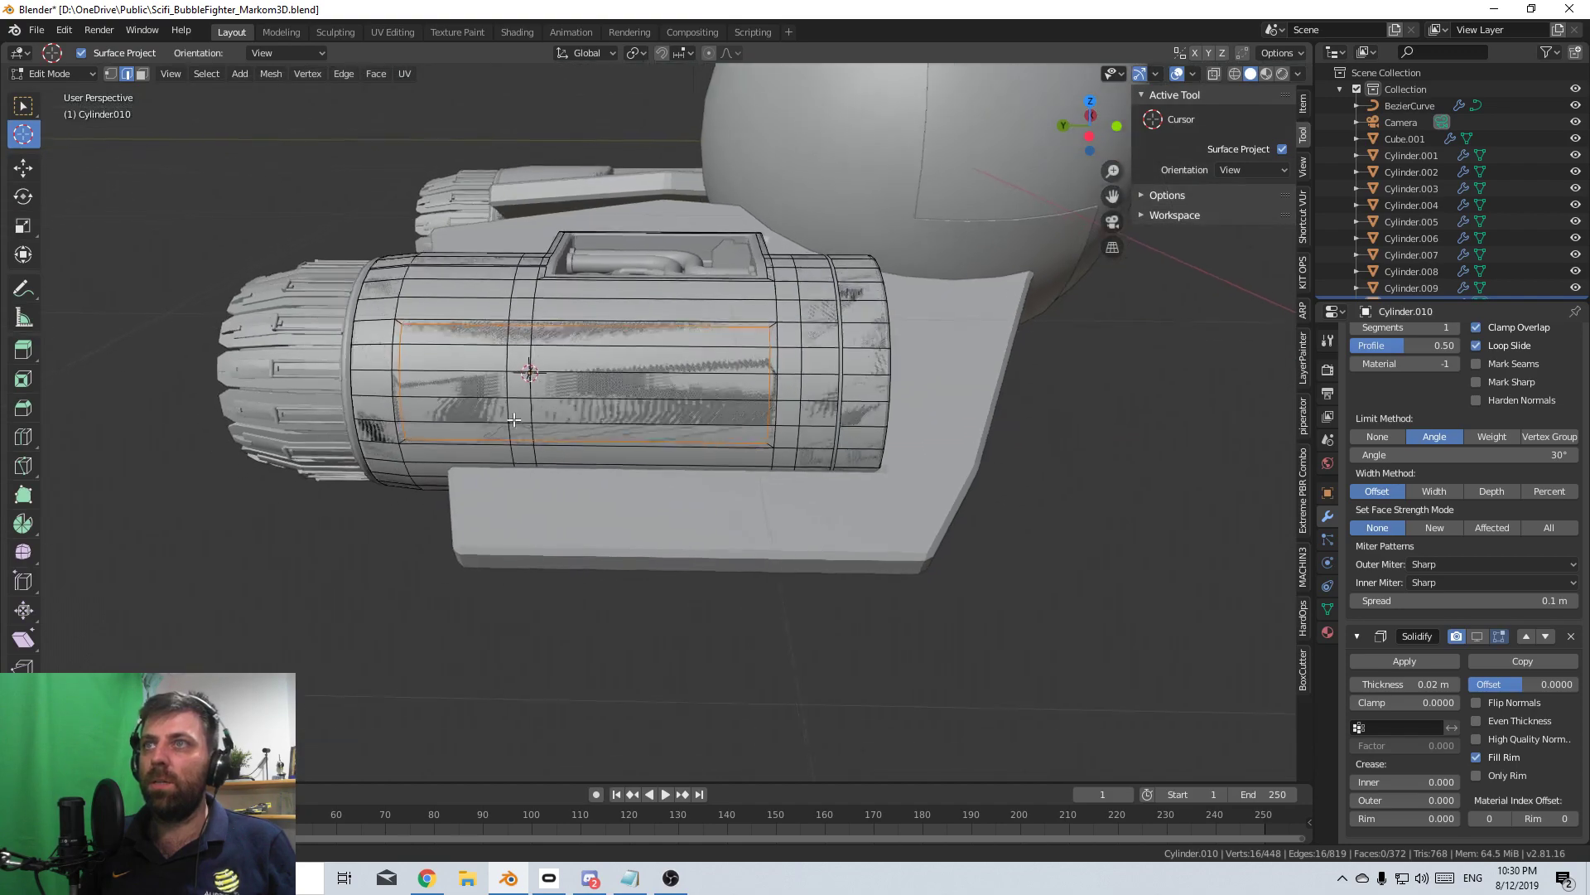
pyautogui.scroll(5, 997, 533)
pyautogui.hotkey('ctrl', 'b')
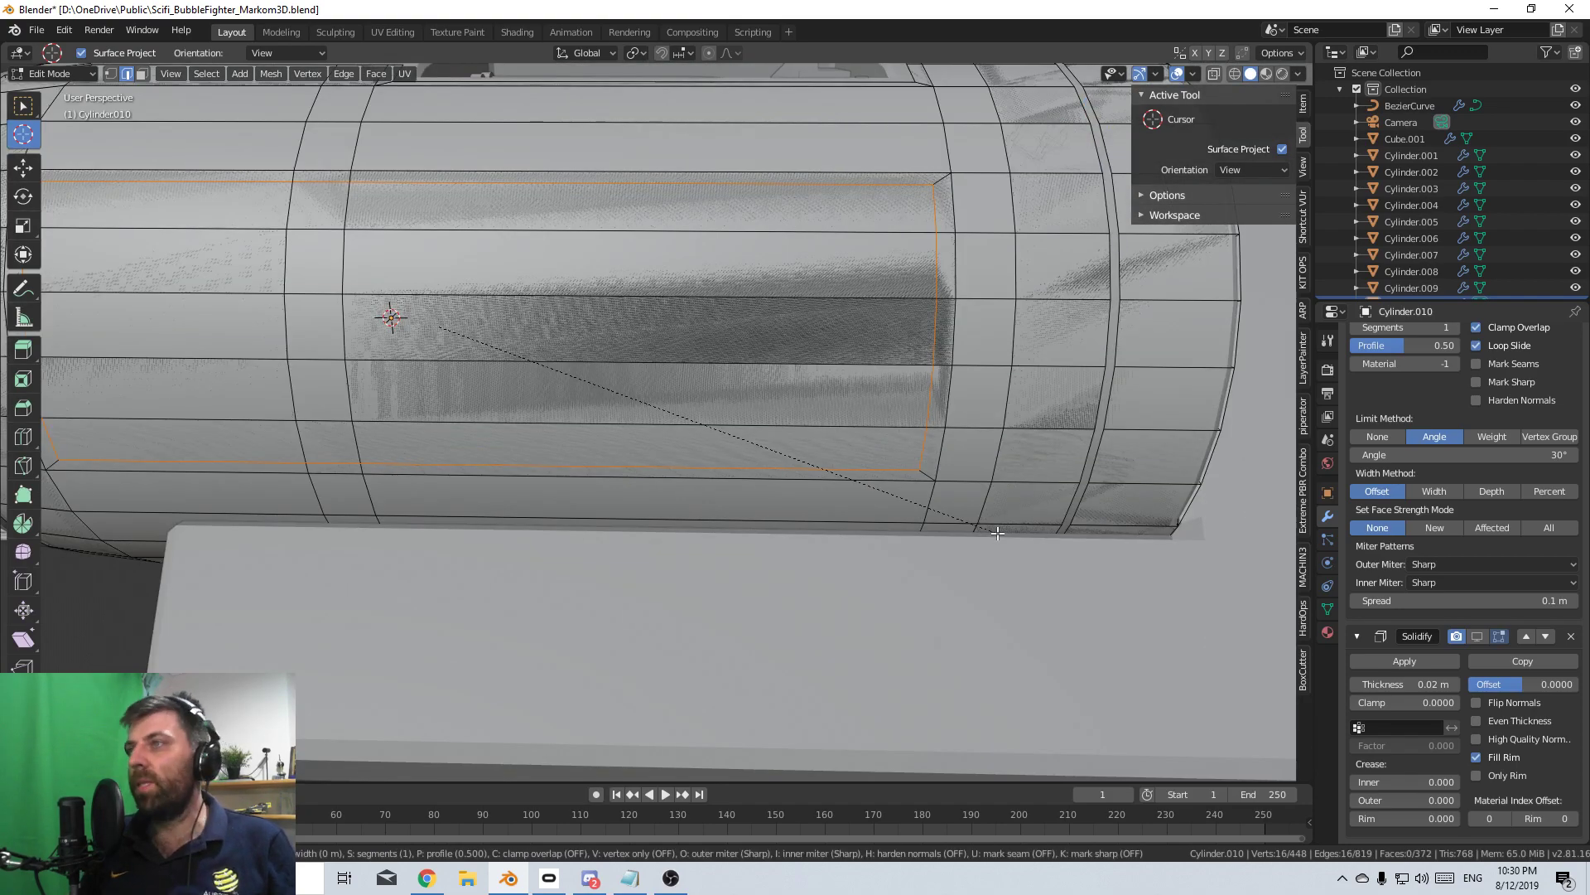
pyautogui.click(1025, 545)
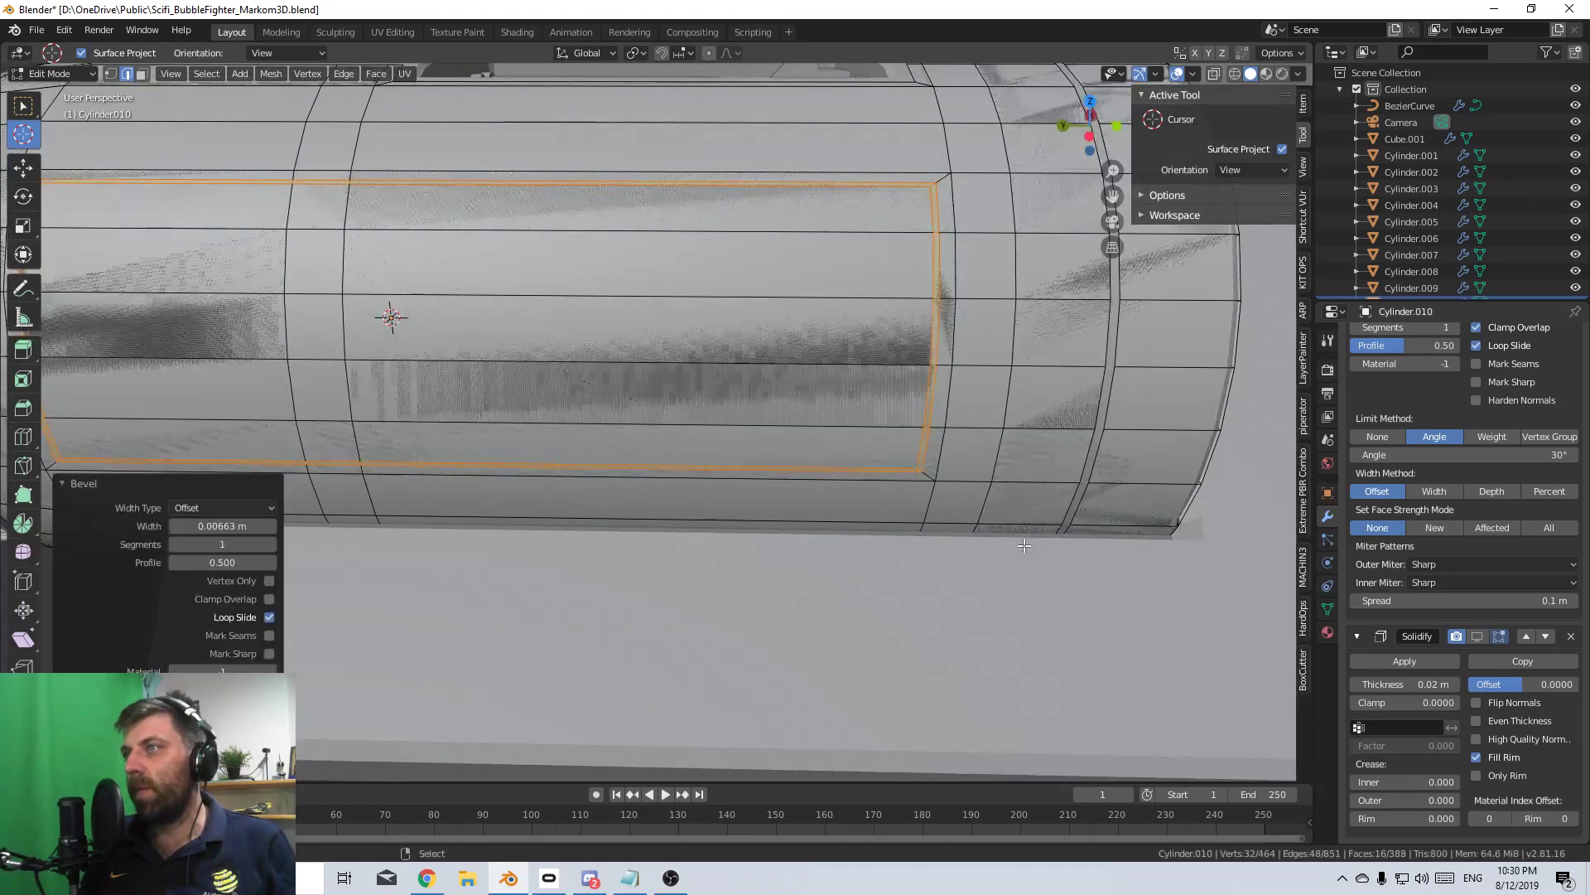
pyautogui.press('x')
pyautogui.click(1017, 547)
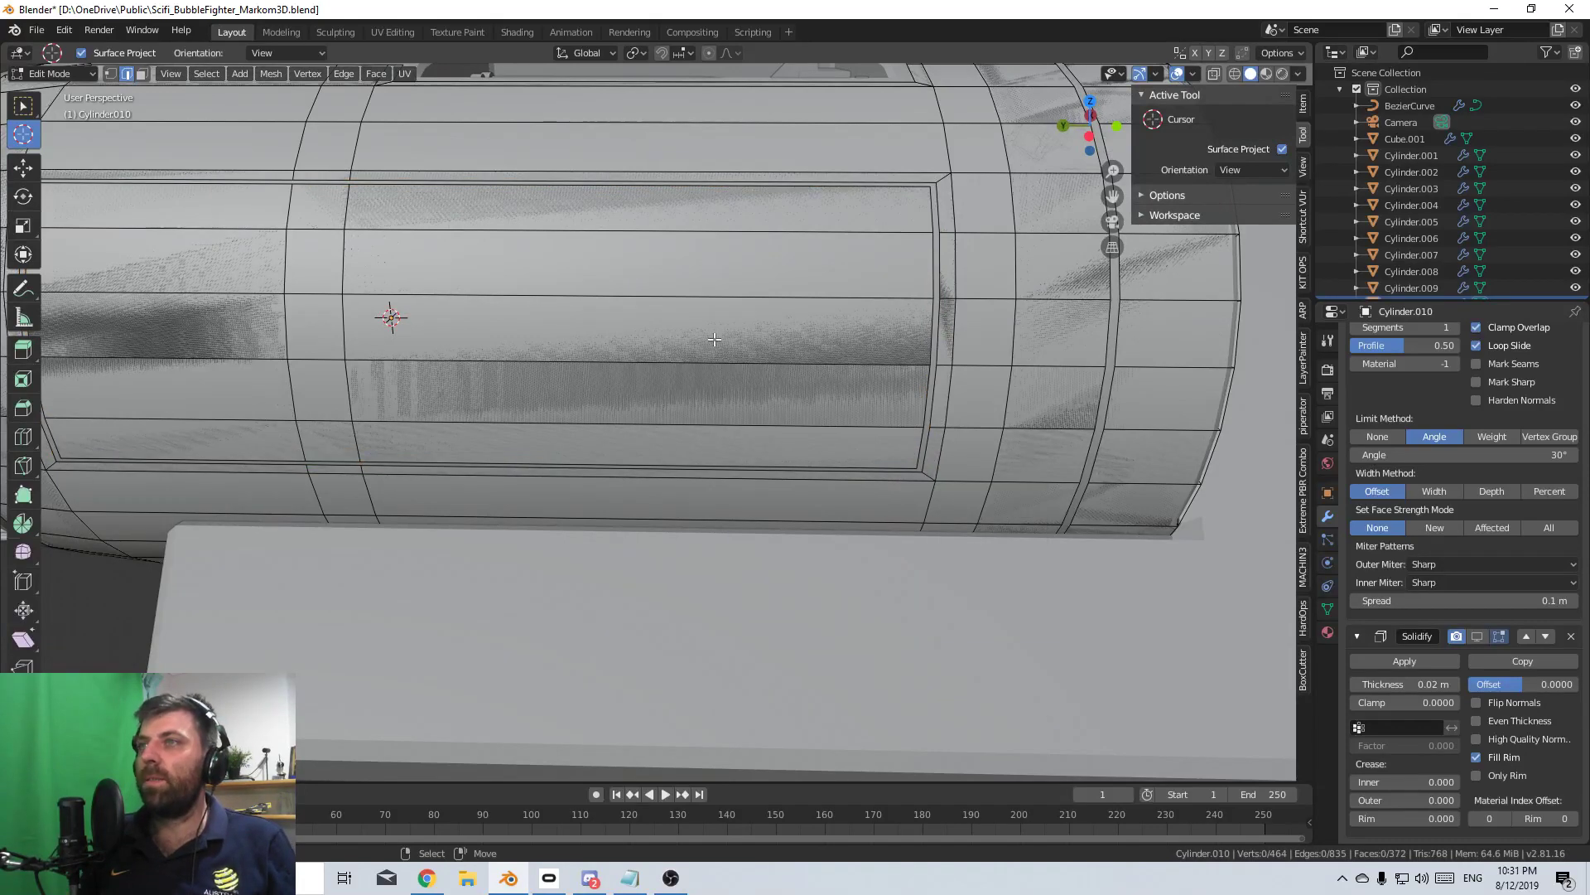
# - Show the Solidify effect and examine the new rectangular side panel in Object Mode
pyautogui.scroll(-6, 714, 373)
pyautogui.moveTo(714, 374); pyautogui.dragTo(763, 405, button='middle')
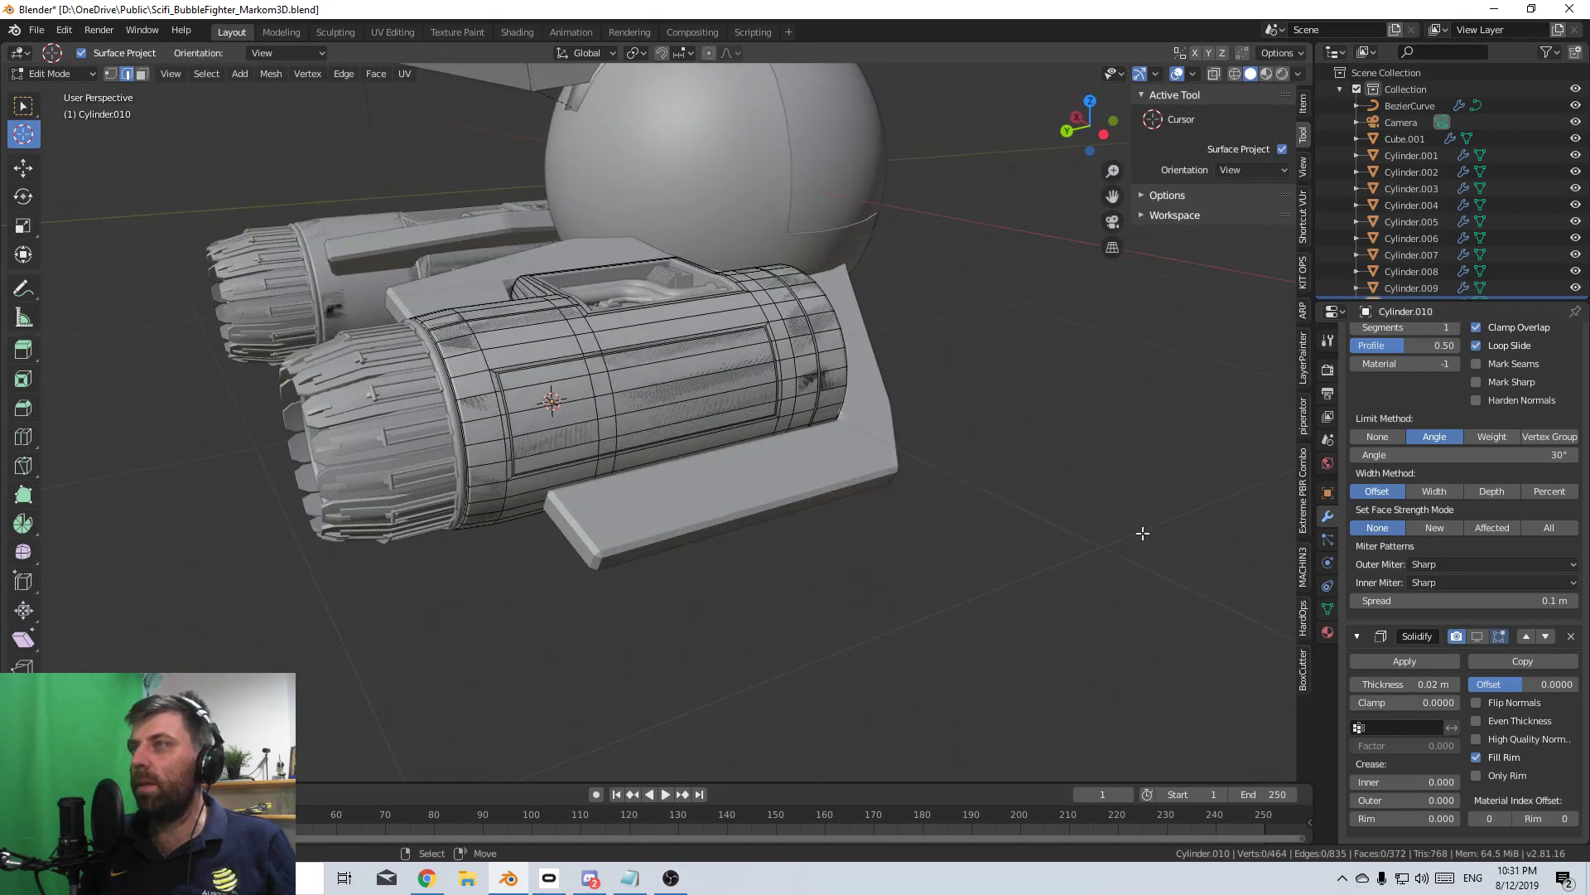
pyautogui.click(1476, 636)
pyautogui.press('Tab')
pyautogui.scroll(-3, 595, 480)
pyautogui.moveTo(595, 480); pyautogui.dragTo(931, 550, button='middle')
pyautogui.scroll(5, 913, 550)
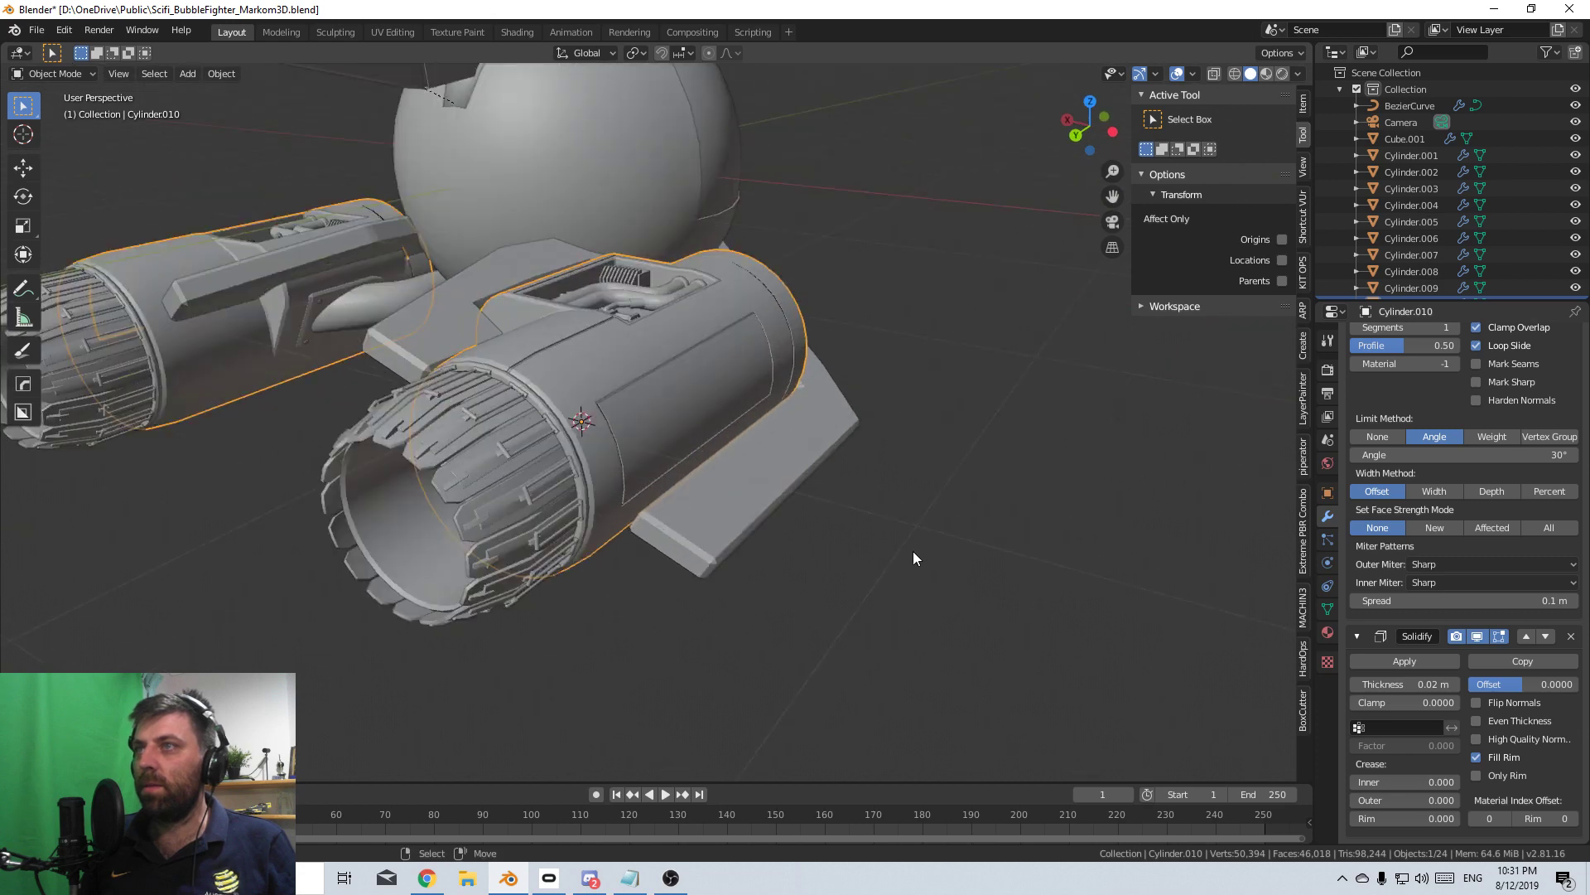
pyautogui.moveTo(843, 507); pyautogui.dragTo(699, 549, button='middle')
pyautogui.press('Tab')
pyautogui.scroll(2, 699, 548)
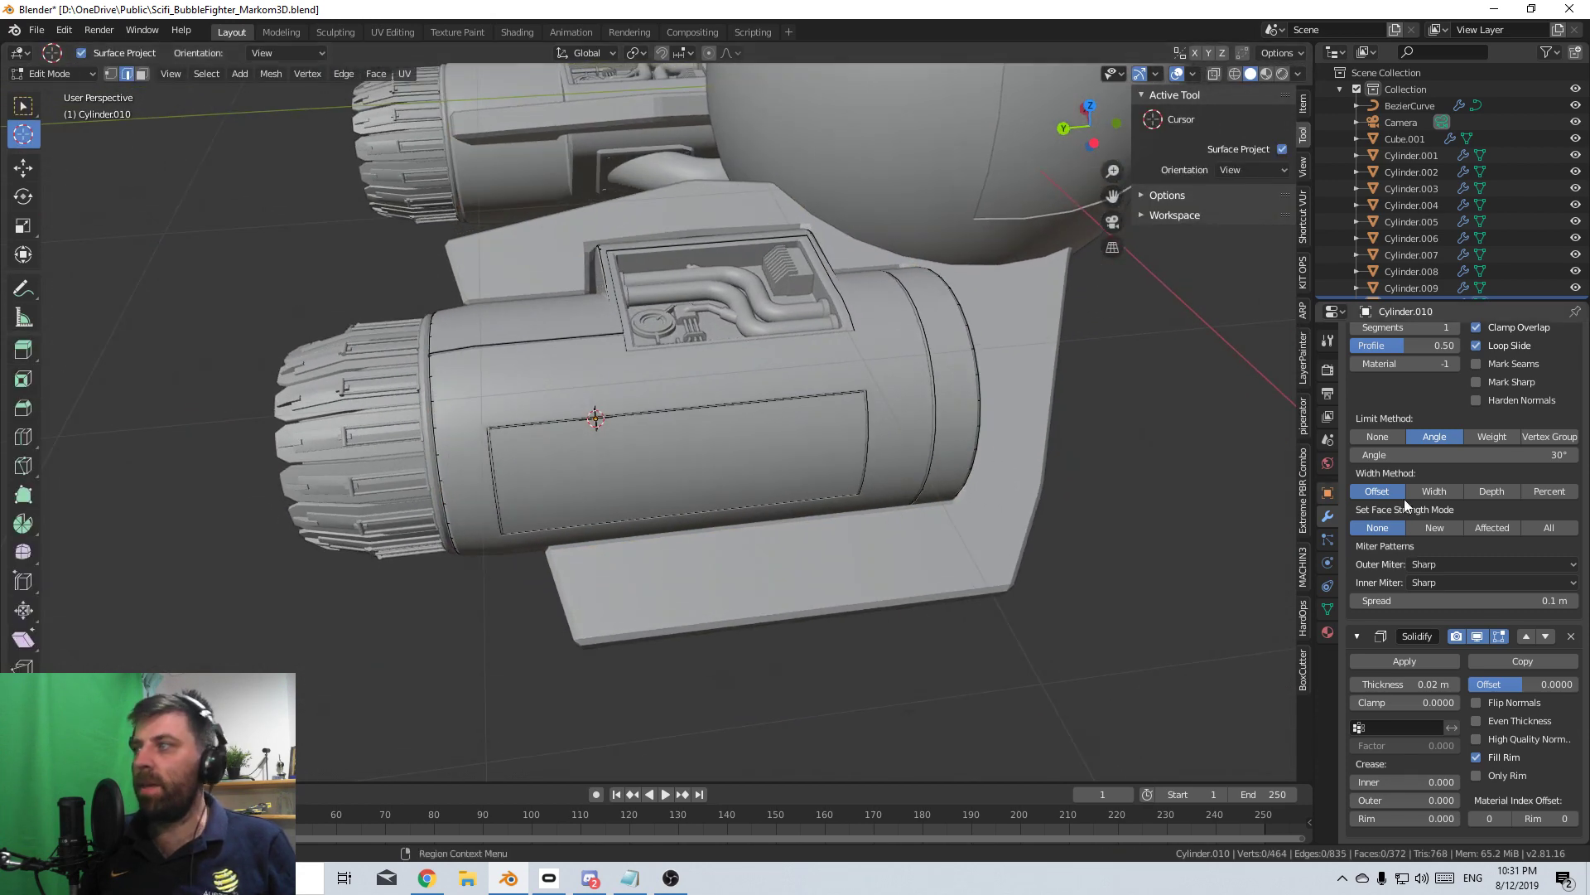
# - Hide the Solidify effect, bevel the short edge run above the side panel about 0.0066 m wide, and delete its faces
pyautogui.click(1476, 636)
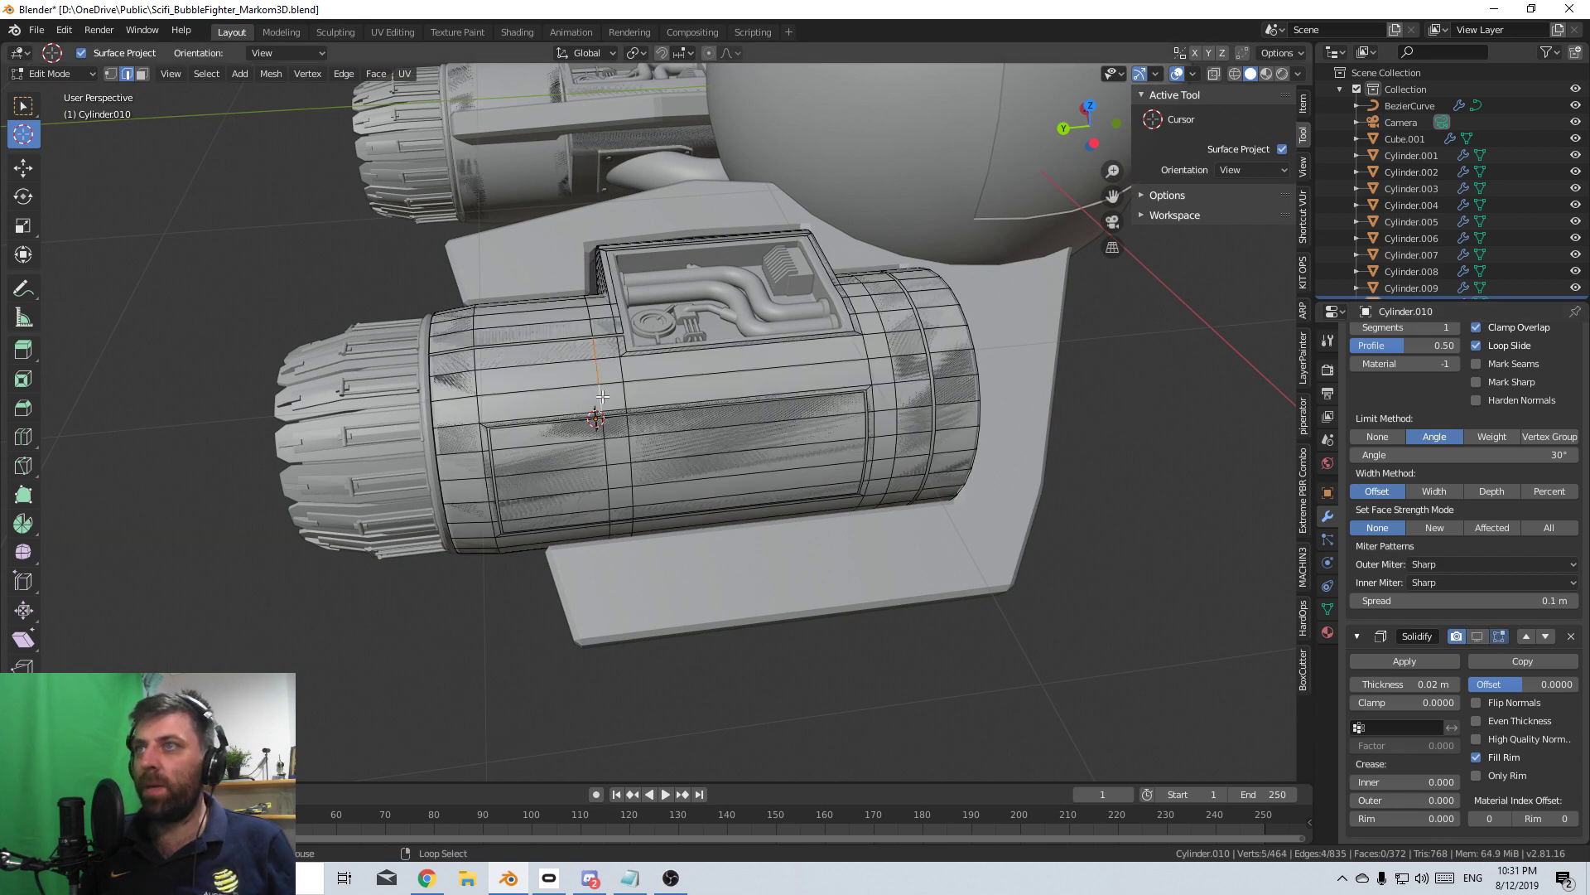
pyautogui.scroll(1, 791, 472)
pyautogui.hotkey('ctrl', 'b')
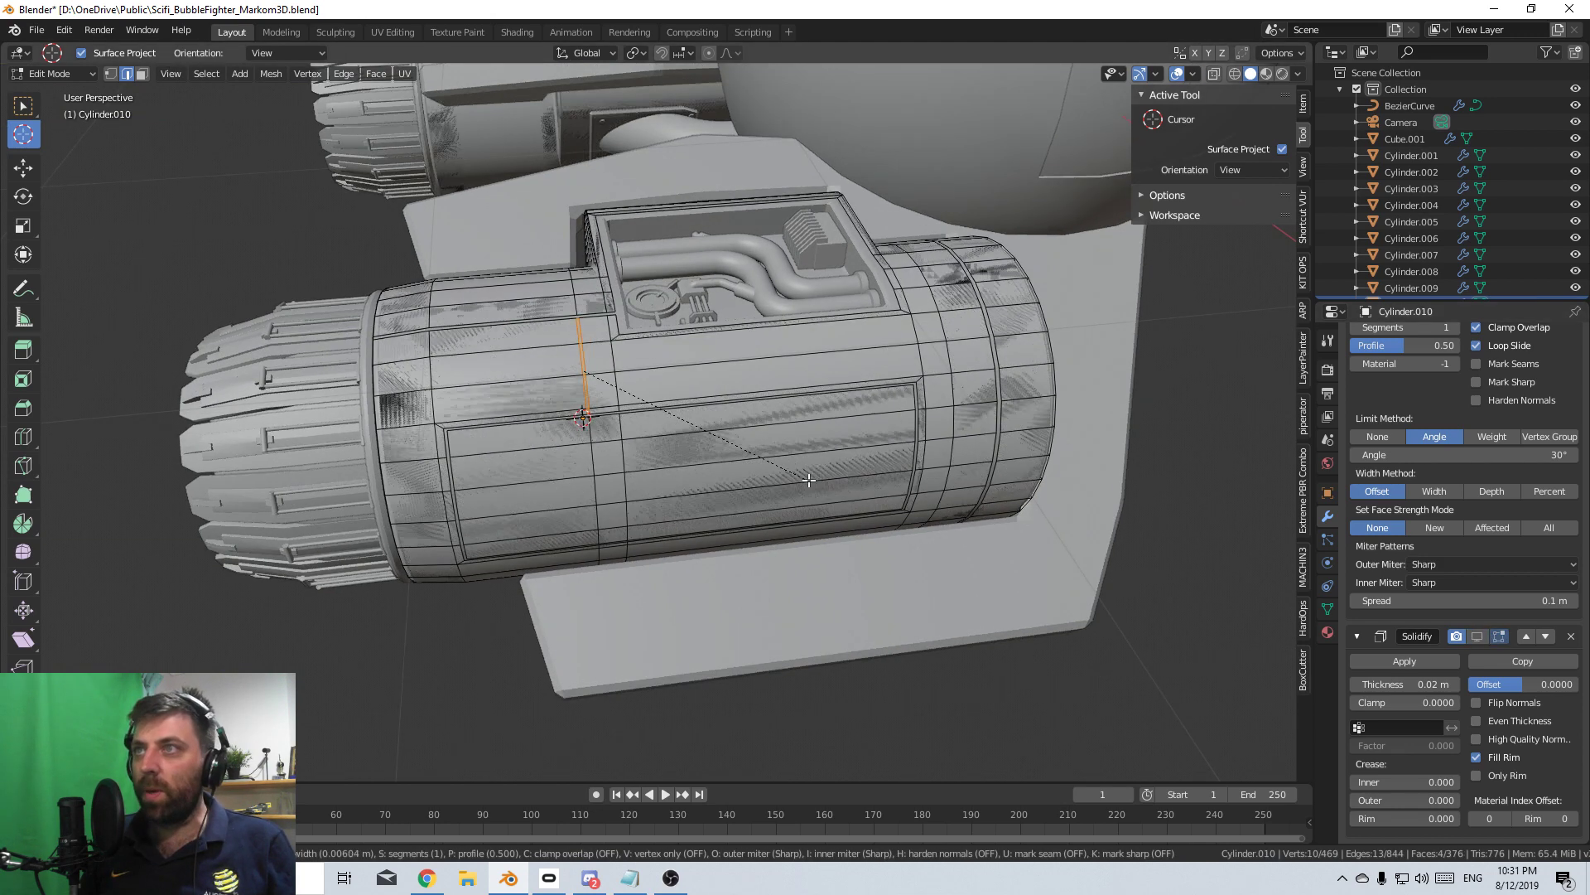
pyautogui.click(807, 481)
pyautogui.press('x')
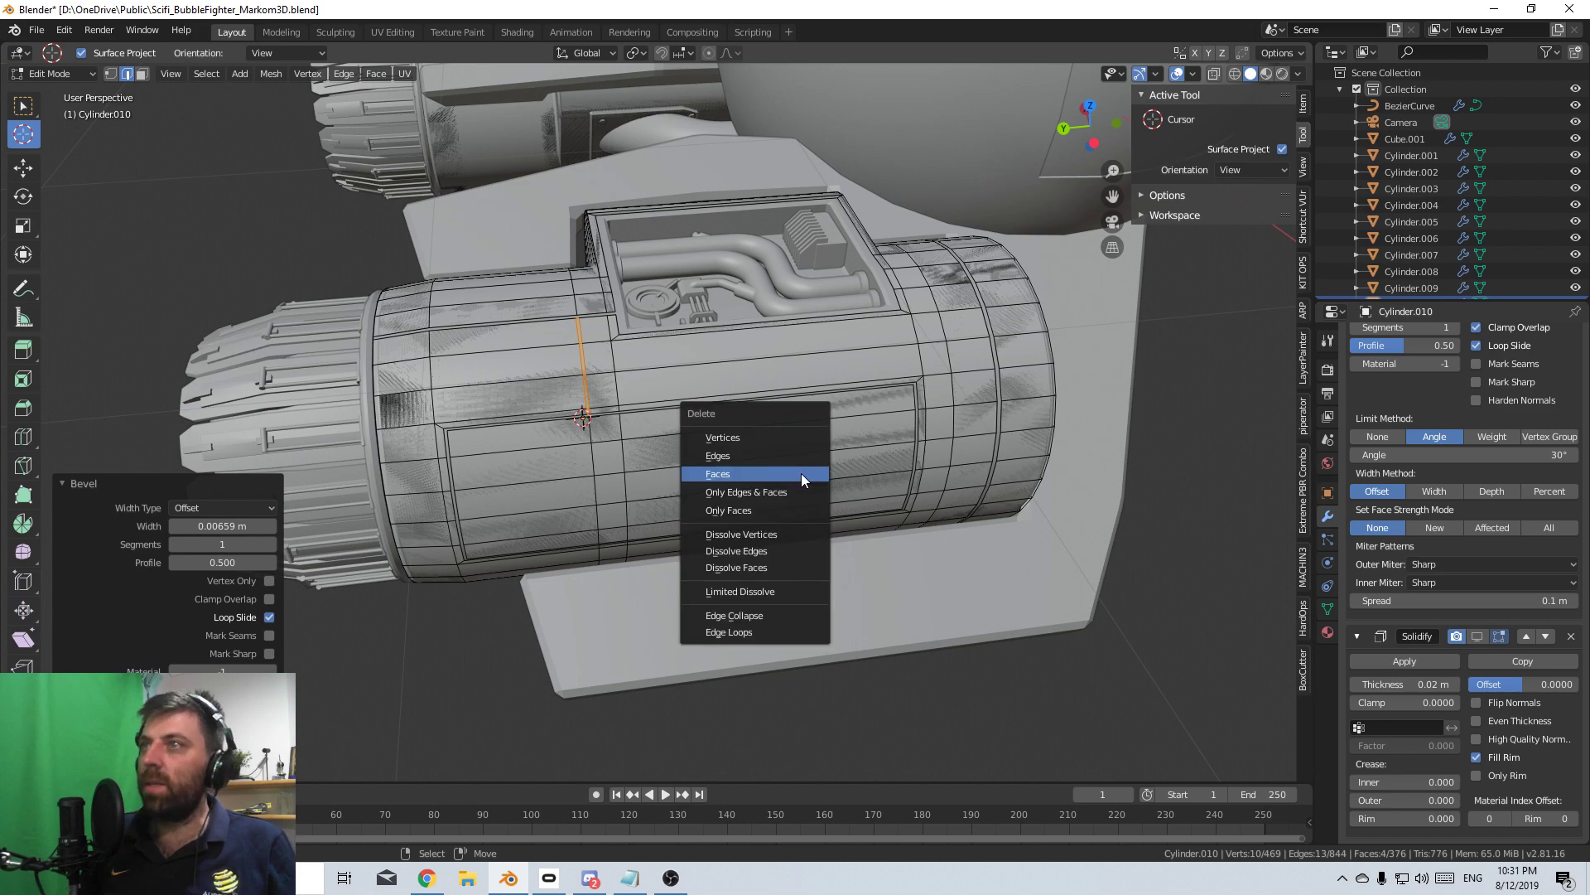
pyautogui.click(808, 472)
# - Bevel a lengthwise edge loop on the body's inner side below the pipe plate about 0.012 m wide and delete its faces
pyautogui.scroll(-2, 787, 474)
pyautogui.moveTo(863, 570); pyautogui.dragTo(595, 641, button='middle')
pyautogui.moveTo(644, 542); pyautogui.dragTo(680, 378, button='middle')
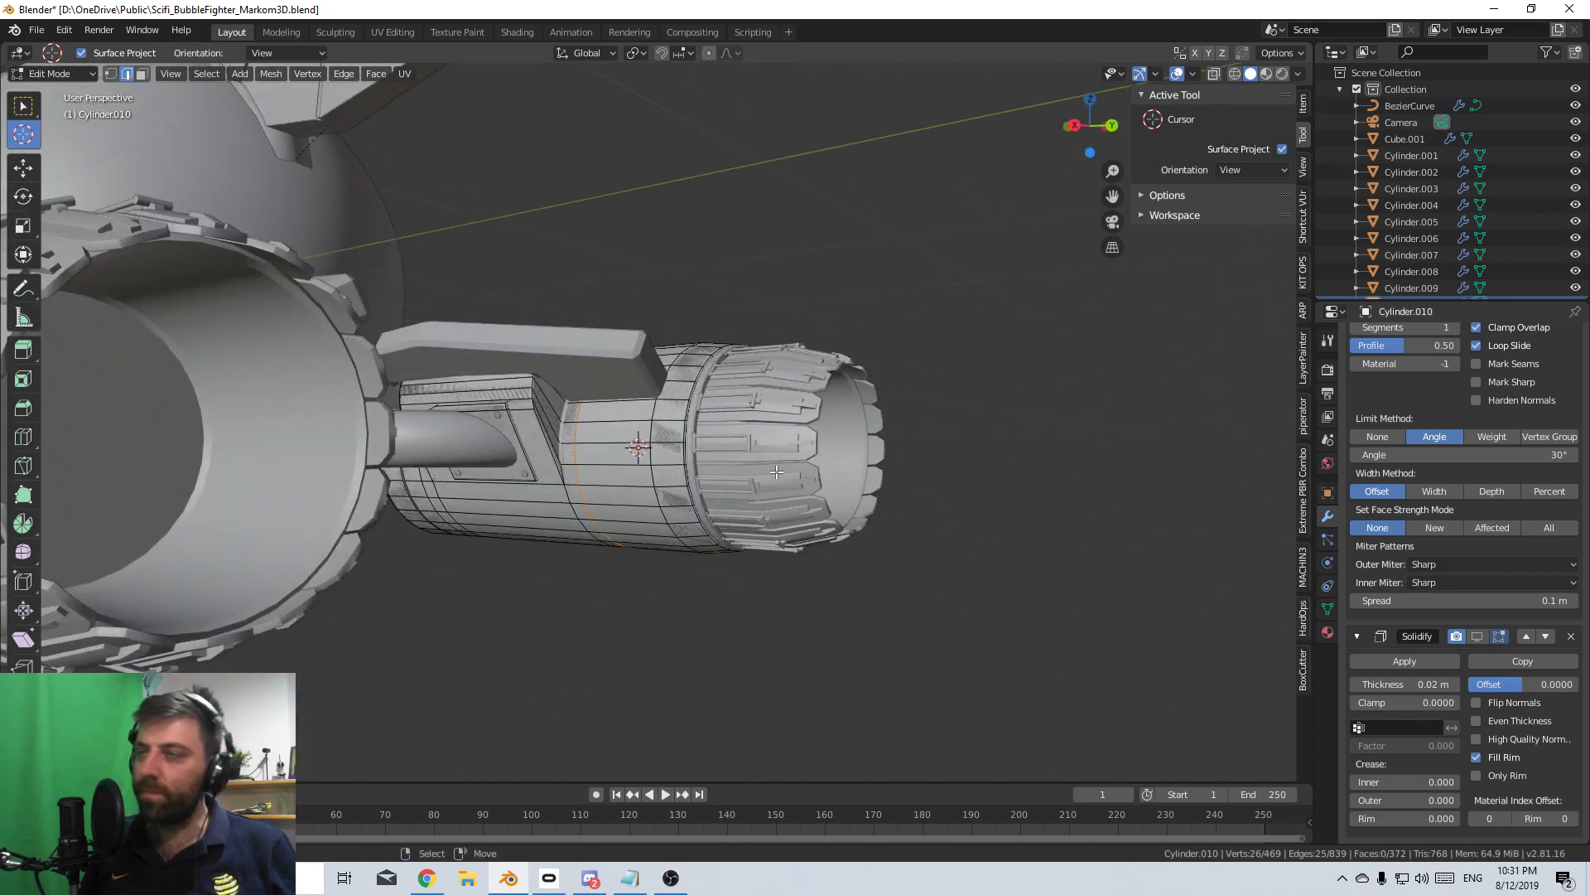
pyautogui.moveTo(776, 472); pyautogui.dragTo(709, 476, button='middle')
pyautogui.keyDown('alt'); pyautogui.rightClick(724, 419); pyautogui.keyUp('alt')
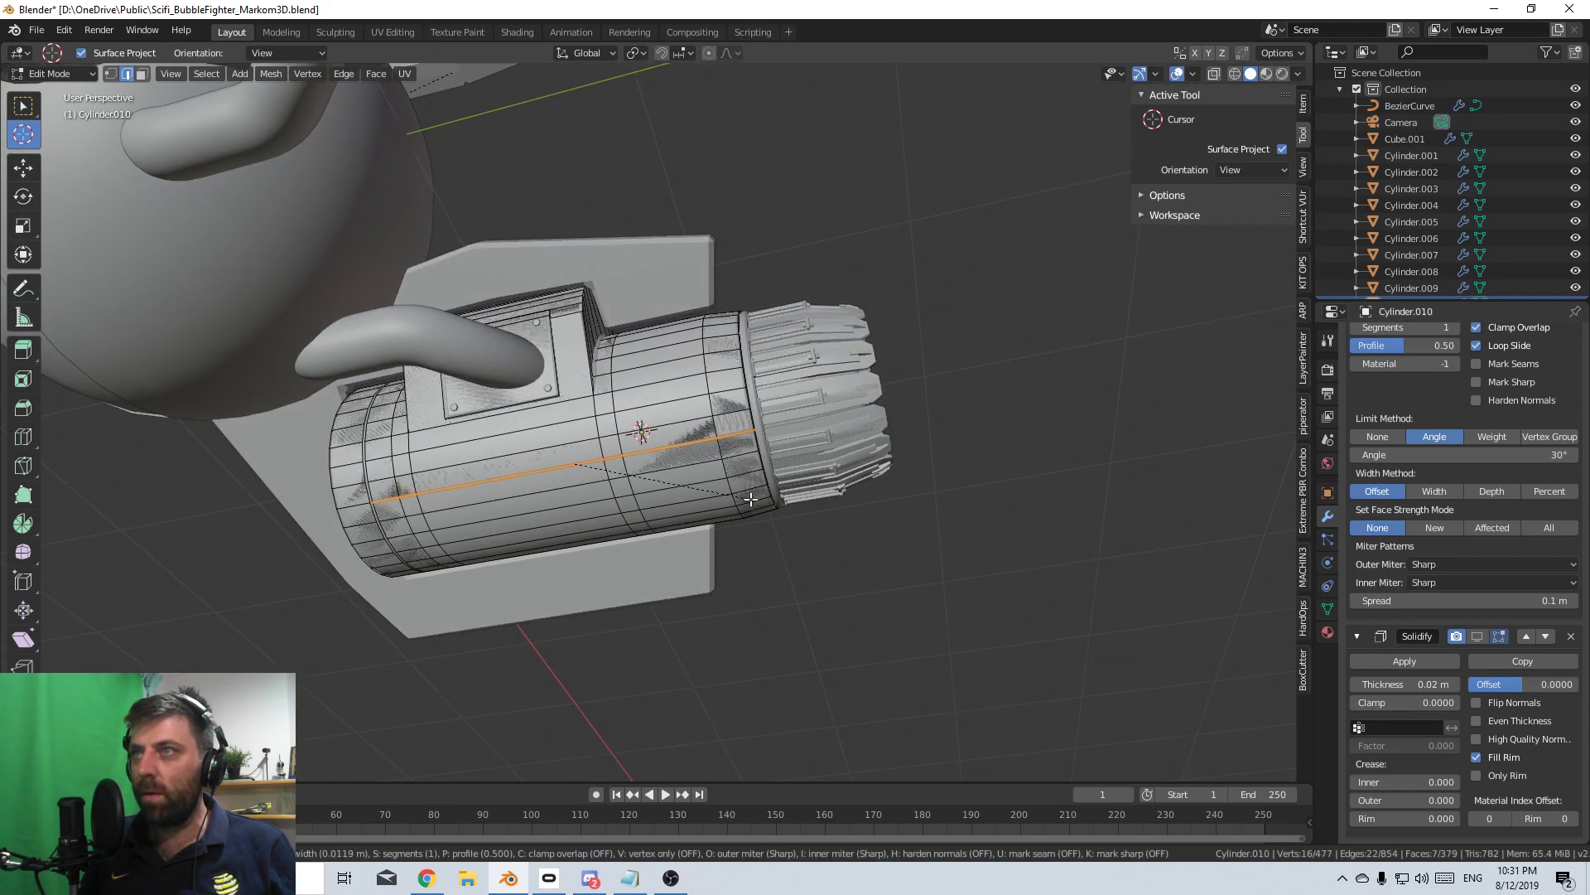
pyautogui.click(751, 499)
pyautogui.rightClick(739, 496)
pyautogui.click(739, 496)
# - Bevel the lengthwise edge loop beneath the outer fin about 0.0065 m wide and delete the resulting strip of faces
pyautogui.moveTo(739, 496); pyautogui.dragTo(676, 527, button='middle')
pyautogui.moveTo(859, 603); pyautogui.dragTo(849, 608, button='middle')
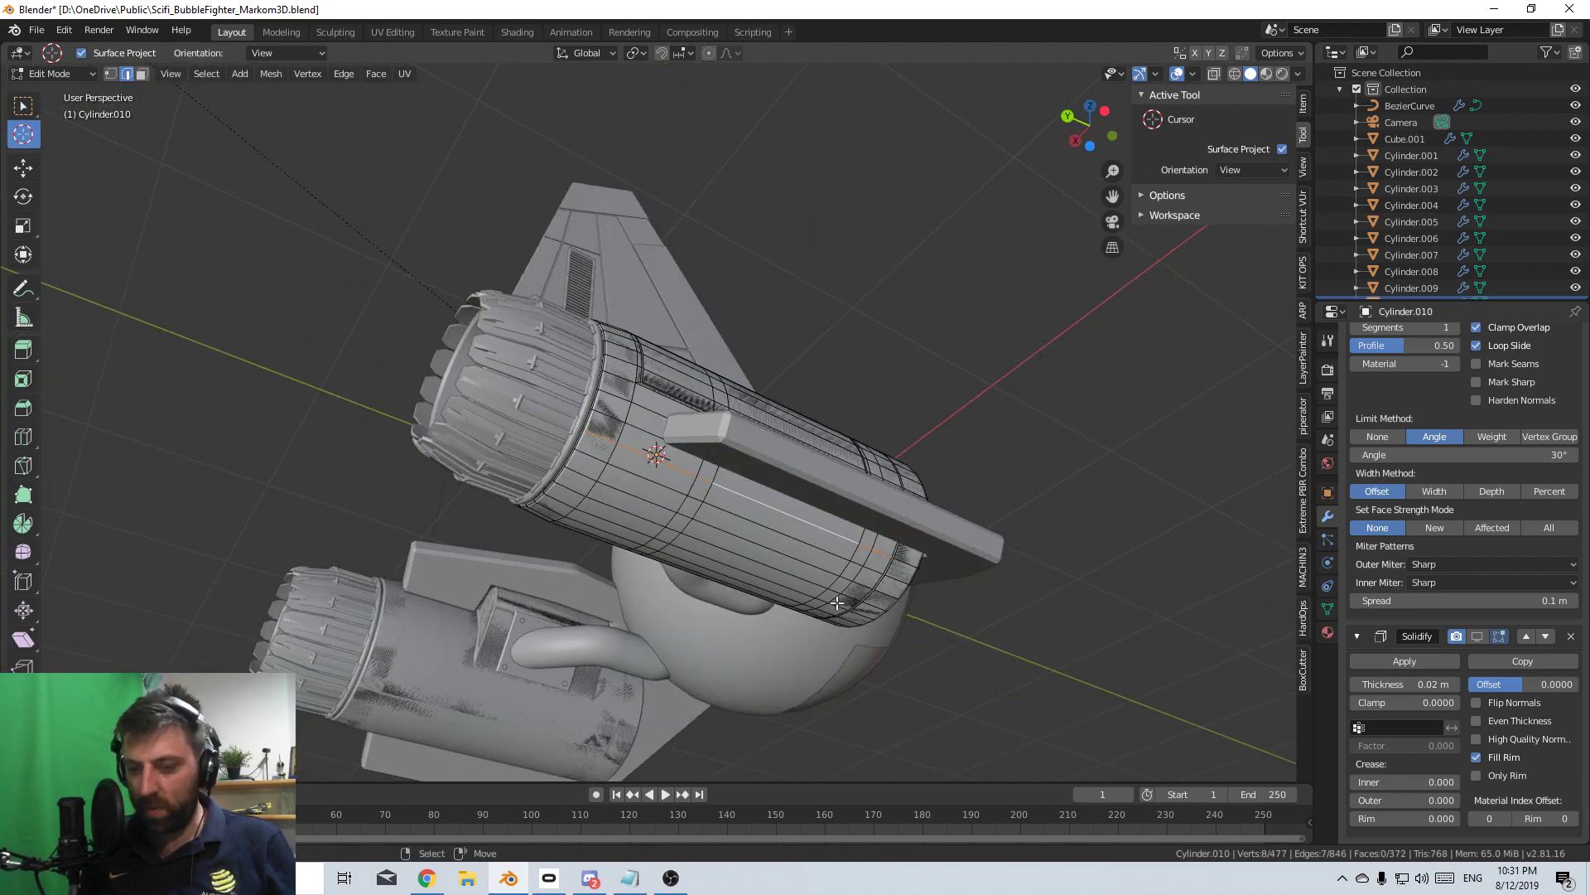
pyautogui.hotkey('ctrl', 'b')
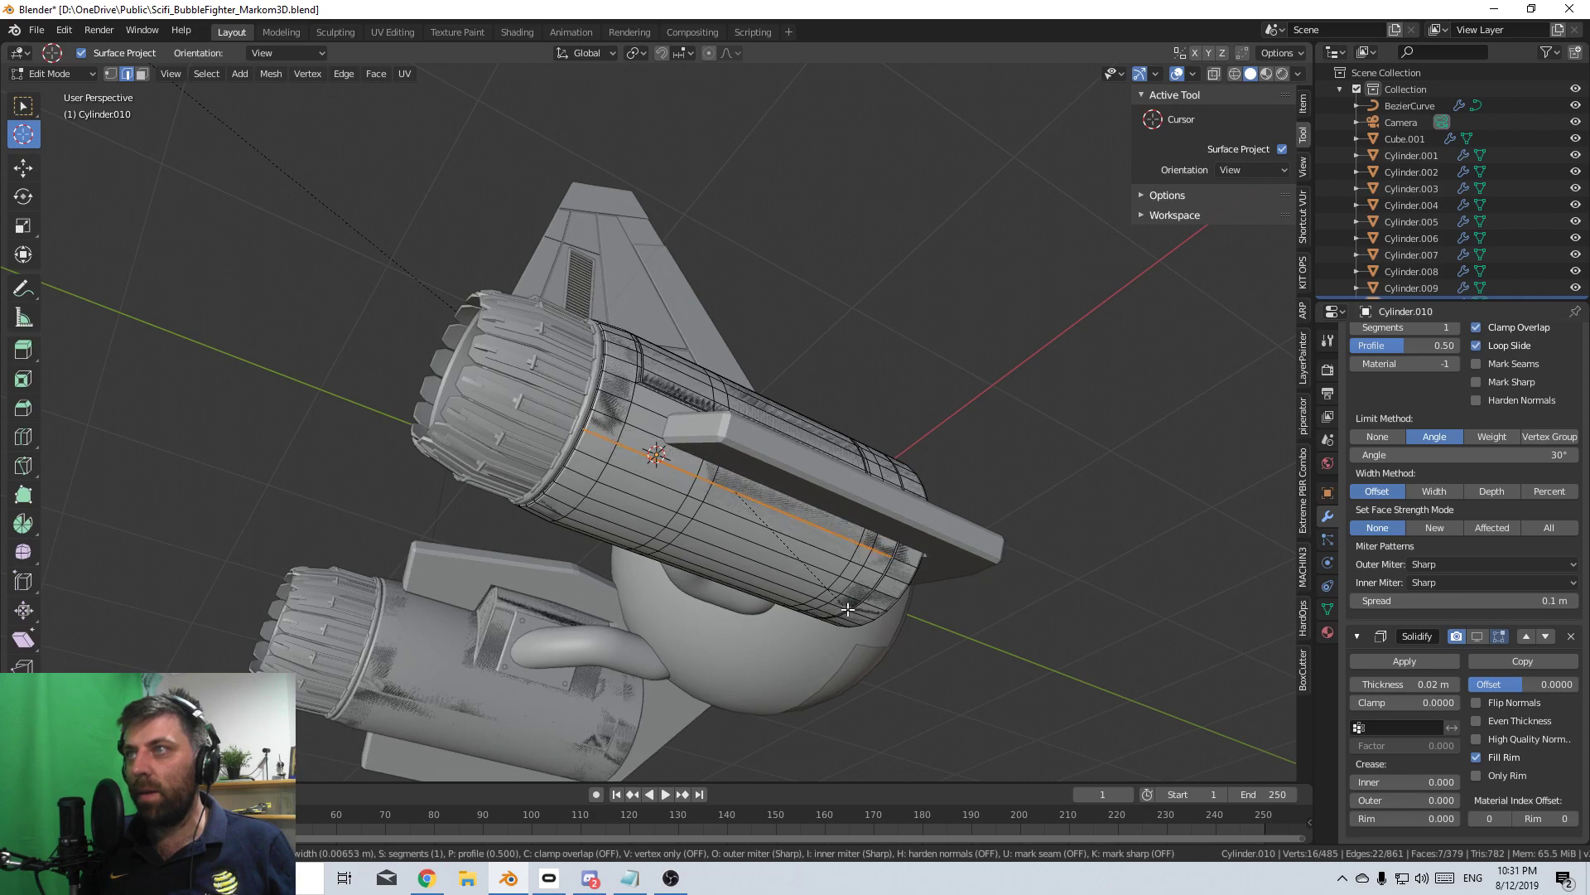
pyautogui.click(848, 610)
pyautogui.rightClick(846, 608)
pyautogui.click(847, 613)
pyautogui.scroll(5, 774, 597)
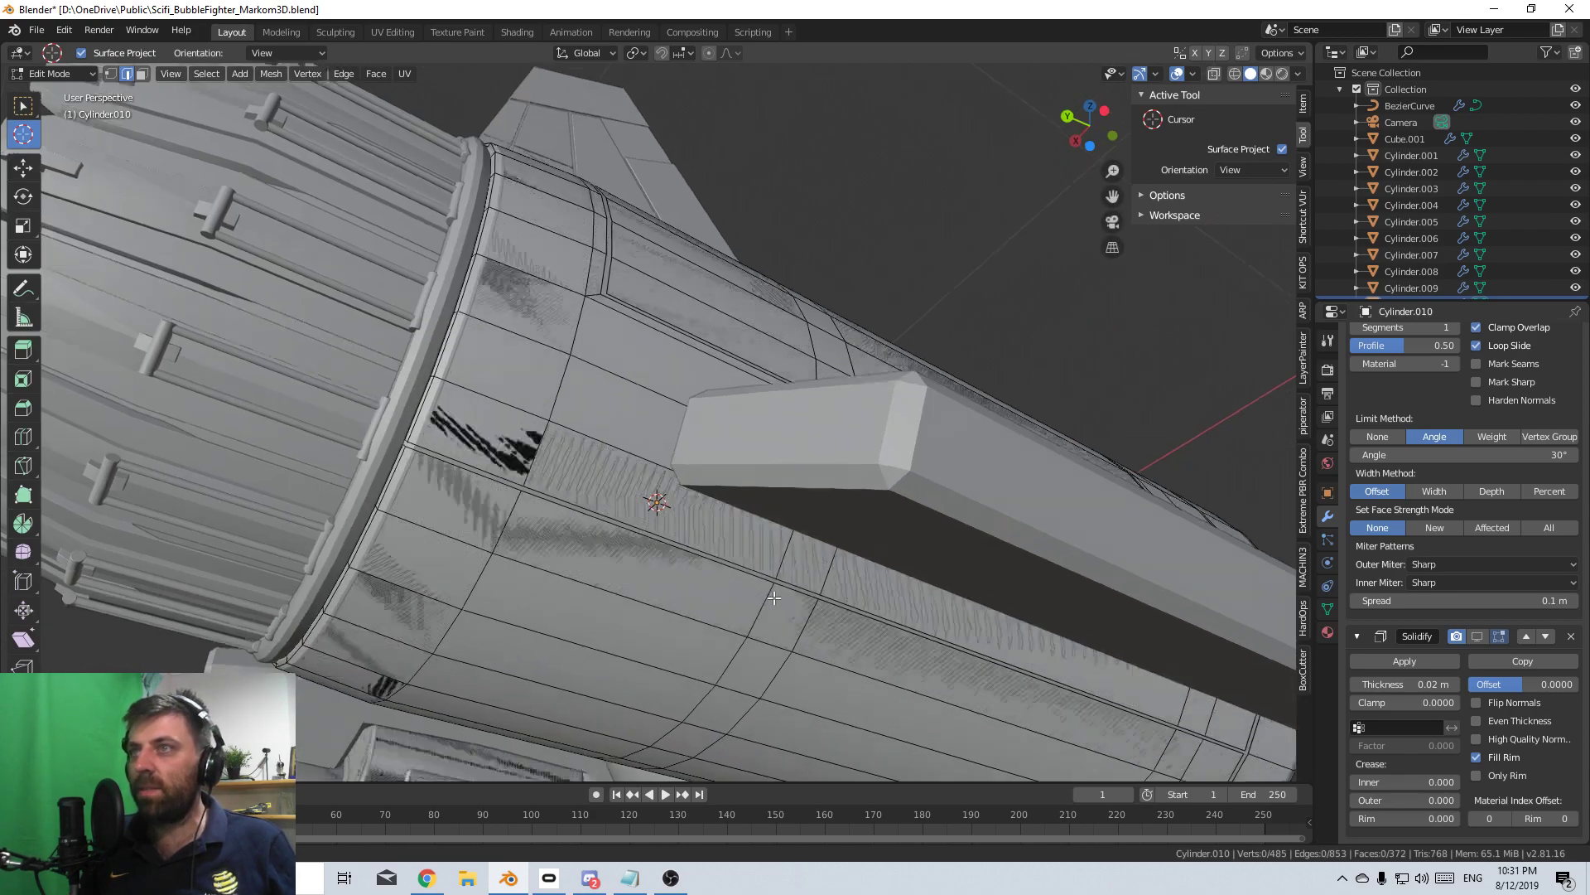
# - Show the Solidify effect and inspect the panel gaps on both engines in Object Mode
pyautogui.moveTo(773, 597); pyautogui.dragTo(1418, 702, button='middle')
pyautogui.click(1477, 635)
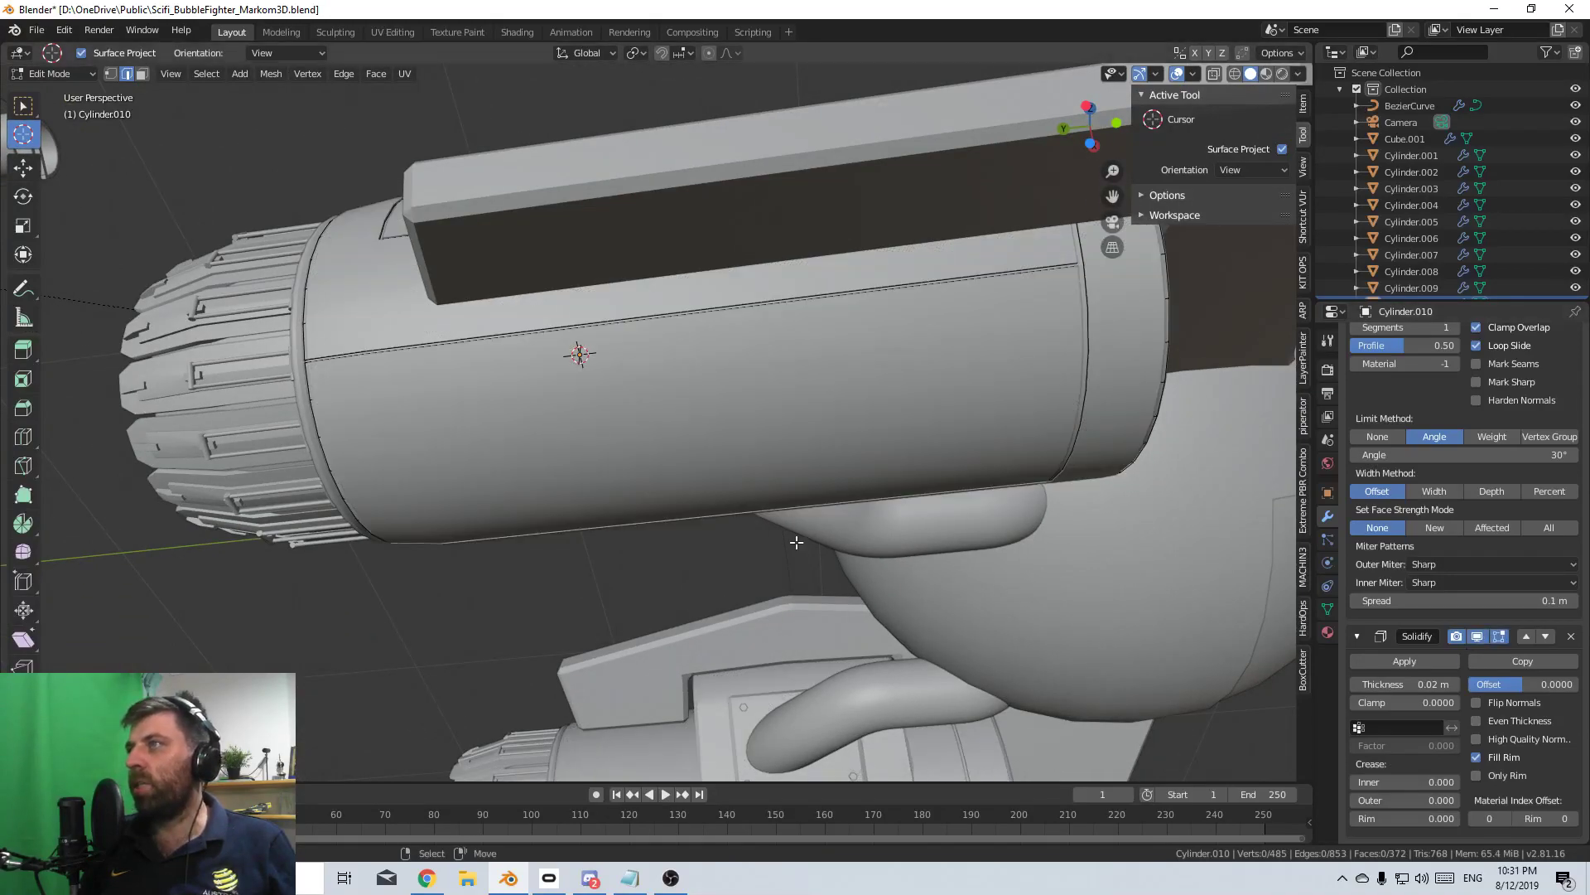
pyautogui.scroll(-8, 580, 497)
pyautogui.press('Tab')
pyautogui.moveTo(564, 553); pyautogui.dragTo(735, 520, button='middle')
pyautogui.moveTo(740, 332); pyautogui.dragTo(625, 488, button='middle')
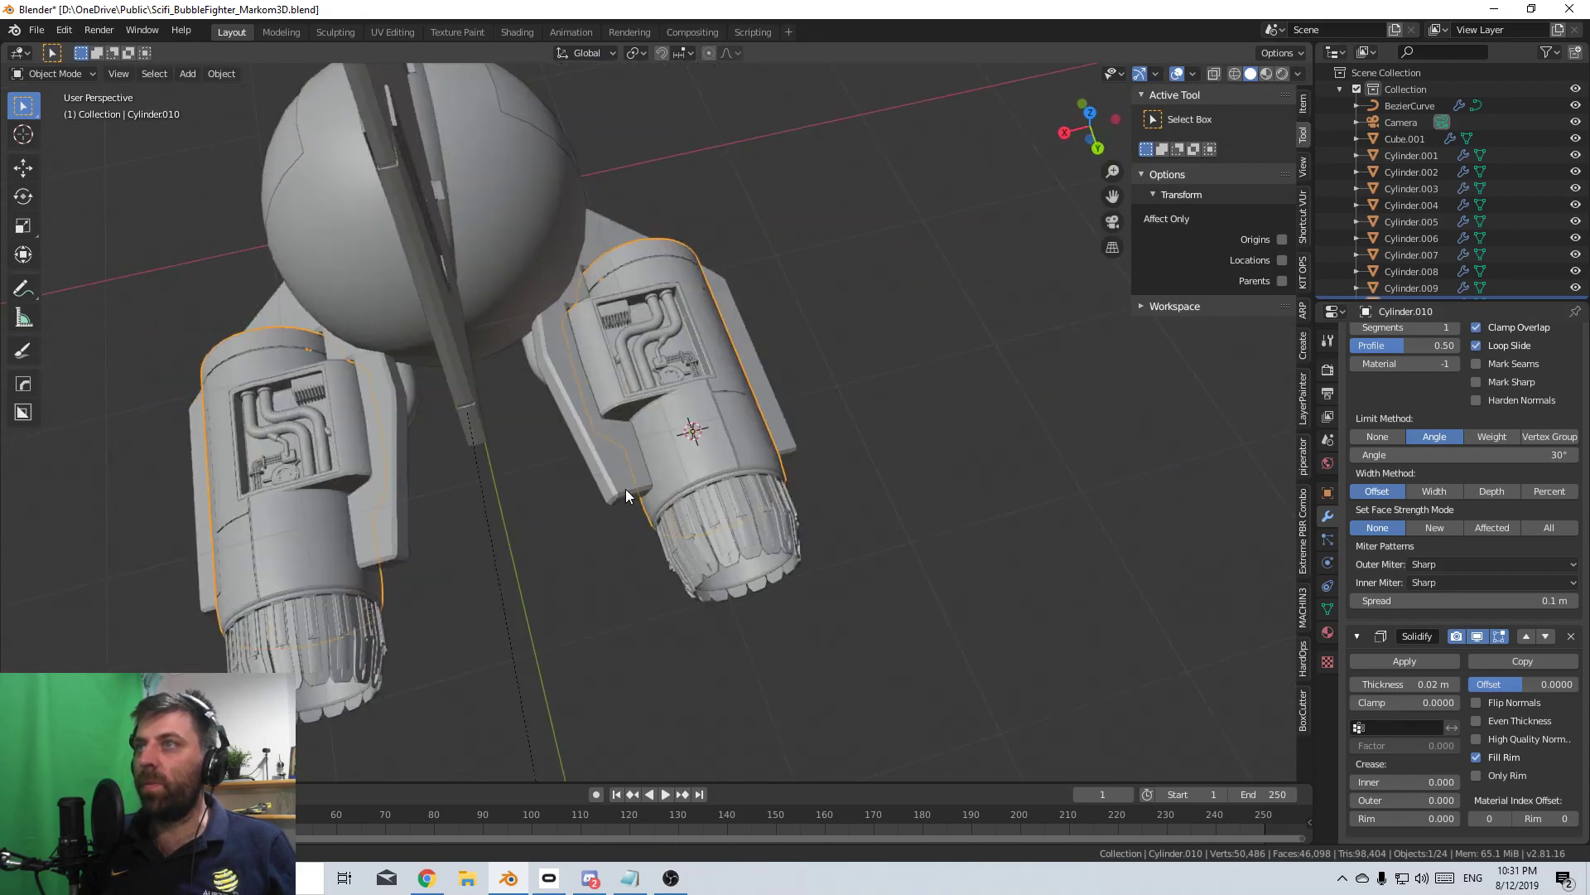
# - In Edit Mode with Solidify hidden, bevel the cross loop behind the pipe hatch about 0.005 m wide and delete its faces
pyautogui.press('Tab')
pyautogui.scroll(4, 671, 428)
pyautogui.keyDown('alt'); pyautogui.click(668, 406); pyautogui.keyUp('alt')
pyautogui.scroll(4, 914, 612)
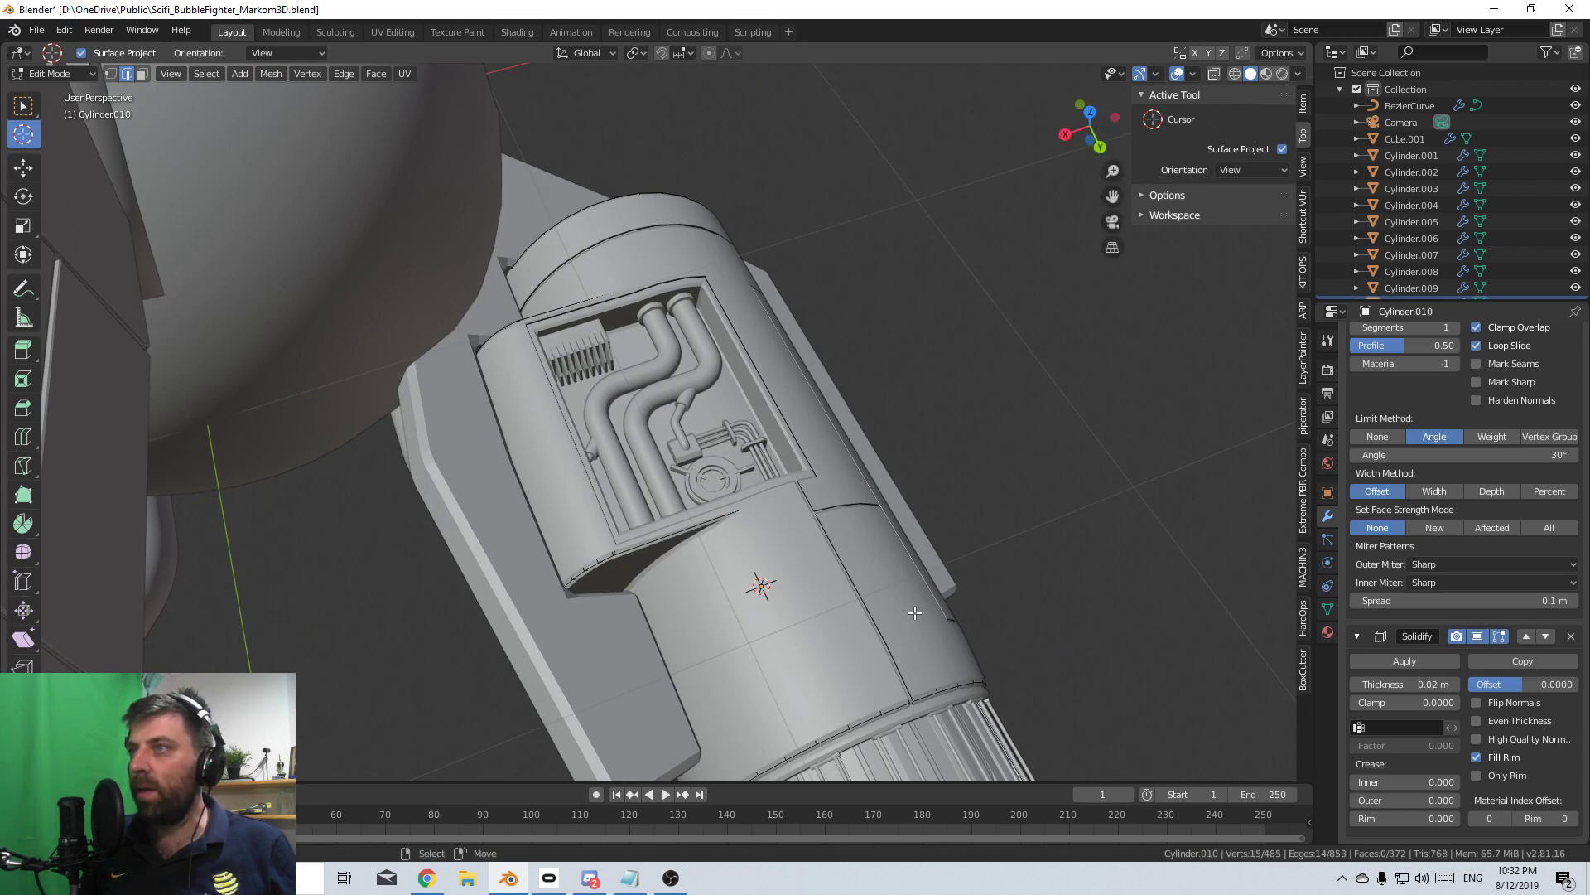
pyautogui.click(1475, 638)
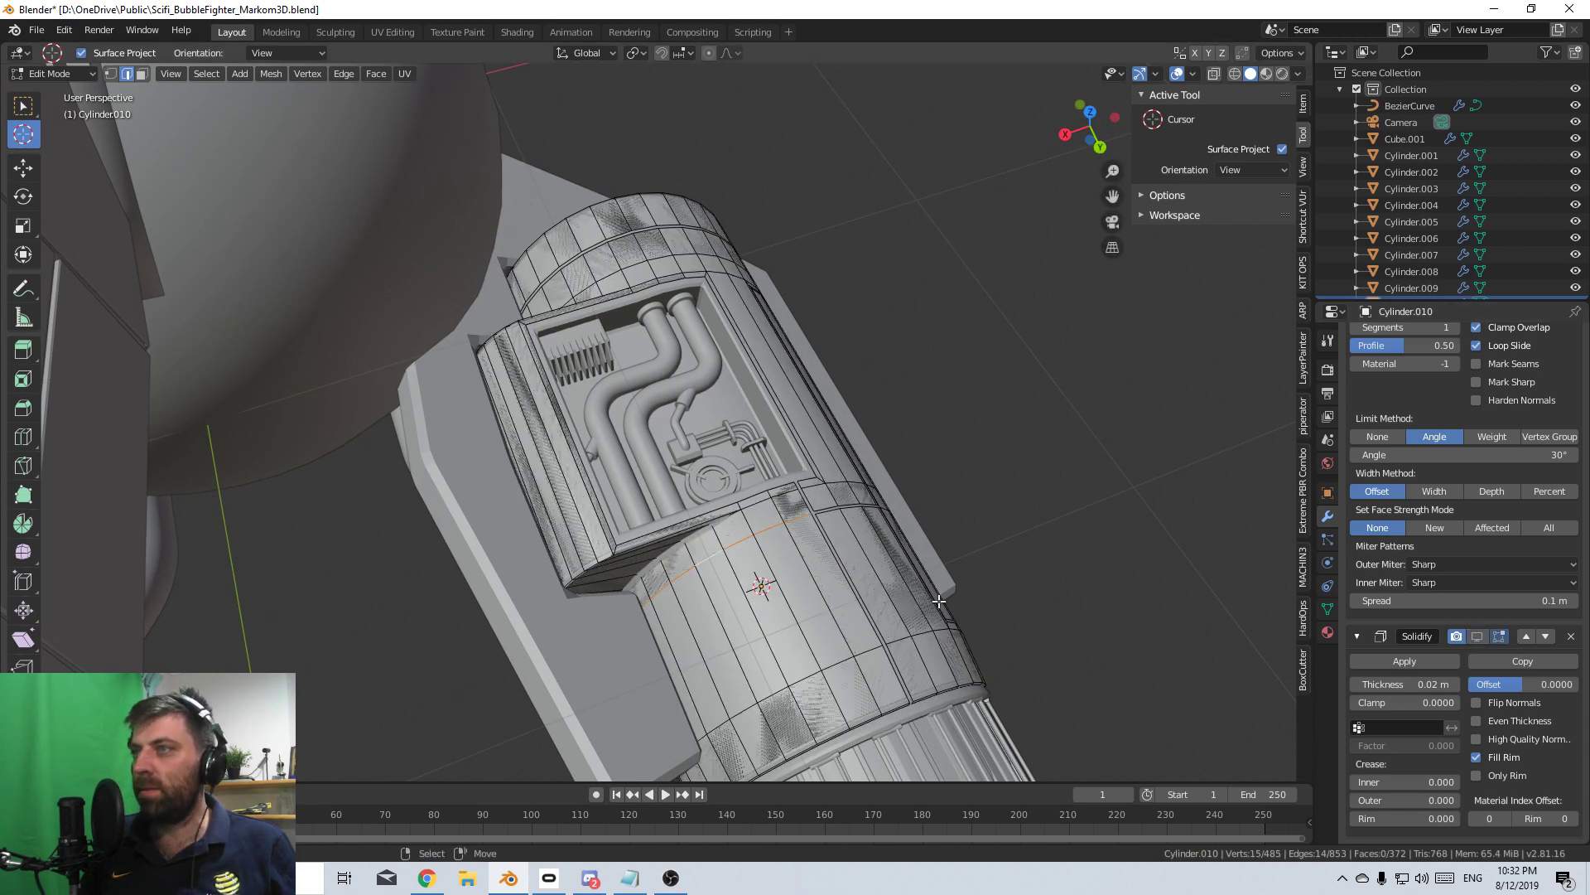
pyautogui.hotkey('ctrl', 'b')
pyautogui.click(1002, 630)
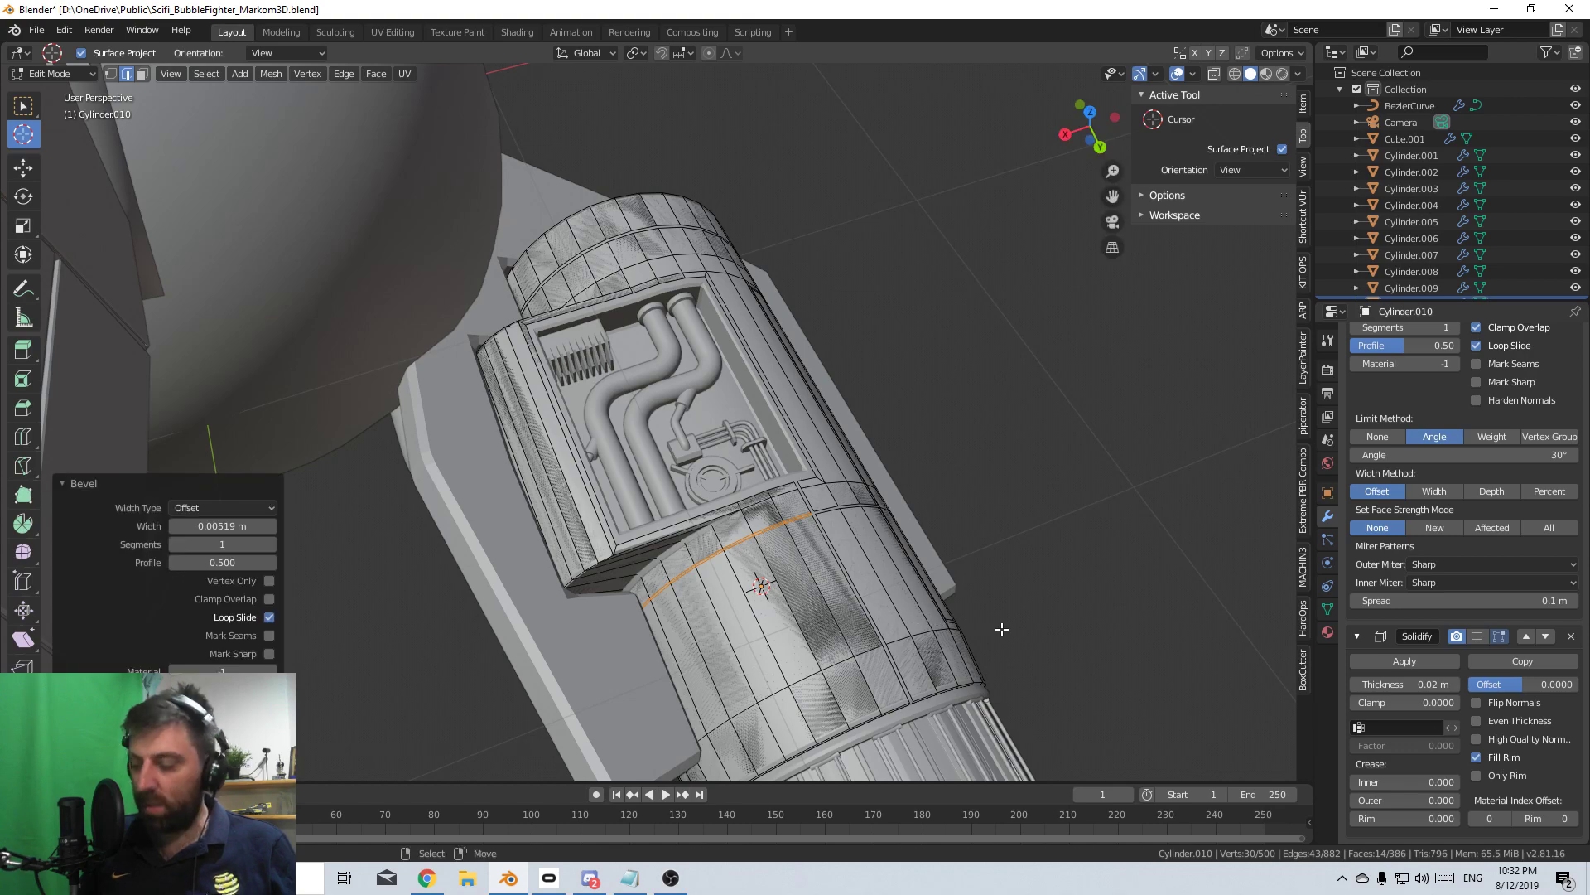
pyautogui.press('x')
pyautogui.click(1002, 637)
# - Examine the underside of the engine body with the Solidify effect temporarily shown
pyautogui.scroll(-4, 978, 632)
pyautogui.moveTo(972, 632); pyautogui.dragTo(464, 274, button='middle')
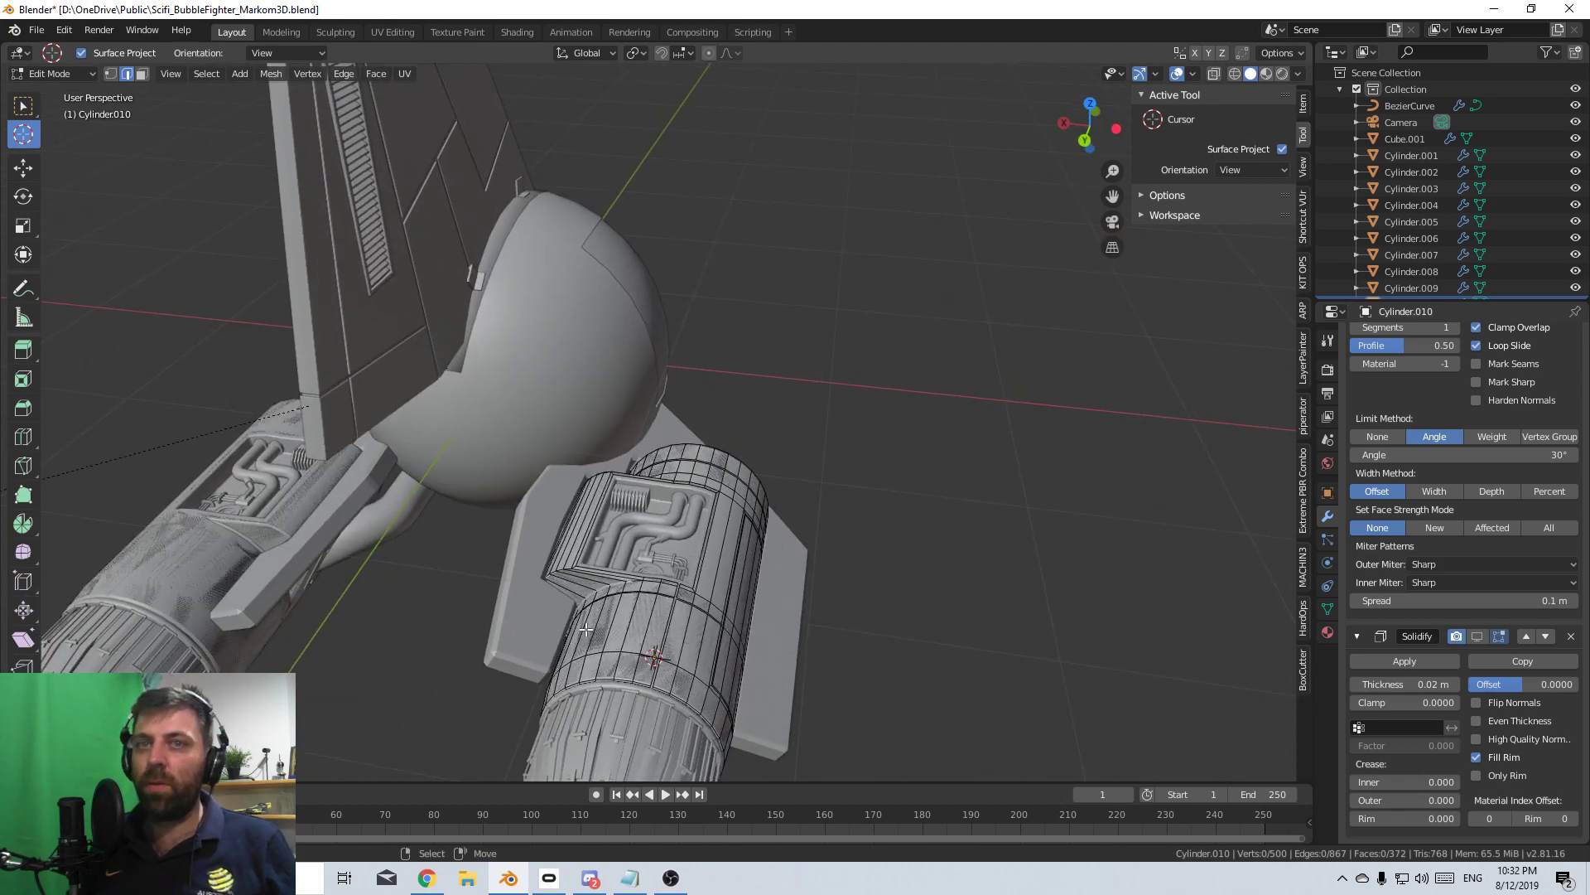
pyautogui.moveTo(609, 631); pyautogui.dragTo(494, 438, button='middle')
pyautogui.click(1478, 637)
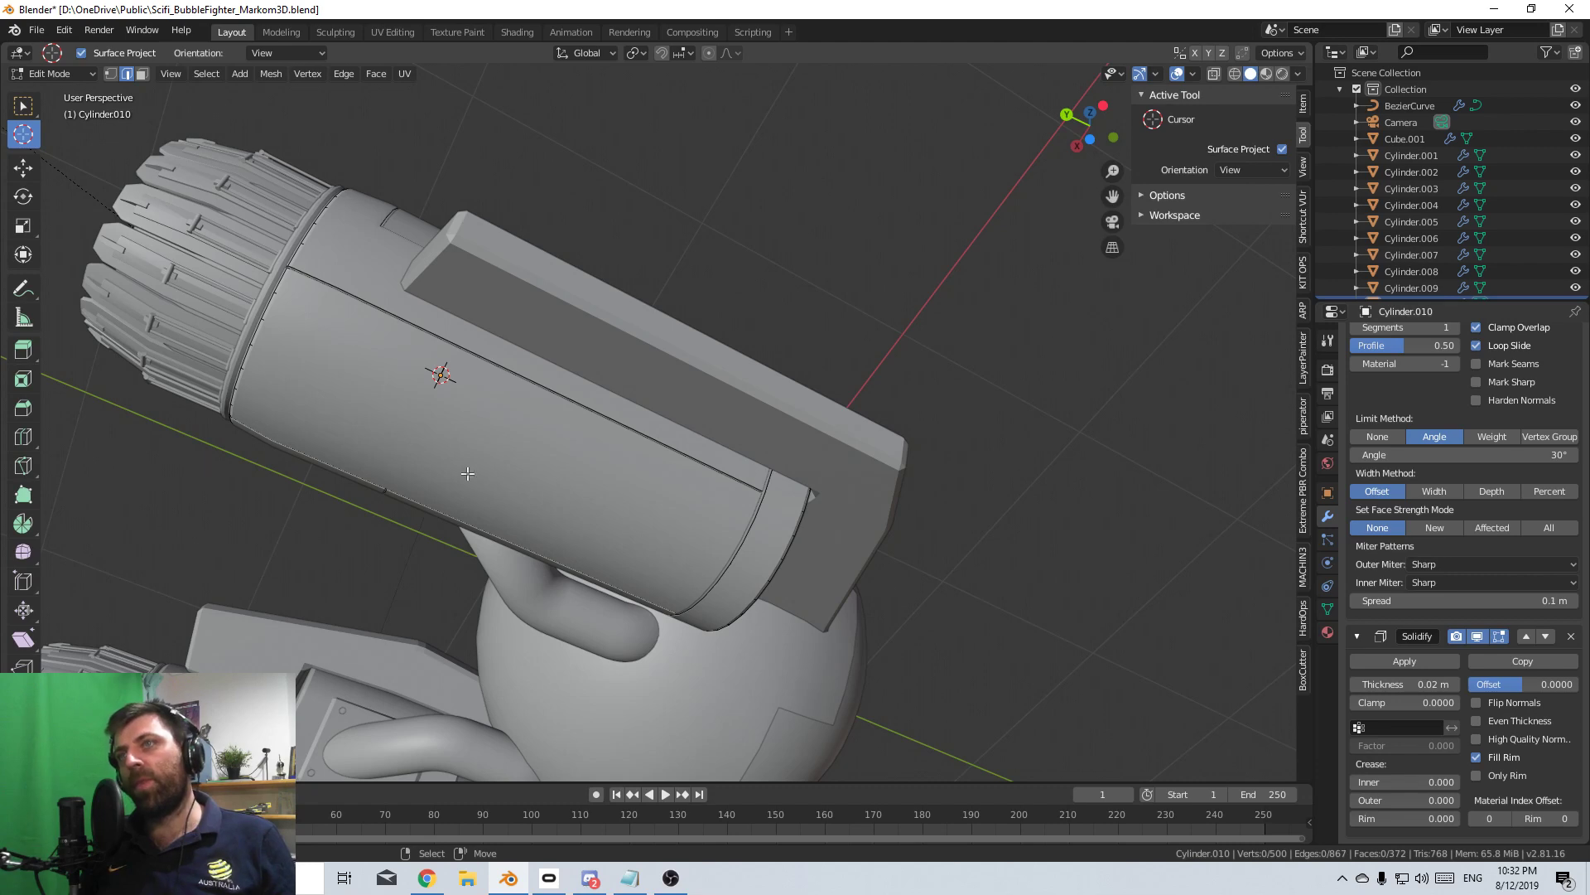
pyautogui.click(1478, 636)
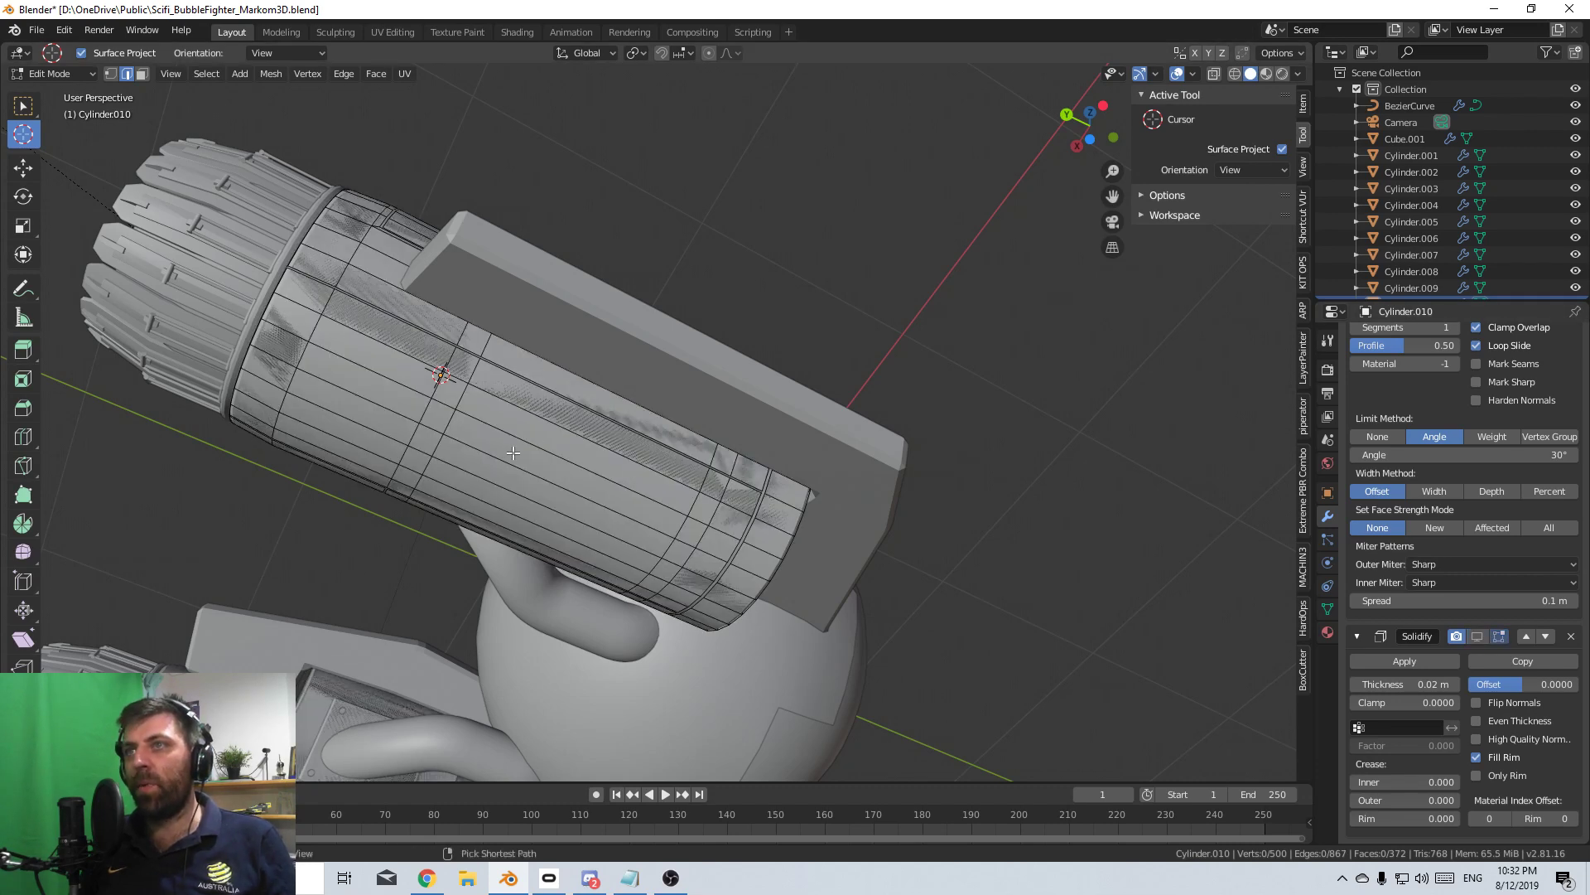
# - Add a centered cross loop cut on the engine's underside panel, bevel it about 0.0084 m wide and delete the strip's faces
pyautogui.hotkey('ctrl', 'r')
pyautogui.click(432, 429)
pyautogui.rightClick(432, 429)
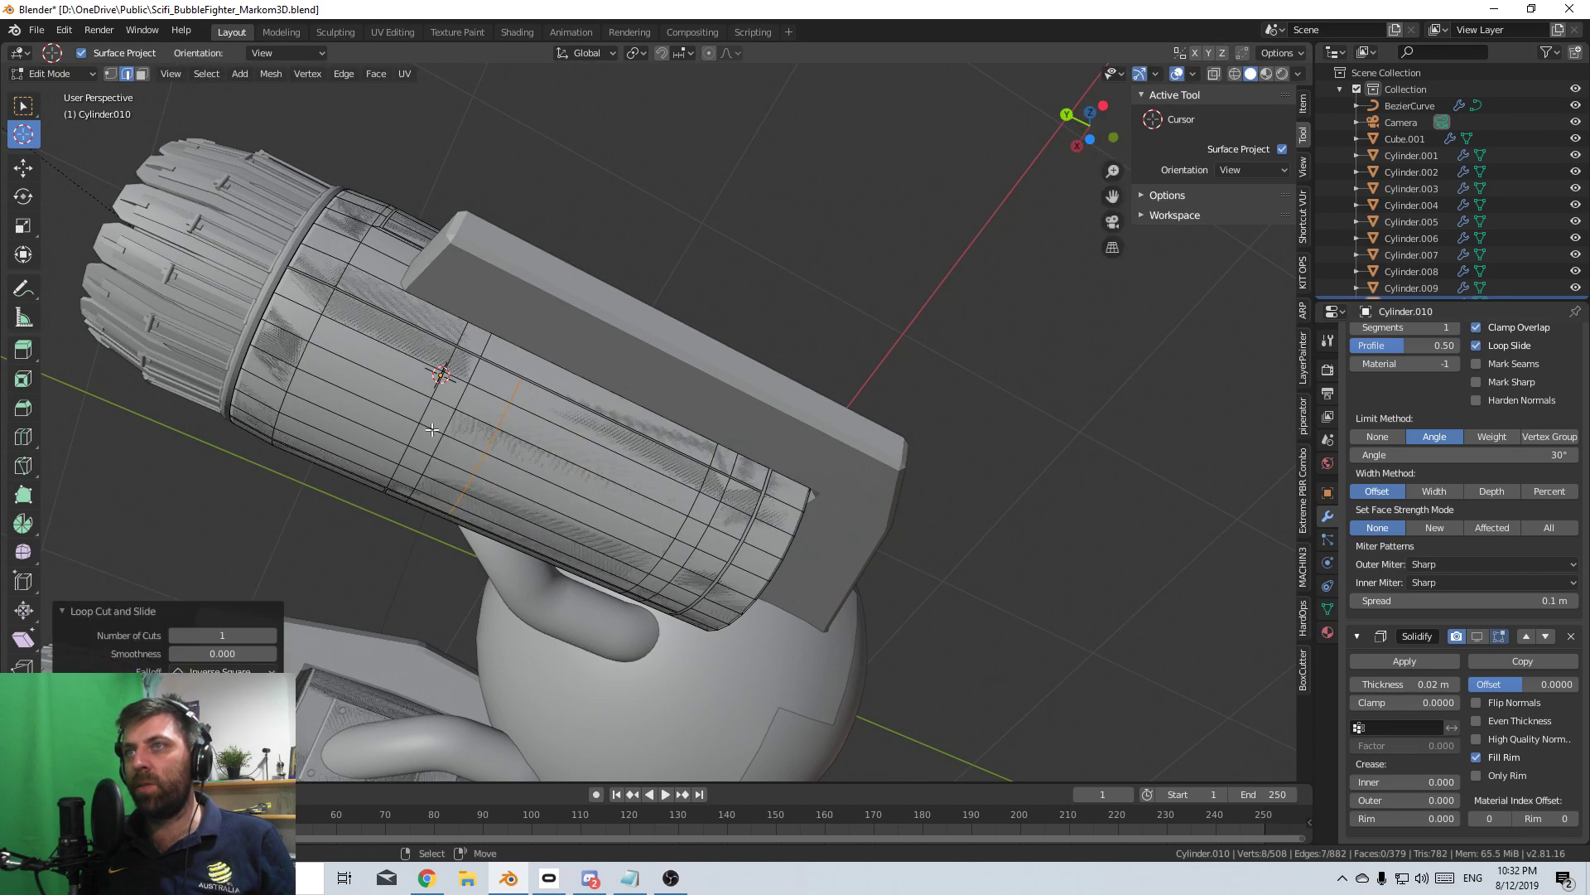
pyautogui.click(591, 498)
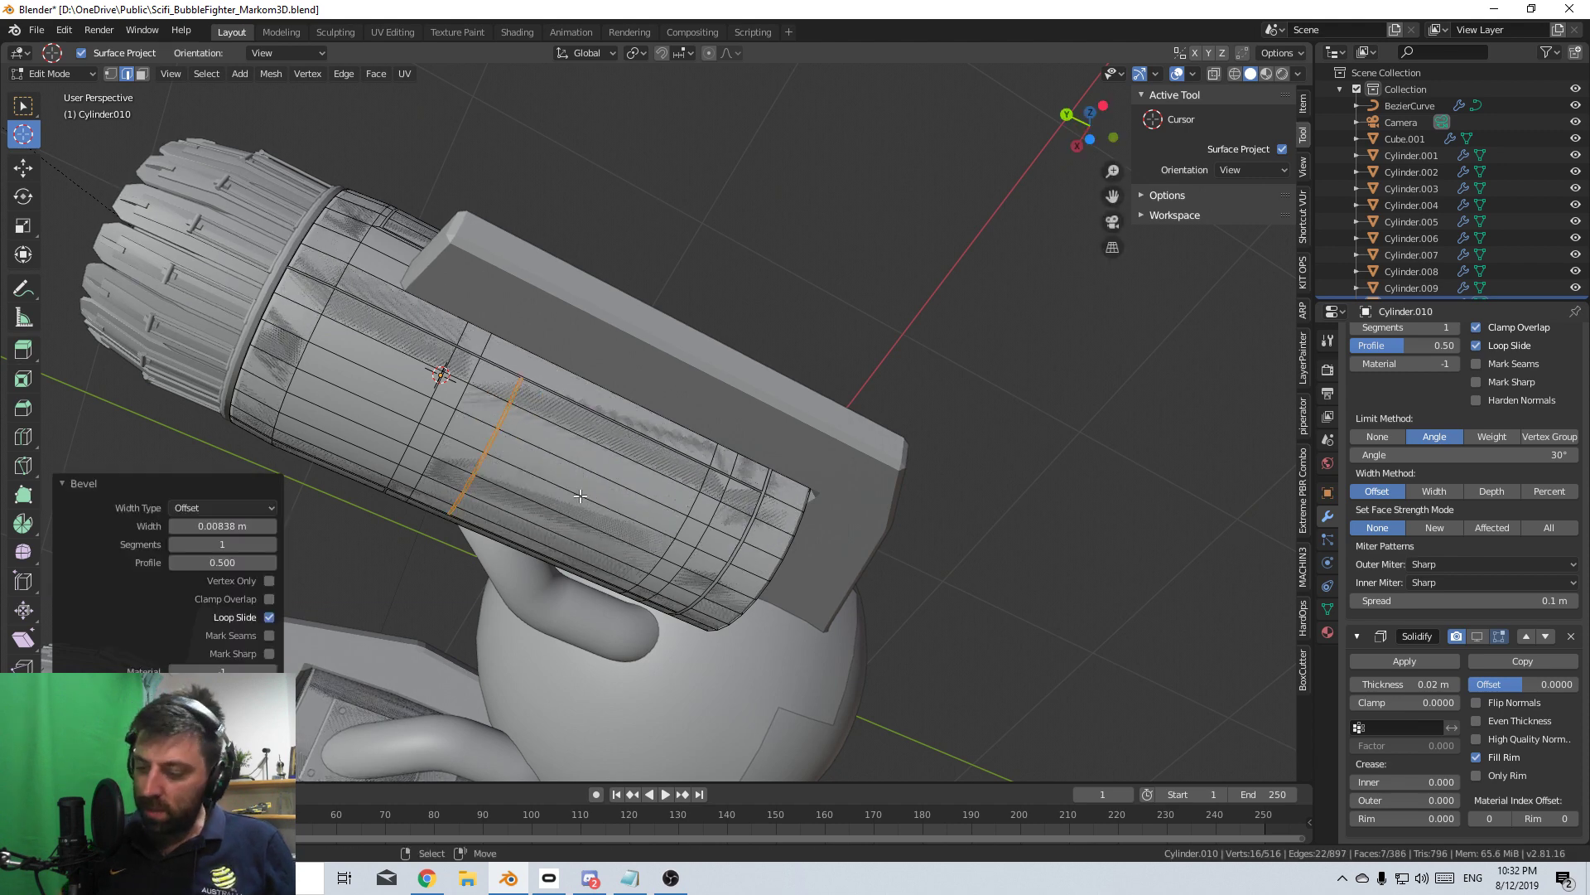
pyautogui.press('x')
pyautogui.click(580, 496)
# - Show the Solidify effect in Object Mode and inspect the engine's panel gaps from the side, hatch and front end
pyautogui.press('Tab')
pyautogui.scroll(-5, 607, 568)
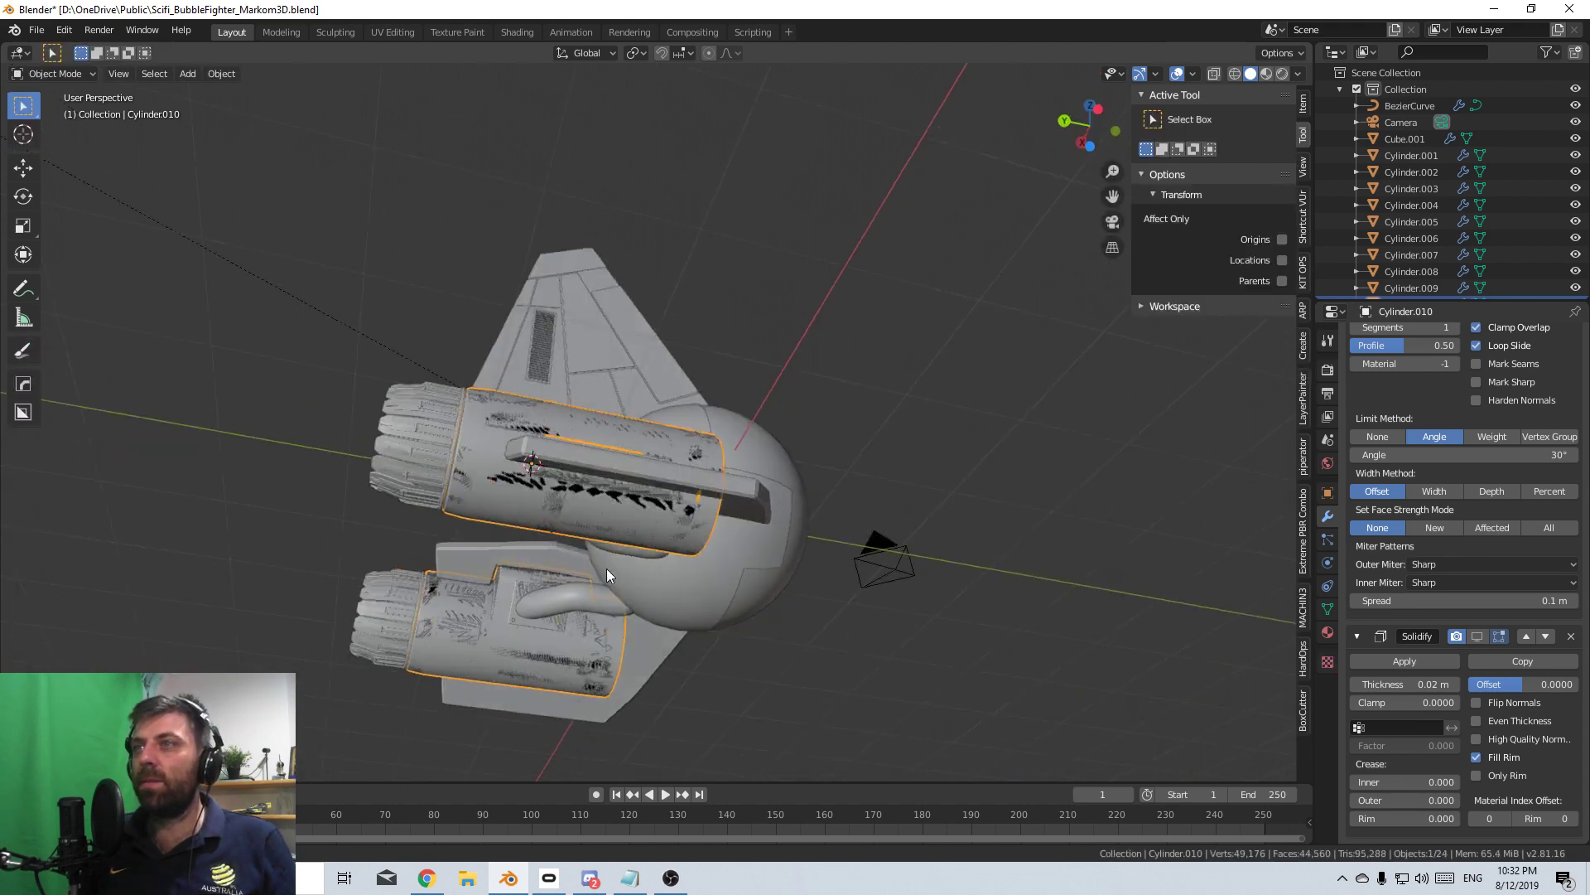
pyautogui.moveTo(606, 569); pyautogui.dragTo(712, 654, button='middle')
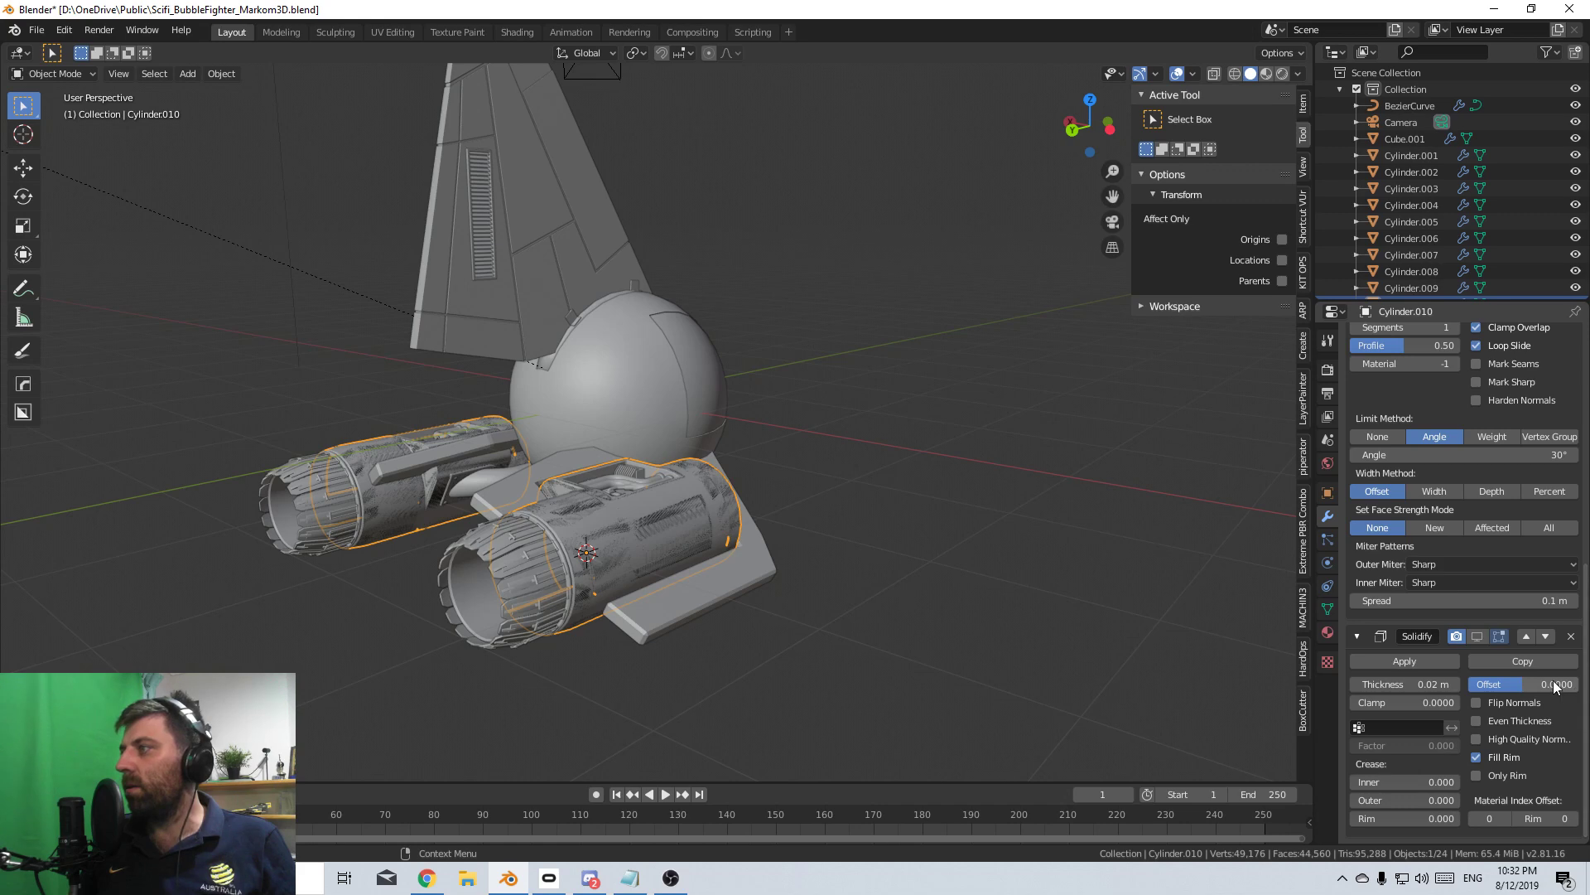
pyautogui.click(1477, 636)
pyautogui.moveTo(544, 619); pyautogui.dragTo(777, 495, button='middle')
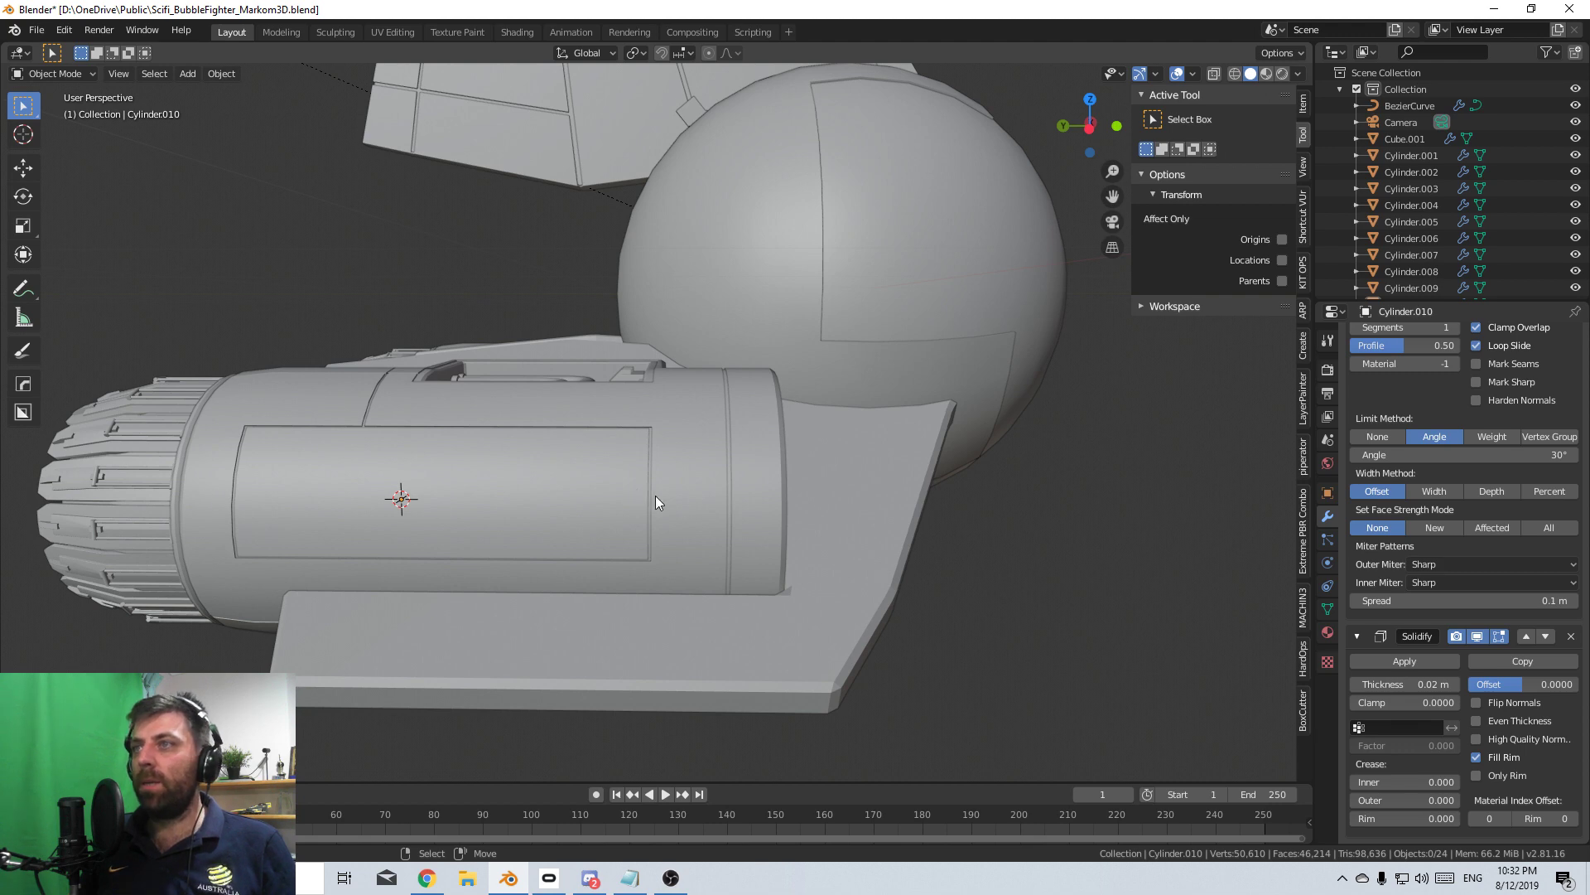
pyautogui.moveTo(1030, 579); pyautogui.dragTo(709, 390, button='middle')
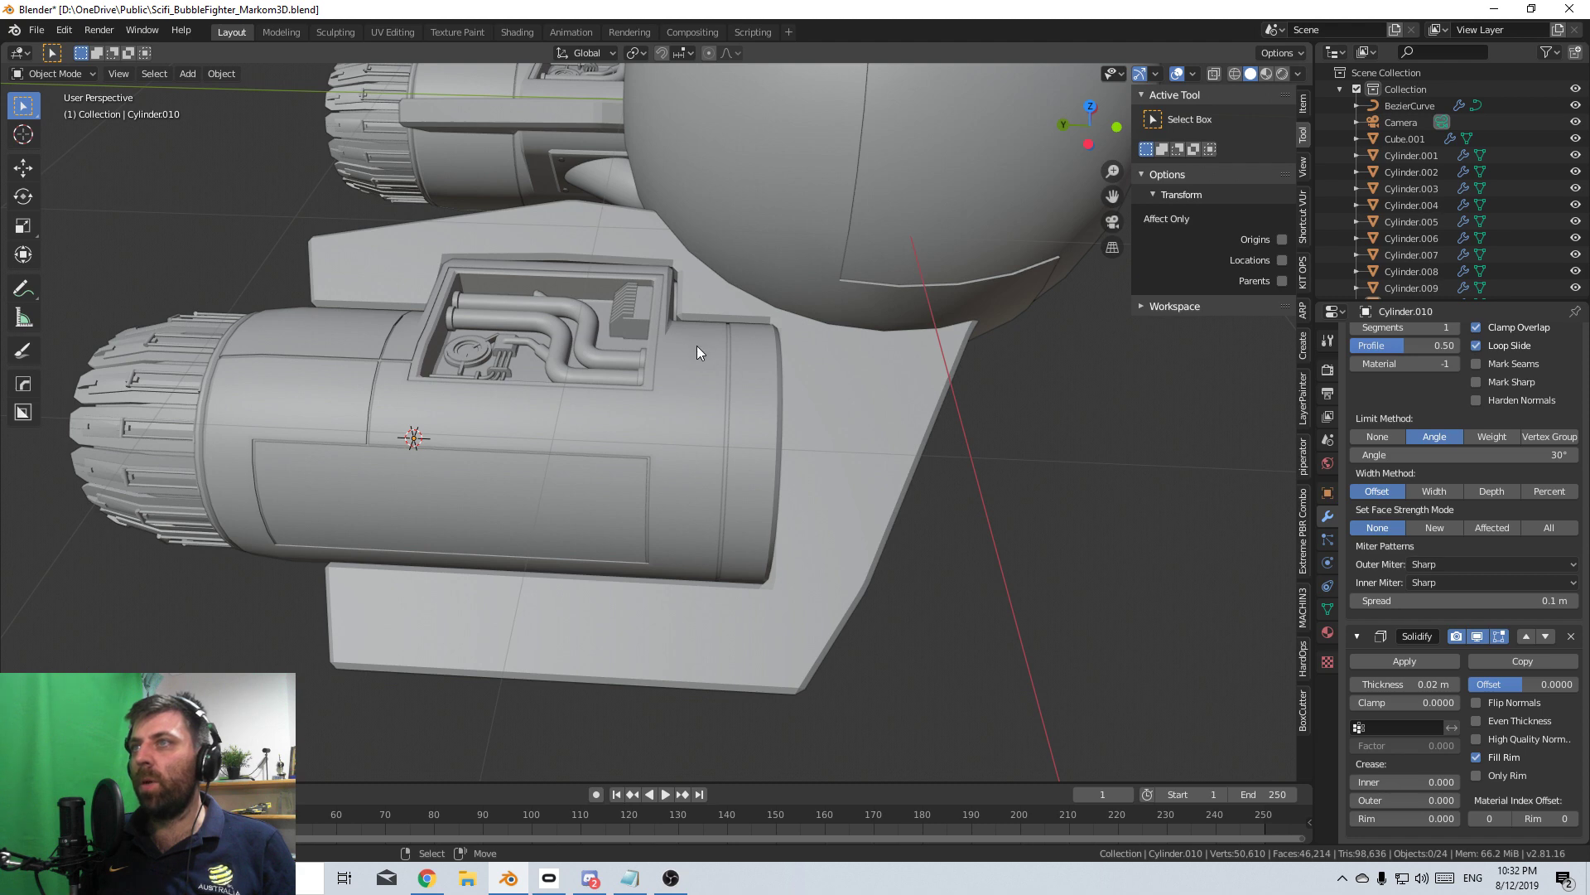
pyautogui.moveTo(698, 345); pyautogui.dragTo(709, 386, button='middle')
pyautogui.moveTo(662, 437); pyautogui.dragTo(717, 395, button='middle')
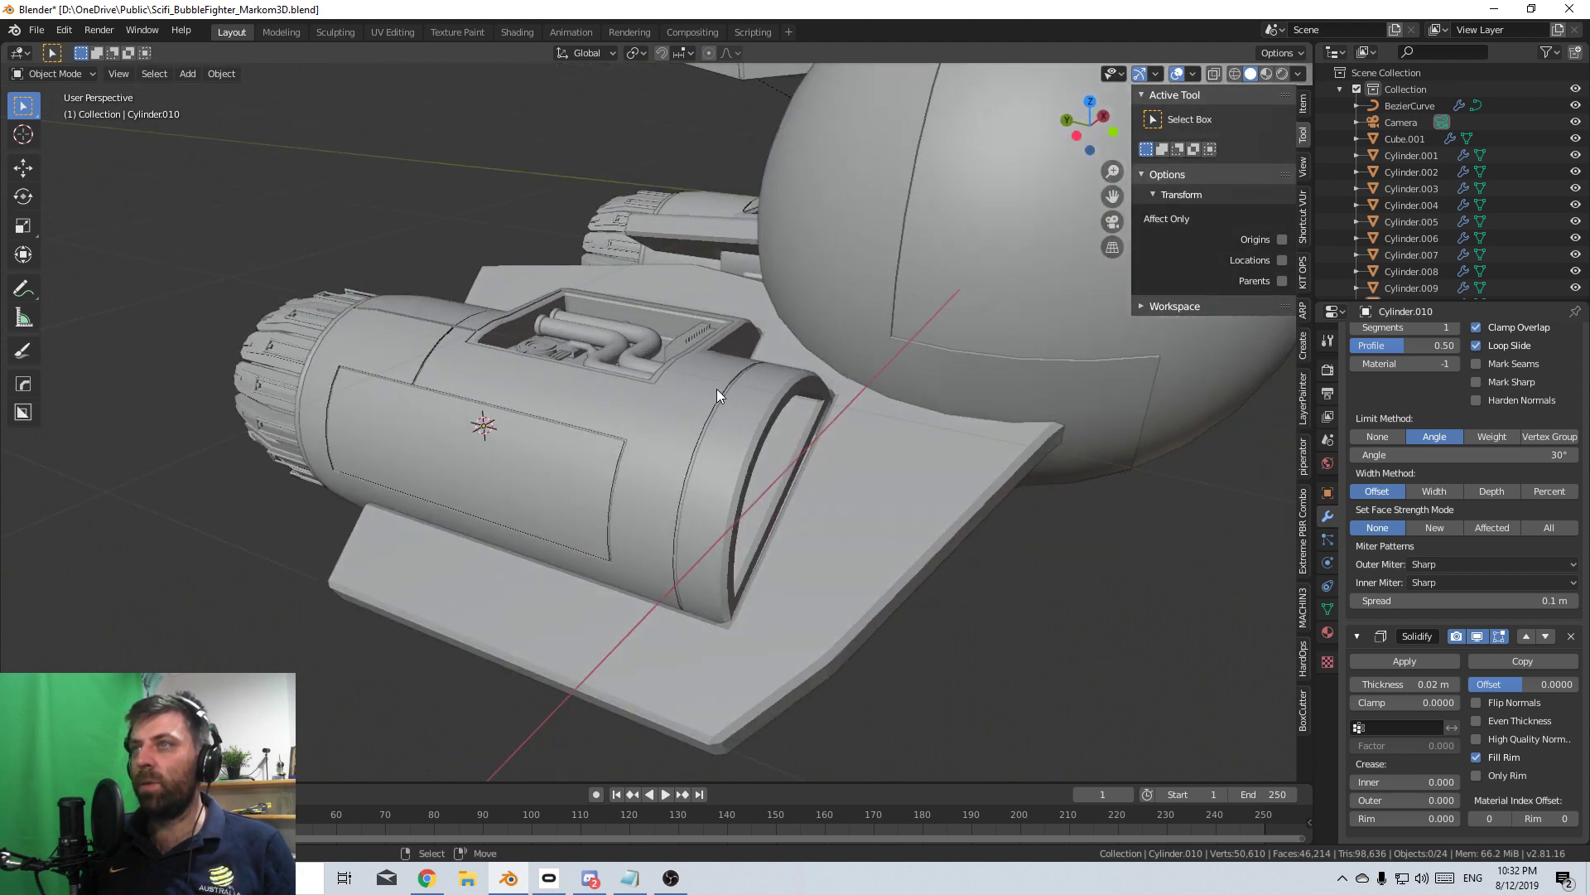
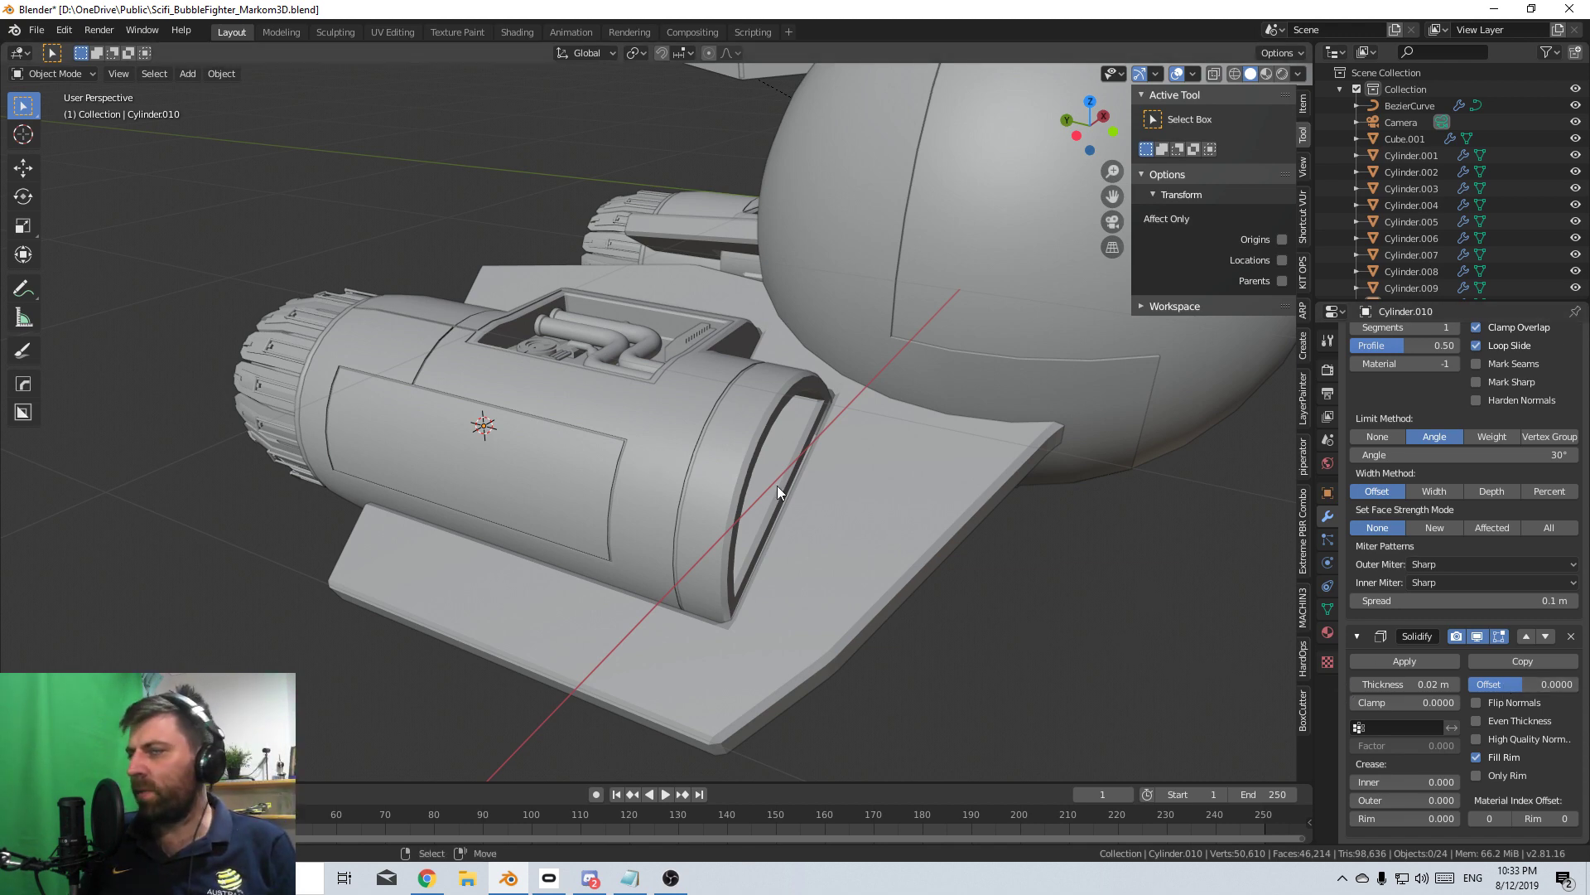
# - Hide the Solidify effect in the viewport and return to Edit Mode at the engine's front end
pyautogui.moveTo(775, 483); pyautogui.dragTo(671, 470, button='middle')
pyautogui.press('Tab')
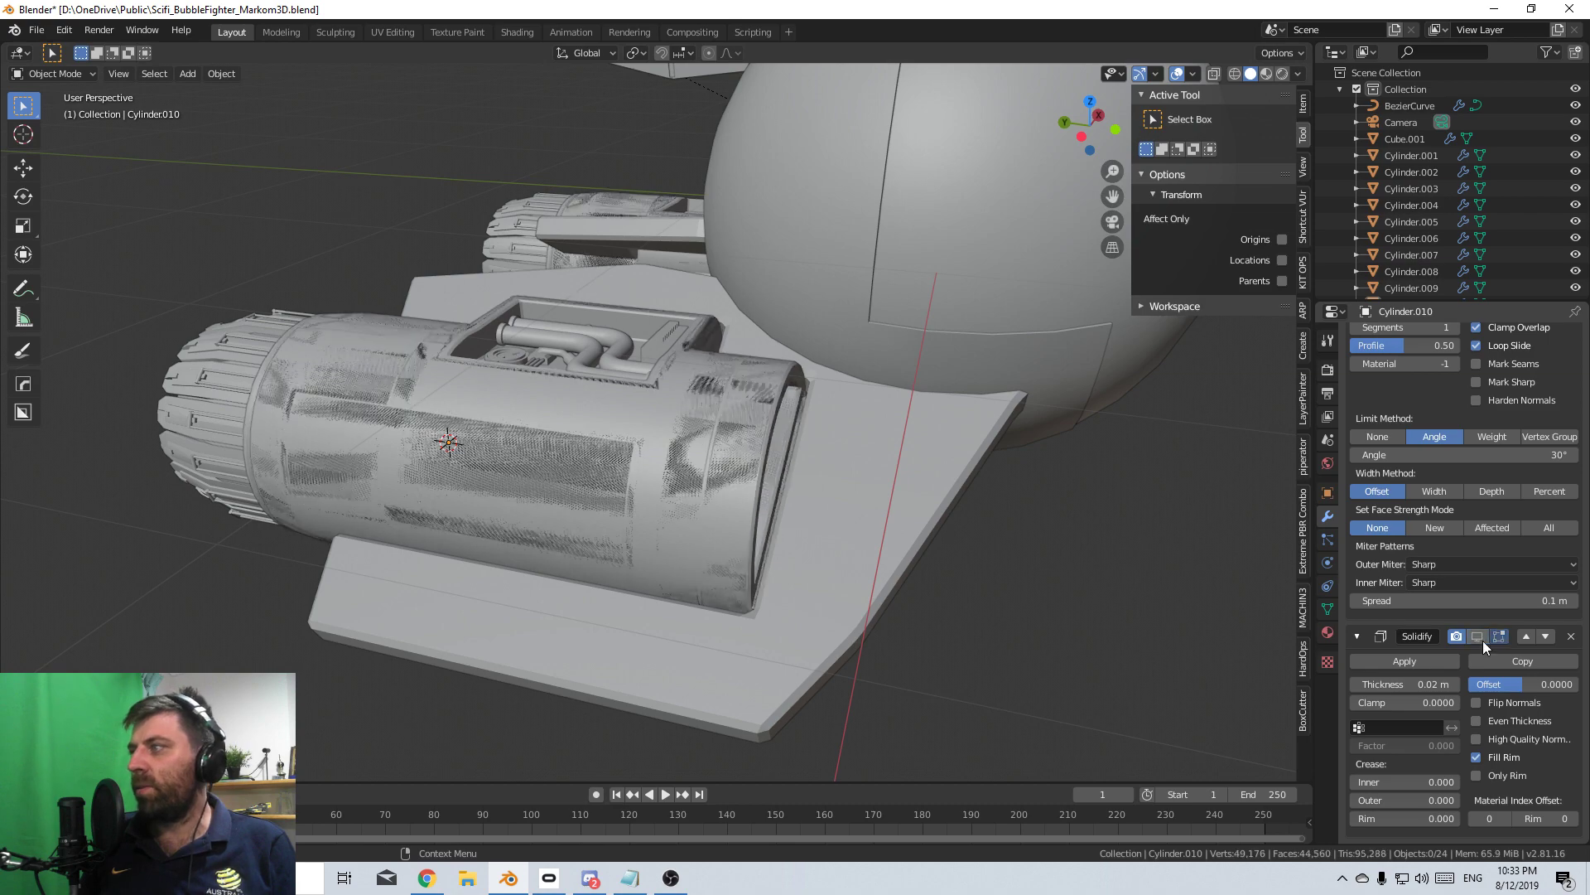
pyautogui.scroll(5, 669, 455)
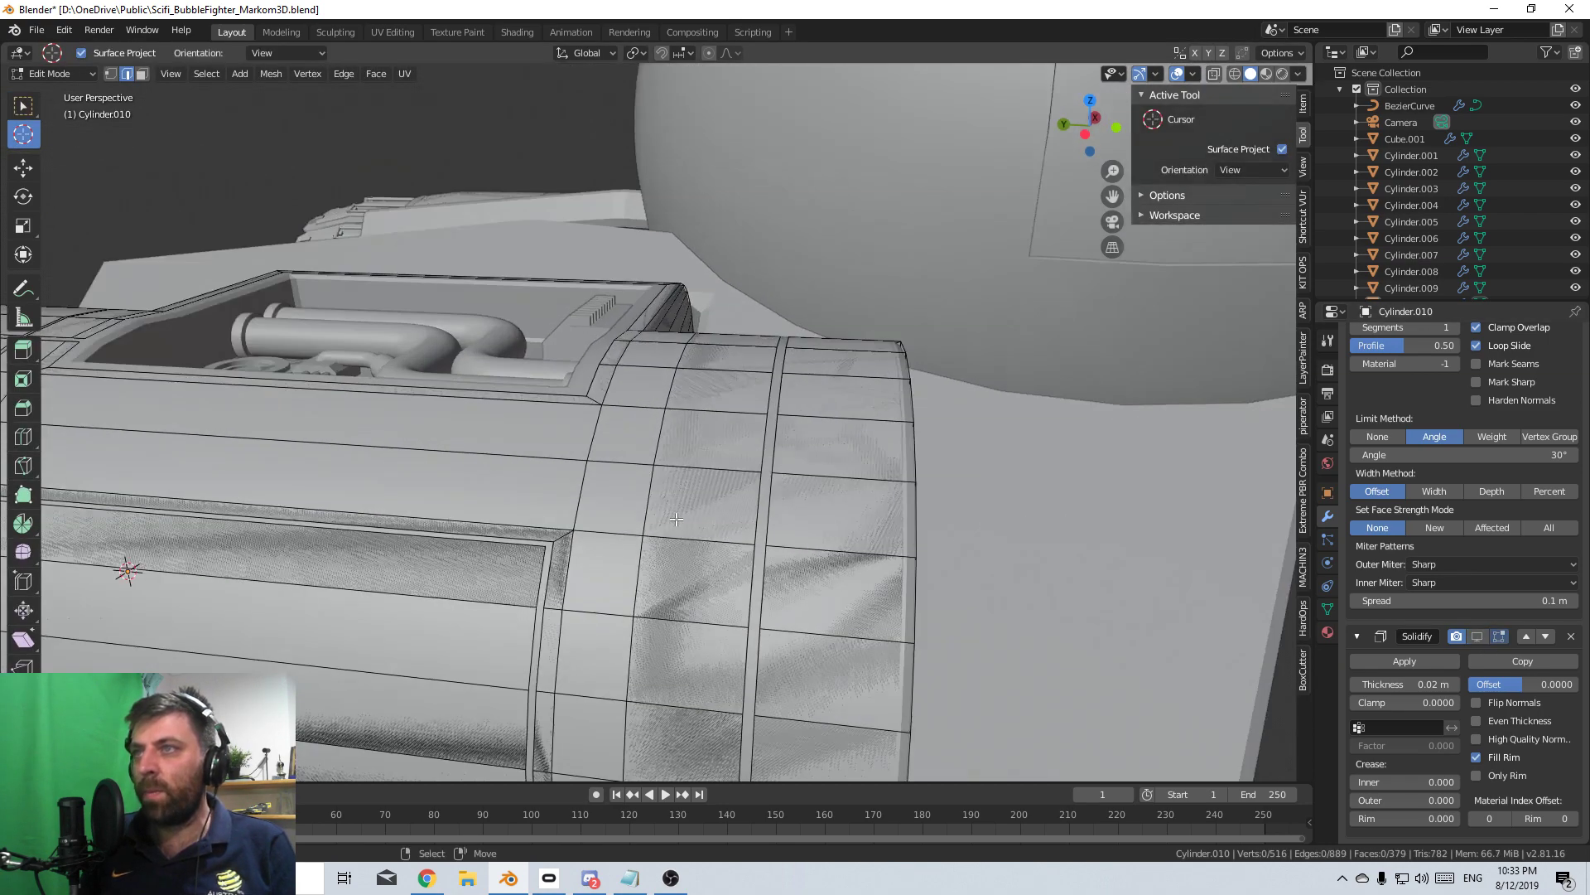
pyautogui.hotkey('ctrl', 'r')
pyautogui.click(634, 554)
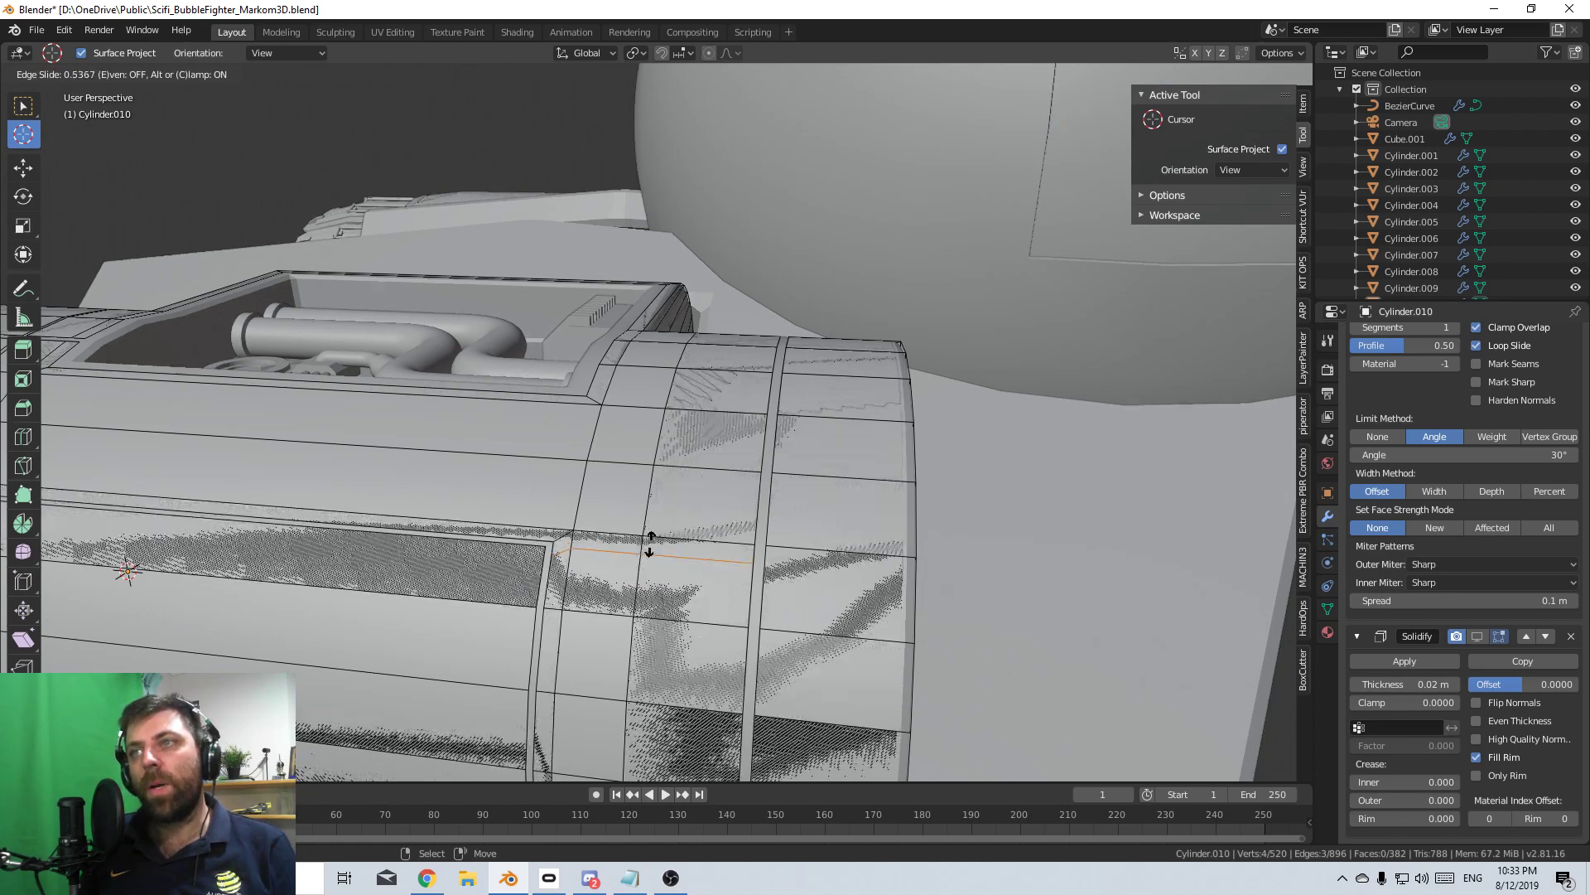
pyautogui.rightClick(653, 590)
pyautogui.hotkey('ctrl', 'z')
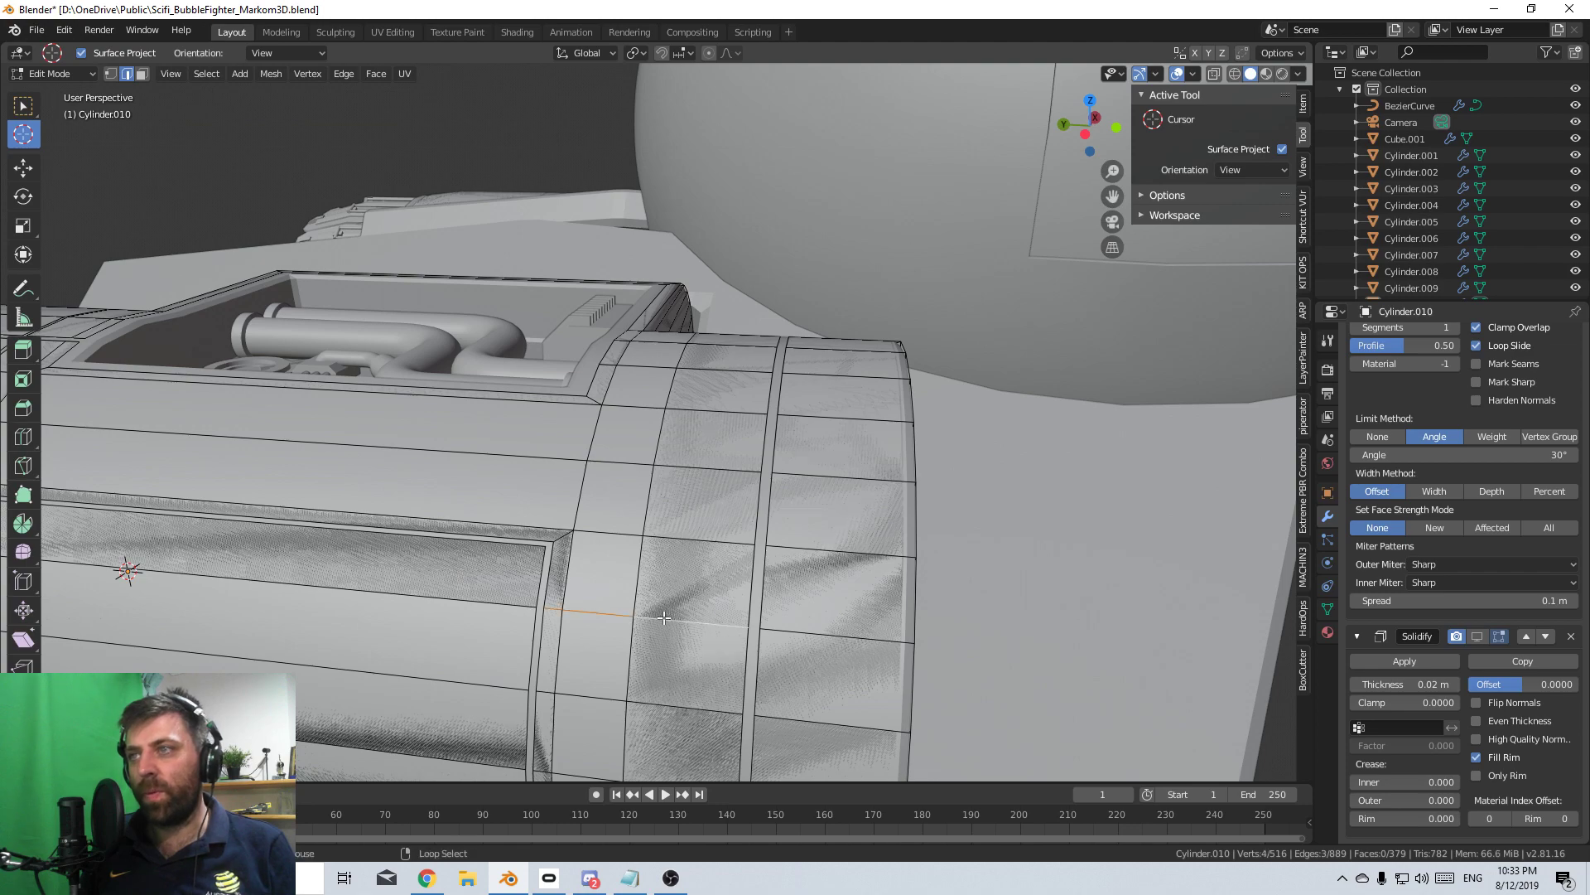
# - Bevel the lengthwise edges between the rectangular side panel and the front ring gap about 0.0092 m wide and delete the resulting faces
pyautogui.keyDown('ctrl'); pyautogui.click(692, 623); pyautogui.keyUp('ctrl')
pyautogui.hotkey('ctrl', 'b')
pyautogui.click(911, 653)
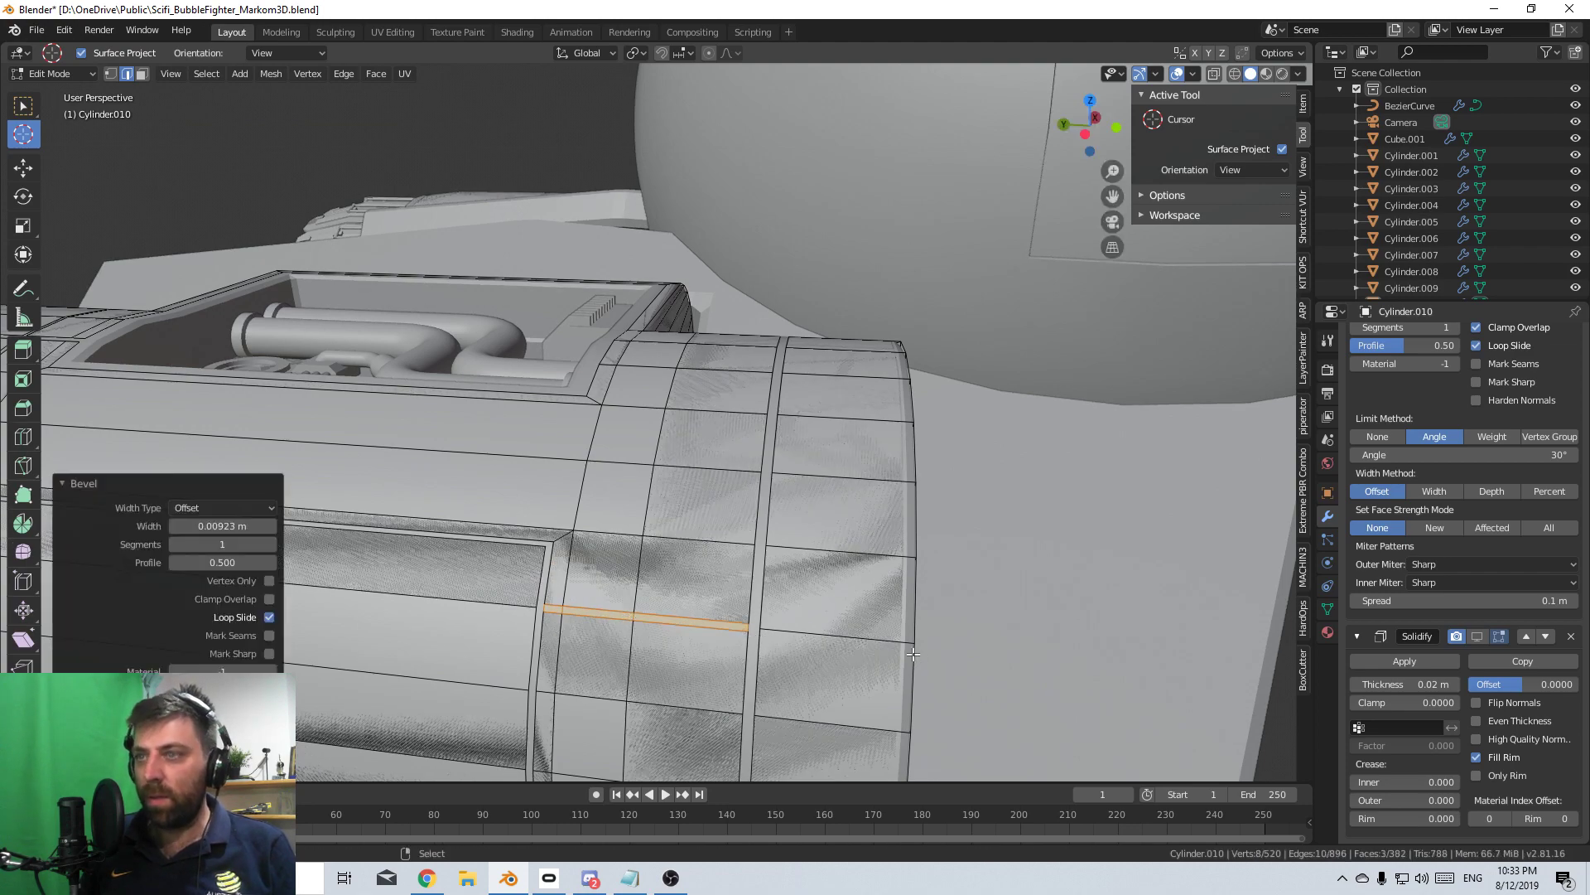
pyautogui.press('x')
pyautogui.click(912, 653)
# - Bevel the short cross edge loop beside the outer fin about 0.0096 m wide and delete the resulting strip of faces
pyautogui.scroll(-6, 688, 584)
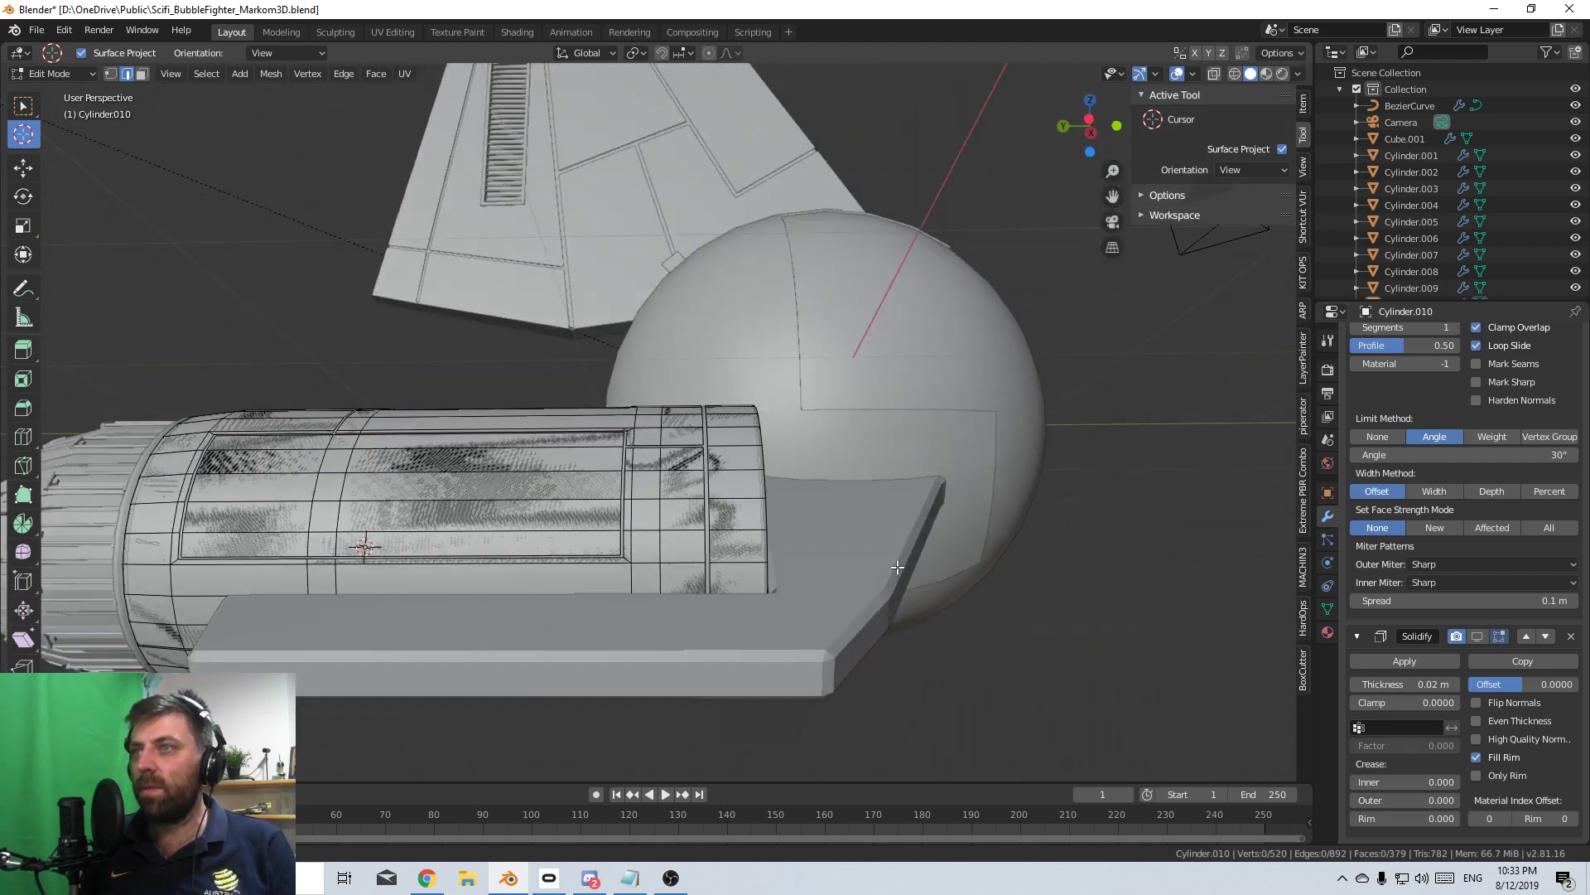
pyautogui.moveTo(688, 584); pyautogui.dragTo(440, 516, button='middle')
pyautogui.keyDown('alt'); pyautogui.click(396, 563); pyautogui.keyUp('alt')
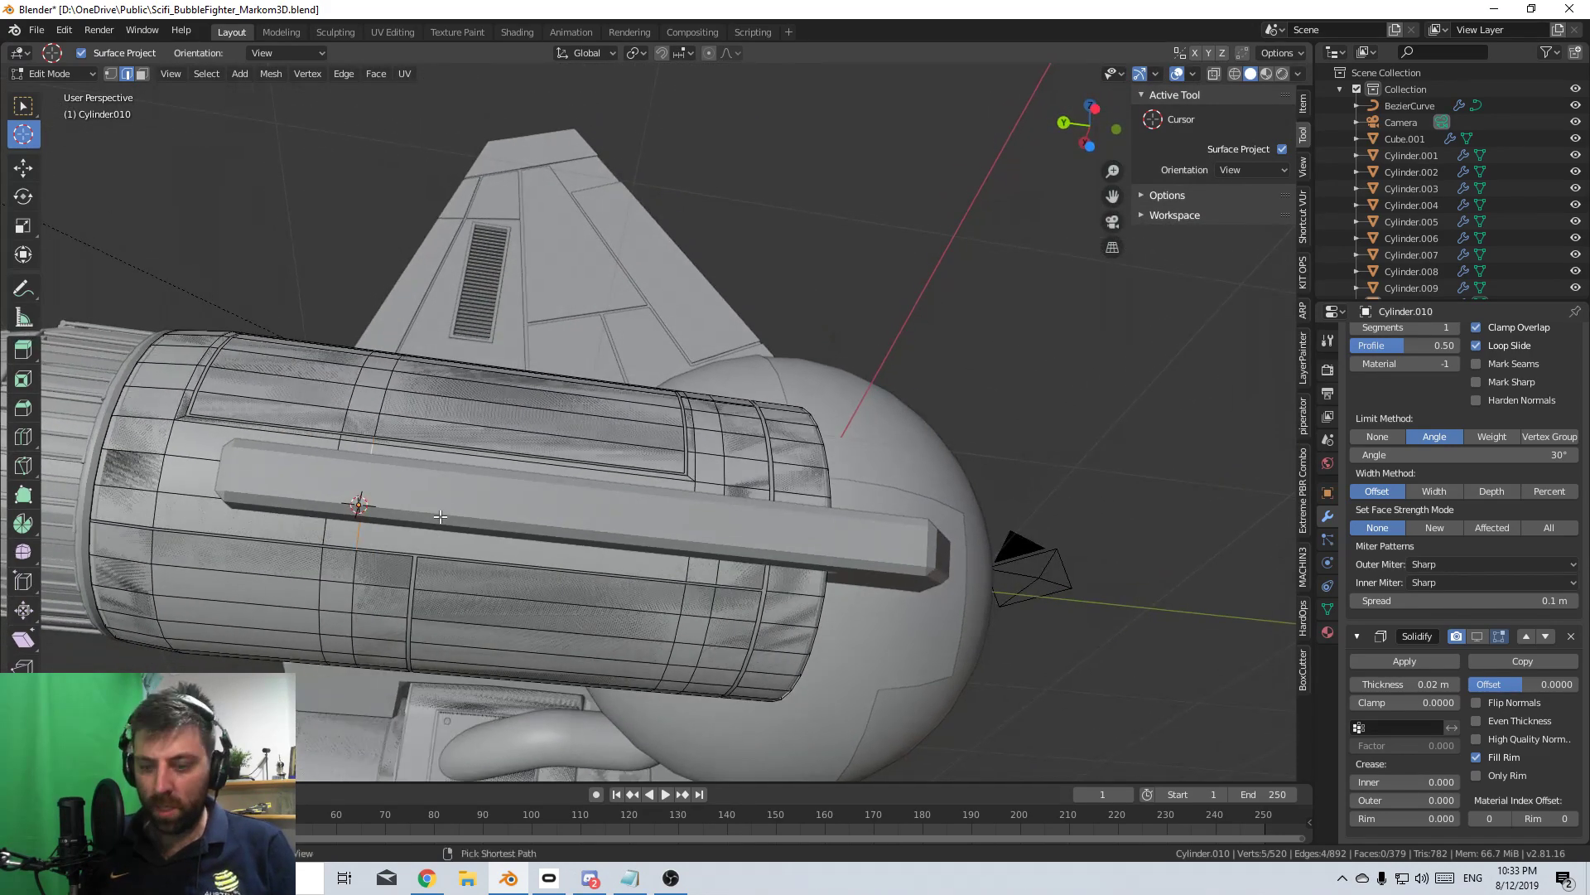
pyautogui.hotkey('ctrl', 'b')
pyautogui.click(452, 515)
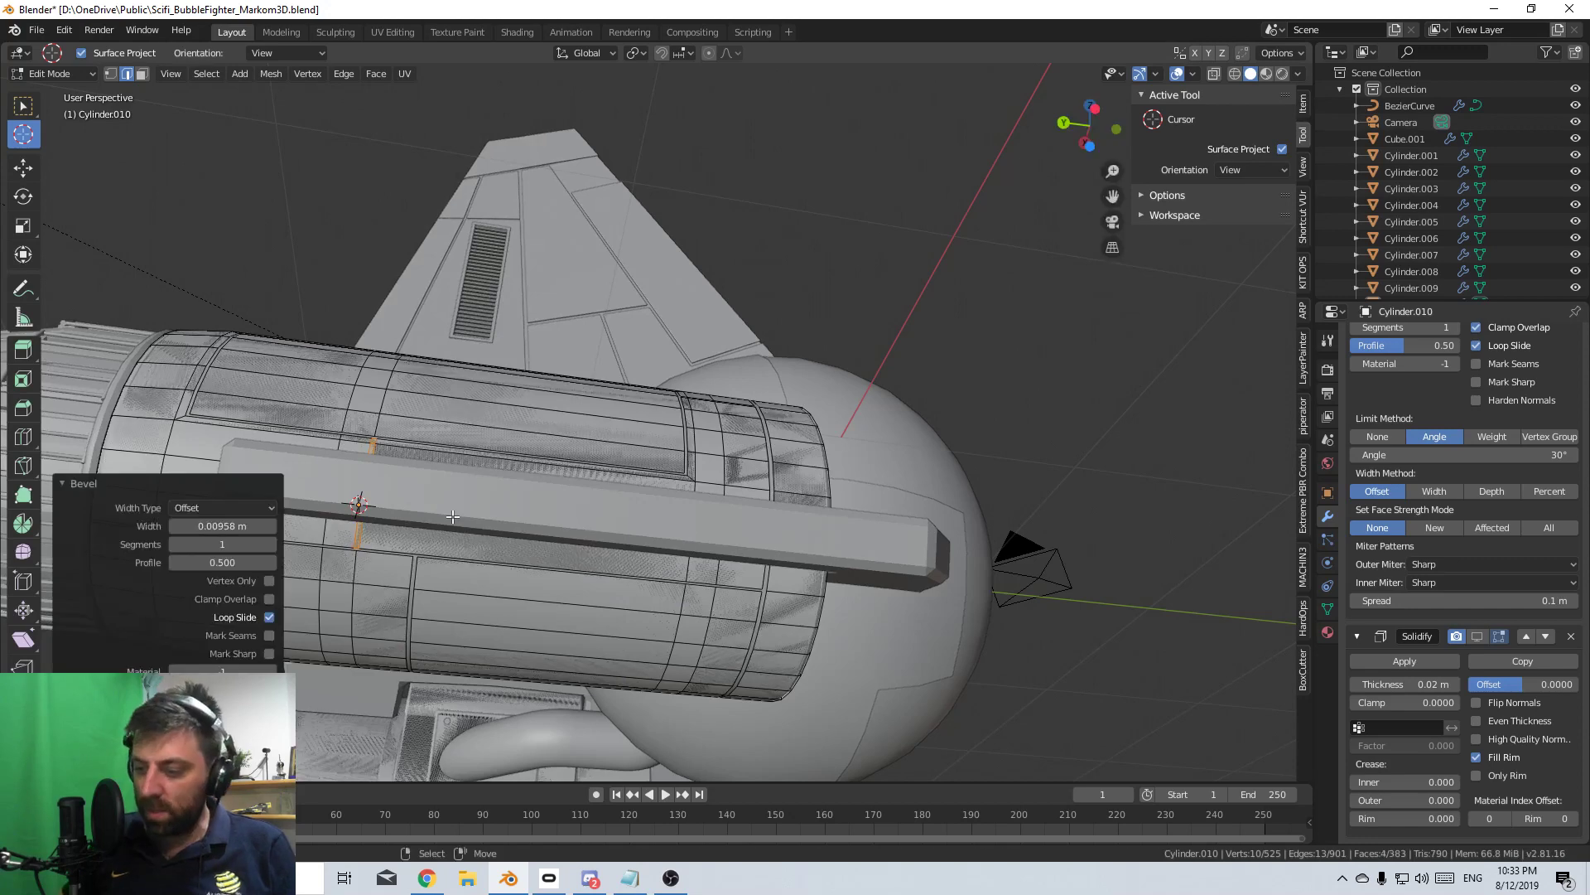
pyautogui.press('x')
pyautogui.click(452, 516)
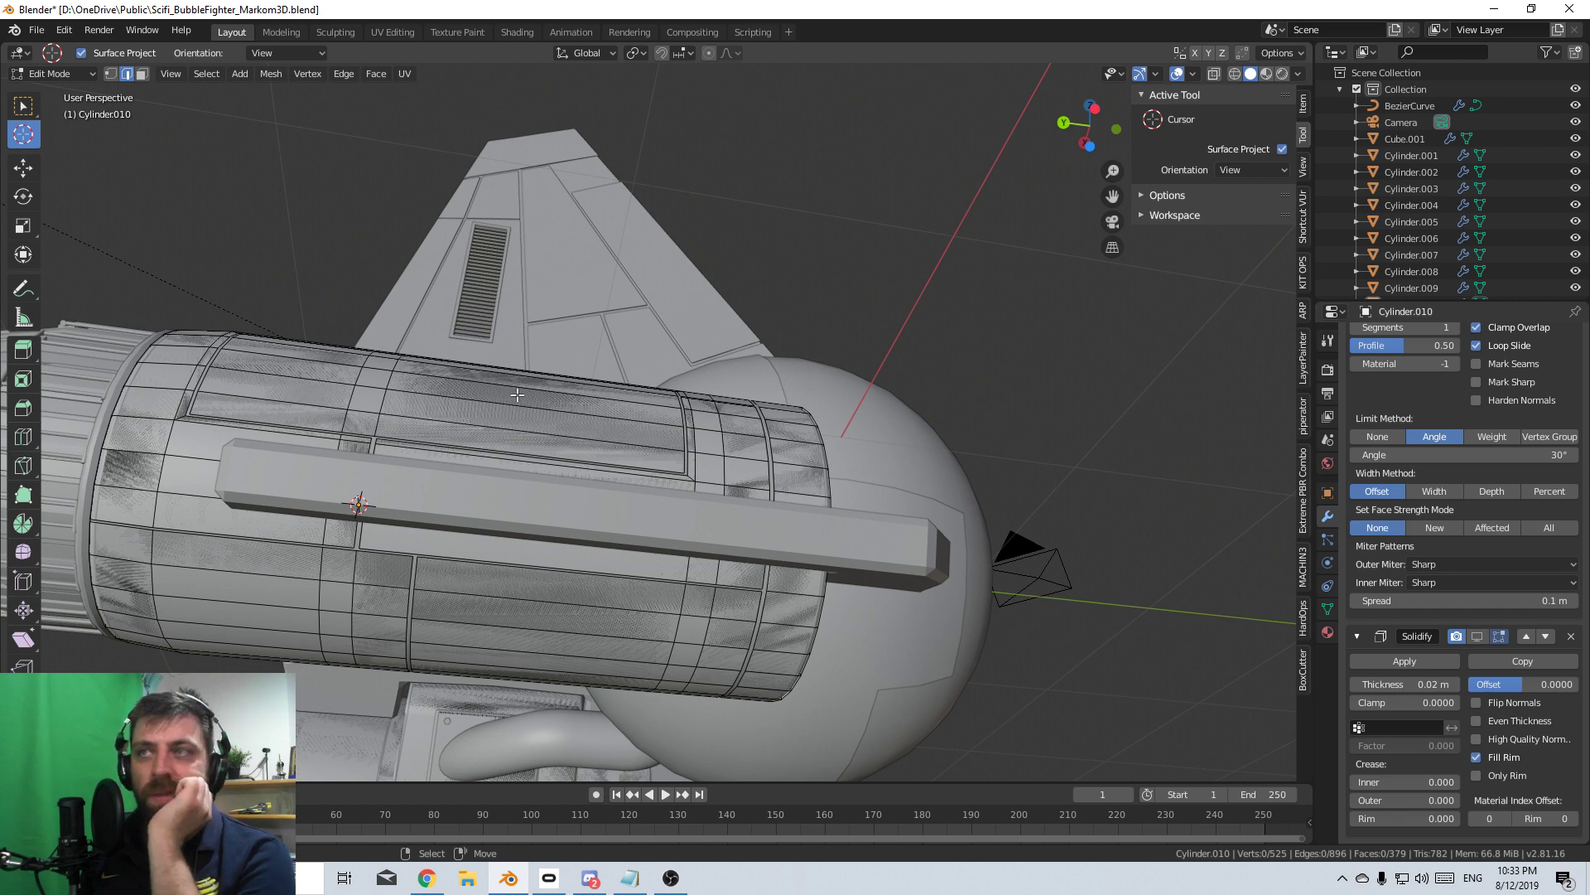
# - Show the Solidify effect in Object Mode and inspect the new panel gaps around the engine body and pipe hatch
pyautogui.moveTo(517, 395); pyautogui.dragTo(493, 501, button='middle')
pyautogui.press('Tab')
pyautogui.click(1477, 636)
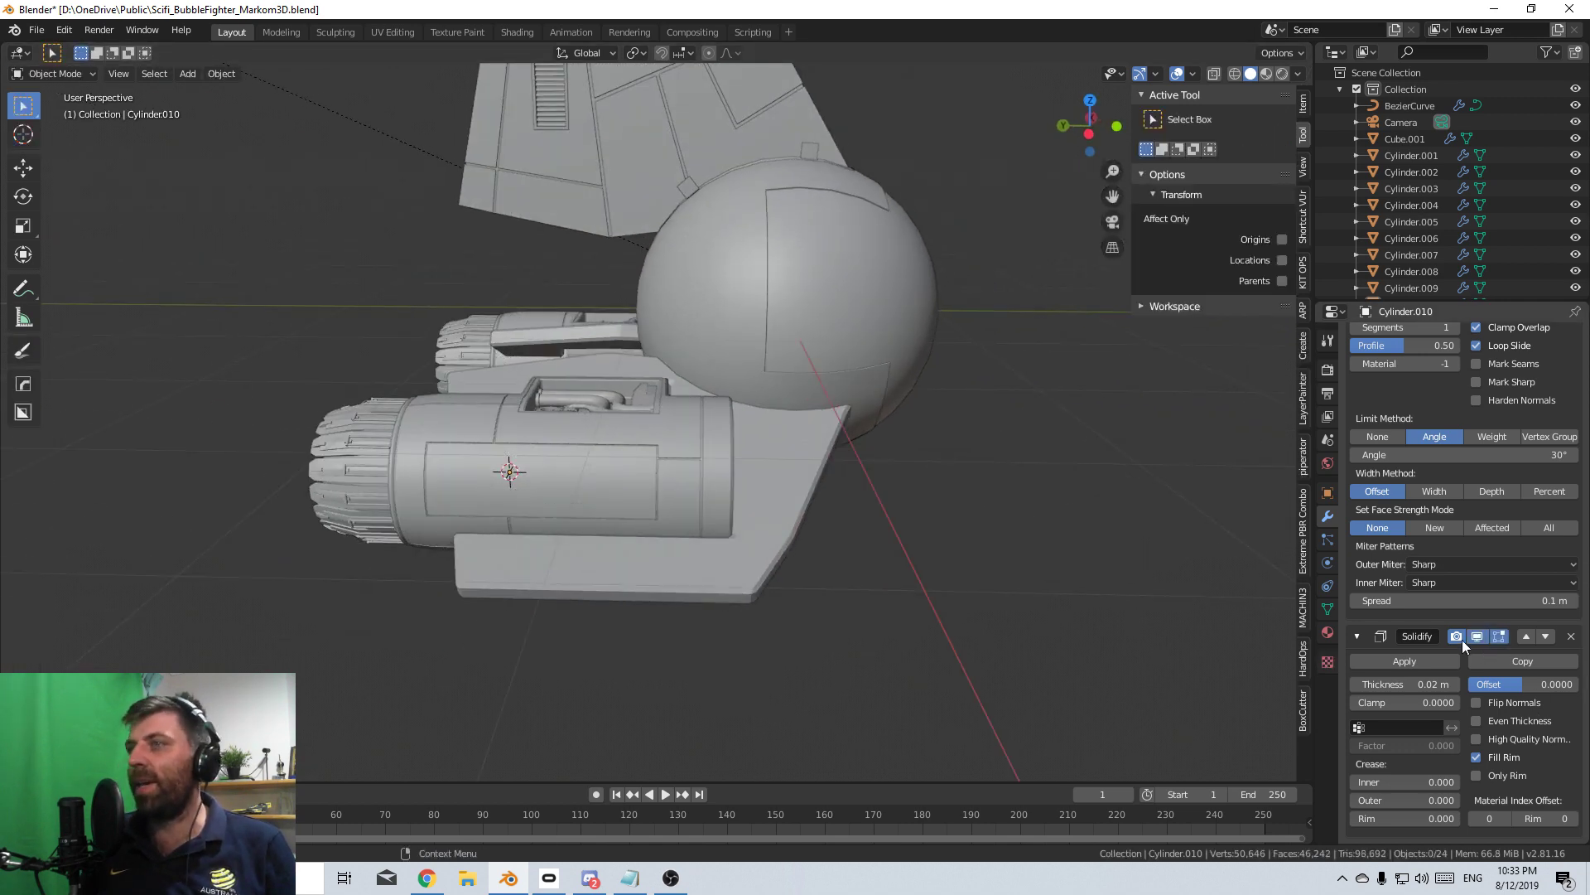
pyautogui.moveTo(1077, 580); pyautogui.dragTo(946, 558, button='middle')
pyautogui.scroll(4, 946, 558)
pyautogui.moveTo(590, 600); pyautogui.dragTo(1269, 630, button='middle')
pyautogui.scroll(3, 474, 476)
# - In Edit Mode with Solidify hidden, merge the vertex pair at the lower end of the cross gap behind the pipe hatch
pyautogui.press('Tab')
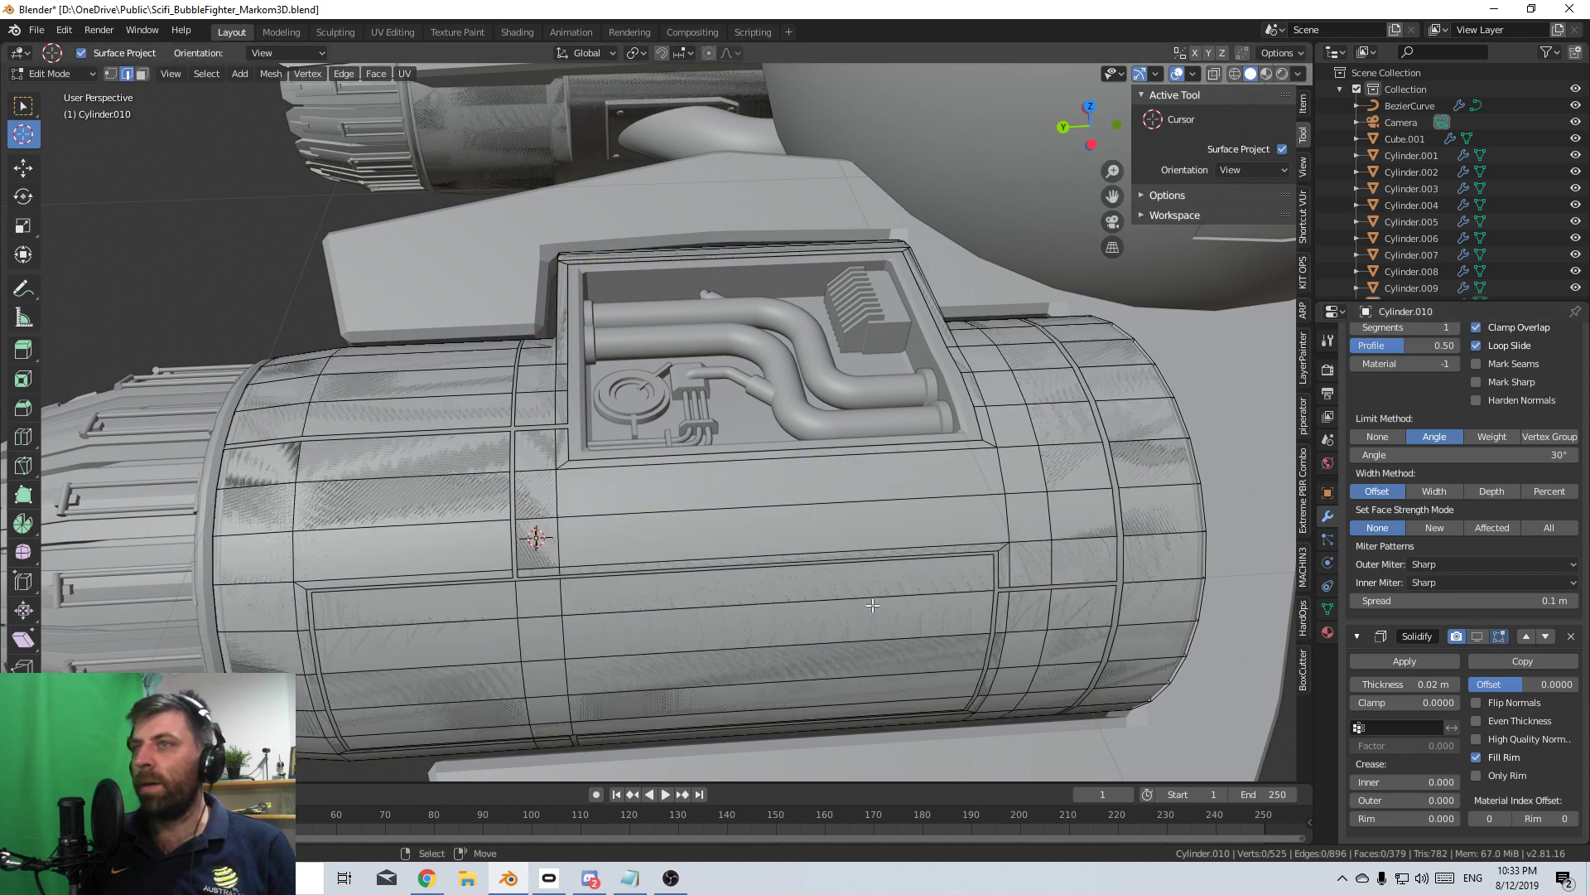
pyautogui.moveTo(360, 470); pyautogui.dragTo(417, 537, button='middle')
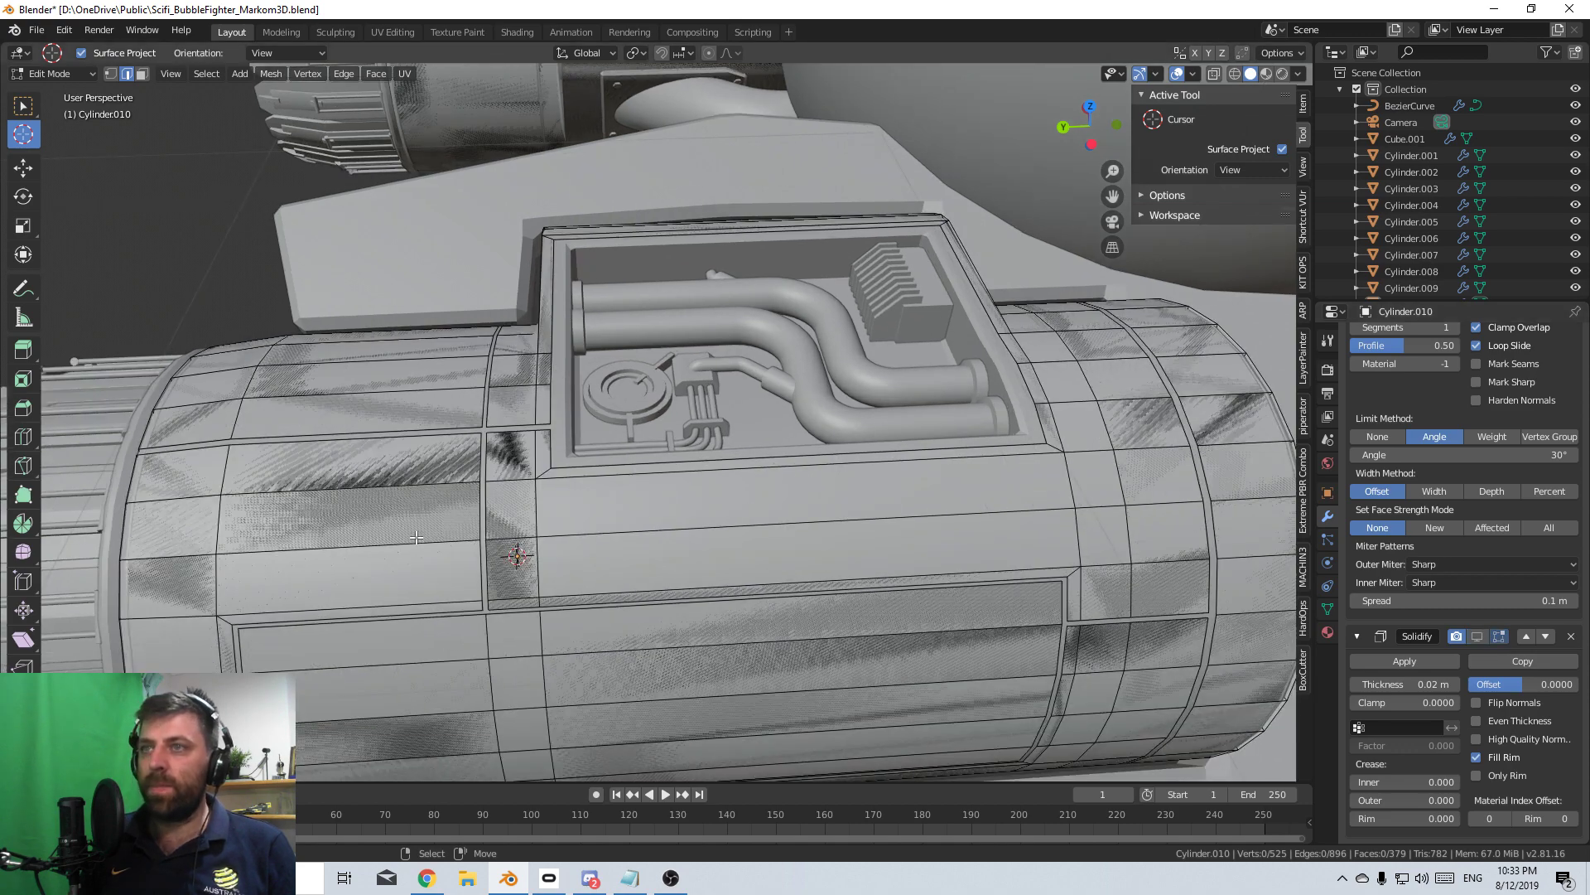
pyautogui.click(110, 74)
pyautogui.moveTo(497, 464); pyautogui.dragTo(539, 504, button='middle')
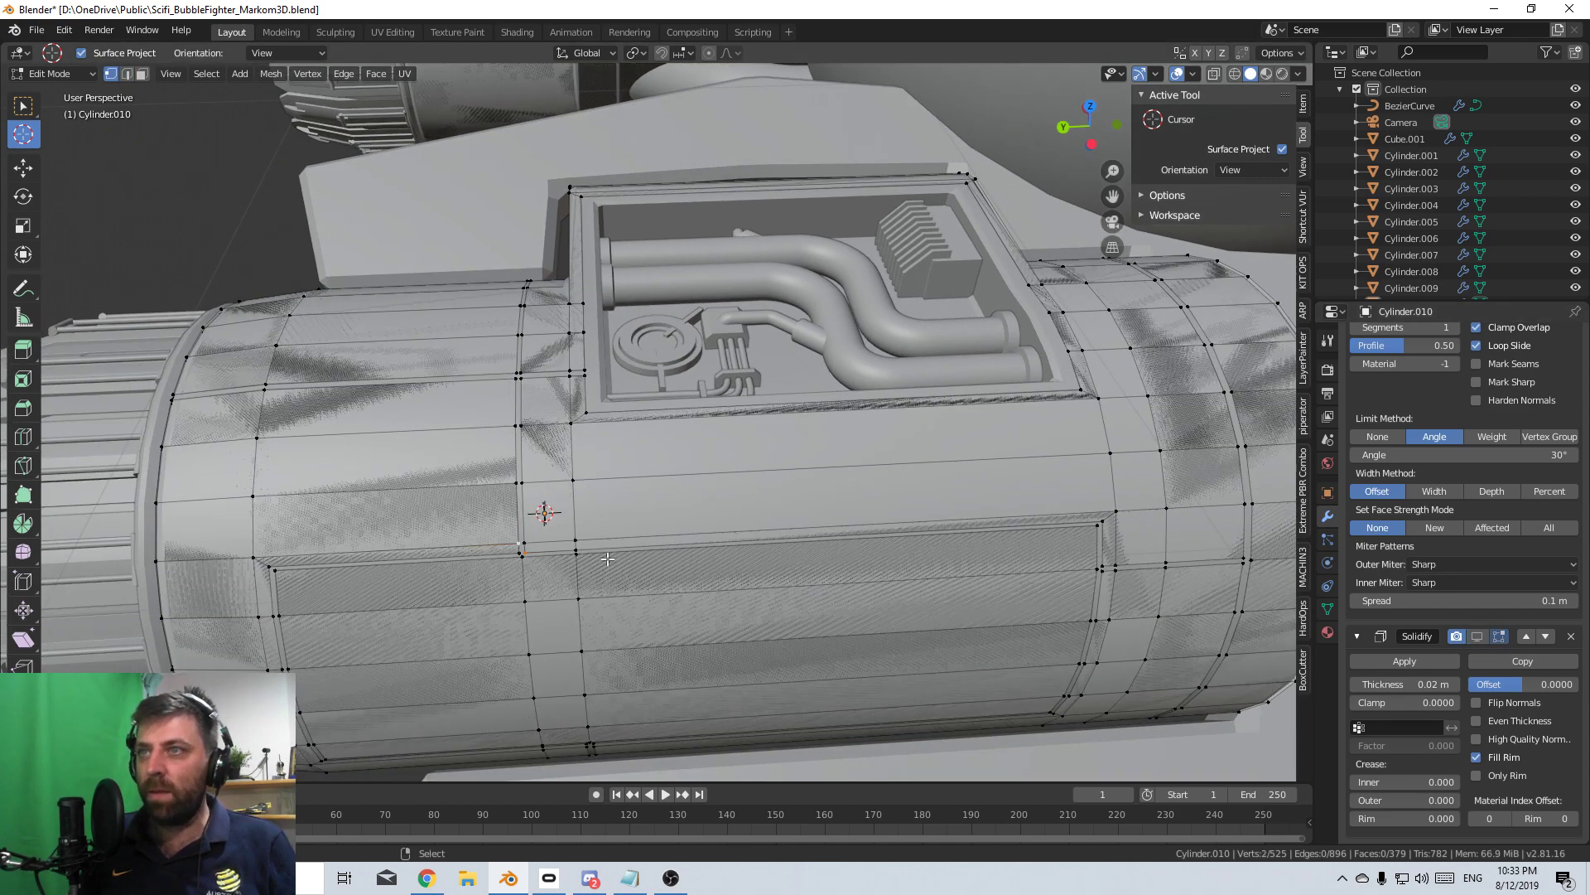
pyautogui.click(522, 548)
pyautogui.scroll(3, 528, 553)
pyautogui.moveTo(486, 555); pyautogui.dragTo(637, 545, button='middle')
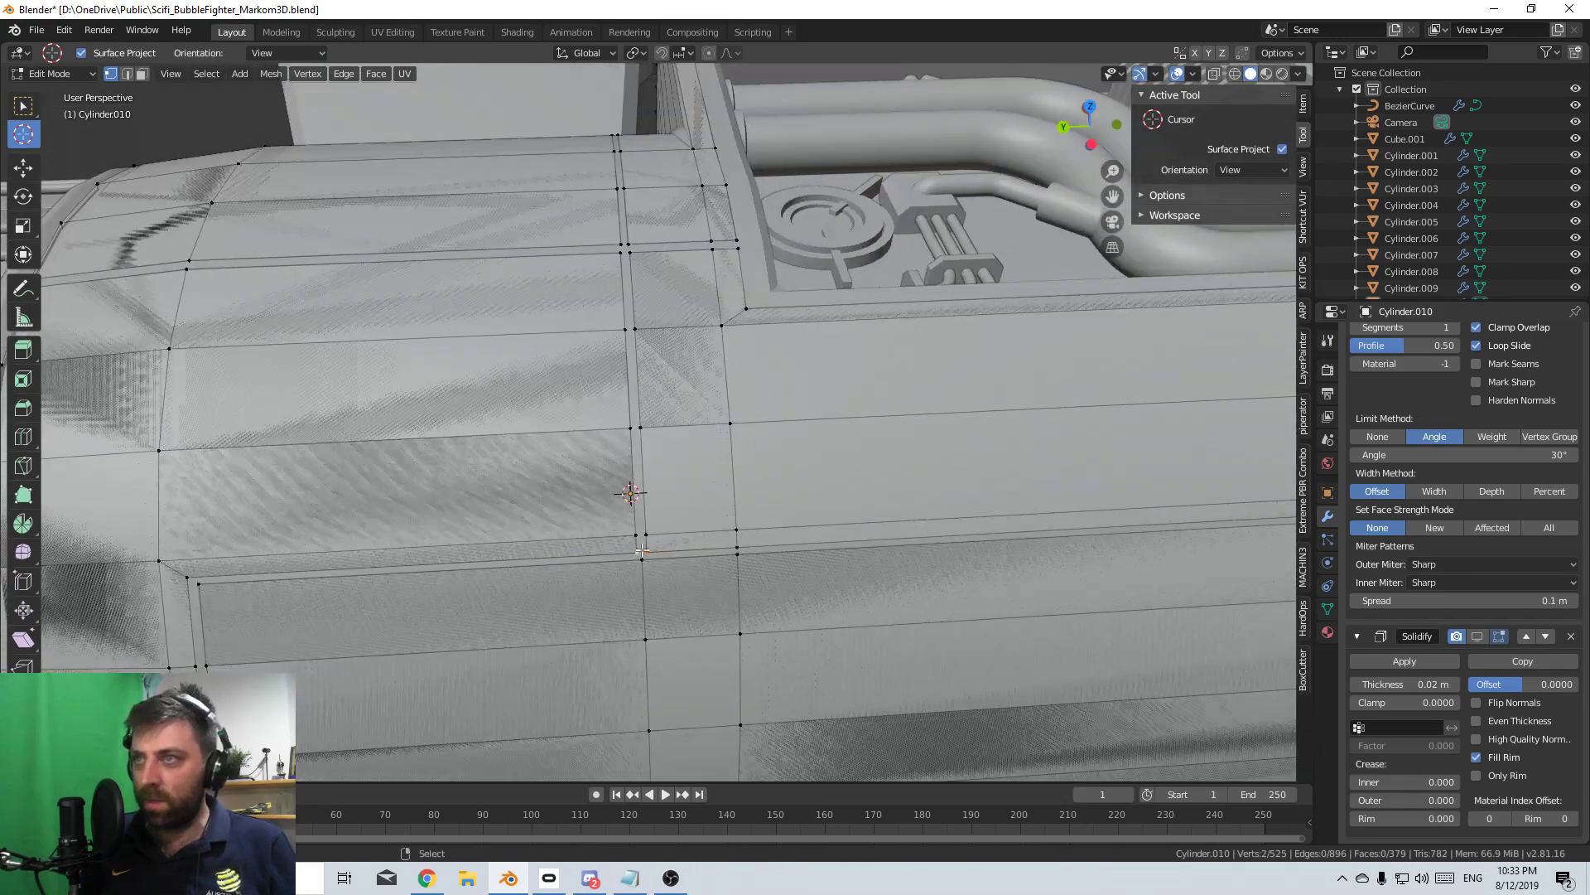
pyautogui.press('m')
pyautogui.click(724, 593)
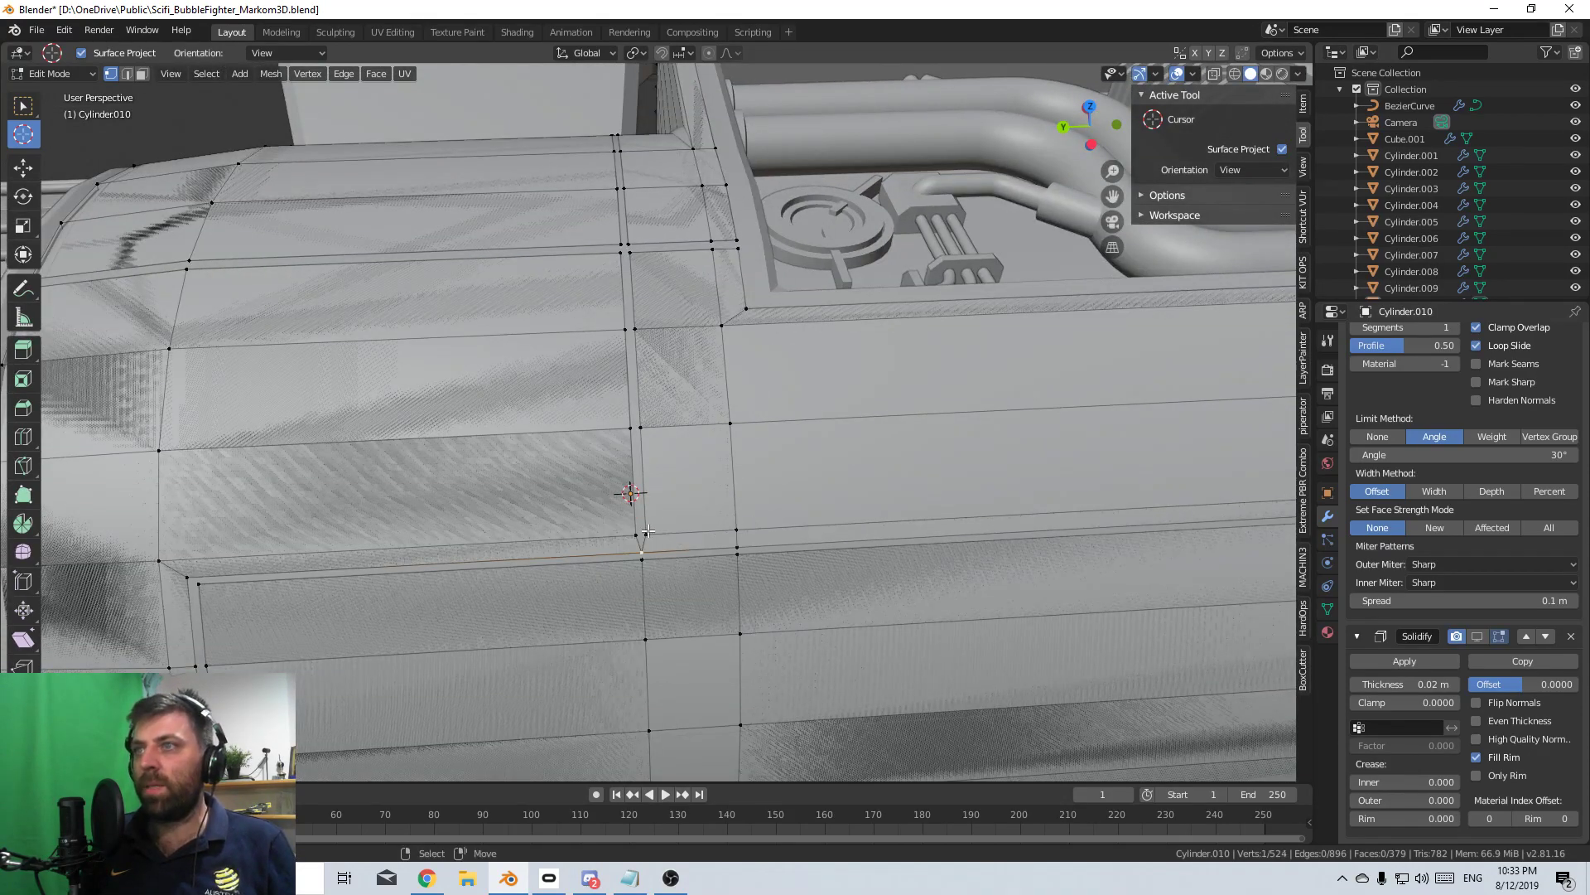
# - Merge the remaining vertex pairs along the cross gap up to the lengthwise gap, closing that section
pyautogui.press('m')
pyautogui.click(663, 535)
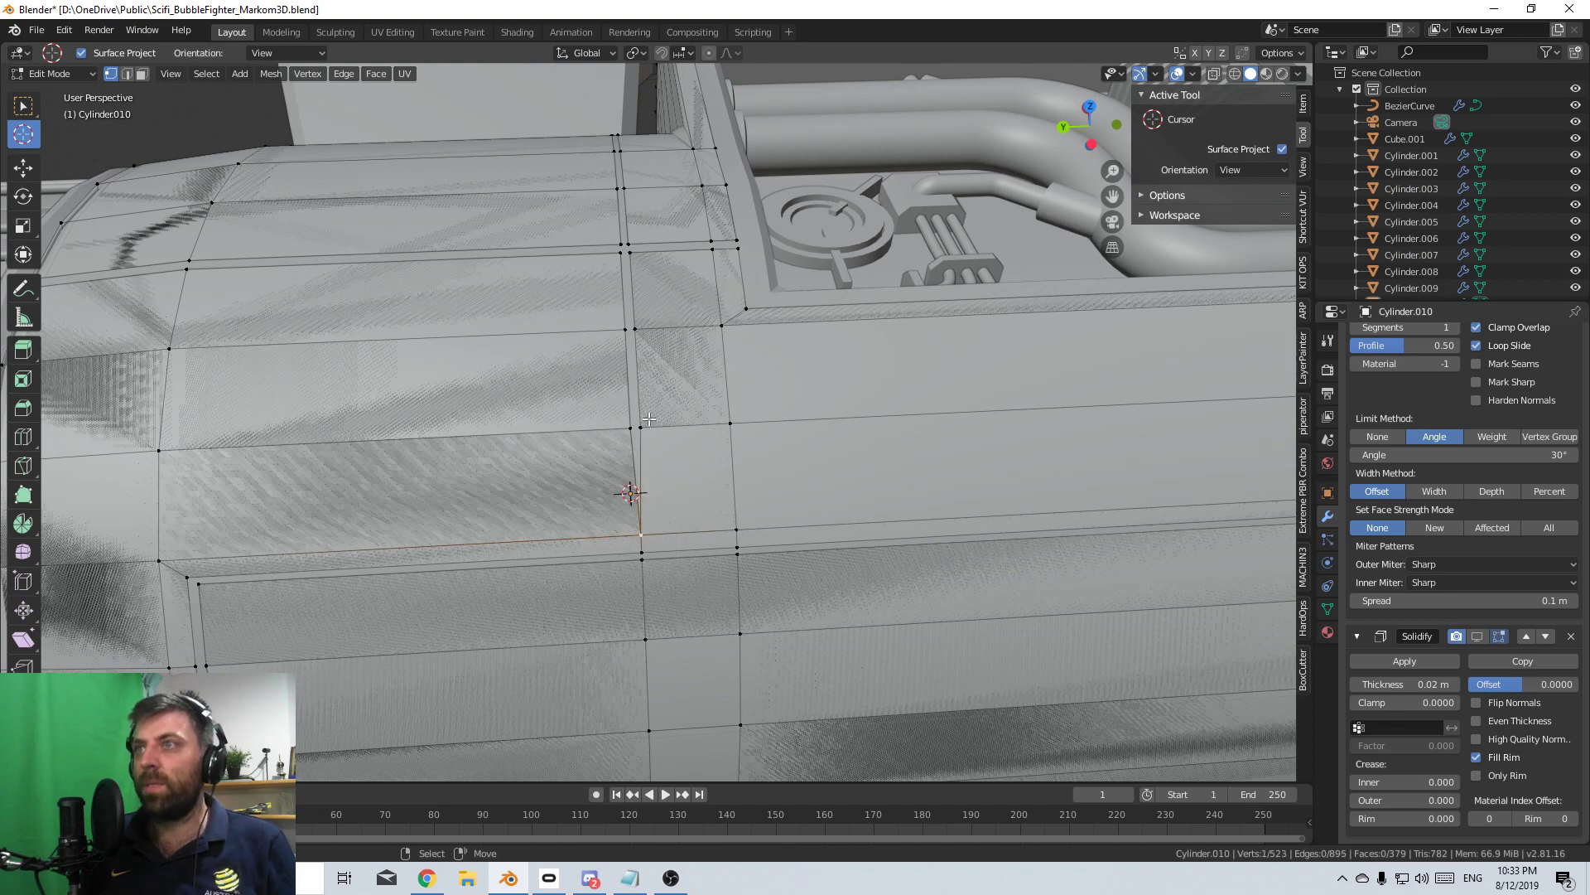
pyautogui.press('m')
pyautogui.click(627, 432)
pyautogui.click(632, 326)
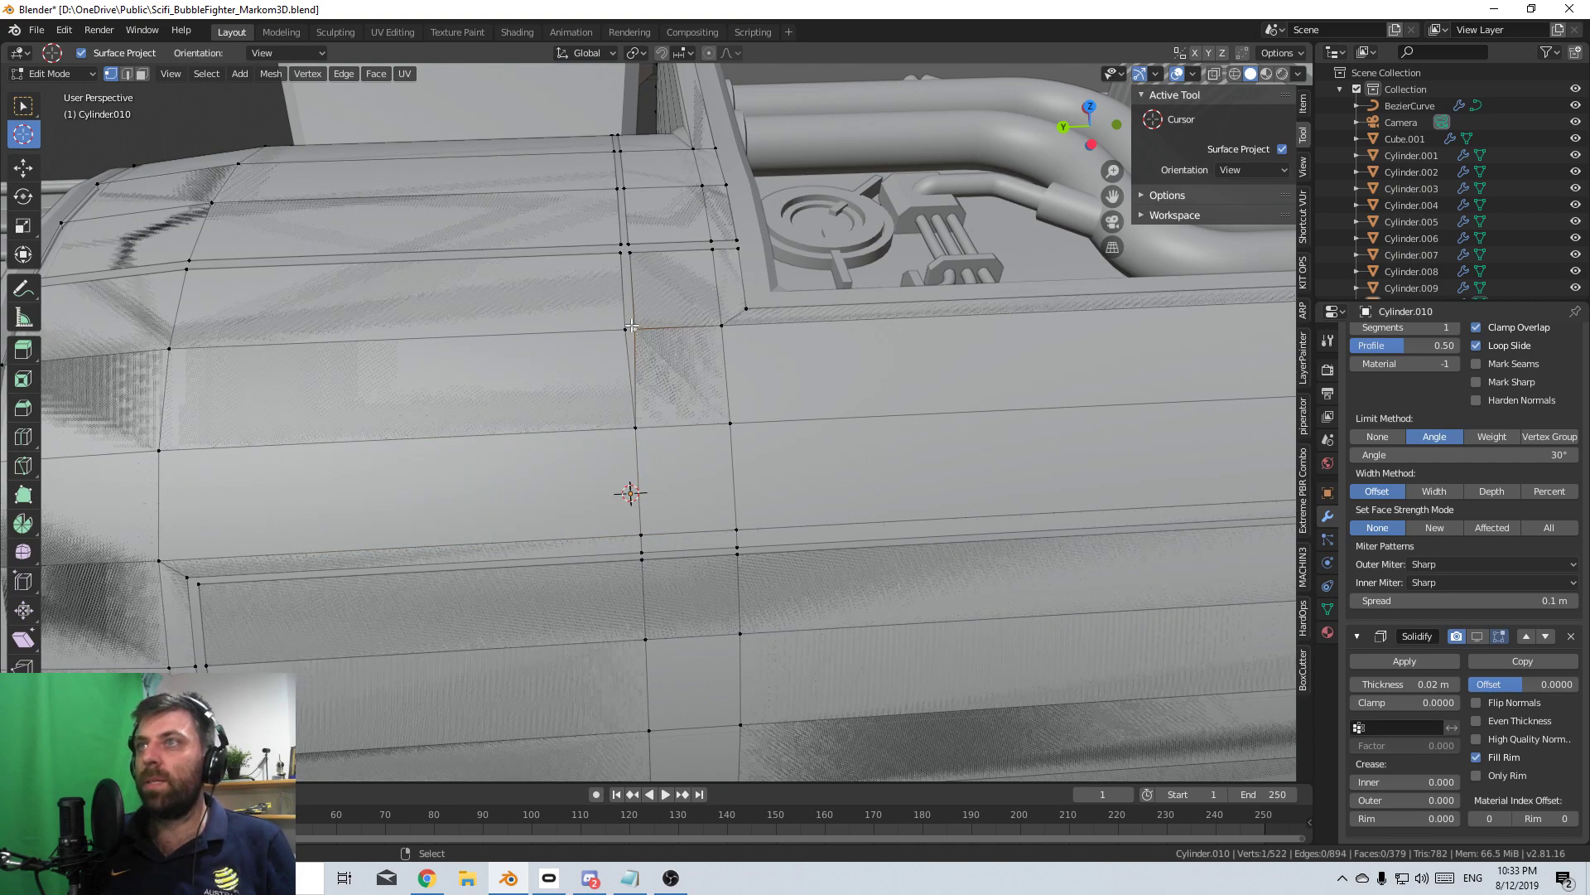
pyautogui.press('m')
pyautogui.click(620, 348)
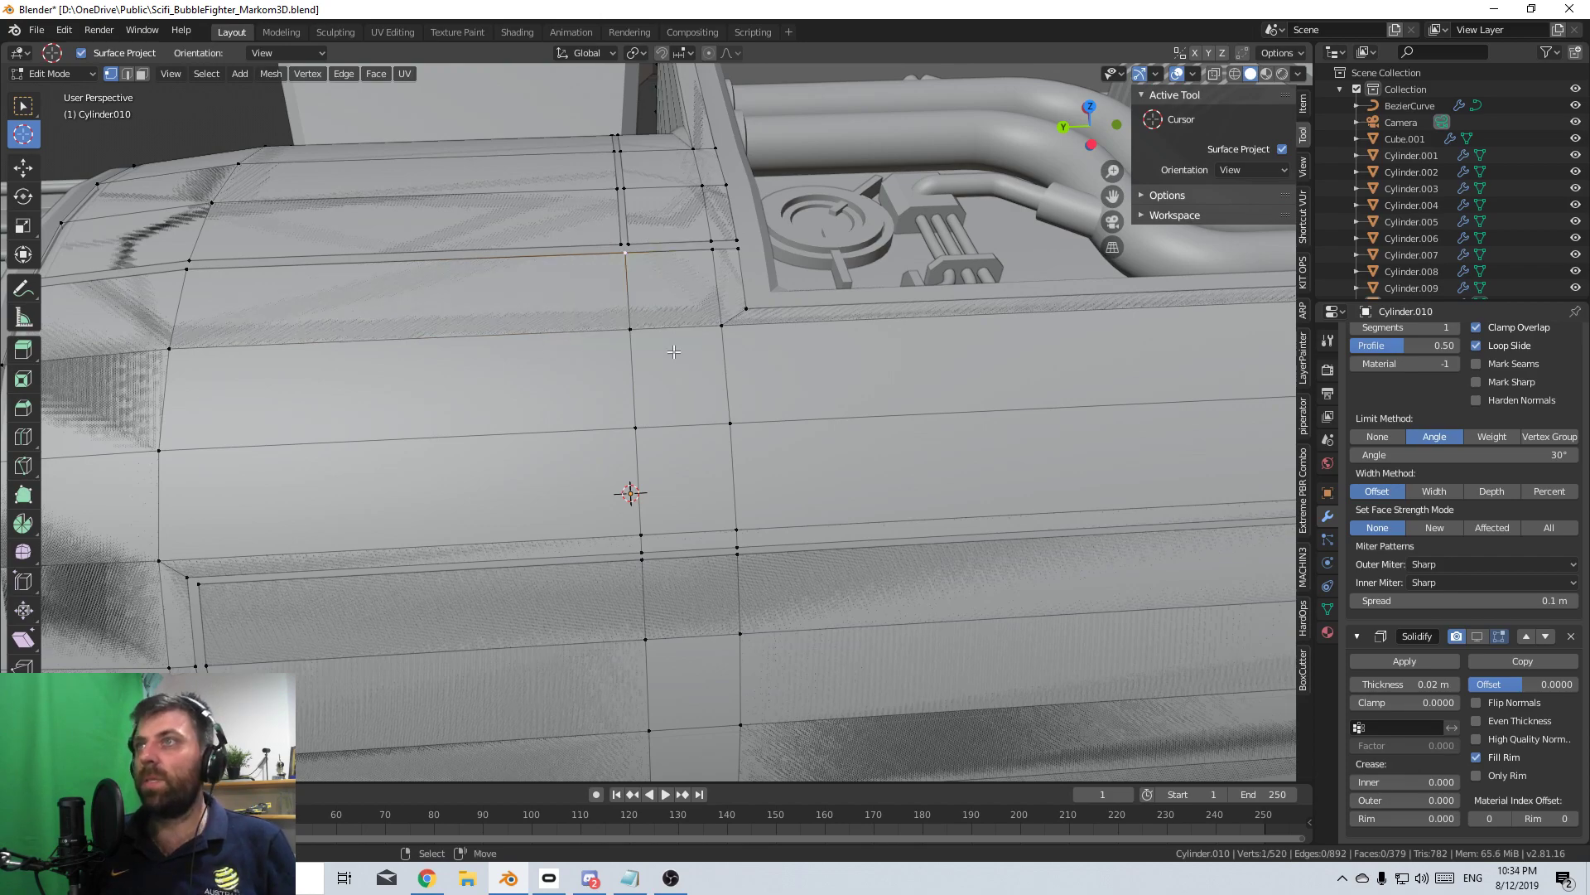
# - Add a cross loop cut midway along the panel behind the pipe hatch and scale it flat into a straight line
pyautogui.scroll(-3, 654, 348)
pyautogui.hotkey('ctrl', 'r')
pyautogui.click(526, 451)
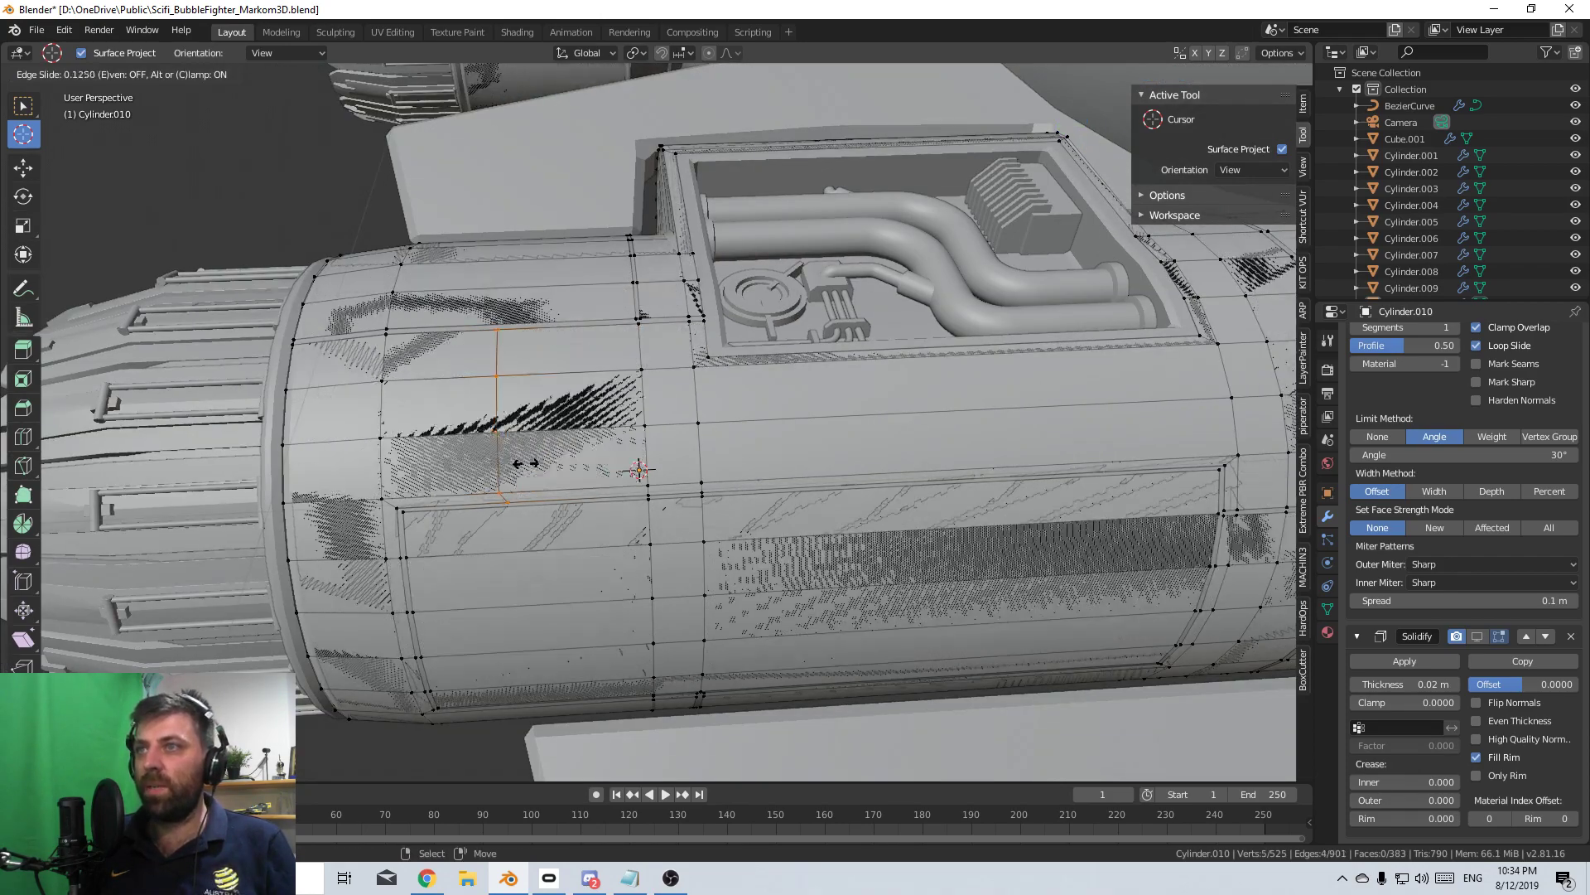
pyautogui.click(524, 461)
pyautogui.press('s')
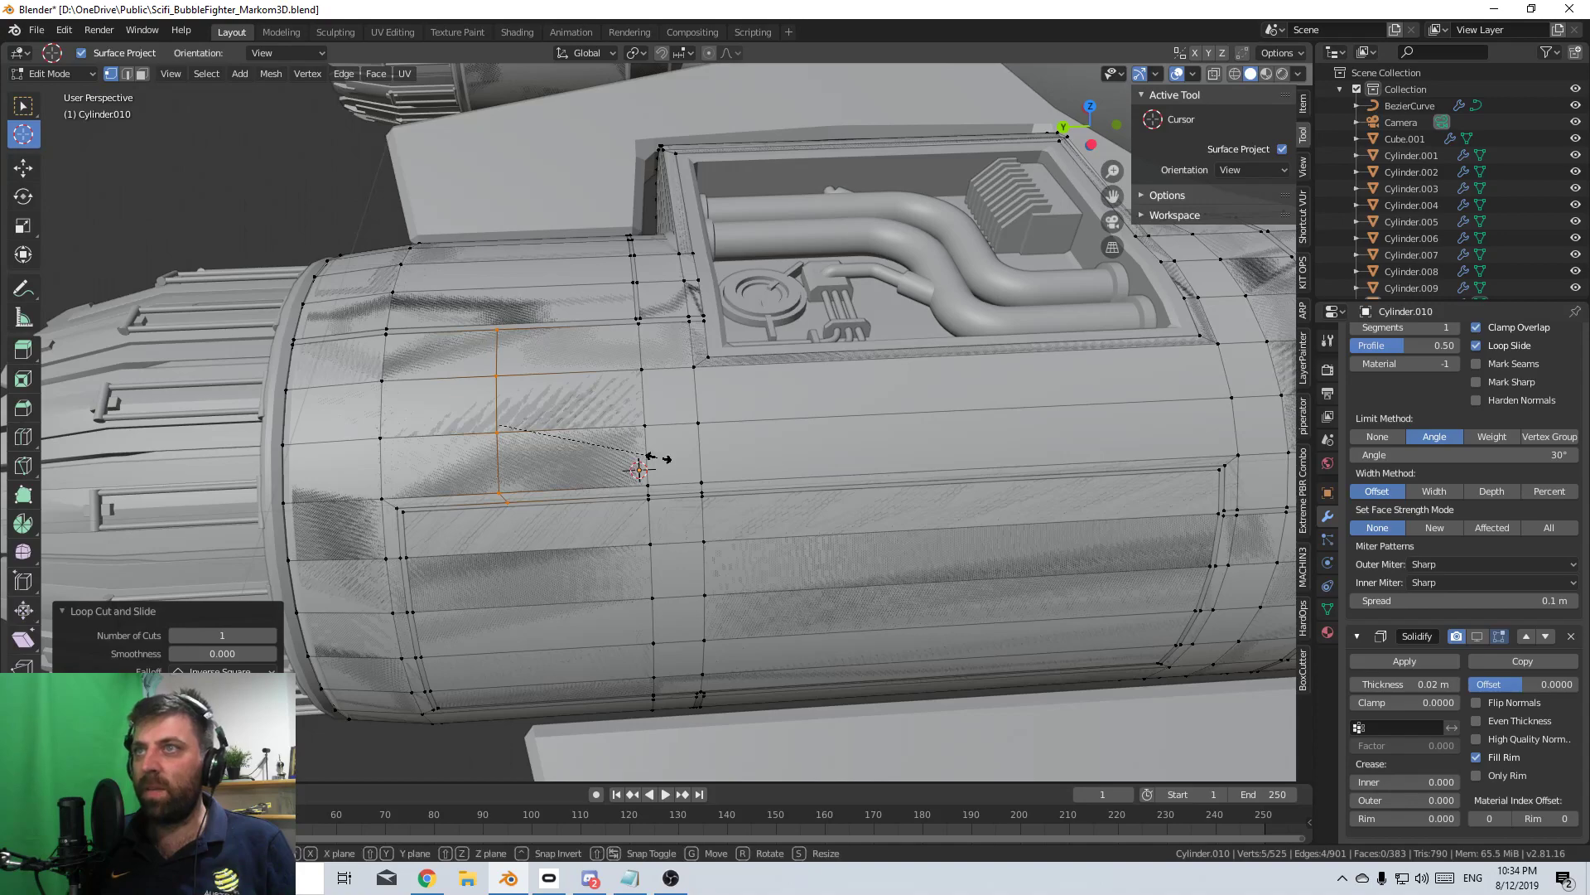
pyautogui.press('x')
pyautogui.click(653, 458)
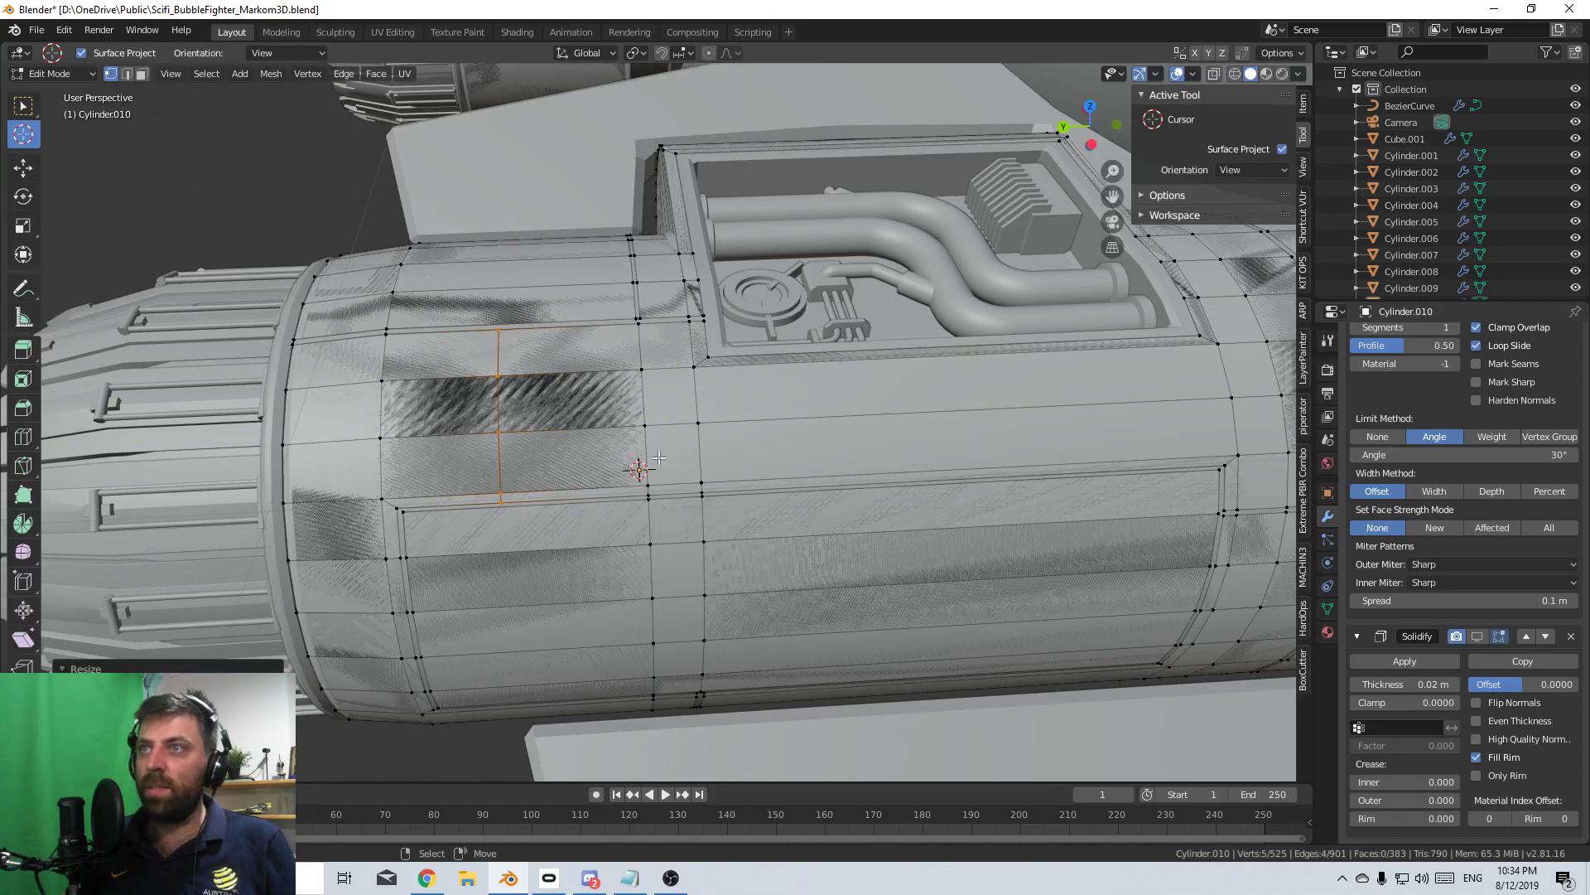
# - Bevel the straightened cross loop about 0.007 m wide and delete the resulting strip of faces
pyautogui.hotkey('ctrl', 'b')
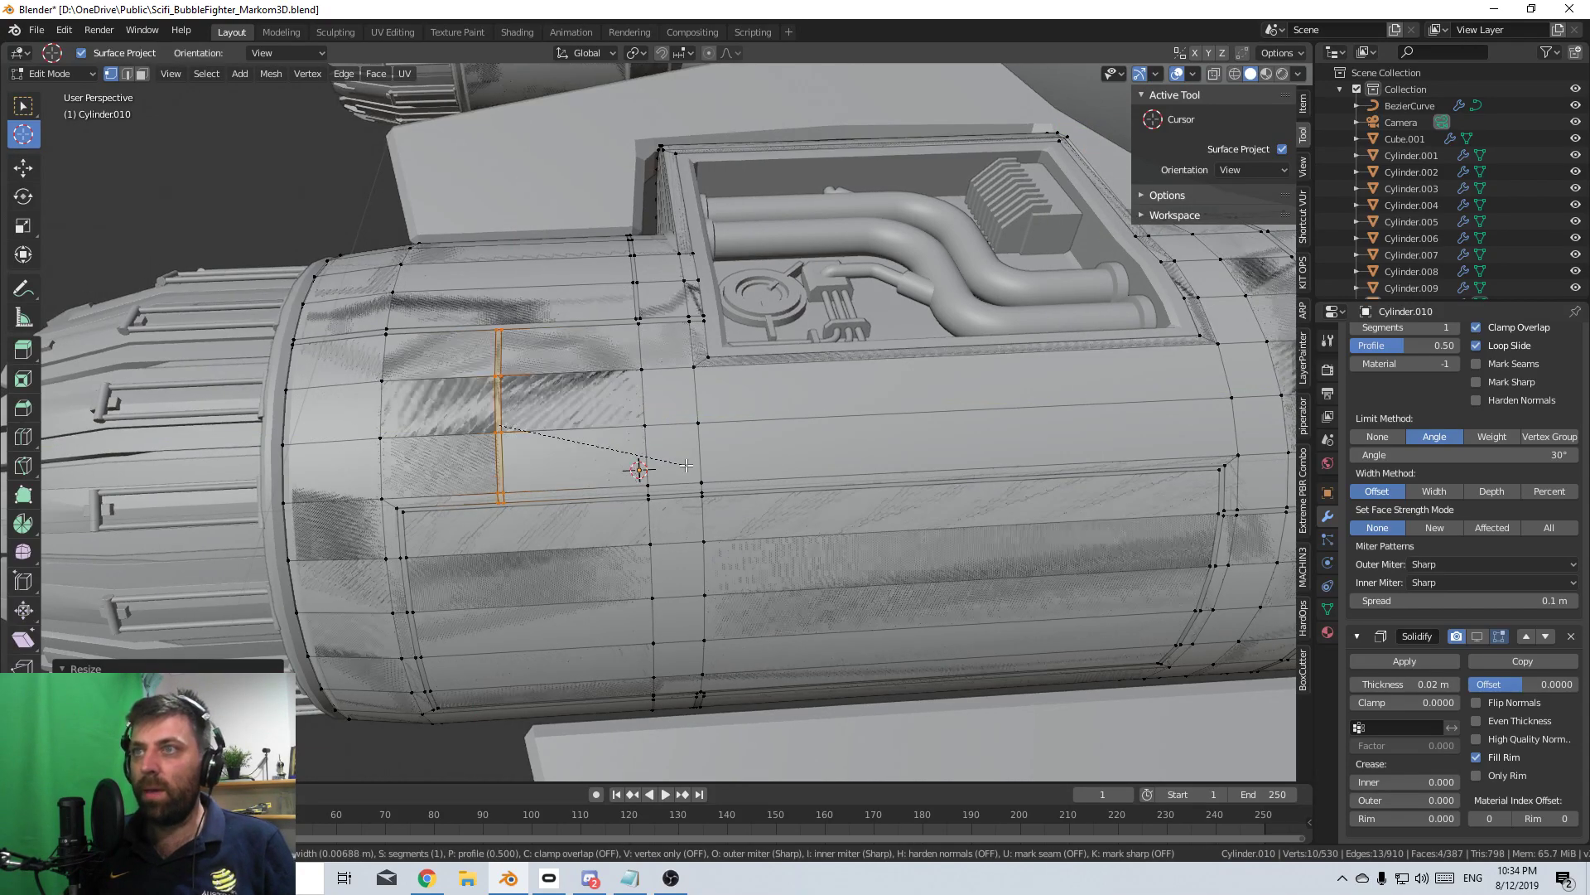
pyautogui.click(679, 467)
pyautogui.press('x')
pyautogui.click(682, 465)
# - Show the Solidify effect in Object Mode with Solid shading and inspect the relocated cross gap on the engine
pyautogui.scroll(-3, 710, 485)
pyautogui.press('z')
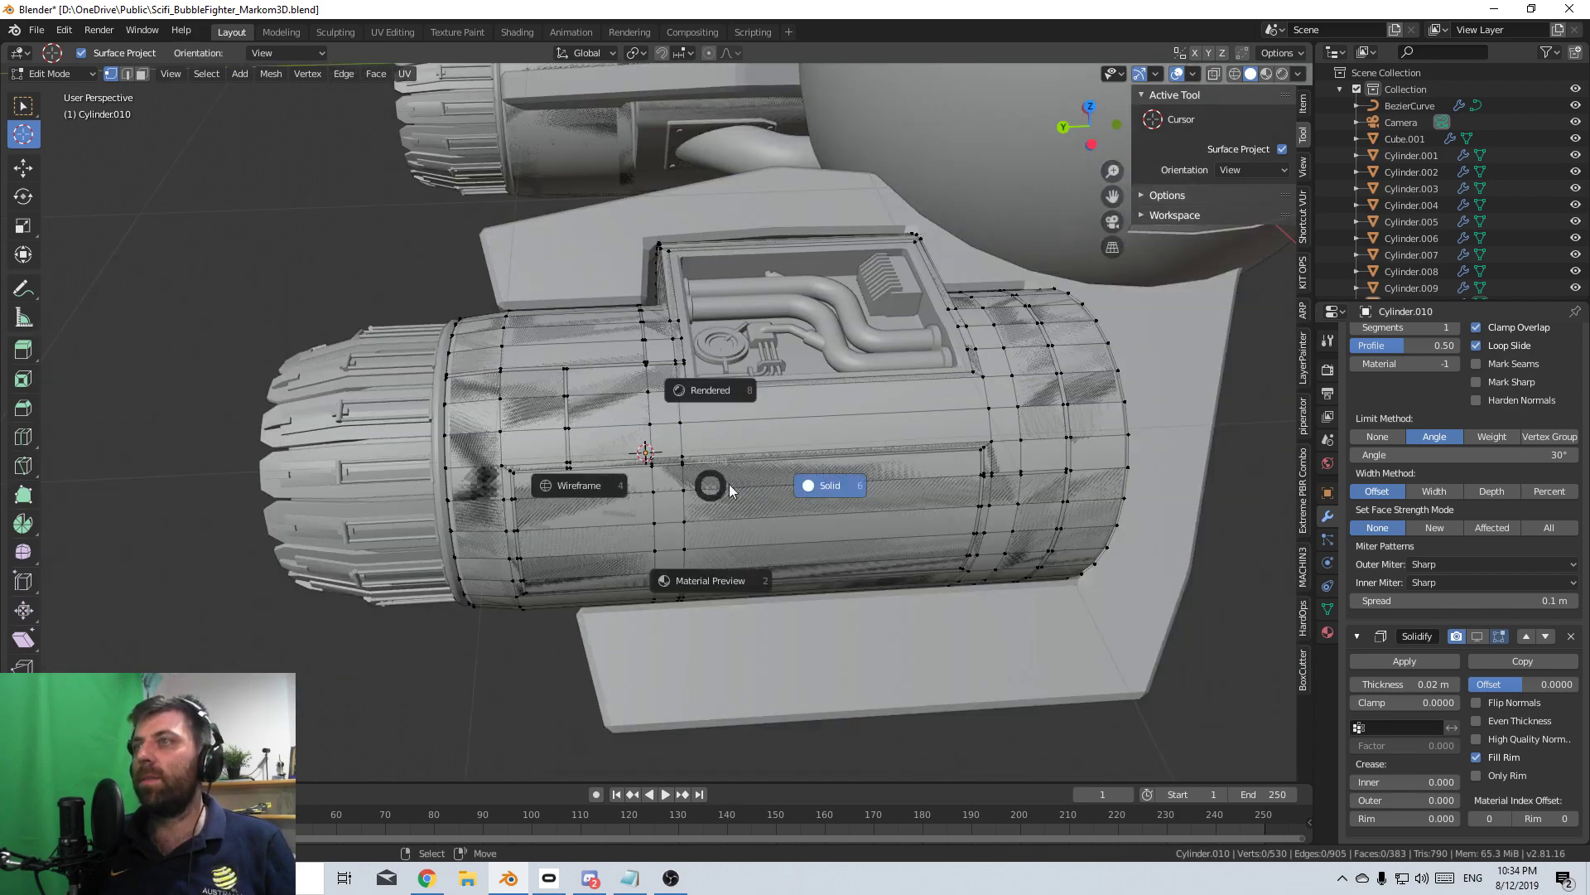
pyautogui.click(729, 484)
pyautogui.scroll(-2, 729, 484)
pyautogui.press('Tab')
pyautogui.moveTo(729, 484)
pyautogui.mouseDown(button='middle')
pyautogui.moveTo(822, 510)
pyautogui.moveTo(791, 521)
pyautogui.mouseUp(button='middle')
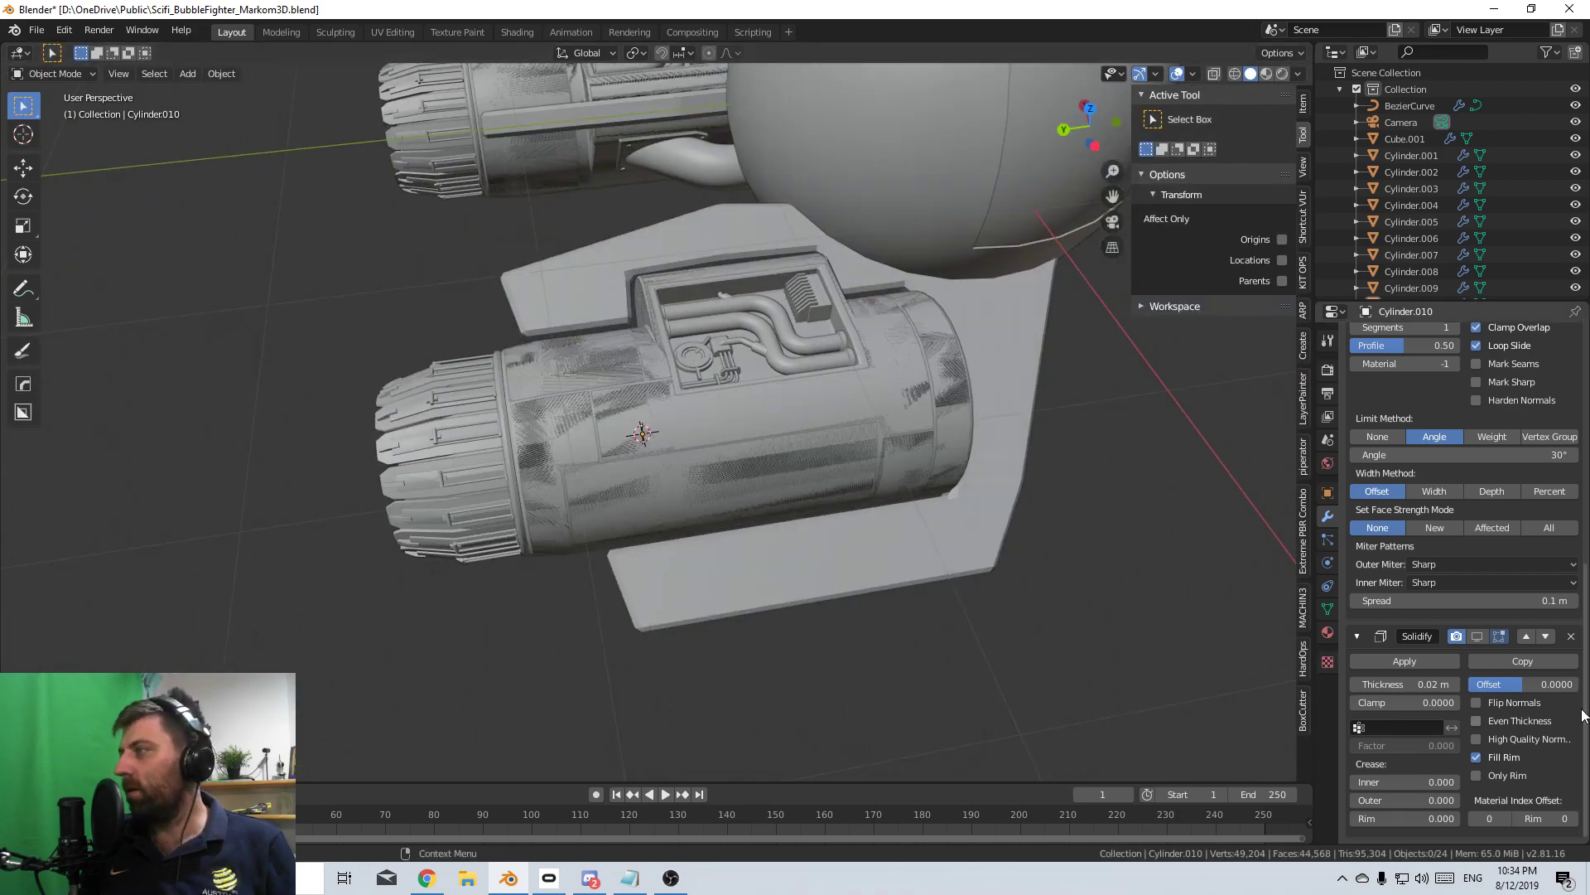
pyautogui.click(1475, 636)
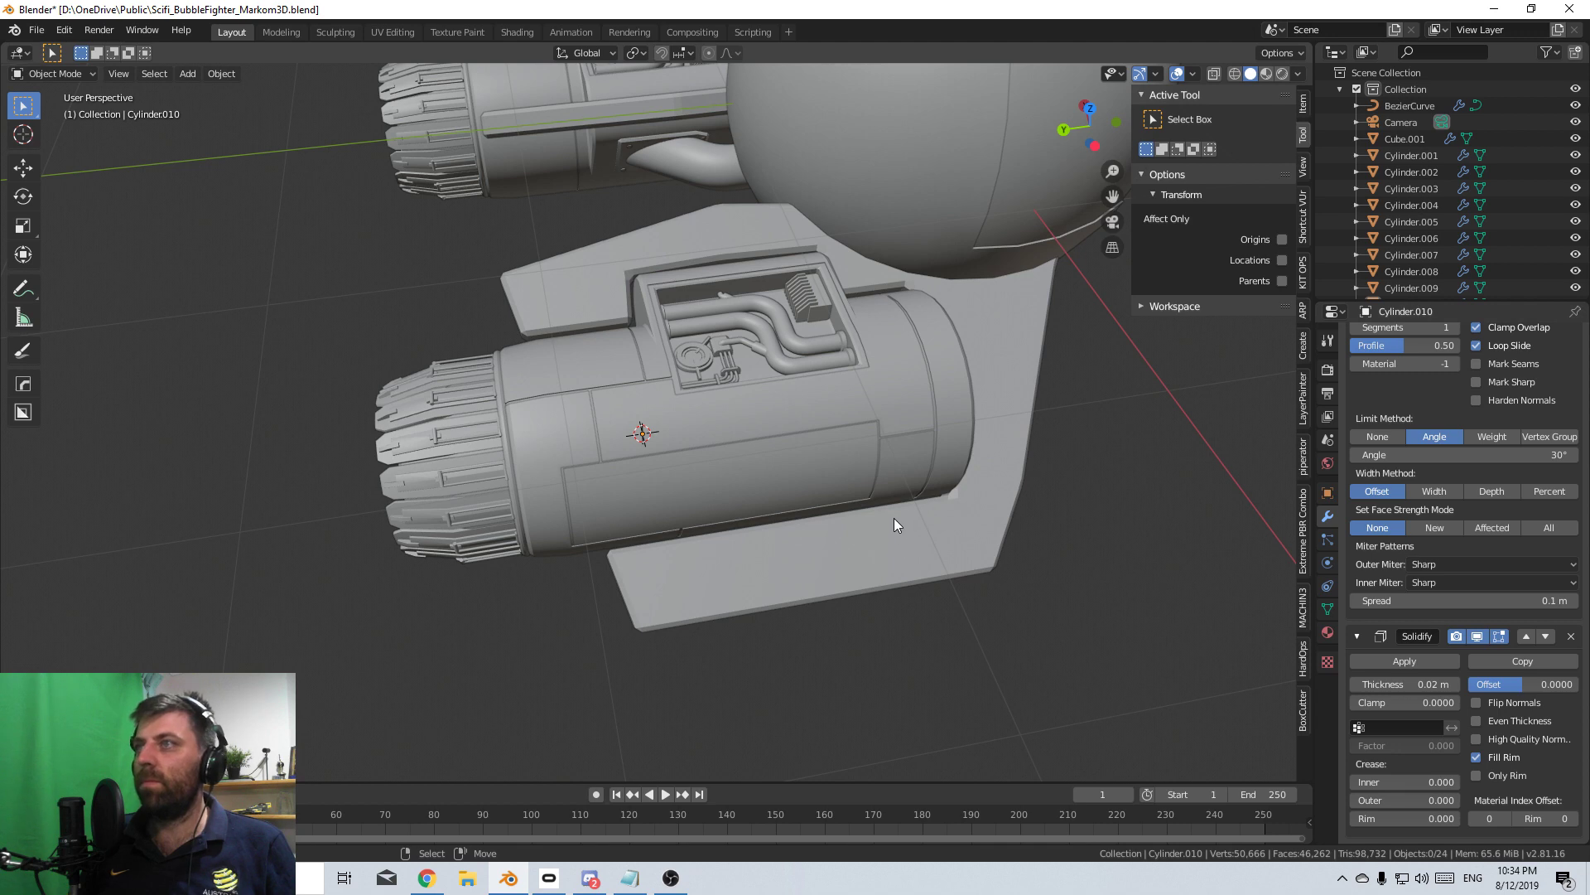
pyautogui.moveTo(892, 519); pyautogui.dragTo(833, 426, button='middle')
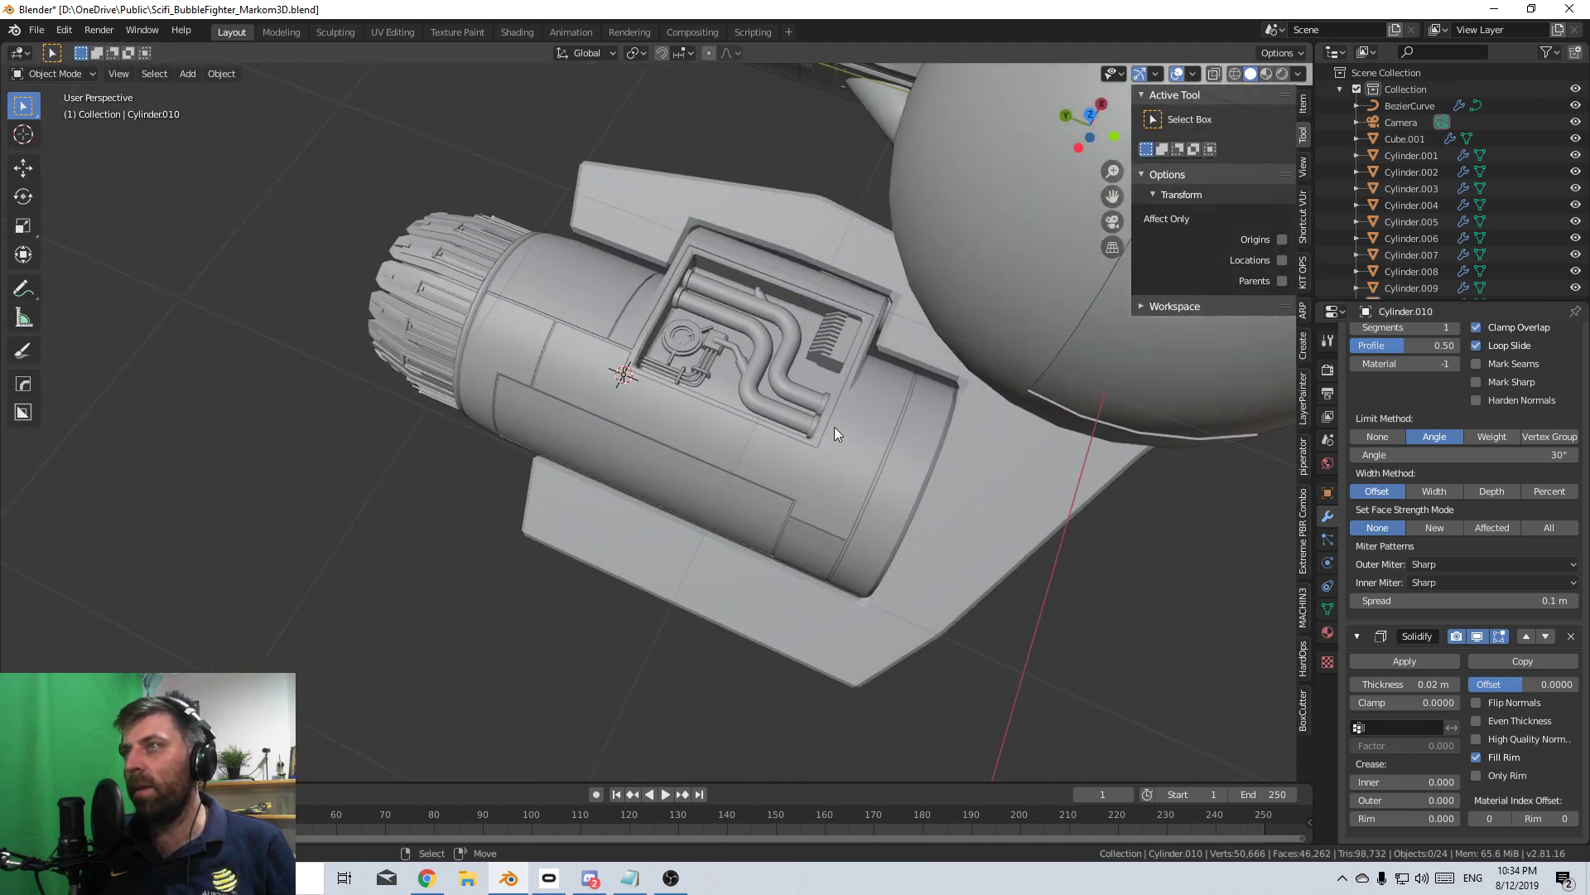
# - Bevel the lengthwise edges between the pipe hatch and the engine's front ring gap 0.0128 m wide, and delete the resulting faces
pyautogui.press('Tab')
pyautogui.scroll(3, 844, 430)
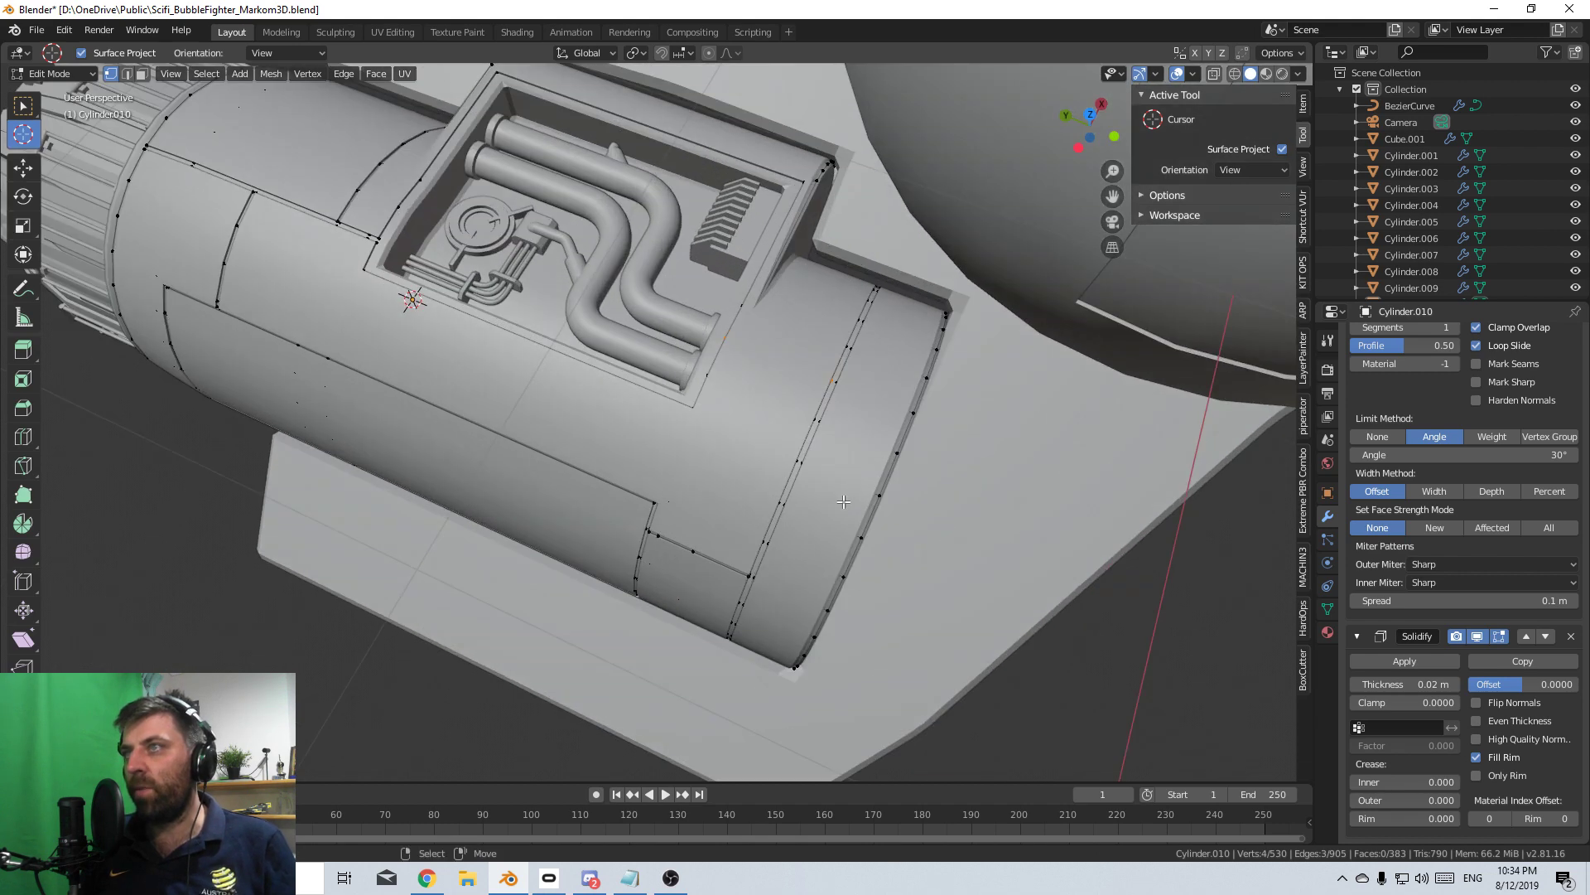
pyautogui.hotkey('ctrl', 'v')
pyautogui.press('Escape')
pyautogui.hotkey('alt', 'z')
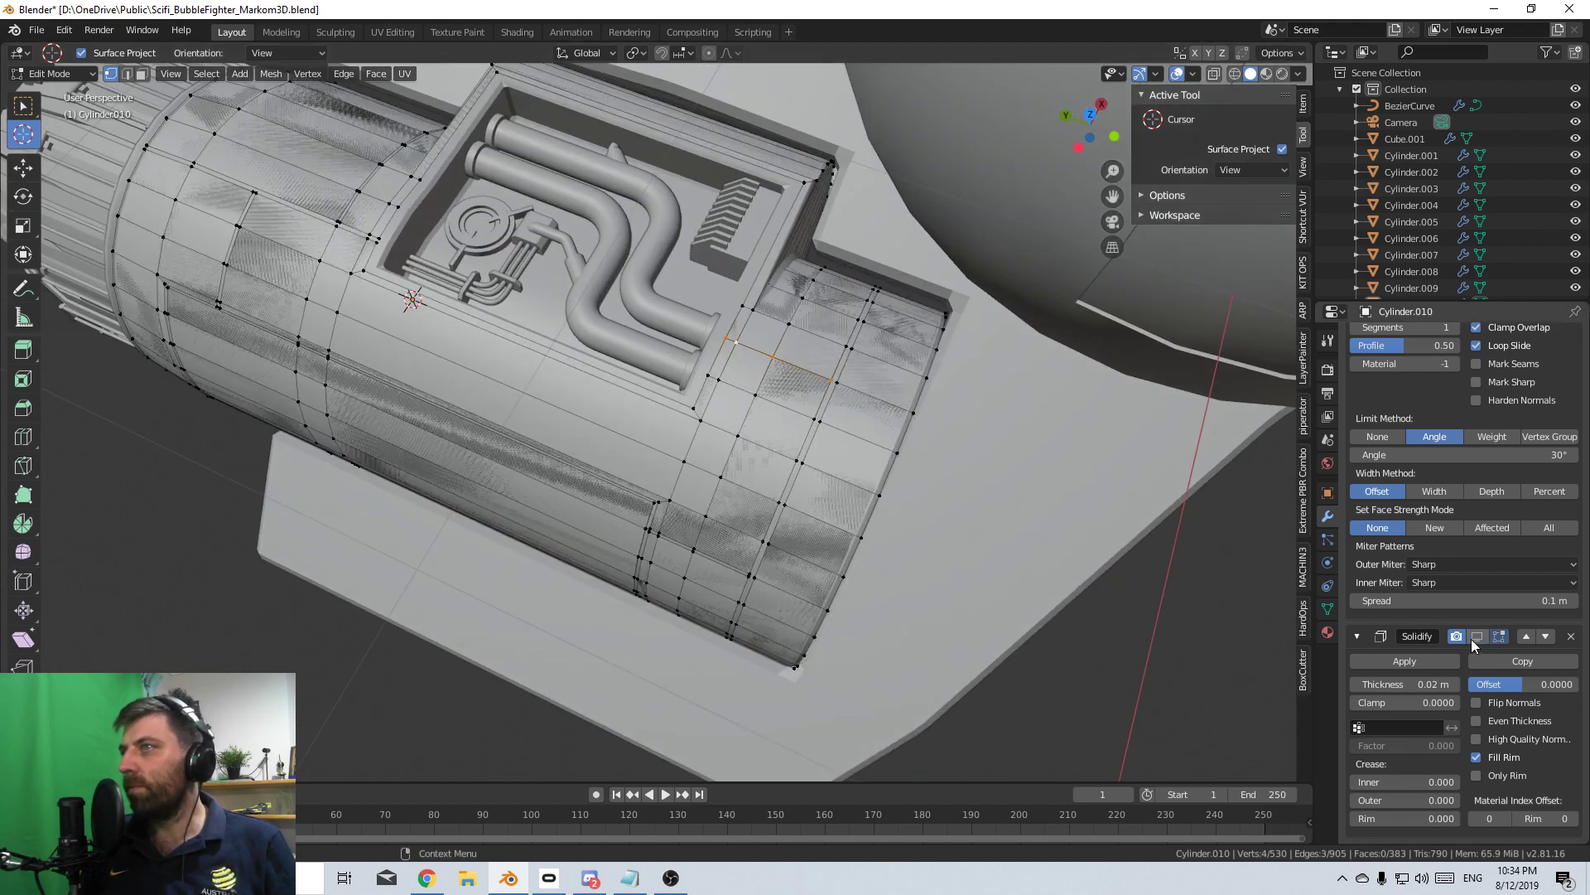
pyautogui.hotkey('ctrl', 'b')
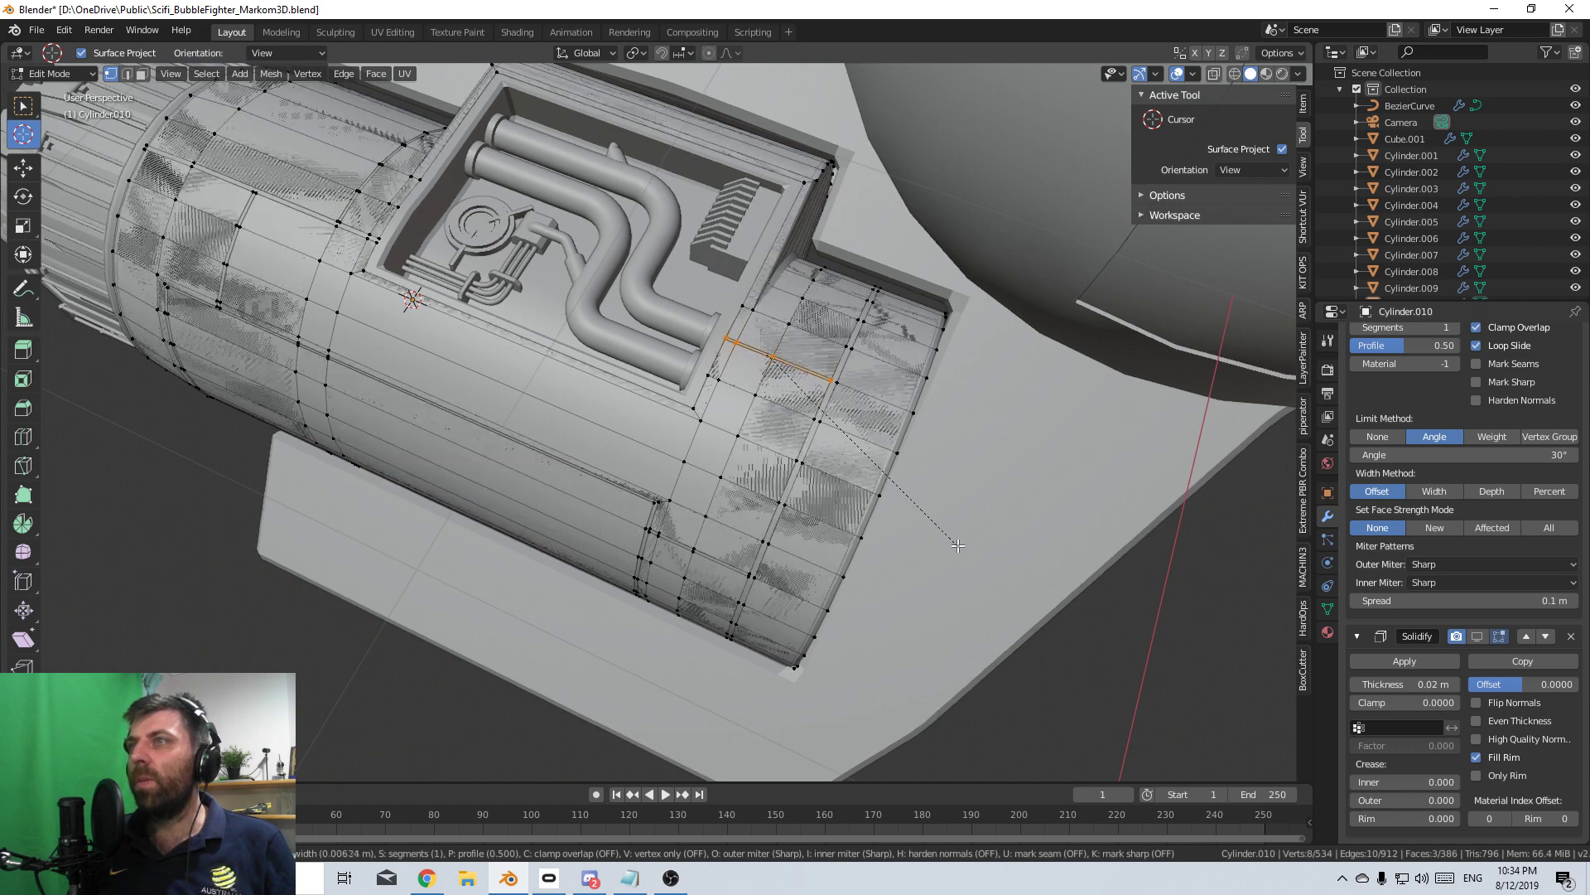
pyautogui.click(965, 550)
pyautogui.rightClick(965, 549)
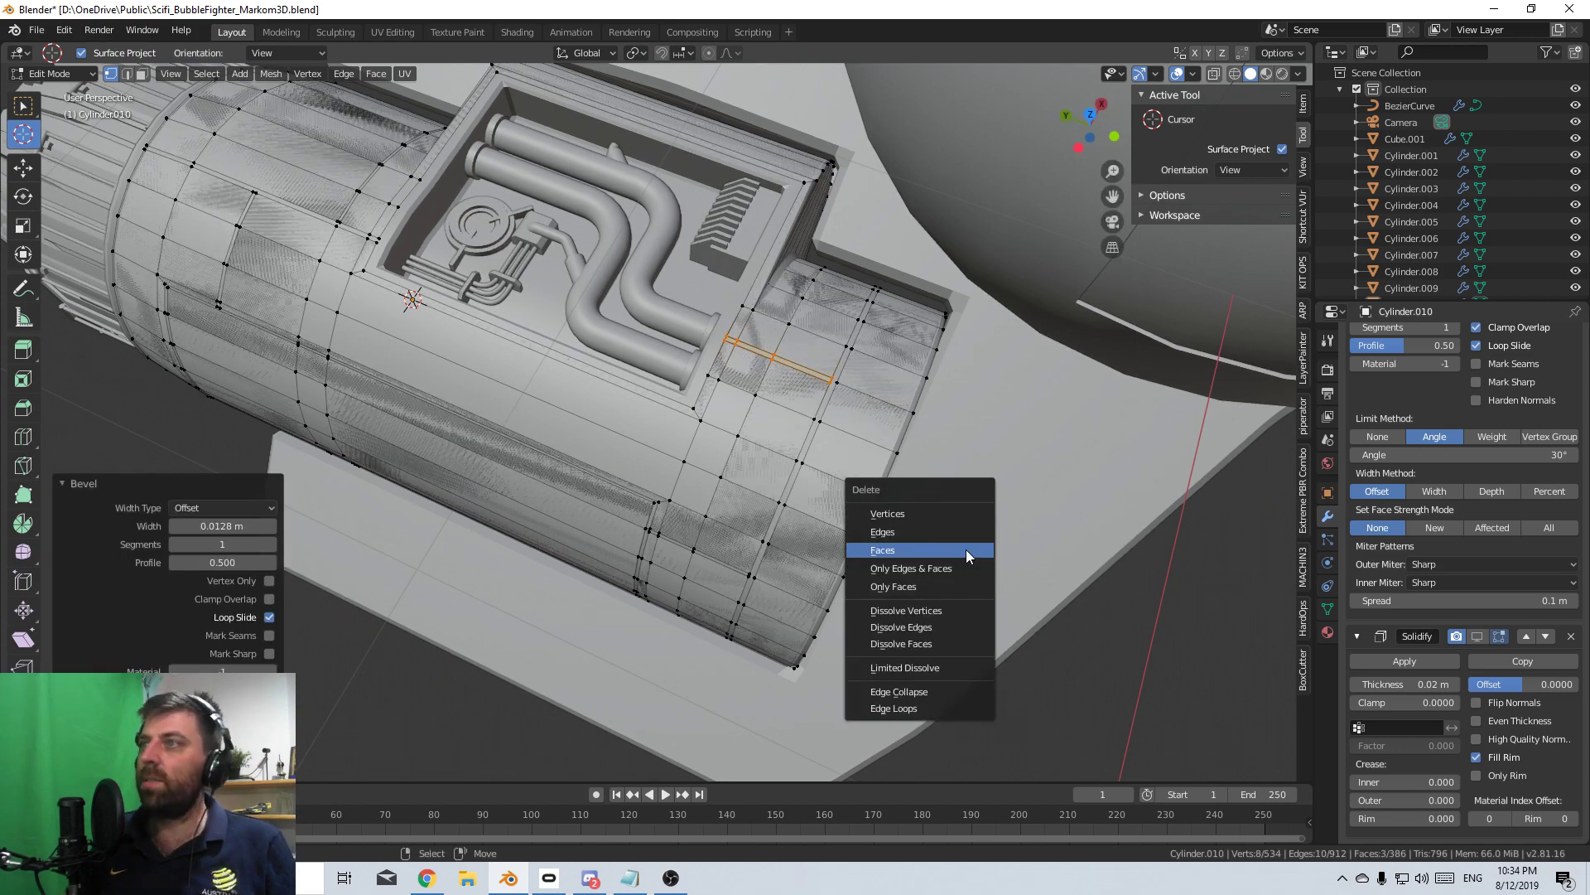
pyautogui.click(966, 550)
pyautogui.click(1477, 636)
pyautogui.press('Tab')
pyautogui.hotkey('alt', 'z')
# - Inspect the engine's solidified panels and gaps from above, below and the side
pyautogui.scroll(-4, 728, 509)
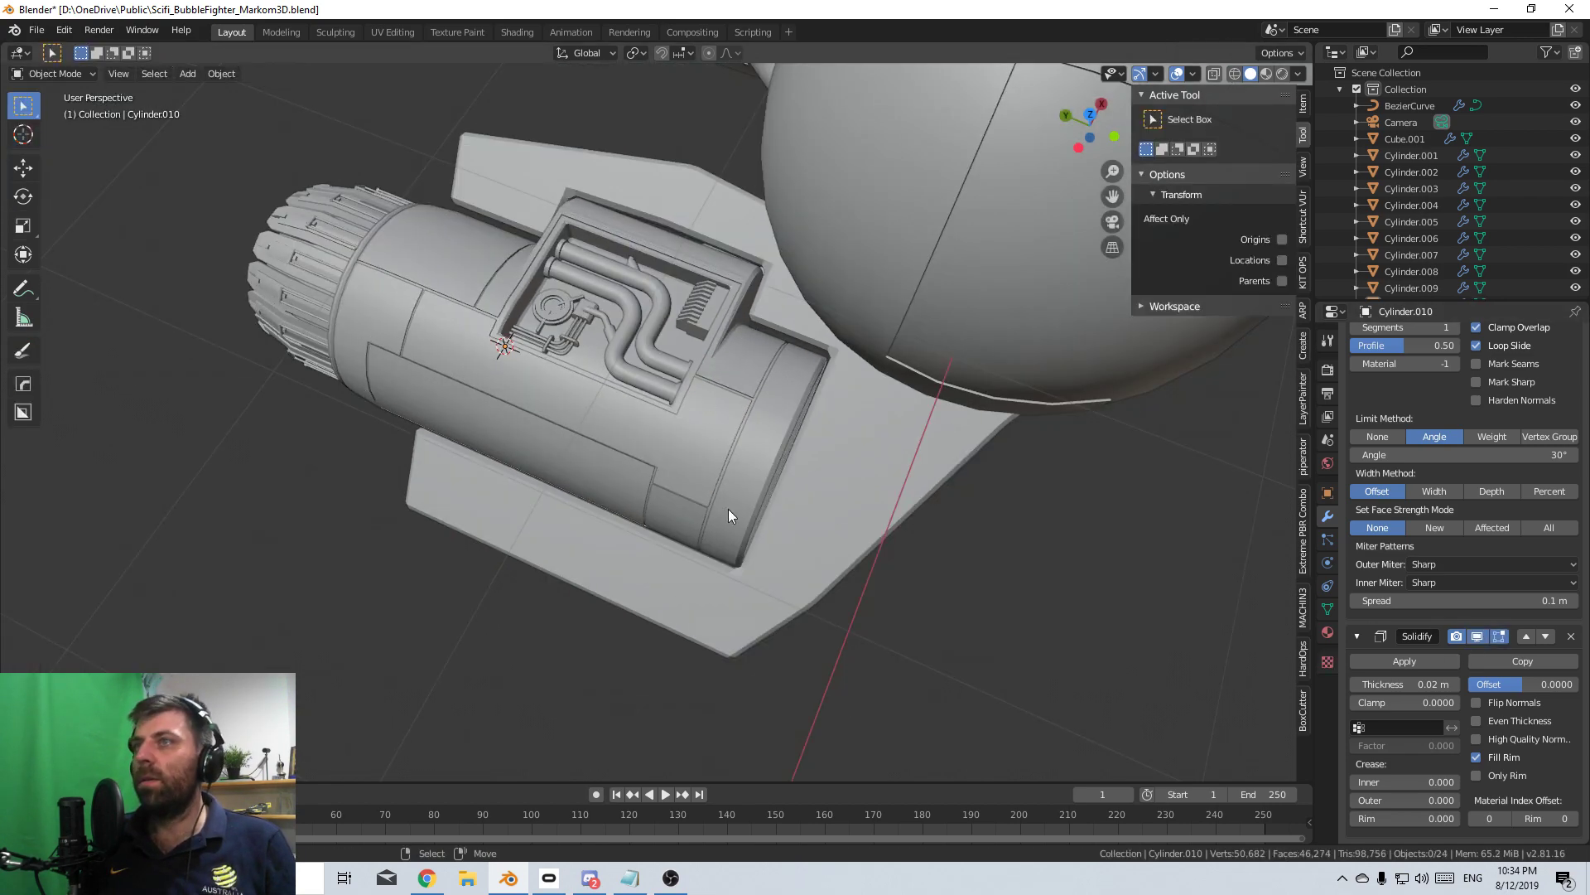
pyautogui.moveTo(728, 509); pyautogui.dragTo(805, 471, button='middle')
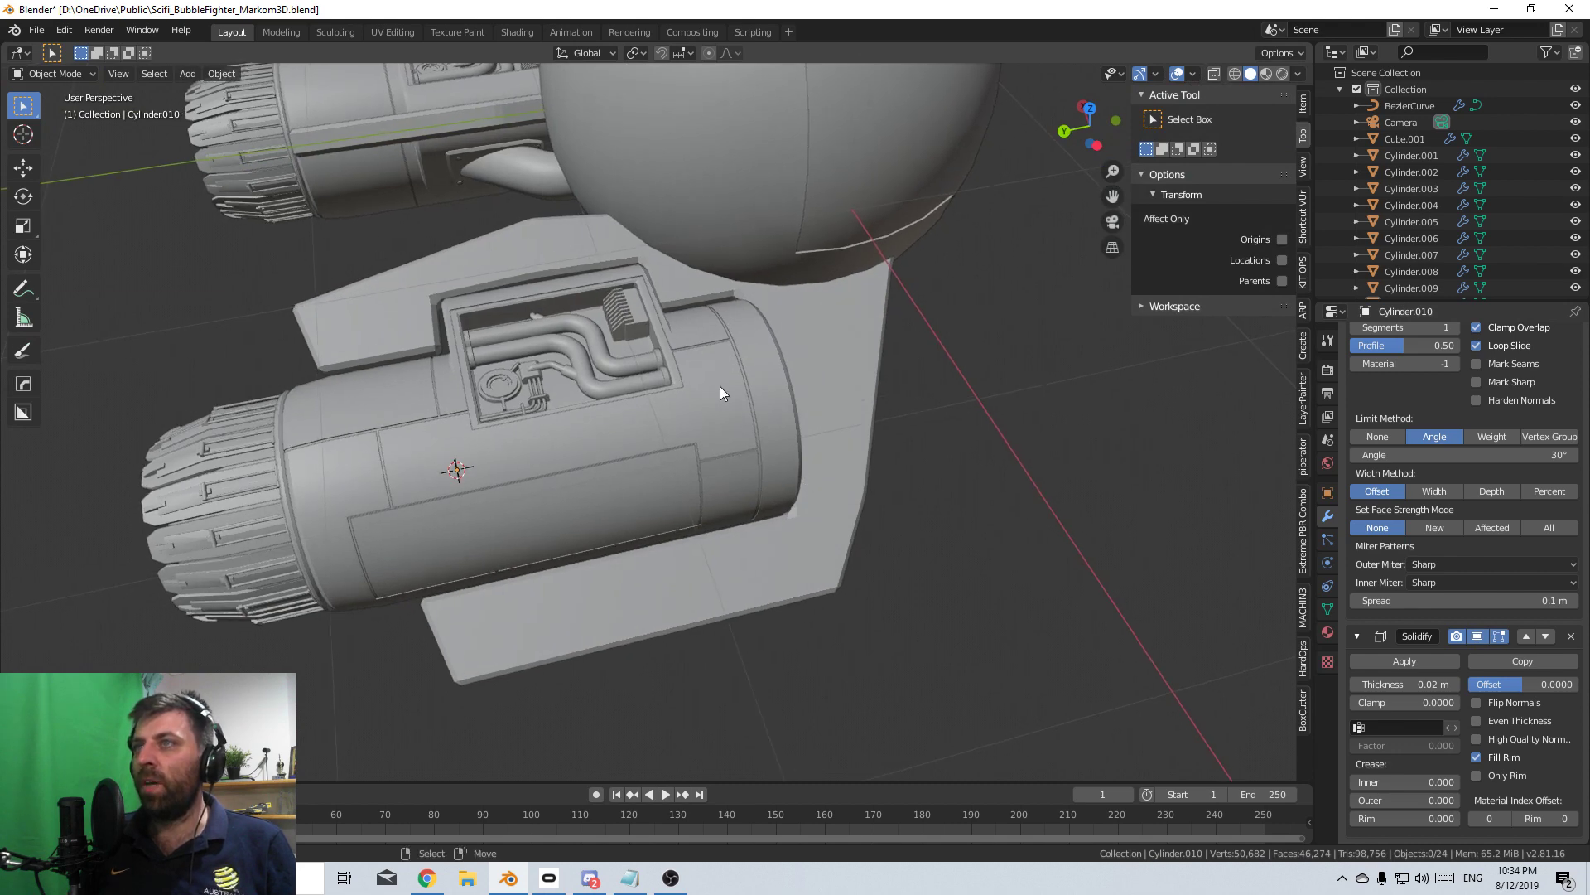
pyautogui.moveTo(710, 376); pyautogui.dragTo(778, 375, button='middle')
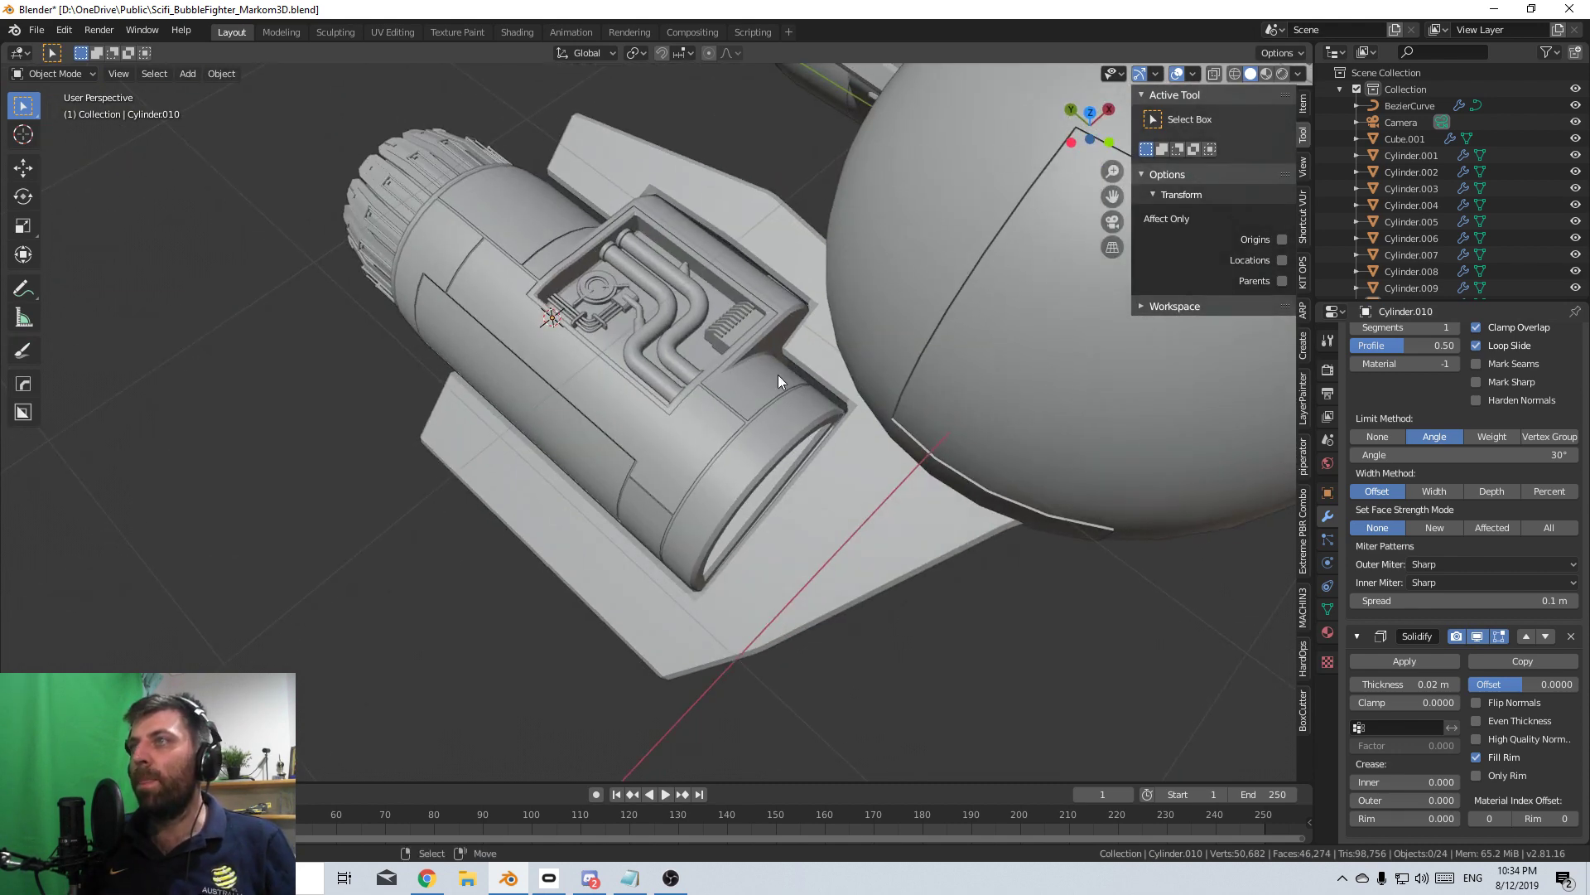
pyautogui.moveTo(629, 239); pyautogui.dragTo(747, 379, button='middle')
pyautogui.moveTo(750, 476); pyautogui.dragTo(555, 530, button='middle')
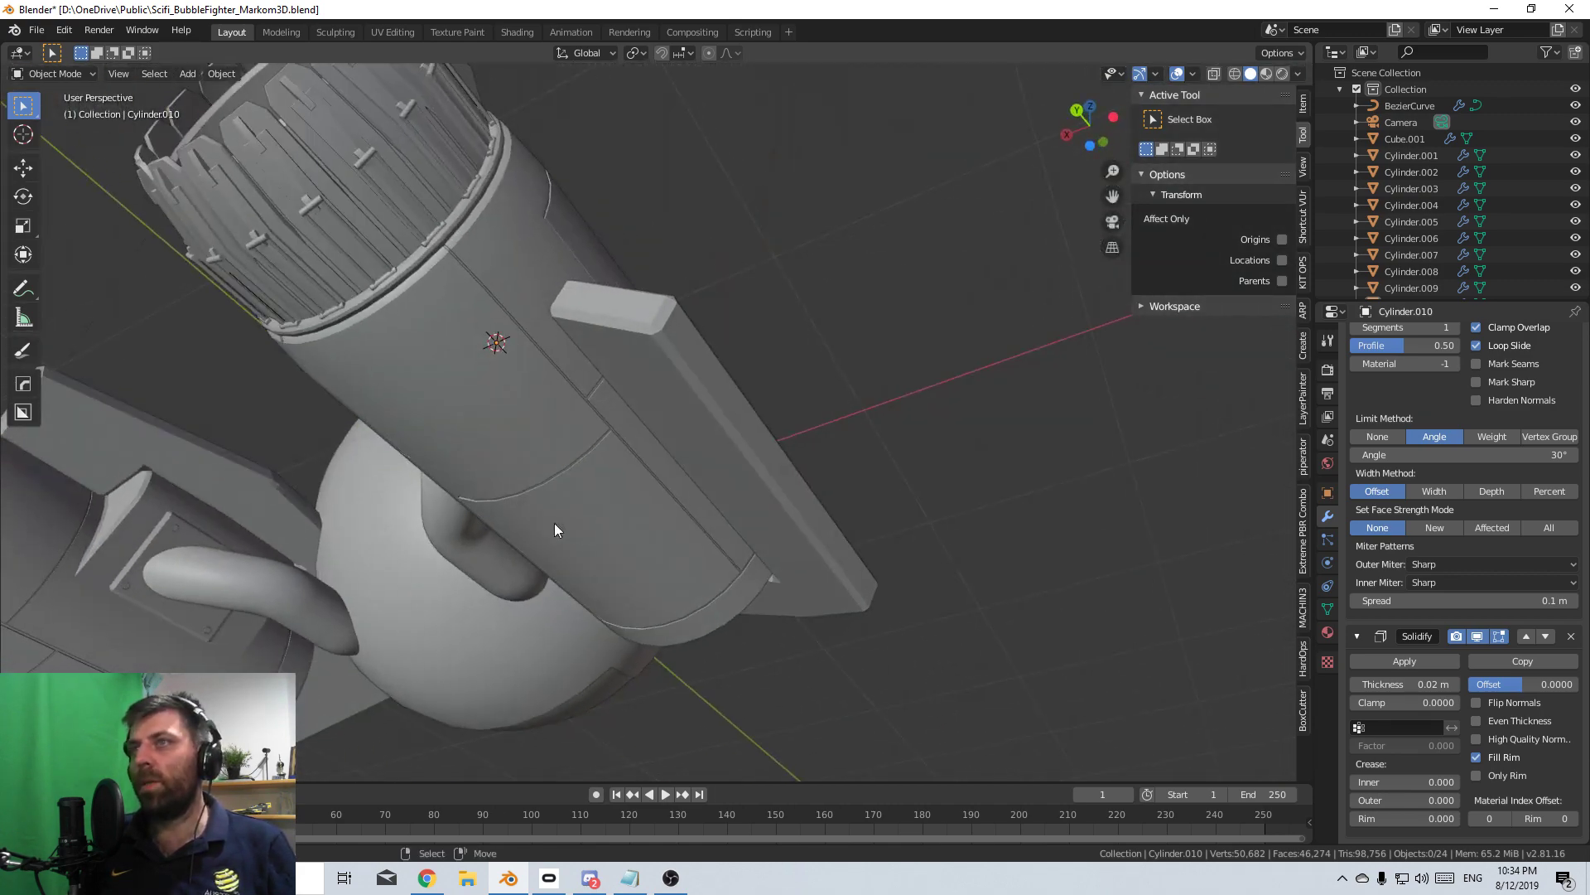
pyautogui.moveTo(450, 434); pyautogui.dragTo(565, 384, button='middle')
pyautogui.moveTo(653, 552); pyautogui.dragTo(653, 560, button='middle')
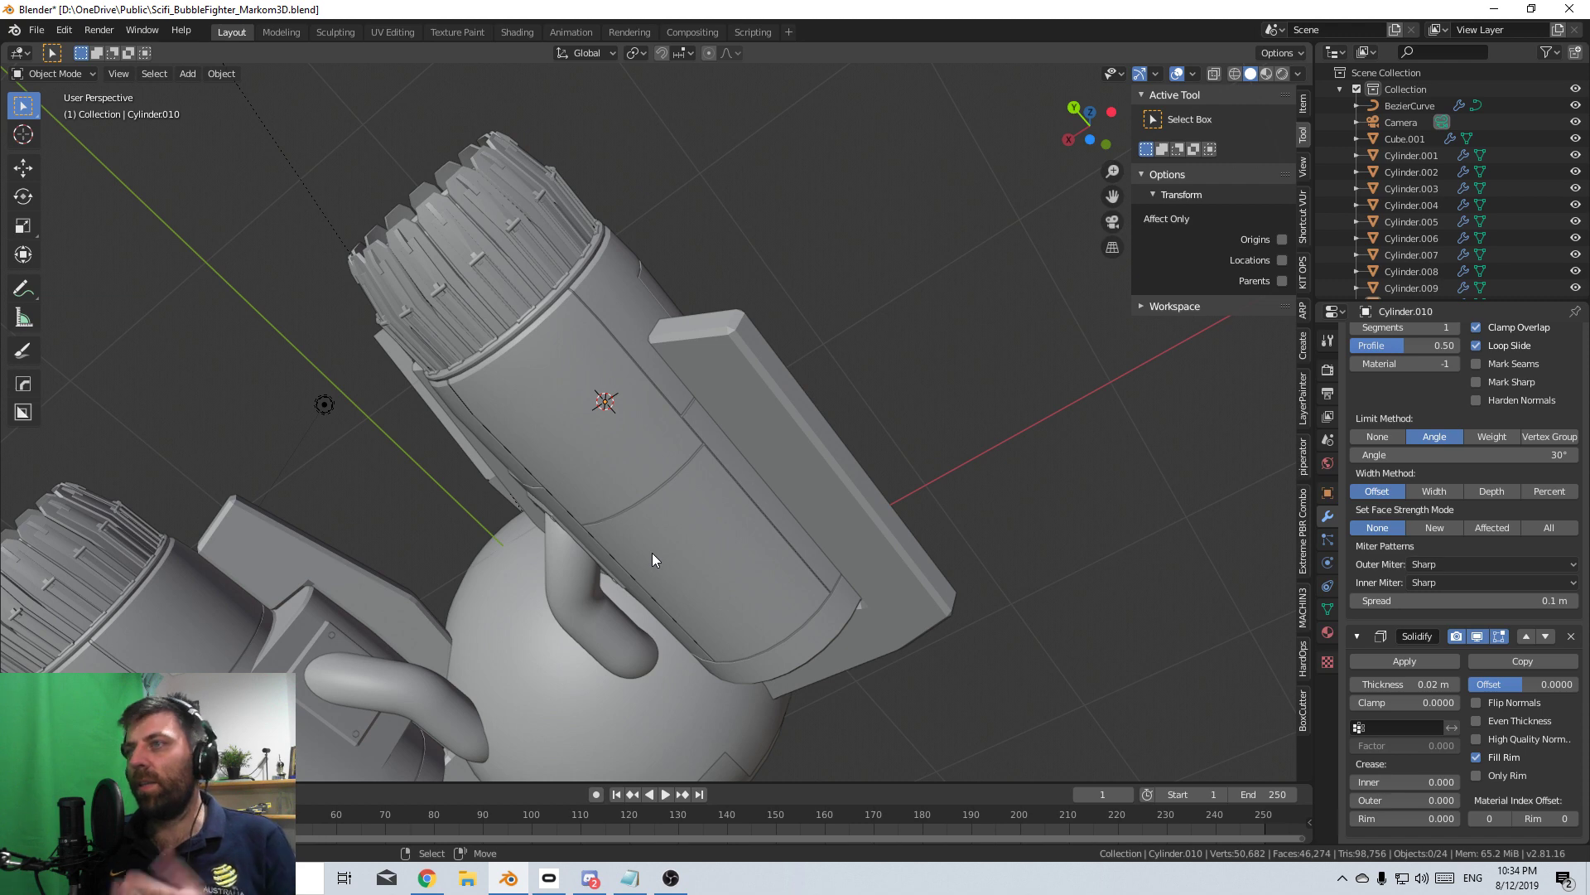
pyautogui.scroll(-3, 655, 555)
pyautogui.moveTo(668, 569); pyautogui.dragTo(644, 610, button='middle')
# - Open the small bracket pieces at the base of the tail fin for mesh editing
pyautogui.click(717, 598)
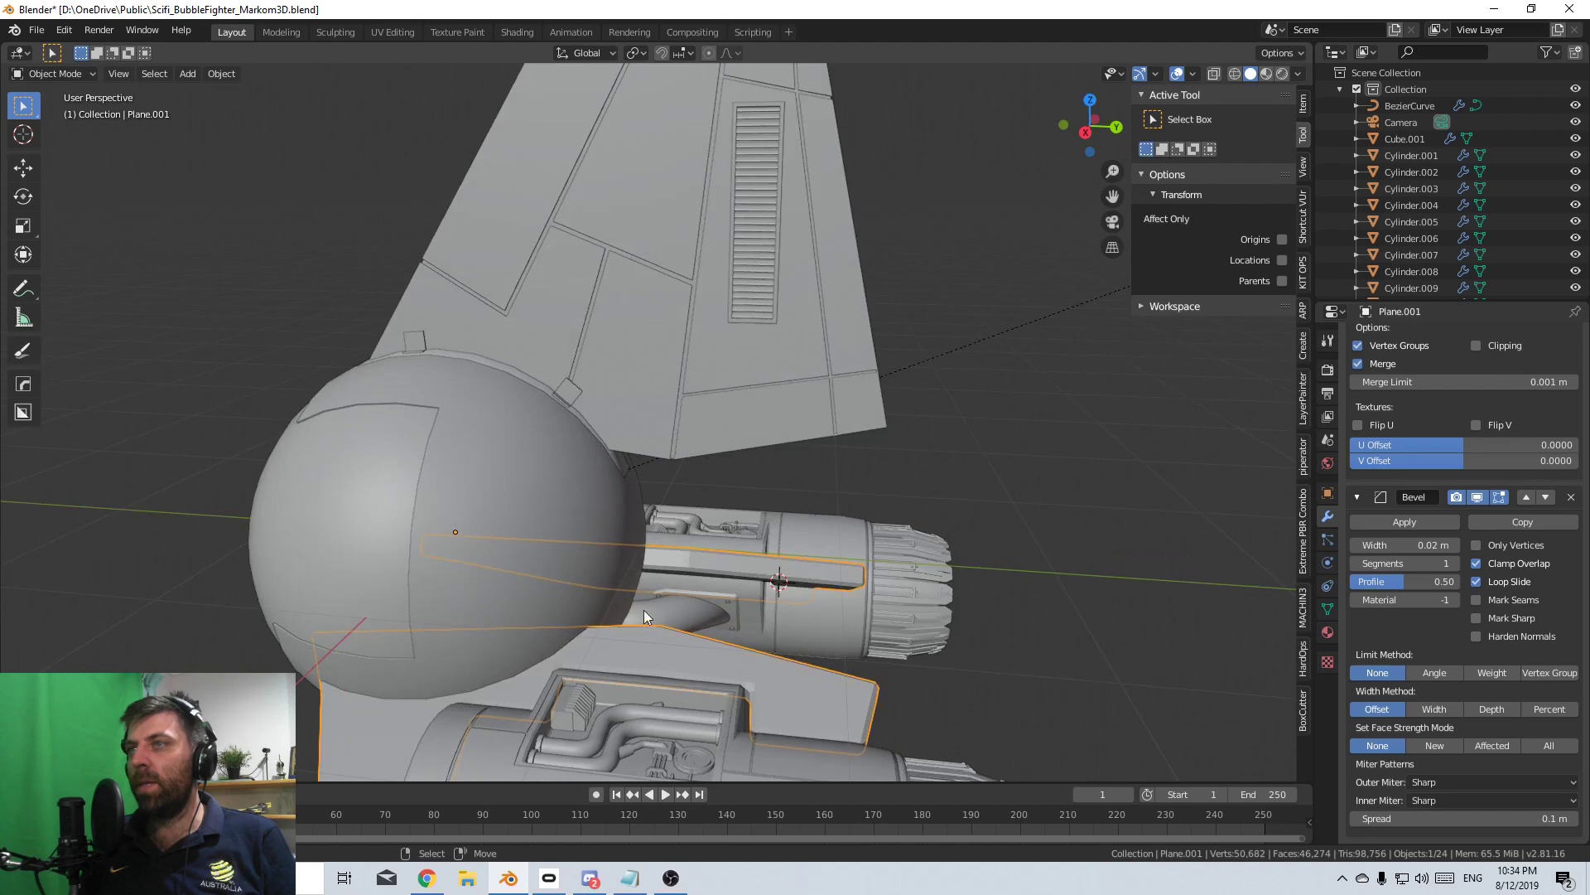
pyautogui.click(565, 394)
pyautogui.moveTo(628, 428); pyautogui.dragTo(666, 462, button='middle')
pyautogui.press('Tab')
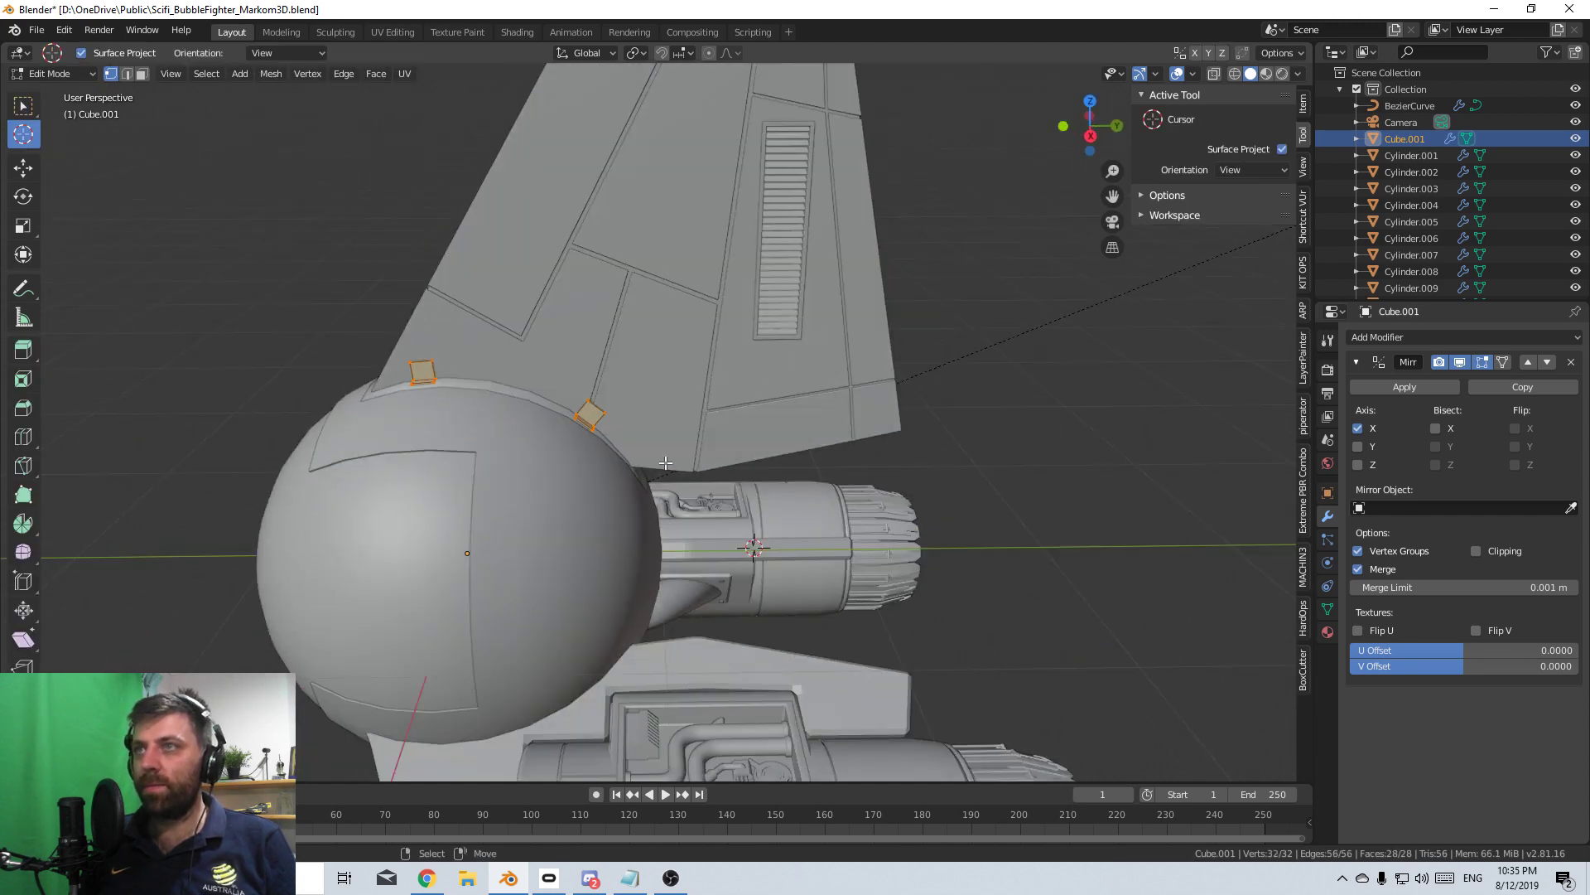
# - Try to move the rear tail-fin bracket away from the sphere in the top view
pyautogui.press('KP_7')
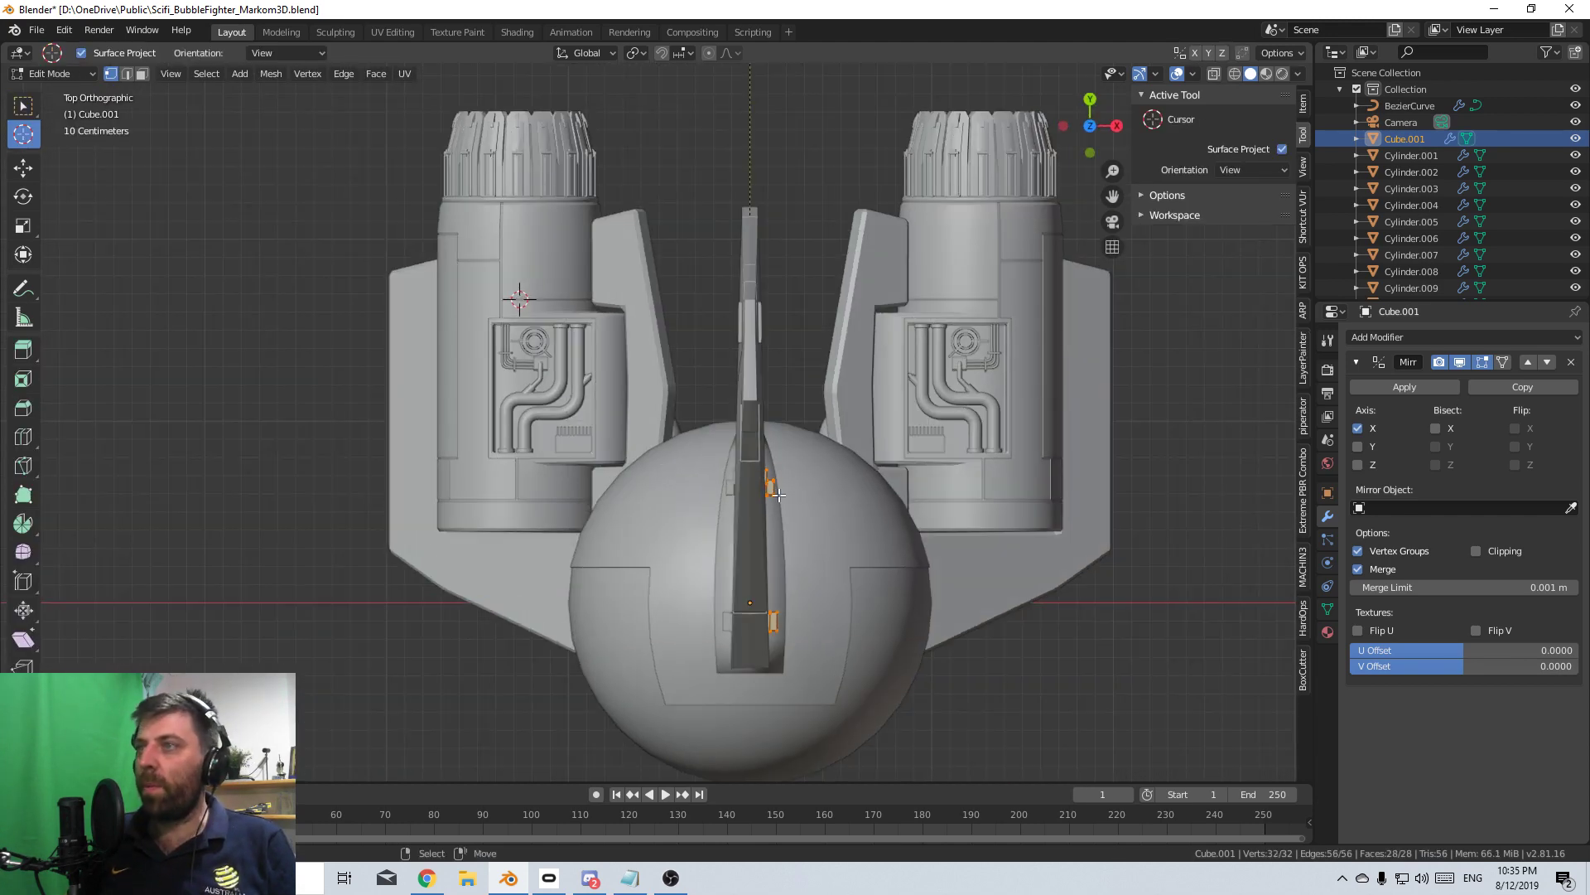
pyautogui.rightClick(779, 495)
pyautogui.hotkey('ctrl', 'l')
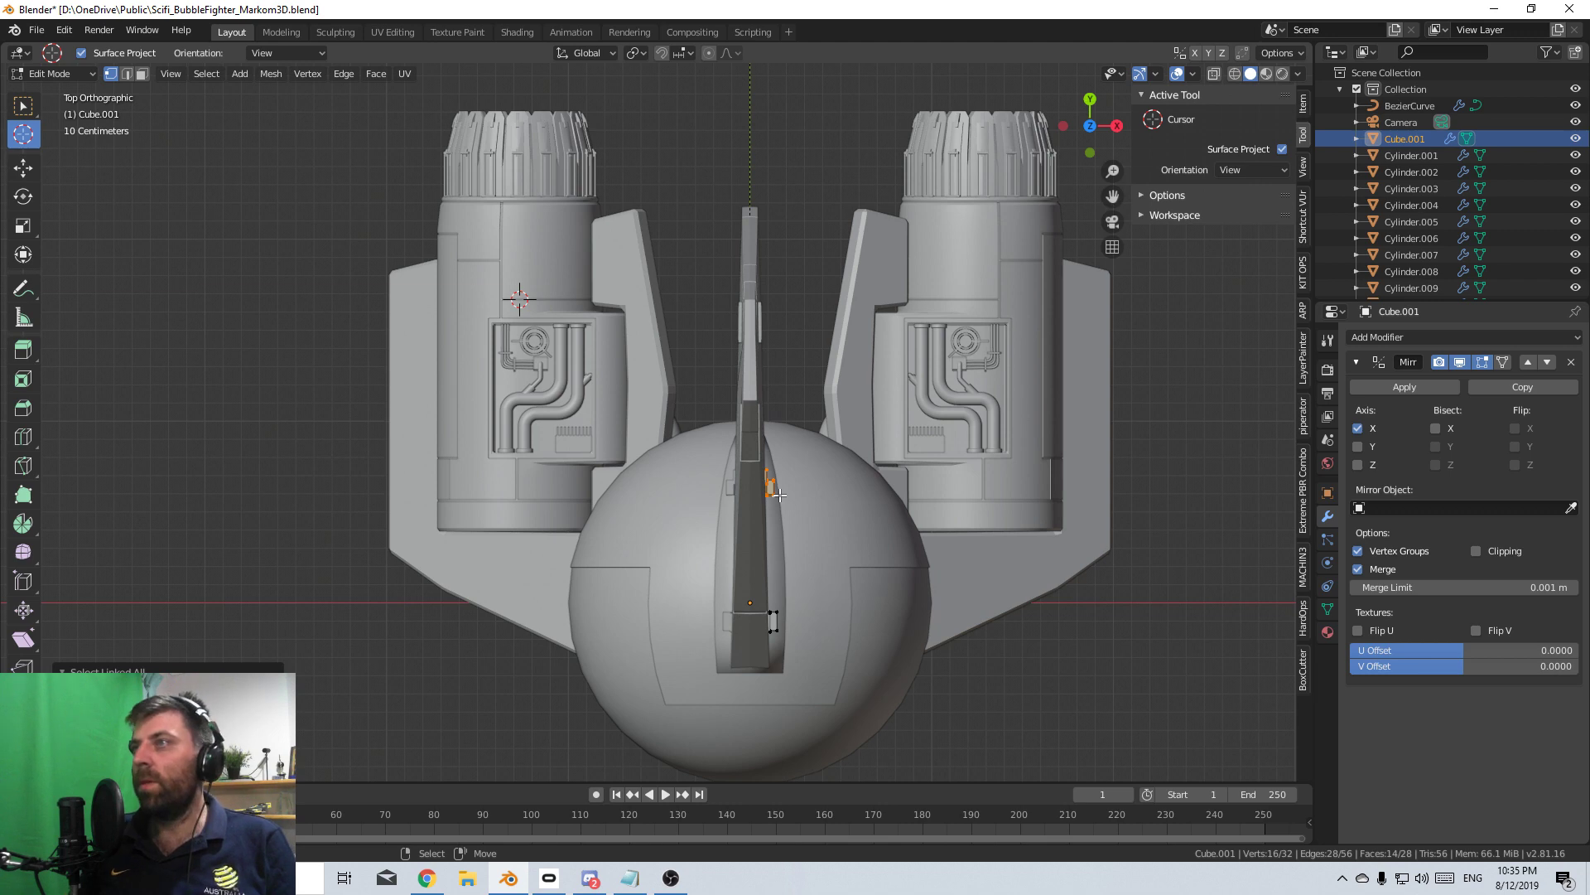
pyautogui.press('g')
pyautogui.click(888, 399)
pyautogui.moveTo(888, 400); pyautogui.dragTo(565, 468, button='middle')
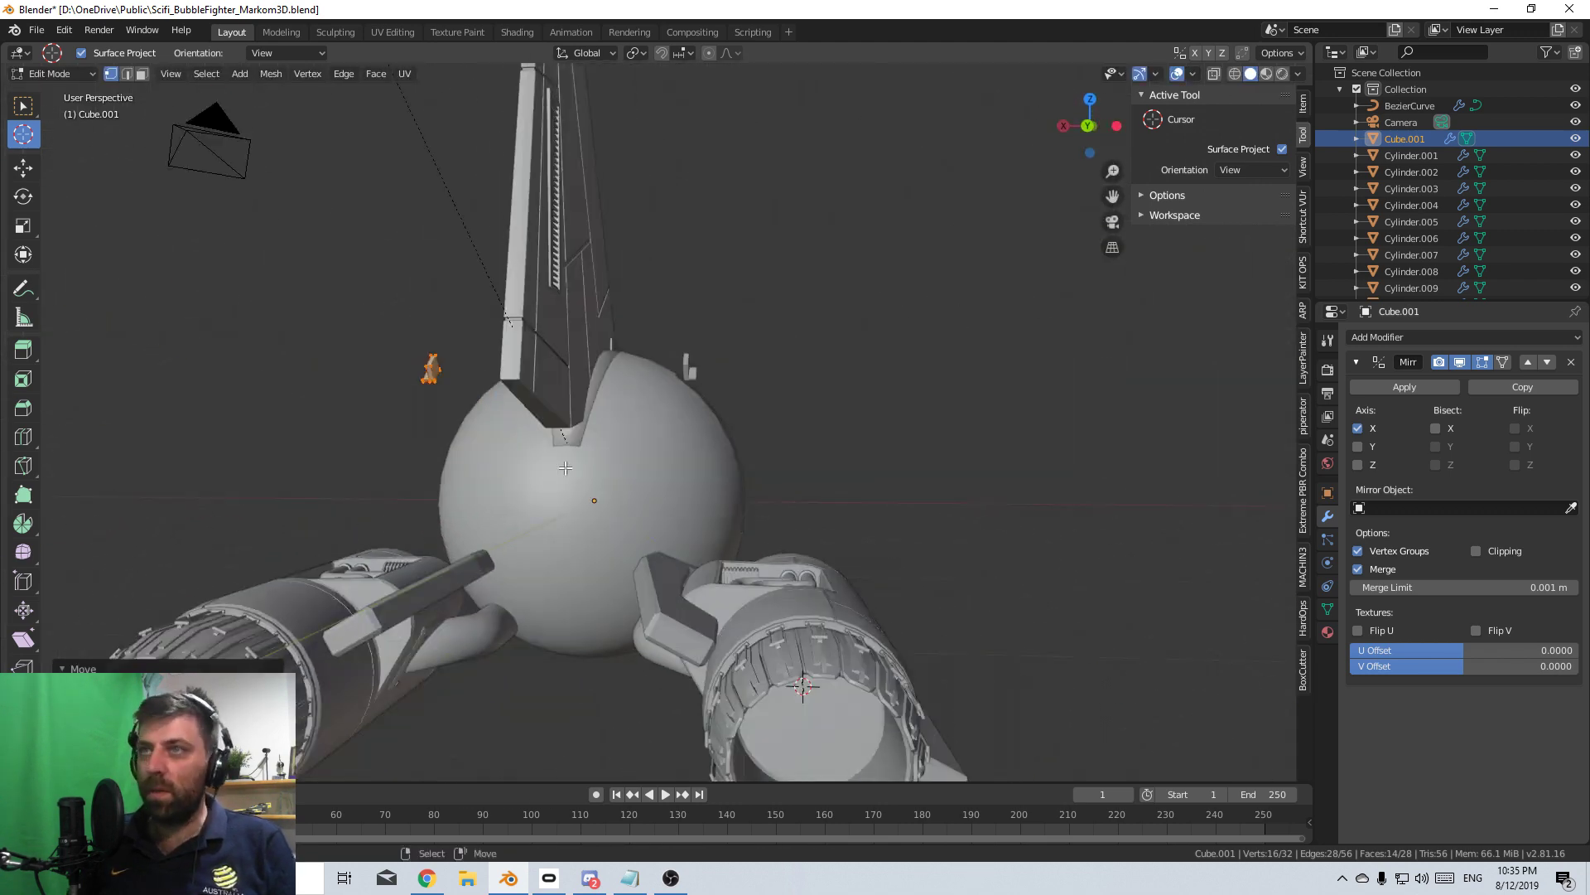
pyautogui.press('KP_3')
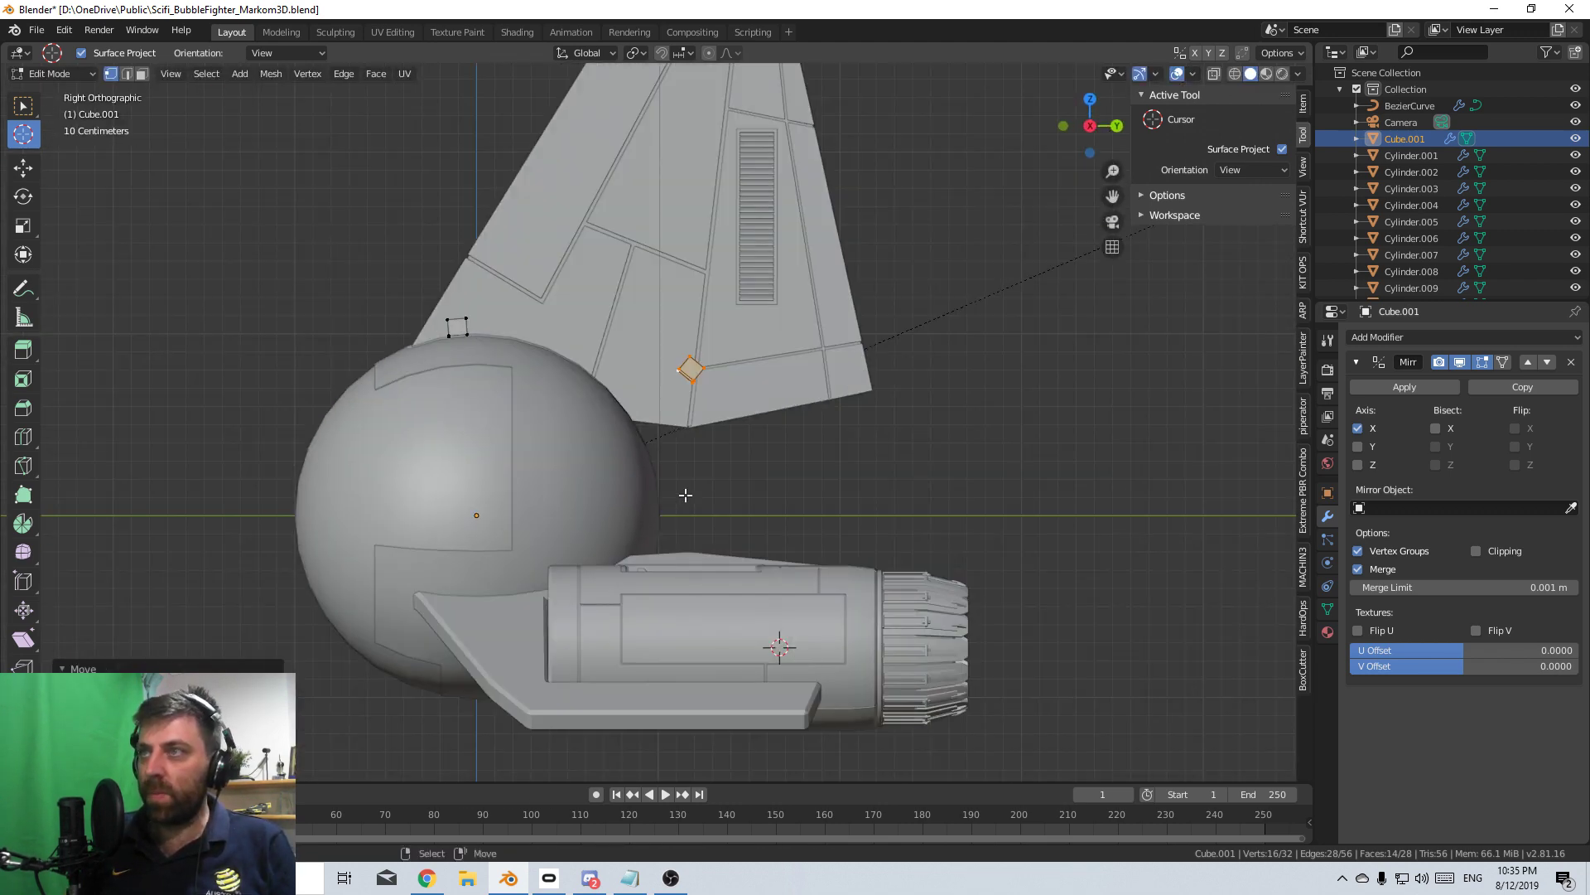
pyautogui.press('x')
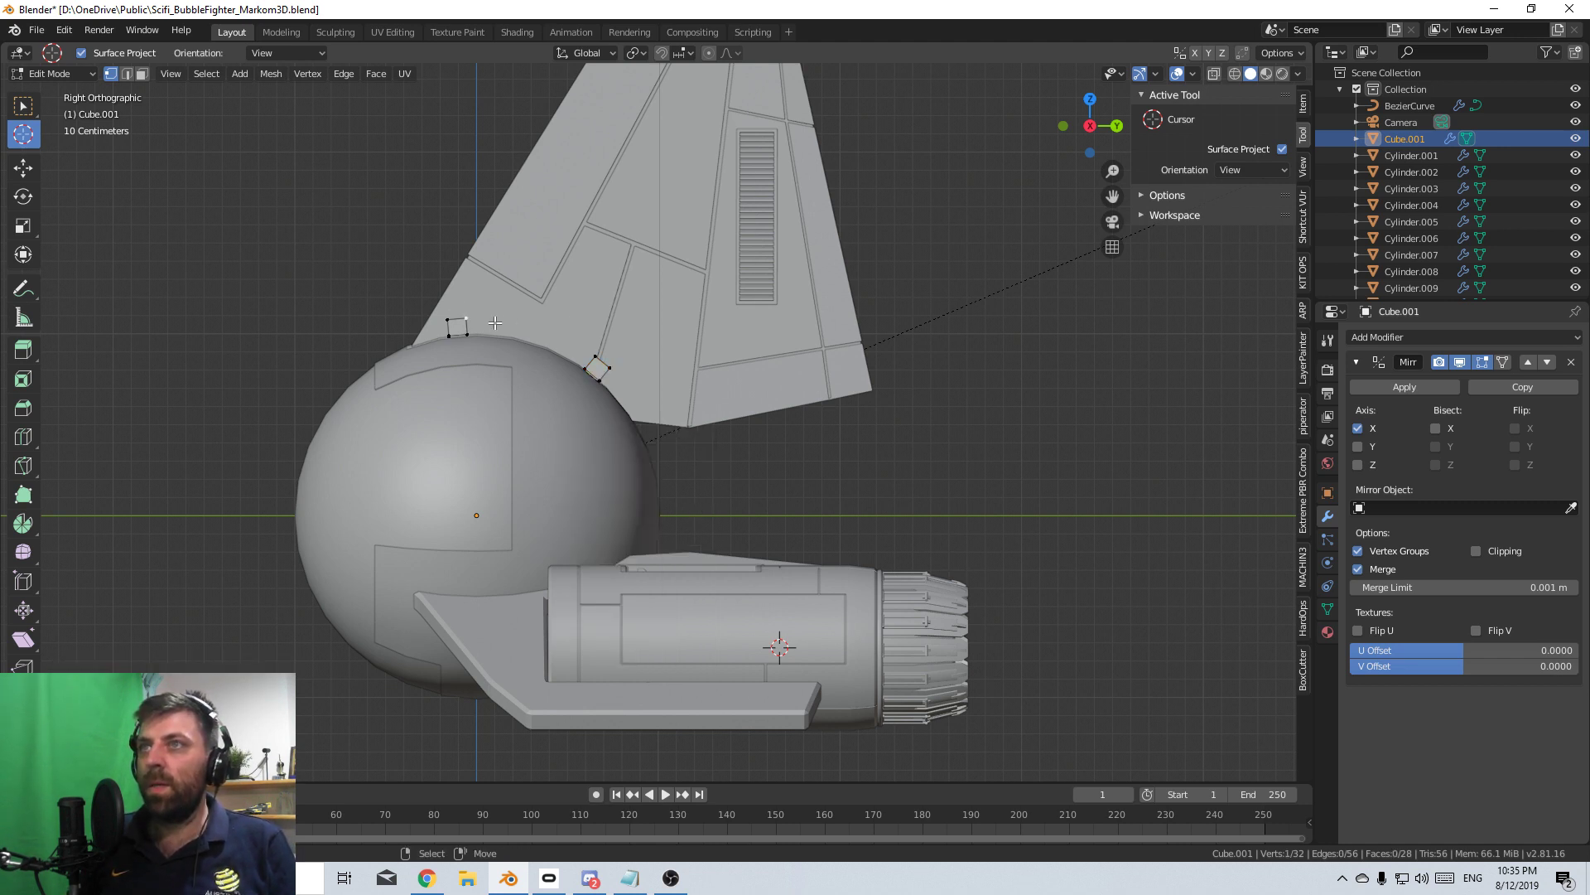
# - Move the whole front tail-fin bracket down to just above the engine and rotate it about 4° in the side view
pyautogui.hotkey('ctrl', 'l')
pyautogui.press('g')
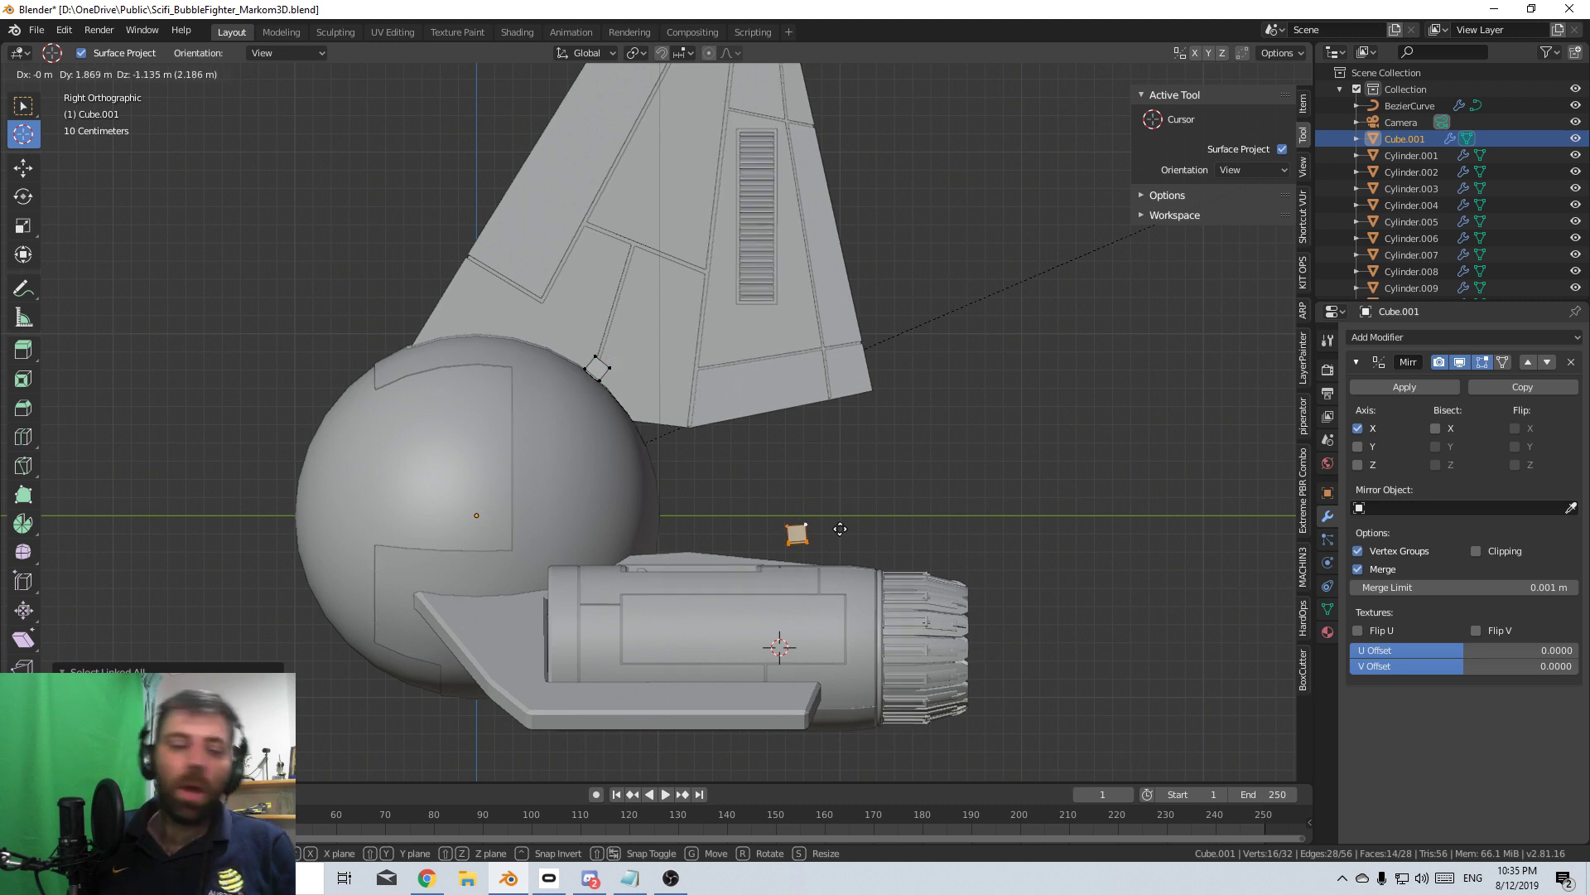
pyautogui.click(740, 534)
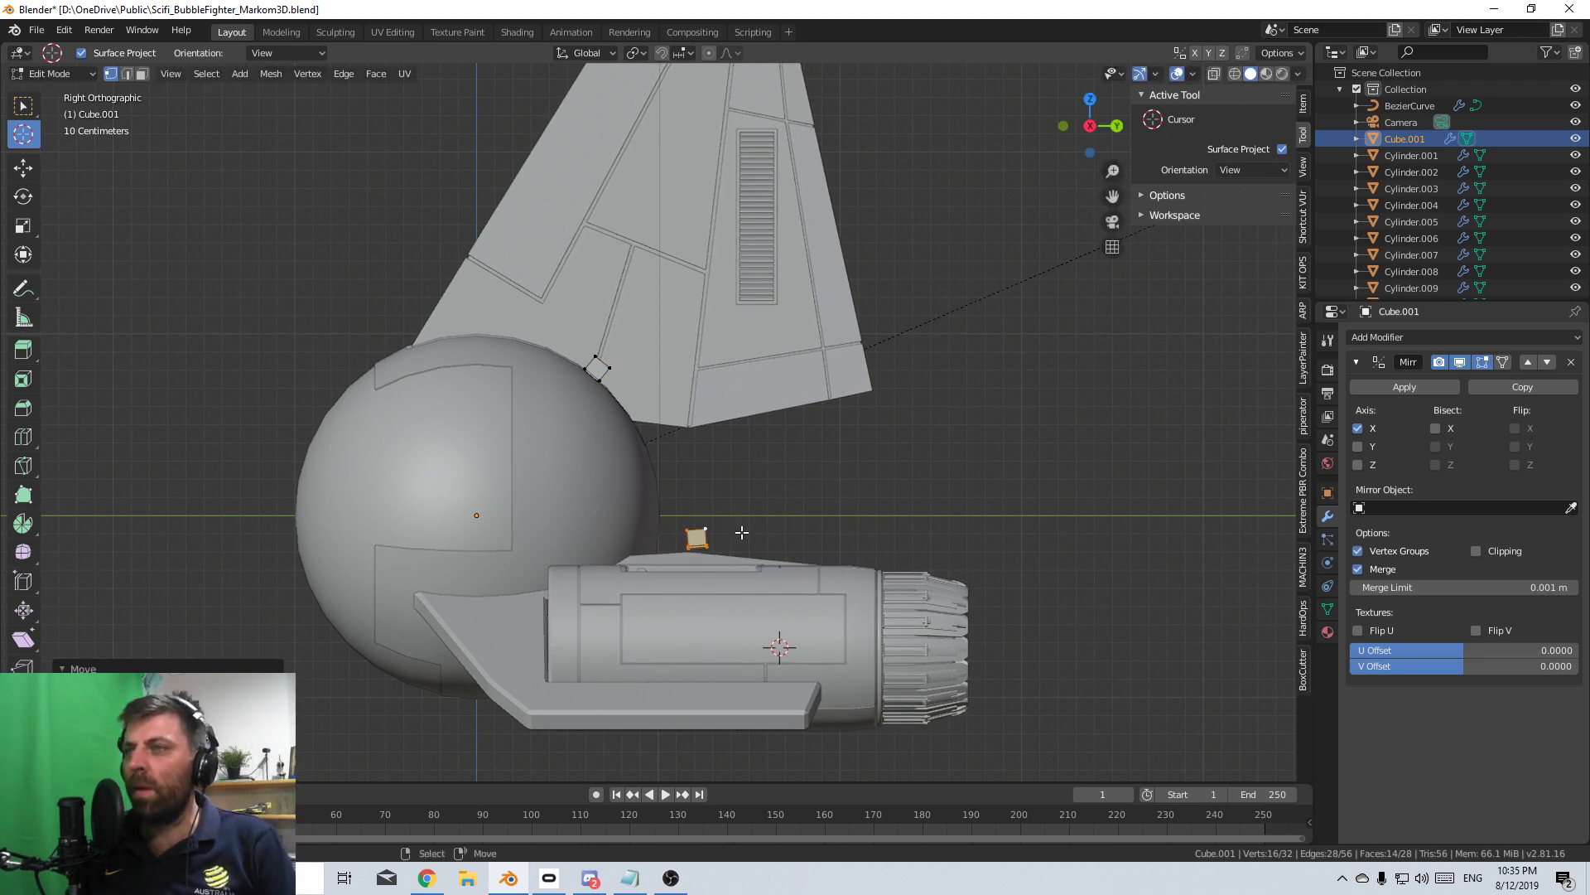
pyautogui.keyDown('shift'); pyautogui.moveTo(768, 532); pyautogui.dragTo(755, 518, button='middle'); pyautogui.keyUp('shift')
pyautogui.scroll(5, 754, 518)
pyautogui.press('r')
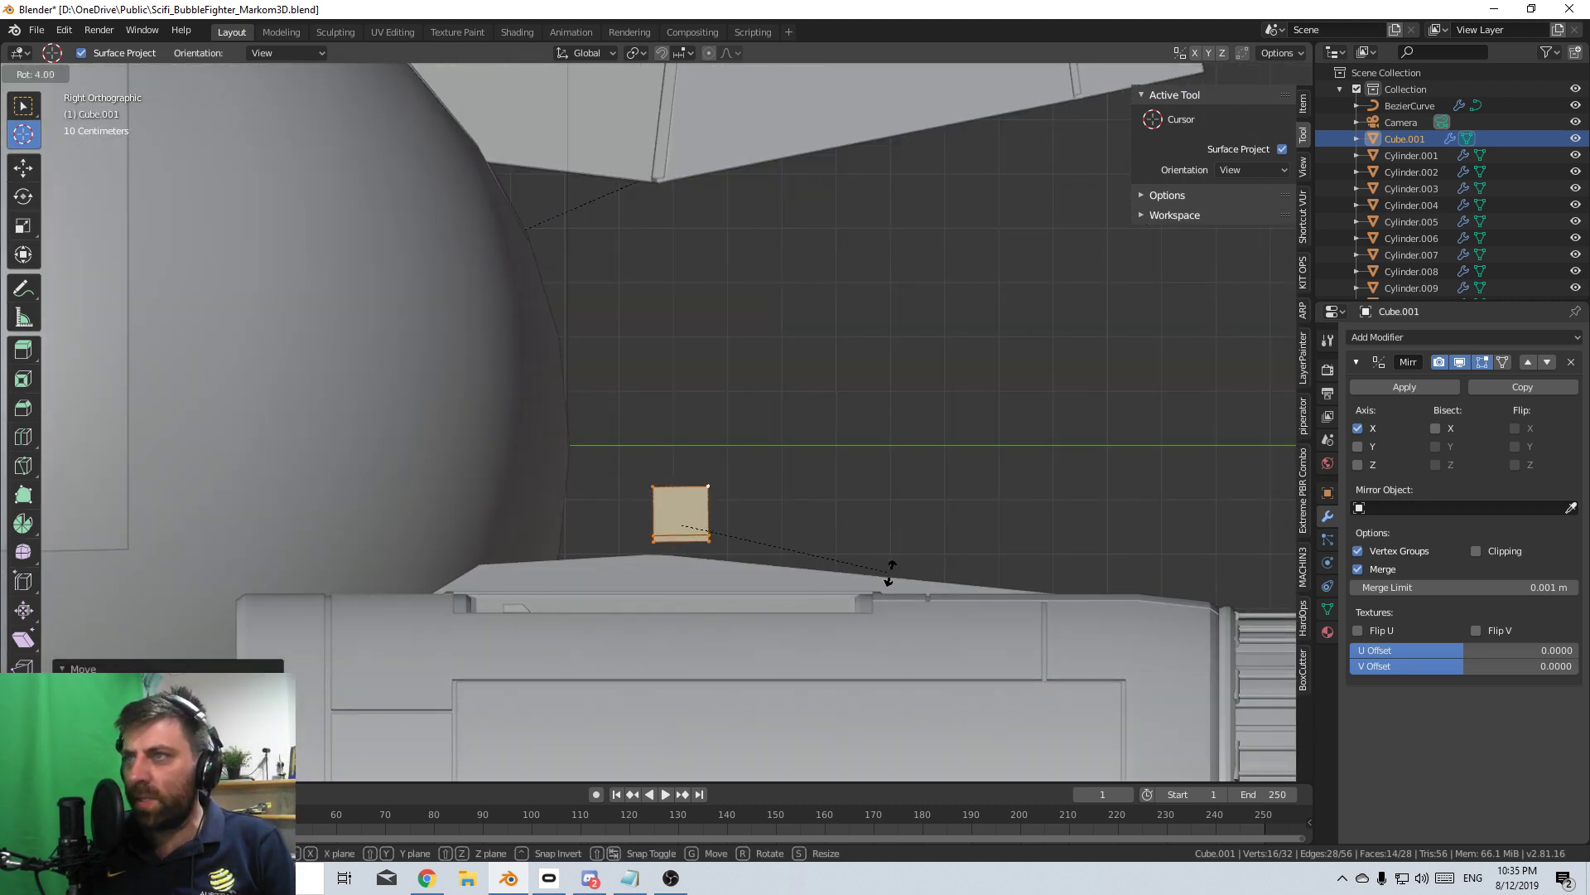
pyautogui.click(891, 572)
# - In the back view, move the bracket onto the engine's slanted inner fin and rotate it to match the fin's angle
pyautogui.moveTo(828, 580); pyautogui.dragTo(588, 615, button='middle')
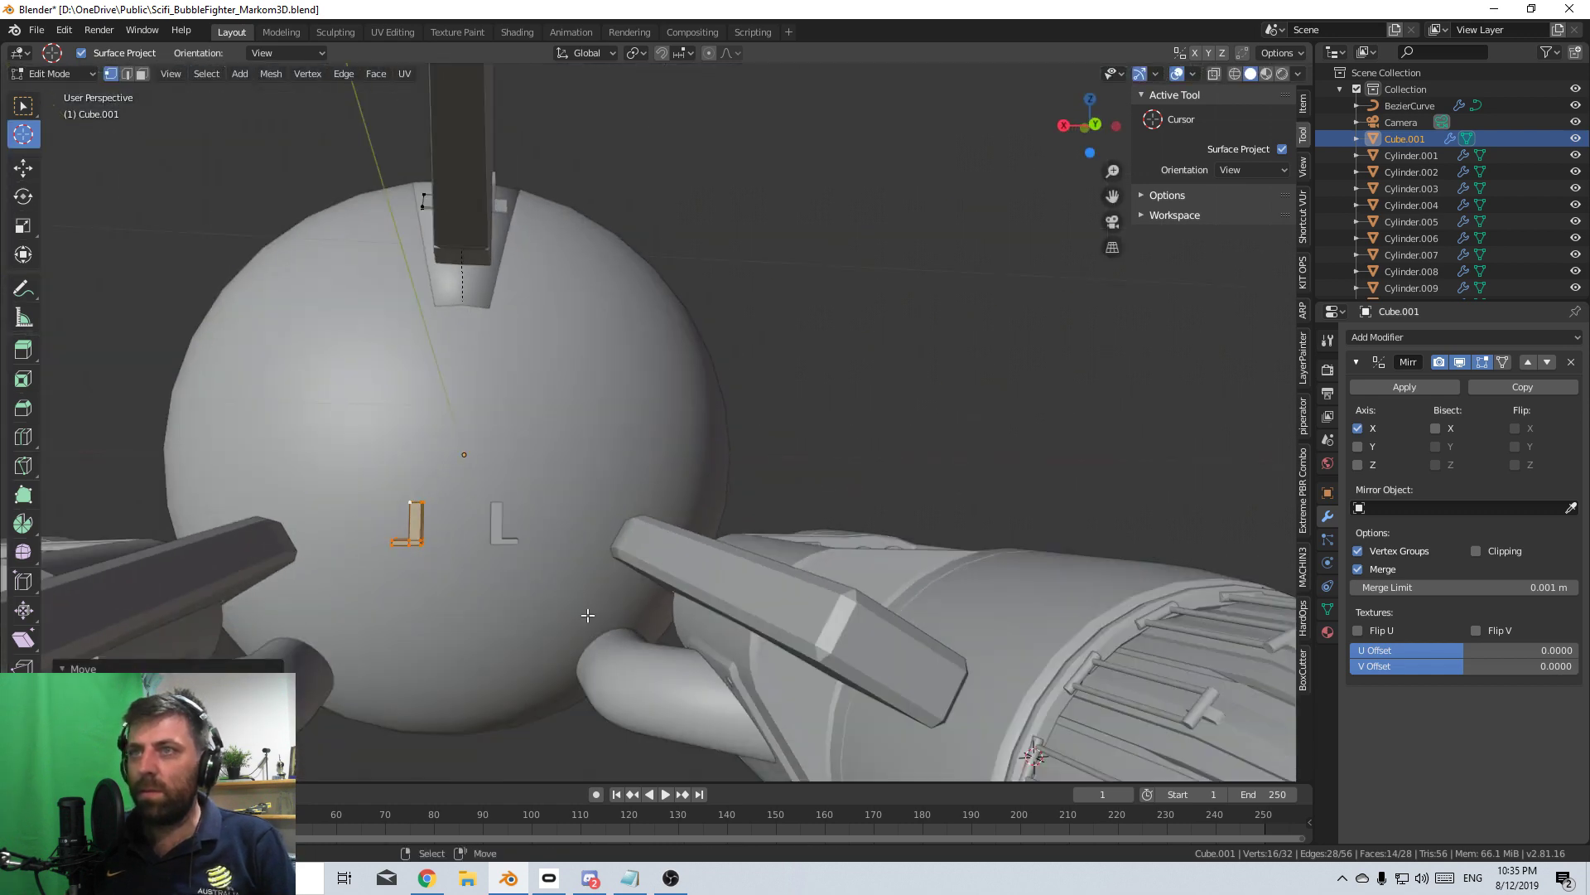
pyautogui.press('KP_3')
pyautogui.press('KP_1')
pyautogui.press('ctrl+KP_3')
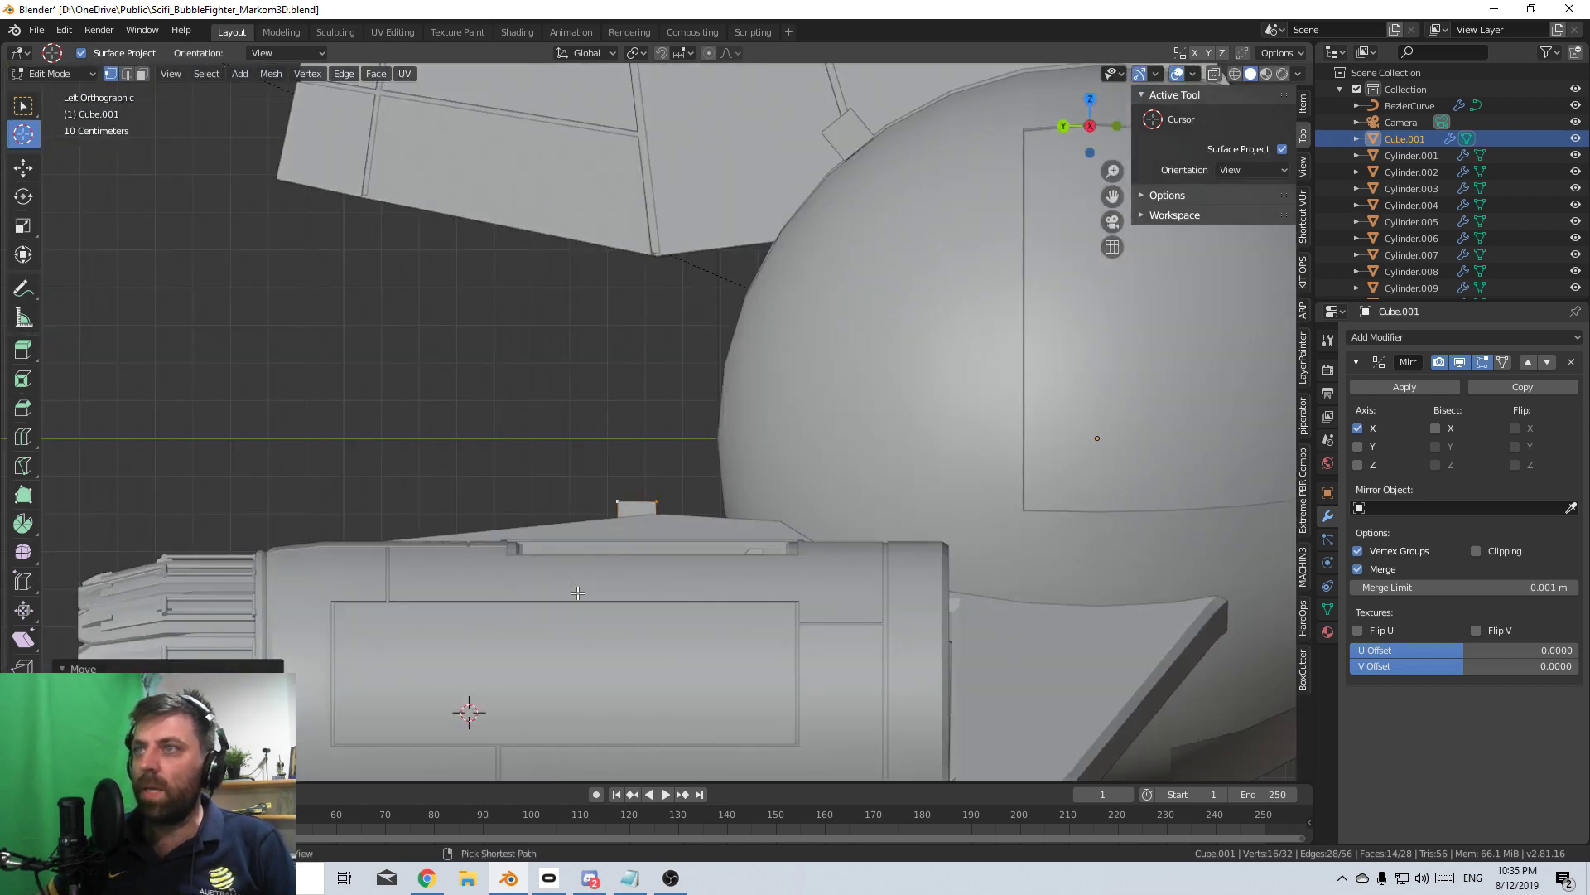
pyautogui.press('ctrl+KP_1')
pyautogui.keyDown('shift'); pyautogui.moveTo(578, 593); pyautogui.dragTo(665, 518, button='middle'); pyautogui.keyUp('shift')
pyautogui.press('g')
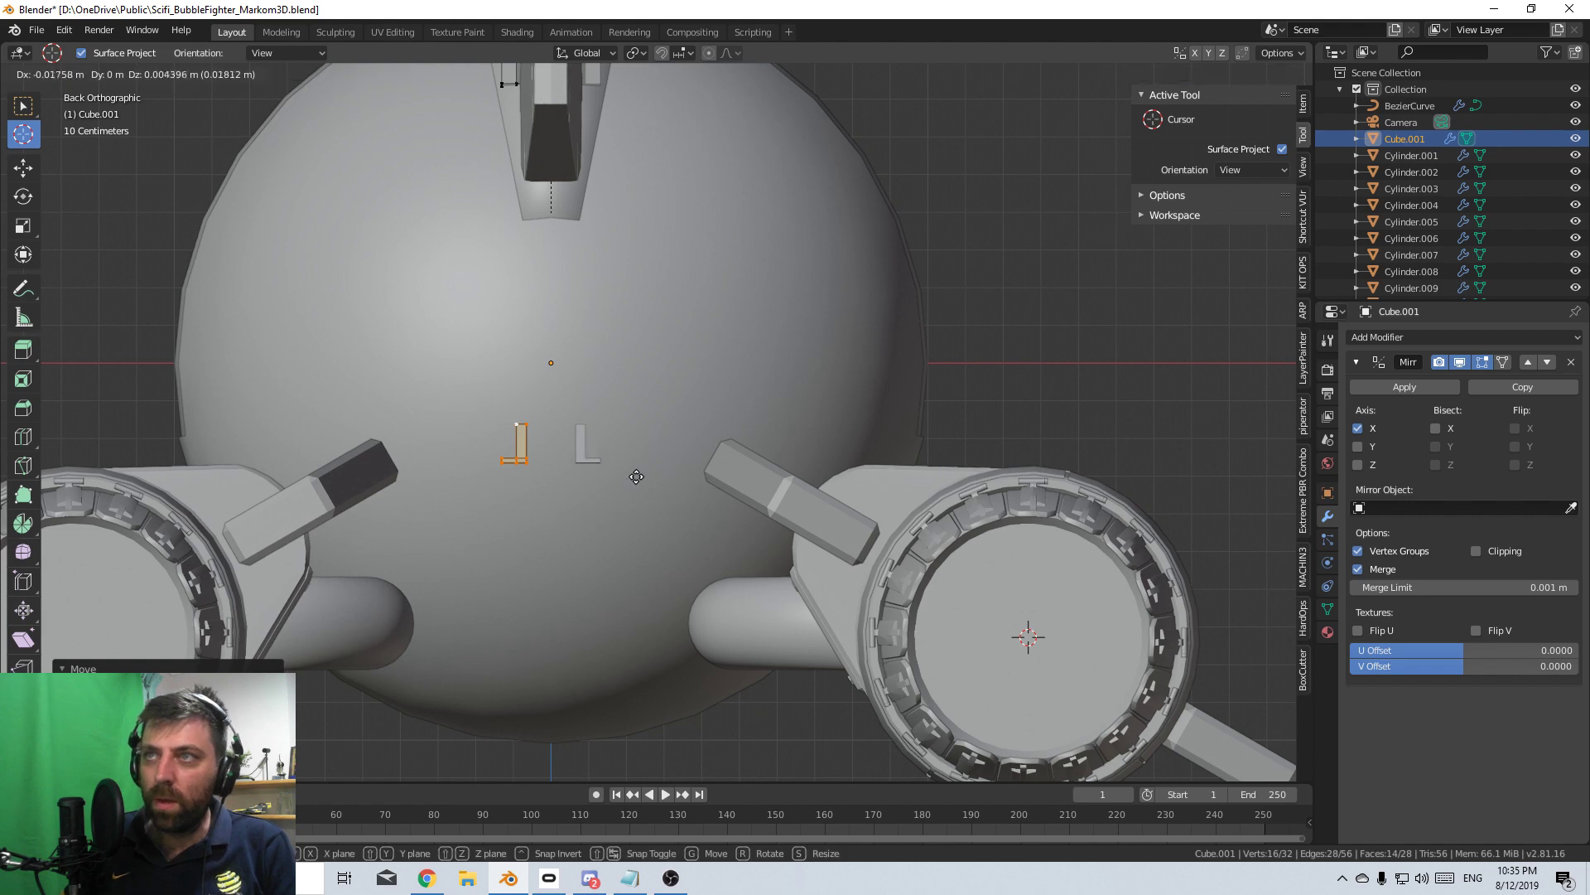
pyautogui.click(372, 513)
pyautogui.press('r')
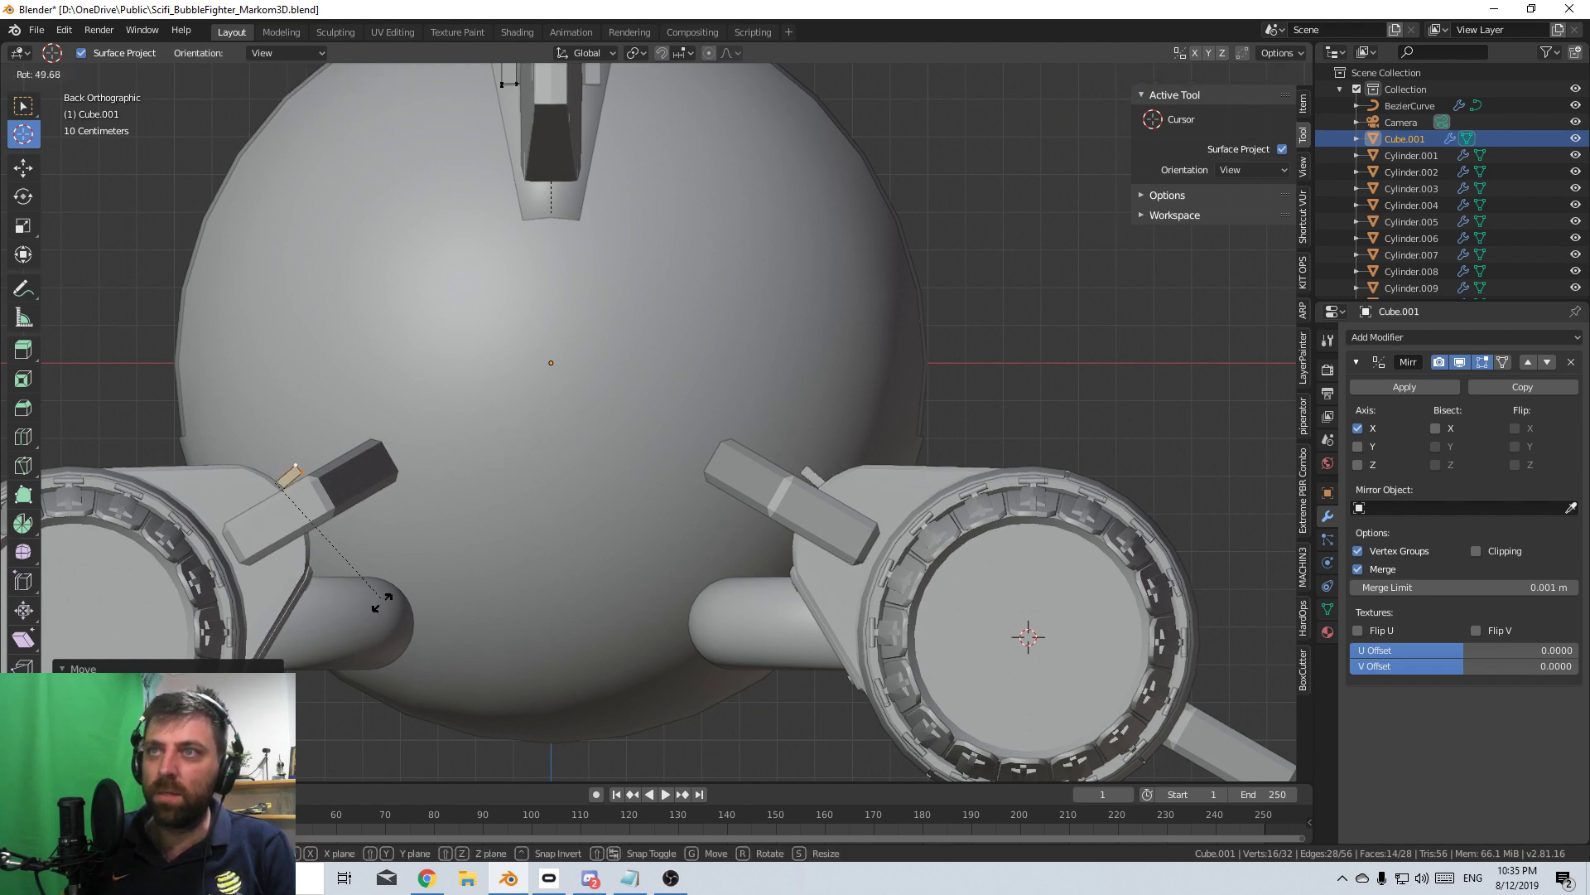
pyautogui.click(367, 622)
pyautogui.press('g')
pyautogui.click(407, 590)
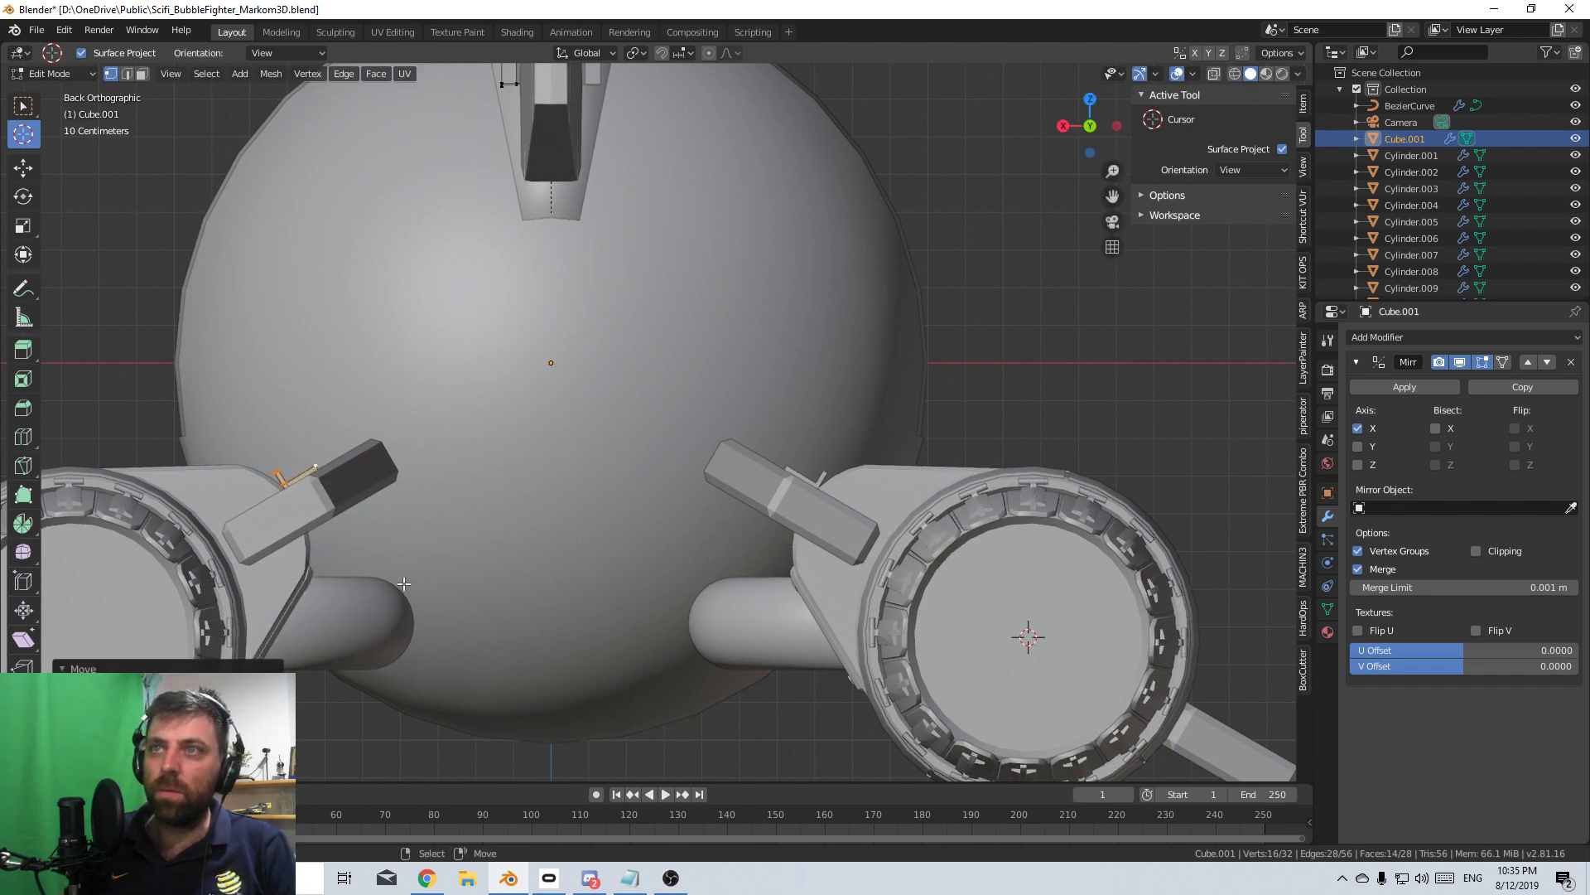
# - Extrude the two engine-facing faces of the bracket's short leg toward the engine body
pyautogui.moveTo(407, 591); pyautogui.dragTo(551, 657, button='middle')
pyautogui.scroll(3, 635, 594)
pyautogui.moveTo(635, 595); pyautogui.dragTo(798, 545, button='middle')
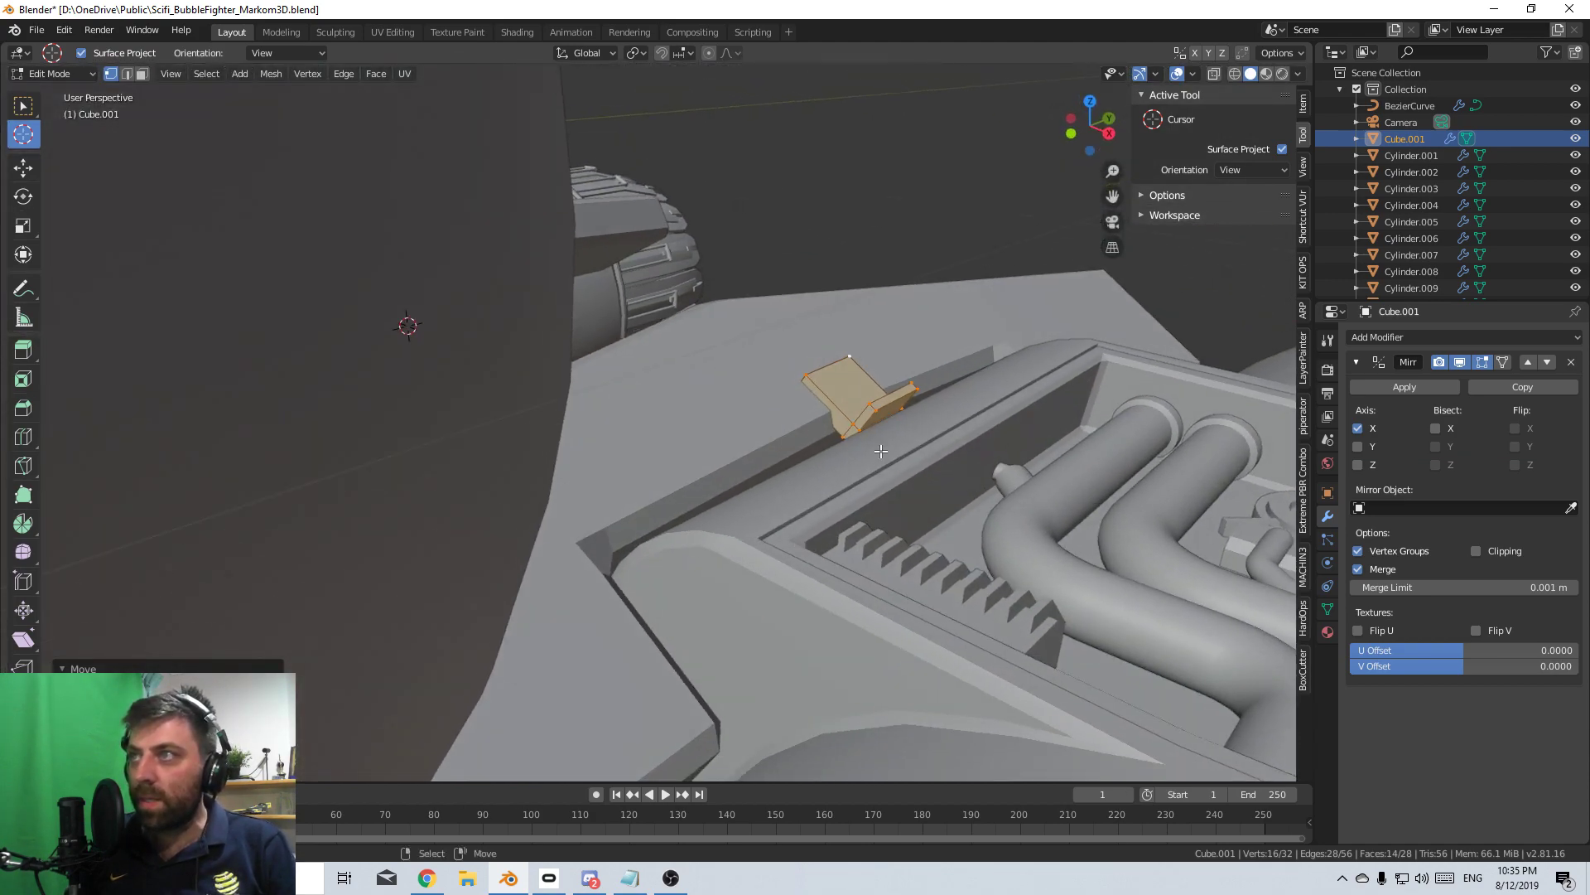
pyautogui.moveTo(880, 451); pyautogui.dragTo(783, 458, button='middle')
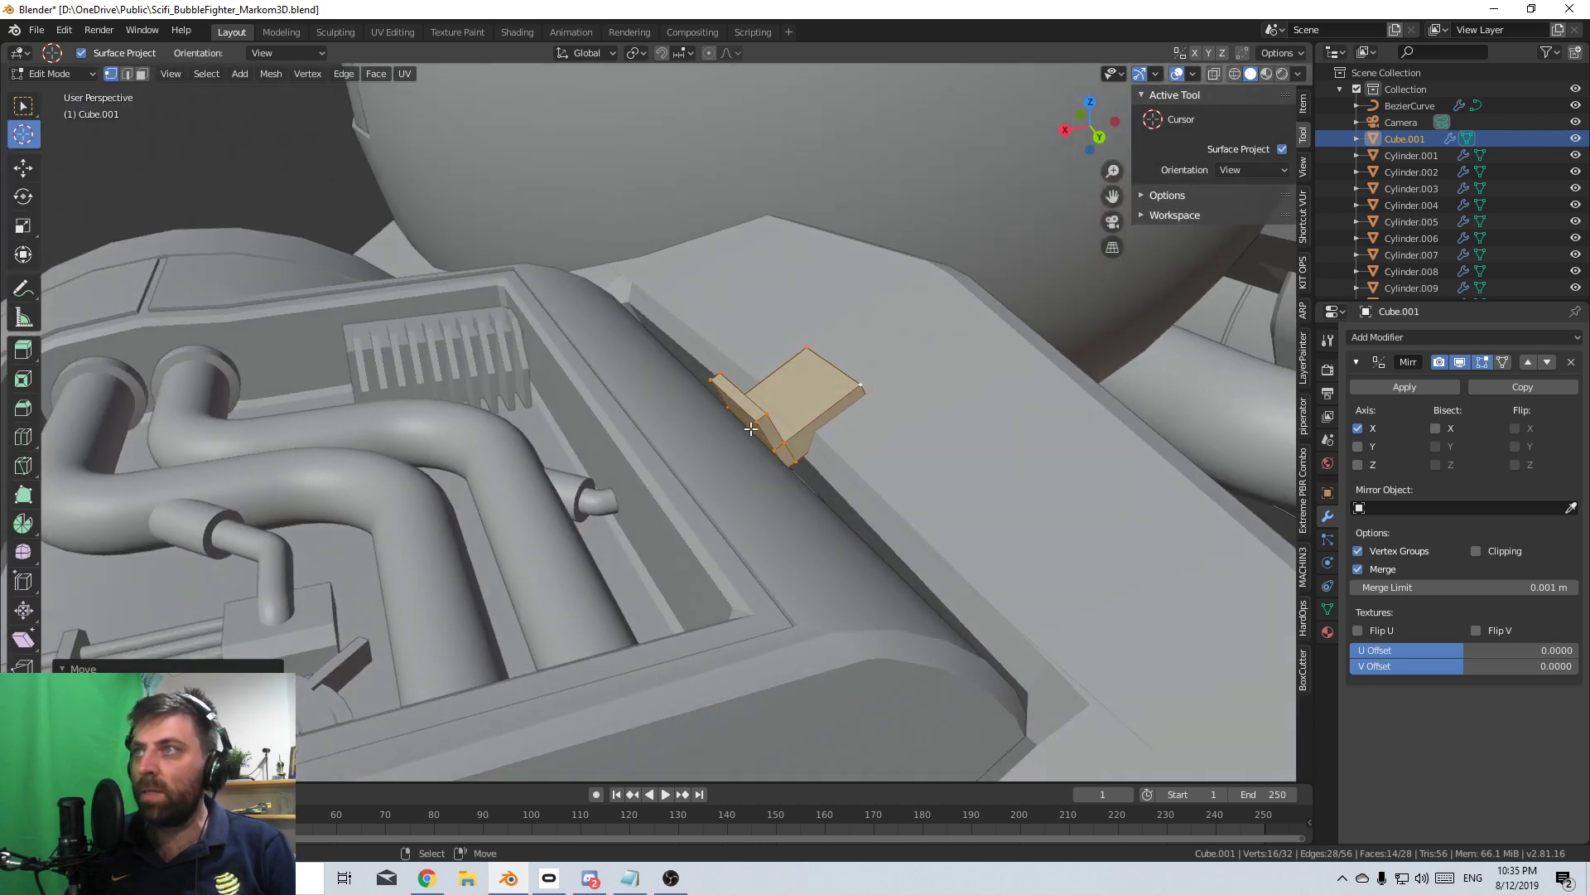
pyautogui.press('3')
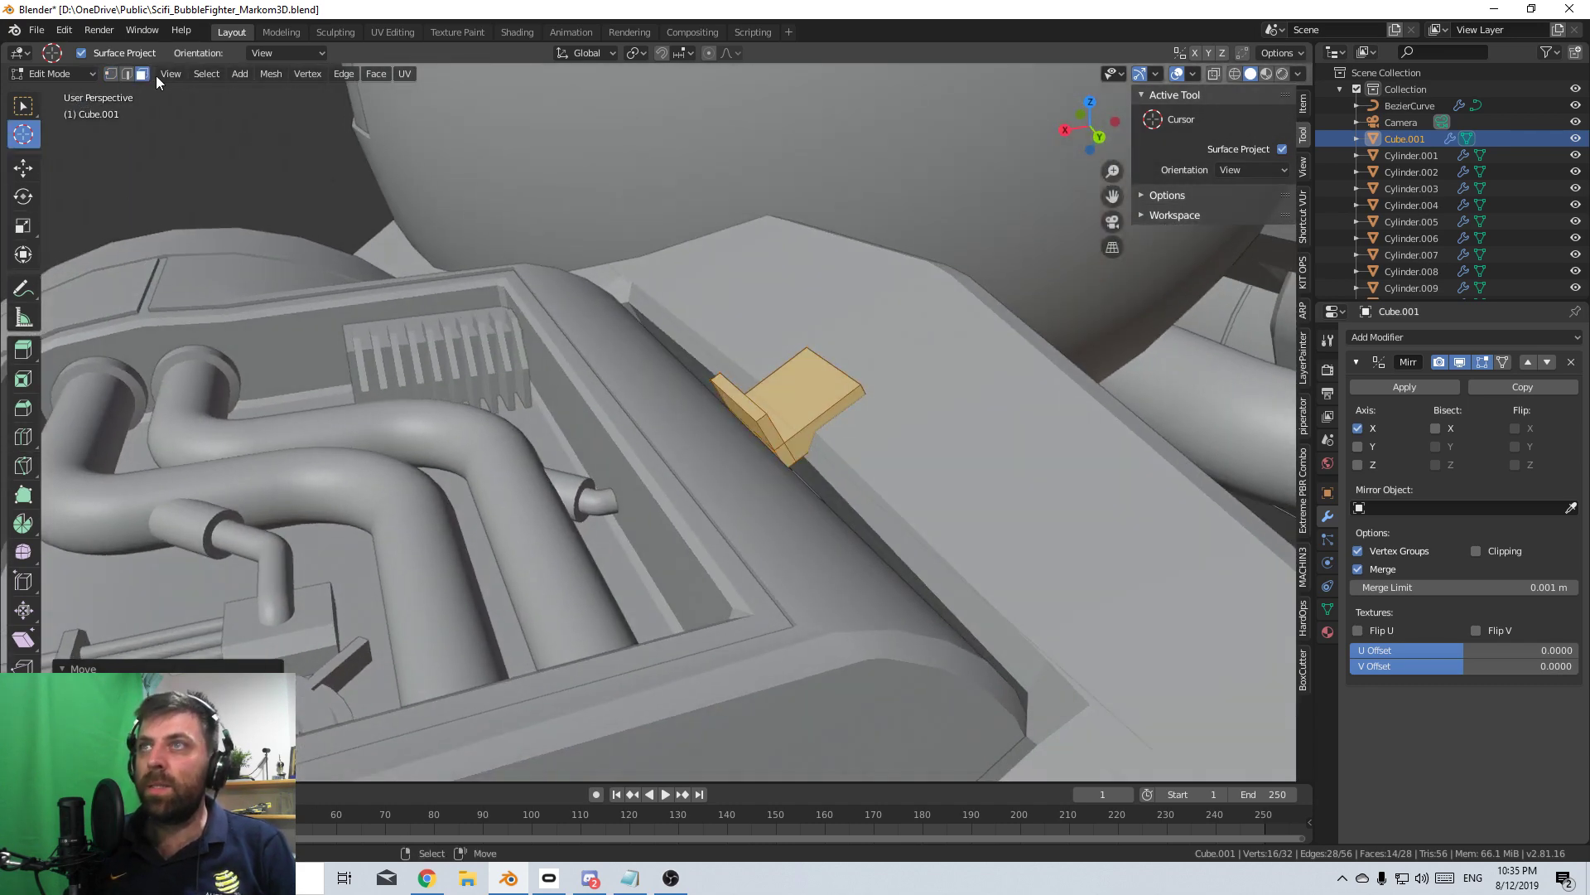
pyautogui.rightClick(770, 445)
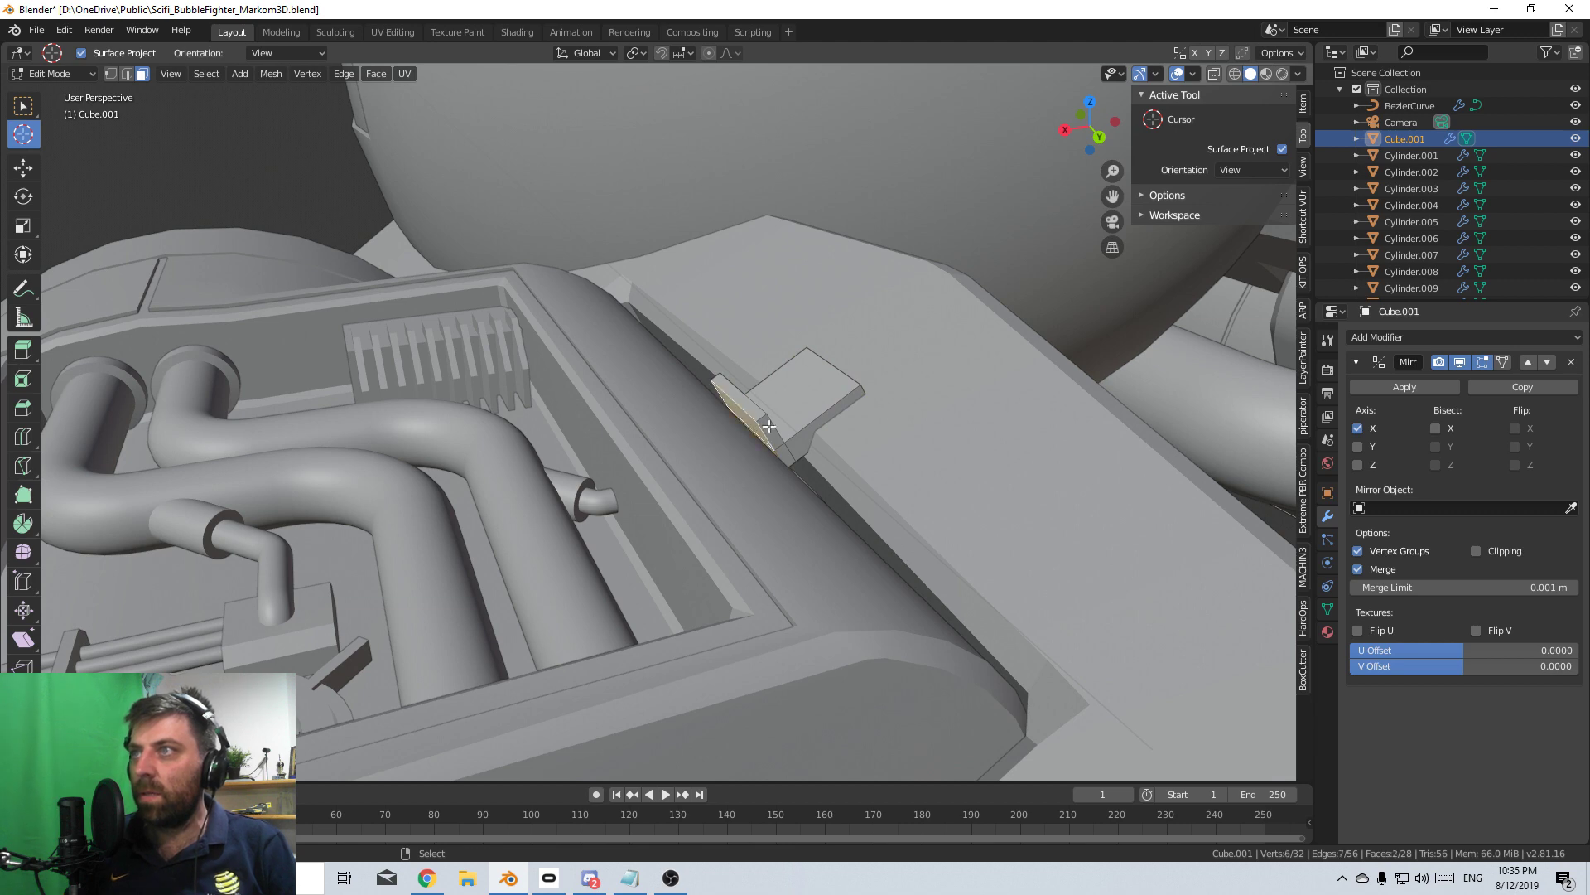
pyautogui.press('Tab')
pyautogui.press('KP_Decimal')
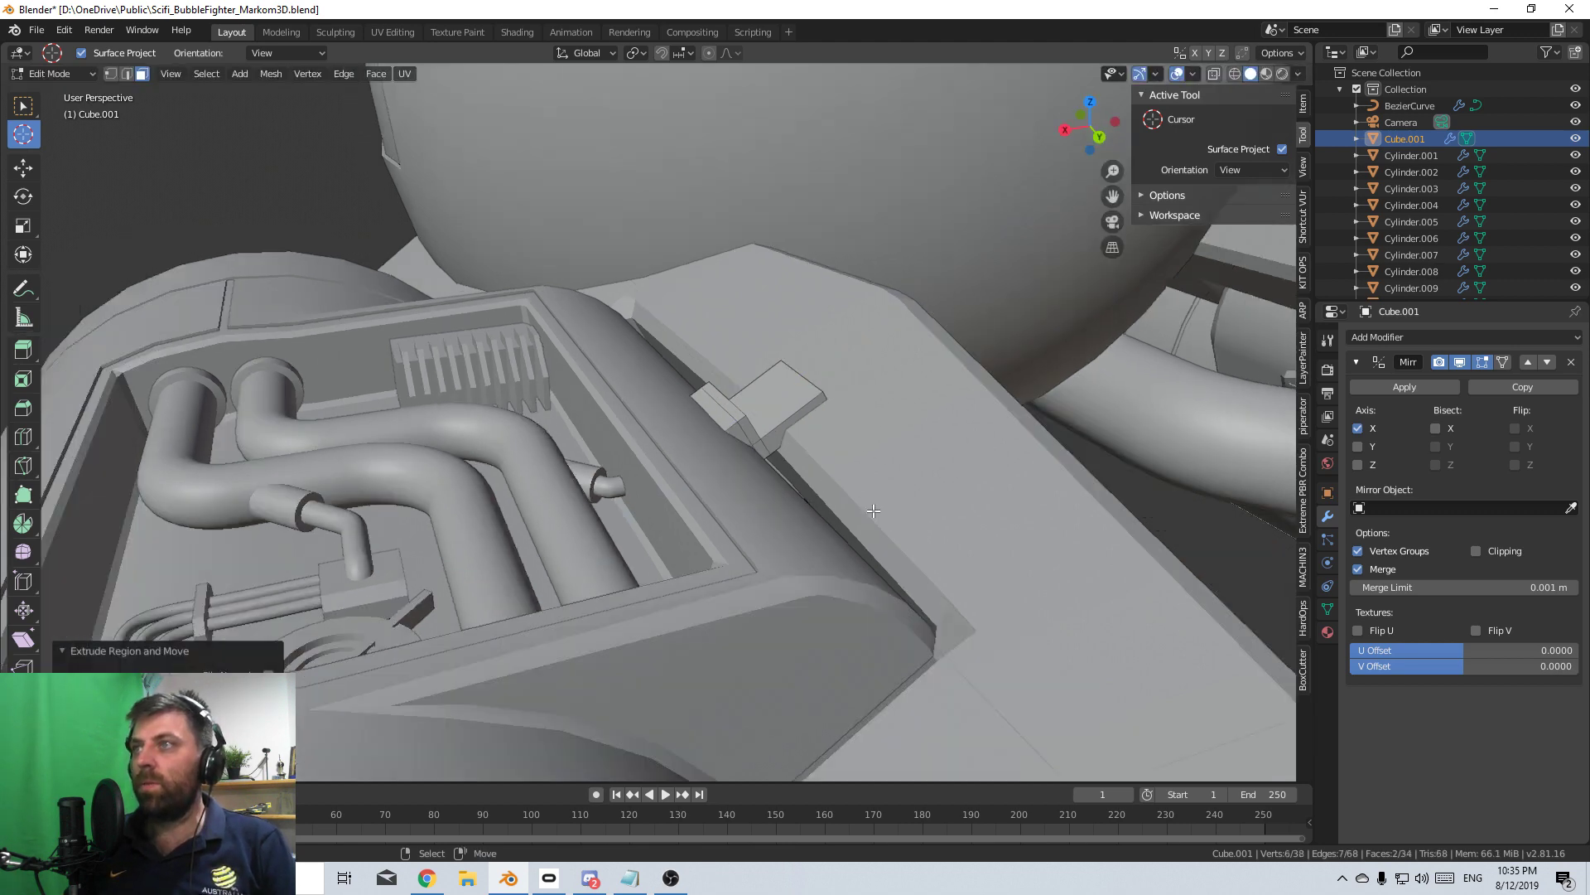
pyautogui.moveTo(792, 408)
pyautogui.mouseDown(button='middle')
pyautogui.moveTo(852, 439)
pyautogui.moveTo(752, 379)
pyautogui.moveTo(785, 395)
pyautogui.mouseUp(button='middle')
# - Duplicate the complete engine bracket and place the copy below the inner fin, over the connecting pipe in the back view
pyautogui.press('Tab')
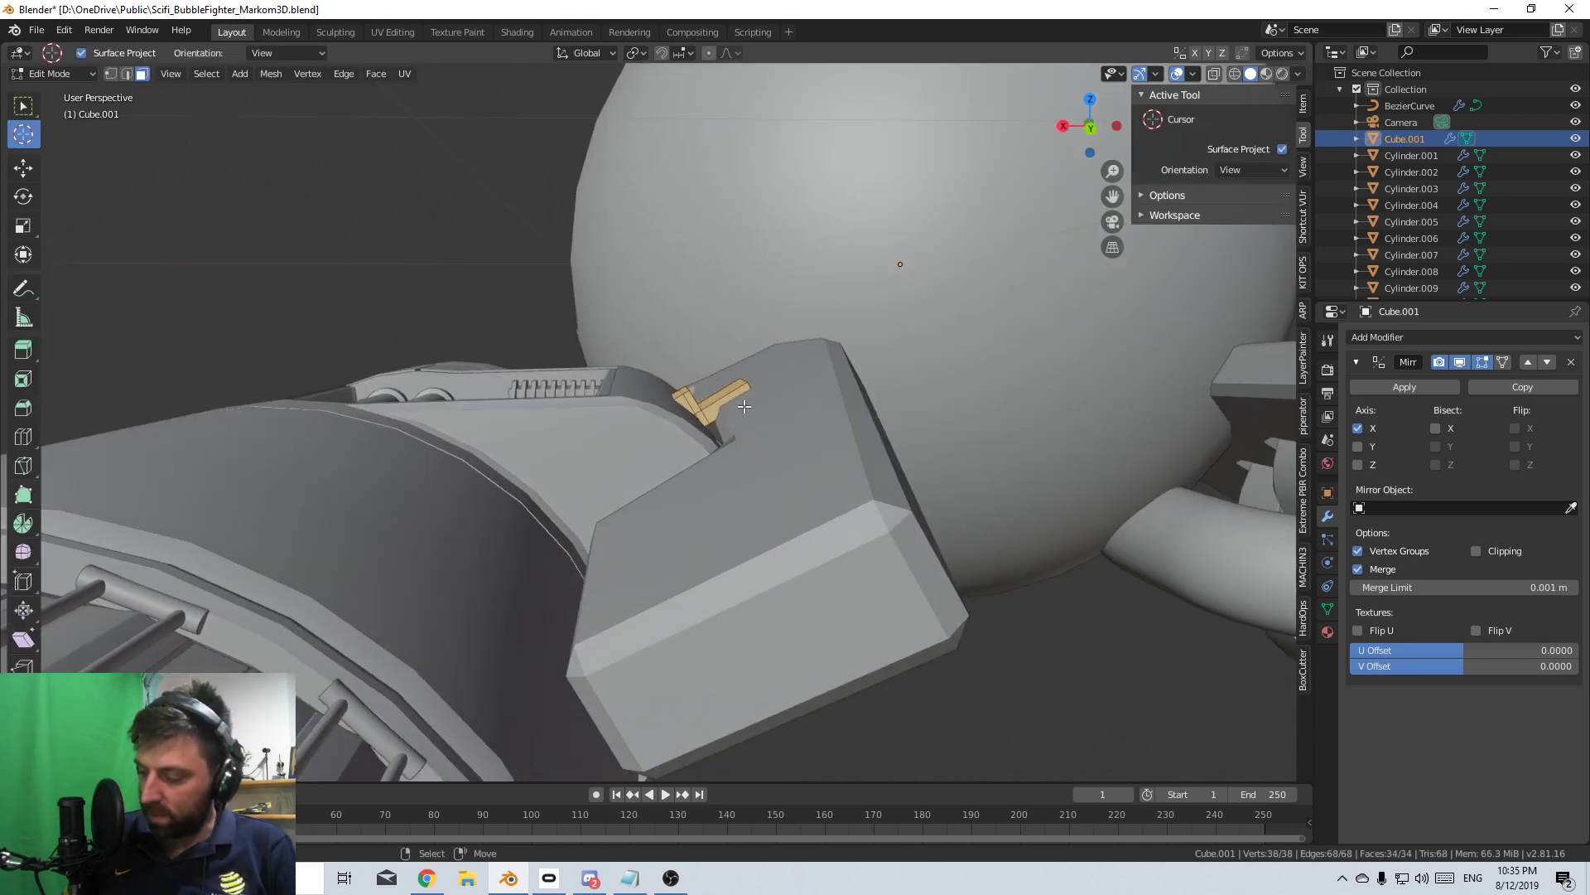
pyautogui.hotkey('alt', 'a')
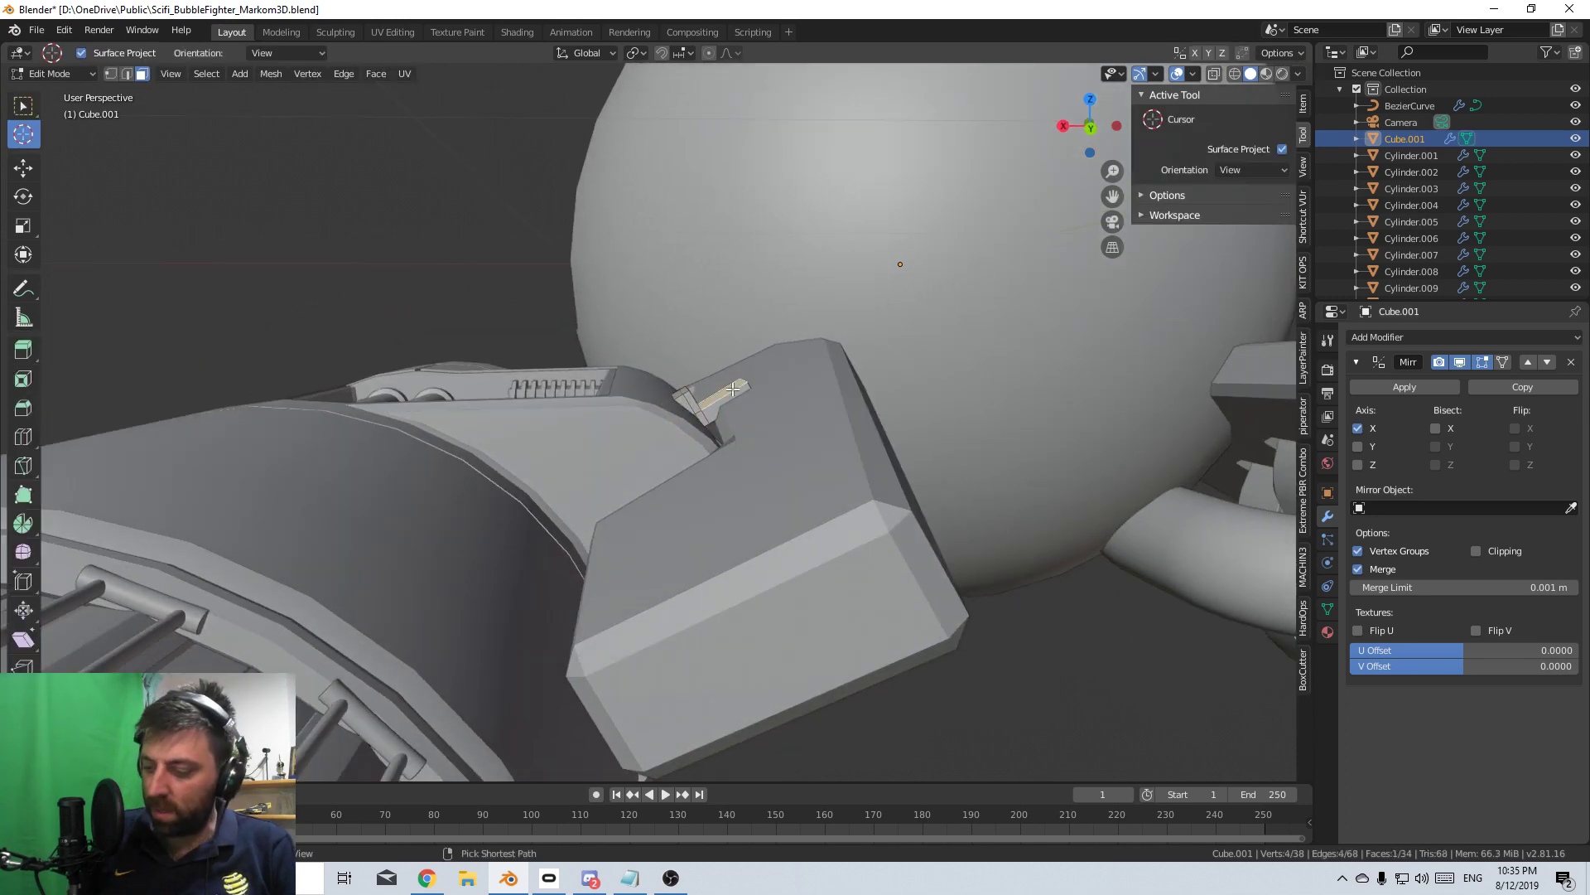
pyautogui.hotkey('ctrl', 'l')
pyautogui.keyDown('alt'); pyautogui.moveTo(733, 388); pyautogui.dragTo(733, 389, button='middle'); pyautogui.keyUp('alt')
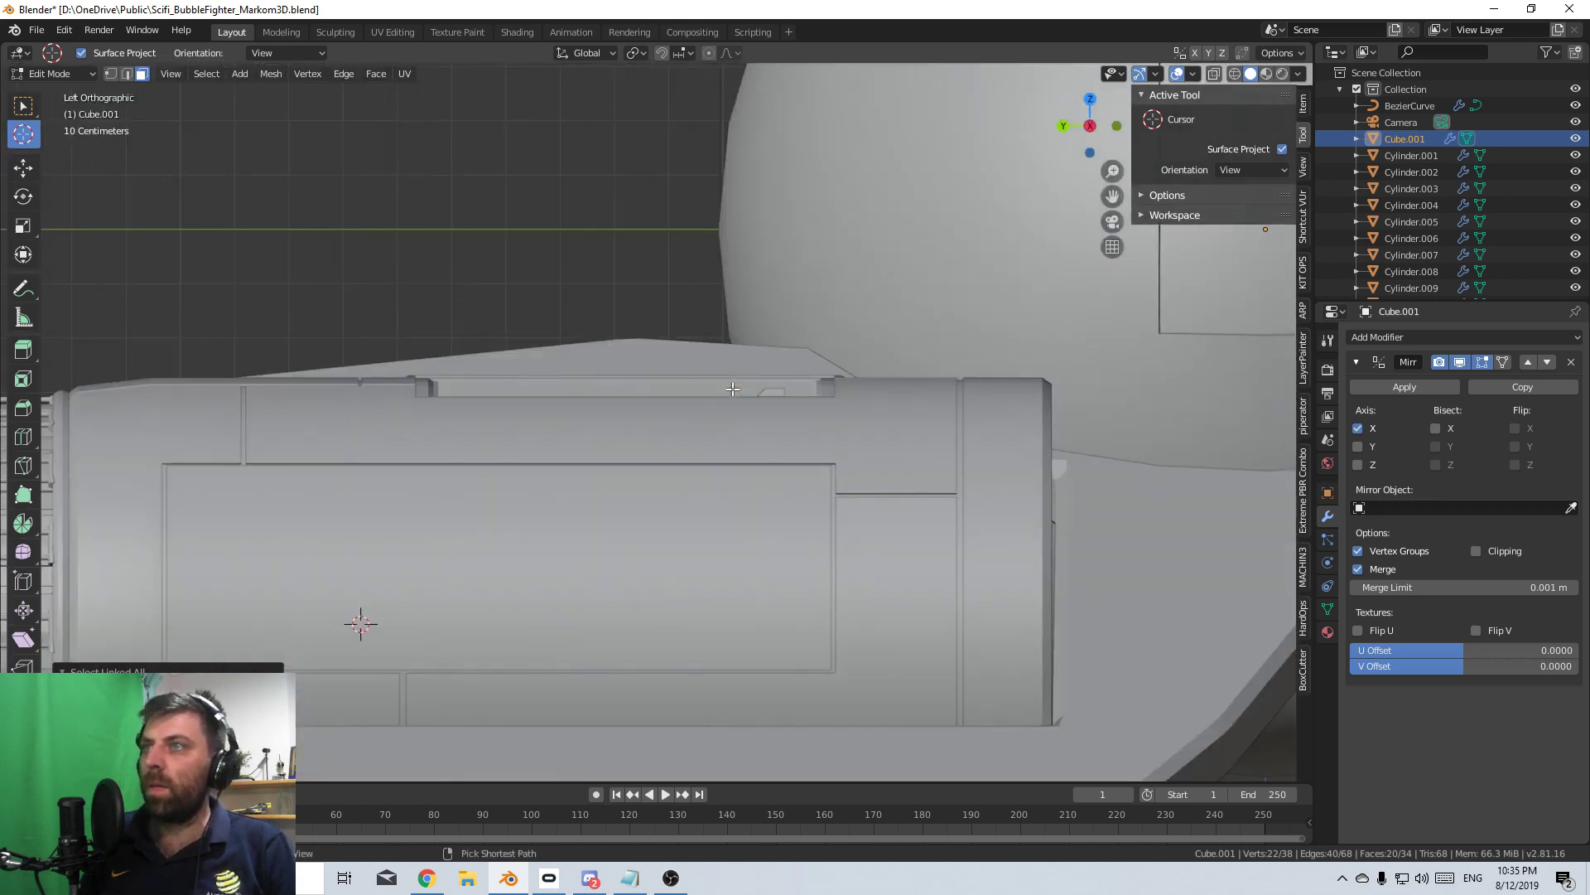
pyautogui.press('ctrl+KP_1')
pyautogui.hotkey('shift', 'd')
pyautogui.click(854, 531)
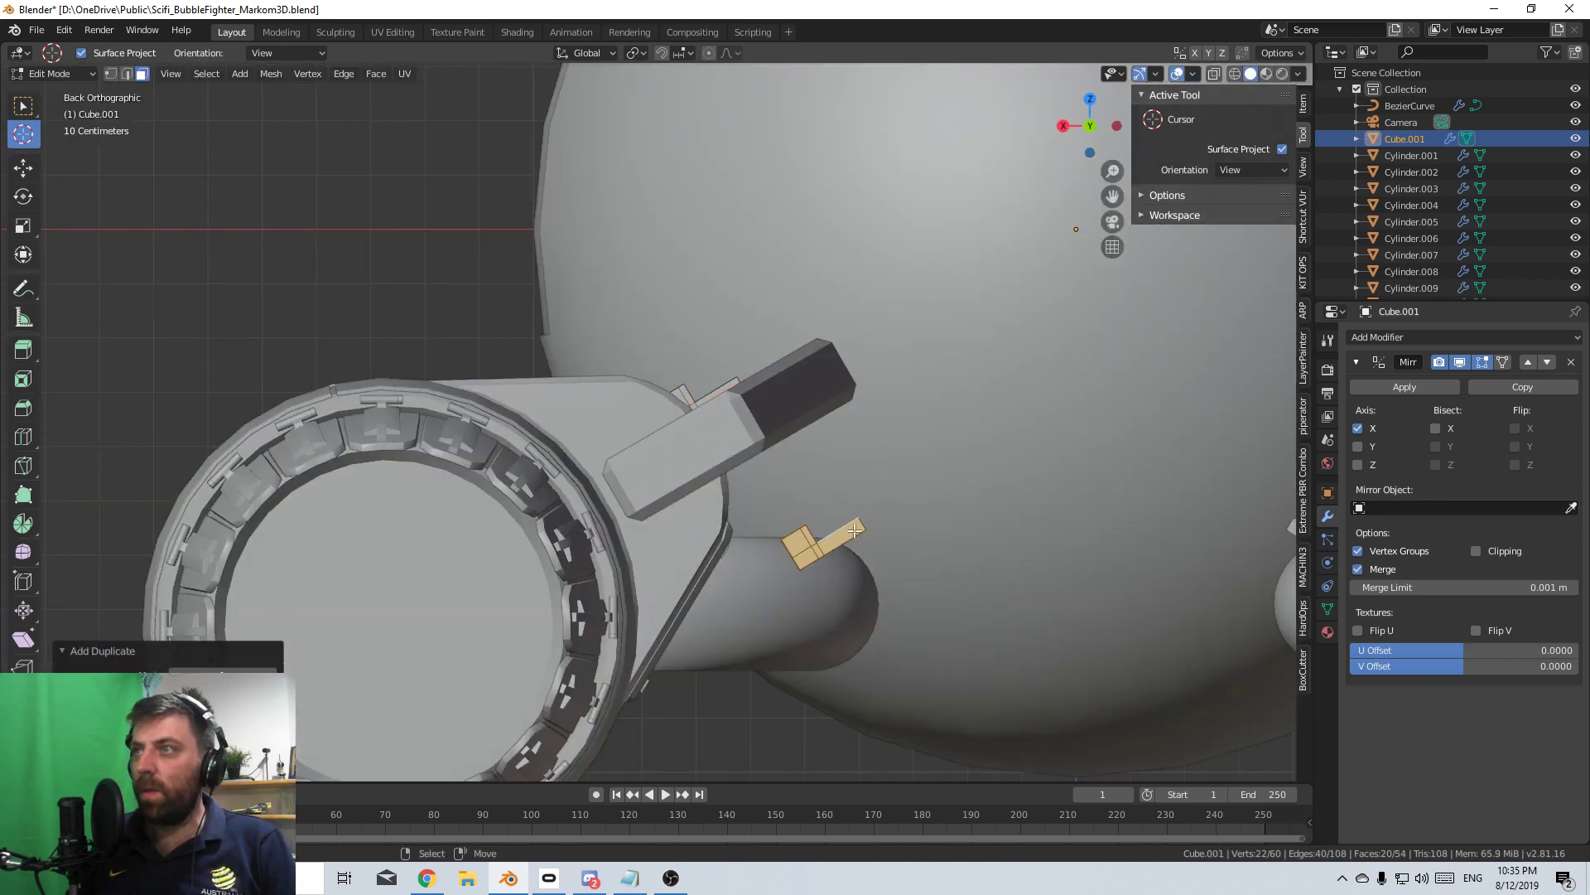
pyautogui.press('r')
pyautogui.press('y')
pyautogui.press('y')
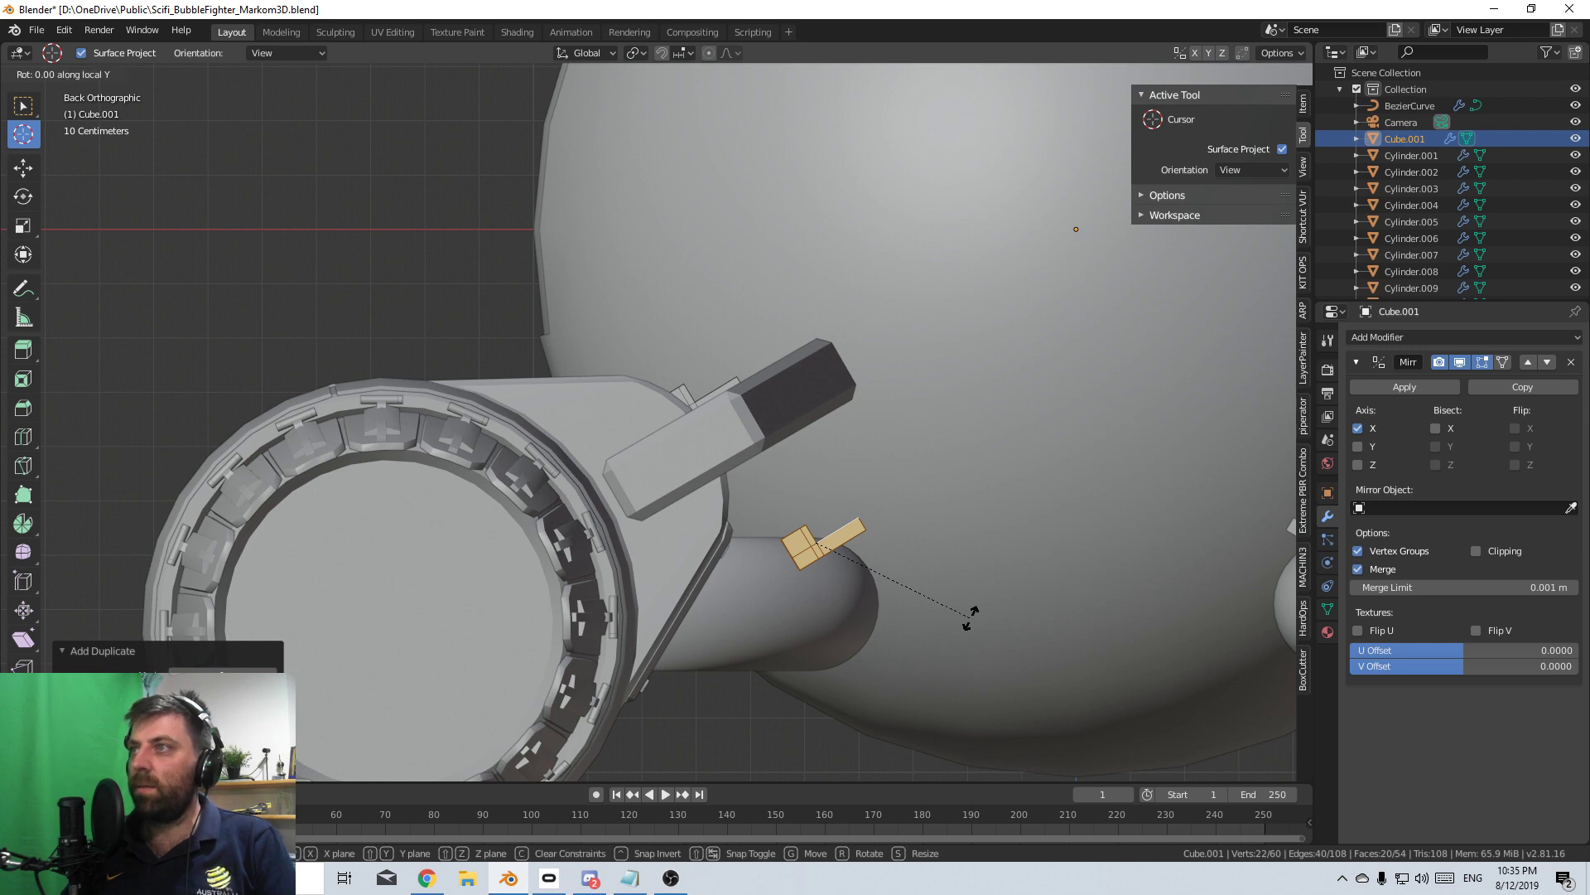
pyautogui.rightClick(961, 618)
pyautogui.moveTo(861, 572); pyautogui.dragTo(1055, 495, button='middle')
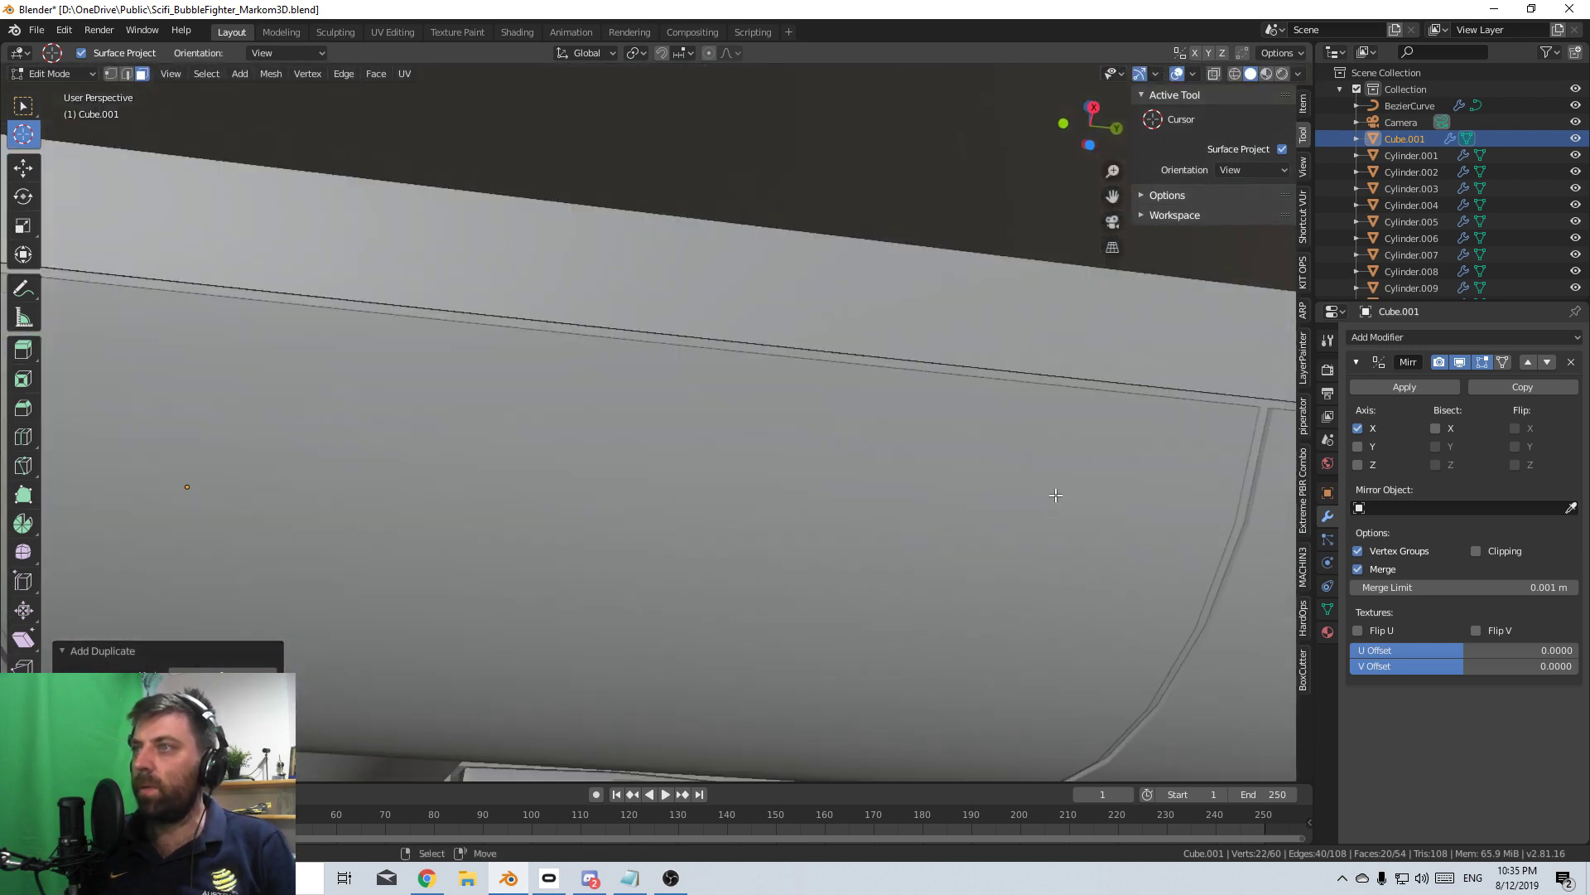
# - In the back view, rotate the duplicated bracket below the inner fin until its long leg runs parallel to the fin
pyautogui.press('KP_3')
pyautogui.press('z')
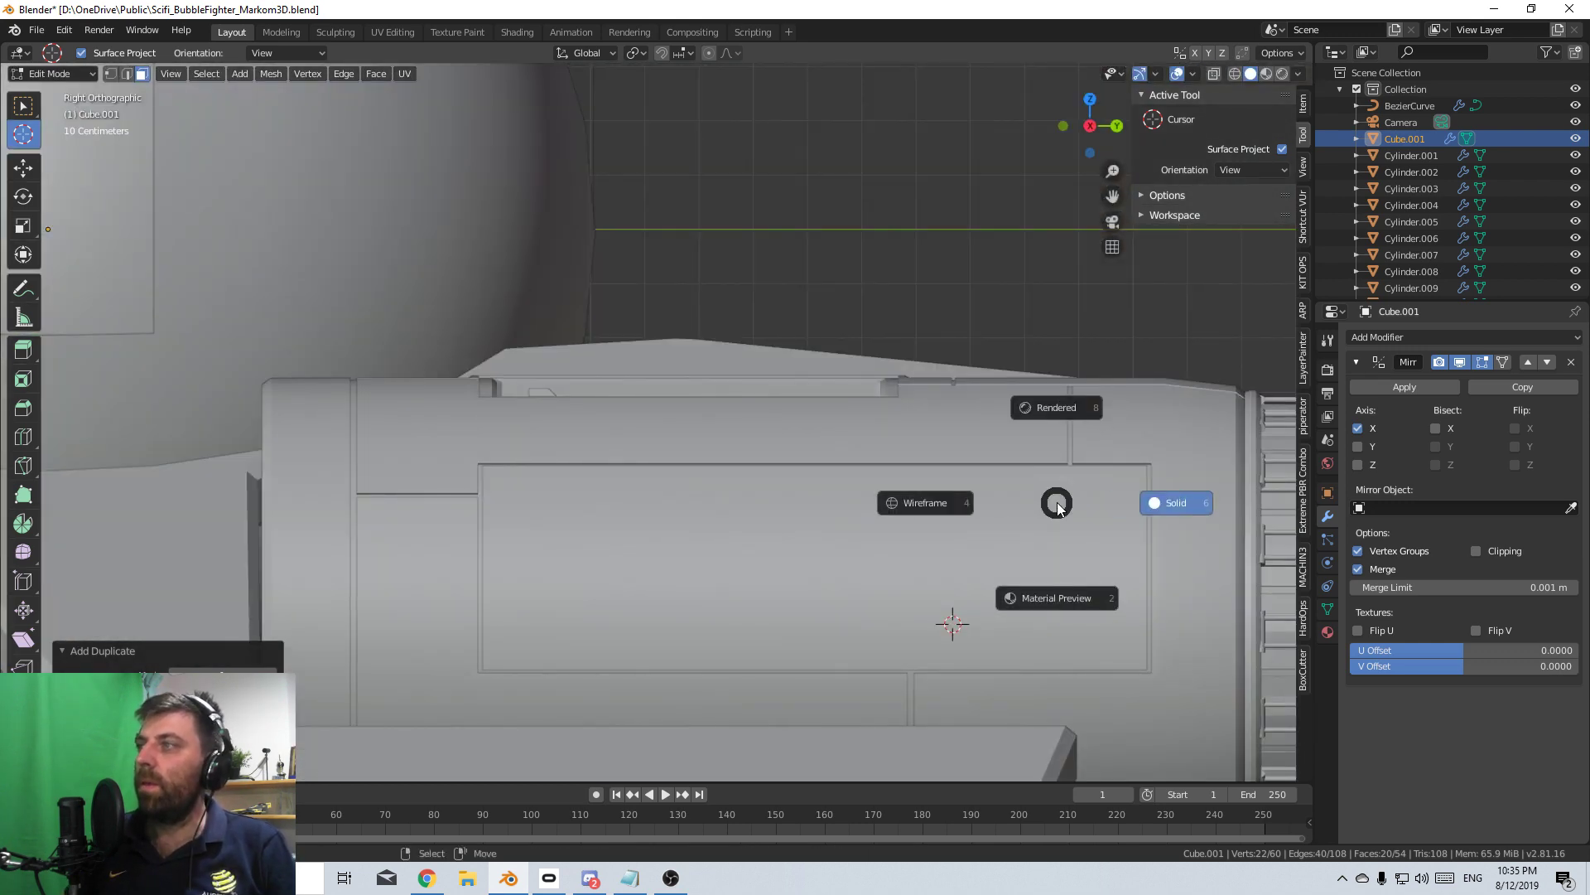
pyautogui.click(965, 520)
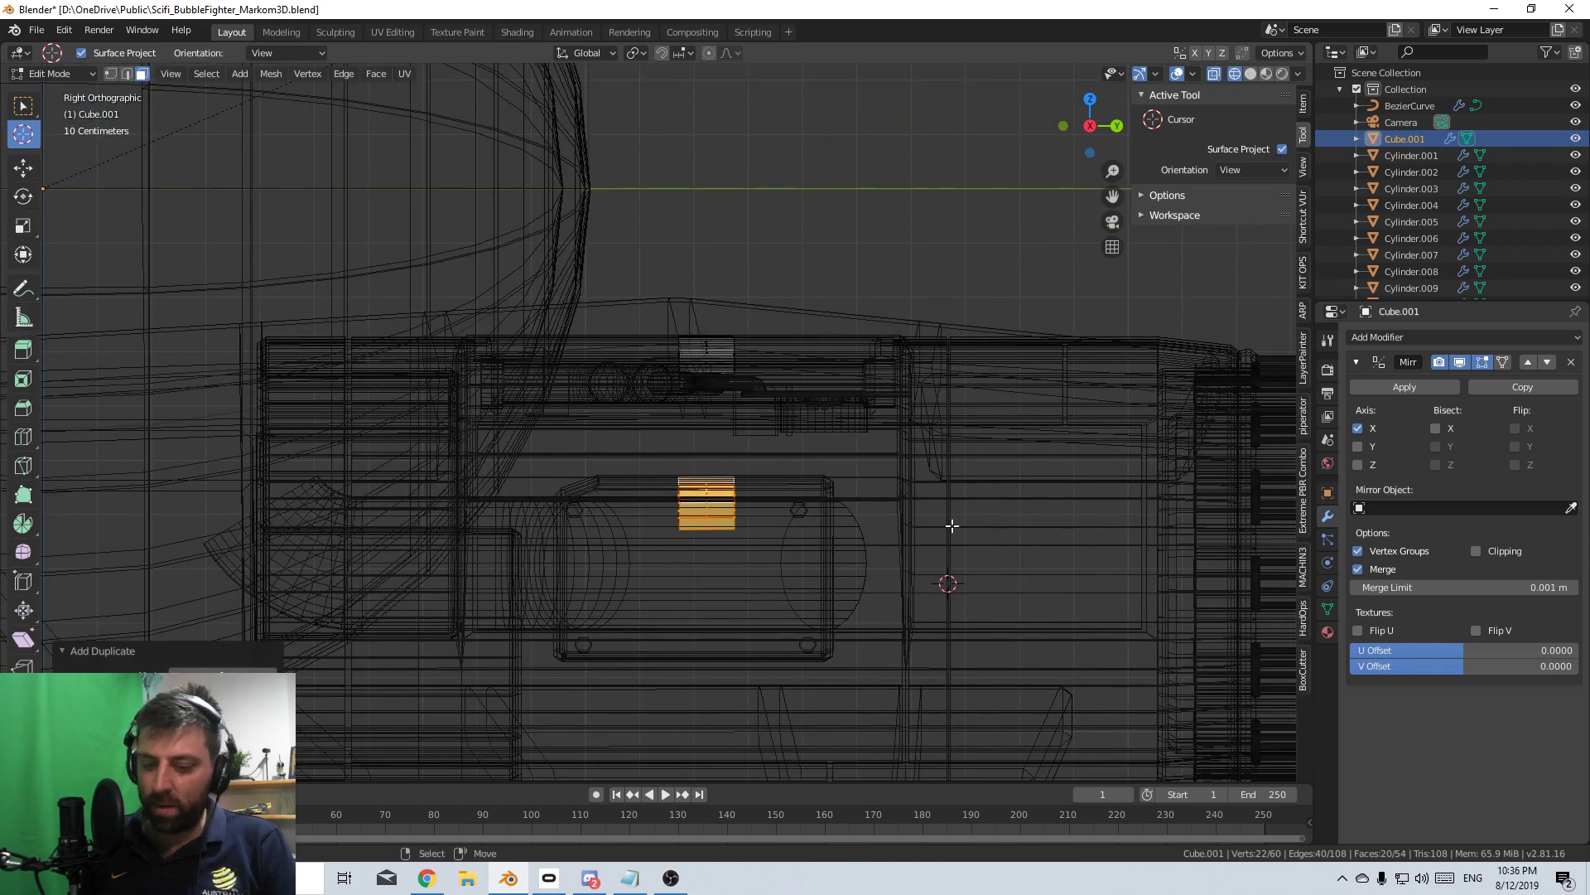
pyautogui.press('Tab')
pyautogui.press('Tab')
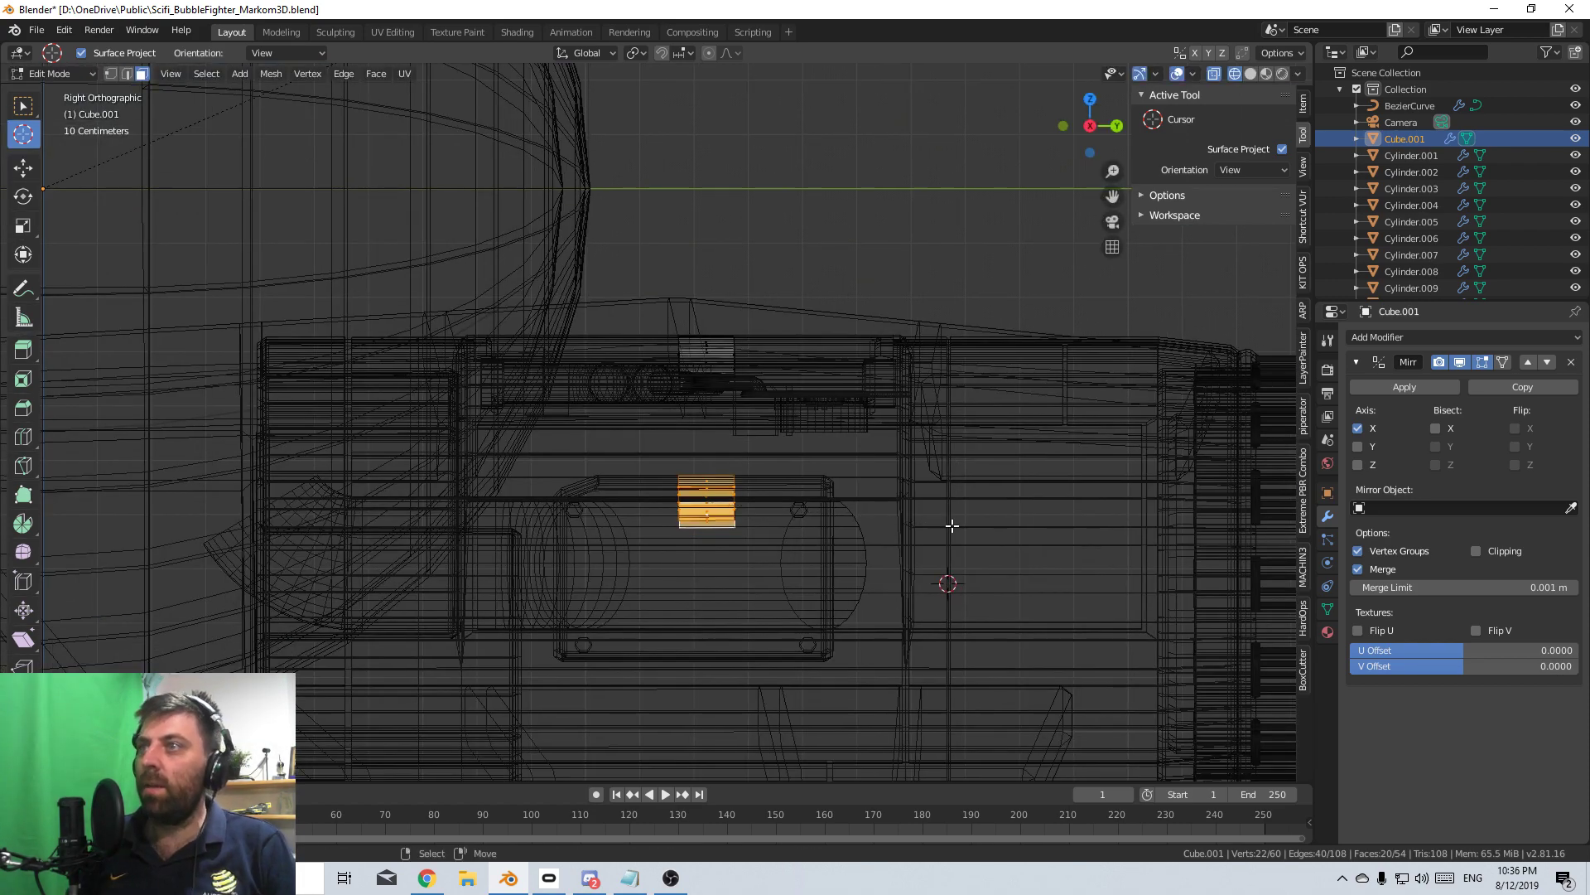
pyautogui.press('ctrl+KP_3')
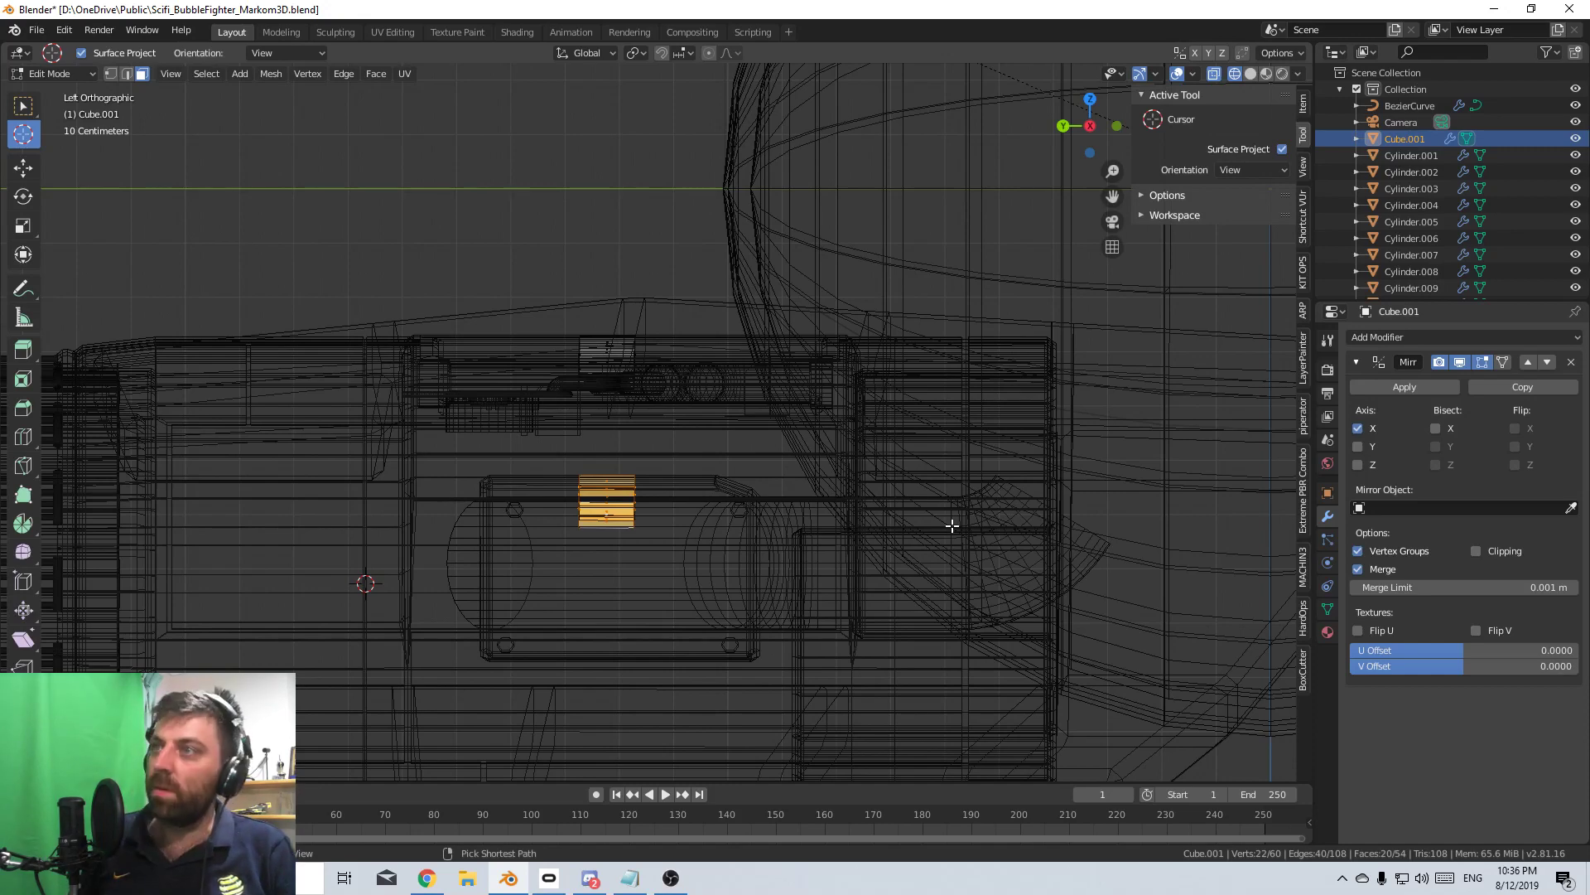
pyautogui.press('ctrl+KP_1')
pyautogui.press('z')
pyautogui.click(1070, 525)
pyautogui.press('r')
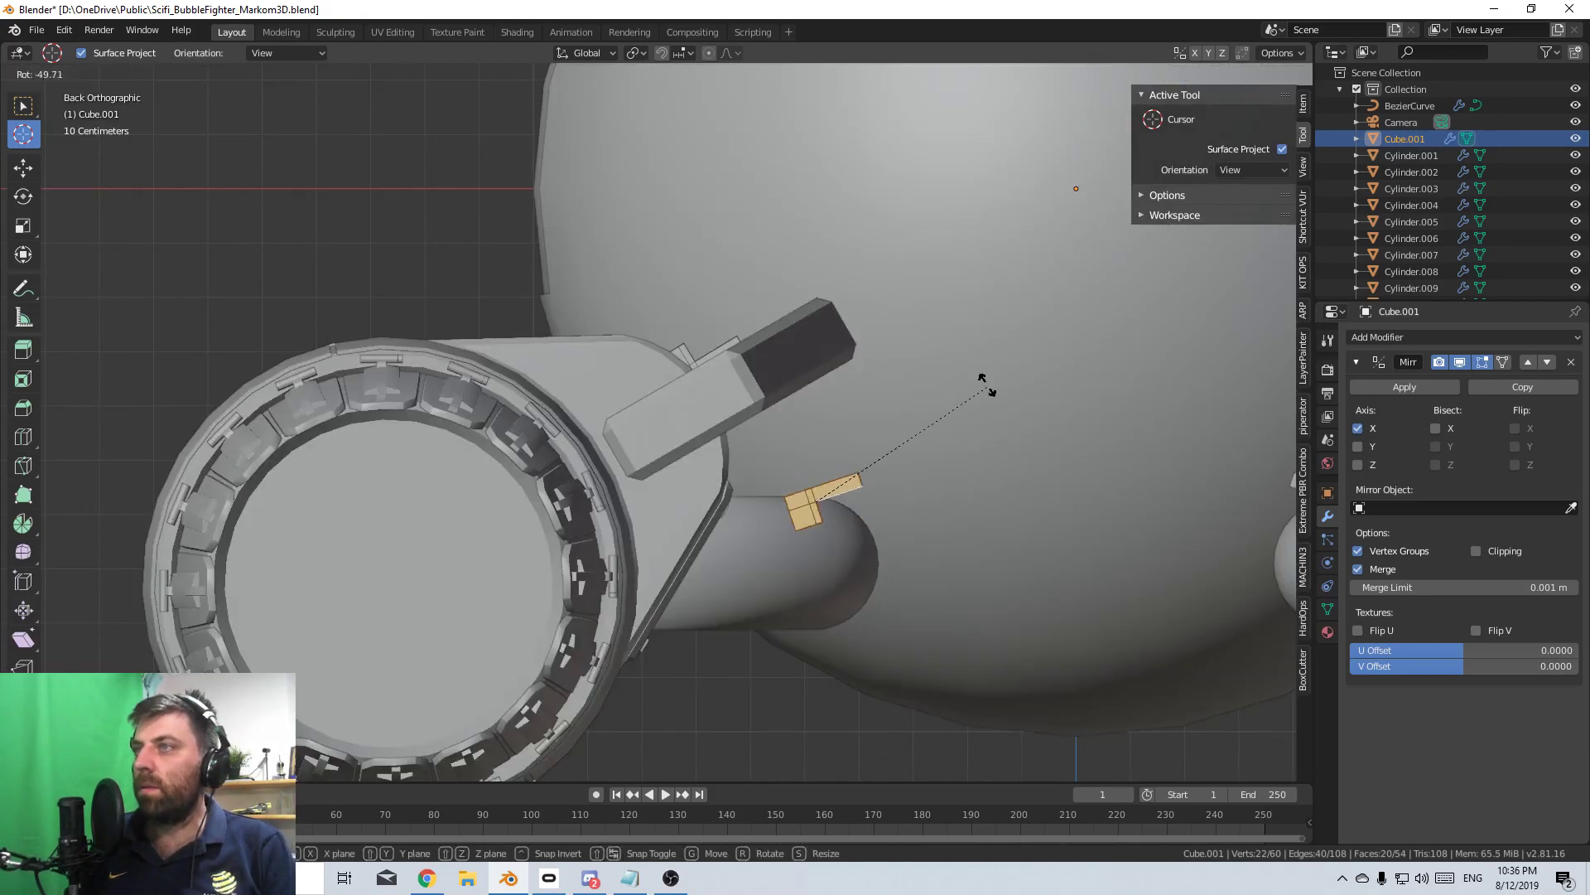
pyautogui.click(948, 348)
# - Move the rotated bracket up against the underside of the inner fin beside the engine body and fine-tune its angle
pyautogui.press('g')
pyautogui.click(987, 591)
pyautogui.press('r')
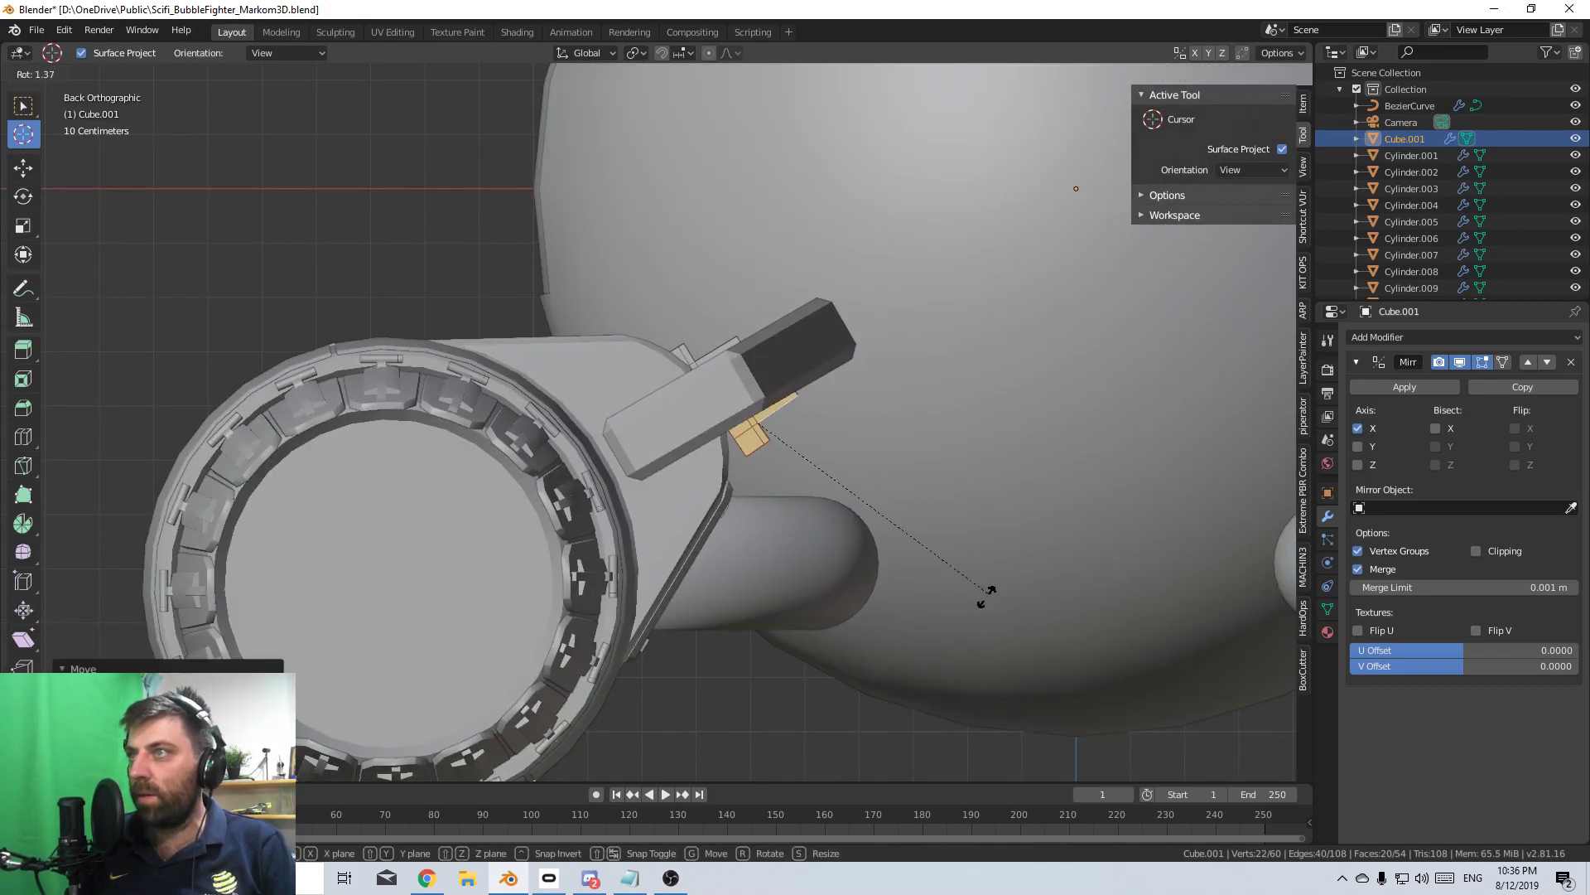
pyautogui.click(987, 591)
pyautogui.press('g')
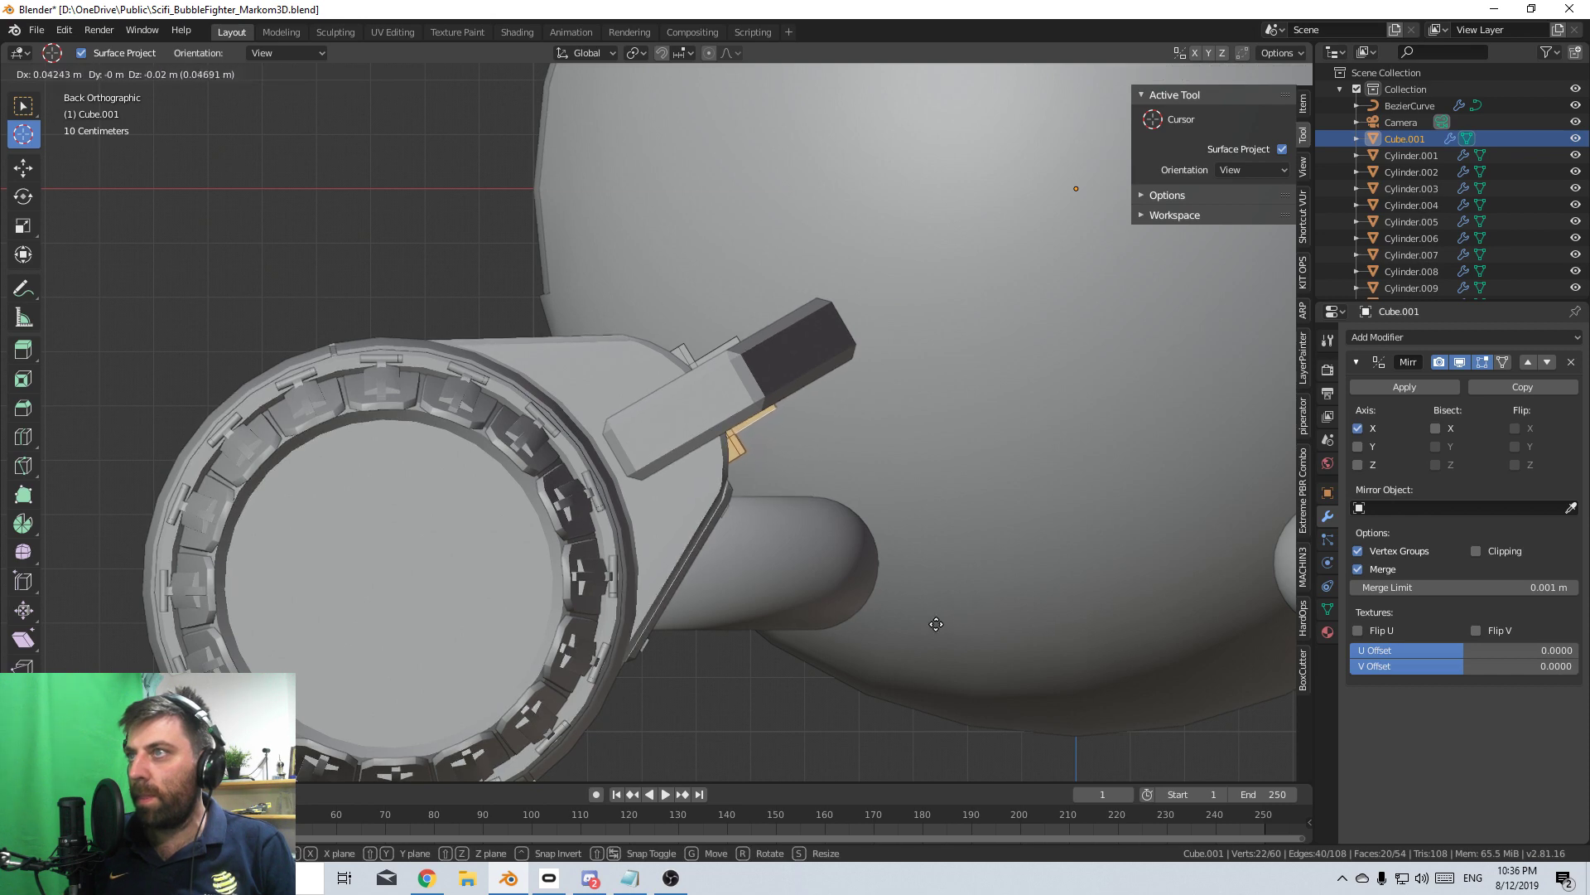
pyautogui.click(932, 624)
pyautogui.scroll(-5, 728, 550)
pyautogui.press('z')
pyautogui.click(863, 566)
pyautogui.moveTo(633, 501)
pyautogui.mouseDown(button='middle')
pyautogui.moveTo(770, 558)
pyautogui.moveTo(784, 583)
pyautogui.mouseUp(button='middle')
pyautogui.press('Tab')
pyautogui.press('Tab')
pyautogui.moveTo(689, 518); pyautogui.dragTo(686, 435, button='middle')
pyautogui.press('a')
pyautogui.press('KP_7')
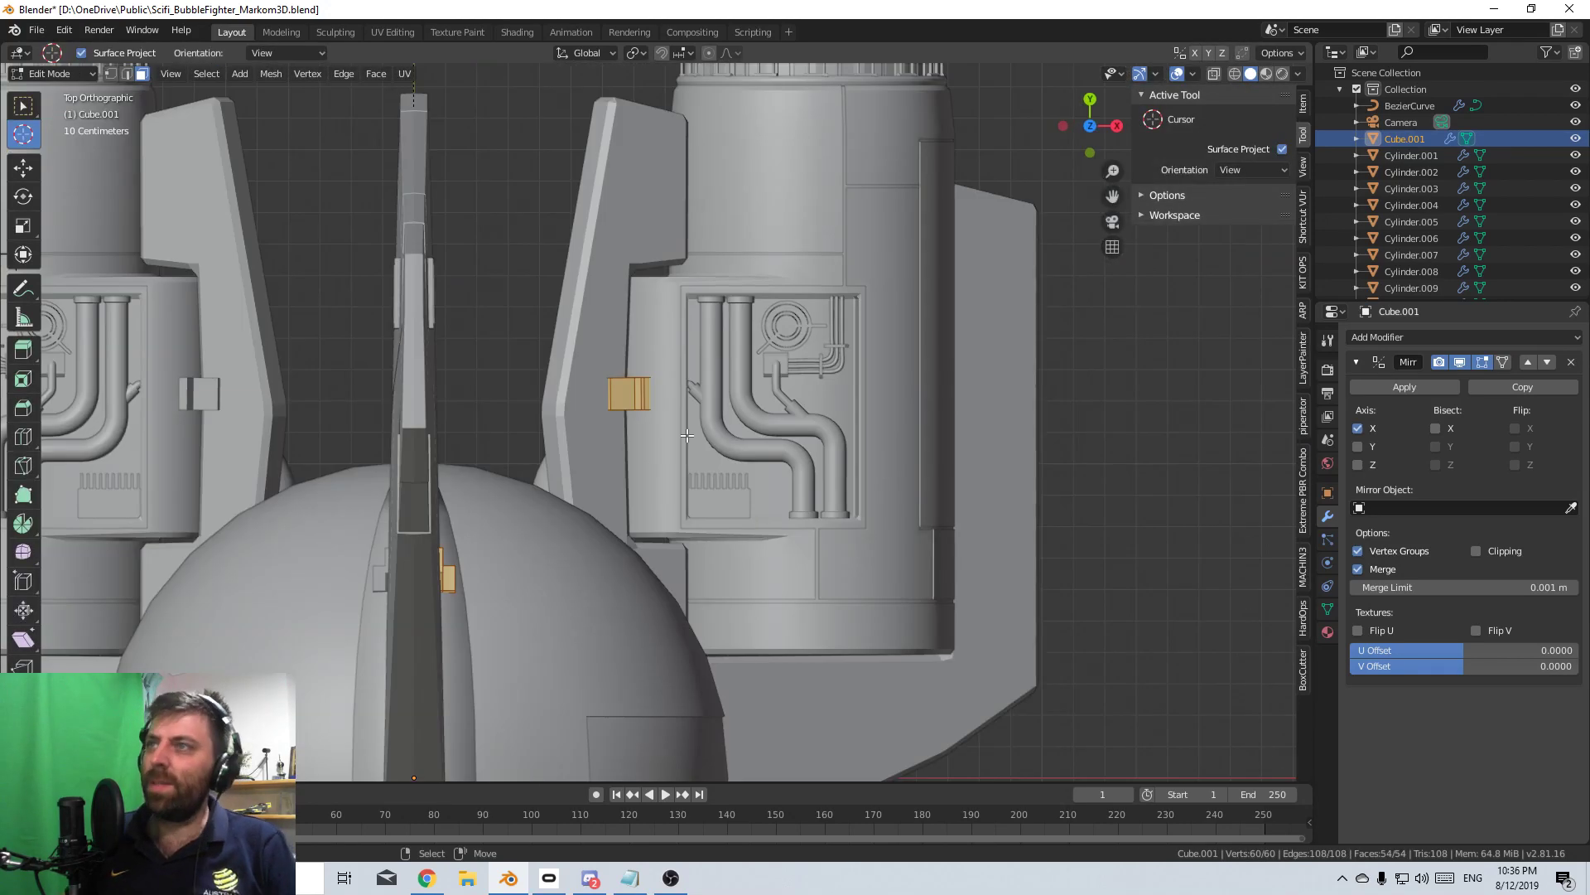
pyautogui.hotkey('shift', 'd')
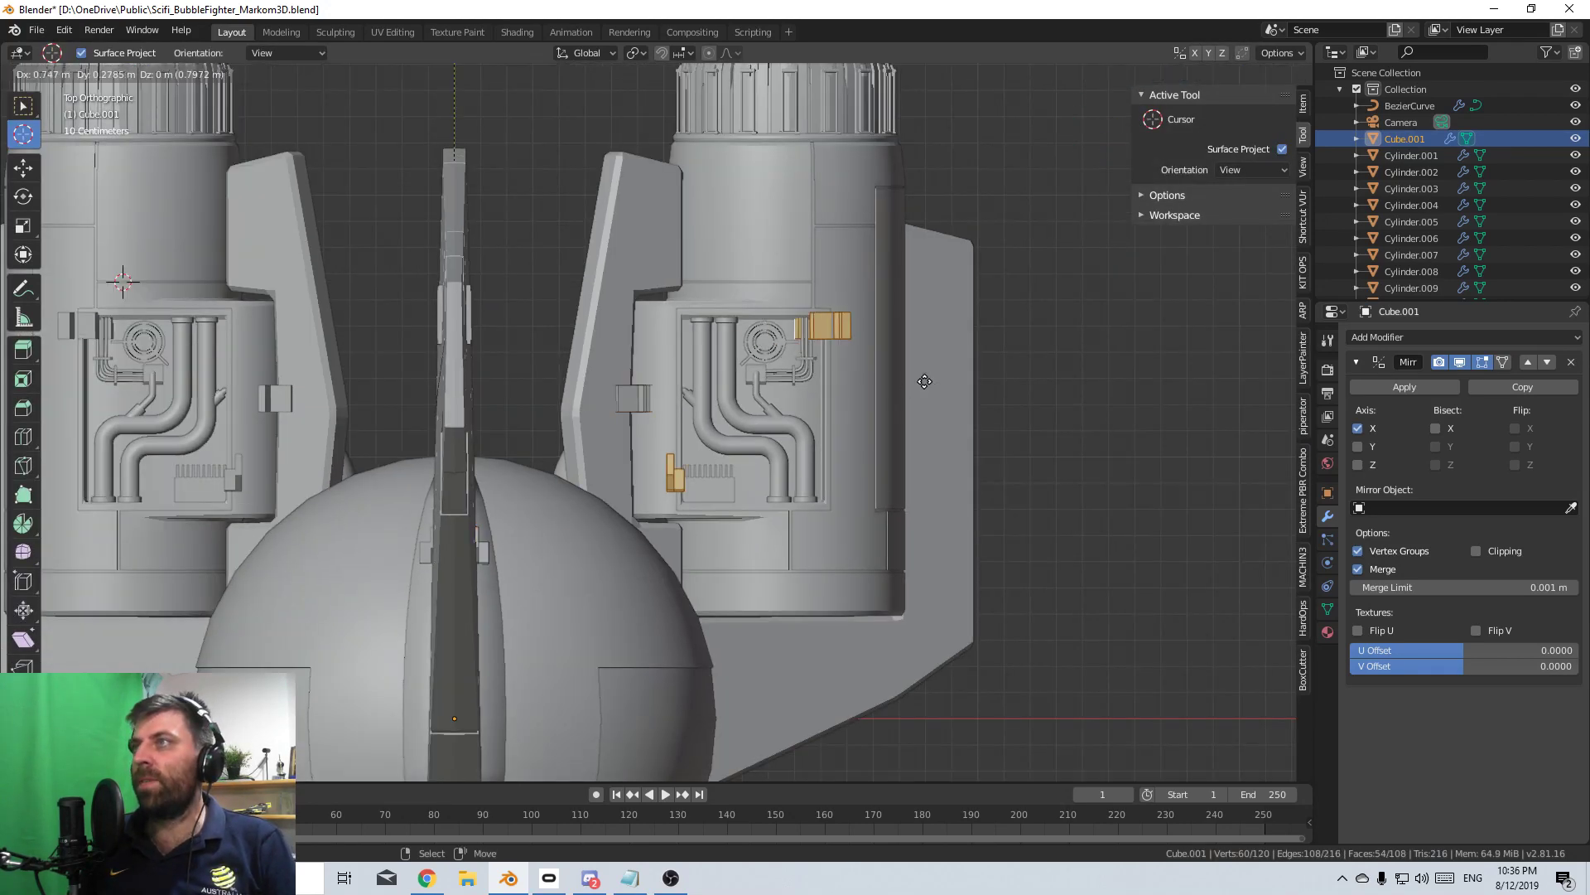
pyautogui.rightClick(969, 327)
pyautogui.hotkey('ctrl', 'z')
# - Select both inner-fin engine brackets with their linked geometry and duplicate them to the engine's outer side in the top view
pyautogui.press('z')
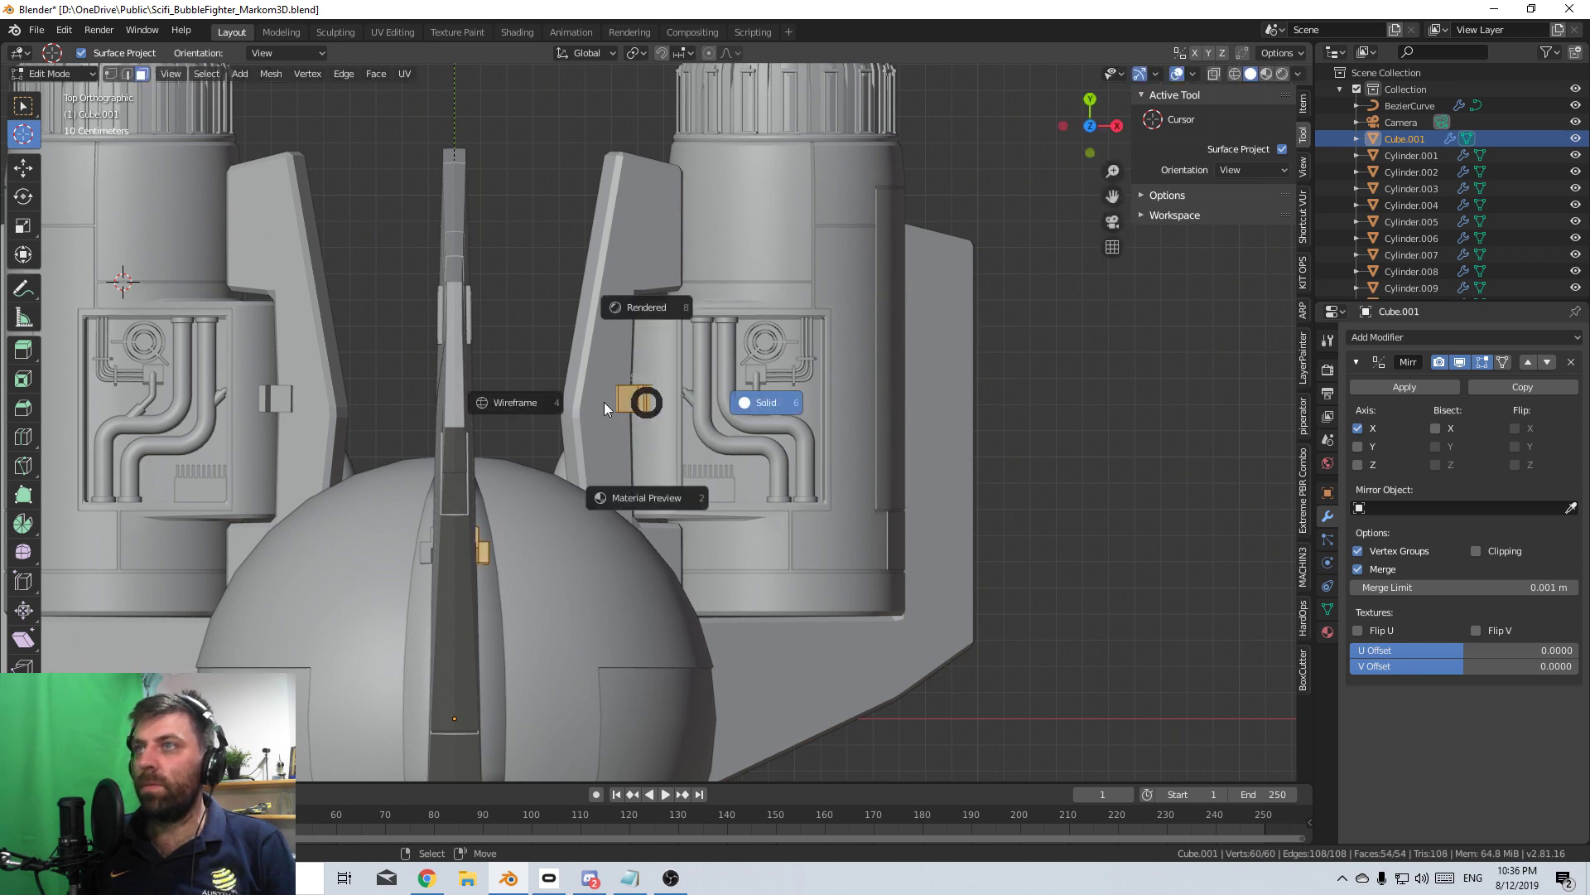
pyautogui.click(564, 414)
pyautogui.hotkey('ctrl', 'l')
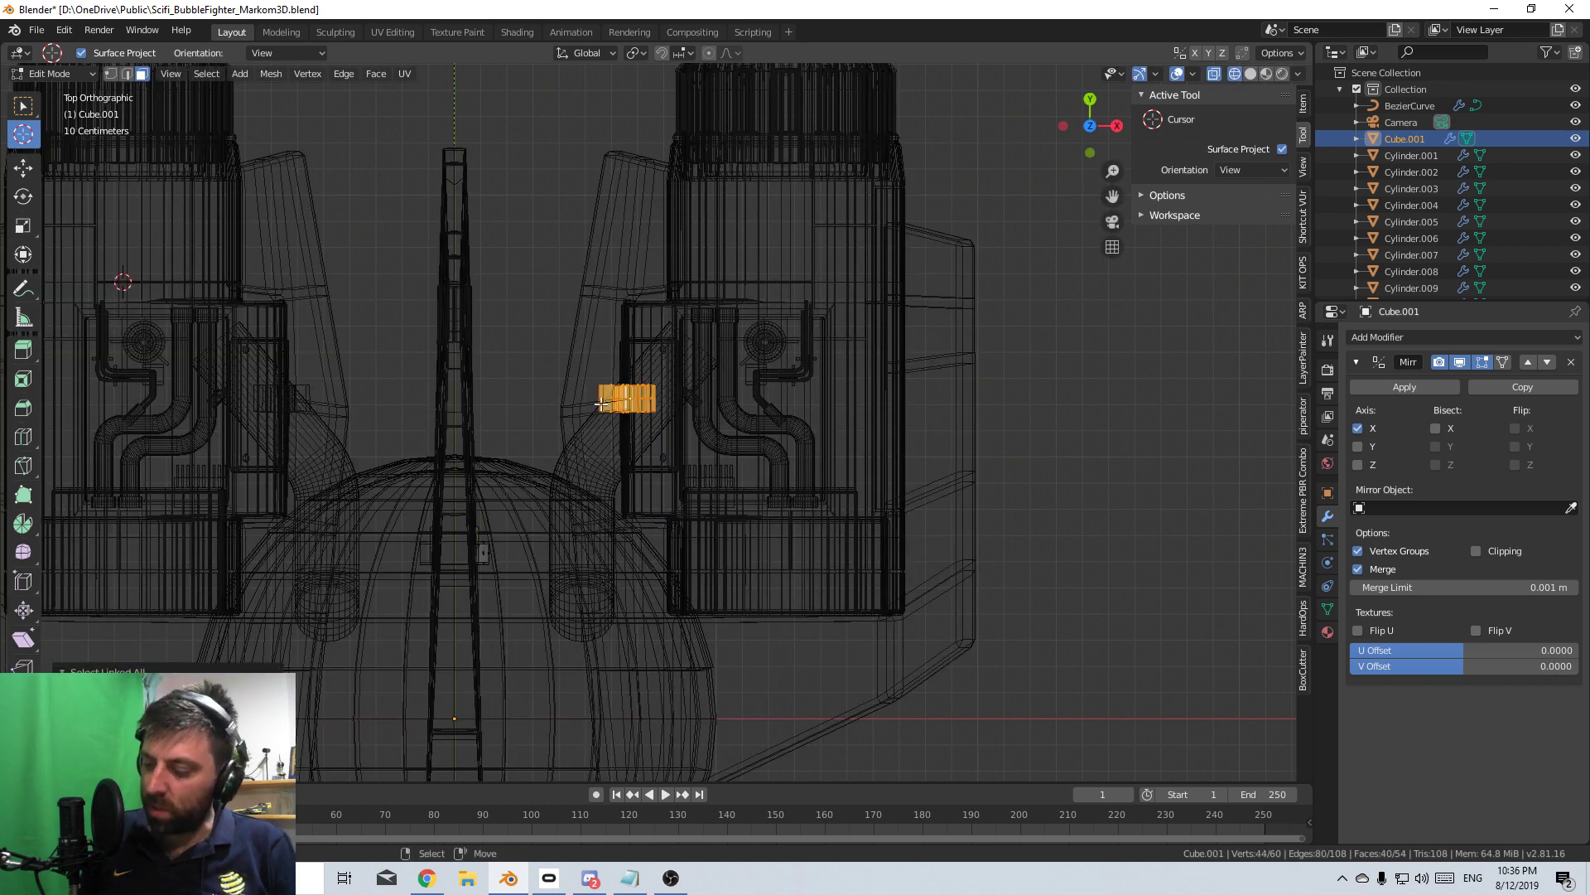
pyautogui.press('z')
pyautogui.click(710, 401)
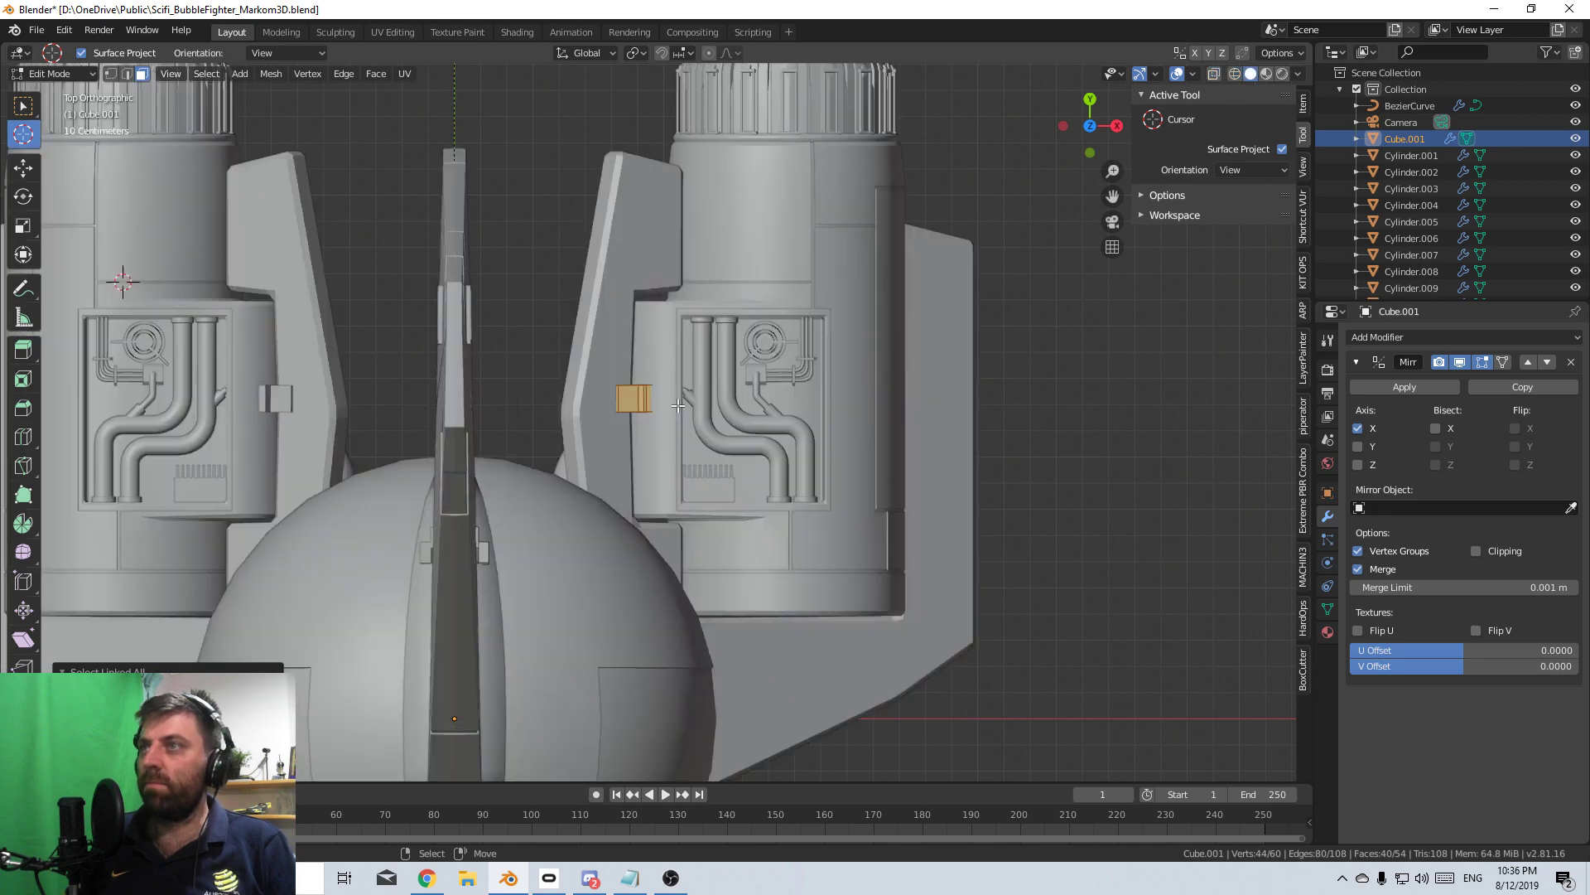
pyautogui.keyDown('shift'); pyautogui.moveTo(848, 453); pyautogui.dragTo(687, 451, button='middle'); pyautogui.keyUp('shift')
pyautogui.hotkey('shift', 'd')
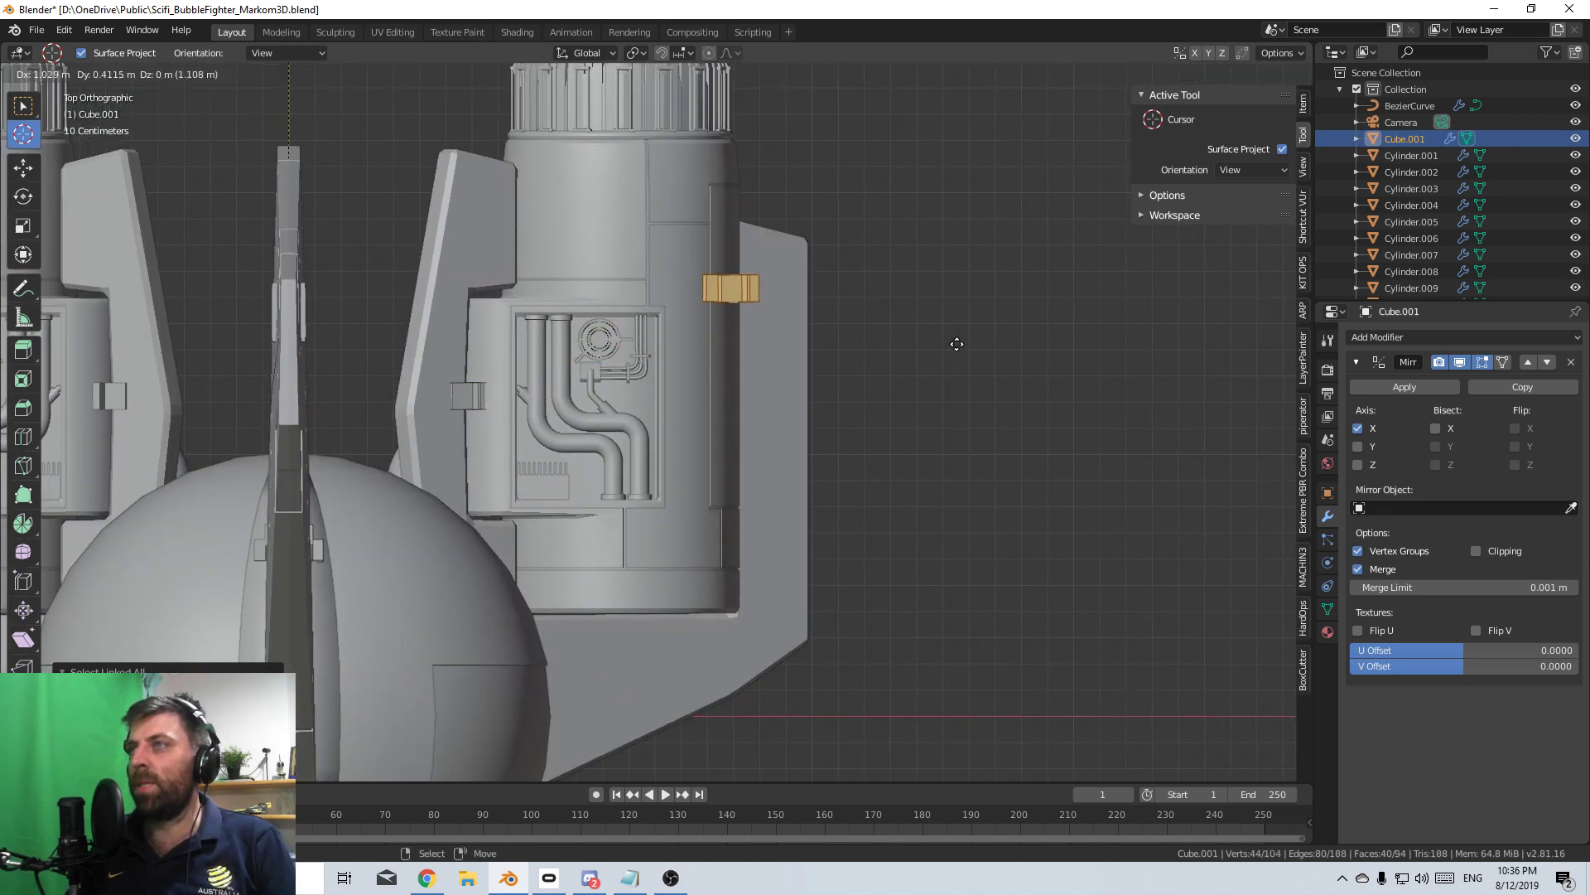
pyautogui.click(954, 345)
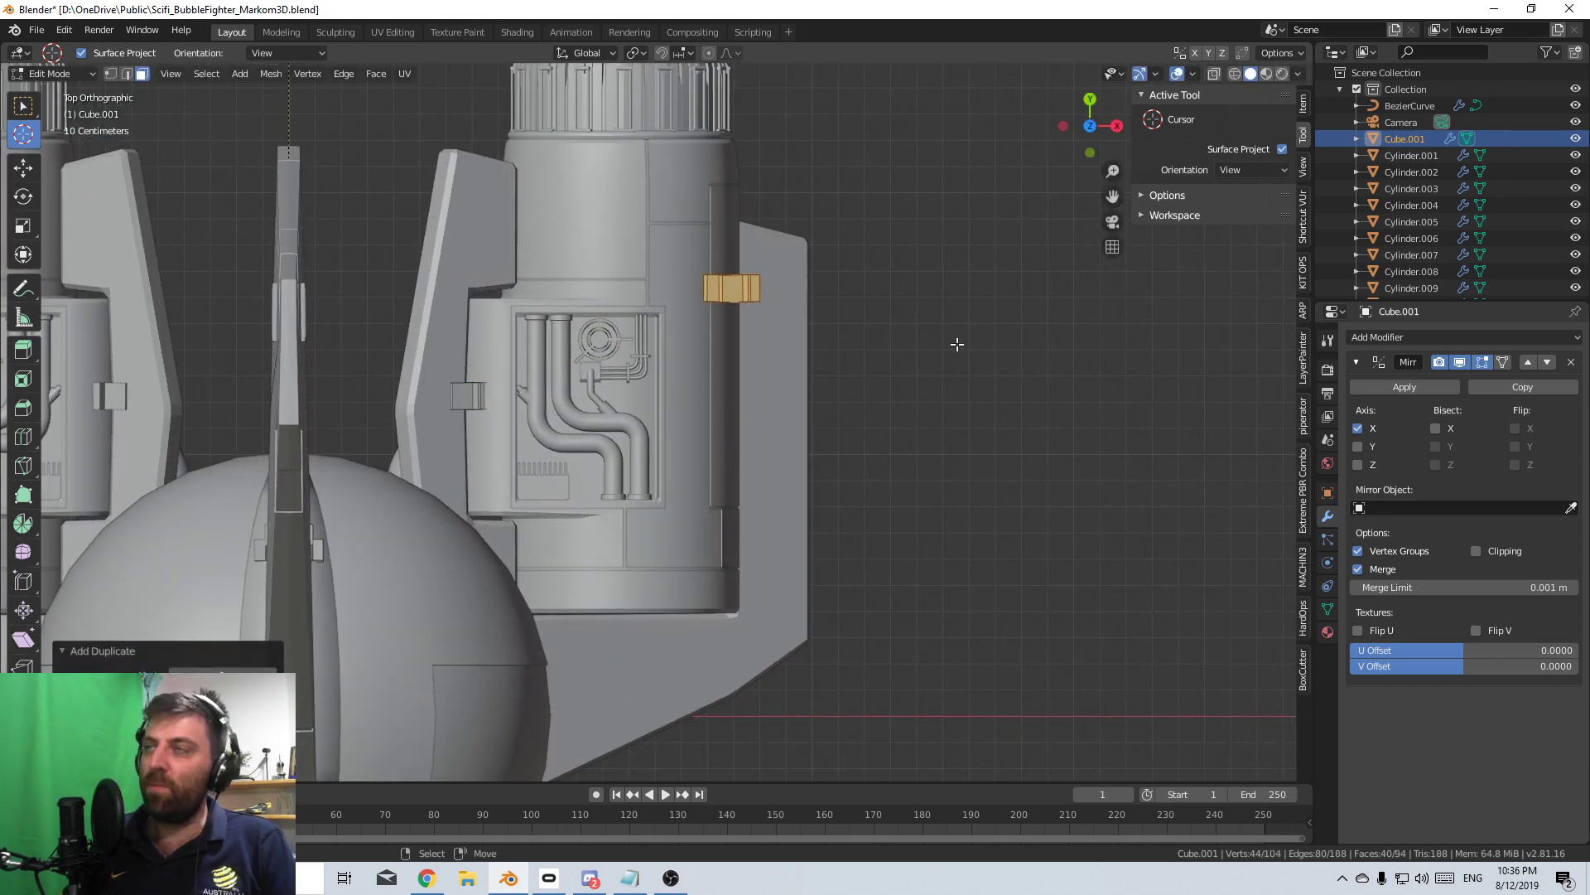
# - Rotate the duplicated bracket pair by 90° in the front view
pyautogui.press('KP_3')
pyautogui.press('KP_1')
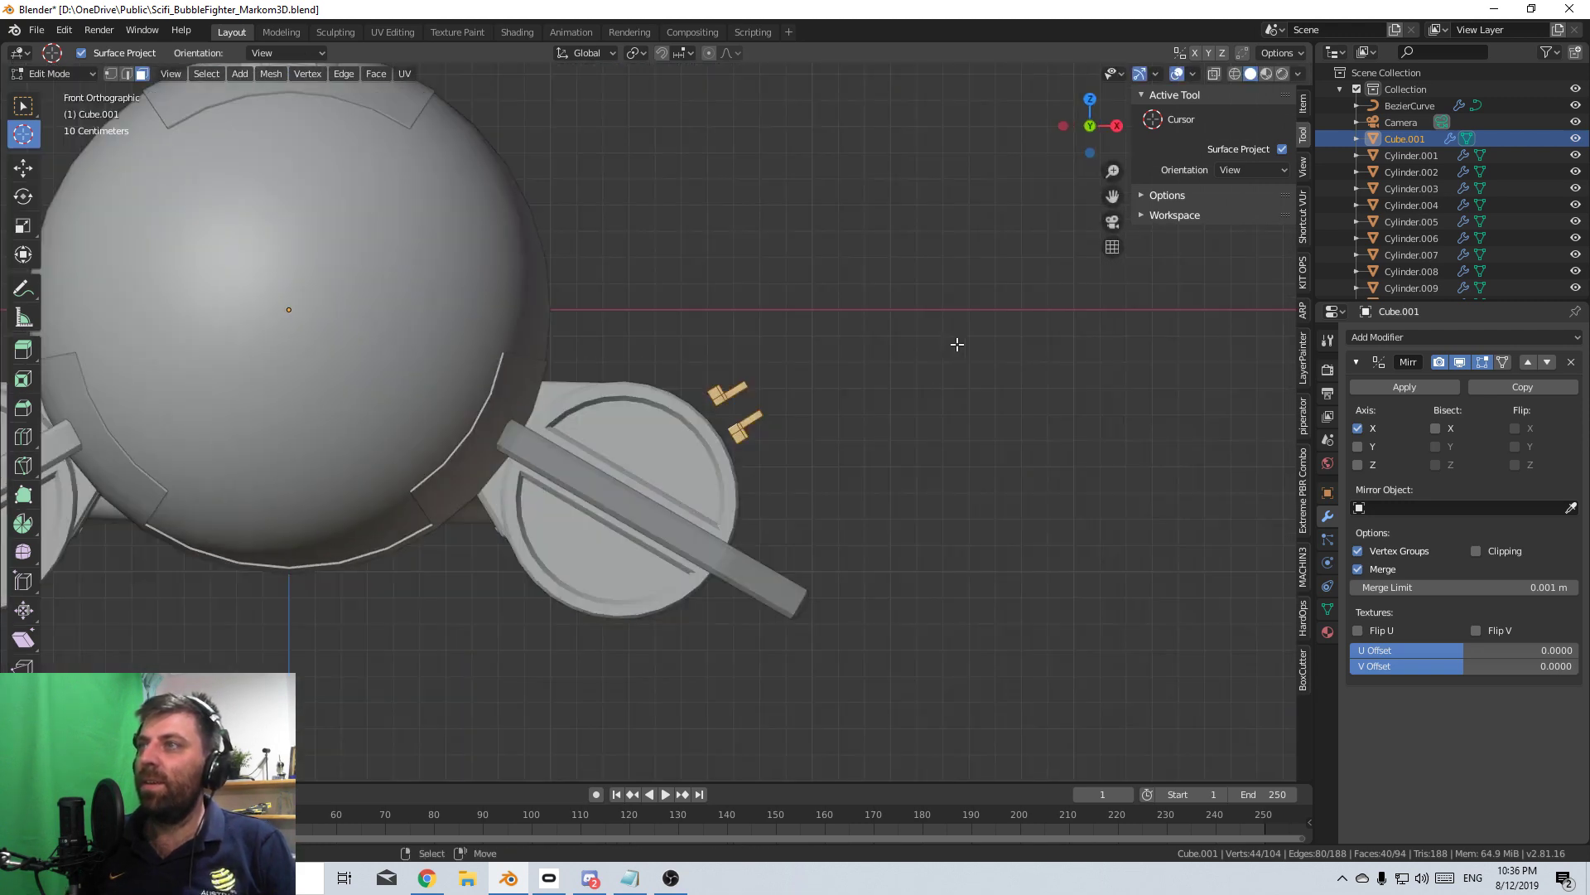
pyautogui.write('r')
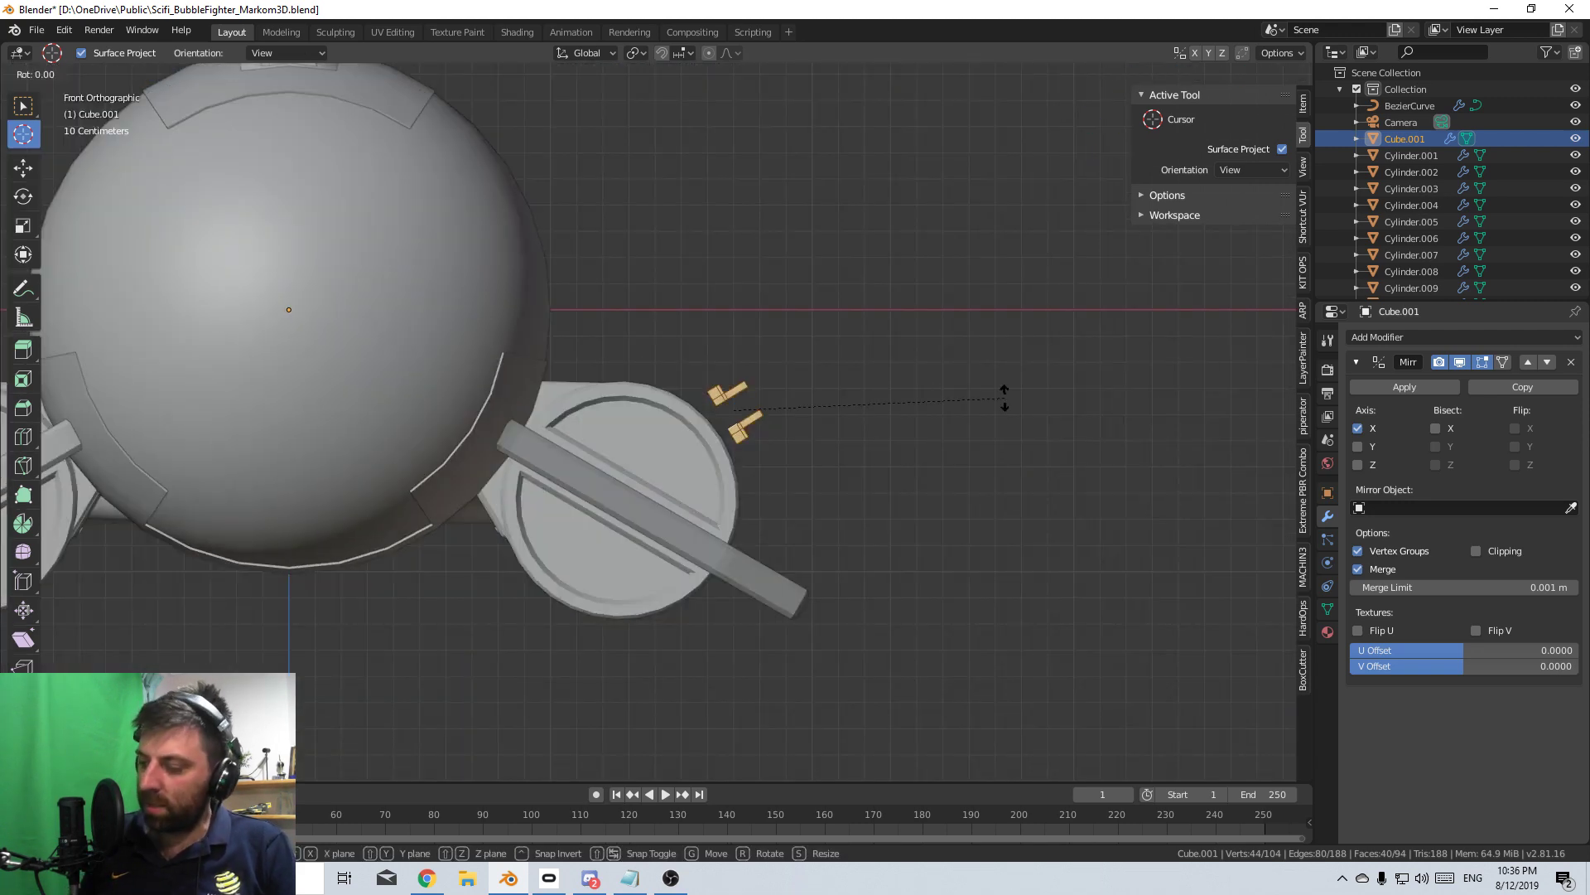
pyautogui.write('90')
pyautogui.press('Return')
# - Move the bracket pair to where the outer fin leaves the engine and rotate it to match the fin, one bracket on each side
pyautogui.press('g')
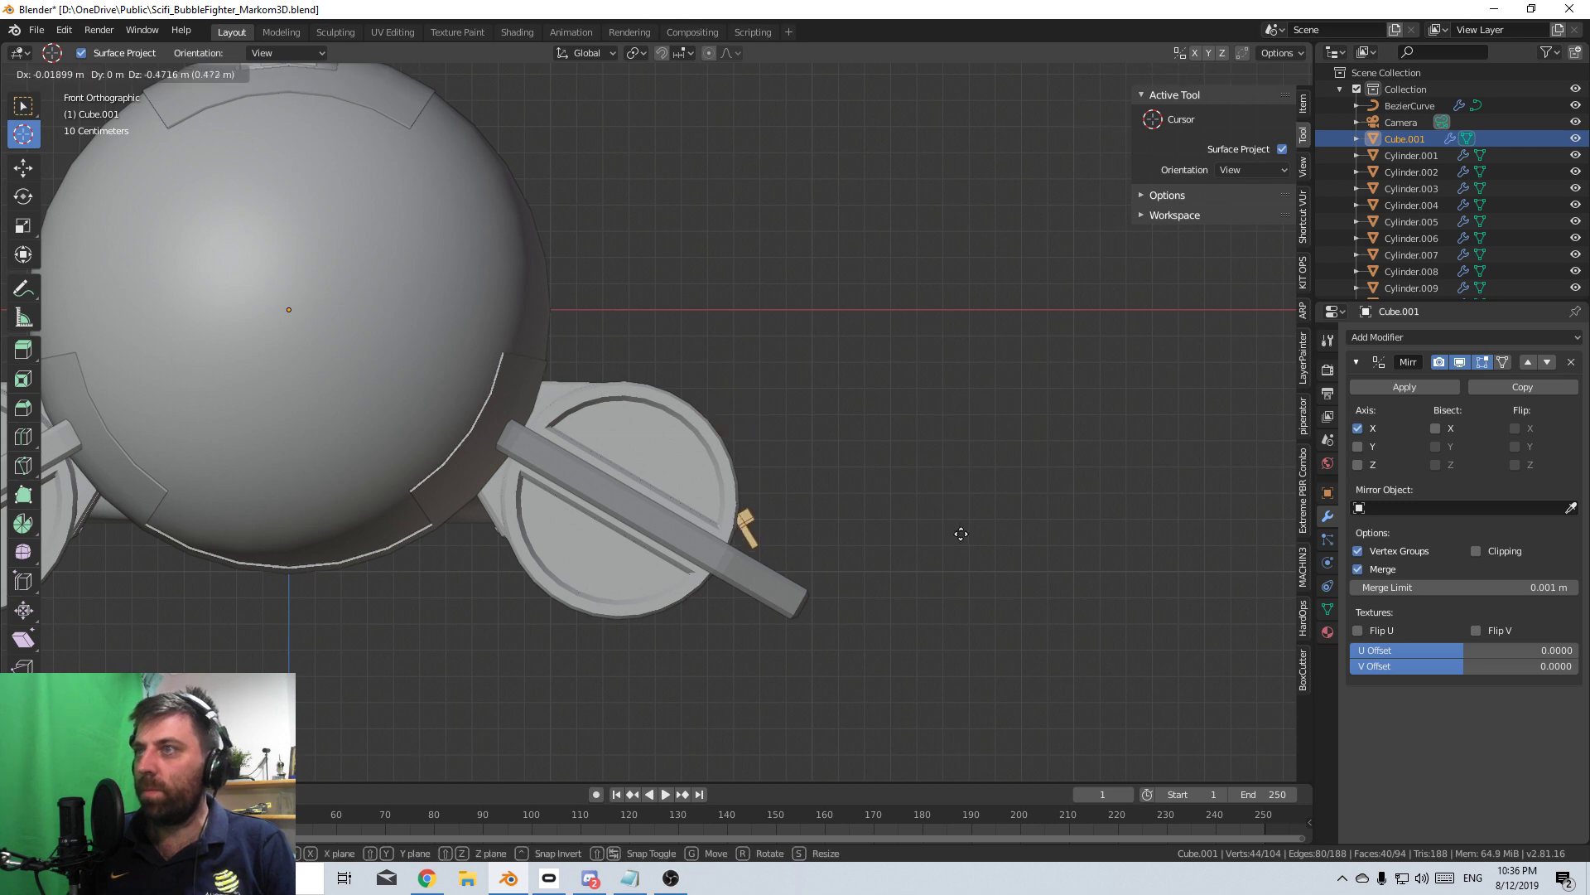
pyautogui.click(966, 557)
pyautogui.press('r')
pyautogui.click(969, 422)
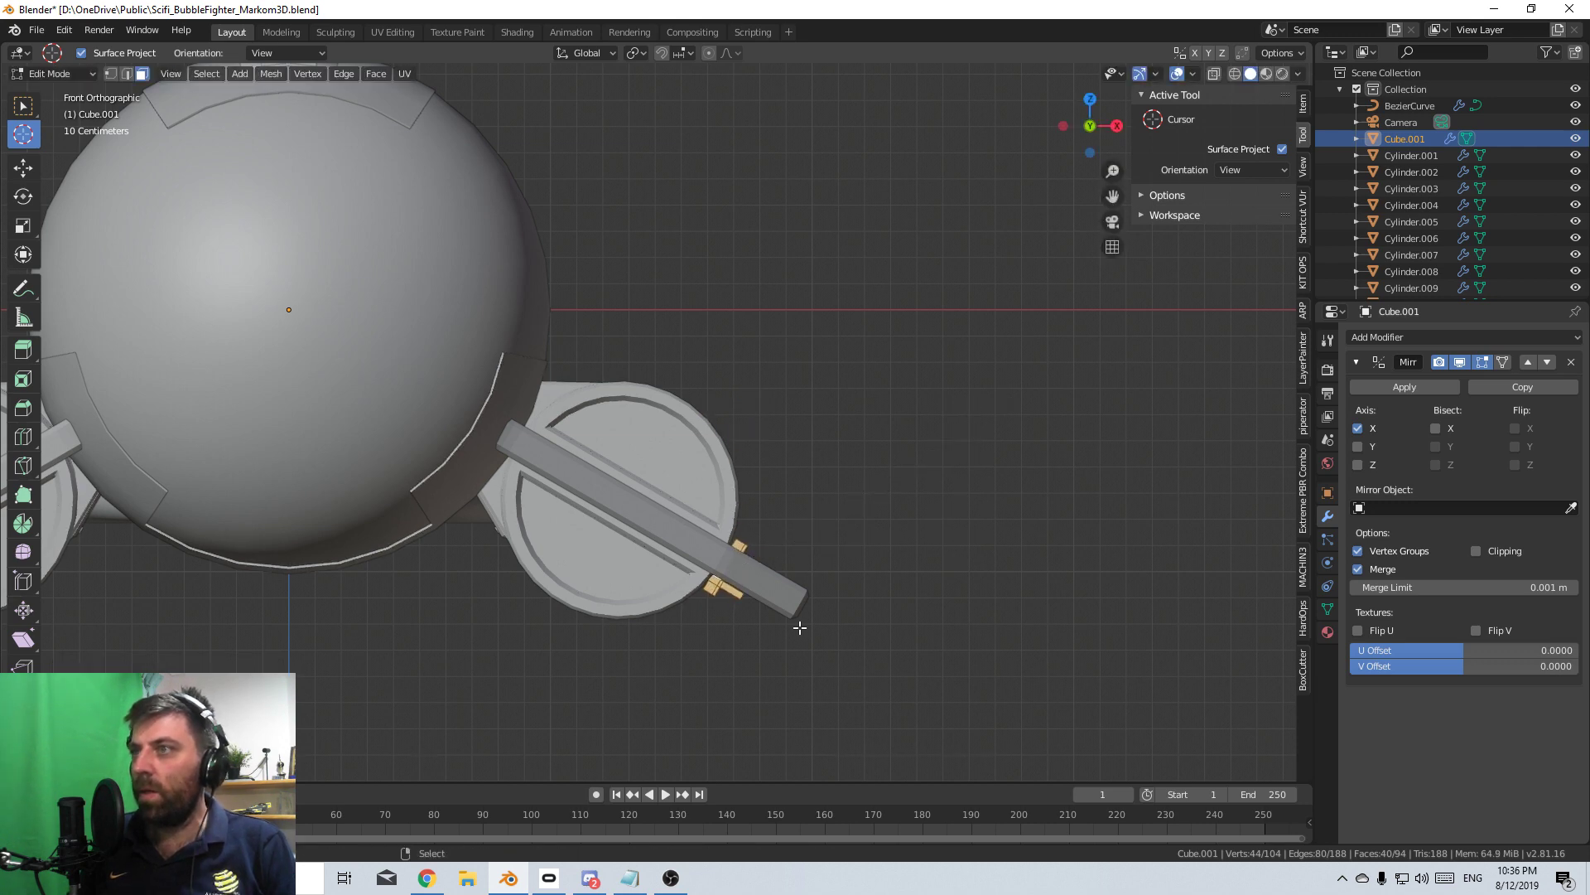
pyautogui.scroll(5, 799, 622)
pyautogui.press('g')
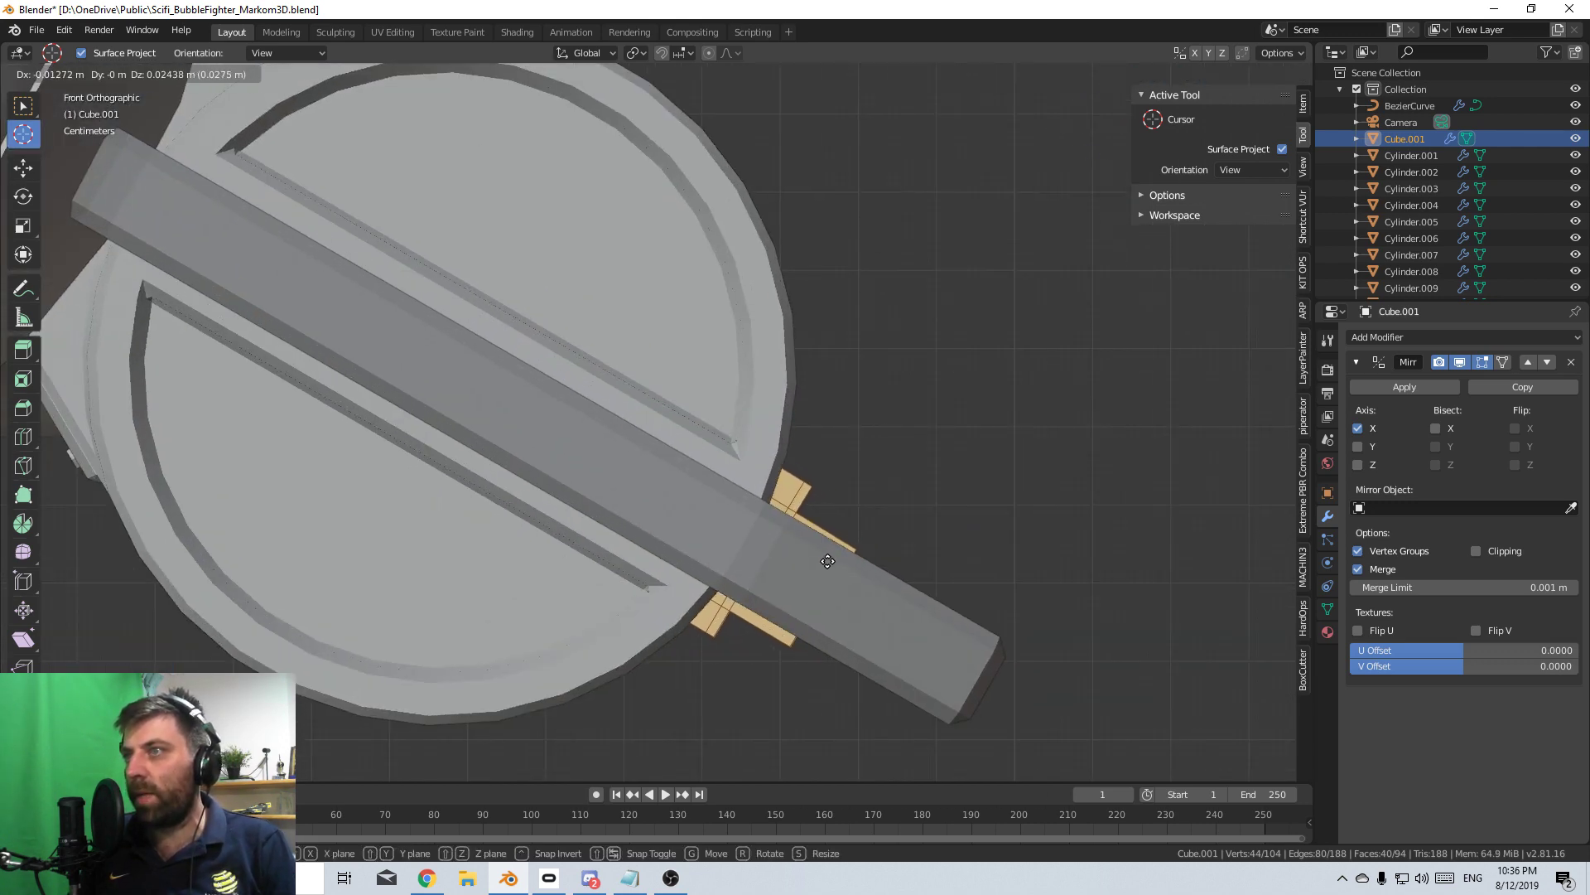
pyautogui.click(809, 550)
# - Place the bracket pair near the outer fin's rear end and duplicate it to the front end of the engine joint
pyautogui.press('KP_7')
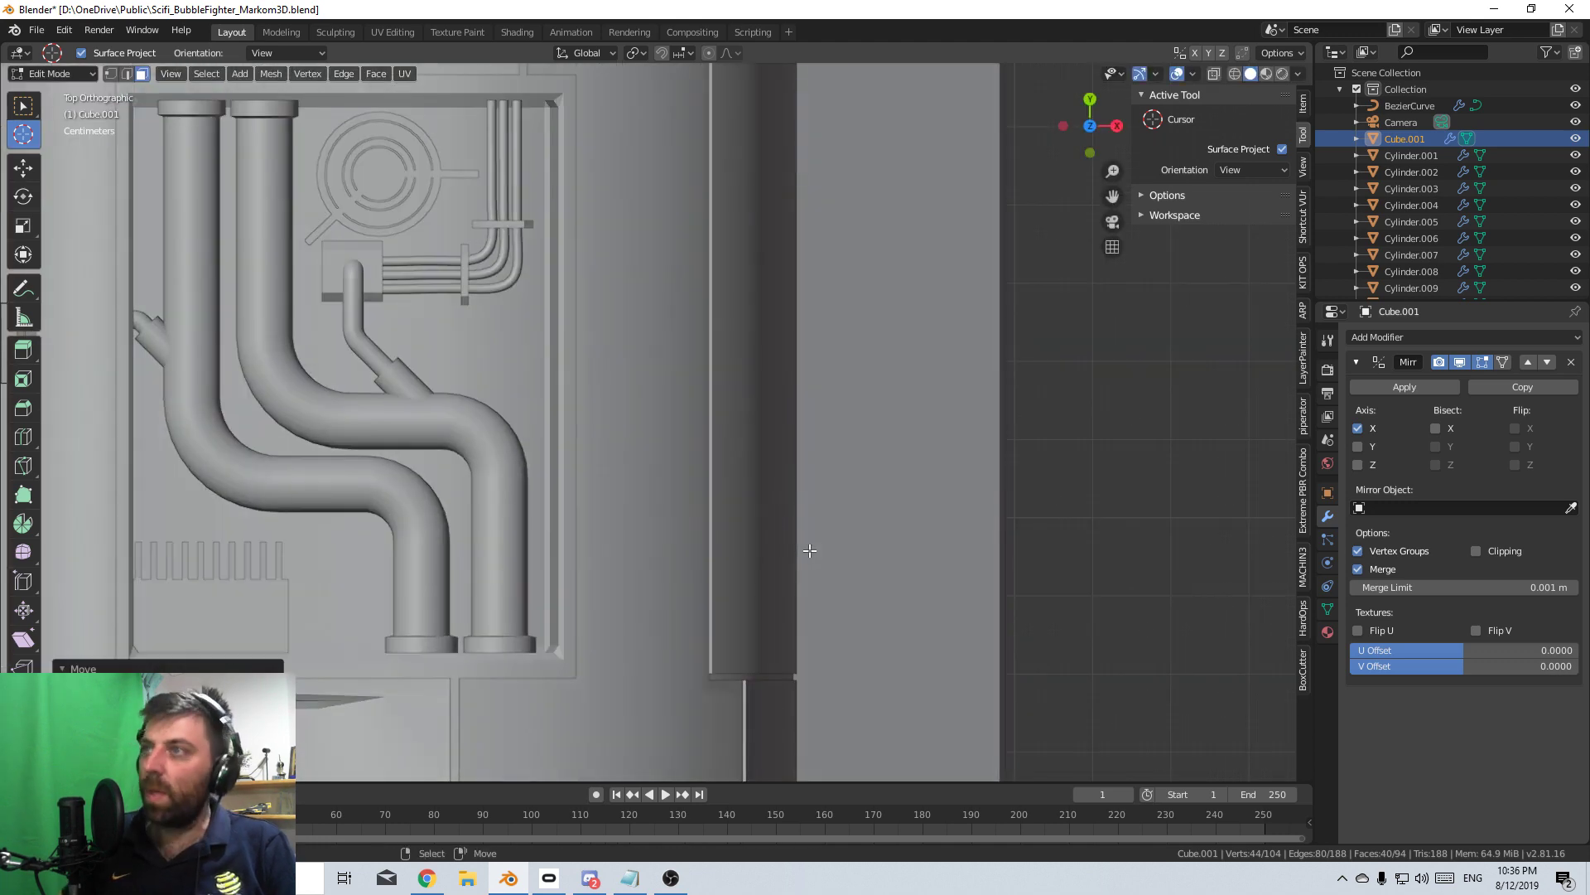
pyautogui.scroll(-3, 846, 534)
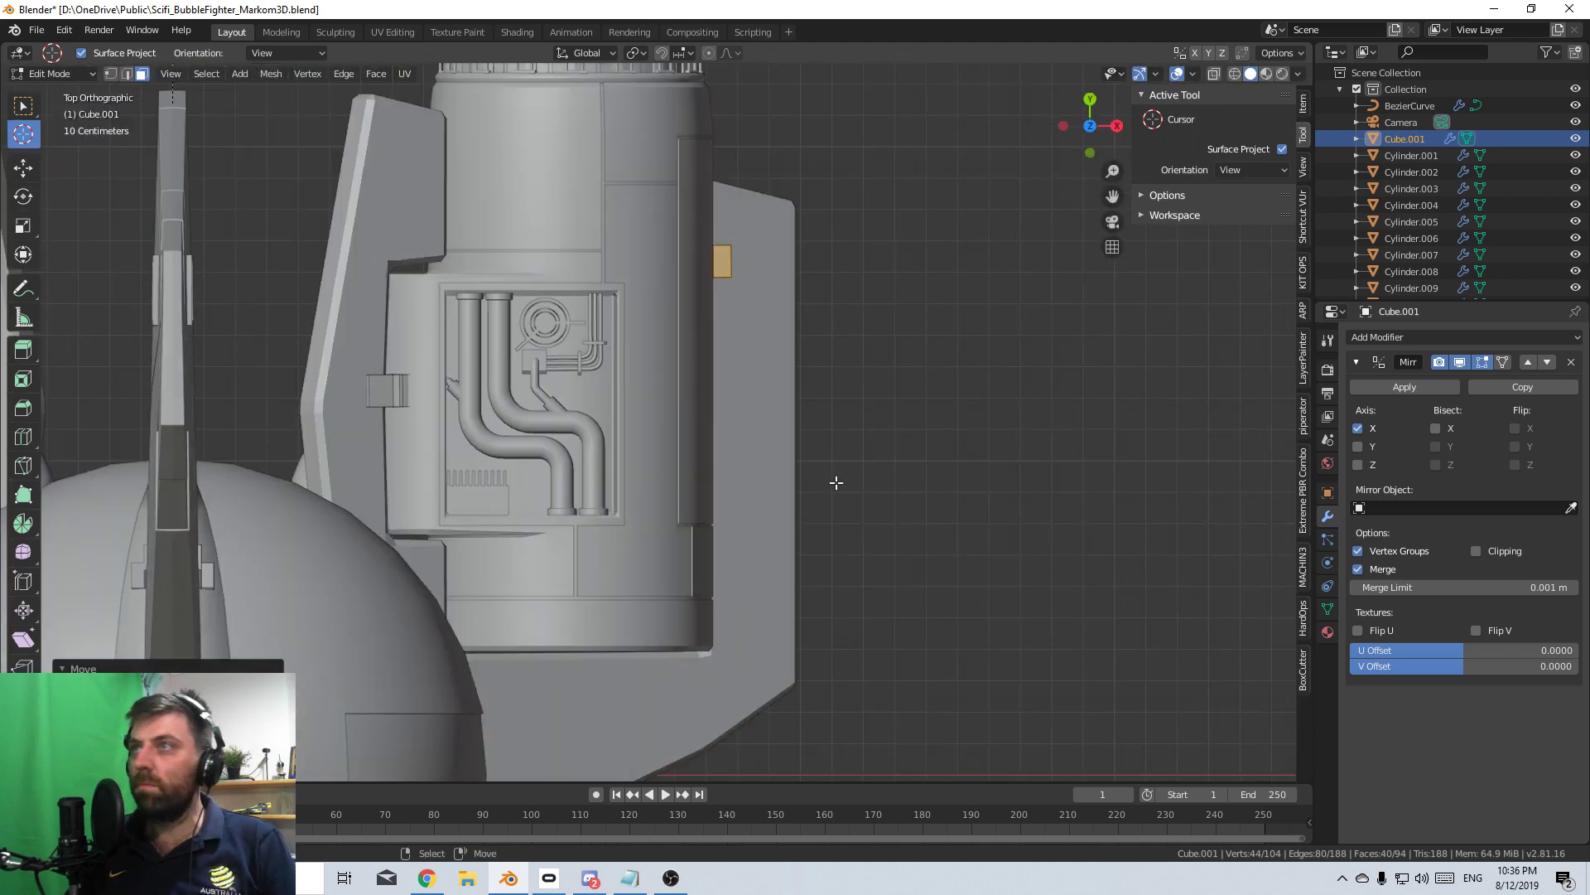
pyautogui.moveTo(848, 458); pyautogui.dragTo(789, 546, button='middle')
pyautogui.press('g')
pyautogui.click(845, 555)
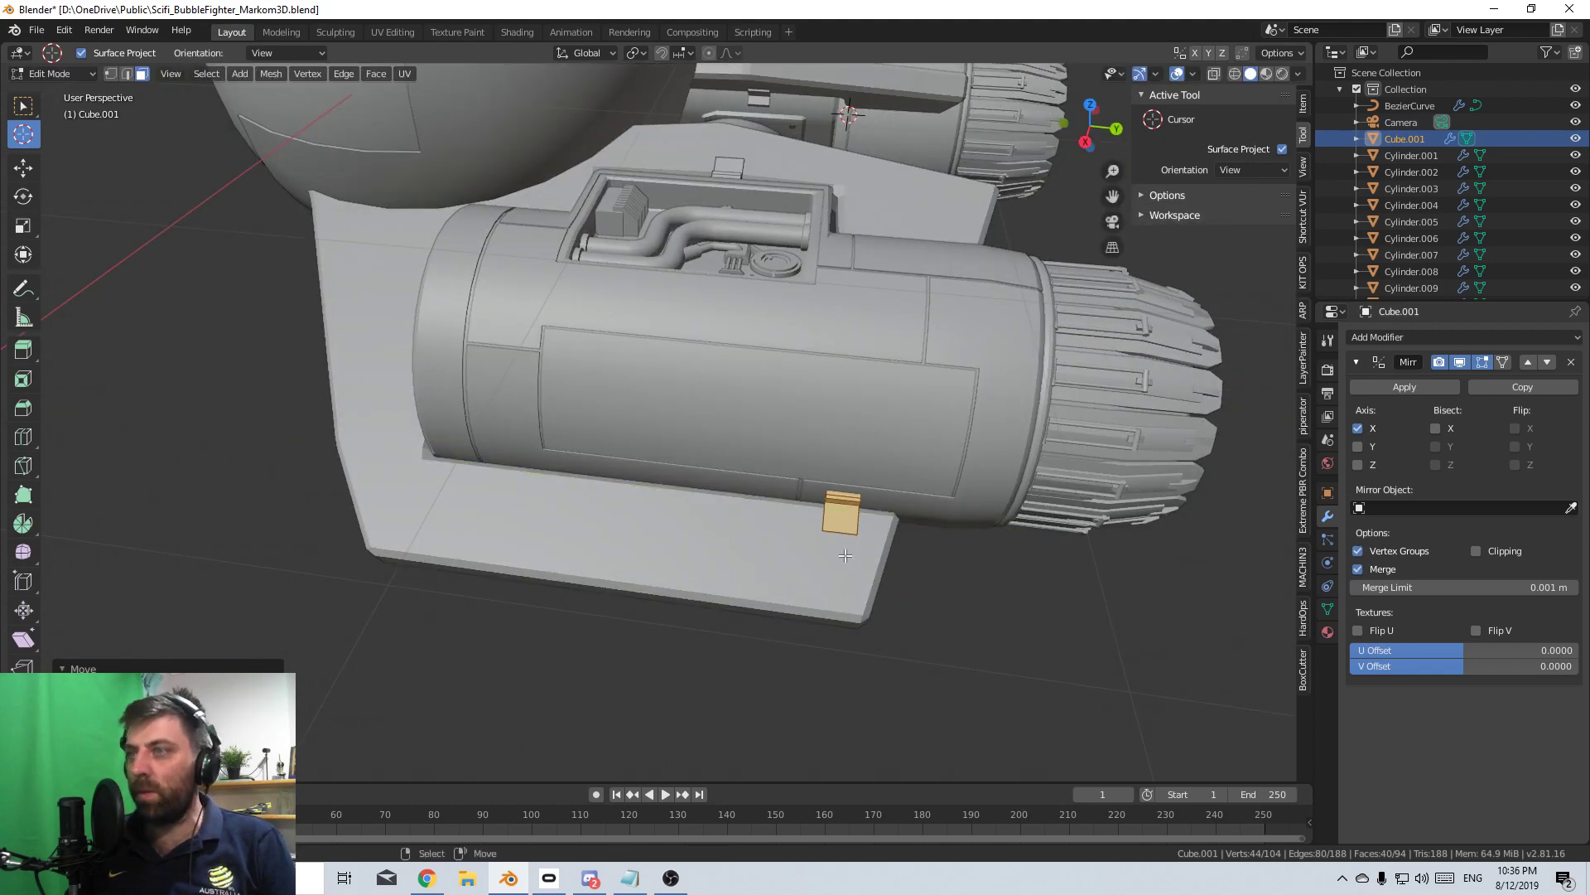
pyautogui.hotkey('shift', 'd')
pyautogui.click(609, 521)
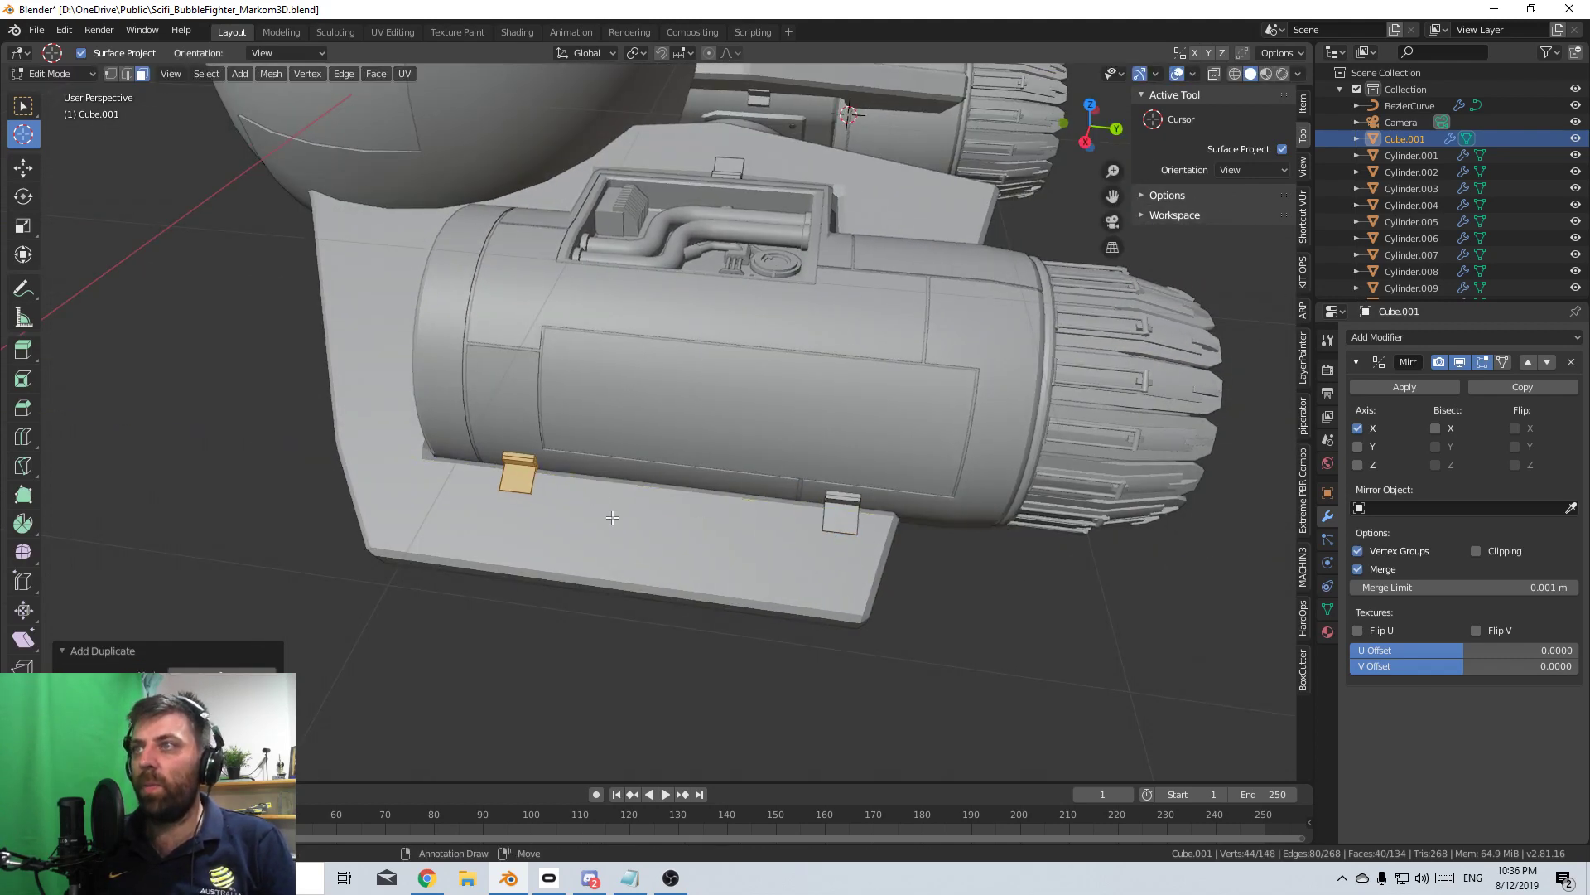
# - Leave mesh editing and examine the new fin brackets and the engine nozzles from several angles
pyautogui.scroll(-2, 743, 603)
pyautogui.press('z')
pyautogui.moveTo(679, 621); pyautogui.dragTo(892, 489, button='middle')
pyautogui.press('Tab')
pyautogui.click(892, 485)
pyautogui.moveTo(856, 564); pyautogui.dragTo(686, 566, button='middle')
pyautogui.scroll(4, 686, 568)
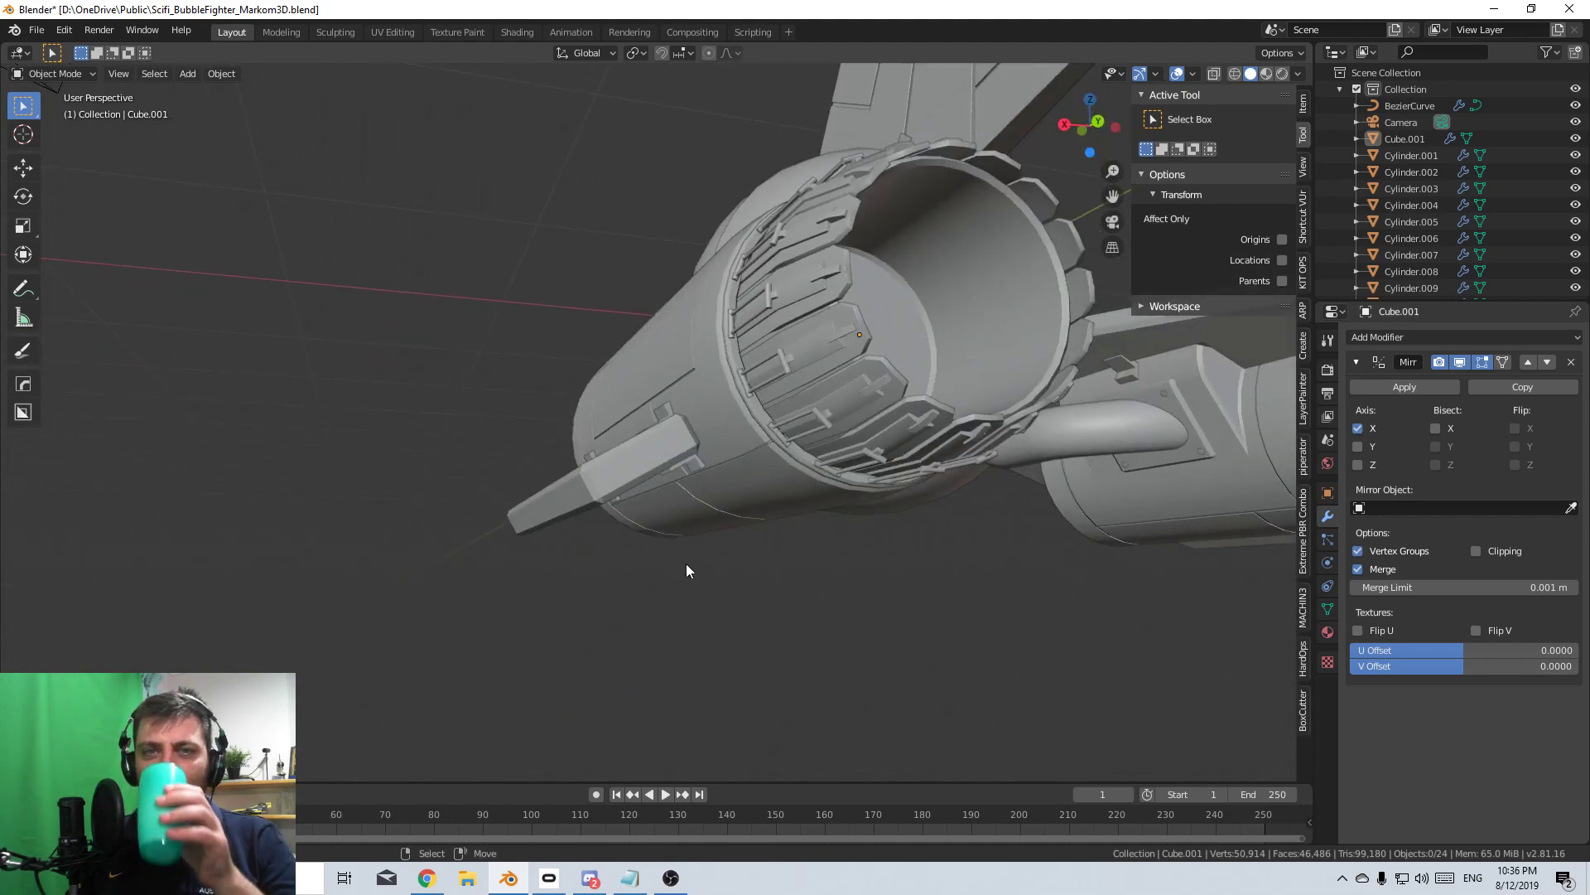
pyautogui.scroll(-3, 717, 593)
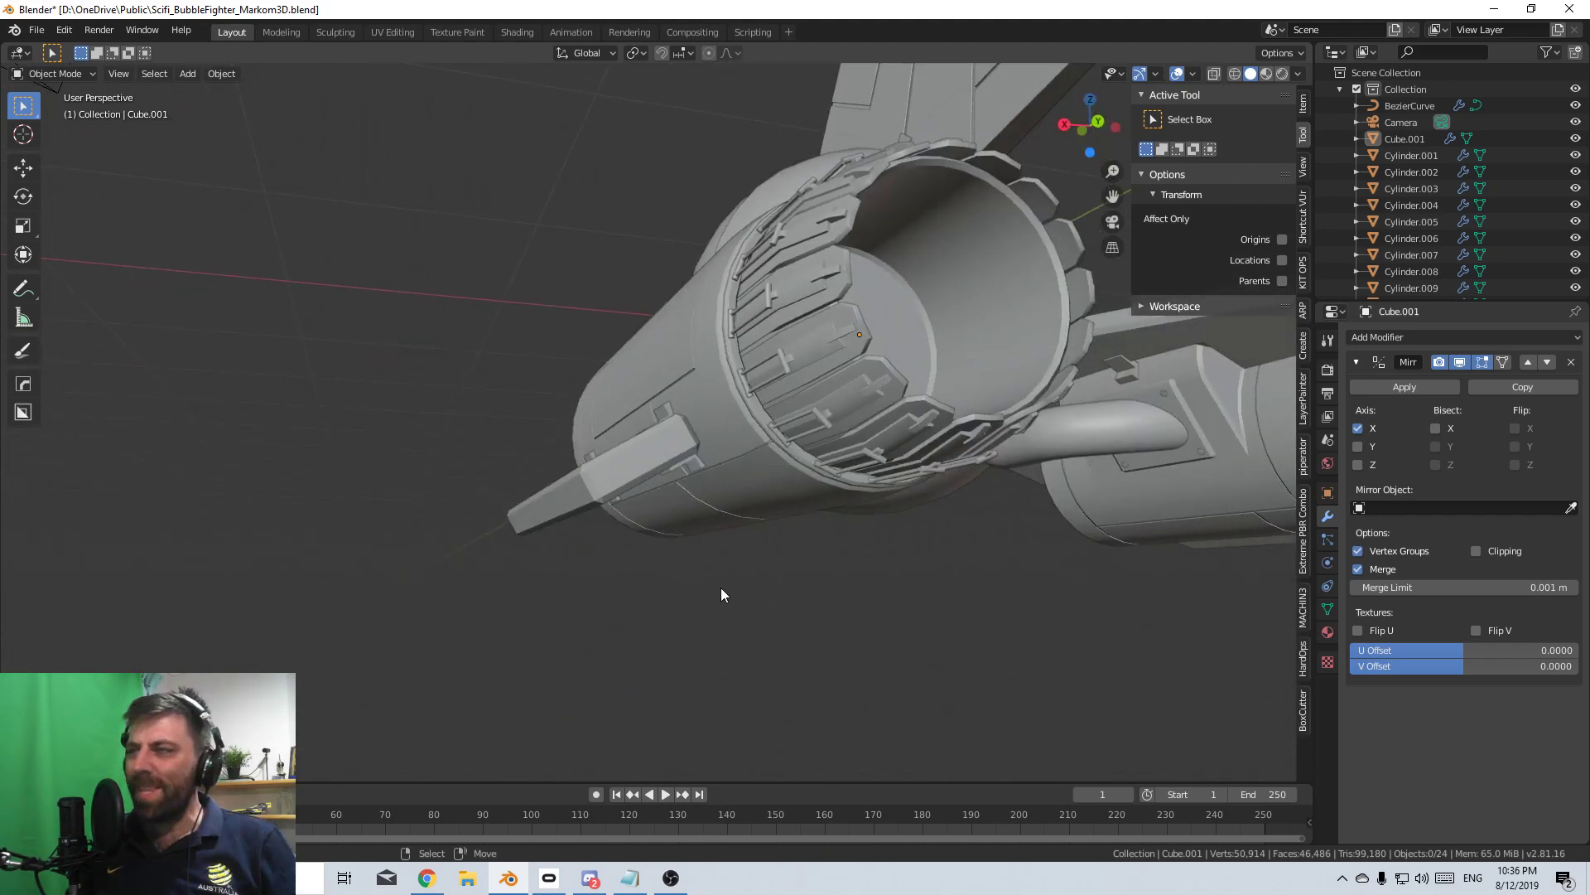
pyautogui.moveTo(724, 593); pyautogui.dragTo(886, 637, button='middle')
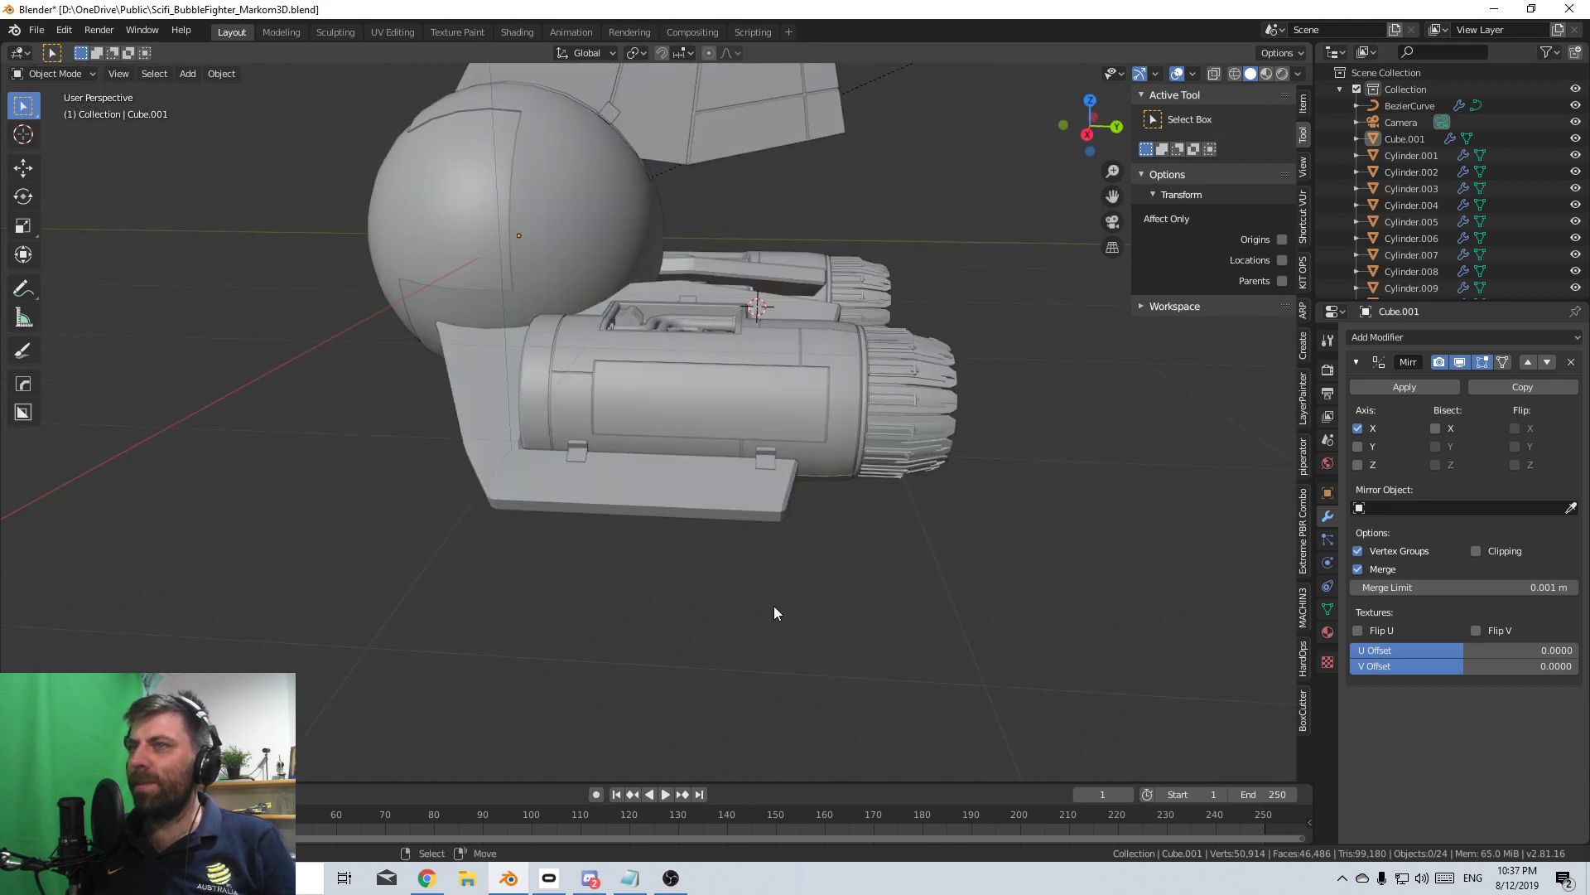
pyautogui.moveTo(777, 610); pyautogui.dragTo(924, 589, button='middle')
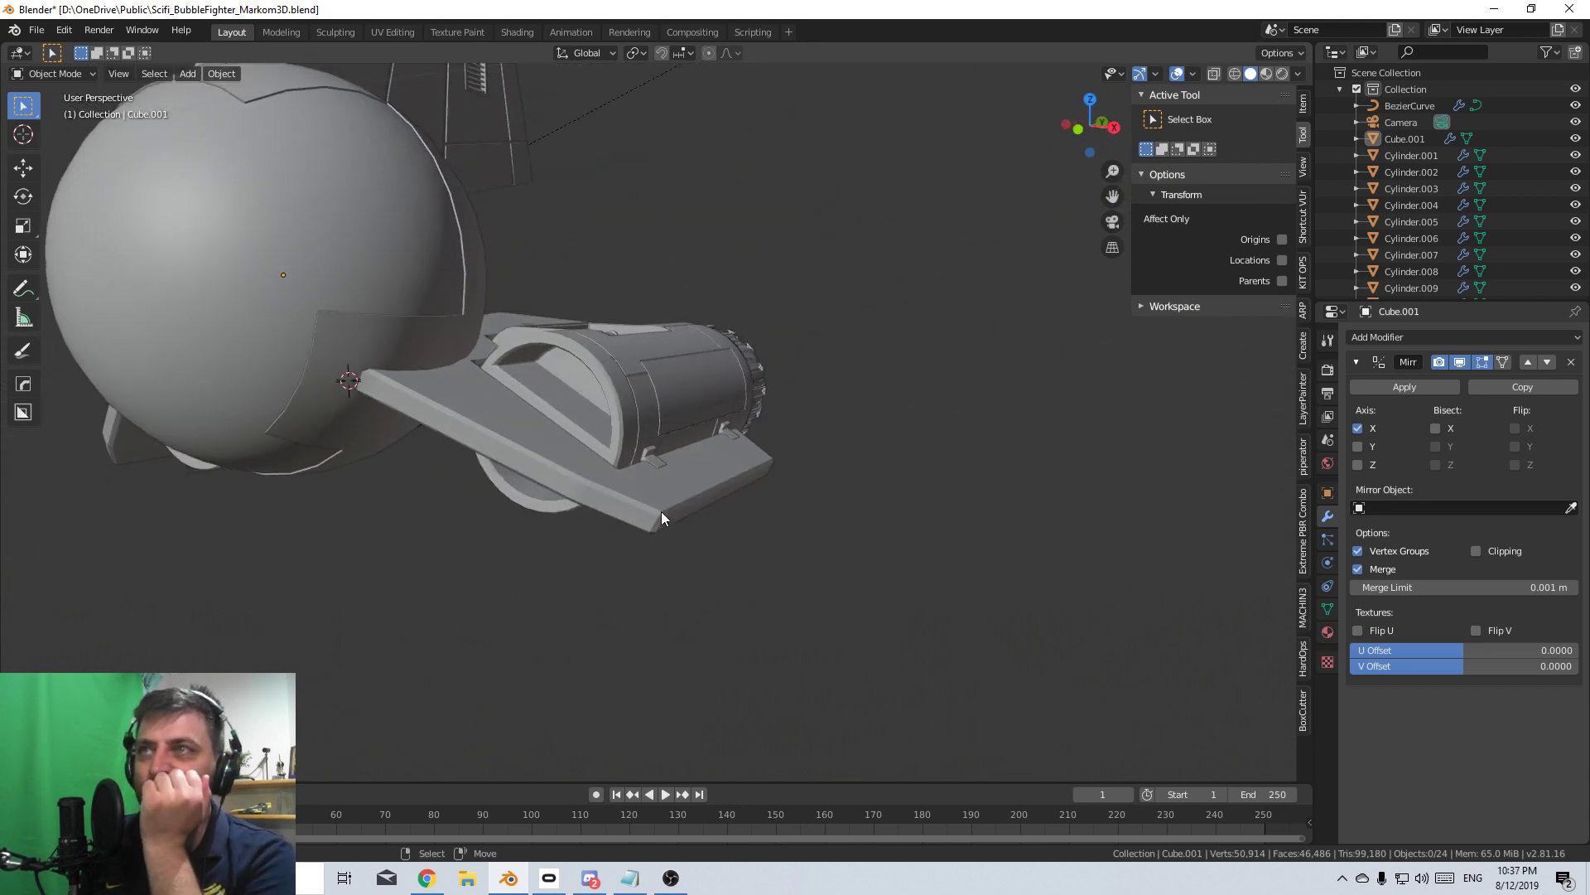
# - Open the engine nozzle cylinder for mesh editing and scale the round end face deep inside the nozzle
pyautogui.moveTo(594, 450); pyautogui.dragTo(224, 568, button='middle')
pyautogui.click(625, 541)
pyautogui.press('Tab')
pyautogui.scroll(3, 626, 599)
pyautogui.moveTo(625, 598); pyautogui.dragTo(799, 570, button='middle')
pyautogui.click(654, 351)
pyautogui.press('s')
pyautogui.click(766, 433)
pyautogui.scroll(-6, 799, 569)
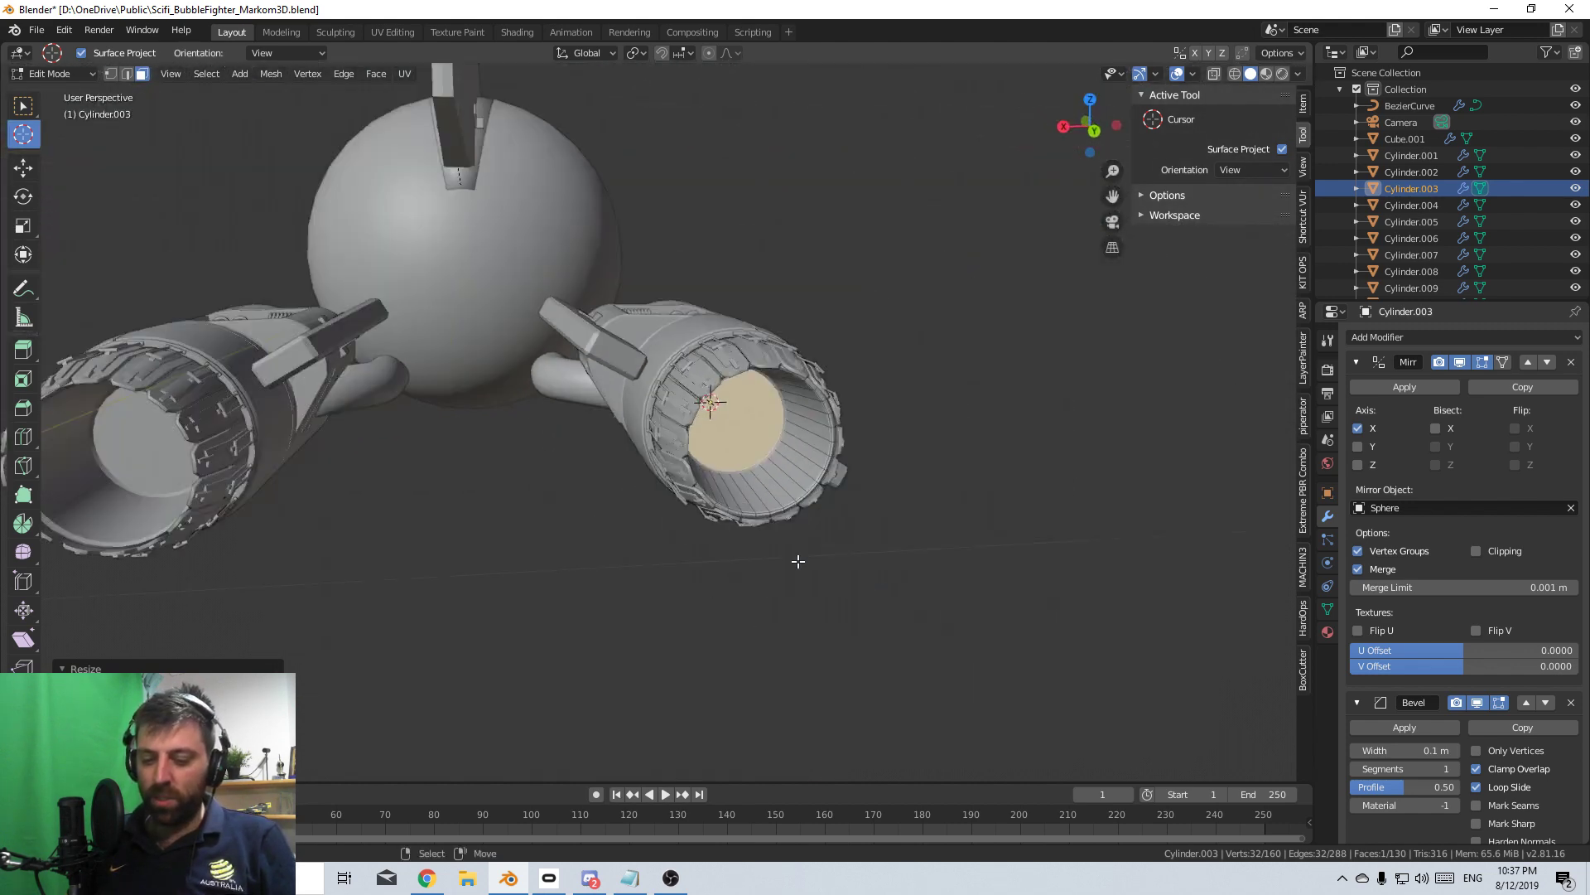
# - Duplicate the nozzle's round end face and place the copy in the open space behind the engine
pyautogui.hotkey('shift', 'd')
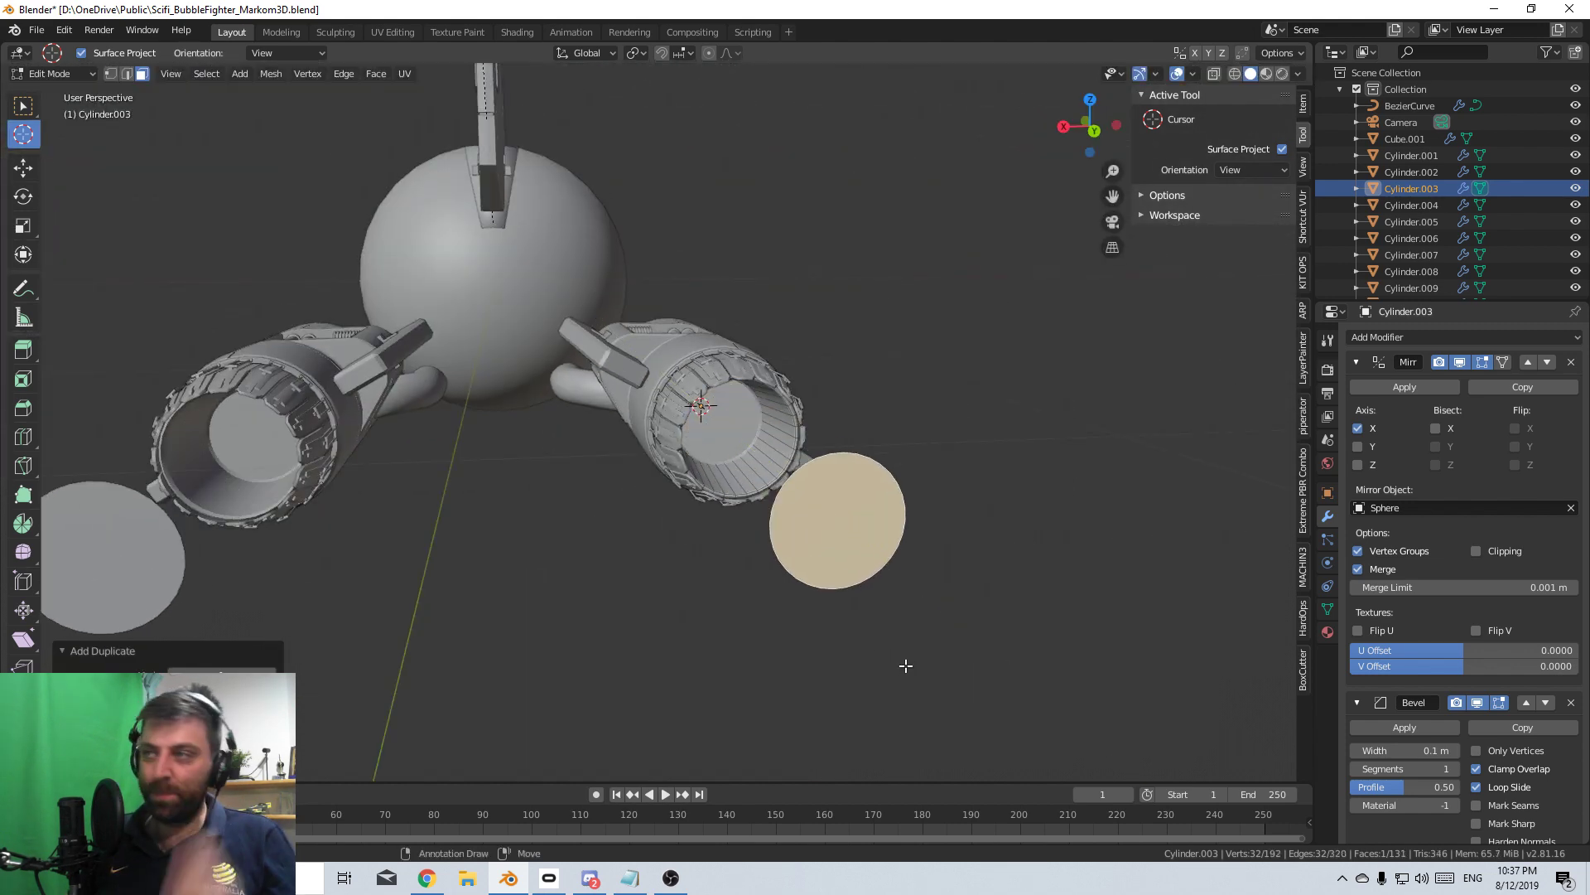
pyautogui.click(985, 641)
pyautogui.moveTo(985, 641); pyautogui.dragTo(828, 595, button='middle')
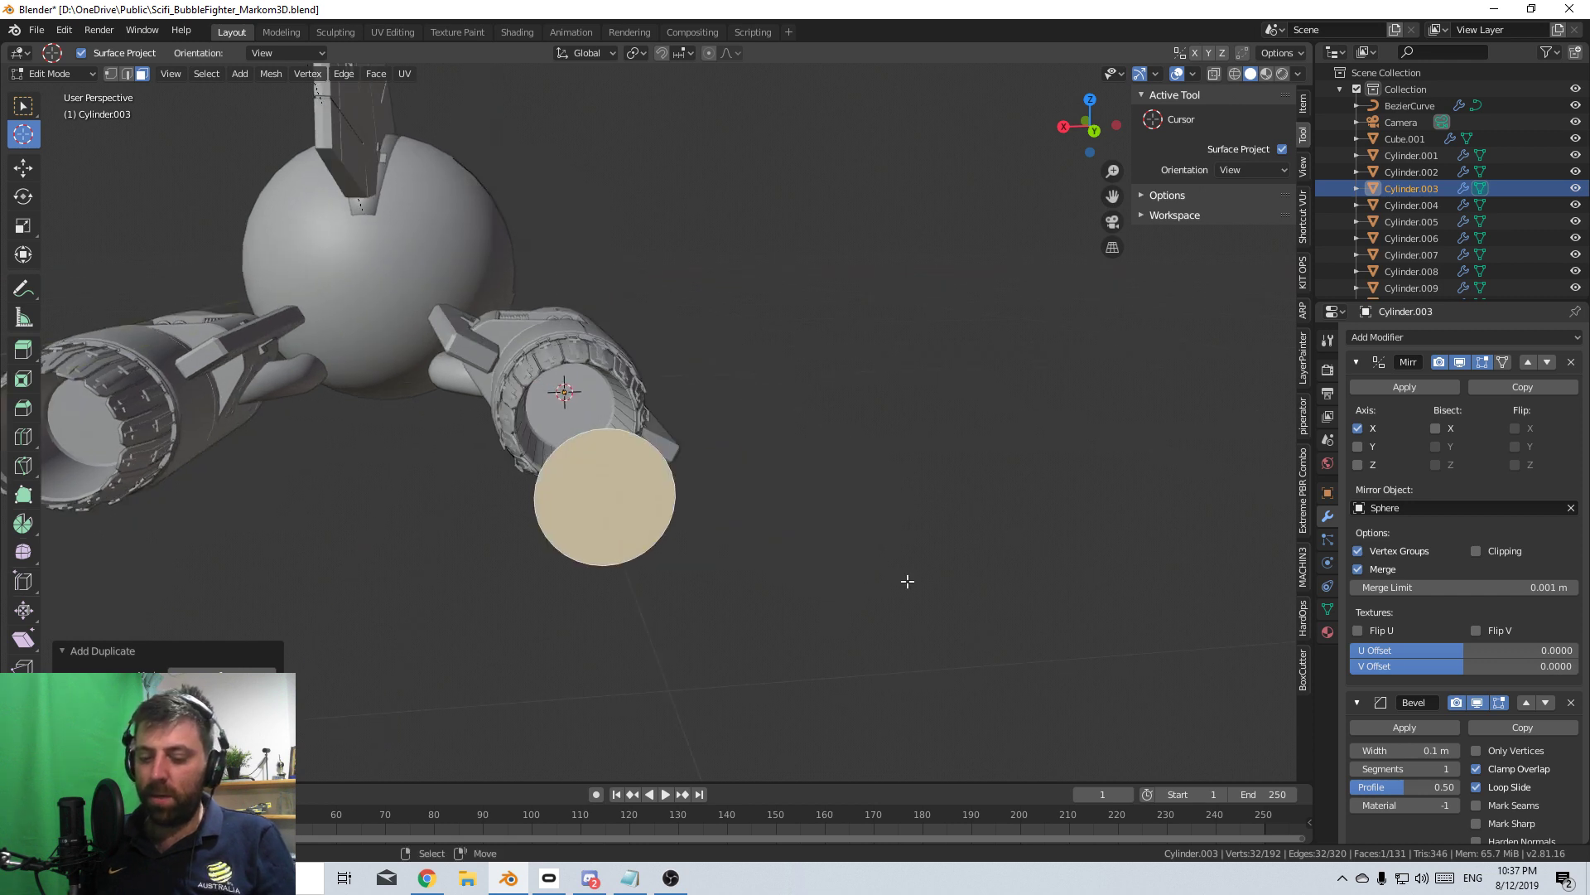
# - Inset the duplicated disc by about 0.51 m and add two concentric edge loops between its rim and center
pyautogui.press('i')
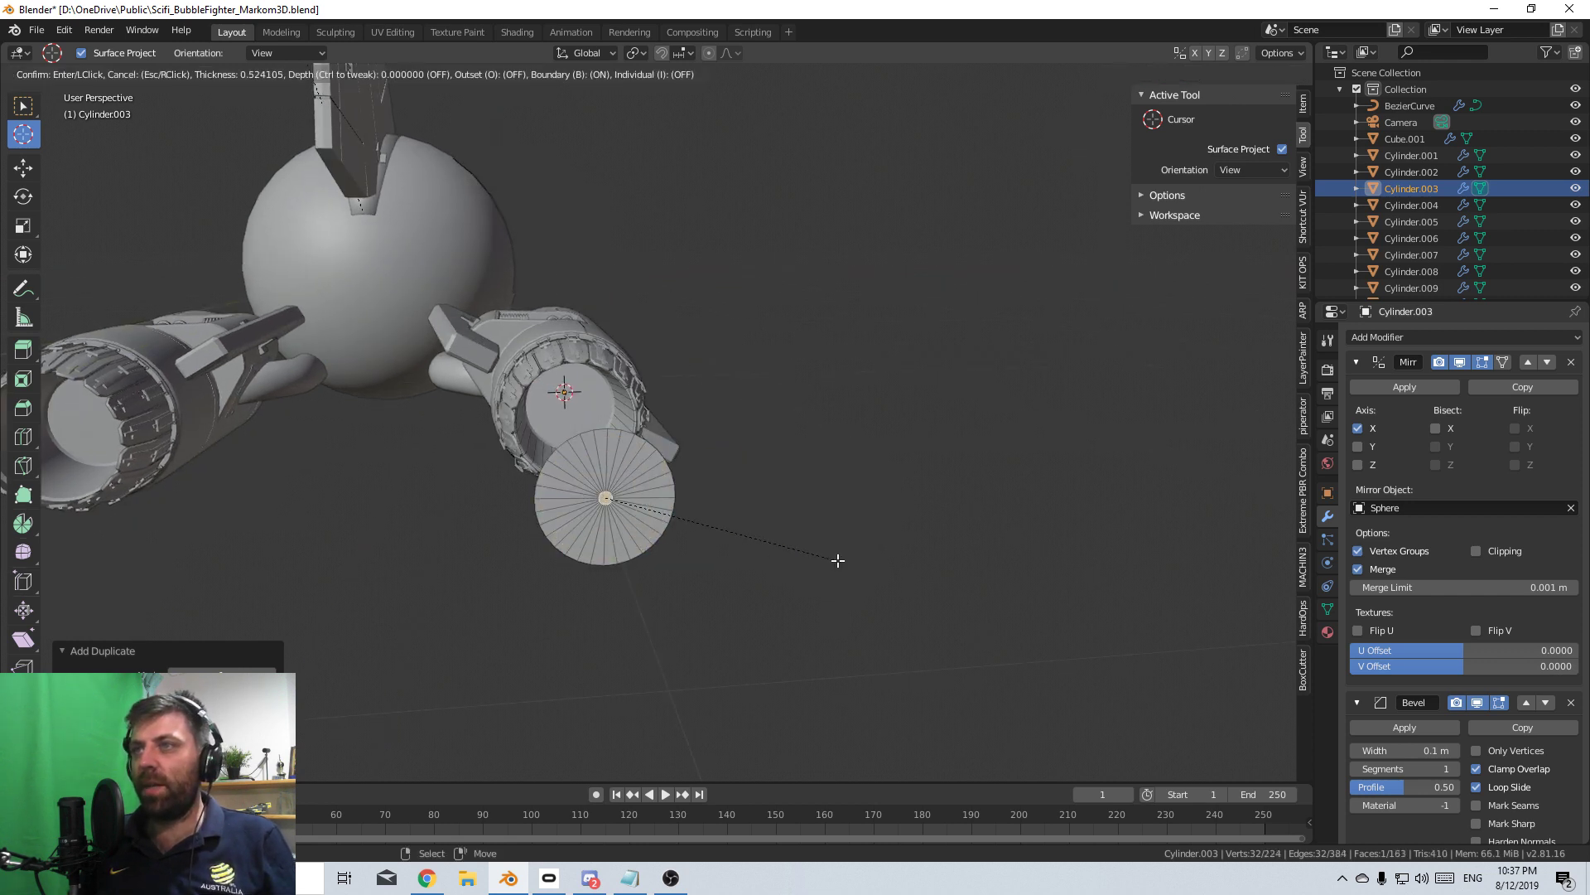
pyautogui.click(832, 559)
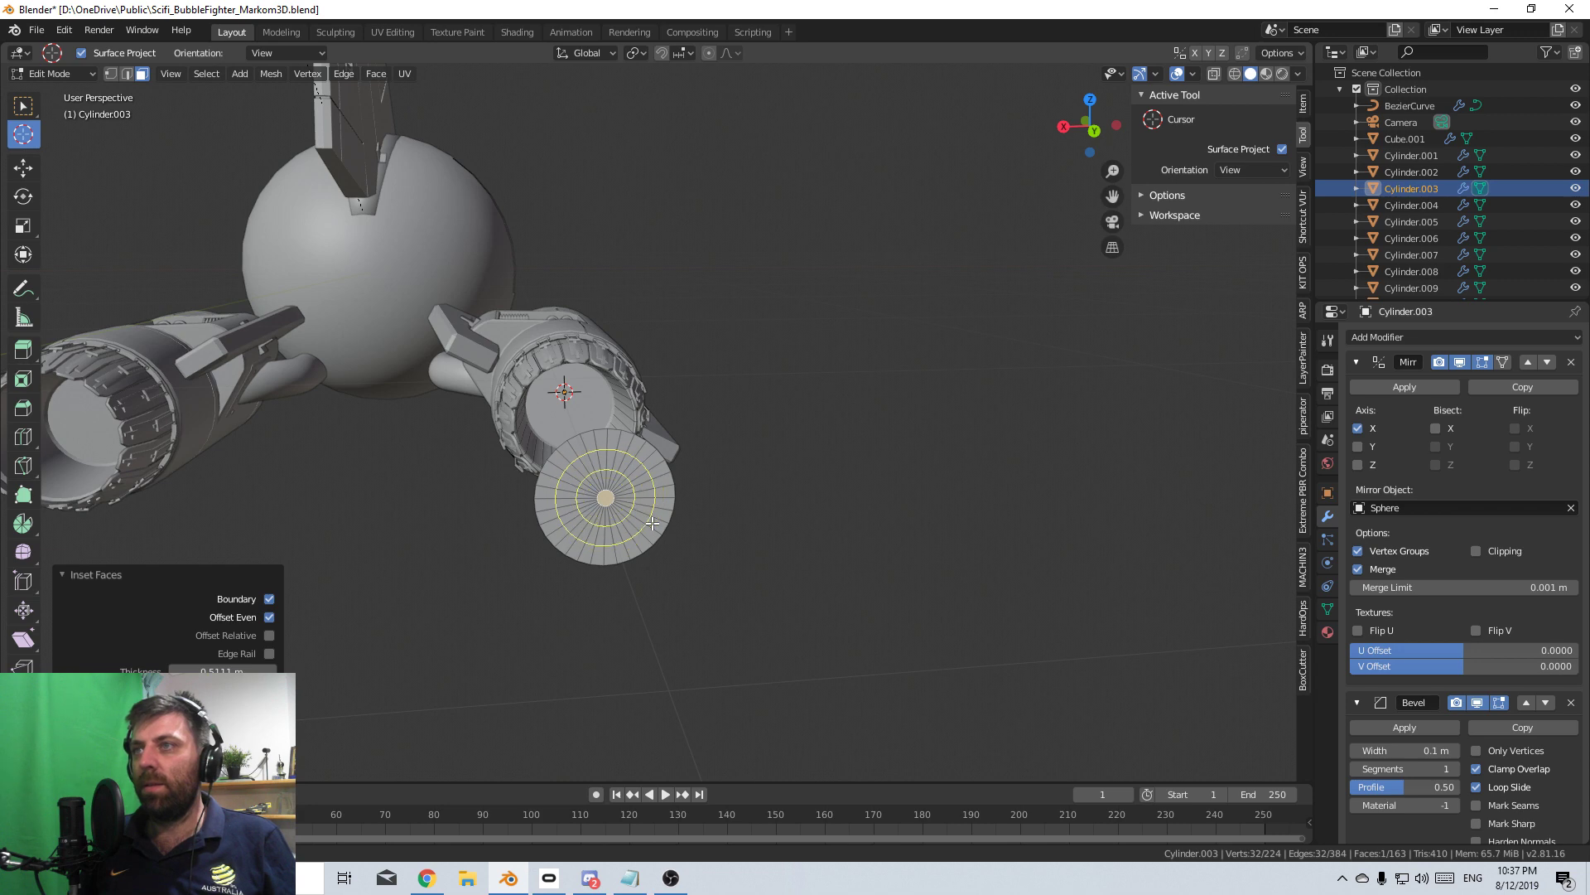
pyautogui.click(653, 524)
pyautogui.click(652, 523)
# - Select the disc's outer rim and central loop and delete their vertices to reduce the disc to a ring
pyautogui.scroll(5, 704, 497)
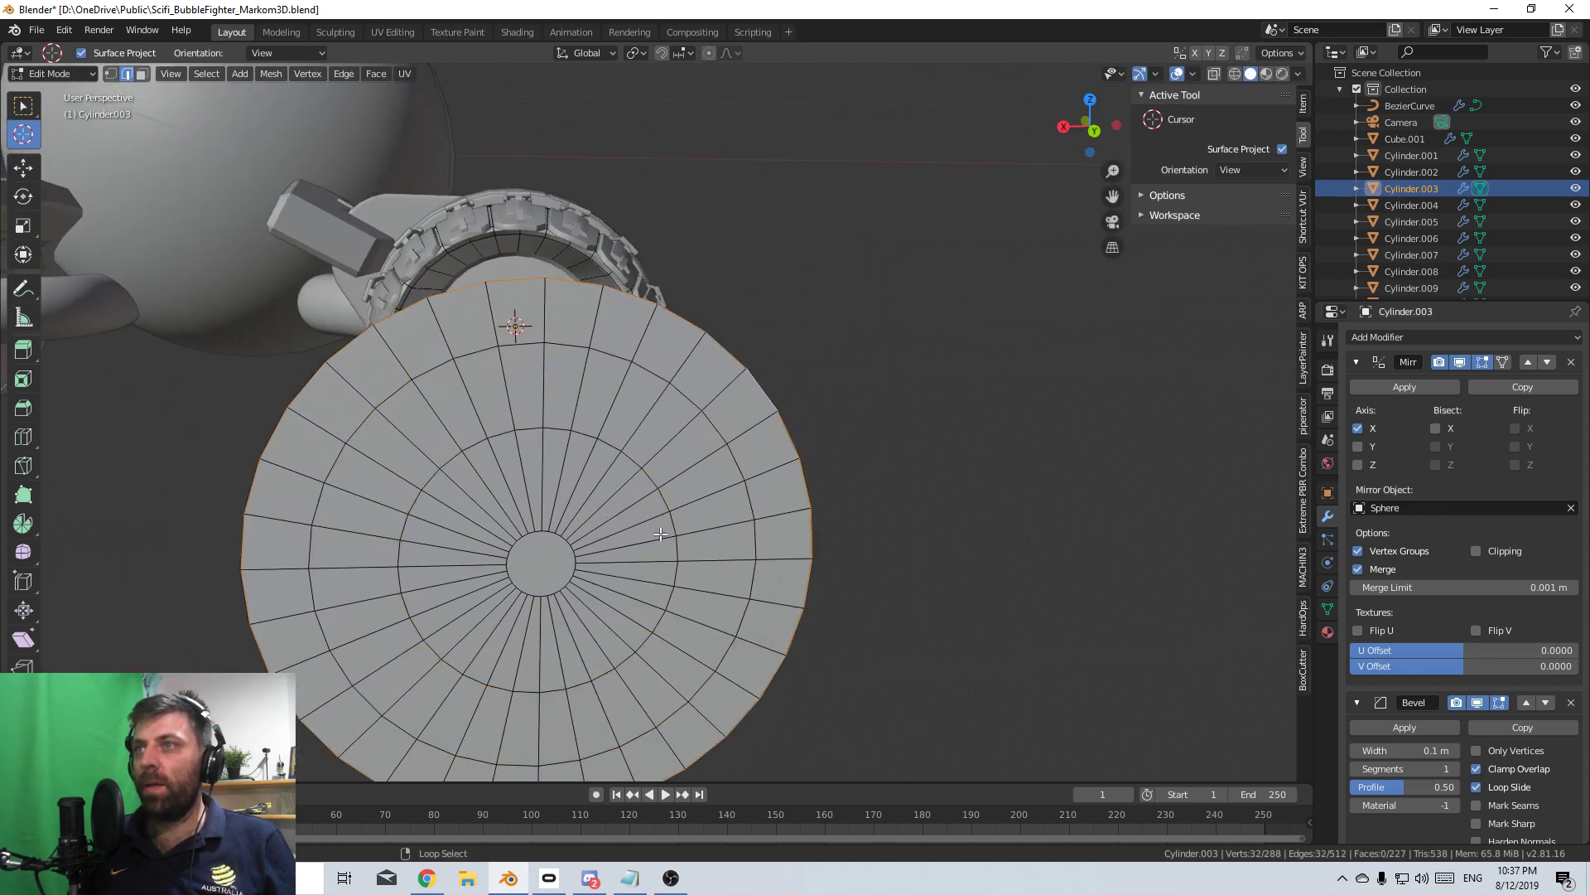
pyautogui.keyDown('alt'); pyautogui.keyDown('shift'); pyautogui.click(574, 550); pyautogui.keyUp('shift'); pyautogui.keyUp('alt')
pyautogui.press('x')
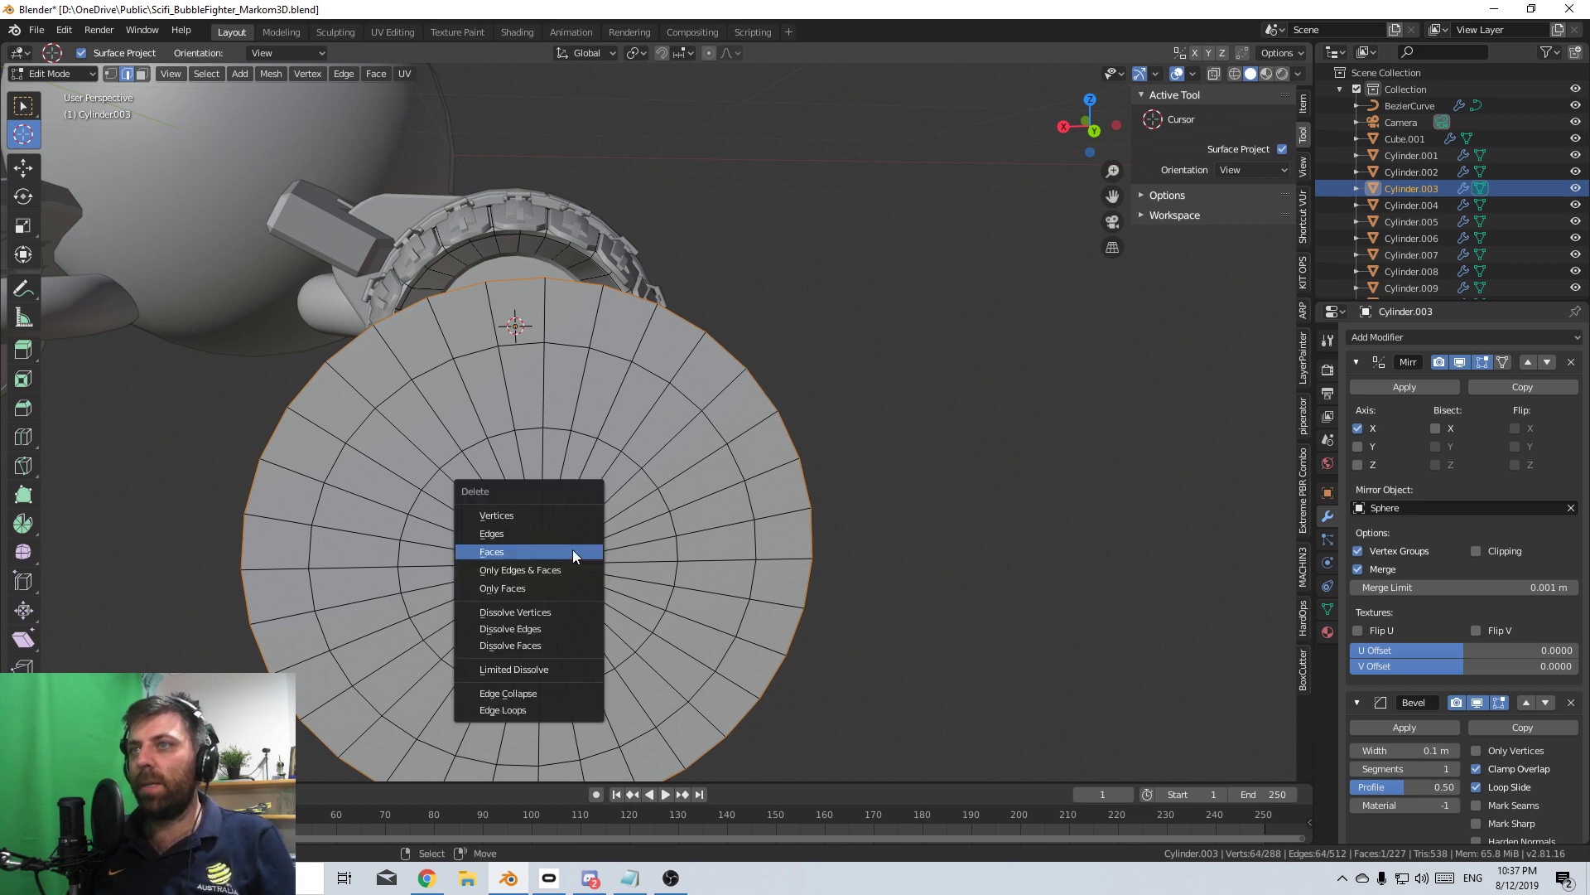
pyautogui.click(530, 515)
pyautogui.scroll(-8, 652, 569)
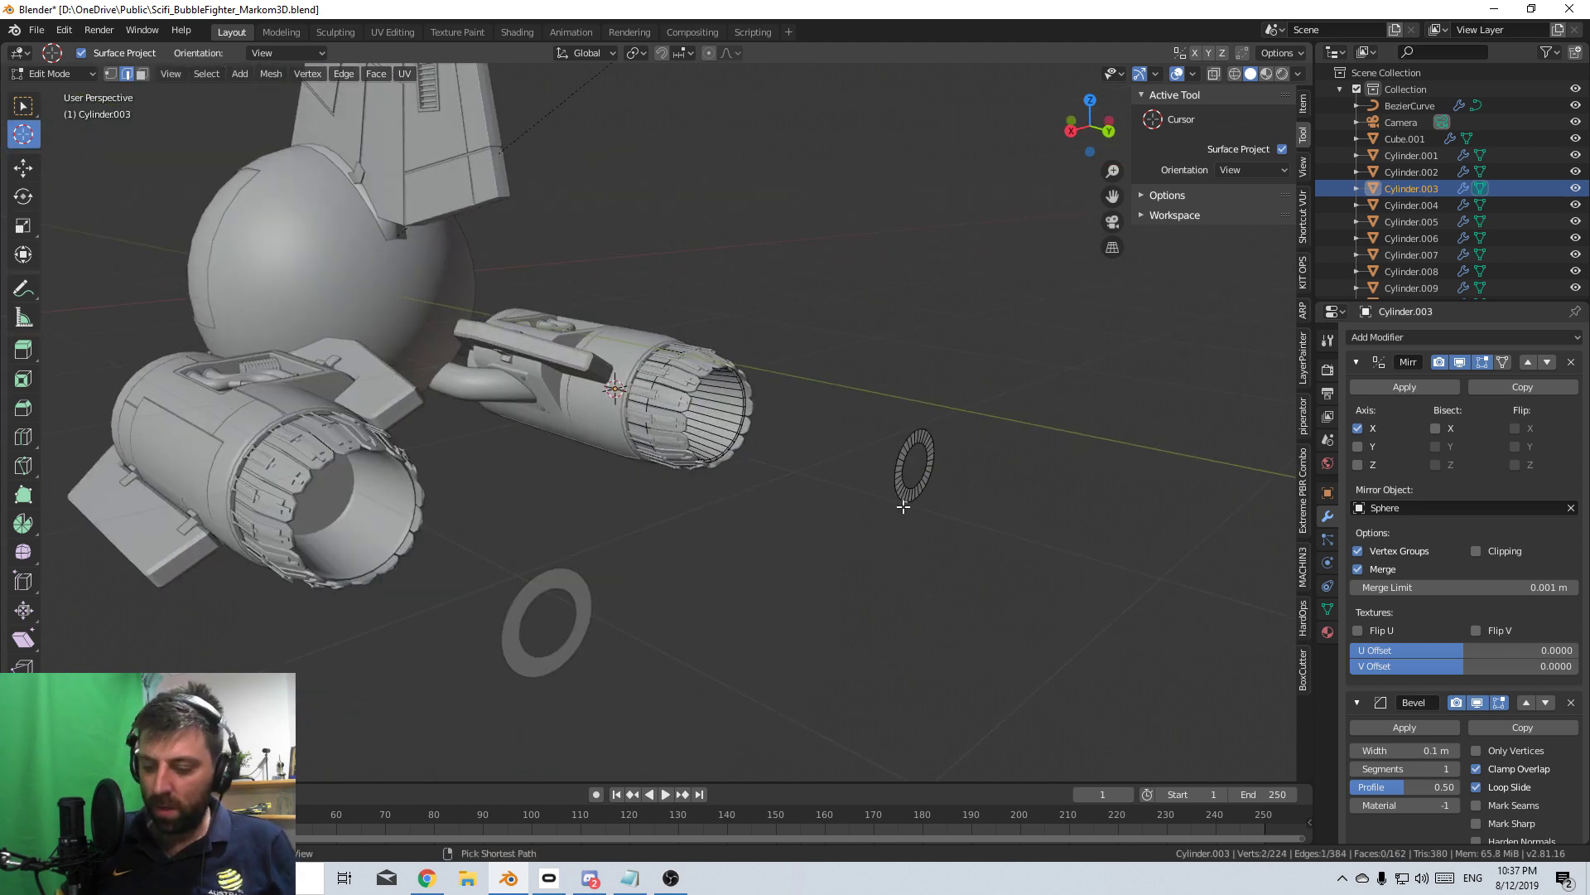
# - Select the whole flat ring behind the engine and extrude it slightly along its normal to give it thickness
pyautogui.hotkey('ctrl', 'l')
pyautogui.press('e')
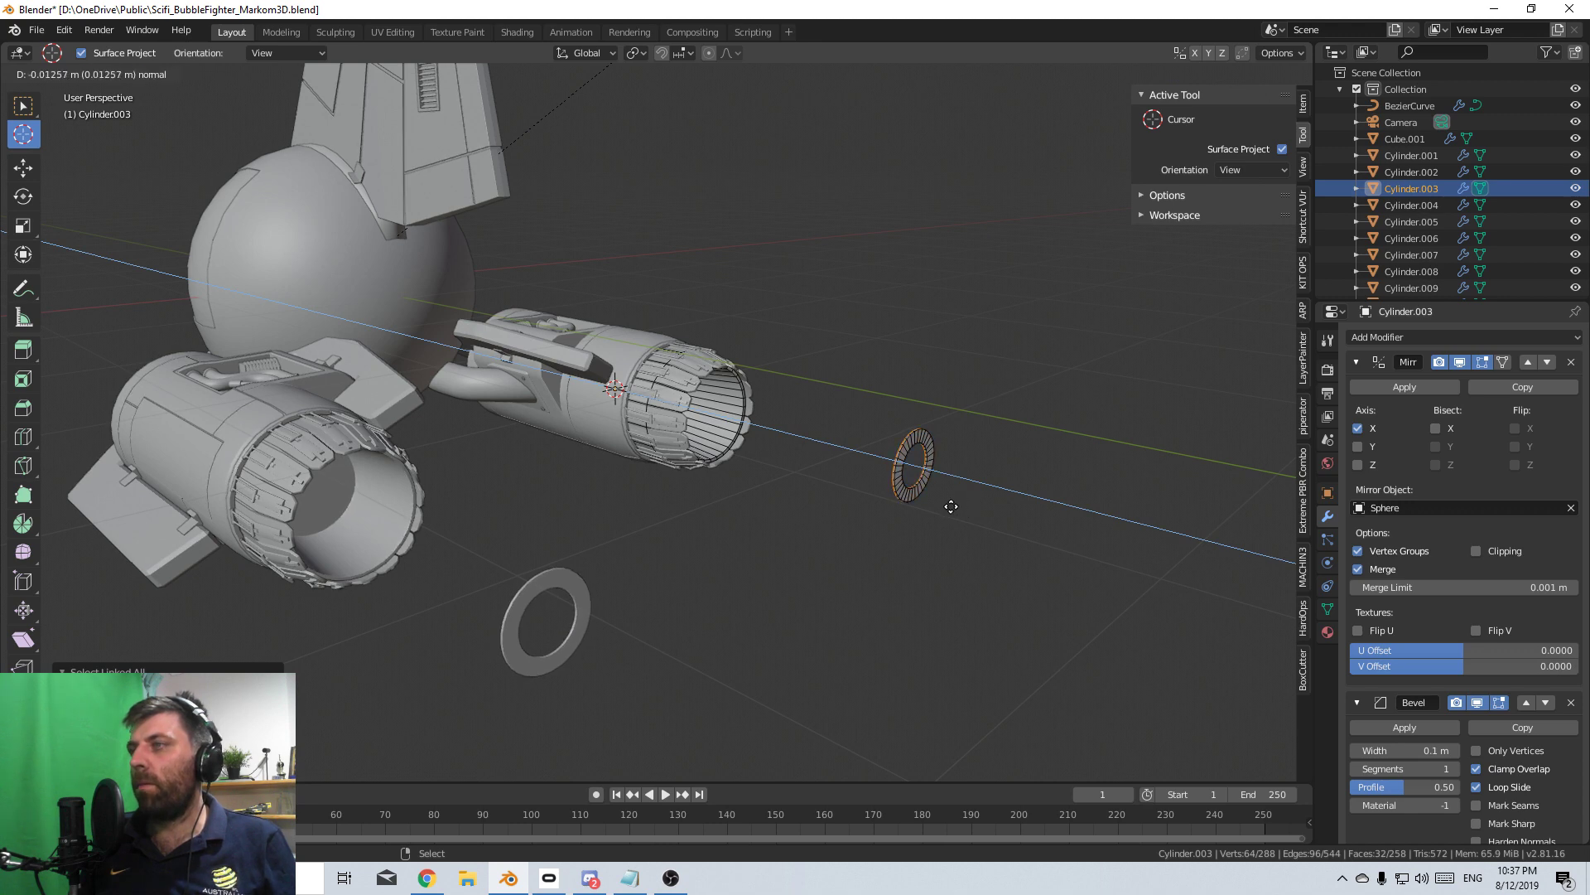
pyautogui.click(929, 501)
pyautogui.keyDown('shift'); pyautogui.moveTo(939, 500); pyautogui.dragTo(816, 528, button='middle'); pyautogui.keyUp('shift')
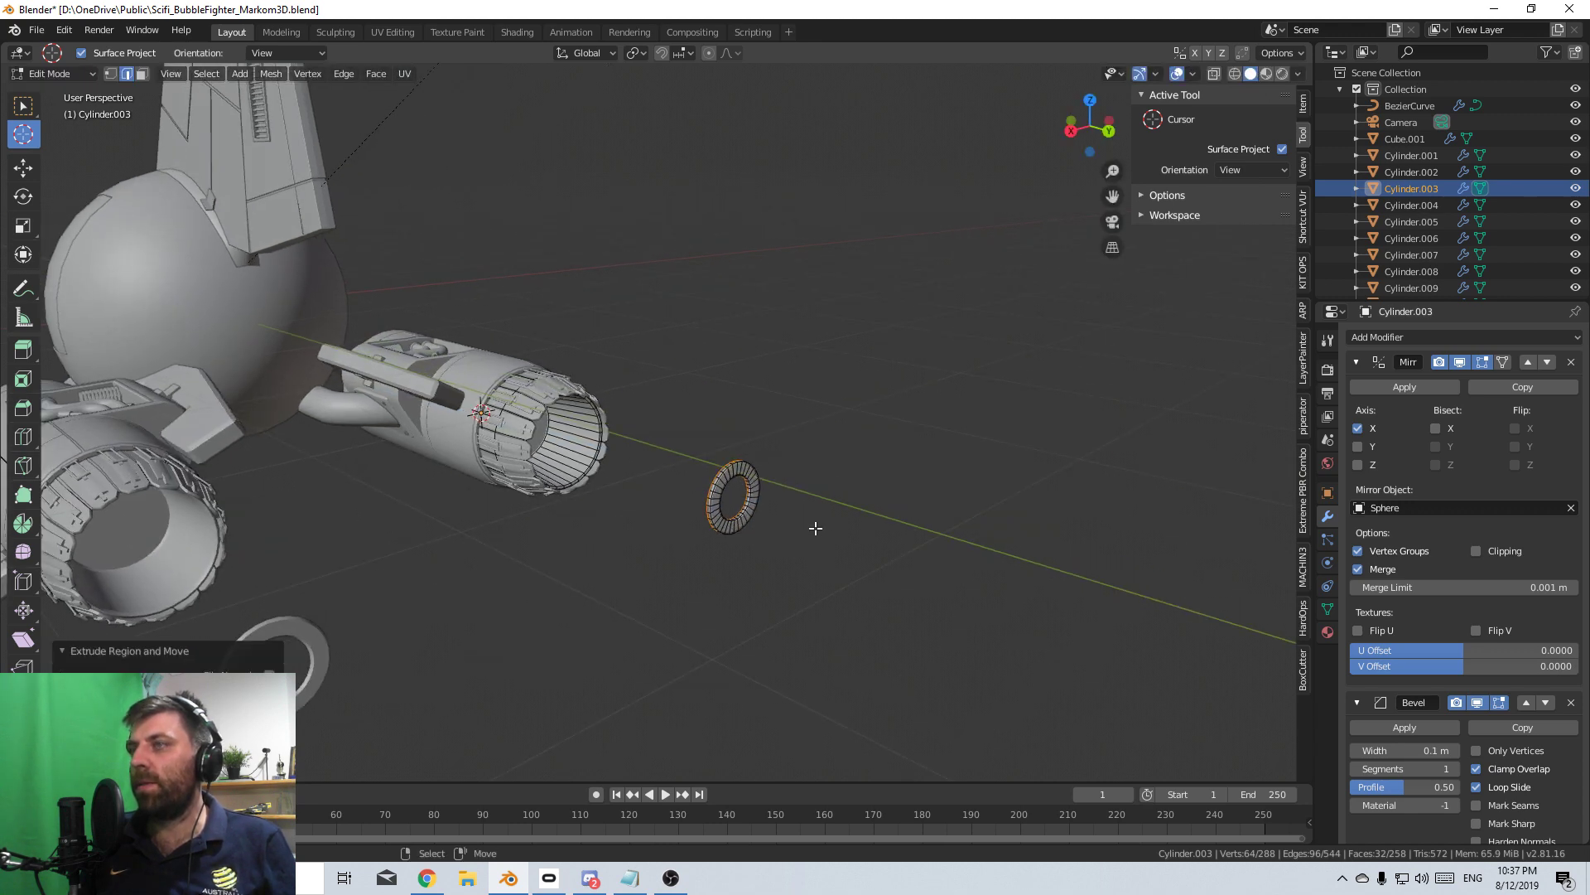
pyautogui.scroll(2, 816, 529)
pyautogui.press('e')
pyautogui.press('x')
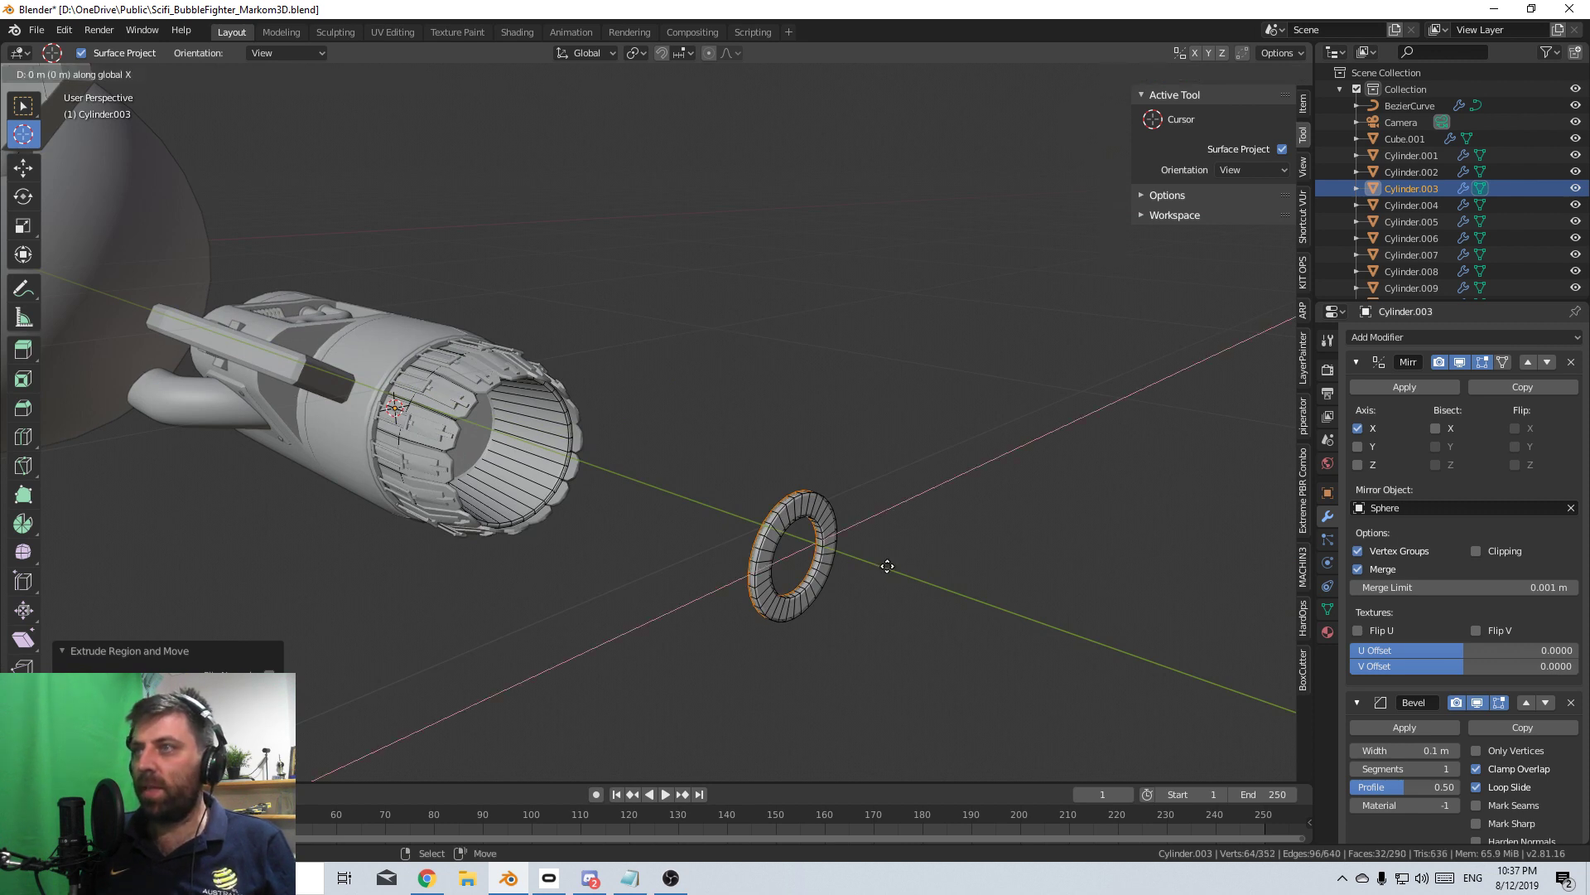
pyautogui.rightClick(887, 566)
# - Duplicate the ring's selected face band, scale the copy up slightly, and offset it along Y toward the engine
pyautogui.hotkey('shift', 'd')
pyautogui.press('s')
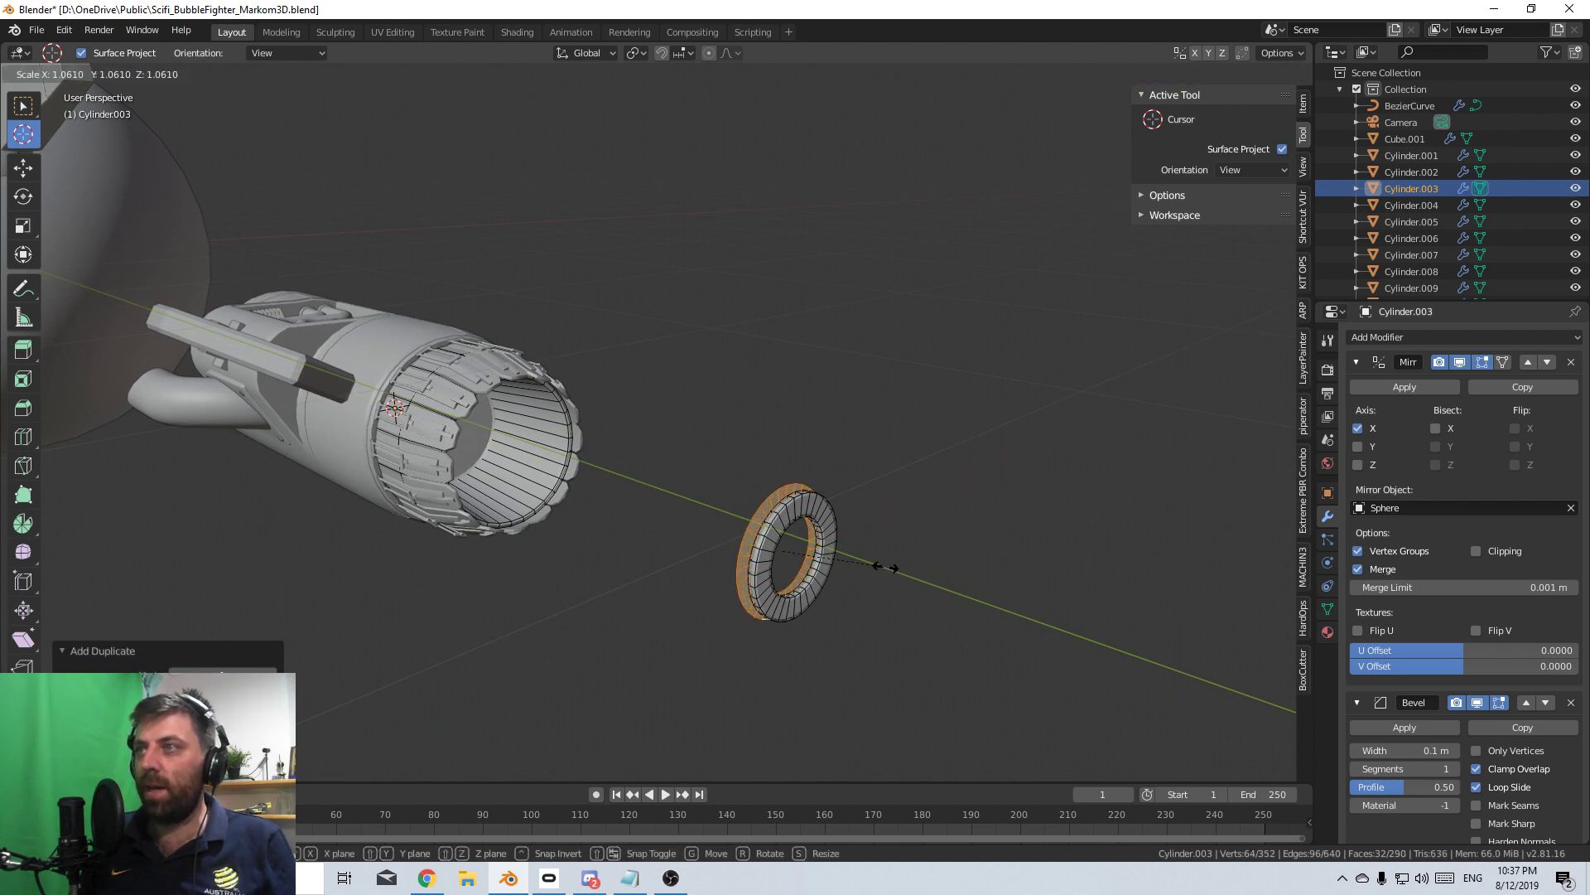
pyautogui.click(887, 567)
pyautogui.press('g')
pyautogui.press('y')
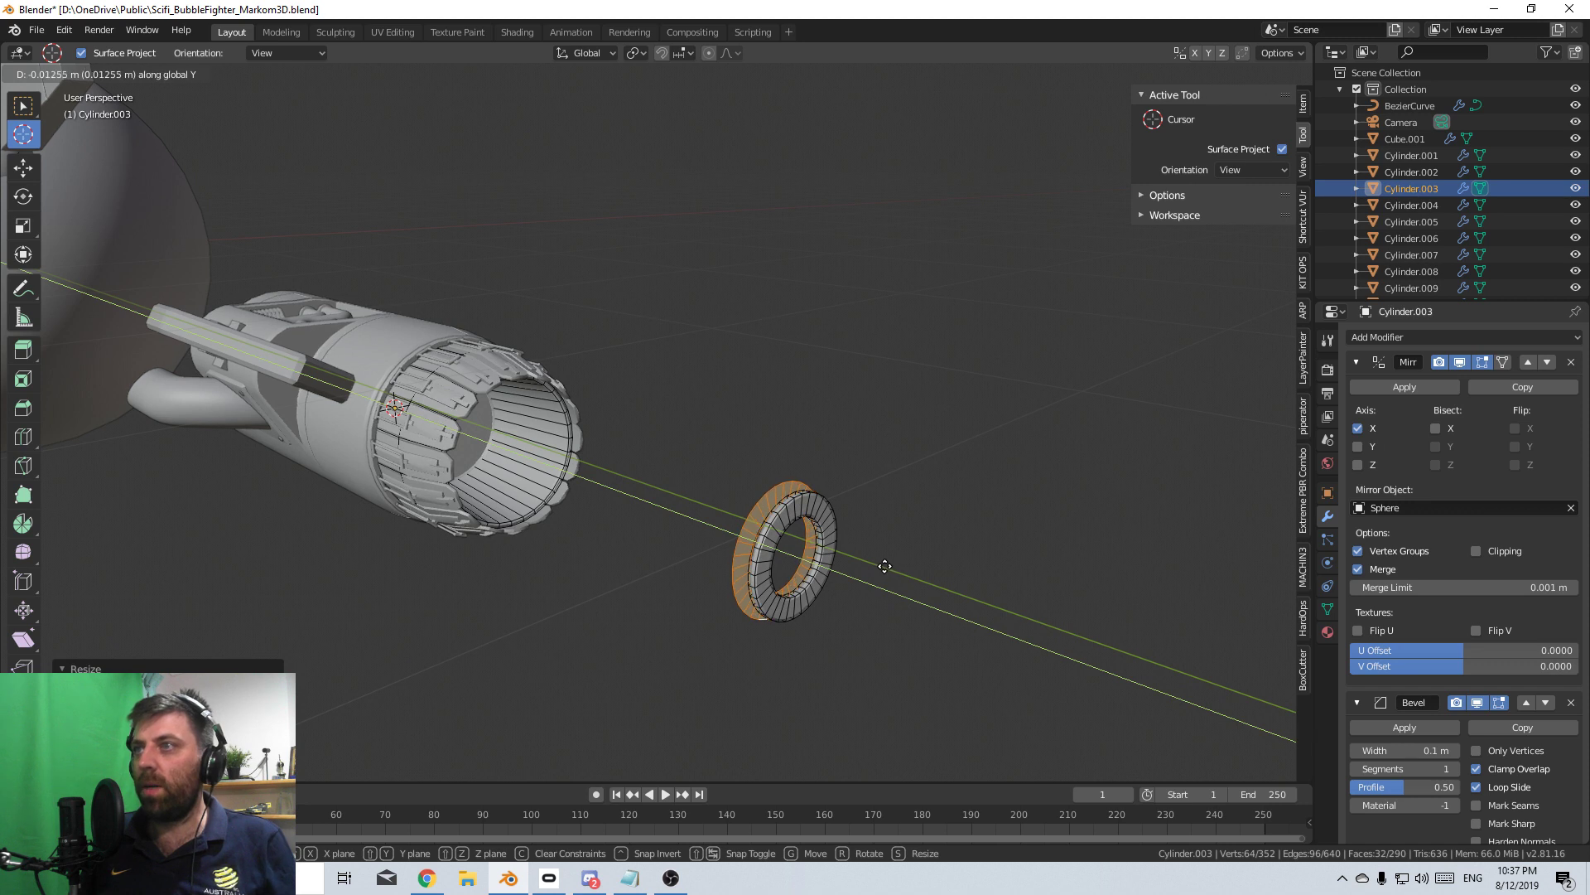
pyautogui.click(876, 575)
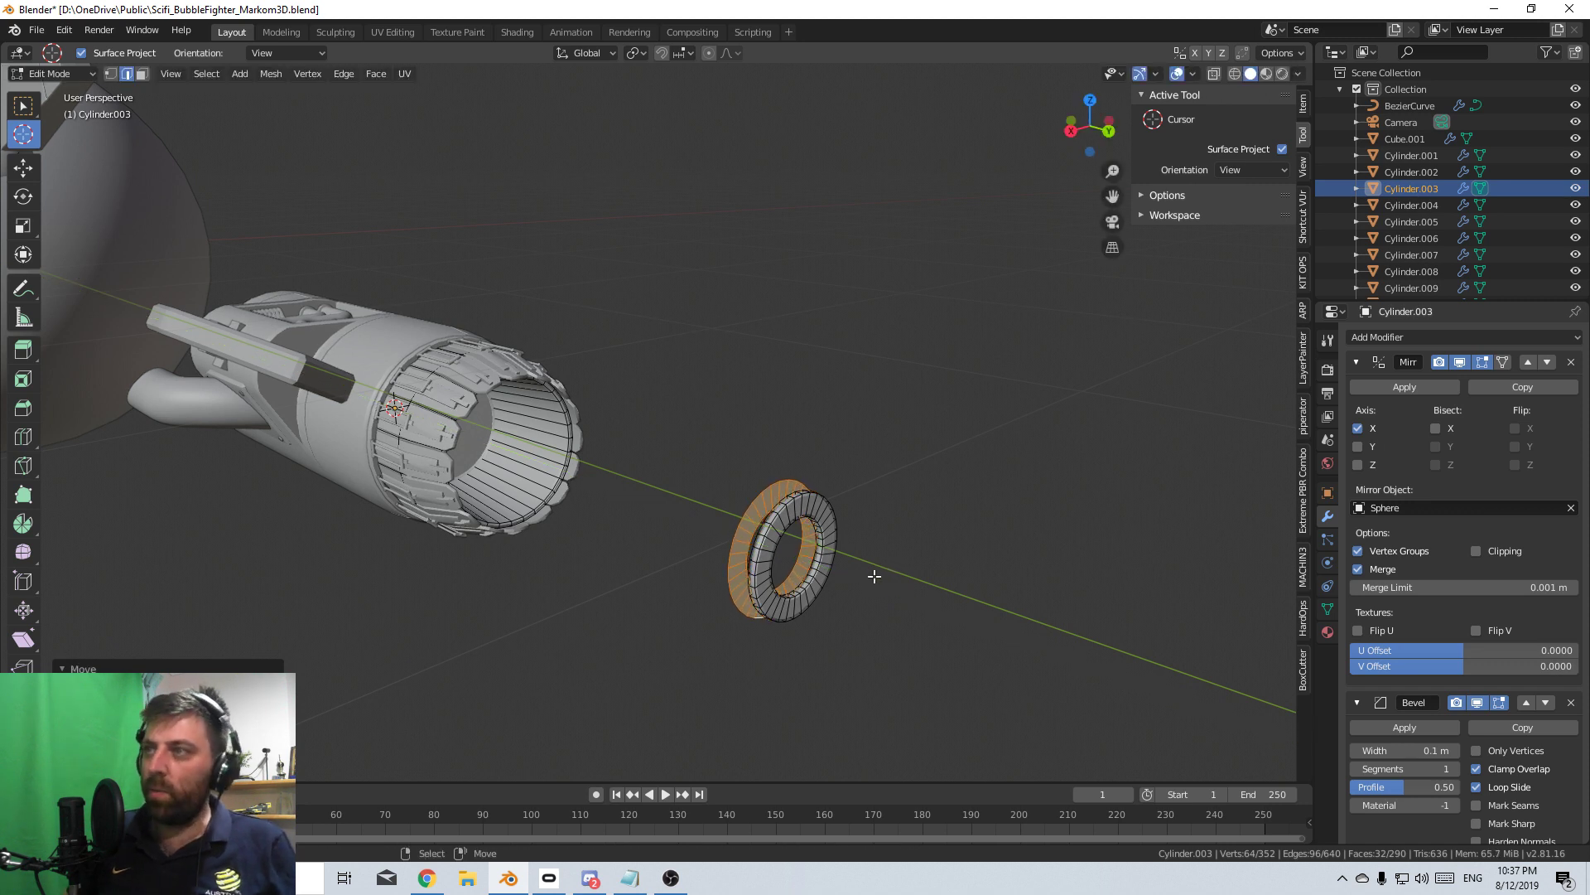
# - Select an edge of the offset flat ring, add a second material to the object and set its surface shader to Emission
pyautogui.hotkey('ctrl', 'l')
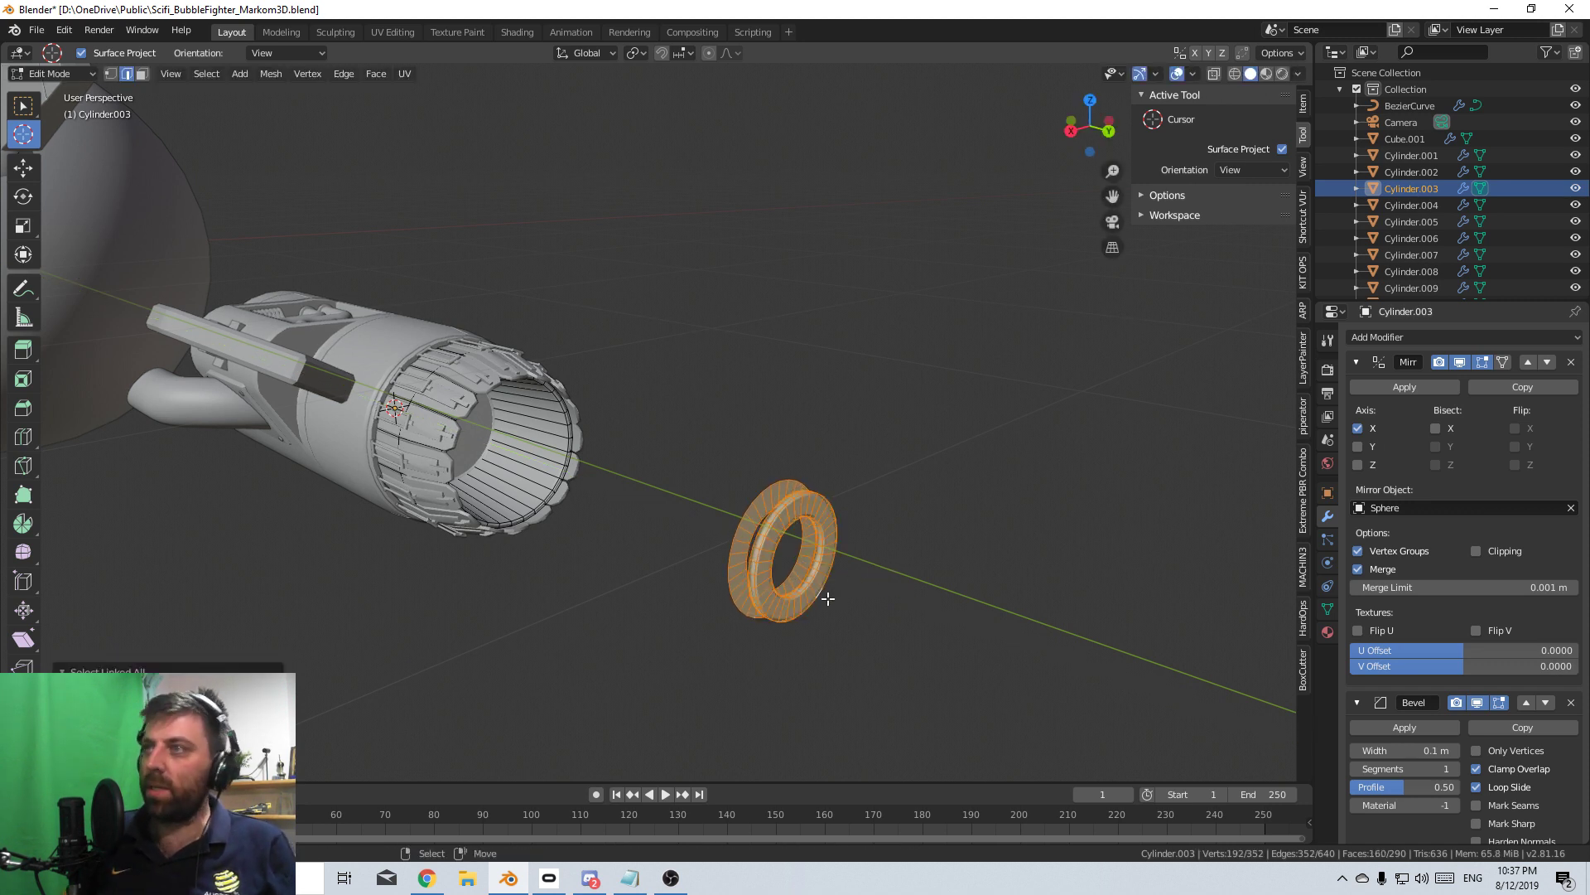
pyautogui.click(781, 505)
pyautogui.click(1328, 632)
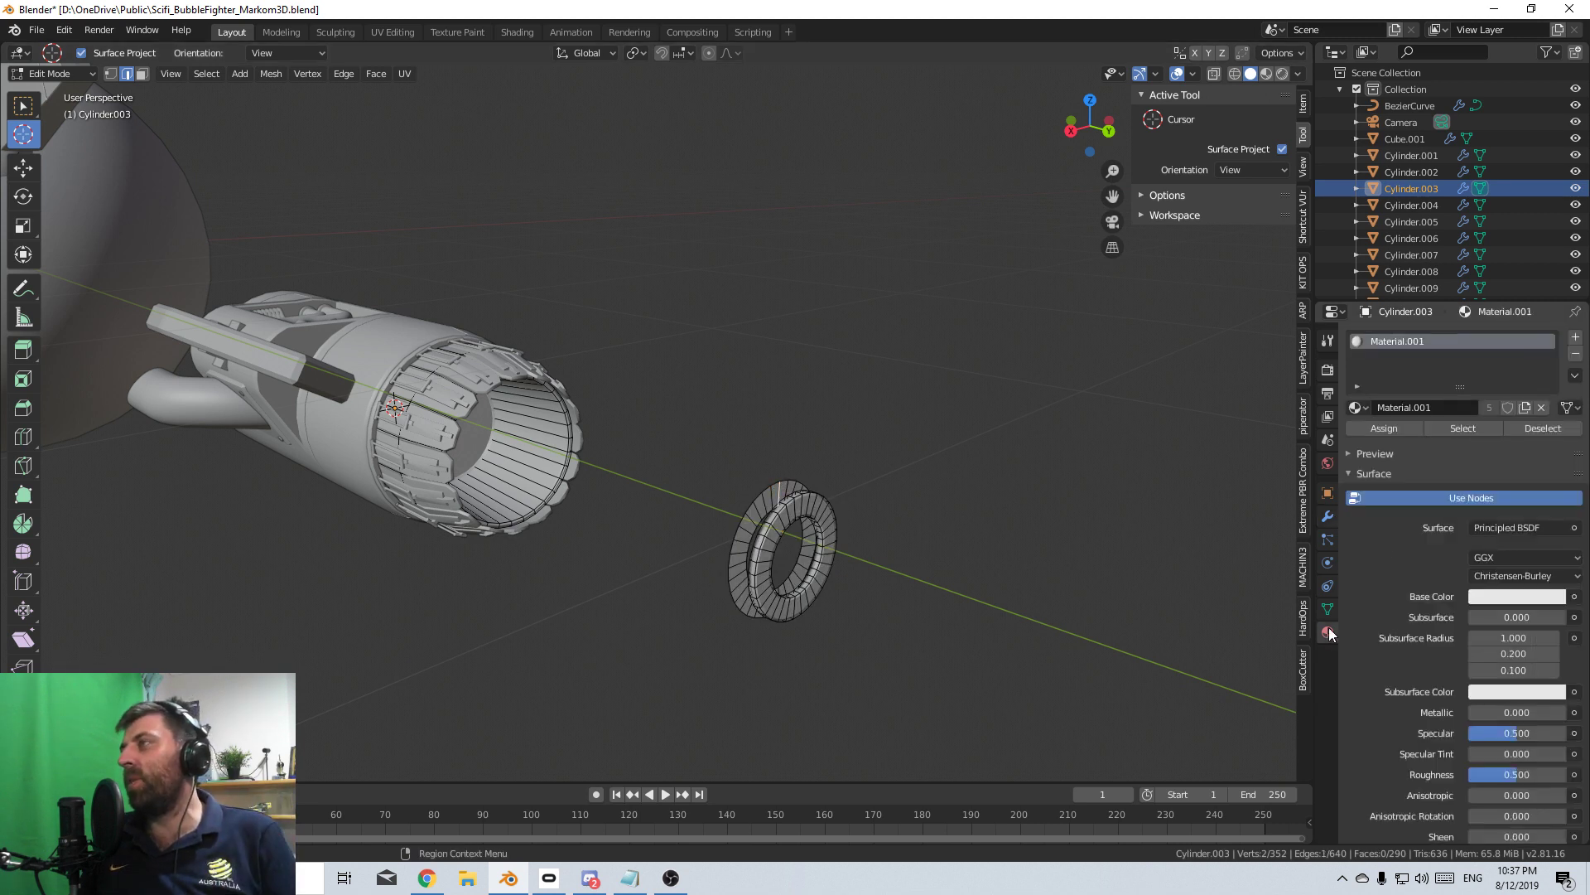
pyautogui.click(1575, 337)
pyautogui.click(1459, 442)
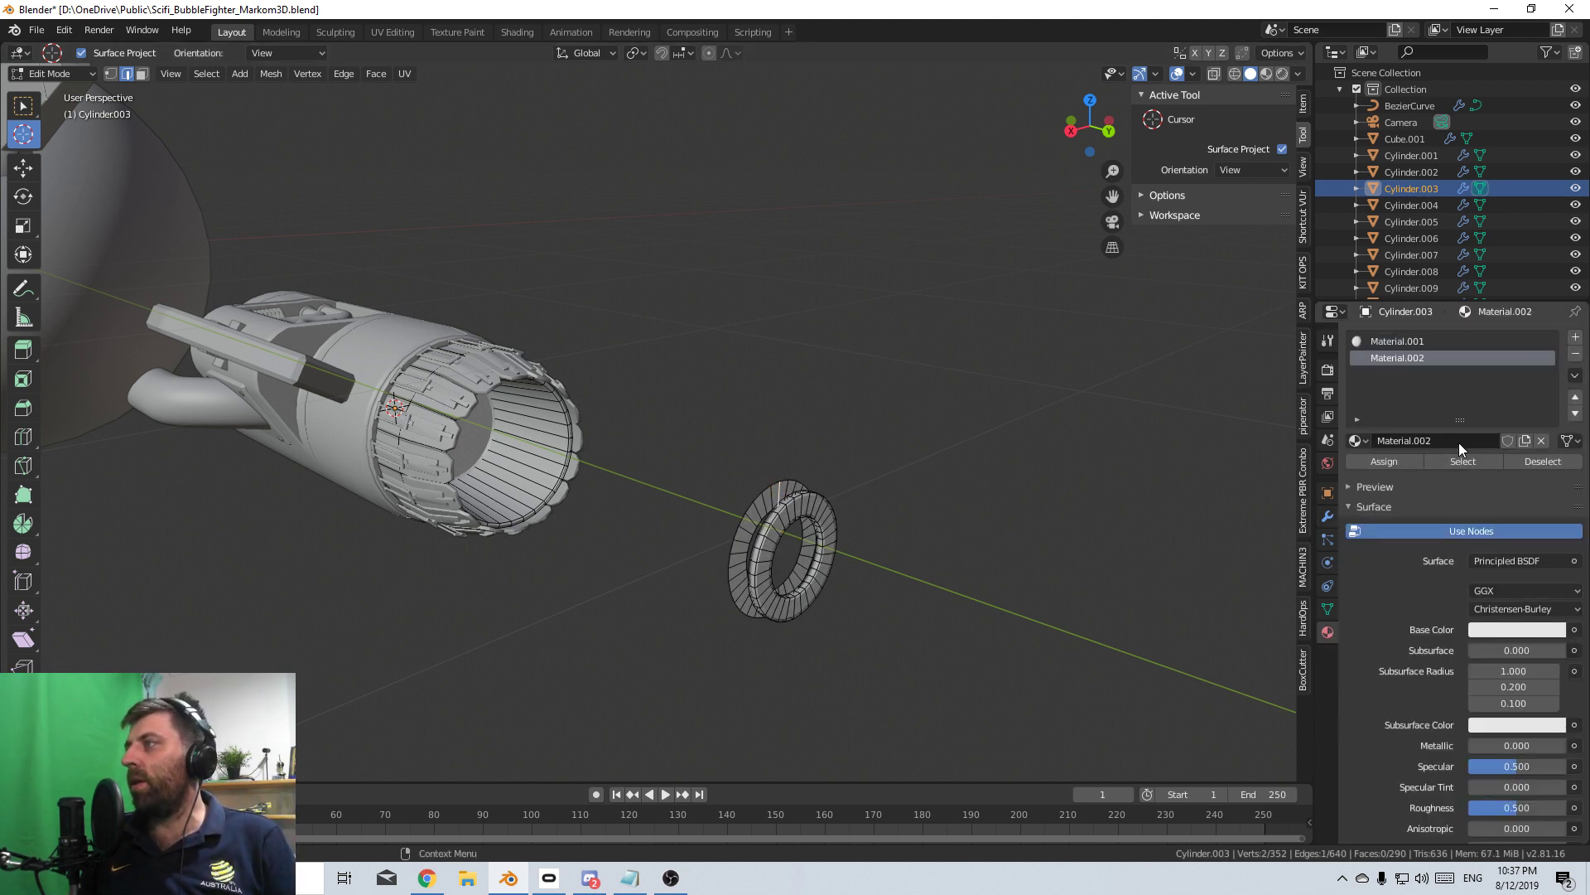
pyautogui.click(1501, 564)
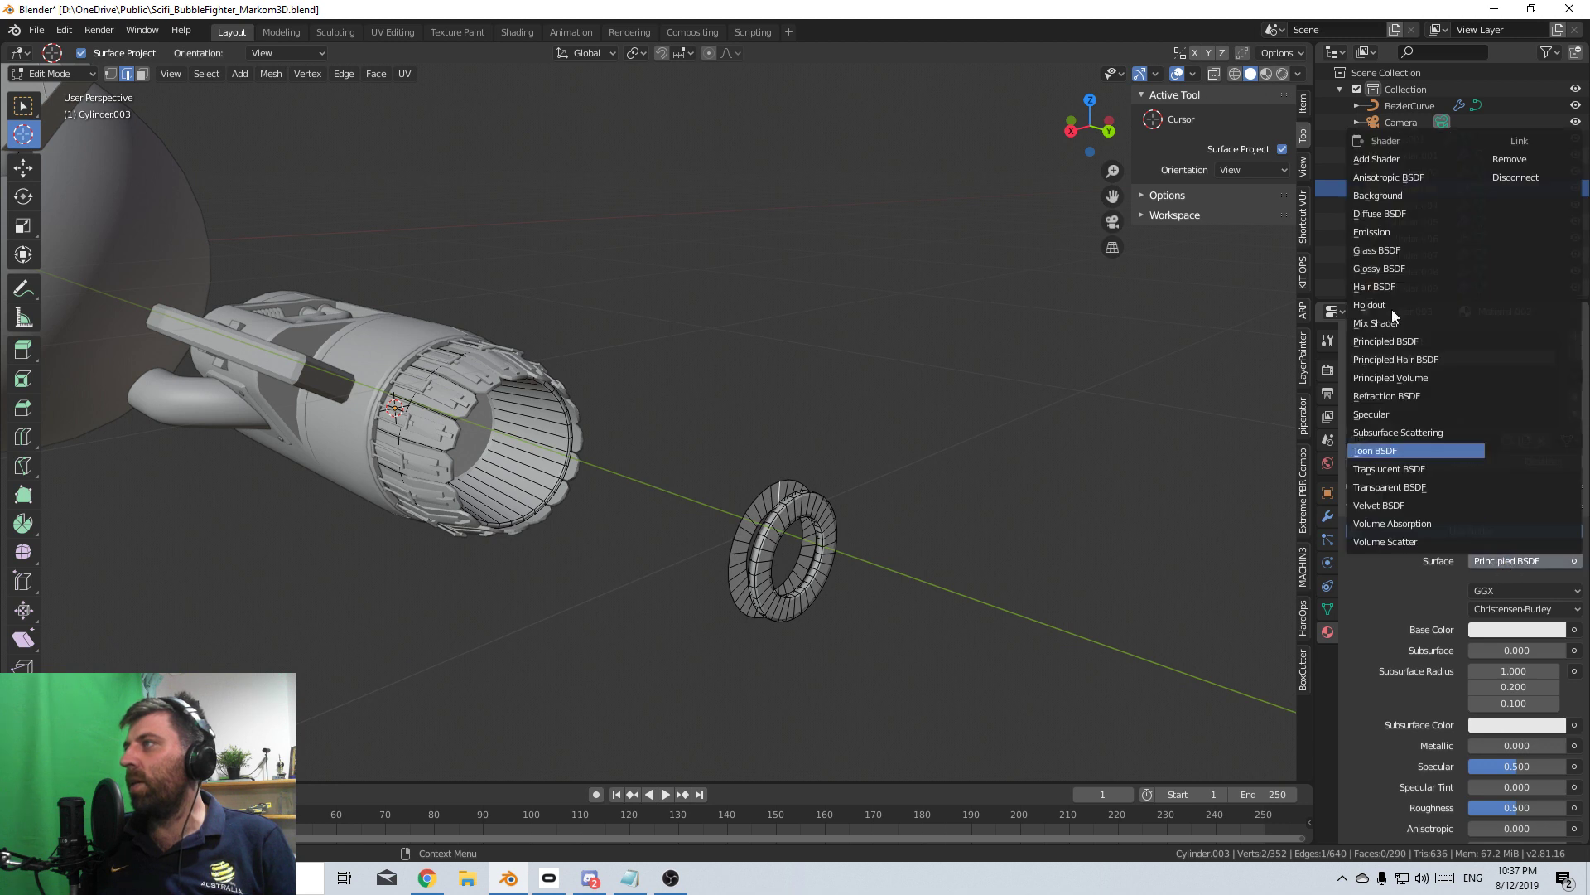
pyautogui.click(1393, 232)
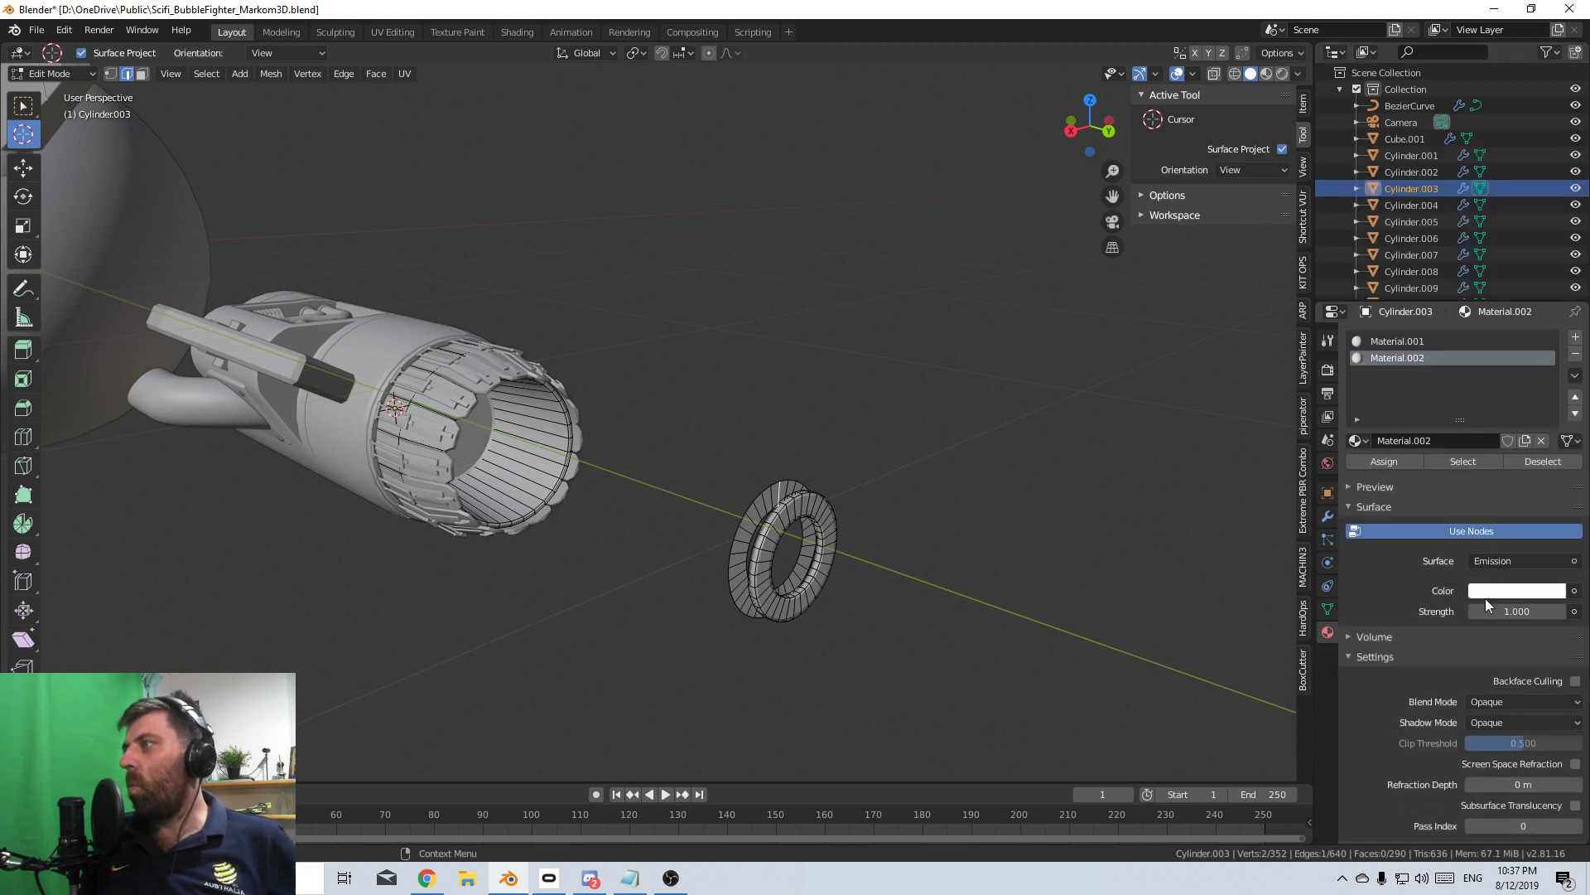
# - Set the emission strength to 5 and its color to bright blue, and assign the material to the entire offset flat ring
pyautogui.click(1500, 610)
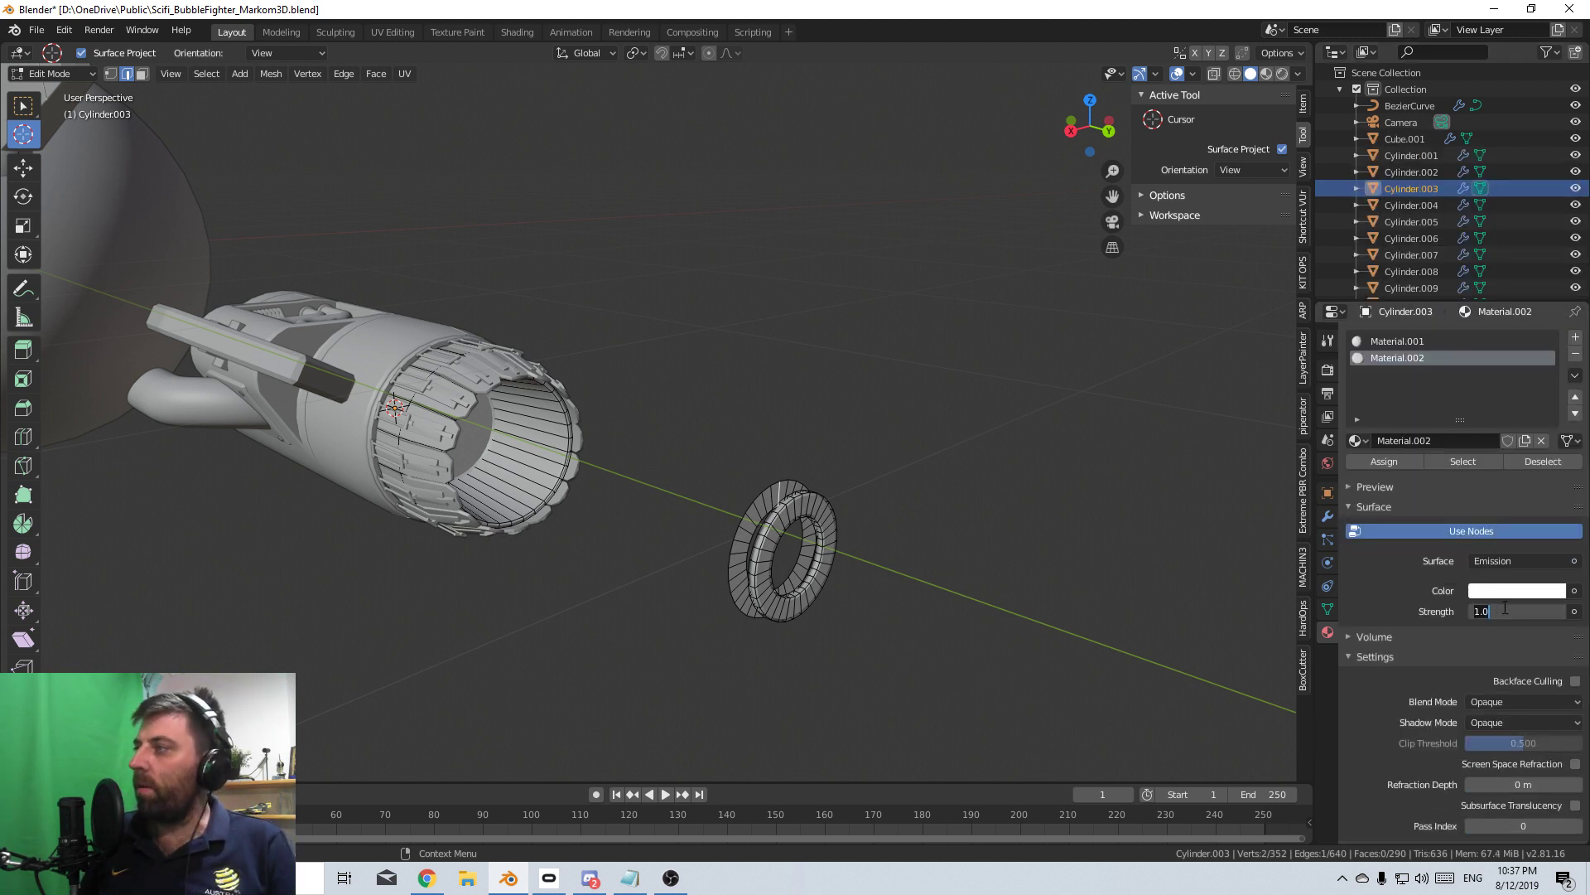
pyautogui.write('5')
pyautogui.press('Return')
pyautogui.click(1516, 591)
pyautogui.click(1493, 352)
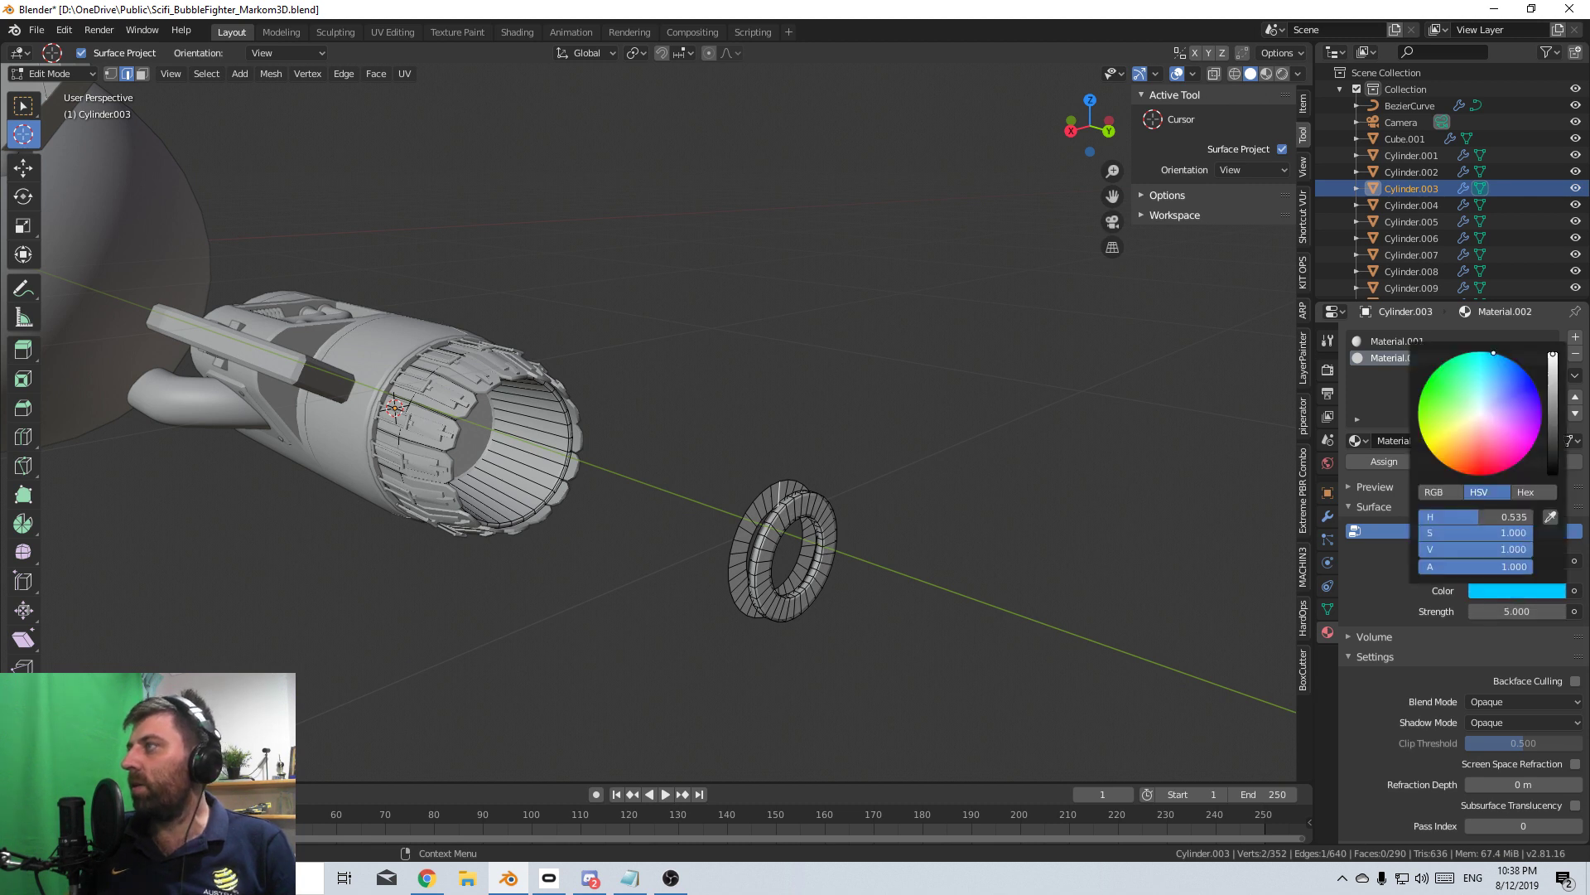
pyautogui.moveTo(1479, 516); pyautogui.dragTo(1484, 516)
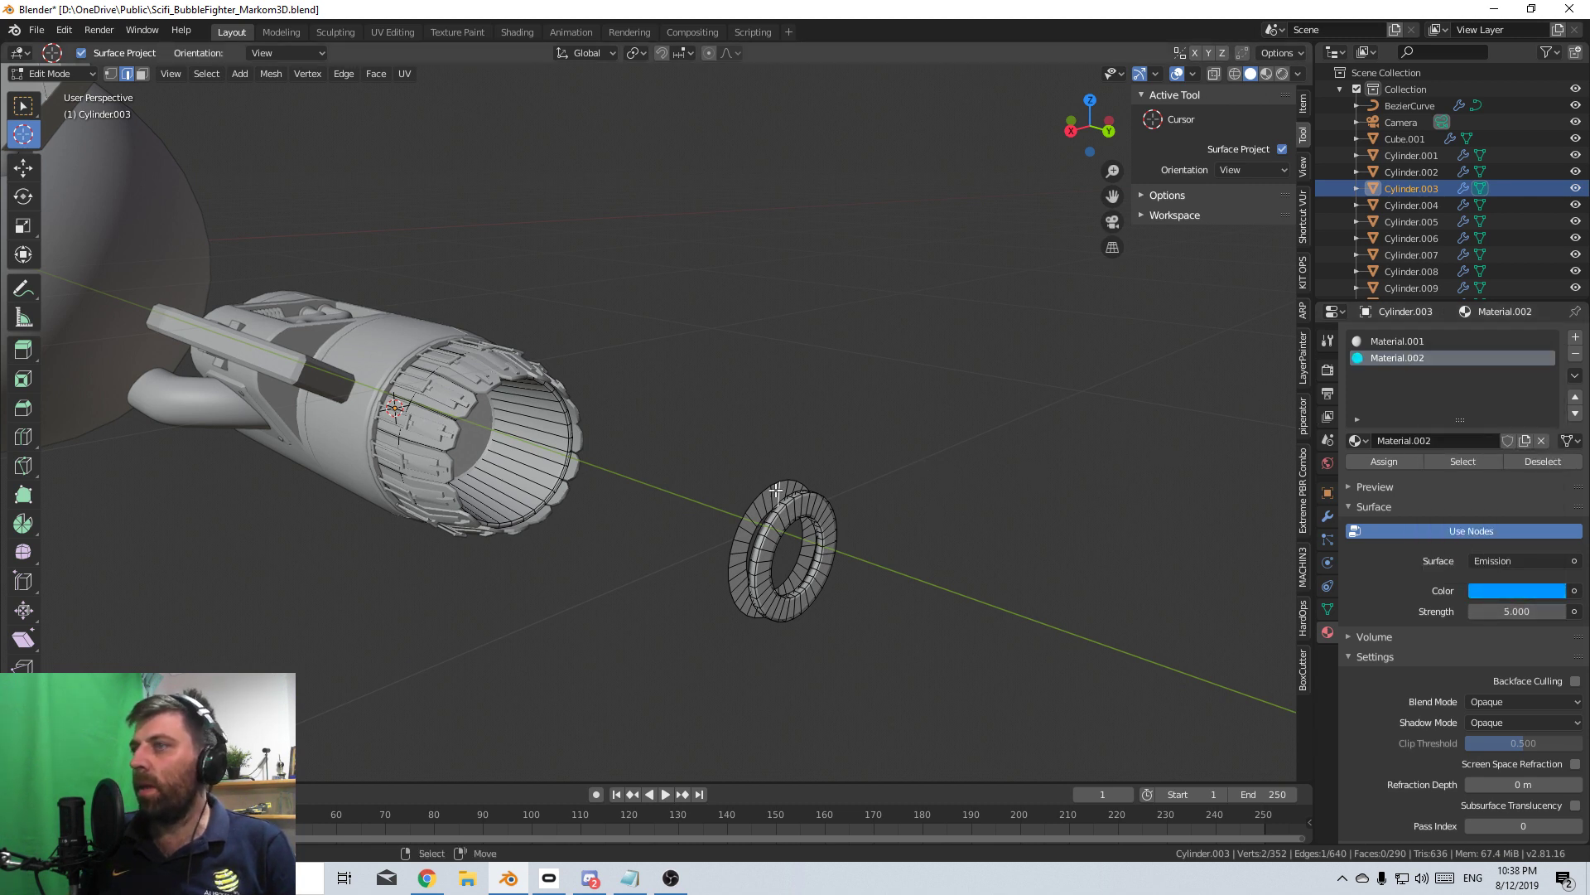
pyautogui.hotkey('ctrl', 'l')
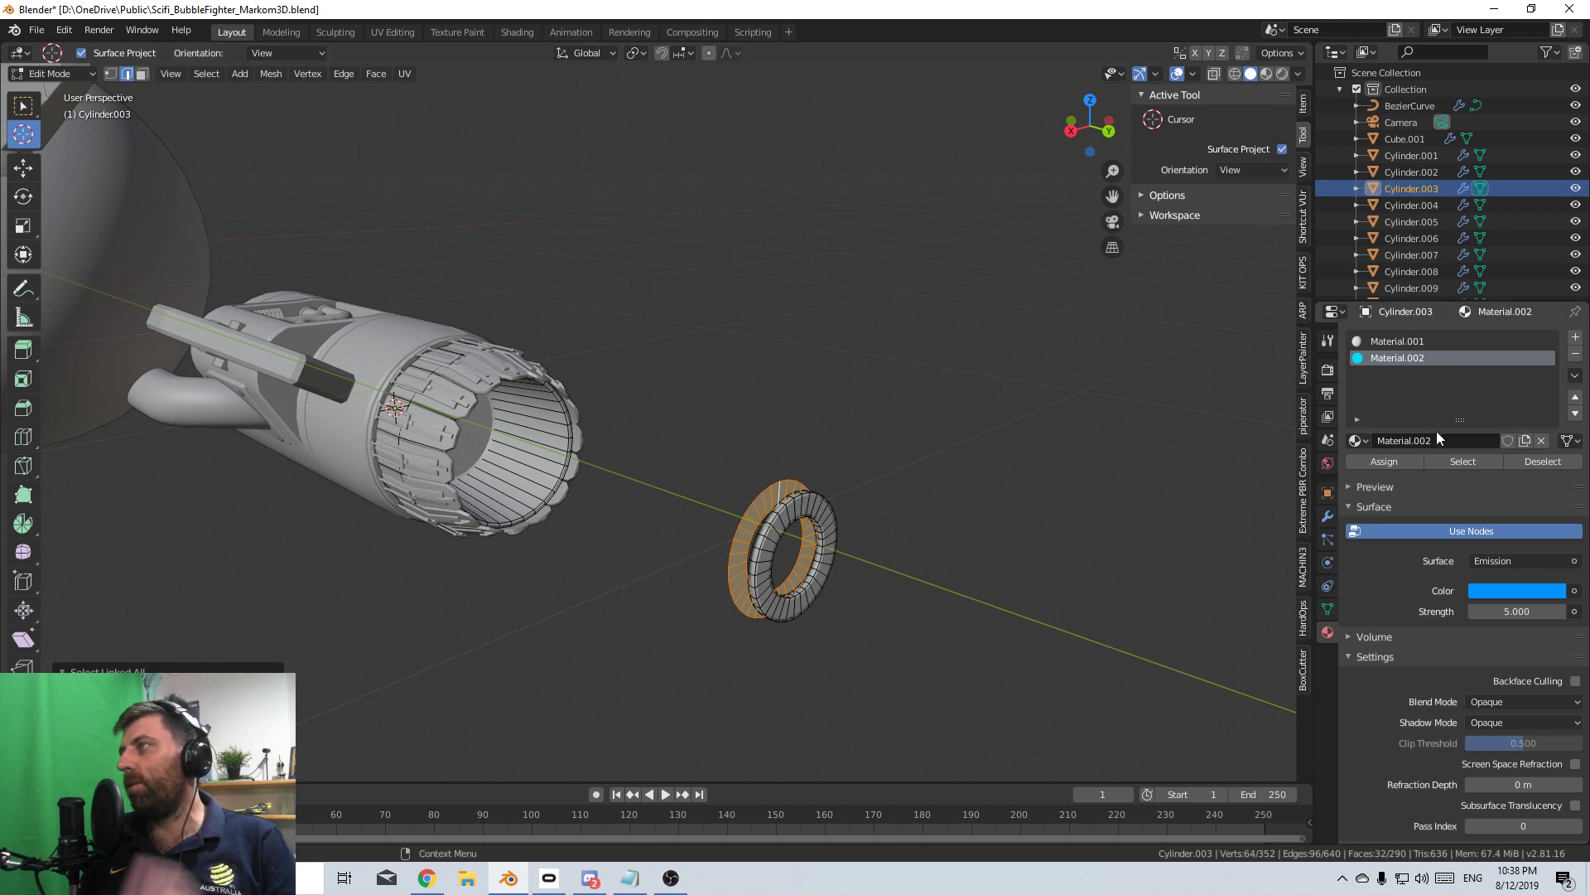
pyautogui.click(1388, 465)
# - Select both linked rings and move them about 1.74 m along Y into the engine nozzle
pyautogui.scroll(-3, 827, 490)
pyautogui.moveTo(827, 490); pyautogui.dragTo(834, 511, button='middle')
pyautogui.scroll(3, 834, 511)
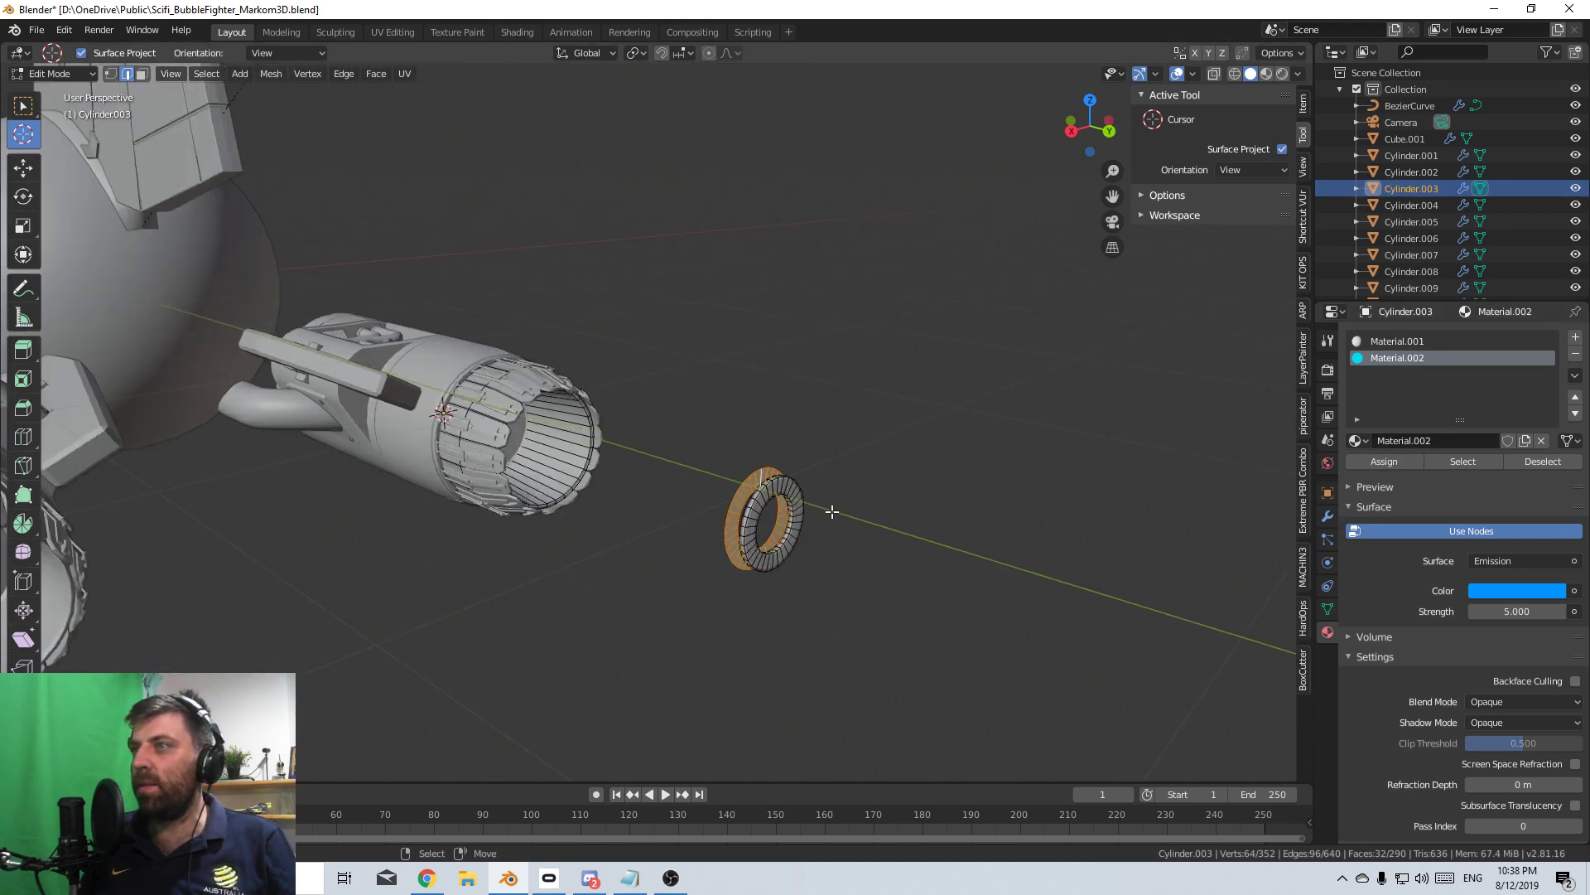
pyautogui.scroll(-2, 1534, 683)
pyautogui.rightClick(858, 571)
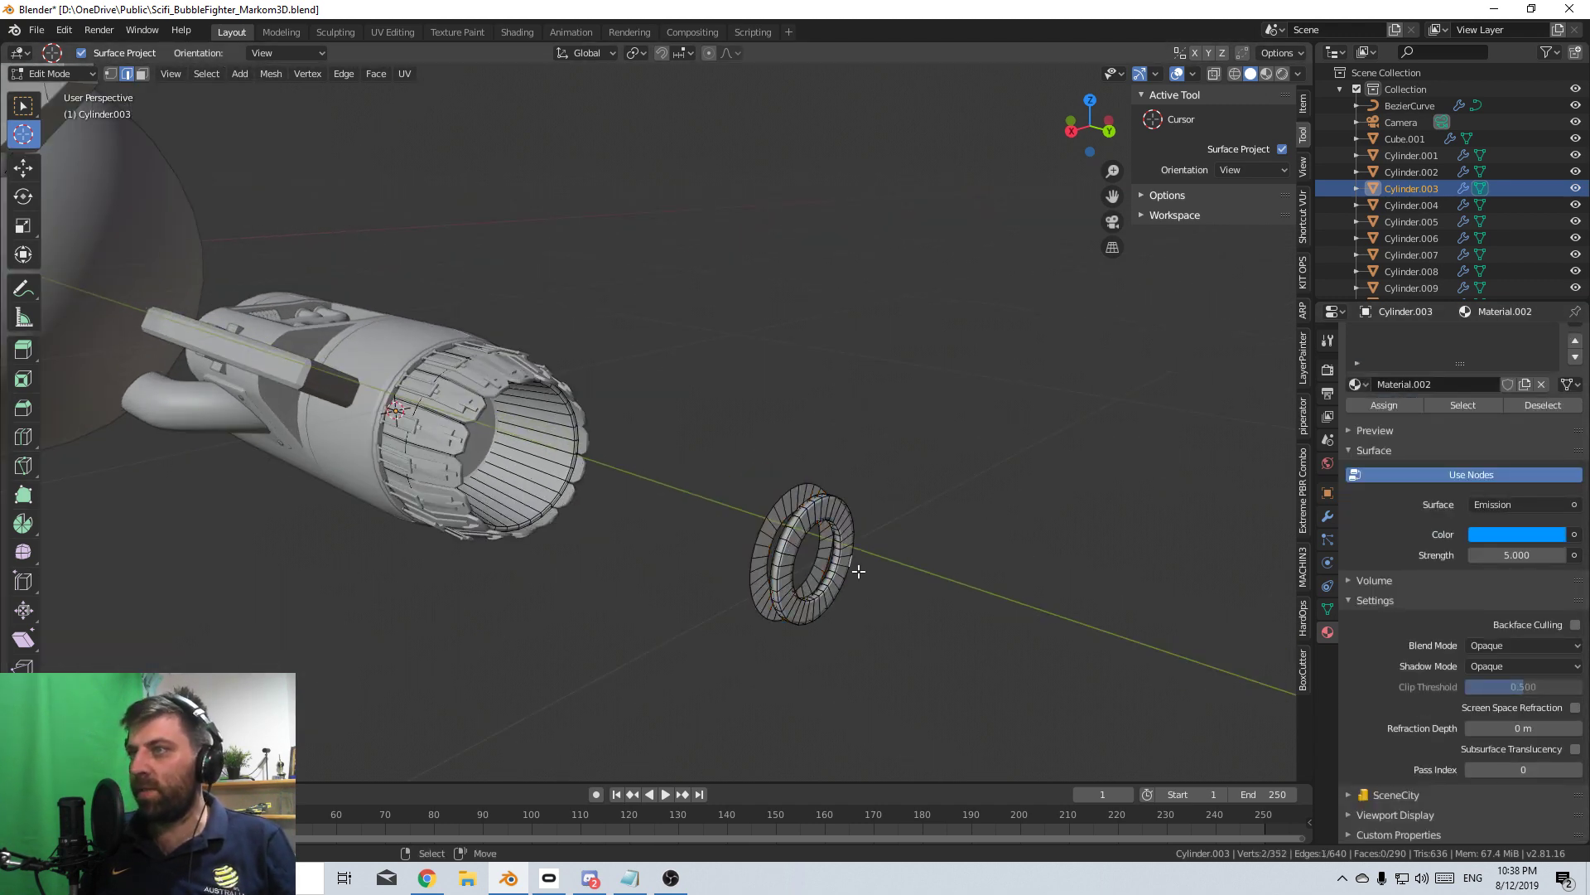
pyautogui.hotkey('ctrl', 'l')
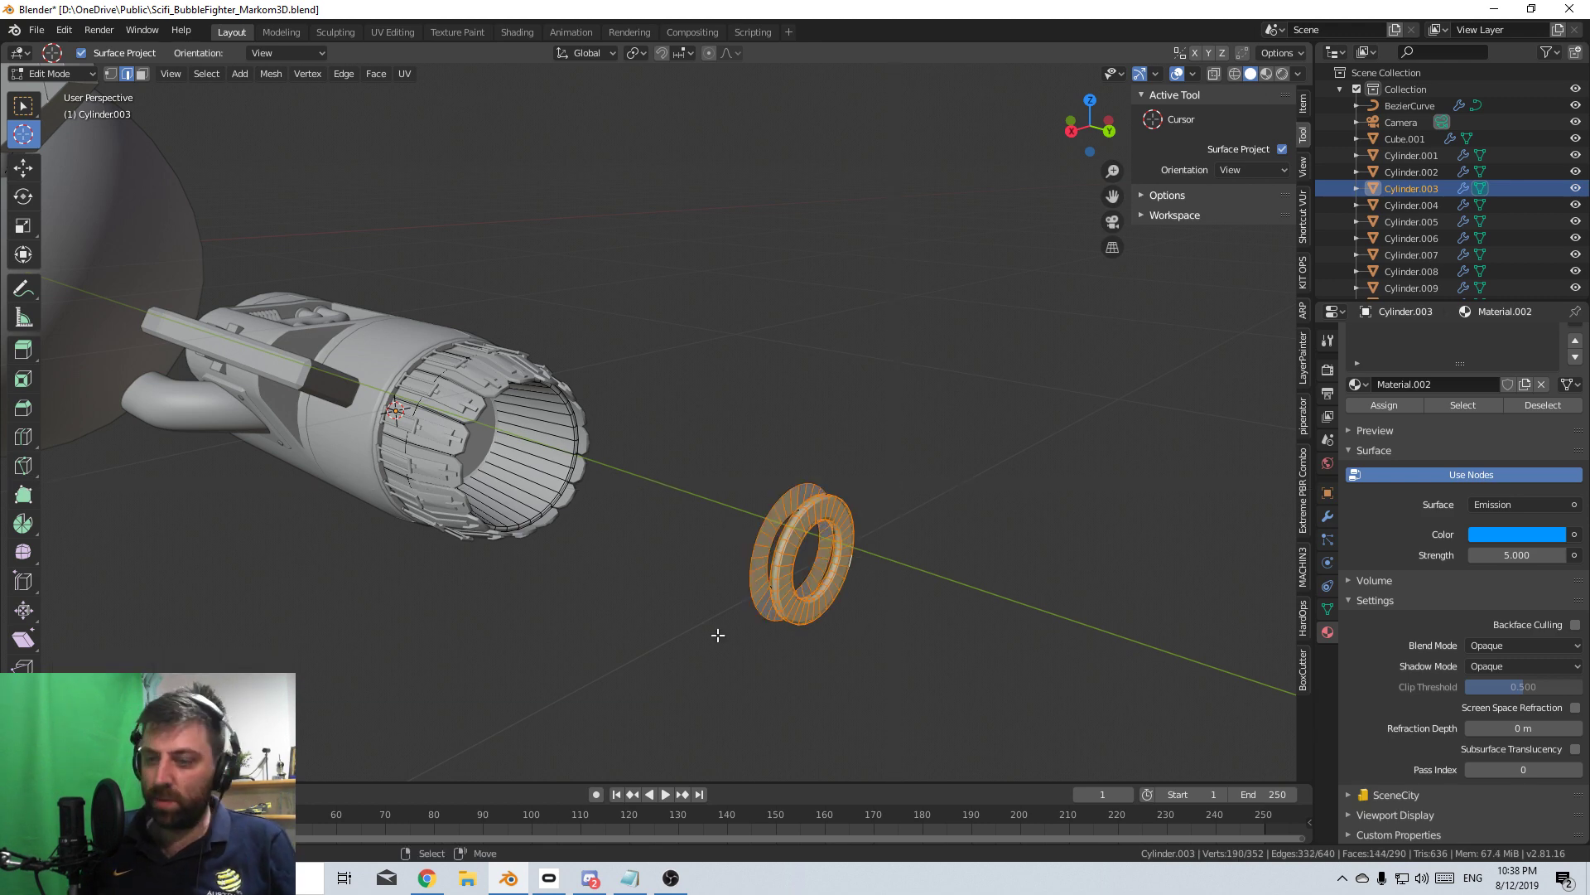
pyautogui.press('g')
pyautogui.press('y')
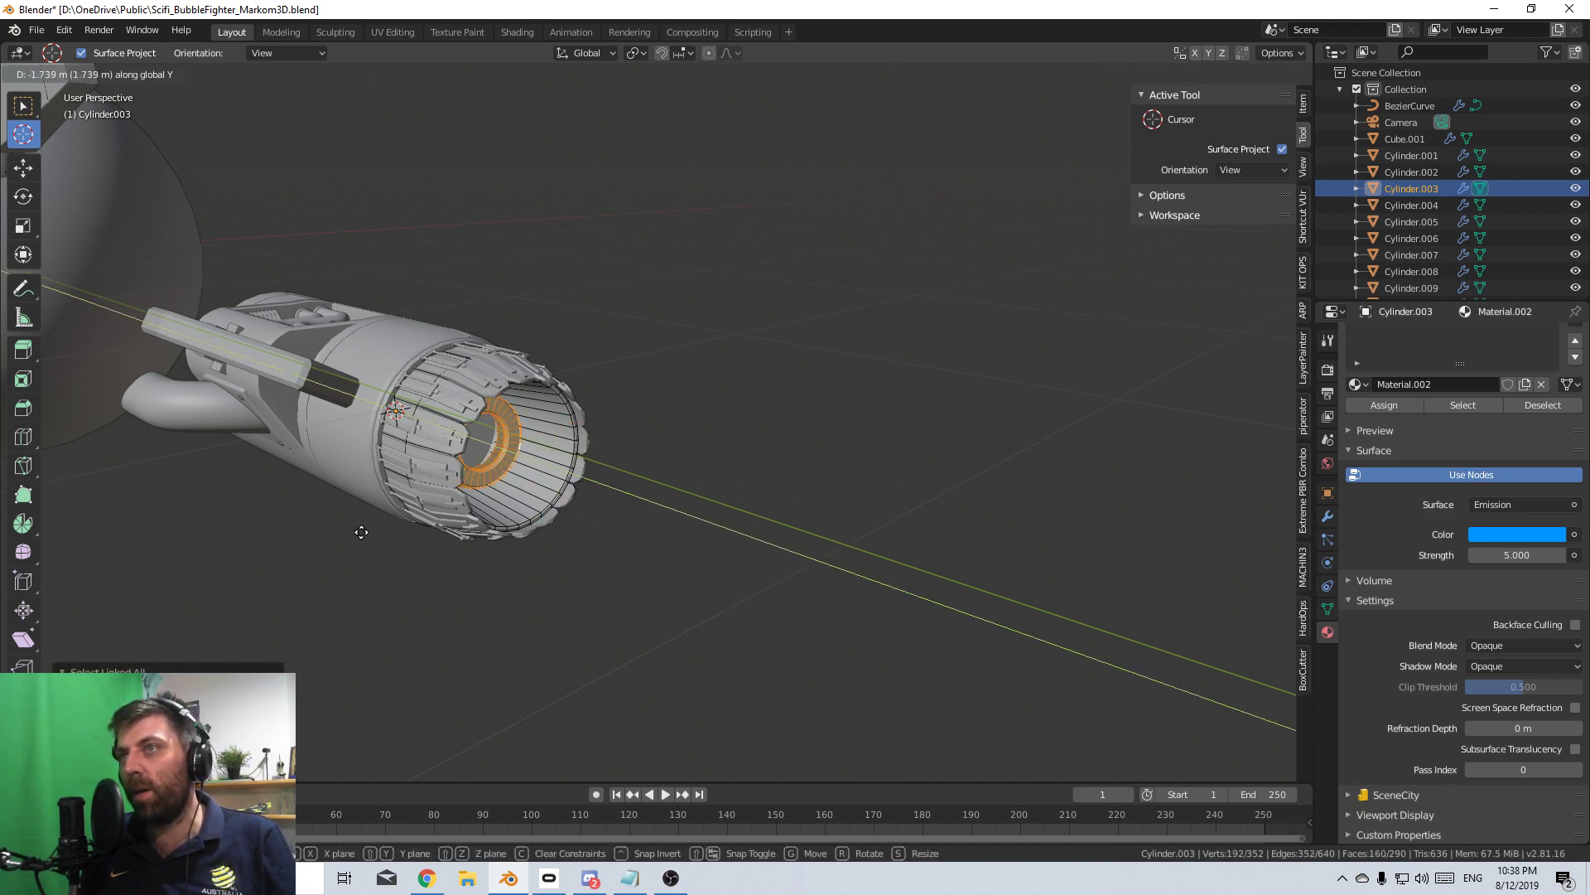
pyautogui.click(362, 532)
# - Push both rings farther along Y so they sit deeper inside the nozzle near its end face
pyautogui.moveTo(719, 452); pyautogui.dragTo(700, 498, button='middle')
pyautogui.scroll(3, 663, 543)
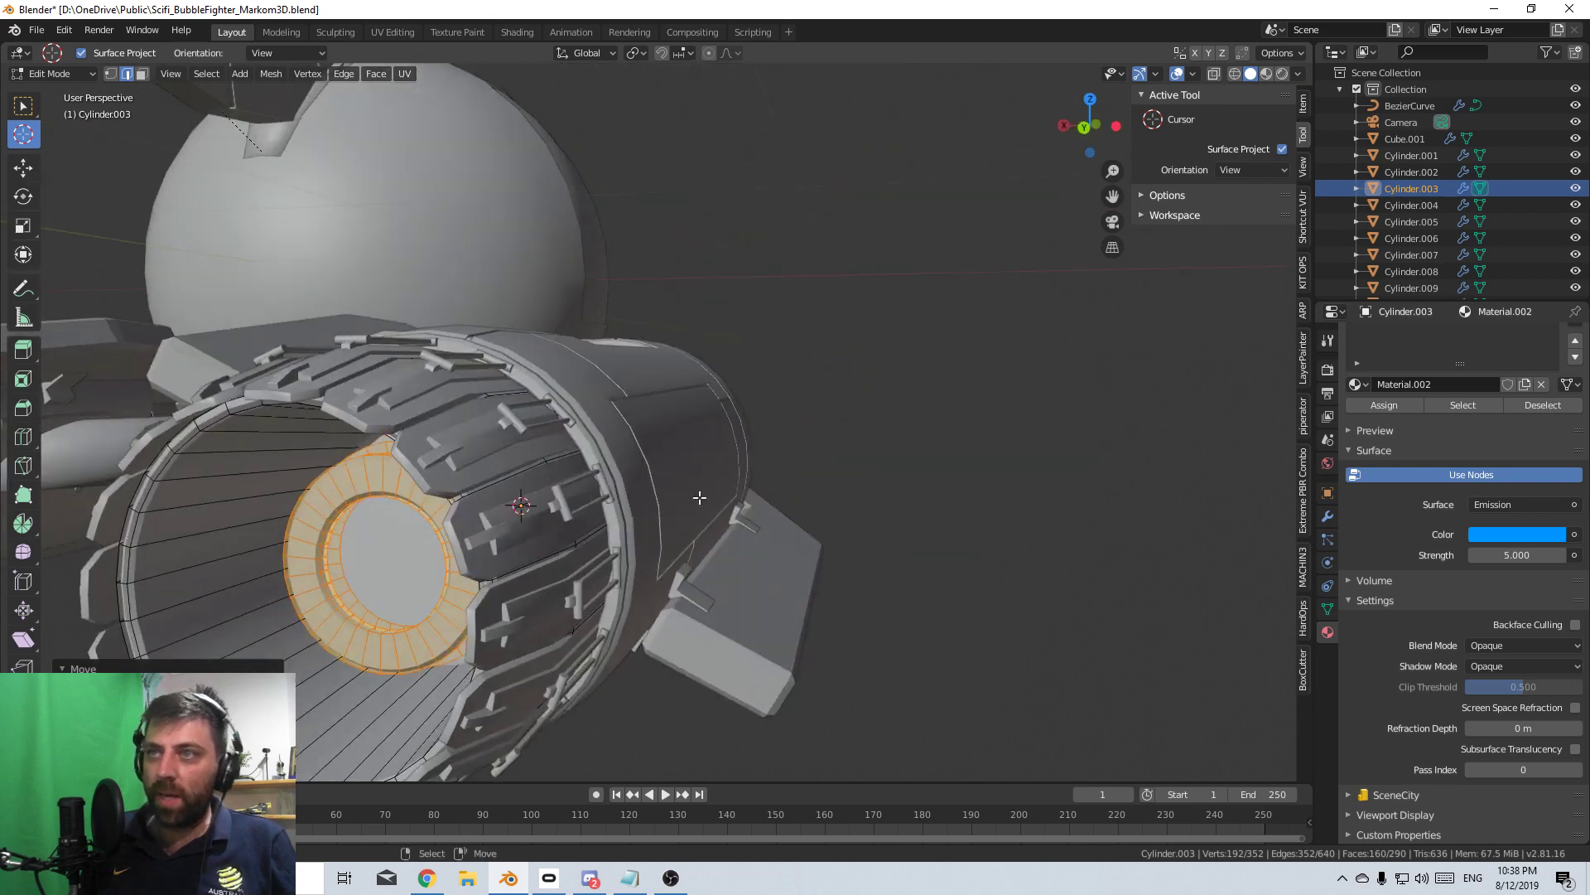
pyautogui.press('g')
pyautogui.press('y')
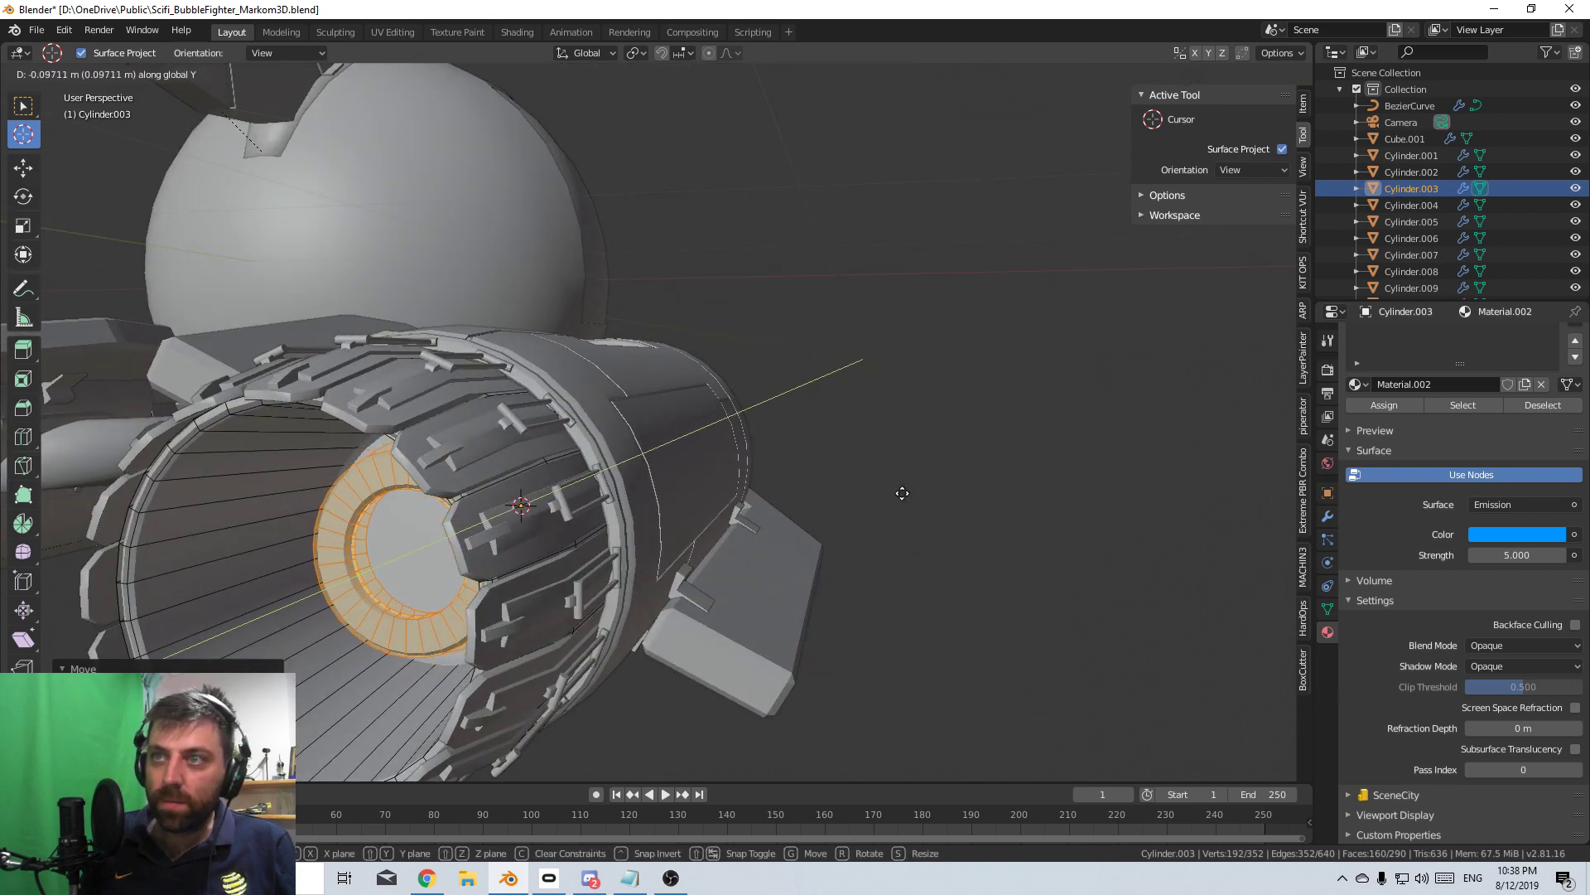
pyautogui.click(972, 529)
# - Return to Object Mode and switch the viewport to rendered shading to view the emissive rings
pyautogui.scroll(-6, 680, 535)
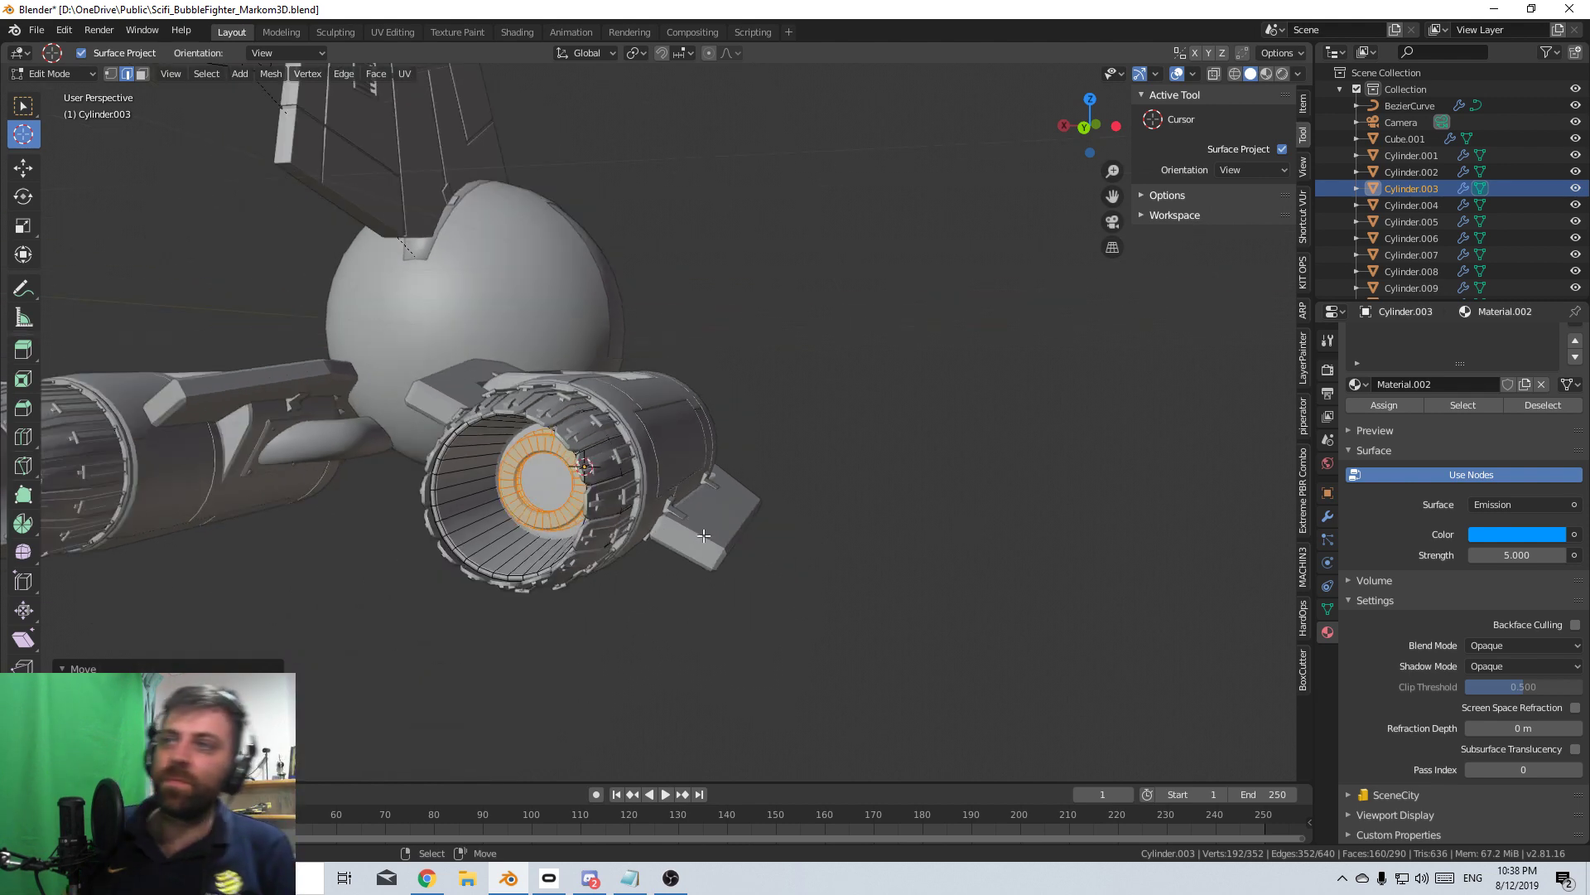
pyautogui.moveTo(674, 535); pyautogui.dragTo(774, 544, button='middle')
pyautogui.press('Tab')
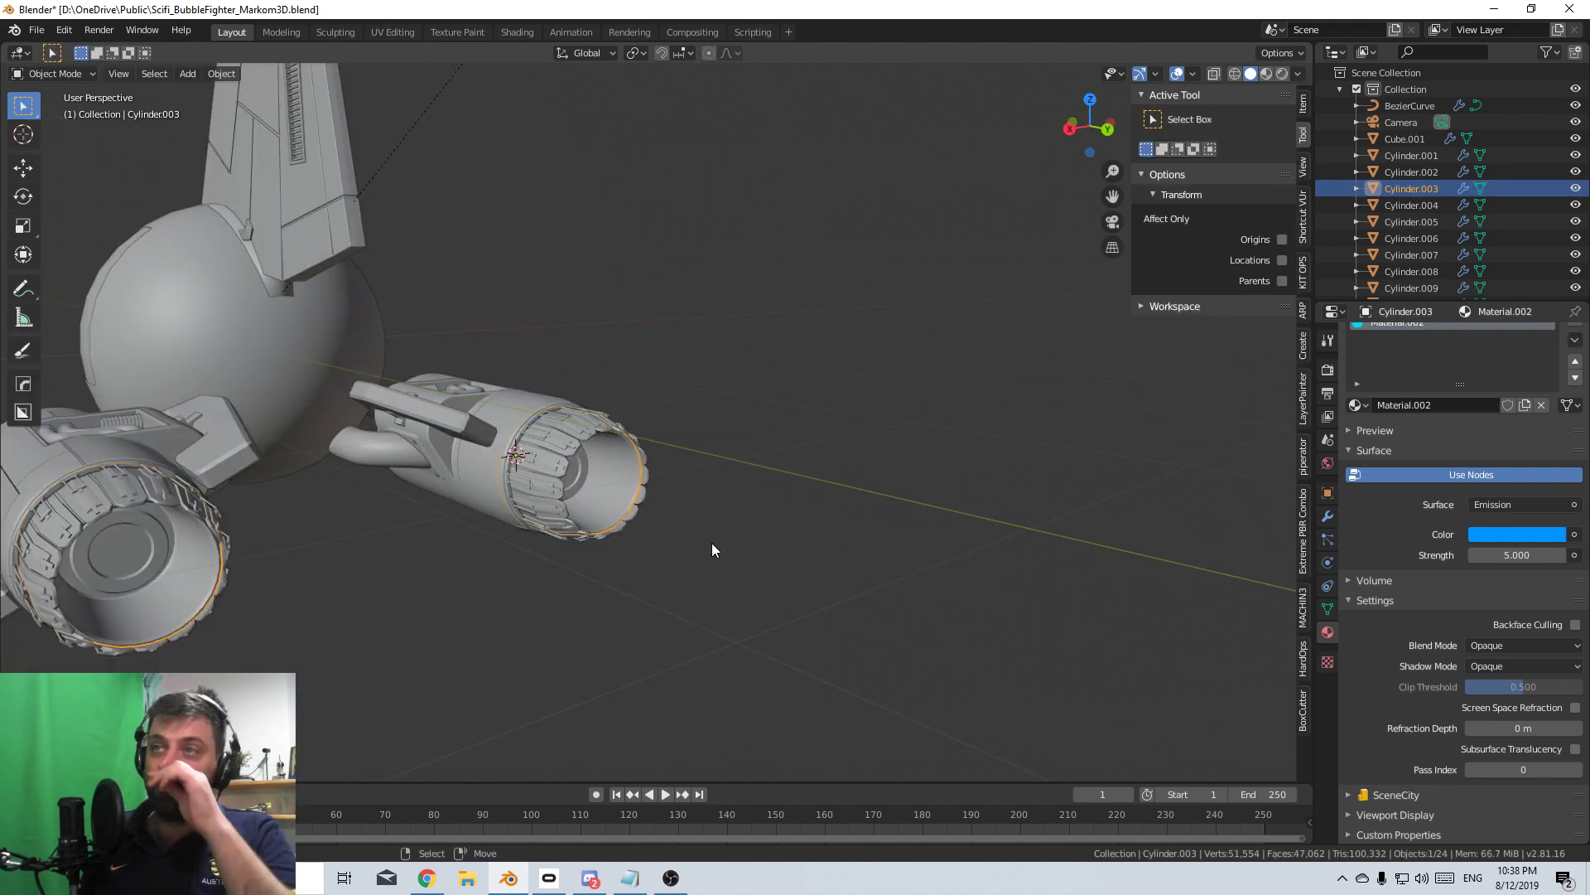
pyautogui.click(1282, 74)
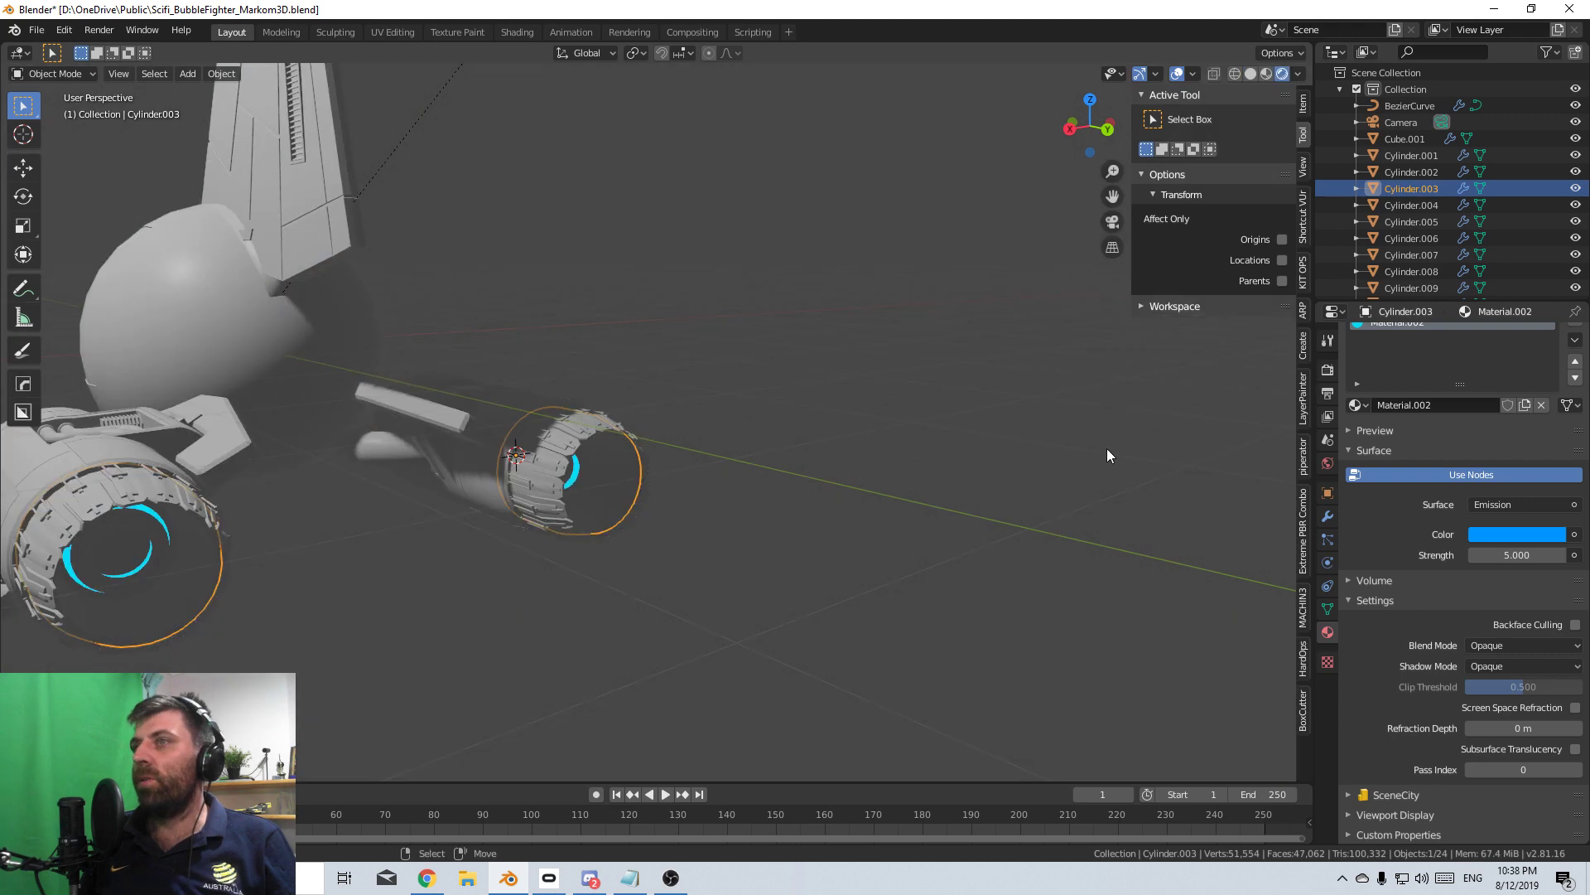
pyautogui.moveTo(1104, 451)
pyautogui.mouseDown(button='middle')
pyautogui.moveTo(937, 451)
pyautogui.moveTo(1066, 462)
pyautogui.moveTo(902, 409)
pyautogui.mouseUp(button='middle')
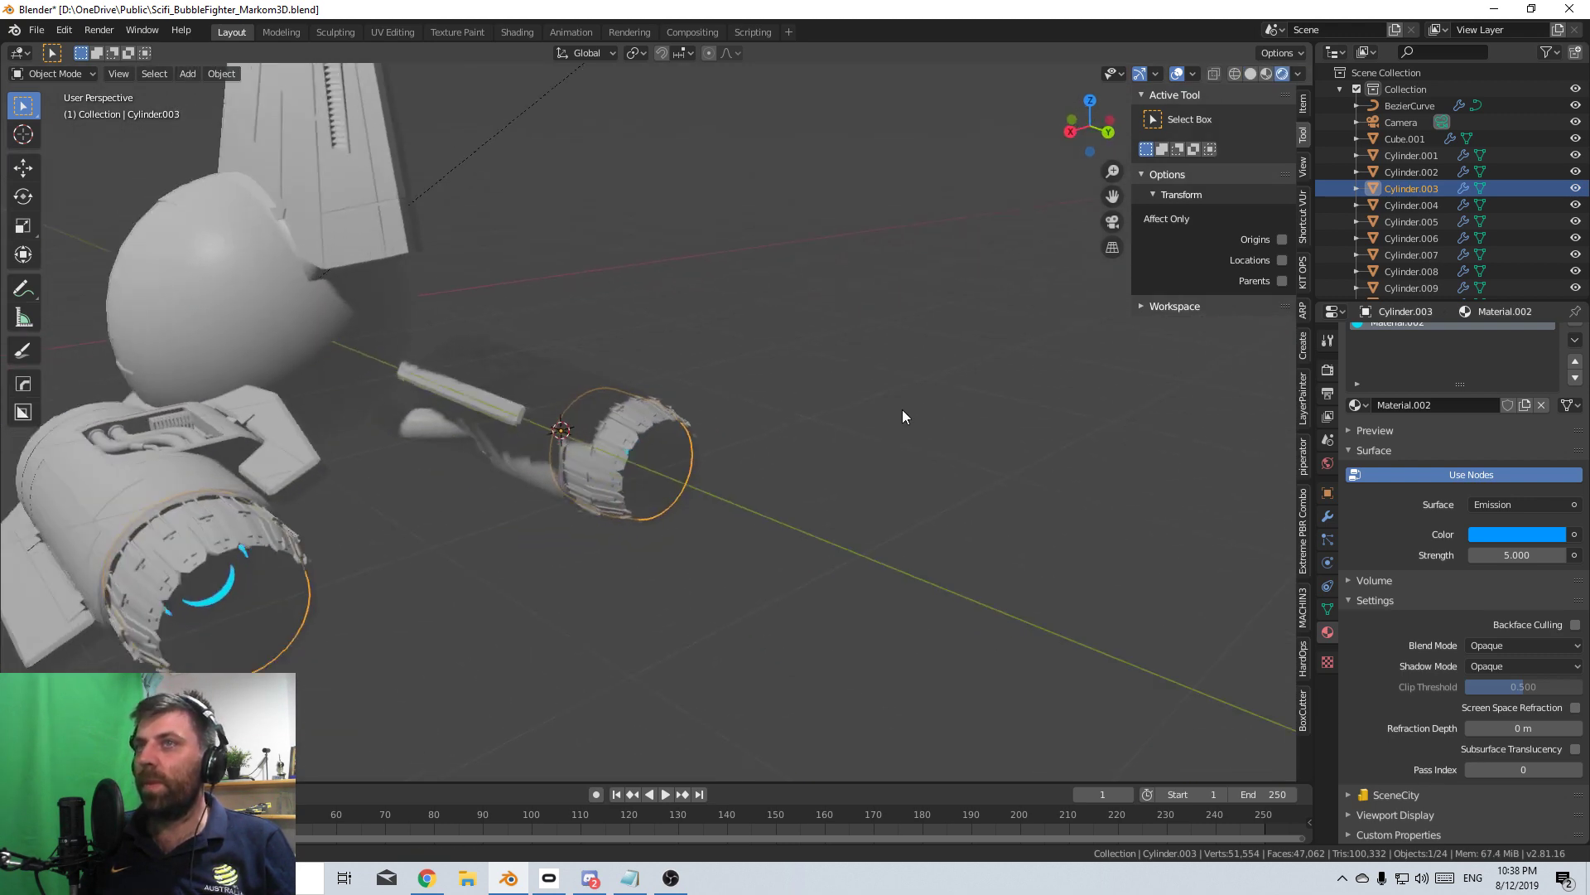
# - Select the scene light, change its type to Sun and set its strength to 2
pyautogui.scroll(-5, 845, 408)
pyautogui.moveTo(799, 405); pyautogui.dragTo(629, 384, button='middle')
pyautogui.click(590, 208)
pyautogui.moveTo(592, 208); pyautogui.dragTo(802, 263, button='middle')
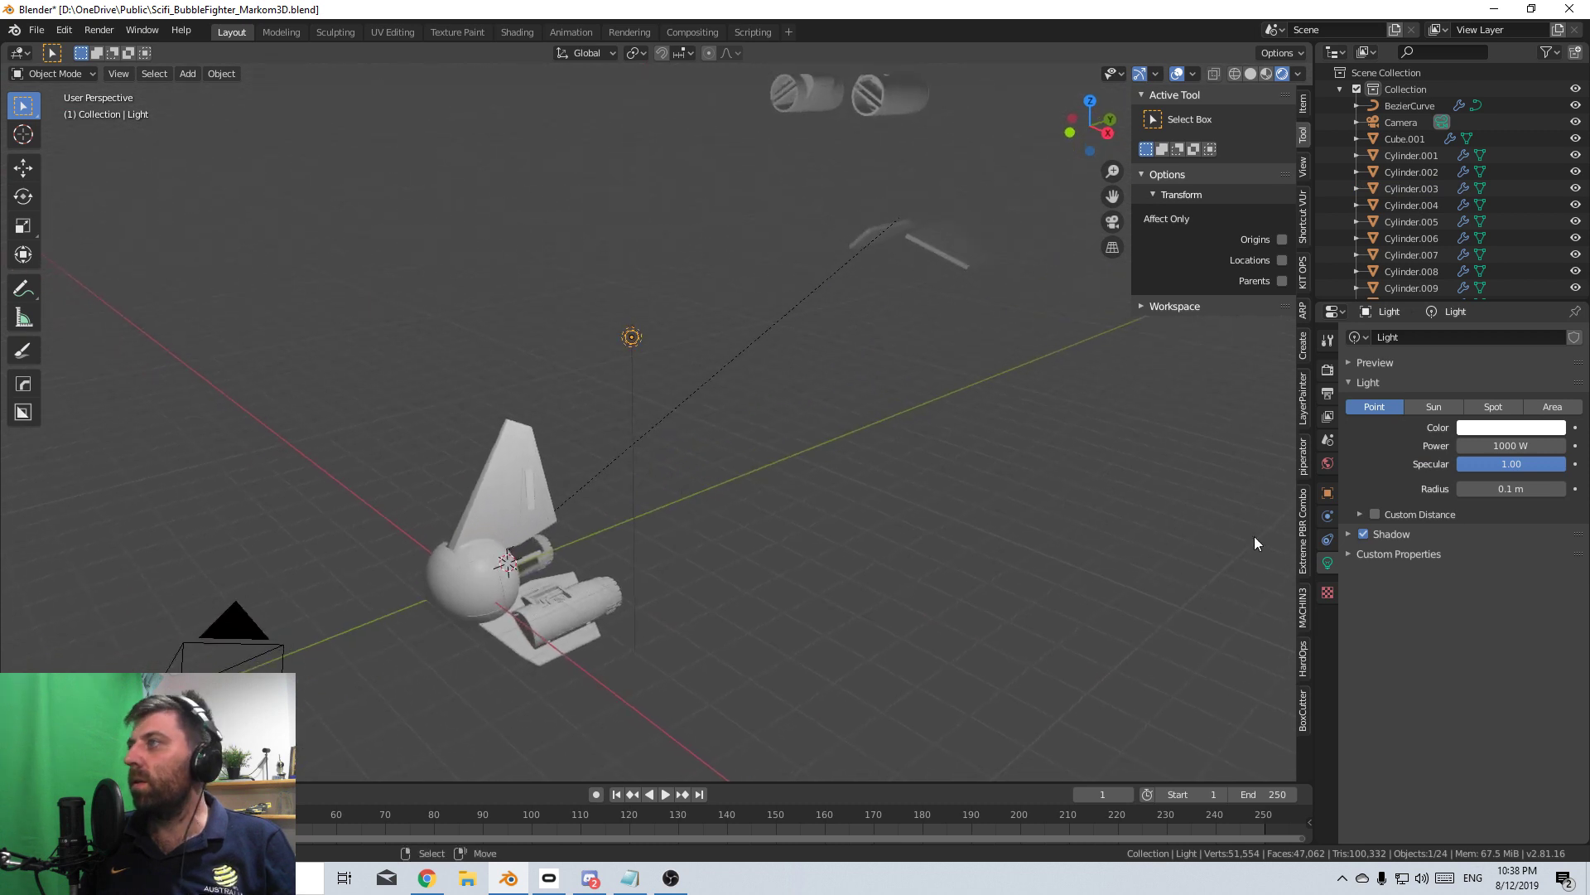
pyautogui.click(1434, 406)
pyautogui.moveTo(1035, 497); pyautogui.dragTo(906, 540, button='middle')
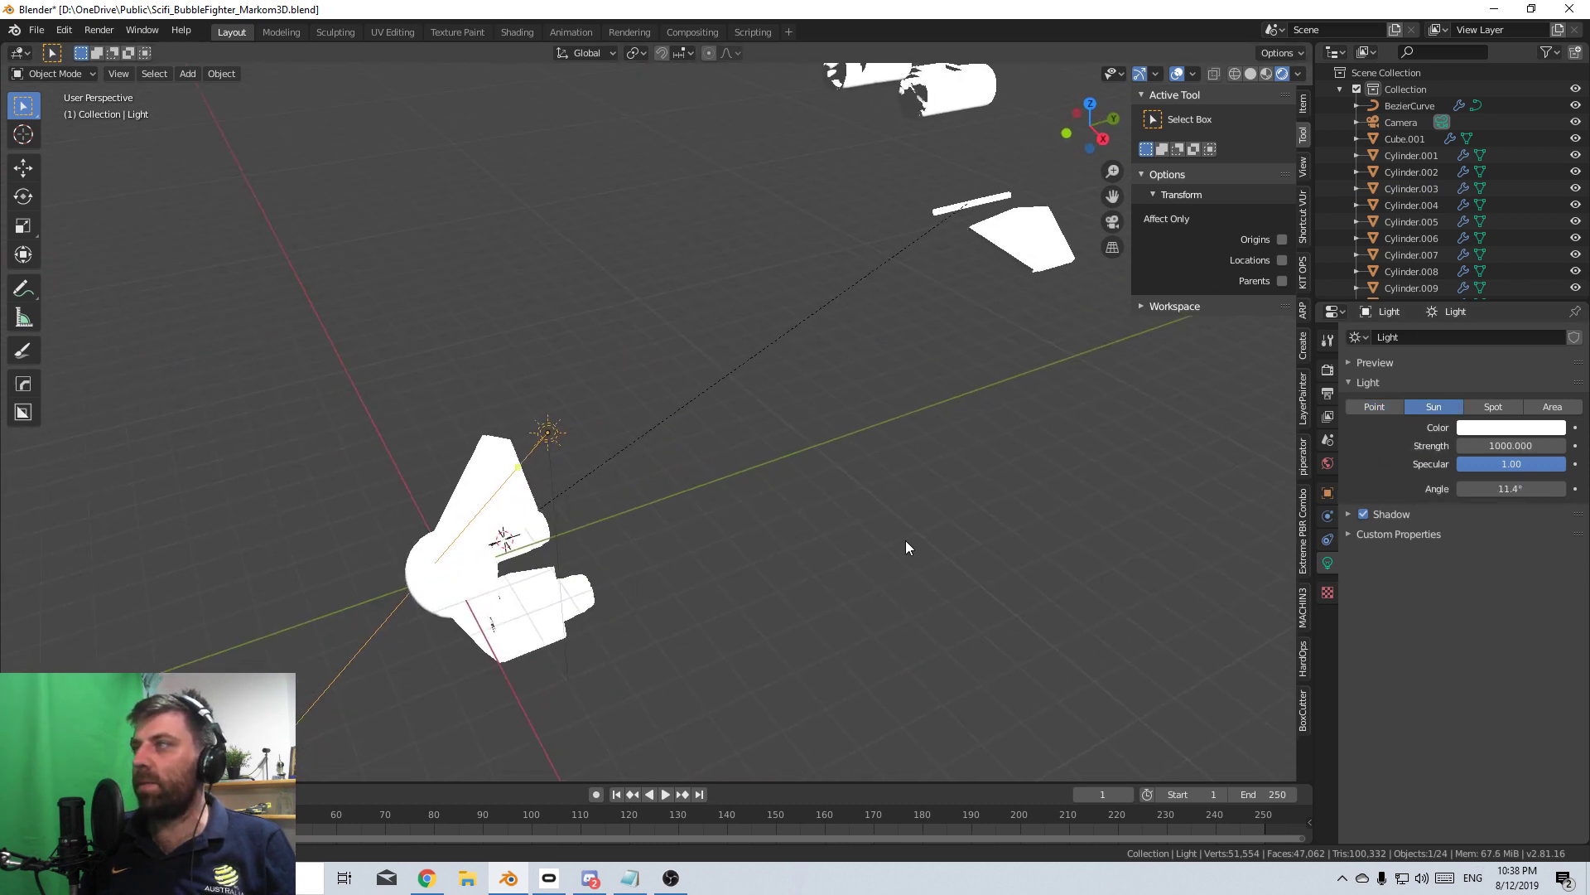
pyautogui.doubleClick(1511, 445)
pyautogui.write('2')
pyautogui.press('Return')
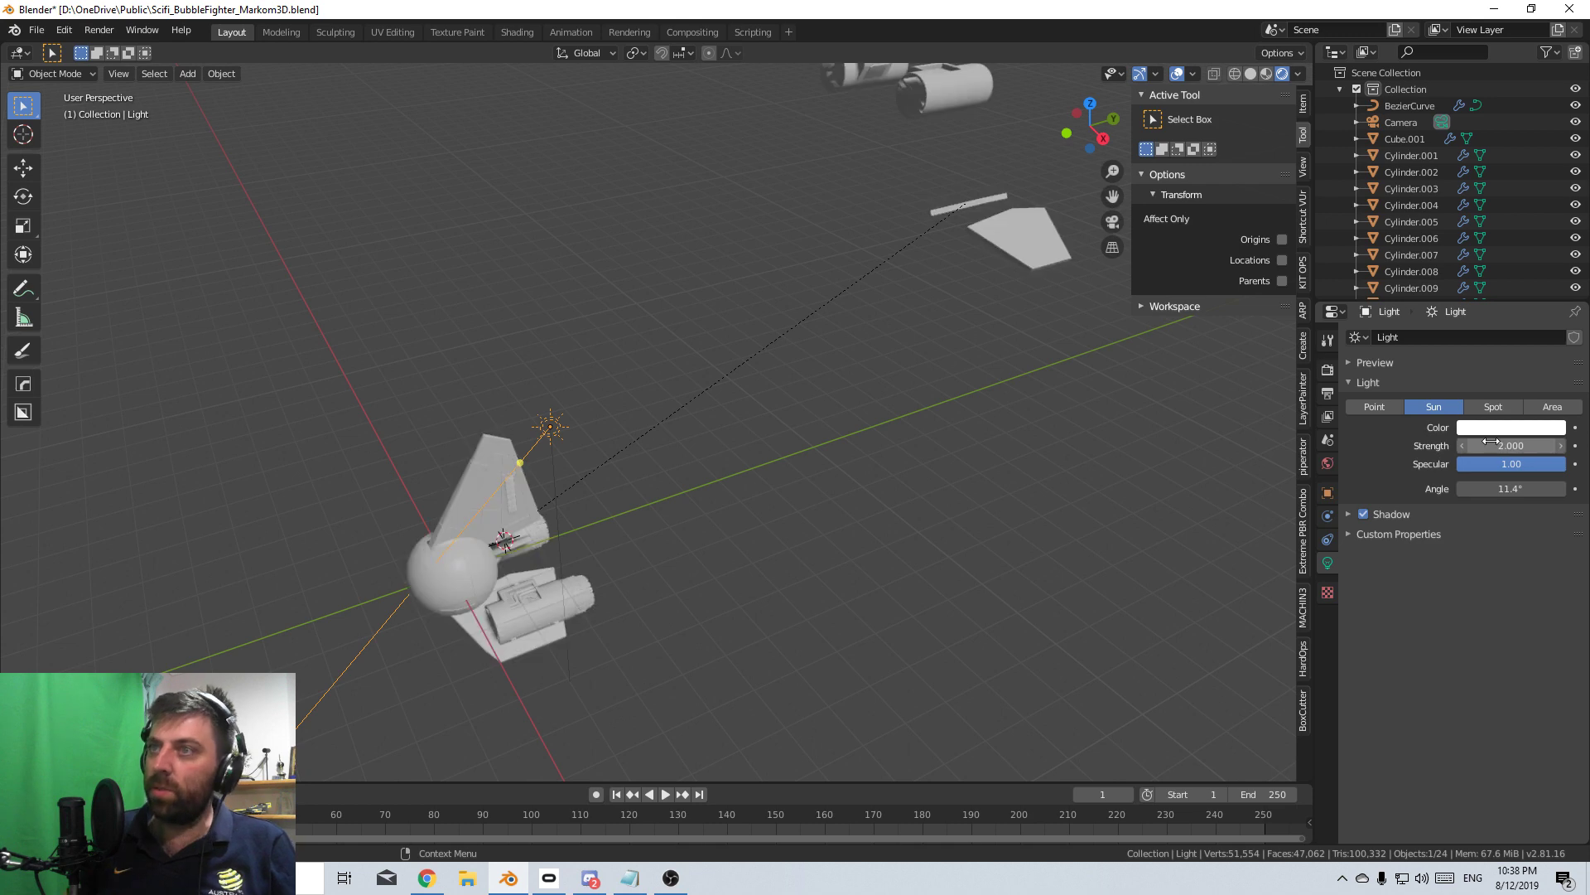
# - From the top view, move the sun light to a spot behind and to one side of the ship
pyautogui.moveTo(497, 464); pyautogui.dragTo(595, 547, button='middle')
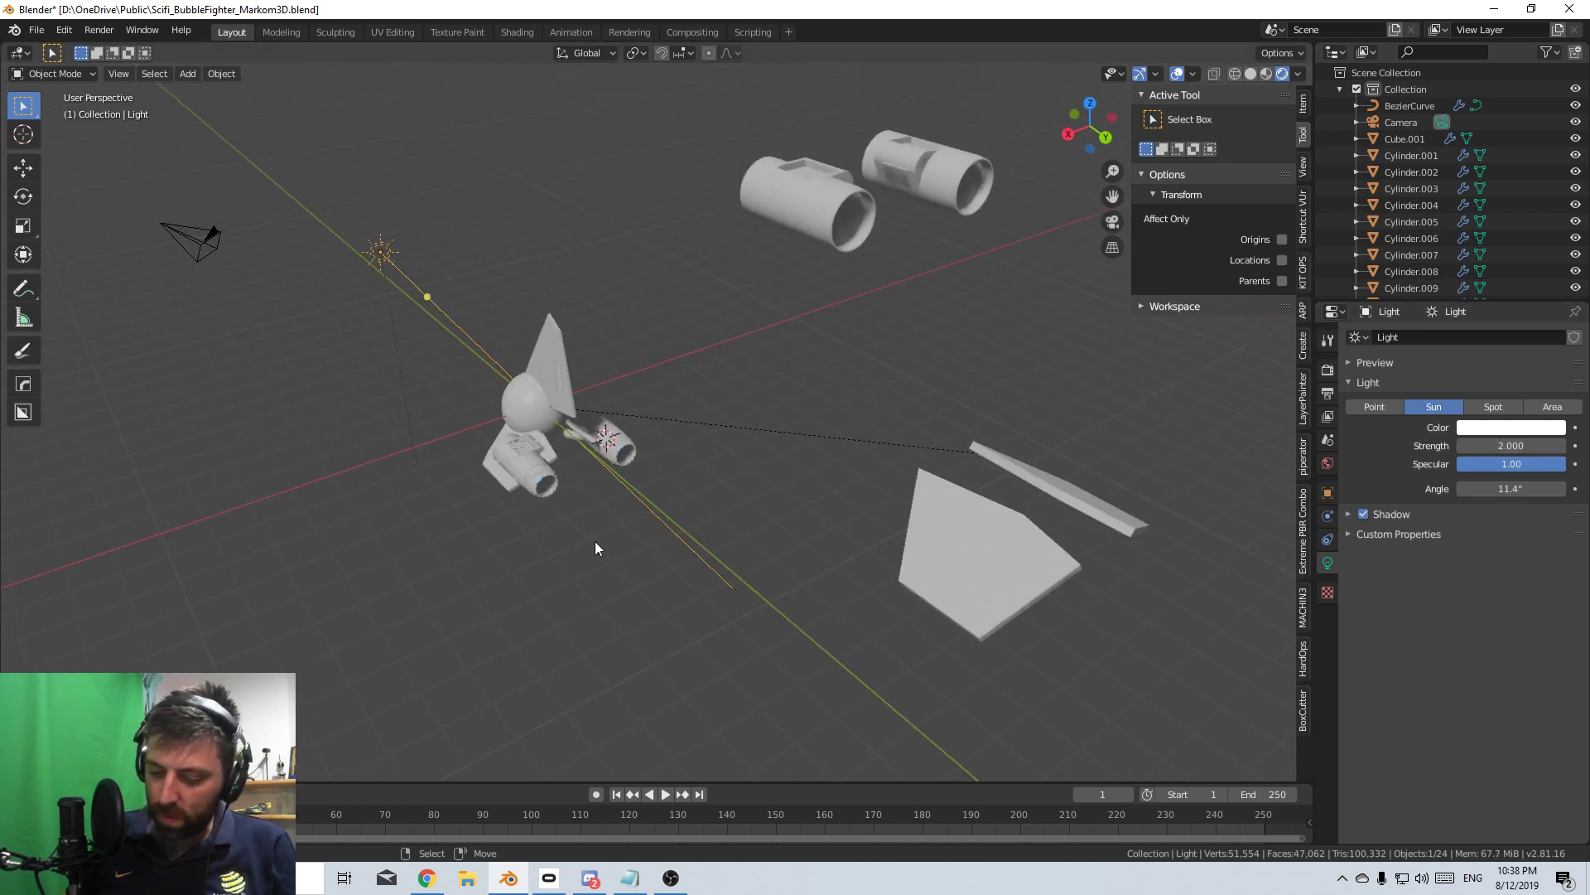
pyautogui.press('KP_7')
pyautogui.press('g')
pyautogui.click(1170, 534)
pyautogui.press('t')
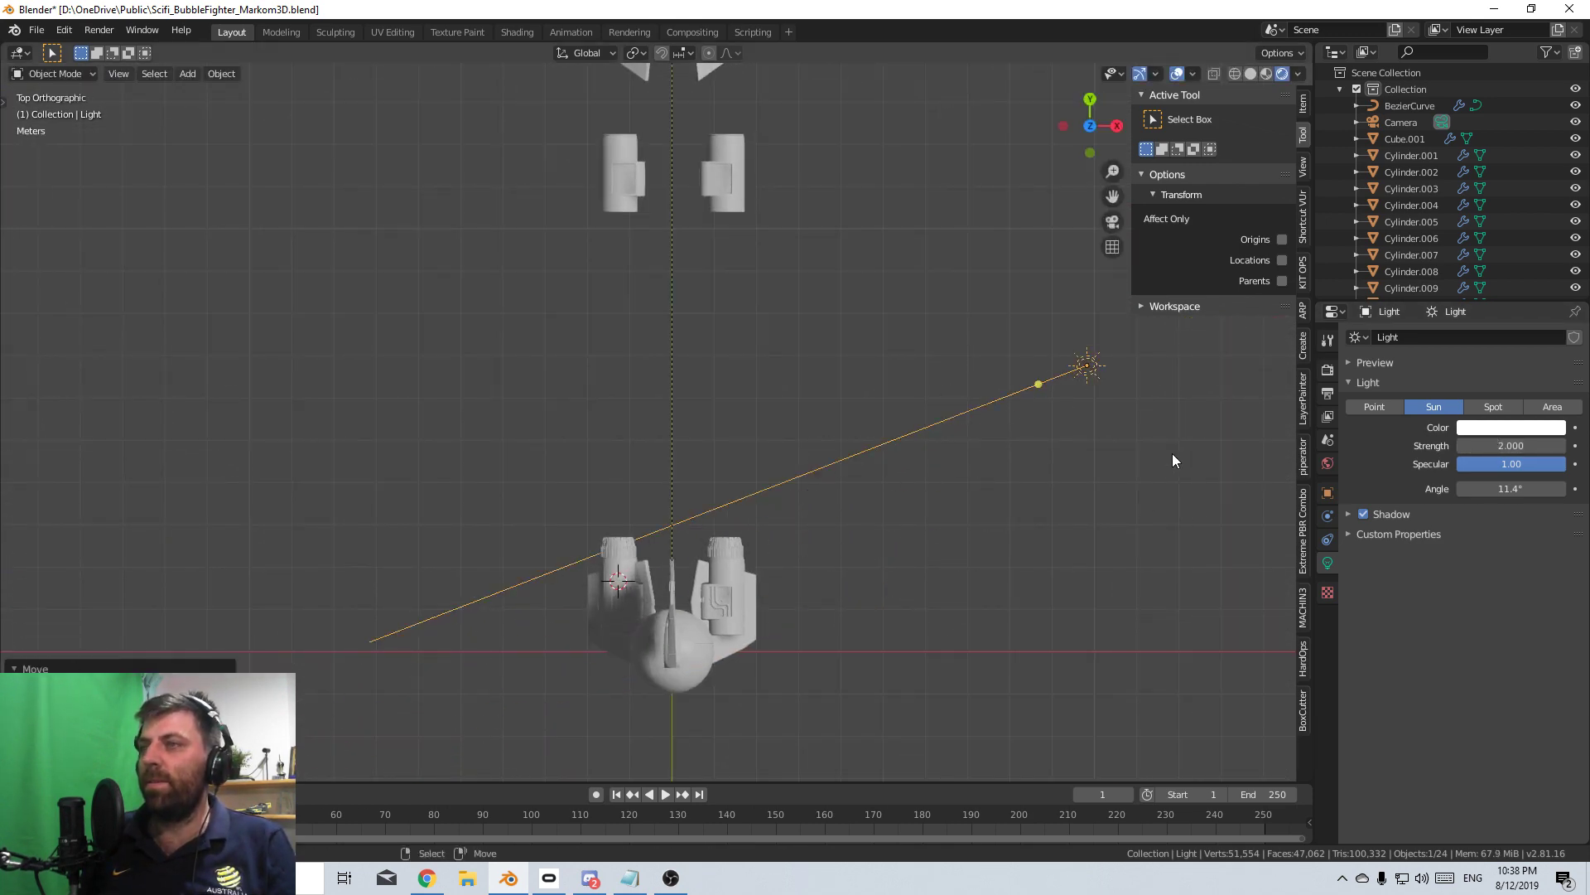
pyautogui.press('t')
pyautogui.moveTo(1168, 470); pyautogui.dragTo(748, 471, button='middle')
pyautogui.press('t')
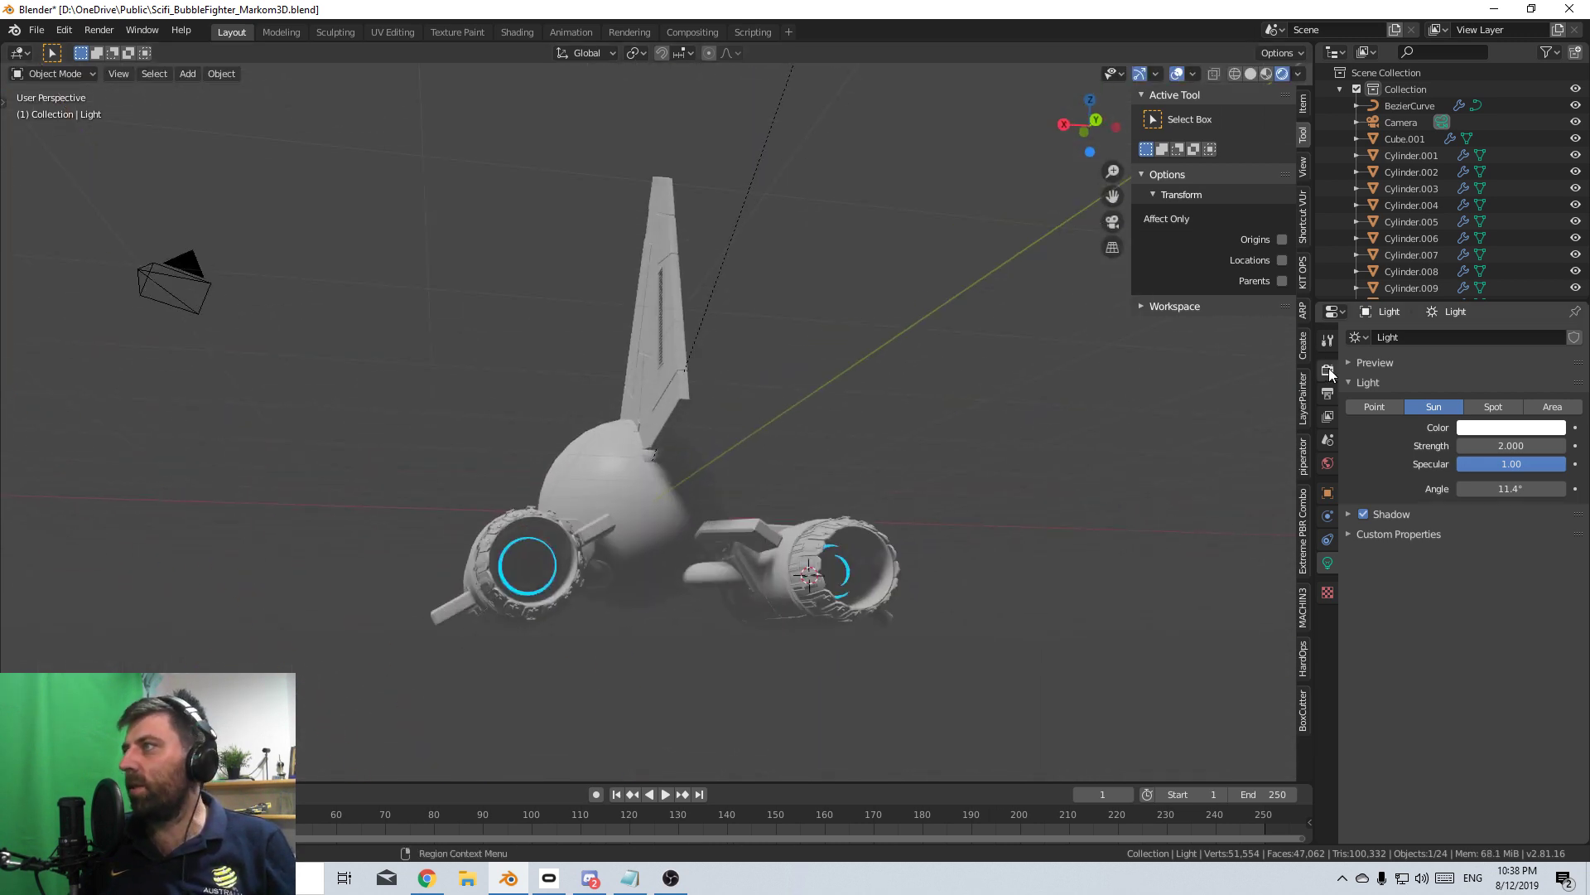
# - Enable Bloom in the Eevee render settings and inspect the glowing engine rings and the whole ship
pyautogui.click(1328, 370)
pyautogui.click(1368, 474)
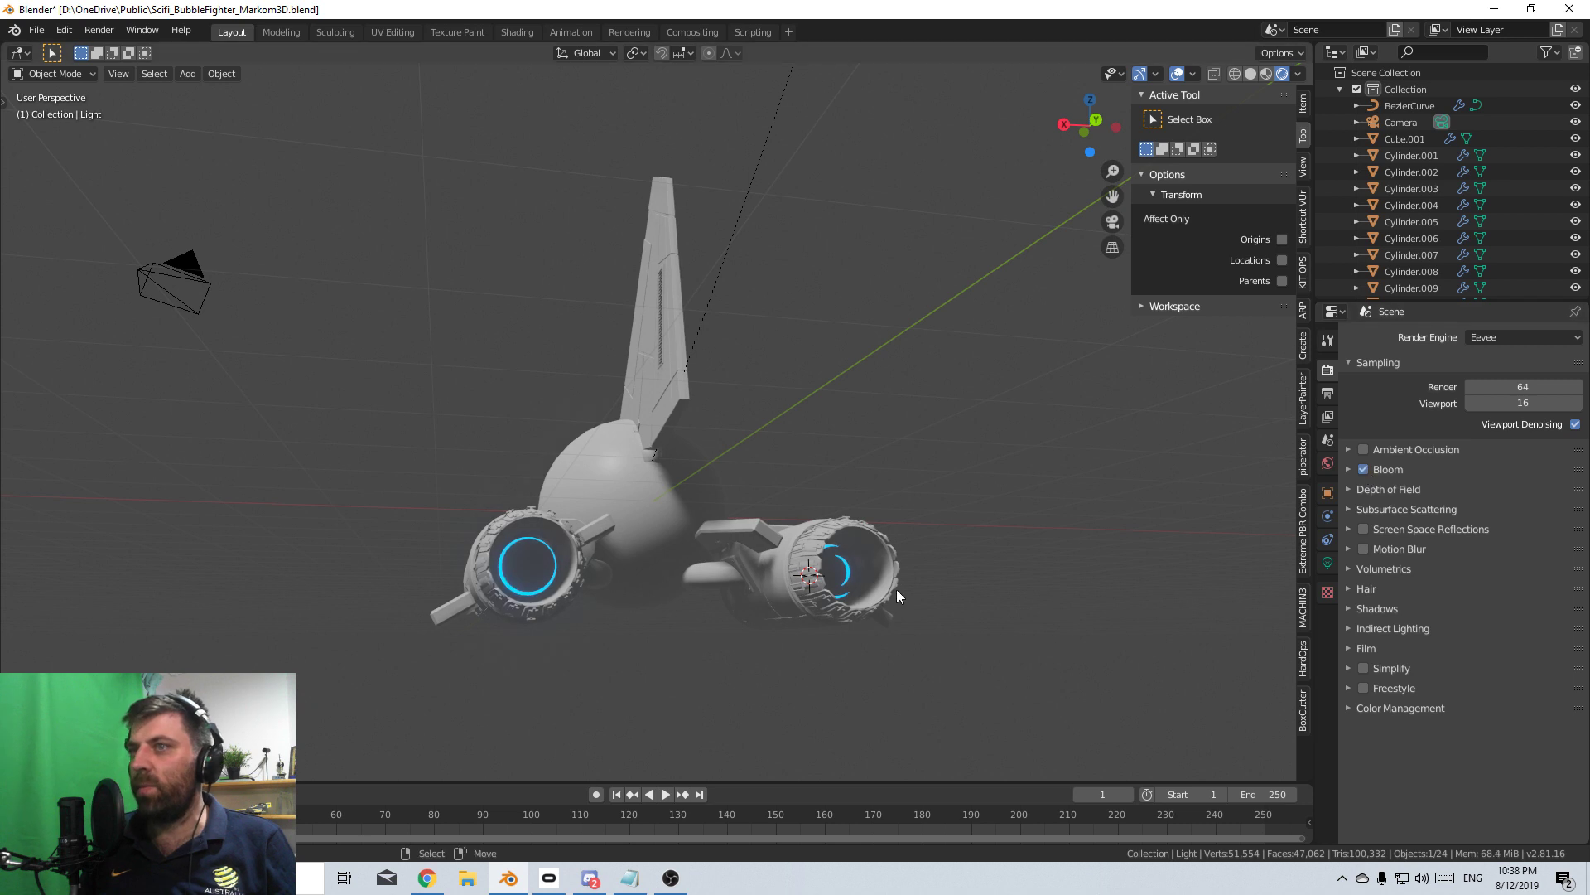
pyautogui.moveTo(845, 609); pyautogui.dragTo(871, 636, button='middle')
pyautogui.scroll(4, 828, 642)
pyautogui.keyDown('shift'); pyautogui.moveTo(566, 663); pyautogui.dragTo(894, 585, button='middle'); pyautogui.keyUp('shift')
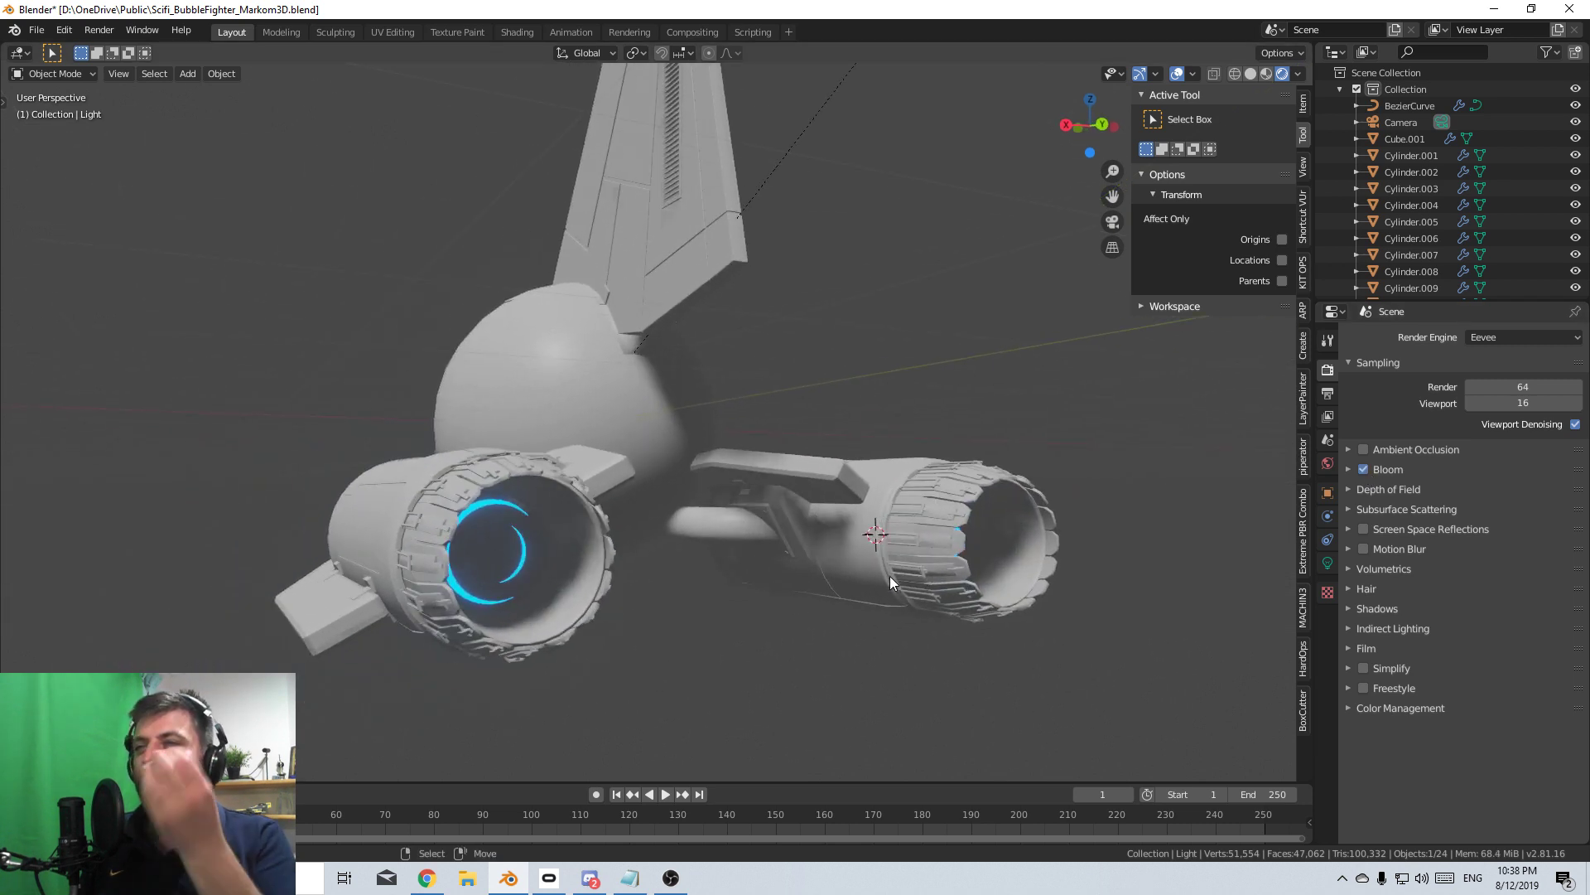
pyautogui.scroll(-1, 753, 619)
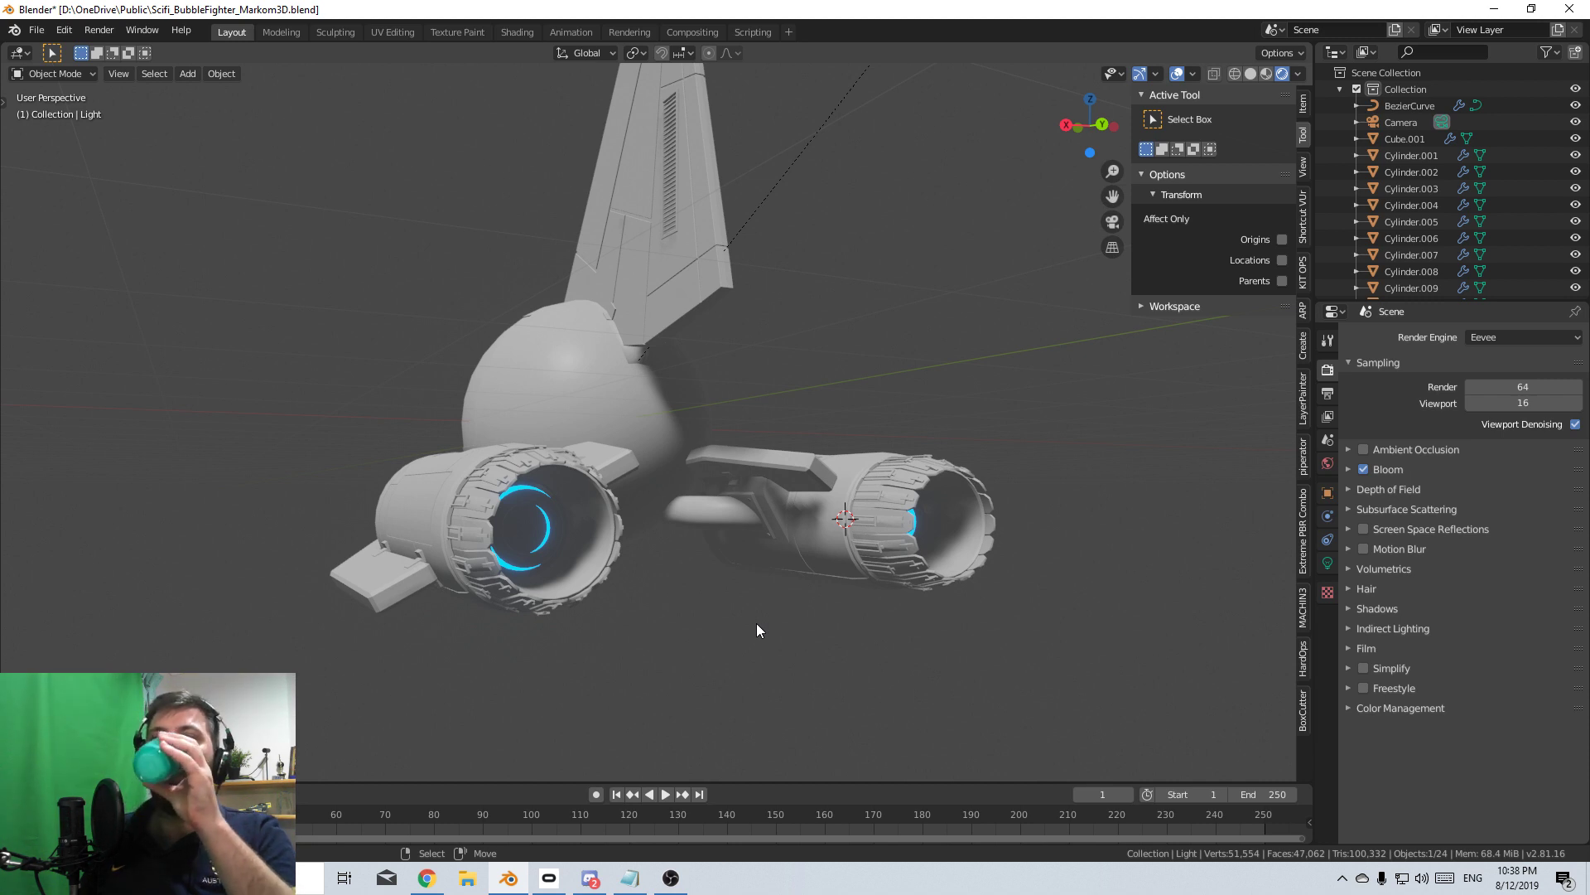
pyautogui.moveTo(763, 632); pyautogui.dragTo(956, 638, button='middle')
pyautogui.scroll(-4, 985, 612)
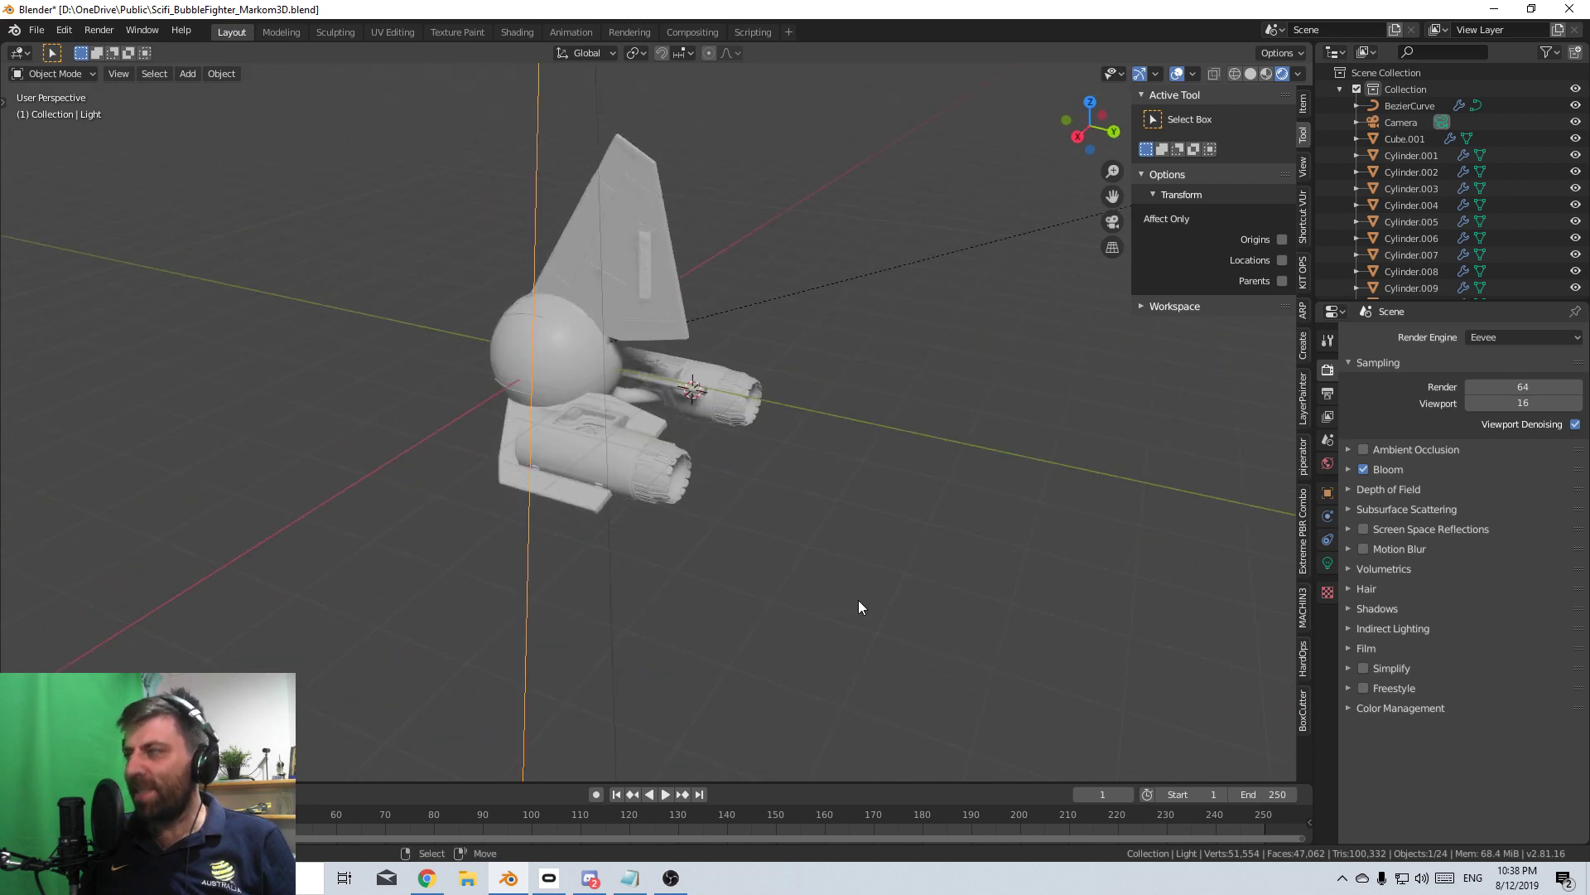
# - Select the engine nozzles and change the base color of their Material.001 to a sandy tan
pyautogui.click(1328, 462)
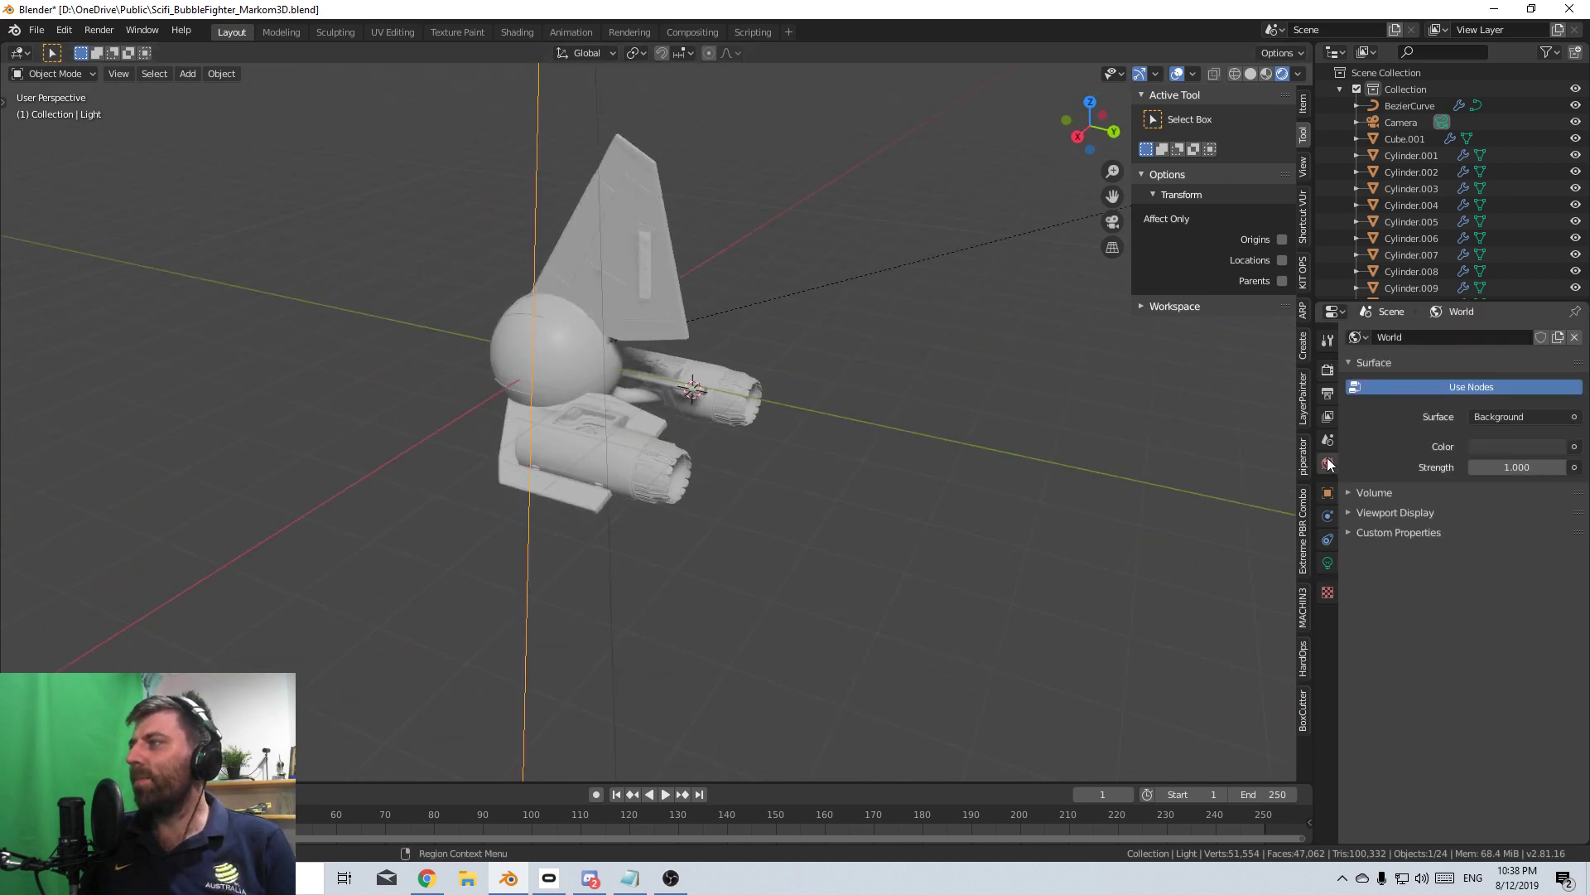
pyautogui.click(674, 471)
pyautogui.click(1328, 632)
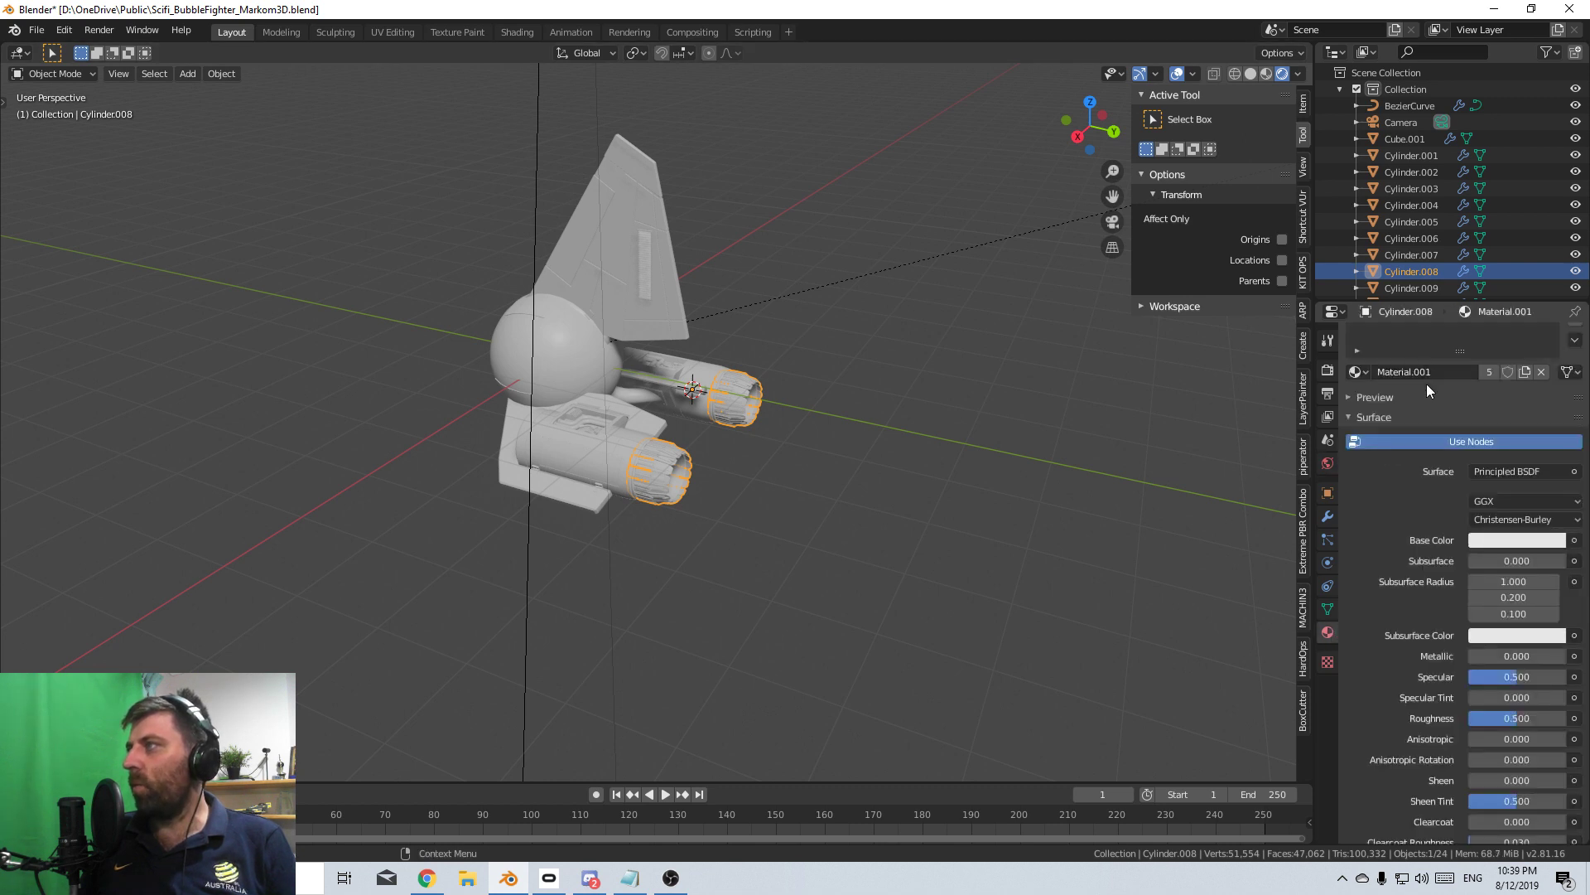
pyautogui.scroll(1, 1426, 384)
pyautogui.scroll(2, 1075, 569)
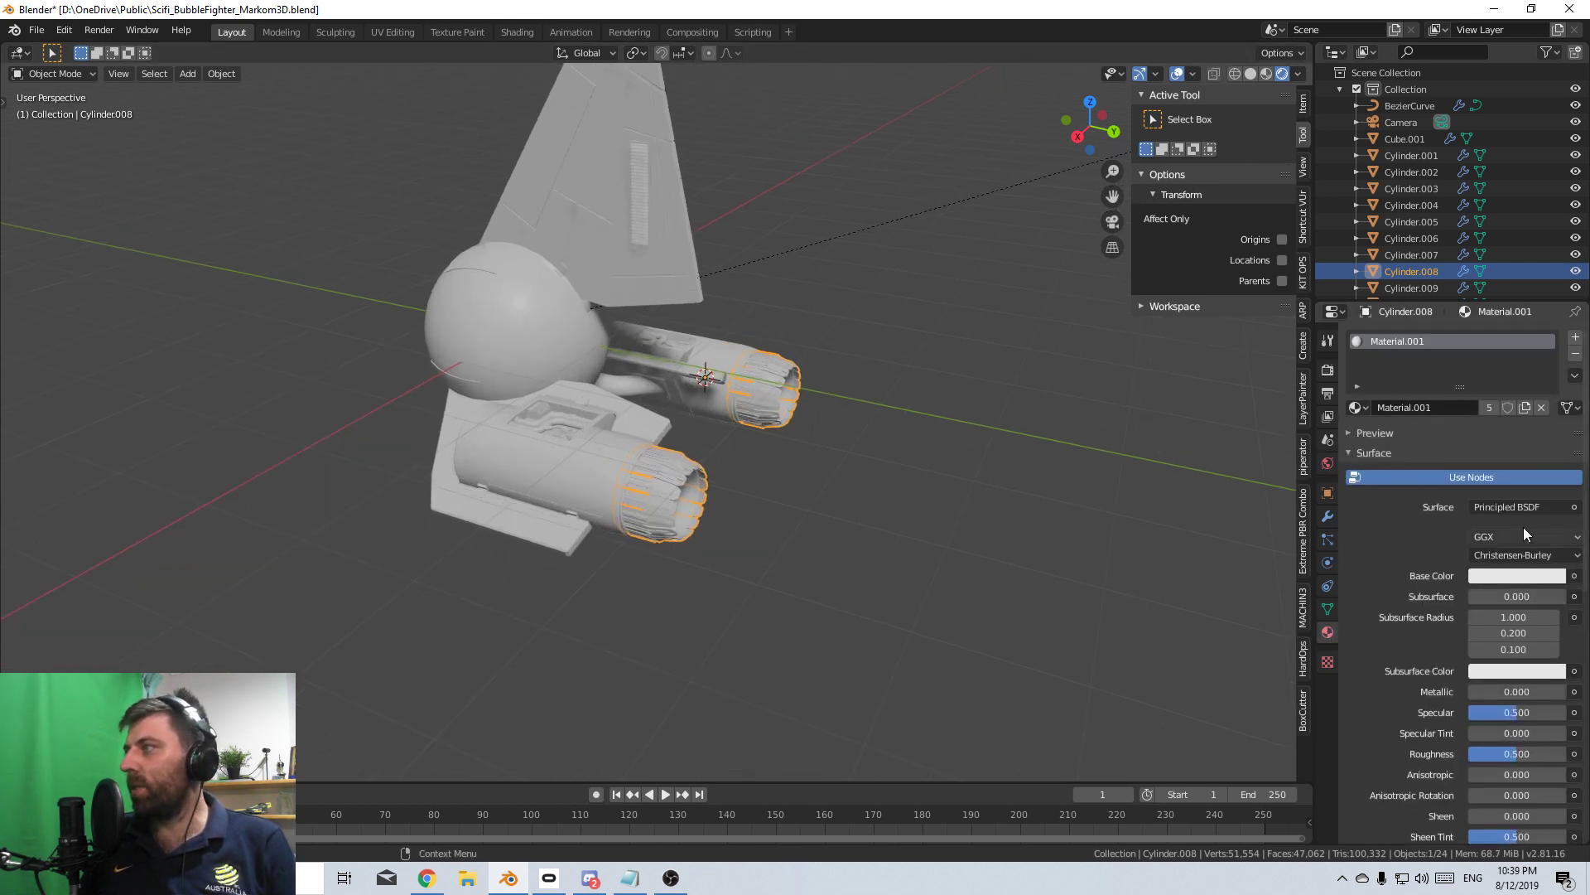
pyautogui.click(1516, 575)
pyautogui.moveTo(1474, 386); pyautogui.dragTo(1464, 418)
pyautogui.click(1553, 375)
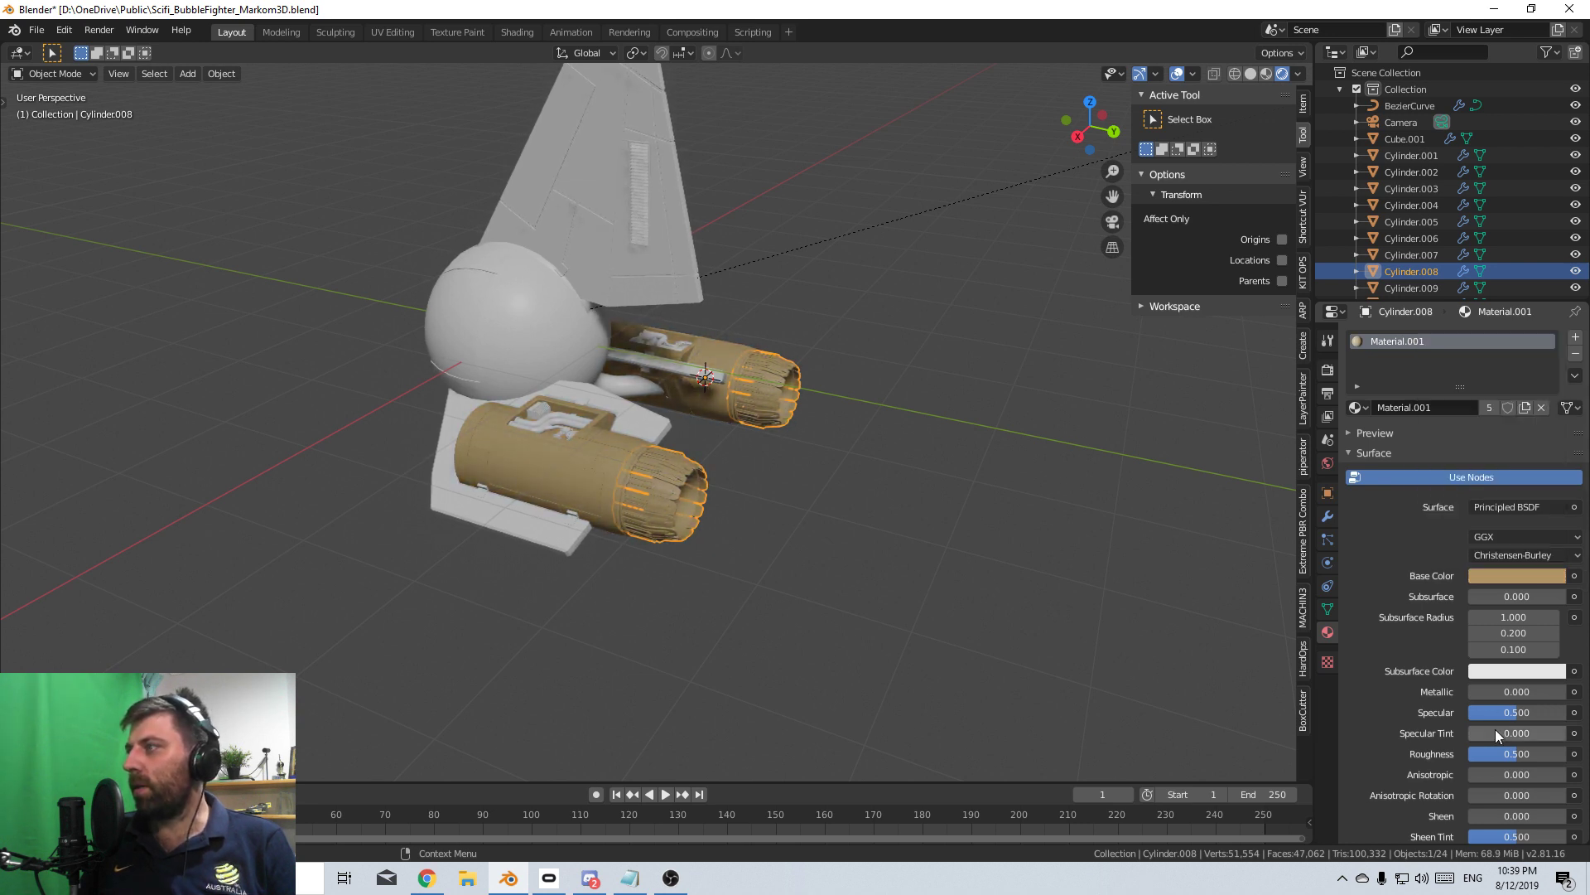
# - Set the tan material's specular to 0, roughness to 1 and sheen tint to 0
pyautogui.scroll(-3, 1483, 712)
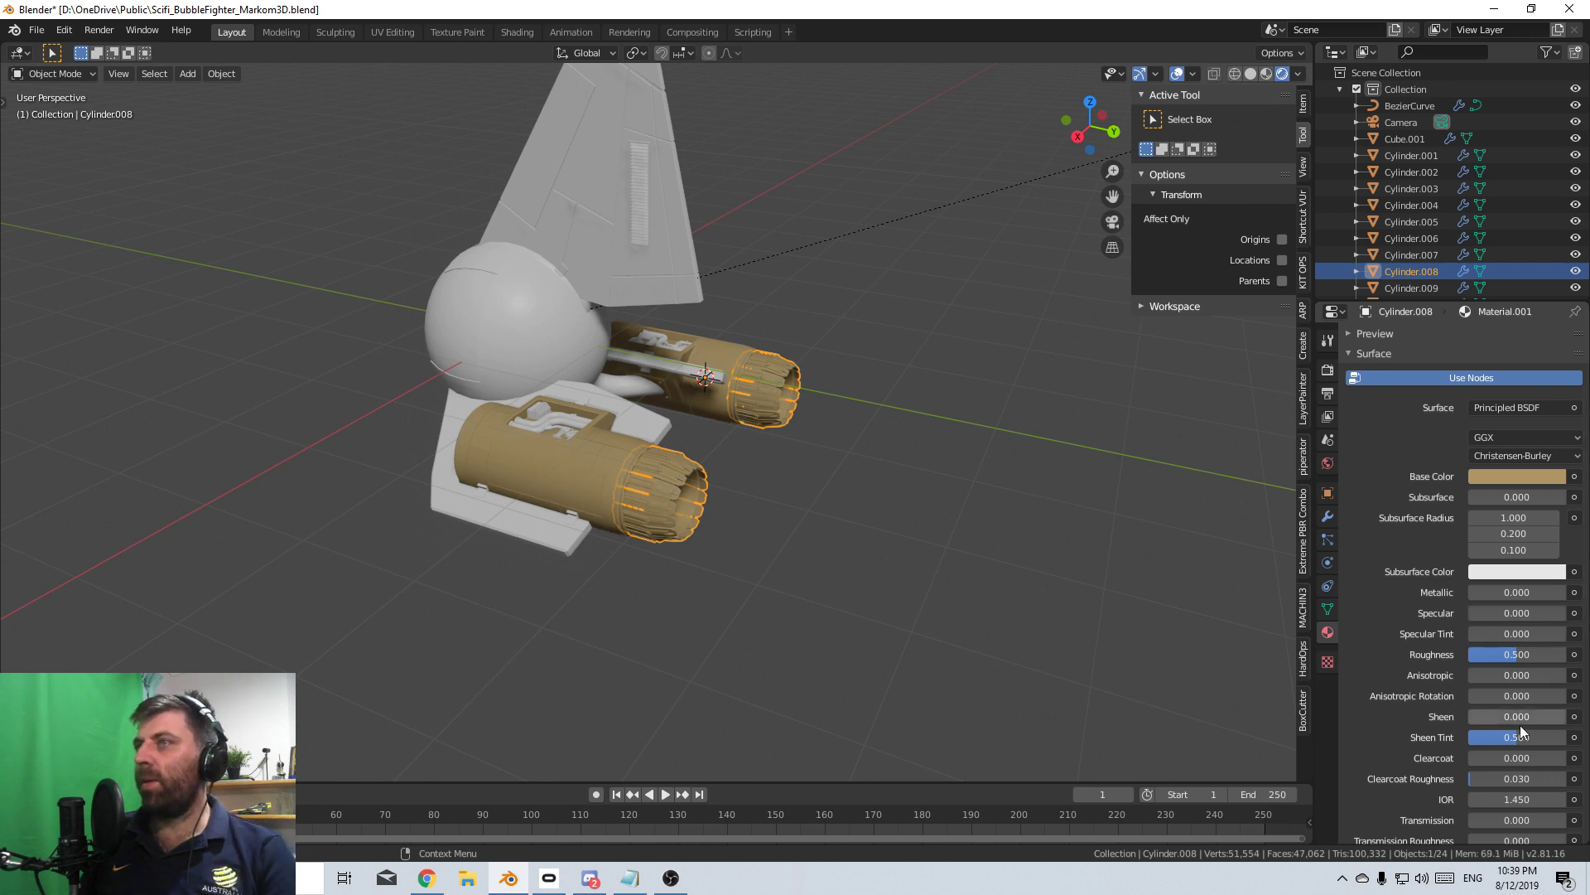
pyautogui.moveTo(1511, 656); pyautogui.dragTo(1565, 656)
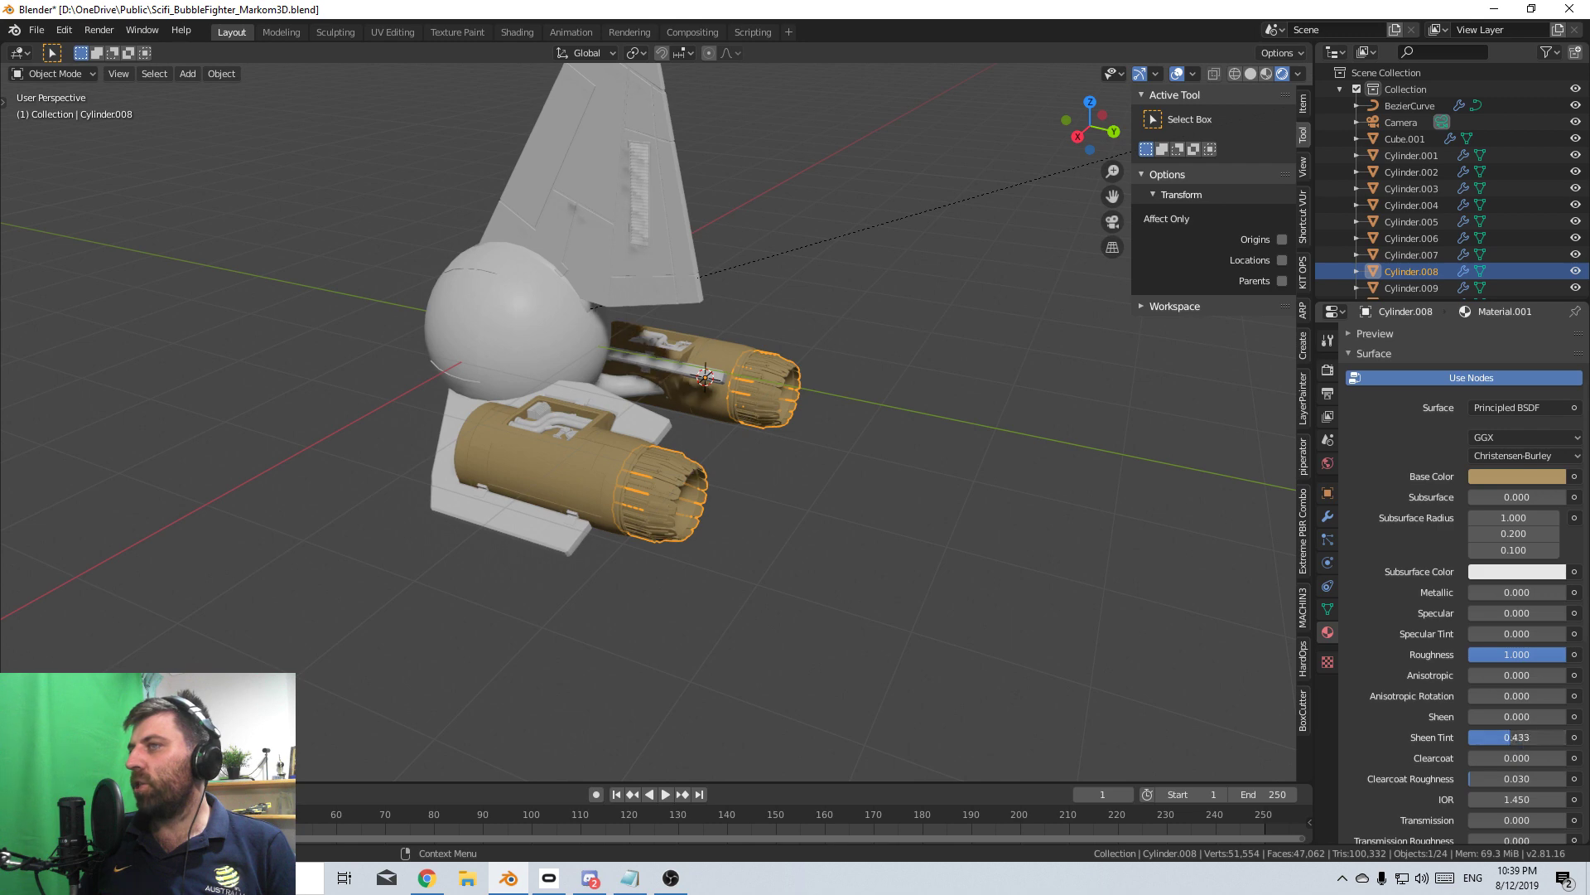
pyautogui.moveTo(1509, 737); pyautogui.dragTo(1470, 737)
# - Assign Material.001 to the flat lower wing plates around the engines
pyautogui.moveTo(1025, 552); pyautogui.dragTo(887, 541, button='middle')
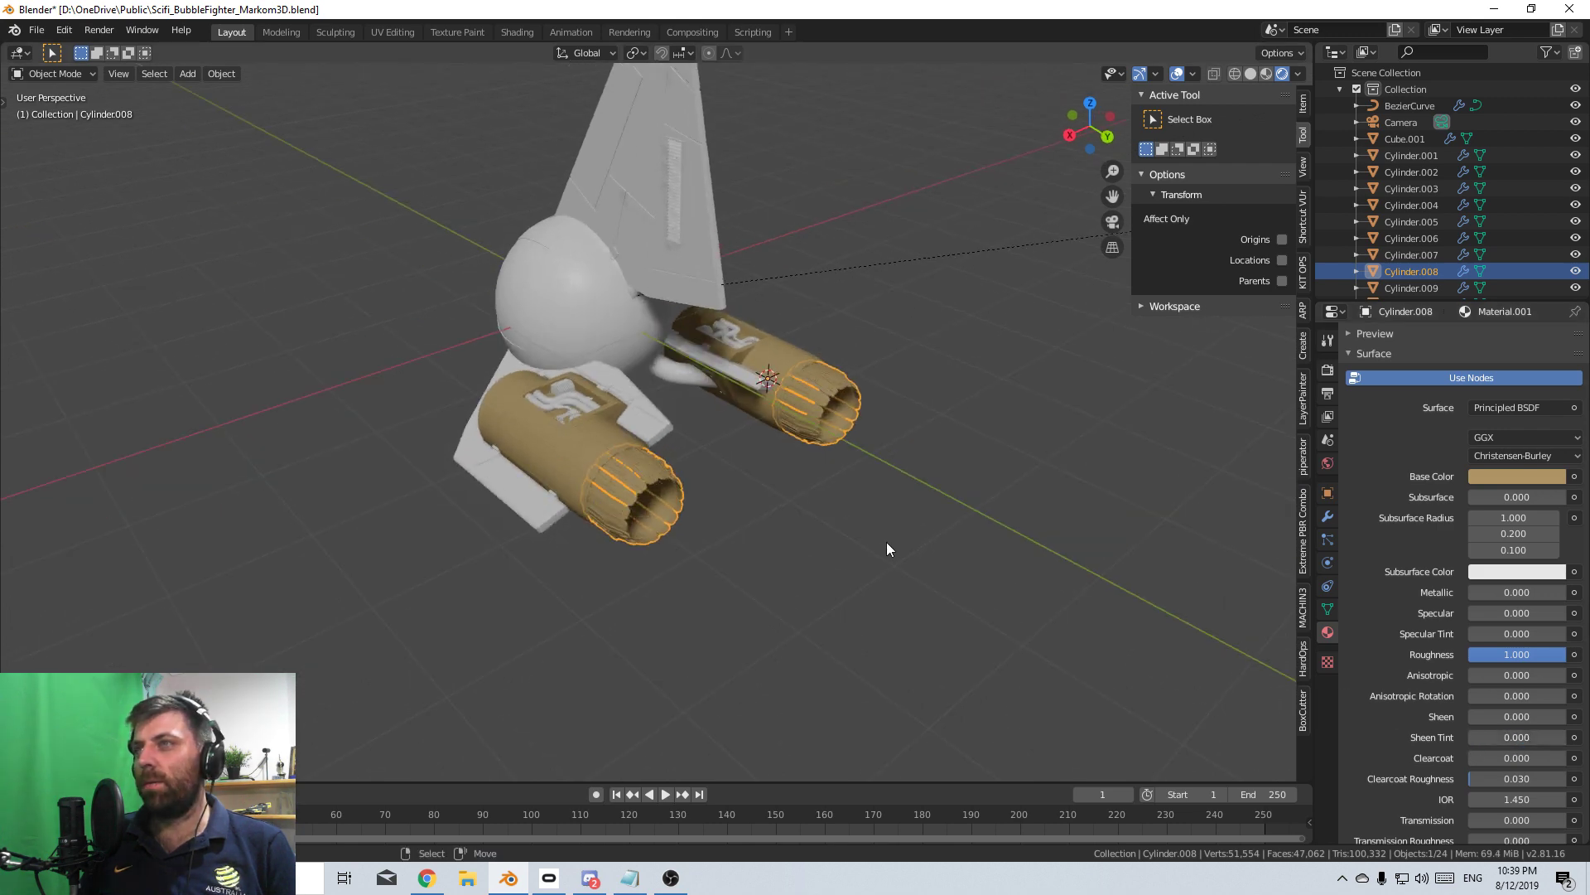
pyautogui.scroll(2, 886, 542)
pyautogui.scroll(3, 1413, 499)
pyautogui.click(764, 354)
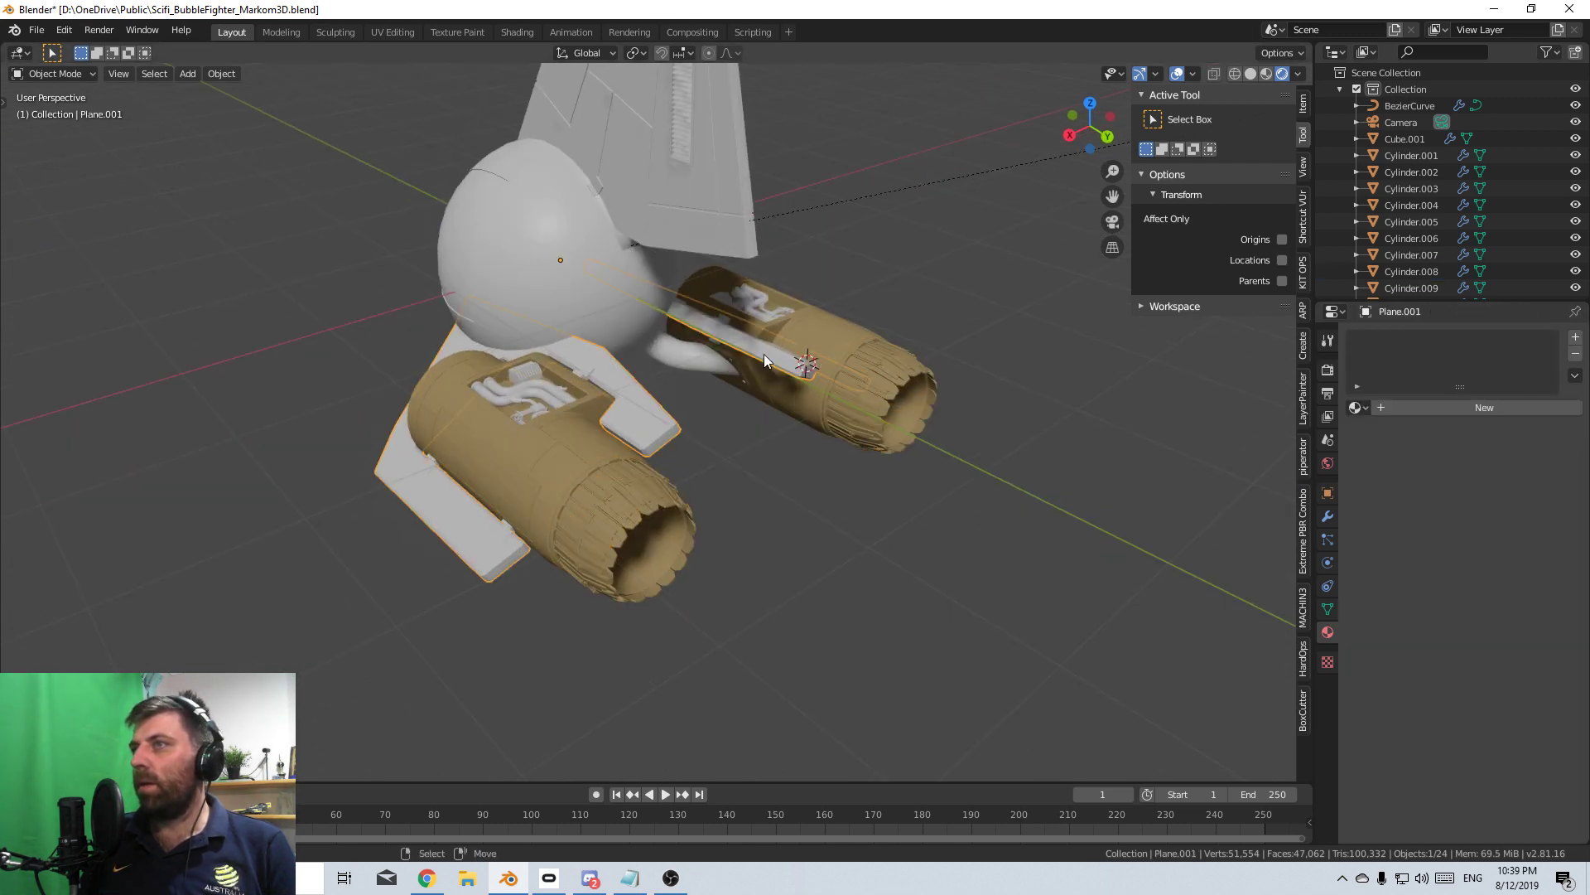
pyautogui.click(1356, 407)
pyautogui.click(1375, 448)
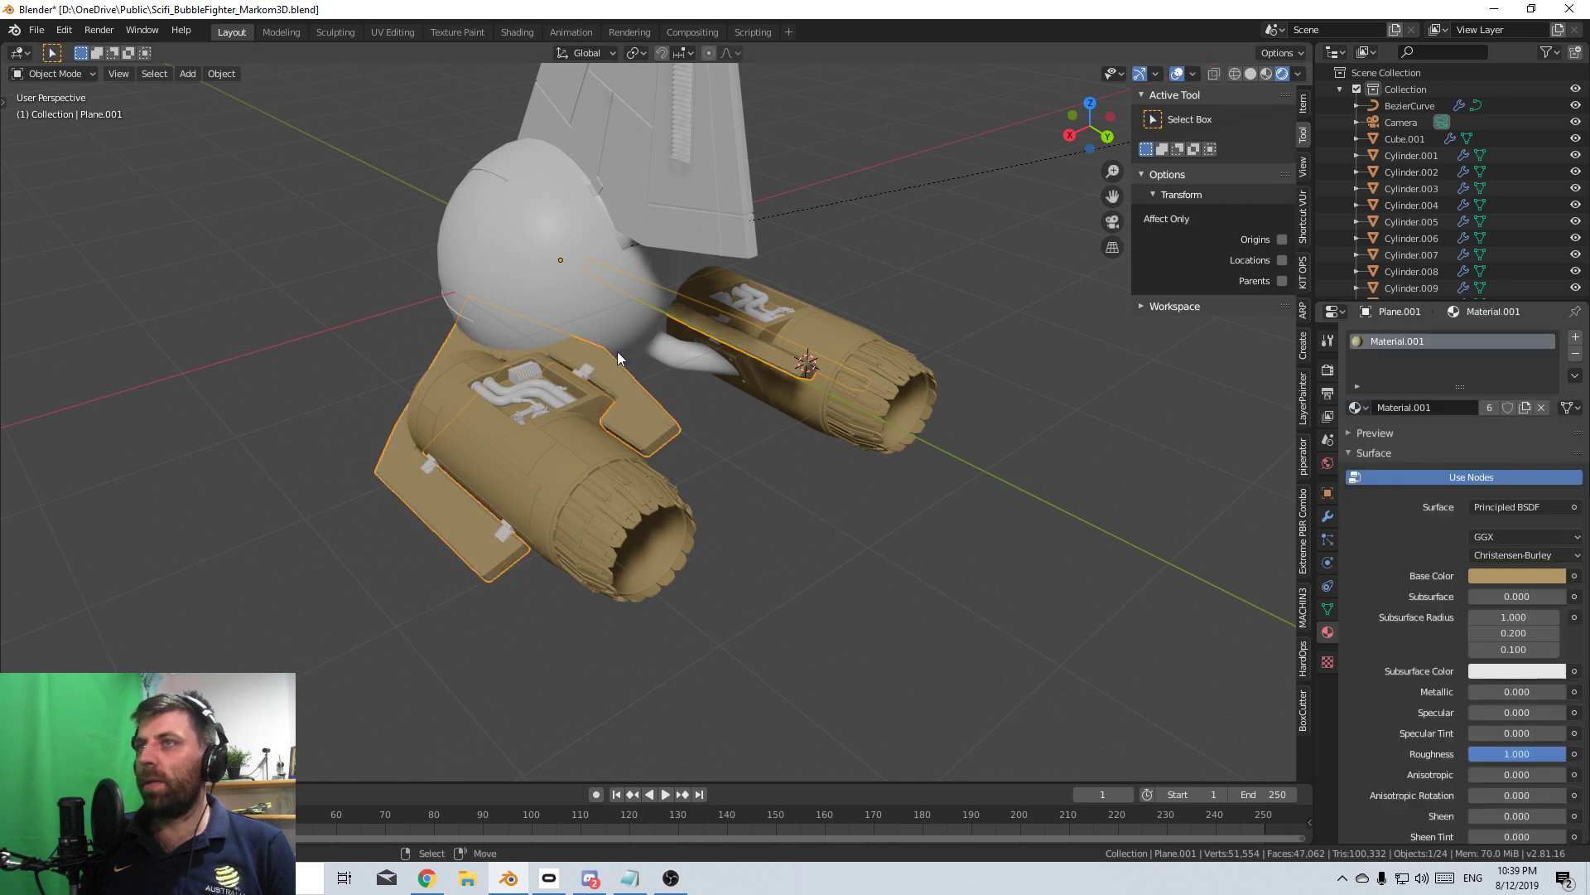
# - Assign Material.001 to the pipes and the small curve inside the engine recesses
pyautogui.click(552, 386)
pyautogui.click(1357, 445)
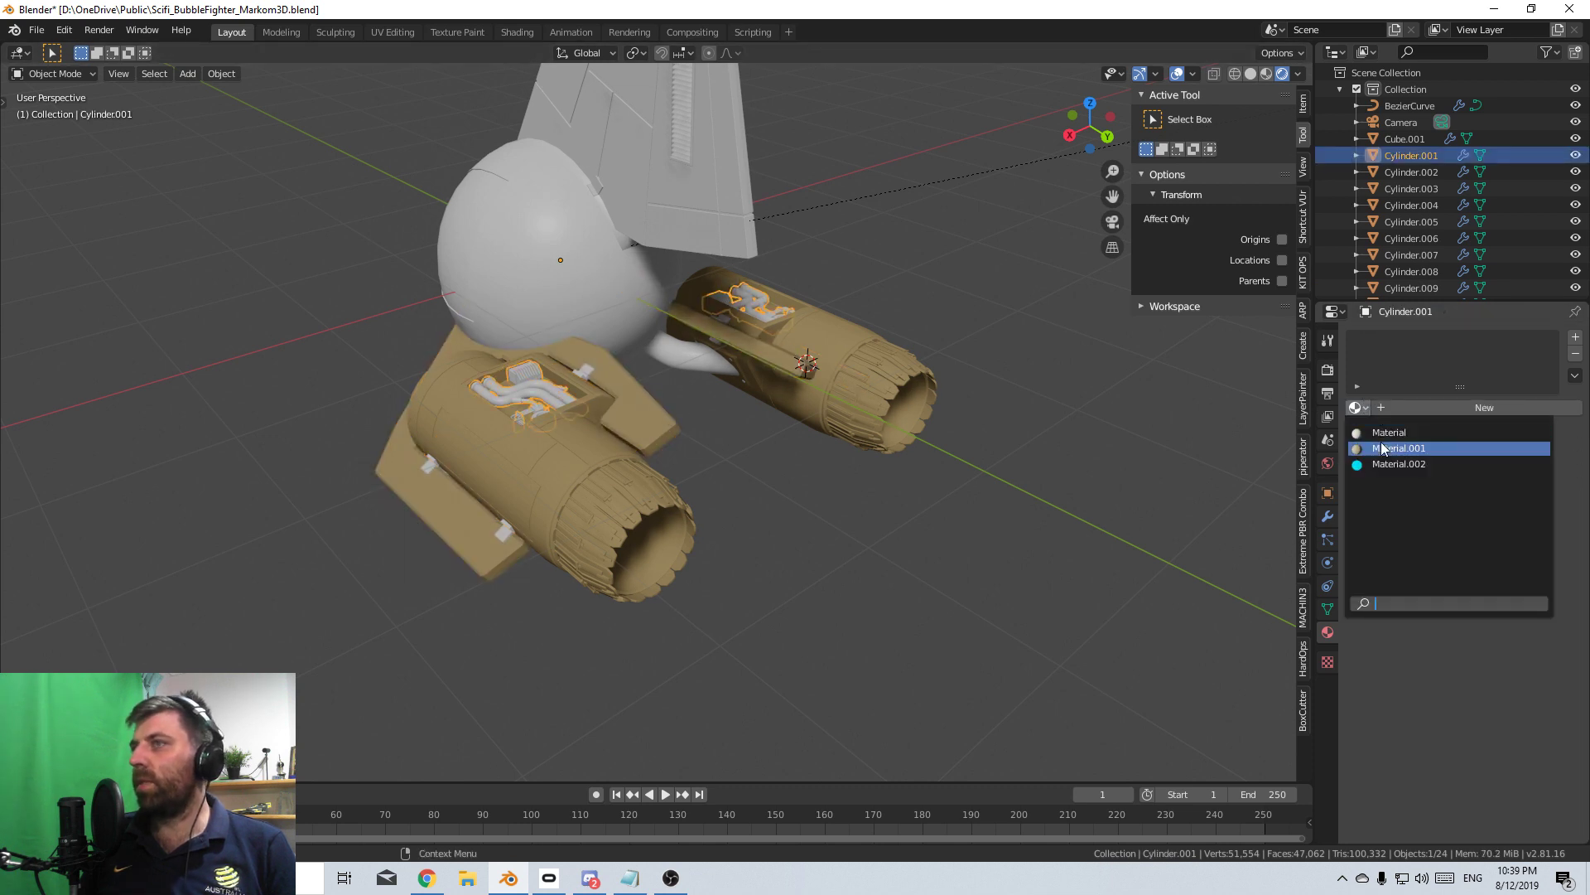
pyautogui.click(1400, 448)
pyautogui.click(523, 418)
pyautogui.click(1357, 408)
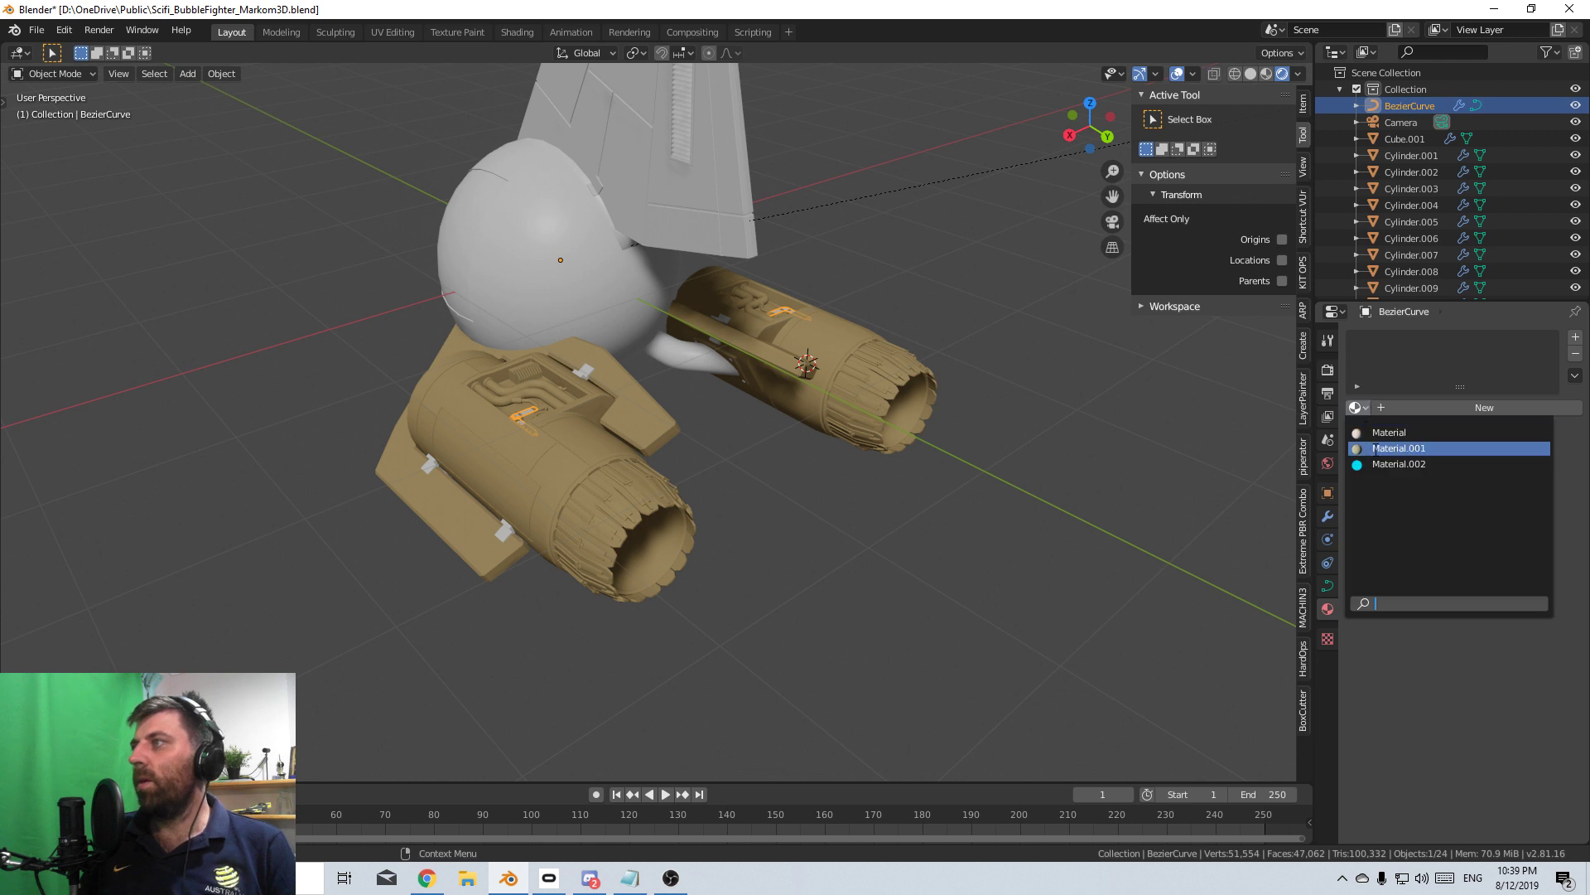
pyautogui.click(1399, 448)
# - Assign Material.001 to the rounded strut behind the cockpit sphere and to the small engine bracket cubes
pyautogui.click(727, 382)
pyautogui.click(1357, 408)
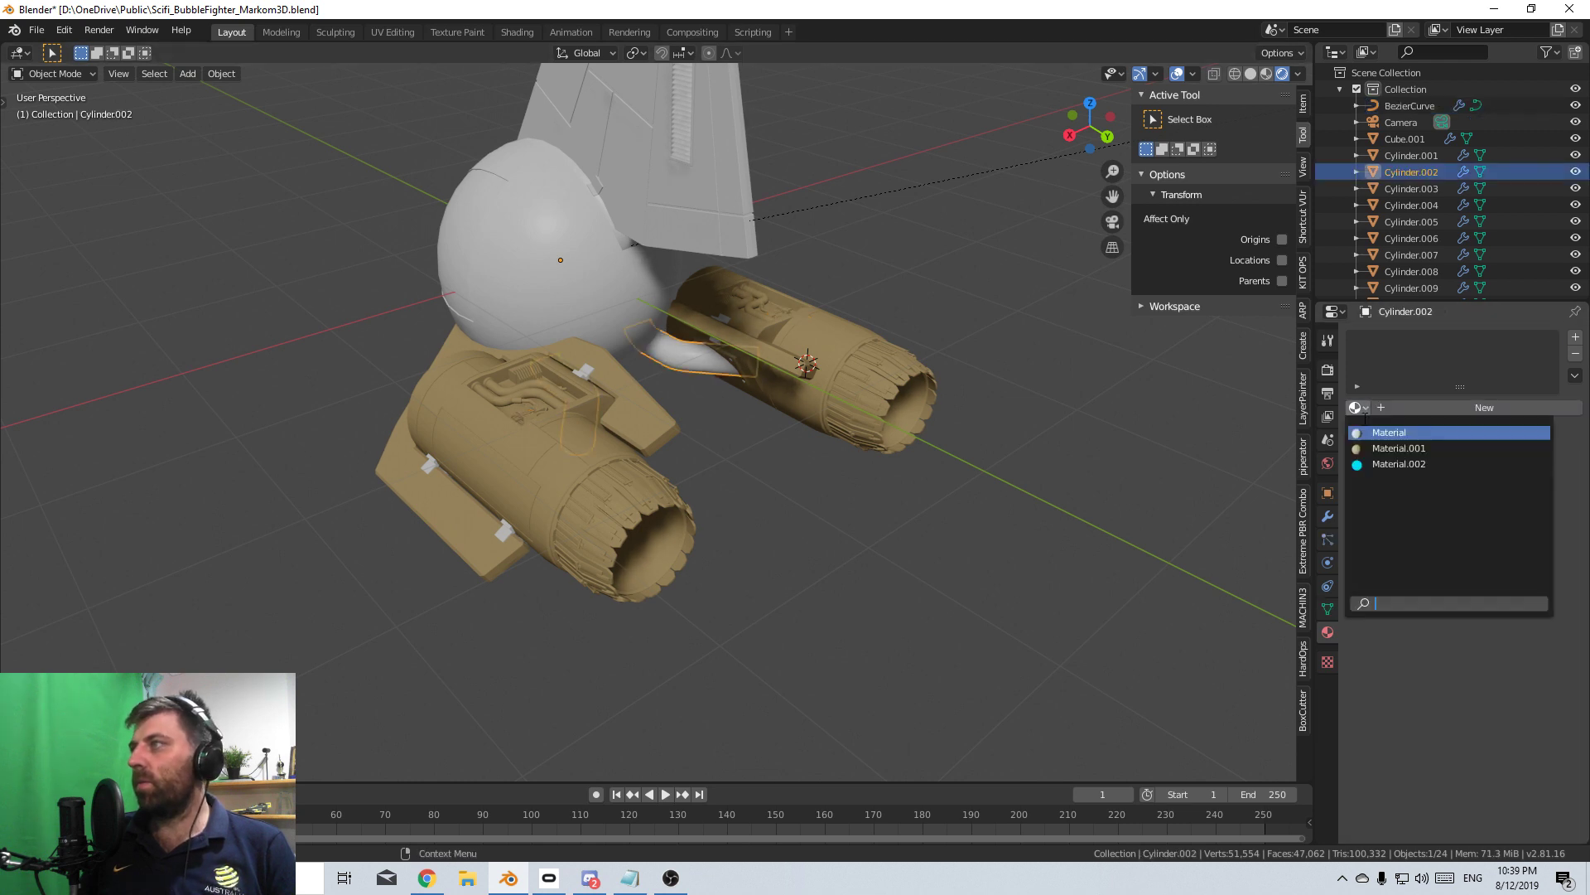
pyautogui.click(1400, 448)
pyautogui.moveTo(644, 424); pyautogui.dragTo(738, 502, button='middle')
pyautogui.click(761, 511)
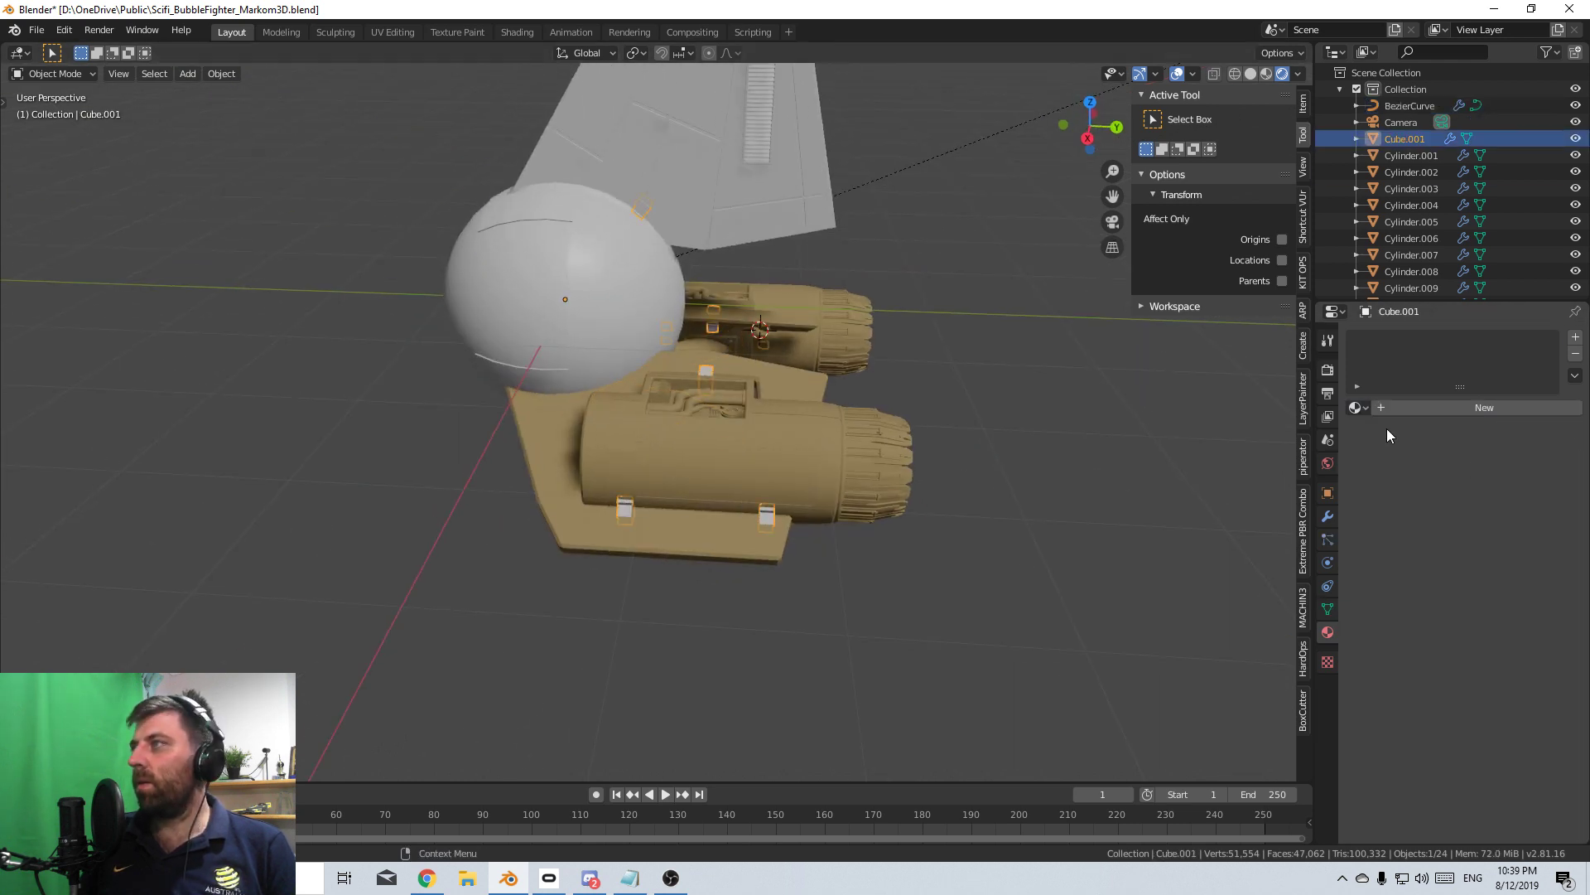
pyautogui.click(1356, 408)
pyautogui.click(1400, 448)
# - Assign Material.001 to the outer panels of the tall wing
pyautogui.click(816, 217)
pyautogui.click(1357, 407)
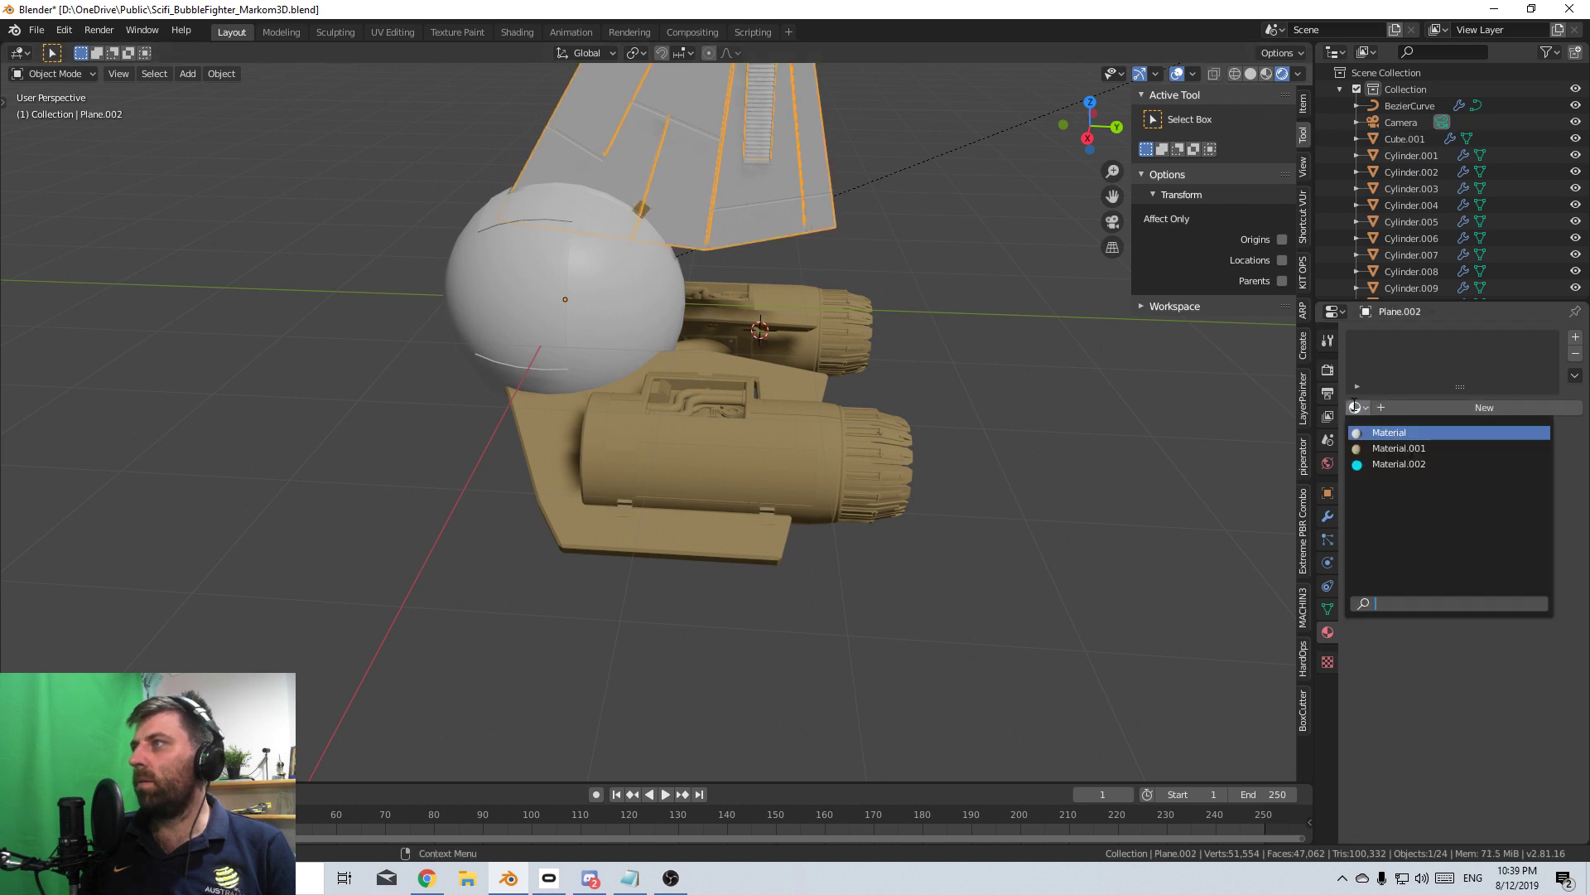
pyautogui.click(1400, 448)
# - Assign Material.001 to the slats and the frame of the tall wing's vent
pyautogui.moveTo(1035, 415); pyautogui.dragTo(951, 401, button='middle')
pyautogui.click(777, 193)
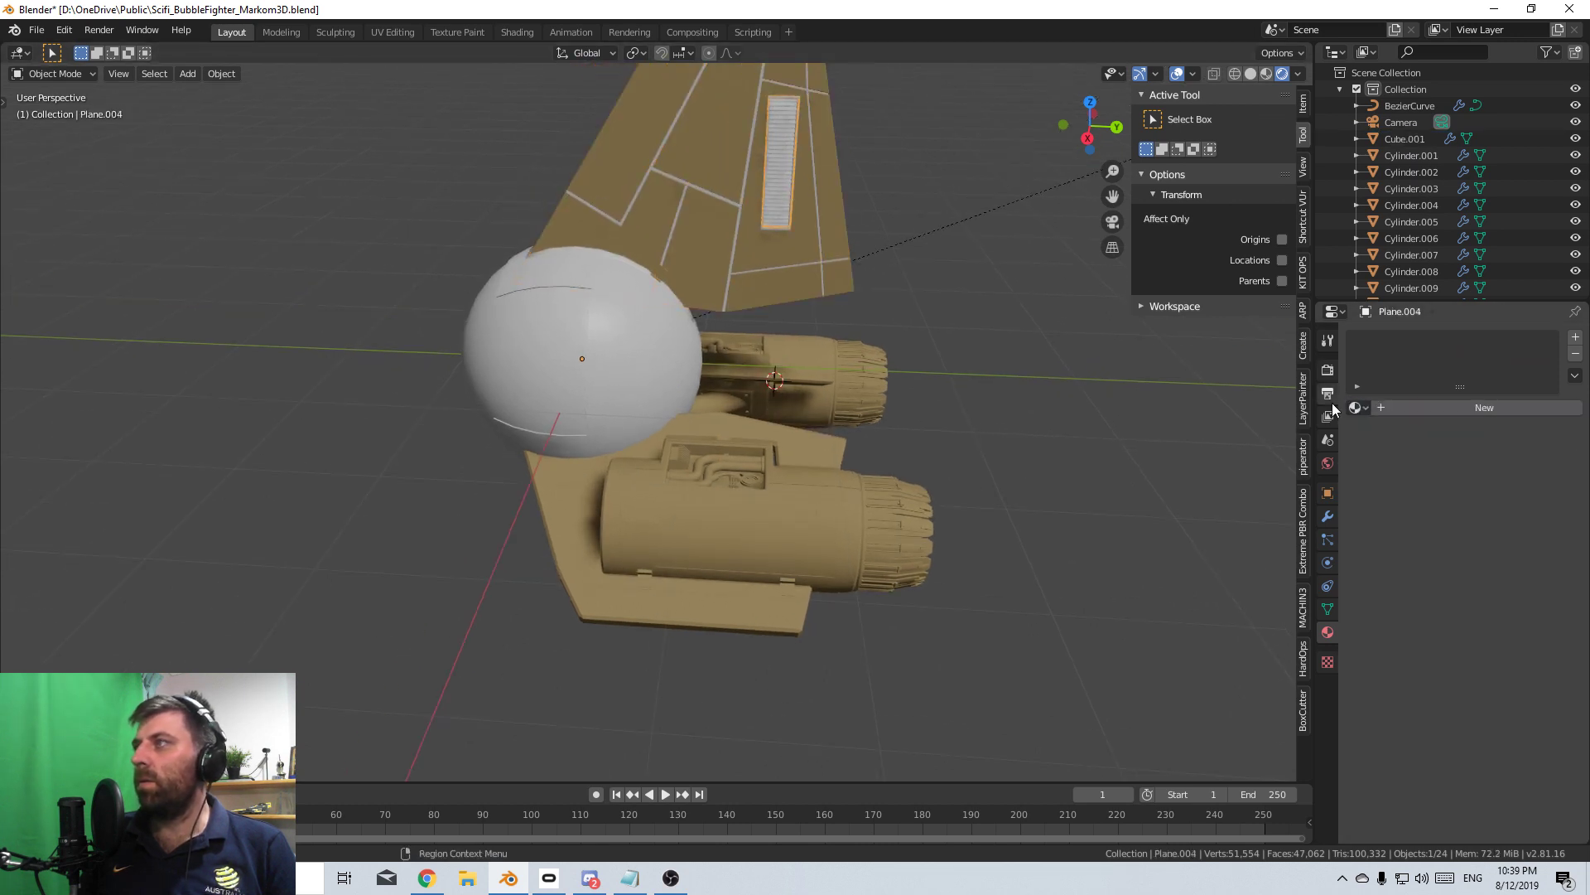
pyautogui.click(1357, 407)
pyautogui.click(783, 230)
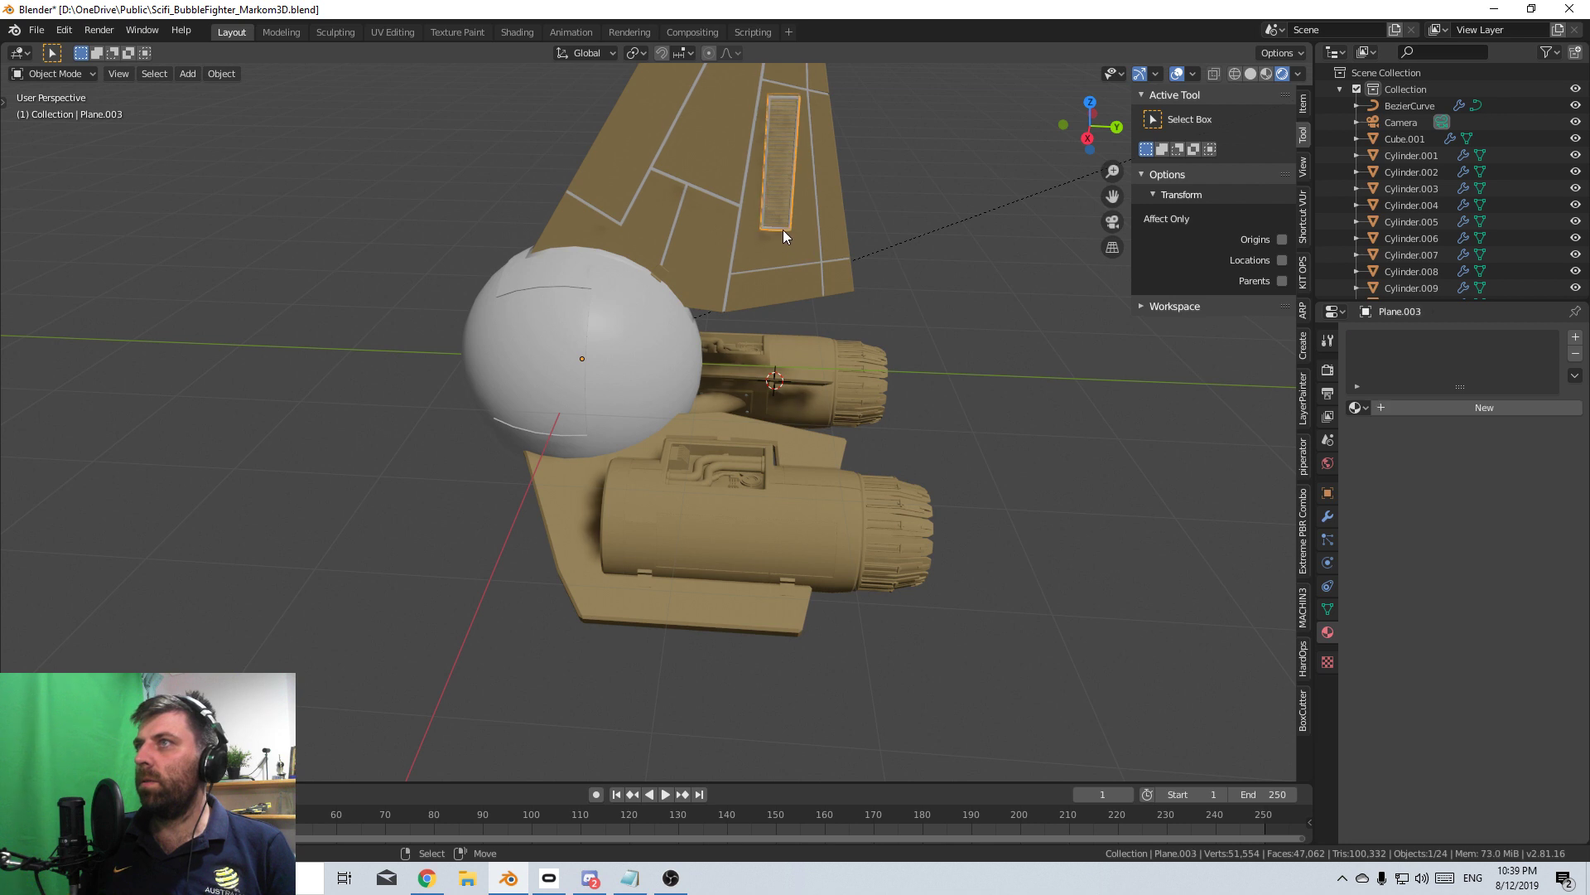
pyautogui.click(1354, 407)
pyautogui.click(1369, 441)
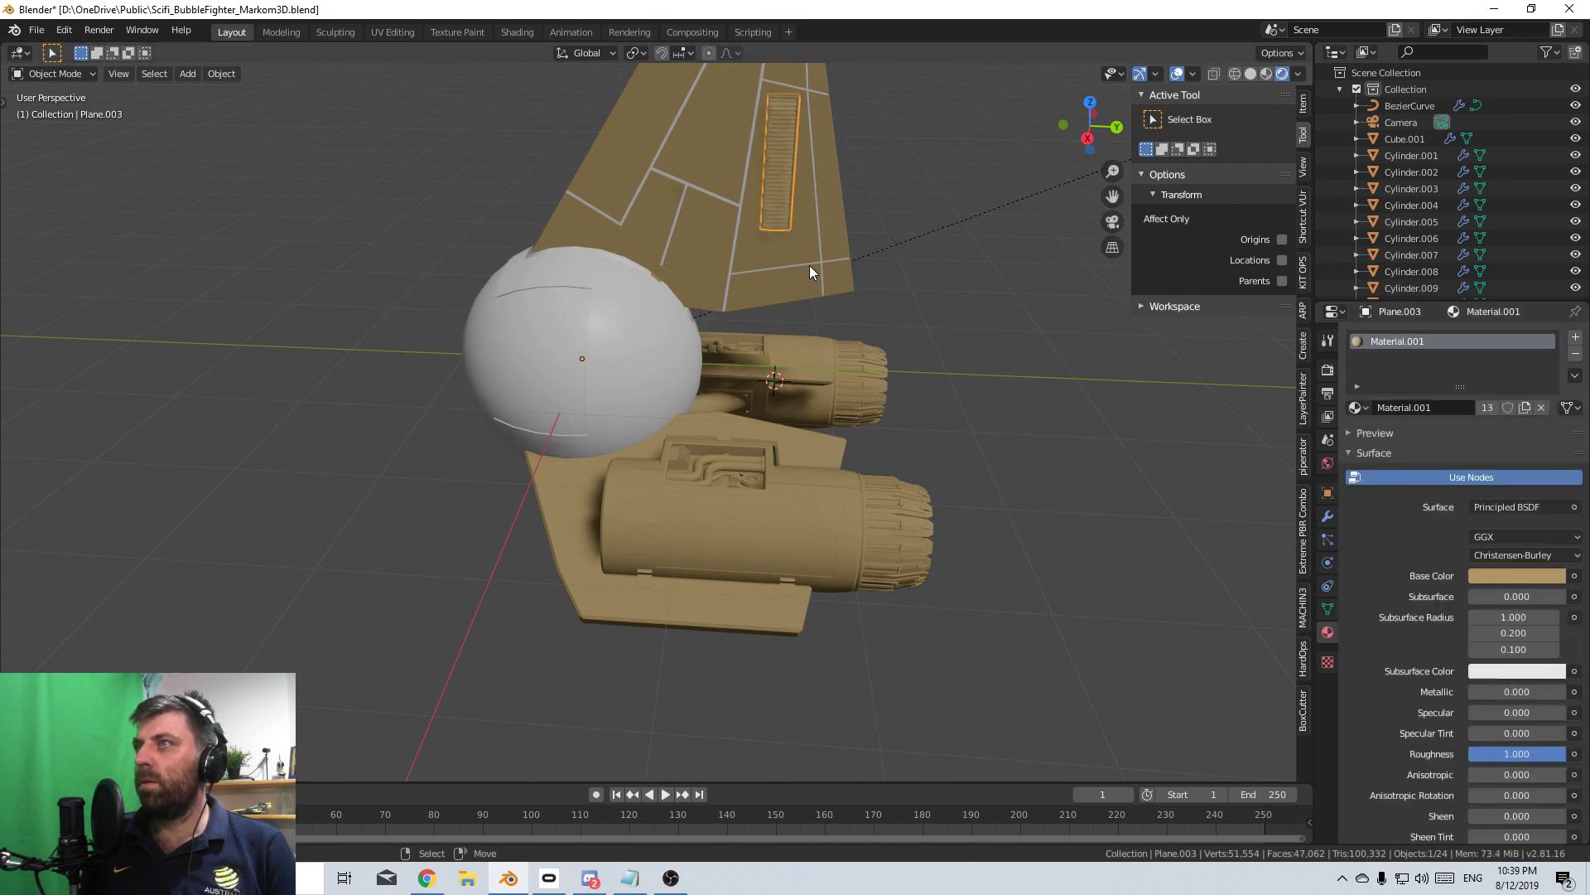
# - Assign Material.001 to the tall wing's base plate beneath the panels
pyautogui.click(823, 261)
pyautogui.click(1353, 407)
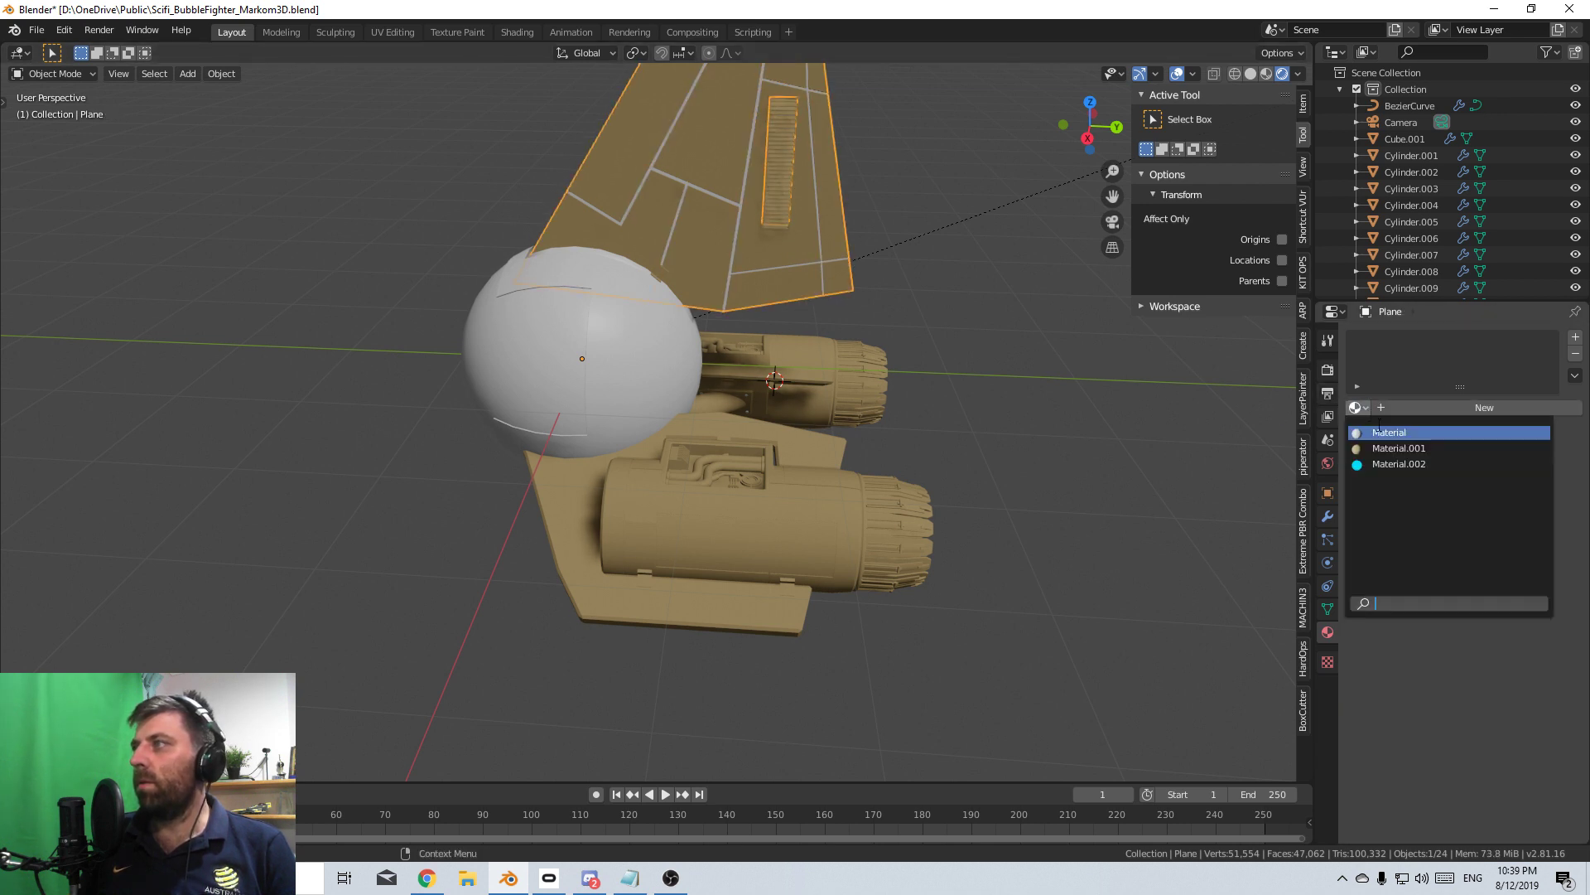
pyautogui.click(1371, 443)
# - Assign Material.001 to the first material slot of the cockpit's outer shell and to the main cockpit sphere
pyautogui.click(580, 389)
pyautogui.click(1359, 441)
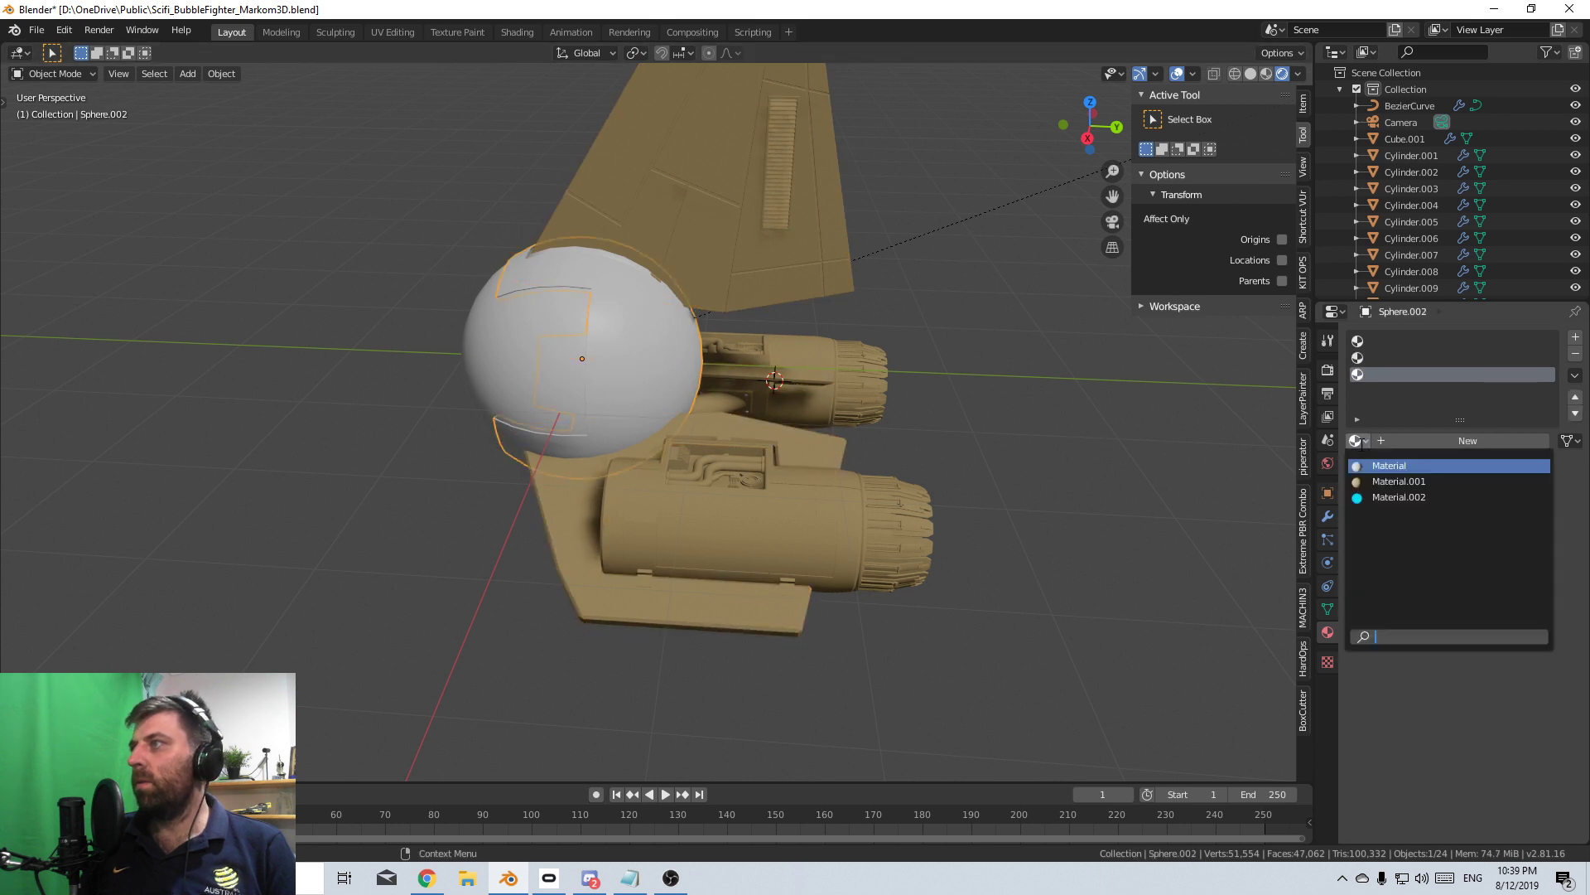
pyautogui.click(1373, 340)
pyautogui.click(1359, 440)
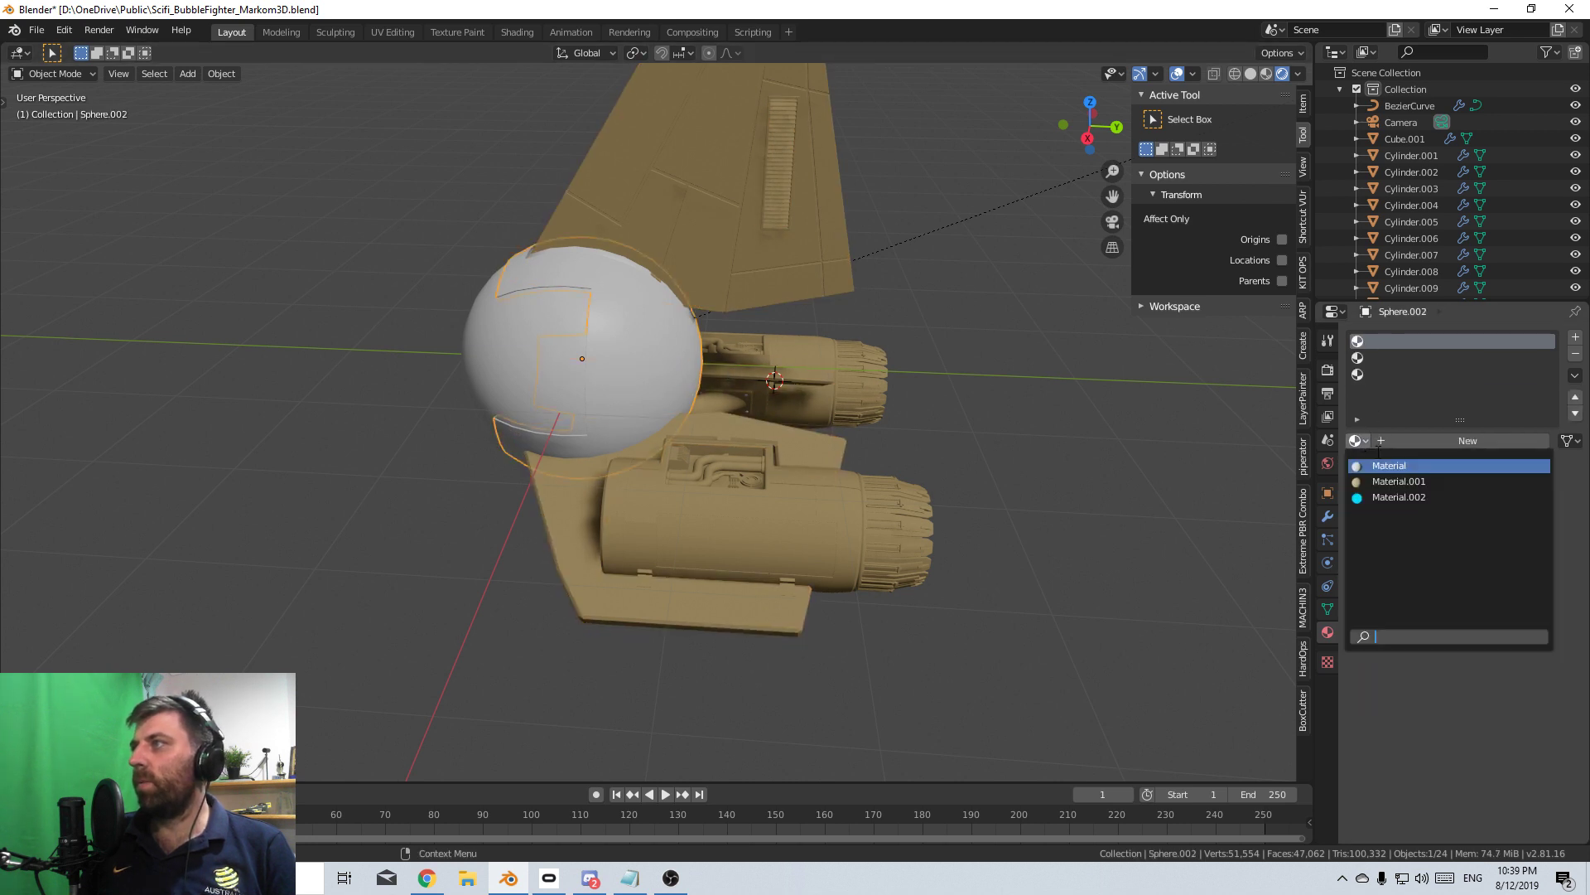
pyautogui.click(1387, 481)
pyautogui.click(559, 335)
pyautogui.click(1355, 406)
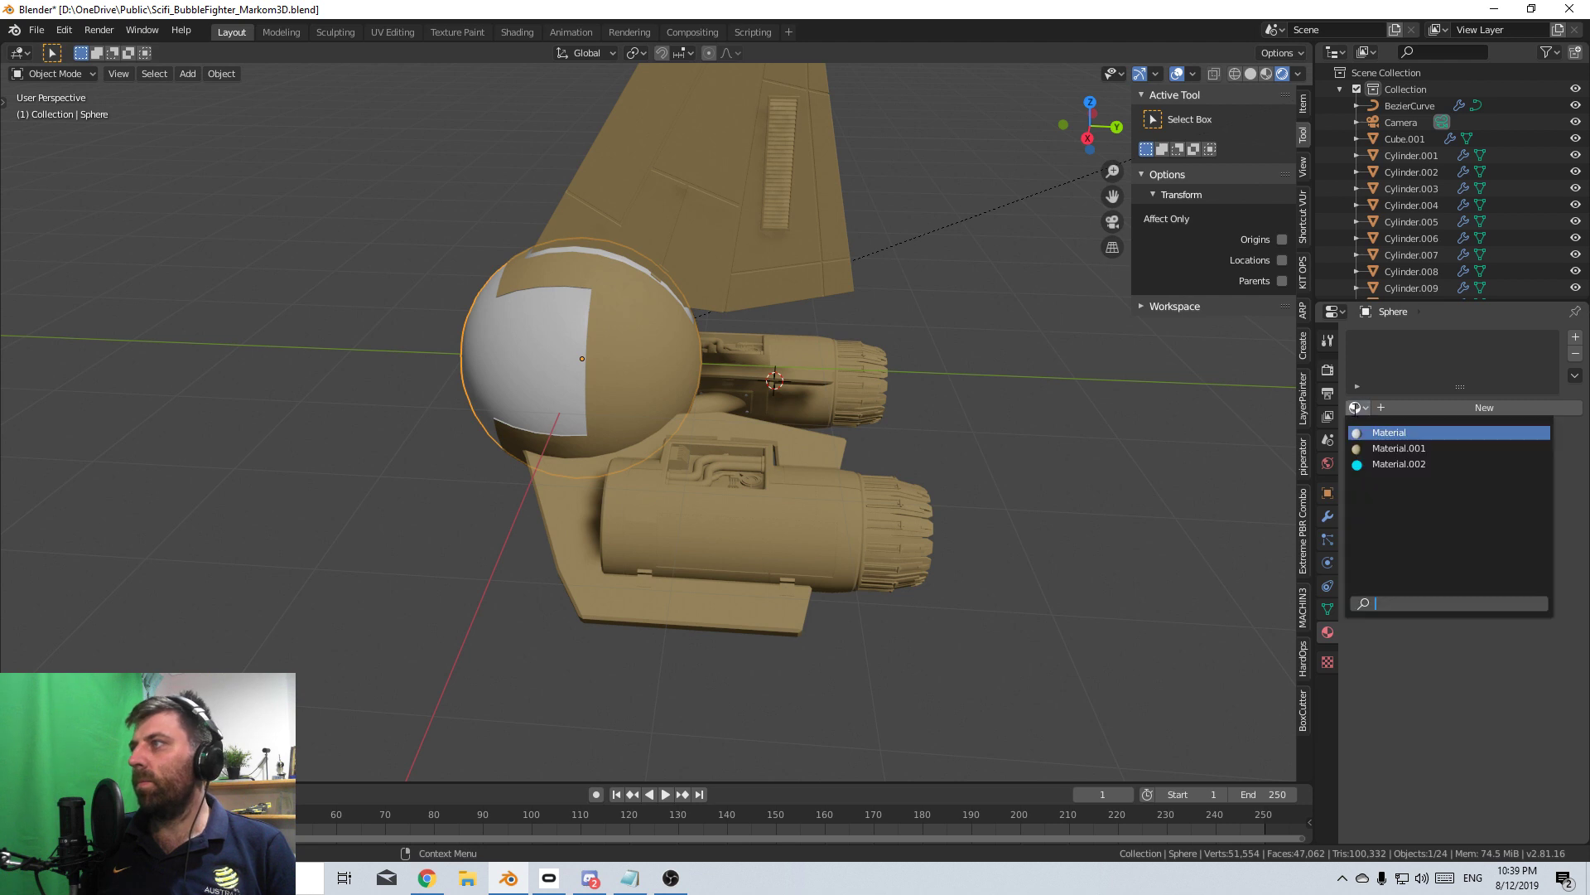
pyautogui.click(1370, 449)
# - Assign Material.001 to the second and third material slots of the cockpit's outer shell
pyautogui.click(646, 276)
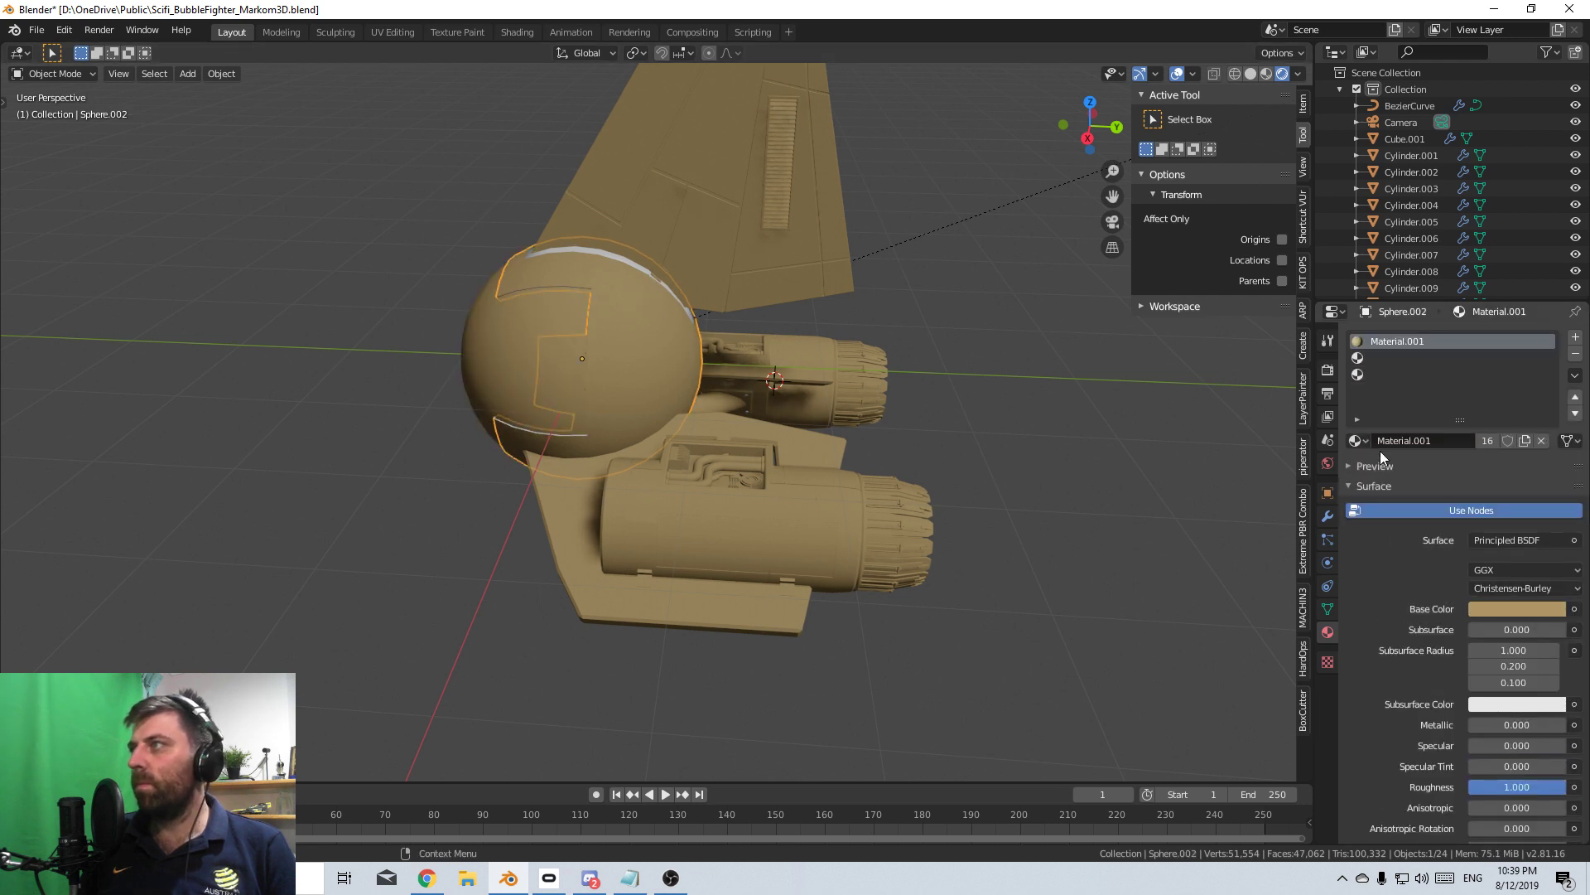
pyautogui.click(1373, 357)
pyautogui.click(1360, 441)
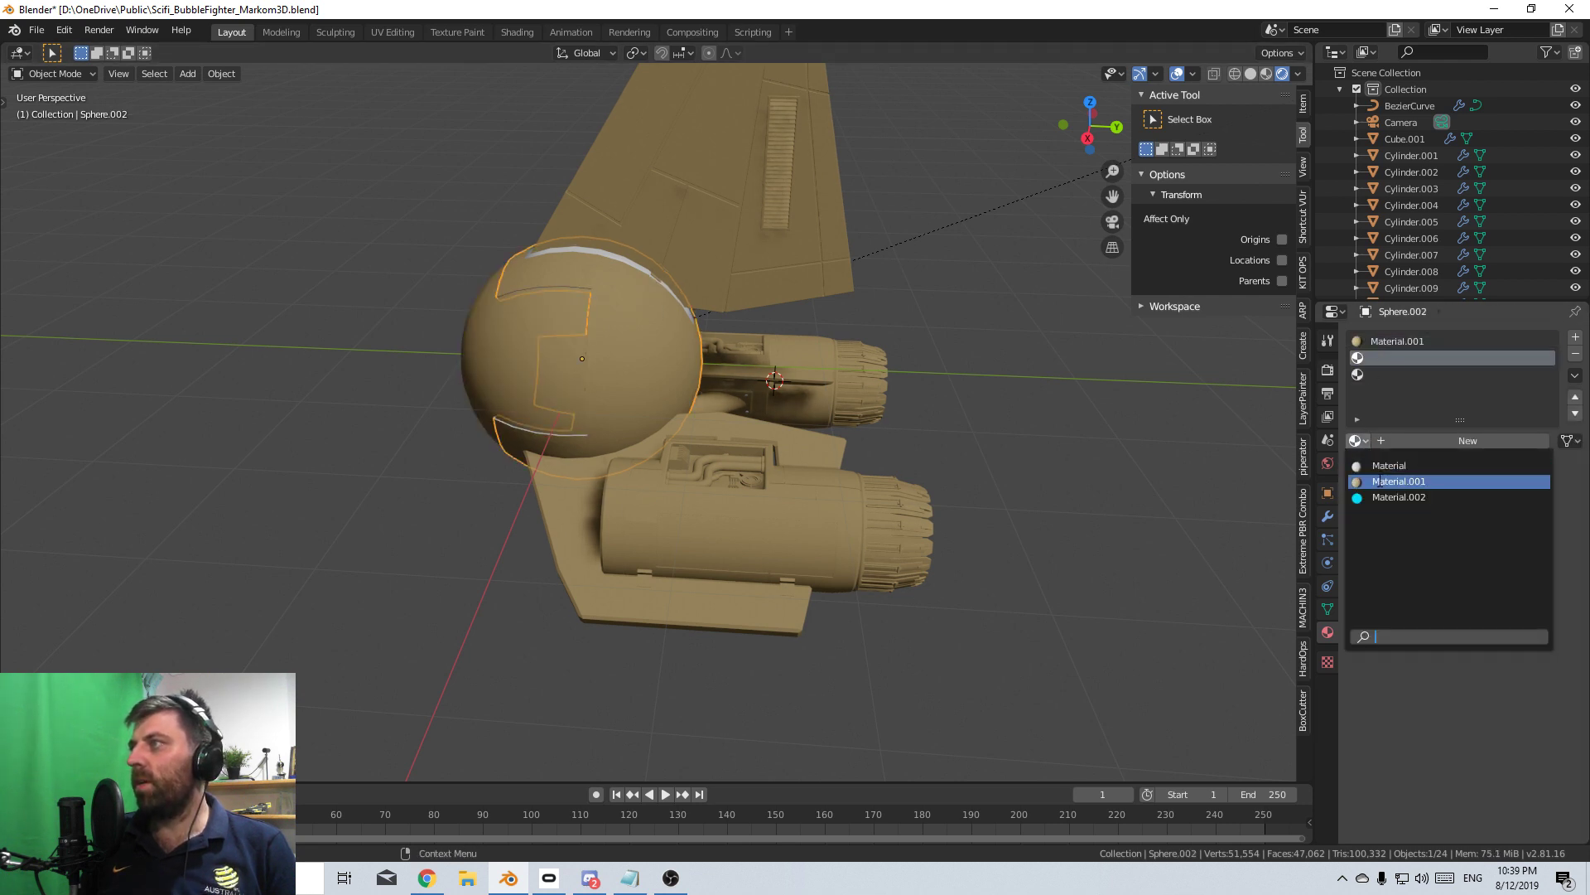
pyautogui.click(1385, 478)
pyautogui.click(1397, 374)
pyautogui.click(1357, 441)
pyautogui.click(1385, 478)
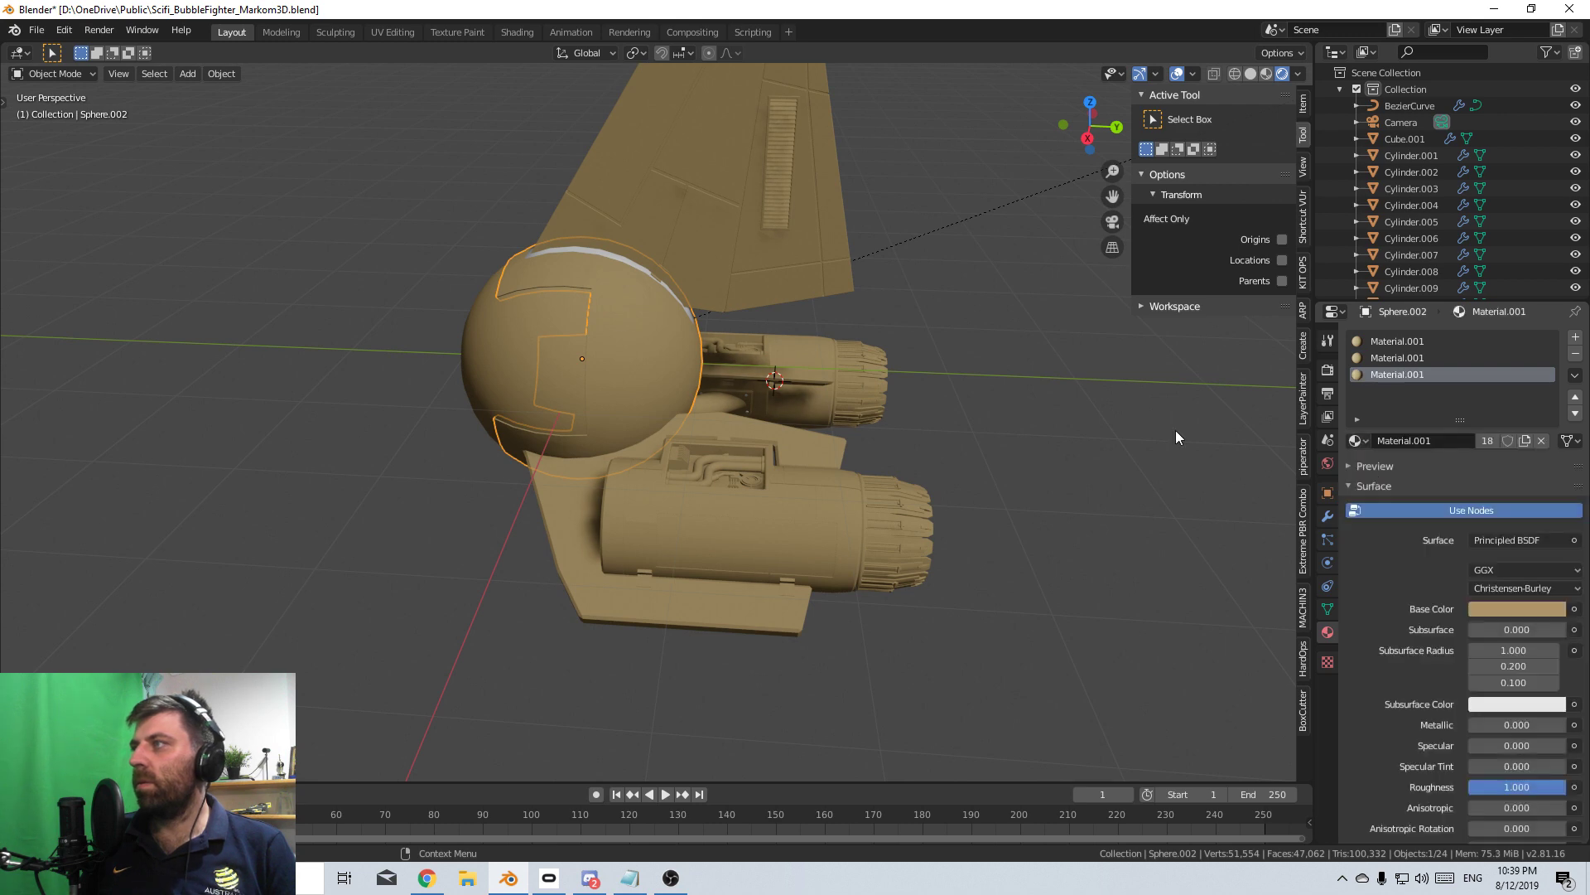
# - Assign Material.001 to the remaining white sphere piece at the base of the tall wing
pyautogui.moveTo(1174, 437); pyautogui.dragTo(828, 406, button='middle')
pyautogui.click(795, 369)
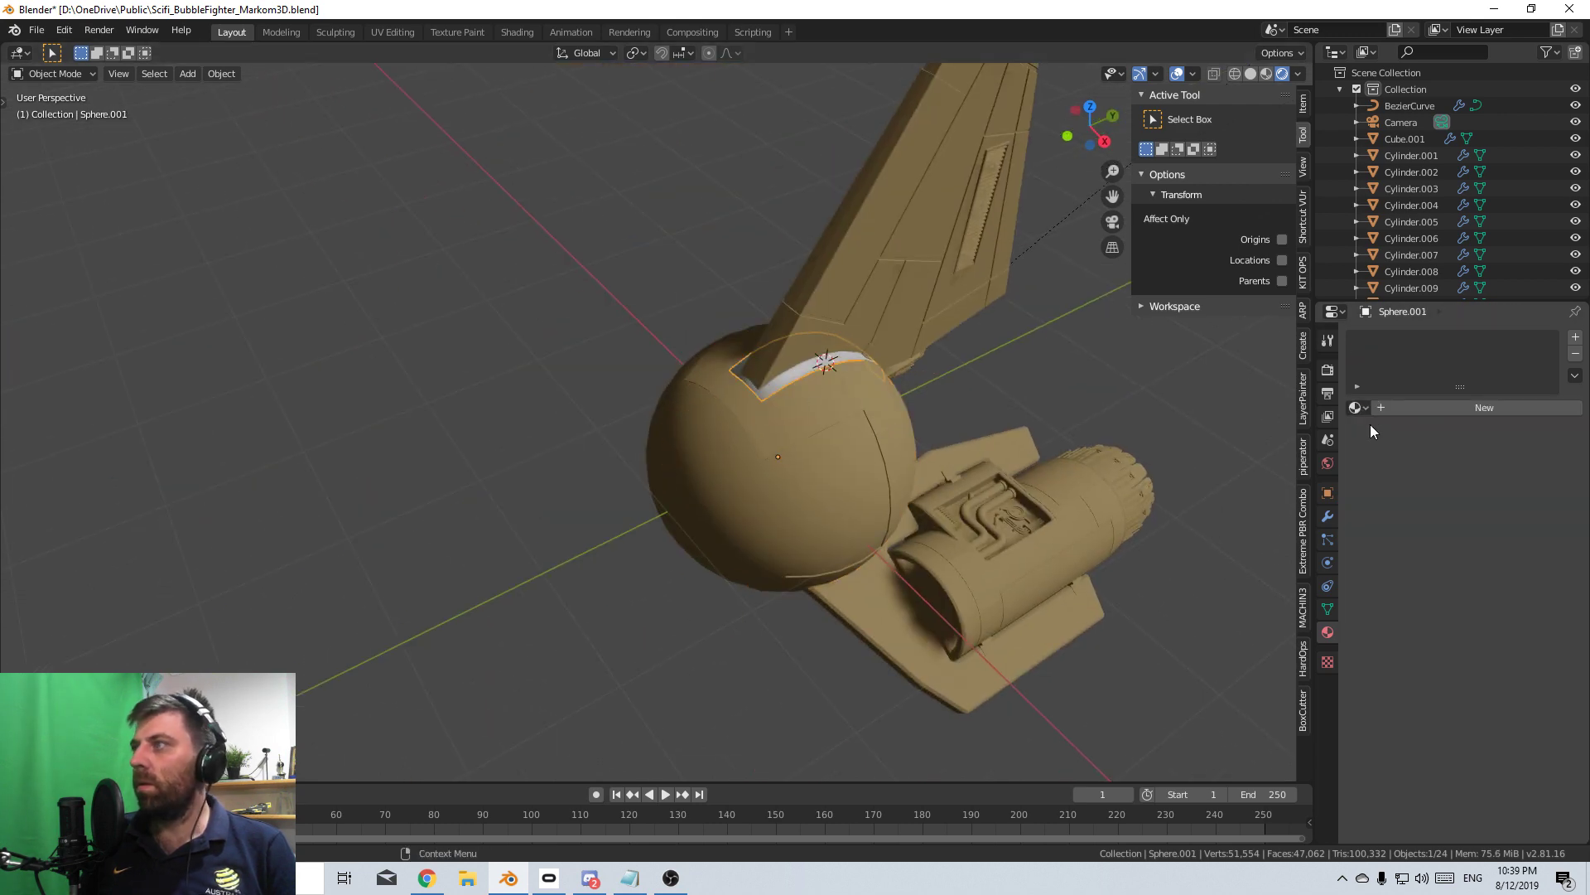
pyautogui.click(1357, 406)
pyautogui.click(1399, 448)
# - Snap the 3D cursor to the world origin
pyautogui.moveTo(1114, 540); pyautogui.dragTo(898, 596, button='middle')
pyautogui.scroll(-5, 870, 489)
pyautogui.moveTo(869, 489); pyautogui.dragTo(785, 464, button='middle')
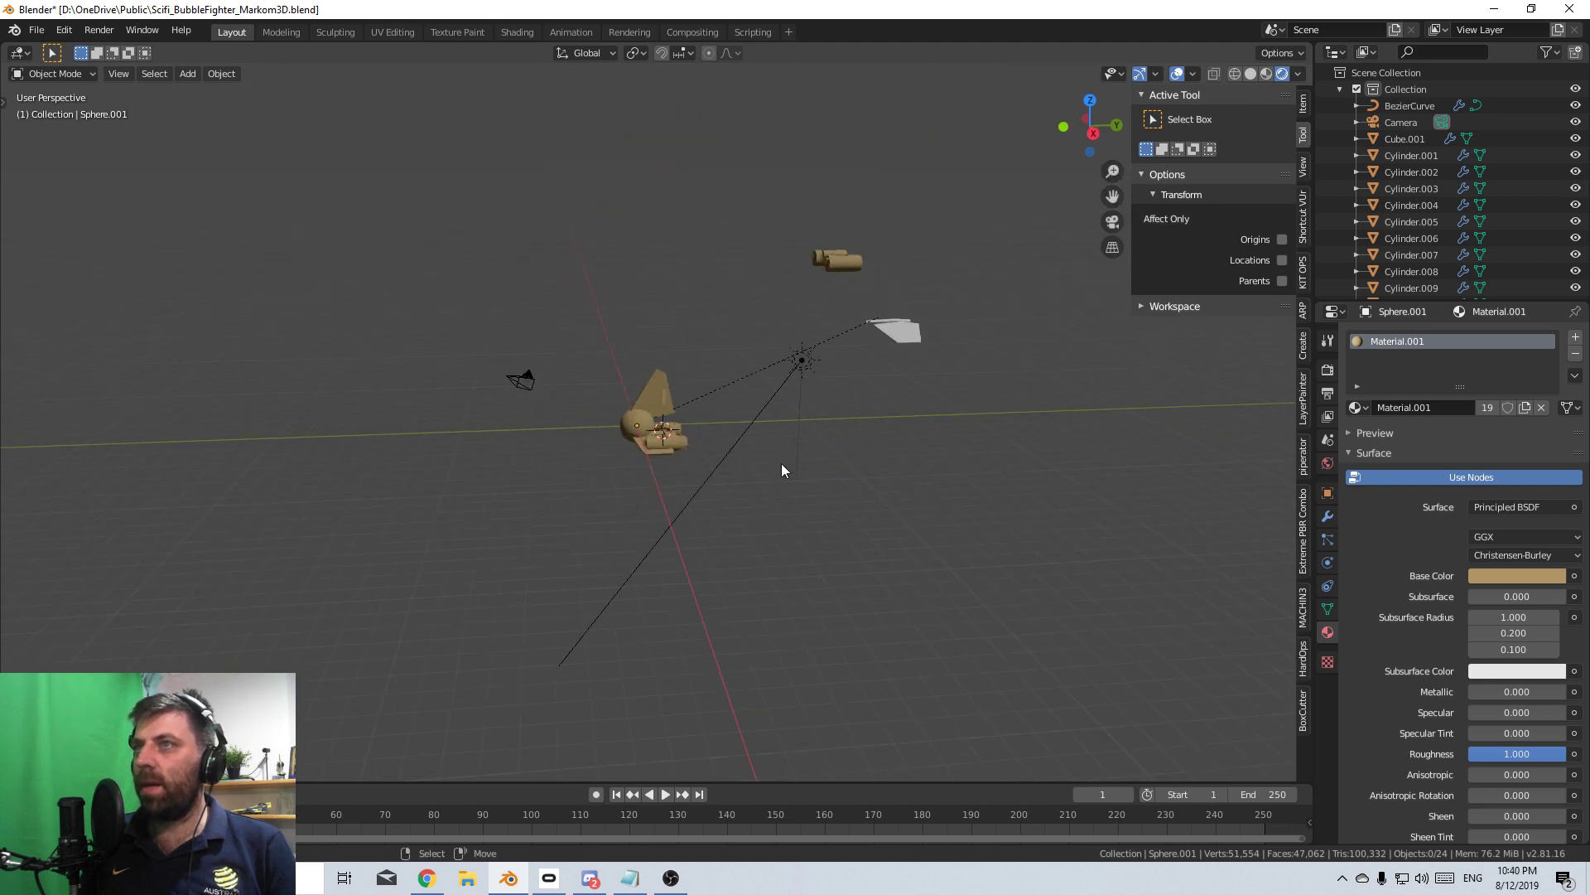
pyautogui.hotkey('shift', 'a')
pyautogui.moveTo(768, 500)
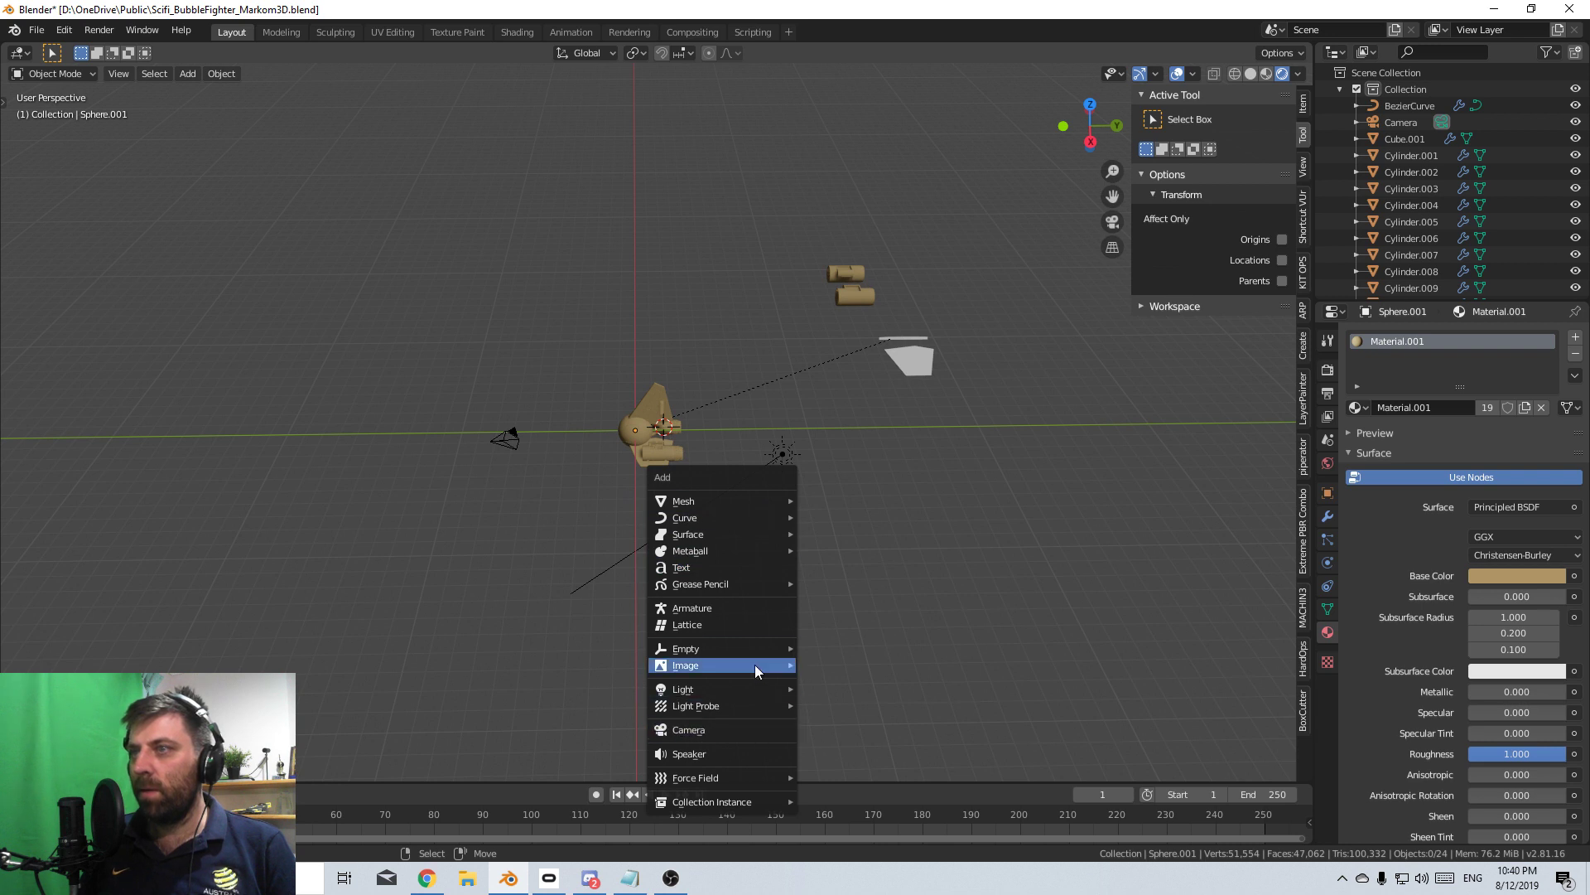
pyautogui.hotkey('shift', 's')
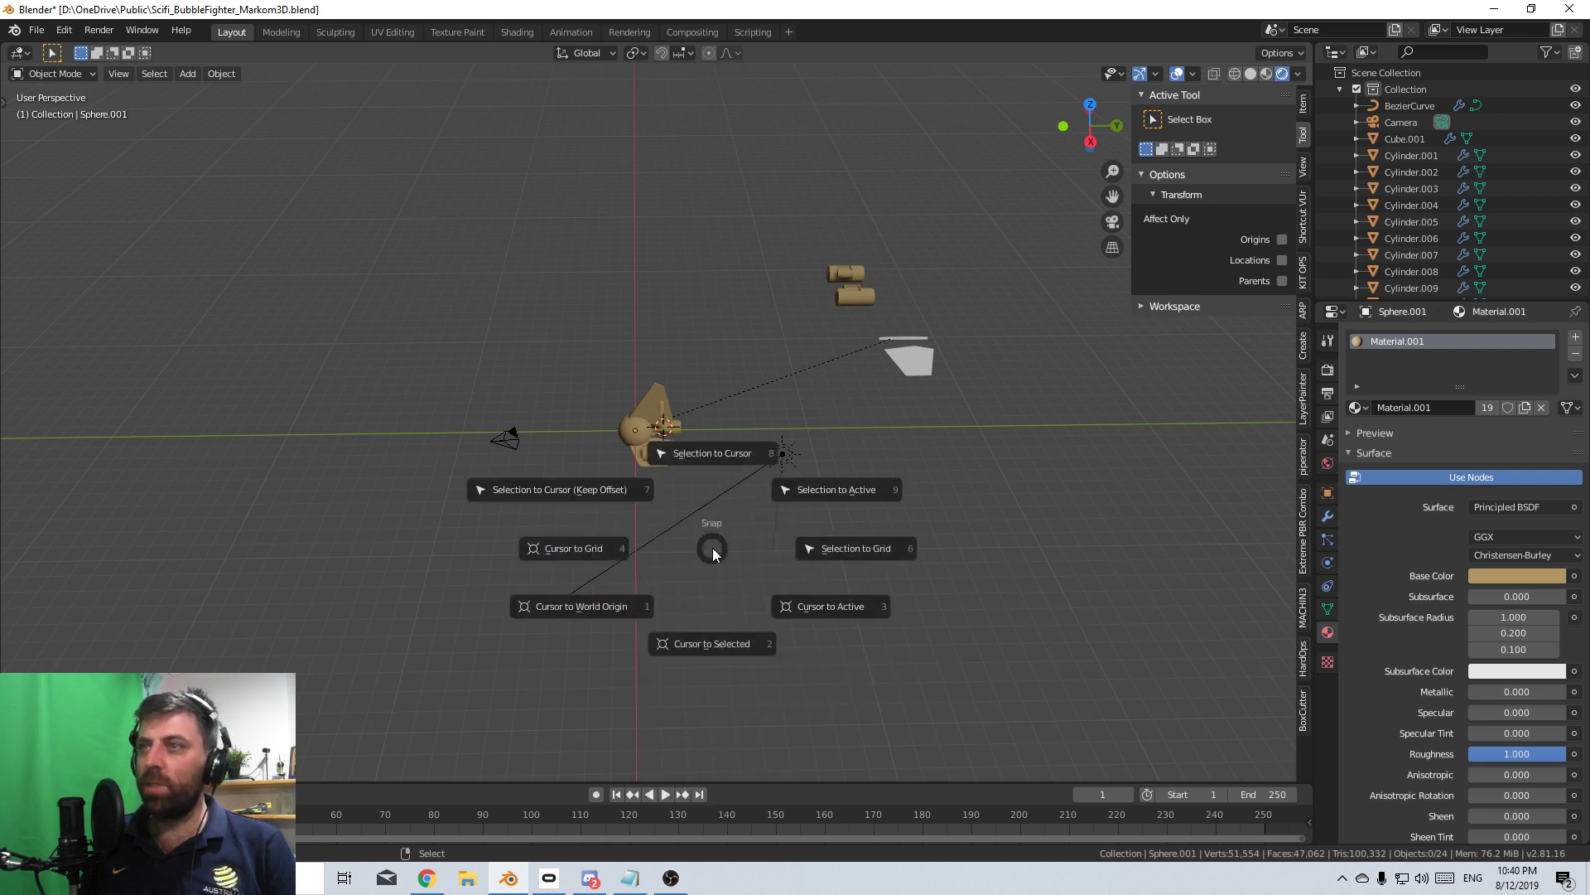
pyautogui.click(623, 629)
# - Add an area light at the world origin and raise it along Z to a spot above the ship
pyautogui.hotkey('shift', 'a')
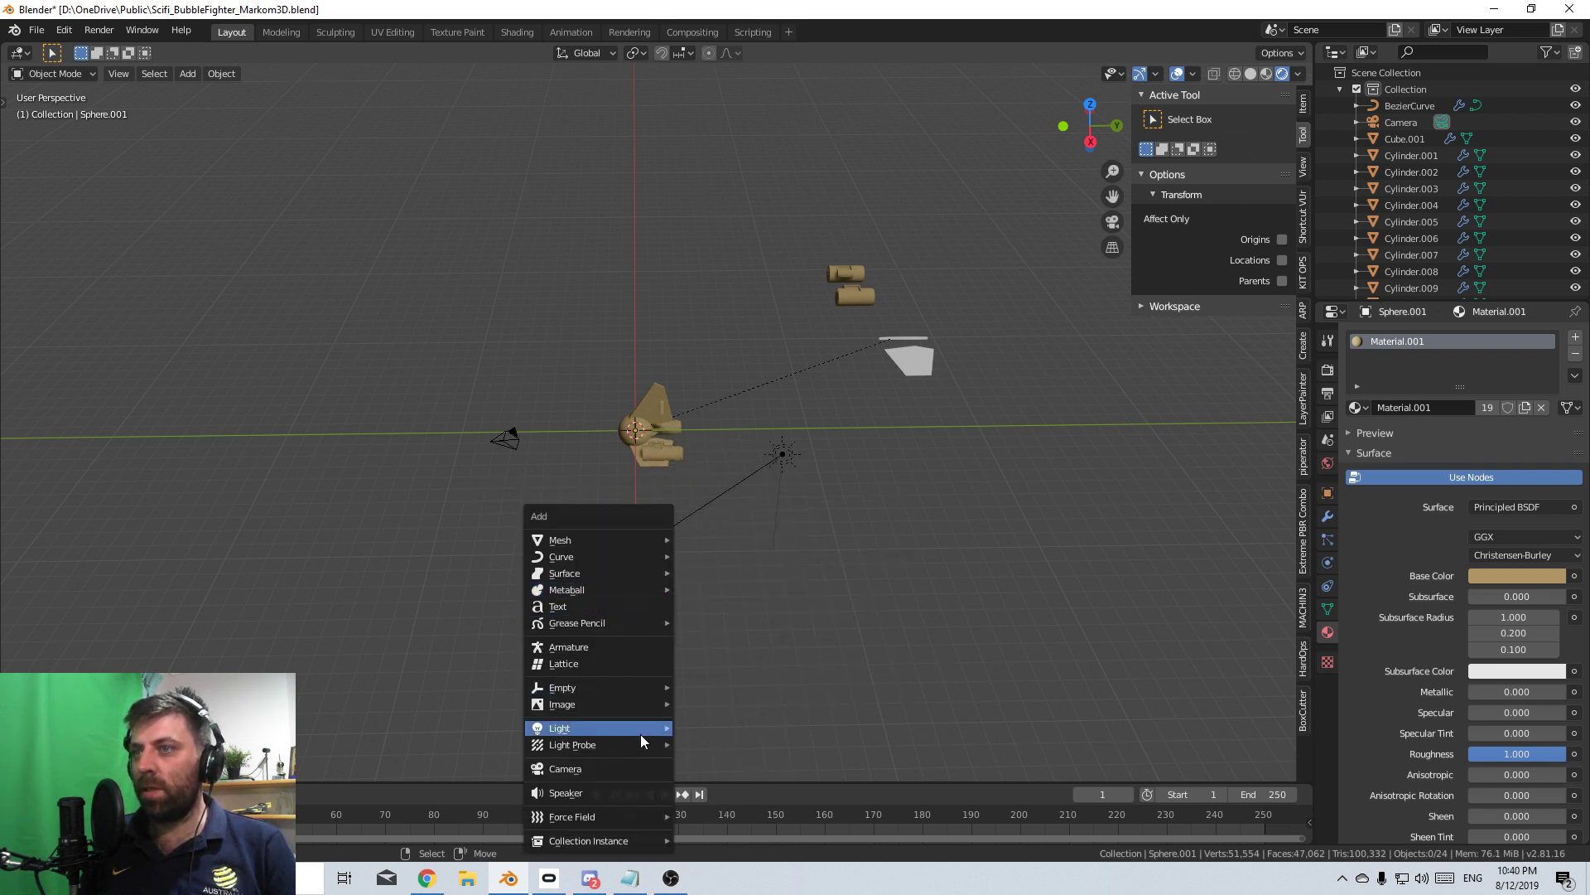
pyautogui.moveTo(654, 728)
pyautogui.click(758, 780)
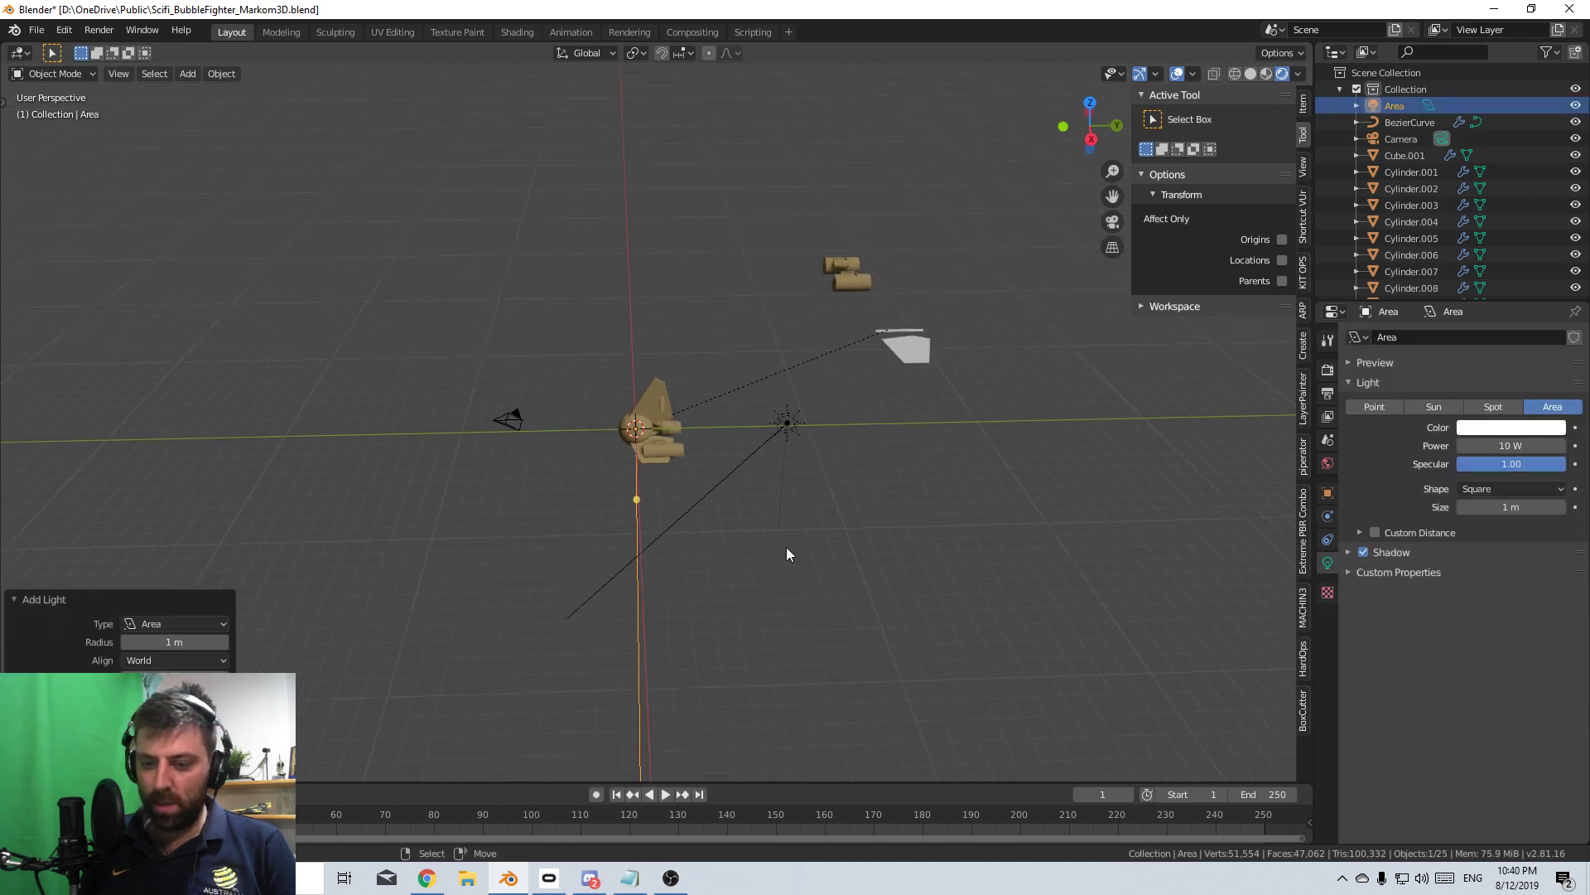
pyautogui.press('g')
pyautogui.press('z')
pyautogui.click(783, 420)
# - Scale the area light up until it spans well beyond the ship and set its power to 2000 W
pyautogui.press('s')
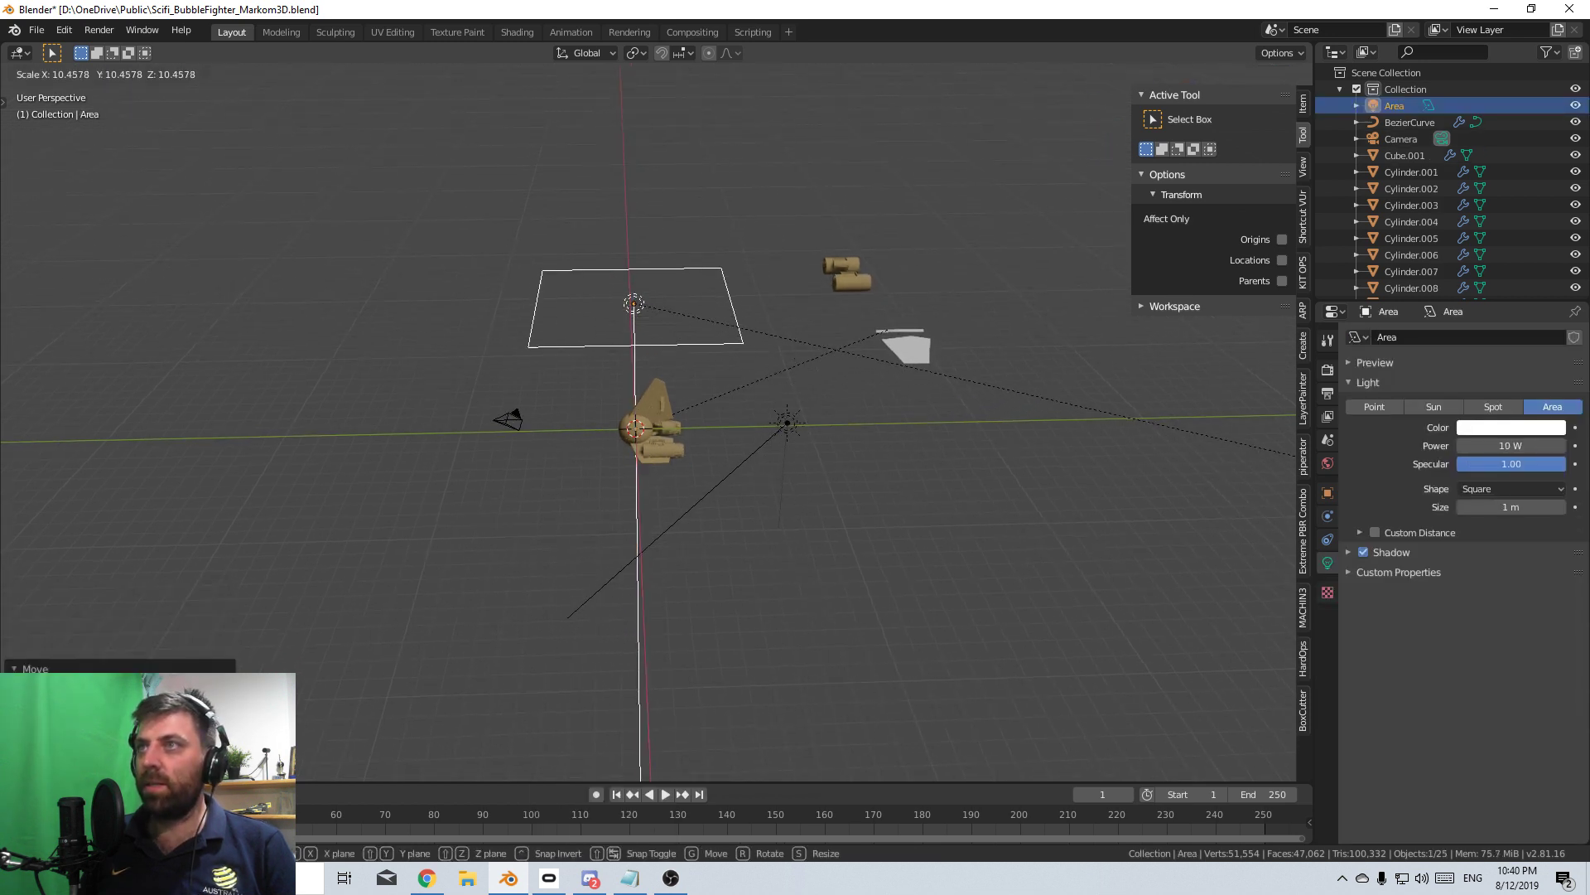
pyautogui.click(408, 77)
pyautogui.moveTo(1512, 446); pyautogui.dragTo(1532, 446)
pyautogui.click(1514, 444)
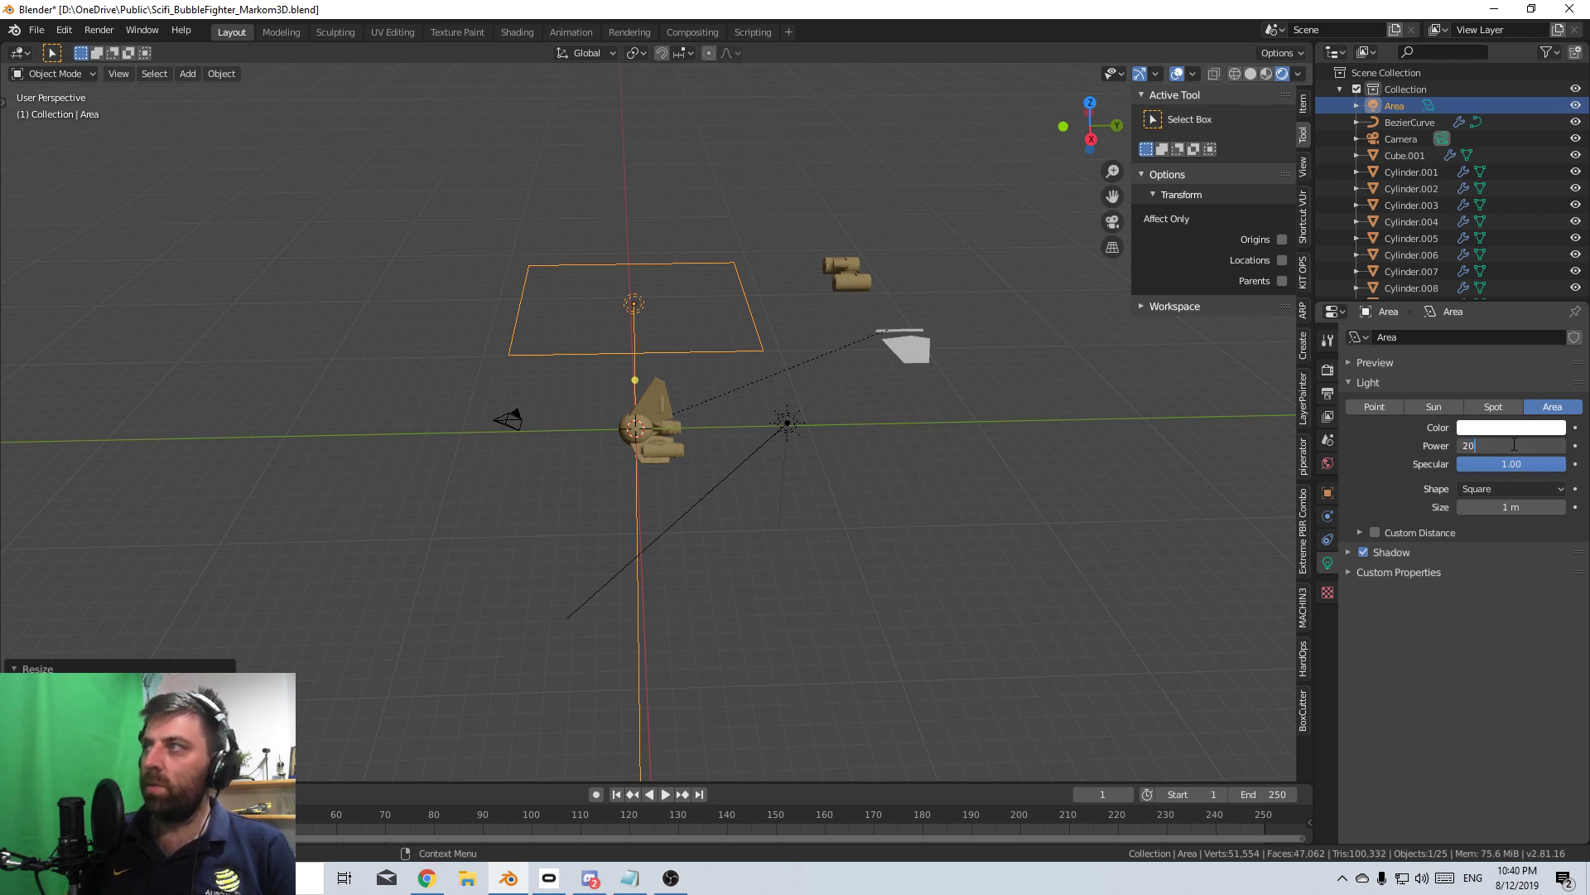
pyautogui.press('Return')
# - Duplicate the area light to a spot below the ship and rotate the copy 180° about X to face upward
pyautogui.moveTo(671, 473); pyautogui.dragTo(654, 415, button='middle')
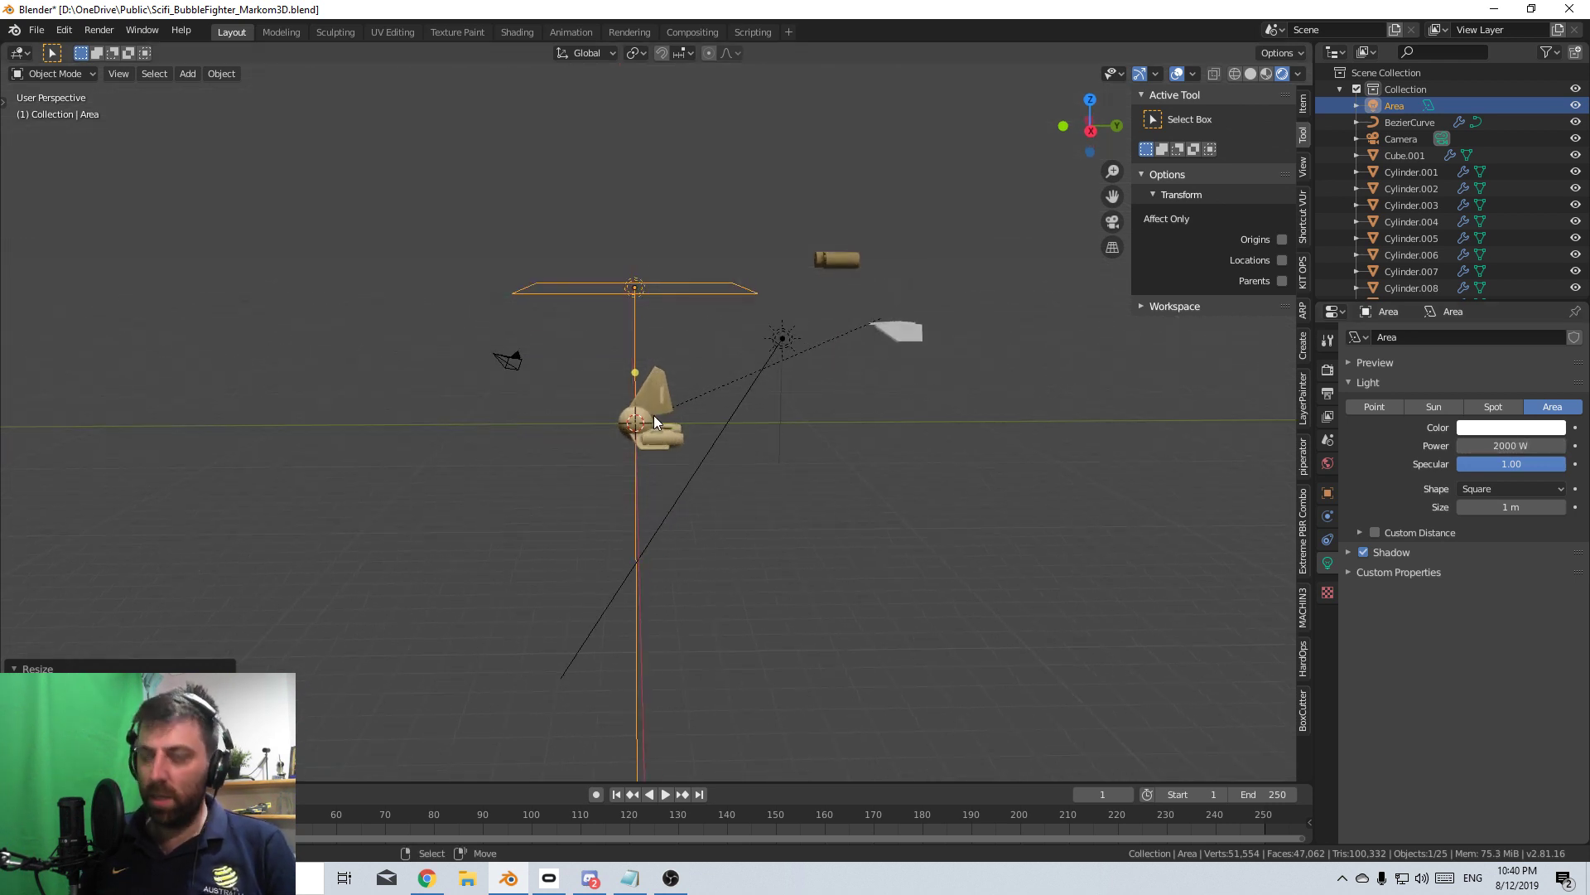
pyautogui.hotkey('shift', 'd')
pyautogui.click(673, 662)
pyautogui.write('r')
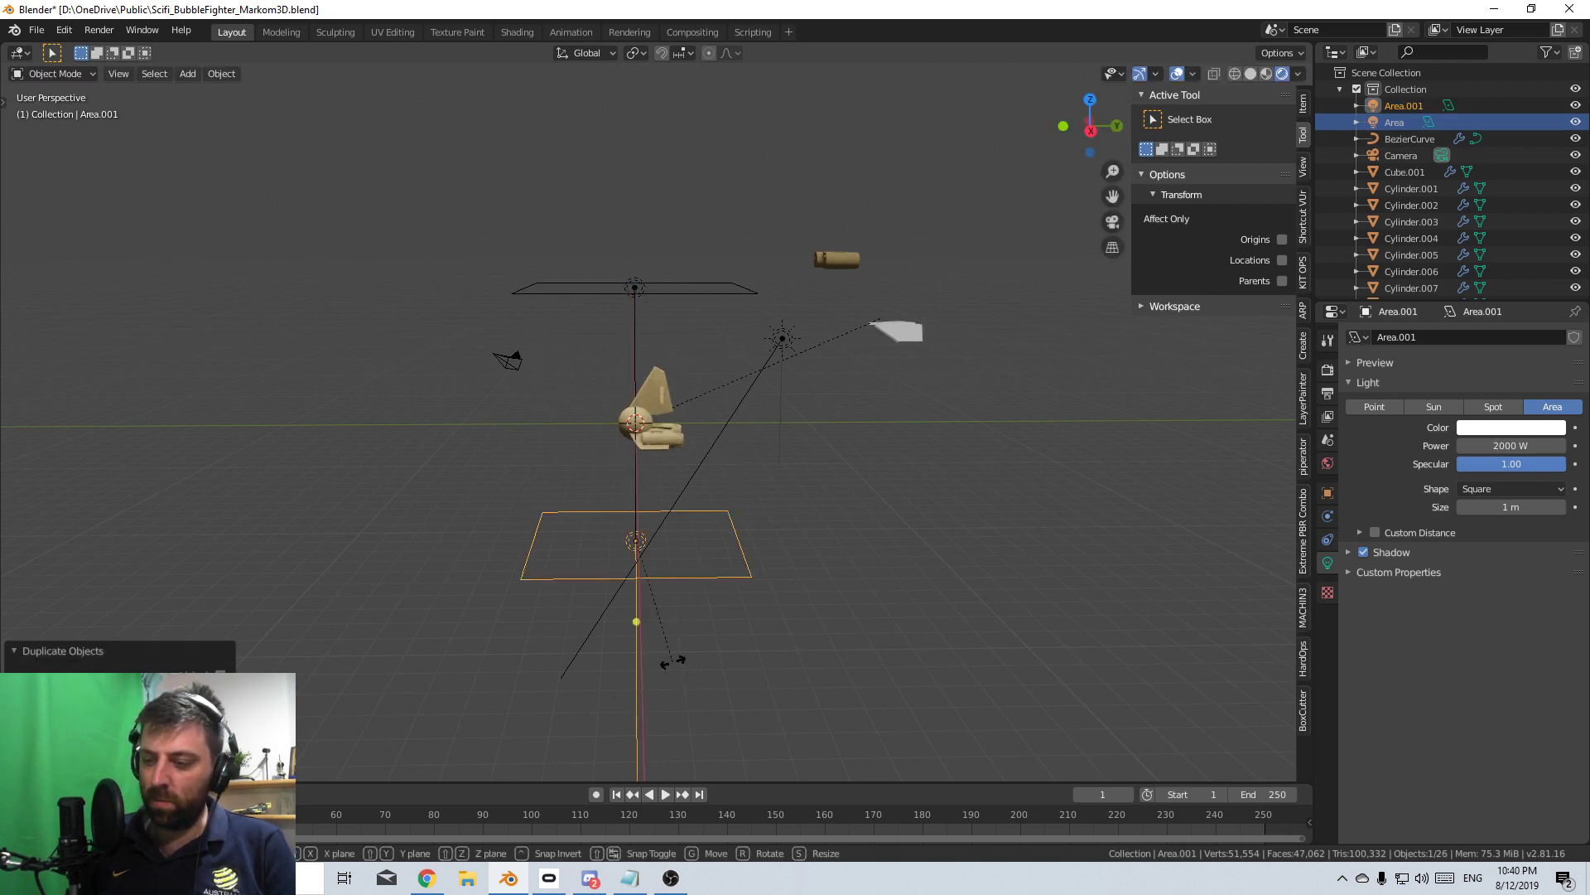
pyautogui.write('x180')
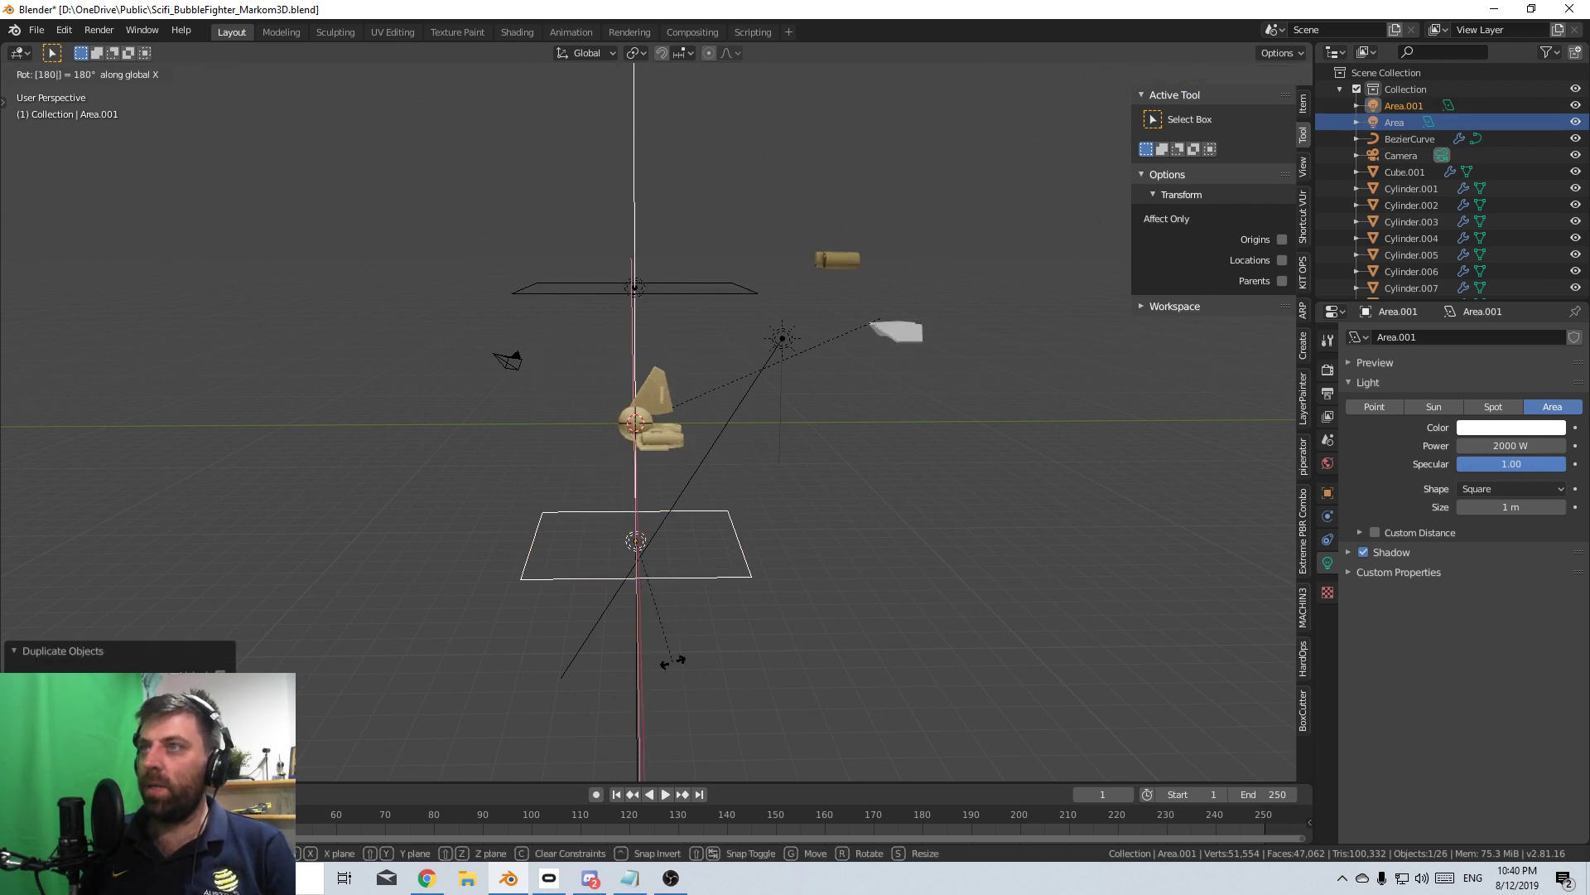
pyautogui.press('Return')
# - Delete the sun light so that only the two area lights illuminate the ship
pyautogui.moveTo(646, 668); pyautogui.dragTo(714, 472, button='middle')
pyautogui.click(911, 235)
pyautogui.press('Delete')
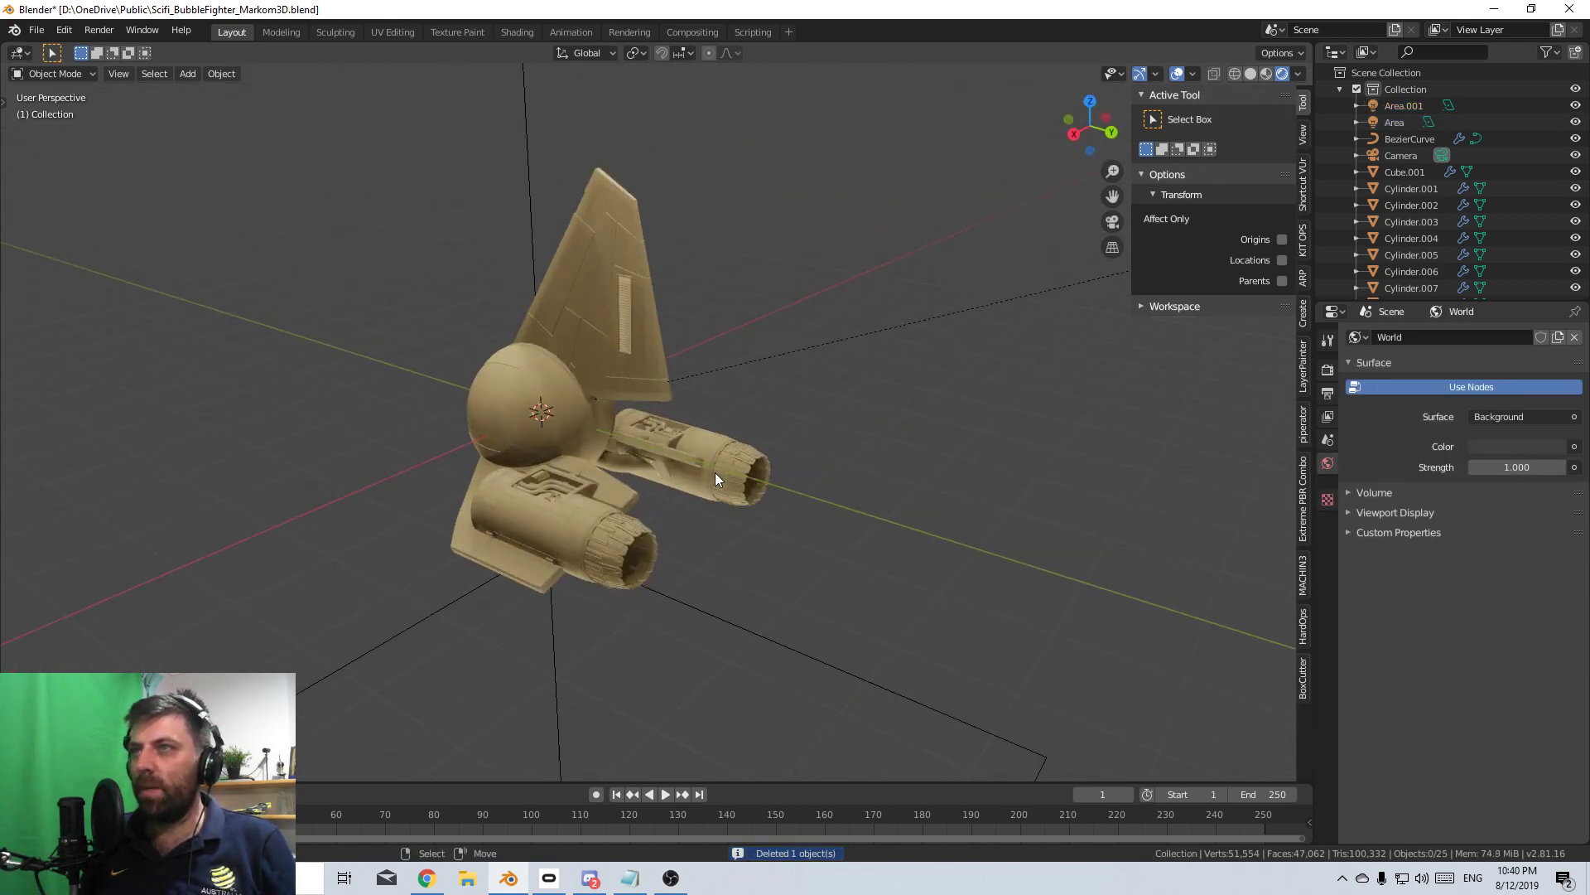
# - Switch the render engine to Cycles and check the ship's rendered lighting from several sides
pyautogui.click(1327, 346)
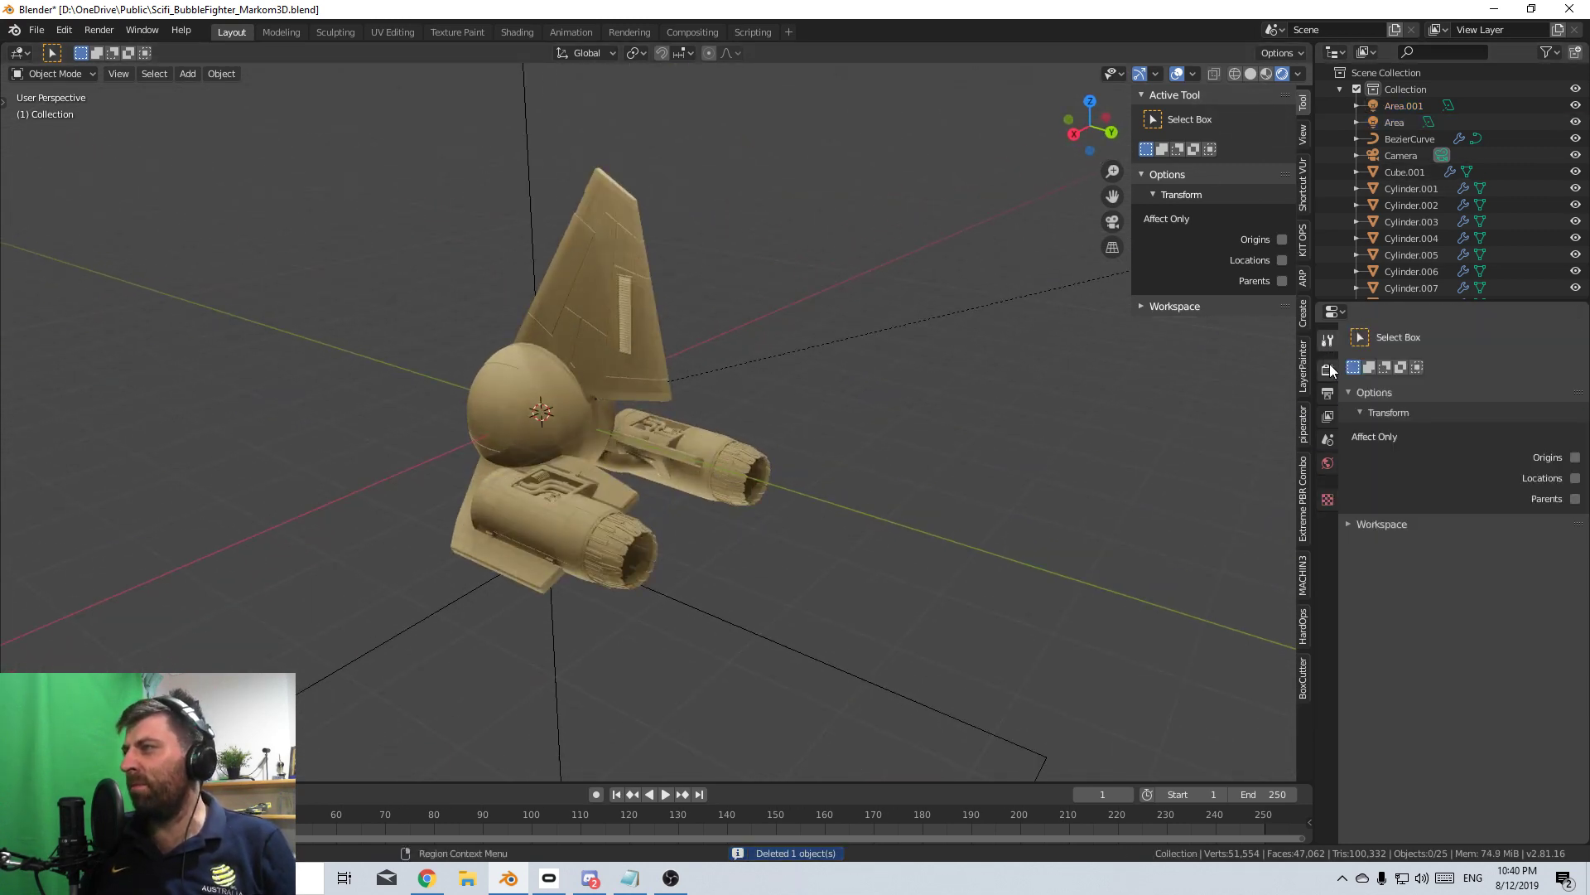
pyautogui.click(1328, 370)
pyautogui.click(1524, 337)
pyautogui.click(1486, 392)
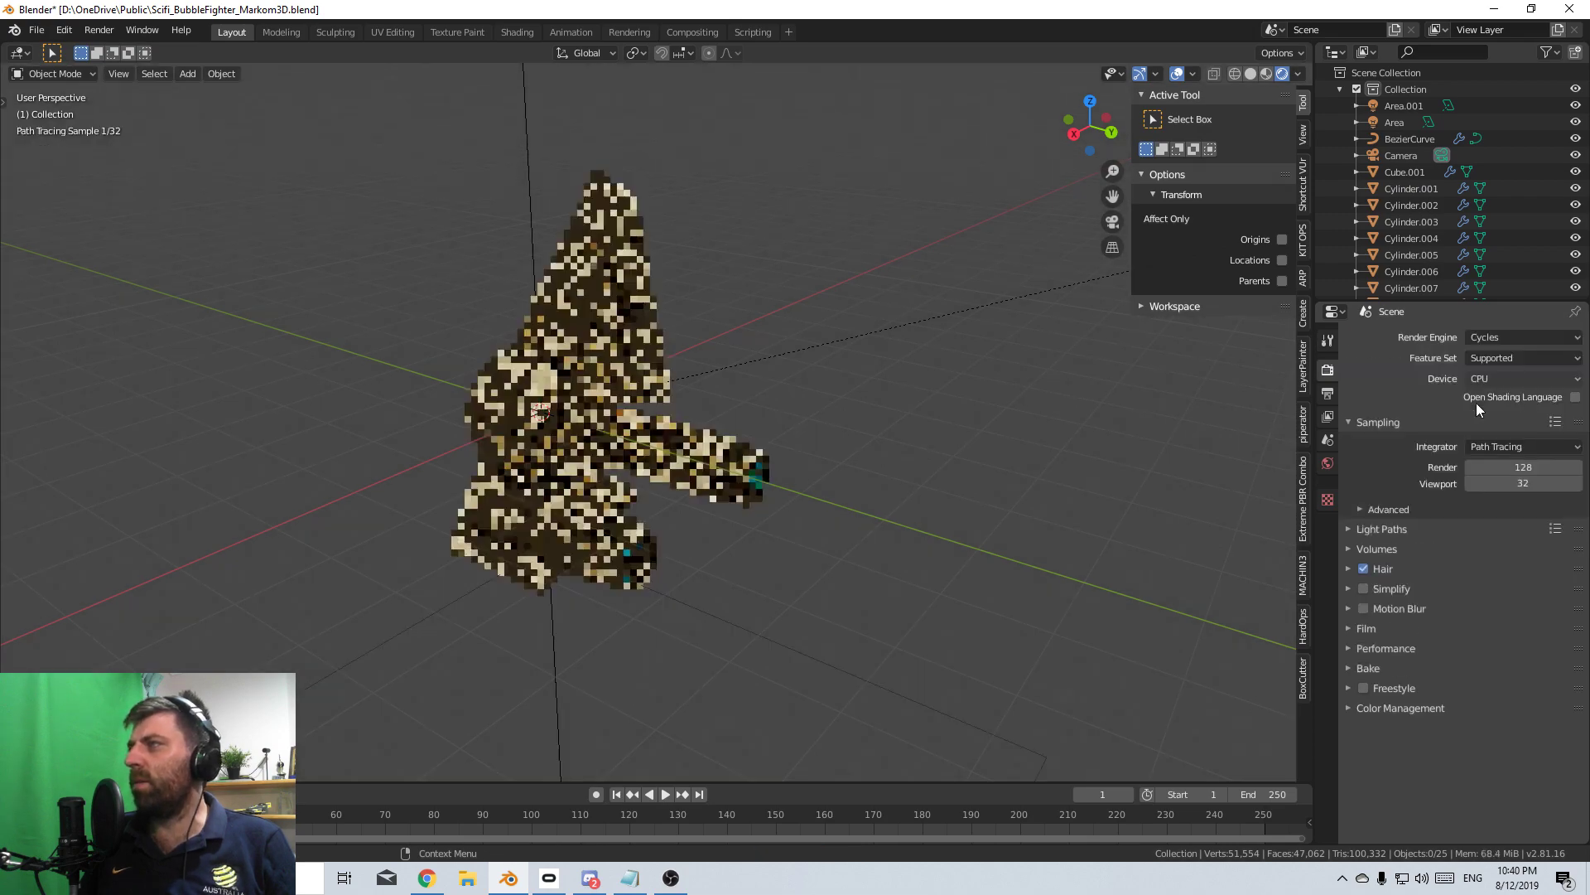
pyautogui.moveTo(762, 489); pyautogui.dragTo(793, 494, button='middle')
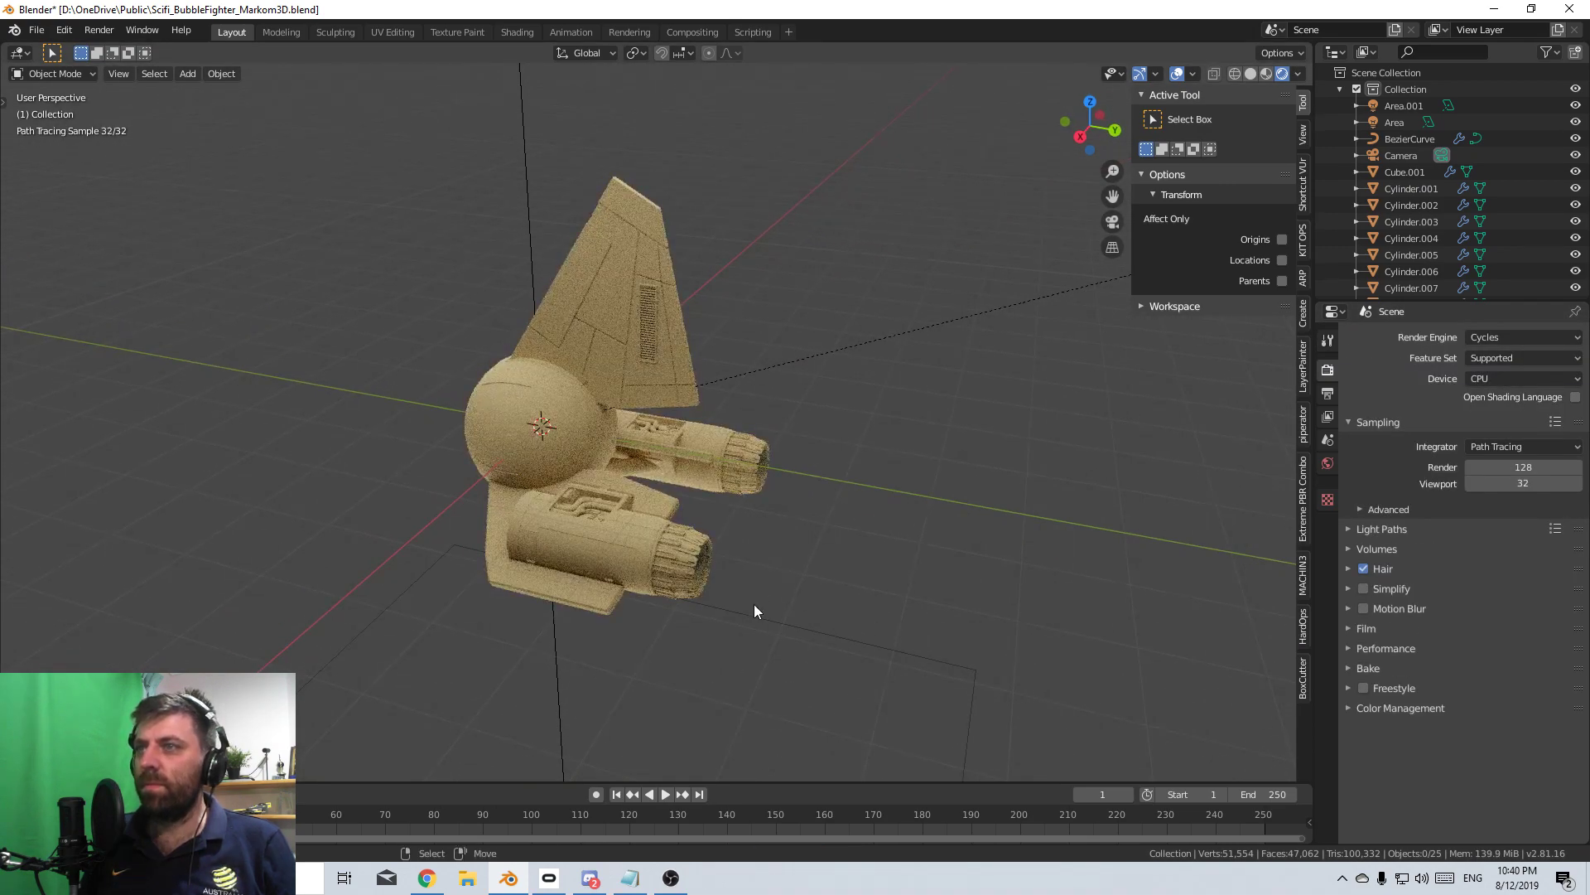
pyautogui.moveTo(754, 604); pyautogui.dragTo(854, 574, button='middle')
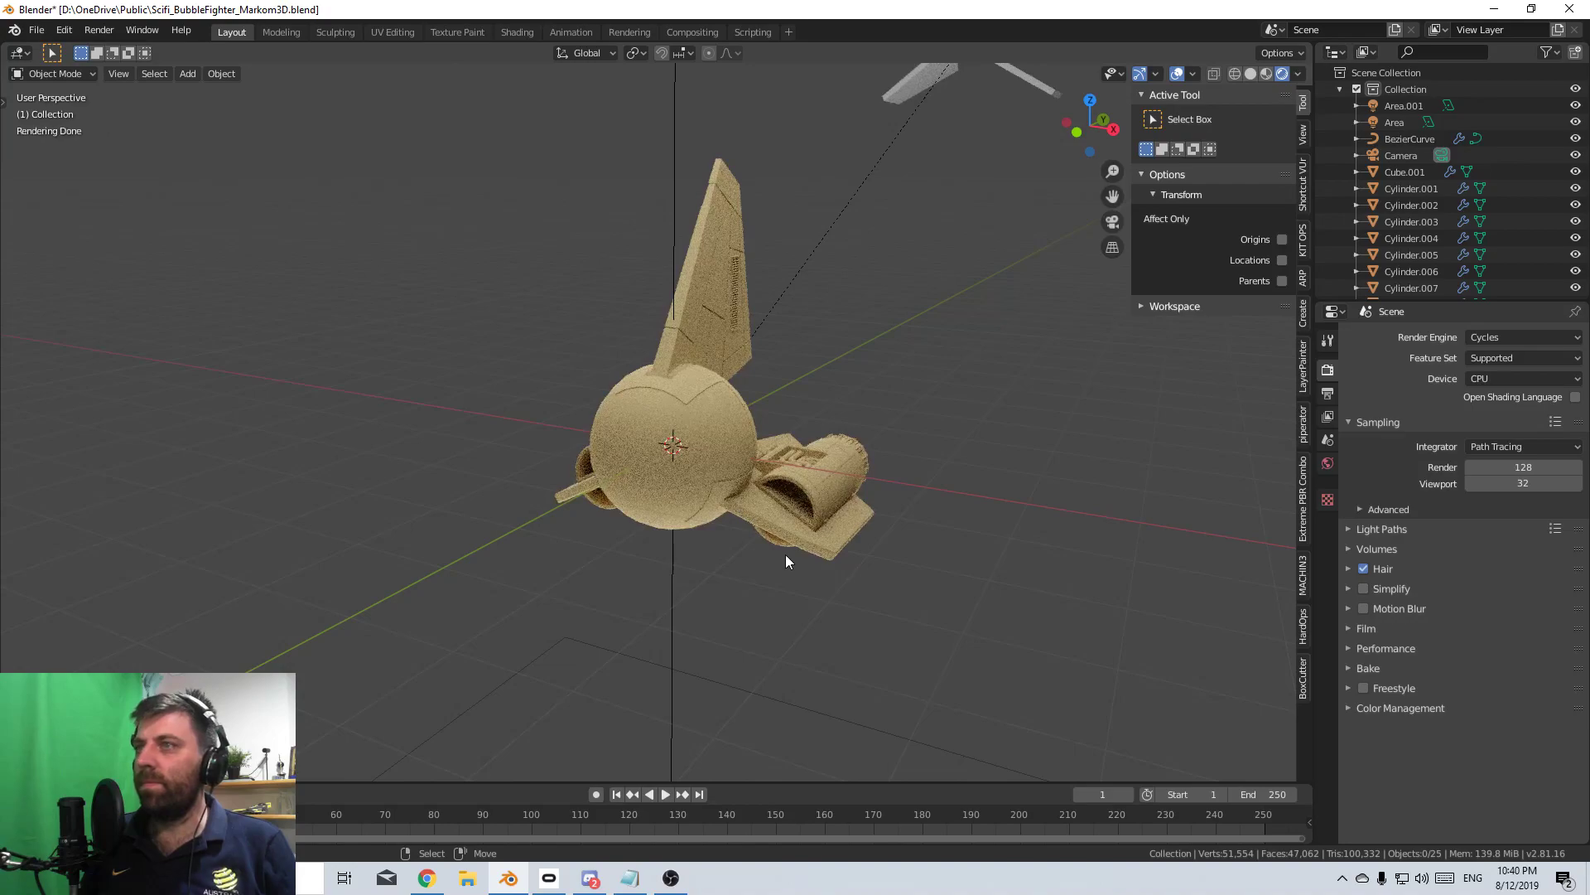
pyautogui.moveTo(786, 555); pyautogui.dragTo(926, 550, button='middle')
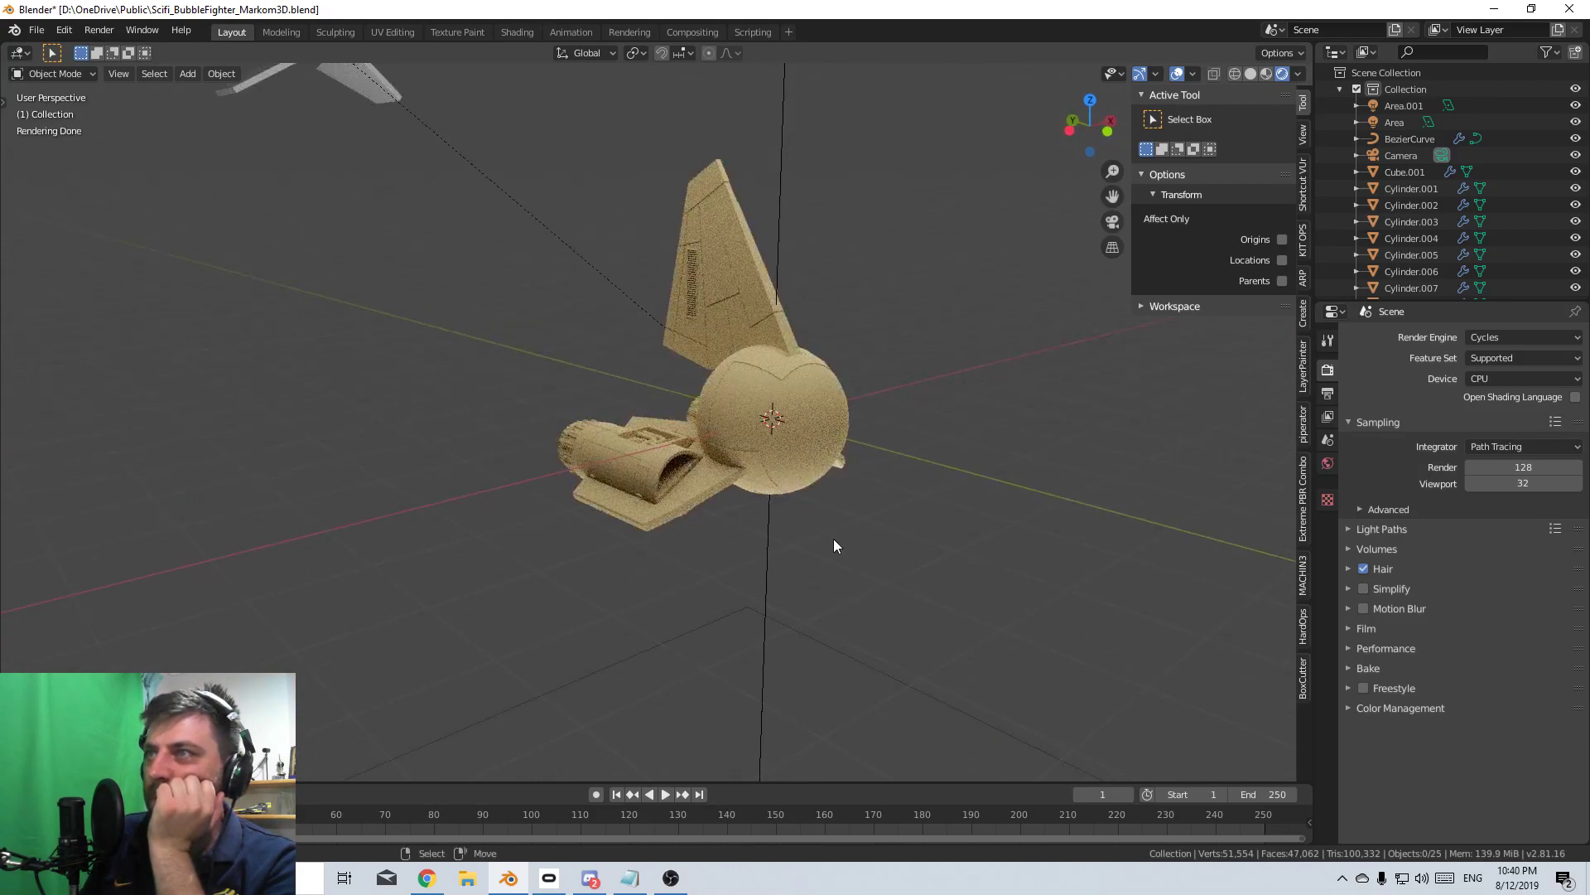
pyautogui.scroll(5, 833, 538)
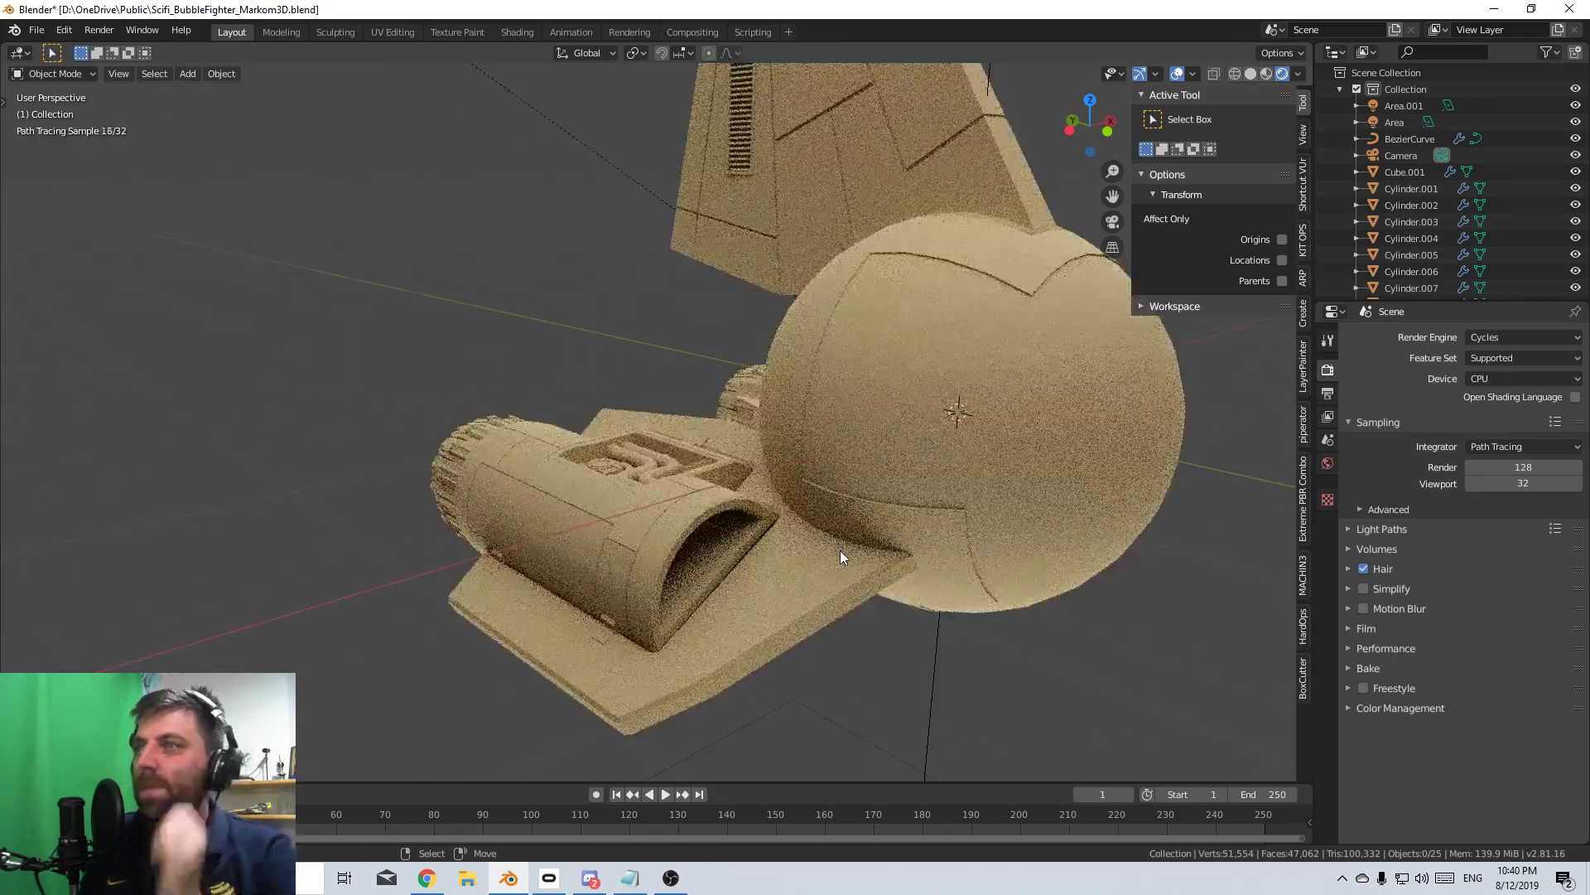
pyautogui.moveTo(863, 549); pyautogui.dragTo(729, 537, button='middle')
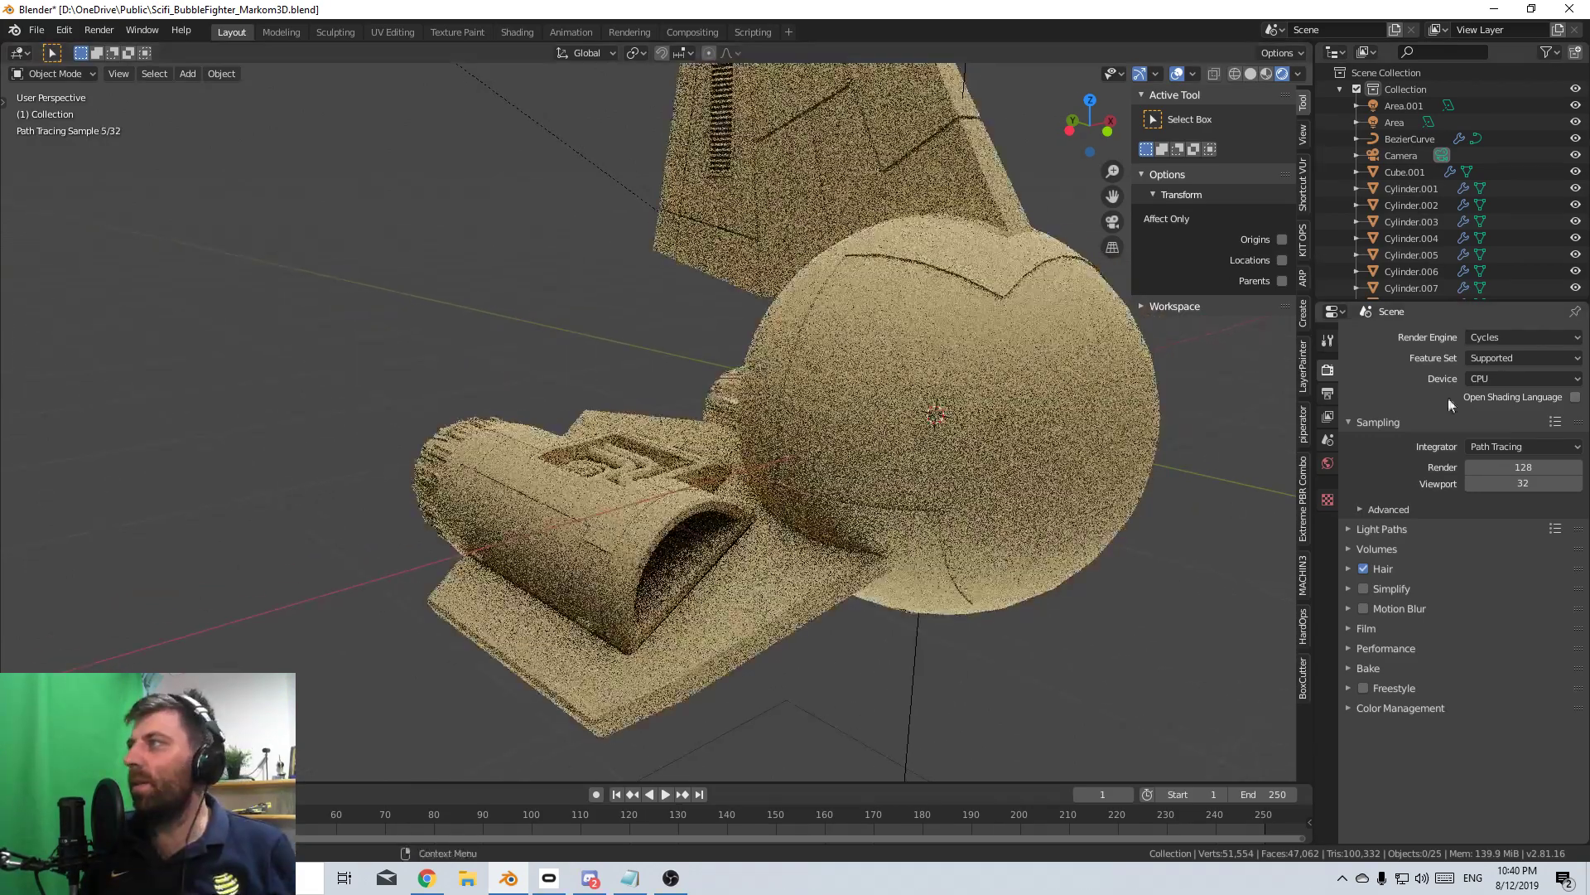
# - Set the Cycles device to GPU Compute and inspect the glowing engines in the rendered view
pyautogui.click(1524, 377)
pyautogui.click(1524, 401)
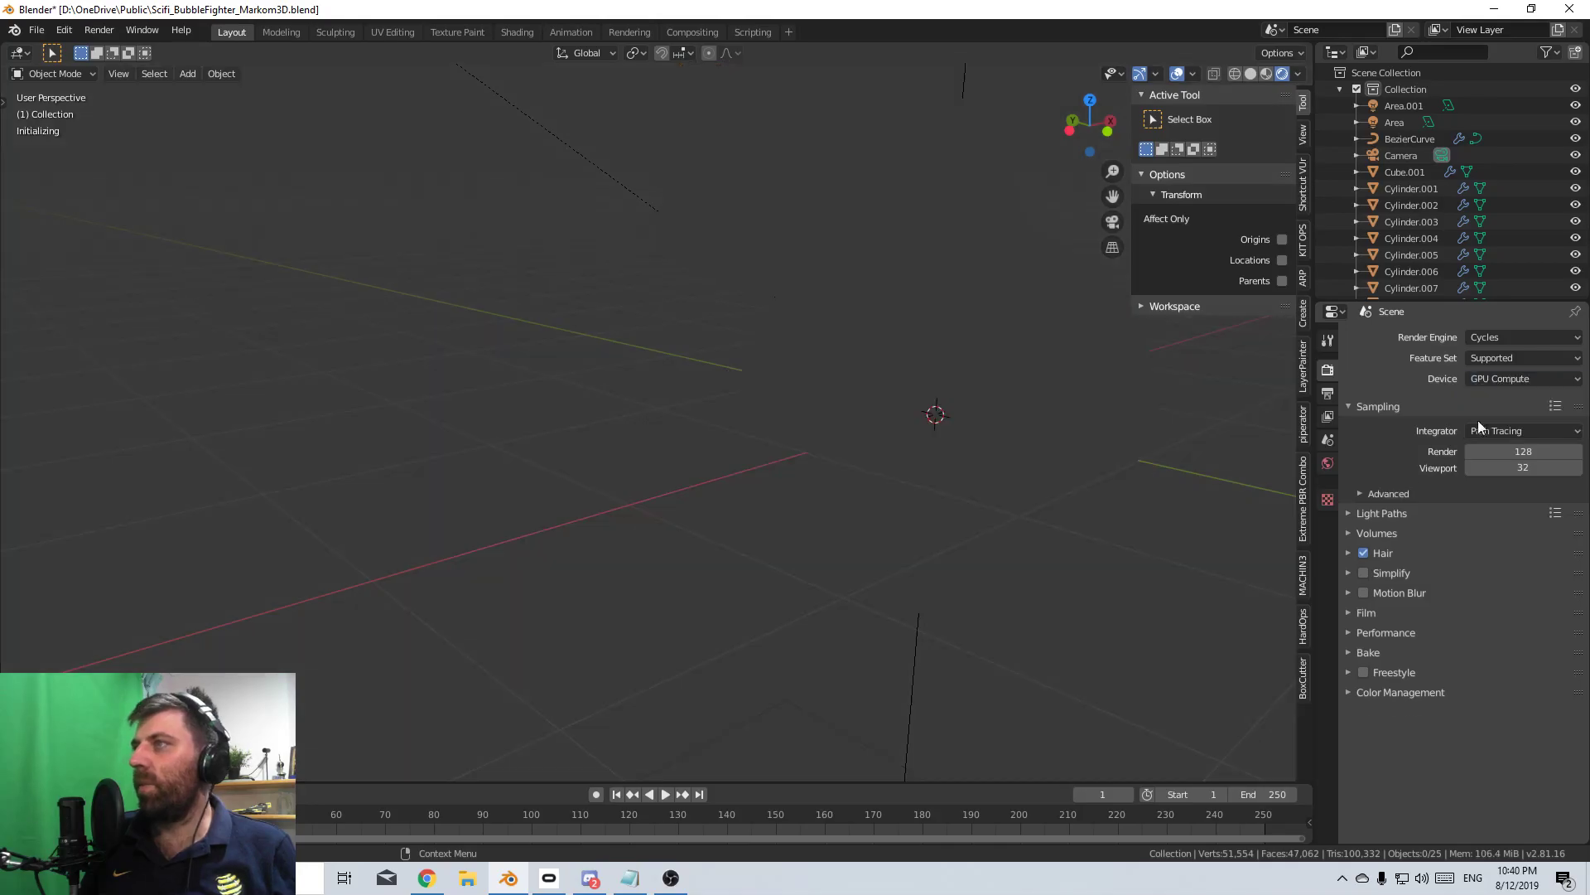
pyautogui.moveTo(804, 540); pyautogui.dragTo(923, 533, button='middle')
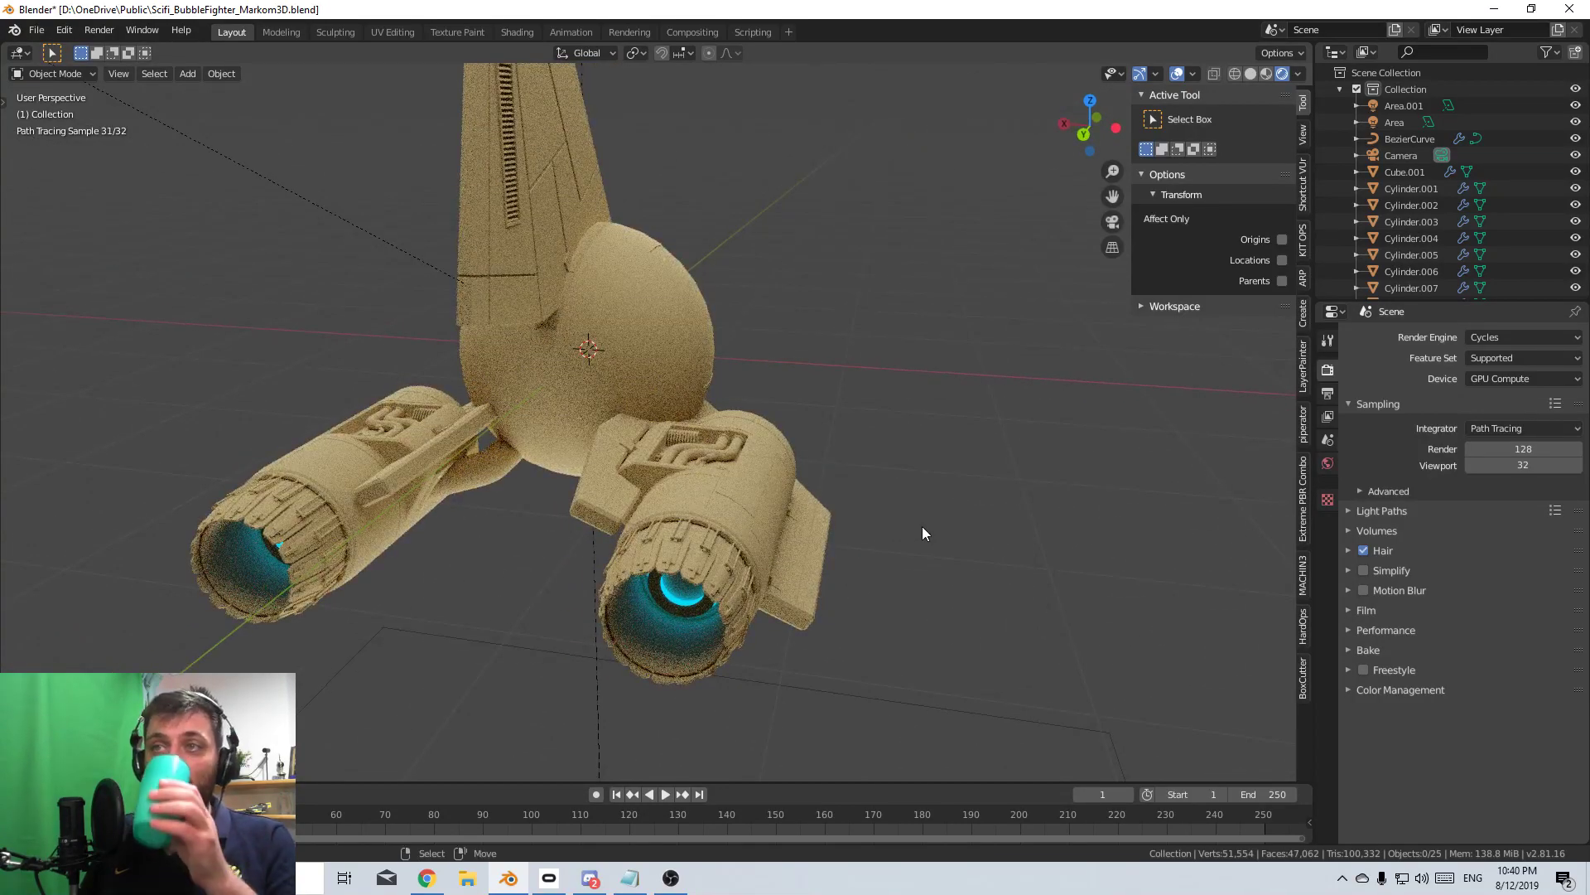
pyautogui.moveTo(922, 525); pyautogui.dragTo(641, 485, button='middle')
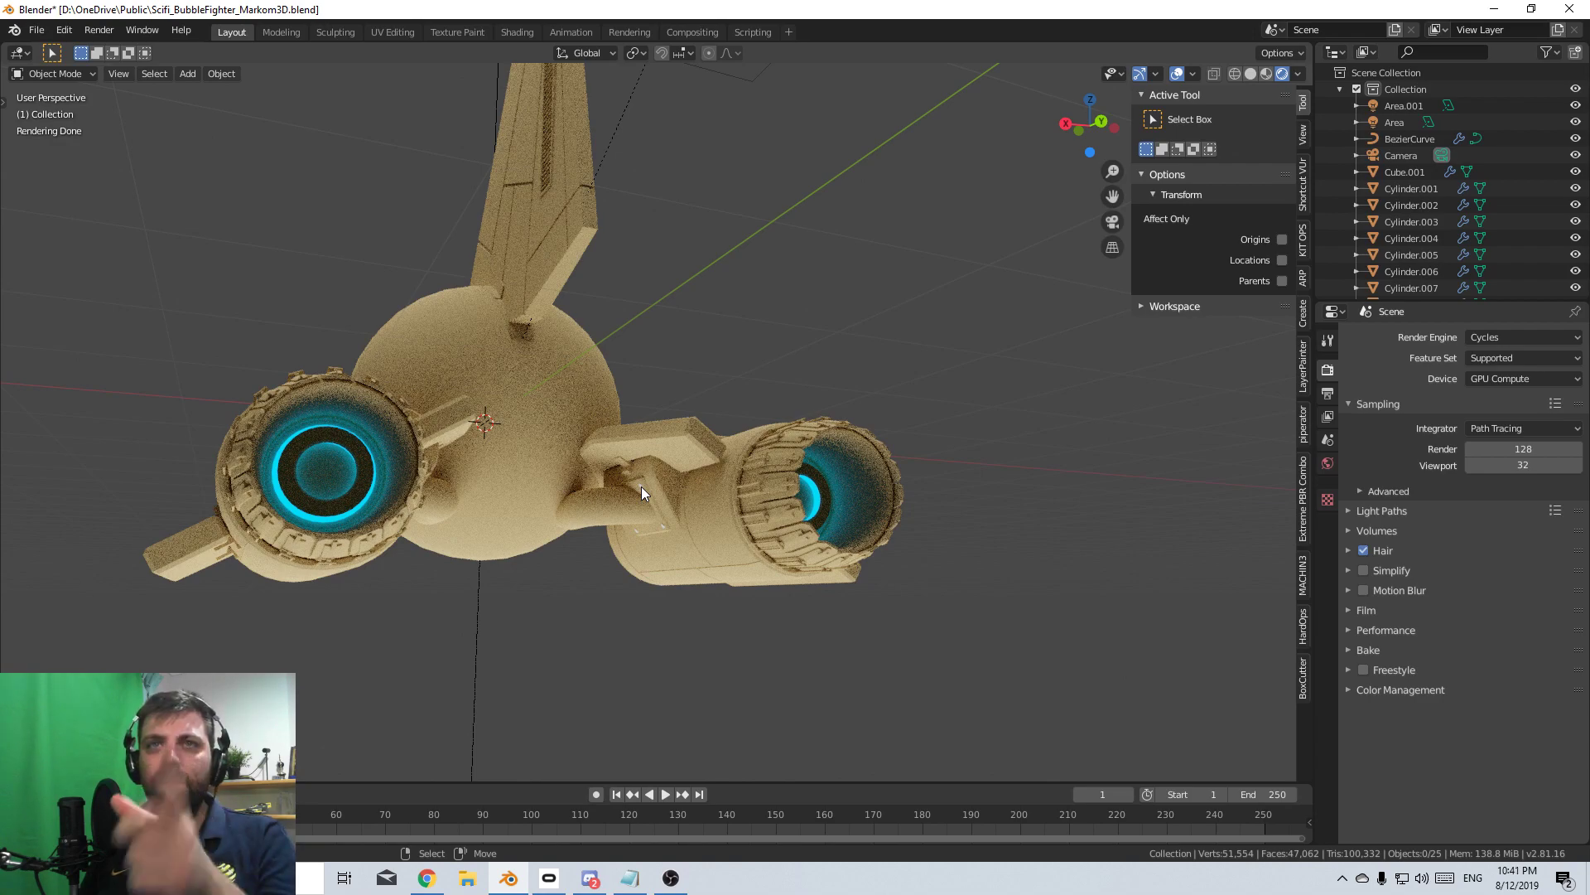
pyautogui.moveTo(676, 488)
pyautogui.mouseDown(button='middle')
pyautogui.moveTo(626, 574)
pyautogui.moveTo(643, 584)
pyautogui.mouseUp(button='middle')
pyautogui.scroll(2, 644, 584)
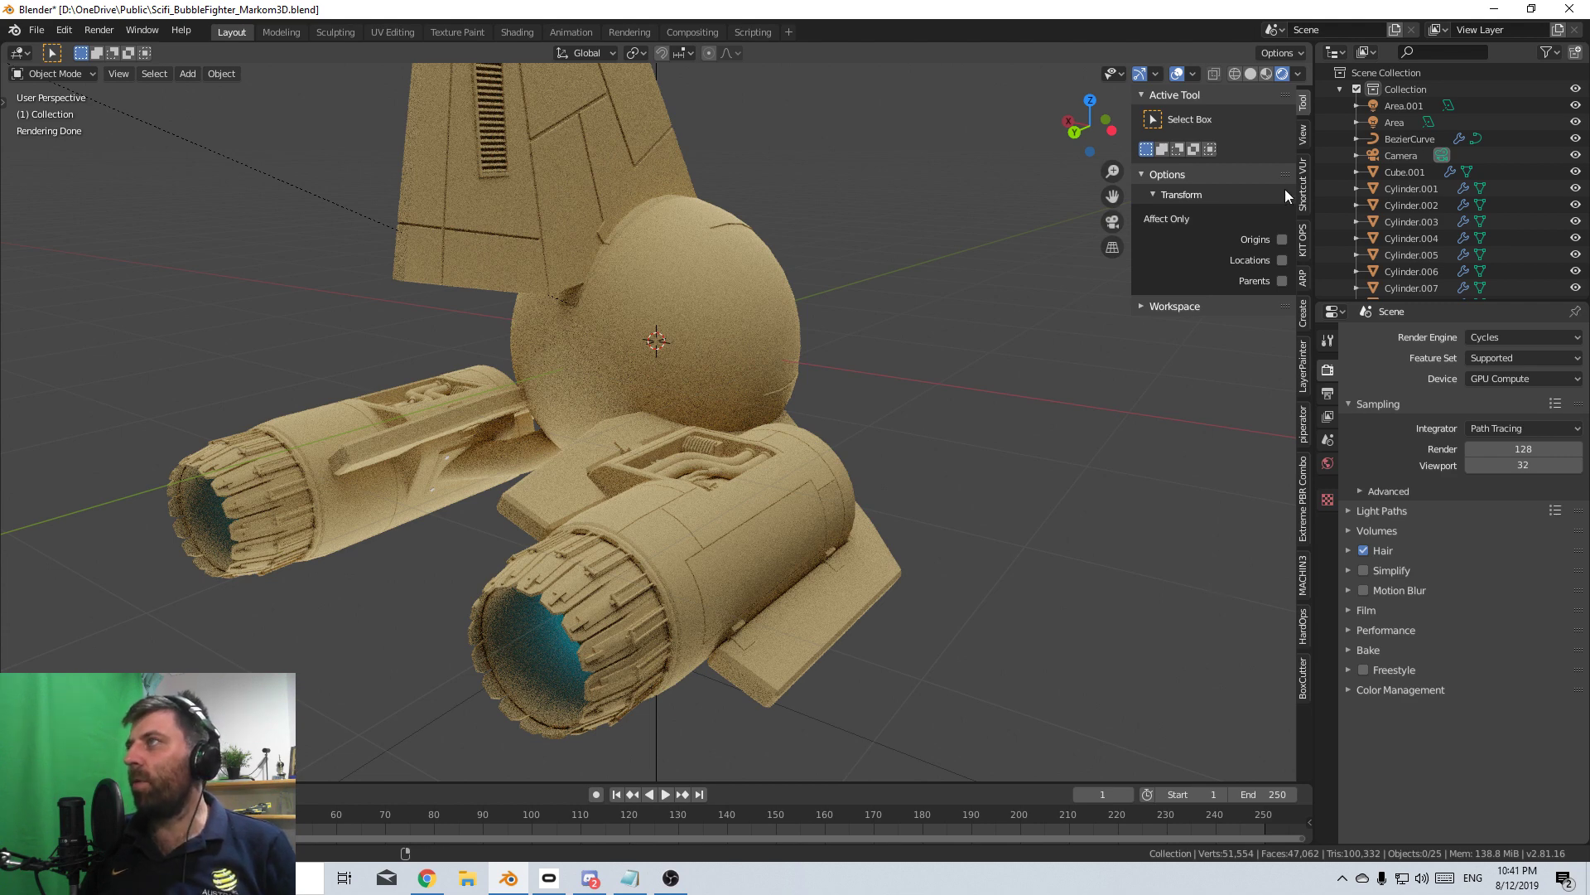
# - Set the render engine back to Eevee and return the viewport to solid shading
pyautogui.click(1267, 73)
pyautogui.click(1526, 337)
pyautogui.click(1520, 355)
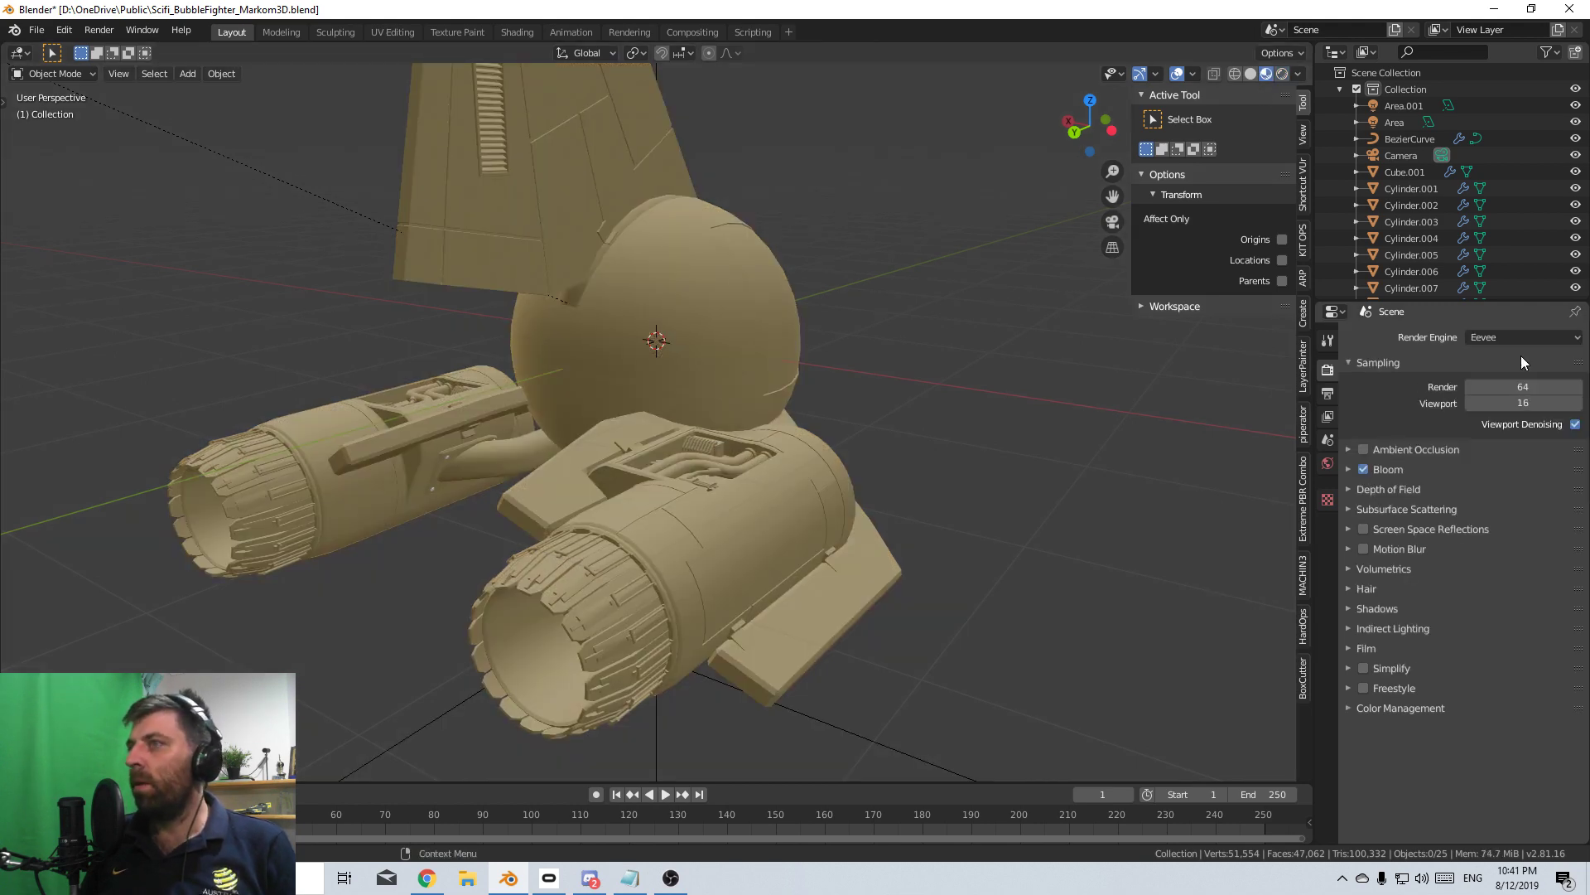
pyautogui.moveTo(1035, 464); pyautogui.dragTo(1086, 261, button='middle')
pyautogui.scroll(3, 1086, 261)
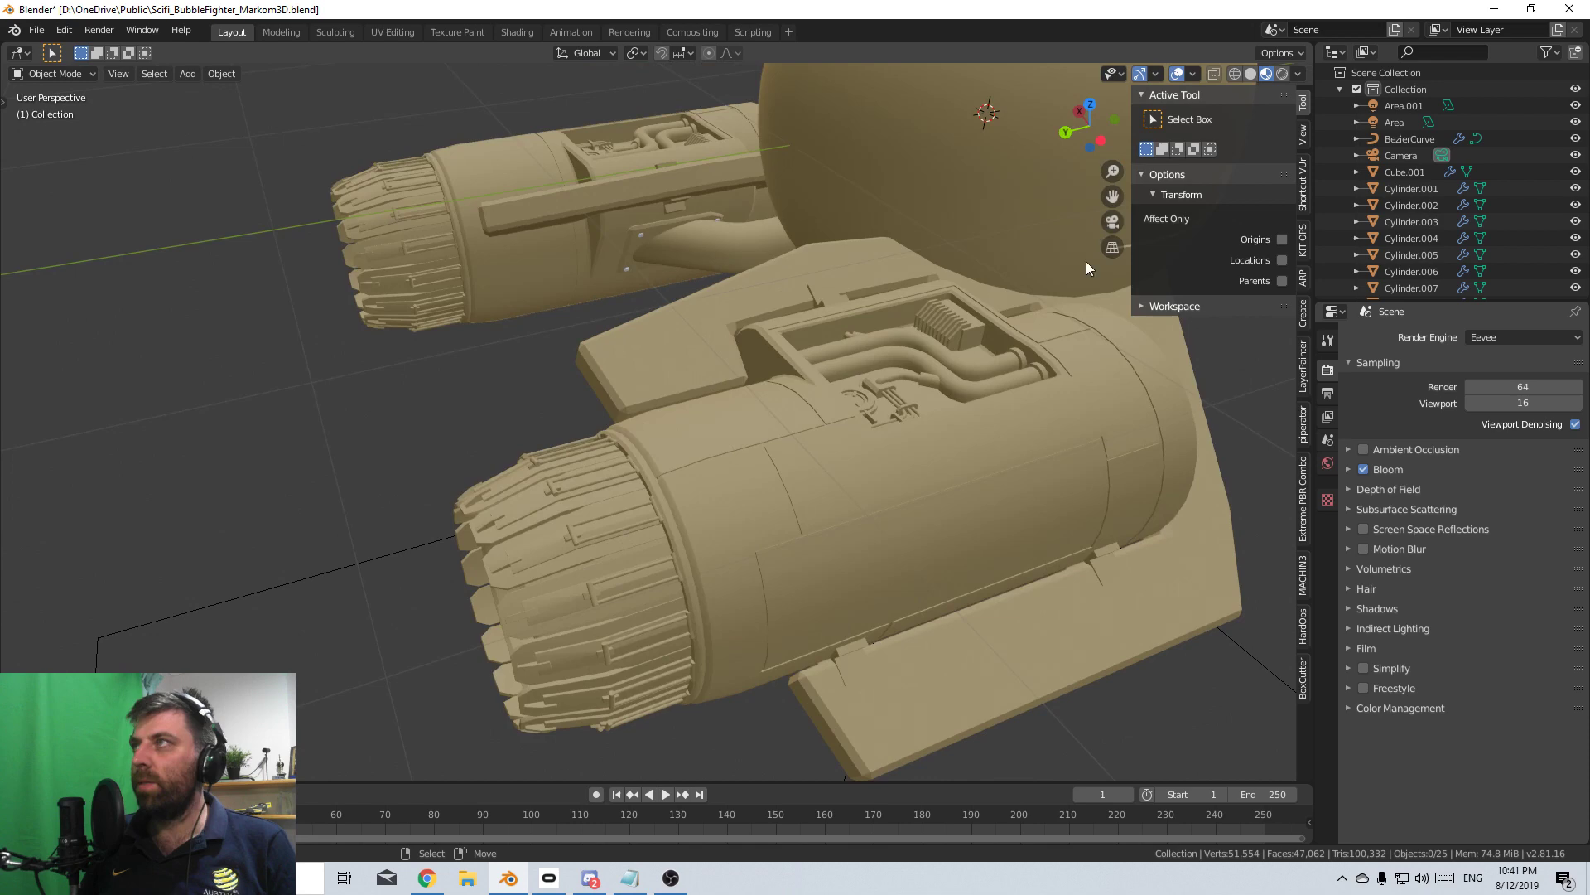
pyautogui.click(1251, 73)
pyautogui.moveTo(857, 400)
pyautogui.mouseDown(button='middle')
pyautogui.moveTo(695, 471)
pyautogui.moveTo(763, 481)
pyautogui.moveTo(779, 548)
pyautogui.mouseUp(button='middle')
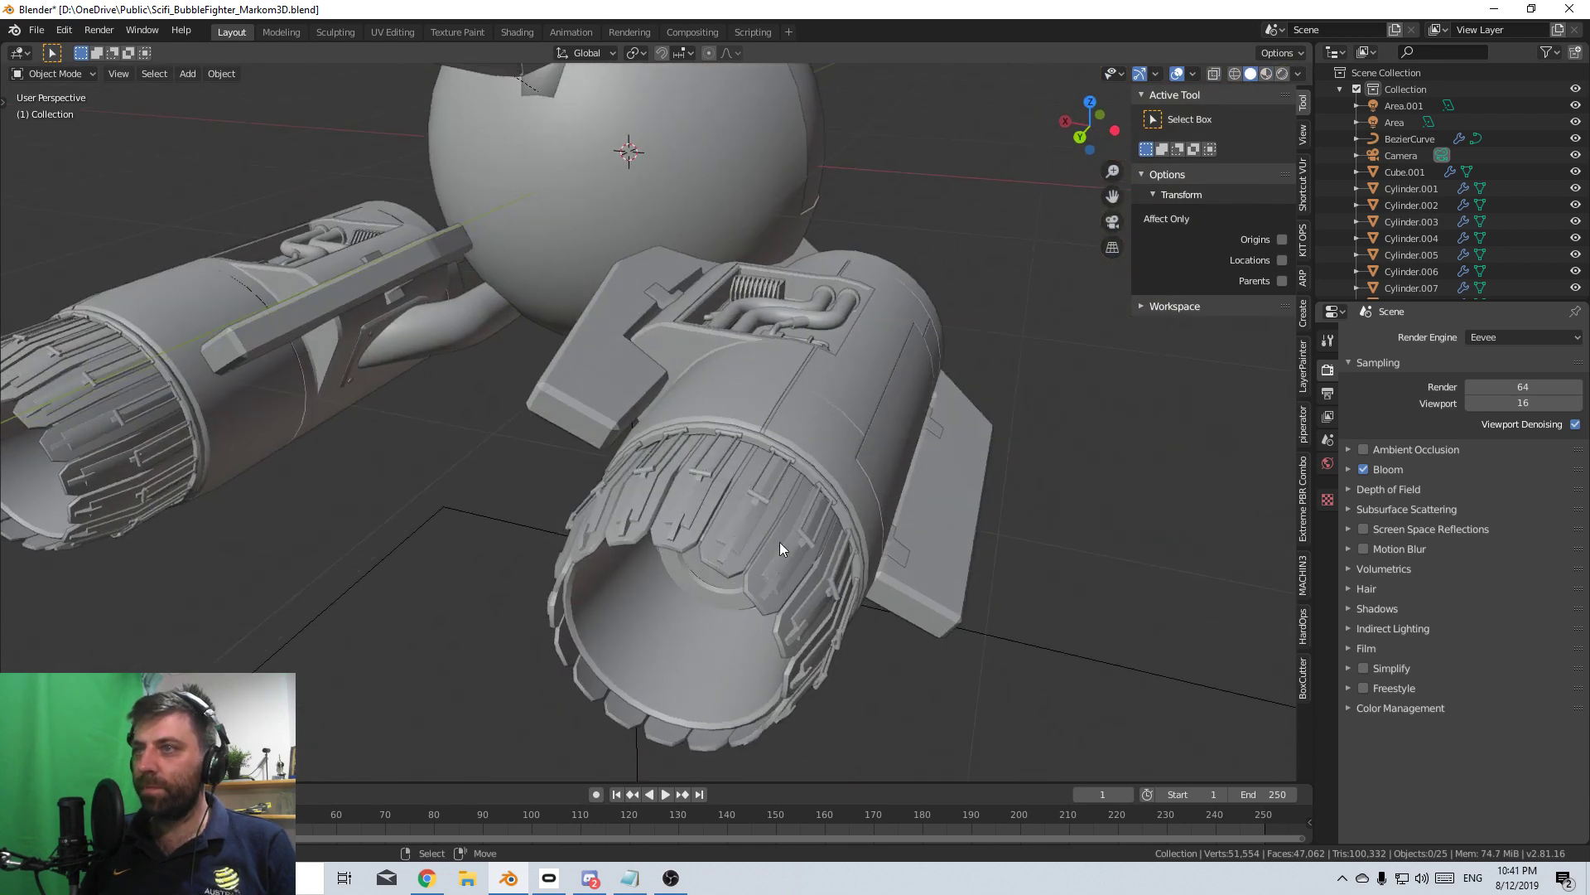
# - Snap the 3D cursor to the ring inside the ship's engine nozzle
pyautogui.click(672, 648)
pyautogui.moveTo(673, 648); pyautogui.dragTo(717, 599, button='middle')
pyautogui.hotkey('shift', 's')
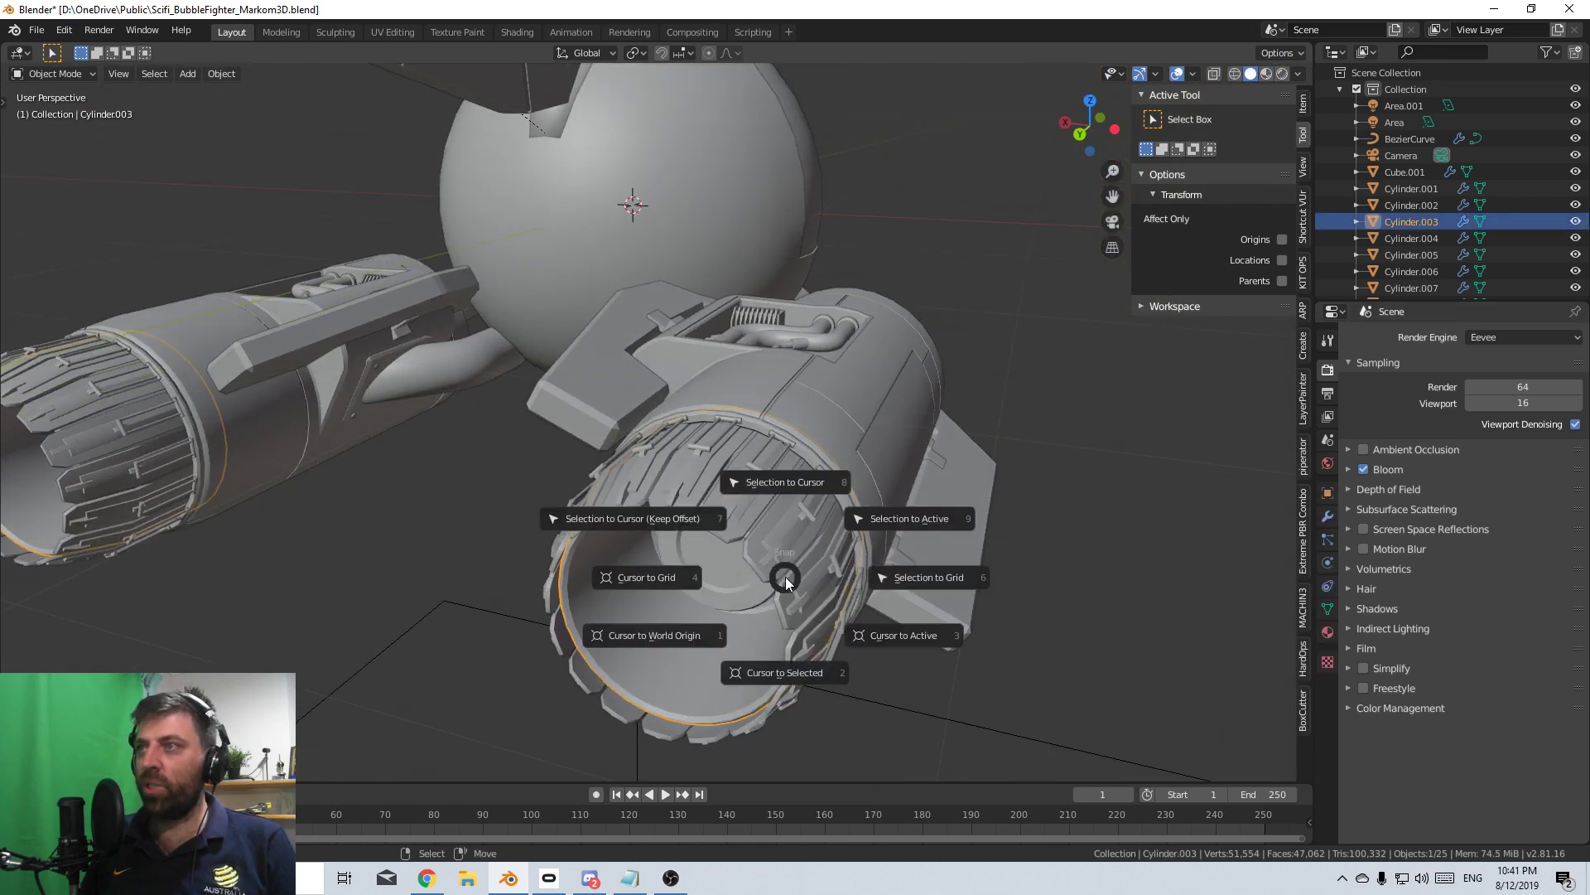
pyautogui.click(784, 672)
# - Add a 32-vertex cylinder with 1 m radius and 2 m depth at the 3D cursor
pyautogui.scroll(-3, 779, 598)
pyautogui.hotkey('shift', 'a')
pyautogui.moveTo(734, 398)
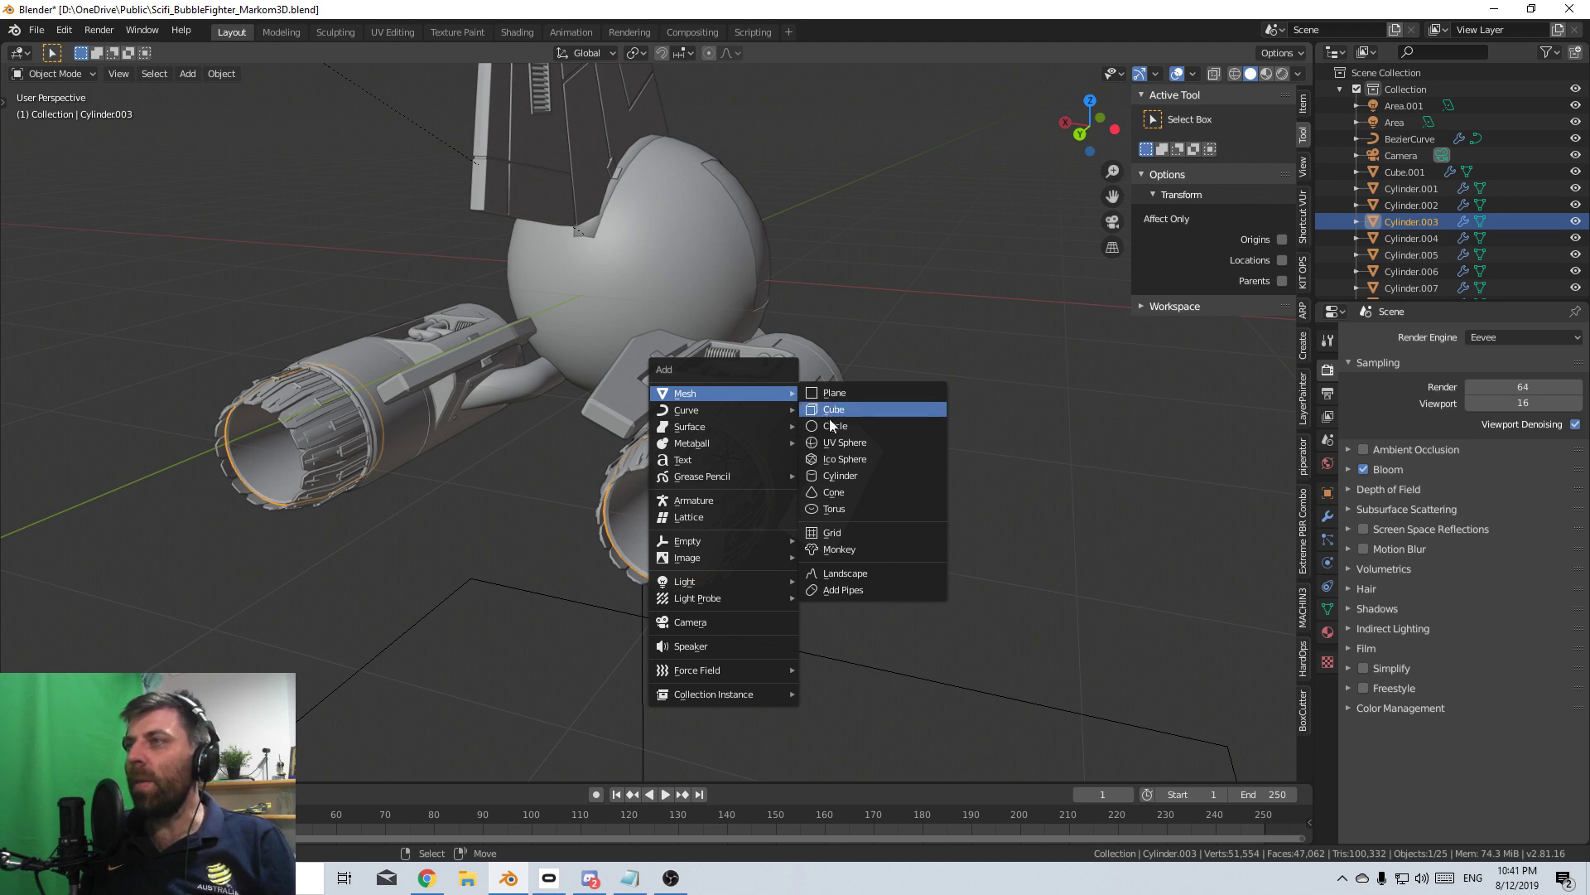
pyautogui.click(847, 477)
pyautogui.moveTo(847, 480); pyautogui.dragTo(837, 455, button='middle')
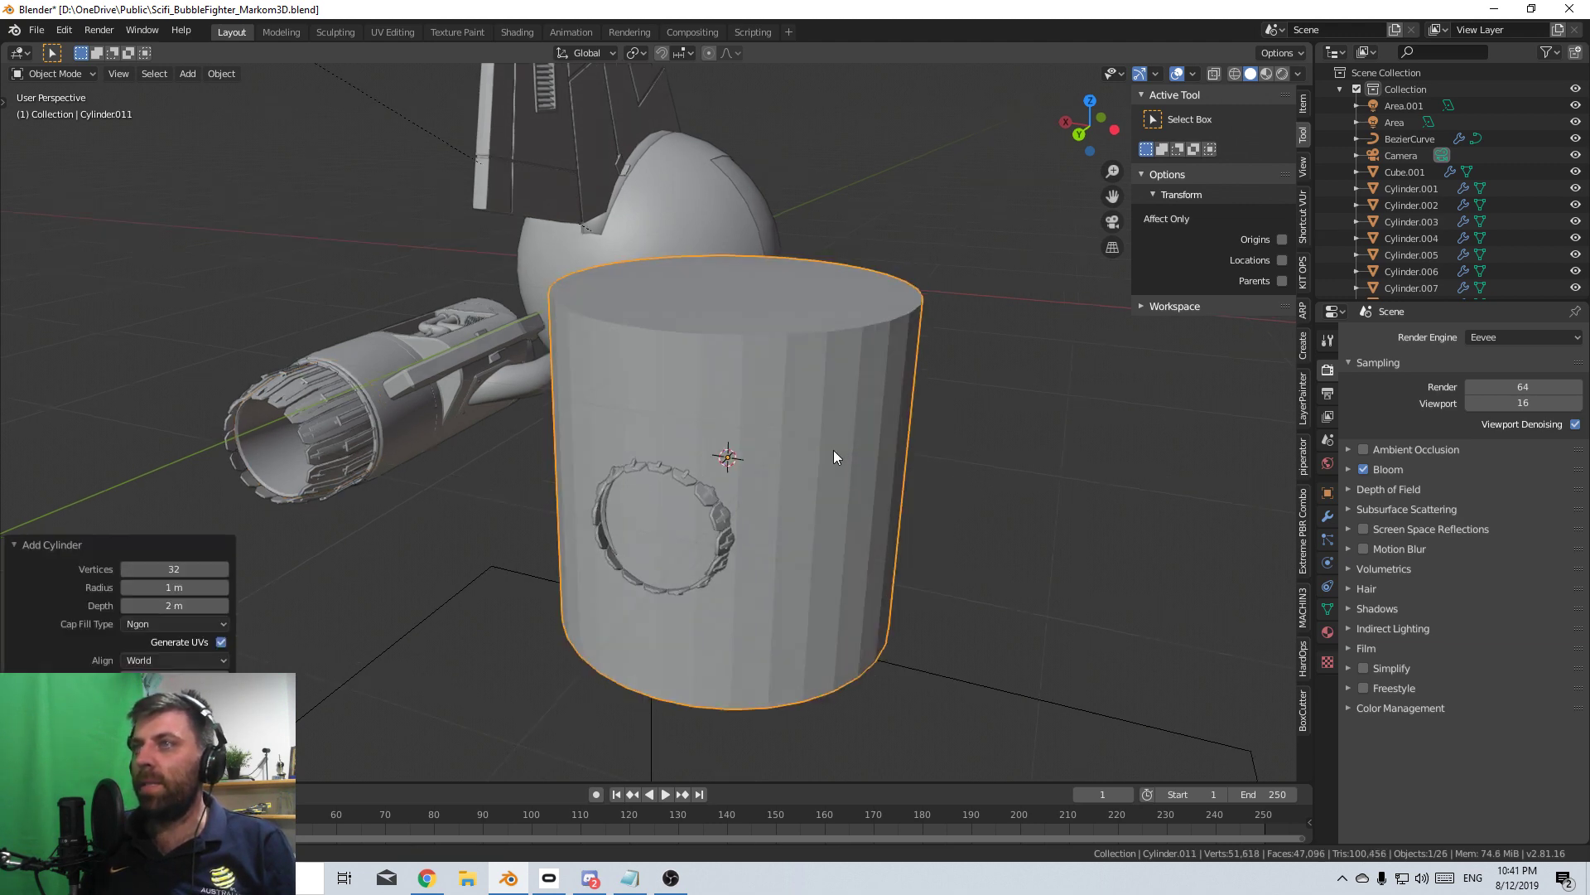
pyautogui.click(171, 569)
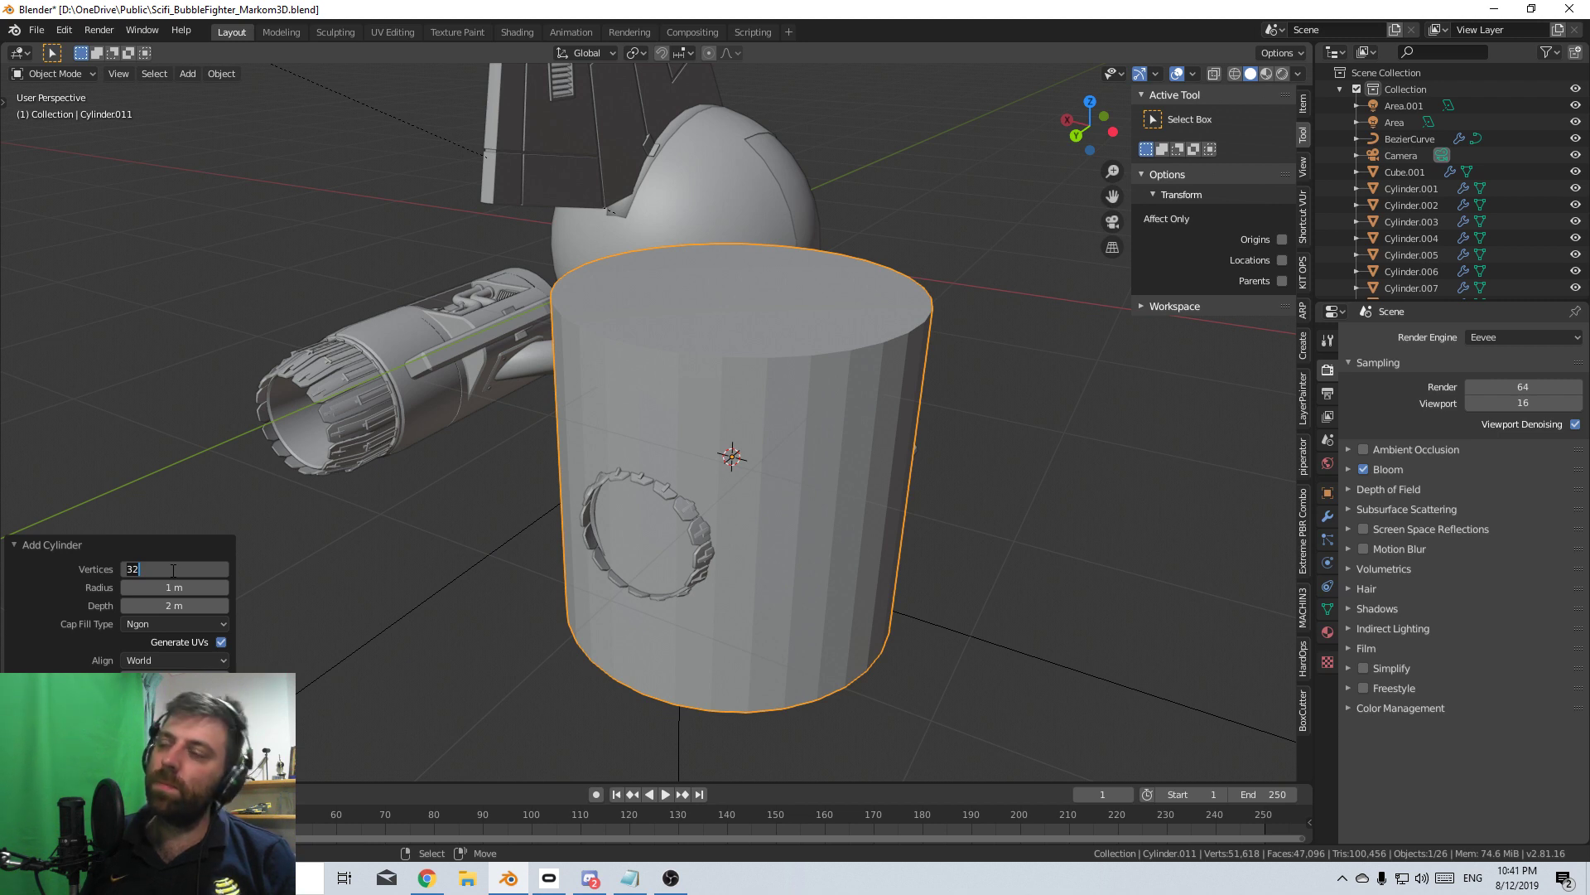
# - Enter Edit Mode on the new cylinder and select only the edge loop around its bottom cap
pyautogui.press('Tab')
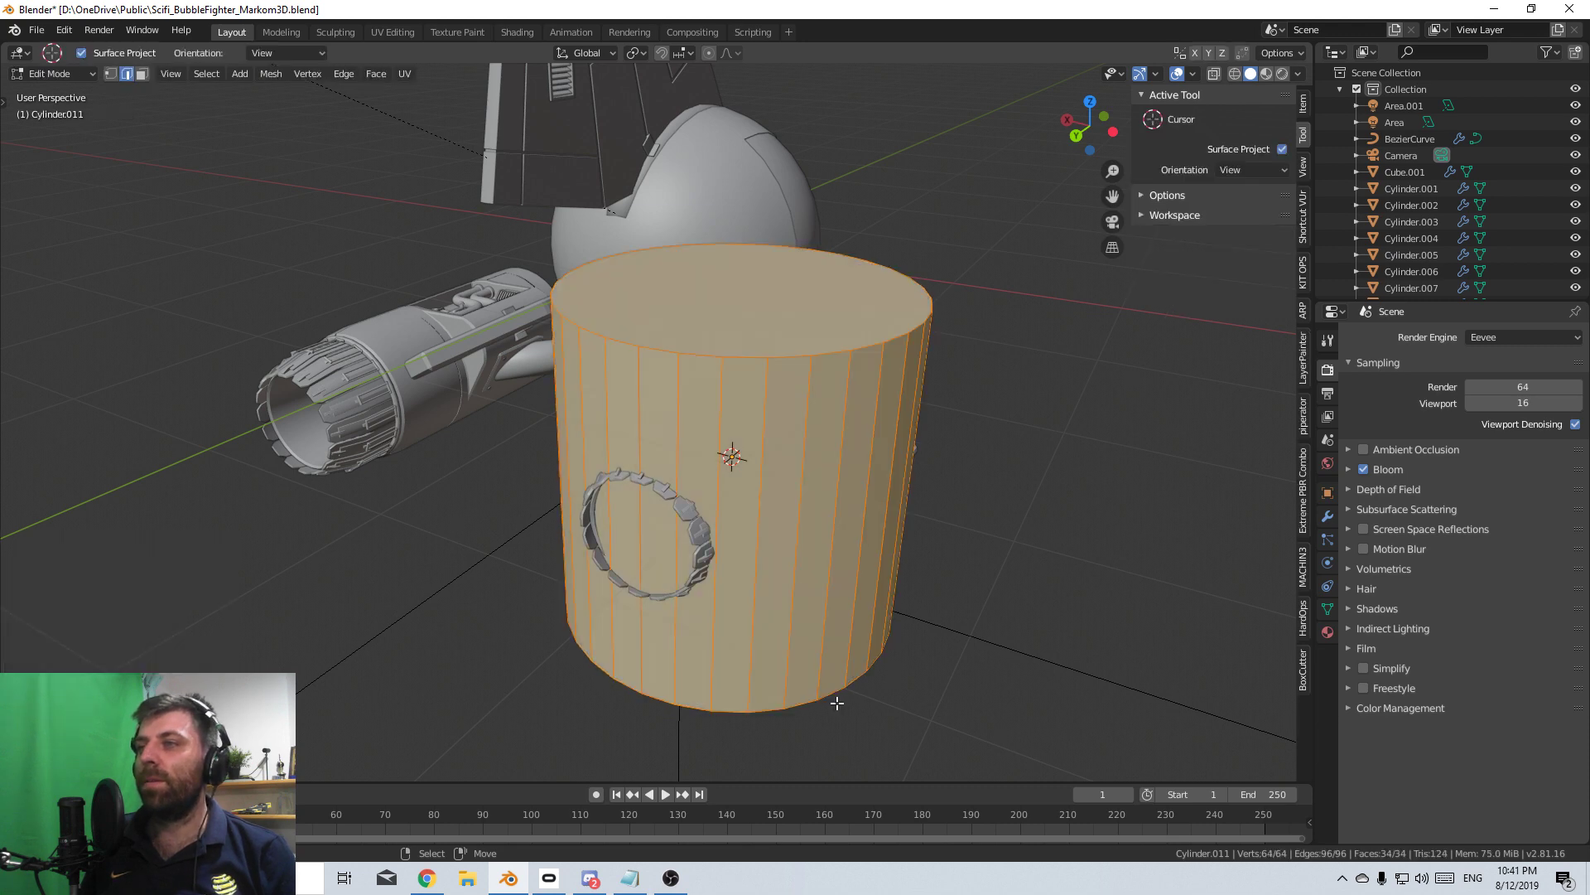
pyautogui.moveTo(841, 676); pyautogui.dragTo(853, 538, button='middle')
pyautogui.hotkey('alt', 'a')
pyautogui.keyDown('alt'); pyautogui.click(859, 530); pyautogui.keyUp('alt')
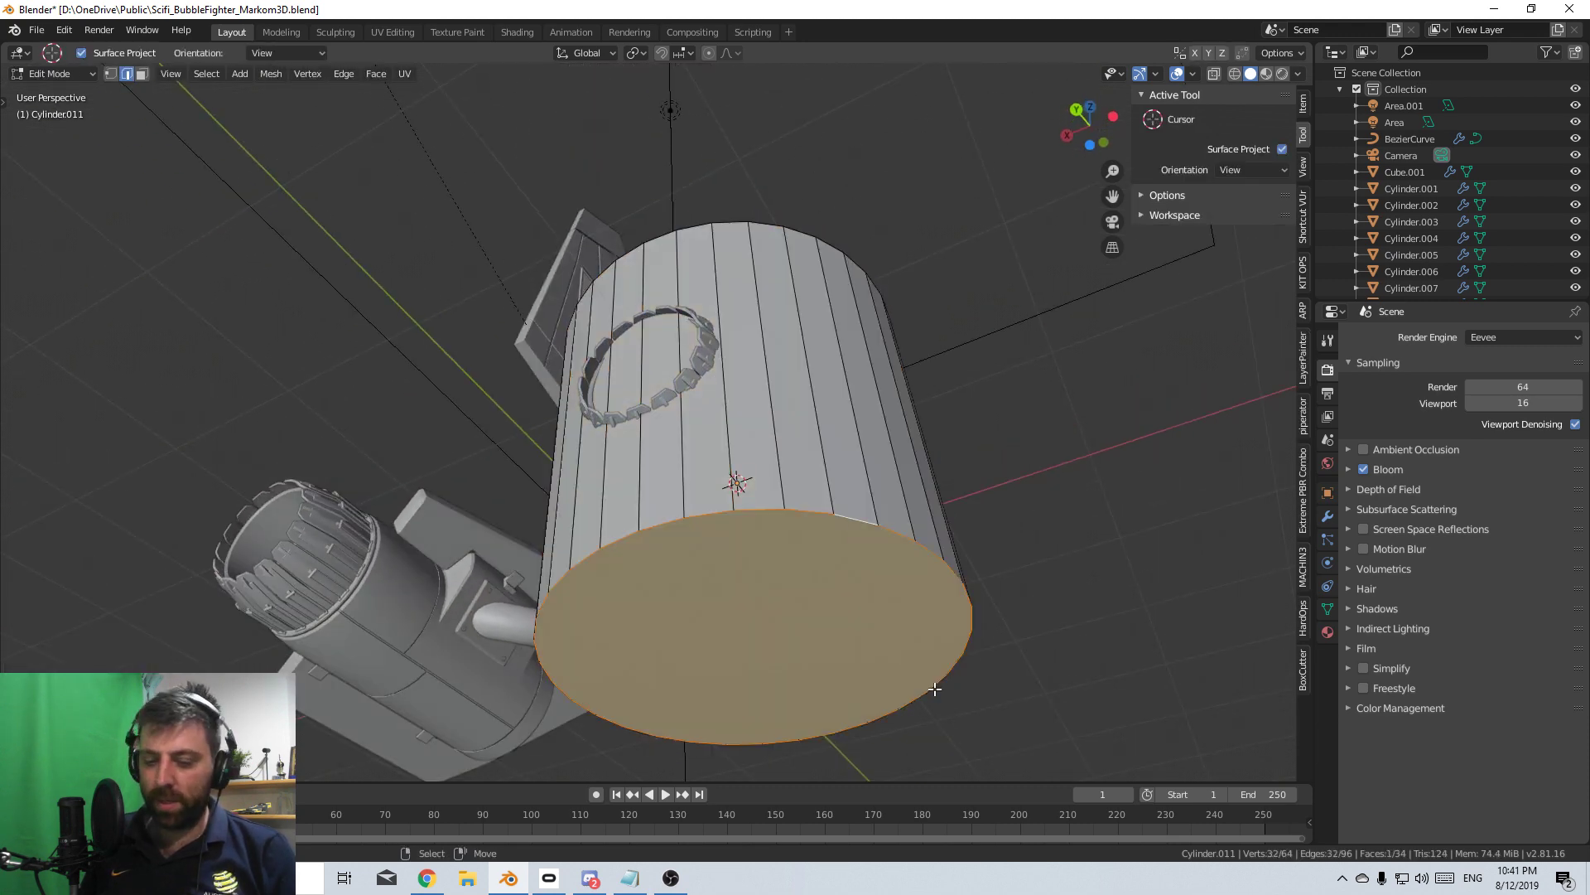
# - Flatten the large cylinder into a thin disc by moving its bottom face up close to the top face
pyautogui.press('g')
pyautogui.click(913, 422)
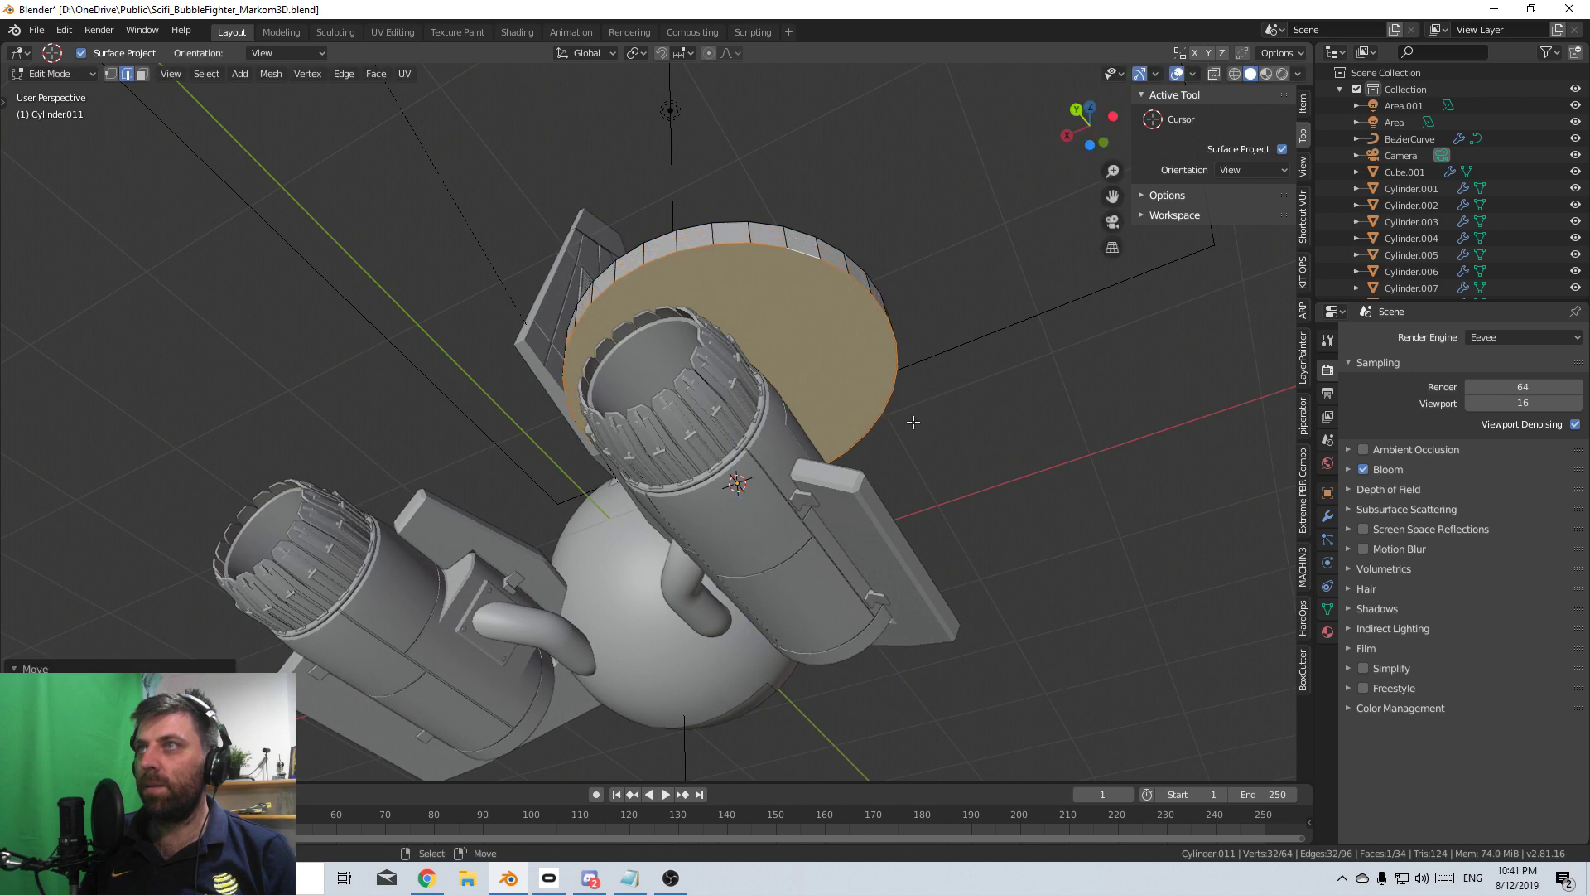
pyautogui.moveTo(913, 422); pyautogui.dragTo(812, 348, button='middle')
# - Inset the disc's top face by about 0.84 m, raise the inner face along Z and scale it up about 3 times
pyautogui.keyDown('alt'); pyautogui.click(805, 340); pyautogui.keyUp('alt')
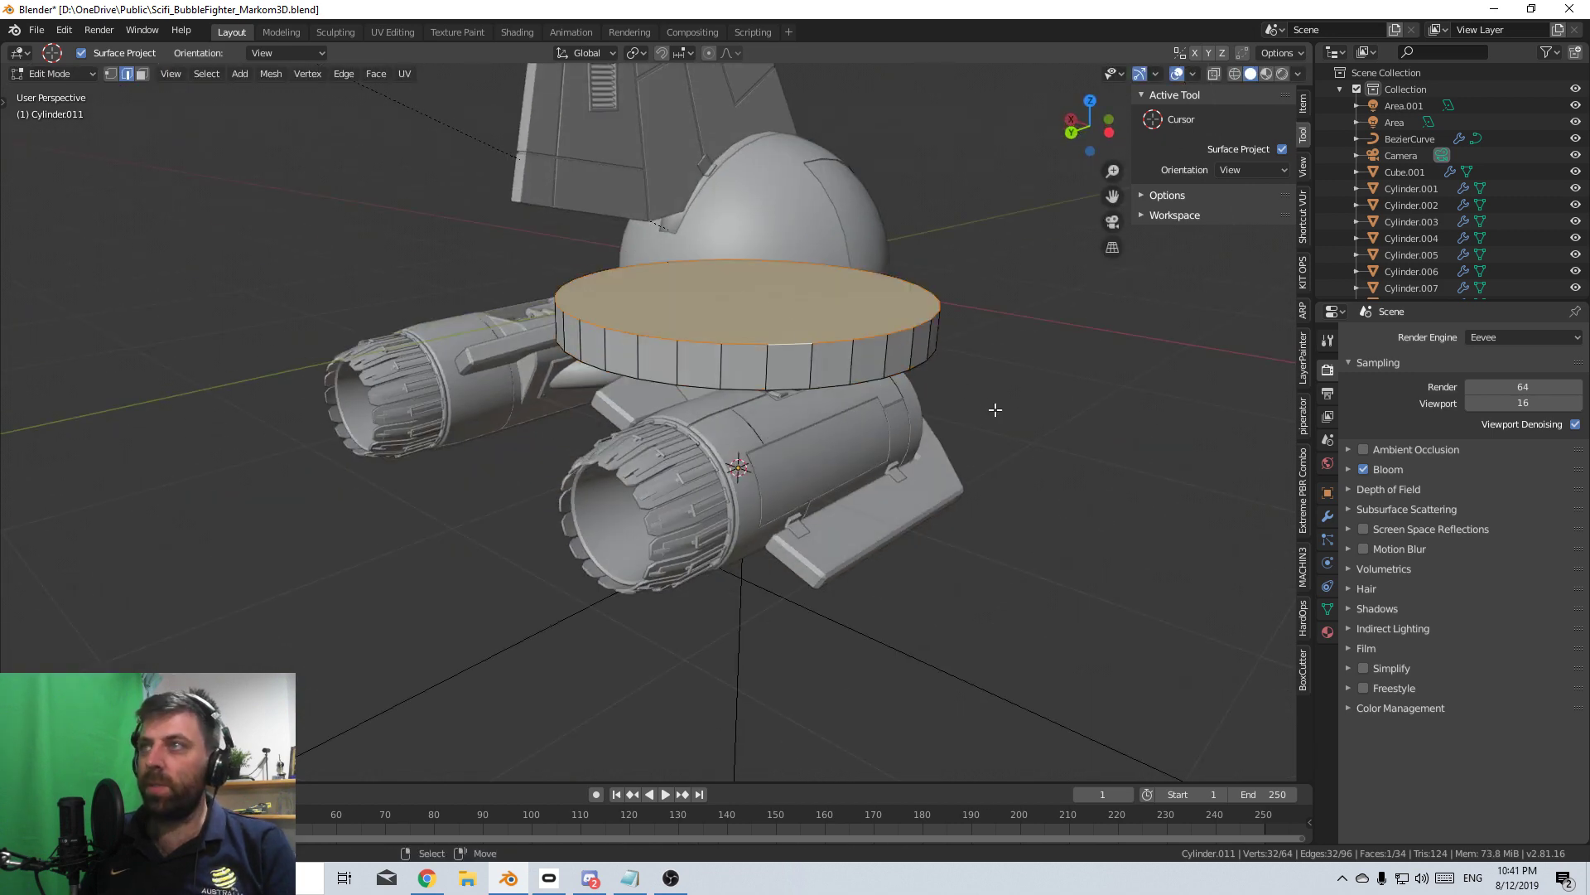
pyautogui.press('i')
pyautogui.click(849, 334)
pyautogui.press('g')
pyautogui.press('z')
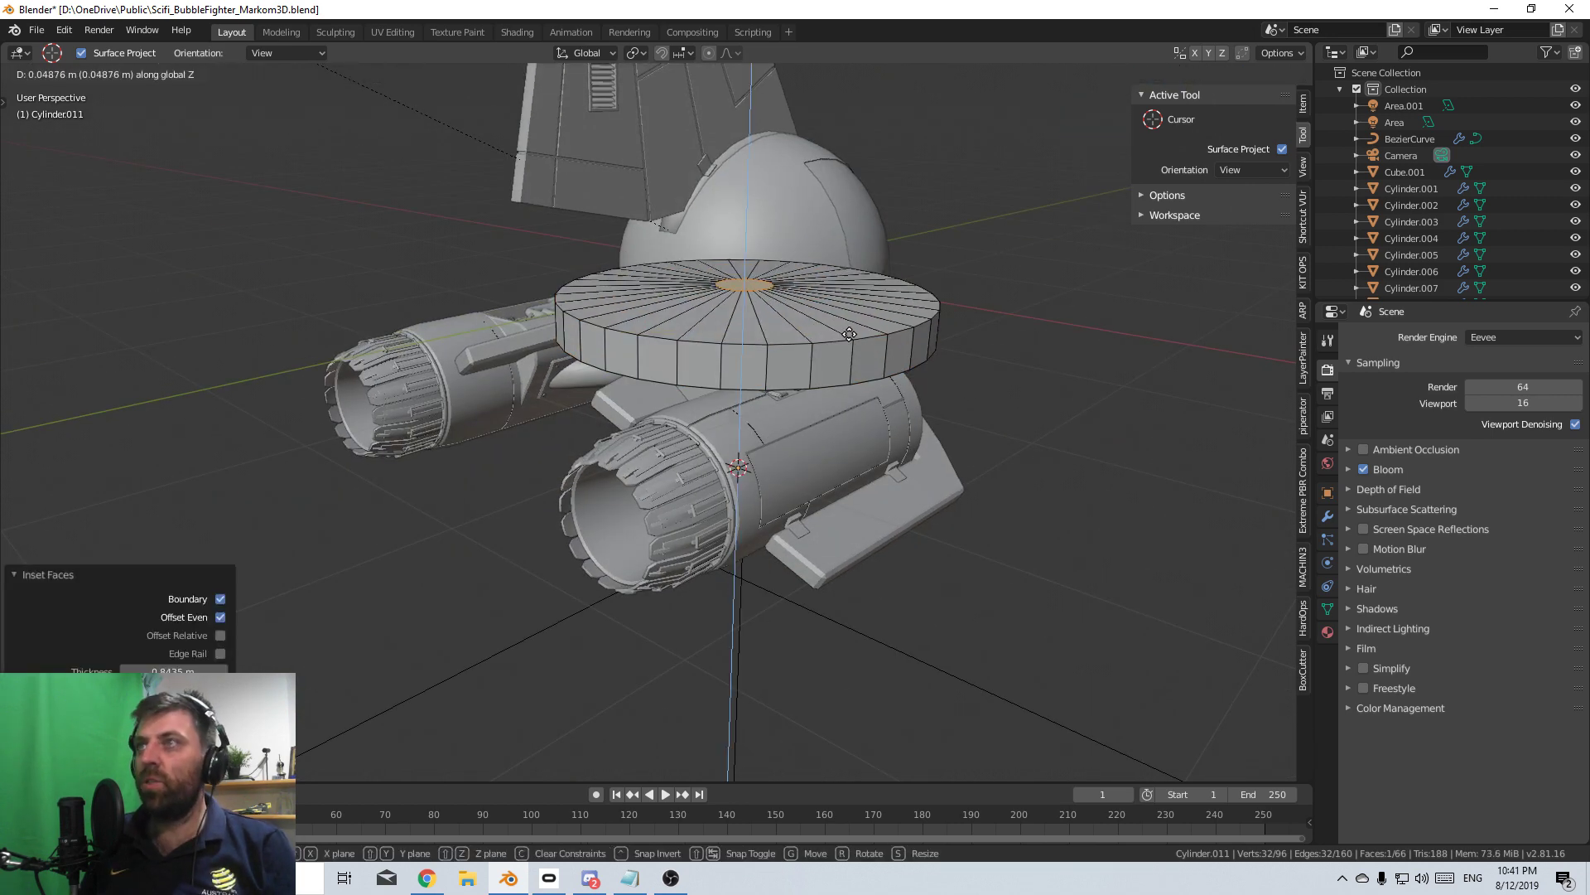
pyautogui.click(850, 334)
pyautogui.press('s')
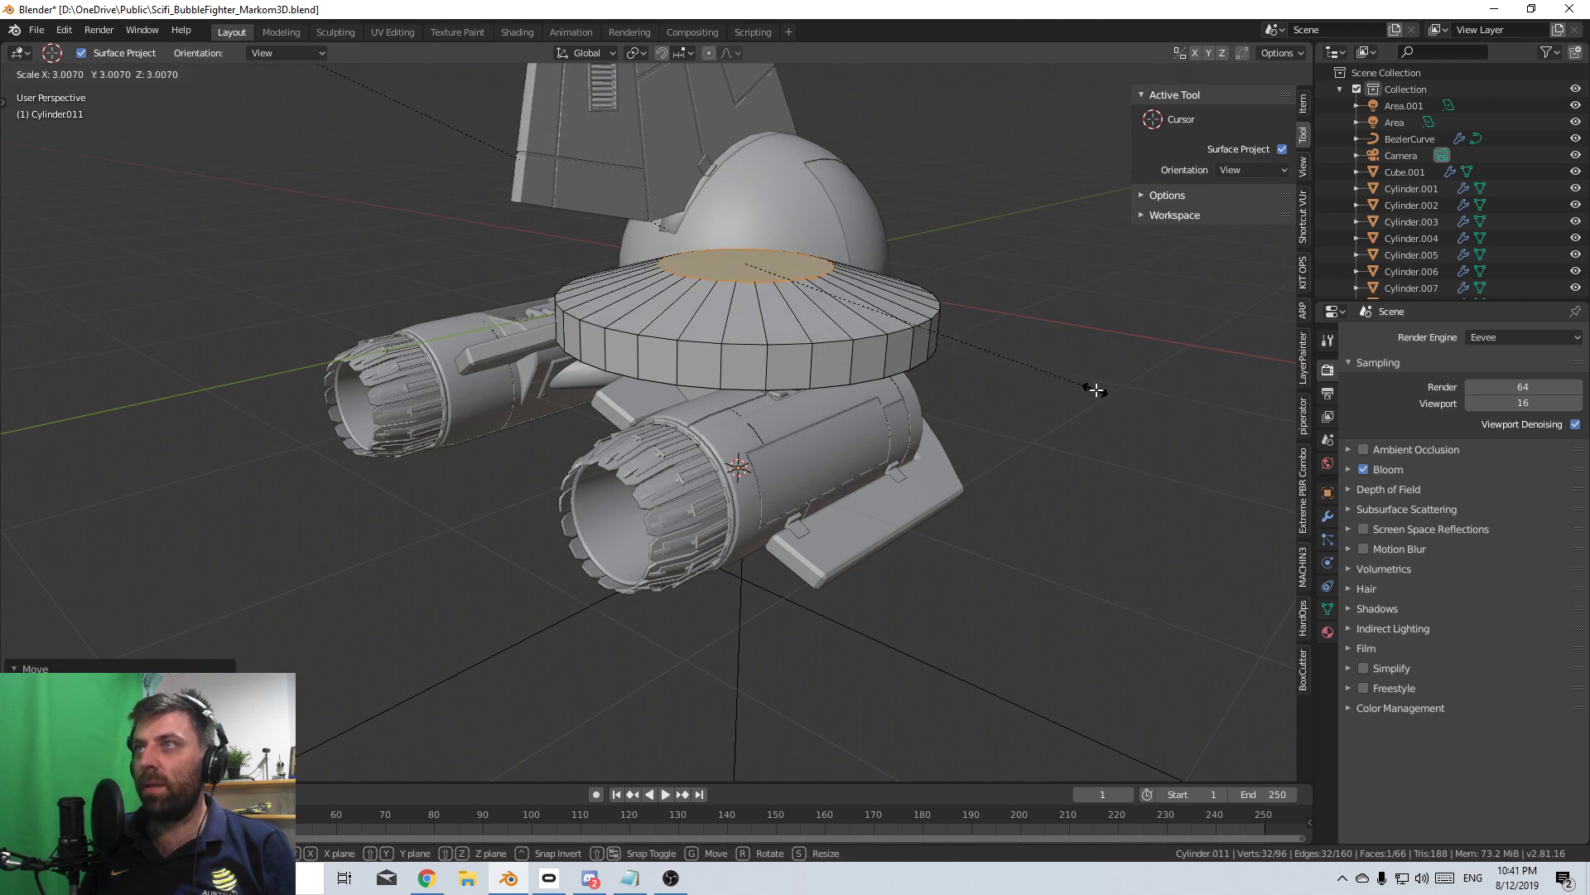
pyautogui.click(1095, 389)
# - Inset the raised centre face again by about 0.07 m and extrude it down to form a round recess
pyautogui.moveTo(1095, 389); pyautogui.dragTo(972, 448, button='middle')
pyautogui.press('i')
pyautogui.click(1000, 445)
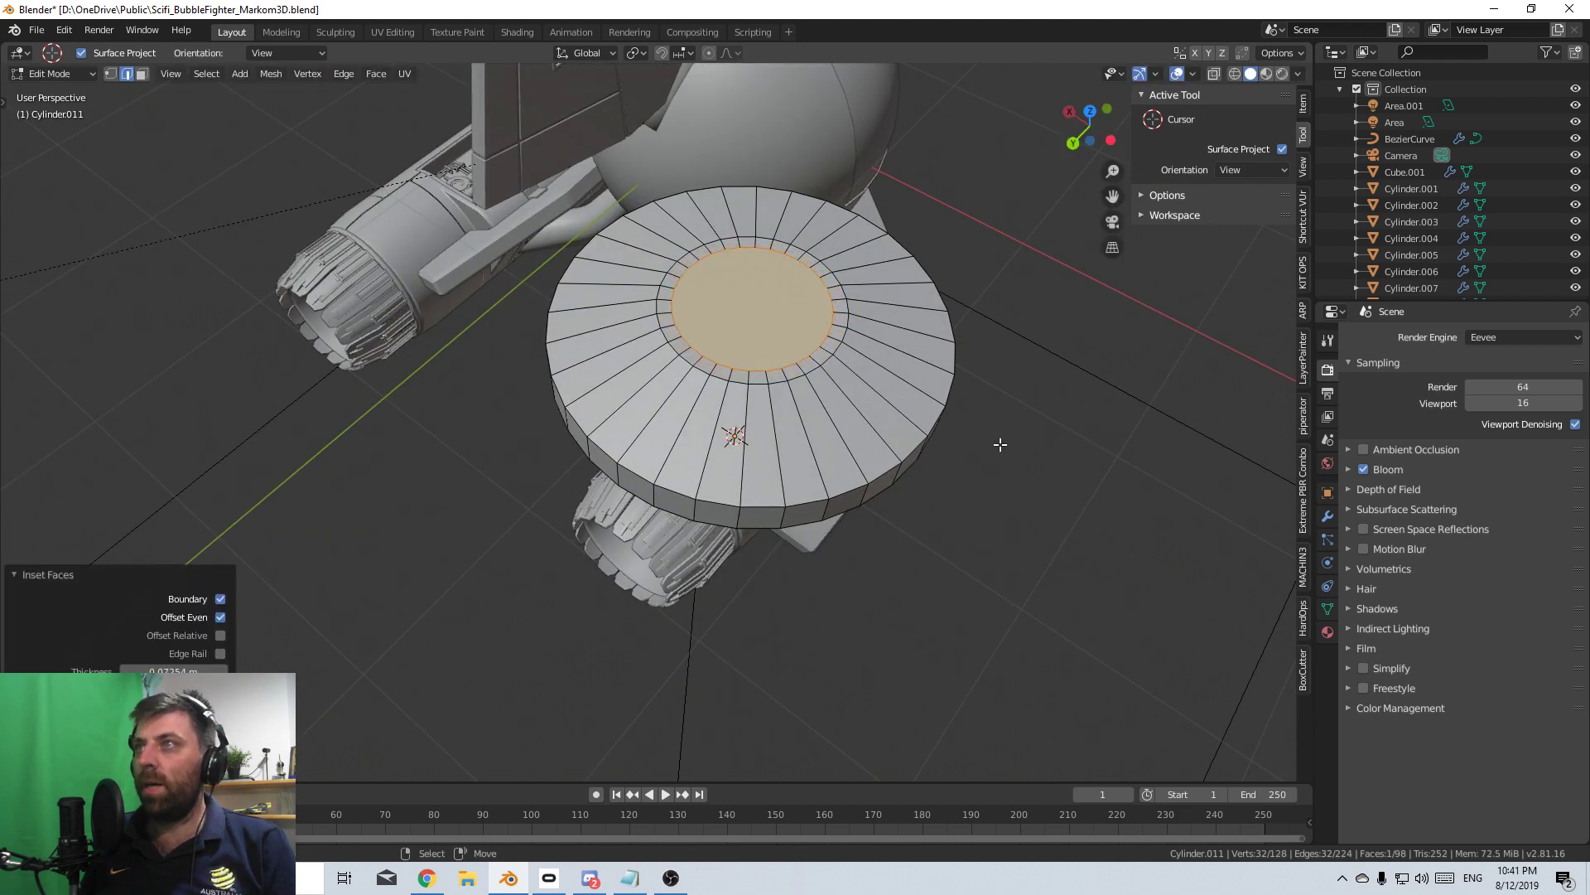
pyautogui.press('e')
pyautogui.click(1002, 460)
pyautogui.moveTo(996, 529); pyautogui.dragTo(992, 447, button='middle')
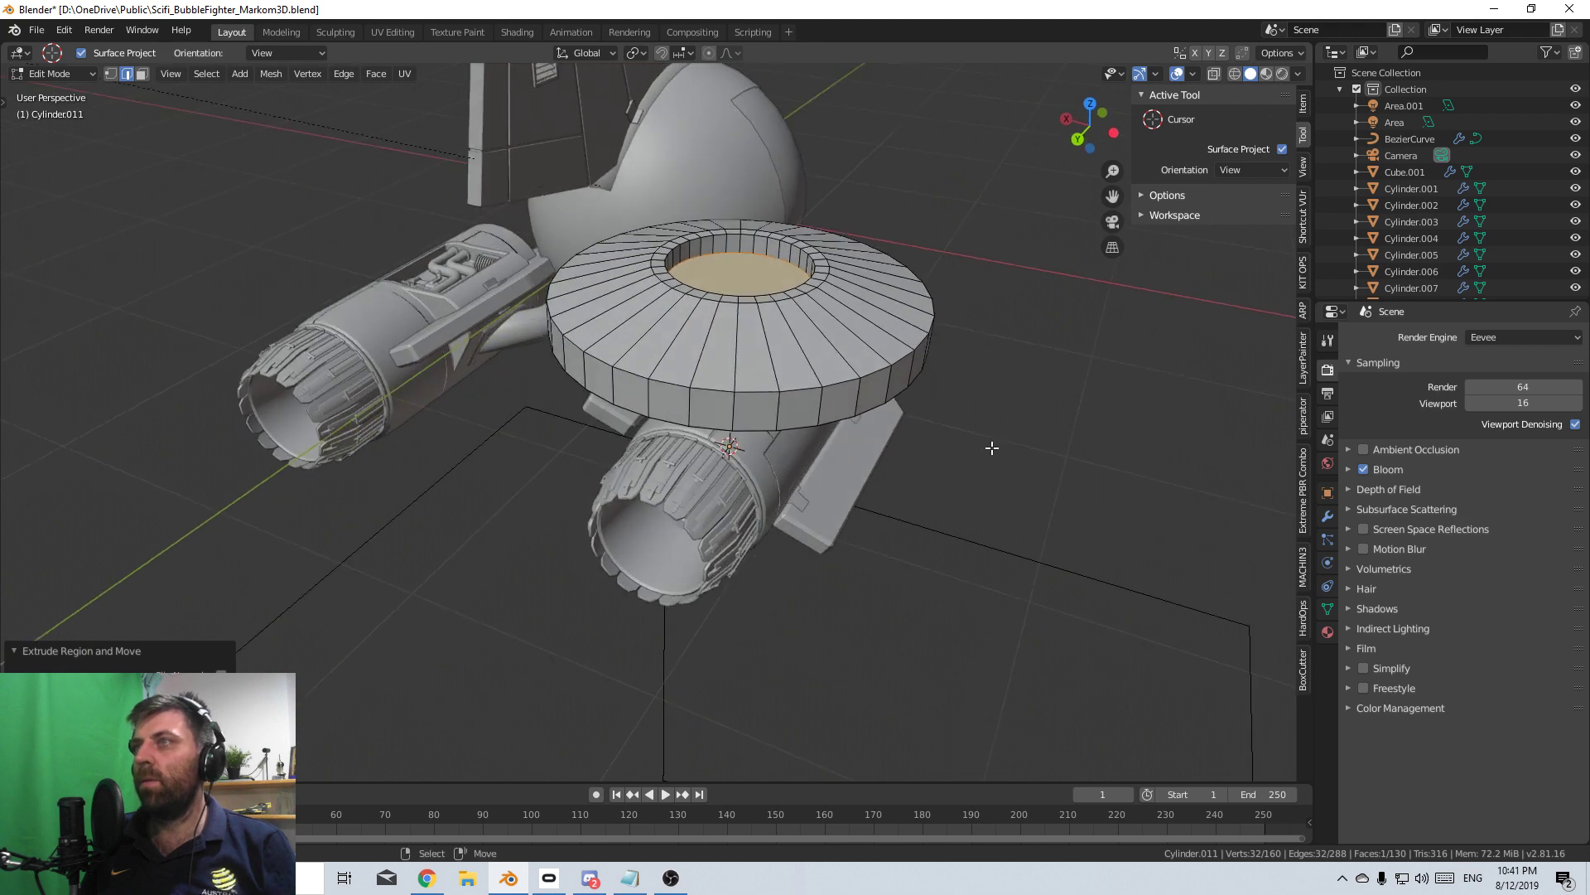
# - Select the disc's entire linked mesh and scale it down to a tiny bolt head
pyautogui.hotkey('ctrl', 'l')
pyautogui.press('s')
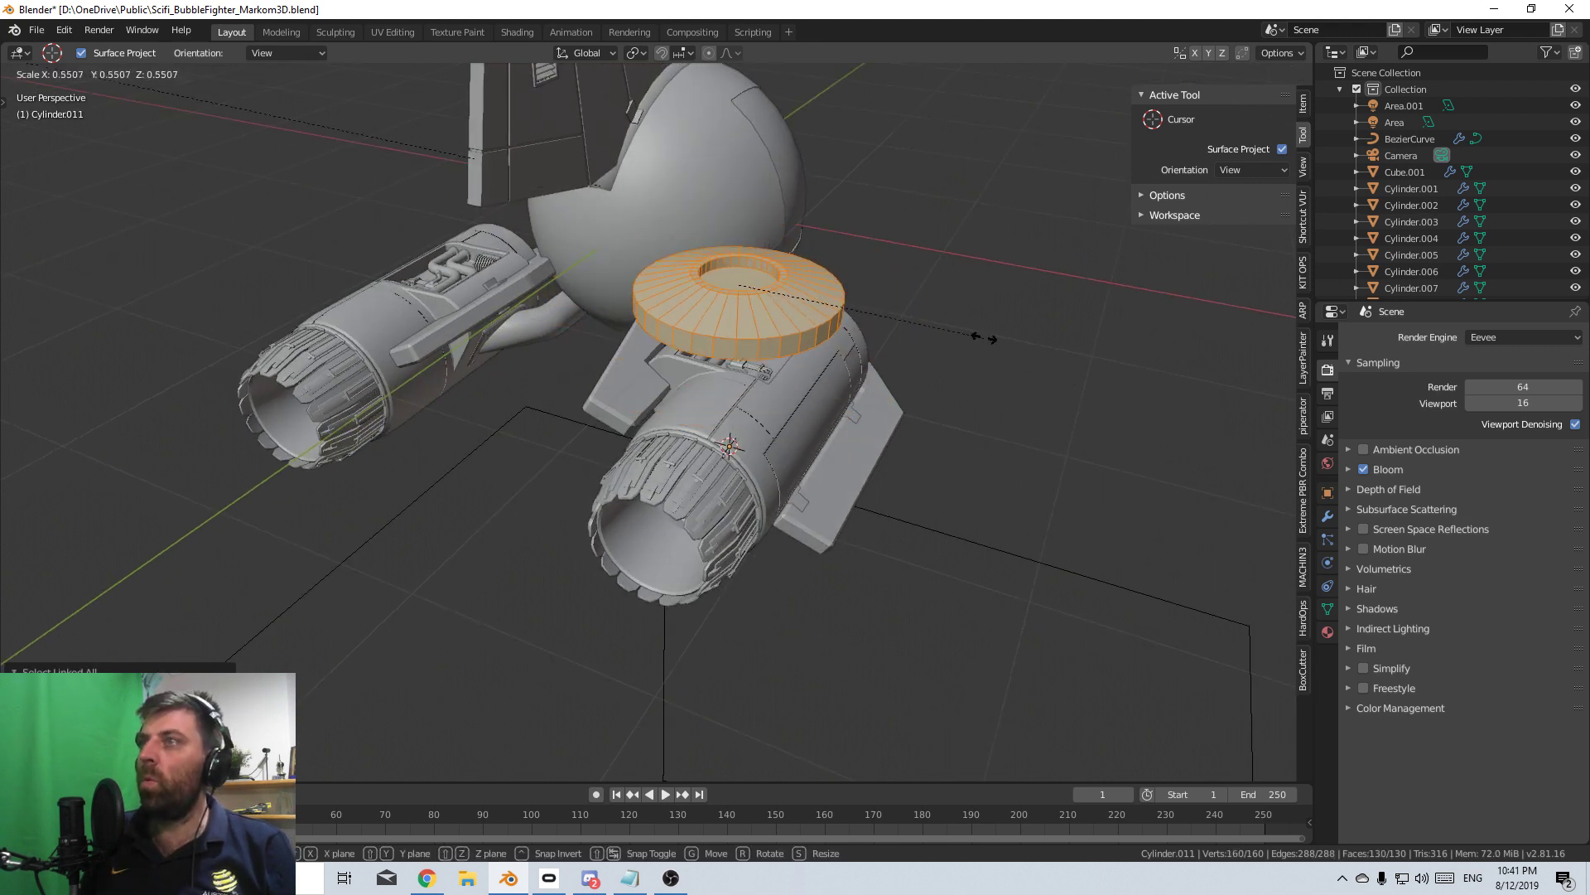
pyautogui.click(770, 273)
pyautogui.scroll(3, 804, 479)
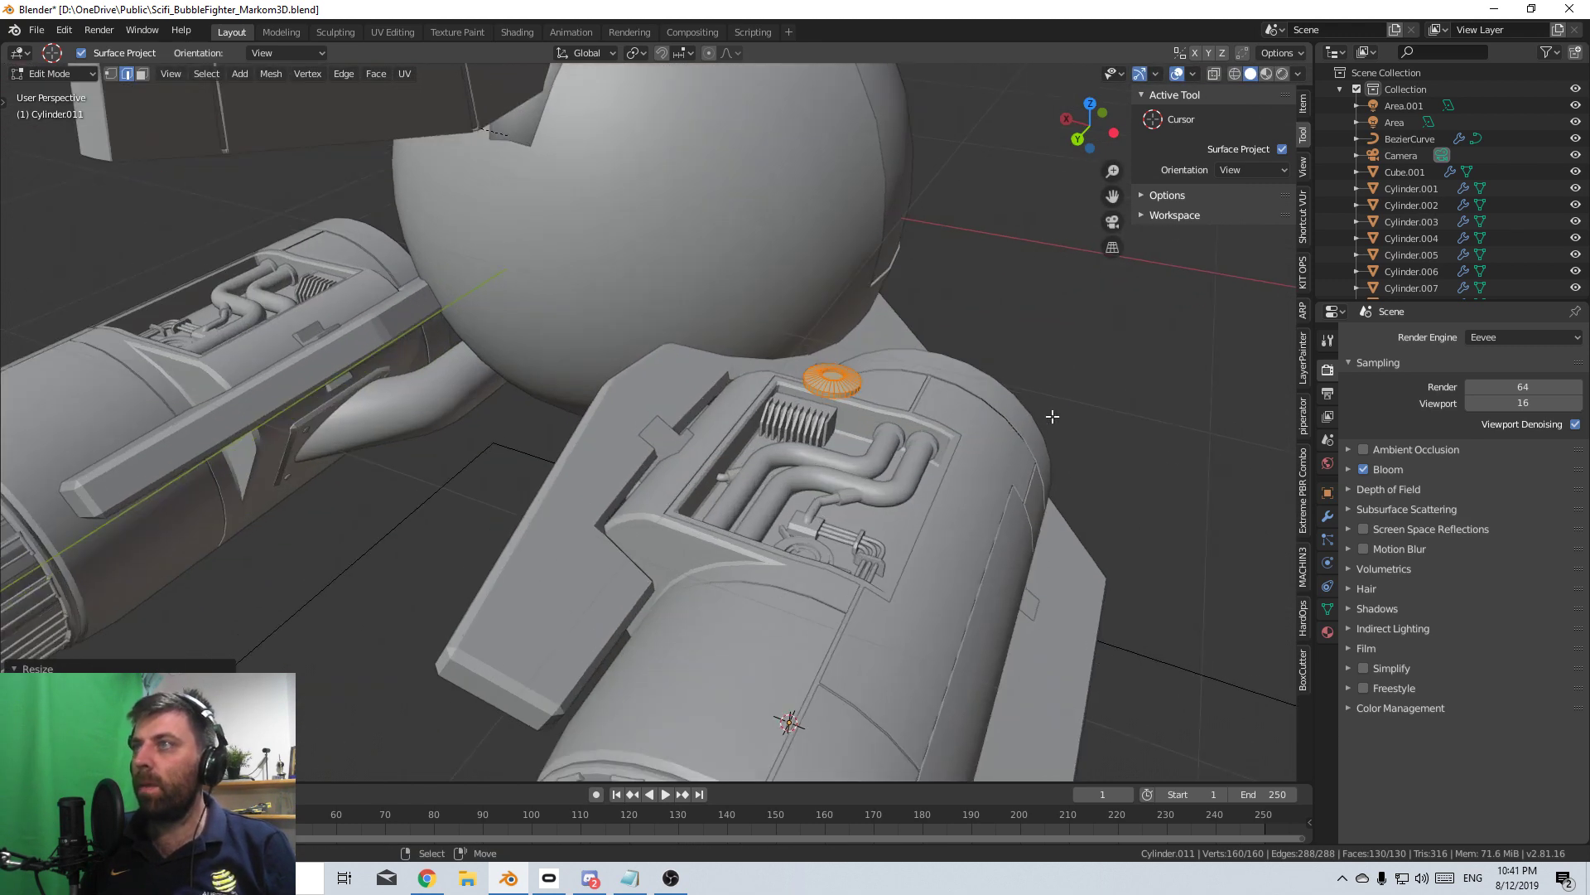
pyautogui.press('s')
pyautogui.click(1048, 414)
# - Move the bolt in the right side view onto the engine's upper surface, just ahead of the nozzle ring
pyautogui.scroll(3, 815, 534)
pyautogui.moveTo(1048, 414); pyautogui.dragTo(774, 539, button='middle')
pyautogui.scroll(-2, 815, 534)
pyautogui.press('Tab')
pyautogui.press('KP_3')
pyautogui.press('KP_1')
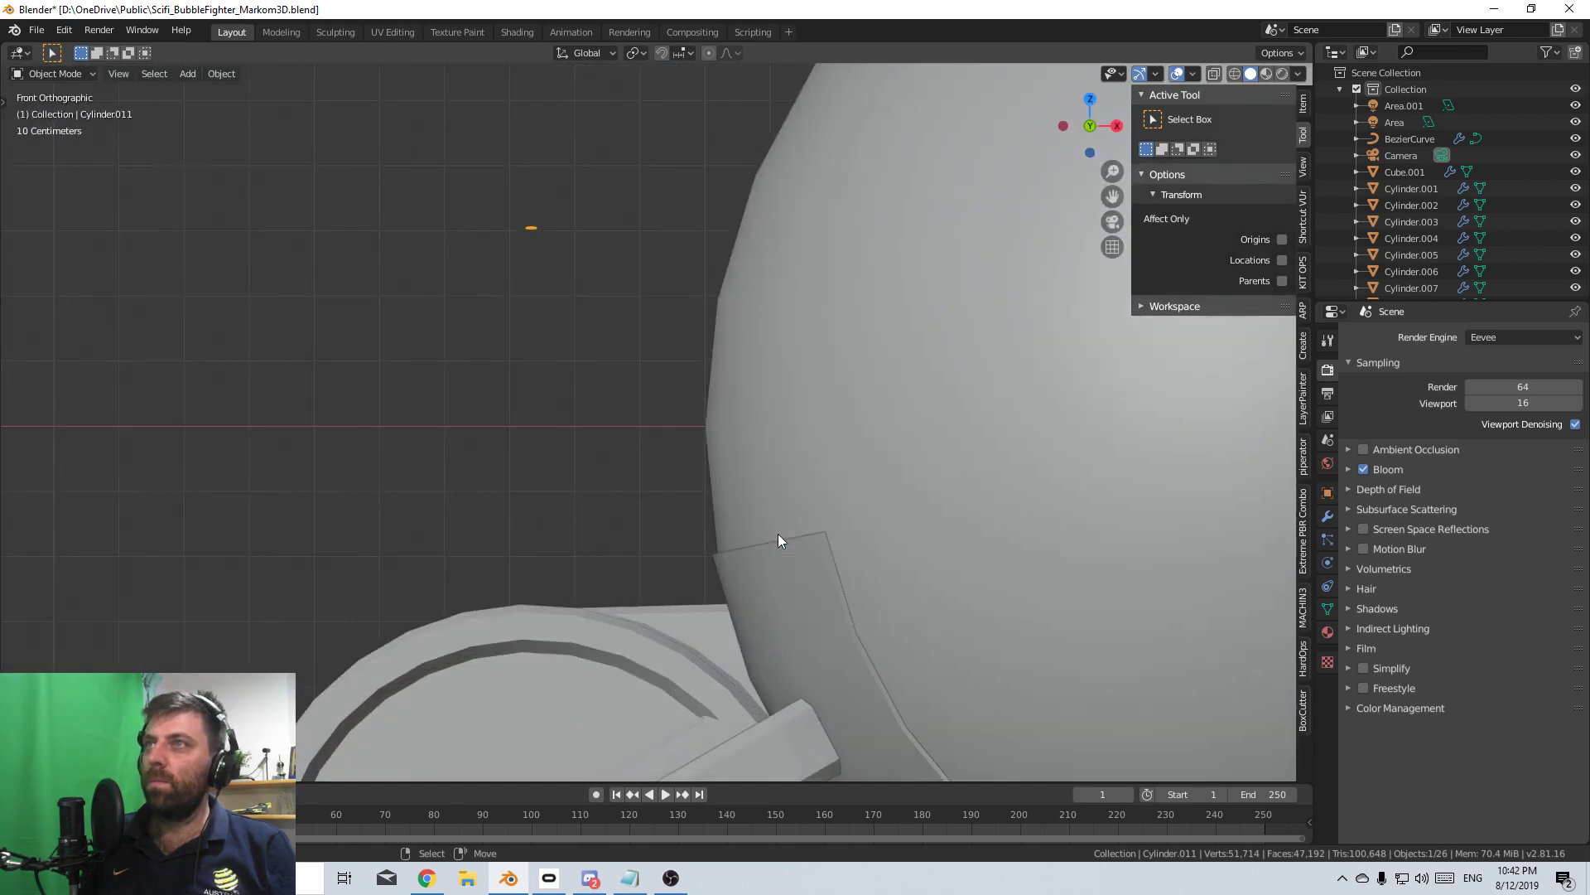
pyautogui.press('KP_3')
pyautogui.press('Tab')
pyautogui.keyDown('shift'); pyautogui.moveTo(779, 534); pyautogui.dragTo(650, 284, button='middle'); pyautogui.keyUp('shift')
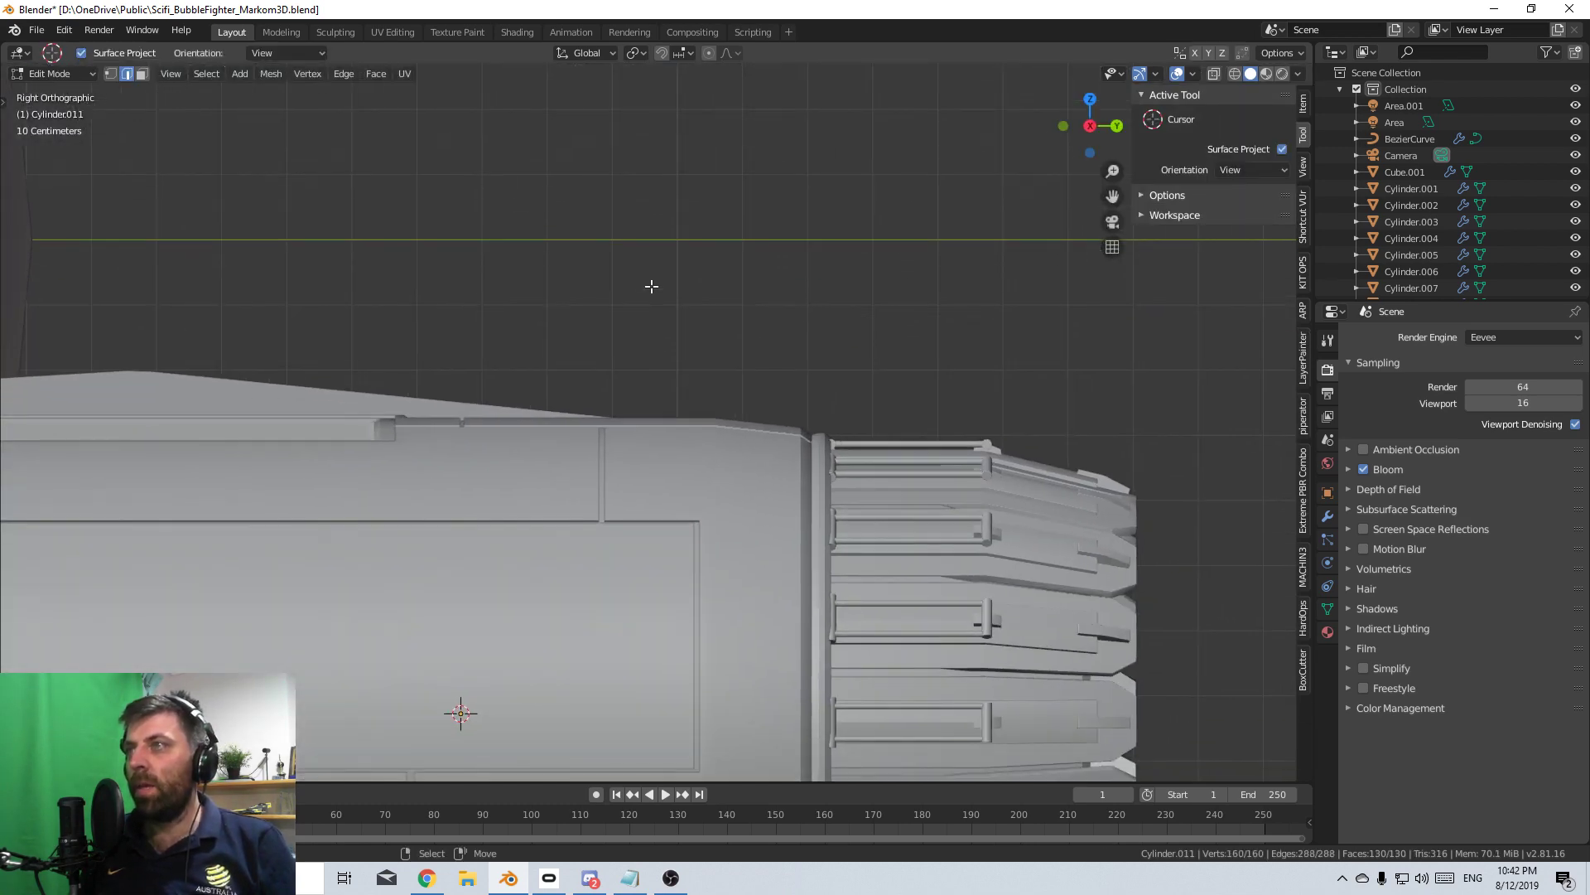
pyautogui.press('g')
pyautogui.click(961, 630)
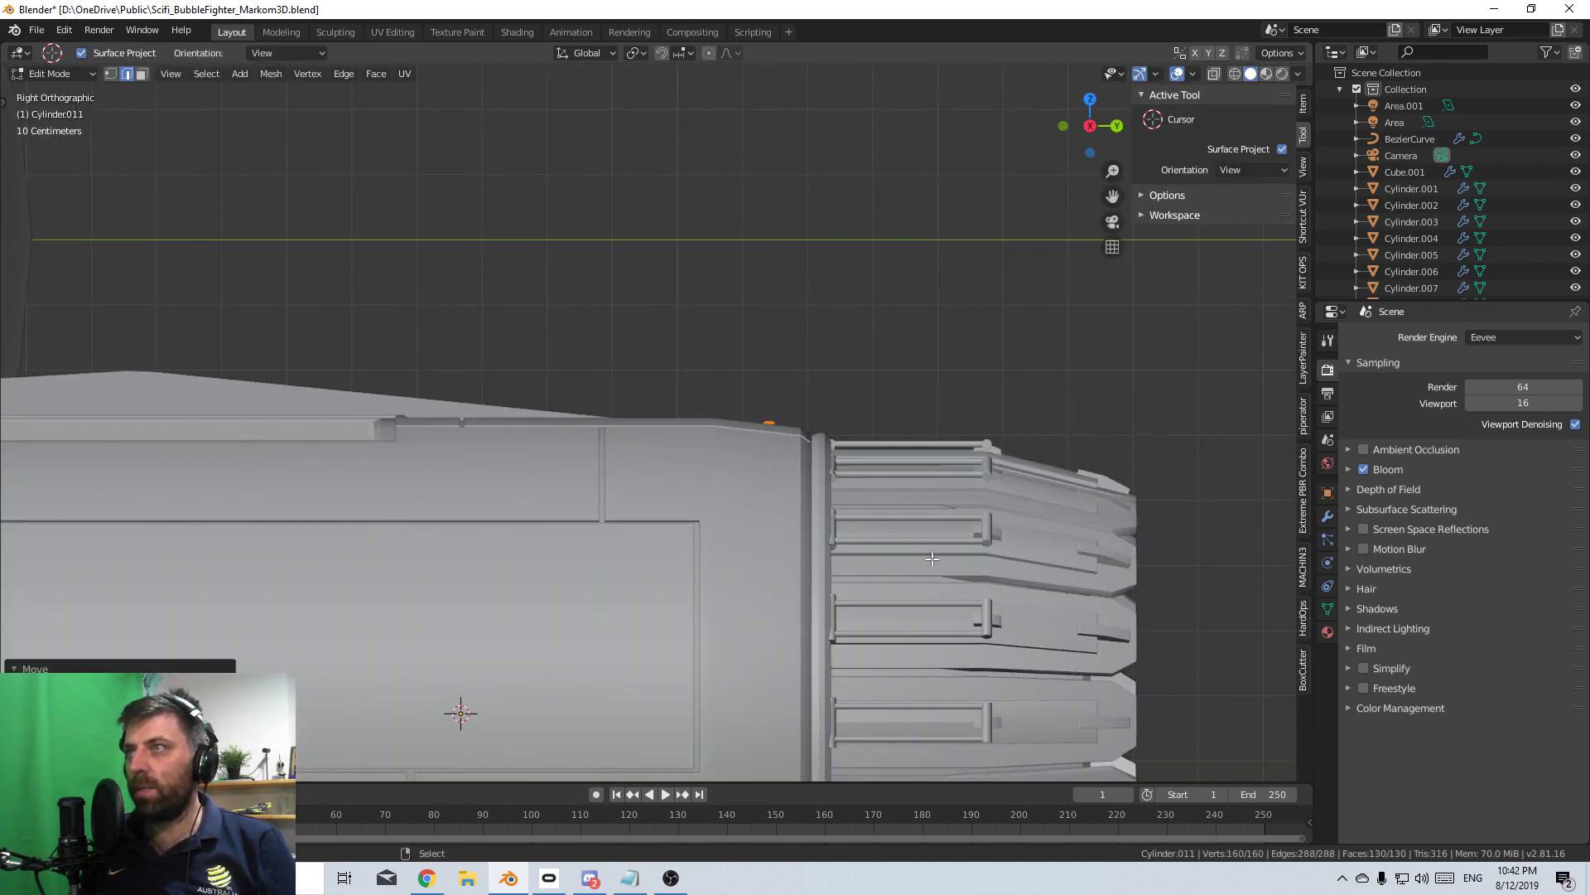
# - Scale the bolt along Z and adjust its position so it sits on the engine's sloped rear surface
pyautogui.keyDown('shift'); pyautogui.moveTo(927, 571); pyautogui.dragTo(820, 521, button='middle'); pyautogui.keyUp('shift')
pyautogui.scroll(6, 820, 520)
pyautogui.keyDown('shift'); pyautogui.moveTo(802, 352); pyautogui.dragTo(783, 478, button='middle'); pyautogui.keyUp('shift')
pyautogui.press('s')
pyautogui.press('z')
pyautogui.click(834, 502)
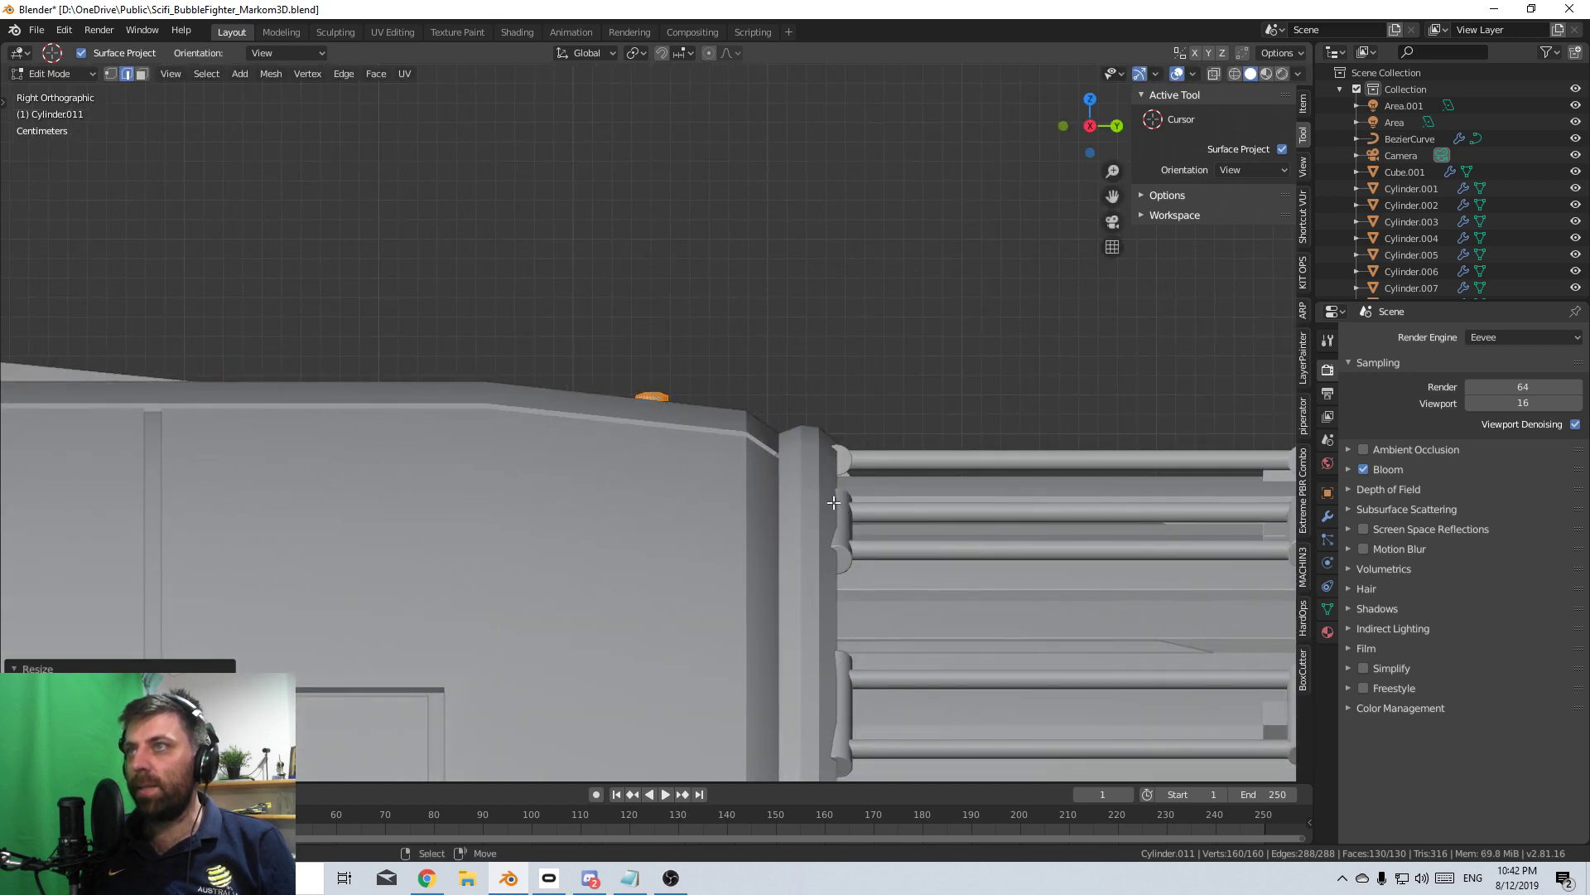
pyautogui.press('r')
pyautogui.rightClick(867, 534)
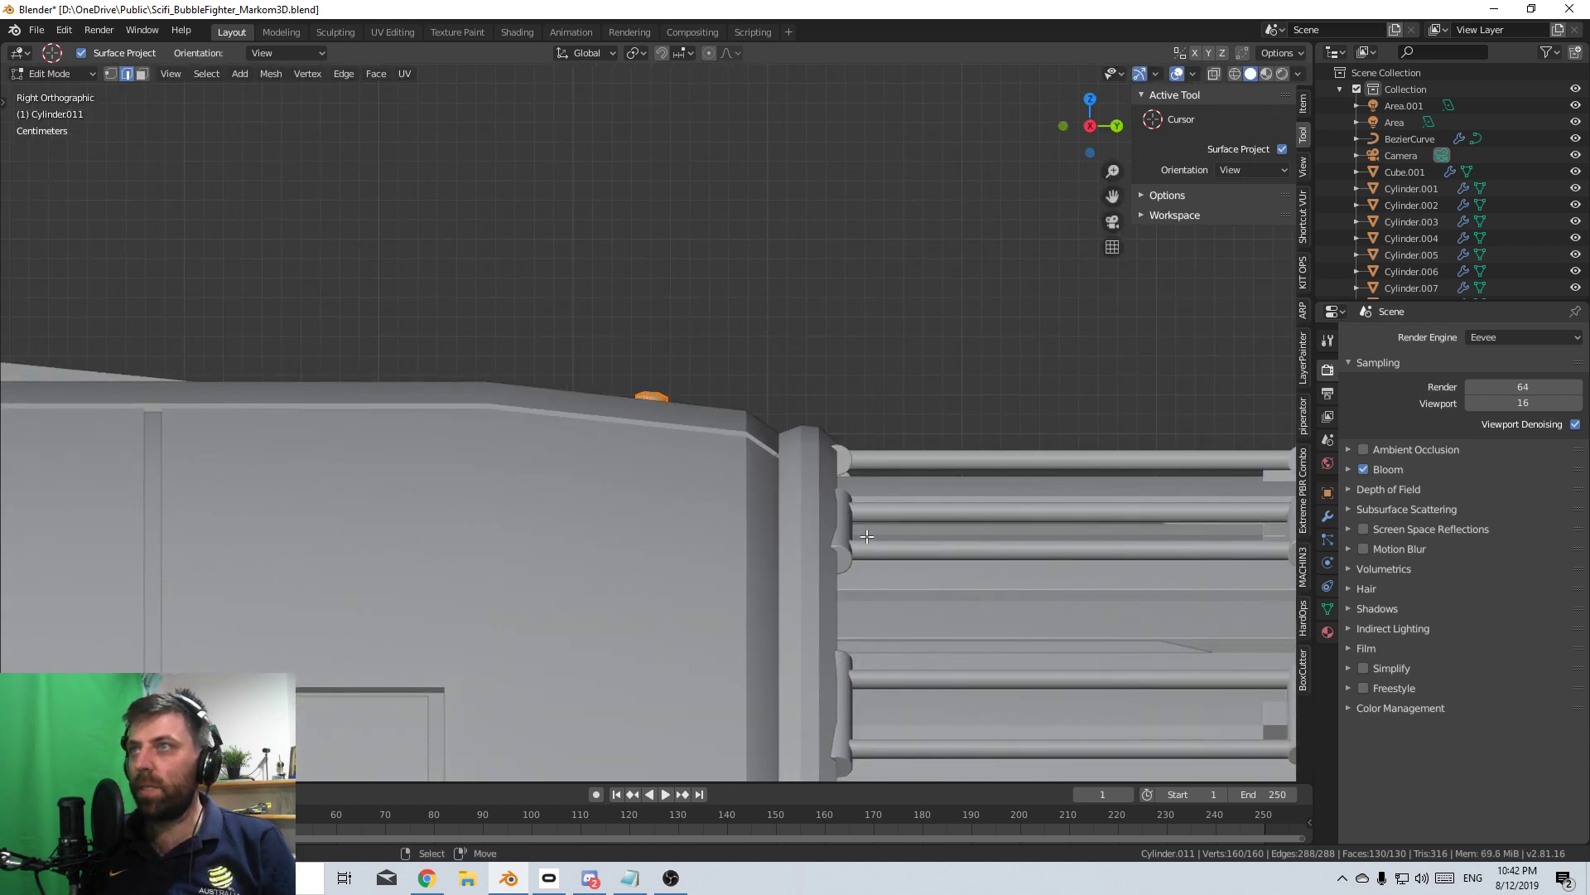
pyautogui.press('g')
pyautogui.click(869, 538)
pyautogui.moveTo(869, 539); pyautogui.dragTo(692, 492, button='middle')
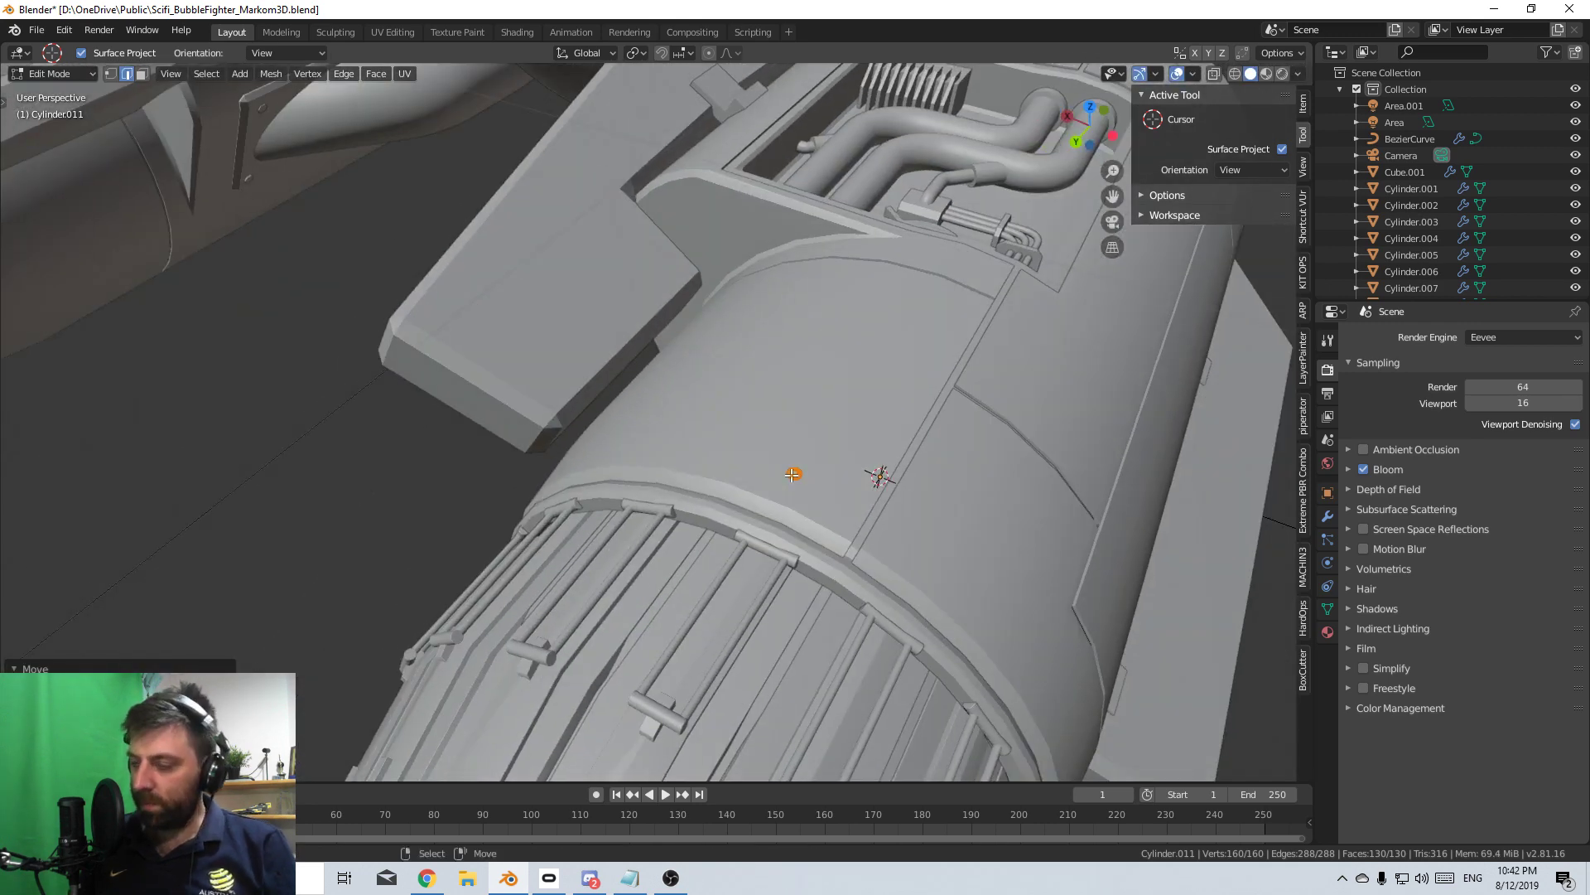
# - Switch to the back view of the engine and set the pivot point to 3D Cursor
pyautogui.press('KP_1')
pyautogui.scroll(5, 792, 474)
pyautogui.press('KP_3')
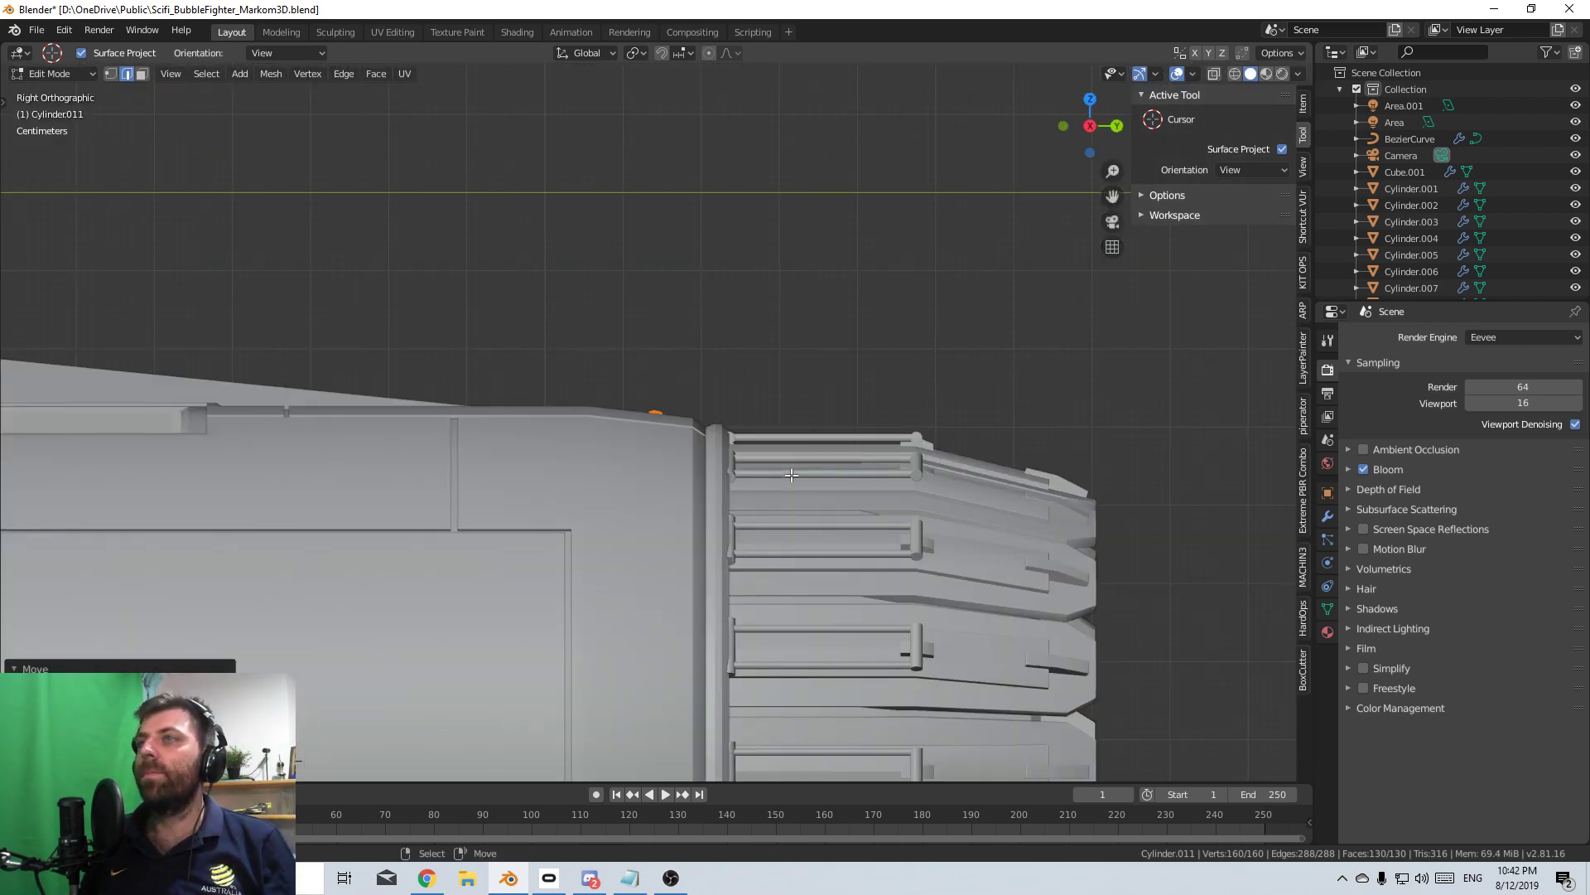
pyautogui.press('ctrl+KP_1')
pyautogui.scroll(-8, 792, 474)
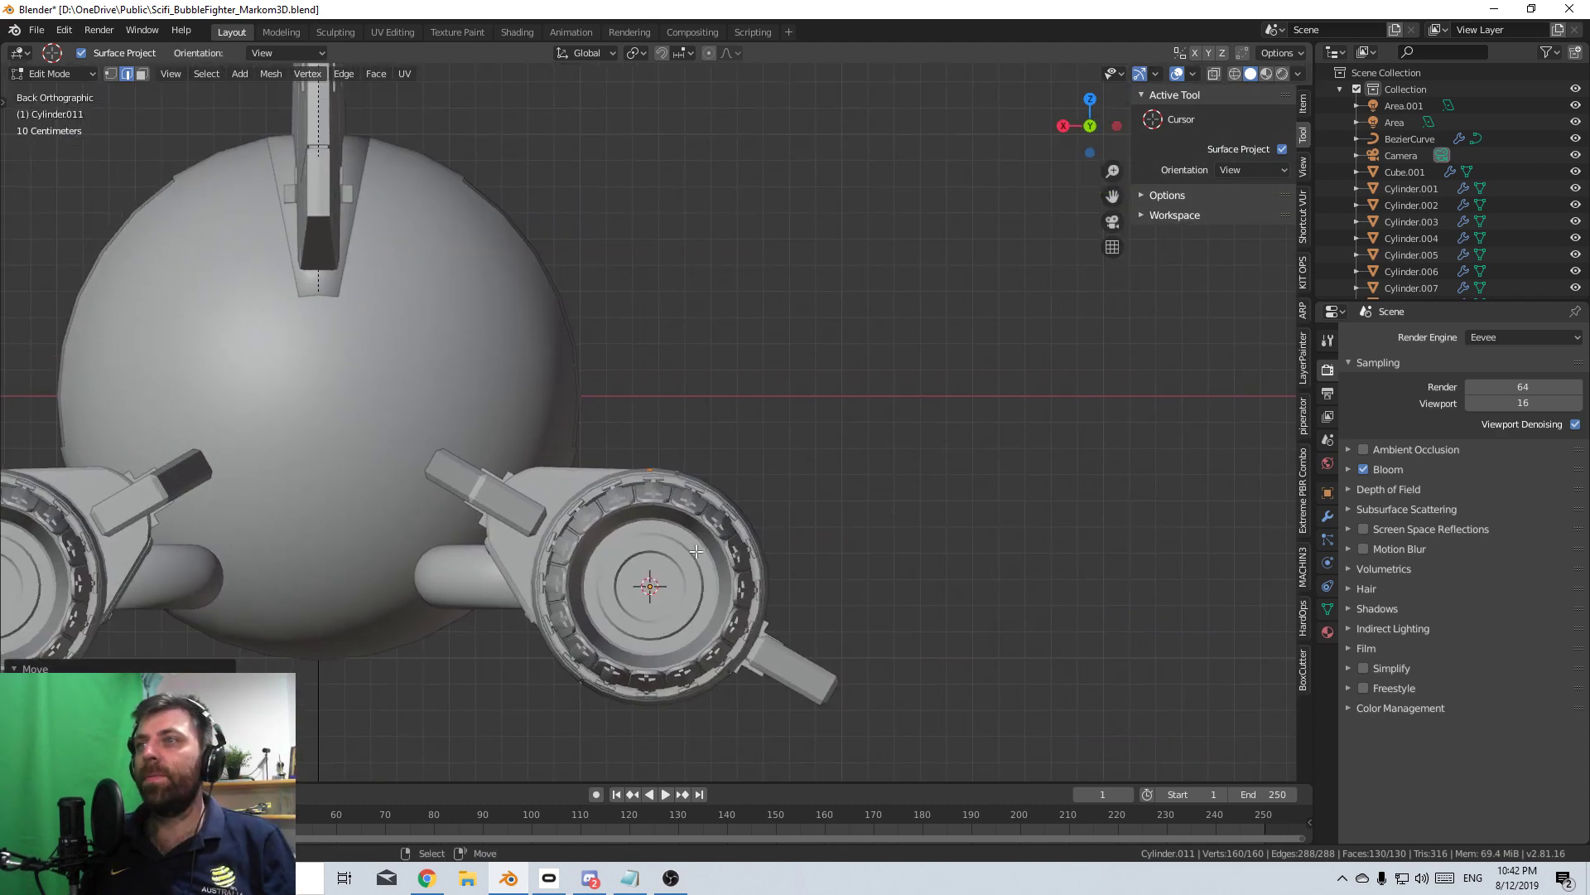
pyautogui.click(644, 53)
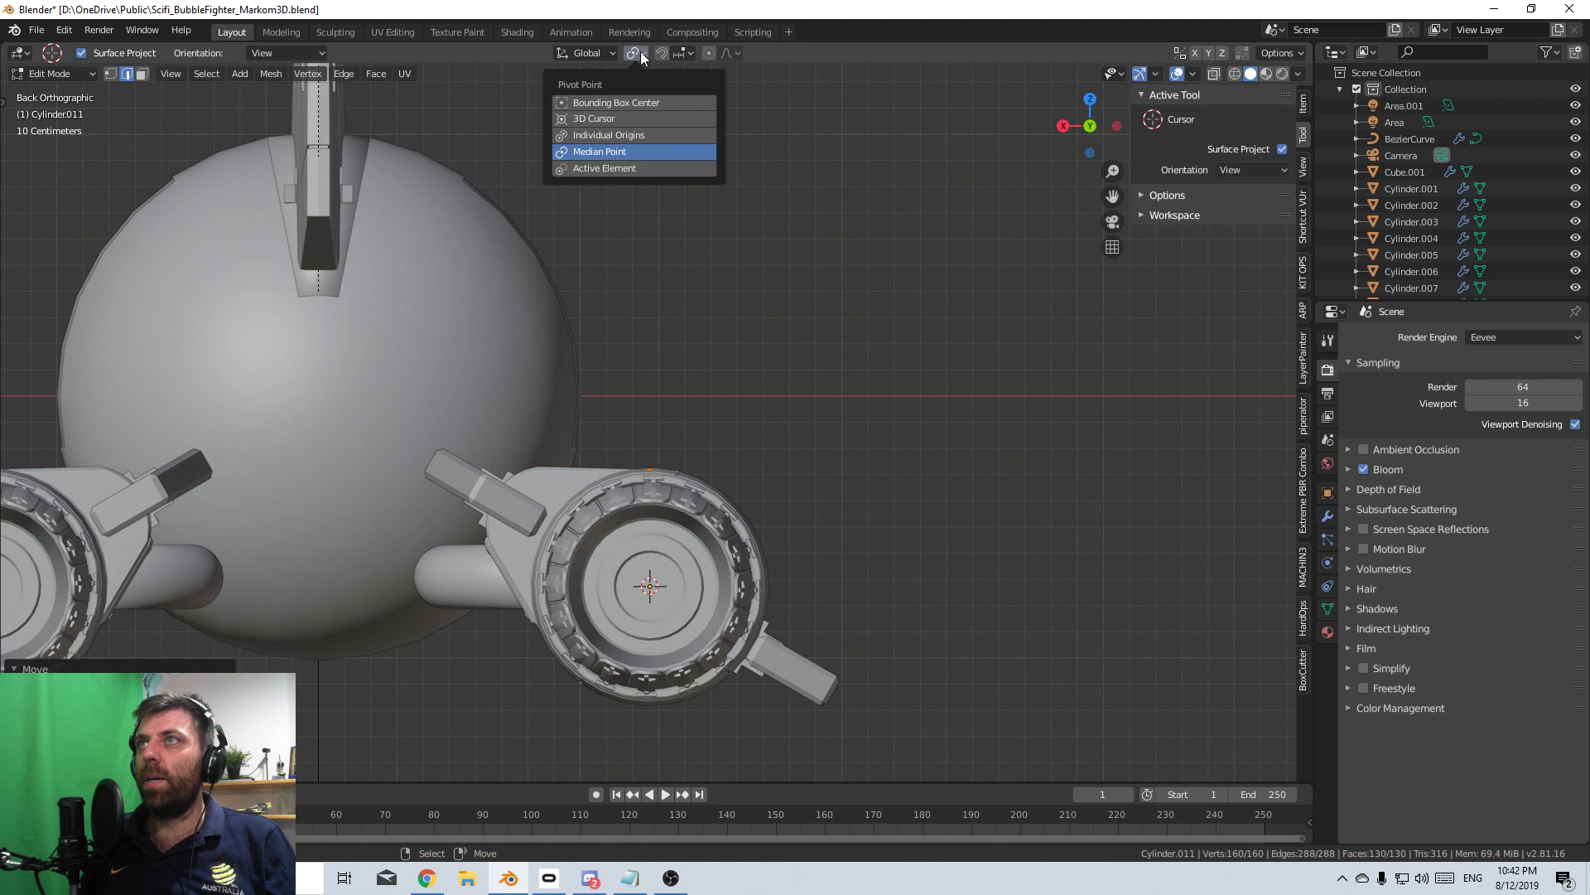
pyautogui.click(633, 118)
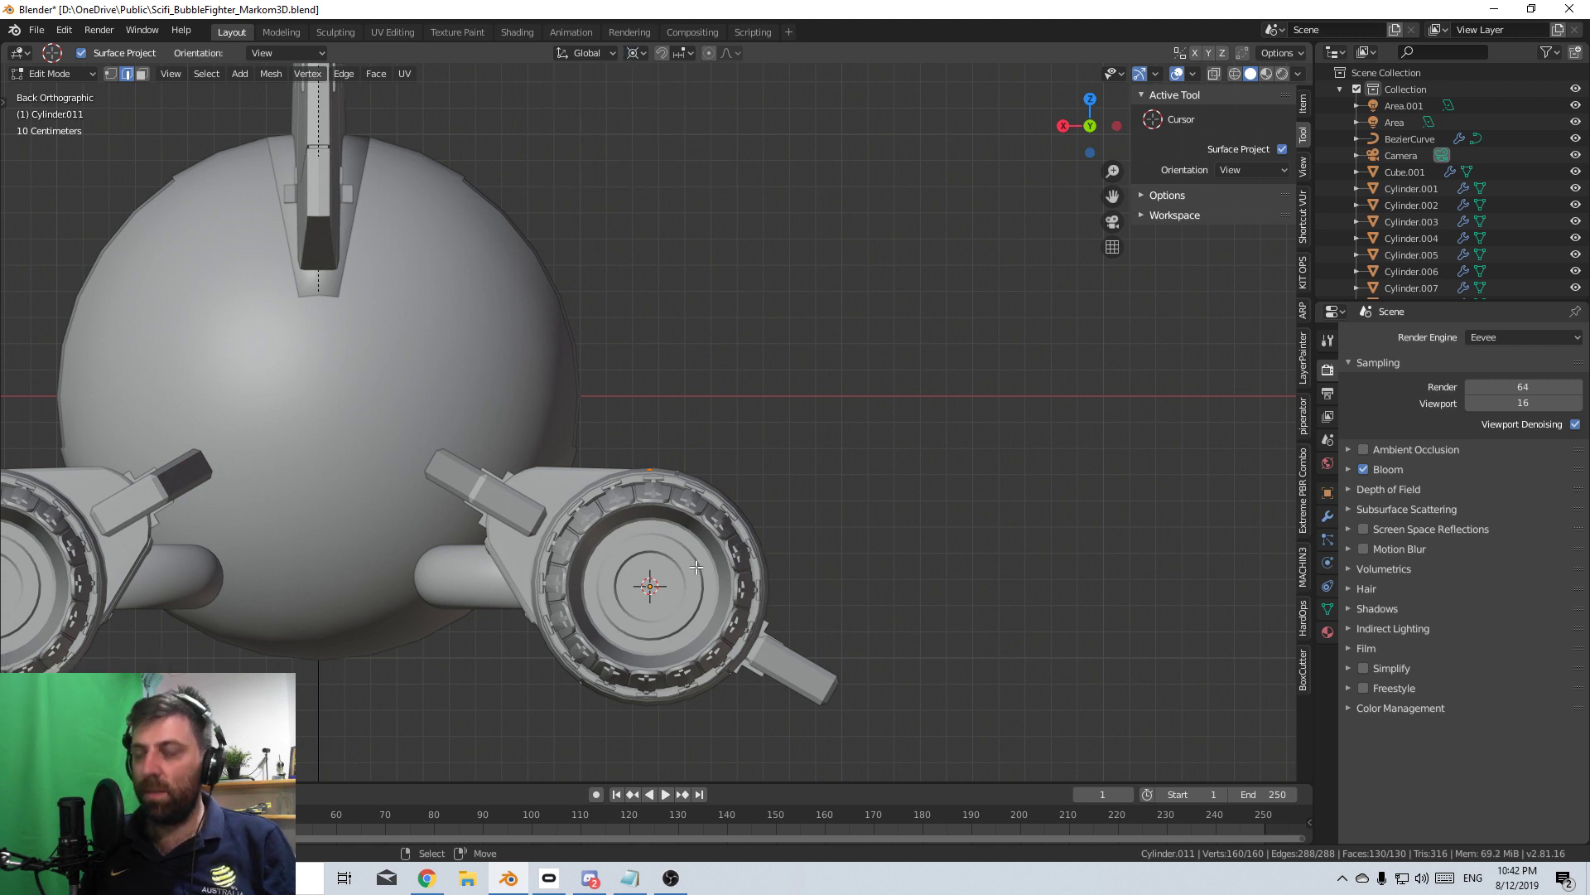
# - Duplicate the bolt rotated 180° around the 3D cursor, and duplicate both bolts rotated 90°
pyautogui.hotkey('shift', 'd')
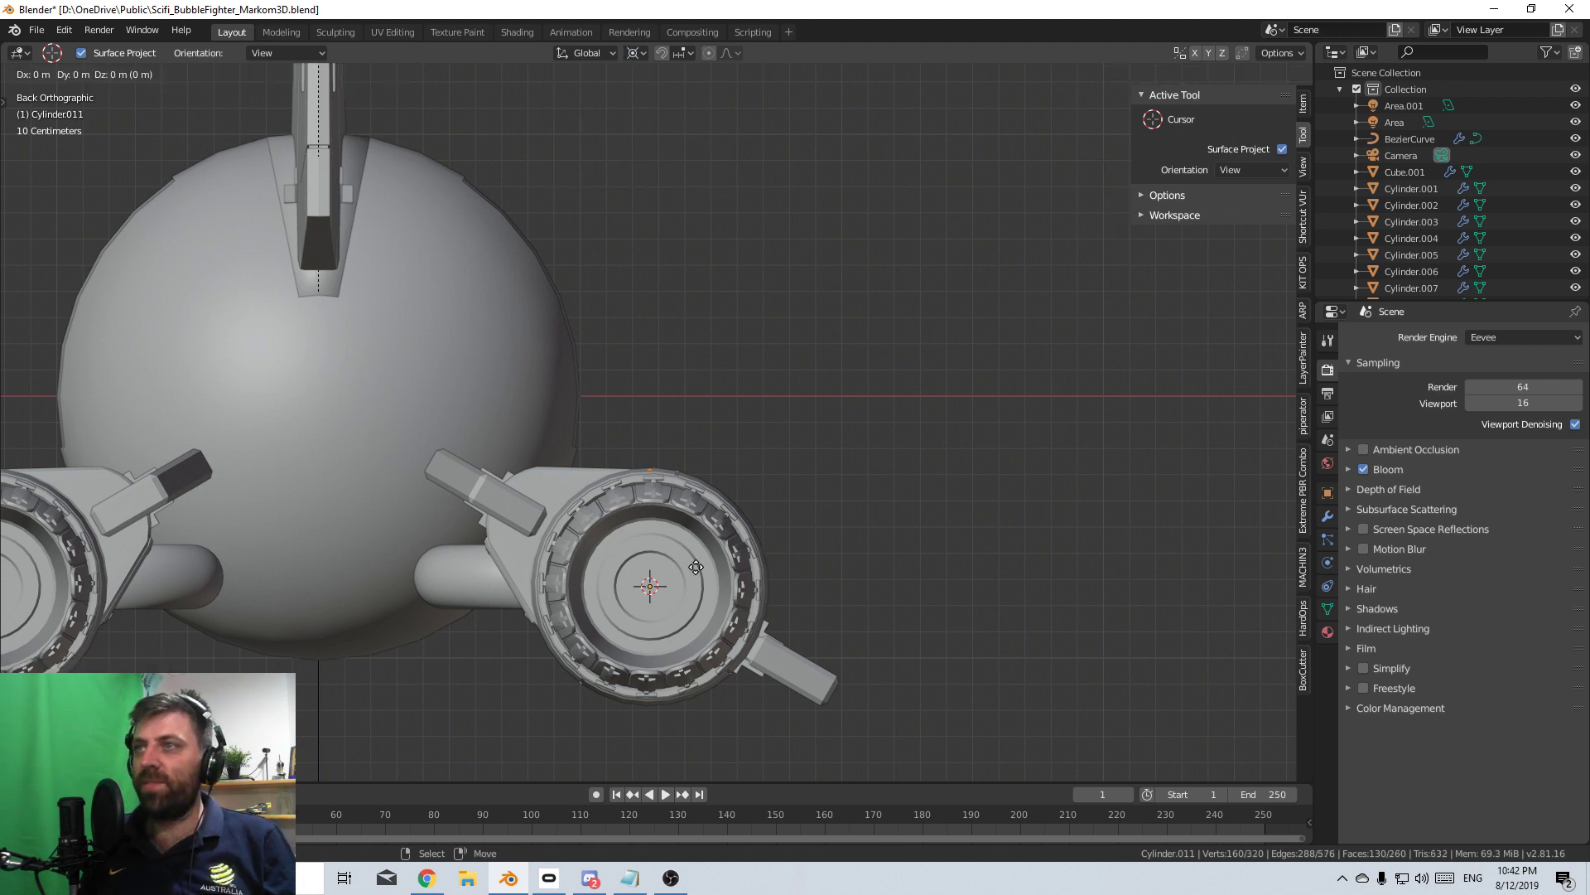
pyautogui.write('r180')
pyautogui.press('Return')
pyautogui.press('a')
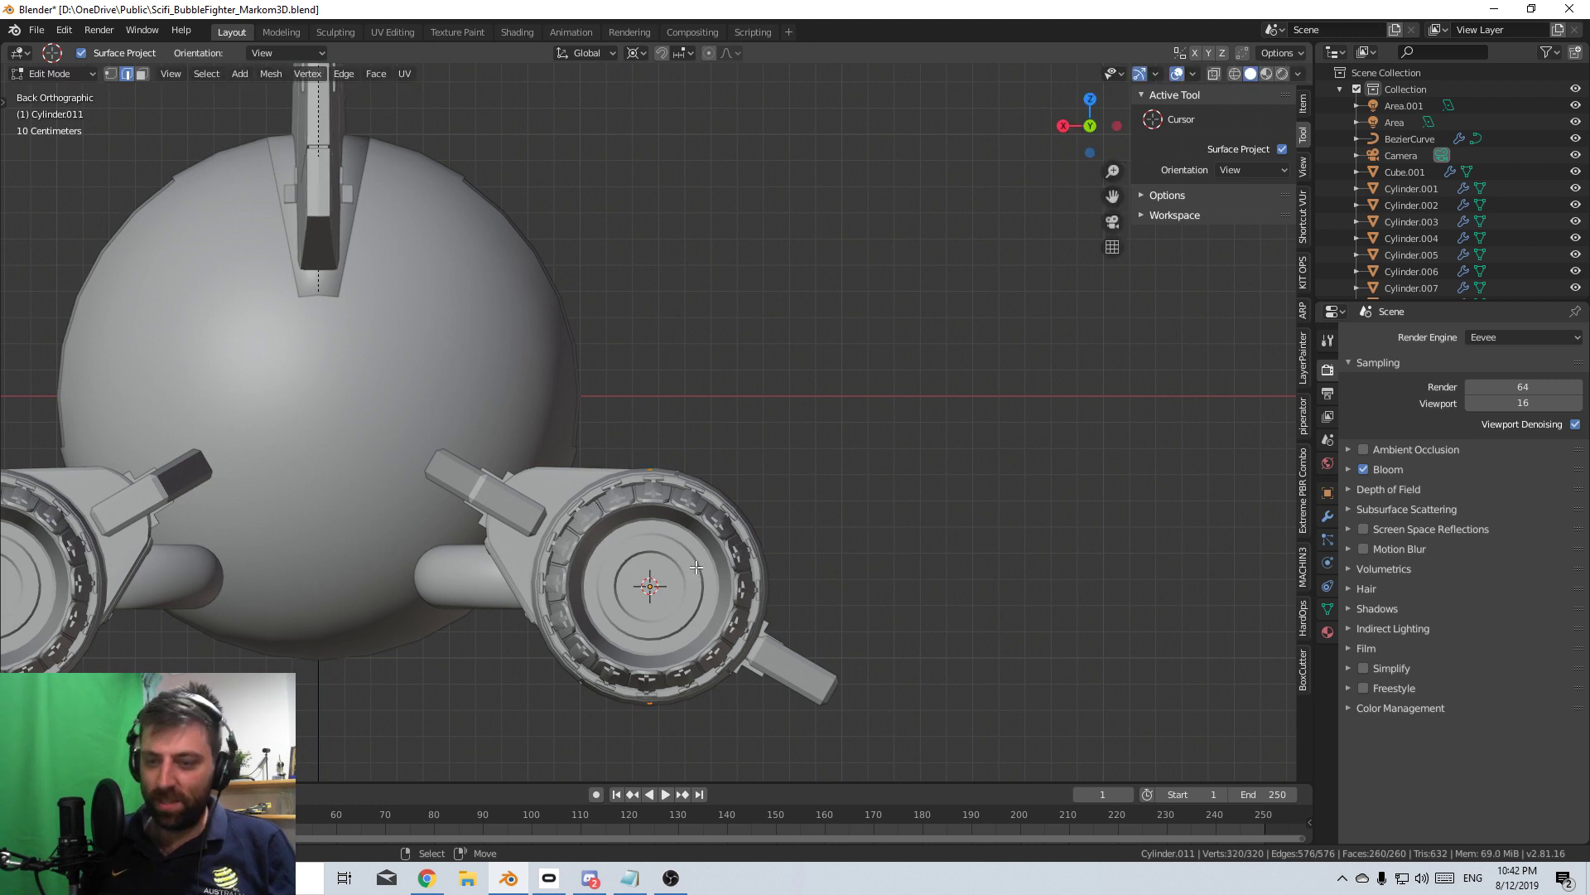
pyautogui.hotkey('shift', 'd')
pyautogui.press('r')
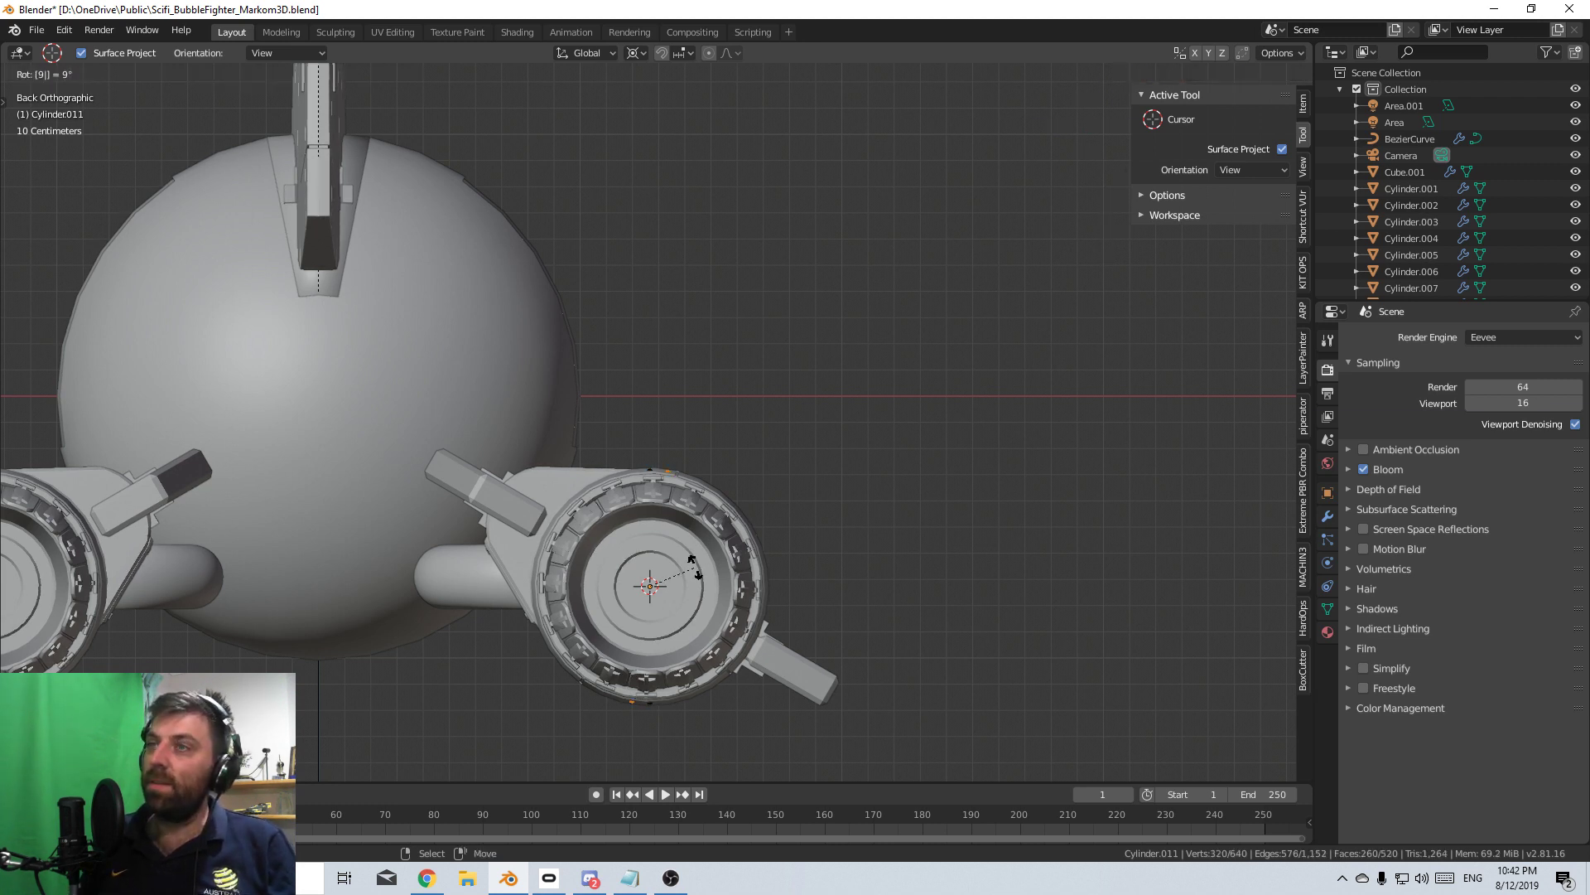
pyautogui.press('Return')
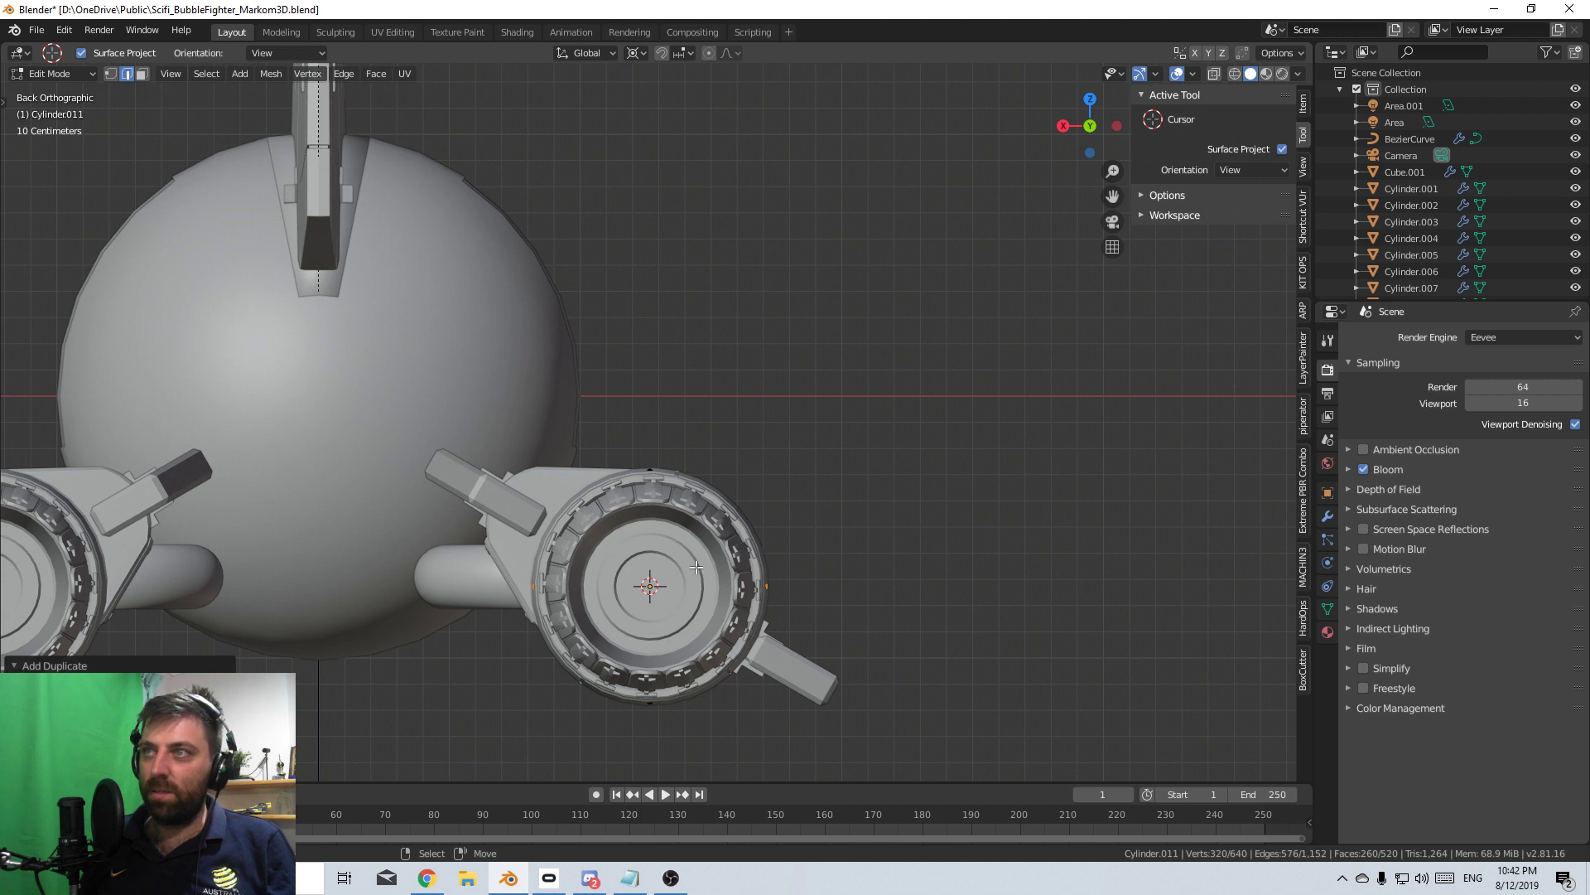
# - Duplicate all four bolts rotated 45° around the 3D cursor, and duplicate the resulting eight rotated 22.5°
pyautogui.press('a')
pyautogui.hotkey('shift', 'd')
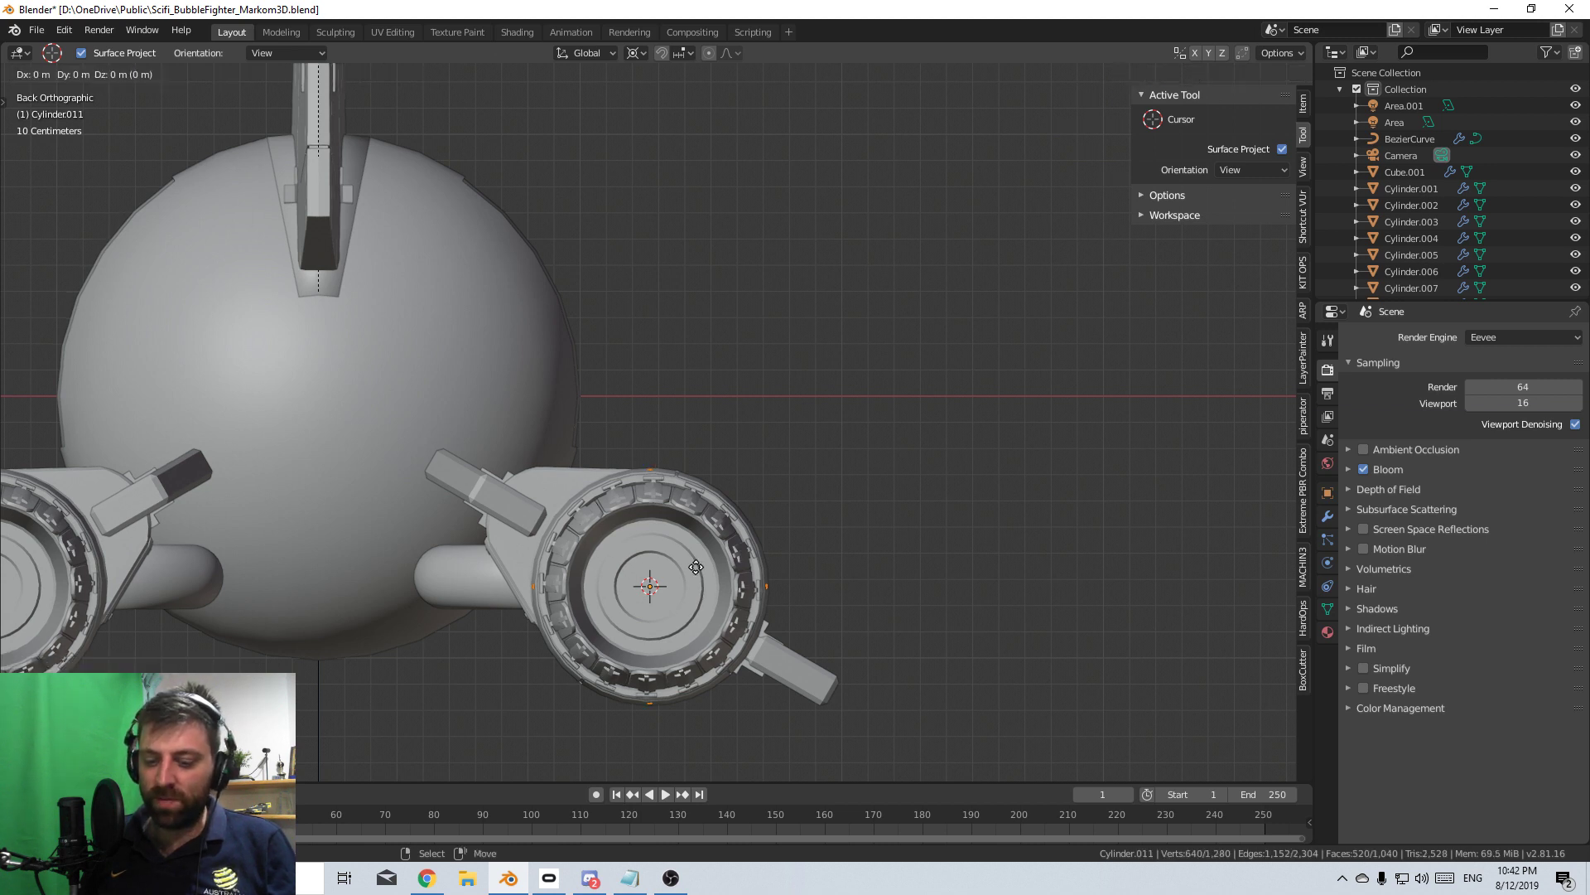
pyautogui.press('r')
pyautogui.press('Return')
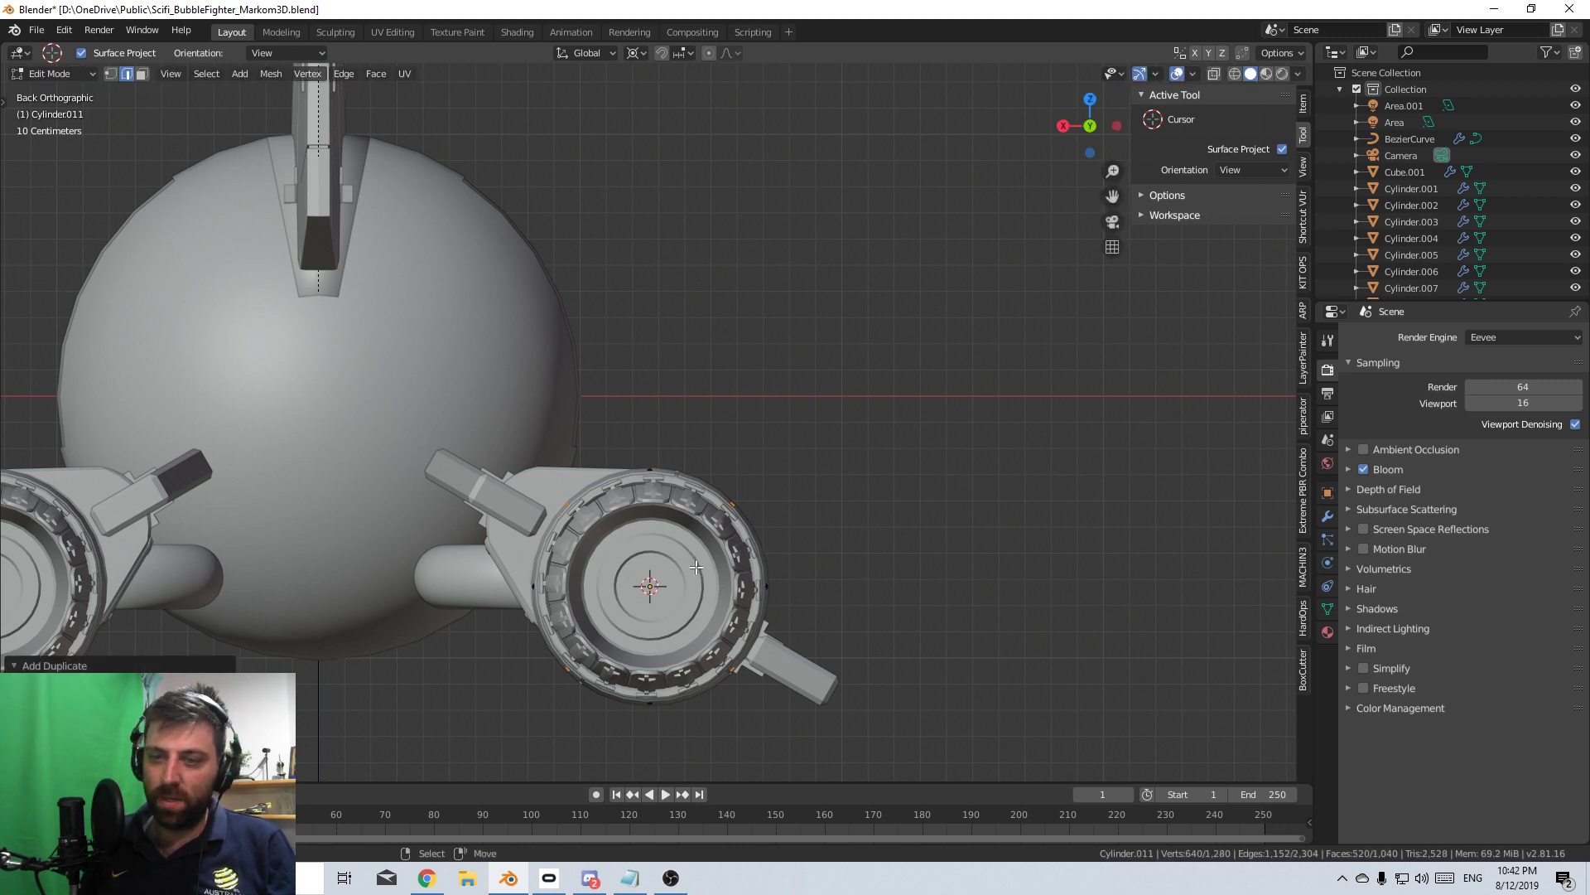
pyautogui.press('a')
pyautogui.hotkey('shift', 'd')
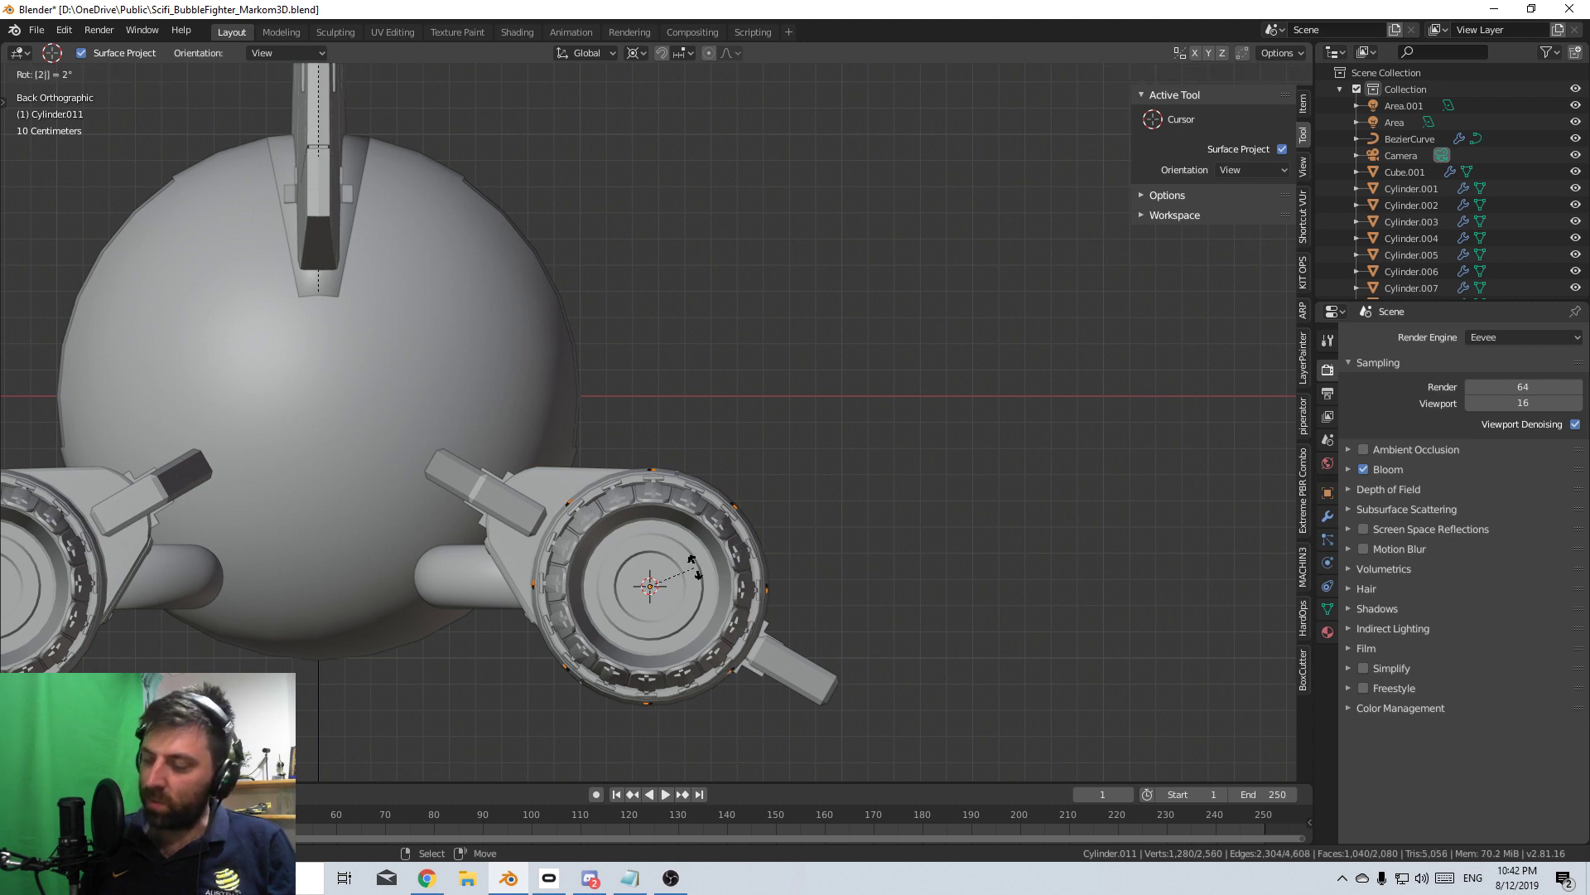
pyautogui.press('Return')
# - Try to double the full bolt ring with a duplicate rotated about 12° around the 3D cursor
pyautogui.press('a')
pyautogui.hotkey('shift', 'd')
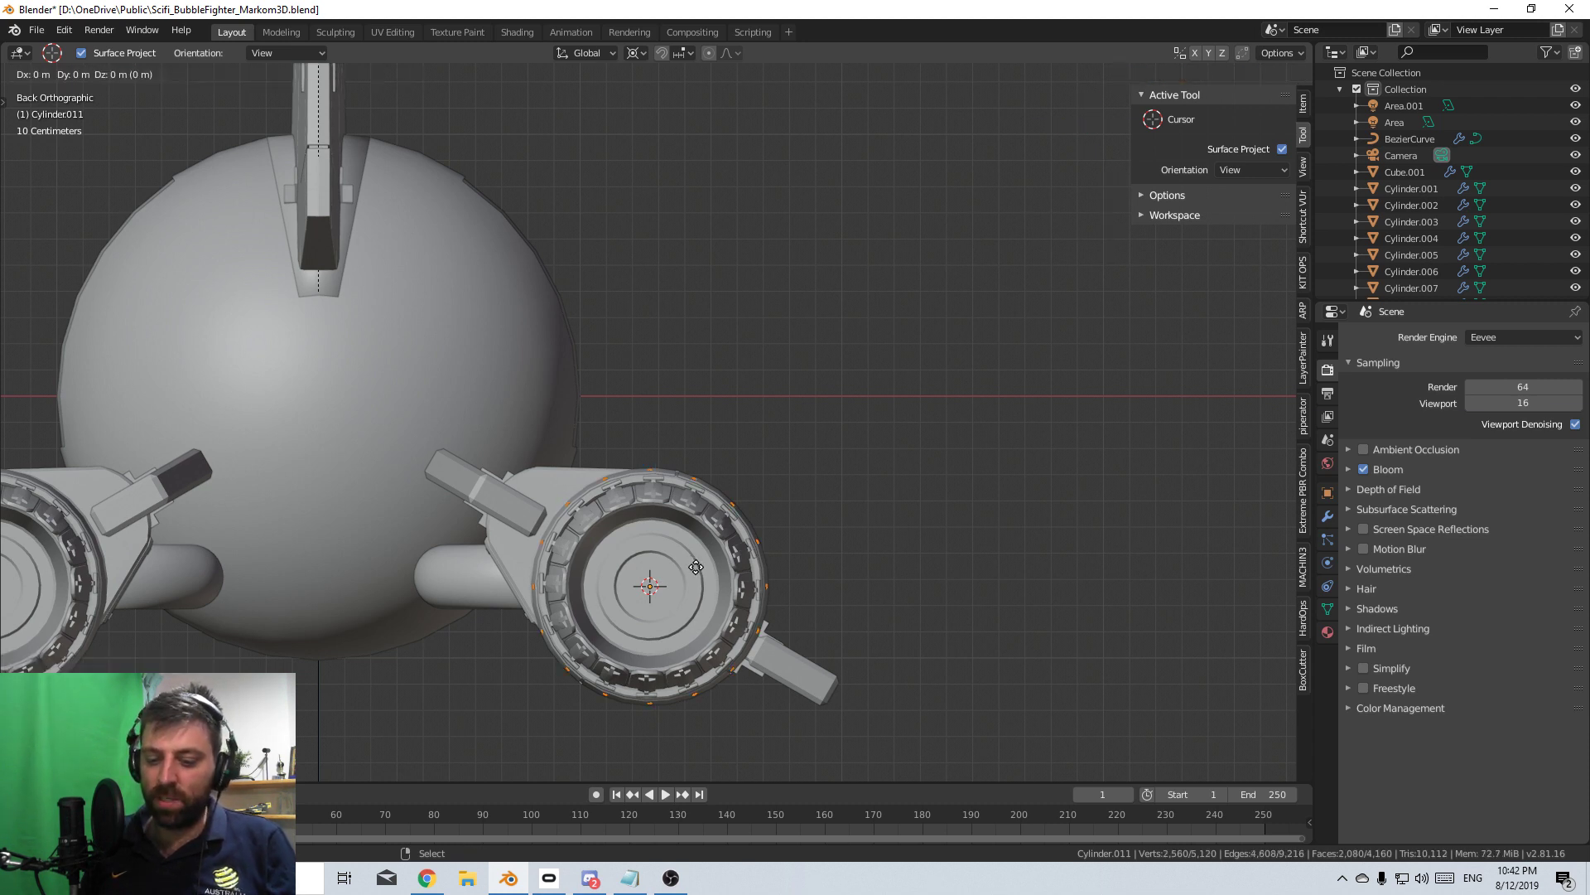
pyautogui.press('r')
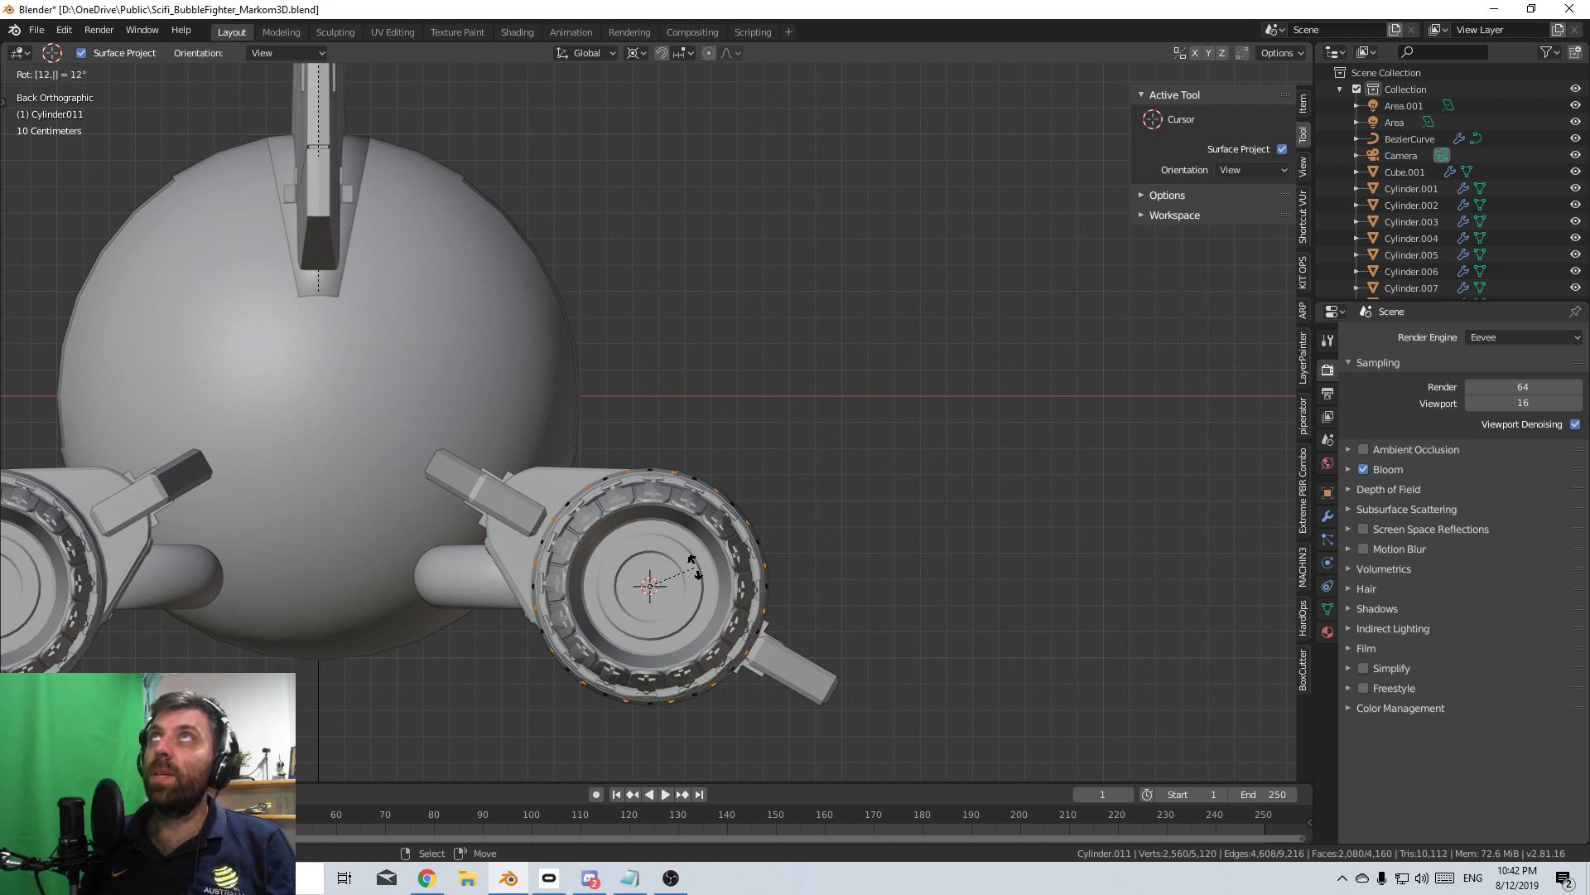
pyautogui.press('Return')
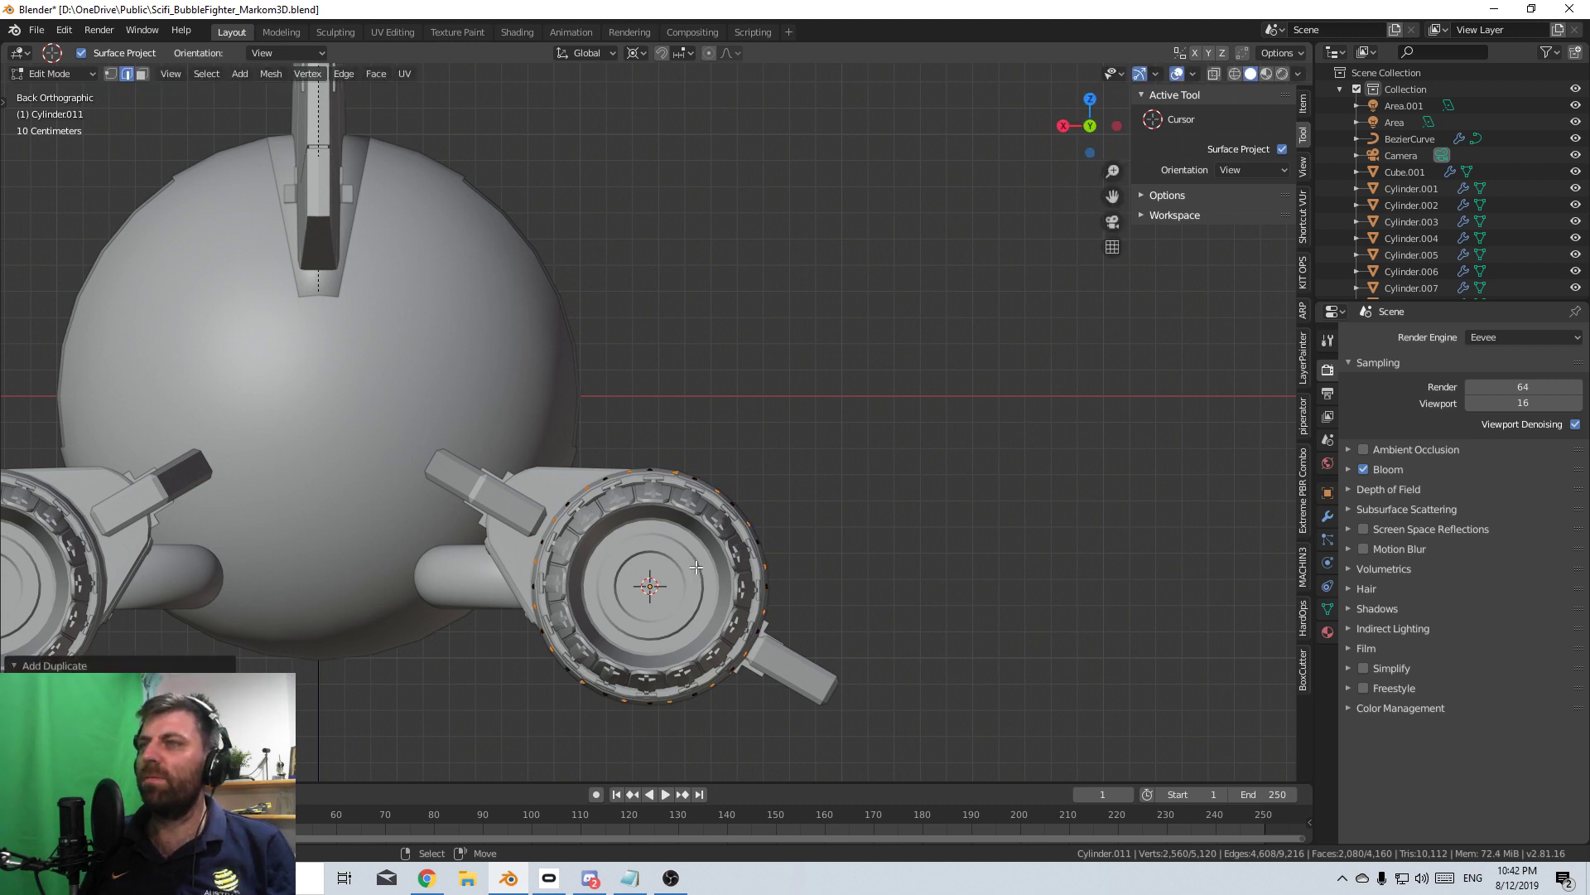
# - Examine the spacing of the bolt ring around the engine in Object Mode with solid shading
pyautogui.scroll(-3, 689, 596)
pyautogui.moveTo(762, 549)
pyautogui.mouseDown(button='middle')
pyautogui.moveTo(688, 596)
pyautogui.moveTo(678, 575)
pyautogui.mouseUp(button='middle')
pyautogui.press('Tab')
pyautogui.press('z')
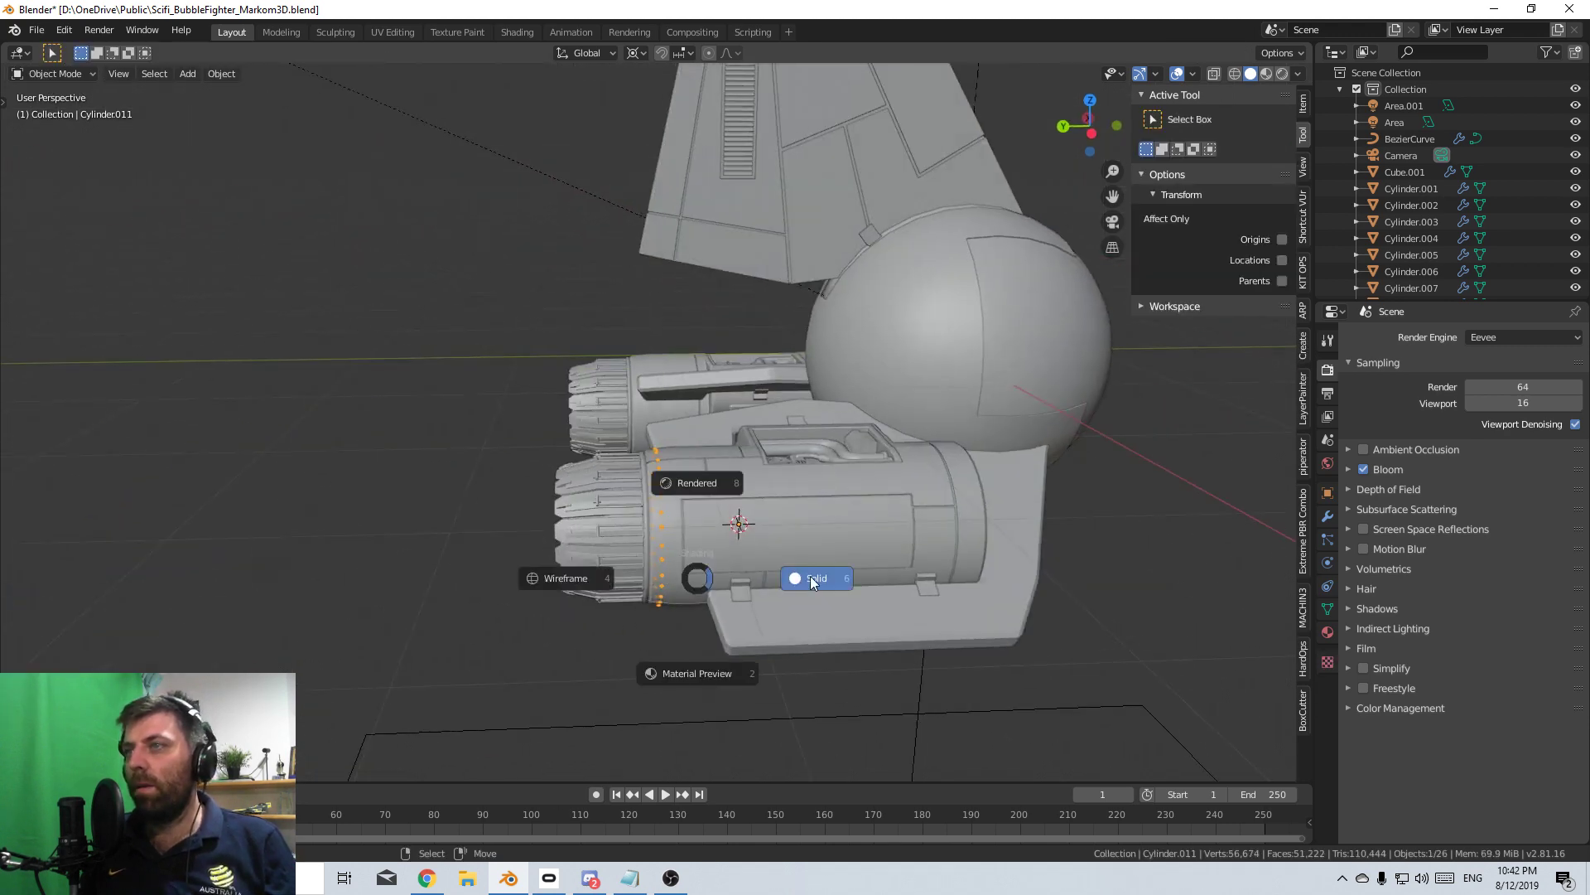
pyautogui.click(810, 579)
pyautogui.scroll(3, 728, 655)
pyautogui.moveTo(370, 540); pyautogui.dragTo(685, 554, button='middle')
pyautogui.scroll(3, 686, 554)
pyautogui.moveTo(679, 555); pyautogui.dragTo(704, 524, button='middle')
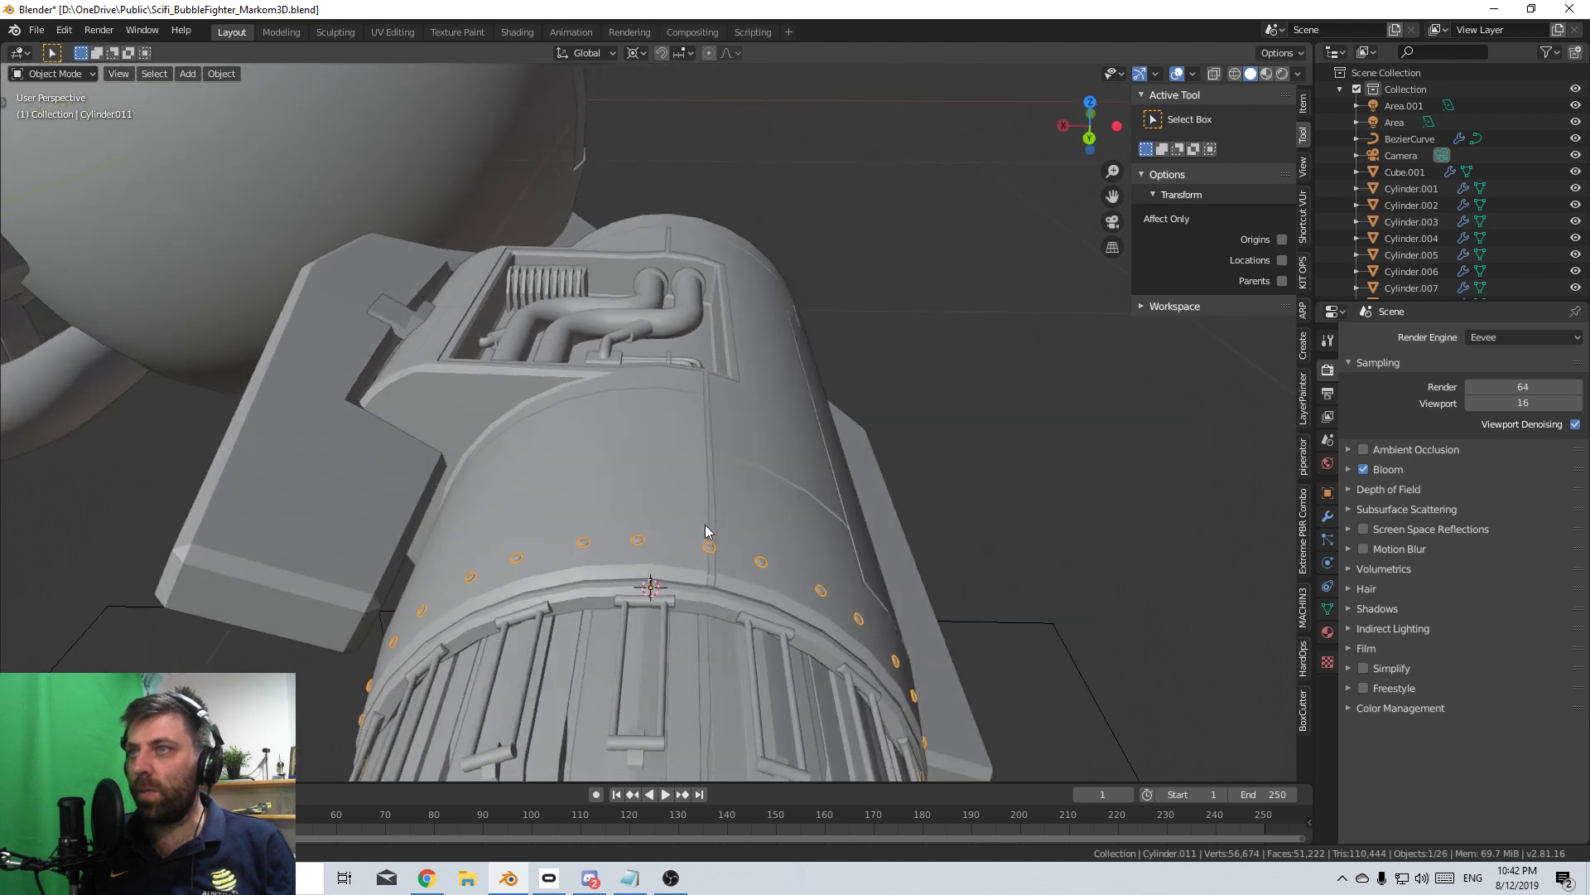
# - Undo the last duplication of the bolt ring and return to the engine's back view in Edit Mode
pyautogui.hotkey('alt', 'a')
pyautogui.press('Tab')
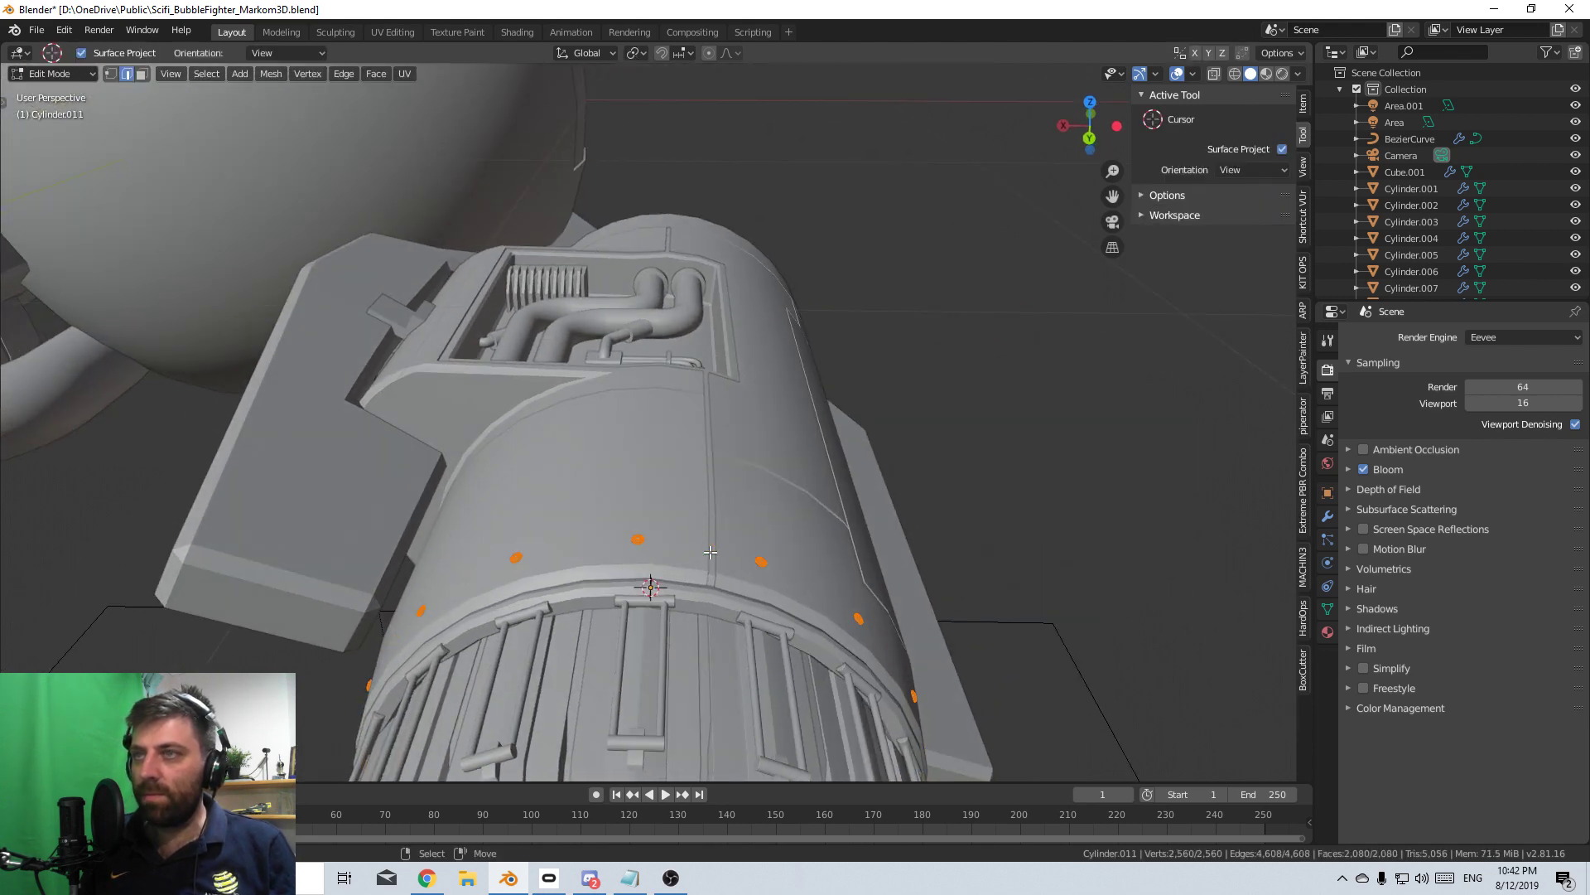
pyautogui.scroll(-3, 711, 551)
pyautogui.moveTo(700, 565); pyautogui.dragTo(709, 531, button='middle')
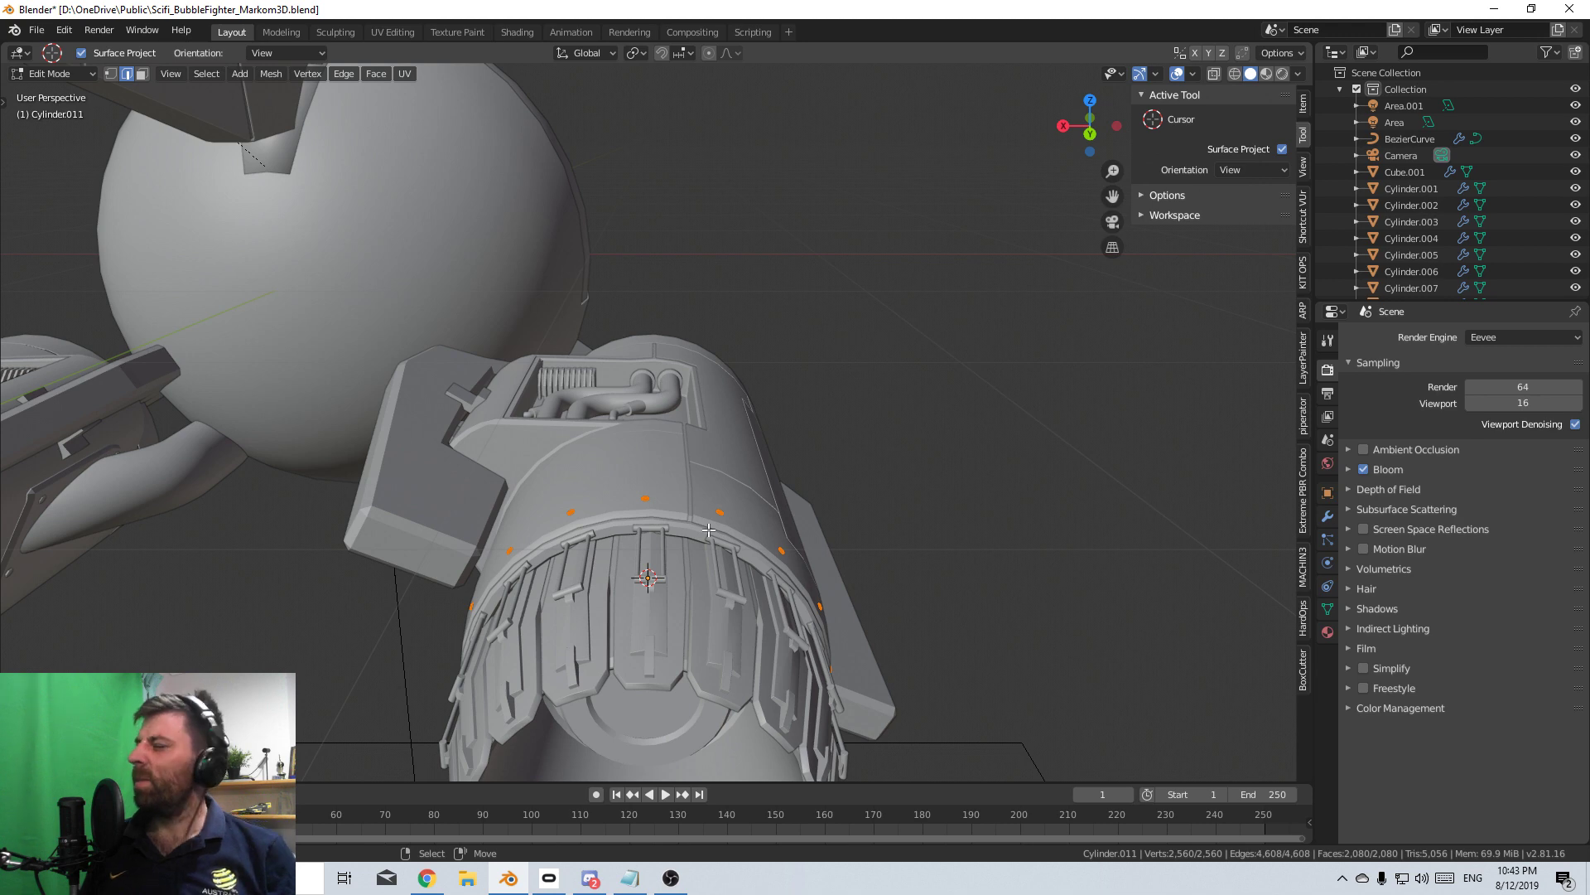
pyautogui.press('KP_Decimal')
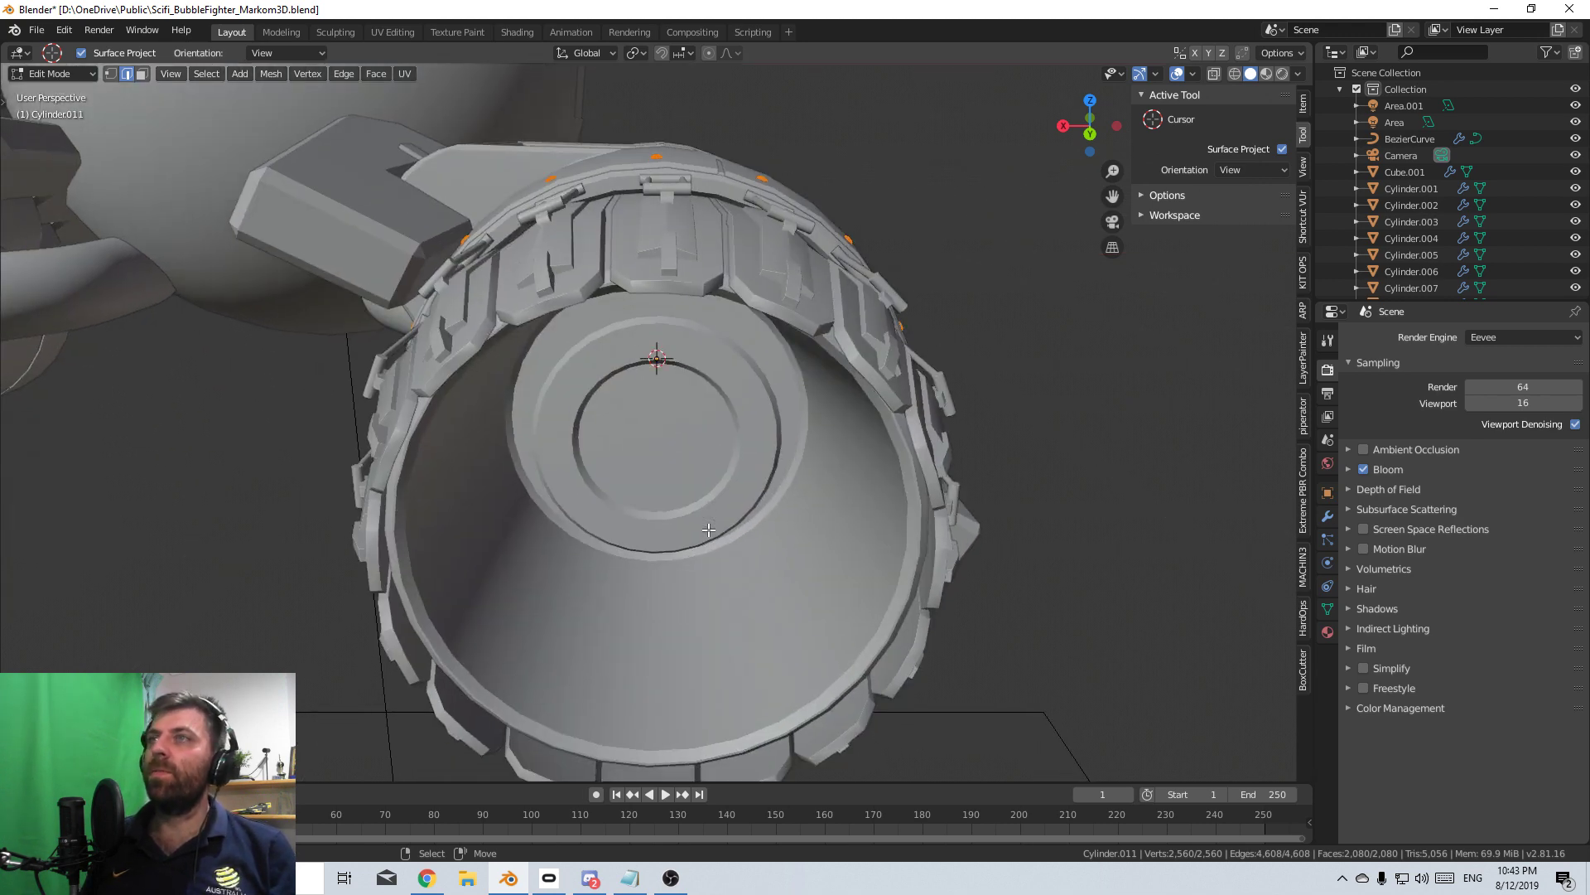
pyautogui.press('KP_3')
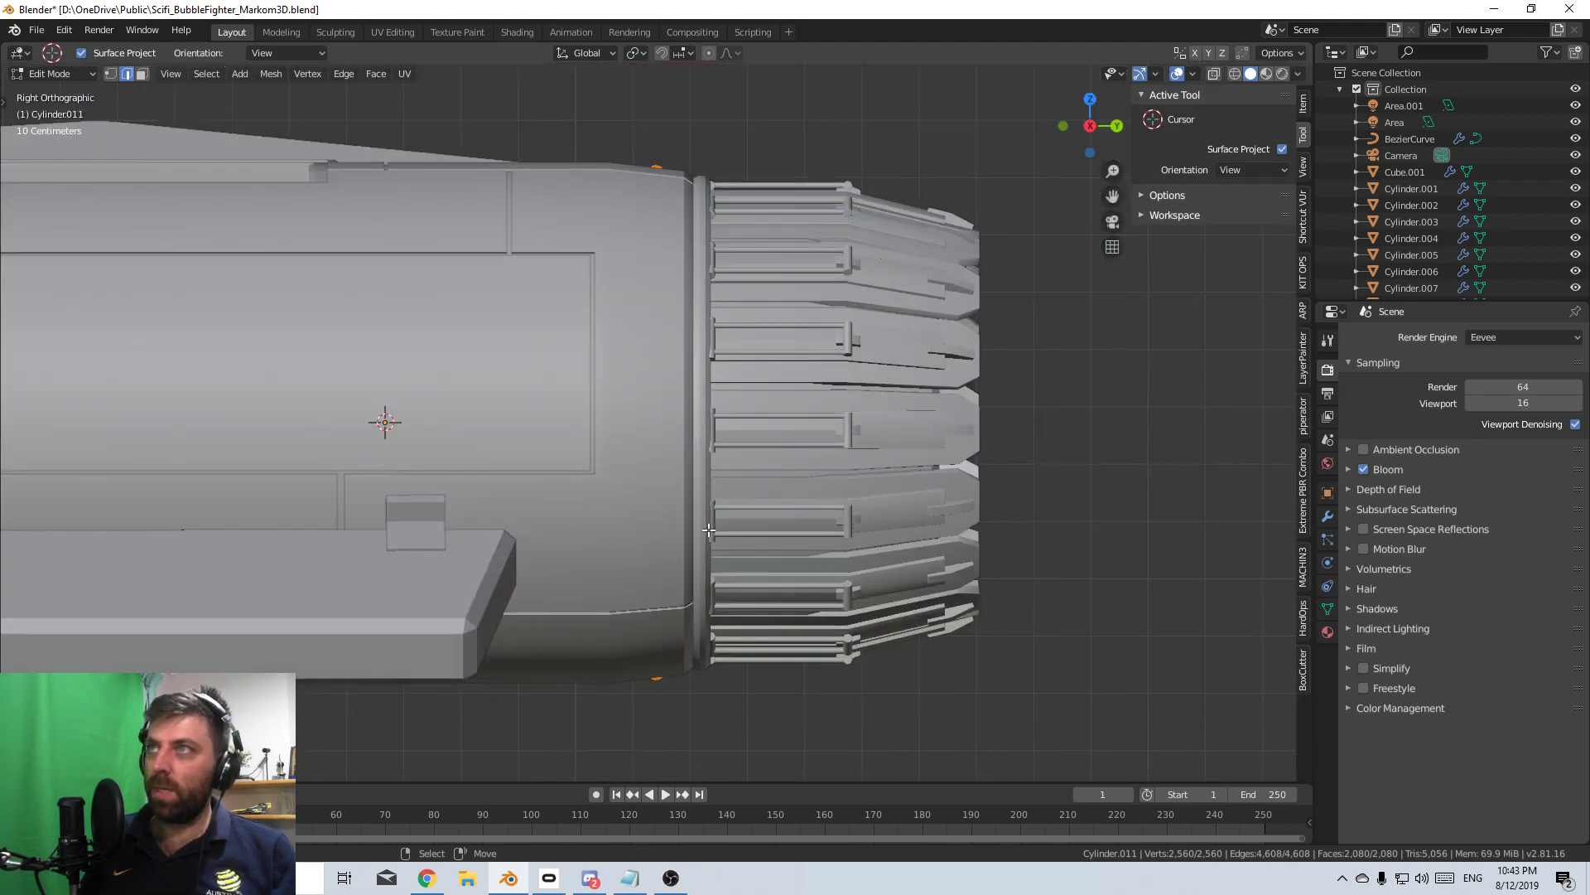
pyautogui.press('ctrl+KP_1')
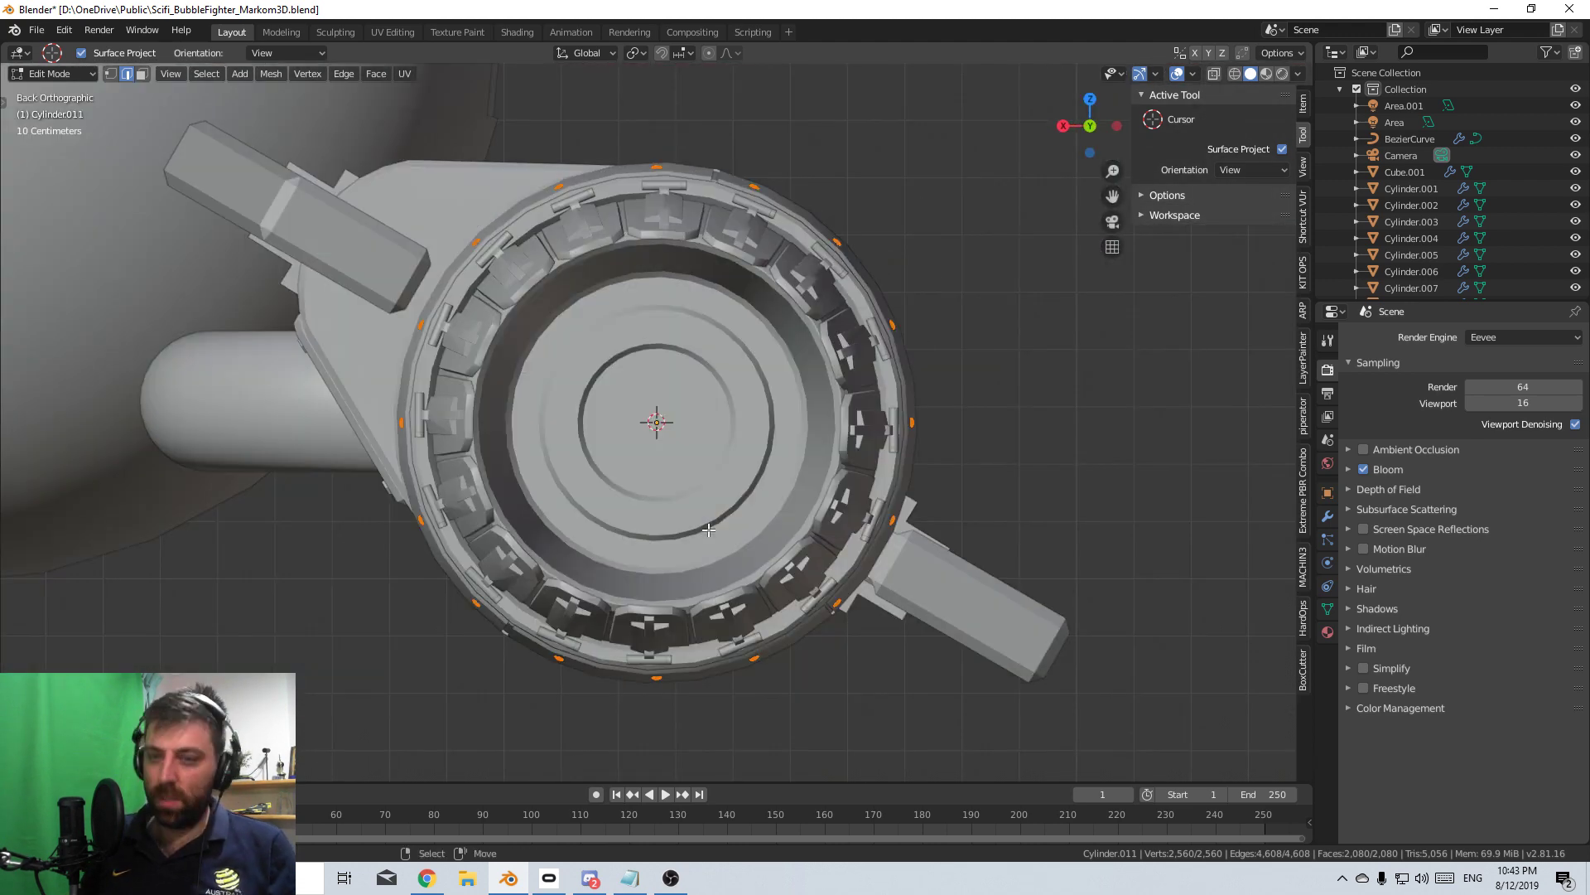
# - Double the bolt ring with a duplicate of all its bolts rotated 11° around the 3D cursor
pyautogui.hotkey('shift', 'd')
pyautogui.write('r')
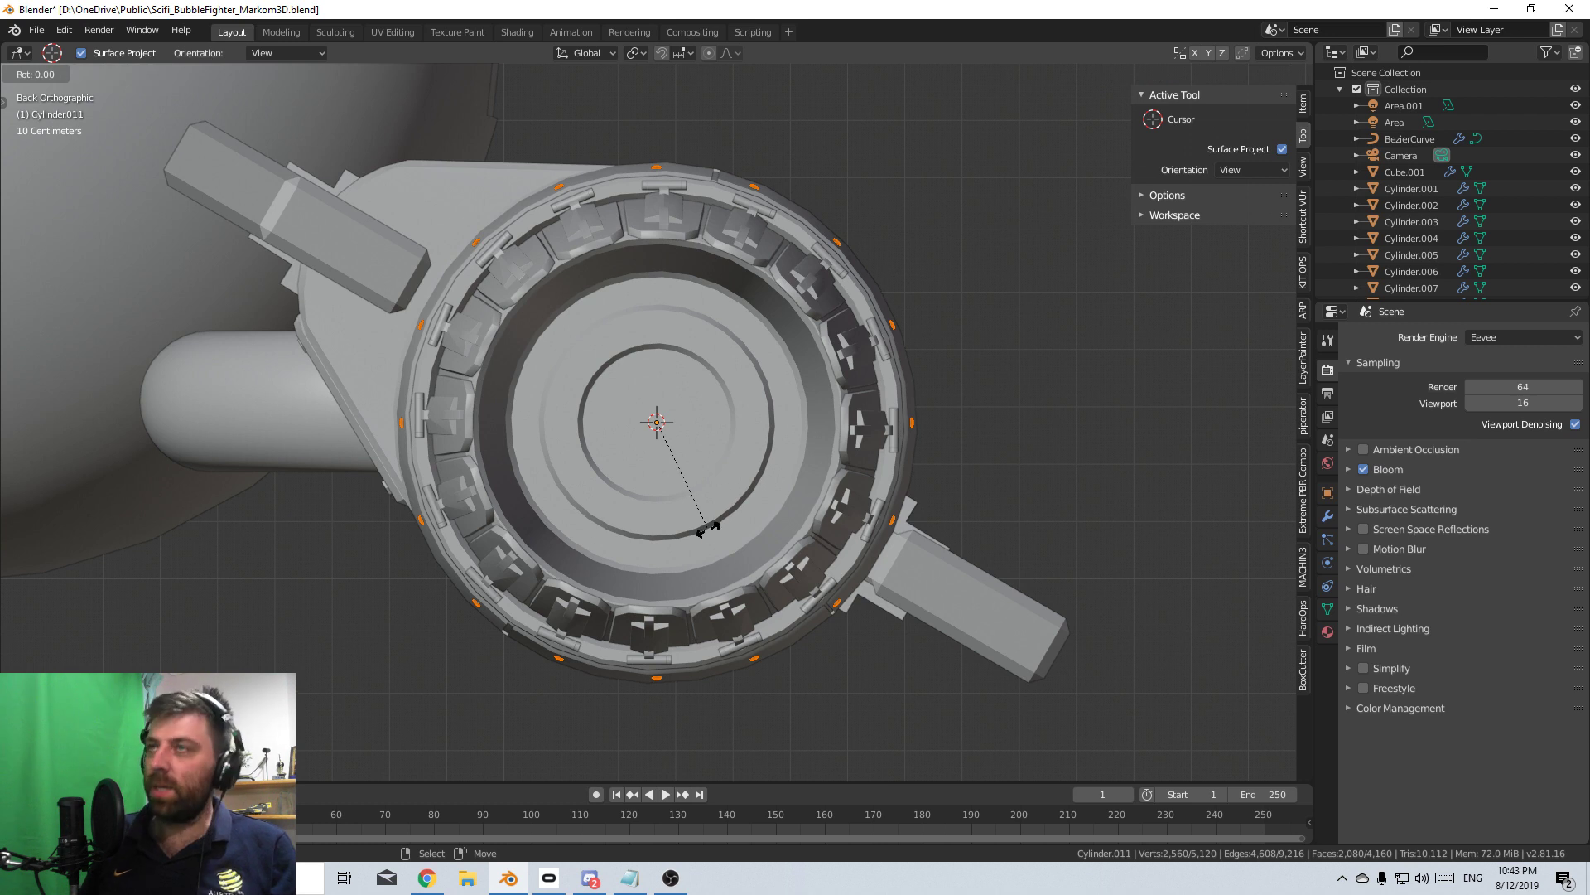
pyautogui.write('11')
pyautogui.press('Return')
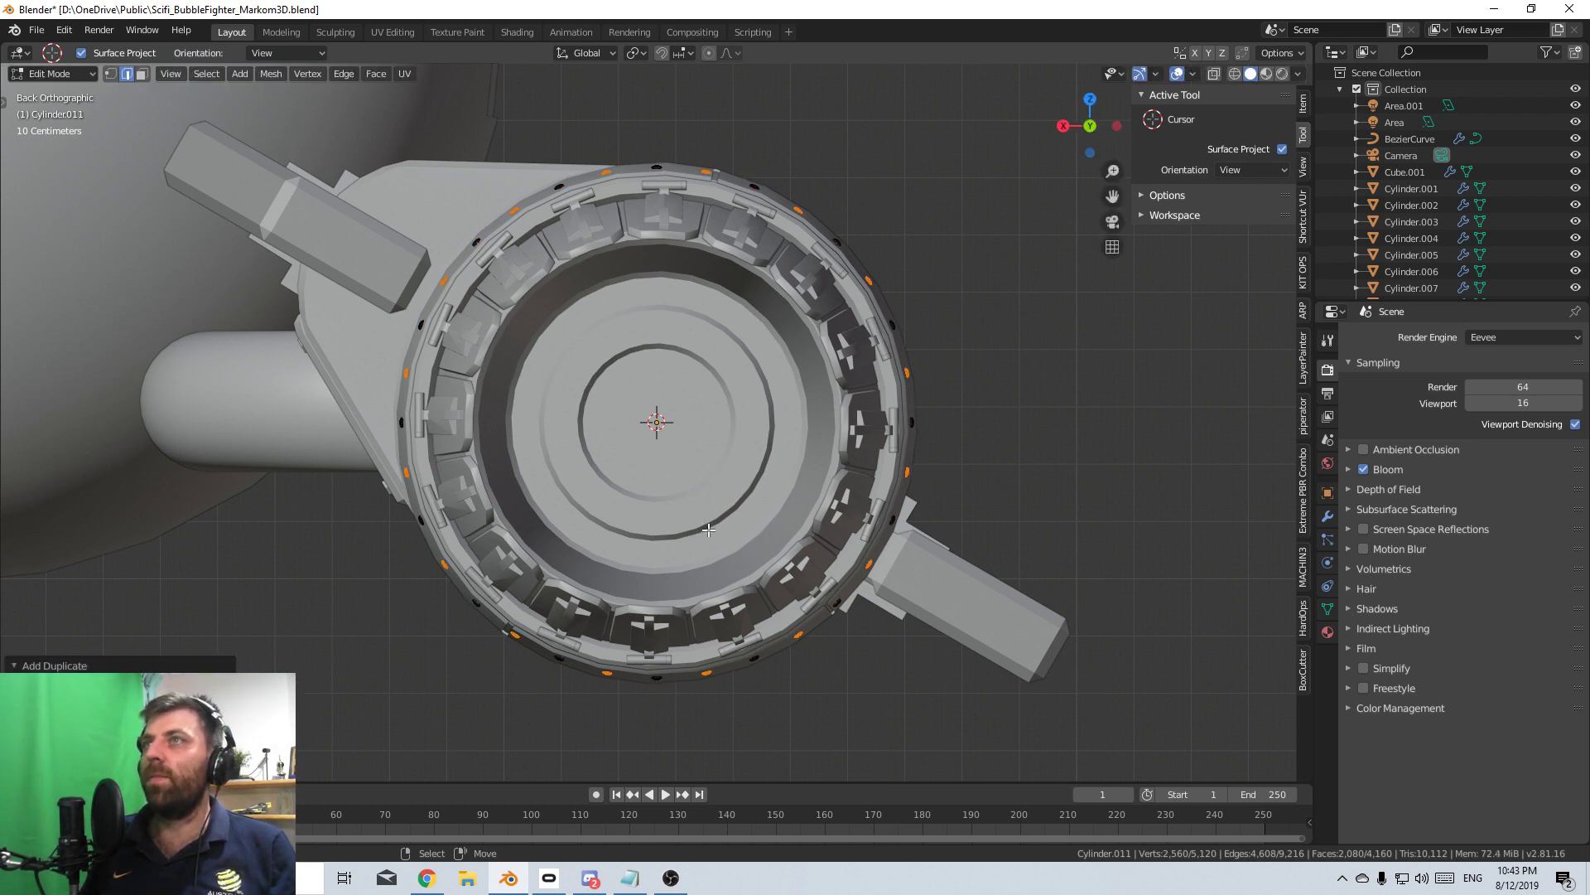
# - Select every bolt in the mesh and rotate the whole ring slightly around the 3D cursor
pyautogui.press('a')
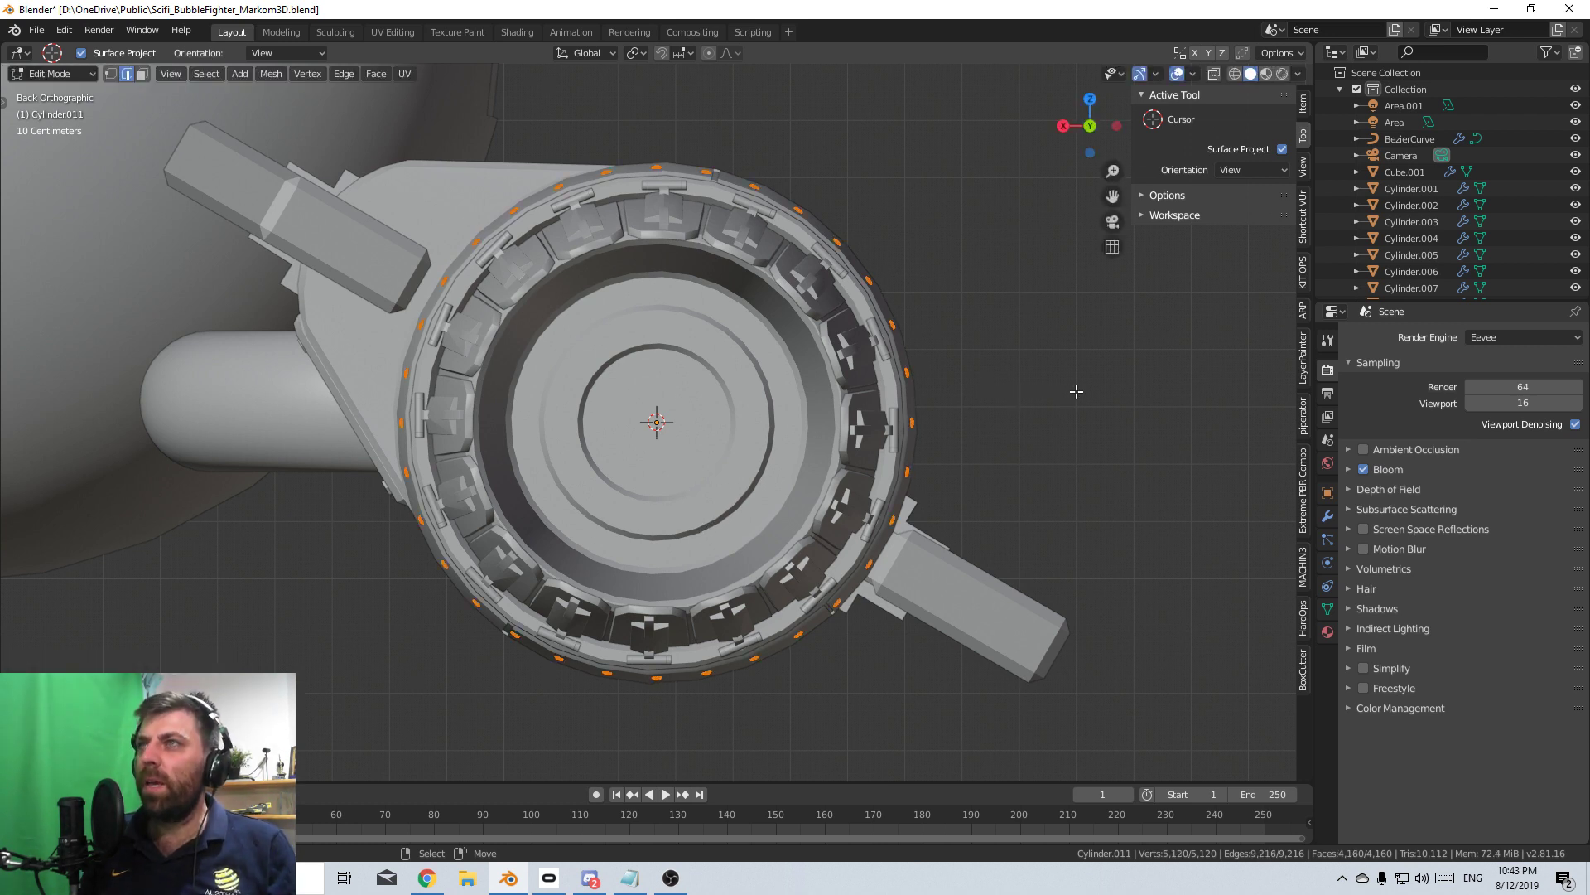
pyautogui.press('r')
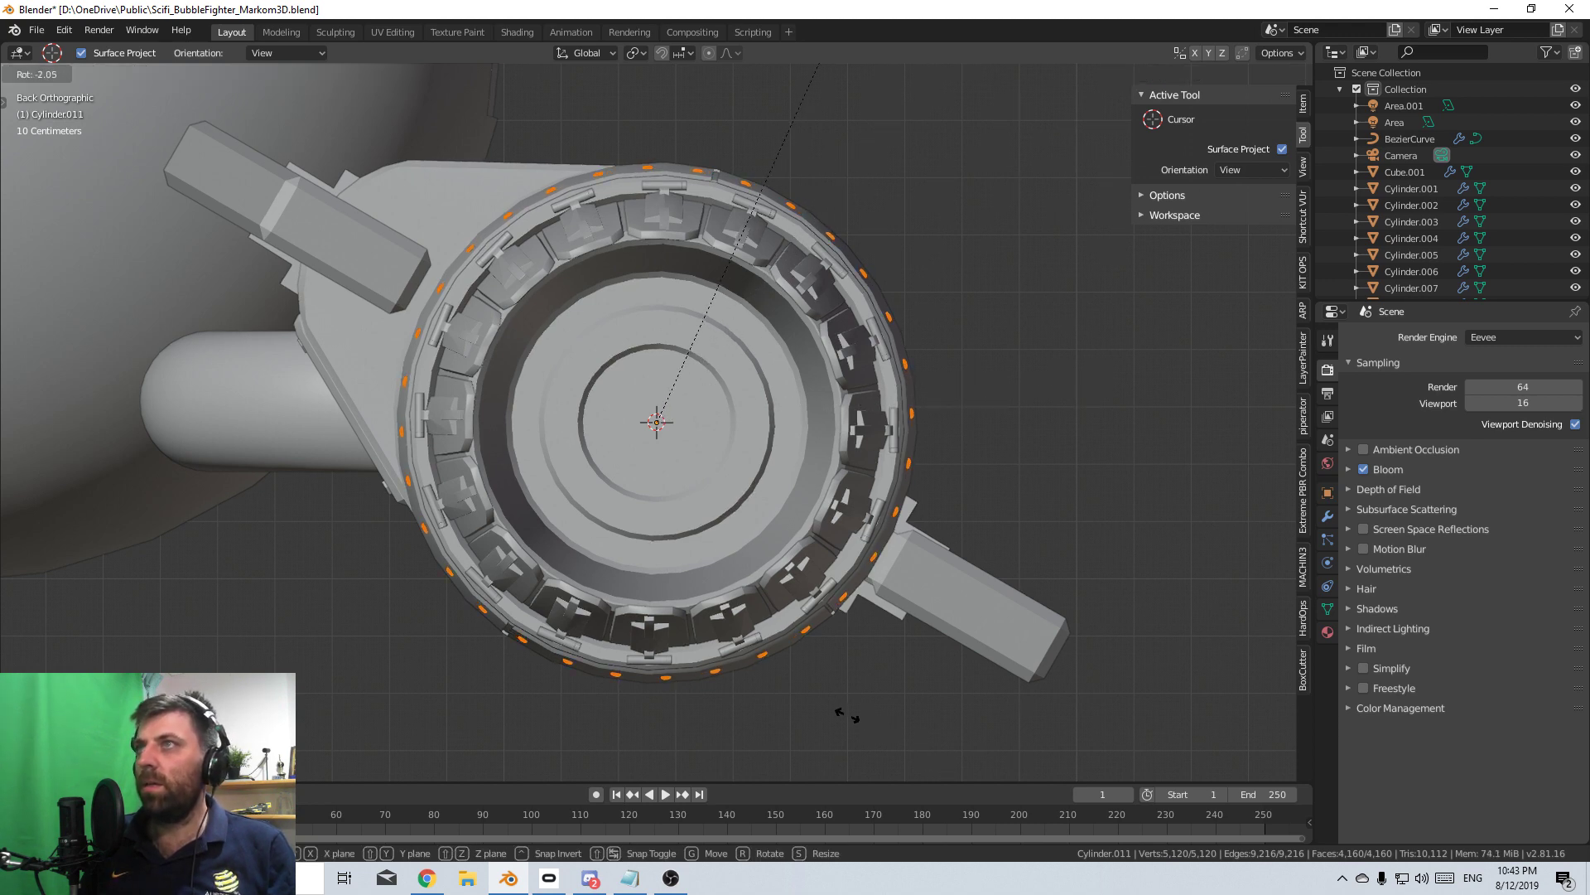
pyautogui.click(756, 696)
pyautogui.scroll(-5, 796, 643)
pyautogui.moveTo(796, 644); pyautogui.dragTo(658, 686, button='middle')
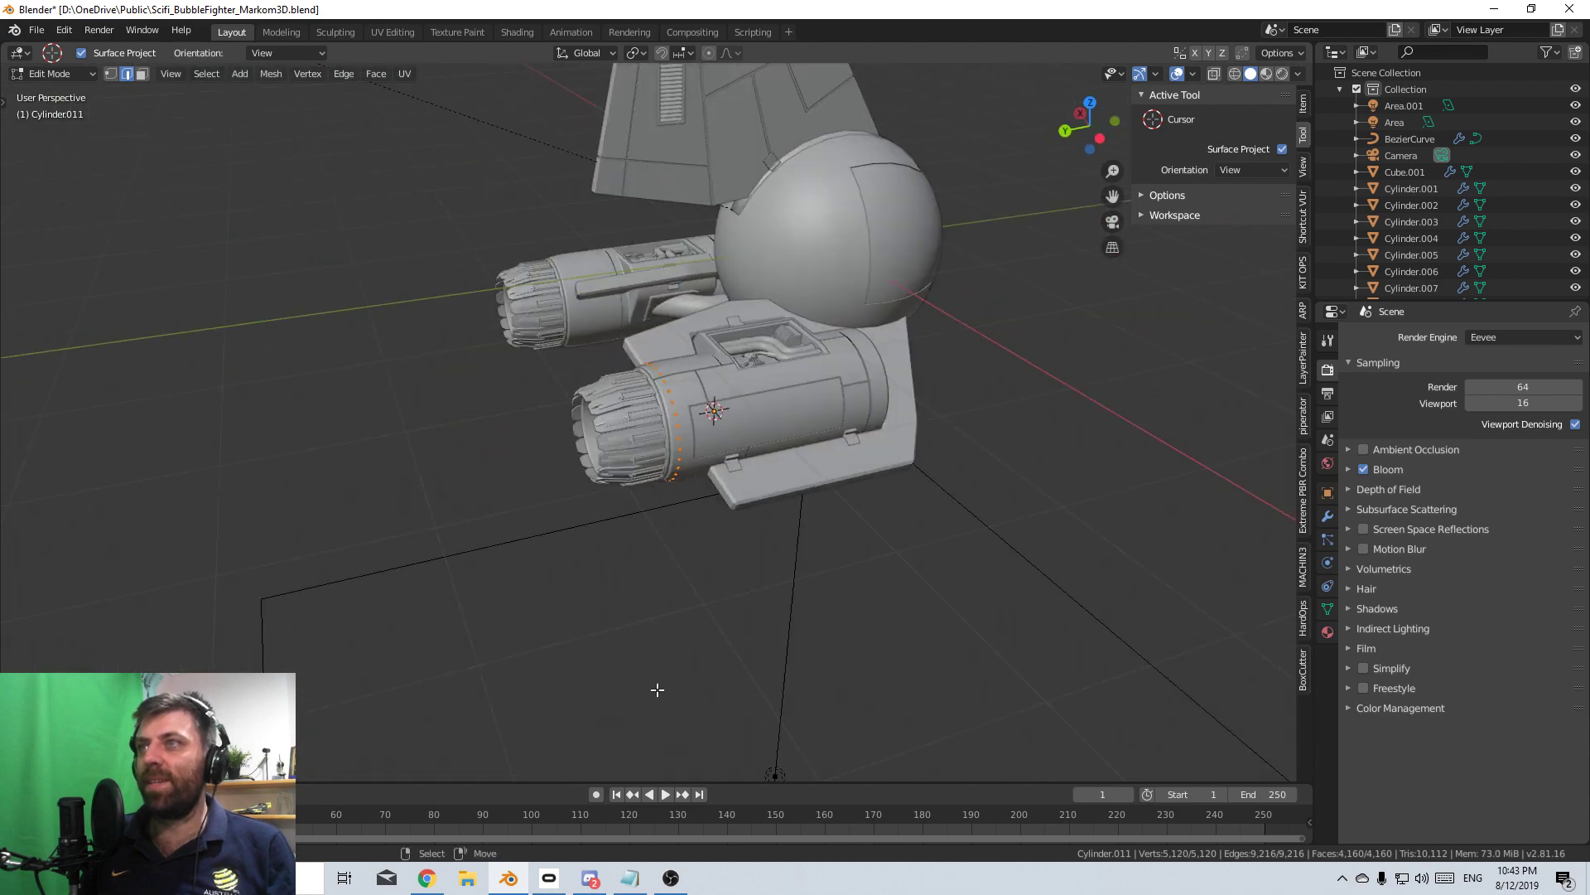
# - Inspect the doubled bolt ring around the rear of the engine in Object Mode, using wireframe and solid shading
pyautogui.hotkey('ctrl', 'Tab')
pyautogui.click(777, 584)
pyautogui.moveTo(777, 583); pyautogui.dragTo(788, 611, button='middle')
pyautogui.scroll(4, 788, 611)
pyautogui.press('z')
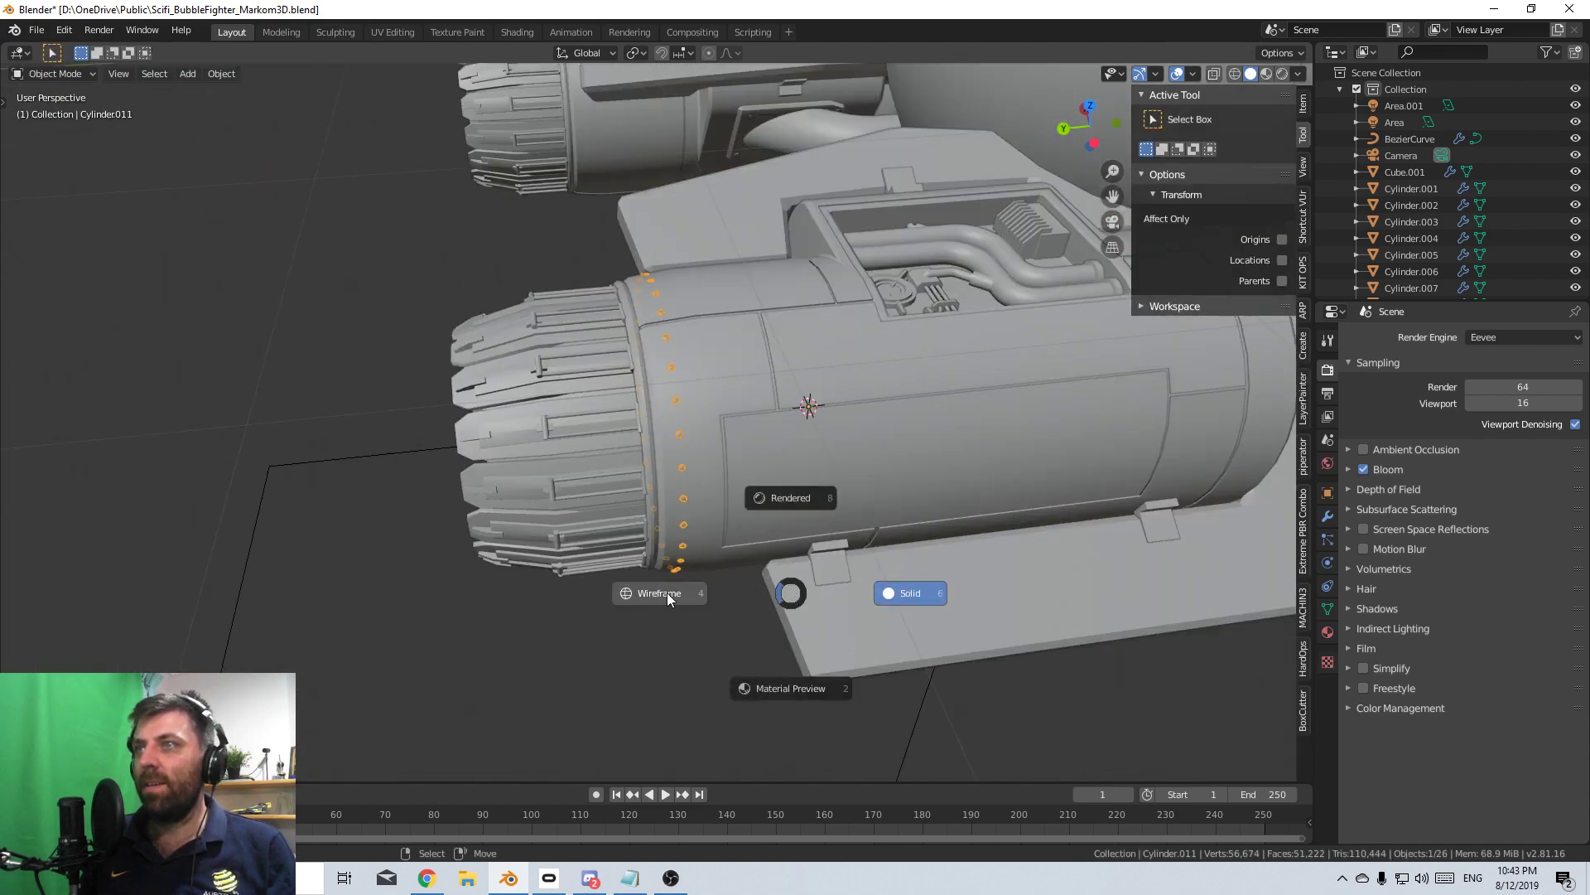
pyautogui.click(667, 594)
pyautogui.scroll(3, 703, 618)
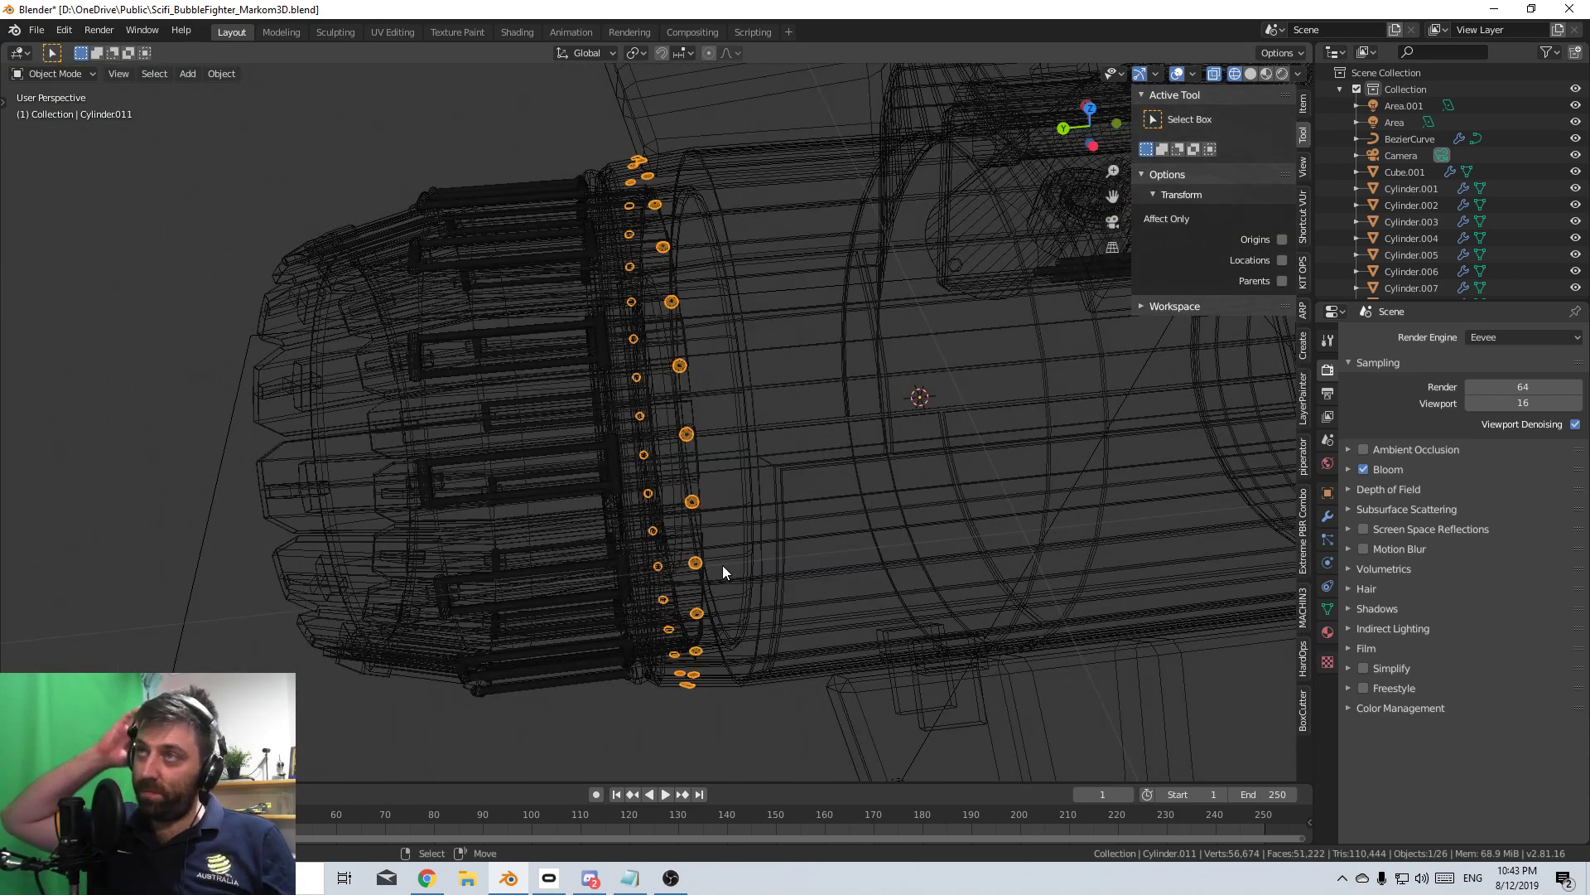
pyautogui.press('Tab')
pyautogui.press('Tab')
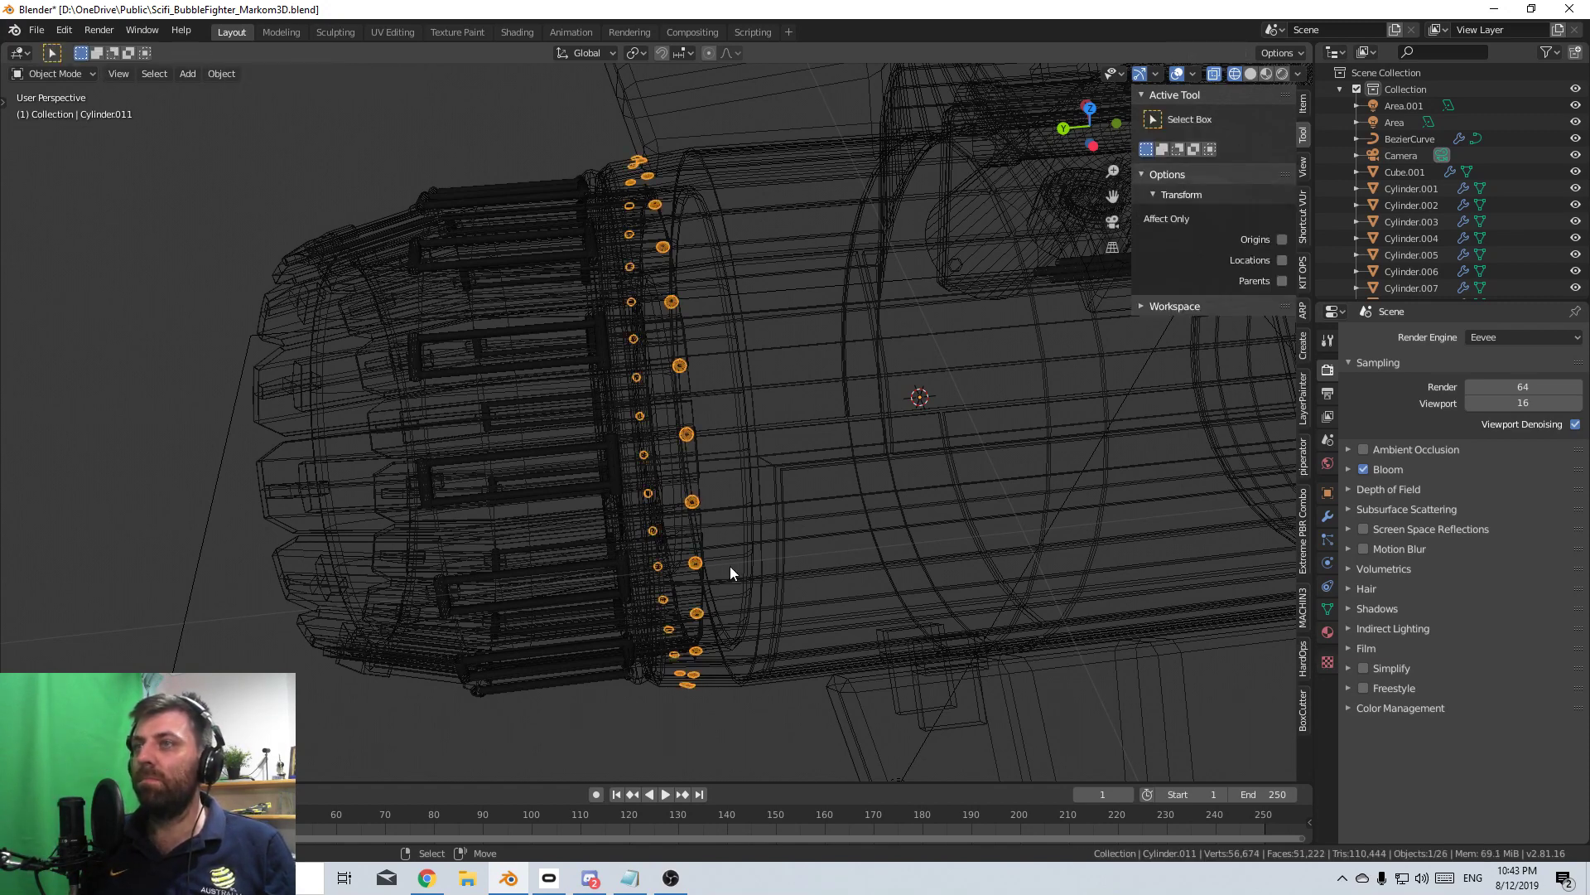
pyautogui.press('z')
pyautogui.click(885, 565)
pyautogui.moveTo(1120, 589); pyautogui.dragTo(1160, 571, button='middle')
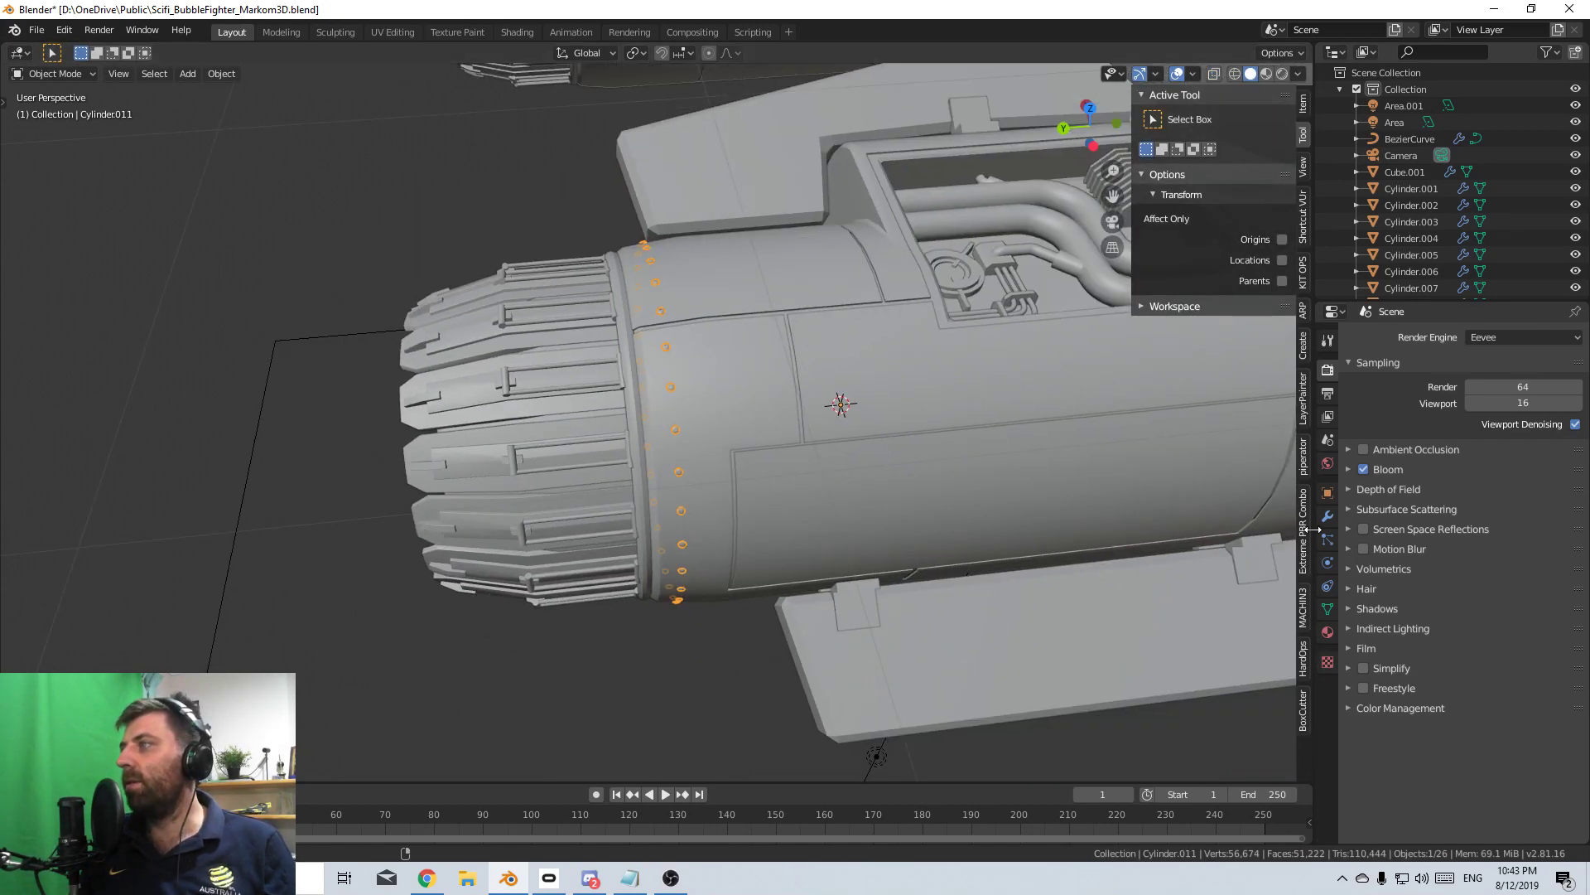
# - Check the bolt ring's mesh data and material settings, and examine the bolts on the engine in rendered shading
pyautogui.click(1327, 609)
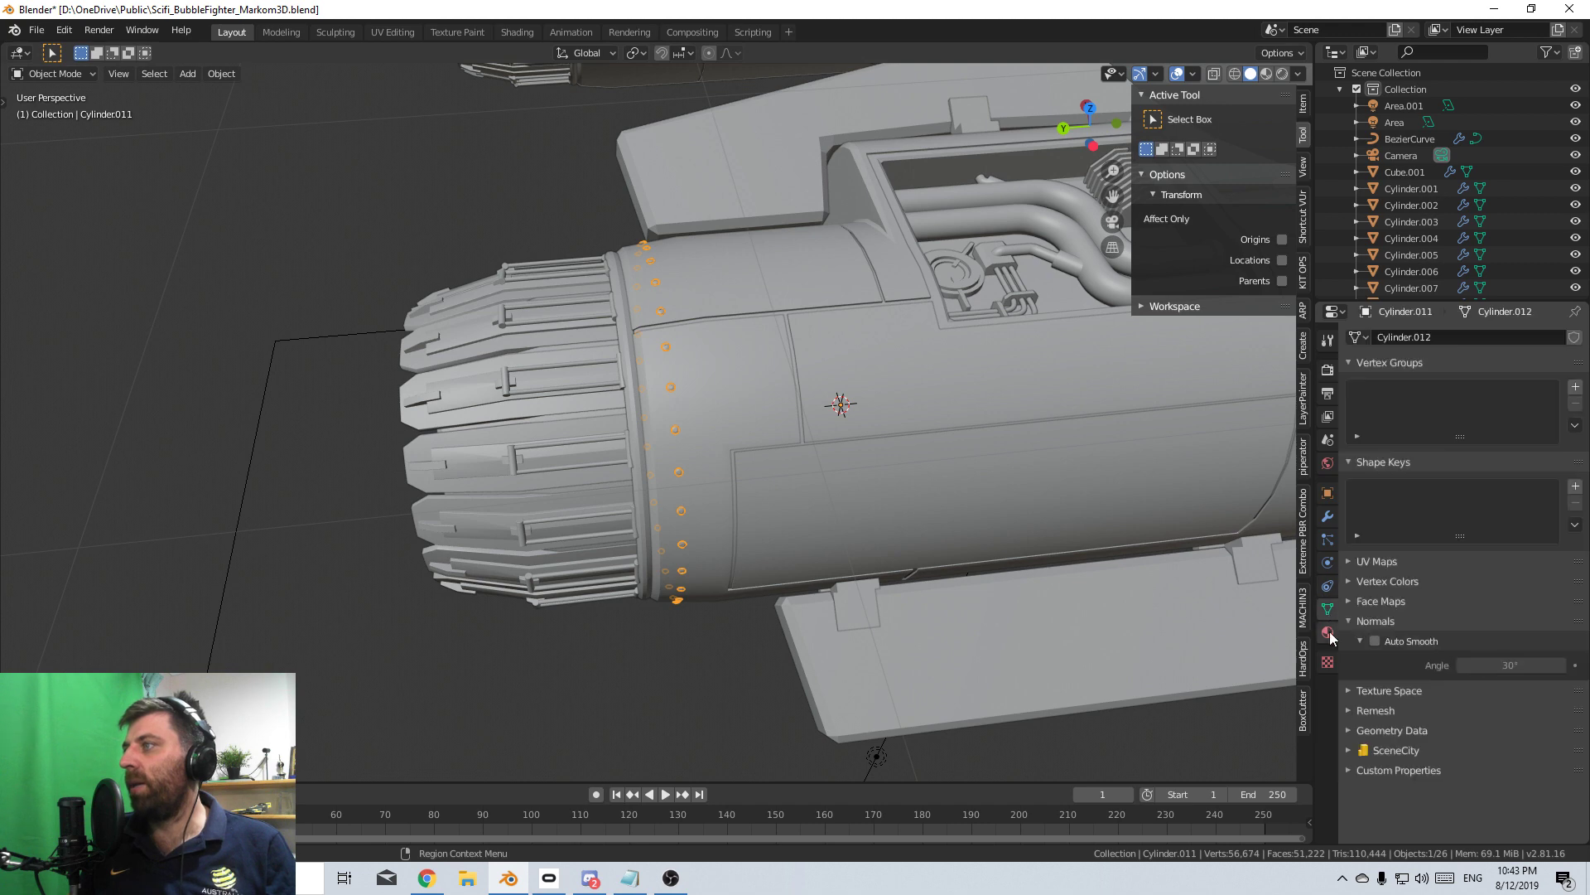
pyautogui.click(1328, 632)
pyautogui.scroll(-1, 811, 627)
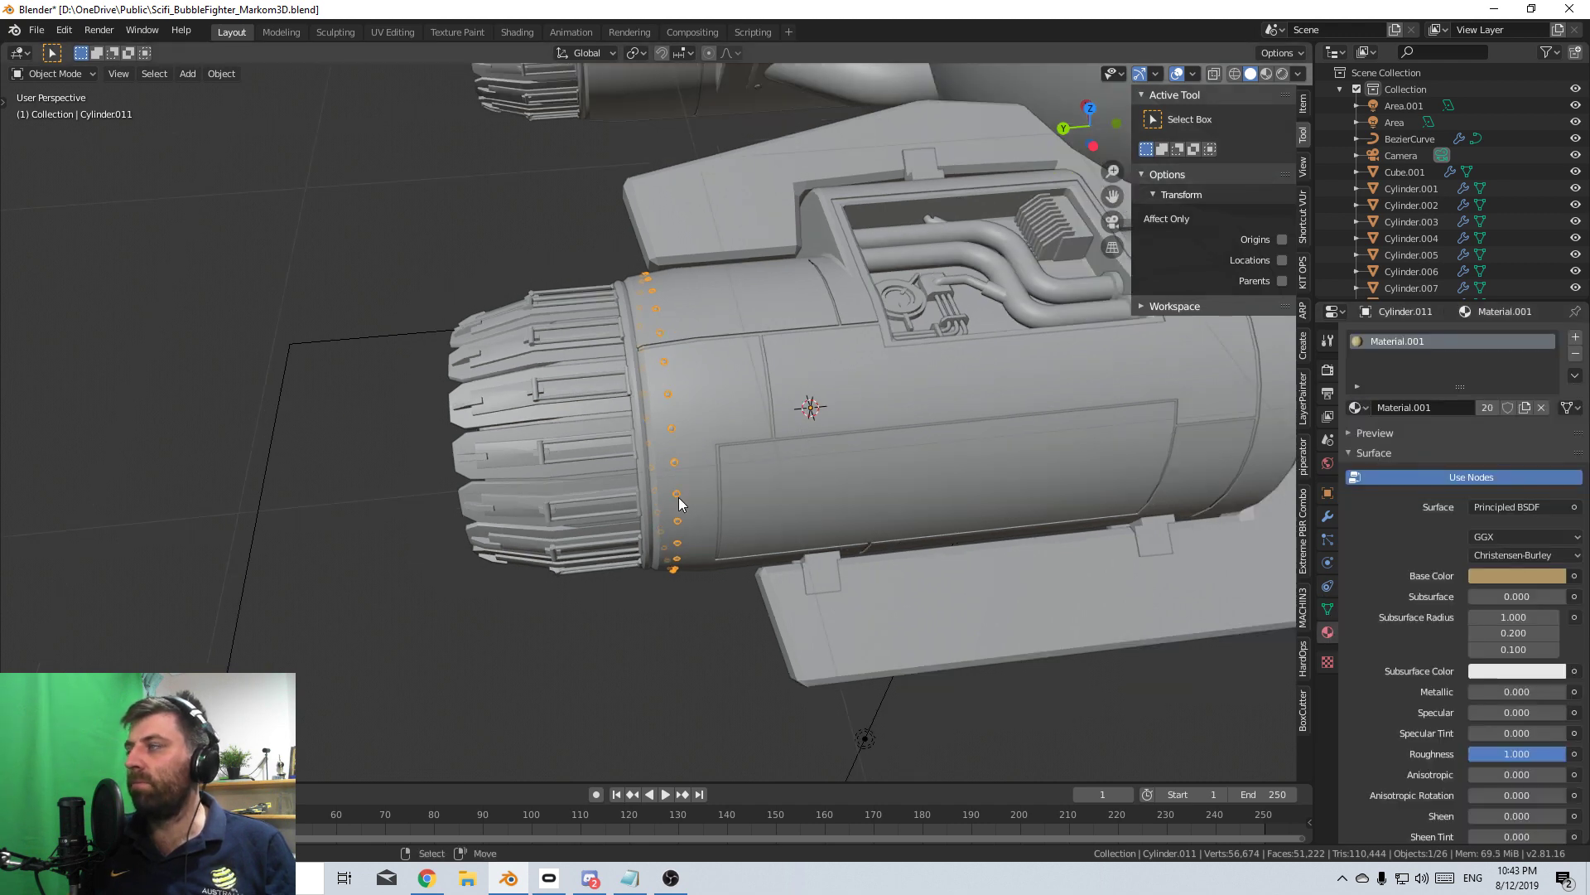
pyautogui.click(1282, 73)
pyautogui.click(347, 635)
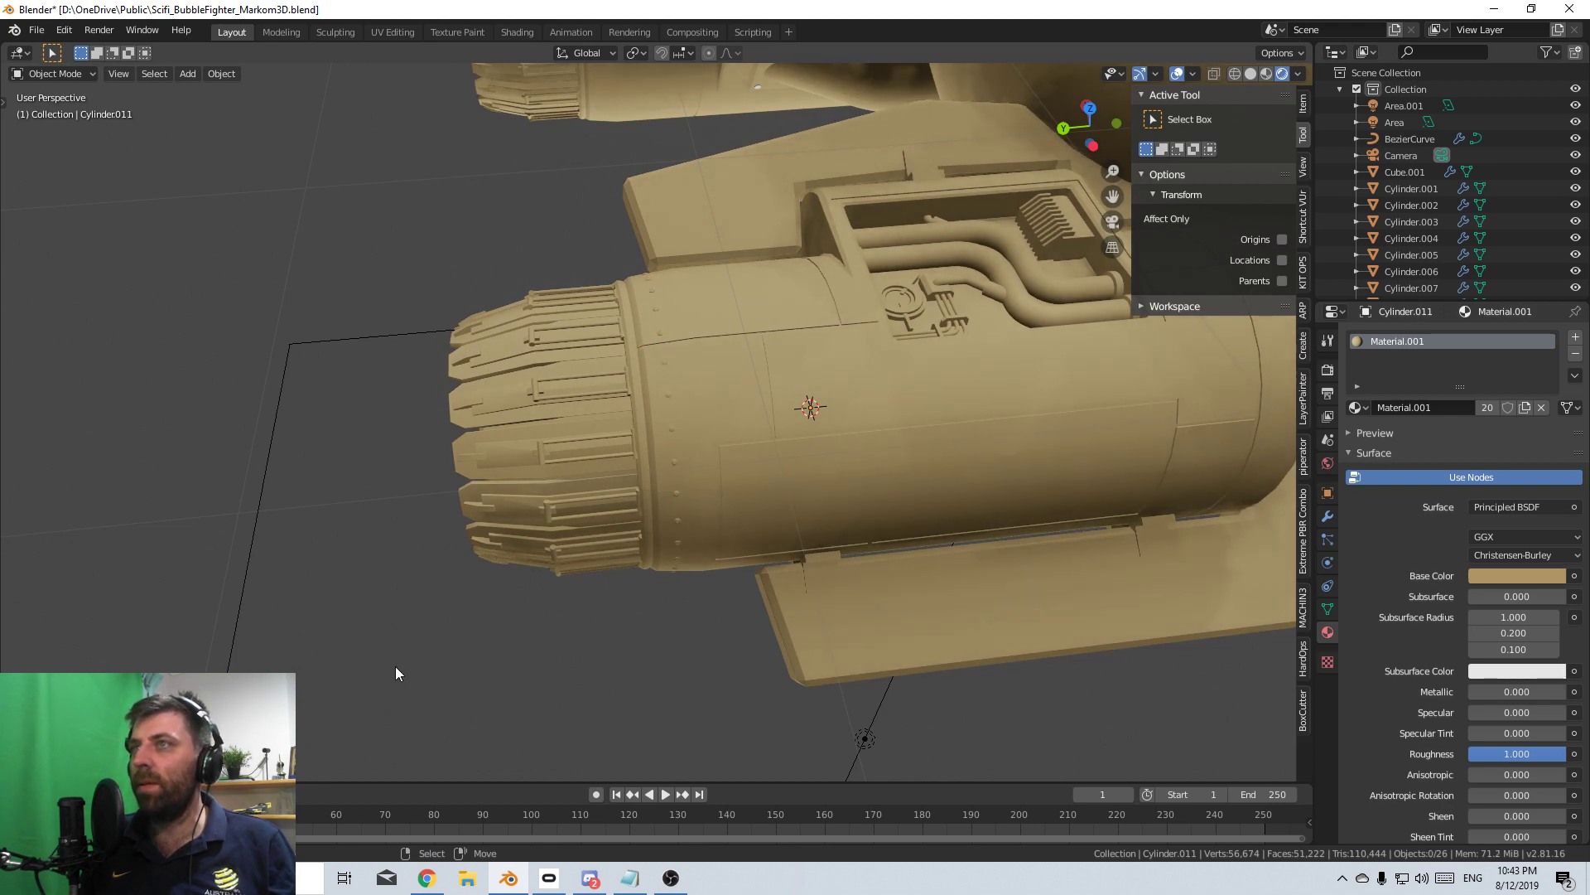
pyautogui.moveTo(497, 713); pyautogui.dragTo(746, 715, button='middle')
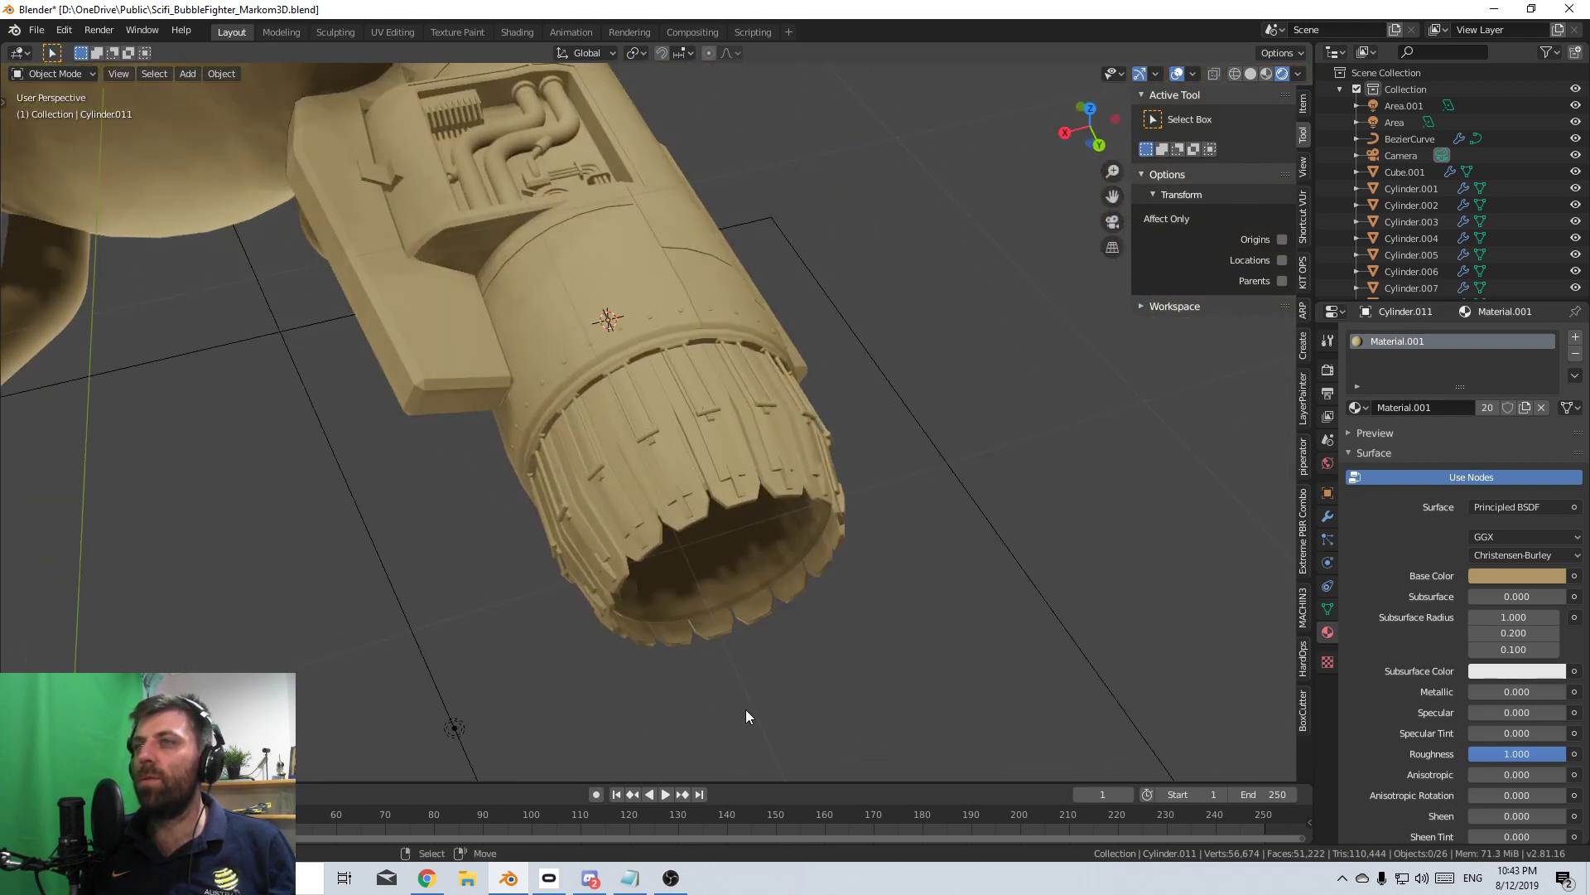
# - Change the render engine to Cycles and preview the engine's bolts and paneling in rendered shading
pyautogui.click(1328, 369)
pyautogui.click(1503, 334)
pyautogui.click(1499, 391)
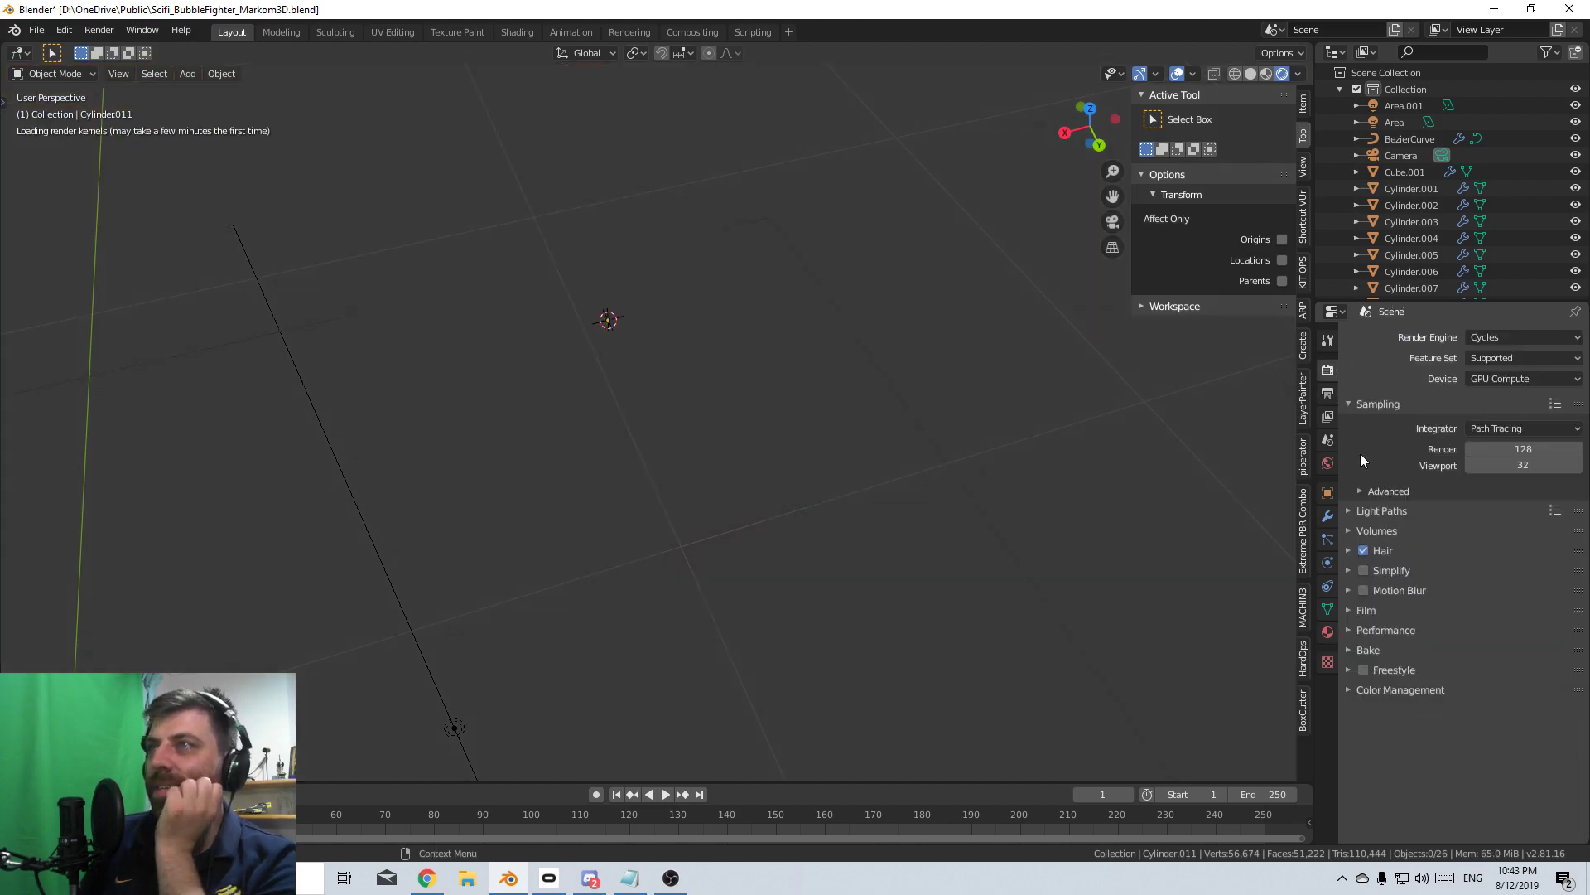
pyautogui.moveTo(963, 664); pyautogui.dragTo(798, 651, button='middle')
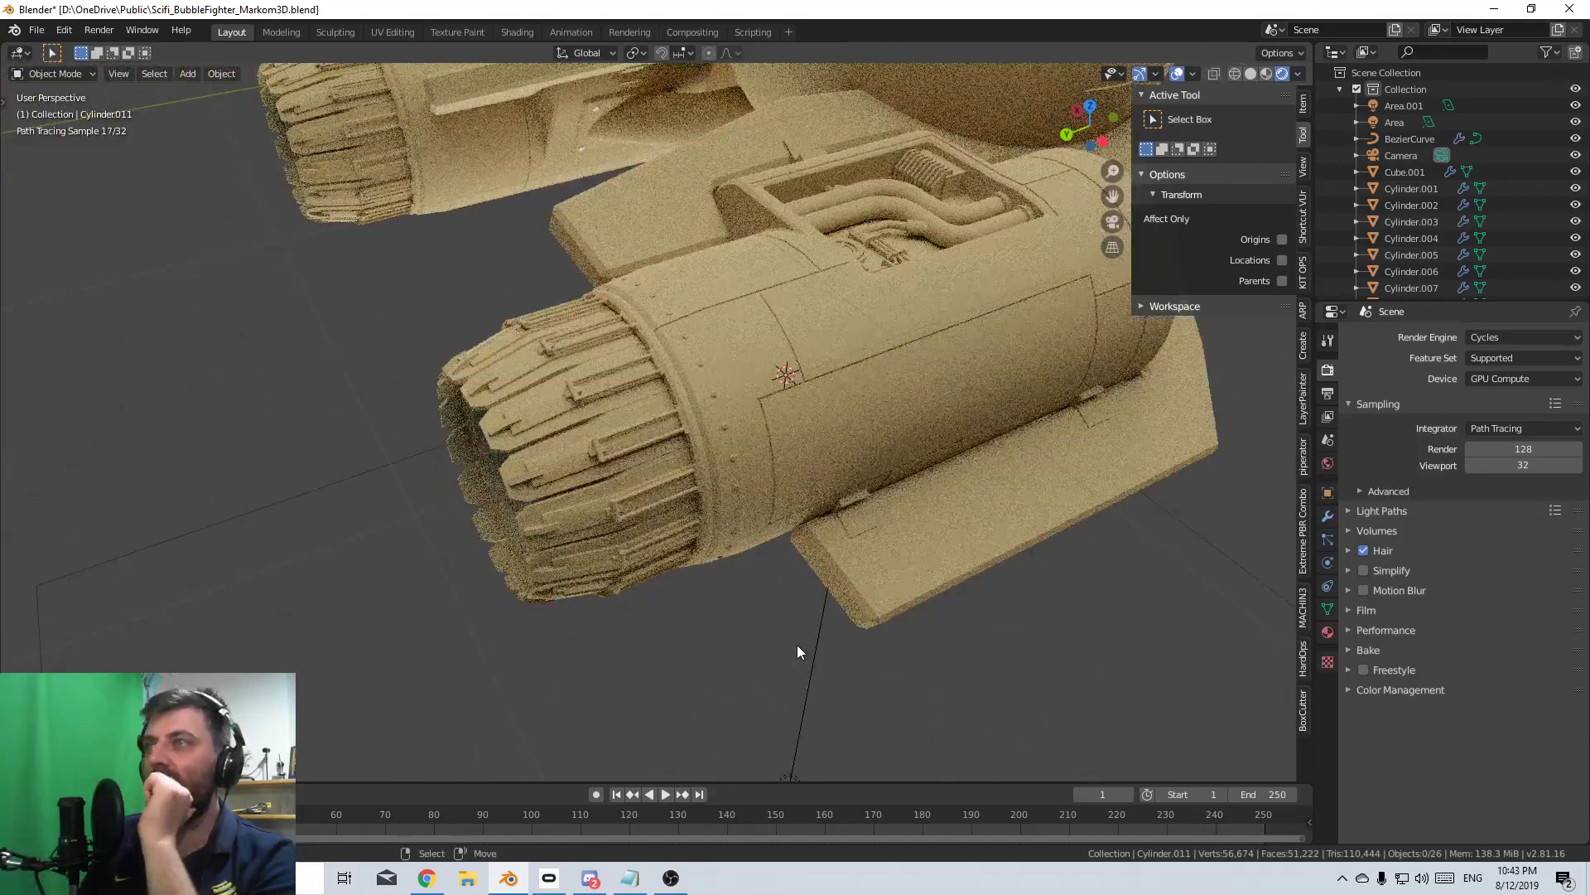
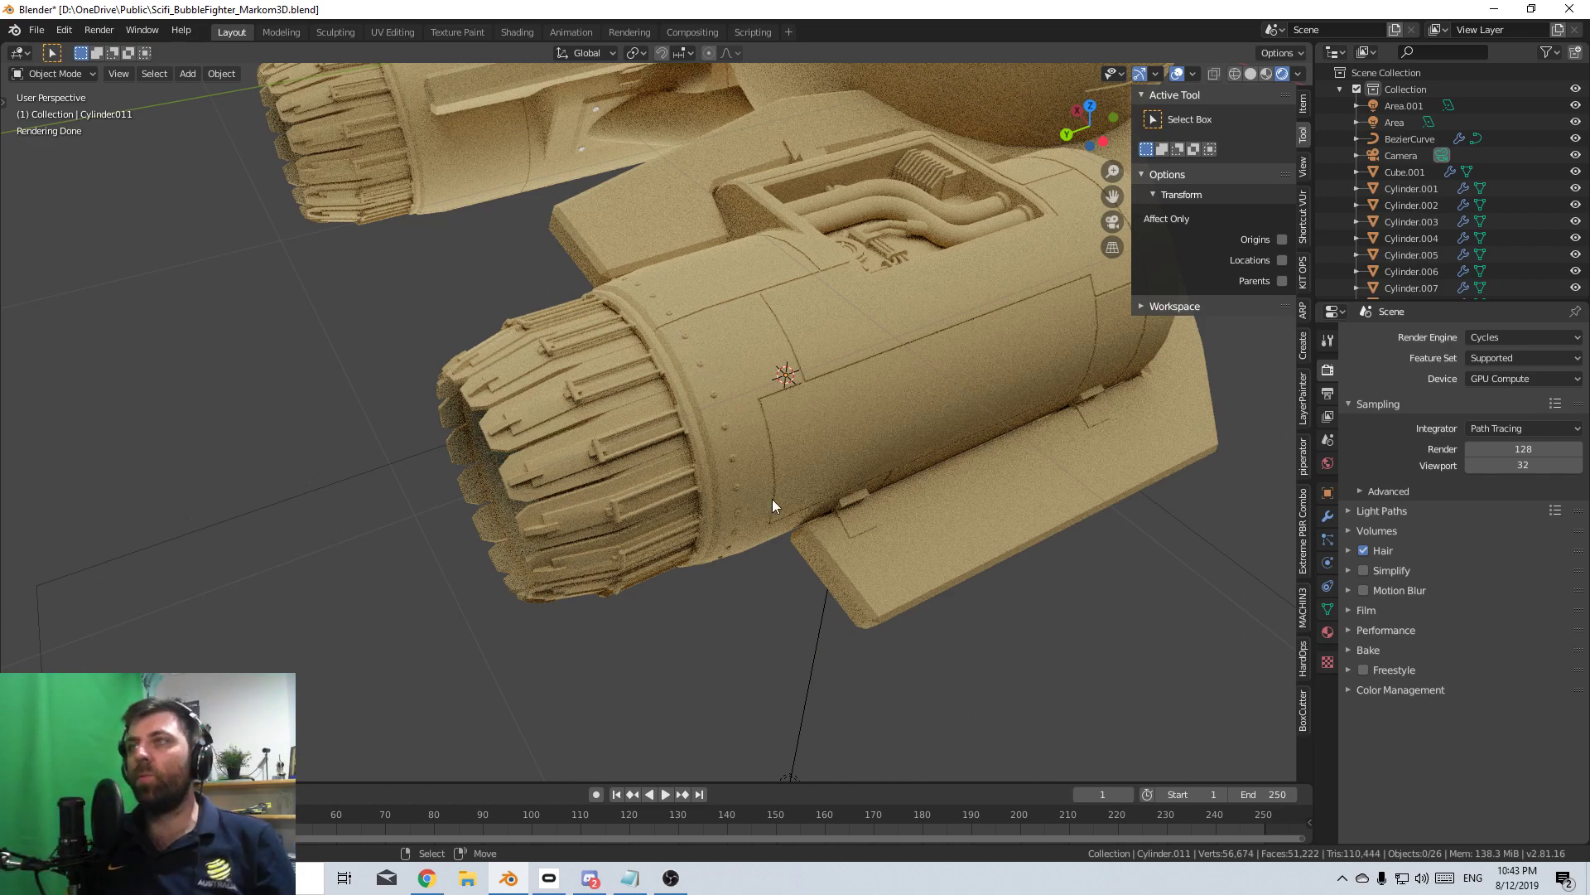
pyautogui.keyDown('shift'); pyautogui.moveTo(932, 430); pyautogui.dragTo(783, 497, button='middle'); pyautogui.keyUp('shift')
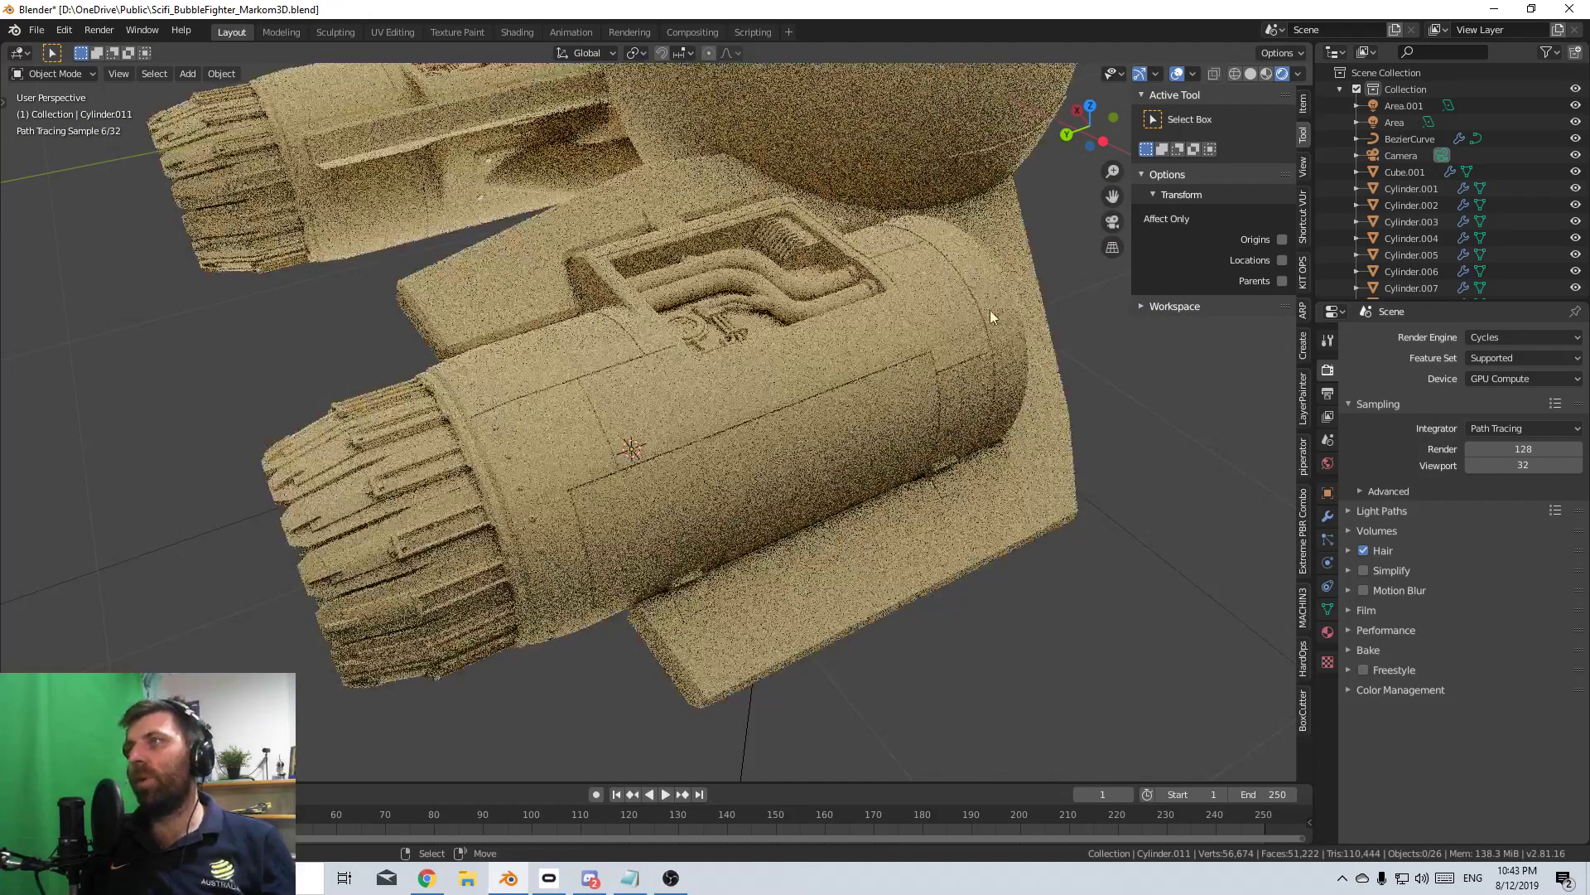
# - Check the engine from the right view in Edit Mode, and return to Object Mode with solid shading
pyautogui.press('Tab')
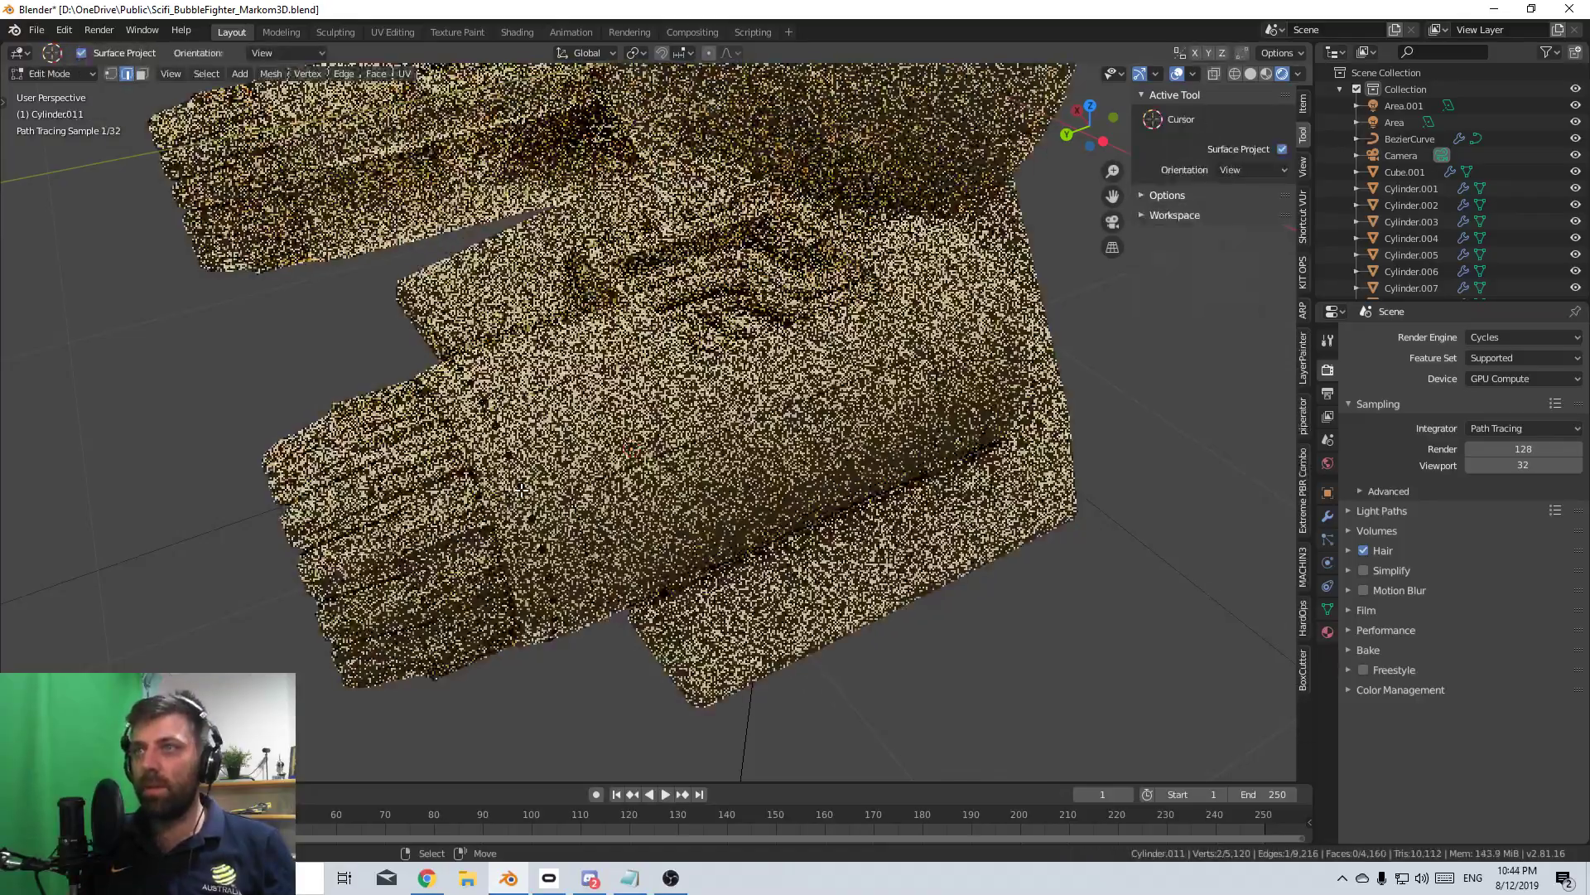
pyautogui.press('KP_Decimal')
pyautogui.press('KP_3')
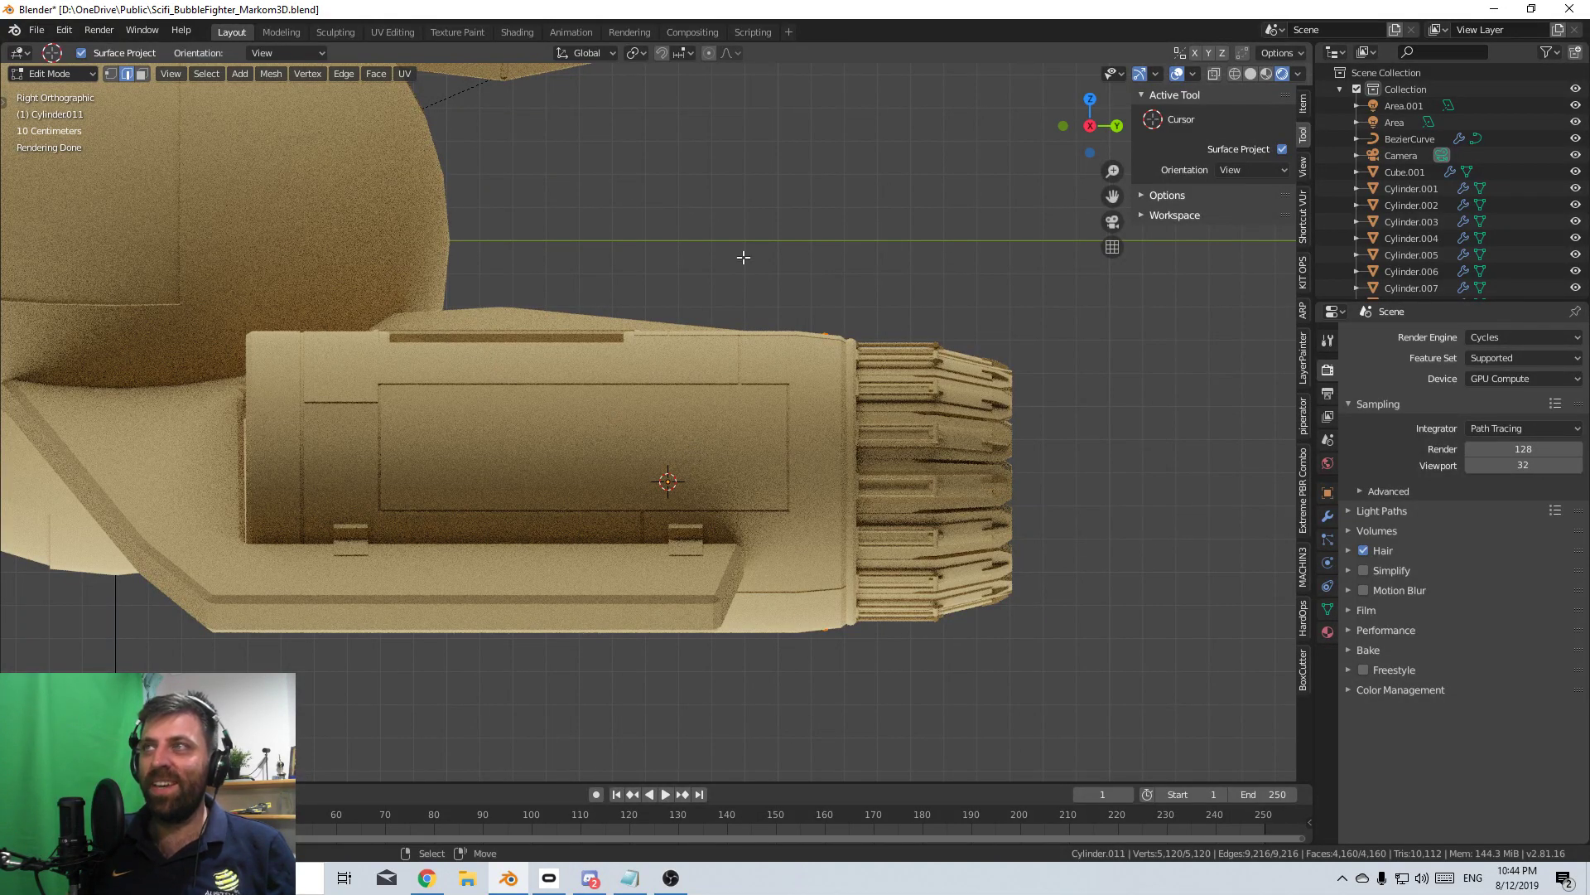
pyautogui.moveTo(743, 257)
pyautogui.mouseDown(button='middle')
pyautogui.moveTo(799, 425)
pyautogui.moveTo(837, 433)
pyautogui.mouseUp(button='middle')
pyautogui.press('Tab')
pyautogui.press('z')
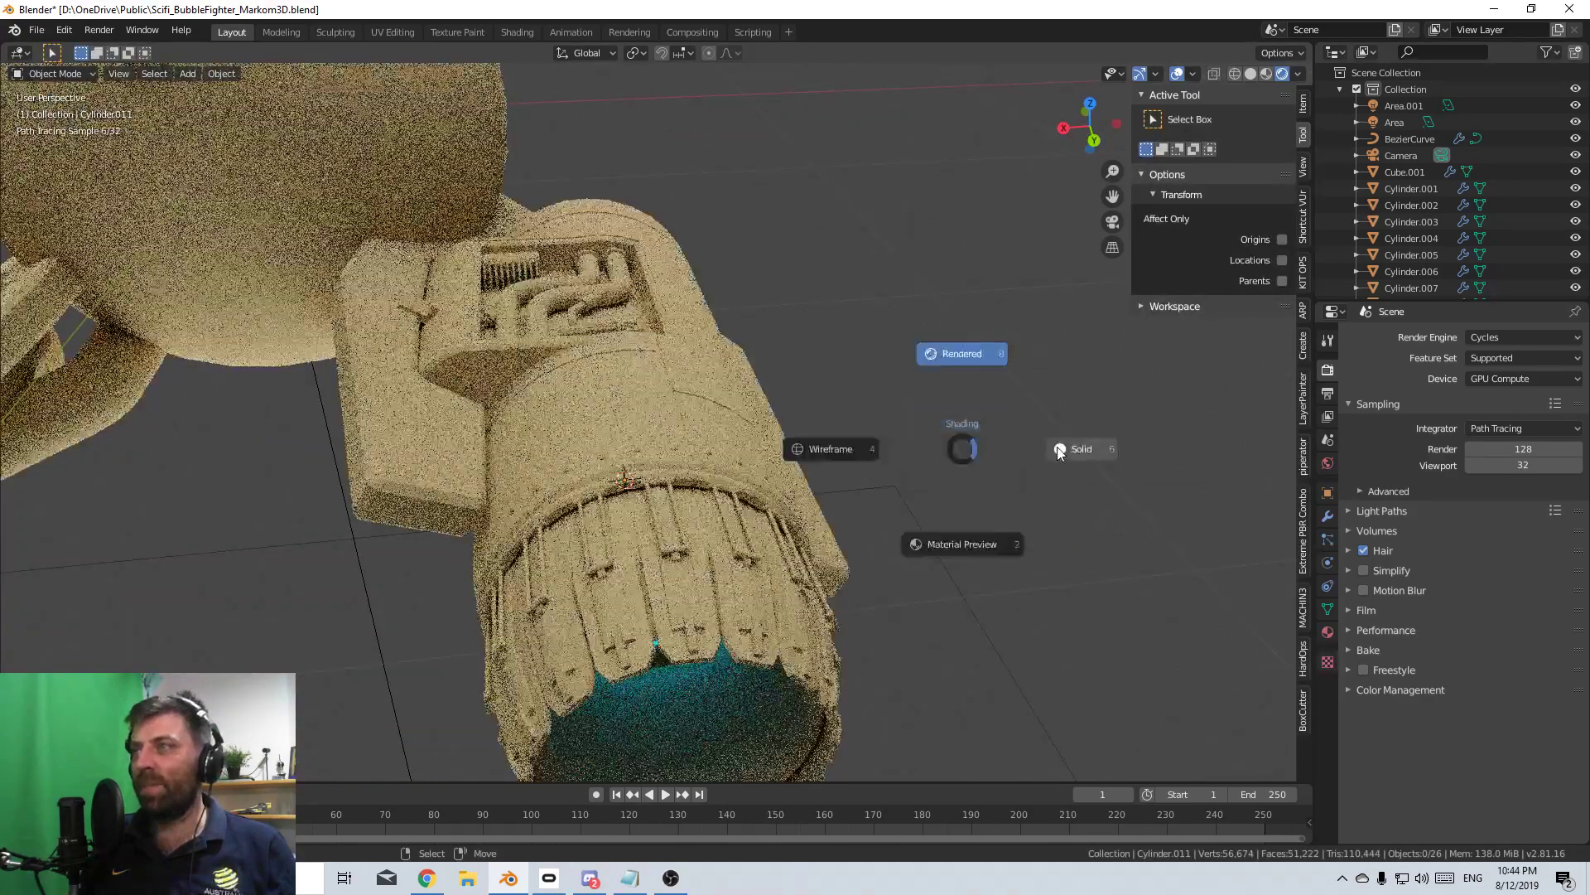
pyautogui.click(1054, 447)
pyautogui.moveTo(1221, 176)
pyautogui.mouseDown(button='middle')
pyautogui.moveTo(918, 439)
pyautogui.moveTo(514, 445)
pyautogui.mouseUp(button='middle')
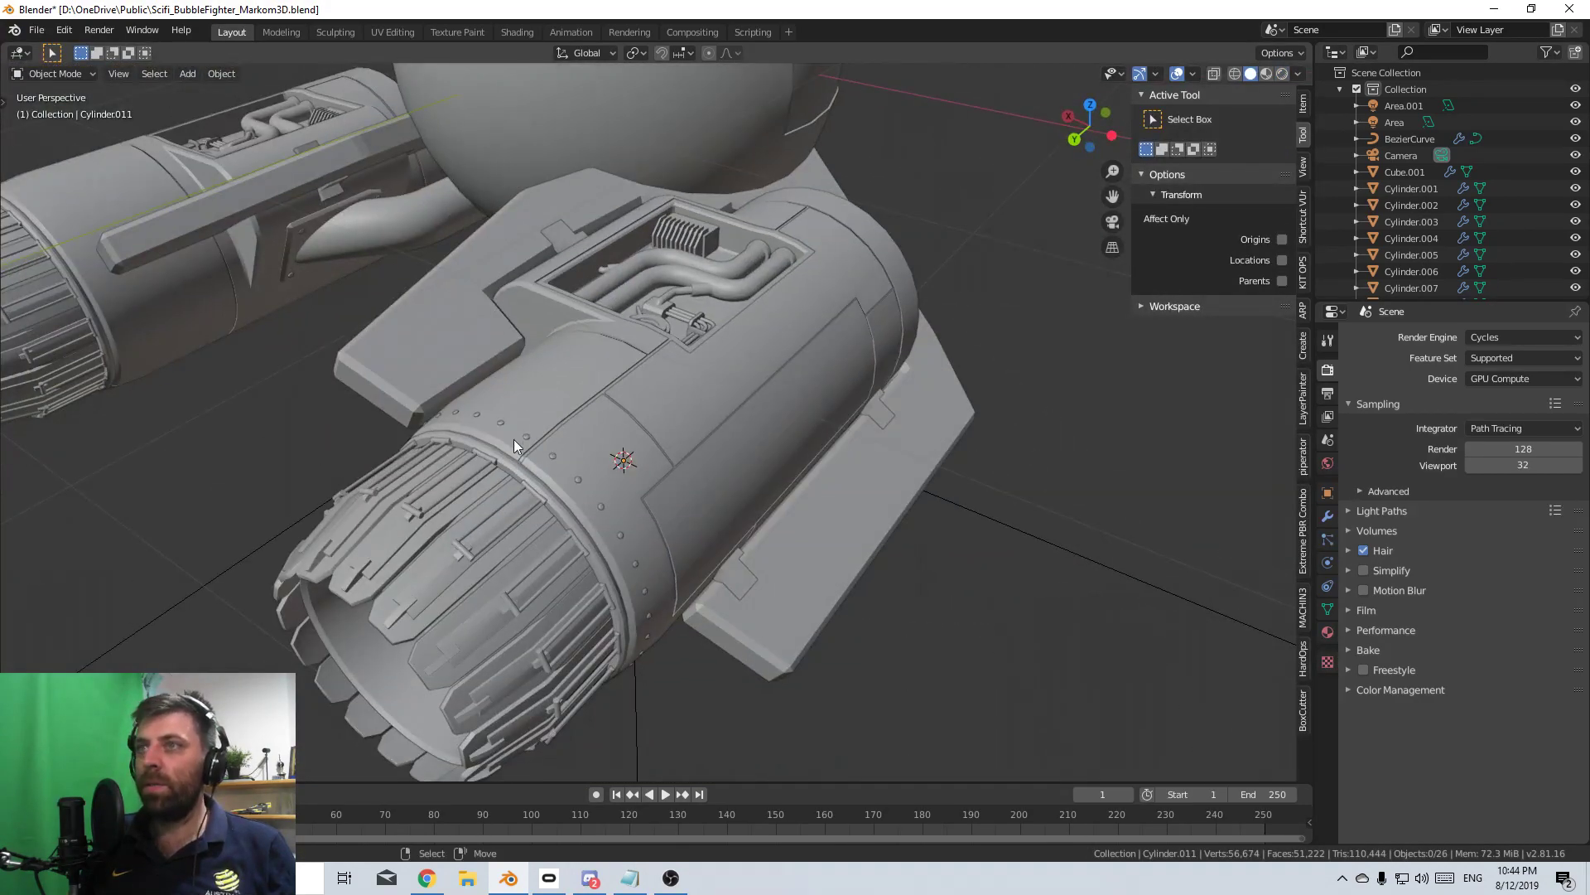
# - Duplicate a single whole bolt from the rear ring and move the copy along the Y axis past the engine's front end
pyautogui.click(524, 435)
pyautogui.press('Tab')
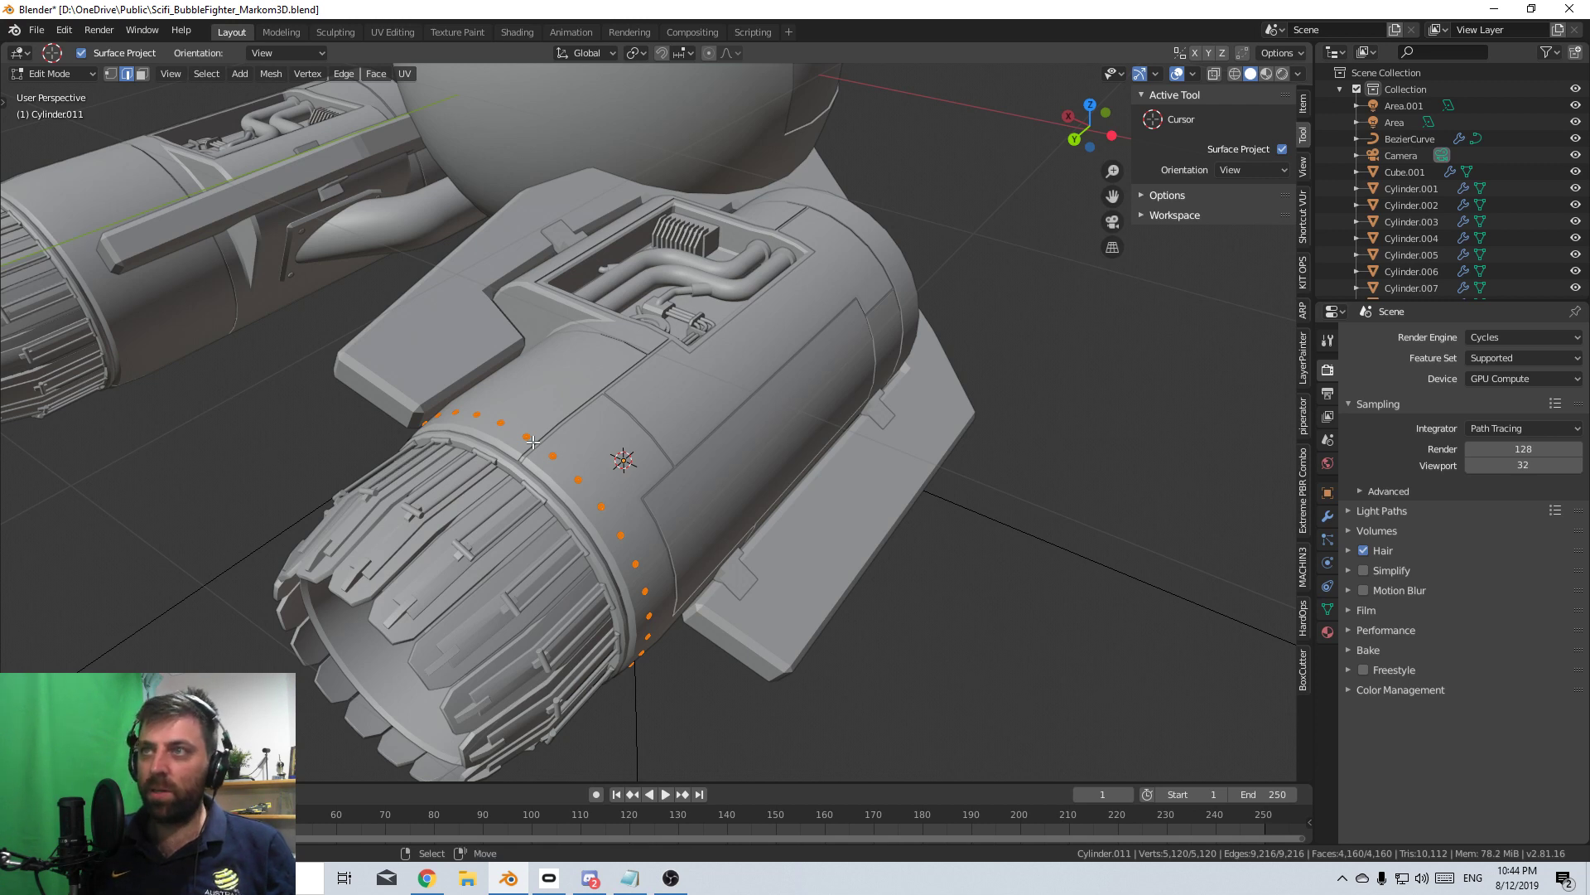
pyautogui.click(531, 438)
pyautogui.hotkey('ctrl', 'l')
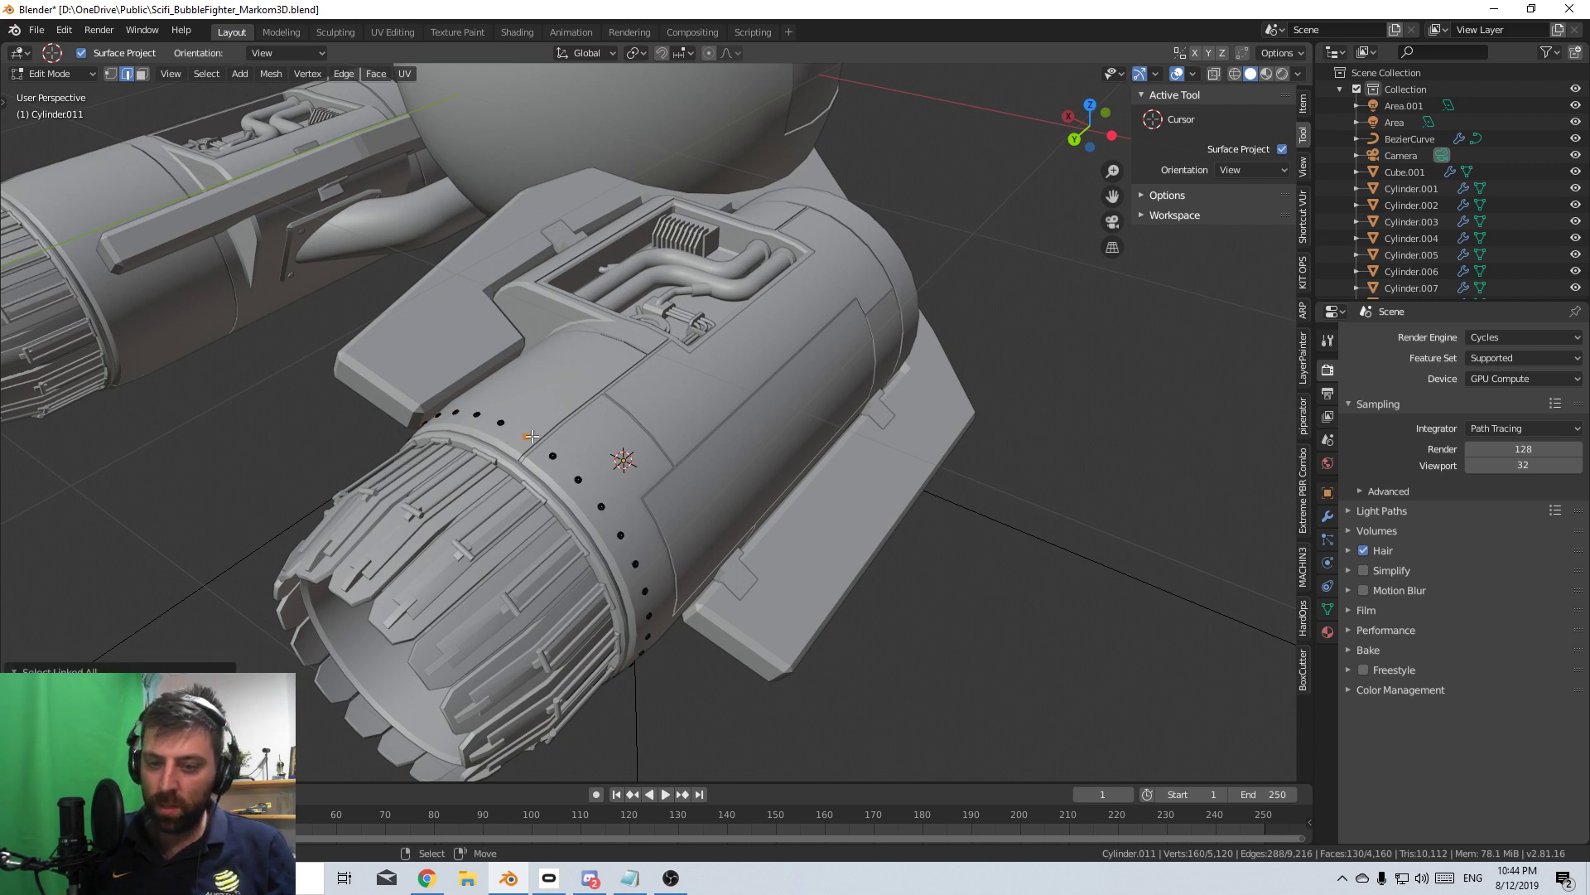
pyautogui.hotkey('shift', 'd')
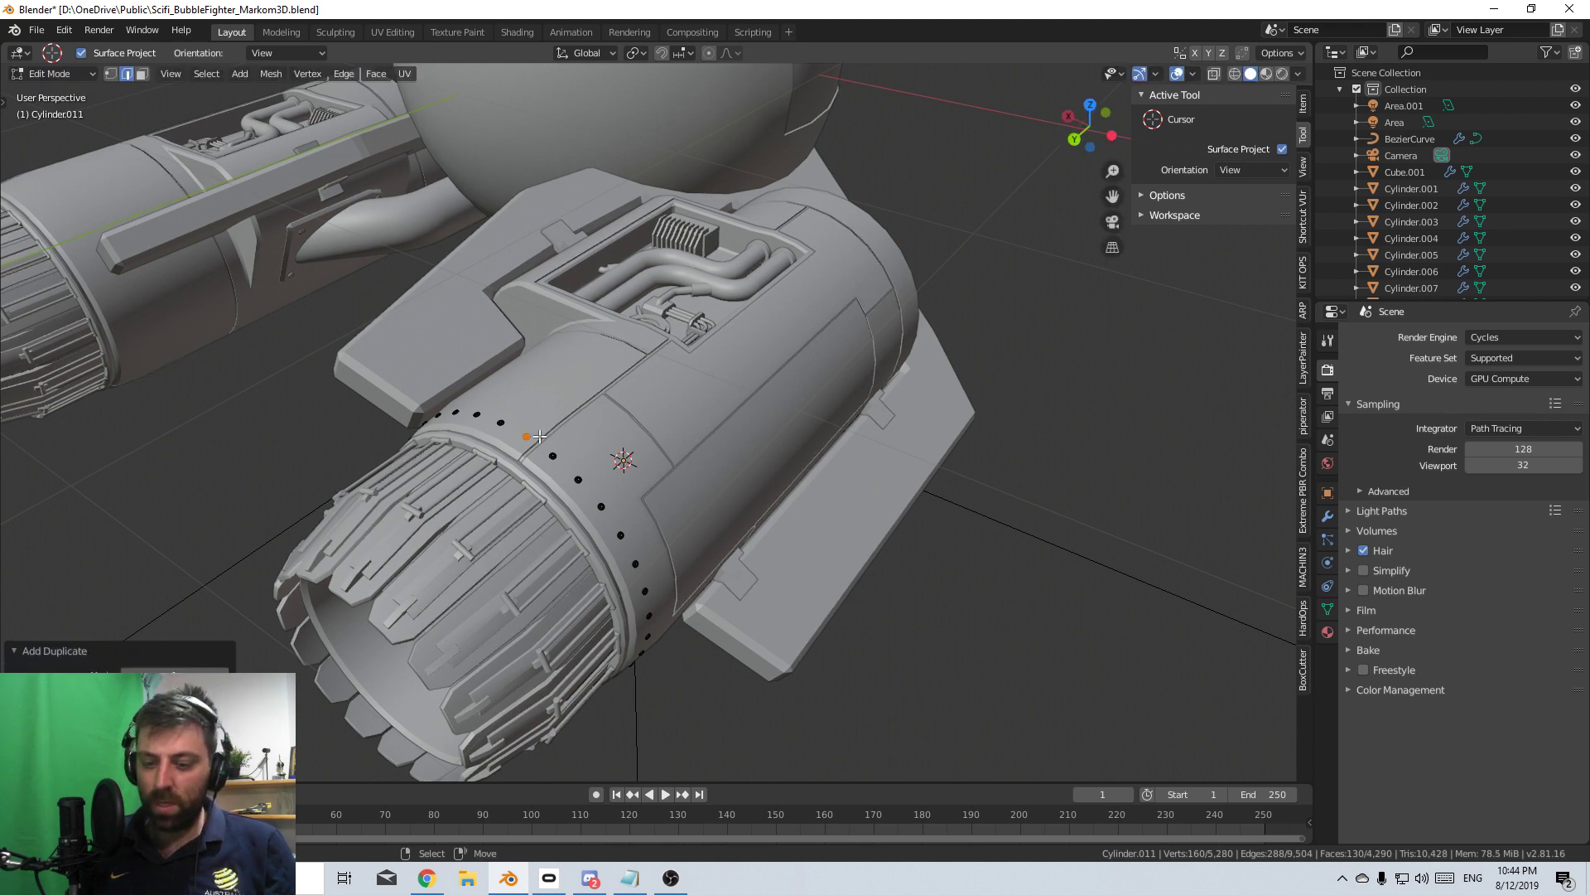
pyautogui.press('y')
pyautogui.rightClick(538, 436)
# - Separate the duplicated bolt into its own object and make it the only selected object in left view
pyautogui.moveTo(911, 222); pyautogui.dragTo(639, 294, button='middle')
pyautogui.press('KP_3')
pyautogui.press('ctrl+KP_3')
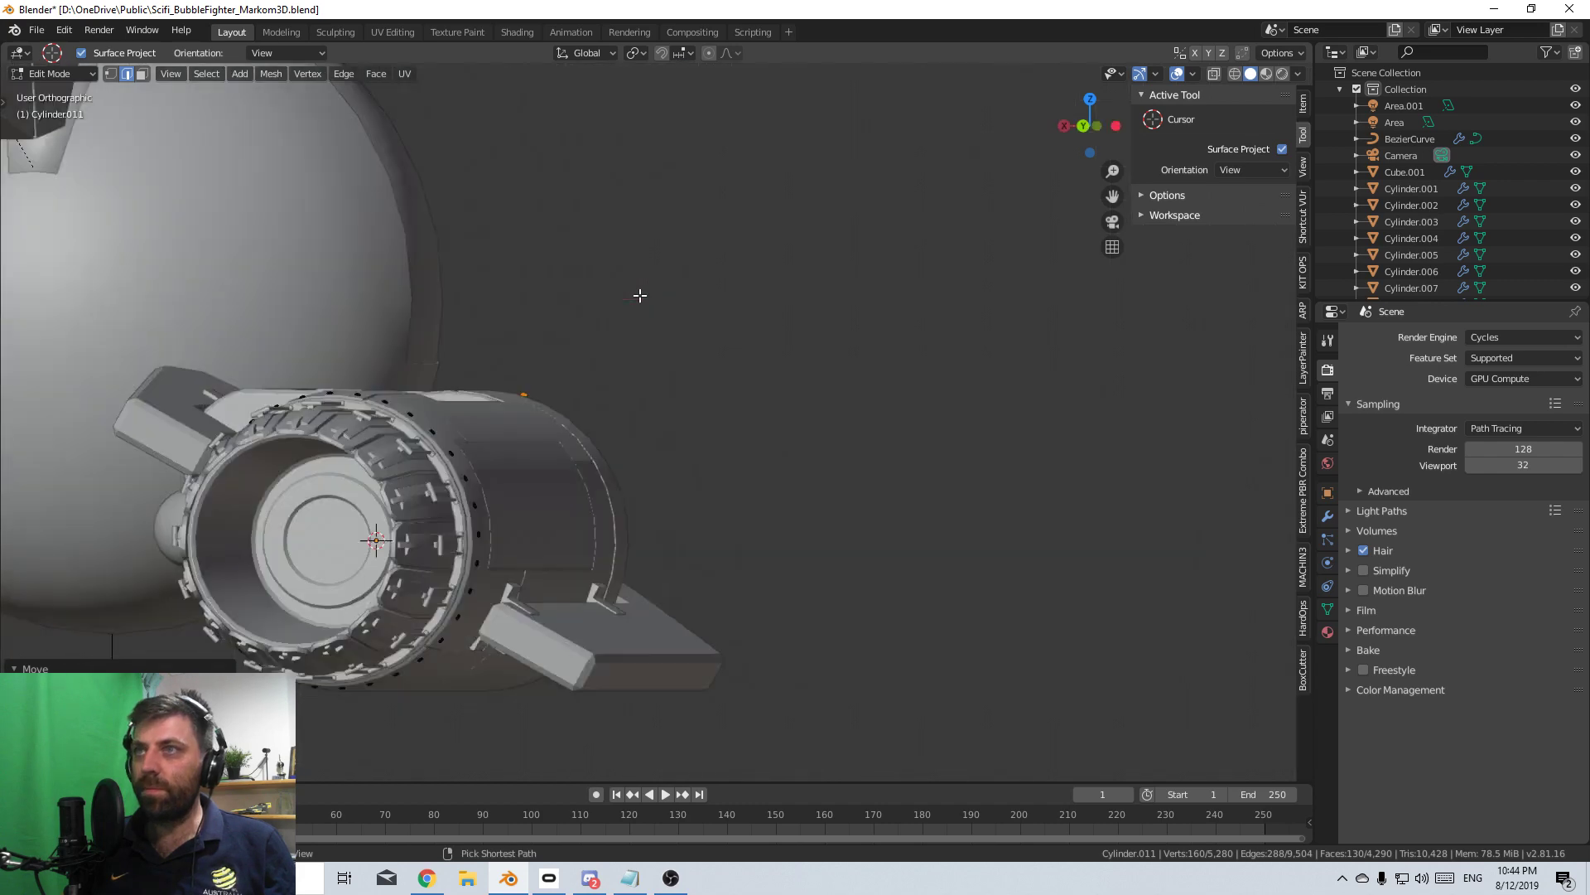
pyautogui.scroll(6, 856, 490)
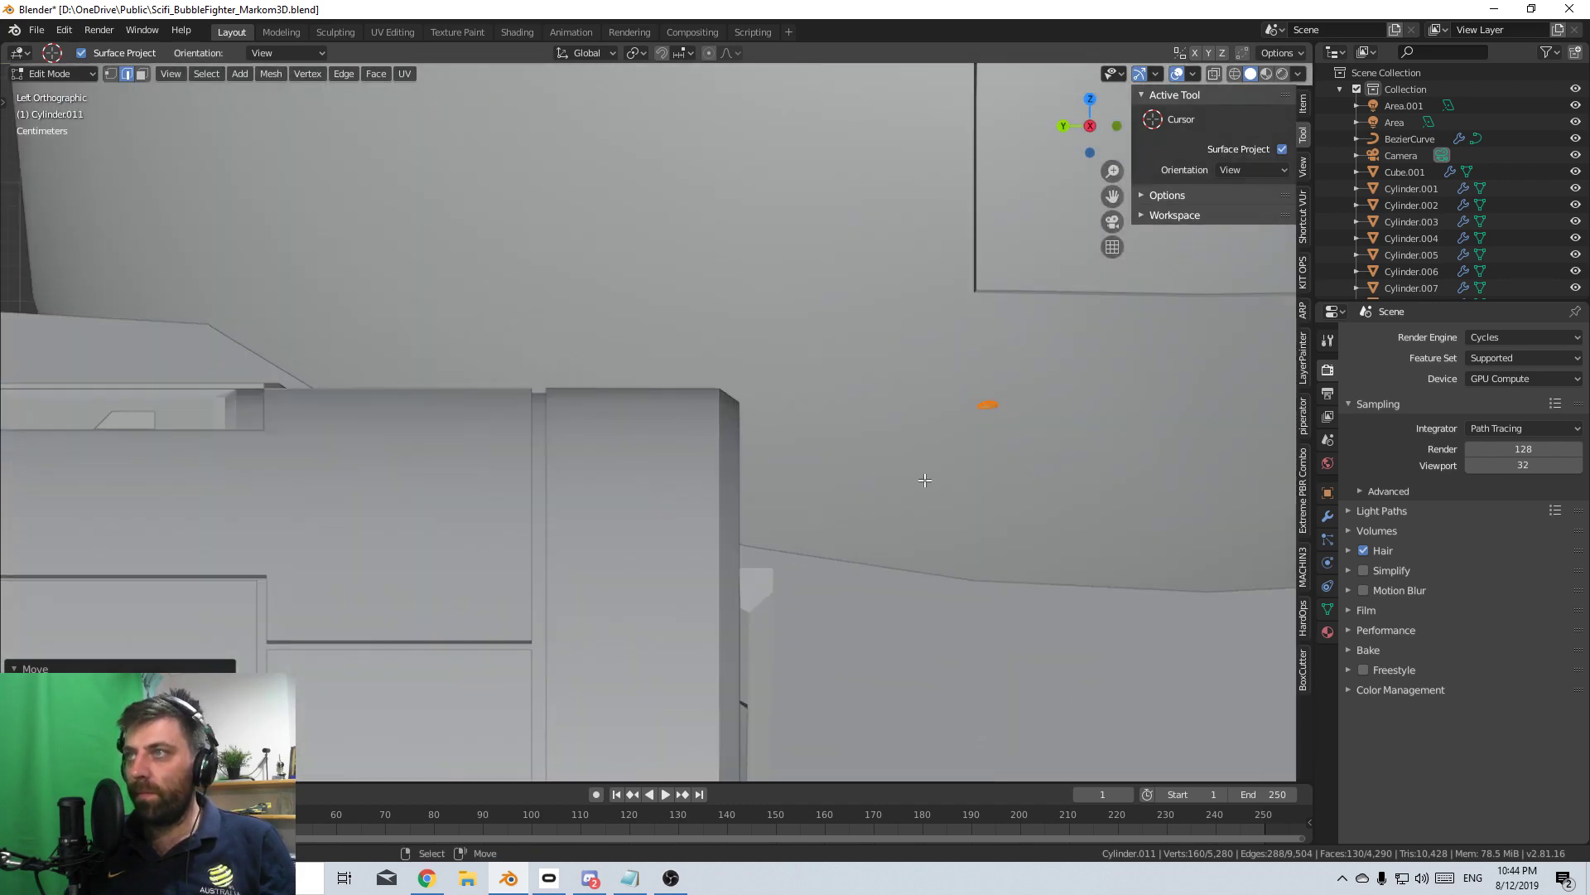
pyautogui.press('p')
pyautogui.click(925, 480)
pyautogui.press('Tab')
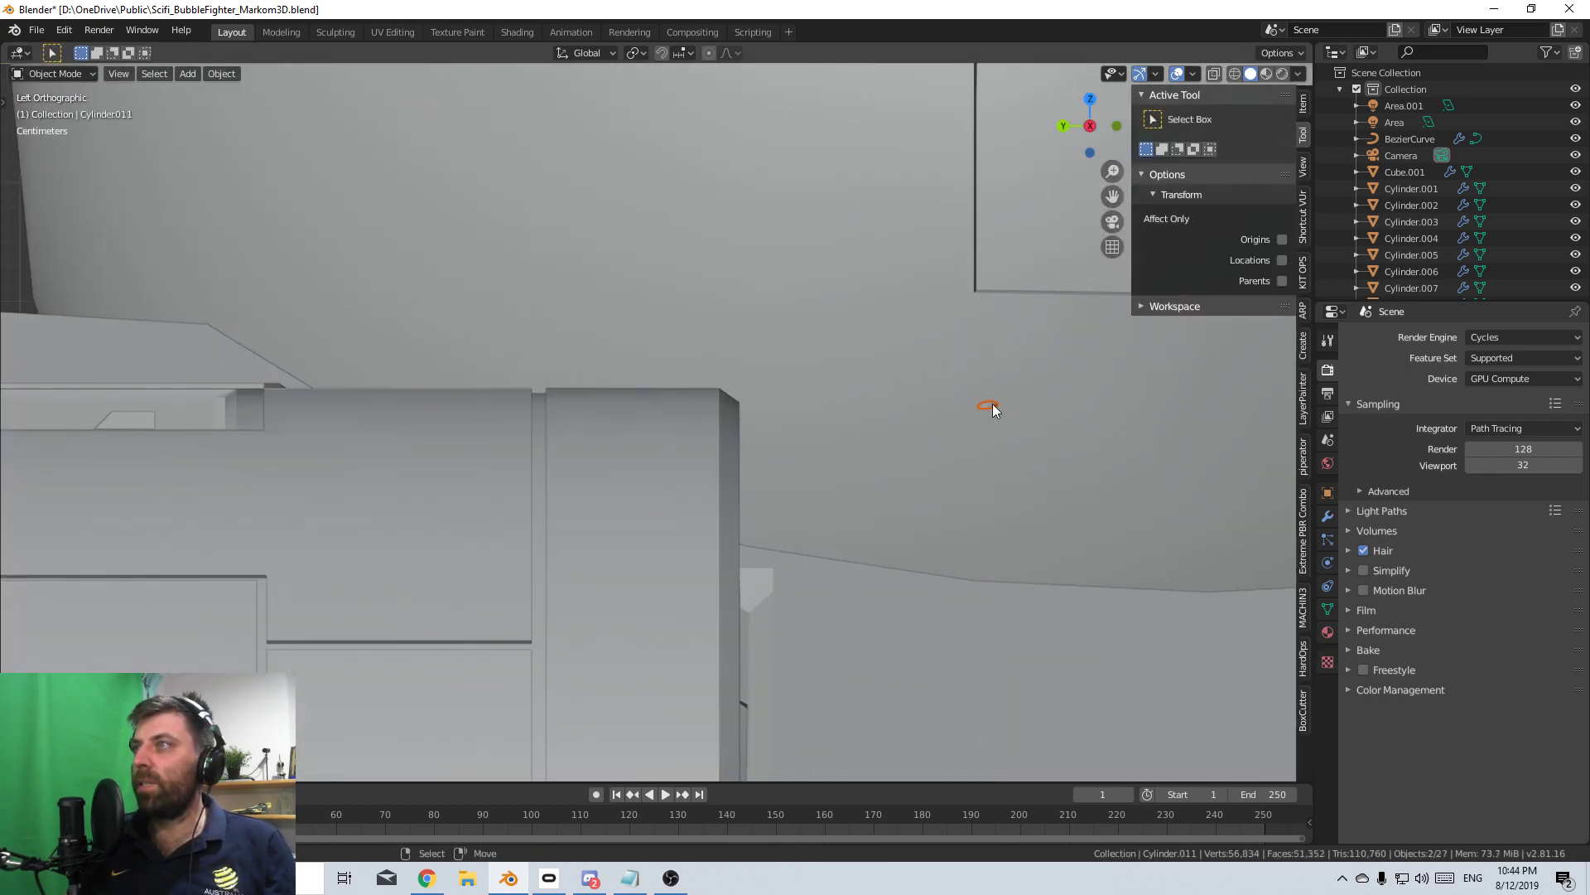
pyautogui.press('Tab')
pyautogui.press('Tab')
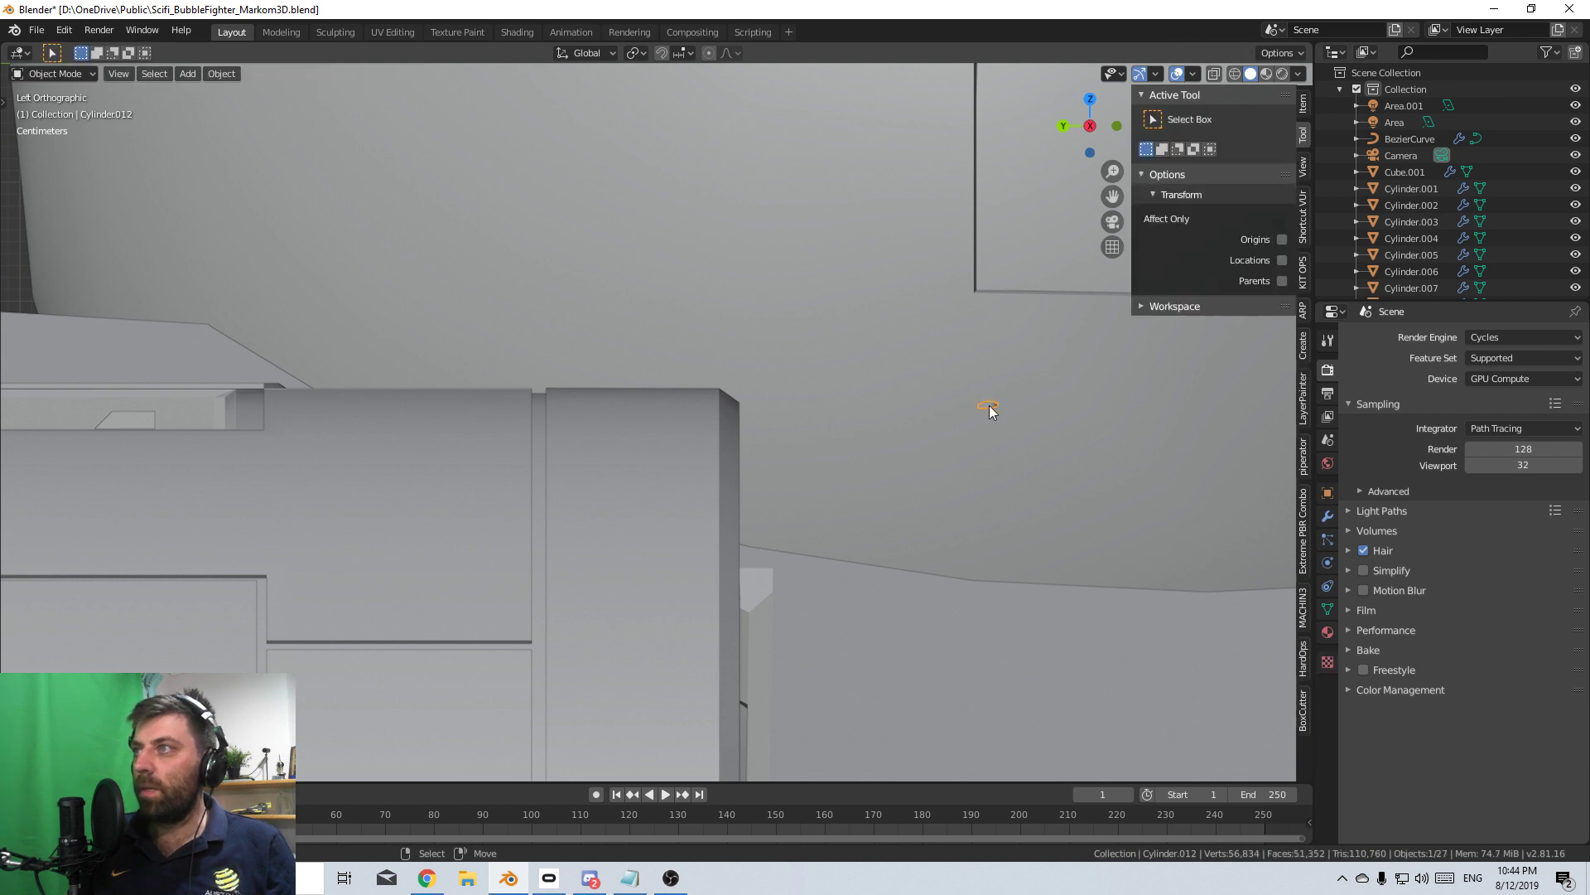
# - Move all of the separated bolt's geometry onto the top surface of the engine's front band
pyautogui.press('Tab')
pyautogui.press('a')
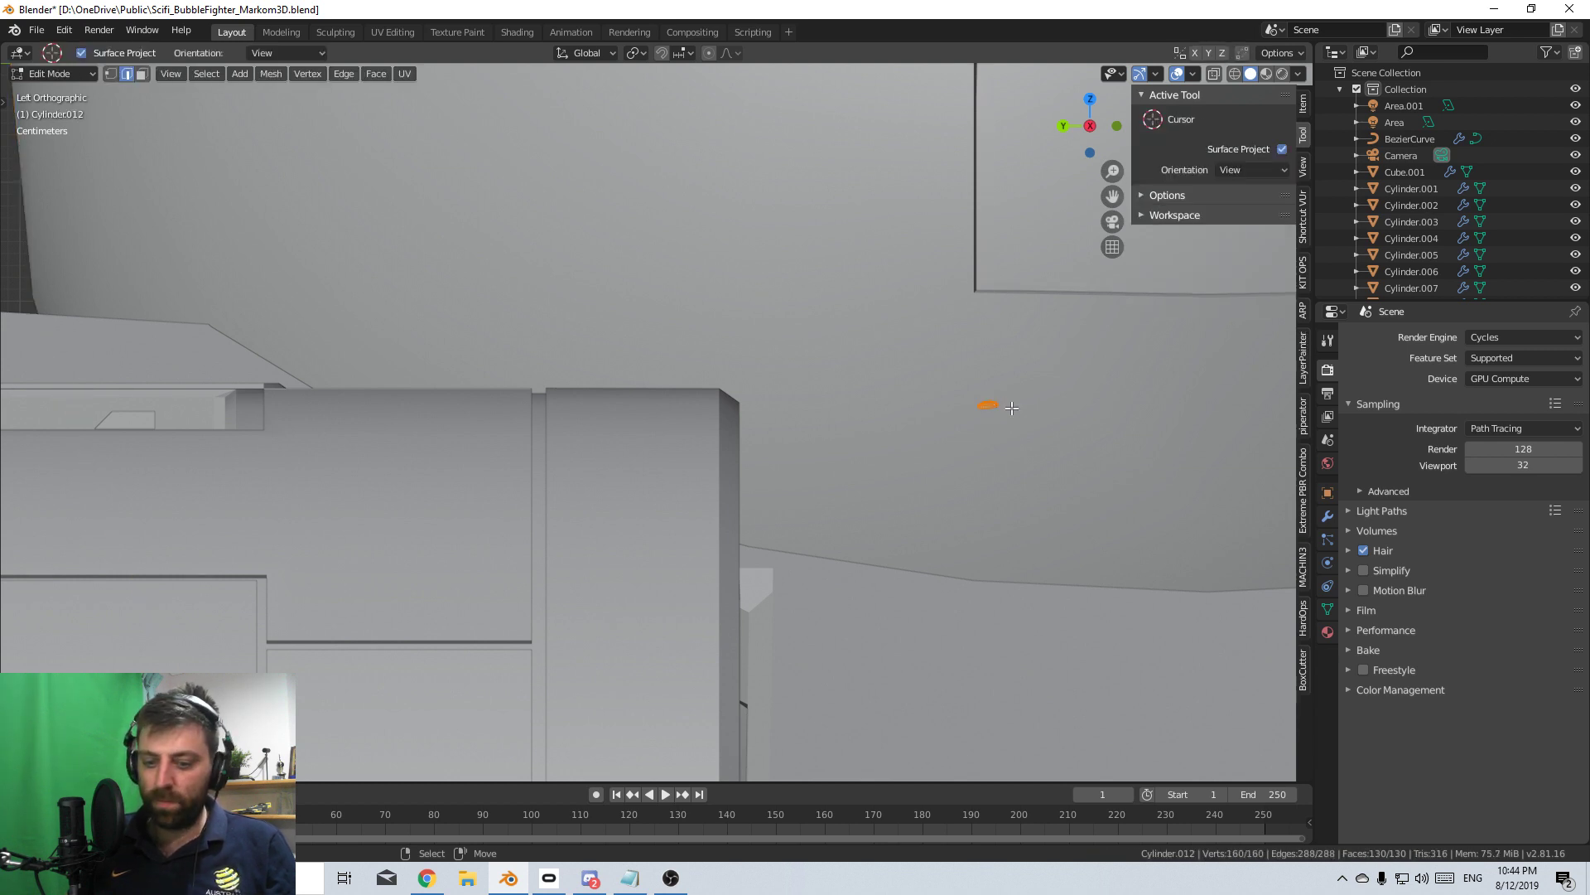
pyautogui.press('g')
pyautogui.click(673, 386)
pyautogui.scroll(2, 755, 366)
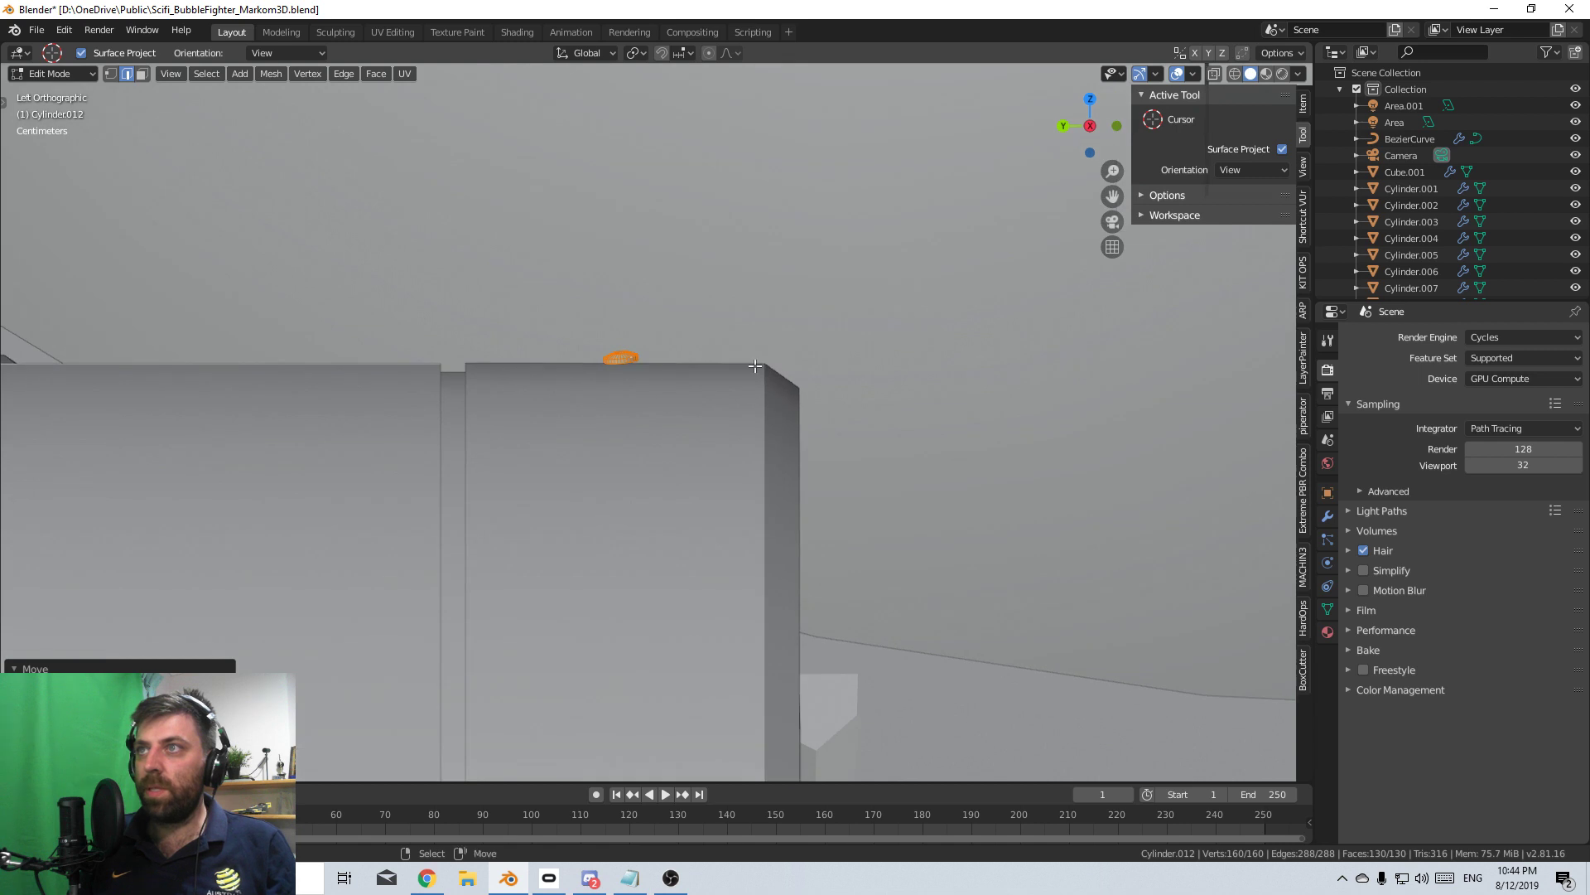
# - Rotate the bolt about 6° to match the front band's surface and adjust its height along the Z axis
pyautogui.press('r')
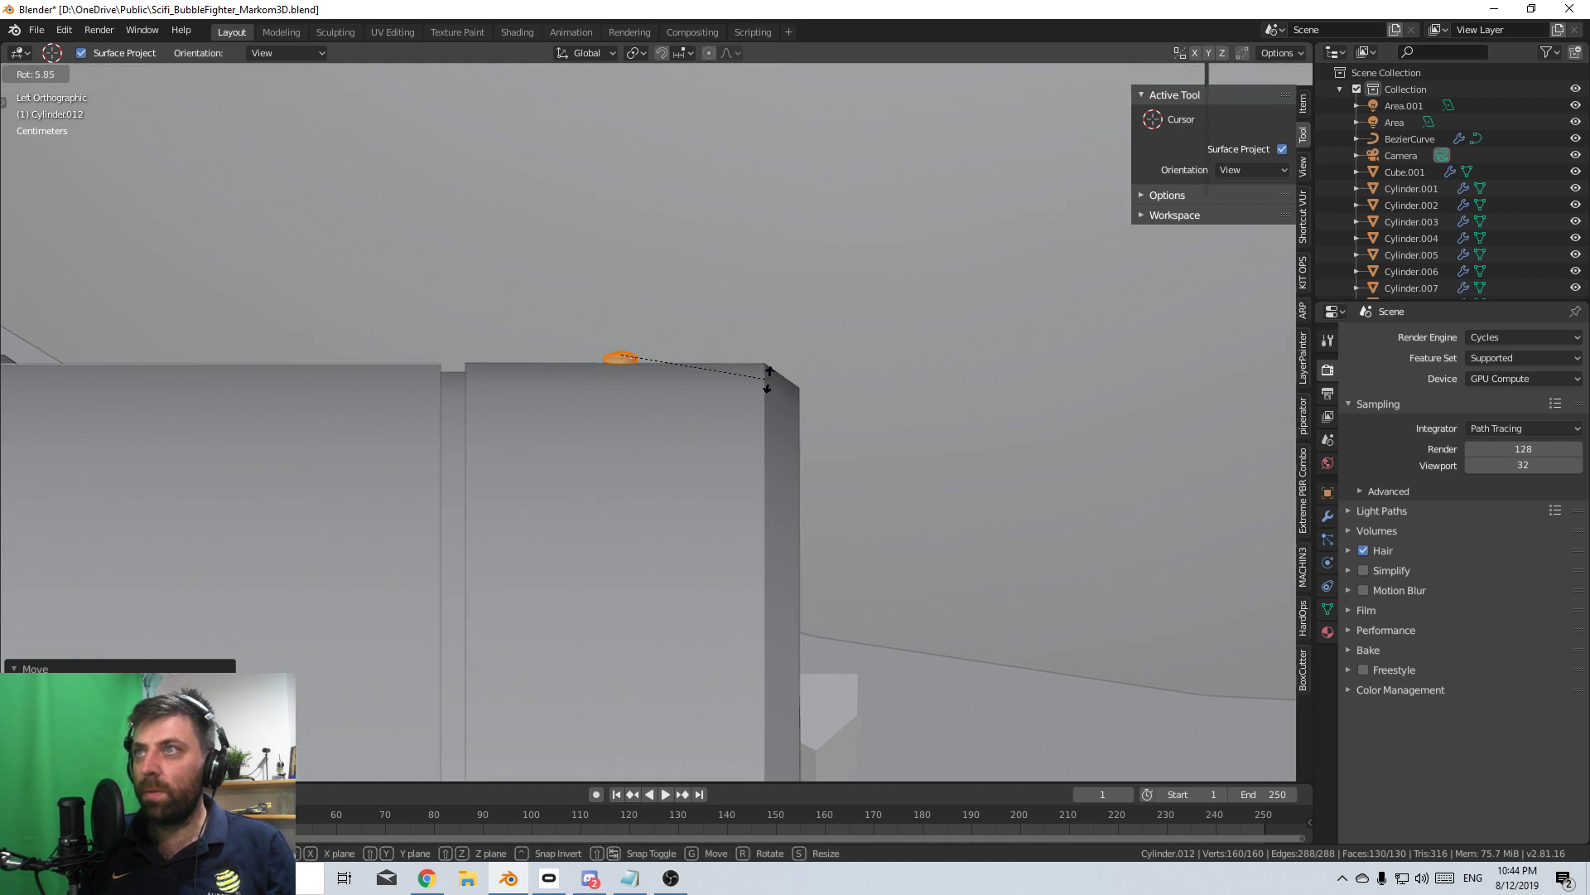
pyautogui.click(768, 378)
pyautogui.scroll(4, 589, 373)
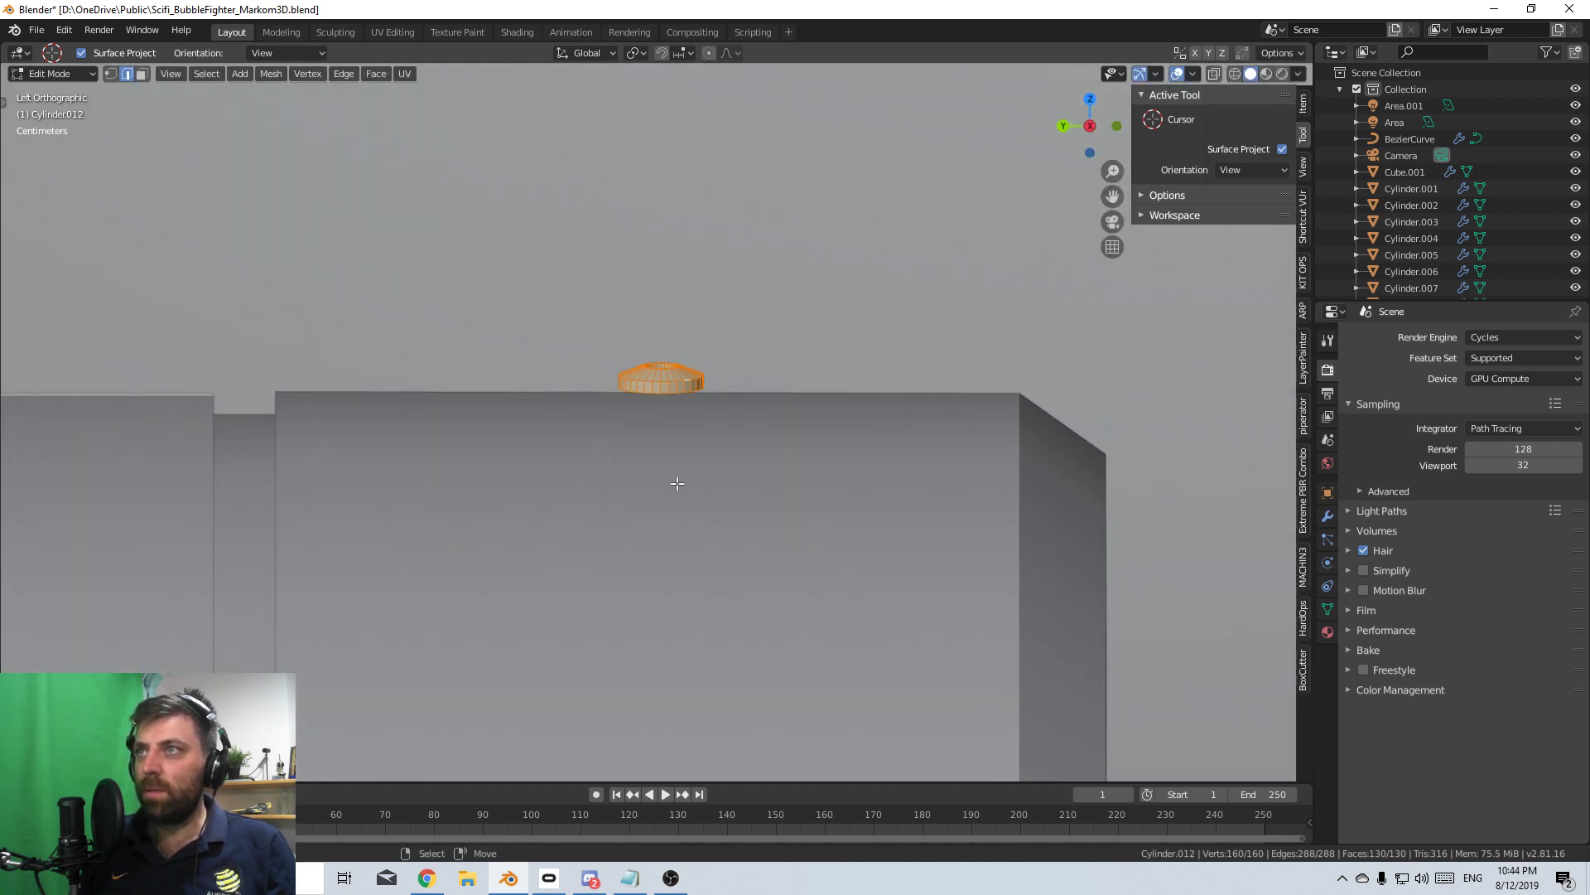
pyautogui.press('g')
pyautogui.press('z')
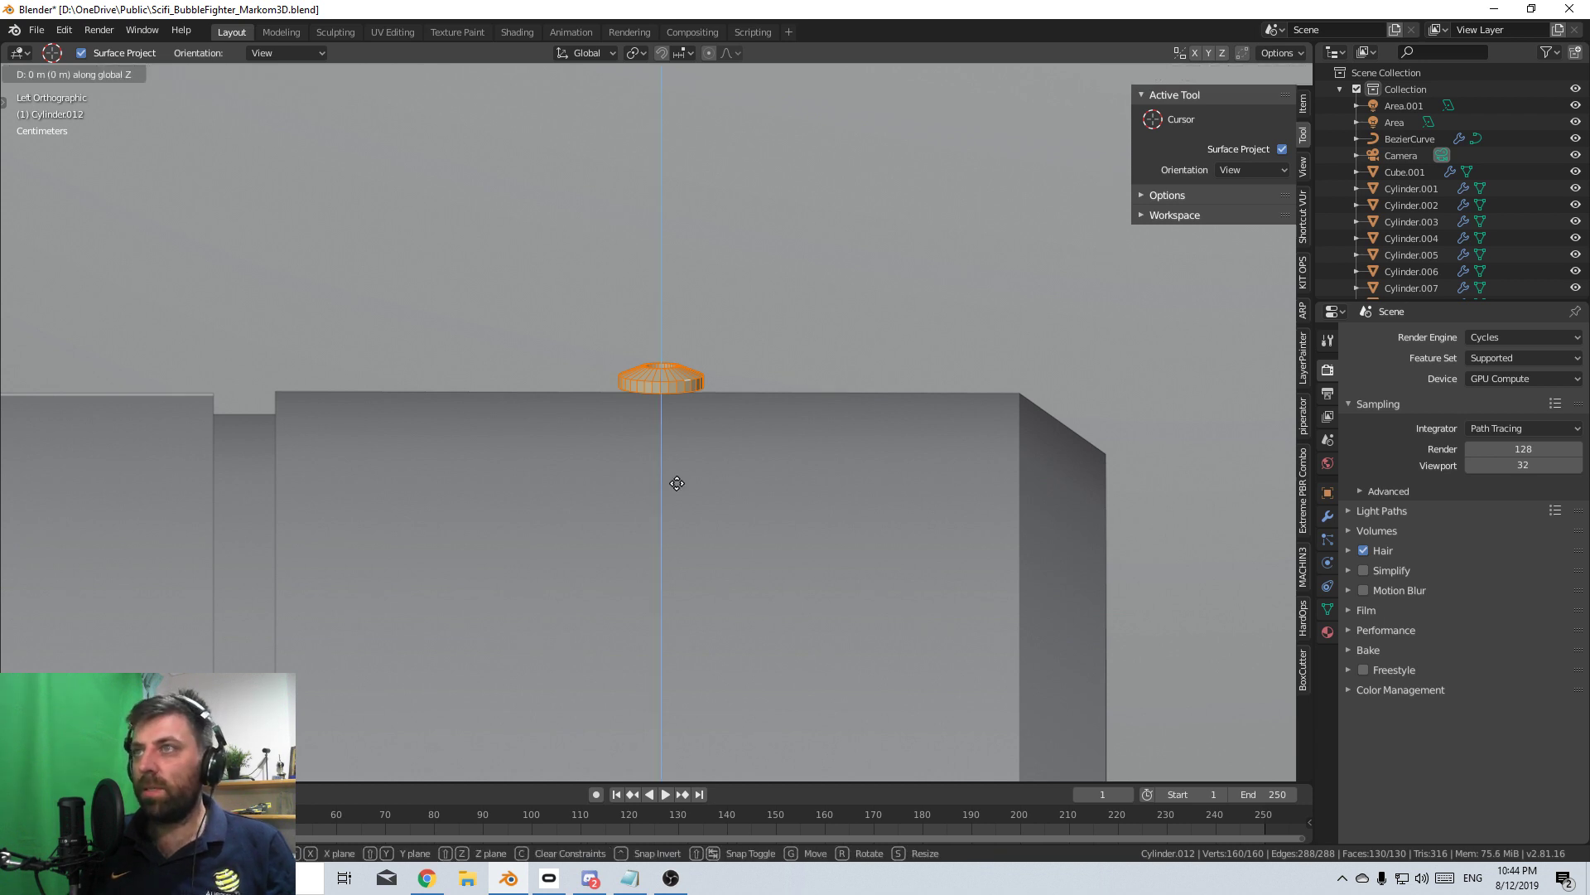
pyautogui.click(710, 227)
pyautogui.moveTo(709, 227); pyautogui.dragTo(732, 453, button='middle')
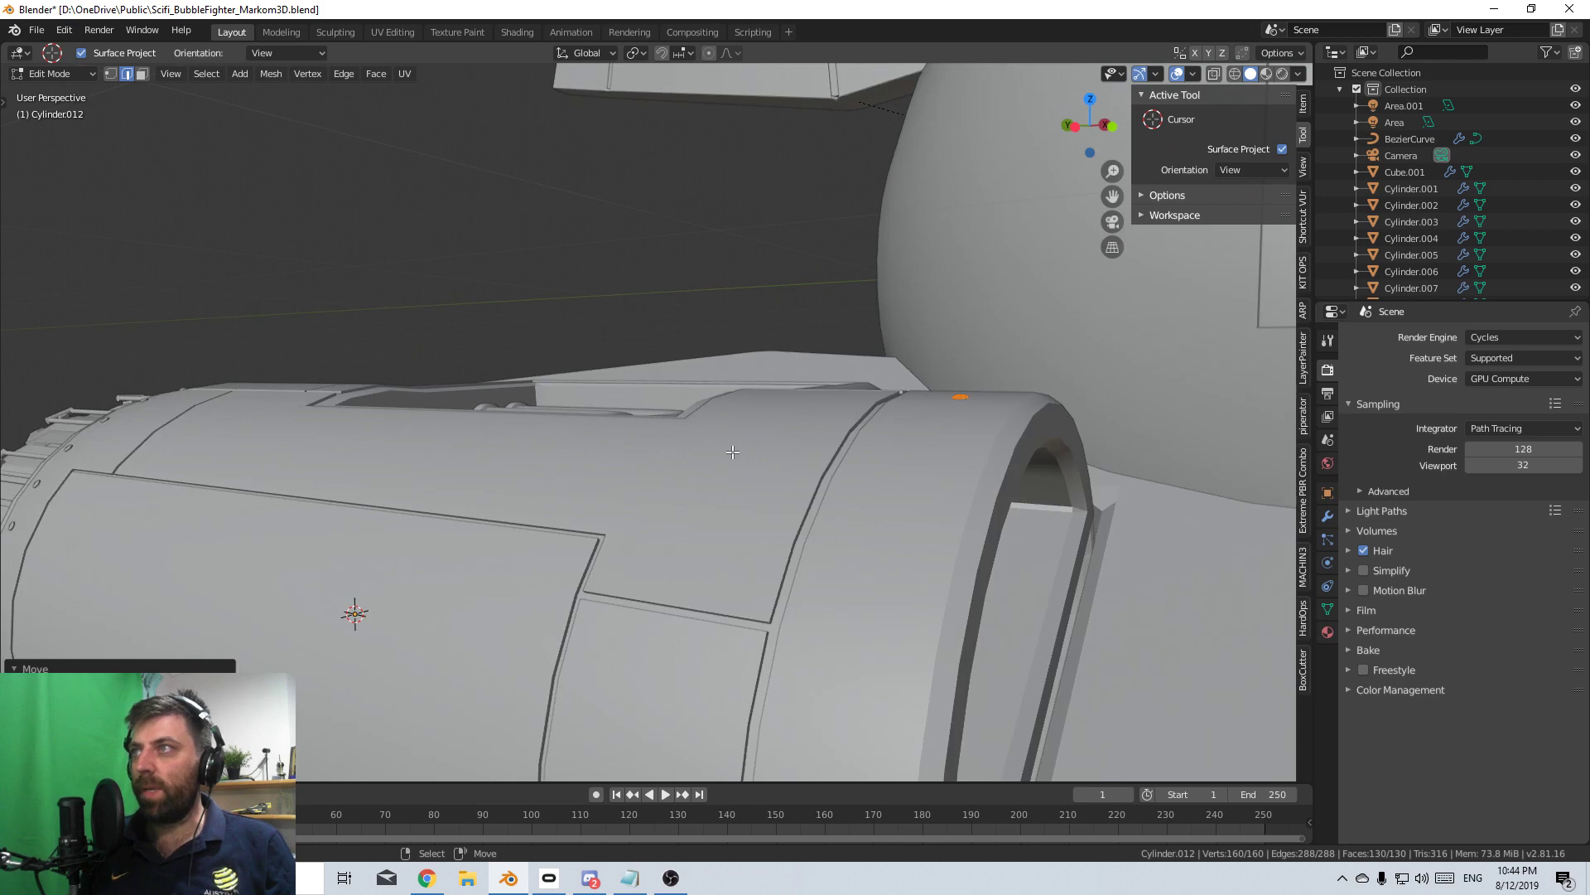
# - Duplicate the front-band bolt in front view and rotate the copy 180°
pyautogui.press('KP_1')
pyautogui.scroll(-5, 763, 518)
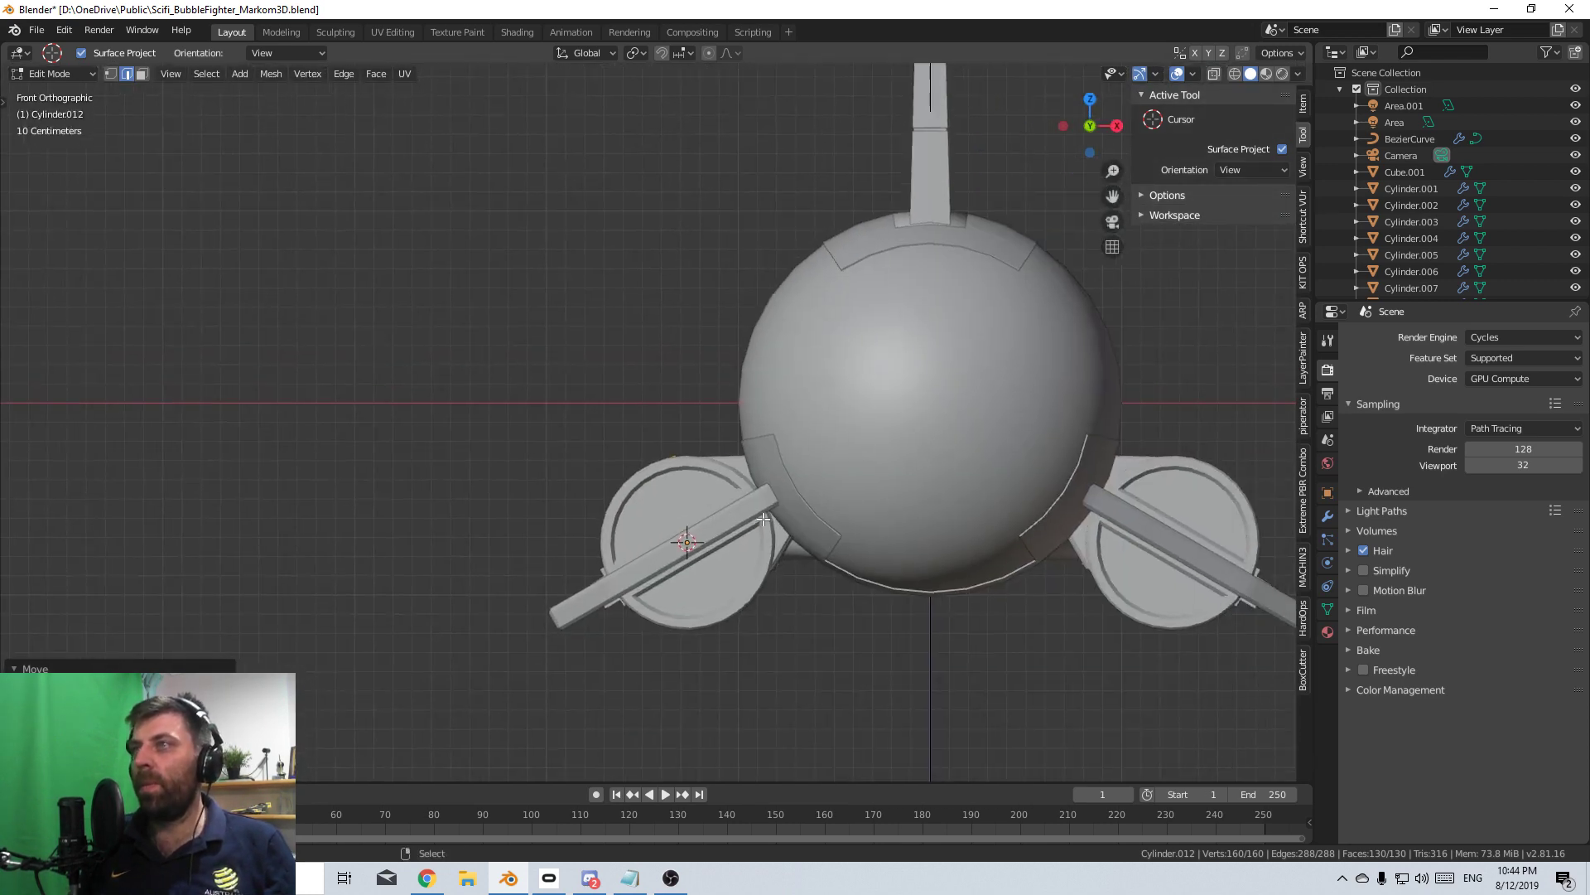
pyautogui.scroll(8, 763, 518)
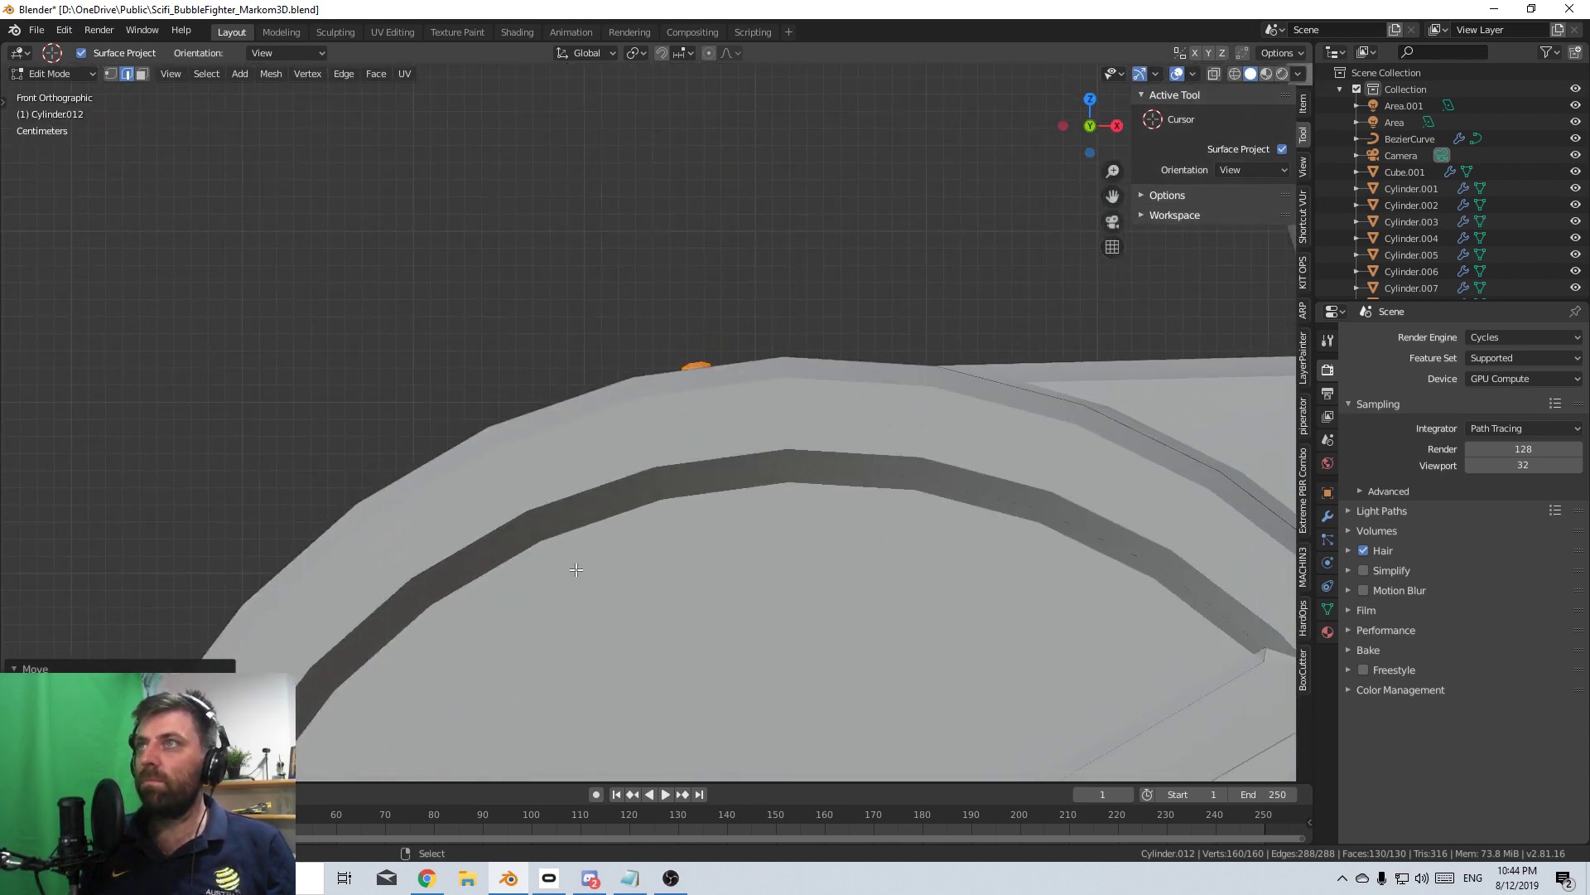
pyautogui.scroll(-6, 577, 569)
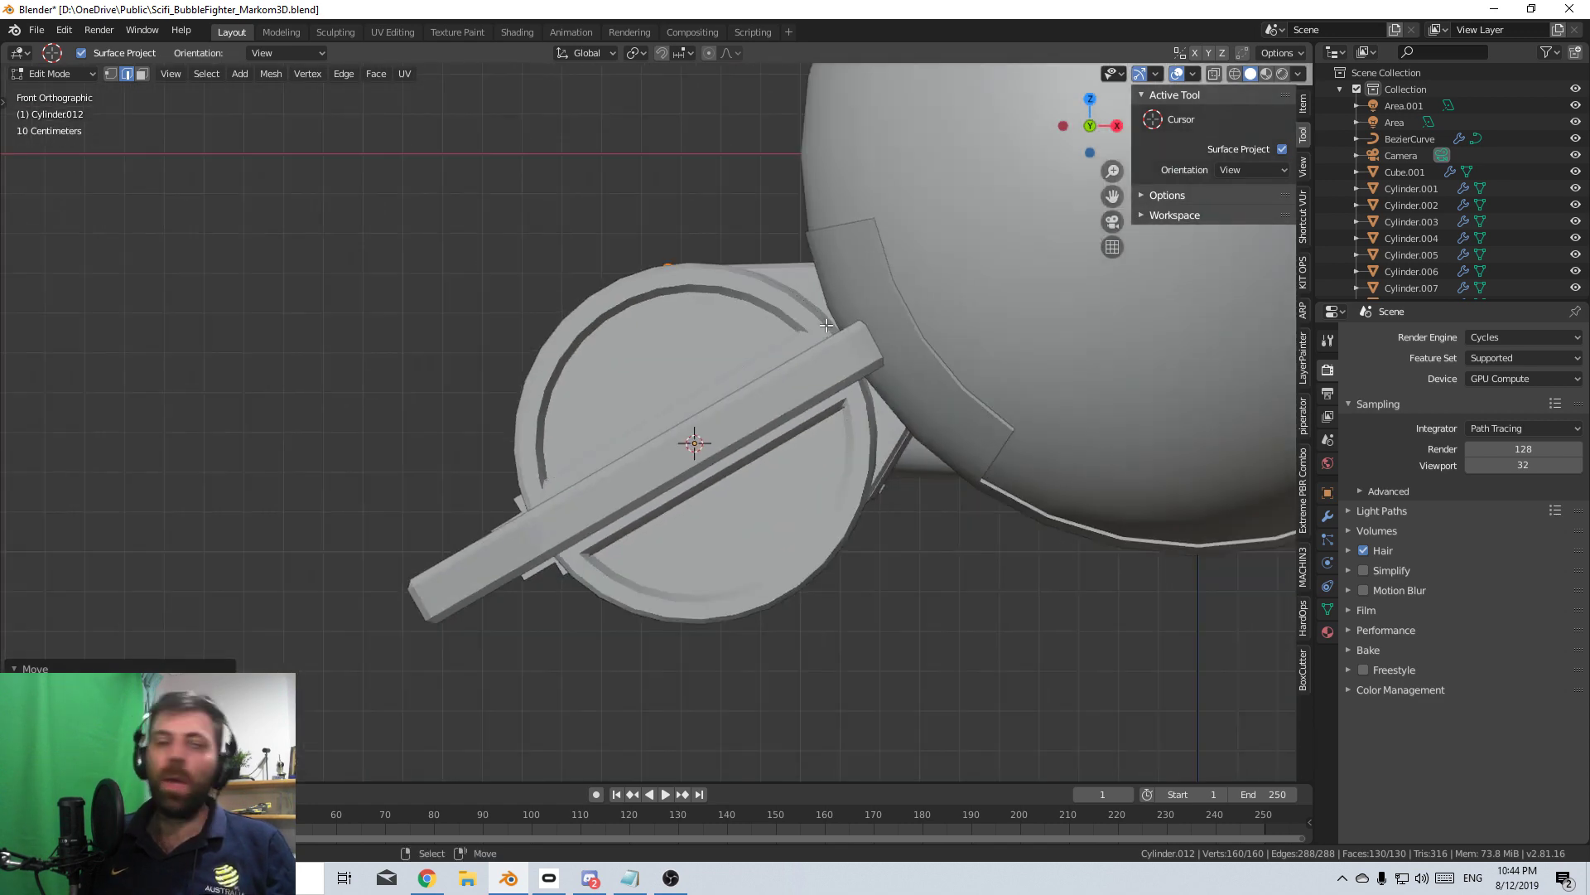
pyautogui.scroll(-1, 826, 325)
pyautogui.scroll(2, 753, 328)
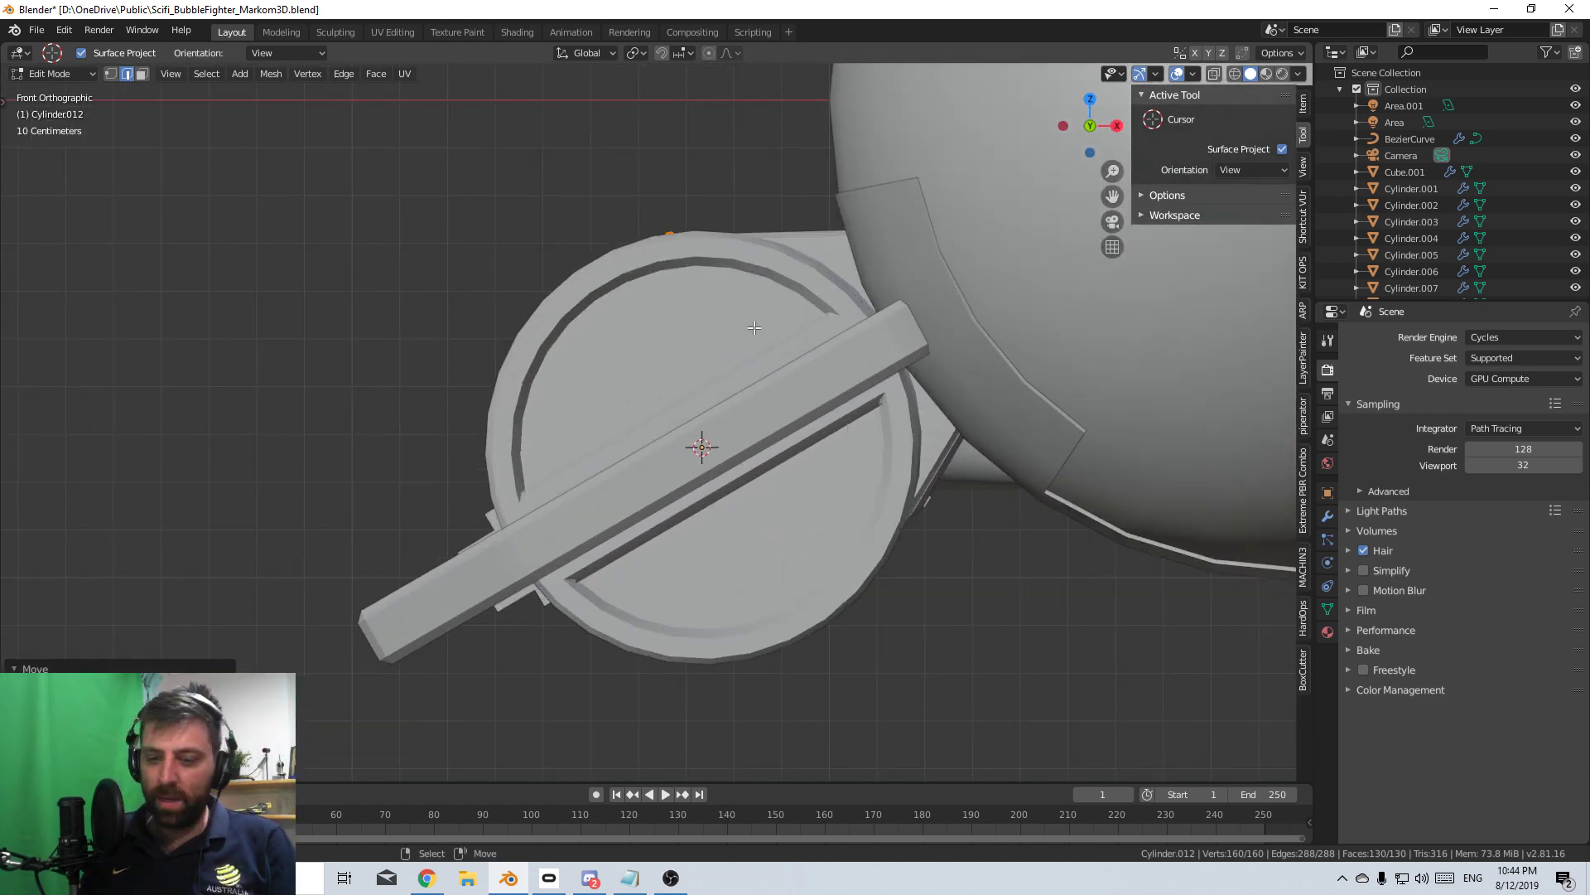
pyautogui.hotkey('shift', 'd')
pyautogui.press('r')
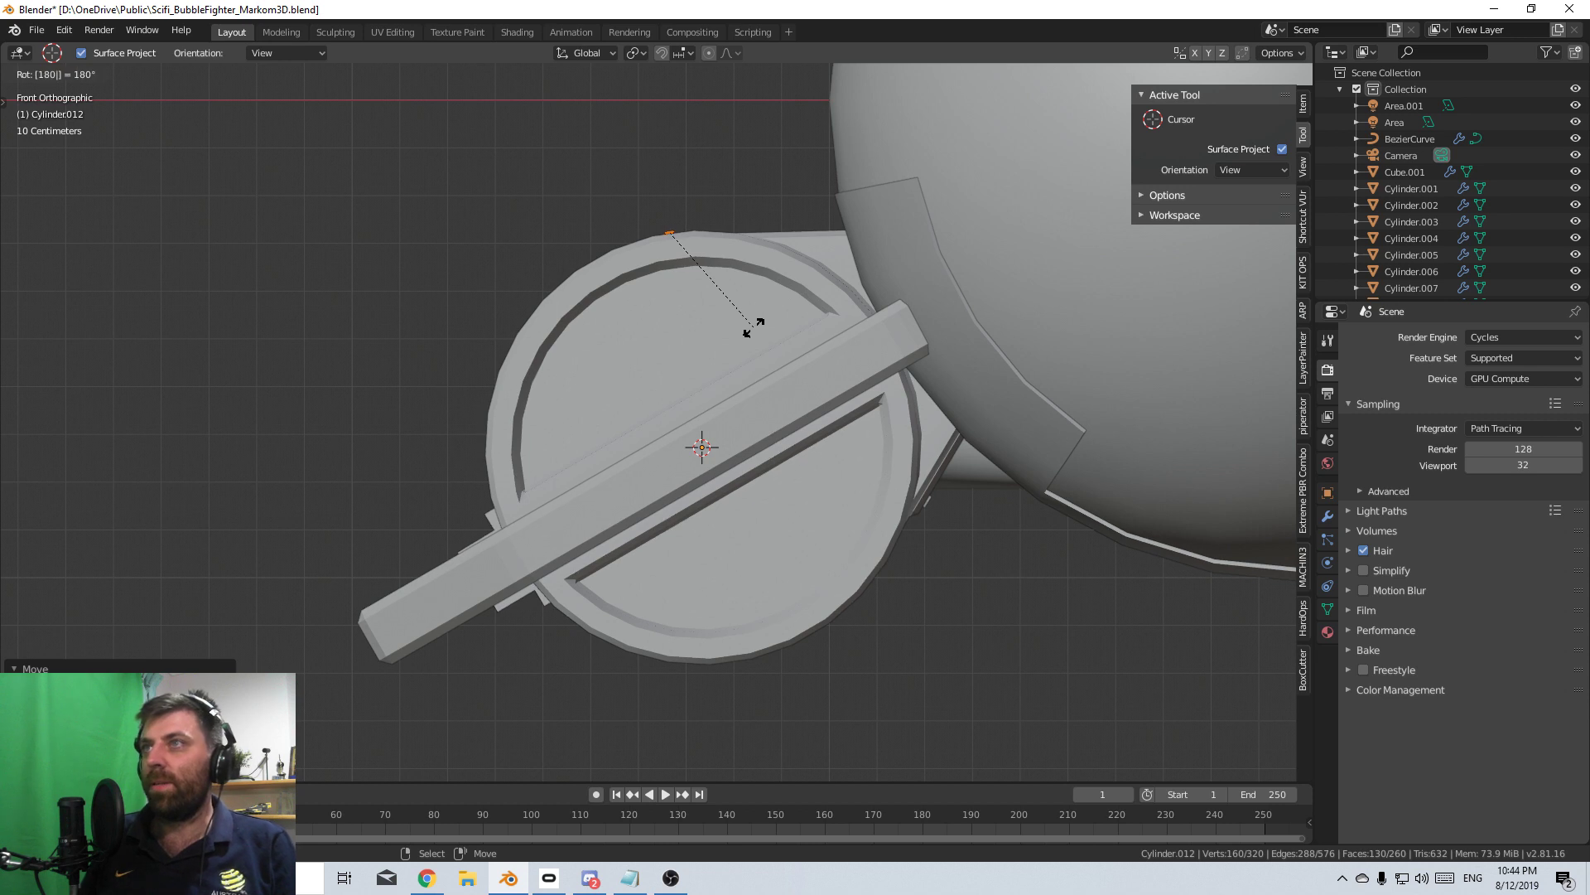
pyautogui.press('Return')
# - Set the pivot point to the 3D cursor and rotate duplicated bolts around it to four evenly spaced positions on the front band
pyautogui.click(635, 53)
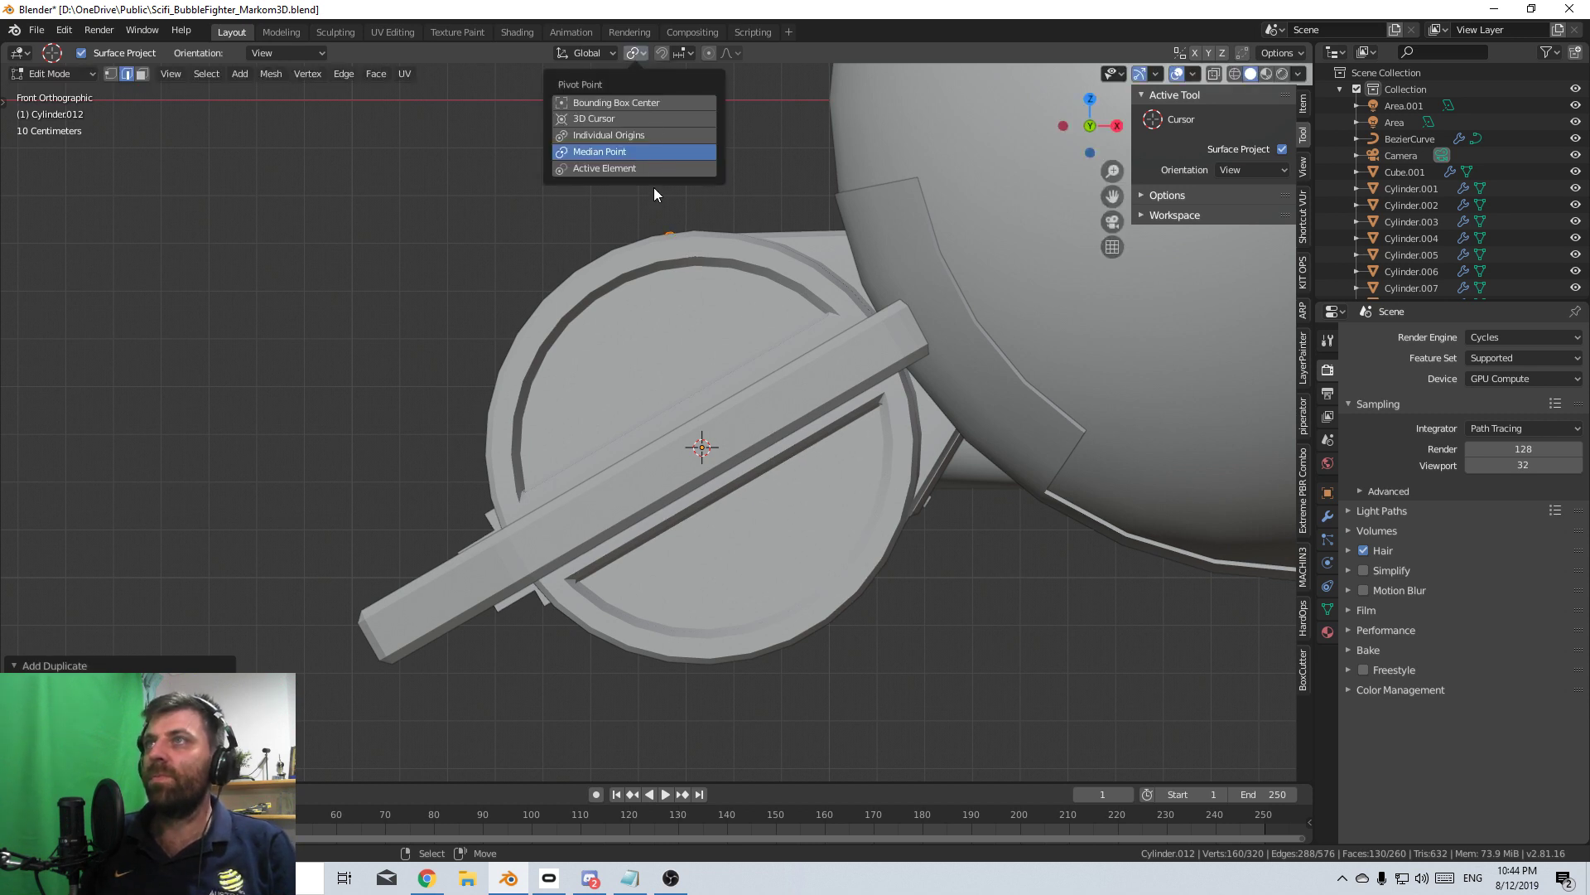
pyautogui.click(633, 120)
pyautogui.hotkey('shift', 'd')
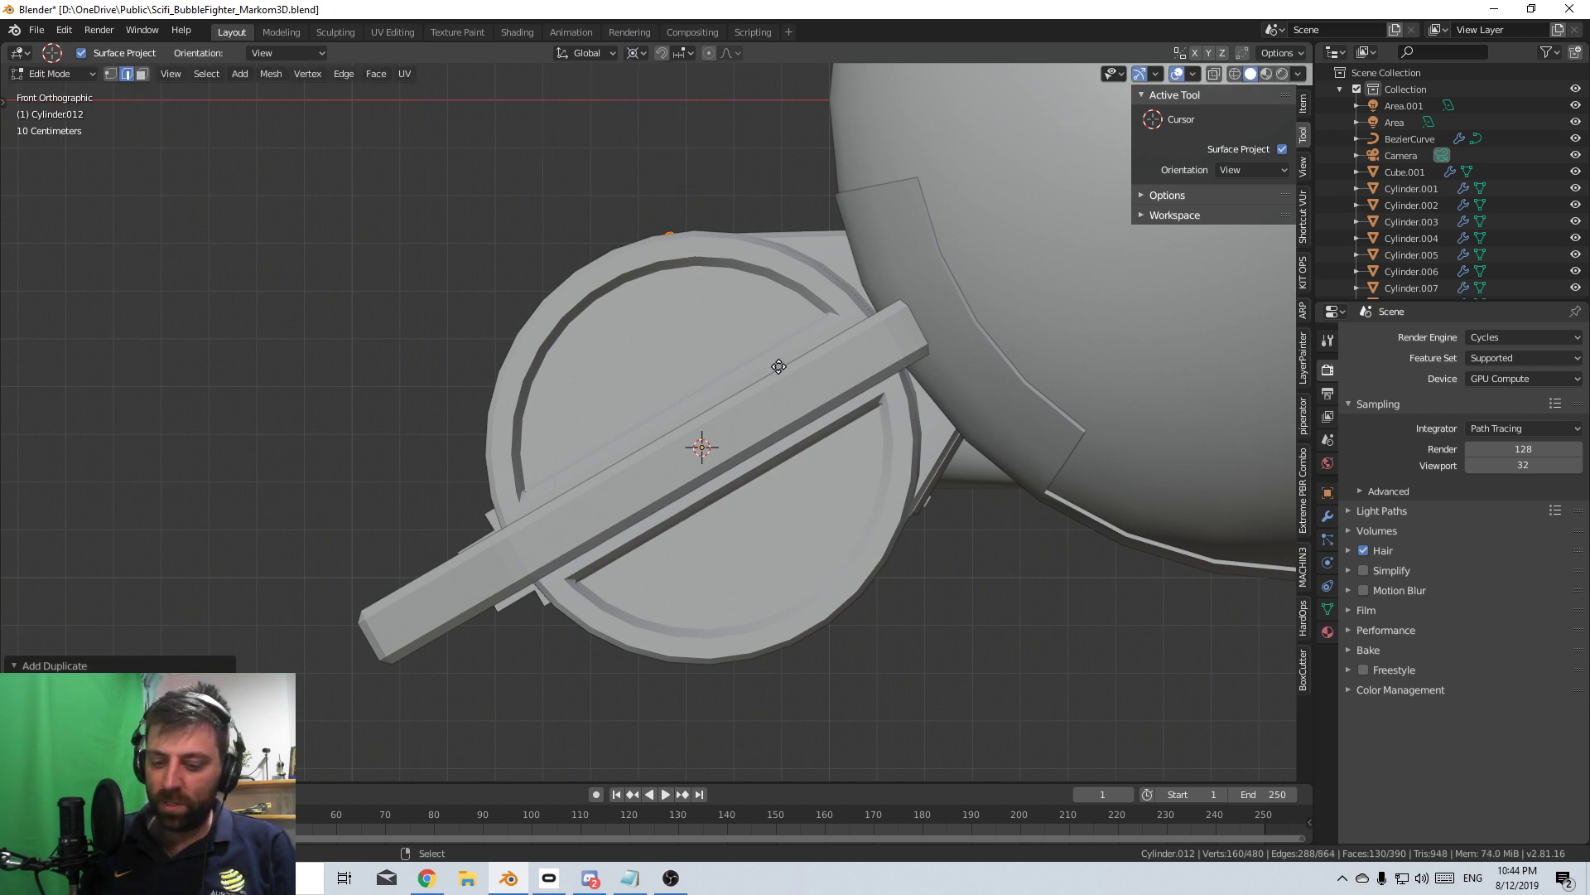
pyautogui.press('r')
pyautogui.press('Return')
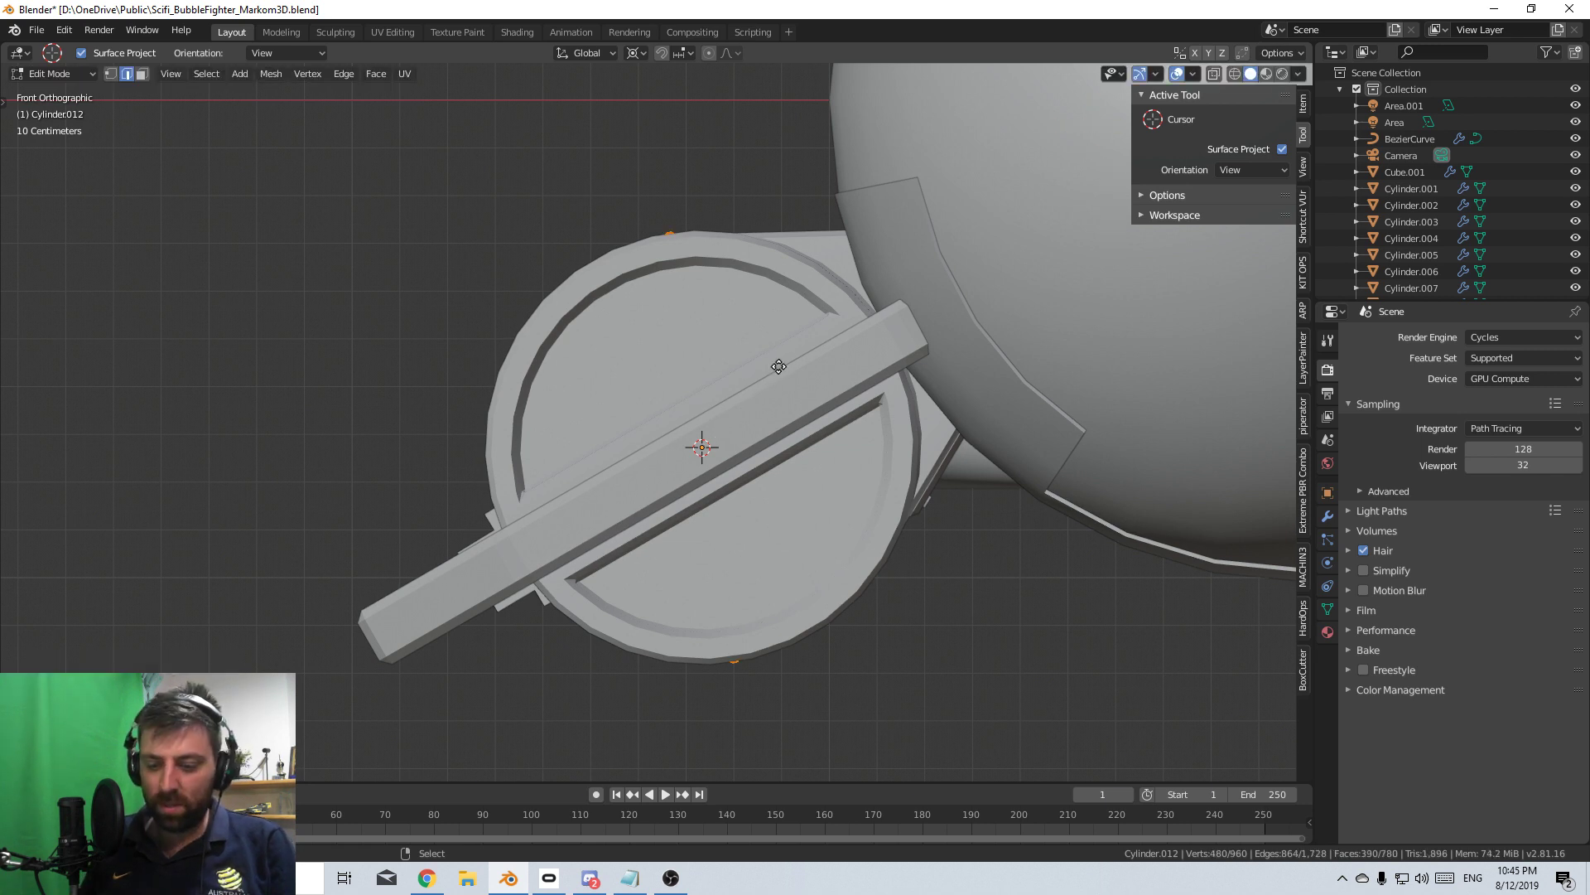
pyautogui.press('a')
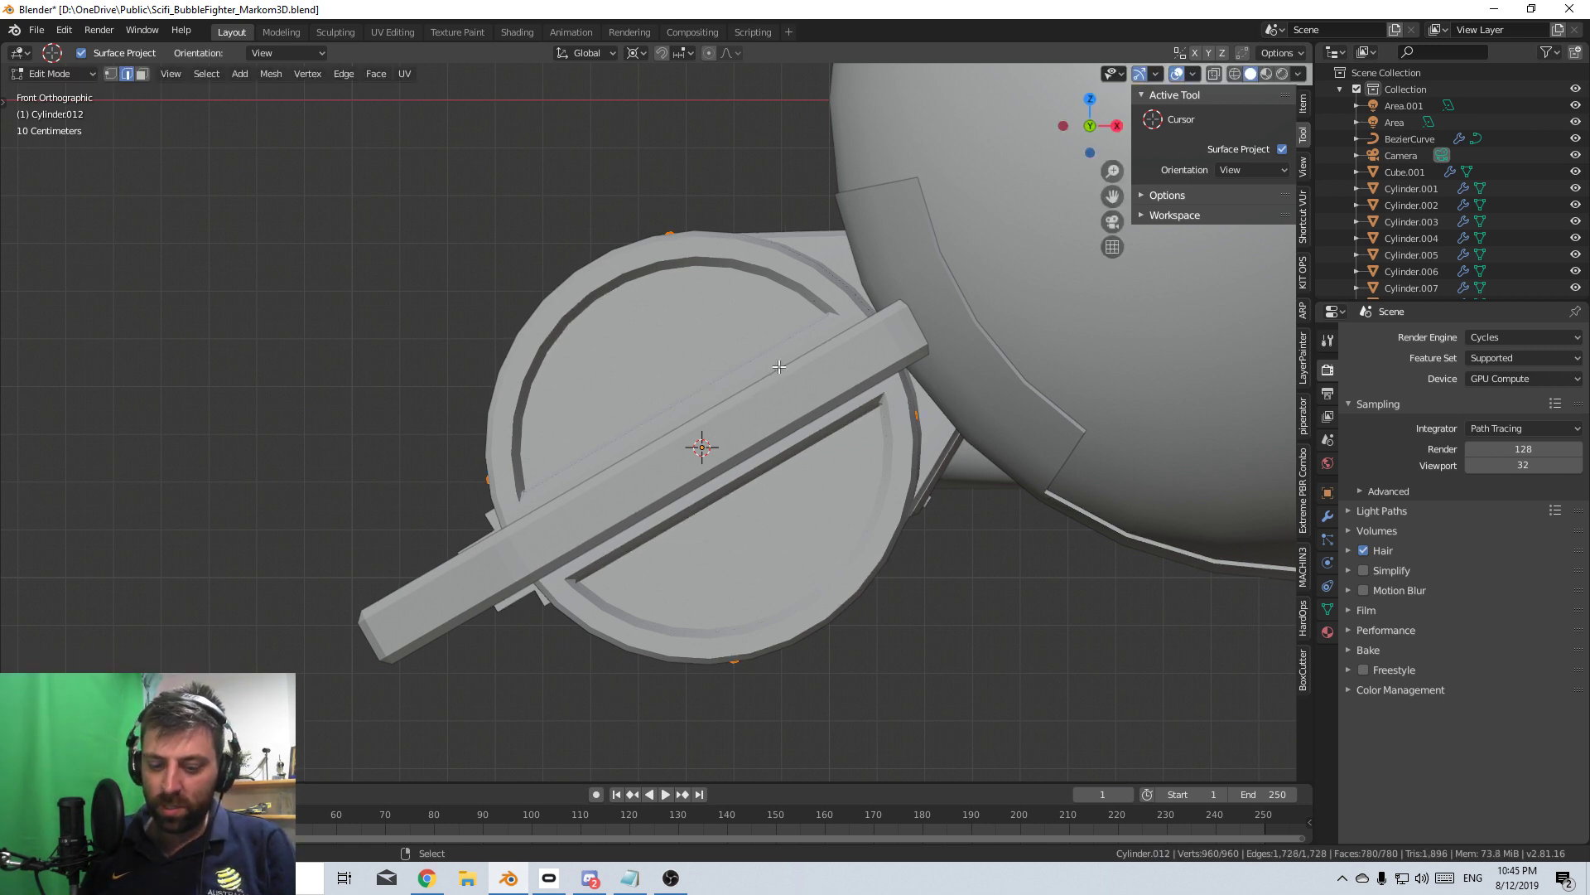
# - Duplicate all the bolts and rotate the copies around the 3D cursor repeatedly until sixteen positions on the front band are filled
pyautogui.hotkey('shift', 'd')
pyautogui.press('r')
pyautogui.press('Return')
pyautogui.press('a')
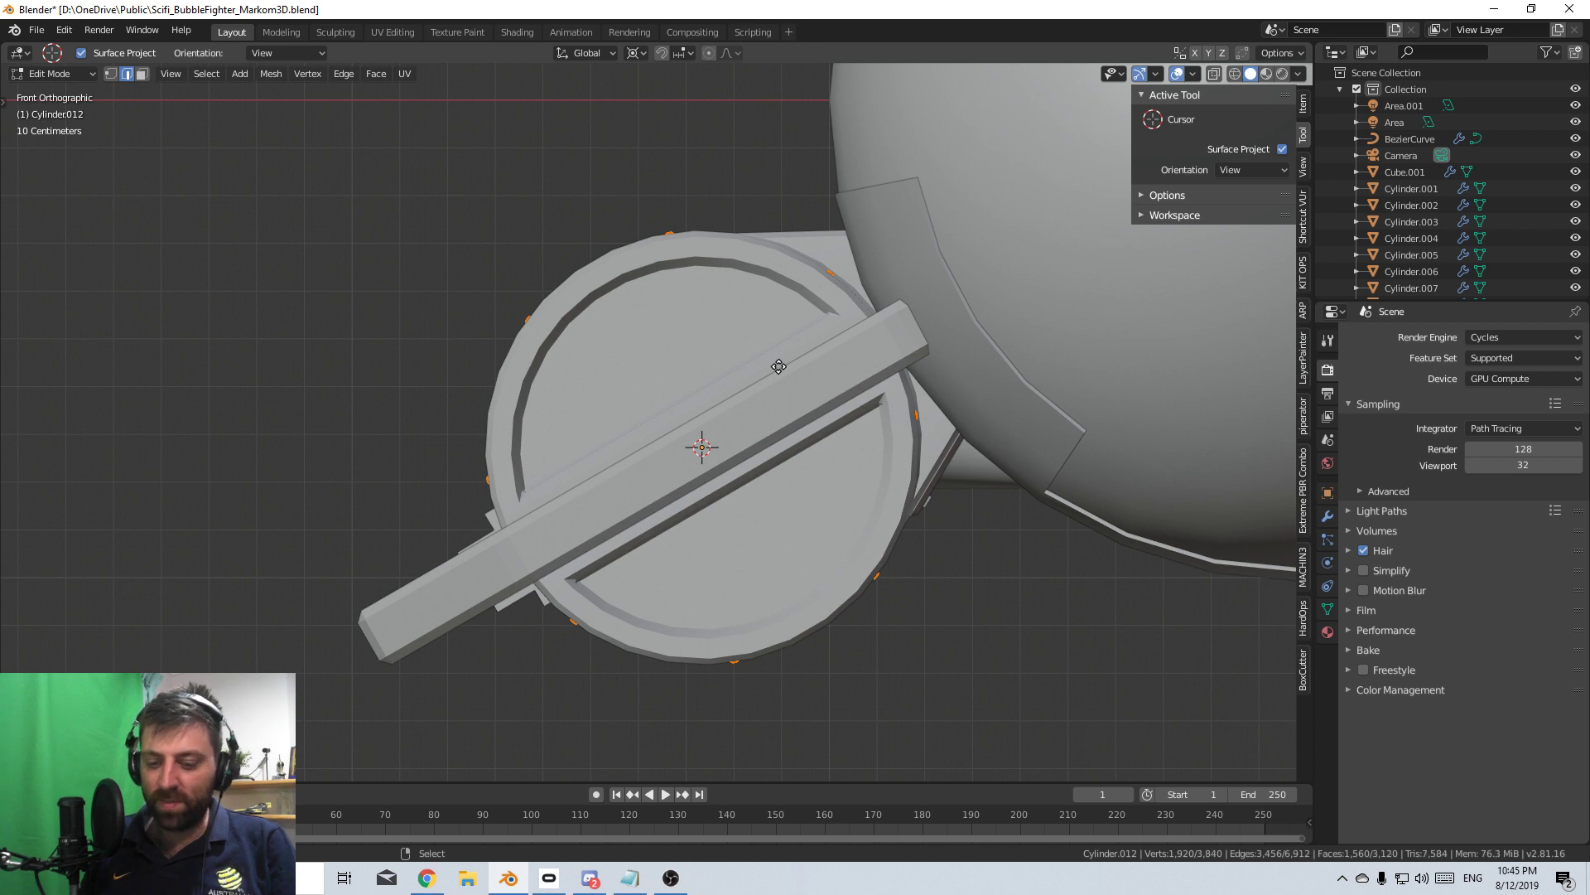
pyautogui.hotkey('shift', 'd')
pyautogui.press('r')
pyautogui.press('Return')
pyautogui.press('a')
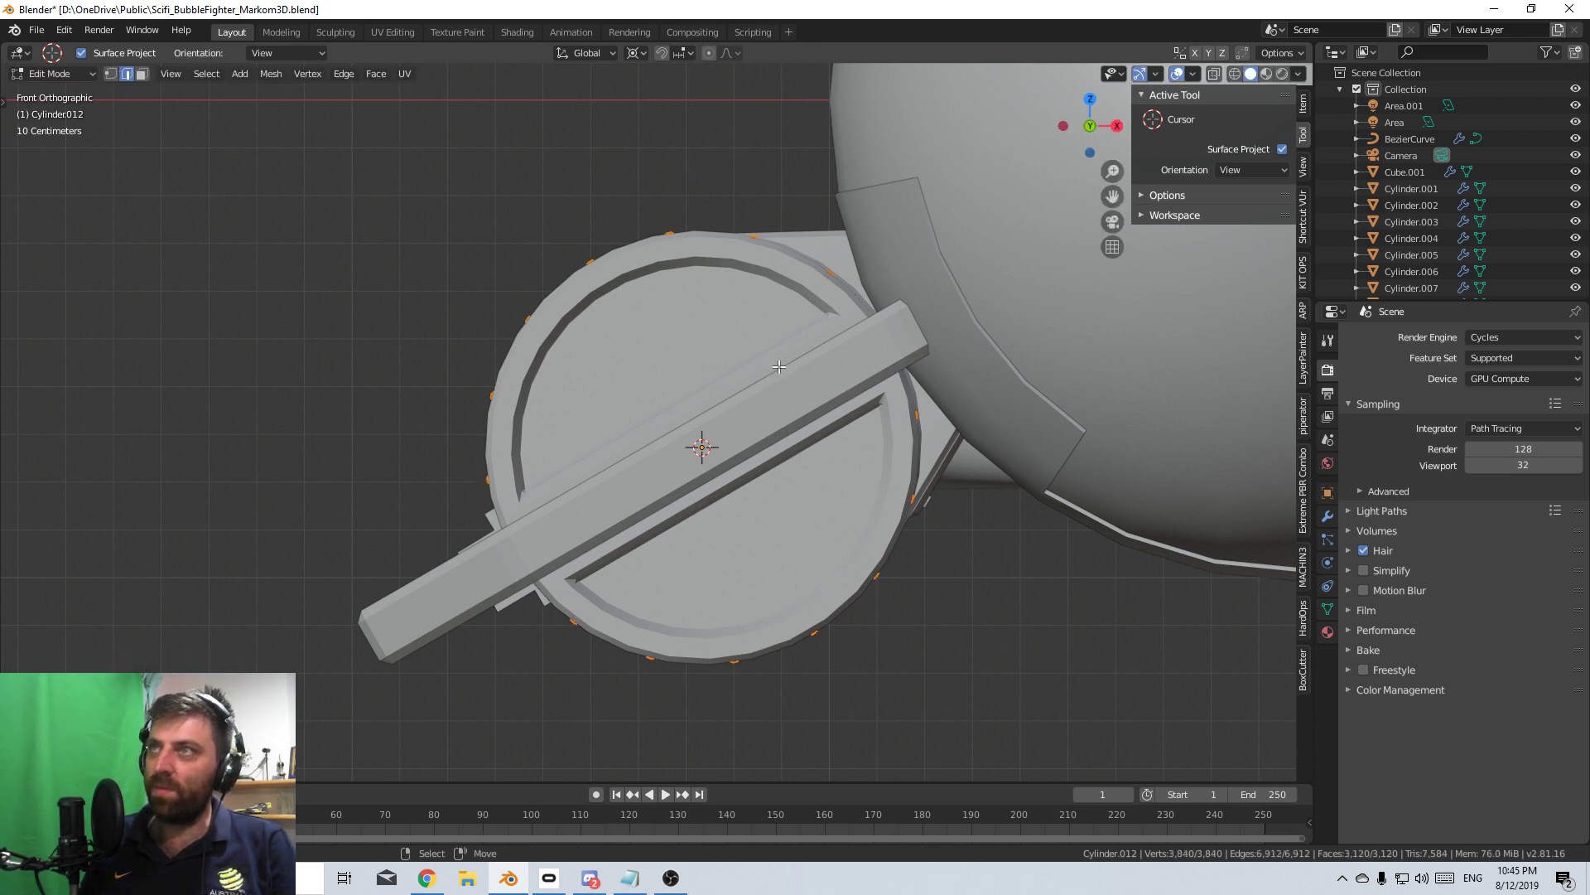
# - Duplicate the whole bolt ring, rotate the copies 11.25° around the 3D cursor, and return to Object Mode
pyautogui.hotkey('shift', 'd')
pyautogui.press('r')
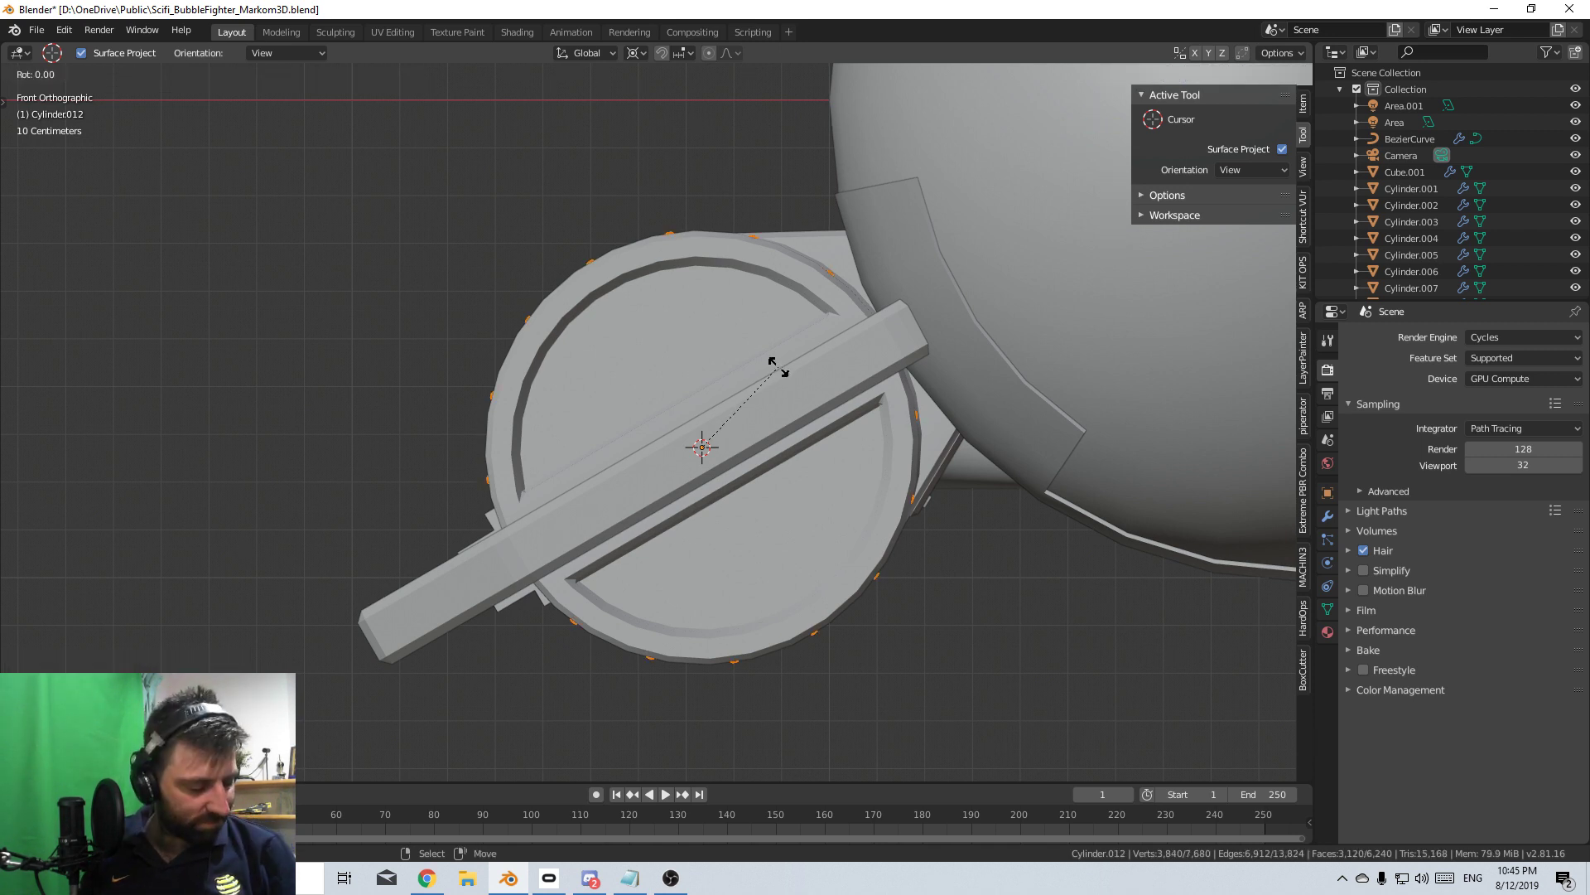
pyautogui.write('11.2')
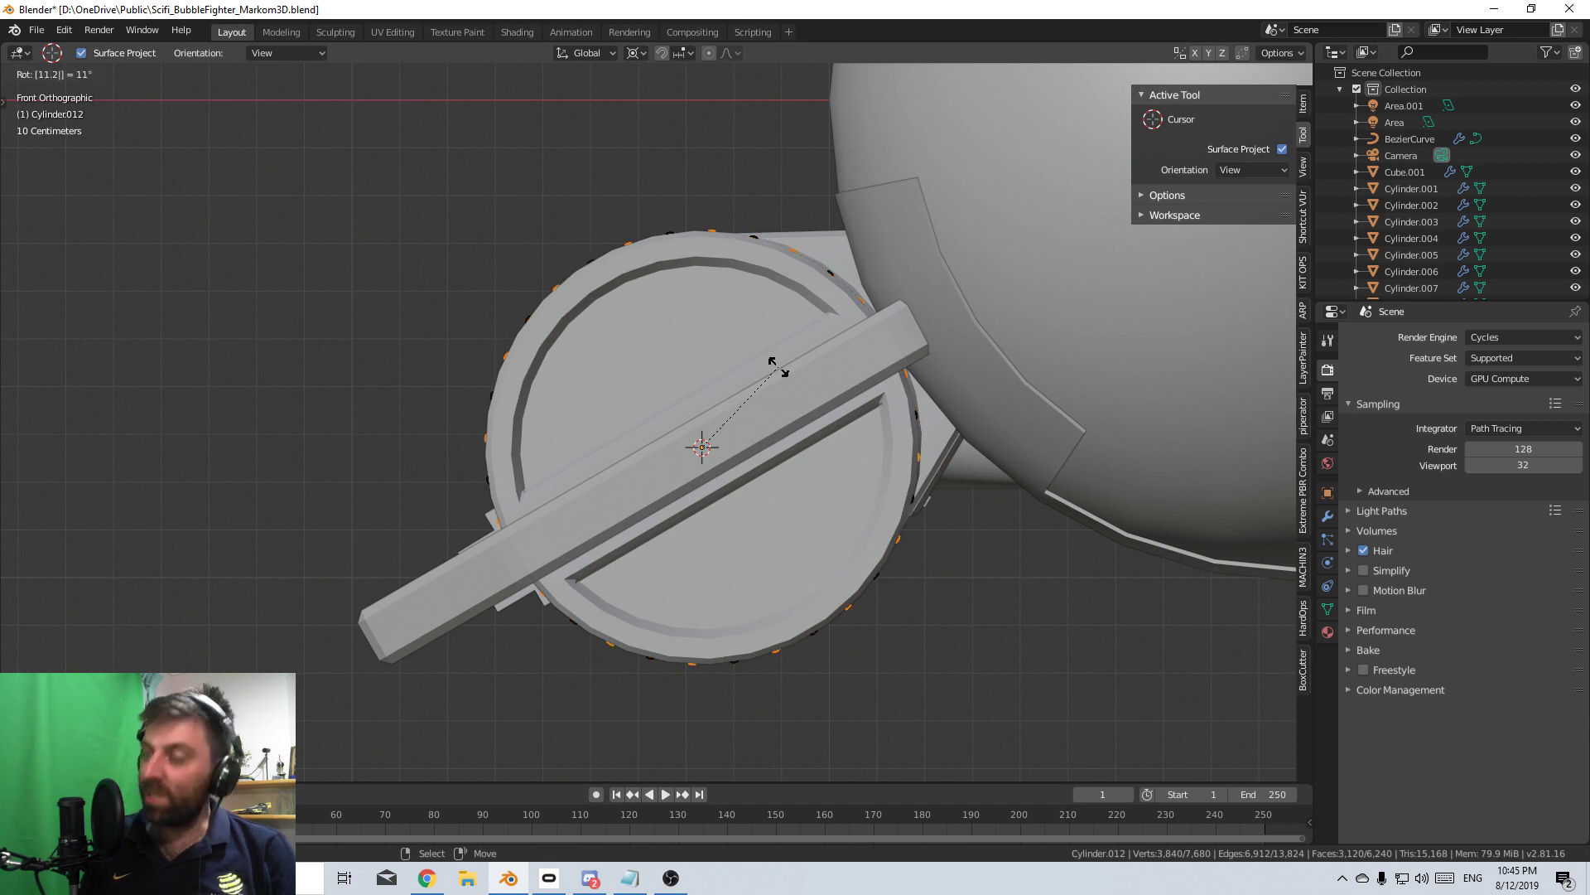
pyautogui.write('5')
pyautogui.press('Return')
pyautogui.scroll(-4, 580, 384)
pyautogui.press('z')
pyautogui.click(685, 384)
pyautogui.press('Tab')
# - Examine the front and rear bolt rings on the engine from the side
pyautogui.scroll(-3, 631, 404)
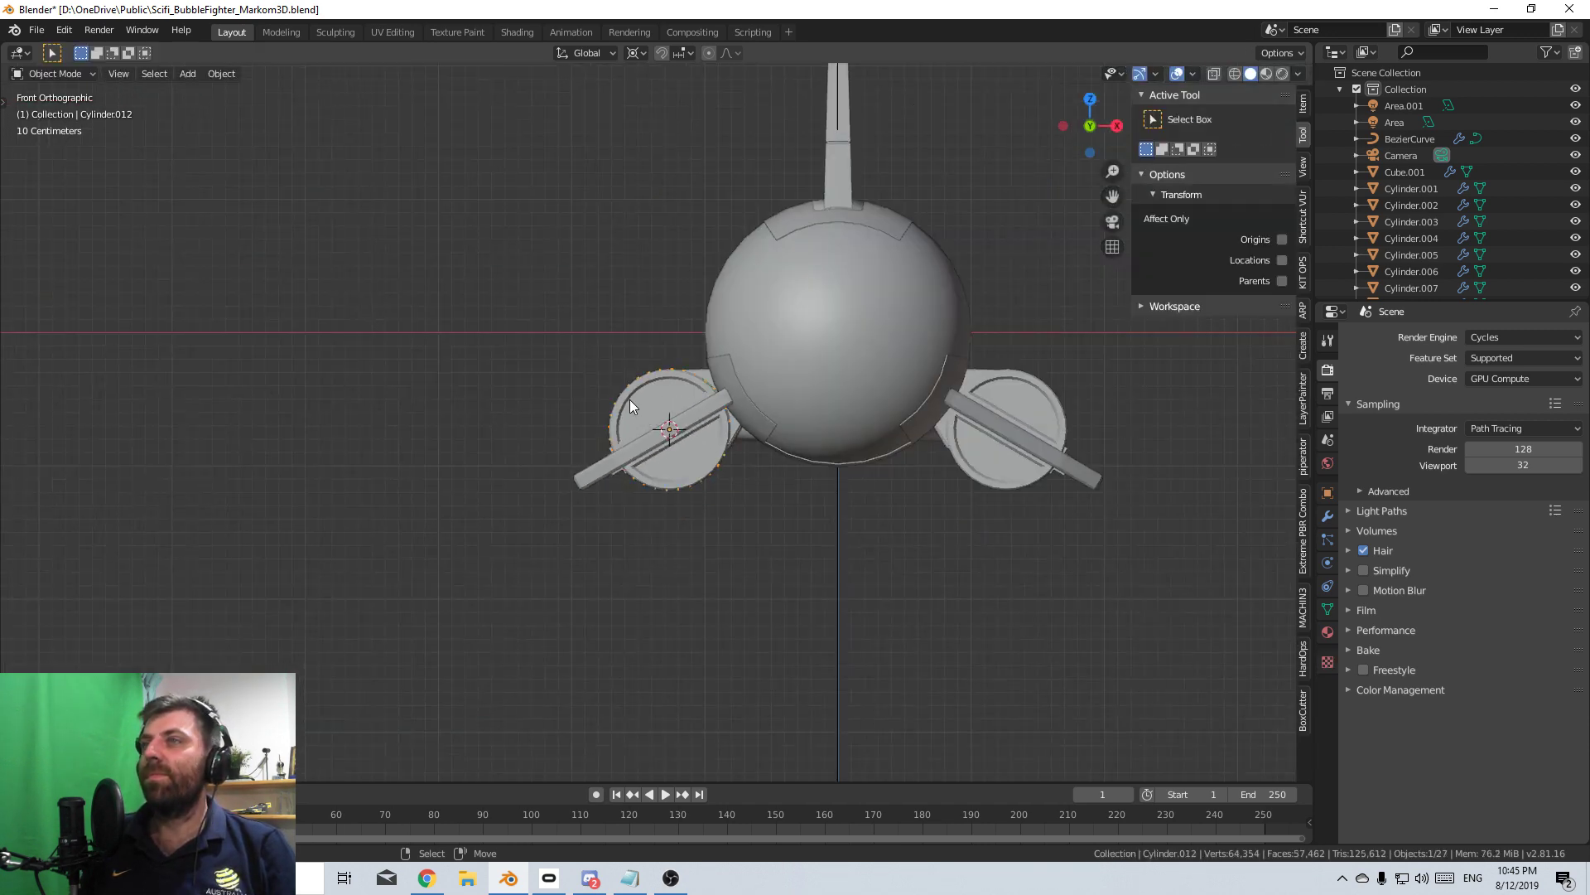
pyautogui.moveTo(629, 400); pyautogui.dragTo(783, 430, button='middle')
pyautogui.press('z')
pyautogui.scroll(2, 820, 481)
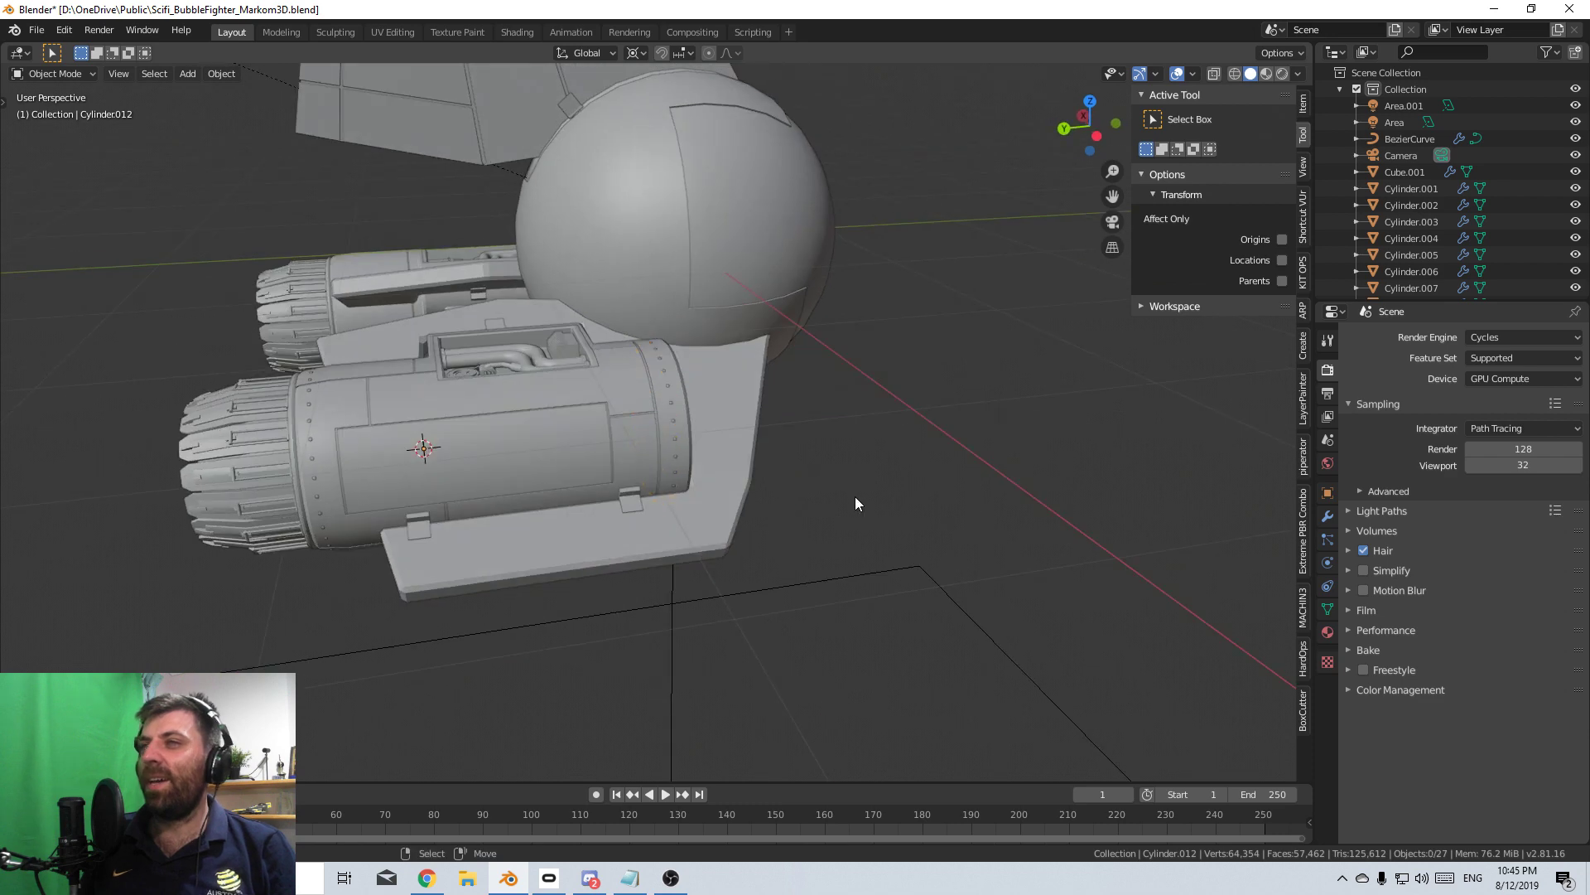
pyautogui.moveTo(856, 498); pyautogui.dragTo(875, 502, button='middle')
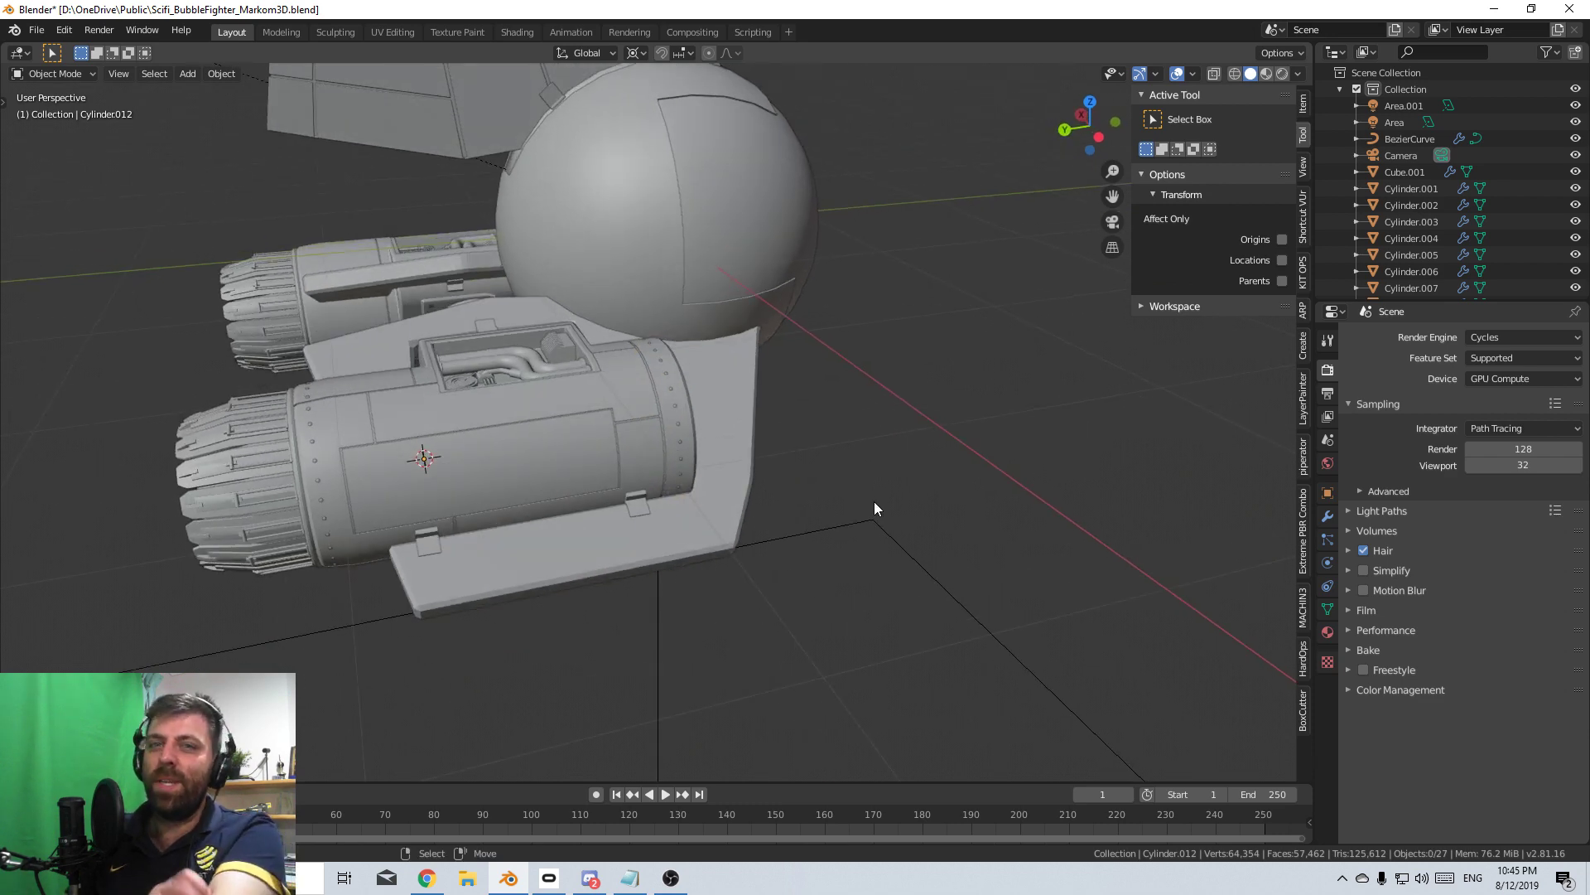
pyautogui.scroll(3, 666, 417)
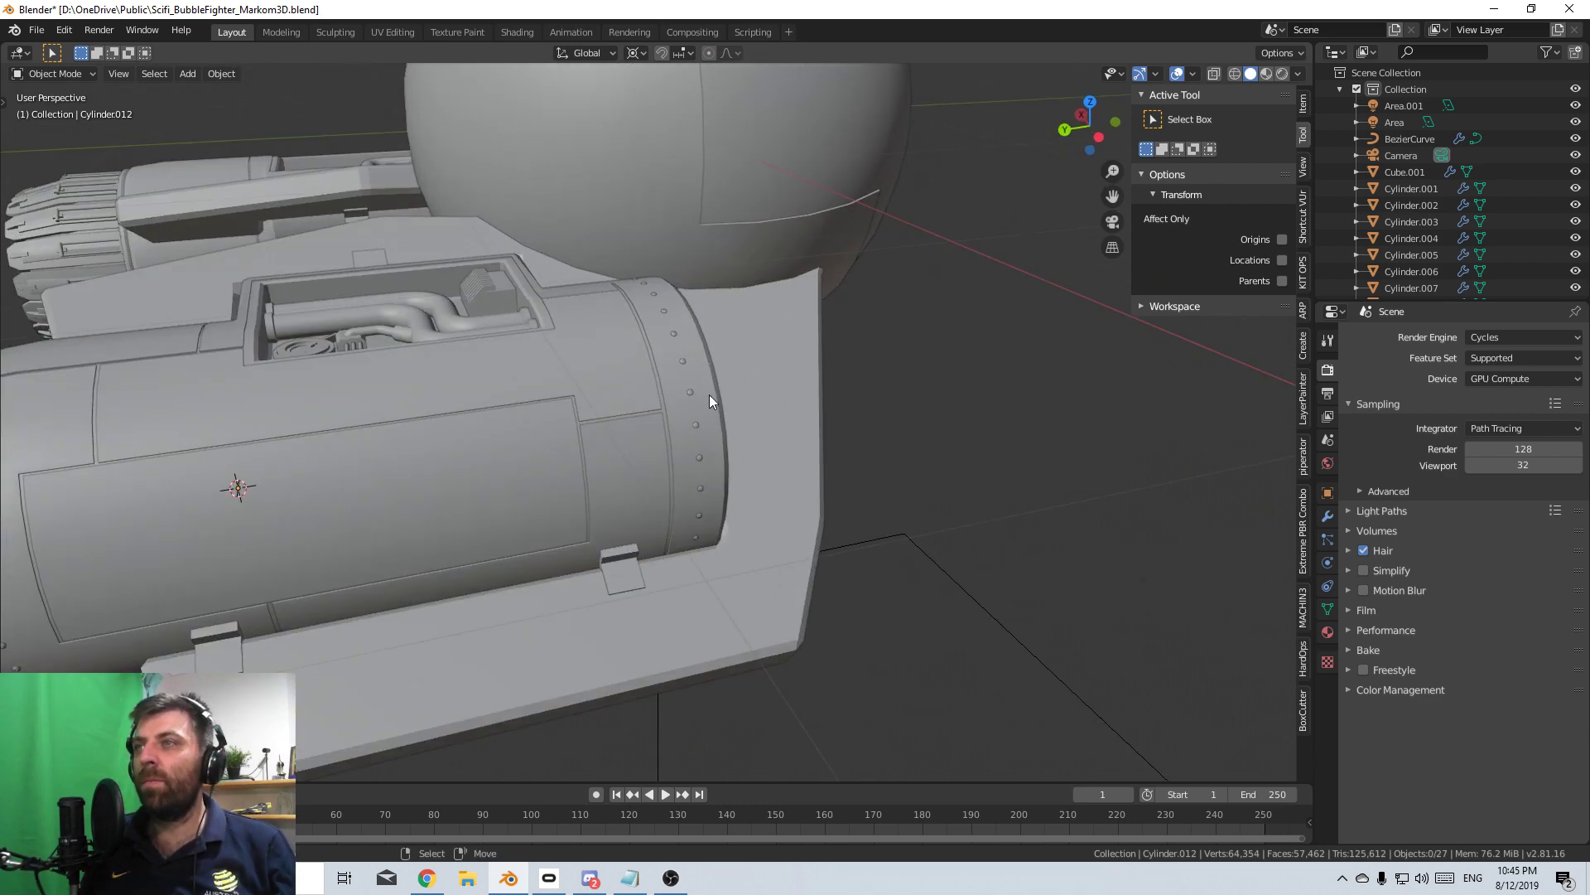
pyautogui.keyDown('shift'); pyautogui.moveTo(549, 426); pyautogui.dragTo(606, 421, button='middle'); pyautogui.keyUp('shift')
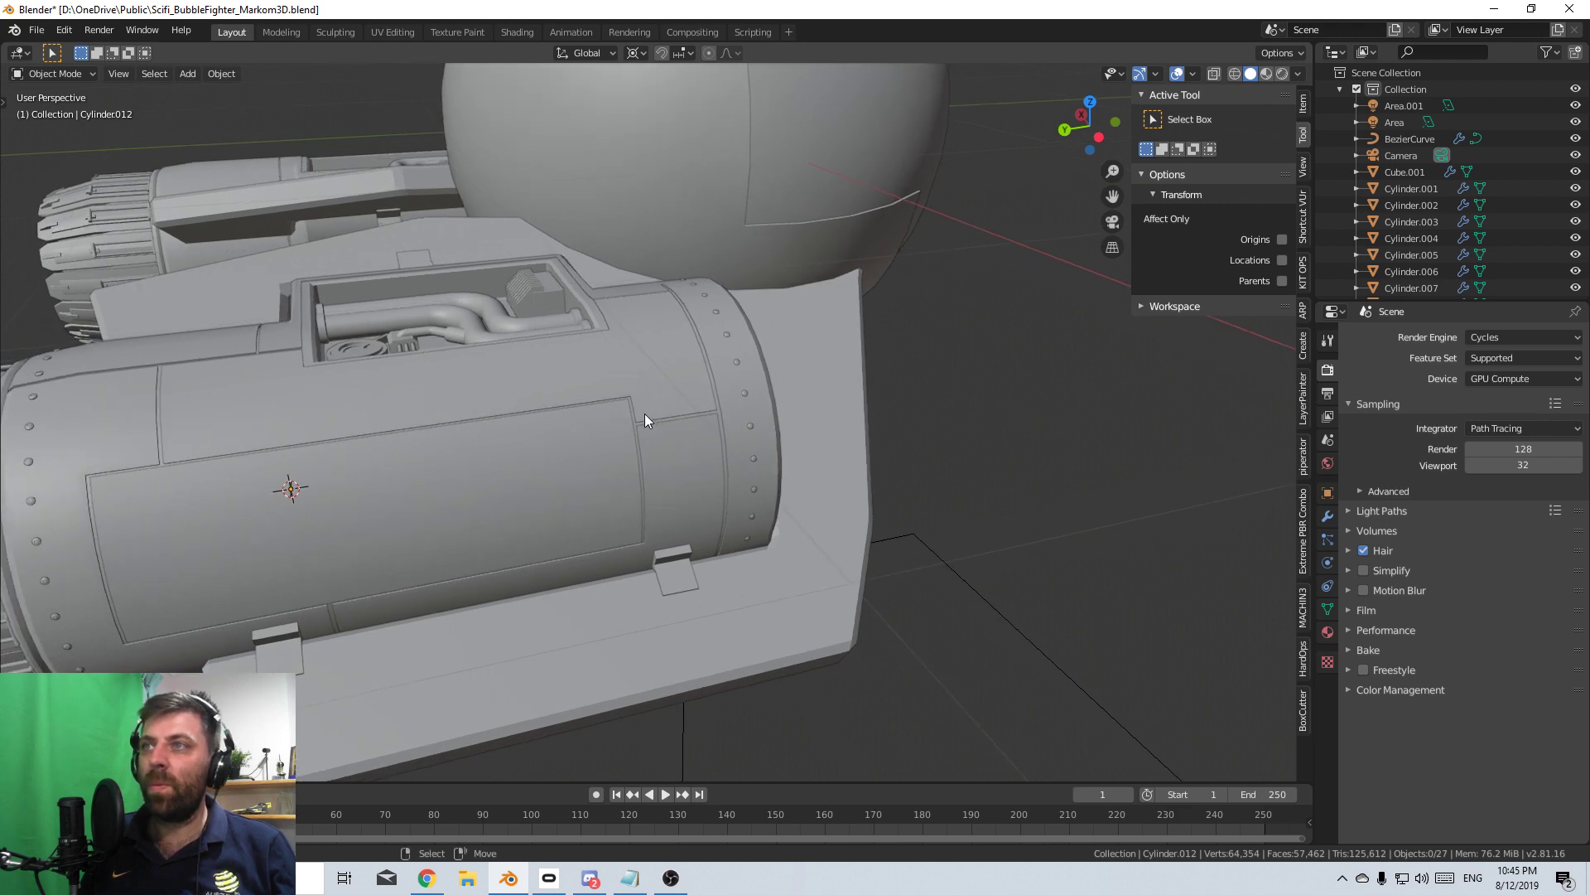
pyautogui.scroll(-3, 186, 446)
pyautogui.keyDown('shift'); pyautogui.moveTo(186, 445); pyautogui.dragTo(500, 430, button='middle'); pyautogui.keyUp('shift')
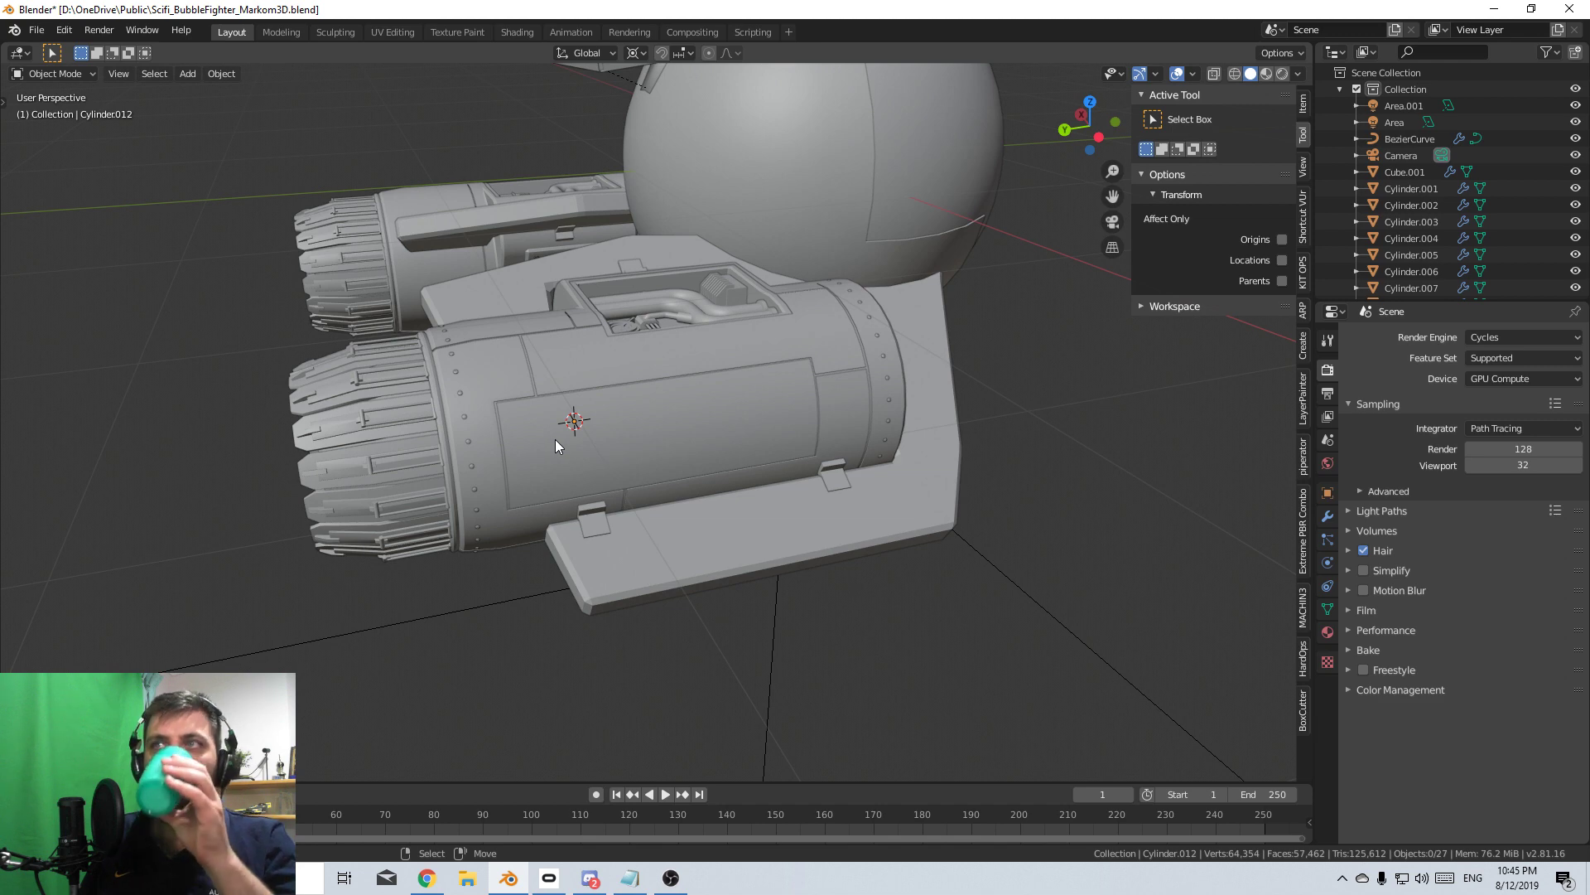
# - Add a Mirror modifier to the rear bolt ring, using the Sphere body as the mirror object
pyautogui.click(467, 415)
pyautogui.click(1328, 516)
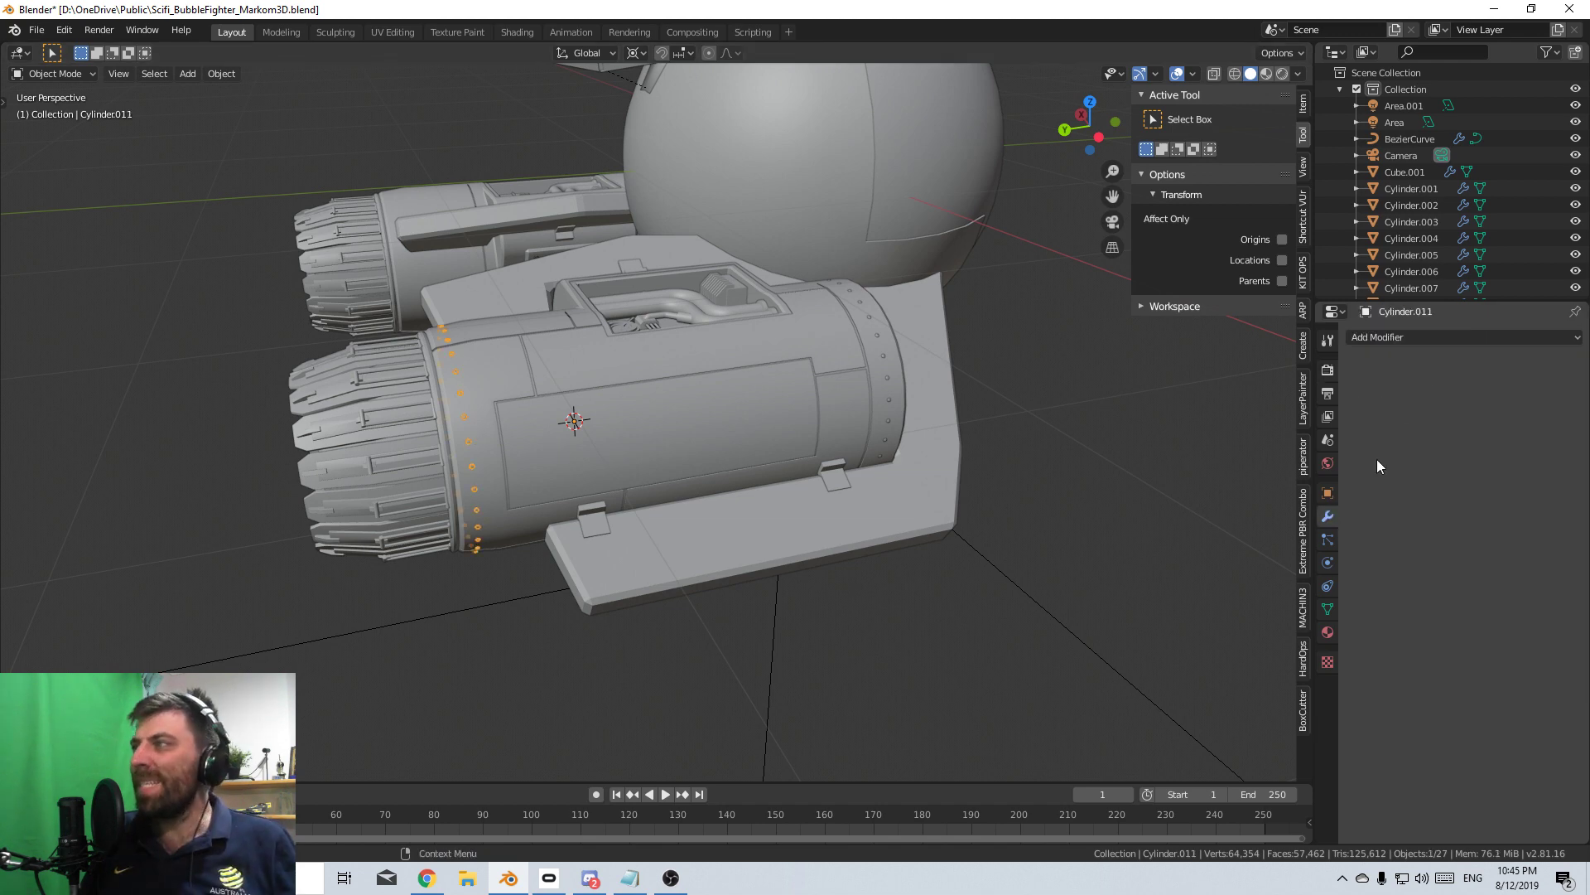
pyautogui.click(1434, 338)
pyautogui.click(1274, 500)
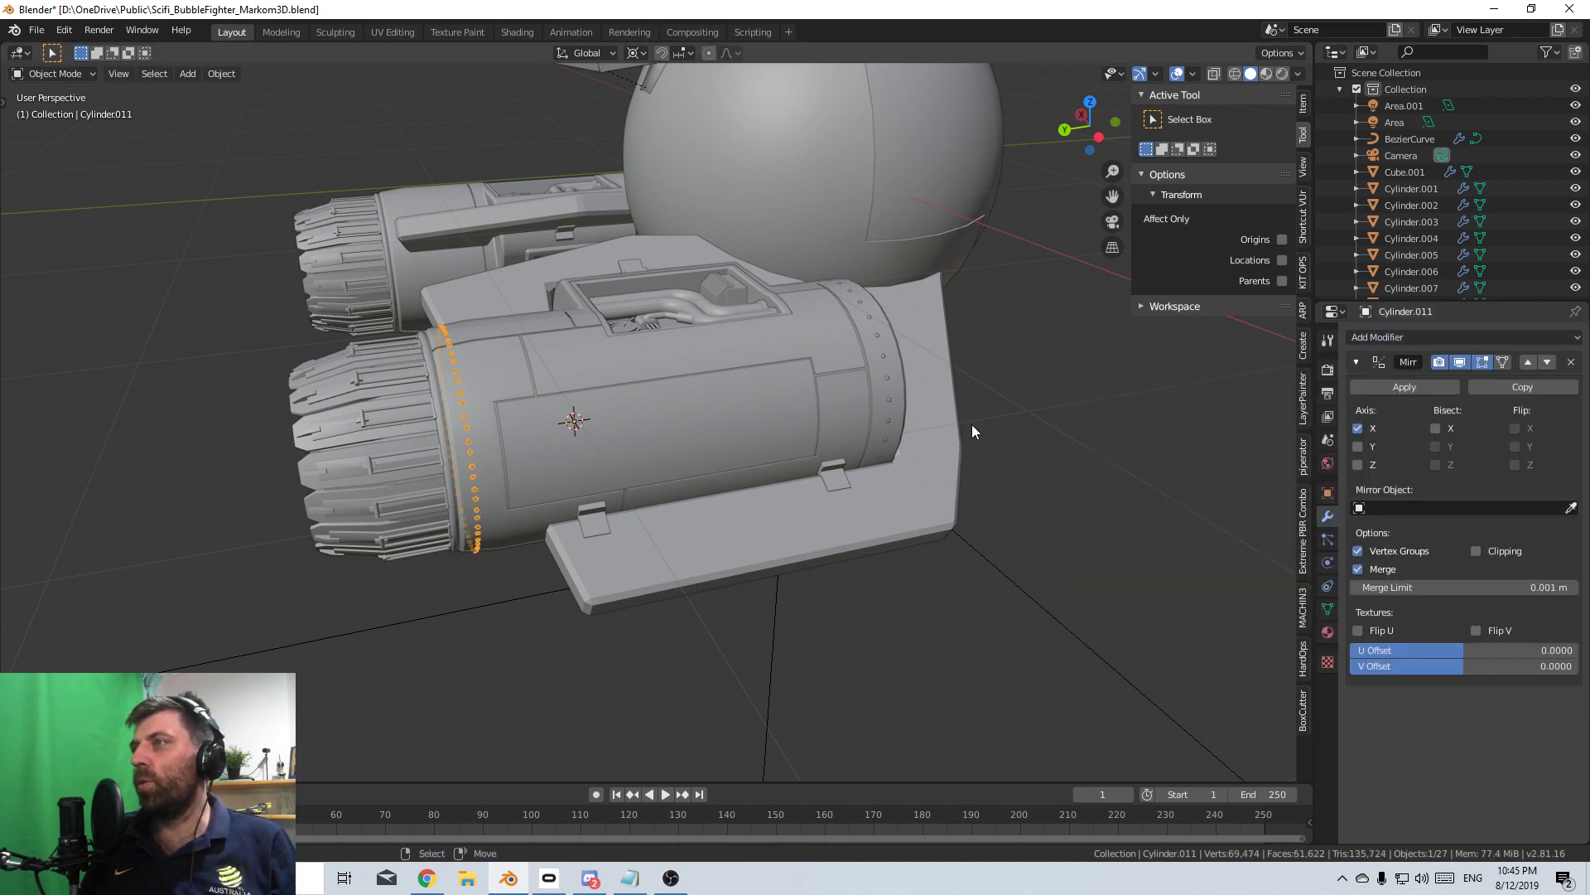
pyautogui.click(1571, 507)
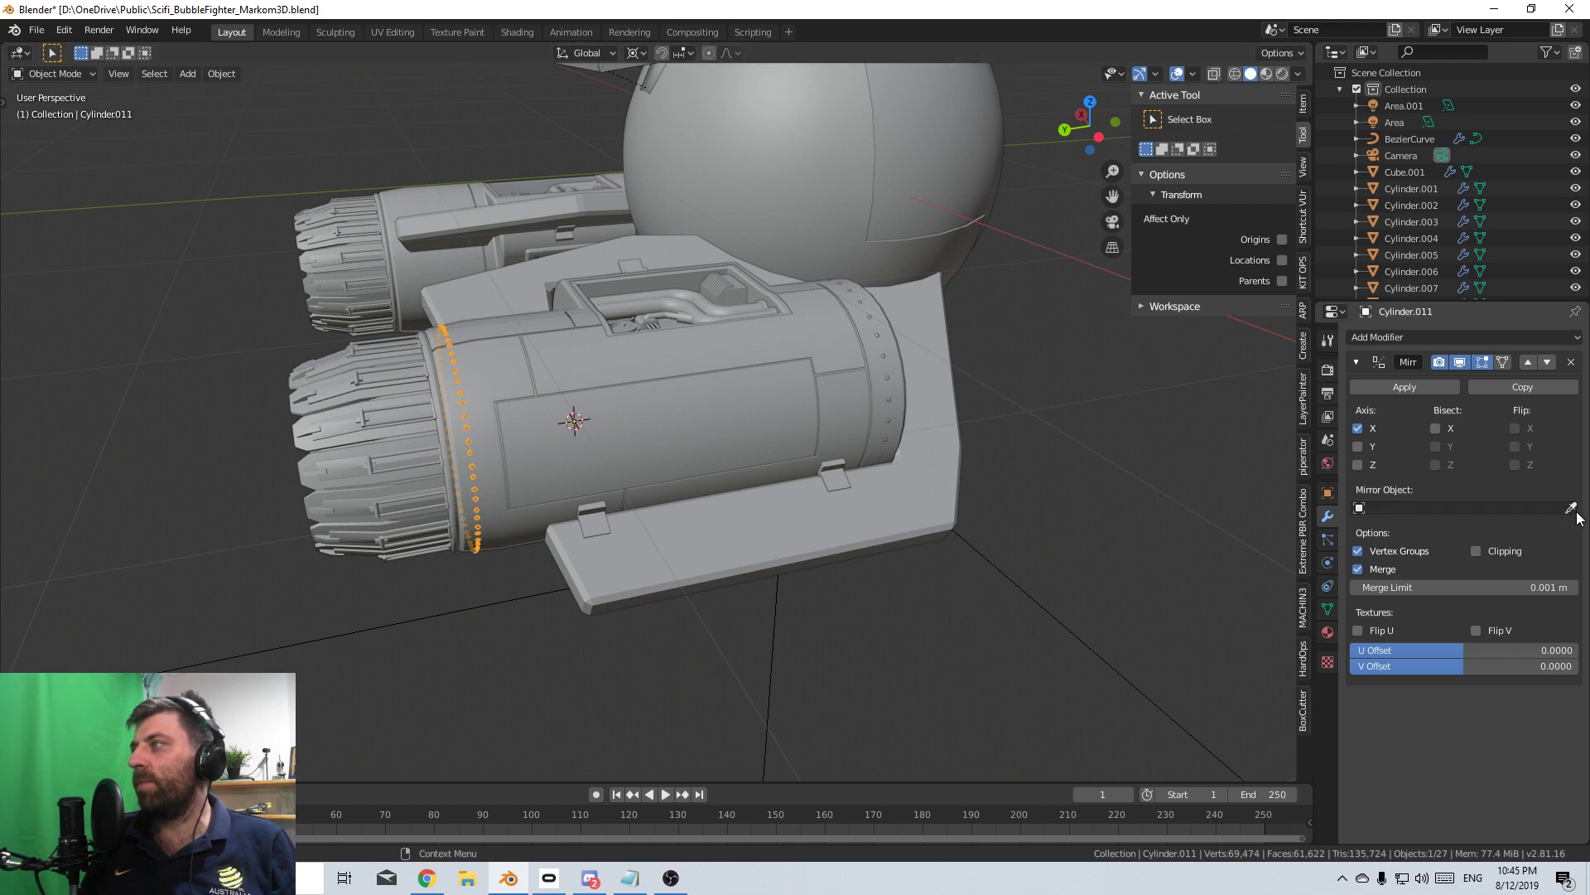
pyautogui.click(969, 103)
# - Add a Mirror modifier to the front bolt ring, using the Sphere body as the mirror object
pyautogui.click(876, 332)
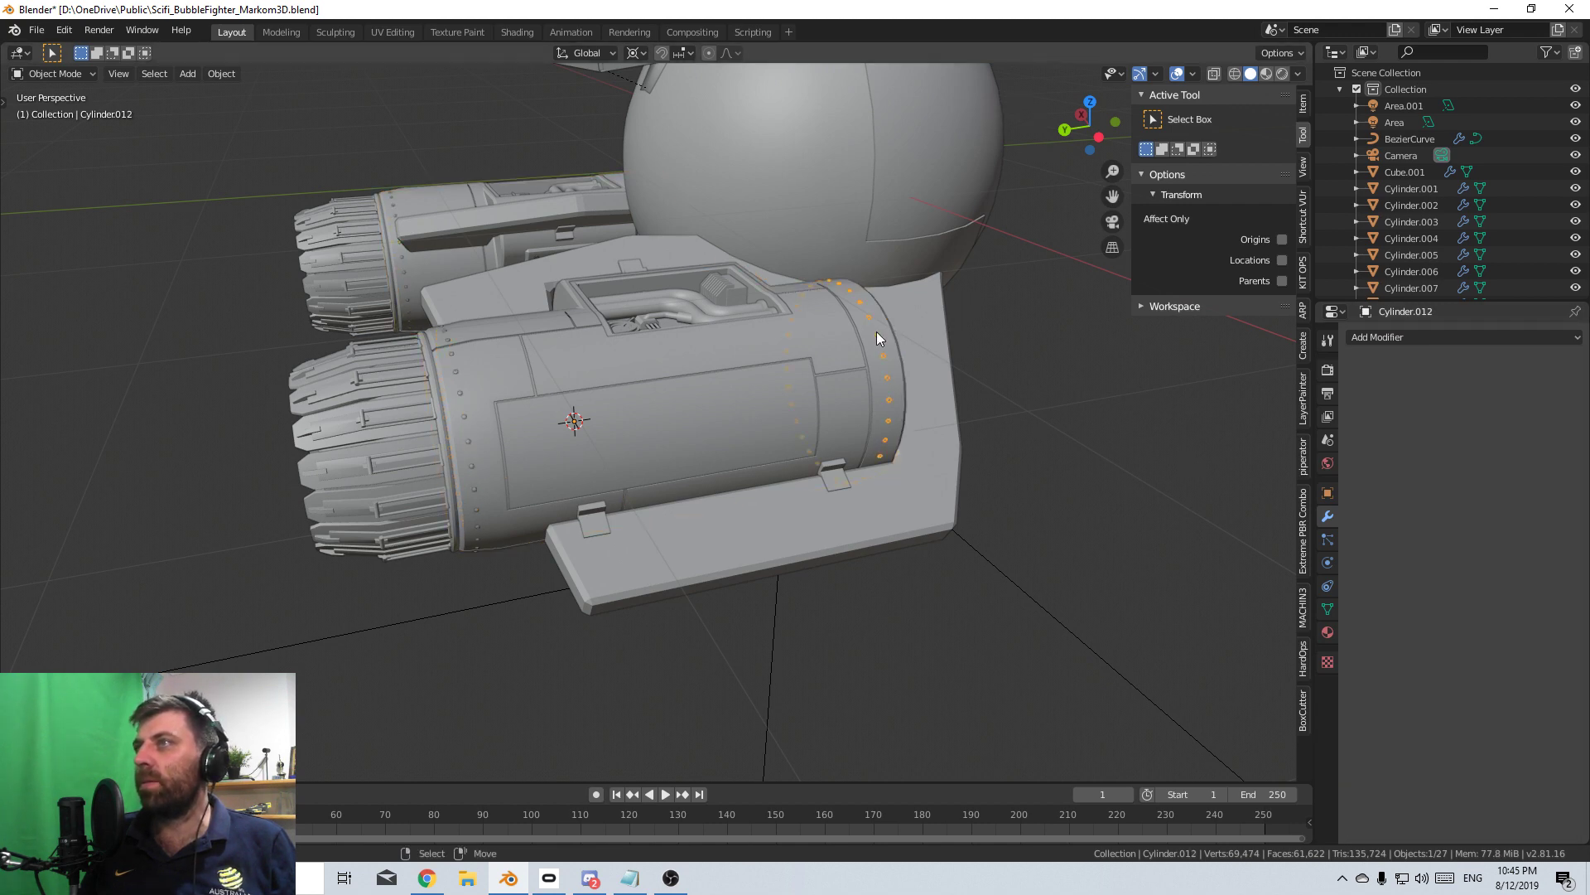
pyautogui.click(1404, 340)
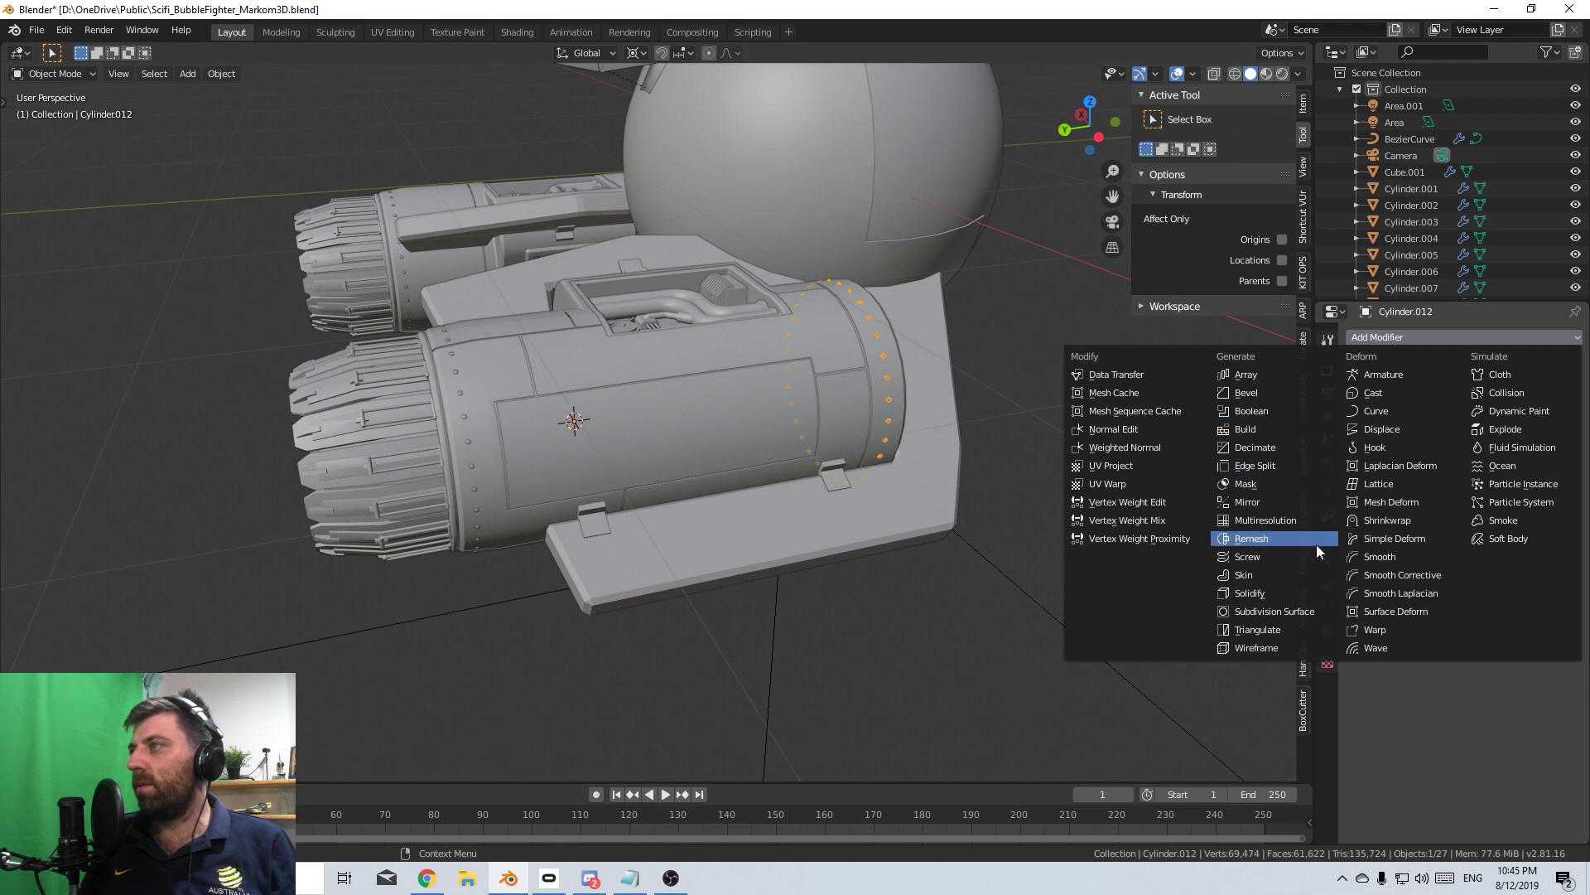
pyautogui.click(1246, 502)
pyautogui.click(1573, 510)
pyautogui.click(936, 141)
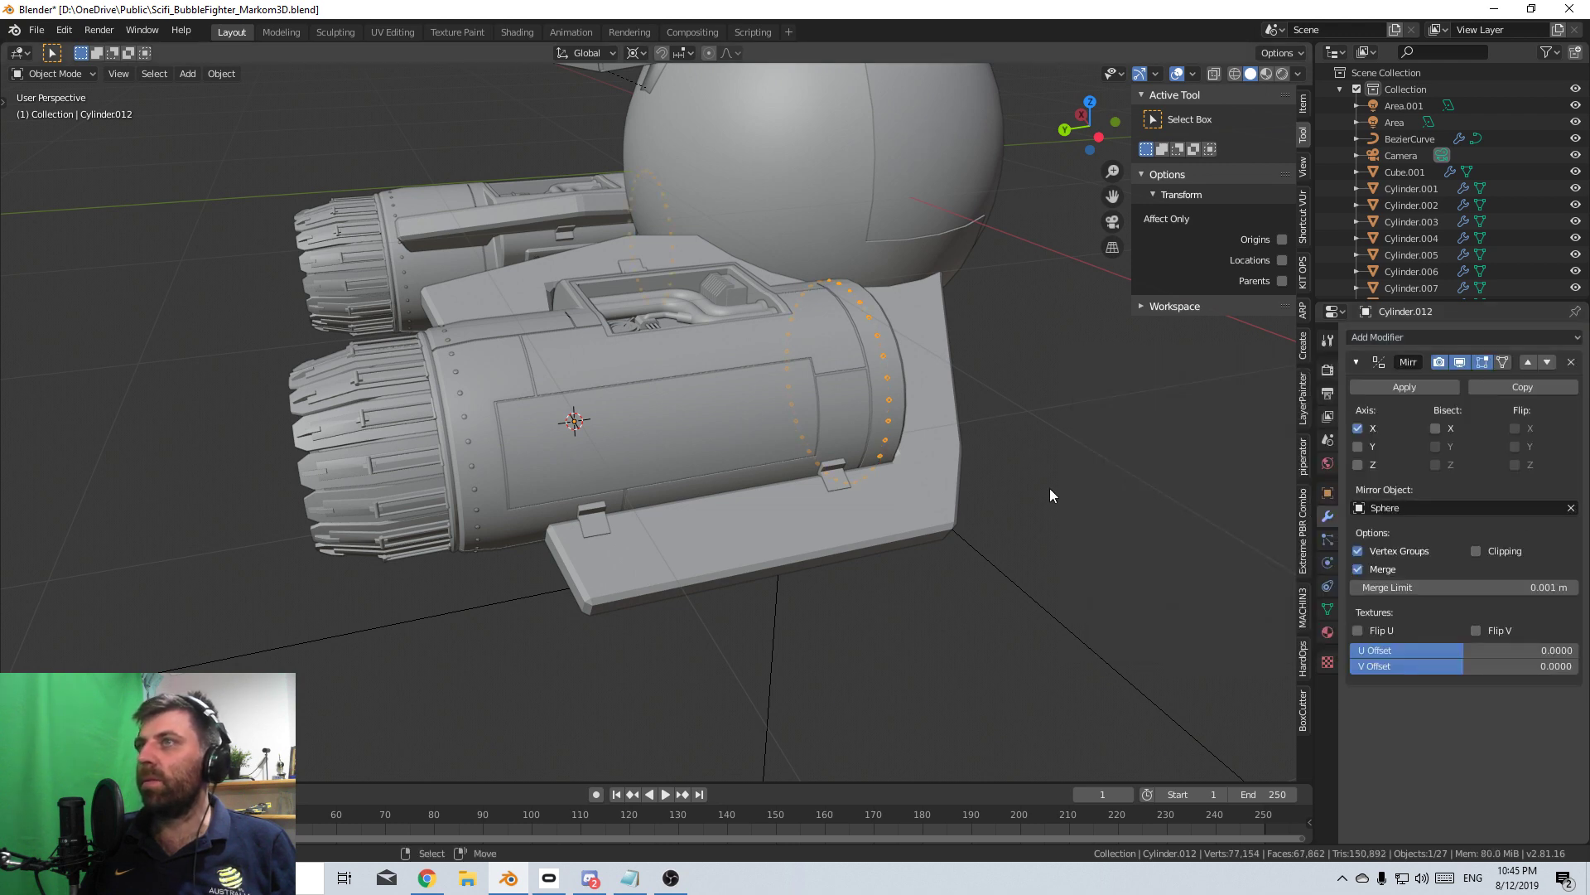
# - Duplicate the lower wing plate (Plane.001) and leave the copy in its original position
pyautogui.moveTo(1051, 493); pyautogui.dragTo(619, 478, button='middle')
pyautogui.click(555, 380)
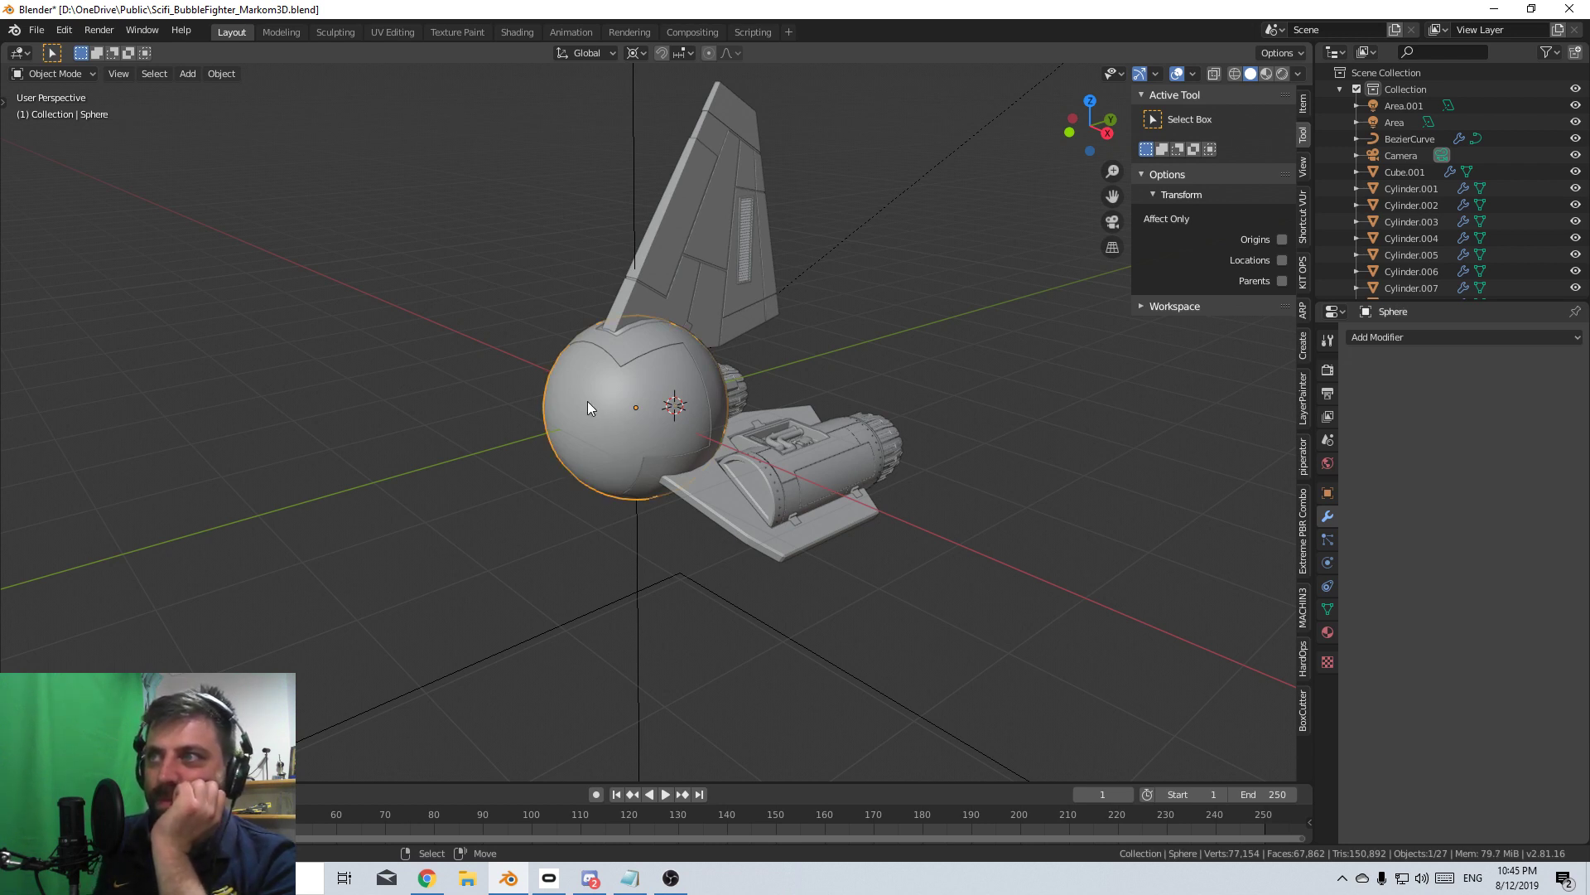
pyautogui.rightClick(747, 515)
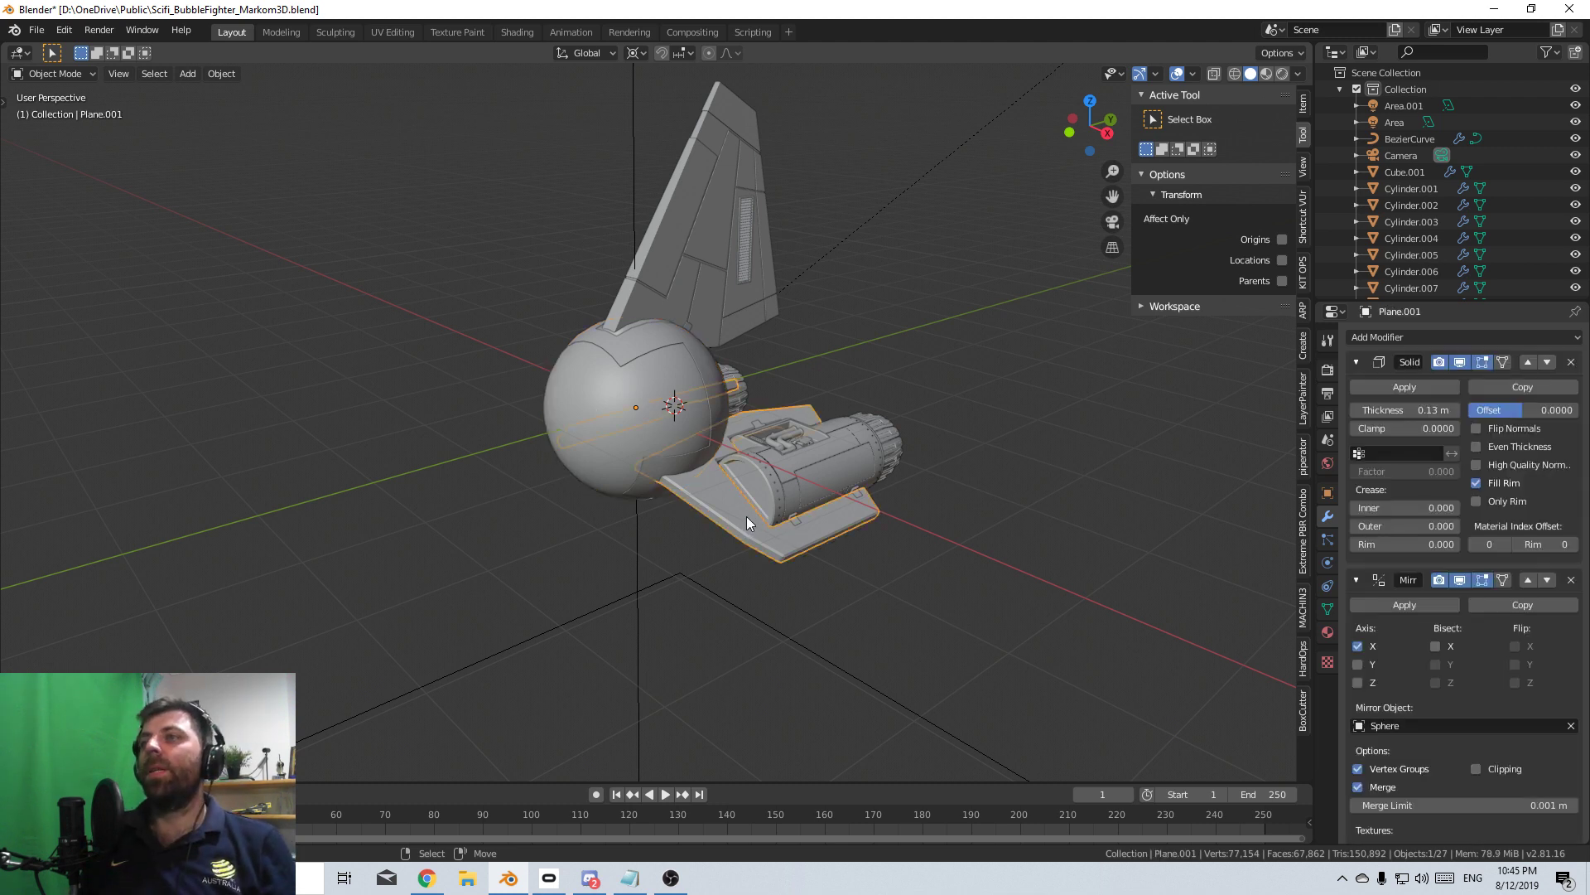
pyautogui.scroll(3, 747, 515)
pyautogui.moveTo(688, 553); pyautogui.dragTo(597, 543, button='middle')
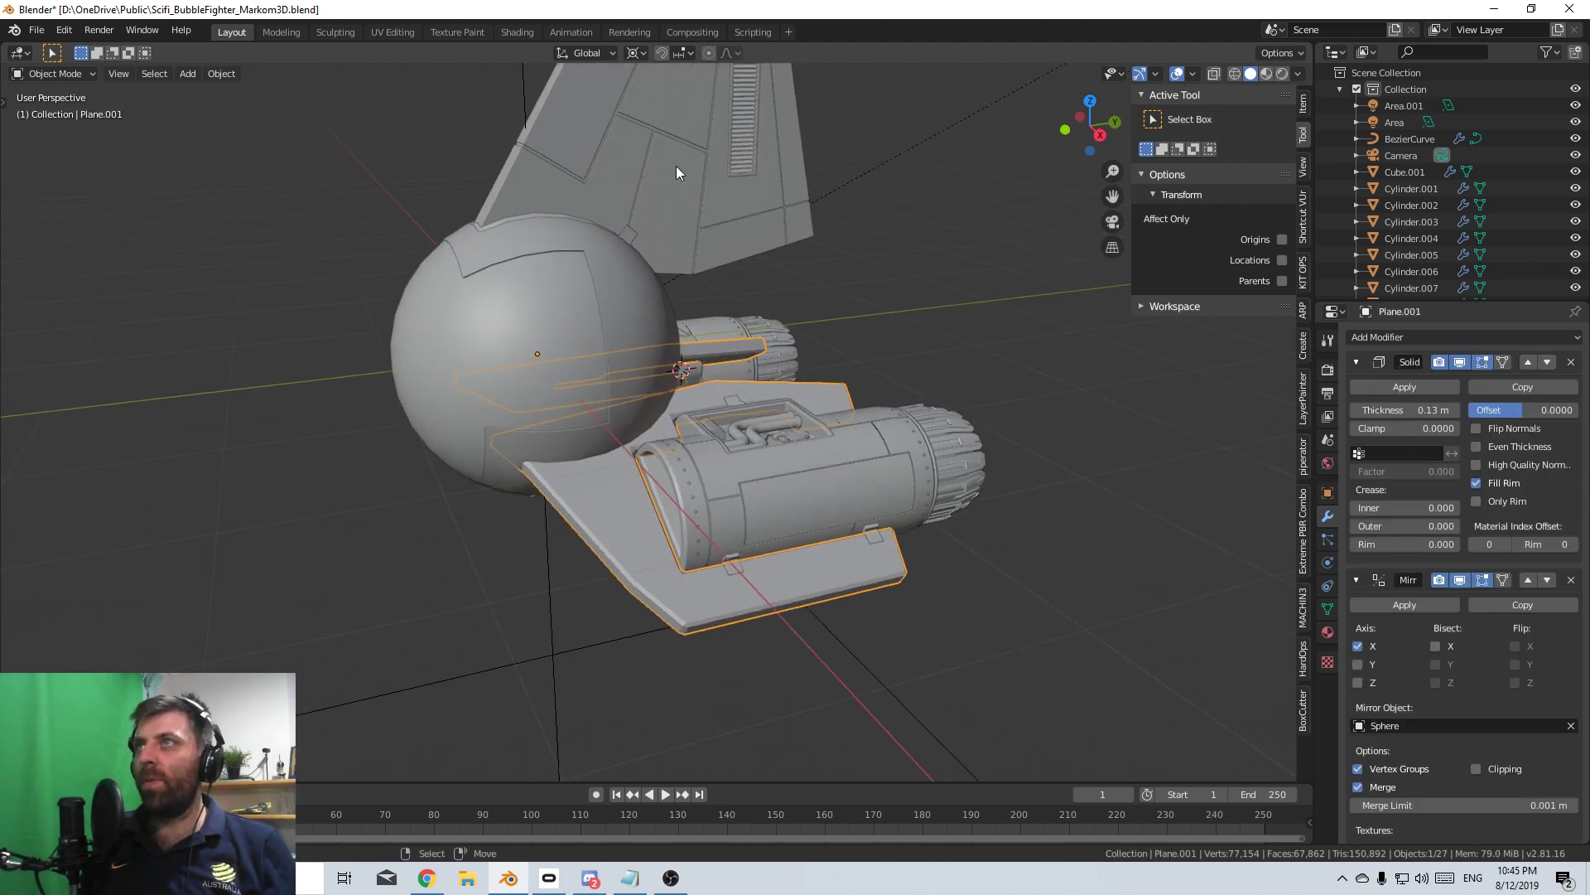
pyautogui.moveTo(675, 173); pyautogui.dragTo(730, 308, button='middle')
pyautogui.scroll(-2, 729, 308)
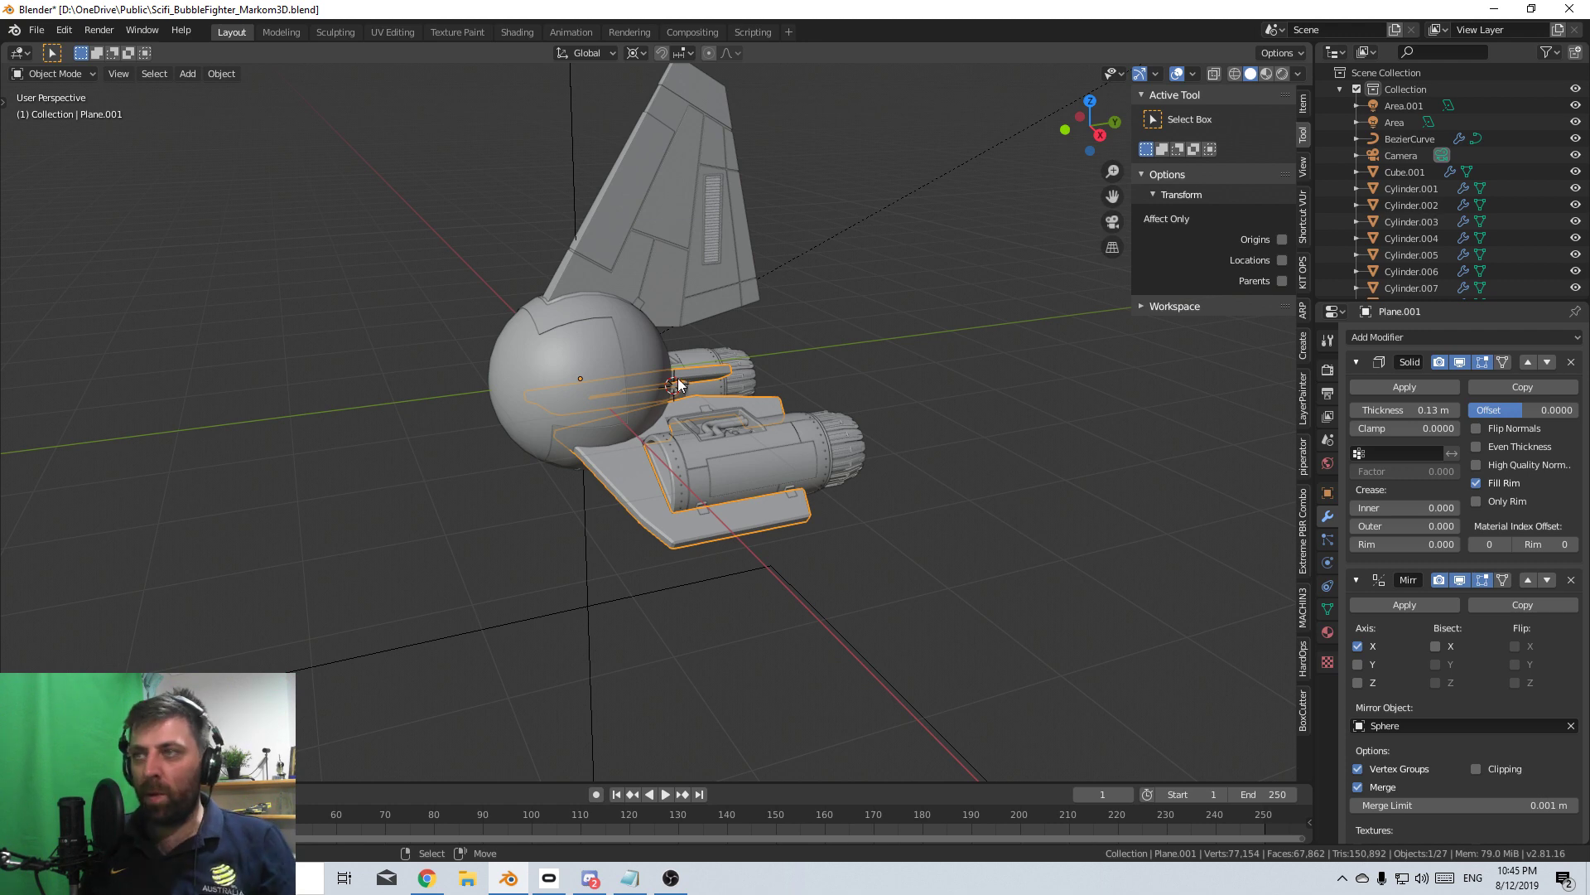
pyautogui.hotkey('shift', 'd')
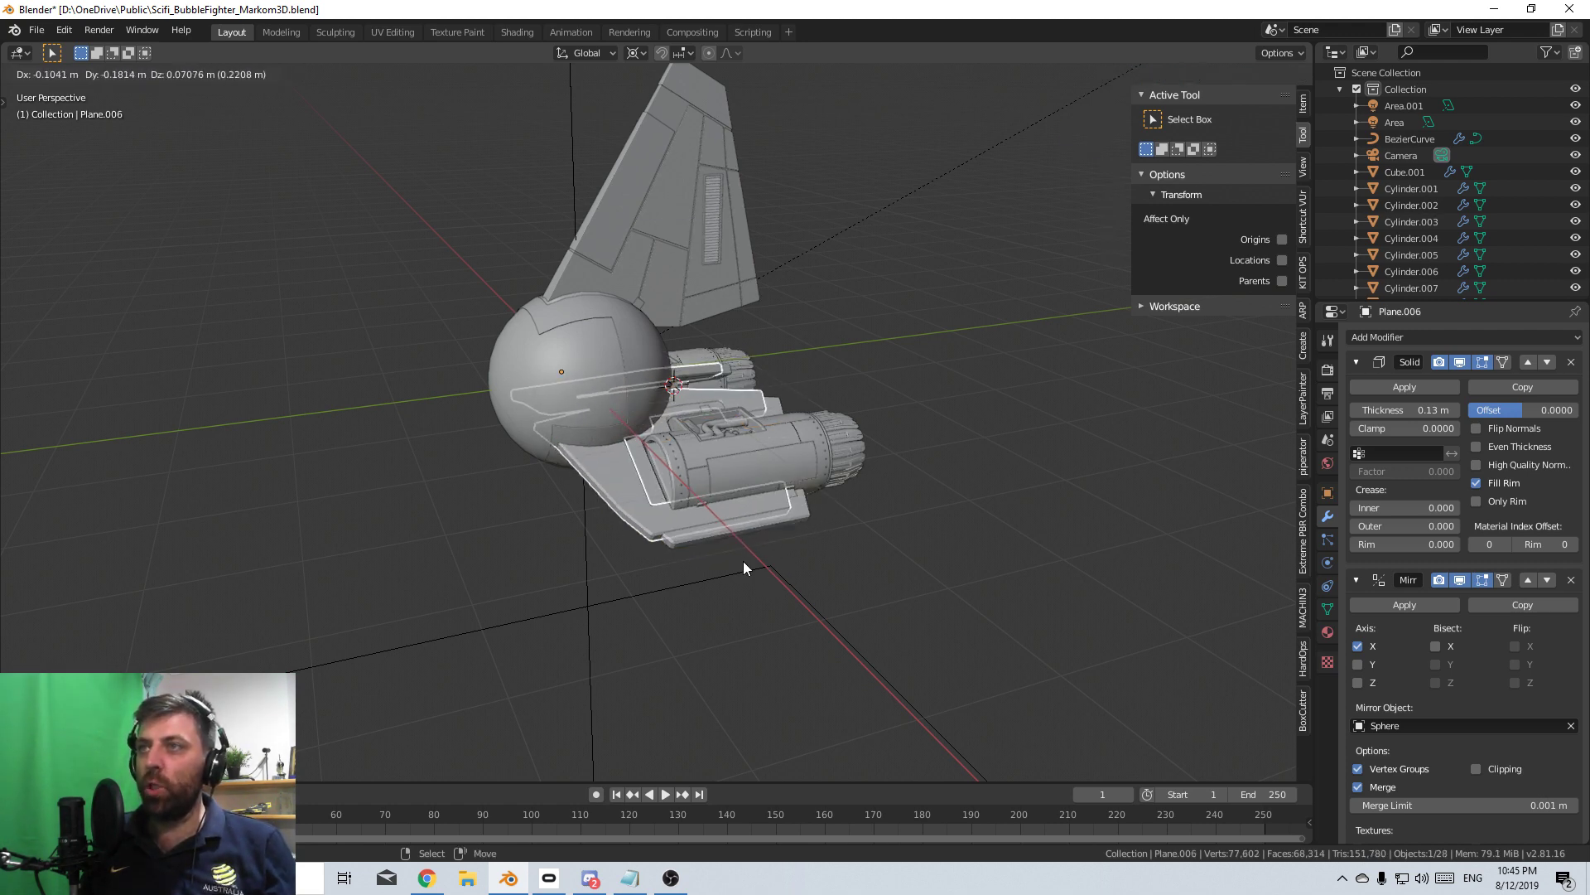
pyautogui.rightClick(743, 559)
# - Apply the Solidify modifier on the duplicated wing plate and add a new Solidify modifier to it
pyautogui.scroll(-10, 1454, 644)
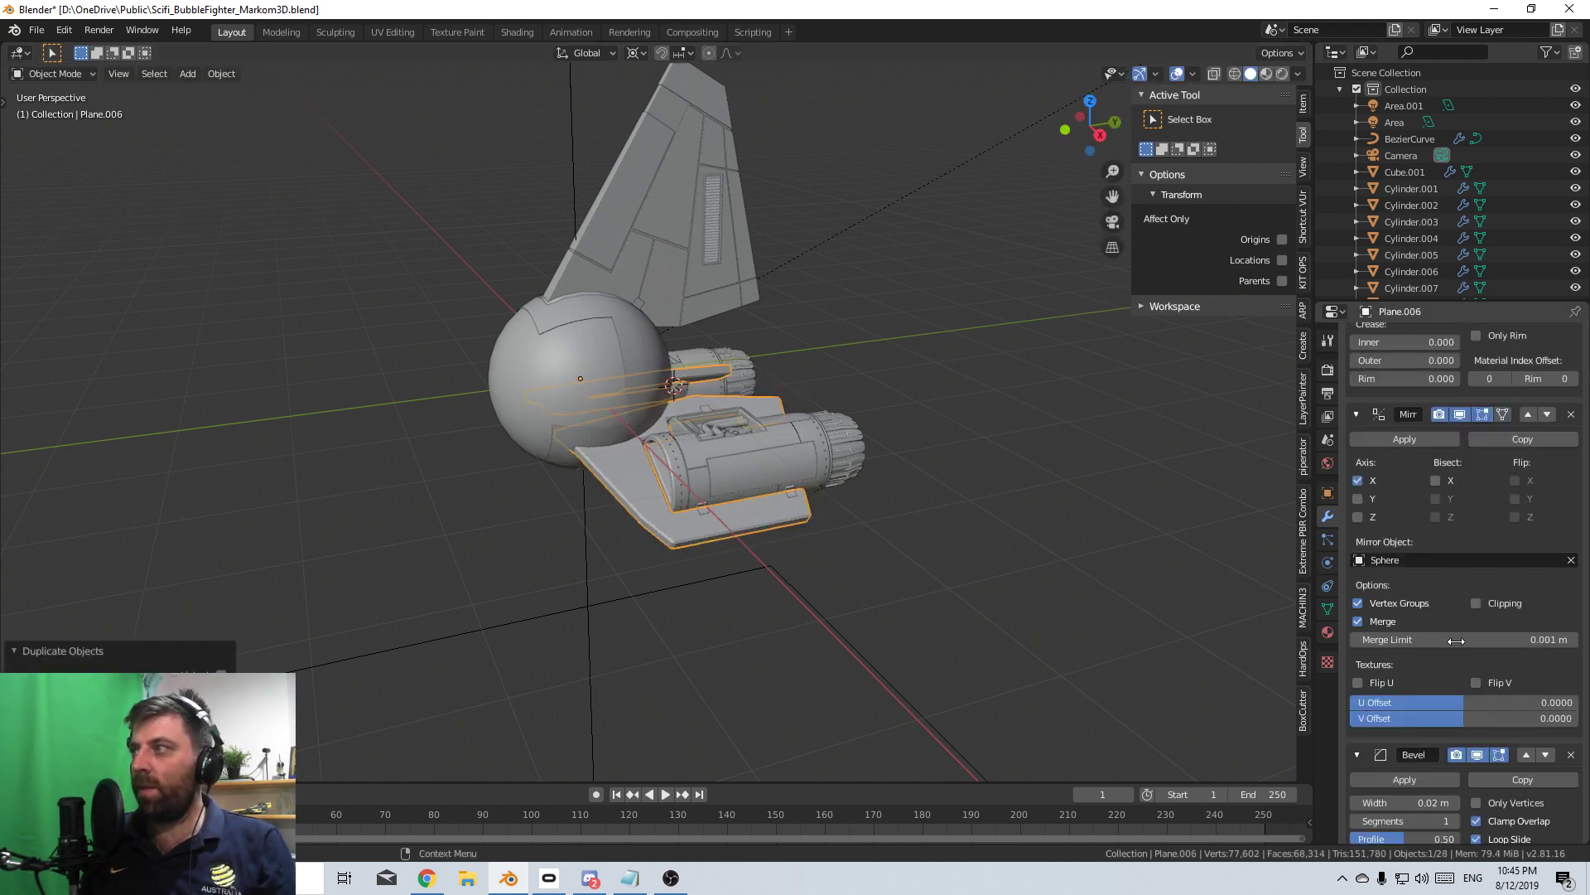
pyautogui.scroll(10, 1508, 620)
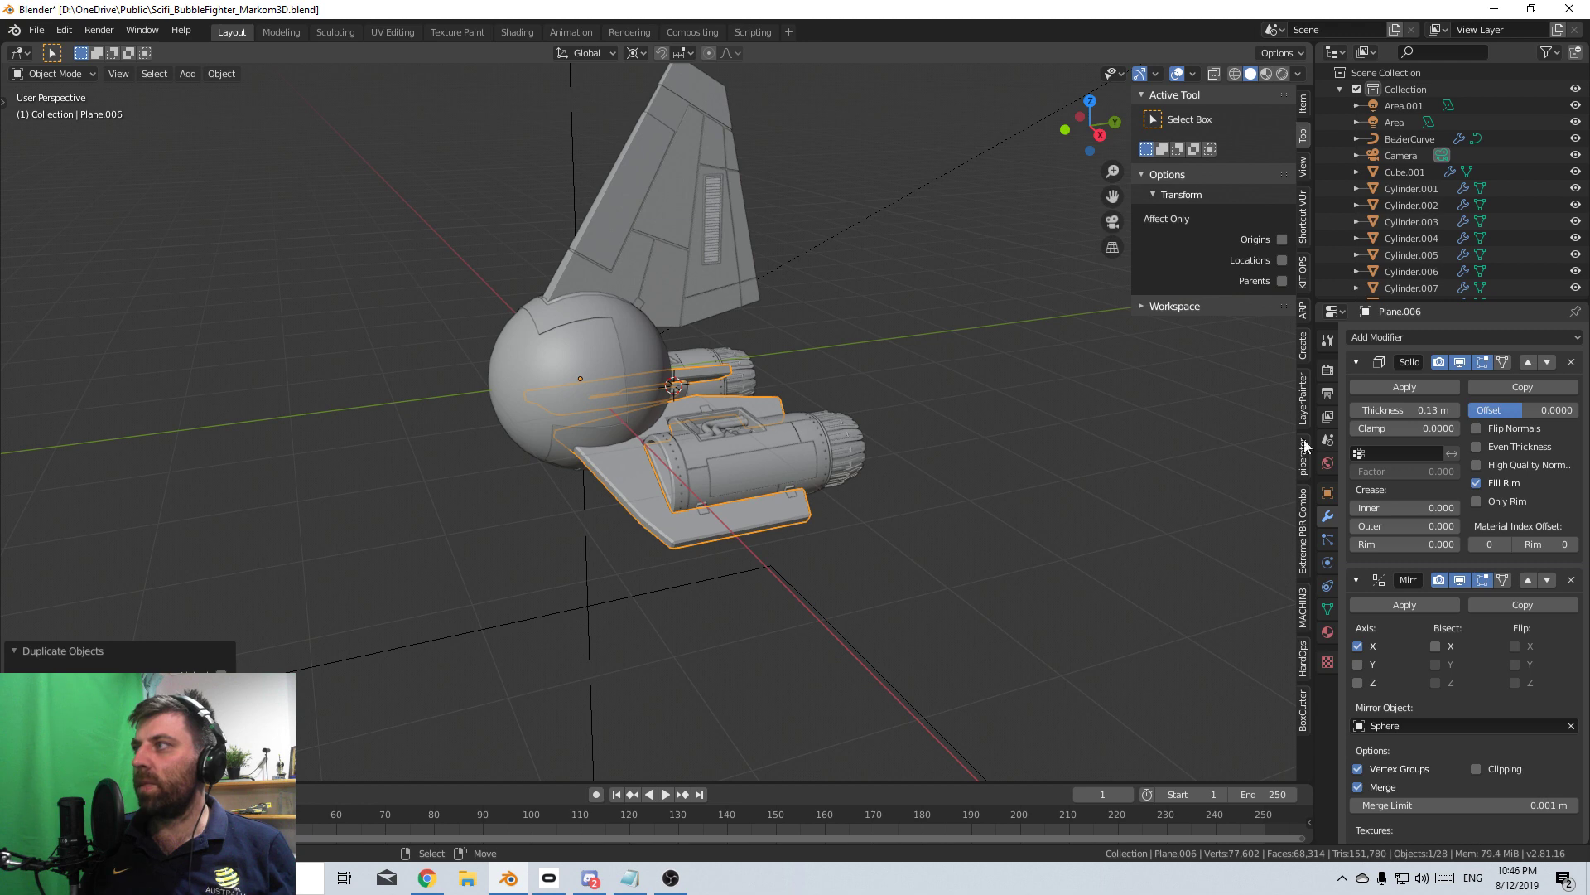
pyautogui.click(1391, 384)
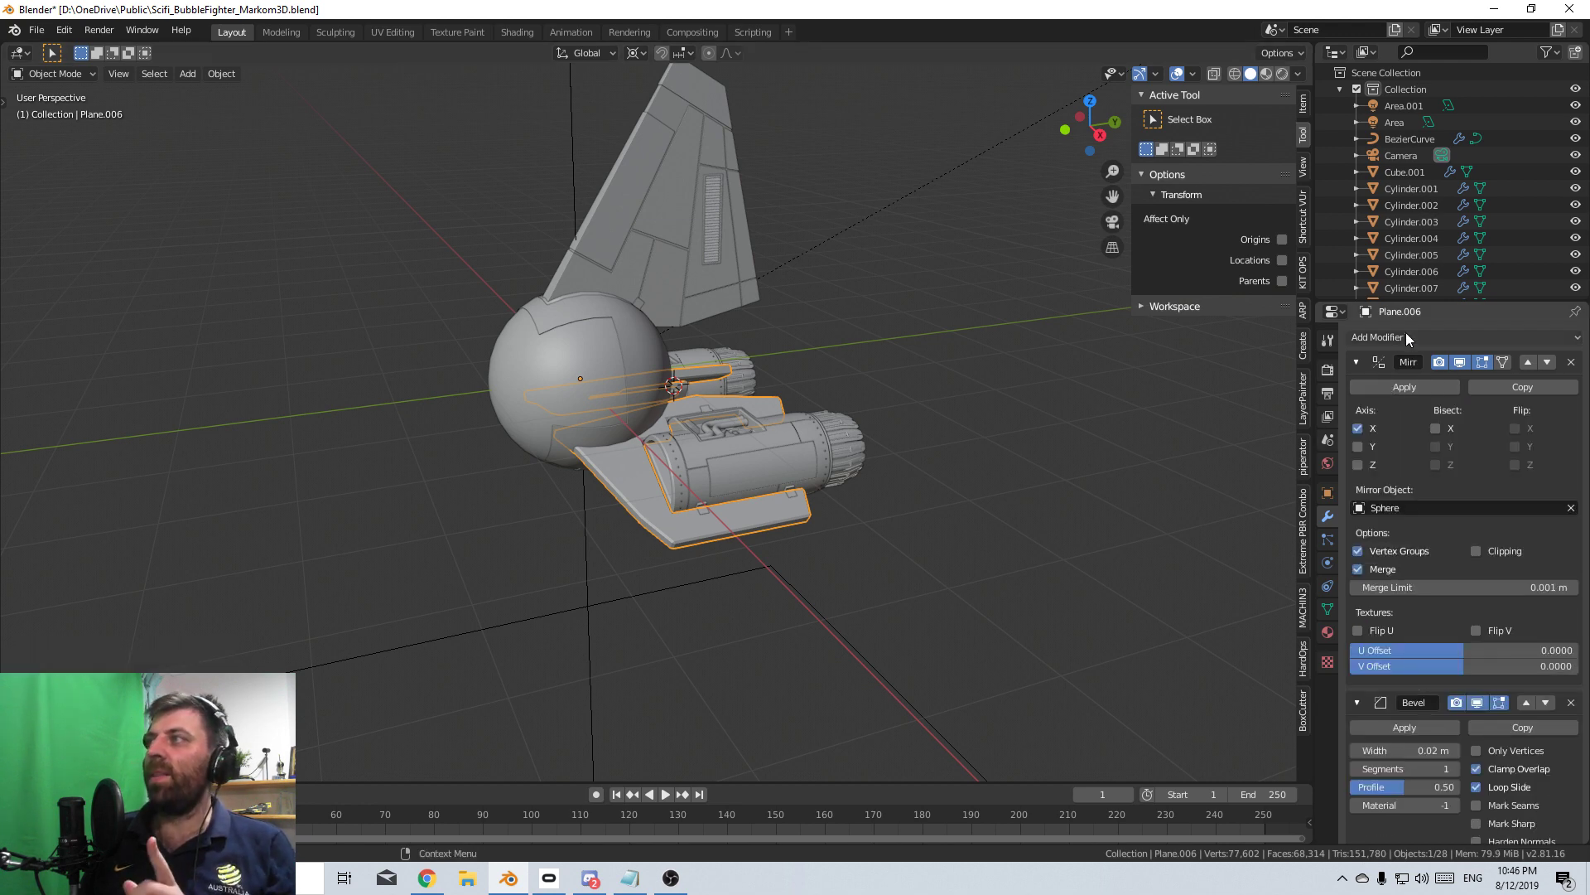
pyautogui.click(1406, 338)
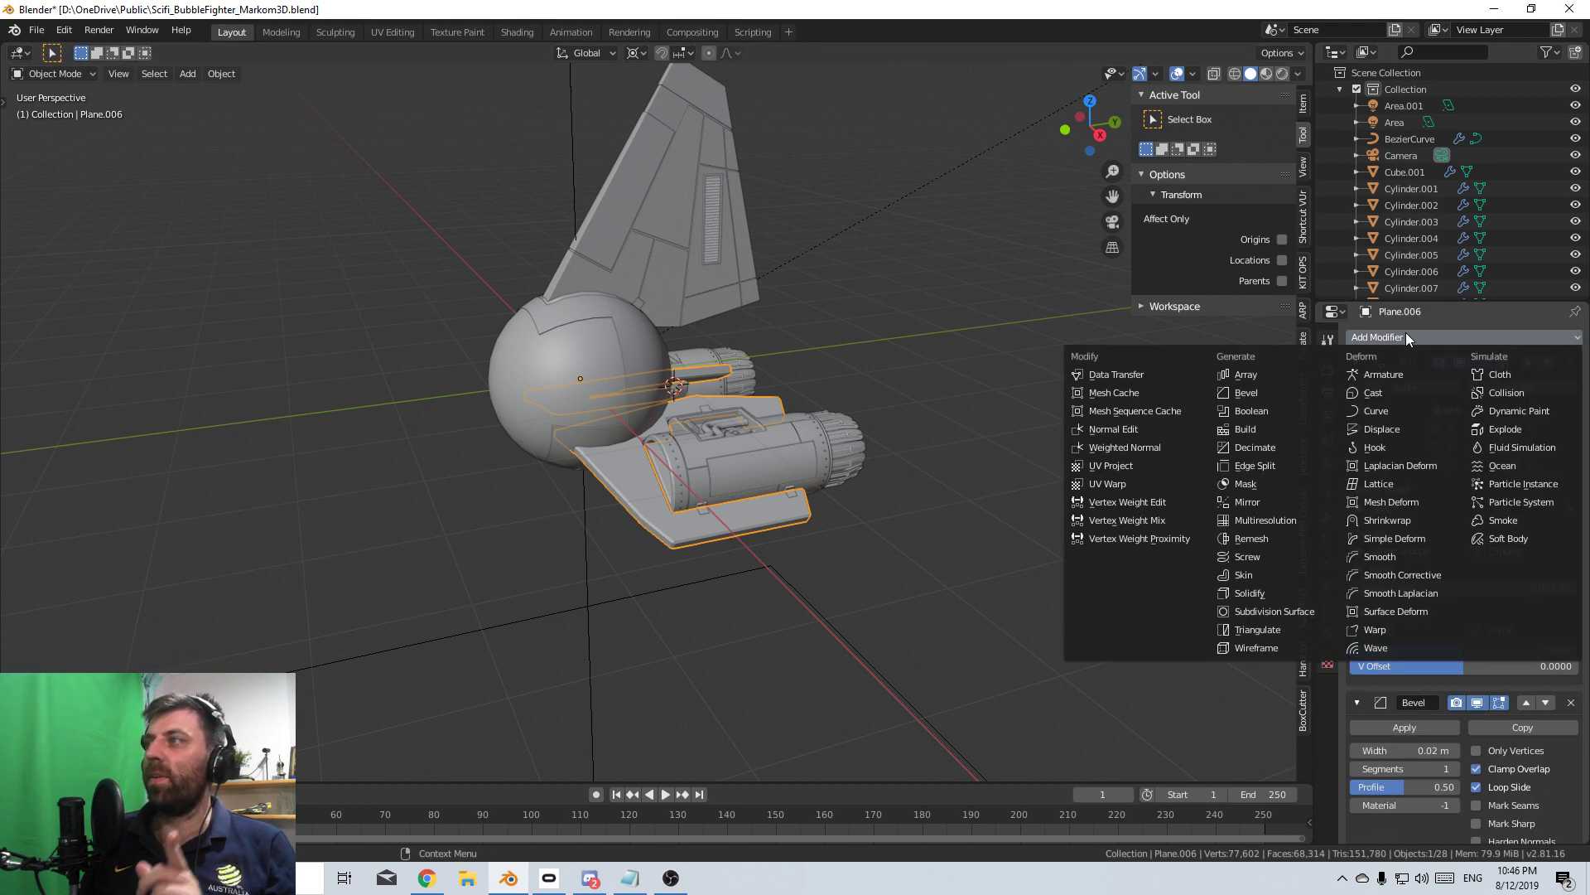
pyautogui.click(1262, 593)
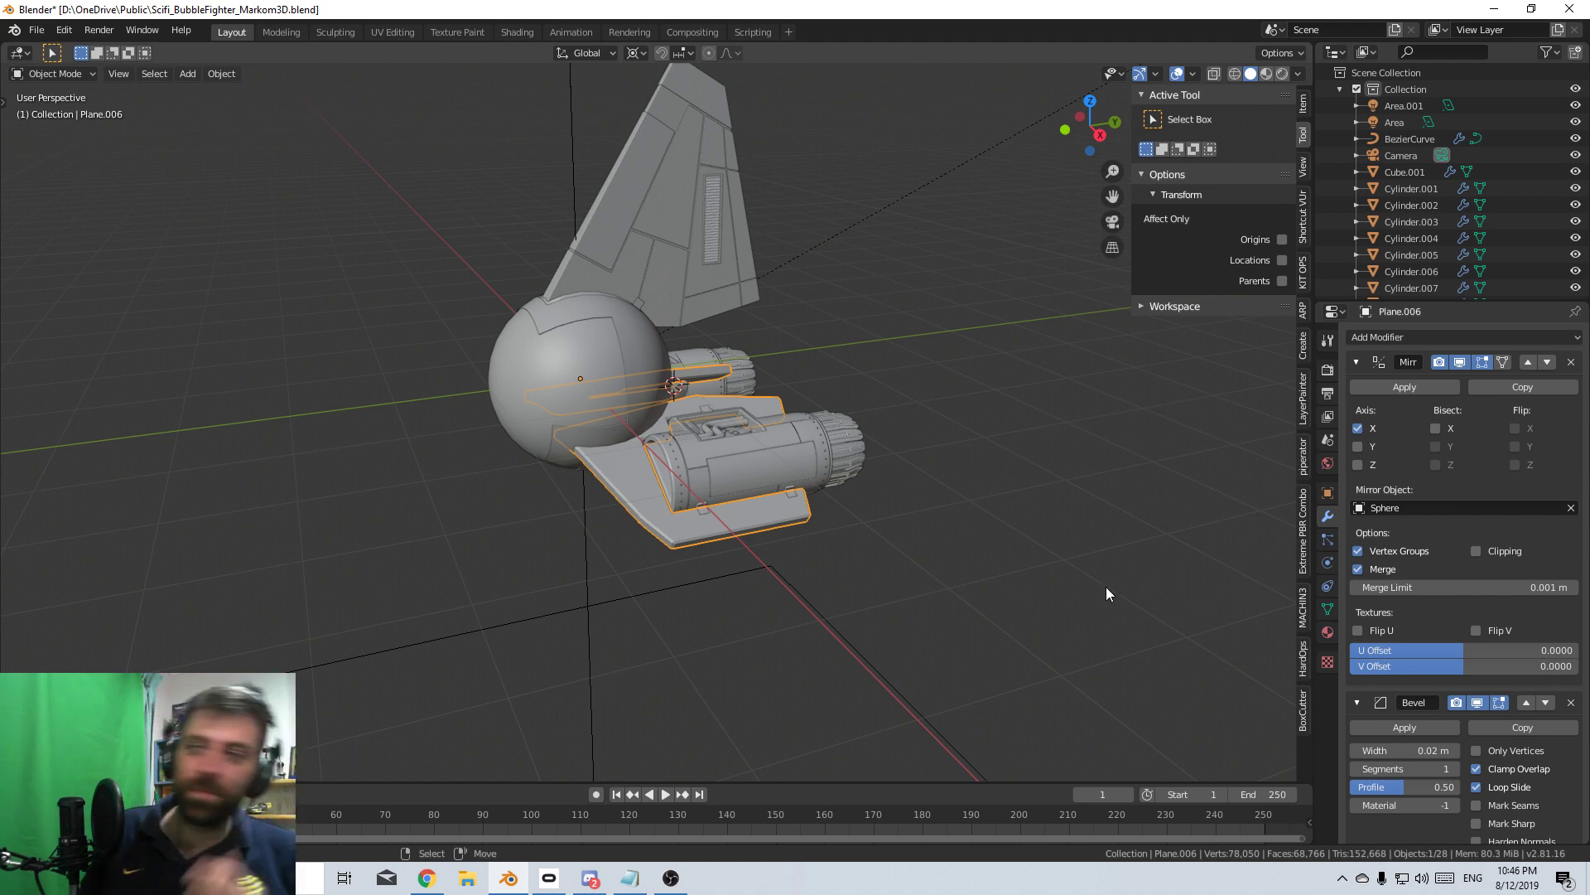
# - Set the Solidify offset of the duplicated wing plate to 0
pyautogui.scroll(2, 1105, 586)
pyautogui.scroll(-10, 1373, 689)
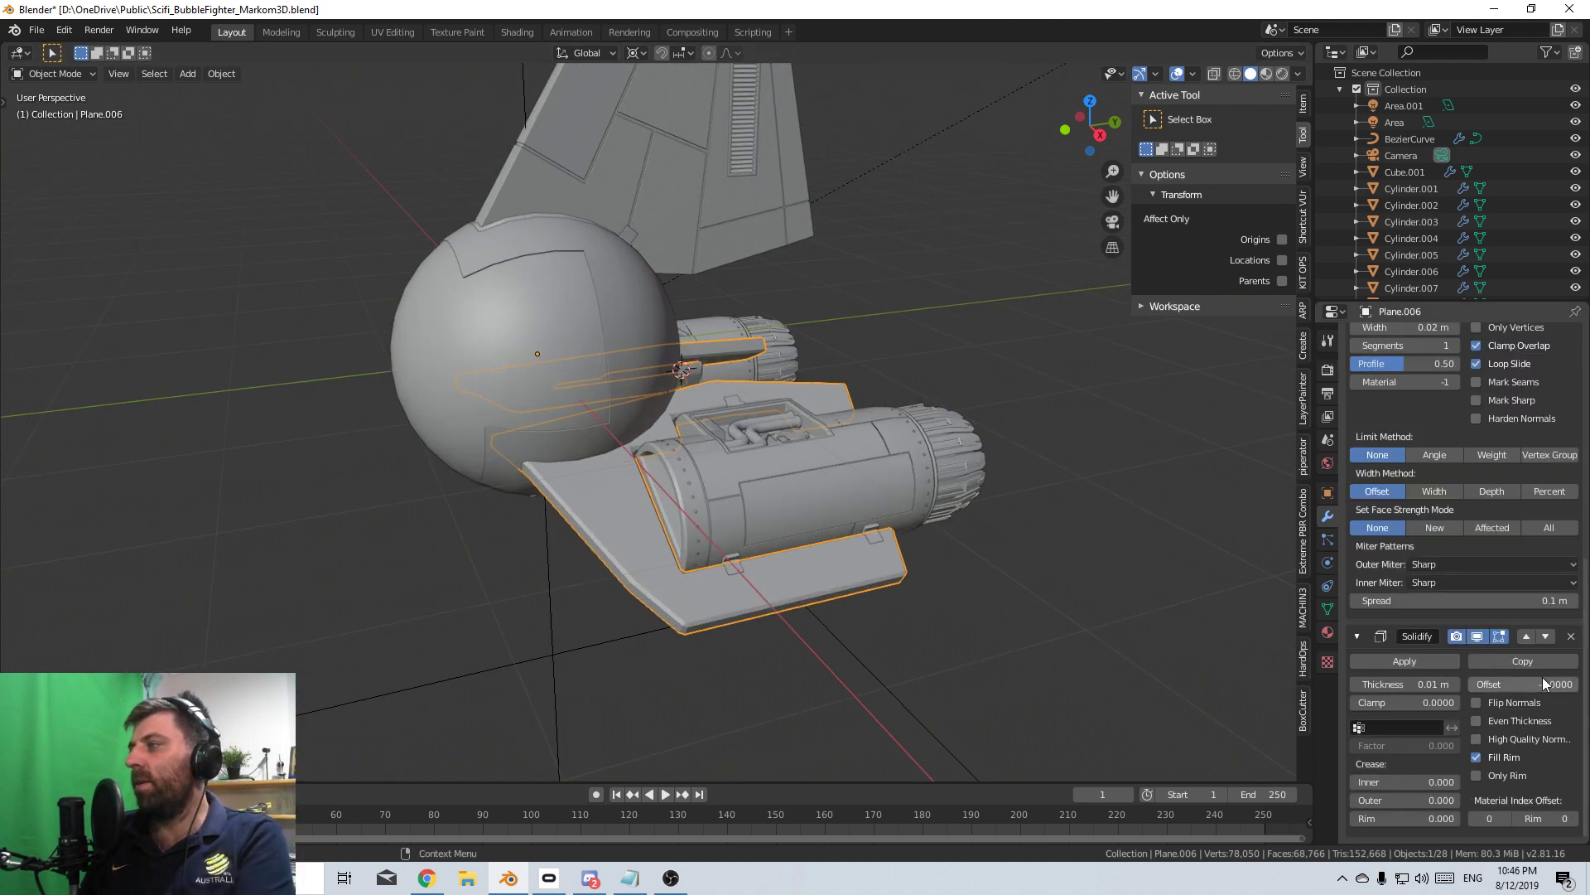
pyautogui.press('BackSpace')
pyautogui.scroll(-4, 743, 673)
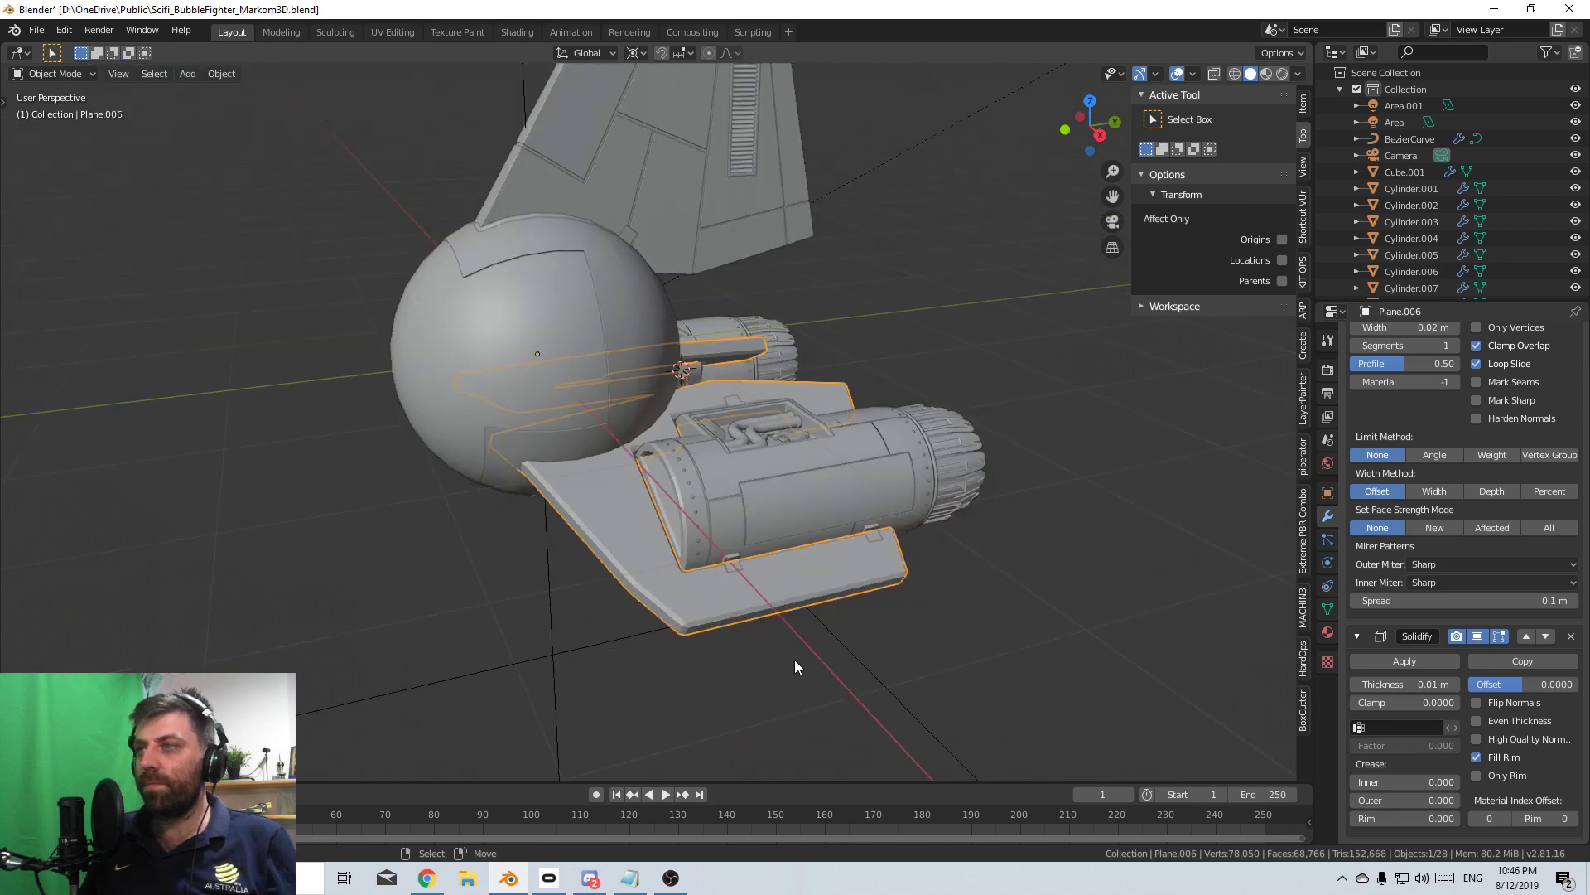
# - In Edit Mode, bevel the edge loop across the rear of the outer wing section about 0.01 m wide and delete the resulting faces
pyautogui.keyDown('shift'); pyautogui.moveTo(792, 633); pyautogui.dragTo(648, 523, button='middle'); pyautogui.keyUp('shift')
pyautogui.press('Tab')
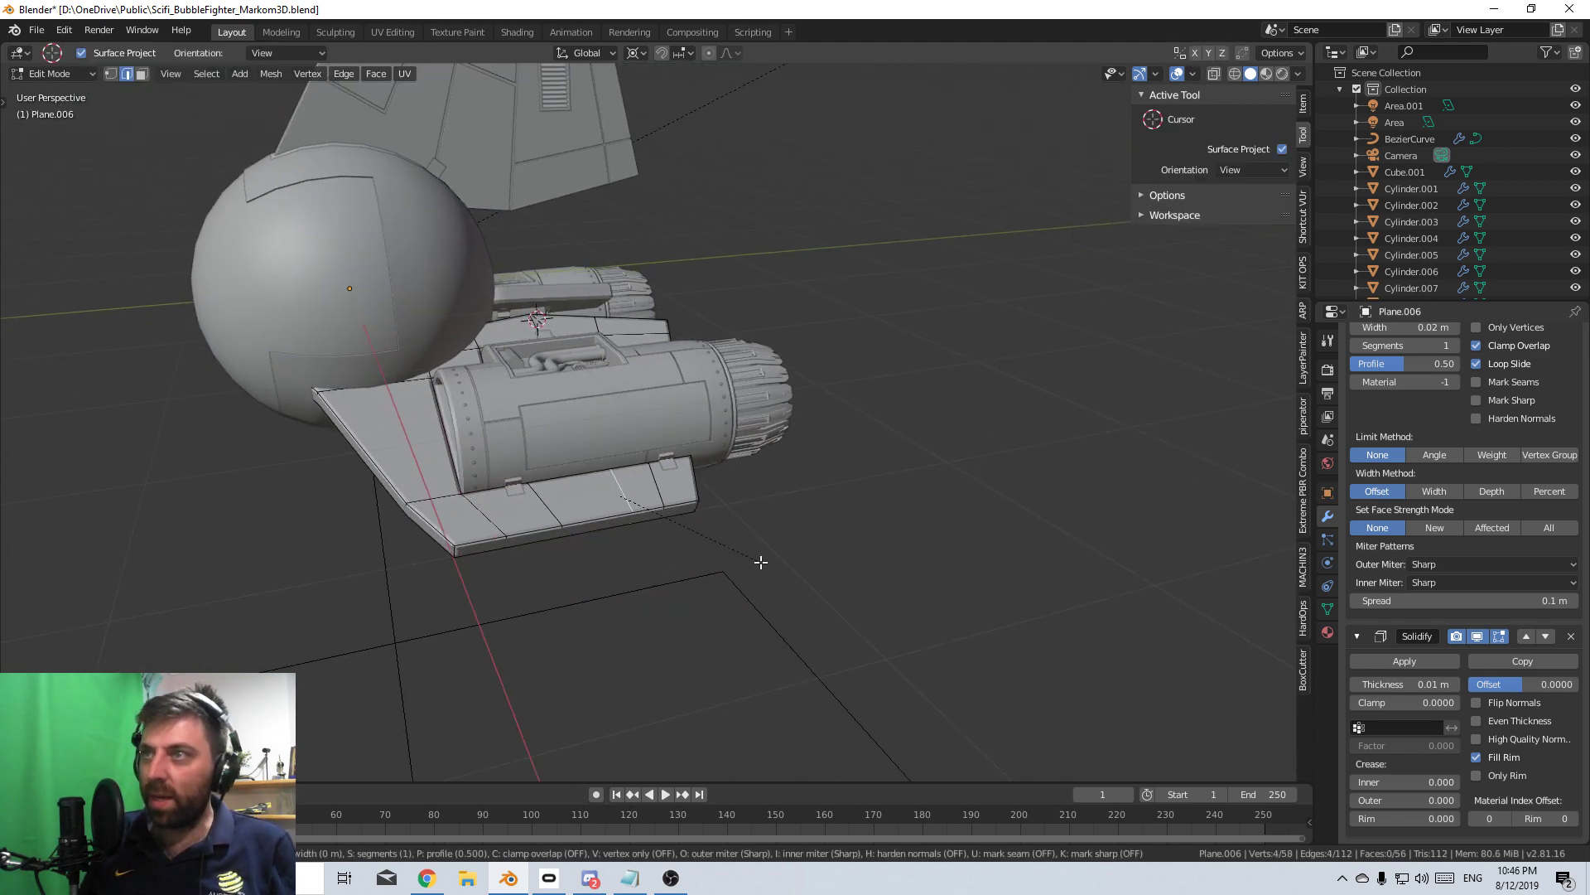
pyautogui.hotkey('ctrl', 'b')
pyautogui.click(780, 568)
pyautogui.press('x')
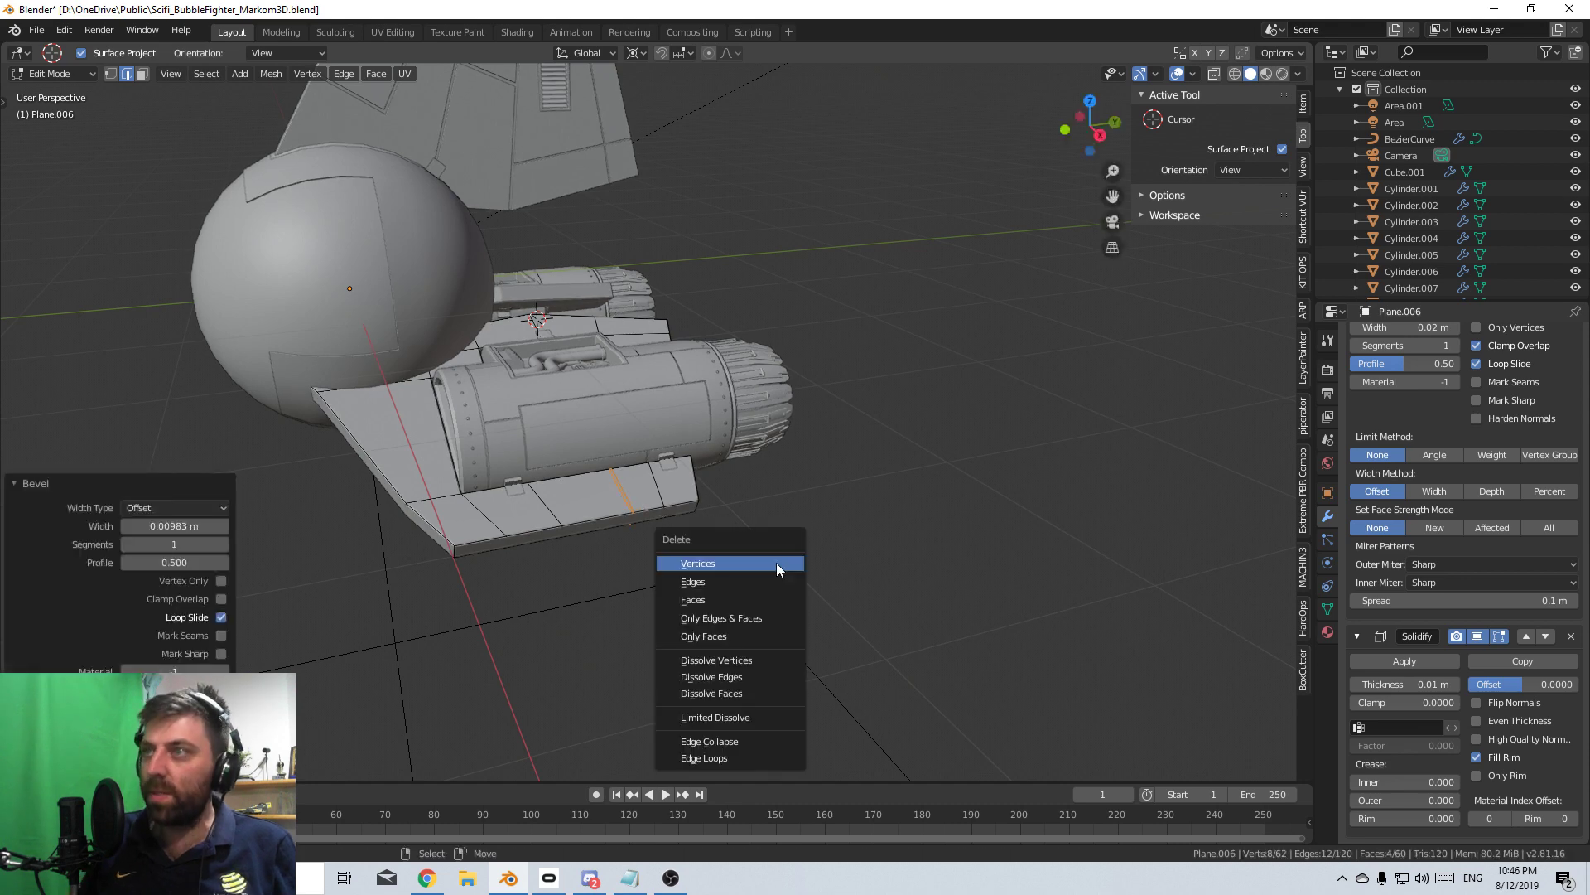
pyautogui.click(778, 601)
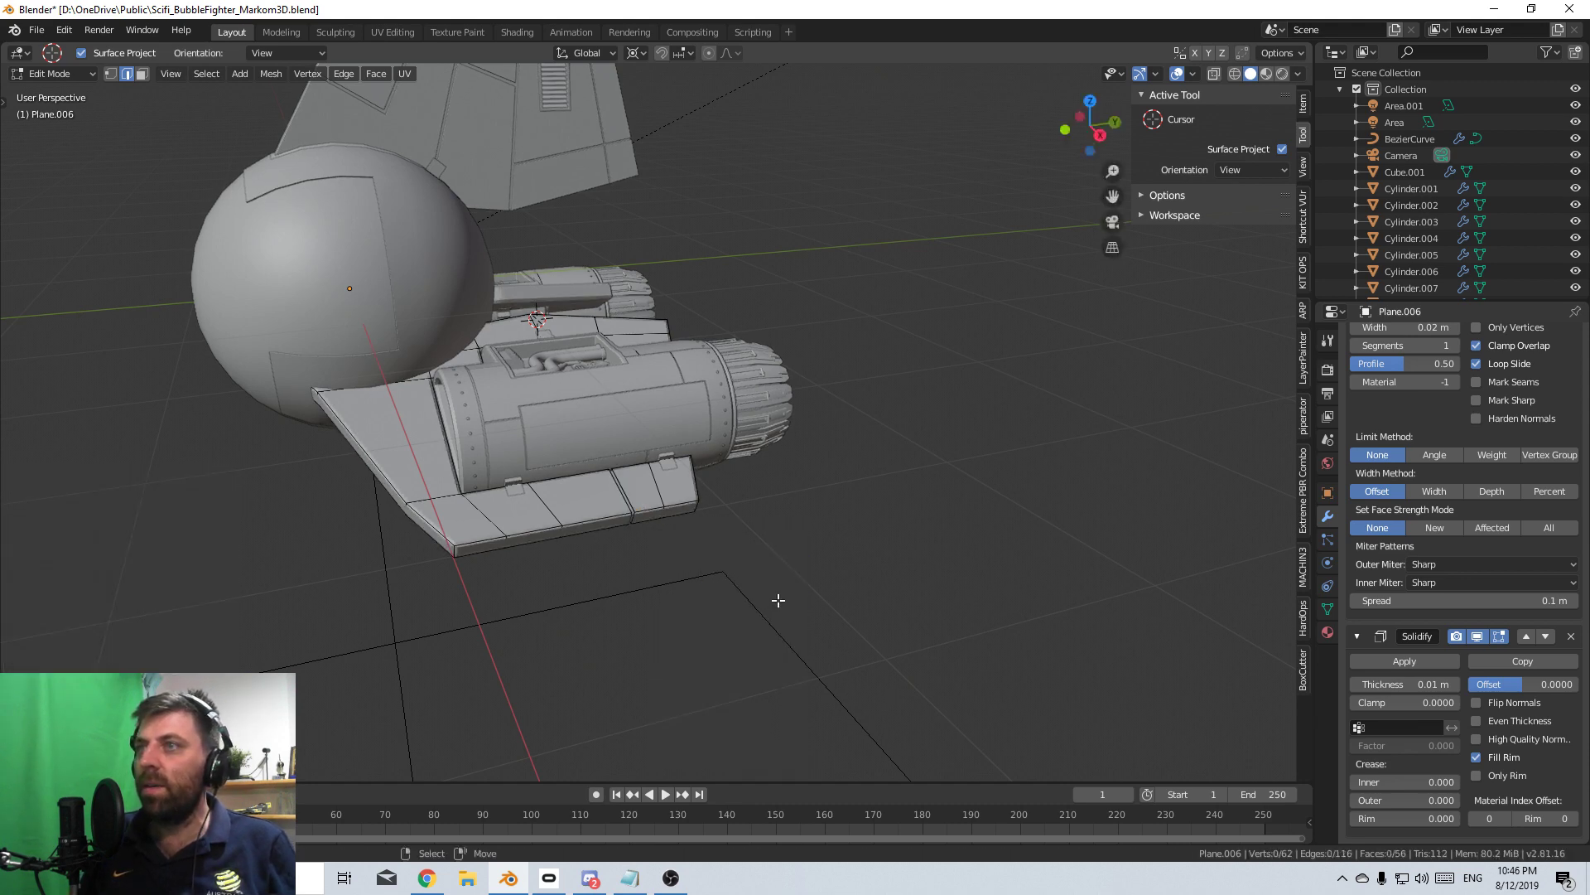
# - Turn off the Solidify modifier's viewport display and add a loop cut along the wing plate, parallel to its leading edge
pyautogui.click(1478, 636)
pyautogui.moveTo(770, 590); pyautogui.dragTo(735, 530, button='middle')
pyautogui.scroll(5, 820, 596)
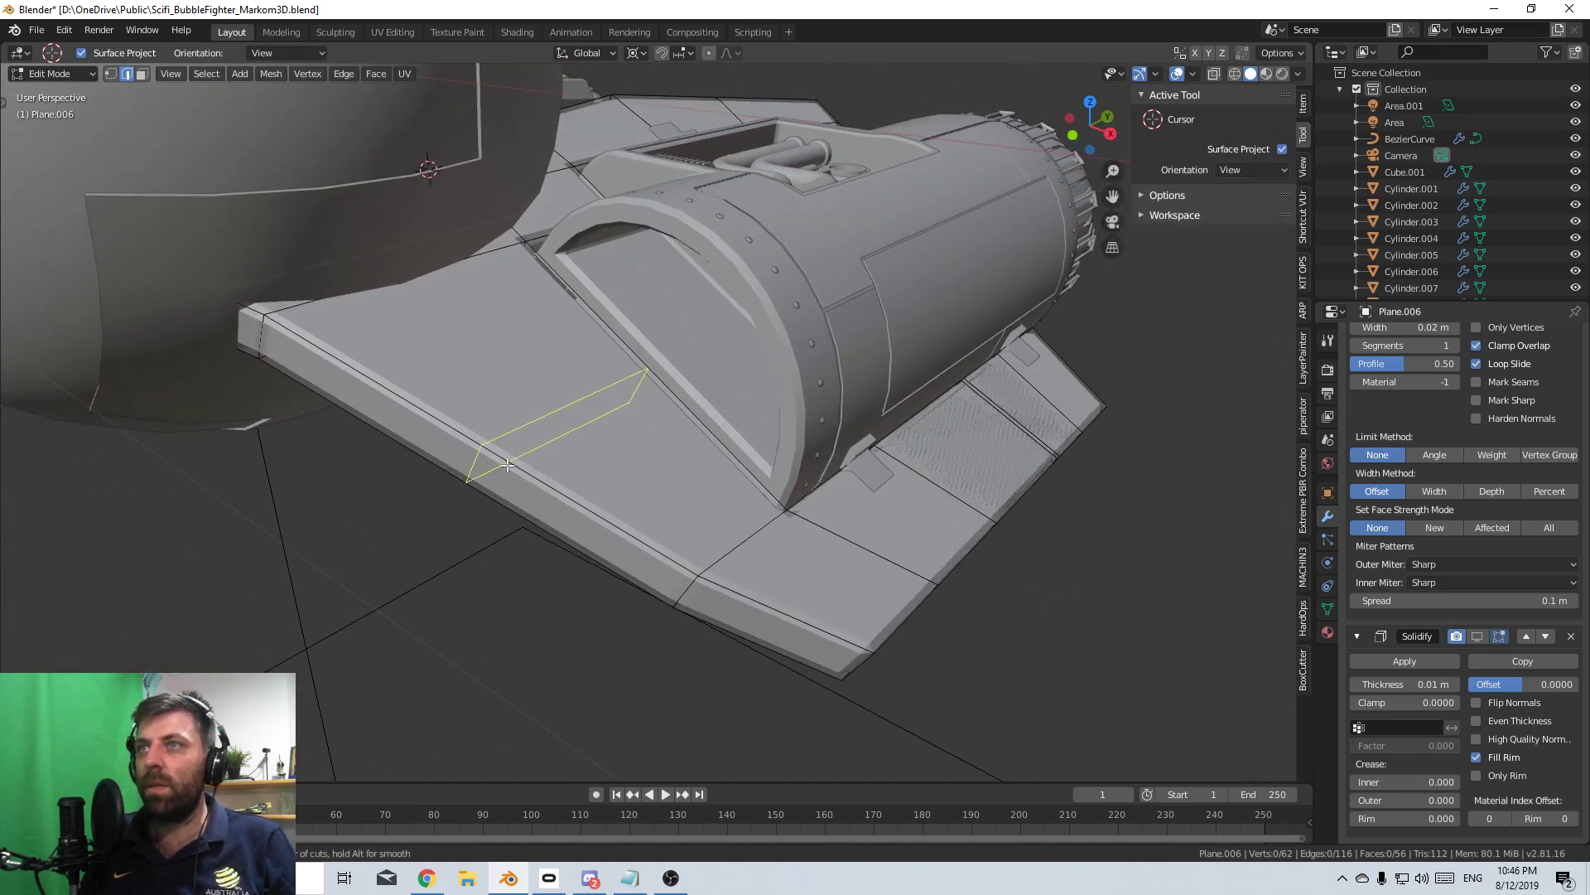
pyautogui.click(754, 549)
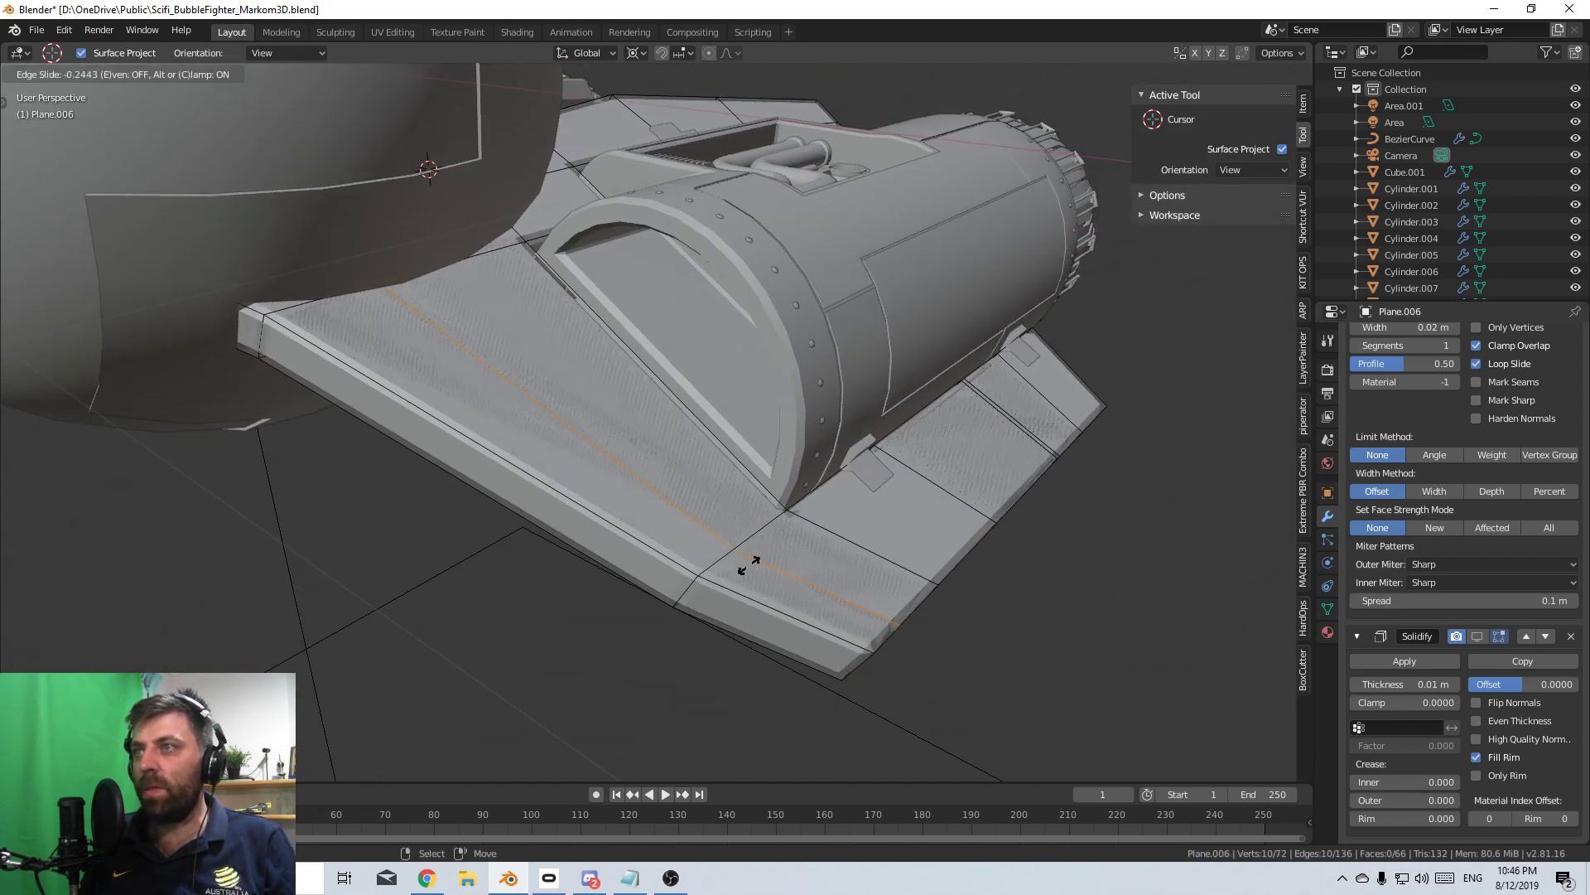
pyautogui.click(747, 568)
# - Select the two vertices at the body-side end of the new loop in wireframe and slide them toward the leading edge
pyautogui.press('z')
pyautogui.click(615, 561)
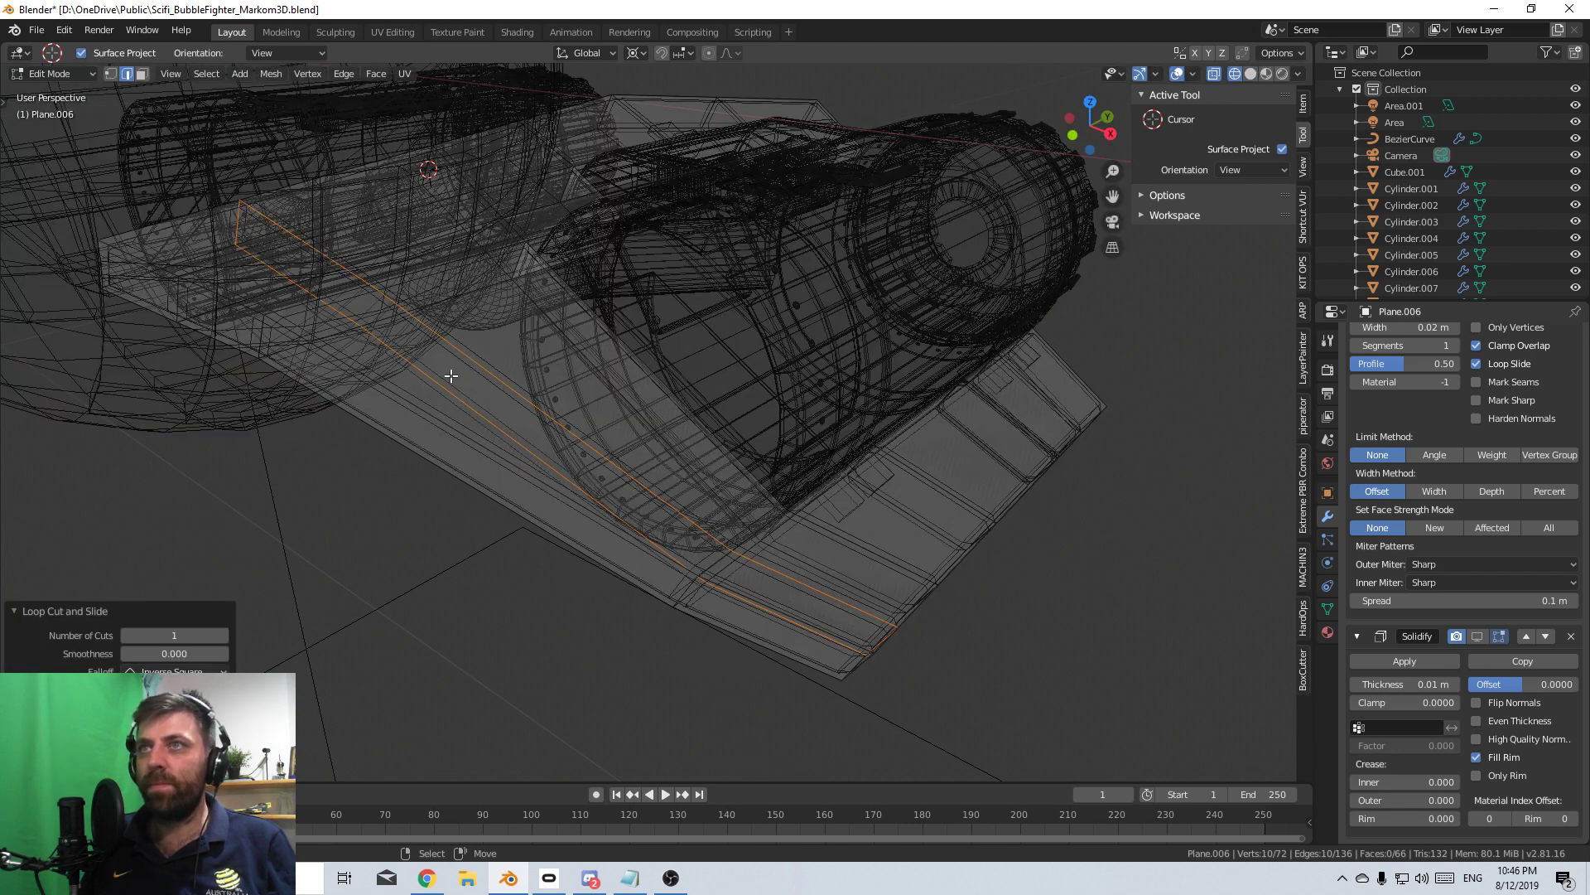
pyautogui.click(111, 75)
pyautogui.click(375, 305)
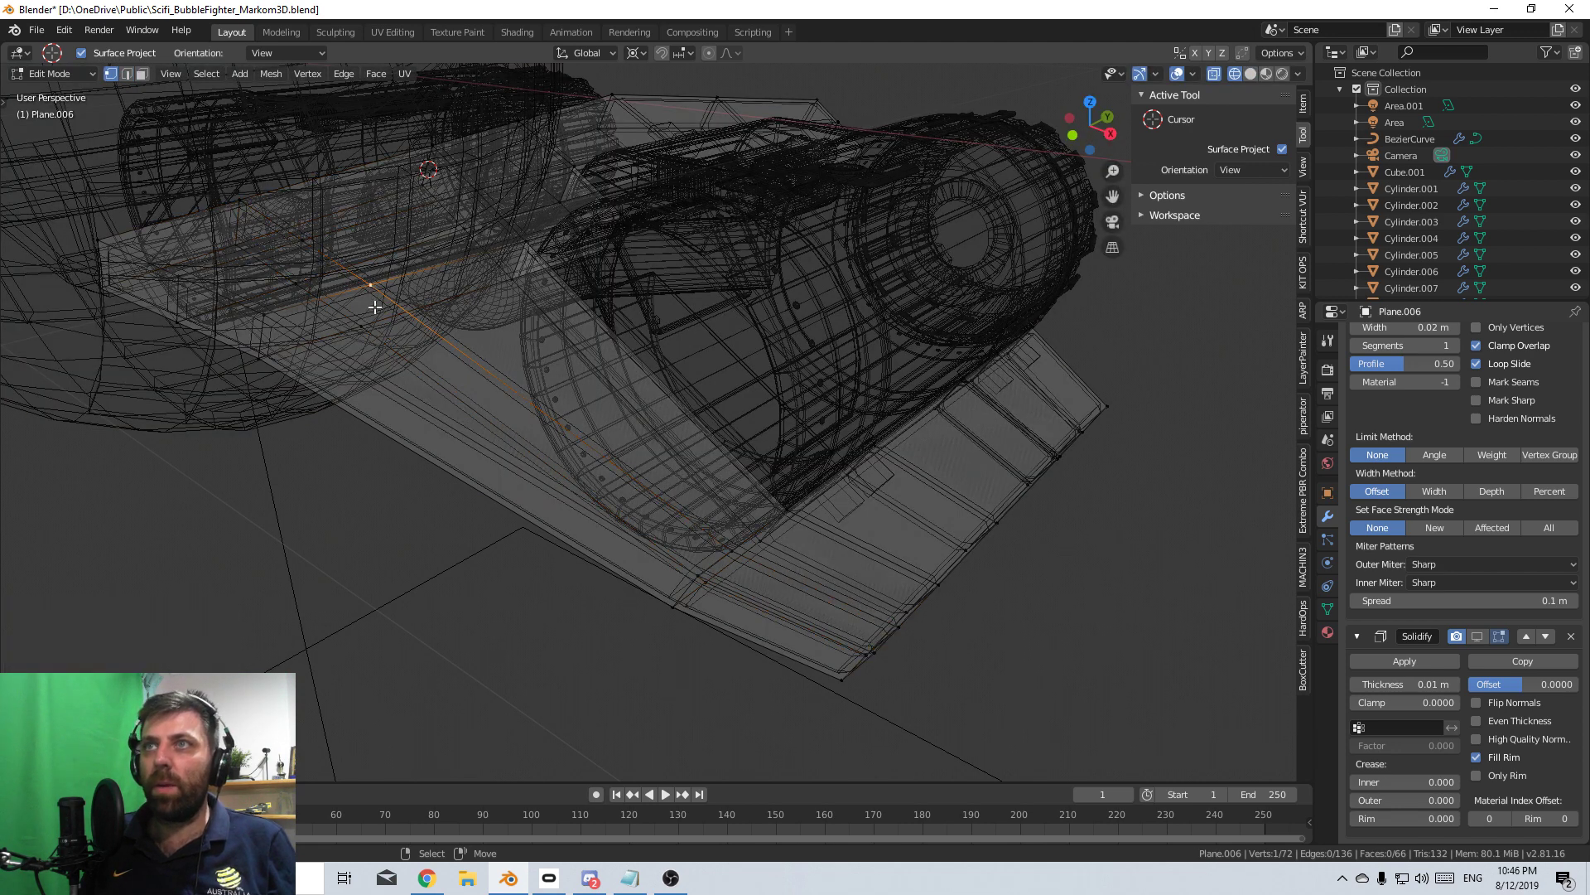
pyautogui.click(632, 362)
pyautogui.moveTo(631, 362); pyautogui.dragTo(772, 381, button='middle')
pyautogui.scroll(3, 772, 381)
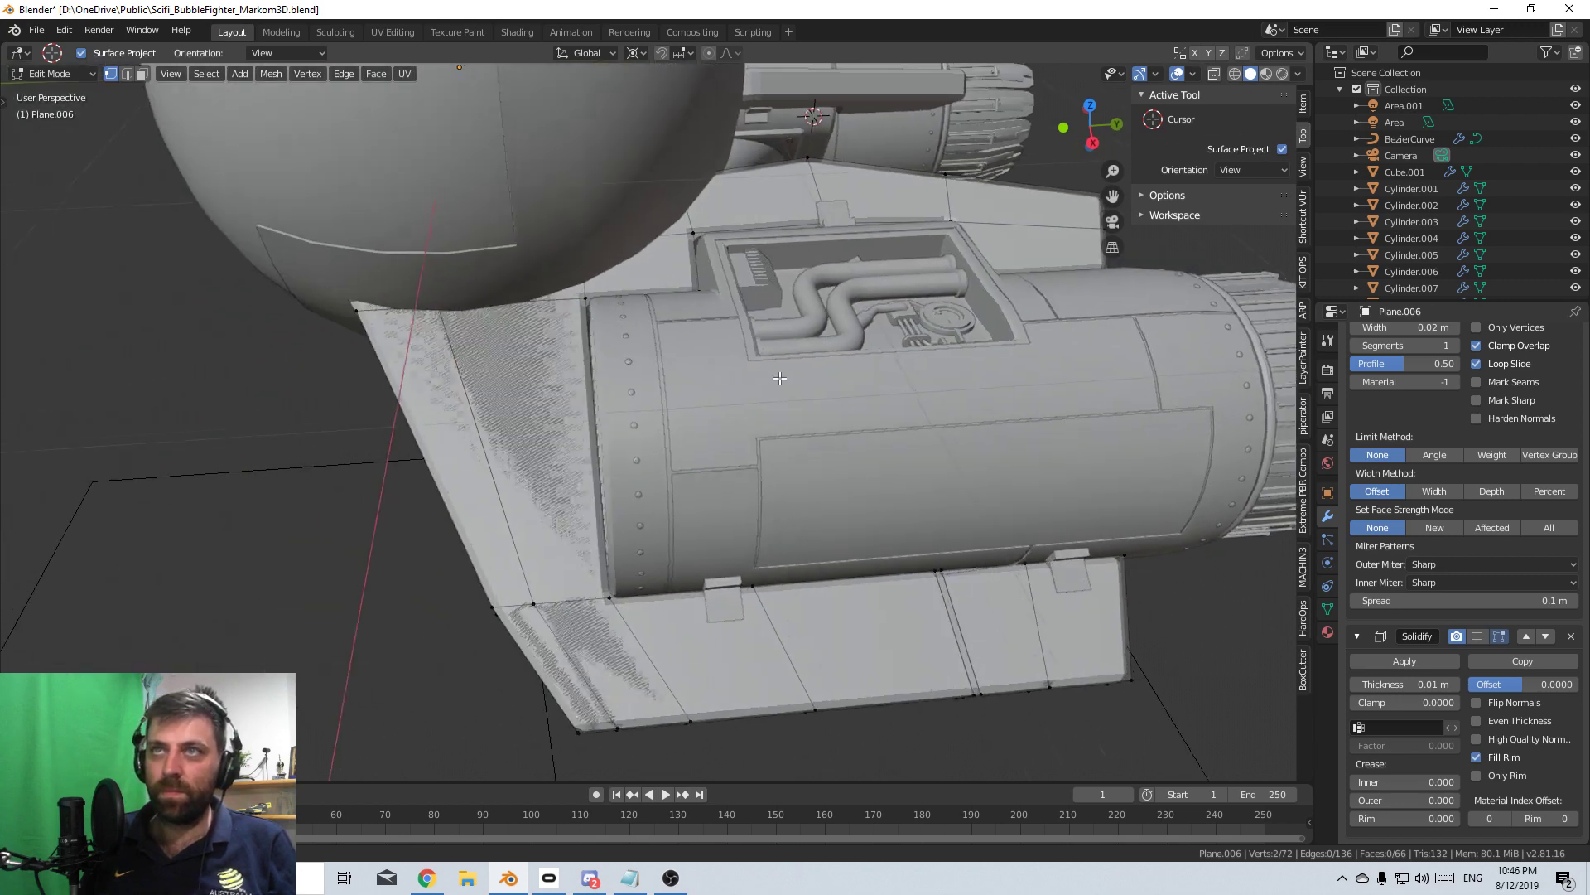
pyautogui.press('g')
pyautogui.press('g')
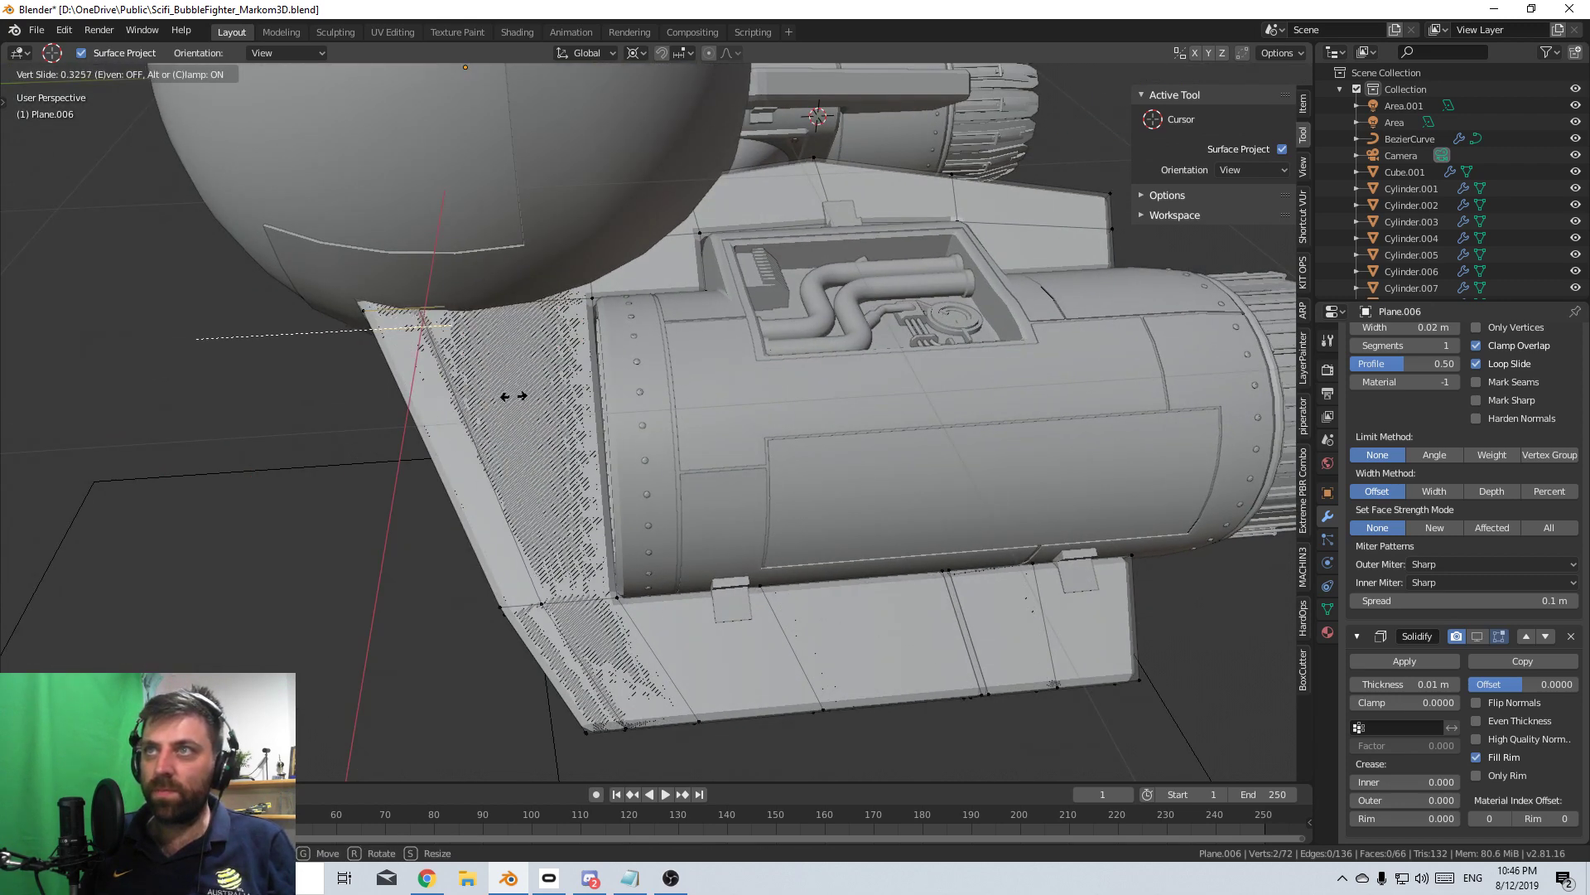
pyautogui.click(441, 396)
# - Add a loop cut across the front wing section and slide it close to the tip beside the sphere
pyautogui.hotkey('ctrl', 'r')
pyautogui.click(423, 348)
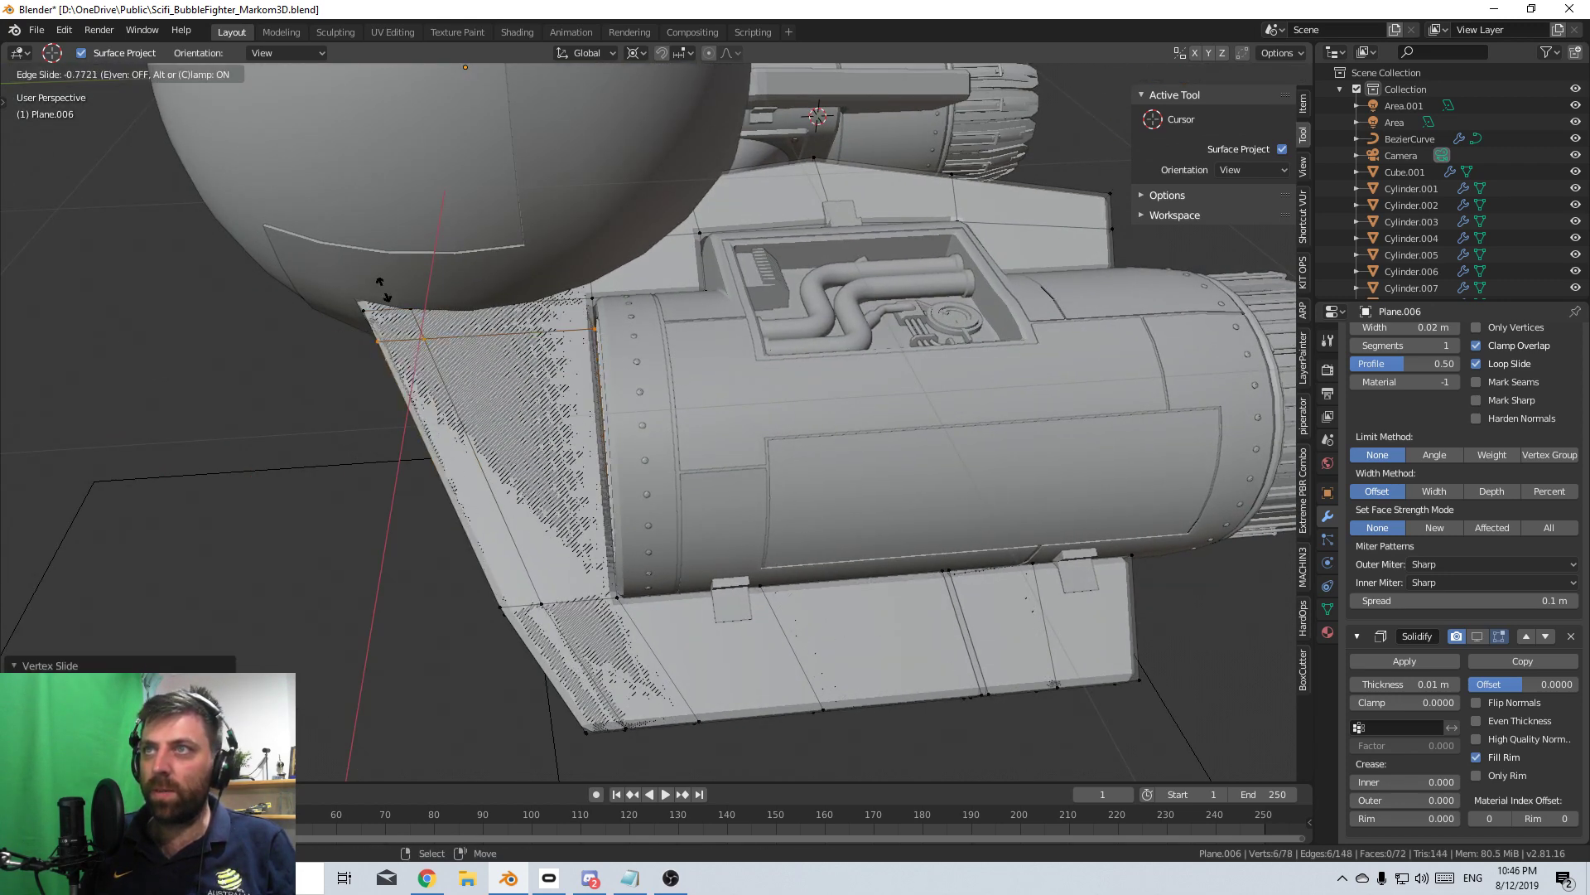
pyautogui.click(379, 276)
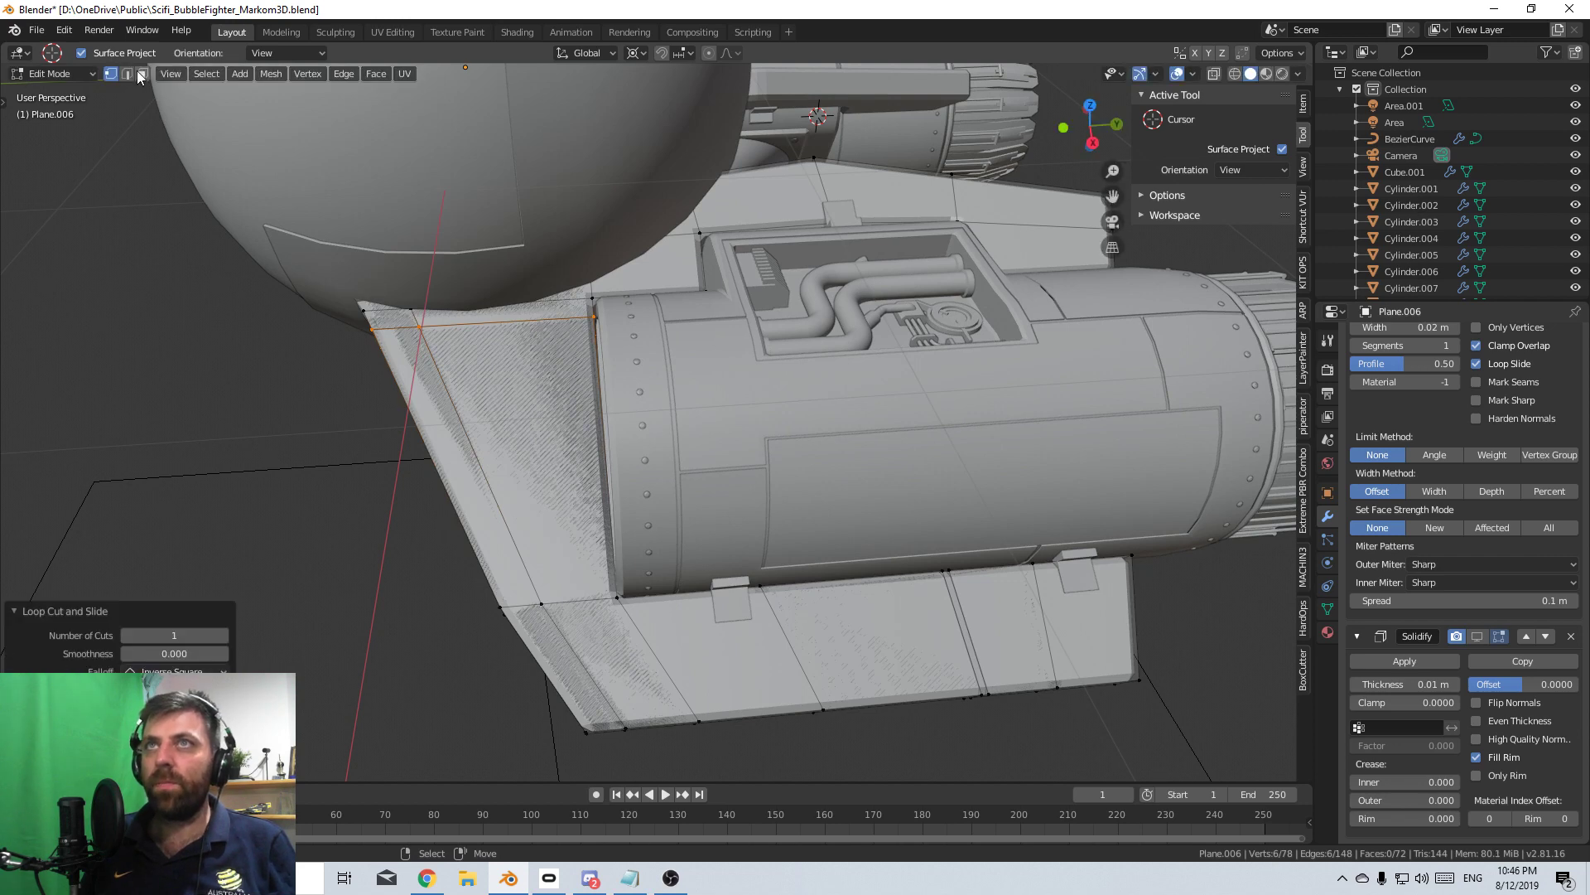
# - Delete the strip of faces wrapping around the front section's leading edge, from the tip cut to the outer corner
pyautogui.moveTo(432, 408); pyautogui.dragTo(550, 378, button='middle')
pyautogui.keyDown('alt'); pyautogui.click(831, 240); pyautogui.keyUp('alt')
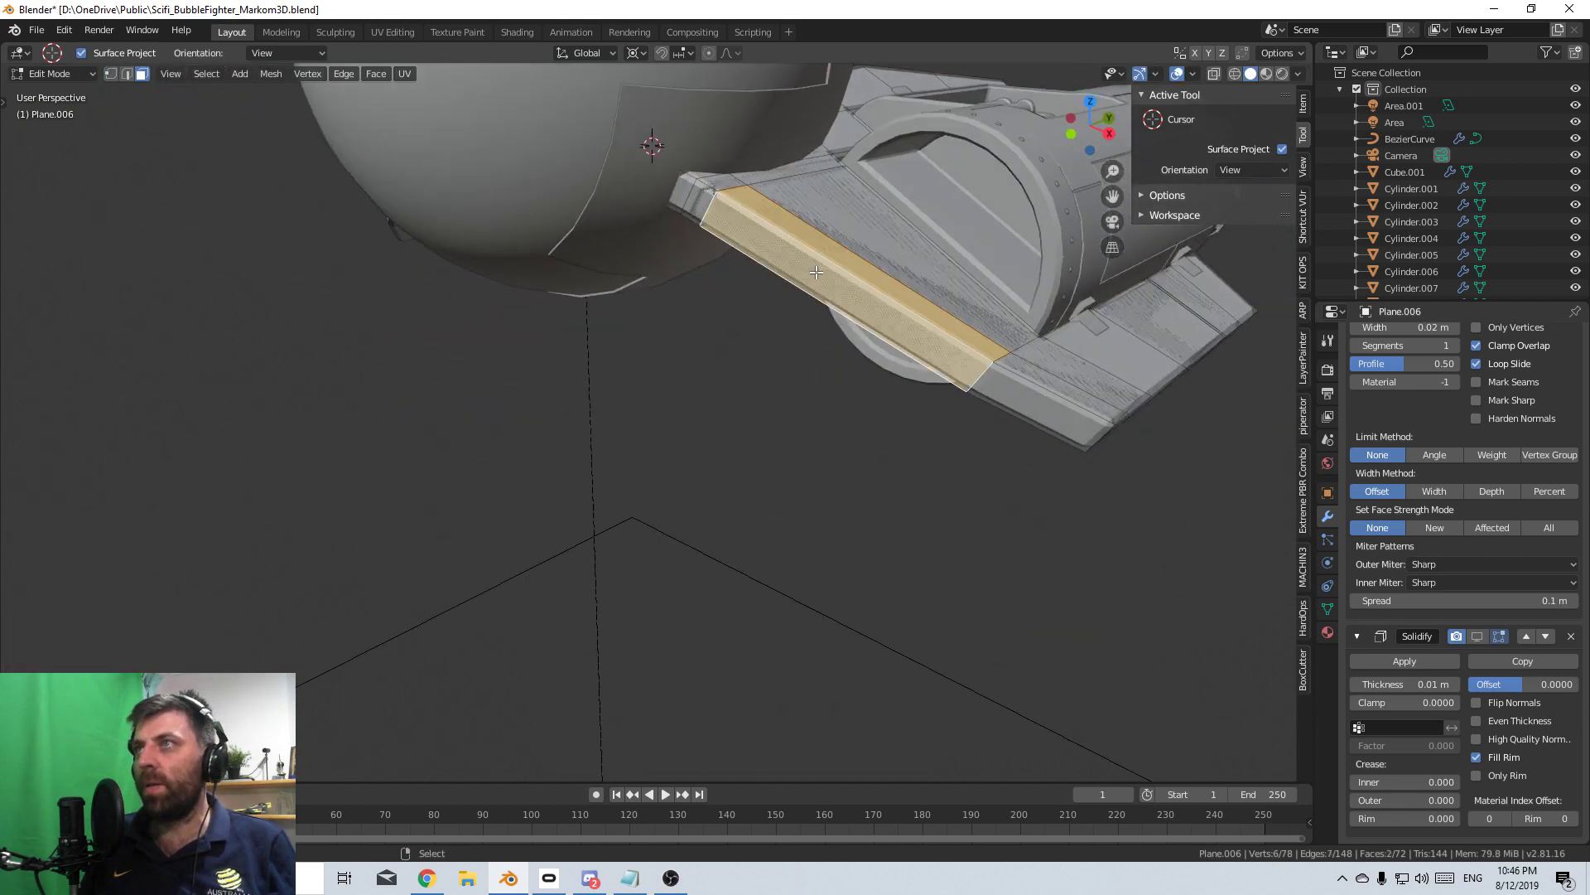
pyautogui.moveTo(831, 240); pyautogui.dragTo(682, 425, button='middle')
pyautogui.press('x')
pyautogui.click(738, 200)
pyautogui.press('z')
pyautogui.keyDown('shift'); pyautogui.moveTo(505, 453); pyautogui.dragTo(507, 472, button='middle'); pyautogui.keyUp('shift')
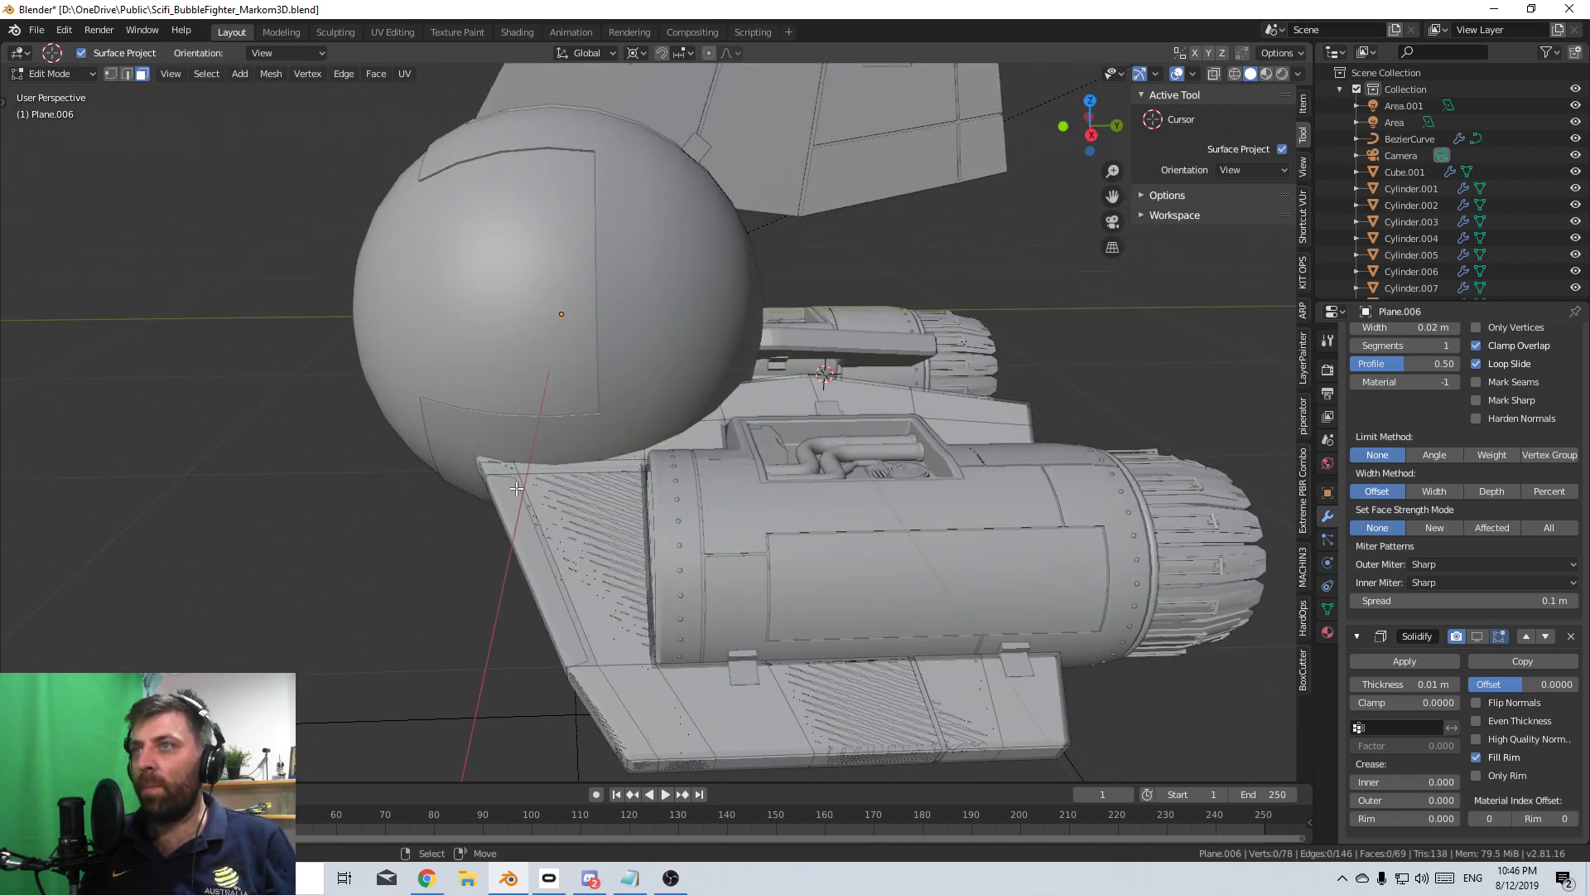
# - Cut a narrow panel gap across the rear of the inner wing section with a loop cut, a bevel and face deletion
pyautogui.moveTo(626, 481); pyautogui.dragTo(748, 487, button='middle')
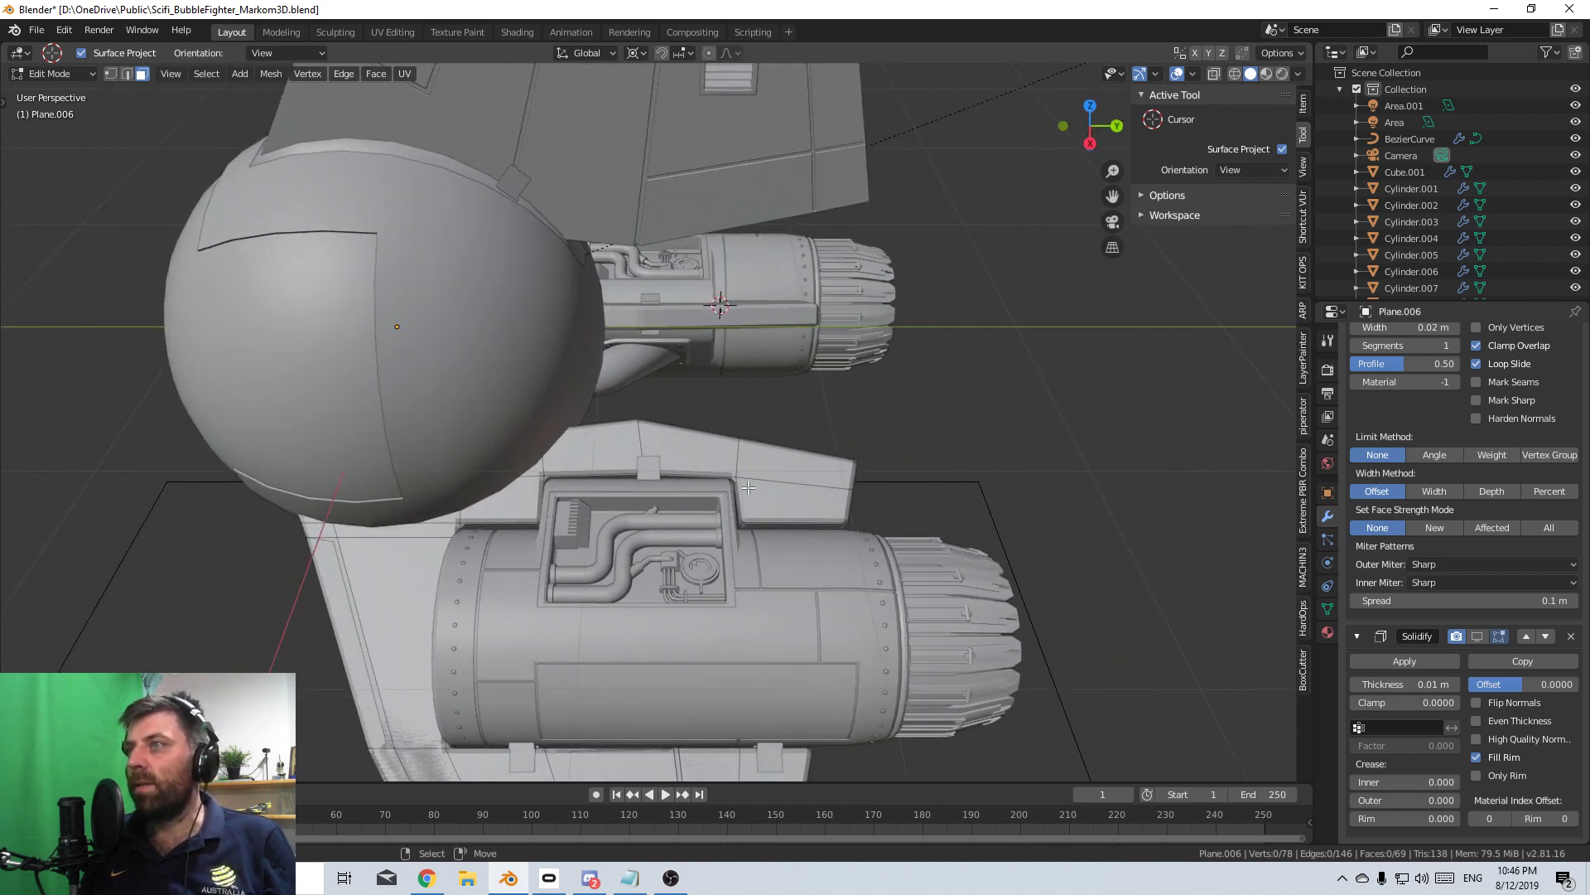
pyautogui.hotkey('ctrl', 'r')
pyautogui.click(799, 497)
pyautogui.click(788, 501)
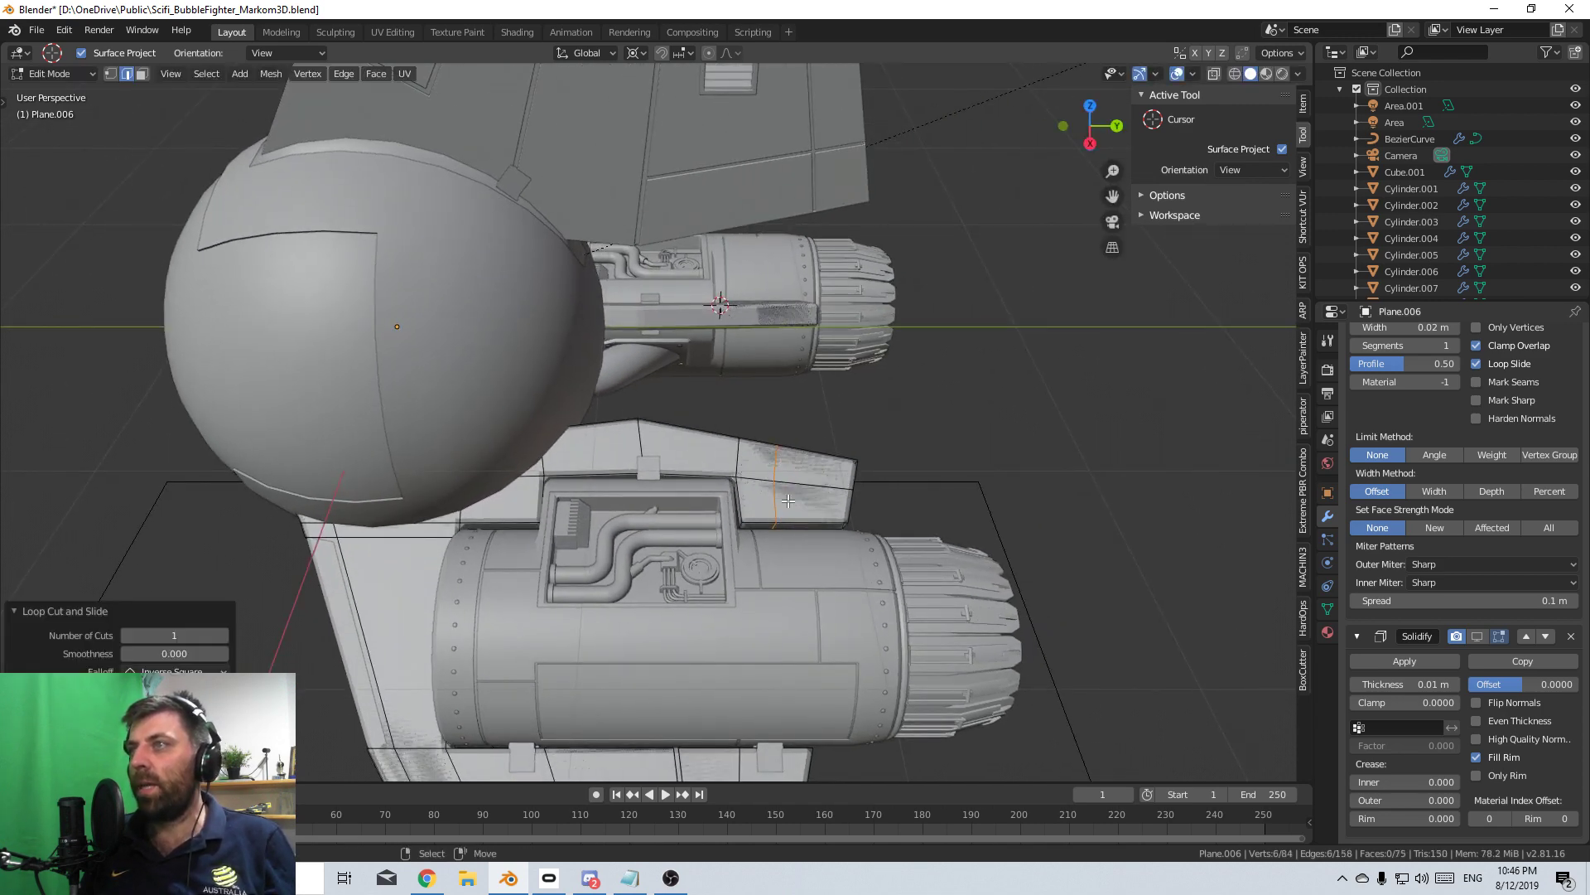
pyautogui.hotkey('ctrl', 'b')
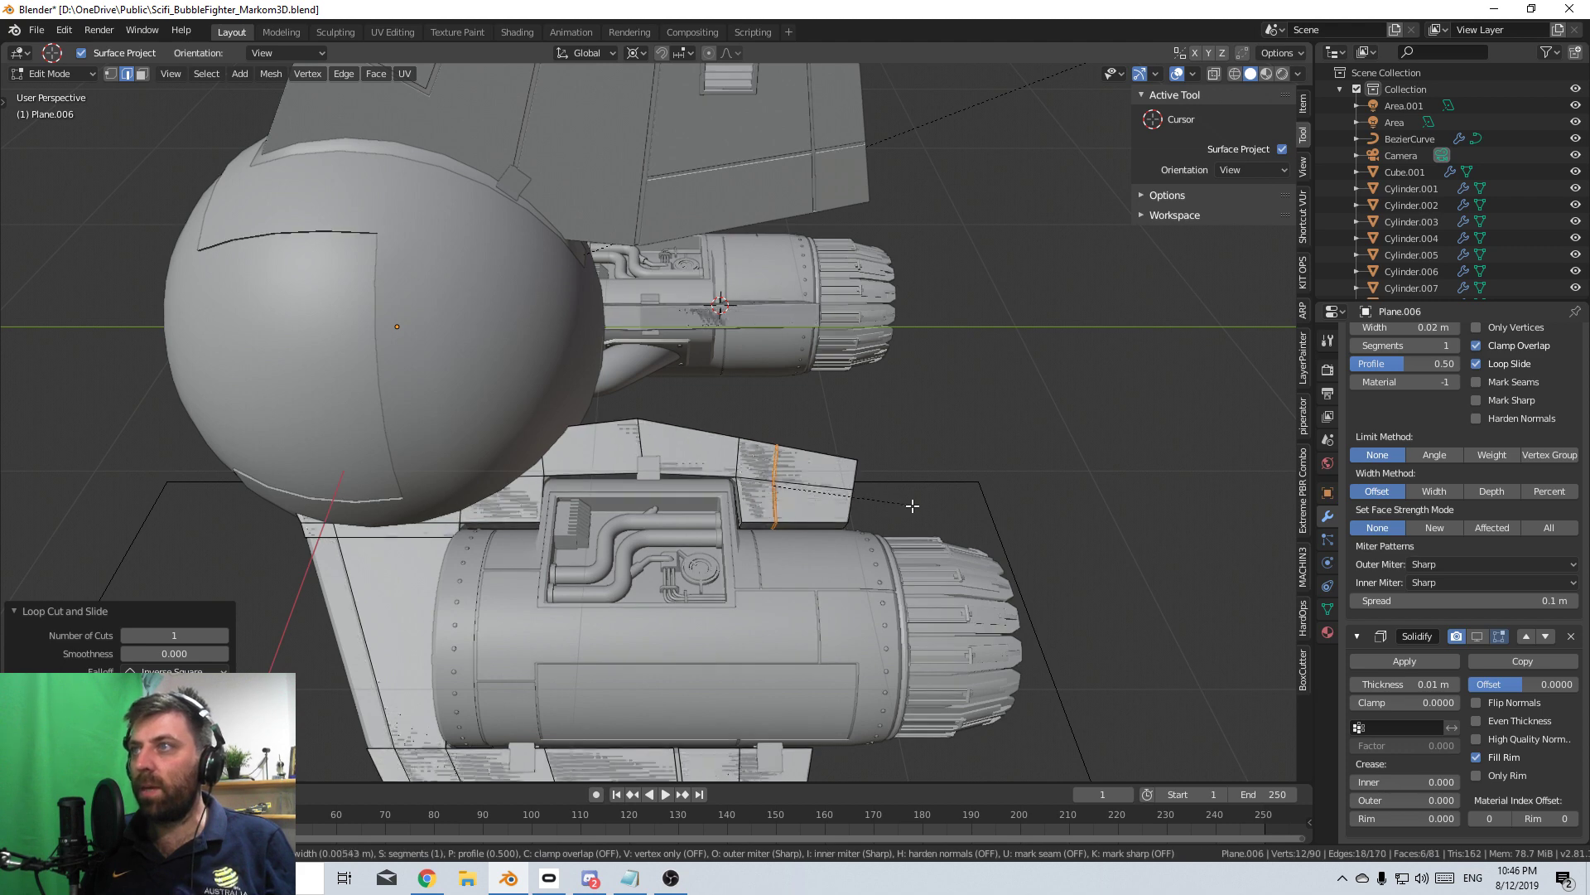
pyautogui.click(918, 505)
pyautogui.press('x')
pyautogui.click(917, 507)
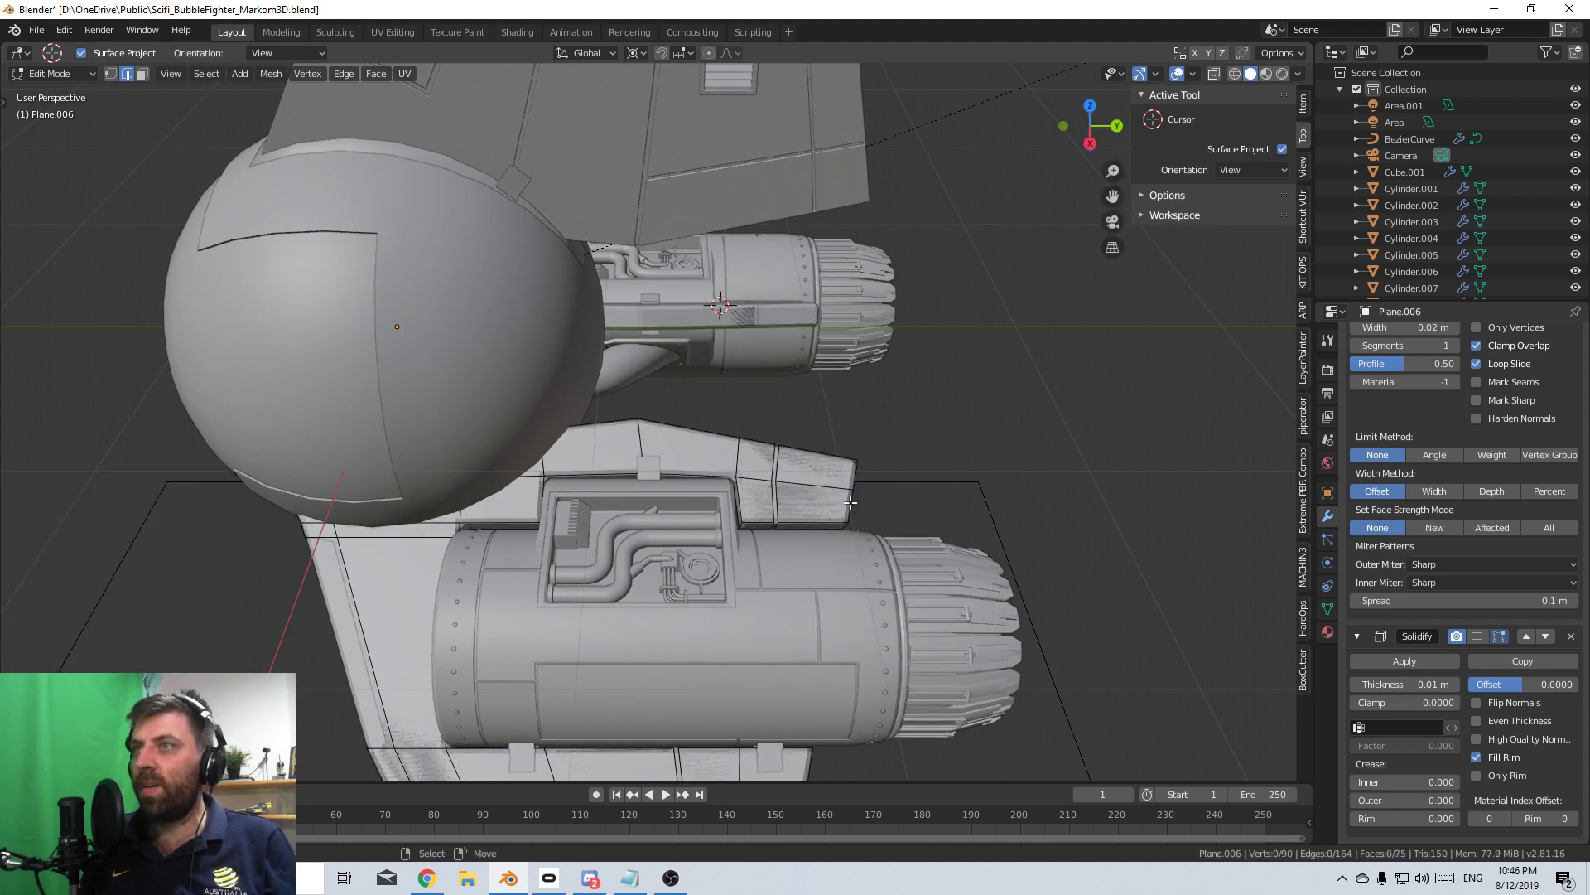
# - Add a loop cut across the inner wing section near the sphere, bevel it about 0.009 m and delete the resulting faces
pyautogui.click(605, 457)
pyautogui.click(610, 458)
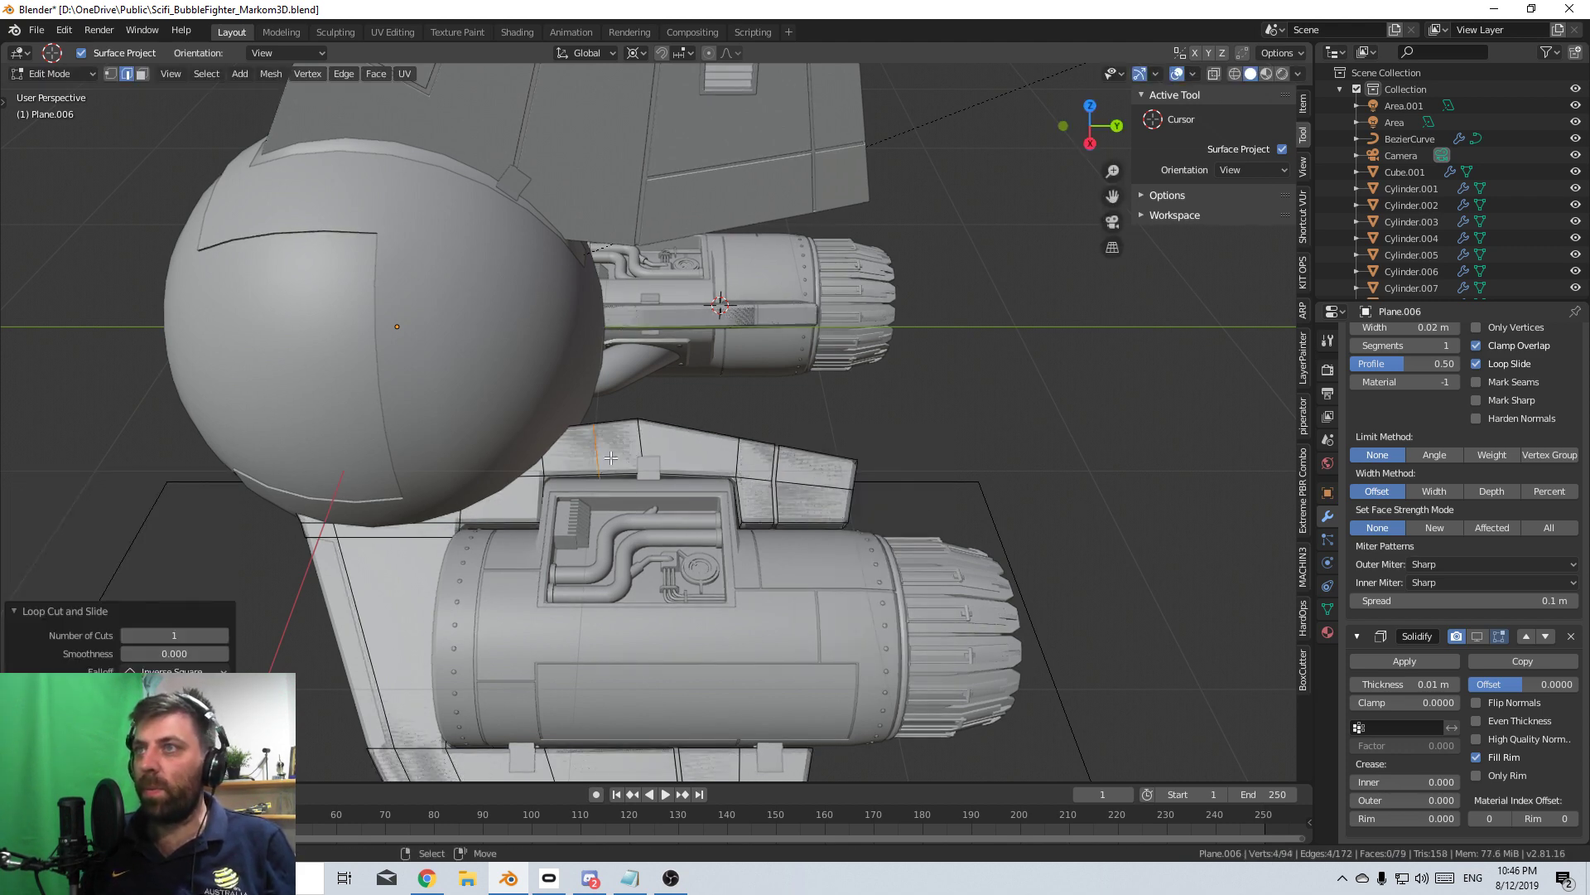
pyautogui.hotkey('ctrl', 'b')
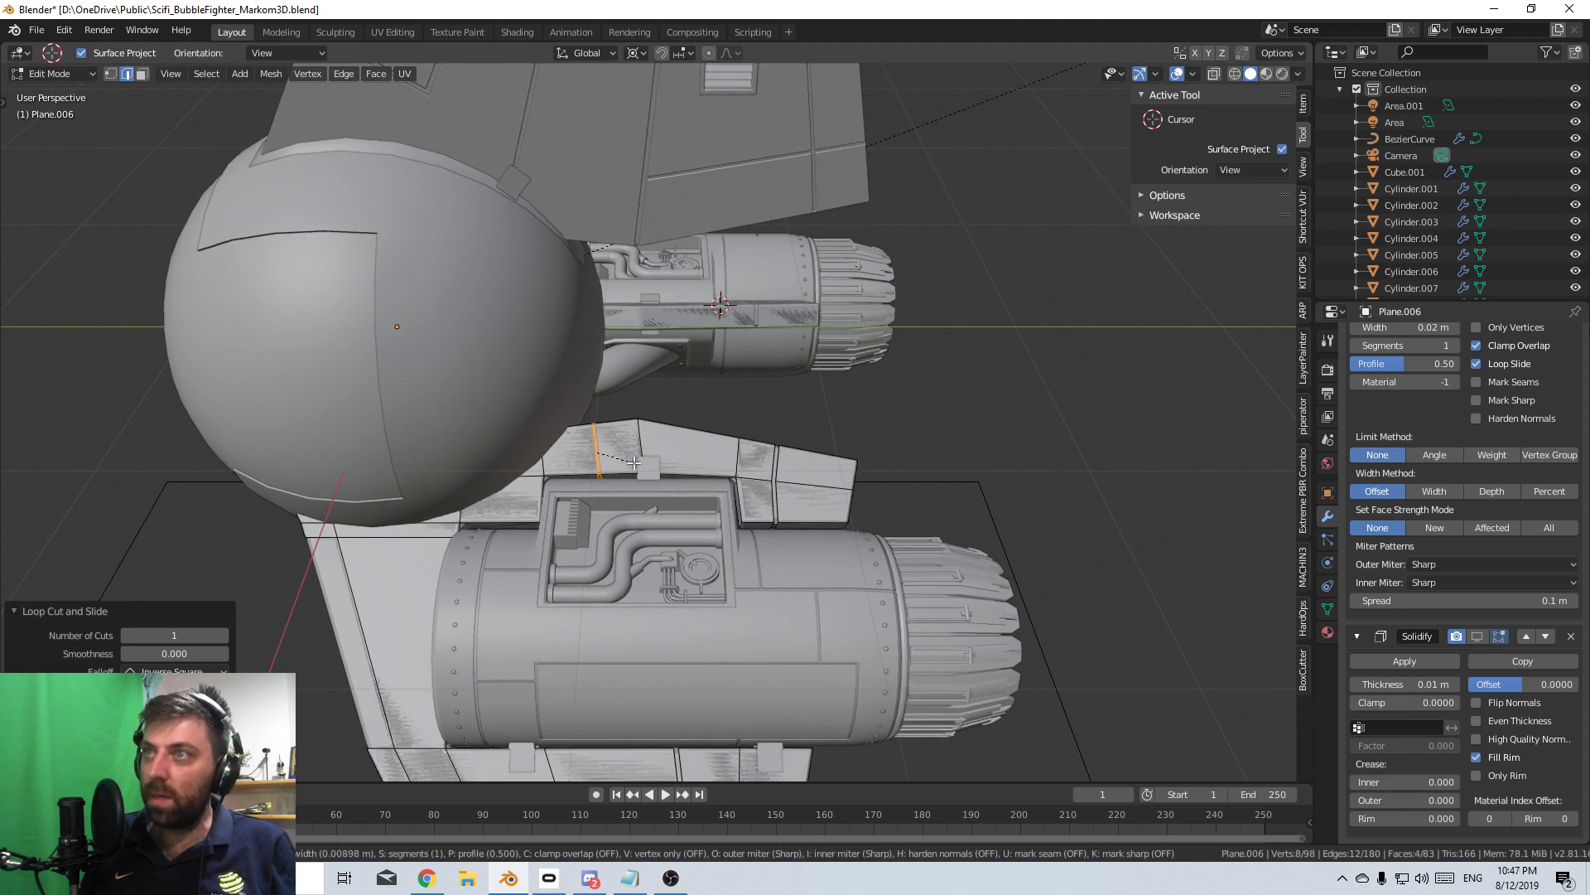
pyautogui.click(634, 462)
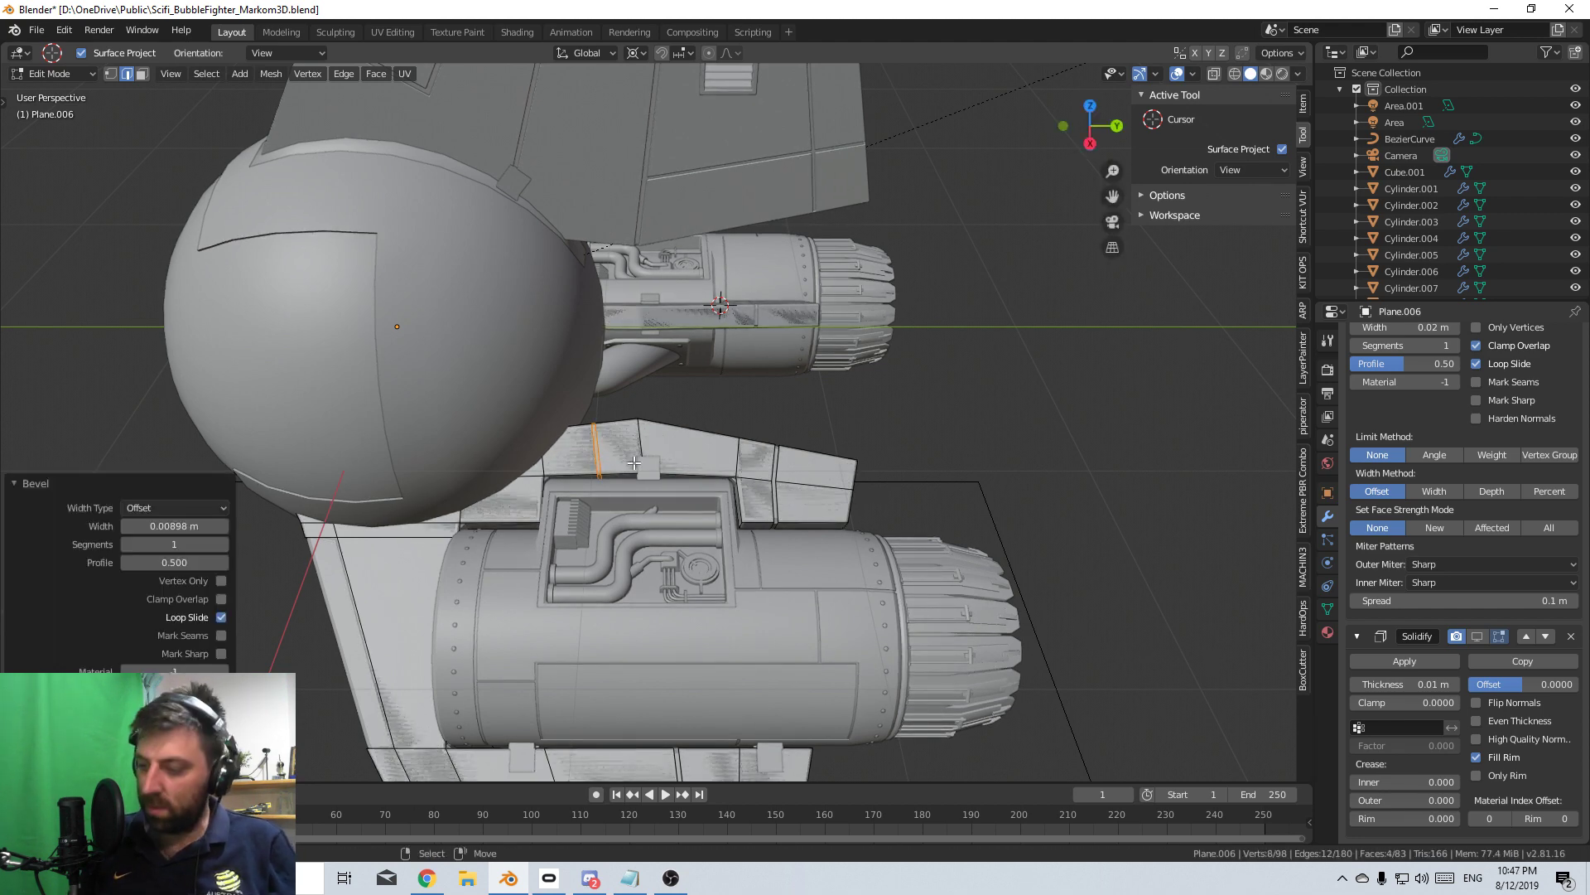
pyautogui.press('x')
pyautogui.click(628, 462)
# - Add a loop cut across the front wing section beside the engine, bevel it about 0.01 m and delete the resulting faces
pyautogui.hotkey('ctrl', 'r')
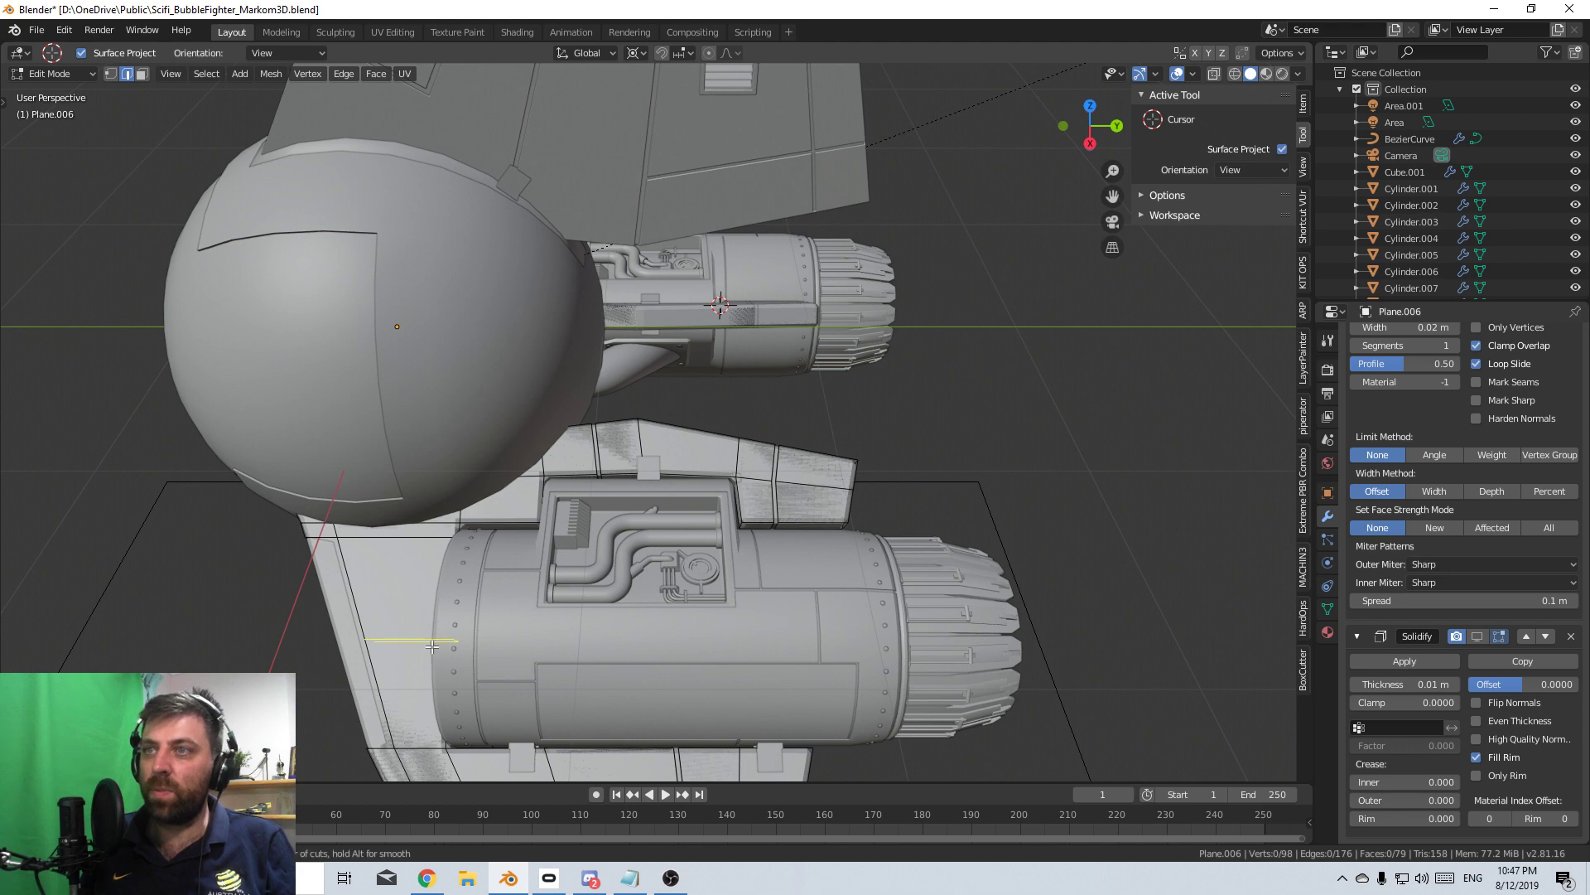
pyautogui.click(432, 646)
pyautogui.click(562, 671)
pyautogui.hotkey('ctrl', 'b')
pyautogui.click(630, 686)
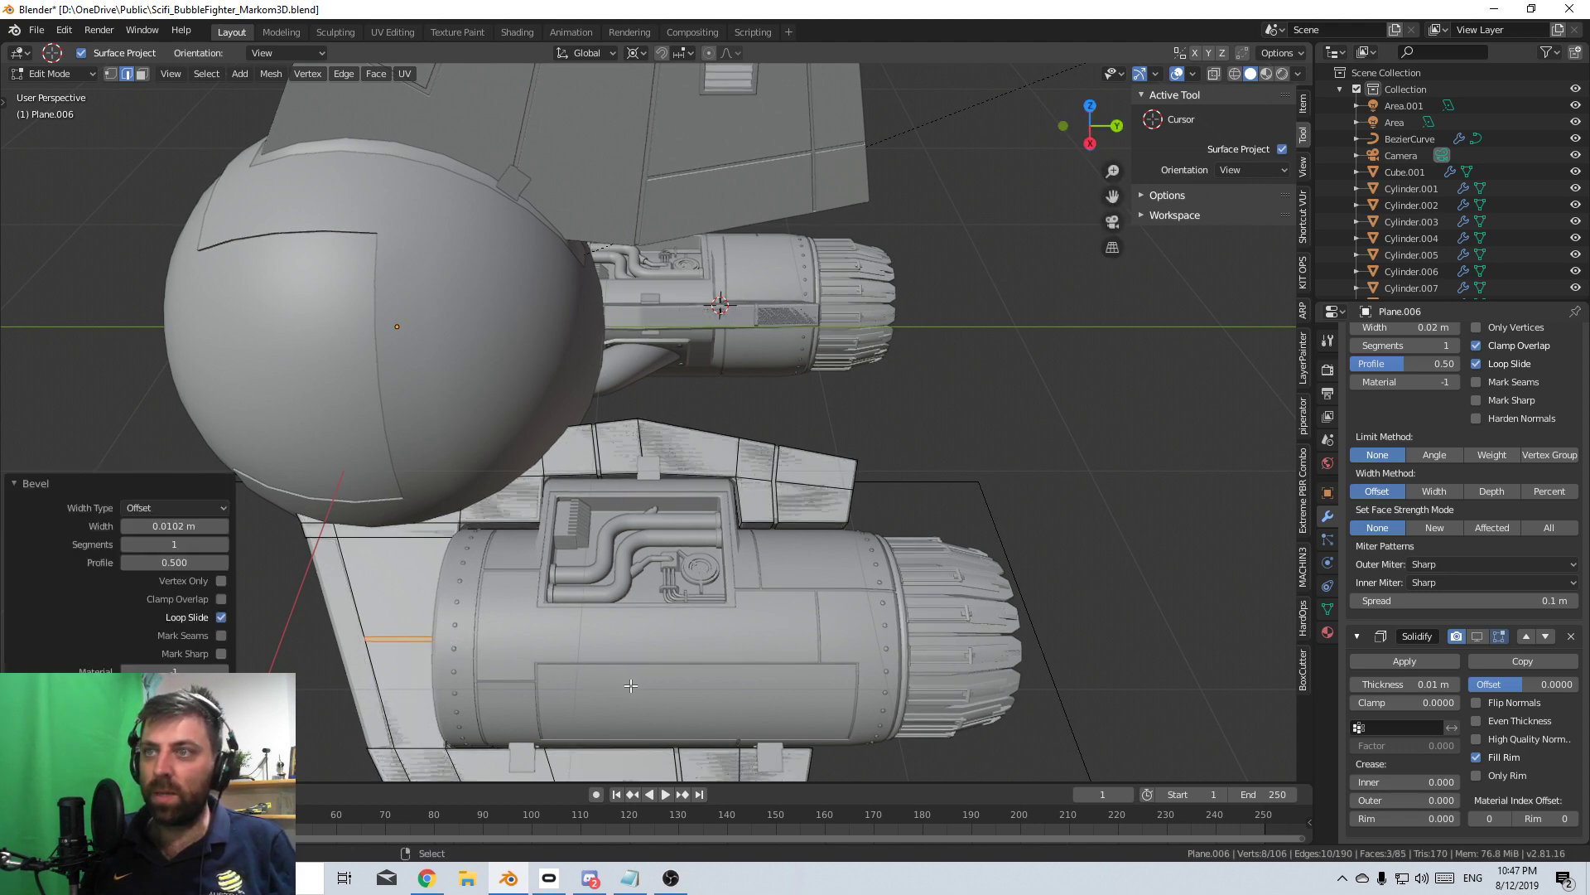
pyautogui.press('x')
pyautogui.click(629, 687)
# - Inset the front side face of the outer wing section by about 0.015 m
pyautogui.scroll(-5, 629, 775)
pyautogui.moveTo(629, 775); pyautogui.dragTo(629, 442, button='middle')
pyautogui.scroll(6, 727, 579)
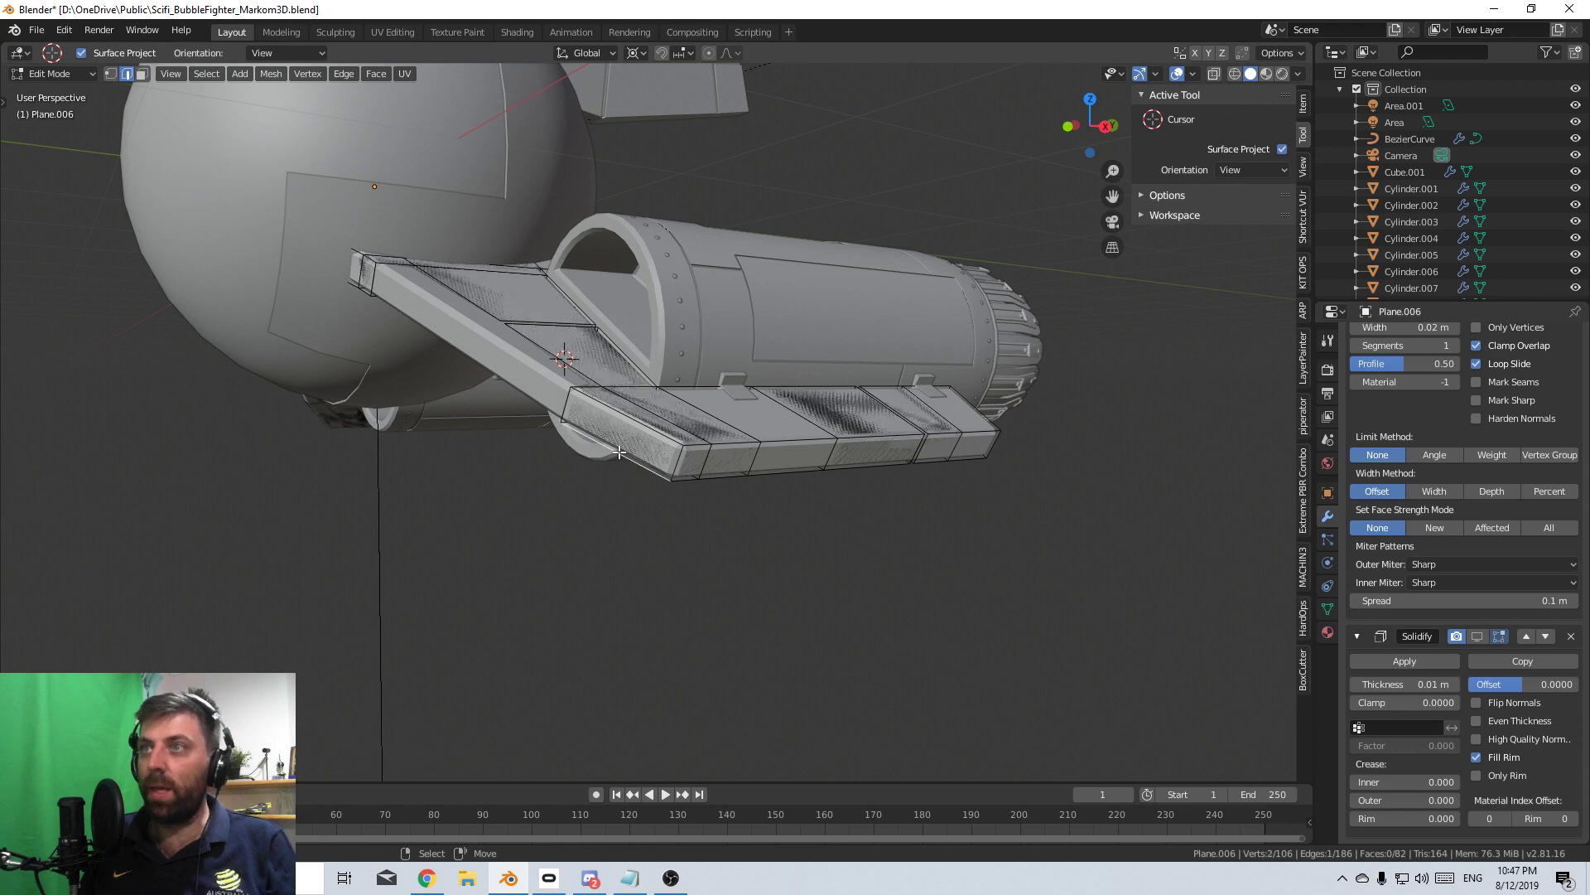
pyautogui.click(630, 436)
pyautogui.click(141, 74)
pyautogui.click(621, 435)
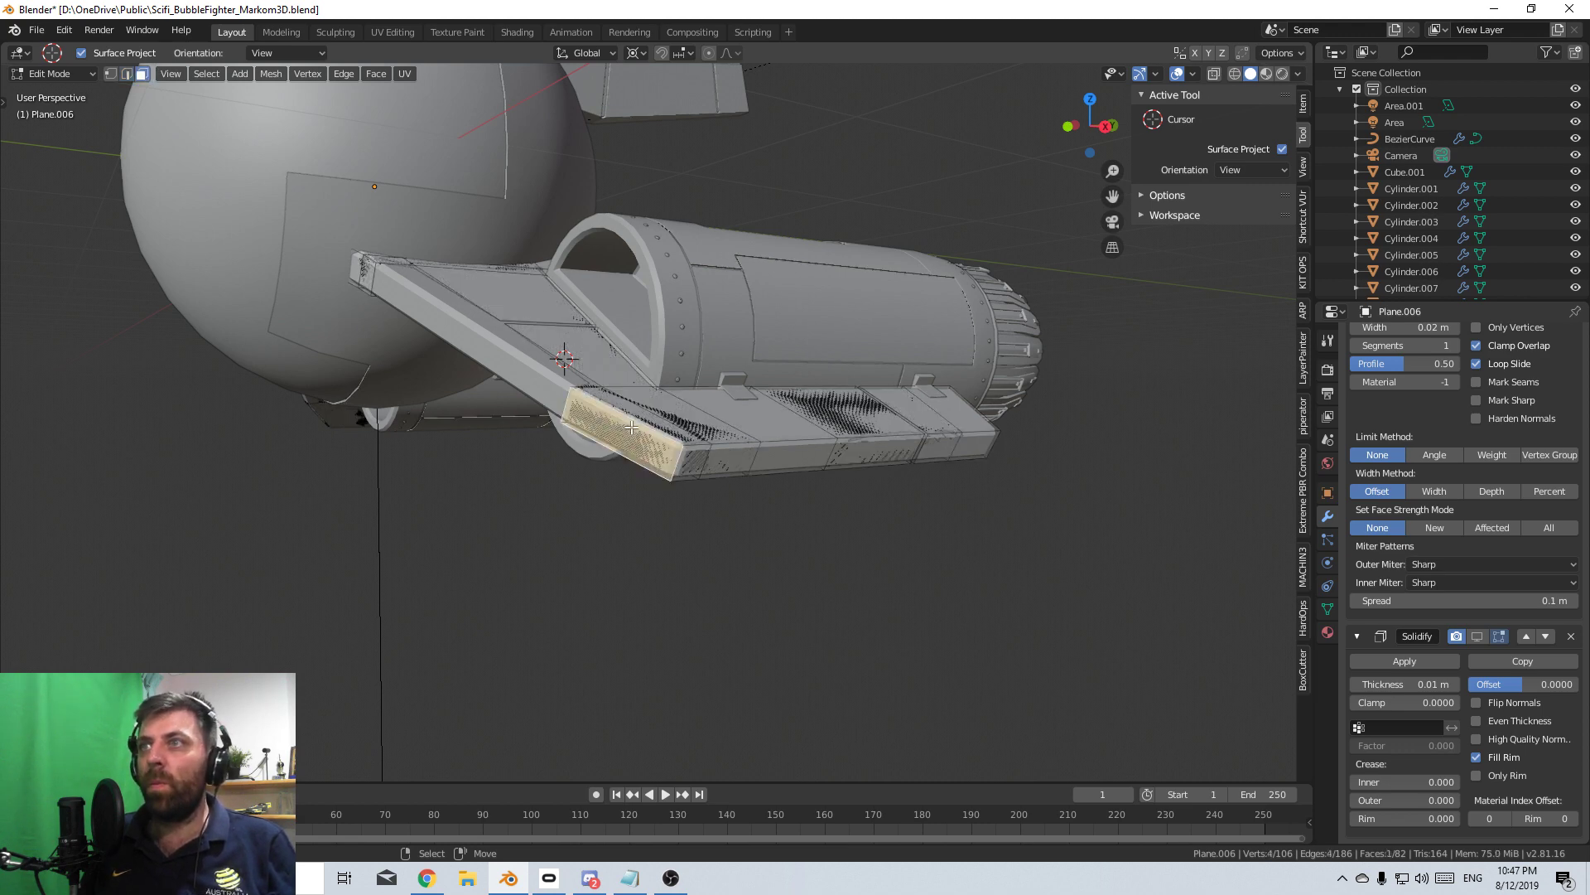
pyautogui.press('i')
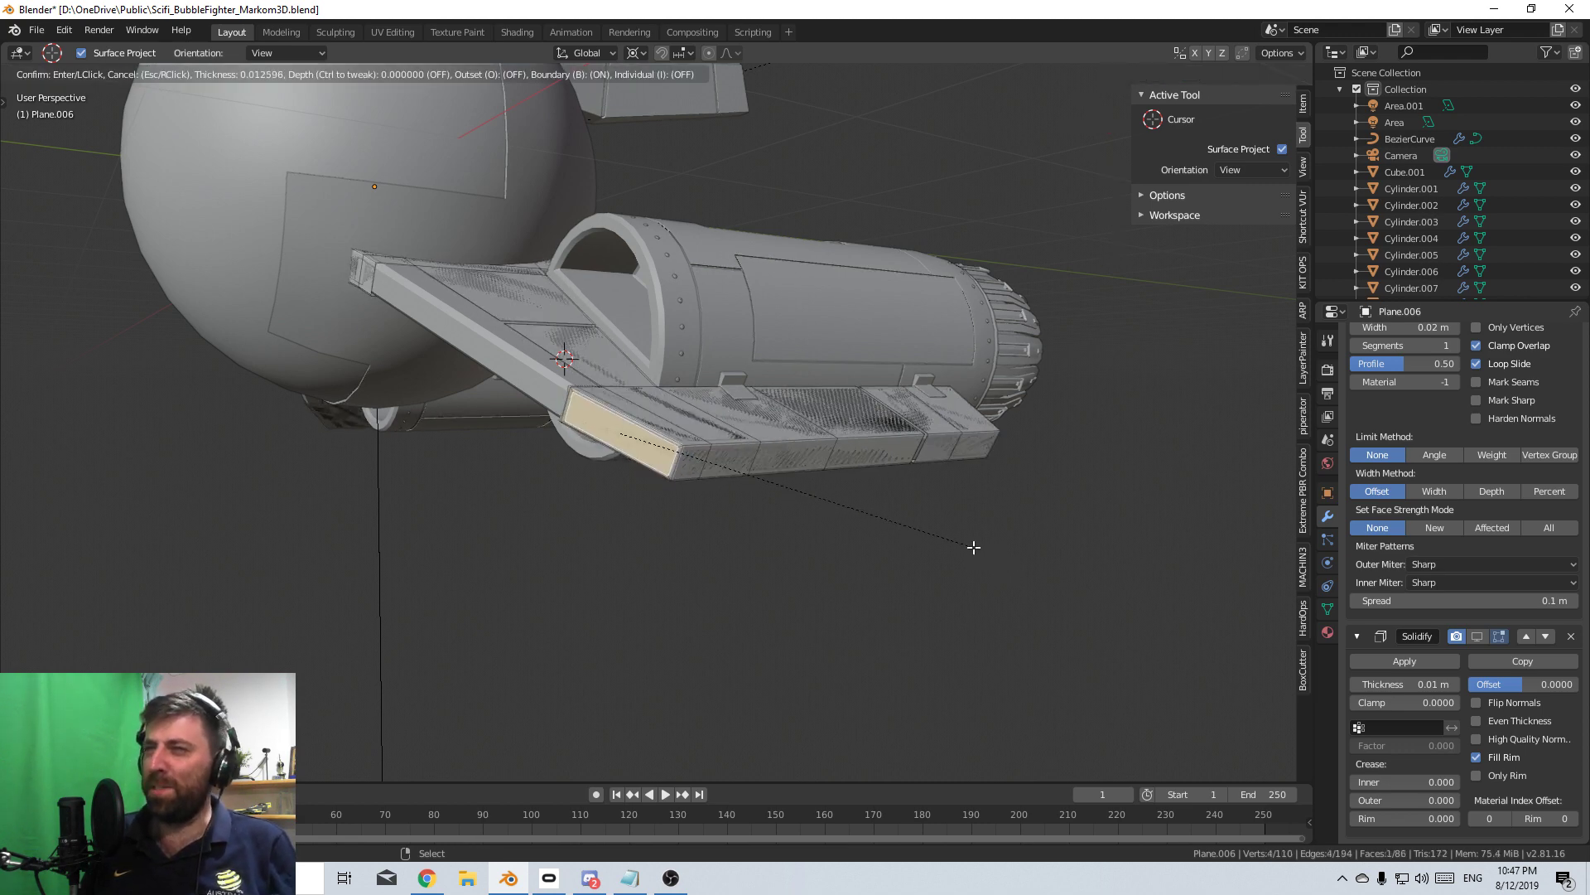
pyautogui.click(964, 541)
# - Inset that side face again by about 0.006 m and delete the innermost face
pyautogui.press('i')
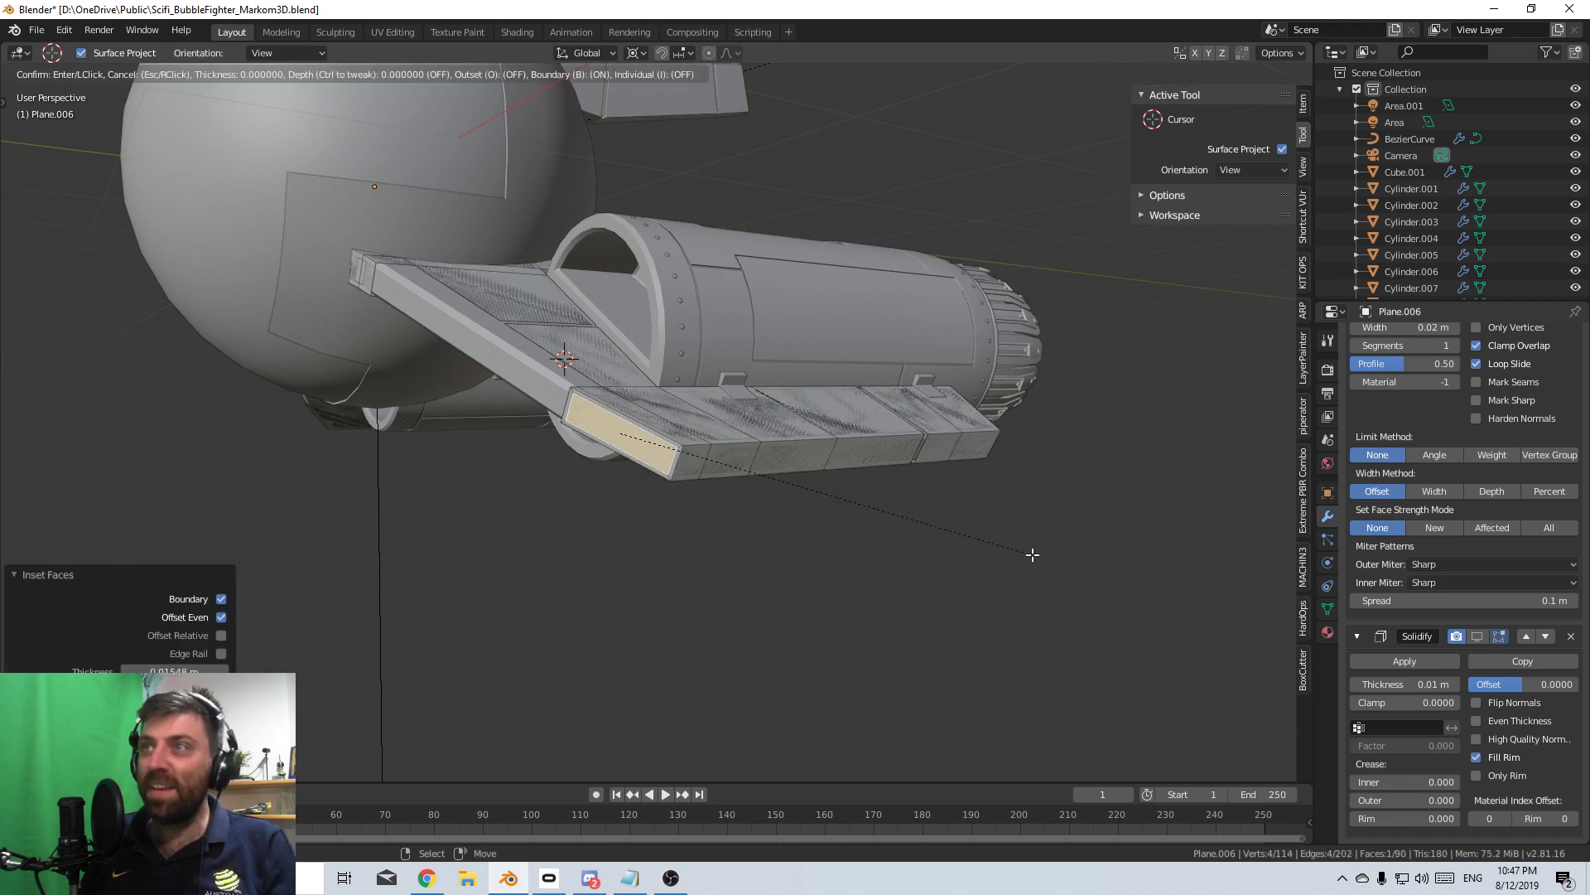
pyautogui.click(1013, 553)
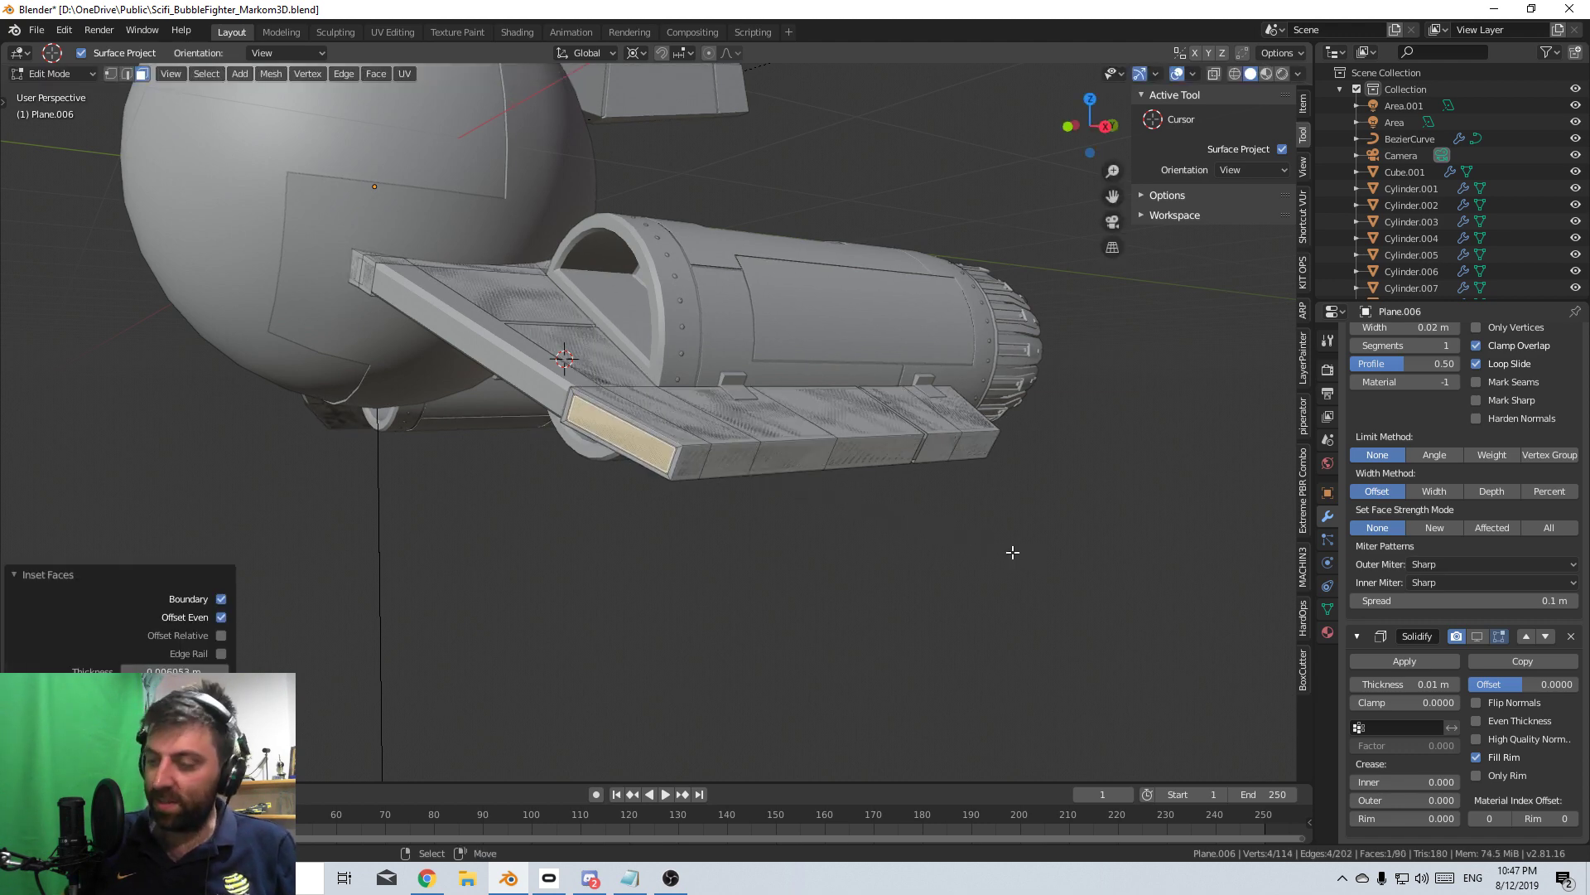
pyautogui.press('x')
pyautogui.click(1013, 549)
pyautogui.moveTo(894, 532); pyautogui.dragTo(870, 535, button='middle')
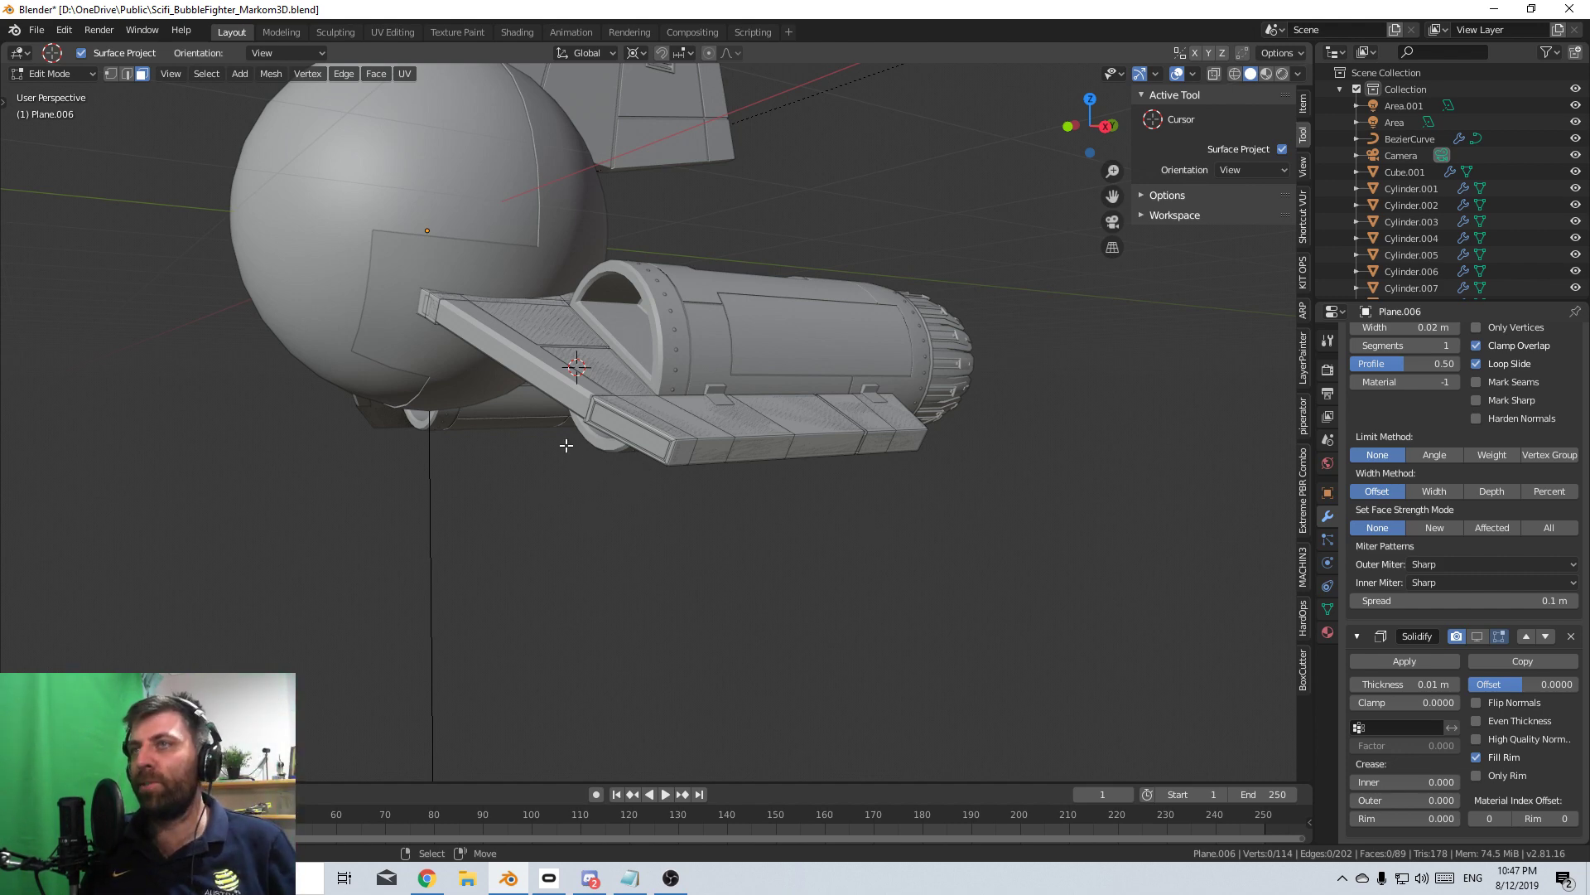
# - Turn the Solidify modifier's viewport display back on, return to Object Mode and deselect the panel plate
pyautogui.moveTo(565, 446); pyautogui.dragTo(663, 487, button='middle')
pyautogui.scroll(5, 838, 487)
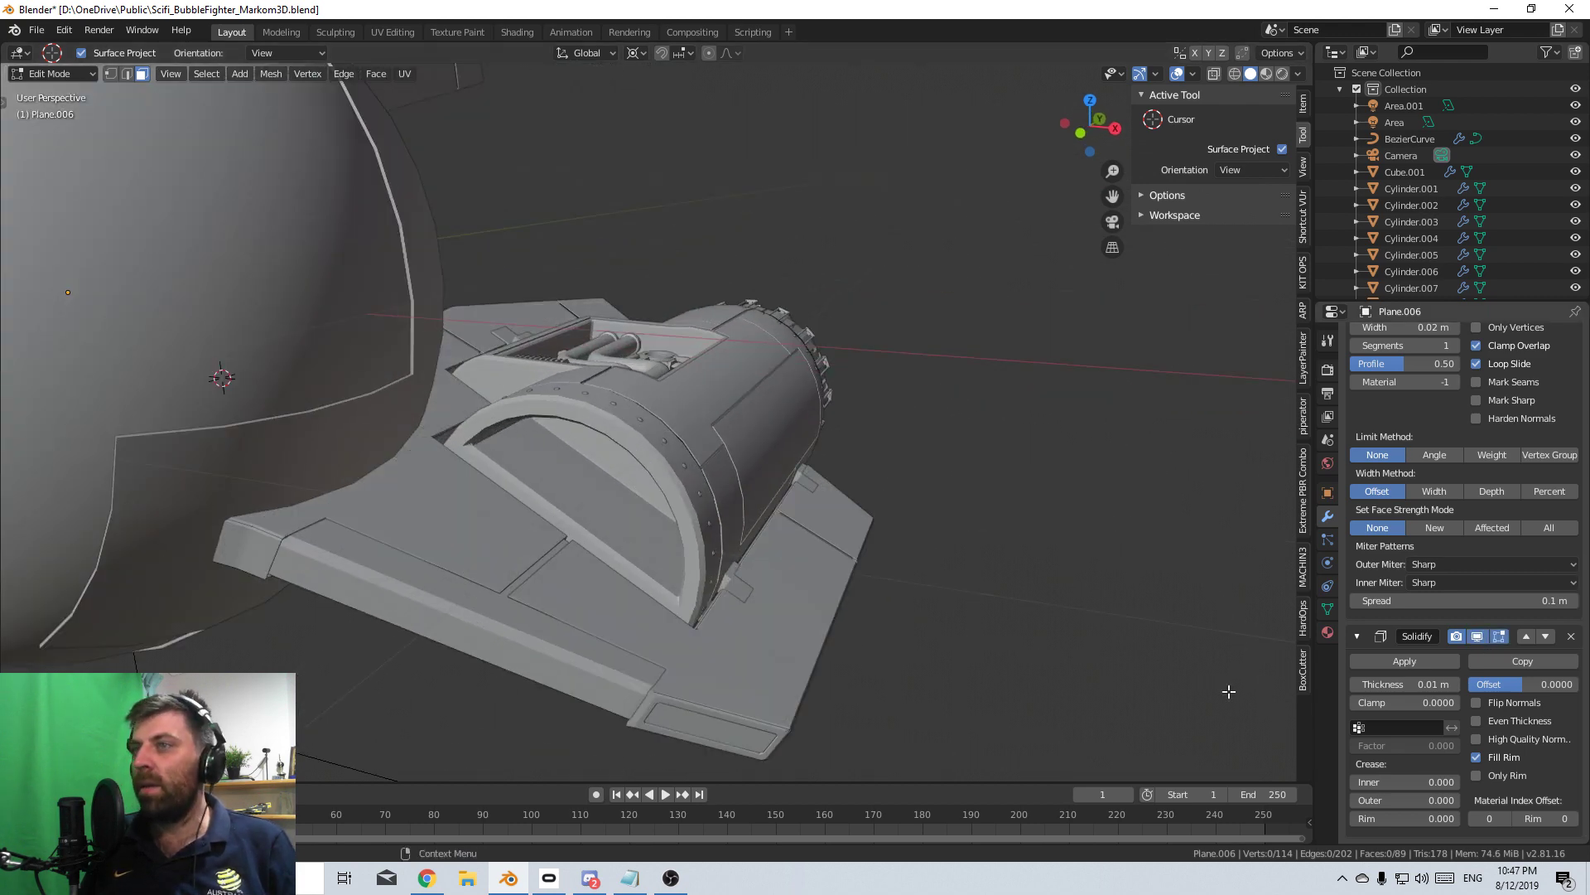
pyautogui.press('Tab')
pyautogui.moveTo(752, 672); pyautogui.dragTo(920, 529, button='middle')
pyautogui.click(777, 669)
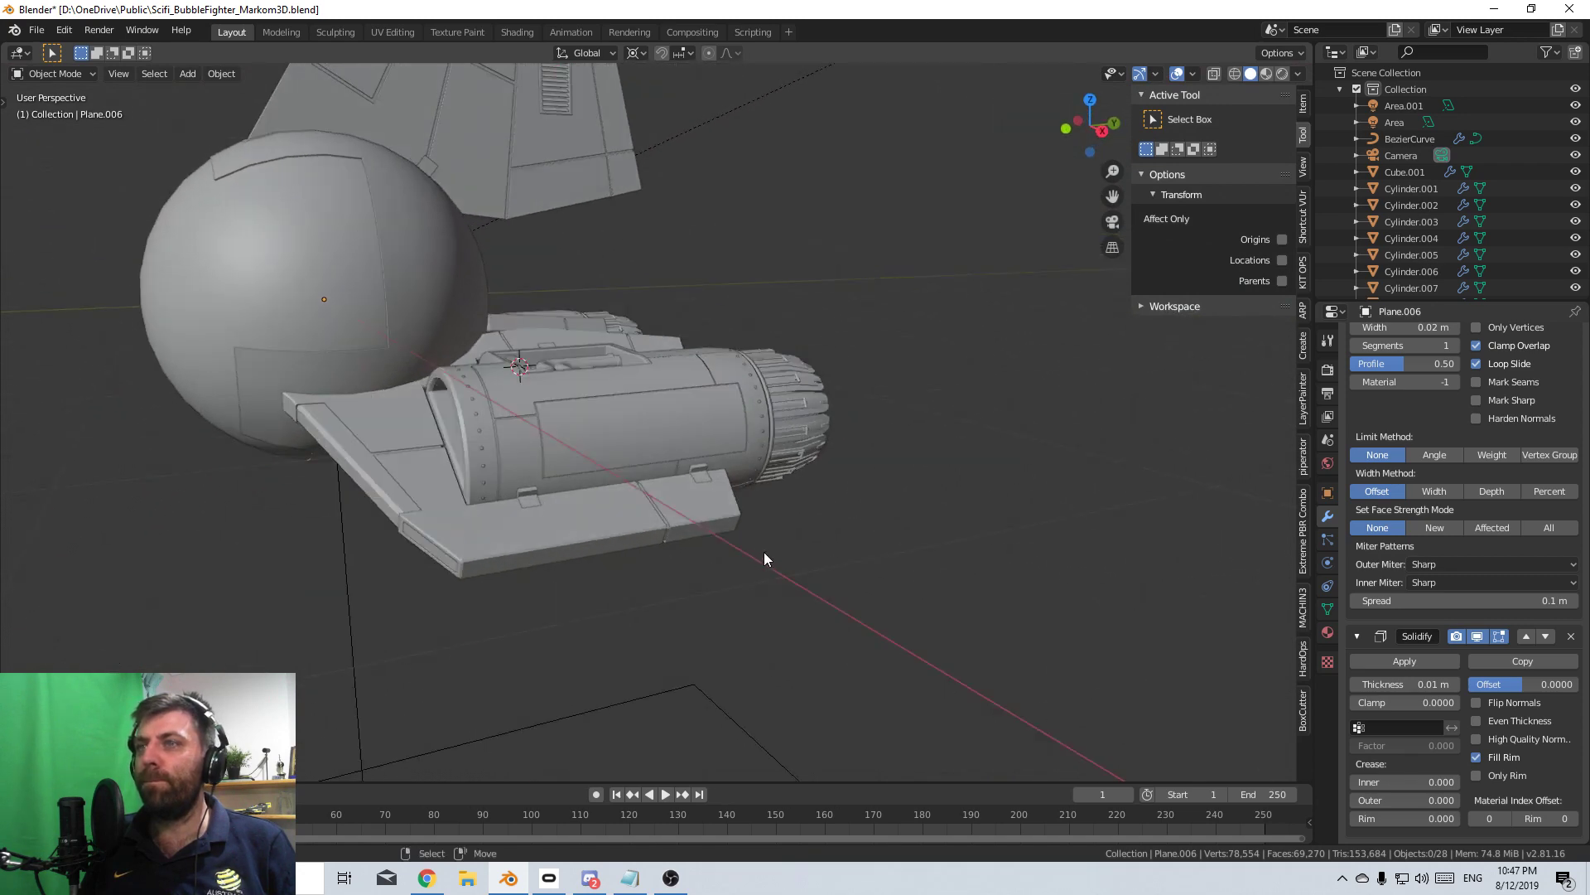
# - Edit the base wing plate under the panel and add a lengthwise loop cut through the middle of its outer section
pyautogui.moveTo(763, 557); pyautogui.dragTo(472, 402, button='middle')
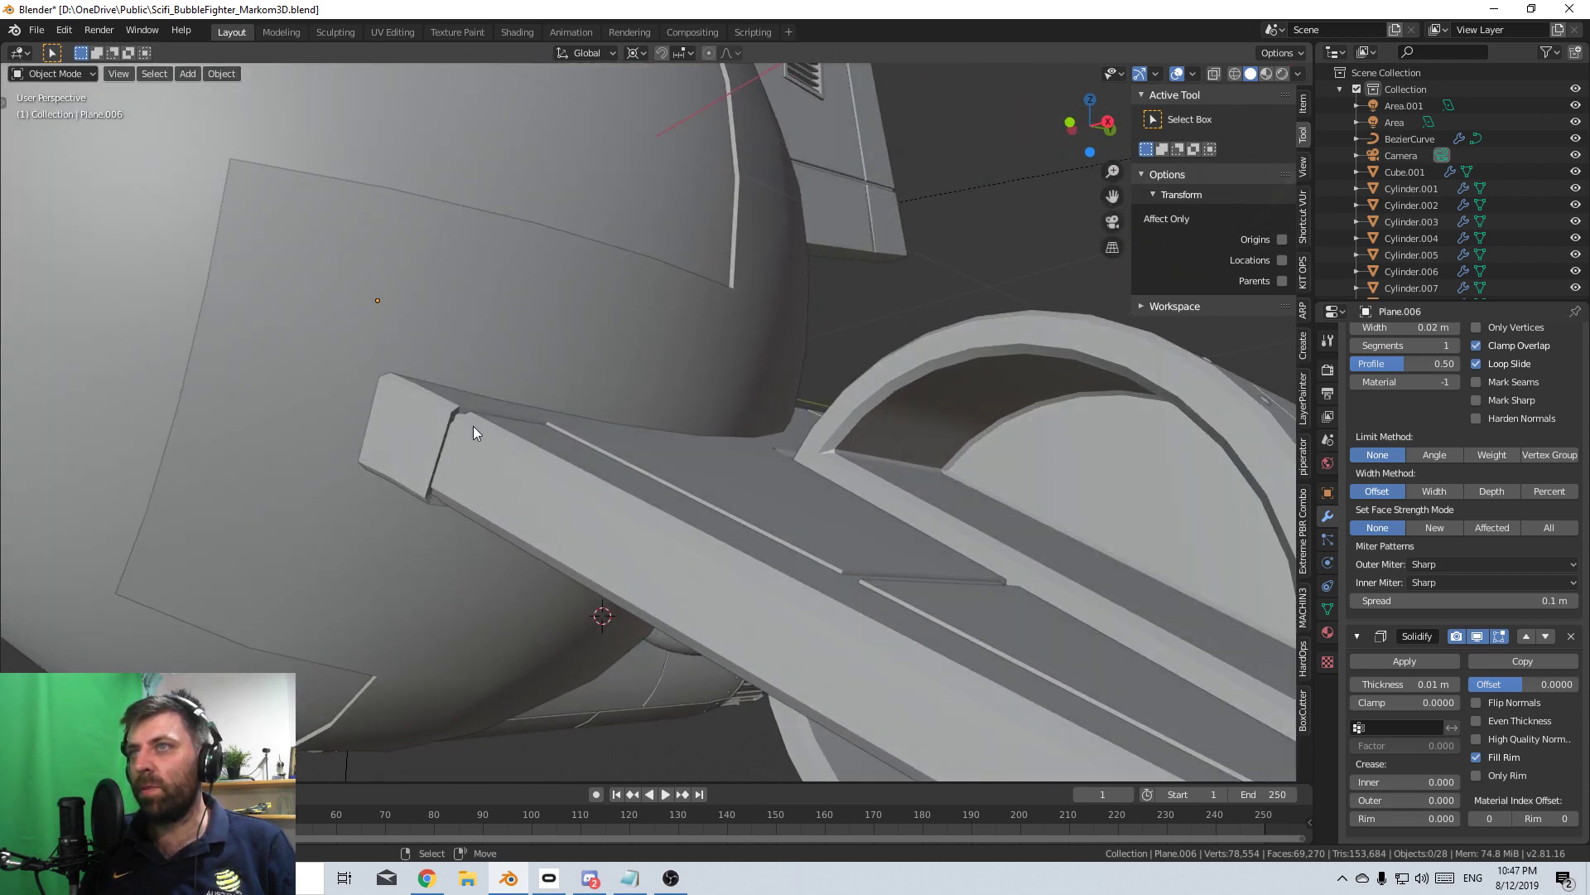
pyautogui.click(663, 599)
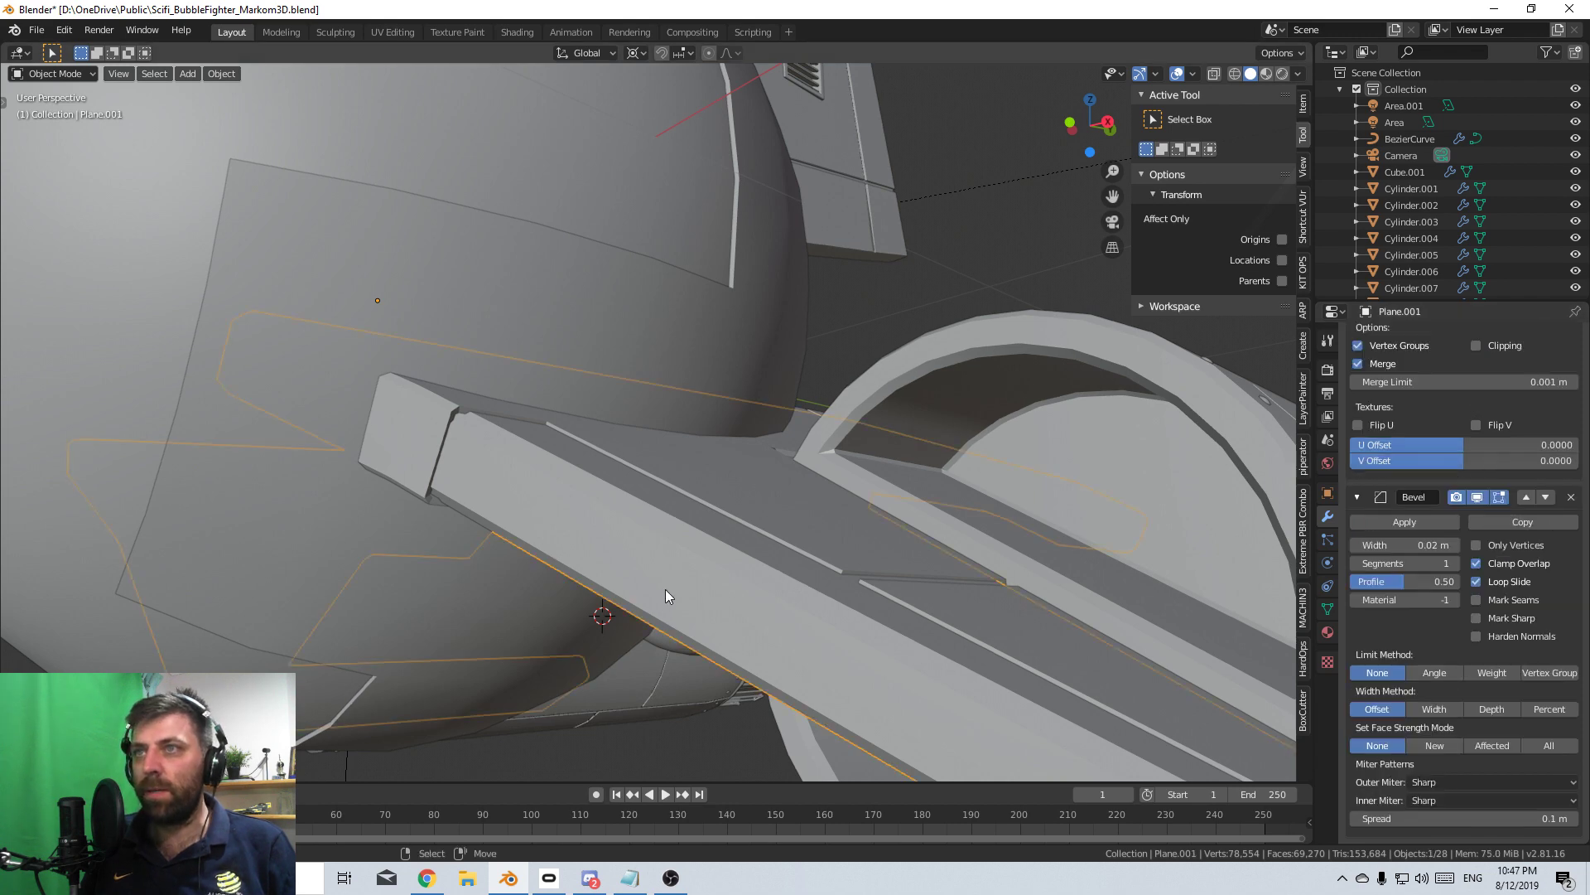
pyautogui.scroll(-6, 664, 589)
pyautogui.scroll(5, 745, 578)
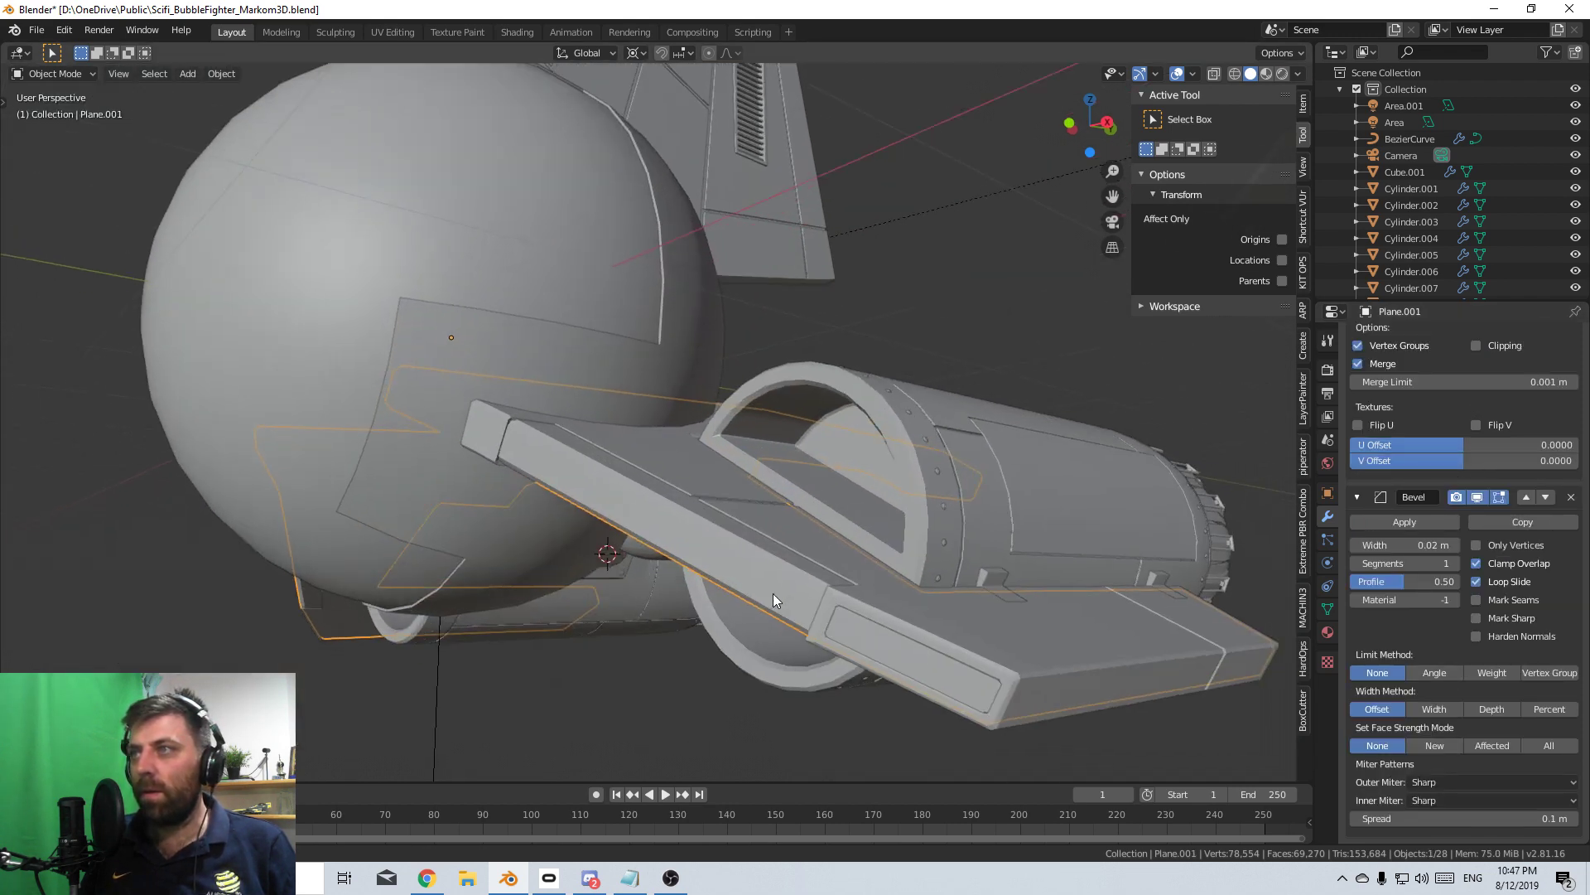
pyautogui.press('Tab')
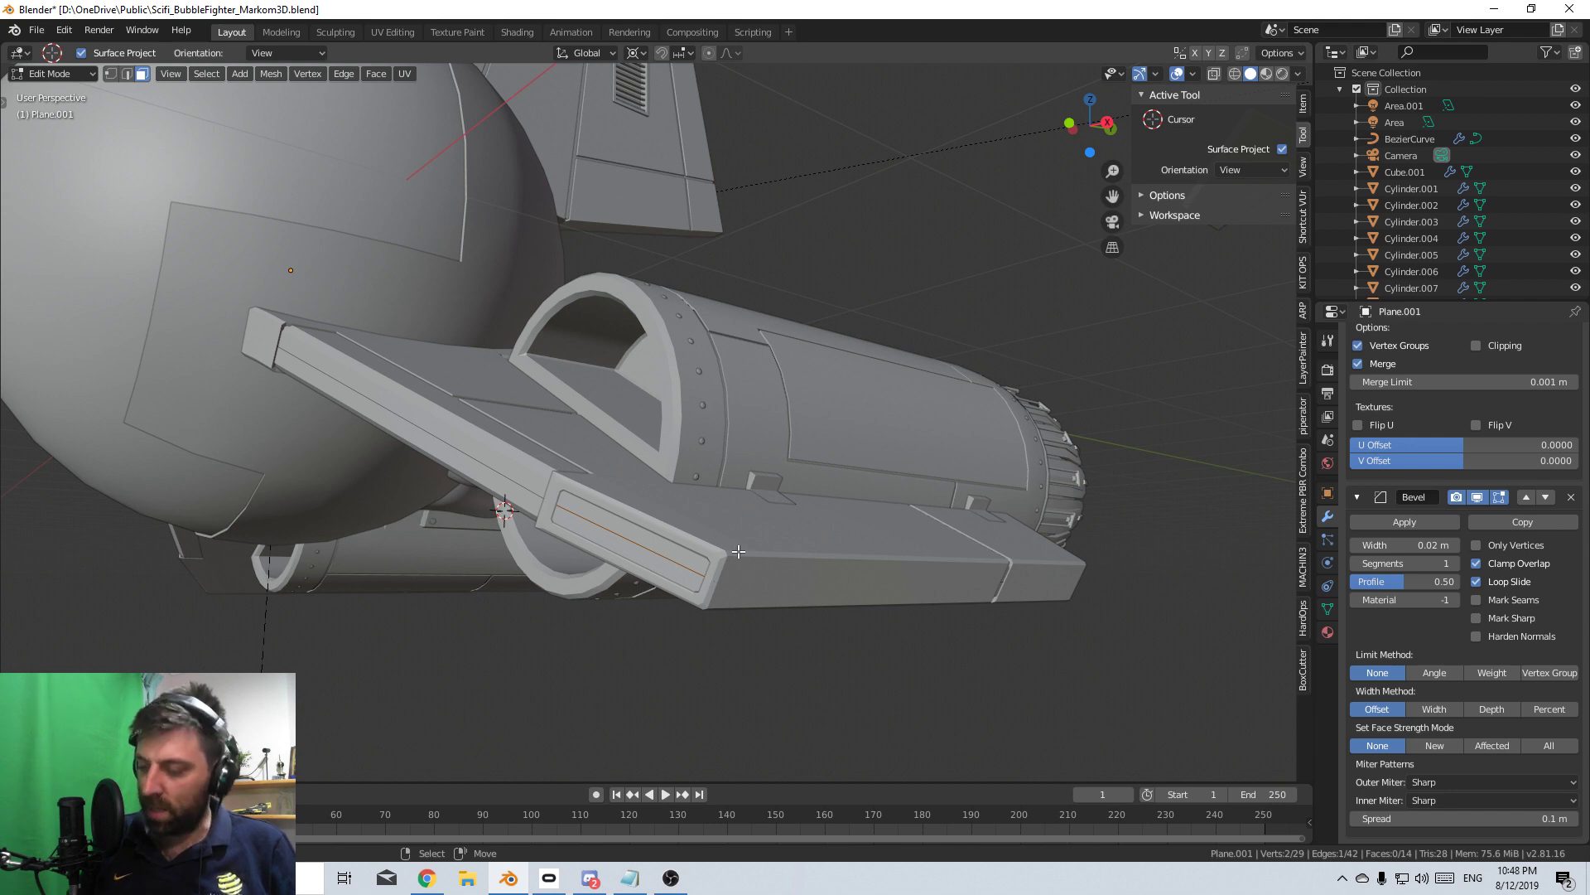
pyautogui.press('KP_1')
pyautogui.press('KP_7')
pyautogui.press('z')
pyautogui.click(778, 435)
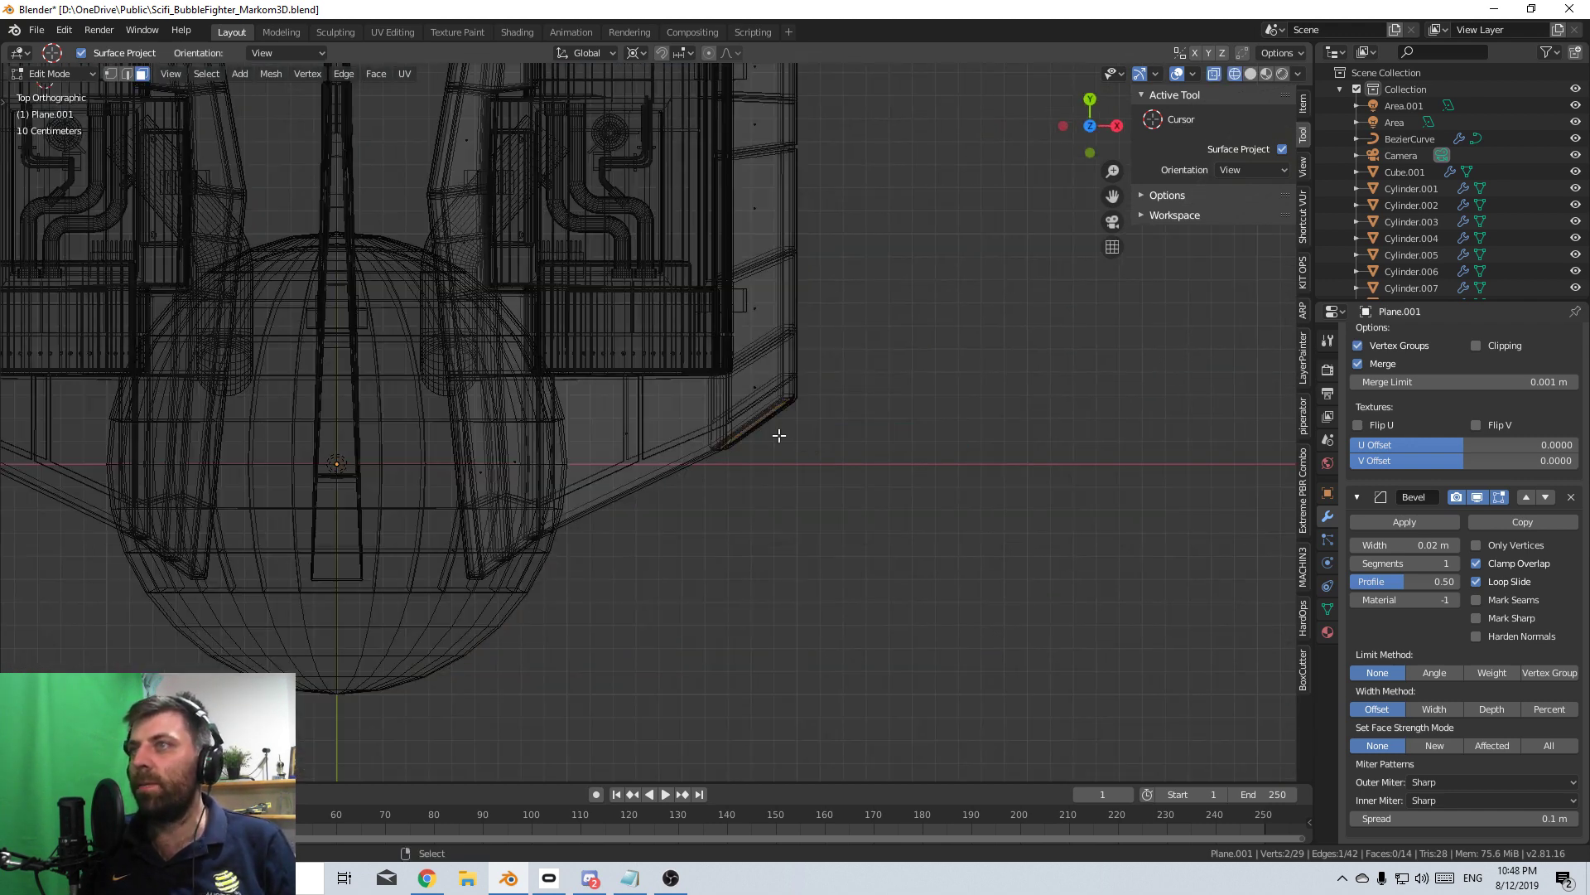
pyautogui.scroll(7, 778, 435)
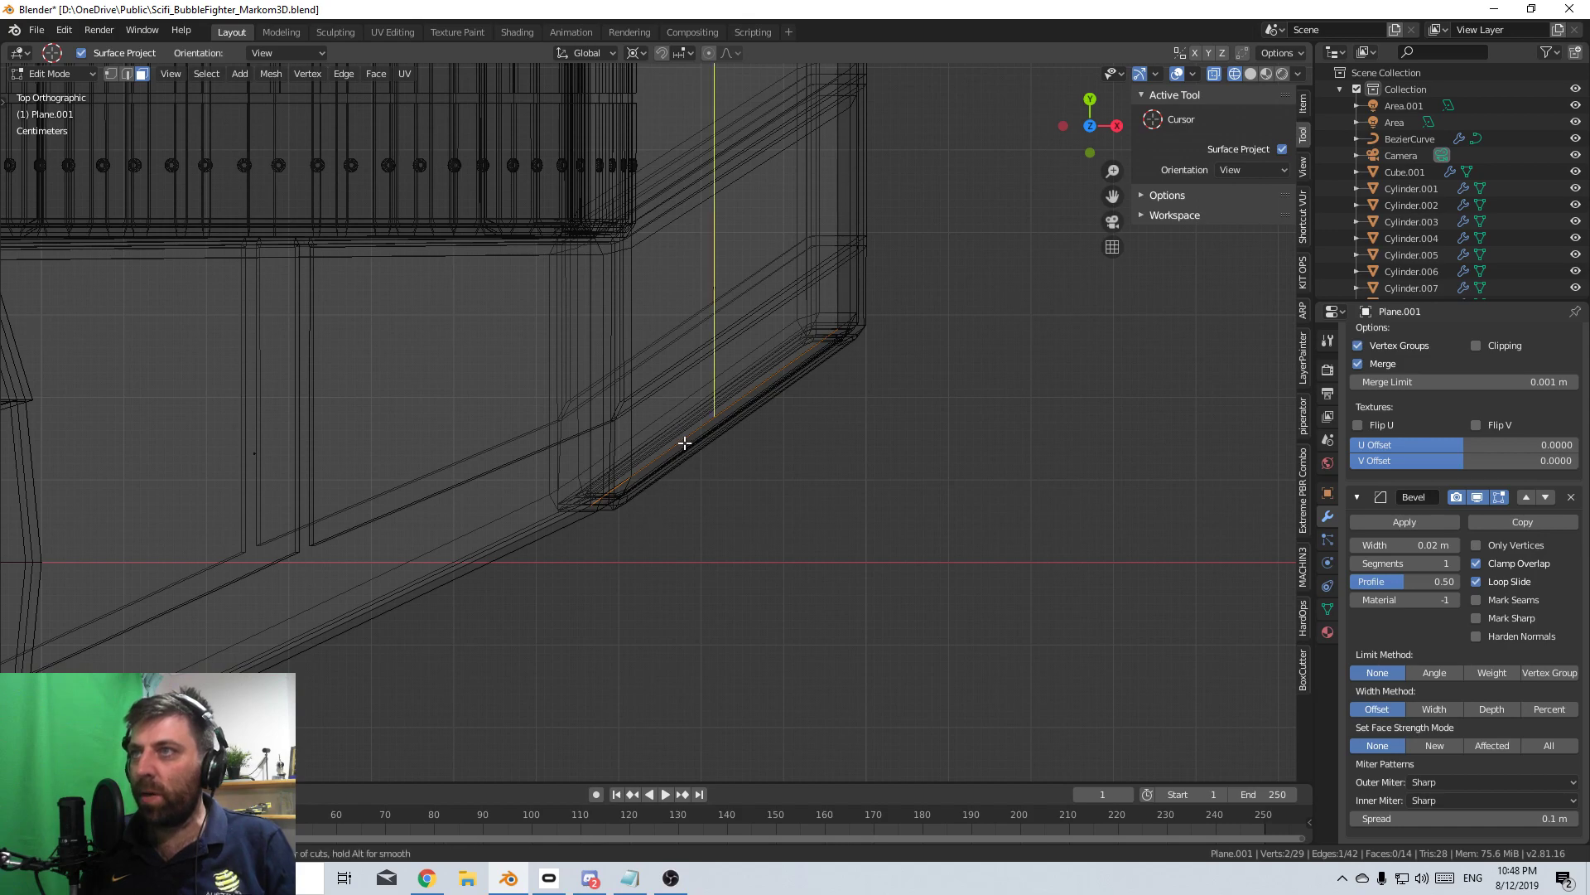
pyautogui.click(685, 443)
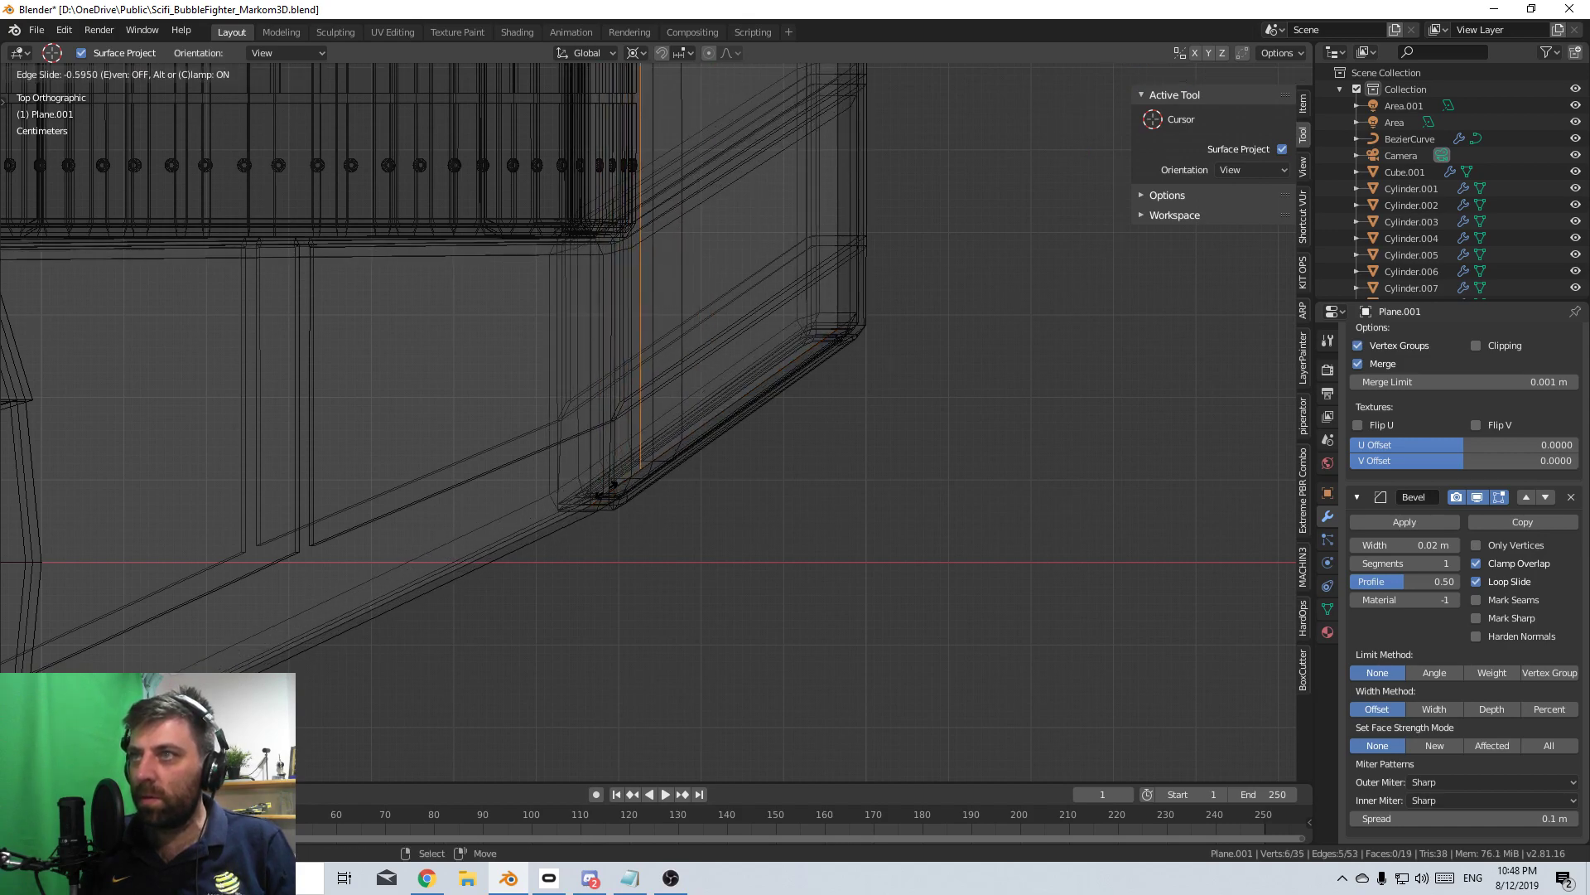
pyautogui.click(614, 484)
# - Add another loop cut running along the front edge of the base wing plate
pyautogui.moveTo(613, 484); pyautogui.dragTo(328, 137, button='middle')
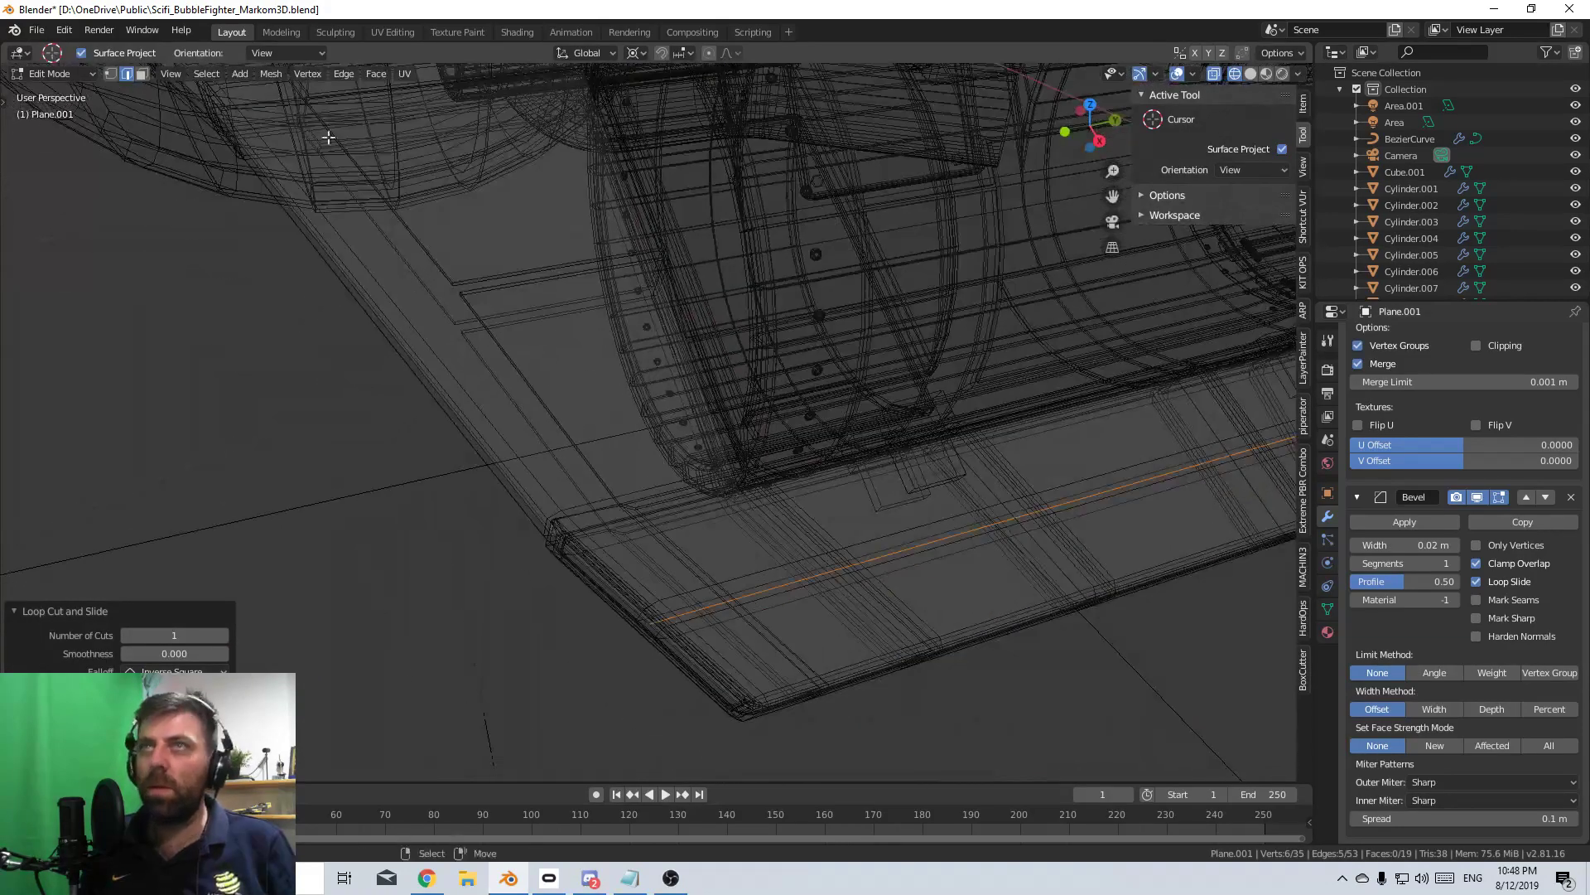
pyautogui.click(142, 75)
pyautogui.click(683, 586)
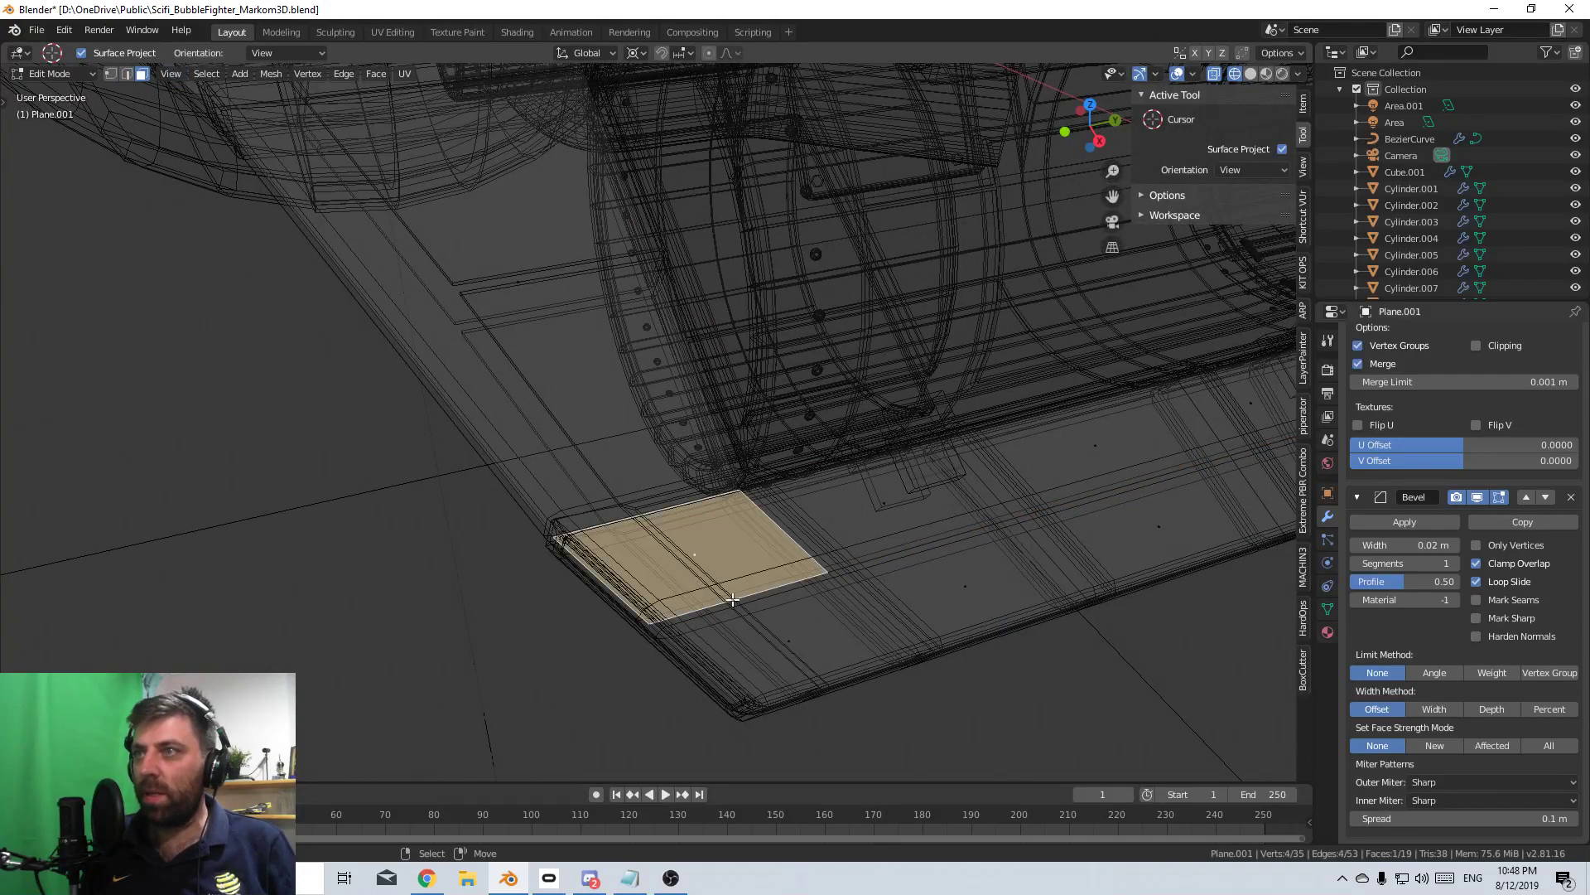
pyautogui.click(778, 649)
pyautogui.moveTo(778, 649); pyautogui.dragTo(667, 557, button='middle')
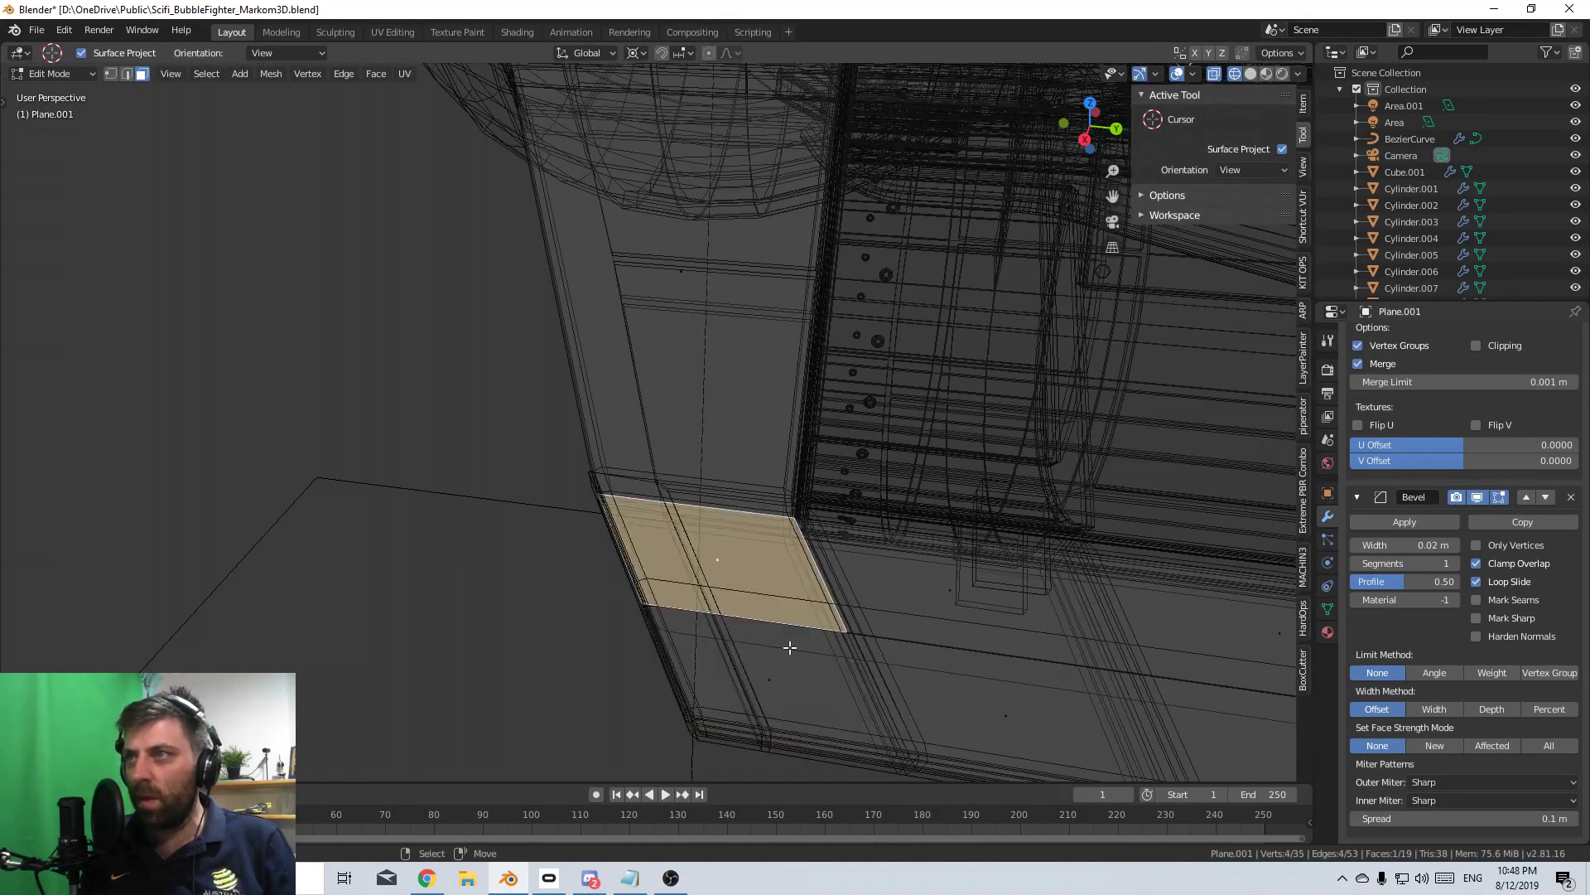
pyautogui.hotkey('ctrl', 'r')
pyautogui.click(779, 712)
pyautogui.click(768, 709)
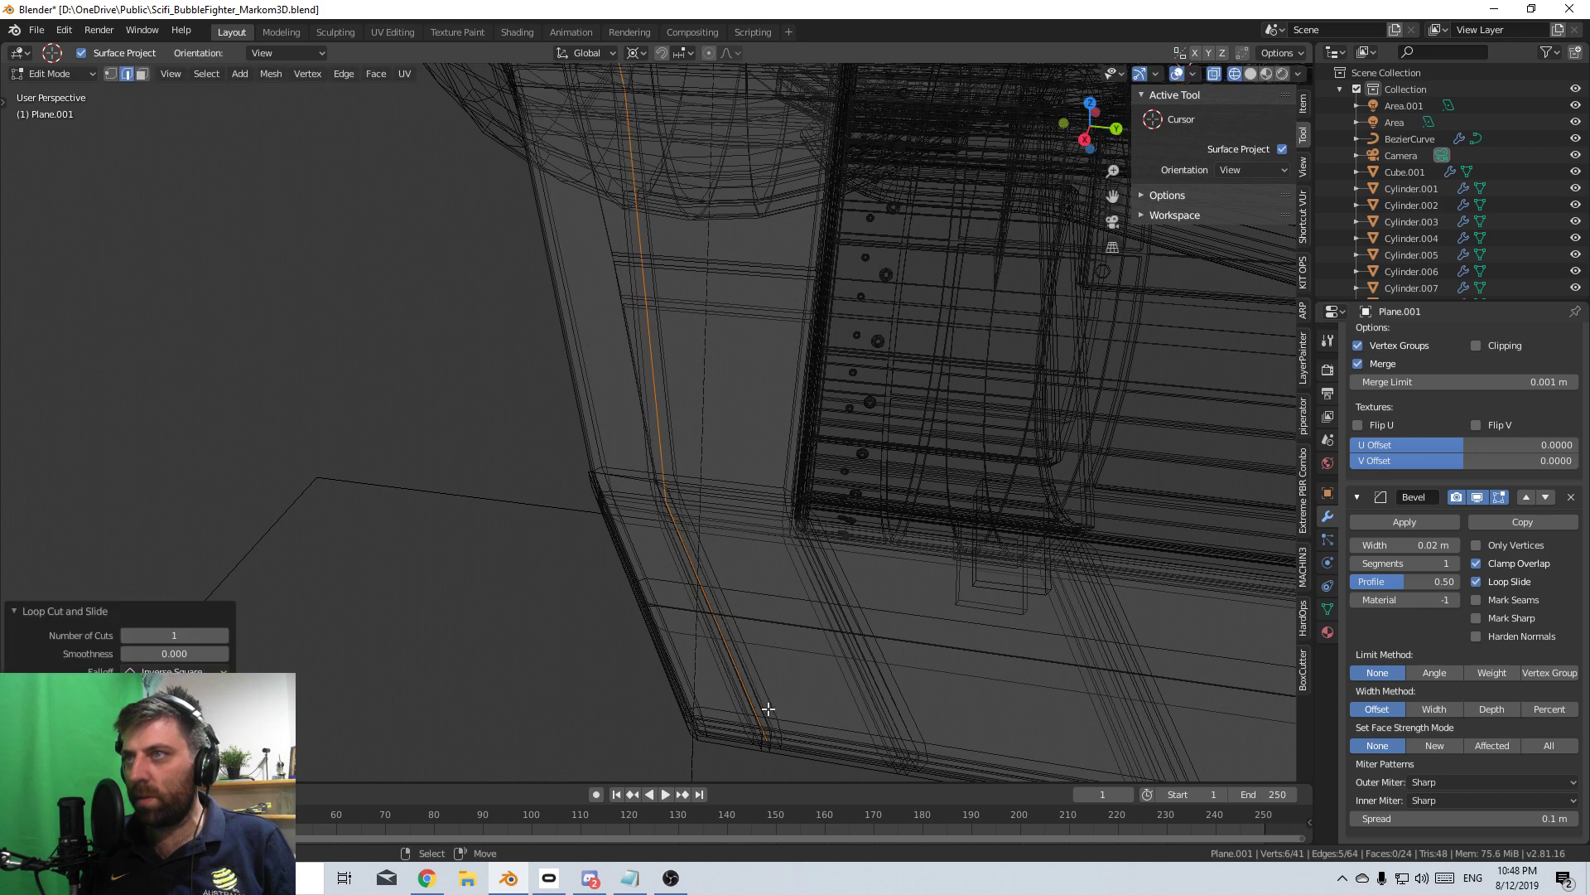
# - Delete the two front faces of the base plate's outer section, restore solid shading and return to Object Mode
pyautogui.press('3')
pyautogui.click(677, 563)
pyautogui.keyDown('shift'); pyautogui.click(714, 650); pyautogui.keyUp('shift')
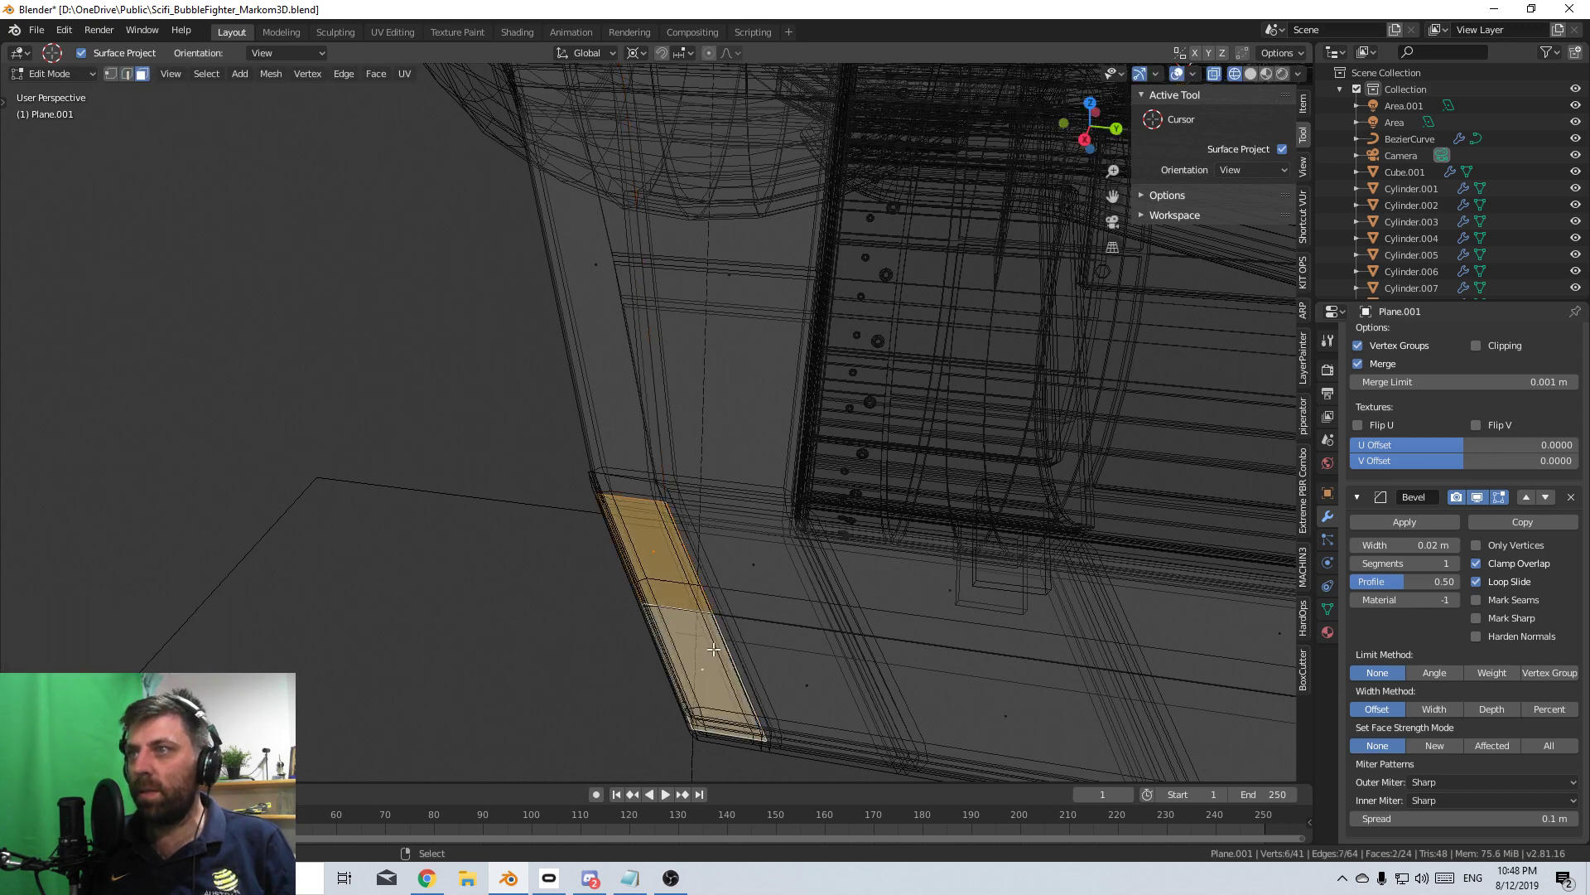
pyautogui.press('x')
pyautogui.click(754, 653)
pyautogui.press('z')
pyautogui.click(770, 665)
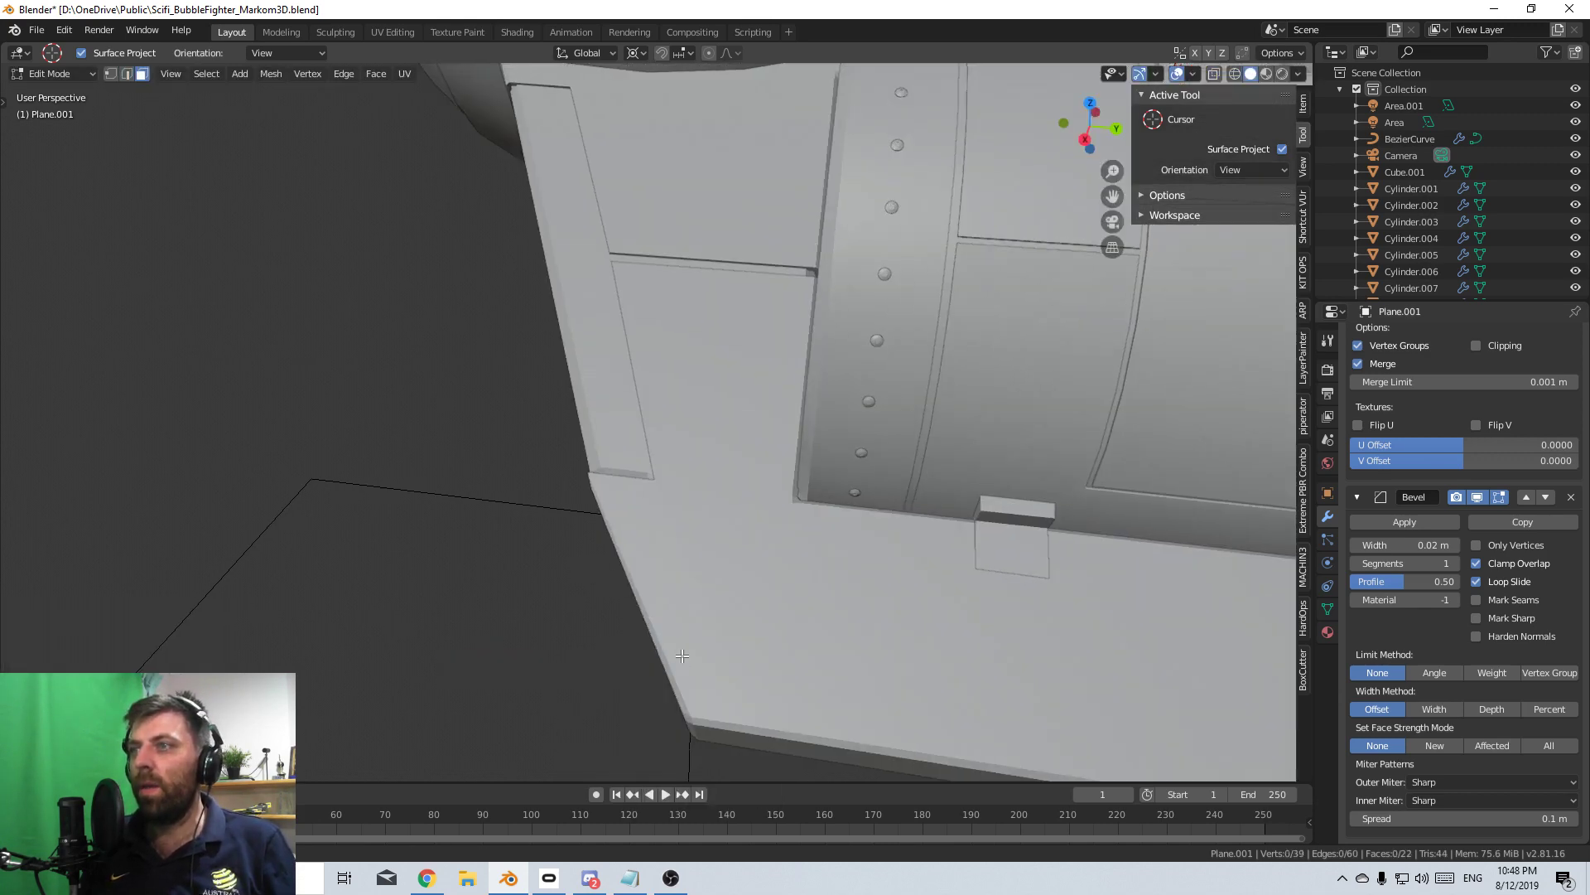
pyautogui.moveTo(770, 664)
pyautogui.mouseDown(button='middle')
pyautogui.moveTo(806, 579)
pyautogui.moveTo(628, 596)
pyautogui.mouseUp(button='middle')
pyautogui.press('Tab')
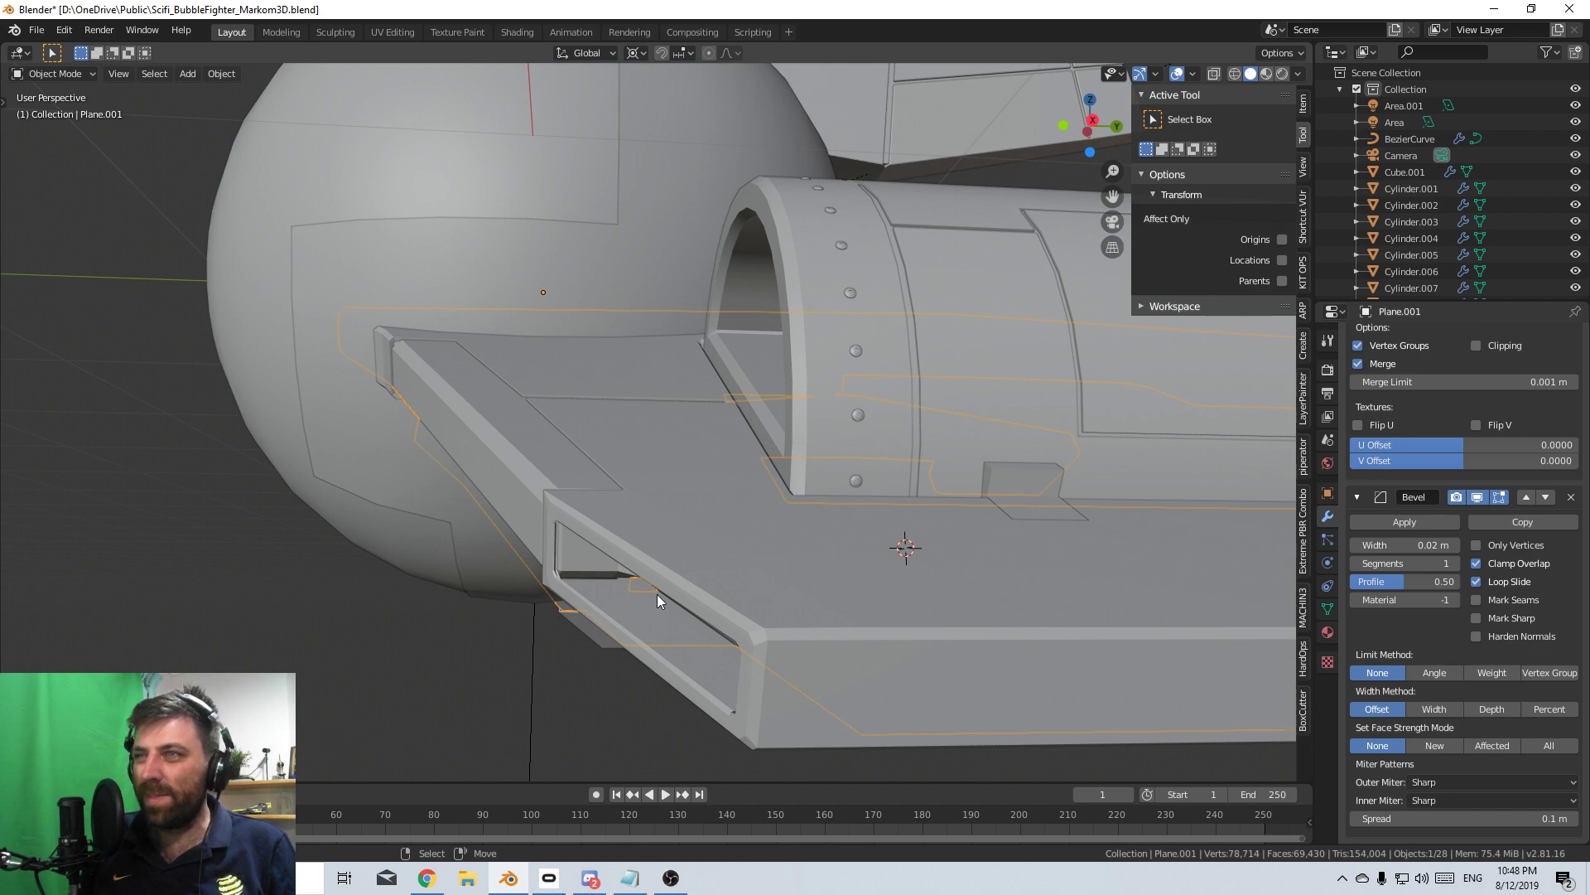
# - Place the 3D cursor at the opening in the front of the outer wing section and add a 32-vertex cylinder there
pyautogui.moveTo(658, 594); pyautogui.dragTo(494, 657, button='middle')
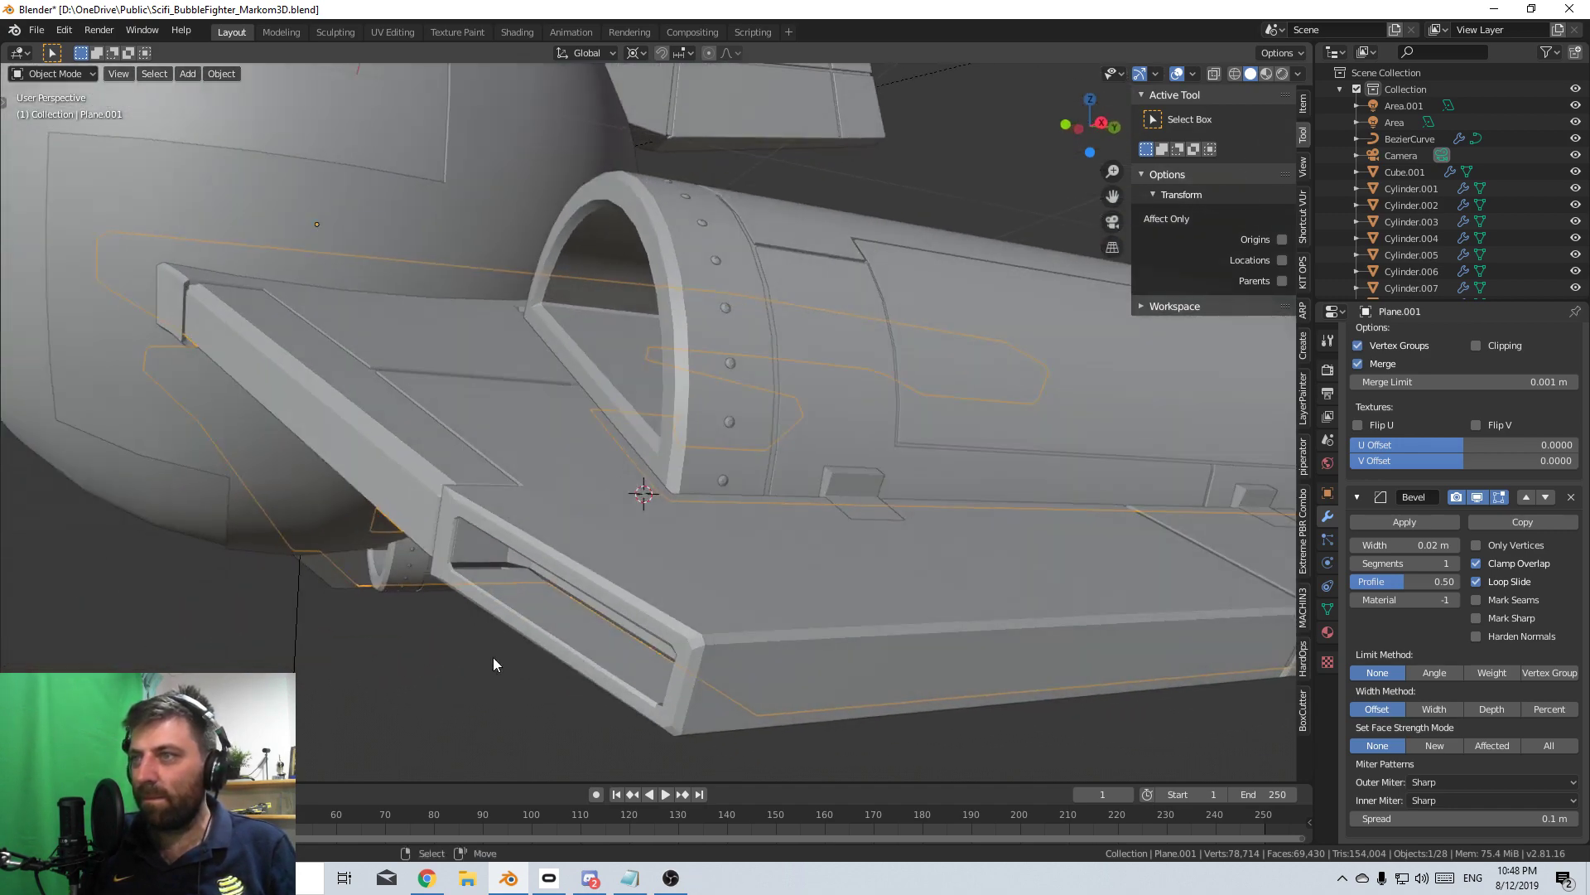
pyautogui.click(666, 683)
pyautogui.press('Tab')
pyautogui.moveTo(596, 645); pyautogui.dragTo(531, 591, button='middle')
pyautogui.scroll(-3, 505, 639)
pyautogui.moveTo(706, 664); pyautogui.dragTo(595, 539, button='middle')
pyautogui.scroll(3, 595, 539)
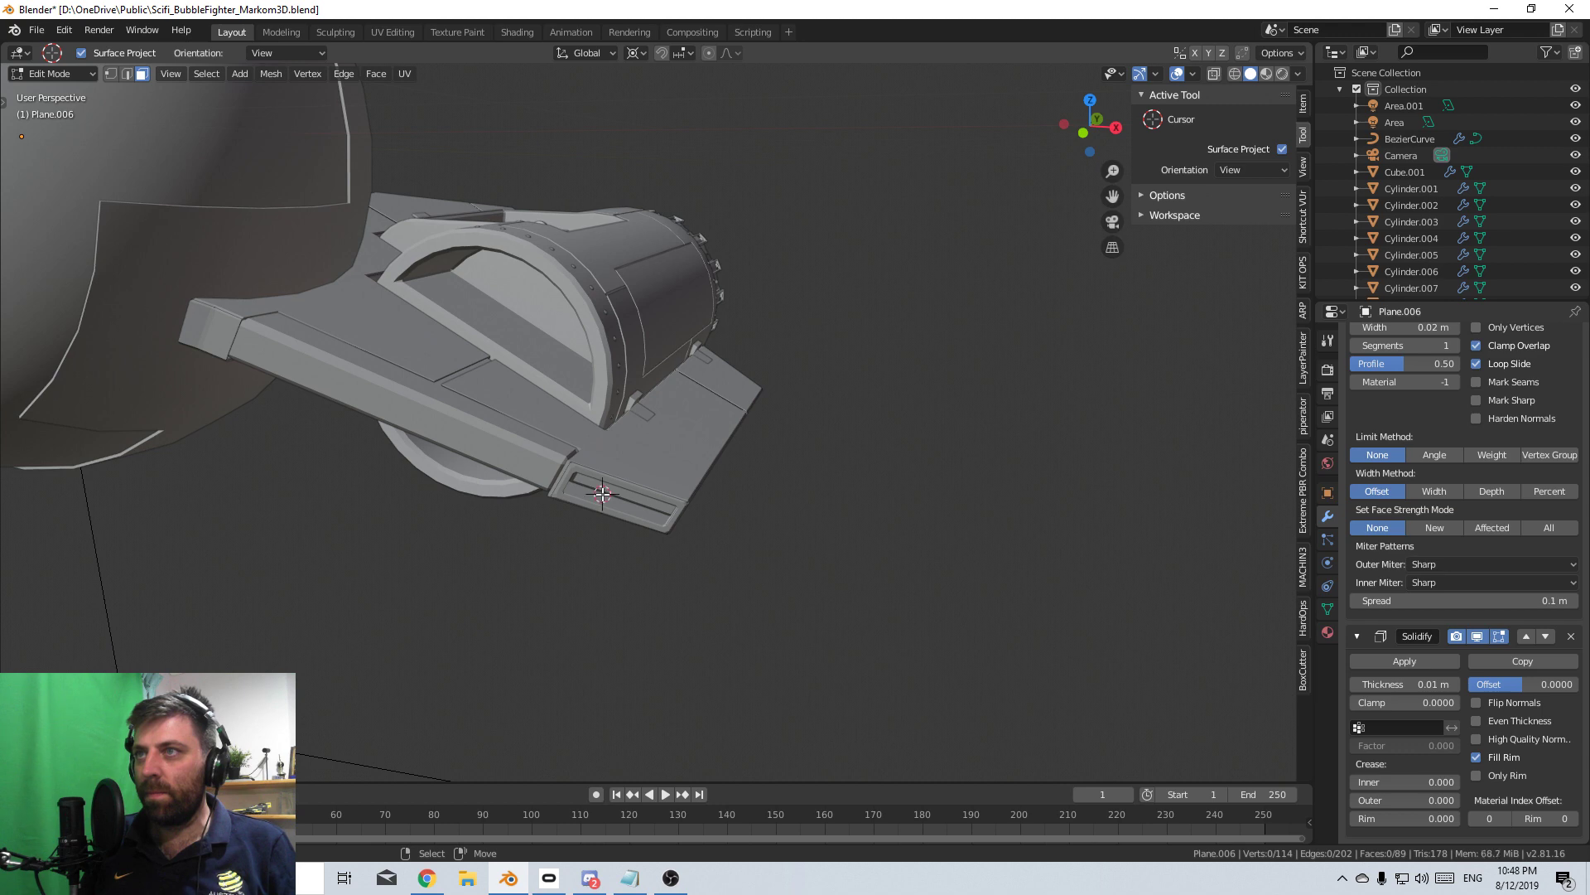
pyautogui.press('Tab')
pyautogui.hotkey('shift', 'a')
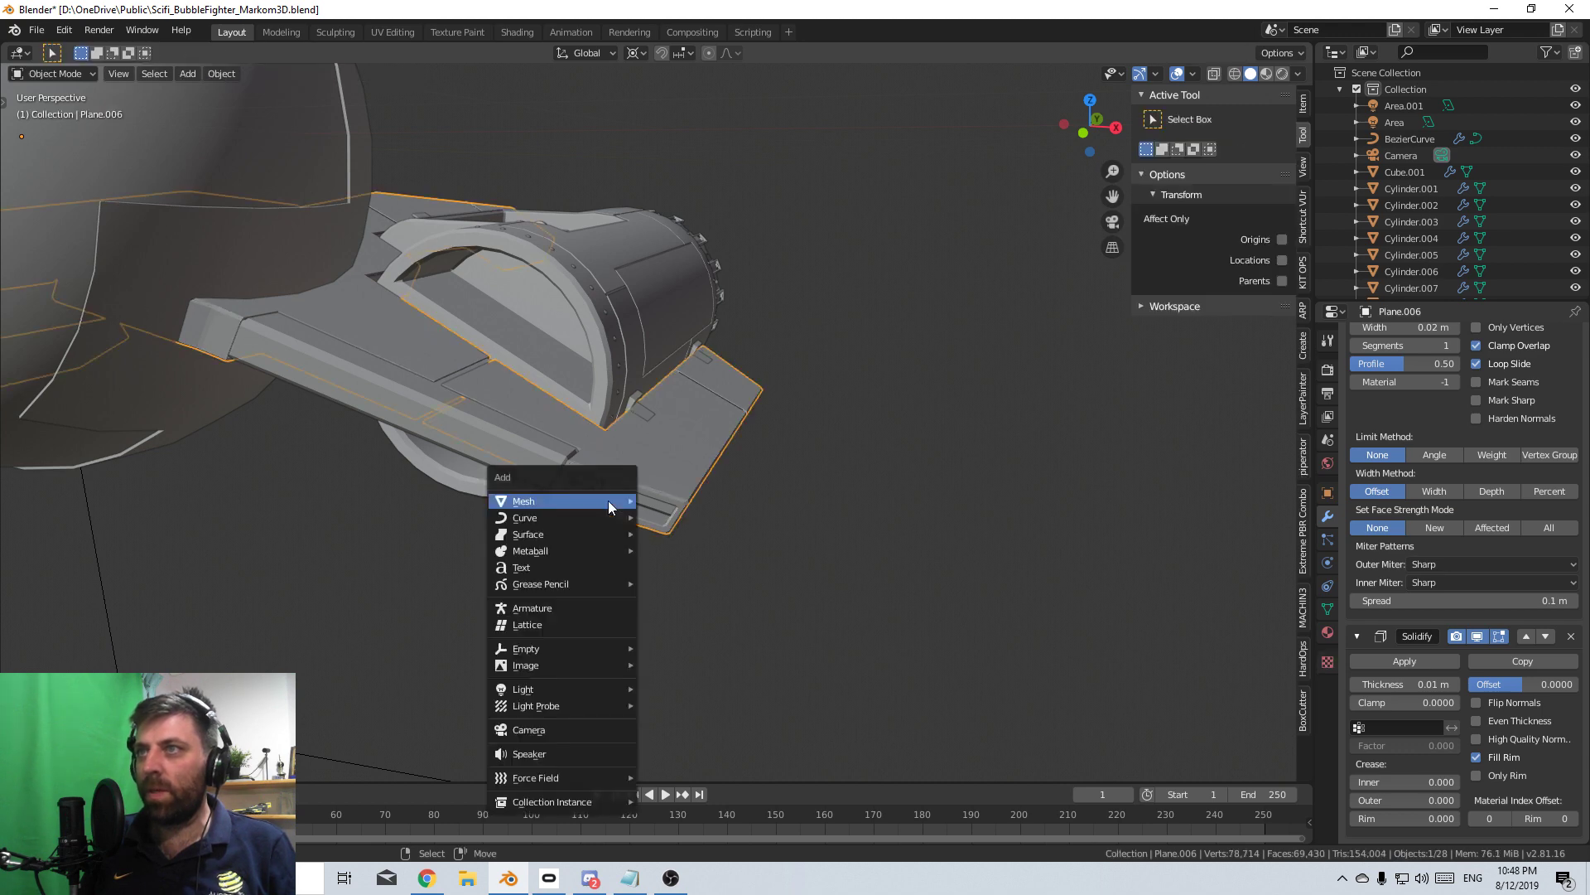
pyautogui.moveTo(629, 505)
pyautogui.click(710, 588)
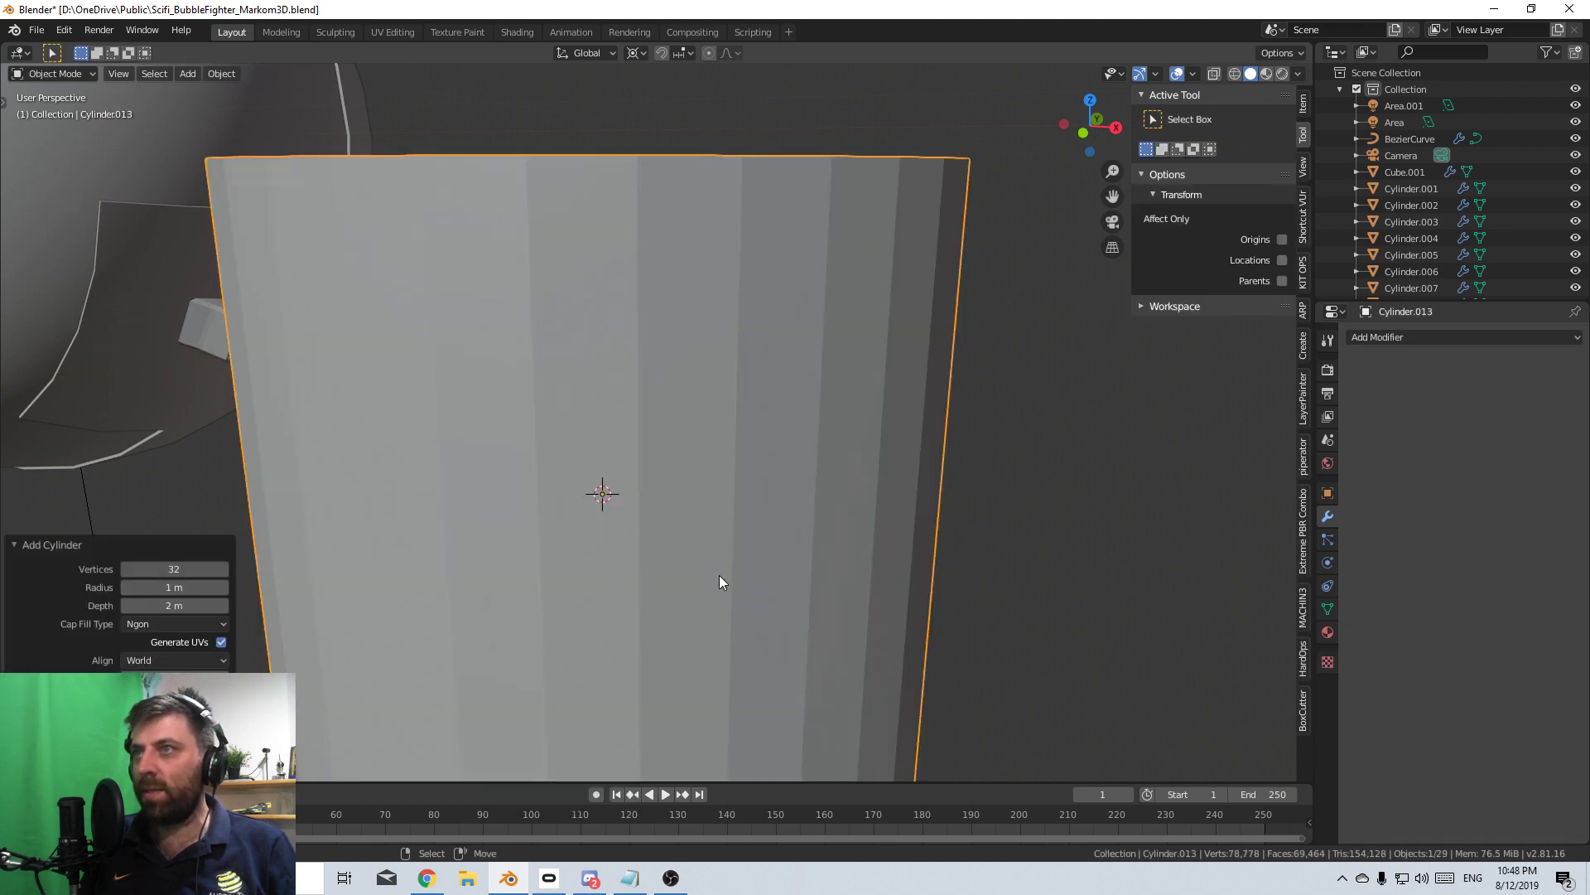
# - Rotate the cylinder's mesh 90° about X and scale it down until it fits the wing opening
pyautogui.scroll(-4, 817, 525)
pyautogui.press('Tab')
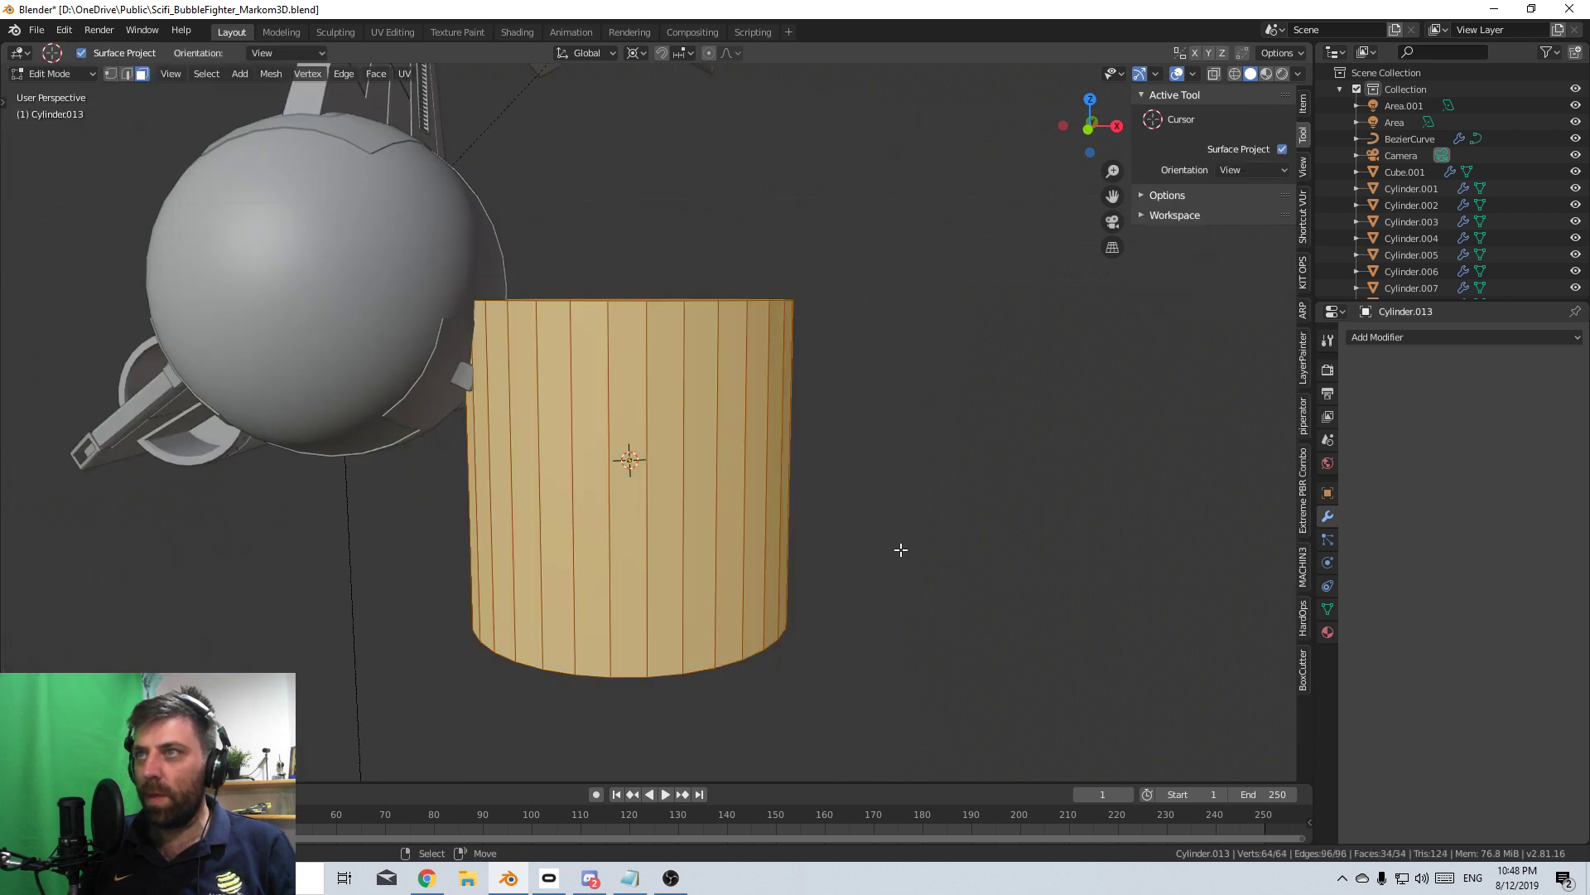
pyautogui.write('rx90')
pyautogui.press('Return')
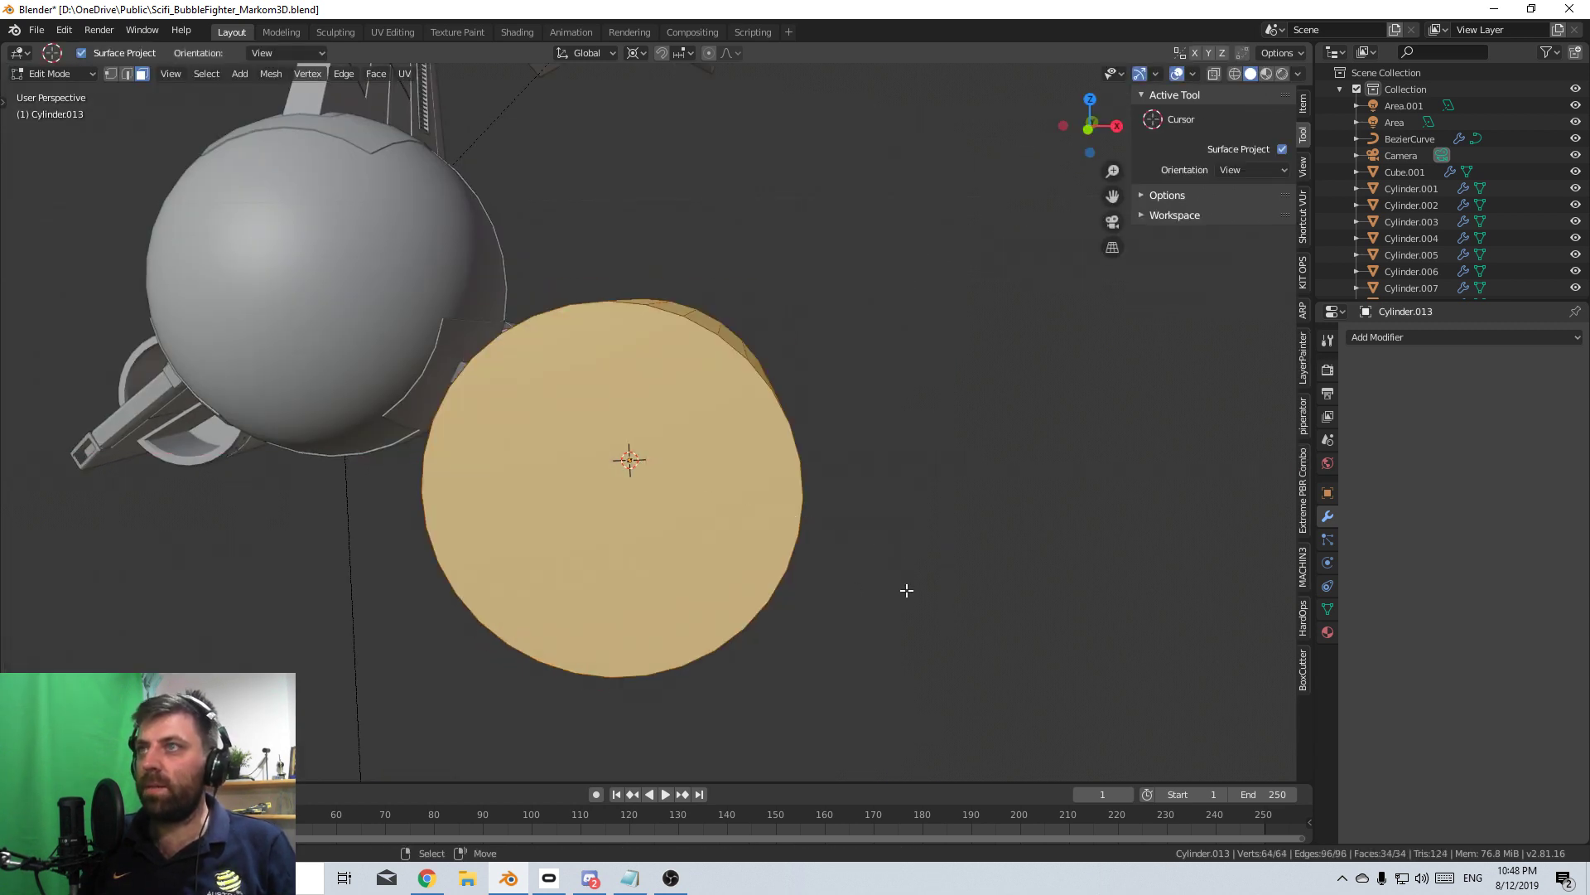
pyautogui.press('s')
pyautogui.click(661, 474)
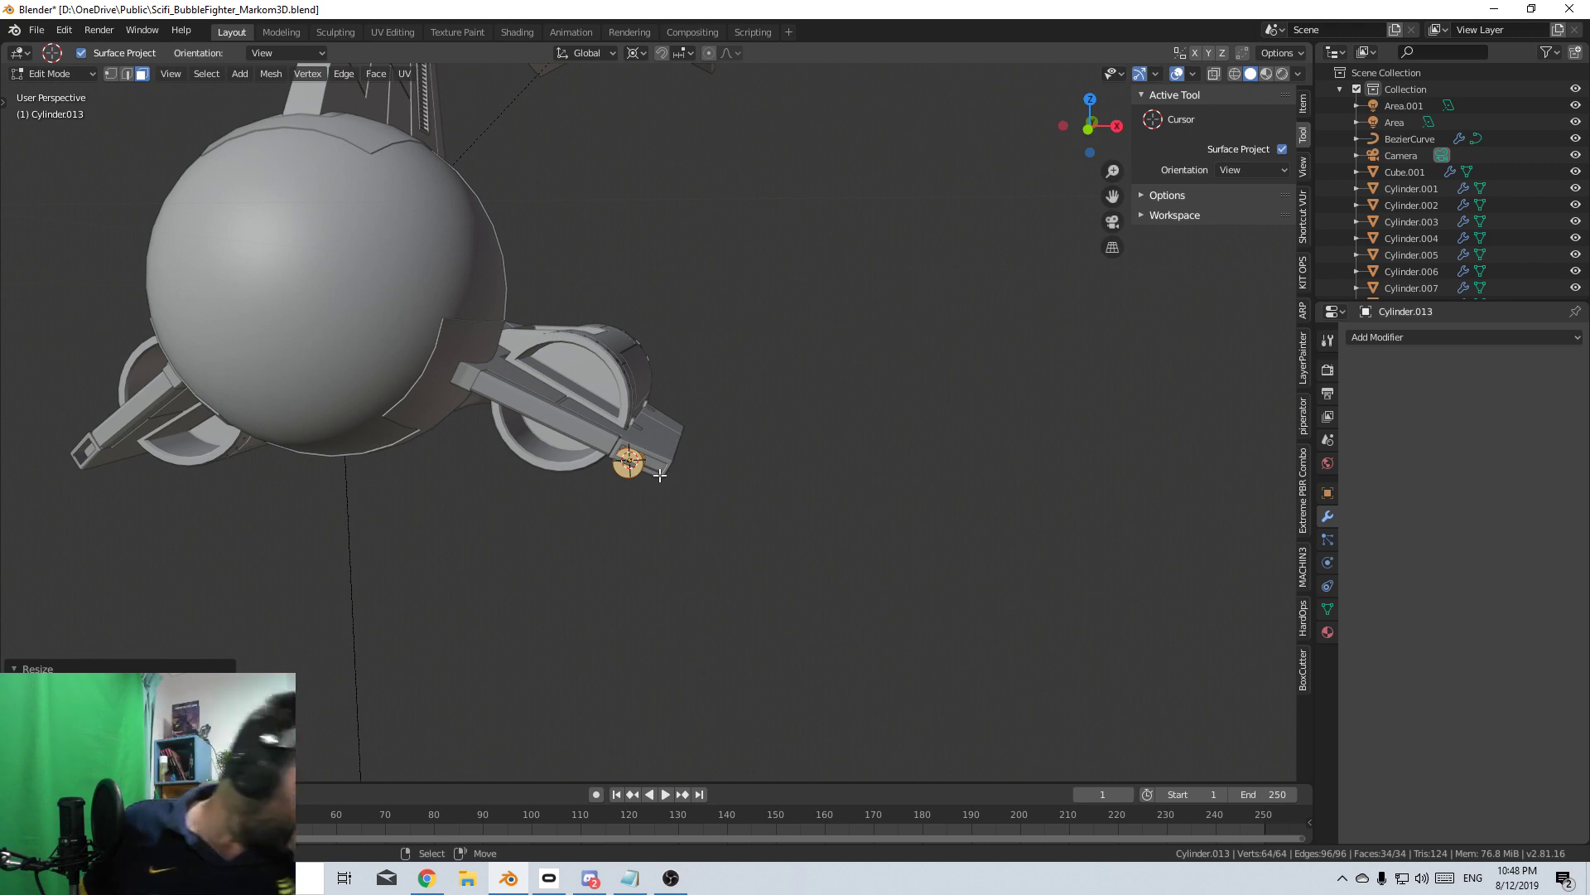
pyautogui.press('KP_3')
pyautogui.press('KP_1')
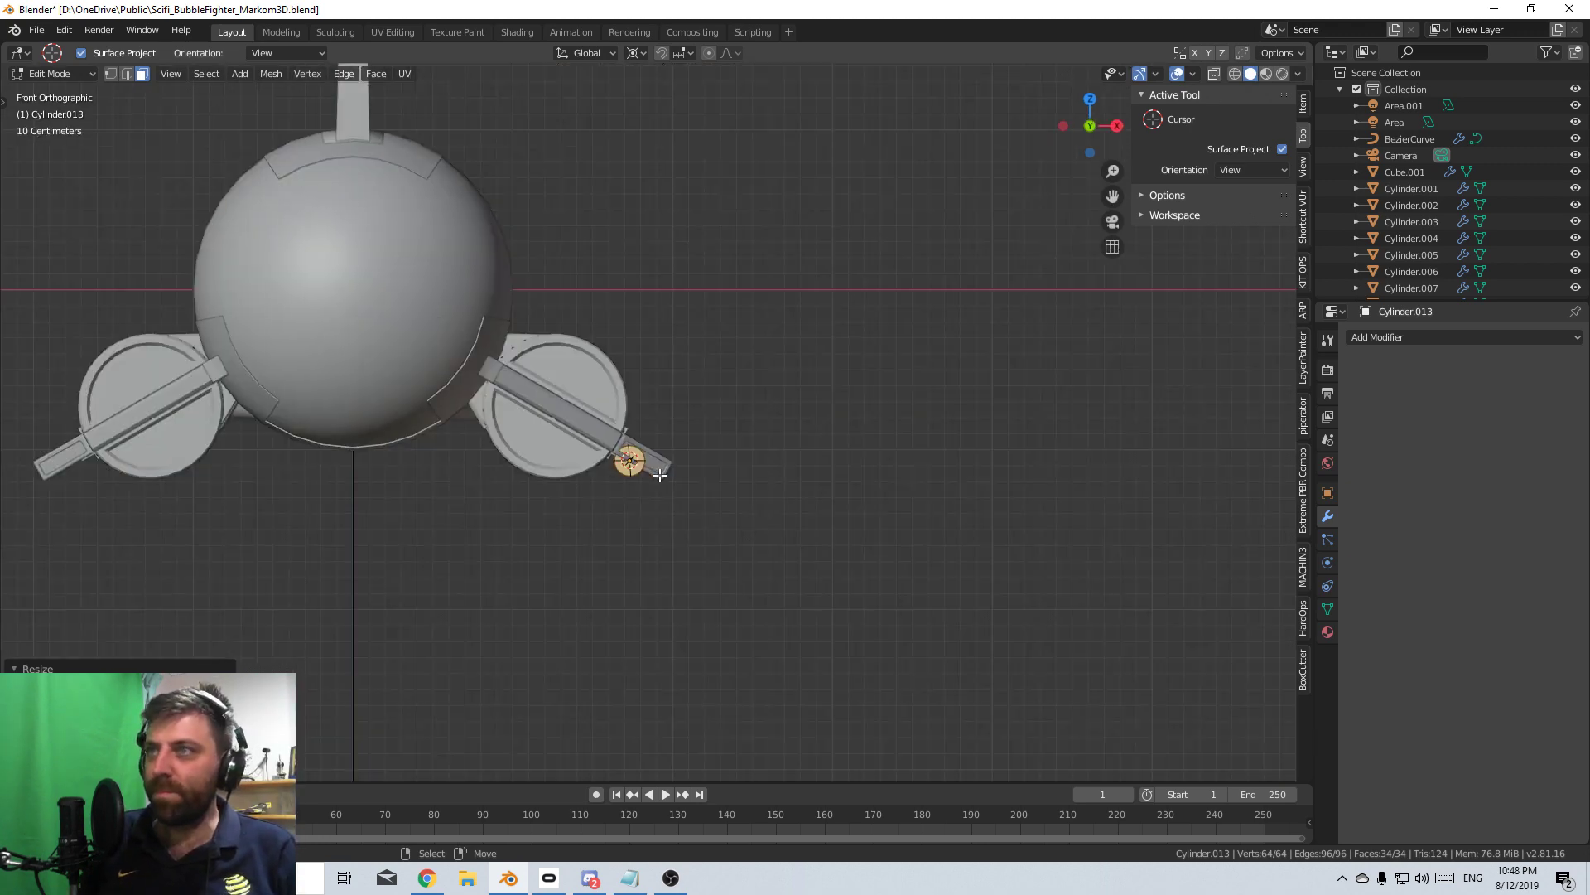
pyautogui.press('KP_Decimal')
pyautogui.press('s')
pyautogui.click(646, 602)
# - Move the whole cylinder mesh into the inner end of the wing opening and rescale it along Y
pyautogui.press('Tab')
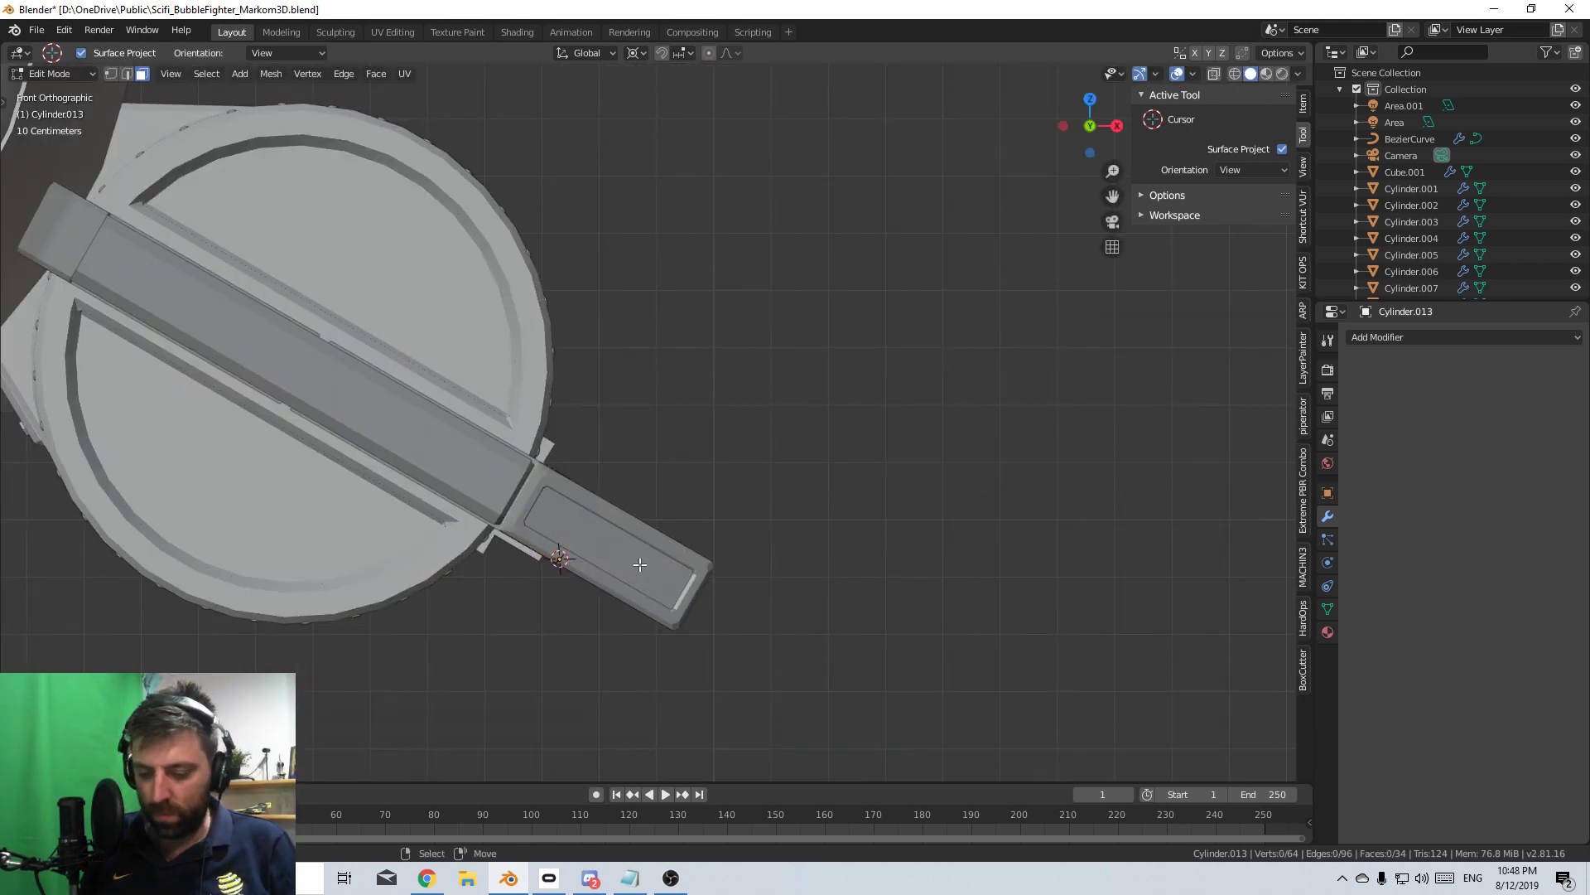
pyautogui.press('a')
pyautogui.press('g')
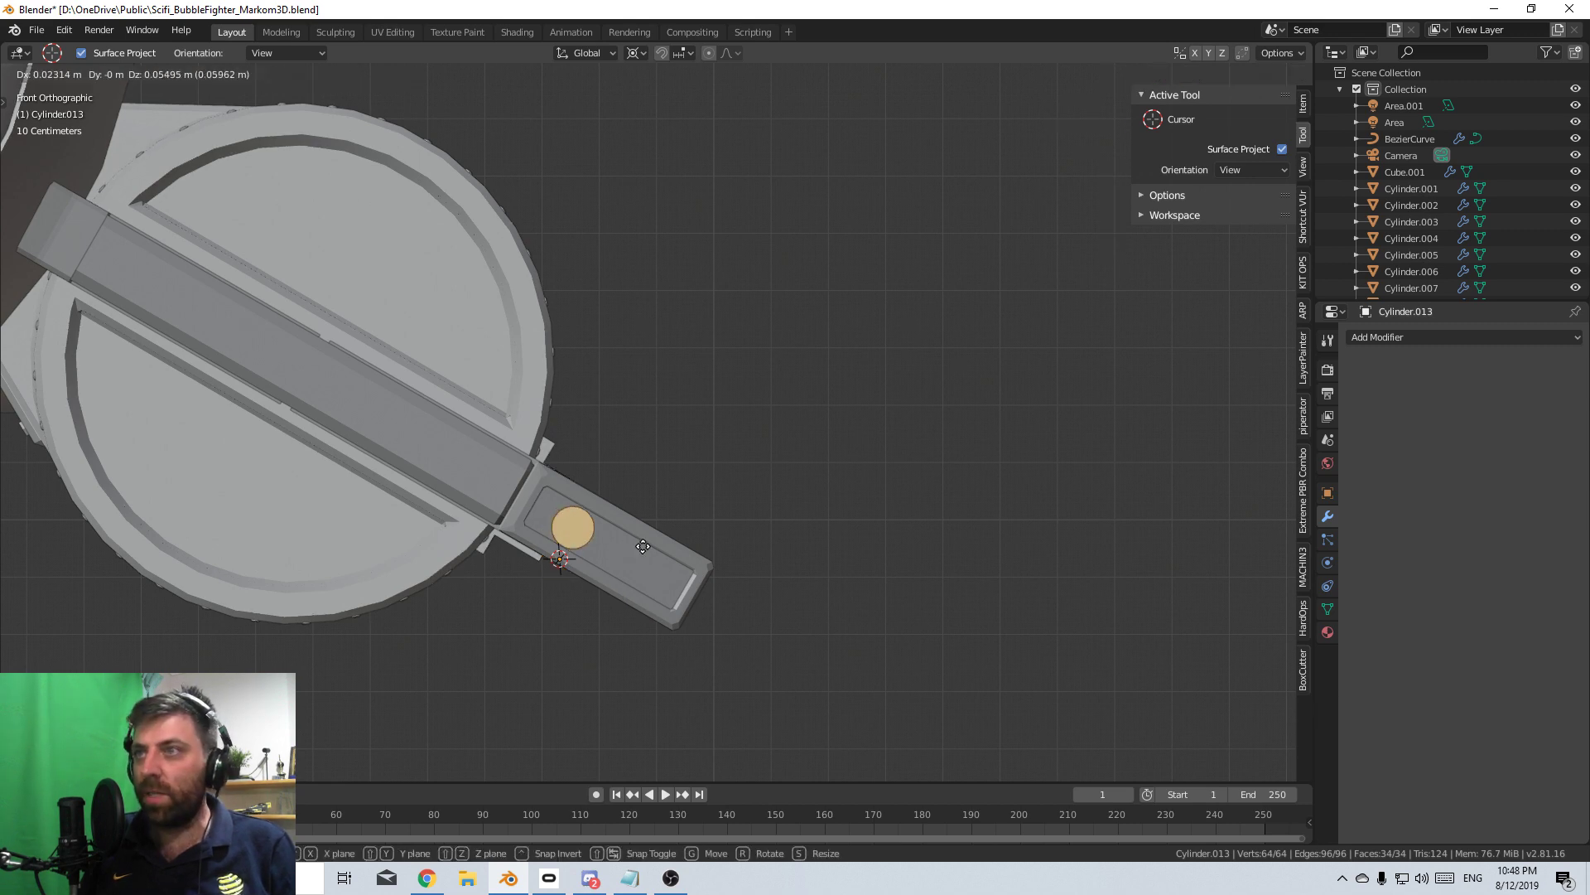
pyautogui.click(642, 547)
pyautogui.moveTo(828, 518); pyautogui.dragTo(727, 507, button='middle')
pyautogui.press('s')
pyautogui.press('y')
pyautogui.click(732, 543)
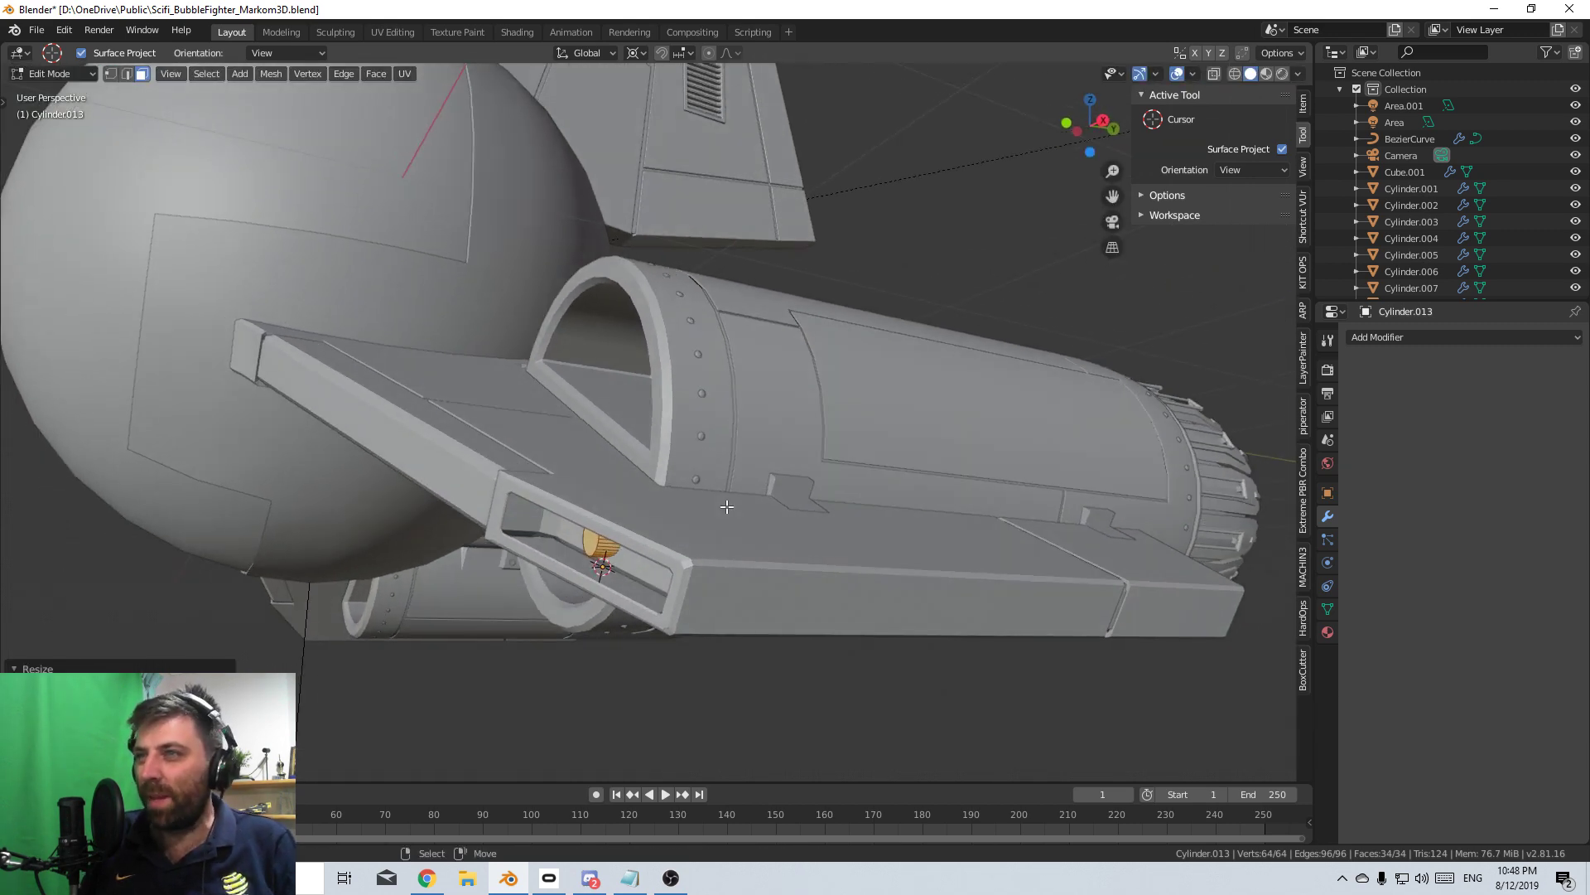
# - Change the transform pivot point and move the cylinder forward so it sticks out of the wing opening
pyautogui.click(636, 53)
pyautogui.click(637, 135)
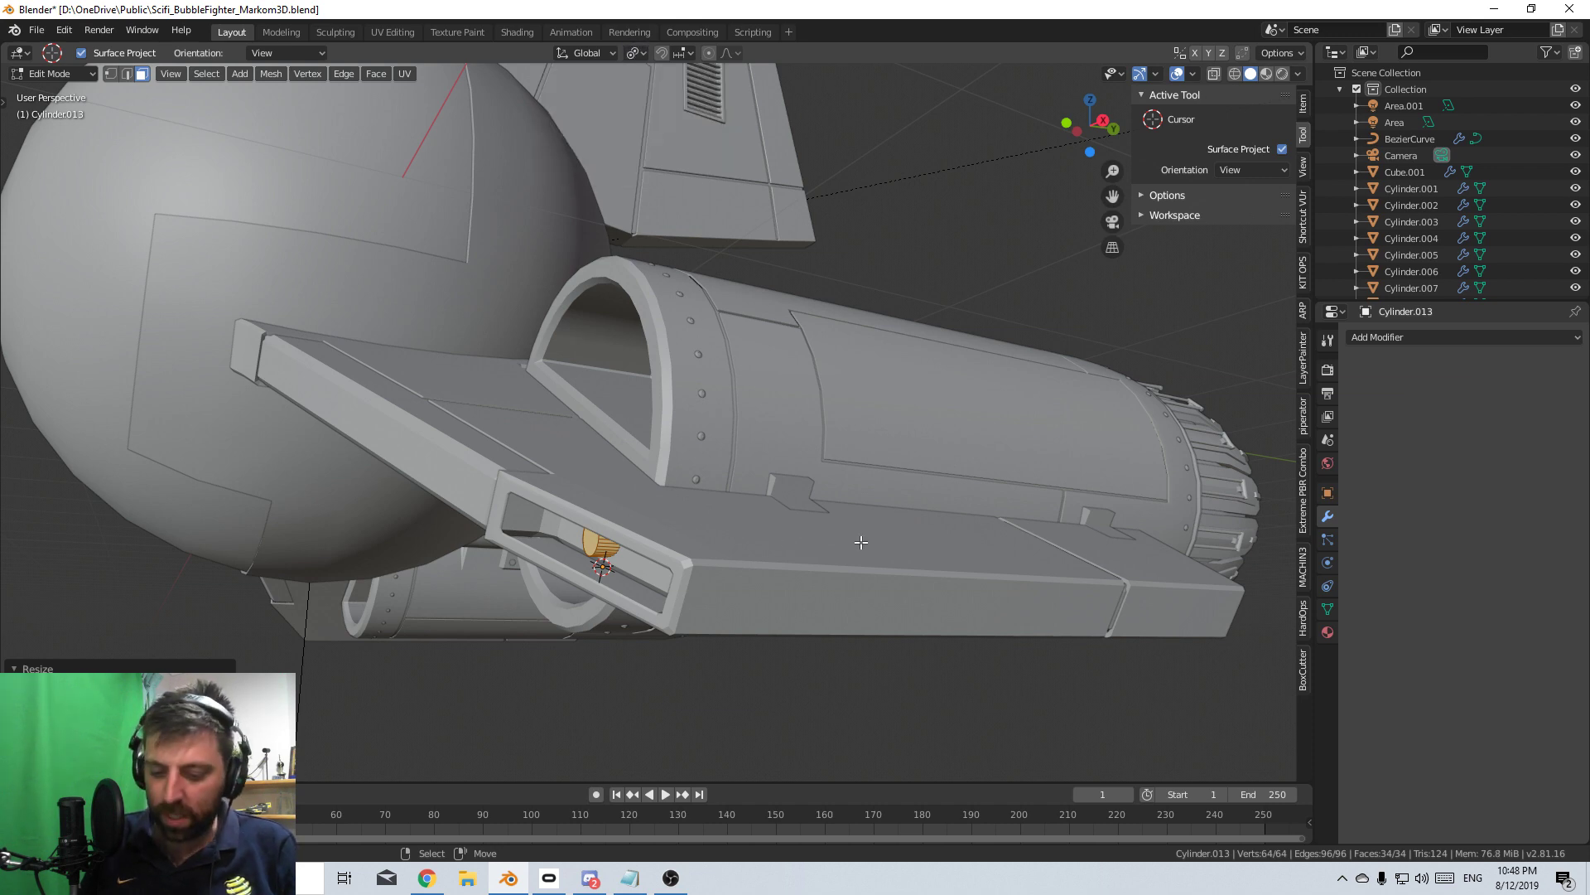
pyautogui.press('g')
pyautogui.press('x')
pyautogui.click(735, 552)
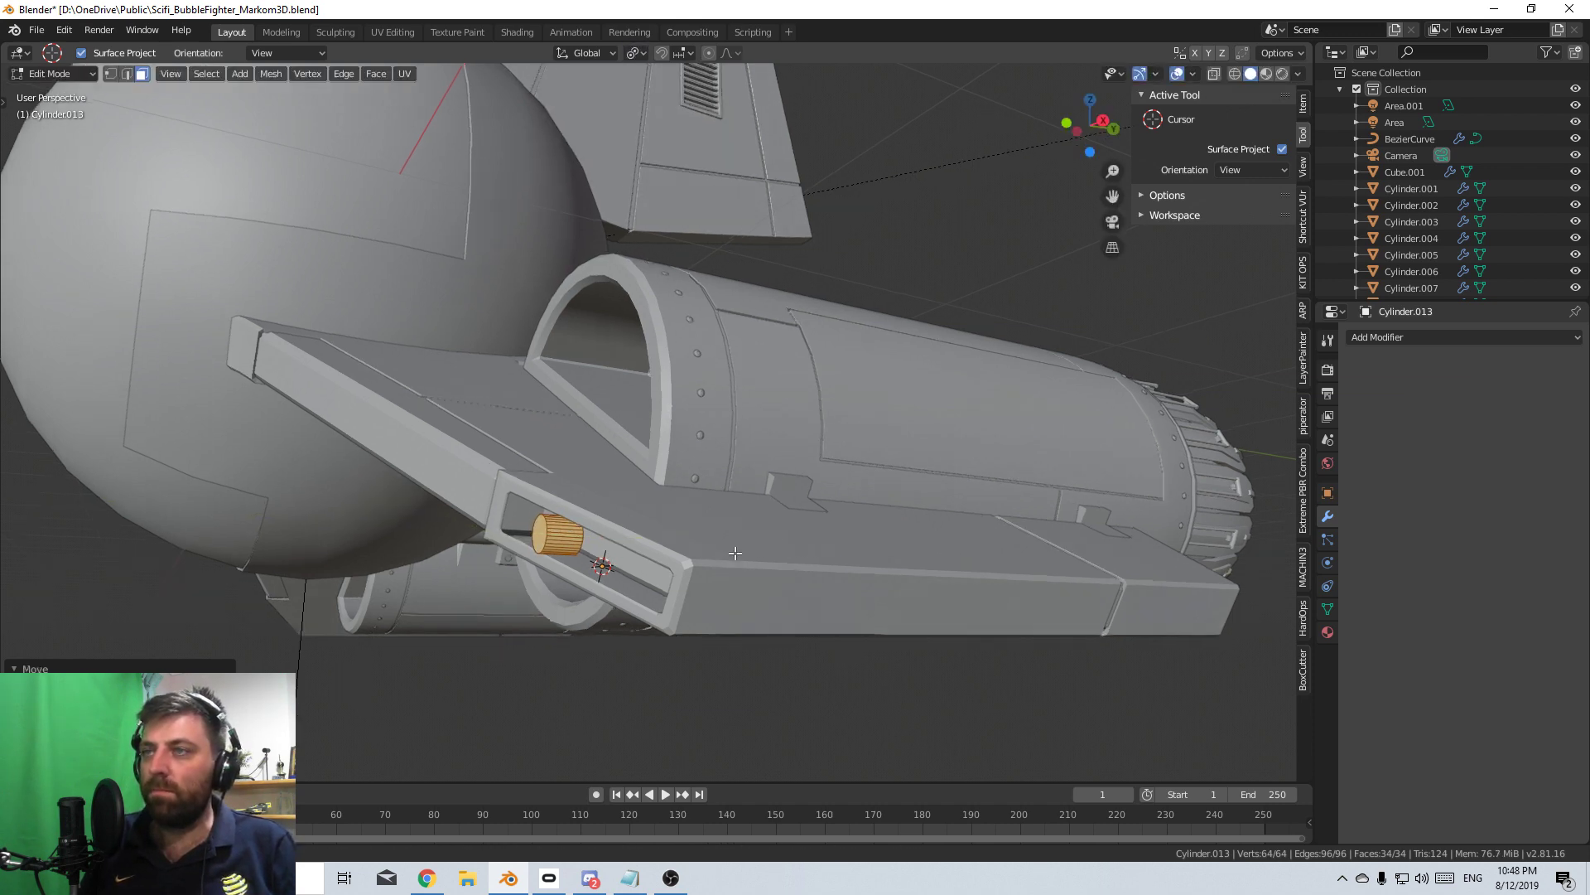
# - Inset the cylinder's front face by about 0.004 m
pyautogui.moveTo(735, 552); pyautogui.dragTo(856, 582, button='middle')
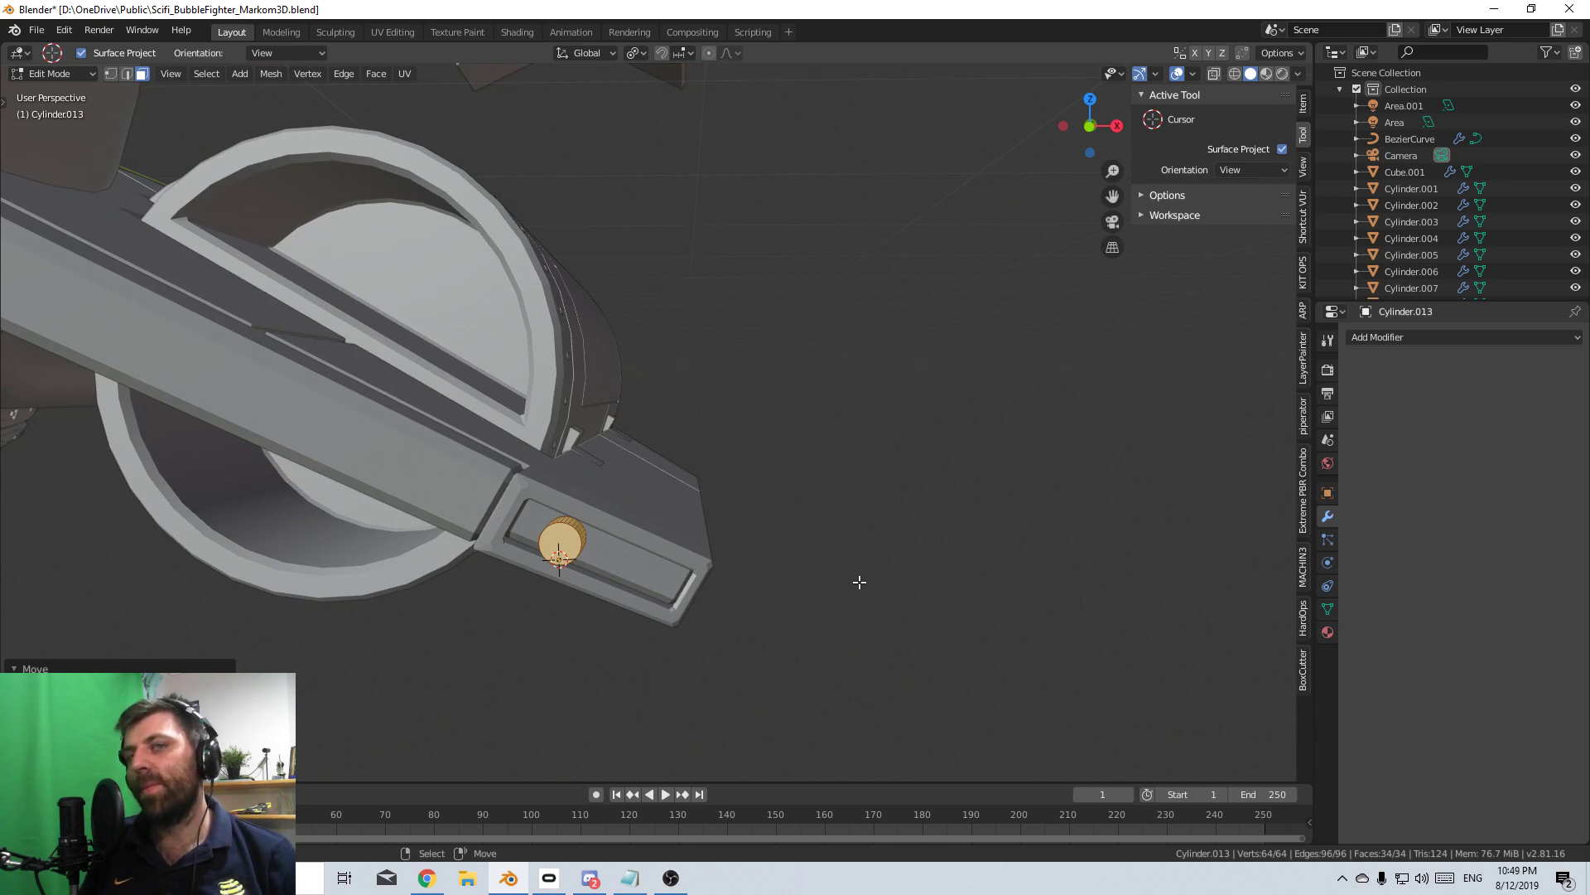
pyautogui.click(547, 543)
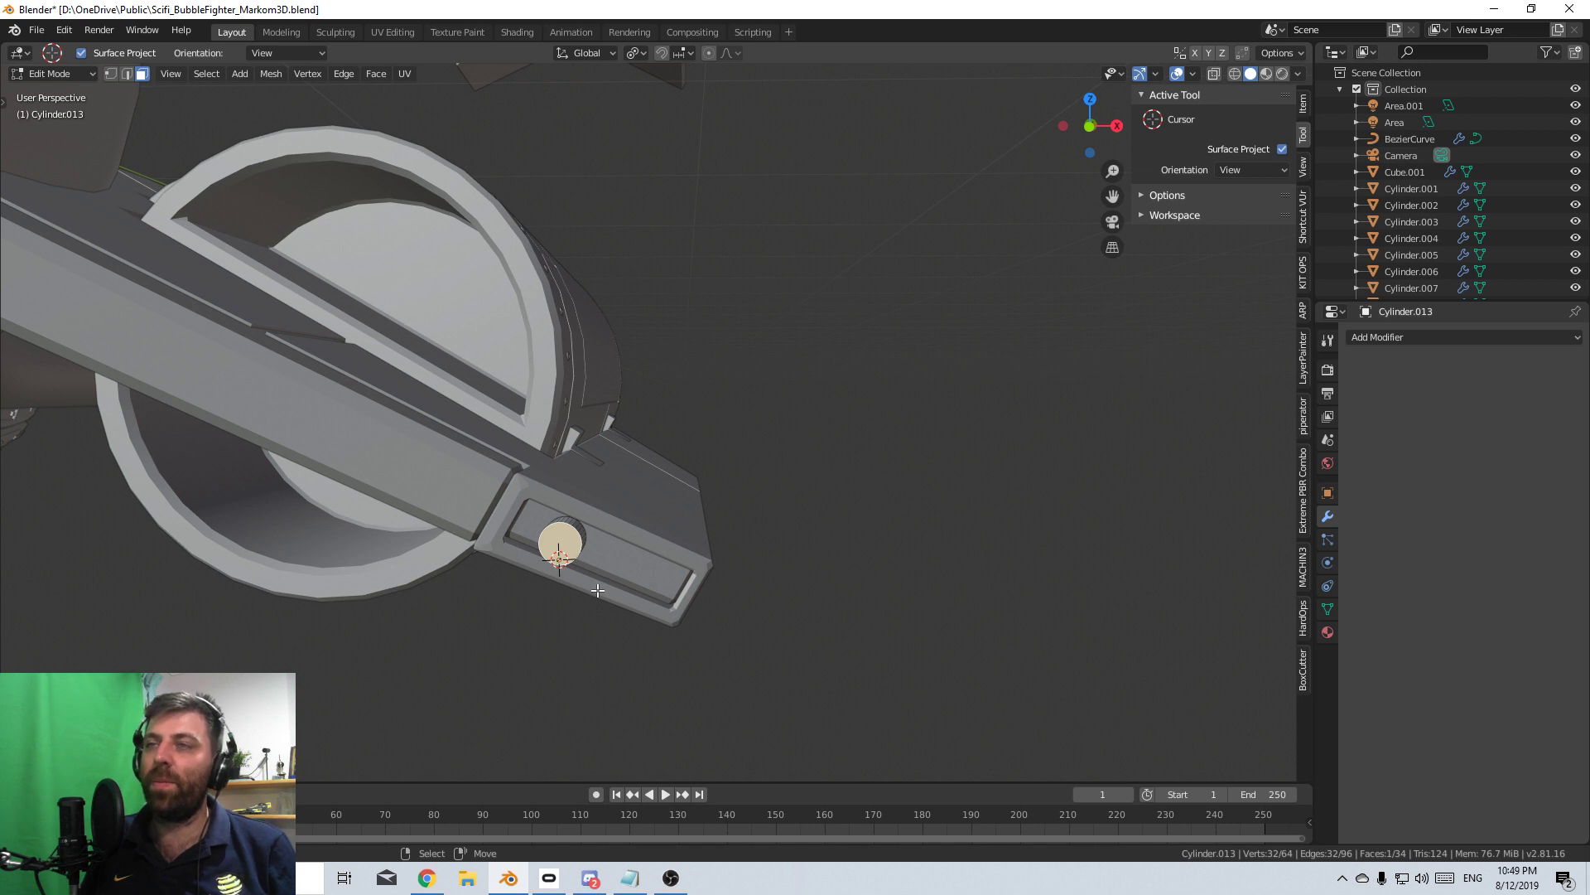
pyautogui.scroll(2, 598, 590)
pyautogui.press('i')
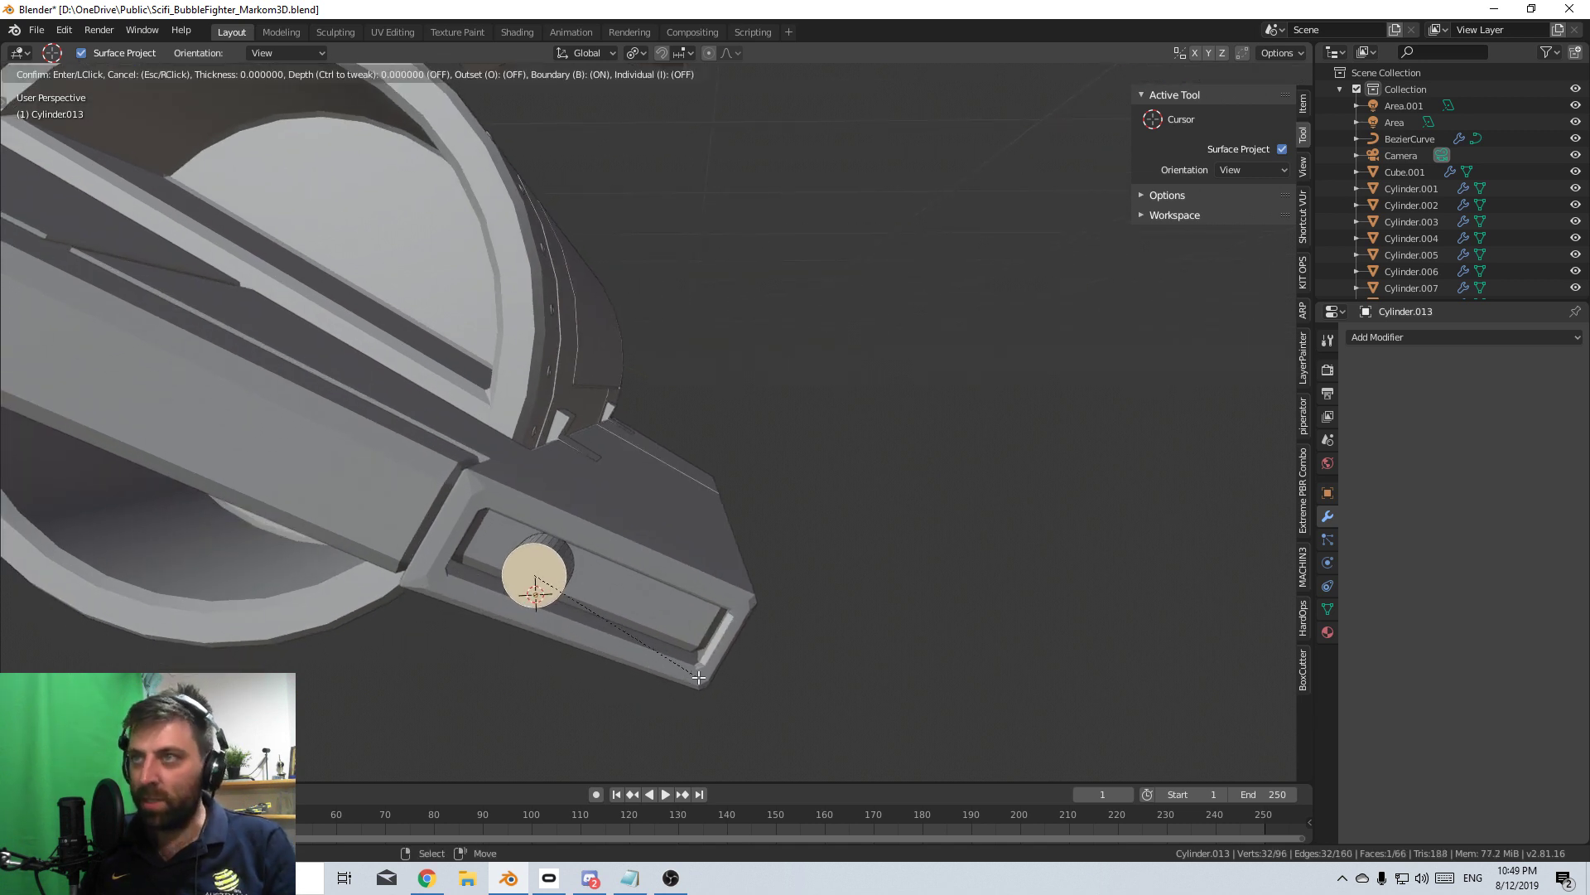
pyautogui.click(696, 678)
pyautogui.moveTo(696, 678); pyautogui.dragTo(676, 641, button='middle')
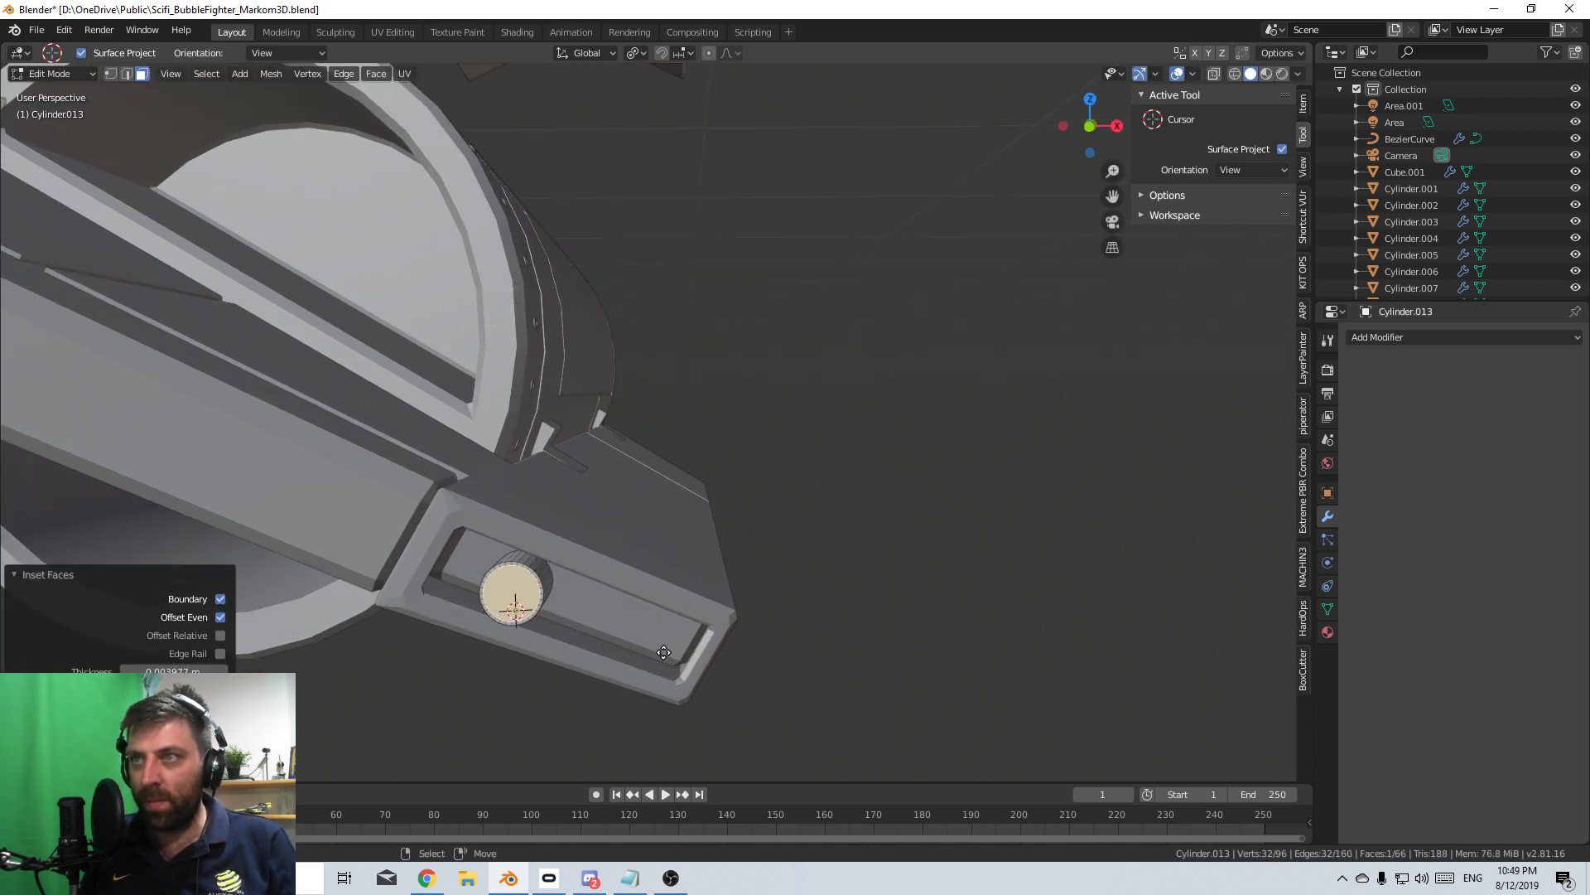
pyautogui.press('e')
pyautogui.click(717, 637)
pyautogui.hotkey('ctrl', 'z')
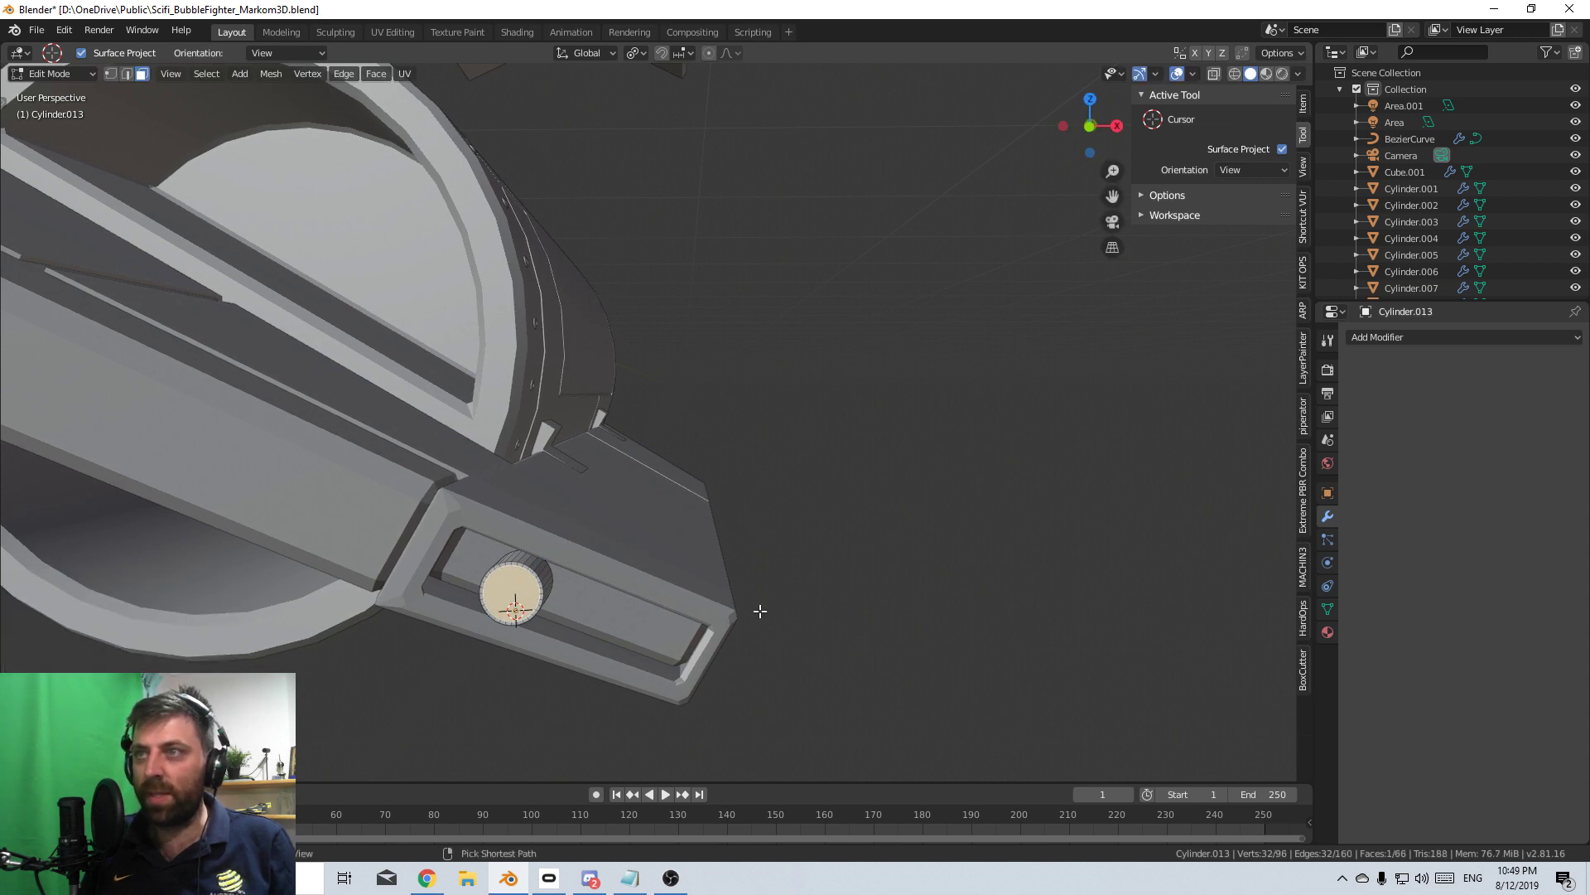
# - Extrude the cylinder's inset front face about 0.13 m forward
pyautogui.press('e')
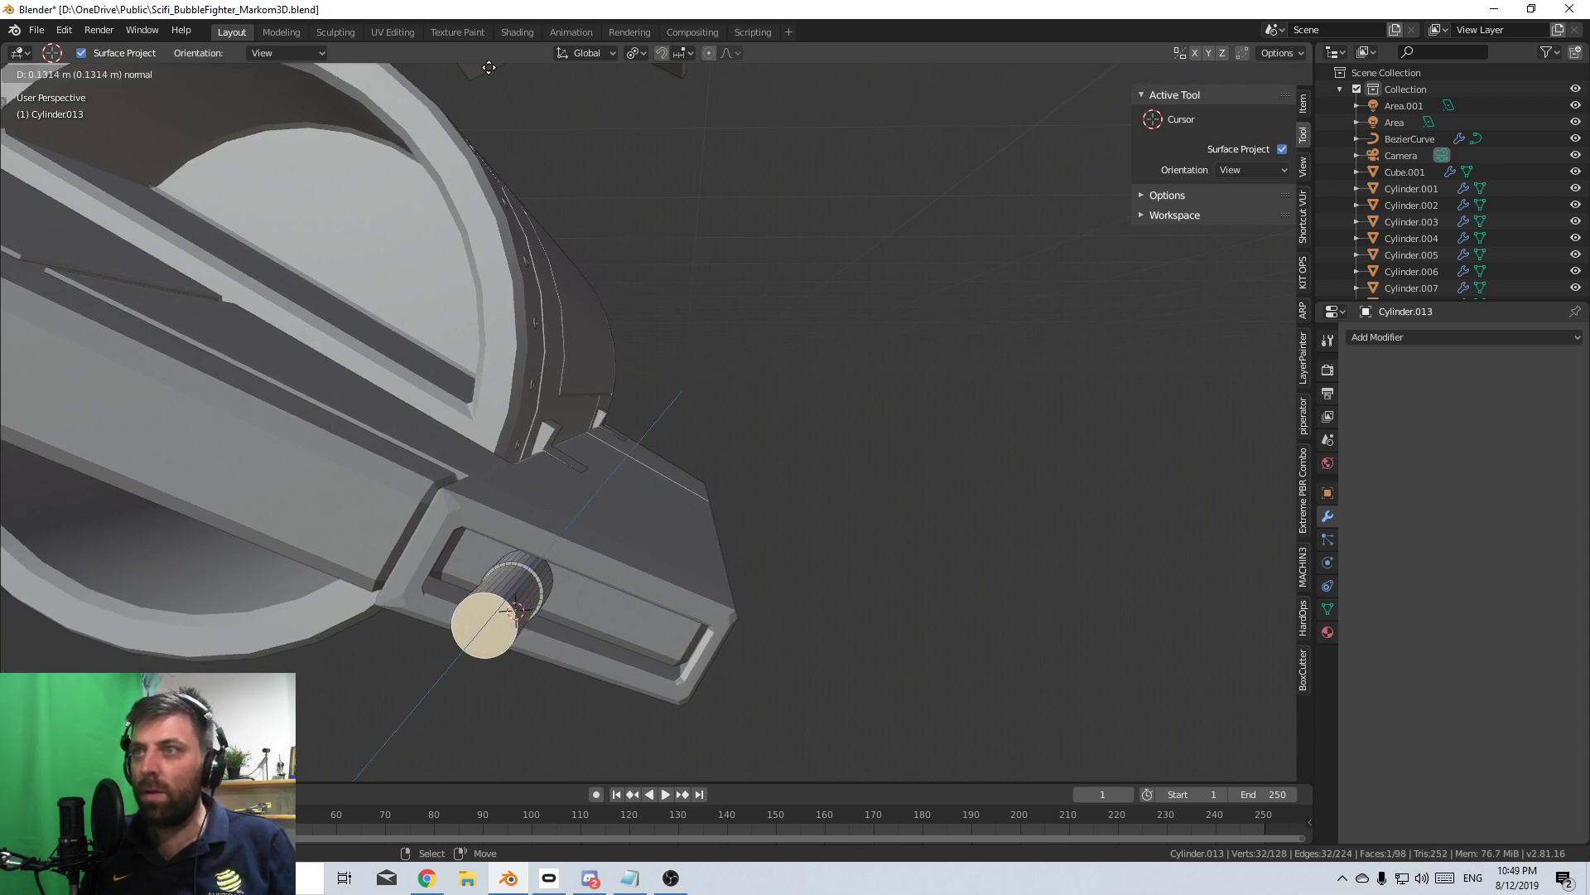
pyautogui.click(486, 66)
# - Inset the barrel's front face by about 0.007 m and extrude it about 0.12 m inward to hollow the muzzle
pyautogui.scroll(-6, 738, 403)
pyautogui.moveTo(745, 356); pyautogui.dragTo(554, 433, button='middle')
pyautogui.scroll(4, 554, 435)
pyautogui.keyDown('shift'); pyautogui.moveTo(548, 513); pyautogui.dragTo(720, 502, button='middle'); pyautogui.keyUp('shift')
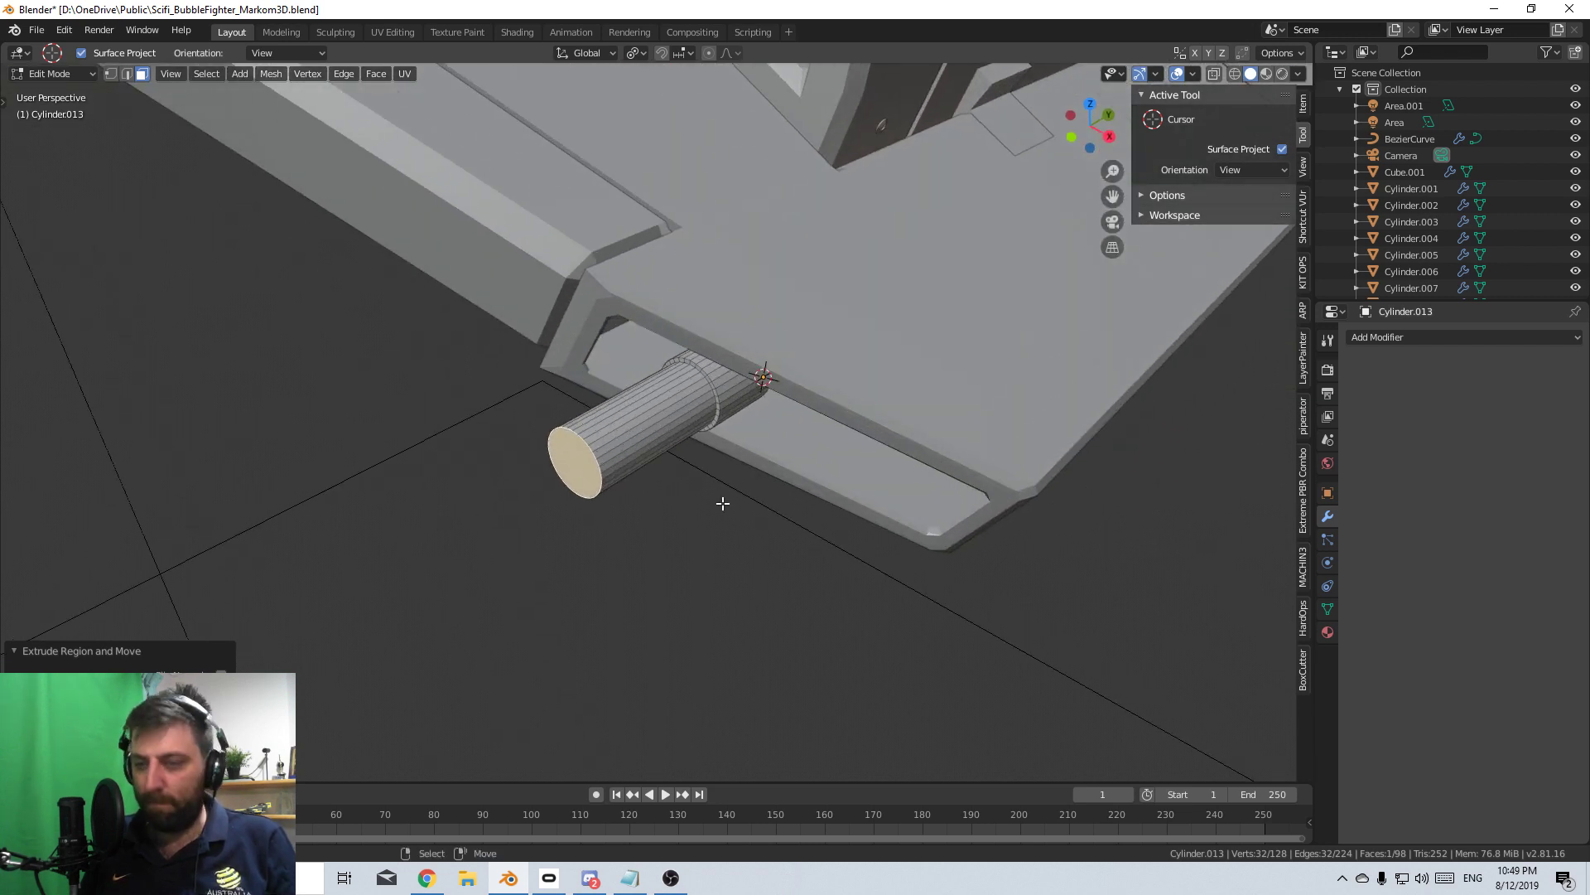
pyautogui.press('i')
pyautogui.click(715, 500)
pyautogui.press('e')
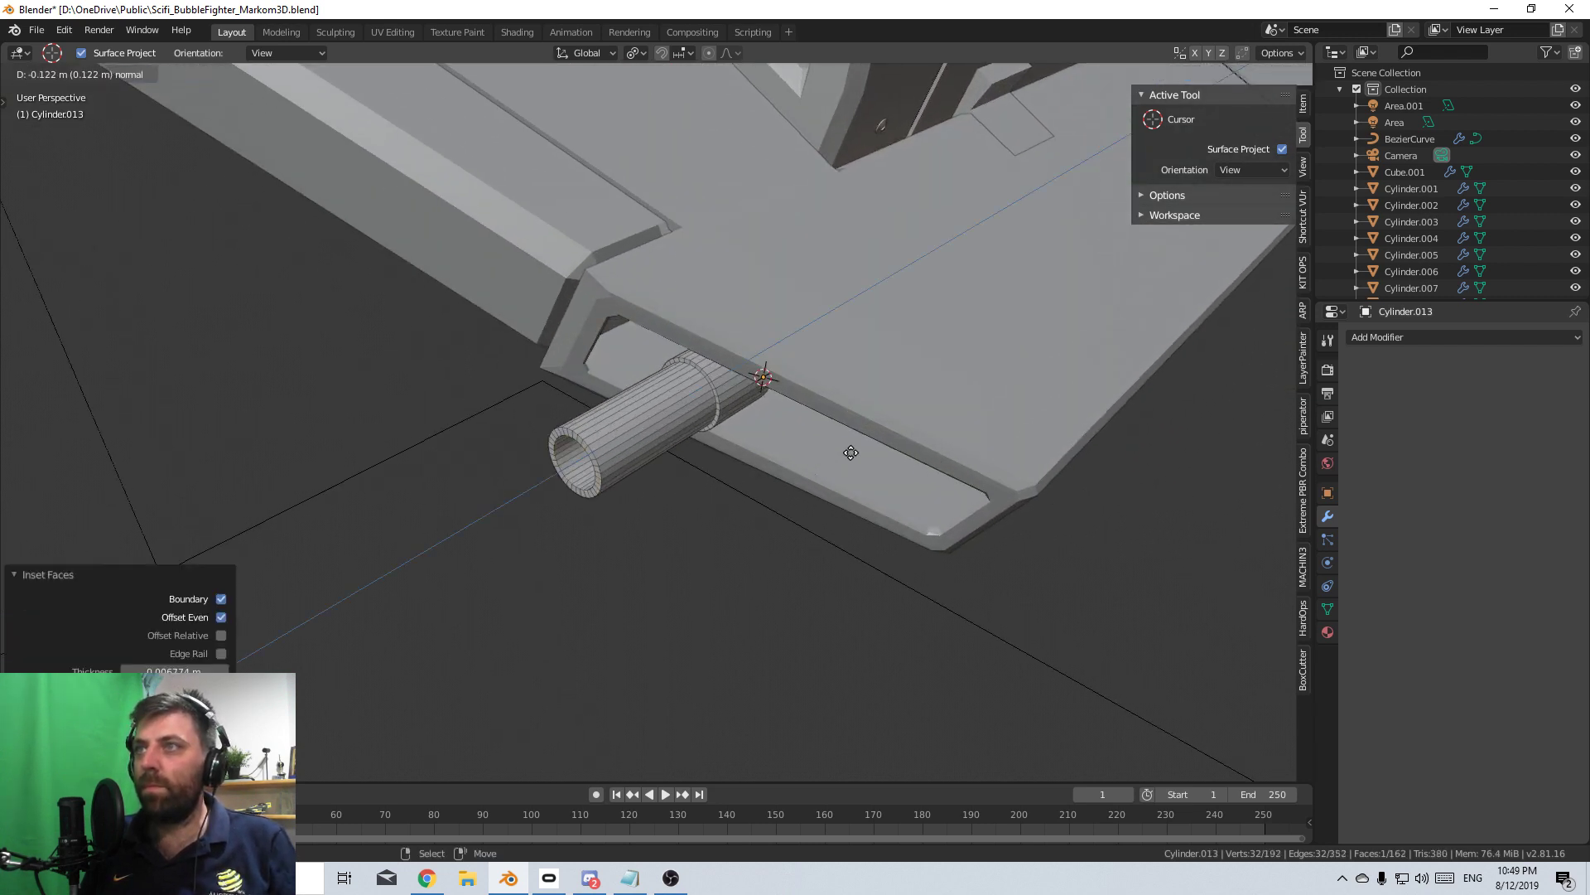
pyautogui.click(851, 452)
# - Extrude the recessed face inside the hollow barrel once more
pyautogui.scroll(-5, 851, 453)
pyautogui.moveTo(850, 452); pyautogui.dragTo(897, 512, button='middle')
pyautogui.scroll(3, 871, 314)
pyautogui.click(893, 488)
pyautogui.press('e')
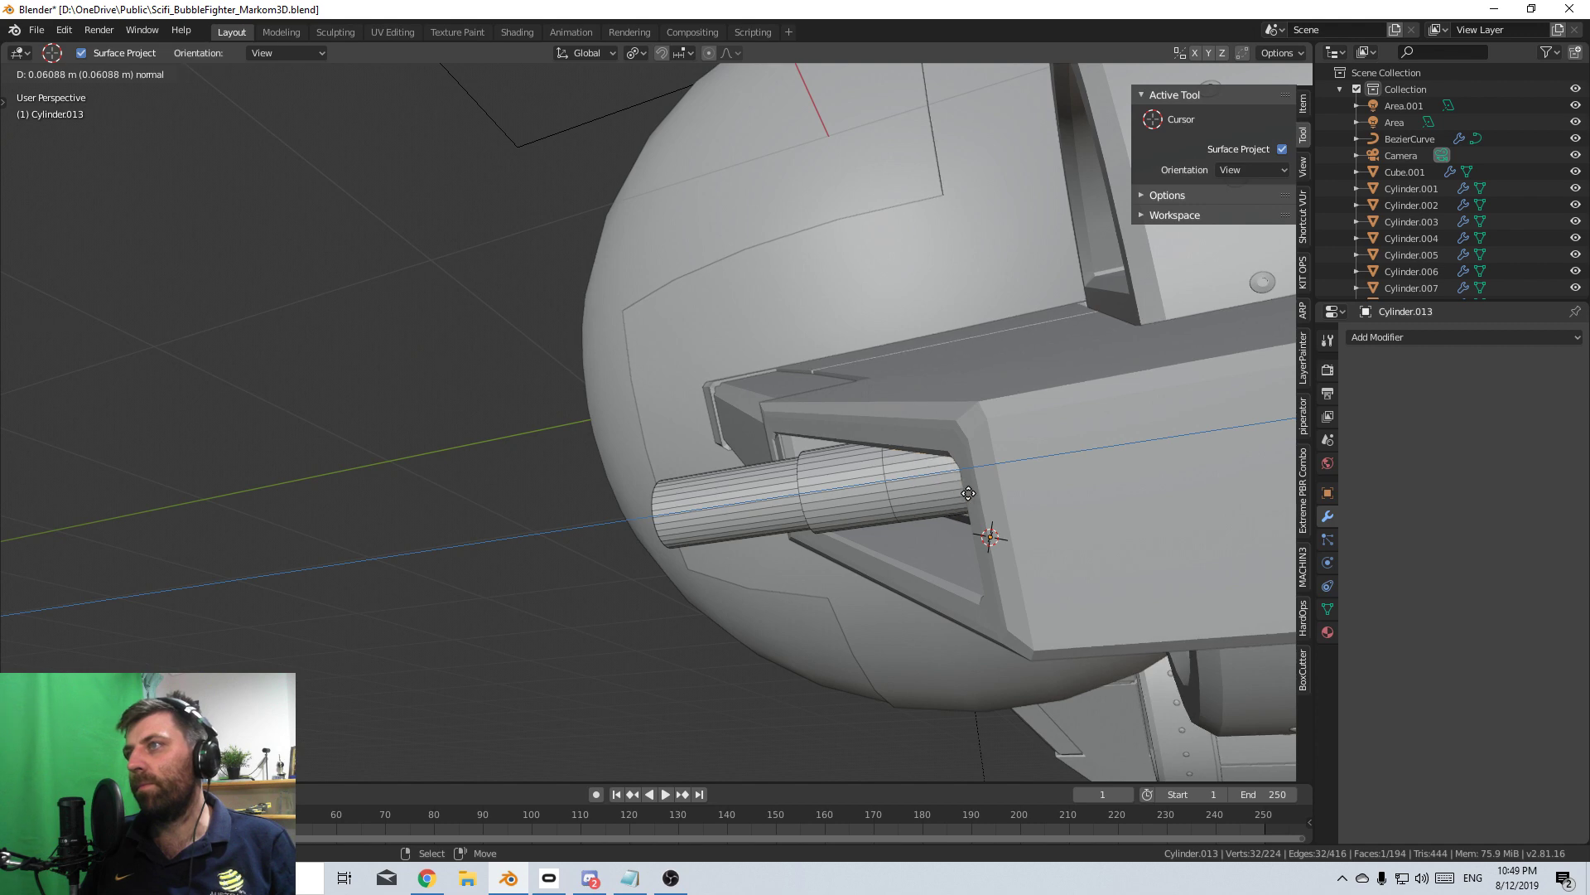
pyautogui.click(1088, 488)
pyautogui.moveTo(1088, 489); pyautogui.dragTo(744, 526, button='middle')
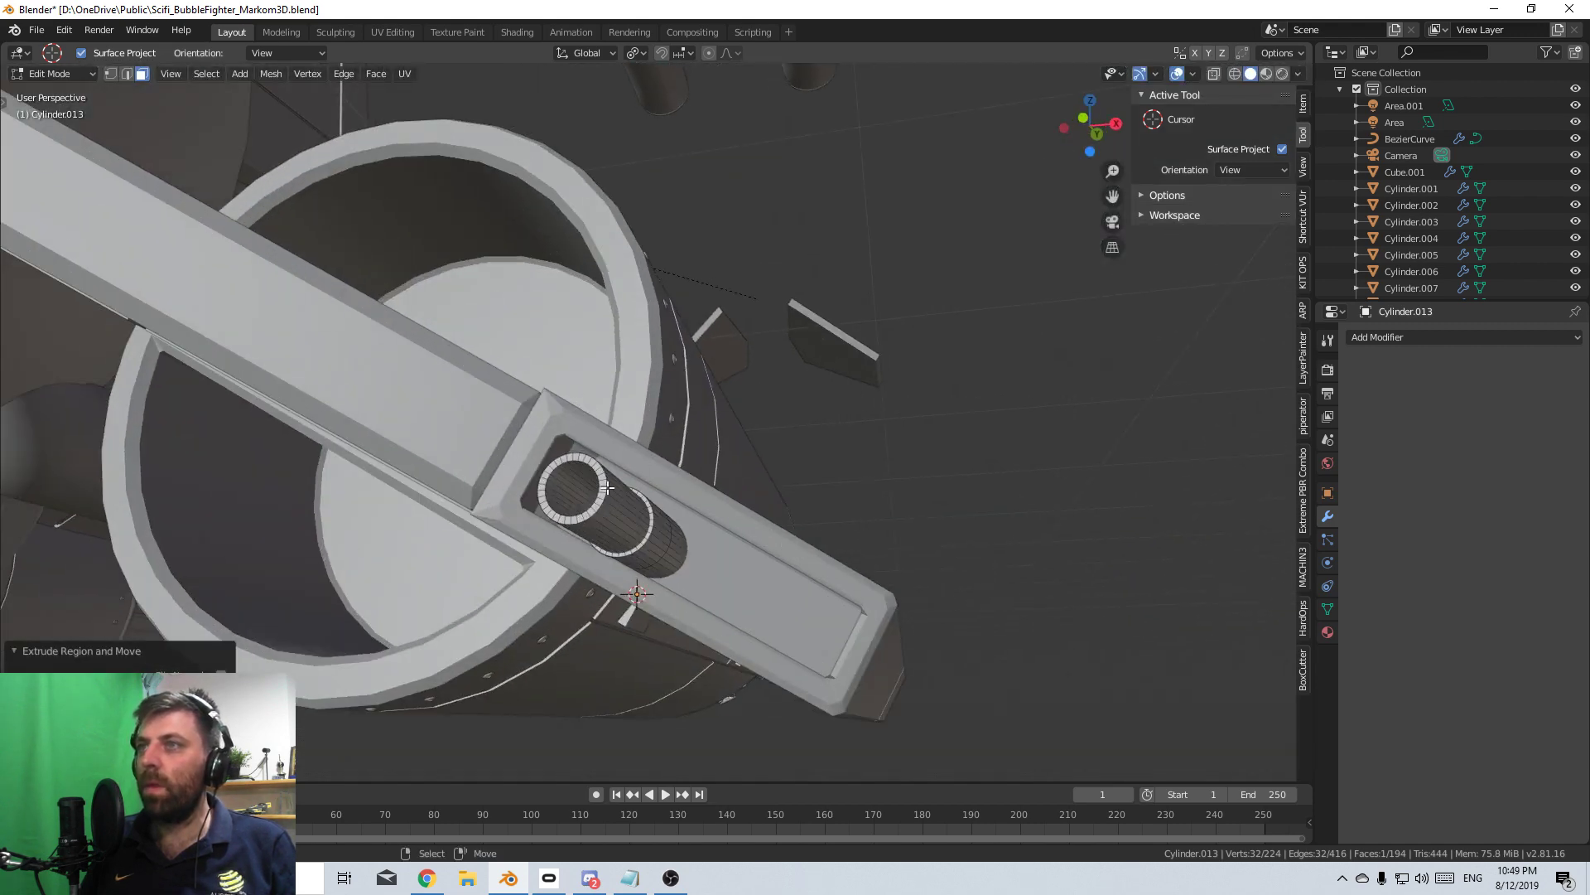
pyautogui.moveTo(607, 488); pyautogui.dragTo(518, 500, button='middle')
pyautogui.scroll(-8, 668, 536)
pyautogui.scroll(6, 570, 493)
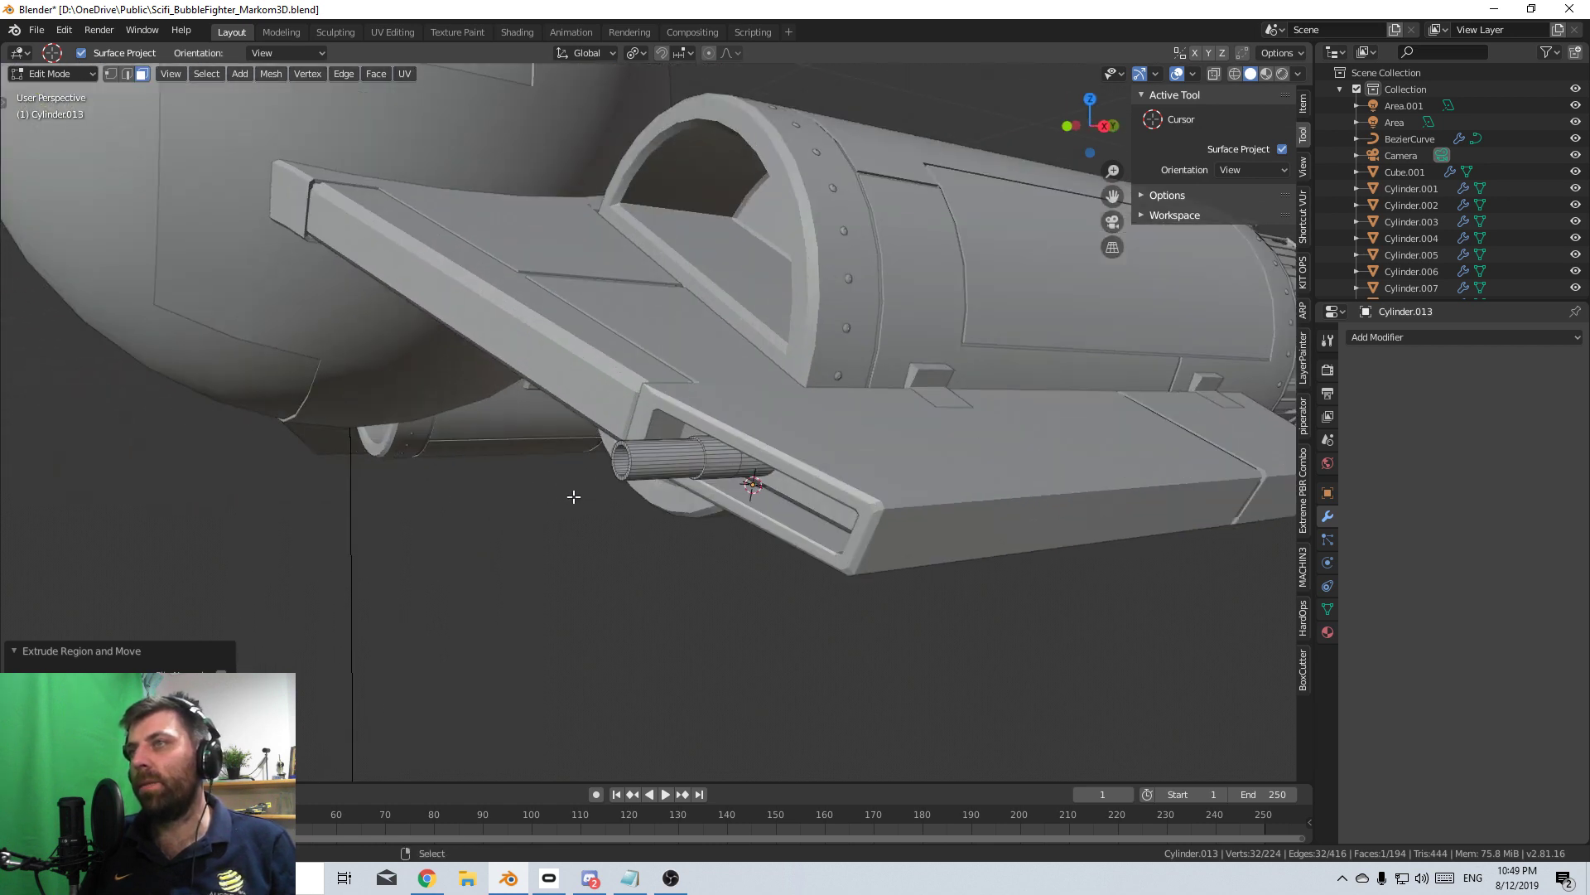
# - Add an edge loop near the barrel's muzzle and bevel it into a wide band
pyautogui.hotkey('ctrl', 'r')
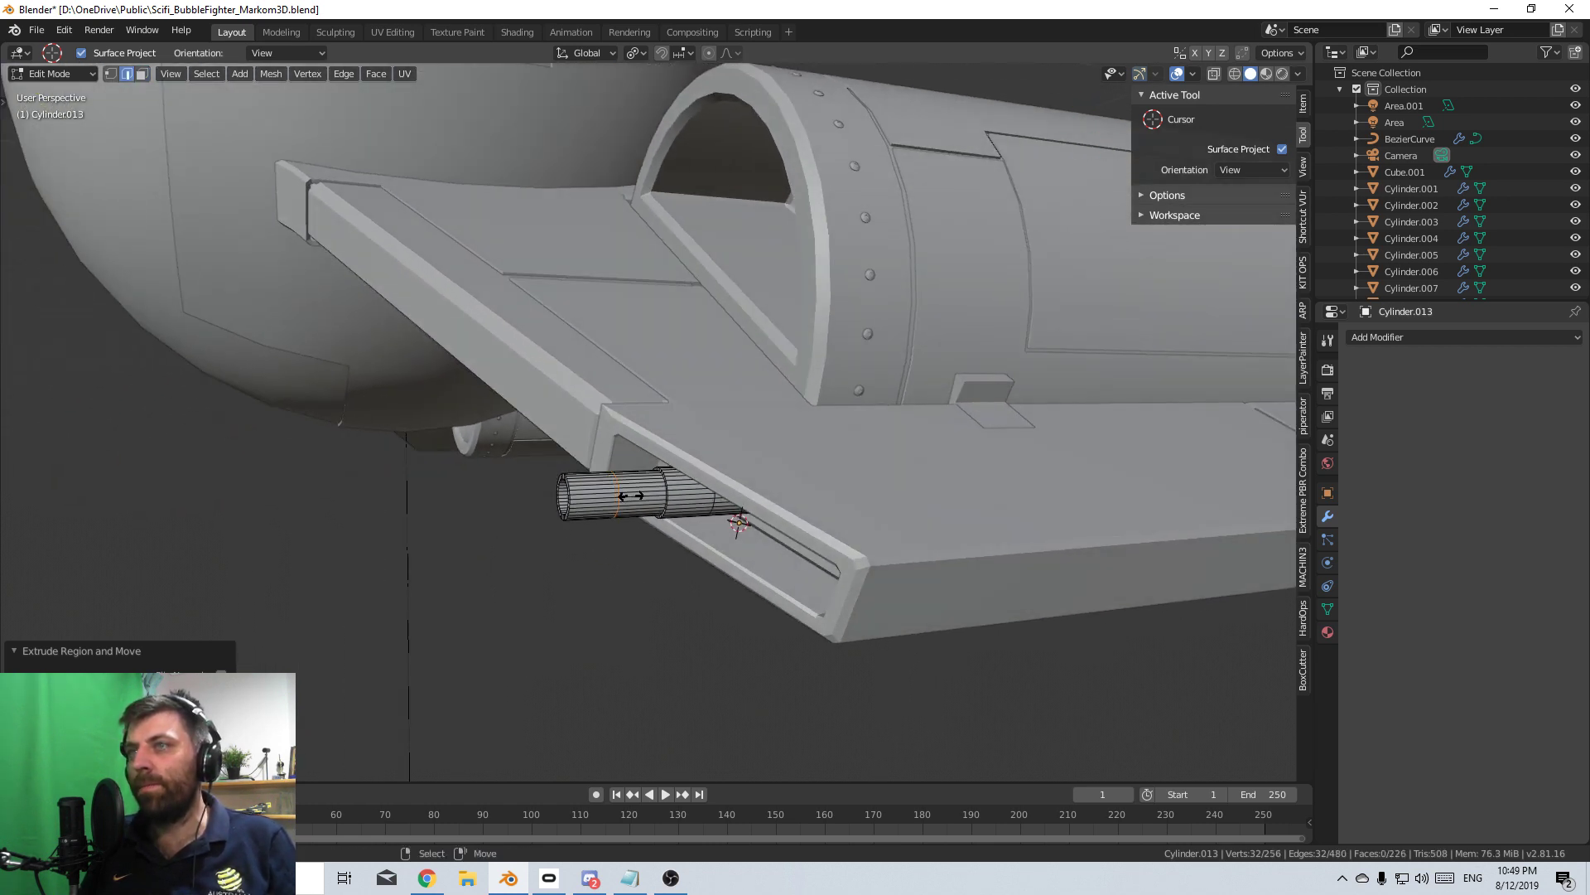
pyautogui.click(605, 510)
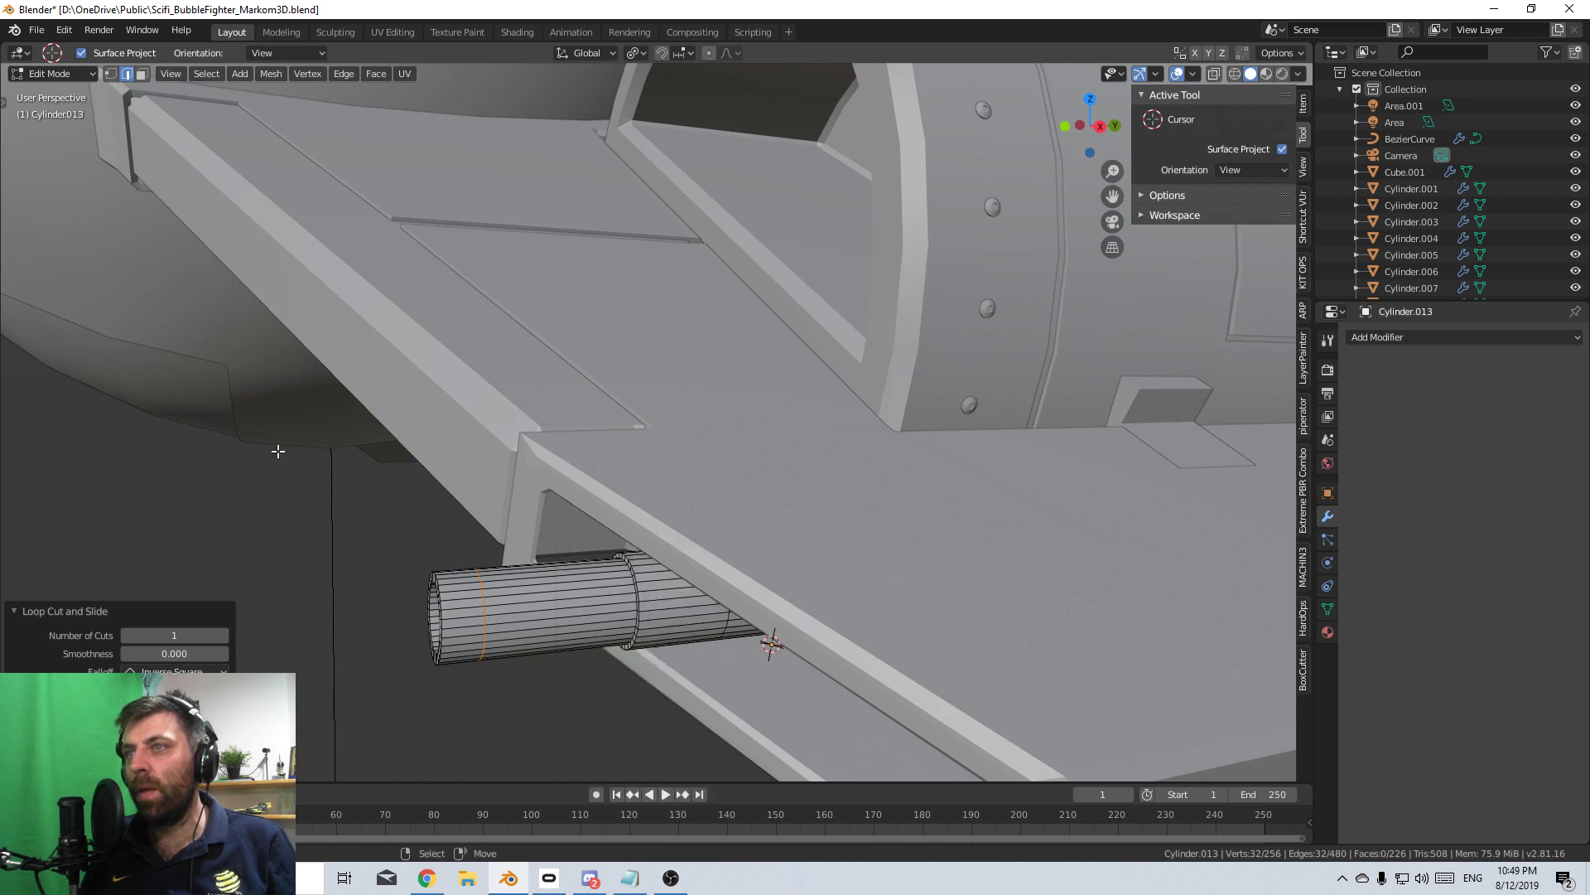
pyautogui.hotkey('ctrl', 'b')
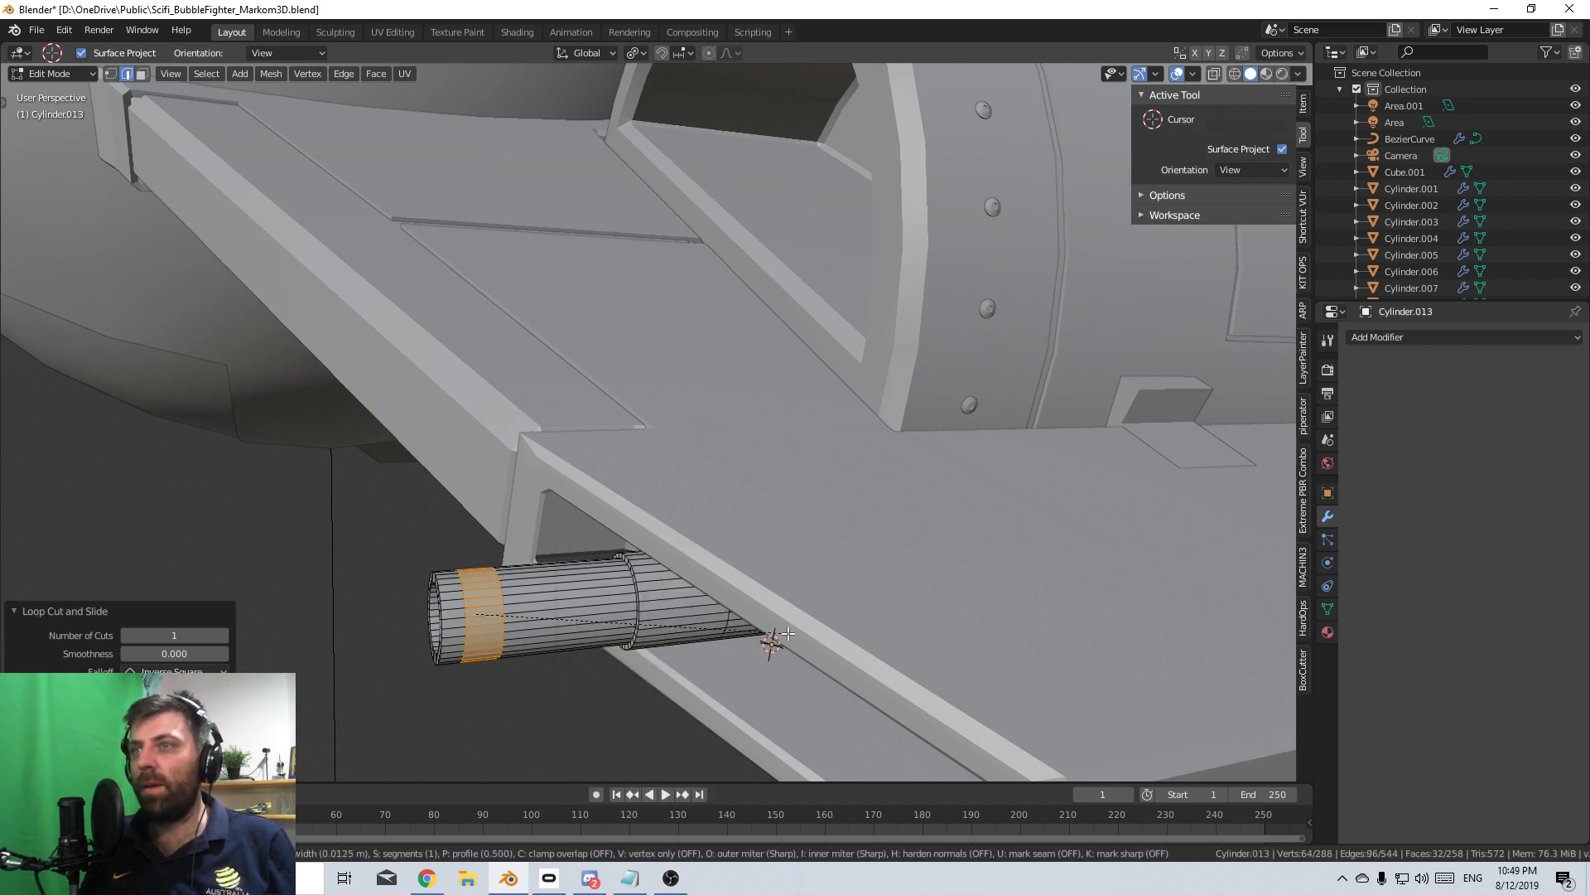
pyautogui.click(620, 623)
# - Select both edge loops of the muzzle band and bevel them by about 0.001 m
pyautogui.keyDown('shift'); pyautogui.moveTo(620, 623); pyautogui.dragTo(651, 565, button='middle'); pyautogui.keyUp('shift')
pyautogui.scroll(1, 530, 565)
pyautogui.keyDown('alt'); pyautogui.click(473, 564); pyautogui.keyUp('alt')
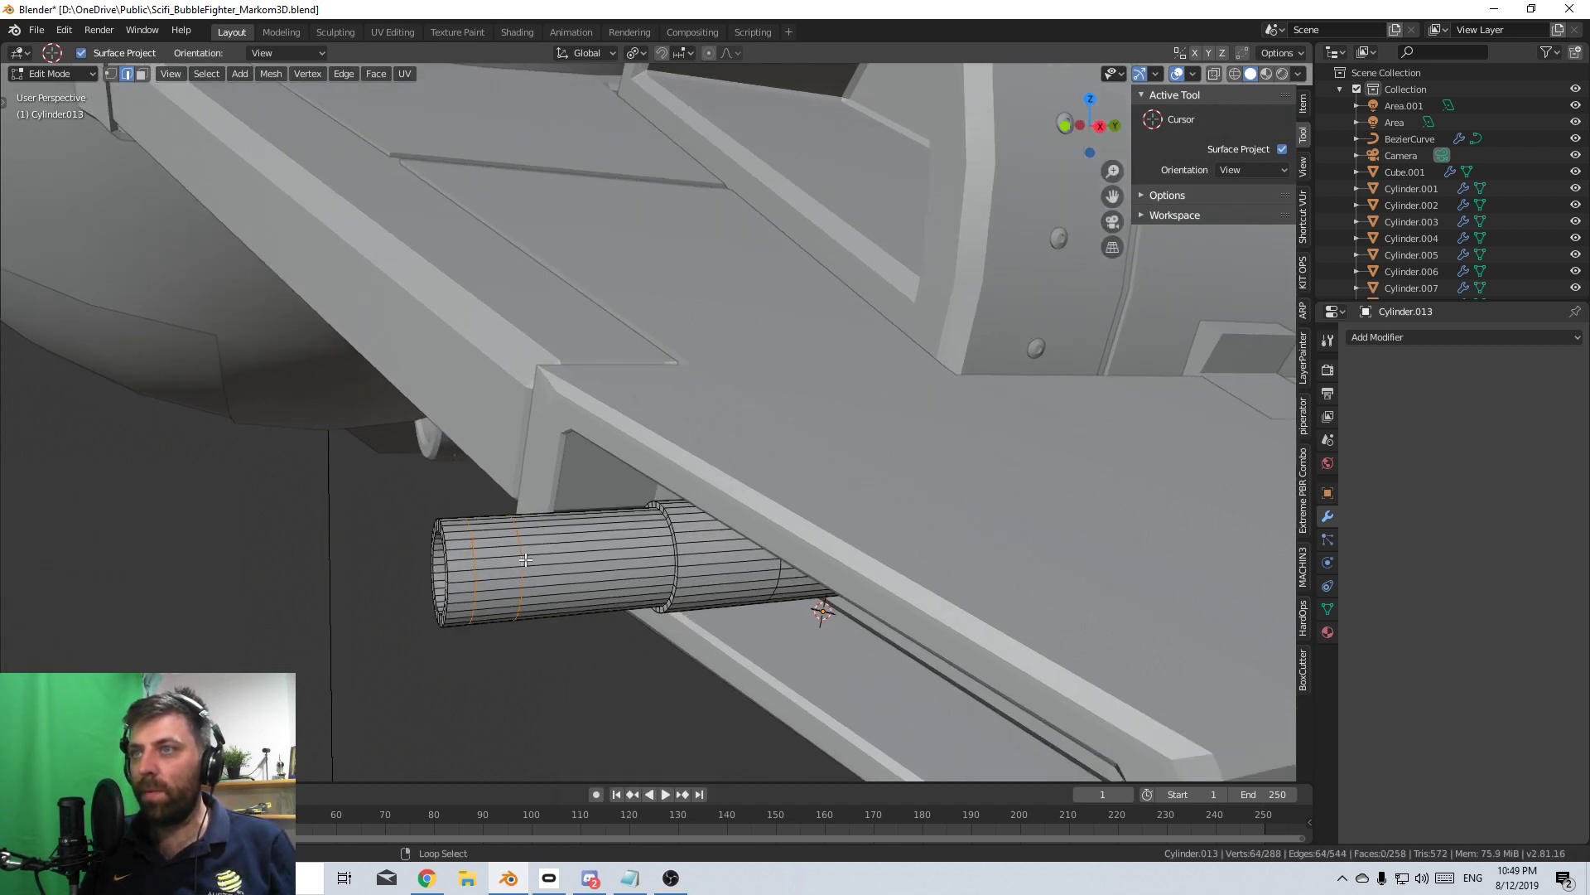
pyautogui.rightClick(708, 604)
pyautogui.click(708, 603)
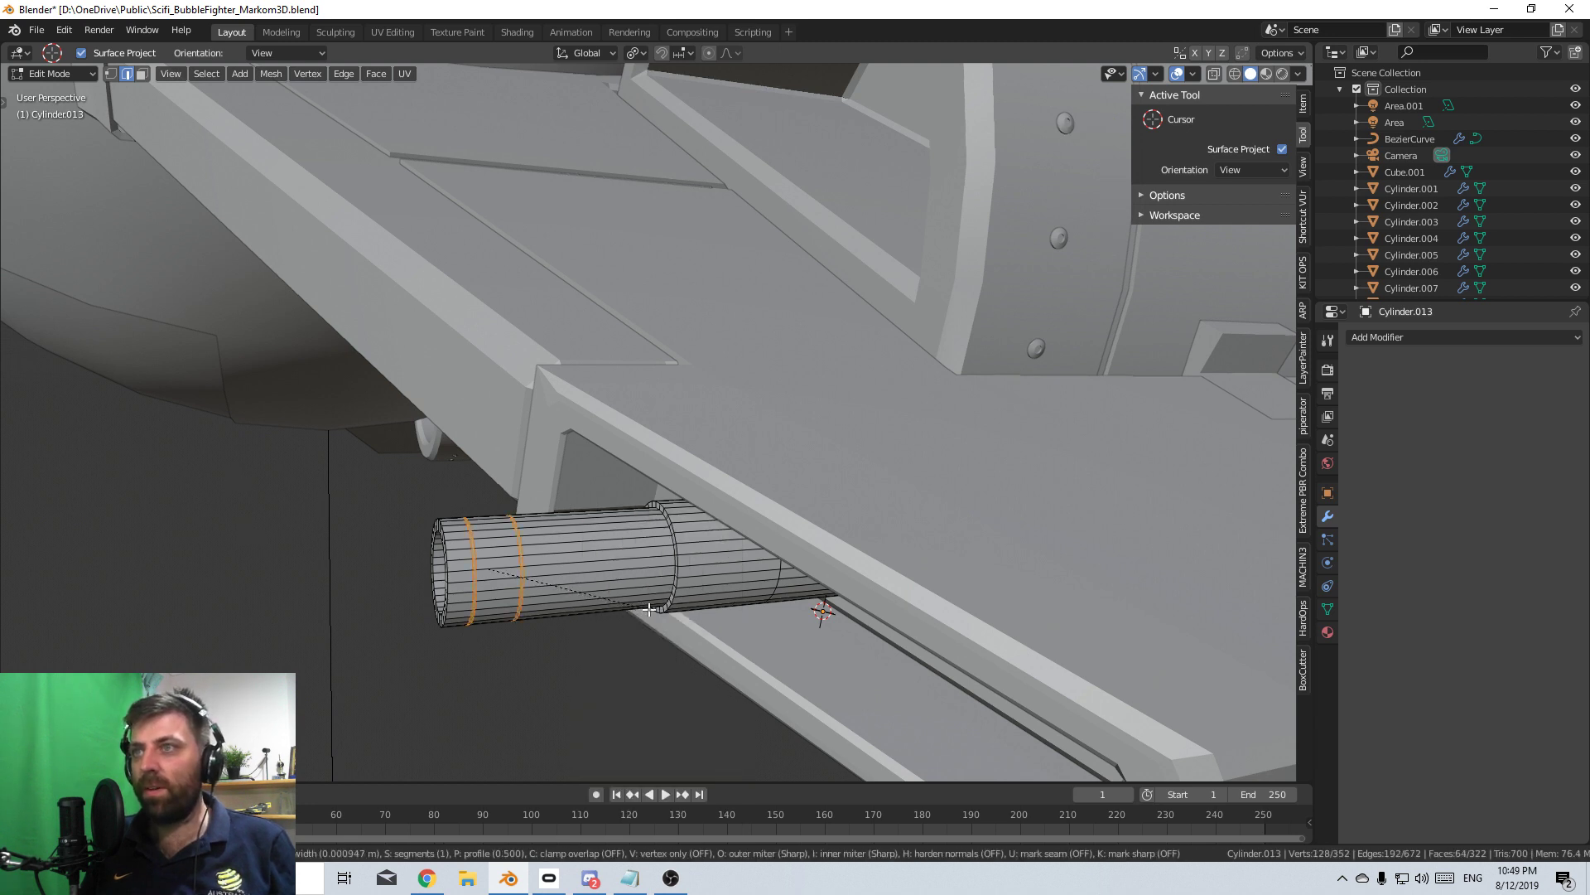
pyautogui.click(647, 611)
# - Scale up the muzzle band's two inner edge loops on every axis except Y to form a raised ring
pyautogui.keyDown('alt'); pyautogui.click(474, 560); pyautogui.keyUp('alt')
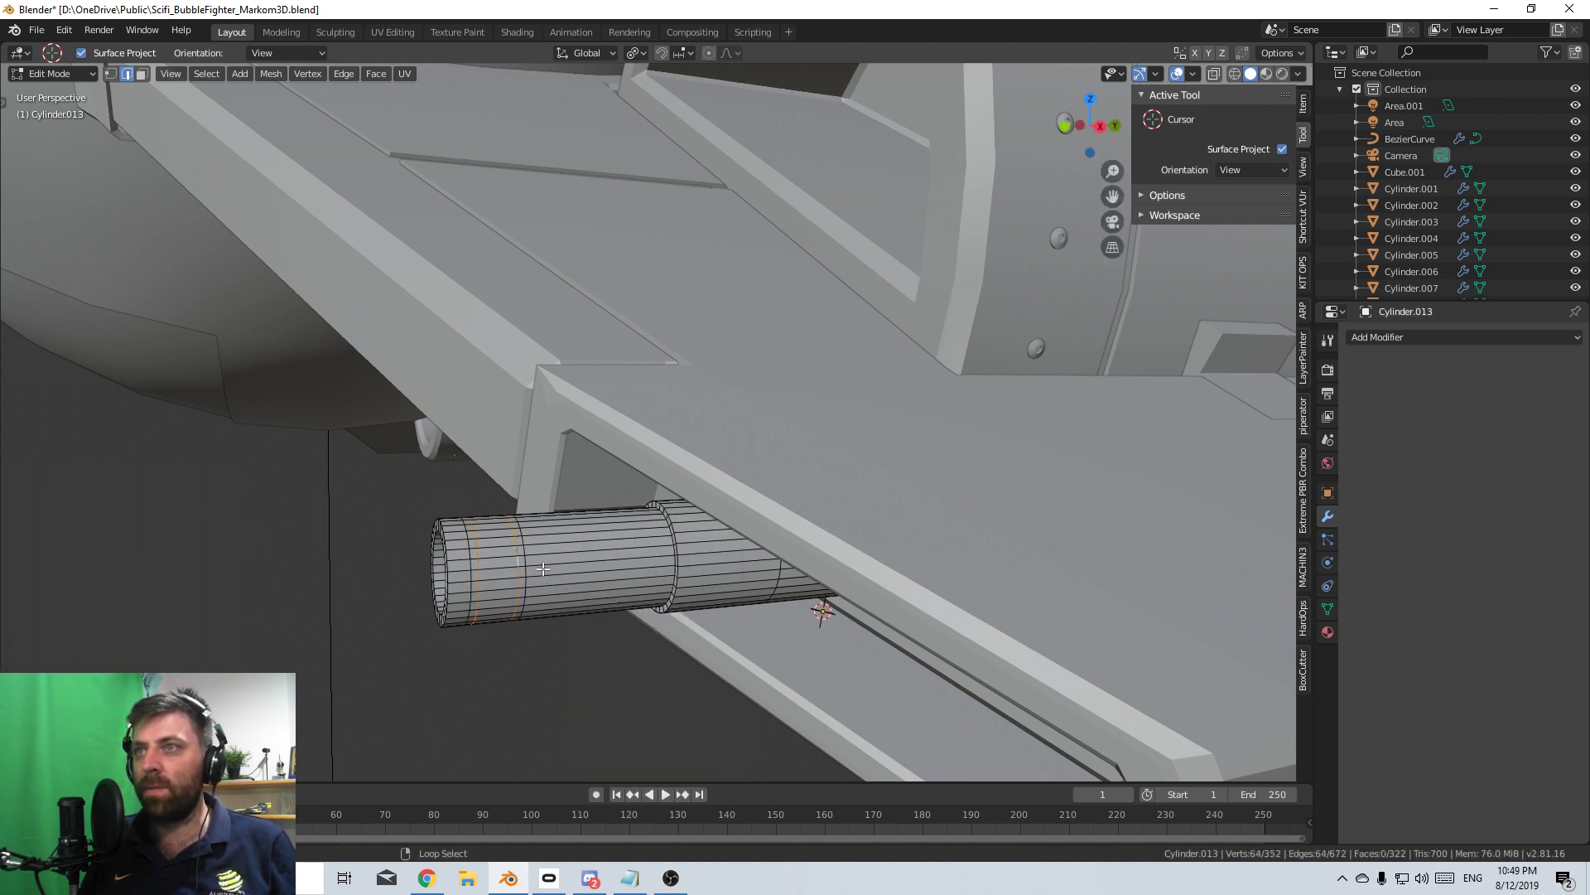
pyautogui.press('s')
pyautogui.hotkey('shift', 'y')
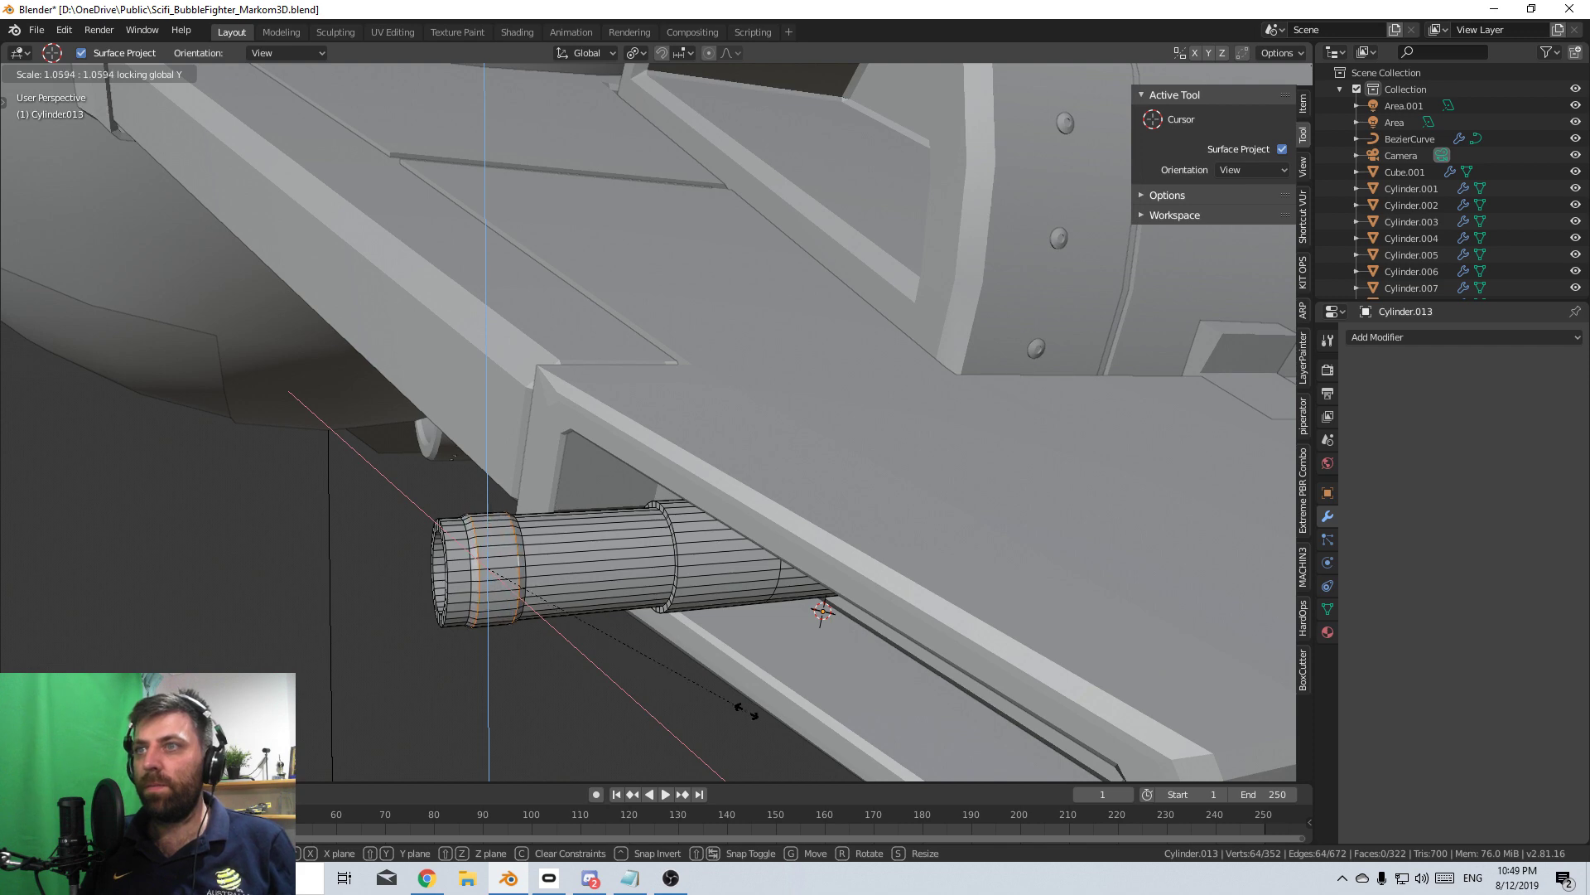
pyautogui.click(823, 728)
# - Shade the barrel smooth in Object Mode and enable Auto Smooth for its normals
pyautogui.press('Tab')
pyautogui.scroll(-4, 634, 621)
pyautogui.moveTo(629, 618); pyautogui.dragTo(805, 519, button='middle')
pyautogui.press('F3')
pyautogui.press('Return')
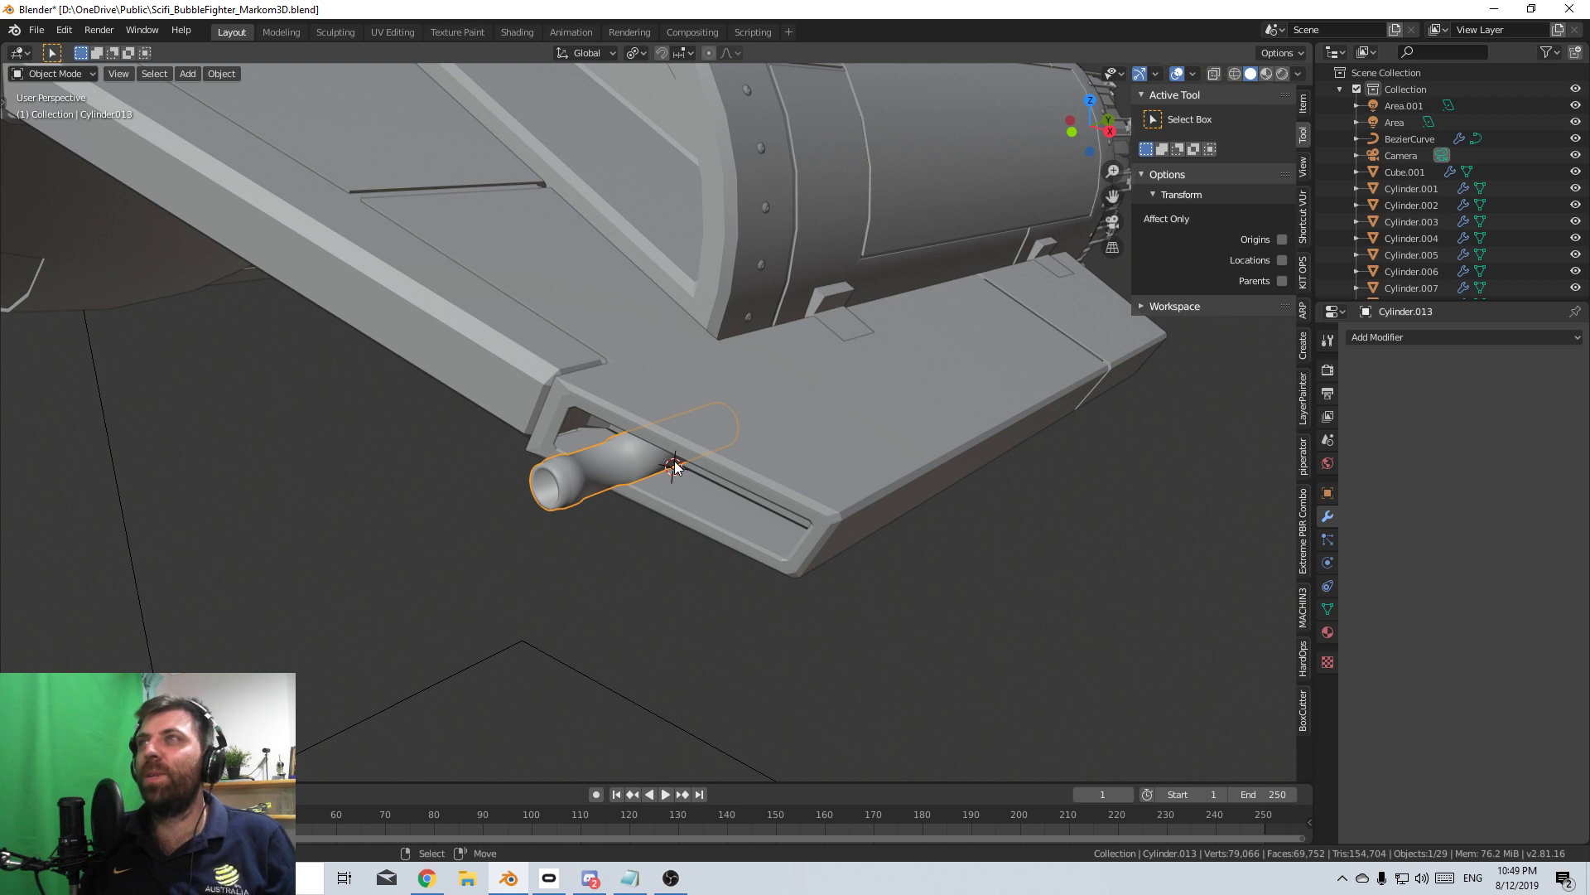
pyautogui.click(1327, 609)
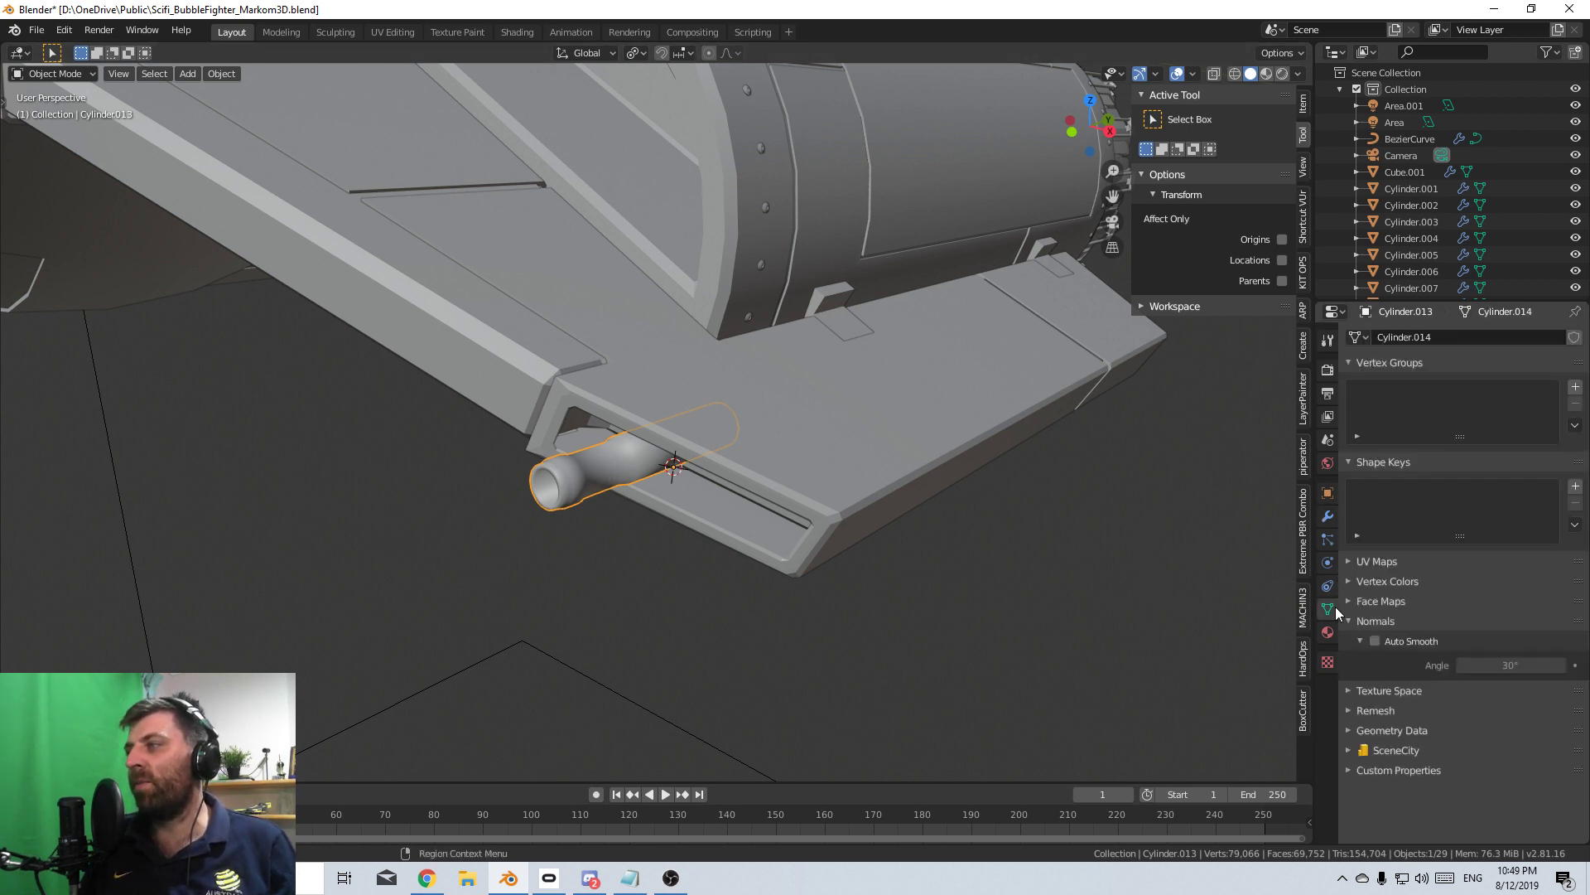
pyautogui.click(1379, 640)
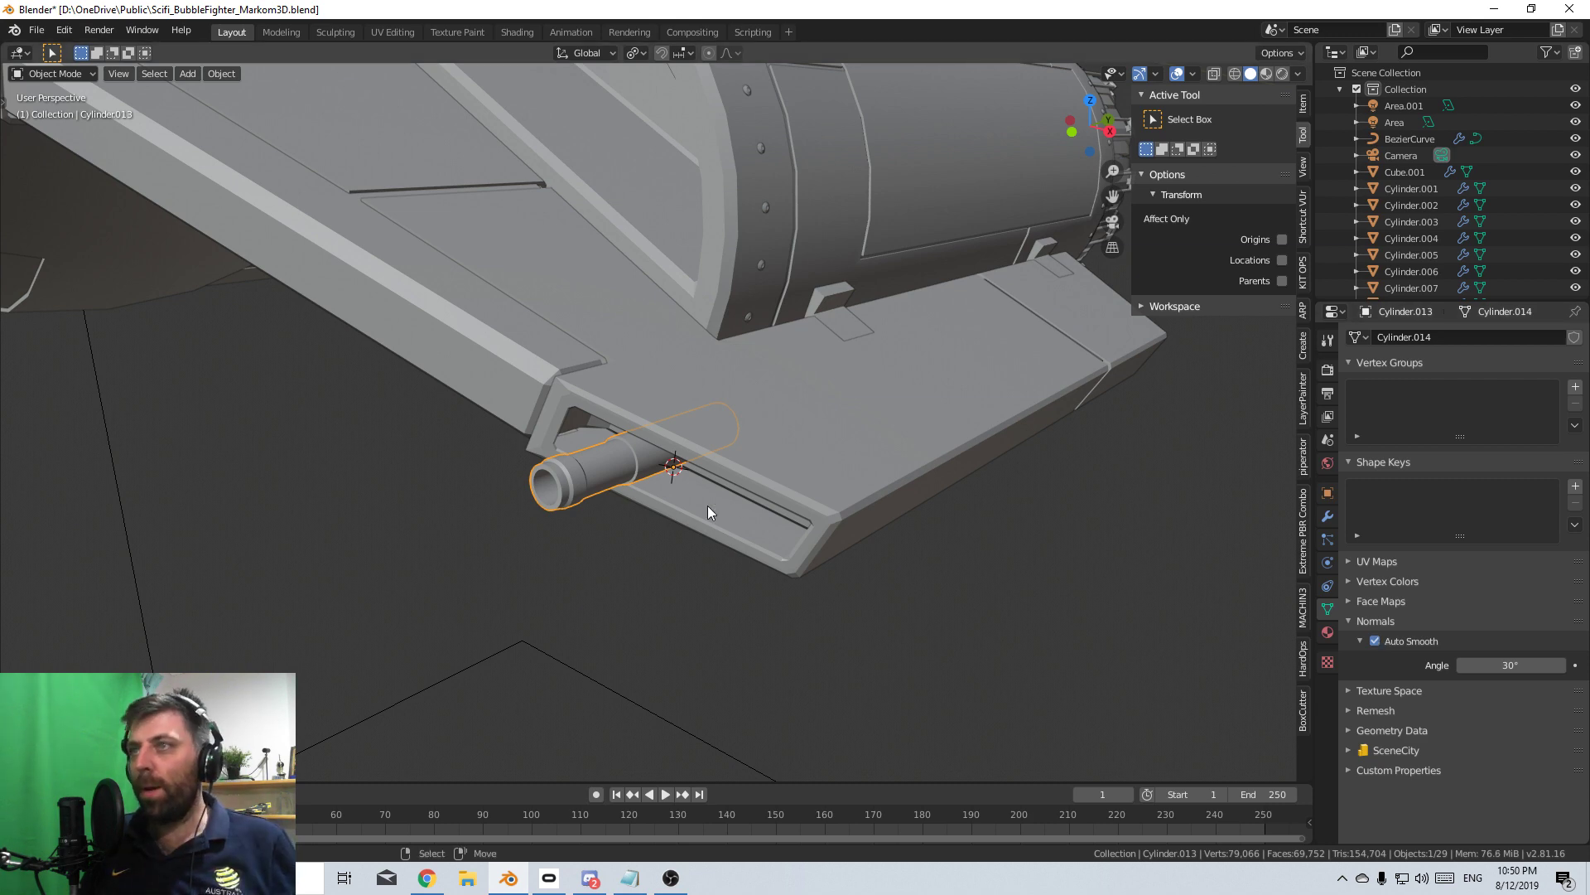
# - Delete all the barrel's vertices and remove the emptied cylinder object from the scene
pyautogui.scroll(2, 708, 505)
pyautogui.press('Tab')
pyautogui.moveTo(638, 477); pyautogui.dragTo(565, 492, button='middle')
pyautogui.press('KP_1')
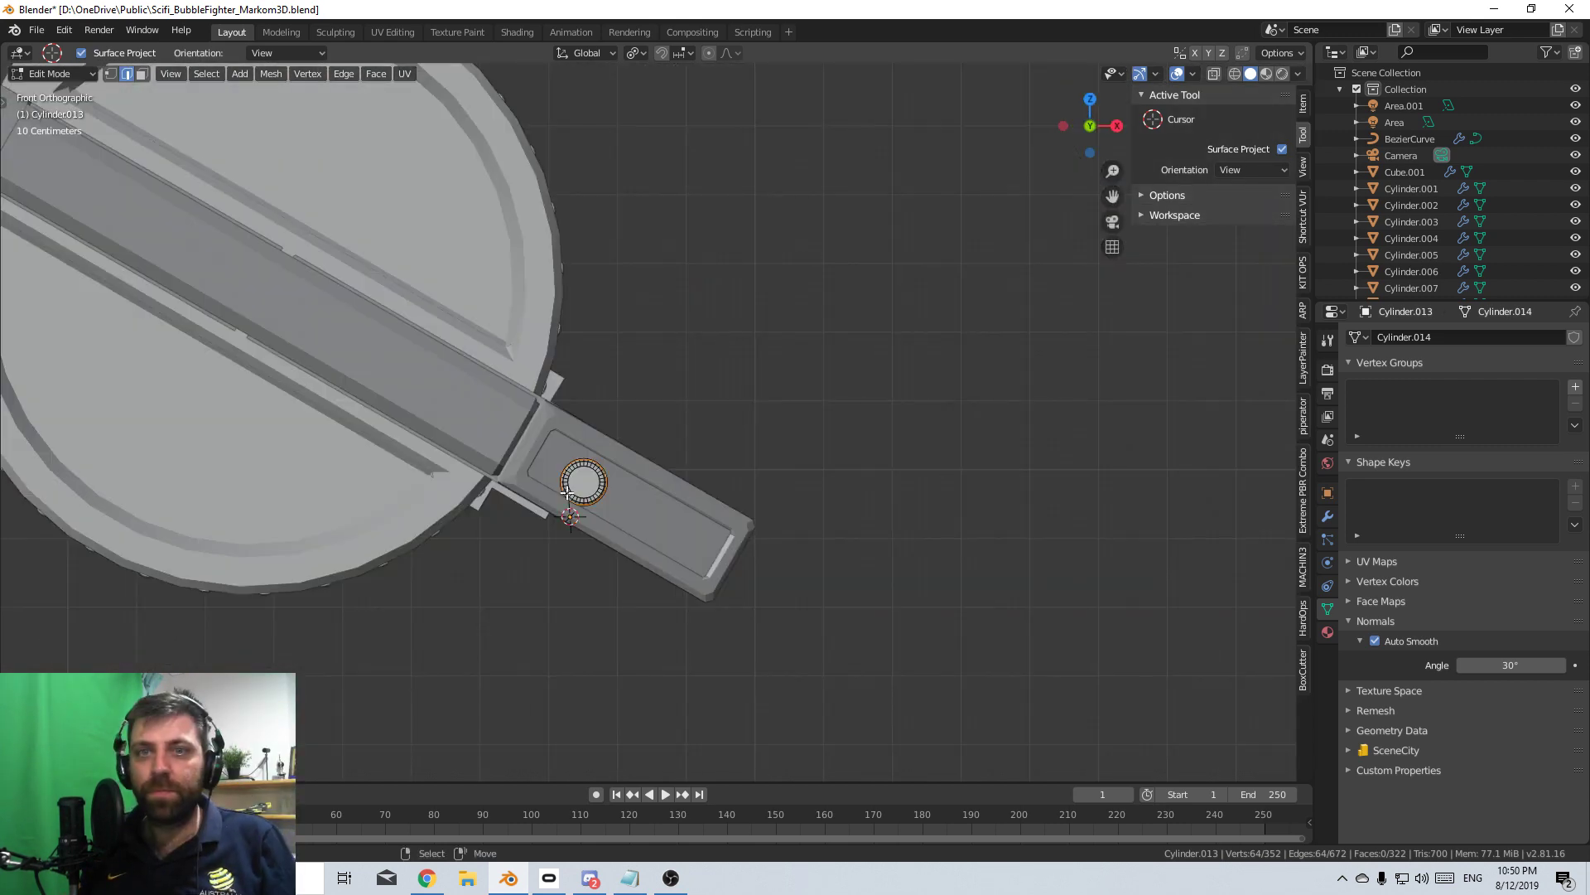
pyautogui.scroll(1, 567, 493)
pyautogui.press('a')
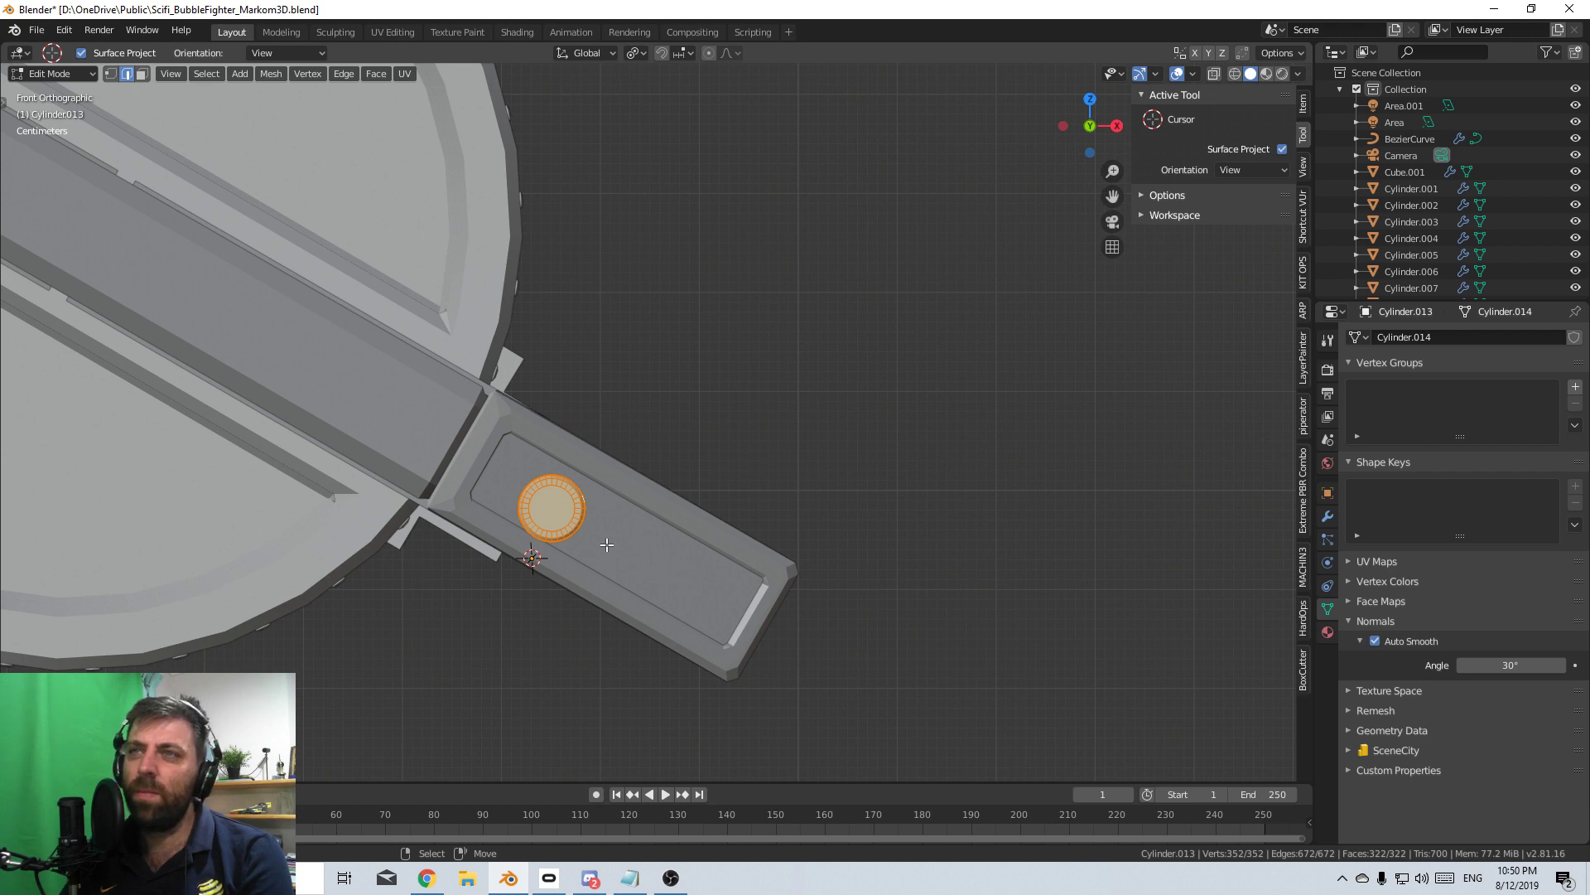
pyautogui.scroll(-5, 609, 530)
pyautogui.moveTo(578, 479); pyautogui.dragTo(387, 311, button='middle')
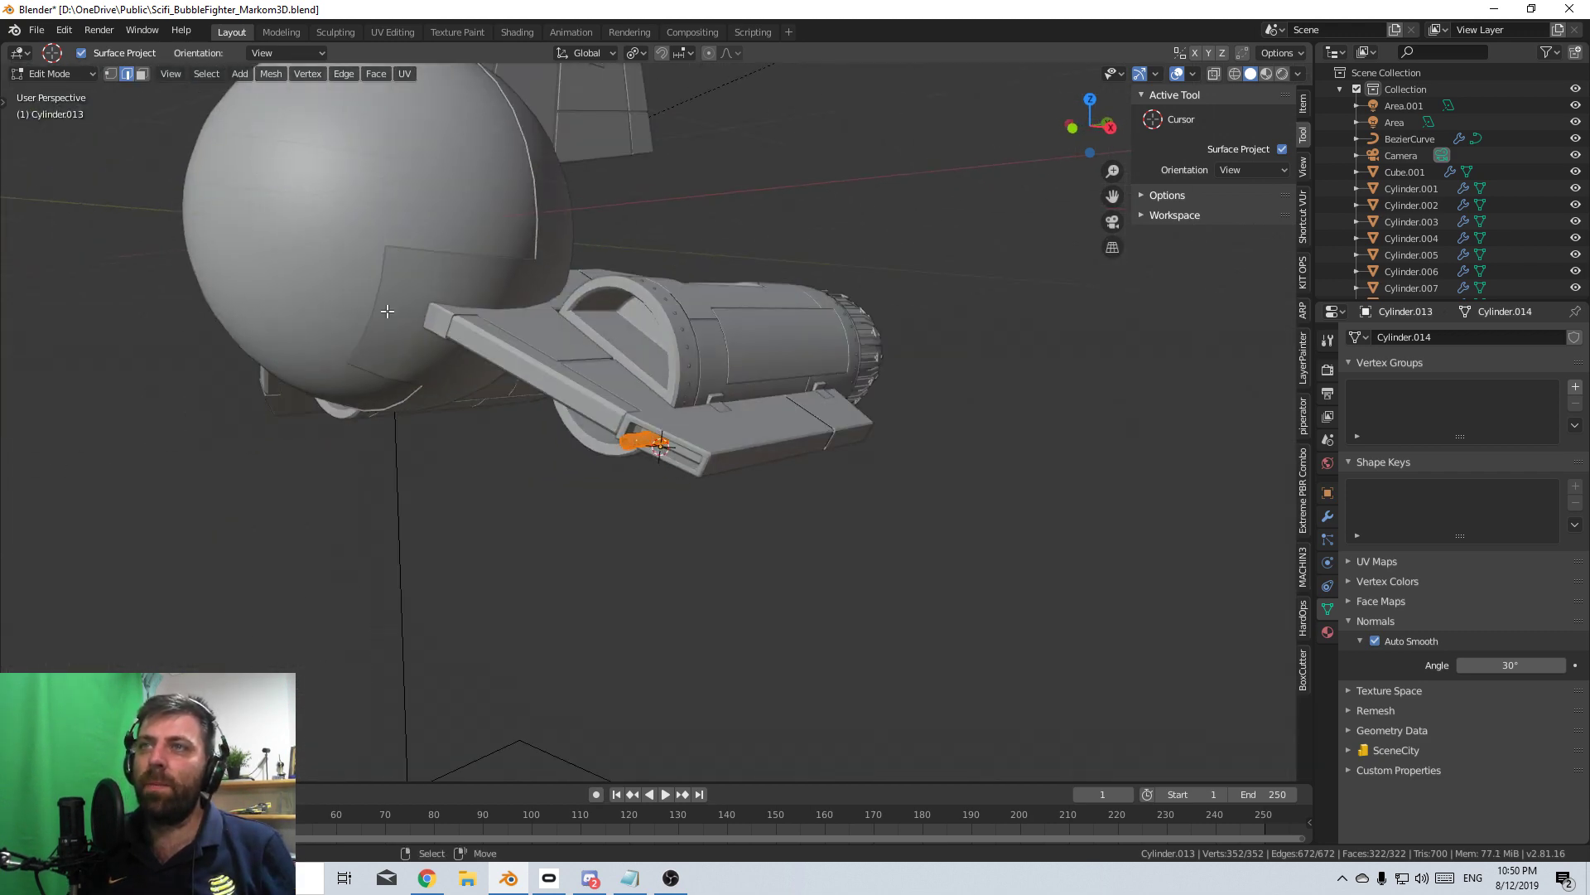
pyautogui.scroll(2, 361, 282)
pyautogui.scroll(-1, 434, 319)
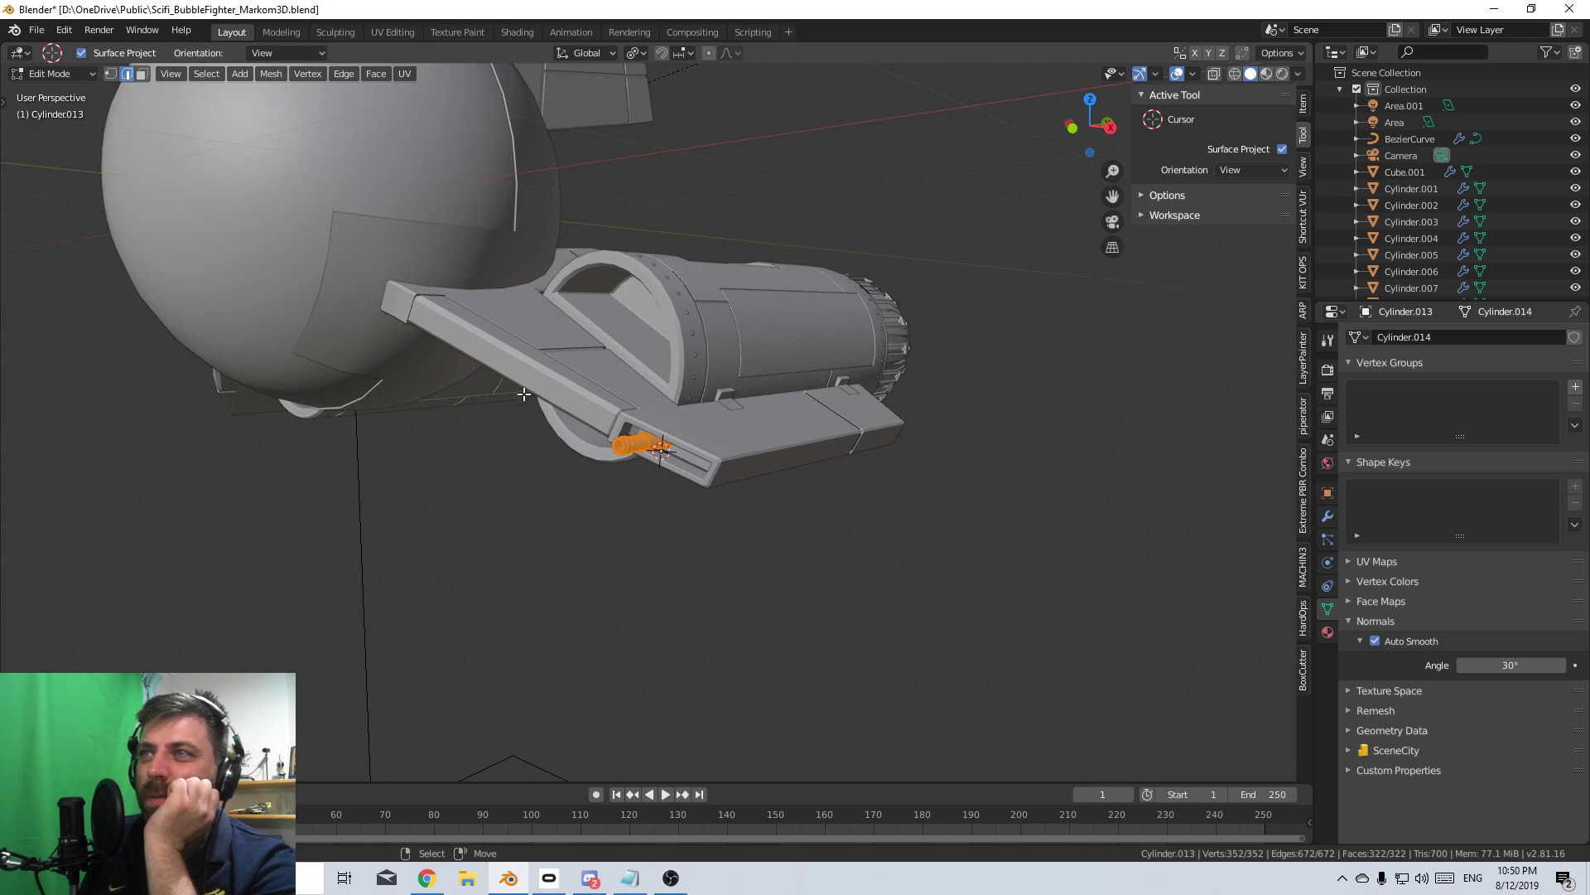
pyautogui.moveTo(611, 447)
pyautogui.mouseDown(button='middle')
pyautogui.moveTo(707, 472)
pyautogui.moveTo(613, 439)
pyautogui.mouseUp(button='middle')
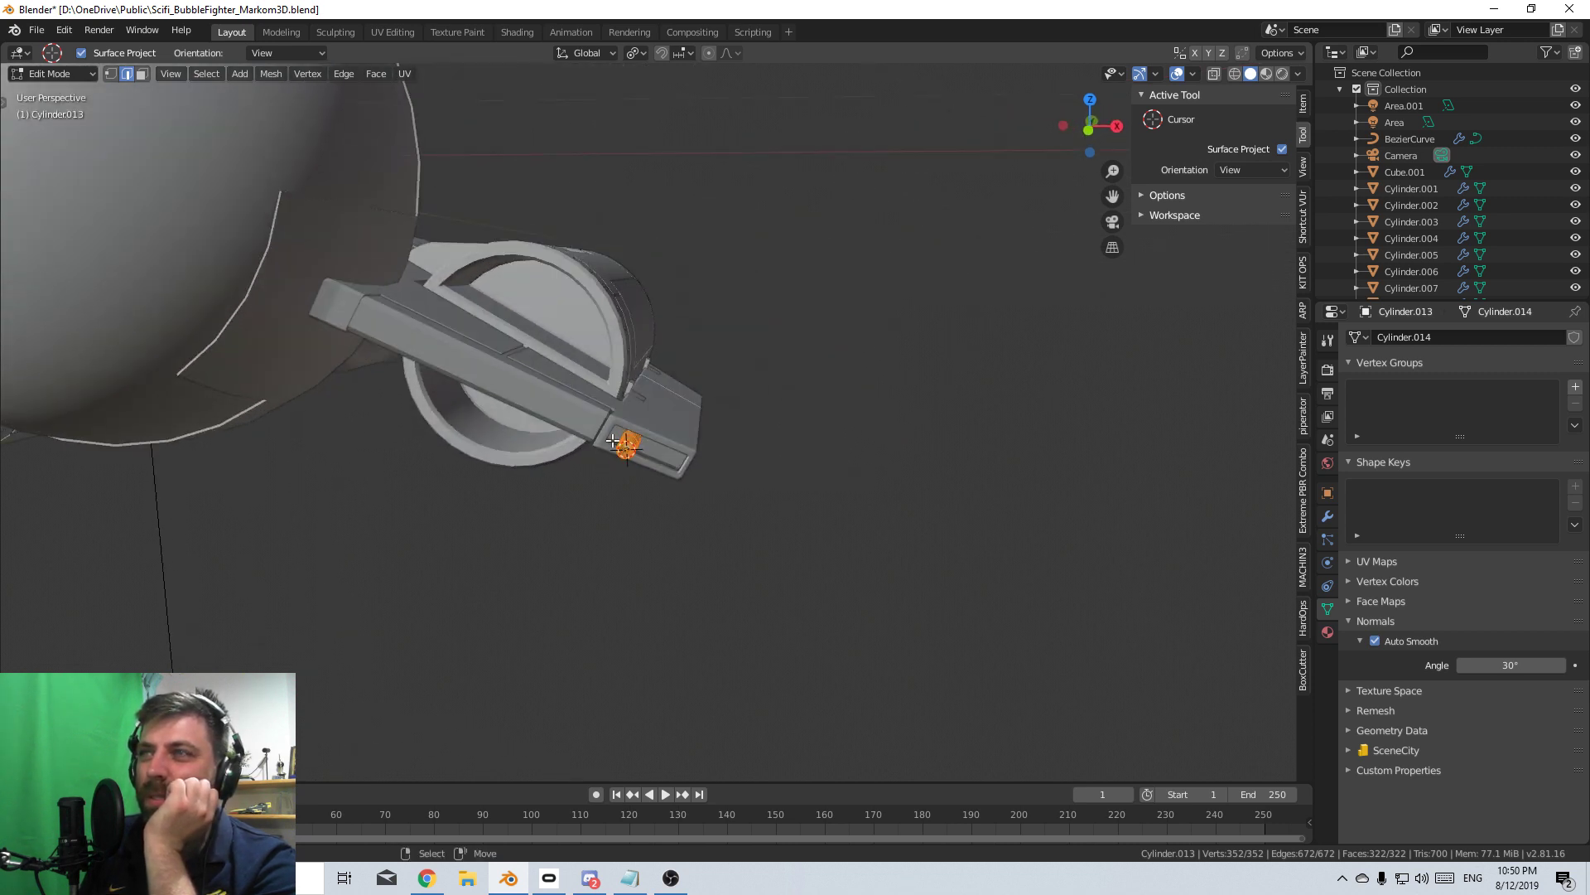
pyautogui.press('x')
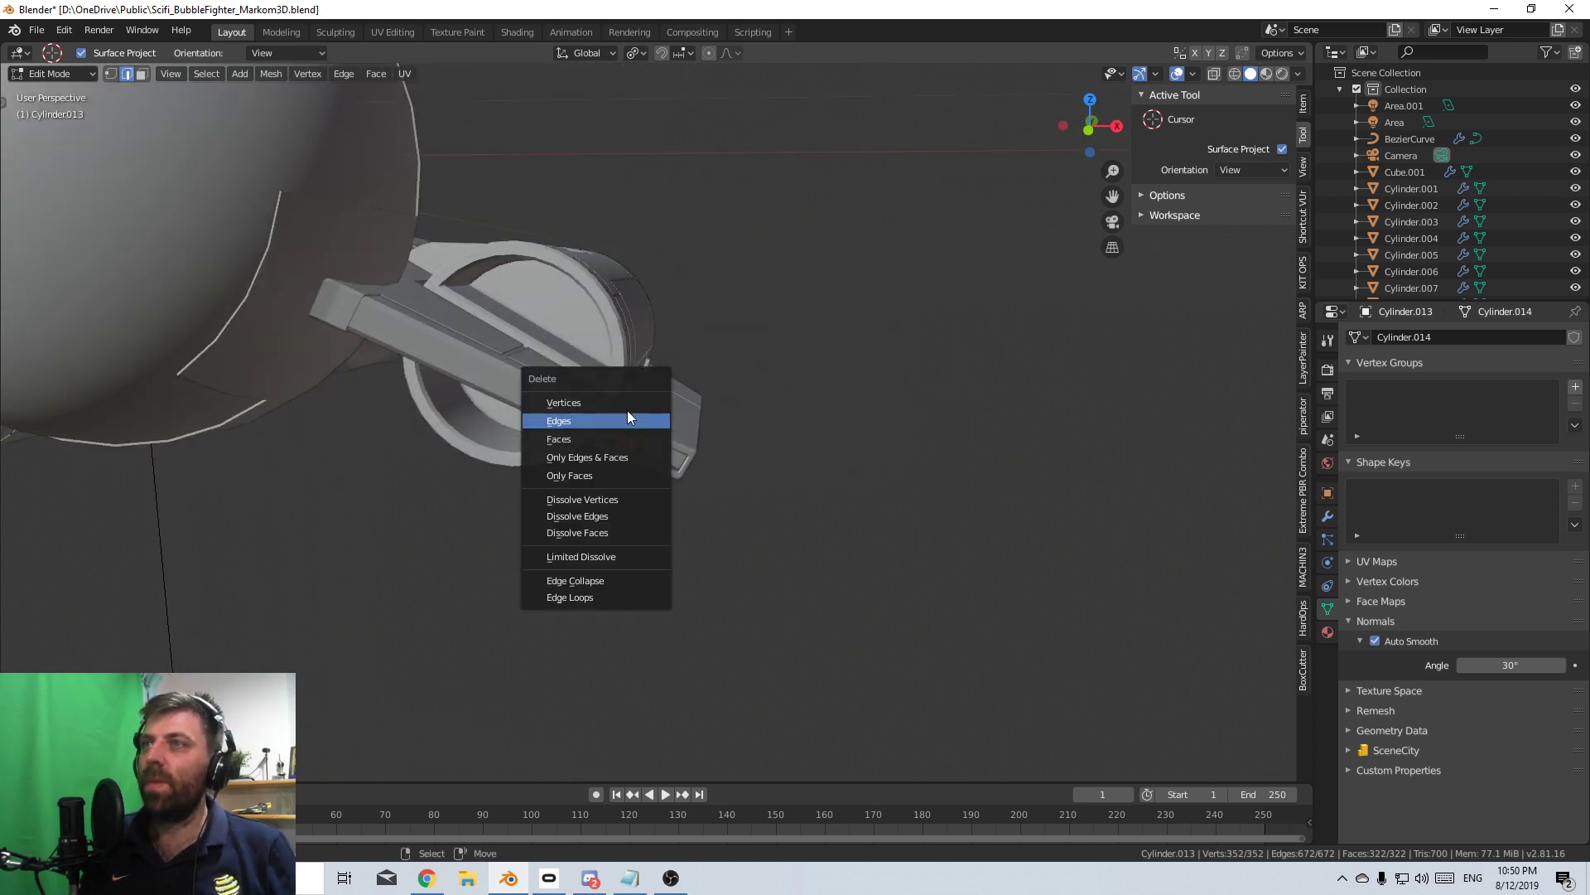
pyautogui.click(627, 403)
pyautogui.scroll(3, 730, 498)
pyautogui.press('Tab')
pyautogui.scroll(-1, 624, 510)
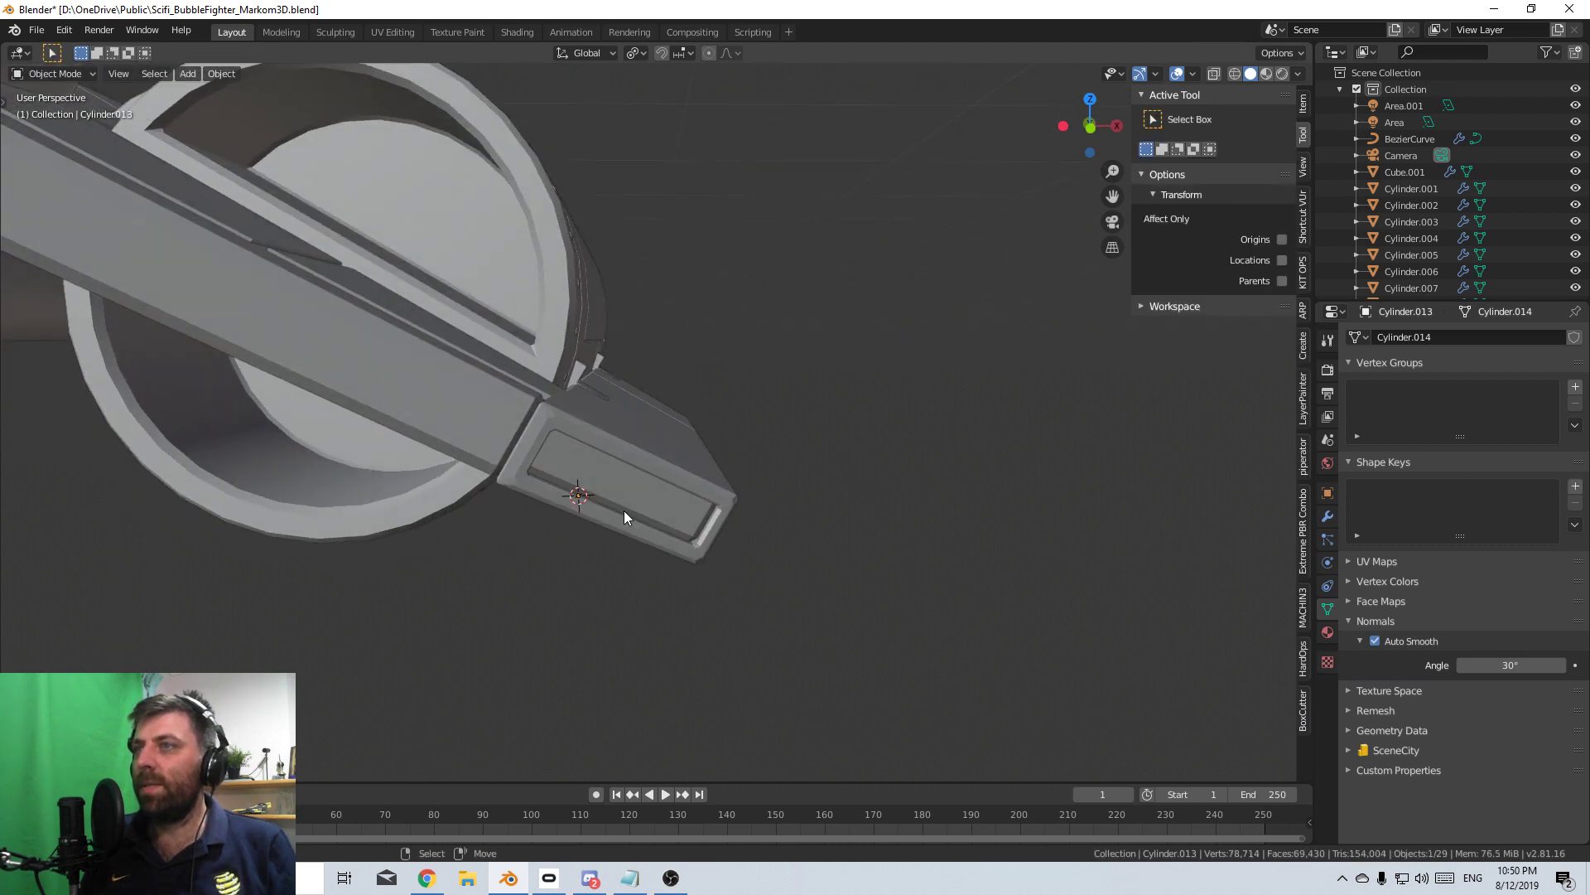
pyautogui.press('Delete')
pyautogui.scroll(-3, 608, 501)
pyautogui.moveTo(646, 477); pyautogui.dragTo(570, 476, button='middle')
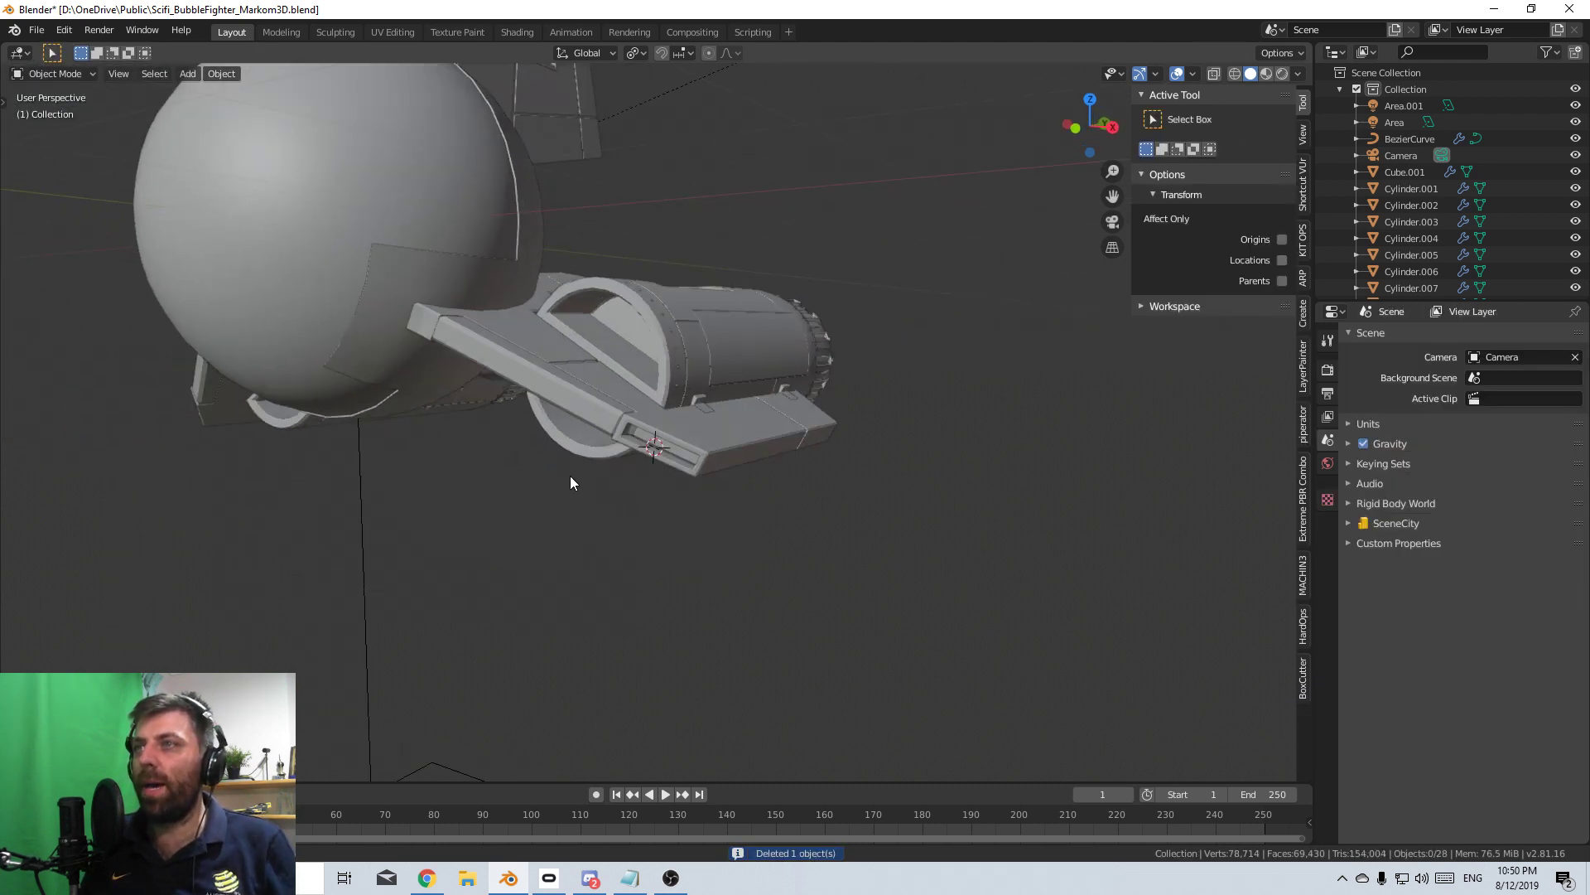
pyautogui.click(570, 475)
pyautogui.scroll(3, 671, 445)
pyautogui.press('Tab')
pyautogui.click(689, 464)
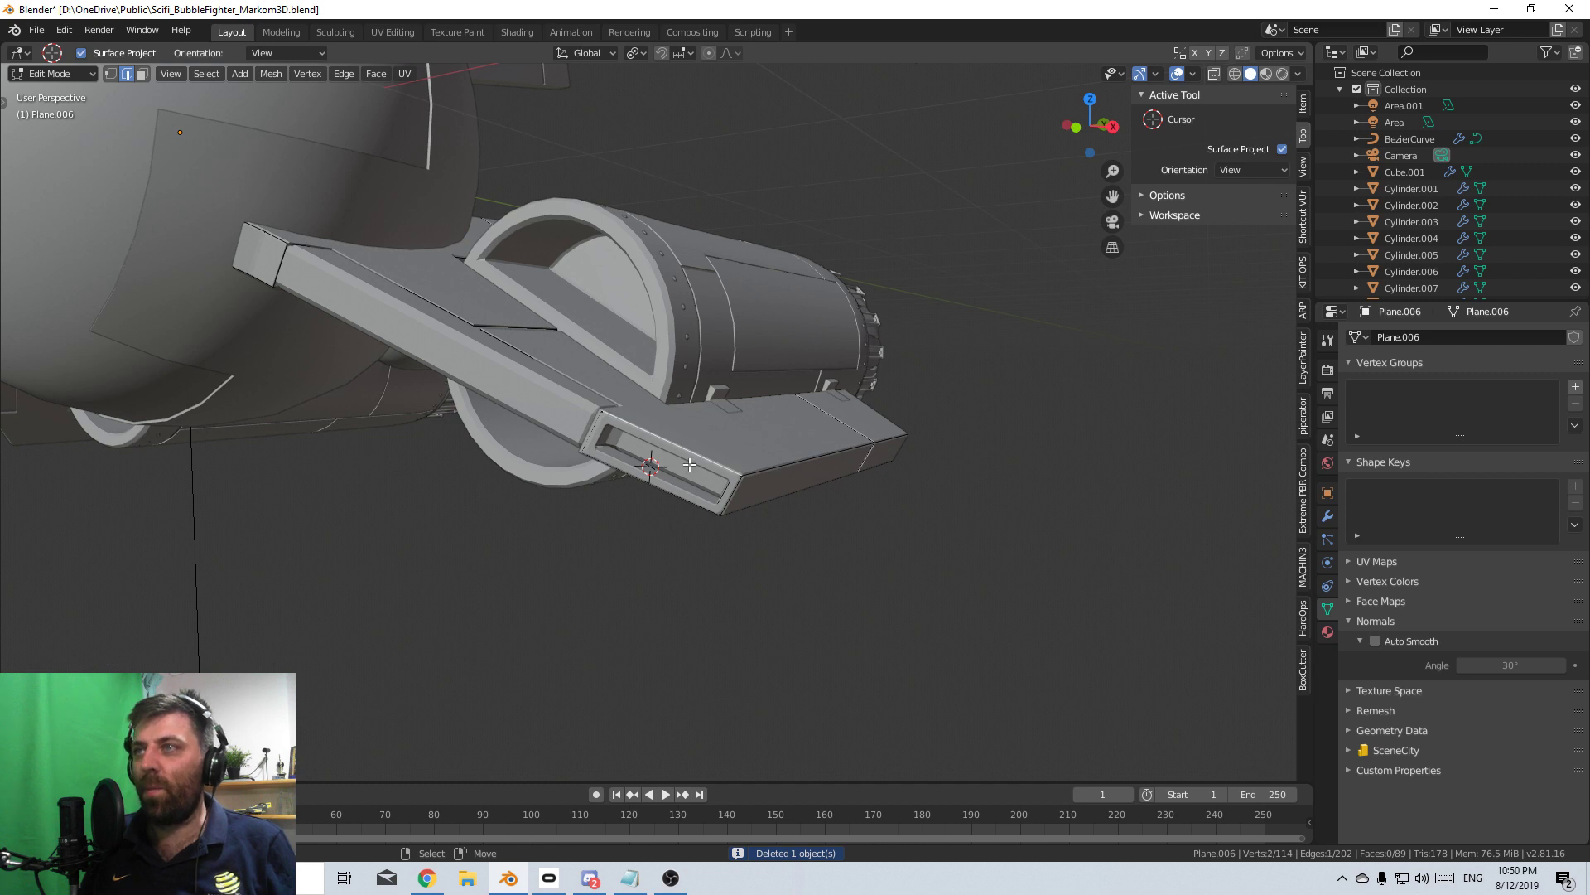
pyautogui.click(141, 74)
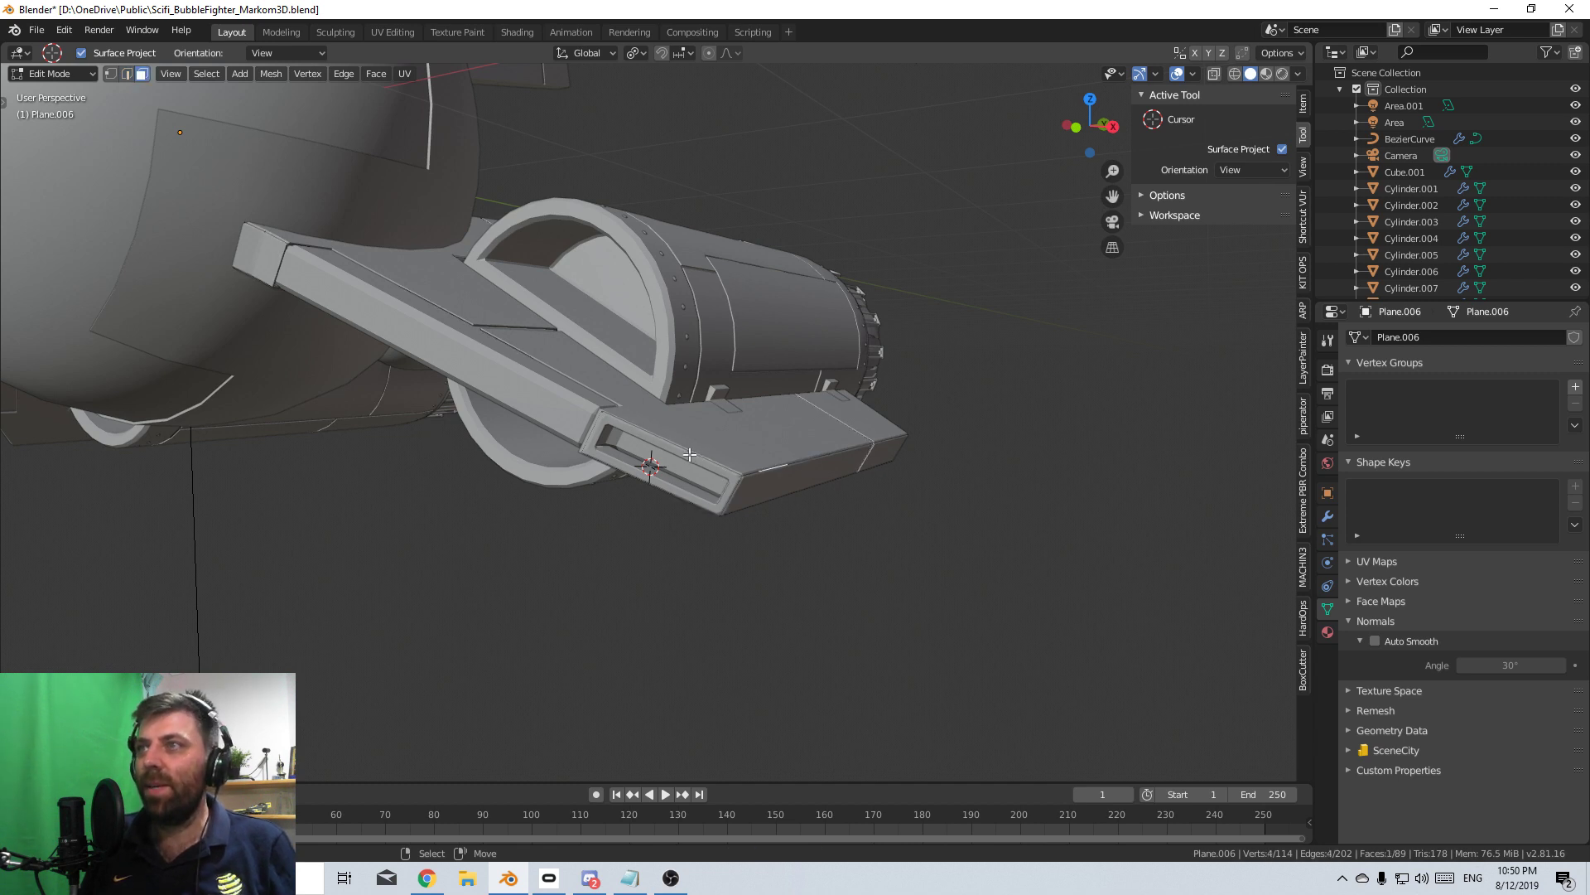
pyautogui.press('Tab')
# - Add a 2 m plane at the 3D cursor by the wing opening and edit it in front view
pyautogui.hotkey('shift', 'a')
pyautogui.moveTo(415, 525)
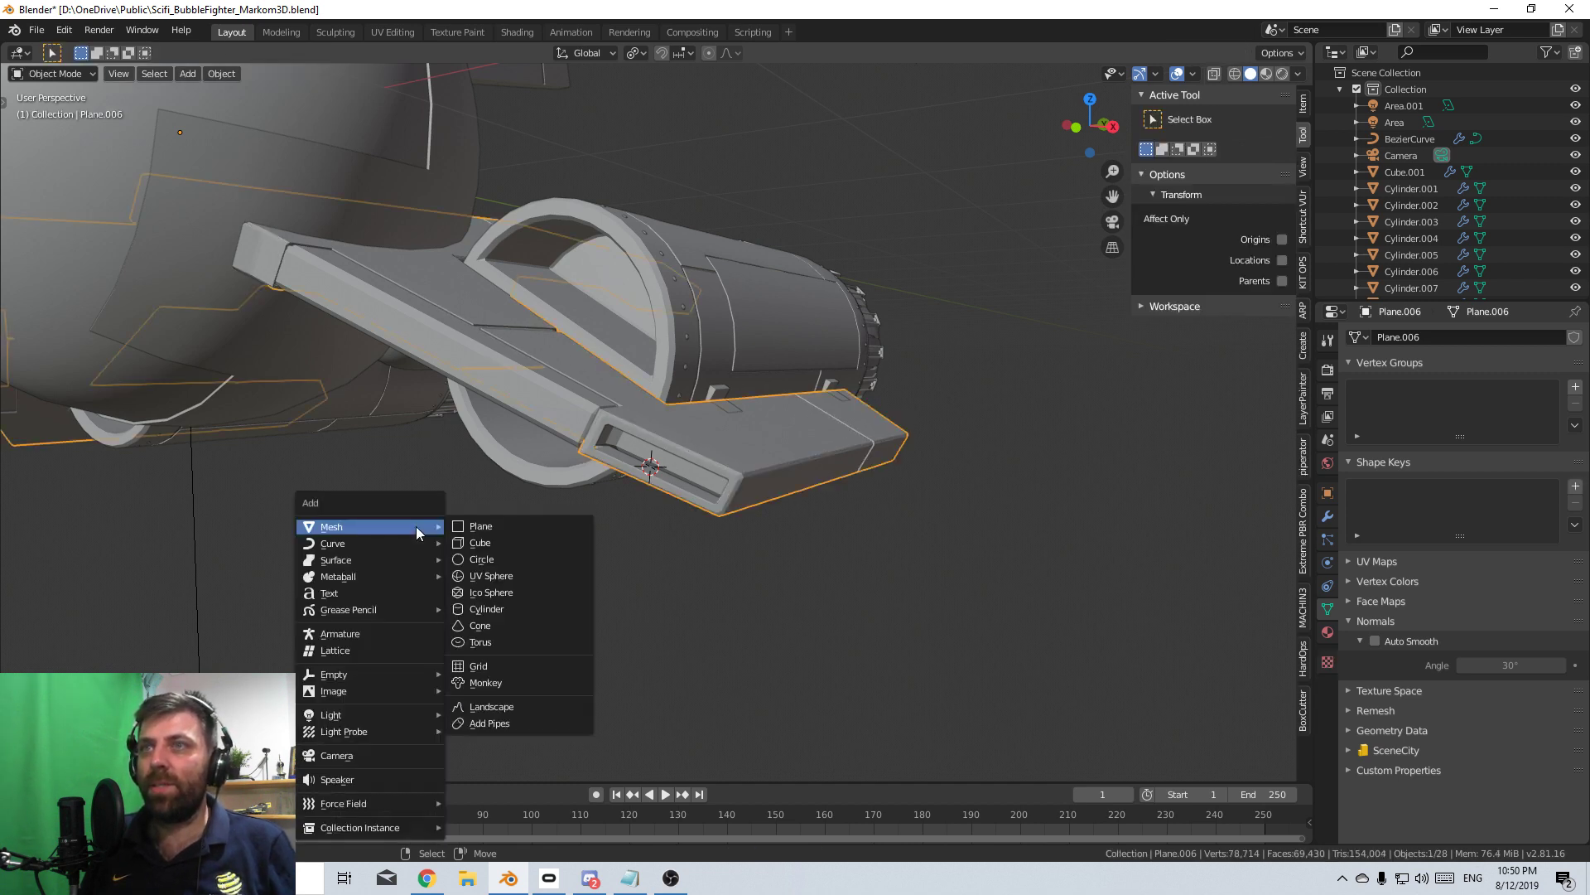
pyautogui.click(494, 534)
pyautogui.press('KP_1')
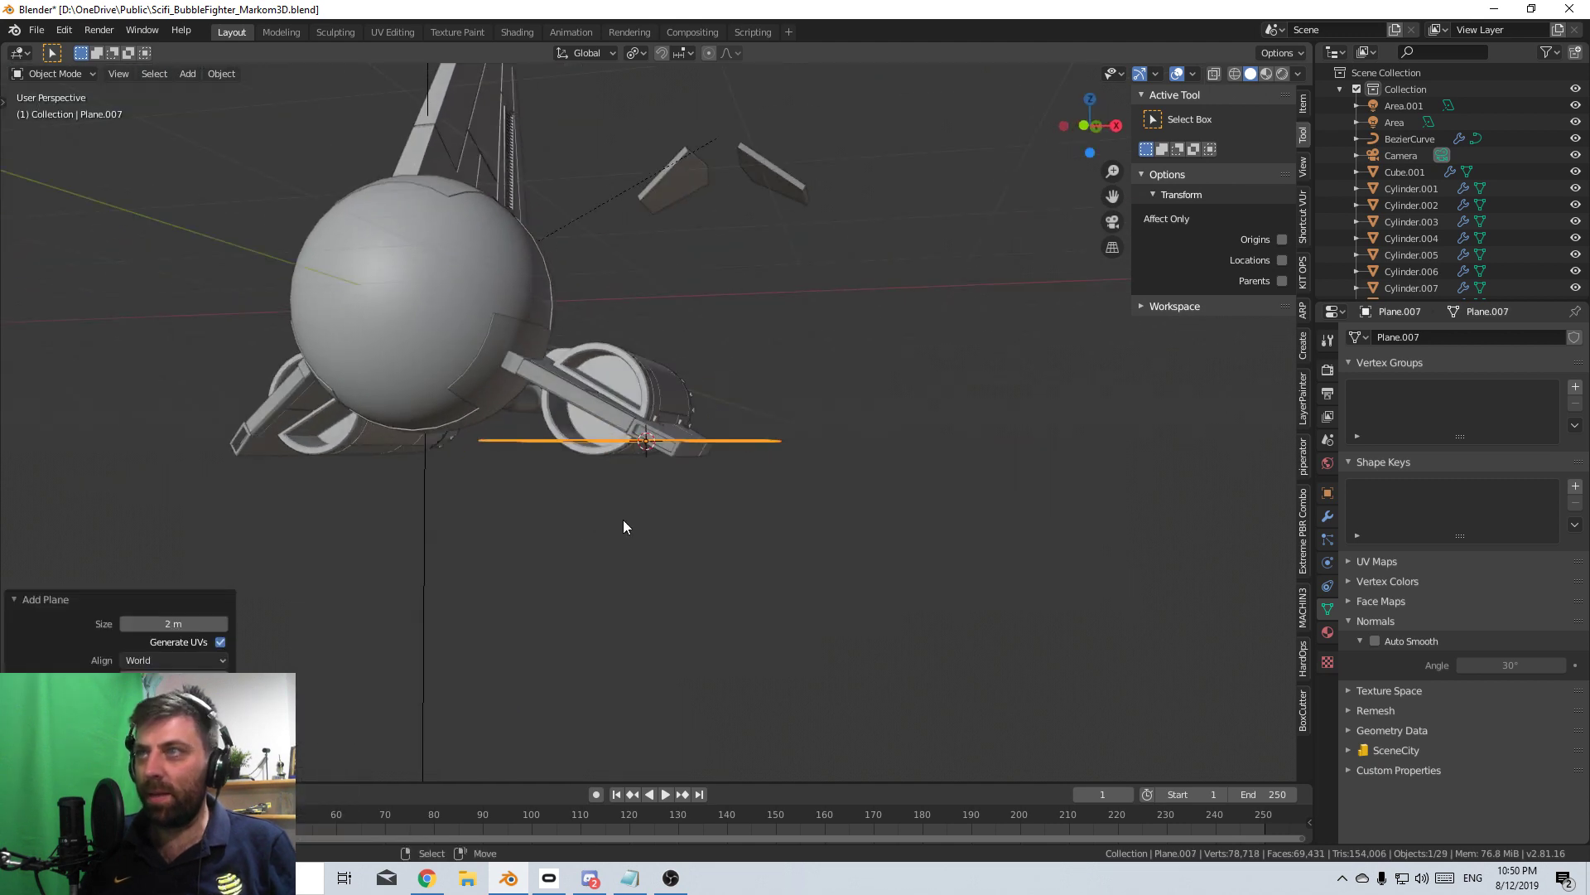
pyautogui.scroll(7, 623, 519)
pyautogui.press('Tab')
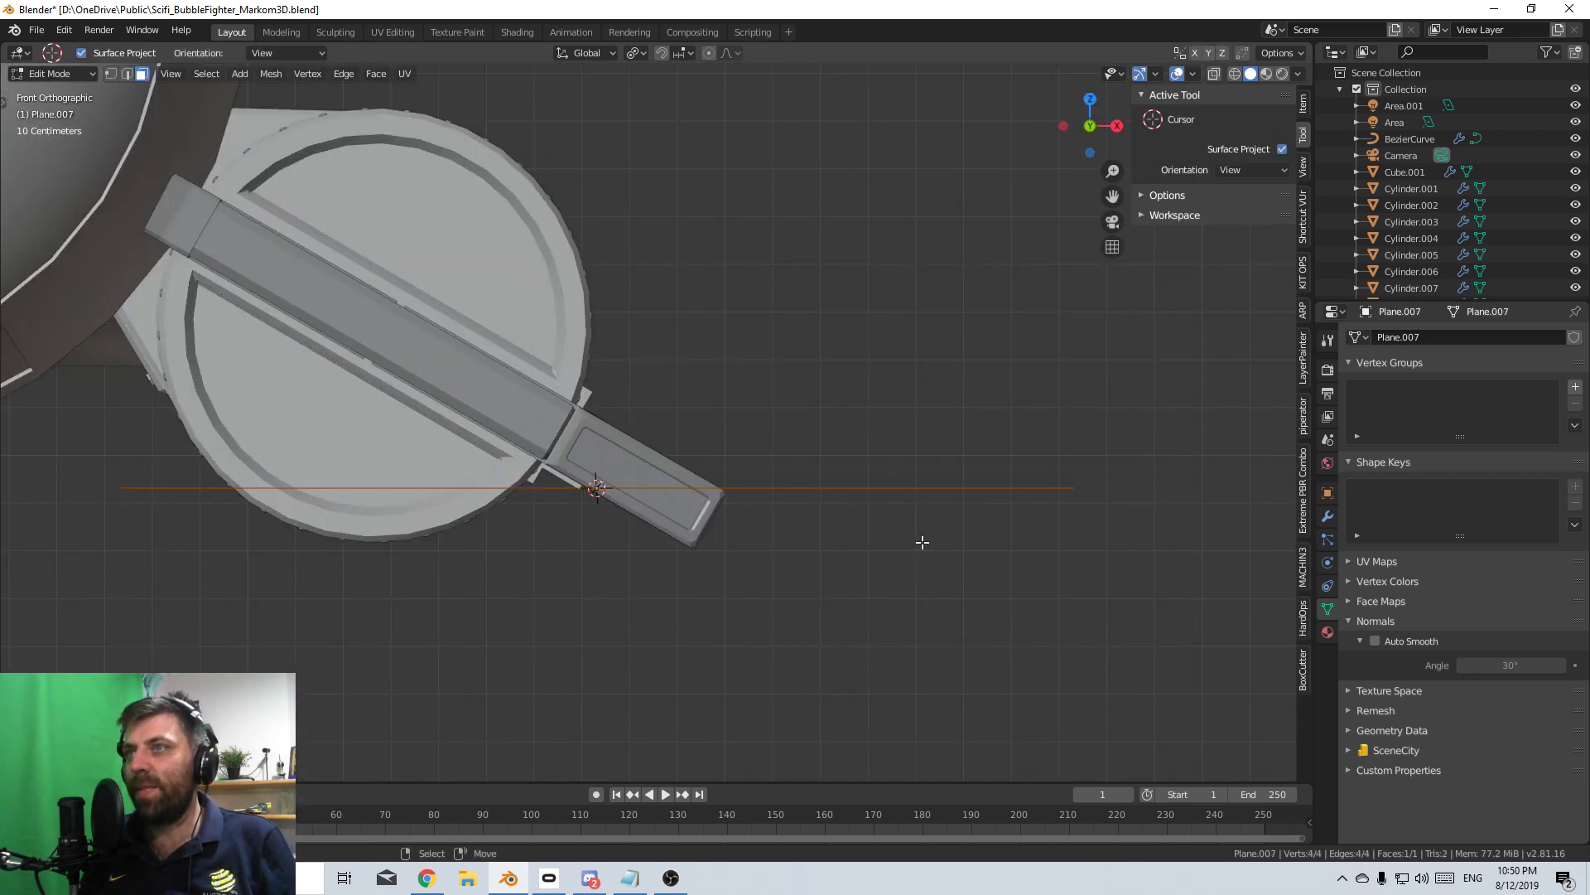
# - Rotate the plane by about 29° and move it into line with the sloping wing opening
pyautogui.press('r')
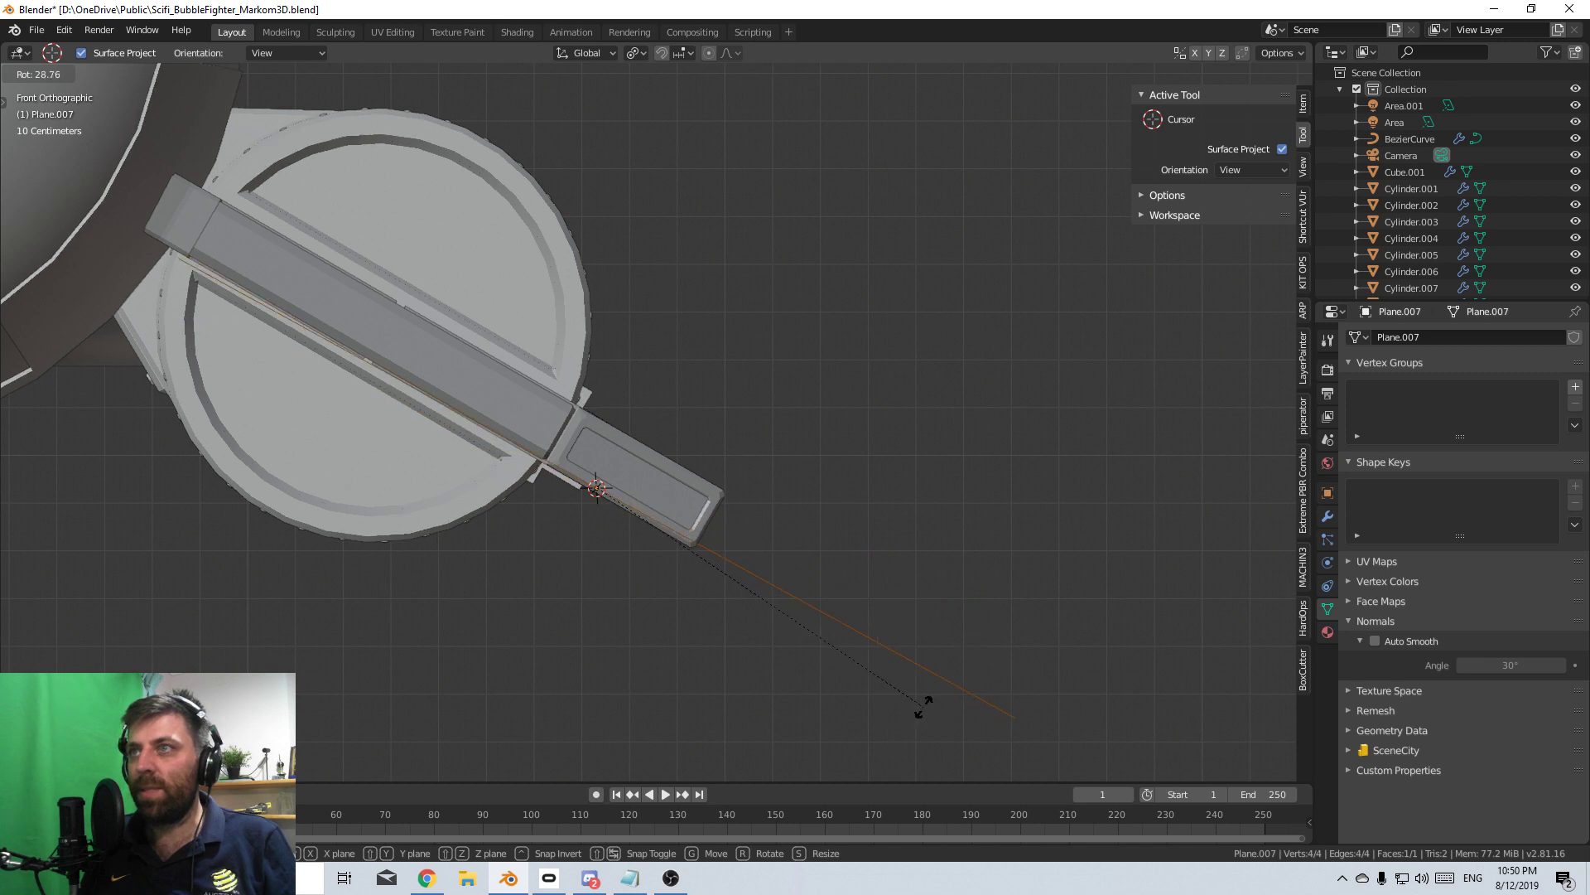
pyautogui.click(921, 704)
pyautogui.press('g')
pyautogui.click(998, 692)
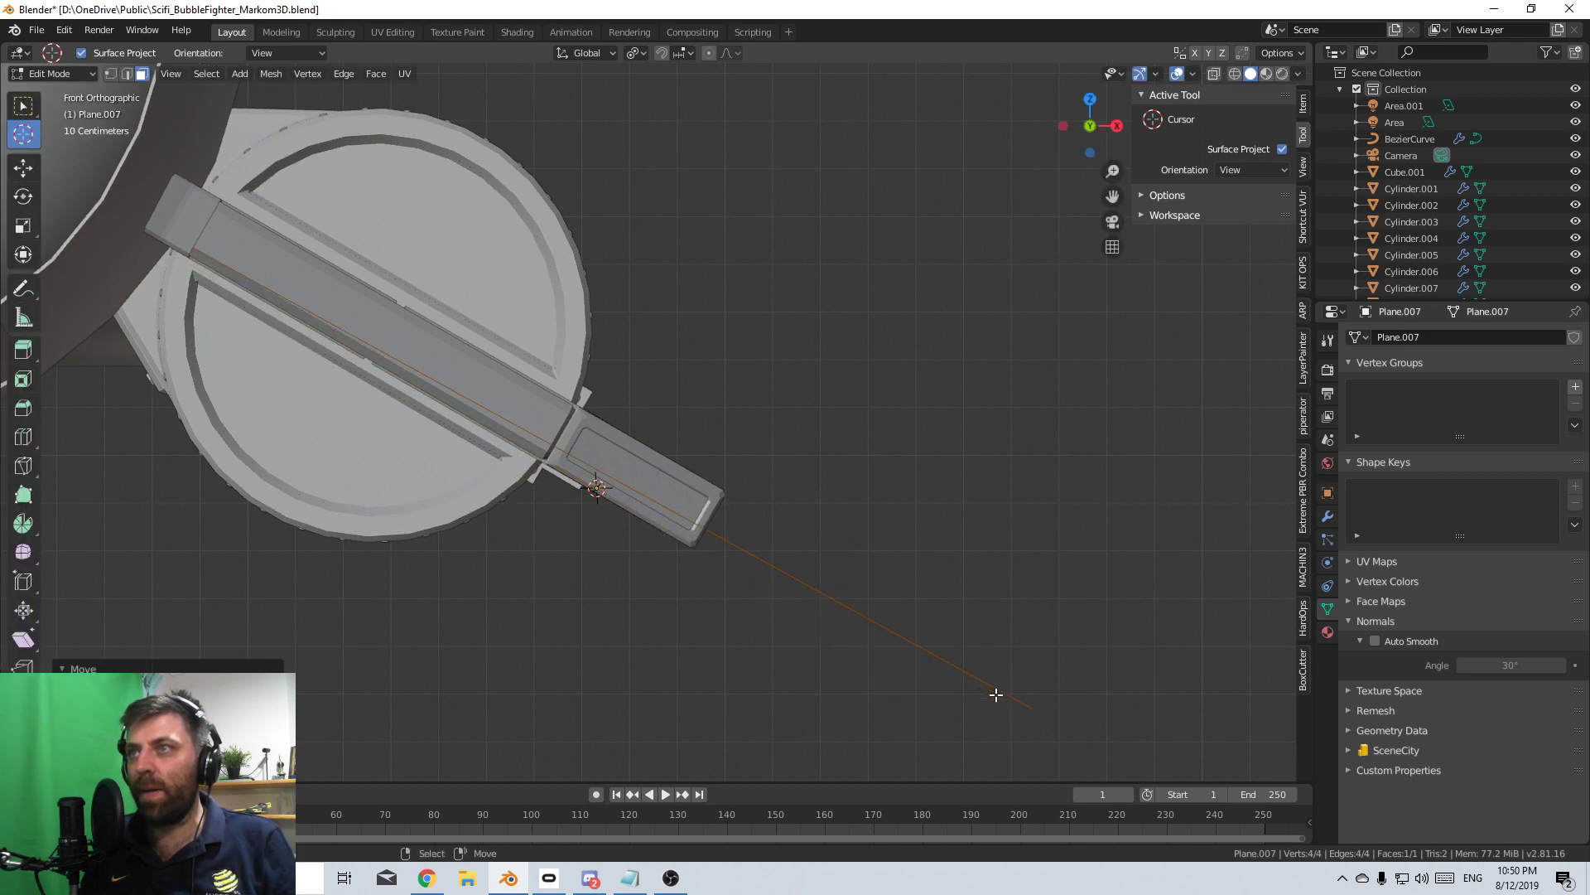
pyautogui.press('r')
pyautogui.click(980, 642)
# - Scale the plane down to about the opening's width and position it over the opening in wireframe top view
pyautogui.press('s')
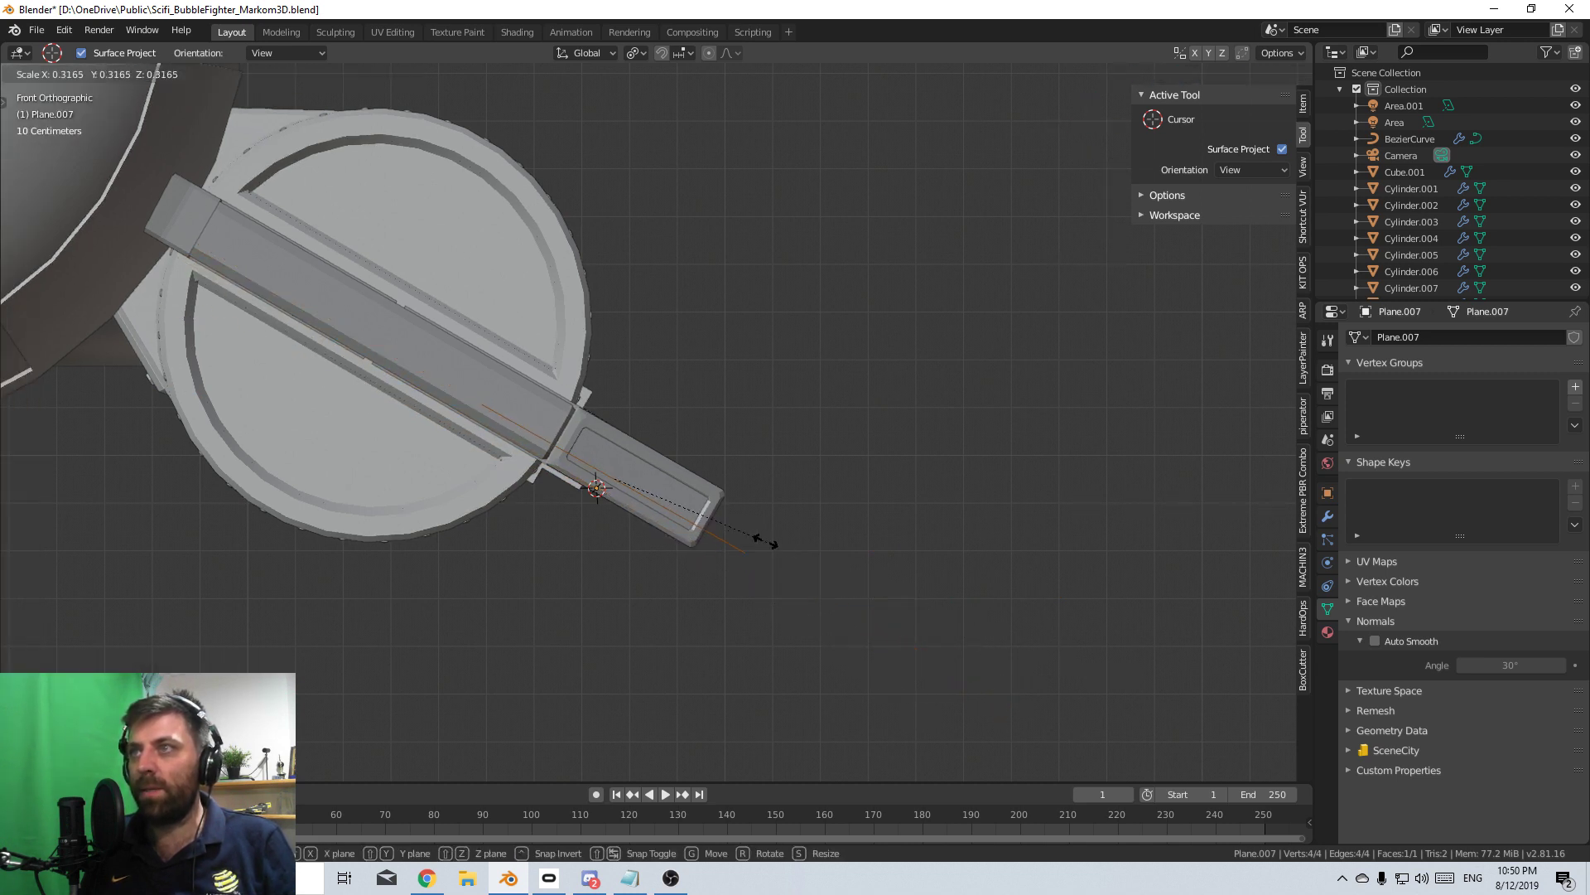
pyautogui.click(735, 510)
pyautogui.moveTo(734, 510); pyautogui.dragTo(571, 605, button='middle')
pyautogui.press('KP_7')
pyautogui.press('z')
pyautogui.click(549, 570)
pyautogui.press('g')
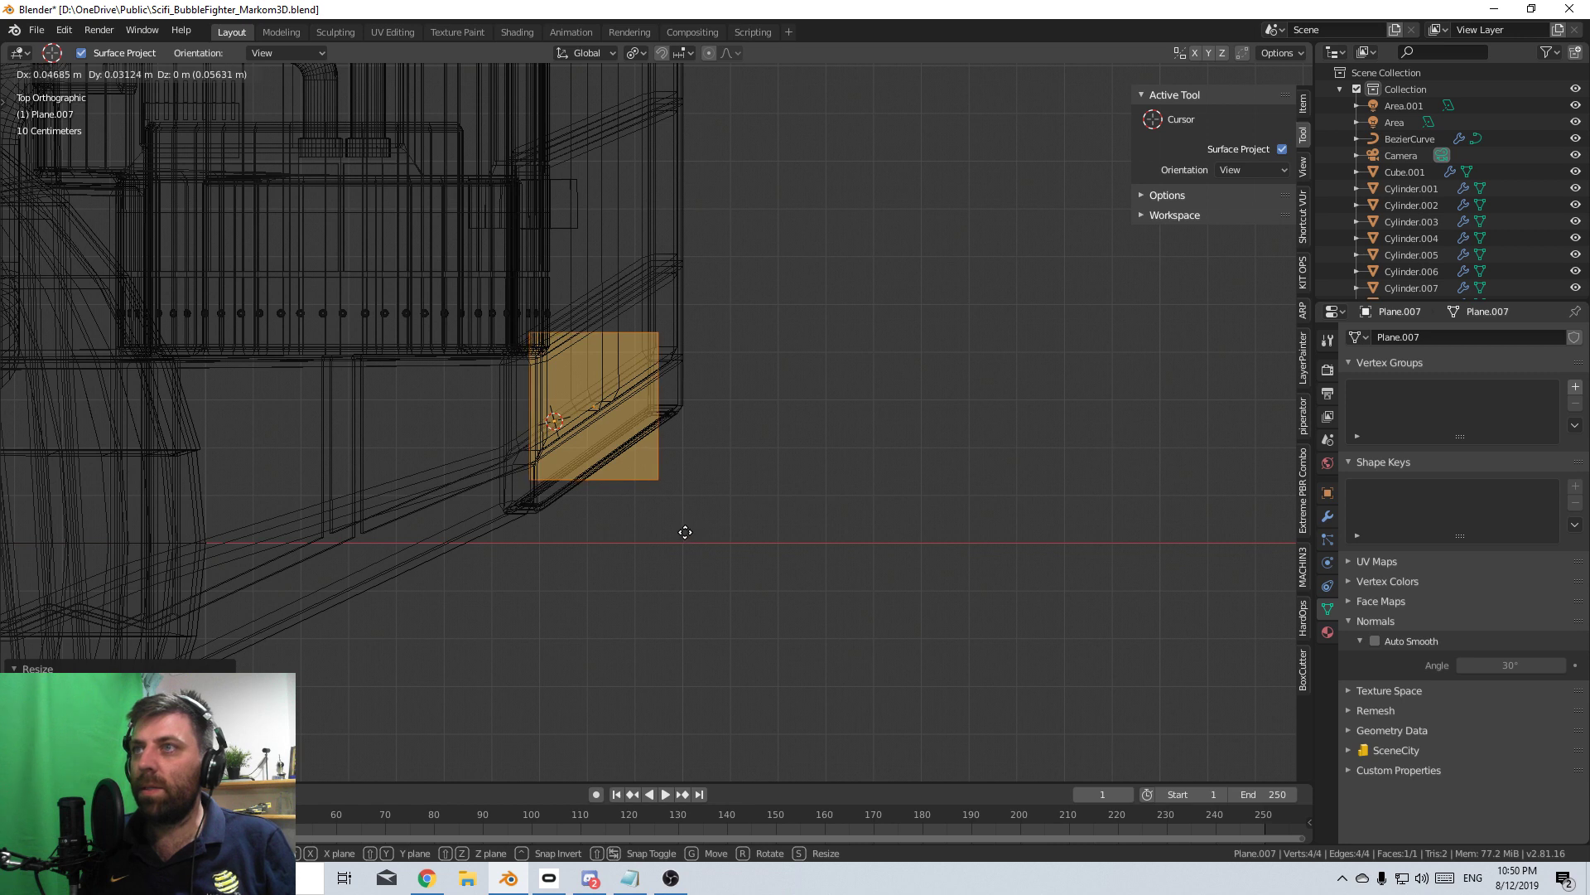
pyautogui.click(679, 535)
# - Vertex-slide the plane's outer front corner back by about 0.63 to follow the slanted opening, and select the whole plane
pyautogui.click(111, 75)
pyautogui.rightClick(652, 473)
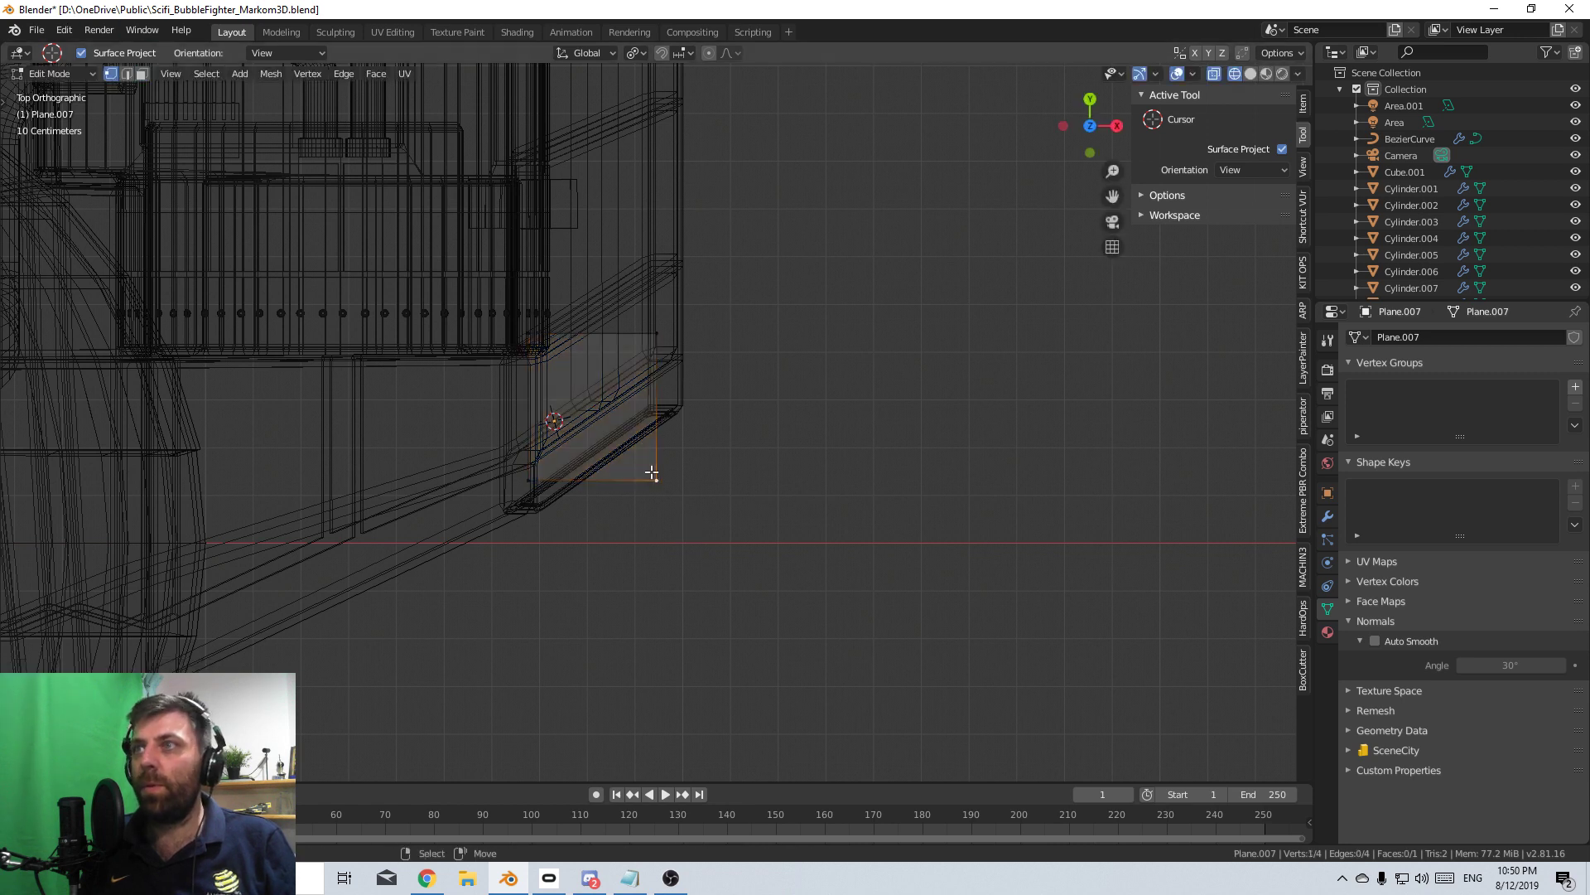
pyautogui.hotkey('shift', 'v')
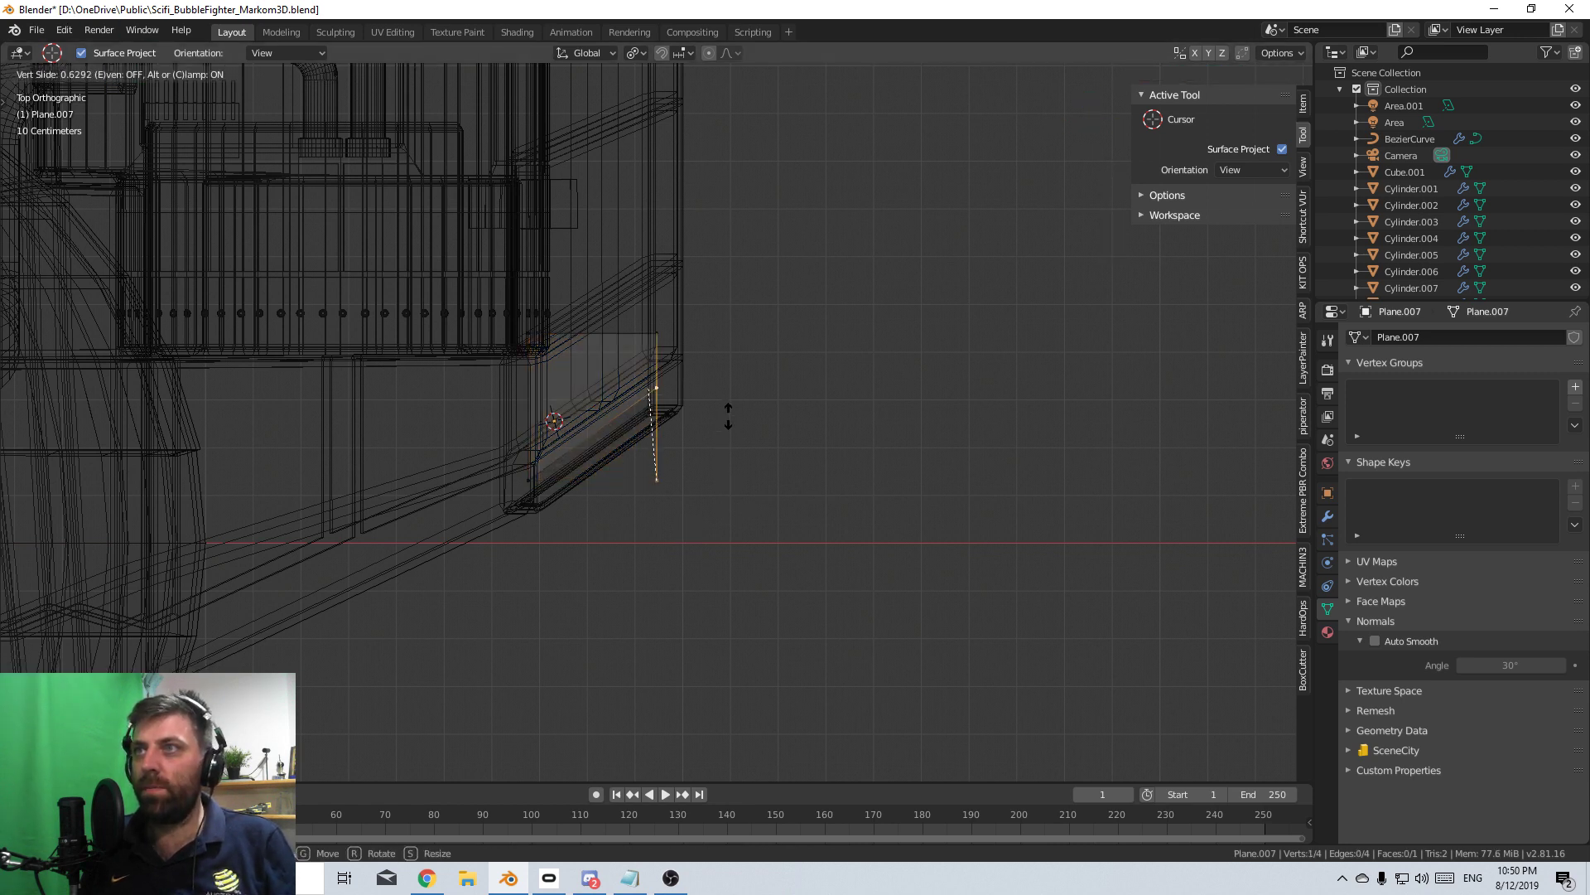
pyautogui.click(729, 415)
pyautogui.press('a')
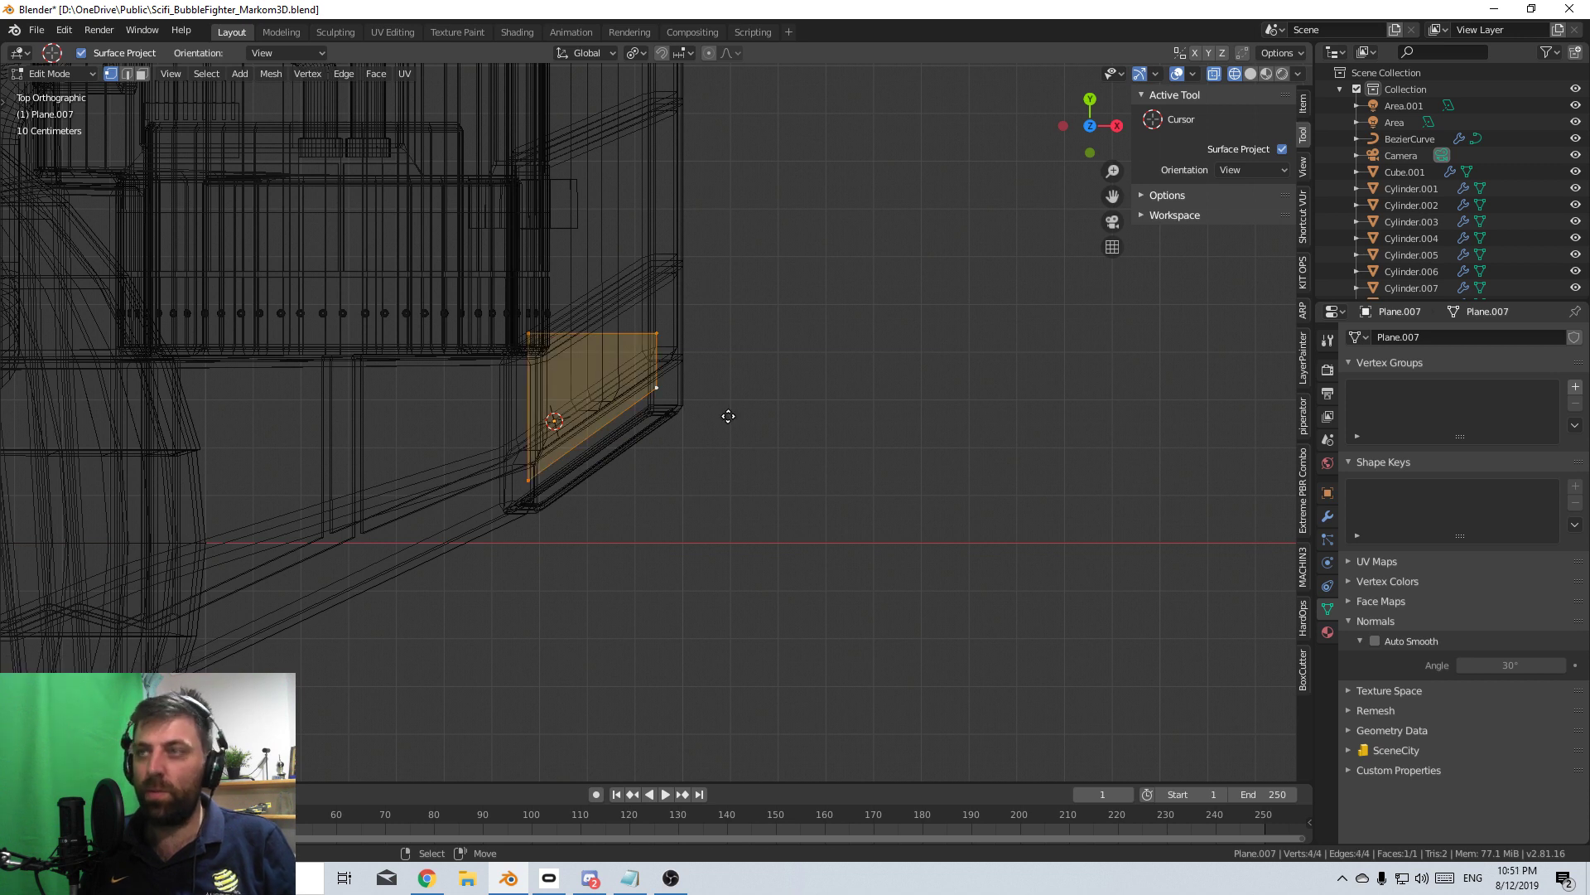
# - Move the plane about -0.047 m along global Y so its slanted edge sits close to the wing opening's front
pyautogui.press('g')
pyautogui.press('y')
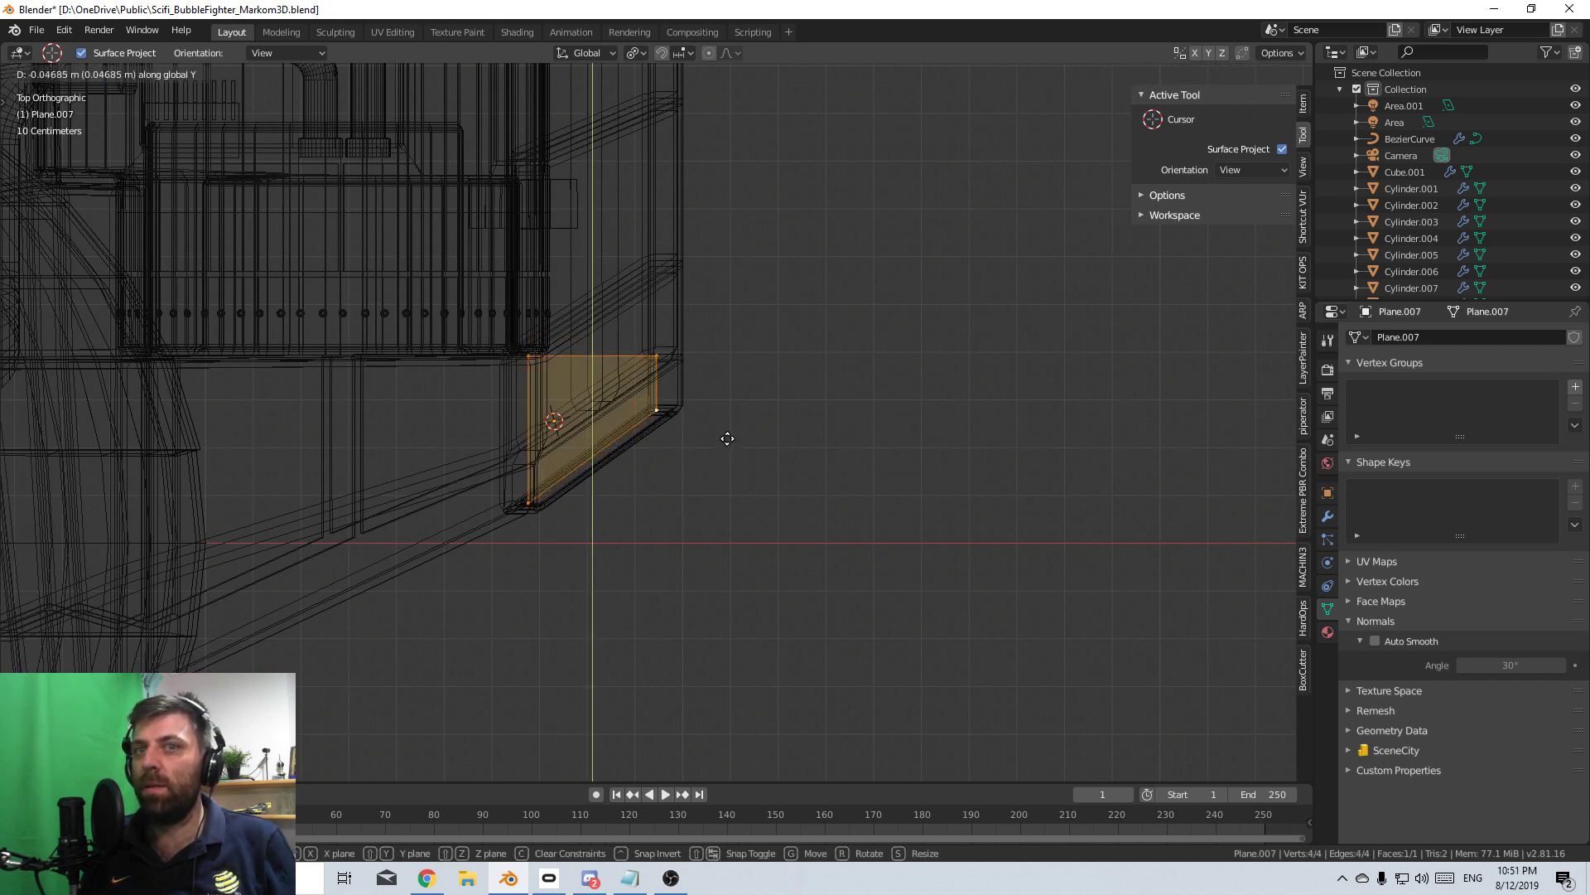
pyautogui.click(727, 438)
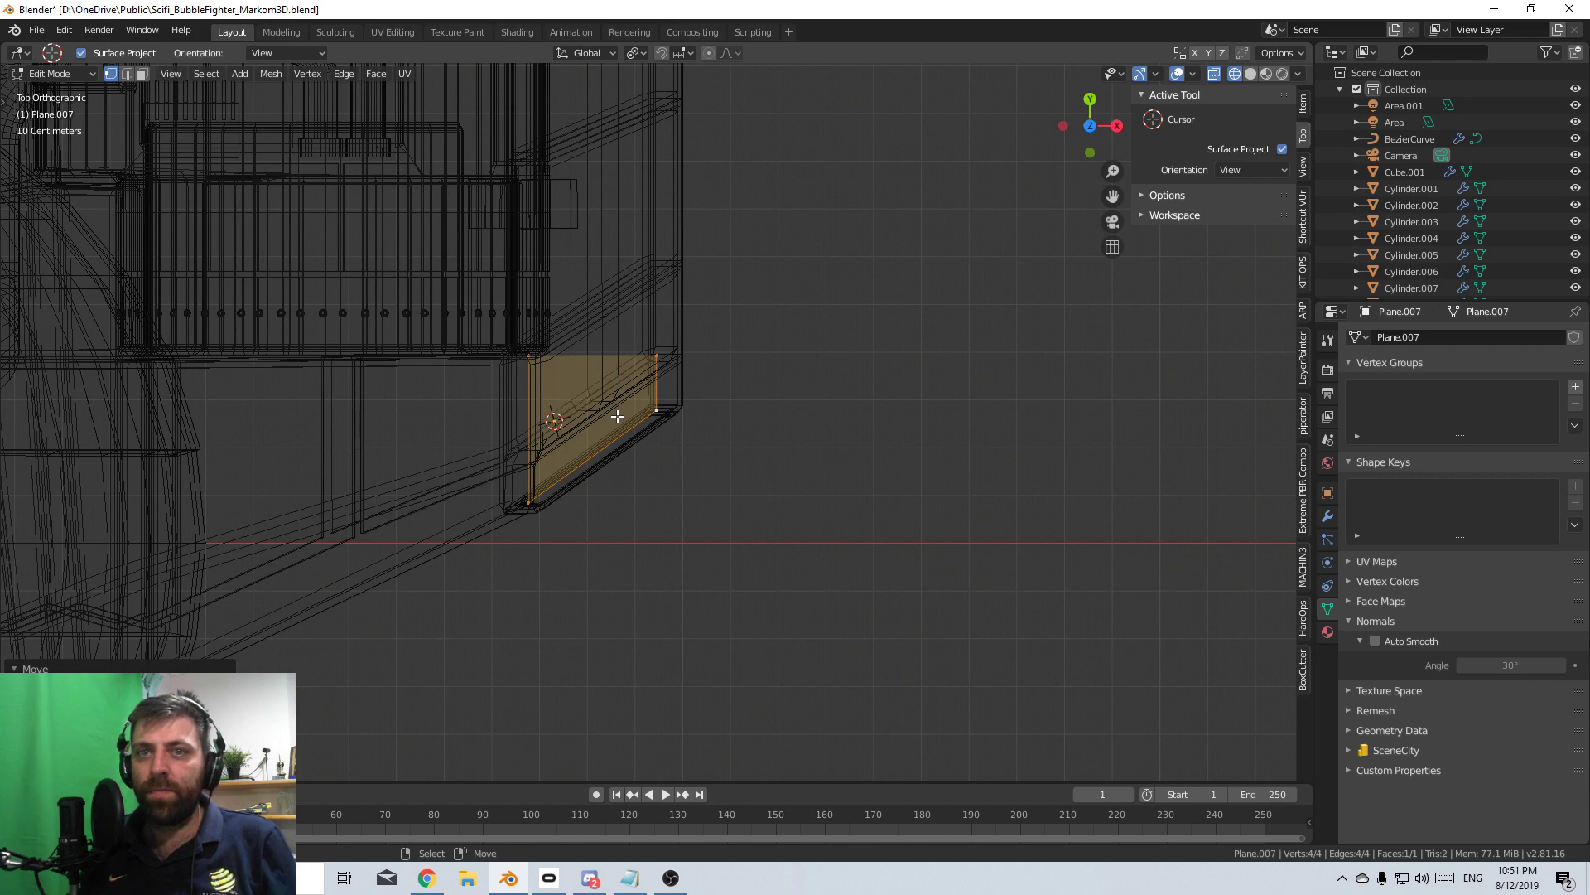
# - In solid front view, lower the plane toward the opening's lower edge and extrude it about 0.007 m into a thin slat
pyautogui.scroll(-3, 648, 429)
pyautogui.moveTo(647, 429); pyautogui.dragTo(589, 288, button='middle')
pyautogui.scroll(2, 589, 287)
pyautogui.press('z')
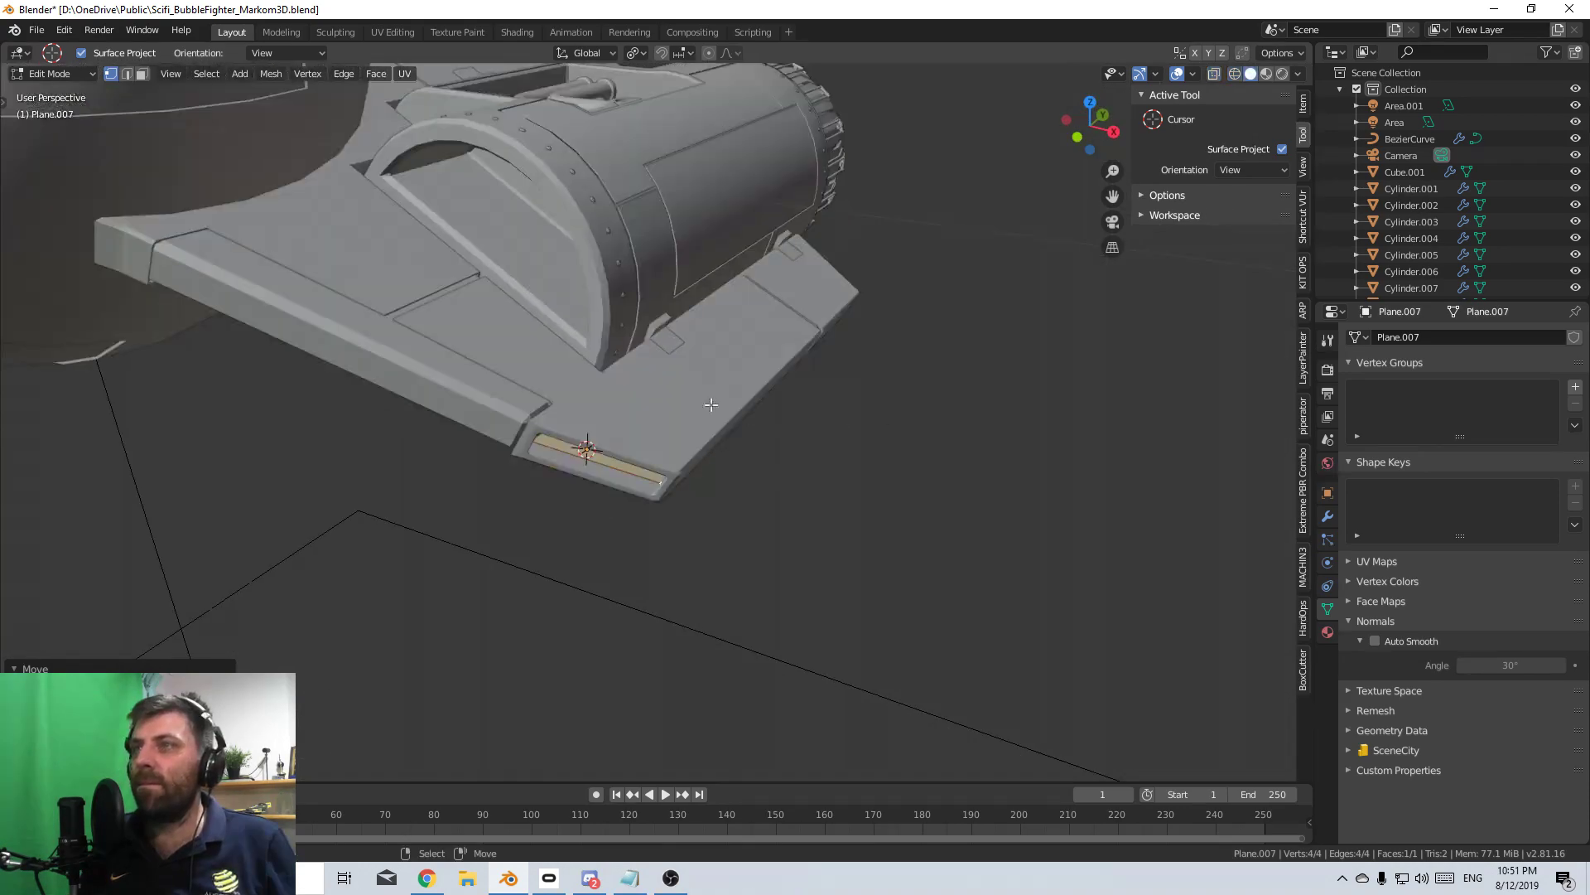
pyautogui.moveTo(711, 404); pyautogui.dragTo(663, 456, button='middle')
pyautogui.scroll(2, 649, 475)
pyautogui.press('KP_1')
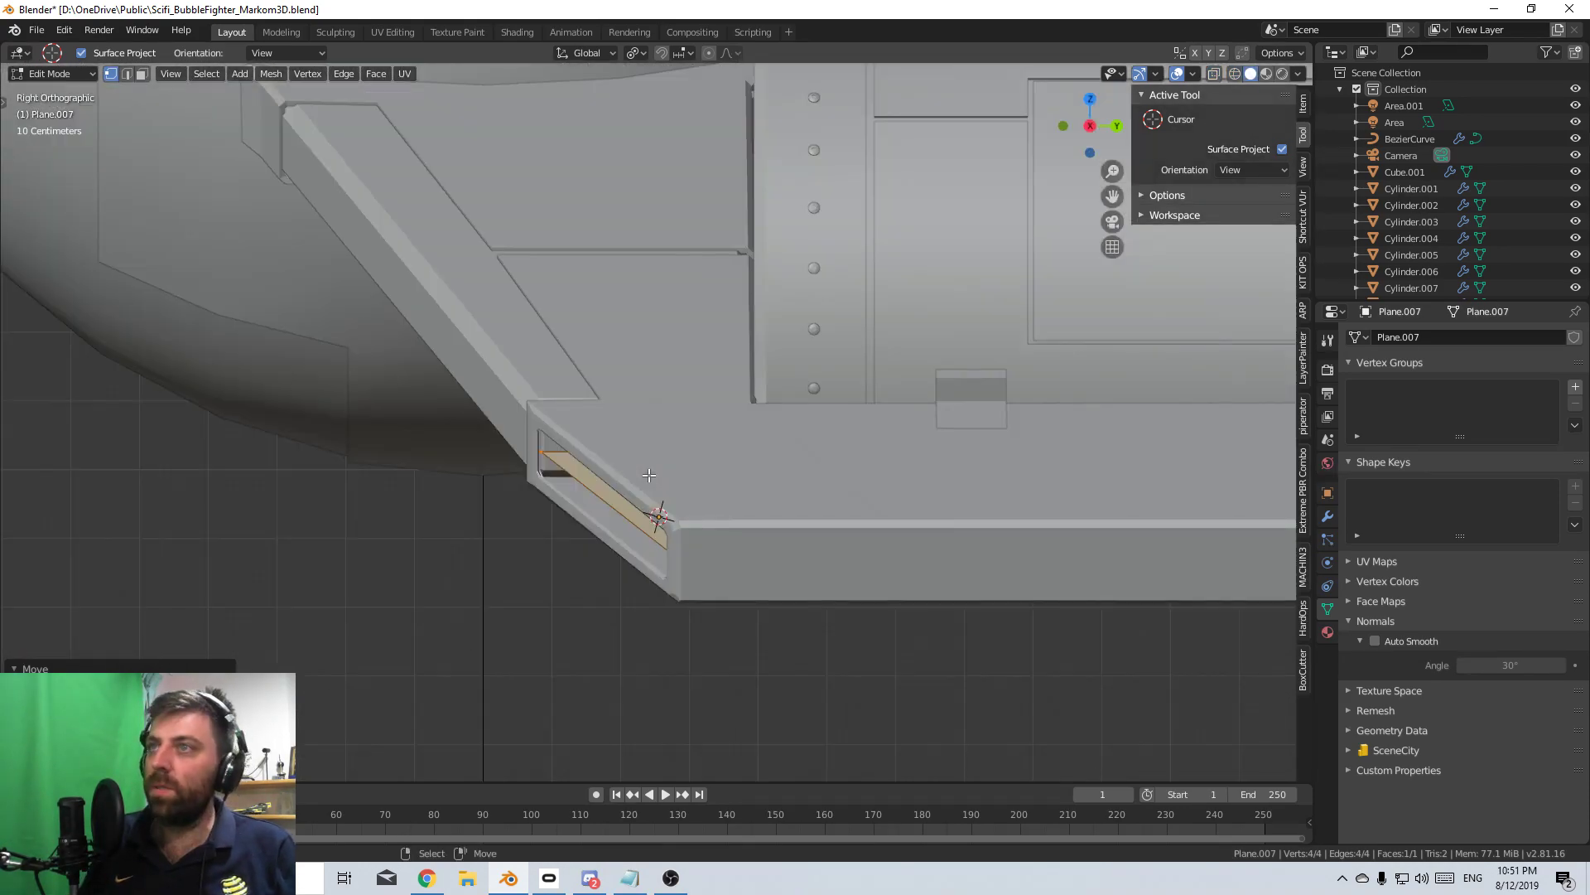
pyautogui.scroll(4, 649, 475)
pyautogui.keyDown('shift'); pyautogui.moveTo(600, 502); pyautogui.dragTo(696, 431, button='middle'); pyautogui.keyUp('shift')
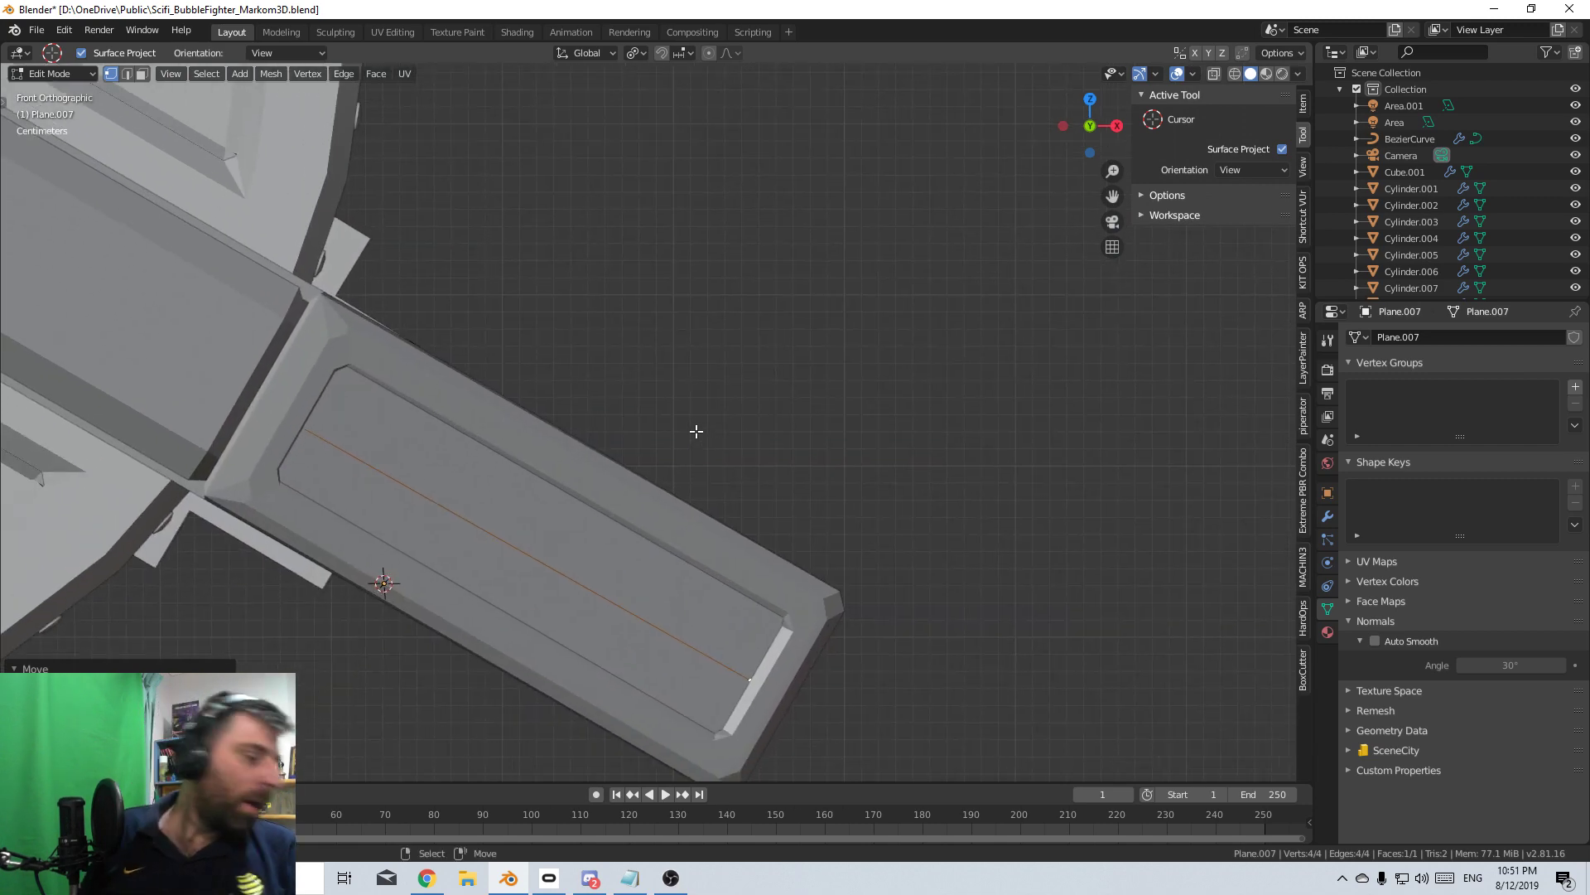
pyautogui.press('g')
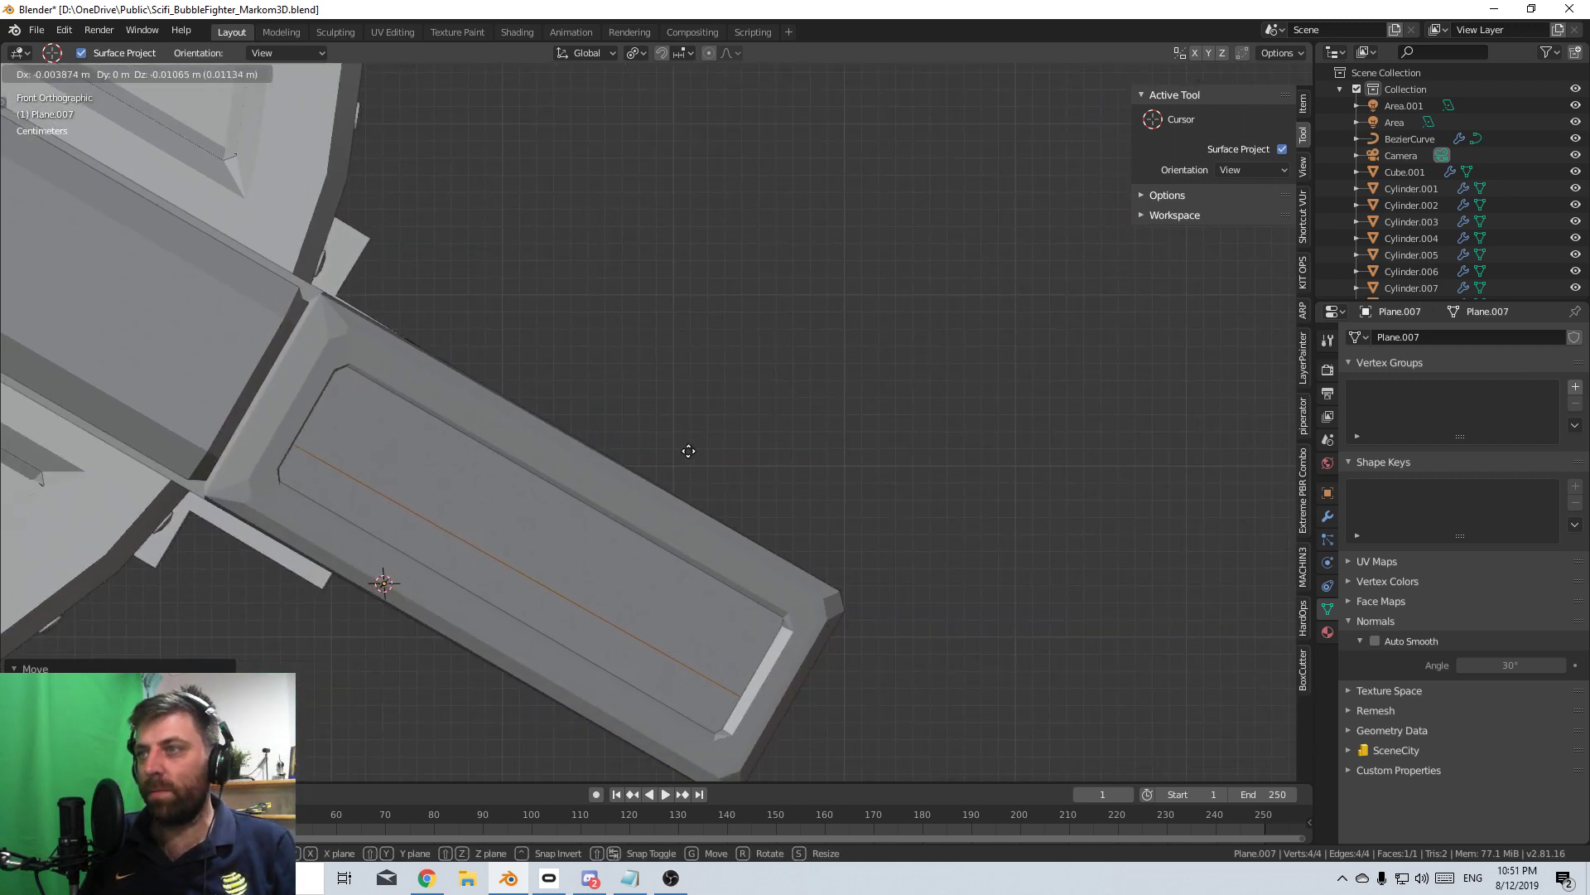
pyautogui.press('Escape')
pyautogui.press('e')
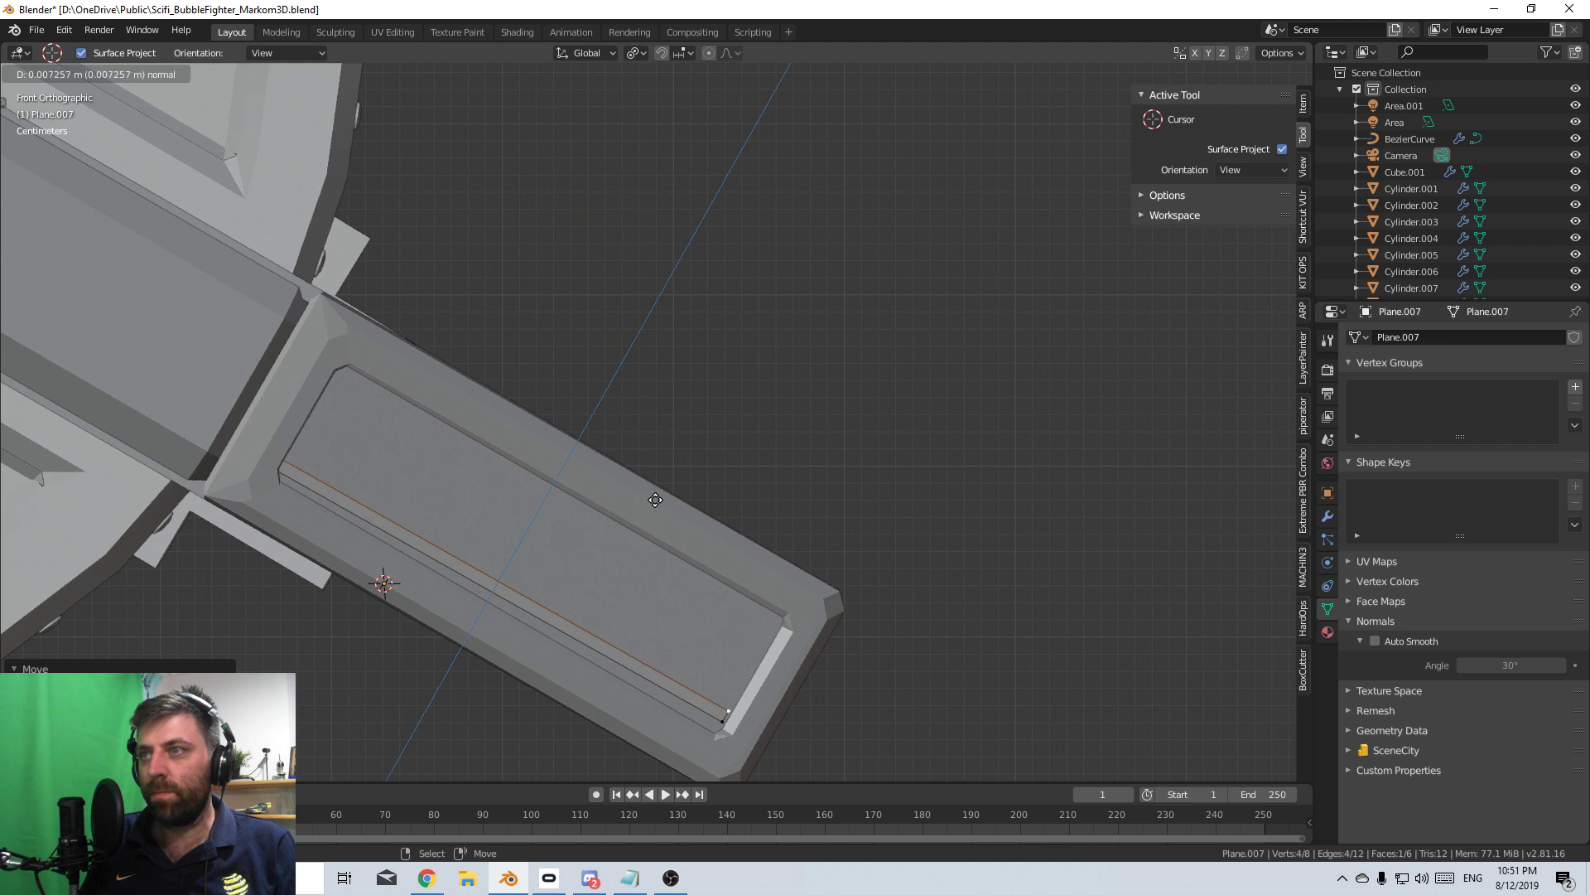
pyautogui.click(654, 500)
# - Select the whole linked slat and stack two copies above it, offsetting the first by about 0.01 m in X and Z
pyautogui.hotkey('ctrl', 'l')
pyautogui.press('g')
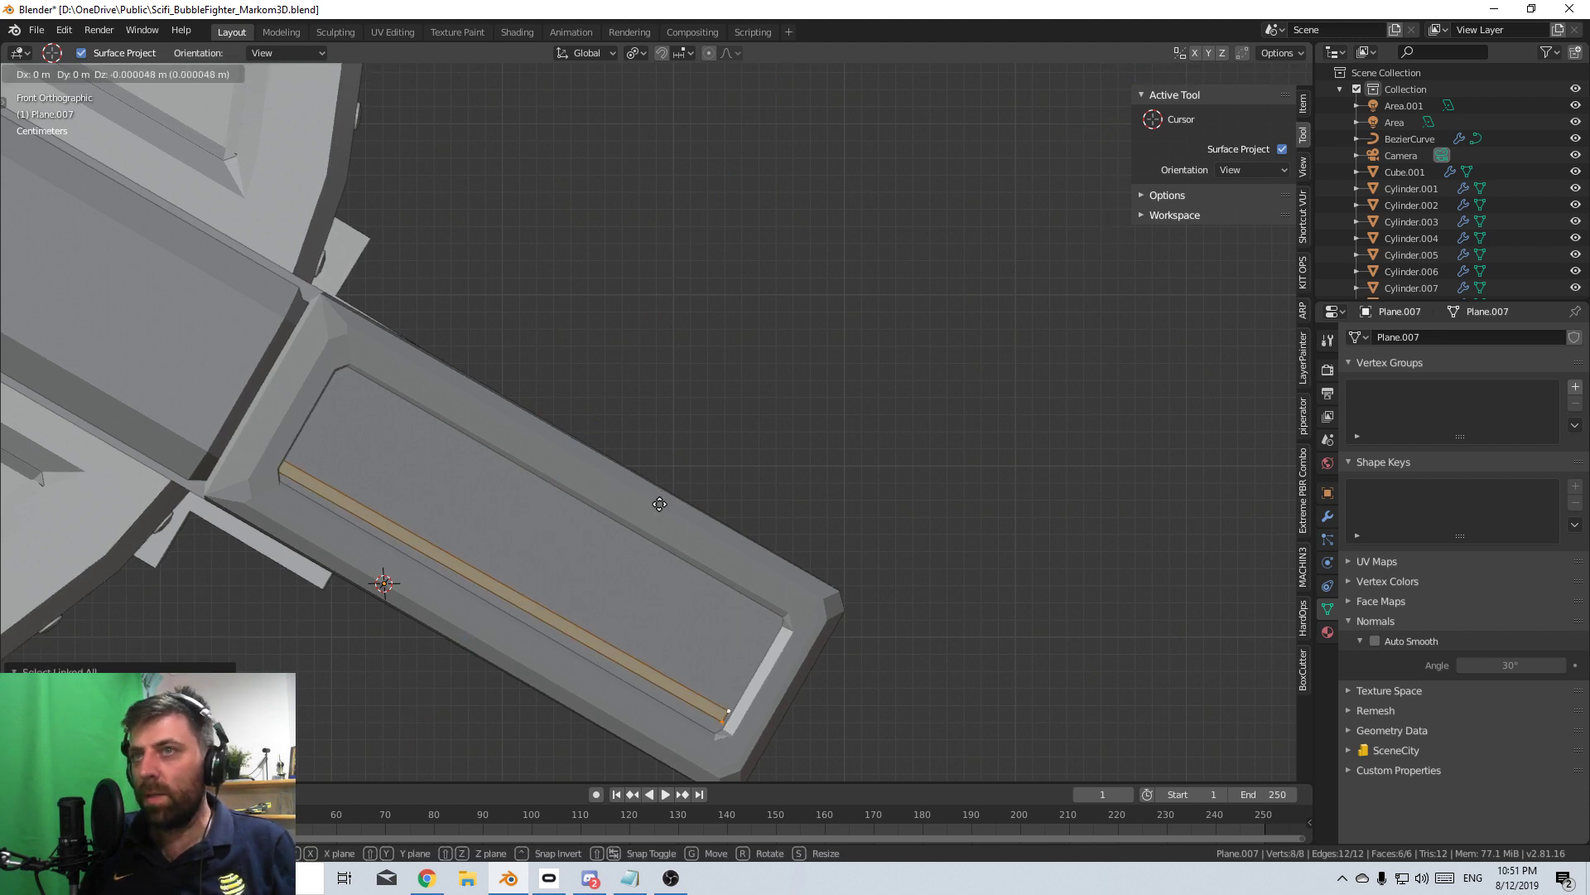
pyautogui.click(687, 683)
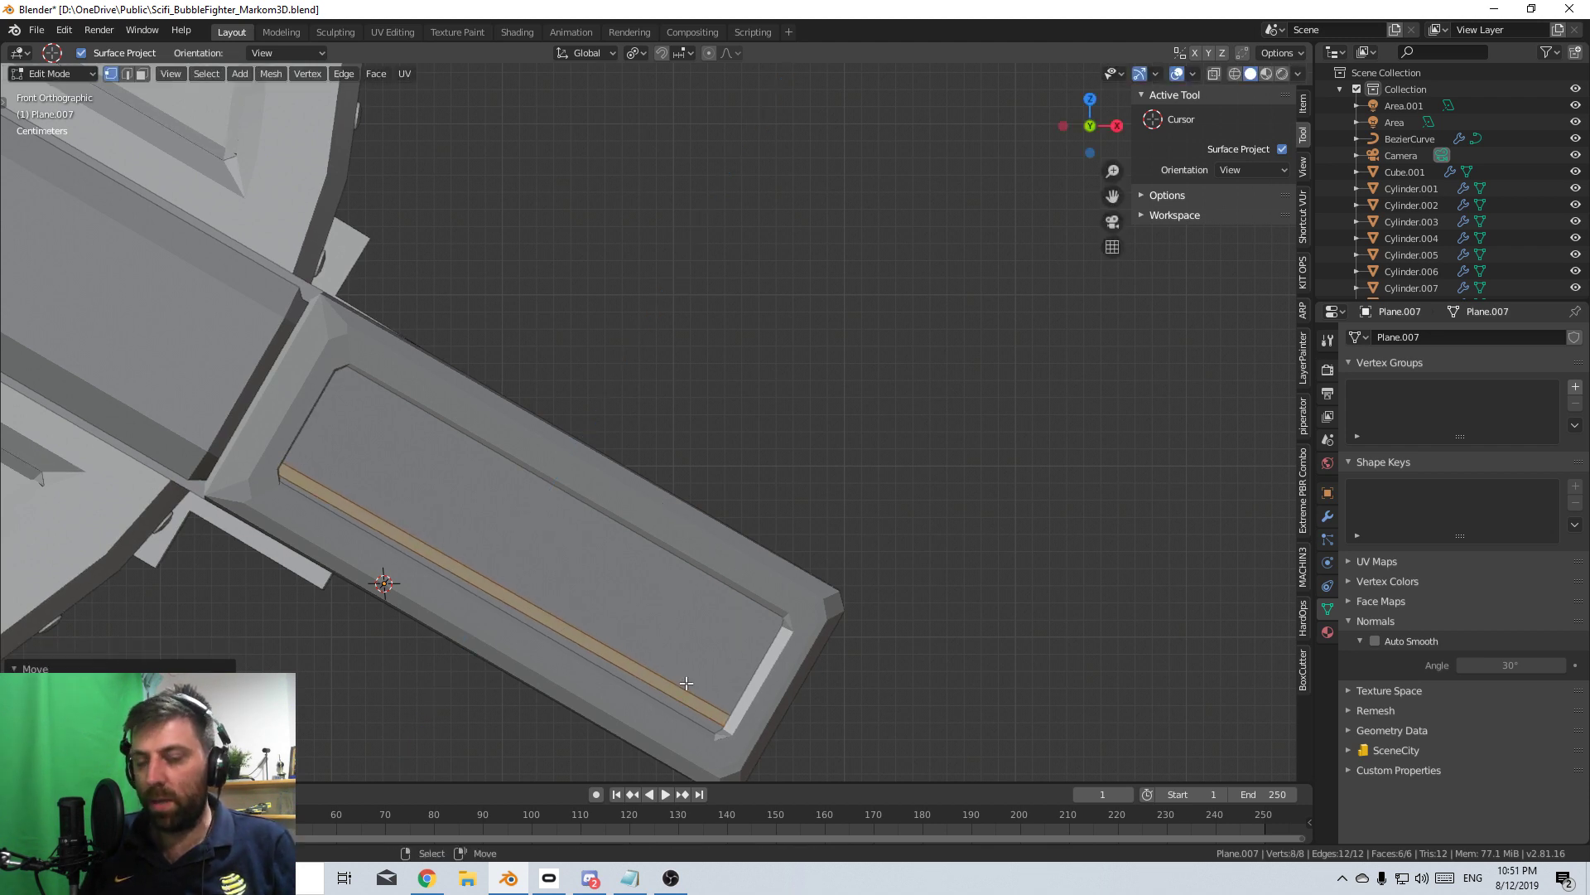
pyautogui.hotkey('shift', 'd')
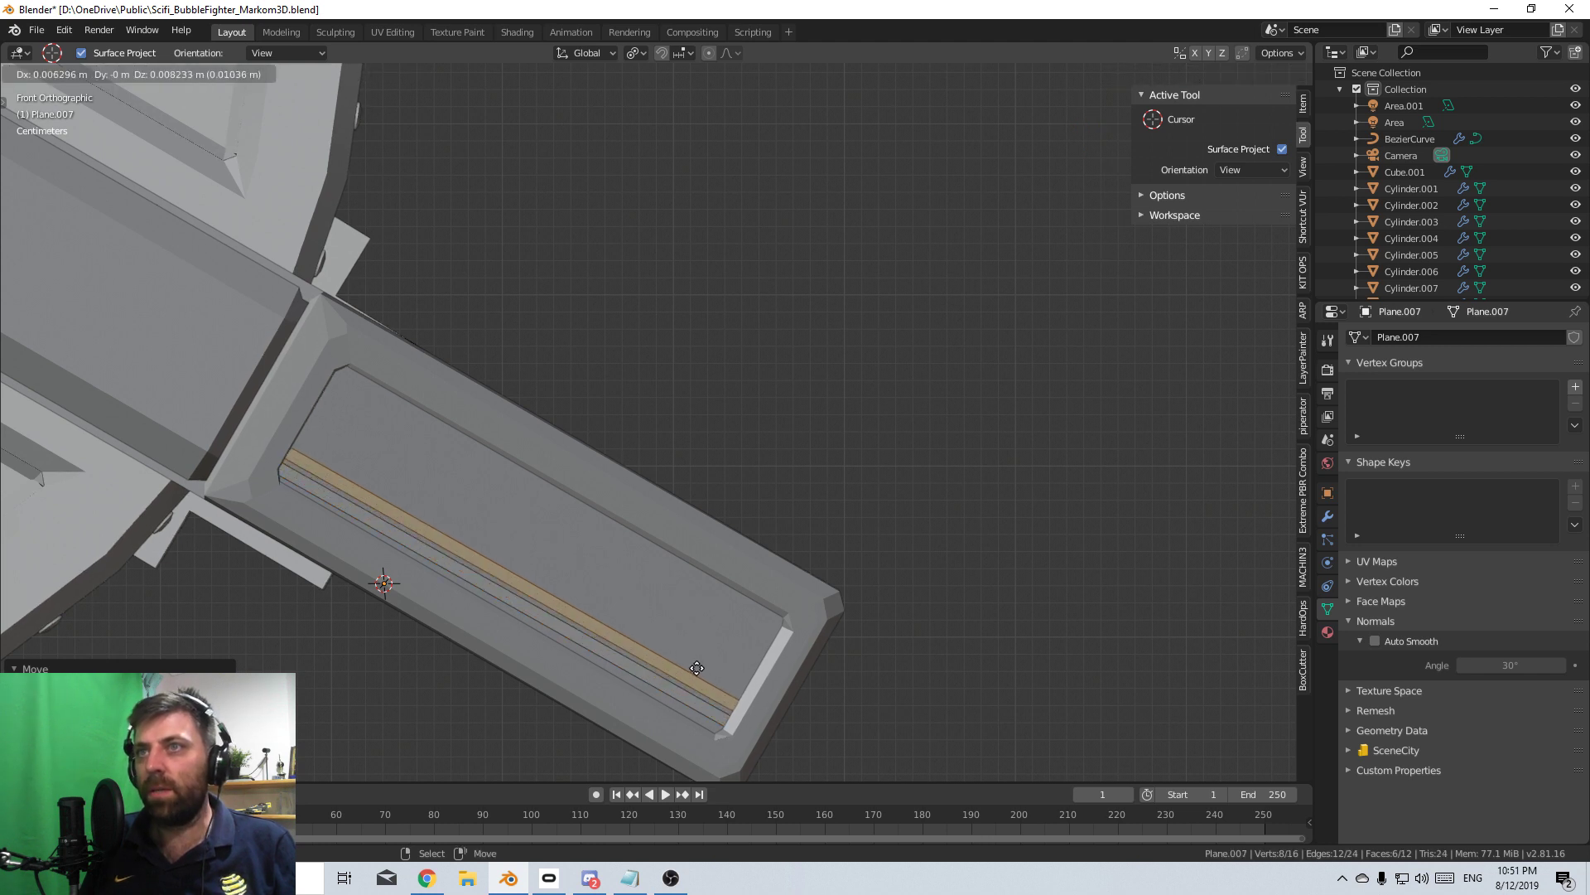
pyautogui.press('ctrl')
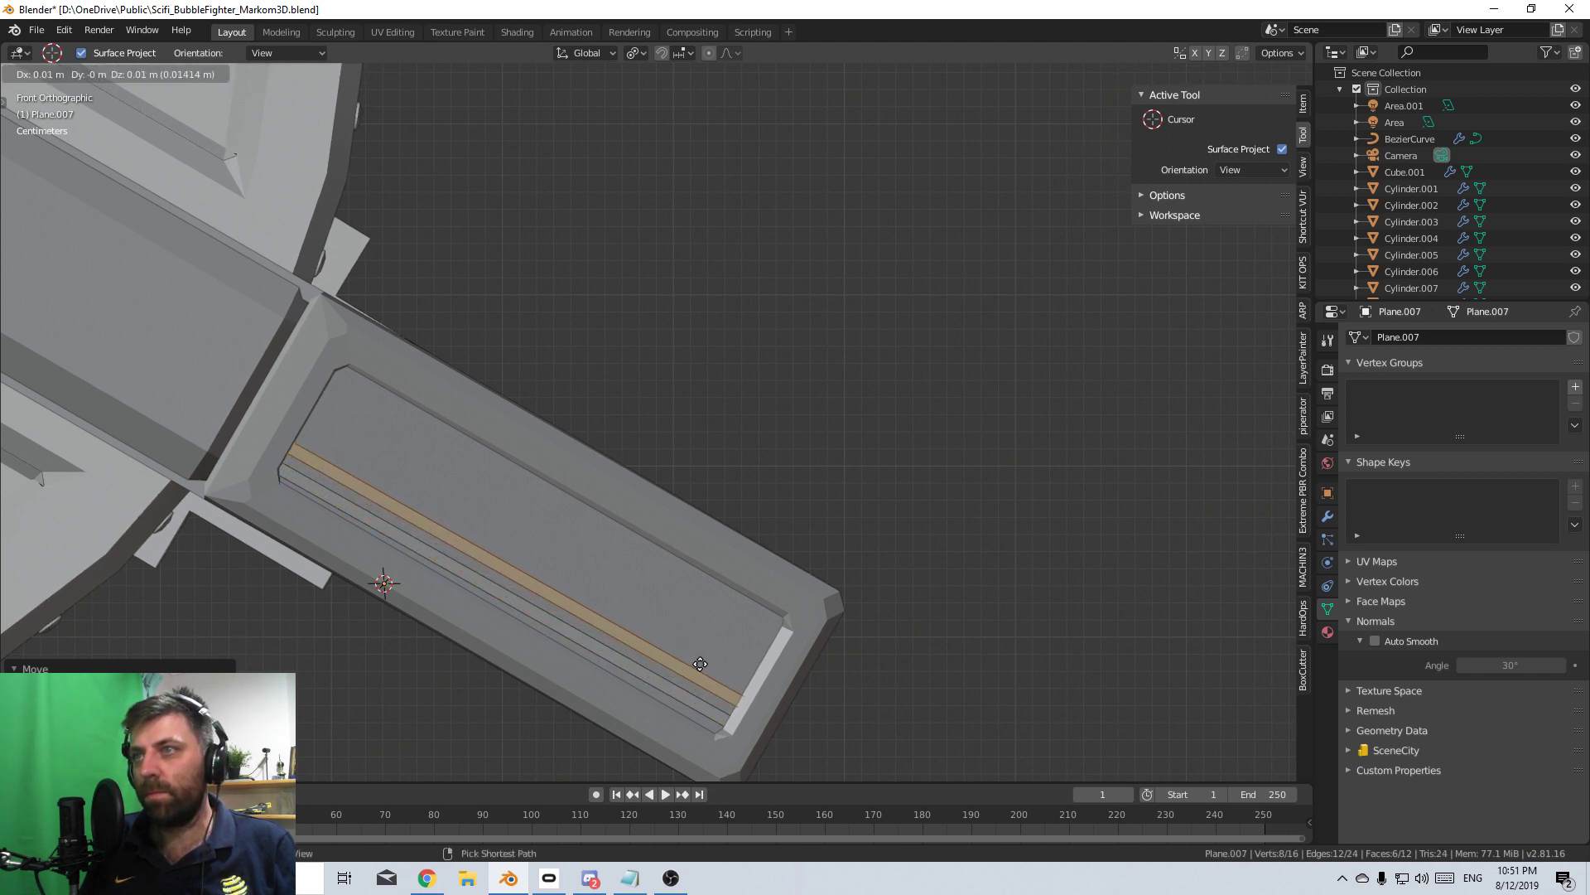
pyautogui.click(700, 663)
pyautogui.hotkey('shift', 'd')
pyautogui.click(711, 647)
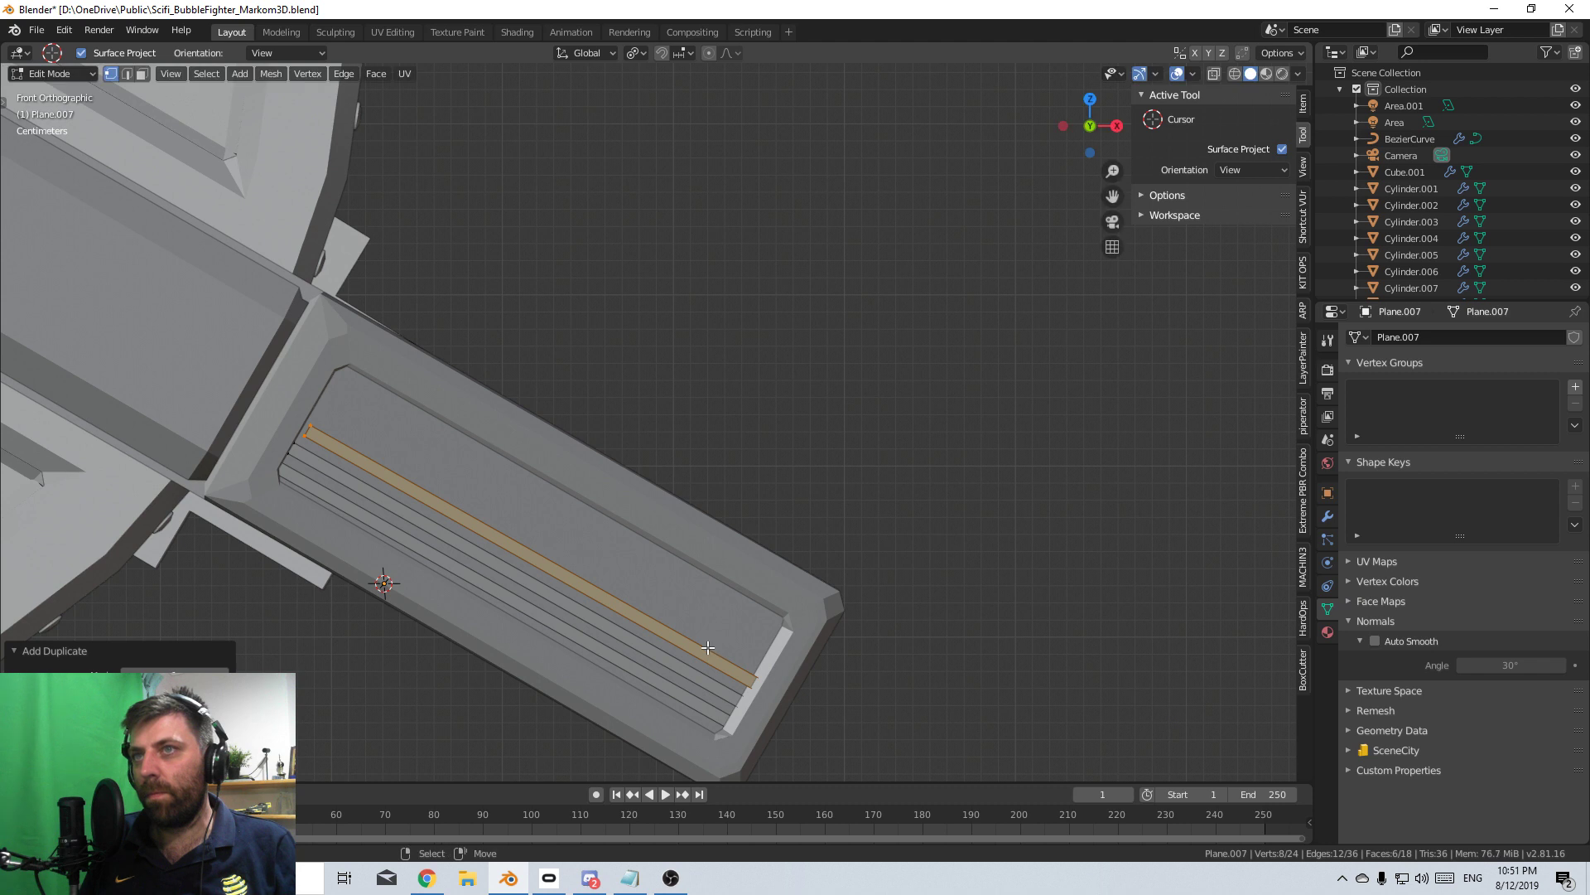
pyautogui.press('g')
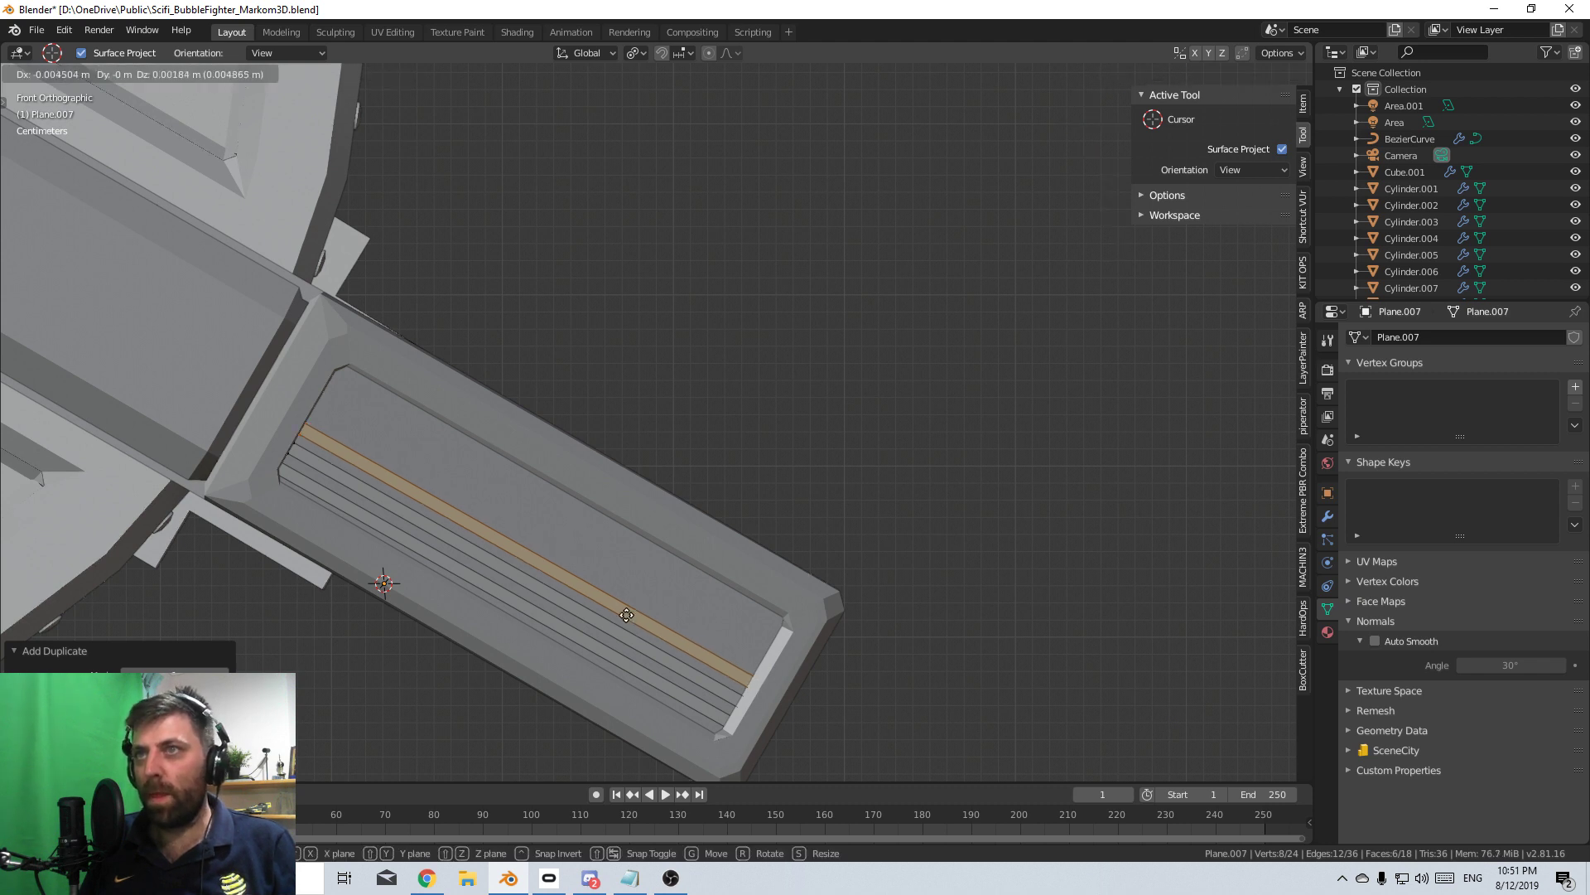
pyautogui.click(637, 651)
# - Duplicate the slat three more times, stacking the copies at similar gaps up to the opening's upper edge
pyautogui.hotkey('shift', 'd')
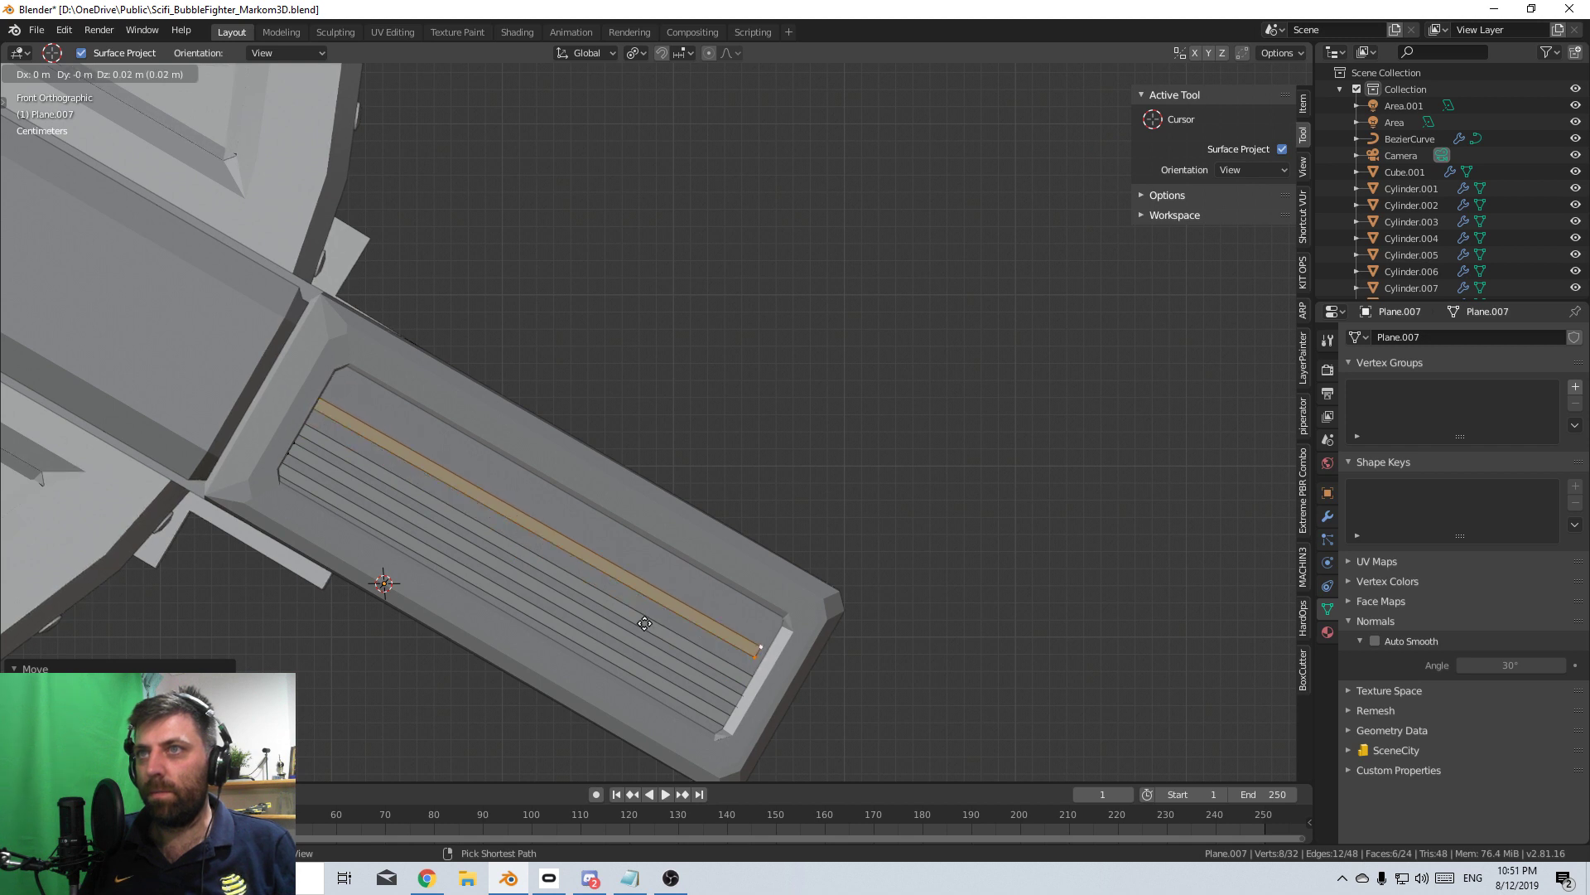
pyautogui.click(646, 626)
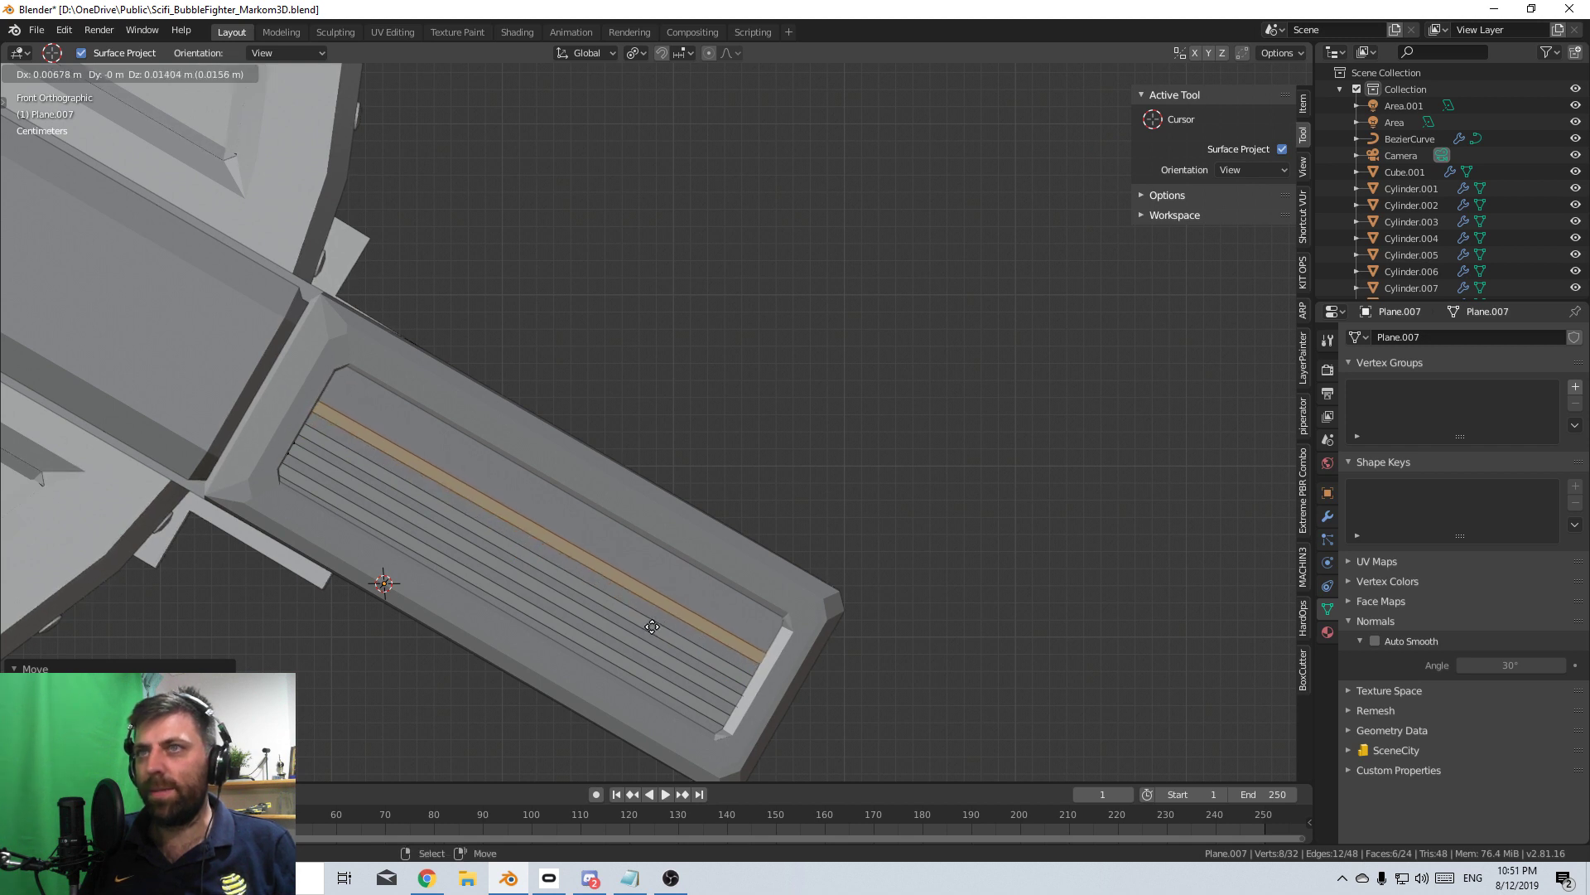
pyautogui.hotkey('shift', 'd')
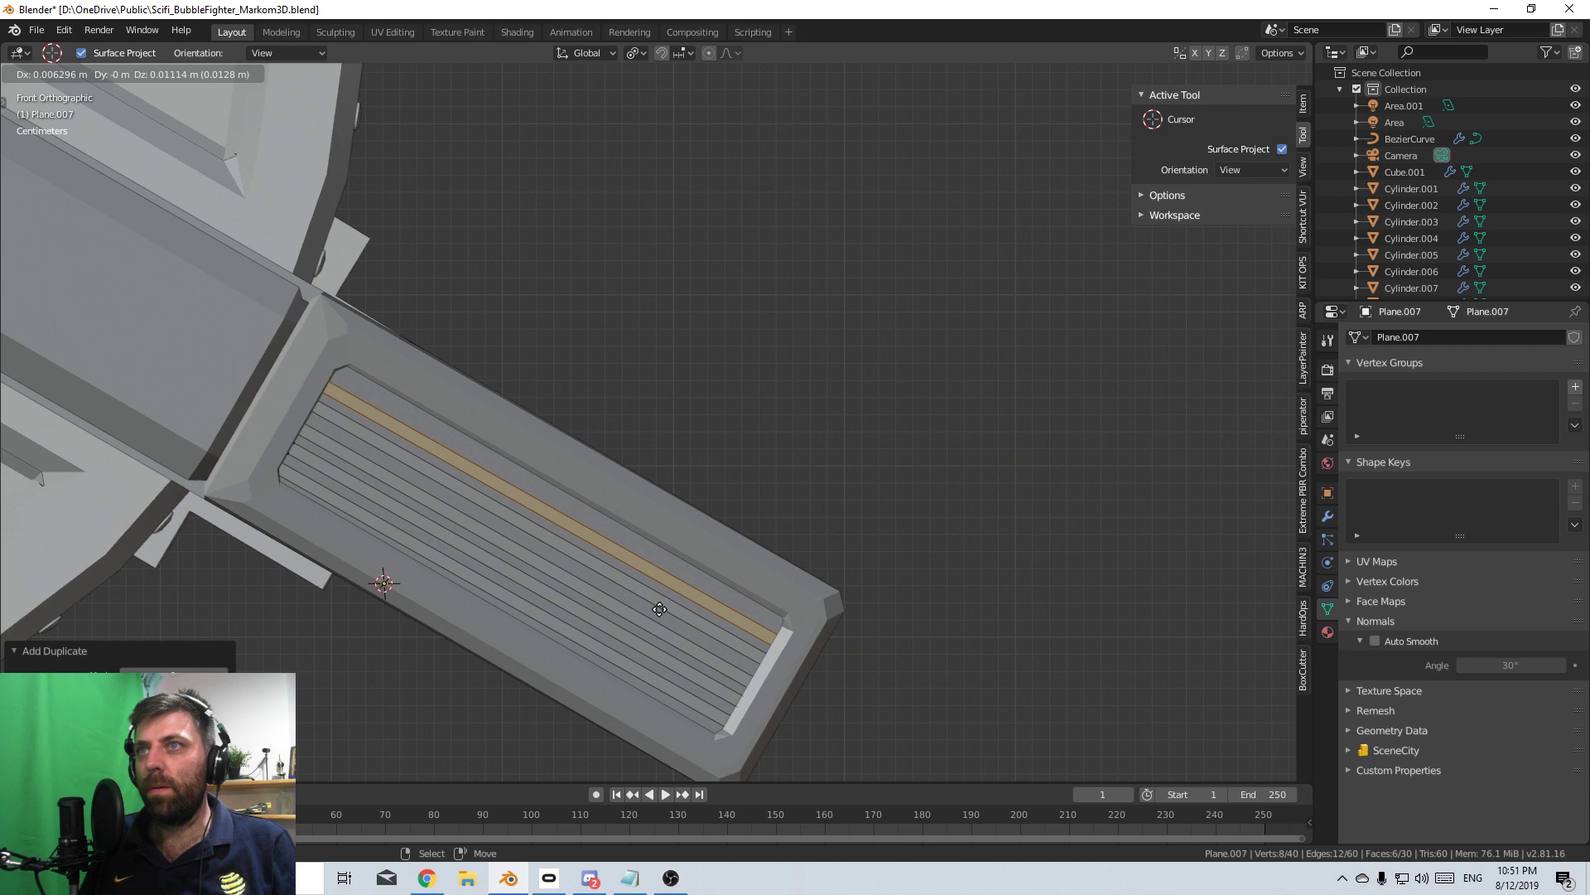
pyautogui.click(659, 609)
pyautogui.hotkey('shift', 'd')
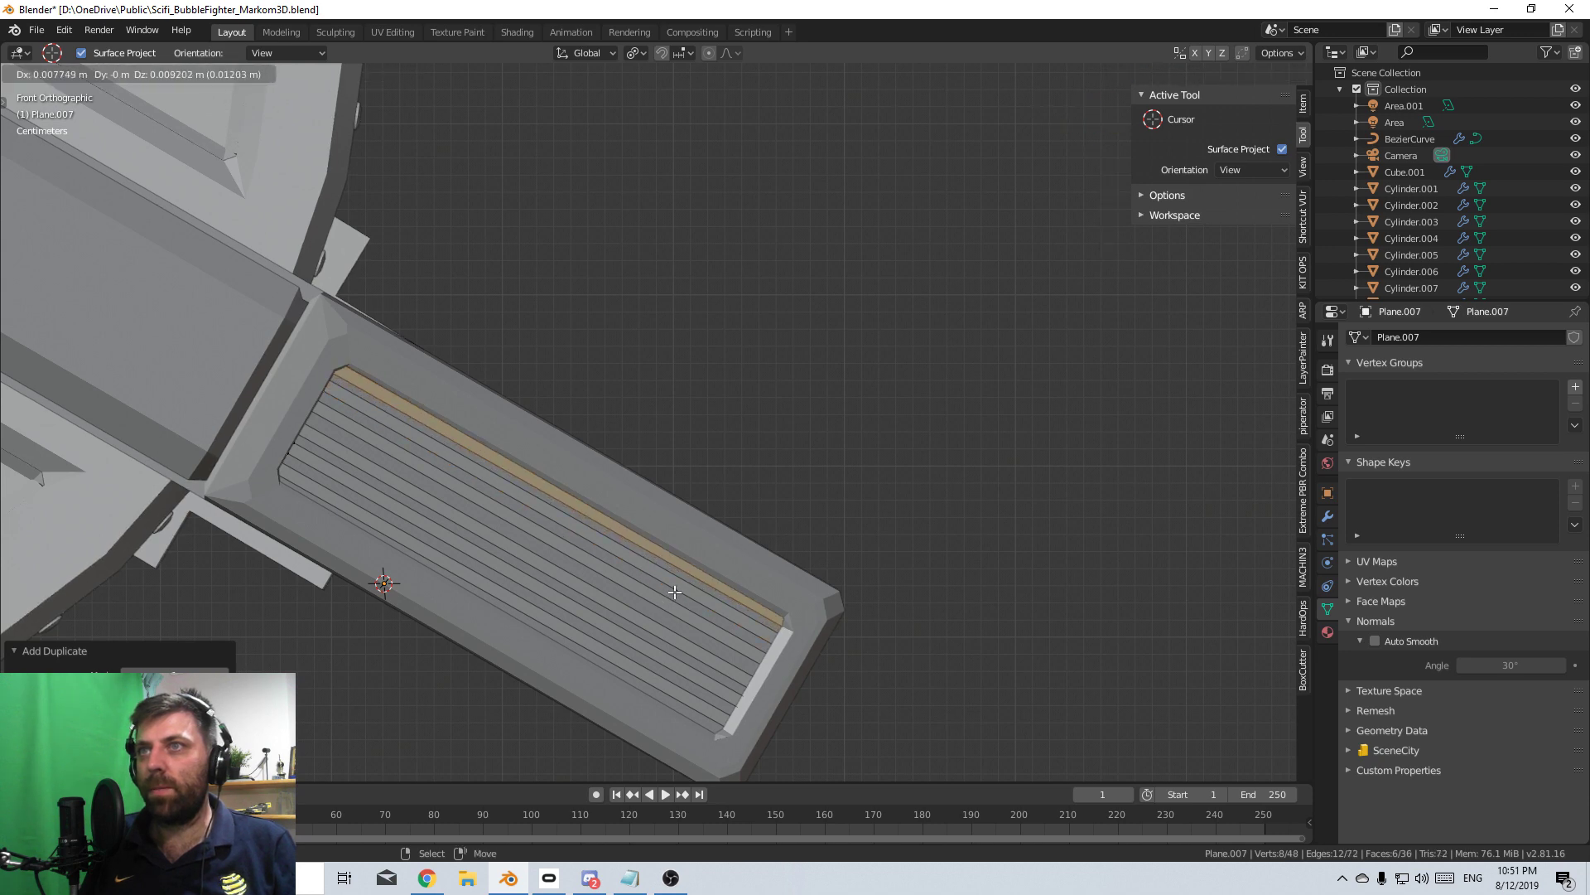
pyautogui.click(675, 591)
# - Select the slats' front inner corner vertices in wireframe and examine their alignment from the top, right and front views
pyautogui.moveTo(675, 592); pyautogui.dragTo(610, 618, button='middle')
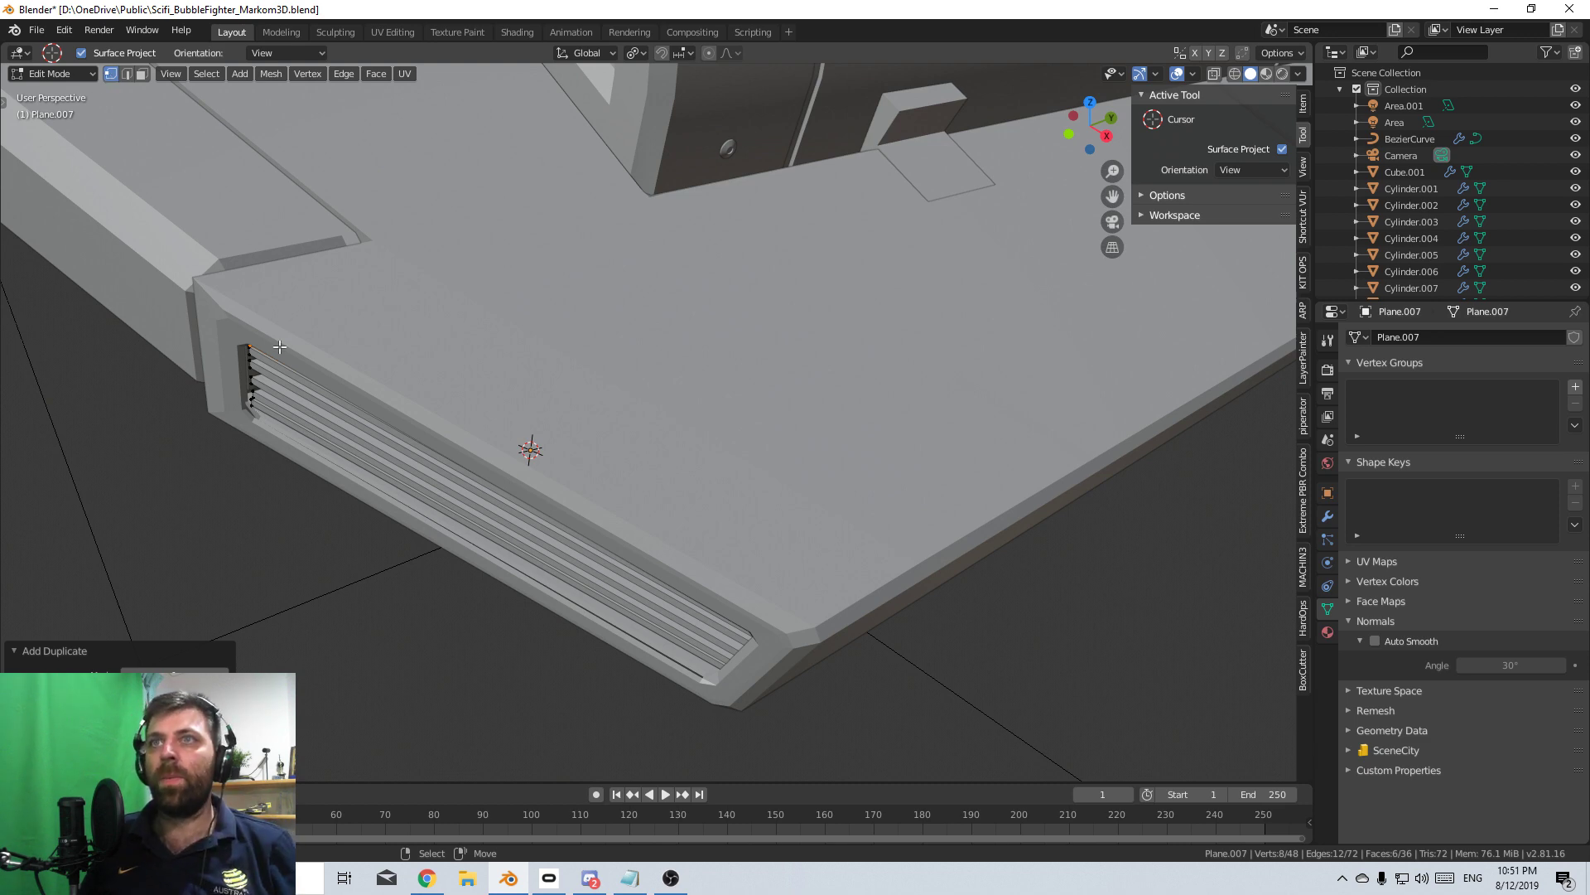
pyautogui.moveTo(257, 404); pyautogui.dragTo(476, 472, button='middle')
pyautogui.hotkey('alt', 'z')
pyautogui.click(452, 432)
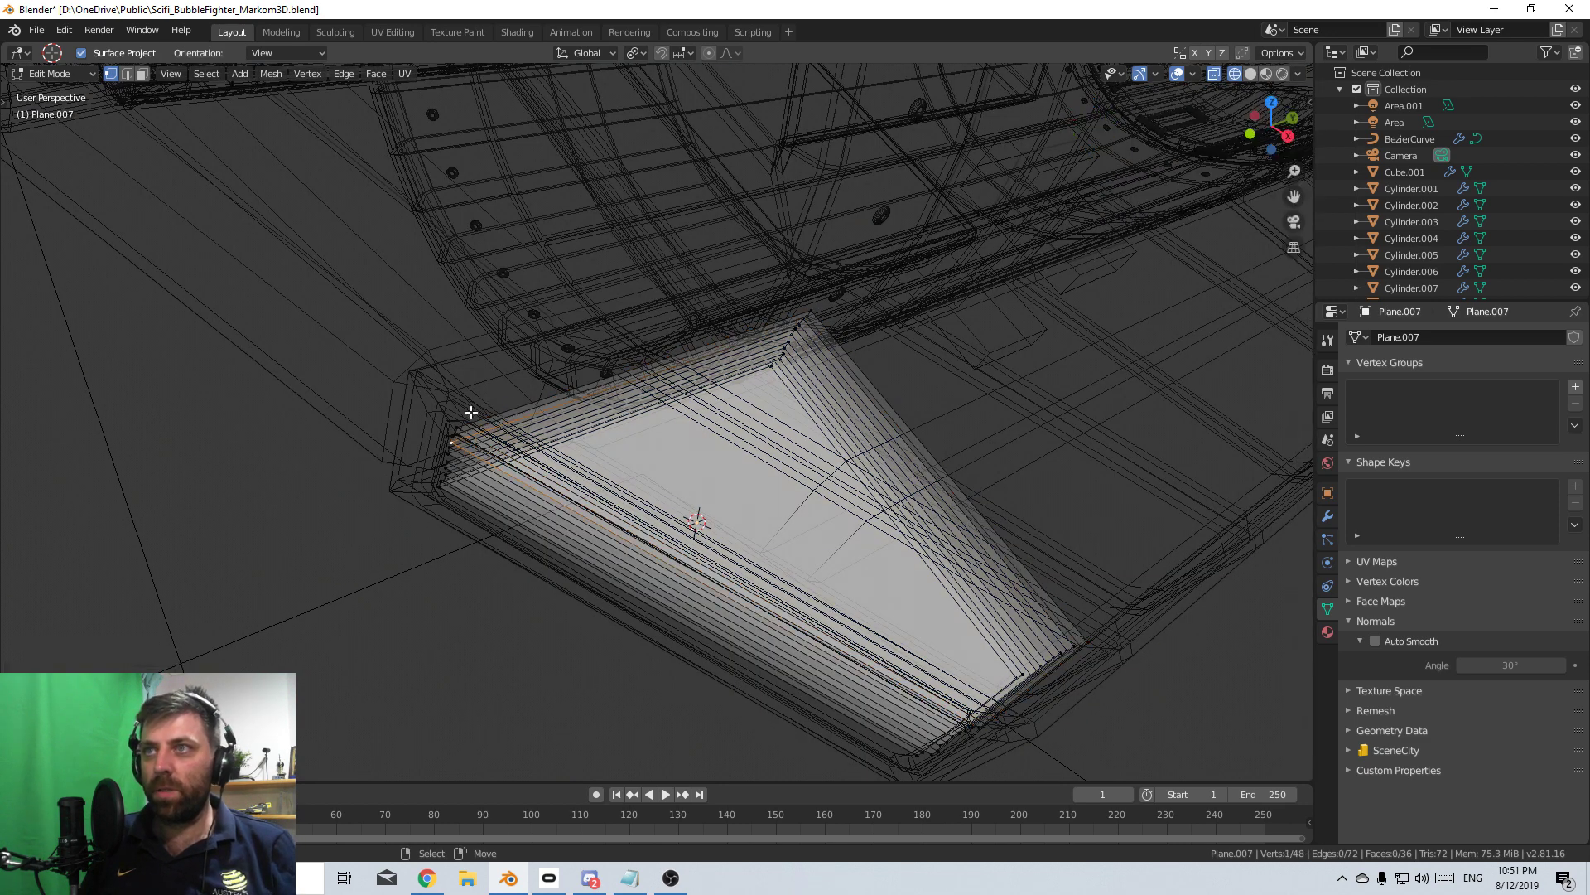
pyautogui.moveTo(454, 433); pyautogui.dragTo(324, 535)
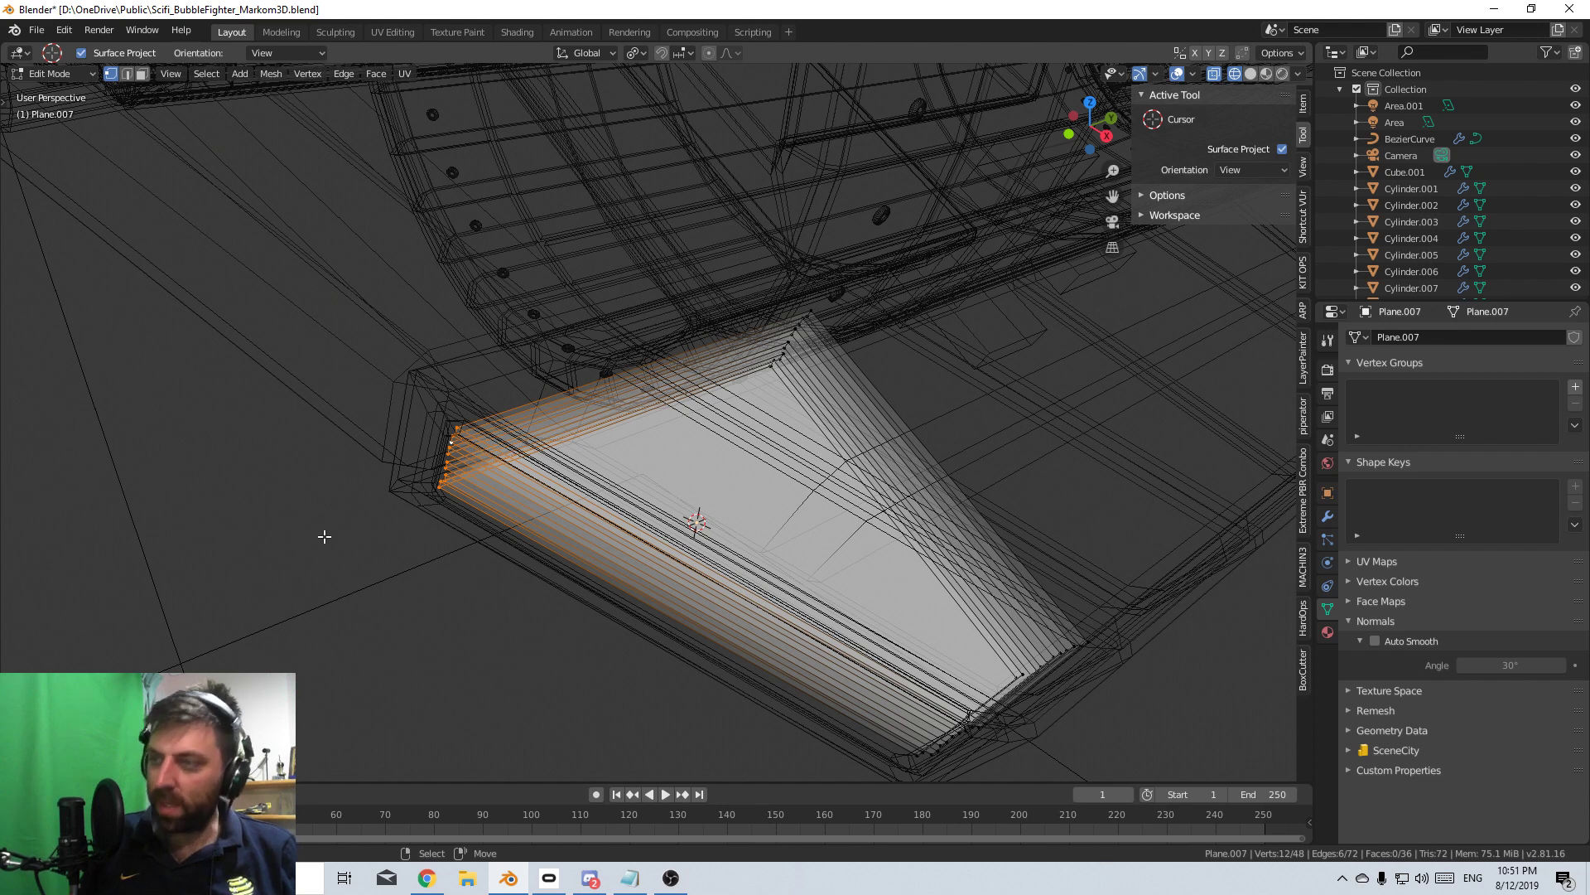
pyautogui.press('KP_7')
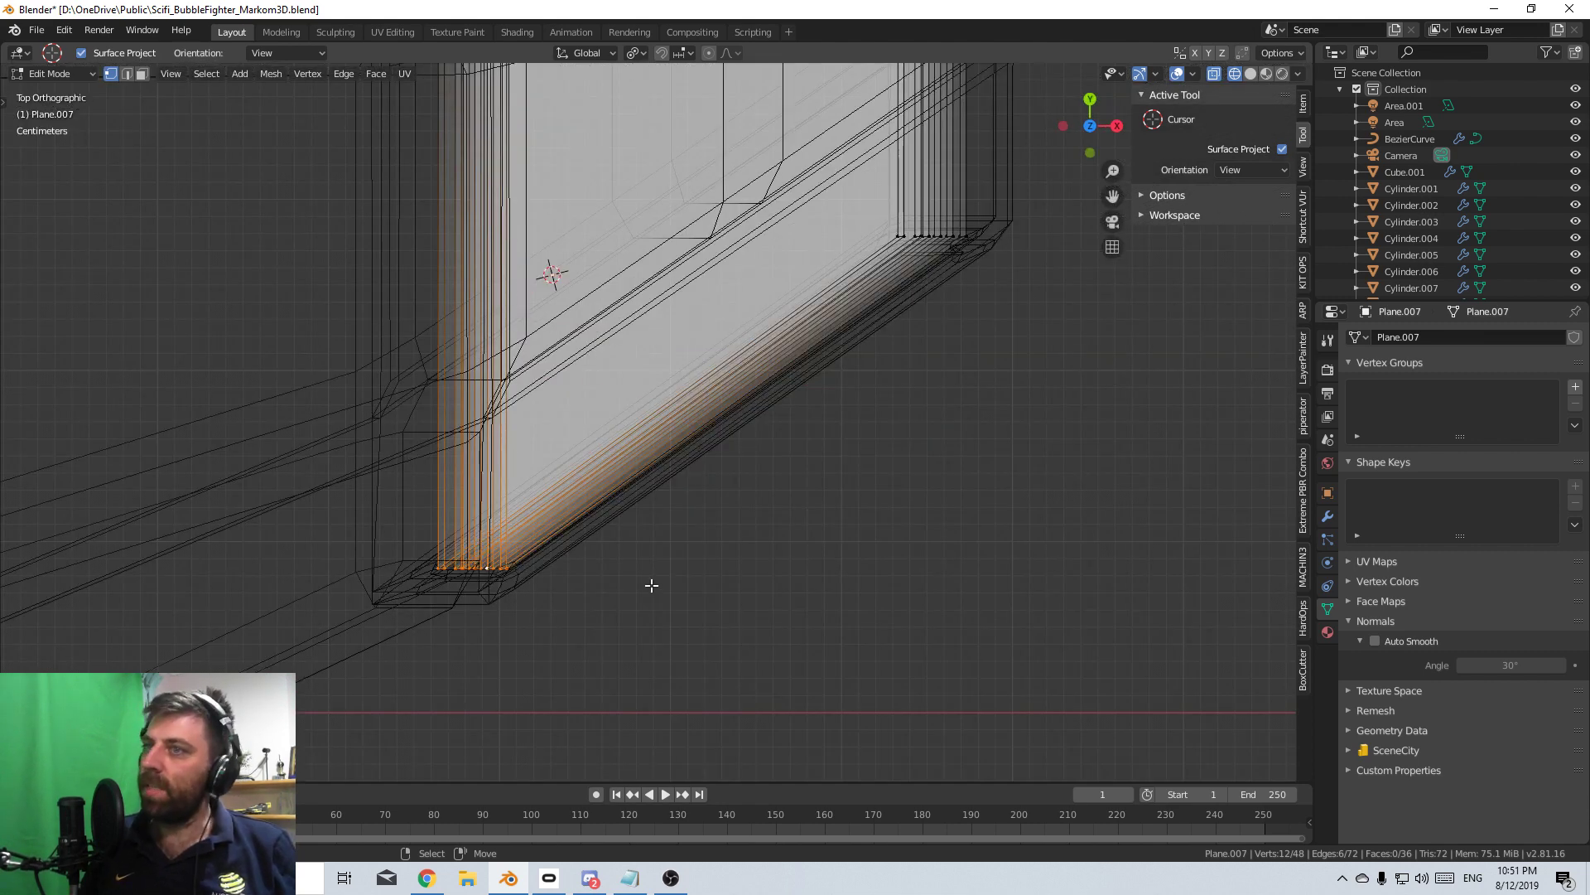
pyautogui.press('KP_3')
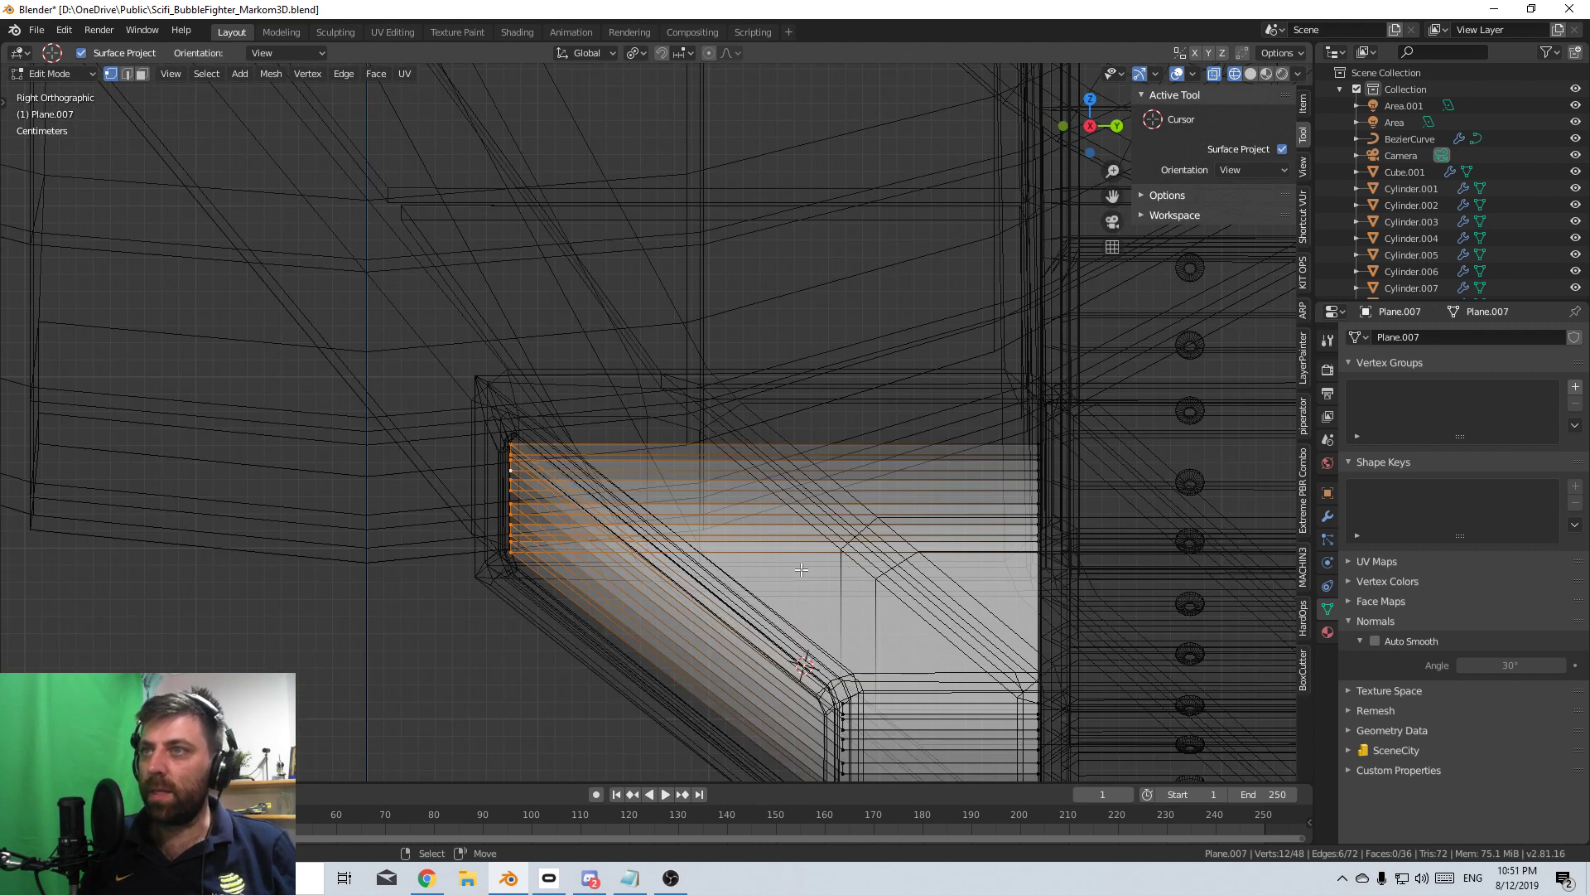
pyautogui.press('KP_1')
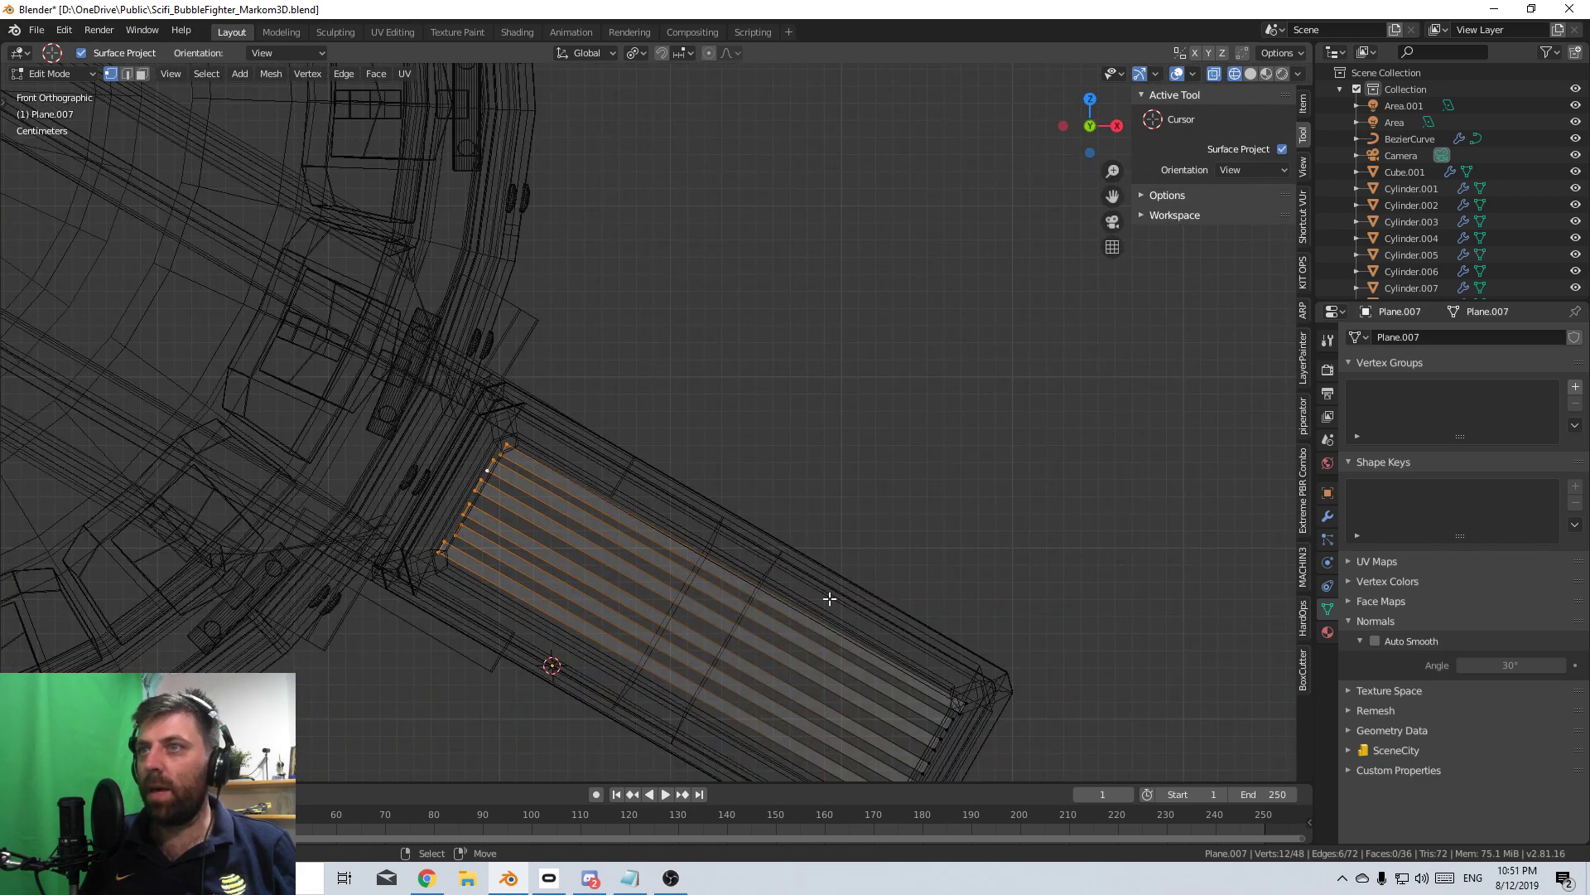
pyautogui.scroll(7, 718, 589)
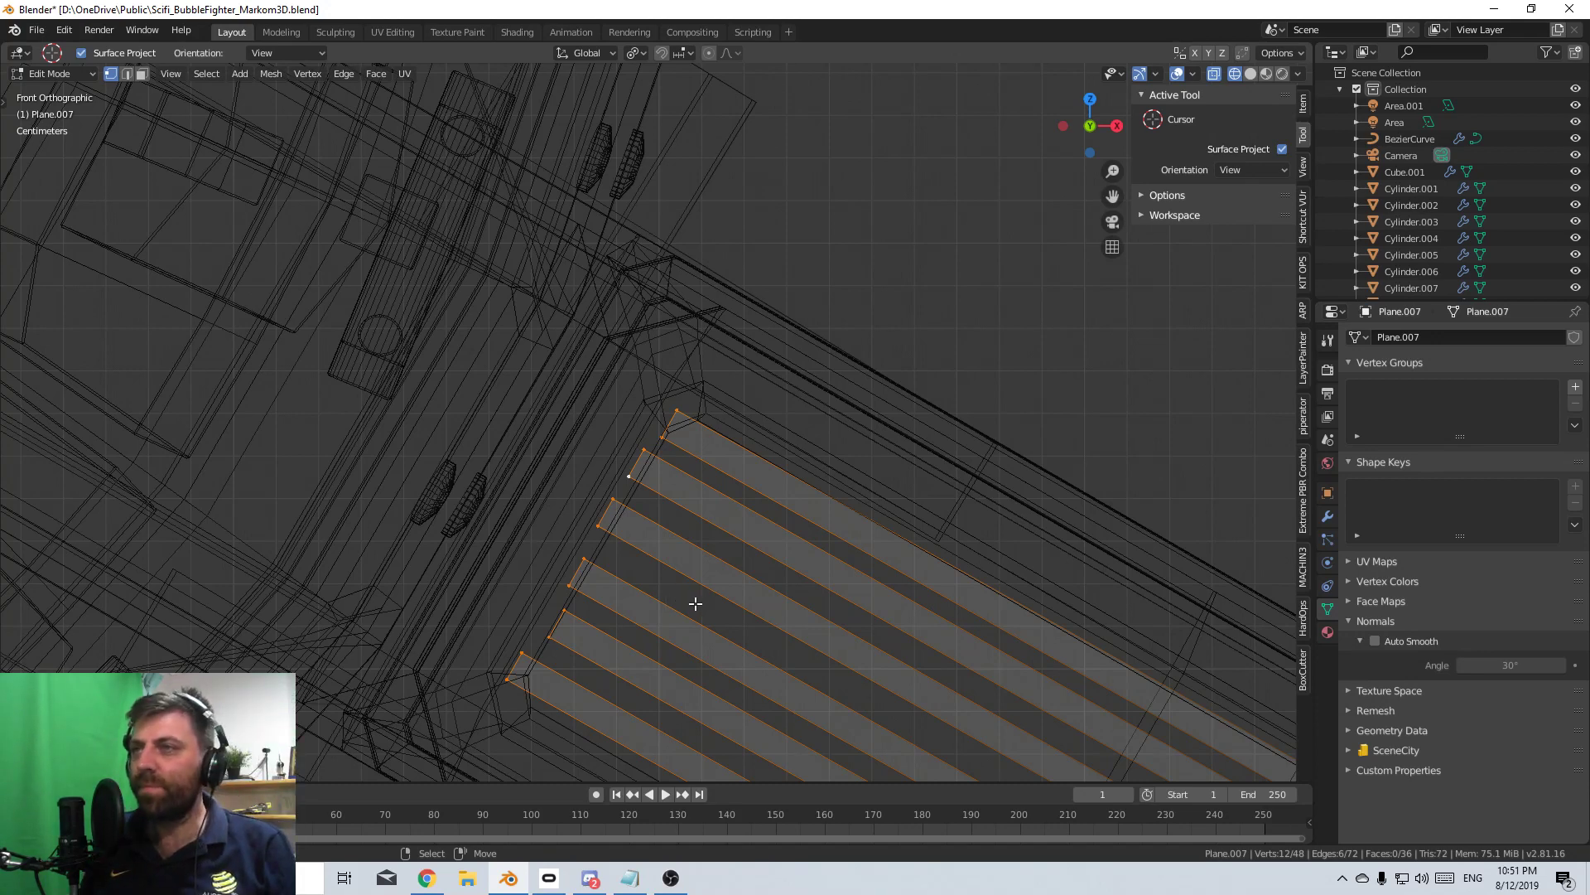
pyautogui.keyDown('shift'); pyautogui.moveTo(695, 604); pyautogui.dragTo(536, 446, button='middle'); pyautogui.keyUp('shift')
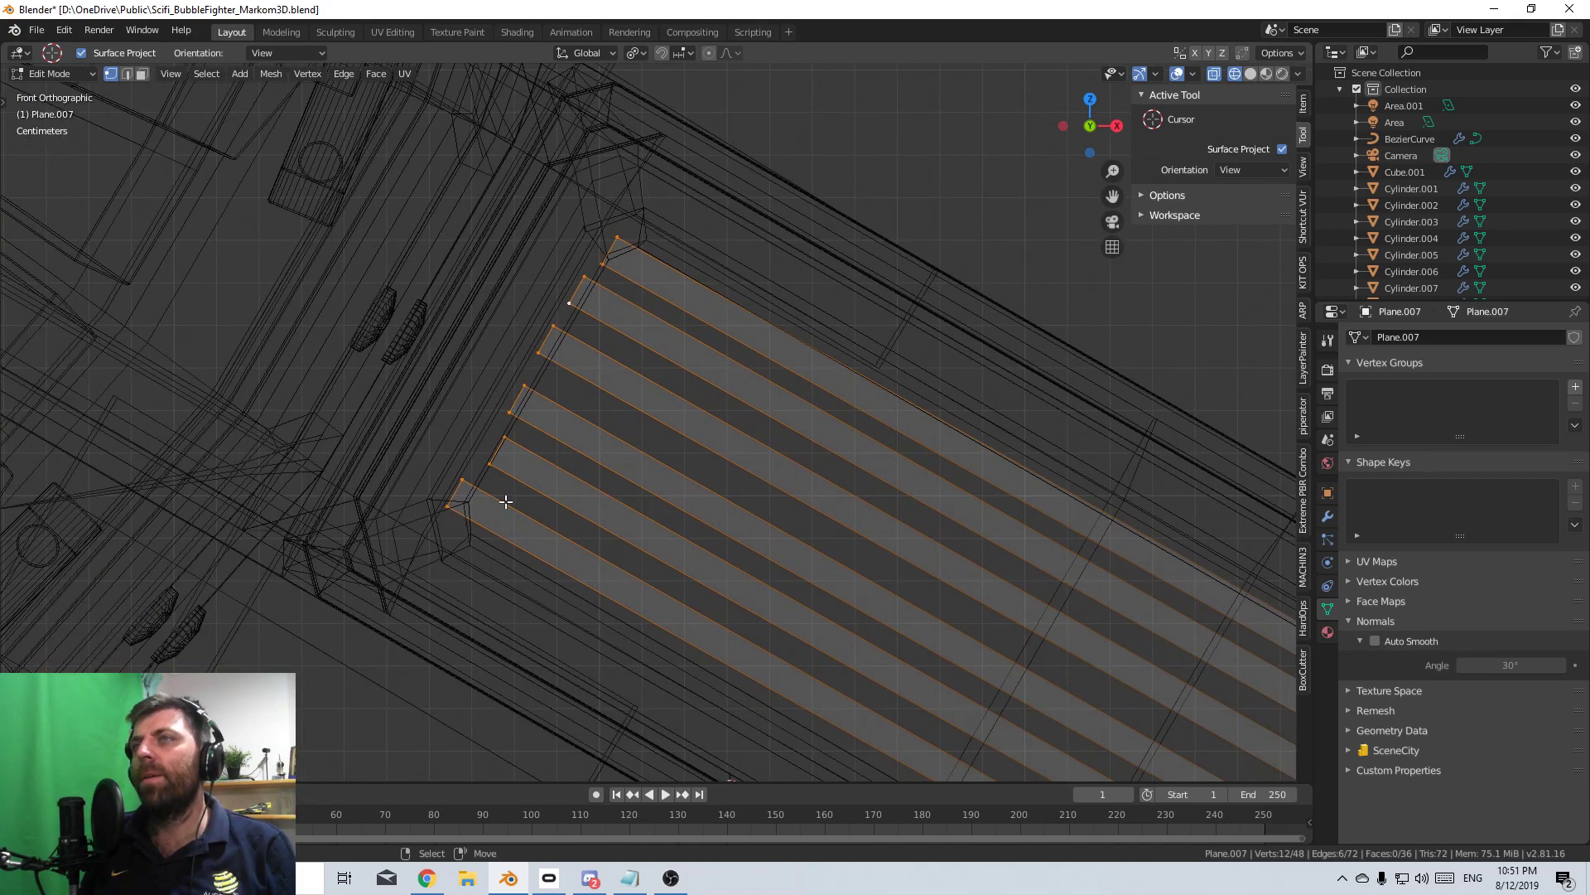
# - Select the second slat from the bottom and move it about 0.004 m up and inward, in line with the bottom slat's end
pyautogui.rightClick(497, 469)
pyautogui.keyDown('shift'); pyautogui.rightClick(508, 439); pyautogui.keyUp('shift')
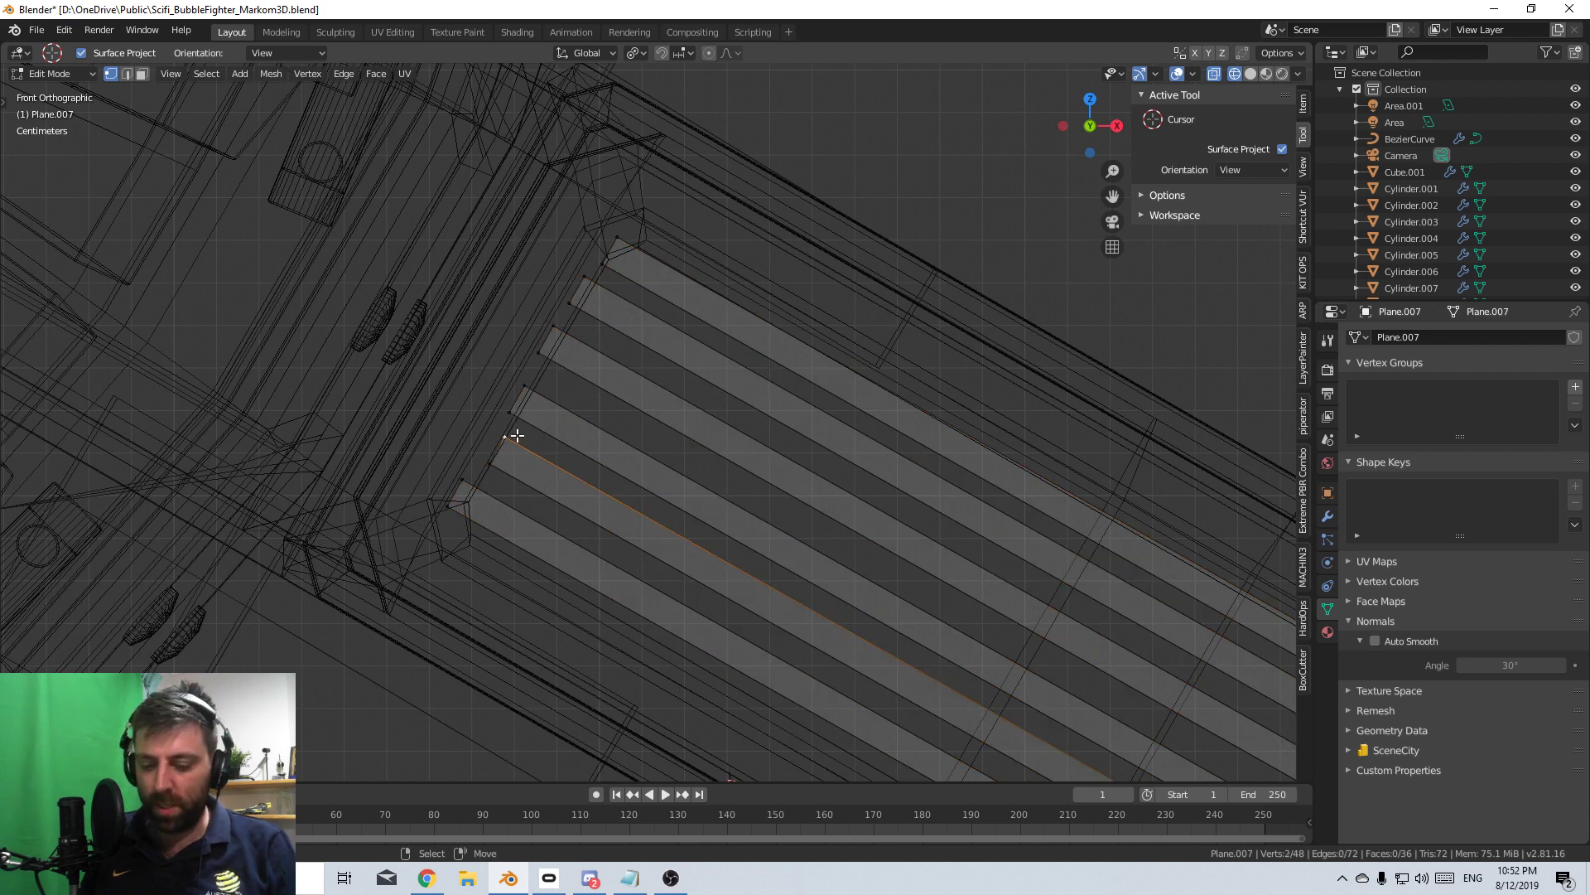
pyautogui.keyDown('shift'); pyautogui.rightClick(487, 471); pyautogui.keyUp('shift')
pyautogui.press('g')
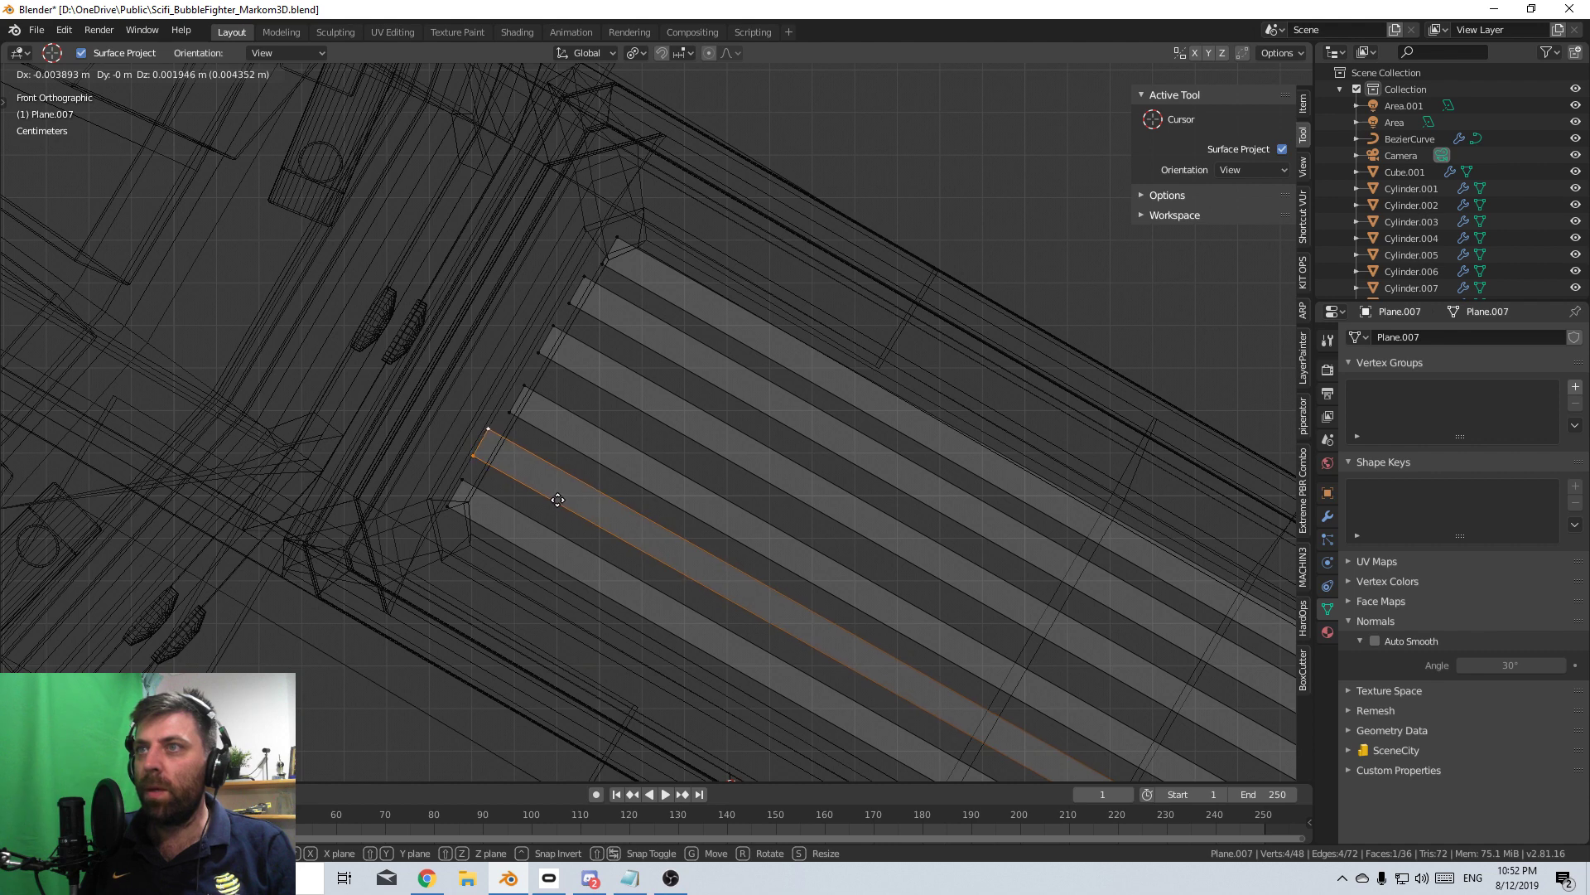
pyautogui.click(531, 439)
# - Nudge the third and fourth slats from the bottom so their inner ends line up and their gaps are even
pyautogui.rightClick(520, 420)
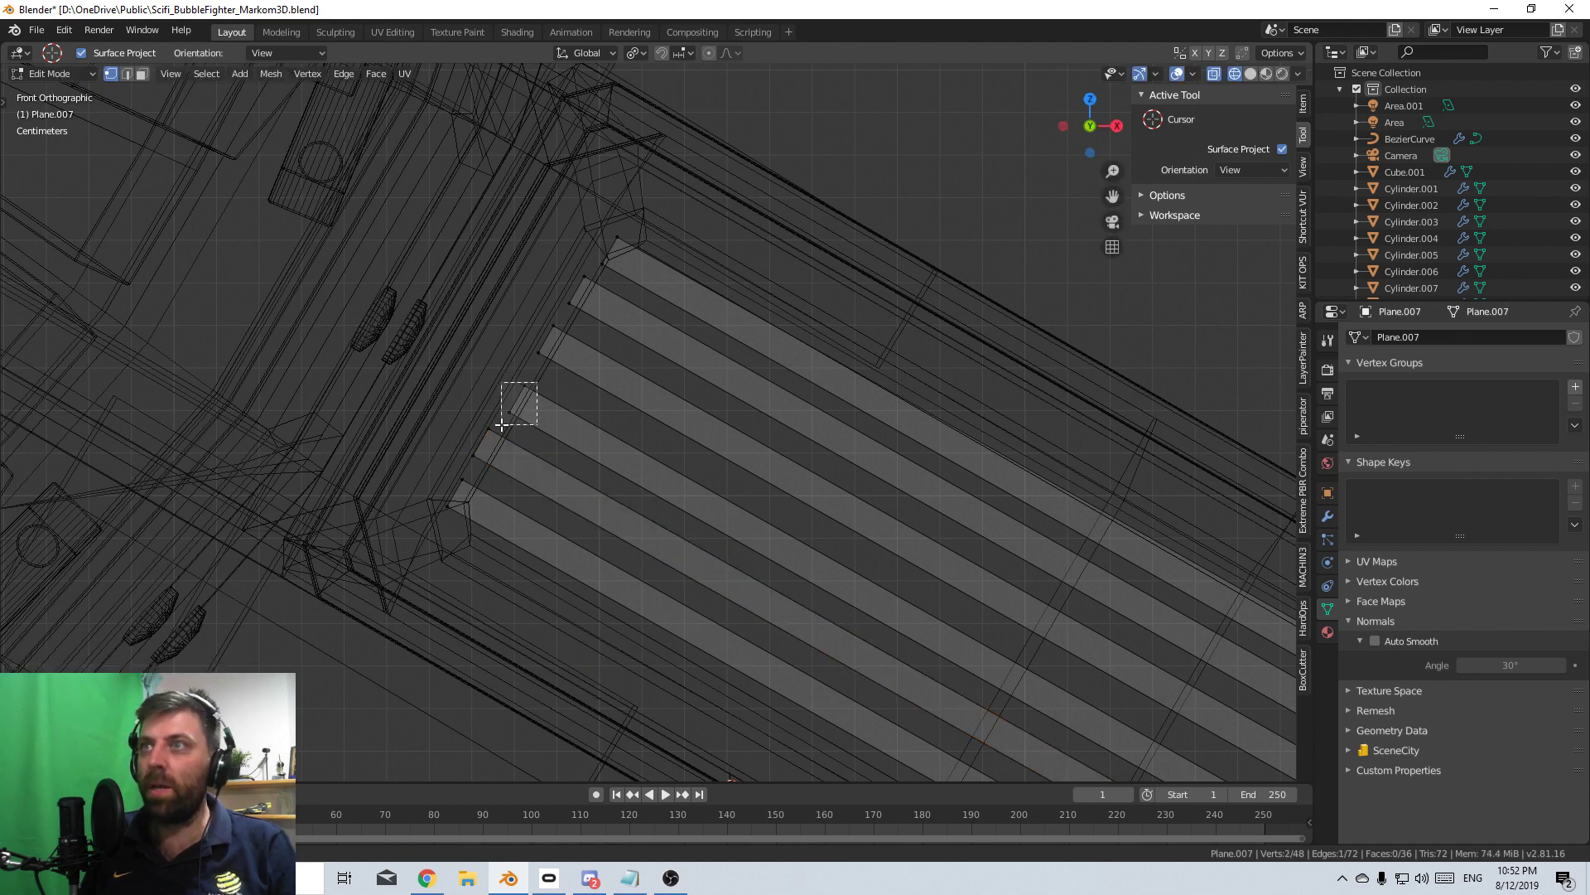
pyautogui.keyDown('shift'); pyautogui.rightClick(555, 410); pyautogui.keyUp('shift')
pyautogui.press('g')
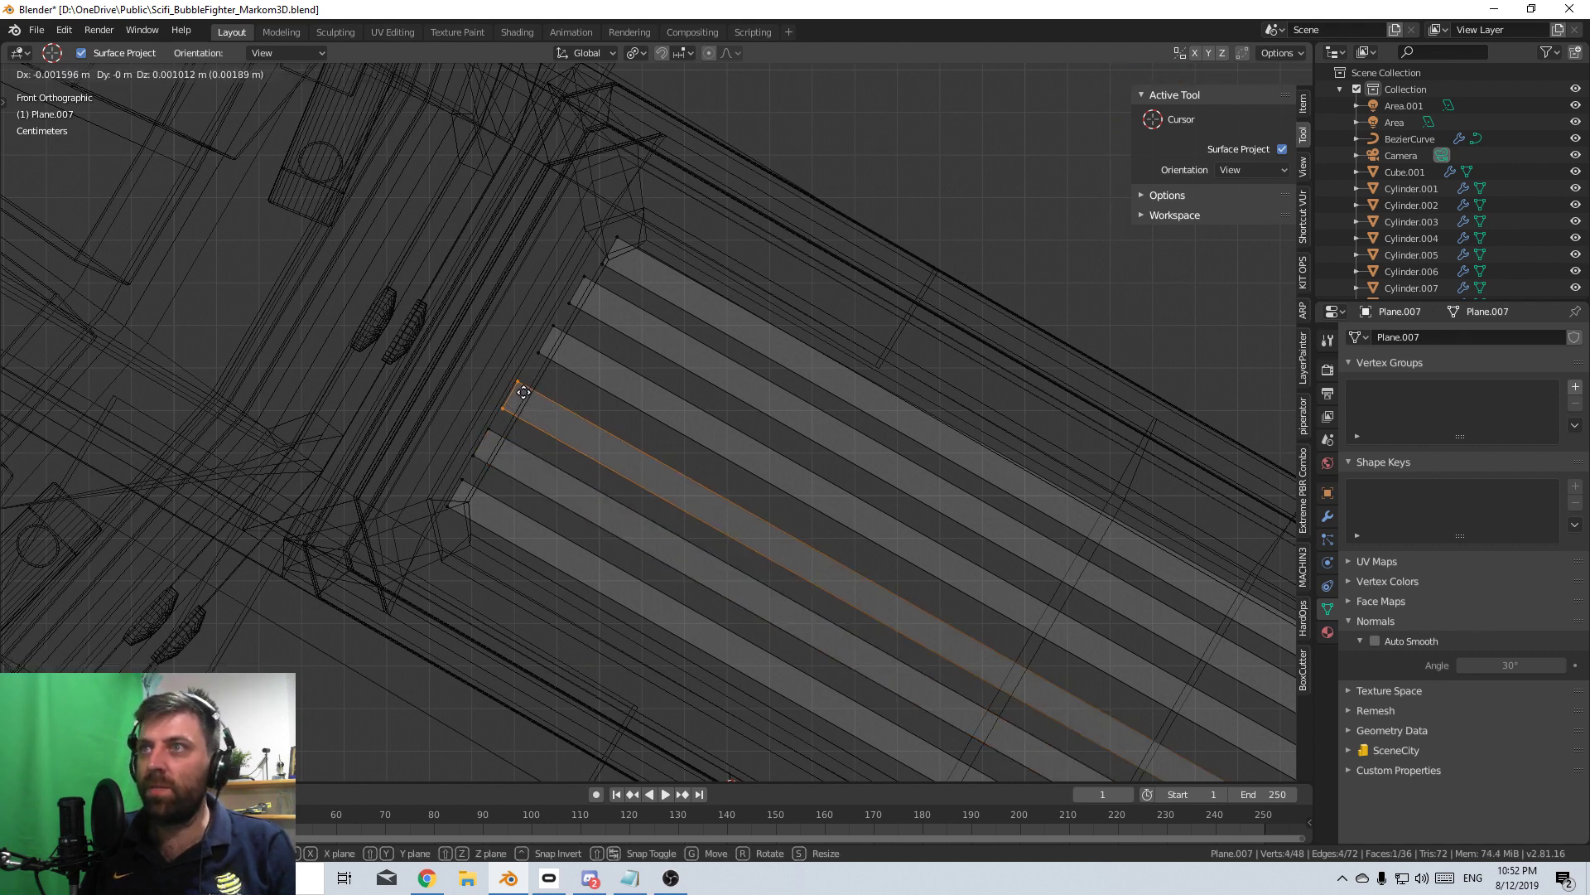
pyautogui.click(523, 388)
pyautogui.rightClick(532, 367)
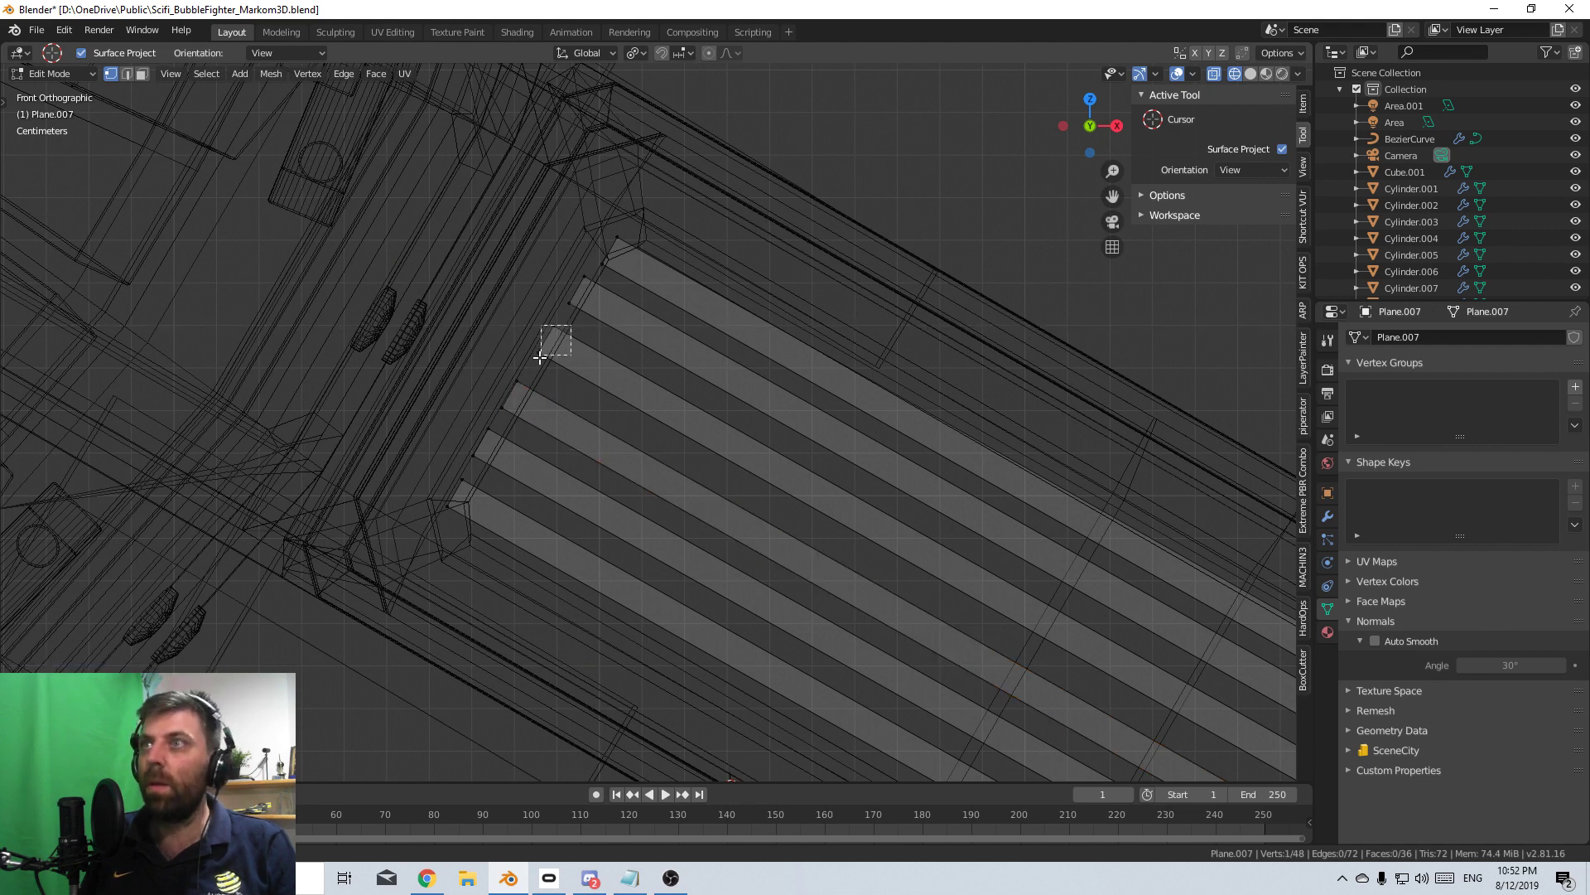
pyautogui.keyDown('shift'); pyautogui.rightClick(551, 344); pyautogui.keyUp('shift')
pyautogui.press('g')
pyautogui.click(593, 315)
# - Box-select the inner end of the fifth slat from the bottom and adjust the slat's position to match its neighbours
pyautogui.rightClick(590, 288)
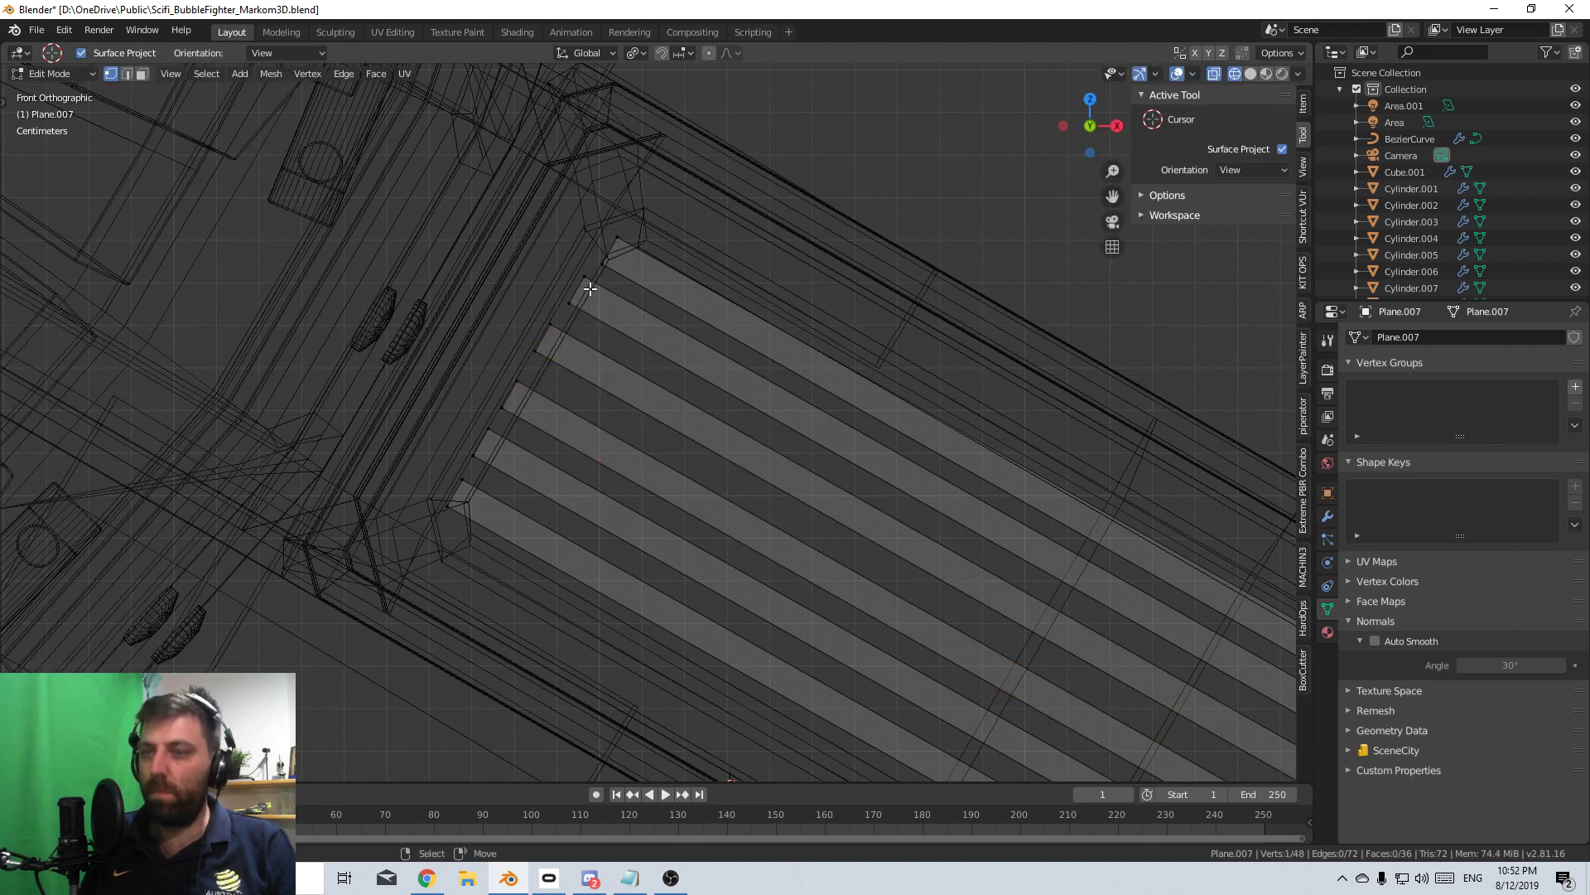
pyautogui.press('b')
pyautogui.moveTo(593, 272); pyautogui.dragTo(561, 314)
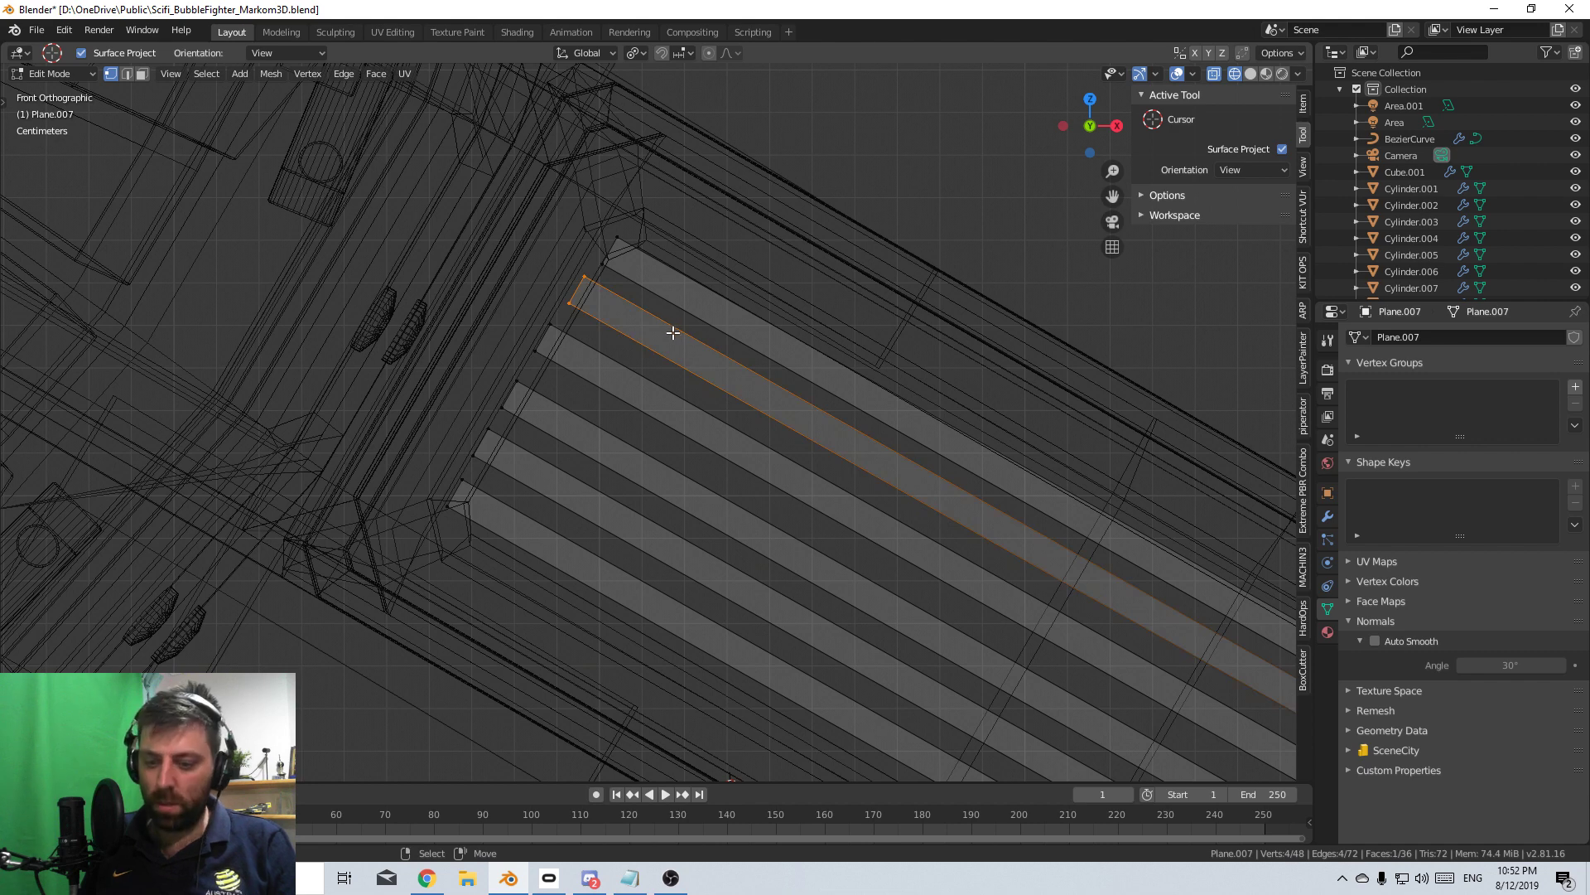
pyautogui.press('g')
pyautogui.click(614, 306)
# - Select the whole linked top slat and fine-tune its position along the opening's upper edge
pyautogui.rightClick(609, 265)
pyautogui.press('g')
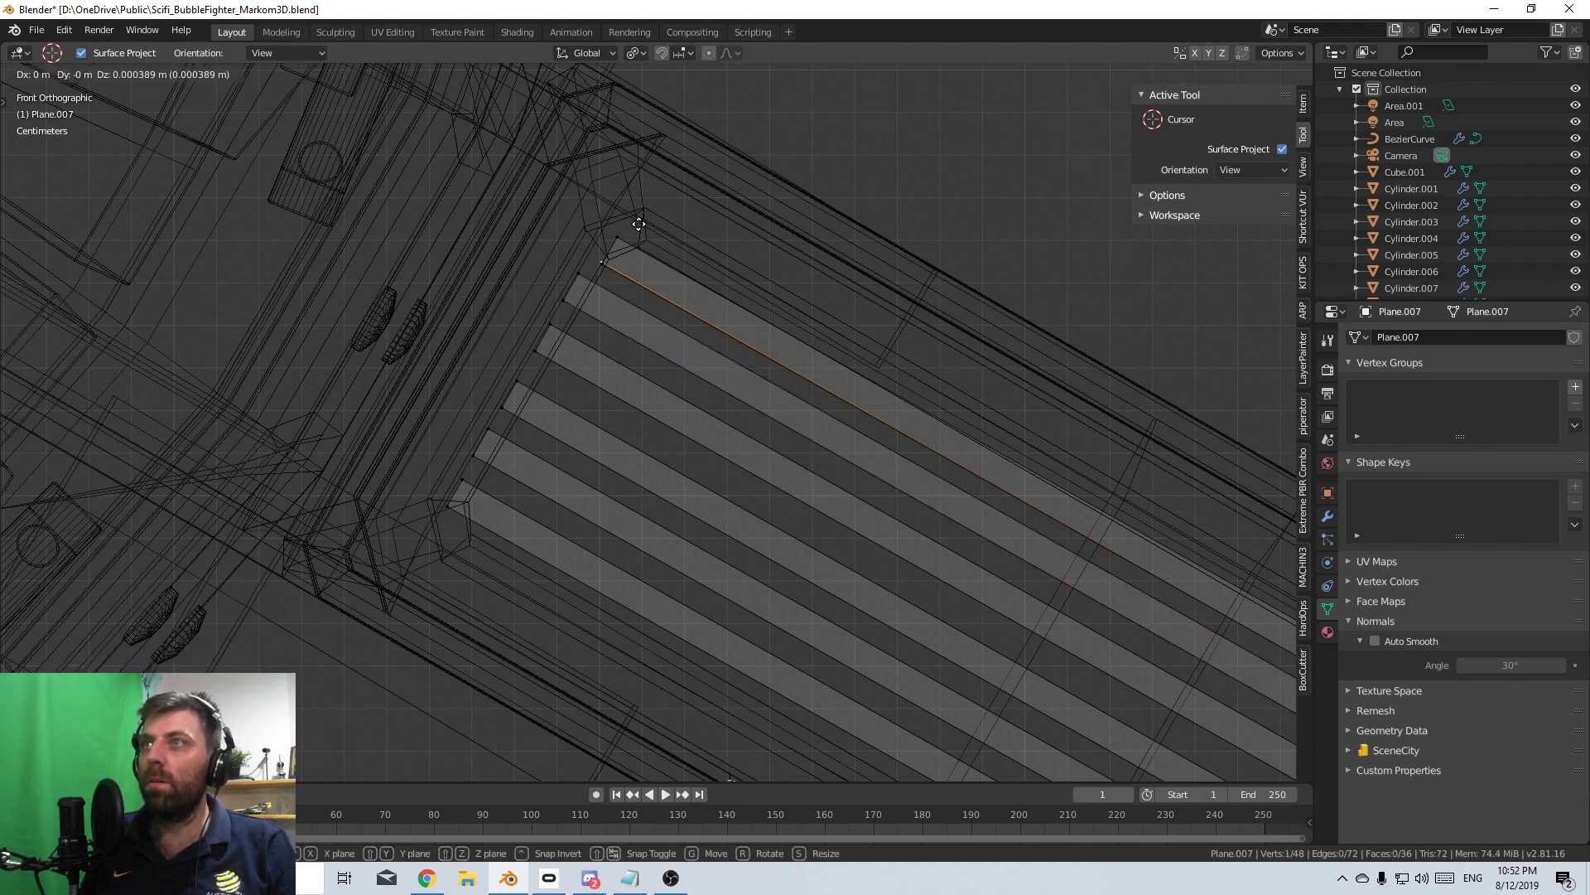
pyautogui.click(639, 222)
pyautogui.hotkey('ctrl', 'l')
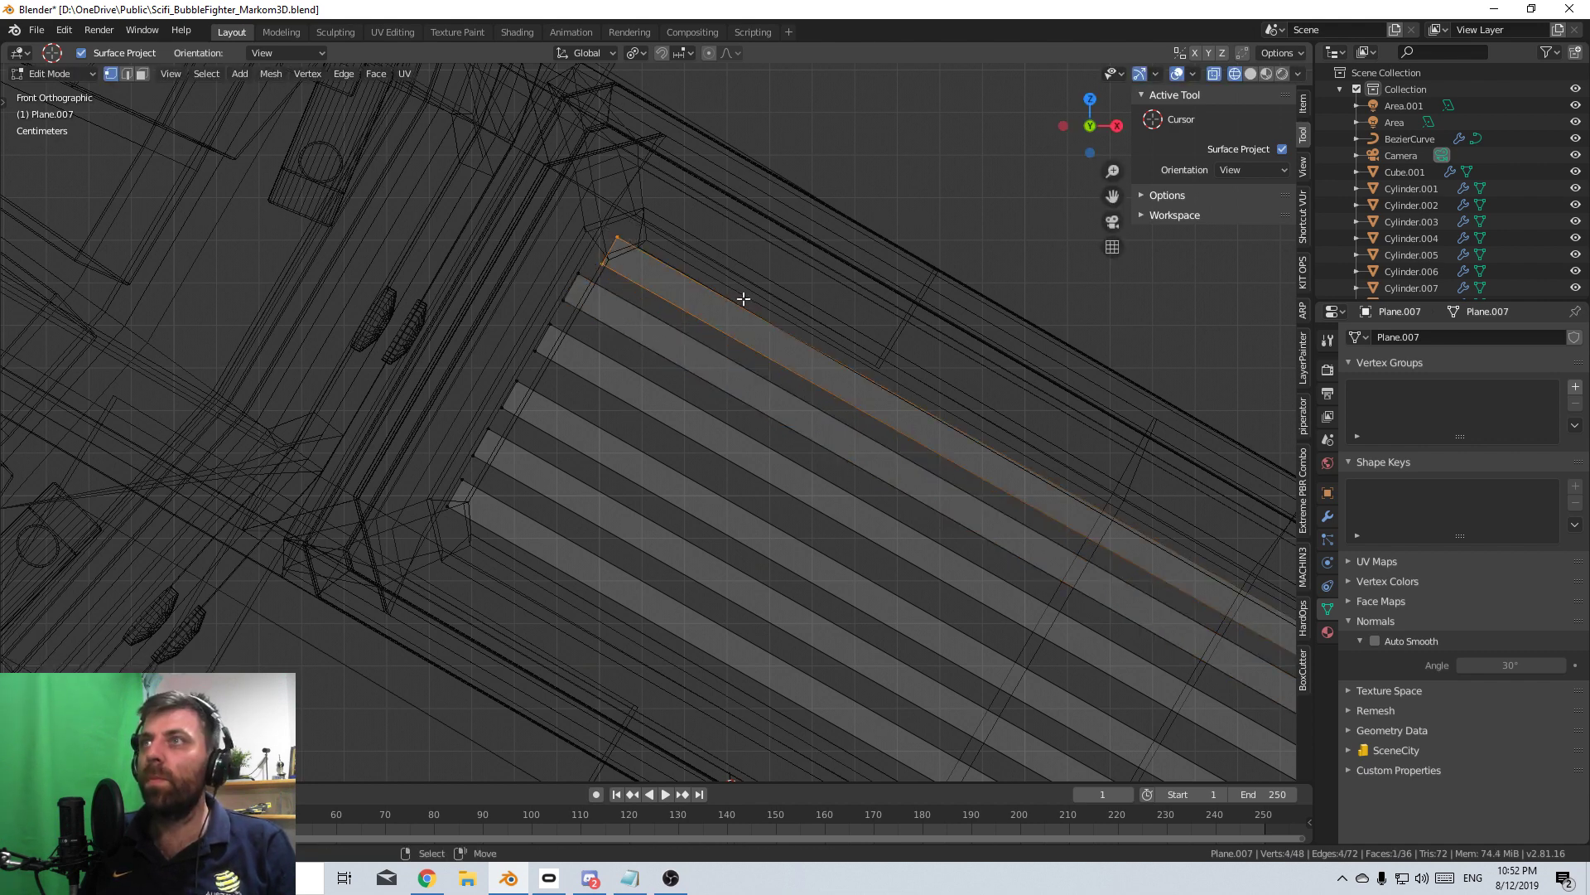
pyautogui.press('g')
pyautogui.click(681, 270)
pyautogui.scroll(-3, 664, 366)
pyautogui.scroll(8, 986, 613)
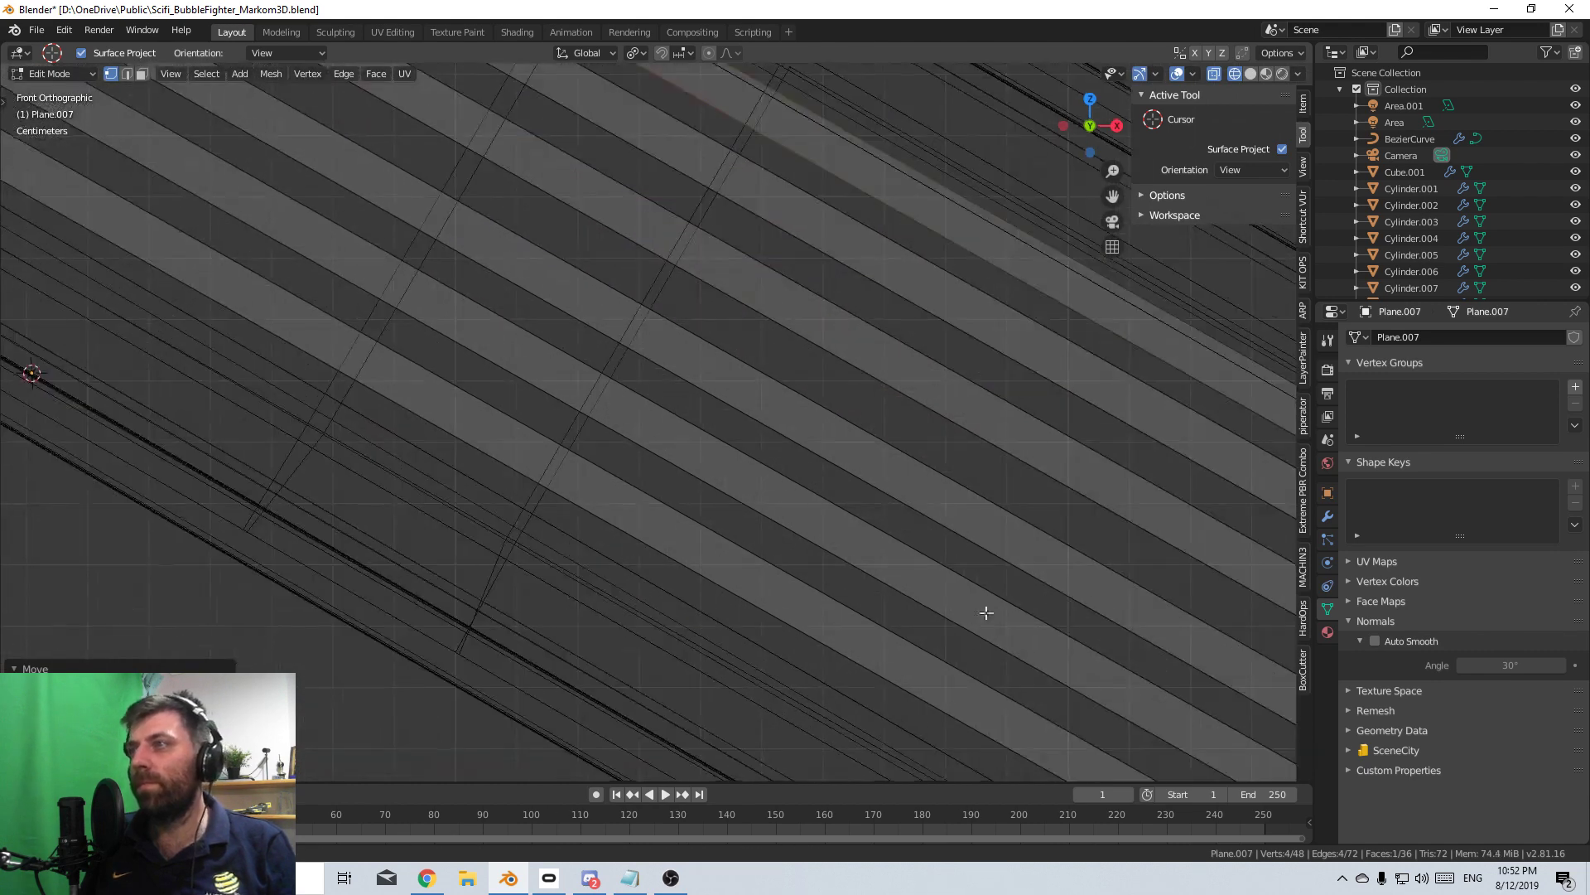
# - Select the outer end of the second slat from the bottom and move the slat in line with the bottom slat's outer end
pyautogui.scroll(-5, 986, 613)
pyautogui.click(761, 483)
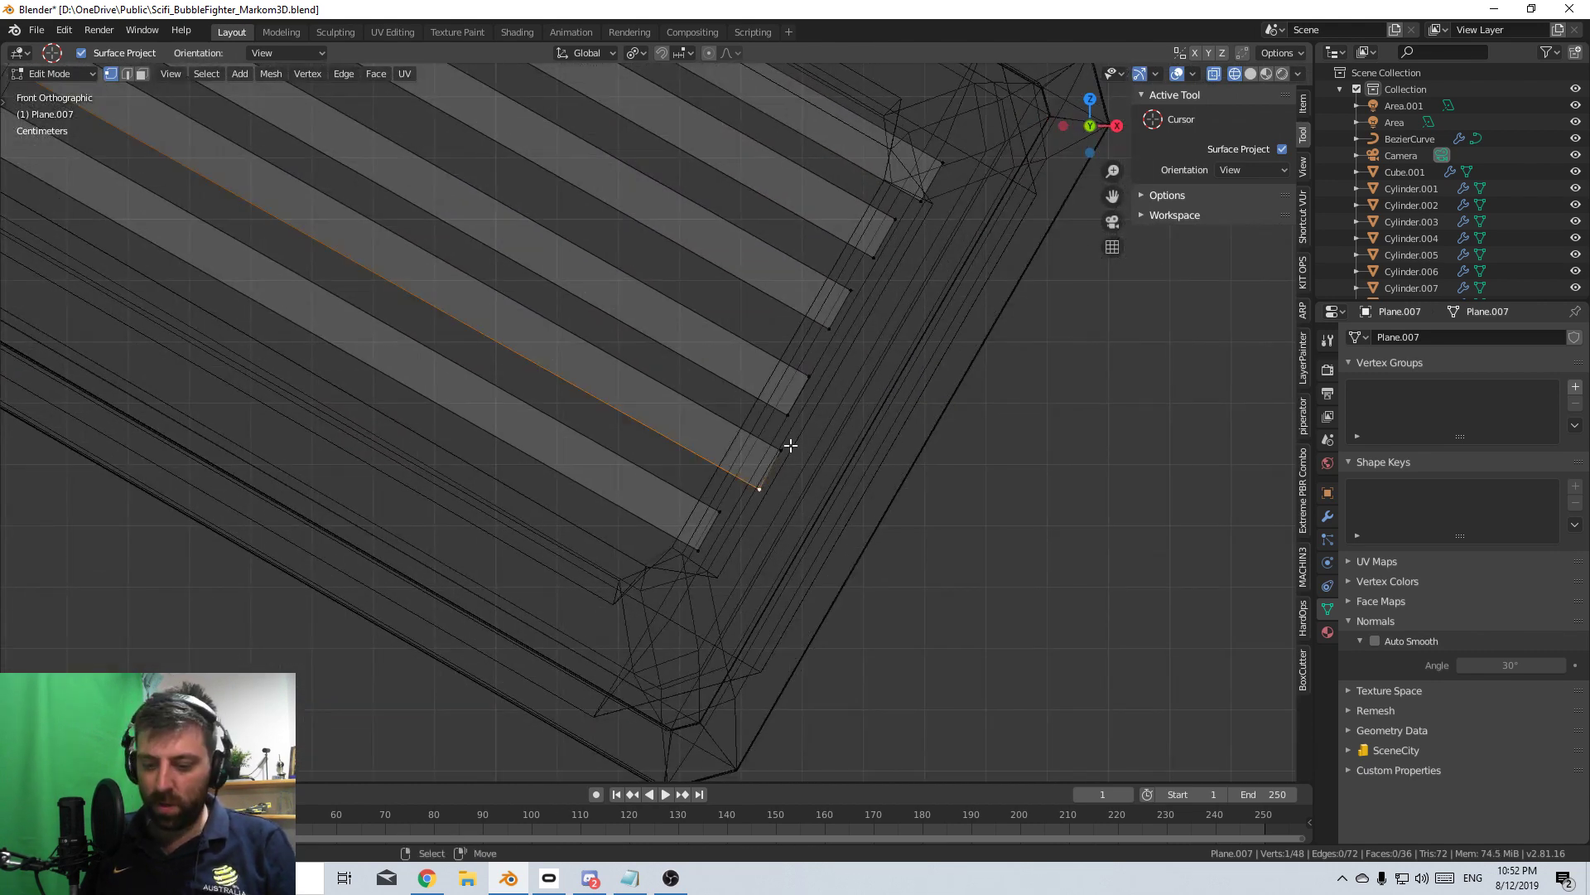
pyautogui.keyDown('shift'); pyautogui.click(779, 451); pyautogui.keyUp('shift')
pyautogui.press('g')
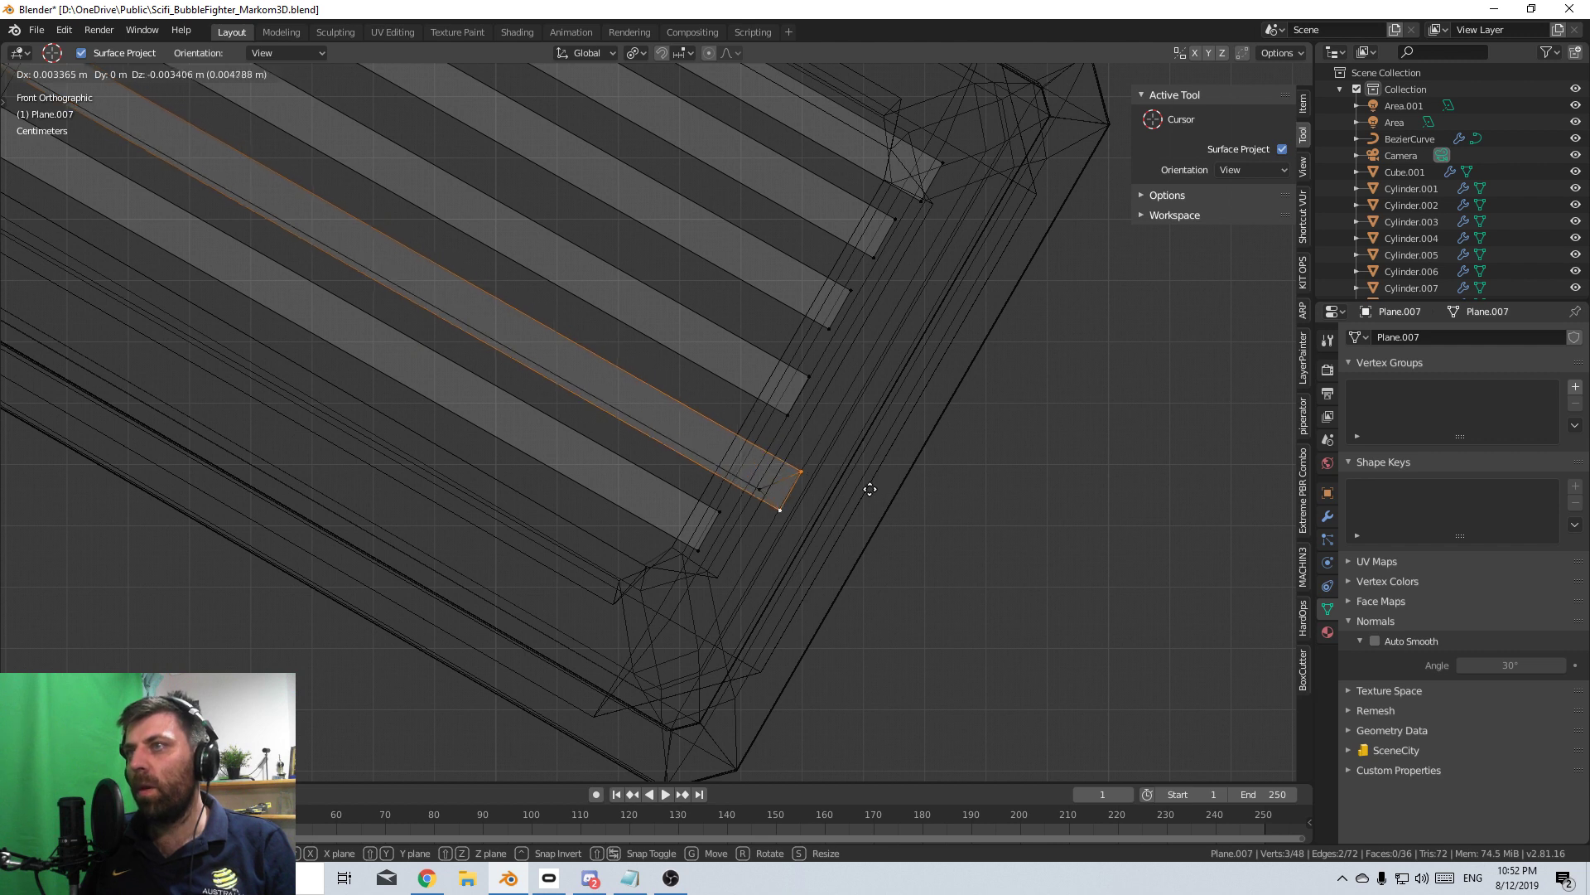
pyautogui.press('Escape')
pyautogui.press('g')
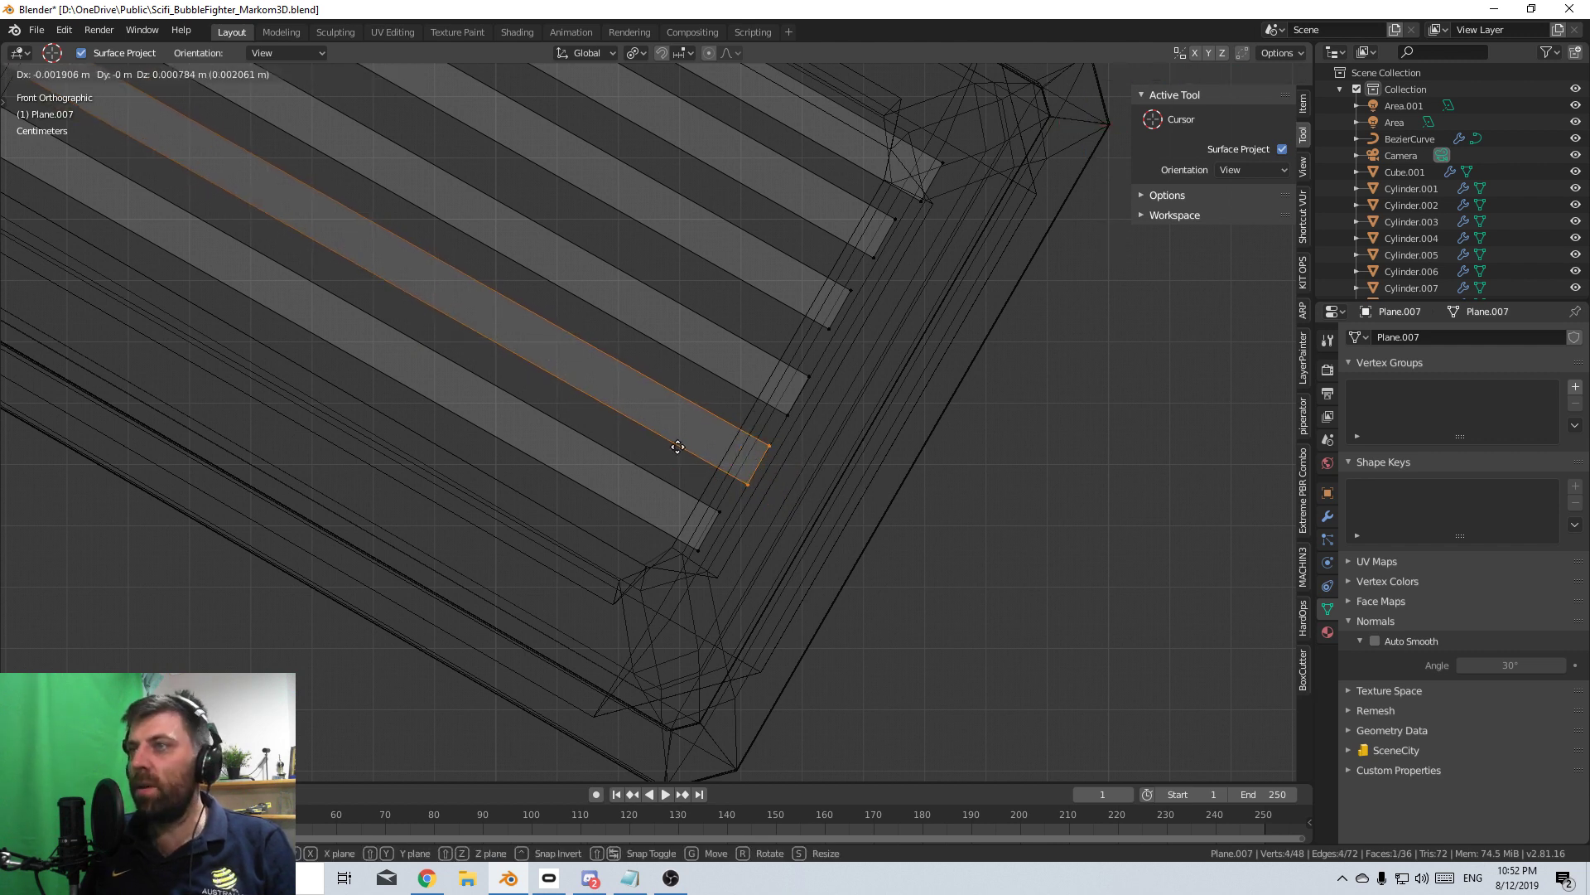
pyautogui.click(589, 375)
pyautogui.hotkey('alt', 'a')
# - Select the third slat from the bottom and nudge it inward so its outer end follows the line of the lower slats
pyautogui.rightClick(786, 416)
pyautogui.keyDown('shift'); pyautogui.rightClick(803, 375); pyautogui.keyUp('shift')
pyautogui.keyDown('shift'); pyautogui.rightClick(802, 372); pyautogui.keyUp('shift')
pyautogui.keyDown('shift'); pyautogui.rightClick(805, 371); pyautogui.keyUp('shift')
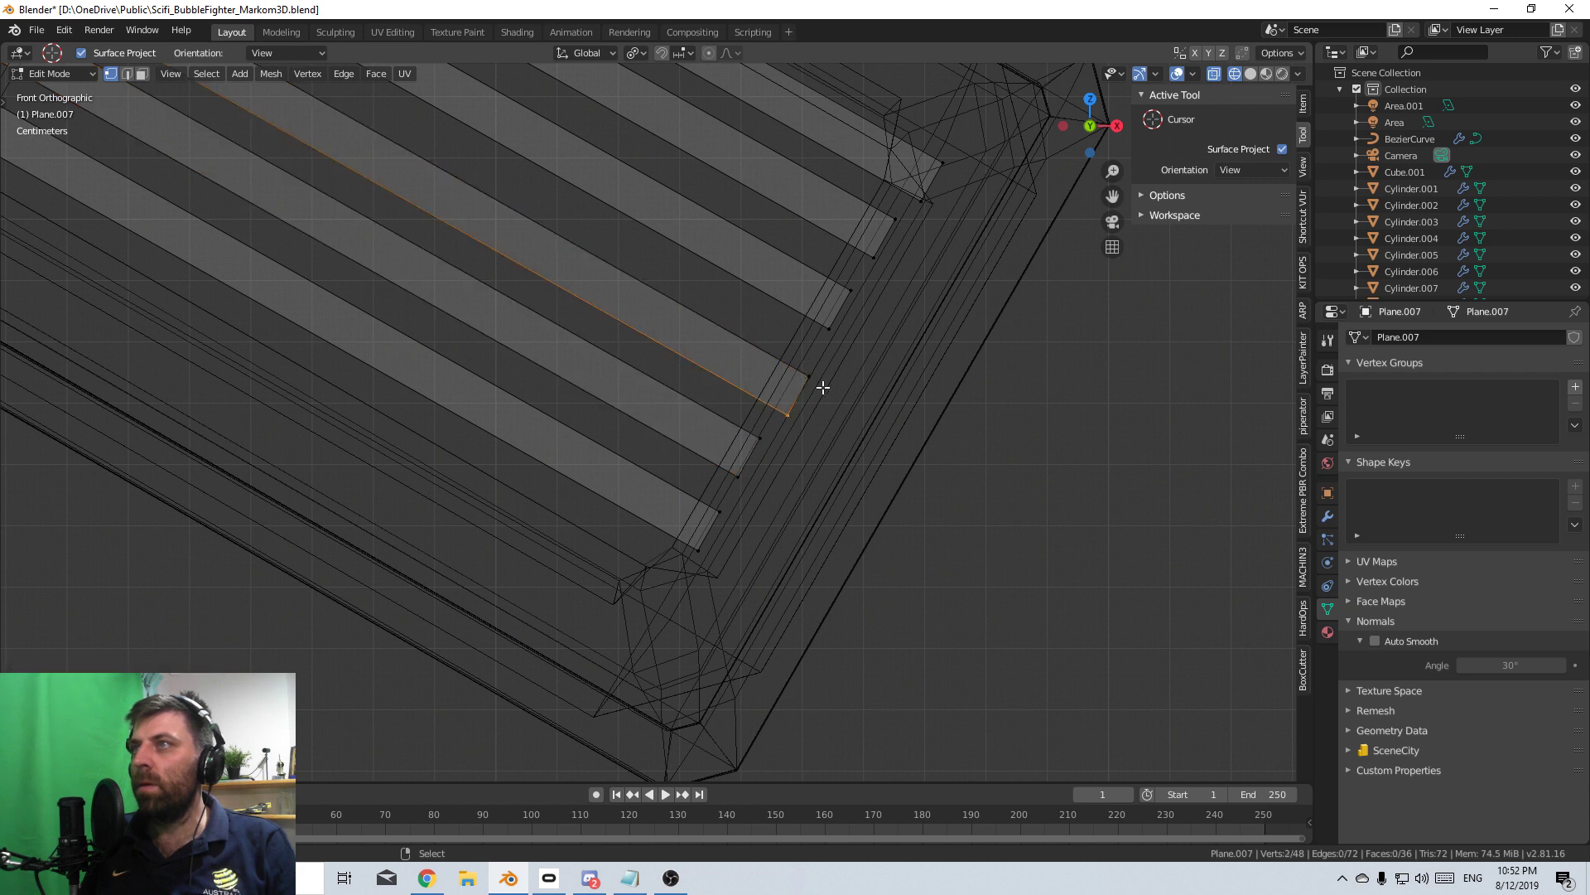
pyautogui.keyDown('shift'); pyautogui.rightClick(810, 377); pyautogui.keyUp('shift')
pyautogui.press('g')
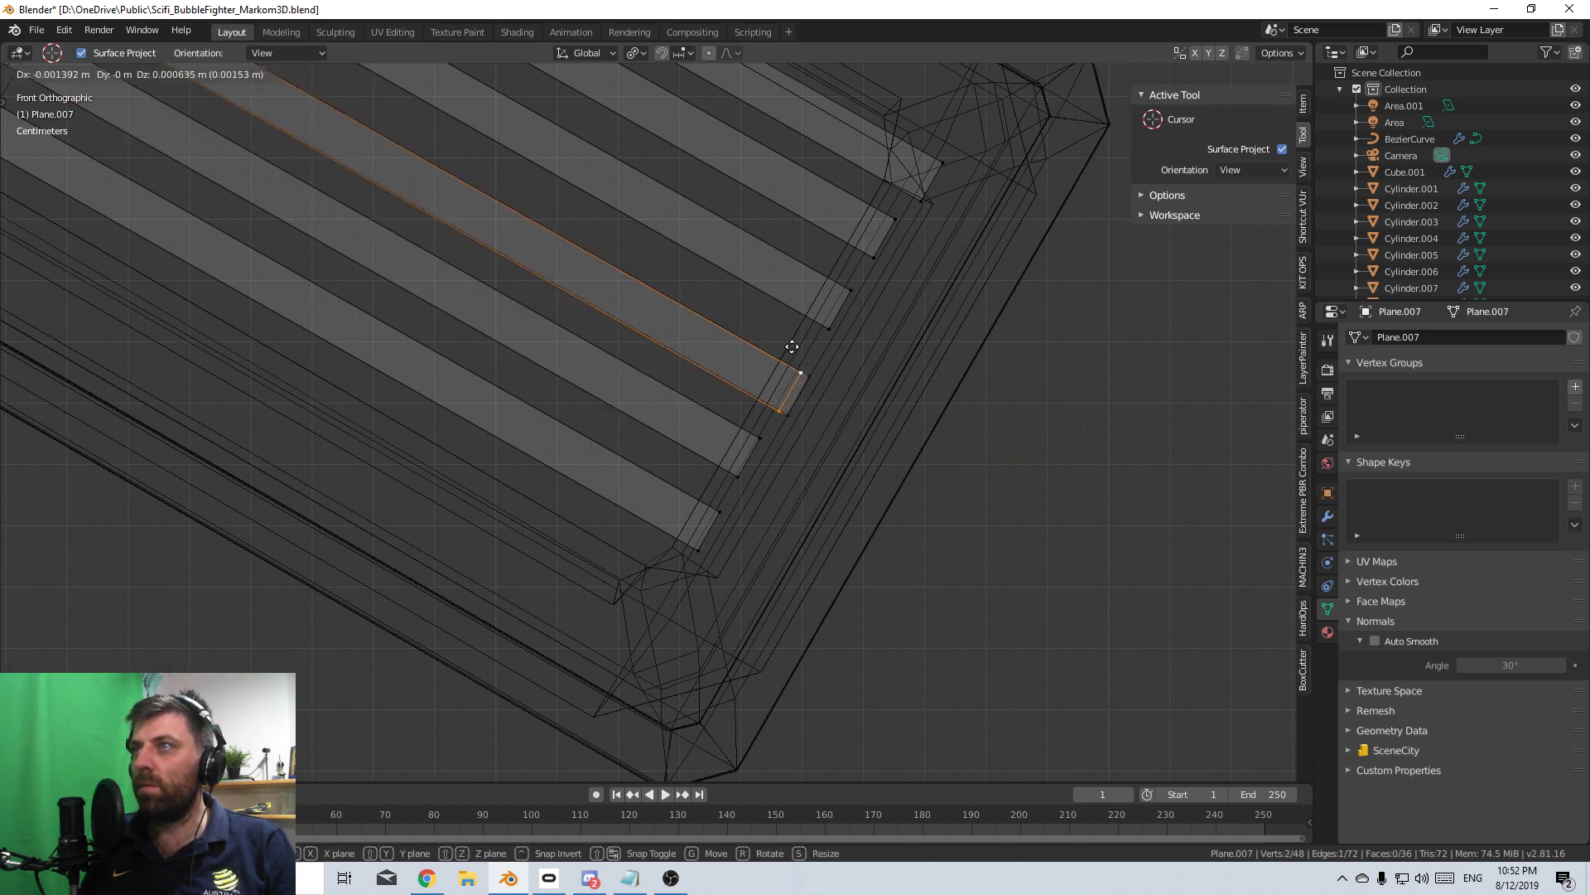
pyautogui.click(805, 364)
pyautogui.keyDown('shift'); pyautogui.rightClick(812, 374); pyautogui.keyUp('shift')
pyautogui.press('g')
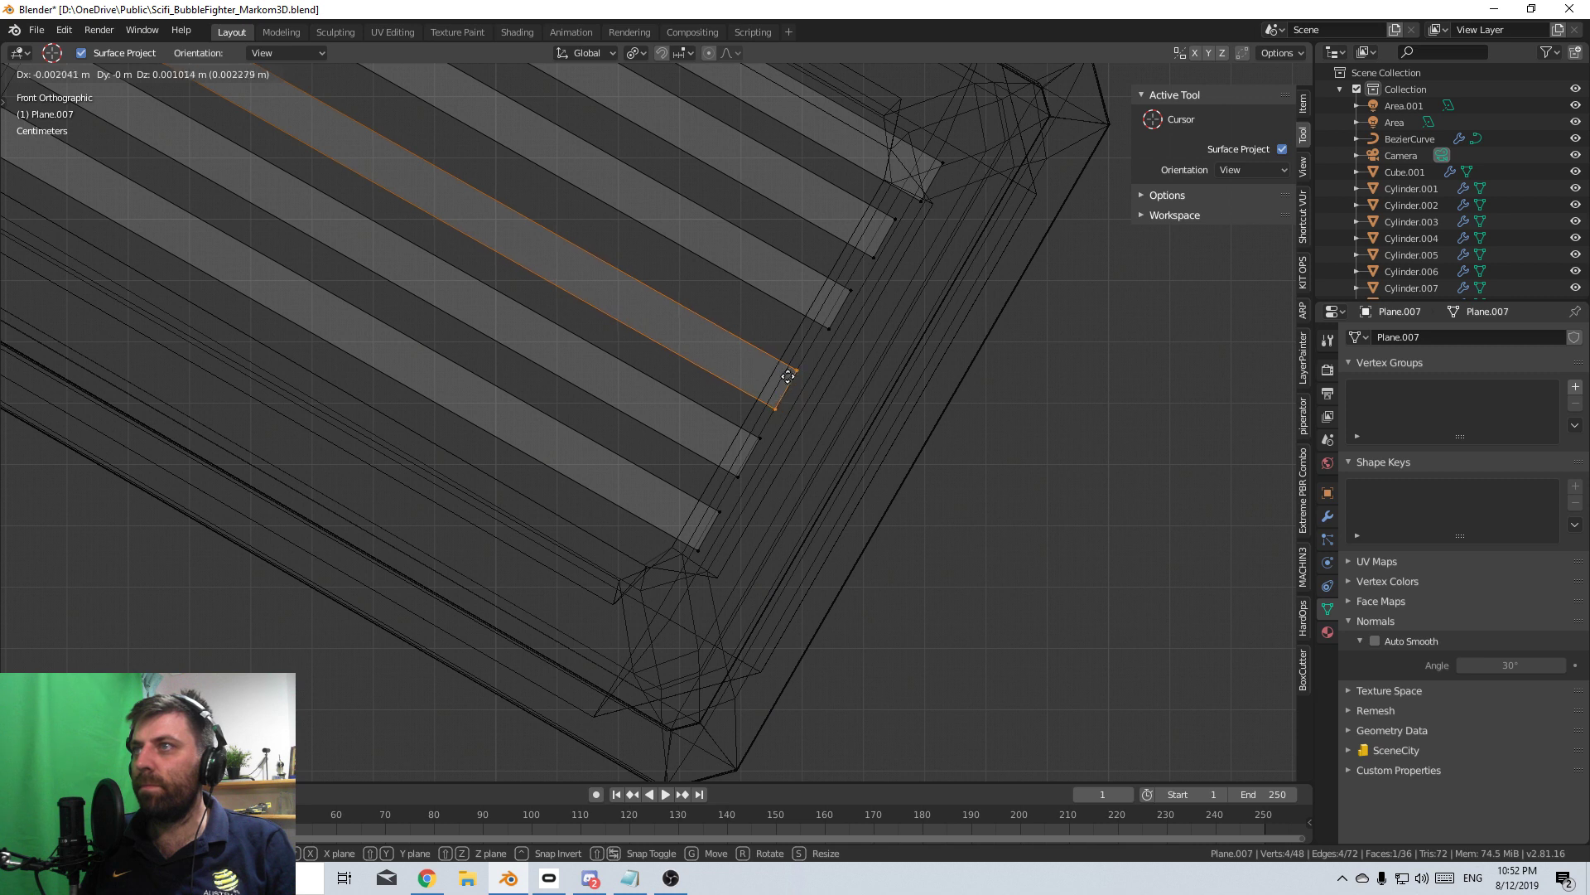
pyautogui.click(821, 368)
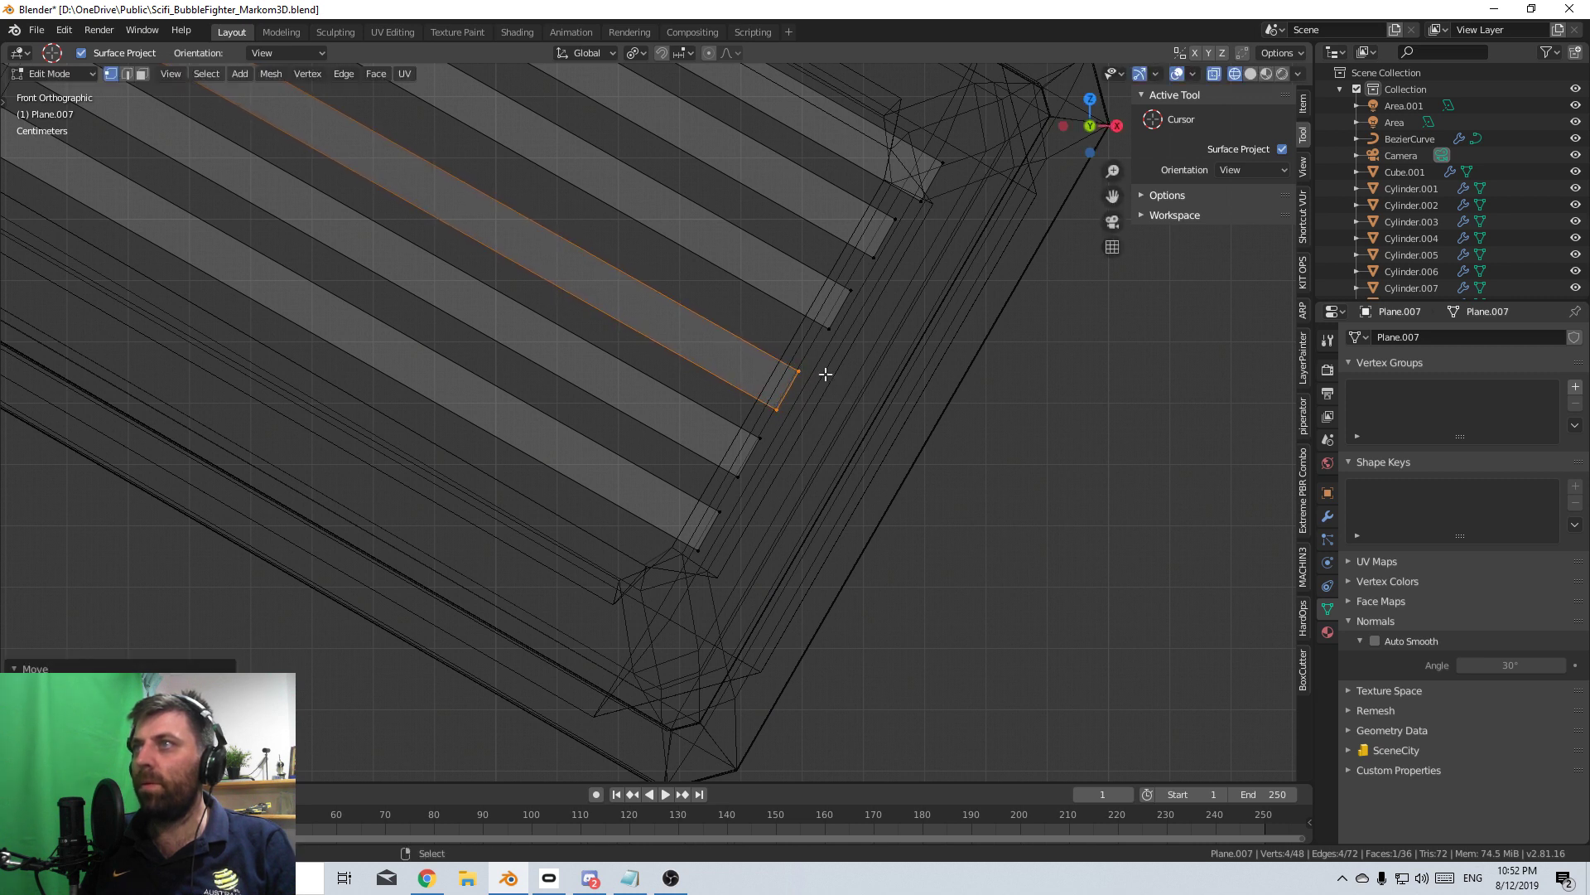
# - Nudge the fourth and fifth slats from the bottom slightly inward to align their outer ends with the slats below
pyautogui.rightClick(831, 323)
pyautogui.keyDown('shift'); pyautogui.rightClick(848, 289); pyautogui.keyUp('shift')
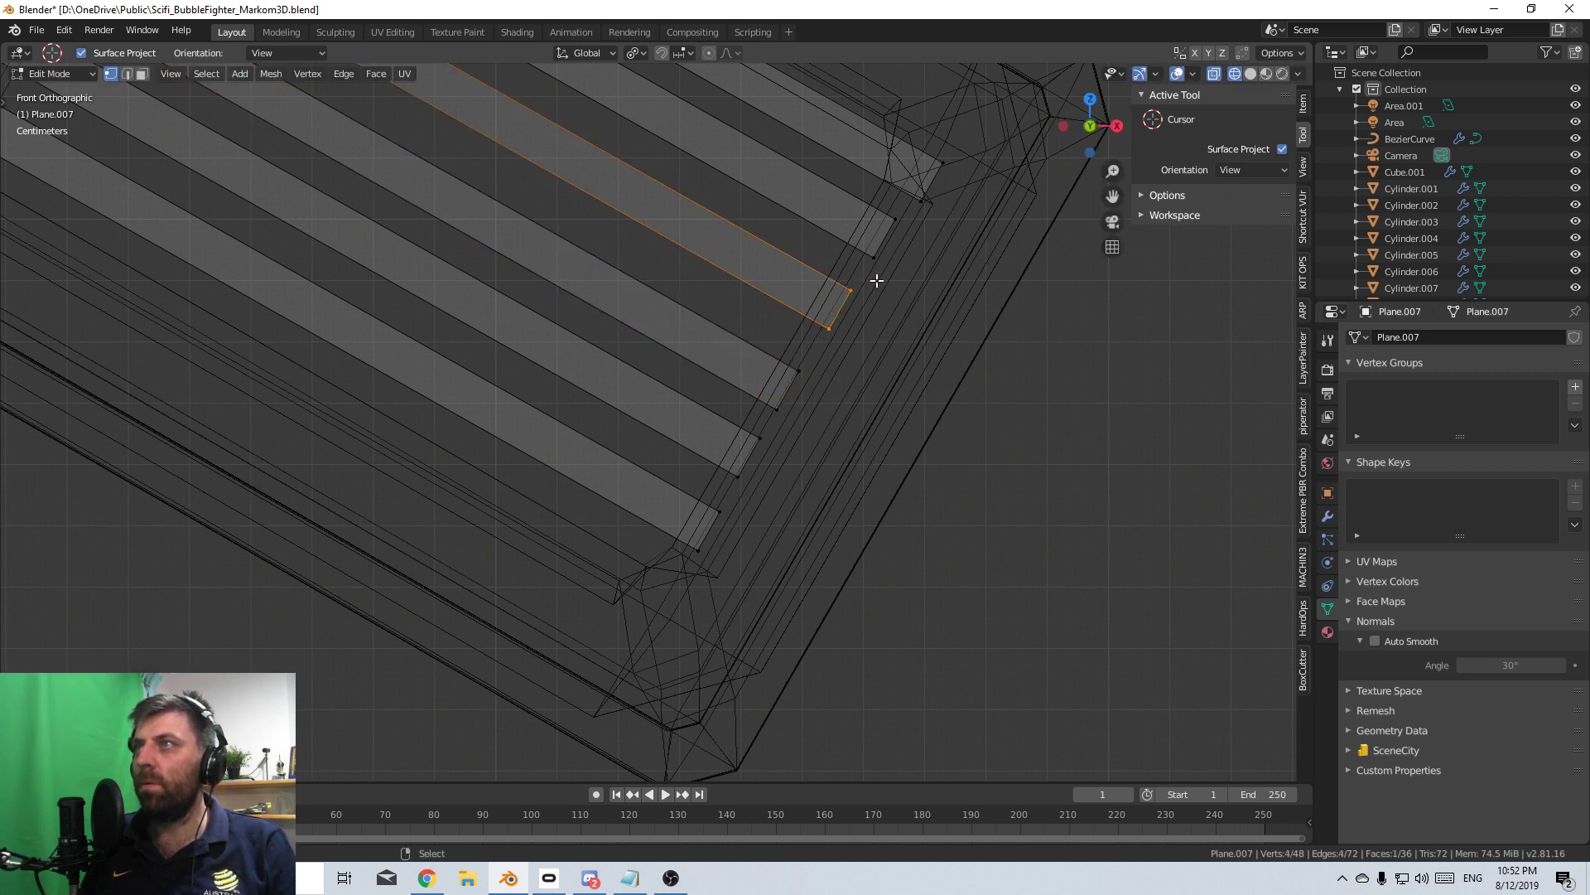
pyautogui.press('g')
pyautogui.click(845, 264)
pyautogui.rightClick(879, 249)
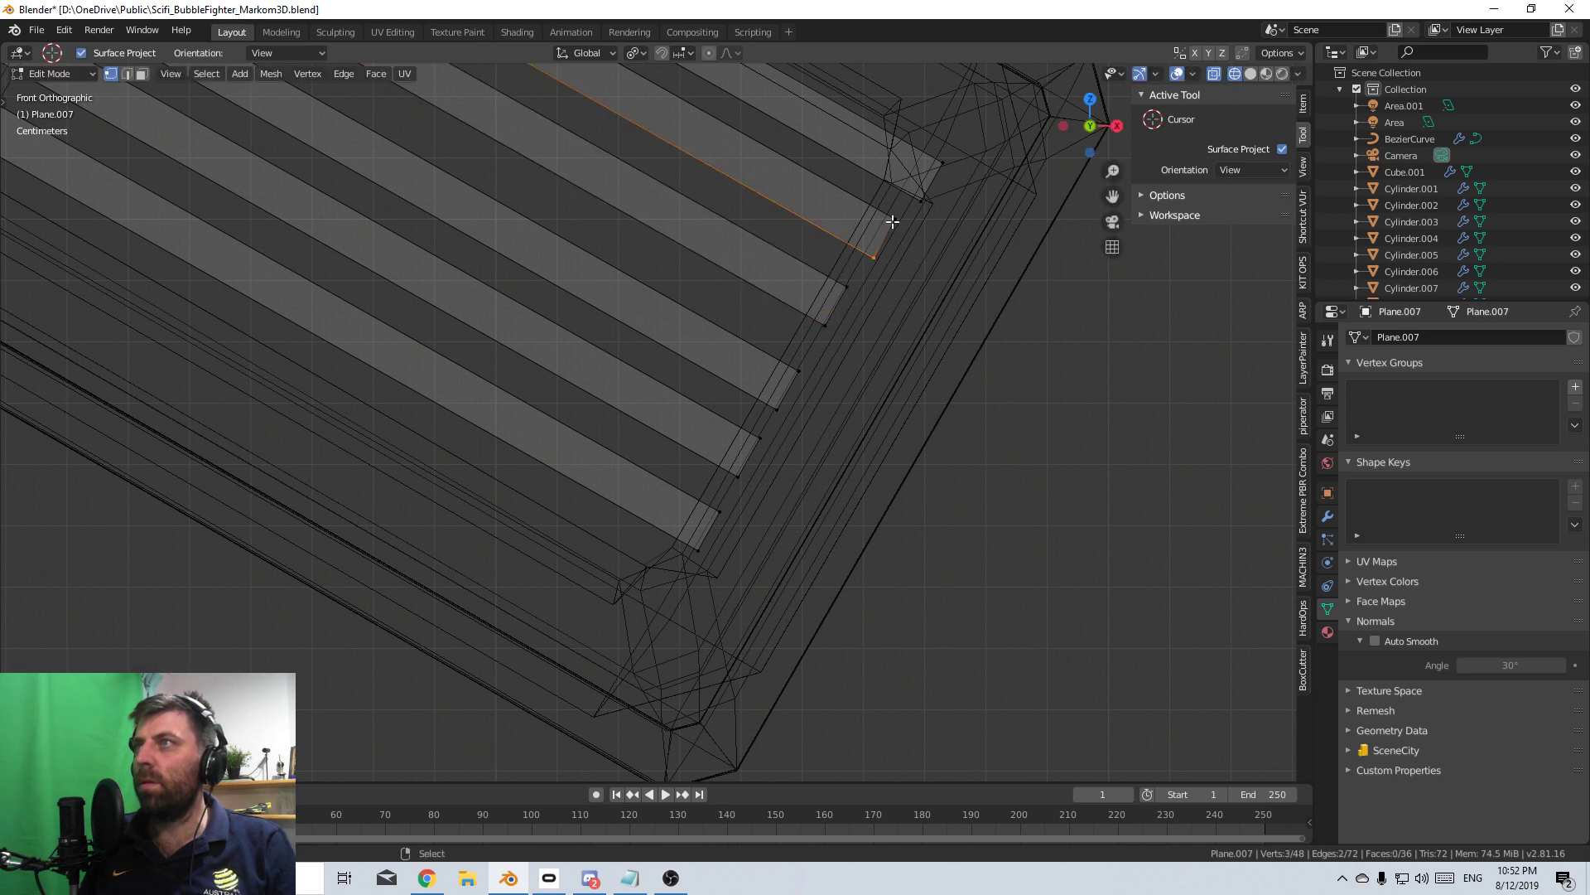
pyautogui.press('g')
pyautogui.click(924, 189)
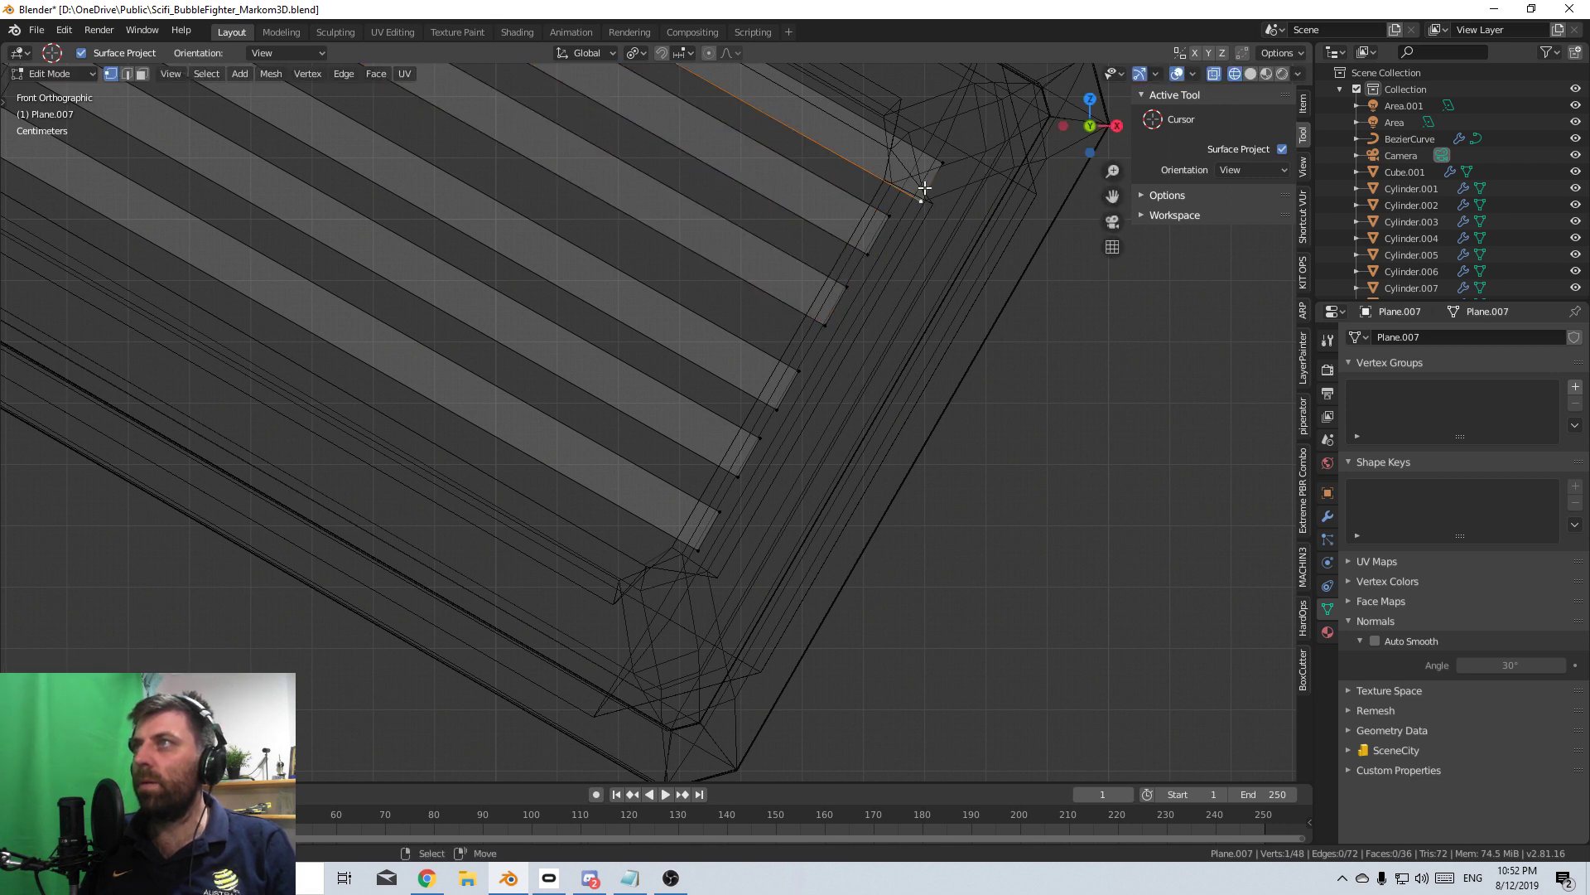
# - Select the whole linked top slat and move it slightly inward in line with the other slats' outer ends
pyautogui.hotkey('ctrl', 'l')
pyautogui.press('g')
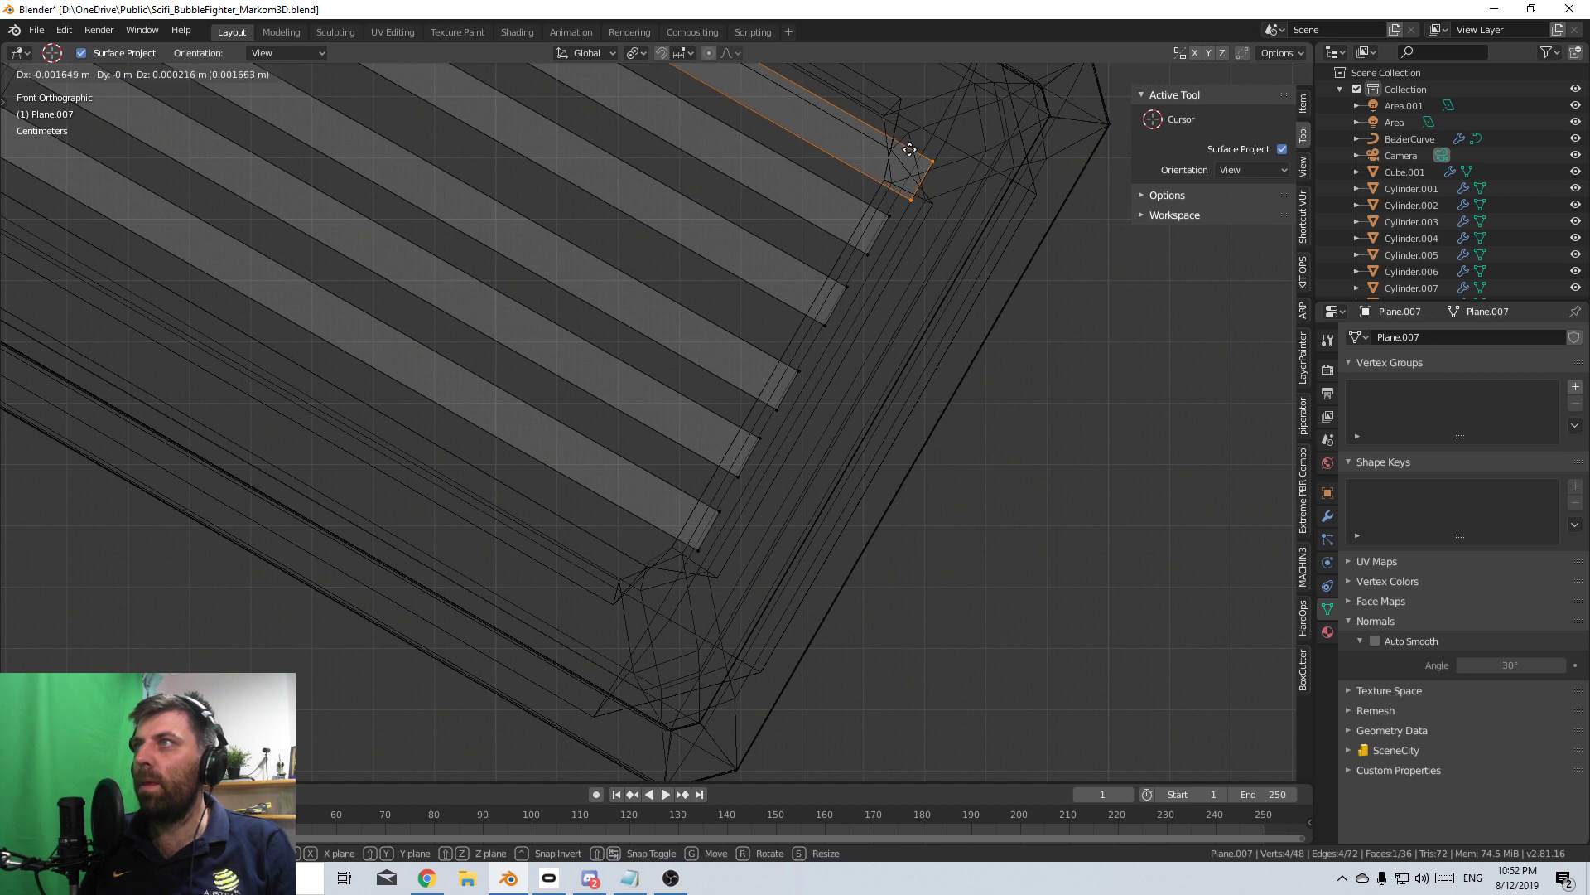
pyautogui.click(845, 114)
# - Leave mesh editing and view the lower wing's front opening in solid shading and in the rendered preview
pyautogui.press('Tab')
pyautogui.scroll(-5, 856, 462)
pyautogui.press('z')
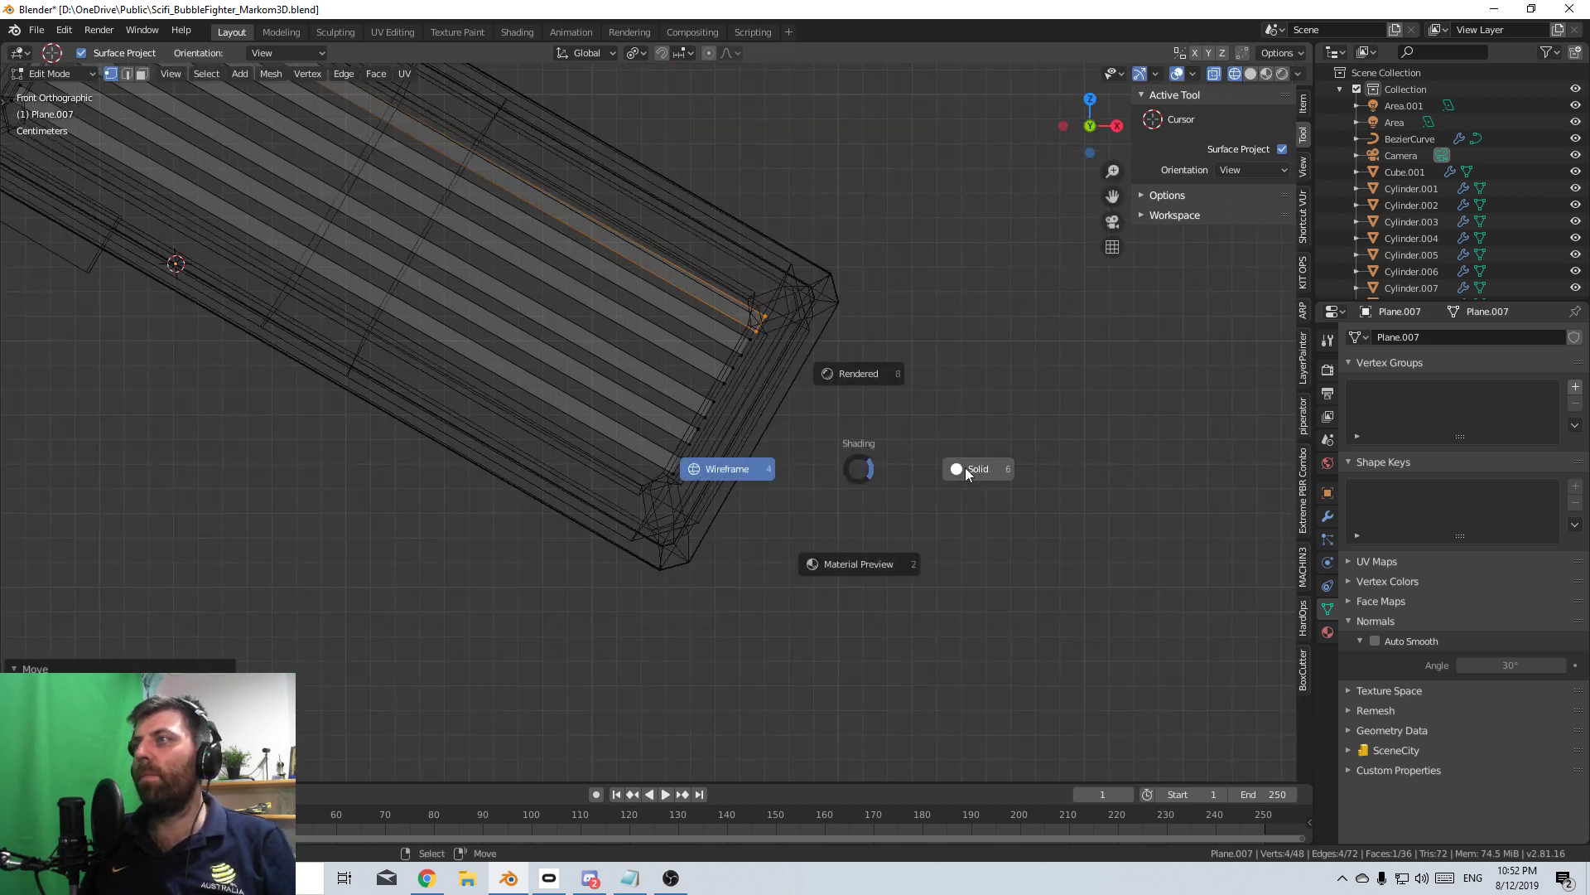
pyautogui.click(966, 467)
pyautogui.moveTo(830, 477); pyautogui.dragTo(696, 538, button='middle')
pyautogui.click(592, 509)
pyautogui.moveTo(591, 509); pyautogui.dragTo(474, 557, button='middle')
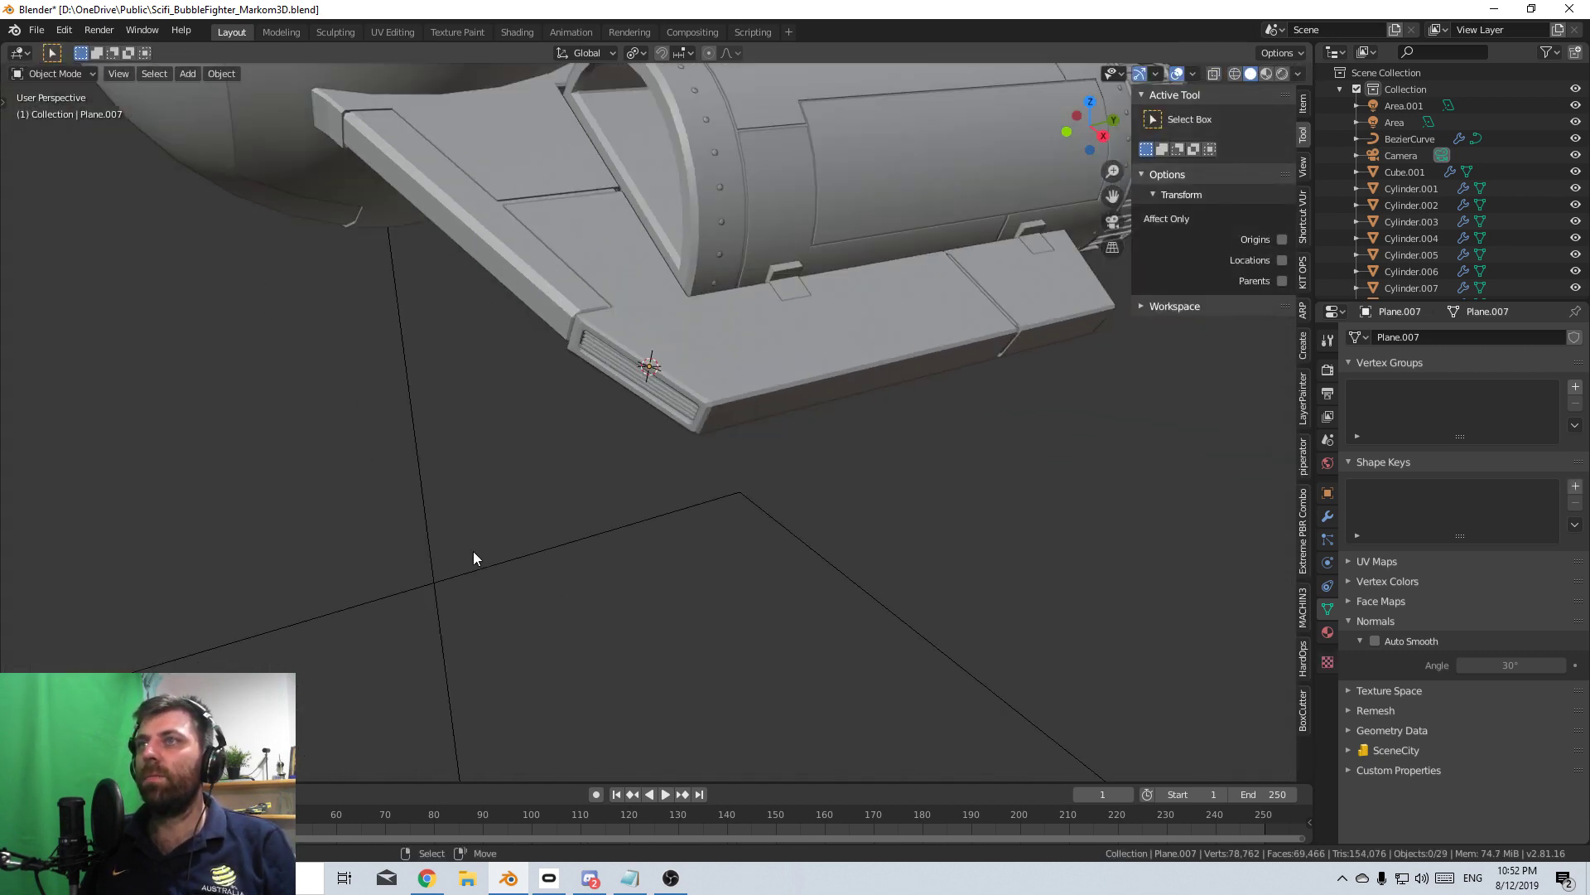
pyautogui.click(1283, 73)
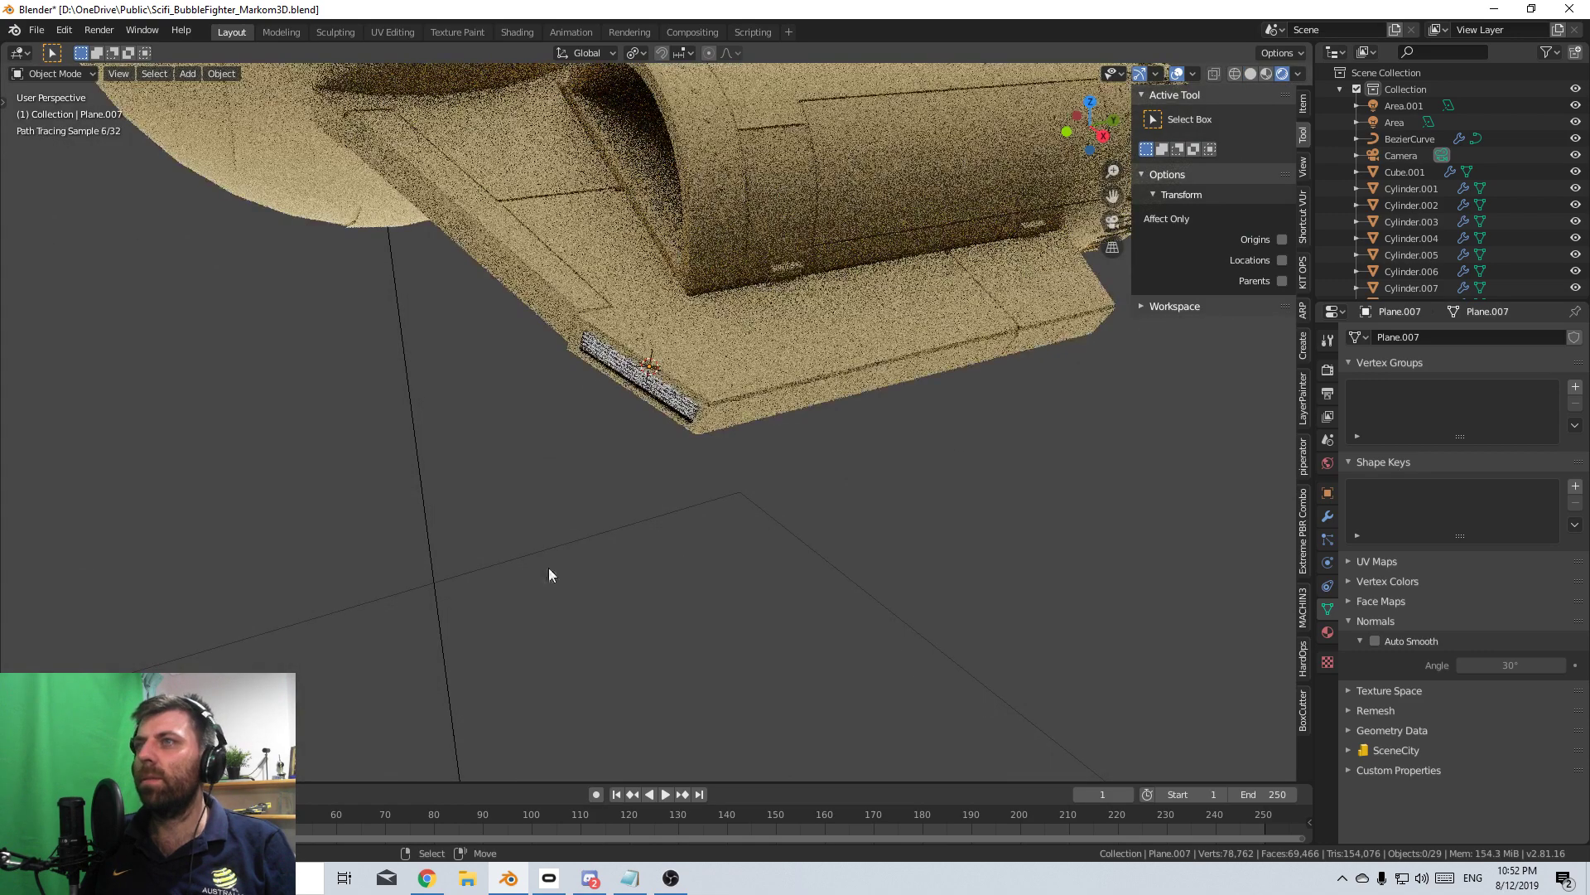
# - Select the grille slats and assign them the ship's existing Material.001
pyautogui.click(662, 391)
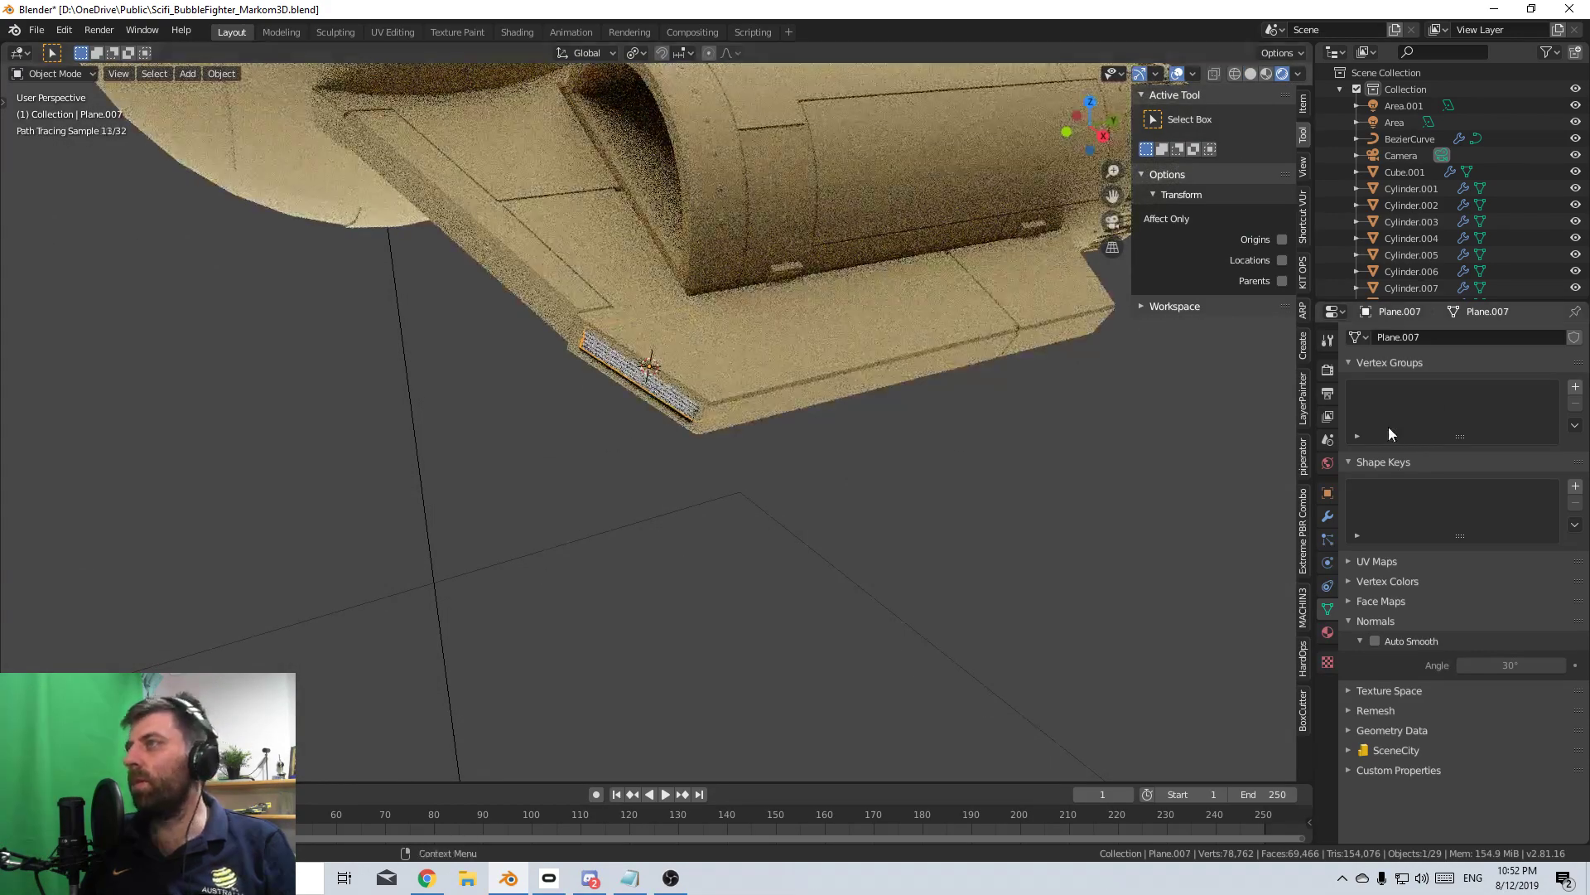
pyautogui.click(1328, 632)
pyautogui.click(1357, 391)
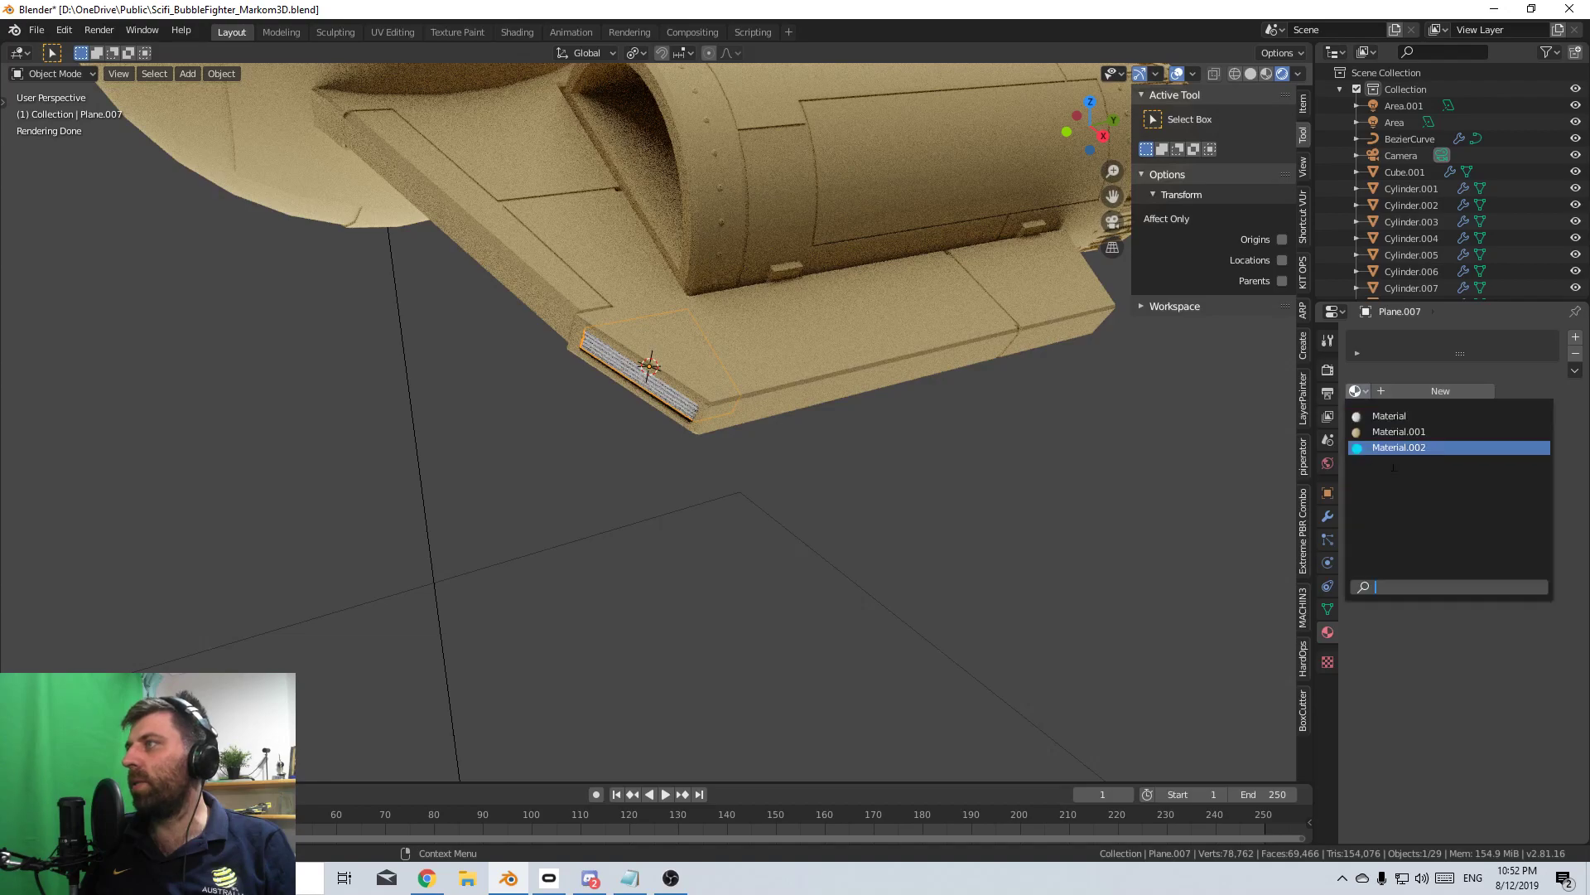
pyautogui.click(1407, 425)
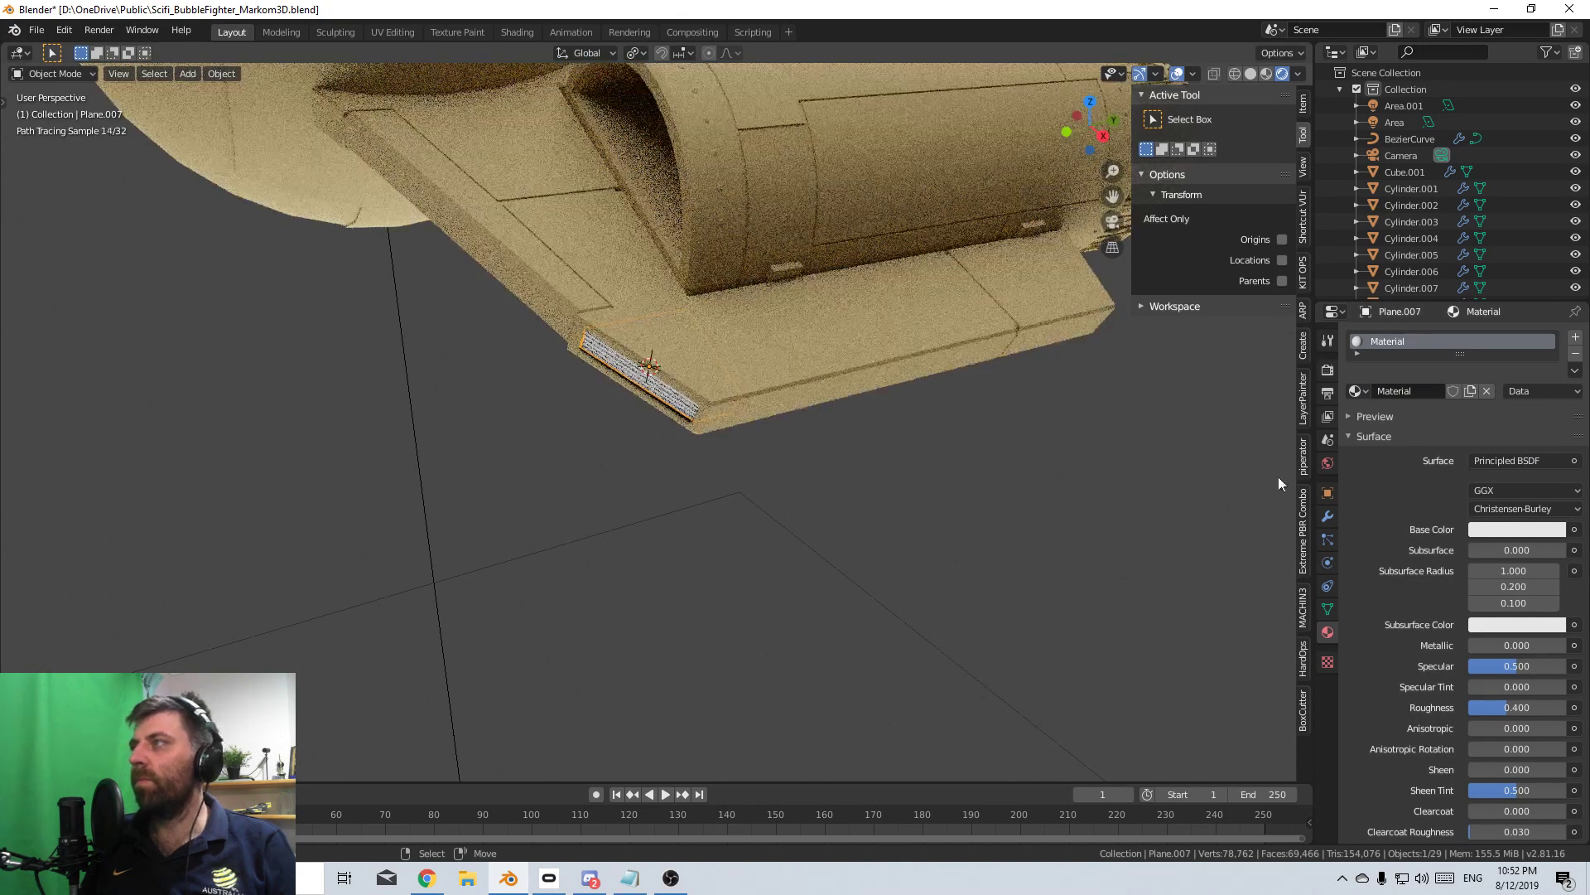
pyautogui.click(1357, 391)
pyautogui.click(1409, 432)
pyautogui.moveTo(508, 591); pyautogui.dragTo(490, 608, button='middle')
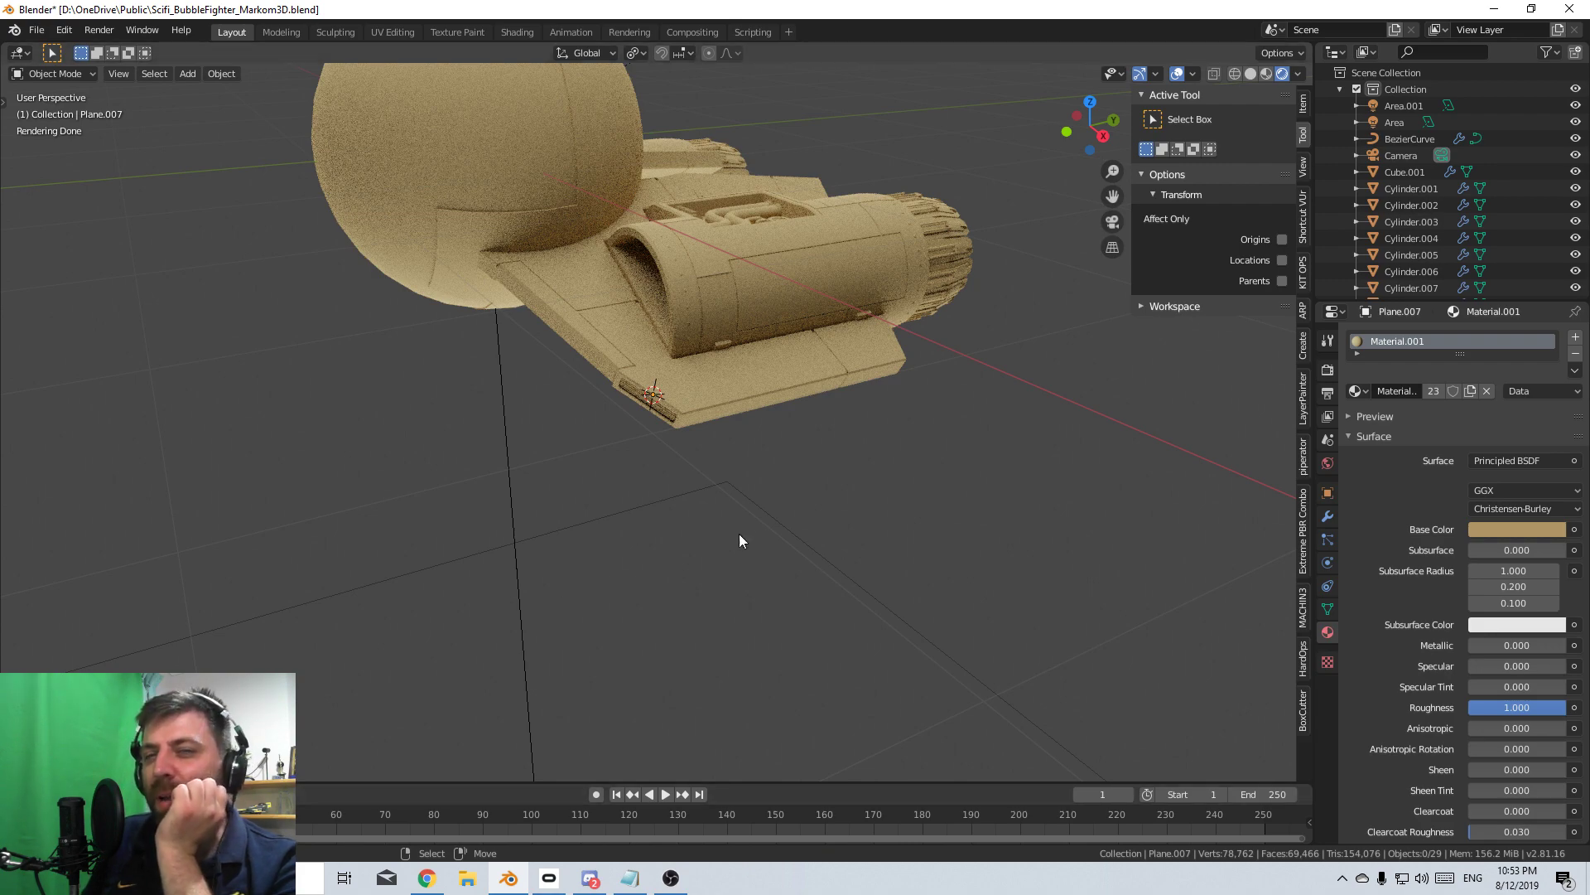
# - Examine the whole ship in the rendered preview from the front, the side and the rear
pyautogui.moveTo(739, 540)
pyautogui.mouseDown(button='middle')
pyautogui.moveTo(724, 475)
pyautogui.moveTo(735, 500)
pyautogui.moveTo(405, 557)
pyautogui.moveTo(554, 569)
pyautogui.moveTo(472, 568)
pyautogui.moveTo(522, 439)
pyautogui.mouseUp(button='middle')
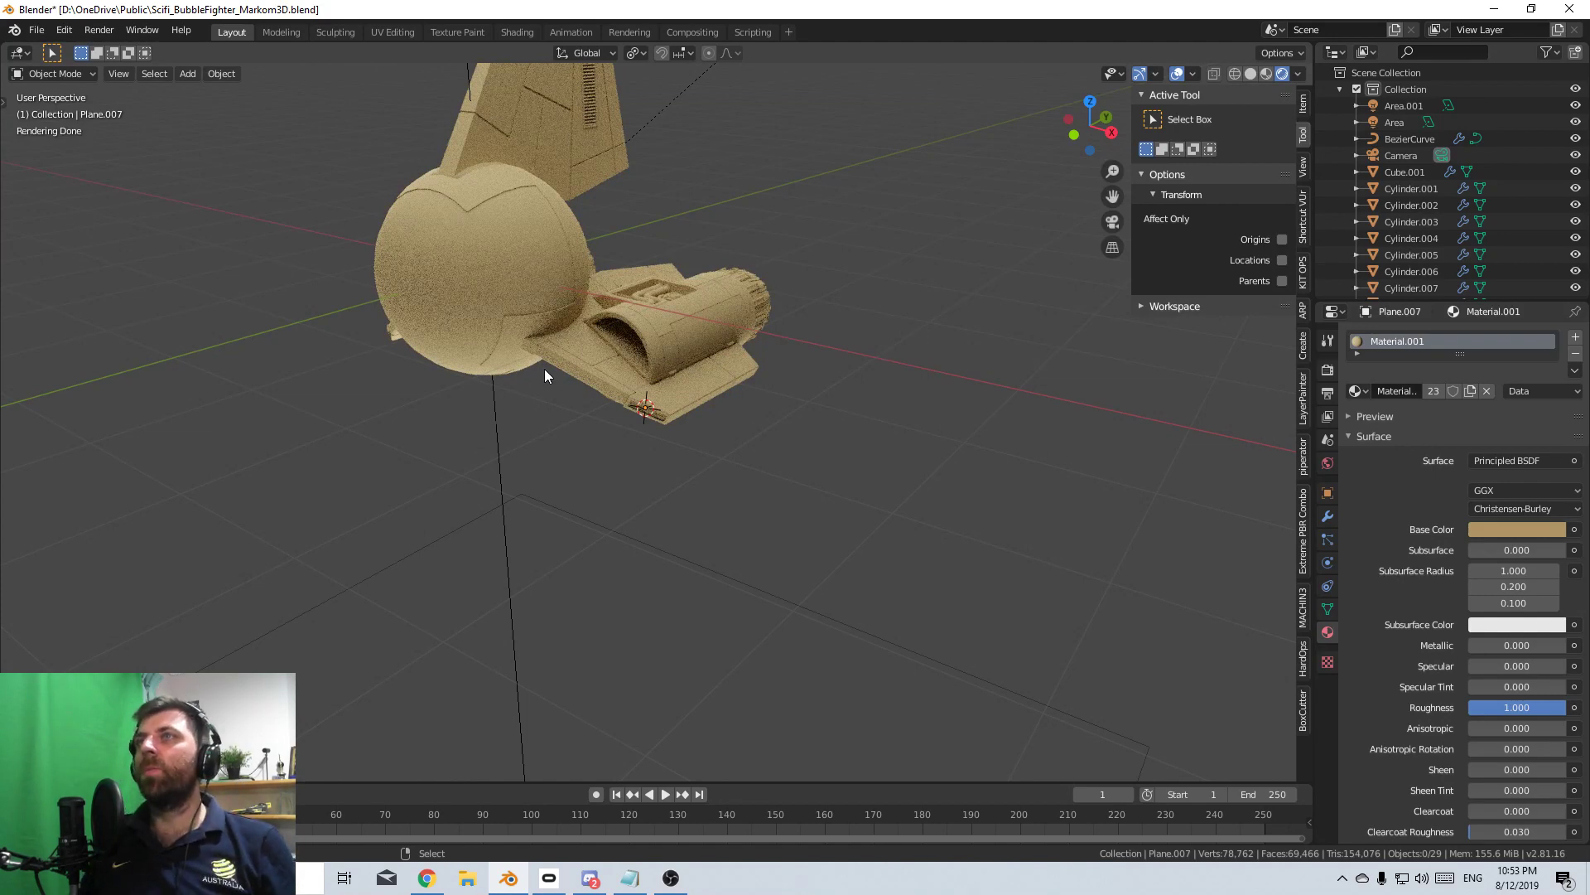
pyautogui.keyDown('shift'); pyautogui.moveTo(544, 370); pyautogui.dragTo(608, 583, button='middle'); pyautogui.keyUp('shift')
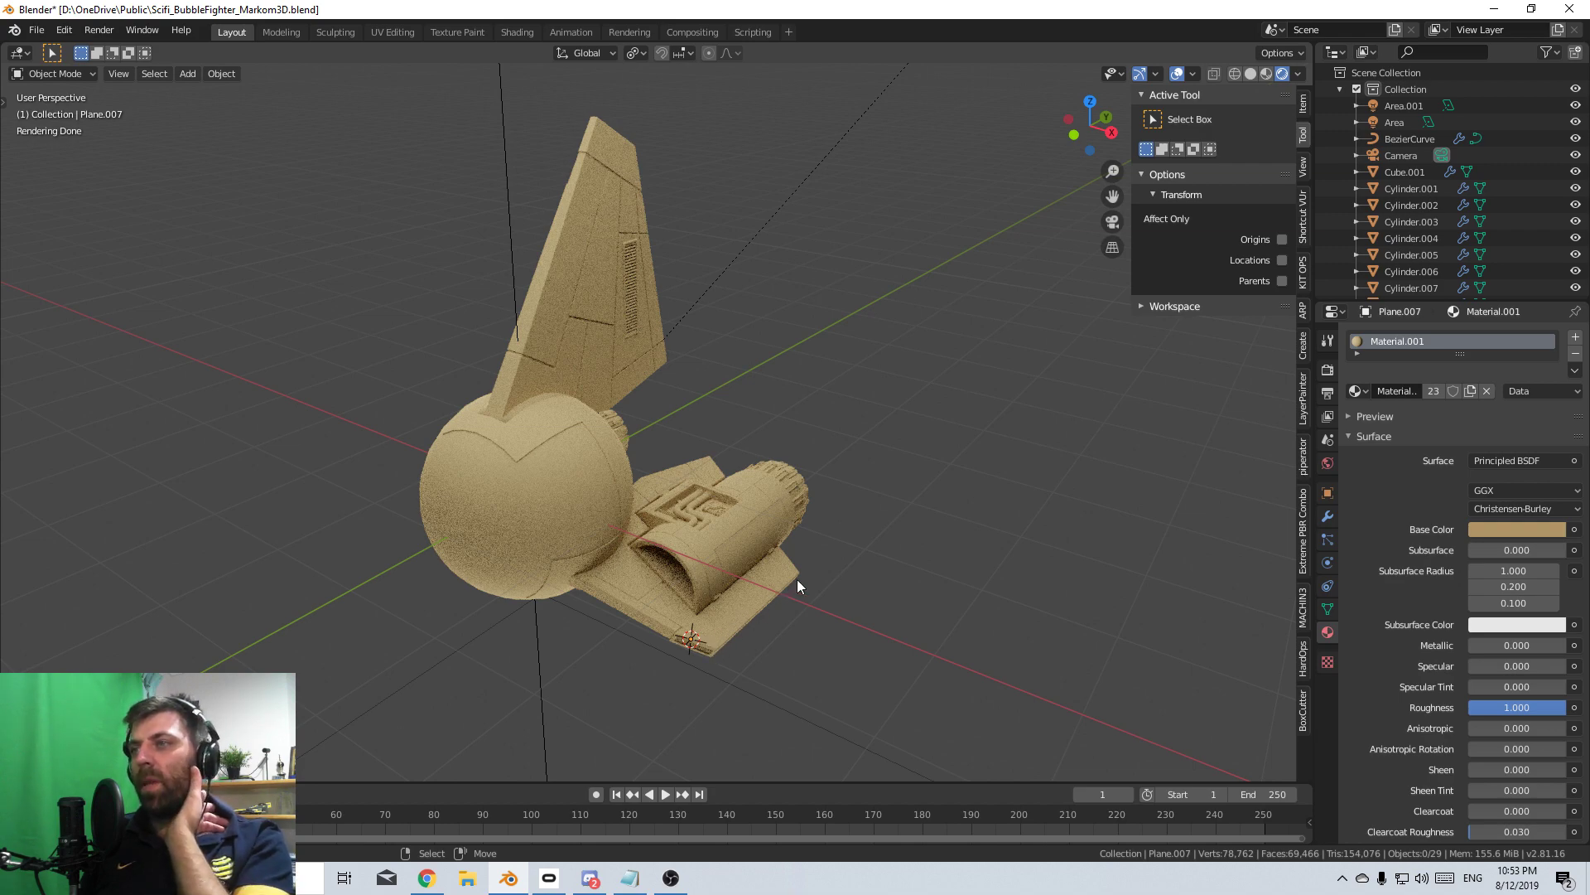
pyautogui.moveTo(600, 606)
pyautogui.mouseDown(button='middle')
pyautogui.moveTo(560, 465)
pyautogui.moveTo(643, 511)
pyautogui.moveTo(680, 485)
pyautogui.moveTo(648, 495)
pyautogui.mouseUp(button='middle')
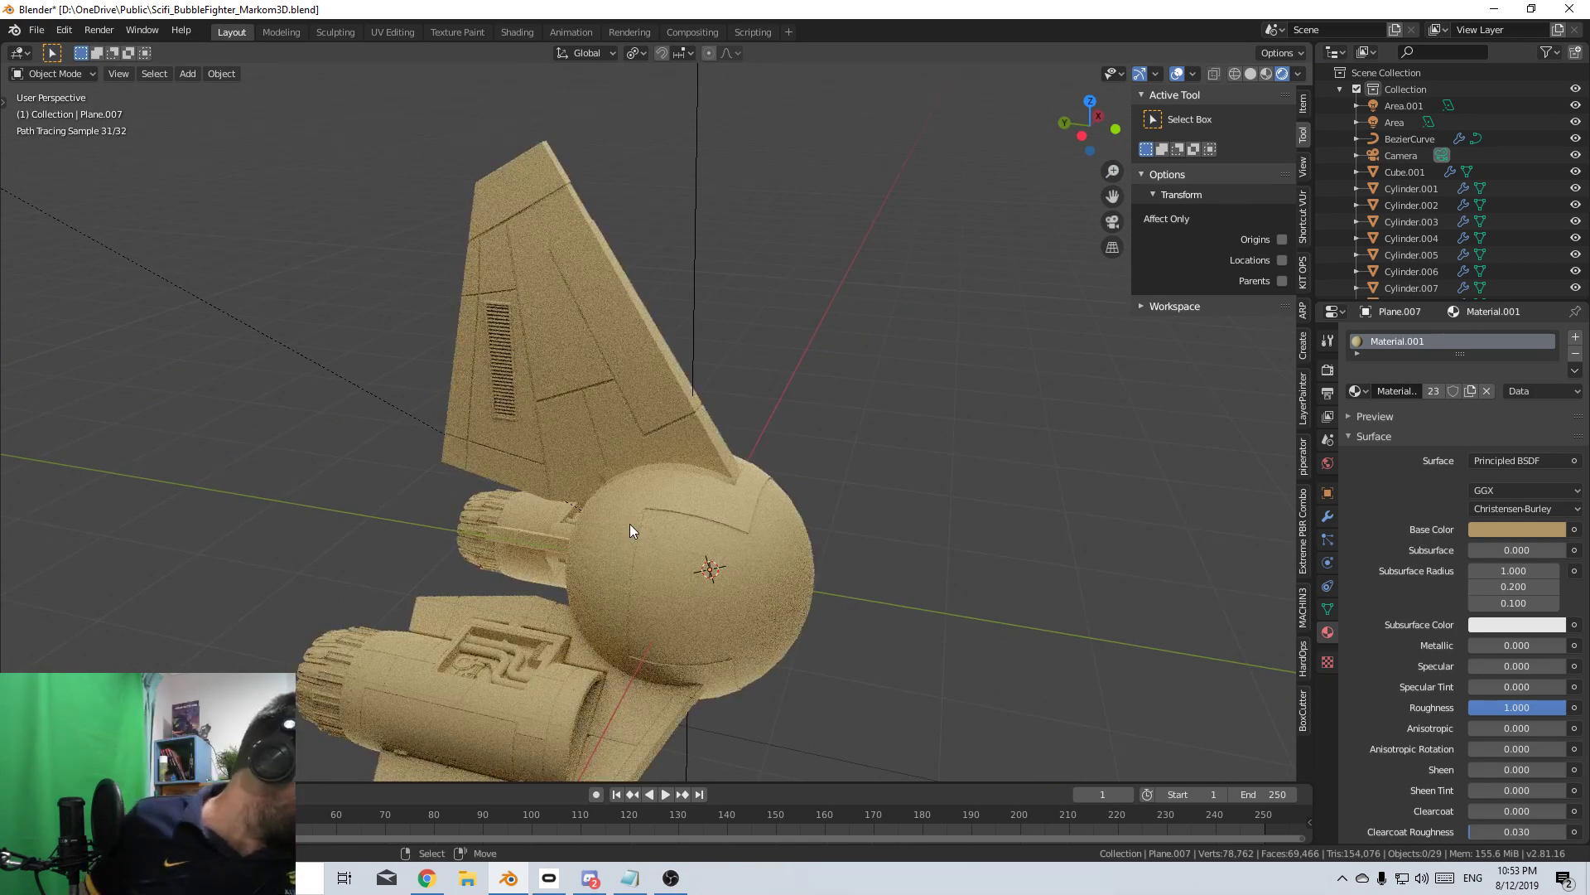
pyautogui.moveTo(620, 560); pyautogui.dragTo(802, 548, button='middle')
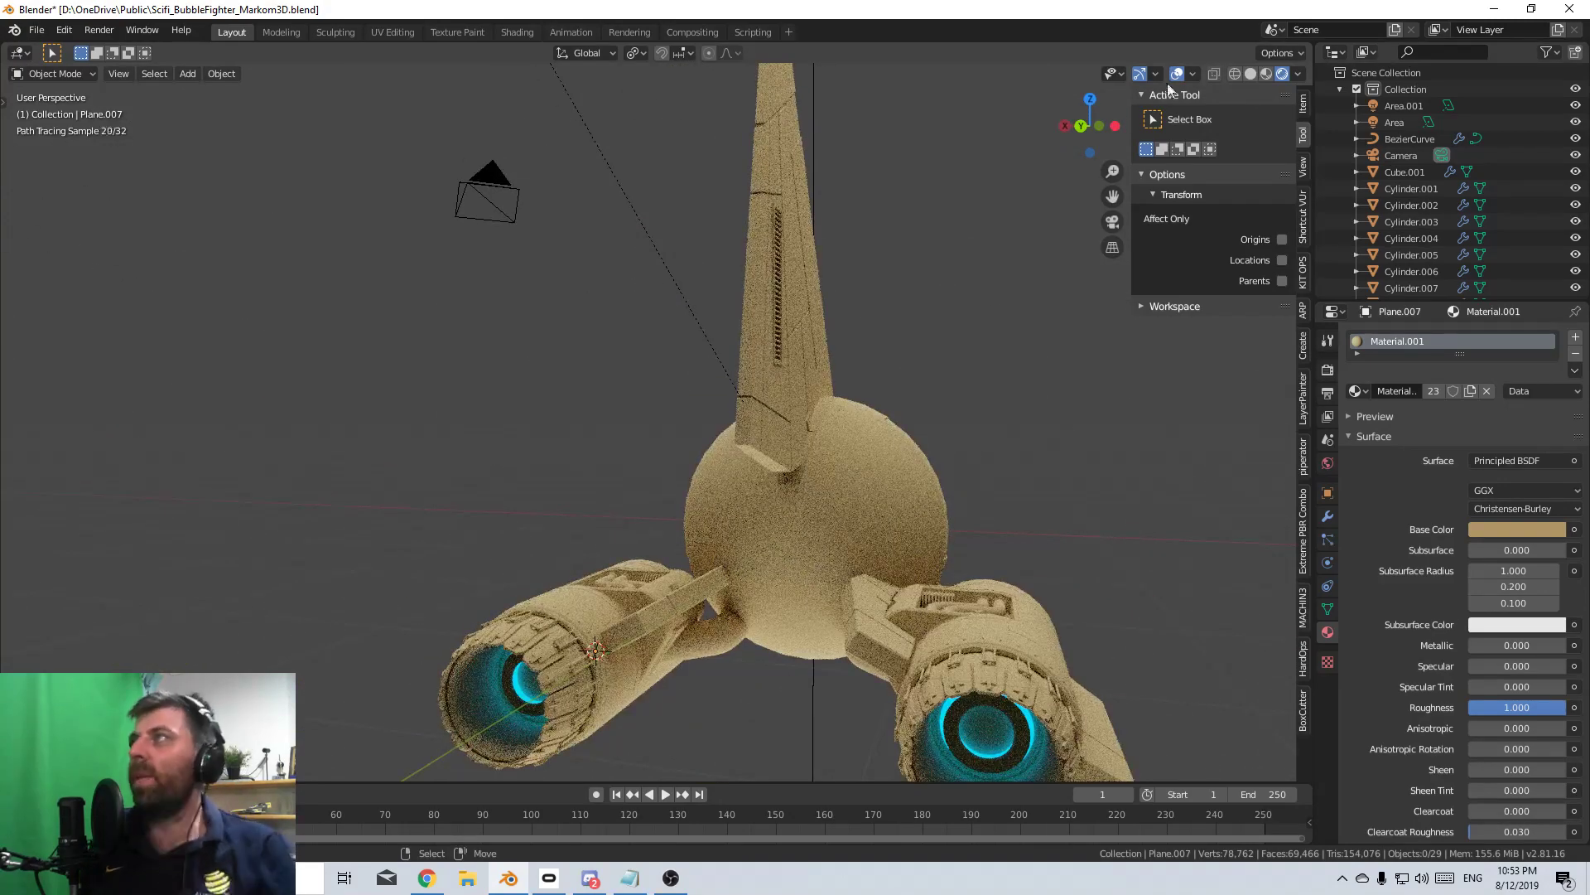
# - Return to solid shading, select the spherical body and examine the ship's body, wings and engines from several sides
pyautogui.click(1250, 73)
pyautogui.moveTo(1002, 593)
pyautogui.mouseDown(button='middle')
pyautogui.moveTo(919, 540)
pyautogui.moveTo(764, 486)
pyautogui.moveTo(774, 580)
pyautogui.moveTo(760, 559)
pyautogui.moveTo(636, 563)
pyautogui.mouseUp(button='middle')
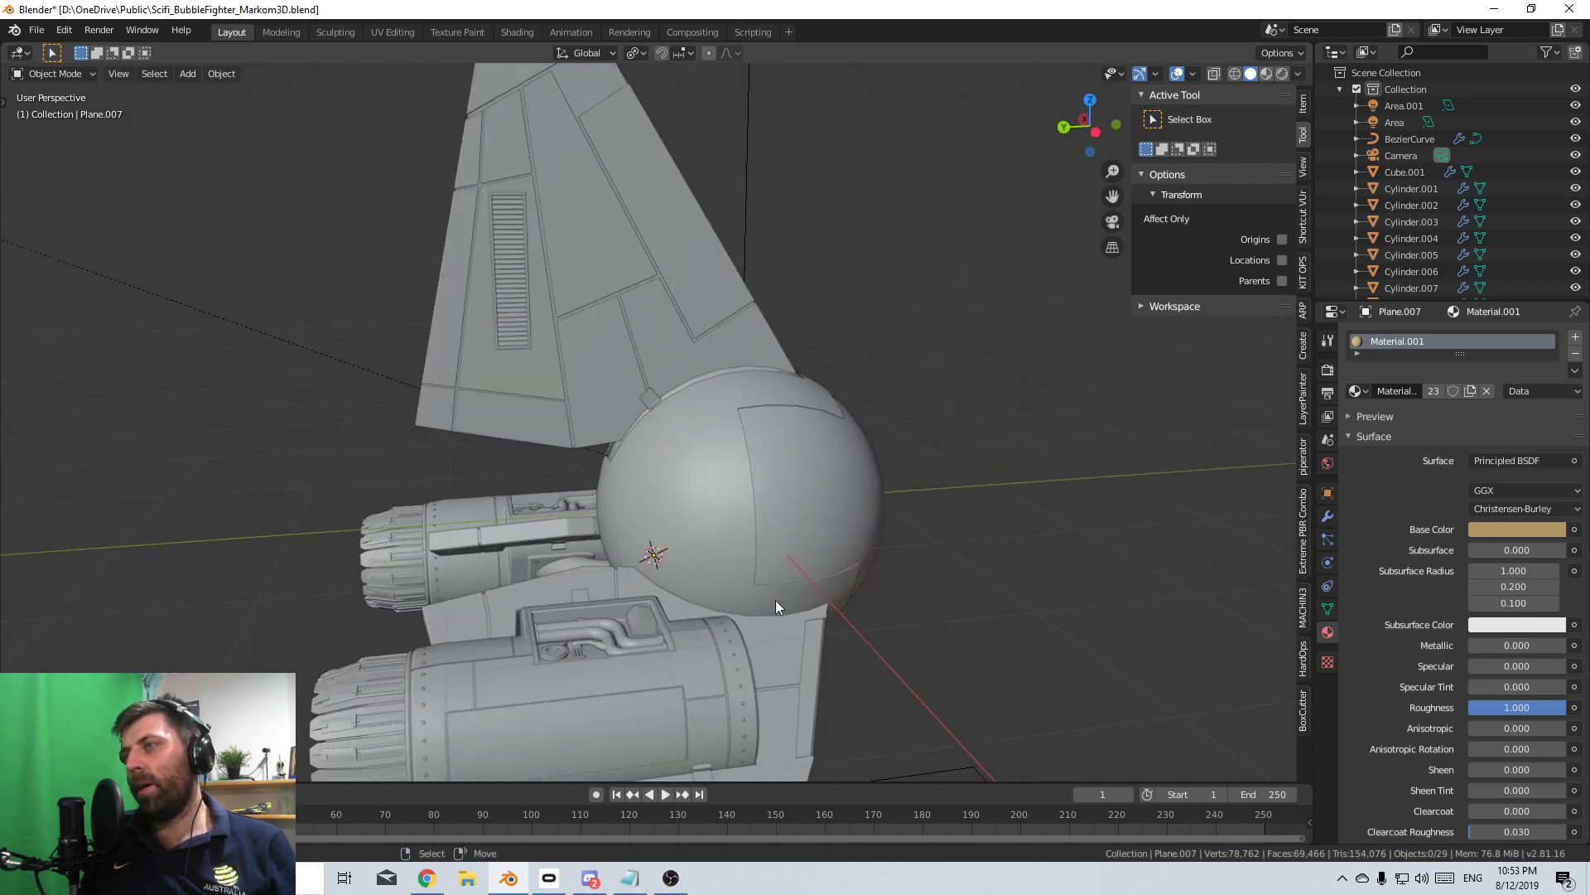
pyautogui.click(803, 568)
pyautogui.moveTo(804, 568); pyautogui.dragTo(749, 534, button='middle')
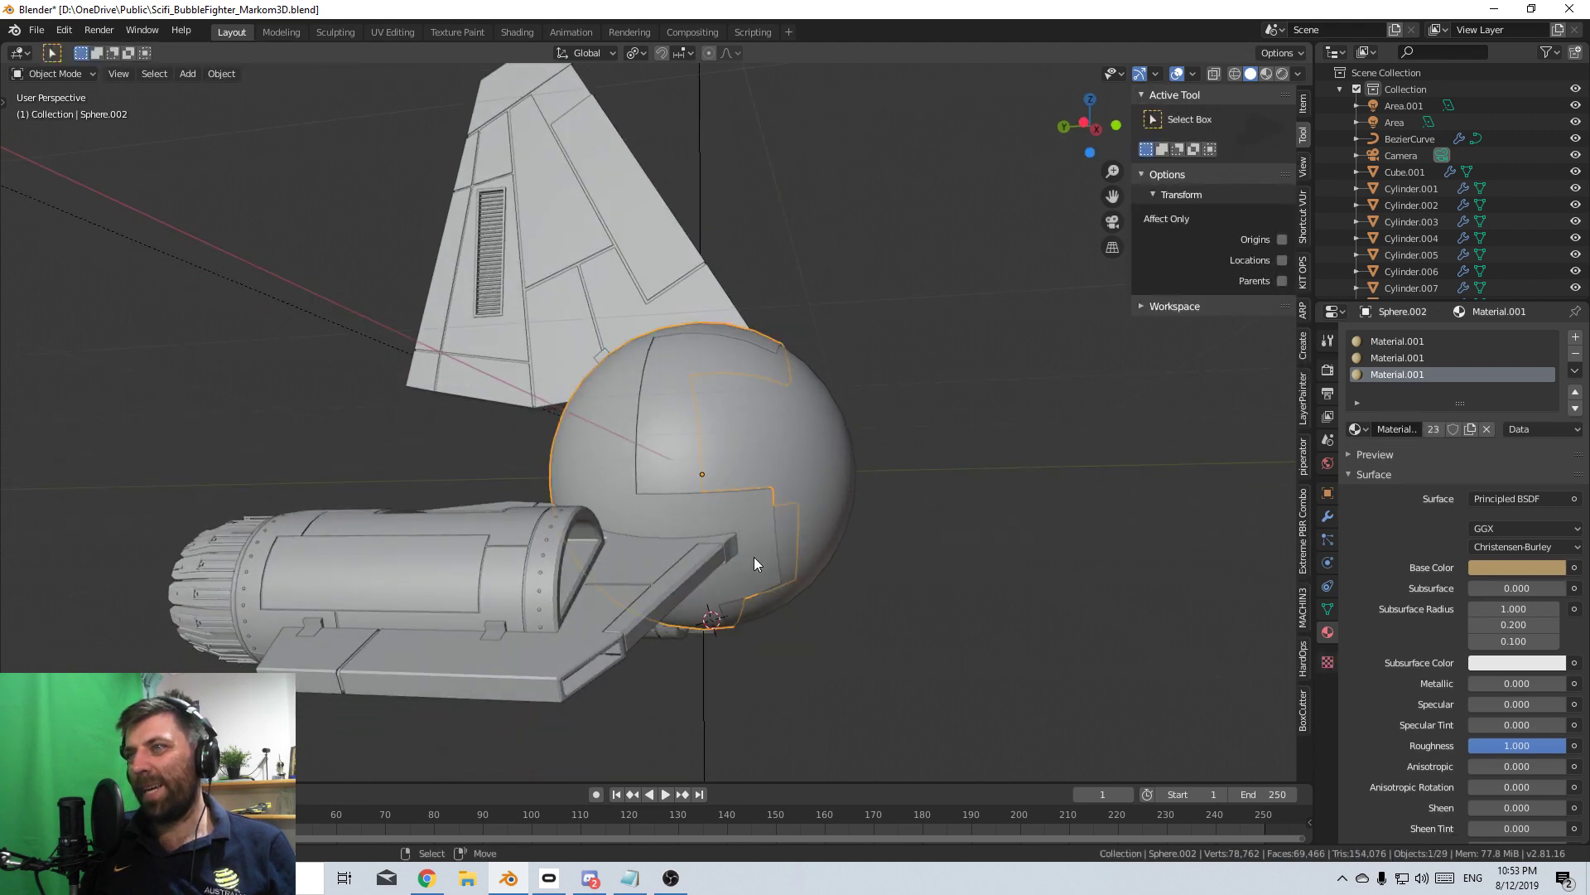
pyautogui.moveTo(684, 578); pyautogui.dragTo(752, 604, button='middle')
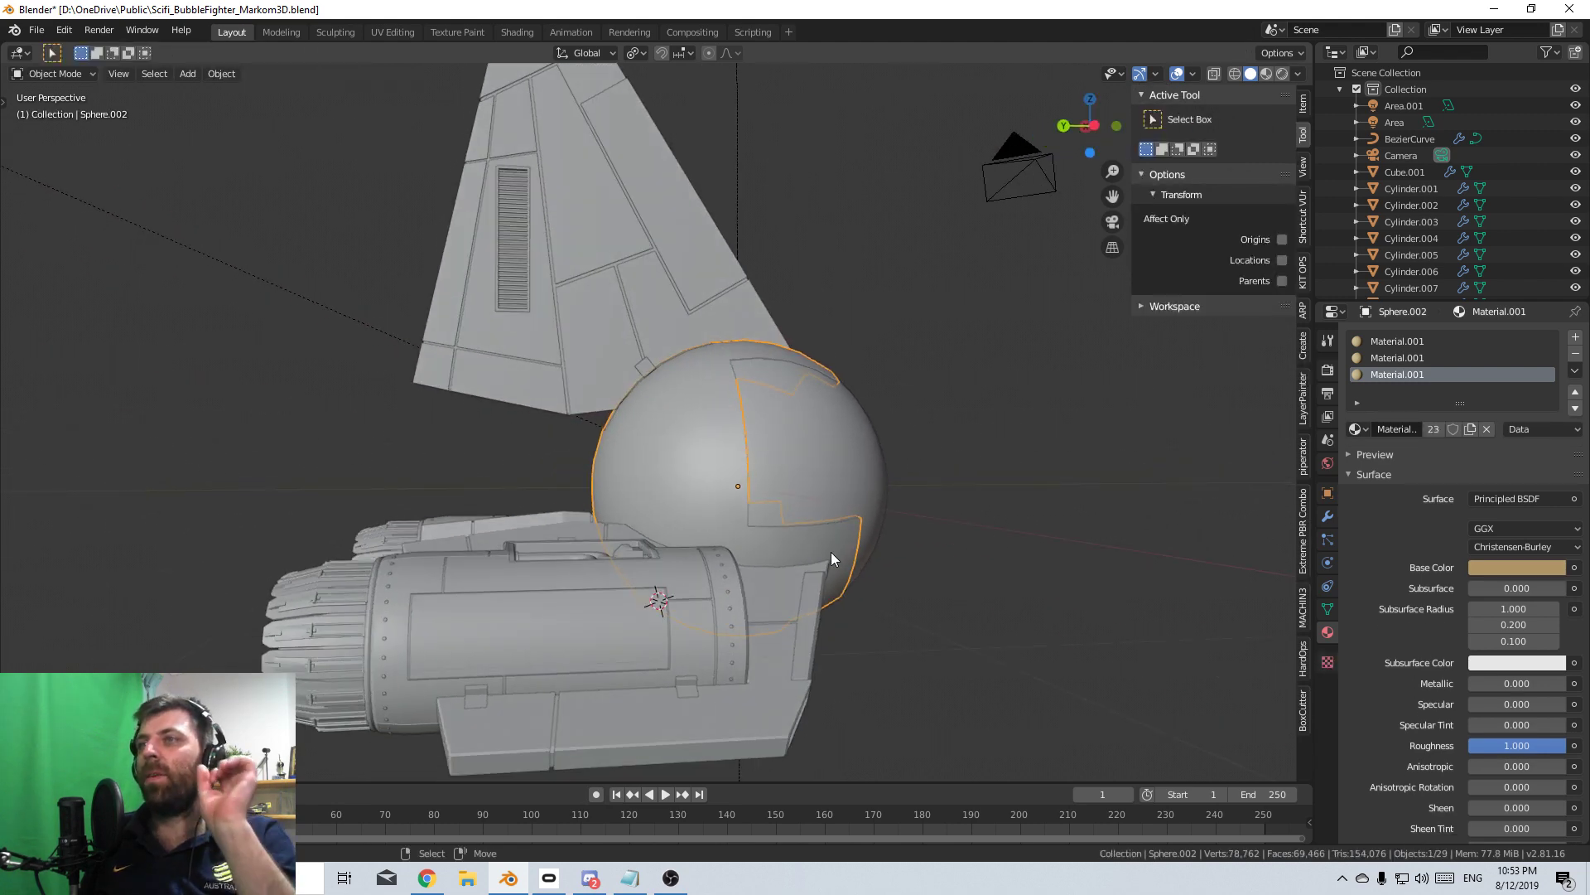
pyautogui.moveTo(748, 530); pyautogui.dragTo(739, 415, button='middle')
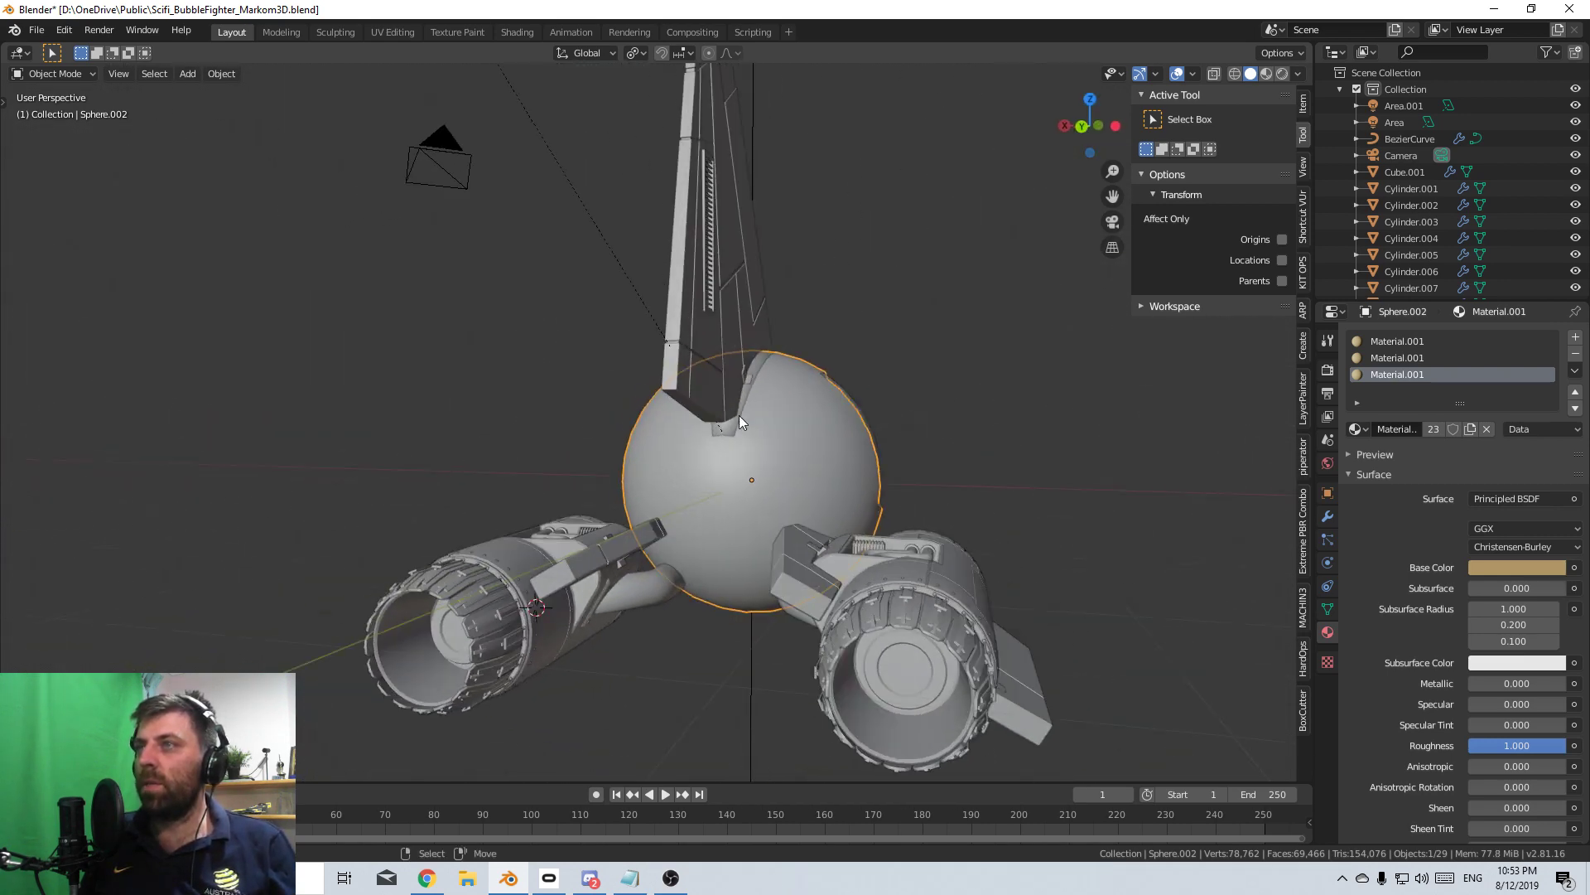
pyautogui.moveTo(615, 520); pyautogui.dragTo(673, 510, button='middle')
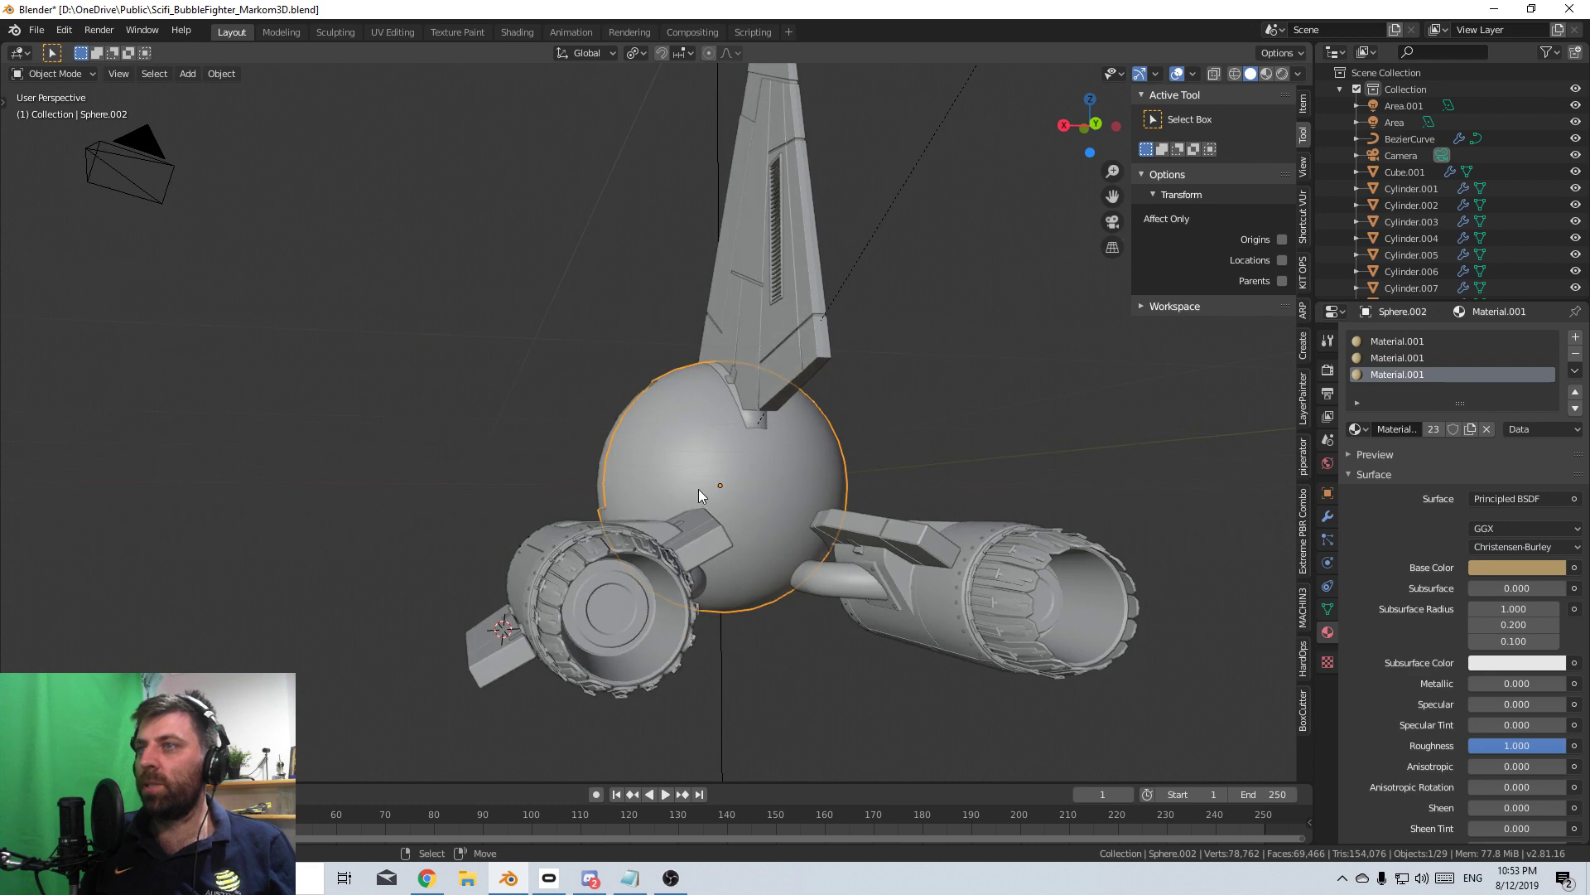
pyautogui.moveTo(727, 564); pyautogui.dragTo(818, 589, button='middle')
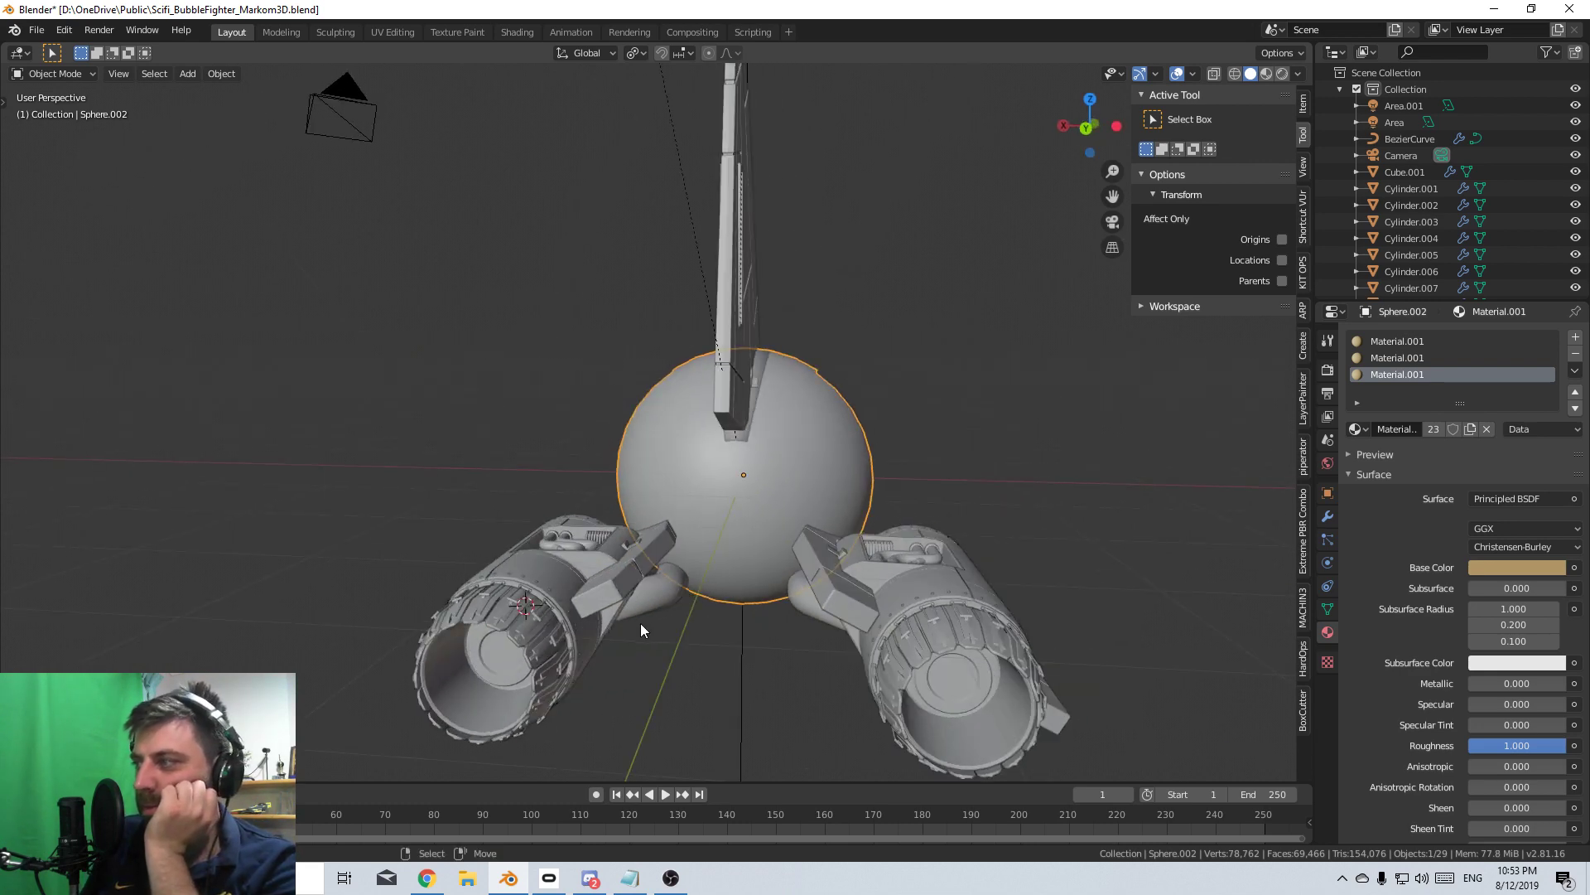
pyautogui.moveTo(639, 623); pyautogui.dragTo(964, 647, button='middle')
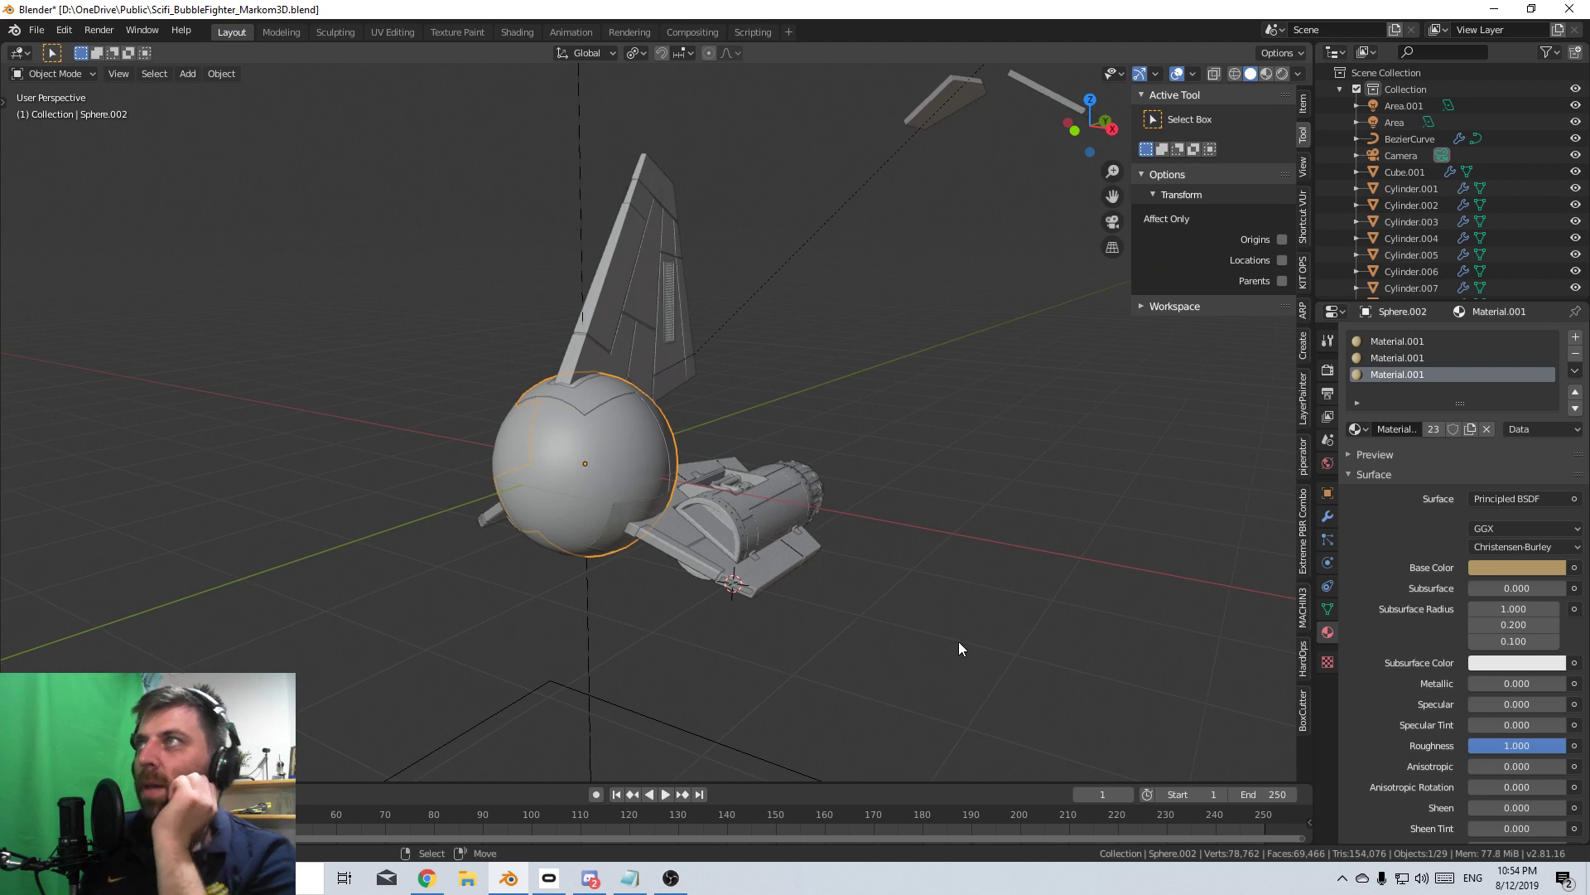
# - Save the Scifi_BubbleFighter_Markom3D.blend file
pyautogui.scroll(-2, 952, 642)
pyautogui.hotkey('ctrl', 's')
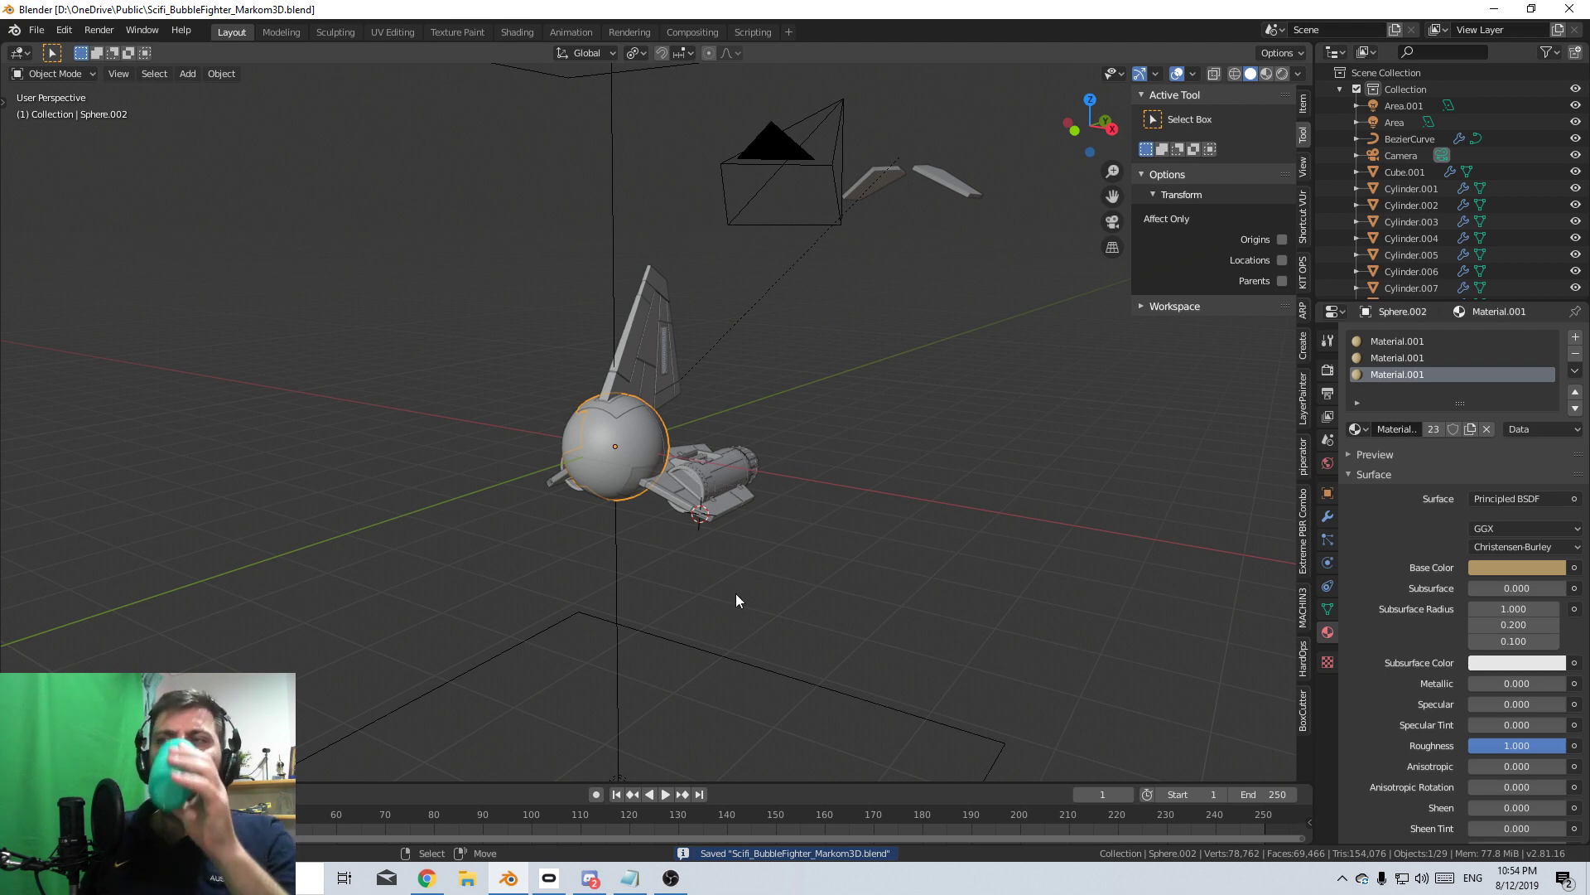
pyautogui.moveTo(753, 560); pyautogui.dragTo(675, 583, button='middle')
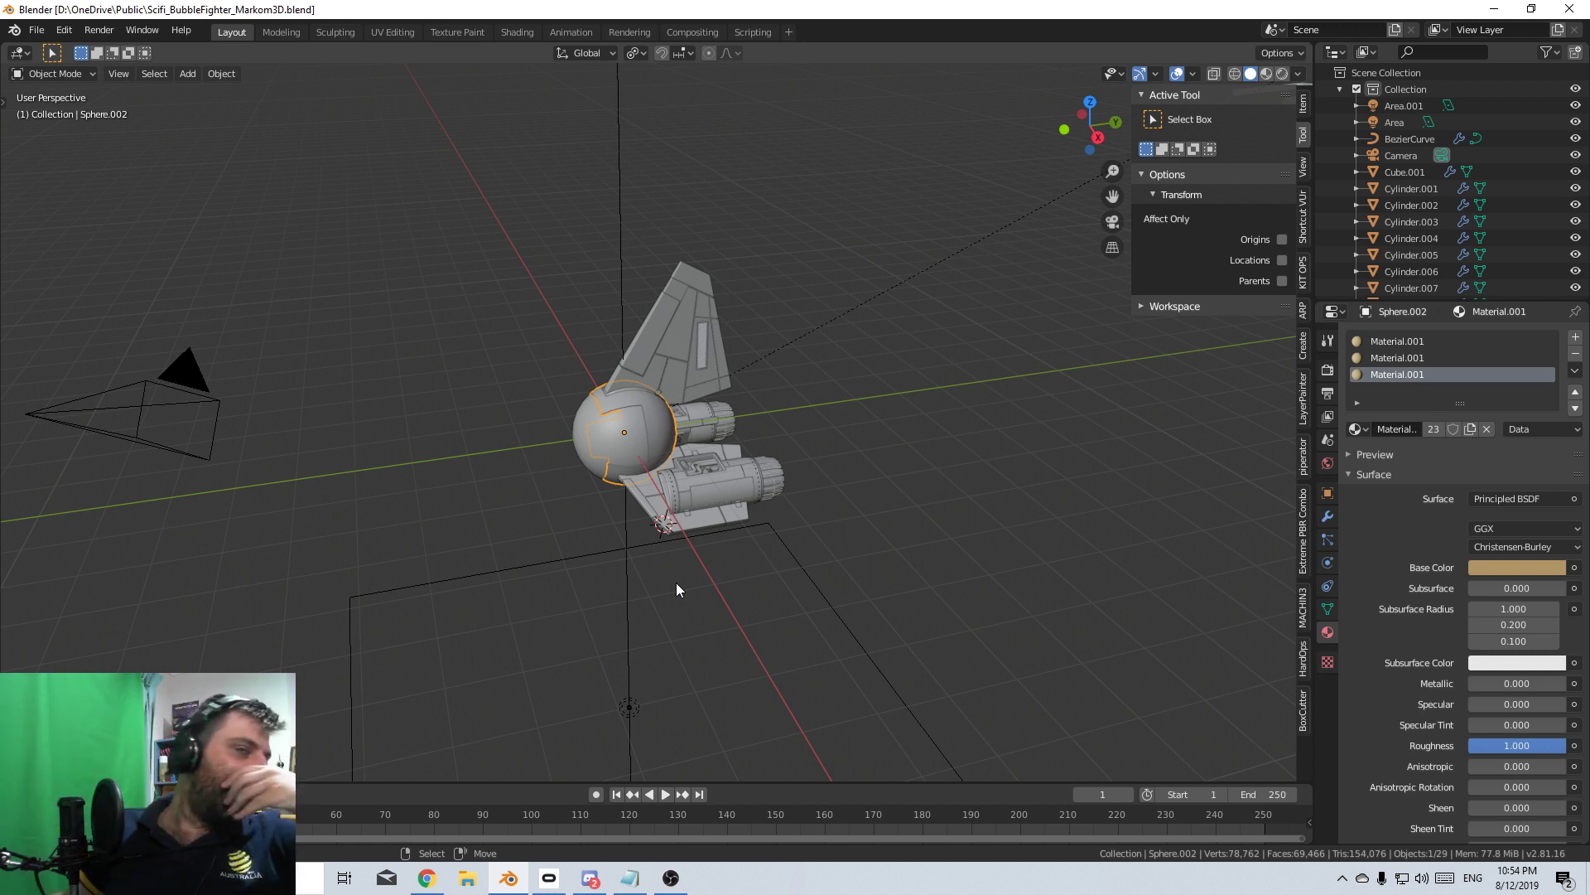
pyautogui.moveTo(668, 588); pyautogui.dragTo(768, 514, button='middle')
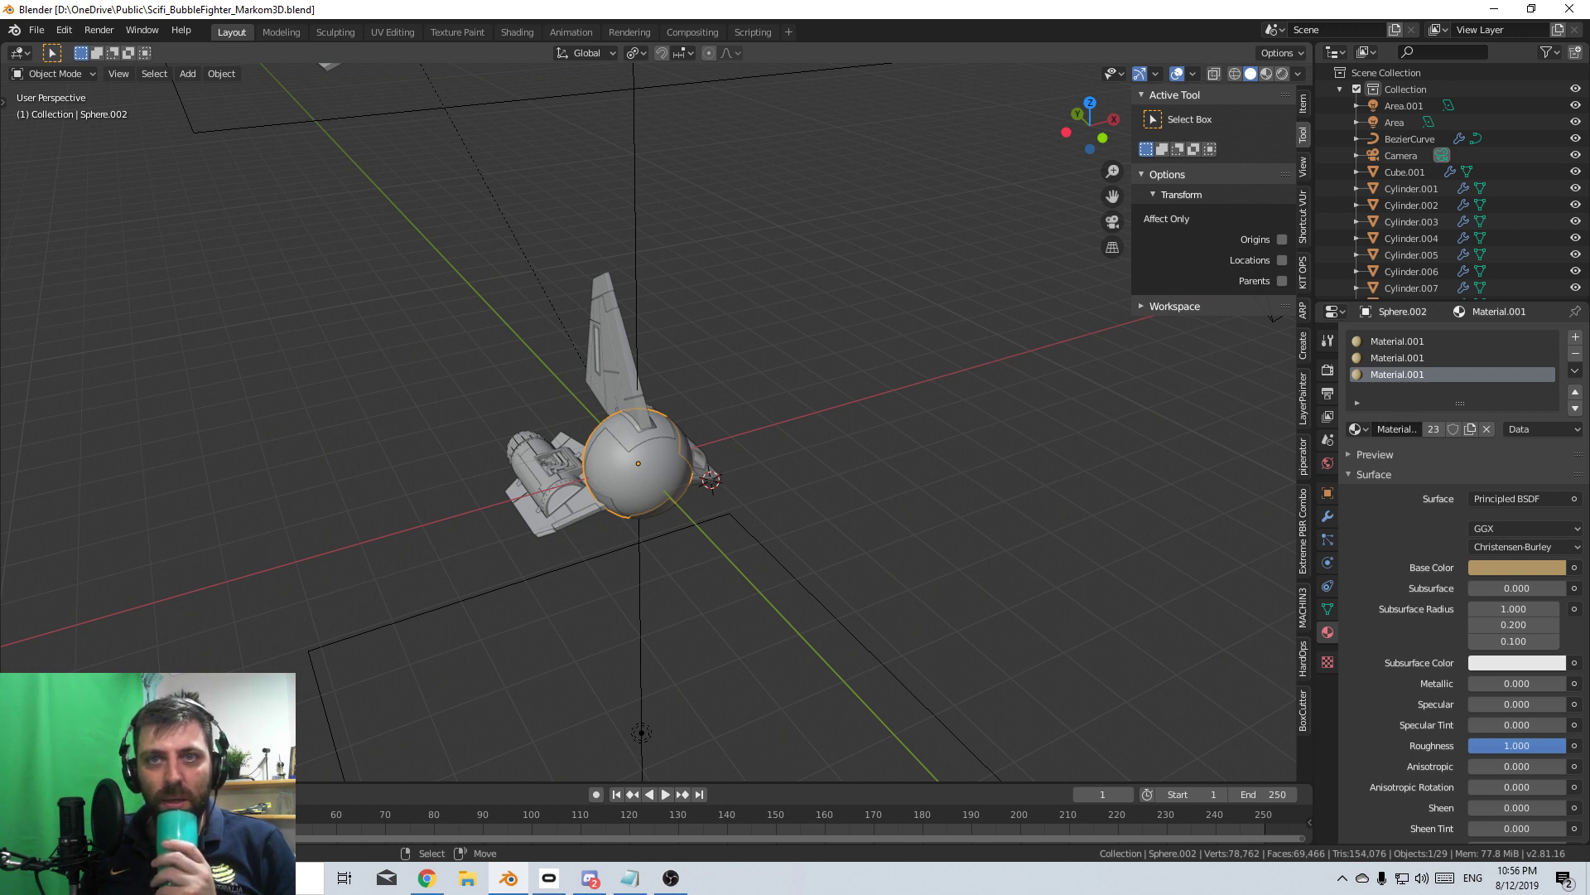
pyautogui.hotkey('alt', 'Tab')
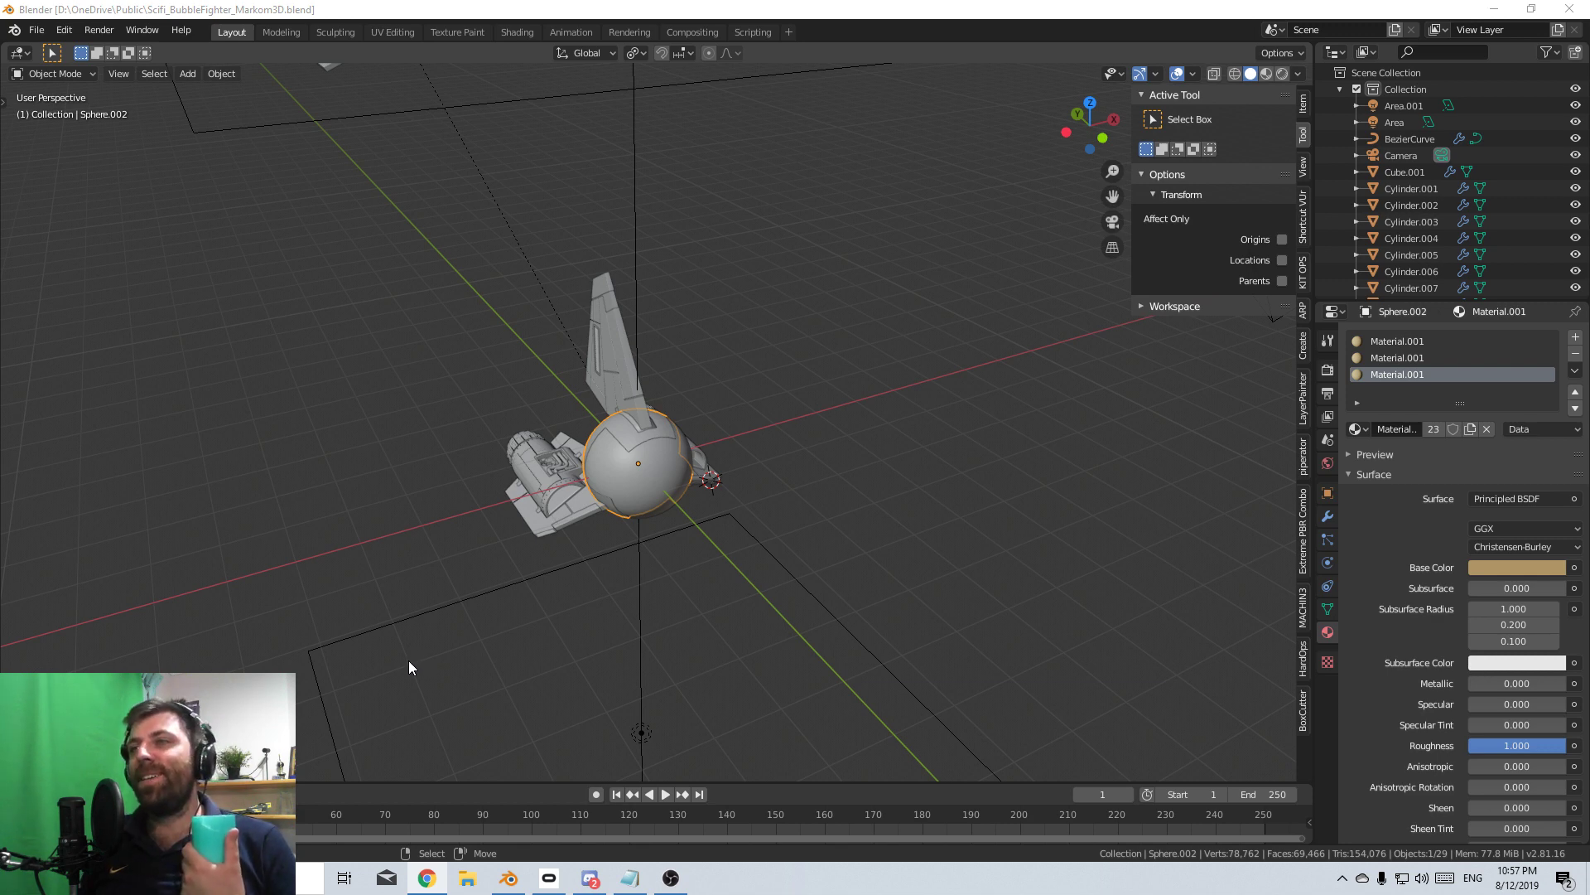
pyautogui.moveTo(409, 659); pyautogui.dragTo(629, 574, button='middle')
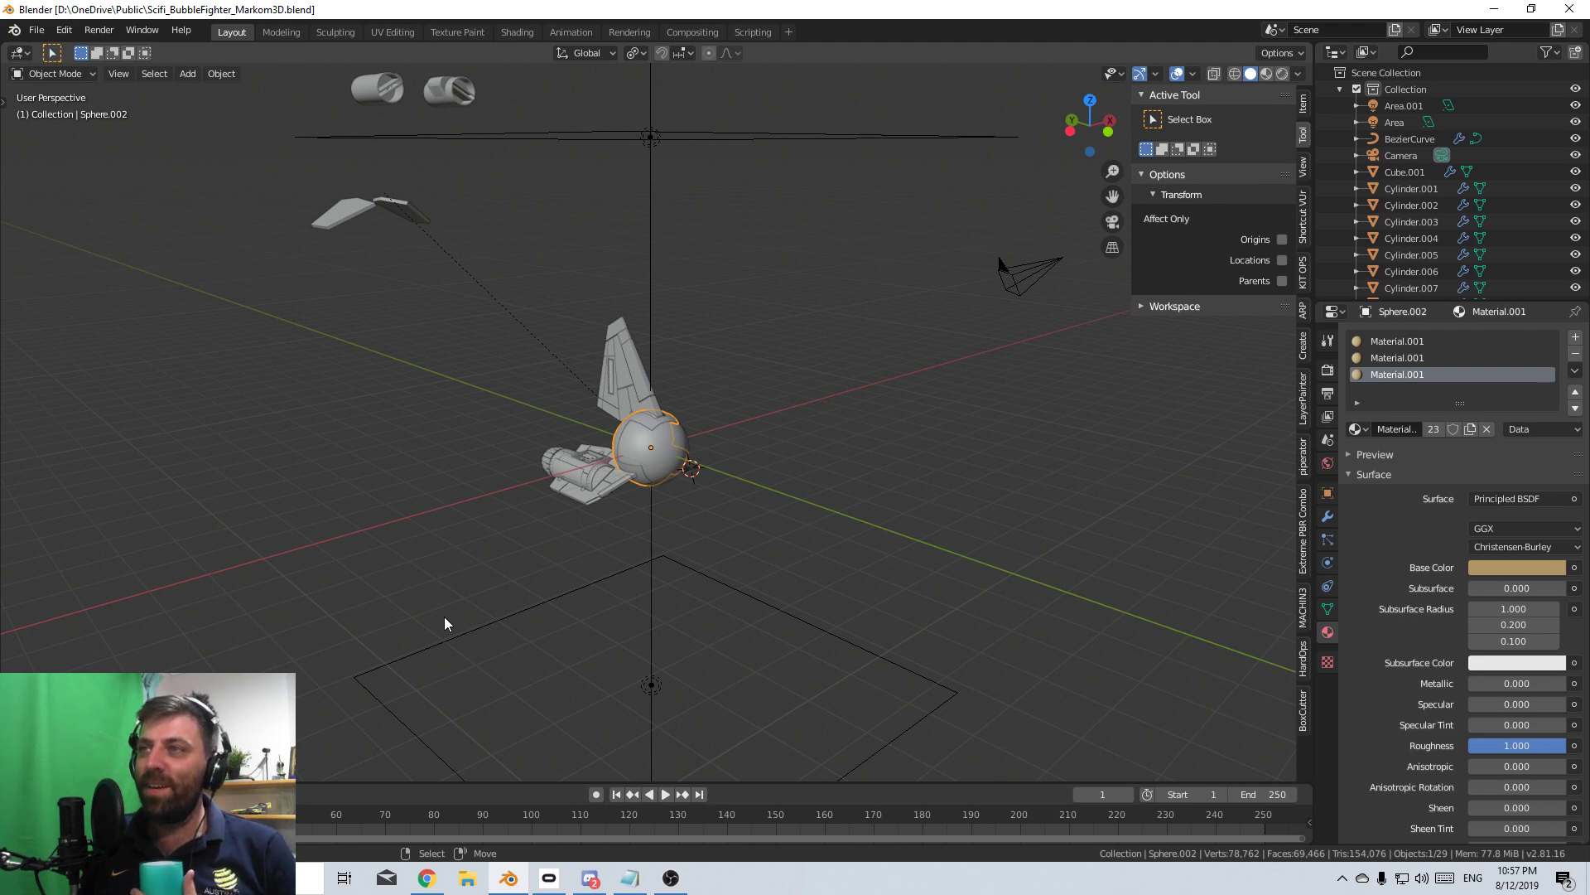
pyautogui.moveTo(544, 608); pyautogui.dragTo(498, 588, button='middle')
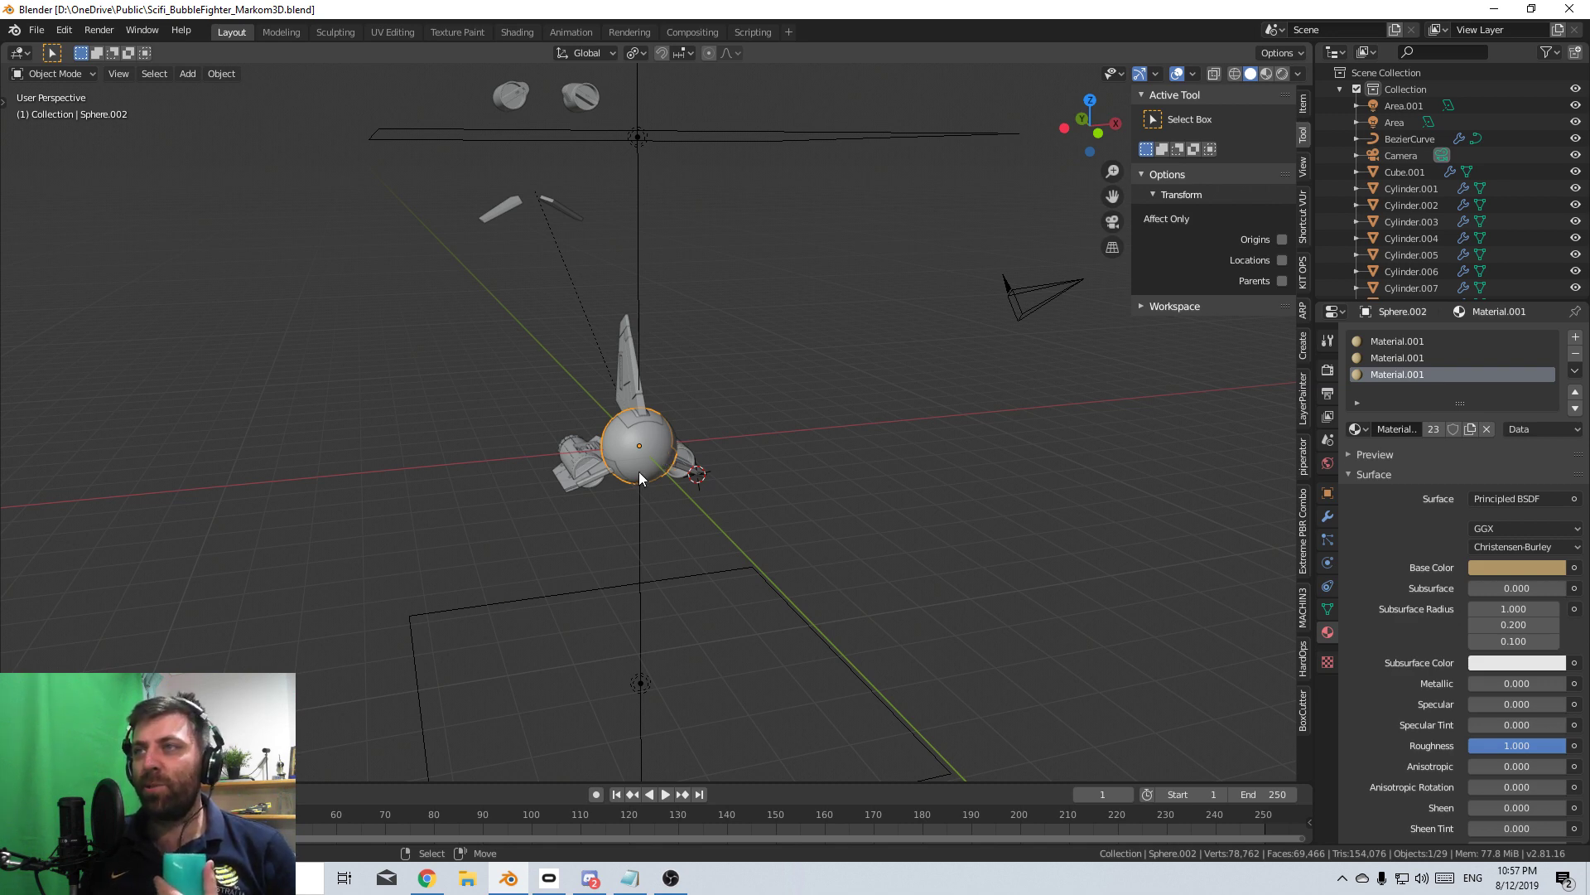
pyautogui.moveTo(639, 471); pyautogui.dragTo(484, 515, button='middle')
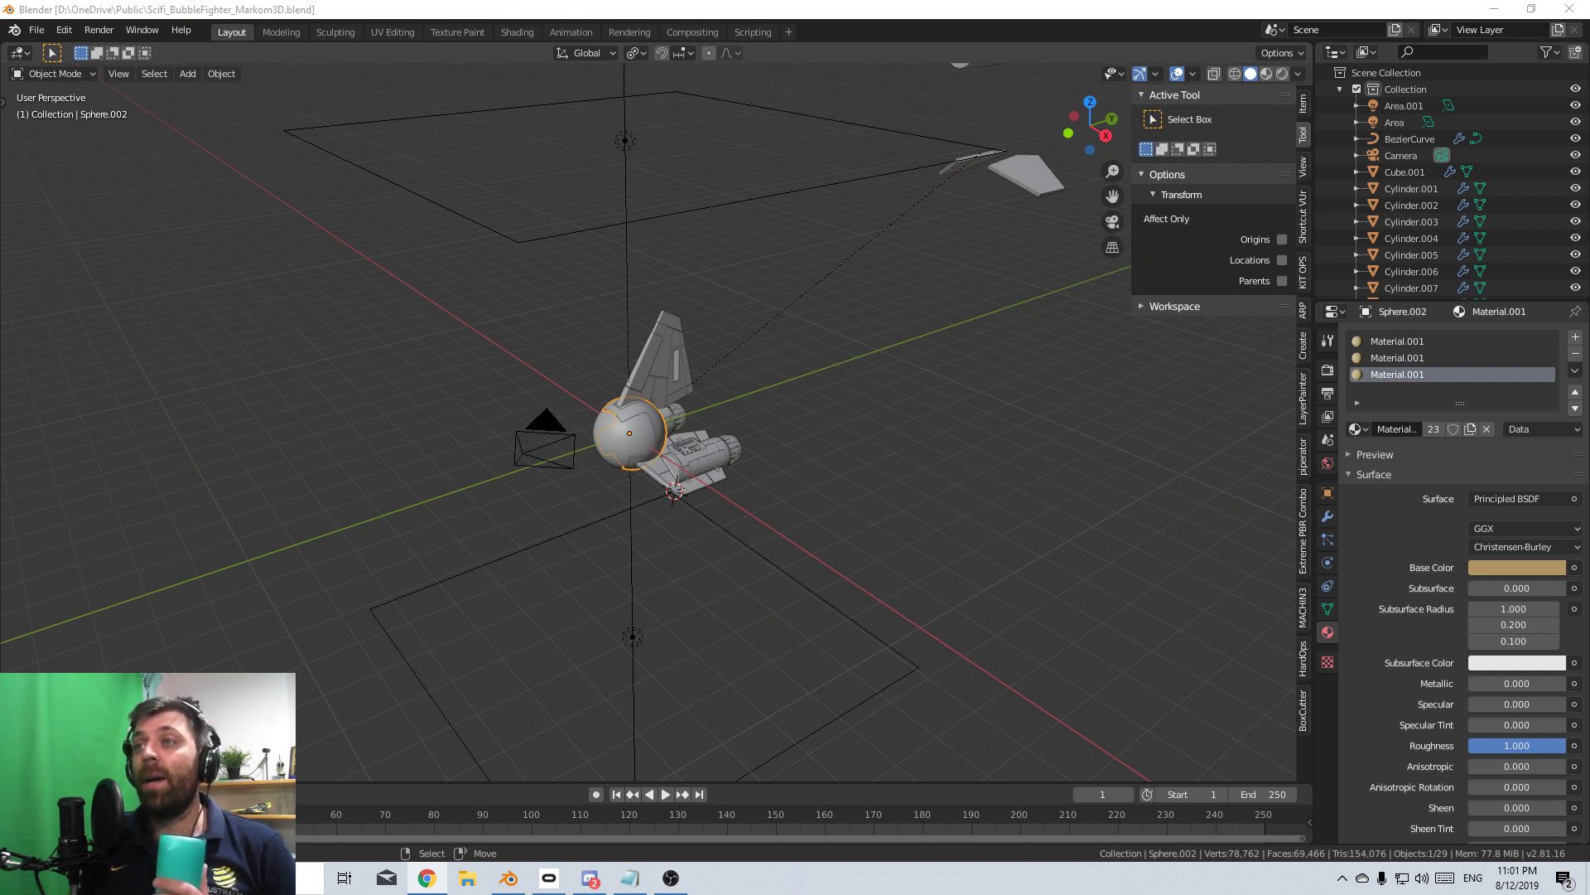
pyautogui.moveTo(800, 543); pyautogui.dragTo(679, 541, button='middle')
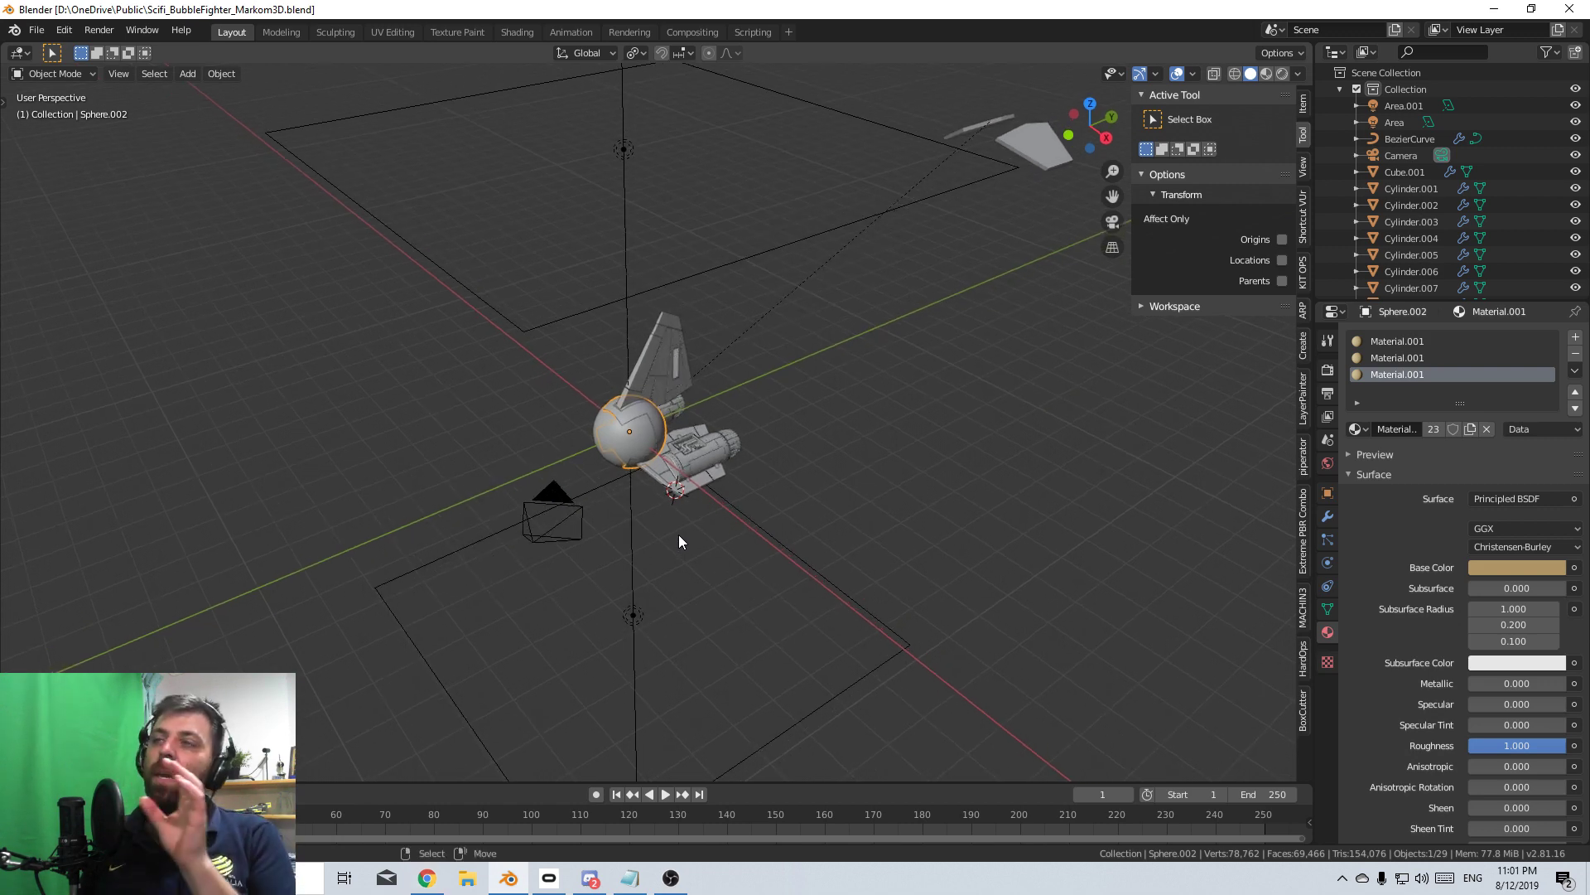
pyautogui.scroll(2, 679, 541)
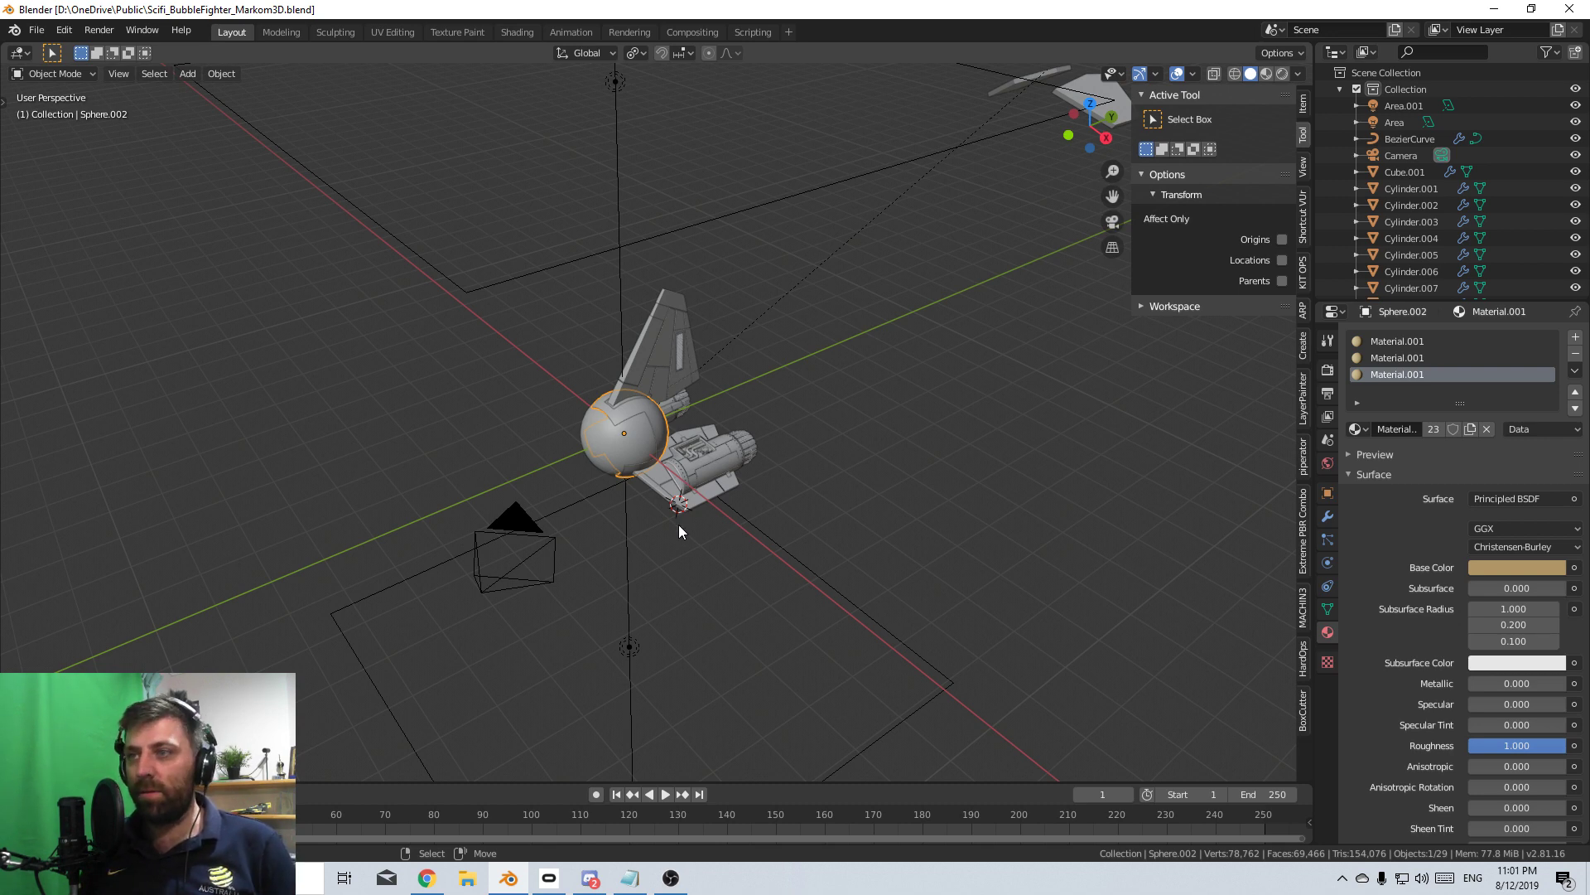
pyautogui.scroll(5, 679, 524)
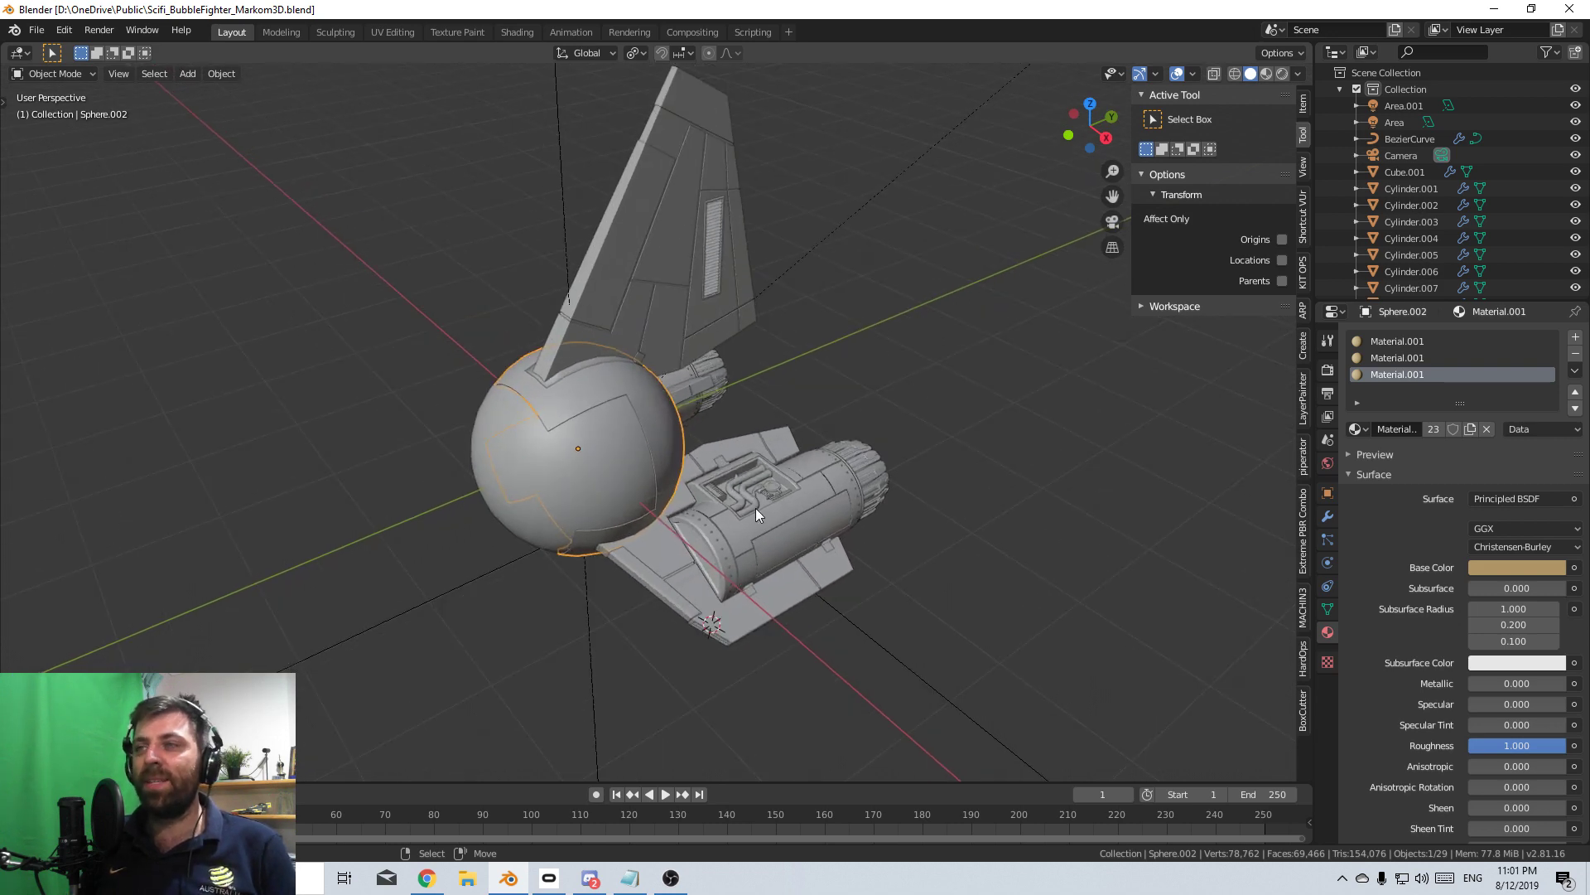
pyautogui.keyDown('shift'); pyautogui.moveTo(755, 509); pyautogui.dragTo(753, 540, button='middle'); pyautogui.keyUp('shift')
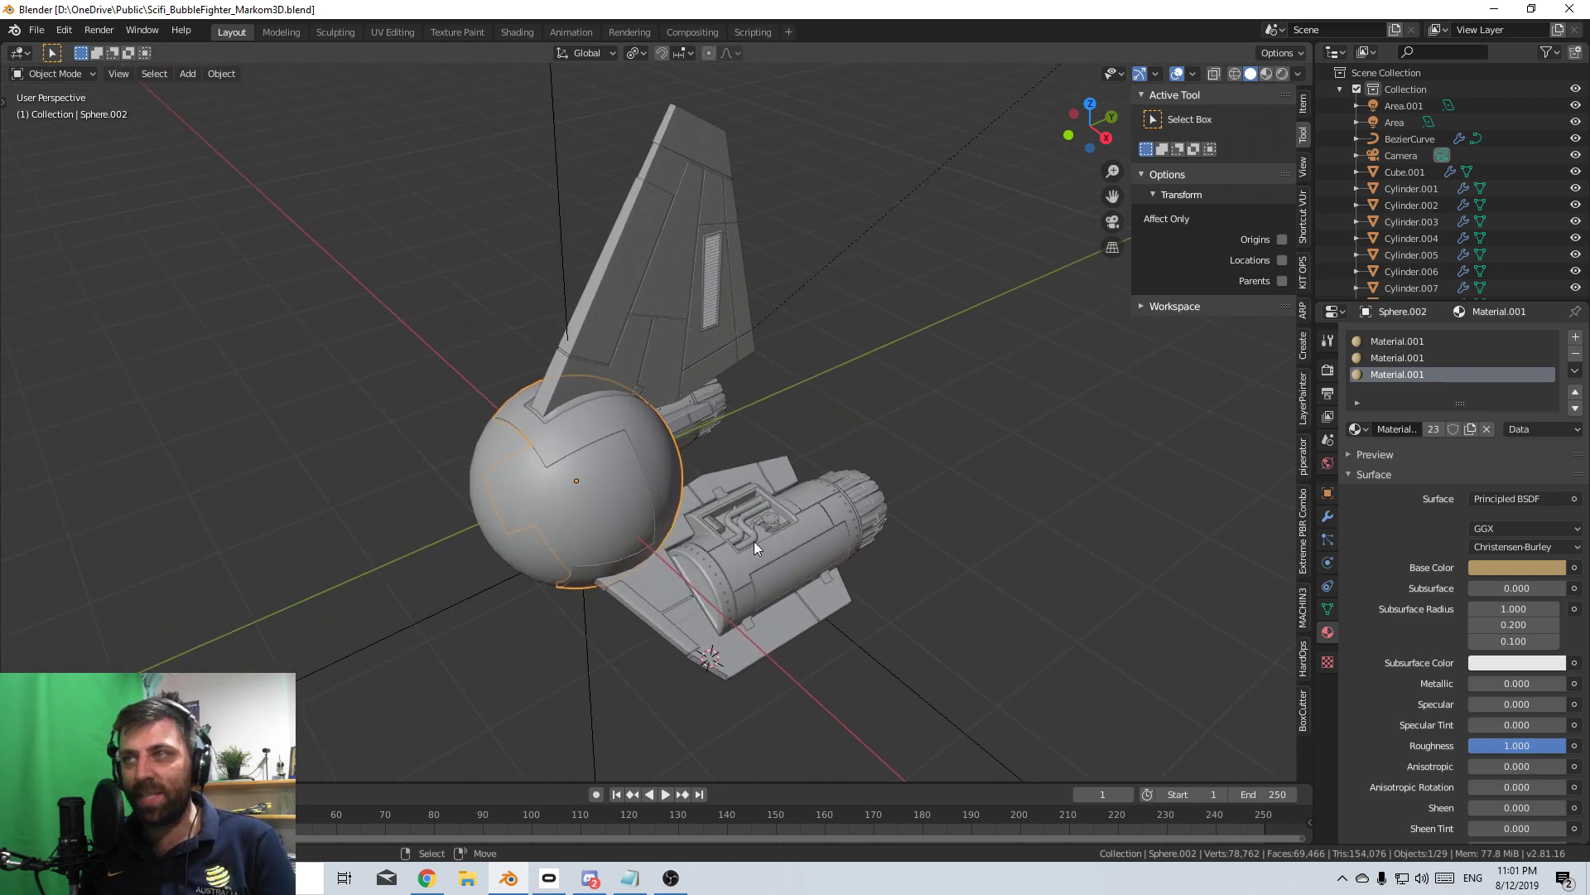
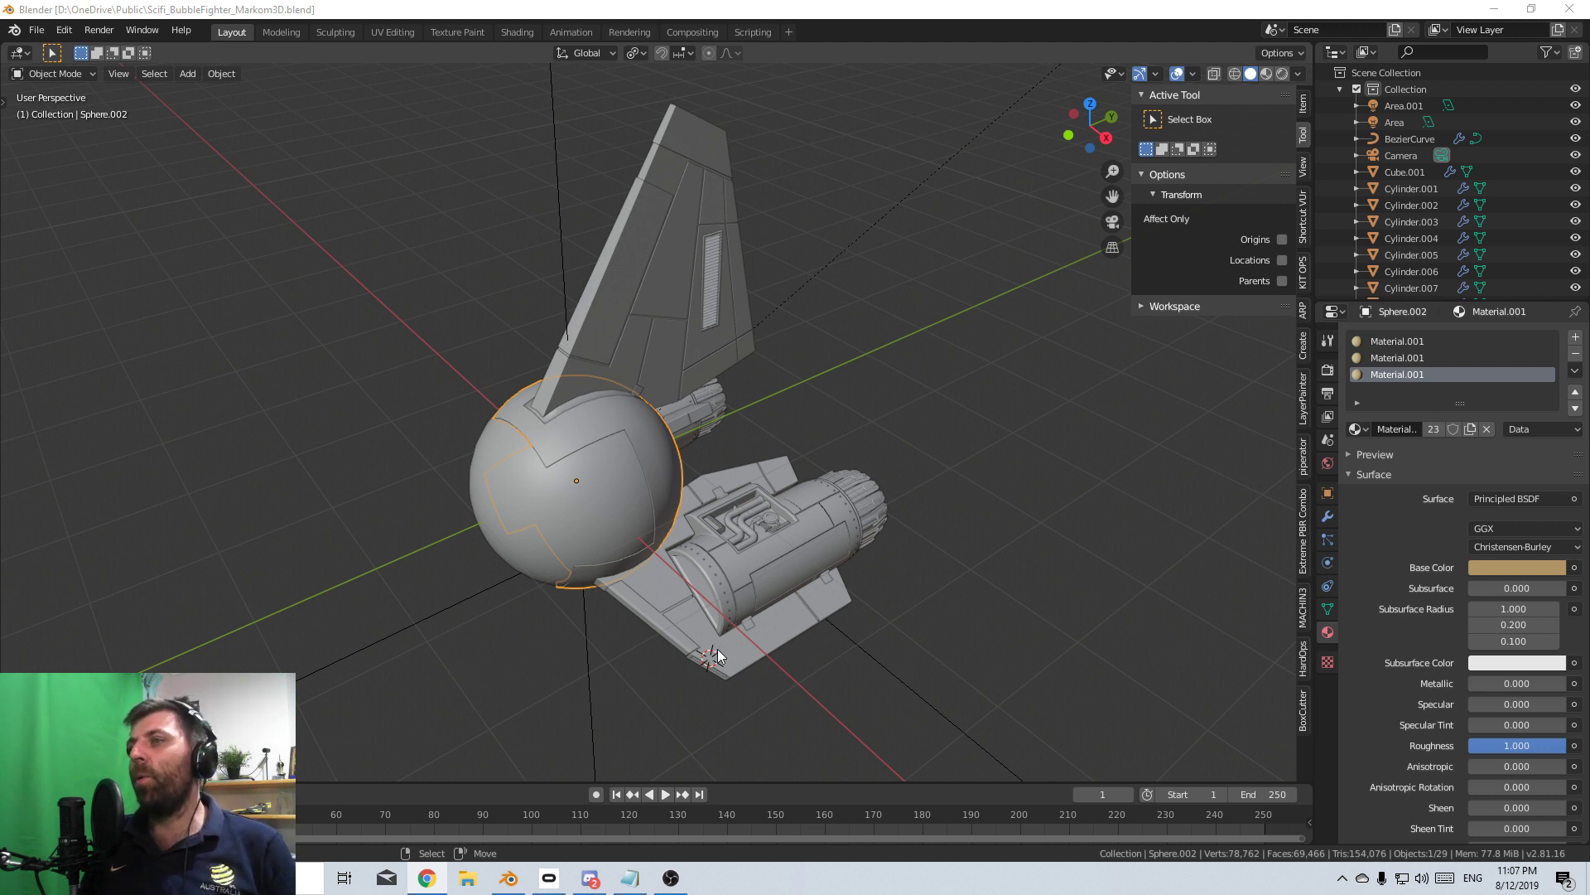
pyautogui.scroll(-1, 696, 650)
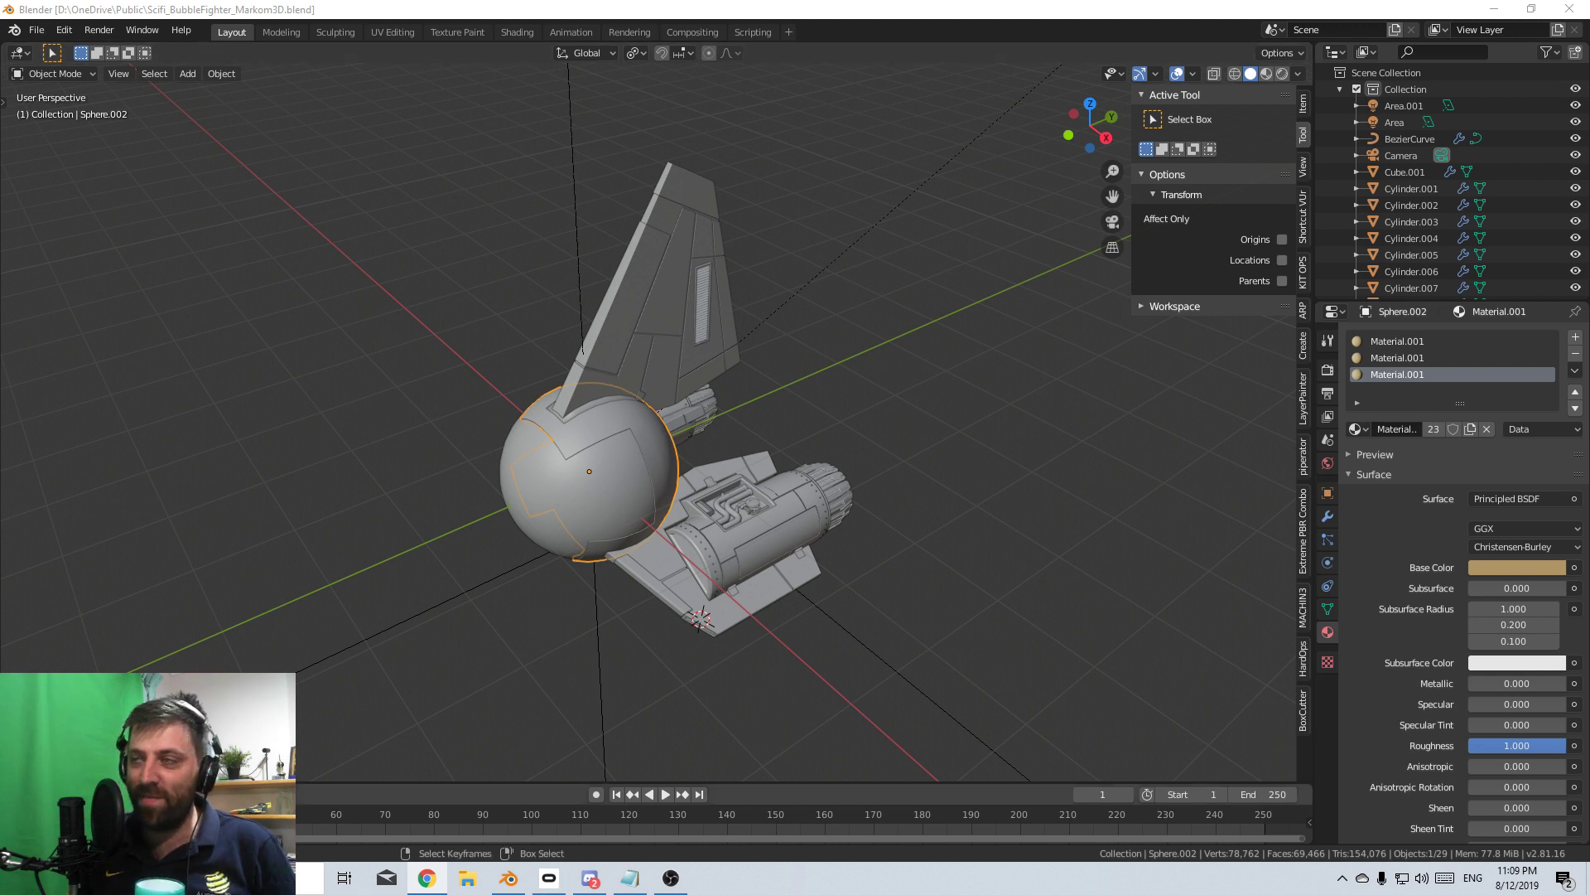
pyautogui.moveTo(426, 878)
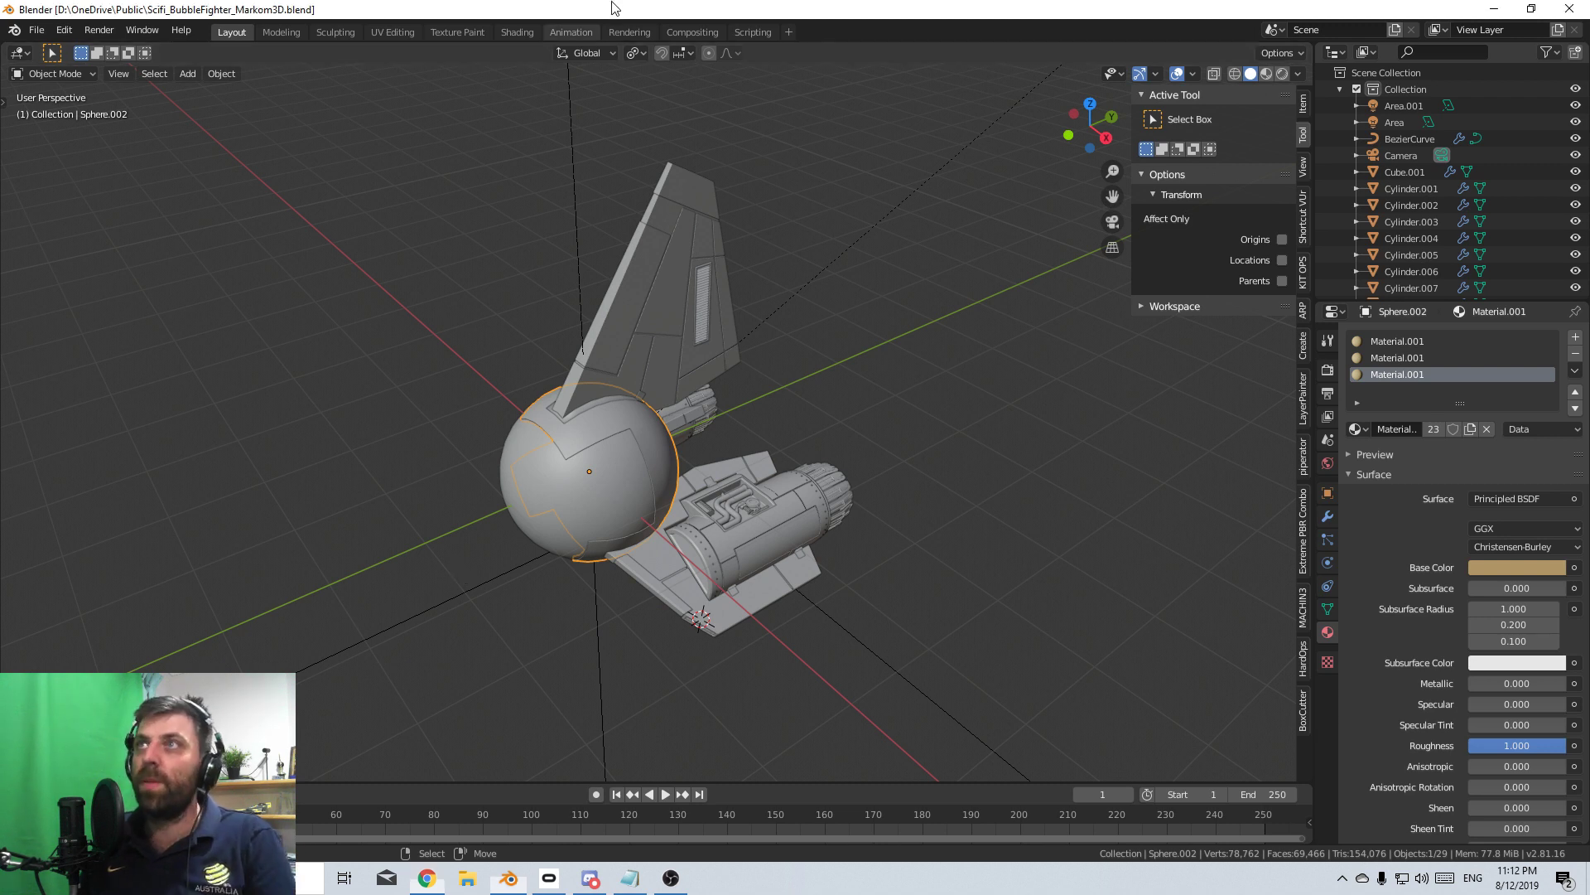
pyautogui.hotkey('shift', 's')
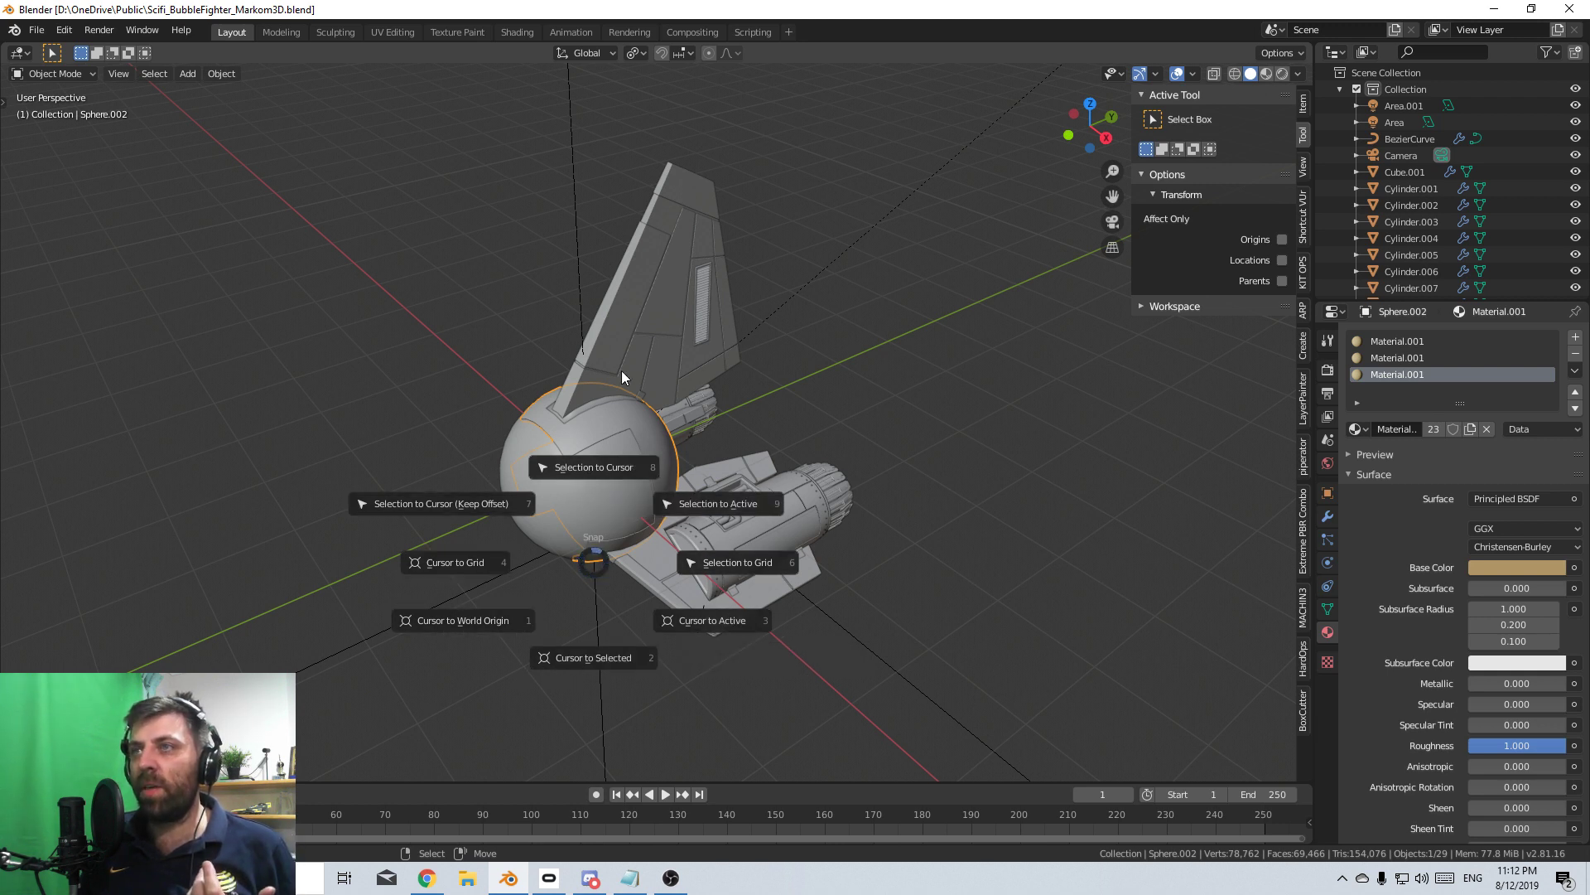
pyautogui.press('Escape')
pyautogui.click(638, 299)
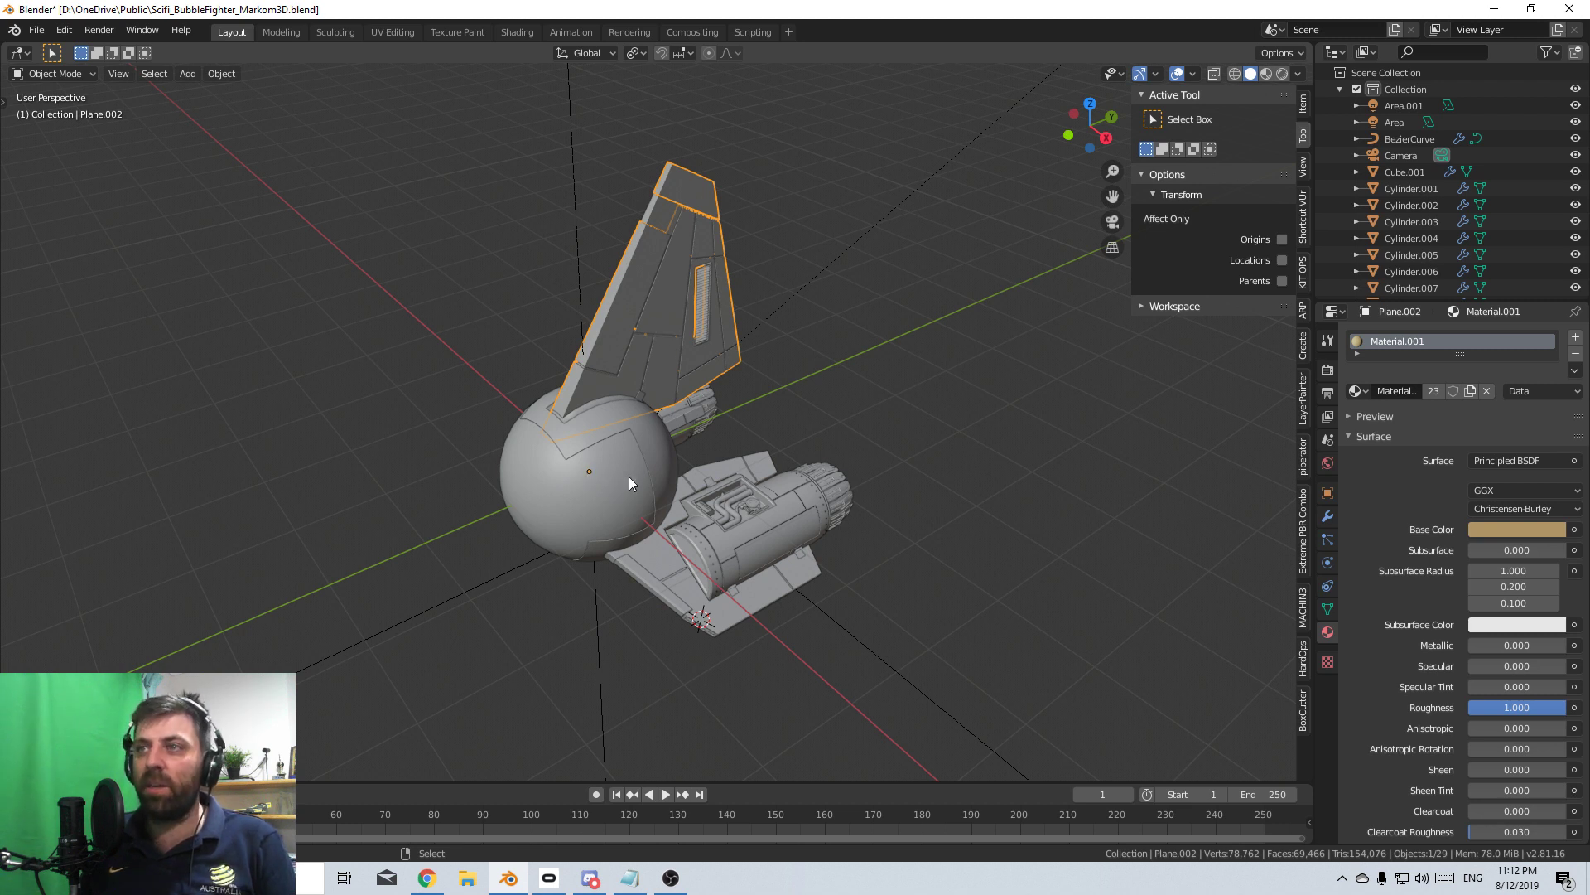
pyautogui.hotkey('shift', 's')
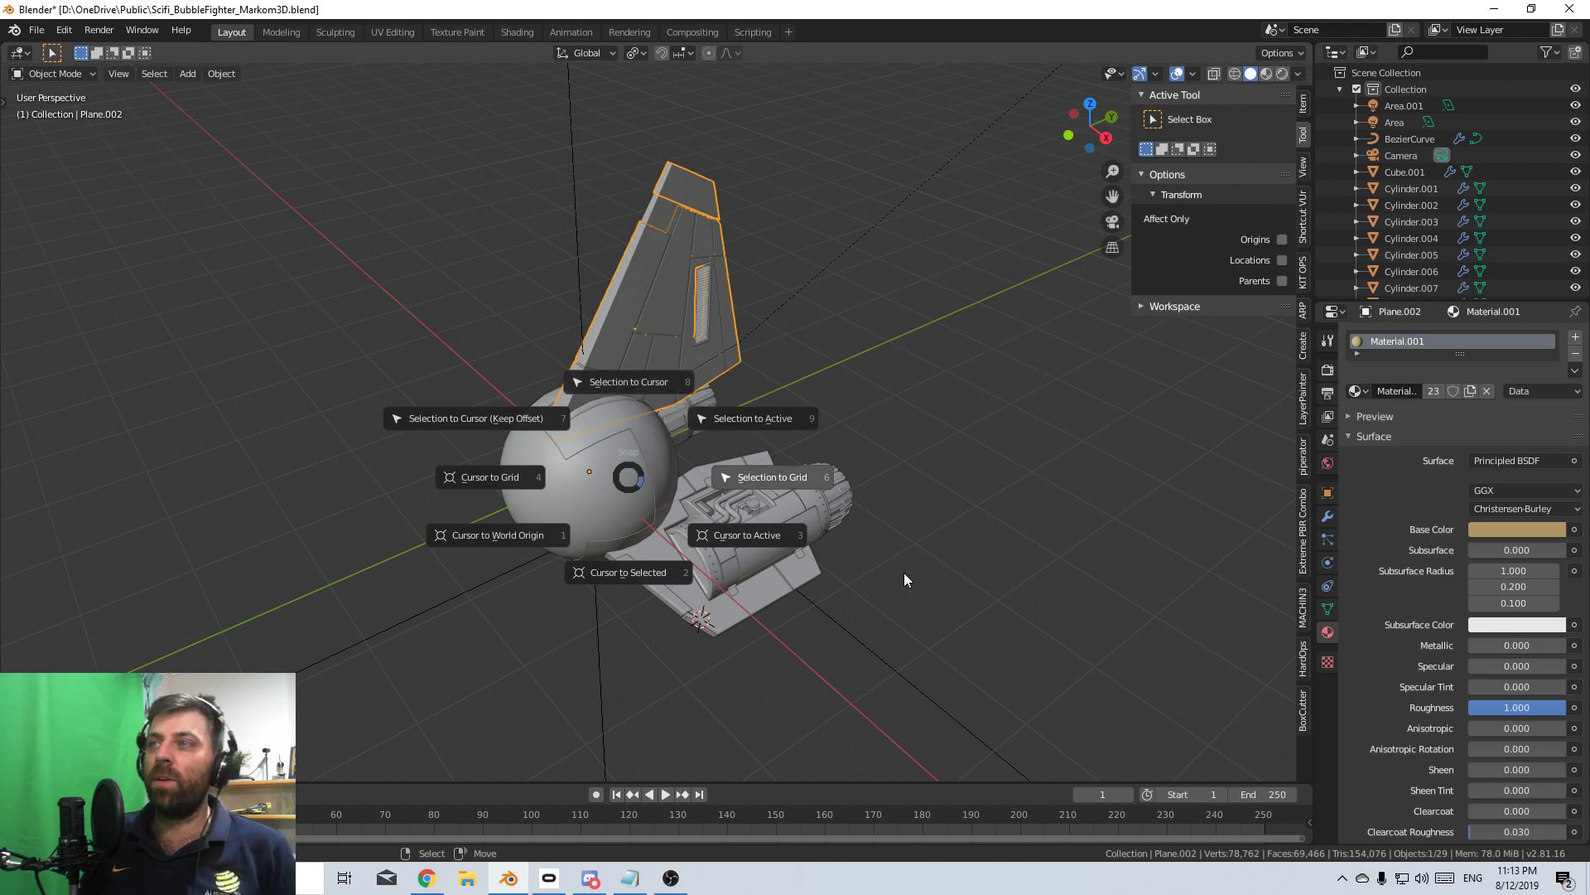
pyautogui.press('Escape')
pyautogui.moveTo(965, 614); pyautogui.dragTo(827, 613, button='middle')
pyautogui.scroll(3, 828, 613)
pyautogui.scroll(-3, 828, 613)
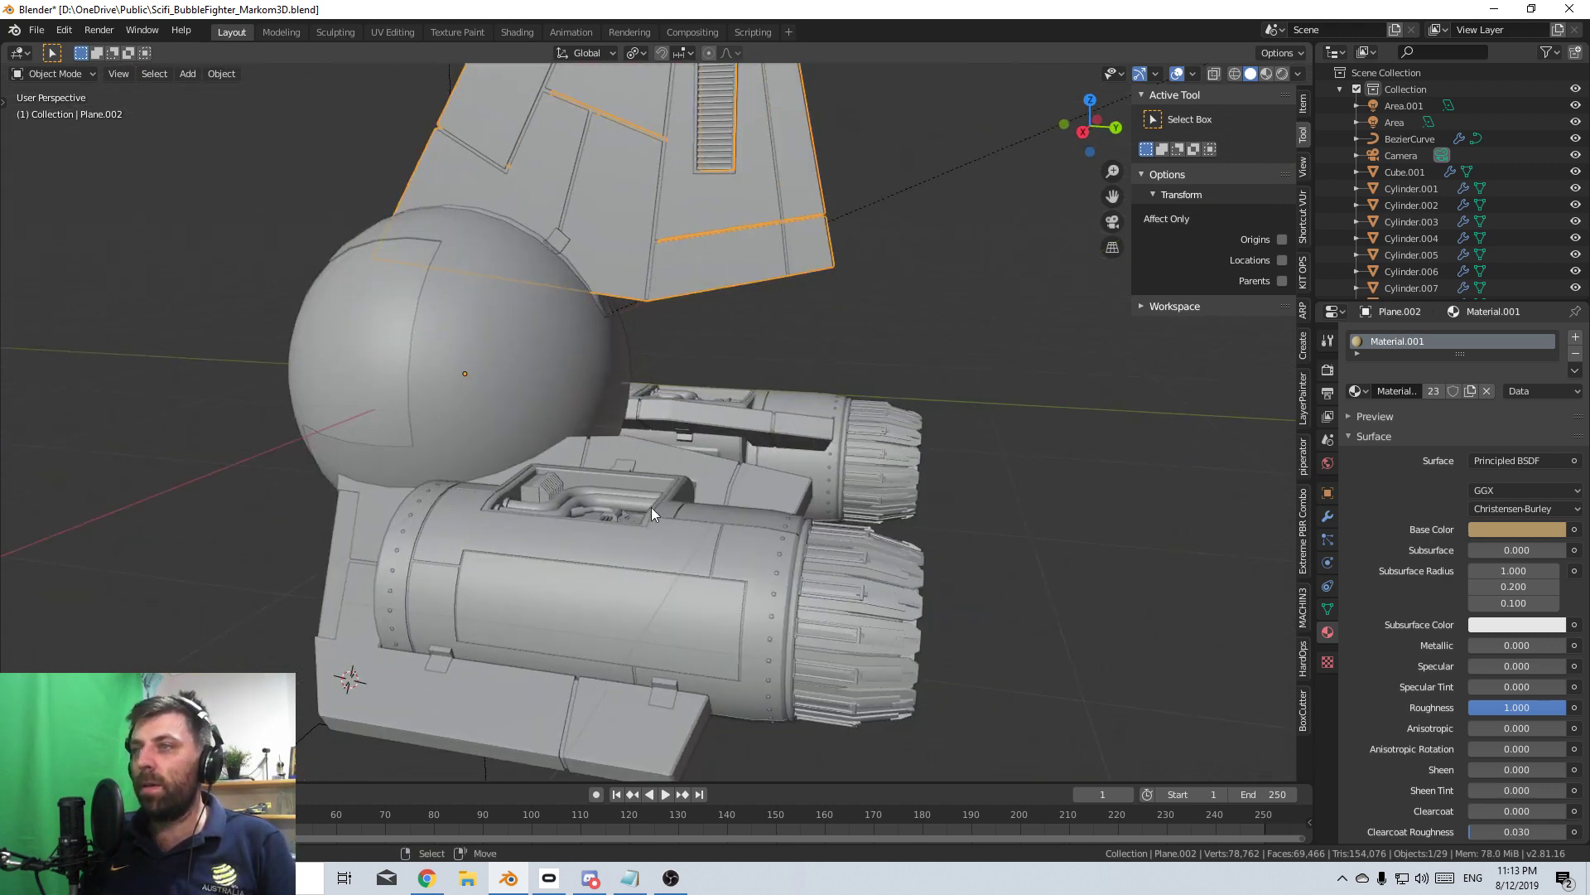
# - Select the engine housing and try snapping it to the 3D cursor at the lower wing's front corner
pyautogui.click(666, 601)
pyautogui.moveTo(651, 507); pyautogui.dragTo(807, 522, button='middle')
pyautogui.scroll(-2, 666, 601)
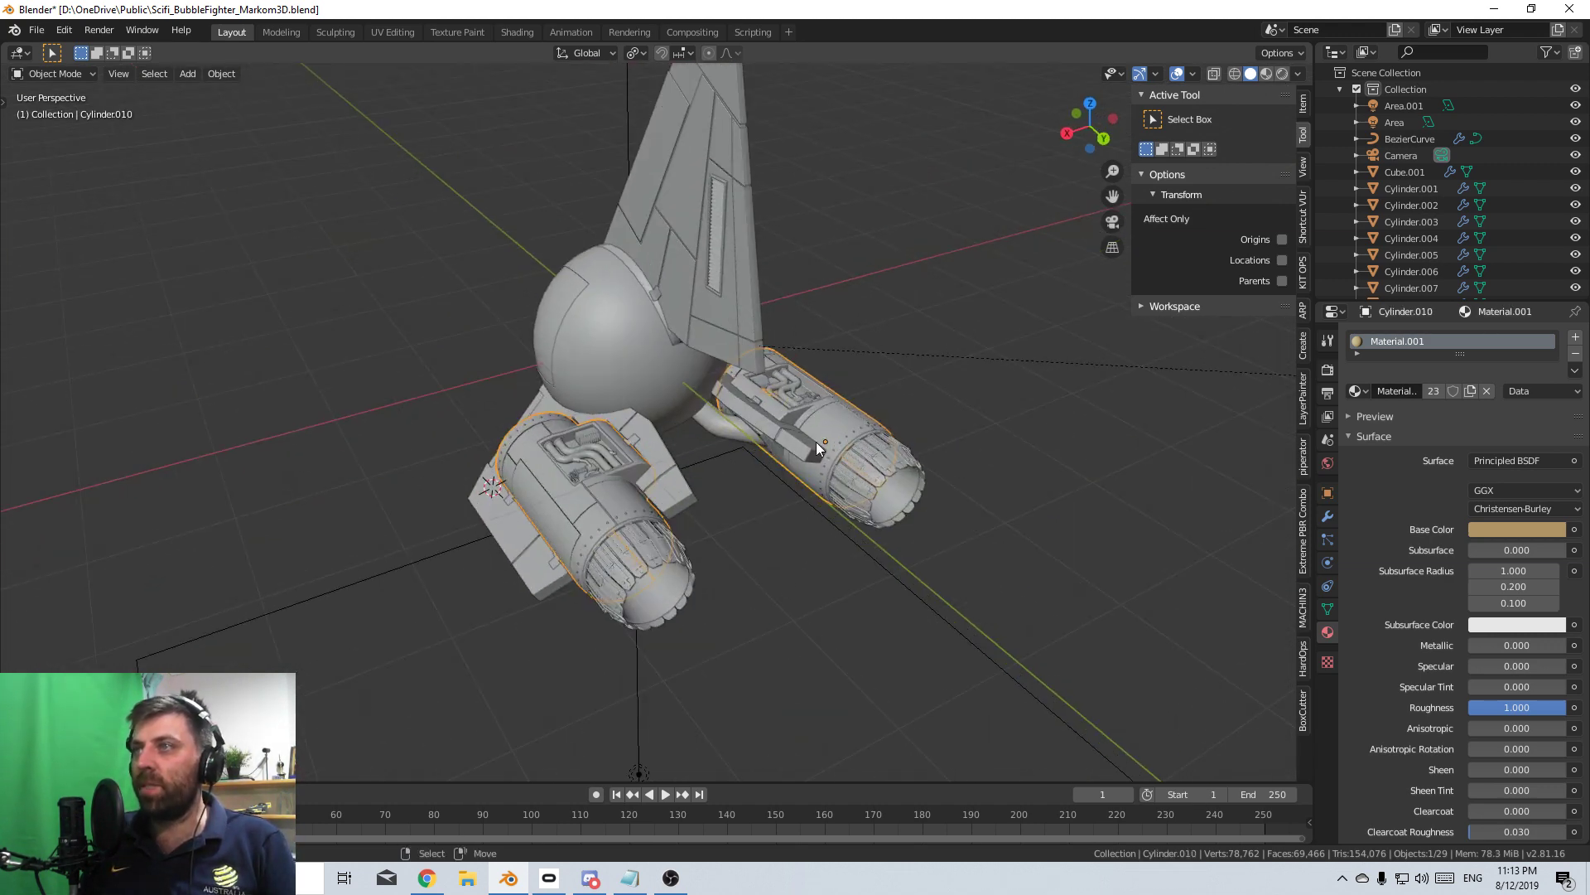
pyautogui.moveTo(729, 451); pyautogui.dragTo(797, 355, button='middle')
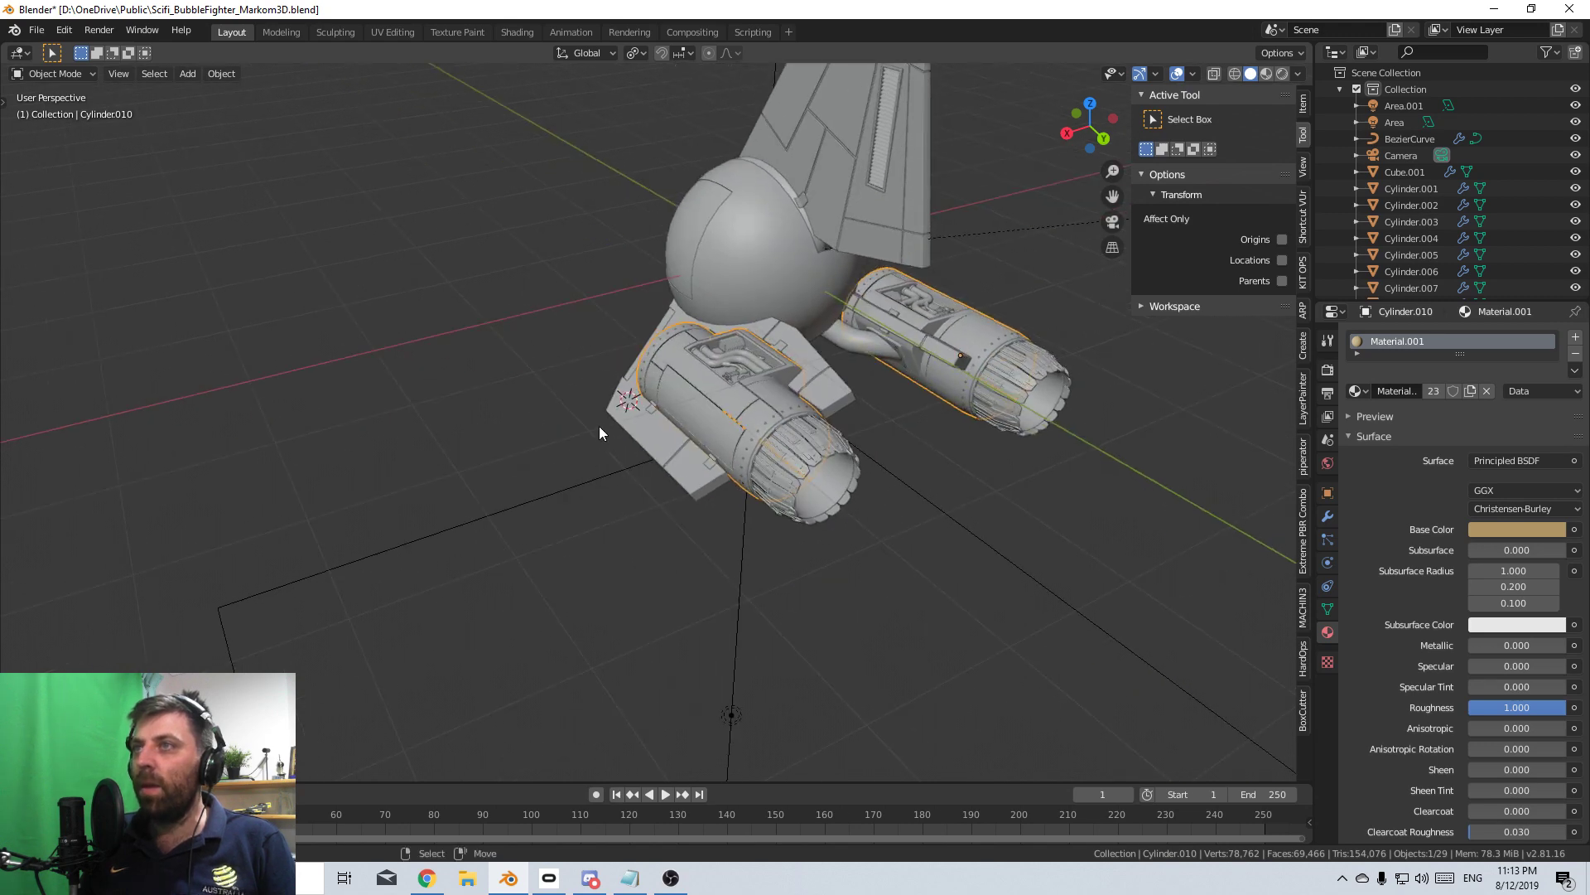
pyautogui.moveTo(599, 431); pyautogui.dragTo(663, 489, button='middle')
pyautogui.moveTo(576, 457); pyautogui.dragTo(669, 523, button='middle')
pyautogui.hotkey('shift', 's')
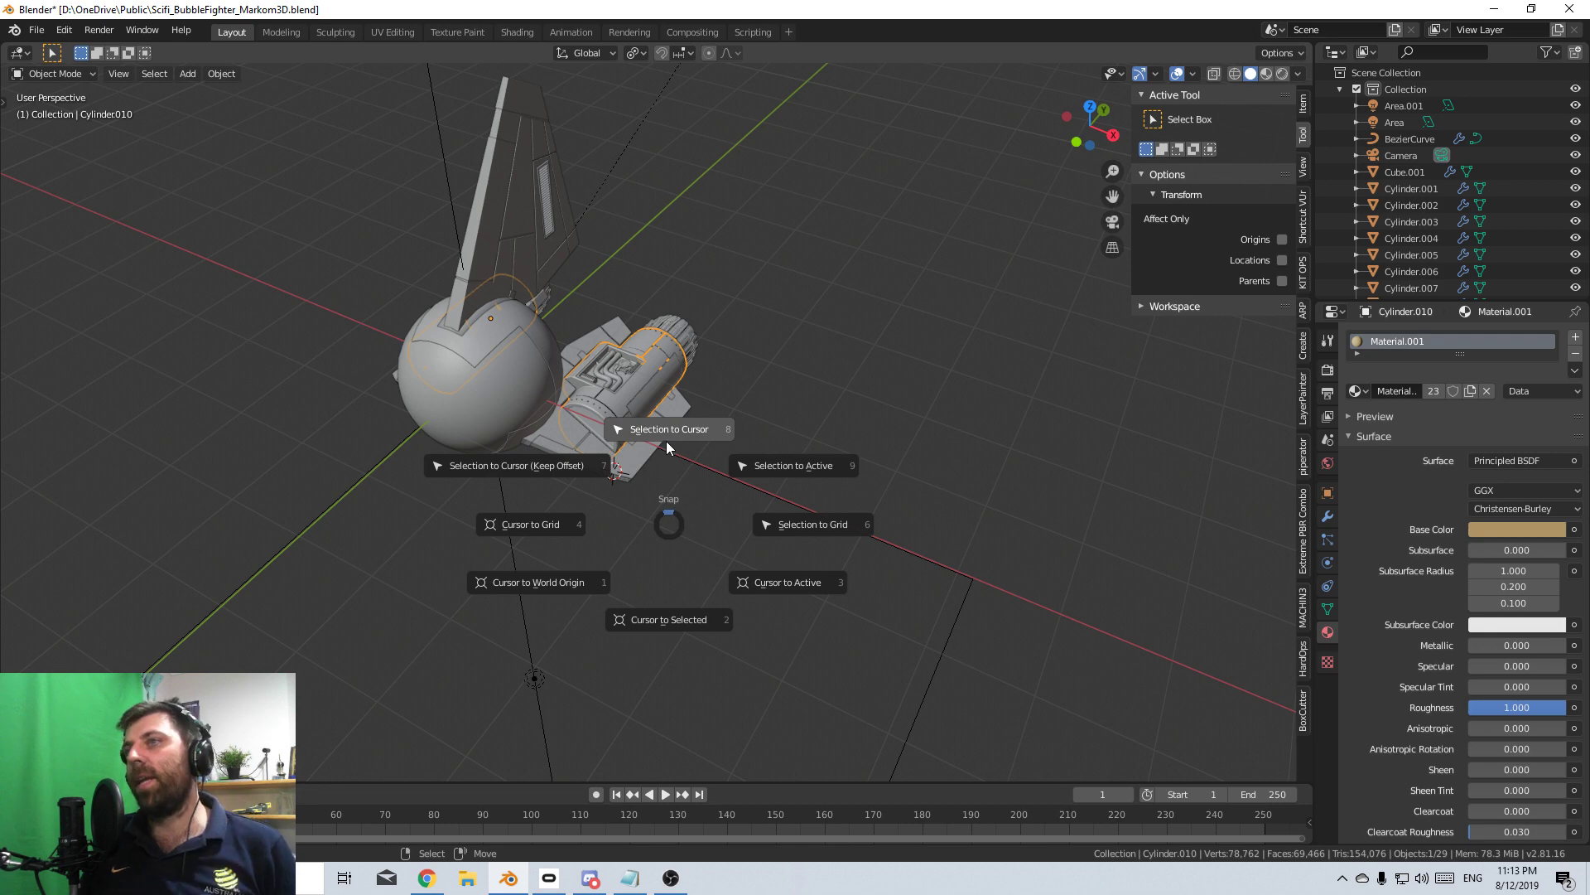
pyautogui.click(668, 448)
pyautogui.moveTo(667, 447); pyautogui.dragTo(596, 524, button='middle')
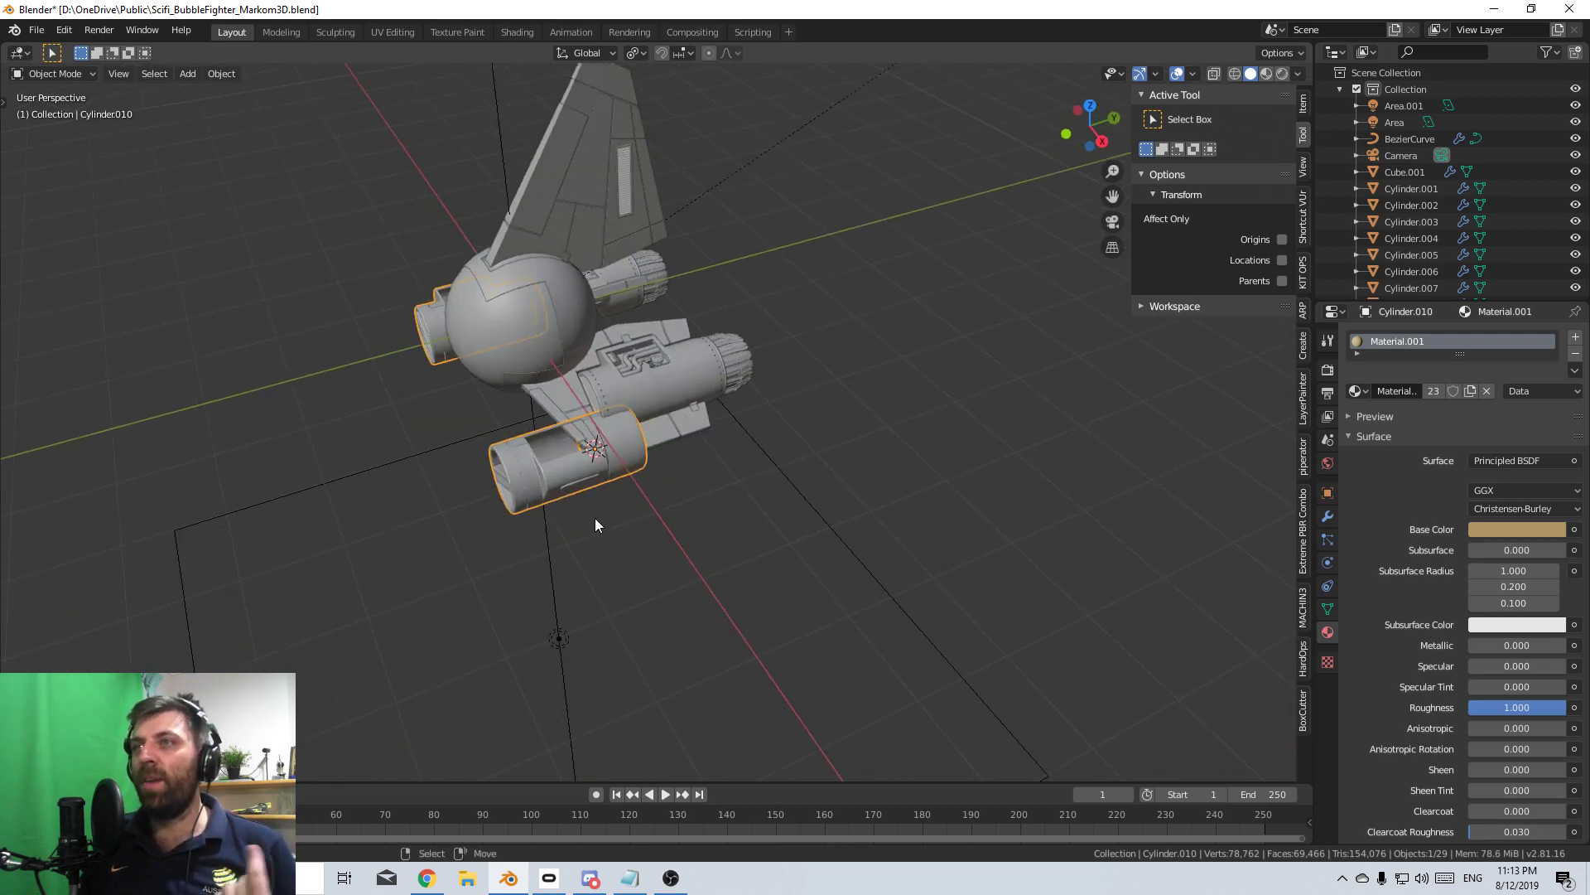
pyautogui.hotkey('ctrl', 'z')
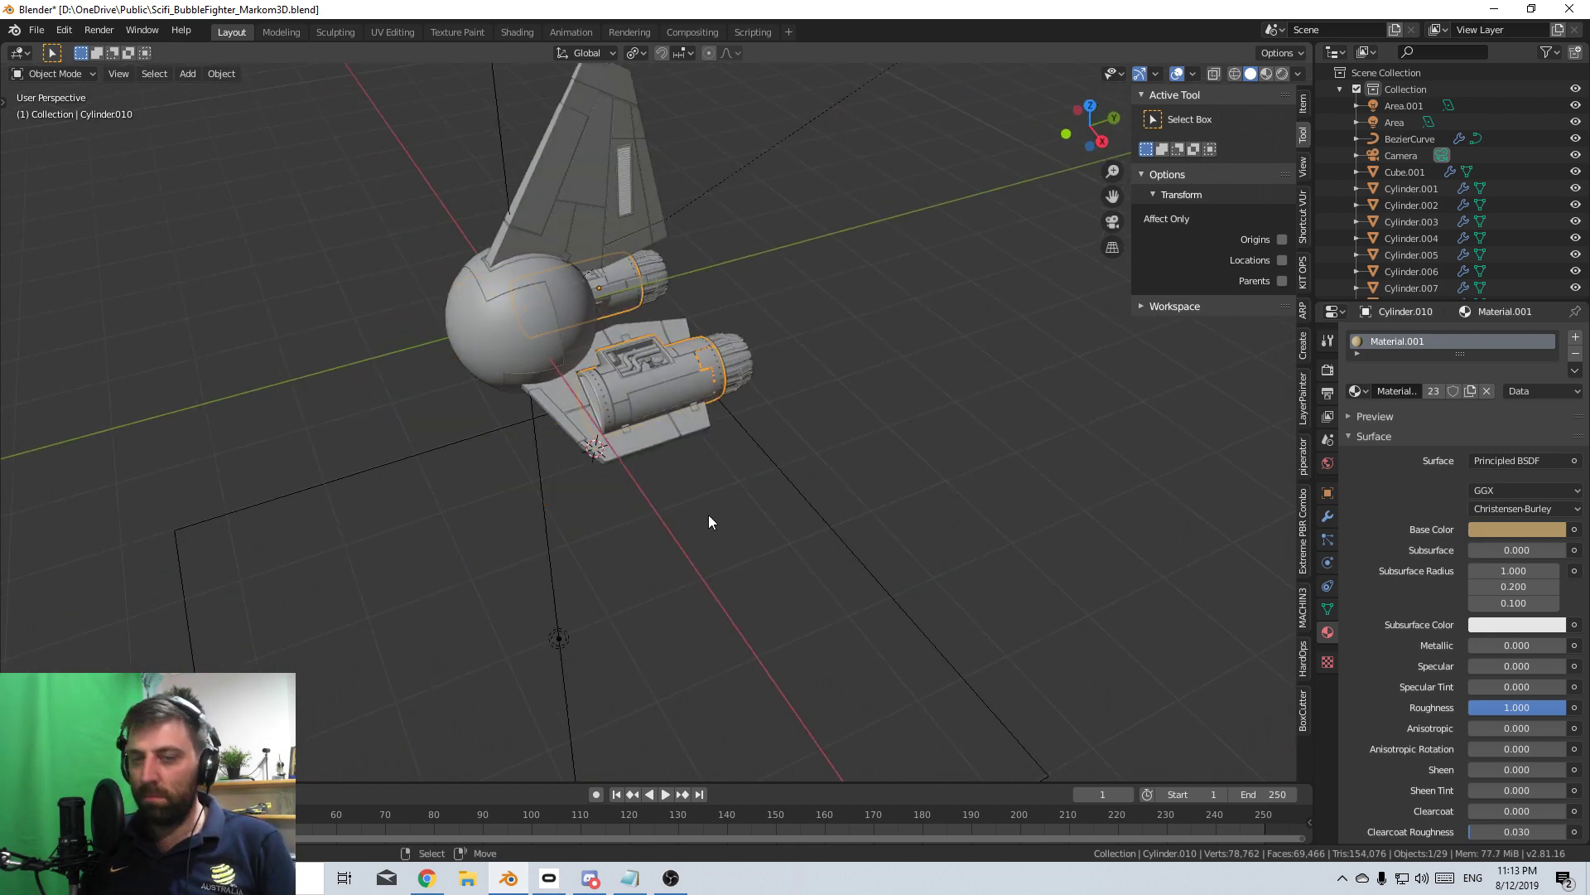
# - Place the 3D cursor at several trial spots in the empty space ahead of the ship
pyautogui.moveTo(709, 514); pyautogui.dragTo(639, 505, button='middle')
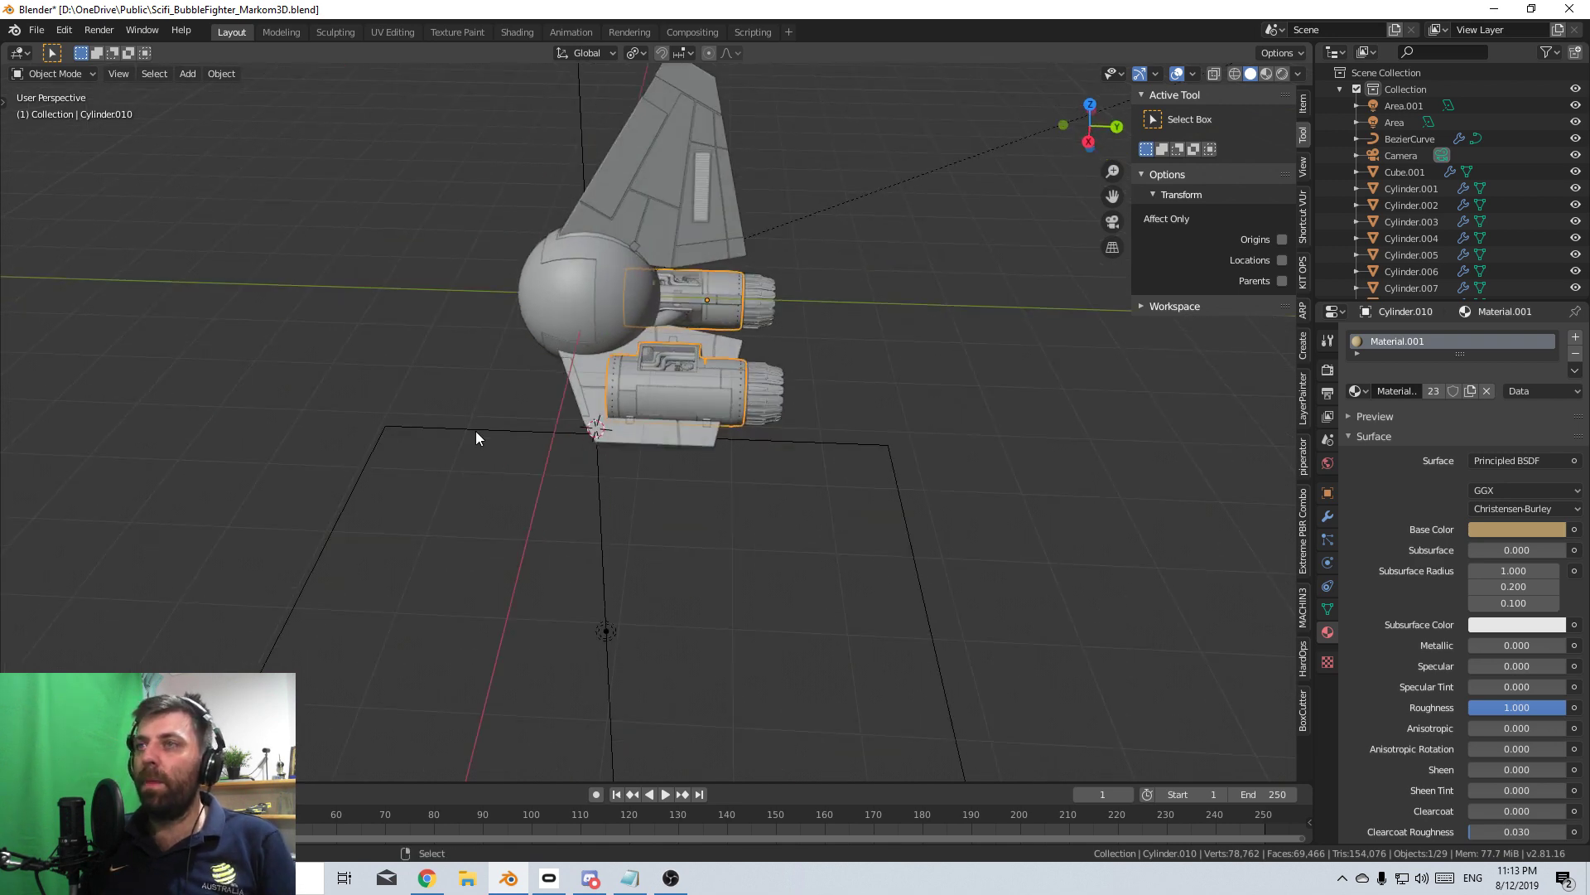
pyautogui.moveTo(476, 432); pyautogui.dragTo(596, 401, button='middle')
pyautogui.keyDown('shift'); pyautogui.rightClick(363, 357); pyautogui.keyUp('shift')
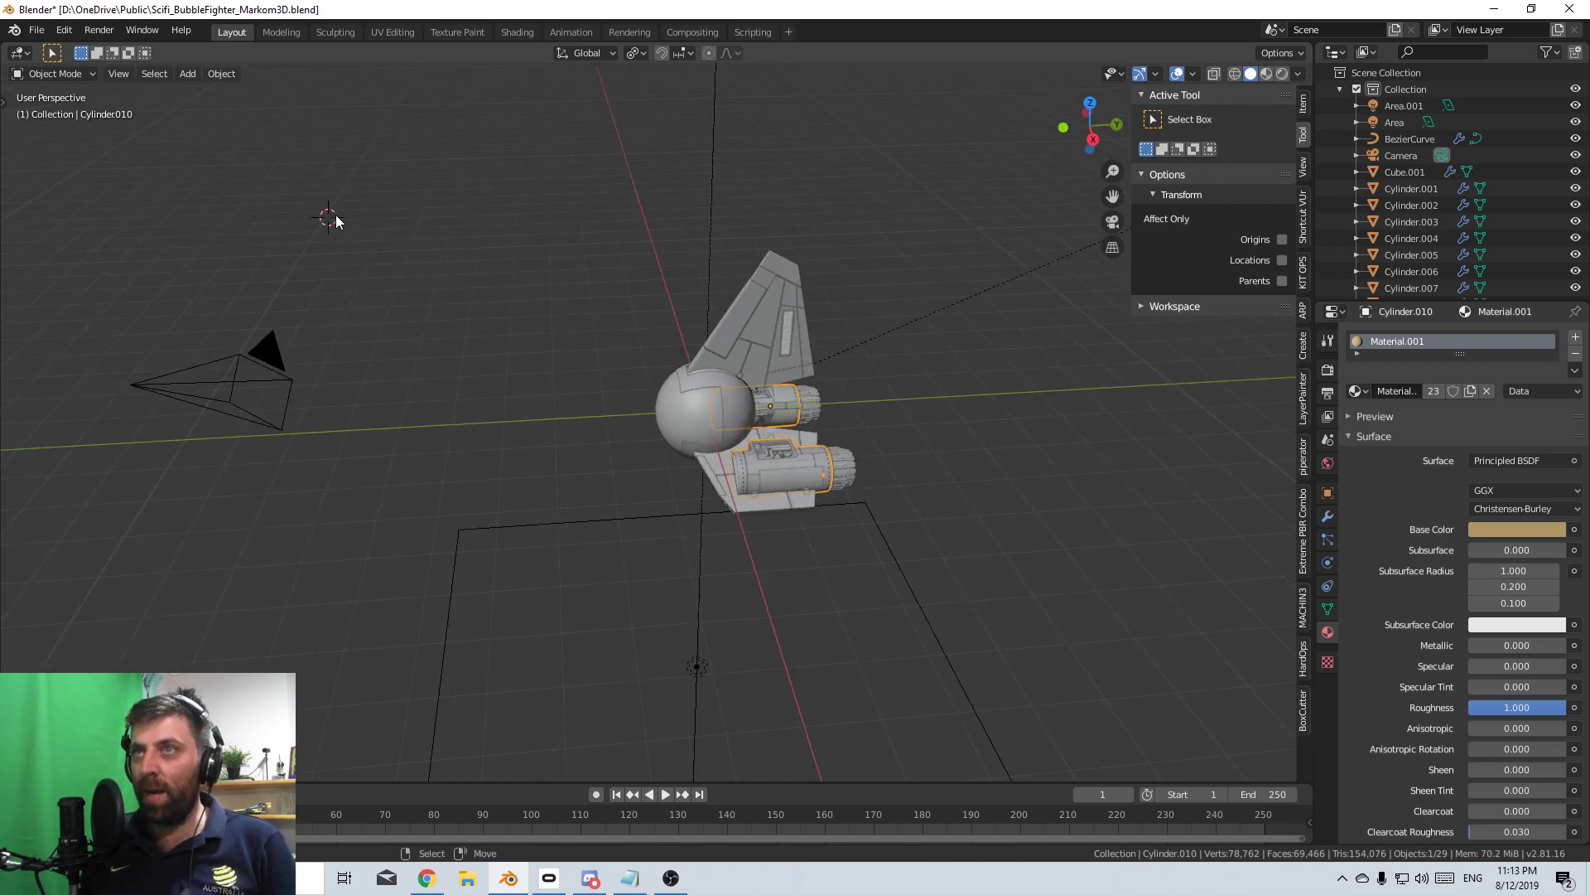
pyautogui.keyDown('shift'); pyautogui.rightClick(297, 556); pyautogui.keyUp('shift')
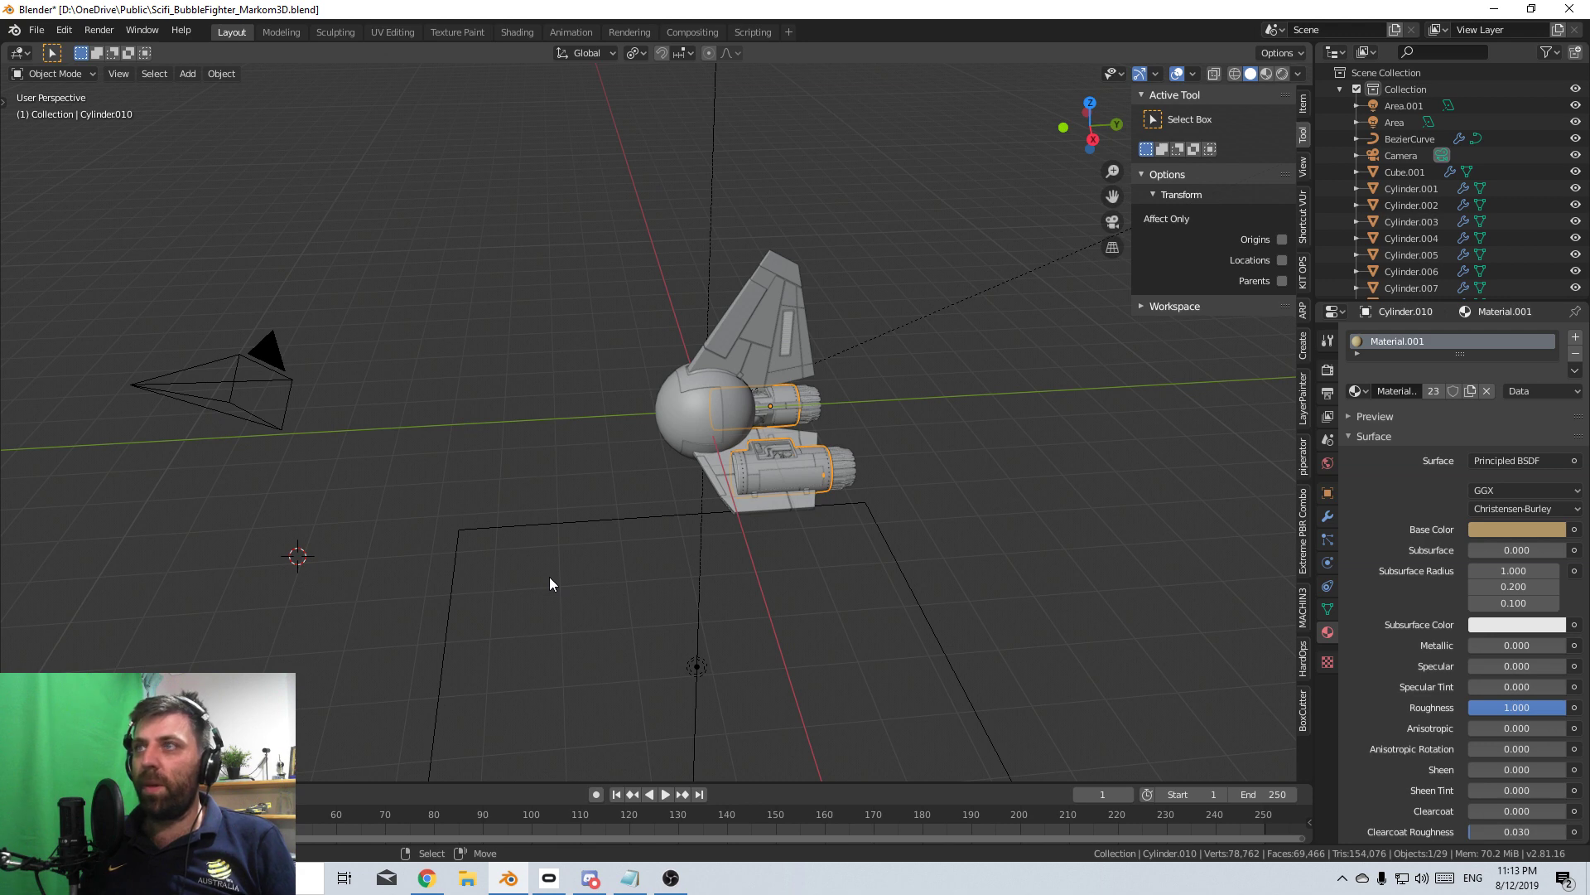
pyautogui.keyDown('shift'); pyautogui.moveTo(568, 578); pyautogui.dragTo(525, 634, button='middle'); pyautogui.keyUp('shift')
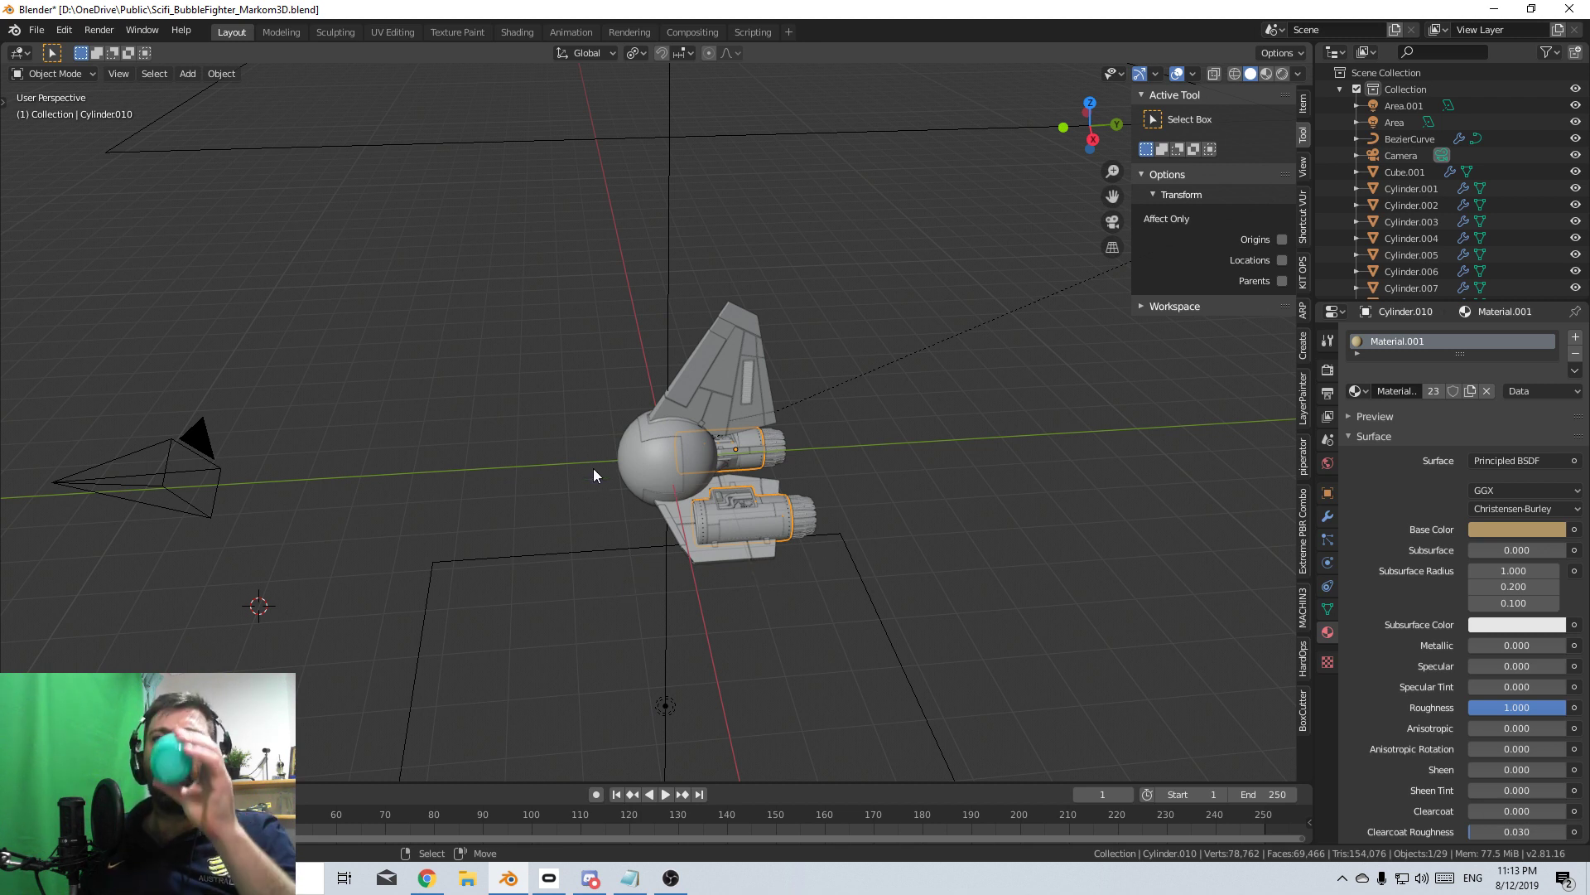
pyautogui.keyDown('shift'); pyautogui.rightClick(533, 418); pyautogui.keyUp('shift')
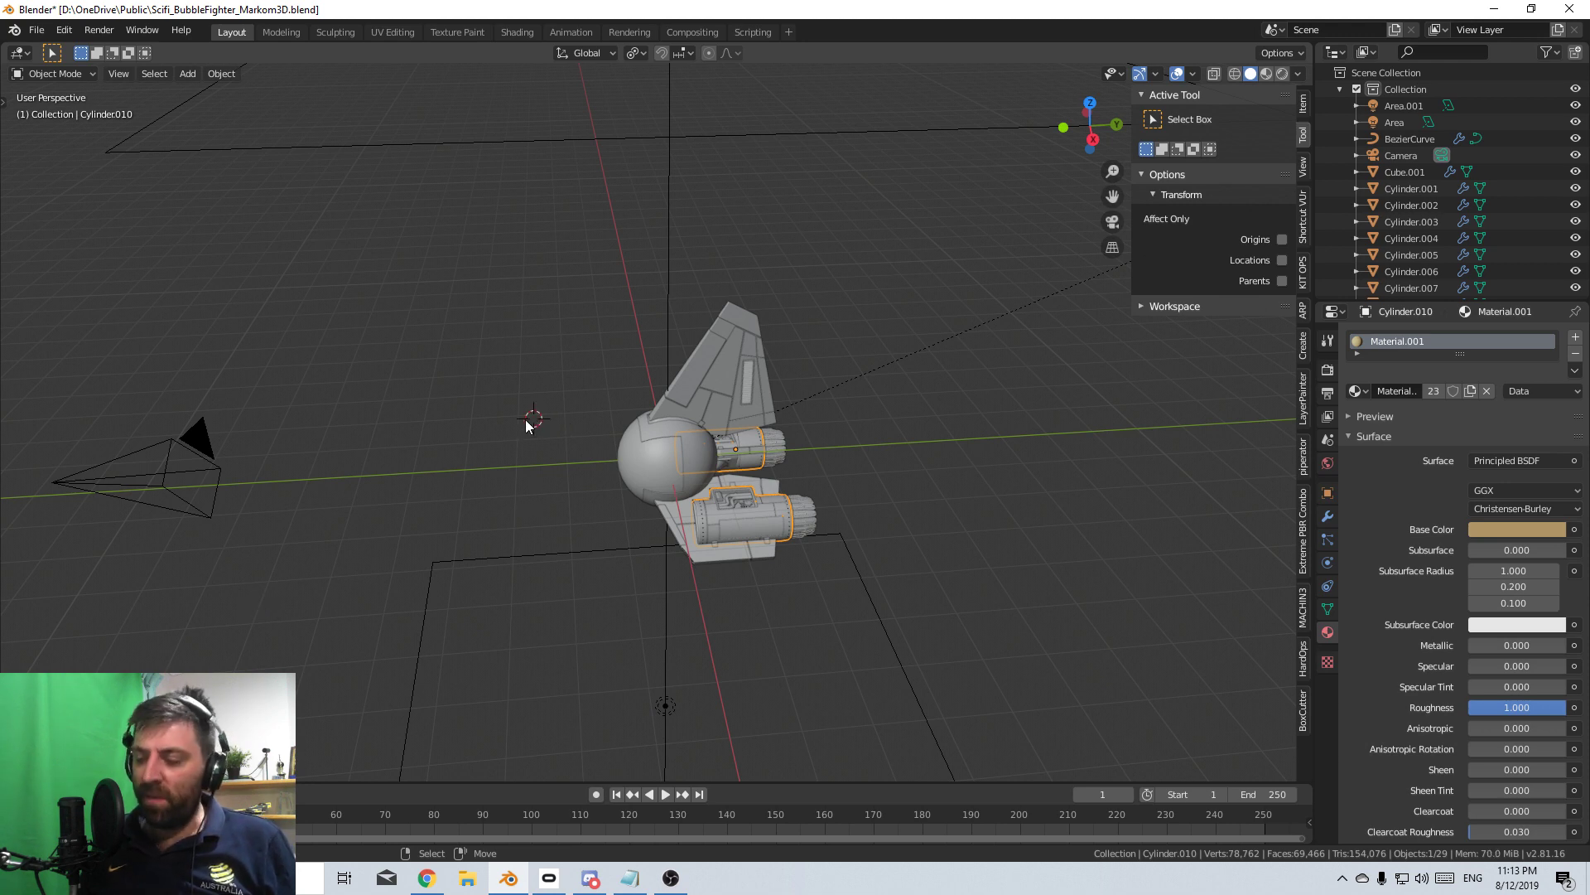
# - Place the 3D cursor in the top view, in the empty space diagonally ahead of the ship's spherical body
pyautogui.press('KP_7')
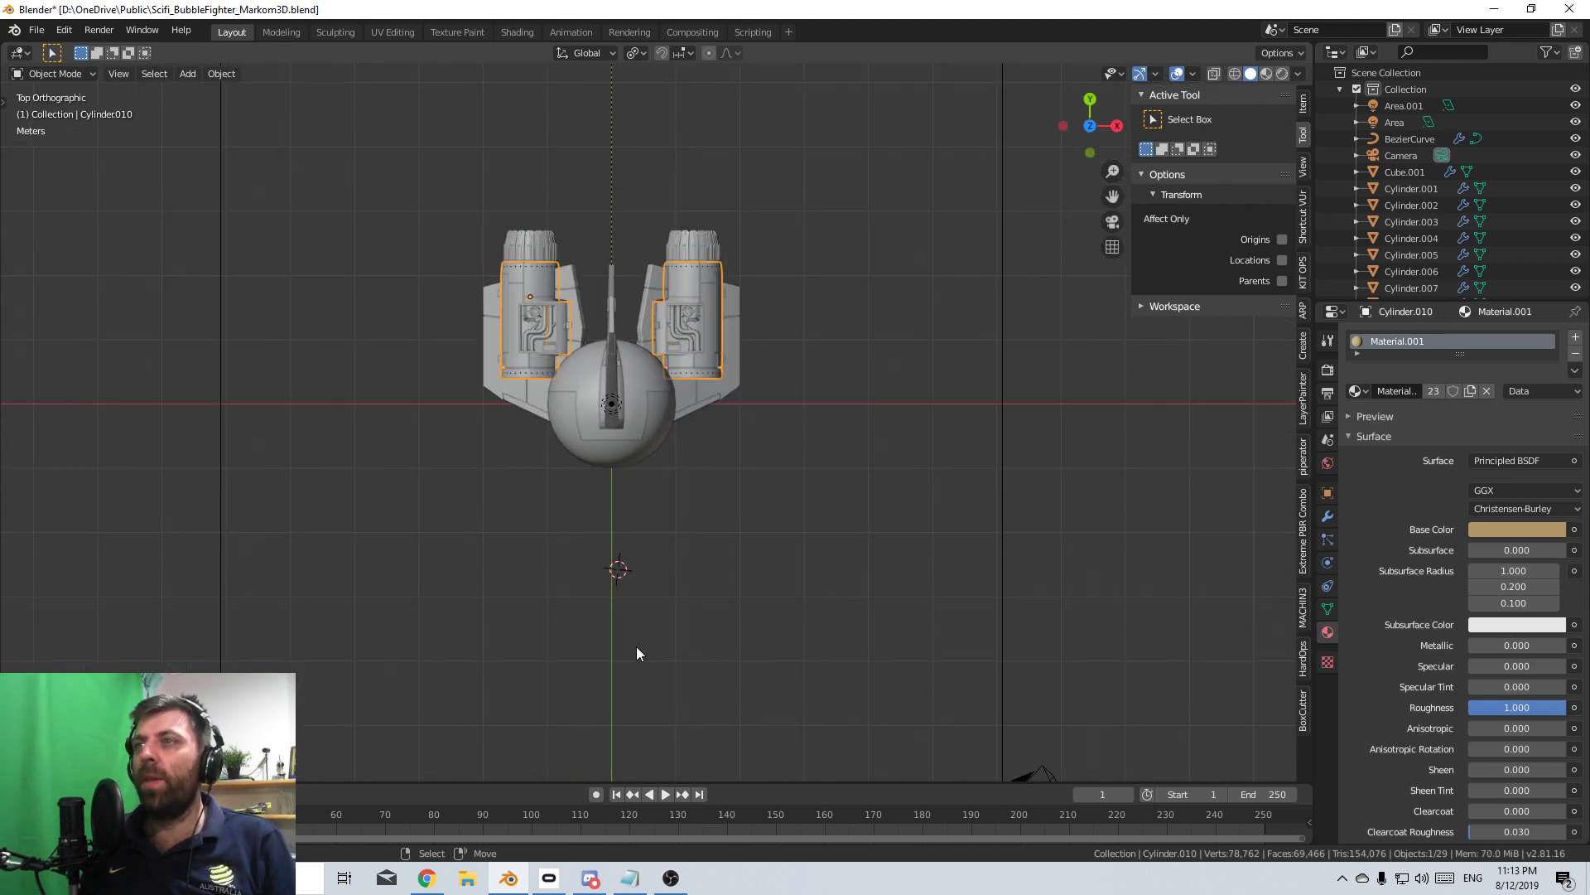
pyautogui.keyDown('shift'); pyautogui.rightClick(608, 572); pyautogui.keyUp('shift')
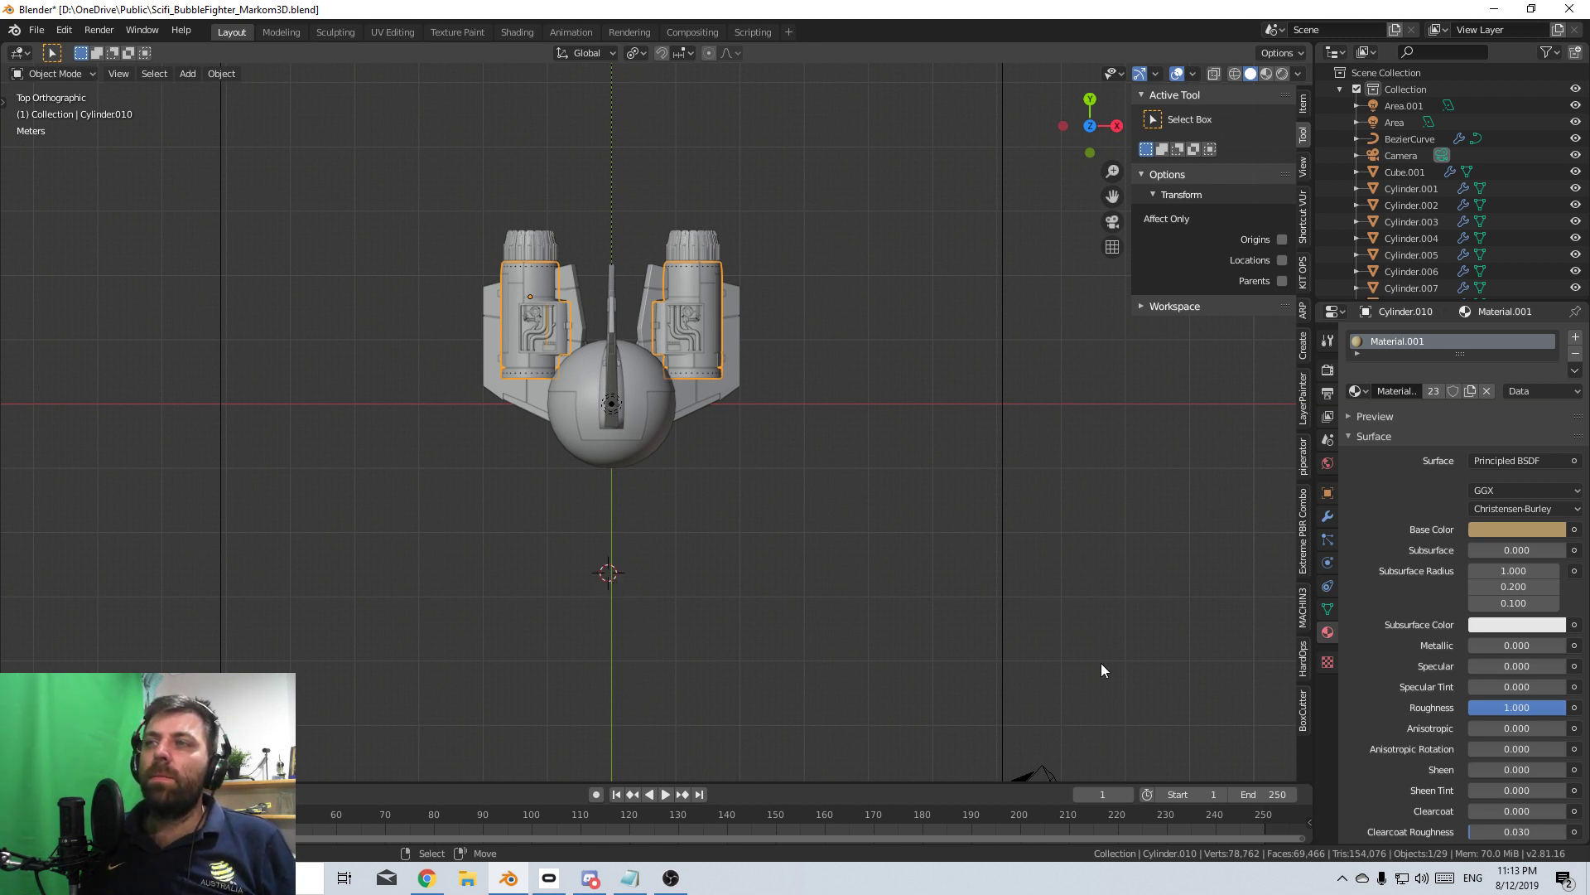
pyautogui.keyDown('shift'); pyautogui.rightClick(799, 543); pyautogui.keyUp('shift')
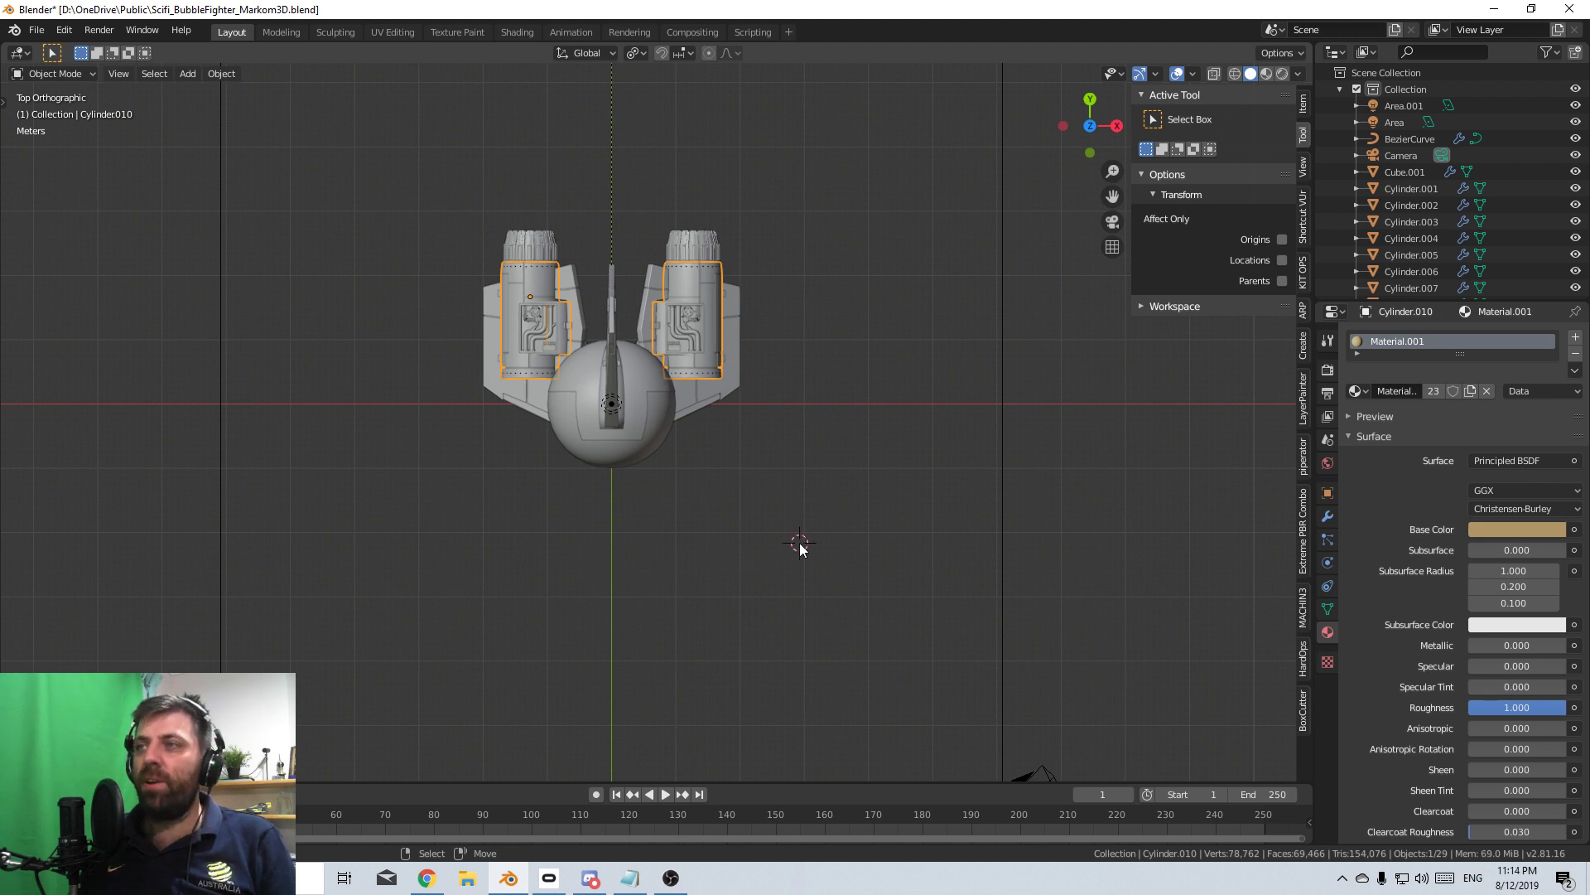
# - Add a 32-vertex mesh circle with a 1 m radius at the 3D cursor, and delete it
pyautogui.hotkey('shift', 'a')
pyautogui.moveTo(799, 543)
pyautogui.click(892, 573)
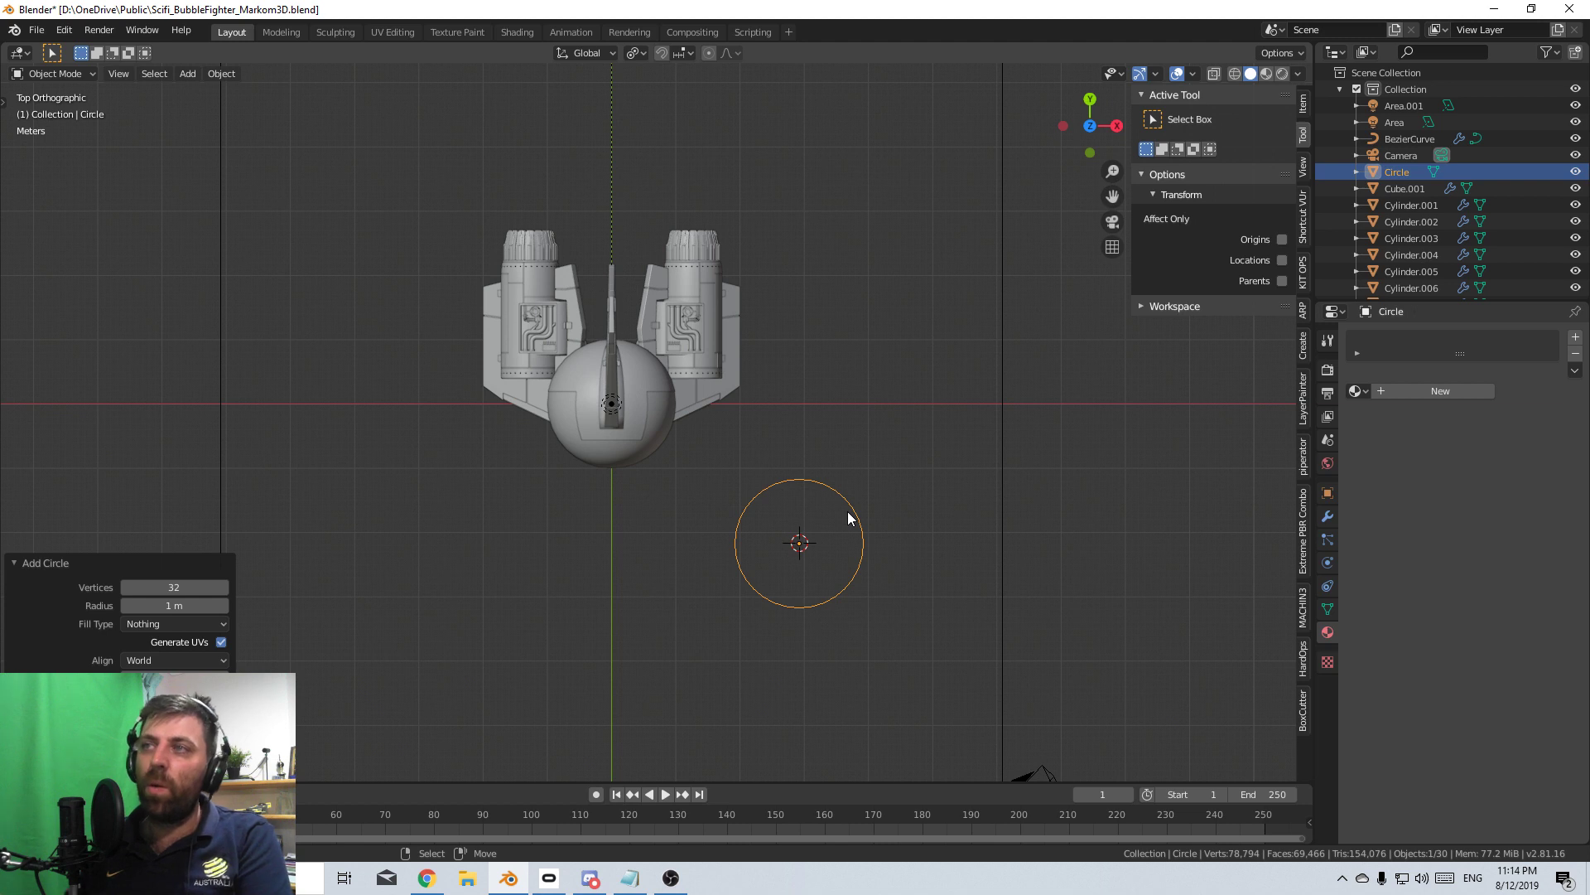
pyautogui.moveTo(848, 519); pyautogui.dragTo(681, 517, button='middle')
pyautogui.press('Delete')
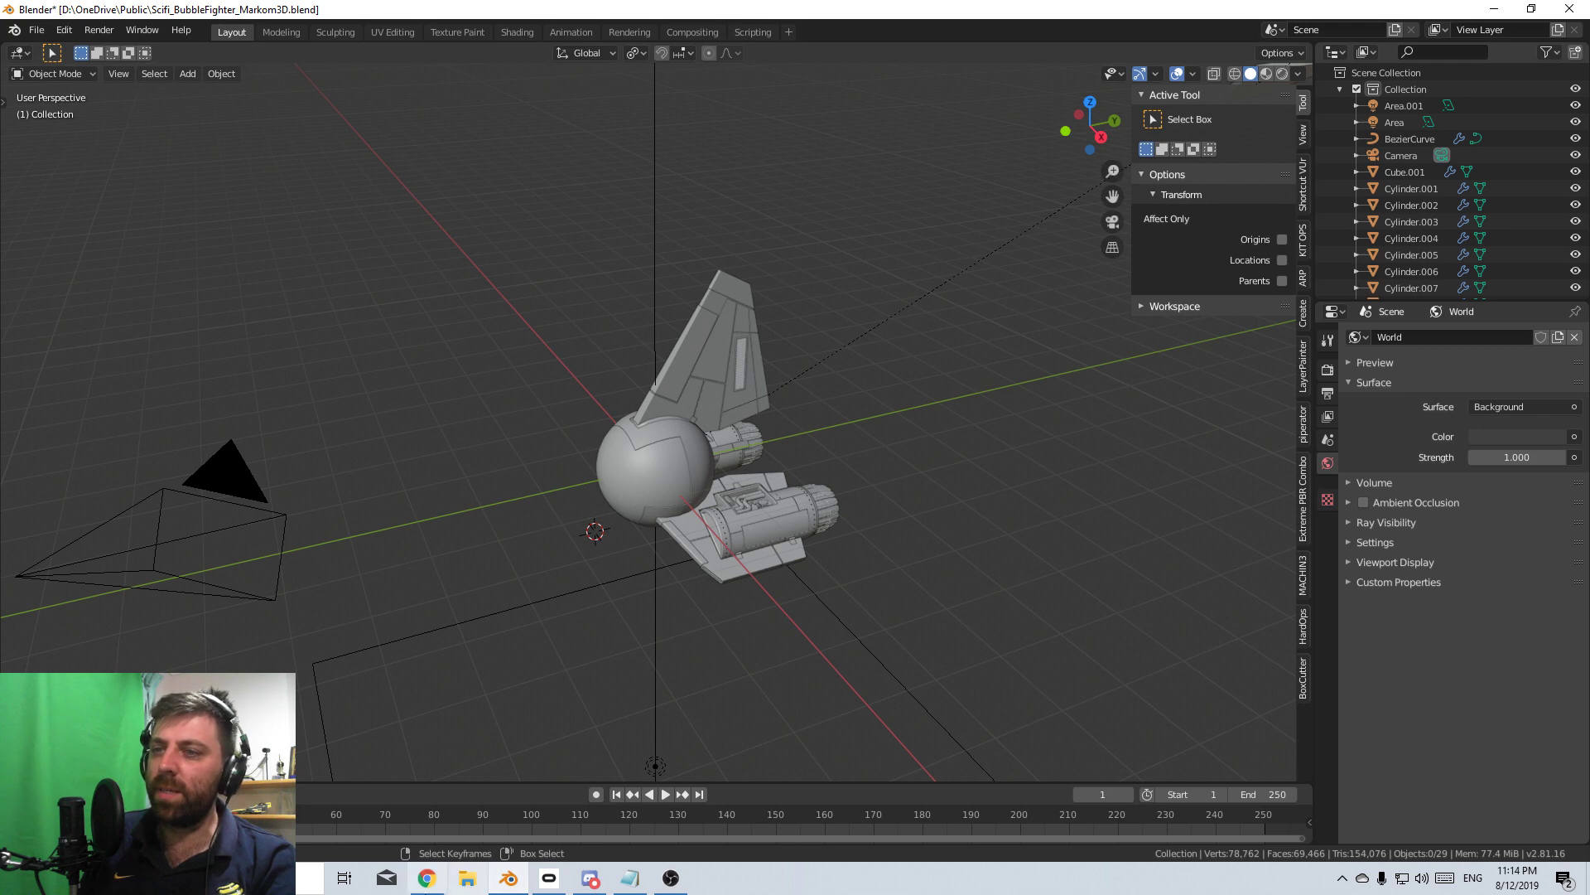
# - Switch to a new Chrome window, go to YouTube and open the channel's YouTube Studio dashboard
pyautogui.rightClick(427, 879)
pyautogui.click(420, 795)
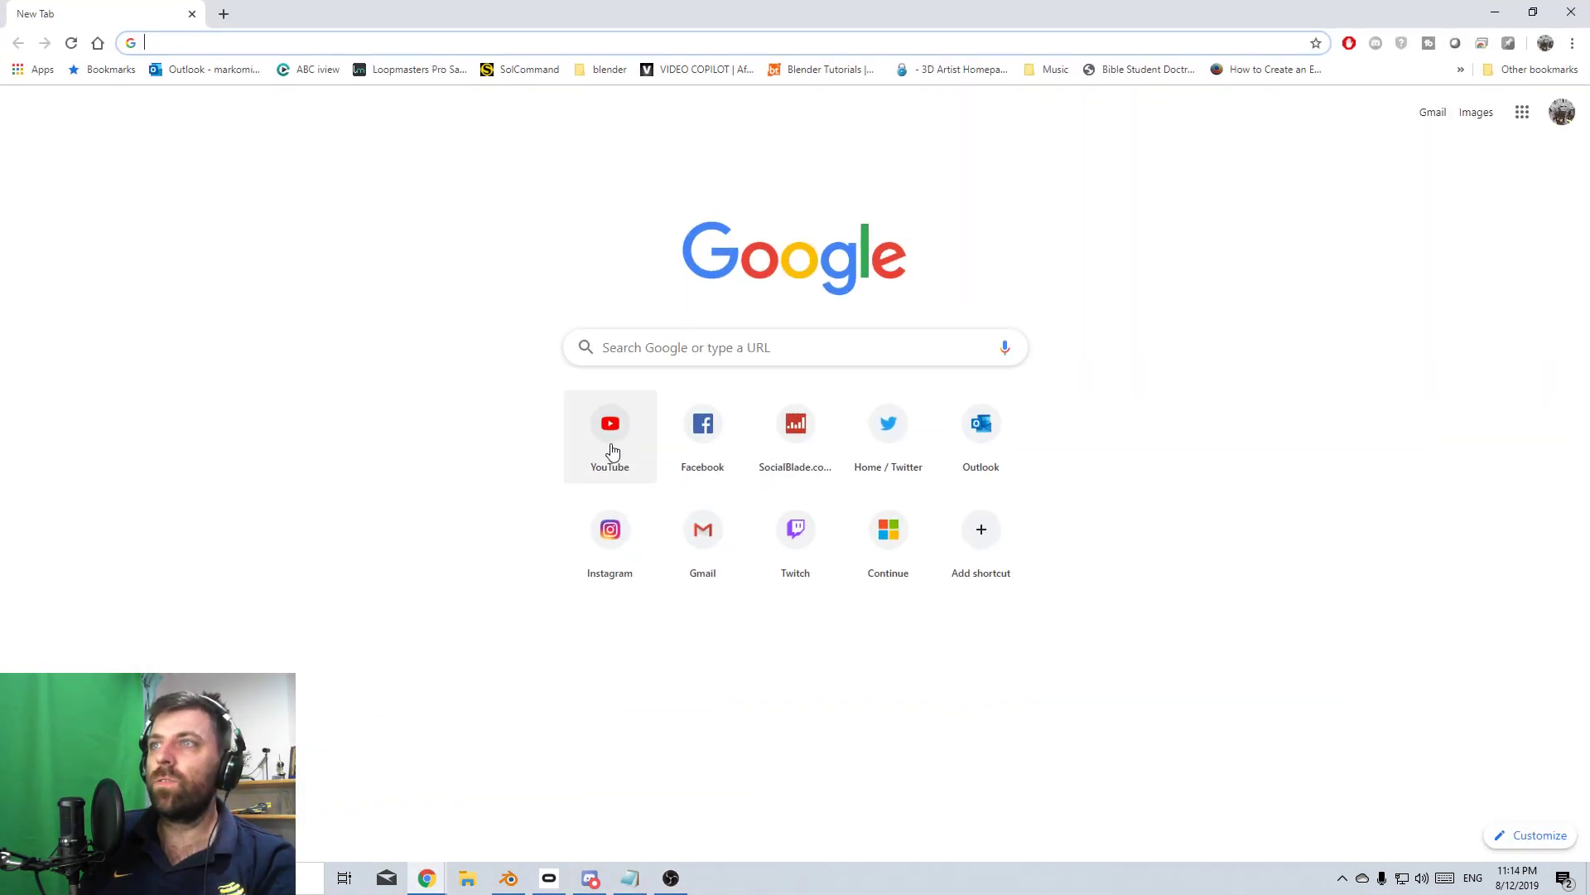
pyautogui.click(609, 448)
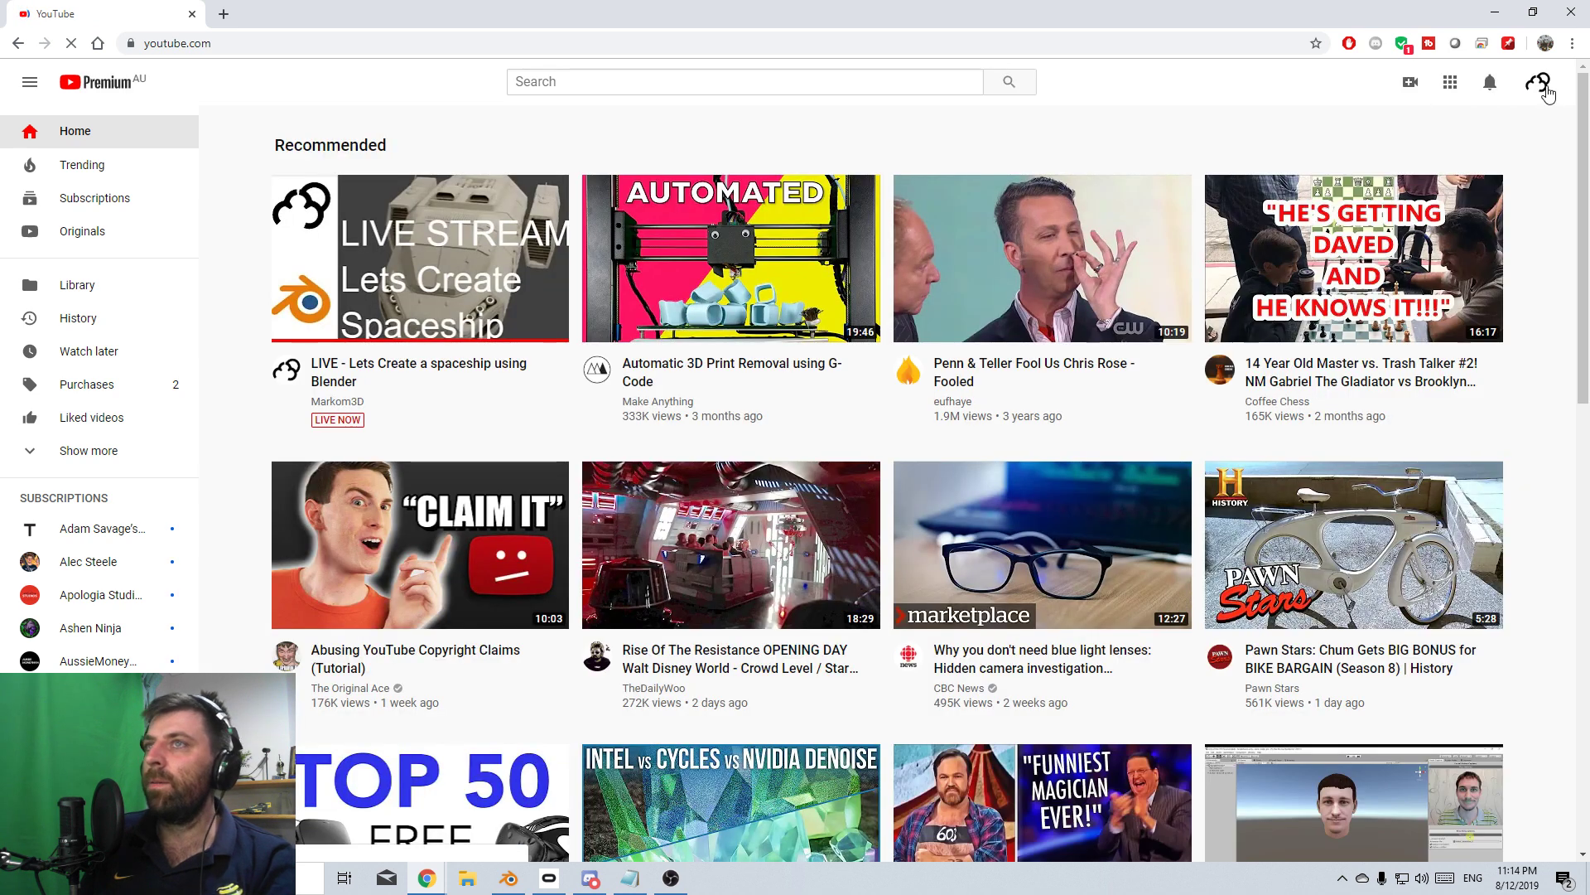
pyautogui.click(1540, 81)
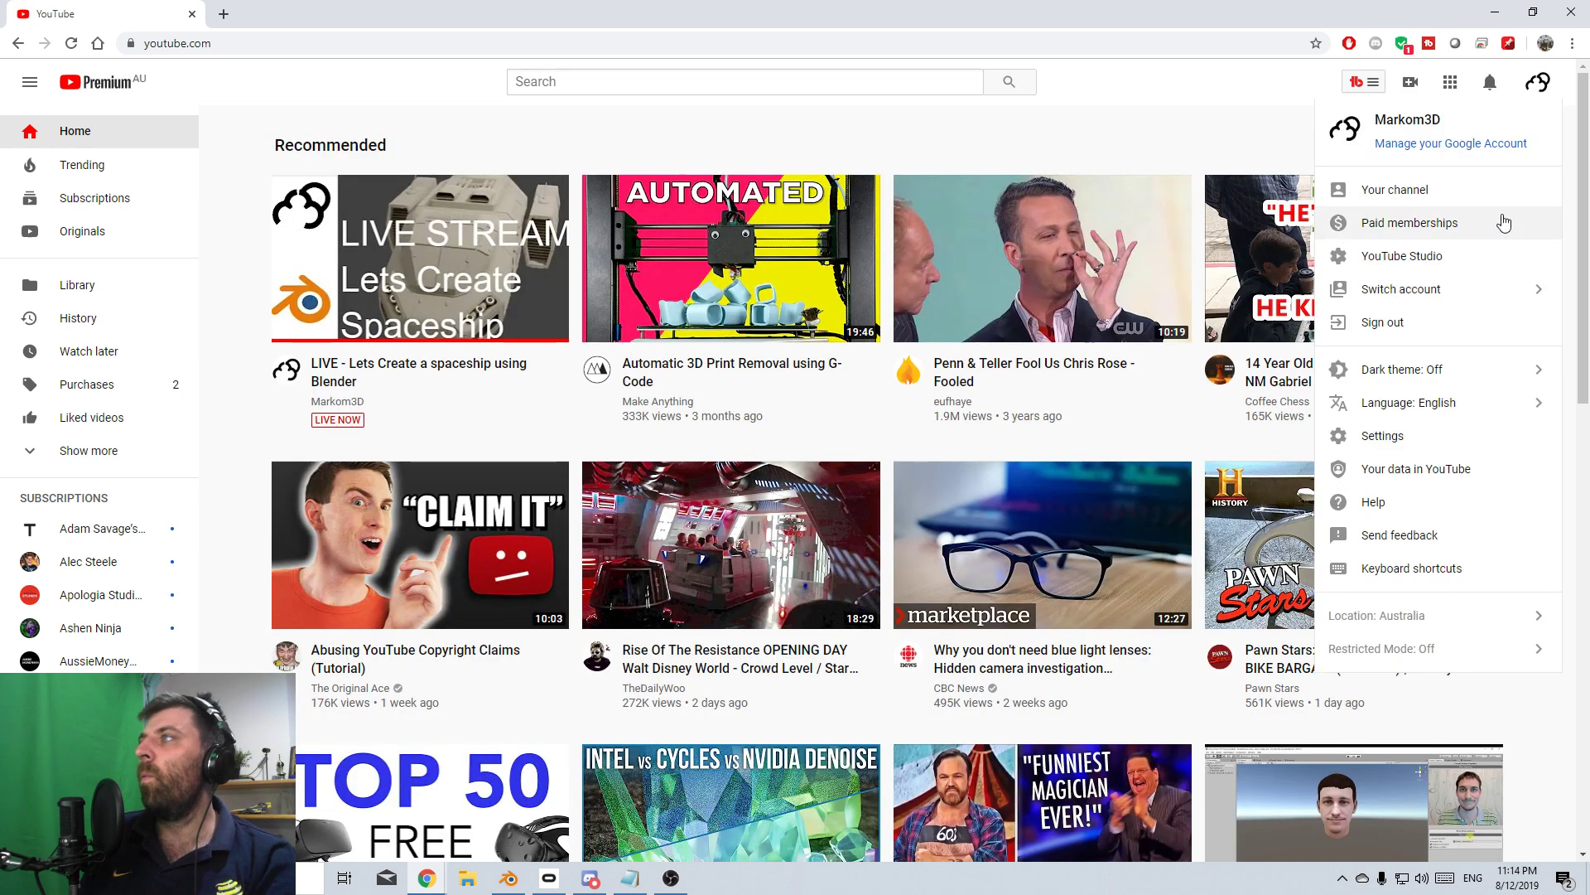
pyautogui.click(1482, 250)
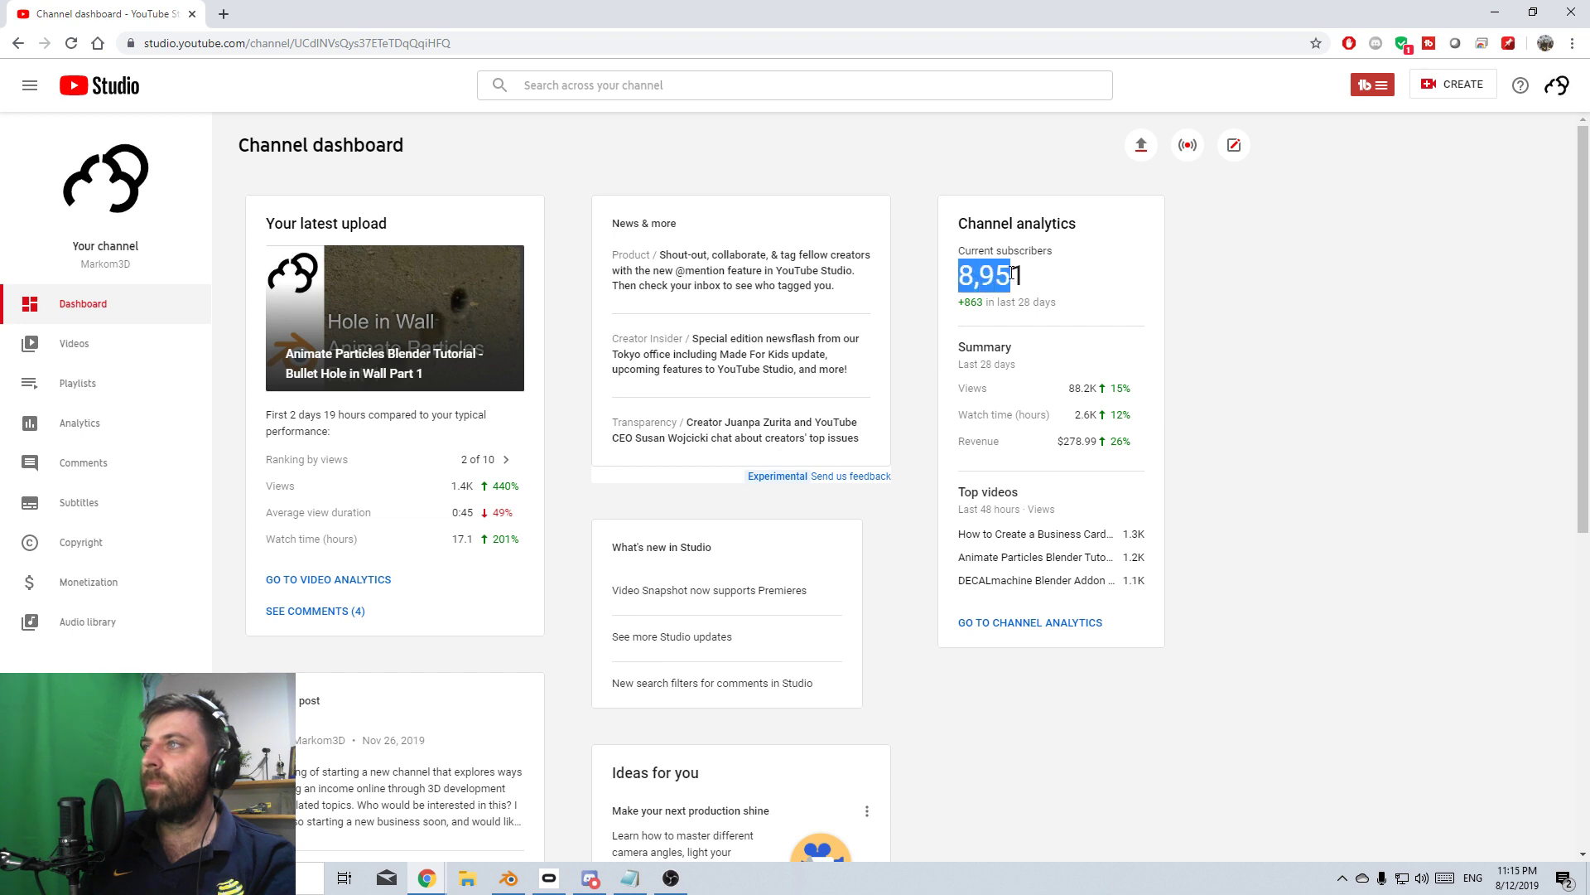
# - Highlight the last 28 days' revenue line in the channel analytics summary and clear the highlight
pyautogui.moveTo(1137, 448); pyautogui.dragTo(975, 442)
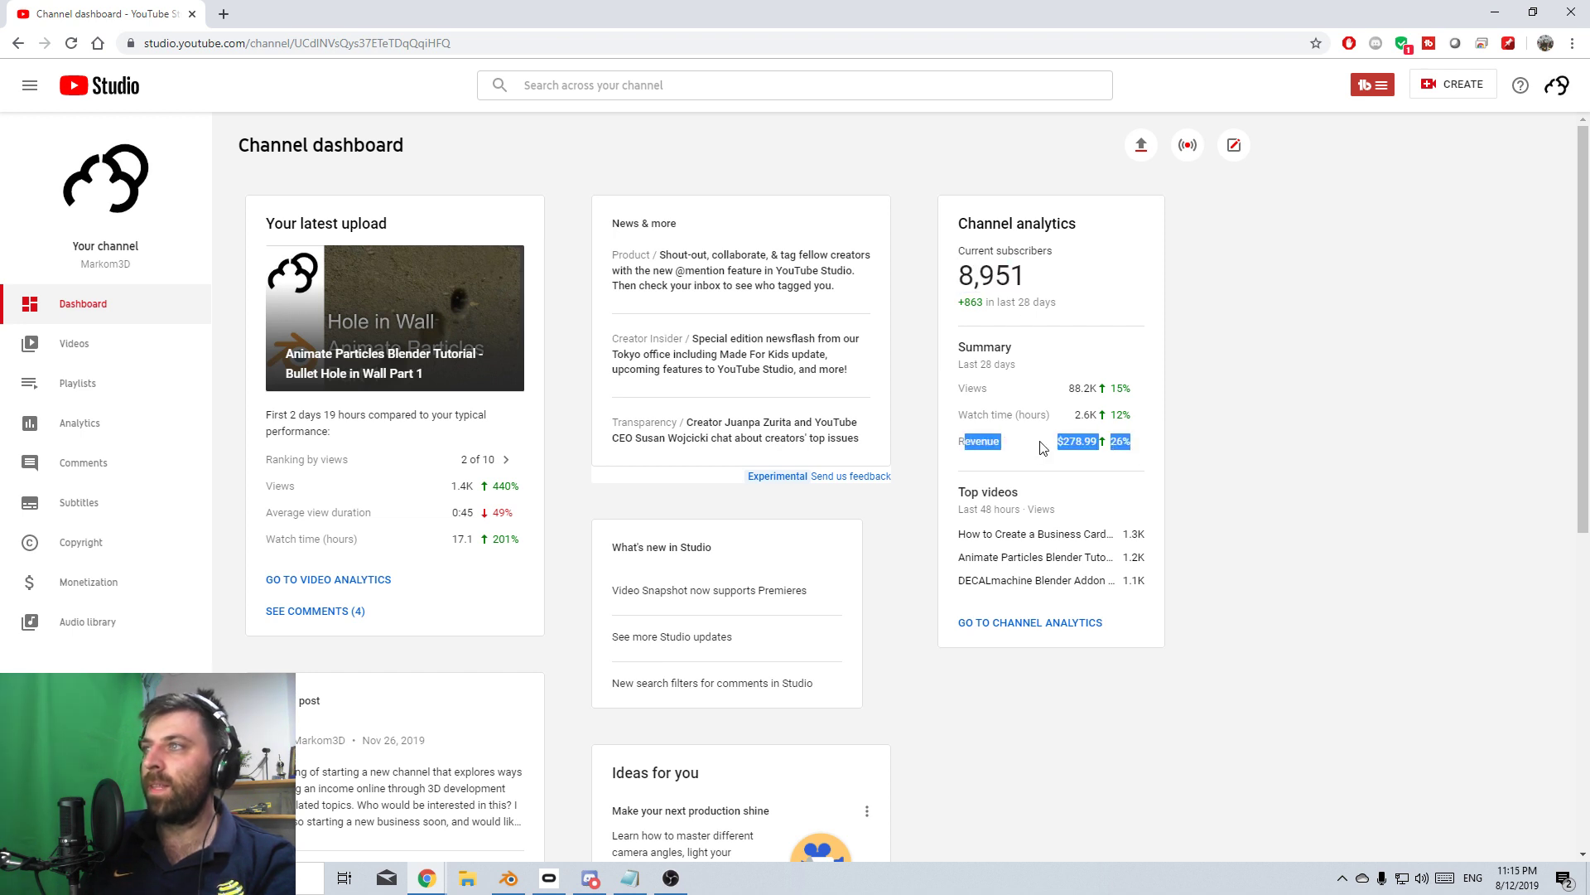
pyautogui.click(1147, 458)
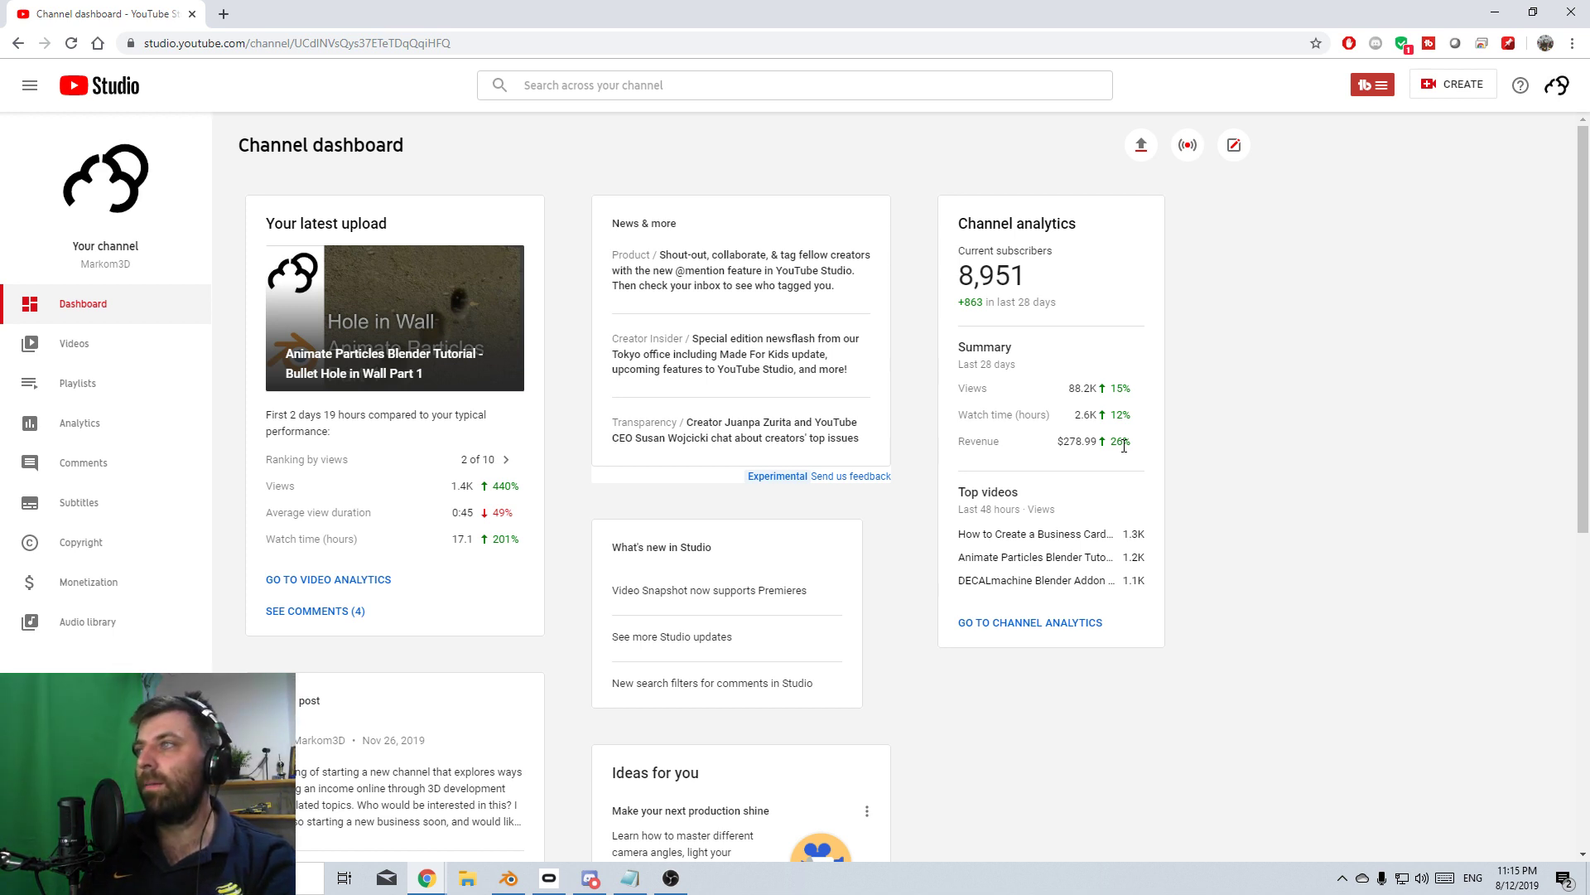
pyautogui.moveTo(1124, 446); pyautogui.dragTo(966, 440)
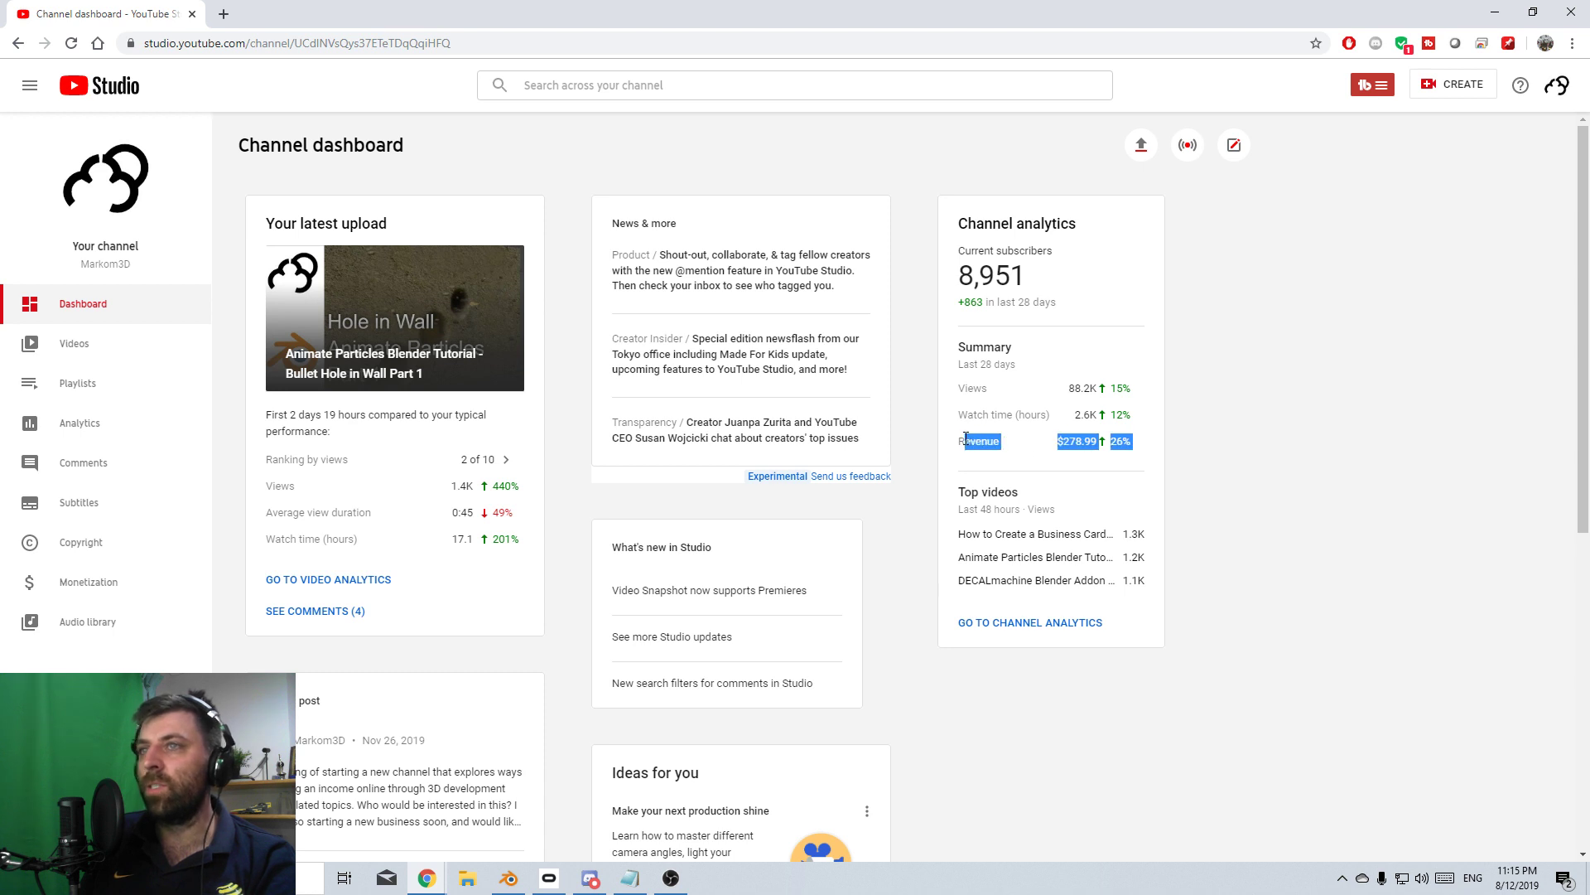
pyautogui.click(1004, 492)
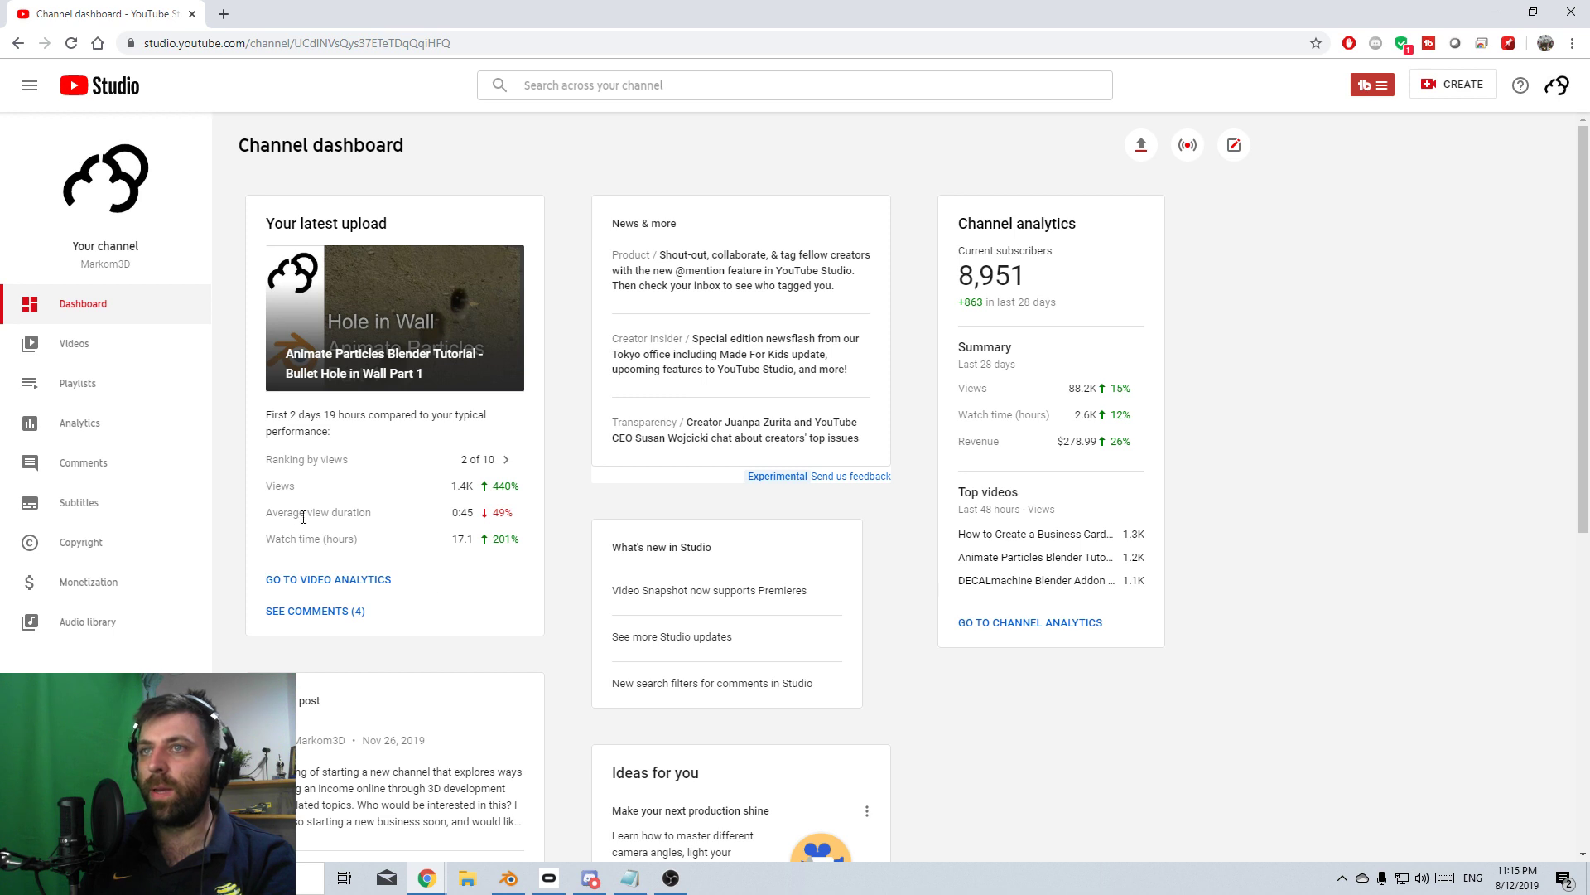
pyautogui.moveTo(303, 517); pyautogui.dragTo(476, 515)
pyautogui.click(501, 514)
pyautogui.moveTo(503, 515)
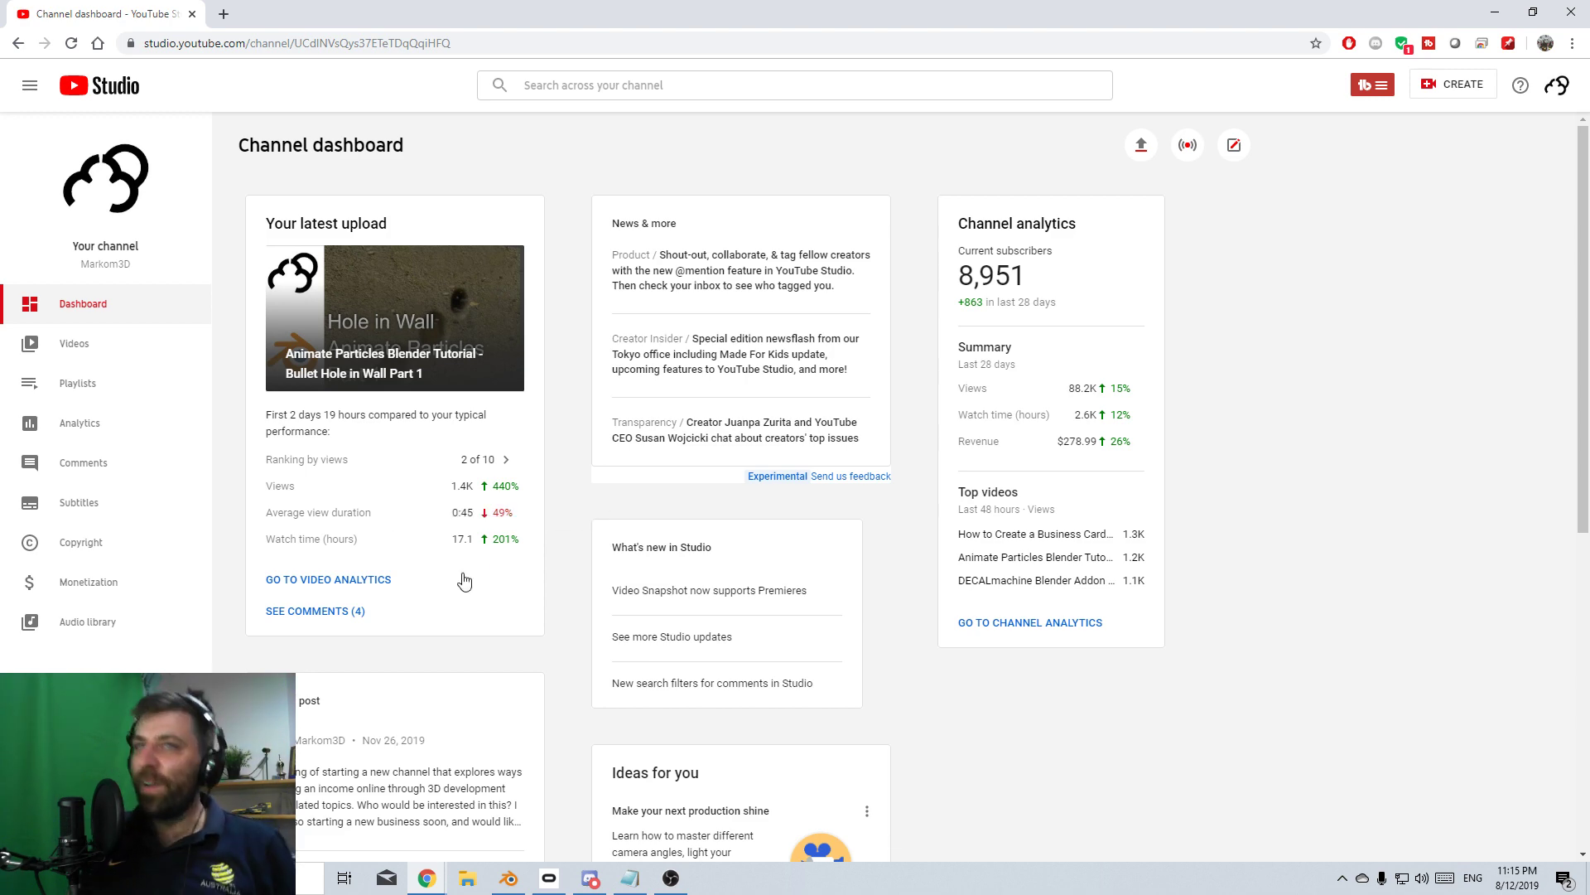
# - Search across the channel for "Lights" and show the full list of matching videos
pyautogui.click(593, 86)
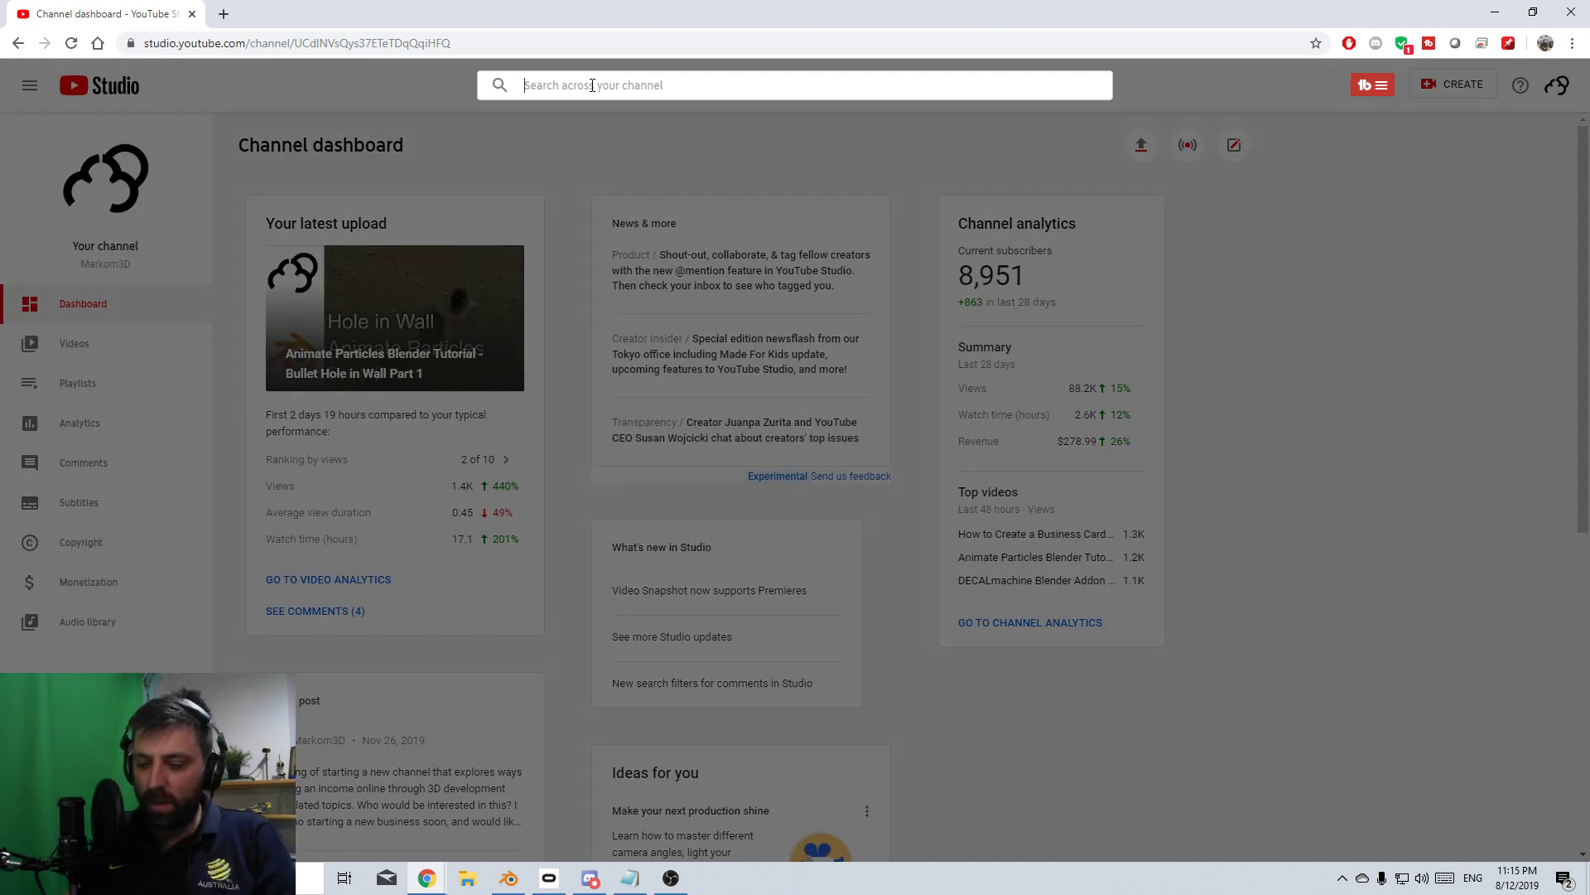
pyautogui.write('LCA')
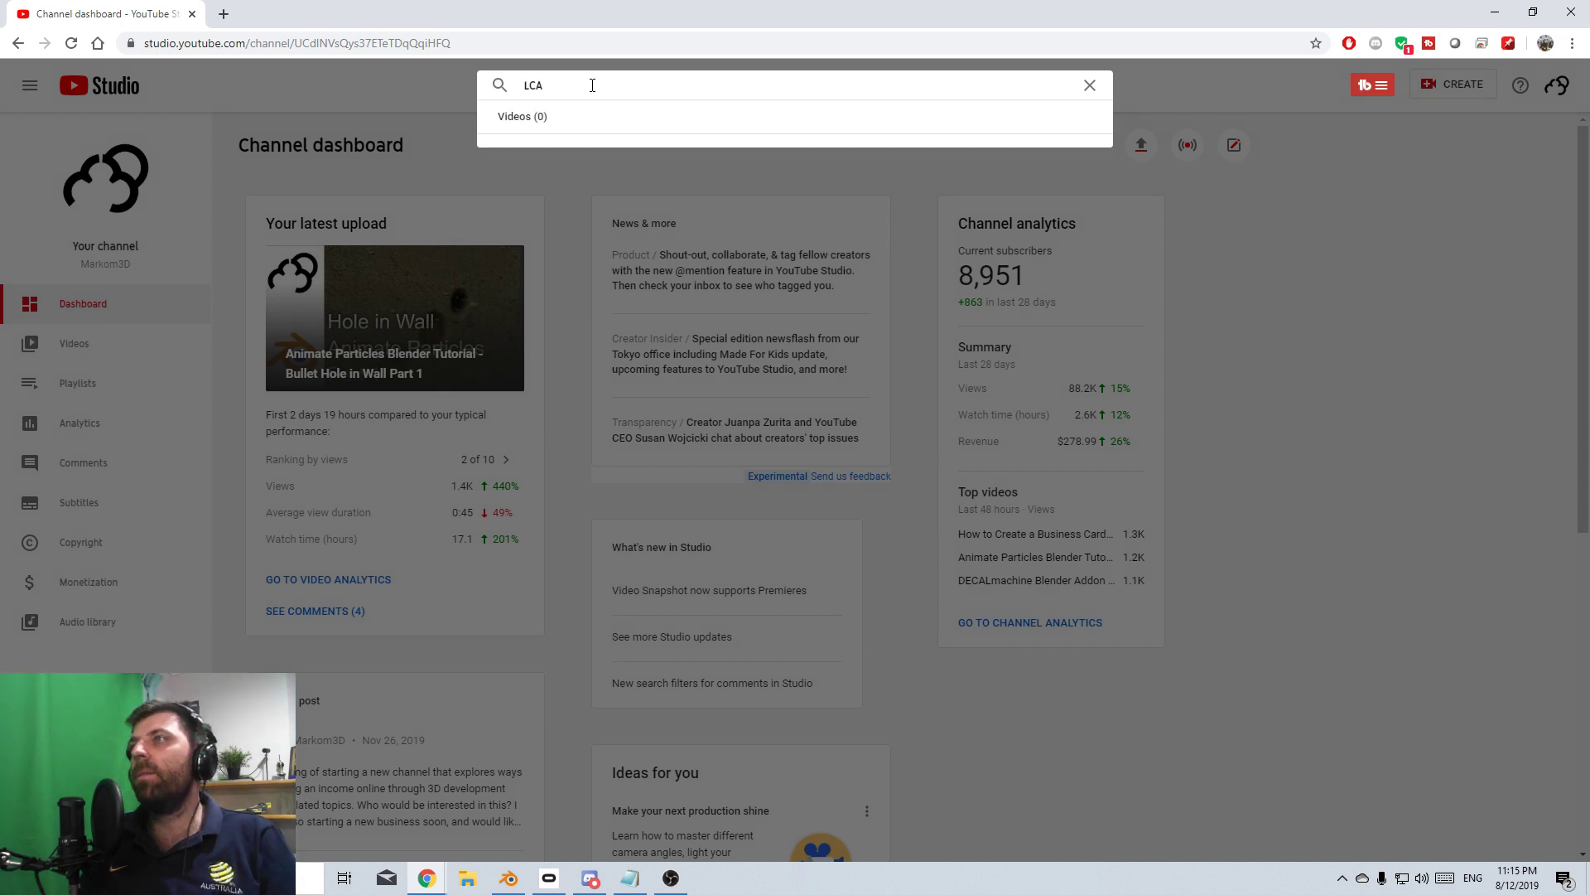
pyautogui.press('BackSpace')
pyautogui.press('BackSpace')
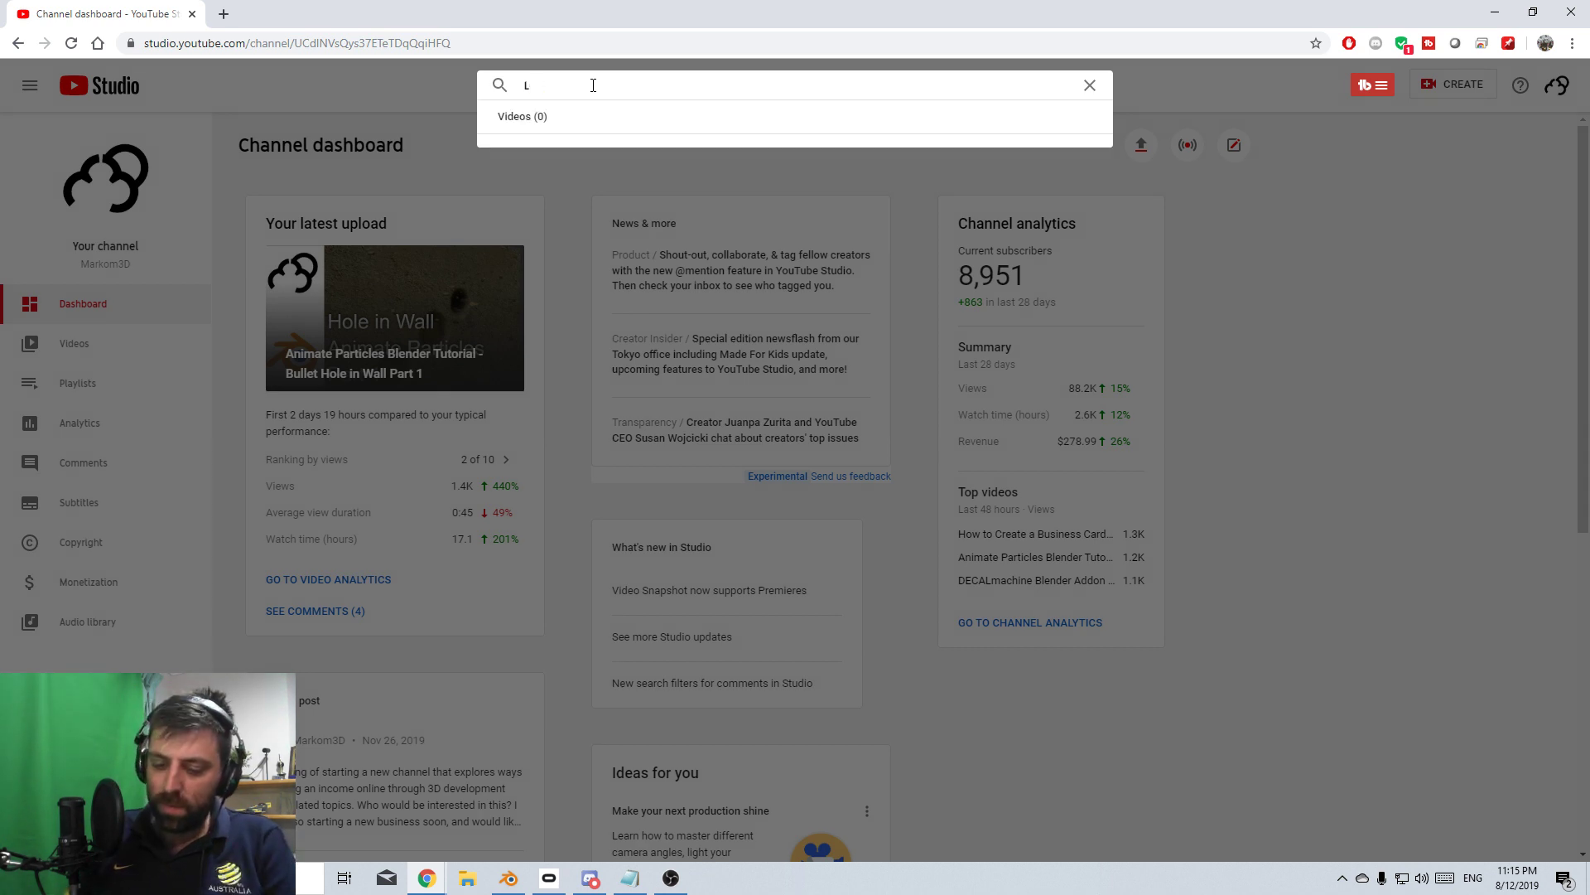
pyautogui.write('ights')
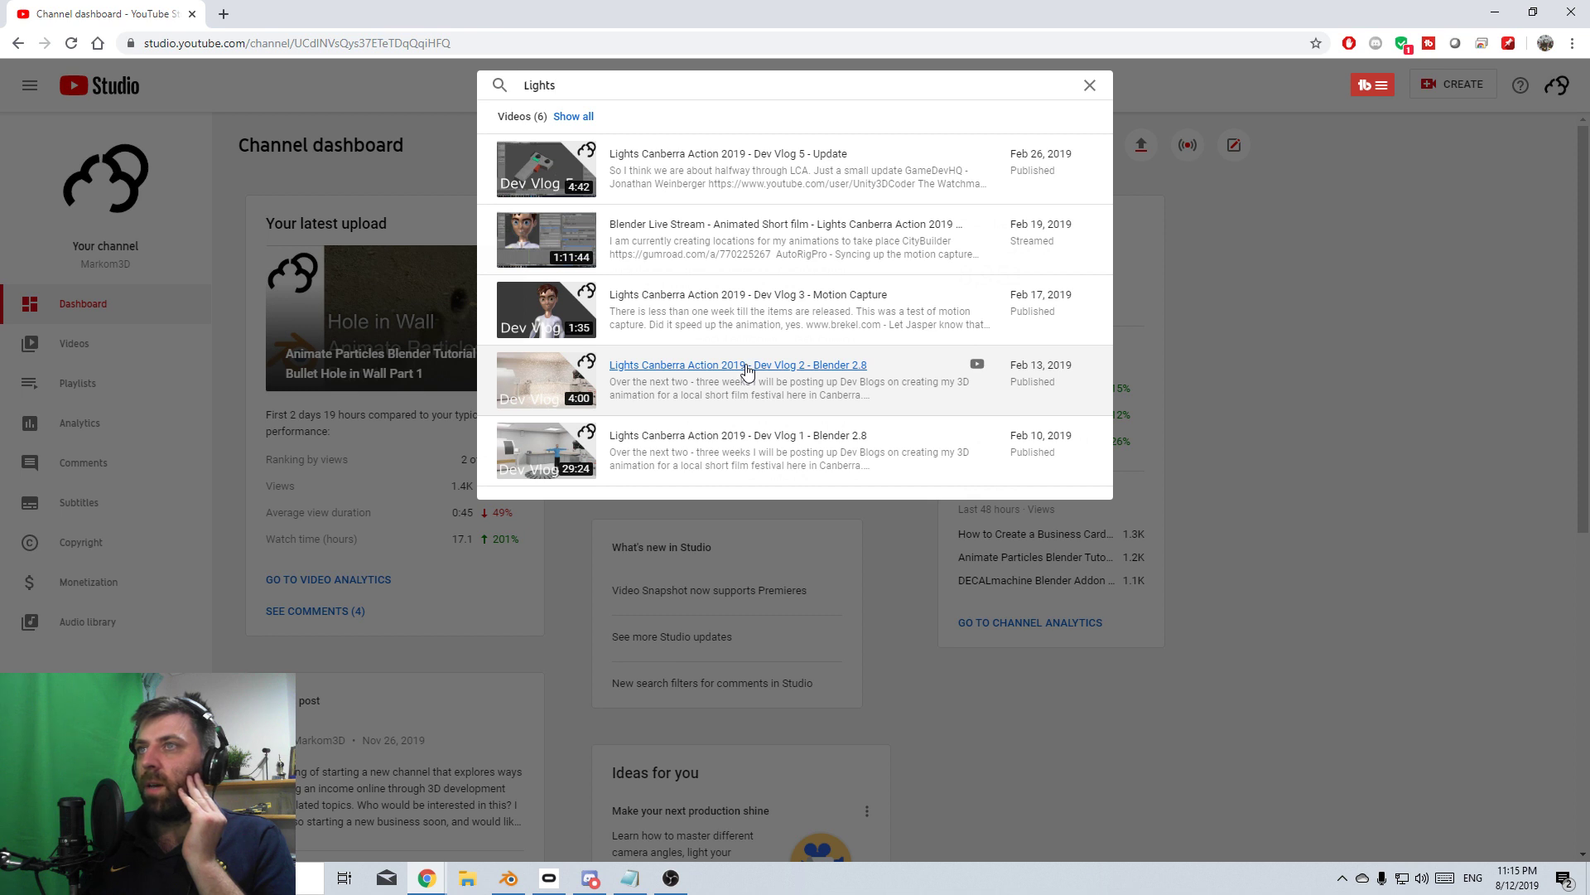
pyautogui.moveTo(579, 94); pyautogui.dragTo(425, 87)
pyautogui.click(577, 118)
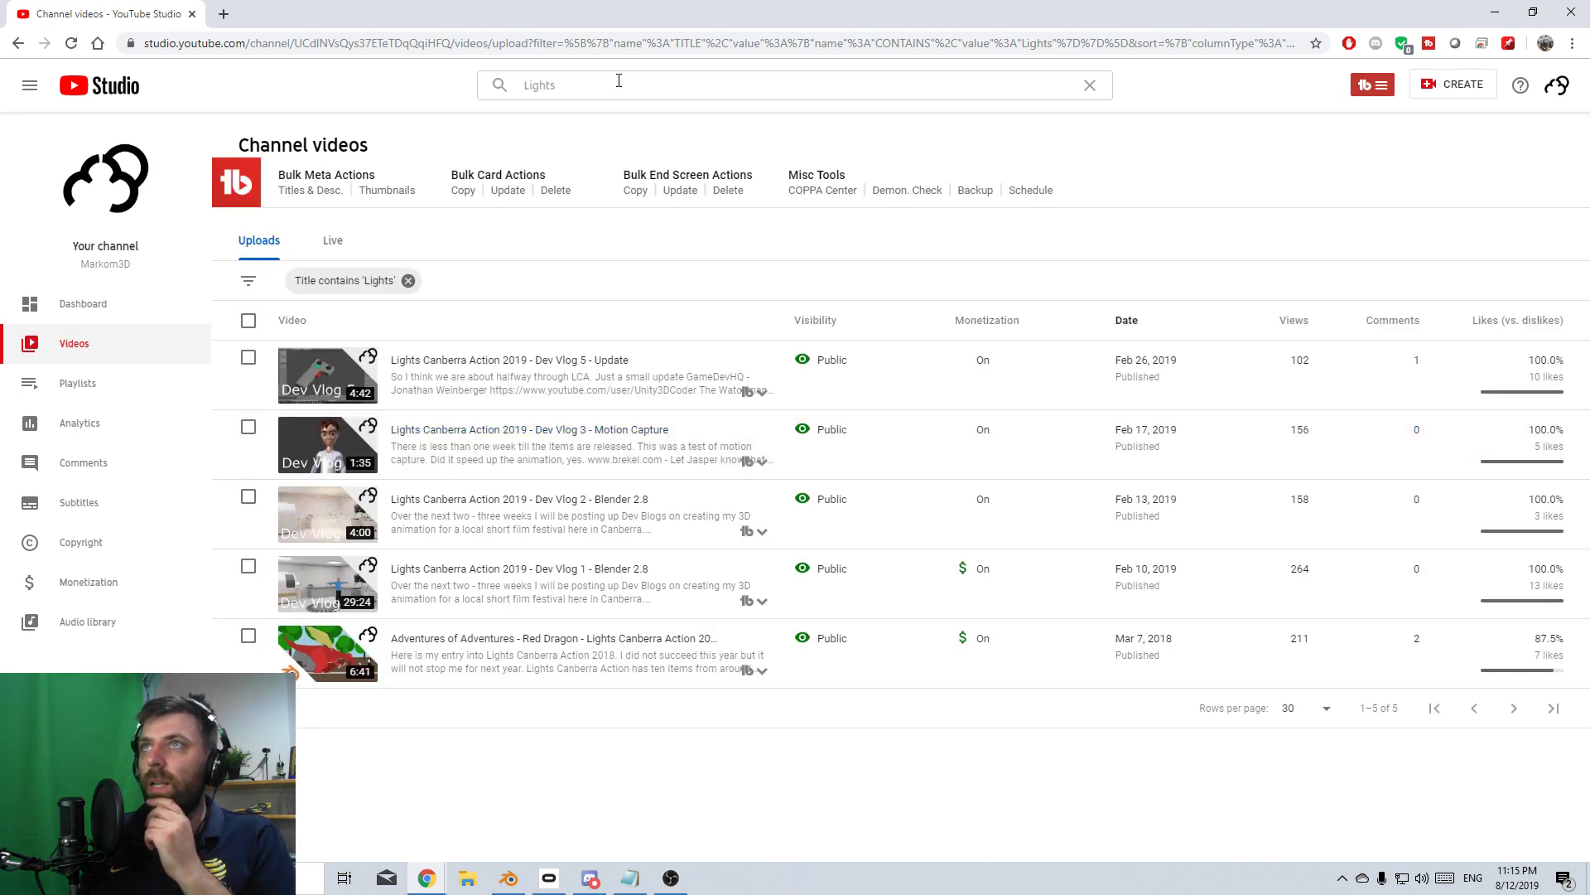
# - Replace the channel search term with "dragons"
pyautogui.moveTo(618, 80); pyautogui.dragTo(448, 72)
pyautogui.press('BackSpace')
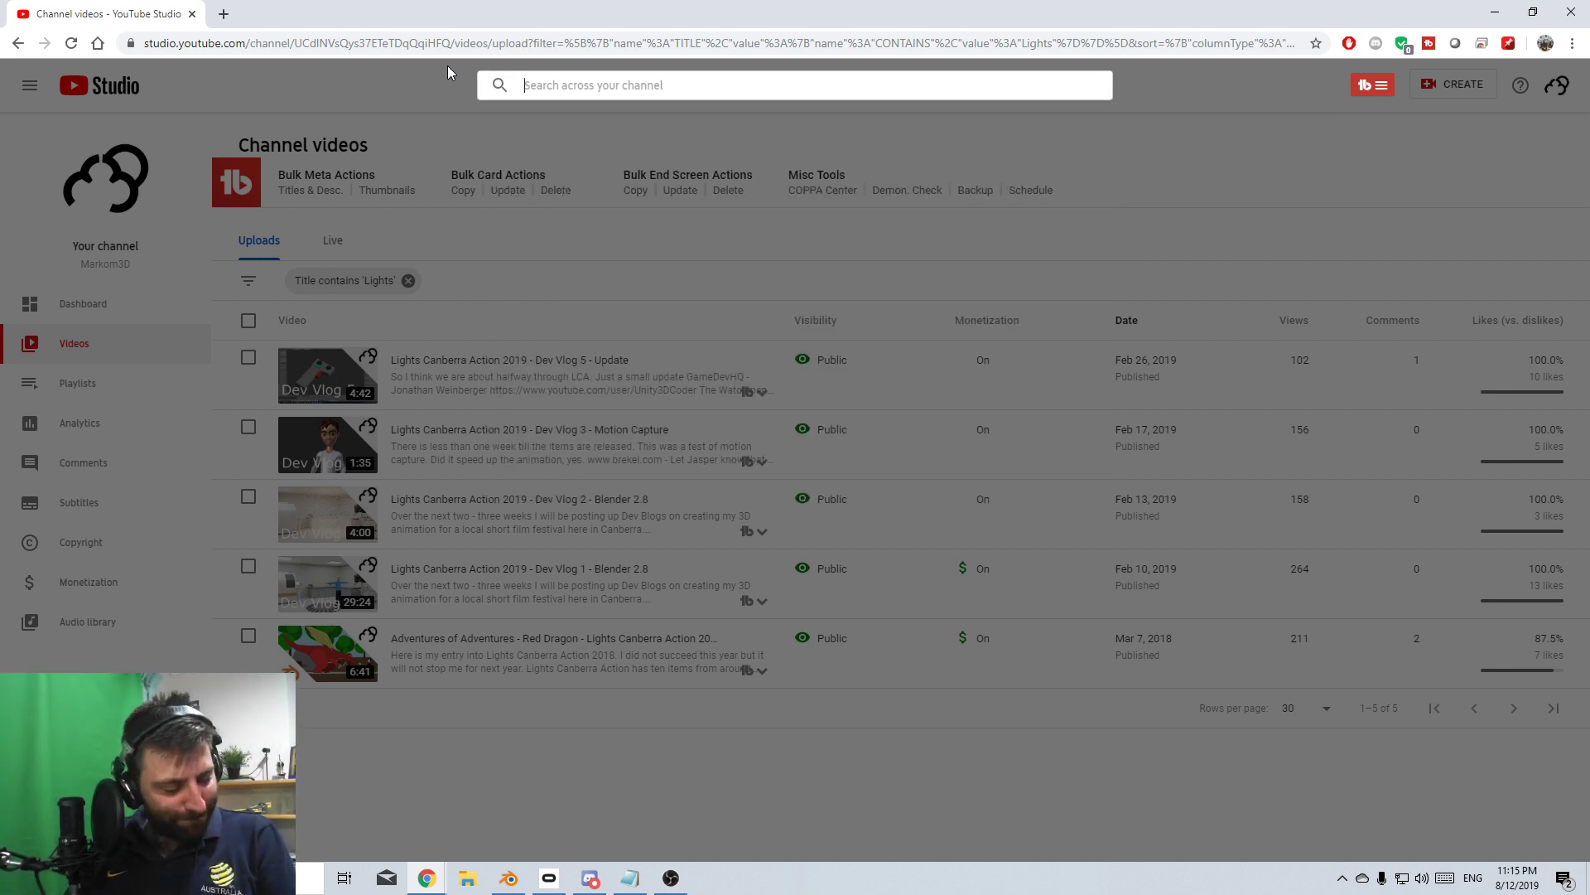
pyautogui.write('dragons')
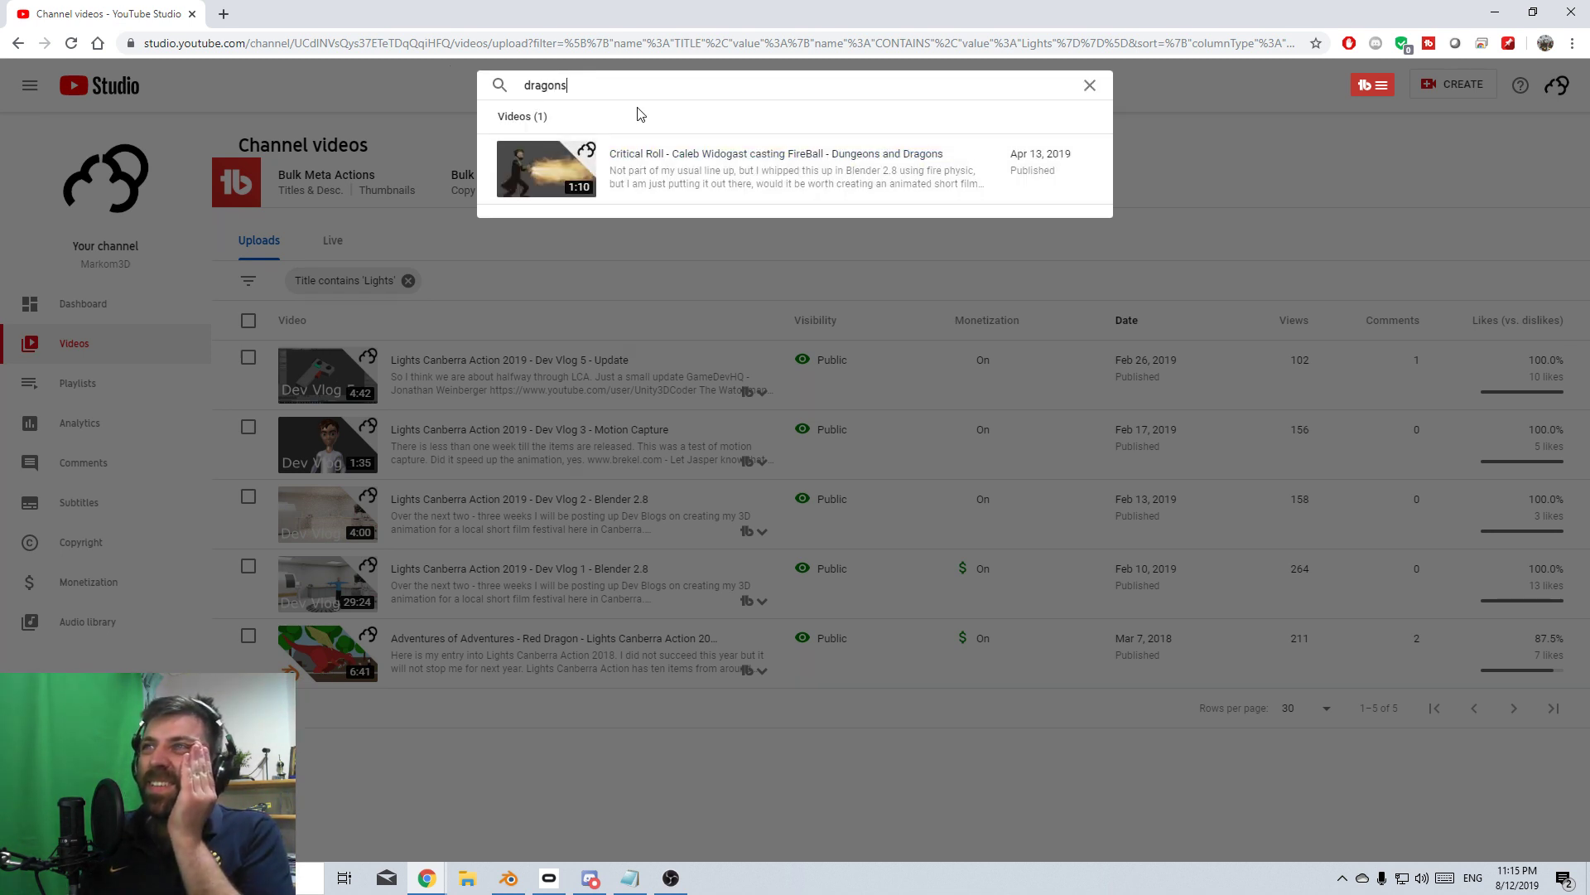
pyautogui.moveTo(579, 85); pyautogui.dragTo(470, 73)
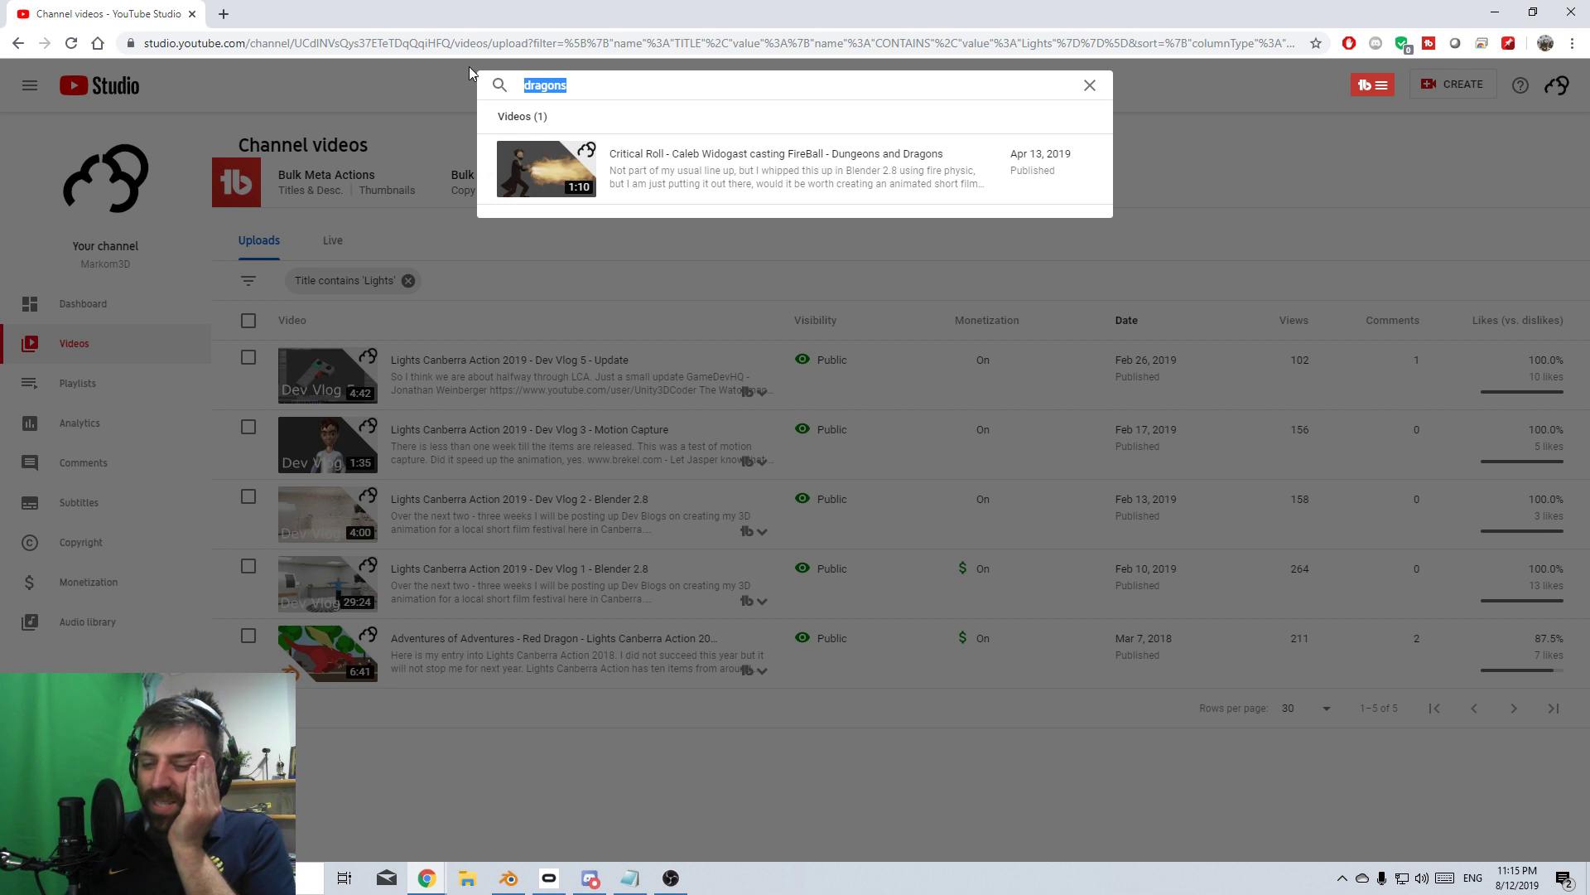
pyautogui.press('BackSpace')
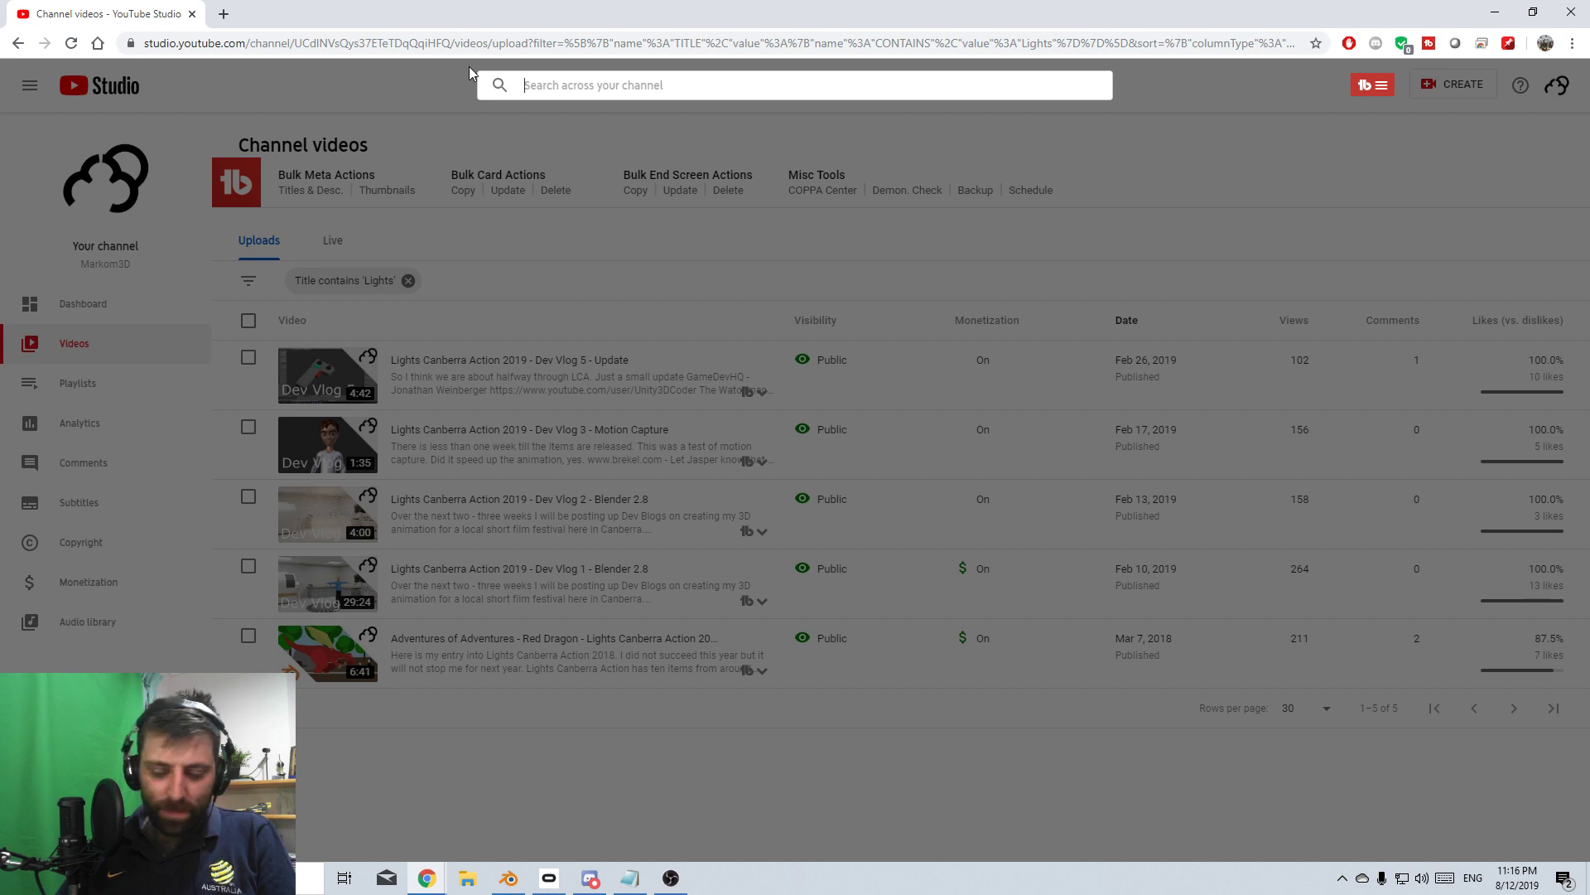
pyautogui.write('aussies')
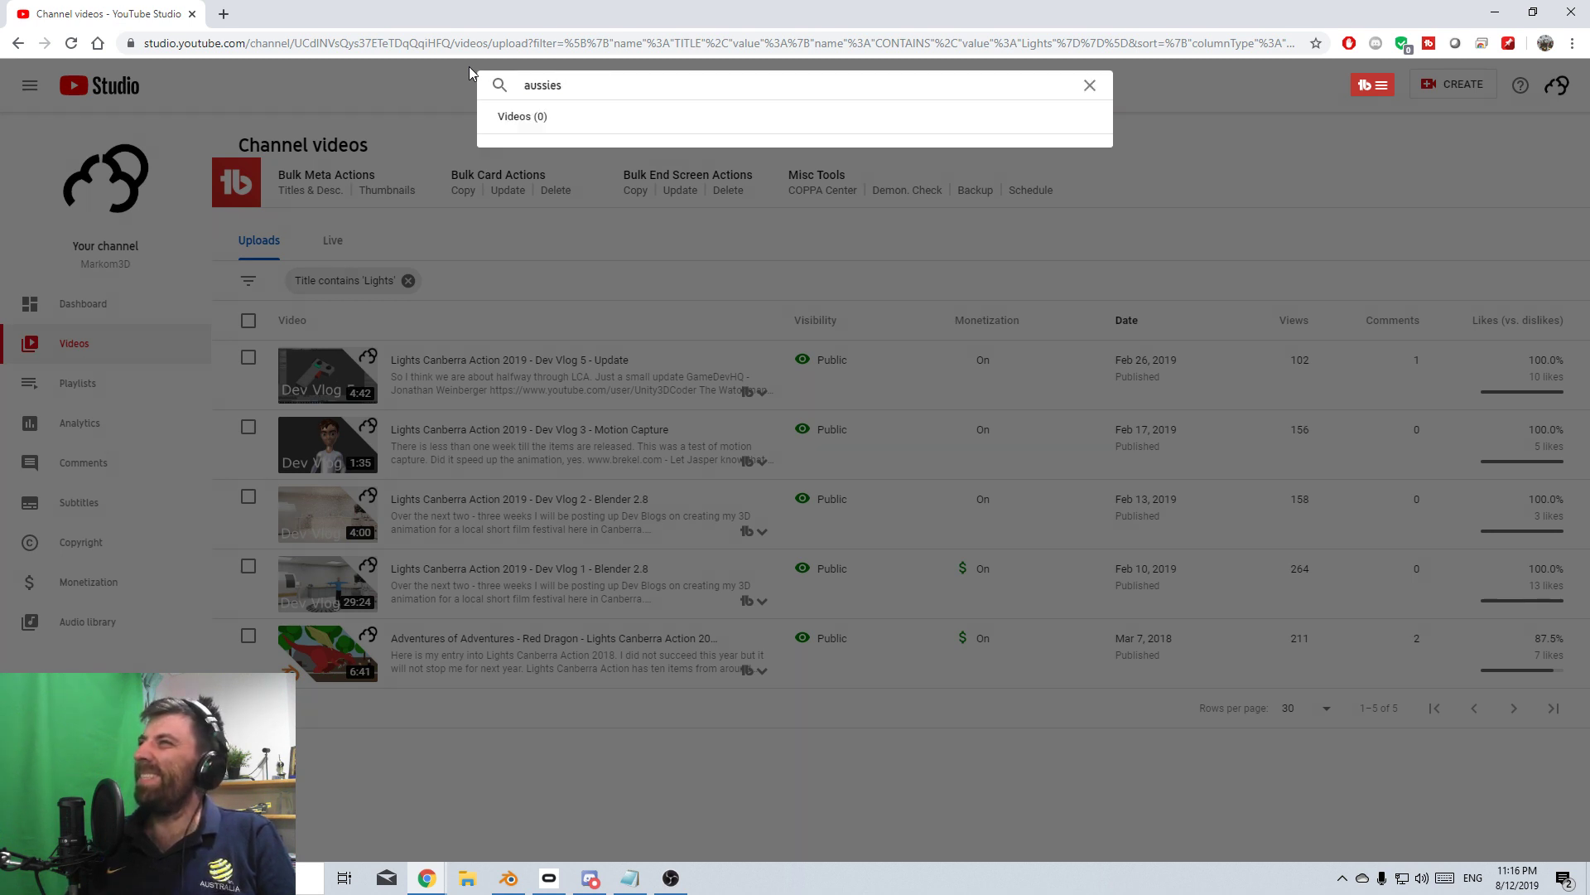
pyautogui.press('BackSpace')
pyautogui.press('BackSpace')
pyautogui.press('BackSpace')
pyautogui.press('BackSpace')
pyautogui.press('BackSpace')
pyautogui.press('BackSpace')
pyautogui.press('BackSpace')
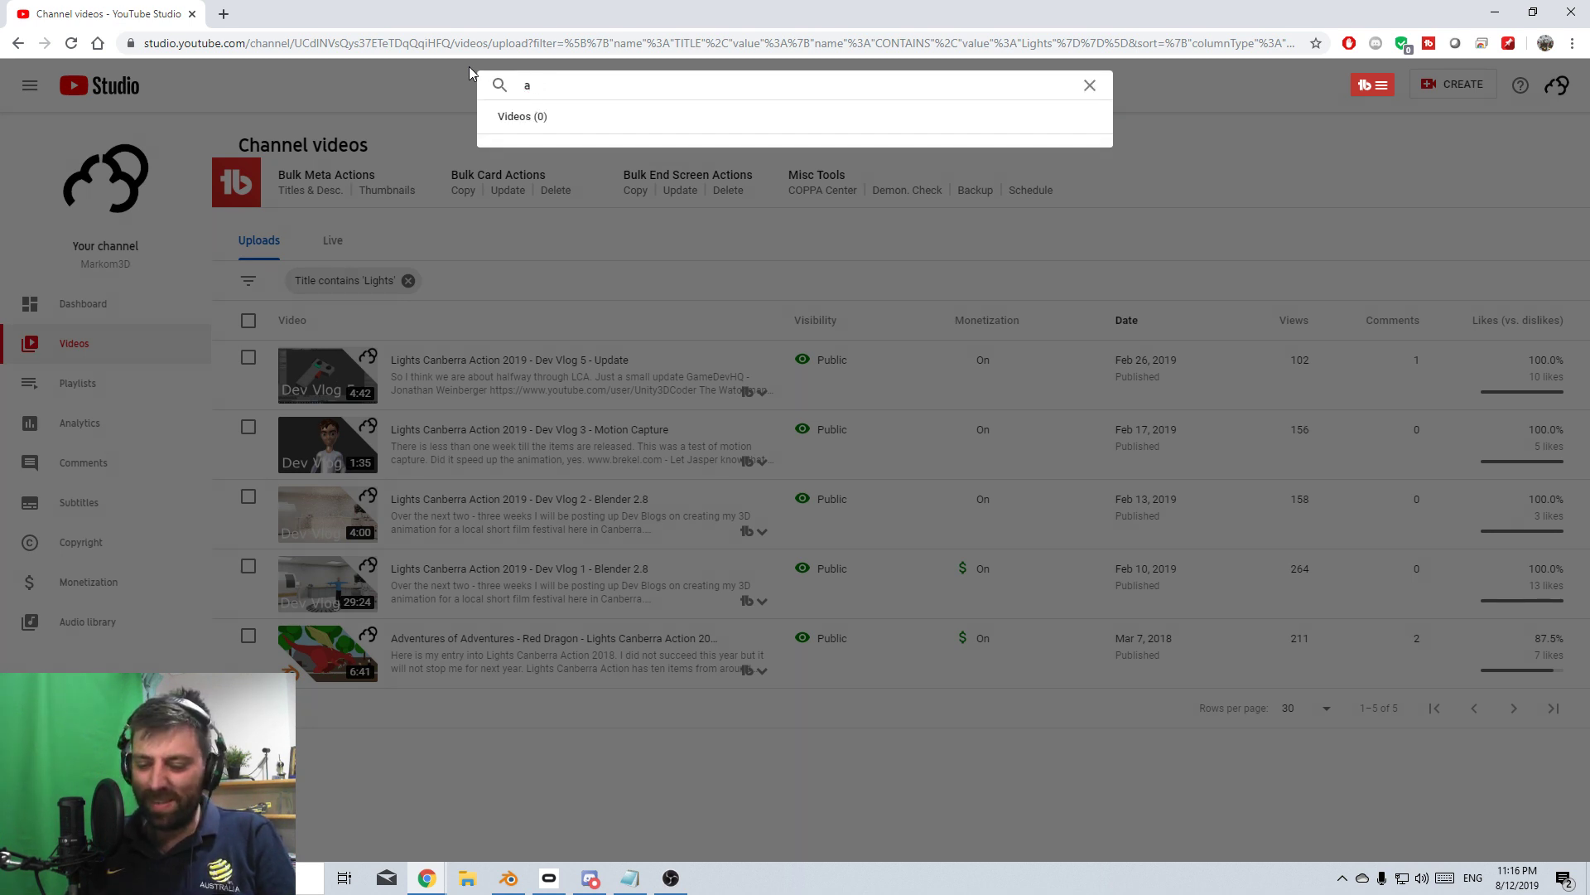
# - Search the channel for "dragon" and open the details of "Adventures of Adventures - Red Dragon - Lights Canberra Action 2018"
pyautogui.write('dragon')
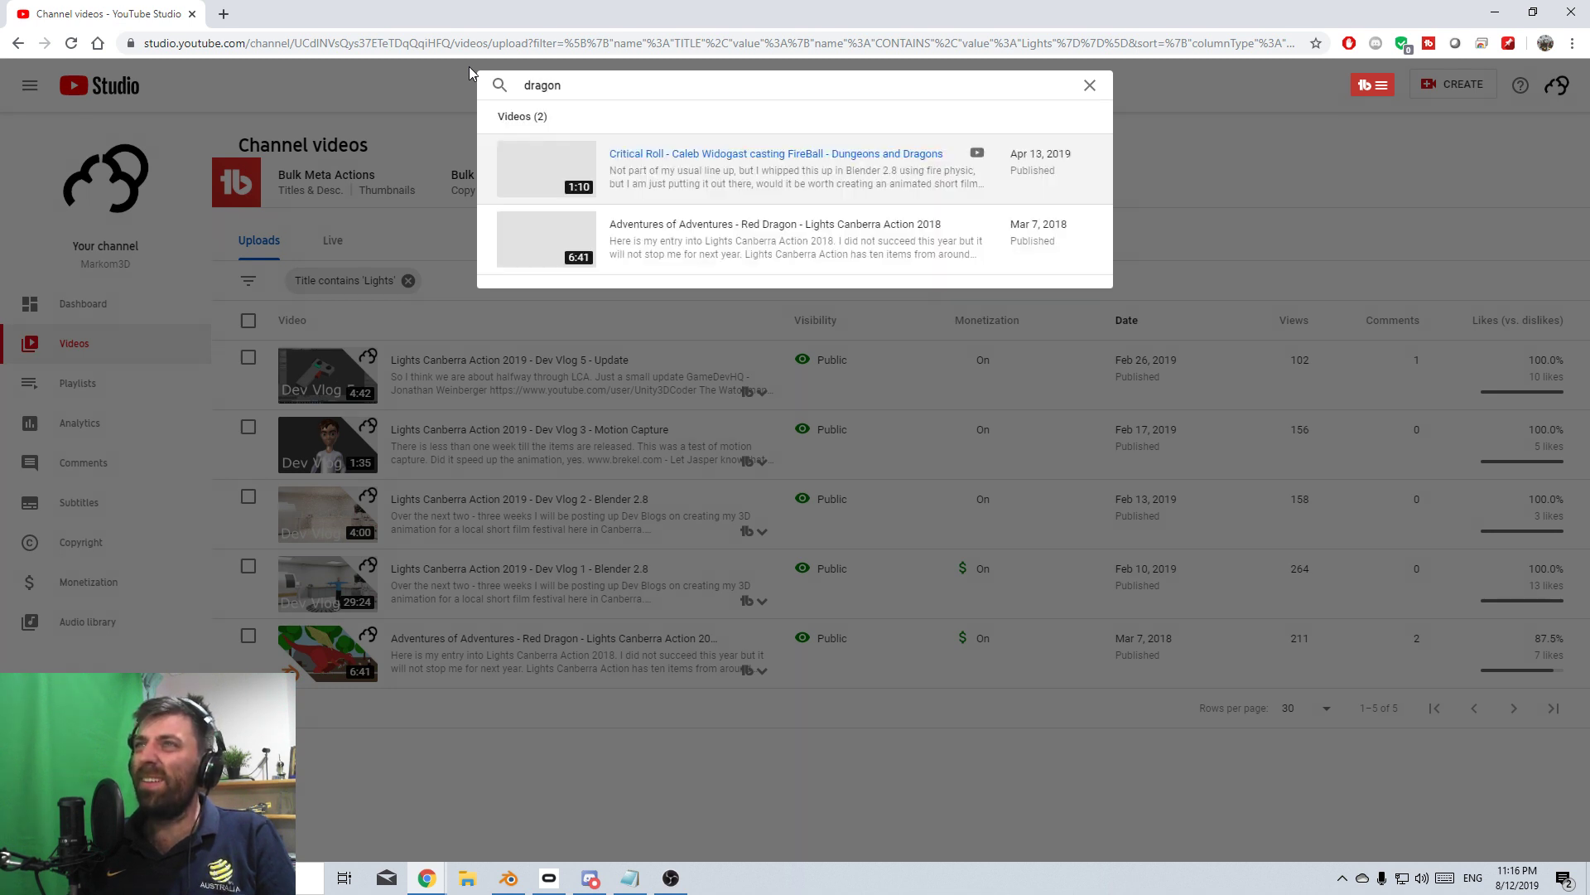
pyautogui.click(774, 228)
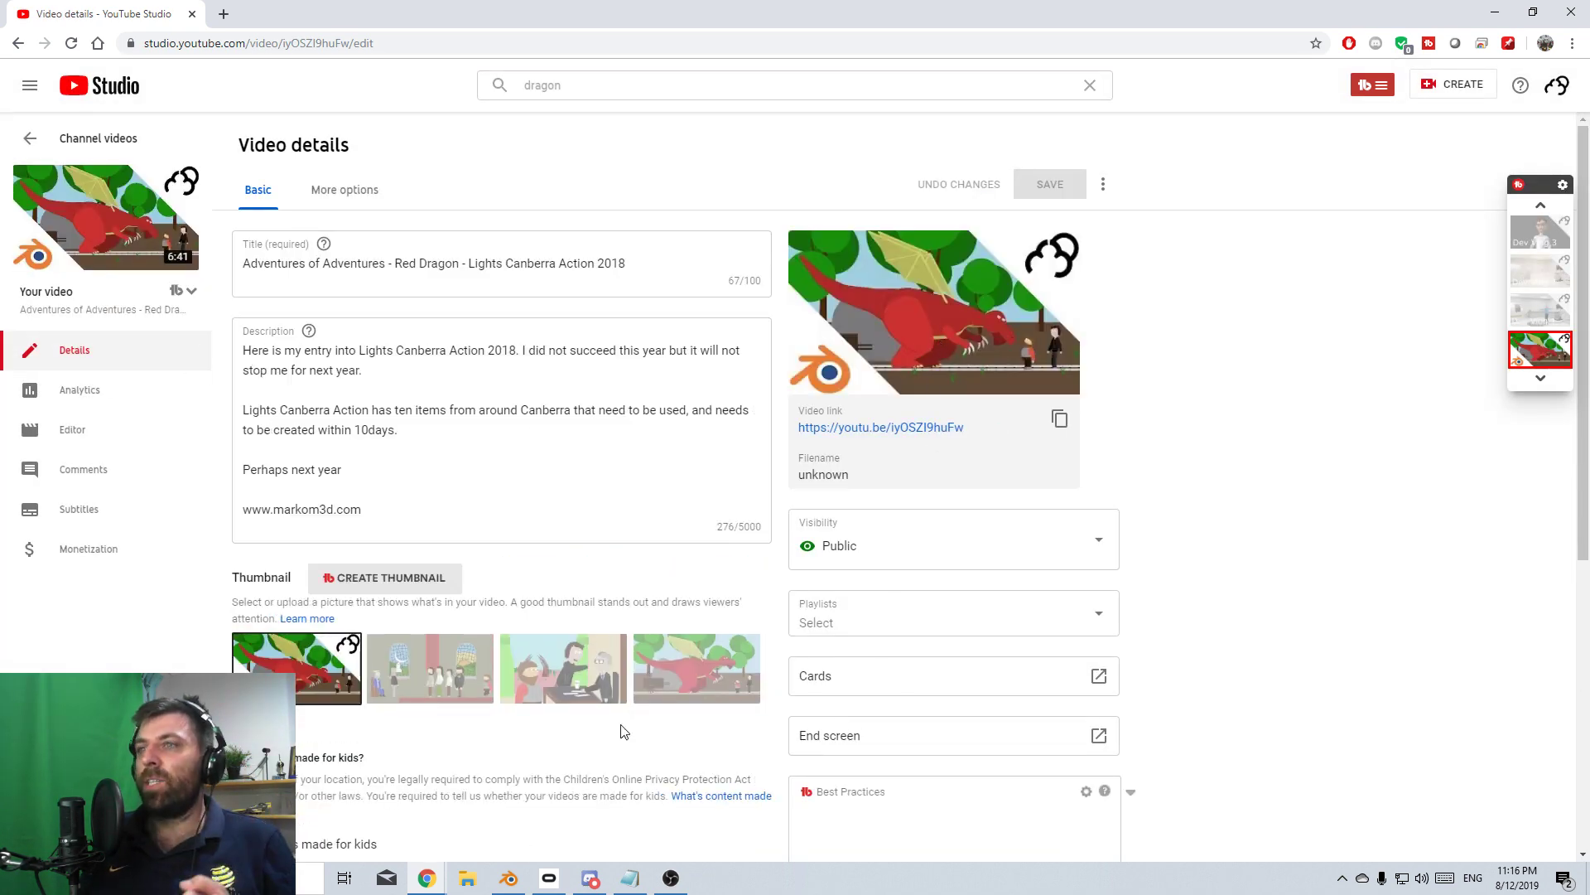
# - Preview the thumbnail with the seated man, restore the original dragon thumbnail, and open the video's watch page from its link
pyautogui.click(563, 668)
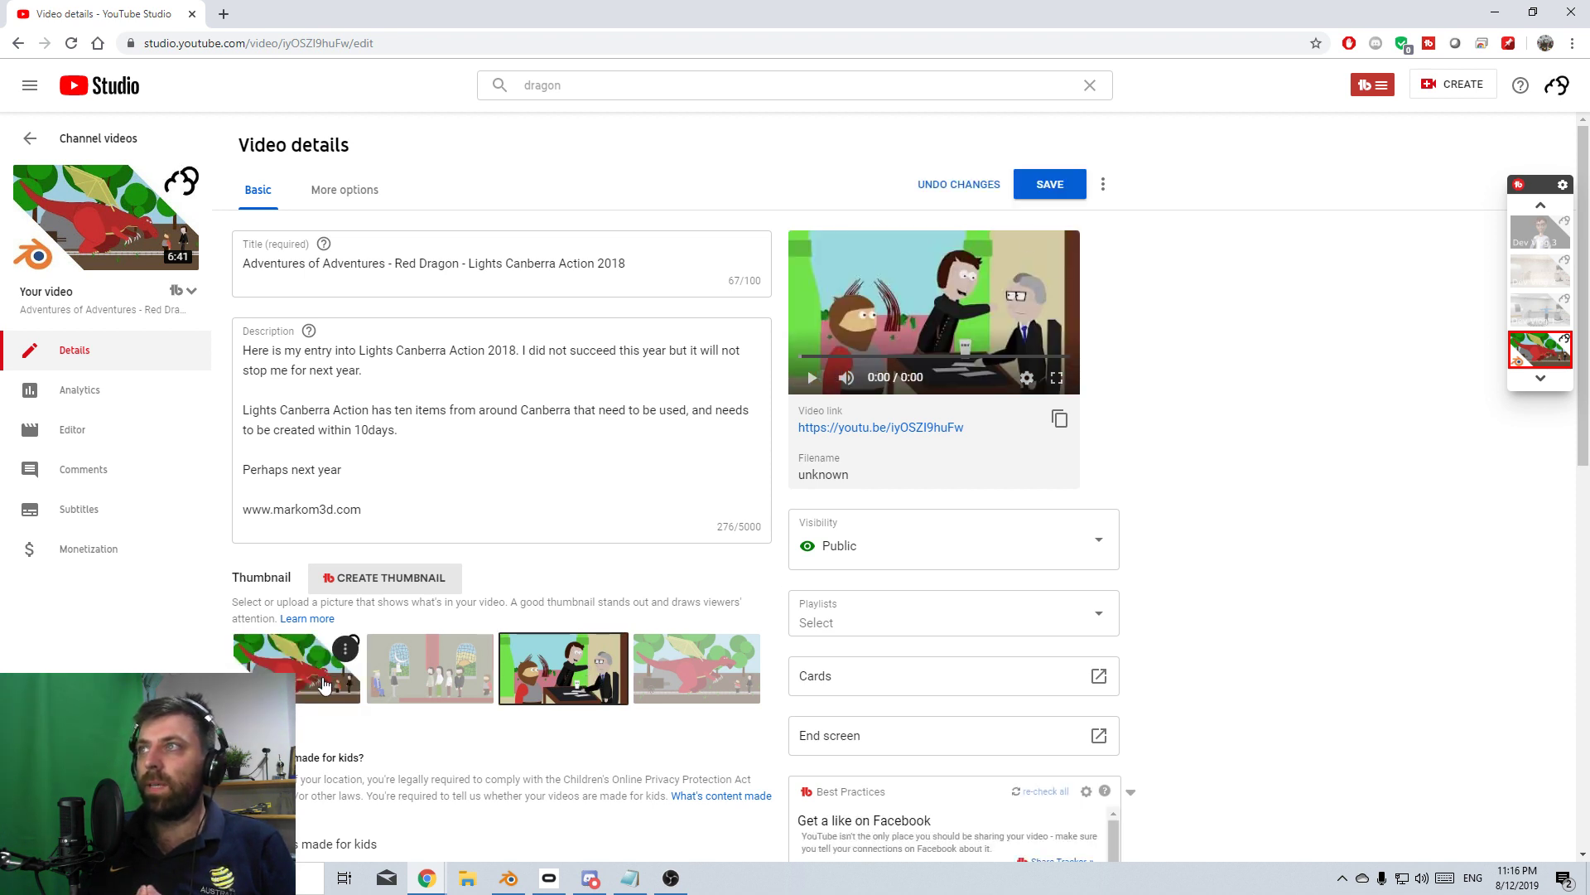
pyautogui.click(323, 685)
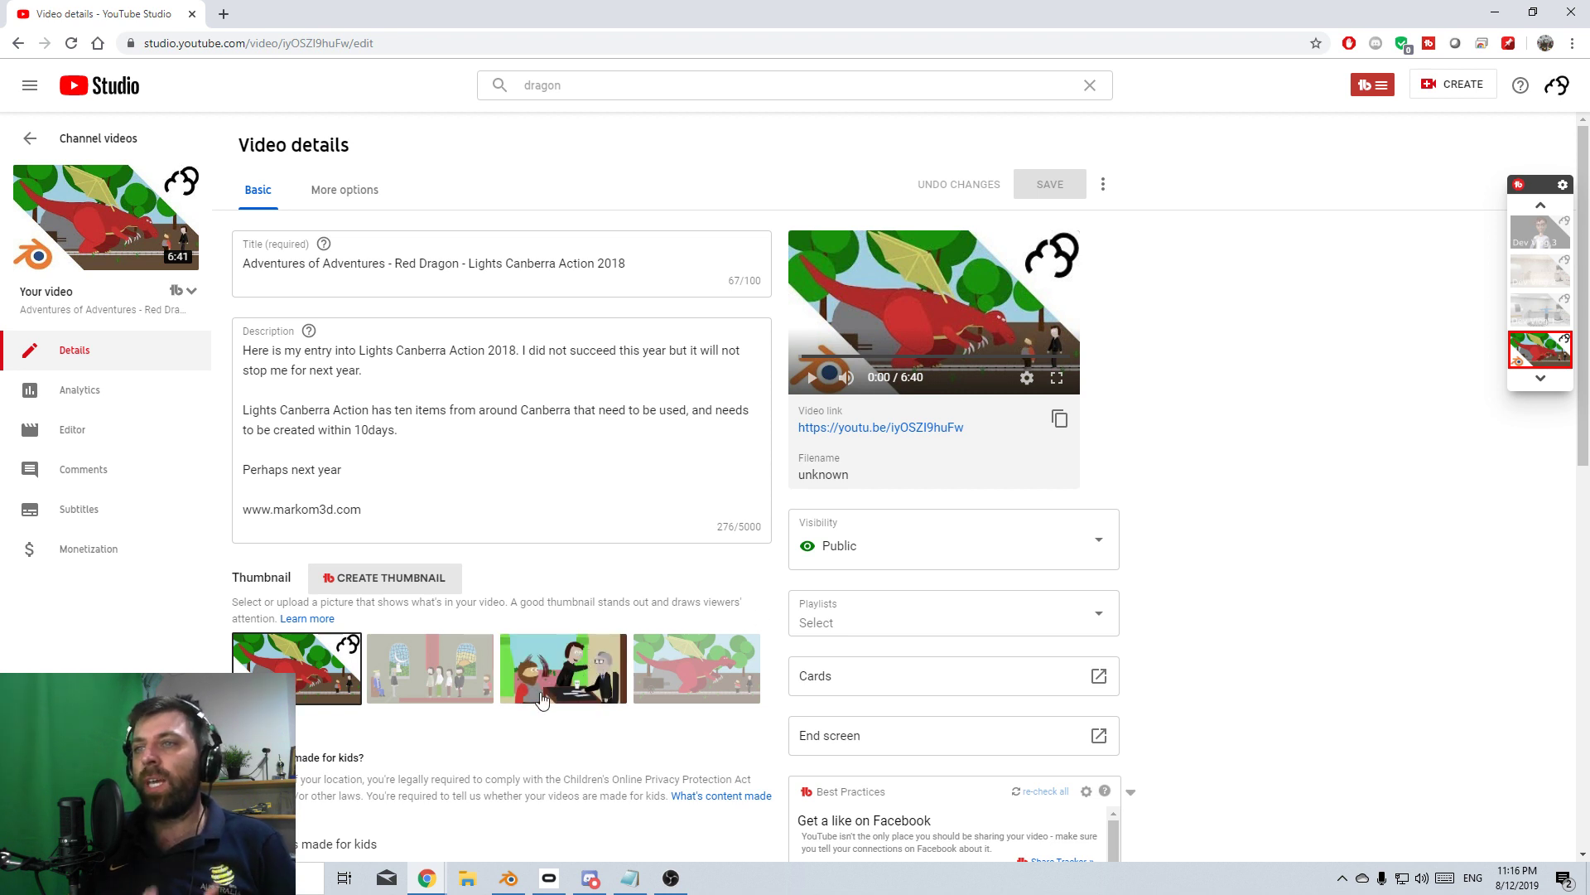
pyautogui.click(895, 428)
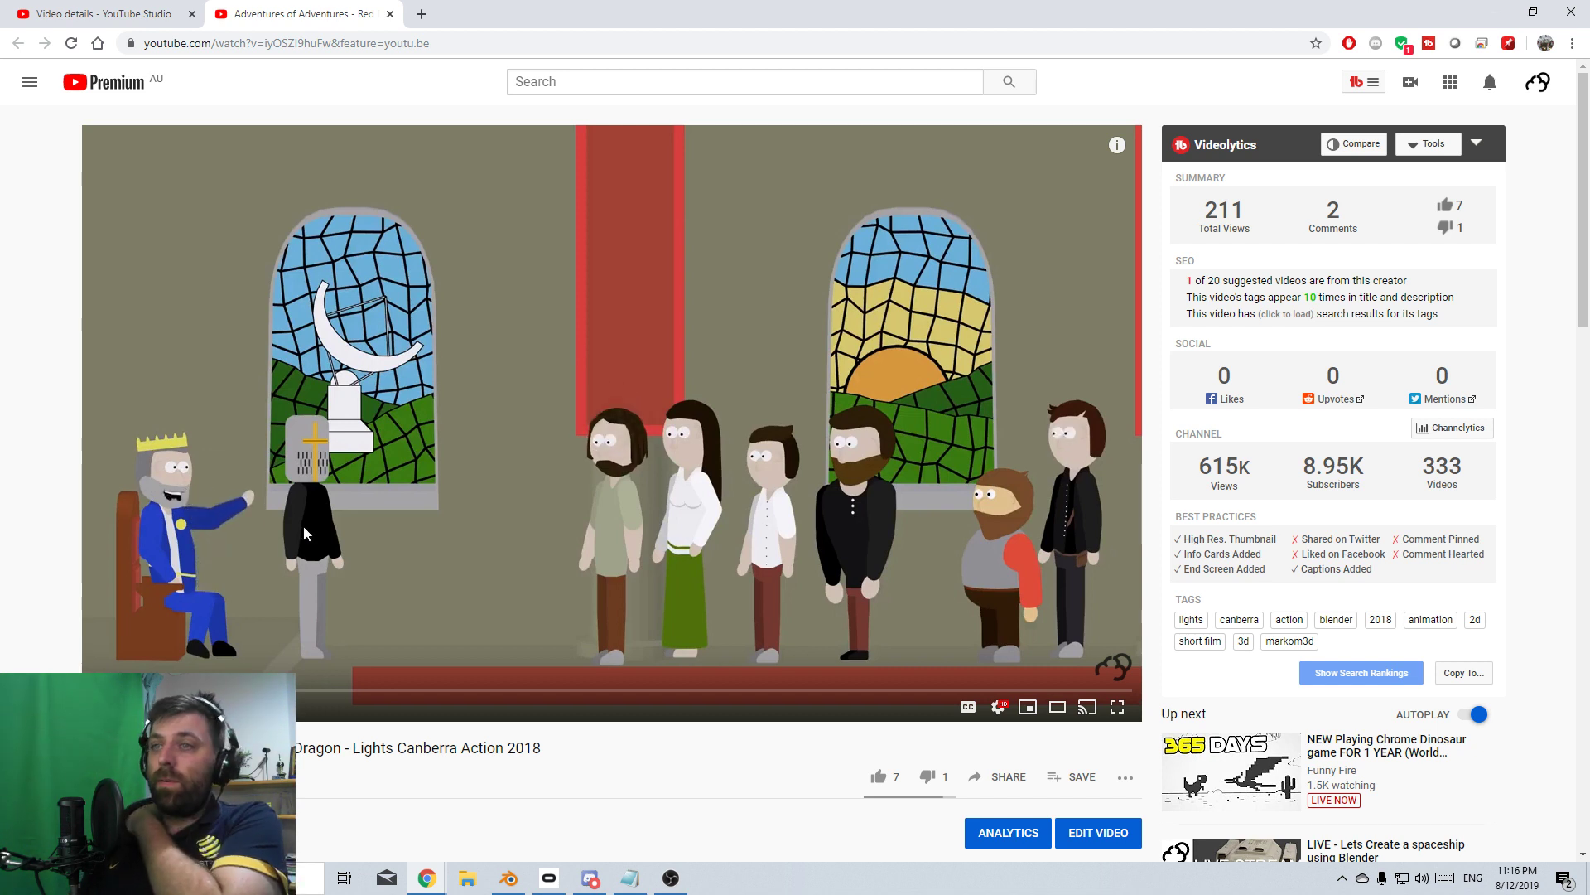
# - Examine the description and comments below the Red Dragon video
pyautogui.scroll(-4, 704, 441)
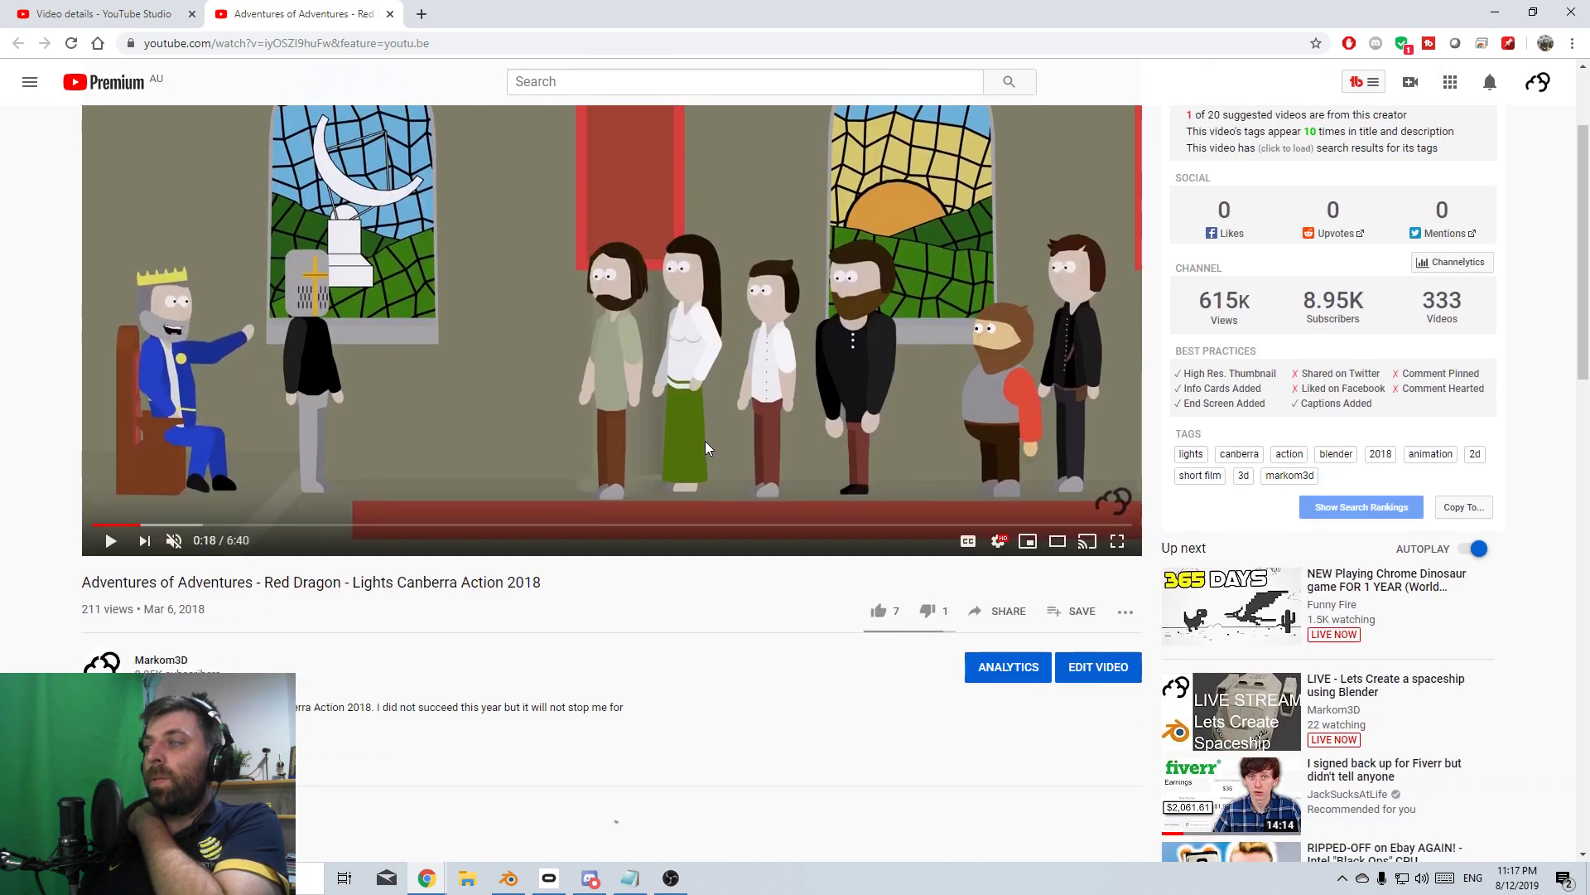
pyautogui.scroll(-2, 706, 444)
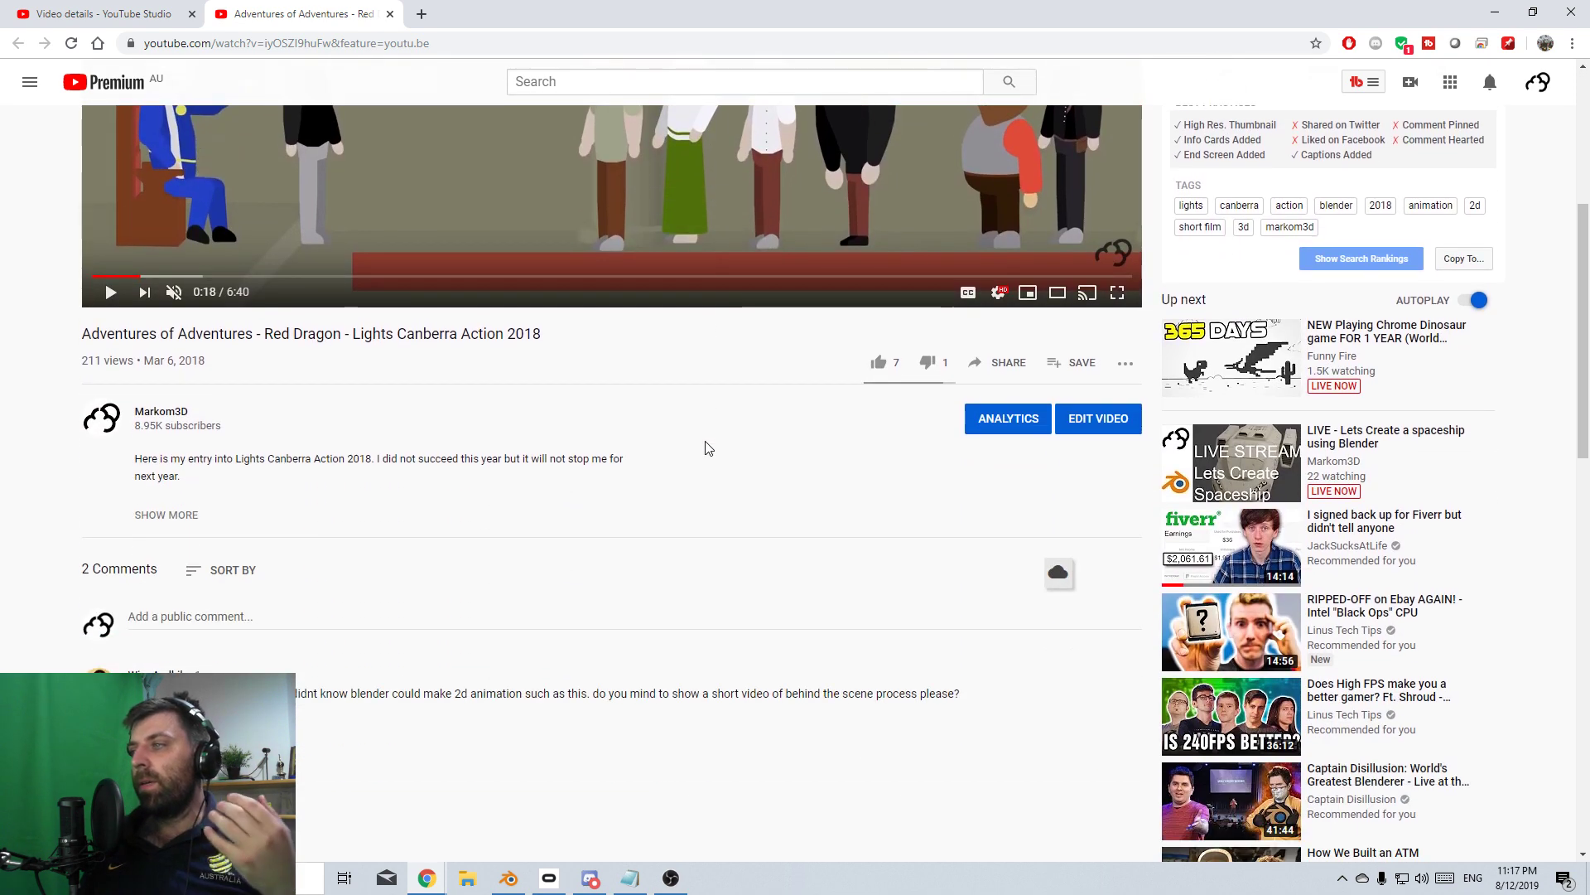
pyautogui.scroll(6, 704, 441)
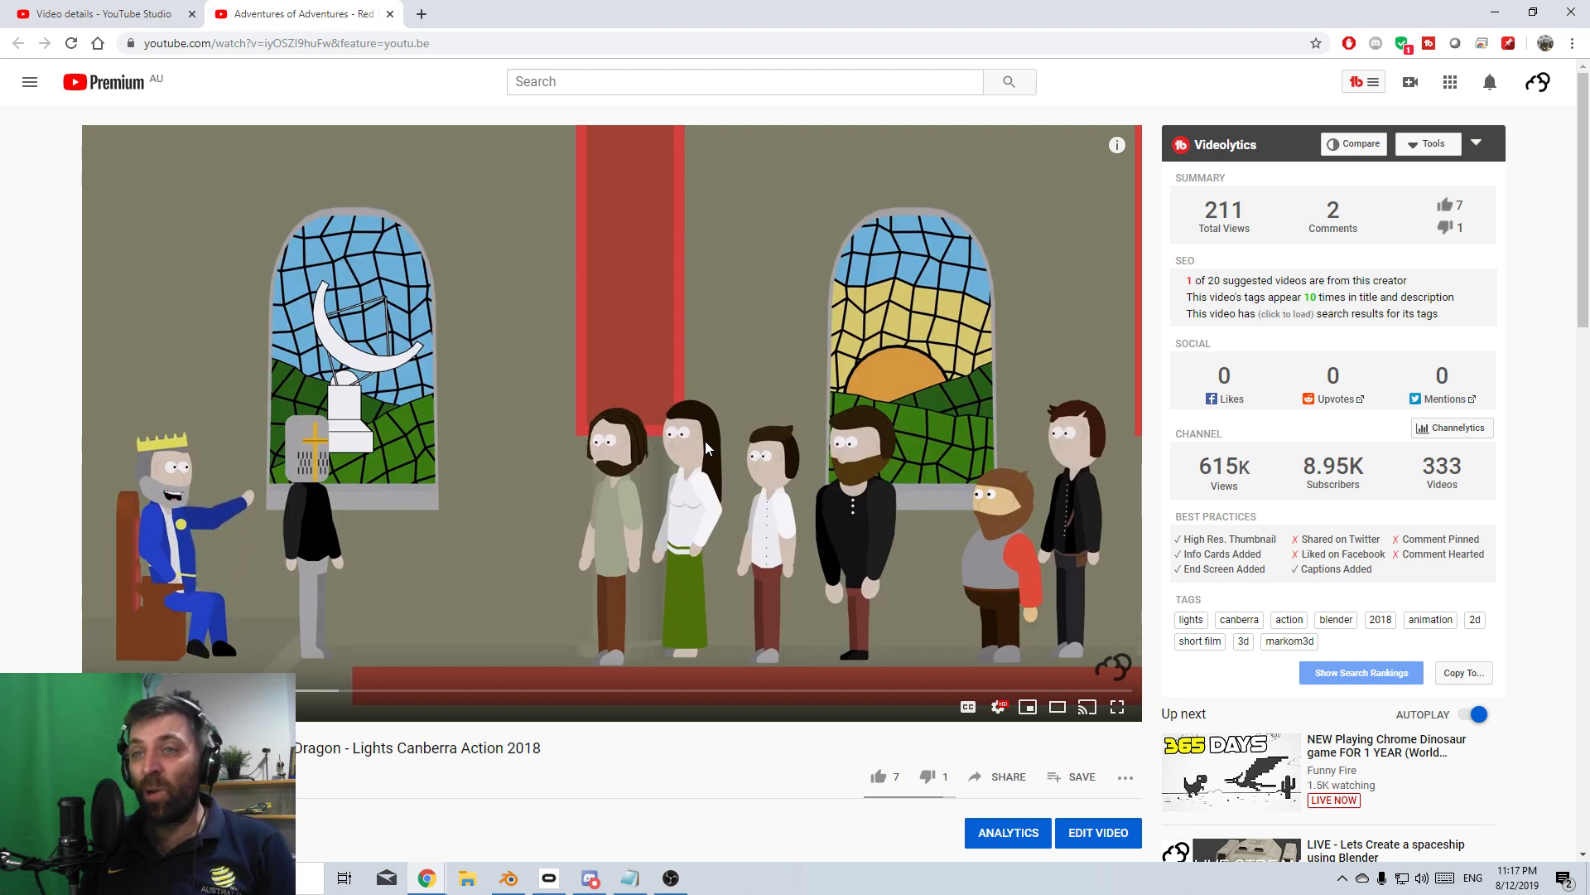
# - Play the Red Dragon animation and skip ahead through its scenes to about 6:18
pyautogui.click(729, 453)
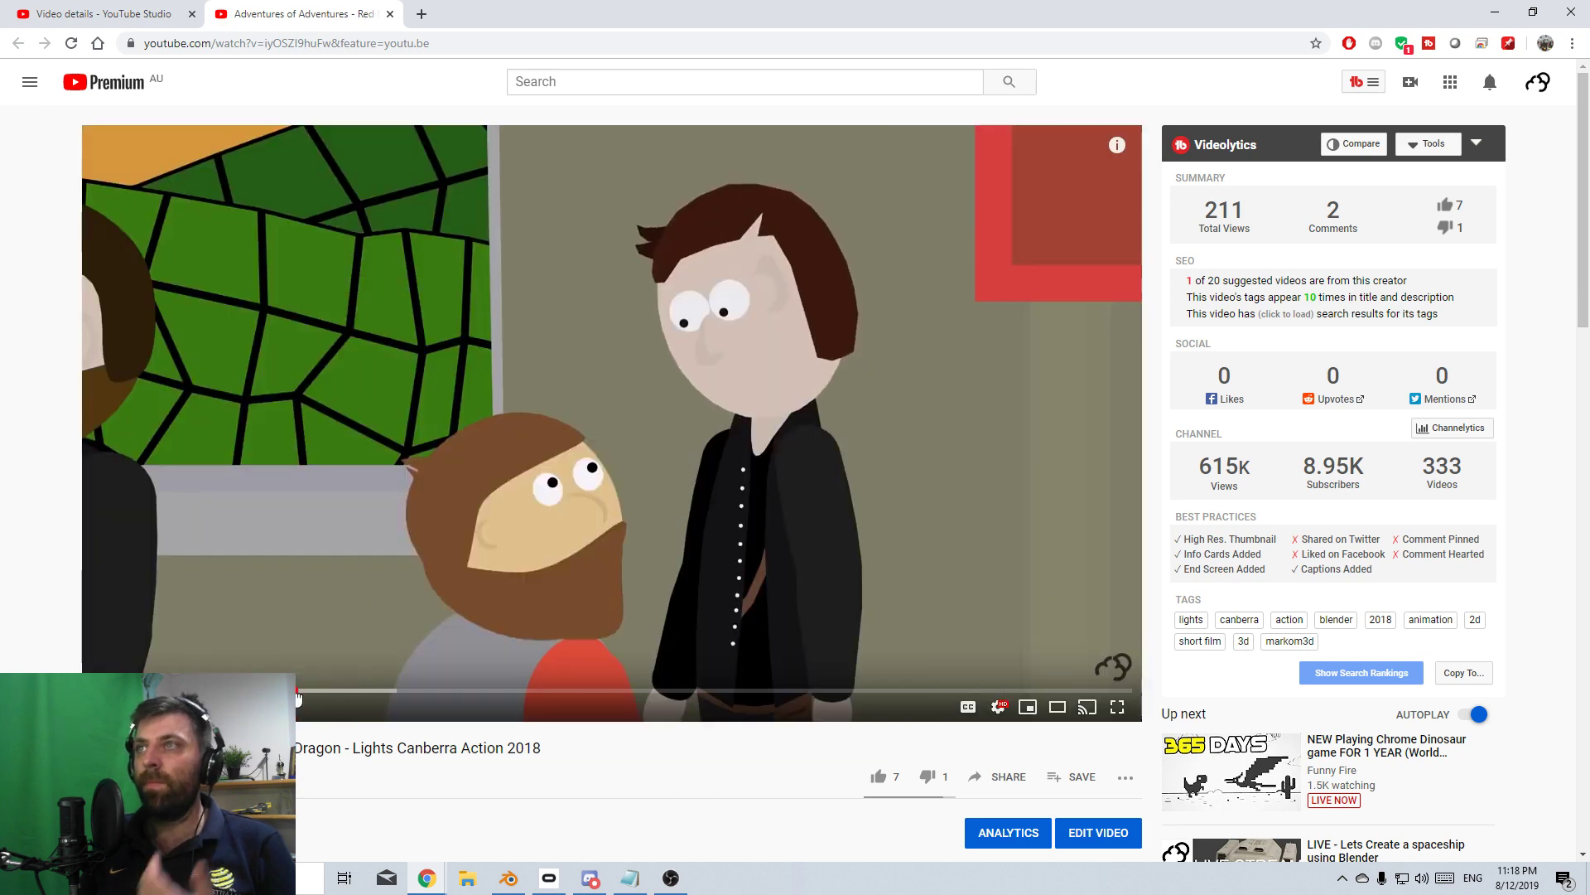
pyautogui.moveTo(296, 699); pyautogui.dragTo(348, 697)
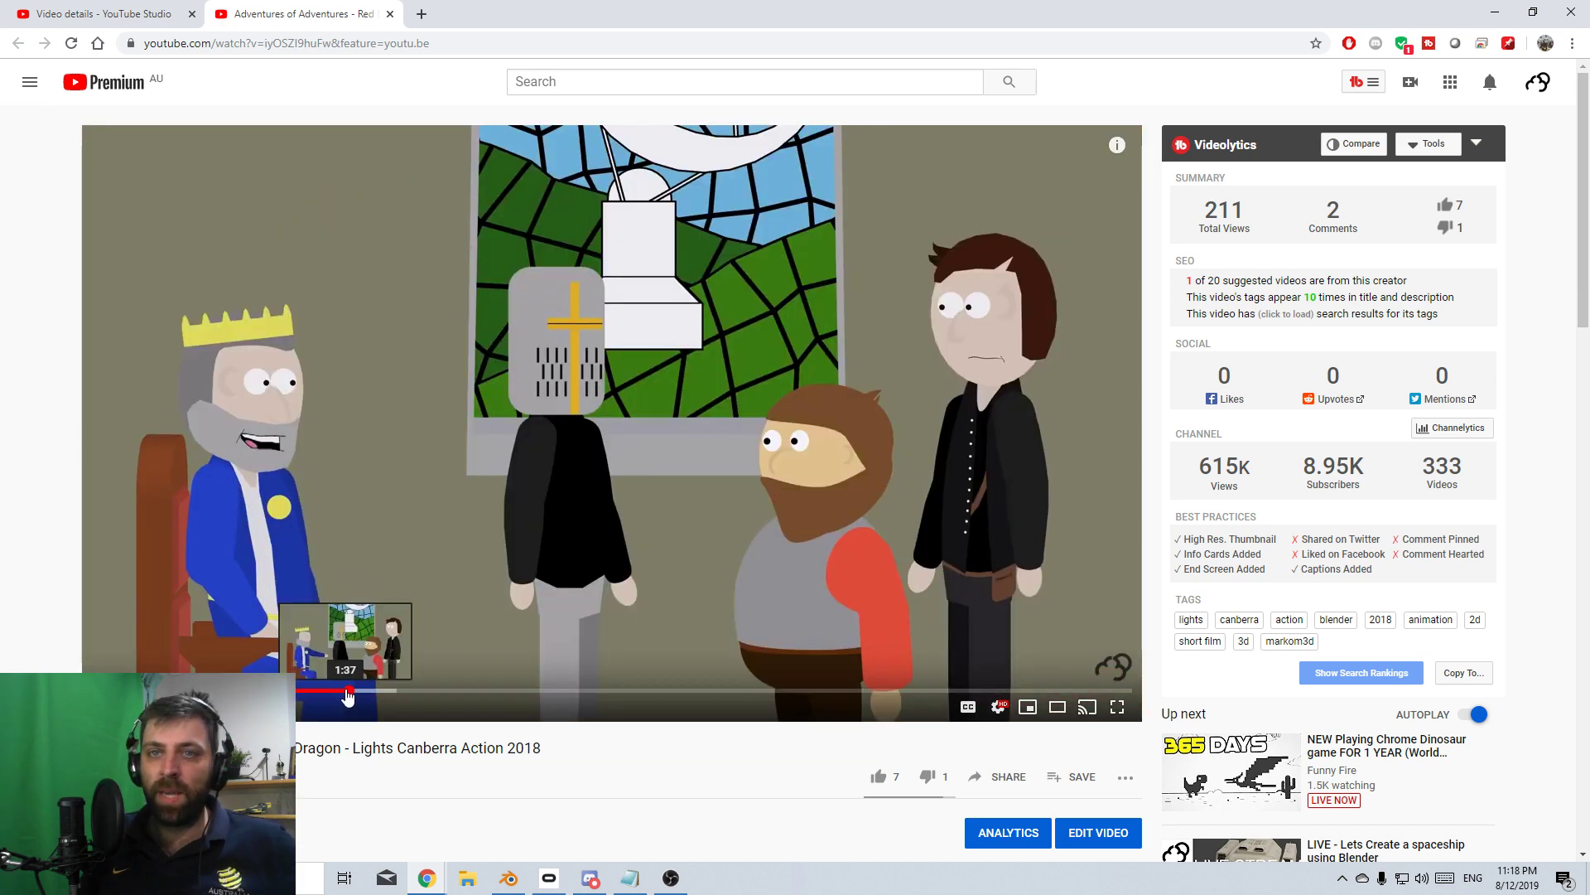
pyautogui.click(388, 697)
pyautogui.click(520, 698)
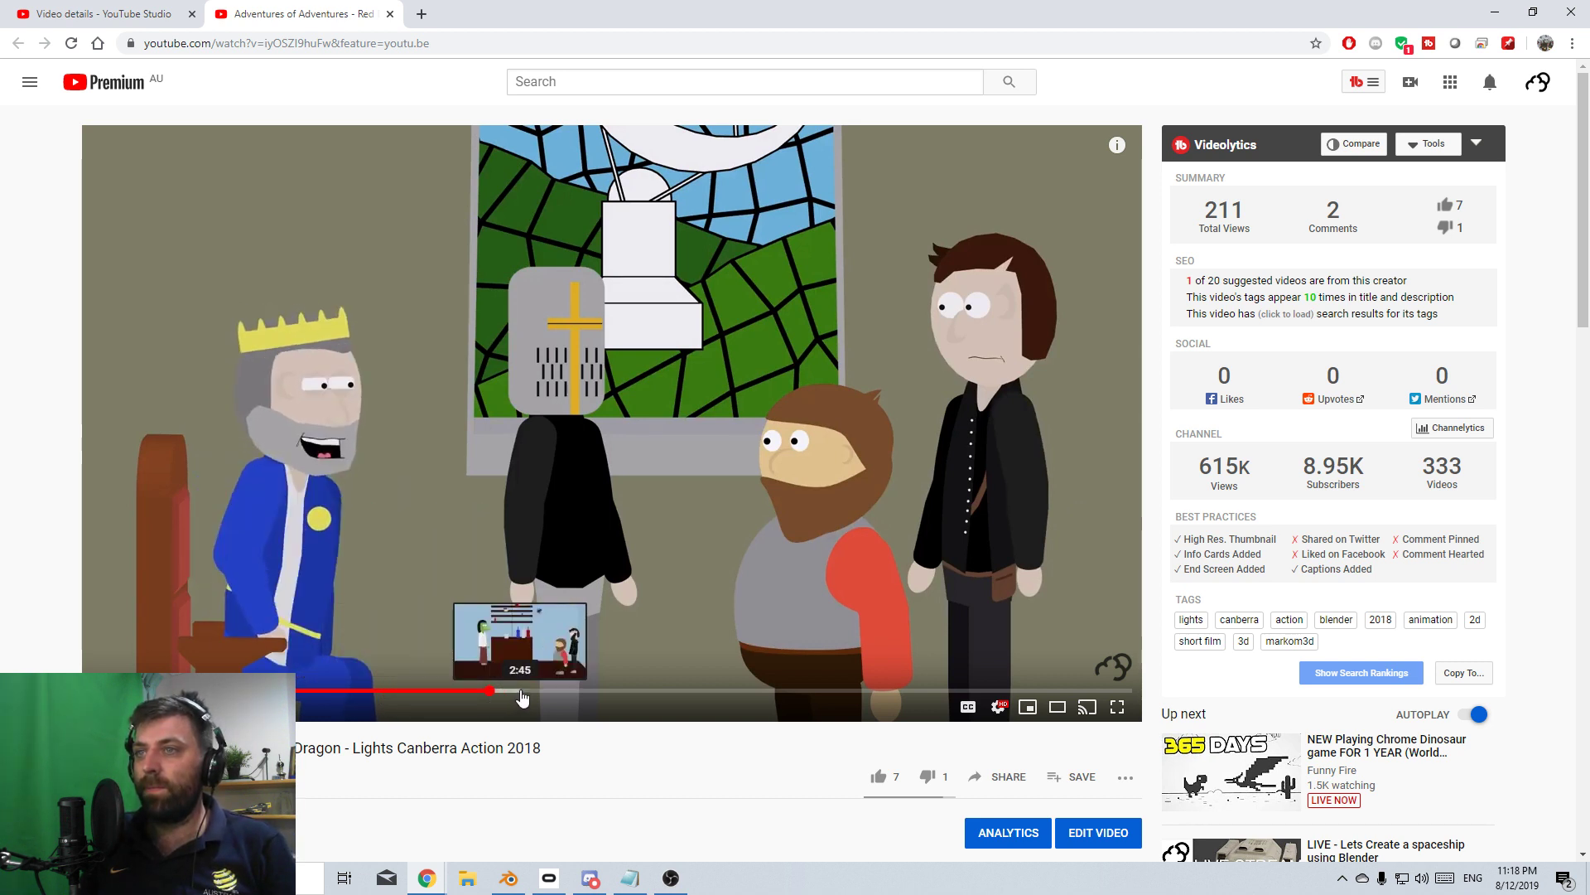
pyautogui.click(911, 691)
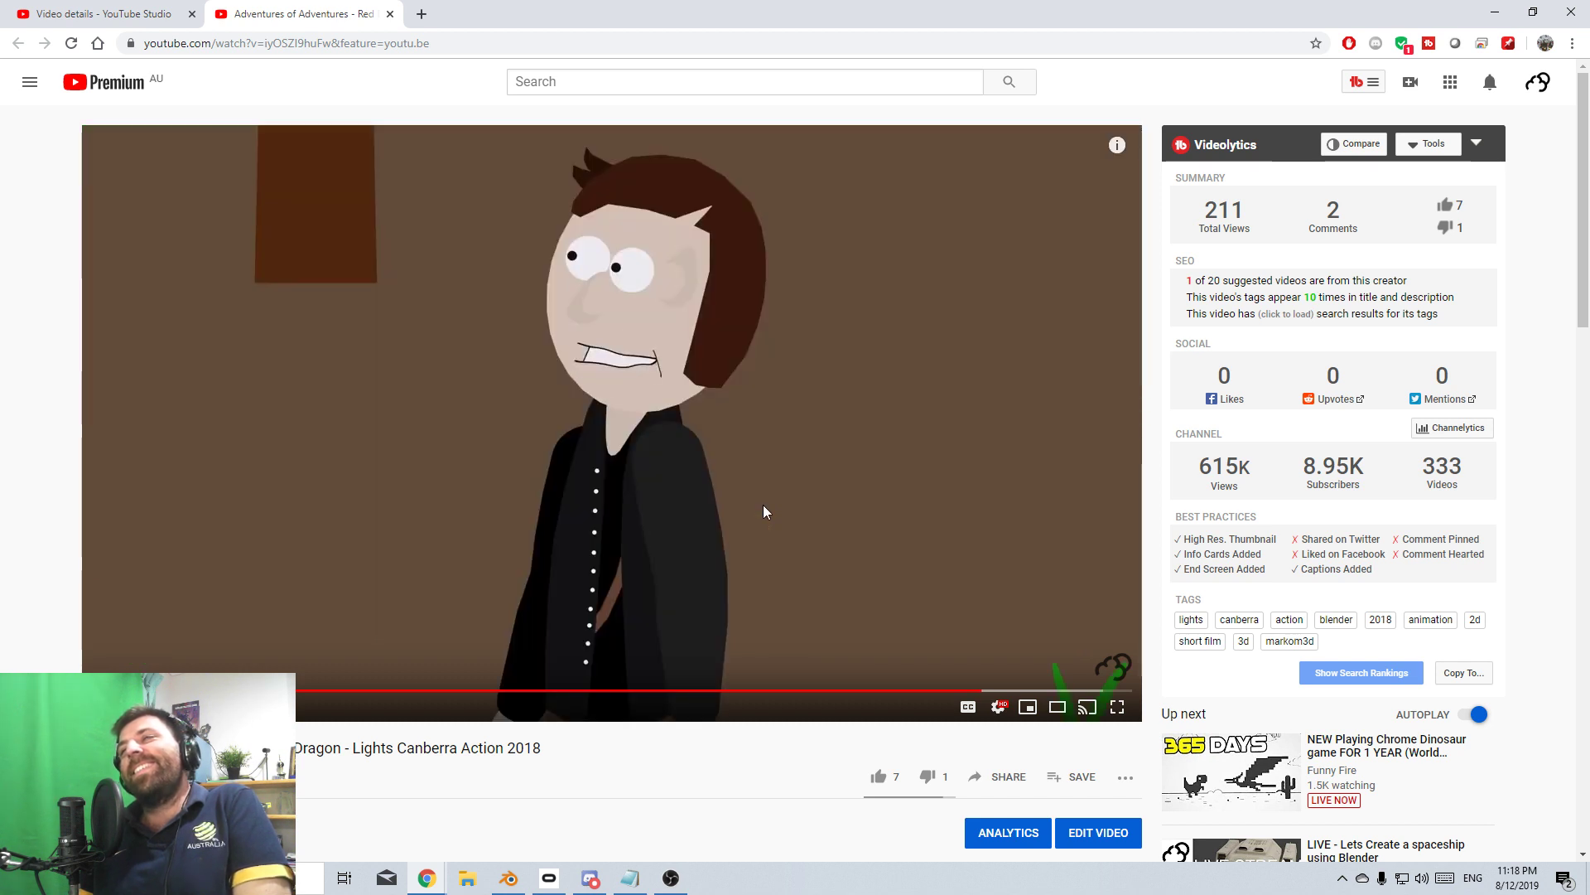
pyautogui.click(764, 506)
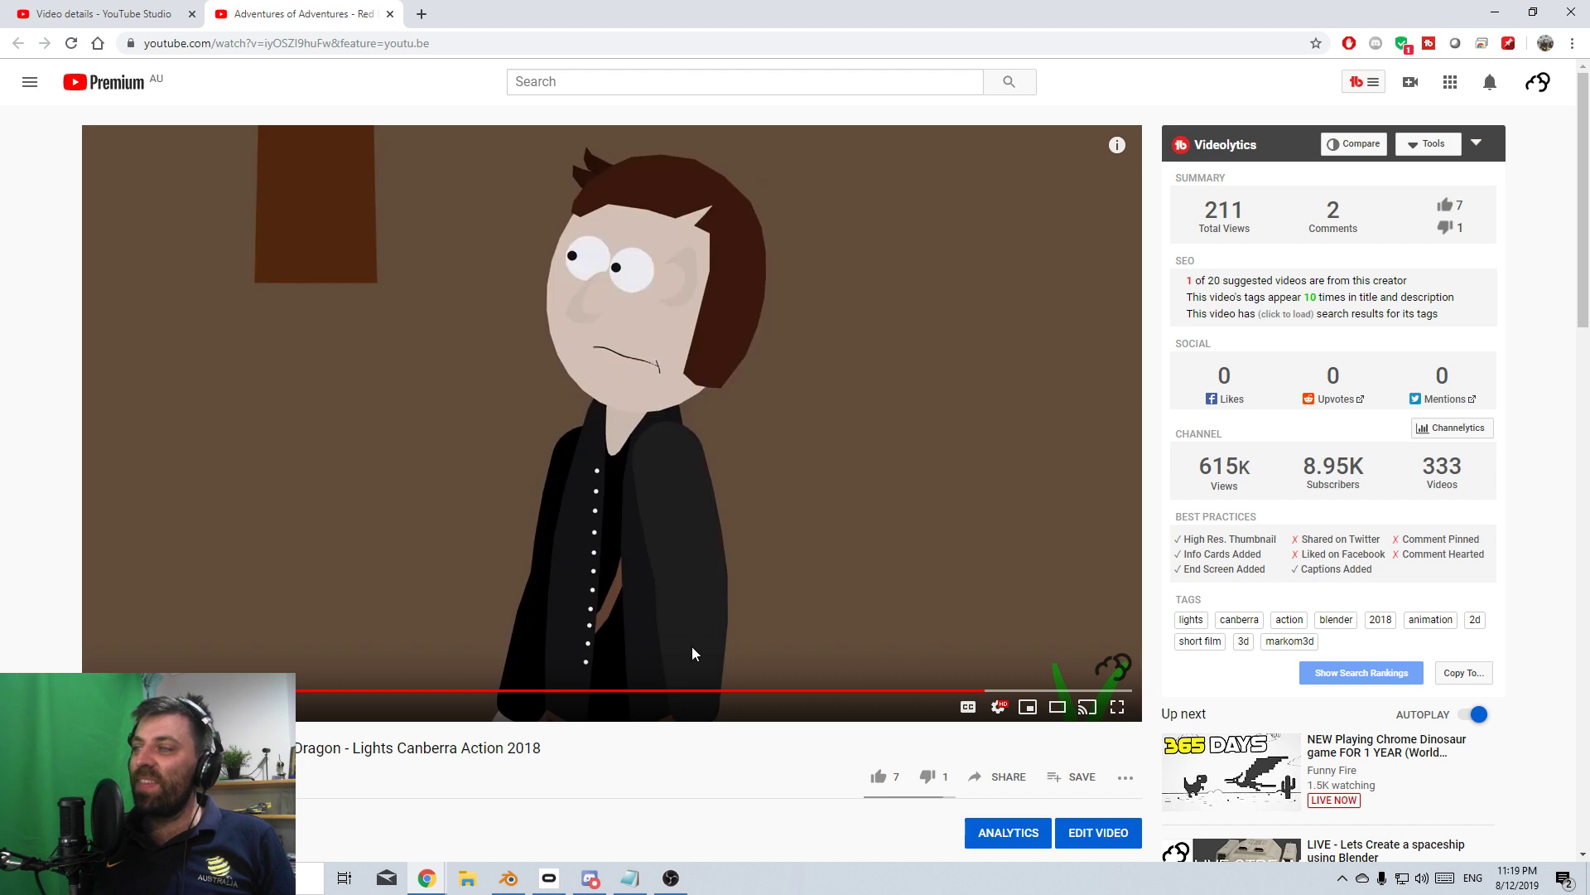
pyautogui.scroll(-2, 598, 587)
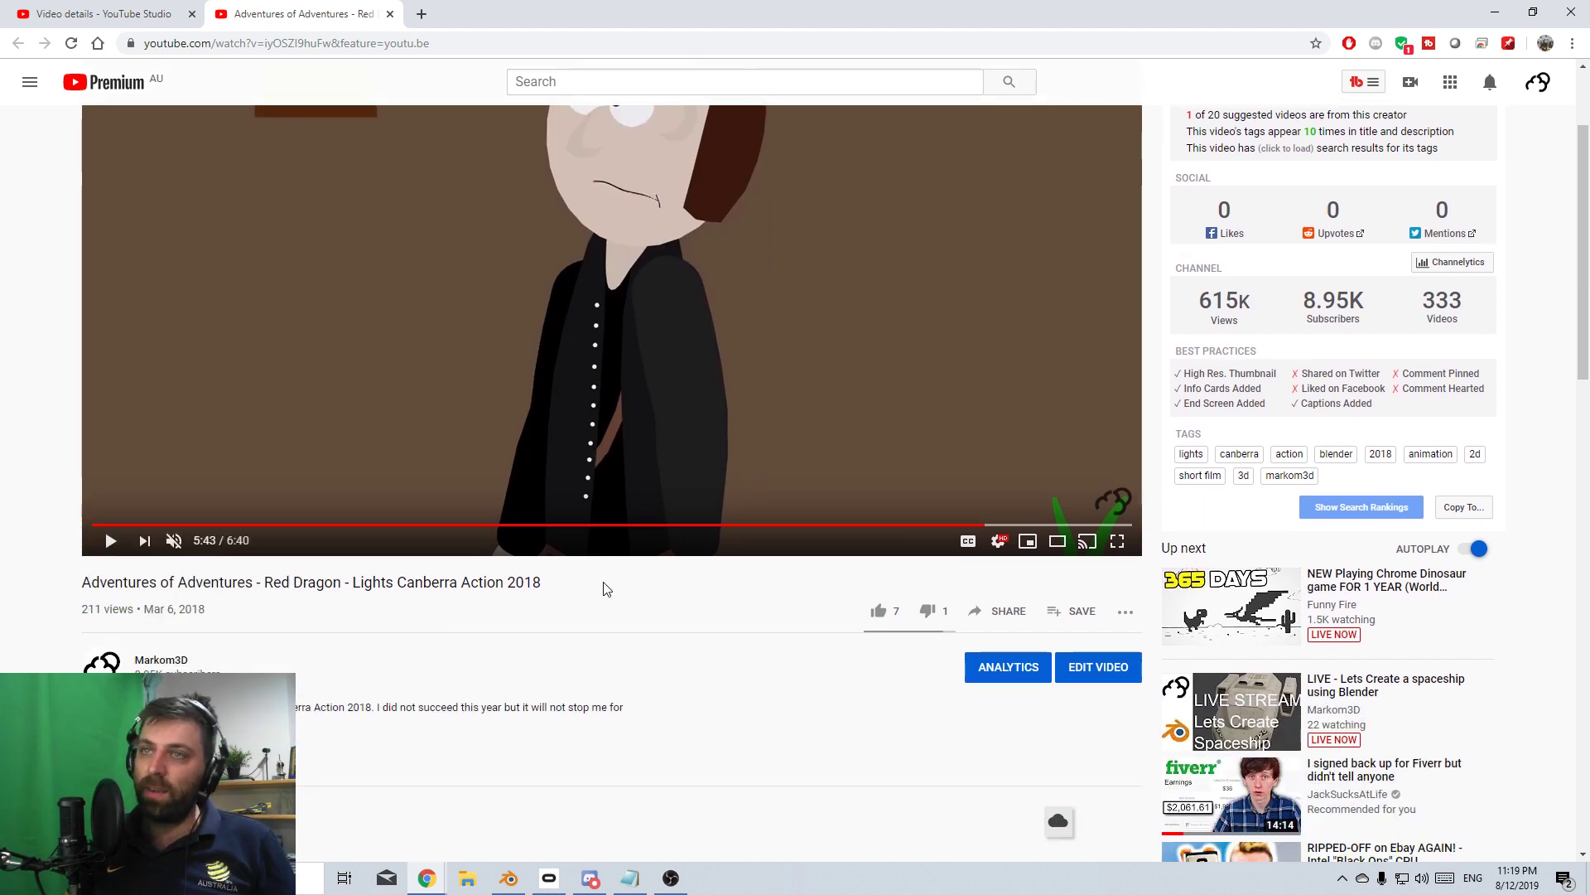
pyautogui.scroll(2, 605, 589)
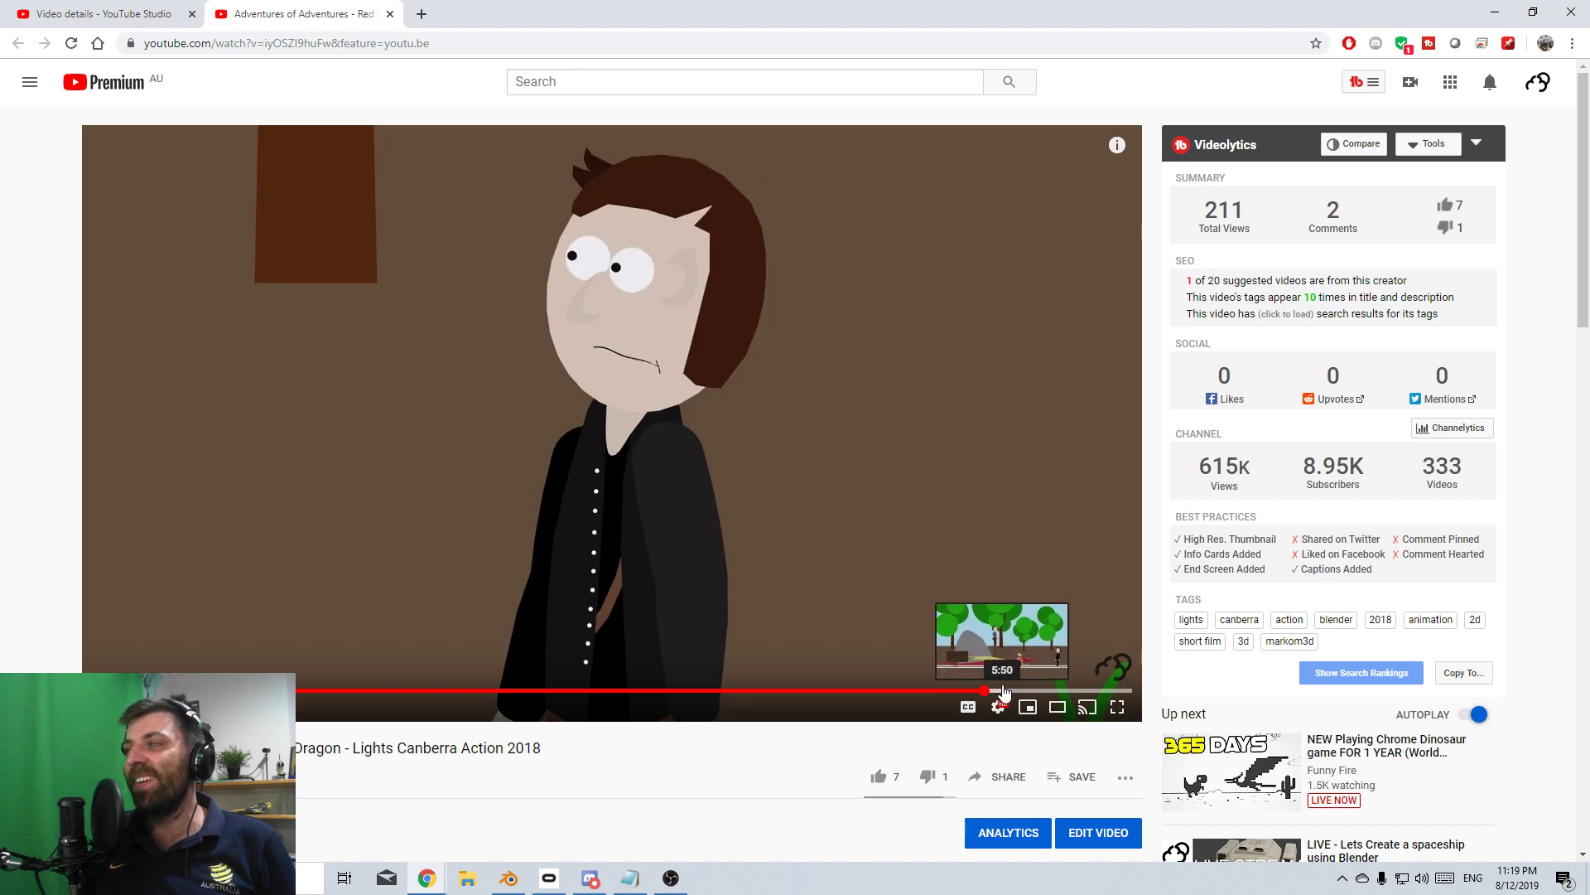
pyautogui.click(1080, 689)
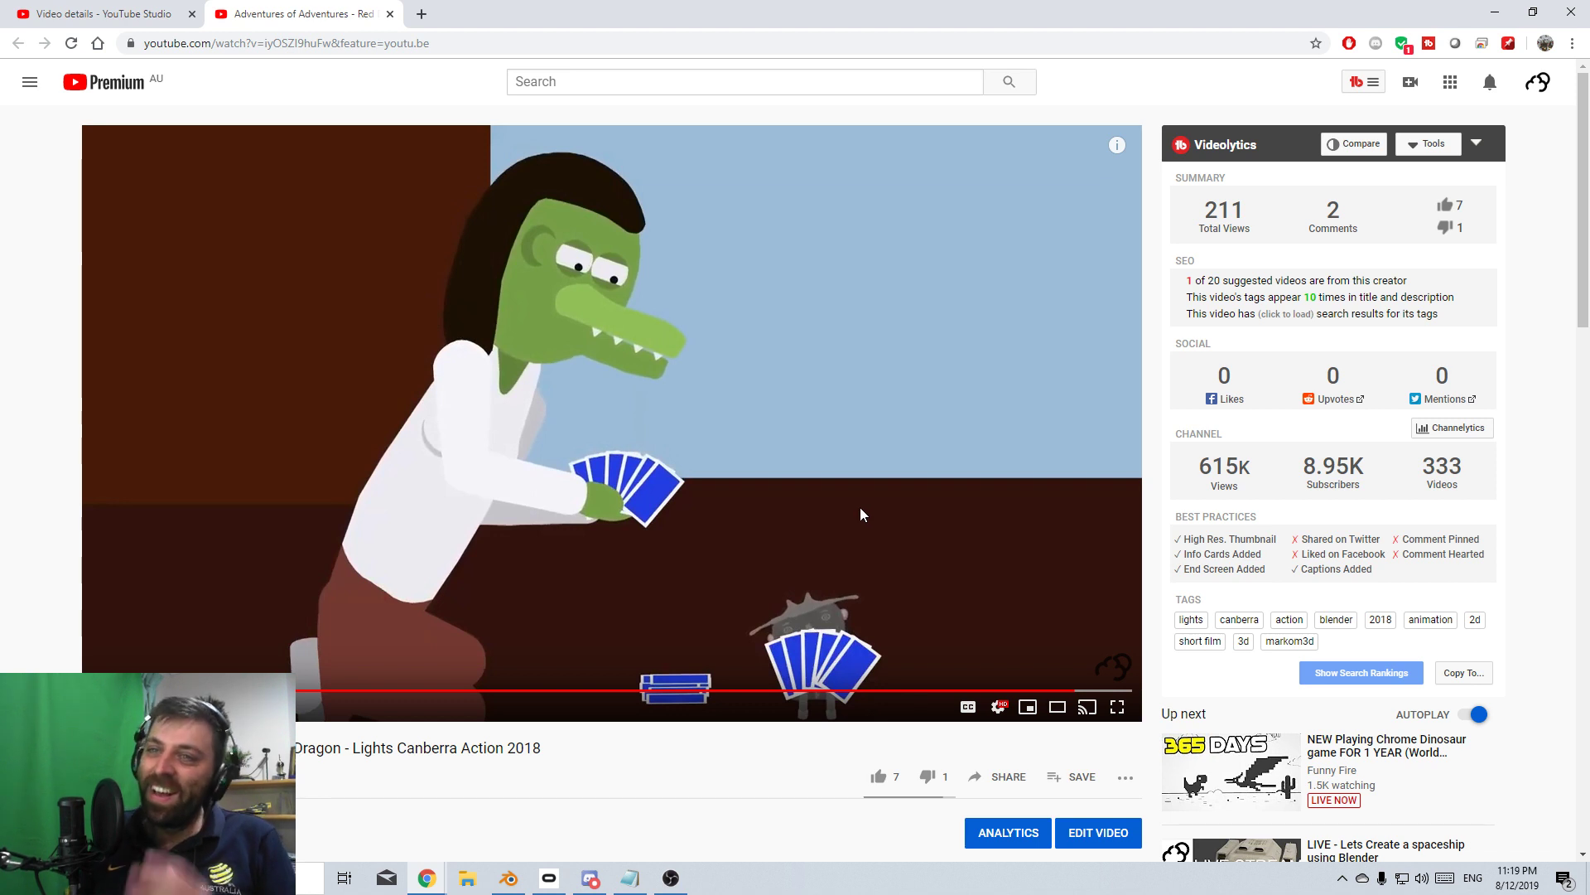
# - Copy the Red Dragon video's share link and close the sharing dialog
pyautogui.scroll(-3, 1162, 545)
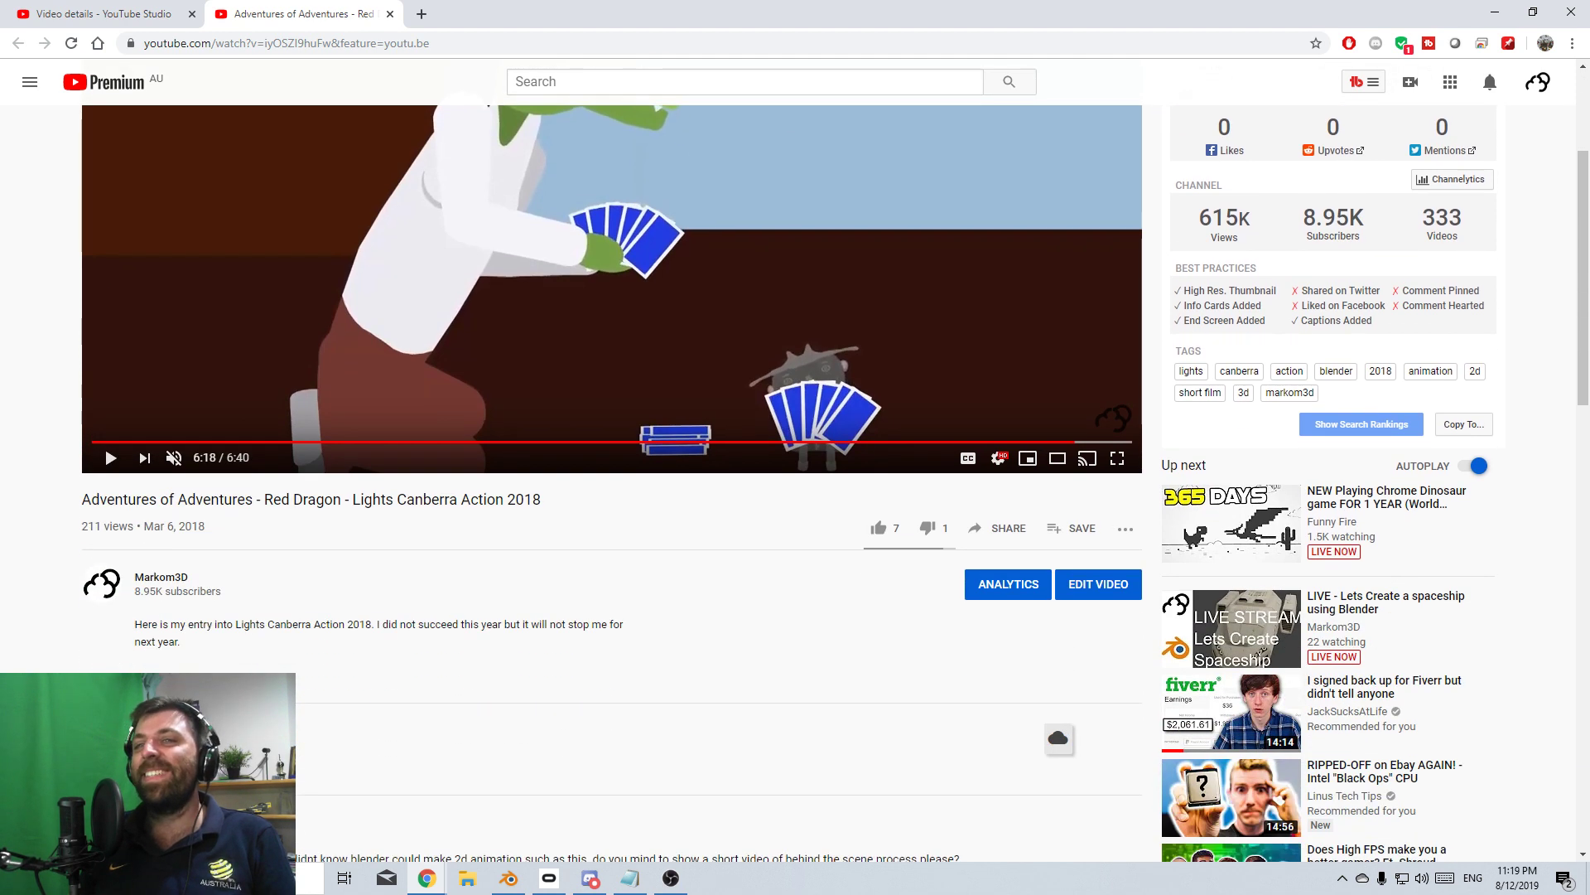
pyautogui.click(1001, 528)
pyautogui.click(951, 552)
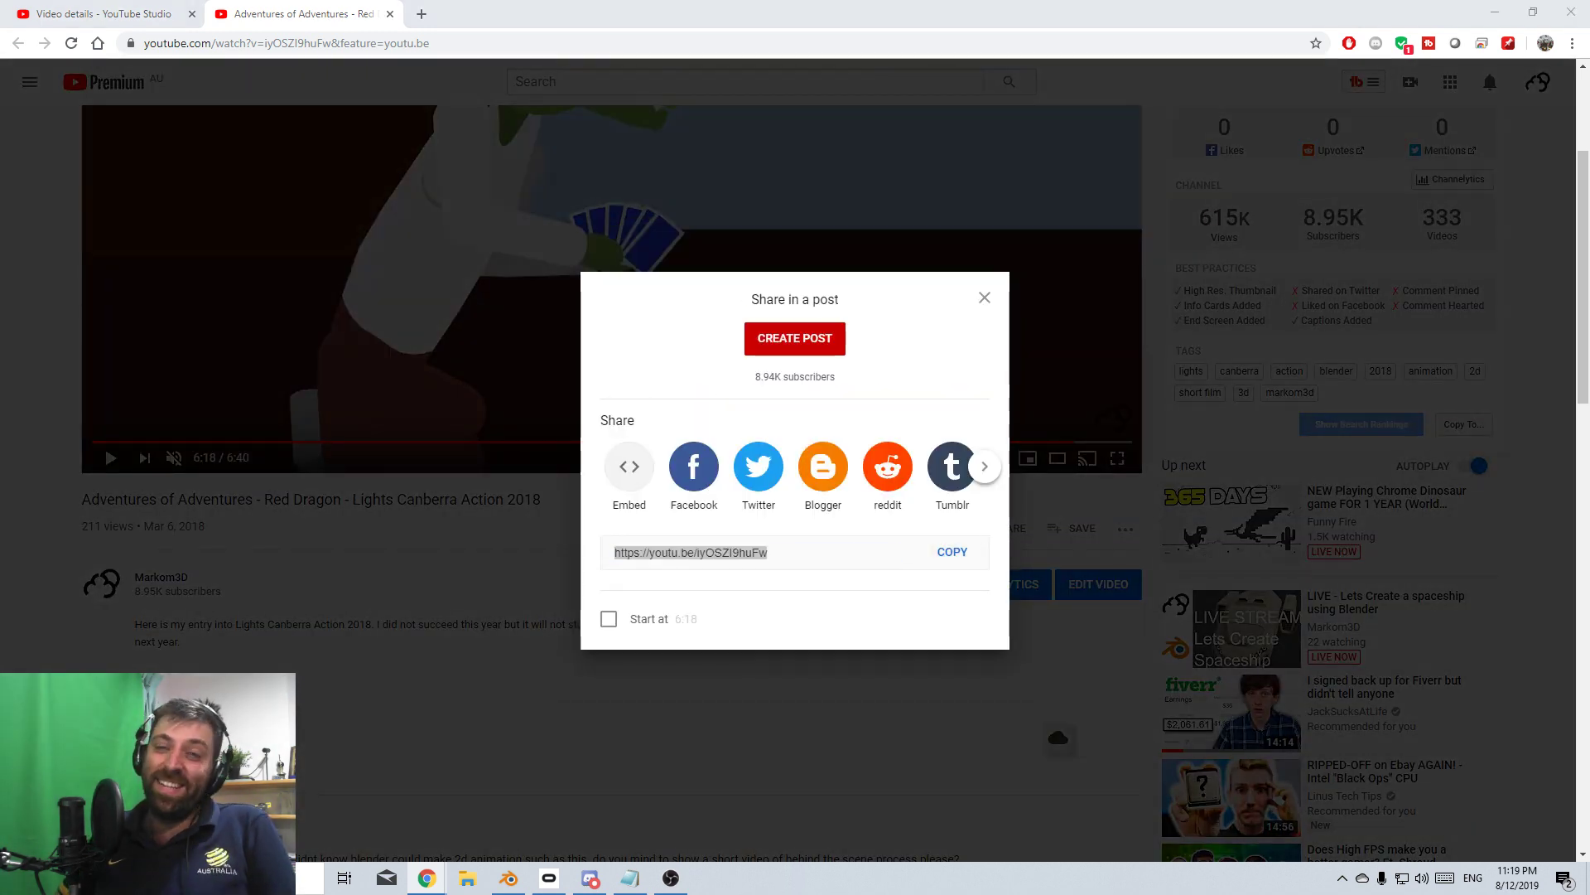
pyautogui.click(984, 298)
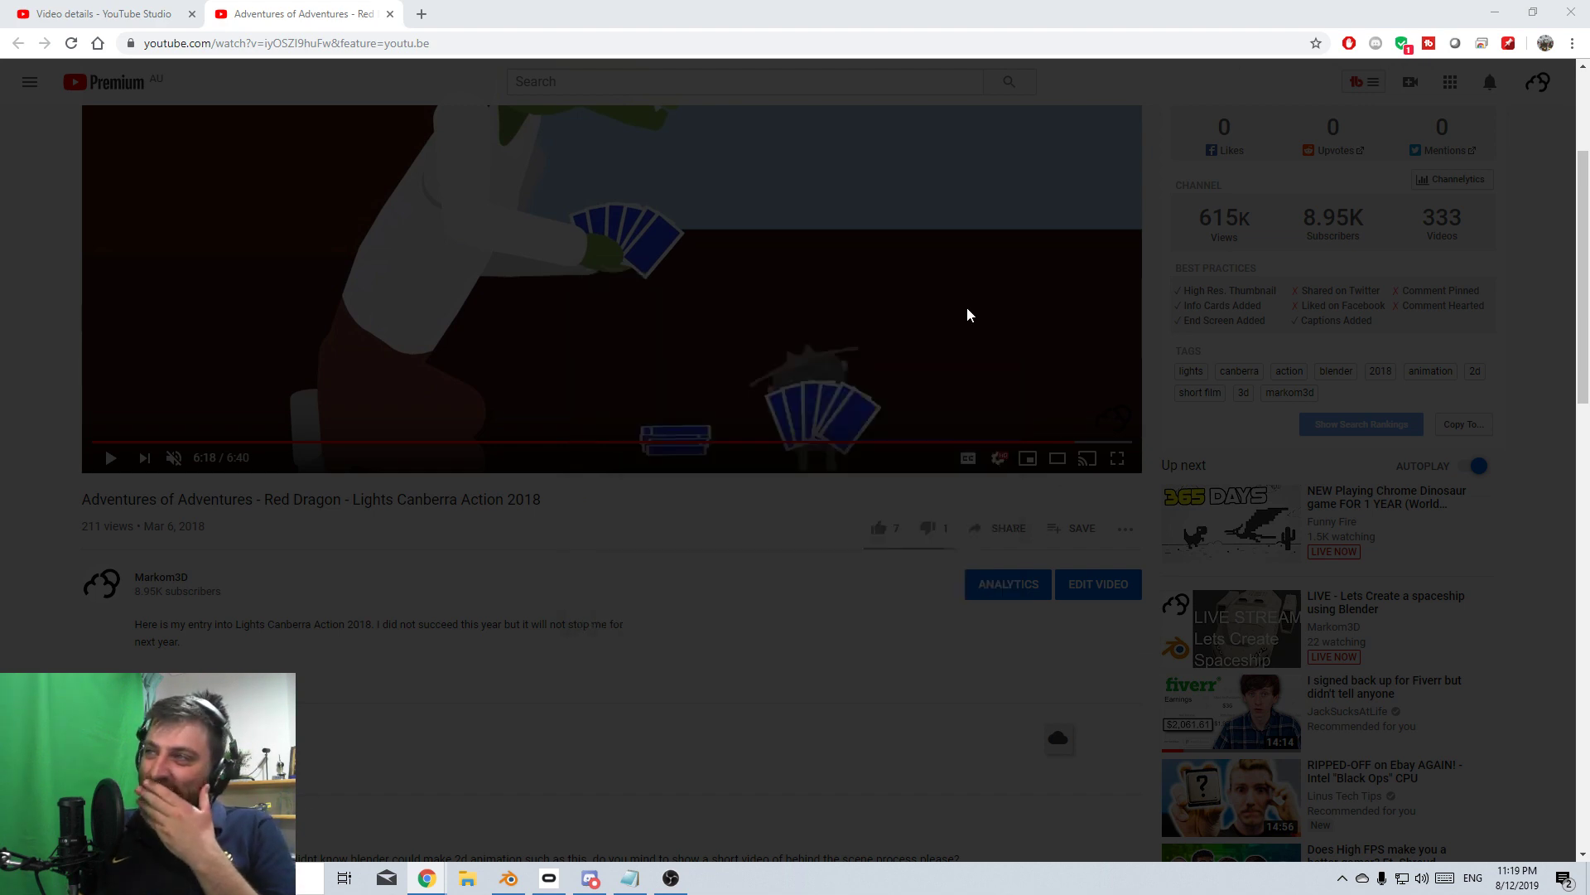
pyautogui.scroll(2, 638, 668)
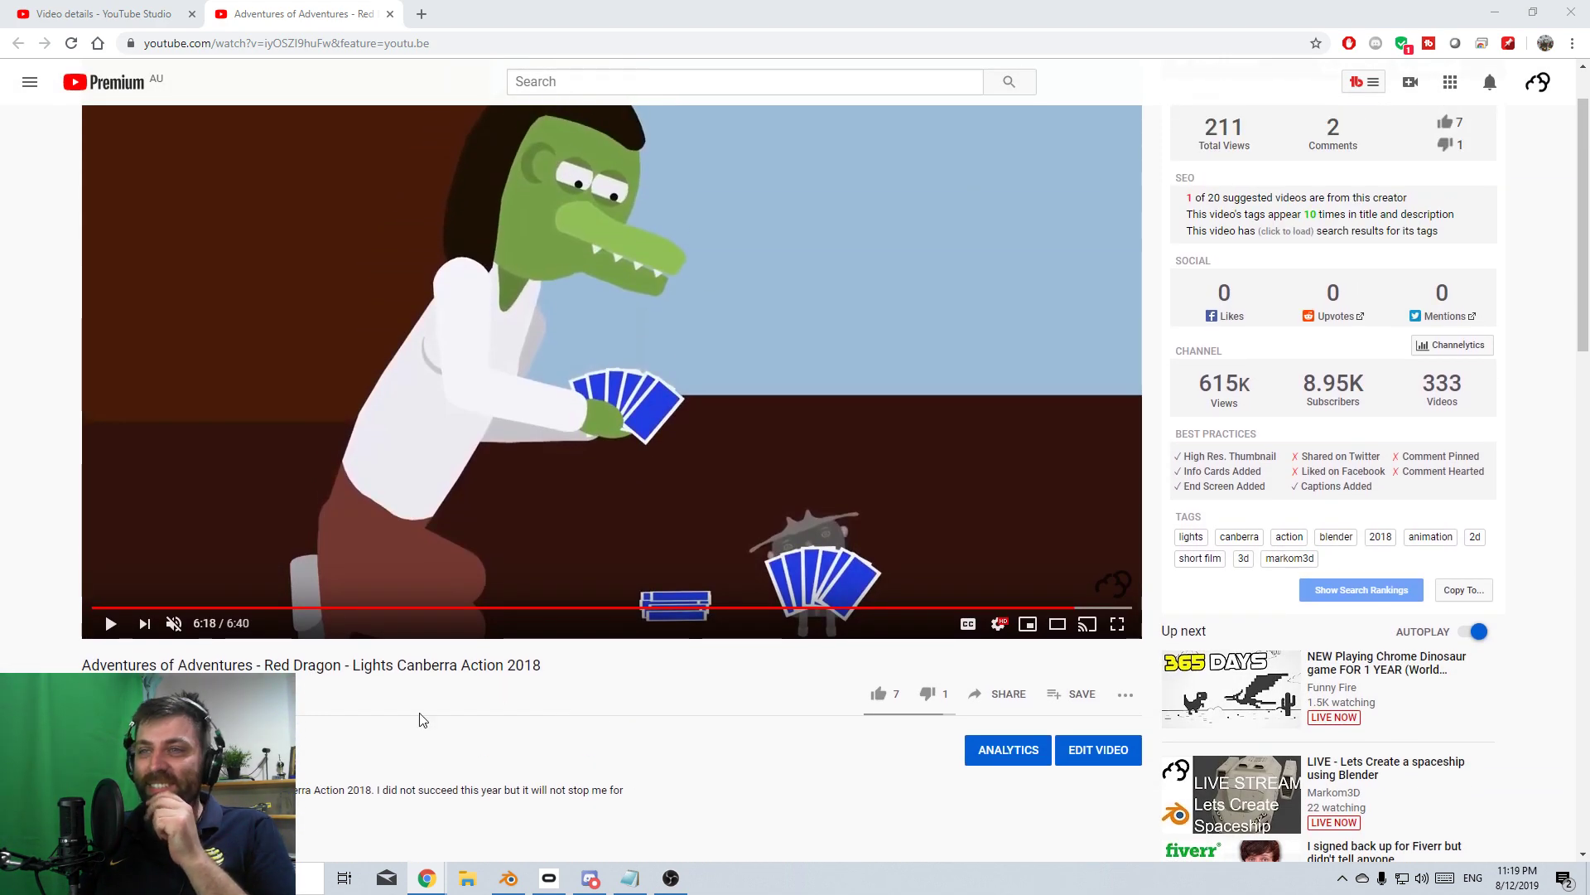
pyautogui.scroll(1, 412, 727)
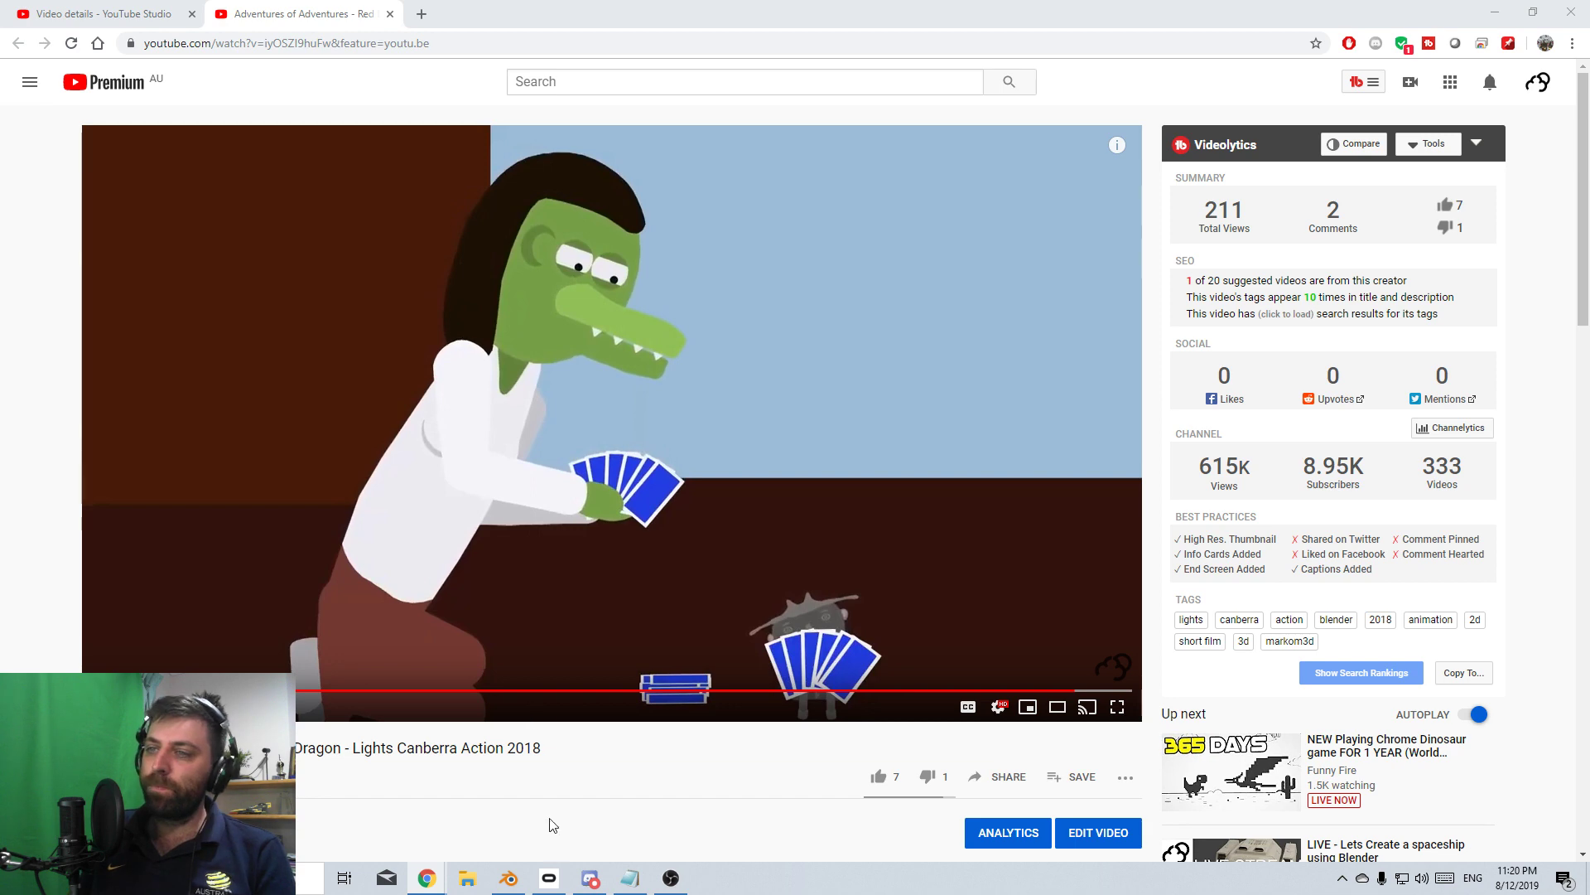
# - Switch back to Blender and examine the bubble fighter's spherical body and engine up close
pyautogui.click(519, 875)
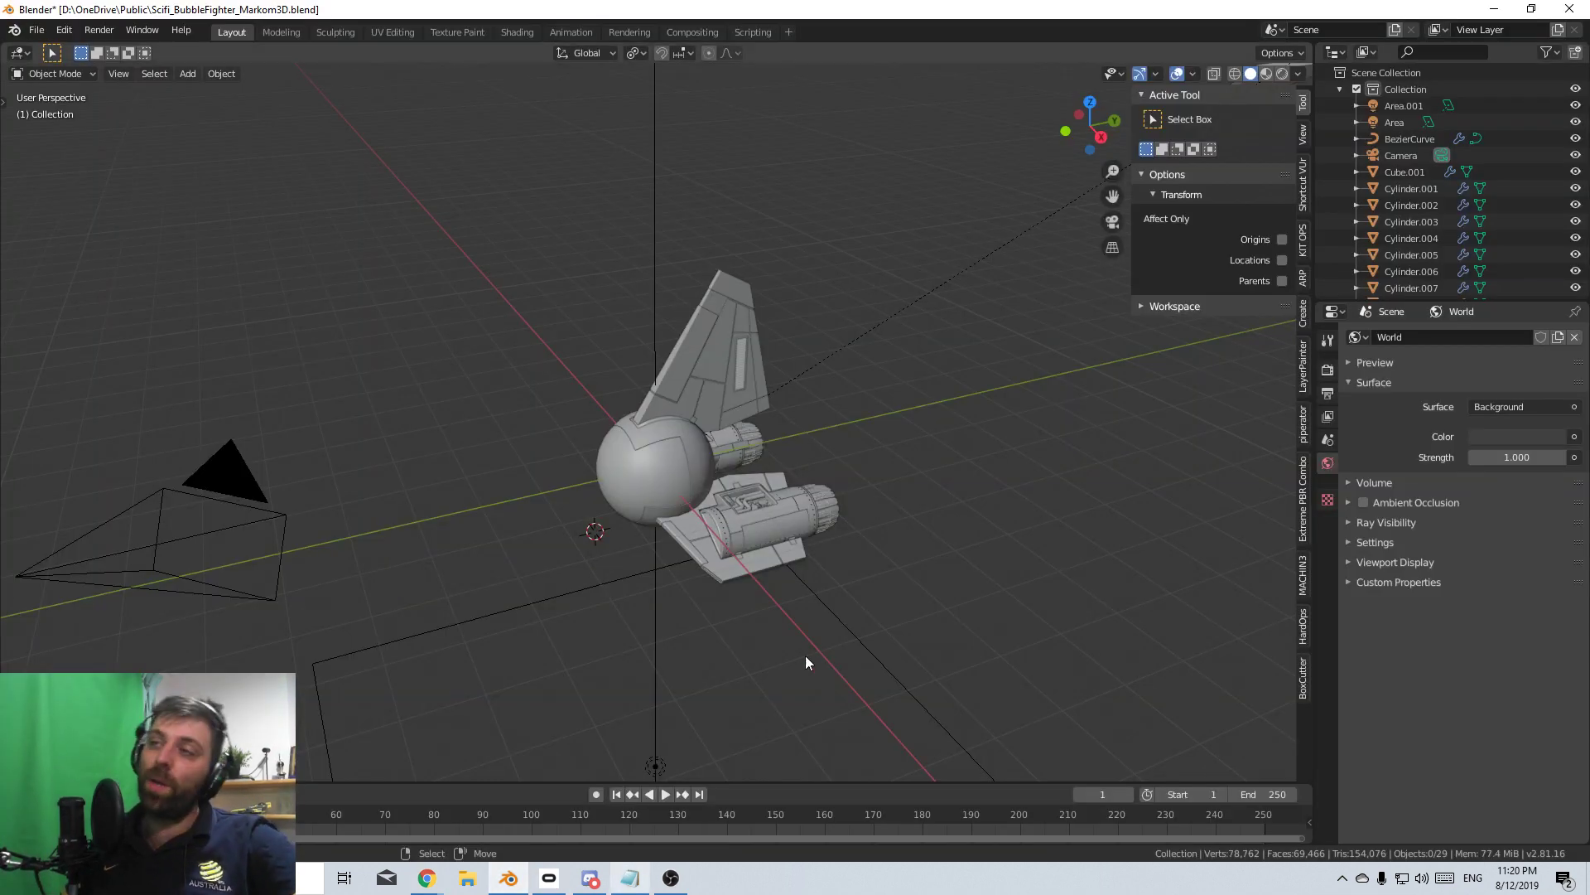
pyautogui.scroll(2, 698, 499)
pyautogui.scroll(1, 677, 495)
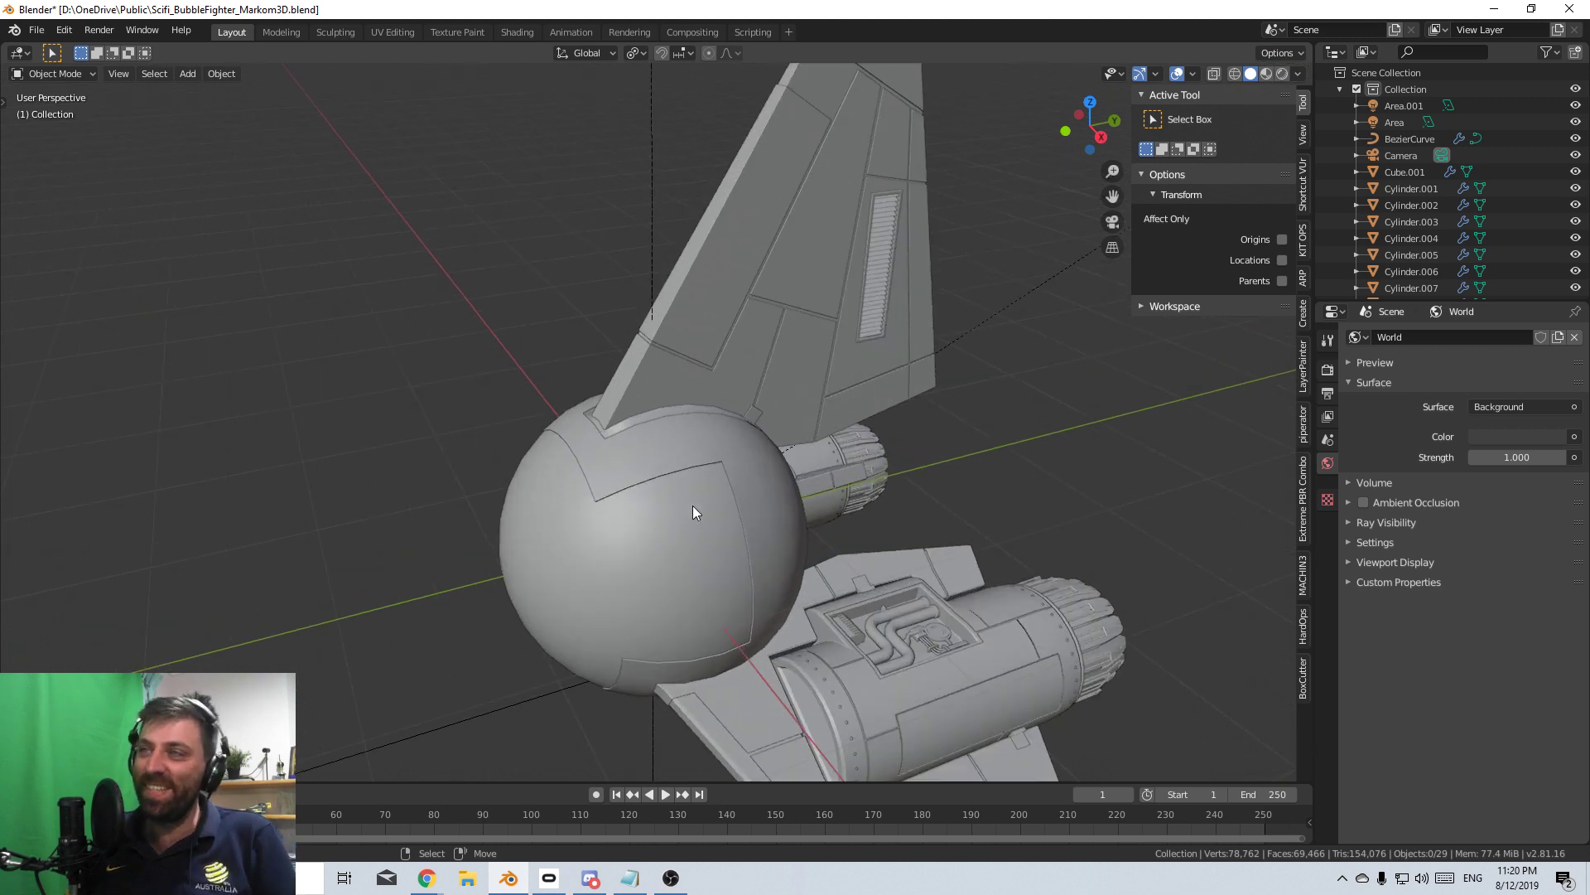
pyautogui.scroll(2, 777, 481)
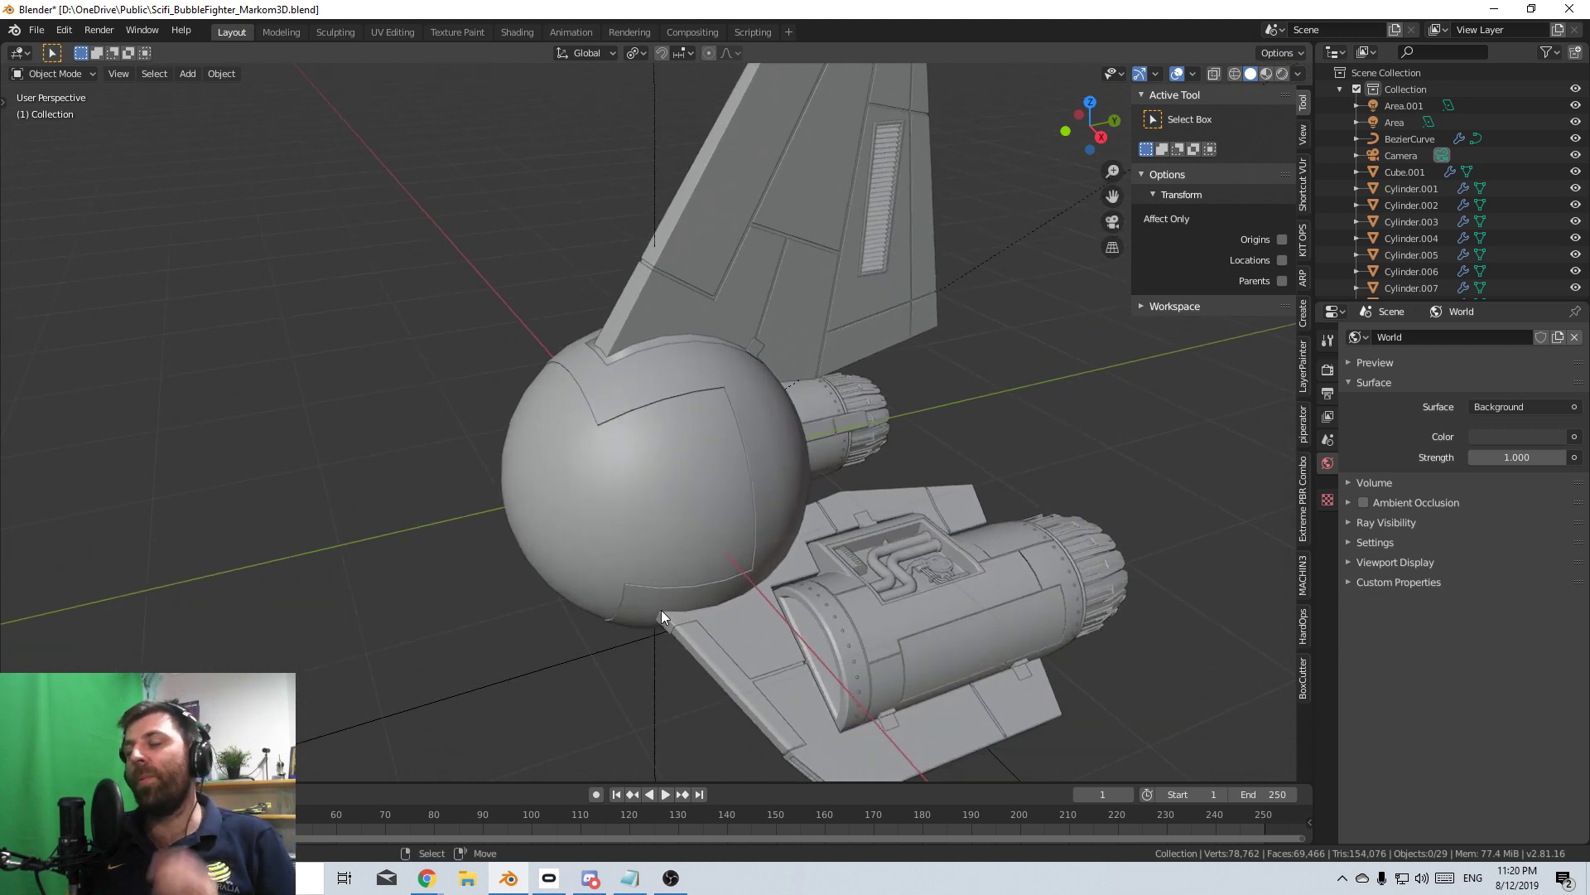
pyautogui.moveTo(663, 606); pyautogui.dragTo(671, 611, button='middle')
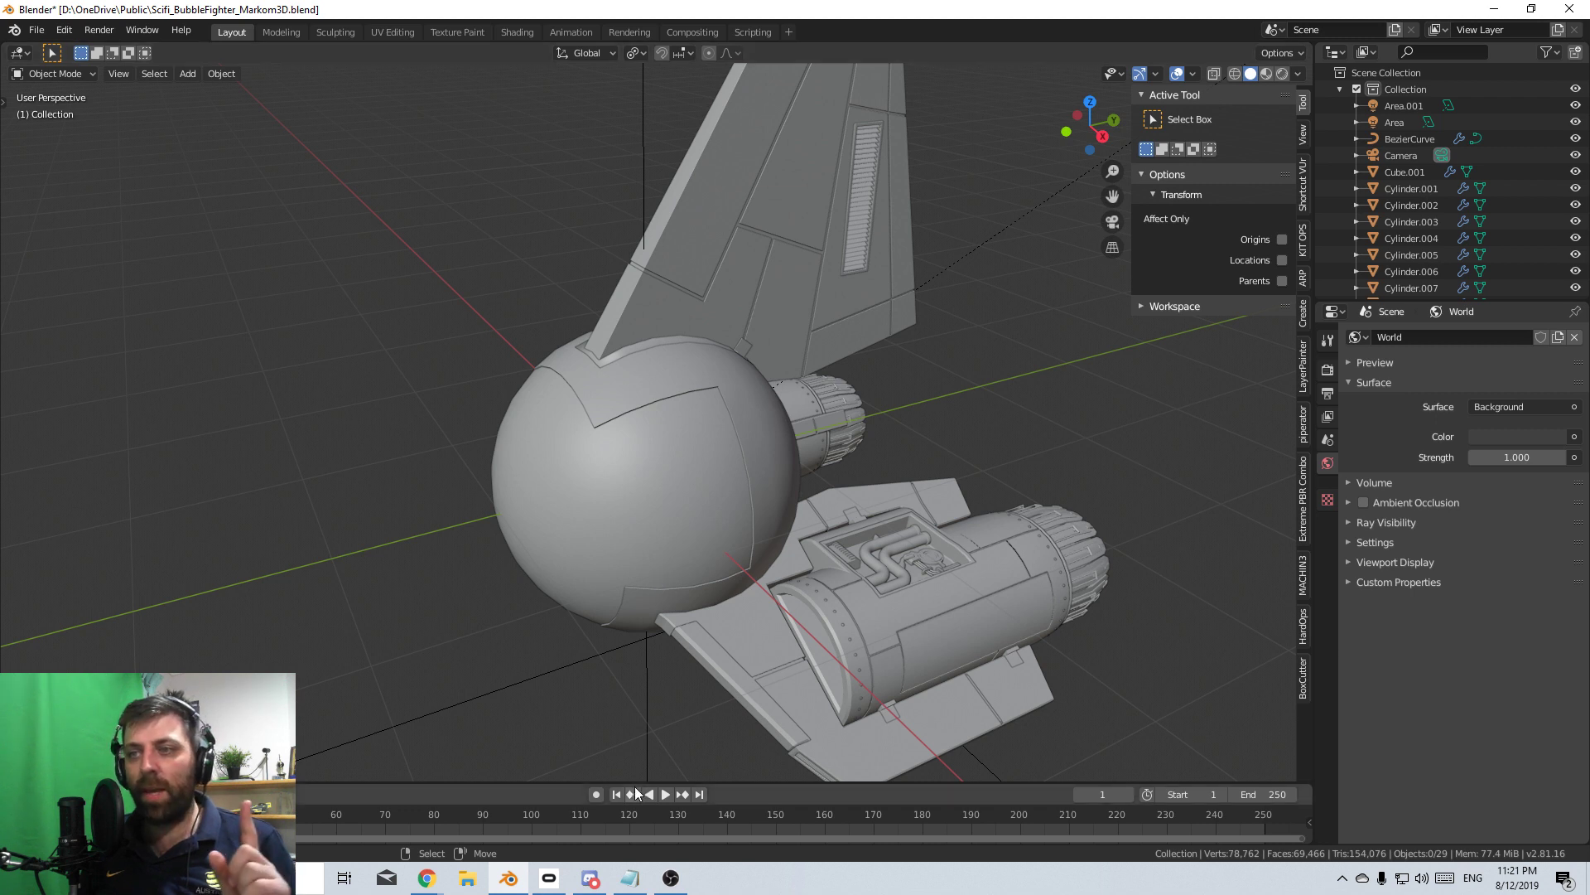
pyautogui.moveTo(446, 885)
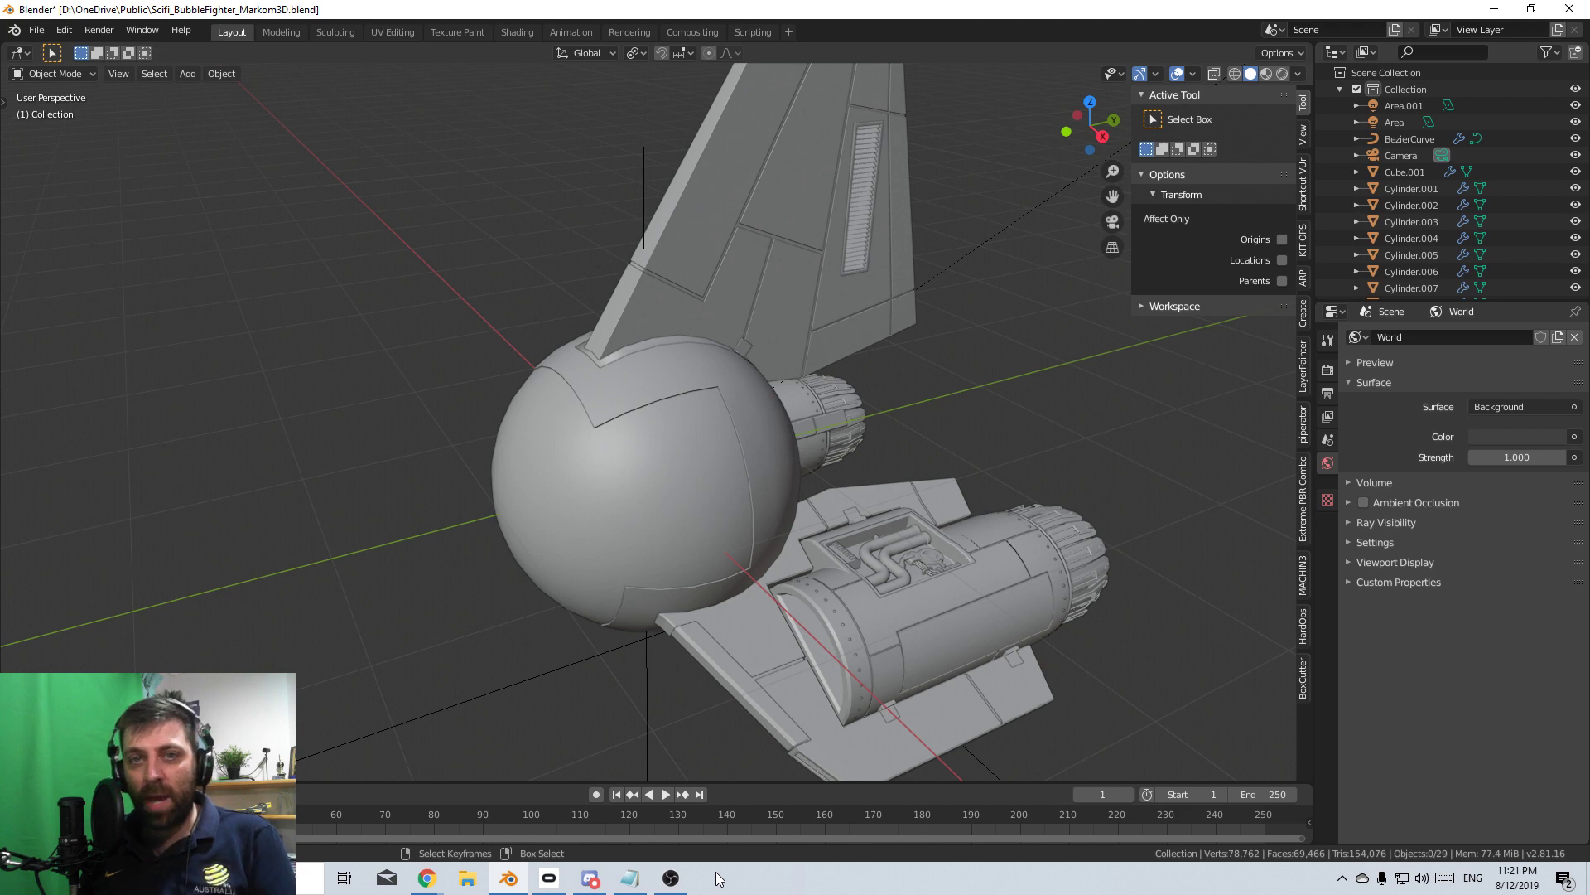
# - Search the installed programs for "char" and launch Character Creator v3.11
pyautogui.press('super')
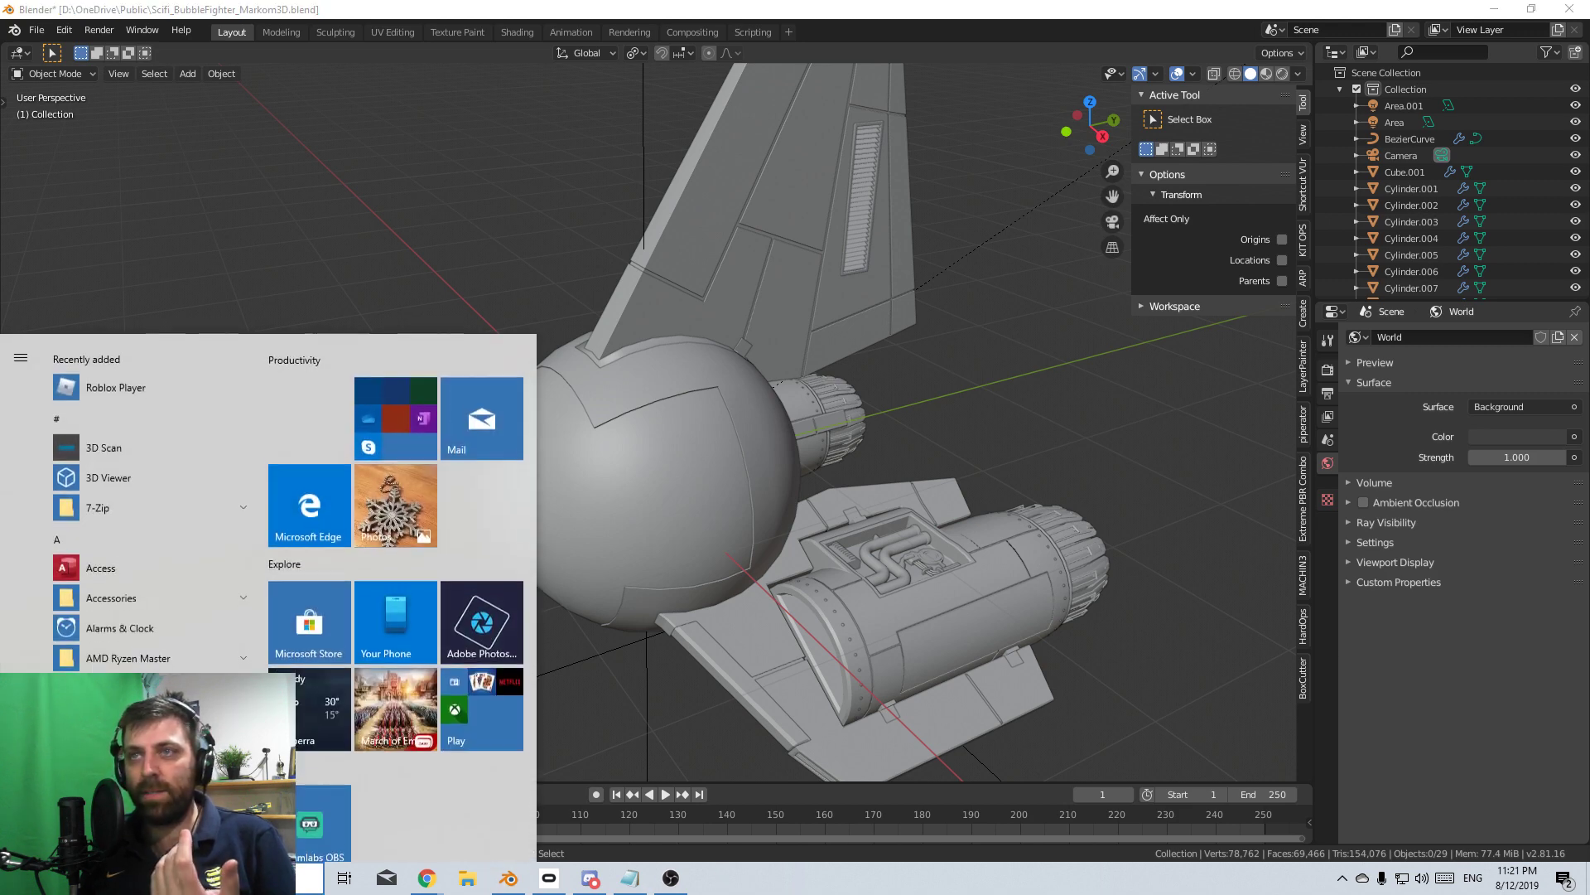
pyautogui.write('ch')
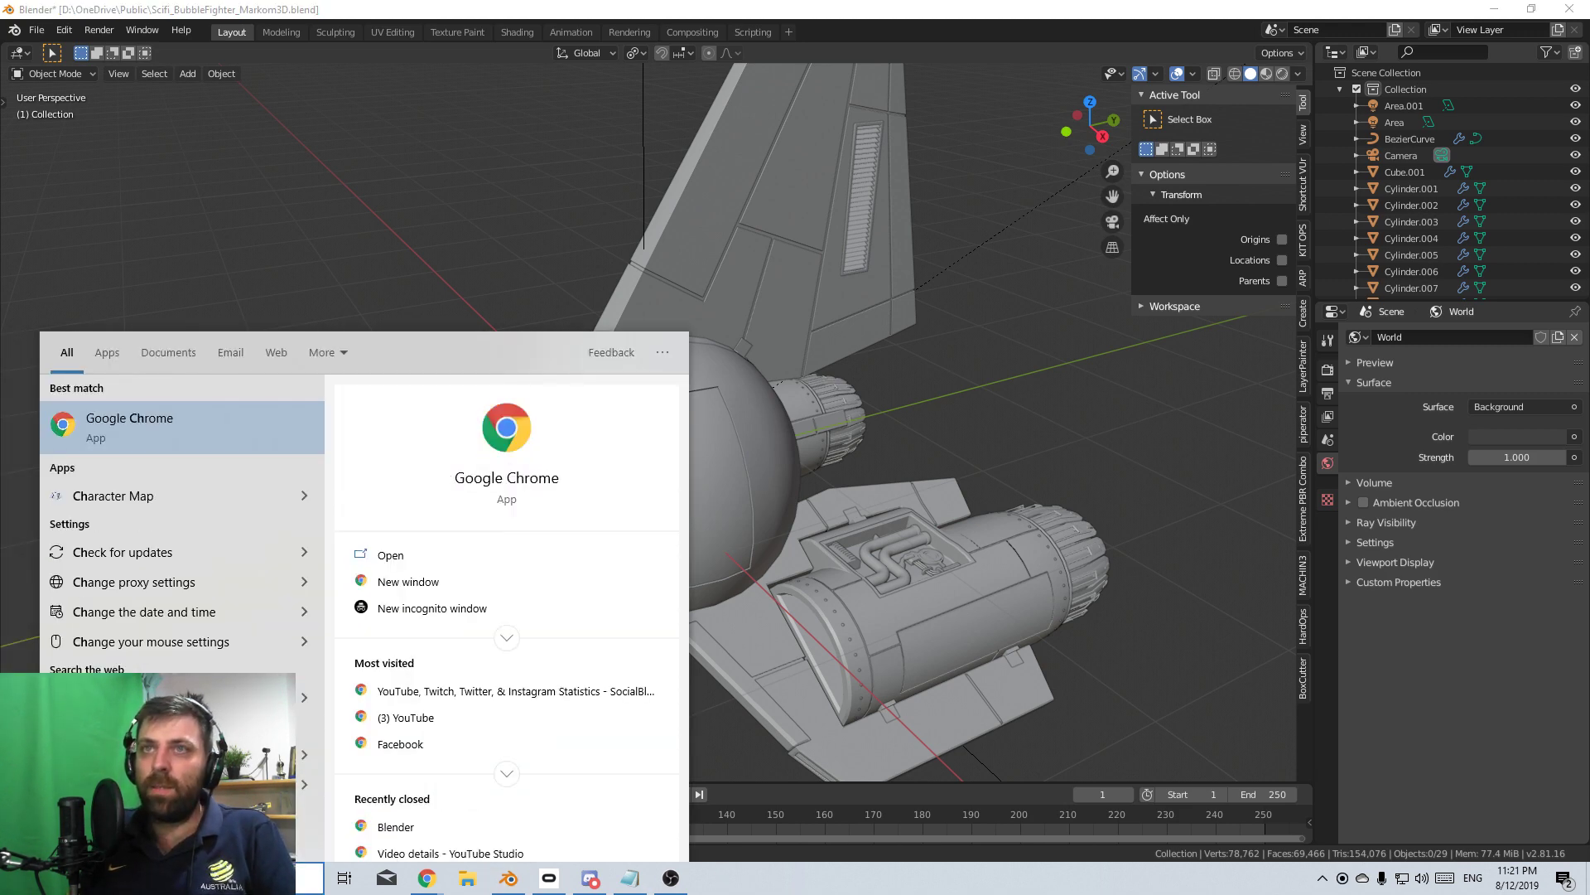
pyautogui.write('ar')
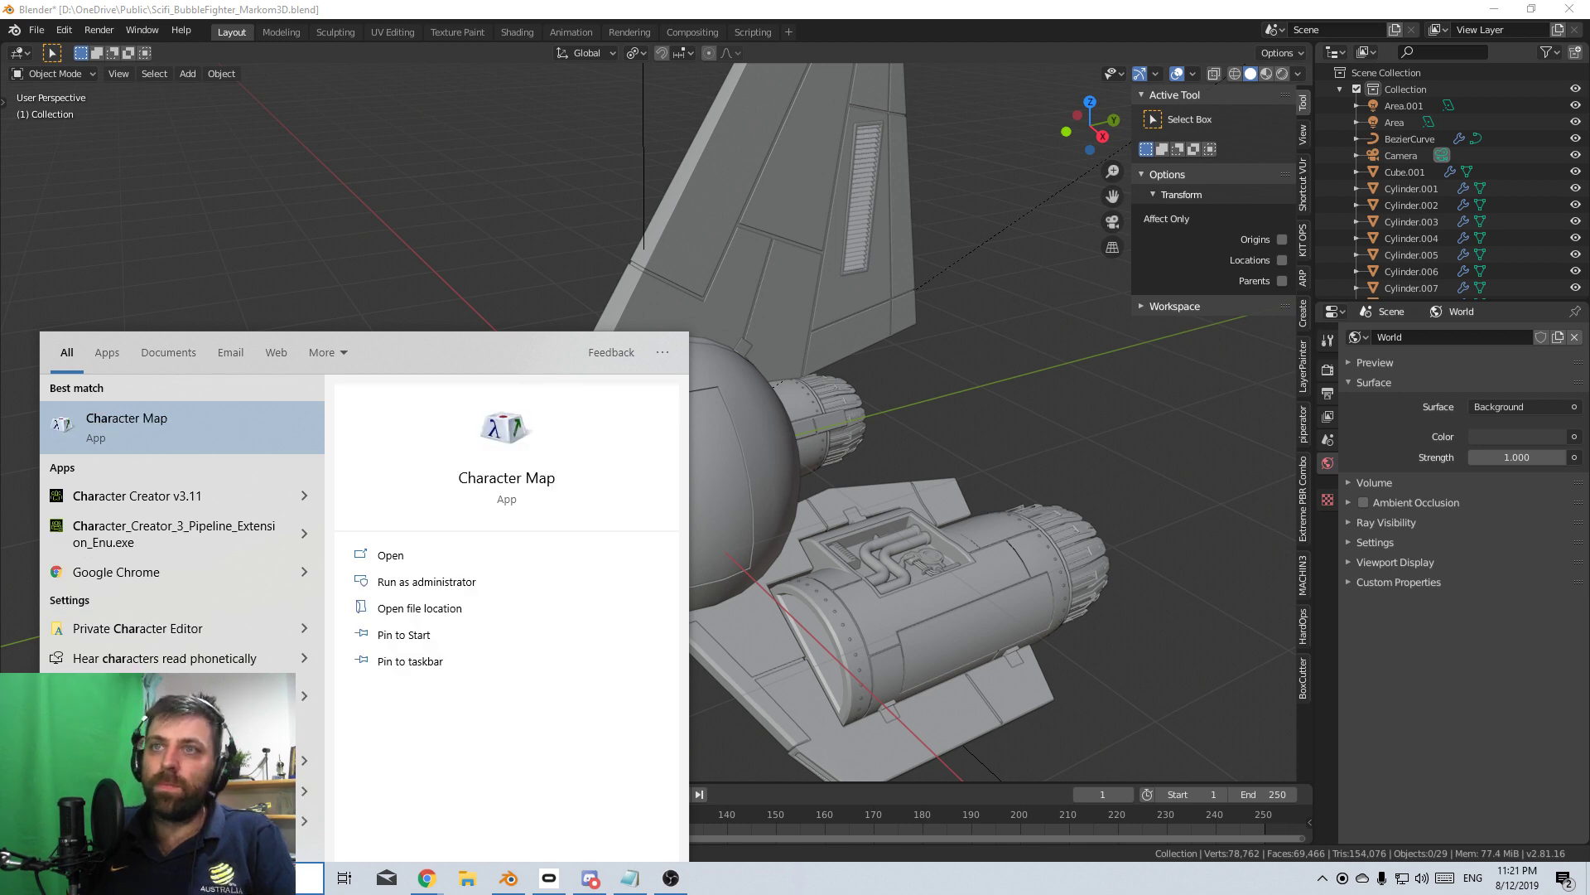
pyautogui.press('Down')
pyautogui.press('Return')
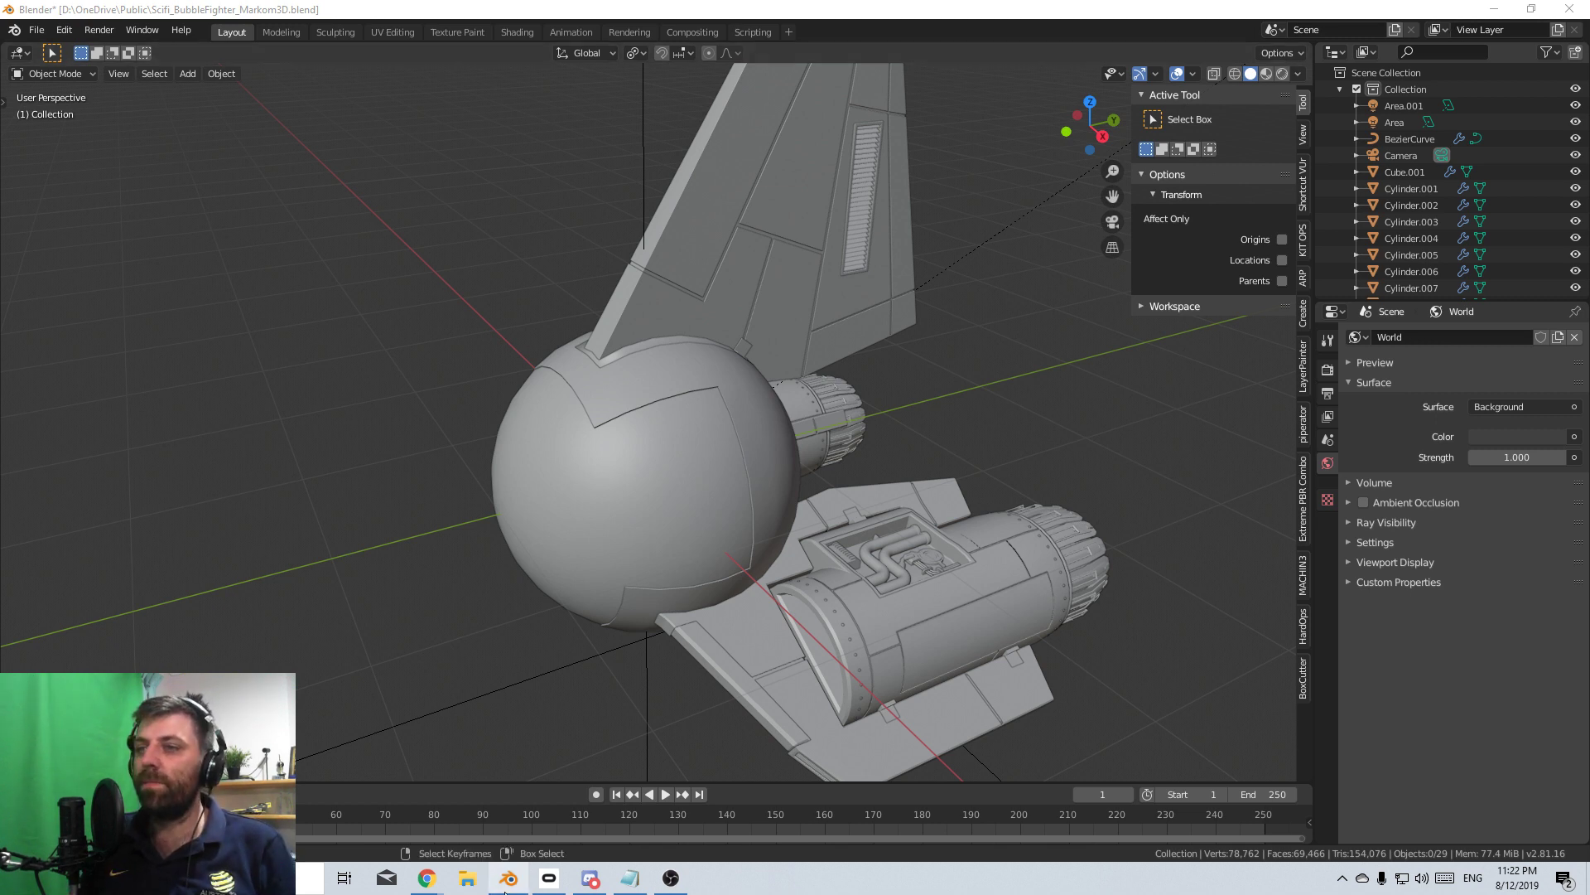
# - Close Character Creator, switch back to Blender and save the bubble fighter file
pyautogui.moveTo(509, 878)
pyautogui.click(1494, 9)
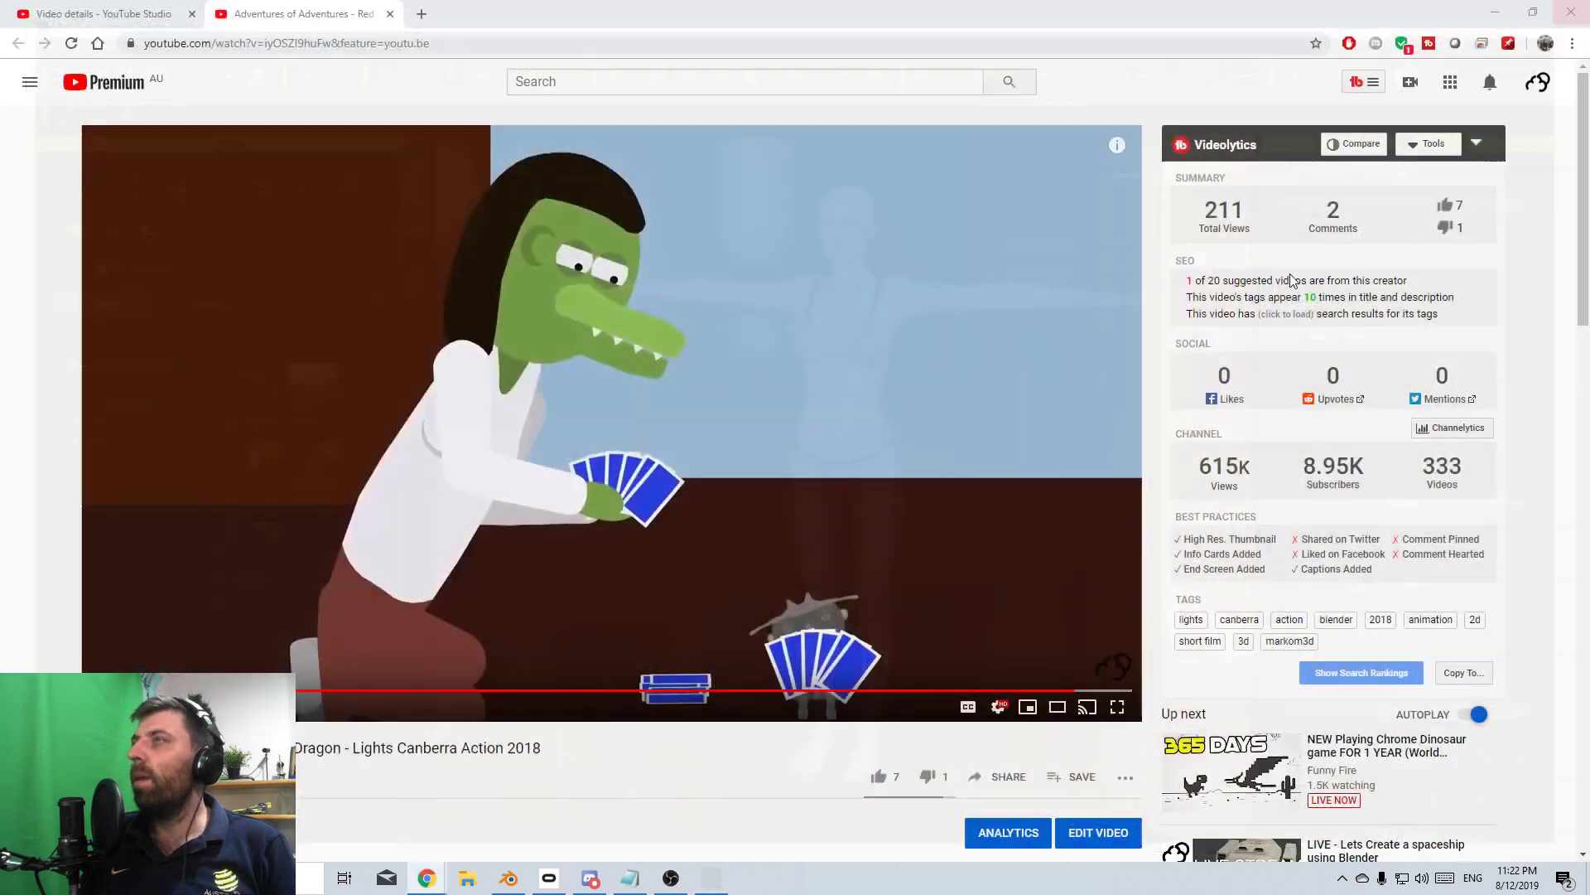
pyautogui.click(1569, 9)
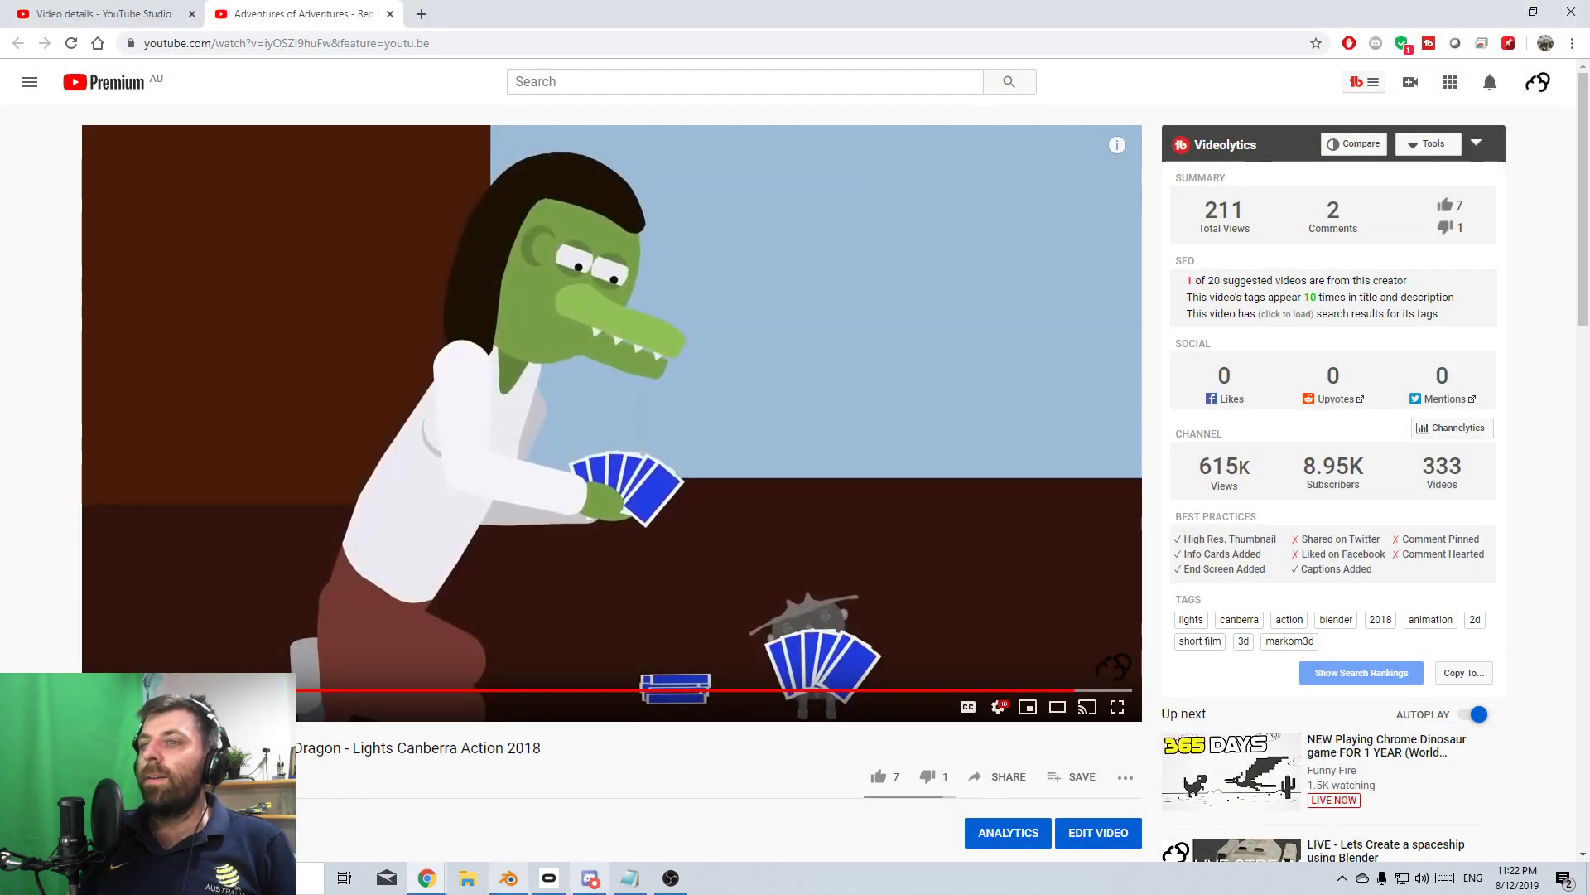
pyautogui.hotkey('alt', 'Tab')
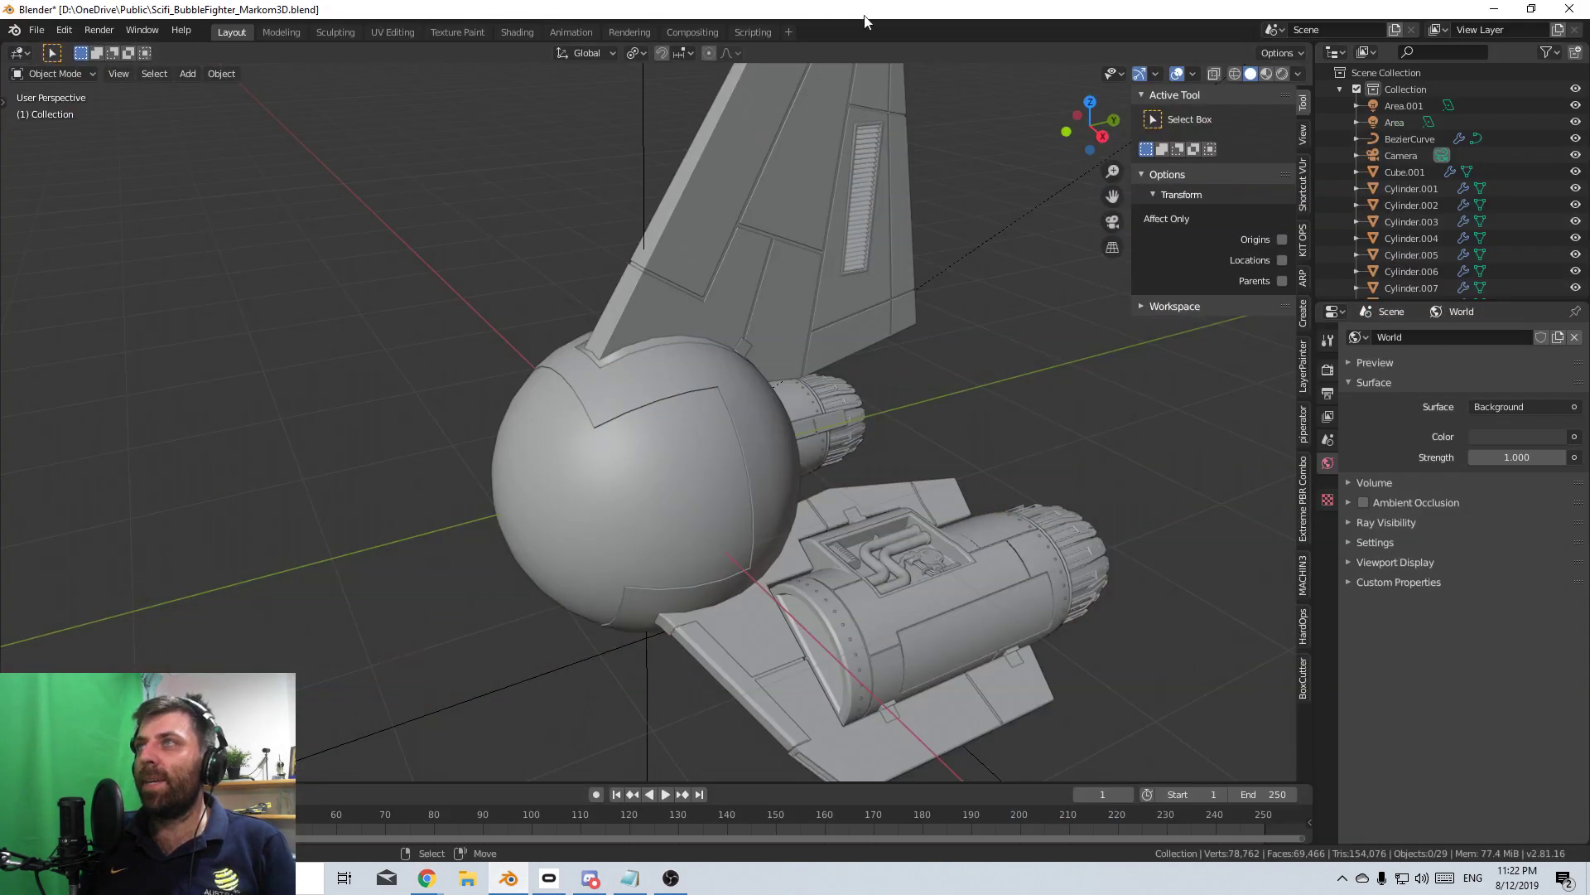
pyautogui.hotkey('ctrl', 's')
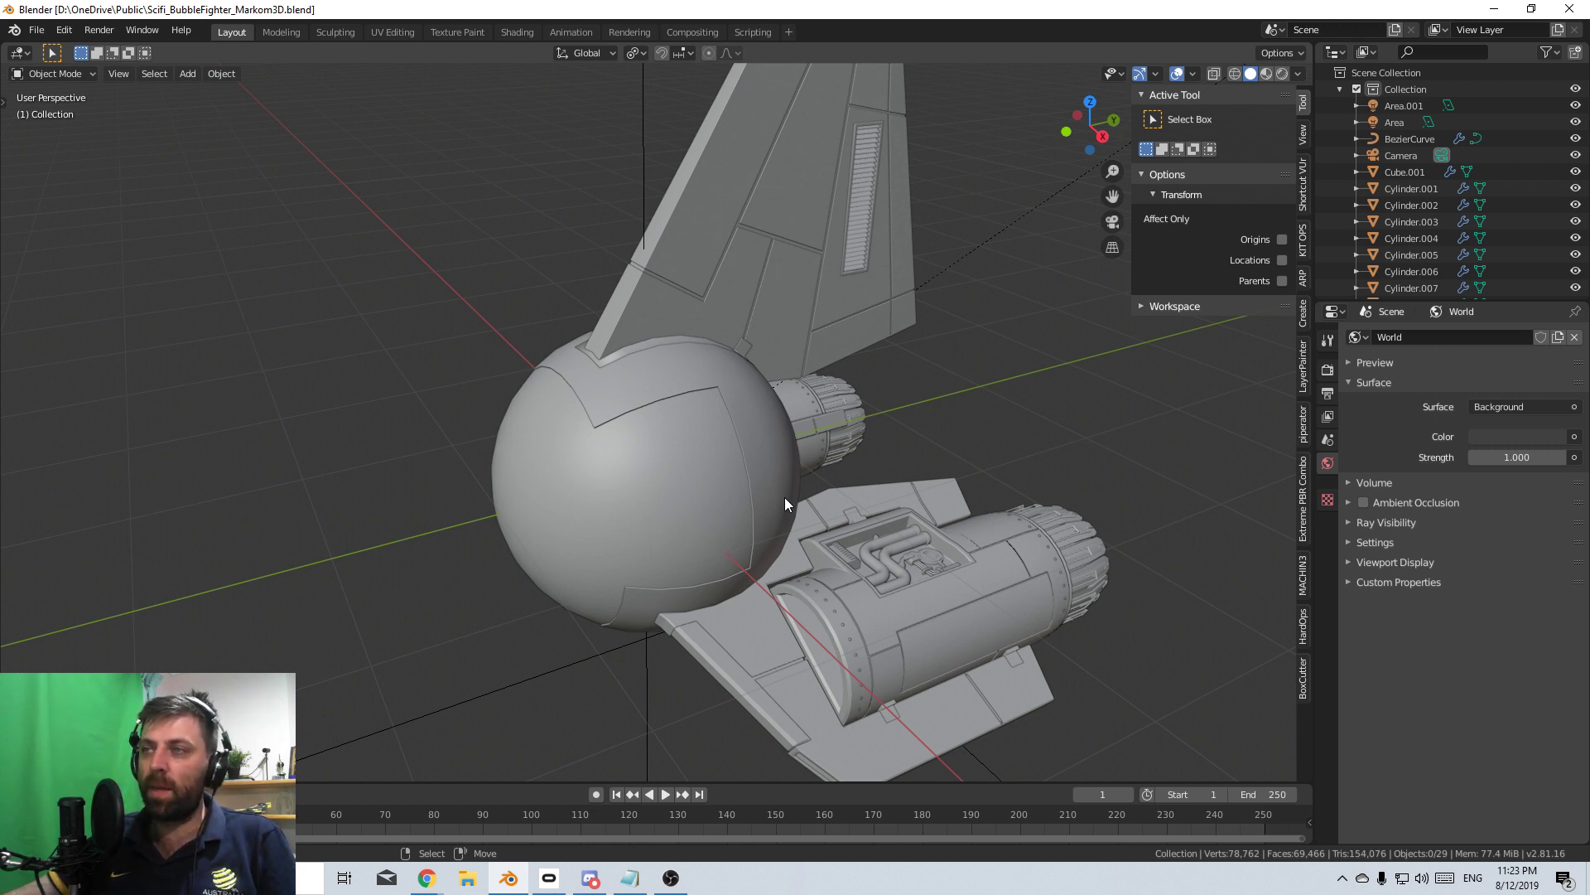
# - Switch to the Chrome window with the Red Dragon video and open the channel's YouTube Studio dashboard
pyautogui.click(428, 880)
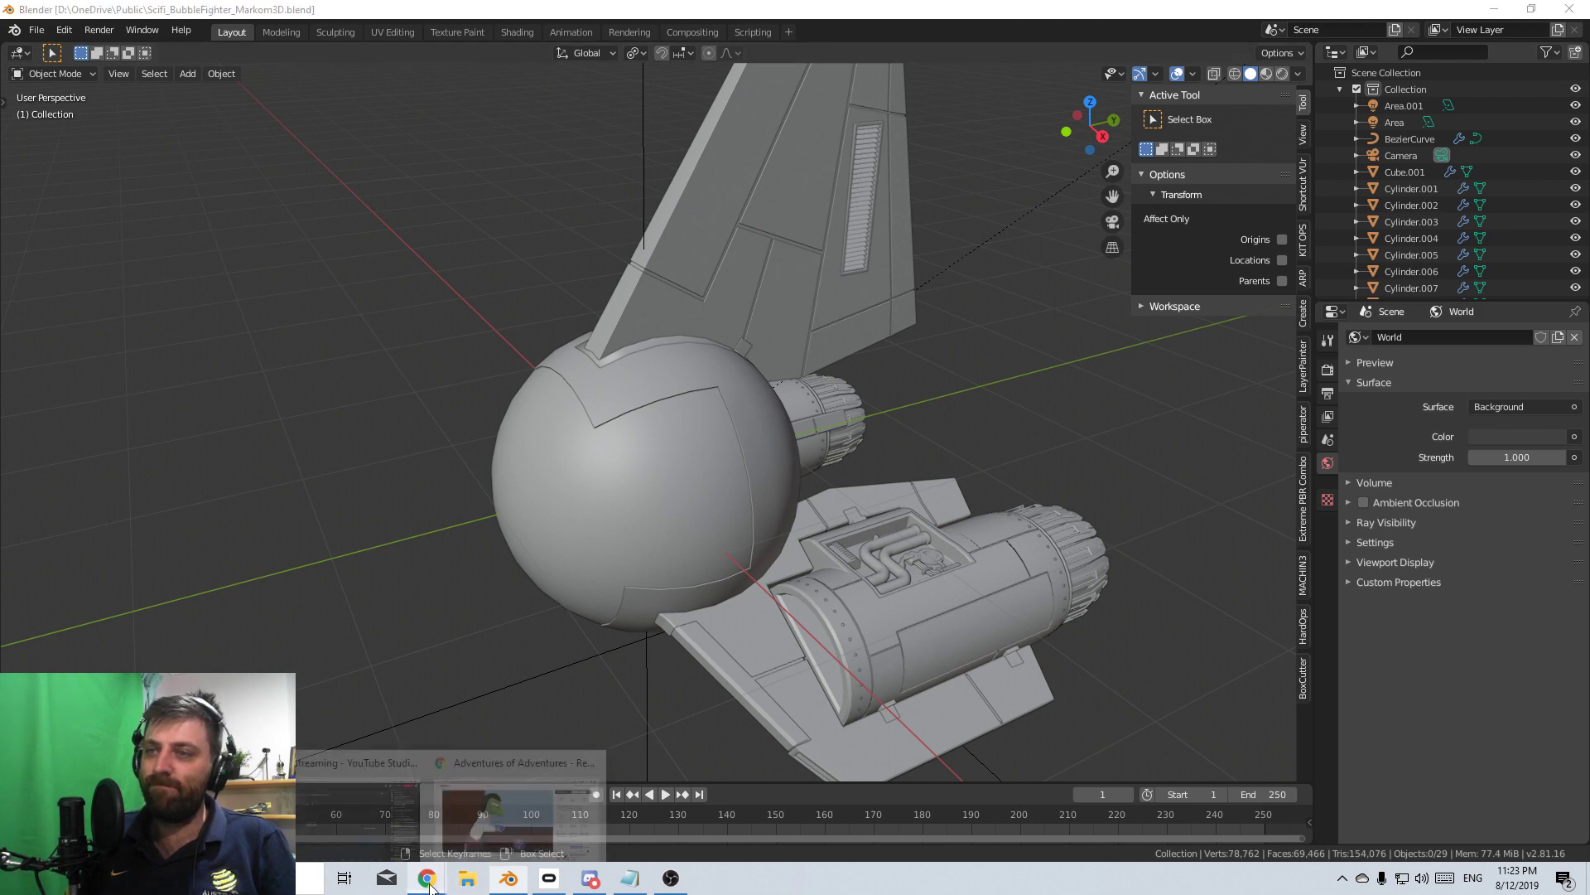
pyautogui.click(515, 812)
pyautogui.click(1537, 81)
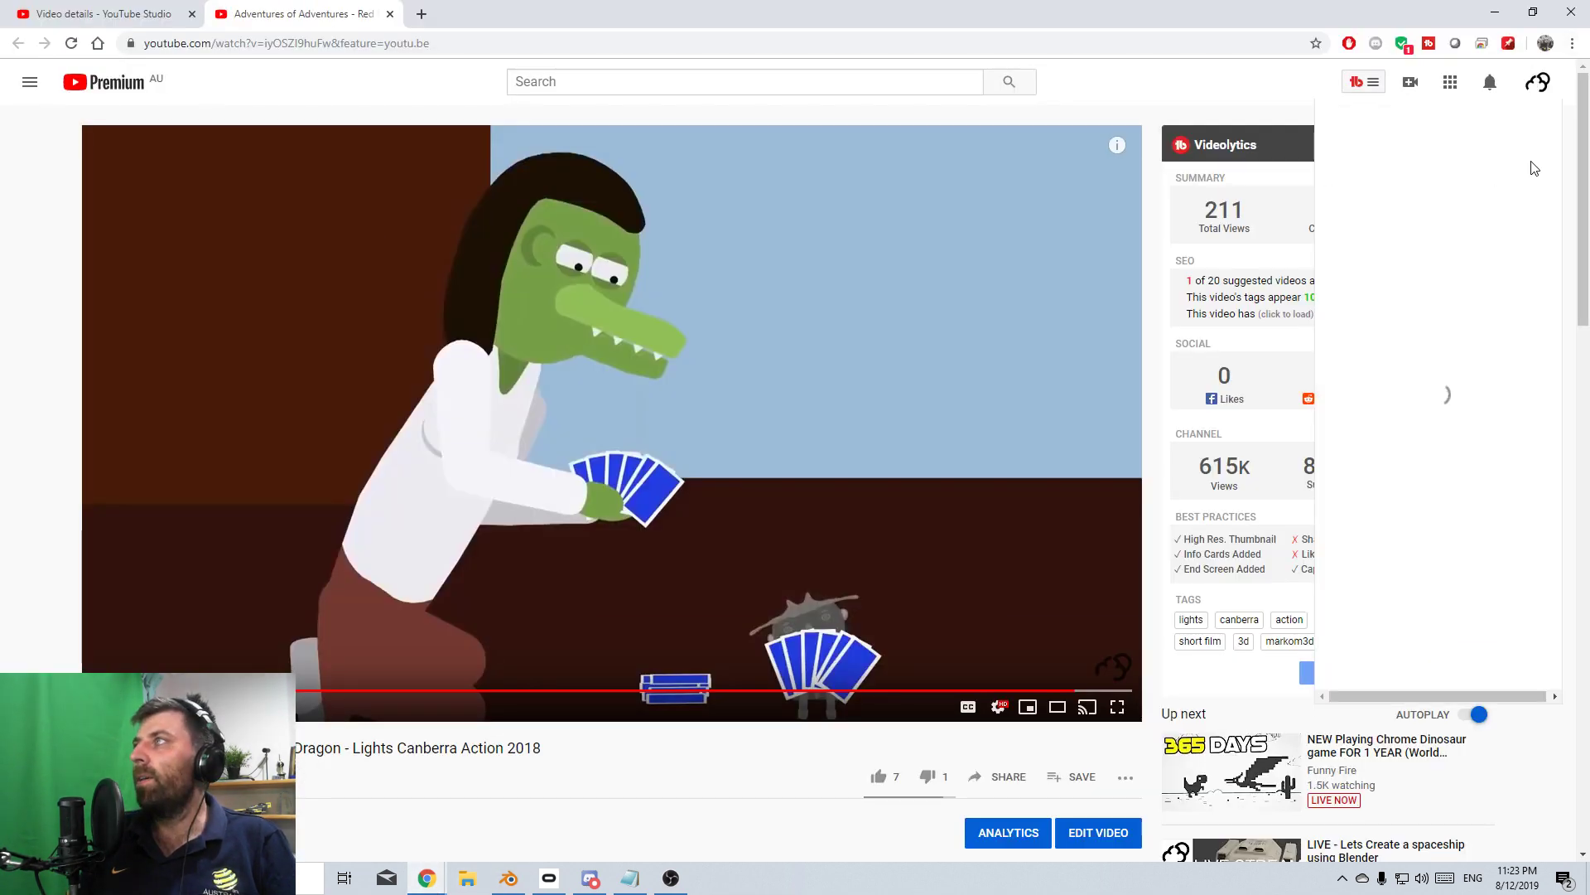
pyautogui.click(1458, 264)
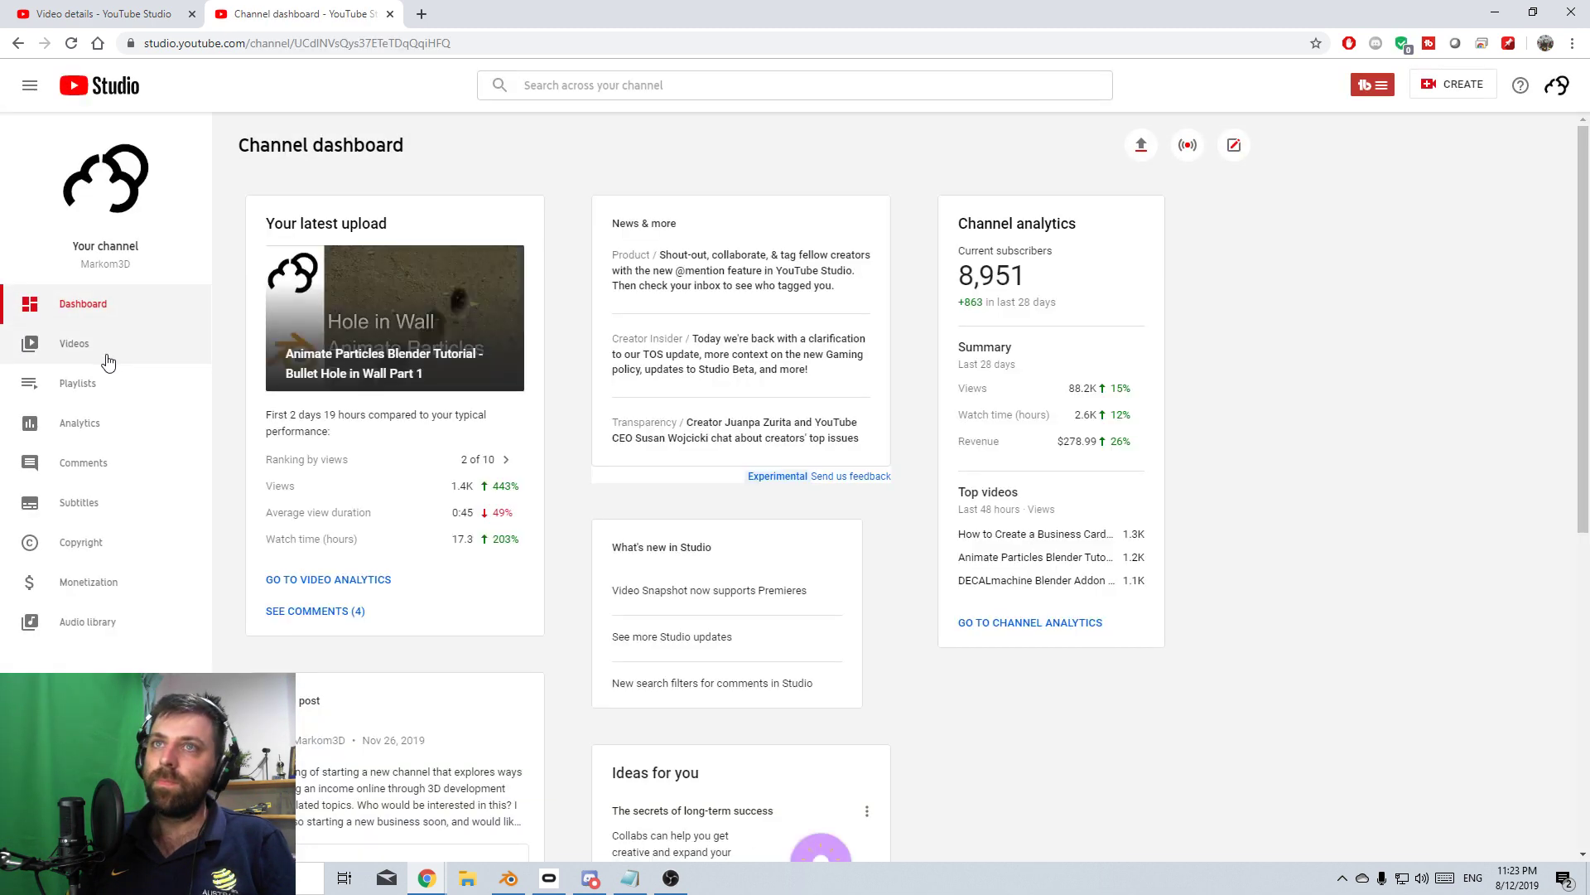
# - Open the channel's video list and look through the published and scheduled uploads
pyautogui.click(105, 358)
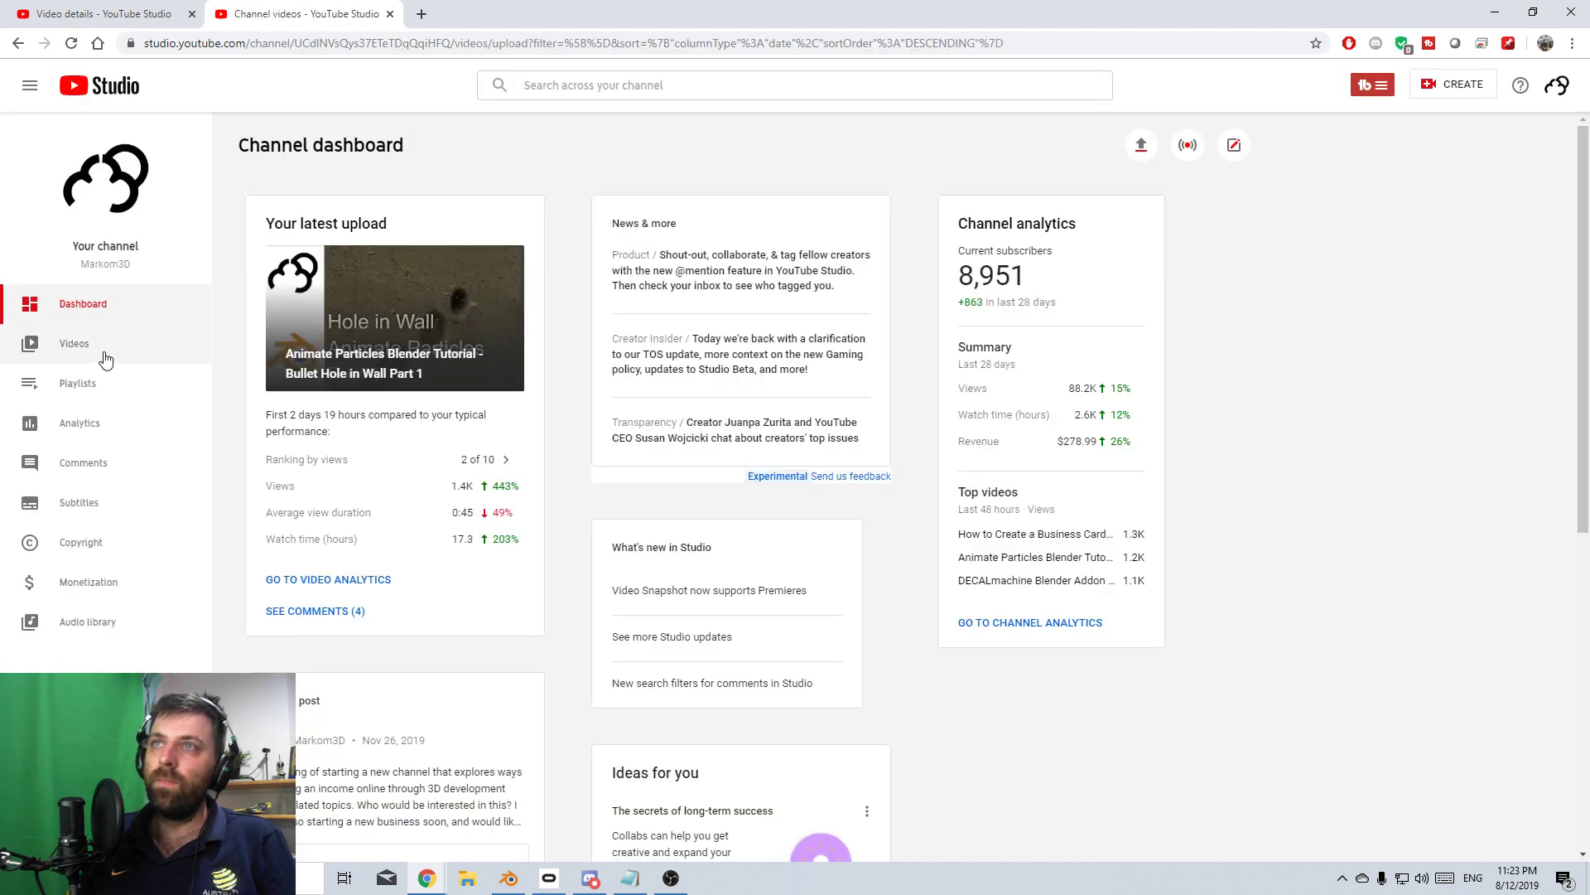
pyautogui.scroll(-1, 494, 478)
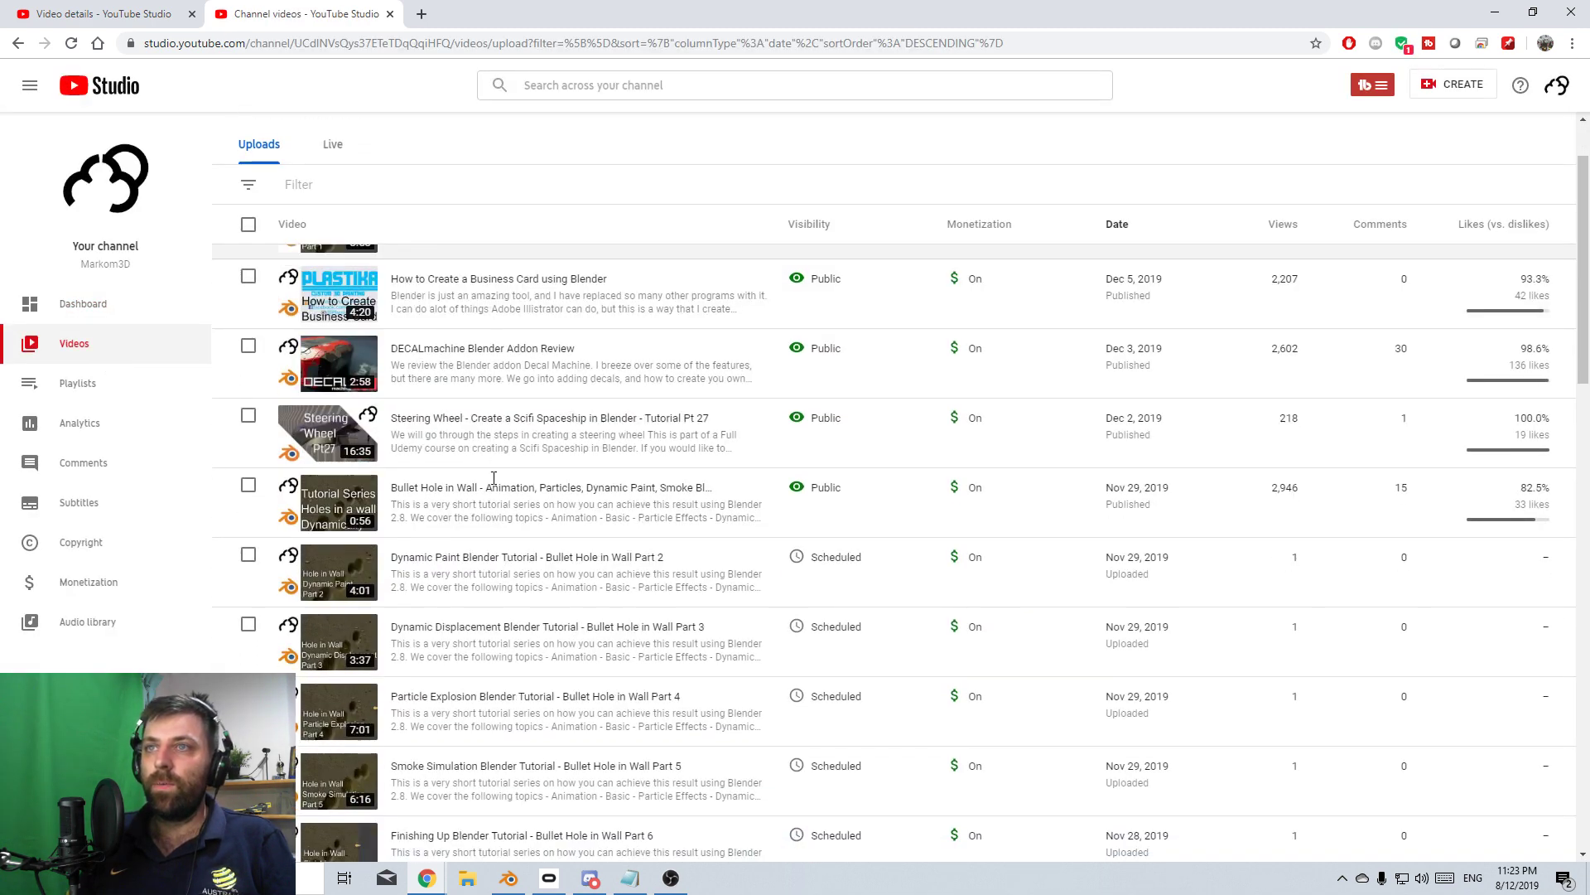
pyautogui.scroll(-1, 494, 478)
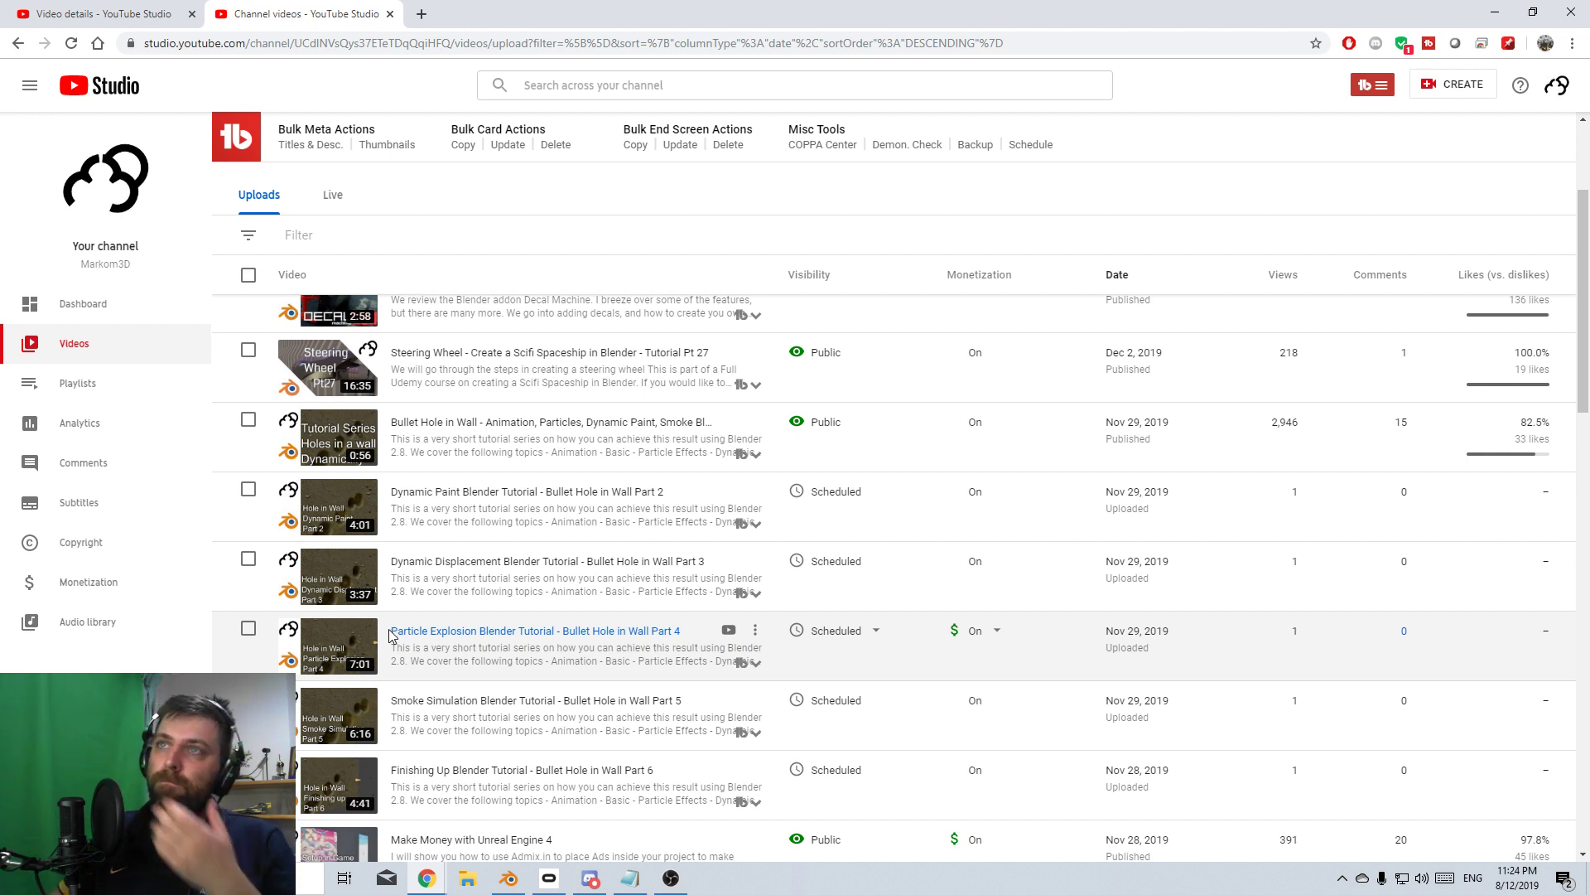
pyautogui.scroll(3, 394, 635)
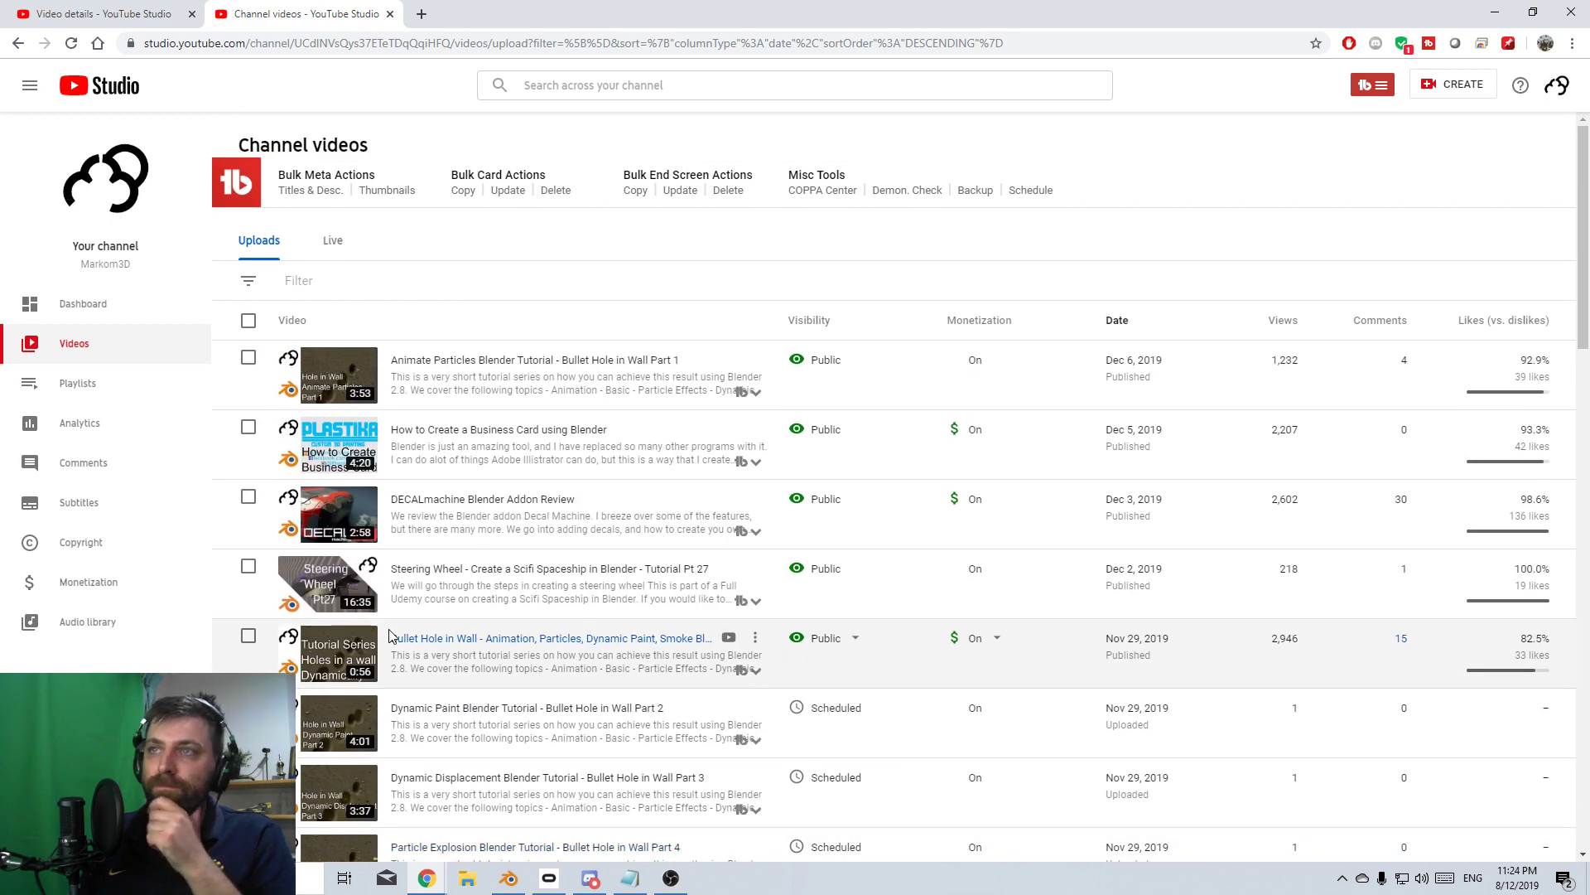